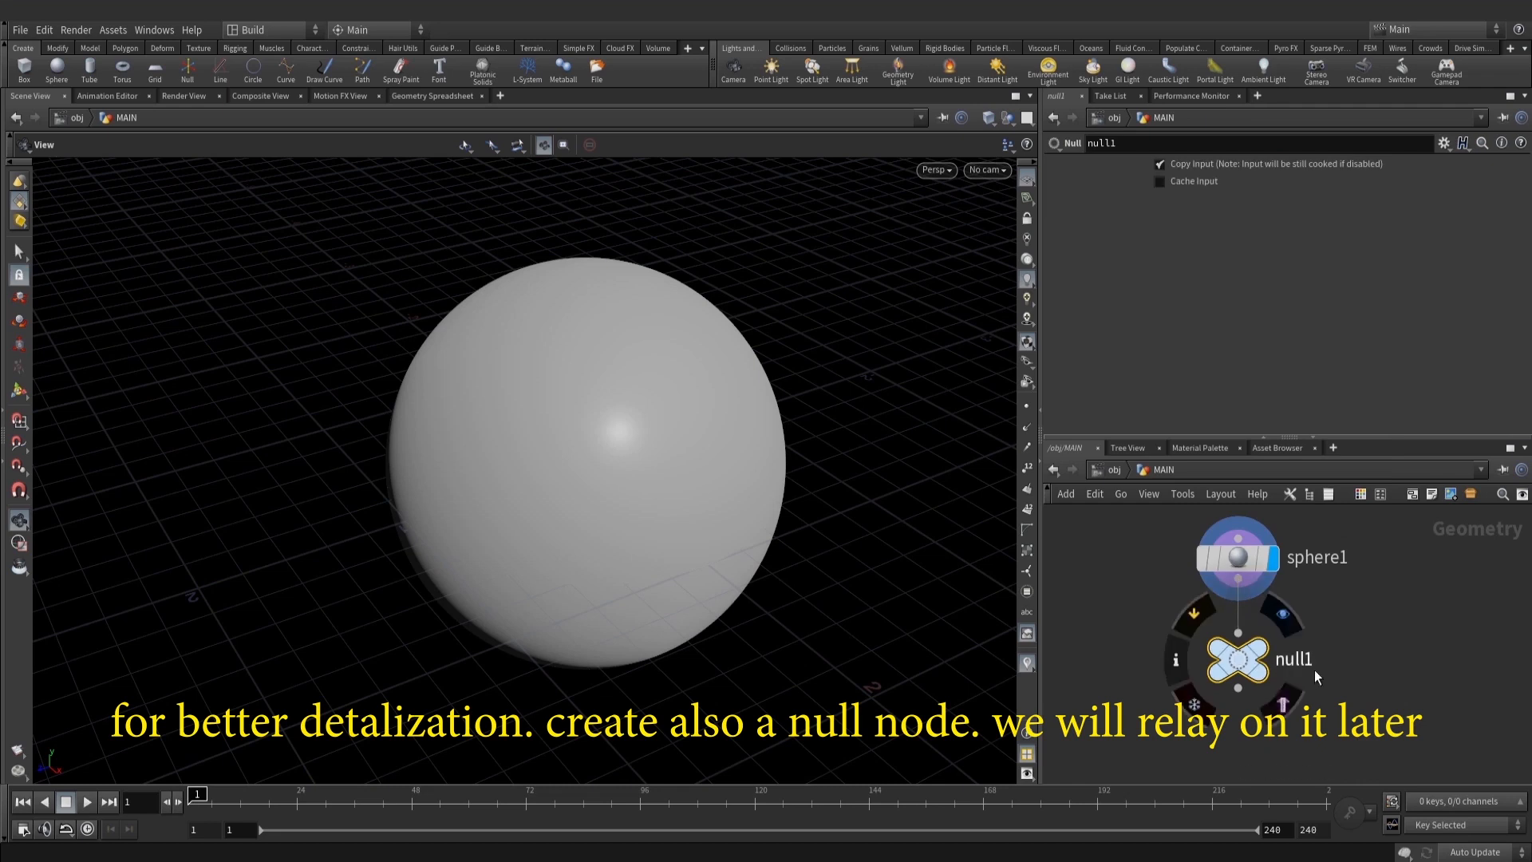
Rename the null node under the sphere to basic_sphere and make it the displayed node
{"action": "type", "text": "b"}
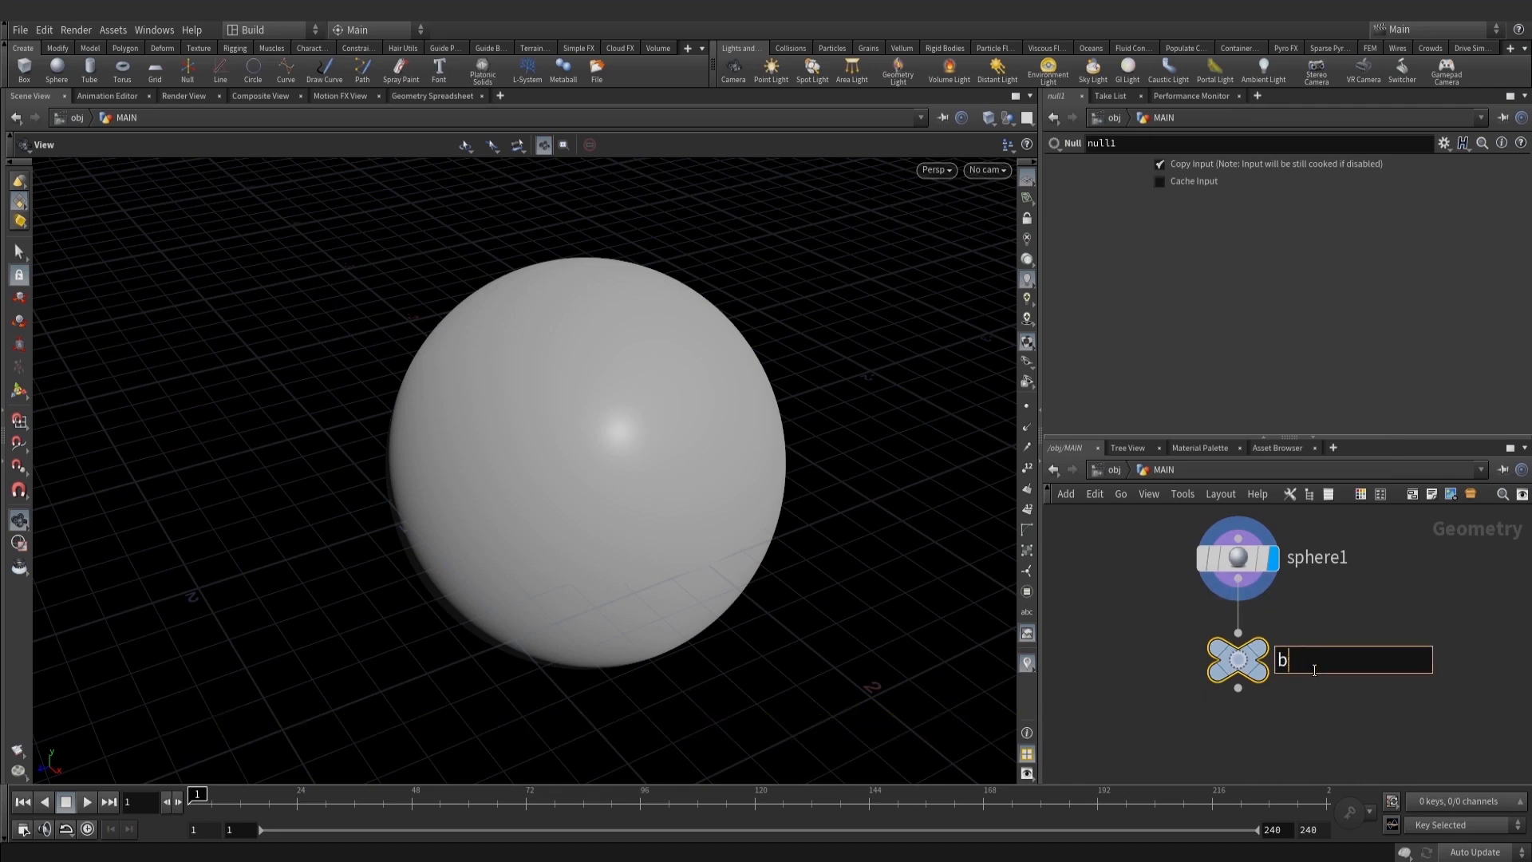
{"action": "type", "text": "asic_sphere"}
{"action": "key", "text": "Return"}
{"action": "middle_click_drag", "start_coordinate": [1323, 682], "coordinate": [1321, 637]}
{"action": "left_click", "coordinate": [1260, 606]}
Add a Point VOP node below basic_sphere, wire basic_sphere into its first input and display it
{"action": "scroll", "coordinate": [730, 459], "scroll_direction": "down", "scroll_amount": 2}
{"action": "scroll", "coordinate": [1331, 679], "scroll_direction": "down", "scroll_amount": 1}
{"action": "key", "text": "Tab"}
{"action": "type", "text": "vpo"}
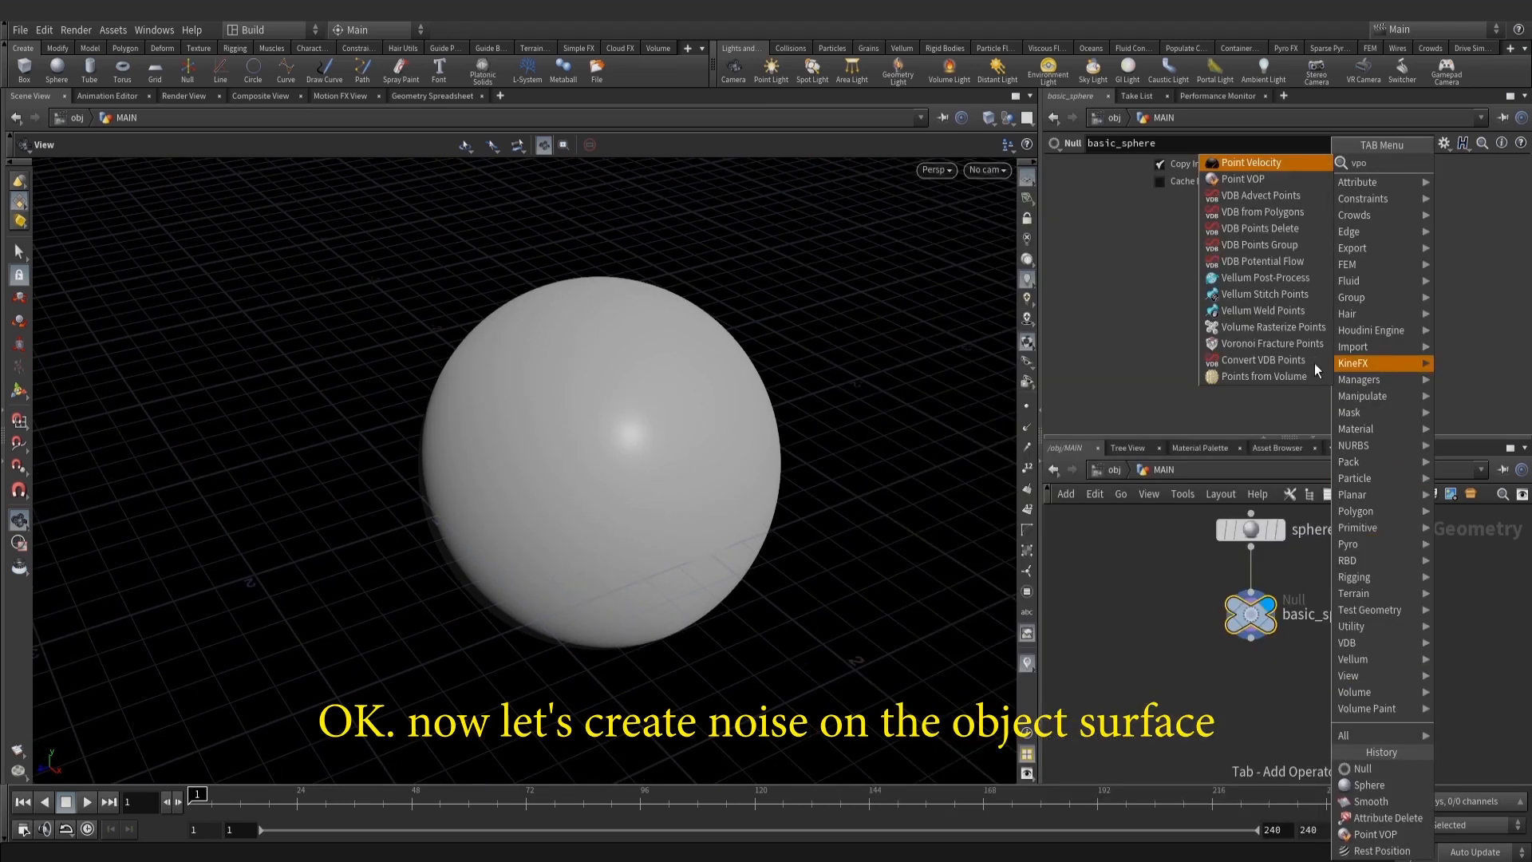
{"action": "left_click", "coordinate": [1313, 672]}
{"action": "key", "text": "Tab"}
{"action": "type", "text": "vop p"}
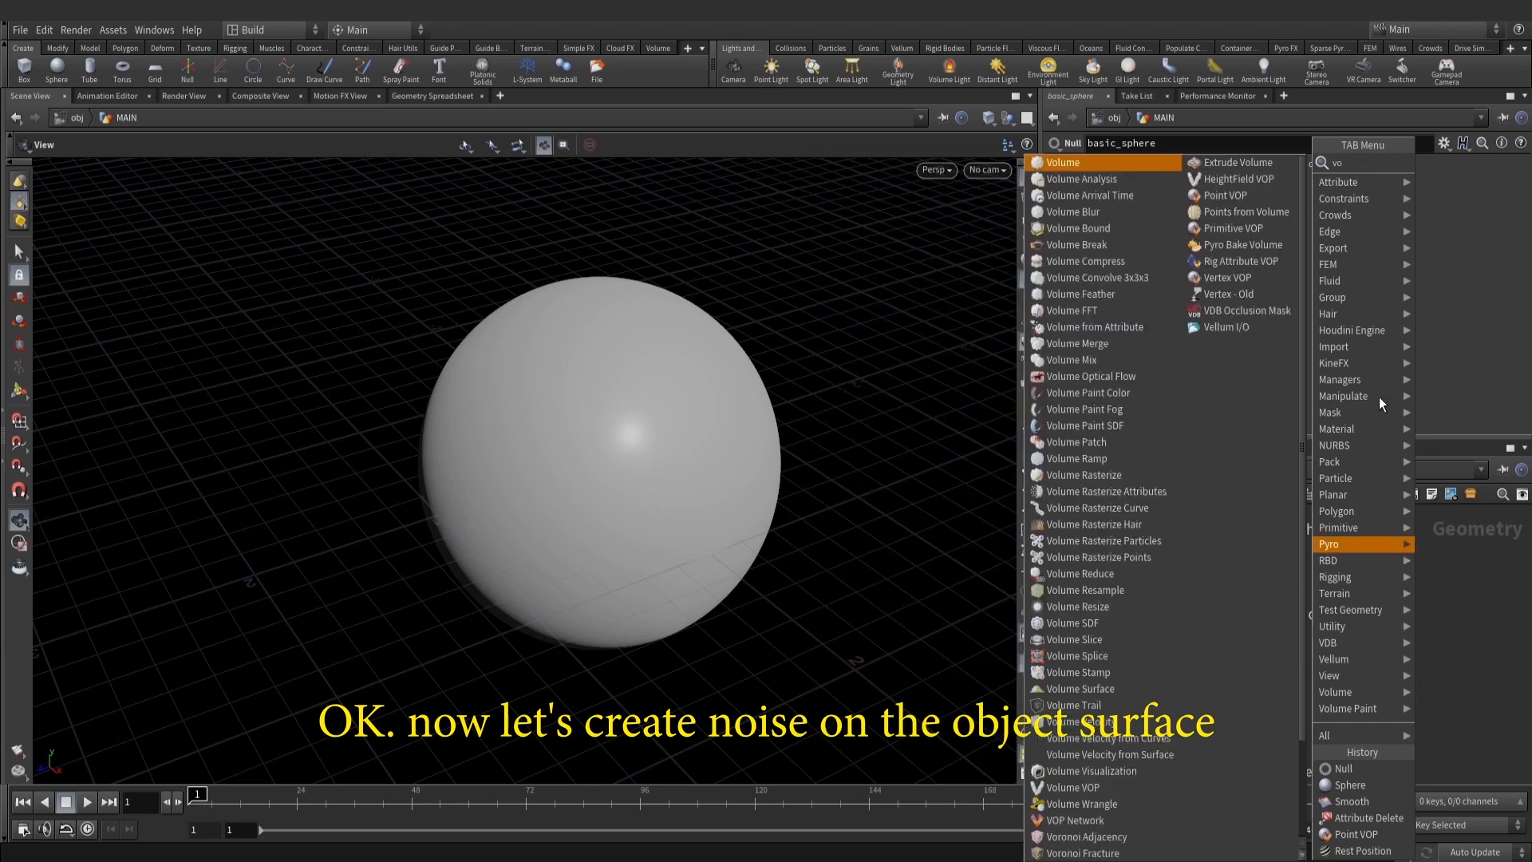
{"action": "left_click", "coordinate": [1485, 169]}
{"action": "middle_click_drag", "start_coordinate": [1267, 727], "coordinate": [1264, 690]}
{"action": "left_click", "coordinate": [1264, 695]}
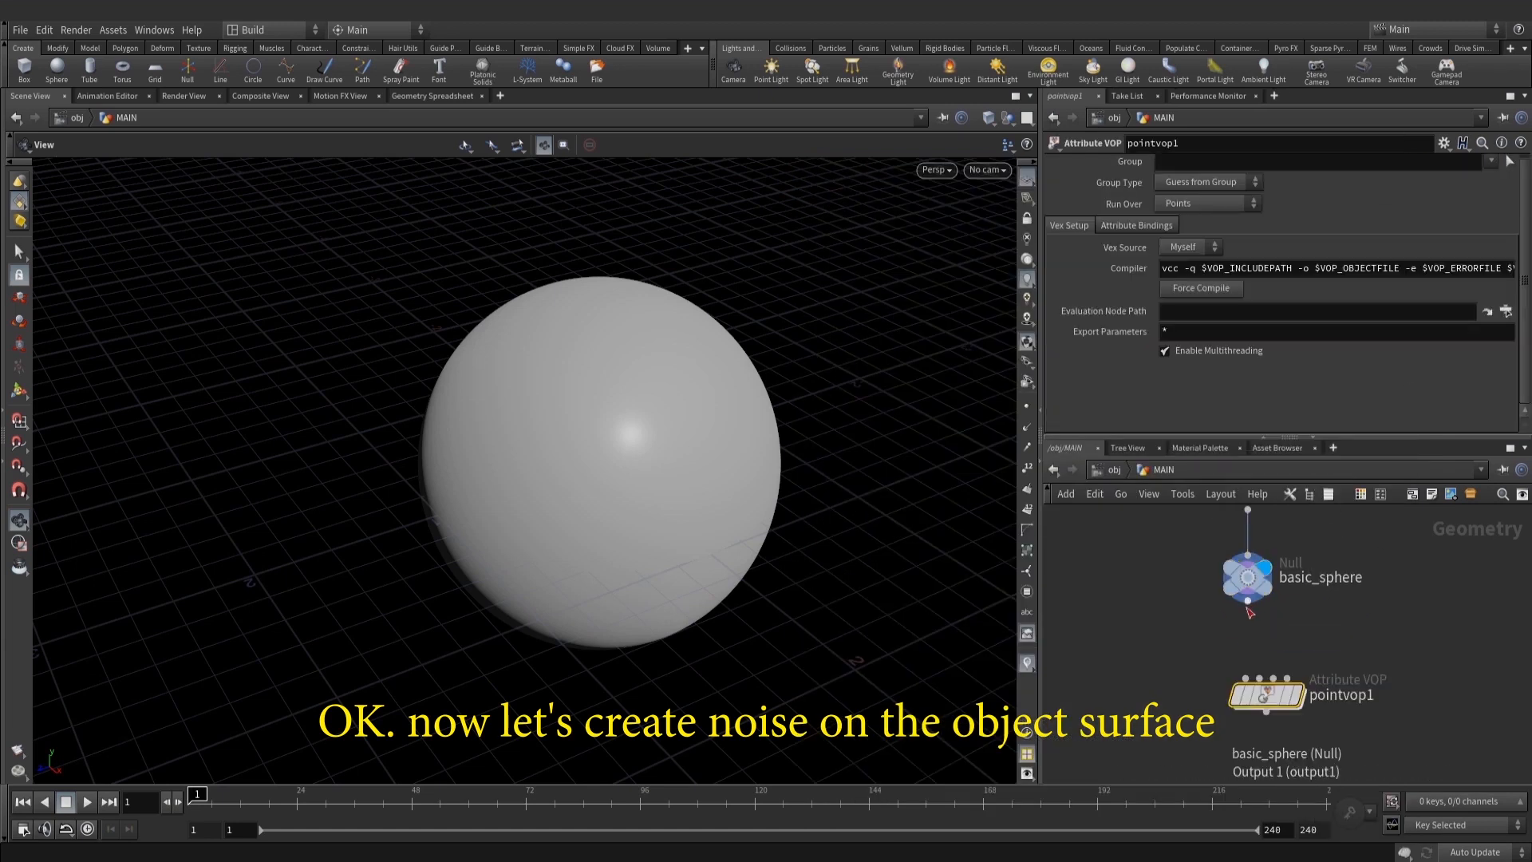
{"action": "right_click_drag", "start_coordinate": [829, 493], "coordinate": [671, 496]}
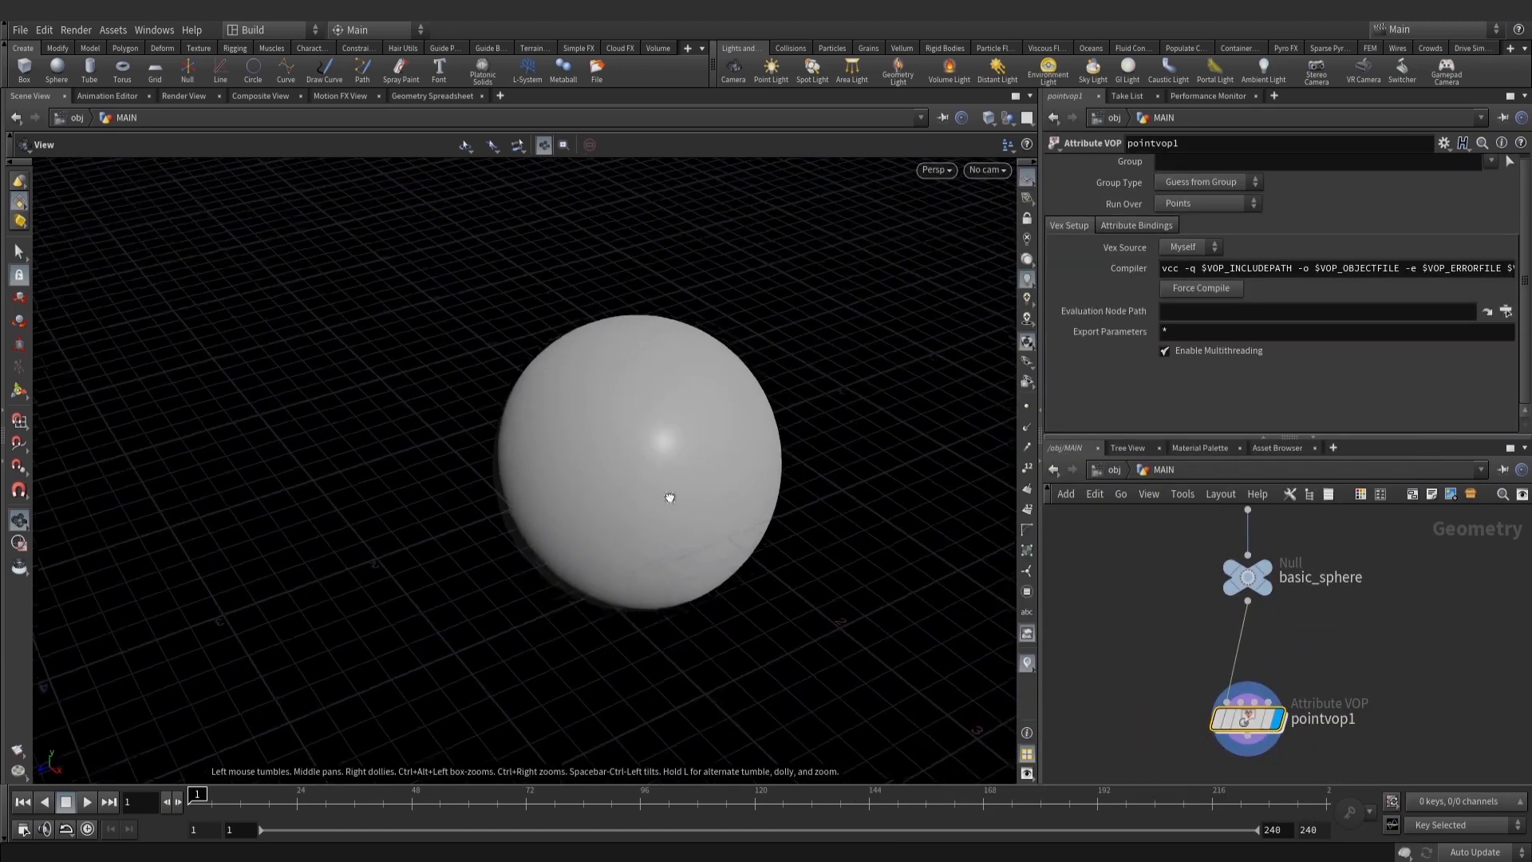
{"action": "left_click_drag", "start_coordinate": [670, 496], "coordinate": [718, 500]}
{"action": "middle_click_drag", "start_coordinate": [1246, 729], "coordinate": [1245, 692]}
{"action": "left_click_drag", "start_coordinate": [1240, 683], "coordinate": [1239, 693]}
Insert a Rest Position node between basic_sphere and pointvop1, align it in the chain and inspect its attributes
{"action": "middle_click_drag", "start_coordinate": [1288, 662], "coordinate": [1259, 643]}
{"action": "key", "text": "Tab"}
{"action": "type", "text": "rest"}
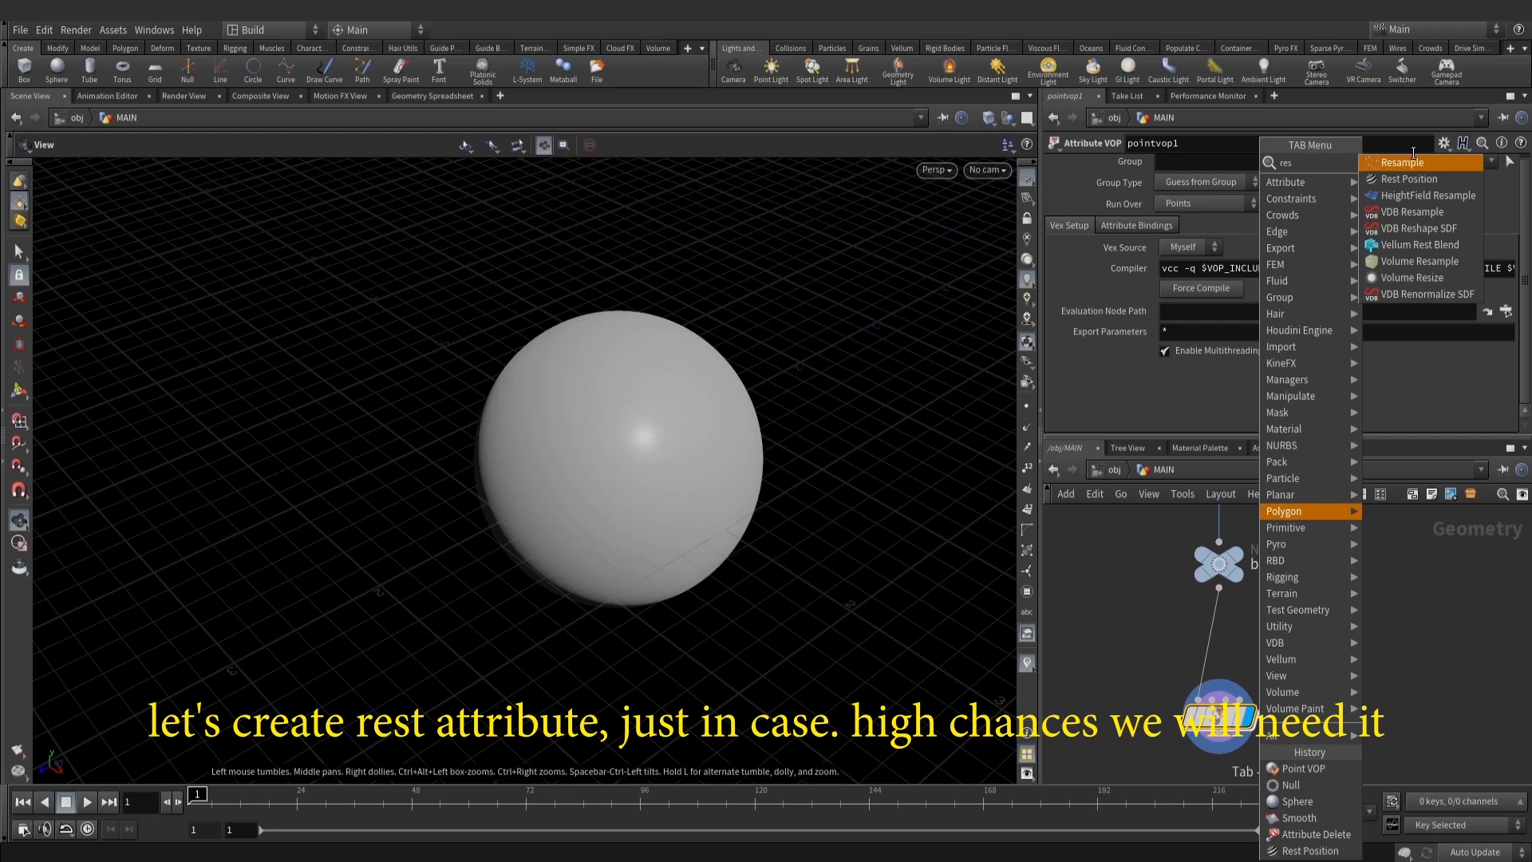
{"action": "left_click", "coordinate": [1421, 184]}
{"action": "left_click", "coordinate": [1273, 621]}
{"action": "left_click_drag", "start_coordinate": [1275, 624], "coordinate": [1212, 643]}
{"action": "middle_click_drag", "start_coordinate": [1282, 696], "coordinate": [1306, 597]}
{"action": "scroll", "coordinate": [1297, 623], "scroll_direction": "down", "scroll_amount": 1}
{"action": "left_click_drag", "start_coordinate": [1254, 622], "coordinate": [1254, 642]}
{"action": "middle_click_drag", "start_coordinate": [1282, 600], "coordinate": [1266, 664]}
{"action": "left_click_drag", "start_coordinate": [1222, 609], "coordinate": [1223, 621]}
{"action": "middle_click", "coordinate": [1213, 622]}
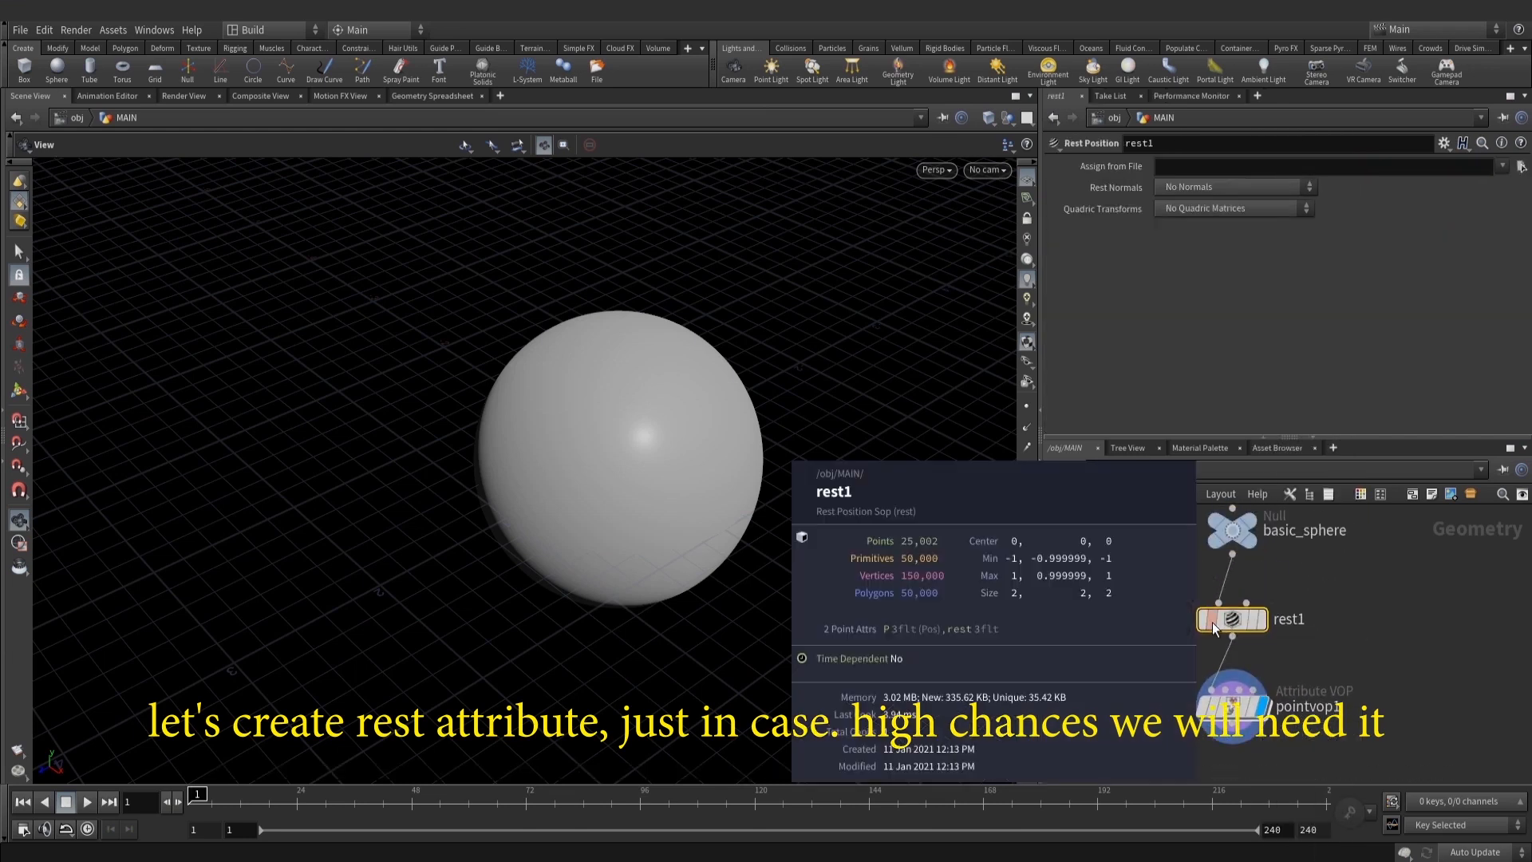
Go inside pointvop1 and add an Anti-Aliased Noise node
{"action": "double_click", "coordinate": [1224, 707]}
{"action": "key", "text": "Tab"}
{"action": "type", "text": "ant"}
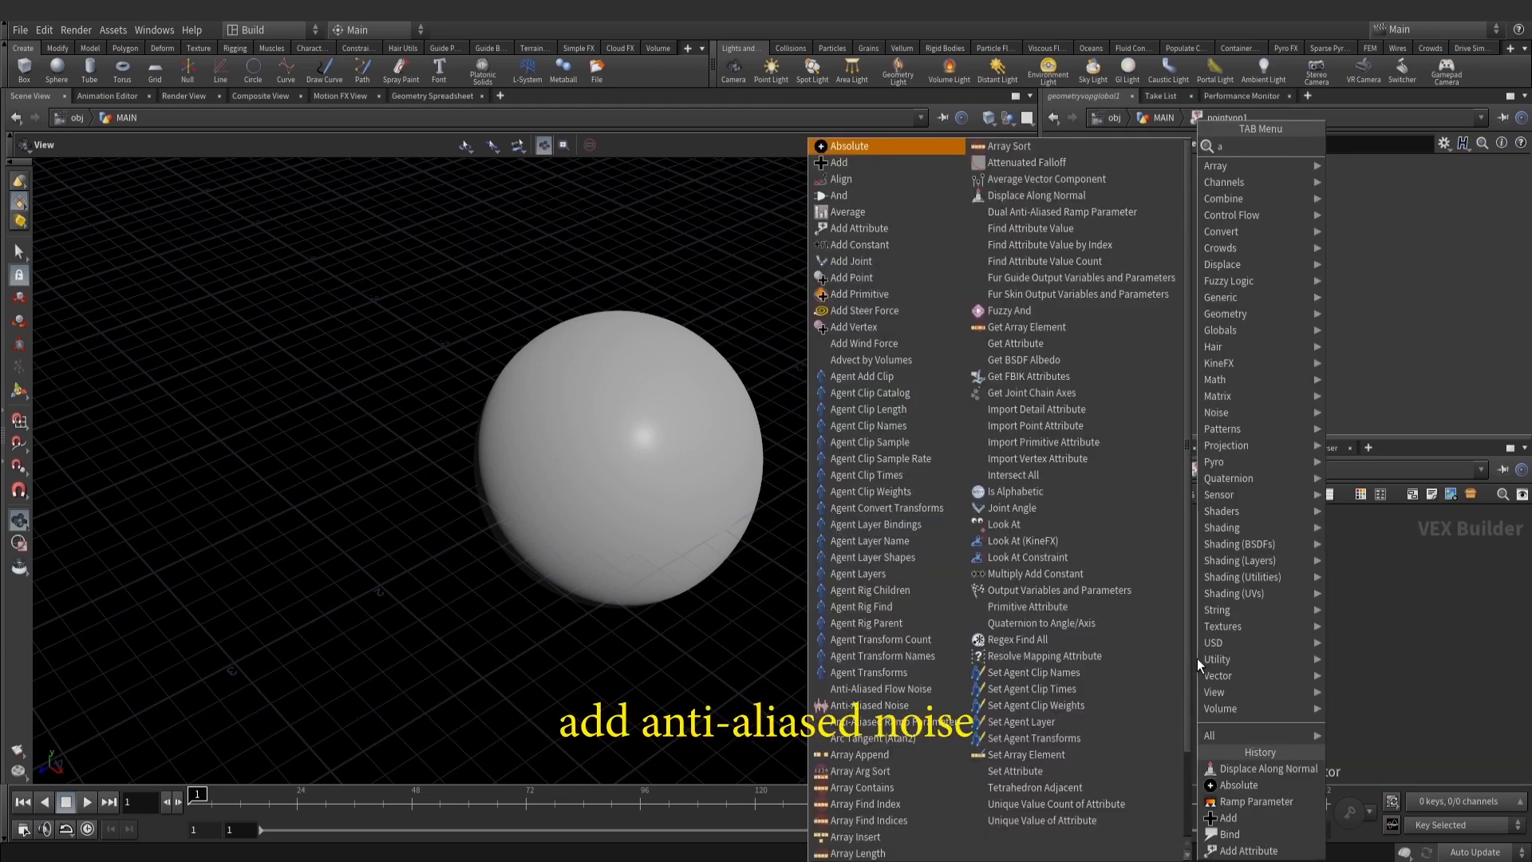
{"action": "left_click", "coordinate": [1389, 162]}
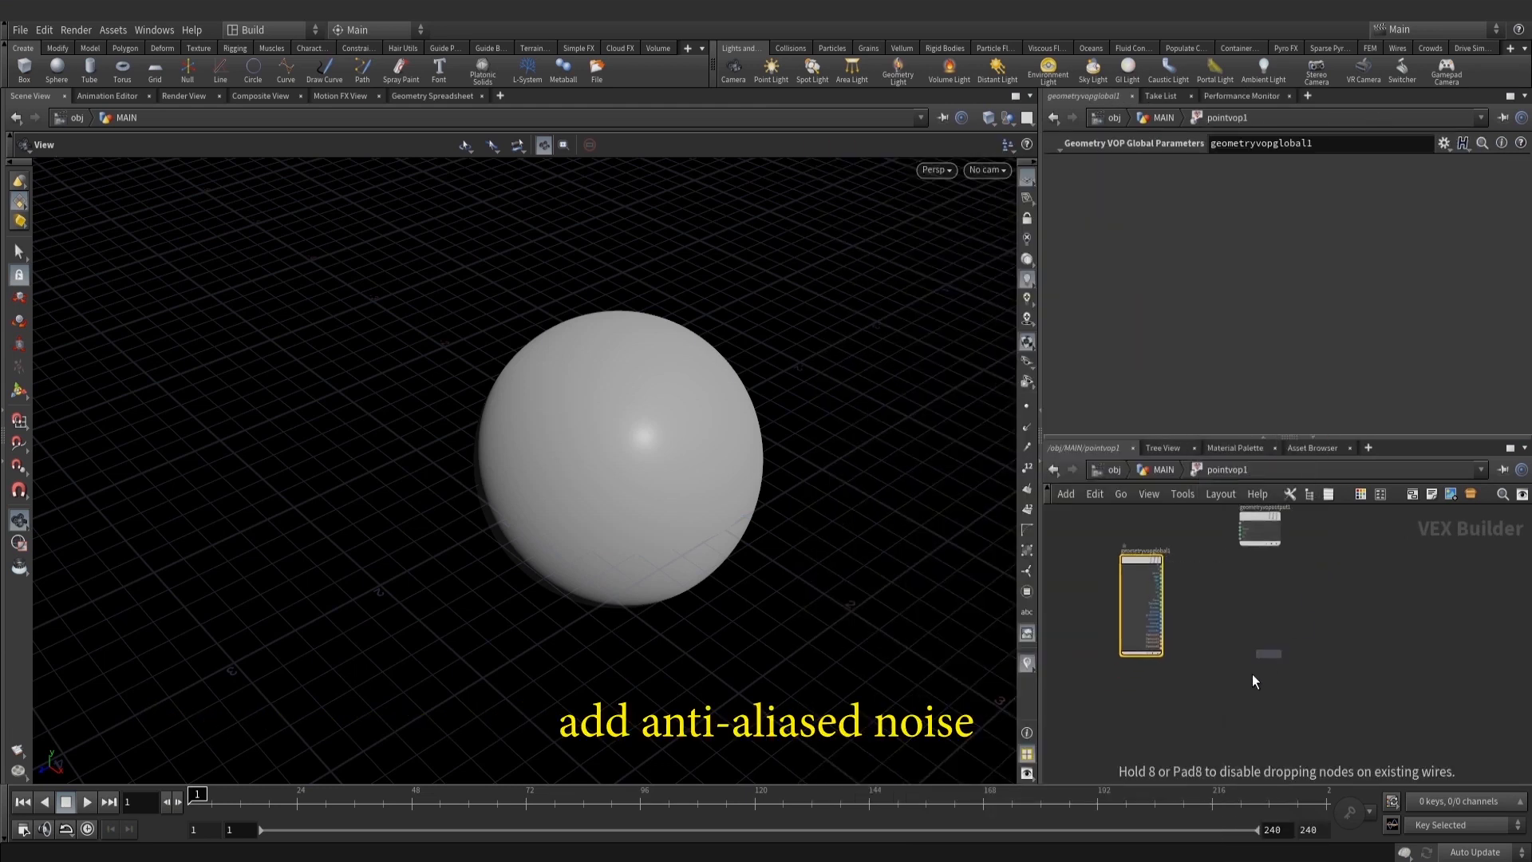
{"action": "left_click", "coordinate": [1256, 630]}
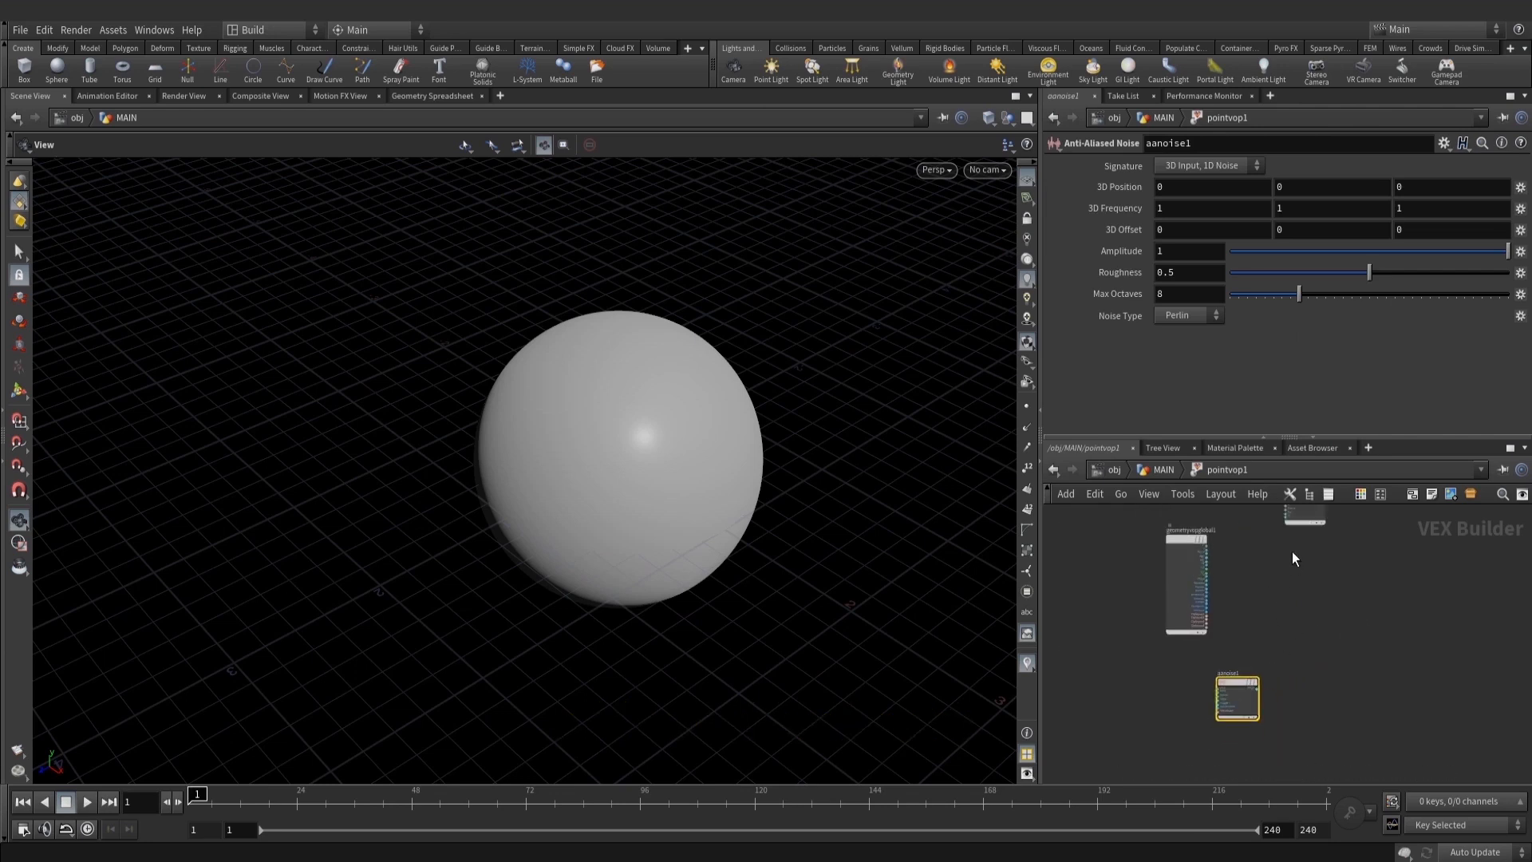
Add a Bind node of type Vector (vector) that imports the attribute named rest
{"action": "middle_click_drag", "start_coordinate": [1119, 711], "coordinate": [1160, 678]}
{"action": "key", "text": "Tab"}
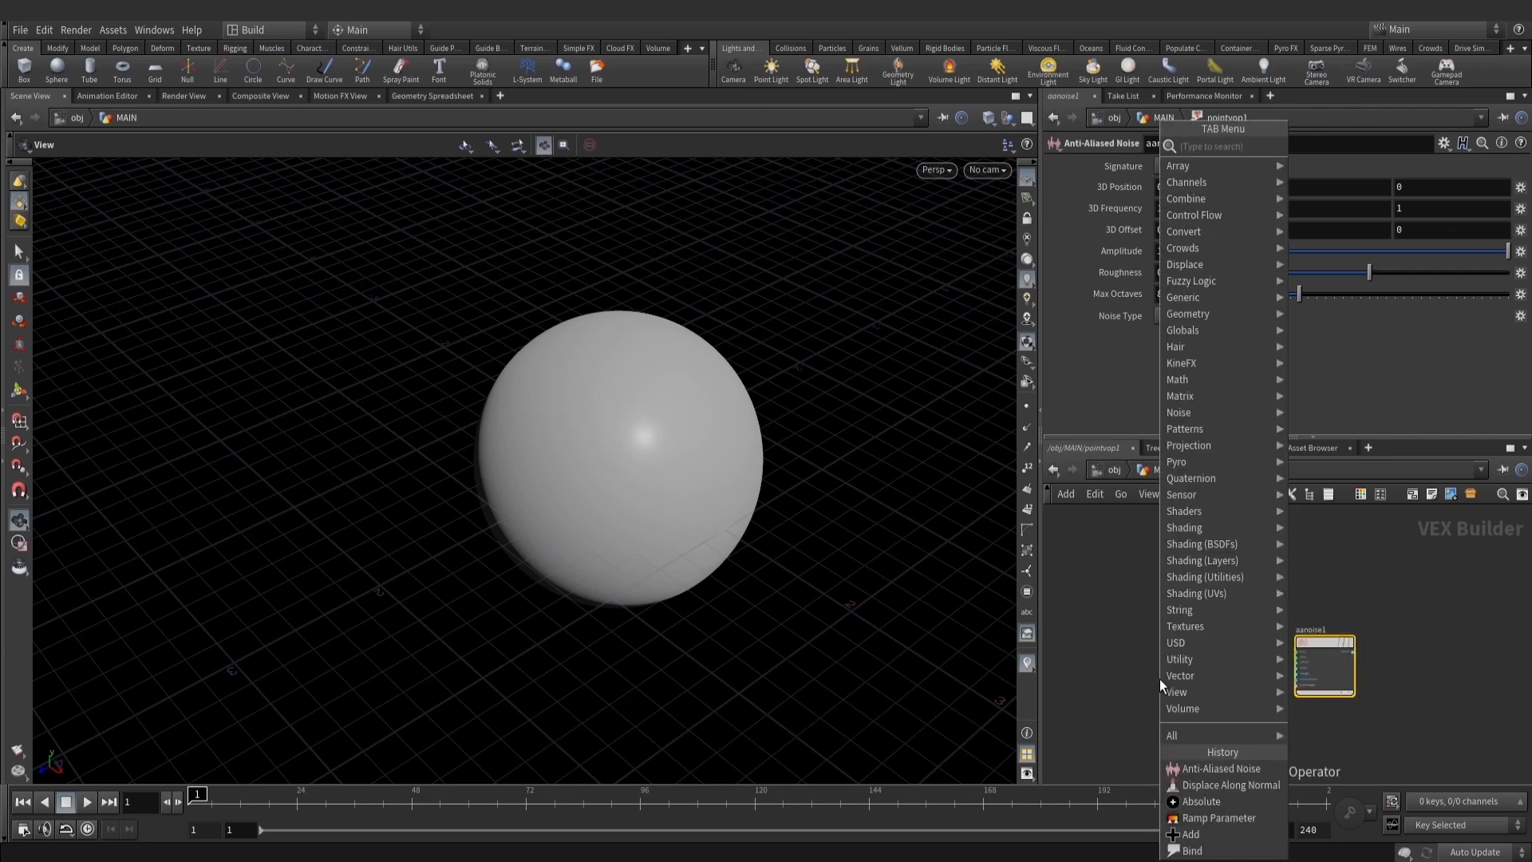
{"action": "type", "text": "bind"}
{"action": "left_click", "coordinate": [1328, 147]}
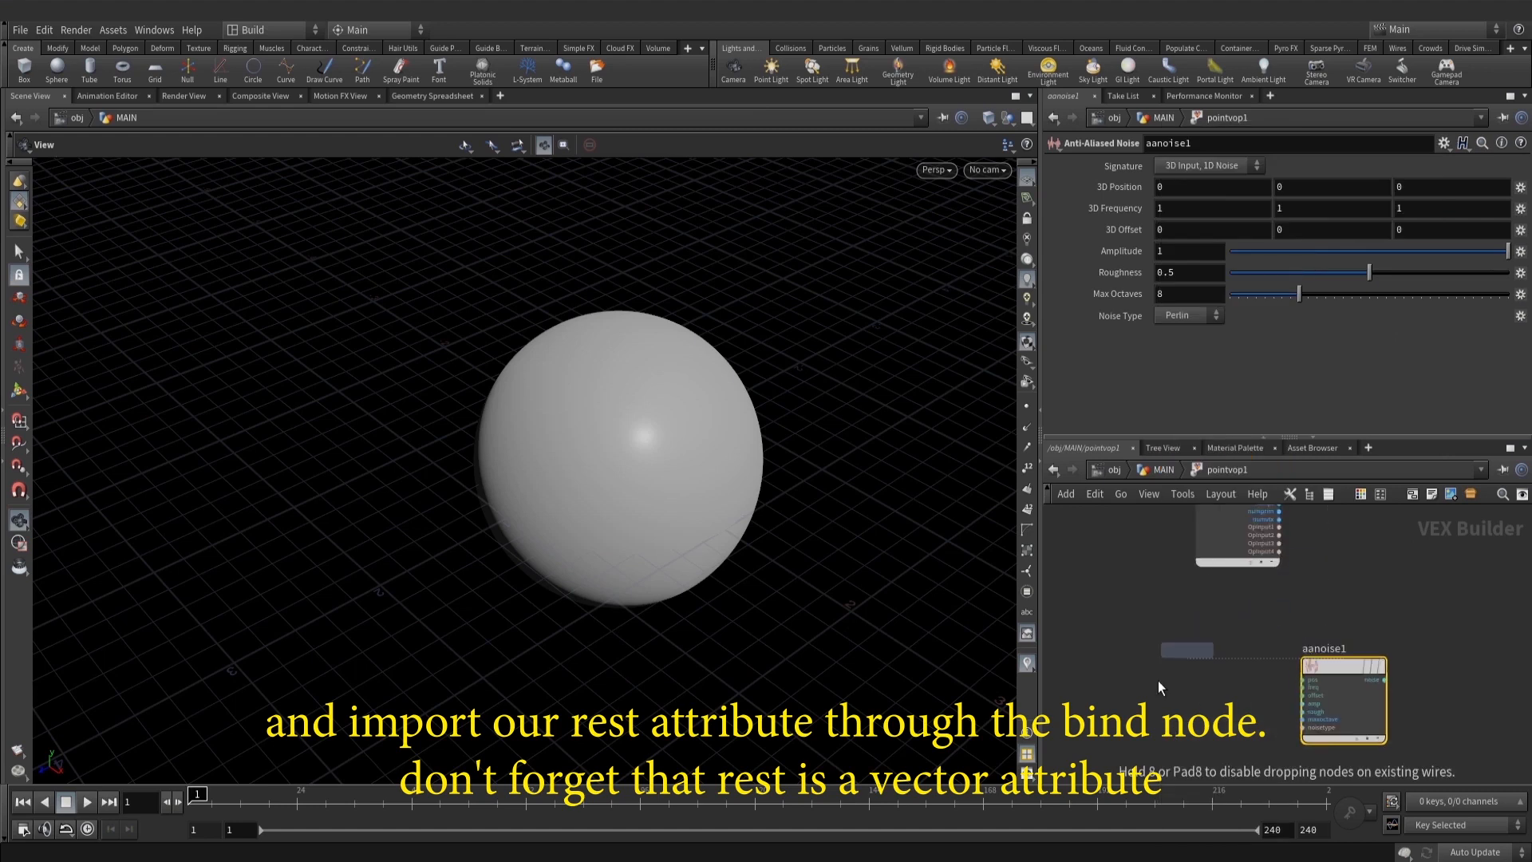
{"action": "left_click", "coordinate": [1160, 688]}
{"action": "left_click", "coordinate": [1202, 185]}
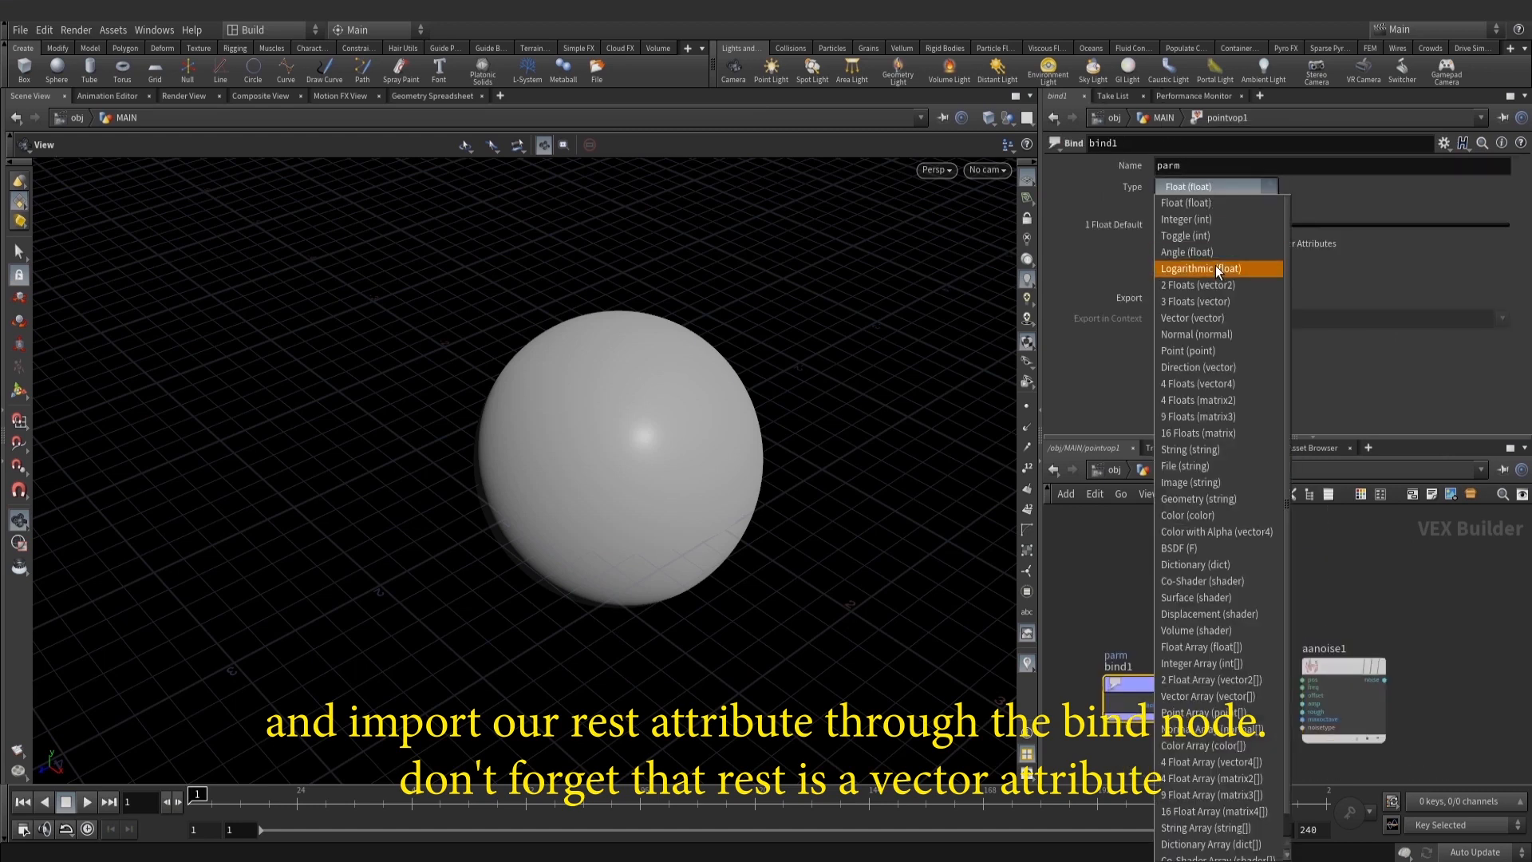
{"action": "left_click", "coordinate": [1228, 319]}
{"action": "left_click_drag", "start_coordinate": [1184, 166], "coordinate": [1030, 167]}
{"action": "type", "text": "rest"}
{"action": "key", "text": "Return"}
{"action": "key", "text": "l"}
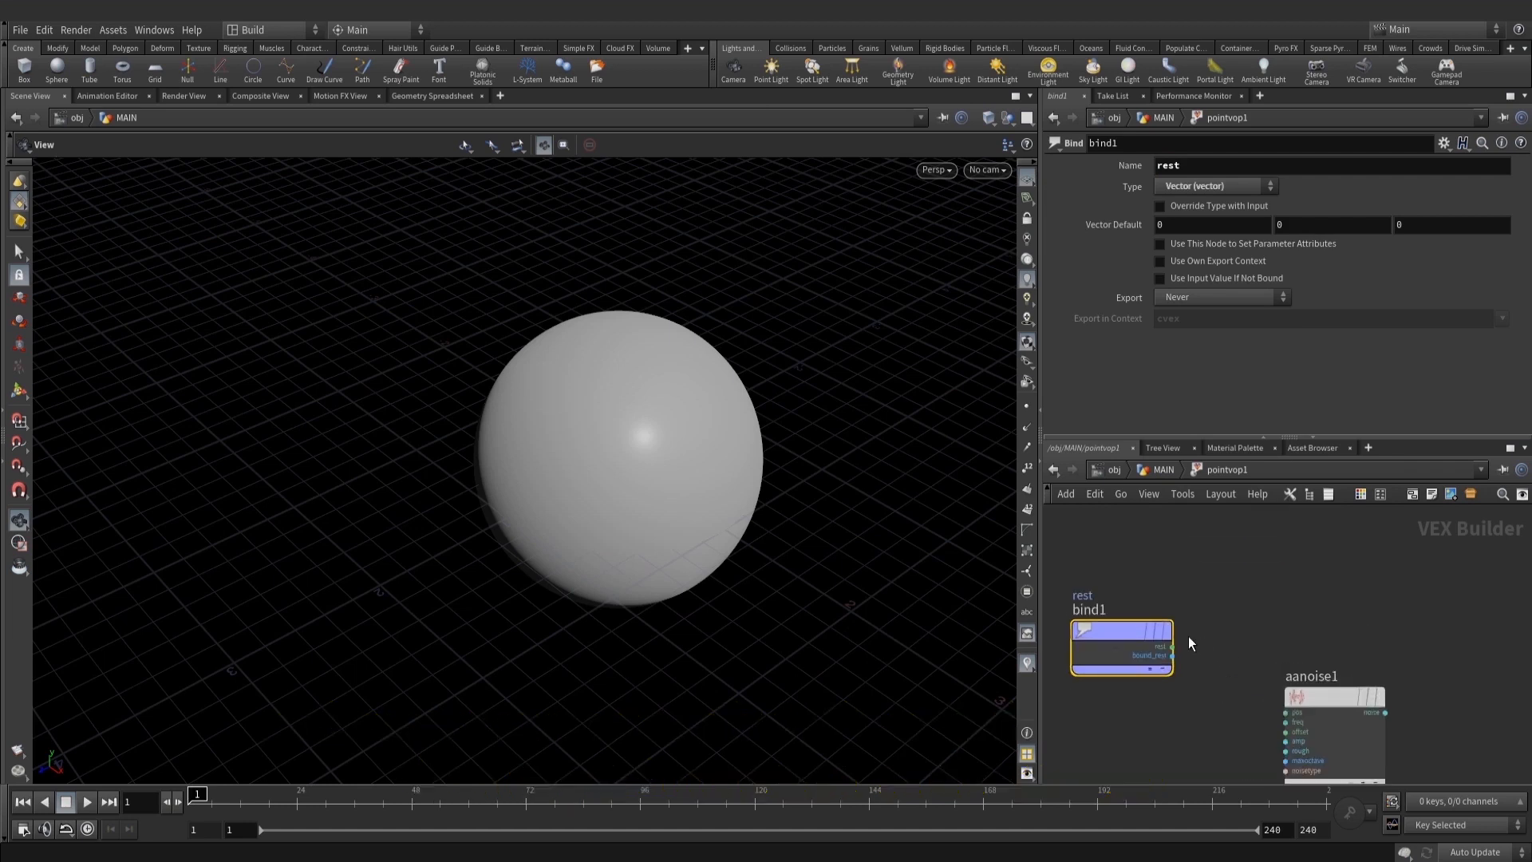
Wire the bound rest into the noise position, and sum rest and noise in a new Add node
{"action": "left_click", "coordinate": [1172, 646]}
{"action": "left_click", "coordinate": [1285, 712]}
{"action": "key", "text": "Tab"}
{"action": "type", "text": "add"}
{"action": "left_click", "coordinate": [1411, 148]}
{"action": "left_click", "coordinate": [1342, 611]}
{"action": "middle_click_drag", "start_coordinate": [1221, 623], "coordinate": [1285, 603]}
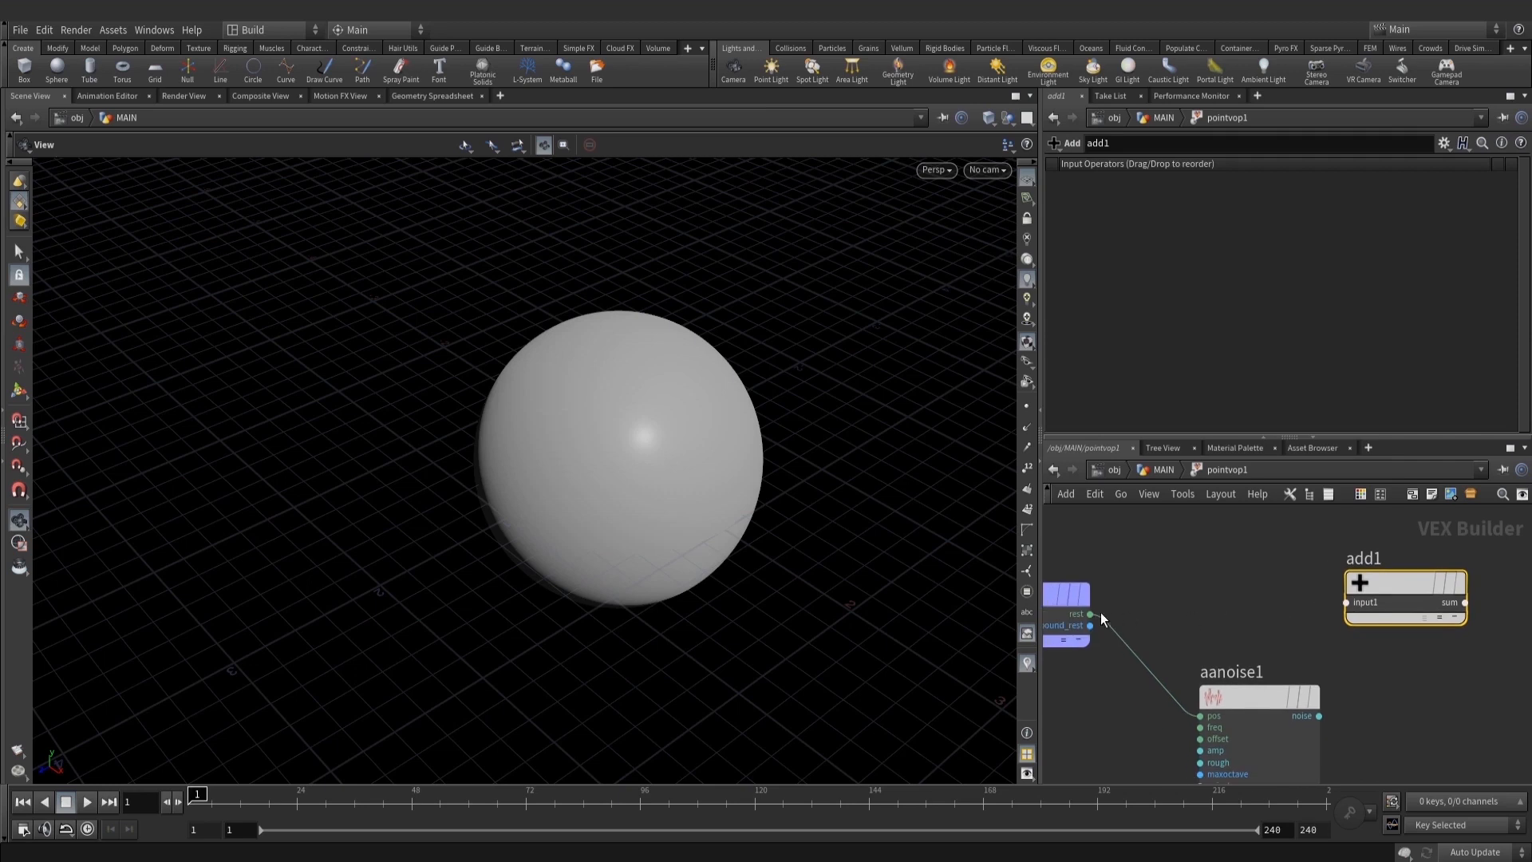
{"action": "left_click_drag", "start_coordinate": [1090, 613], "coordinate": [1347, 602]}
{"action": "left_click_drag", "start_coordinate": [1319, 715], "coordinate": [1347, 615]}
{"action": "scroll", "coordinate": [1286, 623], "scroll_direction": "down", "scroll_amount": 2}
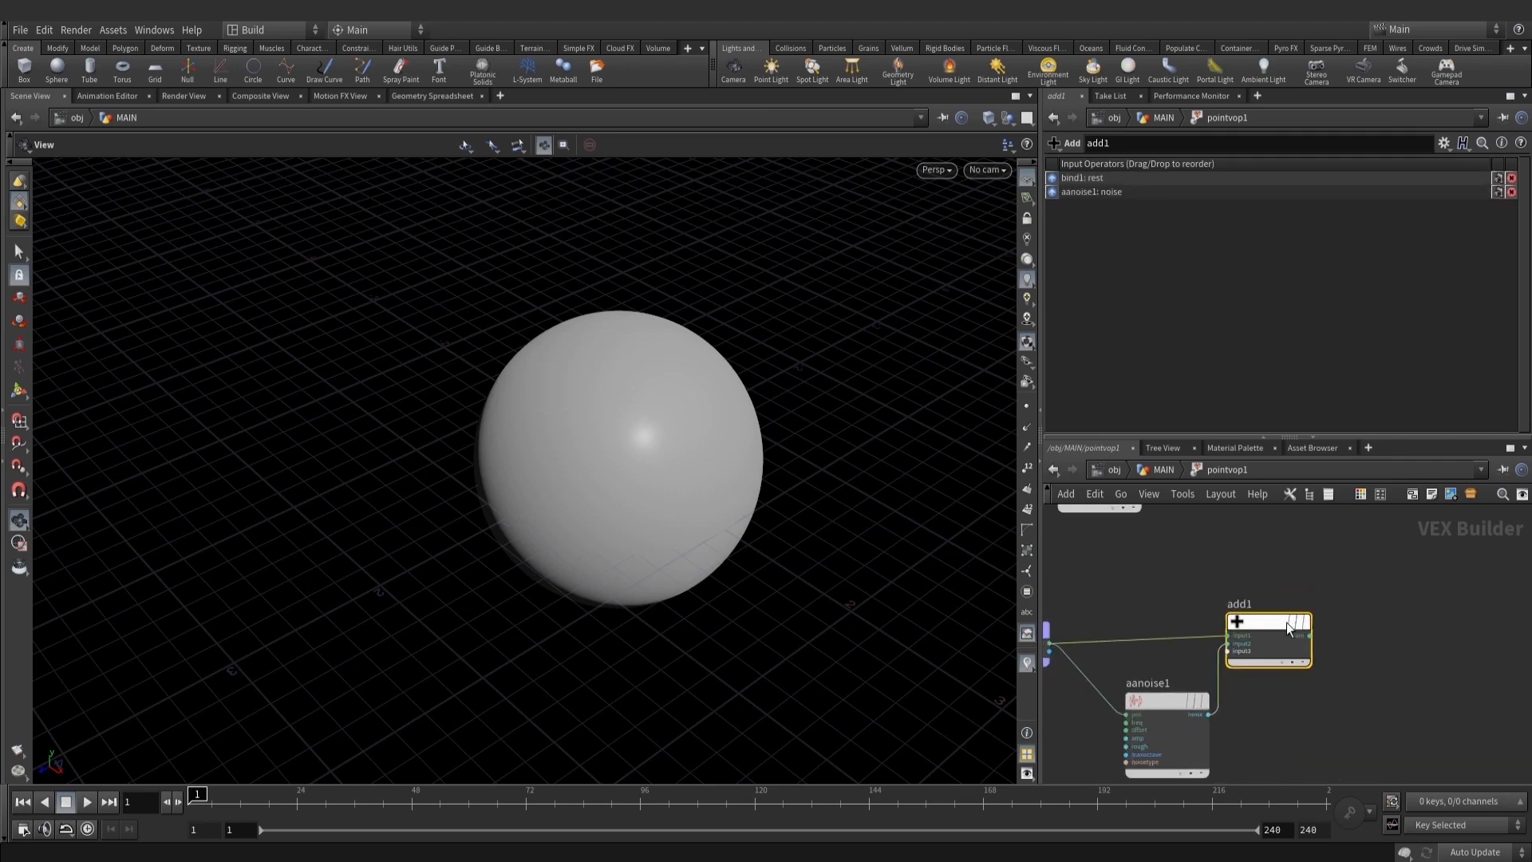
Connect the Add node's sum to the geometry output's color (Cd) and place the output beside the Add node
{"action": "left_click", "coordinate": [1310, 636]}
{"action": "scroll", "coordinate": [1237, 684], "scroll_direction": "down", "scroll_amount": 3}
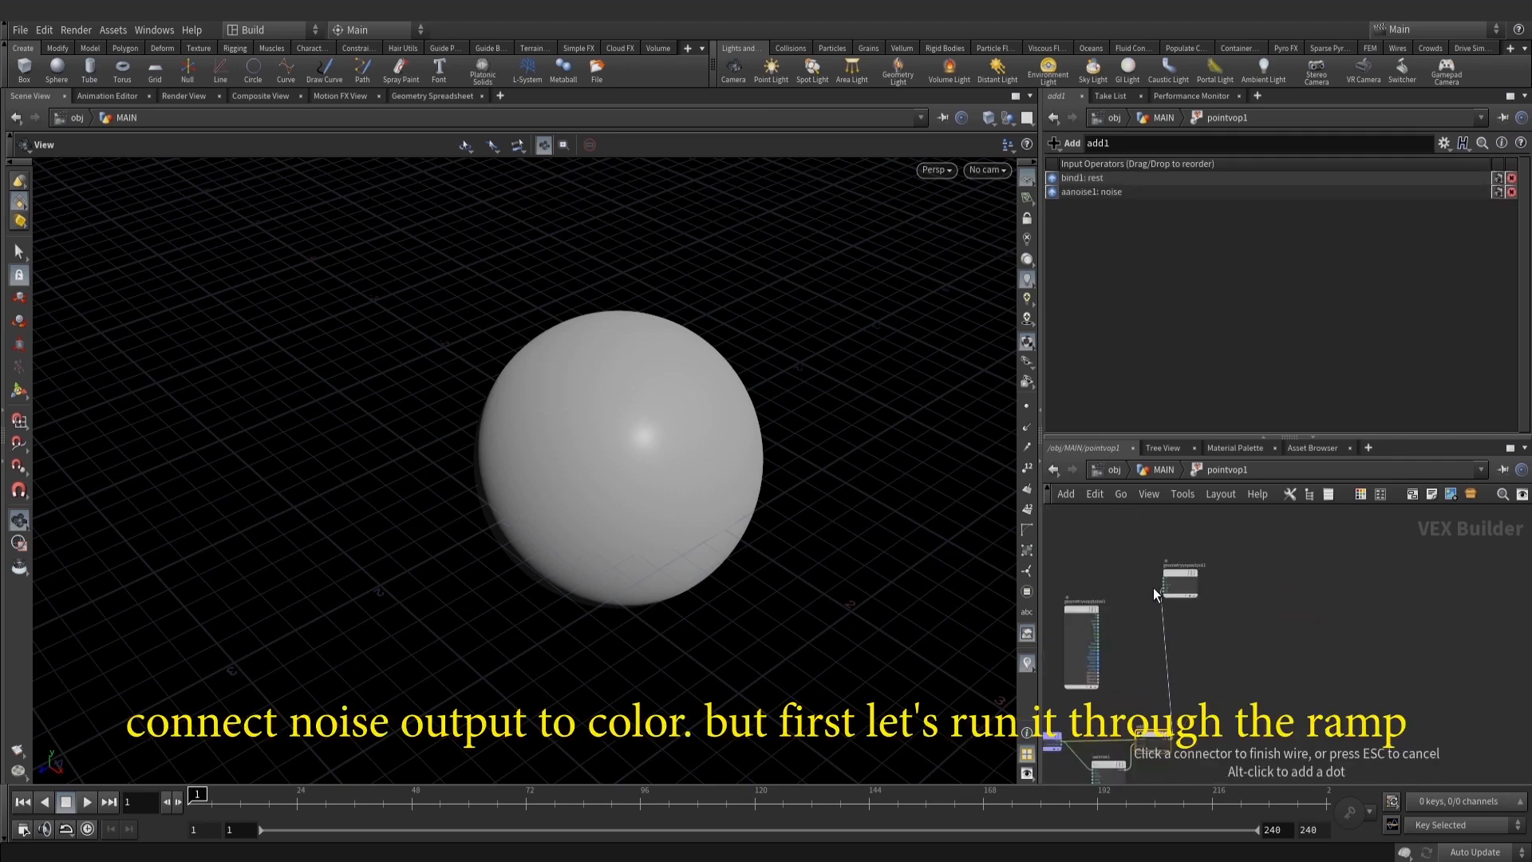
{"action": "scroll", "coordinate": [1154, 592], "scroll_direction": "up", "scroll_amount": 5}
{"action": "left_click", "coordinate": [1203, 580]}
{"action": "scroll", "coordinate": [1275, 626], "scroll_direction": "down", "scroll_amount": 3}
{"action": "left_click_drag", "start_coordinate": [1269, 582], "coordinate": [1390, 750]}
{"action": "middle_click_drag", "start_coordinate": [1245, 643], "coordinate": [1257, 505]}
{"action": "scroll", "coordinate": [1256, 505], "scroll_direction": "down", "scroll_amount": 1}
{"action": "left_click_drag", "start_coordinate": [1374, 603], "coordinate": [1457, 688]}
{"action": "middle_click_drag", "start_coordinate": [1344, 690], "coordinate": [1285, 634]}
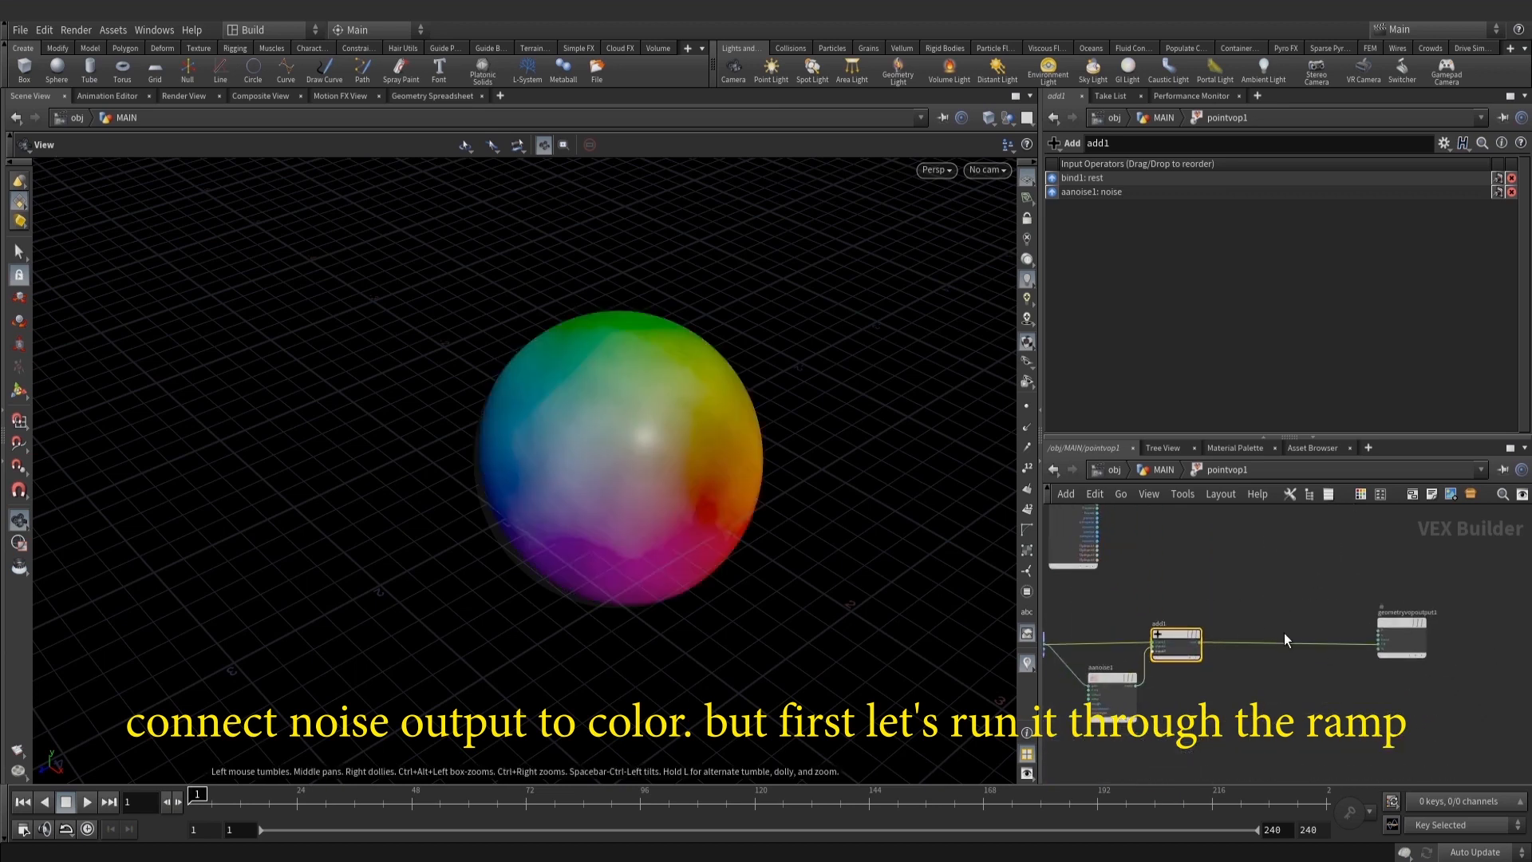
Insert a Ramp Parameter of type Spline Ramp (float) between the Add node and the geometry output
{"action": "scroll", "coordinate": [1285, 633], "scroll_direction": "up", "scroll_amount": 1}
{"action": "key", "text": "Tab"}
{"action": "type", "text": "ramp"}
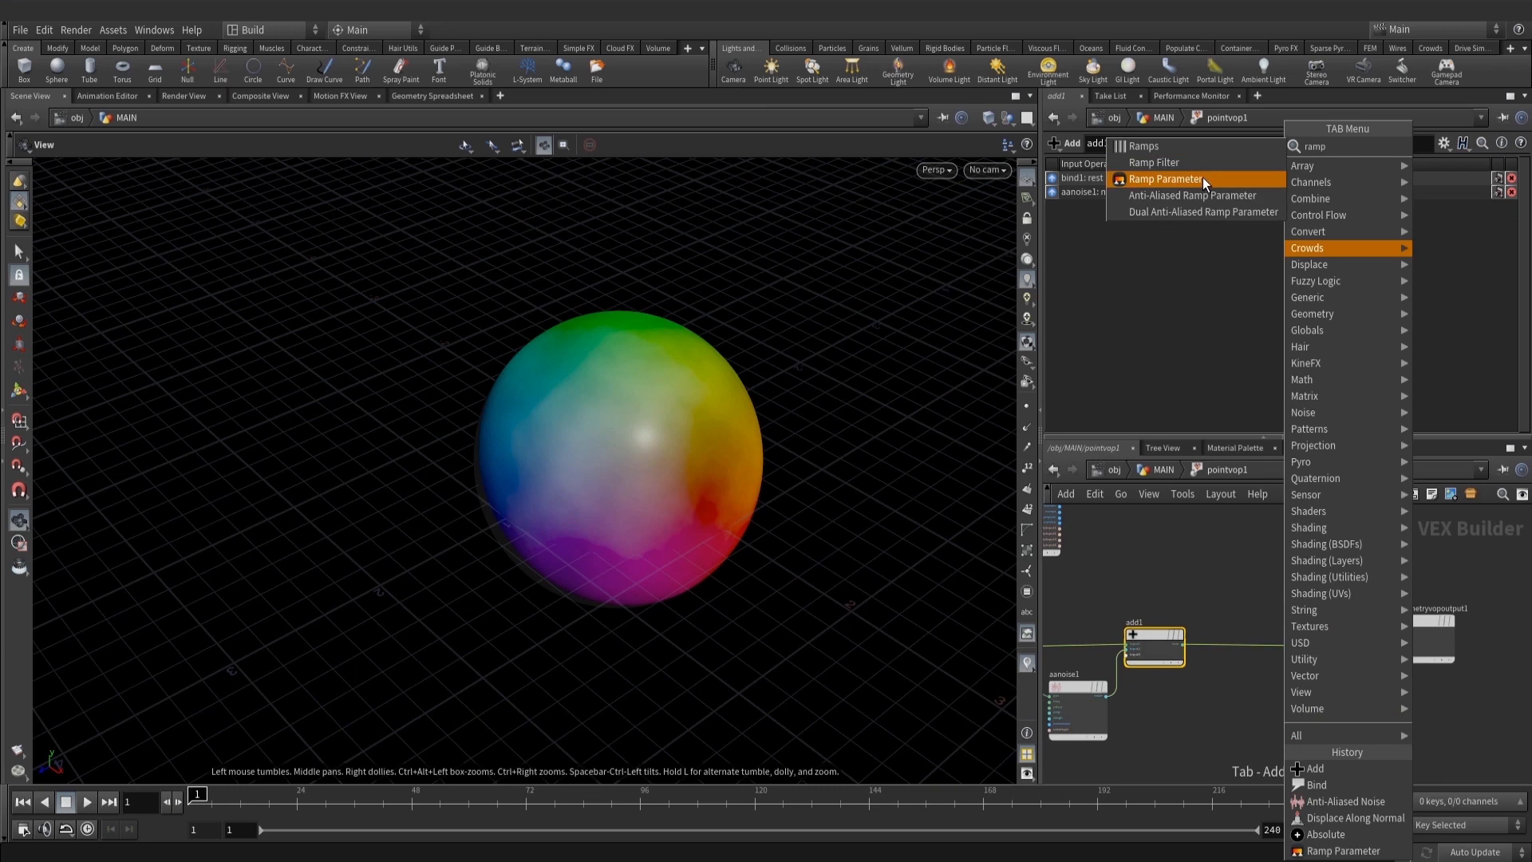
{"action": "left_click", "coordinate": [1205, 180]}
{"action": "left_click", "coordinate": [1318, 718]}
{"action": "left_click", "coordinate": [1205, 260]}
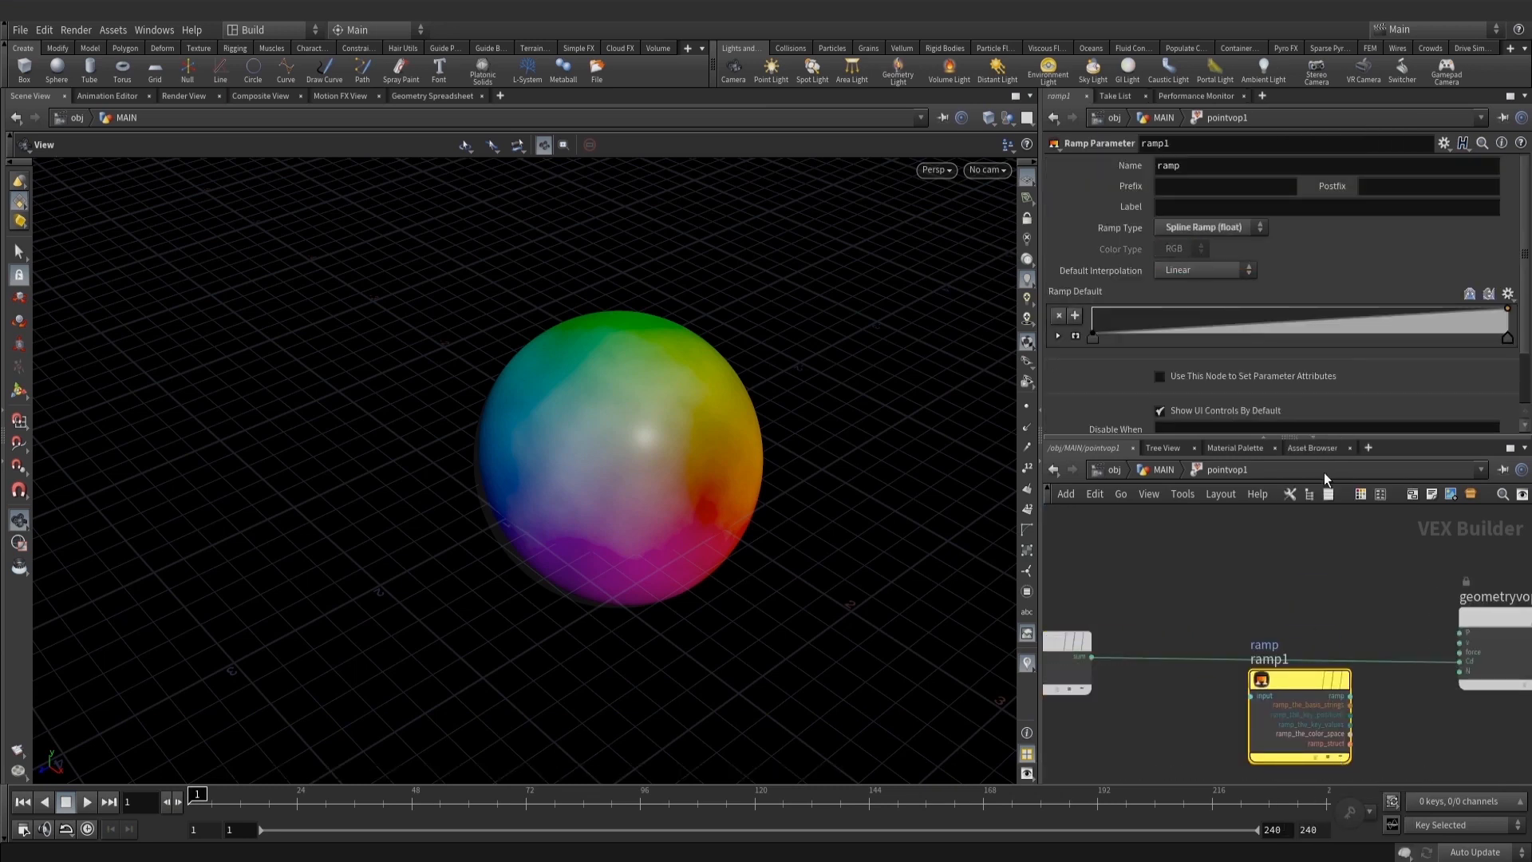
{"action": "left_click_drag", "start_coordinate": [1291, 682], "coordinate": [1291, 646]}
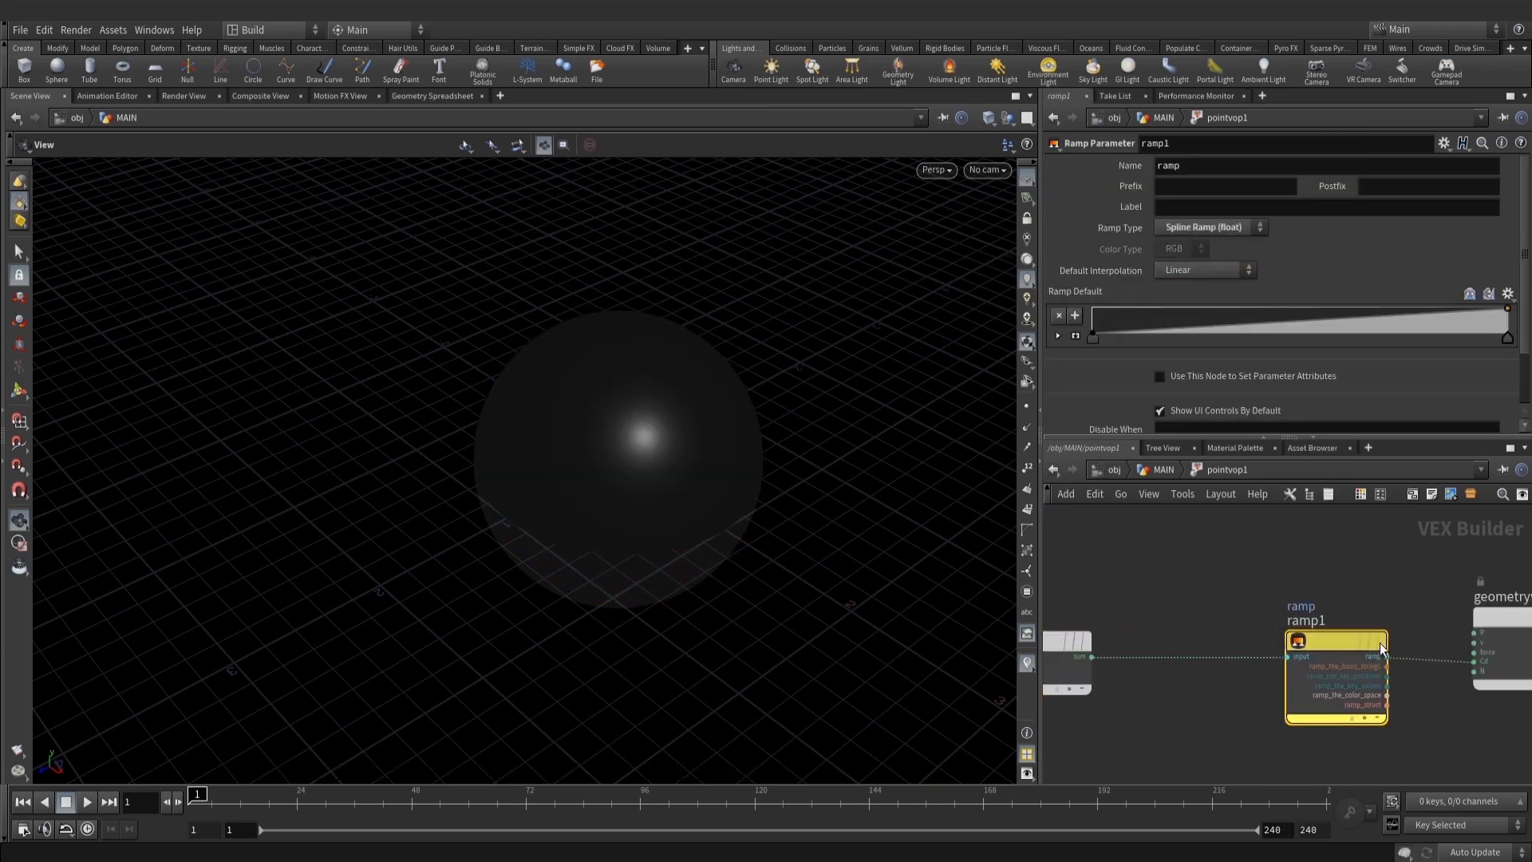
Return to the MAIN network and raise the last point of pointvop1's ramp to value 1
{"action": "left_click", "coordinate": [1163, 469]}
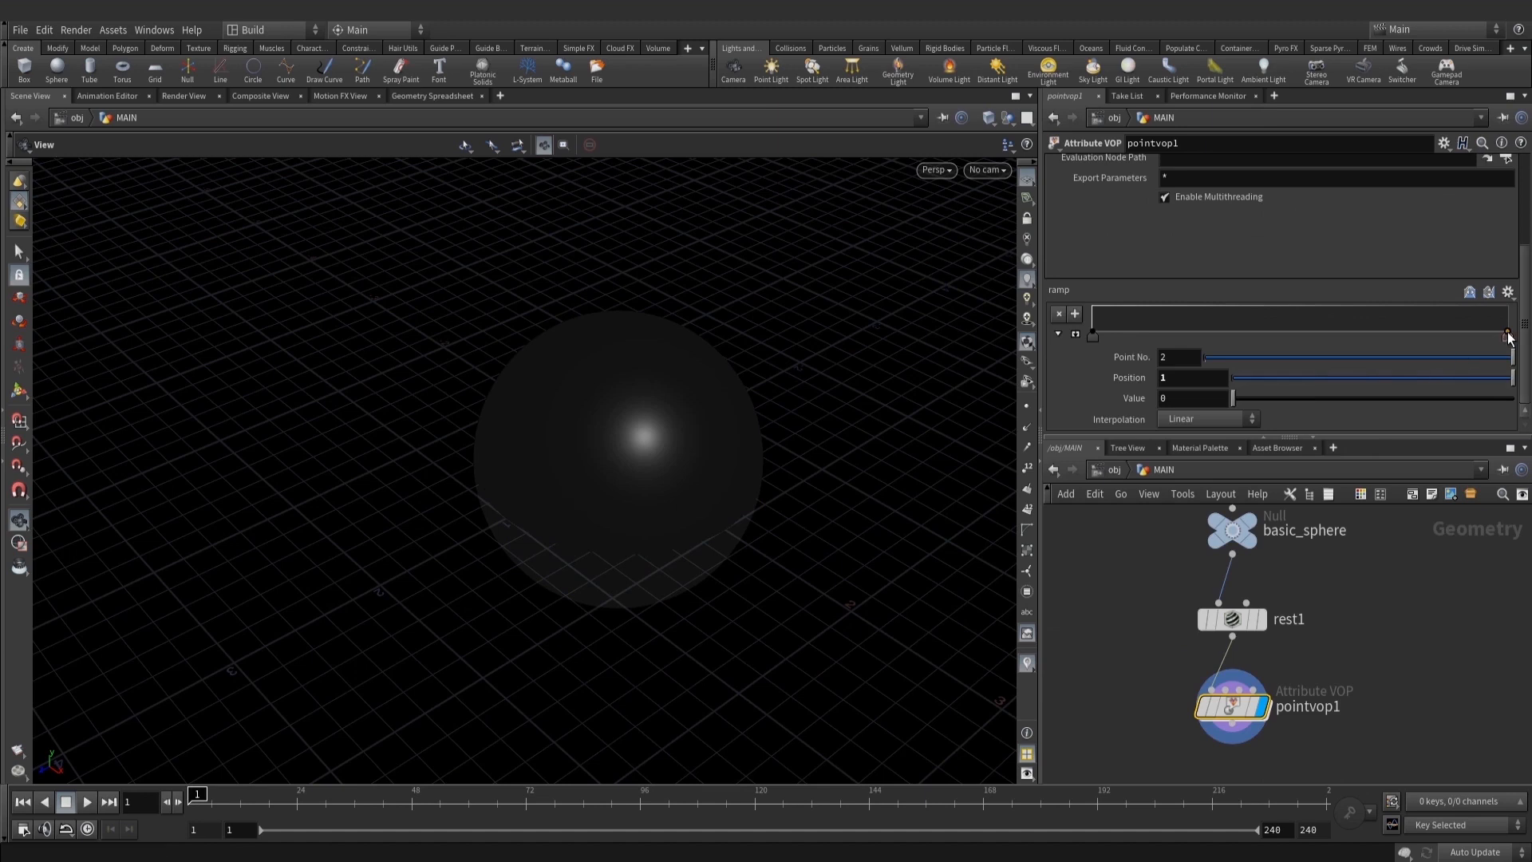
{"action": "left_click_drag", "start_coordinate": [1507, 333], "coordinate": [1512, 300]}
{"action": "left_click_drag", "start_coordinate": [702, 345], "coordinate": [1157, 590]}
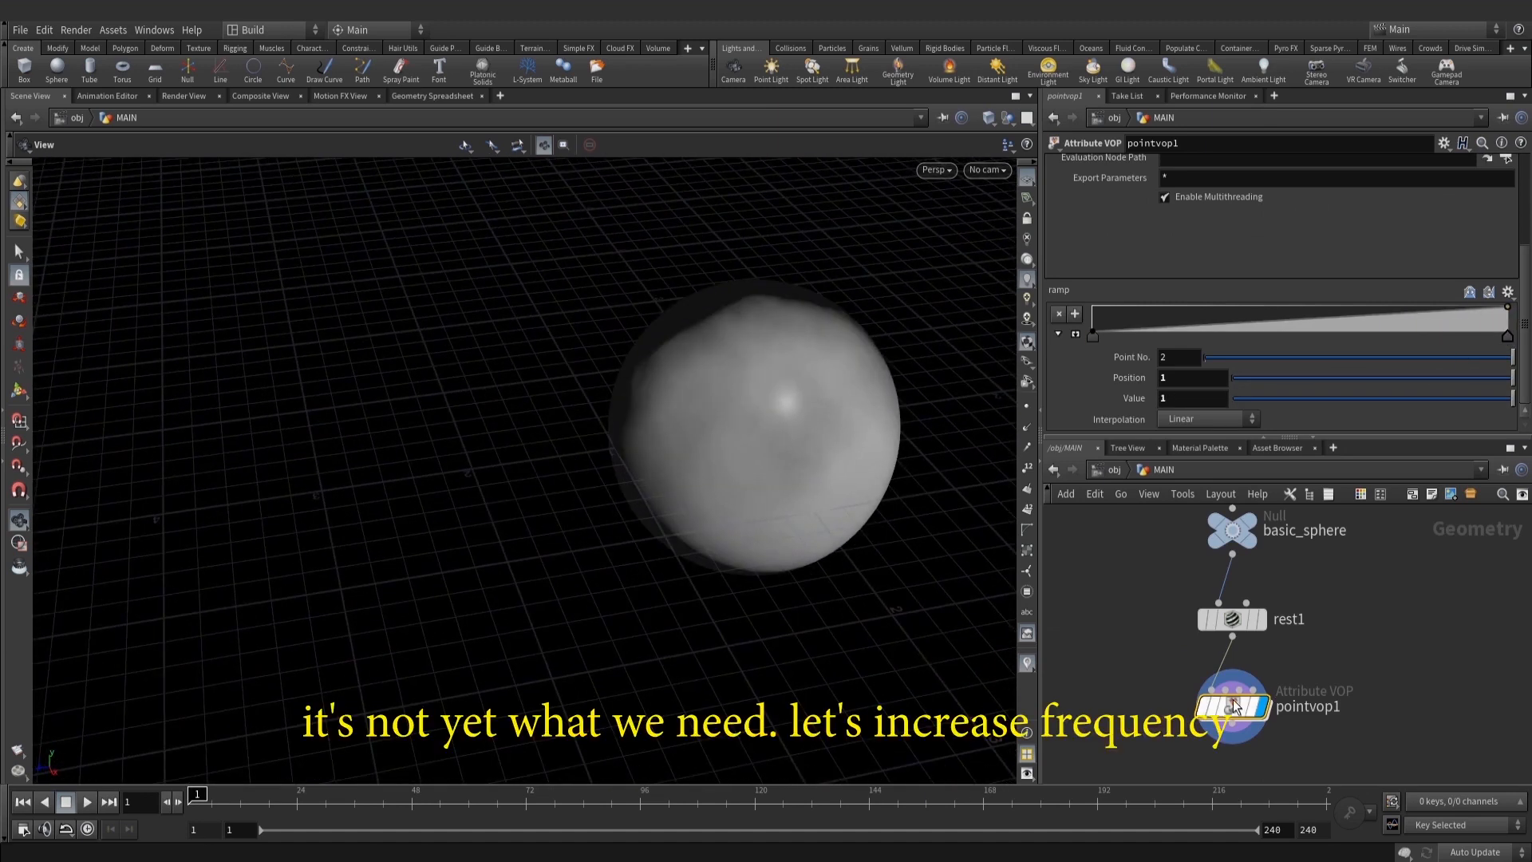
Go back inside pointvop1 and set aanoise1's 3D Frequency to 1.5 on all three axes
{"action": "double_click", "coordinate": [1233, 706]}
{"action": "left_click", "coordinate": [1247, 723]}
{"action": "left_click_drag", "start_coordinate": [1124, 207], "coordinate": [899, 281]}
{"action": "right_click_drag", "start_coordinate": [899, 280], "coordinate": [878, 311]}
{"action": "left_click_drag", "start_coordinate": [878, 311], "coordinate": [1439, 788]}
Move the ramp and geometry output nodes farther from the Add node to make room in the network
{"action": "middle_click_drag", "start_coordinate": [1321, 729], "coordinate": [1201, 690]}
{"action": "scroll", "coordinate": [1201, 690], "scroll_direction": "down", "scroll_amount": 4}
{"action": "left_click_drag", "start_coordinate": [1269, 588], "coordinate": [1387, 722]}
{"action": "scroll", "coordinate": [1310, 686], "scroll_direction": "up", "scroll_amount": 3}
{"action": "left_click_drag", "start_coordinate": [1273, 639], "coordinate": [1422, 639]}
{"action": "middle_click_drag", "start_coordinate": [1211, 687], "coordinate": [1414, 638]}
{"action": "left_click_drag", "start_coordinate": [1259, 629], "coordinate": [1393, 629], "text": "alt"}
{"action": "scroll", "coordinate": [1393, 629], "scroll_direction": "up", "scroll_amount": 3}
{"action": "key", "text": "Delete"}
Set the Roughness of aanoise1 to 0
{"action": "left_click", "coordinate": [1150, 658]}
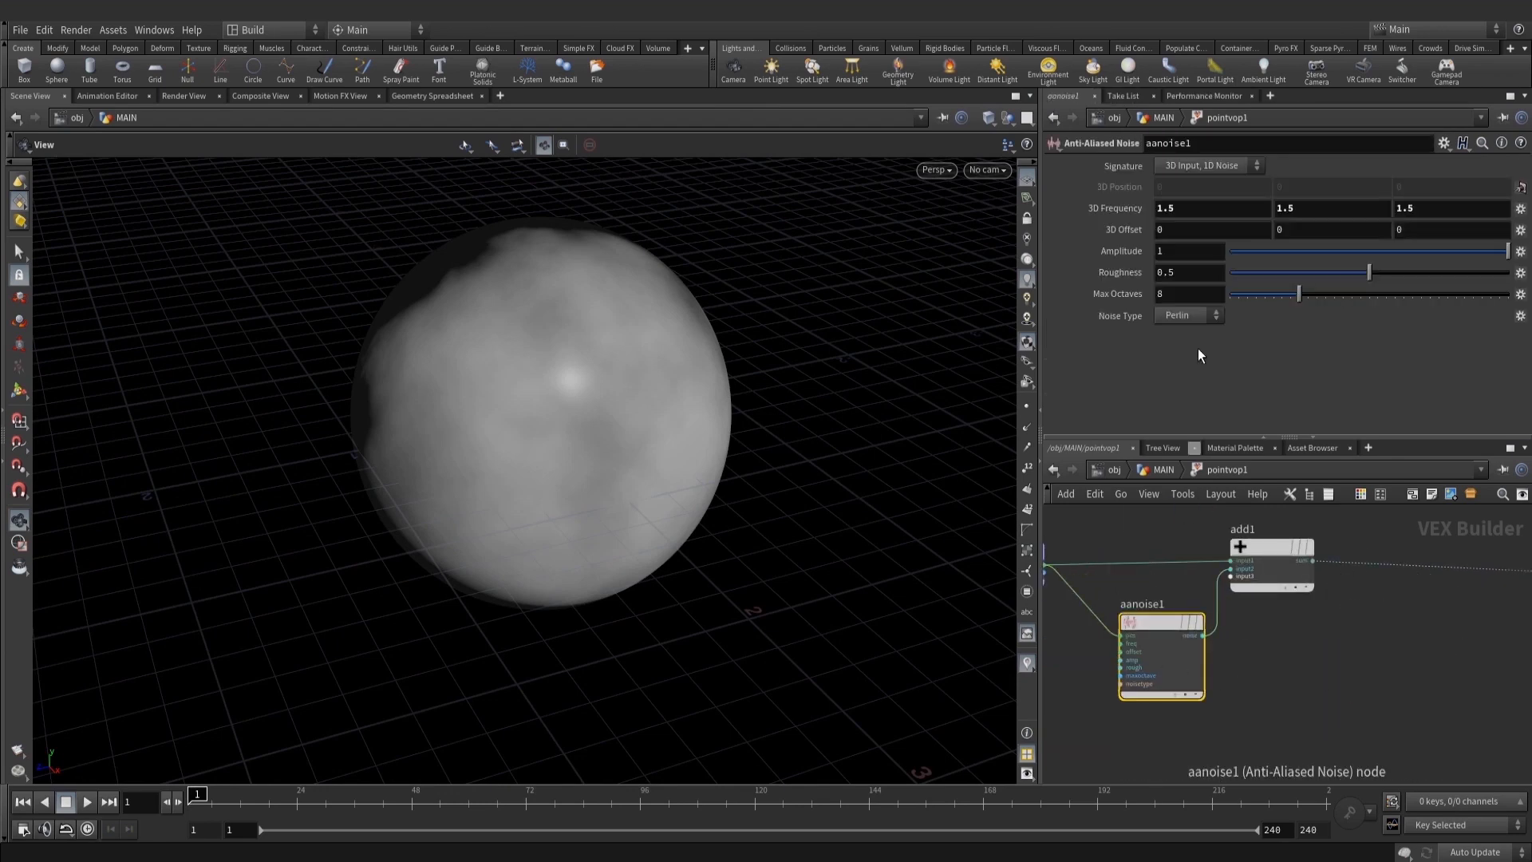
{"action": "left_click_drag", "start_coordinate": [1199, 273], "coordinate": [1143, 279]}
{"action": "type", "text": "0"}
{"action": "key", "text": "Return"}
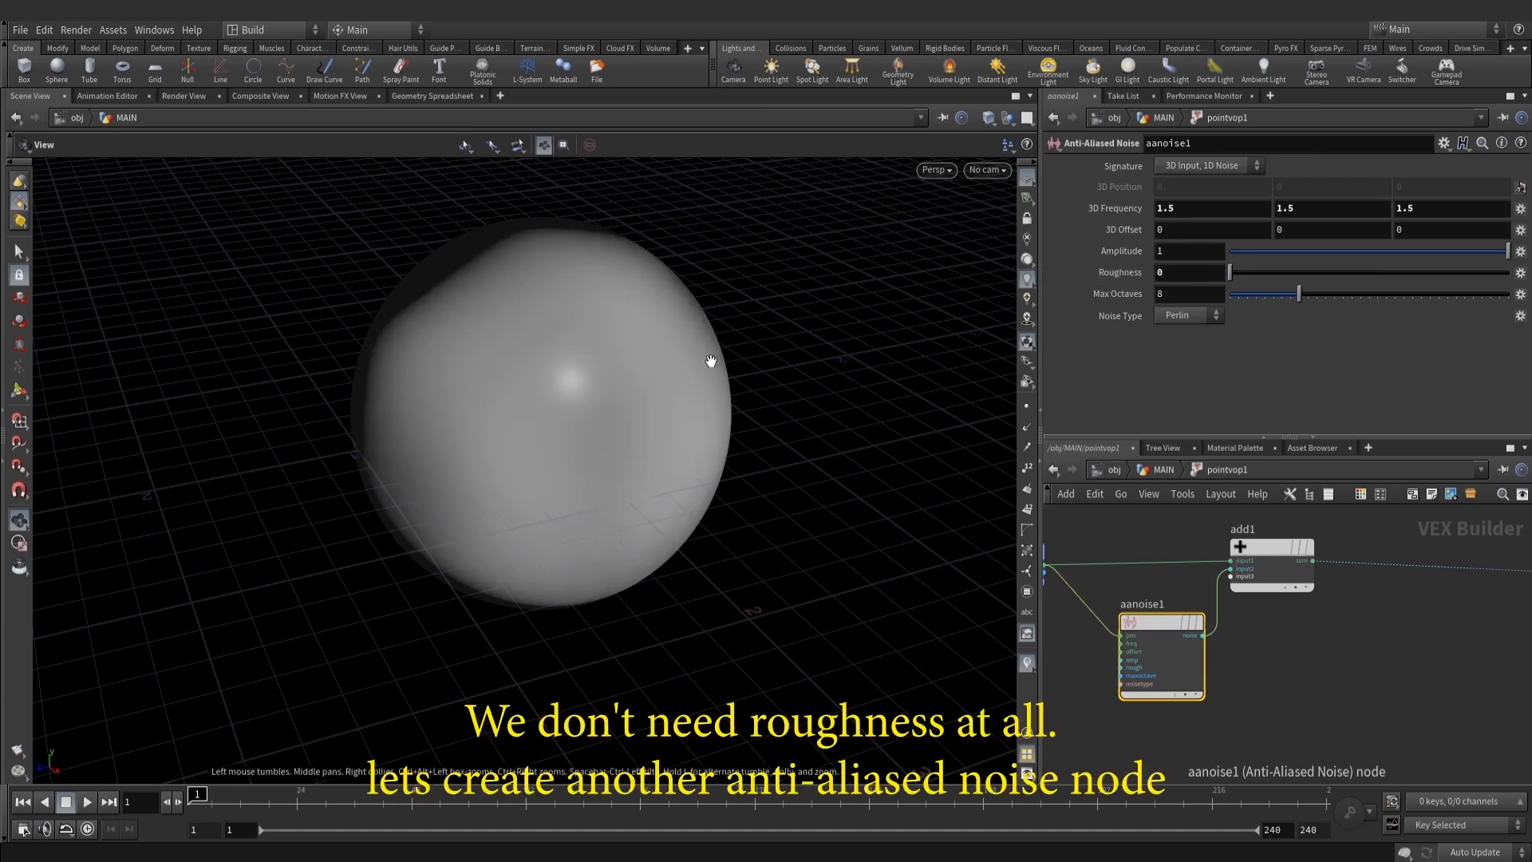
{"action": "left_click_drag", "start_coordinate": [711, 360], "coordinate": [650, 363]}
Duplicate aanoise1 and insert the copy on the wire between the Add node and the ramp
{"action": "left_click_drag", "start_coordinate": [1179, 658], "coordinate": [1465, 626], "text": "alt"}
{"action": "middle_click_drag", "start_coordinate": [1481, 640], "coordinate": [1335, 698]}
{"action": "left_click_drag", "start_coordinate": [1273, 679], "coordinate": [1286, 602]}
{"action": "scroll", "coordinate": [702, 338], "scroll_direction": "down", "scroll_amount": 1}
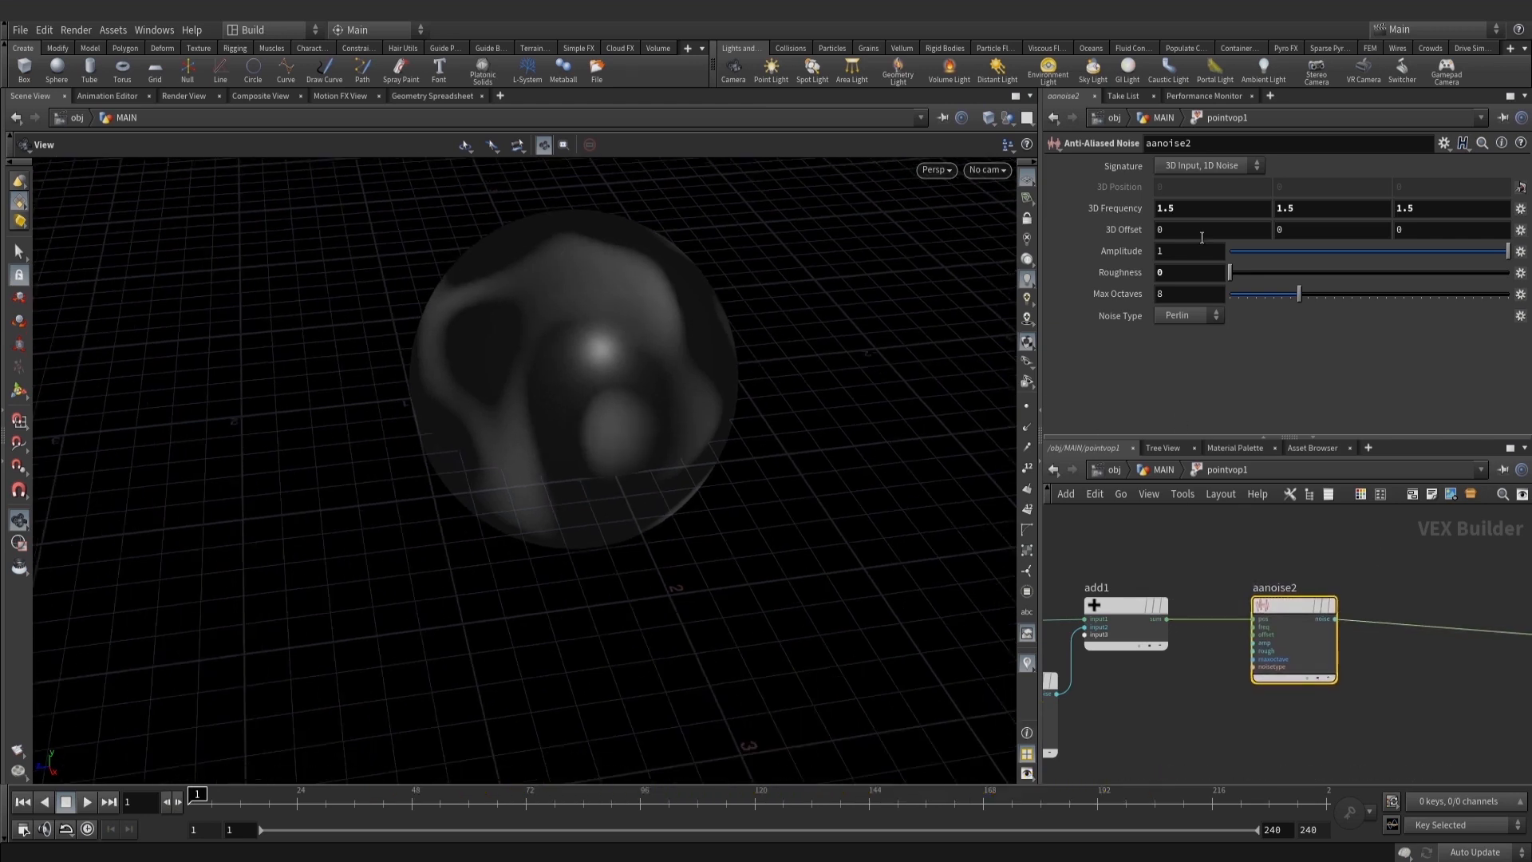
Set the 3D Frequency of aanoise2 to 1.2 on all three axes
{"action": "left_click", "coordinate": [1290, 210]}
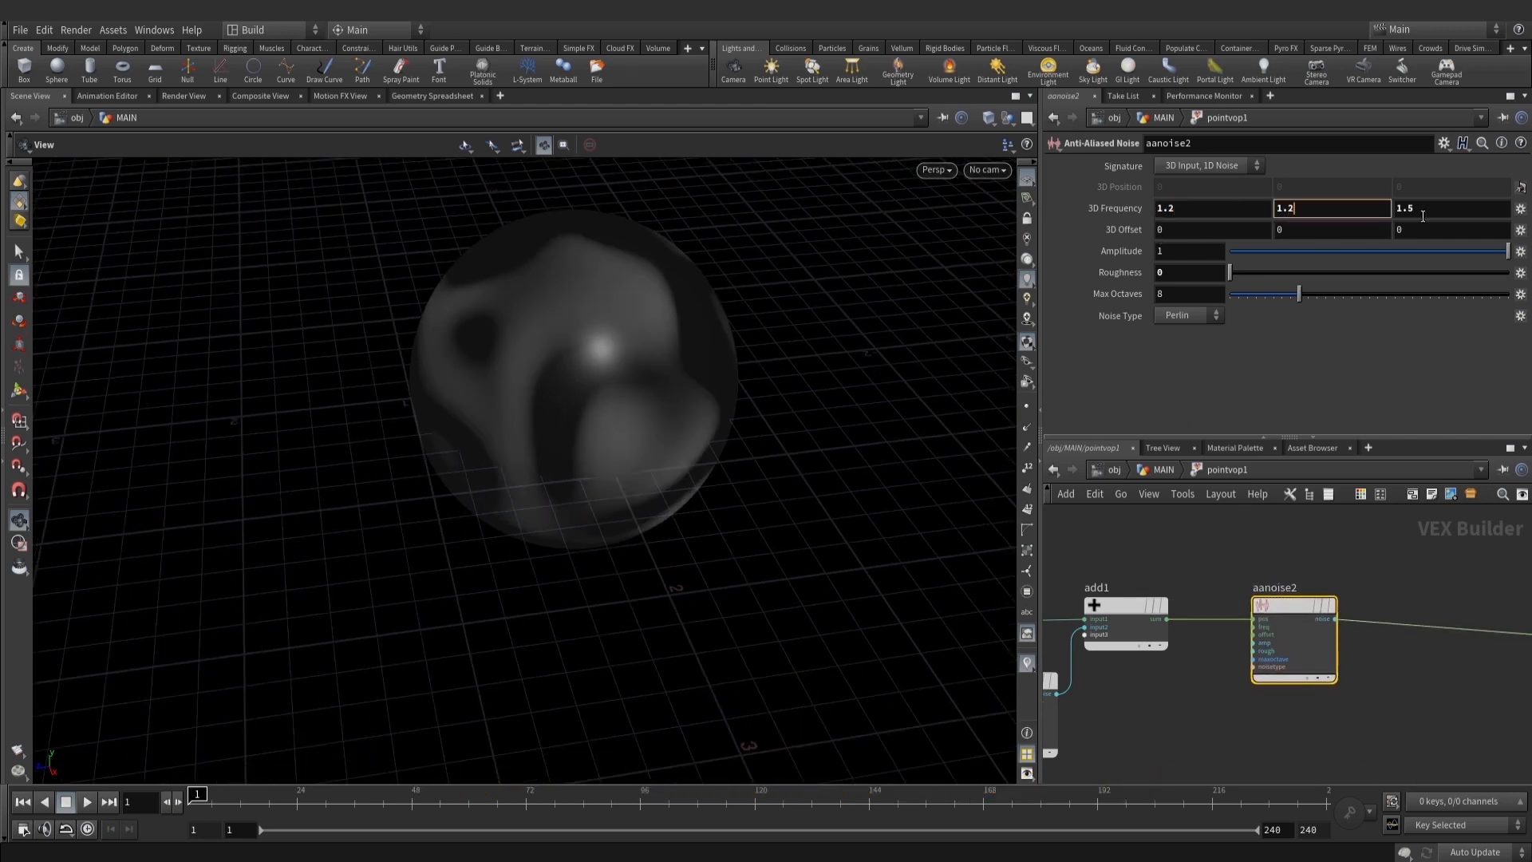
{"action": "key", "text": "BackSpace"}
{"action": "type", "text": "2"}
{"action": "left_click", "coordinate": [1414, 209]}
{"action": "key", "text": "BackSpace"}
{"action": "type", "text": "2"}
{"action": "left_click", "coordinate": [1417, 704]}
Hide the viewport's reference grid and turn off the scene lighting to view the noise pattern on its own
{"action": "left_click_drag", "start_coordinate": [829, 351], "coordinate": [702, 427]}
{"action": "left_click", "coordinate": [1028, 180]}
{"action": "left_click_drag", "start_coordinate": [687, 352], "coordinate": [794, 419]}
Insert an Absolute node between aanoise2 and the ramp to turn negative noise values positive
{"action": "middle_click_drag", "start_coordinate": [1446, 662], "coordinate": [1237, 659]}
{"action": "key", "text": "Tab"}
{"action": "type", "text": "abs"}
{"action": "left_click", "coordinate": [1396, 146]}
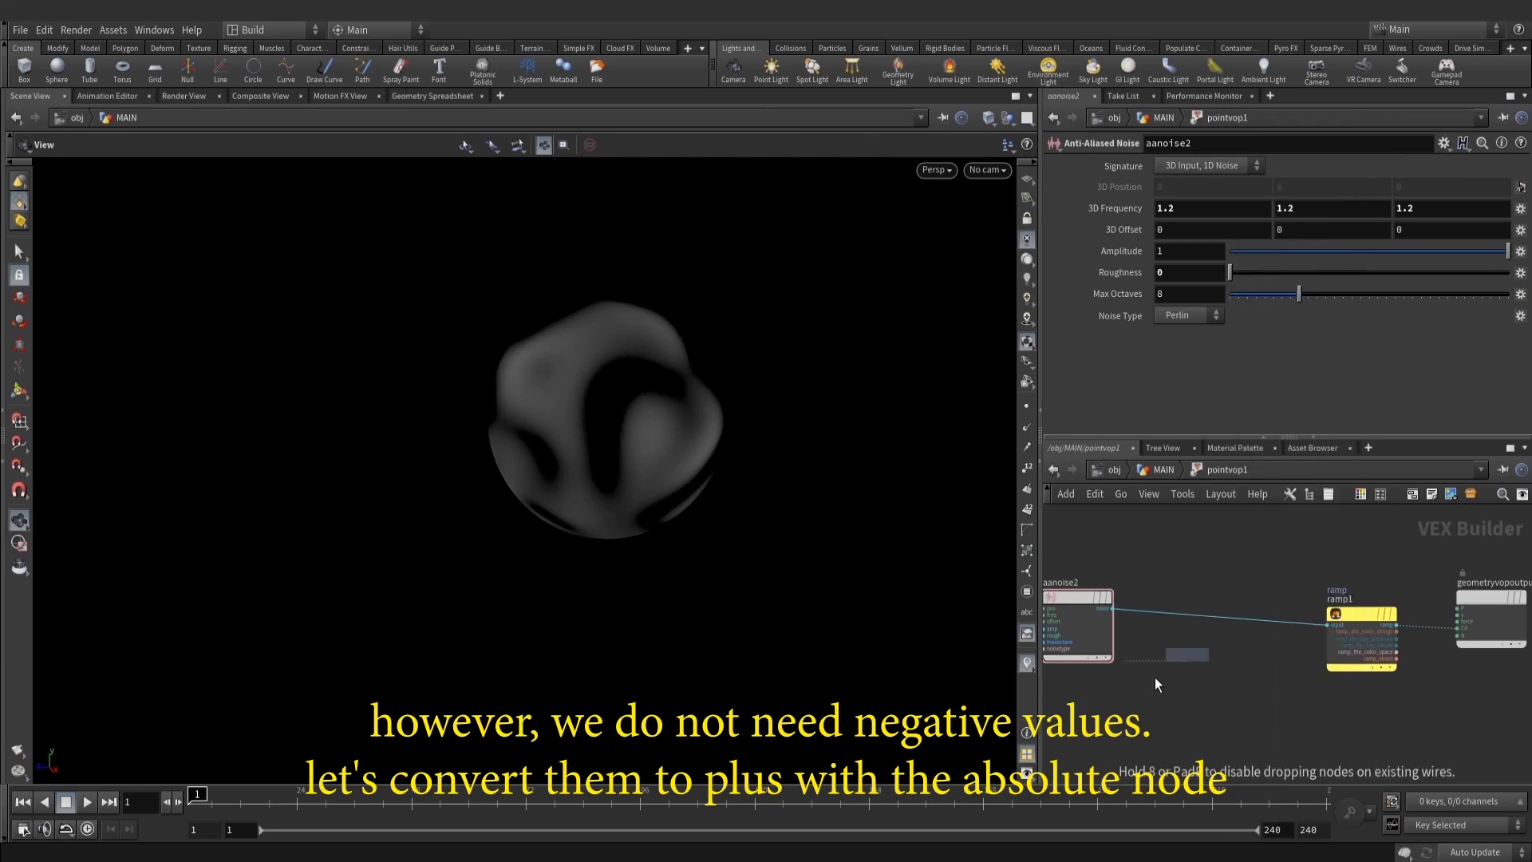
{"action": "left_click", "coordinate": [1191, 689]}
{"action": "scroll", "coordinate": [1179, 691], "scroll_direction": "up", "scroll_amount": 3}
{"action": "middle_click_drag", "start_coordinate": [1167, 683], "coordinate": [1224, 736]}
{"action": "left_click_drag", "start_coordinate": [1224, 737], "coordinate": [1256, 597]}
{"action": "left_click_drag", "start_coordinate": [687, 375], "coordinate": [798, 431]}
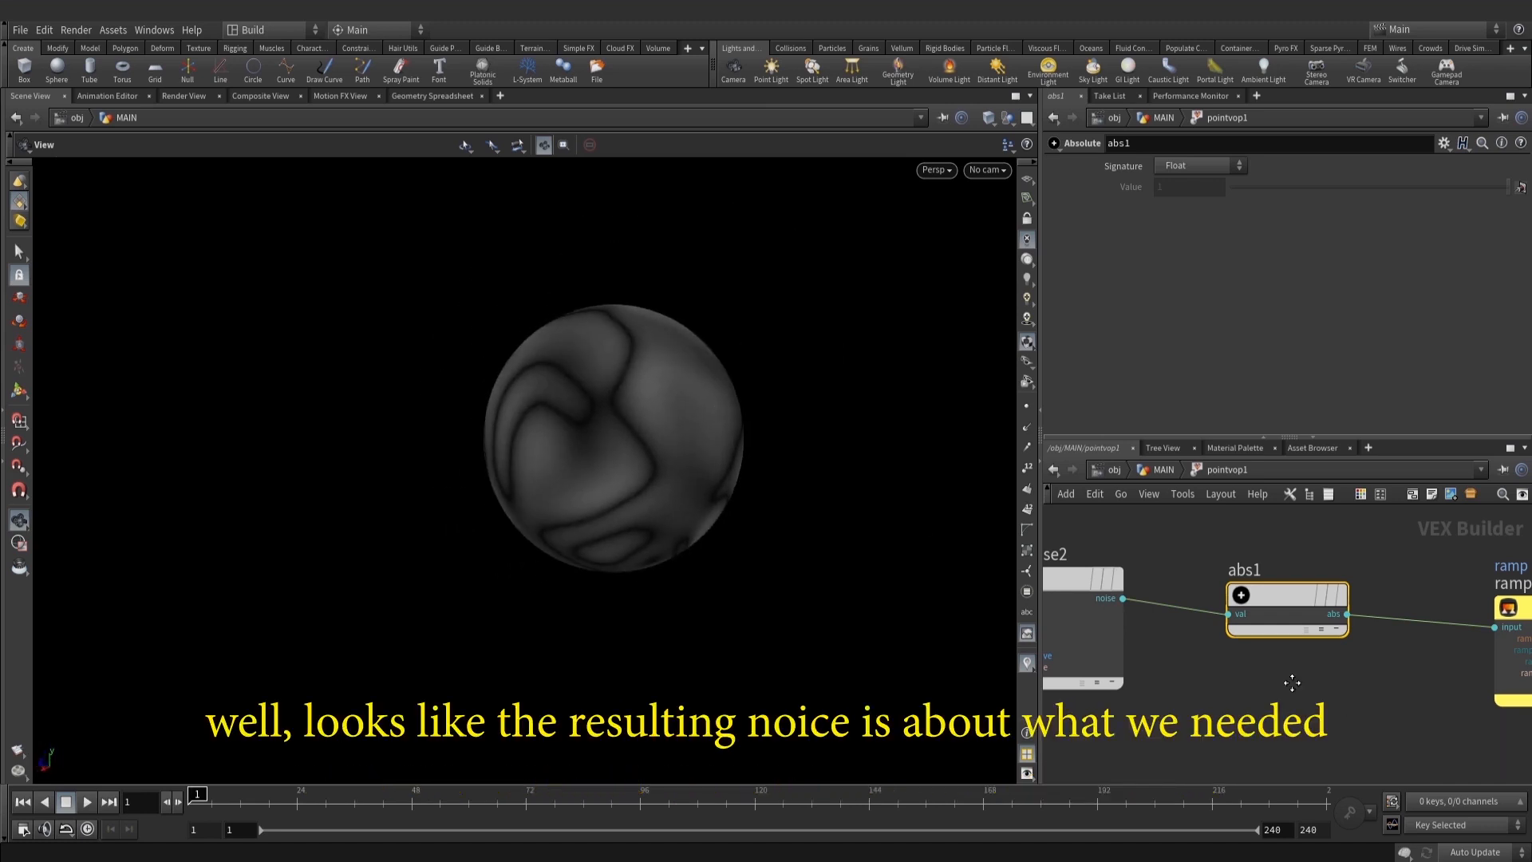
Return to the MAIN network and shape pointvop1's ramp into three narrow peaks near its start, with the end point at 0
{"action": "scroll", "coordinate": [1245, 662], "scroll_direction": "down", "scroll_amount": 3}
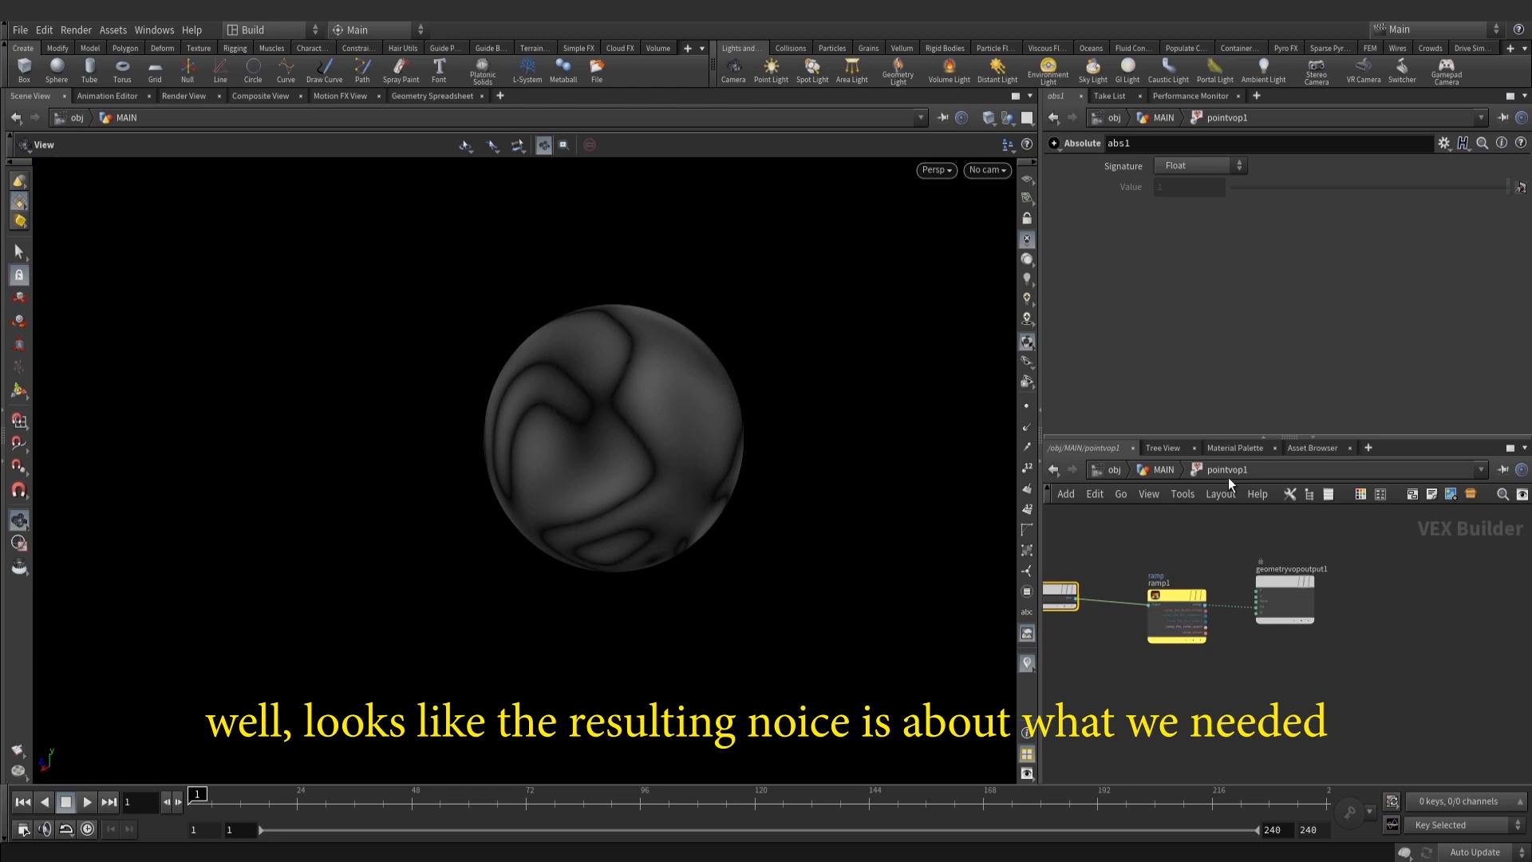
{"action": "left_click", "coordinate": [1165, 469]}
{"action": "mouse_move", "coordinate": [1508, 313]}
{"action": "left_mouse_down"}
{"action": "mouse_move", "coordinate": [1500, 330]}
{"action": "mouse_move", "coordinate": [1105, 329]}
{"action": "mouse_move", "coordinate": [1120, 297]}
{"action": "mouse_move", "coordinate": [1132, 342]}
{"action": "mouse_move", "coordinate": [1141, 299]}
{"action": "mouse_move", "coordinate": [1155, 337]}
{"action": "mouse_move", "coordinate": [1169, 290]}
{"action": "mouse_move", "coordinate": [1187, 359]}
{"action": "mouse_move", "coordinate": [1178, 333]}
{"action": "left_mouse_up"}
{"action": "right_click_drag", "start_coordinate": [565, 443], "coordinate": [845, 438]}
{"action": "left_click_drag", "start_coordinate": [1111, 328], "coordinate": [1107, 334]}
{"action": "right_click_drag", "start_coordinate": [792, 427], "coordinate": [696, 419]}
{"action": "left_click_drag", "start_coordinate": [696, 419], "coordinate": [802, 422]}
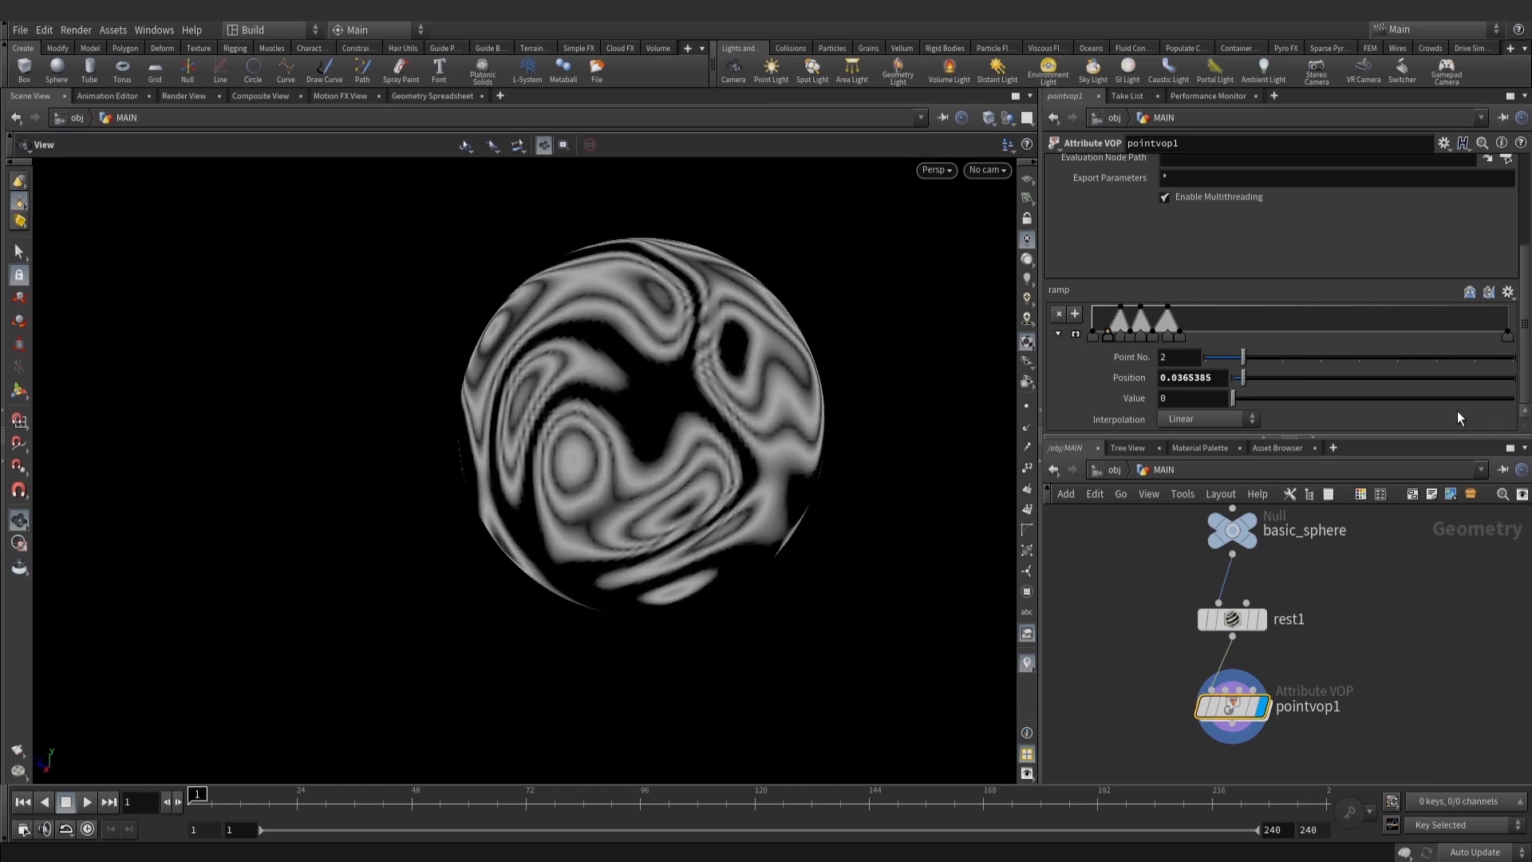
Respace the ramp points and add another narrow peak, making four unevenly spaced peaks in pointvop1's ramp
{"action": "mouse_move", "coordinate": [1180, 337]}
{"action": "left_mouse_down"}
{"action": "mouse_move", "coordinate": [1204, 337]}
{"action": "mouse_move", "coordinate": [1137, 336]}
{"action": "left_mouse_up"}
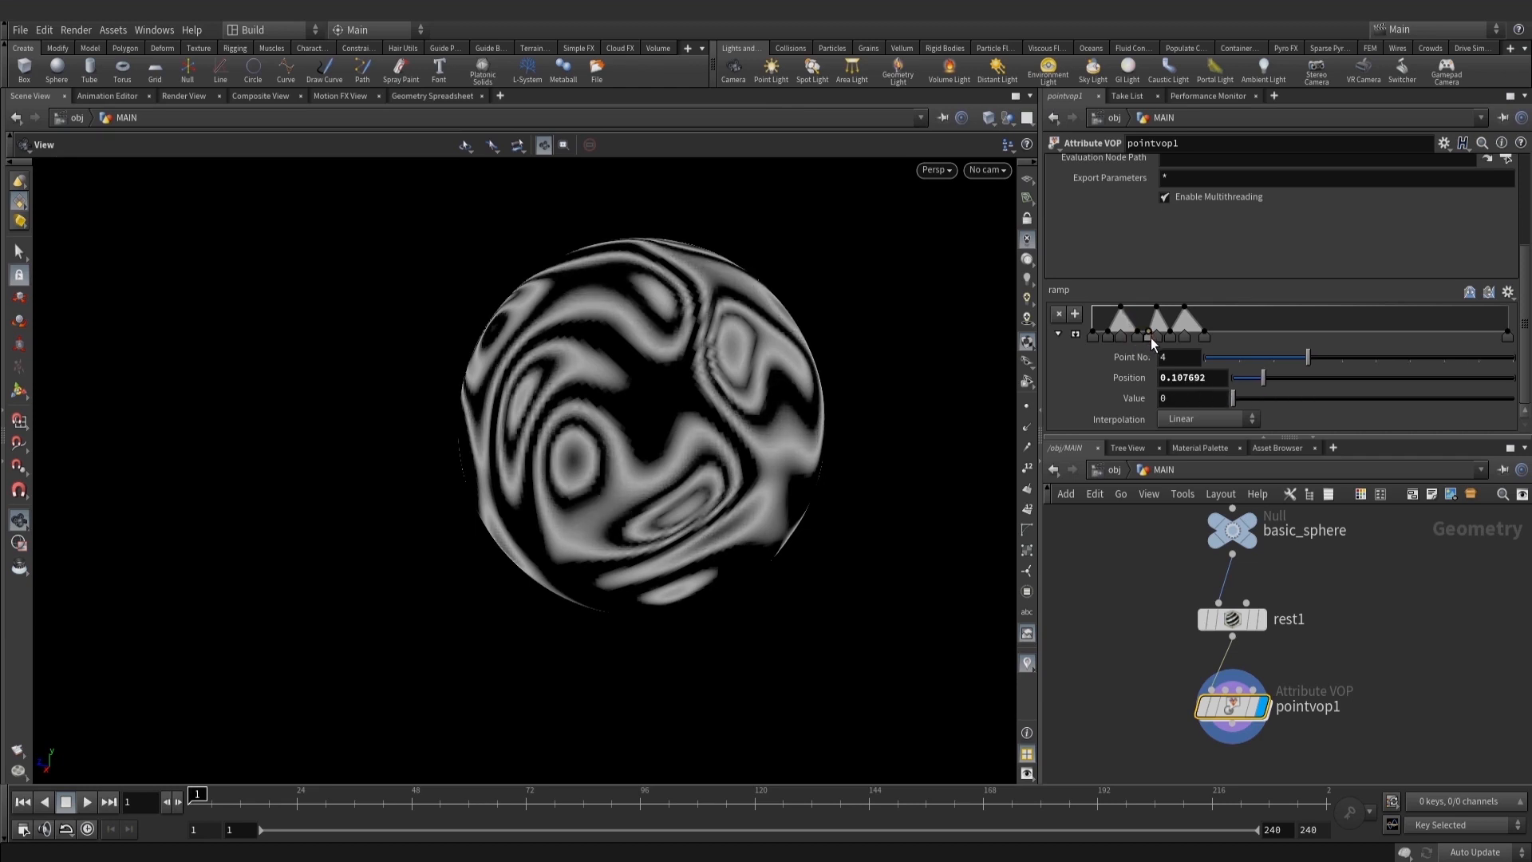
{"action": "left_click", "coordinate": [1182, 338]}
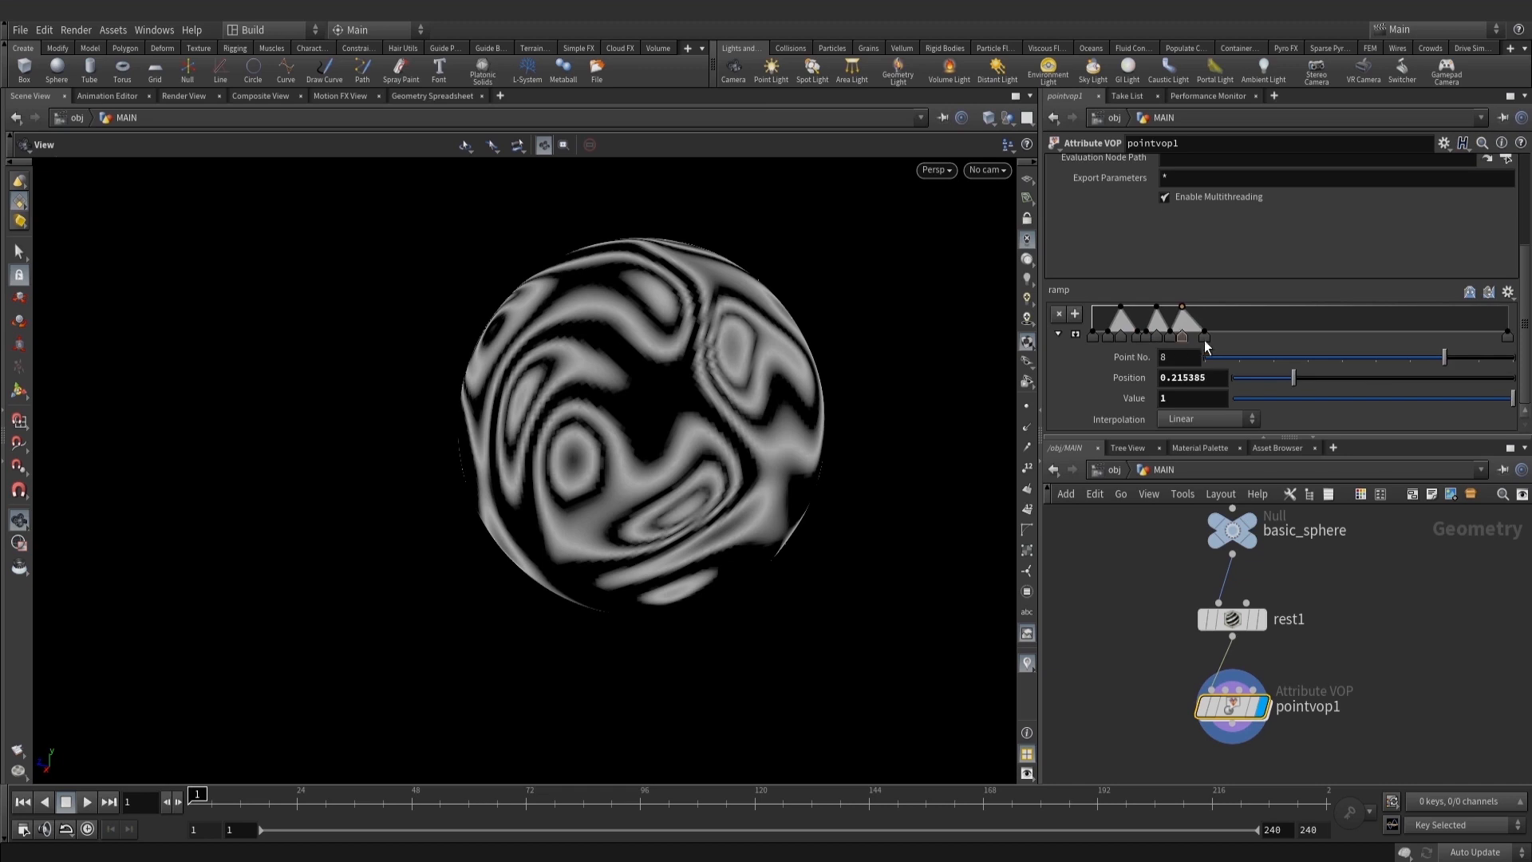
{"action": "left_click_drag", "start_coordinate": [1198, 335], "coordinate": [1127, 340]}
{"action": "left_click", "coordinate": [1218, 336]}
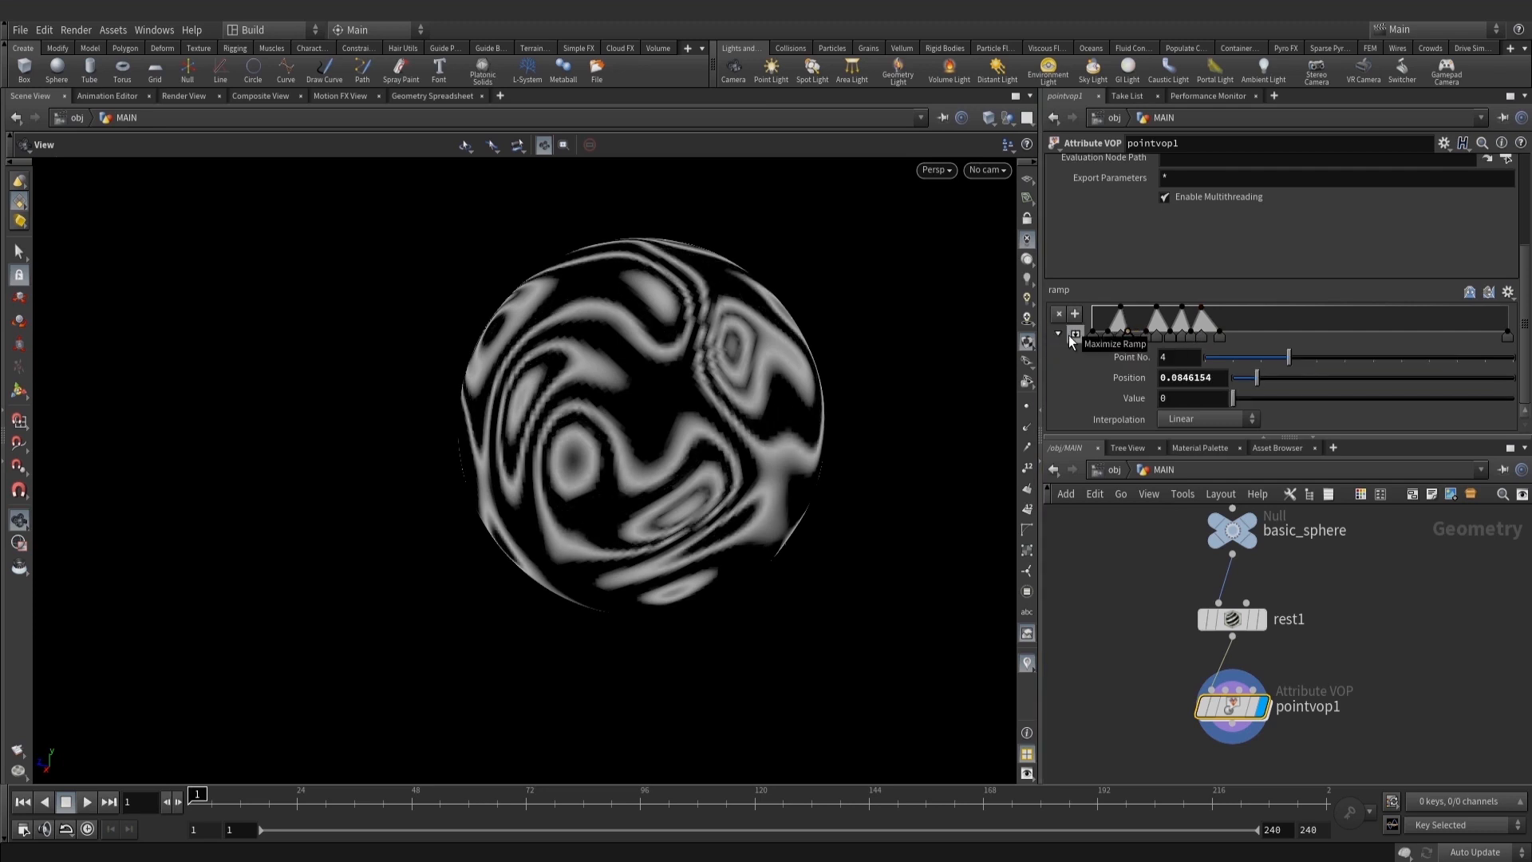
{"action": "scroll", "coordinate": [1159, 329], "scroll_direction": "up", "scroll_amount": 1}
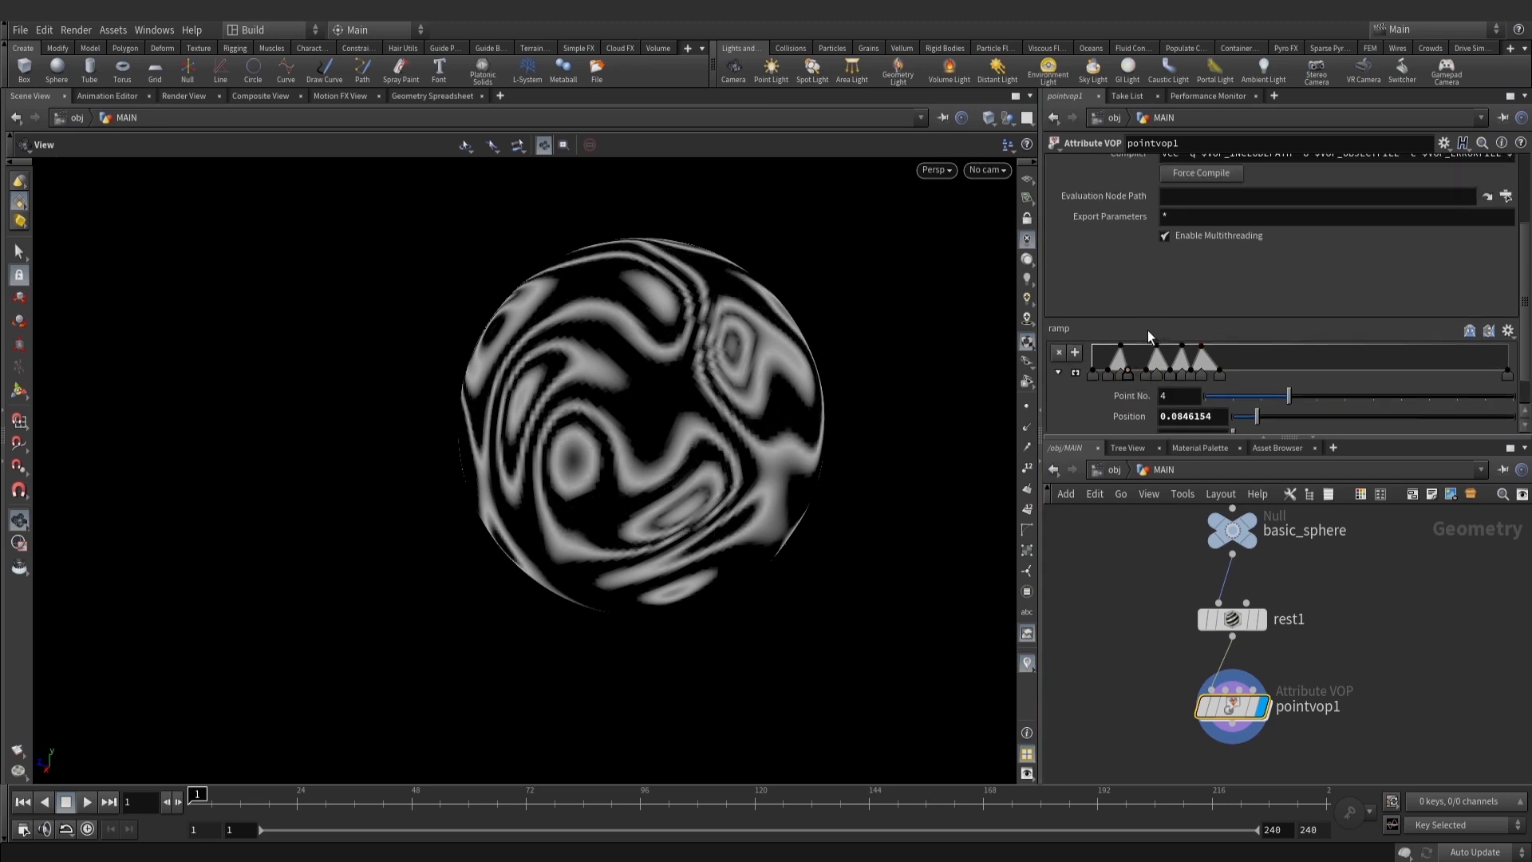
Narrow the last peak of pointvop1's ramp by setting point 11 to position 0.284615, and adjust point 4 after the first peak
{"action": "left_click_drag", "start_coordinate": [1148, 375], "coordinate": [1210, 377]}
{"action": "left_click", "coordinate": [1155, 375]}
{"action": "left_click", "coordinate": [1170, 376]}
{"action": "scroll", "coordinate": [708, 396], "scroll_direction": "down", "scroll_amount": 2}
{"action": "left_click_drag", "start_coordinate": [708, 397], "coordinate": [750, 418]}
{"action": "middle_click_drag", "start_coordinate": [1350, 617], "coordinate": [1357, 590]}
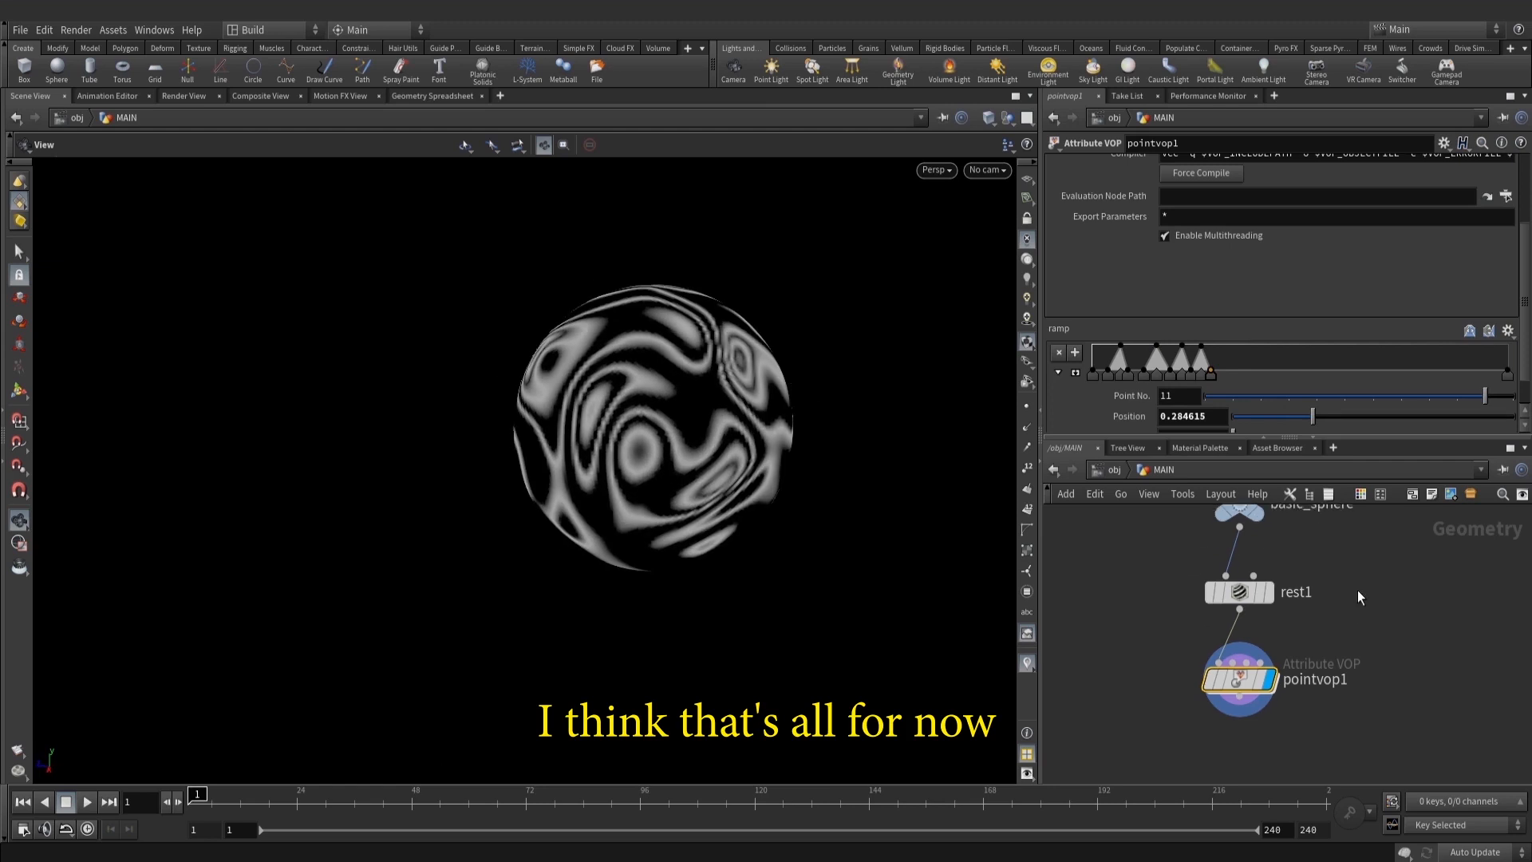
{"action": "left_click", "coordinate": [1127, 373]}
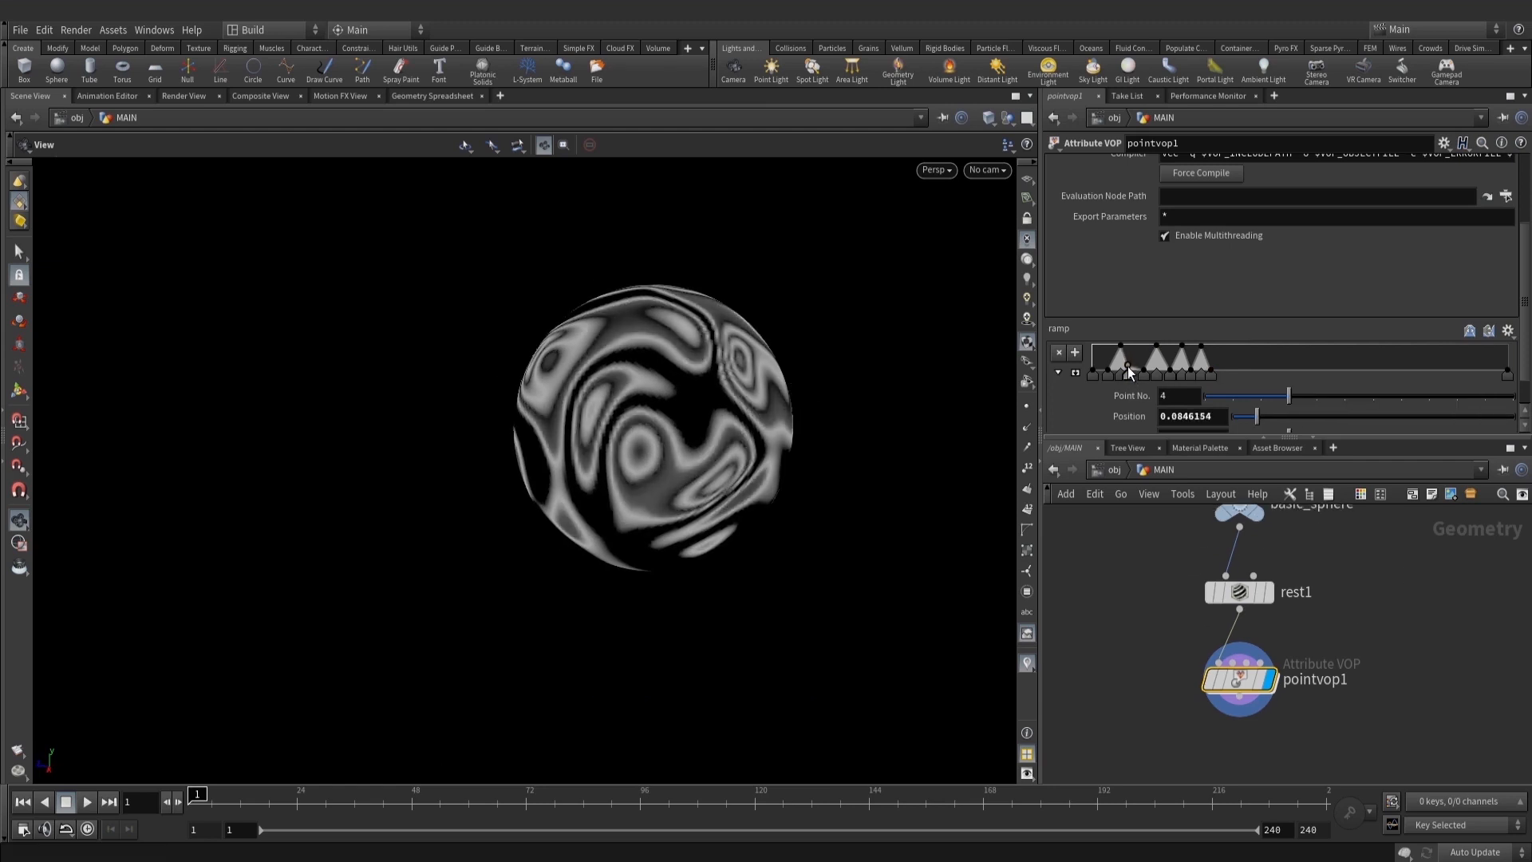
{"action": "scroll", "coordinate": [1409, 619], "scroll_direction": "down", "scroll_amount": 2}
{"action": "middle_click_drag", "start_coordinate": [1421, 689], "coordinate": [1386, 625]}
{"action": "scroll", "coordinate": [1356, 593], "scroll_direction": "up", "scroll_amount": 2}
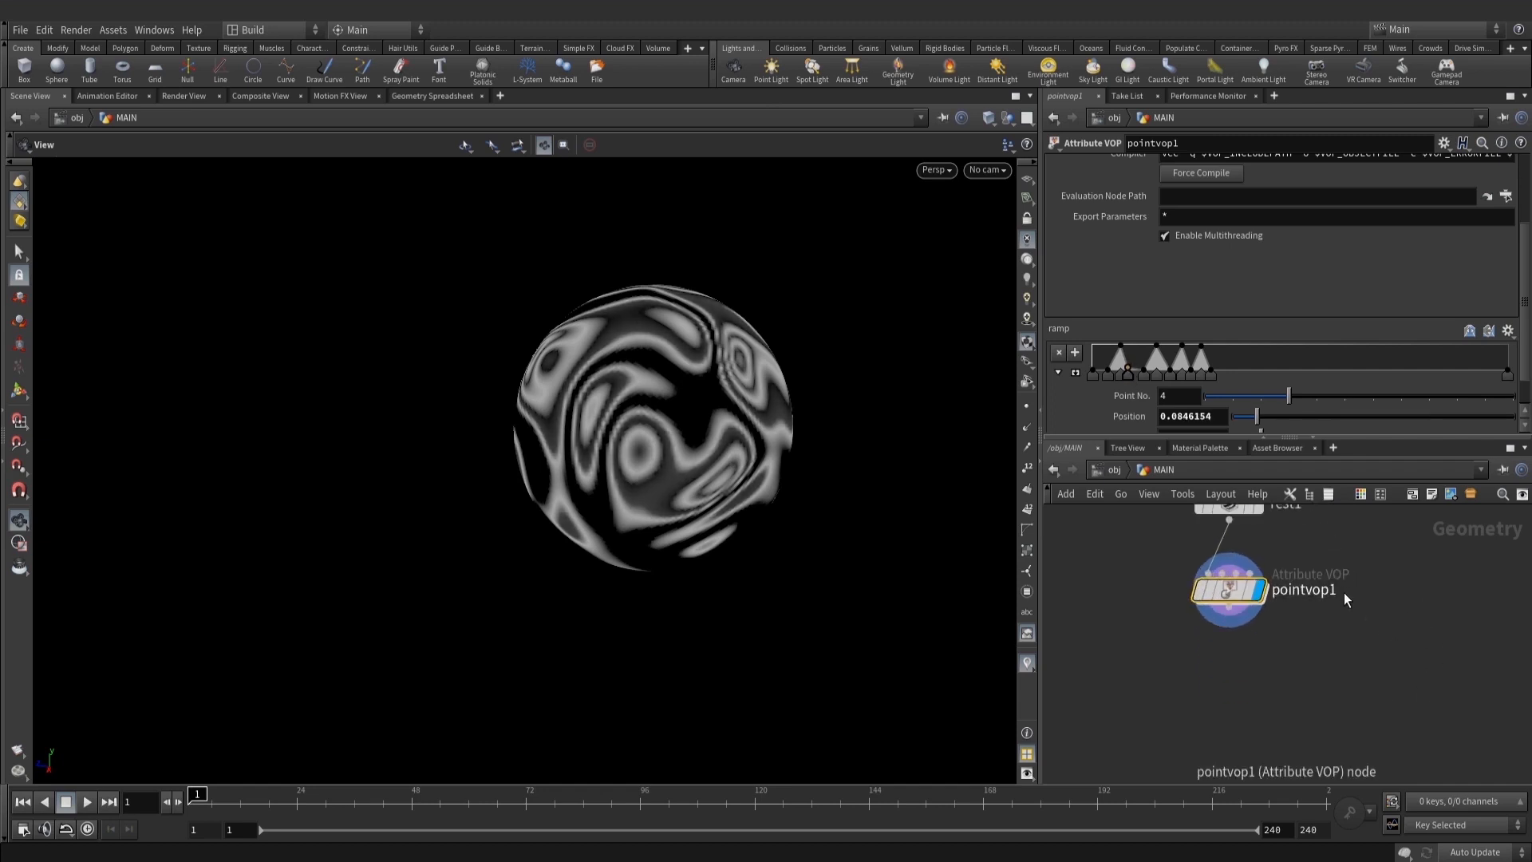
Open pointvop1's VEX network and add a Displace Along Normal node
{"action": "key", "text": "Tab"}
{"action": "key", "text": "Escape"}
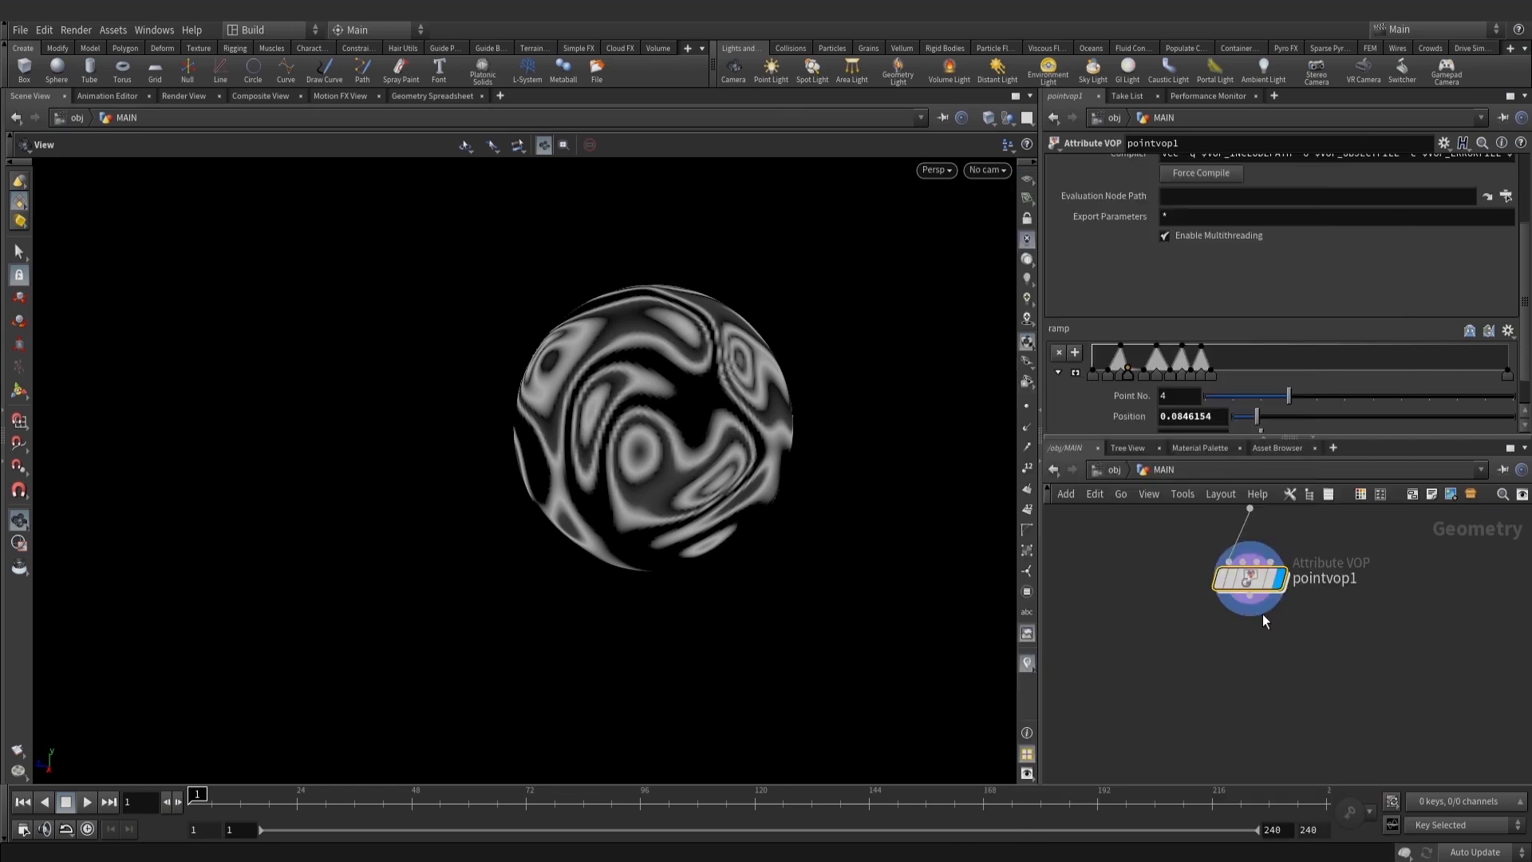
{"action": "double_click", "coordinate": [1256, 586]}
{"action": "scroll", "coordinate": [1398, 654], "scroll_direction": "down", "scroll_amount": 2}
{"action": "key", "text": "Tab"}
{"action": "type", "text": "disp"}
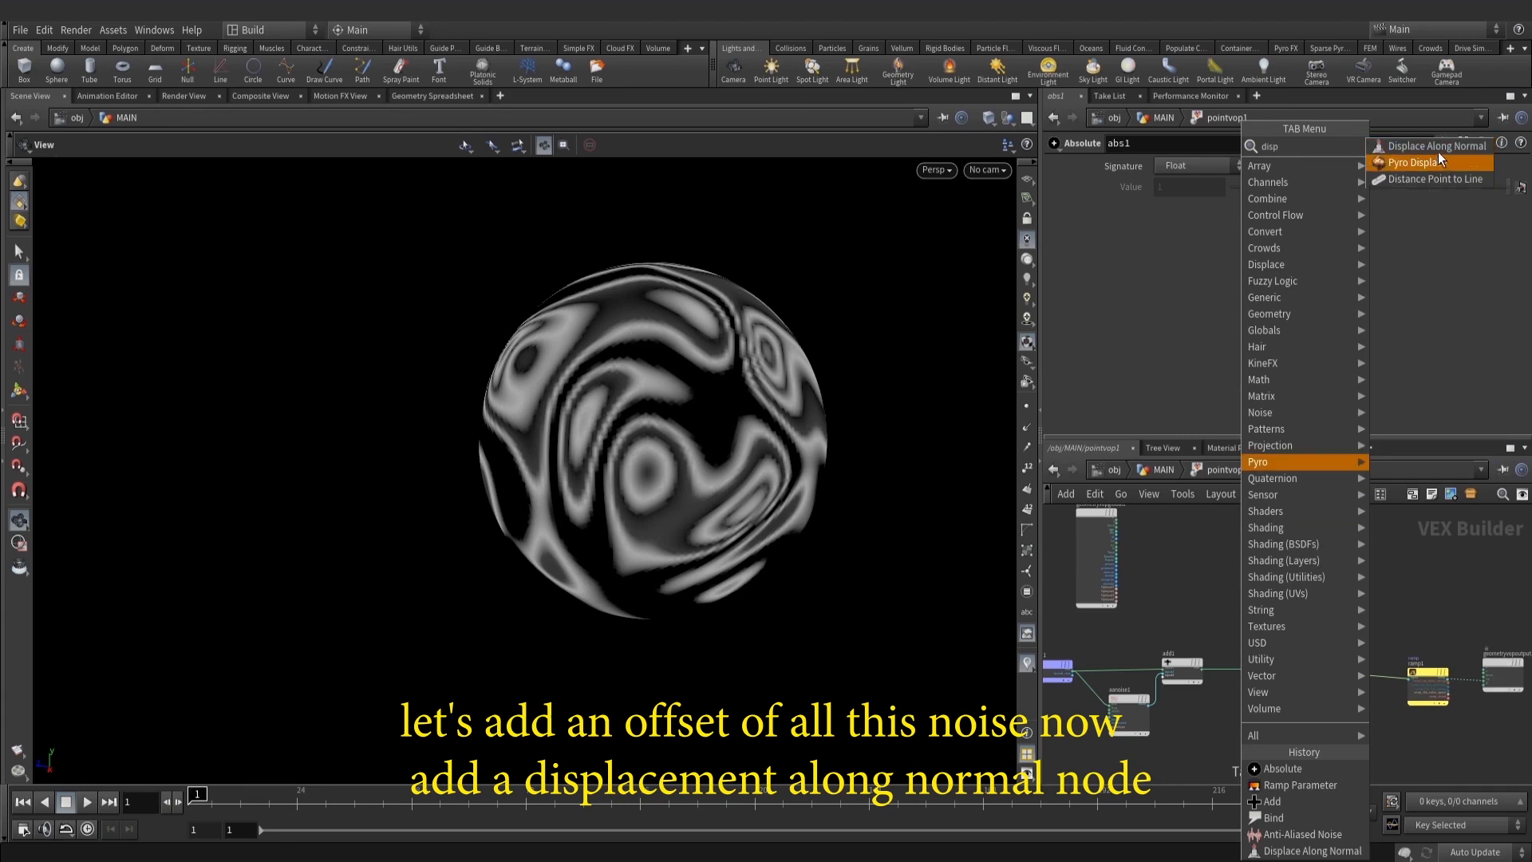
{"action": "left_click", "coordinate": [1436, 146]}
{"action": "left_click", "coordinate": [1215, 547]}
Connect the global P to displacenml1's P input and place the node above ramp1, near the geometry output
{"action": "left_click", "coordinate": [1152, 522]}
{"action": "middle_click_drag", "start_coordinate": [1516, 686], "coordinate": [1243, 525]}
{"action": "left_click", "coordinate": [1292, 595]}
{"action": "scroll", "coordinate": [1241, 619], "scroll_direction": "down", "scroll_amount": 1}
{"action": "middle_click_drag", "start_coordinate": [1415, 646], "coordinate": [1157, 579]}
{"action": "left_click_drag", "start_coordinate": [1077, 562], "coordinate": [1342, 590]}
{"action": "scroll", "coordinate": [1342, 606], "scroll_direction": "up", "scroll_amount": 3}
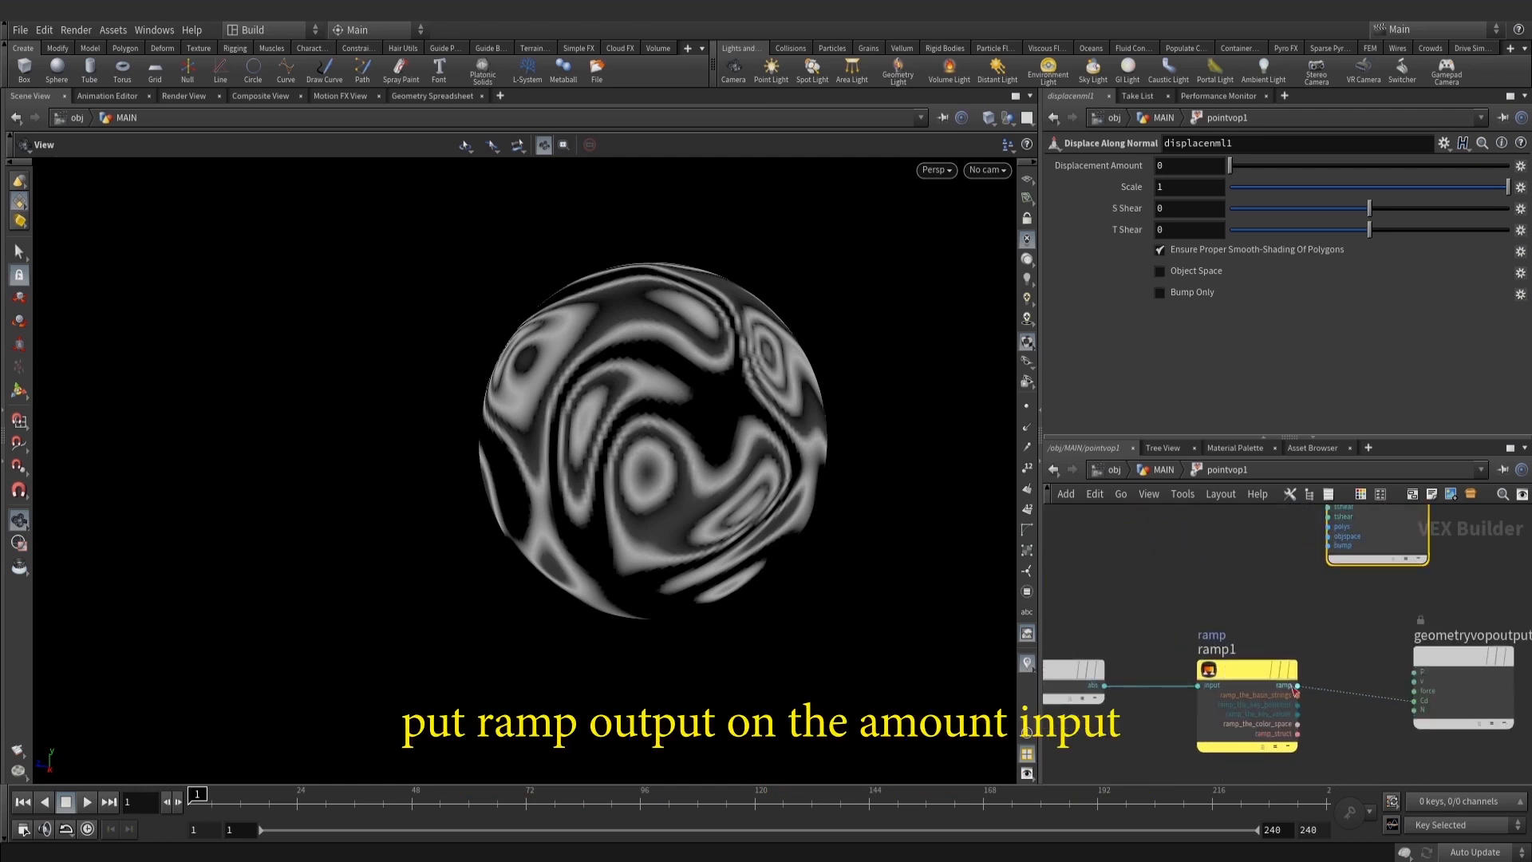
Connect ramp1's ramp output to displacenml1's amount input
{"action": "left_click", "coordinate": [1295, 685]}
{"action": "middle_click_drag", "start_coordinate": [1318, 646], "coordinate": [1228, 745]}
{"action": "left_click", "coordinate": [1225, 591]}
{"action": "middle_click_drag", "start_coordinate": [1445, 641], "coordinate": [1355, 616]}
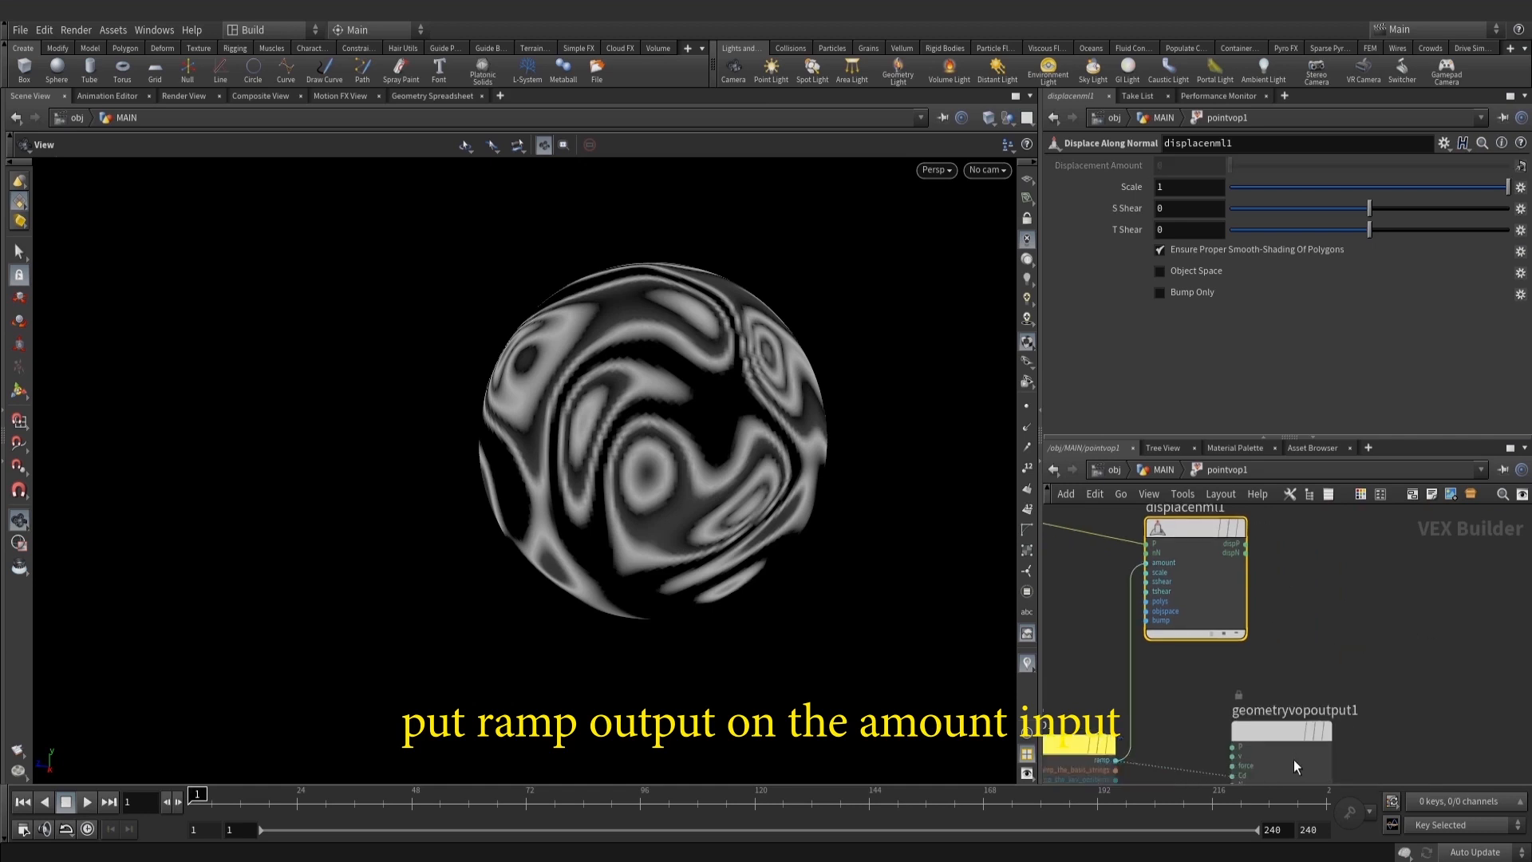
Move geometryvopoutput1 farther from the displacement node and connect dispP to its P input
{"action": "left_click_drag", "start_coordinate": [1294, 760], "coordinate": [1462, 761]}
{"action": "left_click", "coordinate": [1246, 543]}
{"action": "middle_click_drag", "start_coordinate": [1387, 685], "coordinate": [1323, 623]}
{"action": "left_click", "coordinate": [1344, 656]}
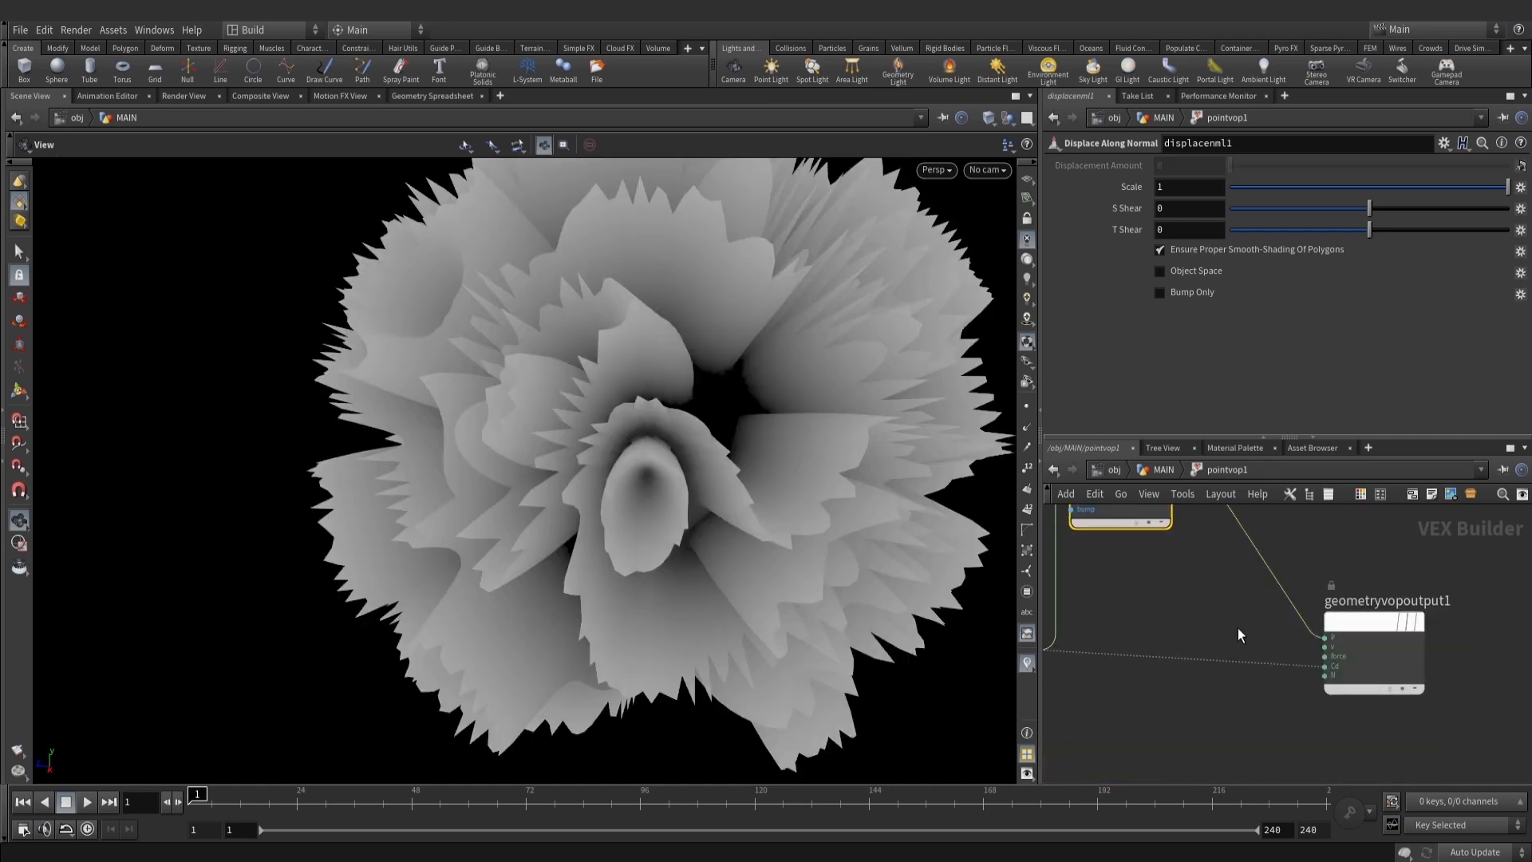
Promote displacenml1's scale and aanoise2's offset as parameters of pointvop1
{"action": "middle_click_drag", "start_coordinate": [1151, 520], "coordinate": [1238, 608]}
{"action": "scroll", "coordinate": [1206, 558], "scroll_direction": "up", "scroll_amount": 5}
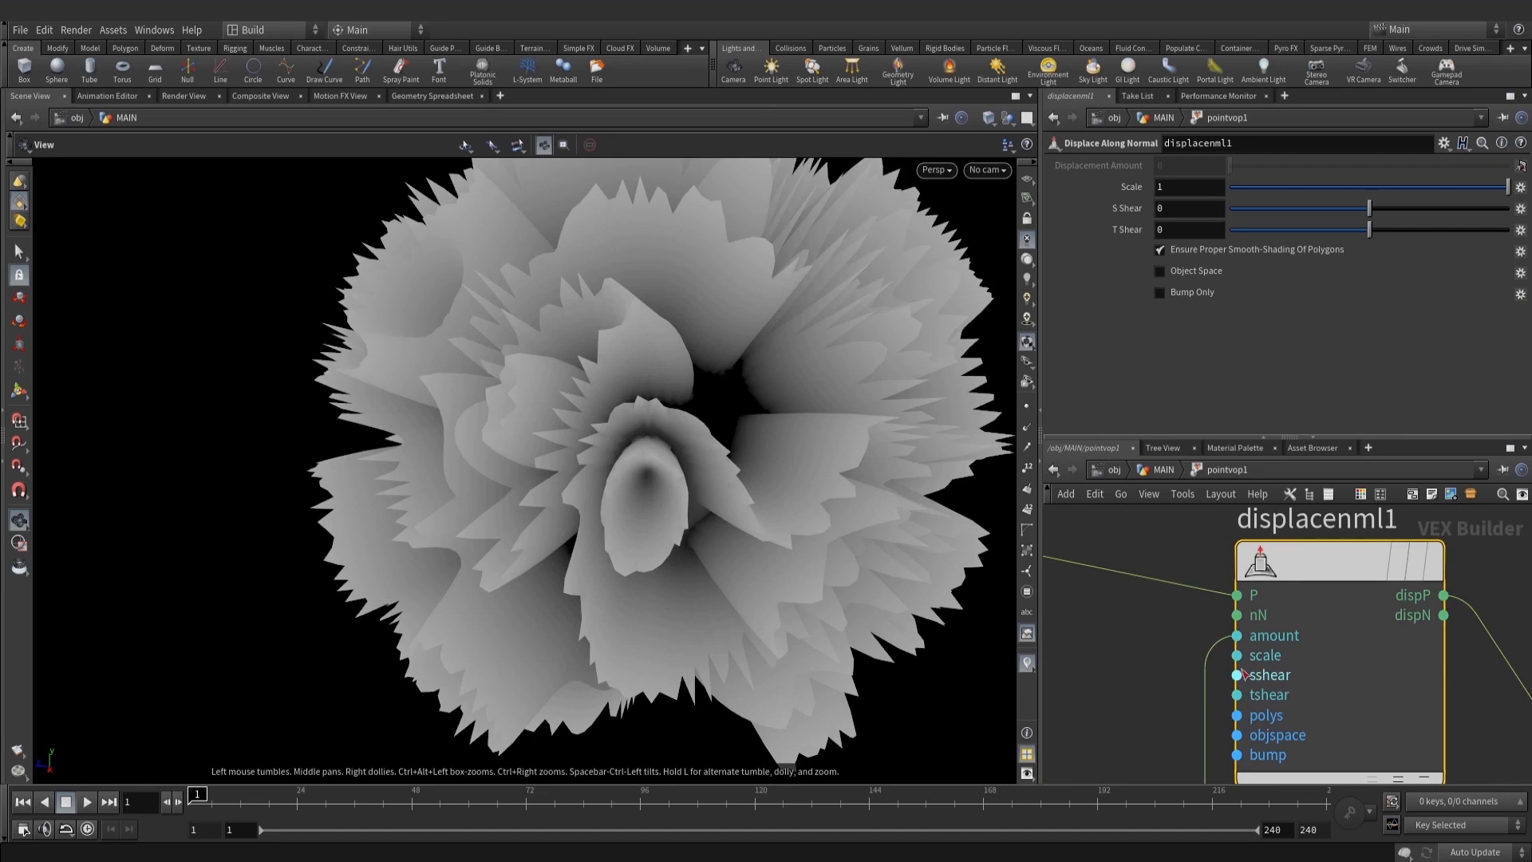
{"action": "right_click", "coordinate": [1236, 655]}
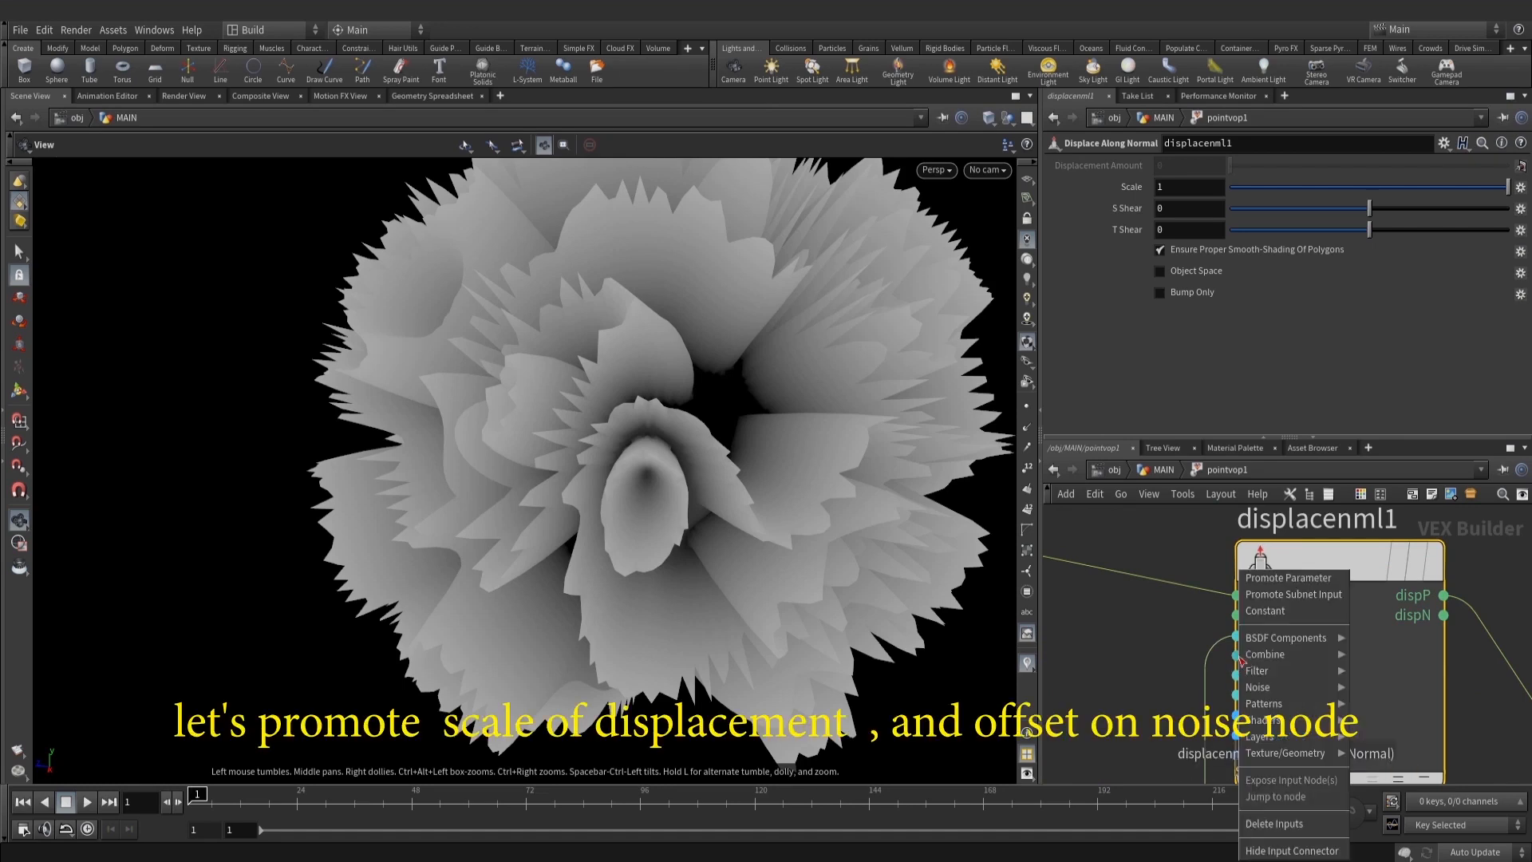
{"action": "left_click", "coordinate": [1267, 586]}
{"action": "scroll", "coordinate": [1126, 638], "scroll_direction": "down", "scroll_amount": 3}
{"action": "scroll", "coordinate": [1127, 638], "scroll_direction": "down", "scroll_amount": 2}
{"action": "middle_click_drag", "start_coordinate": [1316, 592], "coordinate": [1390, 563]}
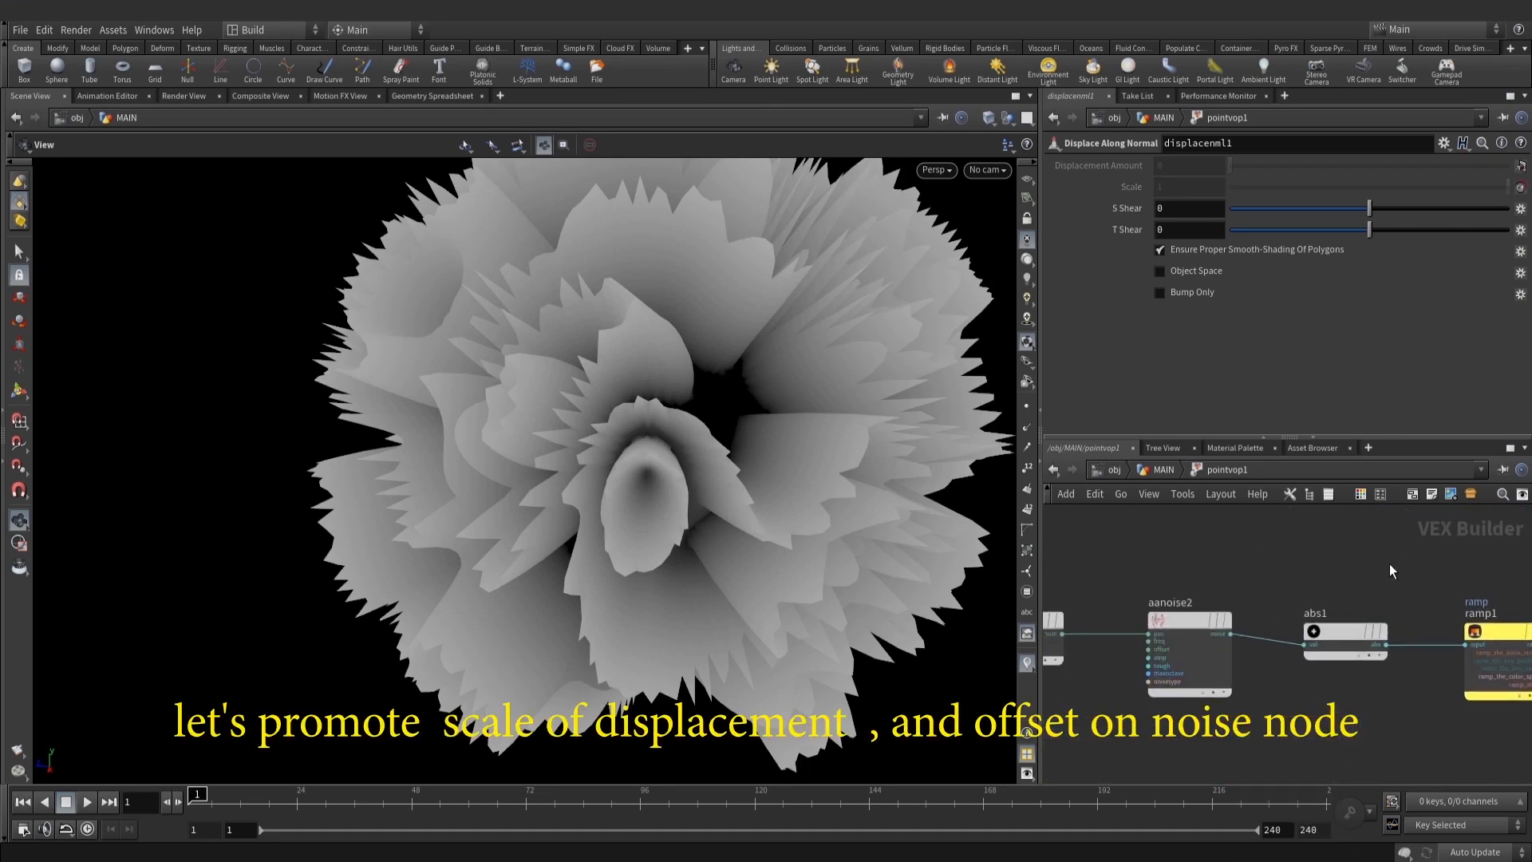
{"action": "right_click", "coordinate": [1142, 651]}
{"action": "left_click", "coordinate": [1184, 573]}
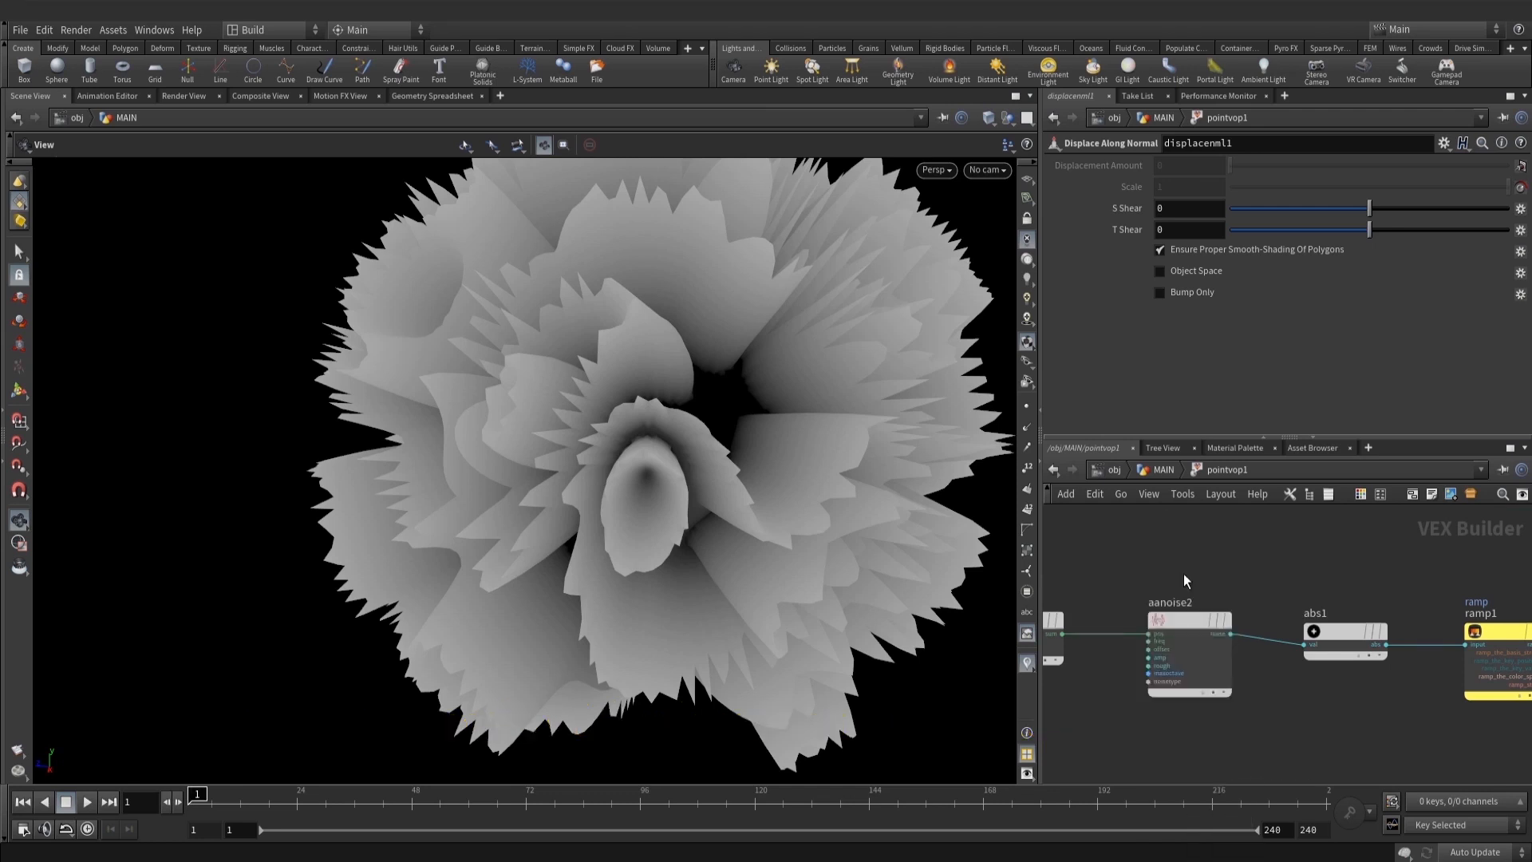
{"action": "scroll", "coordinate": [1177, 630], "scroll_direction": "down", "scroll_amount": 2}
{"action": "middle_click_drag", "start_coordinate": [1172, 680], "coordinate": [1431, 683]}
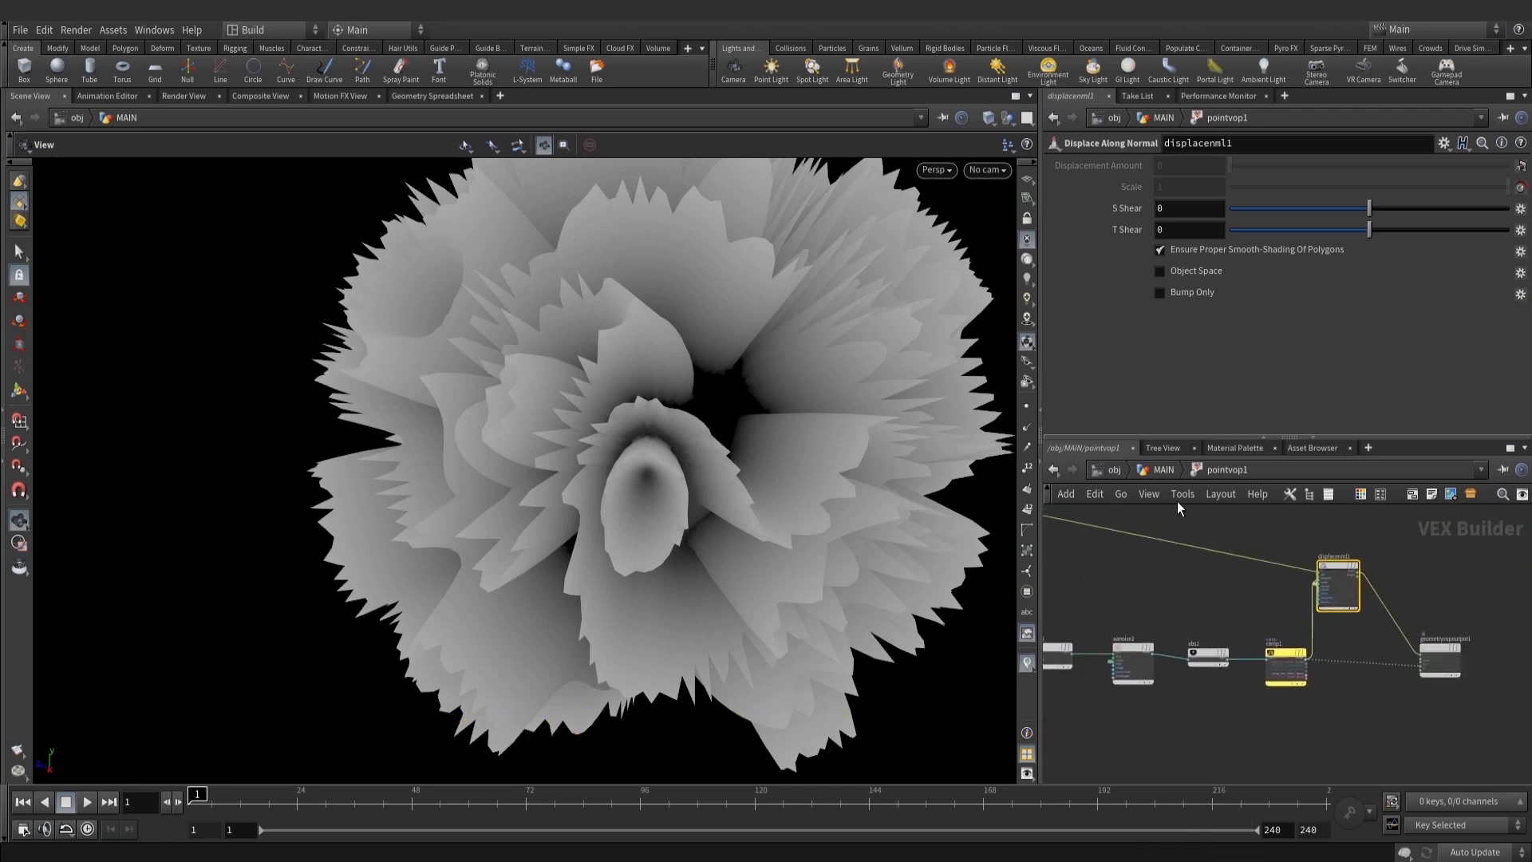
Return to the MAIN network and set the Y value of pointvop1's noise offset to 1
{"action": "left_click", "coordinate": [1169, 475]}
{"action": "type", "text": "1"}
{"action": "key", "text": "Return"}
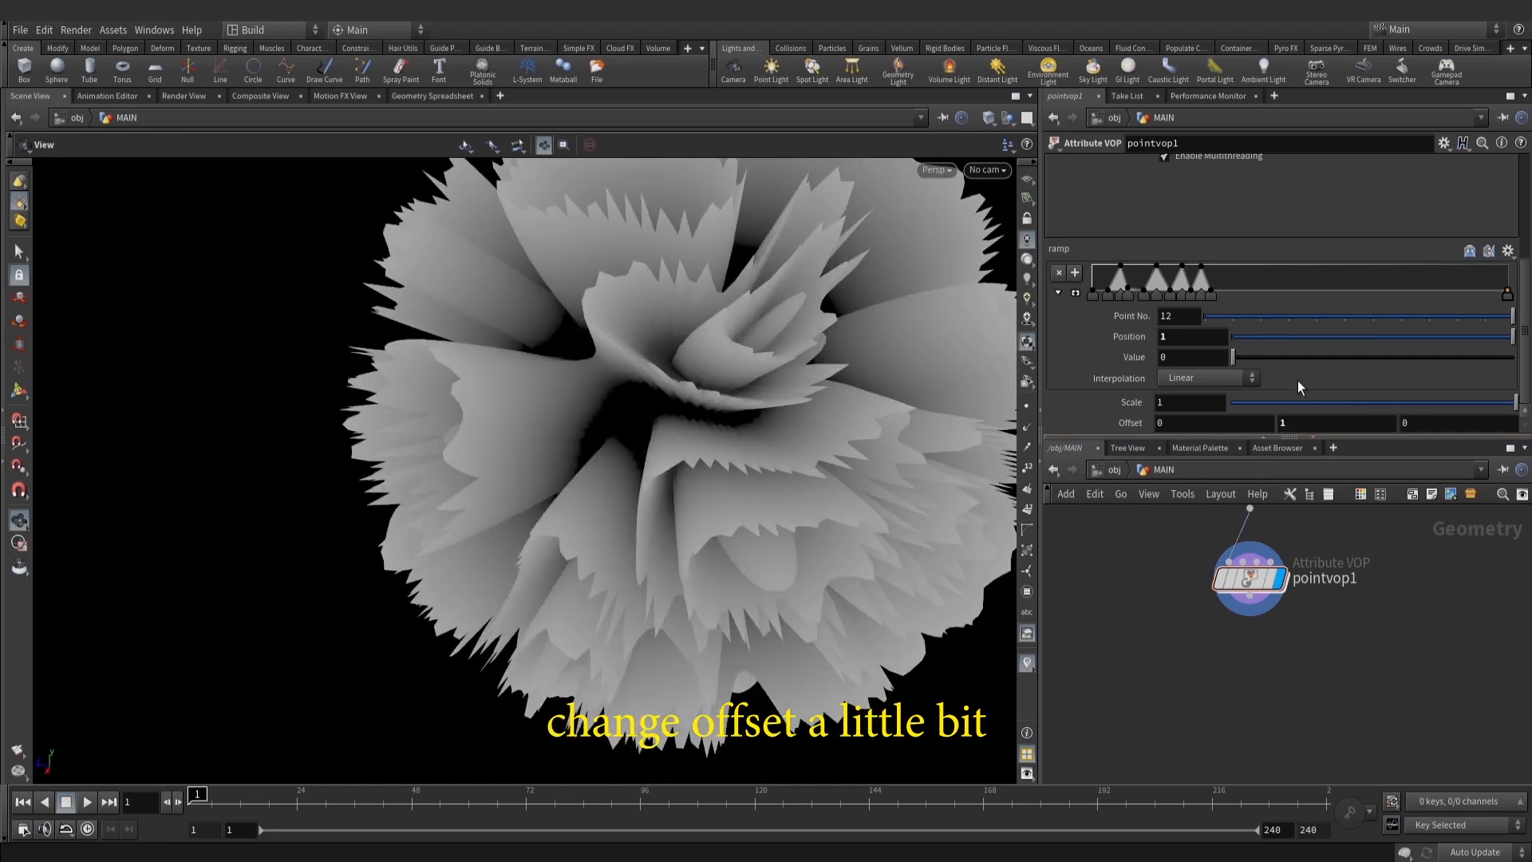
Try a displacement scale of 0.05 on pointvop1 and settle on 0.03
{"action": "type", "text": "0.05"}
{"action": "key", "text": "Return"}
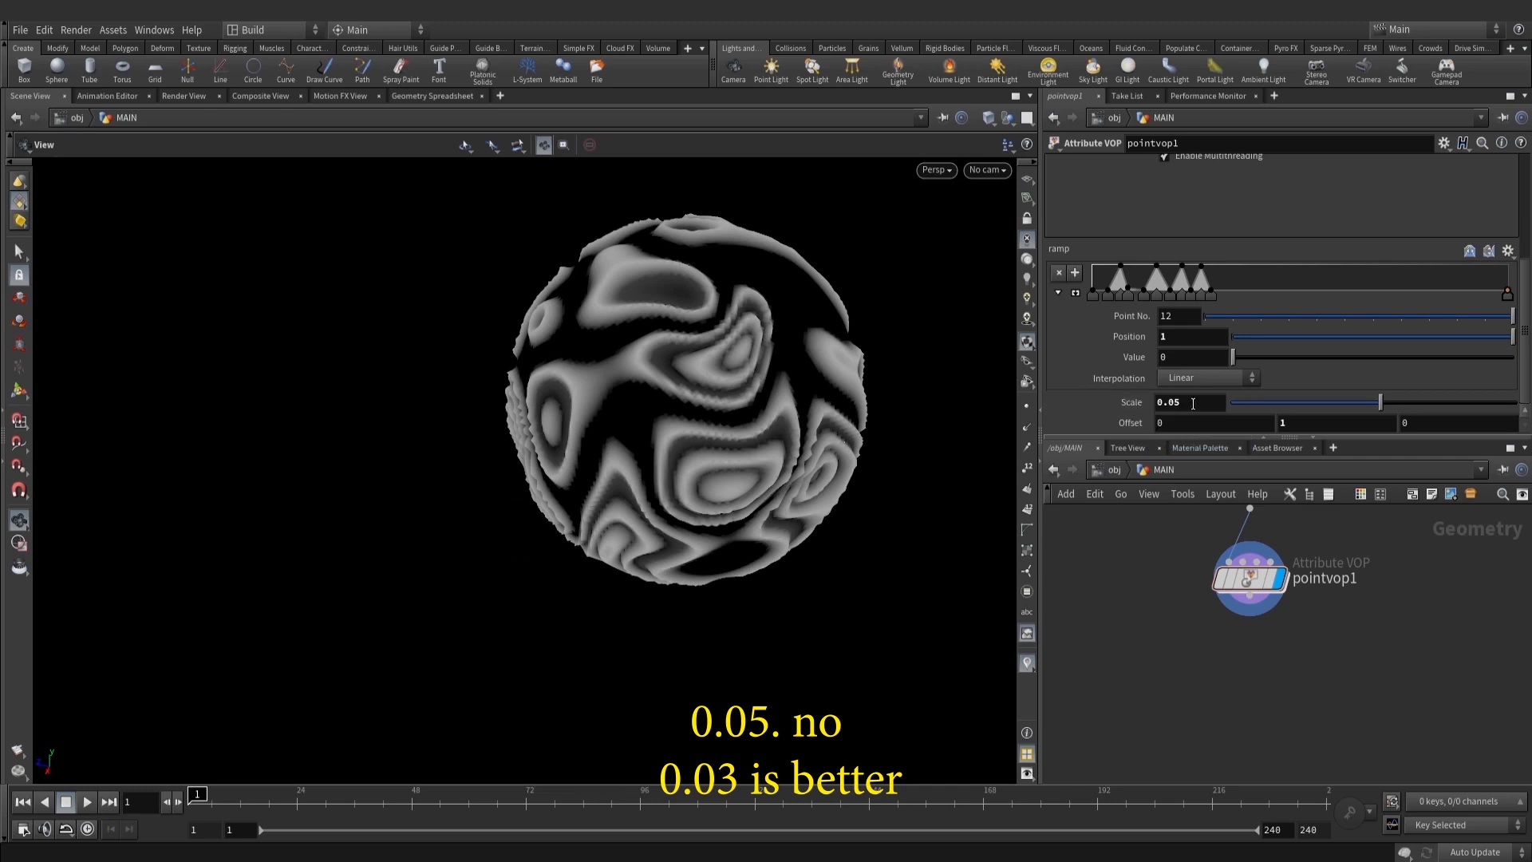
{"action": "type", "text": "3"}
{"action": "key", "text": "Return"}
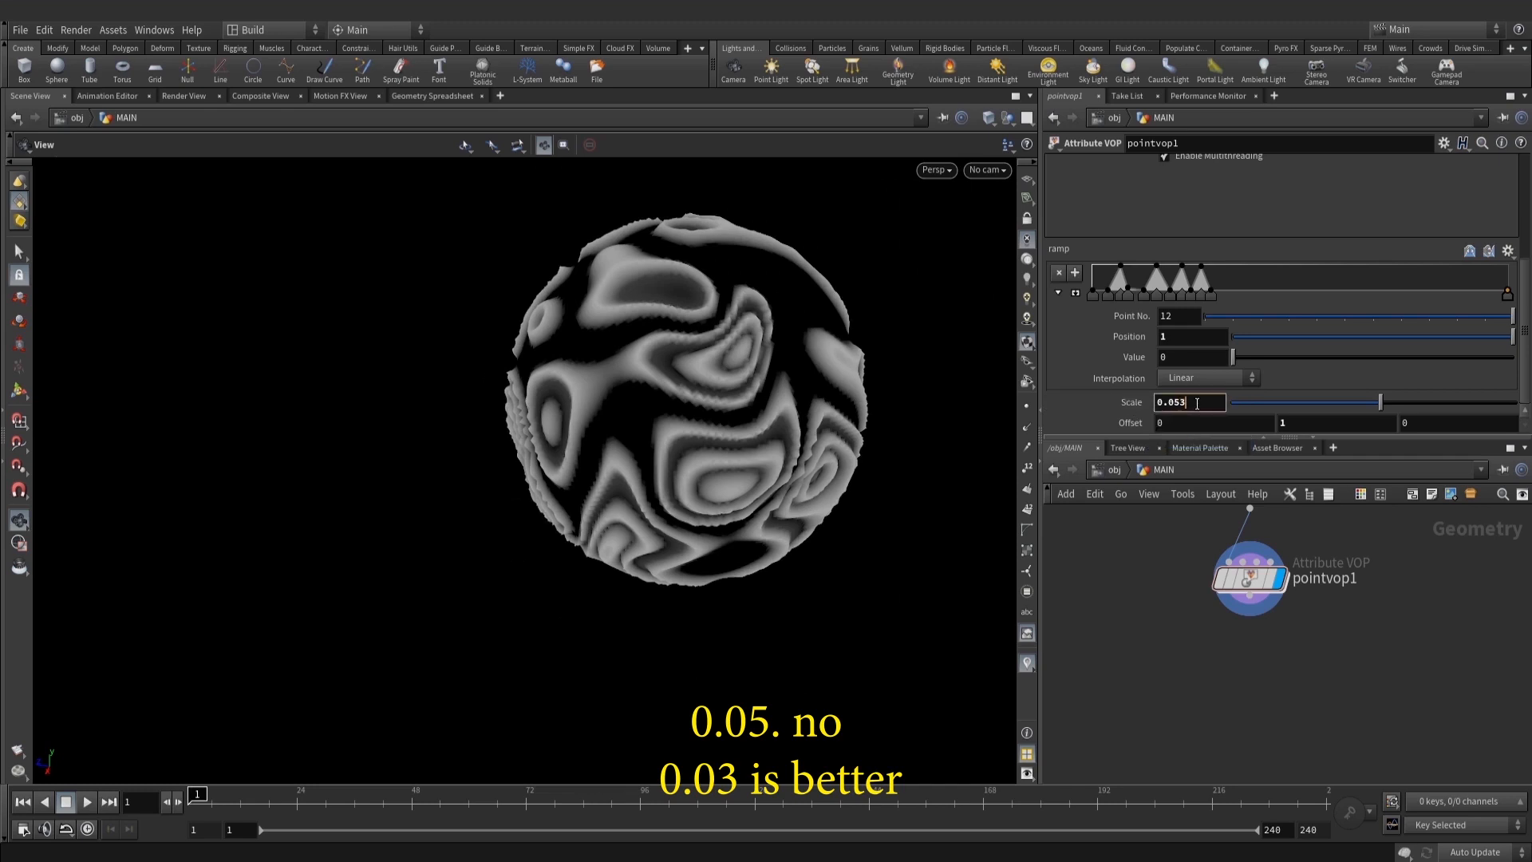
{"action": "key", "text": "Return"}
Lower the Y value of pointvop1's noise offset to 0.9 and check the pattern around the sphere
{"action": "mouse_move", "coordinate": [1306, 421]}
{"action": "middle_mouse_down"}
{"action": "mouse_move", "coordinate": [1280, 426]}
{"action": "mouse_move", "coordinate": [1300, 429]}
{"action": "middle_mouse_up"}
{"action": "left_click_drag", "start_coordinate": [909, 319], "coordinate": [801, 415]}
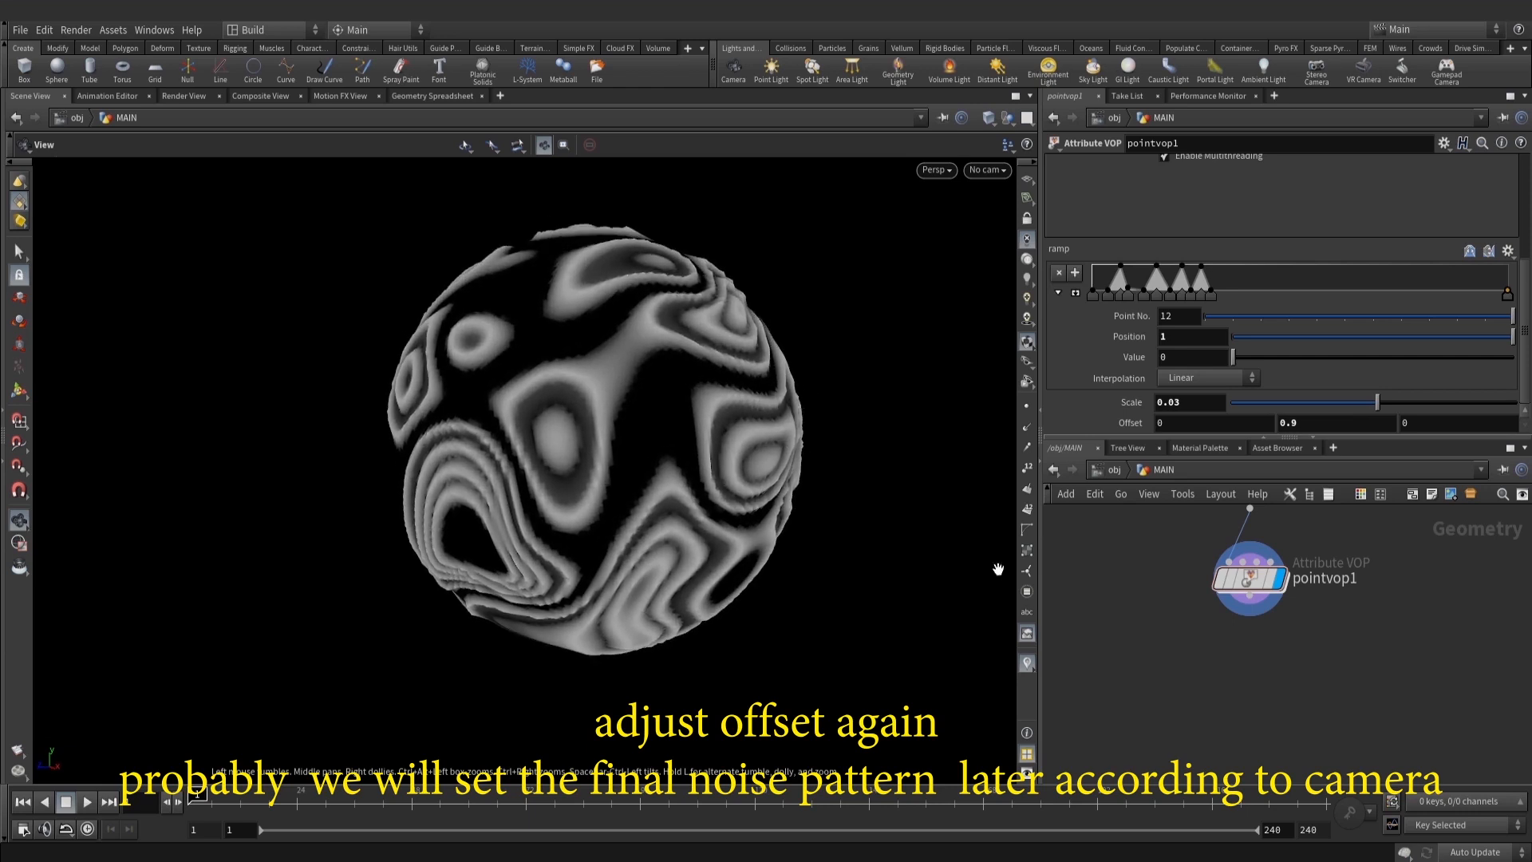
{"action": "scroll", "coordinate": [1353, 677], "scroll_direction": "down", "scroll_amount": 3}
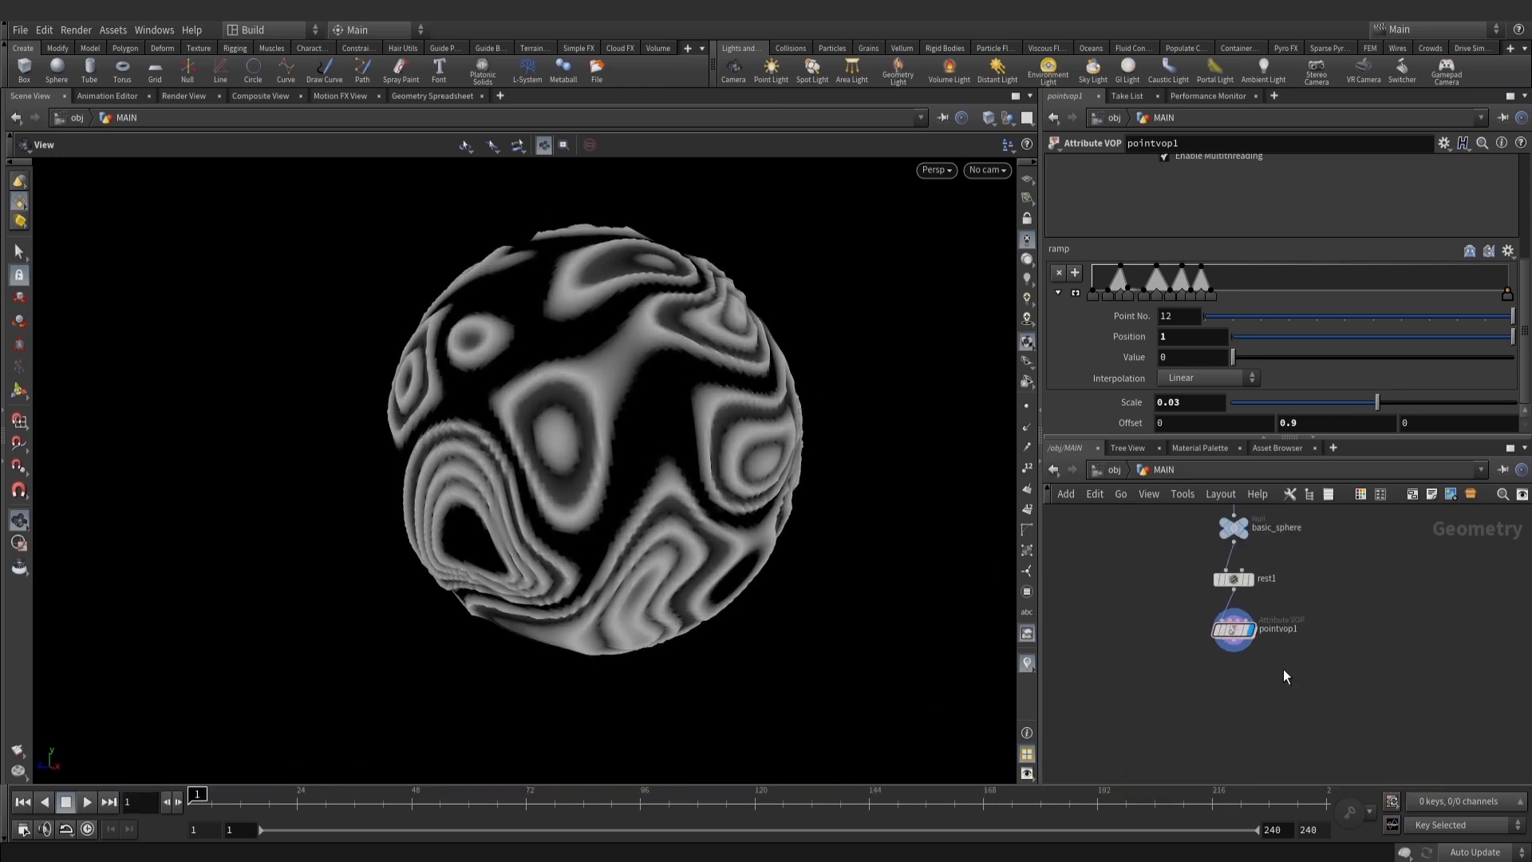
{"action": "left_click_drag", "start_coordinate": [649, 484], "coordinate": [667, 496]}
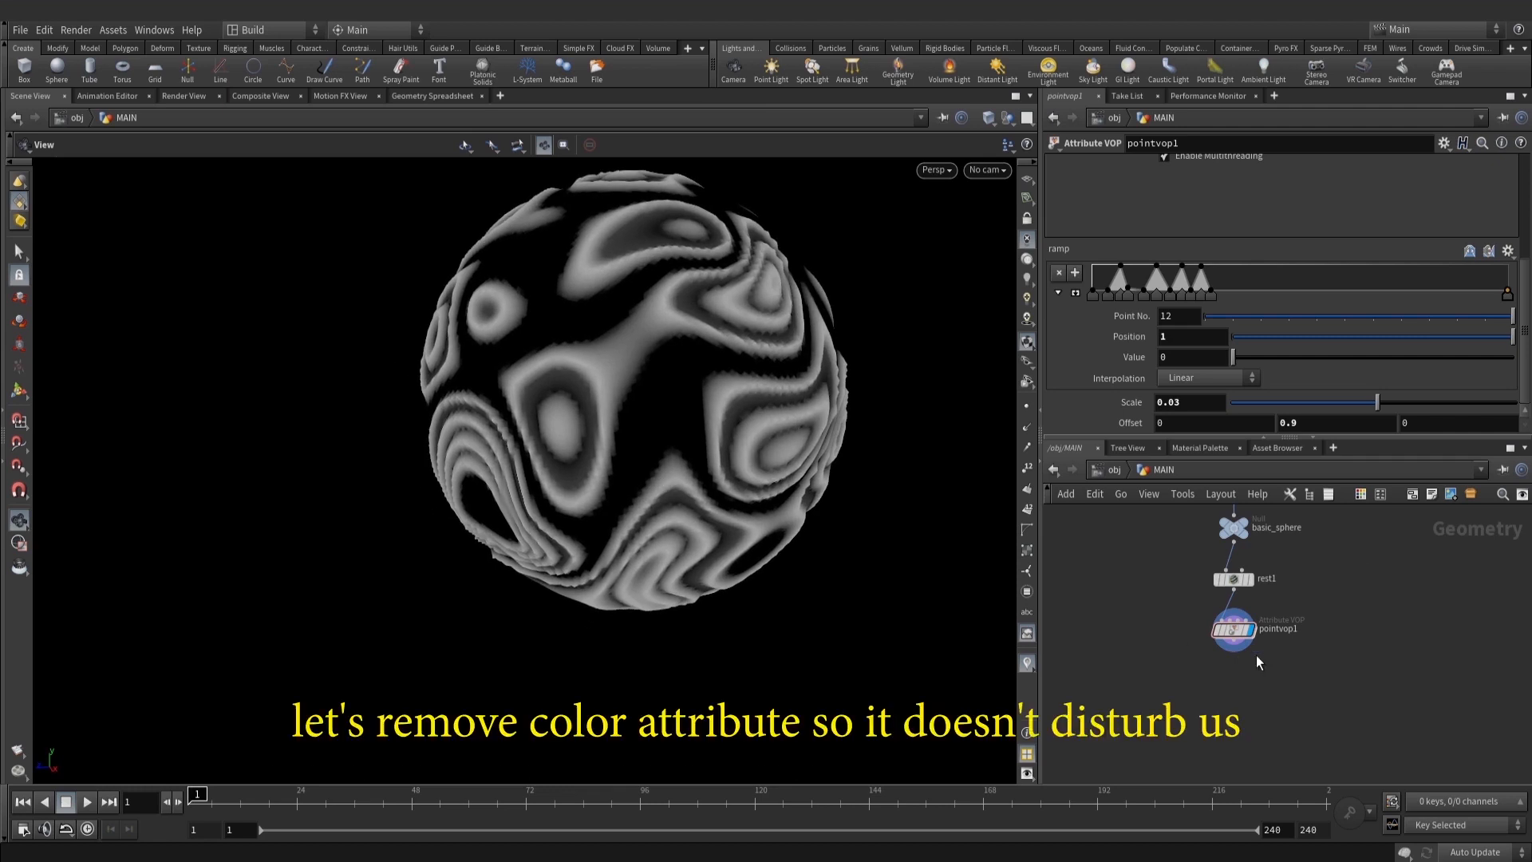
Add an Attribute Delete node after pointvop1 and make it the displayed node
{"action": "key", "text": "Tab"}
{"action": "type", "text": "atd"}
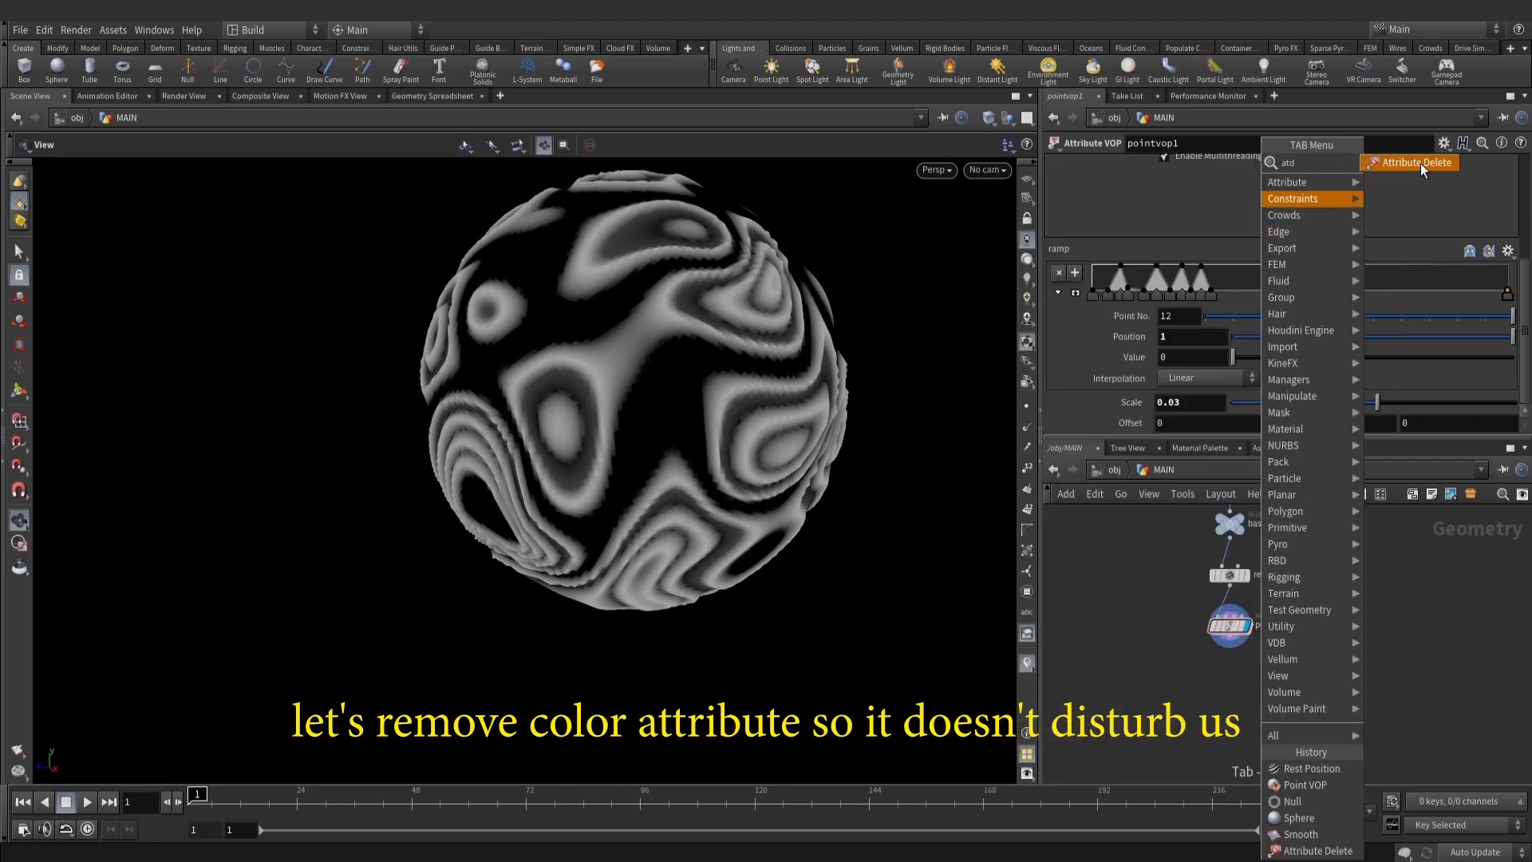
{"action": "left_click", "coordinate": [1420, 165]}
{"action": "left_click", "coordinate": [1227, 664]}
{"action": "scroll", "coordinate": [1277, 686], "scroll_direction": "up", "scroll_amount": 3}
{"action": "left_click", "coordinate": [1285, 637]}
{"action": "left_click_drag", "start_coordinate": [1221, 688], "coordinate": [1179, 687]}
Delete the Cd point attribute with attribdelete1 and turn the viewport lighting back on
{"action": "left_click", "coordinate": [1182, 196]}
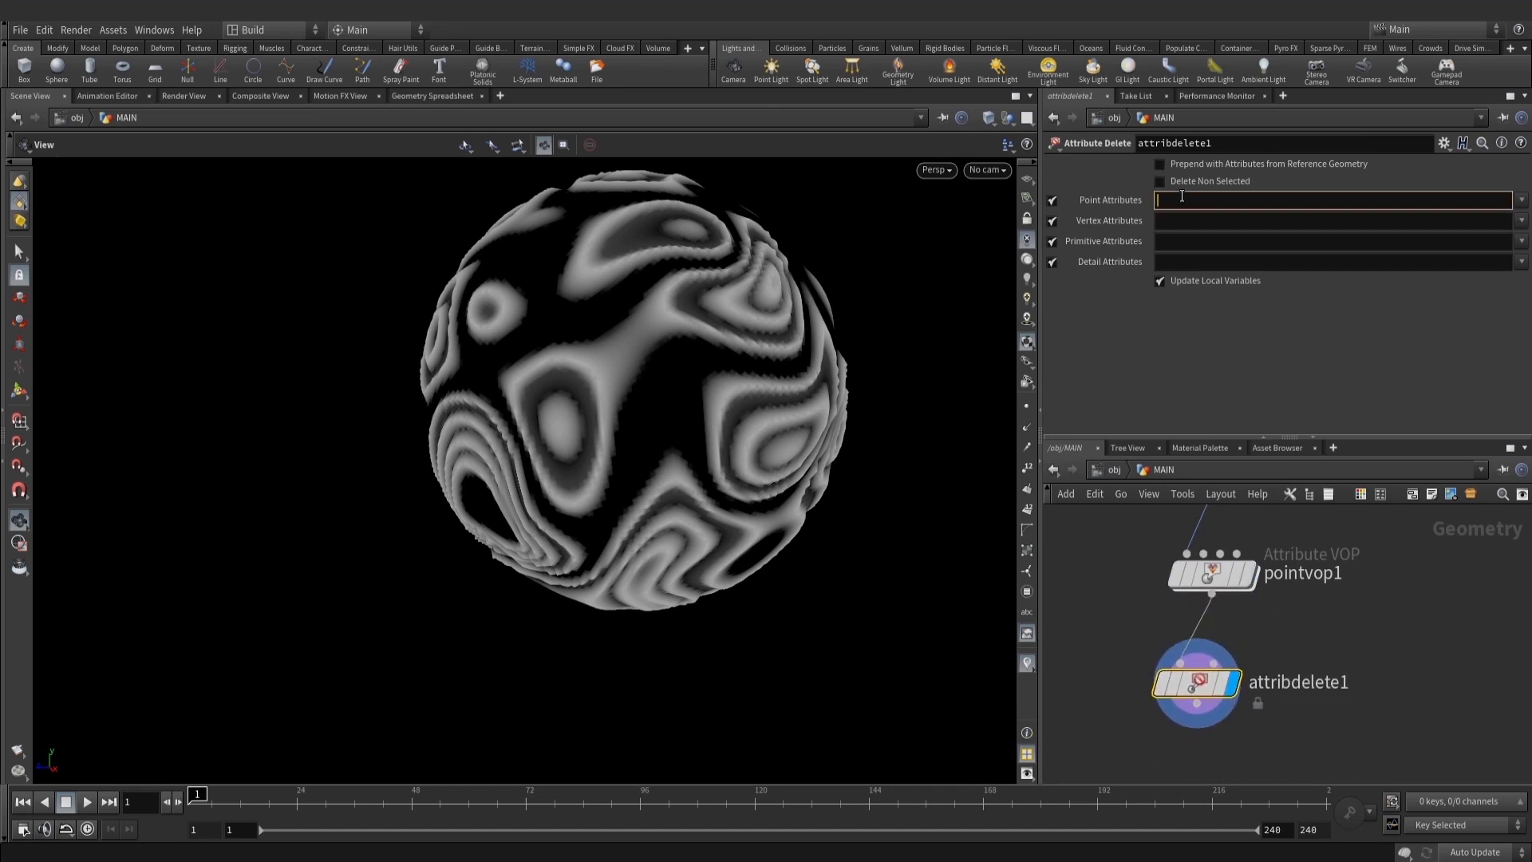
{"action": "type", "text": "Cd"}
{"action": "key", "text": "Return"}
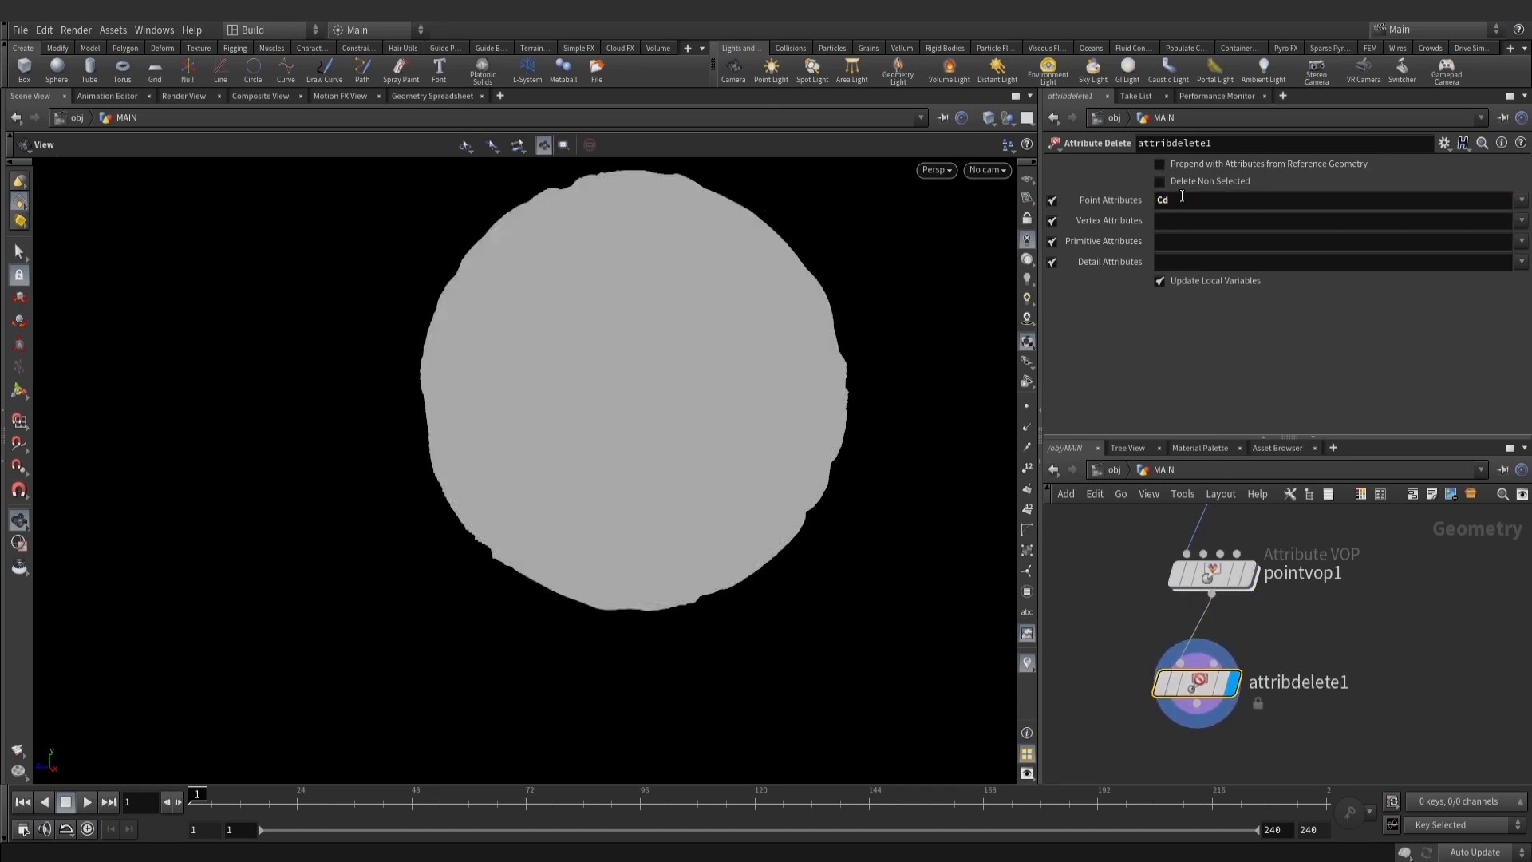
{"action": "left_click", "coordinate": [1028, 260]}
Add a Smooth node after attribdelete1
{"action": "middle_click_drag", "start_coordinate": [1427, 697], "coordinate": [1430, 639]}
{"action": "key", "text": "Tab"}
{"action": "type", "text": "sm"}
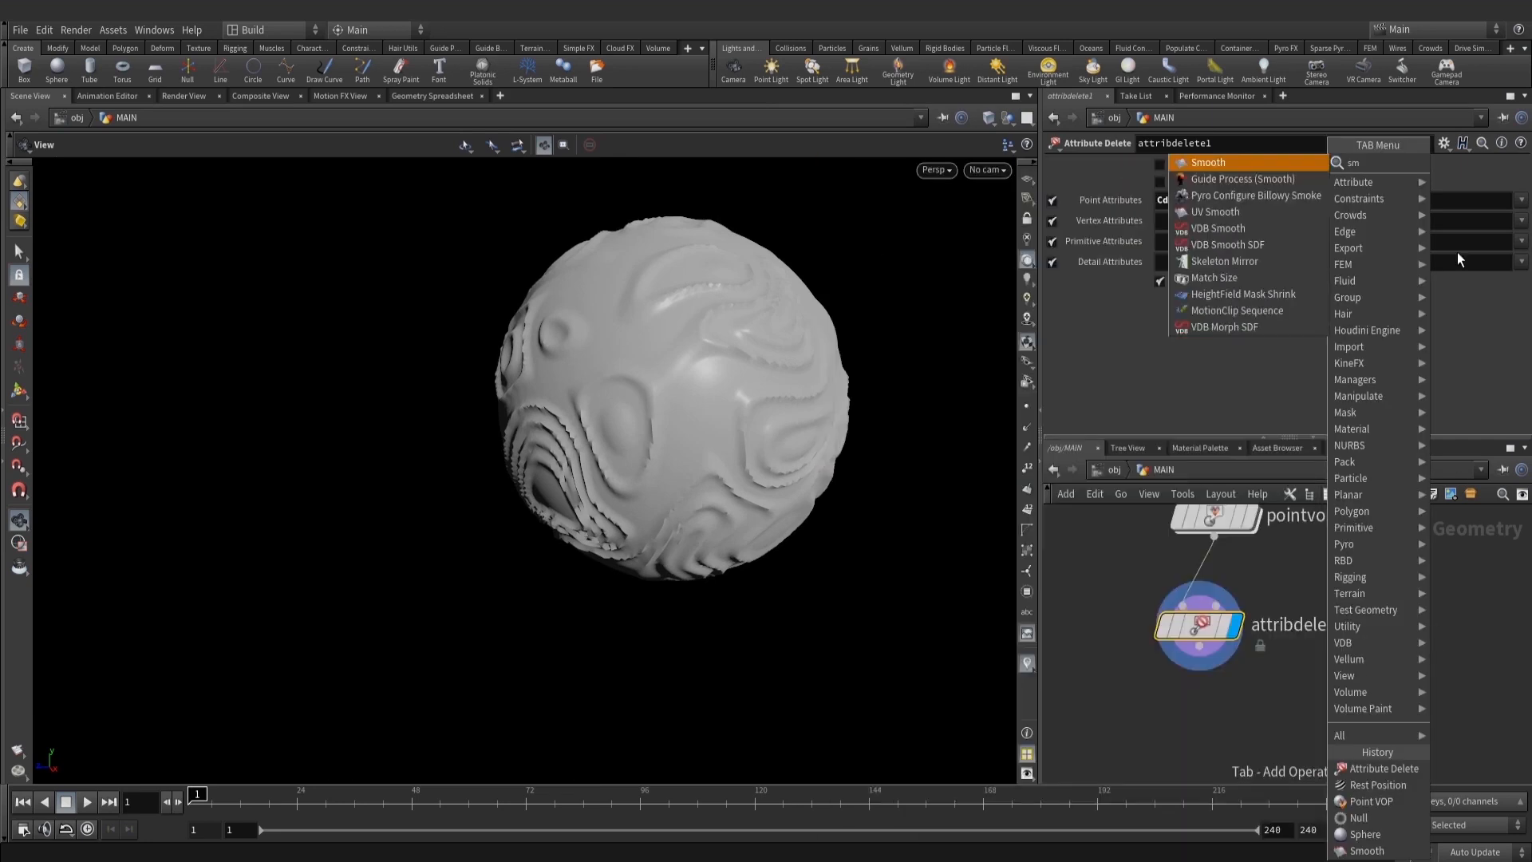
{"action": "left_click", "coordinate": [1268, 165]}
{"action": "left_click", "coordinate": [1221, 726]}
{"action": "scroll", "coordinate": [1305, 710], "scroll_direction": "down", "scroll_amount": 2}
Display smooth1 and line up the chain of nodes in a straight column
{"action": "left_click_drag", "start_coordinate": [1327, 745], "coordinate": [1203, 570]}
{"action": "key", "text": "l"}
{"action": "scroll", "coordinate": [1271, 695], "scroll_direction": "up", "scroll_amount": 3}
{"action": "left_click", "coordinate": [1262, 691]}
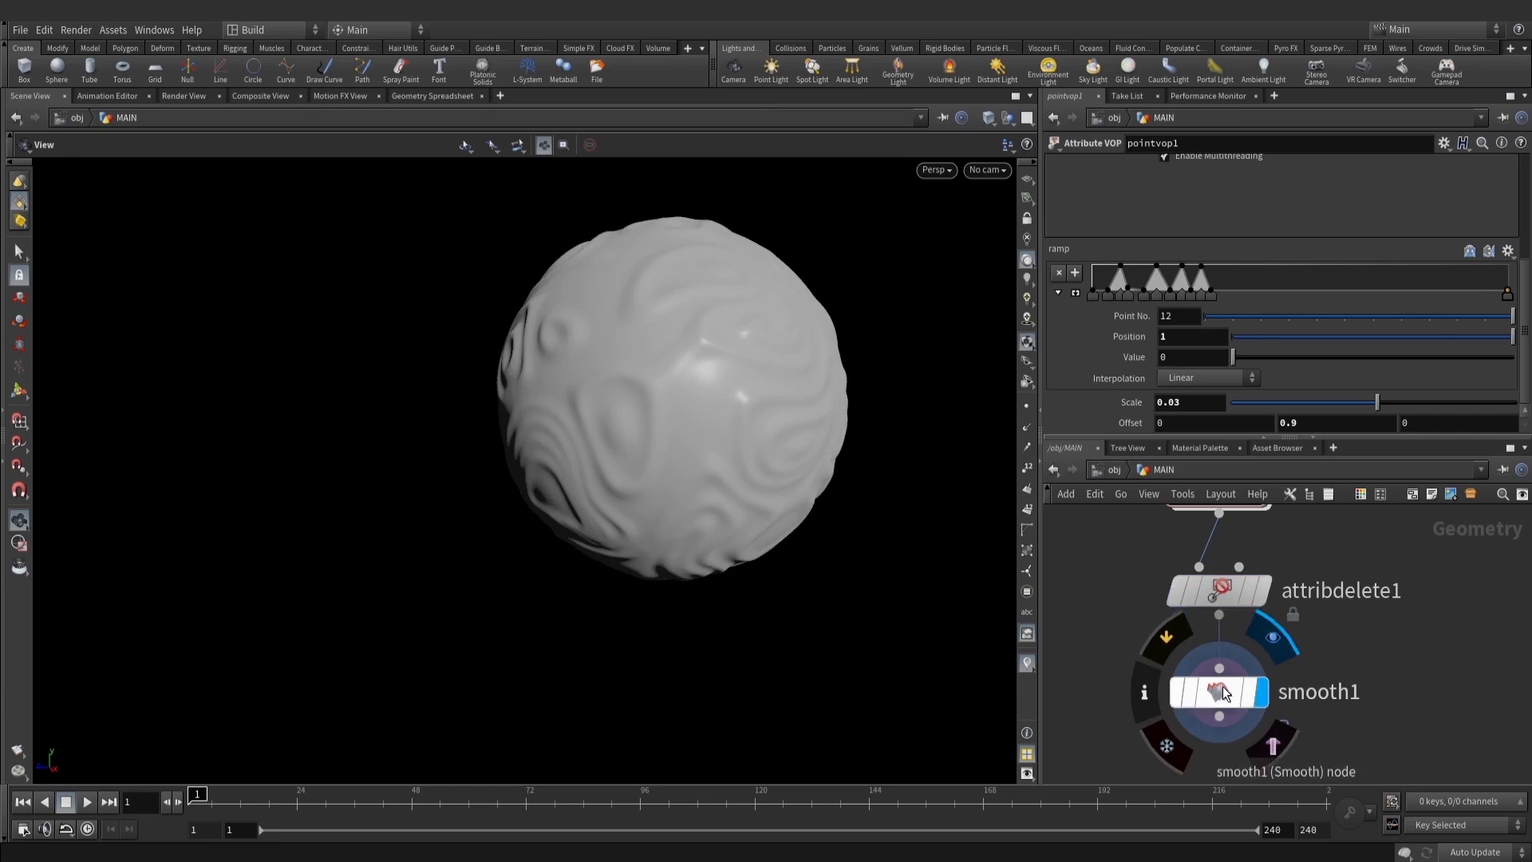
{"action": "left_click", "coordinate": [1218, 693]}
{"action": "scroll", "coordinate": [1299, 628], "scroll_direction": "down", "scroll_amount": 5}
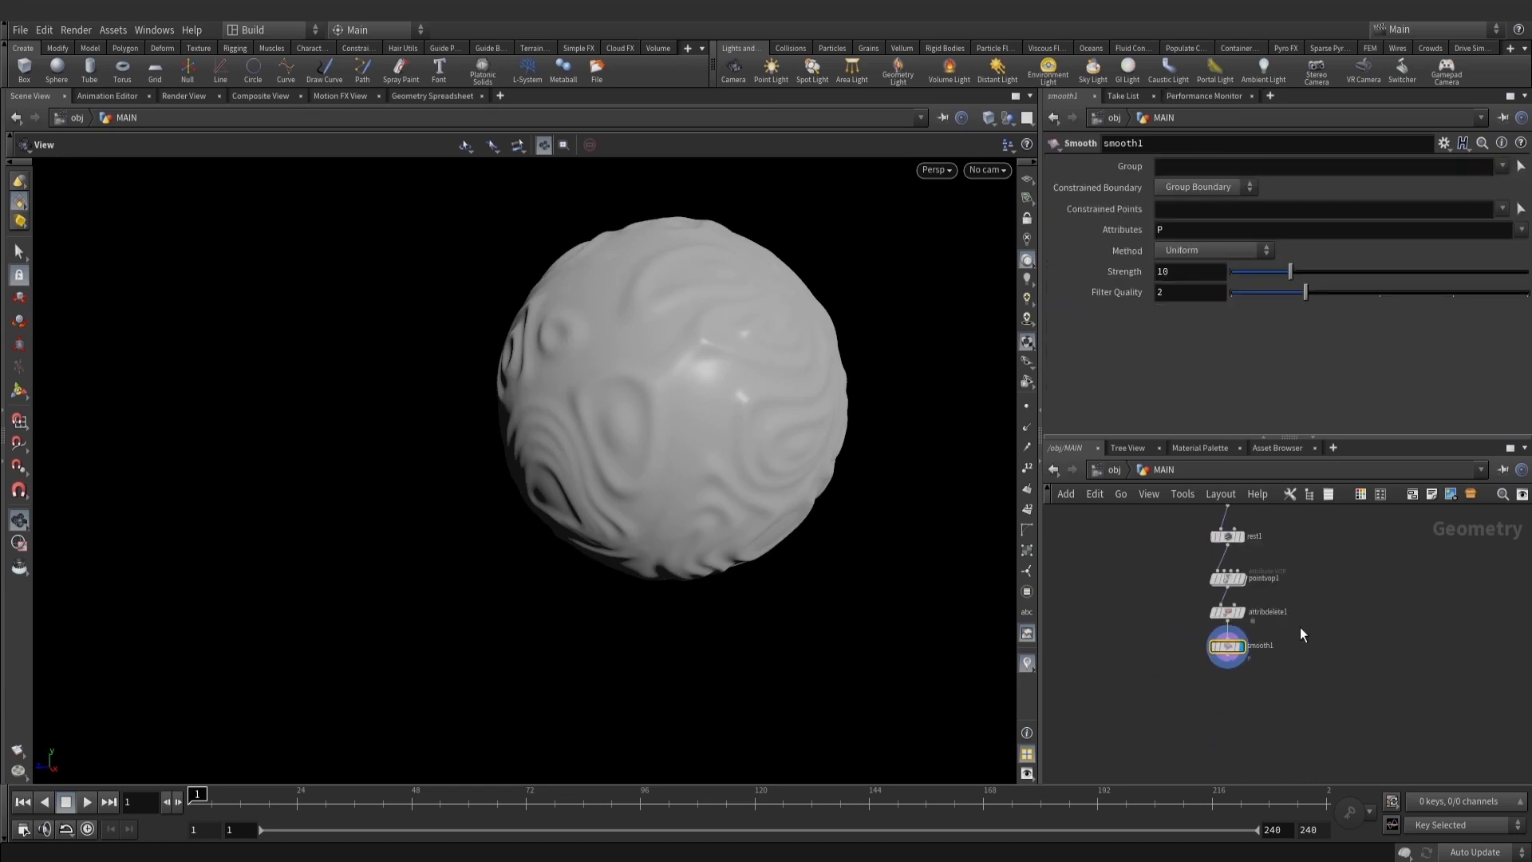
{"action": "scroll", "coordinate": [1239, 769], "scroll_direction": "down", "scroll_amount": 2}
{"action": "left_click", "coordinate": [1189, 643]}
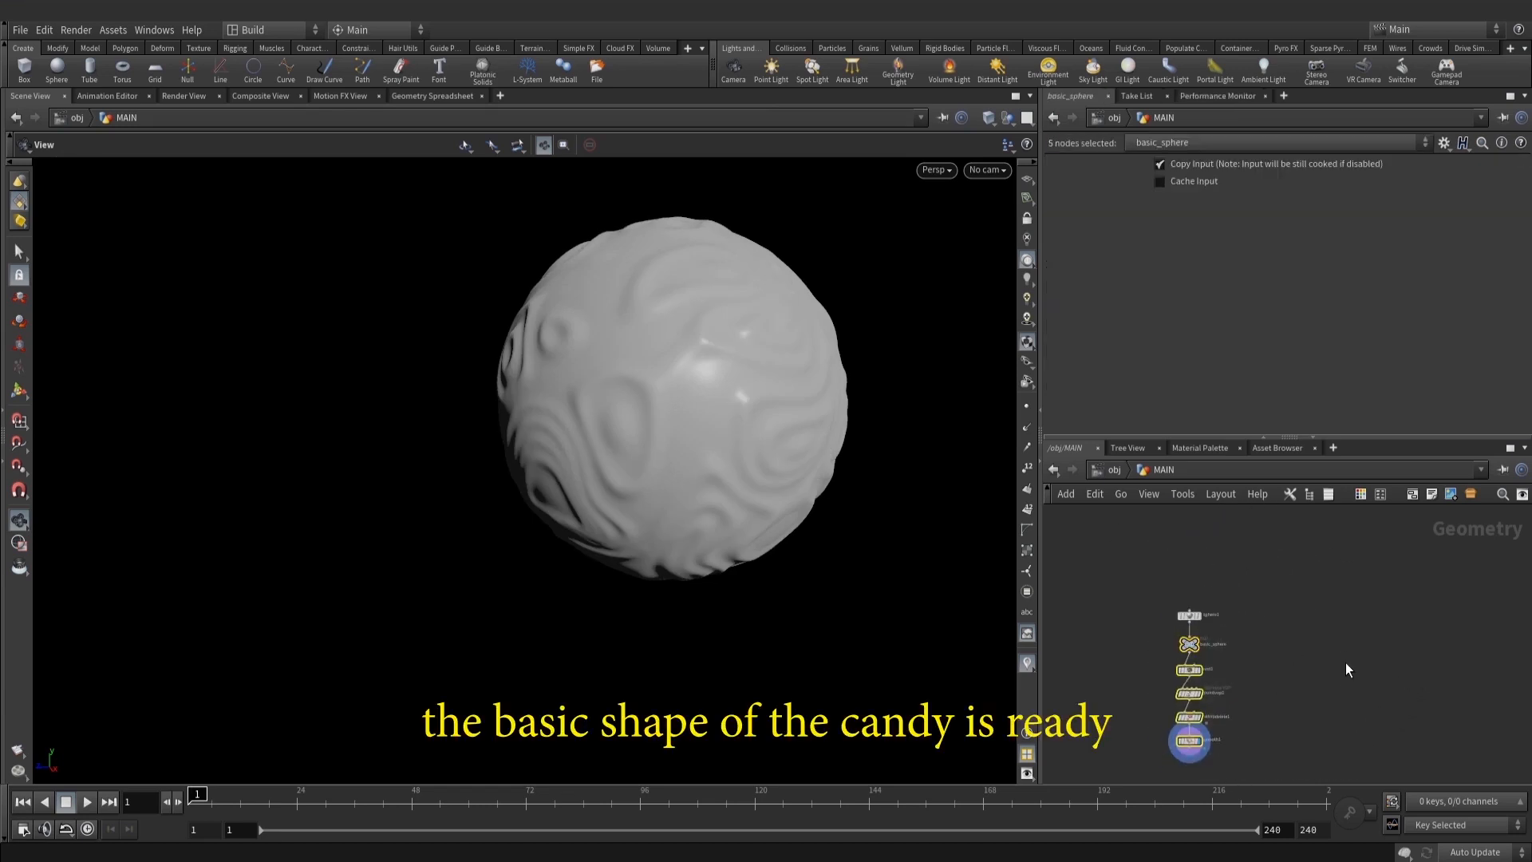
Examine the smoothed sphere up close and in wireframe, and compare it with the candy reference clip in Pdplayer
{"action": "right_click_drag", "start_coordinate": [633, 404], "coordinate": [853, 350]}
{"action": "key", "text": "w"}
{"action": "mouse_move", "coordinate": [853, 350]}
{"action": "left_mouse_down"}
{"action": "mouse_move", "coordinate": [893, 308]}
{"action": "mouse_move", "coordinate": [710, 457]}
{"action": "left_mouse_up"}
{"action": "key", "text": "w"}
{"action": "middle_click_drag", "start_coordinate": [1460, 709], "coordinate": [1443, 683]}
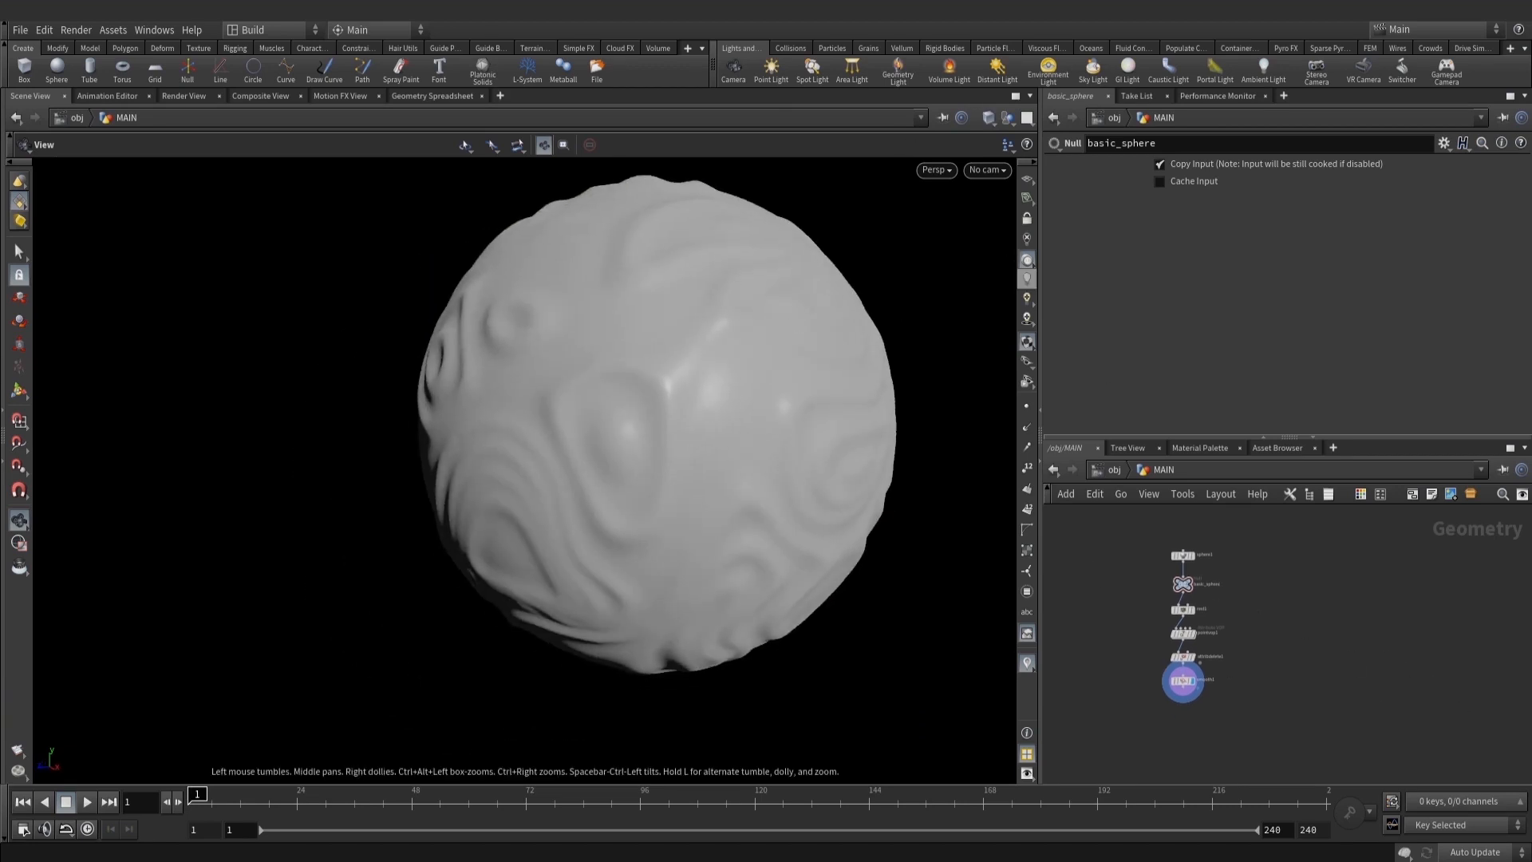
{"action": "left_click", "coordinate": [282, 798]}
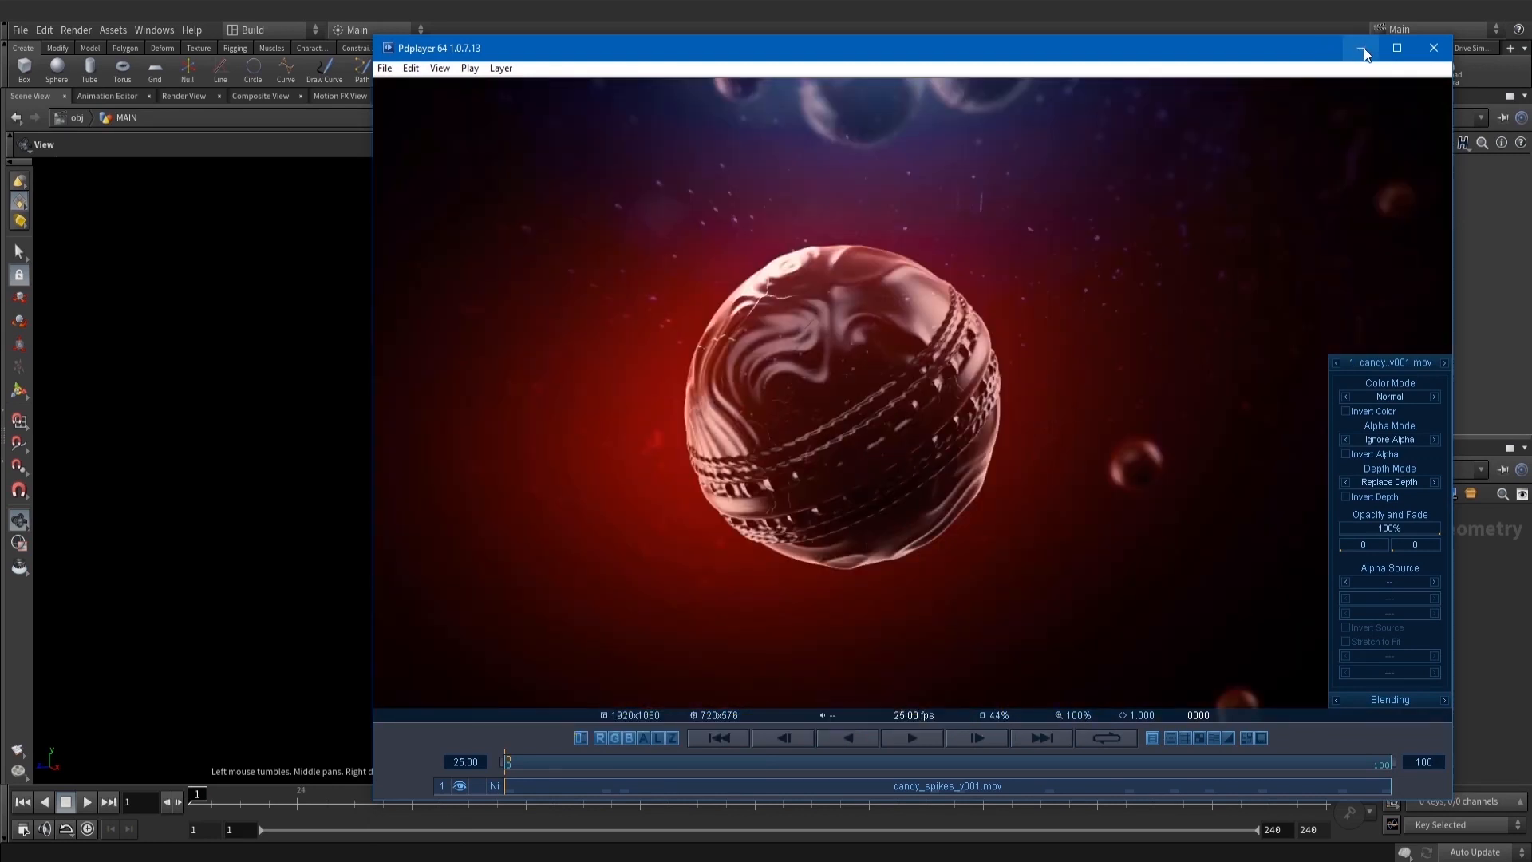
{"action": "left_click", "coordinate": [1361, 48]}
Add a Merge node fed by smooth1 to collect the candy elements, and place it beside the sphere chain
{"action": "key", "text": "Tab"}
{"action": "type", "text": "mer"}
{"action": "left_click", "coordinate": [1382, 164]}
{"action": "scroll", "coordinate": [1169, 646], "scroll_direction": "up", "scroll_amount": 3}
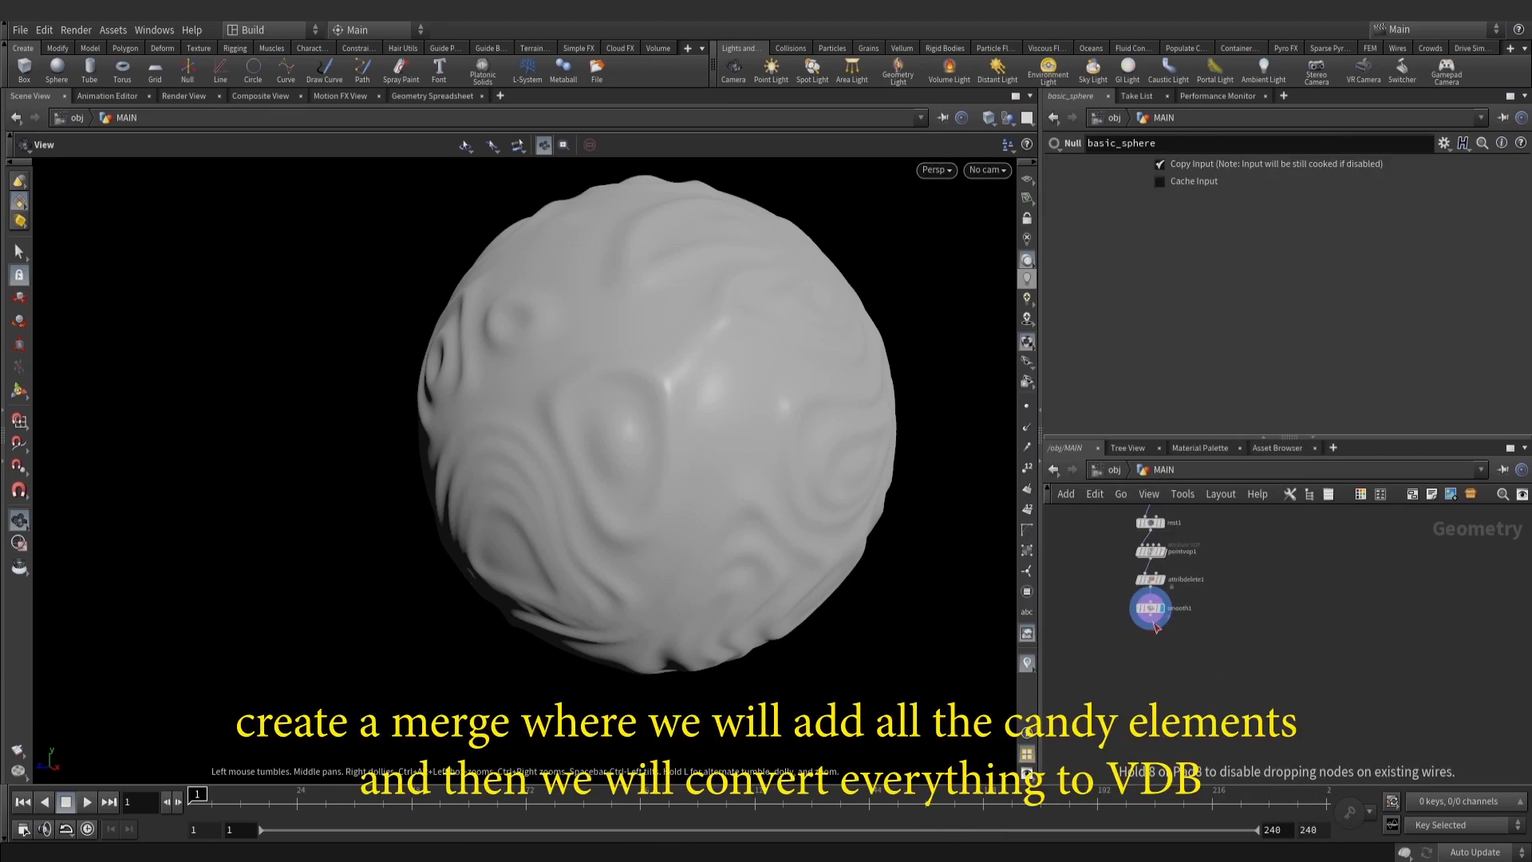
{"action": "left_click", "coordinate": [1267, 704]}
{"action": "left_click_drag", "start_coordinate": [1275, 710], "coordinate": [1349, 692]}
Add a Circle node beside the sphere chain, above merge1
{"action": "middle_click_drag", "start_coordinate": [1388, 619], "coordinate": [1385, 690]}
{"action": "scroll", "coordinate": [1285, 665], "scroll_direction": "down", "scroll_amount": 2}
{"action": "middle_click_drag", "start_coordinate": [1313, 587], "coordinate": [1274, 611]}
{"action": "key", "text": "Tab"}
{"action": "type", "text": "cir"}
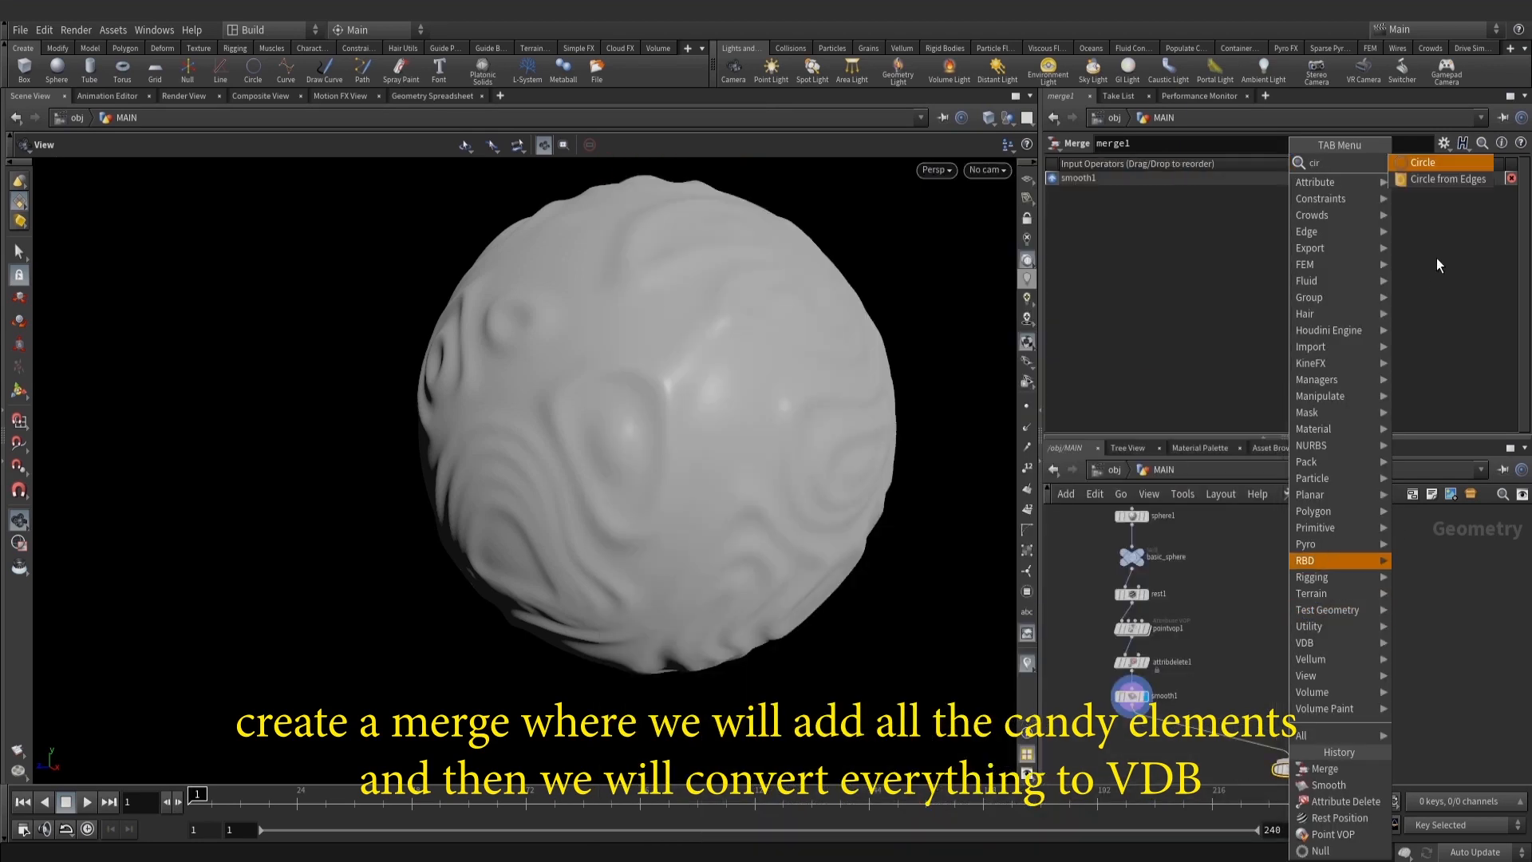
{"action": "left_click", "coordinate": [1428, 162]}
{"action": "left_click", "coordinate": [1307, 549]}
{"action": "scroll", "coordinate": [1326, 546], "scroll_direction": "up", "scroll_amount": 1}
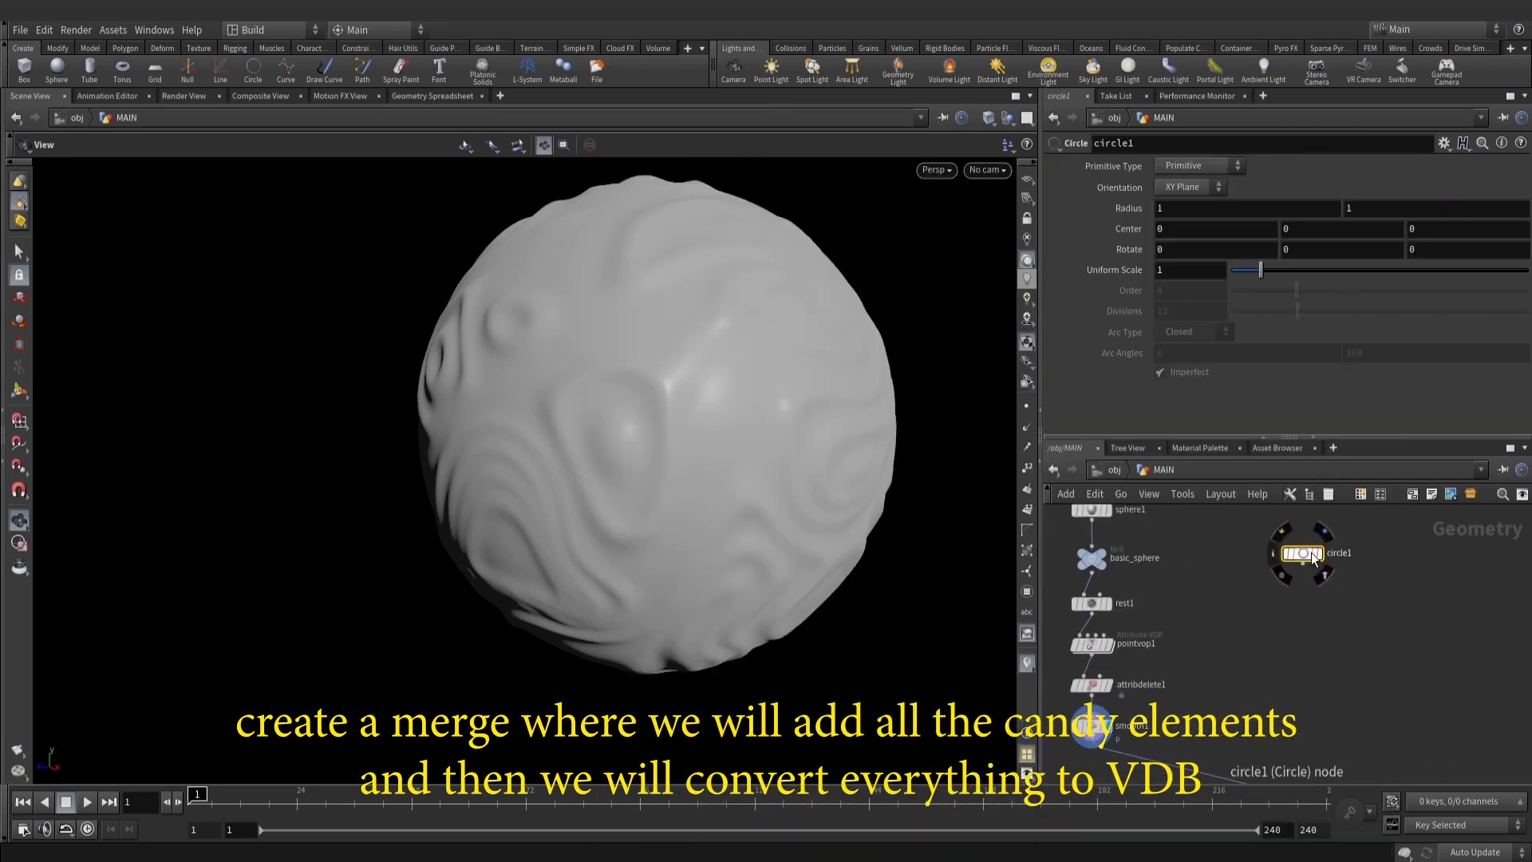
Show smooth1 as a template and make circle1 the displayed node
{"action": "middle_click_drag", "start_coordinate": [1095, 741], "coordinate": [1166, 654]}
{"action": "scroll", "coordinate": [1166, 654], "scroll_direction": "up", "scroll_amount": 1}
{"action": "left_click", "coordinate": [1169, 630]}
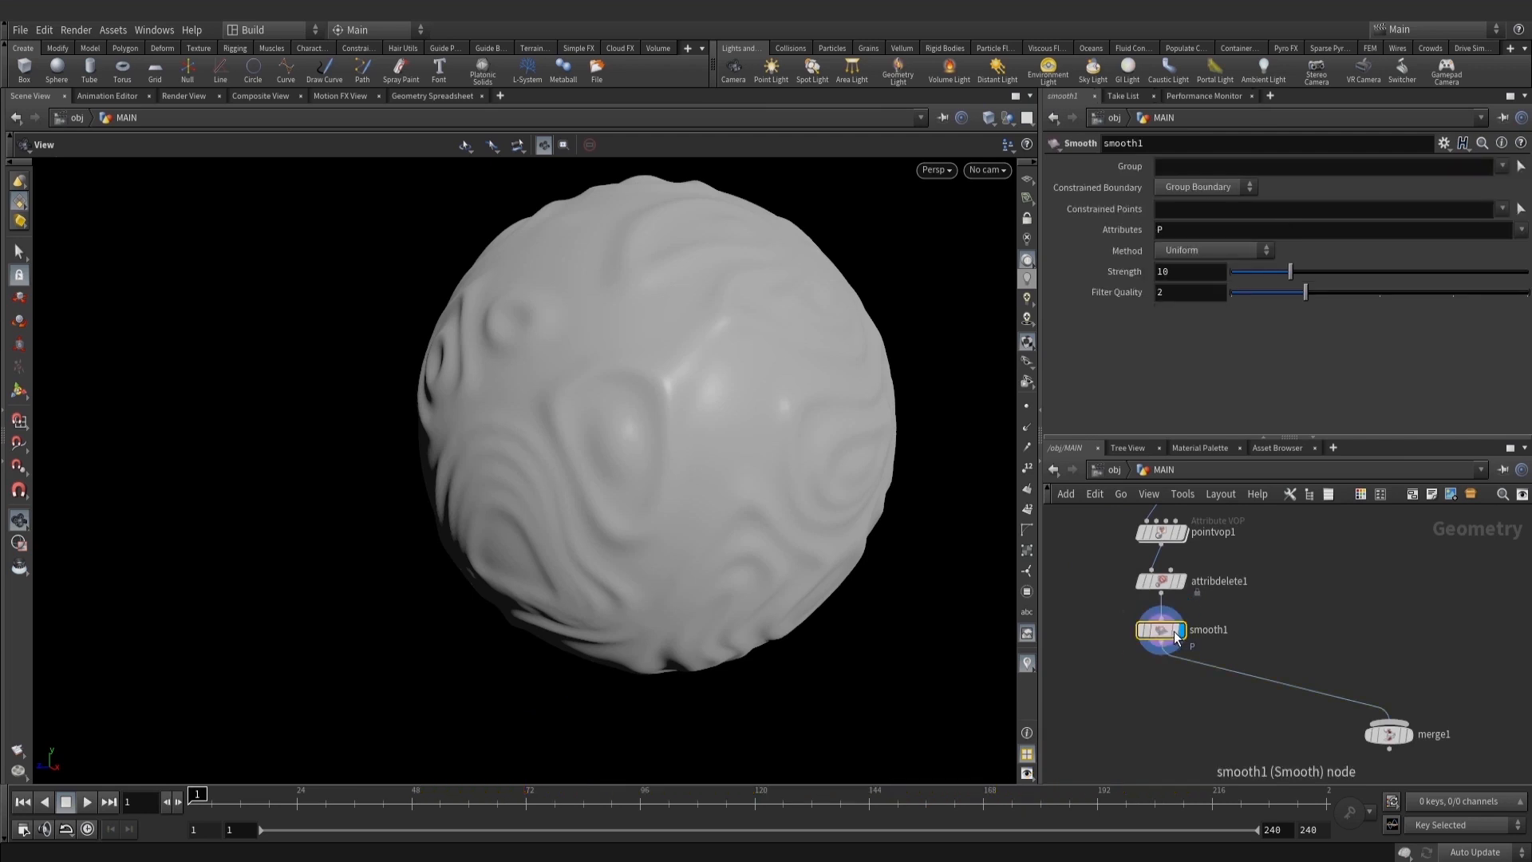
{"action": "middle_click_drag", "start_coordinate": [1370, 596], "coordinate": [1276, 669]}
{"action": "scroll", "coordinate": [1276, 670], "scroll_direction": "down", "scroll_amount": 2}
{"action": "left_click", "coordinate": [1316, 545]}
{"action": "left_click", "coordinate": [1303, 546]}
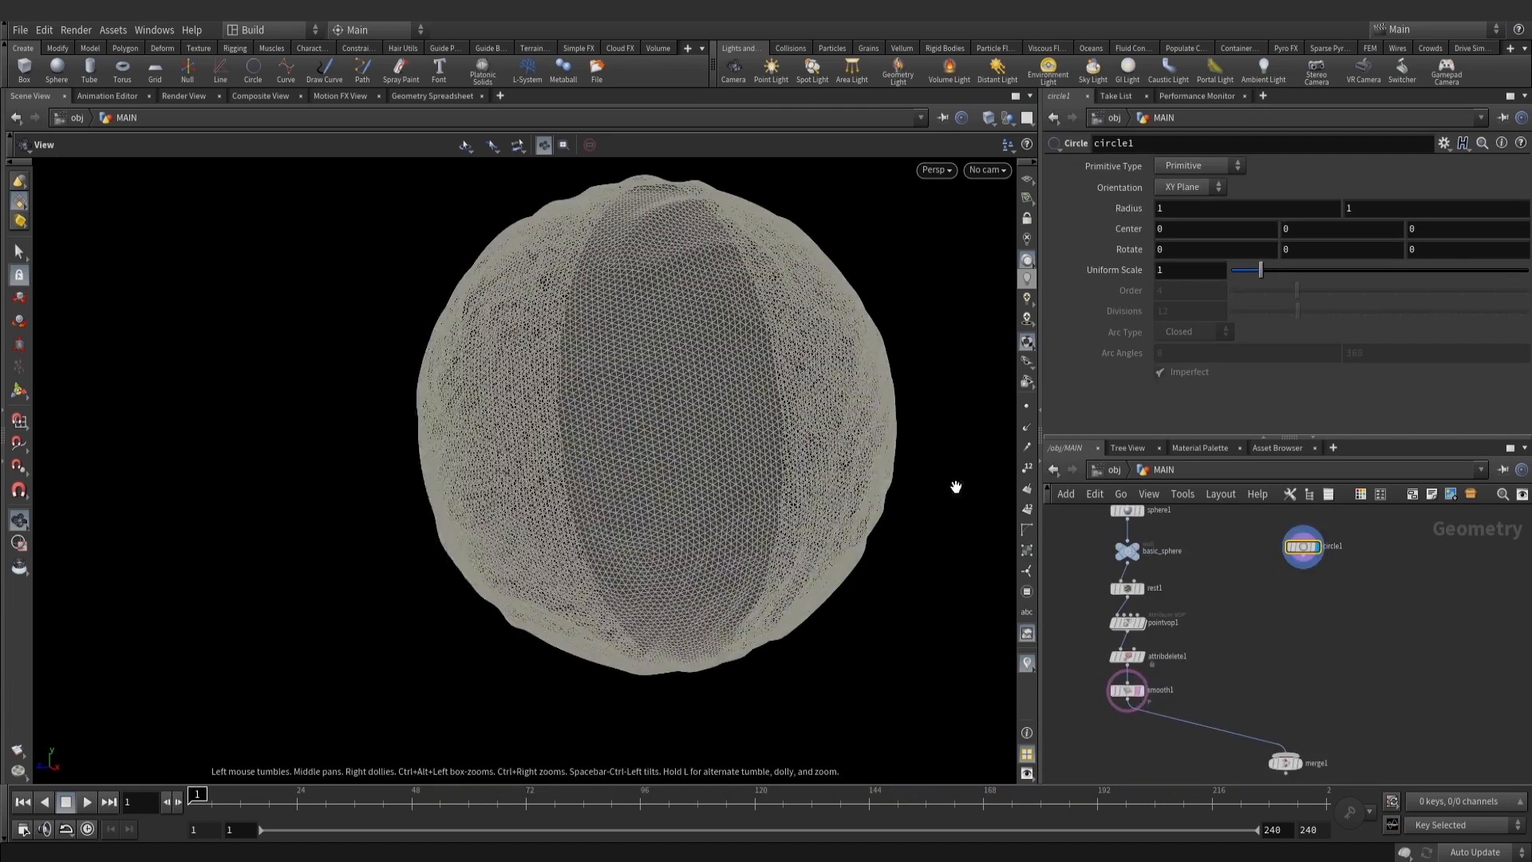
Set circle1's primitive type to NURBS Curve and its orientation to ZX Plane
{"action": "left_click_drag", "start_coordinate": [955, 485], "coordinate": [849, 489]}
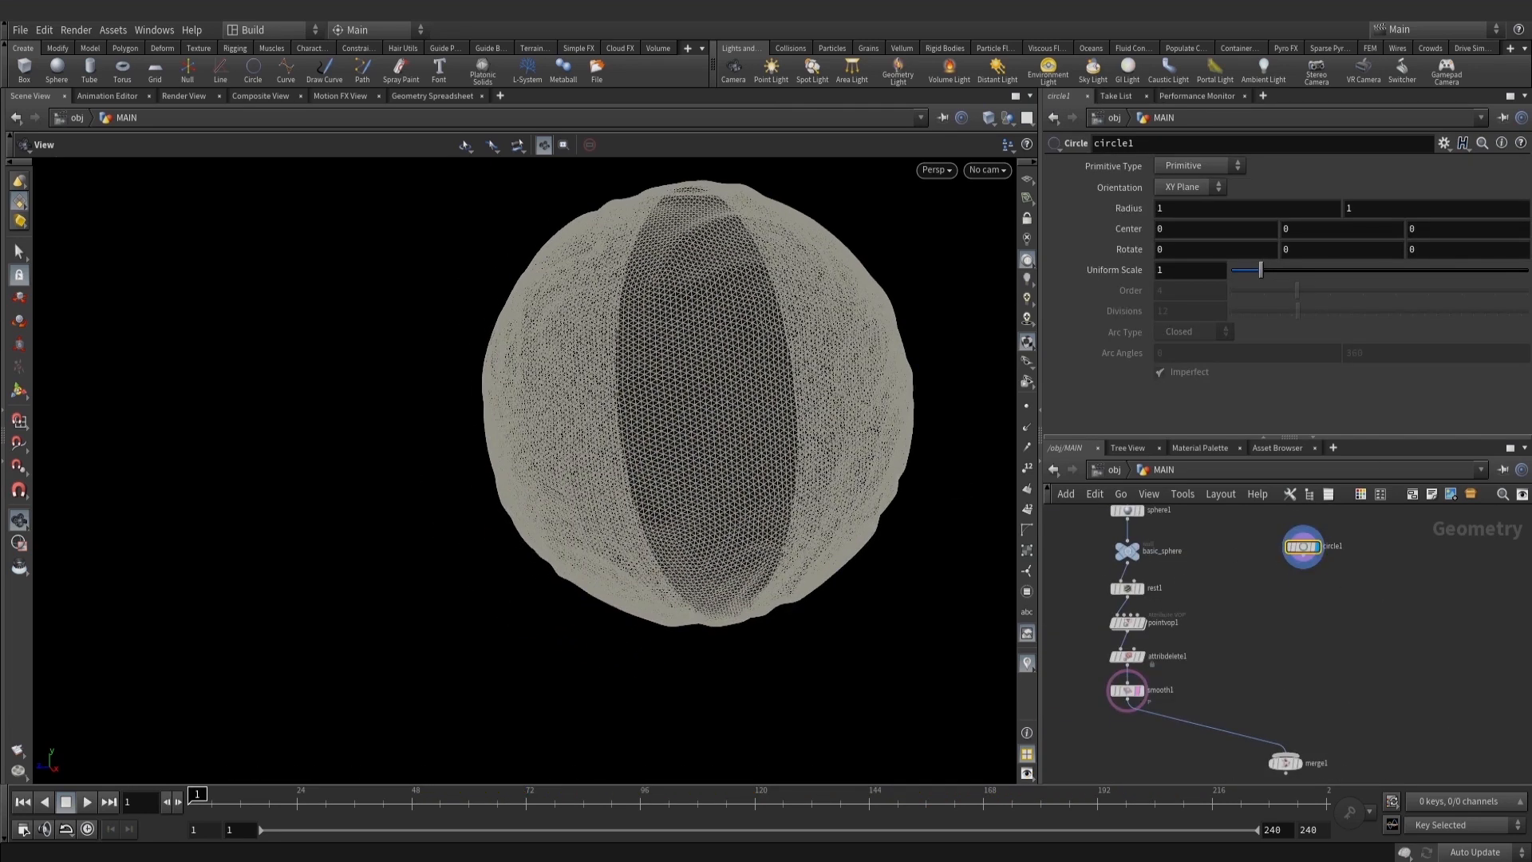
{"action": "left_click", "coordinate": [1201, 165]}
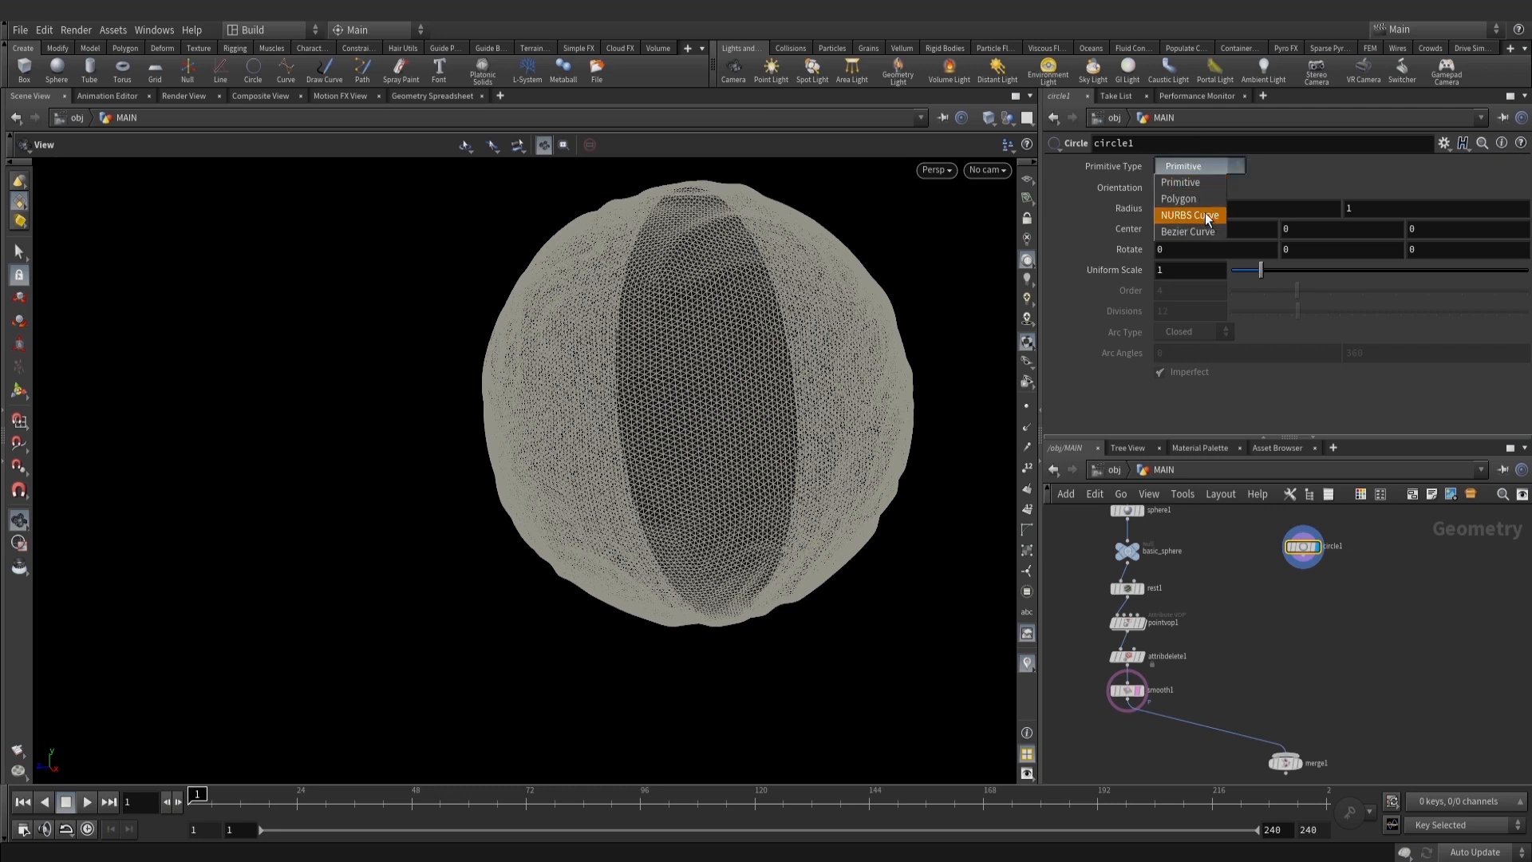
{"action": "left_click", "coordinate": [1206, 216]}
{"action": "mouse_move", "coordinate": [835, 354]}
{"action": "left_mouse_down"}
{"action": "mouse_move", "coordinate": [895, 302]}
{"action": "mouse_move", "coordinate": [752, 476]}
{"action": "left_mouse_up"}
{"action": "key", "text": "w"}
{"action": "middle_click_drag", "start_coordinate": [824, 390], "coordinate": [786, 476]}
{"action": "right_click_drag", "start_coordinate": [787, 476], "coordinate": [602, 520]}
Set both of circle1's radii to 1.02, checking the fit around the sphere from above, and set its divisions to 256
{"action": "key", "text": "space+2"}
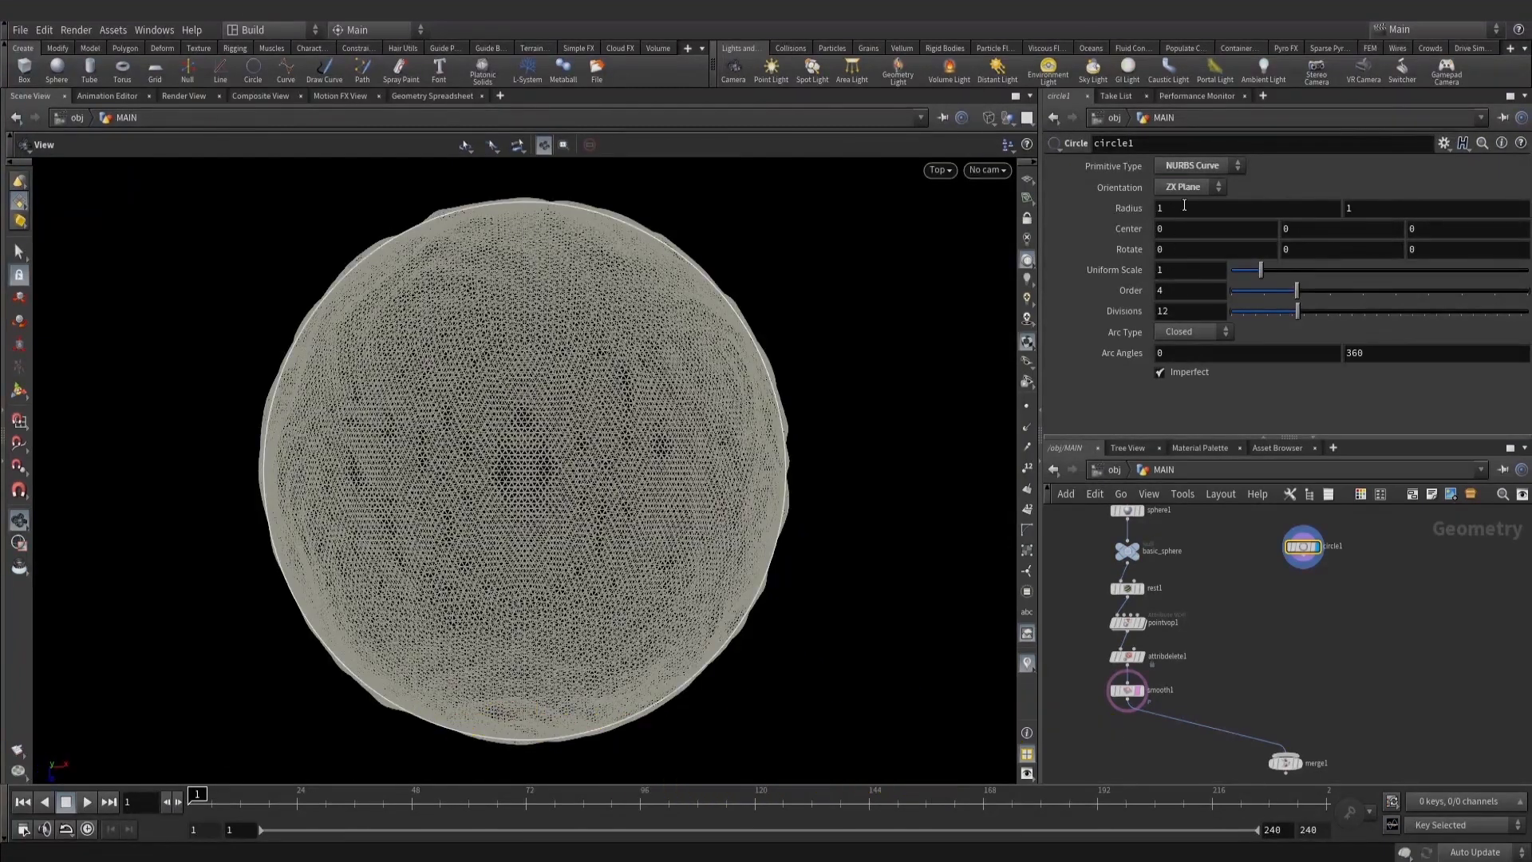
{"action": "mouse_move", "coordinate": [1145, 212]}
{"action": "middle_mouse_down"}
{"action": "mouse_move", "coordinate": [1137, 239]}
{"action": "mouse_move", "coordinate": [1164, 240]}
{"action": "mouse_move", "coordinate": [1123, 214]}
{"action": "middle_mouse_up"}
{"action": "scroll", "coordinate": [643, 389], "scroll_direction": "up", "scroll_amount": 2}
{"action": "left_click_drag", "start_coordinate": [692, 403], "coordinate": [982, 487]}
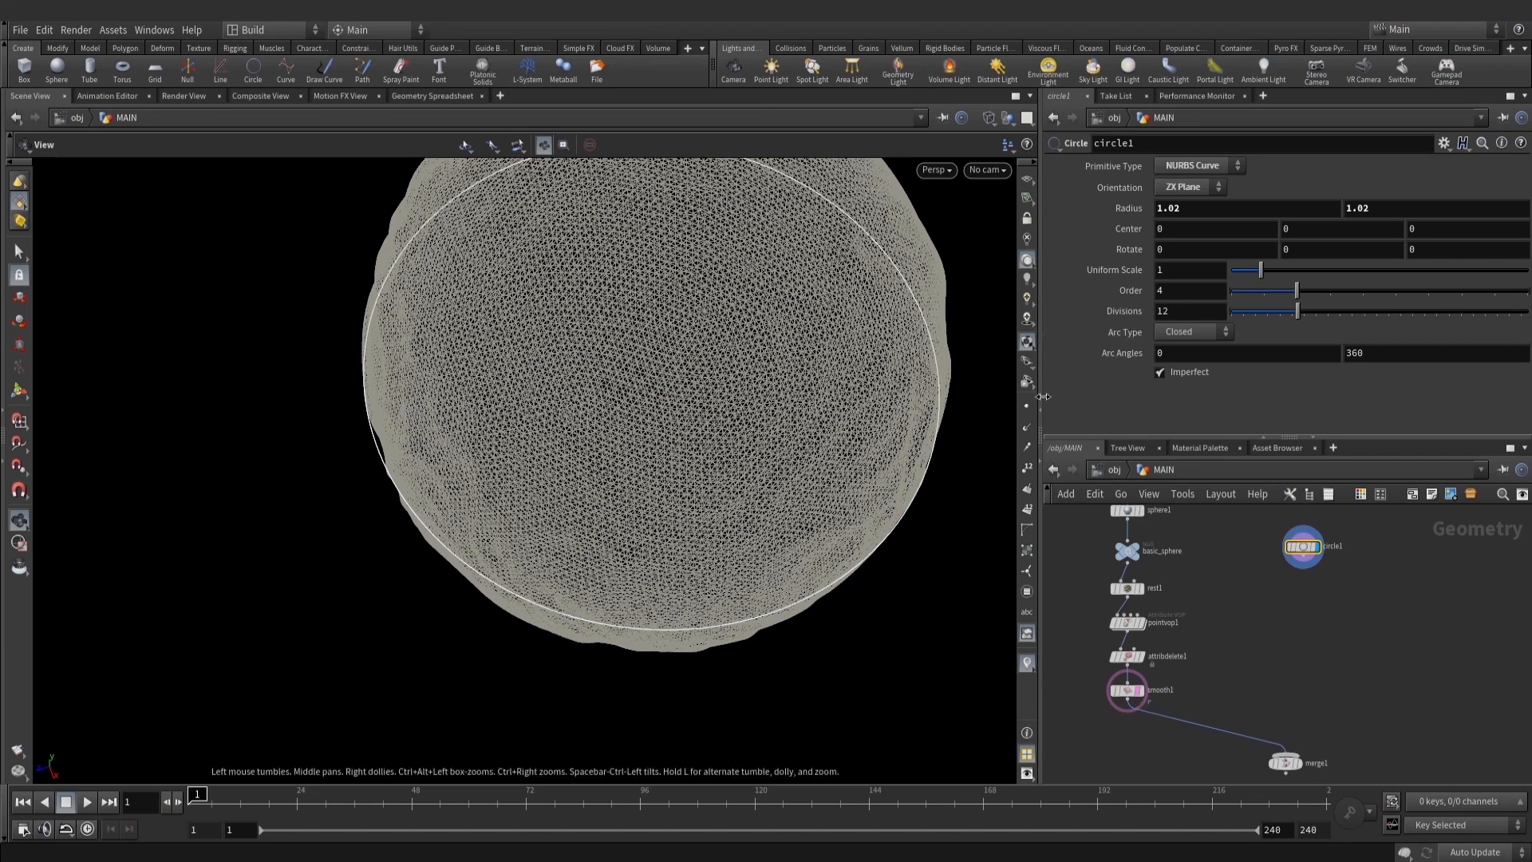
{"action": "left_click", "coordinate": [1179, 312]}
{"action": "type", "text": "256"}
{"action": "key", "text": "Return"}
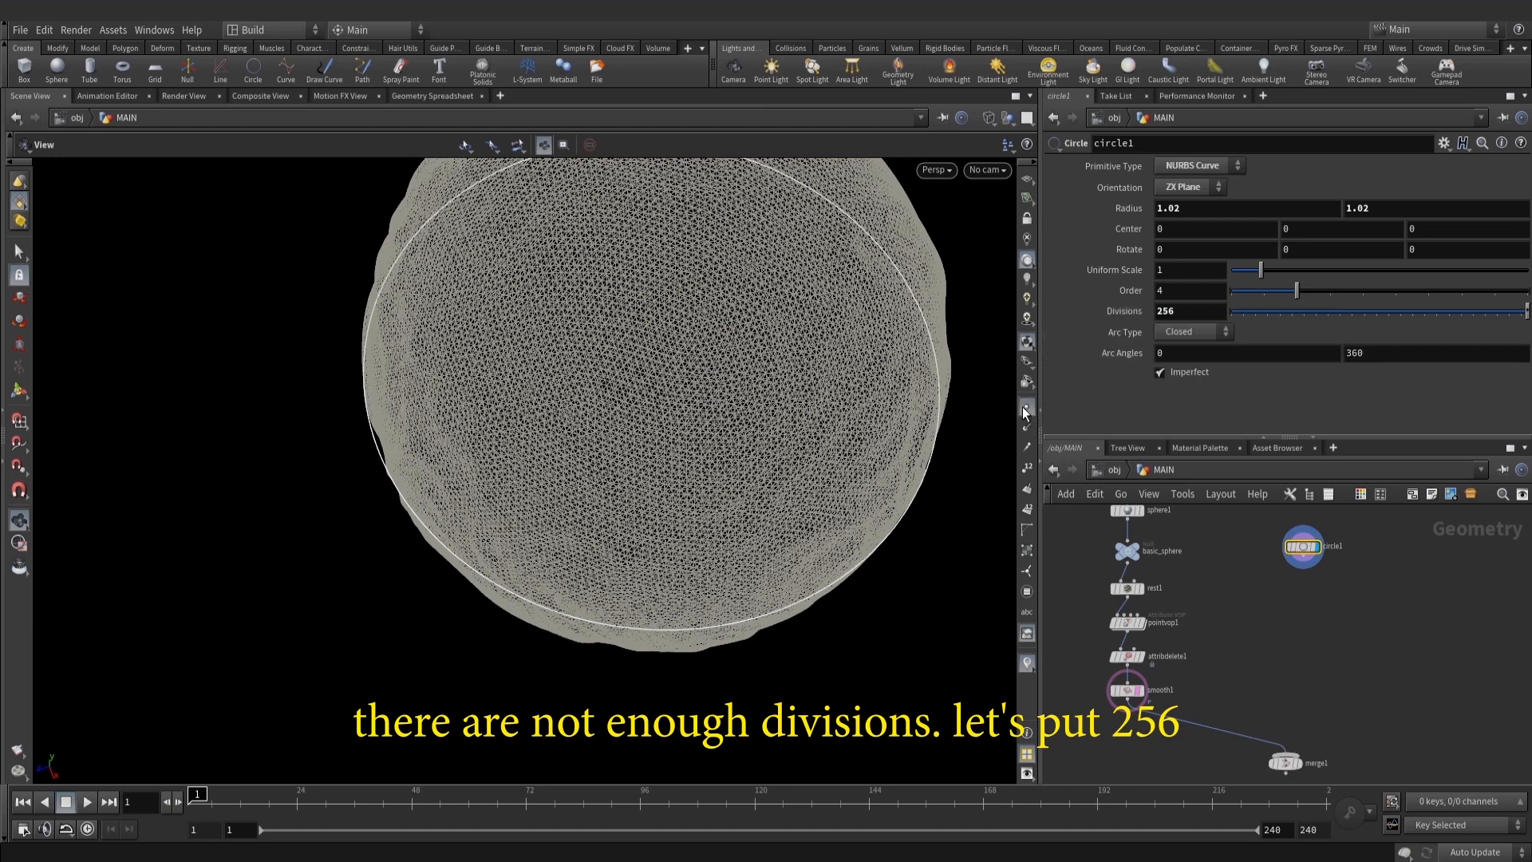
{"action": "left_click_drag", "start_coordinate": [796, 424], "coordinate": [758, 387]}
{"action": "scroll", "coordinate": [759, 386], "scroll_direction": "down", "scroll_amount": 1}
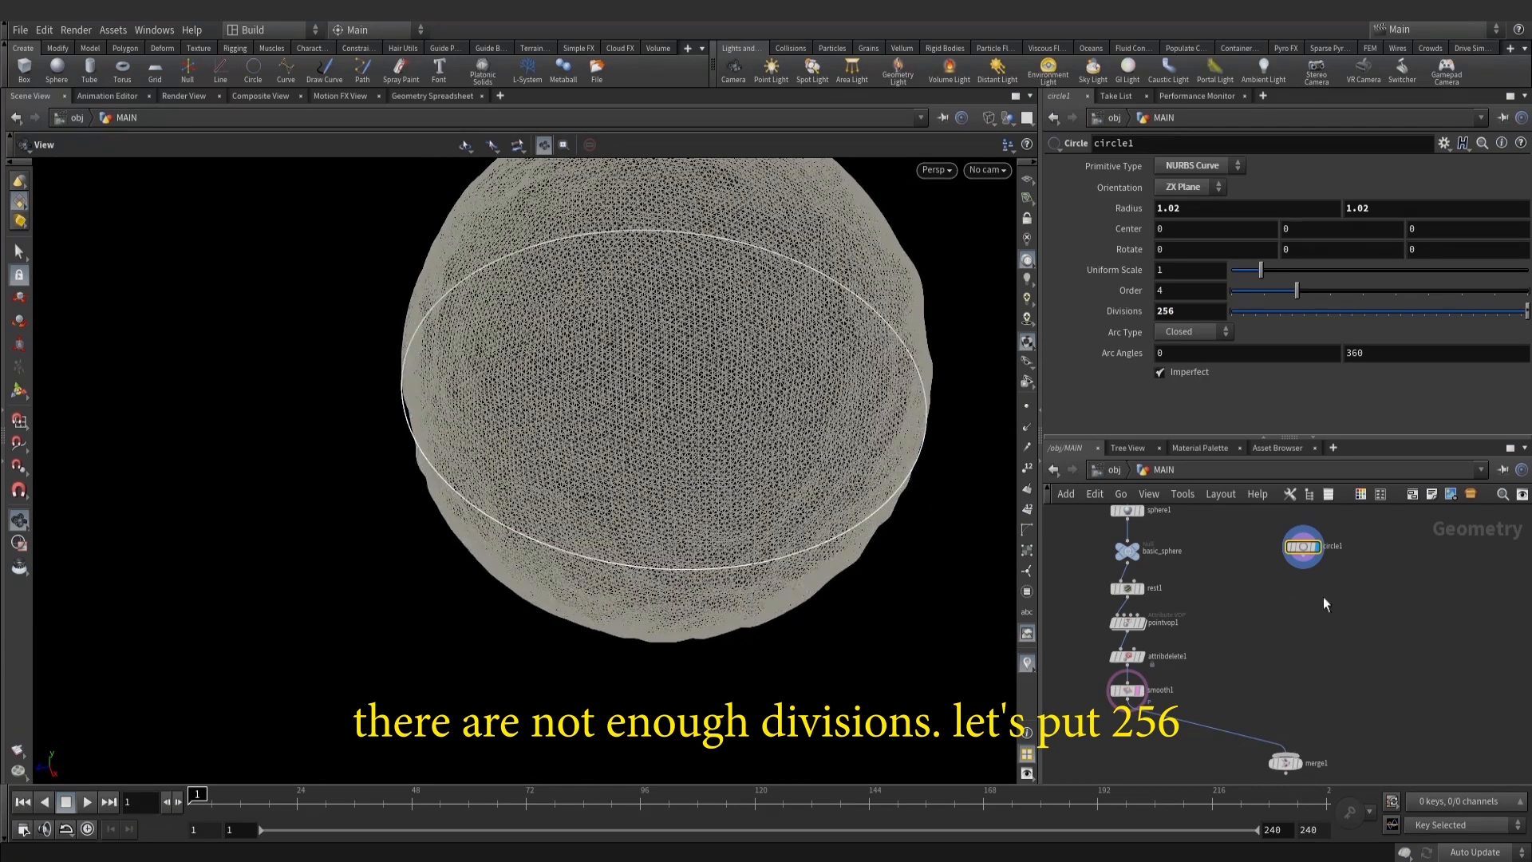
Add a PolyWire node fed by circle1, align the two nodes vertically, and display the PolyWire shaded
{"action": "scroll", "coordinate": [1325, 604], "scroll_direction": "up", "scroll_amount": 2}
{"action": "key", "text": "Tab"}
{"action": "type", "text": "polw"}
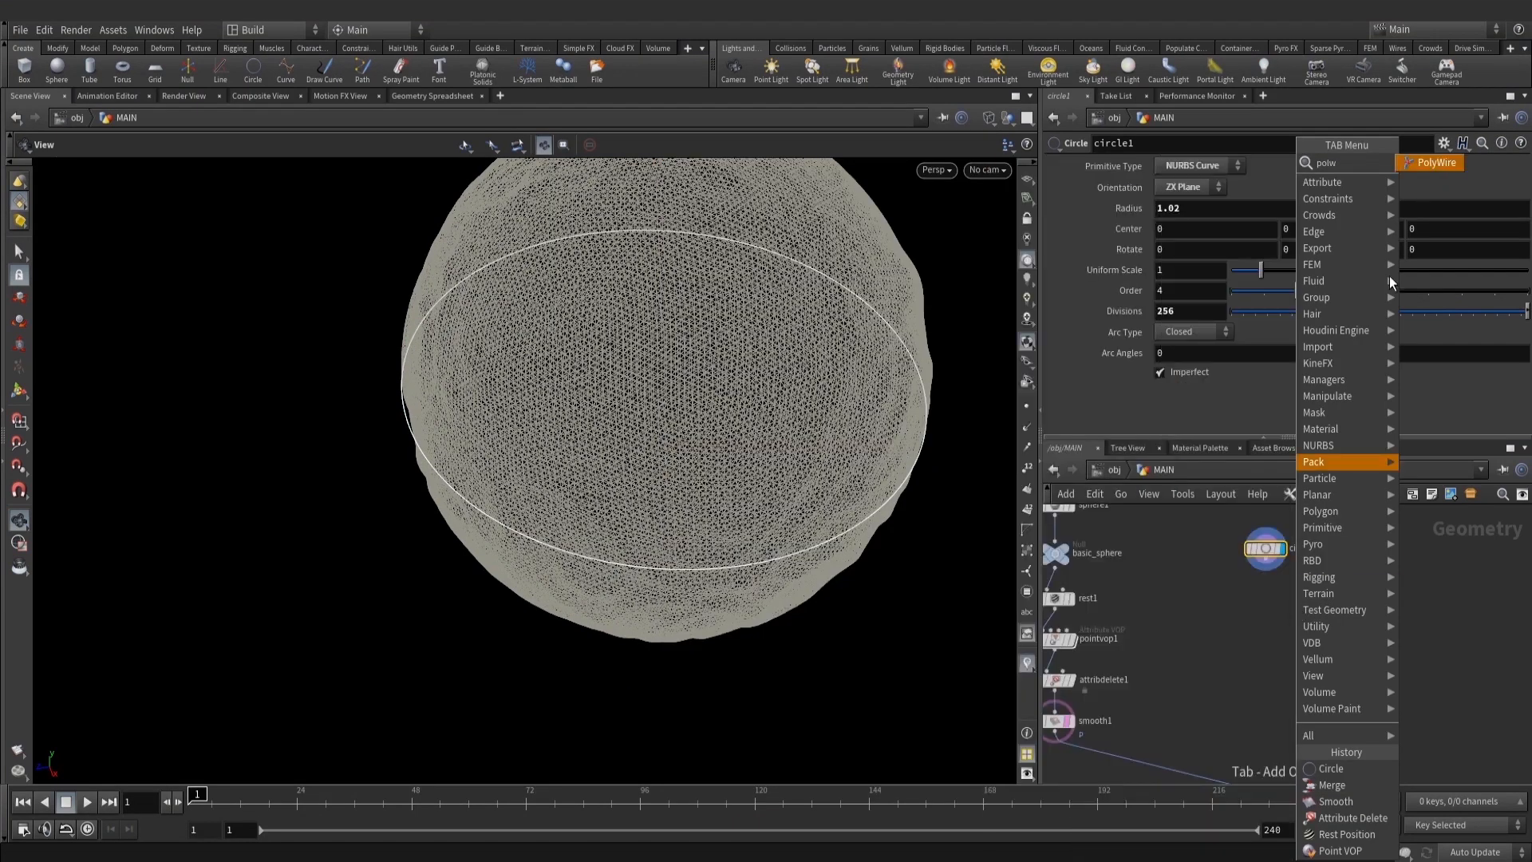
{"action": "key", "text": "Return"}
{"action": "scroll", "coordinate": [1271, 554], "scroll_direction": "up", "scroll_amount": 2}
{"action": "left_click", "coordinate": [1263, 644]}
{"action": "left_click_drag", "start_coordinate": [1264, 559], "coordinate": [1261, 638]}
{"action": "key", "text": "ctrl+z"}
{"action": "left_click_drag", "start_coordinate": [1263, 560], "coordinate": [1264, 631]}
{"action": "left_click", "coordinate": [1285, 644]}
{"action": "left_click_drag", "start_coordinate": [830, 485], "coordinate": [828, 444]}
{"action": "key", "text": "w"}
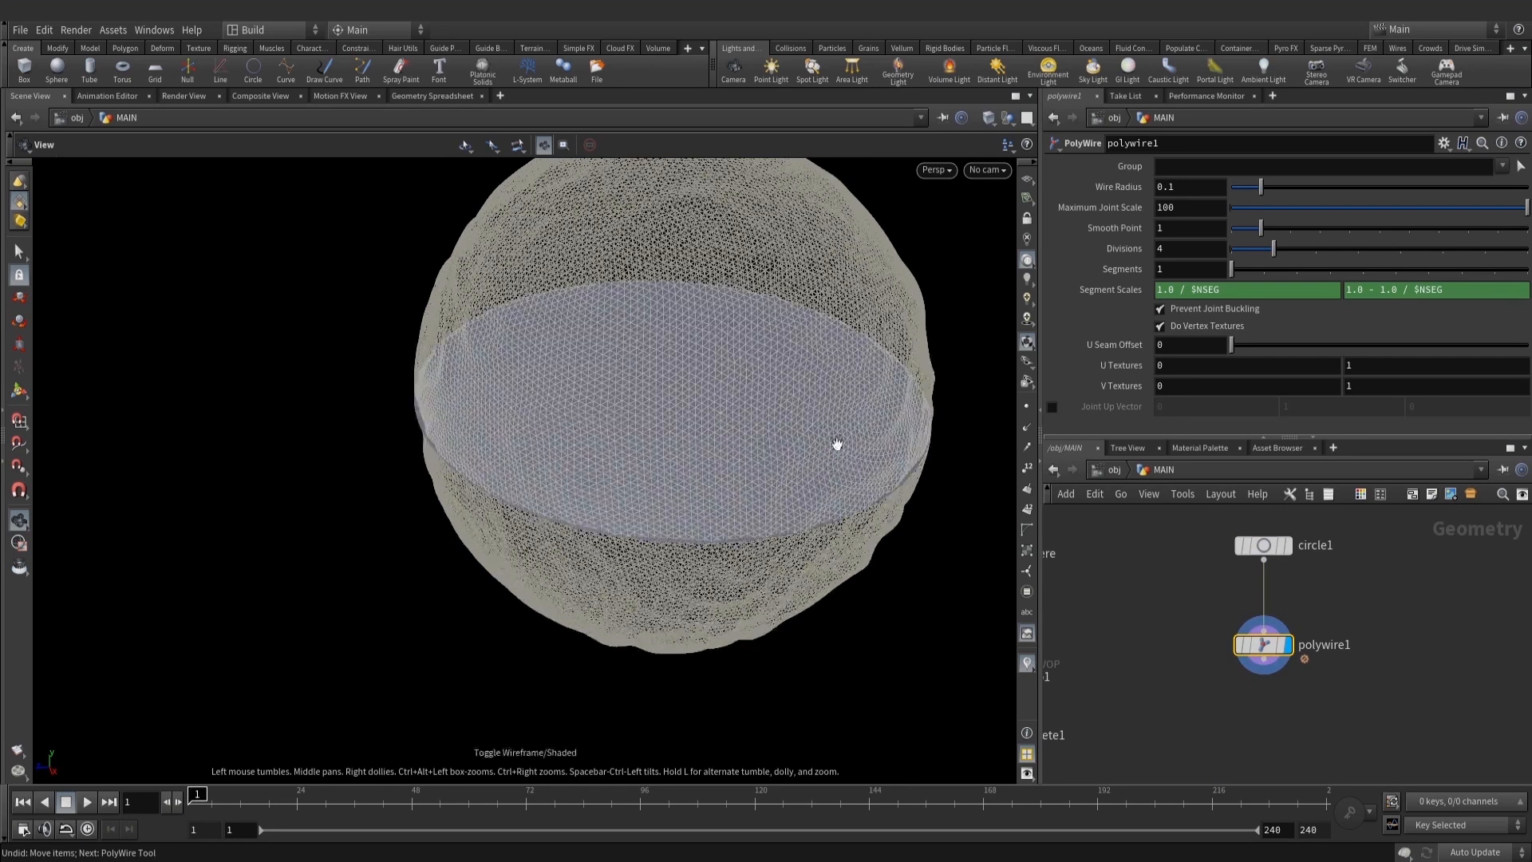
{"action": "scroll", "coordinate": [790, 452], "scroll_direction": "up", "scroll_amount": 3}
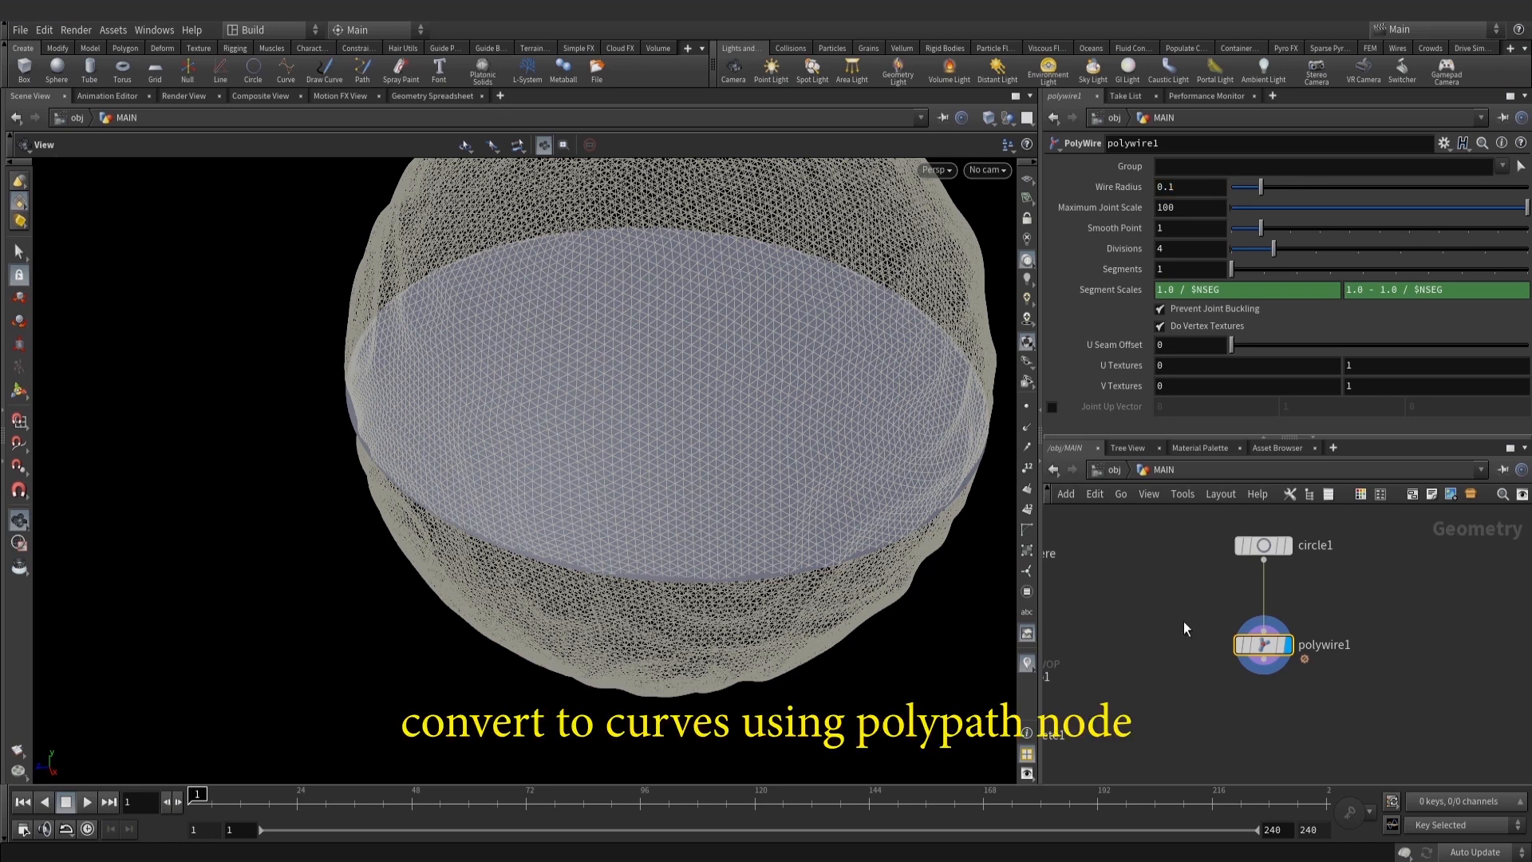
Insert a PolyPath node between circle1 and polywire1 to convert the circle into a curve
{"action": "key", "text": "Tab"}
{"action": "type", "text": "polp"}
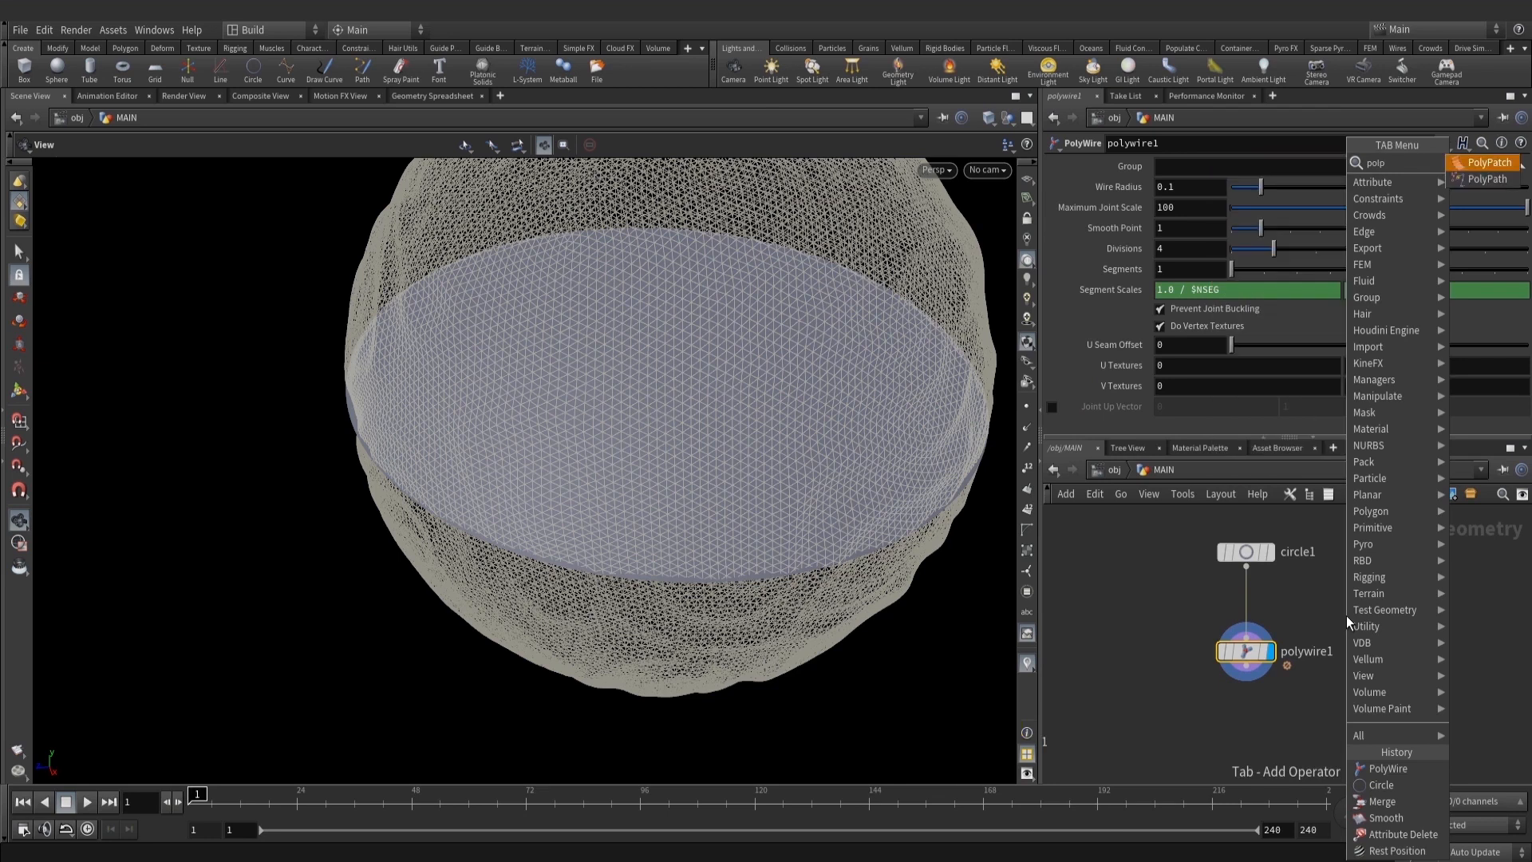
{"action": "left_click", "coordinate": [1487, 179]}
{"action": "left_click", "coordinate": [1305, 603]}
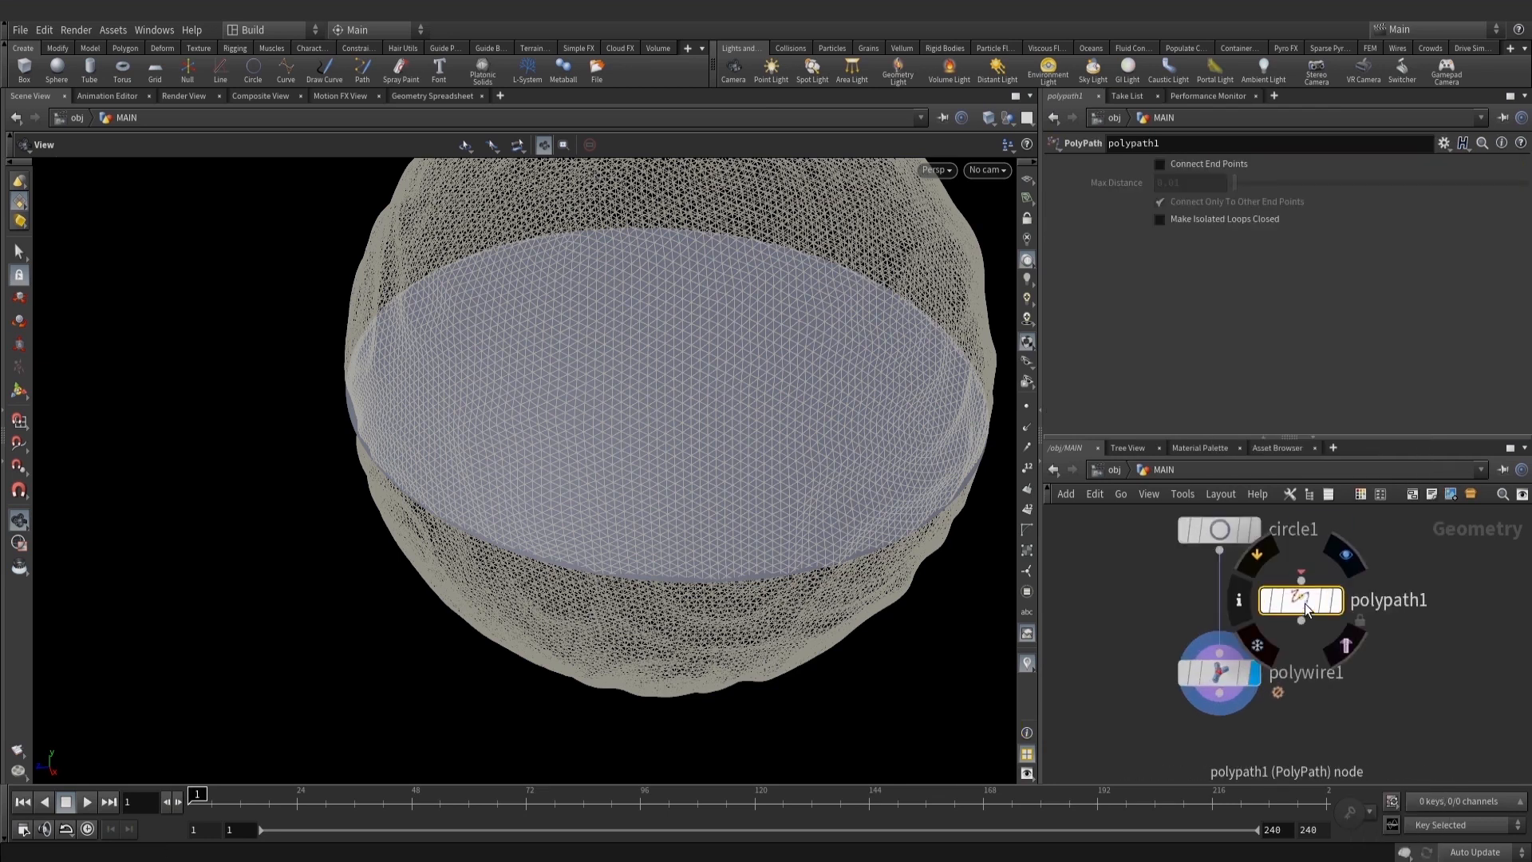
{"action": "left_click_drag", "start_coordinate": [1305, 608], "coordinate": [1215, 621]}
{"action": "left_click_drag", "start_coordinate": [875, 482], "coordinate": [656, 432]}
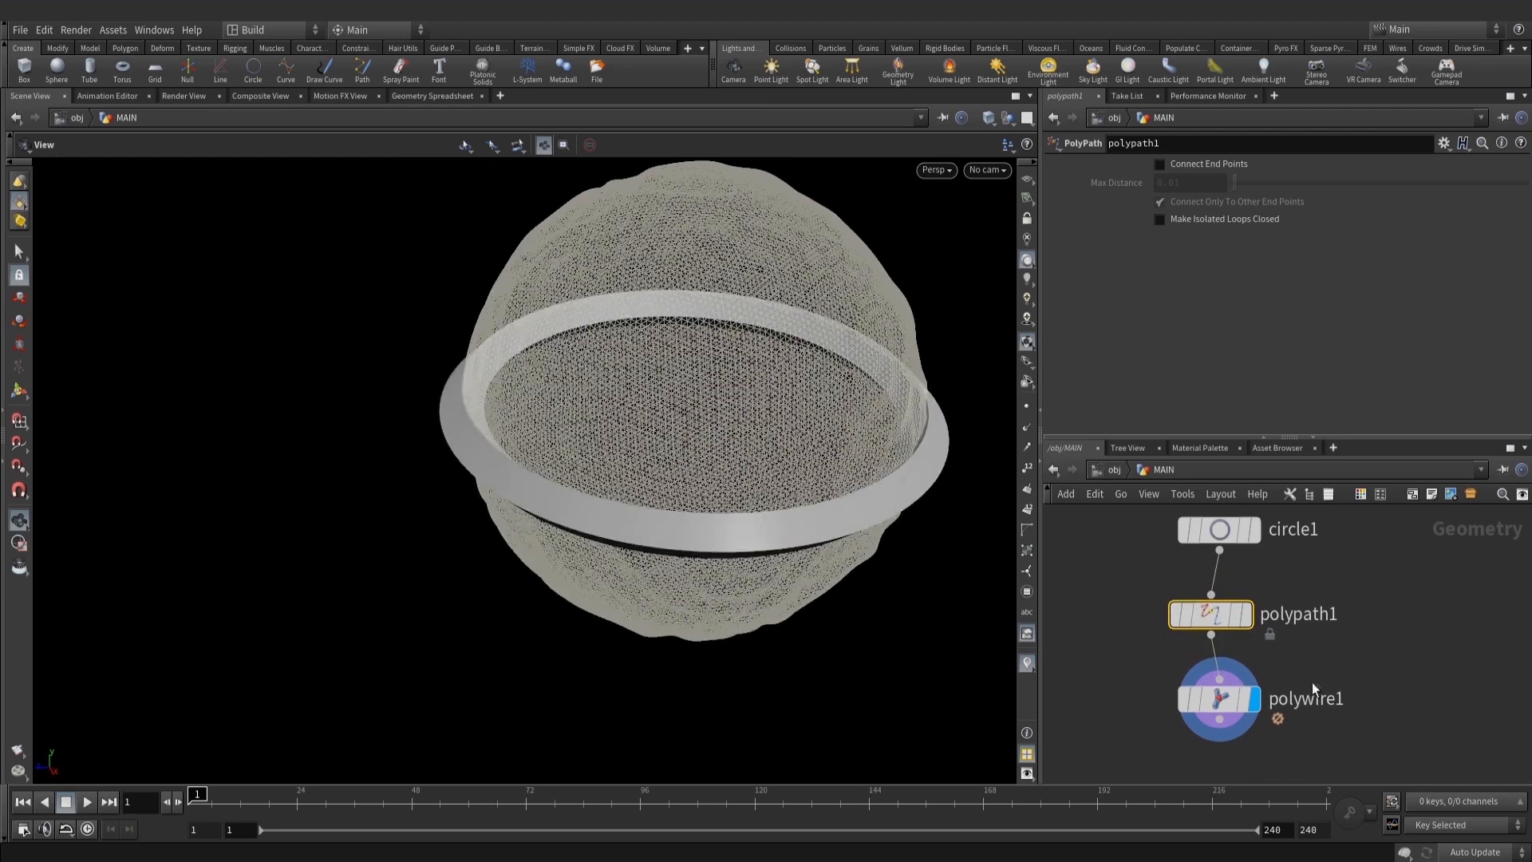
{"action": "left_click_drag", "start_coordinate": [1225, 618], "coordinate": [1233, 614]}
{"action": "middle_click_drag", "start_coordinate": [1443, 654], "coordinate": [1439, 620]}
Set polywire1's wire radius to 0.05 and its divisions to 32
{"action": "left_click", "coordinate": [1213, 667]}
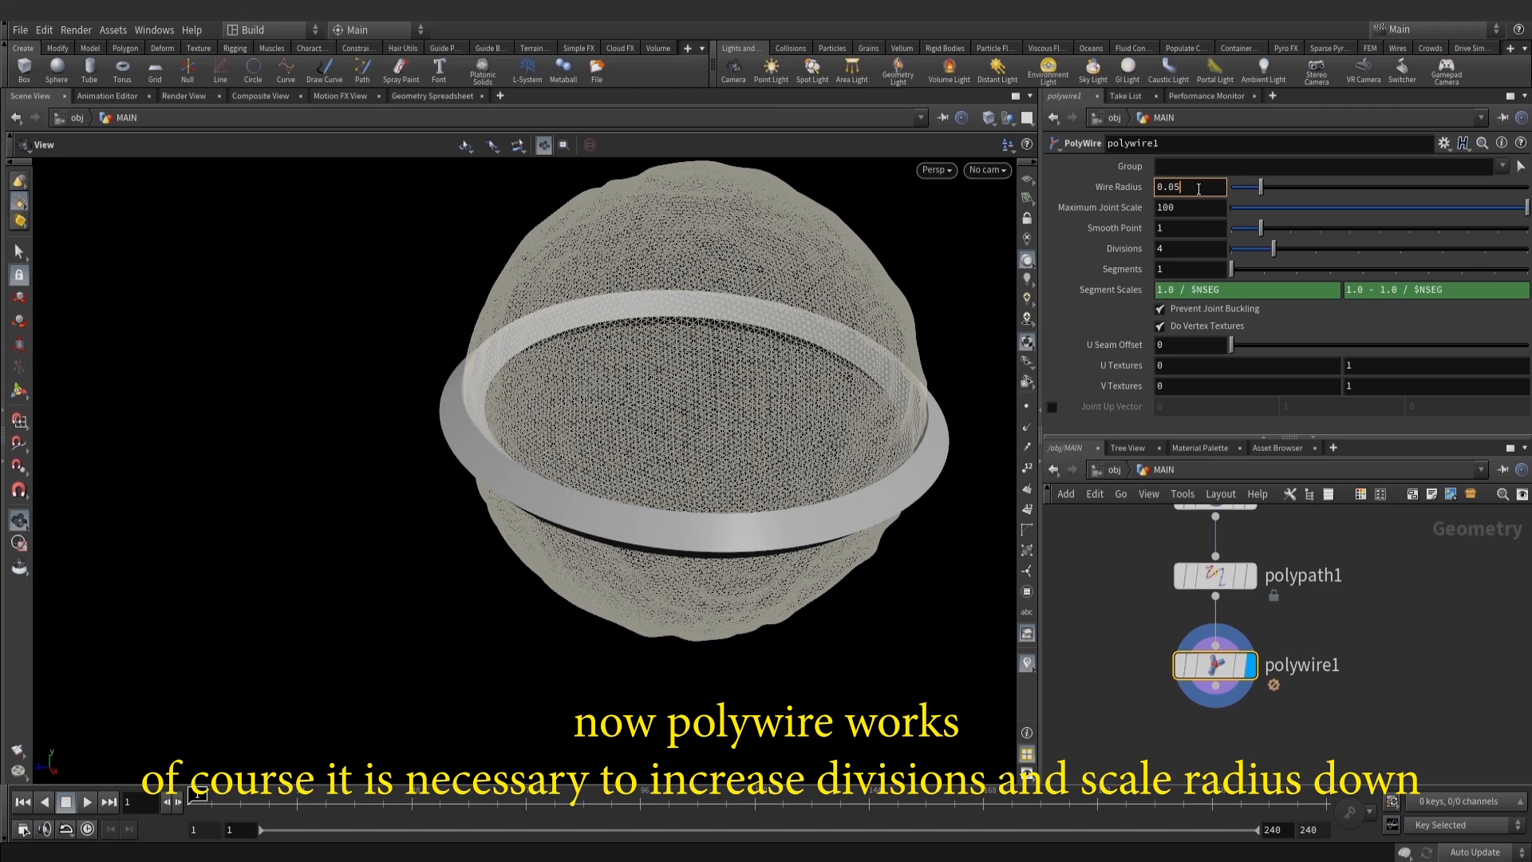
{"action": "key", "text": "Return"}
{"action": "type", "text": "32"}
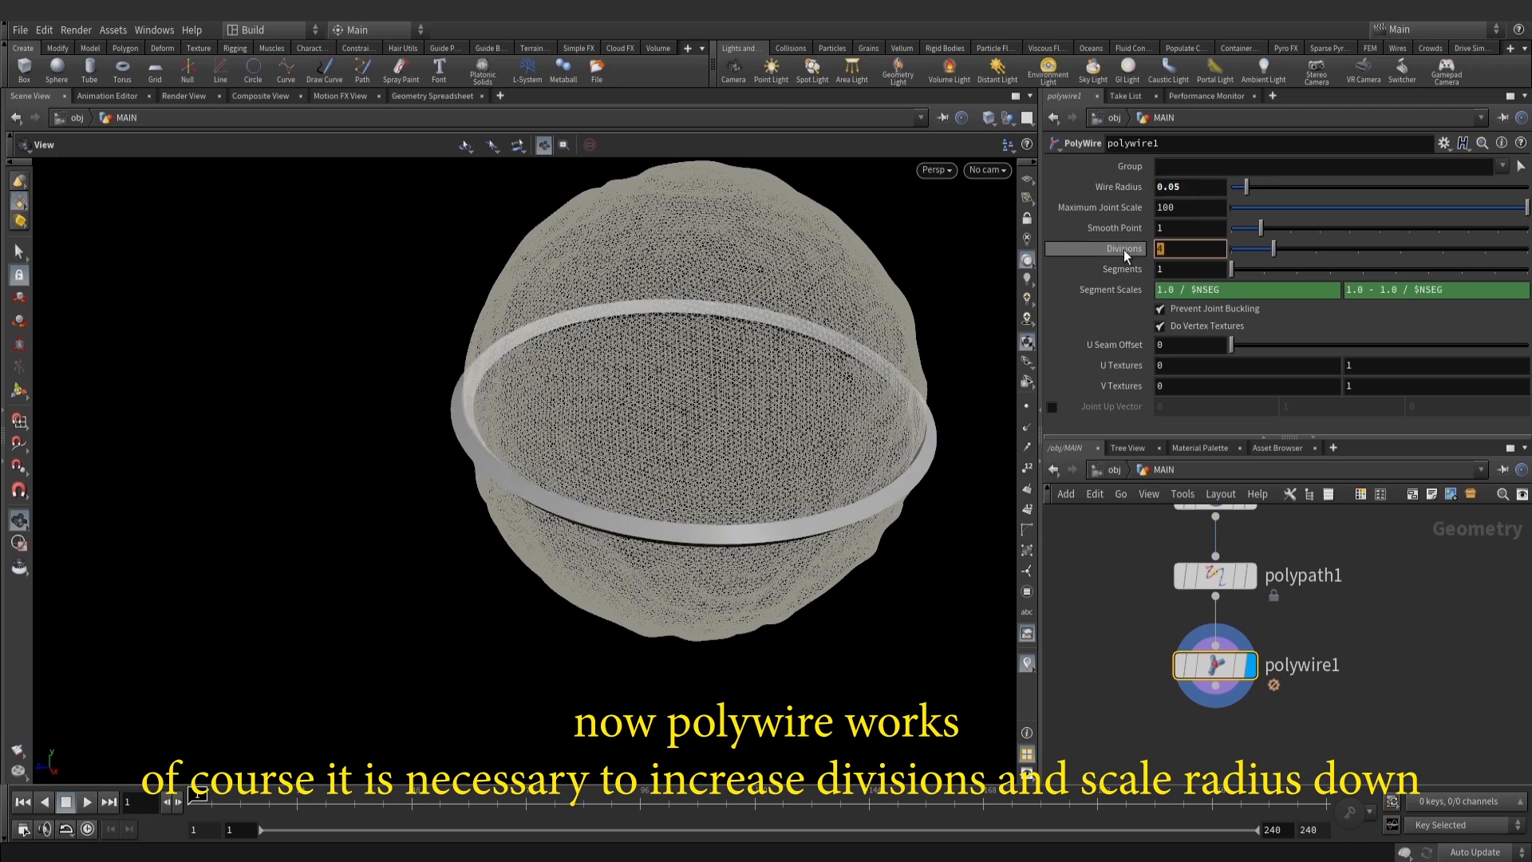
{"action": "key", "text": "Return"}
{"action": "left_click_drag", "start_coordinate": [649, 348], "coordinate": [674, 298]}
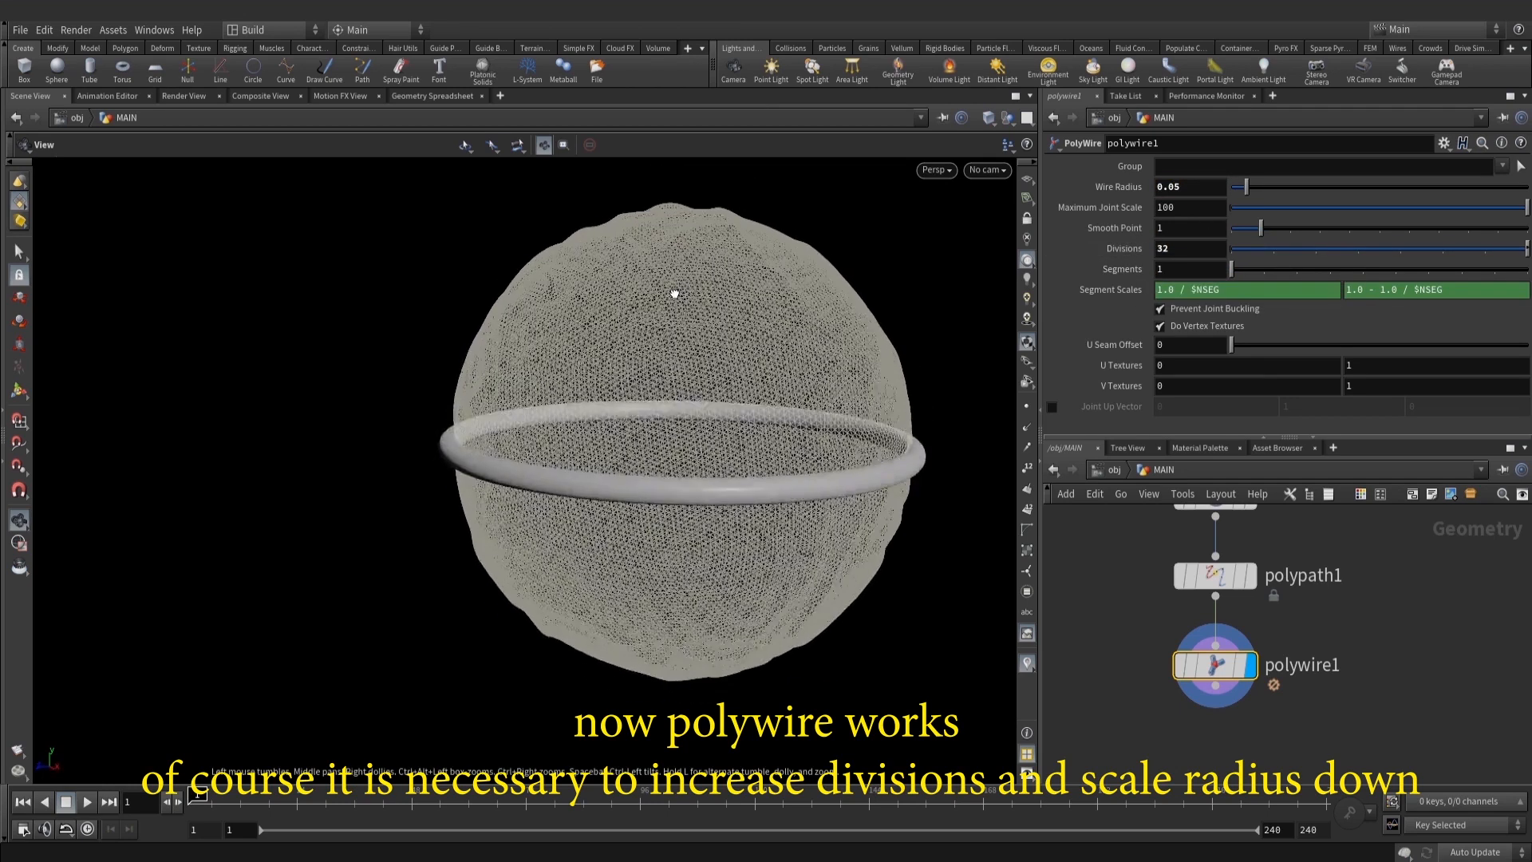
{"action": "mouse_move", "coordinate": [615, 551]}
{"action": "left_mouse_down"}
{"action": "mouse_move", "coordinate": [647, 472]}
{"action": "mouse_move", "coordinate": [626, 525]}
{"action": "left_mouse_up"}
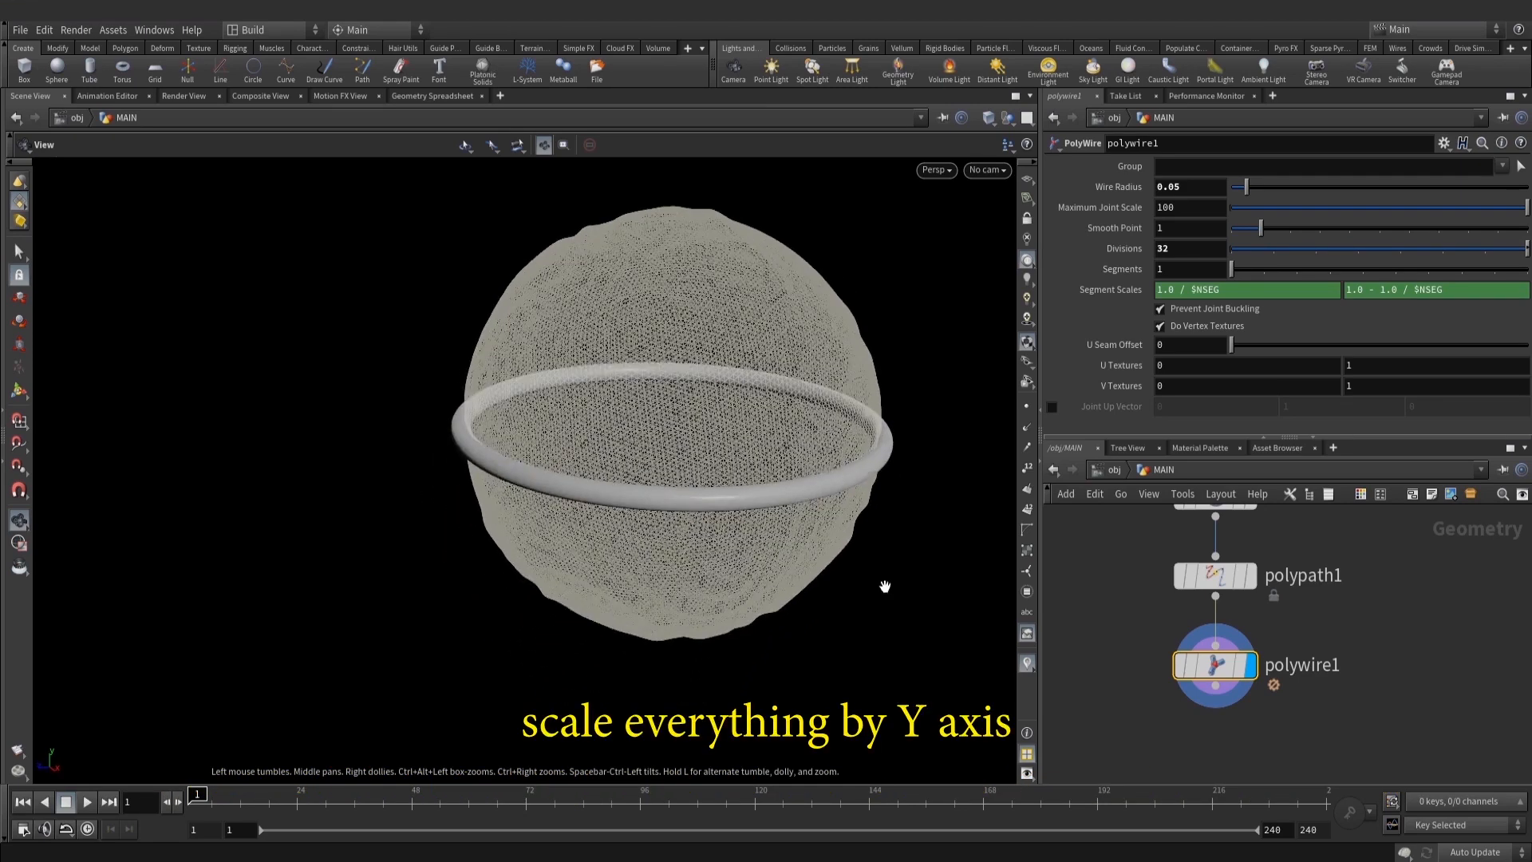
Add a Transform node below polywire1 and make it the displayed node
{"action": "key", "text": "Tab"}
{"action": "type", "text": "tr"}
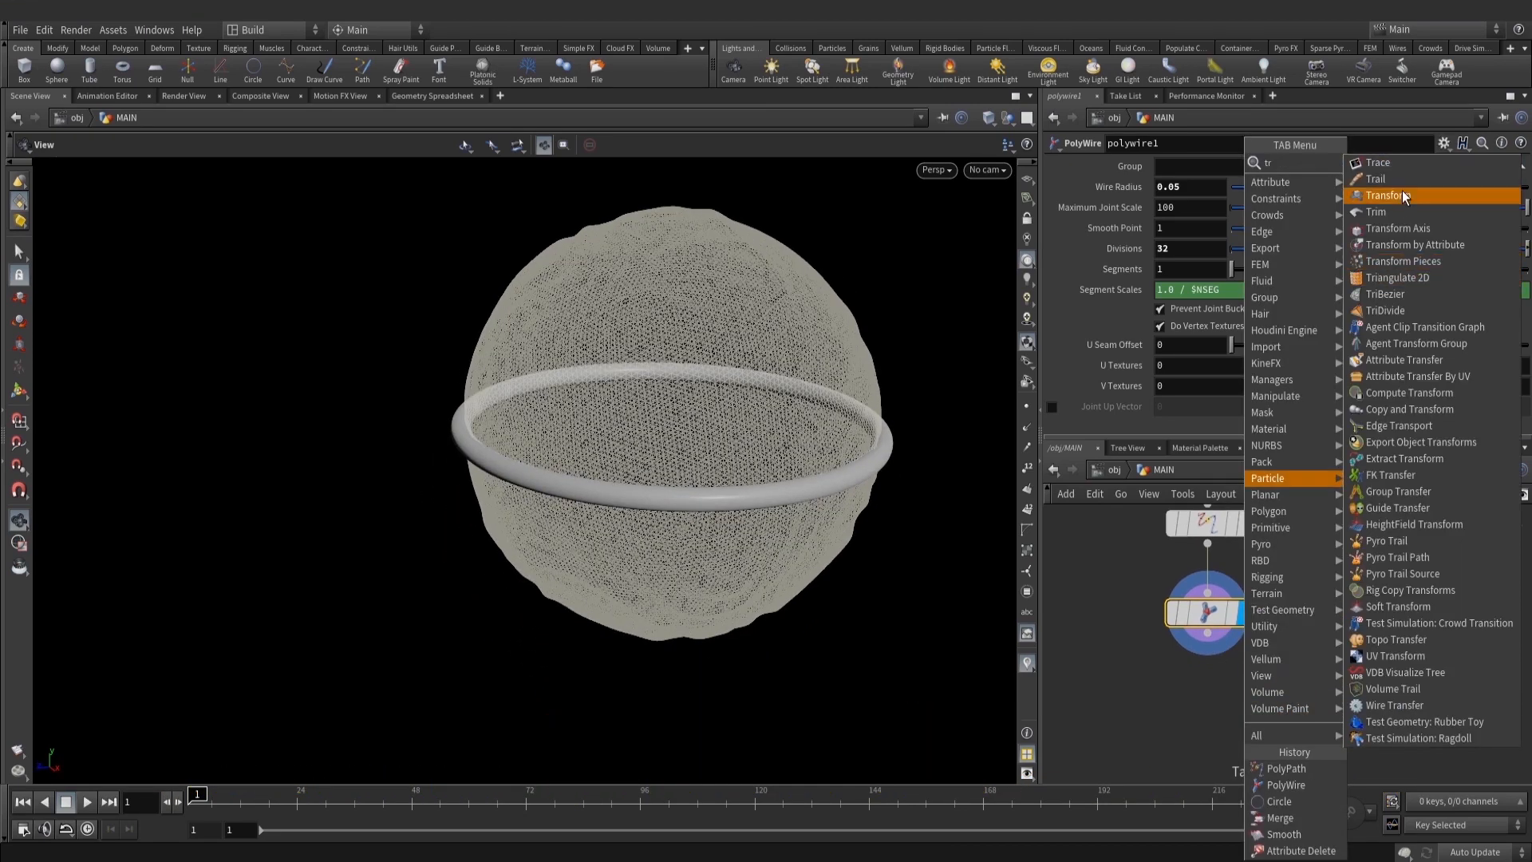
{"action": "left_click", "coordinate": [1404, 197]}
{"action": "left_click", "coordinate": [1214, 710]}
{"action": "left_click", "coordinate": [1248, 723]}
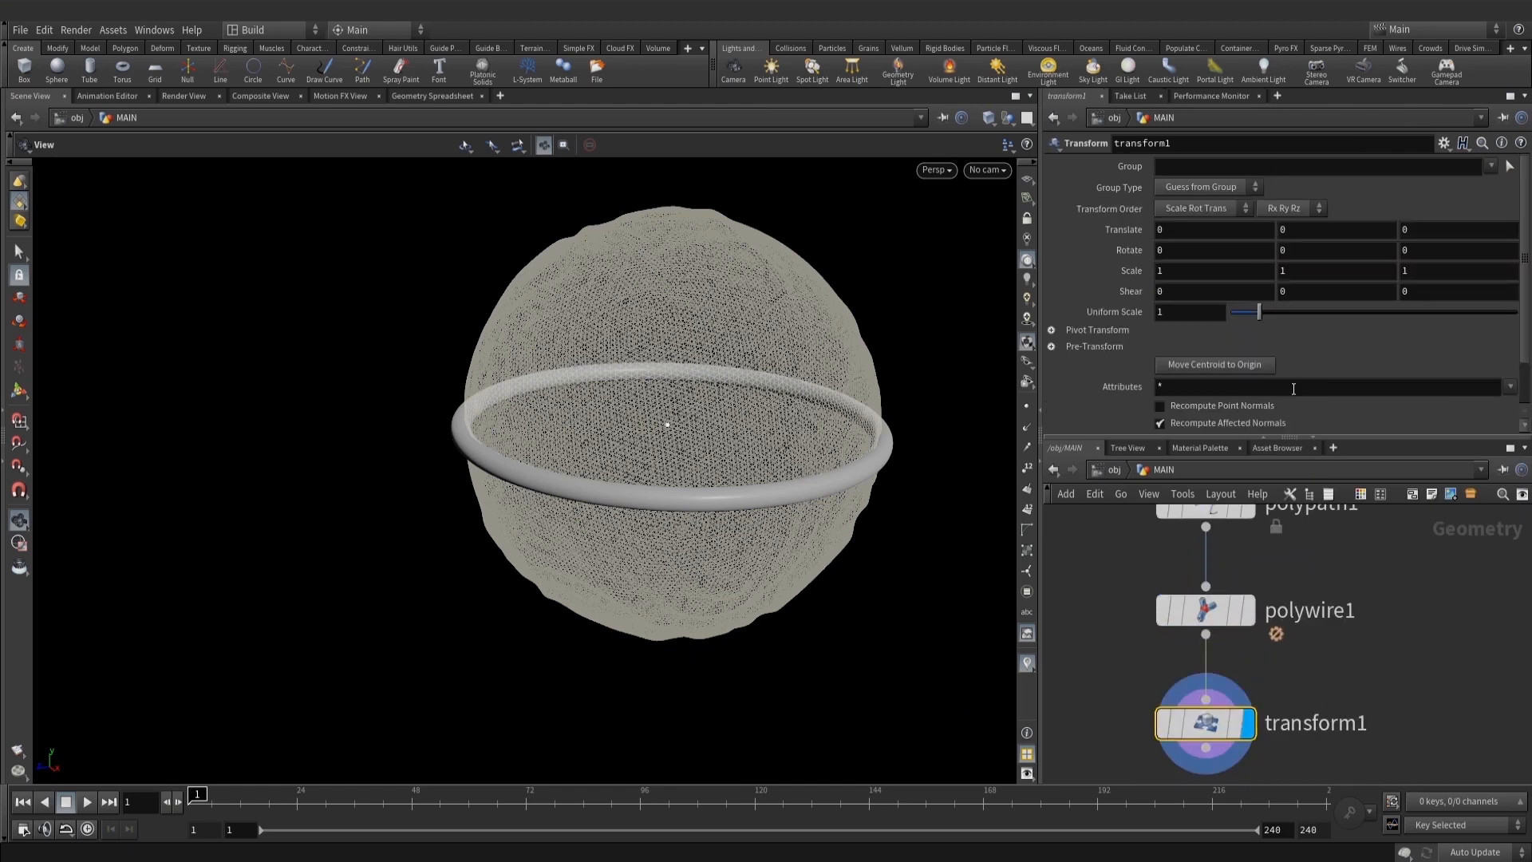
Set transform1's Y scale to 2 and its uniform scale to 0.98
{"action": "double_click", "coordinate": [1299, 271]}
{"action": "type", "text": "2"}
{"action": "key", "text": "Return"}
{"action": "left_click_drag", "start_coordinate": [626, 482], "coordinate": [637, 435]}
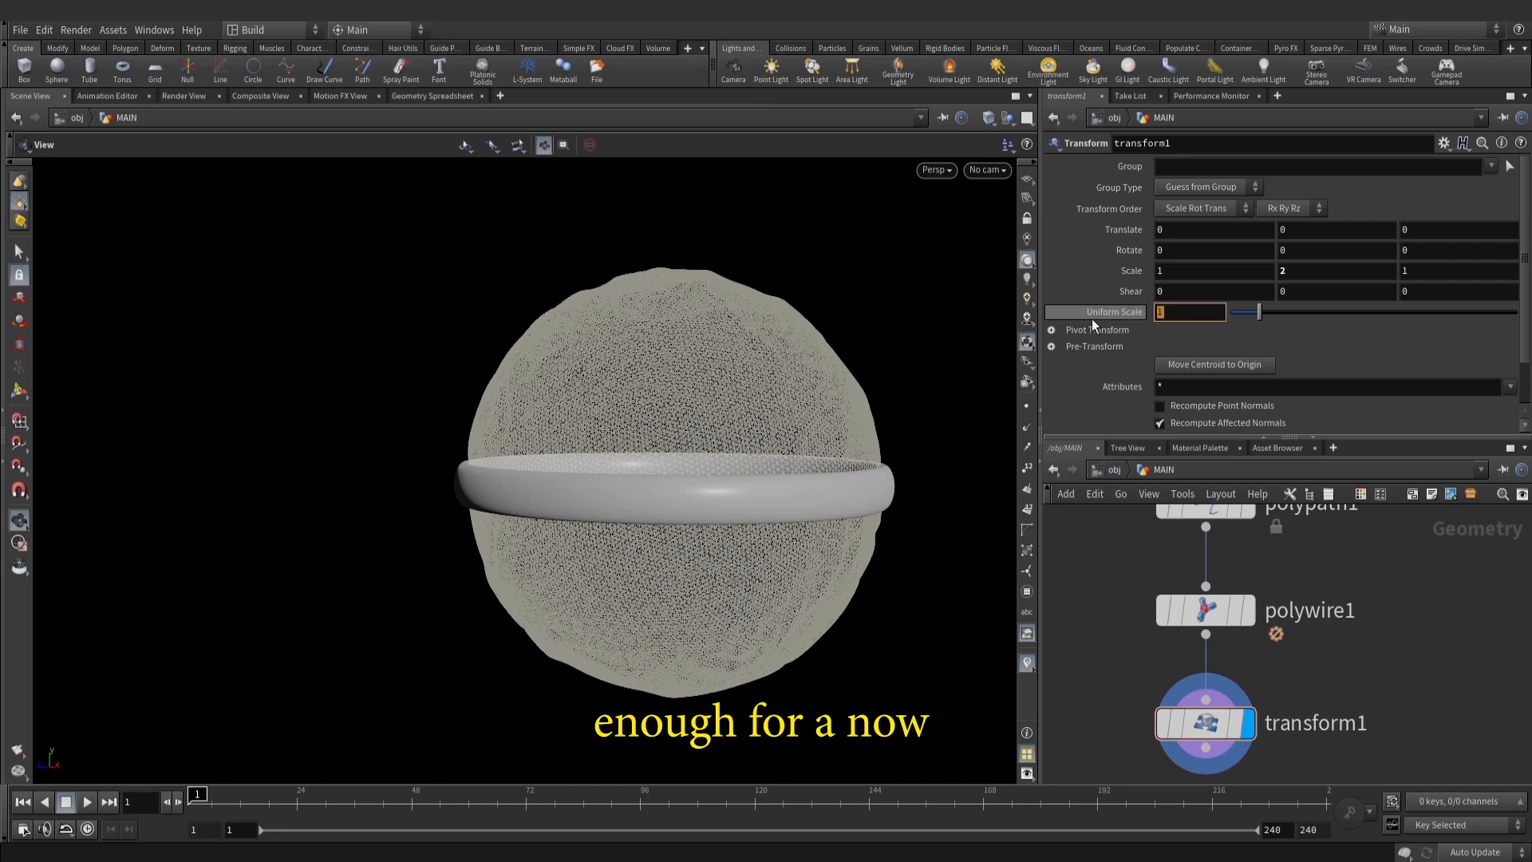
{"action": "type", "text": "0.98"}
{"action": "key", "text": "Return"}
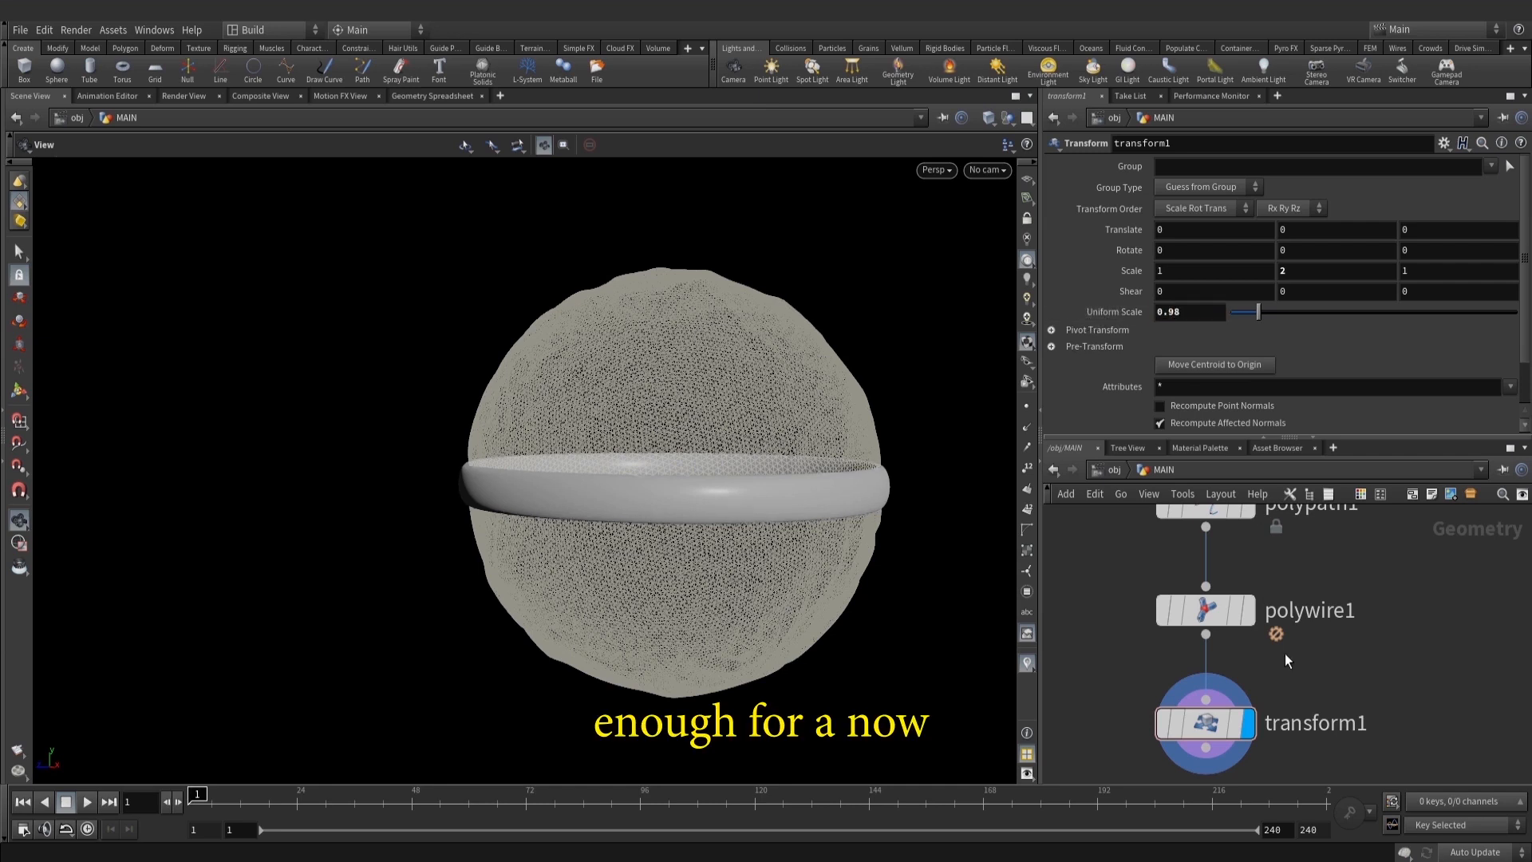
{"action": "right_click_drag", "start_coordinate": [569, 407], "coordinate": [642, 442]}
{"action": "left_click_drag", "start_coordinate": [641, 442], "coordinate": [646, 495]}
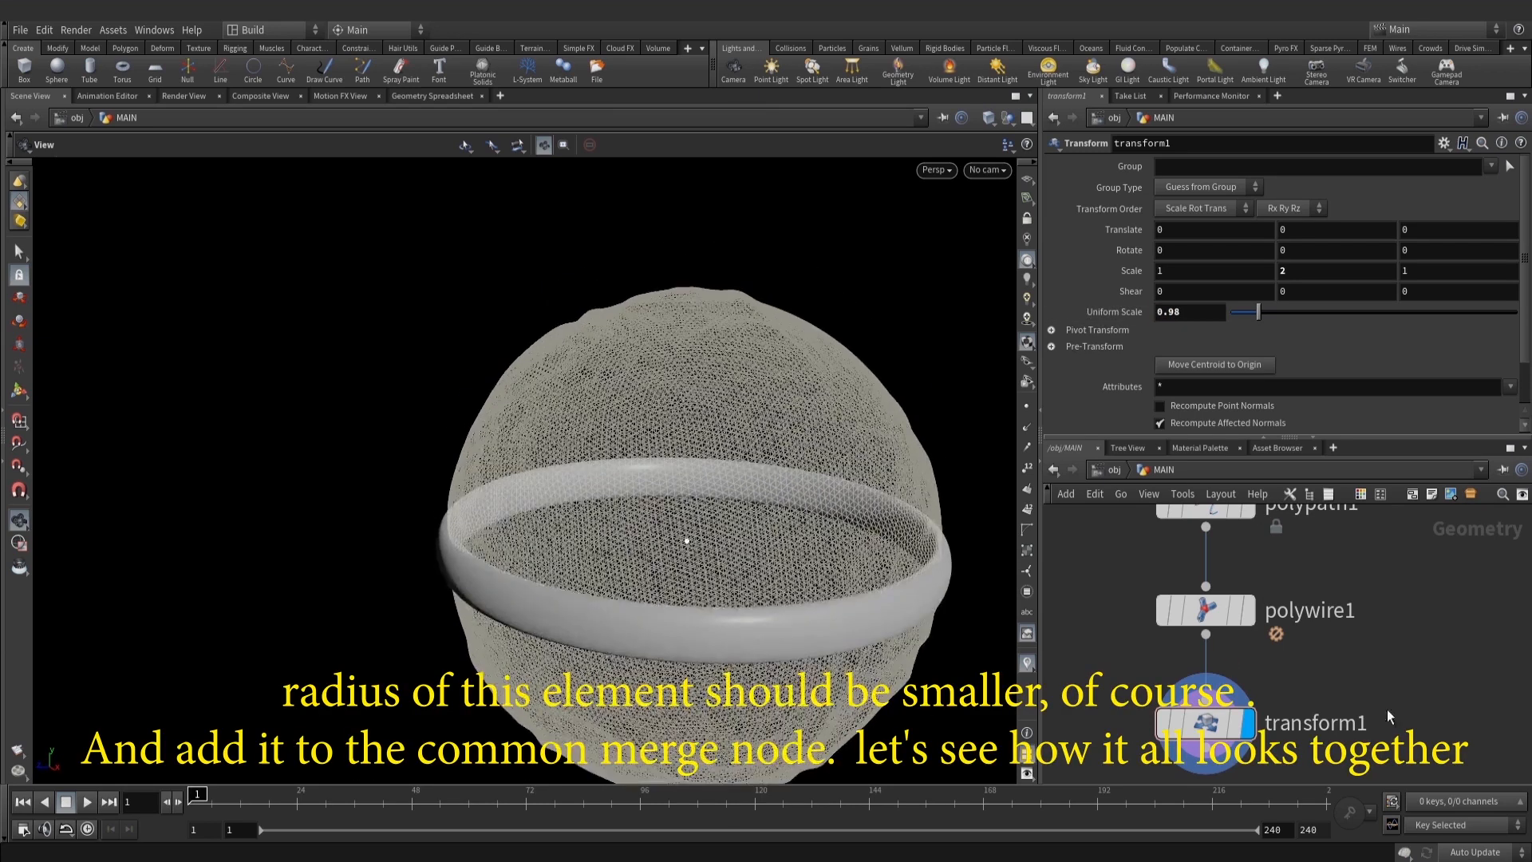
Connect transform1 to merge1, then display merge1 to inspect the ring together with the sphere
{"action": "middle_click_drag", "start_coordinate": [1386, 710], "coordinate": [1379, 619]}
{"action": "scroll", "coordinate": [1374, 607], "scroll_direction": "down", "scroll_amount": 3}
{"action": "left_click_drag", "start_coordinate": [1295, 631], "coordinate": [1289, 746]}
{"action": "middle_click_drag", "start_coordinate": [1290, 746], "coordinate": [1299, 596]}
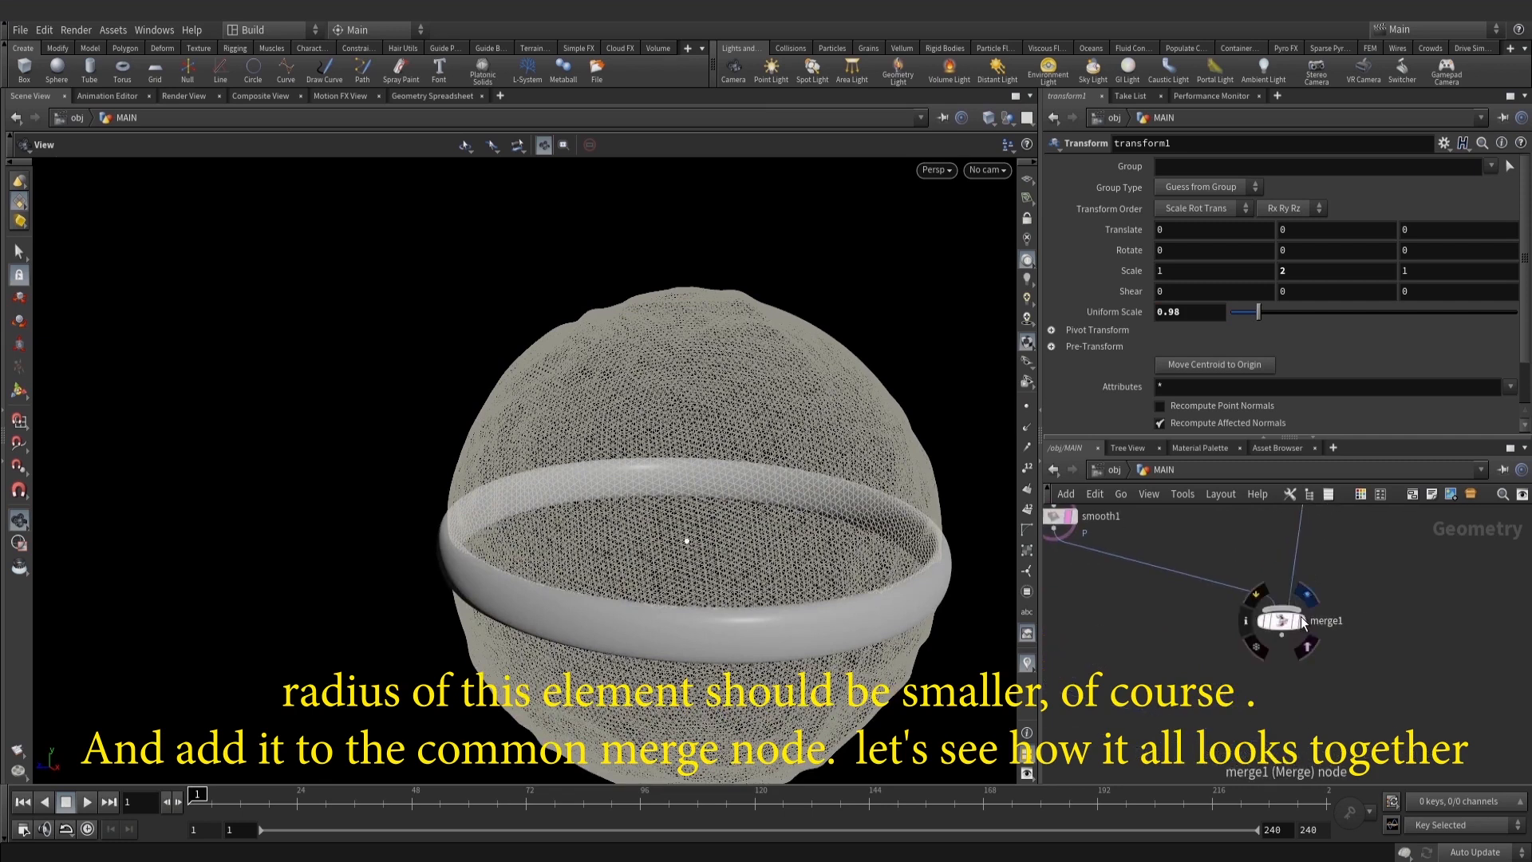
{"action": "left_click", "coordinate": [1299, 620]}
{"action": "left_click_drag", "start_coordinate": [1281, 620], "coordinate": [1258, 612]}
{"action": "left_click", "coordinate": [1257, 612]}
{"action": "left_click_drag", "start_coordinate": [762, 541], "coordinate": [758, 480]}
{"action": "middle_click_drag", "start_coordinate": [758, 481], "coordinate": [747, 335]}
{"action": "left_click_drag", "start_coordinate": [747, 335], "coordinate": [783, 457]}
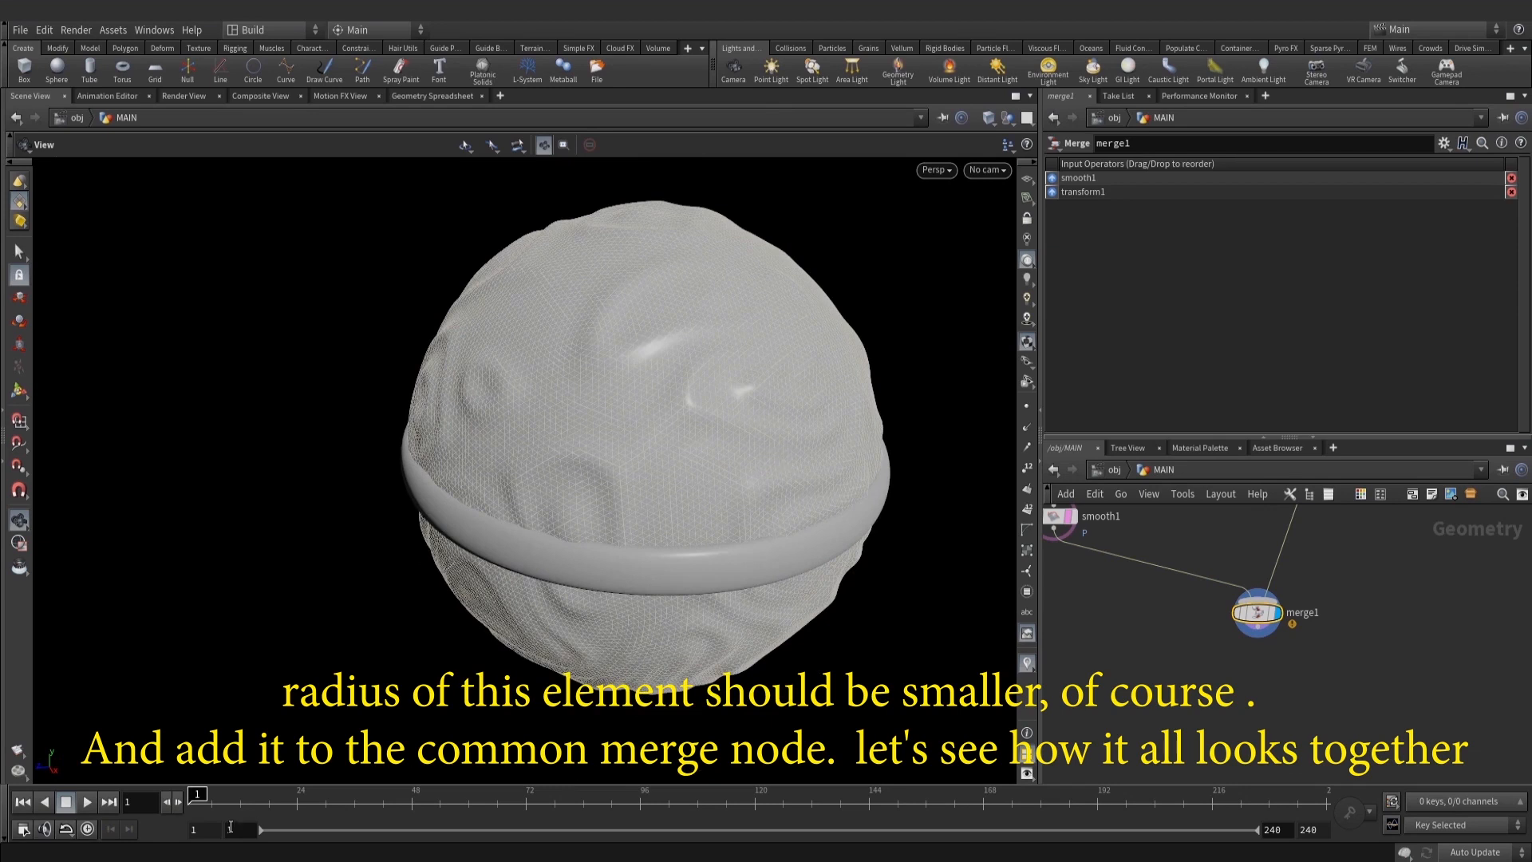
Switch to File Explorer, copy the path of the Amber_spikes folder, and return to Houdini
{"action": "mouse_move", "coordinate": [135, 860]}
{"action": "left_click", "coordinate": [675, 801]}
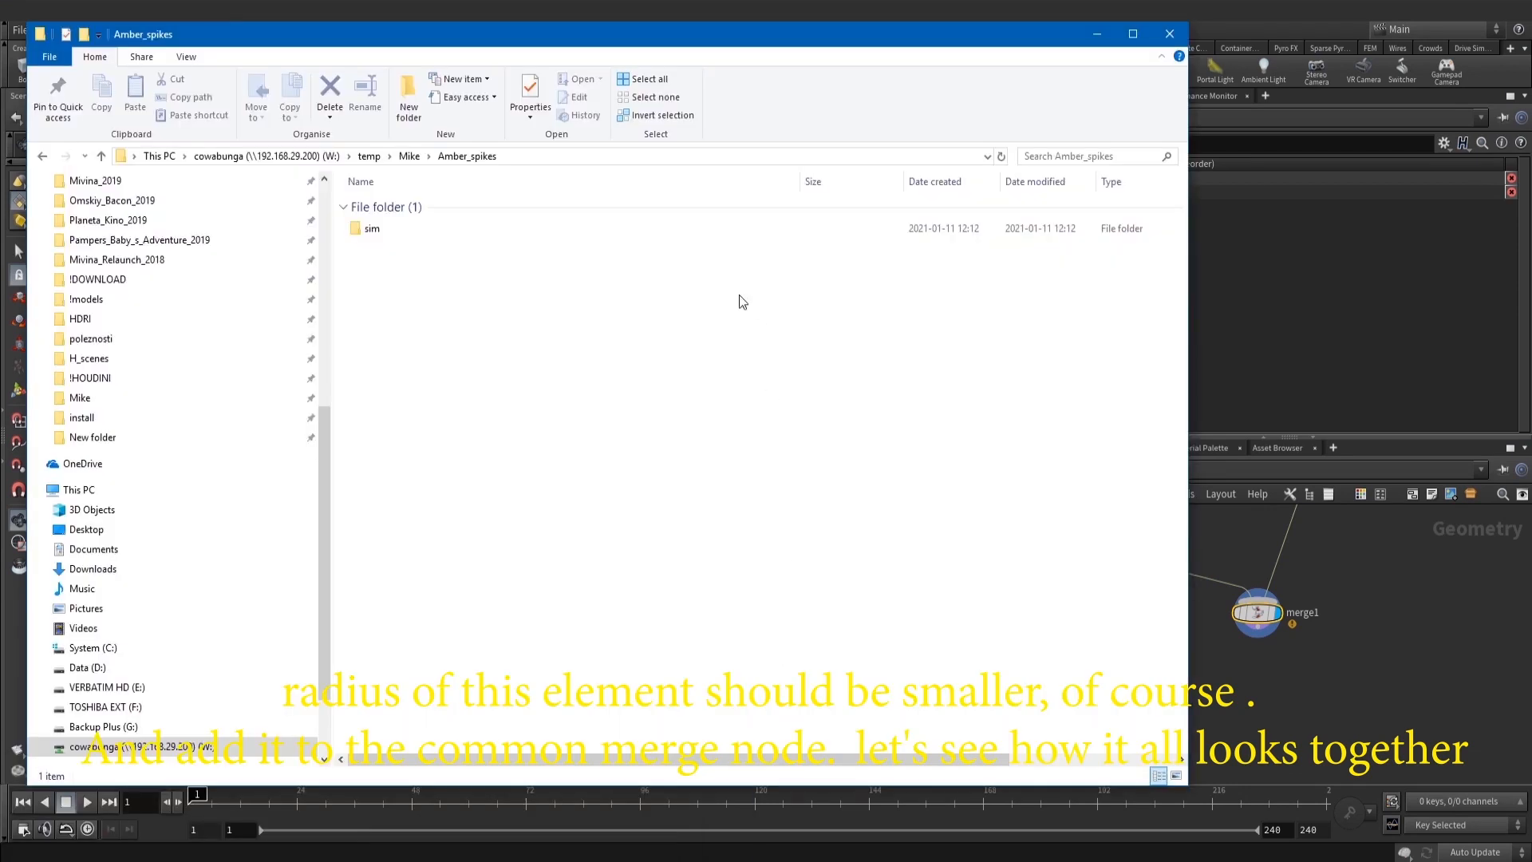
{"action": "left_click", "coordinate": [615, 156]}
{"action": "key", "text": "ctrl+c"}
{"action": "left_click", "coordinate": [1097, 33]}
Save the scene as amber_spikes_v001 in the Amber_spikes folder, using the copied path
{"action": "left_click", "coordinate": [21, 33]}
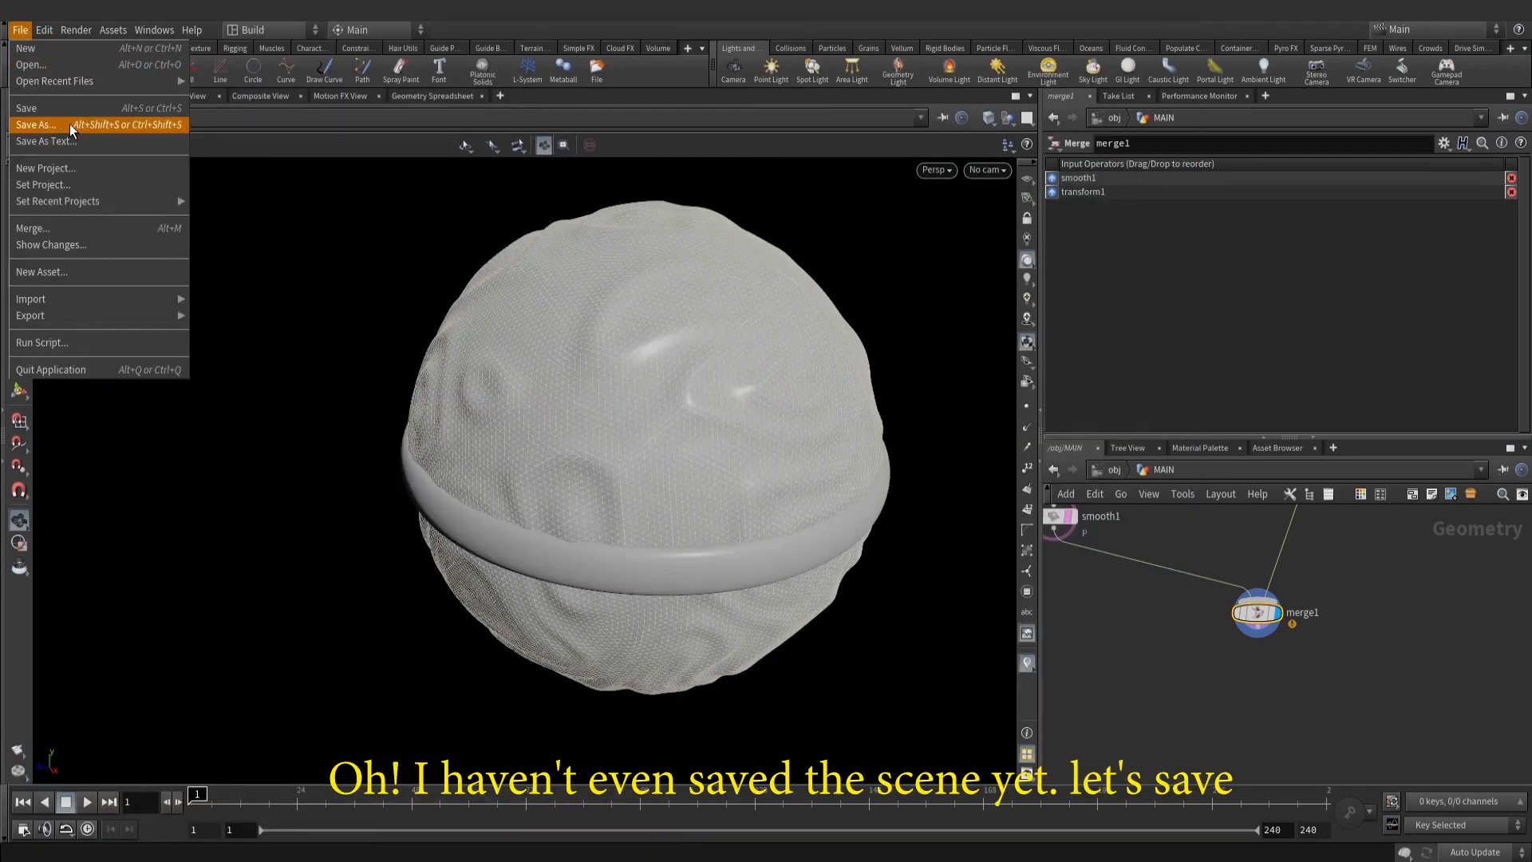
{"action": "left_click", "coordinate": [70, 127]}
{"action": "left_click_drag", "start_coordinate": [328, 42], "coordinate": [12, 59]}
{"action": "key", "text": "ctrl+v"}
{"action": "key", "text": "Return"}
{"action": "left_click", "coordinate": [257, 393]}
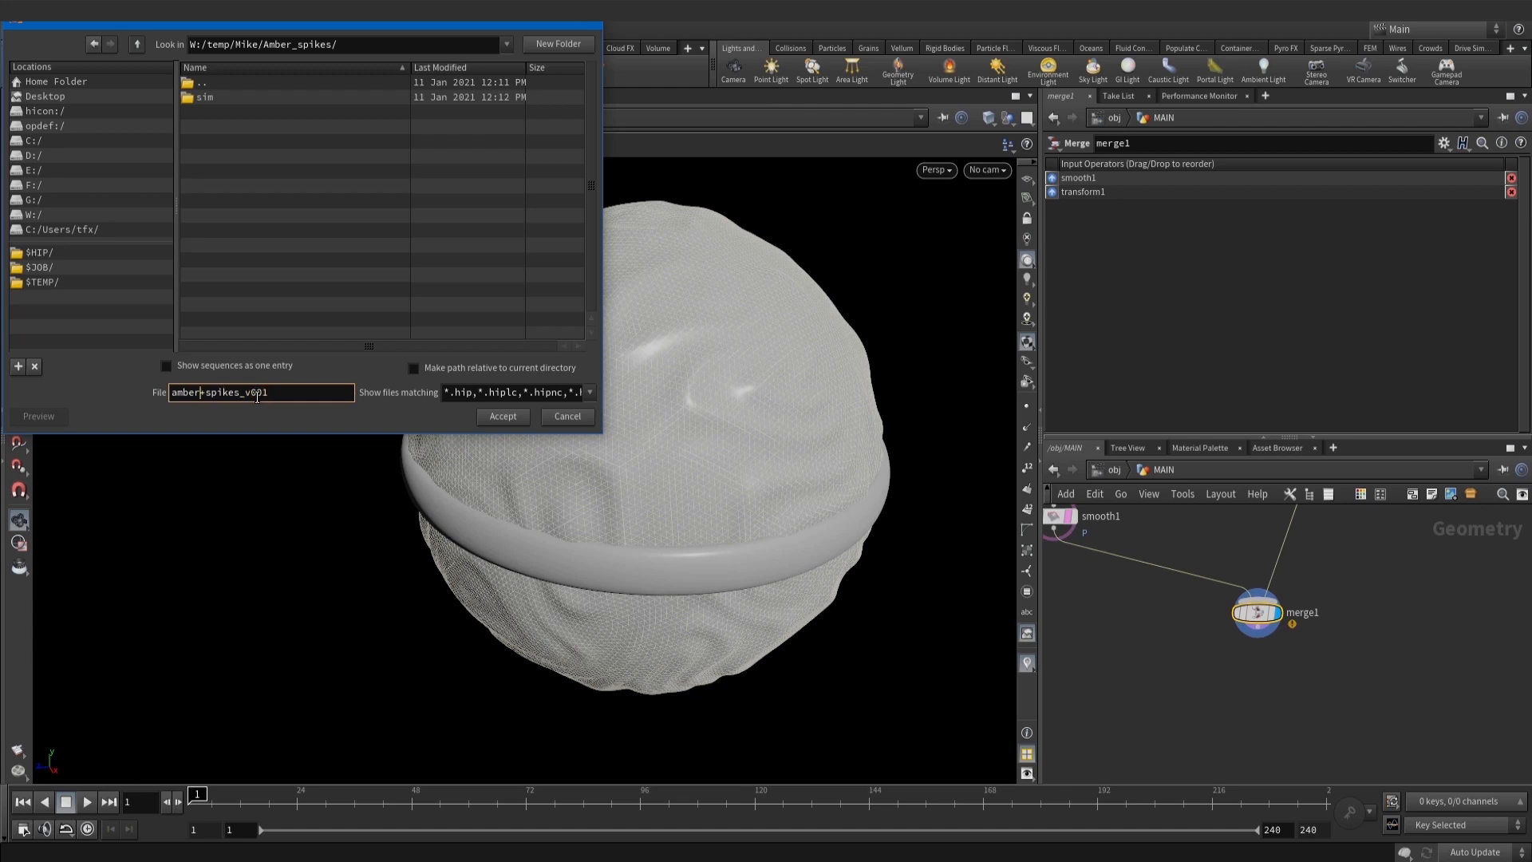
{"action": "key", "text": "Return"}
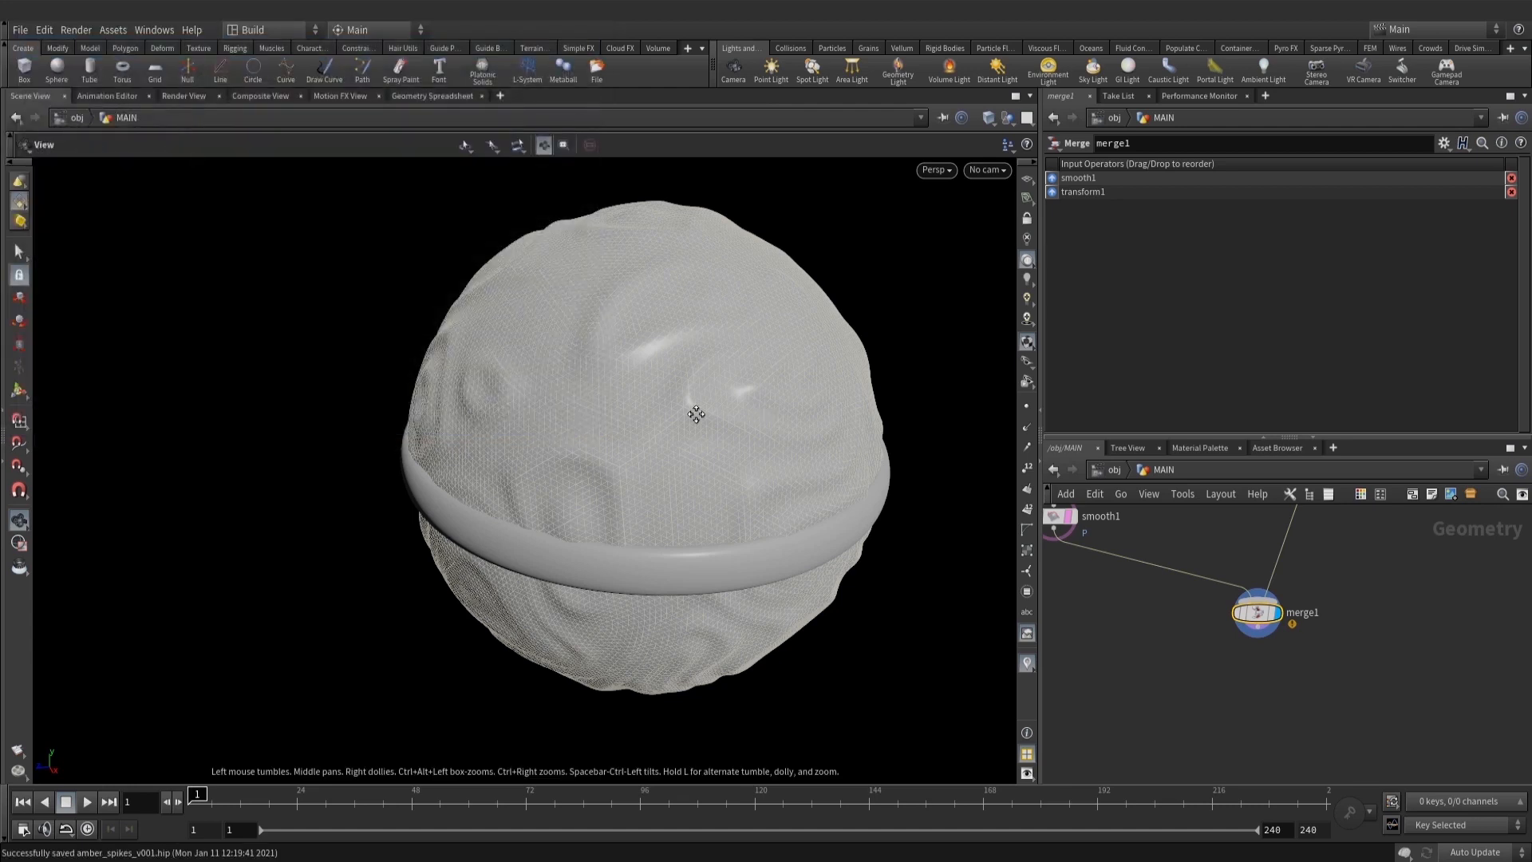
Inspect the merged candy and save the scene again under its current name
{"action": "middle_click_drag", "start_coordinate": [696, 414], "coordinate": [497, 417]}
{"action": "middle_click_drag", "start_coordinate": [1433, 719], "coordinate": [1412, 734]}
{"action": "key", "text": "ctrl+s"}
{"action": "scroll", "coordinate": [698, 451], "scroll_direction": "up", "scroll_amount": 3}
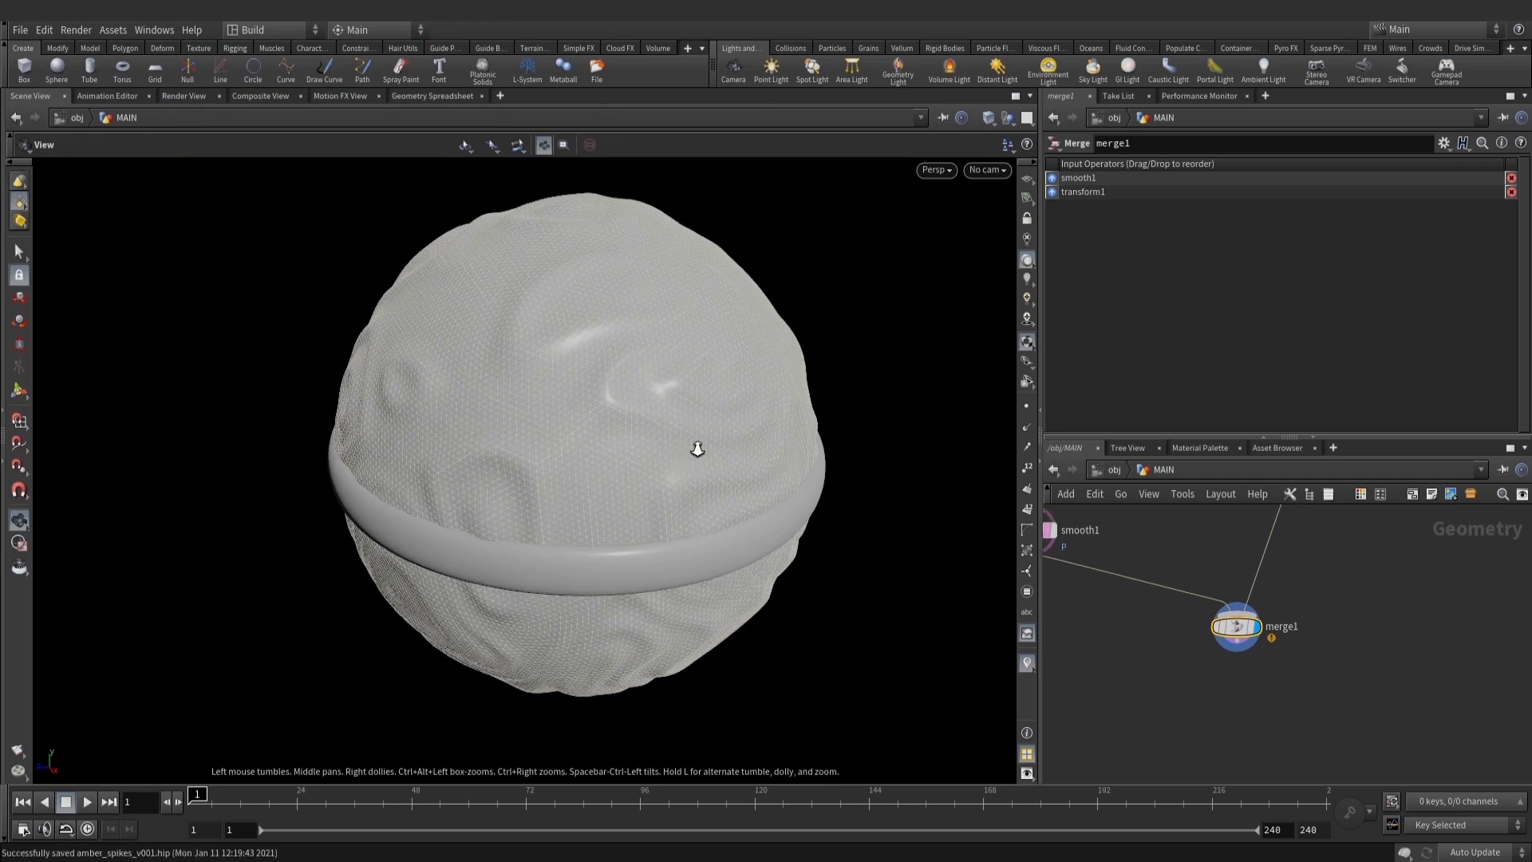
{"action": "scroll", "coordinate": [508, 363], "scroll_direction": "down", "scroll_amount": 1}
{"action": "key", "text": "ctrl+s"}
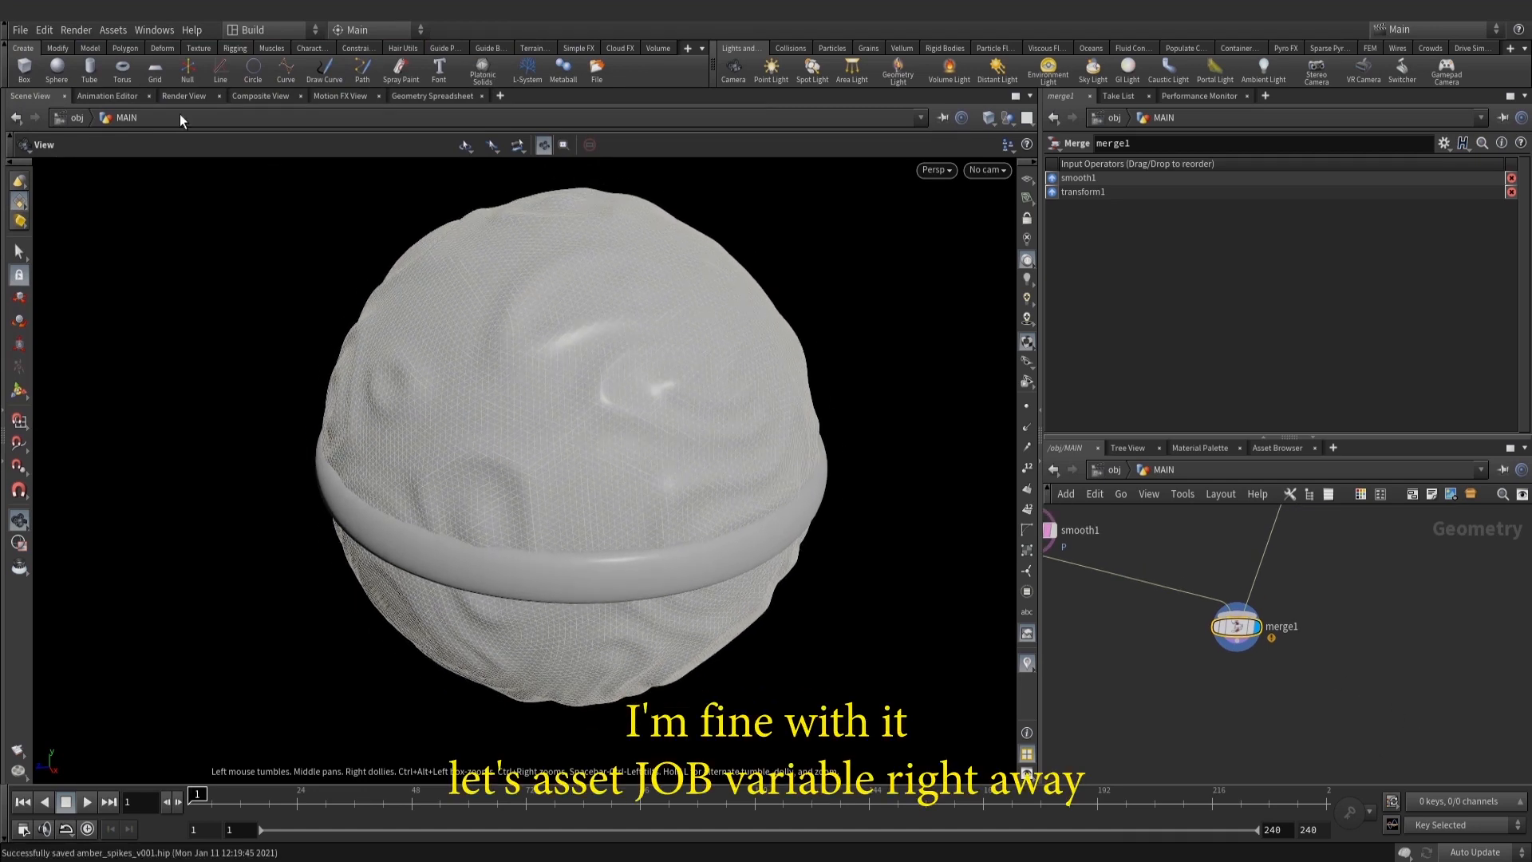
Set the JOB variable to the same folder path as the HIP variable and close the variables dialog
{"action": "left_click", "coordinate": [42, 30]}
{"action": "left_click", "coordinate": [106, 228]}
{"action": "left_click", "coordinate": [74, 47]}
{"action": "left_click", "coordinate": [168, 113]}
{"action": "key", "text": "ctrl+c"}
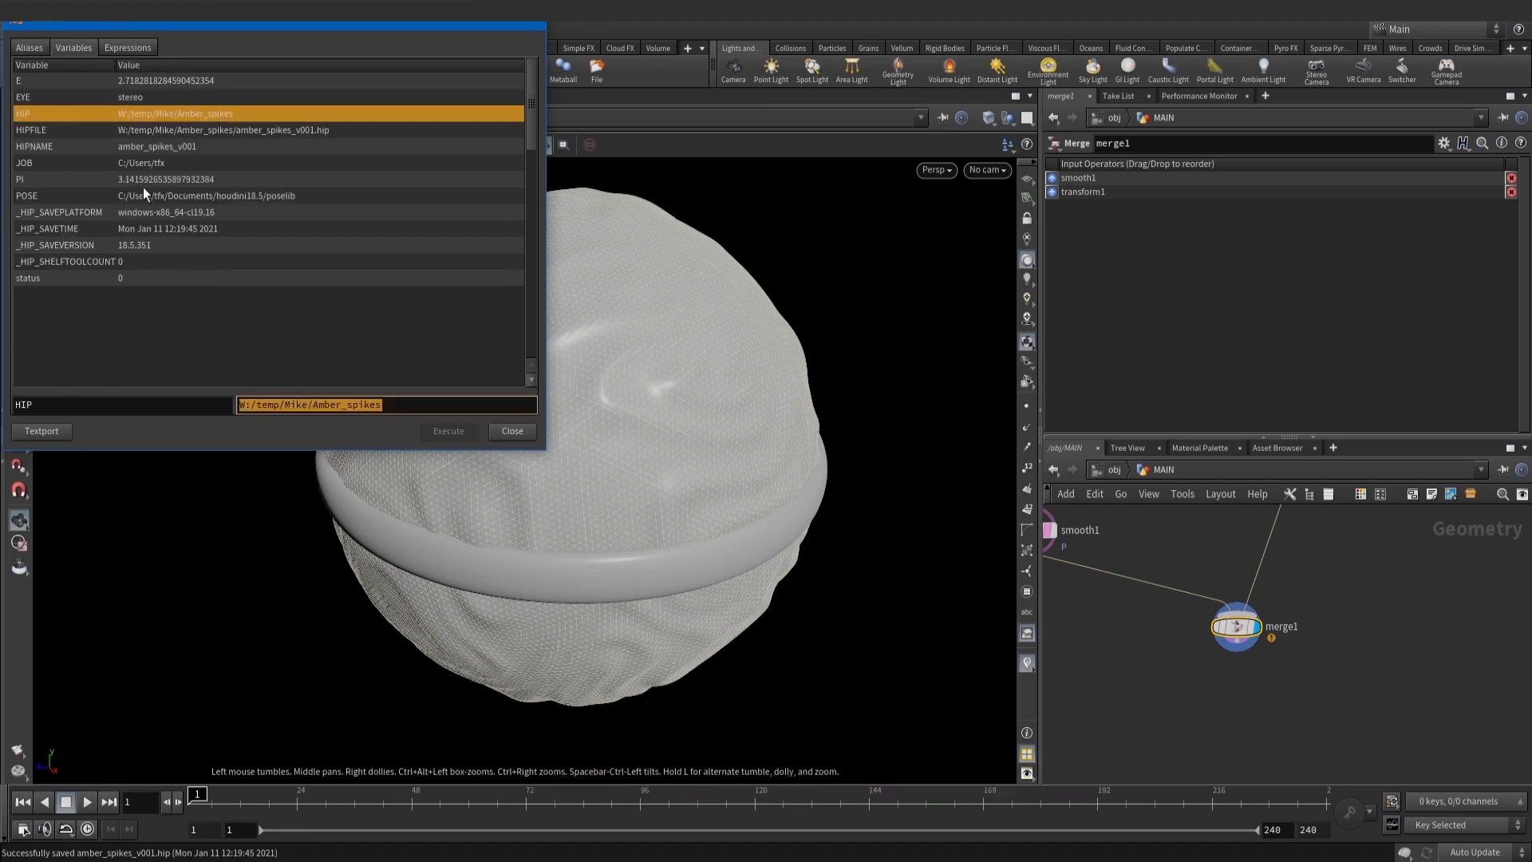
{"action": "left_click", "coordinate": [152, 159]}
{"action": "key", "text": "ctrl+a"}
{"action": "key", "text": "ctrl+v"}
{"action": "key", "text": "Return"}
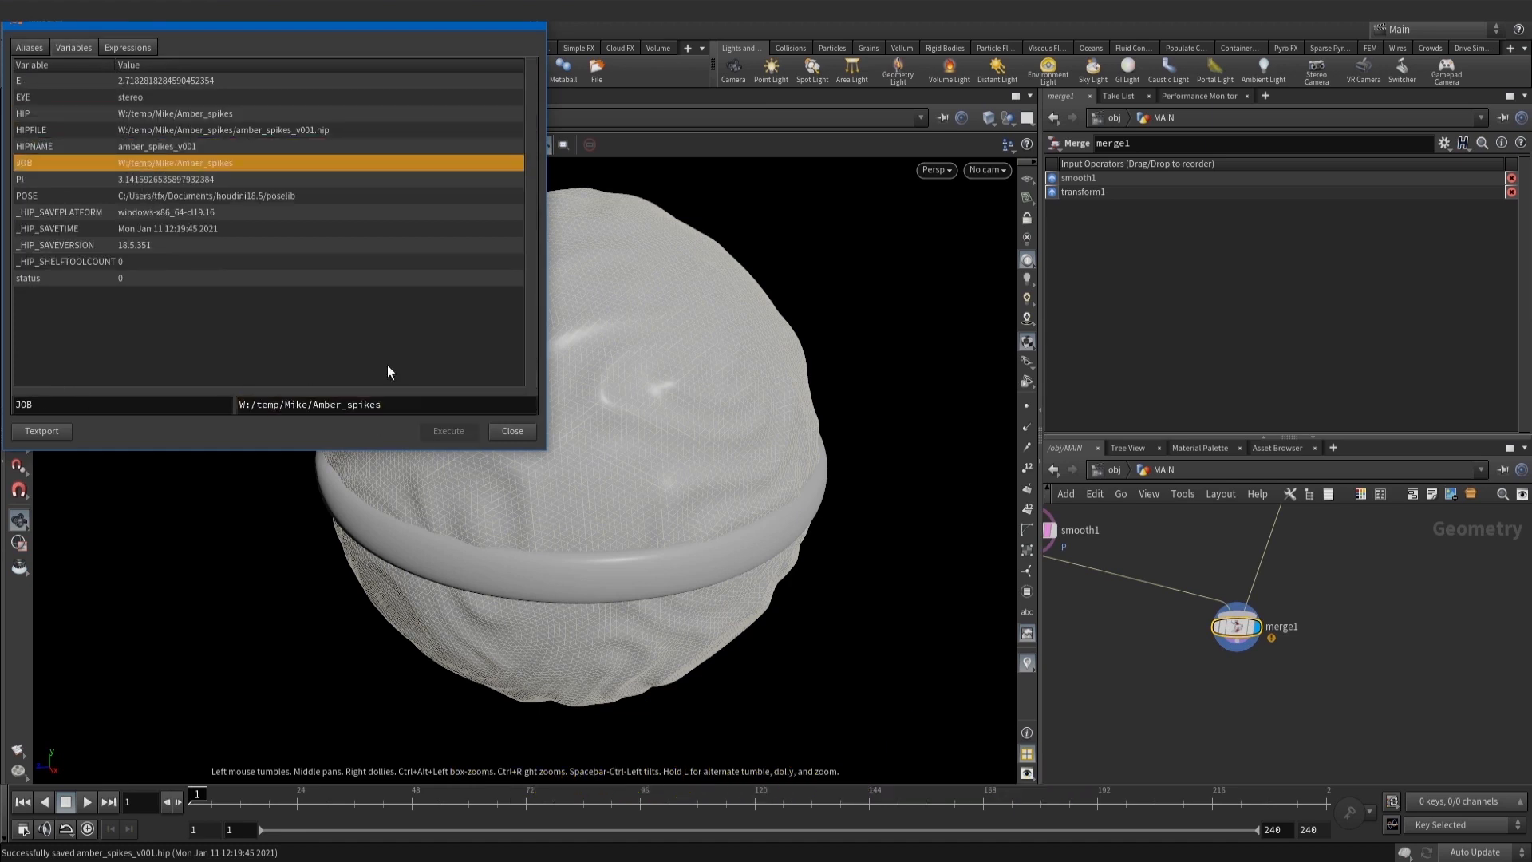
{"action": "left_click", "coordinate": [513, 431]}
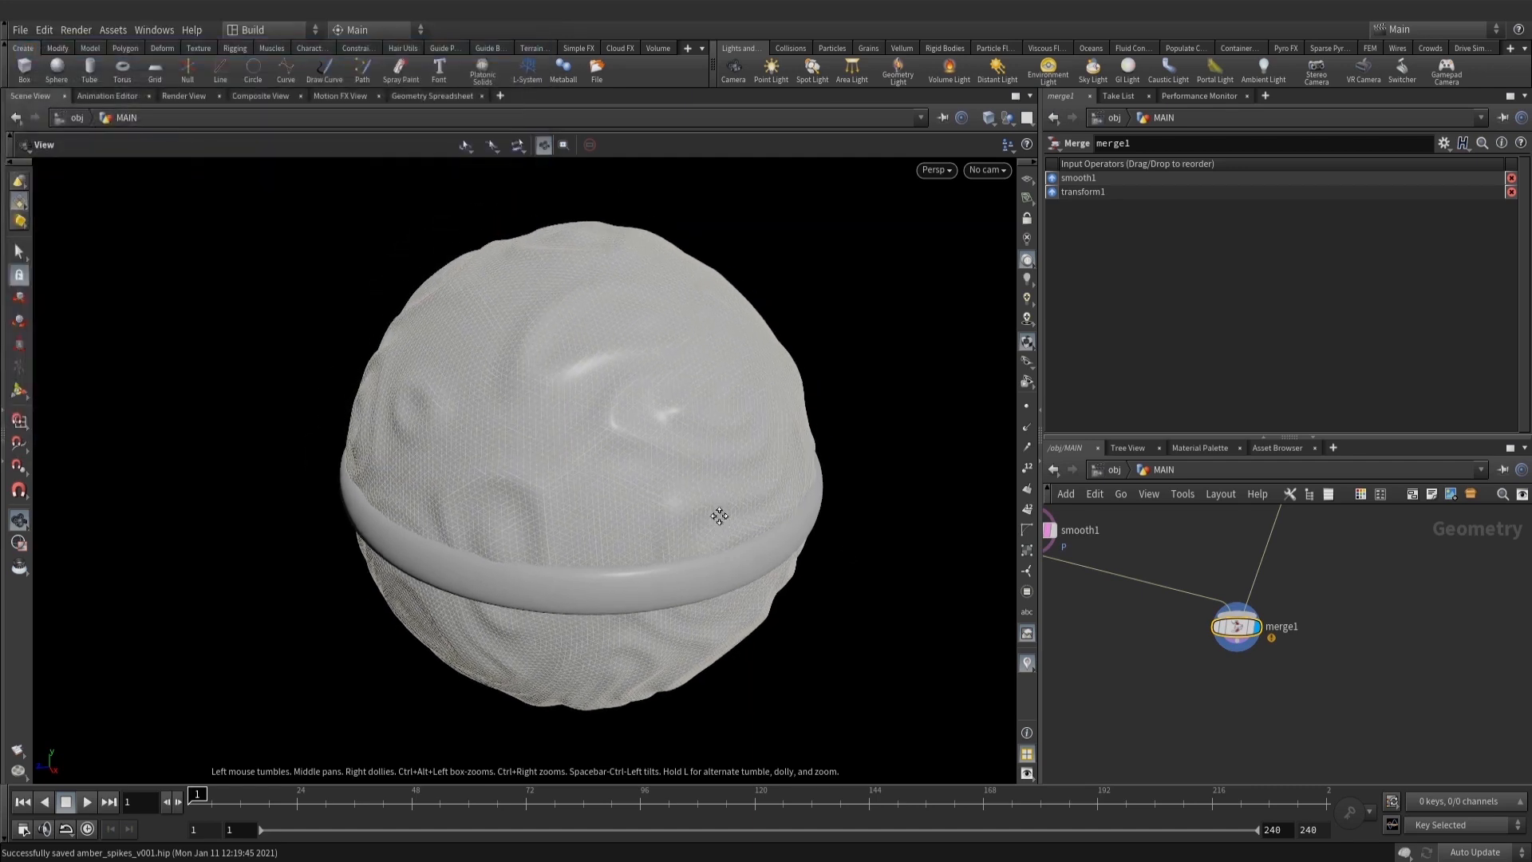
Duplicate circle1 and place the copy beside the ring chain
{"action": "scroll", "coordinate": [1392, 720], "scroll_direction": "down", "scroll_amount": 1}
{"action": "middle_click_drag", "start_coordinate": [1322, 648], "coordinate": [1309, 680]}
{"action": "middle_click_drag", "start_coordinate": [1338, 598], "coordinate": [1252, 718]}
{"action": "key", "text": "ctrl+v"}
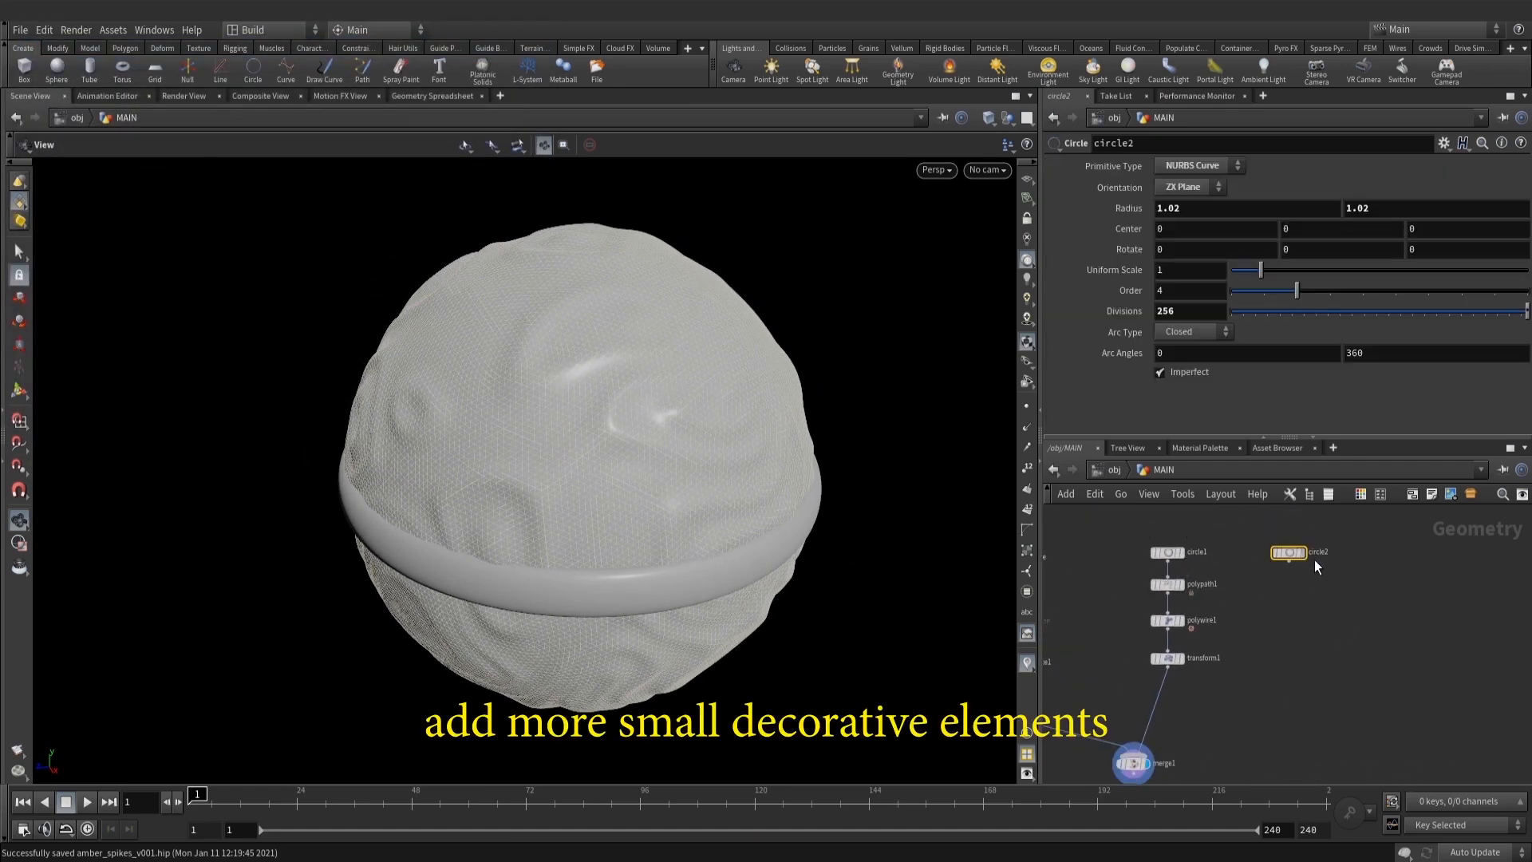
Move merge1 sideways, away from below the ring chain, and show it as a template instead of smooth1
{"action": "middle_click_drag", "start_coordinate": [1273, 726], "coordinate": [1257, 712]}
{"action": "scroll", "coordinate": [1143, 667], "scroll_direction": "up", "scroll_amount": 3}
{"action": "scroll", "coordinate": [1124, 655], "scroll_direction": "down", "scroll_amount": 3}
{"action": "left_click_drag", "start_coordinate": [1117, 661], "coordinate": [1269, 694]}
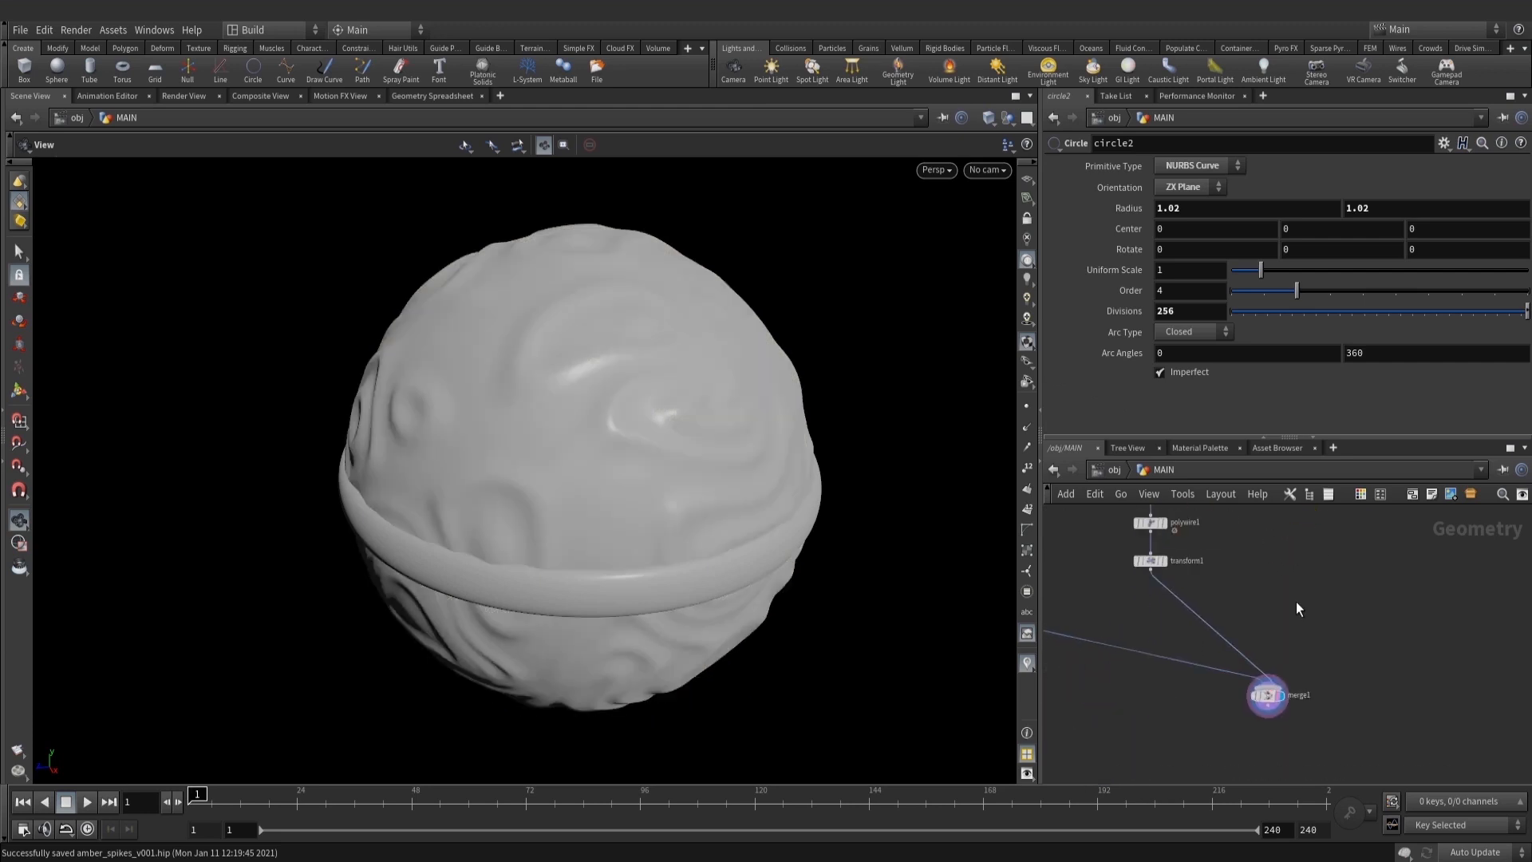
Make circle2 the displayed node so its circle shows against the templated candy
{"action": "middle_click_drag", "start_coordinate": [1295, 602], "coordinate": [1244, 717]}
{"action": "scroll", "coordinate": [1251, 576], "scroll_direction": "down", "scroll_amount": 1}
{"action": "scroll", "coordinate": [1251, 576], "scroll_direction": "up", "scroll_amount": 2}
{"action": "left_click", "coordinate": [1259, 567]}
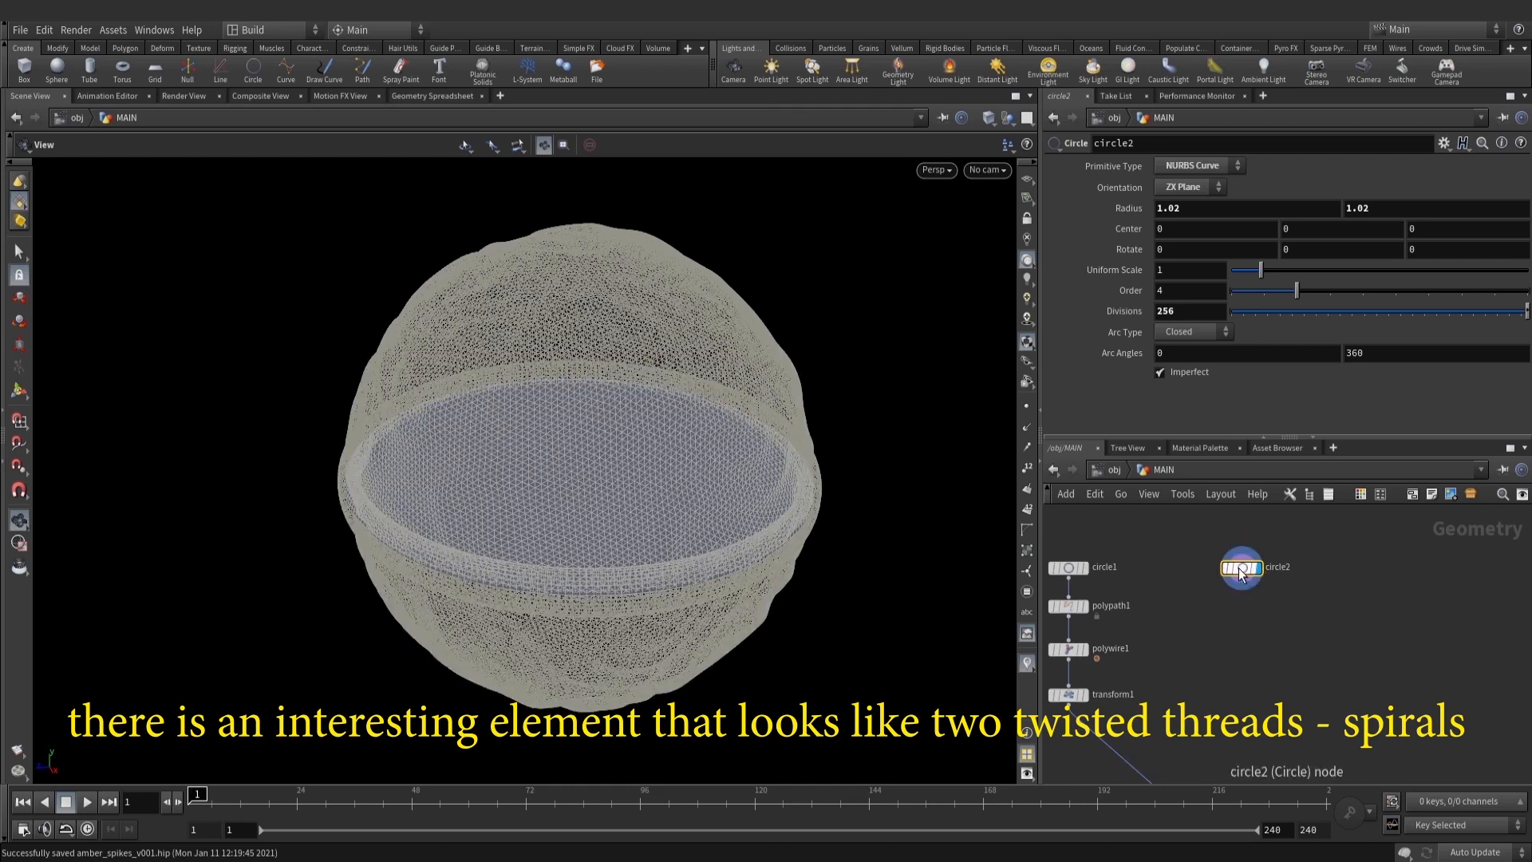
Reset circle2's radius to 1, set its divisions to 64, and raise its center to 0.2 in Y
{"action": "middle_click", "coordinate": [1117, 209], "text": "ctrl"}
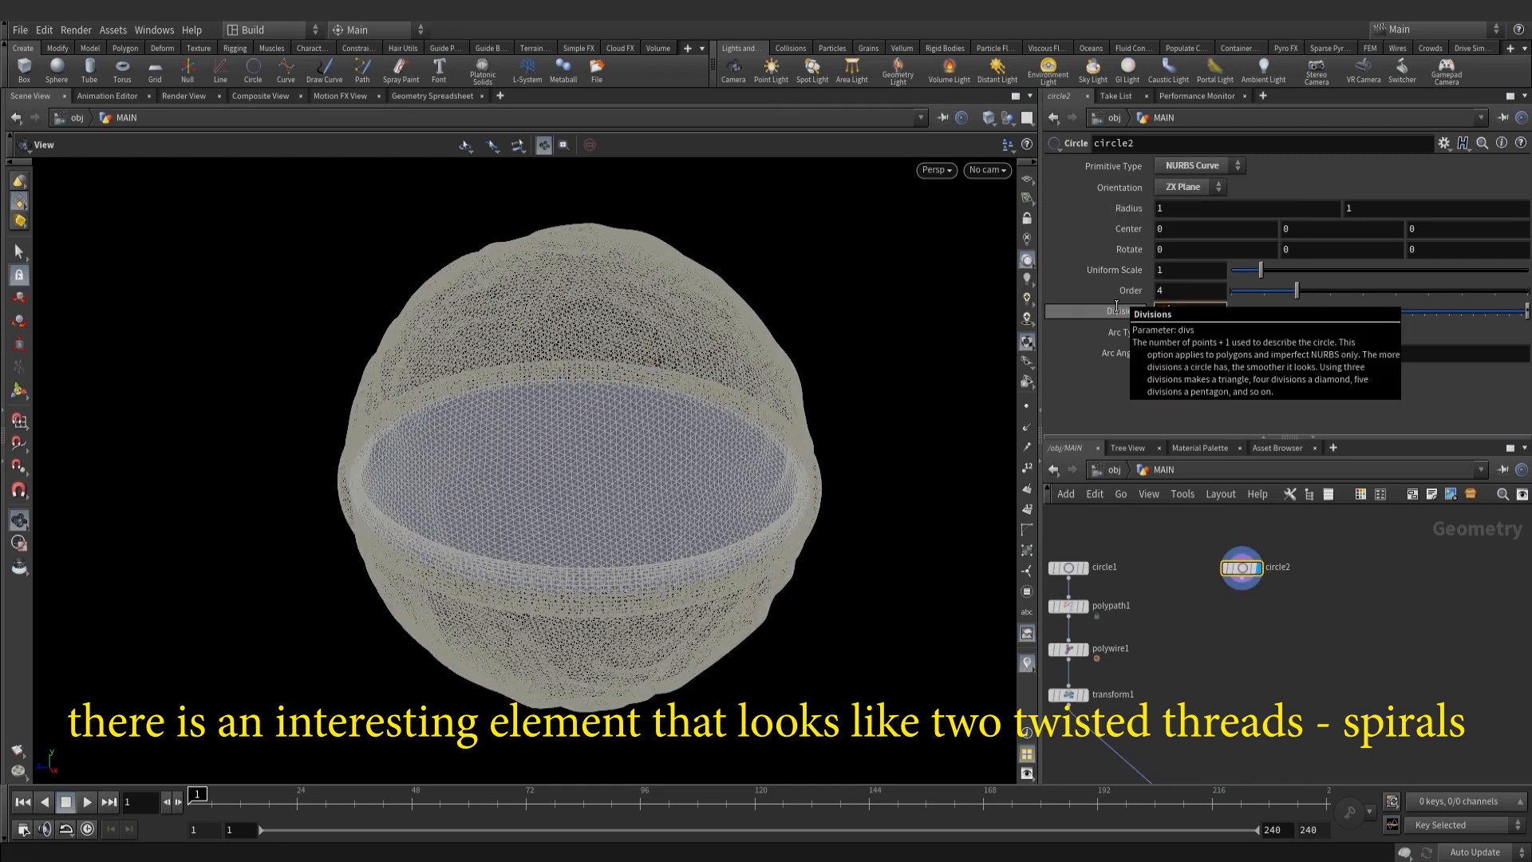
{"action": "left_click_drag", "start_coordinate": [907, 411], "coordinate": [758, 438]}
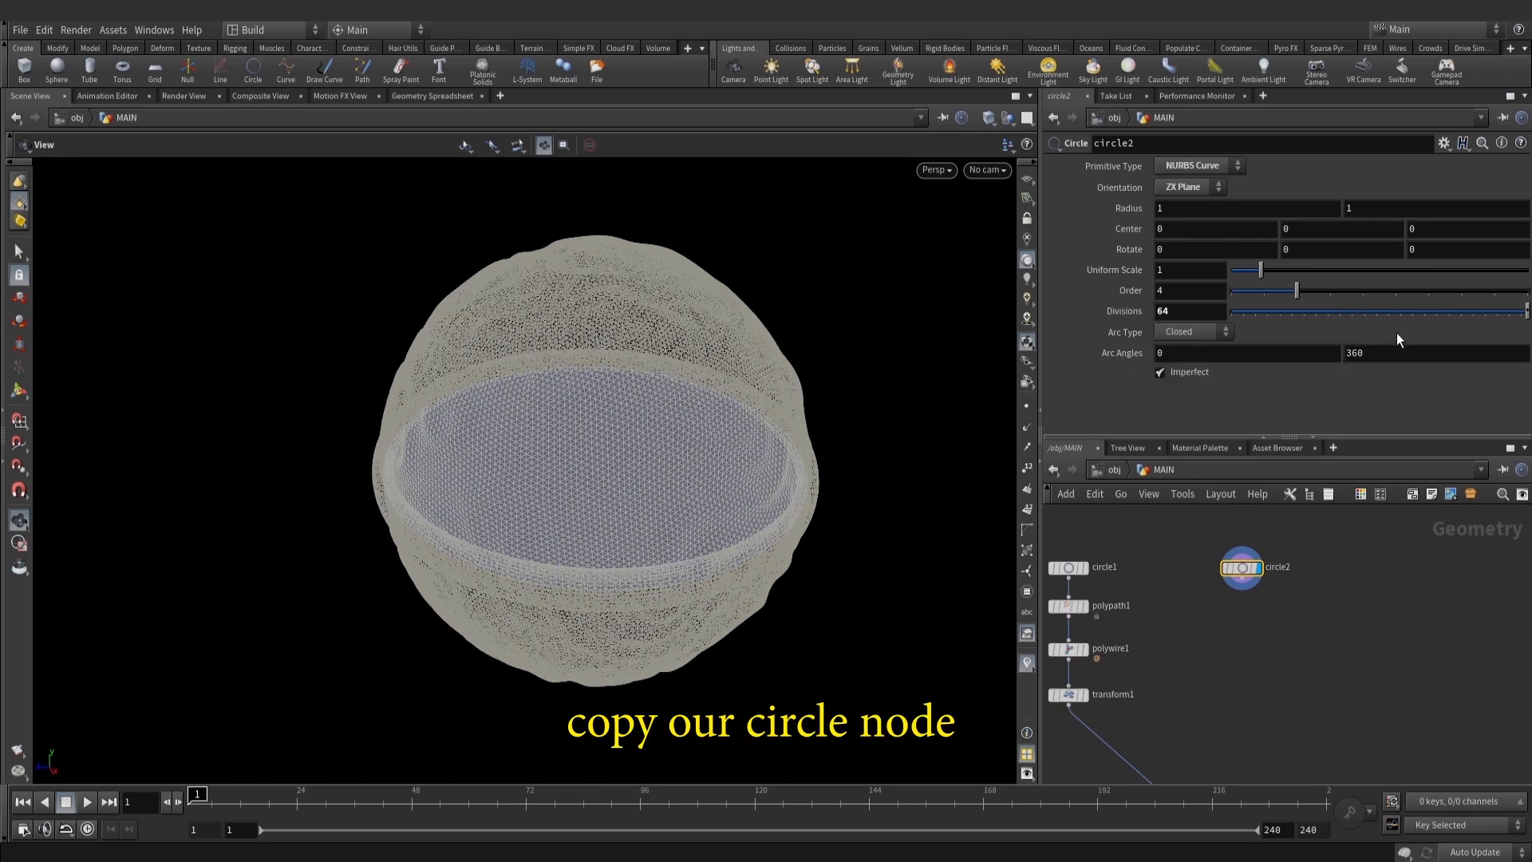
{"action": "left_click_drag", "start_coordinate": [946, 509], "coordinate": [845, 363]}
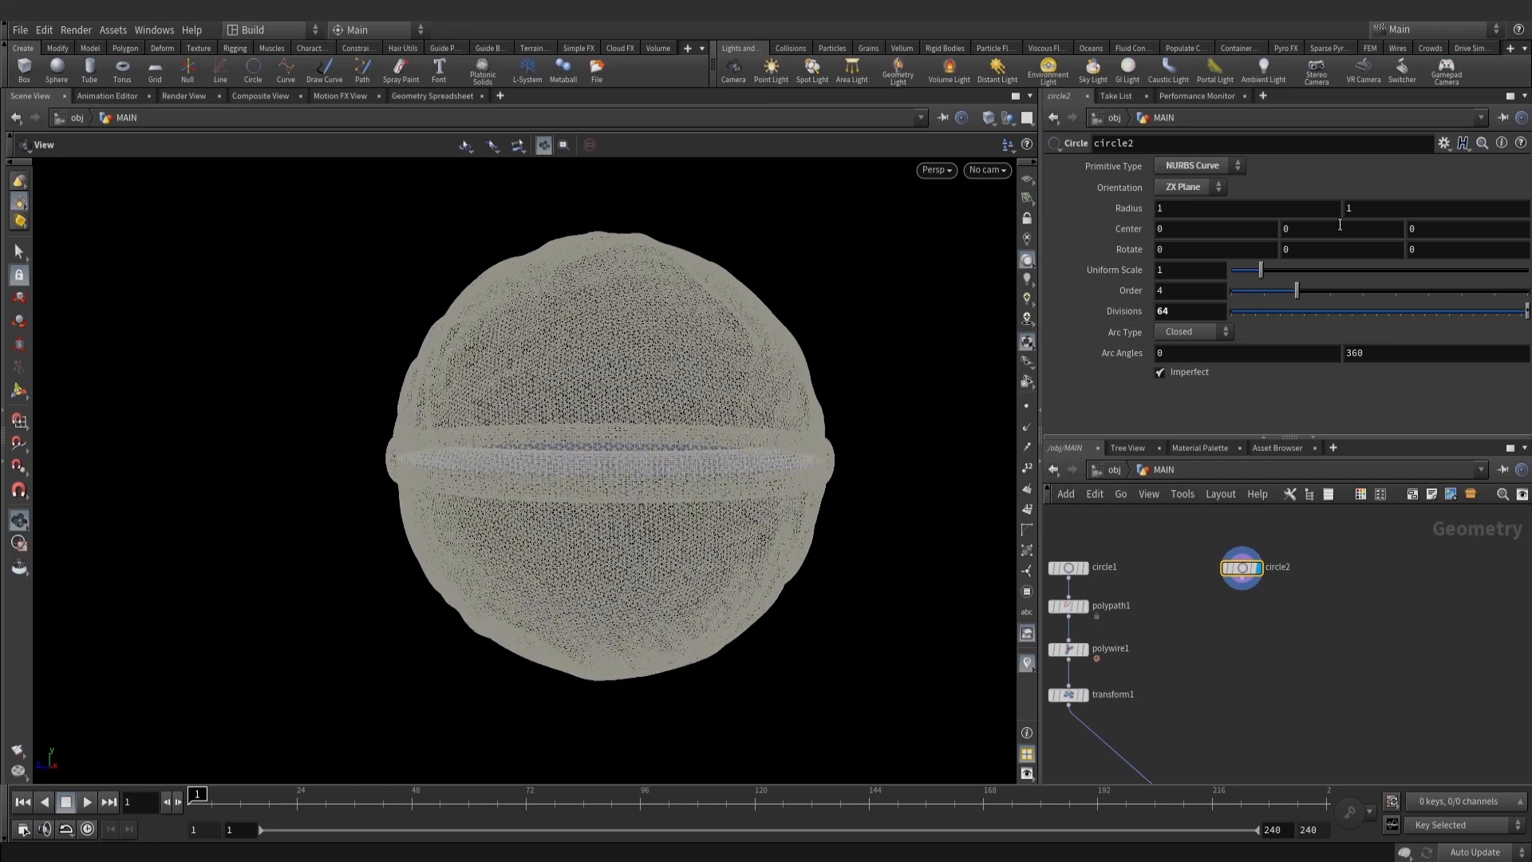
{"action": "middle_click_drag", "start_coordinate": [1340, 225], "coordinate": [1368, 225]}
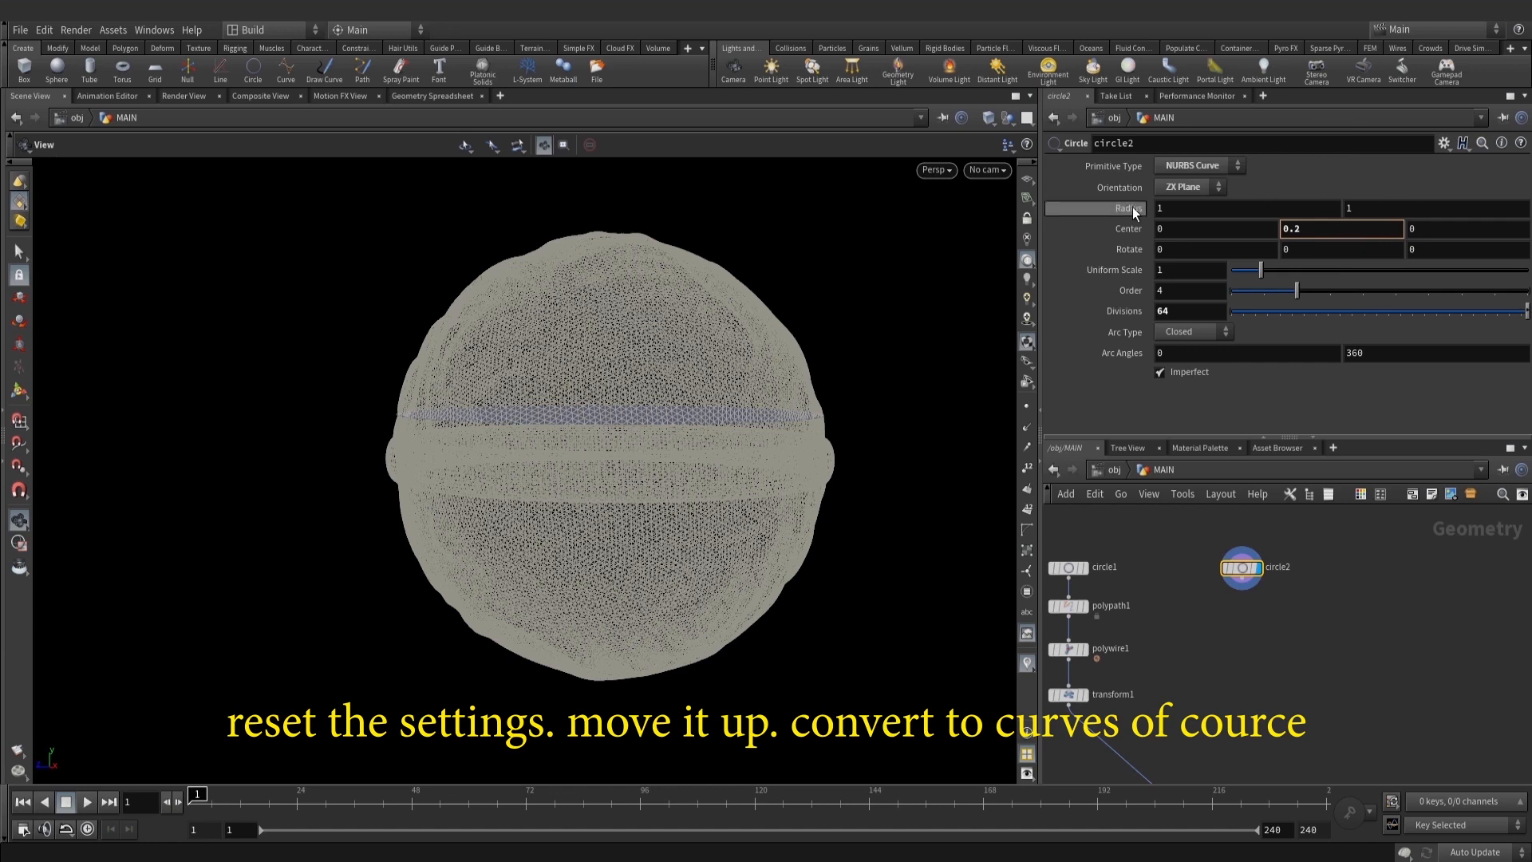
Duplicate polypath1 below circle2, connect circle2 to the copy, and display the resulting curve
{"action": "middle_click_drag", "start_coordinate": [1308, 647], "coordinate": [1319, 610]}
{"action": "left_click_drag", "start_coordinate": [1086, 610], "coordinate": [1259, 578], "text": "alt"}
{"action": "scroll", "coordinate": [1256, 554], "scroll_direction": "up", "scroll_amount": 2}
{"action": "left_click_drag", "start_coordinate": [1252, 534], "coordinate": [1251, 570]}
{"action": "left_click", "coordinate": [1275, 583]}
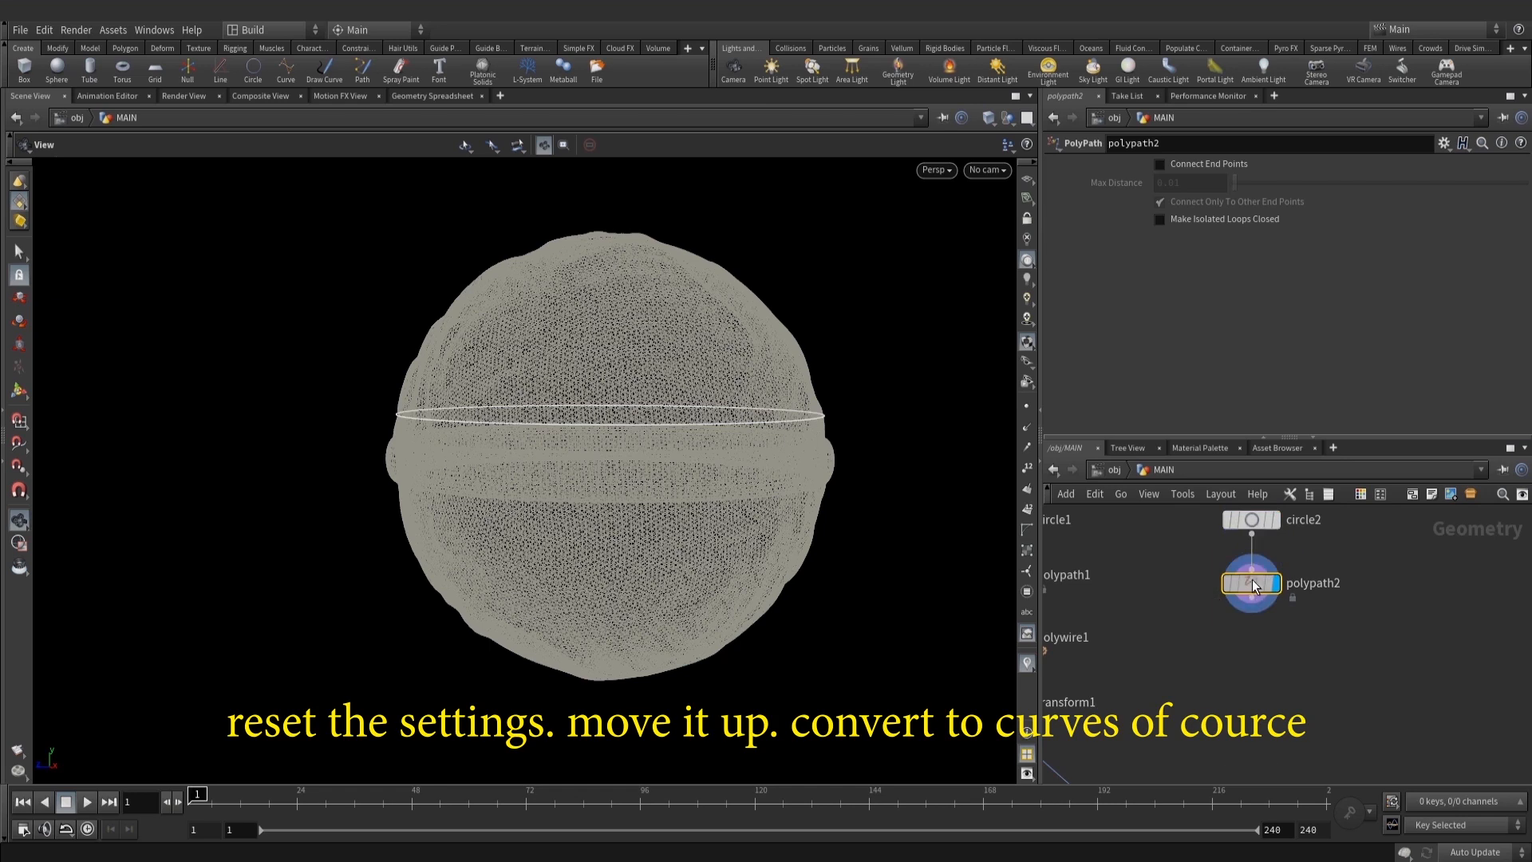
Add a Sweep node beside polypath2 and connect polypath2 to its first input as the backbone curve
{"action": "scroll", "coordinate": [1334, 639], "scroll_direction": "down", "scroll_amount": 1}
{"action": "middle_click_drag", "start_coordinate": [1334, 639], "coordinate": [1261, 658]}
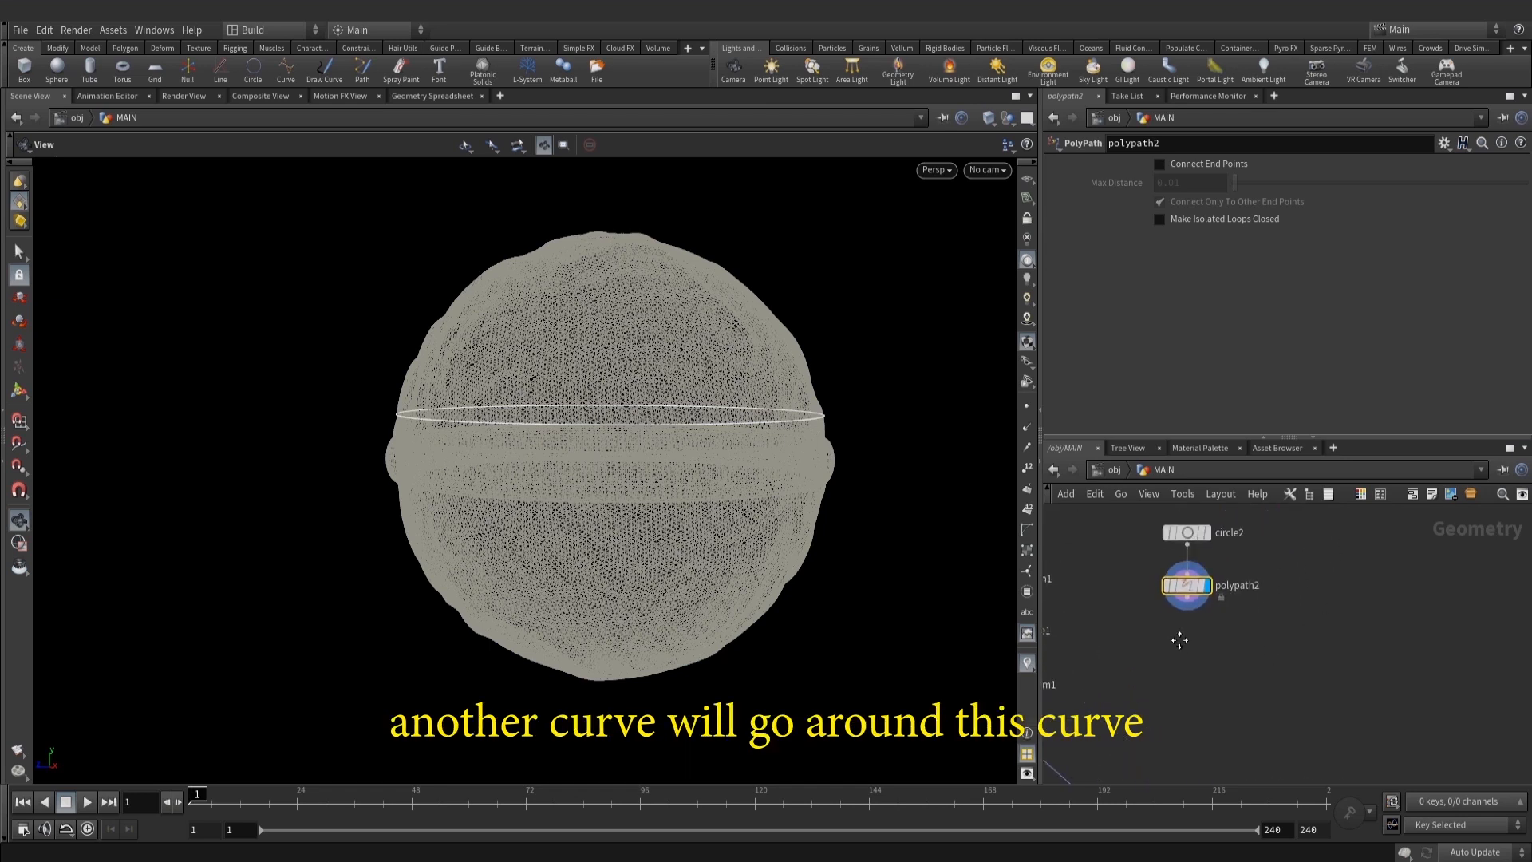
{"action": "key", "text": "Tab"}
{"action": "type", "text": "swe"}
{"action": "left_click", "coordinate": [1302, 164]}
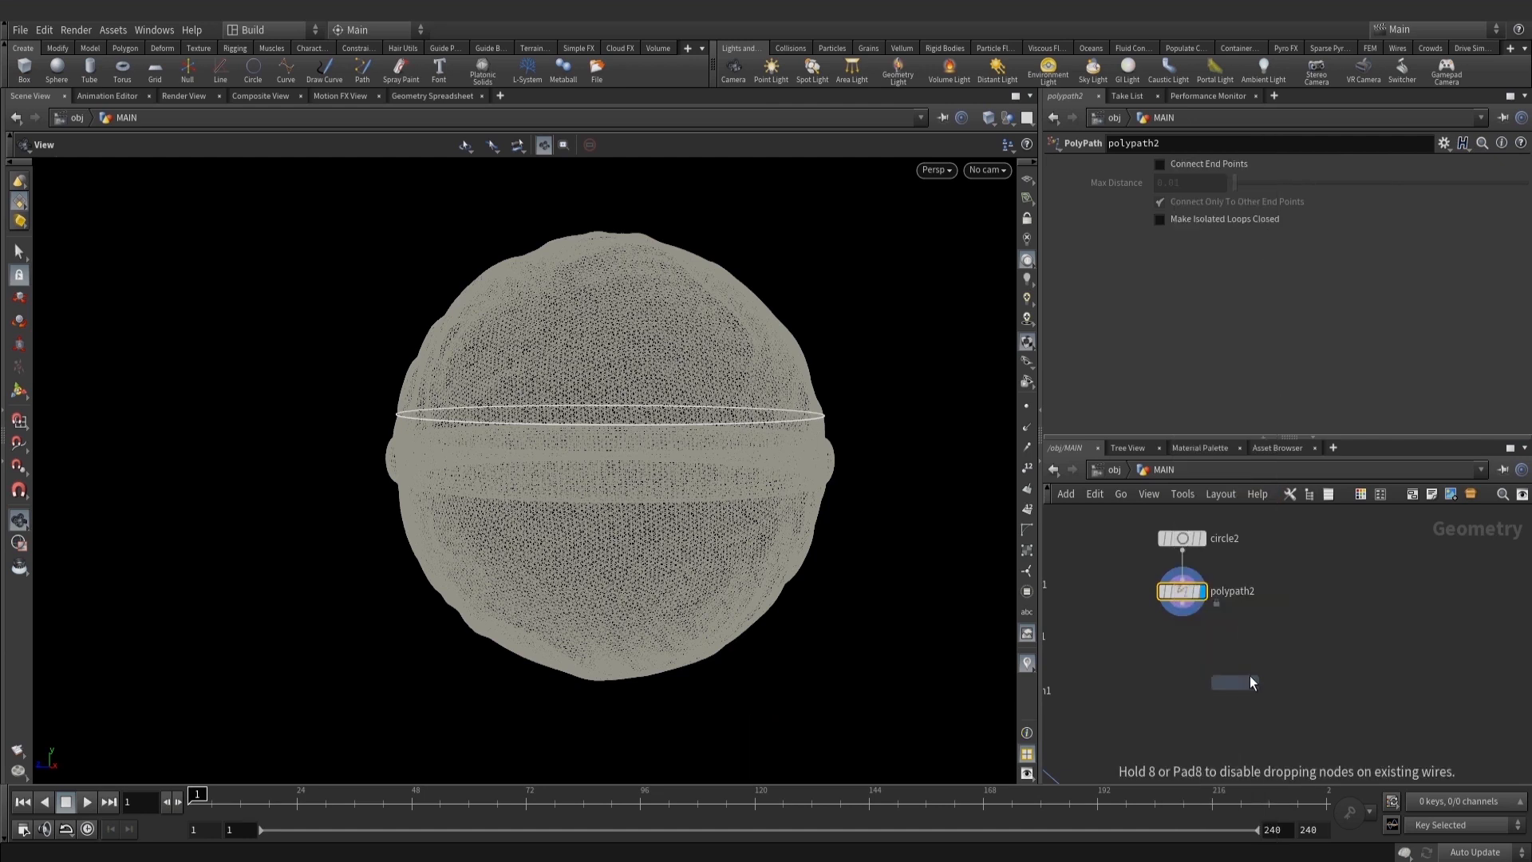
{"action": "left_click", "coordinate": [1279, 650]}
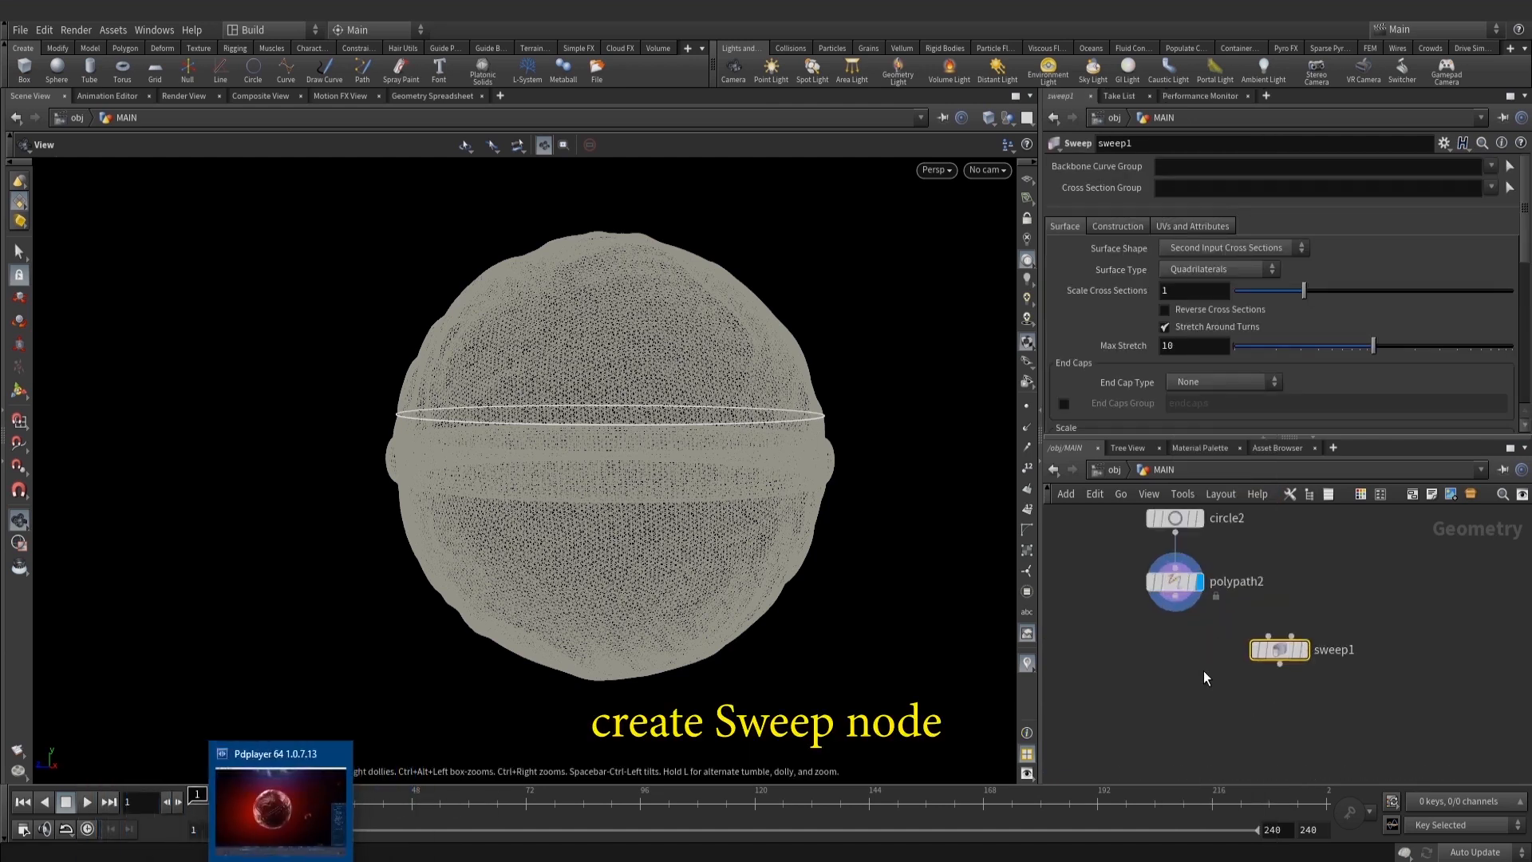
{"action": "scroll", "coordinate": [1187, 625], "scroll_direction": "up", "scroll_amount": 2}
{"action": "left_click_drag", "start_coordinate": [1172, 592], "coordinate": [1284, 637]}
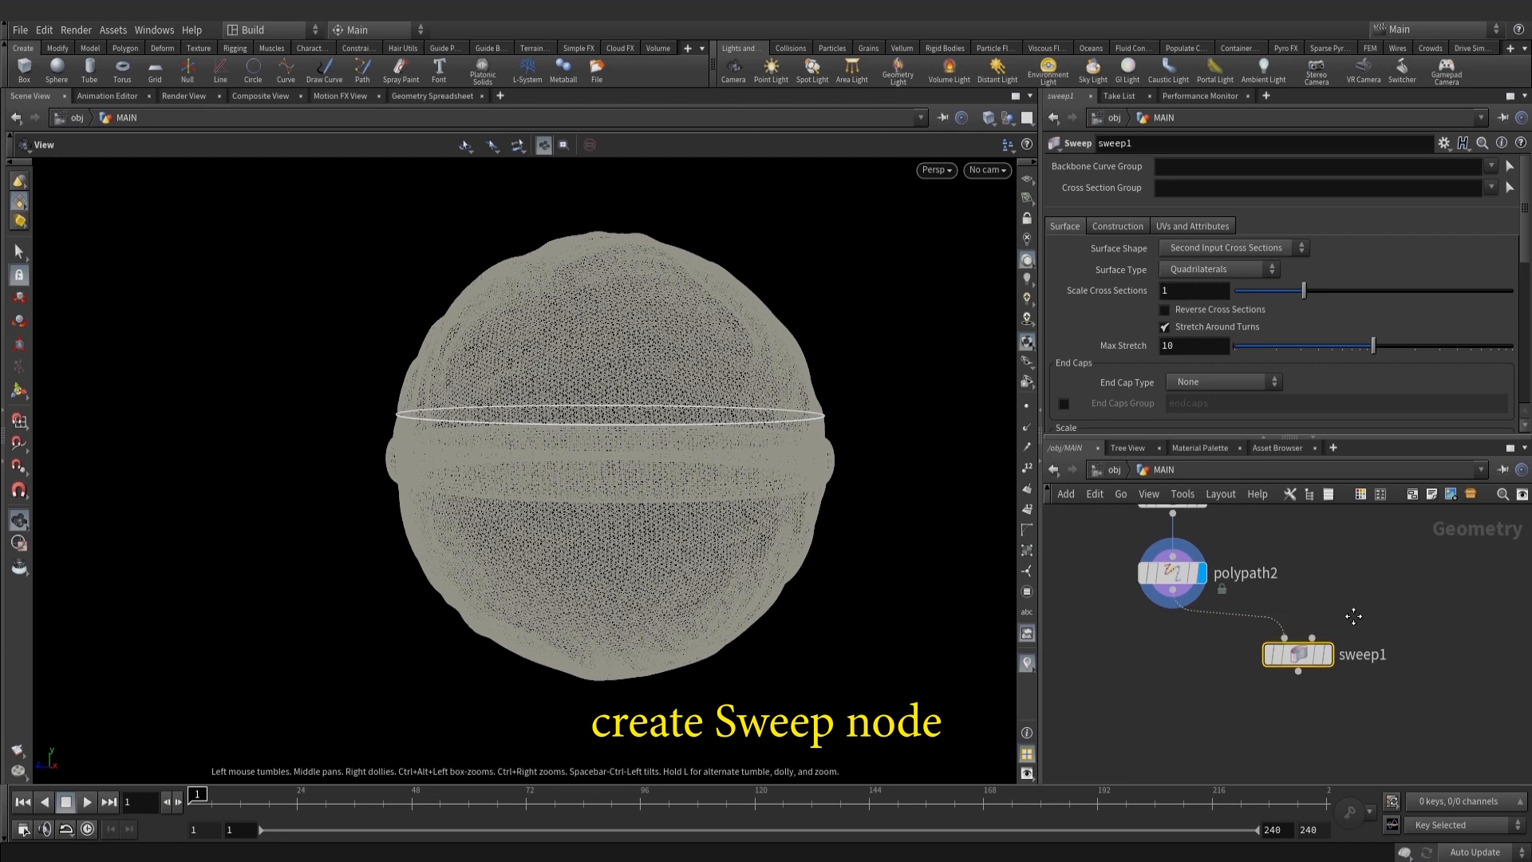
Duplicate circle2, connect the copy to sweep1's second input, and make sweep1 the displayed node
{"action": "middle_click_drag", "start_coordinate": [1354, 615], "coordinate": [1295, 694]}
{"action": "scroll", "coordinate": [1295, 694], "scroll_direction": "down", "scroll_amount": 1}
{"action": "left_click_drag", "start_coordinate": [1157, 600], "coordinate": [1323, 639], "text": "alt"}
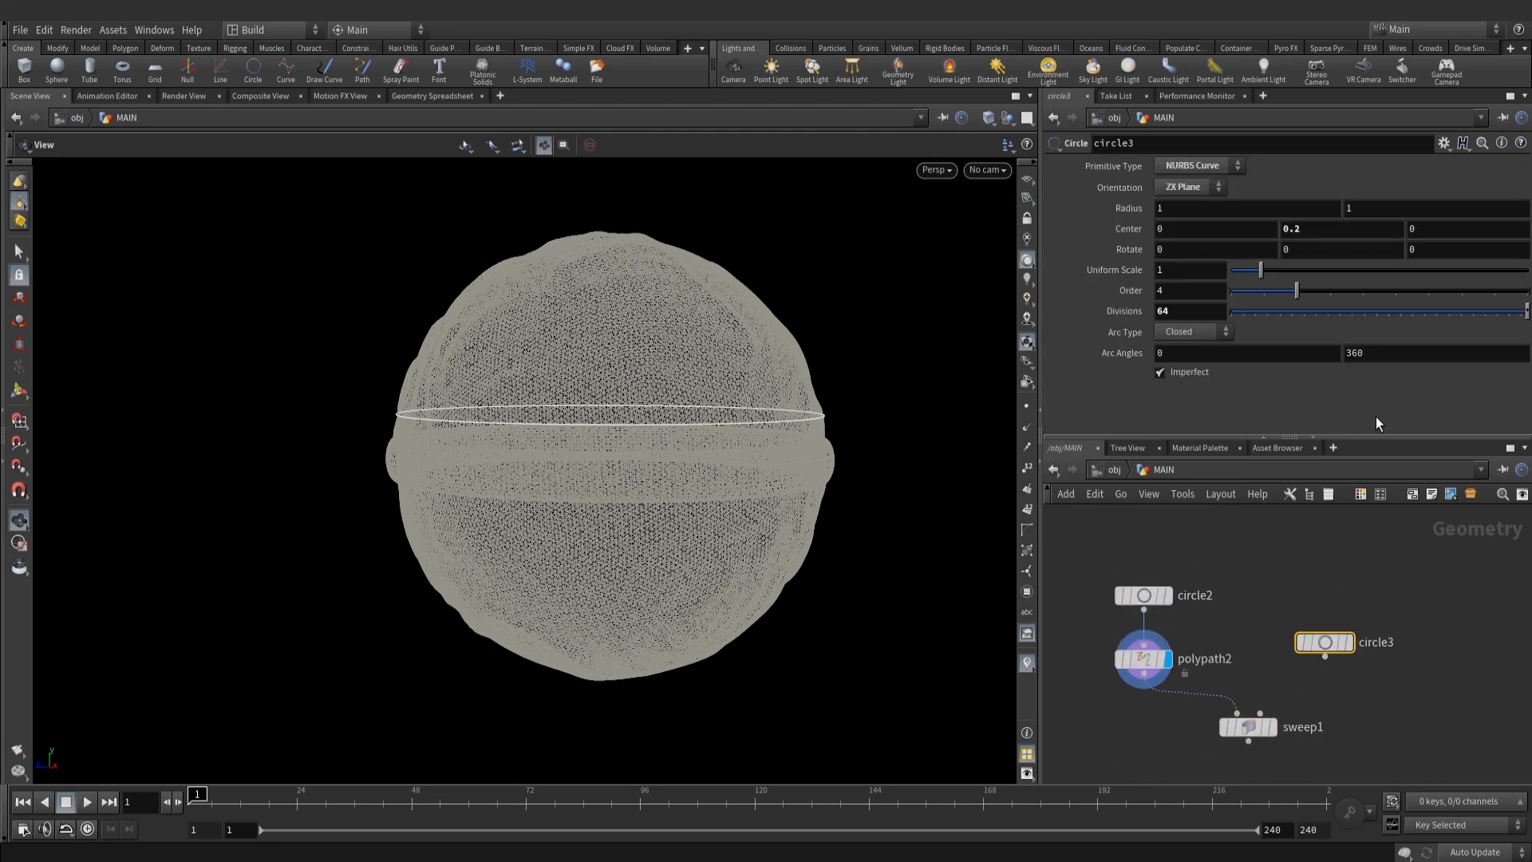
{"action": "scroll", "coordinate": [1367, 581], "scroll_direction": "up", "scroll_amount": 2}
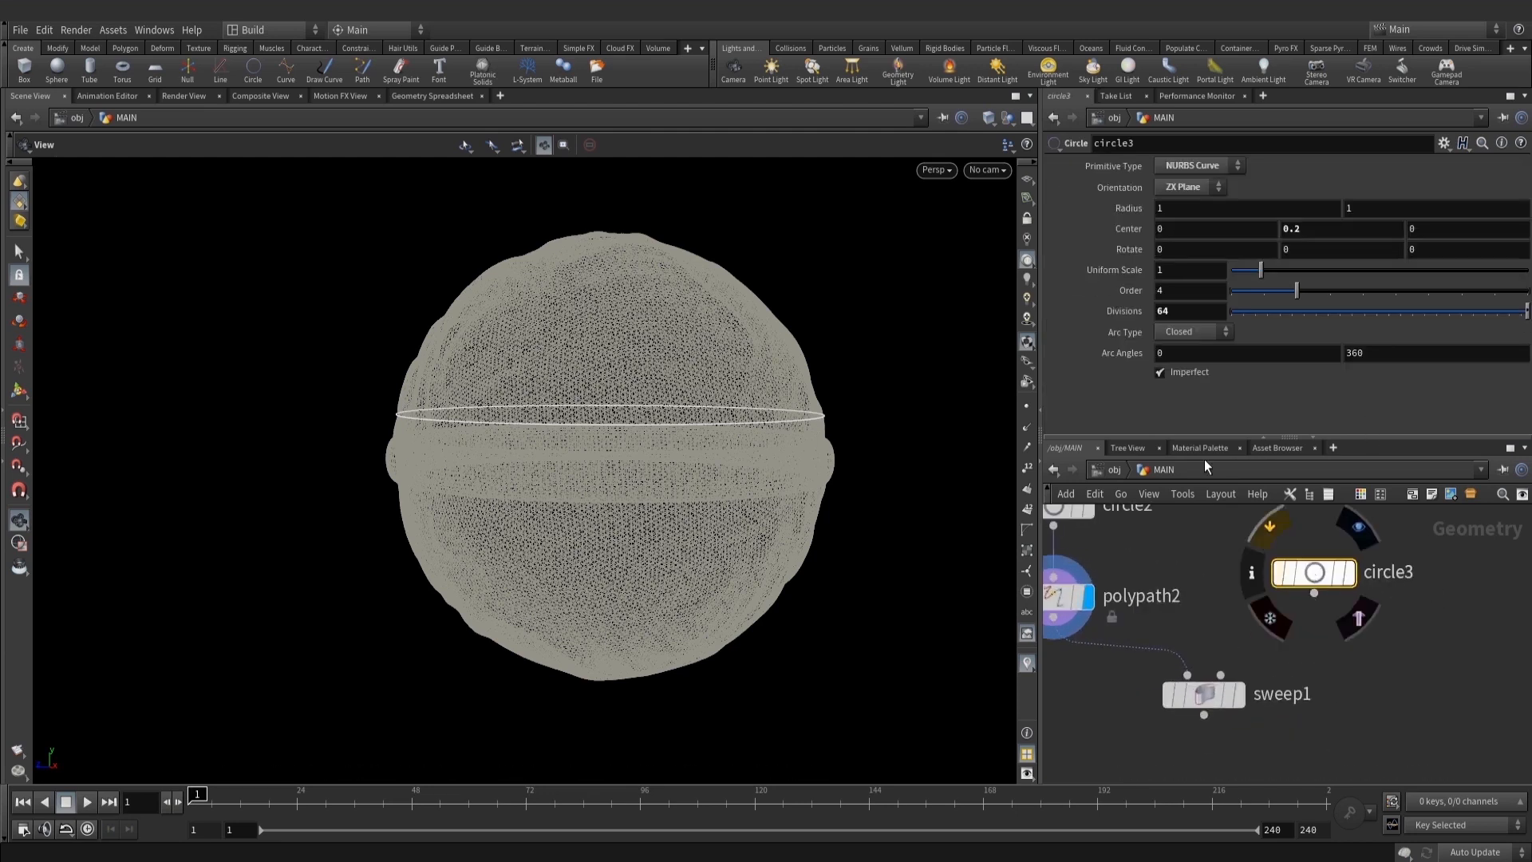
{"action": "left_click_drag", "start_coordinate": [1314, 593], "coordinate": [1221, 674]}
{"action": "left_click", "coordinate": [1239, 694]}
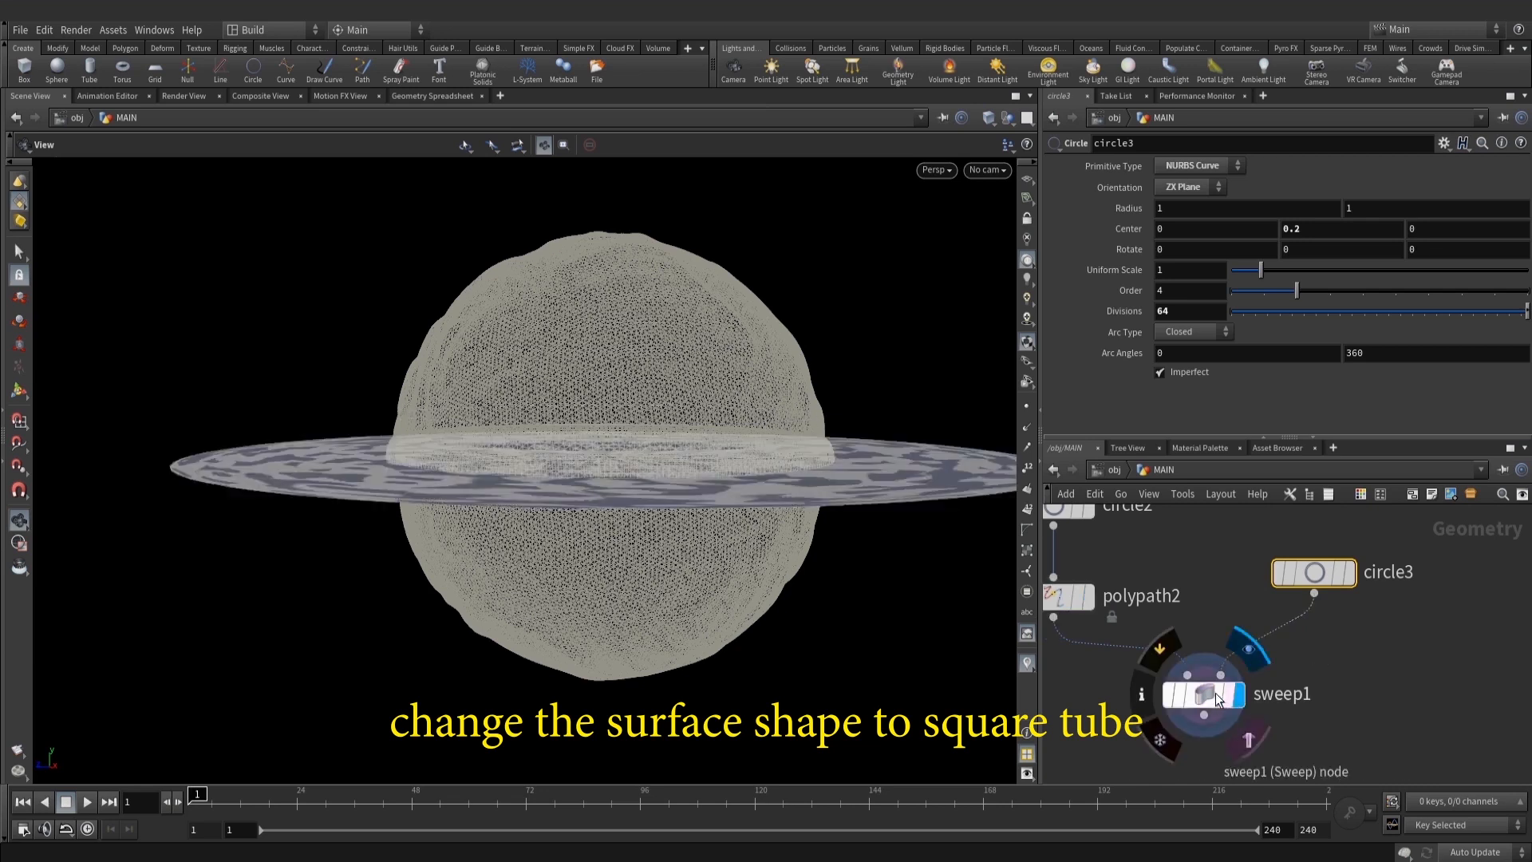
Set sweep1's Surface Shape to Square Tube and switch the viewport to wireframe shading
{"action": "left_click", "coordinate": [1215, 693]}
{"action": "left_click_drag", "start_coordinate": [745, 447], "coordinate": [742, 543]}
{"action": "left_click", "coordinate": [1206, 248]}
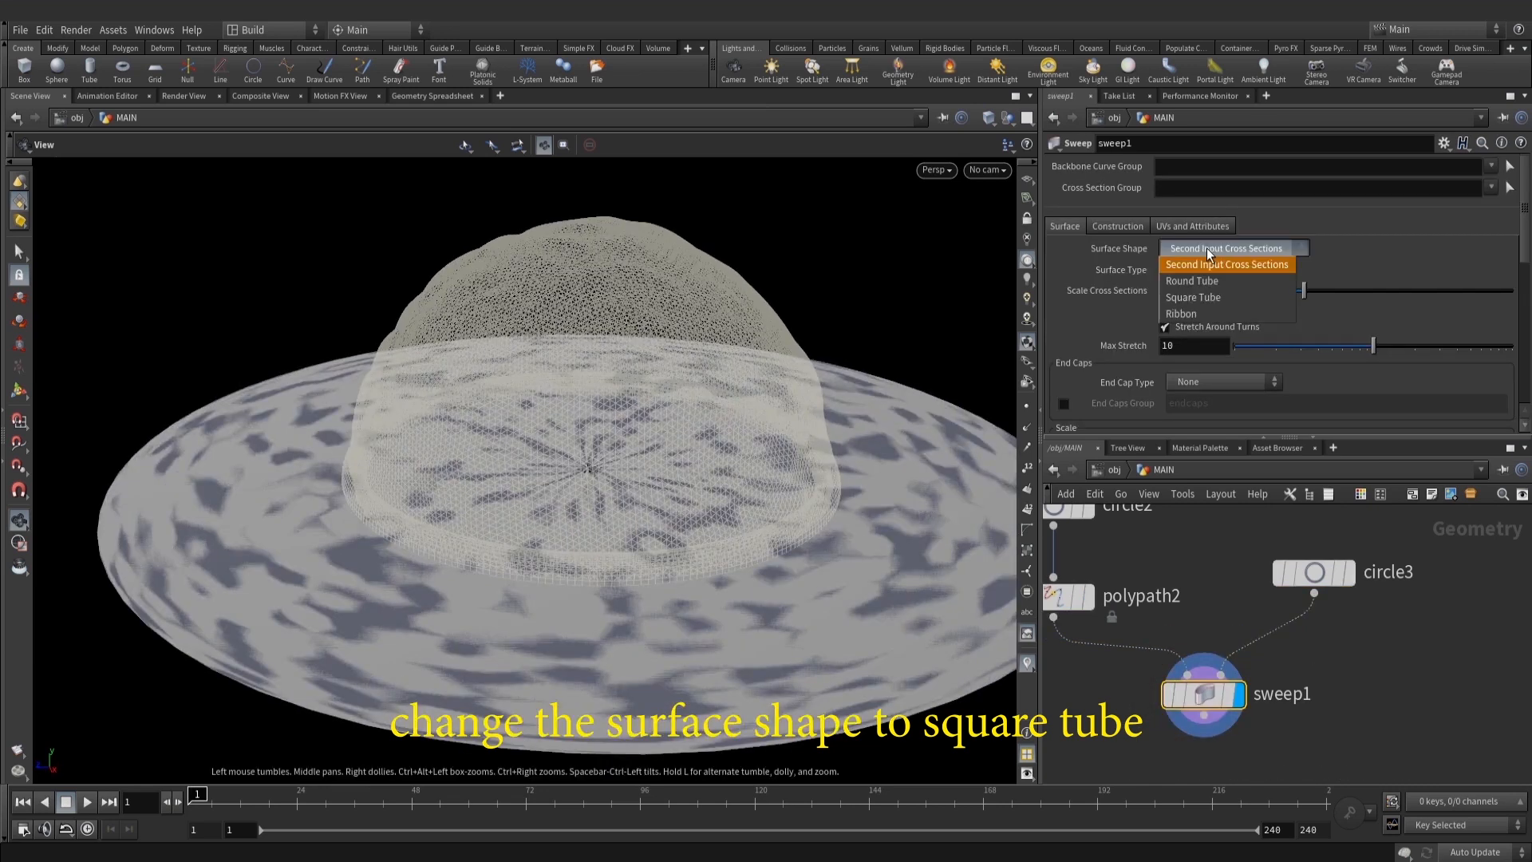
{"action": "left_click", "coordinate": [1233, 298]}
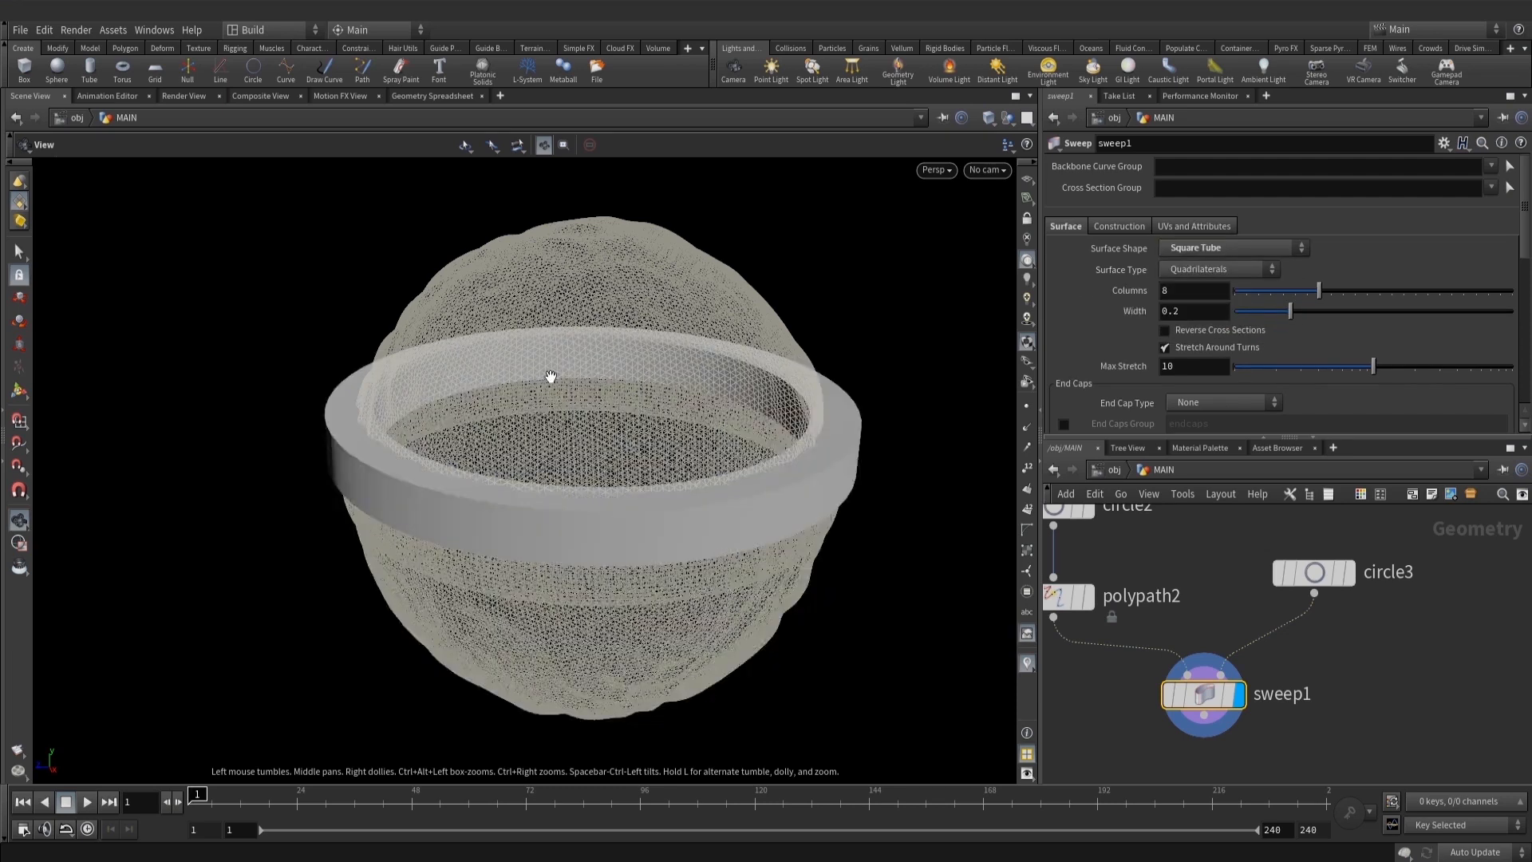
{"action": "key", "text": "w"}
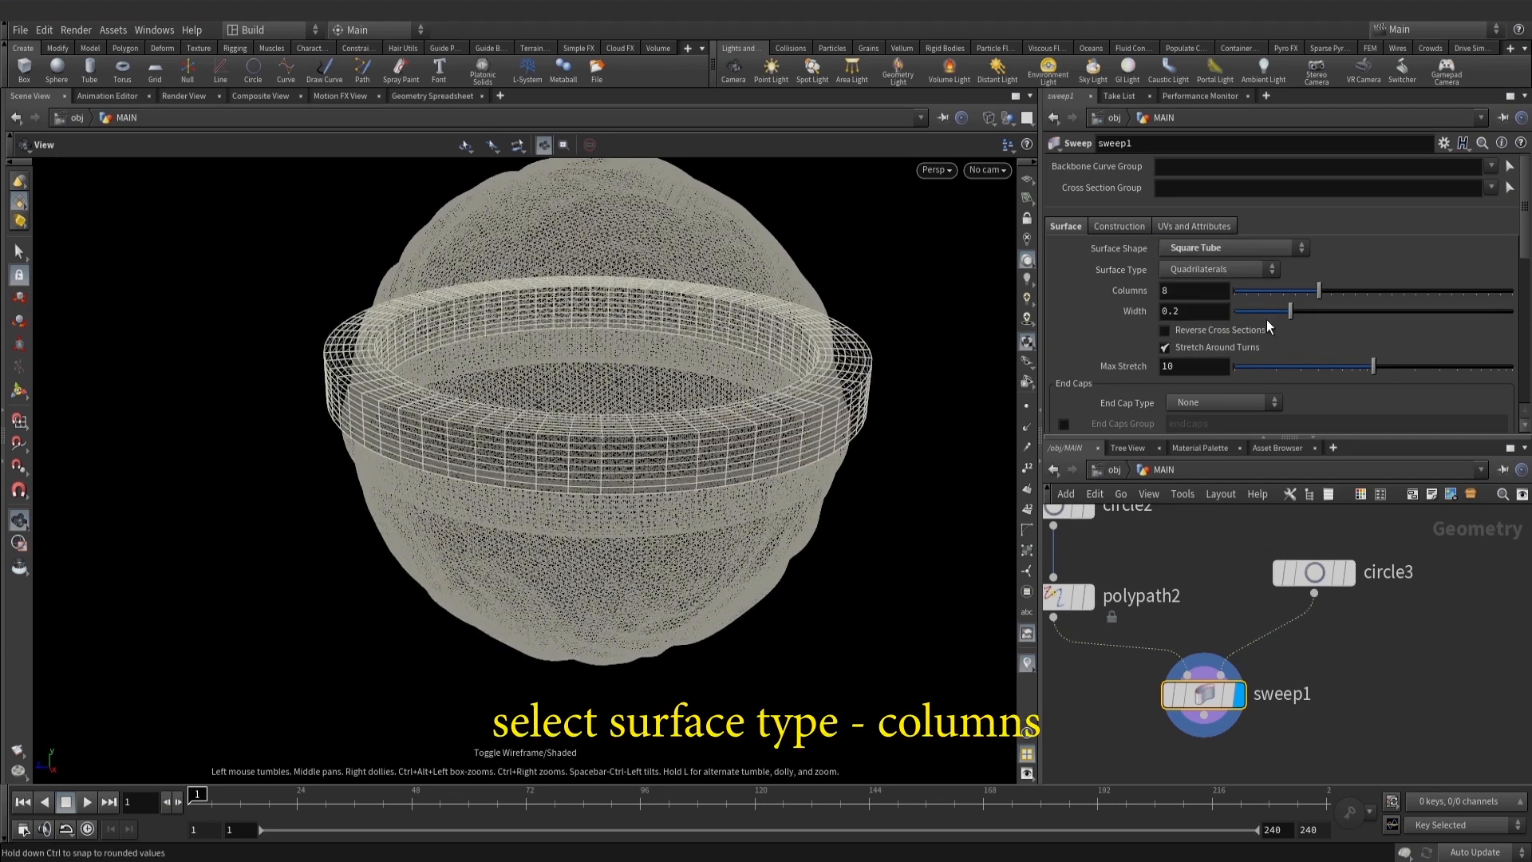
Change sweep1's Surface Type to Columns and reduce the number of columns to 2
{"action": "left_click", "coordinate": [1190, 267]}
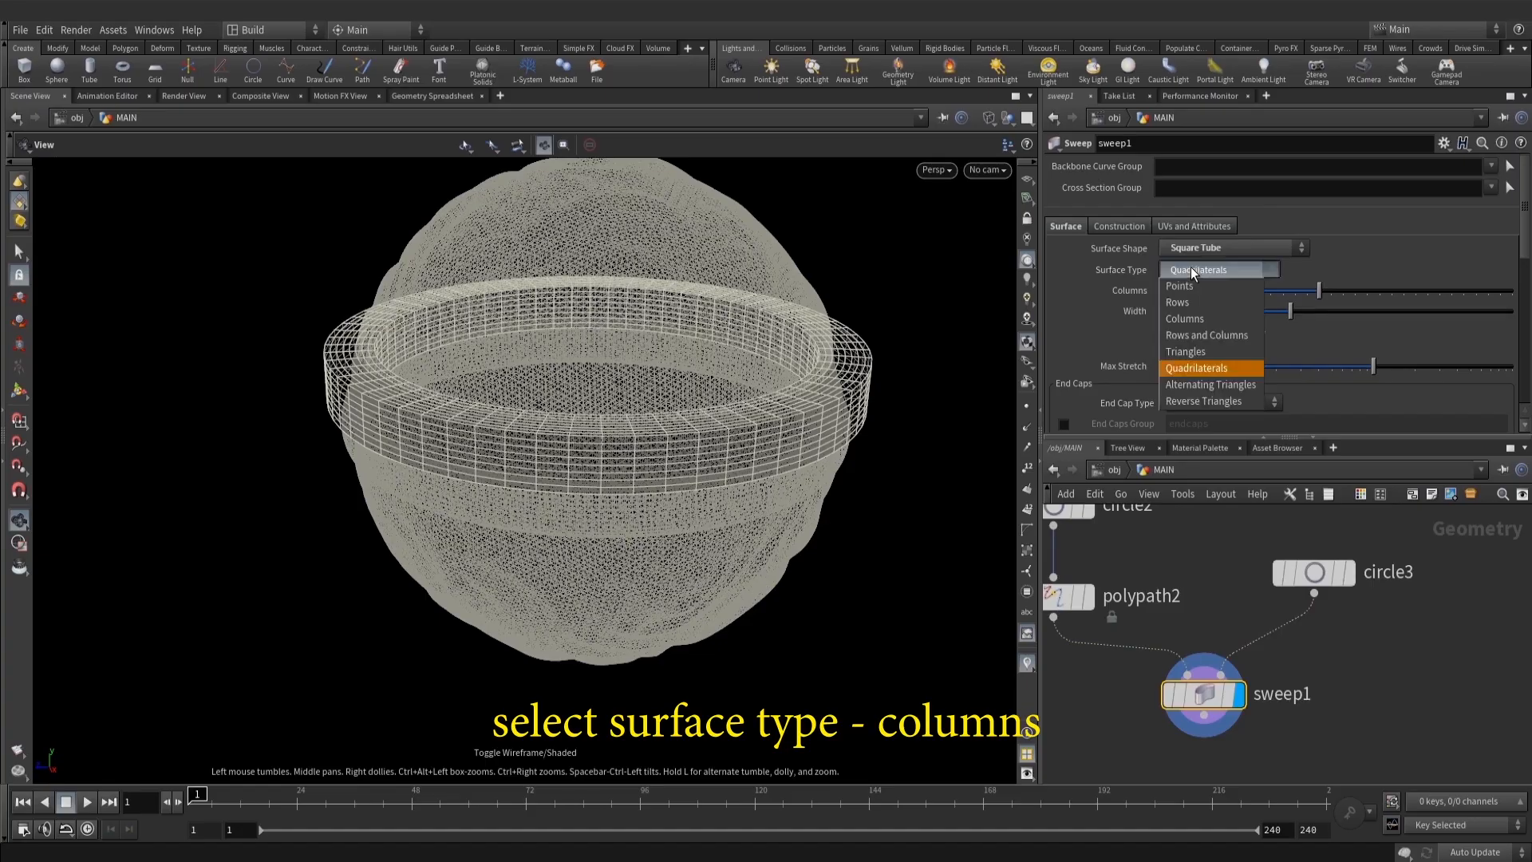
{"action": "left_click", "coordinate": [1197, 313]}
{"action": "scroll", "coordinate": [704, 400], "scroll_direction": "up", "scroll_amount": 3}
{"action": "left_click_drag", "start_coordinate": [705, 400], "coordinate": [731, 419]}
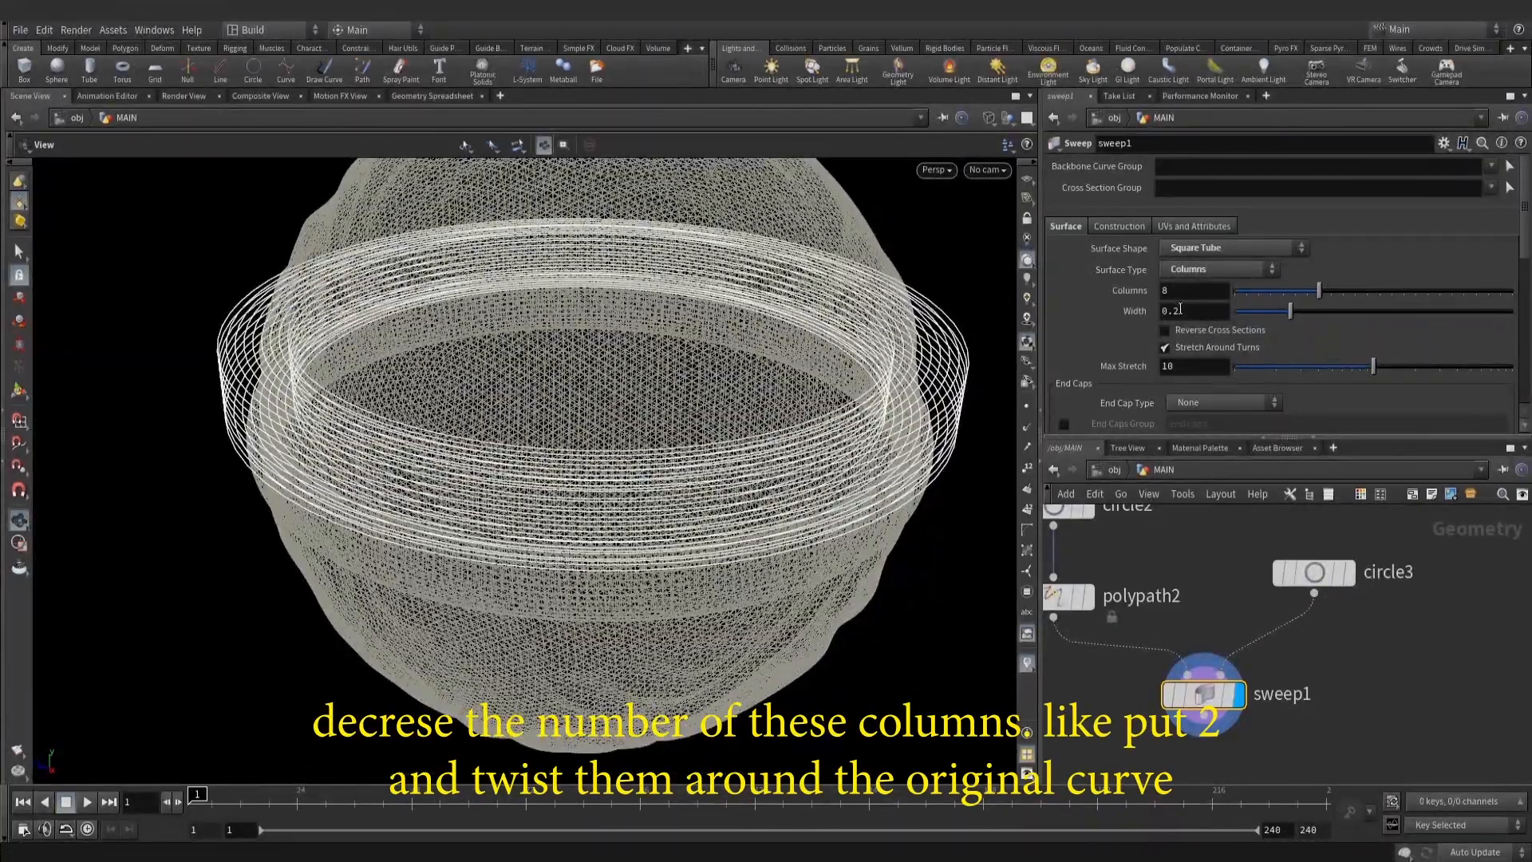
{"action": "key", "text": "Return"}
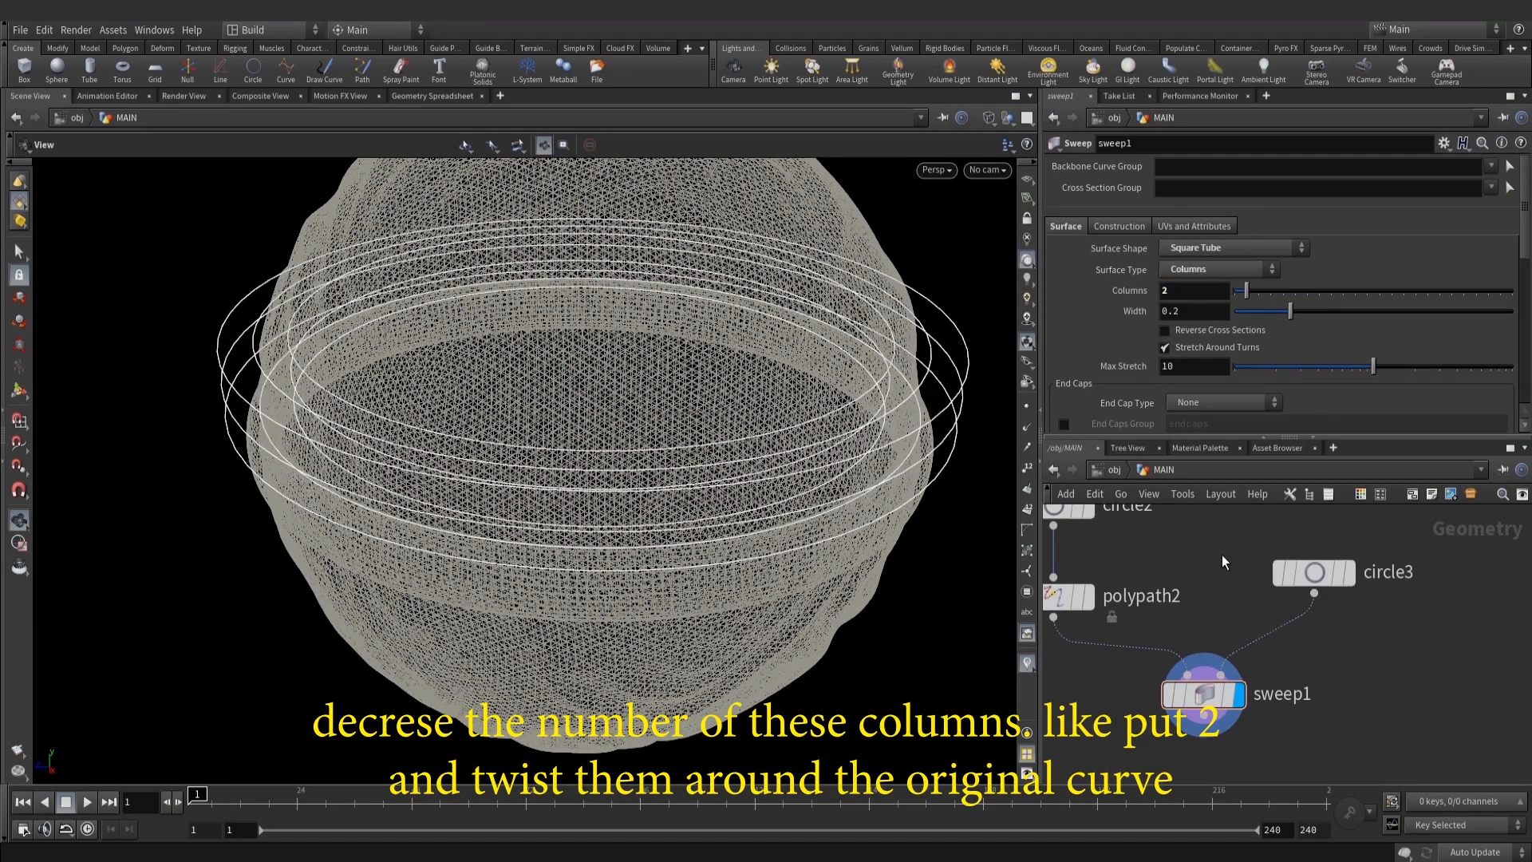
{"action": "mouse_move", "coordinate": [629, 400]}
{"action": "left_mouse_down"}
{"action": "mouse_move", "coordinate": [638, 352]}
{"action": "mouse_move", "coordinate": [634, 383]}
{"action": "left_mouse_up"}
Set the Roll in sweep1's rotation settings to 20
{"action": "scroll", "coordinate": [1291, 342], "scroll_direction": "down", "scroll_amount": 3}
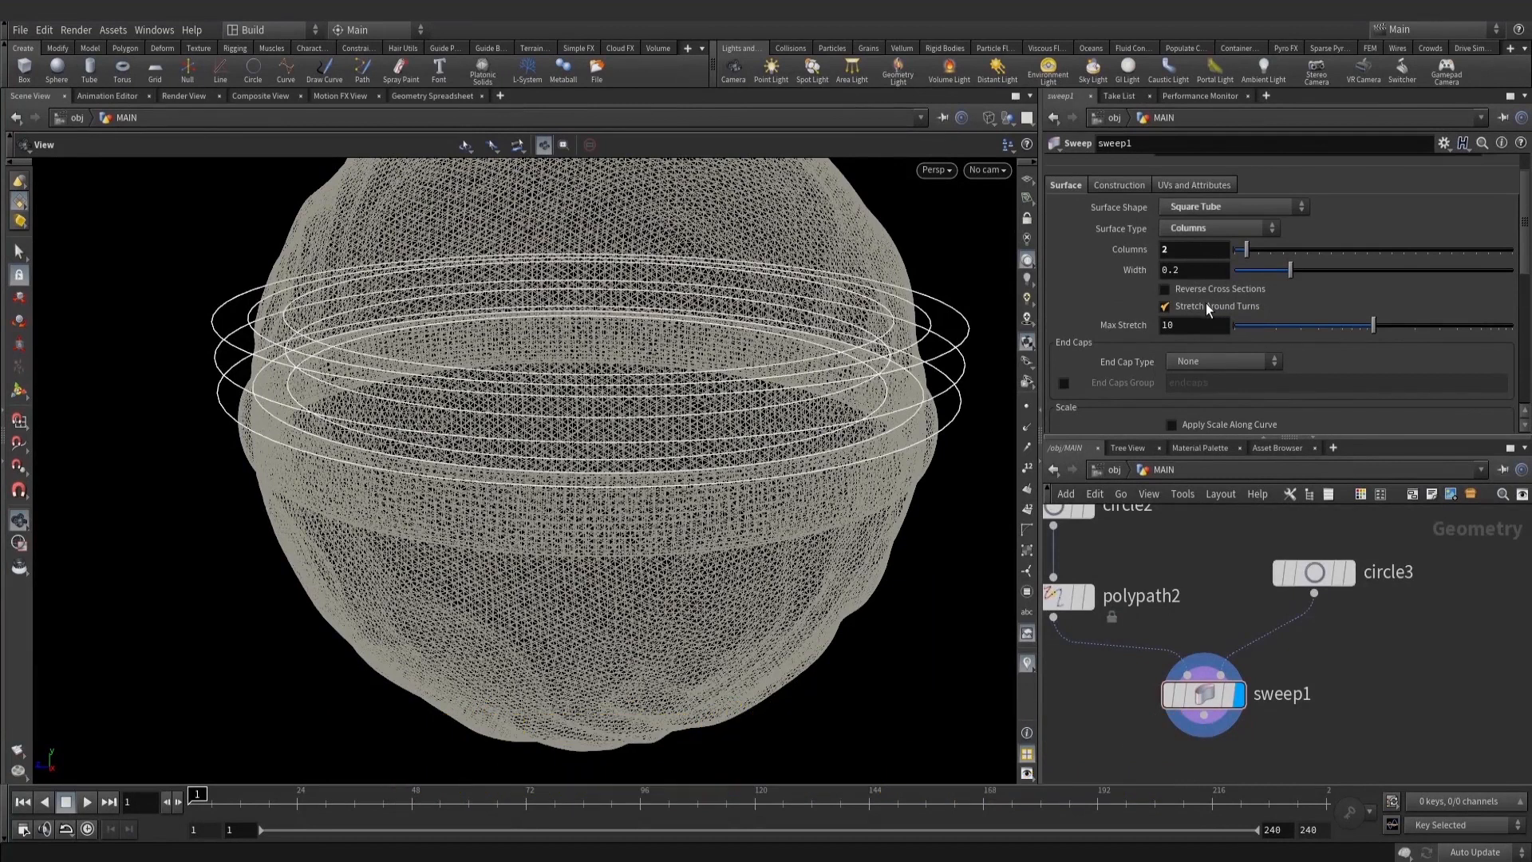
{"action": "scroll", "coordinate": [1372, 311], "scroll_direction": "down", "scroll_amount": 4}
{"action": "scroll", "coordinate": [1372, 308], "scroll_direction": "down", "scroll_amount": 1}
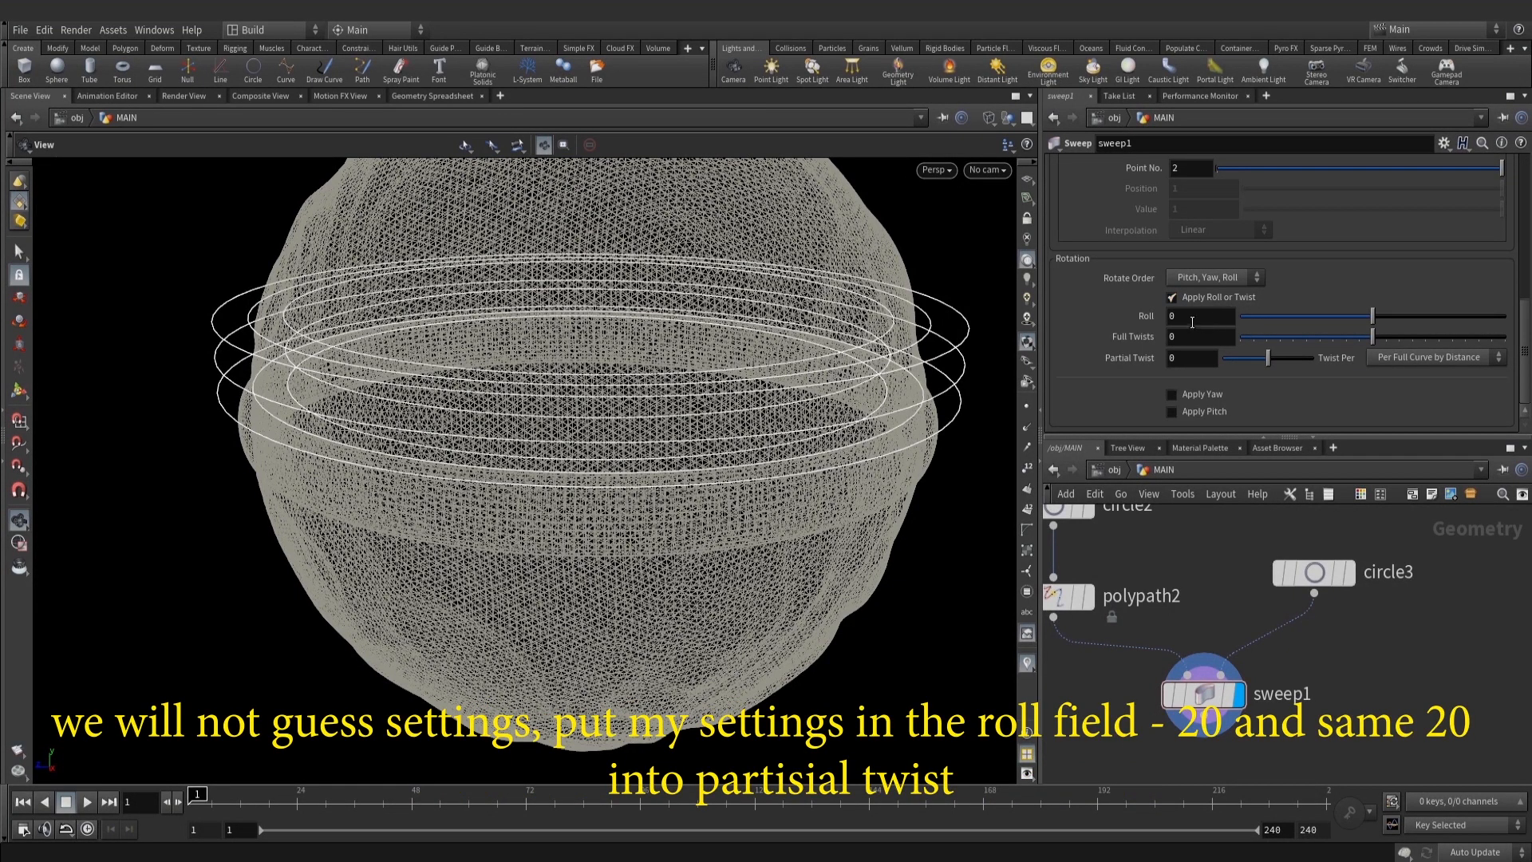
{"action": "middle_click_drag", "start_coordinate": [1193, 316], "coordinate": [1131, 319]}
{"action": "key", "text": "ctrl+z"}
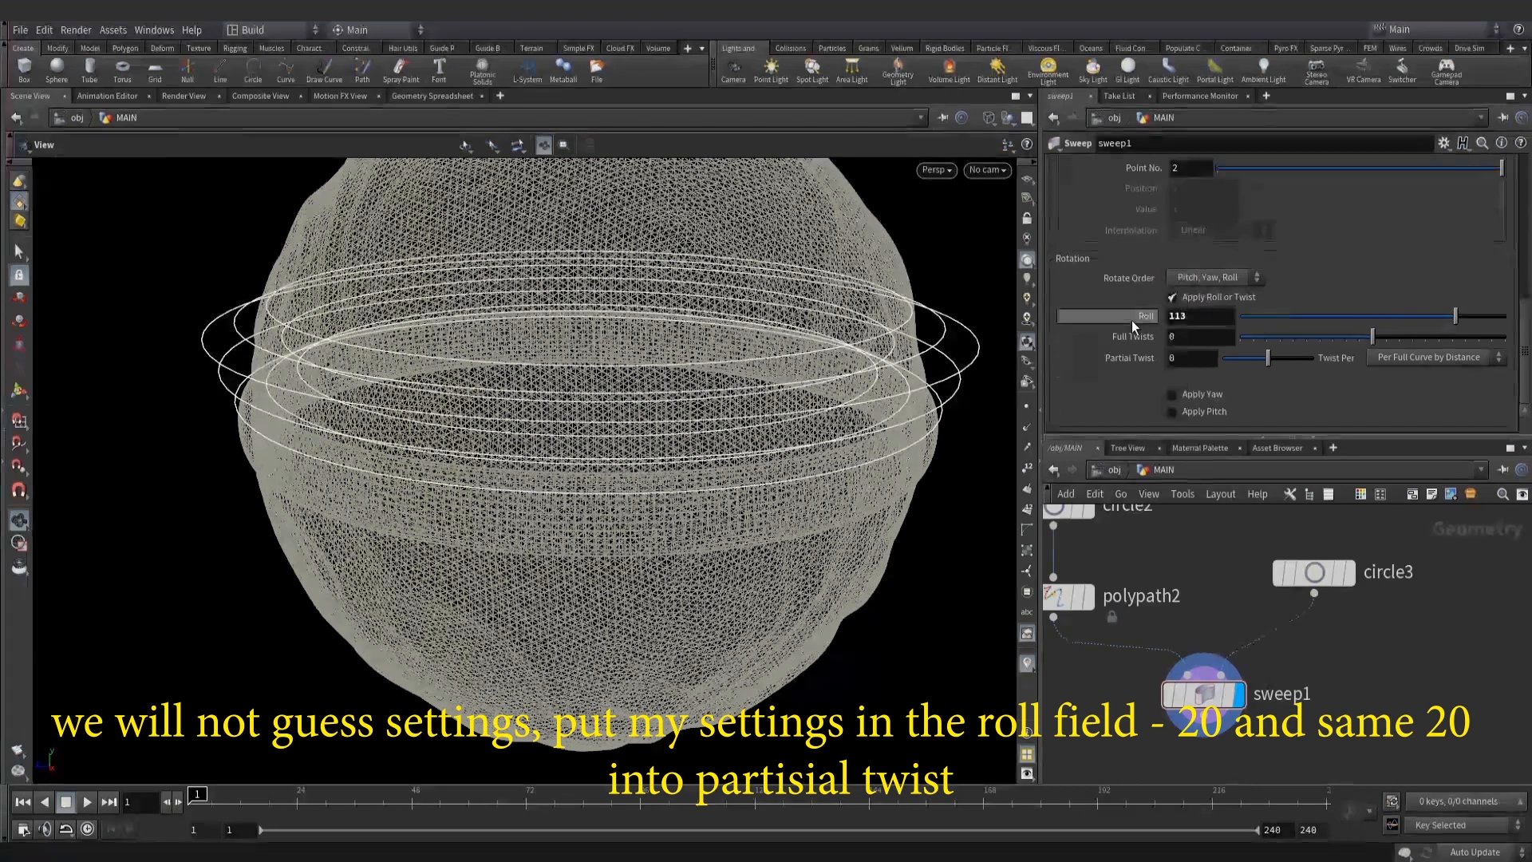
{"action": "double_click", "coordinate": [1201, 318]}
{"action": "key", "text": "Return"}
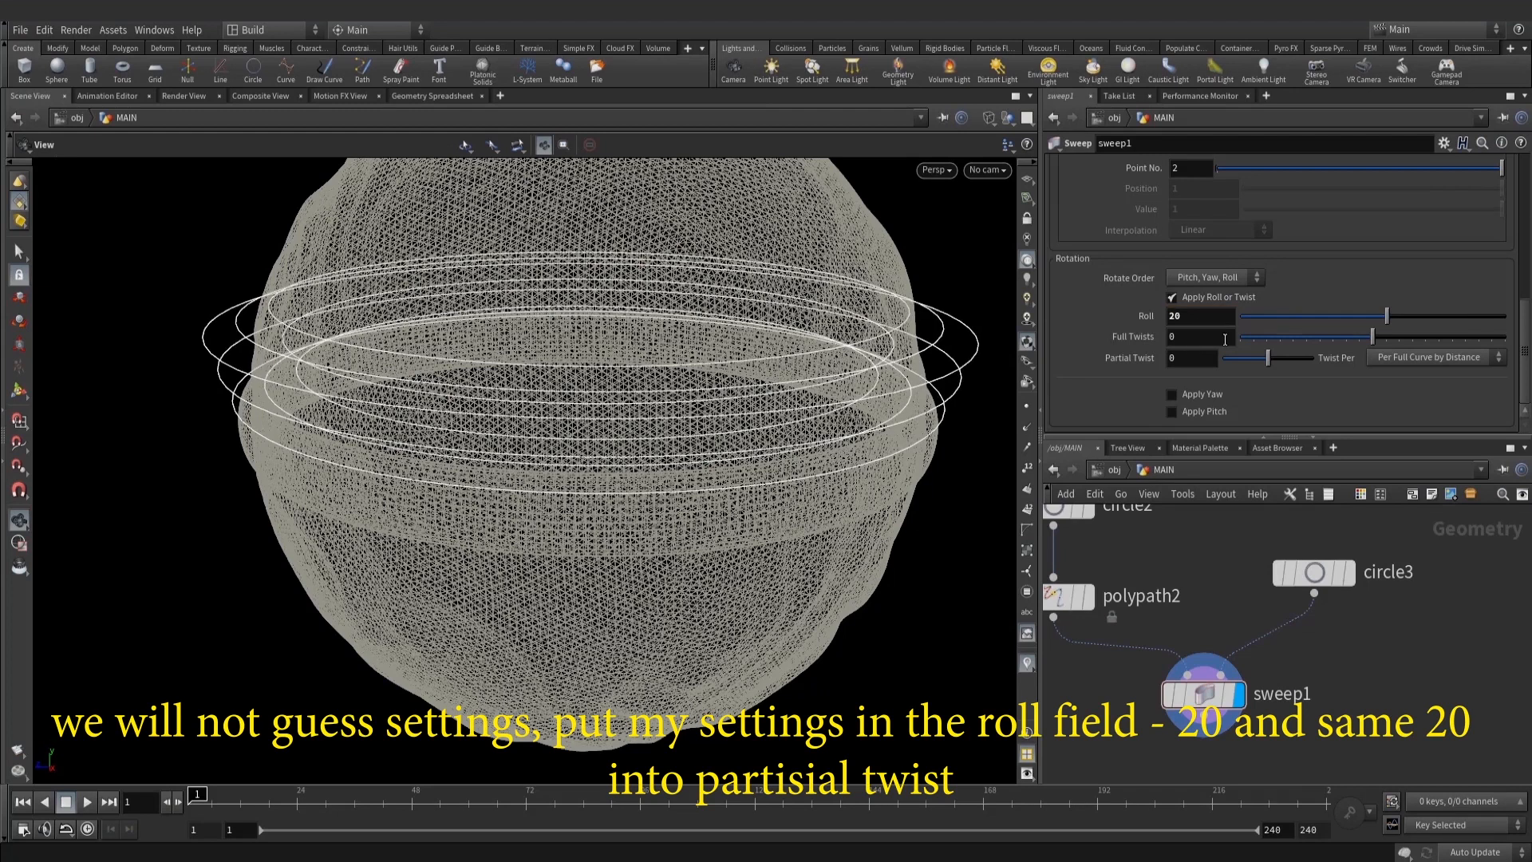
Set sweep1's Partial Twist to 20 and apply the twist Per Edge
{"action": "left_click_drag", "start_coordinate": [1266, 357], "coordinate": [1333, 357]}
{"action": "left_click_drag", "start_coordinate": [1200, 359], "coordinate": [1095, 363]}
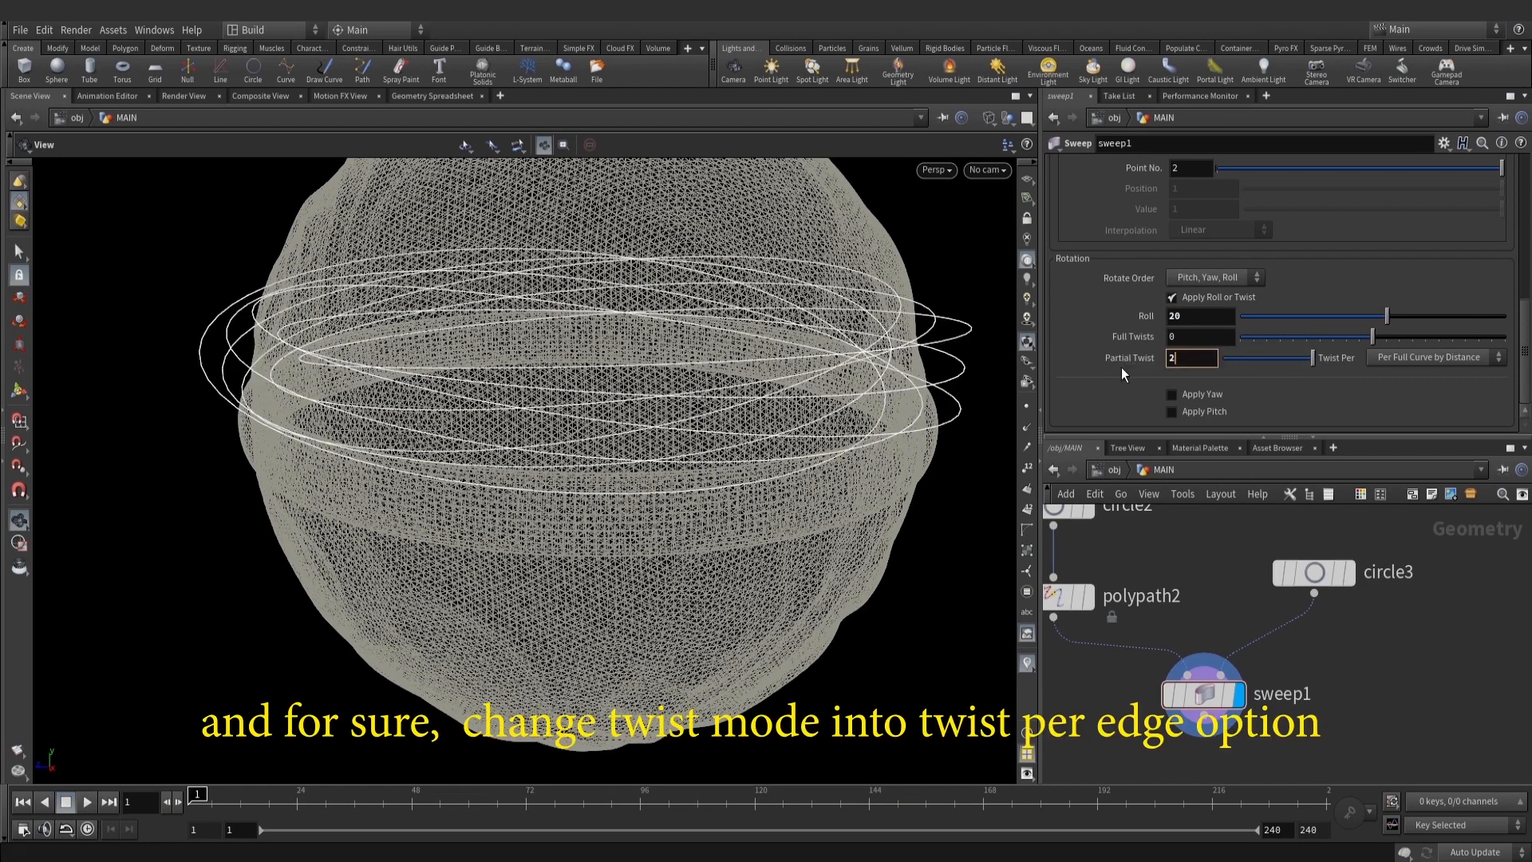
{"action": "type", "text": "20"}
{"action": "key", "text": "Return"}
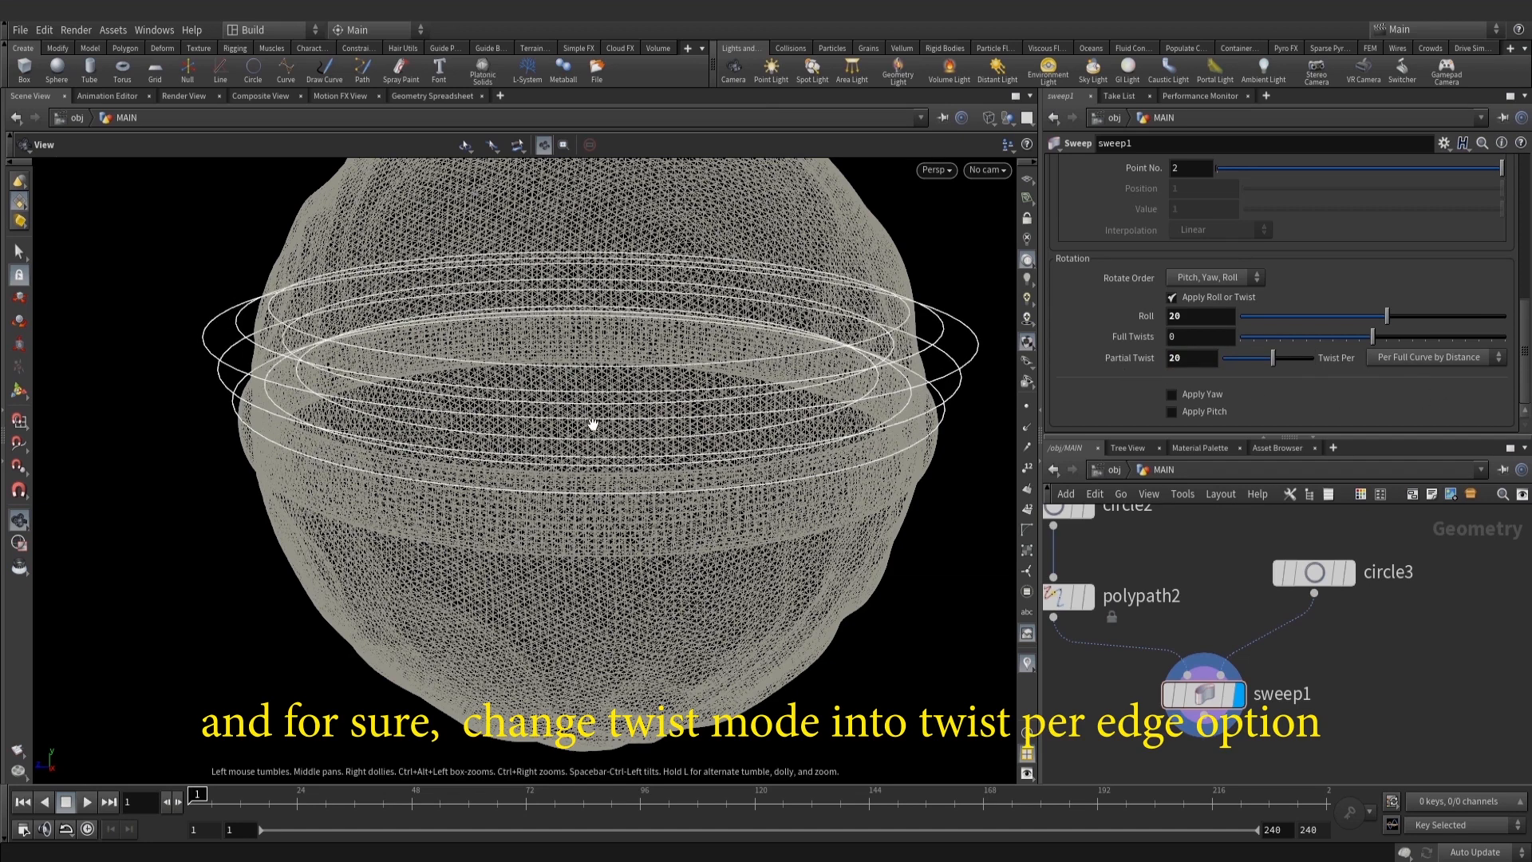
{"action": "left_click", "coordinate": [1409, 357]}
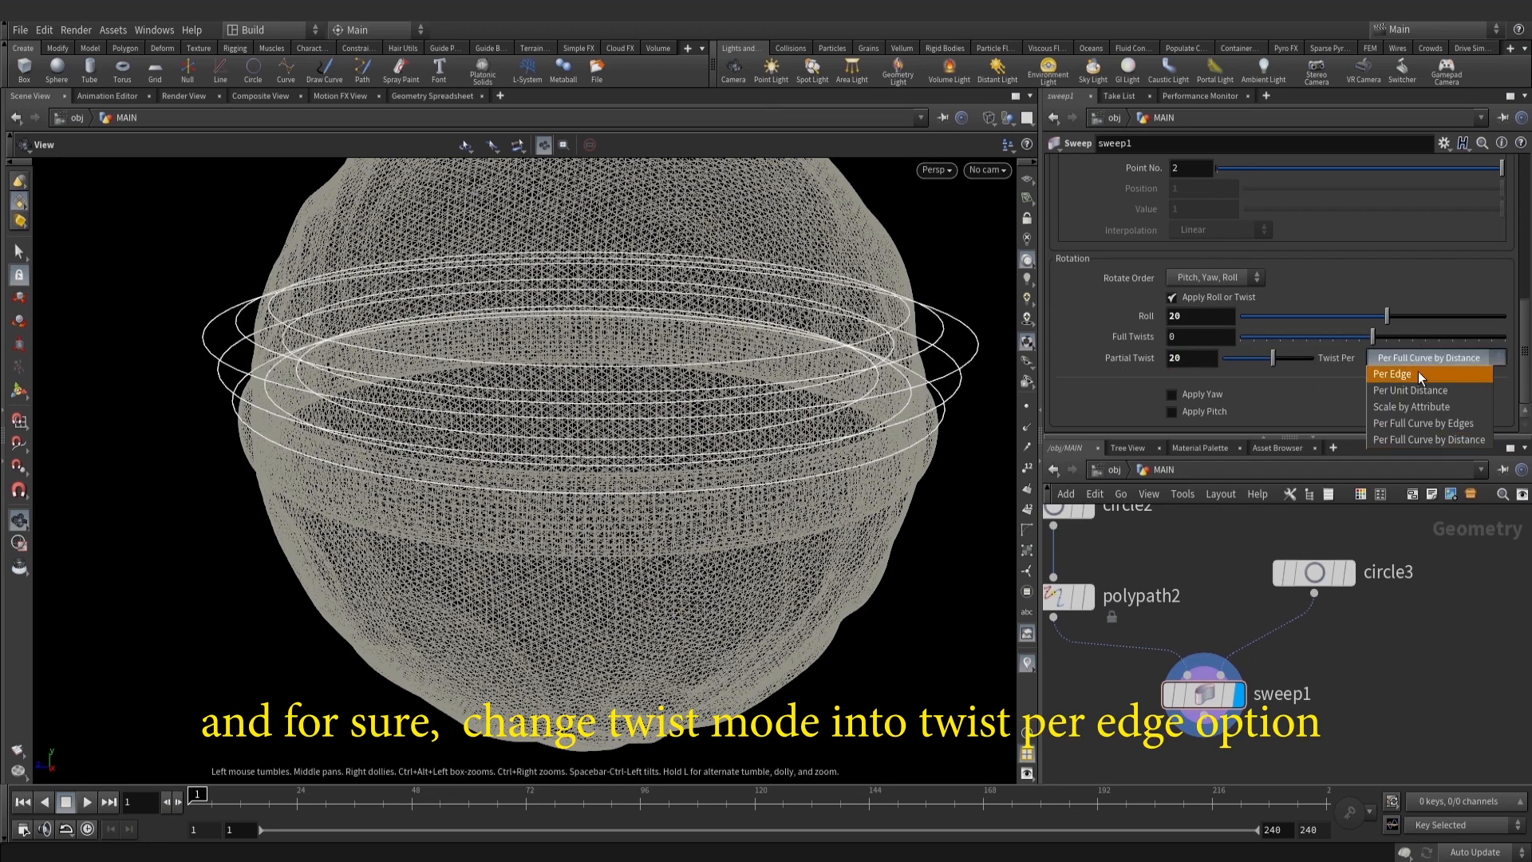
{"action": "left_click", "coordinate": [1418, 371]}
{"action": "scroll", "coordinate": [627, 335], "scroll_direction": "down", "scroll_amount": 3}
{"action": "left_click_drag", "start_coordinate": [625, 363], "coordinate": [699, 393]}
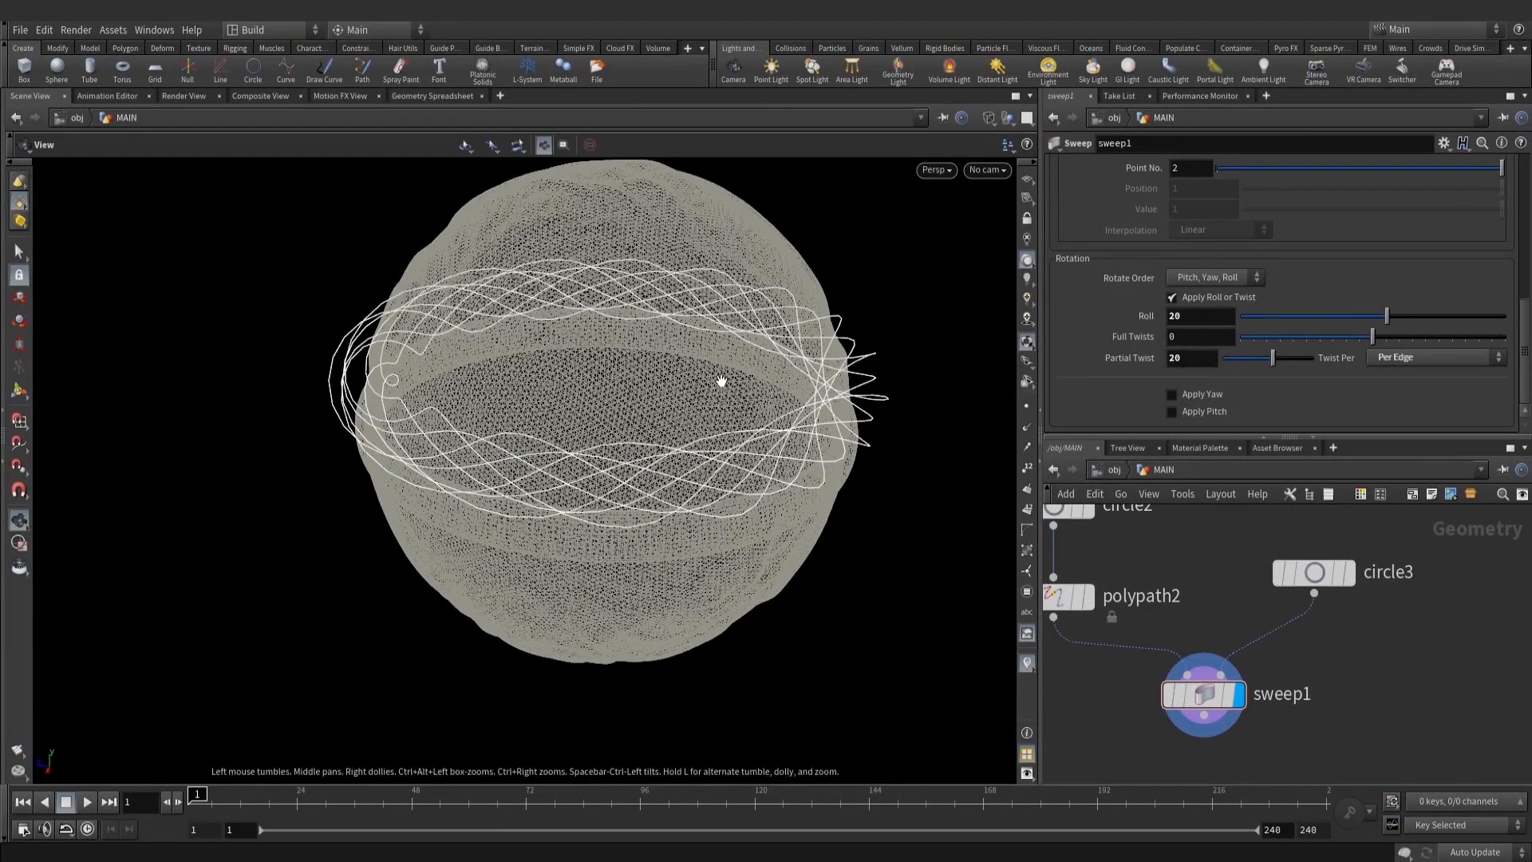
Narrow the twisted threads by setting sweep1's Width to 0.035
{"action": "scroll", "coordinate": [1315, 309], "scroll_direction": "up", "scroll_amount": 5}
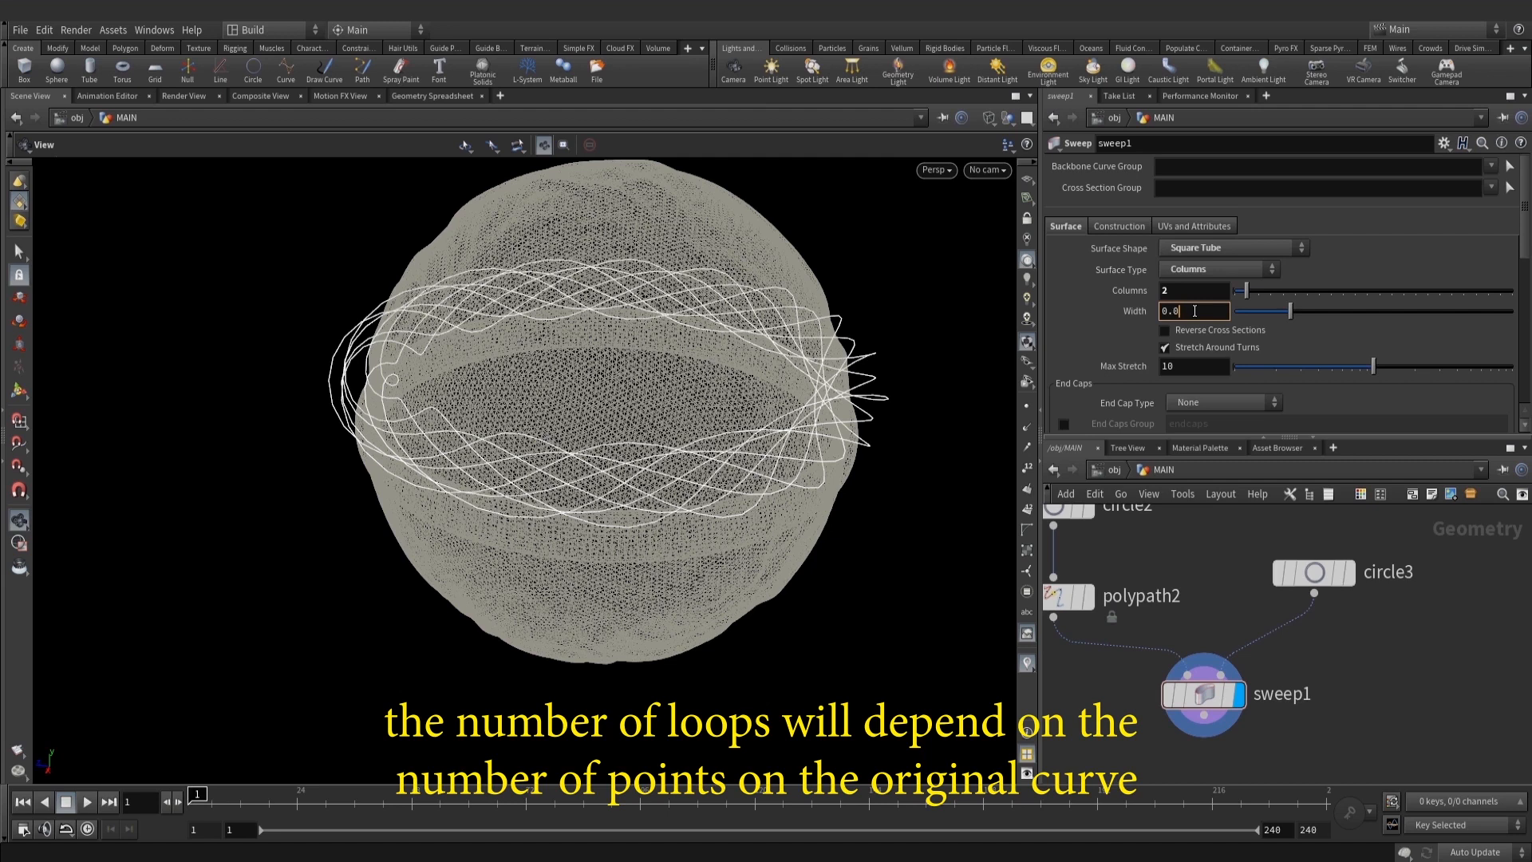
{"action": "type", "text": "5"}
{"action": "key", "text": "Return"}
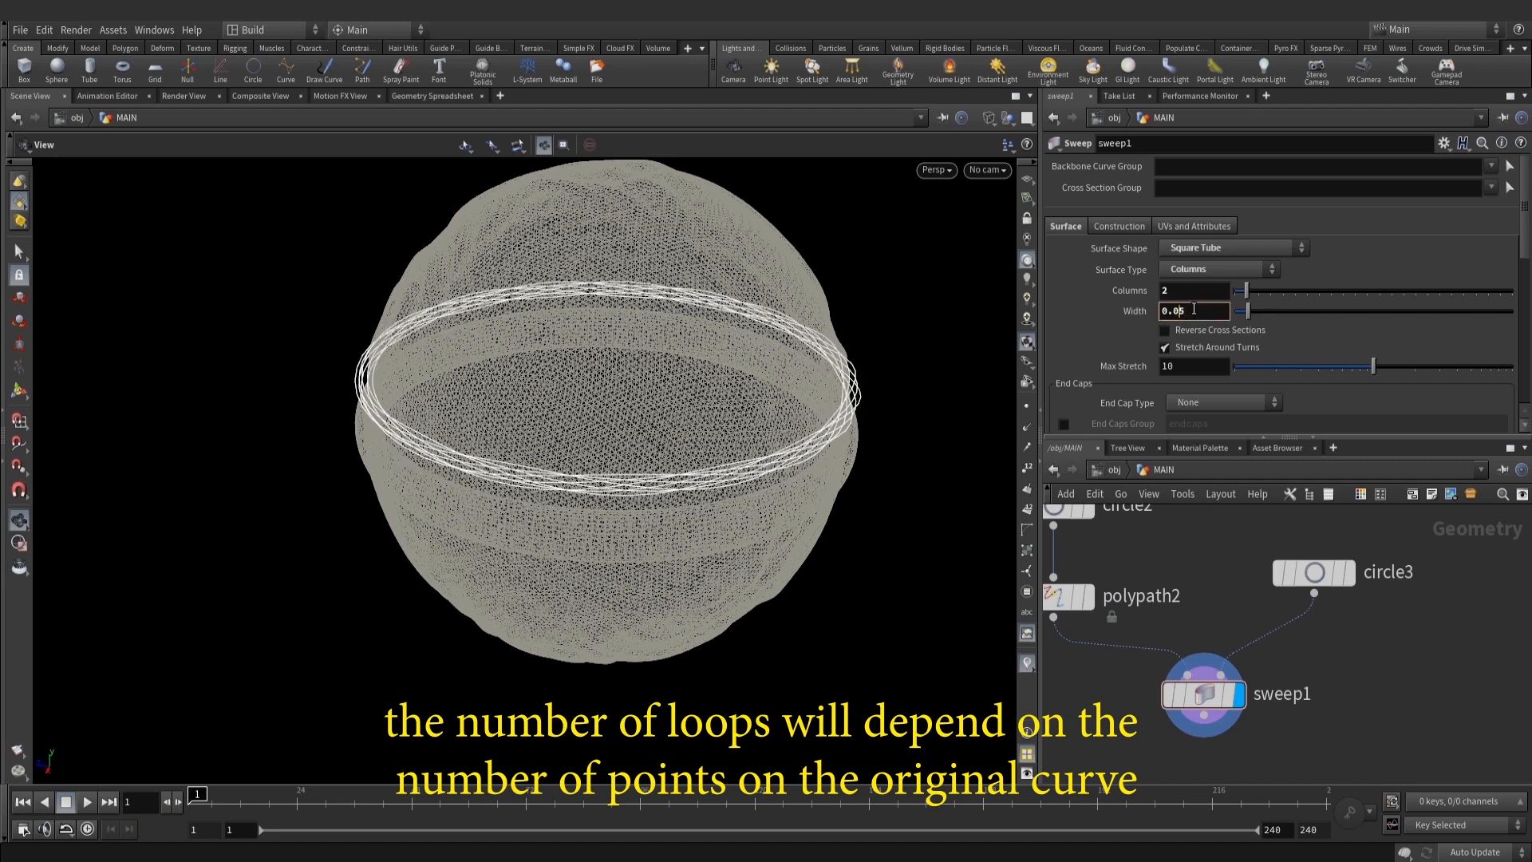
{"action": "type", "text": "3"}
{"action": "key", "text": "Return"}
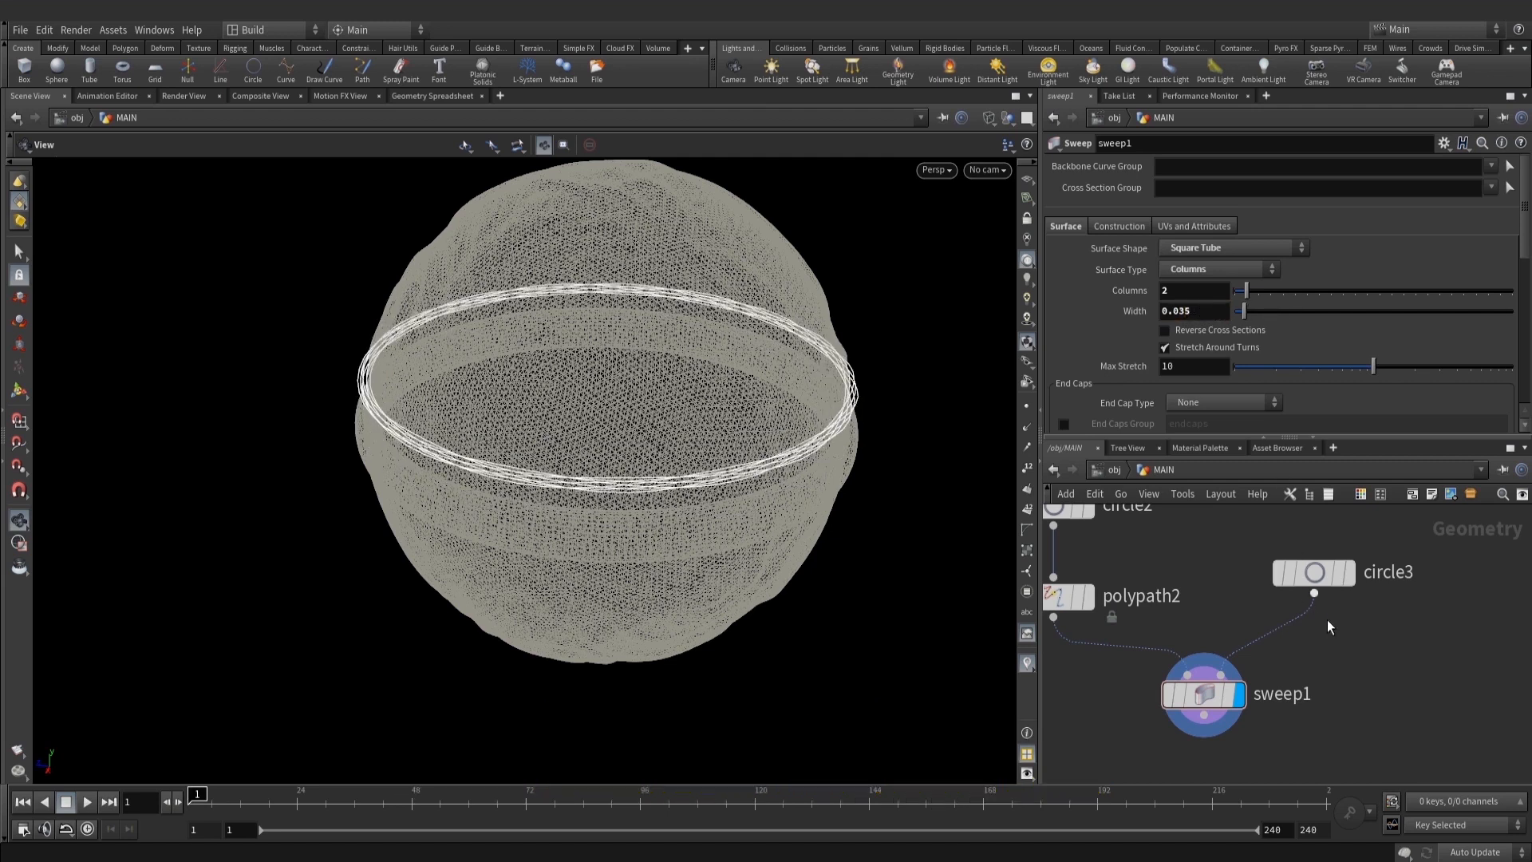
Add a Resample node and insert it between polypath2 and sweep1
{"action": "right_click_drag", "start_coordinate": [639, 415], "coordinate": [559, 403]}
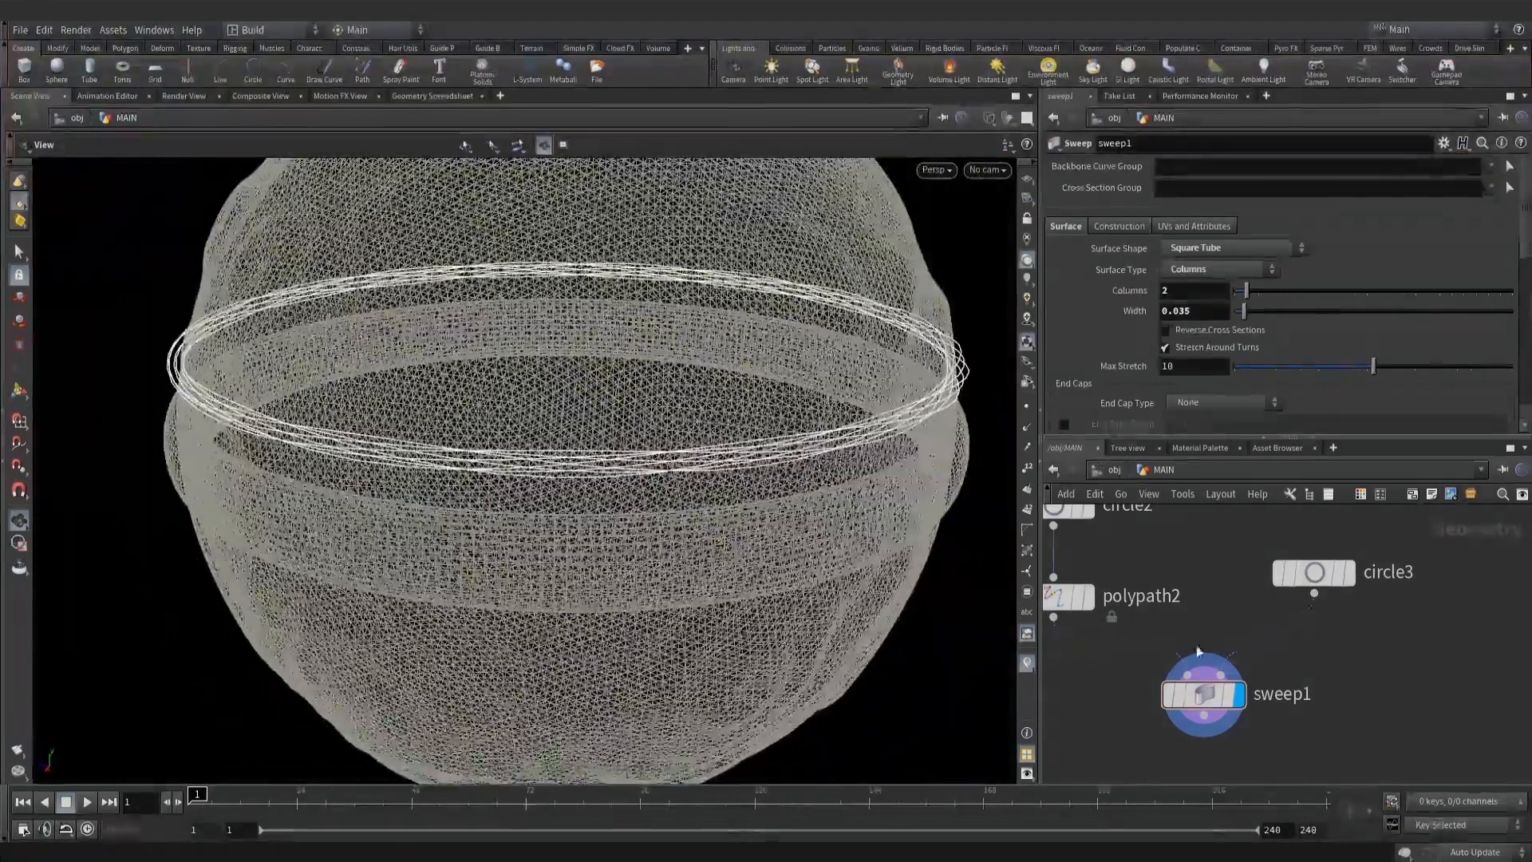
{"action": "middle_click_drag", "start_coordinate": [1114, 539], "coordinate": [1252, 653]}
{"action": "key", "text": "Tab"}
{"action": "type", "text": "res"}
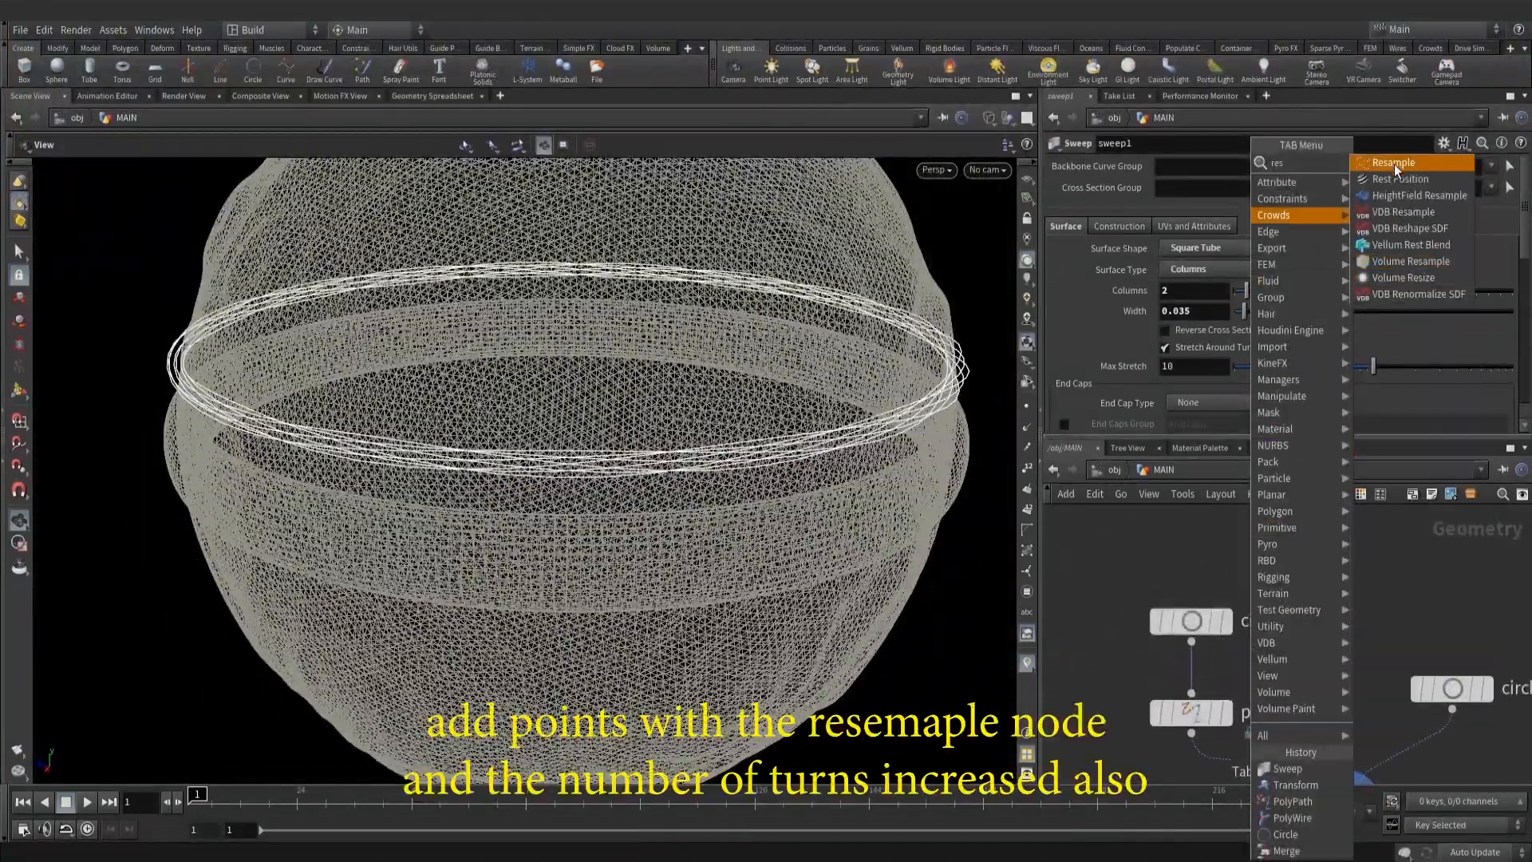
{"action": "left_click", "coordinate": [1396, 162]}
{"action": "scroll", "coordinate": [1216, 630], "scroll_direction": "up", "scroll_amount": 1}
{"action": "left_click", "coordinate": [1213, 628]}
{"action": "left_click_drag", "start_coordinate": [1213, 628], "coordinate": [1162, 679]}
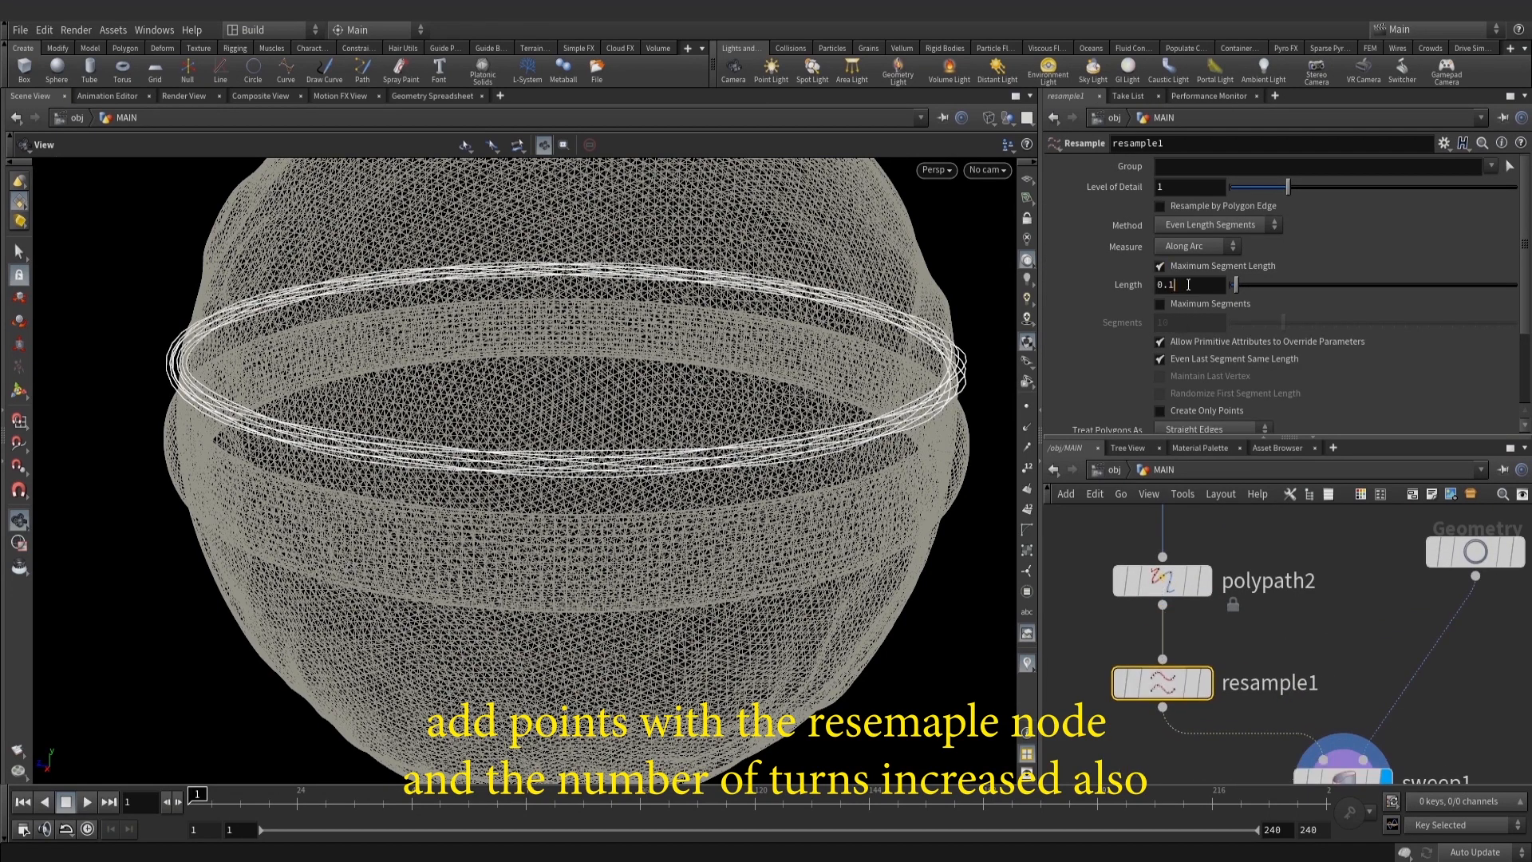
Set resample1's maximum segment length to 0.02 to increase the number of spiral turns
{"action": "key", "text": "BackSpace"}
{"action": "type", "text": "02"}
{"action": "key", "text": "Return"}
{"action": "right_click_drag", "start_coordinate": [355, 468], "coordinate": [543, 438]}
{"action": "left_click_drag", "start_coordinate": [543, 438], "coordinate": [718, 499]}
Select sweep1 and view the twisted spiral ring on the candy from the side
{"action": "middle_click_drag", "start_coordinate": [1453, 710], "coordinate": [1350, 553]}
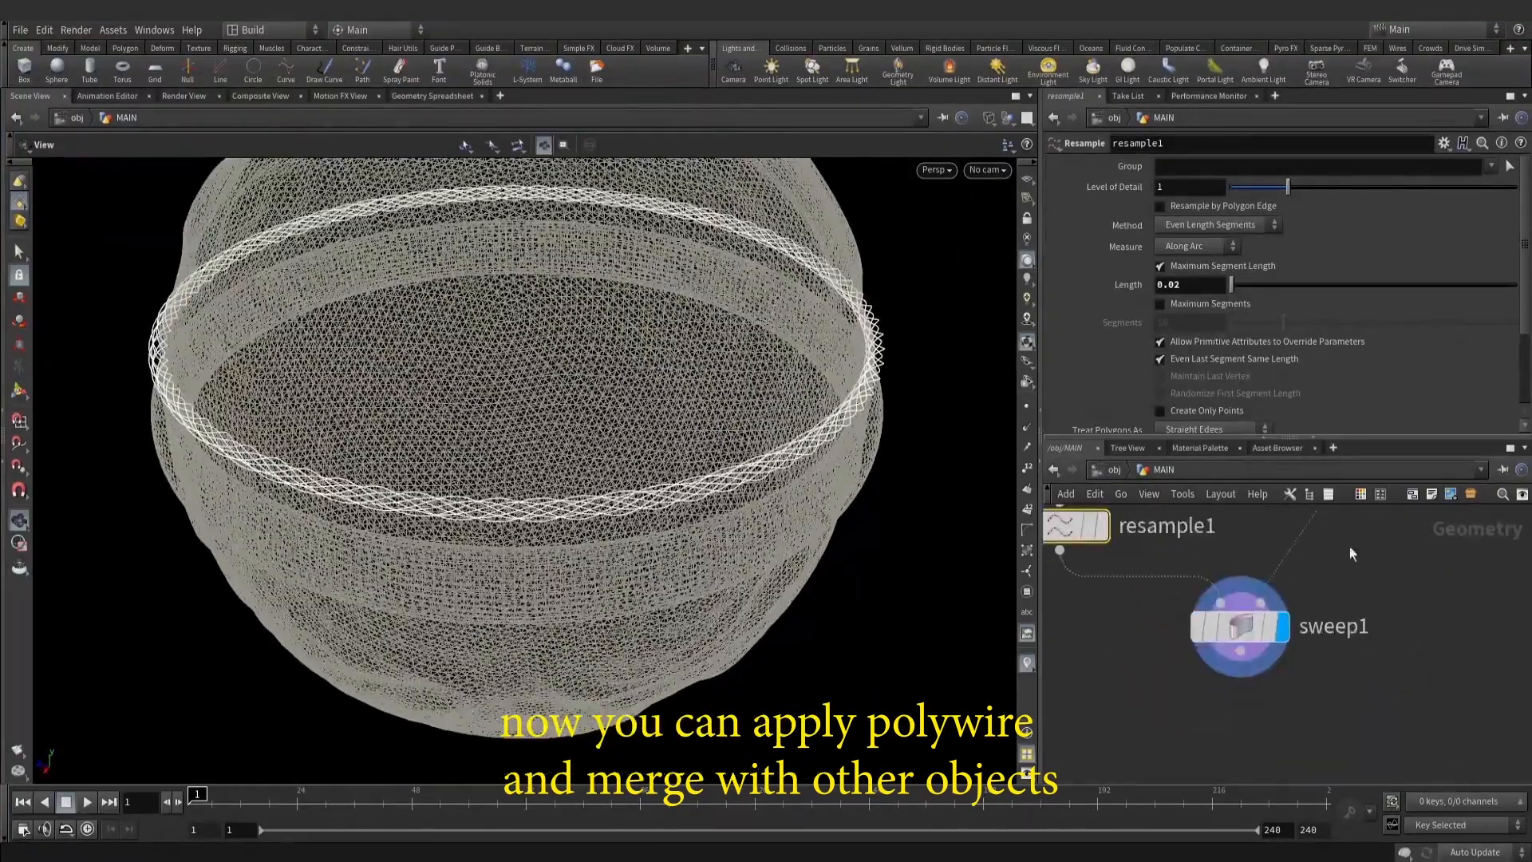
{"action": "left_click", "coordinate": [1240, 626]}
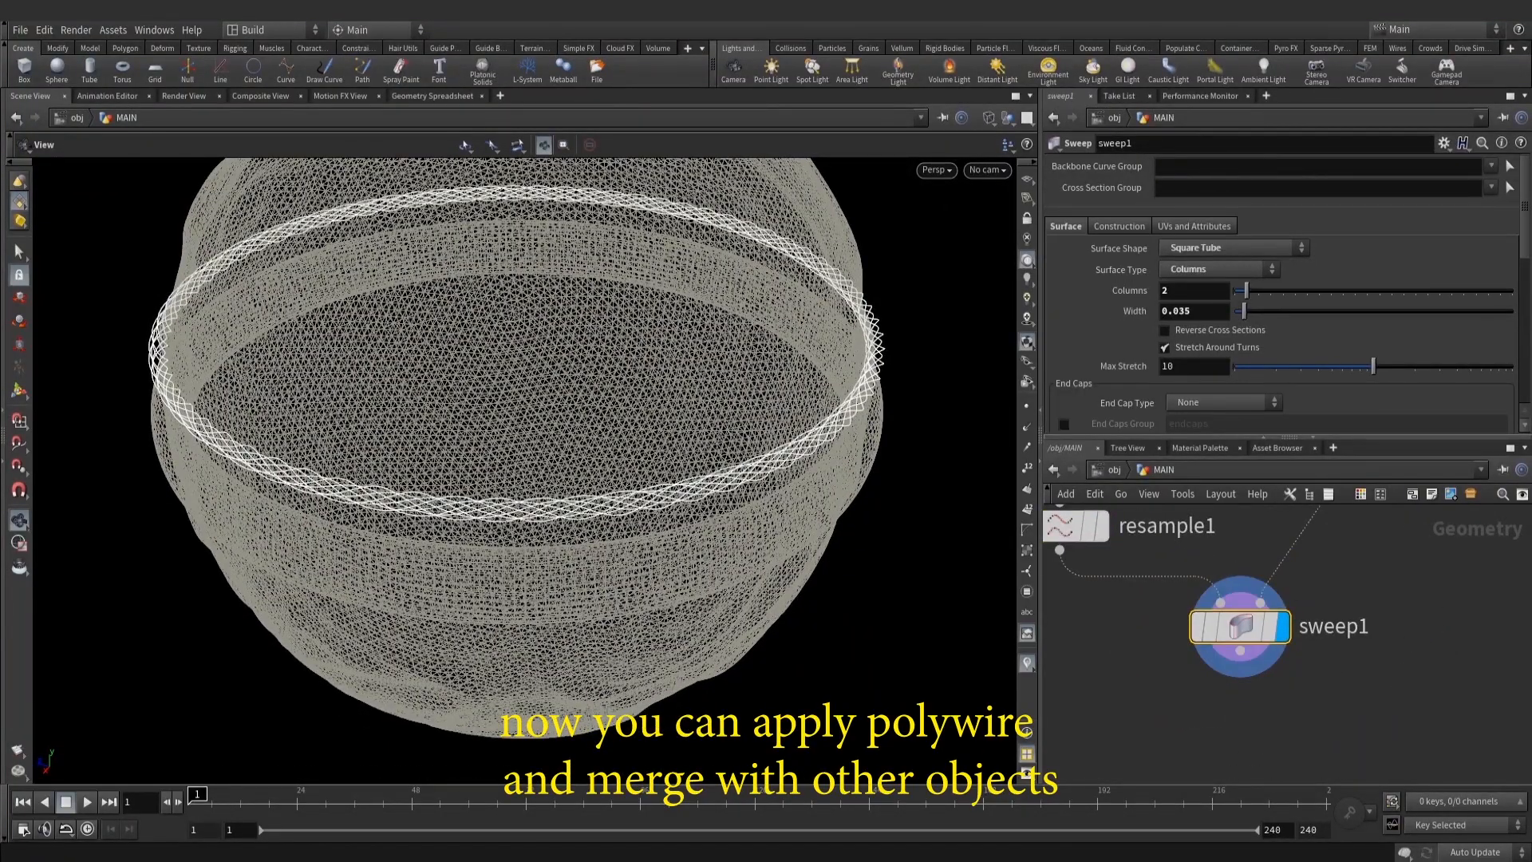
{"action": "left_click_drag", "start_coordinate": [547, 478], "coordinate": [515, 391]}
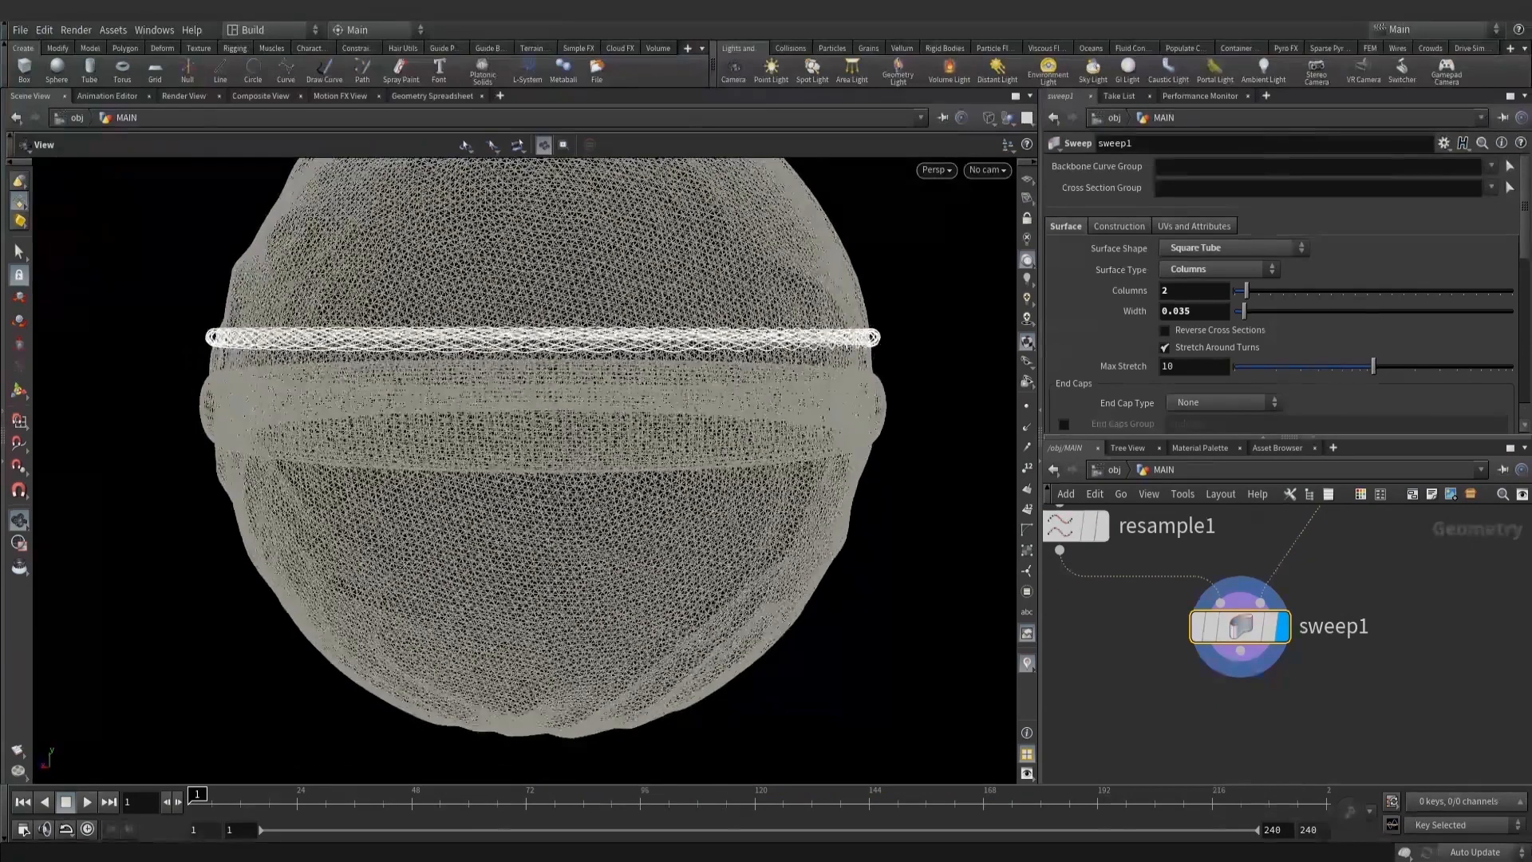
Reduce both radius values of circle2 to 0.99 so the twisted ring sits closer to the candy
{"action": "right_click_drag", "start_coordinate": [731, 479], "coordinate": [630, 476]}
{"action": "left_click_drag", "start_coordinate": [629, 476], "coordinate": [607, 519]}
{"action": "middle_click_drag", "start_coordinate": [1157, 542], "coordinate": [1265, 710]}
{"action": "scroll", "coordinate": [1216, 599], "scroll_direction": "down", "scroll_amount": 2}
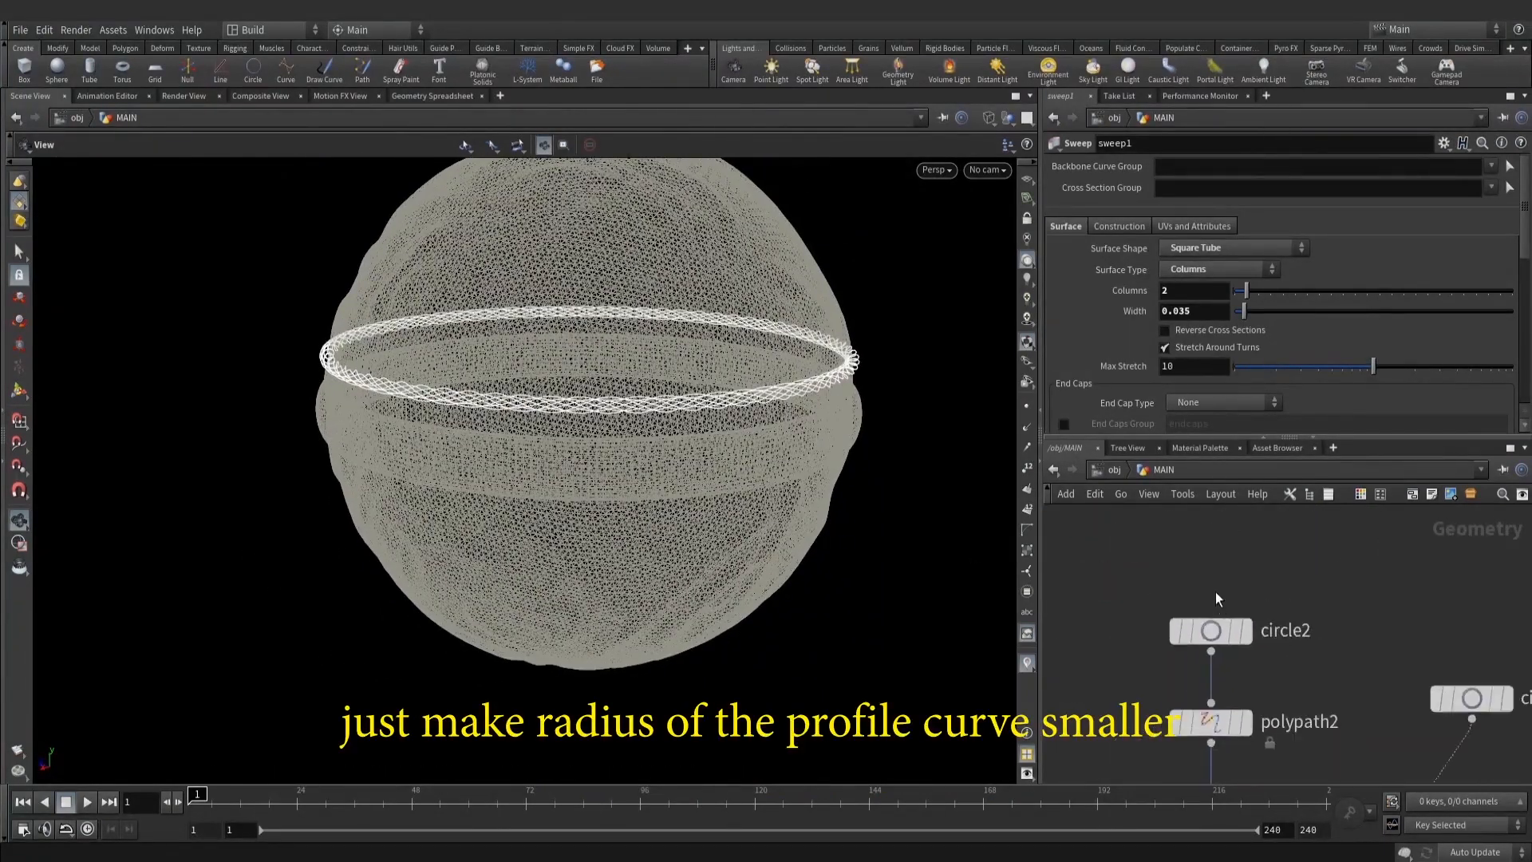
{"action": "left_click", "coordinate": [1213, 630]}
{"action": "mouse_move", "coordinate": [1115, 209]}
{"action": "middle_mouse_down"}
{"action": "mouse_move", "coordinate": [1094, 208]}
{"action": "mouse_move", "coordinate": [1106, 231]}
{"action": "middle_mouse_up"}
{"action": "key", "text": "ctrl+z"}
{"action": "middle_click_drag", "start_coordinate": [1477, 632], "coordinate": [1354, 528]}
{"action": "scroll", "coordinate": [1355, 529], "scroll_direction": "down", "scroll_amount": 2}
{"action": "middle_click_drag", "start_coordinate": [1369, 663], "coordinate": [1353, 626]}
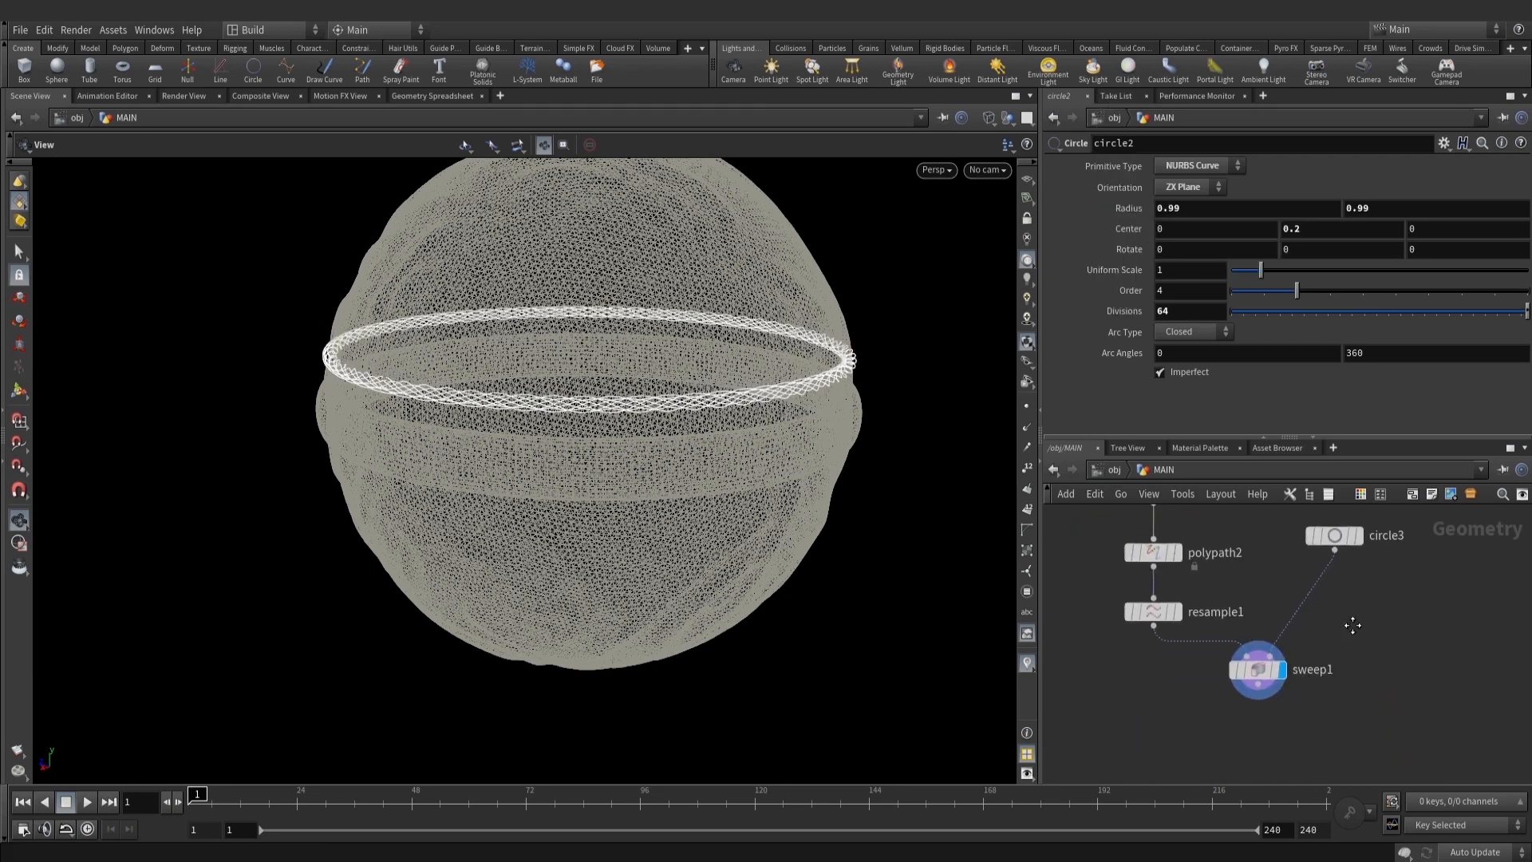
Add a Transform node and a Merge node near sweep1 for duplicating the twisted ring
{"action": "key", "text": "Tab"}
{"action": "type", "text": "tr"}
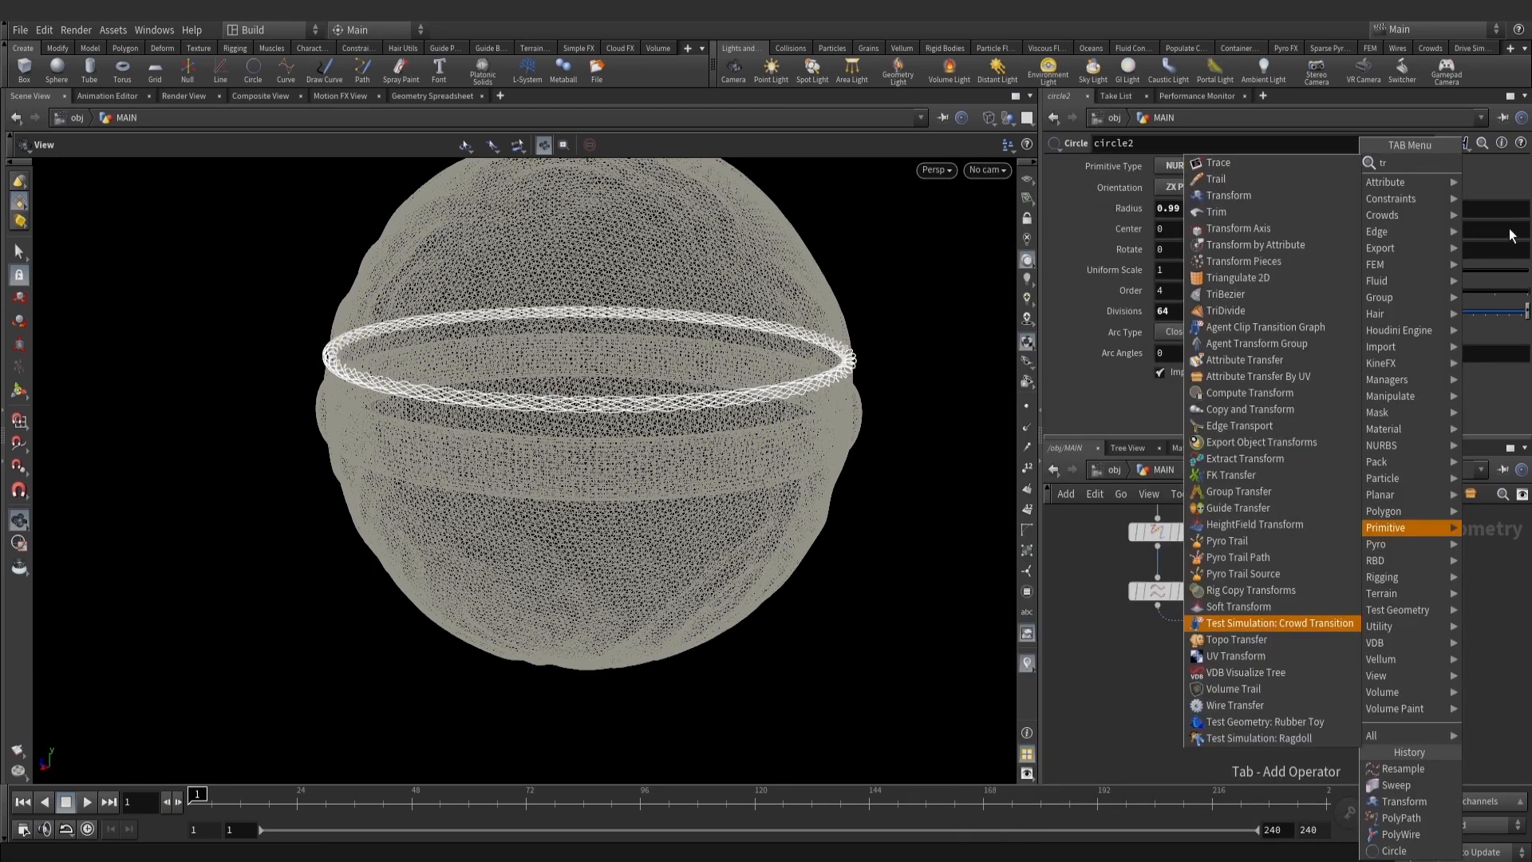
{"action": "left_click", "coordinate": [1252, 199]}
{"action": "left_click", "coordinate": [1388, 652]}
{"action": "key", "text": "Tab"}
{"action": "type", "text": "mer"}
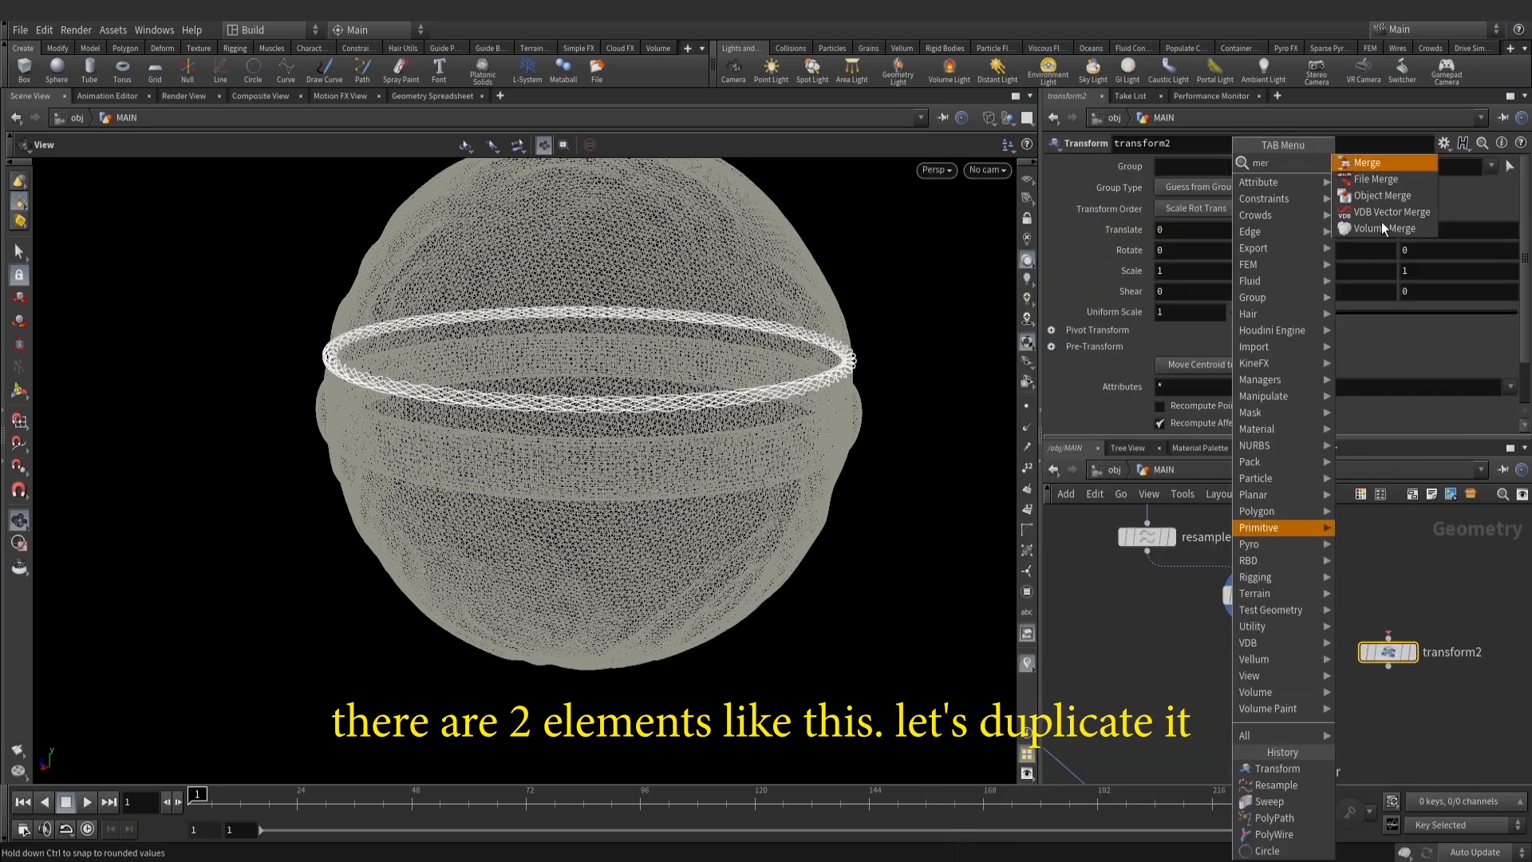
{"action": "left_click", "coordinate": [1383, 162]}
{"action": "left_click", "coordinate": [1300, 706]}
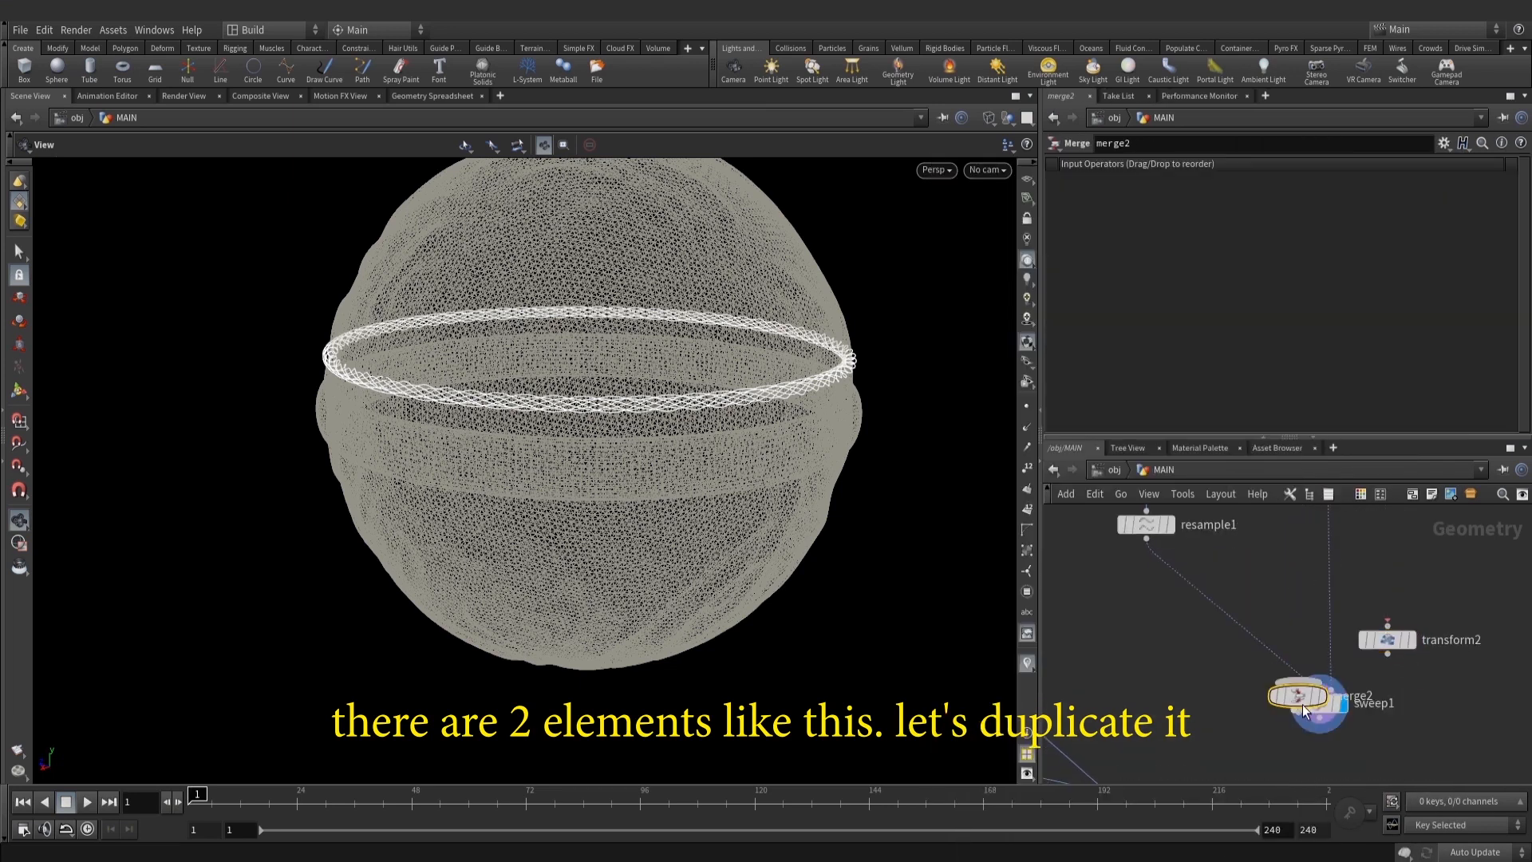
Undo the accidental node move, feed sweep1 into the Transform node, and connect both to merge2 for display
{"action": "key", "text": "ctrl+z"}
{"action": "left_click", "coordinate": [1388, 623]}
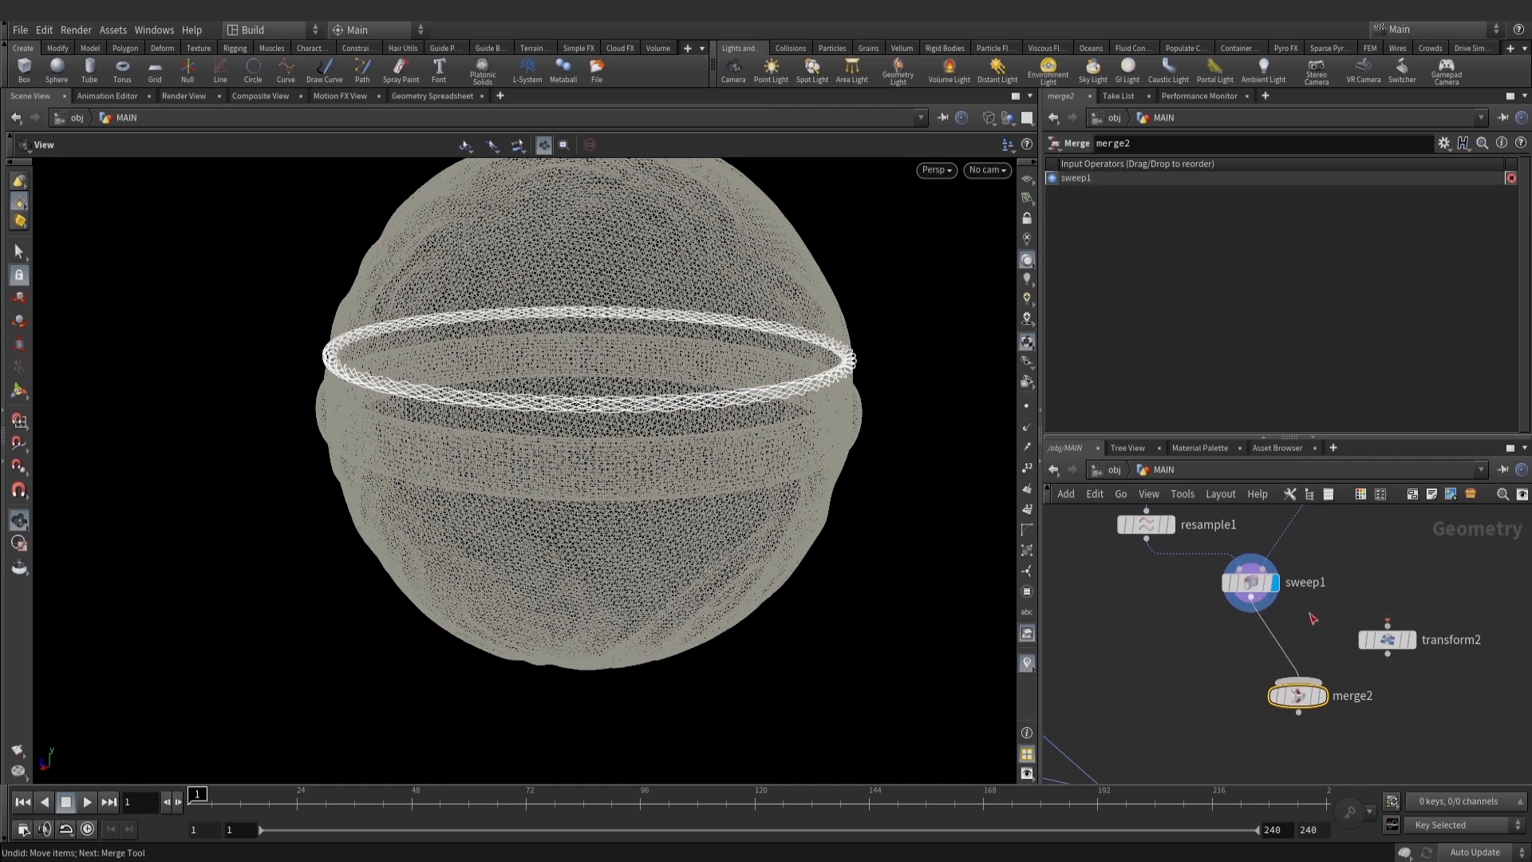
{"action": "left_click_drag", "start_coordinate": [1387, 656], "coordinate": [1328, 696]}
{"action": "left_click", "coordinate": [1324, 695]}
Set transform2's Y translation to 0.1 to raise the copied ring
{"action": "left_click", "coordinate": [1388, 639]}
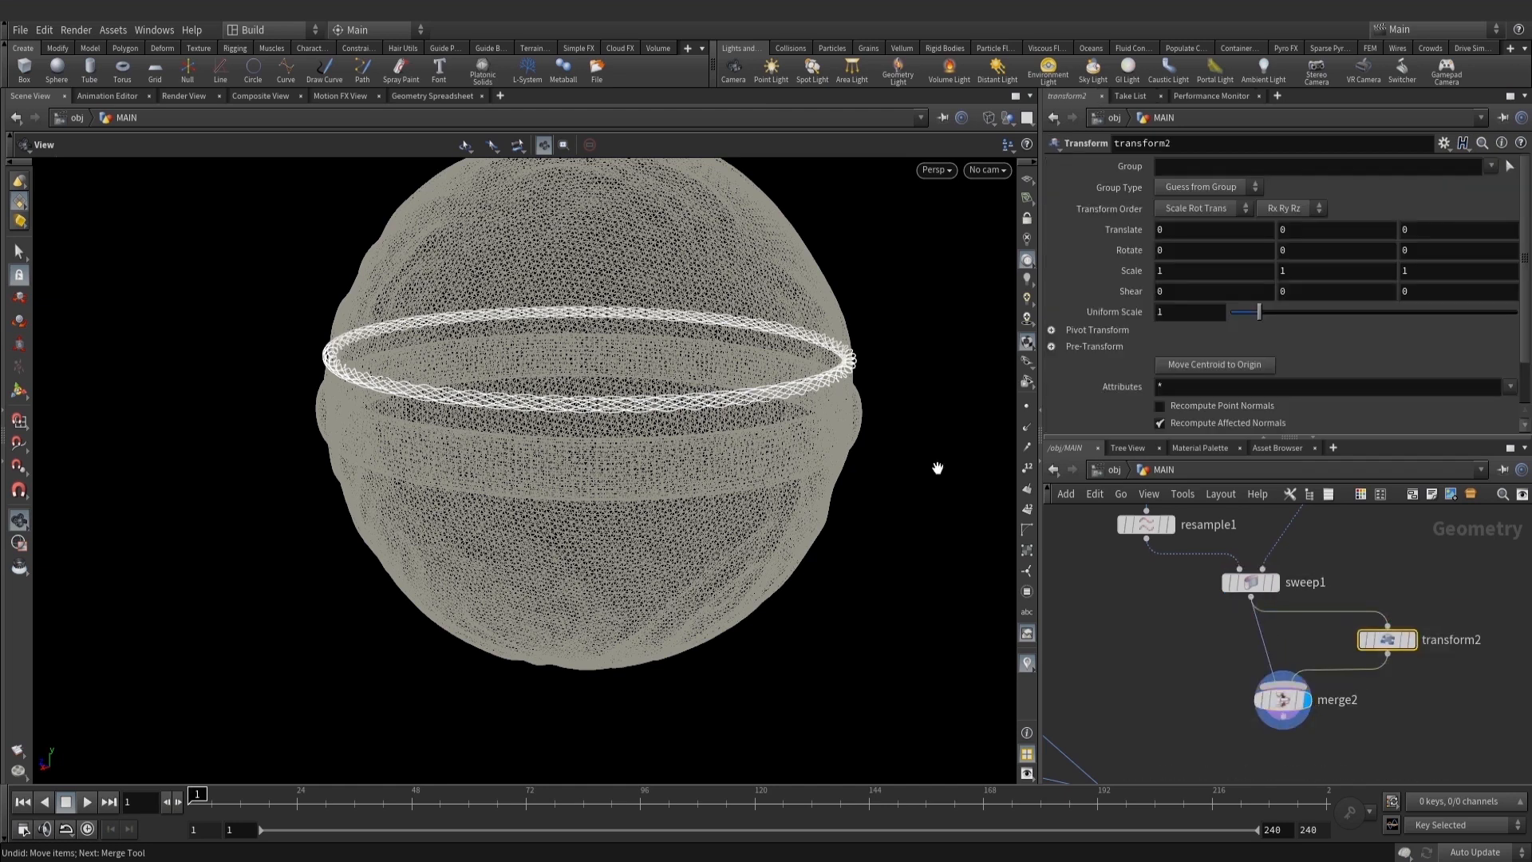
{"action": "left_click", "coordinate": [19, 393]}
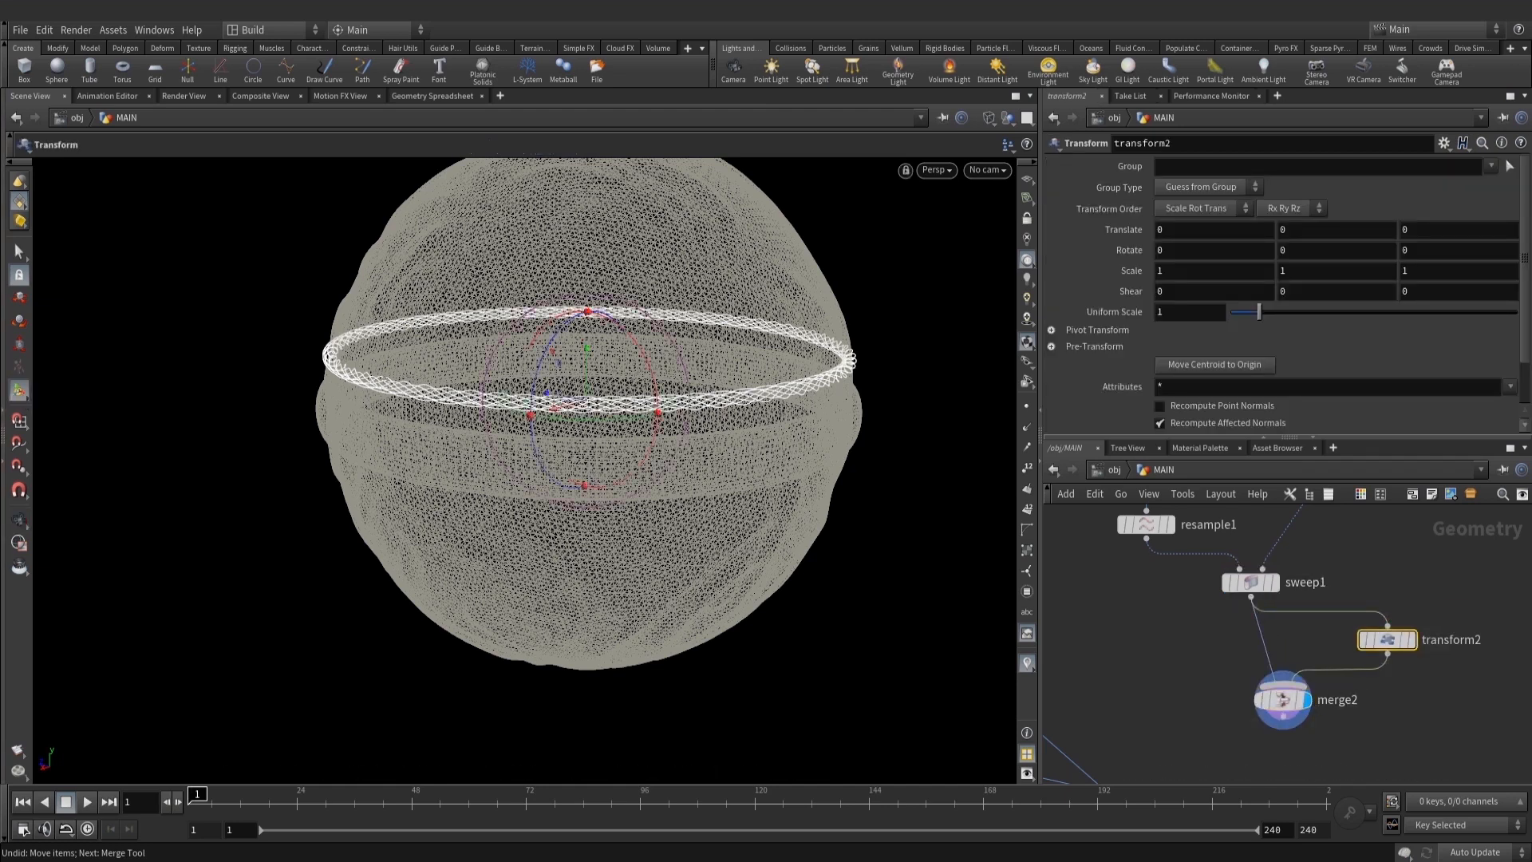
{"action": "left_click", "coordinate": [1287, 237]}
{"action": "type", "text": ".1"}
{"action": "key", "text": "Return"}
{"action": "left_click_drag", "start_coordinate": [679, 394], "coordinate": [718, 368], "text": "alt"}
{"action": "key", "text": "Return"}
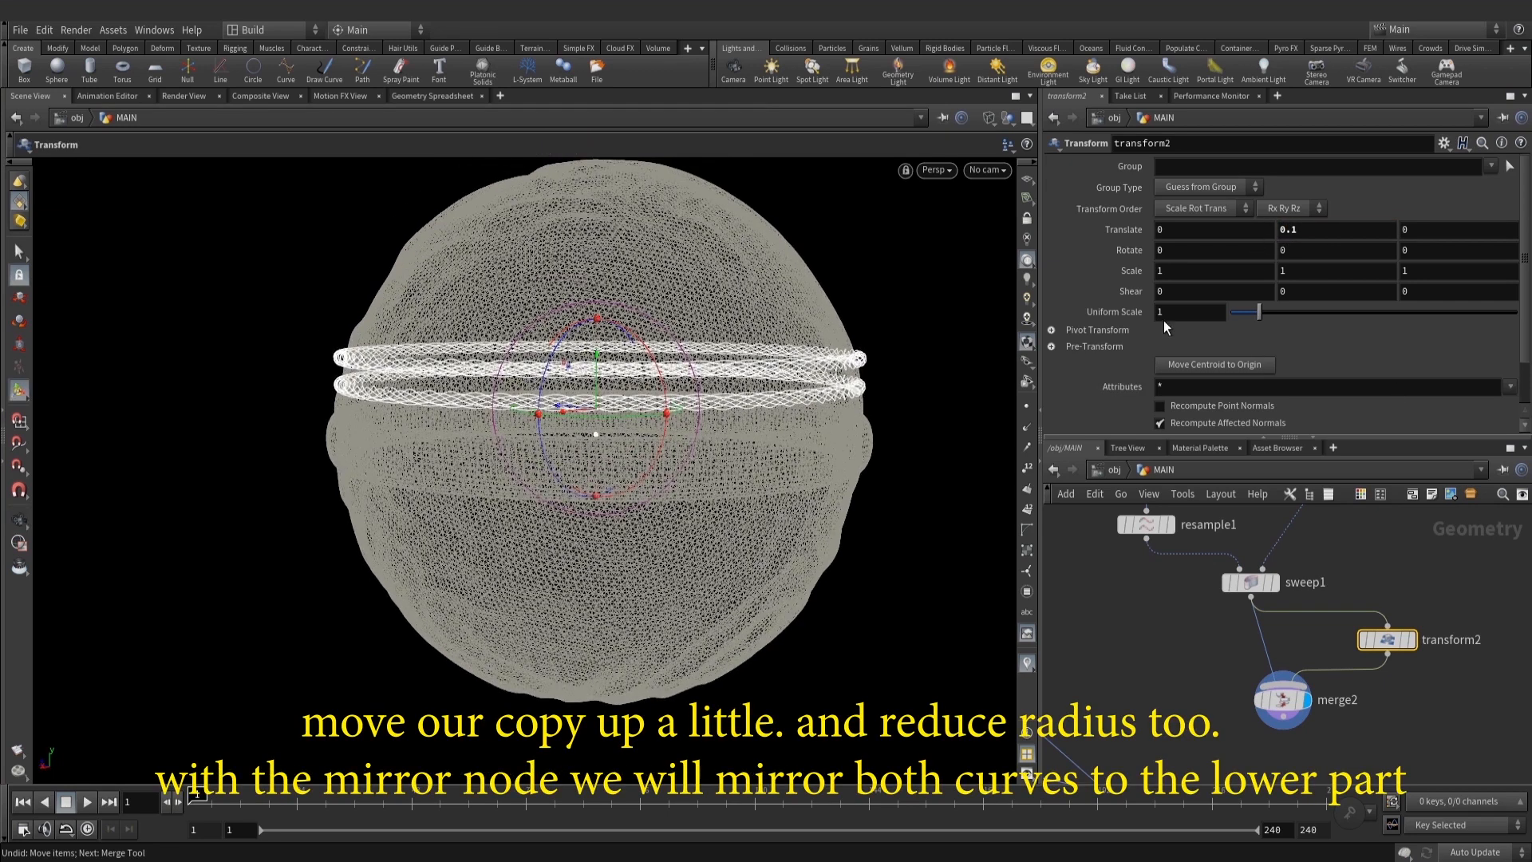
Set transform2's Uniform Scale to 0.97 to shrink the copied ring
{"action": "key", "text": "BackSpace"}
{"action": "type", "text": ".956"}
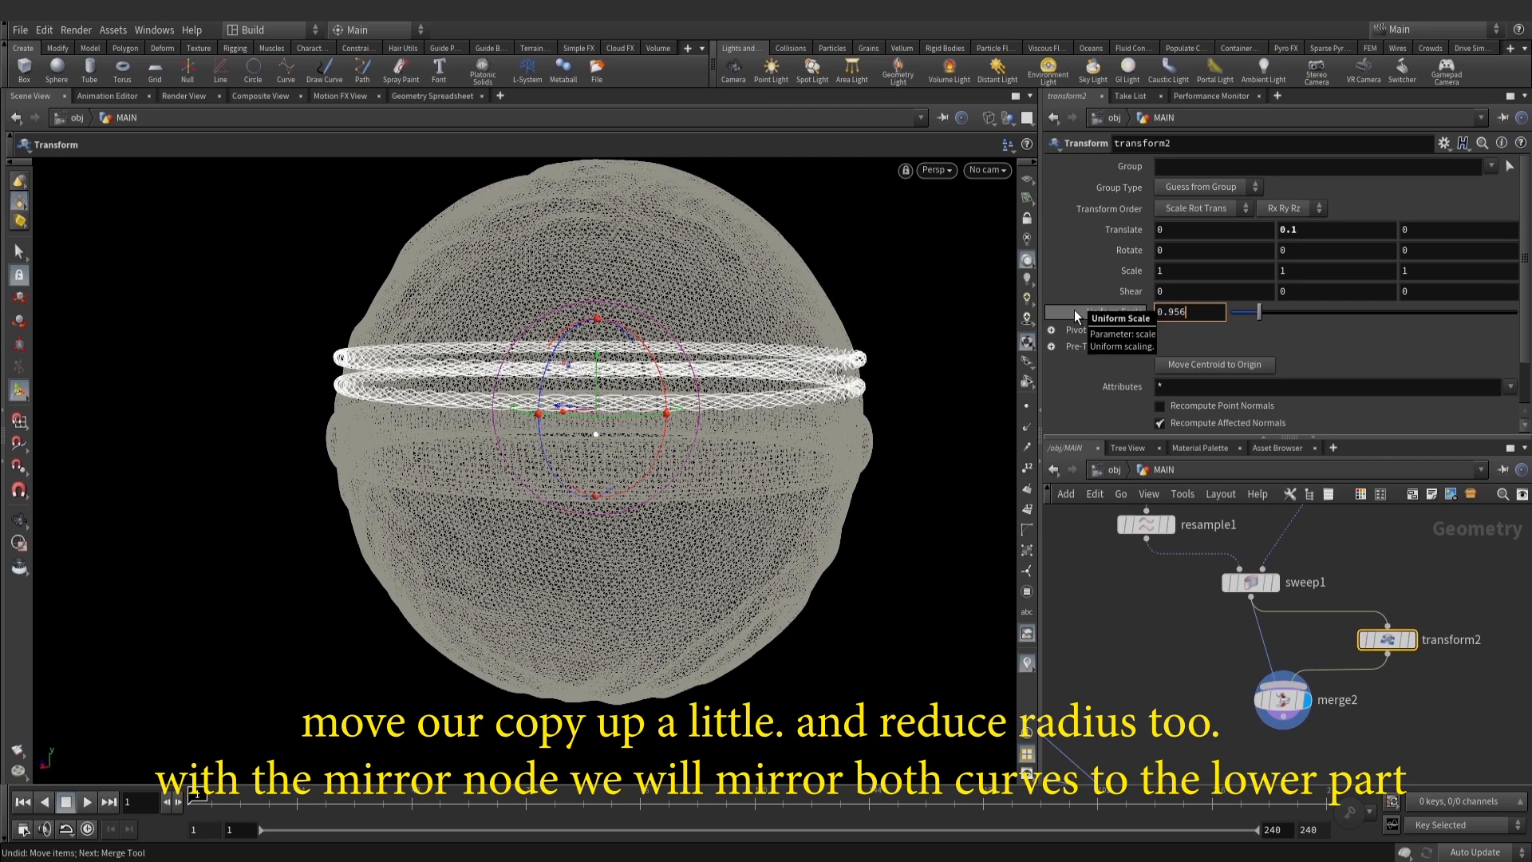
{"action": "key", "text": "Return"}
{"action": "left_click", "coordinate": [1225, 311]}
{"action": "key", "text": "BackSpace"}
{"action": "key", "text": "BackSpace"}
{"action": "key", "text": "Return"}
{"action": "left_click_drag", "start_coordinate": [815, 472], "coordinate": [802, 419], "text": "alt"}
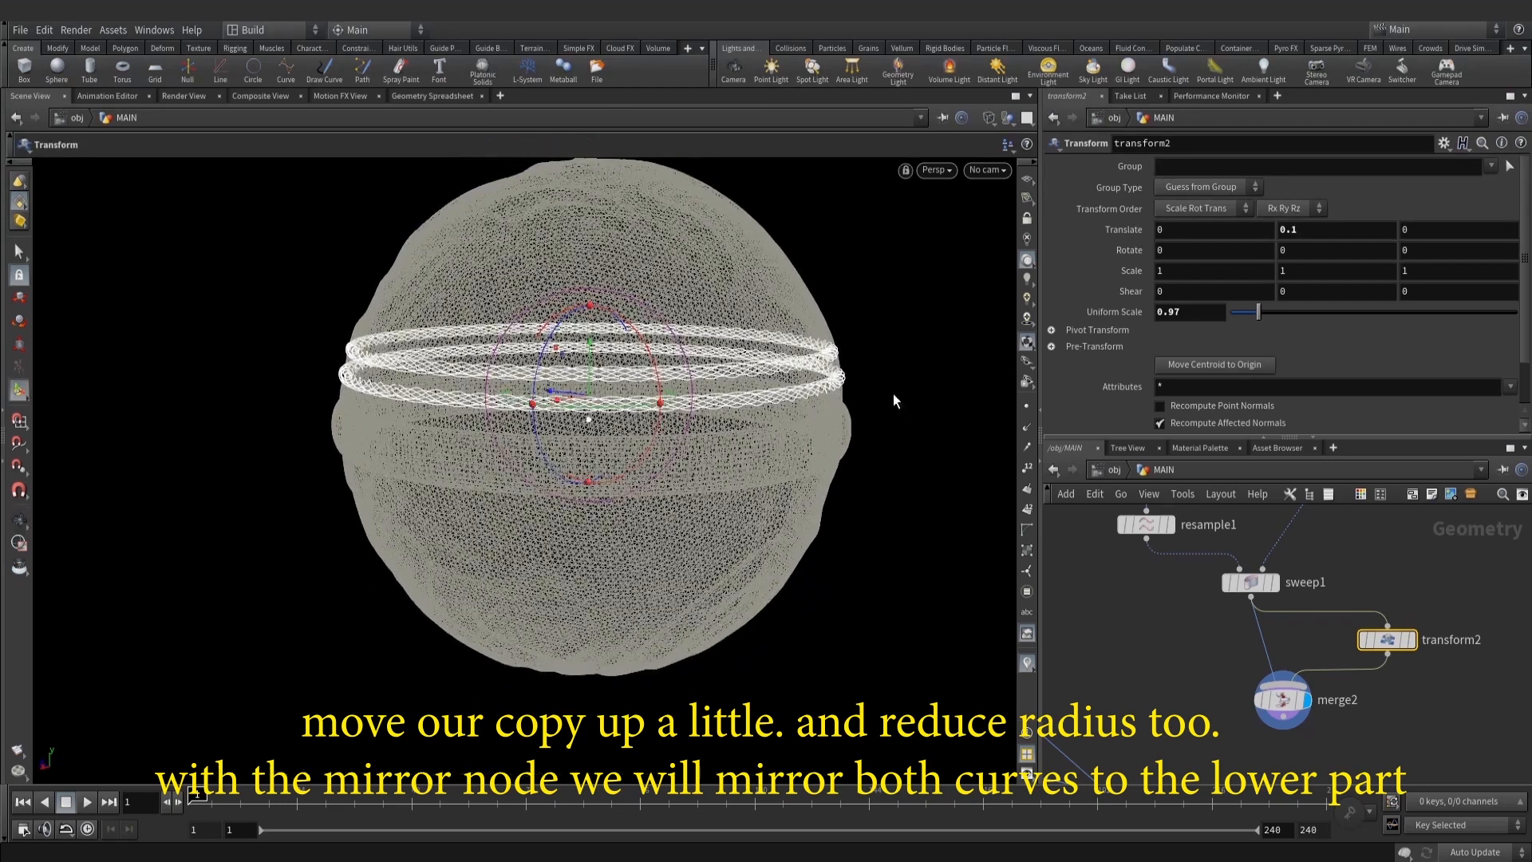
Add a Mirror node below merge2, connect it to merge2's output and display it
{"action": "scroll", "coordinate": [1305, 613], "scroll_direction": "down", "scroll_amount": 5}
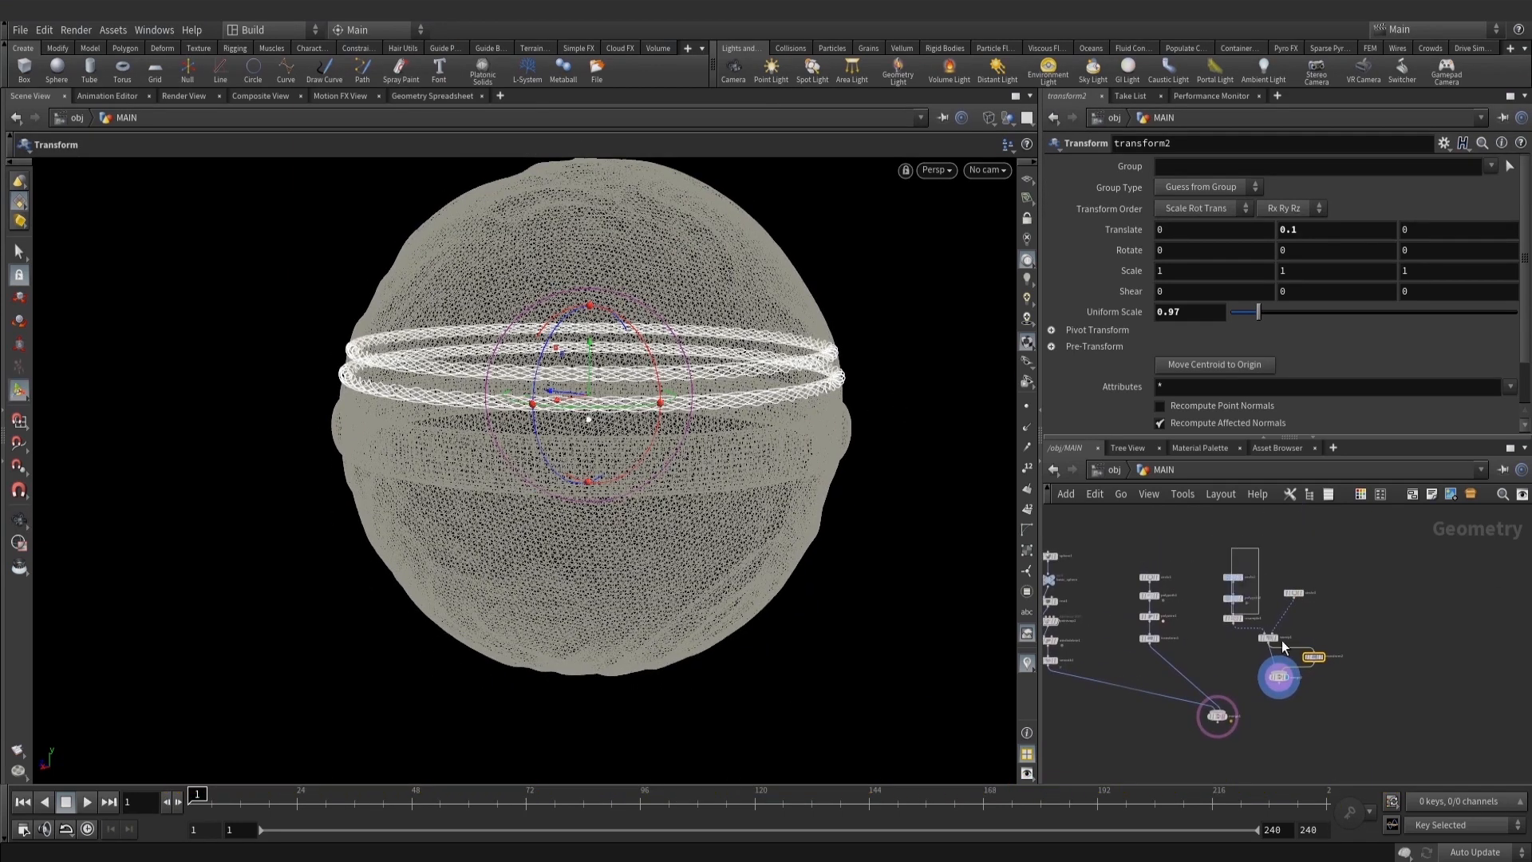
{"action": "key", "text": "Tab"}
{"action": "type", "text": "mirror"}
{"action": "key", "text": "Return"}
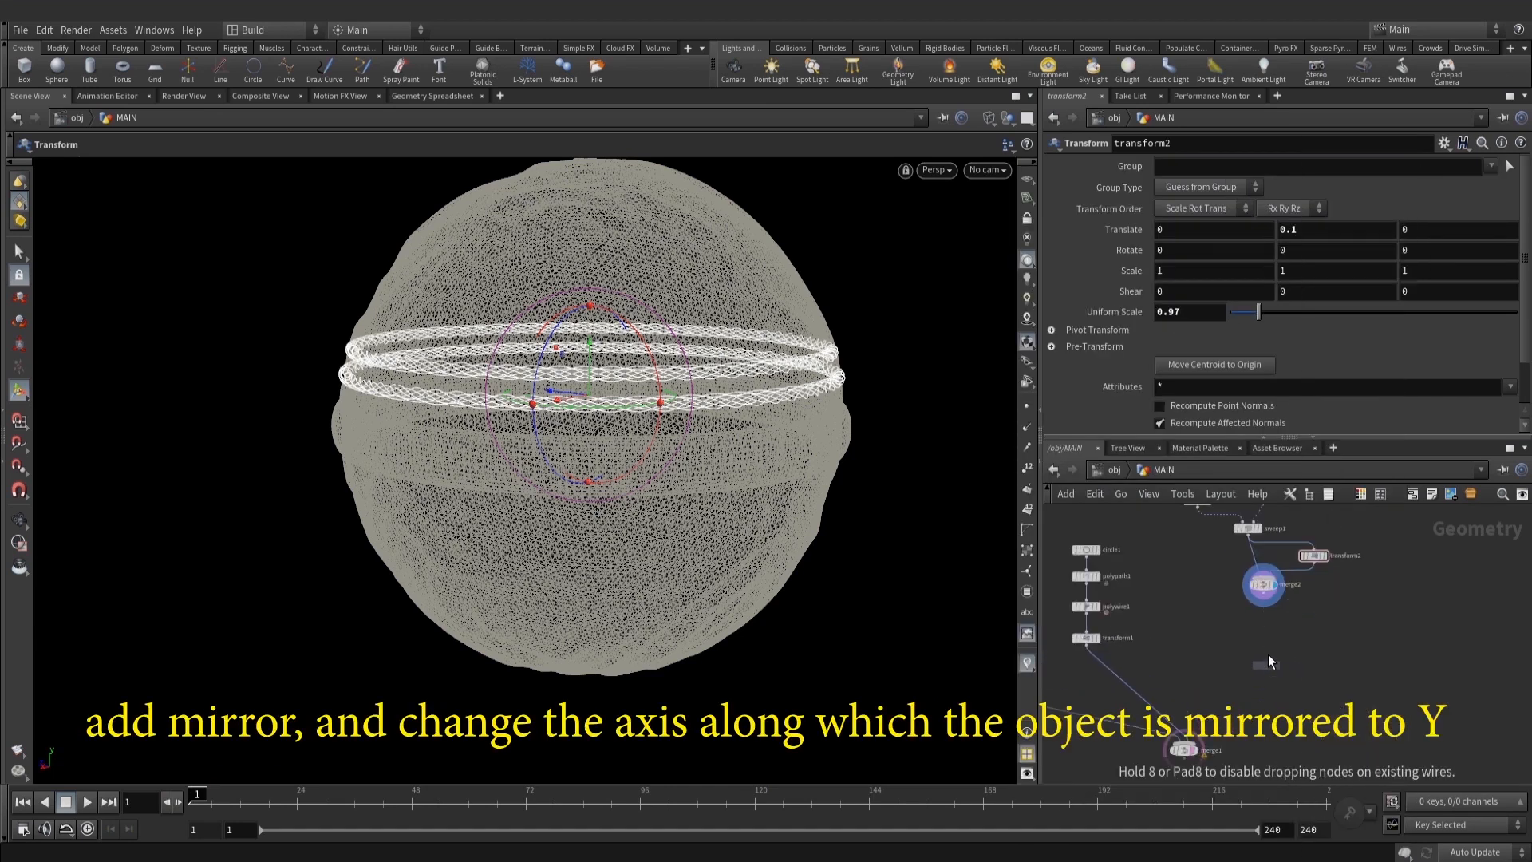
{"action": "left_click", "coordinate": [1267, 660]}
{"action": "left_click_drag", "start_coordinate": [1294, 677], "coordinate": [1277, 628]}
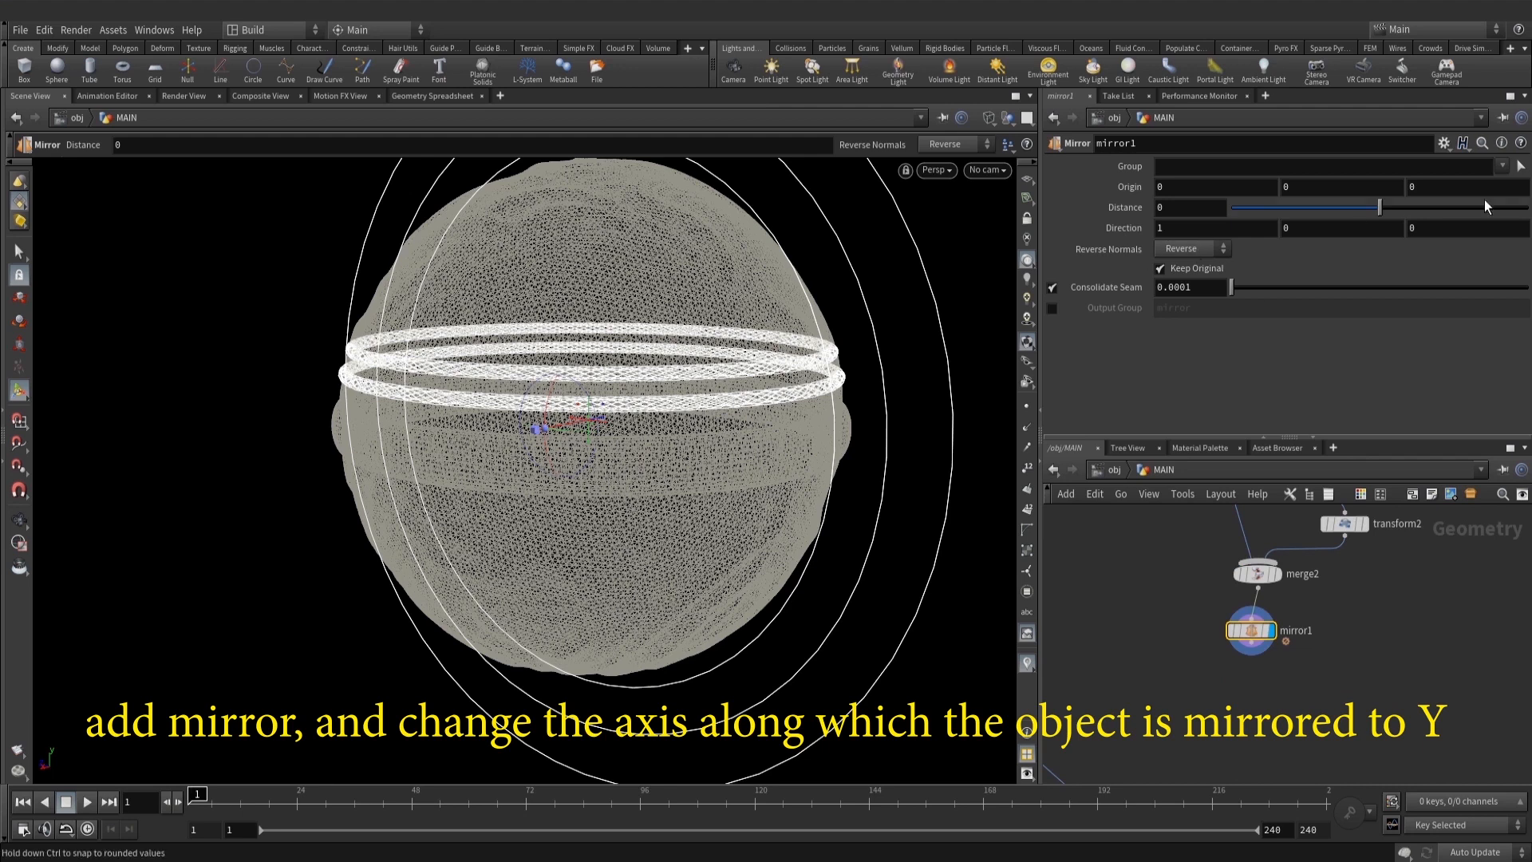
Set mirror1's direction to 0, 1, 0 so the rings are mirrored along Y
{"action": "left_click_drag", "start_coordinate": [1318, 228], "coordinate": [1132, 226]}
{"action": "type", "text": "10"}
{"action": "key", "text": "Return"}
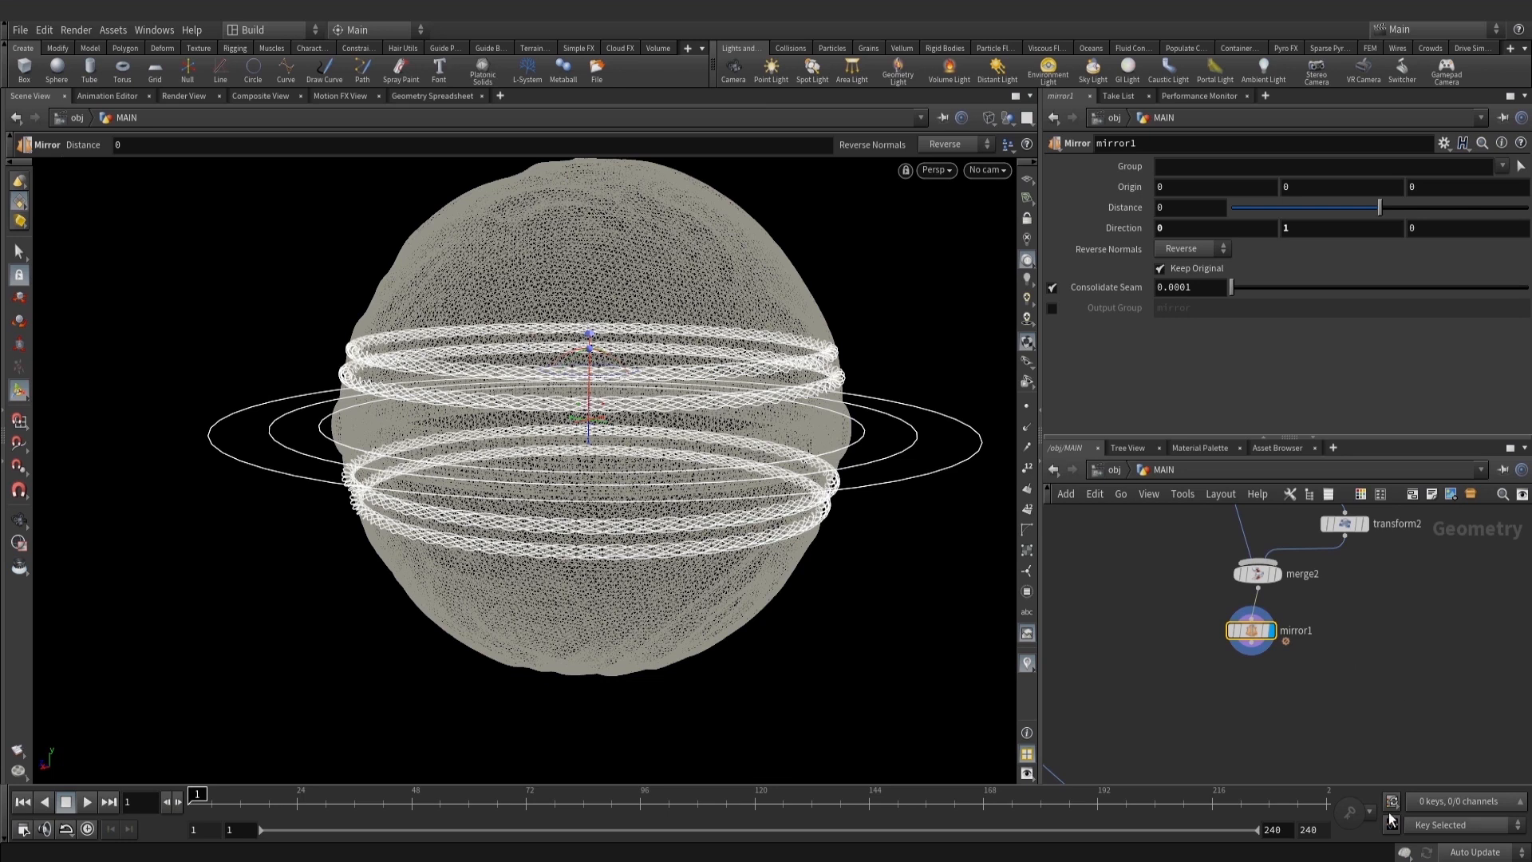
Connect mirror1 to merge1 and insert a PolyWire node between them
{"action": "middle_click_drag", "start_coordinate": [1258, 663], "coordinate": [1288, 578]}
{"action": "left_click_drag", "start_coordinate": [1282, 565], "coordinate": [1153, 756]}
{"action": "key", "text": "Tab"}
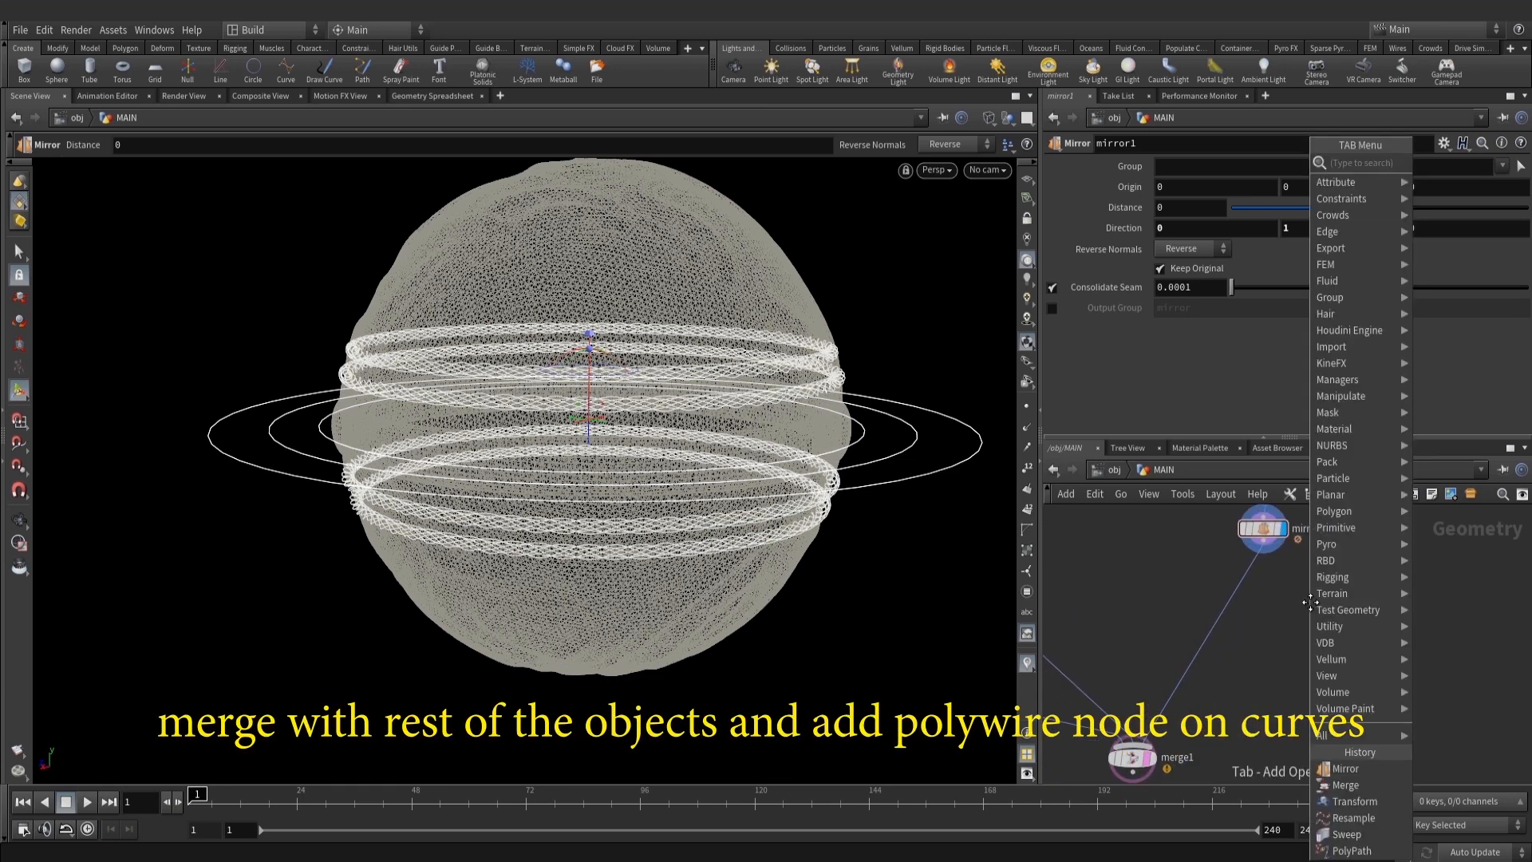
{"action": "type", "text": "polyw"}
{"action": "left_click", "coordinate": [1441, 161]}
{"action": "scroll", "coordinate": [1243, 601], "scroll_direction": "up", "scroll_amount": 2}
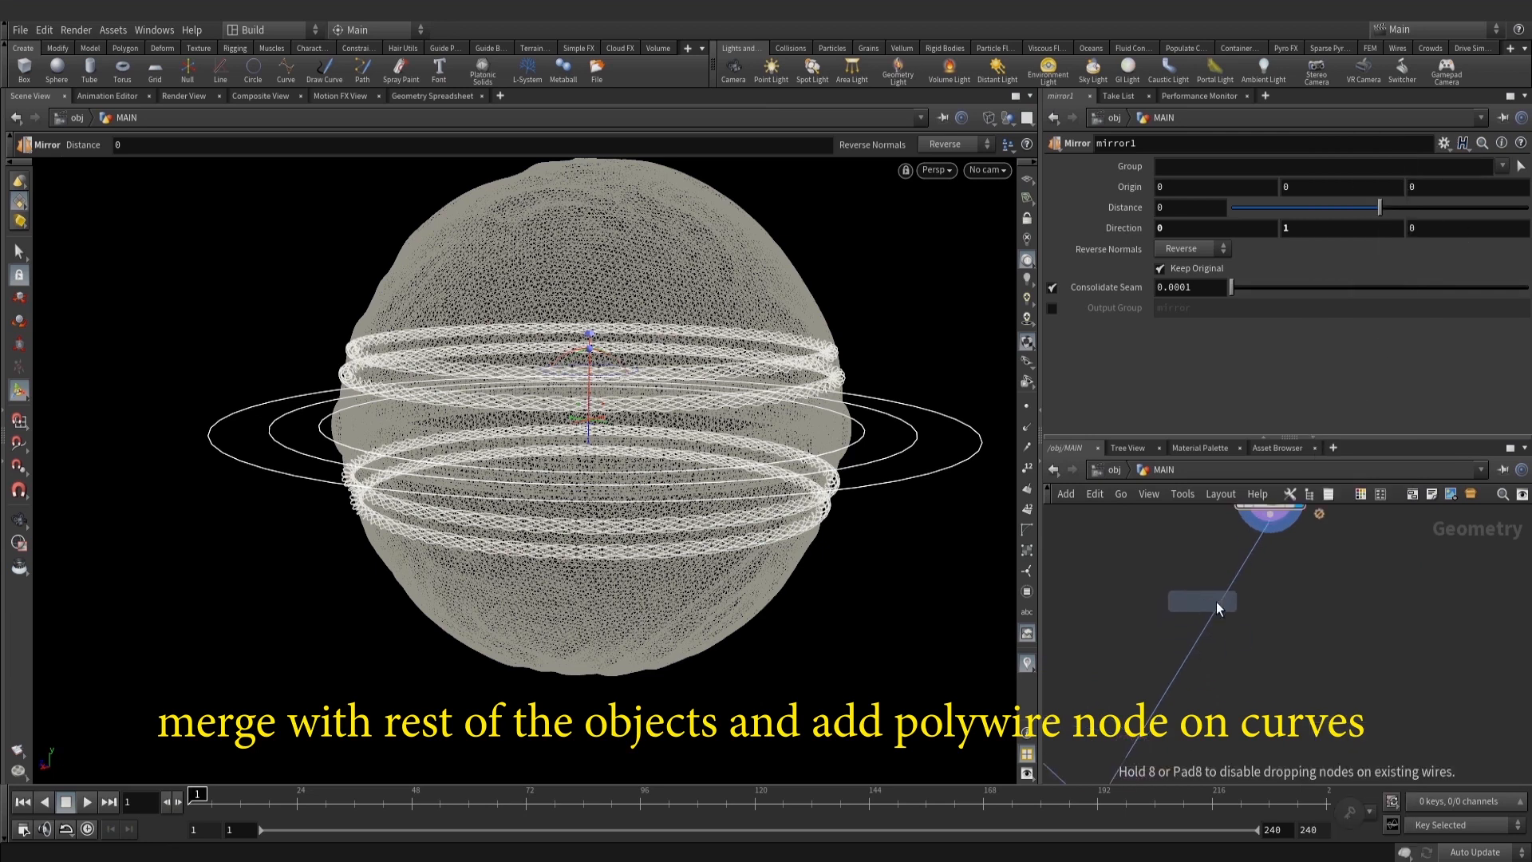
{"action": "left_click", "coordinate": [1218, 608]}
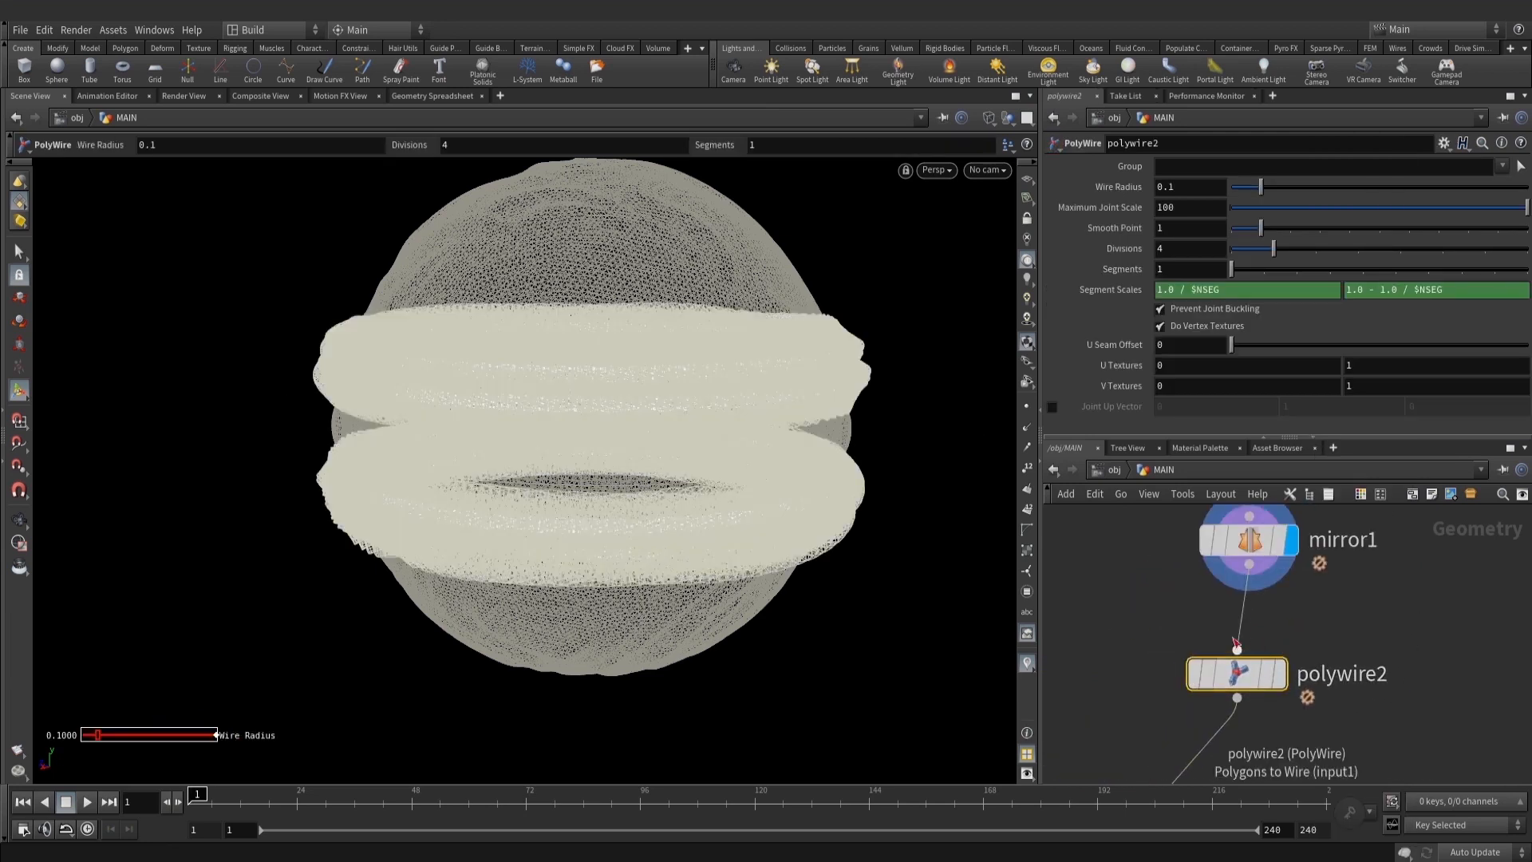
Display polywire2 shaded and set its Wire Radius to 0.01
{"action": "left_click", "coordinate": [1280, 673]}
{"action": "key", "text": "w"}
{"action": "left_click_drag", "start_coordinate": [661, 396], "coordinate": [970, 335], "text": "alt"}
{"action": "type", "text": "01"}
{"action": "key", "text": "Return"}
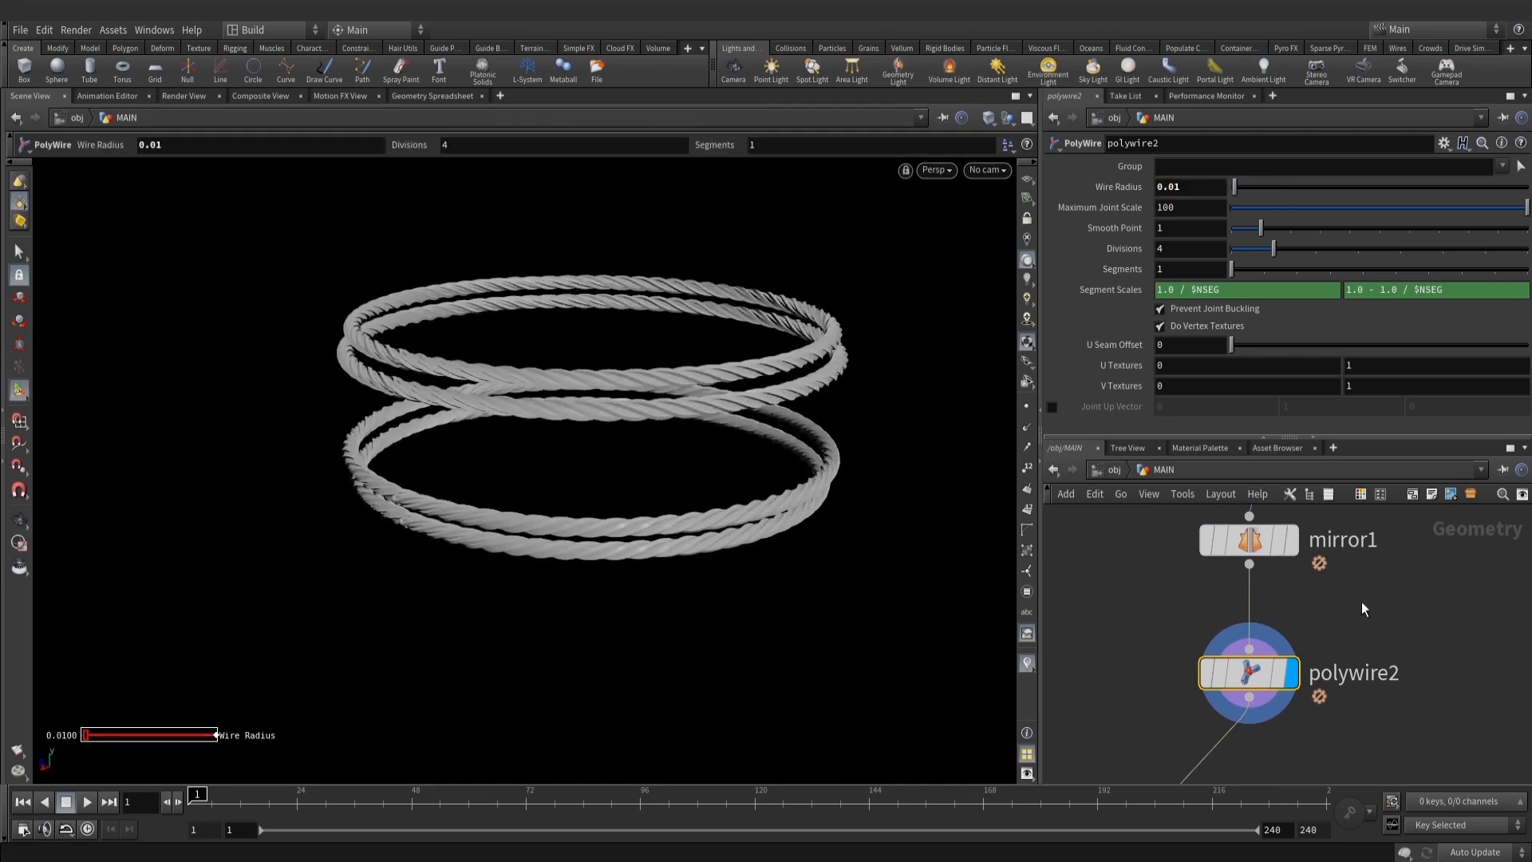
Display merge1 to show the full candy with its twisted rings, and save the scene
{"action": "scroll", "coordinate": [1361, 602], "scroll_direction": "down", "scroll_amount": 3}
{"action": "middle_click_drag", "start_coordinate": [1382, 546], "coordinate": [1369, 625]}
{"action": "scroll", "coordinate": [1369, 626], "scroll_direction": "down", "scroll_amount": 1}
{"action": "middle_click_drag", "start_coordinate": [1361, 570], "coordinate": [1310, 662]}
{"action": "left_click_drag", "start_coordinate": [1188, 606], "coordinate": [1186, 608]}
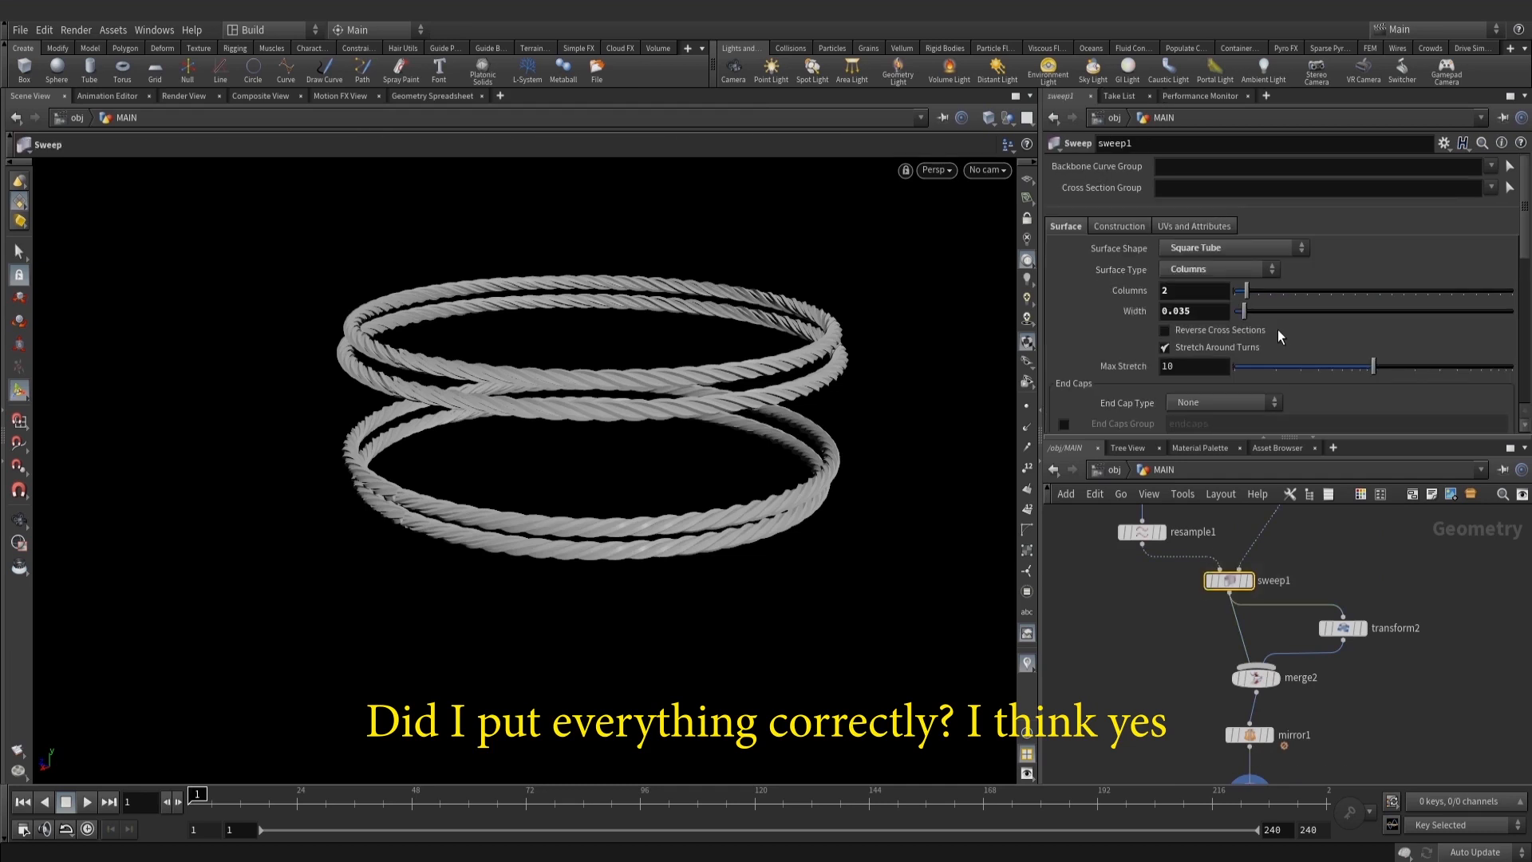
{"action": "scroll", "coordinate": [1335, 629], "scroll_direction": "down", "scroll_amount": 4}
{"action": "middle_click_drag", "start_coordinate": [1232, 774], "coordinate": [1285, 664]}
{"action": "scroll", "coordinate": [1285, 664], "scroll_direction": "up", "scroll_amount": 3}
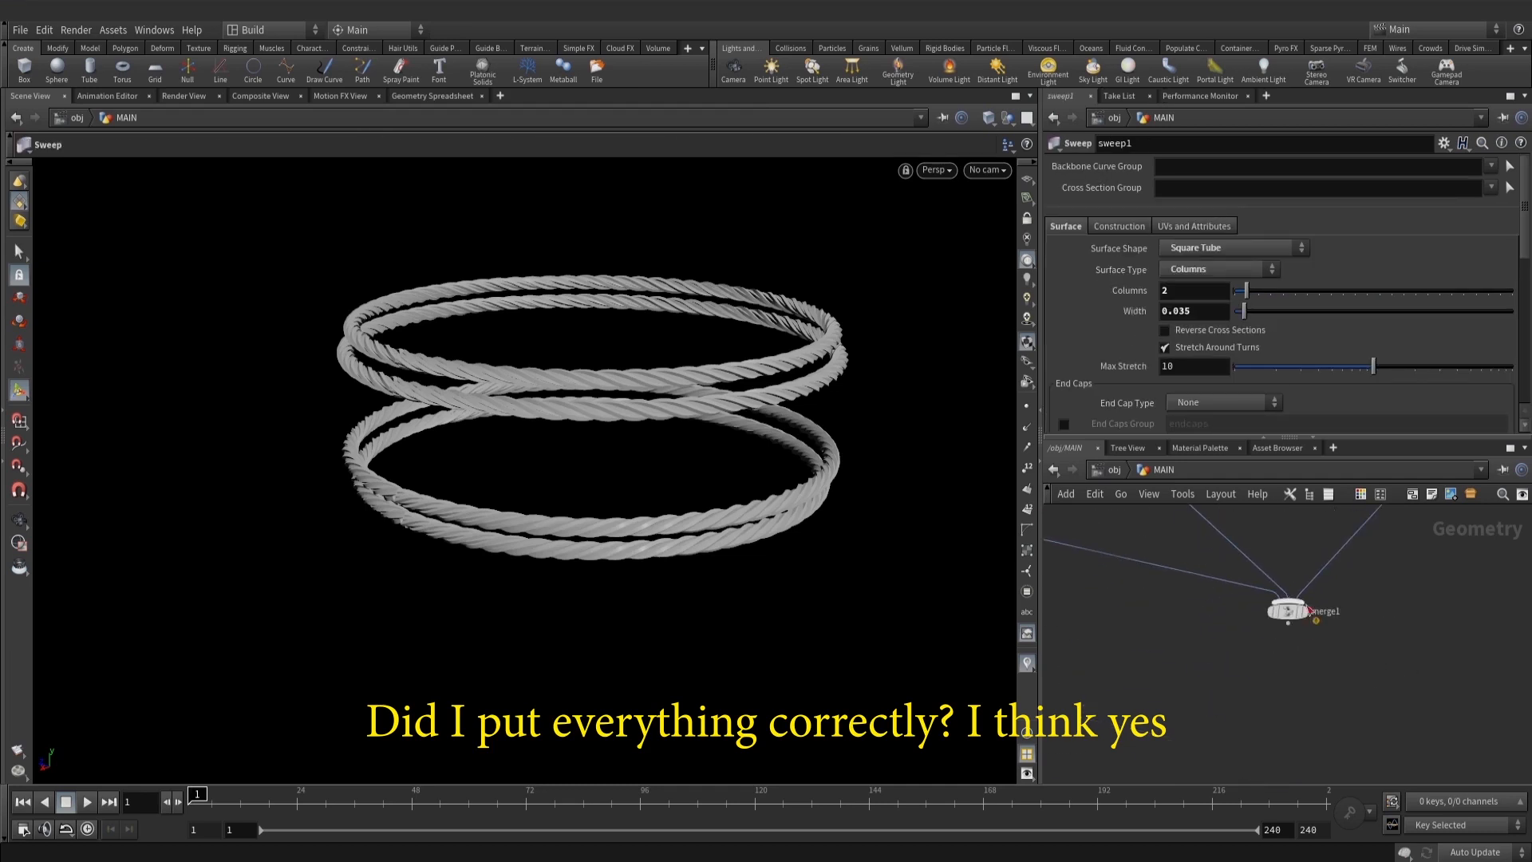
{"action": "left_click", "coordinate": [1309, 610]}
{"action": "key", "text": "ctrl+s"}
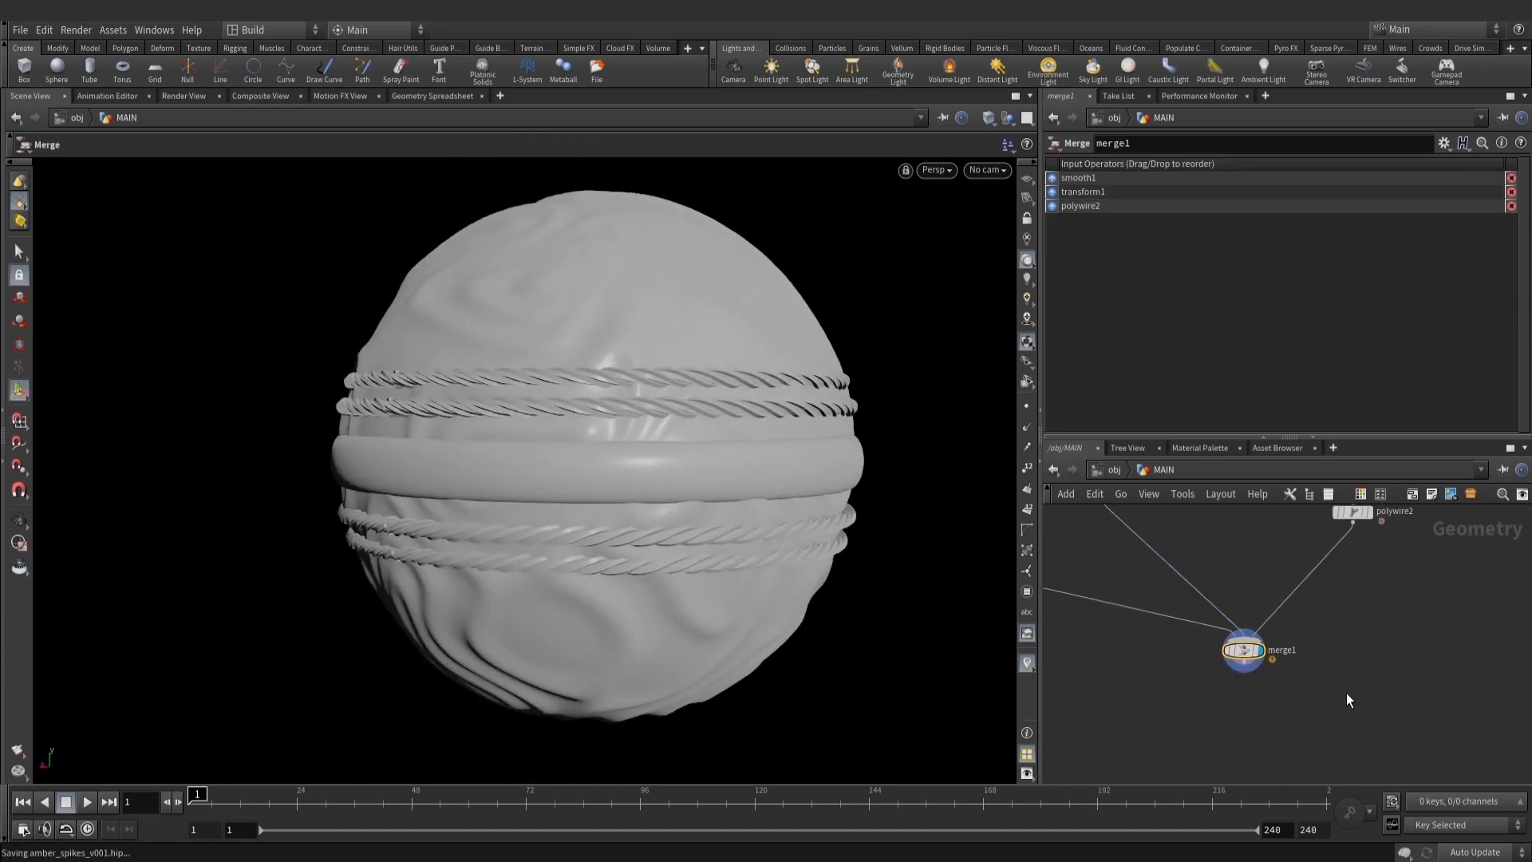
Duplicate the circle2 node into an empty area beside the spiral network
{"action": "left_click_drag", "start_coordinate": [750, 437], "coordinate": [716, 454], "text": "alt"}
{"action": "scroll", "coordinate": [1415, 630], "scroll_direction": "down", "scroll_amount": 4}
{"action": "middle_click_drag", "start_coordinate": [1380, 575], "coordinate": [1203, 734]}
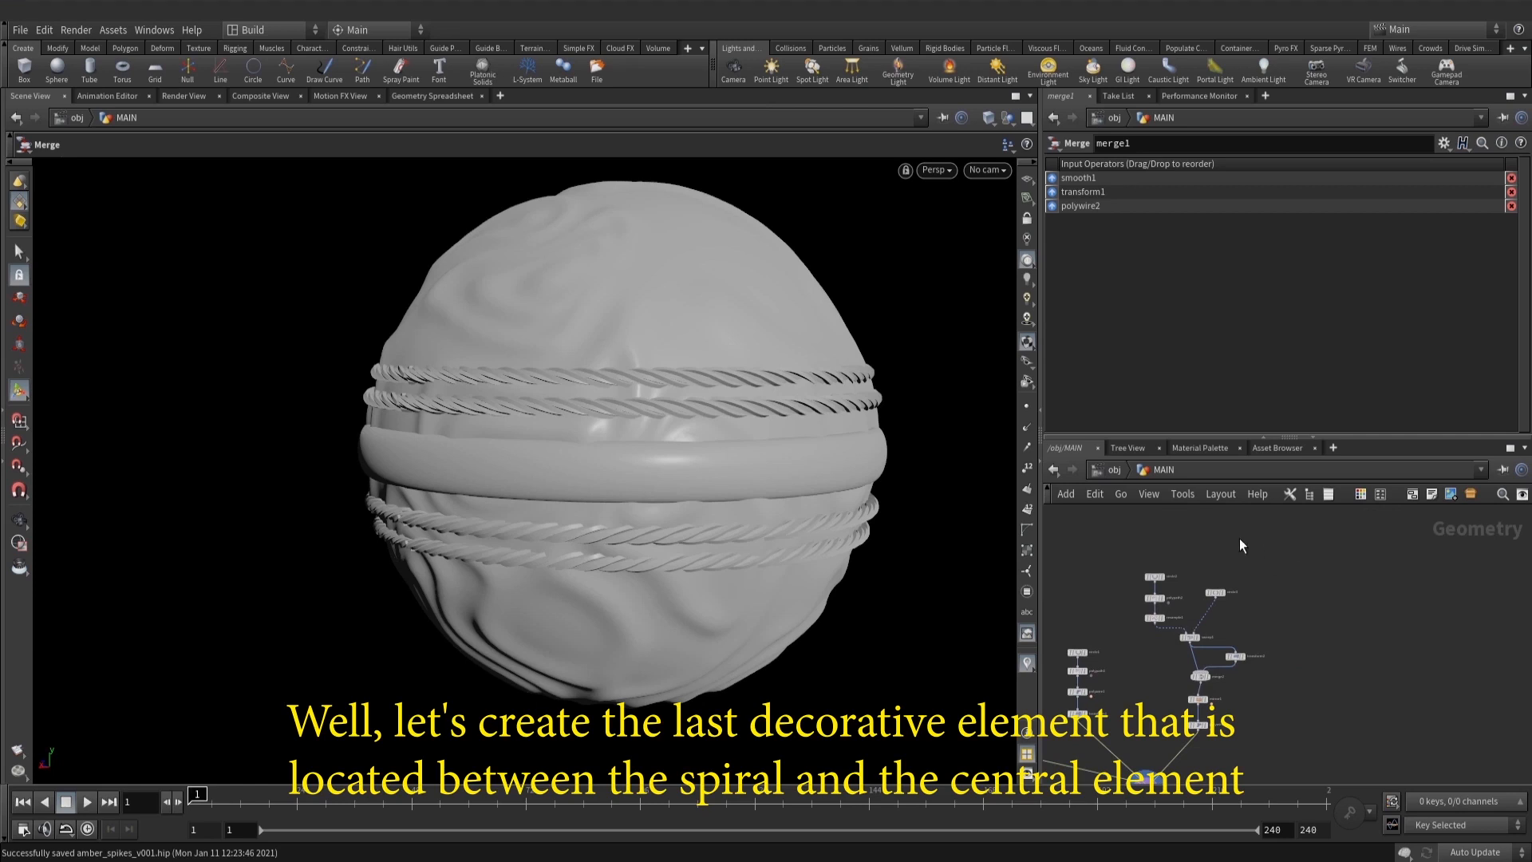
{"action": "scroll", "coordinate": [1164, 578], "scroll_direction": "up", "scroll_amount": 3}
{"action": "left_click_drag", "start_coordinate": [1164, 578], "coordinate": [1424, 613], "text": "alt"}
{"action": "middle_click_drag", "start_coordinate": [1424, 613], "coordinate": [1269, 589]}
{"action": "left_click_drag", "start_coordinate": [914, 373], "coordinate": [941, 434], "text": "alt"}
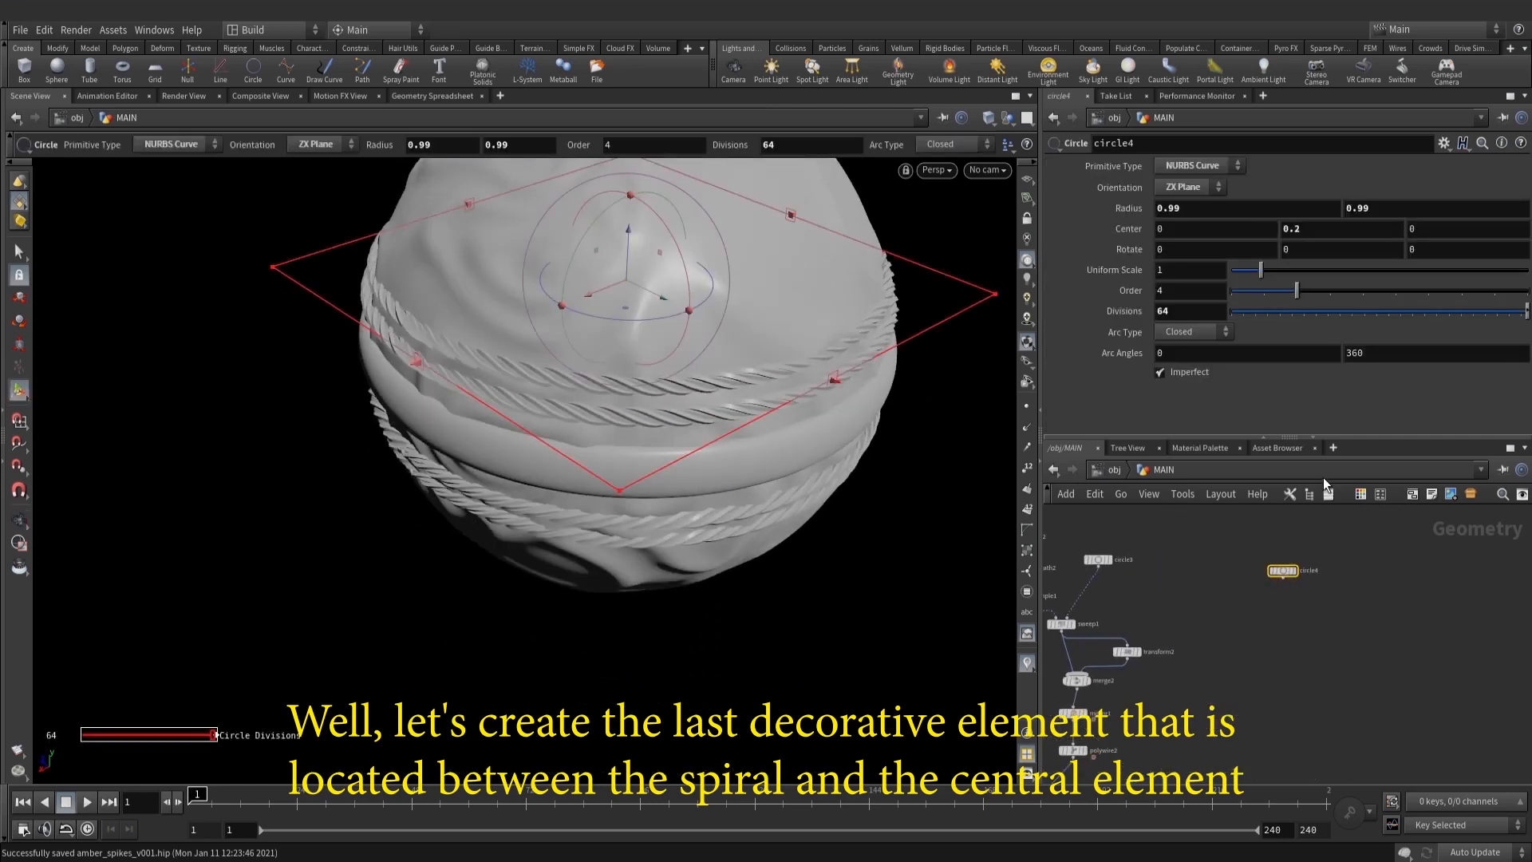
Display circle4, reset its radius to the default and set its Uniform Scale to 1.01
{"action": "scroll", "coordinate": [1303, 577], "scroll_direction": "up", "scroll_amount": 2}
{"action": "left_click", "coordinate": [1296, 568]}
{"action": "middle_click", "coordinate": [1128, 210], "text": "ctrl"}
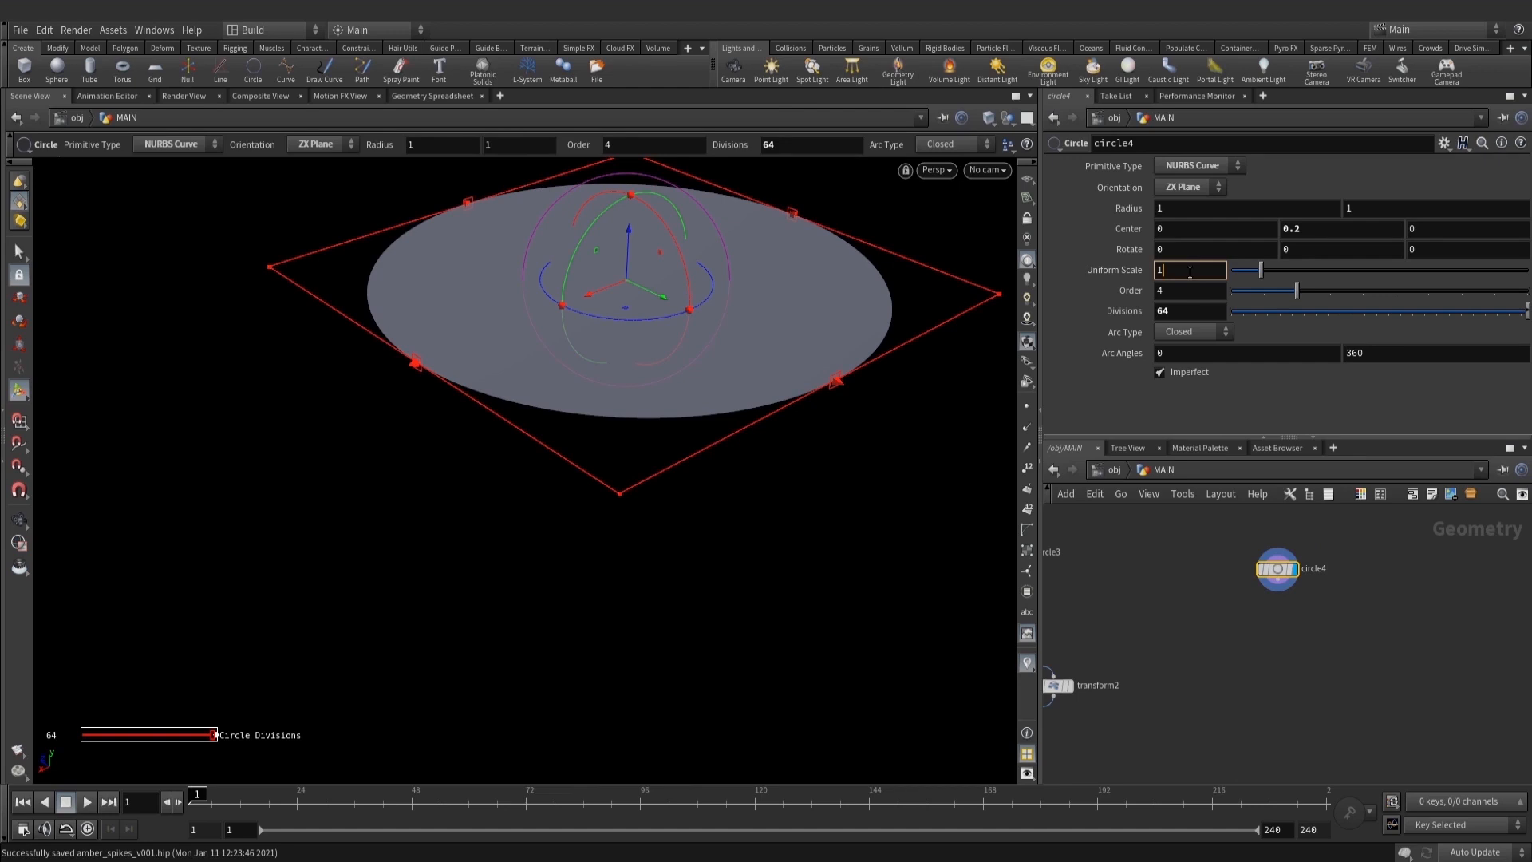
{"action": "type", "text": ".1"}
{"action": "key", "text": "Return"}
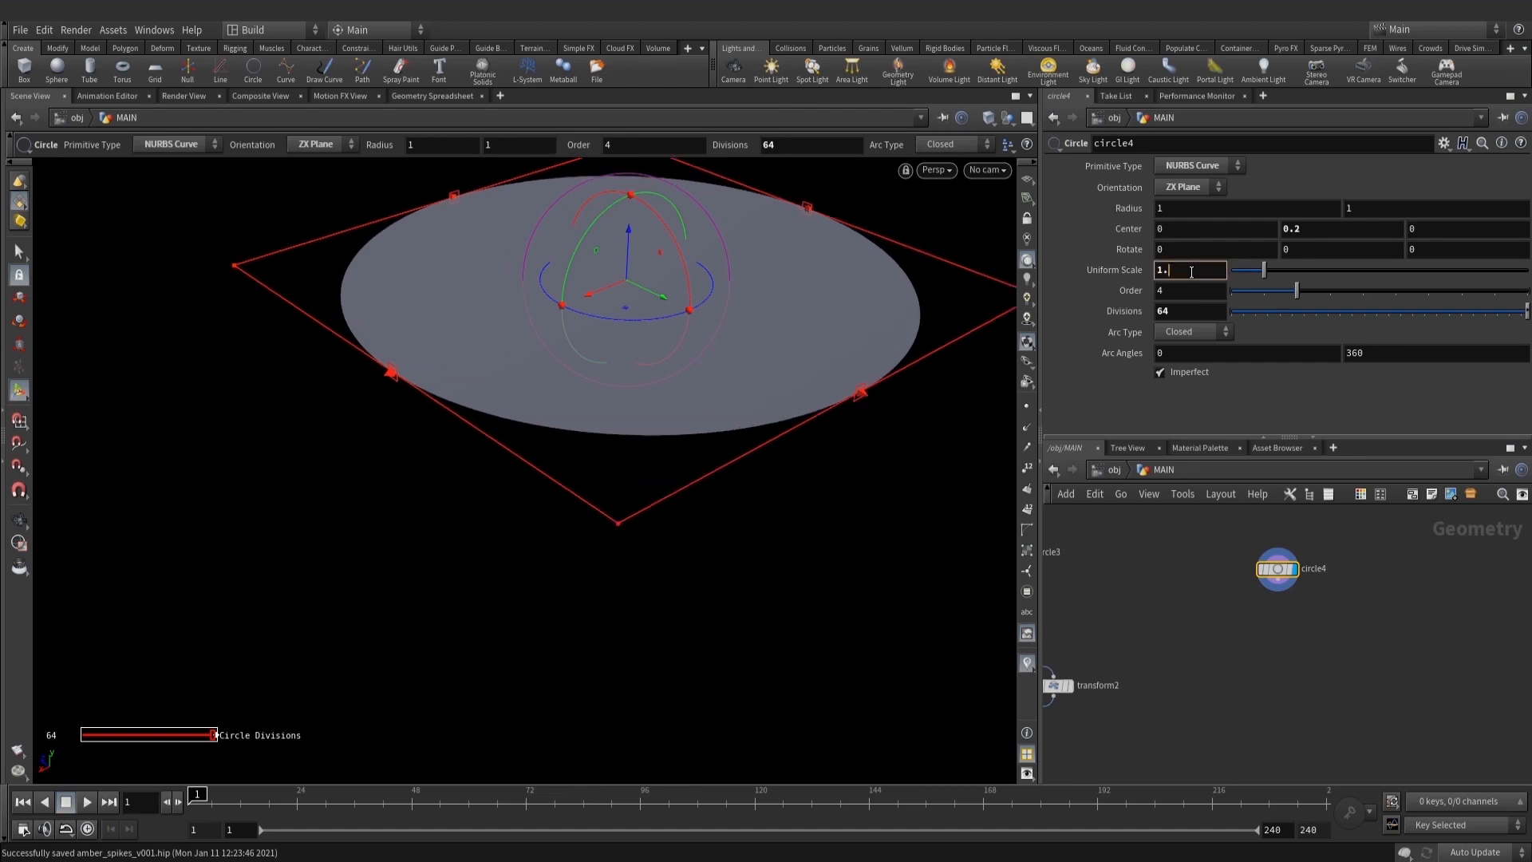
{"action": "type", "text": "01"}
{"action": "key", "text": "Return"}
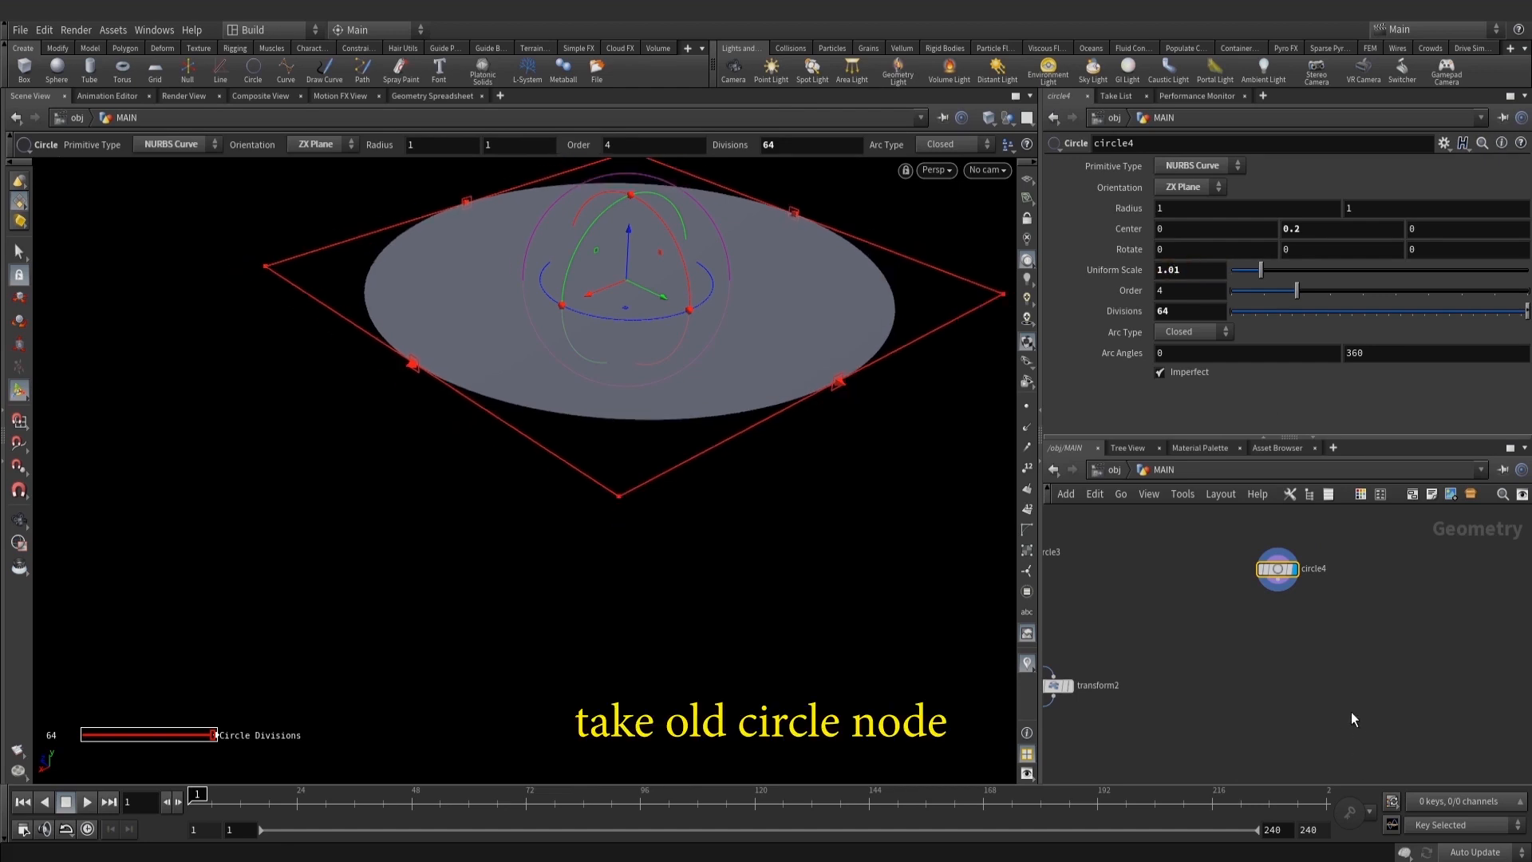
Connect circle4 to merge1 and display the merged candy
{"action": "key", "text": "h"}
{"action": "middle_click_drag", "start_coordinate": [1237, 730], "coordinate": [1344, 606]}
{"action": "scroll", "coordinate": [1344, 606], "scroll_direction": "down", "scroll_amount": 3}
{"action": "left_click_drag", "start_coordinate": [1354, 562], "coordinate": [1347, 616]}
{"action": "scroll", "coordinate": [1346, 616], "scroll_direction": "up", "scroll_amount": 3}
{"action": "middle_click_drag", "start_coordinate": [1269, 719], "coordinate": [1331, 634]}
{"action": "left_click", "coordinate": [1415, 531]}
{"action": "left_click", "coordinate": [1160, 693]}
Reset circle4's Y center to the default so the circle lies on the candy's equator
{"action": "left_click_drag", "start_coordinate": [908, 591], "coordinate": [889, 467], "text": "alt"}
{"action": "middle_click", "coordinate": [1326, 233], "text": "ctrl"}
{"action": "left_click_drag", "start_coordinate": [706, 361], "coordinate": [758, 443], "text": "alt"}
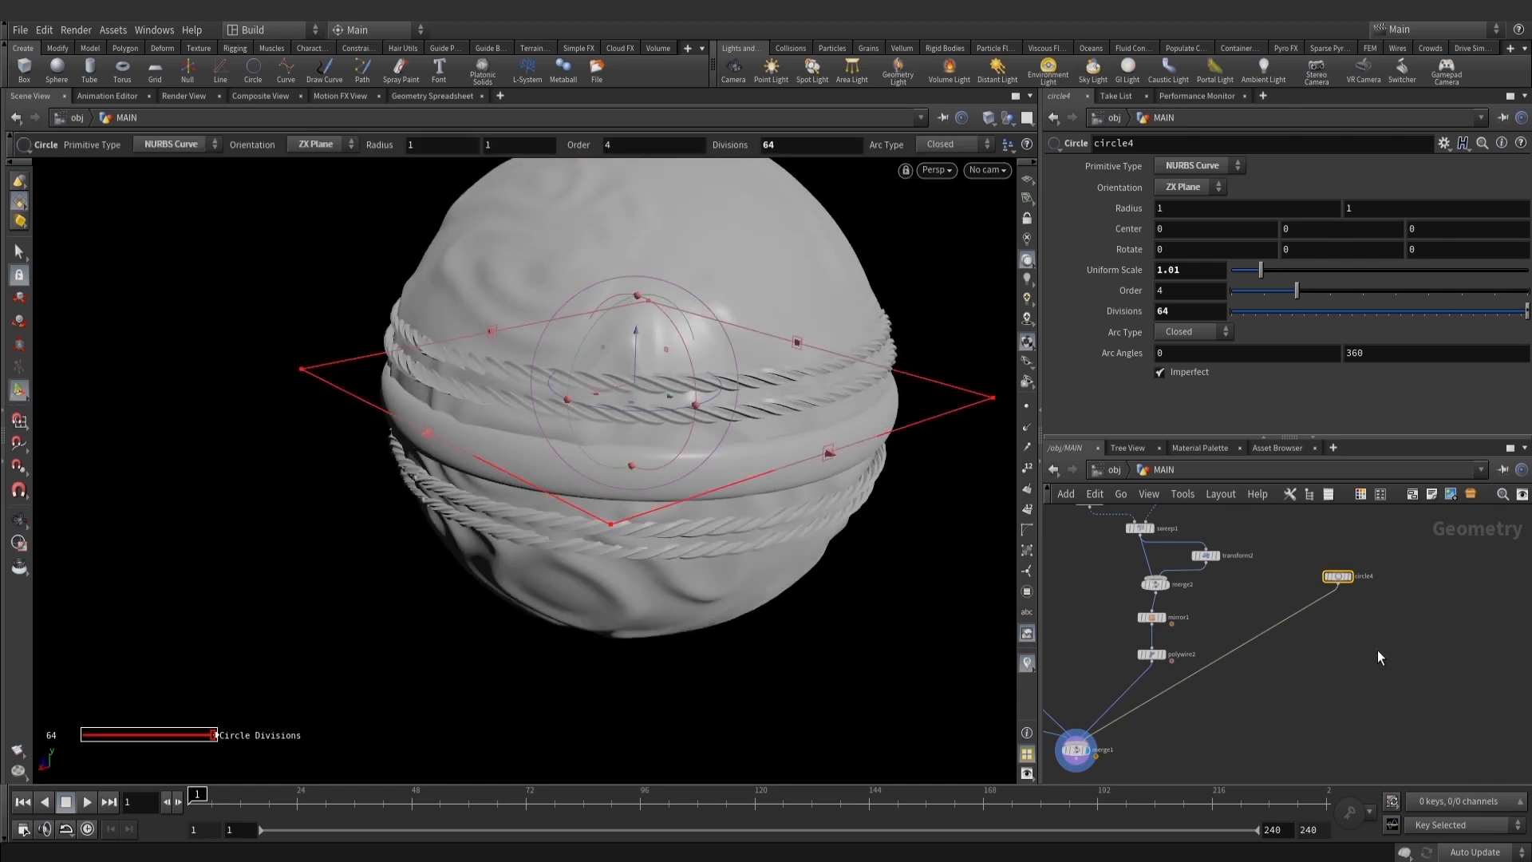
Copy a PolyPath node in between circle4 and merge1, and display the resulting curve
{"action": "left_click_drag", "start_coordinate": [1325, 617], "coordinate": [1366, 588]}
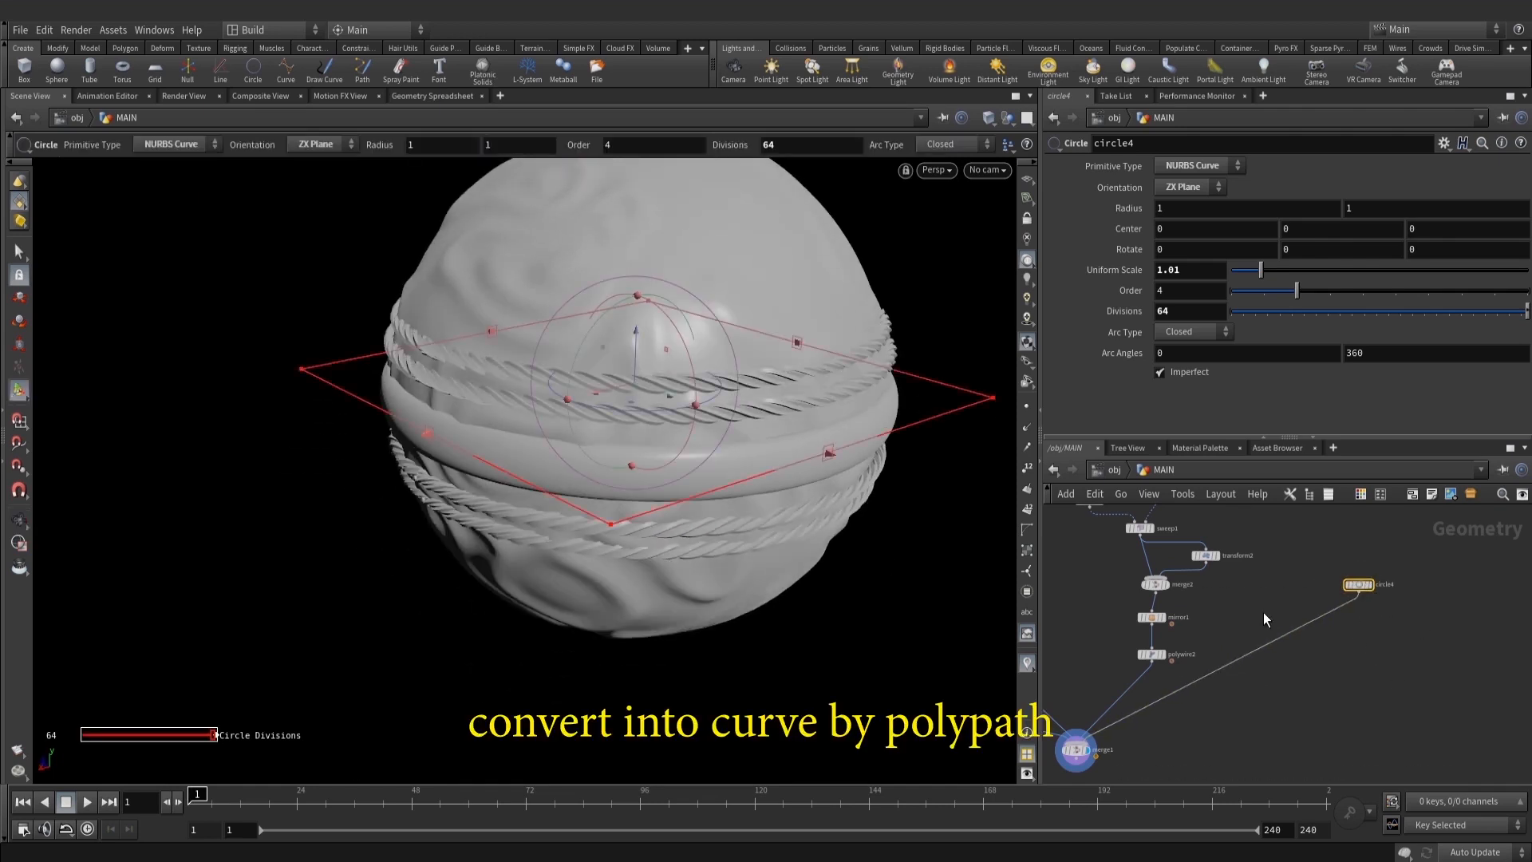
{"action": "middle_click_drag", "start_coordinate": [1146, 518], "coordinate": [1182, 563]}
{"action": "left_click_drag", "start_coordinate": [1133, 519], "coordinate": [1425, 677], "text": "alt"}
{"action": "scroll", "coordinate": [1356, 645], "scroll_direction": "up", "scroll_amount": 3}
{"action": "middle_click_drag", "start_coordinate": [1494, 727], "coordinate": [1445, 652]}
{"action": "scroll", "coordinate": [1406, 612], "scroll_direction": "up", "scroll_amount": 2}
{"action": "left_click", "coordinate": [1392, 599]}
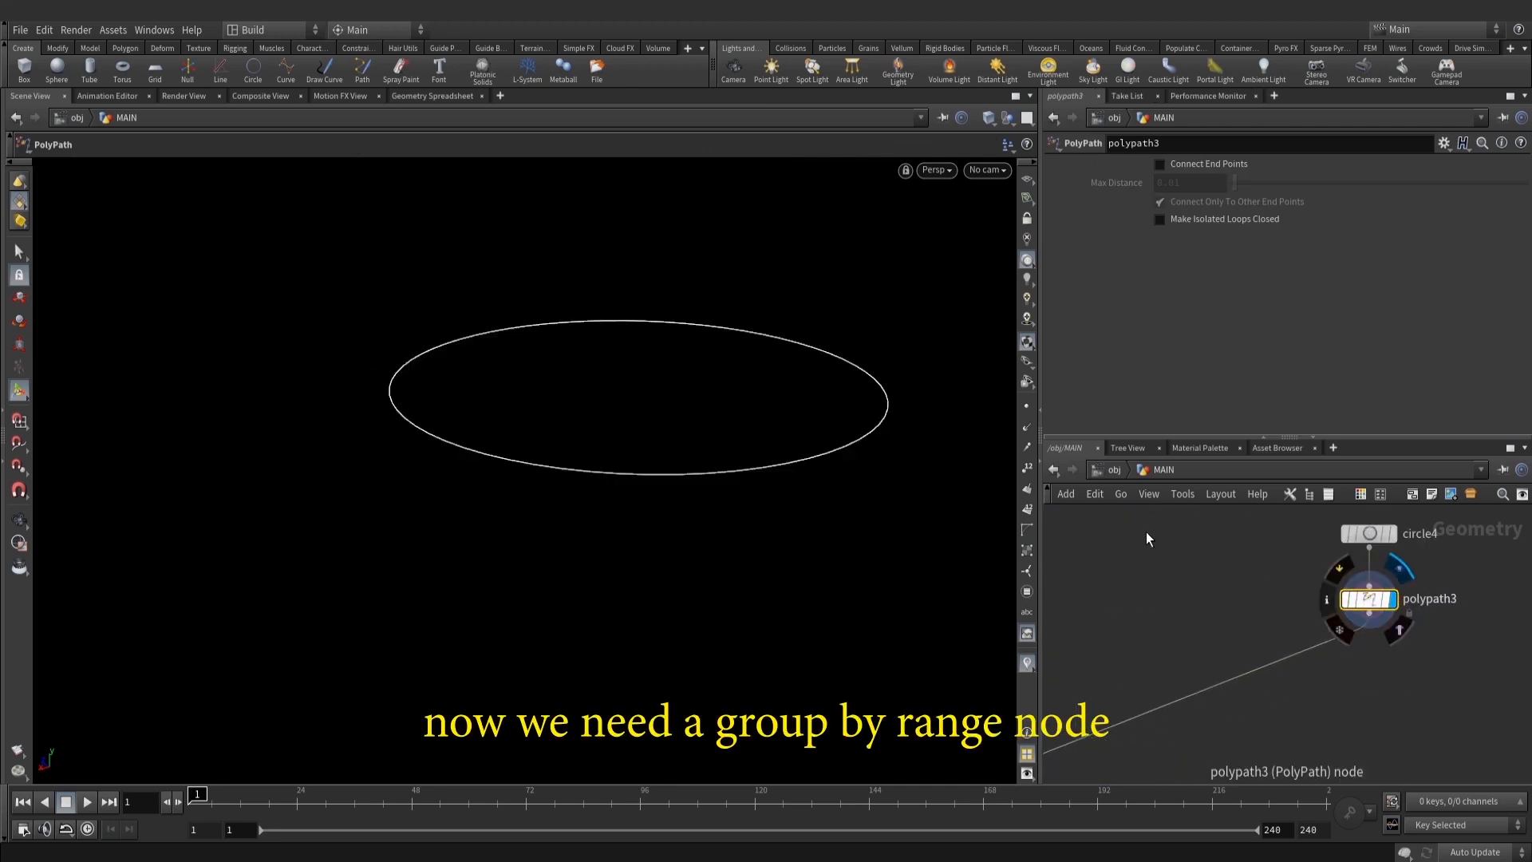
{"action": "left_click", "coordinate": [1027, 409]}
Add a Group by Range node just below polypath3
{"action": "middle_click_drag", "start_coordinate": [1410, 661], "coordinate": [1353, 659]}
{"action": "middle_click_drag", "start_coordinate": [1277, 590], "coordinate": [1266, 577]}
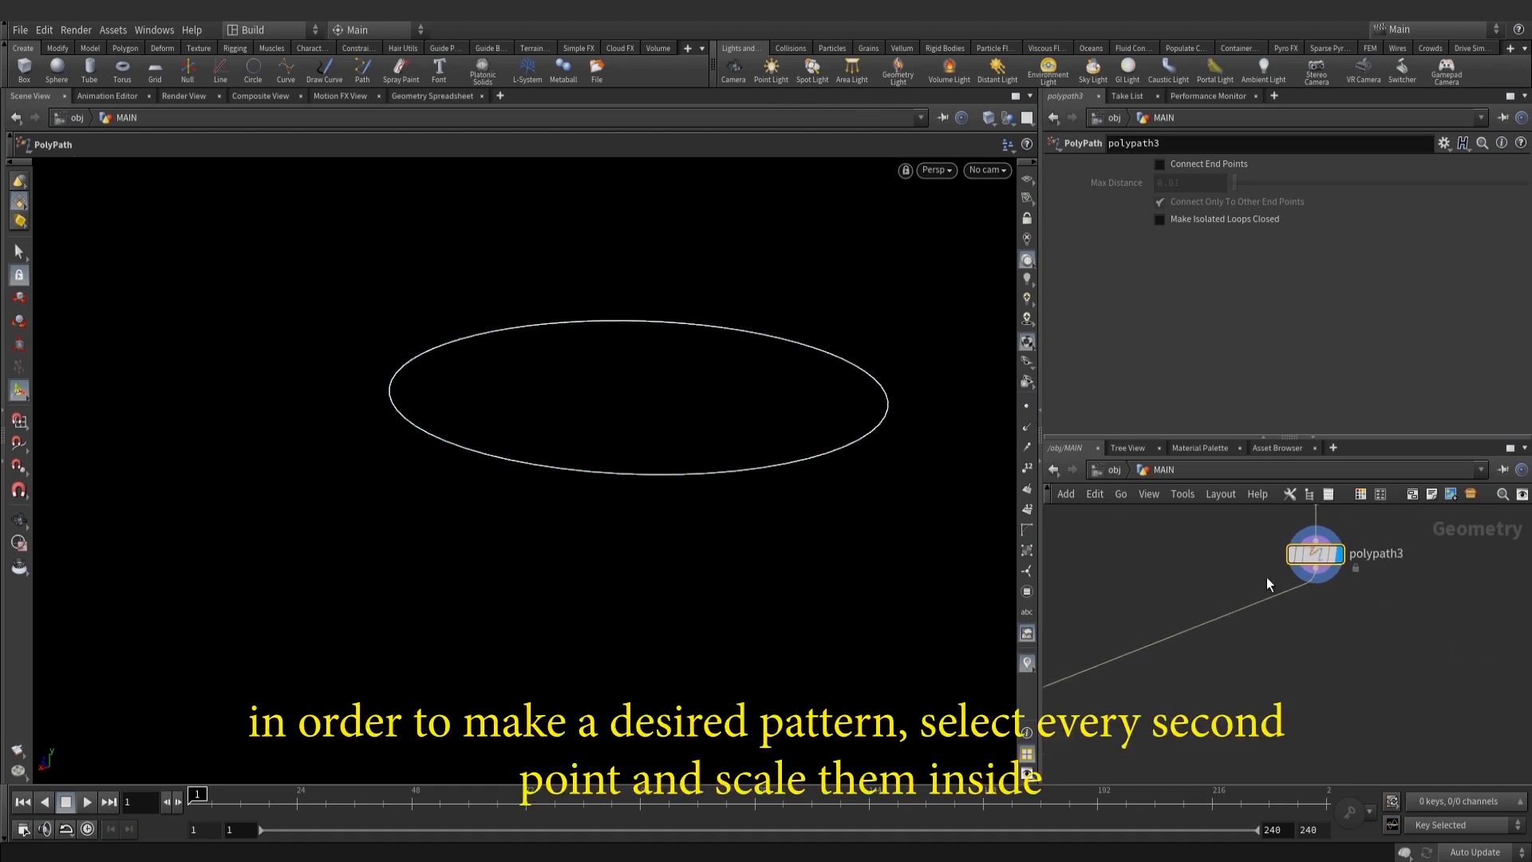
{"action": "key", "text": "Tab"}
{"action": "type", "text": "gr"}
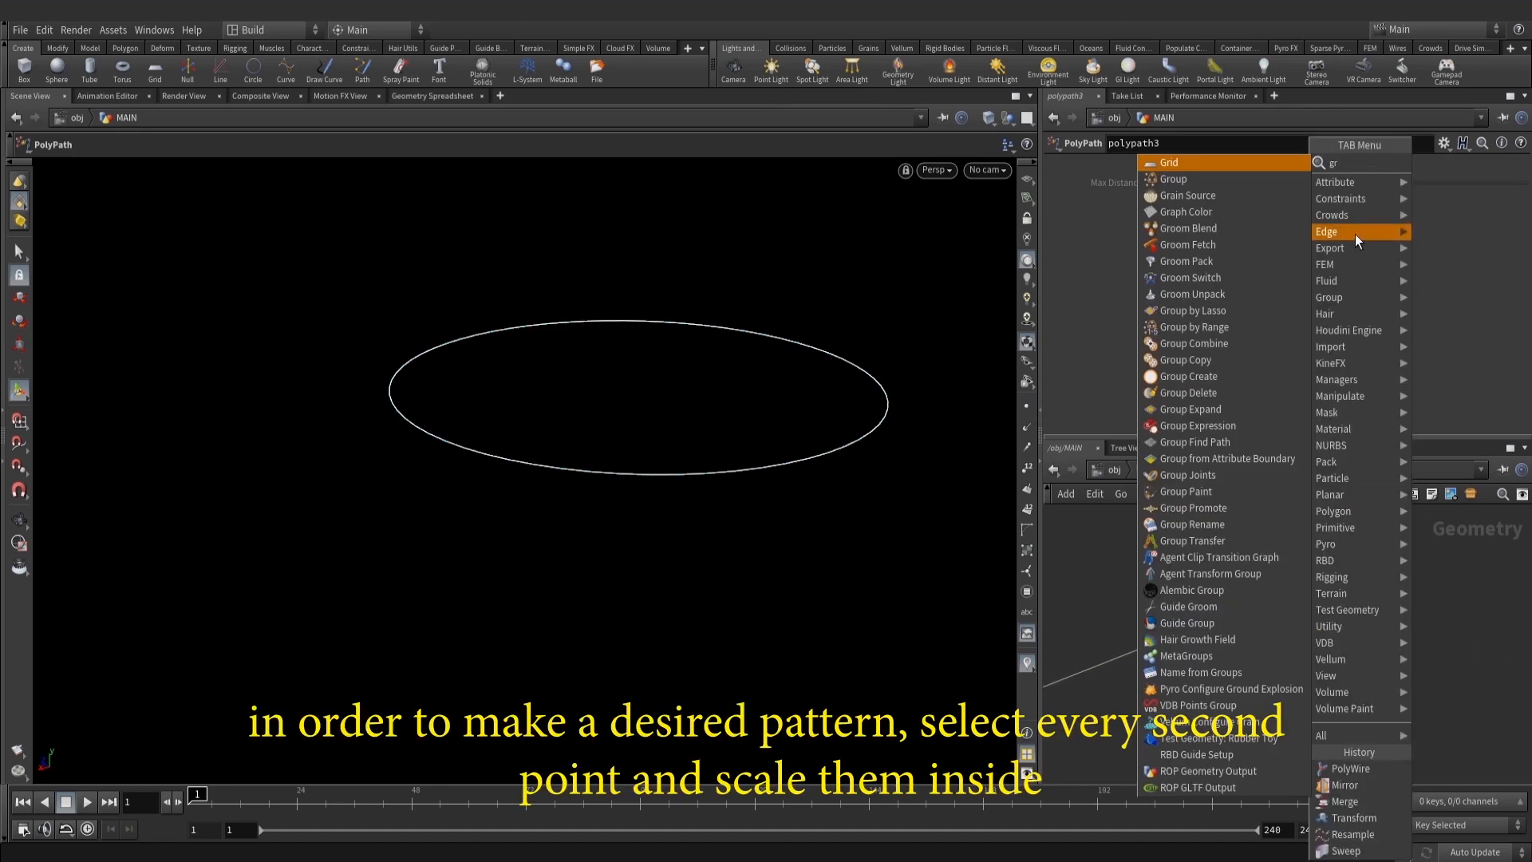
{"action": "type", "text": "r"}
{"action": "left_click", "coordinate": [1467, 179]}
{"action": "left_click", "coordinate": [1243, 617]}
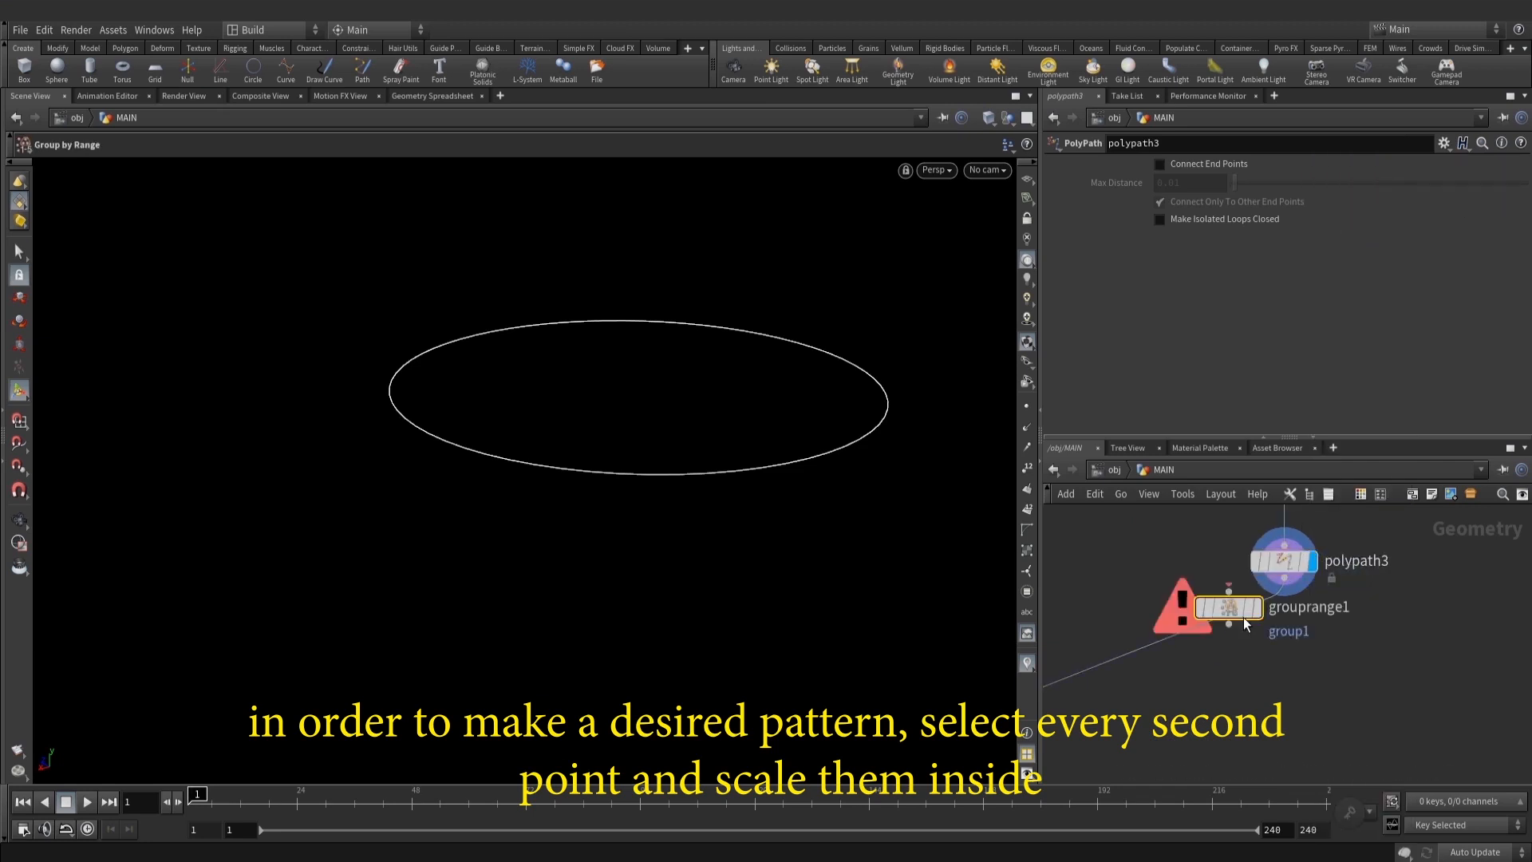
Insert grouprange1 after polypath3, display it and set its Group Type to Points
{"action": "left_click", "coordinate": [1251, 637]}
{"action": "left_click", "coordinate": [1249, 642]}
{"action": "key", "text": "Escape"}
{"action": "left_click", "coordinate": [1271, 629]}
{"action": "left_click_drag", "start_coordinate": [1250, 639], "coordinate": [1288, 642]}
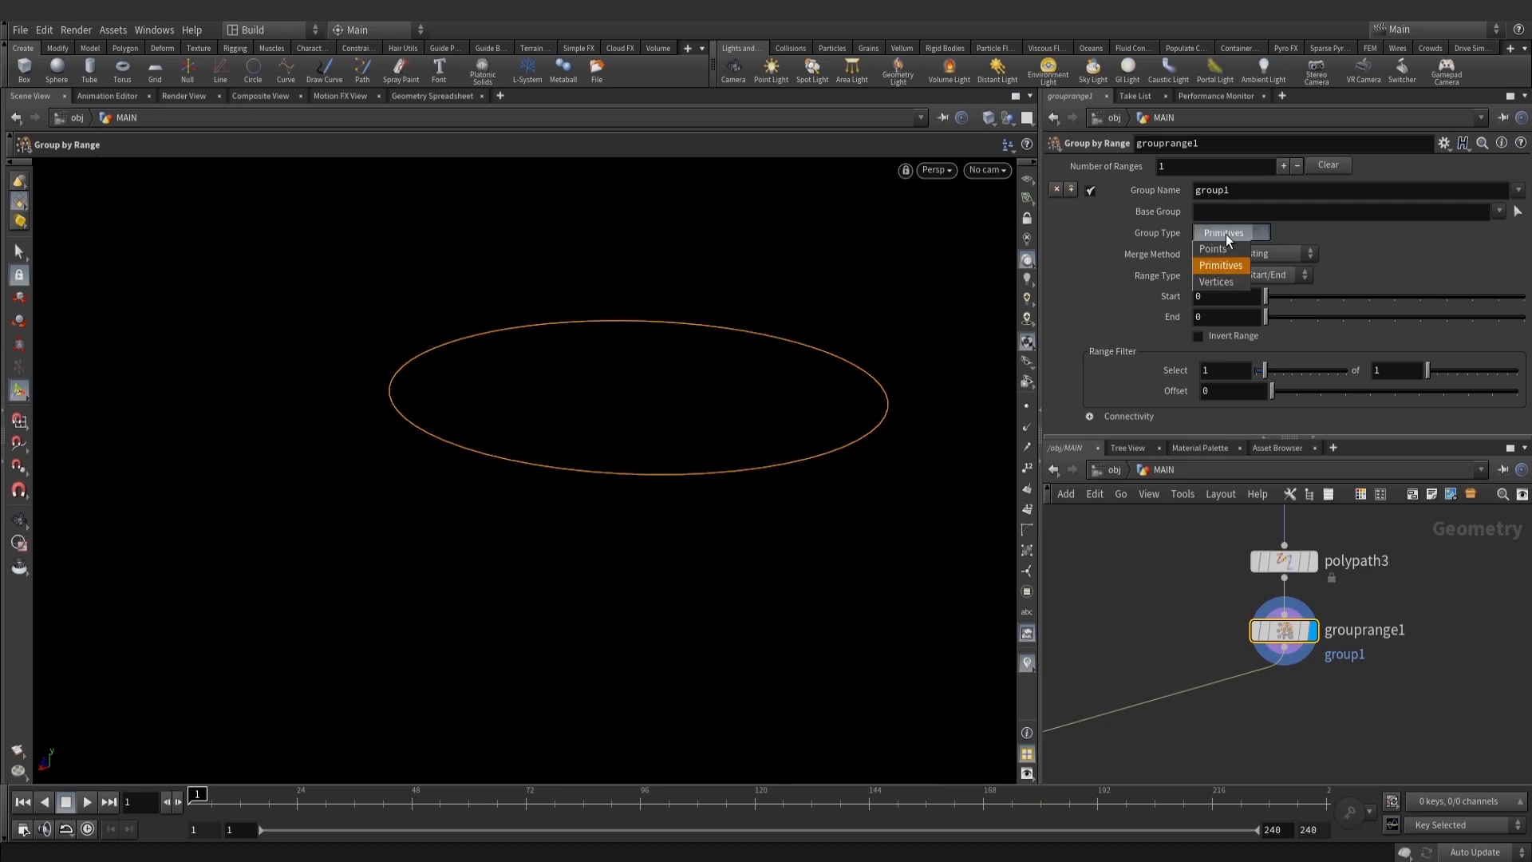
{"action": "left_click", "coordinate": [1214, 249]}
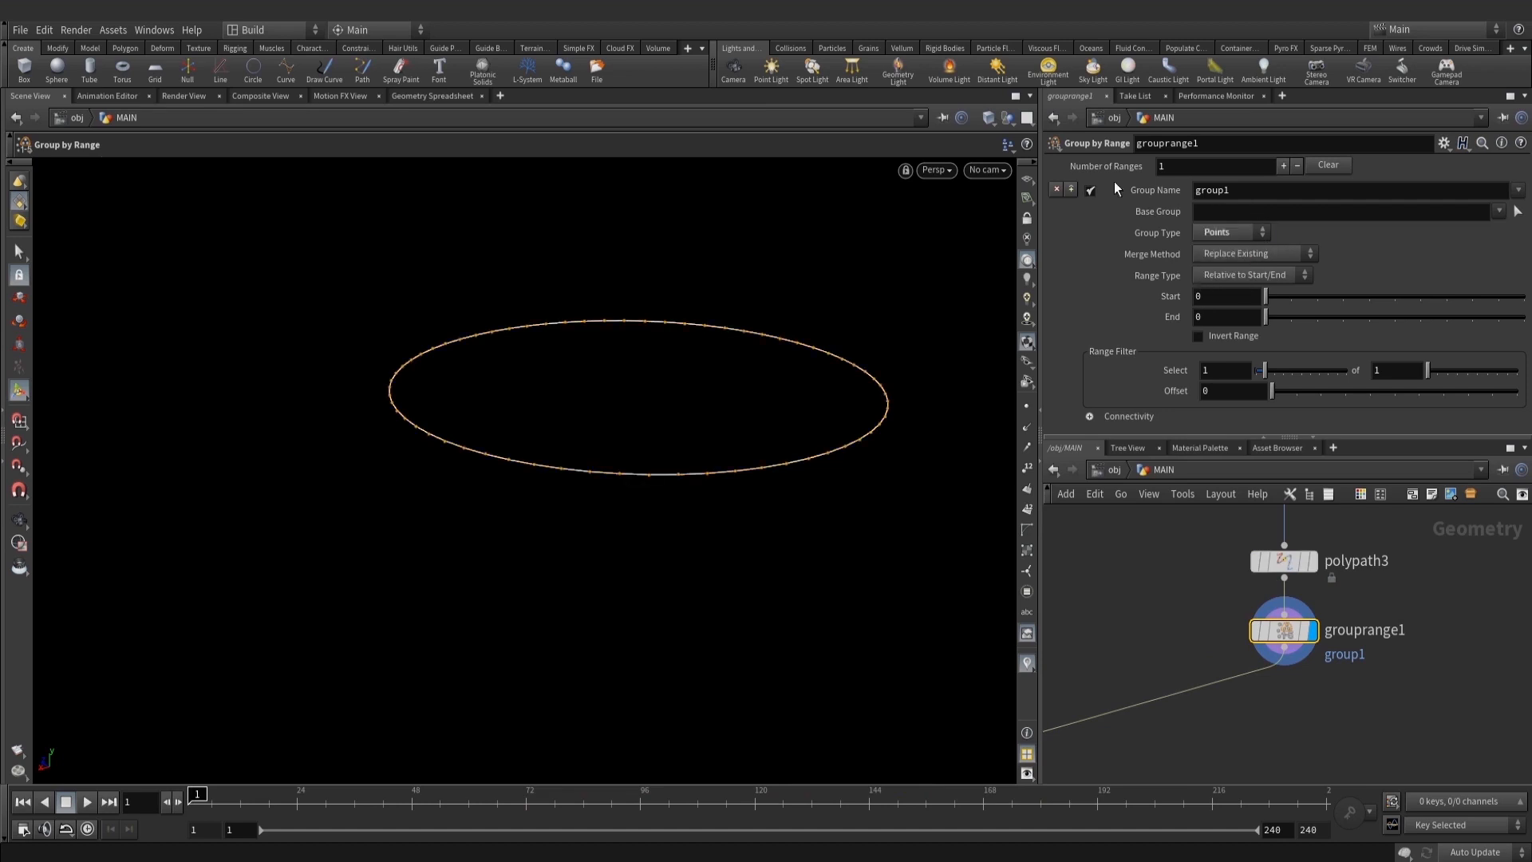
Name grouprange1's point group tr_grp and set its Range Filter to select 1 of every 2 points
{"action": "double_click", "coordinate": [1250, 192]}
{"action": "type", "text": "tr_"}
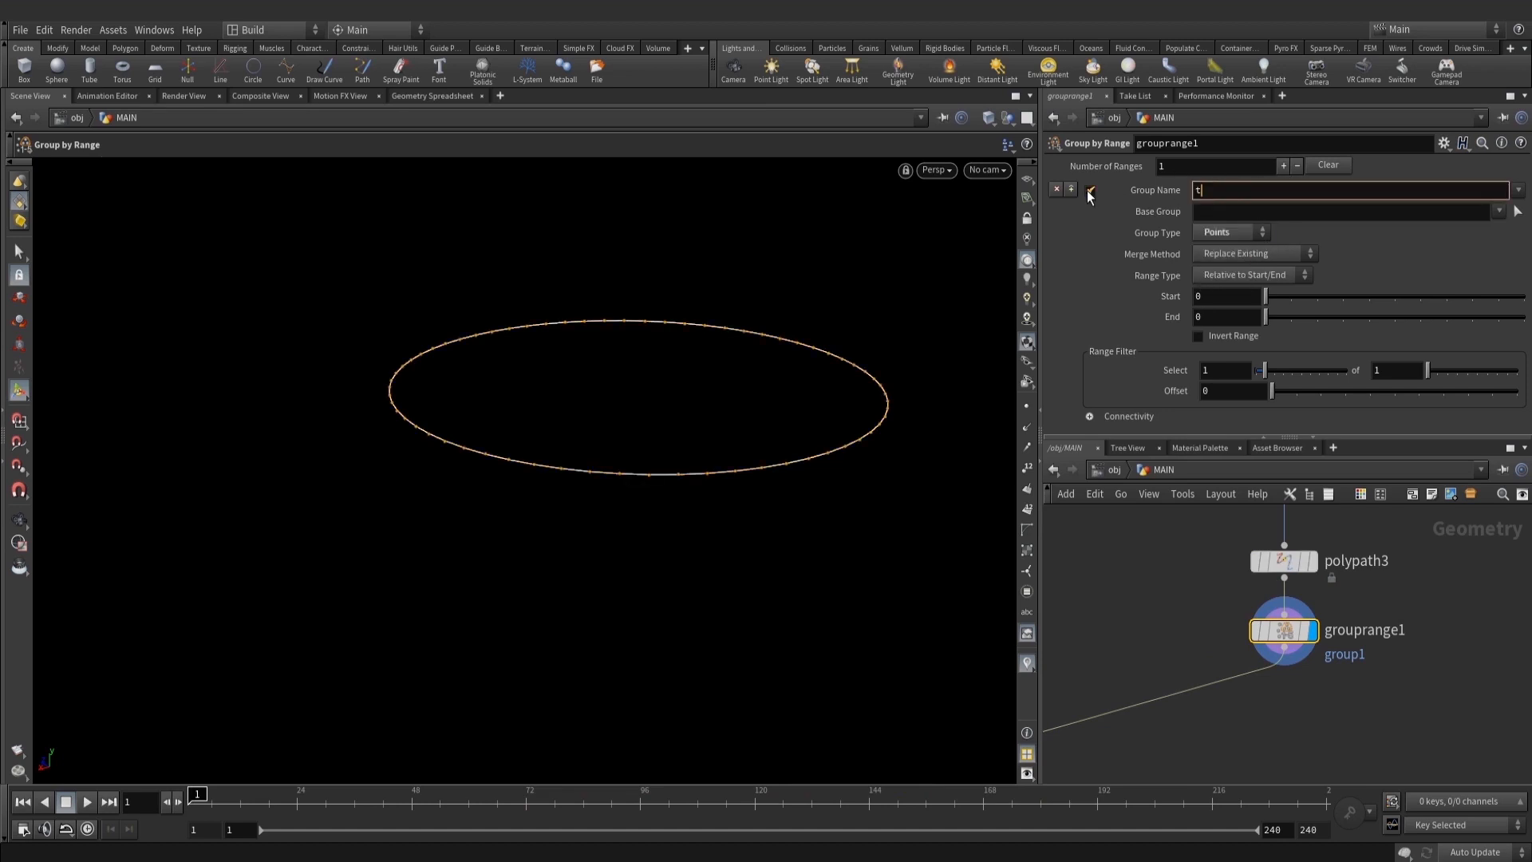
{"action": "type", "text": "grp"}
{"action": "key", "text": "Return"}
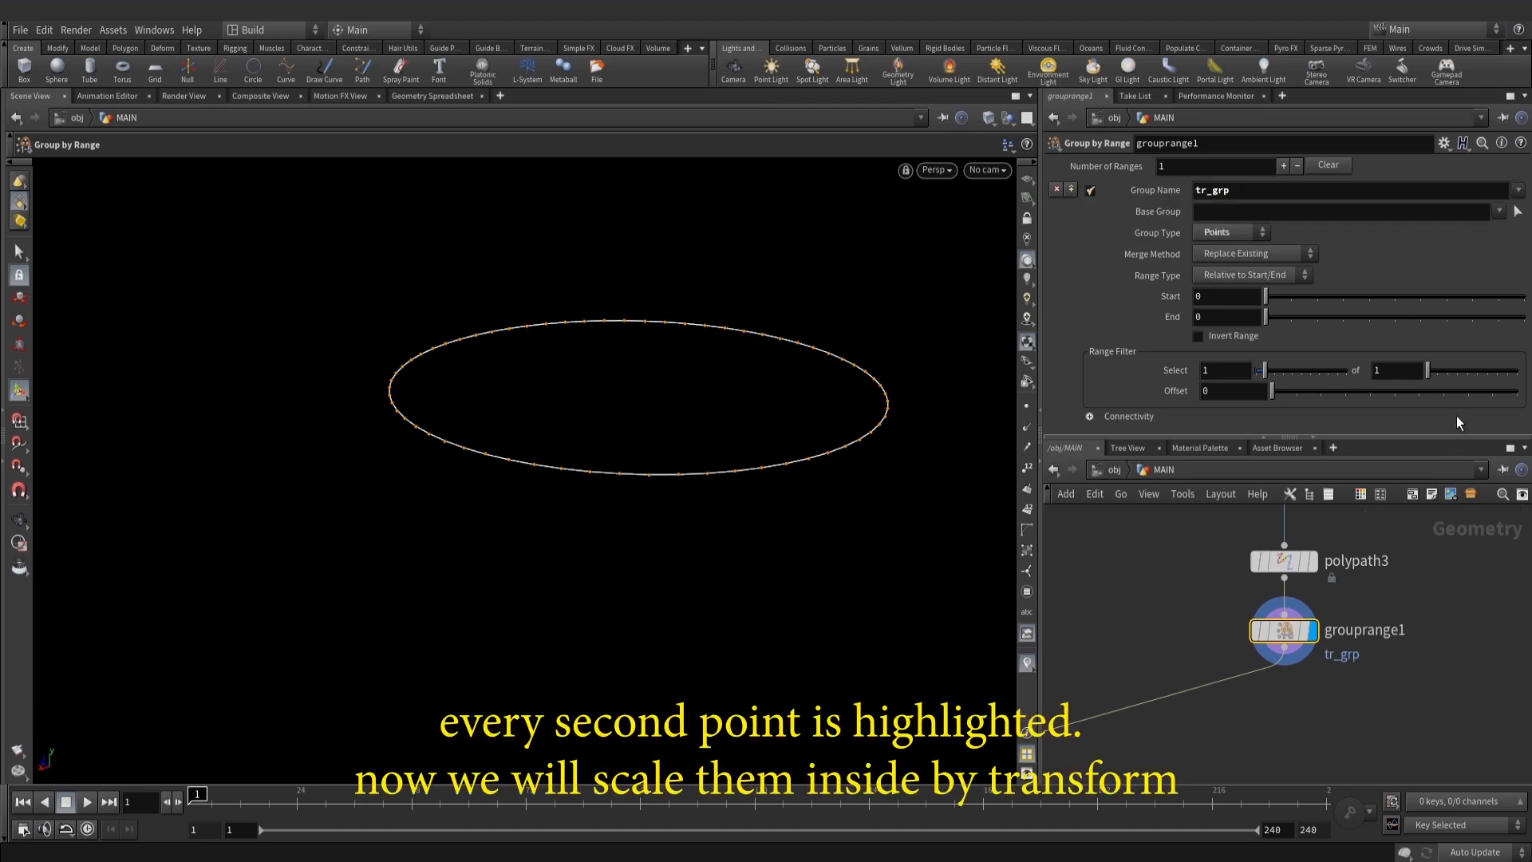
{"action": "double_click", "coordinate": [1395, 371]}
{"action": "type", "text": "2"}
{"action": "left_click", "coordinate": [1462, 689]}
{"action": "scroll", "coordinate": [780, 449], "scroll_direction": "up", "scroll_amount": 2}
{"action": "left_click_drag", "start_coordinate": [780, 450], "coordinate": [691, 489]}
Insert a Transform node between grouprange1 and merge1 and display it
{"action": "key", "text": "Return"}
{"action": "key", "text": "Tab"}
{"action": "type", "text": "transform"}
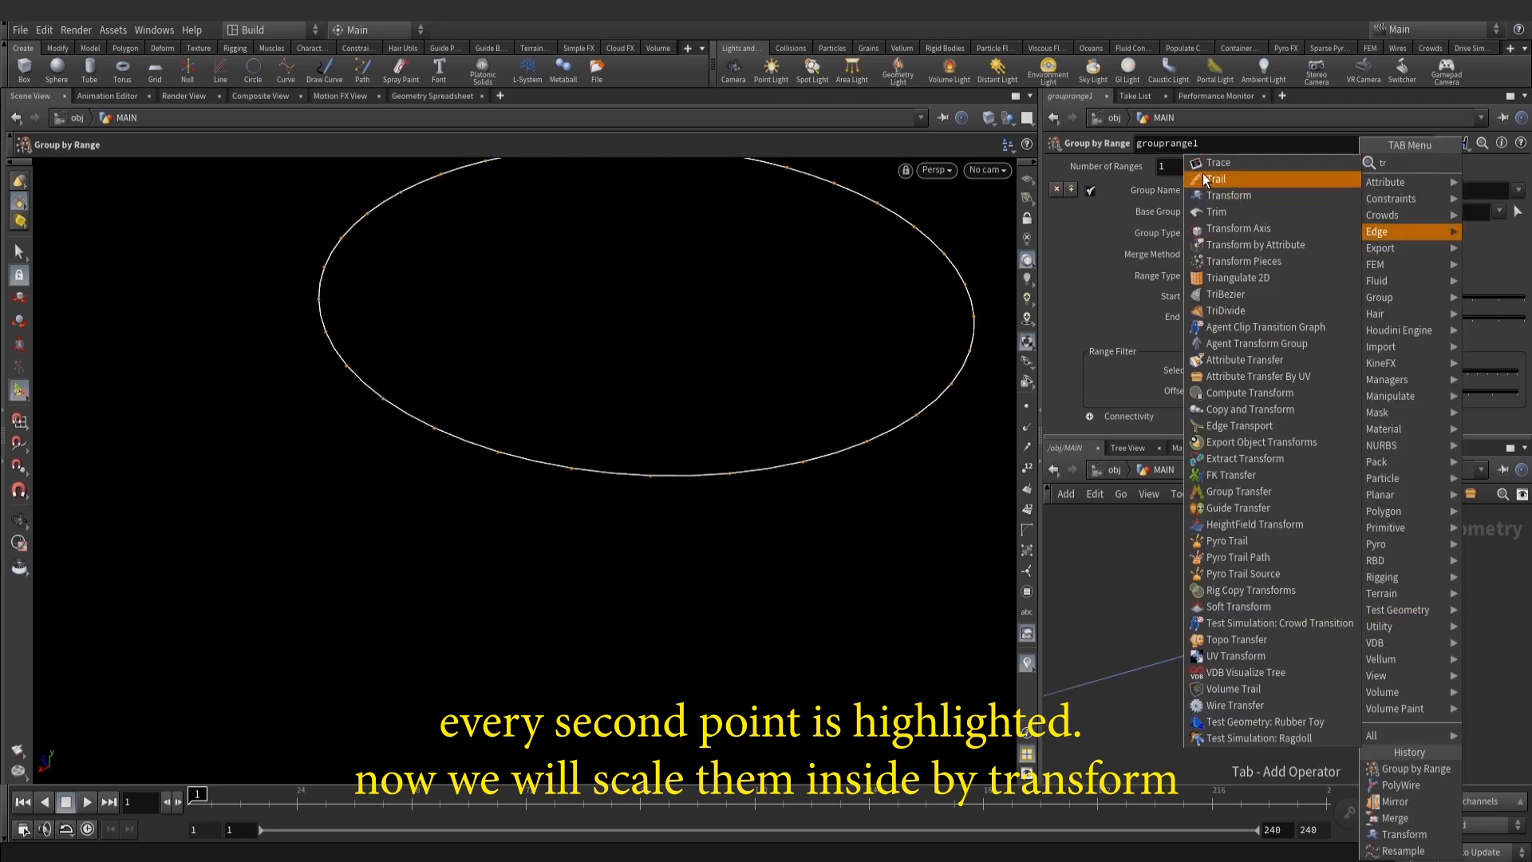
{"action": "key", "text": "Return"}
{"action": "left_click", "coordinate": [1274, 662]}
{"action": "left_click", "coordinate": [1273, 639]}
{"action": "left_click_drag", "start_coordinate": [1246, 642], "coordinate": [1291, 665]}
Restrict transform3 to the tr_grp group and set its Uniform Scale to 0.95
{"action": "left_click", "coordinate": [1491, 166]}
{"action": "left_click", "coordinate": [1376, 202]}
{"action": "type", "text": "90."}
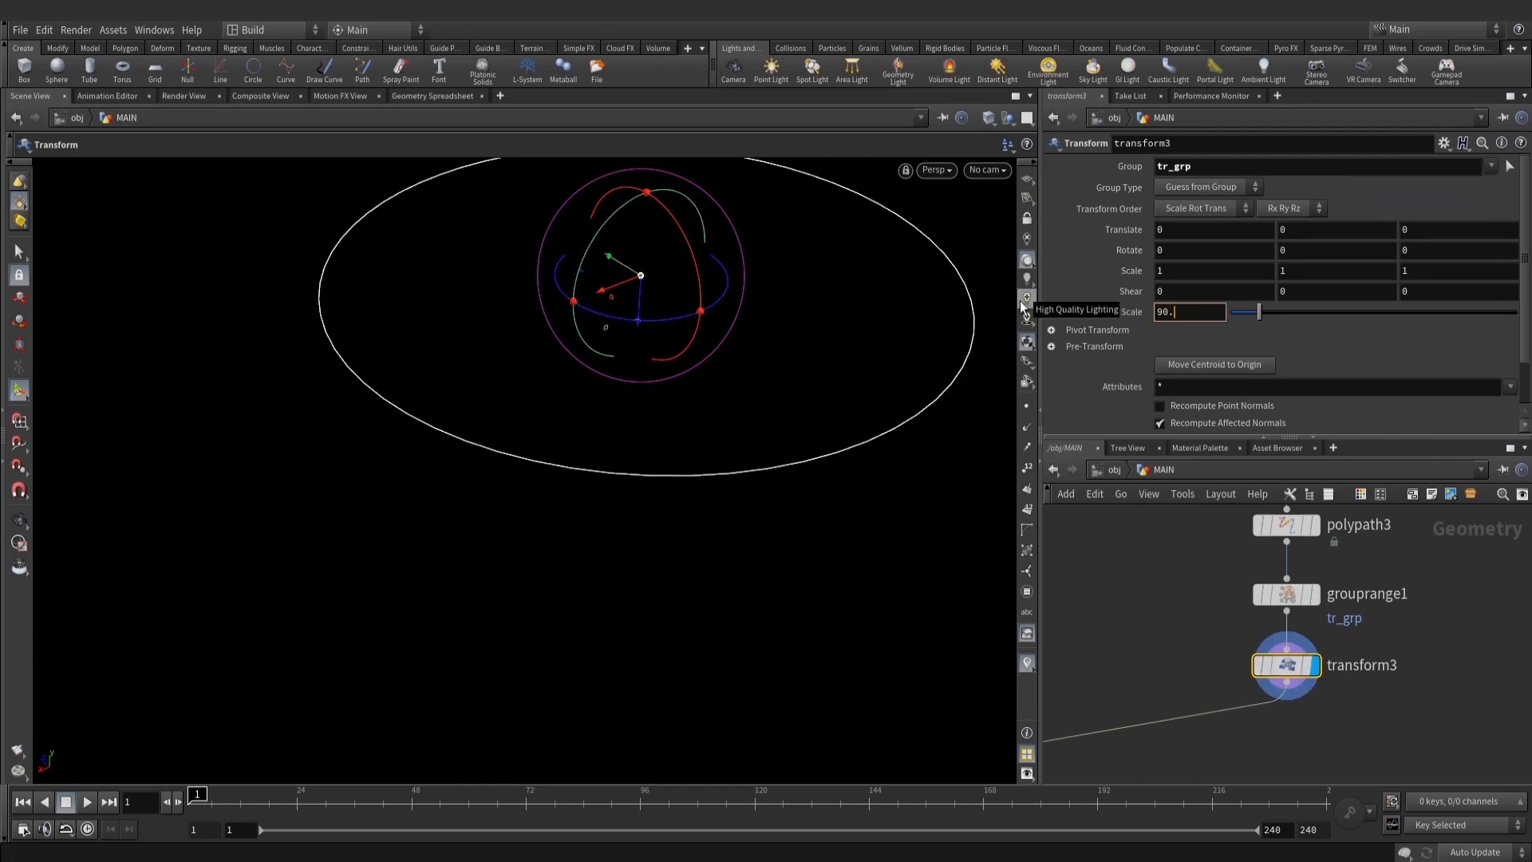
{"action": "type", "text": "5"}
{"action": "key", "text": "Return"}
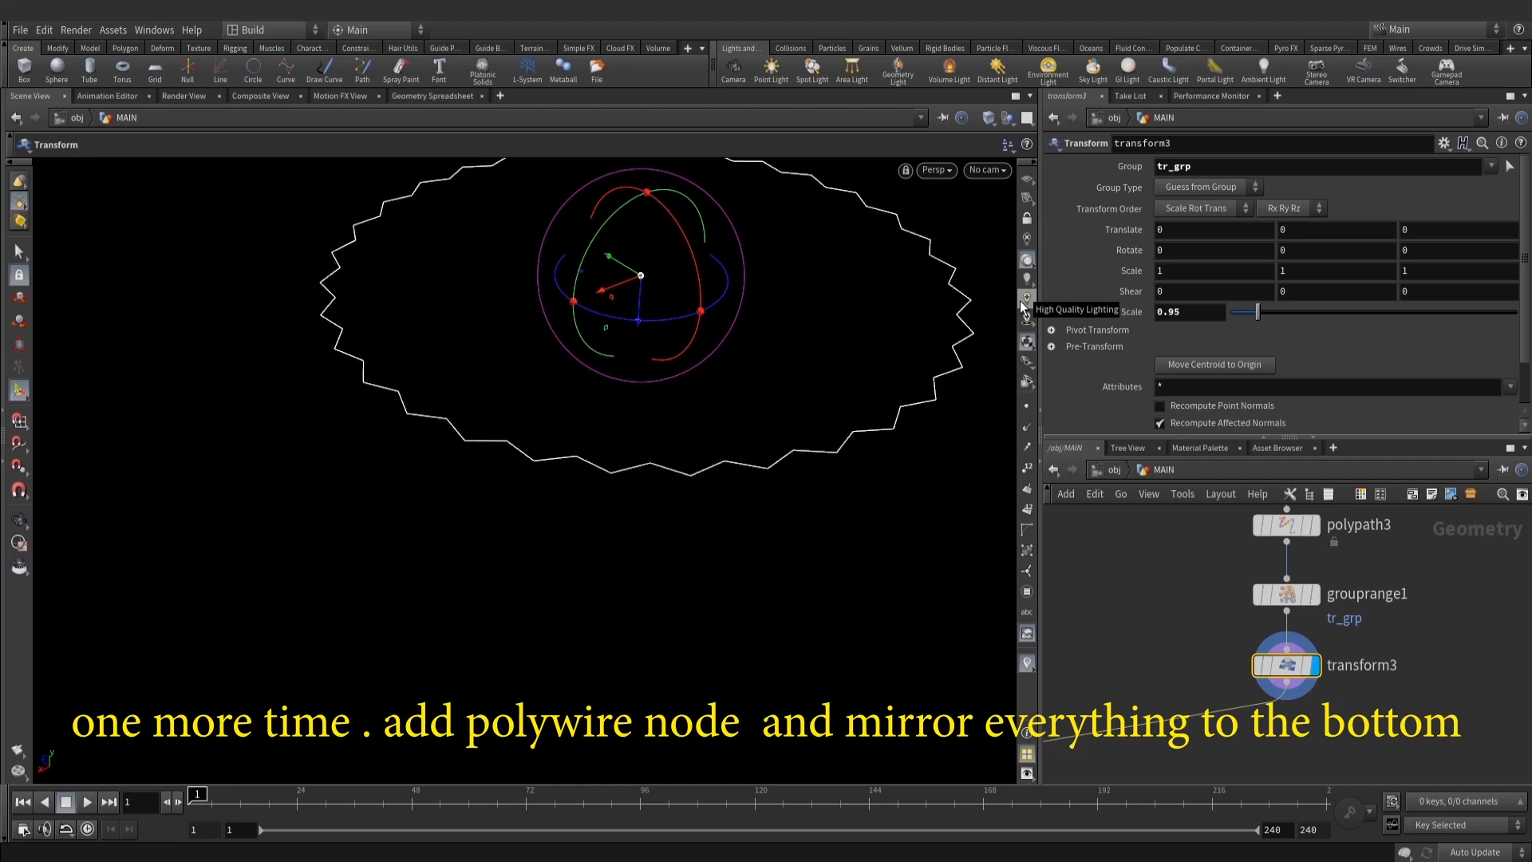
Insert a PolyWire node between transform3 and merge1, aligned below transform3
{"action": "key", "text": "Escape"}
{"action": "scroll", "coordinate": [1402, 649], "scroll_direction": "down", "scroll_amount": 4}
{"action": "middle_click_drag", "start_coordinate": [1390, 680], "coordinate": [1368, 711]}
{"action": "left_click_drag", "start_coordinate": [1377, 708], "coordinate": [1316, 590]}
{"action": "scroll", "coordinate": [1355, 695], "scroll_direction": "up", "scroll_amount": 2}
{"action": "scroll", "coordinate": [1354, 668], "scroll_direction": "up", "scroll_amount": 2}
{"action": "middle_click_drag", "start_coordinate": [1354, 669], "coordinate": [1360, 613]}
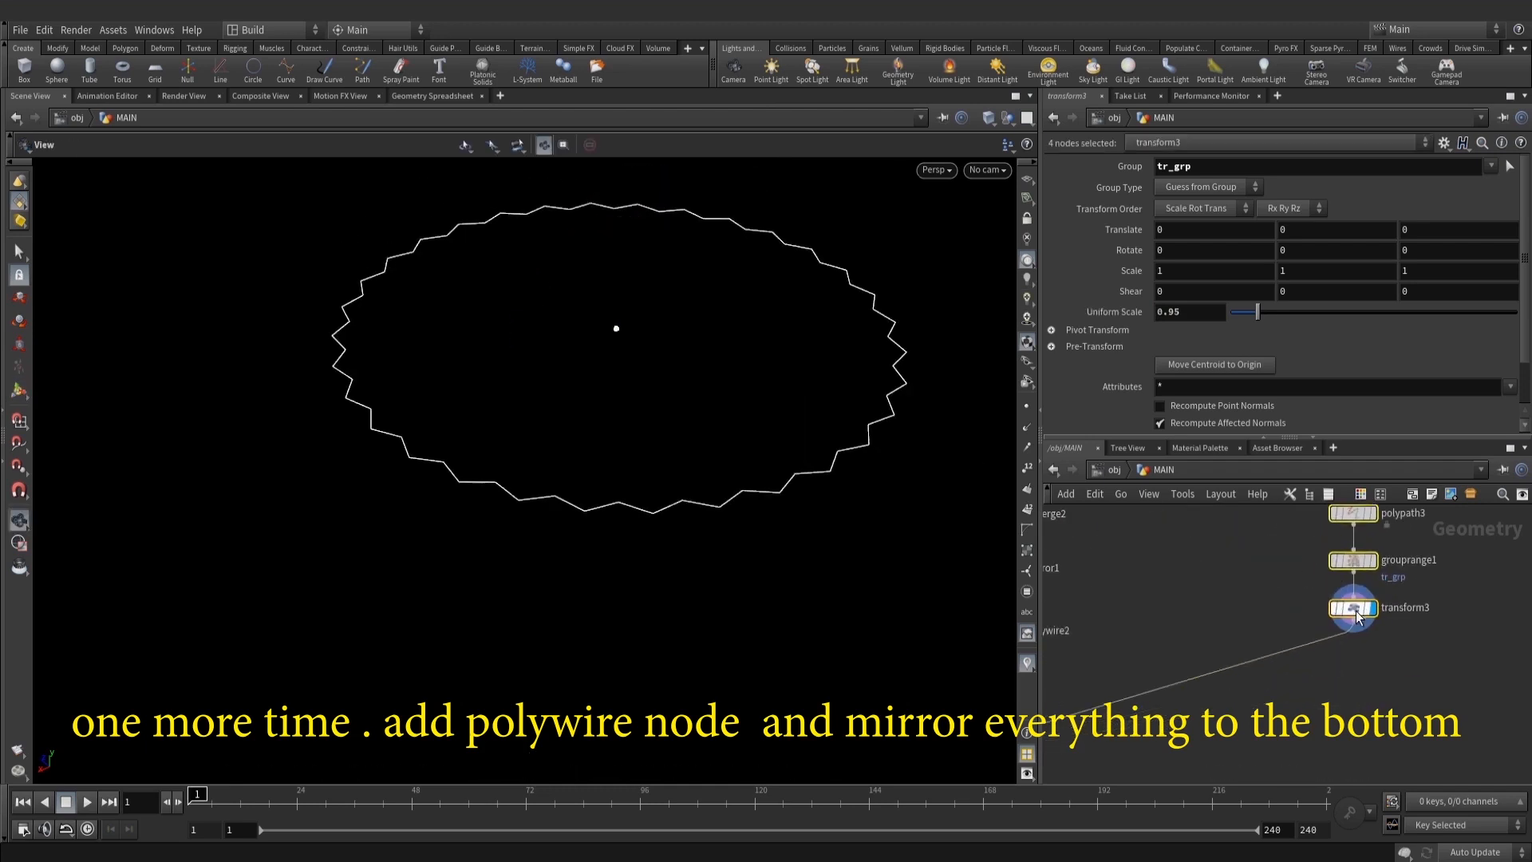
{"action": "left_click", "coordinate": [1400, 690]}
{"action": "middle_click_drag", "start_coordinate": [1398, 686], "coordinate": [1332, 735]}
{"action": "key", "text": "Tab"}
{"action": "type", "text": "p"}
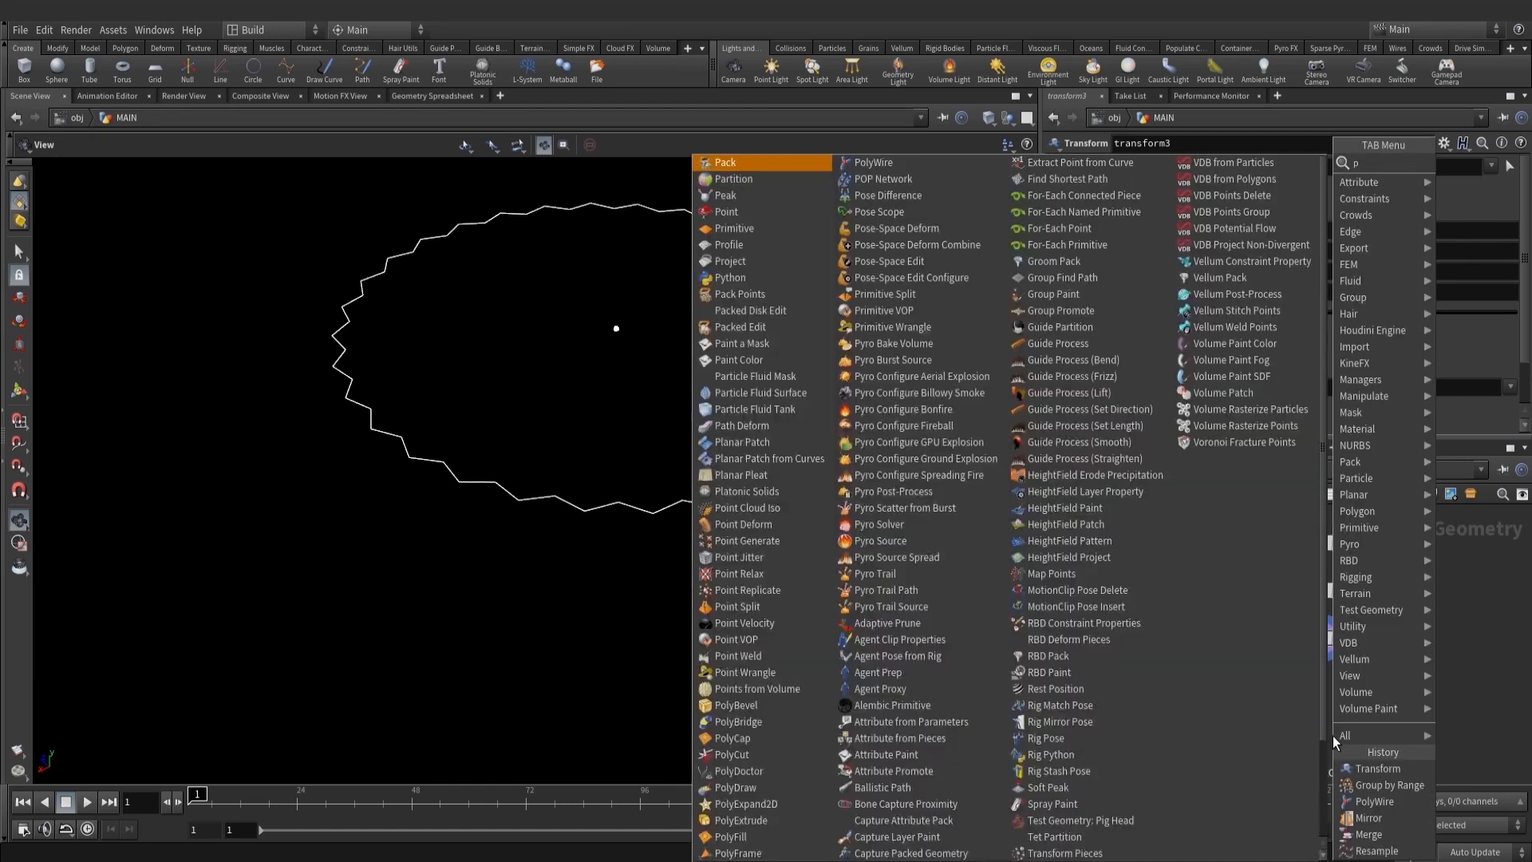
{"action": "type", "text": "olyw"}
{"action": "left_click", "coordinate": [1467, 166]}
{"action": "left_click", "coordinate": [1270, 662]}
{"action": "scroll", "coordinate": [1270, 663], "scroll_direction": "up", "scroll_amount": 2}
{"action": "left_click_drag", "start_coordinate": [1270, 662], "coordinate": [1334, 695]}
Display polywire3 and set its Wire Radius to 0.02 and Divisions to 8
{"action": "left_click", "coordinate": [1289, 691]}
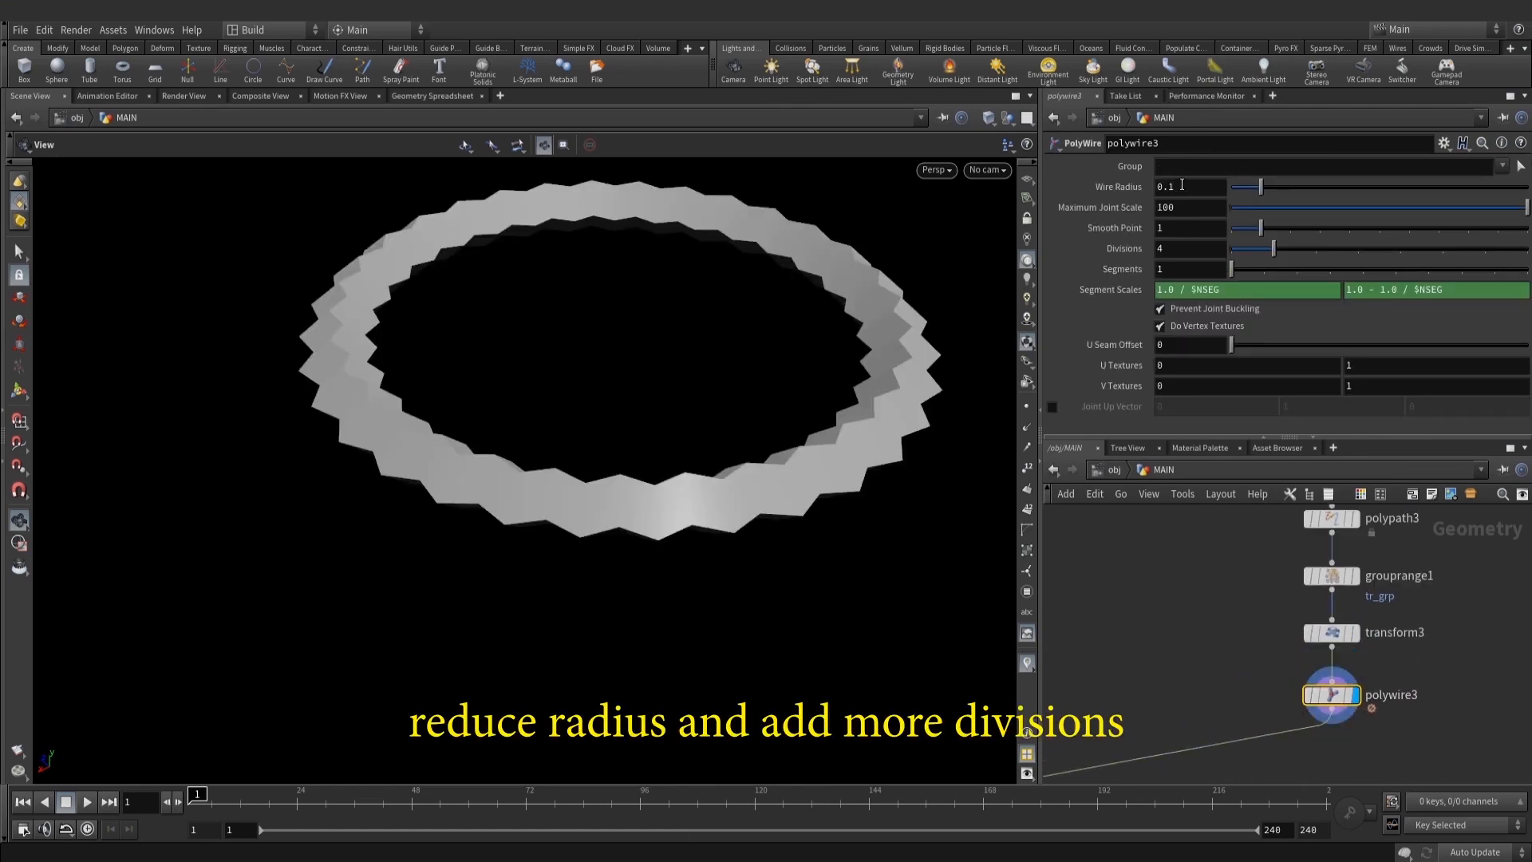
{"action": "key", "text": "Return"}
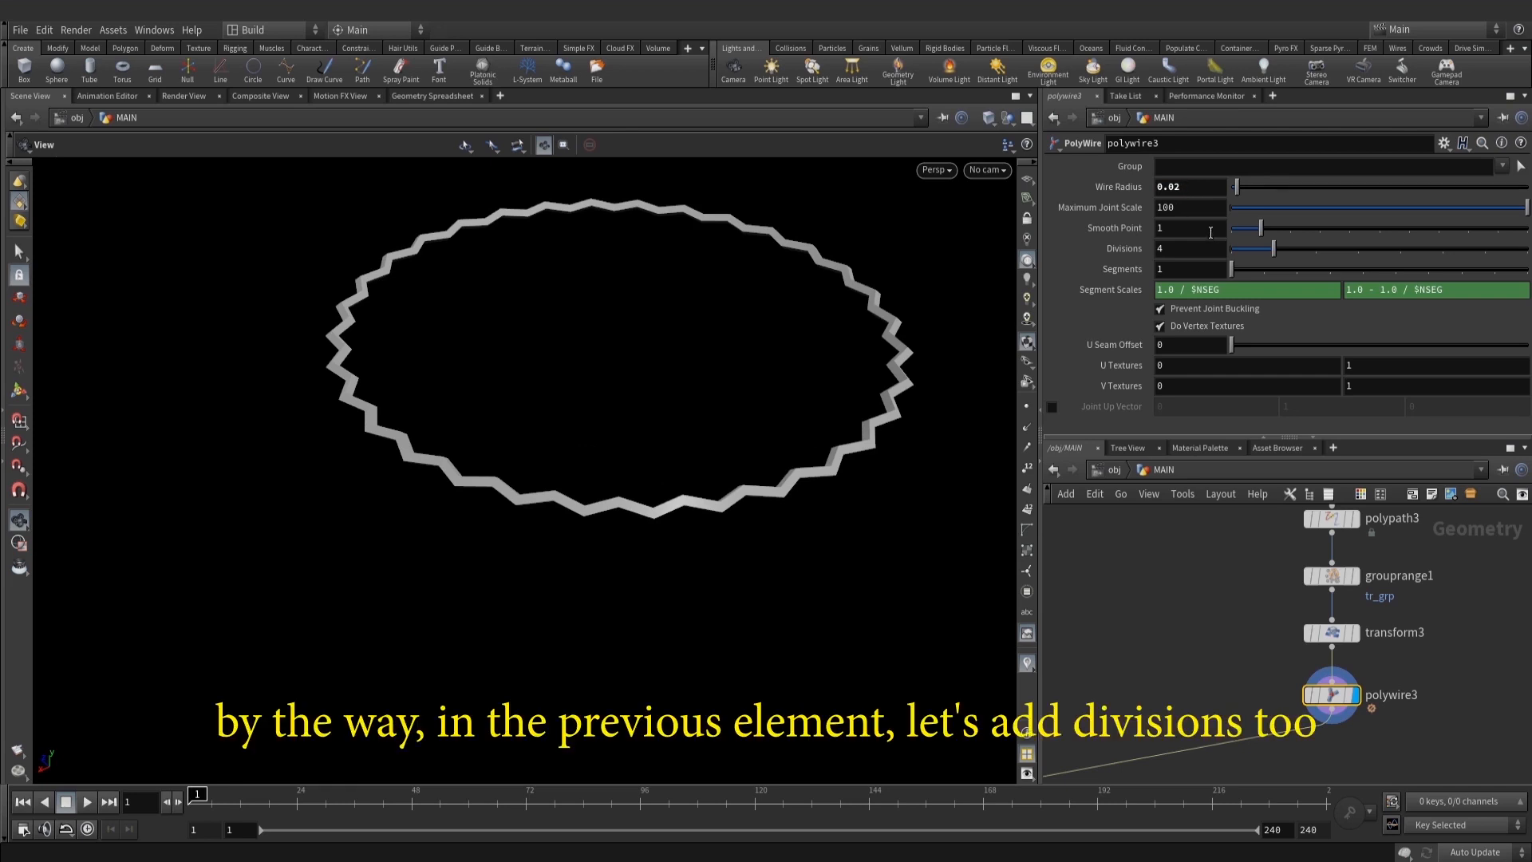
{"action": "left_click_drag", "start_coordinate": [1074, 251], "coordinate": [1074, 252]}
Display the twisted threads' polywire2 node and set its Divisions to 6
{"action": "middle_click_drag", "start_coordinate": [1182, 513], "coordinate": [1378, 527]}
{"action": "scroll", "coordinate": [1378, 527], "scroll_direction": "down", "scroll_amount": 2}
{"action": "scroll", "coordinate": [1231, 618], "scroll_direction": "up", "scroll_amount": 3}
{"action": "left_click", "coordinate": [1179, 623]}
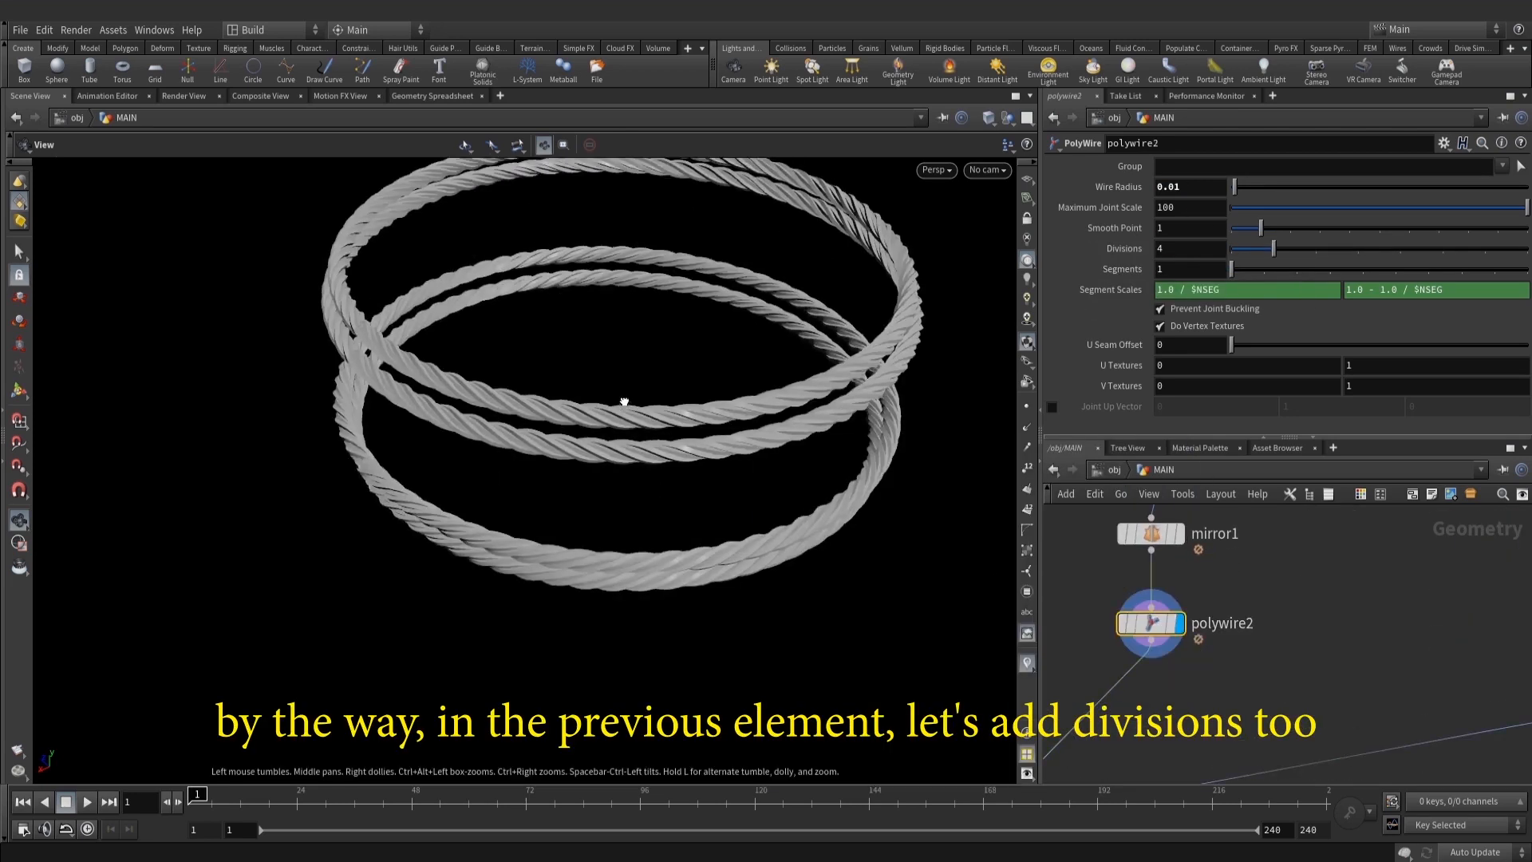
{"action": "type", "text": "6"}
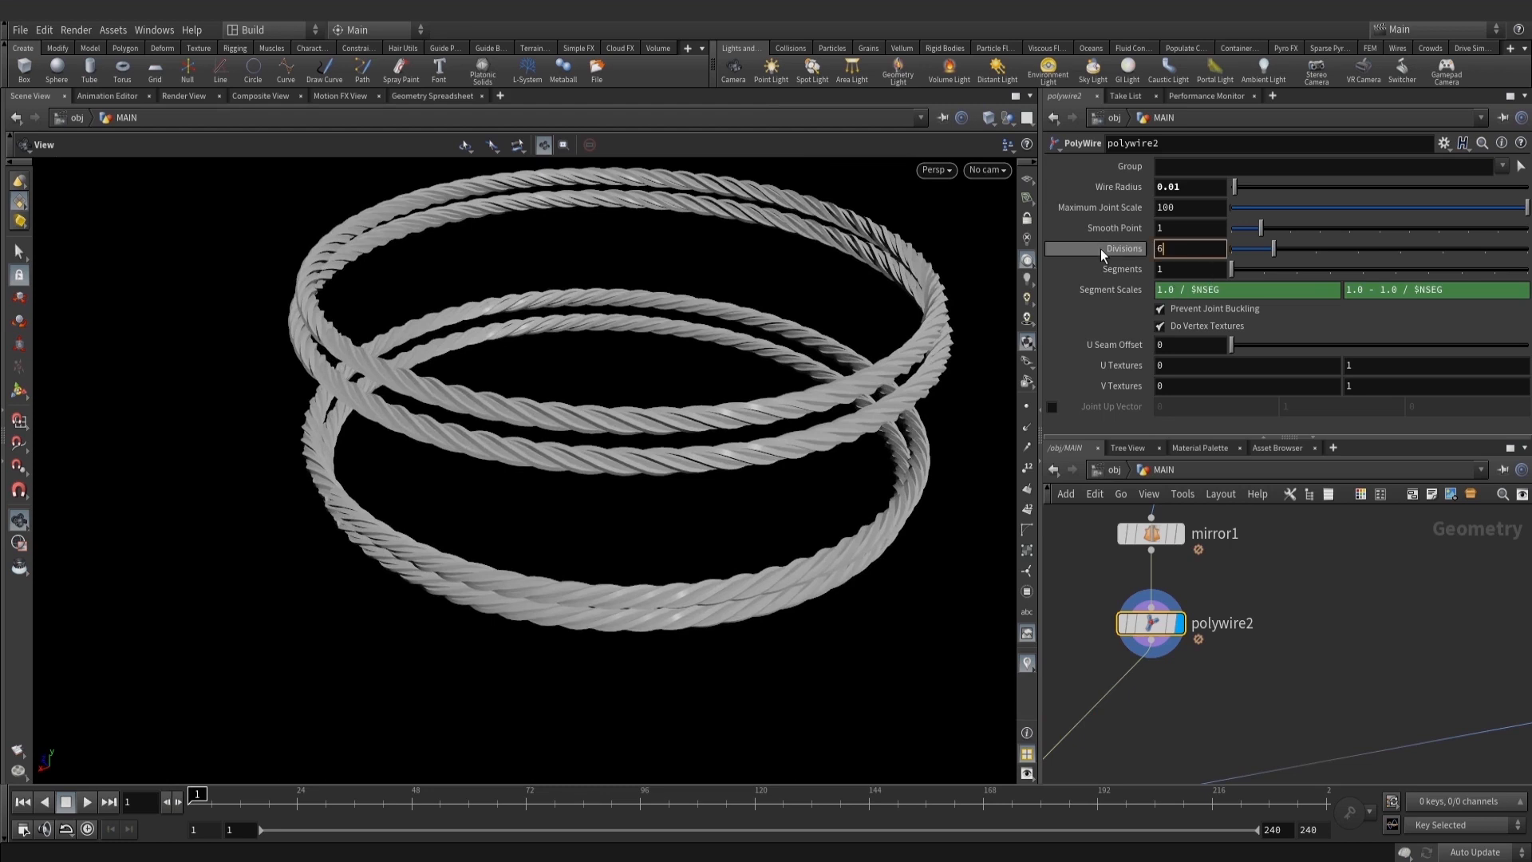
{"action": "key", "text": "Return"}
Return to polywire3 and display the zigzag ring again
{"action": "scroll", "coordinate": [1328, 641], "scroll_direction": "down", "scroll_amount": 1}
{"action": "middle_click_drag", "start_coordinate": [1328, 640], "coordinate": [1149, 614]}
{"action": "scroll", "coordinate": [1423, 684], "scroll_direction": "up", "scroll_amount": 3}
{"action": "mouse_move", "coordinate": [1423, 684]}
{"action": "middle_mouse_down"}
{"action": "mouse_move", "coordinate": [1339, 701]}
{"action": "mouse_move", "coordinate": [1405, 696]}
{"action": "middle_mouse_up"}
{"action": "left_click", "coordinate": [1330, 628]}
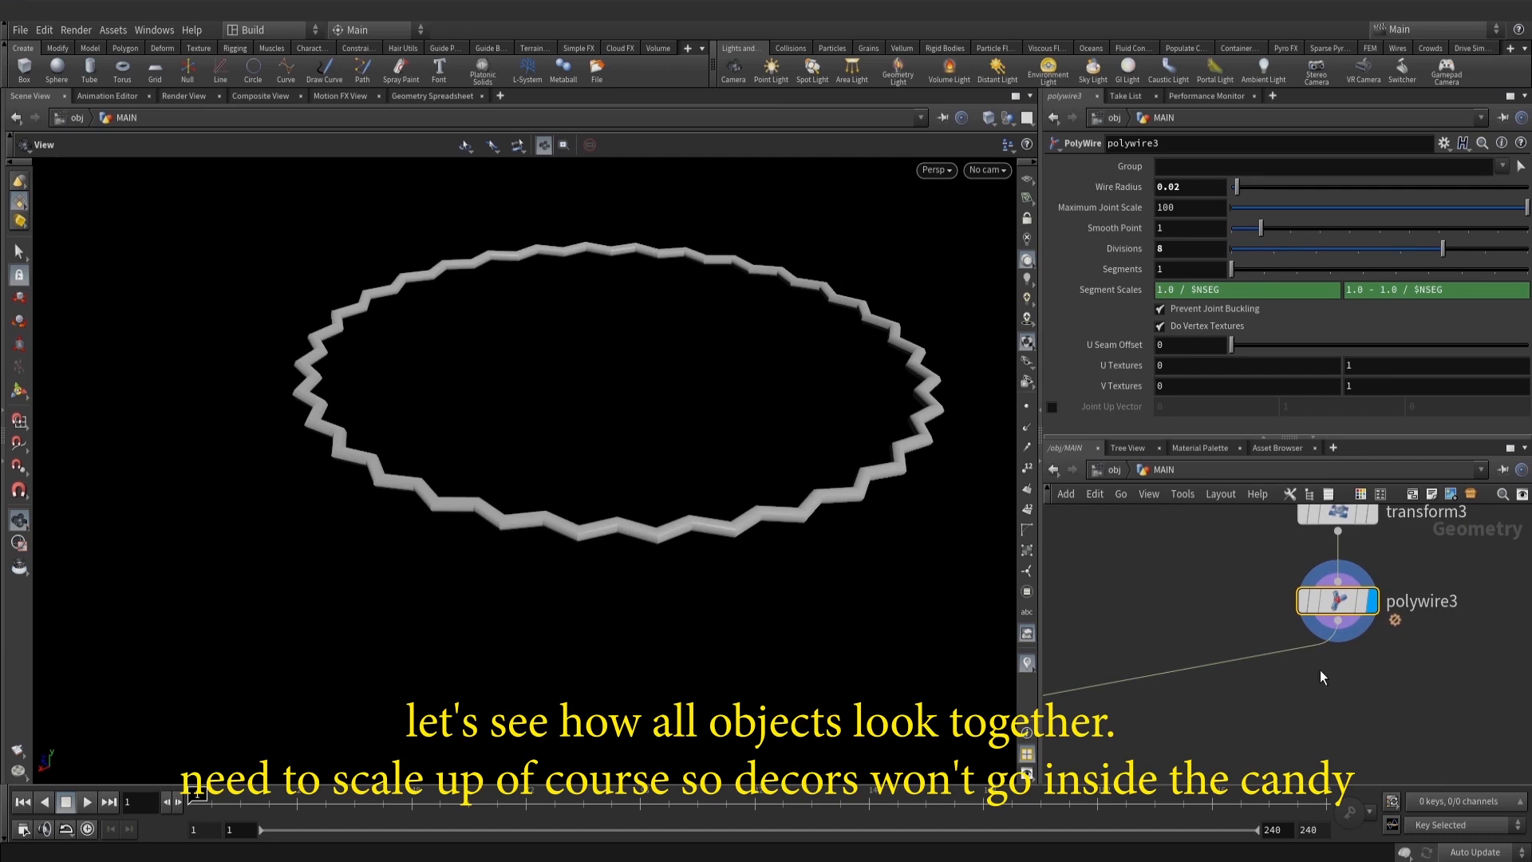
{"action": "middle_click_drag", "start_coordinate": [1315, 670], "coordinate": [1321, 658]}
{"action": "key", "text": "Tab"}
{"action": "type", "text": "tr"}
{"action": "key", "text": "Escape"}
Display merge1 to check how all the candy elements look together
{"action": "middle_click_drag", "start_coordinate": [1171, 687], "coordinate": [1401, 646]}
{"action": "scroll", "coordinate": [1402, 647], "scroll_direction": "down", "scroll_amount": 3}
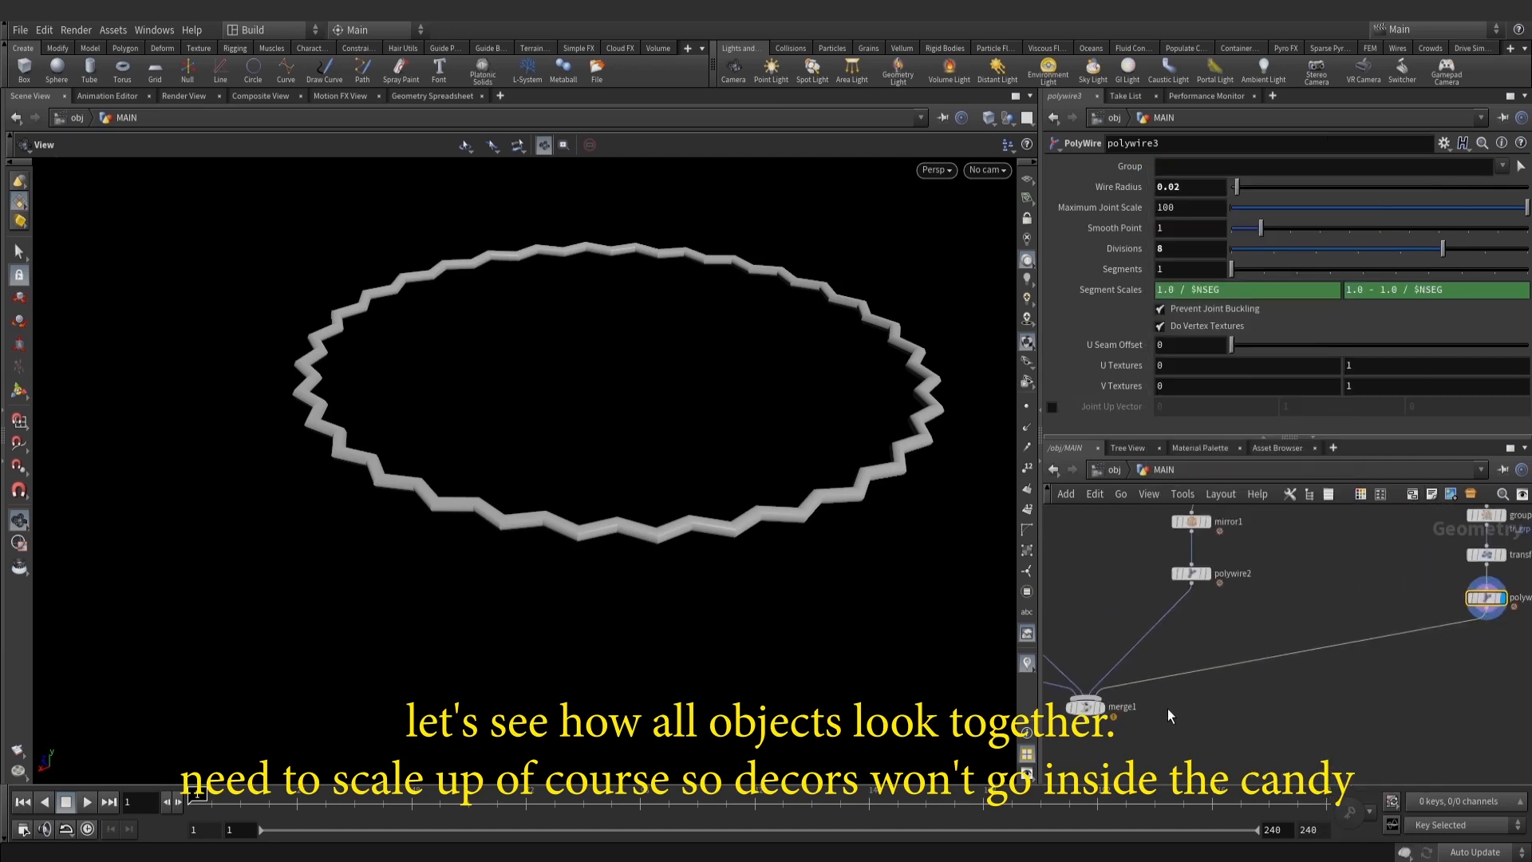
{"action": "left_click", "coordinate": [1103, 687]}
{"action": "left_click", "coordinate": [1087, 707]}
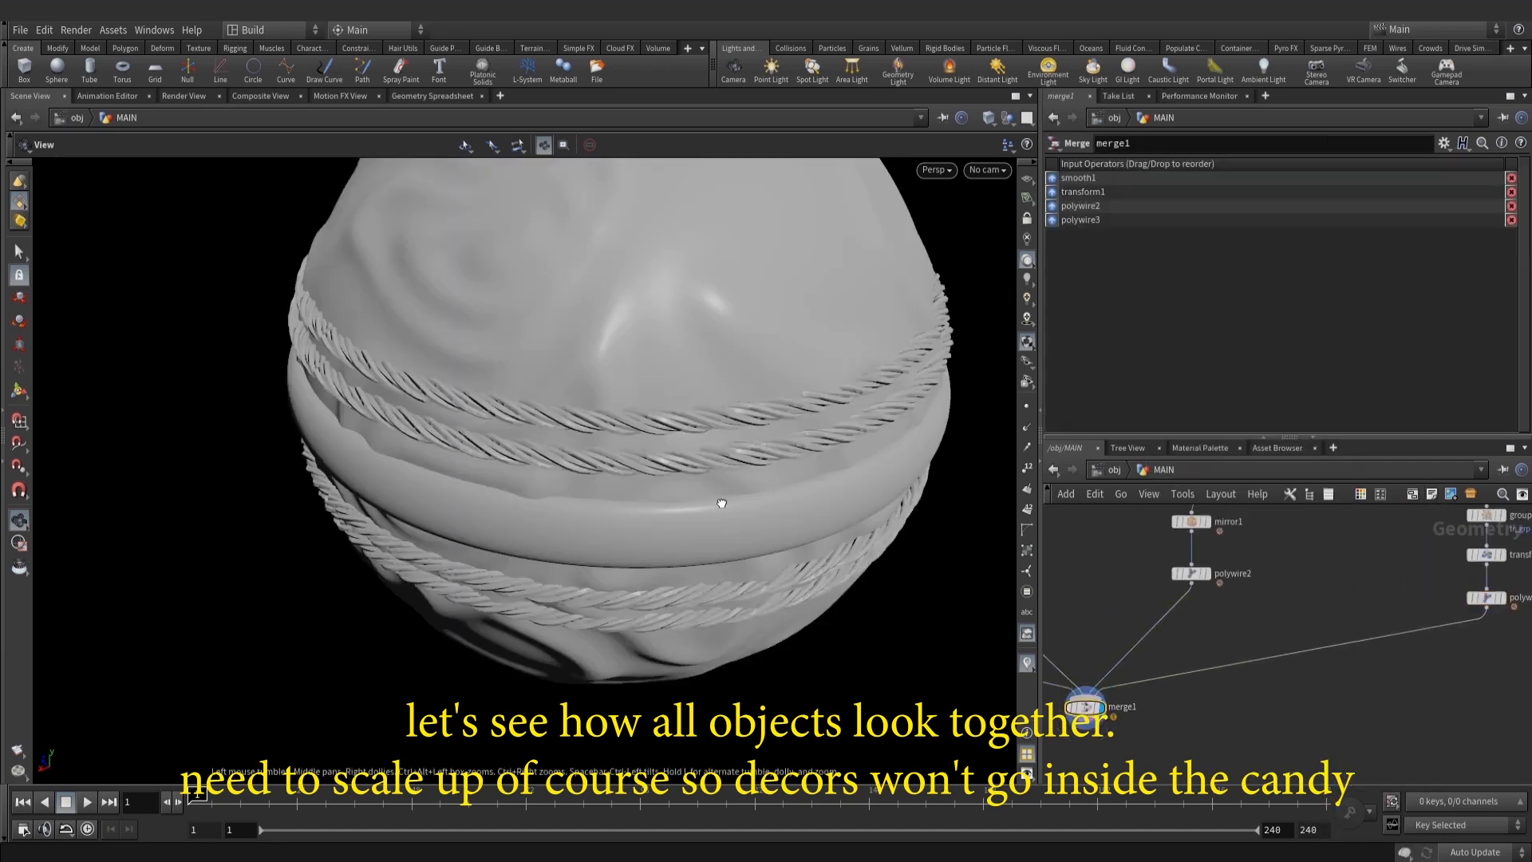
Insert a Transform node between polywire3 and merge1, aligned below polywire3
{"action": "key", "text": "Tab"}
{"action": "mouse_move", "coordinate": [1299, 236]}
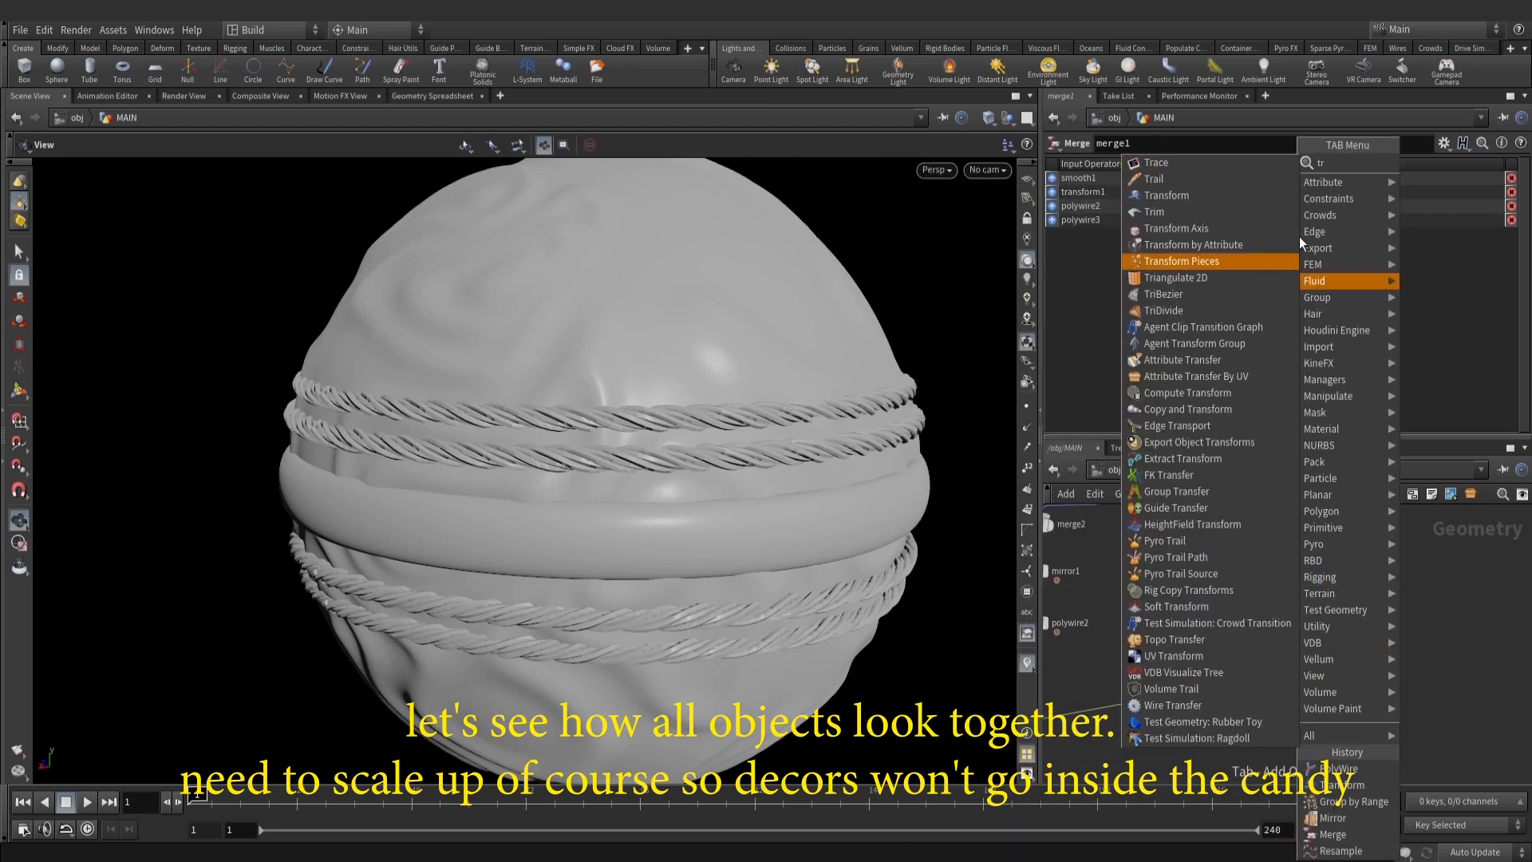
{"action": "left_click", "coordinate": [1194, 192]}
{"action": "left_click", "coordinate": [1299, 683]}
{"action": "left_click_drag", "start_coordinate": [1298, 679], "coordinate": [1327, 693]}
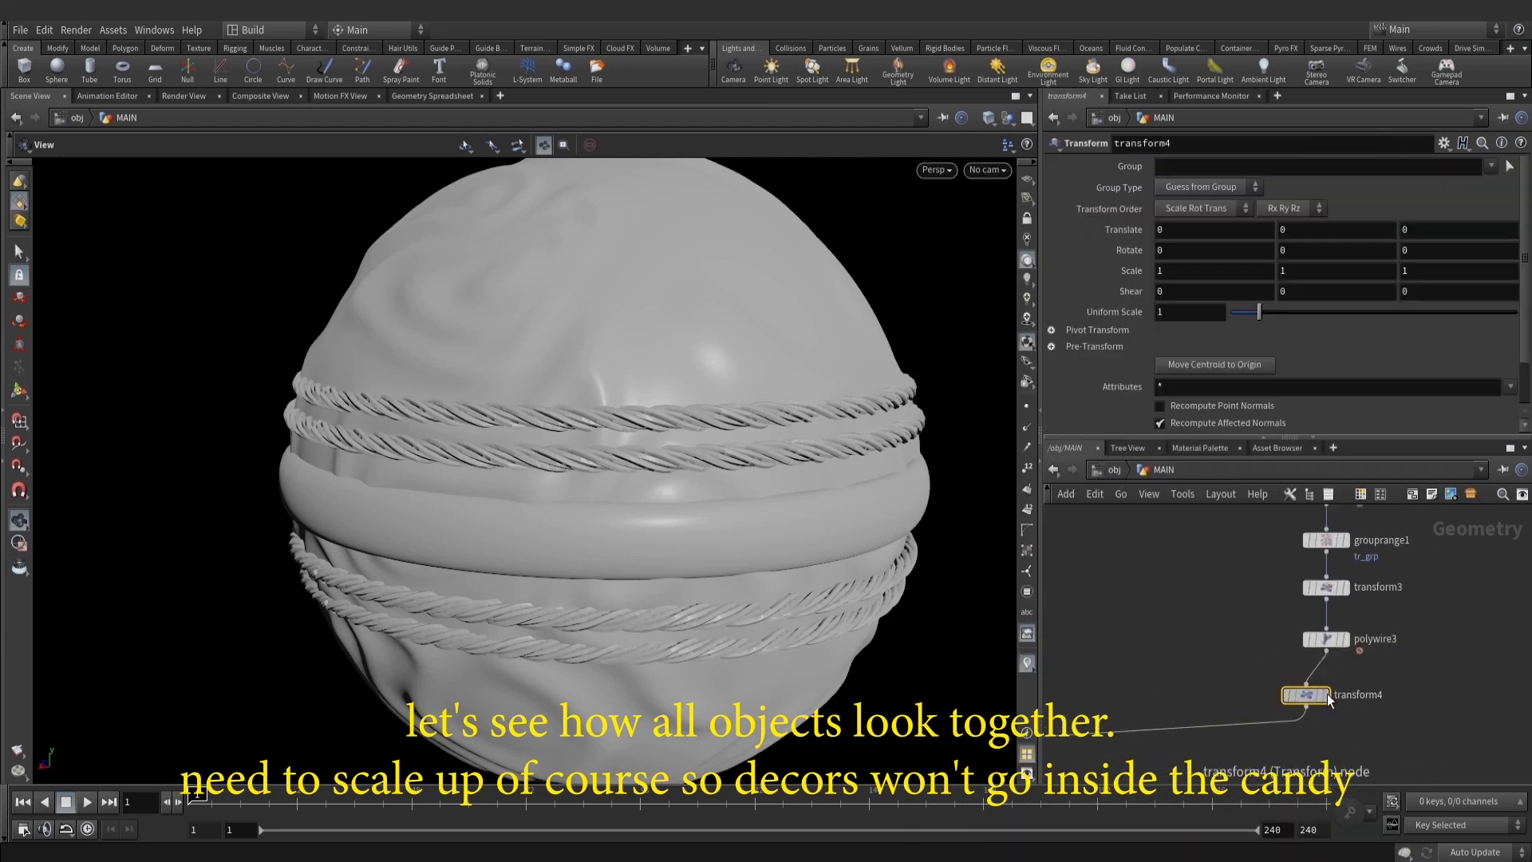
Raise the zigzag ring by setting transform4's Y translation to 0.125
{"action": "left_click", "coordinate": [1324, 239]}
{"action": "type", "text": ".15"}
{"action": "key", "text": "Return"}
{"action": "left_click_drag", "start_coordinate": [606, 534], "coordinate": [639, 503]}
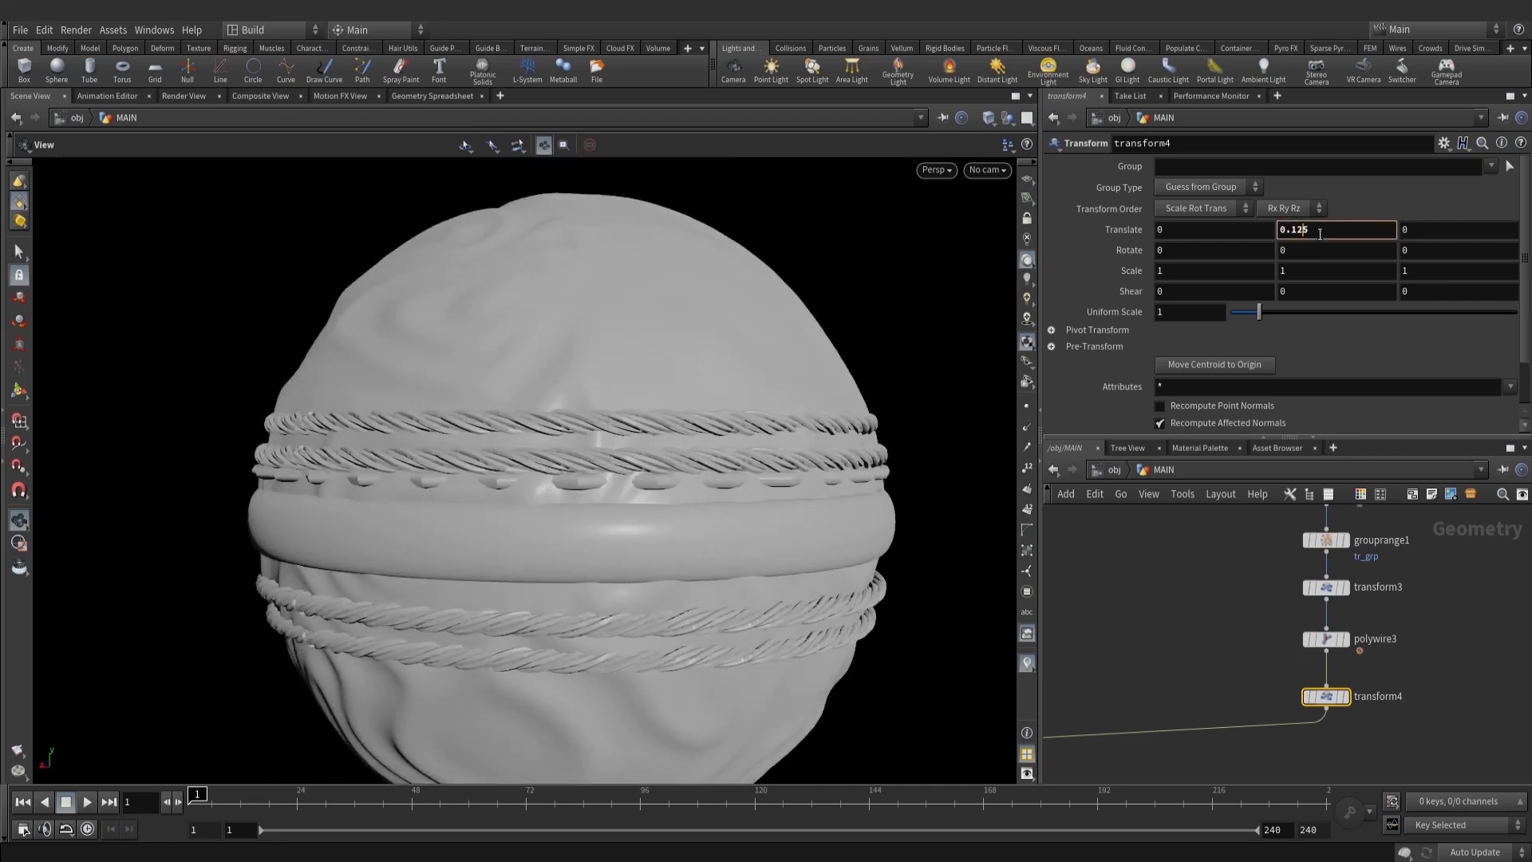
{"action": "key", "text": "Return"}
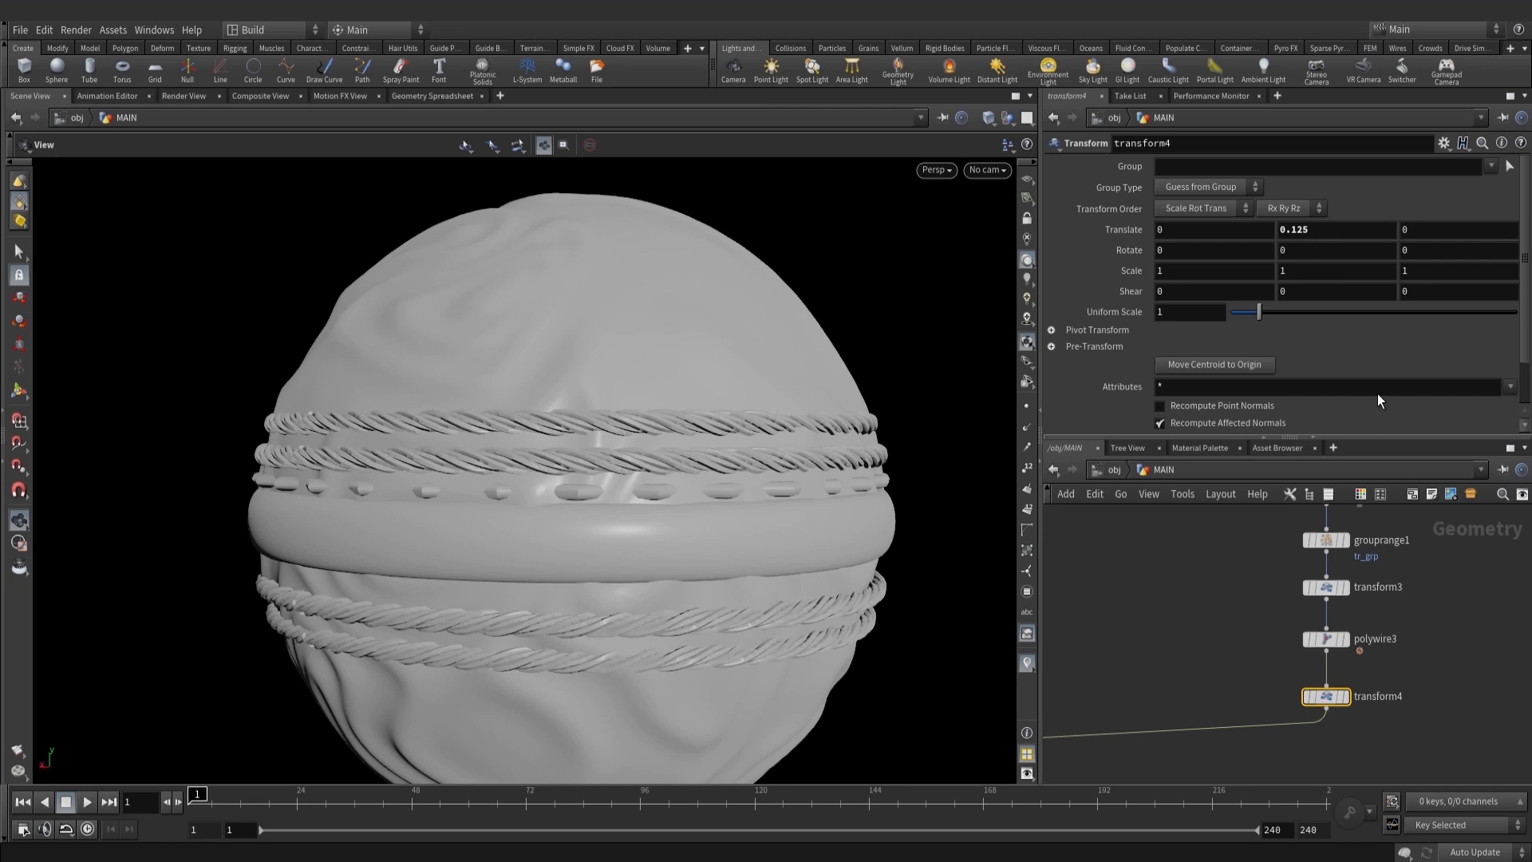
Thicken the zigzag ring vertically by setting transform4's Y scale to 2
{"action": "left_click", "coordinate": [1345, 271]}
{"action": "type", "text": "2"}
{"action": "key", "text": "Return"}
{"action": "left_click_drag", "start_coordinate": [591, 400], "coordinate": [565, 438]}
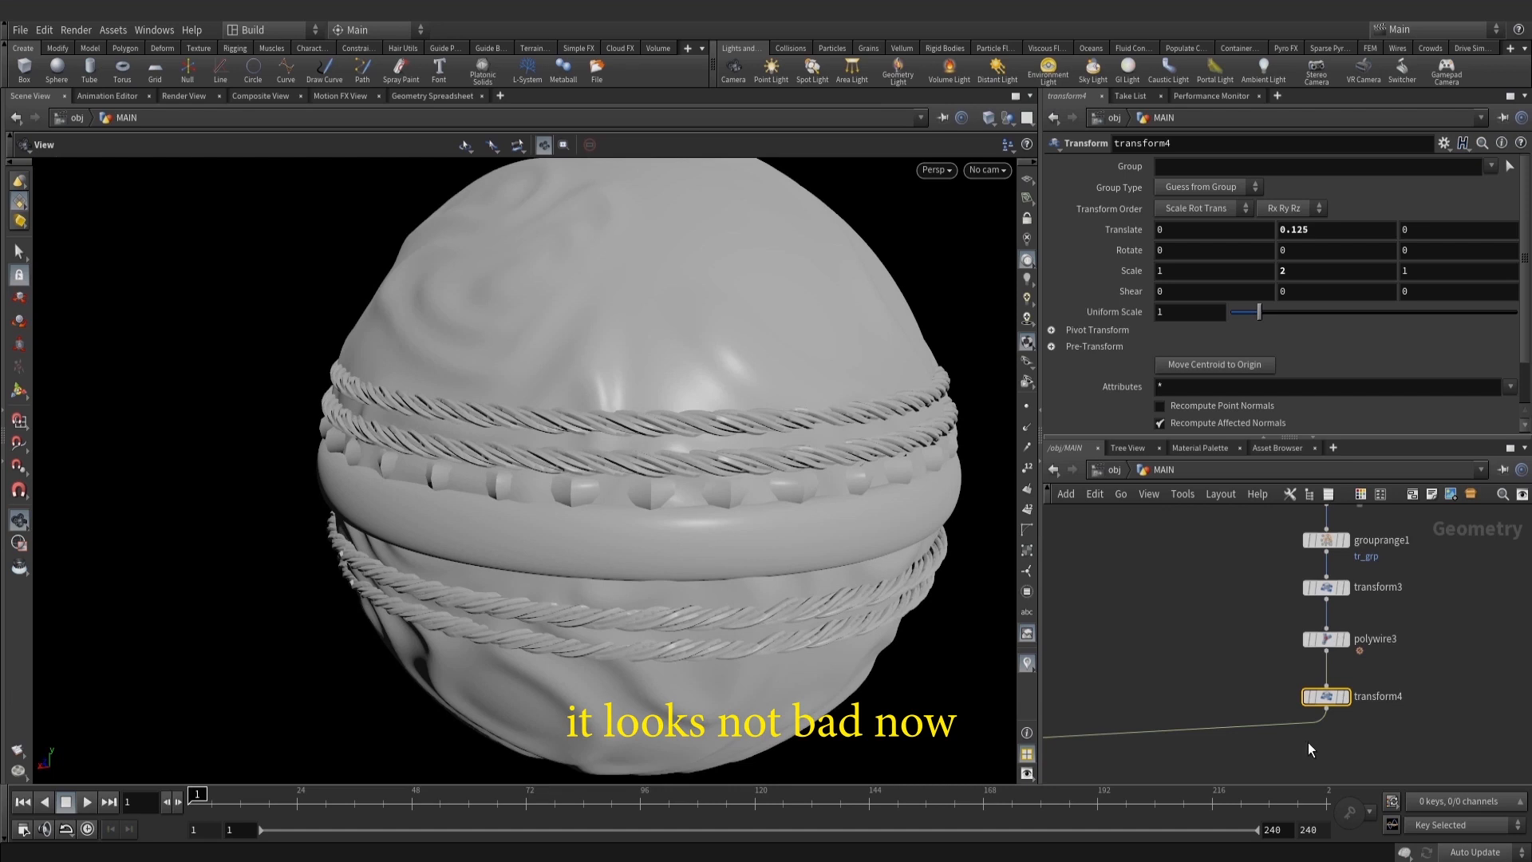
{"action": "middle_click_drag", "start_coordinate": [1401, 688], "coordinate": [1357, 665]}
{"action": "key", "text": "Tab"}
{"action": "key", "text": "Escape"}
Copy mirror1 in between transform4 and merge1 to mirror the zigzag ring to the candy's lower half
{"action": "middle_click_drag", "start_coordinate": [1186, 580], "coordinate": [1376, 591]}
{"action": "scroll", "coordinate": [1375, 591], "scroll_direction": "down", "scroll_amount": 3}
{"action": "middle_click_drag", "start_coordinate": [1209, 538], "coordinate": [1204, 566]}
{"action": "scroll", "coordinate": [1377, 643], "scroll_direction": "up", "scroll_amount": 3}
{"action": "left_click_drag", "start_coordinate": [1212, 545], "coordinate": [1452, 704], "text": "alt"}
{"action": "left_click_drag", "start_coordinate": [700, 512], "coordinate": [713, 484], "text": "alt"}
{"action": "middle_click_drag", "start_coordinate": [1371, 589], "coordinate": [1395, 509]}
Add a Null node connected below merge1 and display it
{"action": "scroll", "coordinate": [1358, 546], "scroll_direction": "down", "scroll_amount": 2}
{"action": "mouse_move", "coordinate": [1211, 712]}
{"action": "middle_mouse_down"}
{"action": "mouse_move", "coordinate": [1295, 693]}
{"action": "mouse_move", "coordinate": [1232, 702]}
{"action": "middle_mouse_up"}
{"action": "key", "text": "Tab"}
{"action": "mouse_move", "coordinate": [1249, 626]}
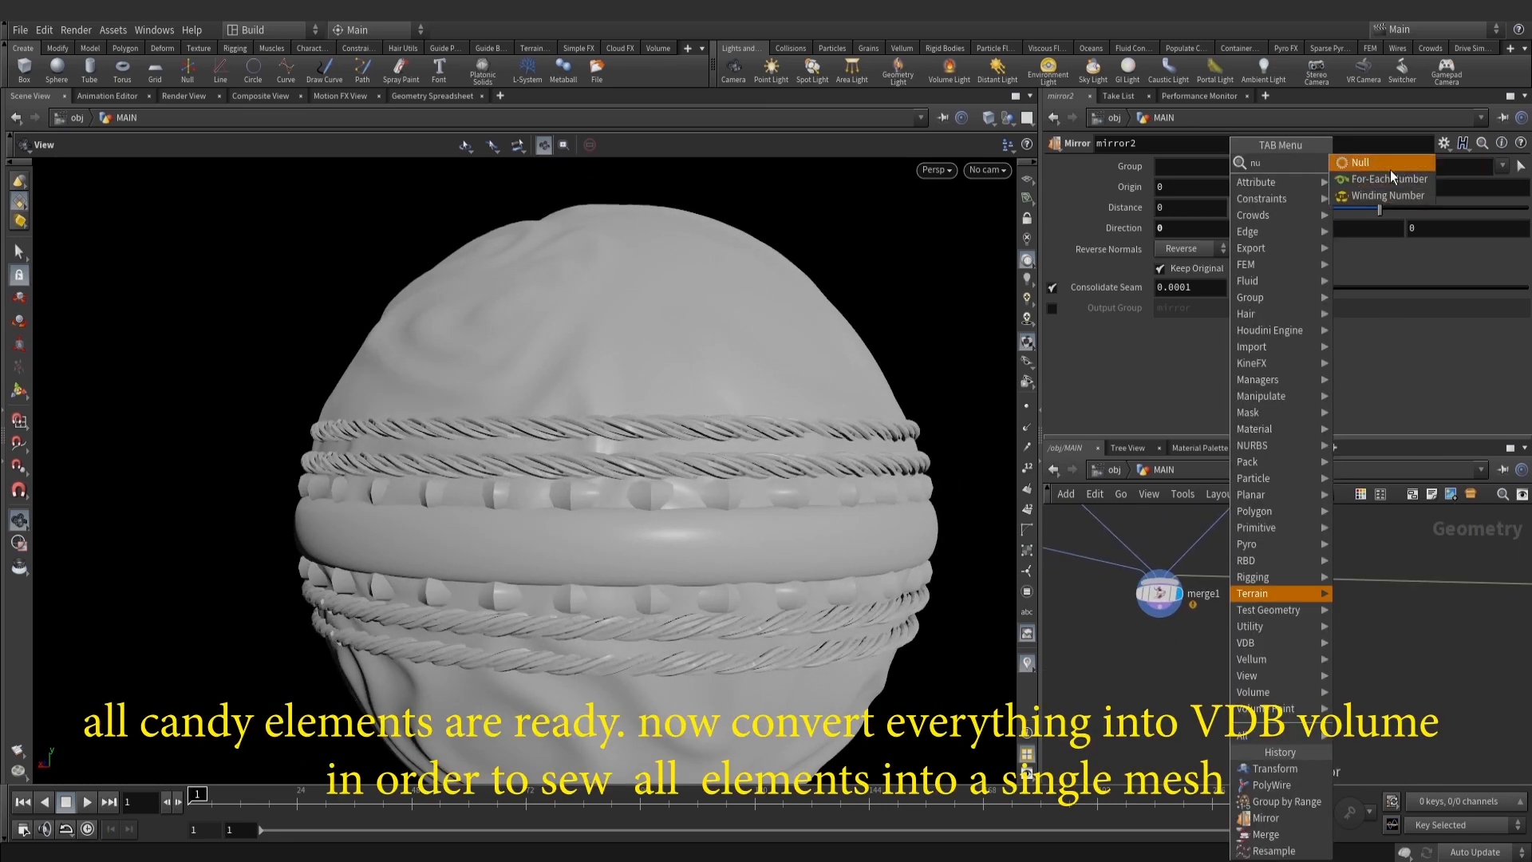
{"action": "left_click", "coordinate": [1387, 168]}
{"action": "left_click", "coordinate": [1159, 691]}
{"action": "left_click", "coordinate": [1159, 578]}
{"action": "left_click", "coordinate": [1150, 665]}
{"action": "left_click", "coordinate": [1166, 675]}
{"action": "mouse_move", "coordinate": [1154, 694]}
{"action": "left_mouse_down"}
{"action": "mouse_move", "coordinate": [1170, 683]}
{"action": "mouse_move", "coordinate": [1155, 672]}
{"action": "left_mouse_up"}
Add a VDB from Polygons node connected below null1
{"action": "middle_click_drag", "start_coordinate": [1306, 754], "coordinate": [1334, 685]}
{"action": "middle_click_drag", "start_coordinate": [1210, 660], "coordinate": [1231, 638]}
{"action": "scroll", "coordinate": [701, 424], "scroll_direction": "down", "scroll_amount": 2}
{"action": "left_click_drag", "start_coordinate": [848, 441], "coordinate": [872, 497]}
{"action": "middle_click_drag", "start_coordinate": [1352, 670], "coordinate": [1340, 678]}
{"action": "key", "text": "Tab"}
{"action": "type", "text": "vdbpol"}
{"action": "left_click", "coordinate": [1326, 163]}
{"action": "scroll", "coordinate": [1257, 608], "scroll_direction": "up", "scroll_amount": 2}
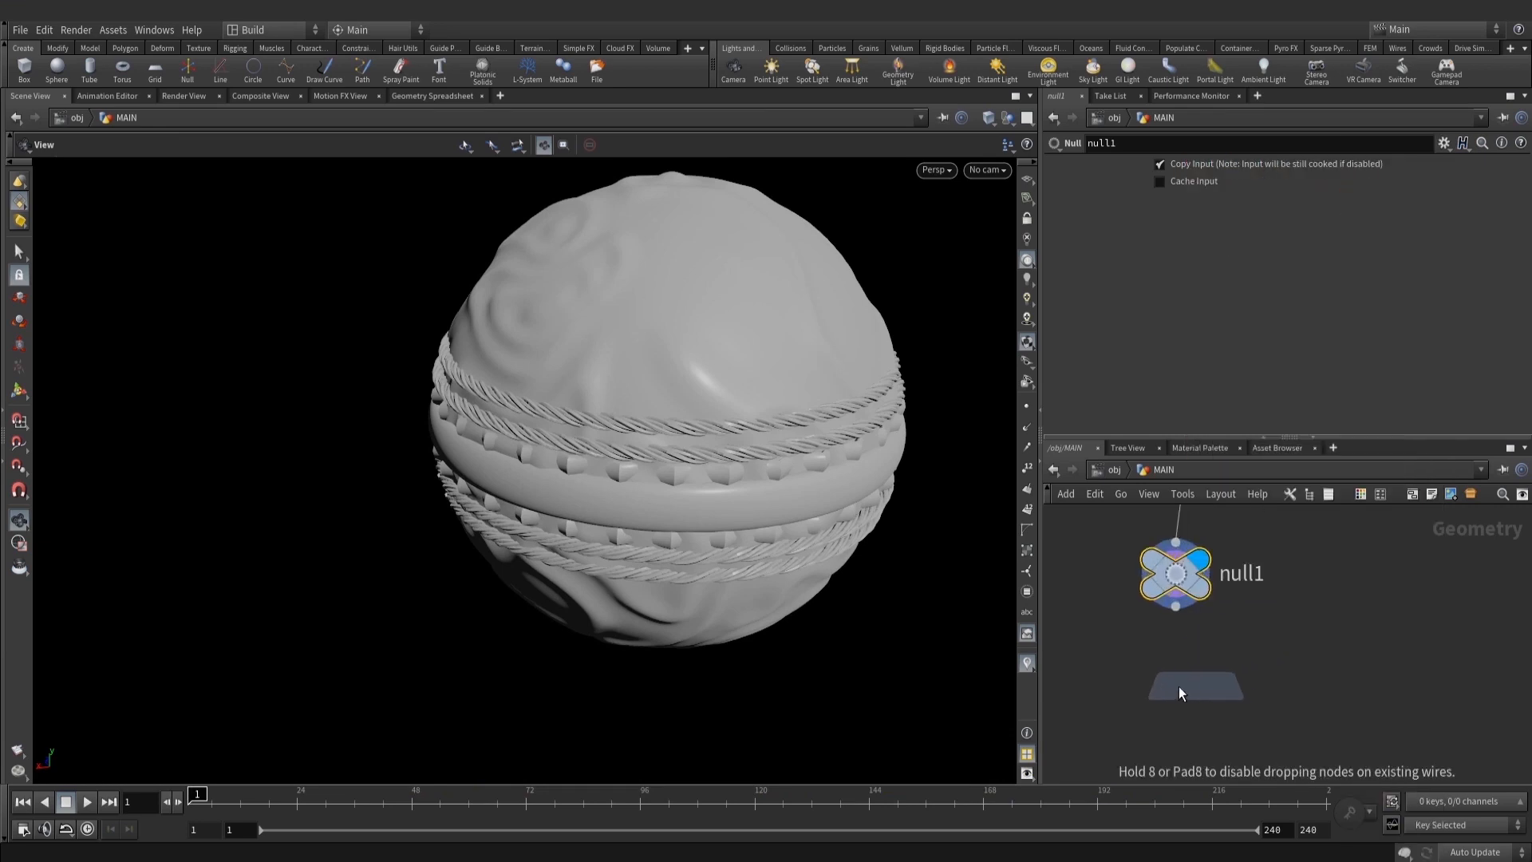
{"action": "left_click", "coordinate": [1179, 687]}
{"action": "left_click_drag", "start_coordinate": [1175, 567], "coordinate": [1176, 540]}
{"action": "left_click", "coordinate": [1175, 573]}
Display vdbfrompolygons1 and set its Voxel Size to 0.005
{"action": "left_click", "coordinate": [1161, 662]}
{"action": "left_click", "coordinate": [1206, 689]}
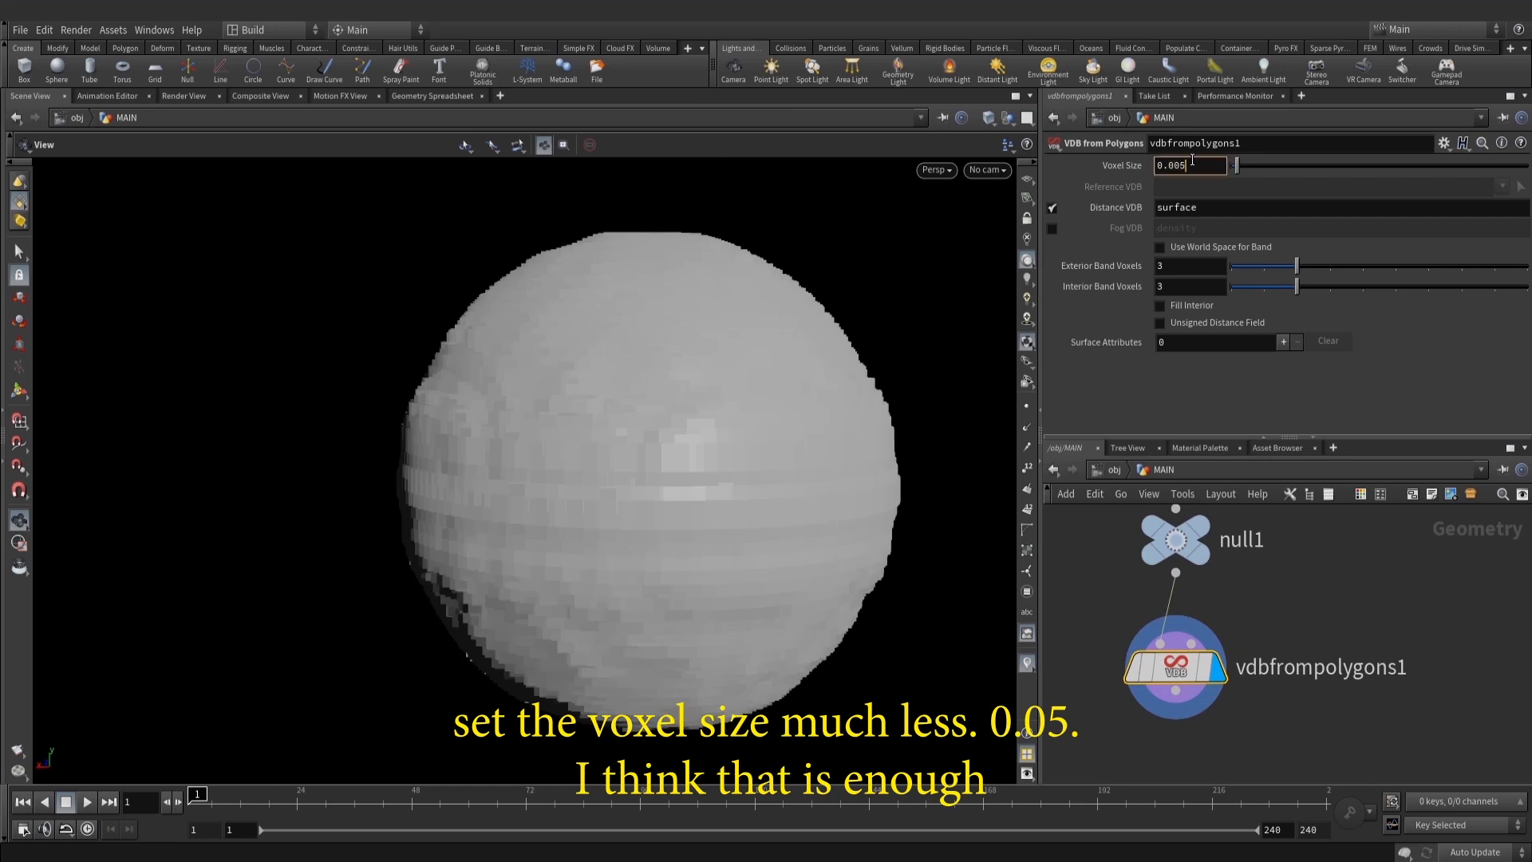
{"action": "key", "text": "Return"}
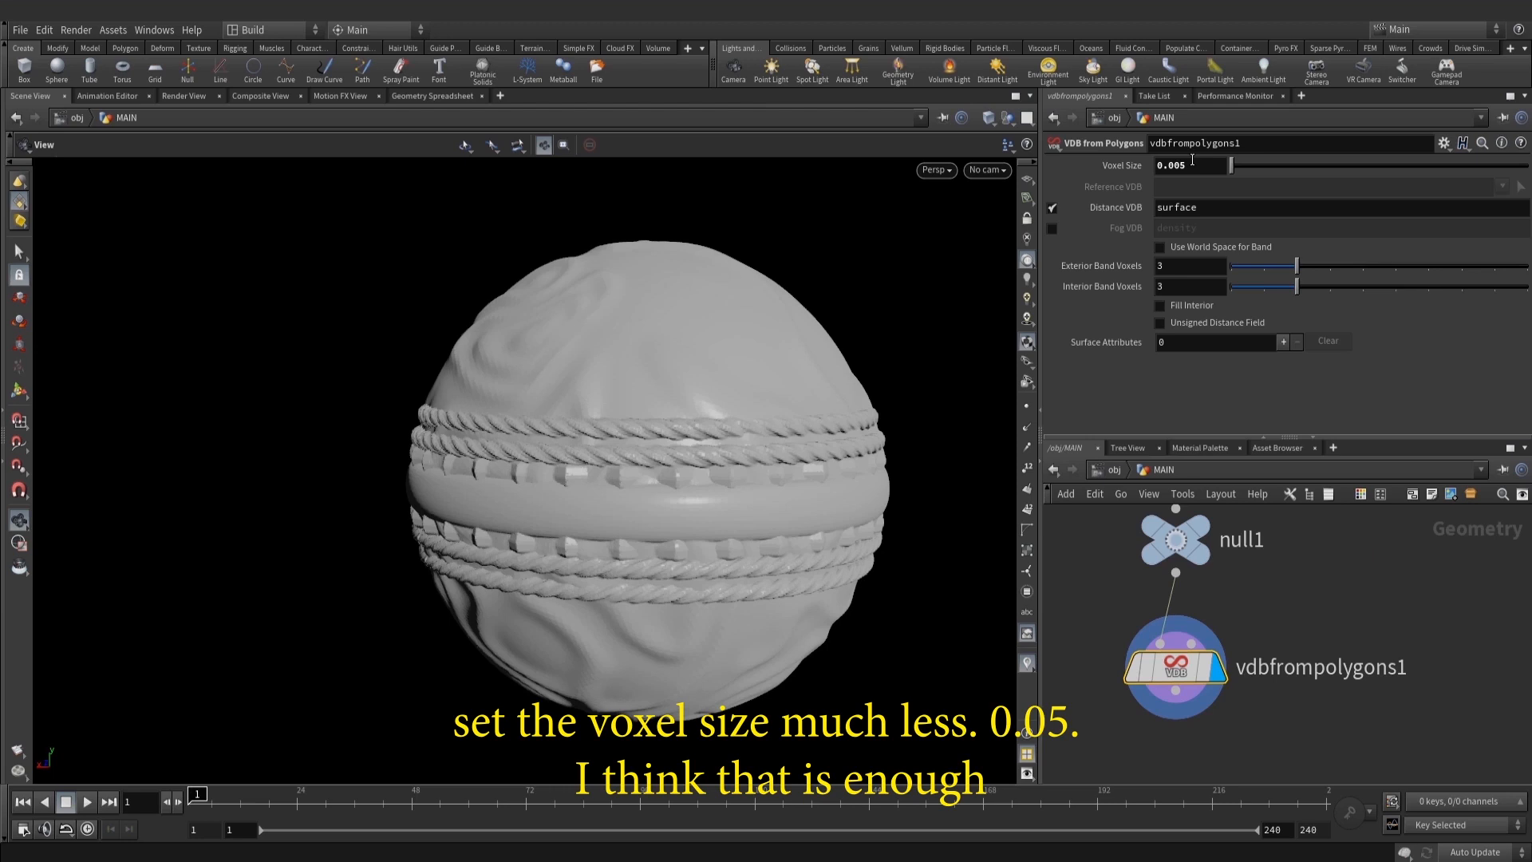
Add a VDB Smooth node after vdbfrompolygons1 and display the smoothed volume
{"action": "key", "text": "Tab"}
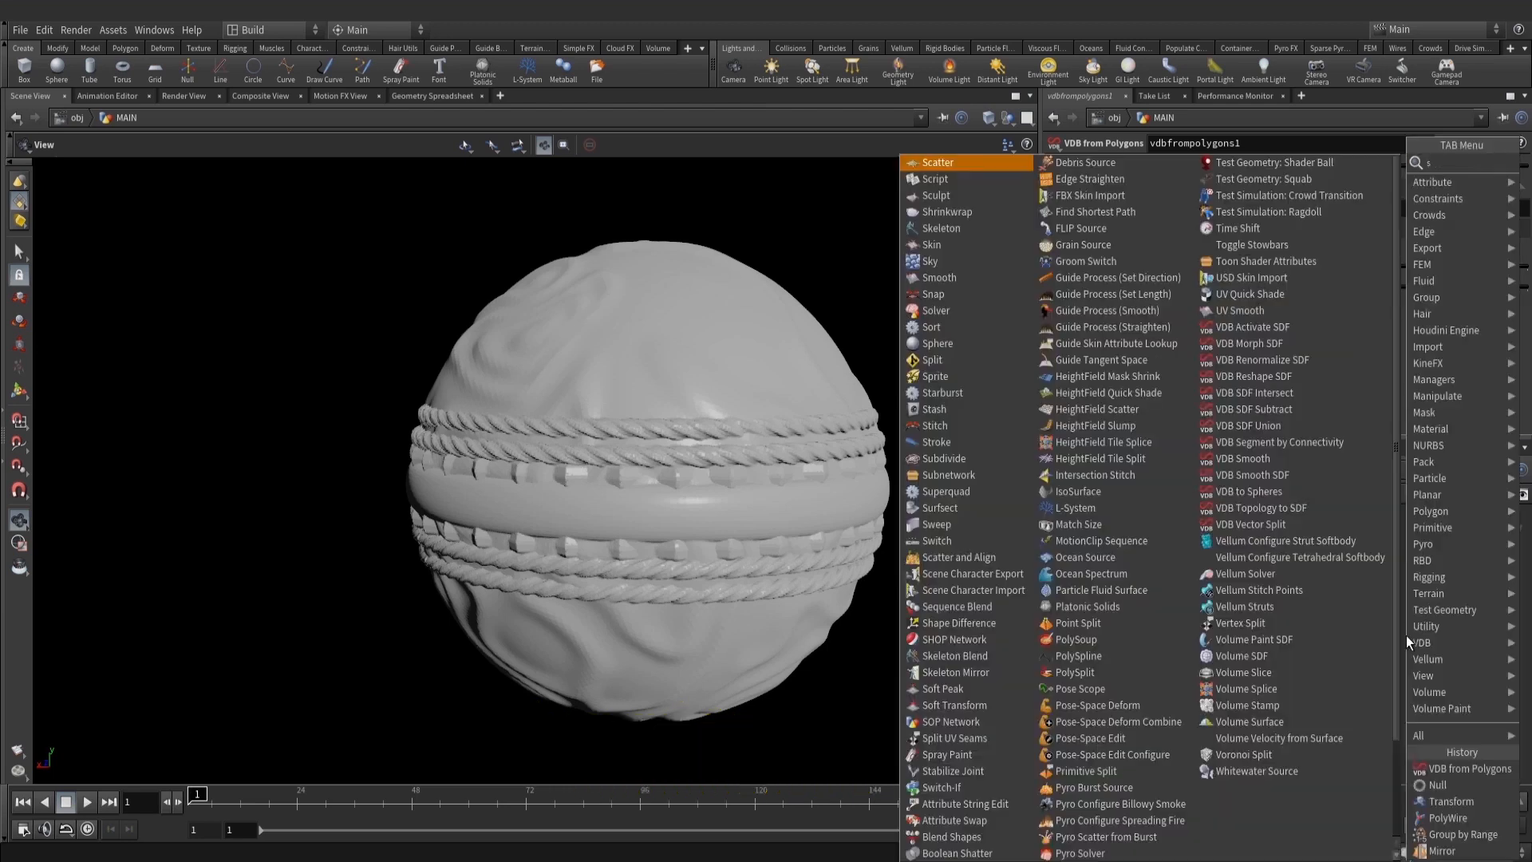
{"action": "type", "text": "smoo"}
{"action": "left_click", "coordinate": [1352, 214]}
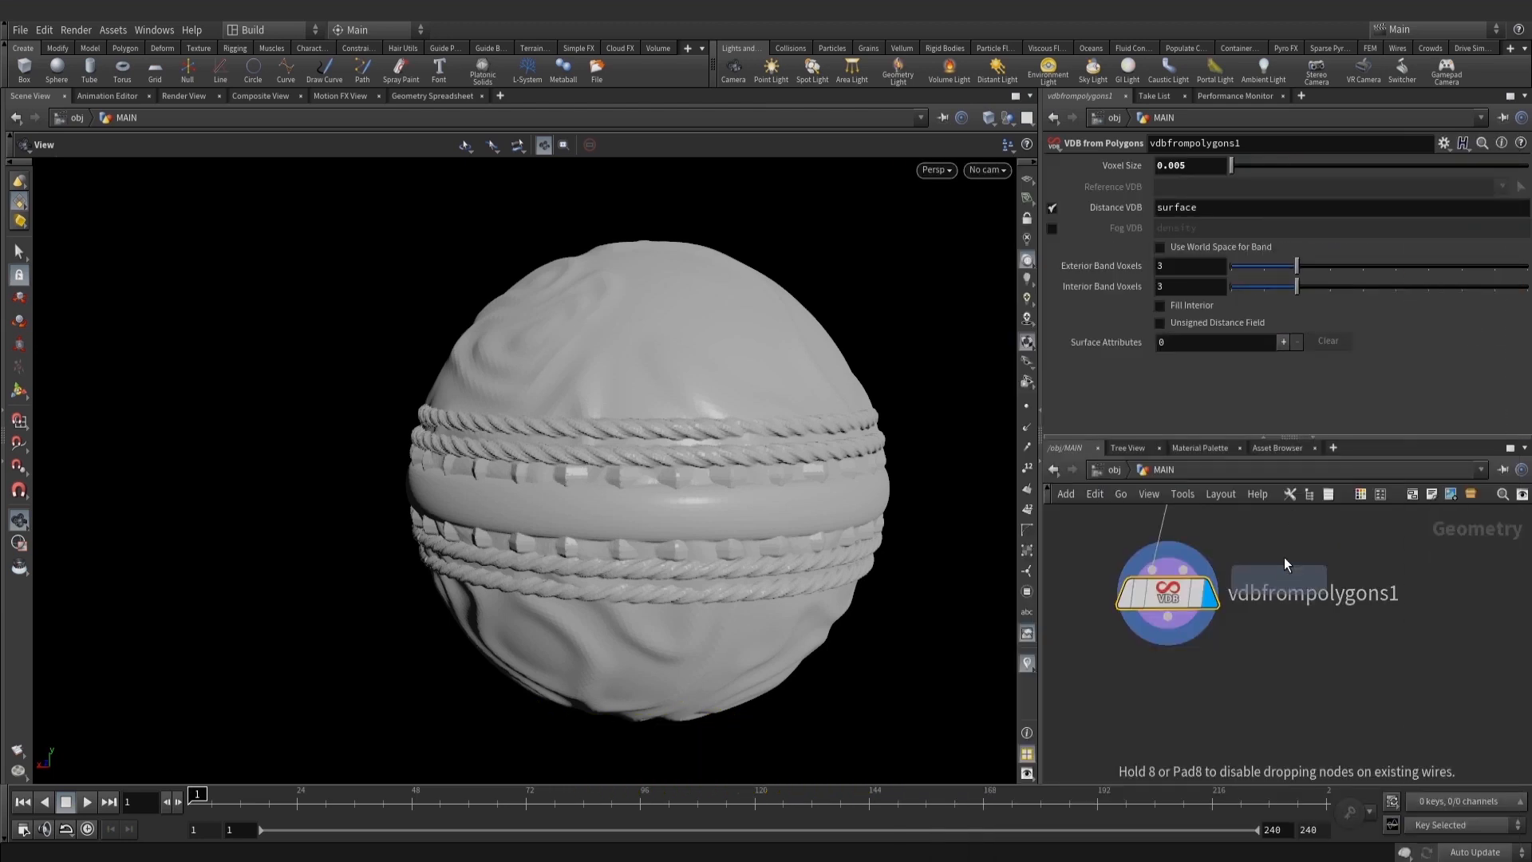
{"action": "left_click", "coordinate": [1153, 653]}
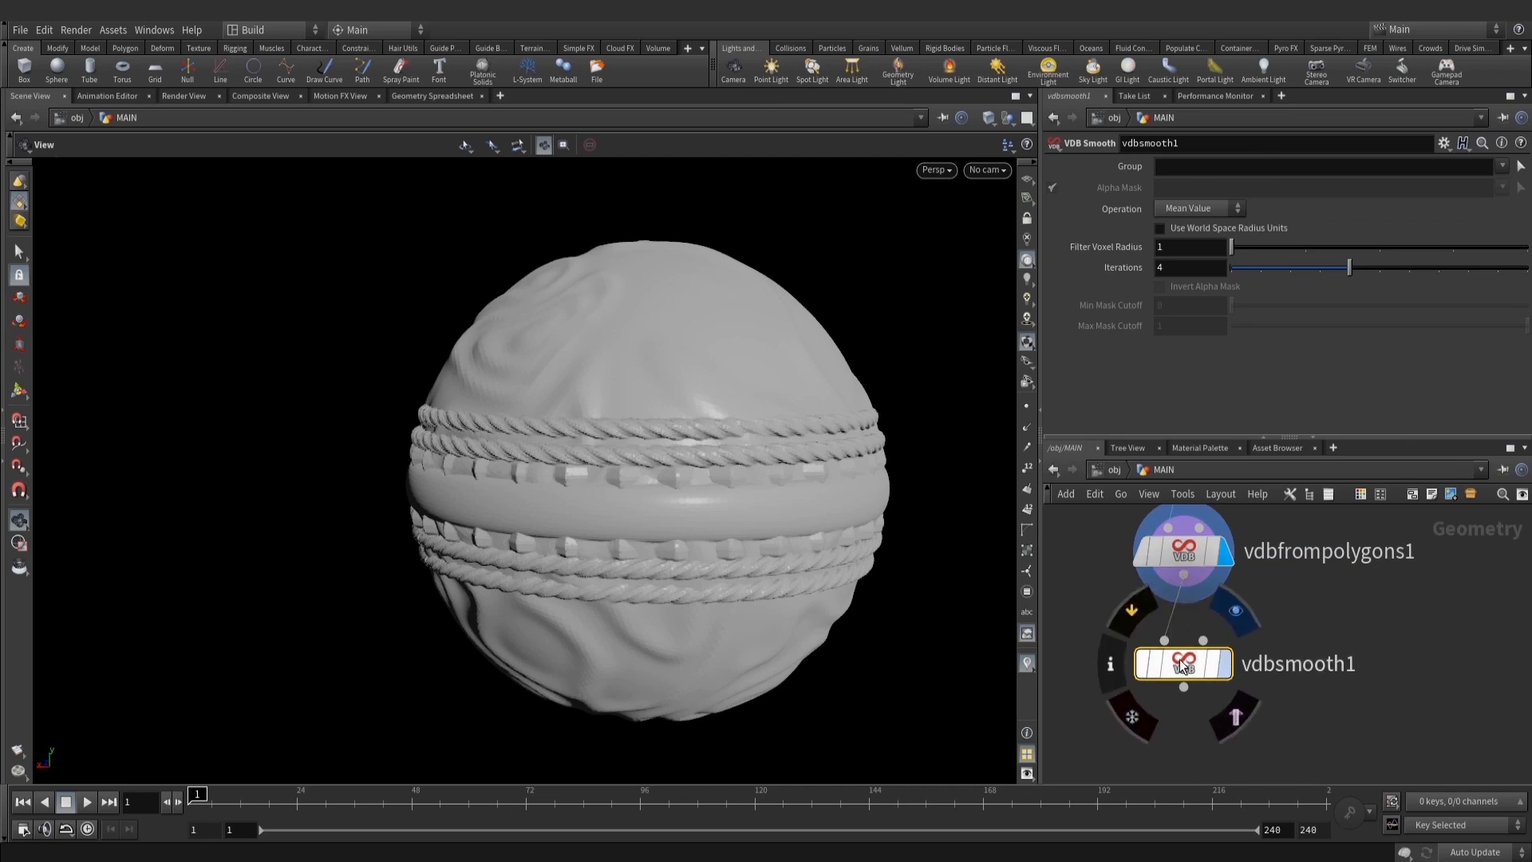
{"action": "left_click", "coordinate": [1225, 664]}
{"action": "left_click_drag", "start_coordinate": [773, 509], "coordinate": [786, 499]}
Add a Convert VDB node below vdbsmooth1, display it and set Convert To to Polygons
{"action": "key", "text": "Tab"}
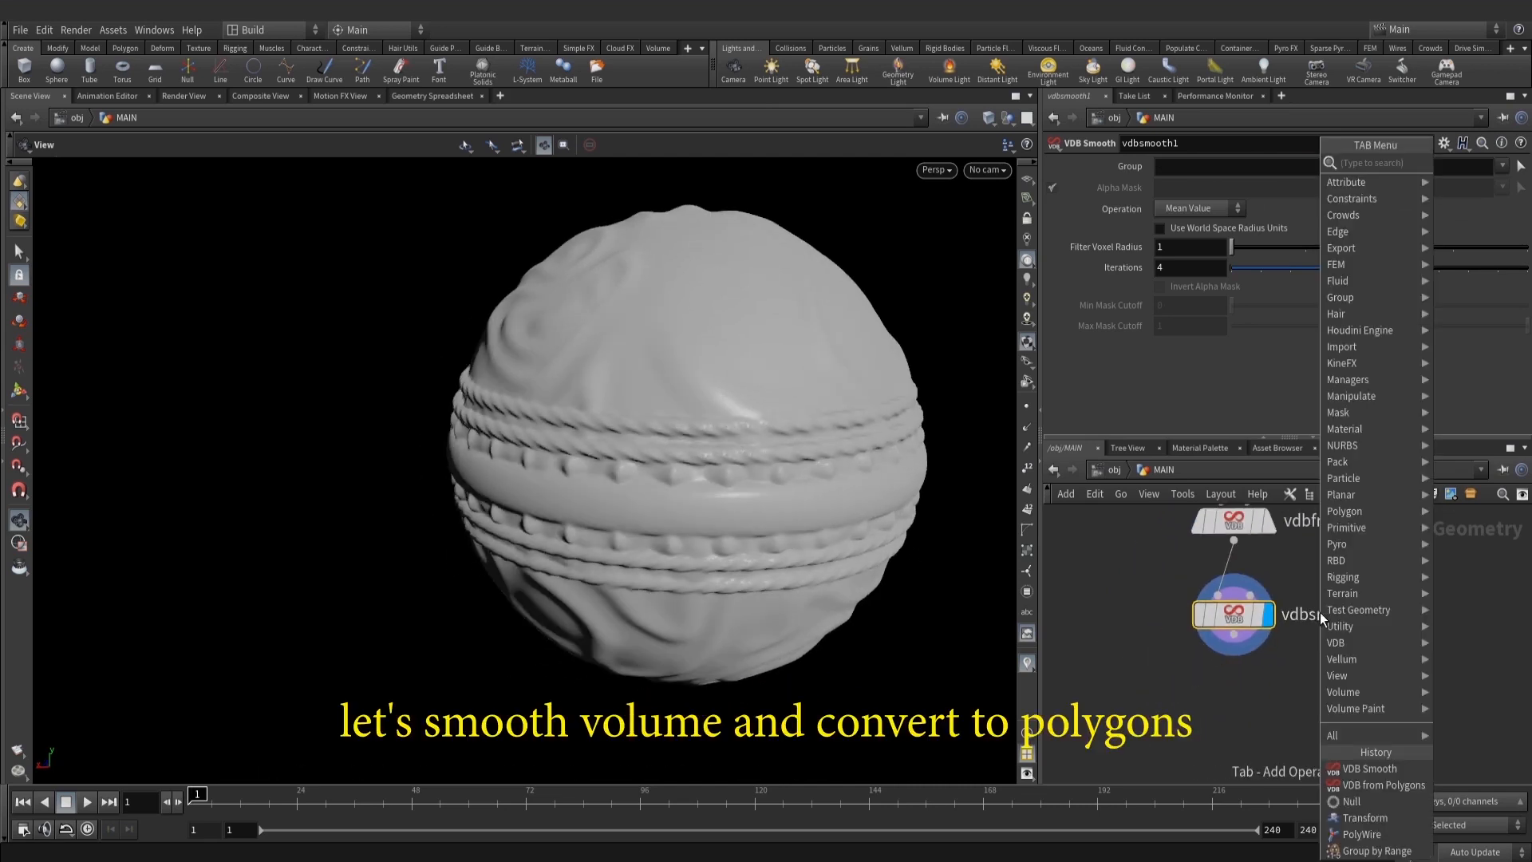
{"action": "type", "text": "conv"}
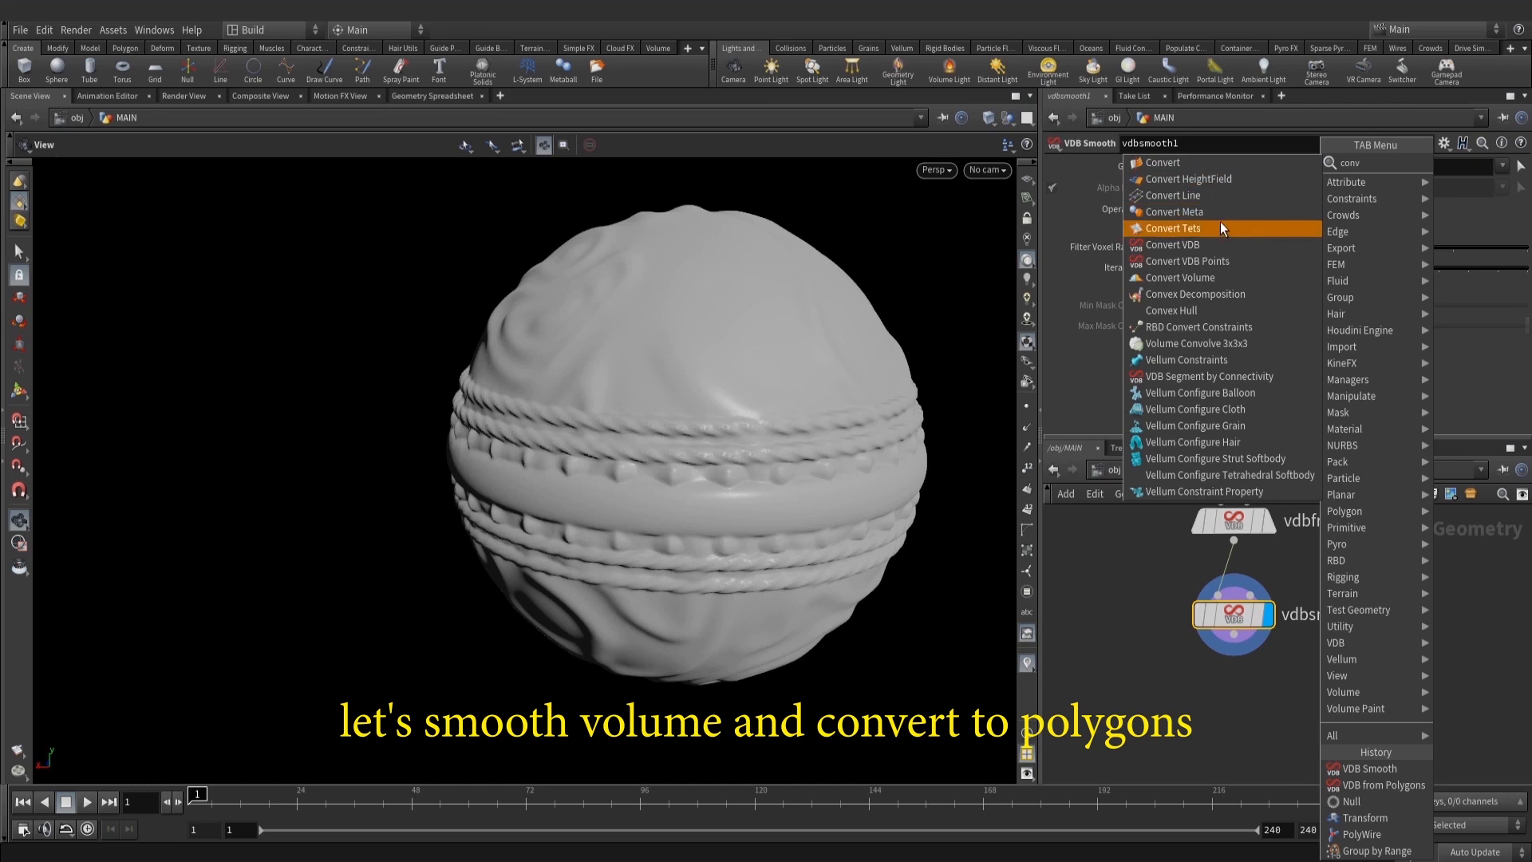
{"action": "left_click", "coordinate": [1226, 243]}
{"action": "left_click", "coordinate": [1242, 707]}
{"action": "scroll", "coordinate": [1230, 656], "scroll_direction": "up", "scroll_amount": 1}
{"action": "left_click_drag", "start_coordinate": [1234, 623], "coordinate": [1213, 692]}
{"action": "key", "text": "ctrl+z"}
{"action": "left_click", "coordinate": [1279, 718]}
{"action": "left_click", "coordinate": [1200, 188]}
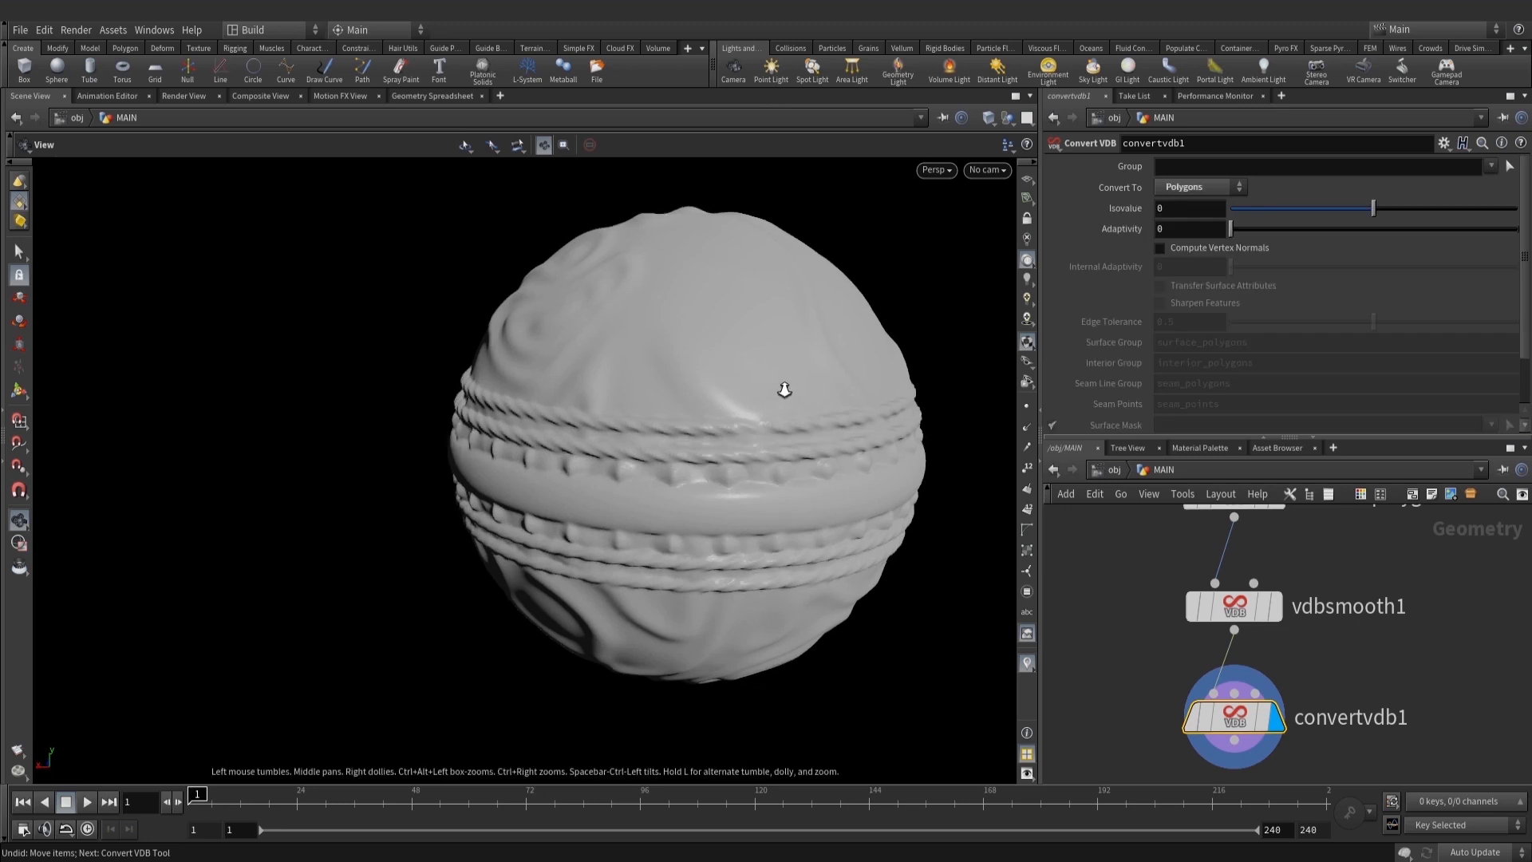
Examine the converted candy mesh up close in wireframe and return to shaded display
{"action": "scroll", "coordinate": [759, 436], "scroll_direction": "up", "scroll_amount": 3}
{"action": "key", "text": "w"}
{"action": "right_click_drag", "start_coordinate": [715, 429], "coordinate": [1019, 458]}
{"action": "mouse_move", "coordinate": [1019, 458]}
{"action": "left_mouse_down"}
{"action": "mouse_move", "coordinate": [749, 436]}
{"action": "mouse_move", "coordinate": [824, 472]}
{"action": "left_mouse_up"}
{"action": "key", "text": "w"}
{"action": "right_click_drag", "start_coordinate": [823, 471], "coordinate": [737, 447]}
{"action": "scroll", "coordinate": [736, 448], "scroll_direction": "down", "scroll_amount": 2}
{"action": "scroll", "coordinate": [1321, 626], "scroll_direction": "down", "scroll_amount": 5}
Add a File Cache node connected below convertvdb1
{"action": "left_click_drag", "start_coordinate": [1334, 703], "coordinate": [1278, 564]}
{"action": "middle_click_drag", "start_coordinate": [1356, 724], "coordinate": [1352, 686]}
{"action": "key", "text": "Tab"}
{"action": "type", "text": "filc"}
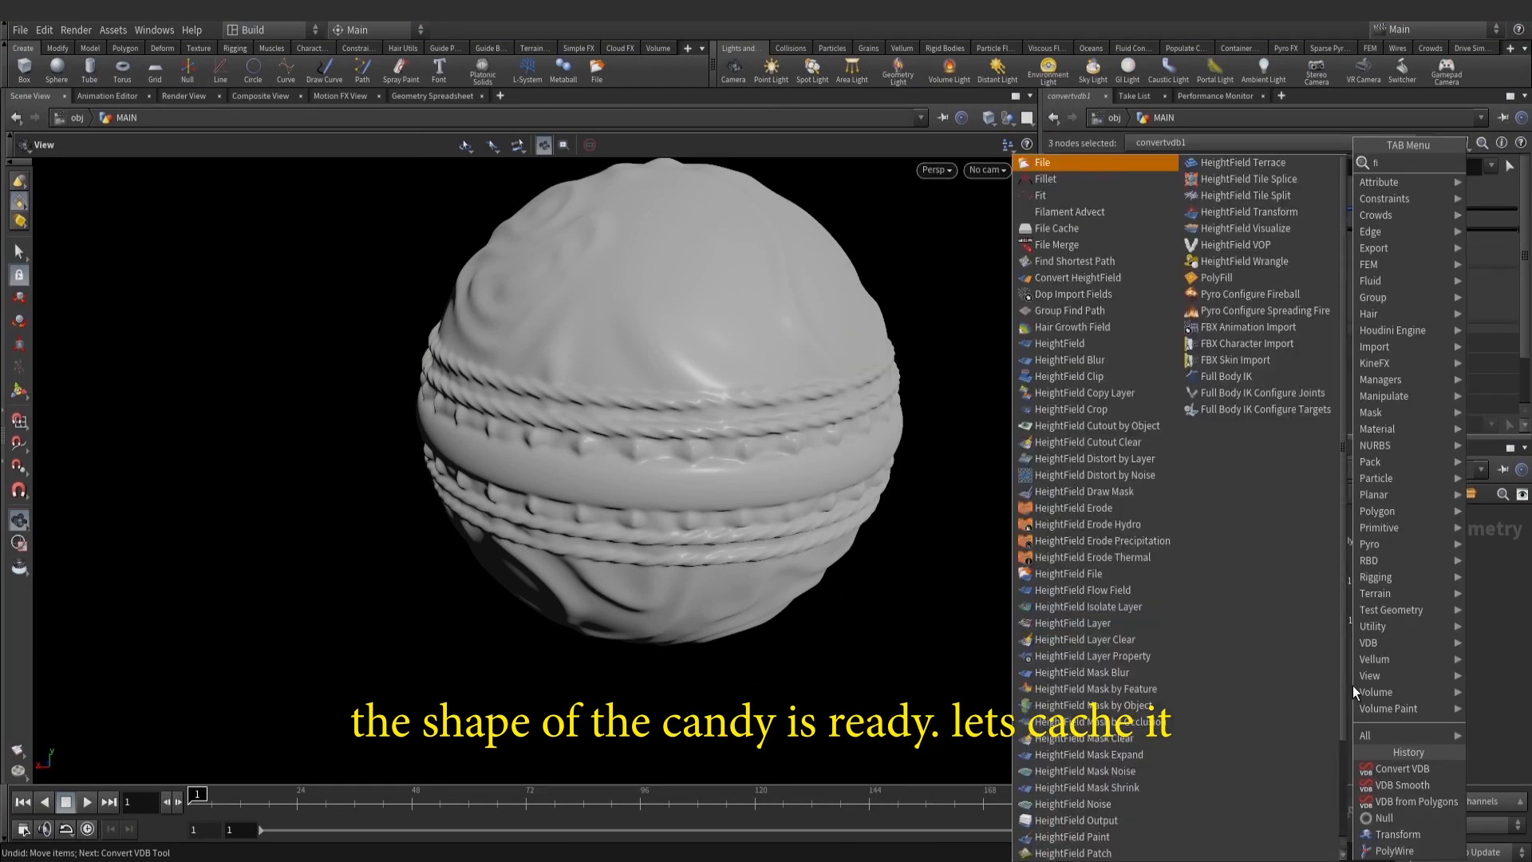
{"action": "left_click", "coordinate": [1278, 162]}
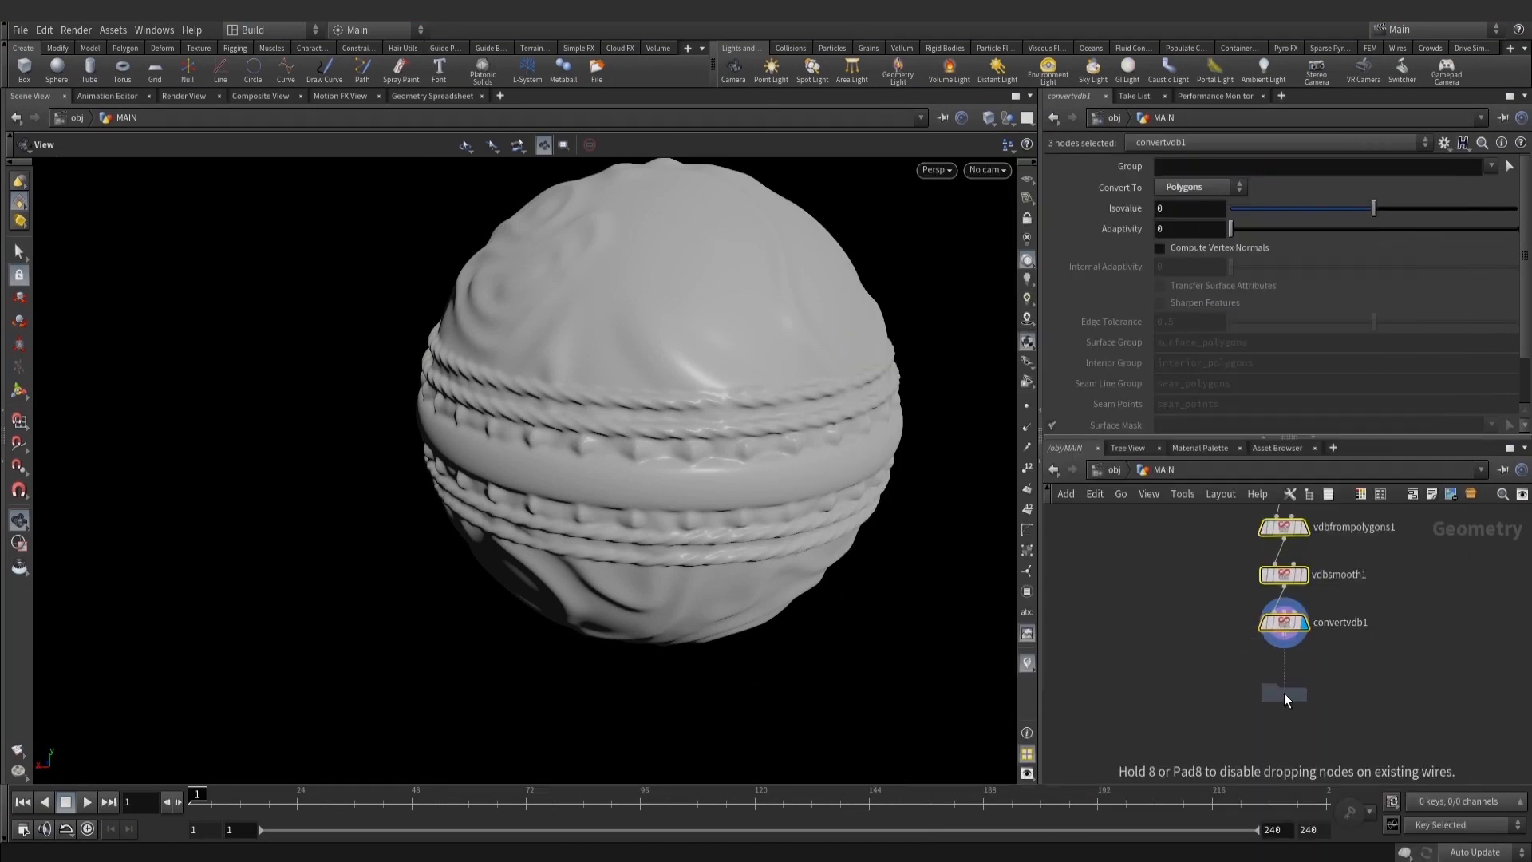
{"action": "left_click", "coordinate": [1285, 692]}
{"action": "scroll", "coordinate": [1285, 693], "scroll_direction": "up", "scroll_amount": 3}
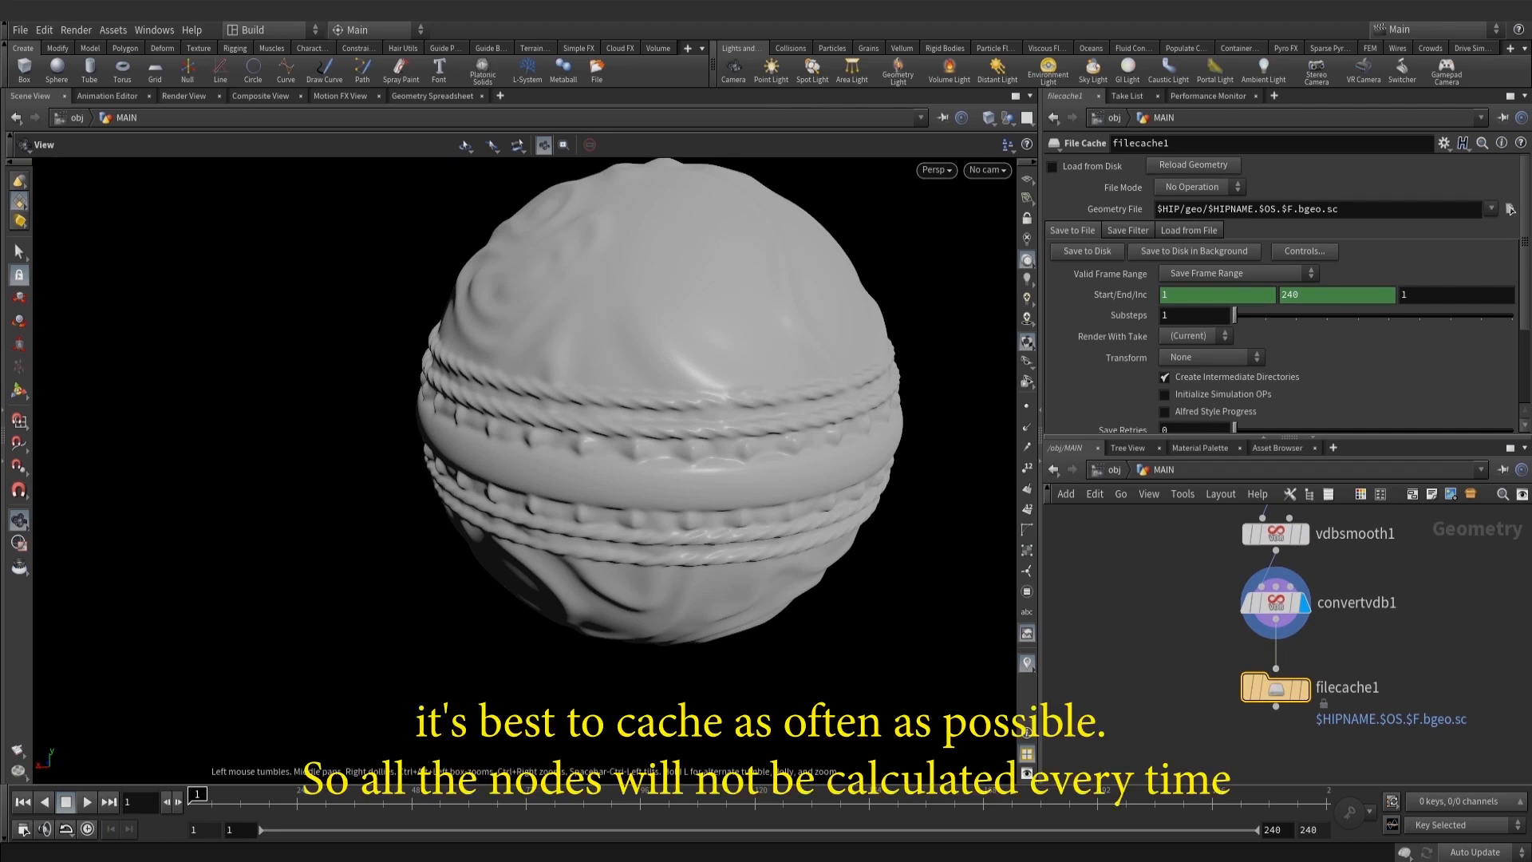
Switch to File Explorer, copy the path of the sim folder in Amber_spikes, and return to Houdini with filecache1 displayed
{"action": "mouse_move", "coordinate": [375, 858]}
{"action": "left_click", "coordinate": [653, 806]}
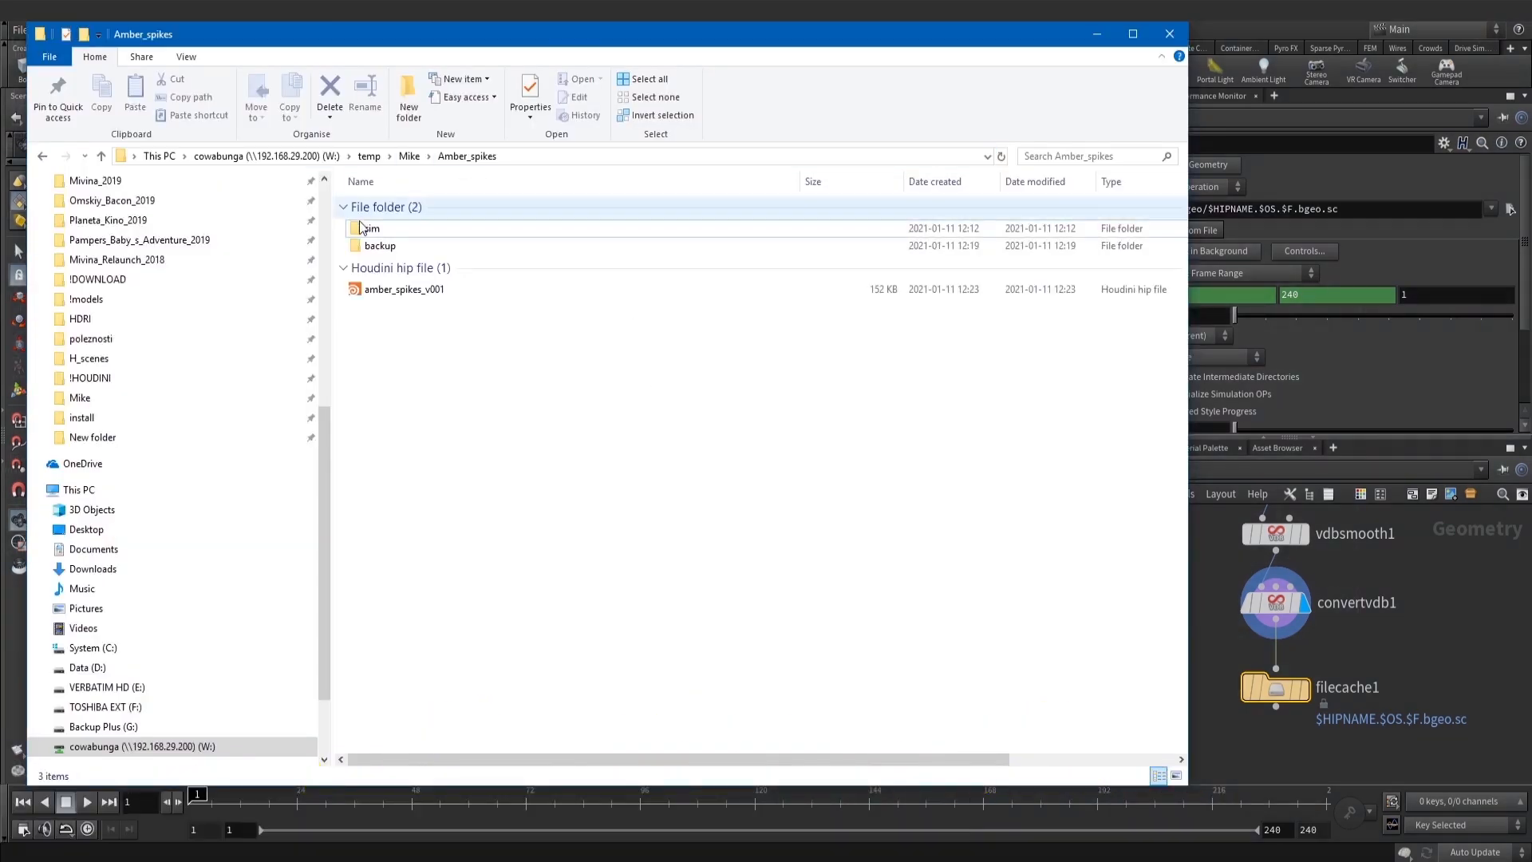
{"action": "double_click", "coordinate": [408, 229]}
{"action": "left_click", "coordinate": [598, 156]}
{"action": "key", "text": "ctrl+c"}
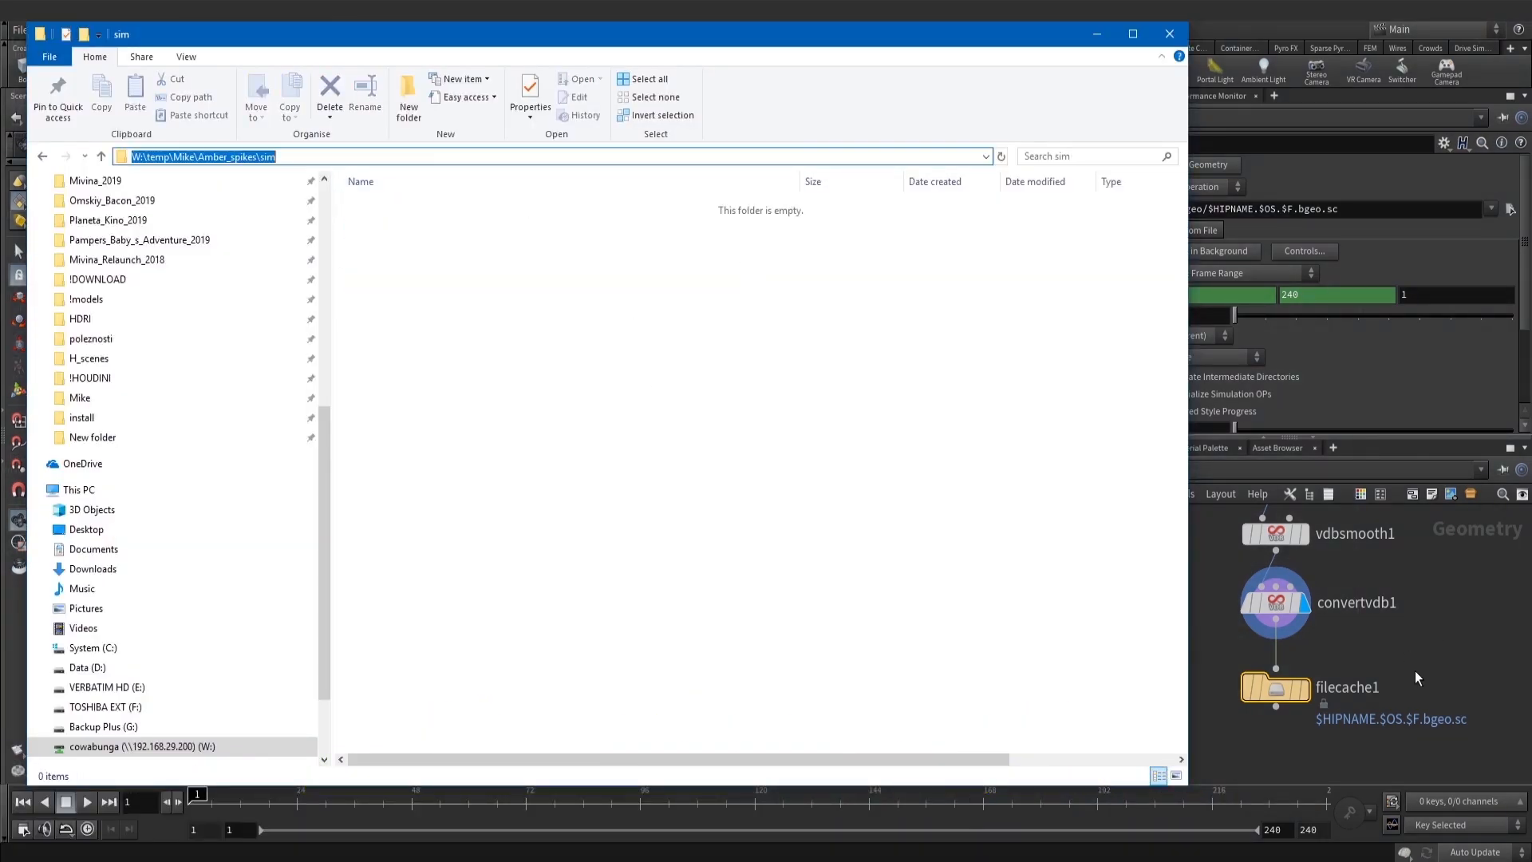
{"action": "left_click", "coordinate": [1303, 688]}
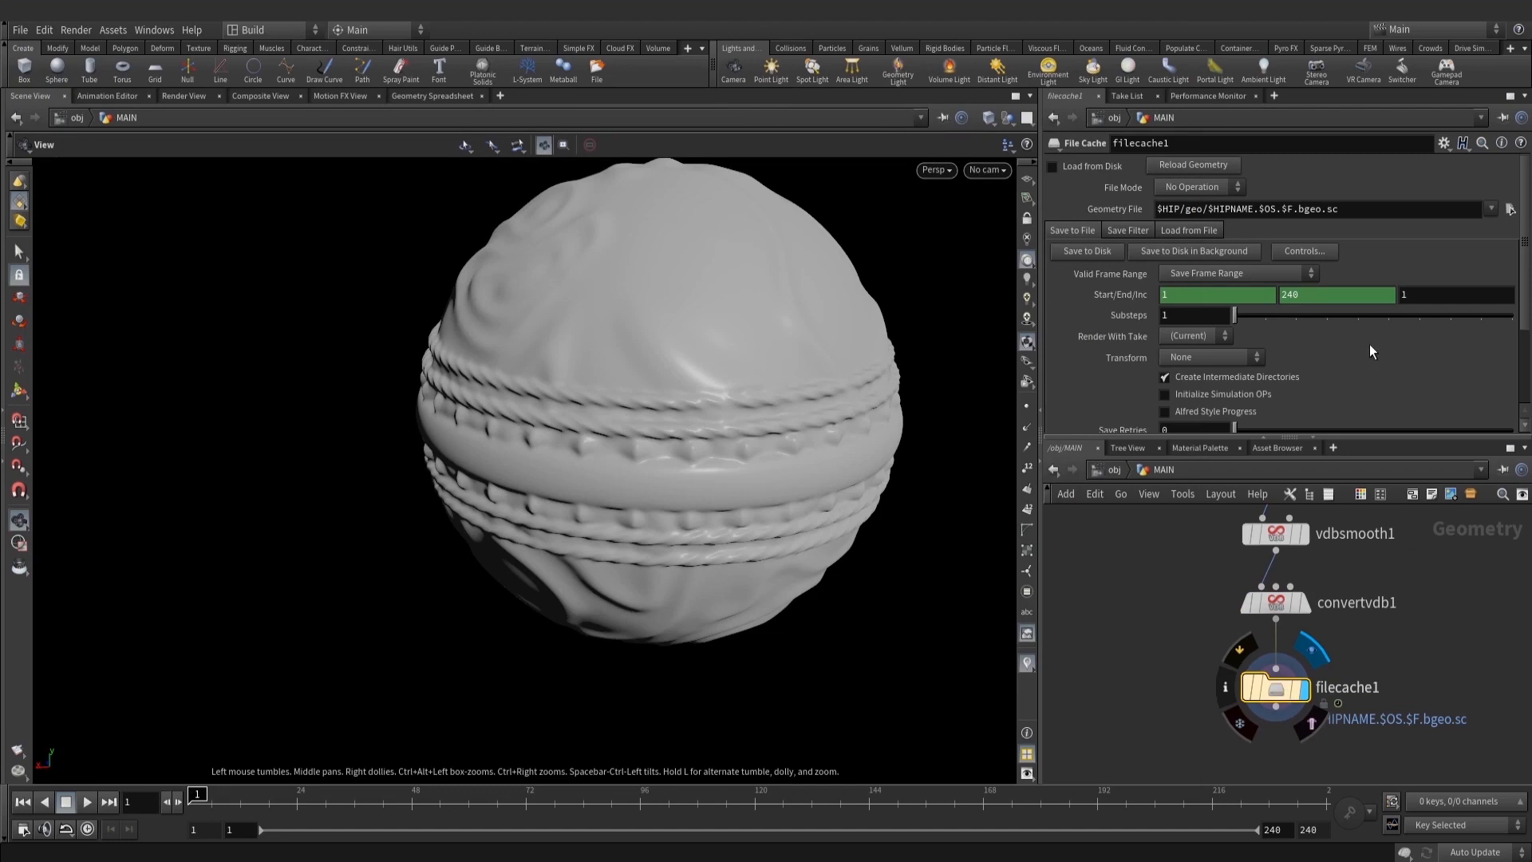
Set filecache1 to Save Current Frame and point its geometry file path at the $JOB\sim folder
{"action": "left_click", "coordinate": [1210, 275]}
{"action": "left_click", "coordinate": [1212, 295]}
{"action": "left_click_drag", "start_coordinate": [1157, 209], "coordinate": [1207, 209]}
{"action": "key", "text": "ctrl+v"}
{"action": "left_click_drag", "start_coordinate": [1301, 209], "coordinate": [486, 211]}
{"action": "type", "text": "$JOB"}
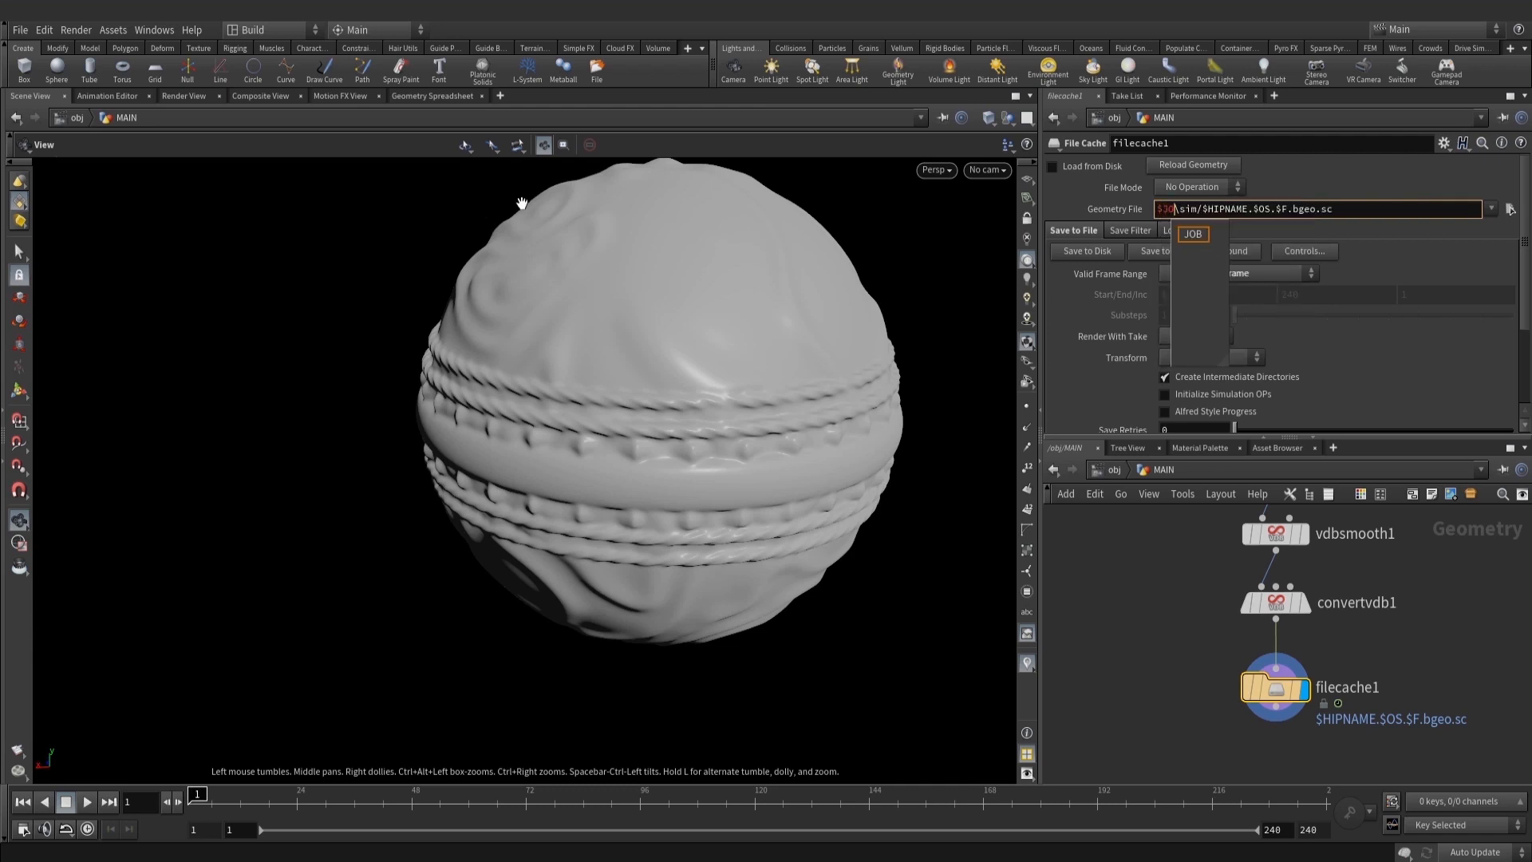
Replace the name and frame variables in the cache path so the geometry file is called candy.bgeo.sc
{"action": "left_click", "coordinate": [1210, 209]}
{"action": "key", "text": "Delete"}
{"action": "key", "text": "Delete"}
{"action": "key", "text": "Delete"}
{"action": "key", "text": "Delete"}
{"action": "key", "text": "Delete"}
{"action": "key", "text": "Delete"}
{"action": "key", "text": "Delete"}
{"action": "key", "text": "Delete"}
{"action": "key", "text": "Delete"}
{"action": "key", "text": "Delete"}
{"action": "key", "text": "Delete"}
{"action": "key", "text": "Delete"}
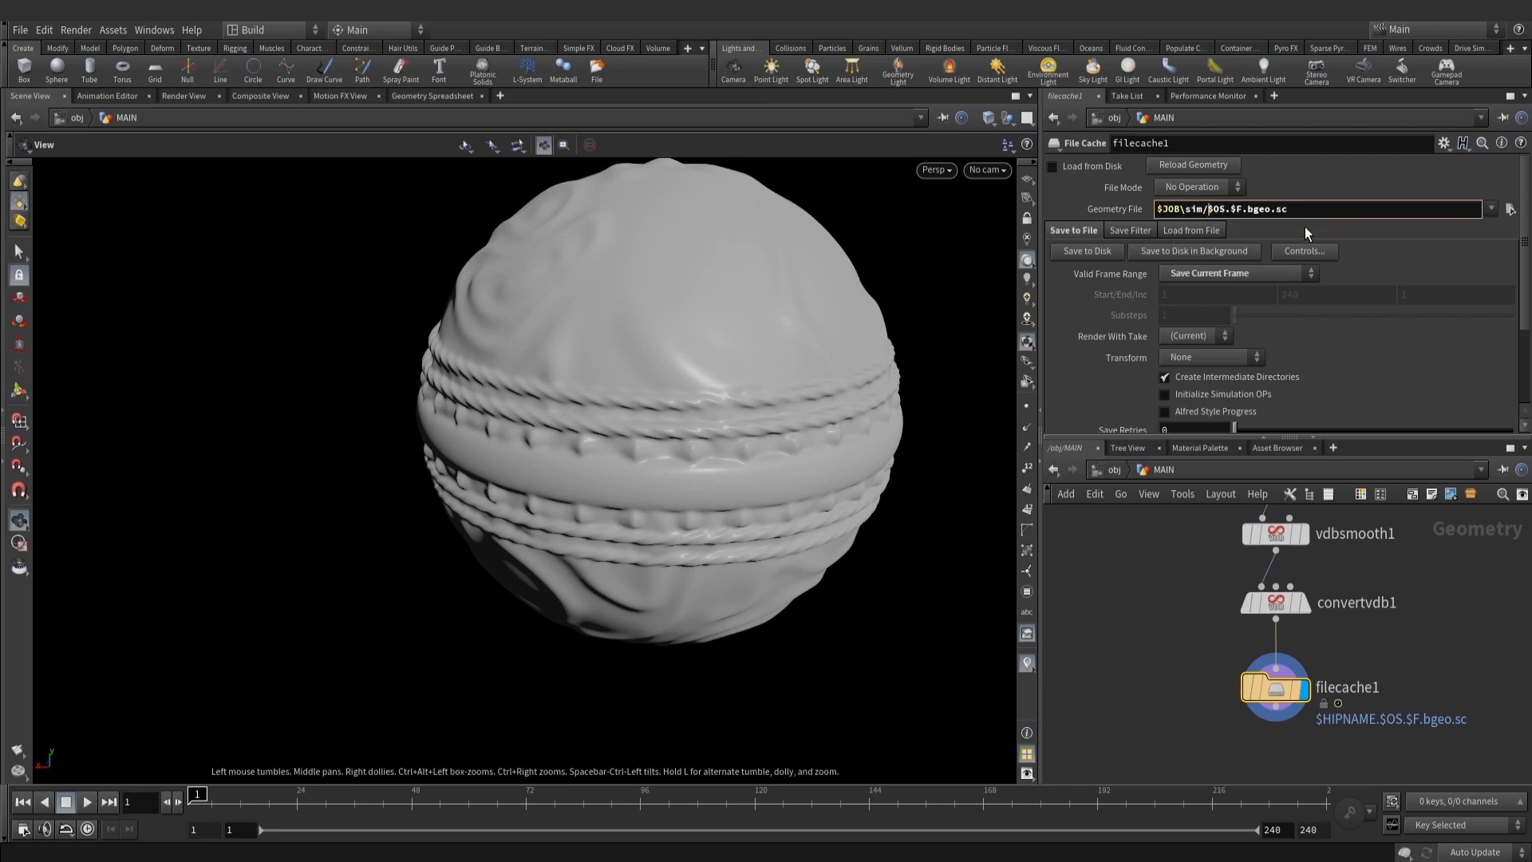
{"action": "key", "text": "Delete"}
{"action": "key", "text": "Delete"}
{"action": "key", "text": "Delete"}
{"action": "type", "text": "candy"}
{"action": "key", "text": "Return"}
Save the candy geometry to disk and enable Load from Disk on filecache1
{"action": "left_click", "coordinate": [1099, 247]}
{"action": "left_click", "coordinate": [1052, 166]}
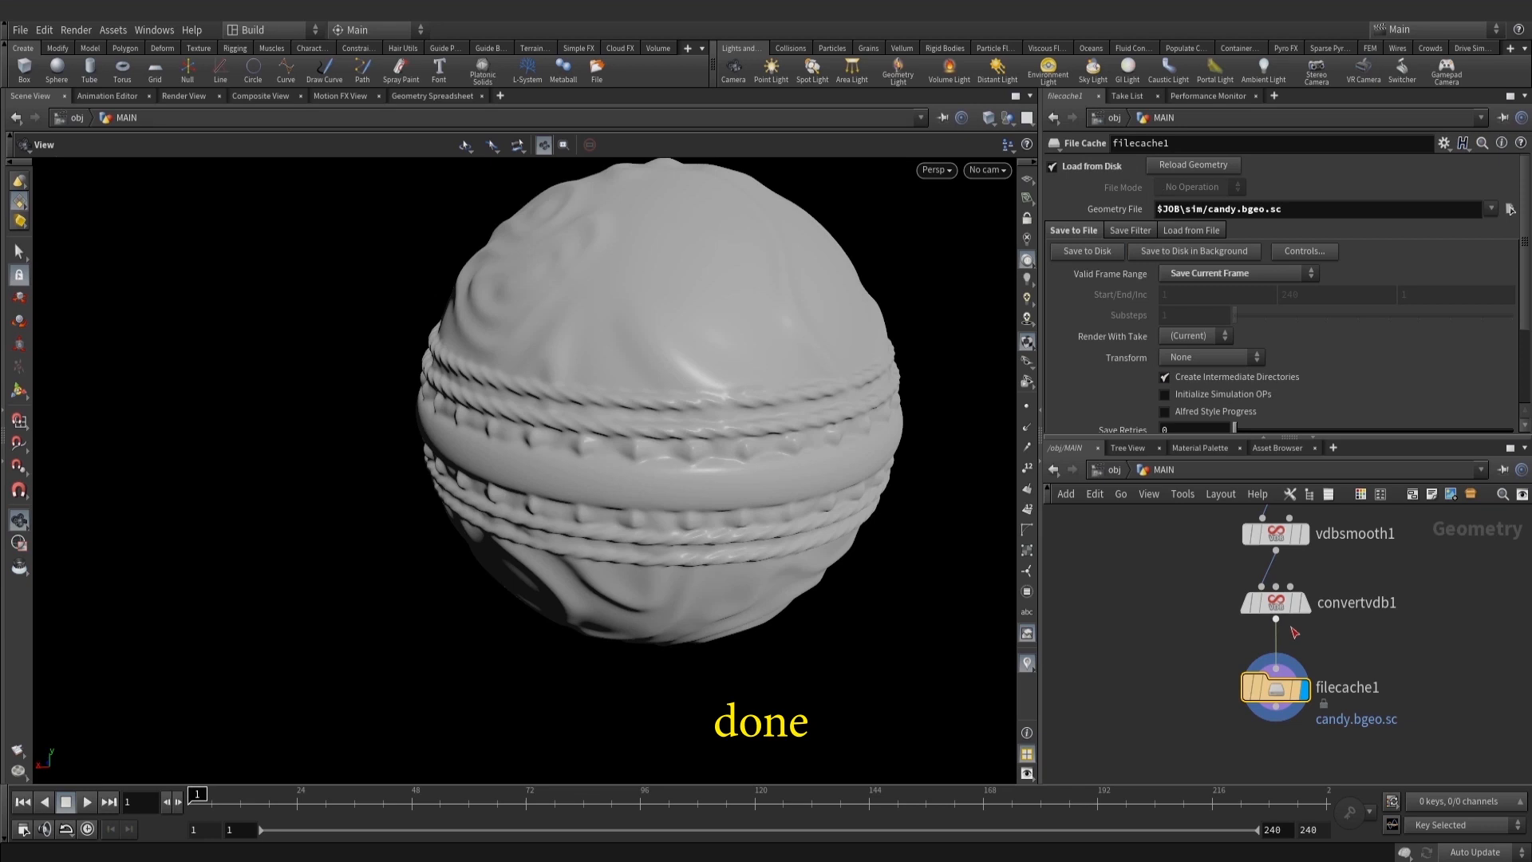
Add a Null node connected below filecache1 and display it
{"action": "key", "text": "Tab"}
{"action": "type", "text": "nu"}
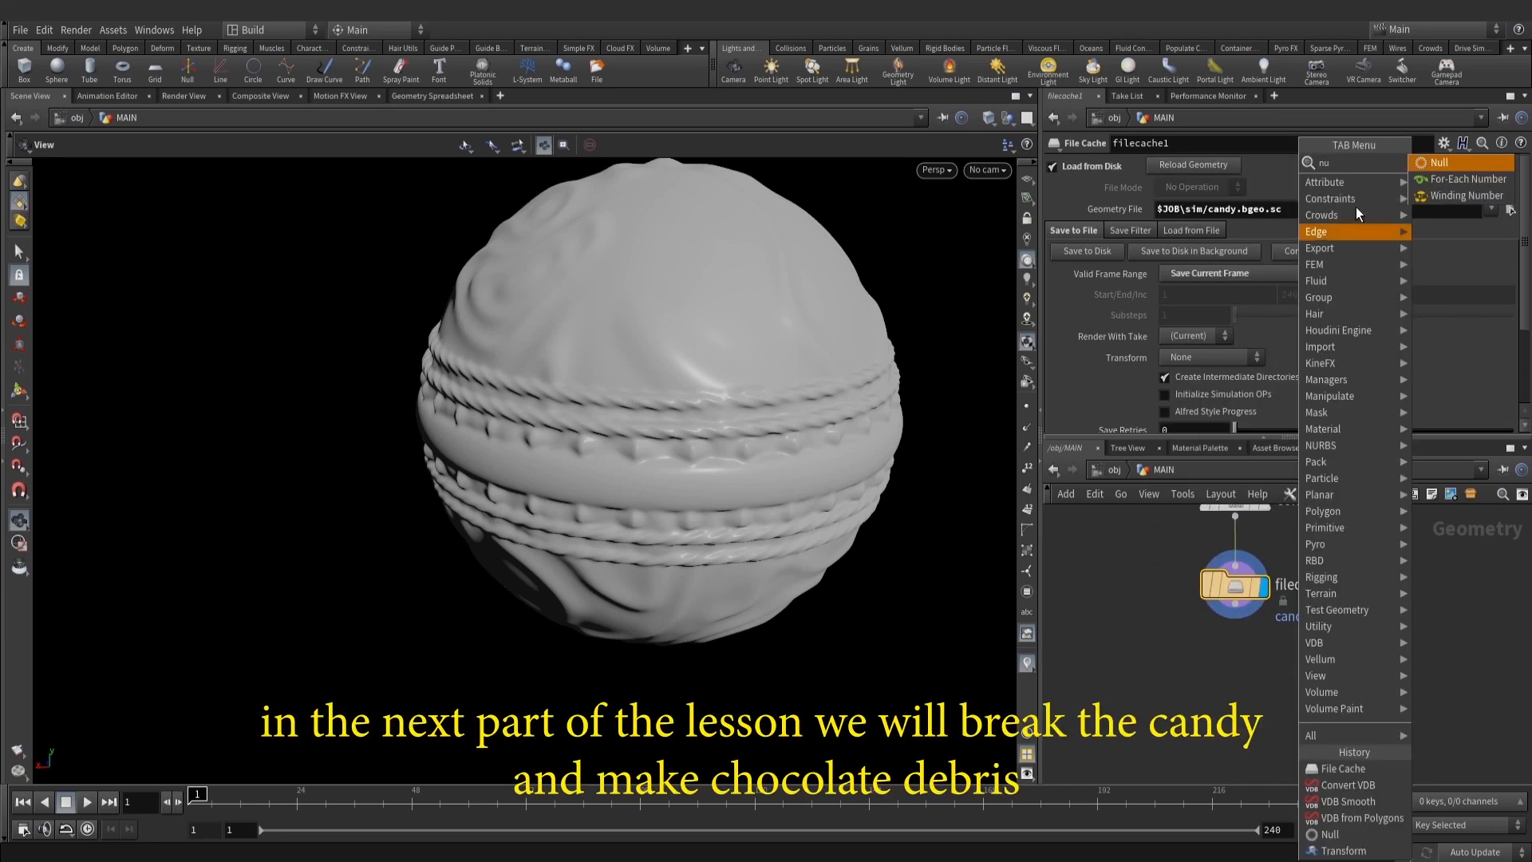
{"action": "left_click", "coordinate": [1441, 162]}
{"action": "left_click", "coordinate": [1251, 676]}
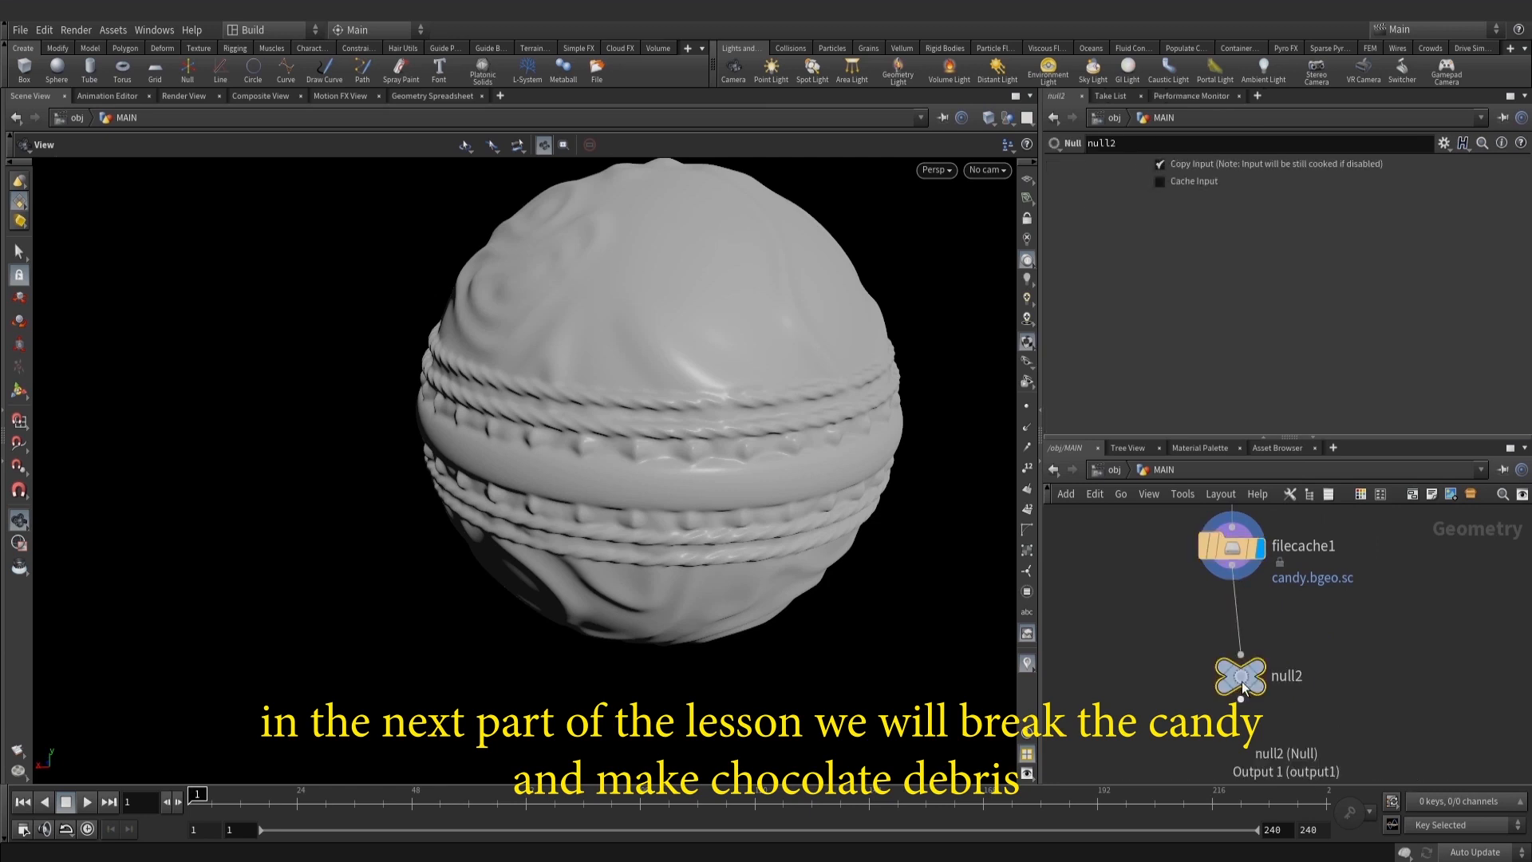
{"action": "right_click_drag", "start_coordinate": [649, 426], "coordinate": [961, 447]}
{"action": "left_click_drag", "start_coordinate": [961, 447], "coordinate": [858, 397]}
{"action": "right_click_drag", "start_coordinate": [858, 396], "coordinate": [762, 543]}
{"action": "middle_click_drag", "start_coordinate": [763, 544], "coordinate": [672, 517]}
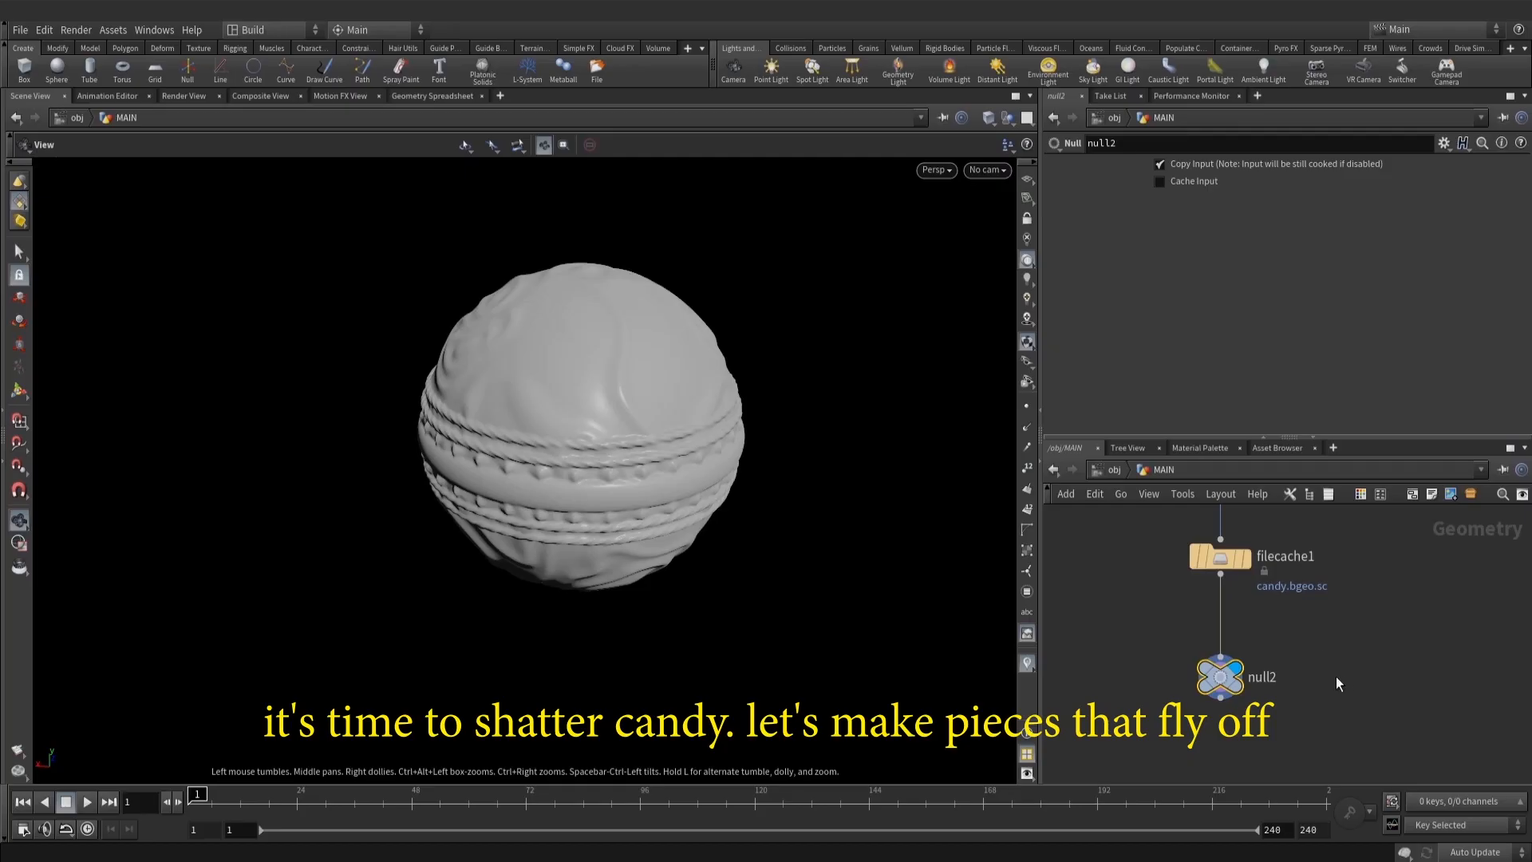
{"action": "scroll", "coordinate": [1336, 677], "scroll_direction": "down", "scroll_amount": 3}
{"action": "scroll", "coordinate": [1374, 630], "scroll_direction": "up", "scroll_amount": 1}
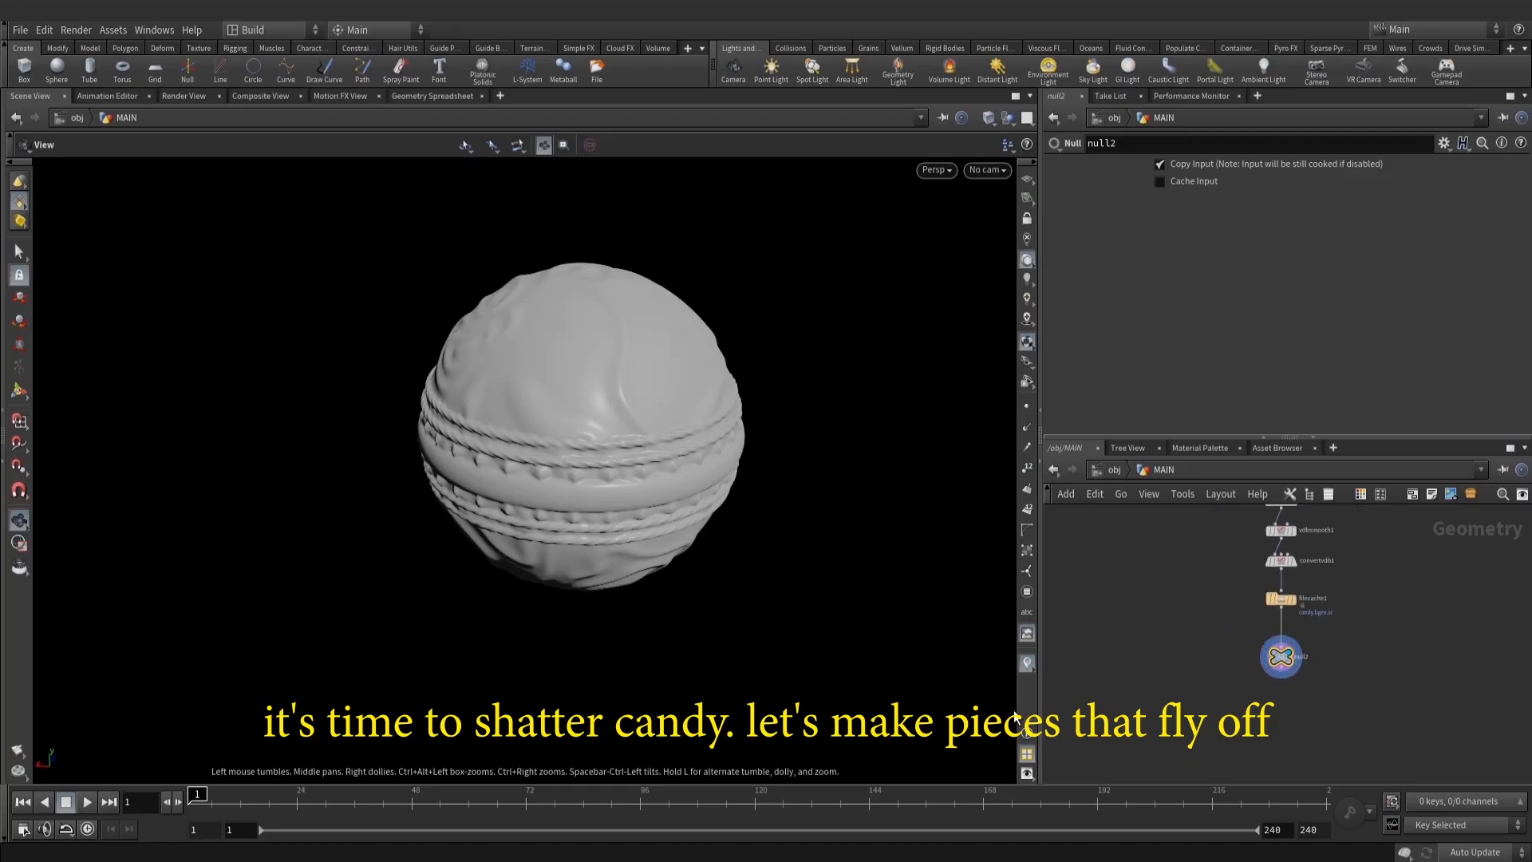
Switch to Pdplayer, scrub through candy_spikes_v001.mov to study the candy's shattering, and close the player
{"action": "left_click", "coordinate": [280, 838]}
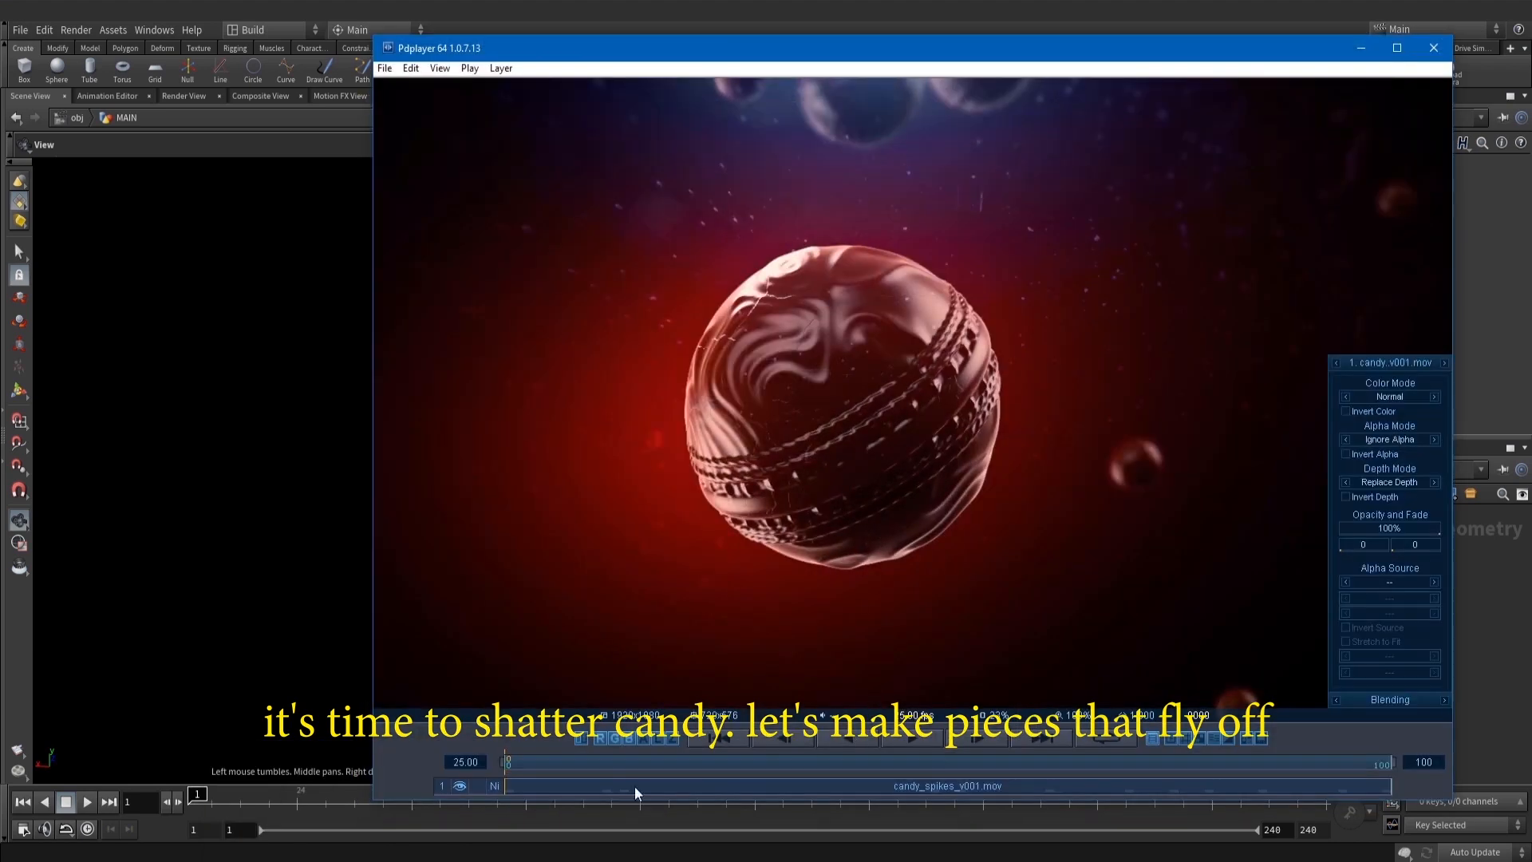
{"action": "left_click", "coordinate": [616, 762]}
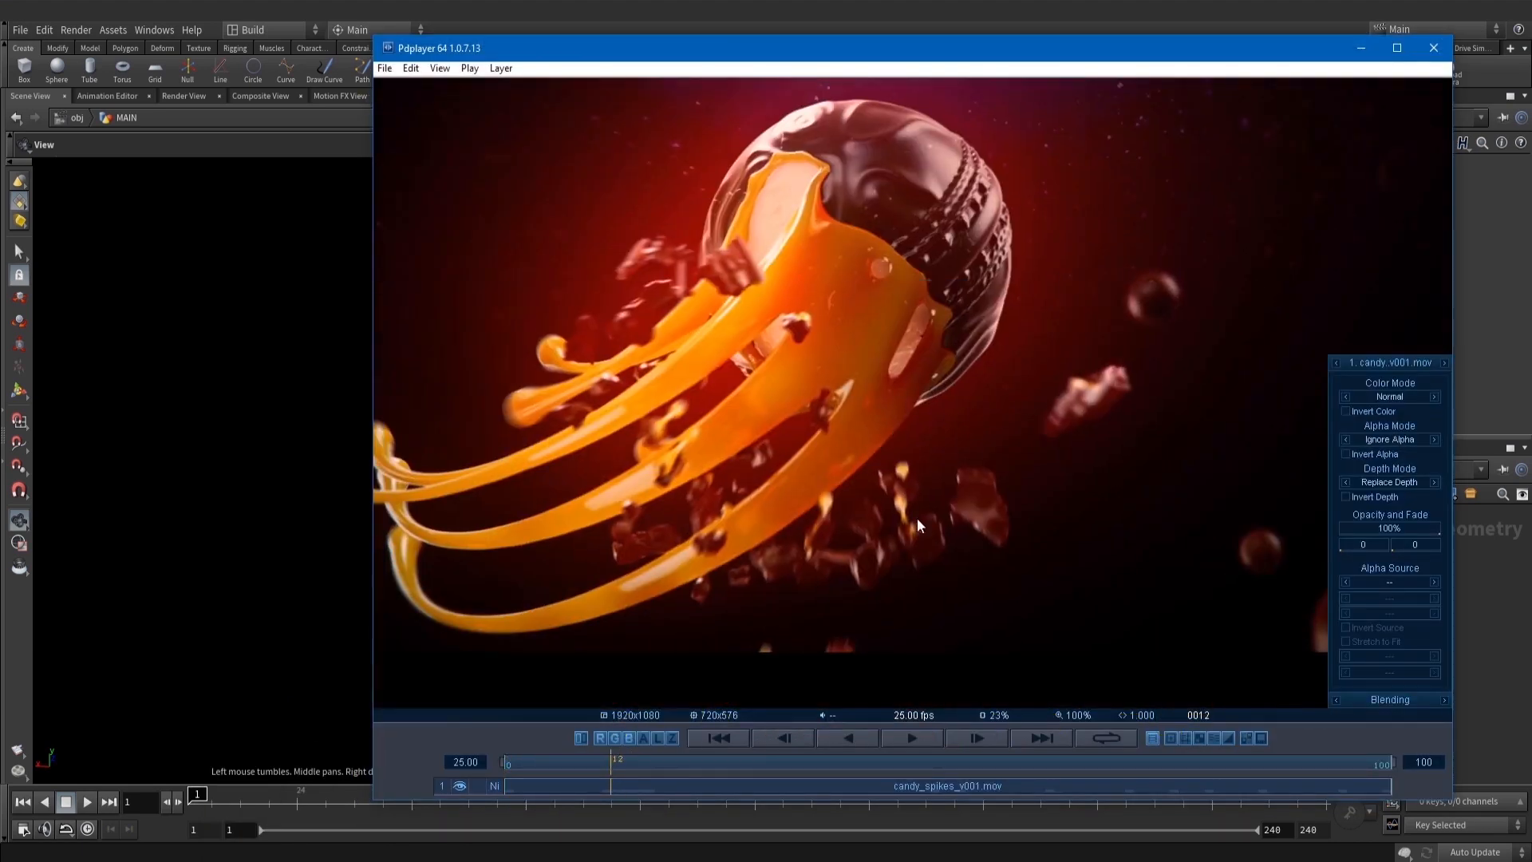
{"action": "left_click_drag", "start_coordinate": [582, 763], "coordinate": [668, 763]}
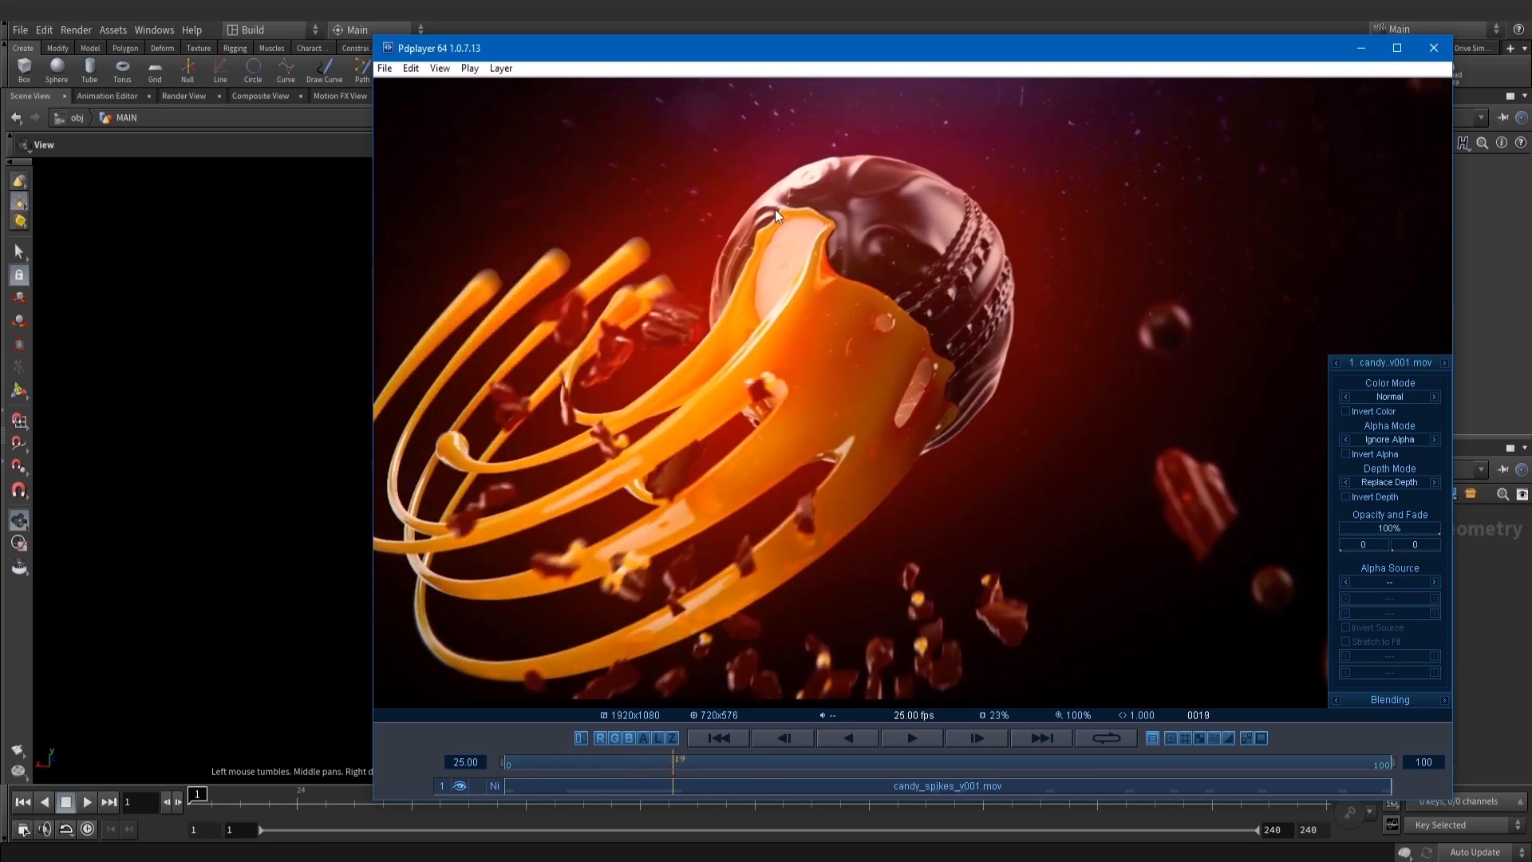
{"action": "left_click", "coordinate": [1433, 48]}
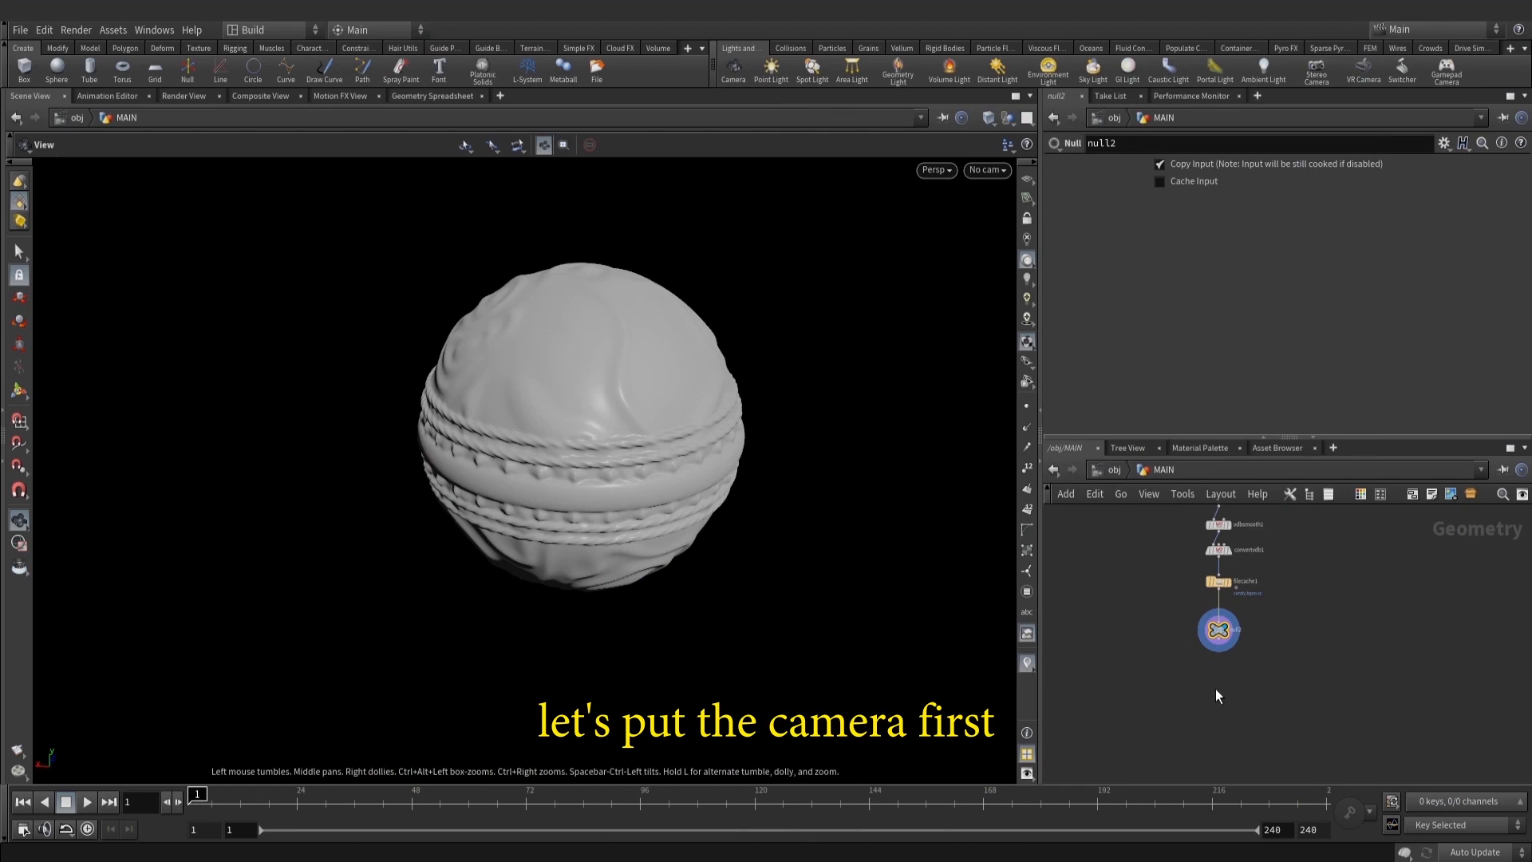
Go up to the obj level and place a new camera in the scene near the candy
{"action": "middle_click_drag", "start_coordinate": [1149, 691], "coordinate": [1267, 657]}
{"action": "key", "text": "Tab"}
{"action": "key", "text": "Escape"}
{"action": "left_click", "coordinate": [1114, 471]}
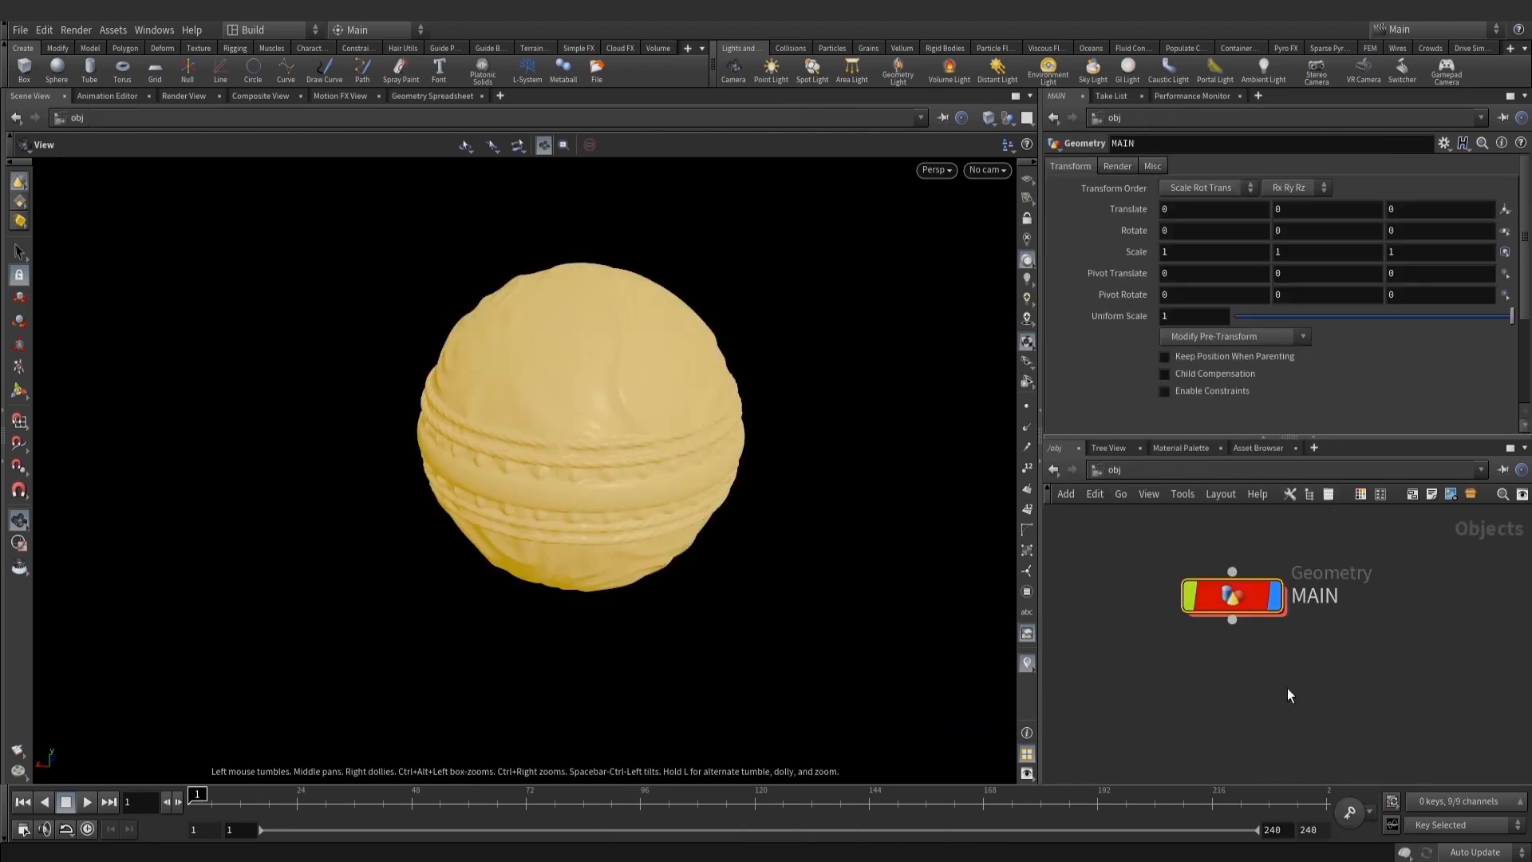
{"action": "left_click", "coordinate": [730, 70]}
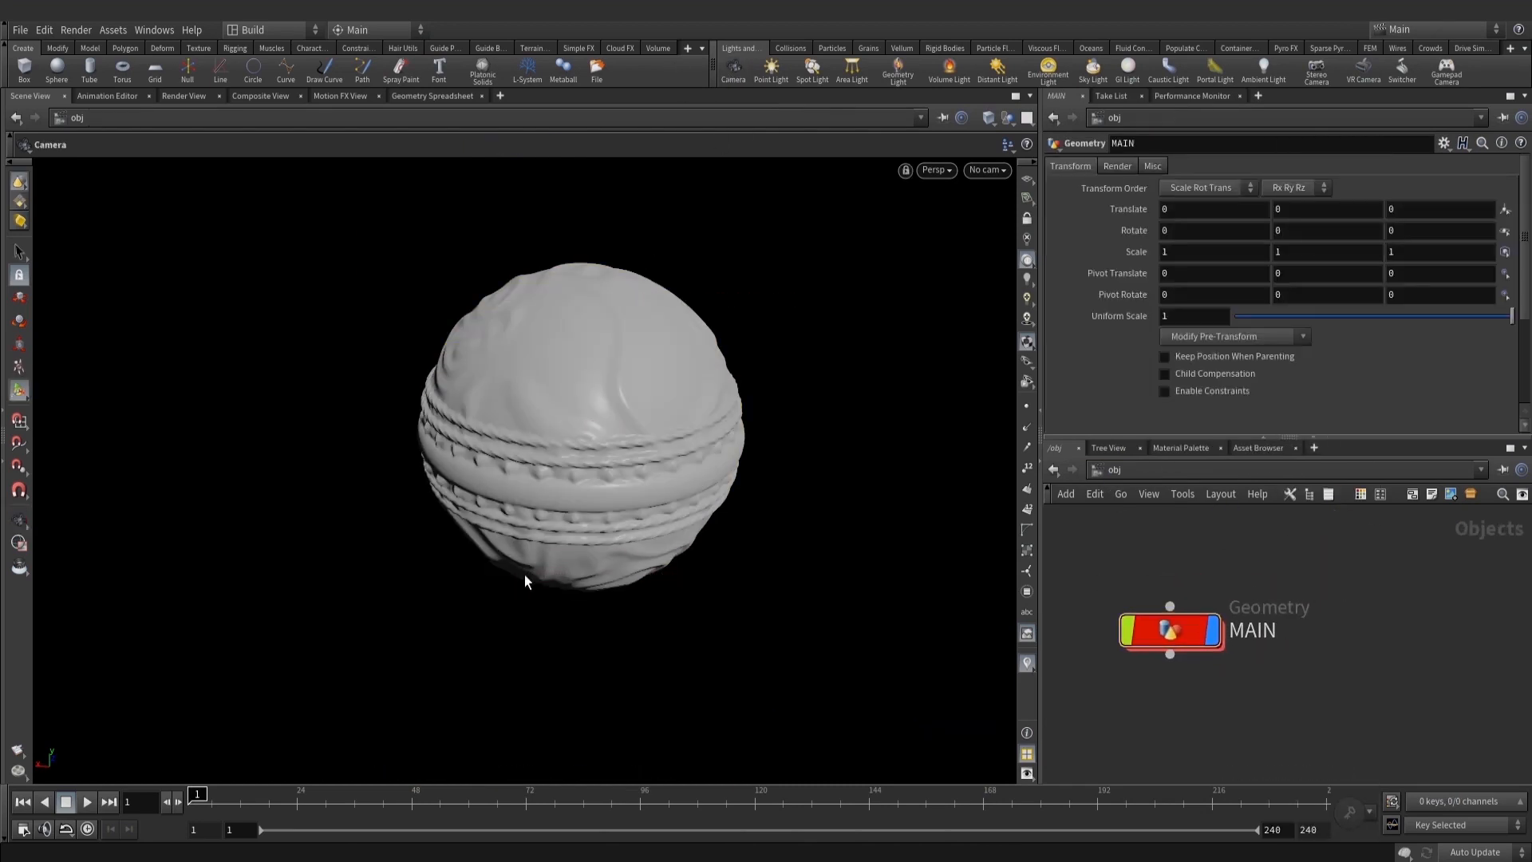
{"action": "left_click", "coordinate": [520, 576]}
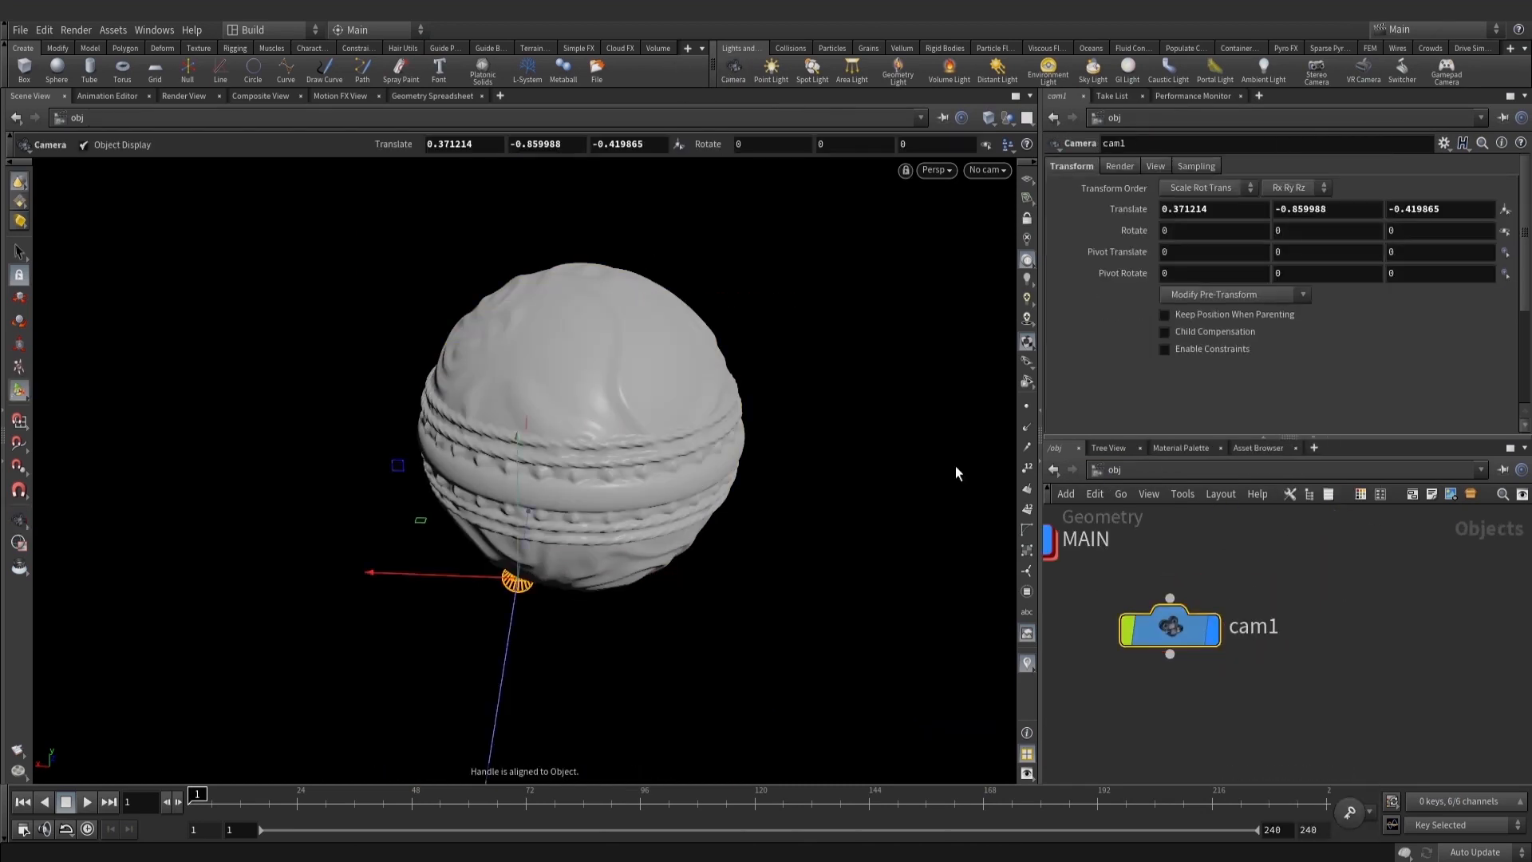
Reset the camera's translation, pull it back along Z to about 3.9 and look through cam1
{"action": "middle_click", "coordinate": [1130, 211], "text": "ctrl"}
{"action": "right_click_drag", "start_coordinate": [504, 409], "coordinate": [559, 447]}
{"action": "left_click_drag", "start_coordinate": [624, 417], "coordinate": [355, 496]}
{"action": "key", "text": "ctrl+z"}
{"action": "left_click_drag", "start_coordinate": [325, 444], "coordinate": [172, 479]}
{"action": "left_click_drag", "start_coordinate": [172, 478], "coordinate": [550, 420]}
{"action": "left_click_drag", "start_coordinate": [1043, 219], "coordinate": [1041, 209]}
{"action": "left_click", "coordinate": [986, 170]}
{"action": "left_click", "coordinate": [1012, 243]}
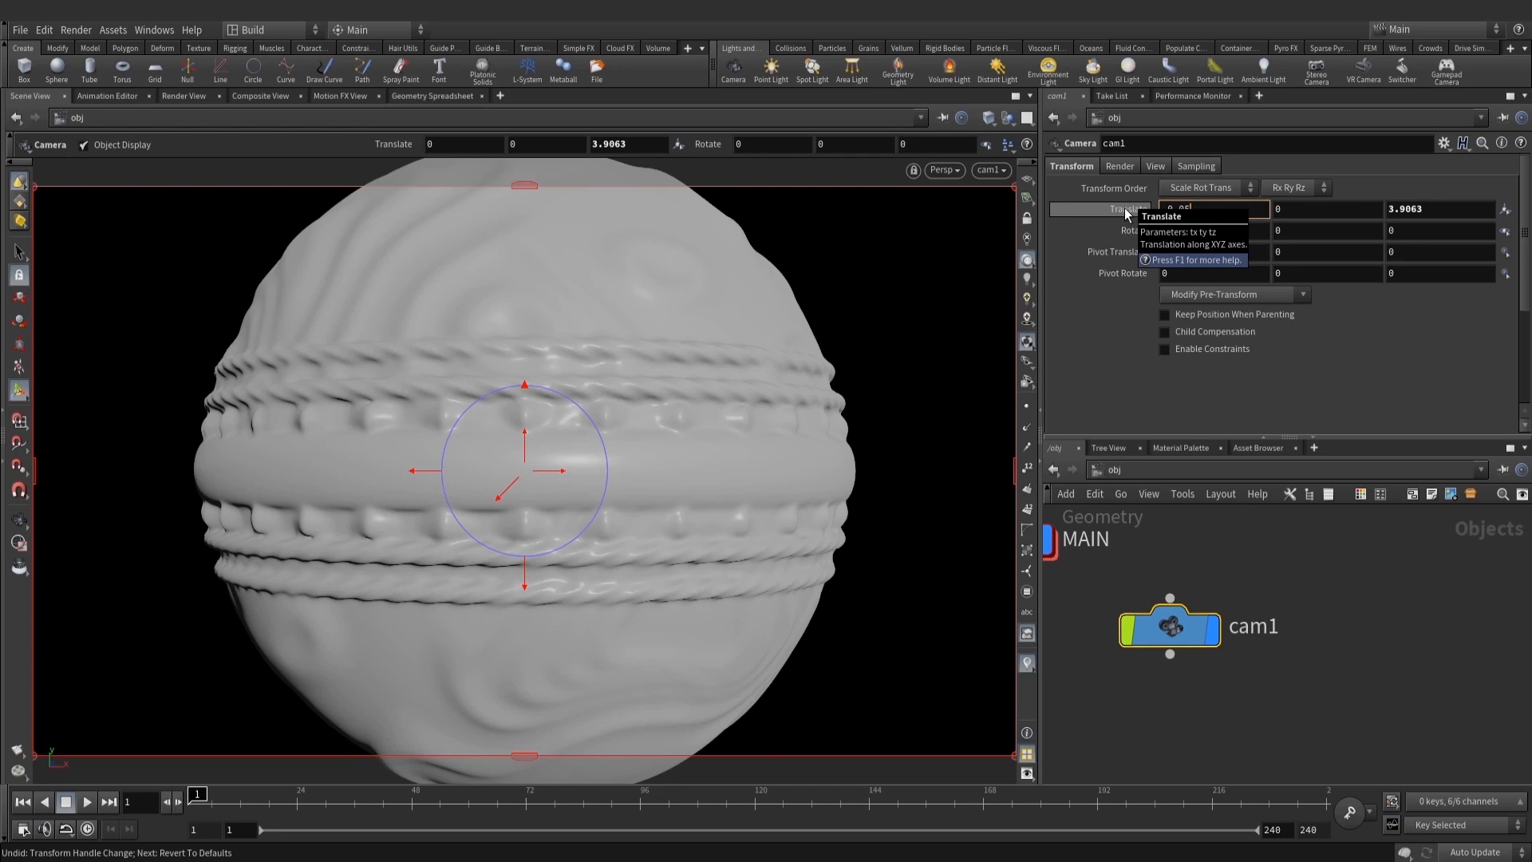
Set cam1's Translate to -0.05, 6.7, 14 and its Rotate to -22, -18, -30
{"action": "type", "text": "-0.05"}
{"action": "key", "text": "Return"}
{"action": "type", "text": "6.7"}
{"action": "key", "text": "Return"}
{"action": "left_click", "coordinate": [1454, 208]}
{"action": "type", "text": "15"}
{"action": "key", "text": "Return"}
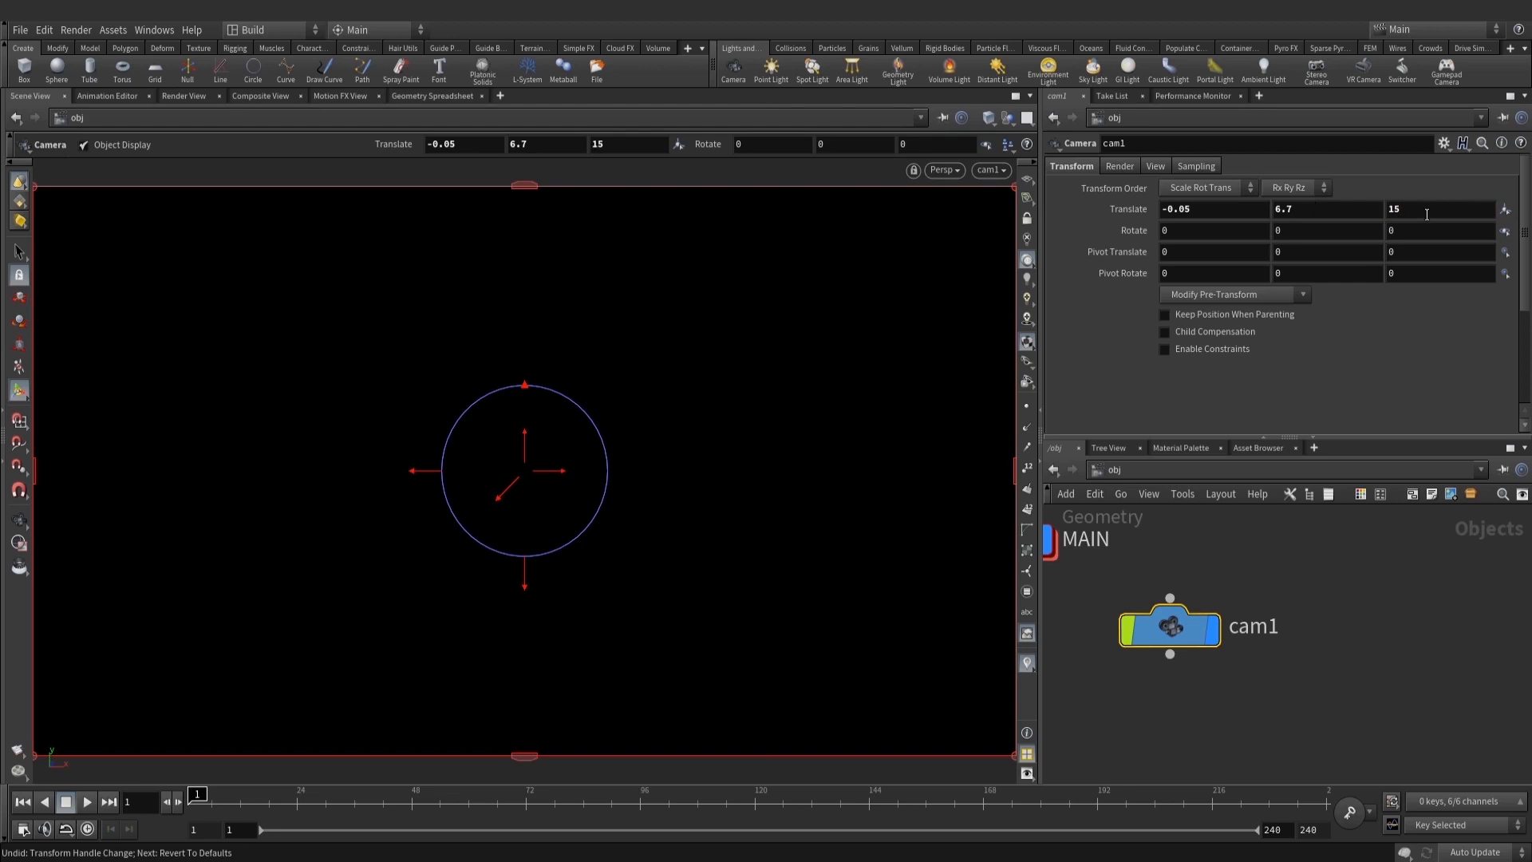
{"action": "type", "text": "-22"}
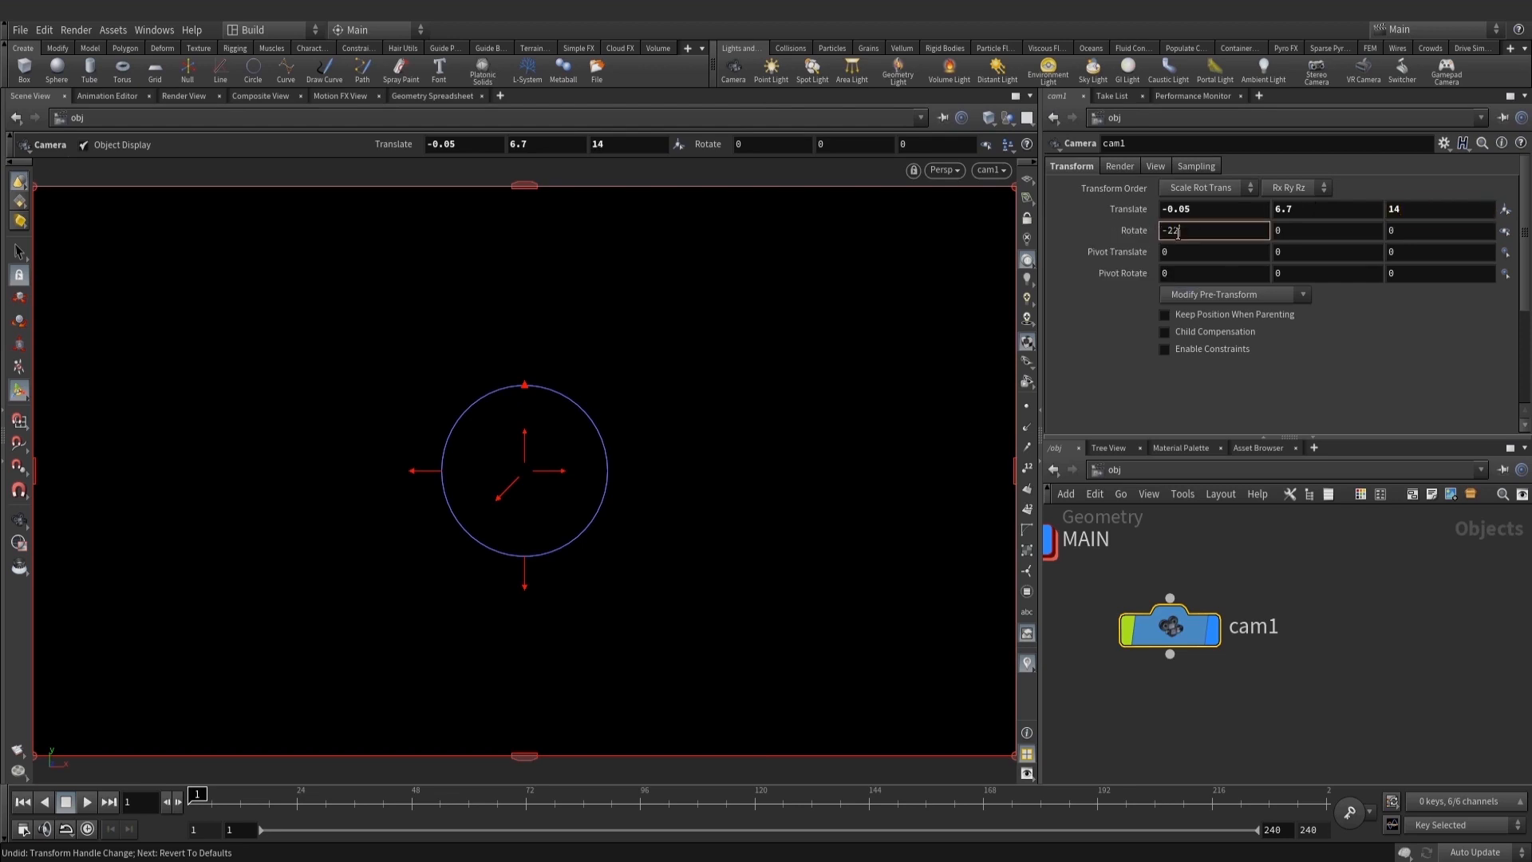
{"action": "left_click", "coordinate": [1284, 231]}
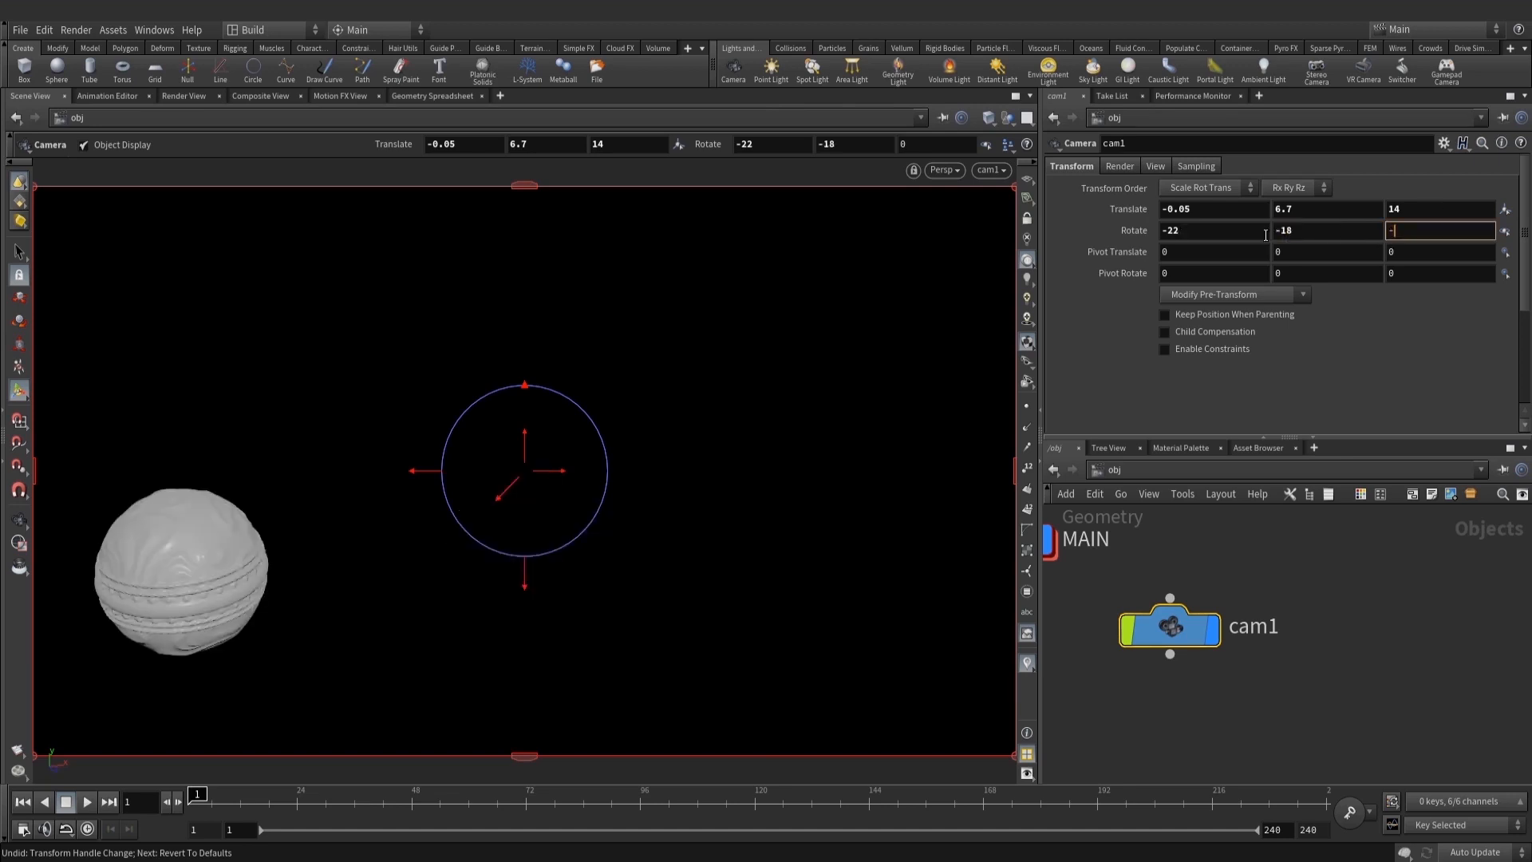
{"action": "key", "text": "Return"}
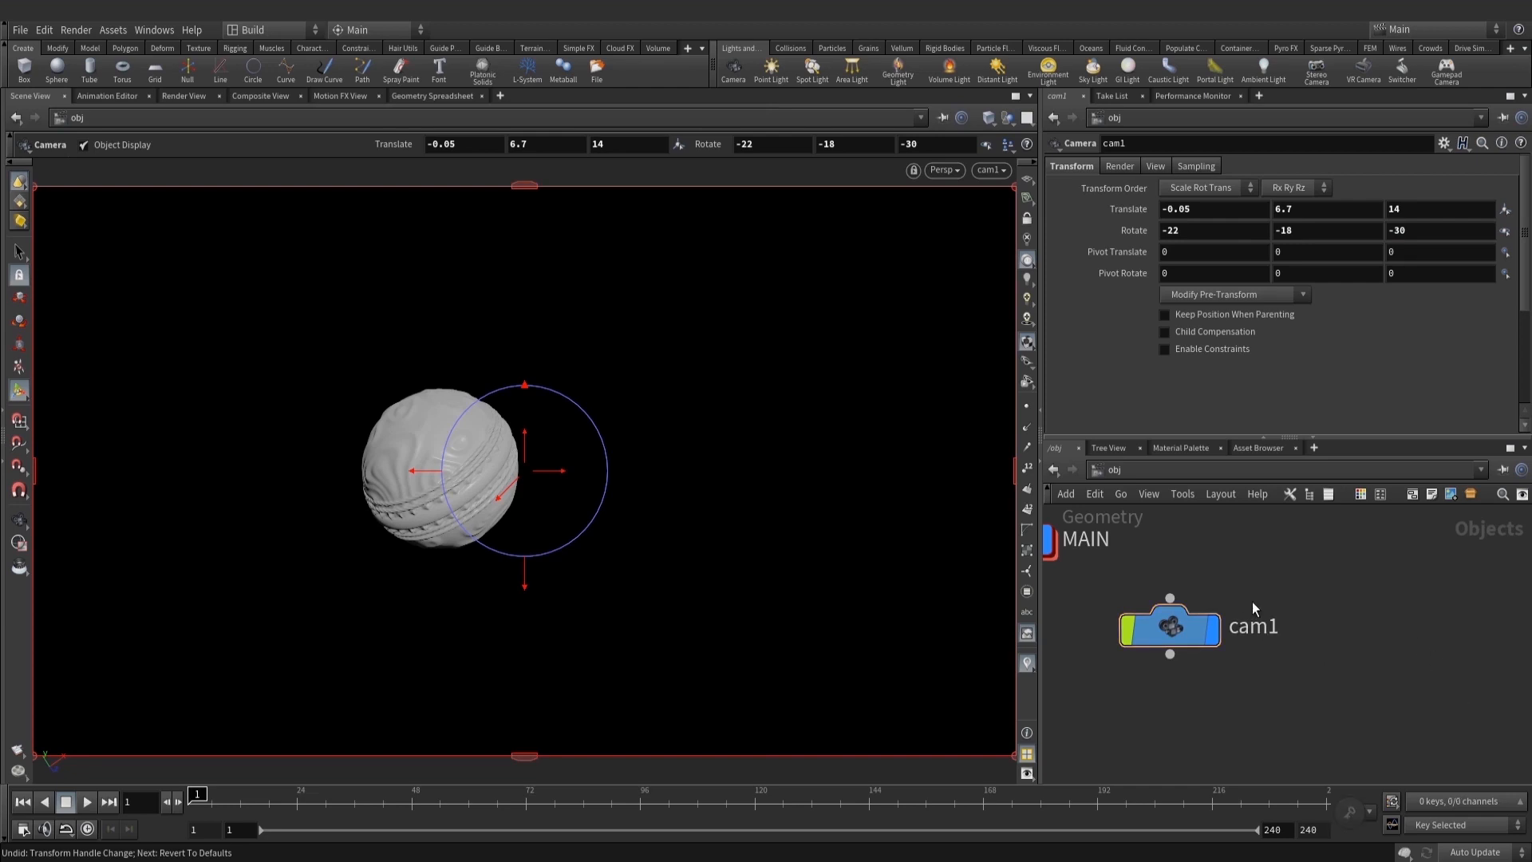
Rename the camera node to CAM and place it level with the MAIN node
{"action": "middle_click_drag", "start_coordinate": [1227, 596], "coordinate": [1256, 637]}
{"action": "double_click", "coordinate": [1272, 667]}
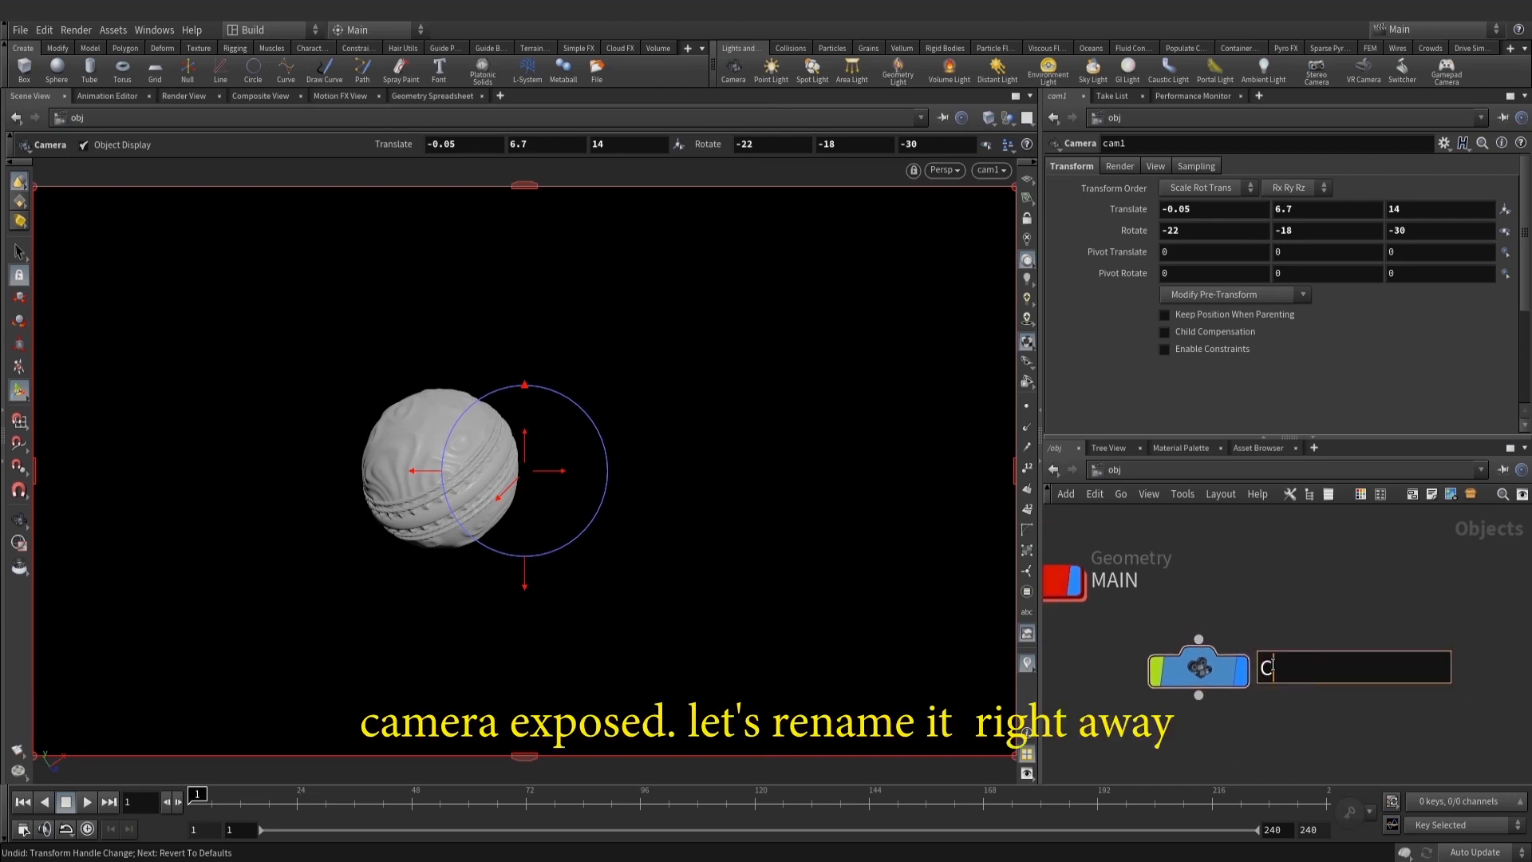
{"action": "type", "text": "CA"}
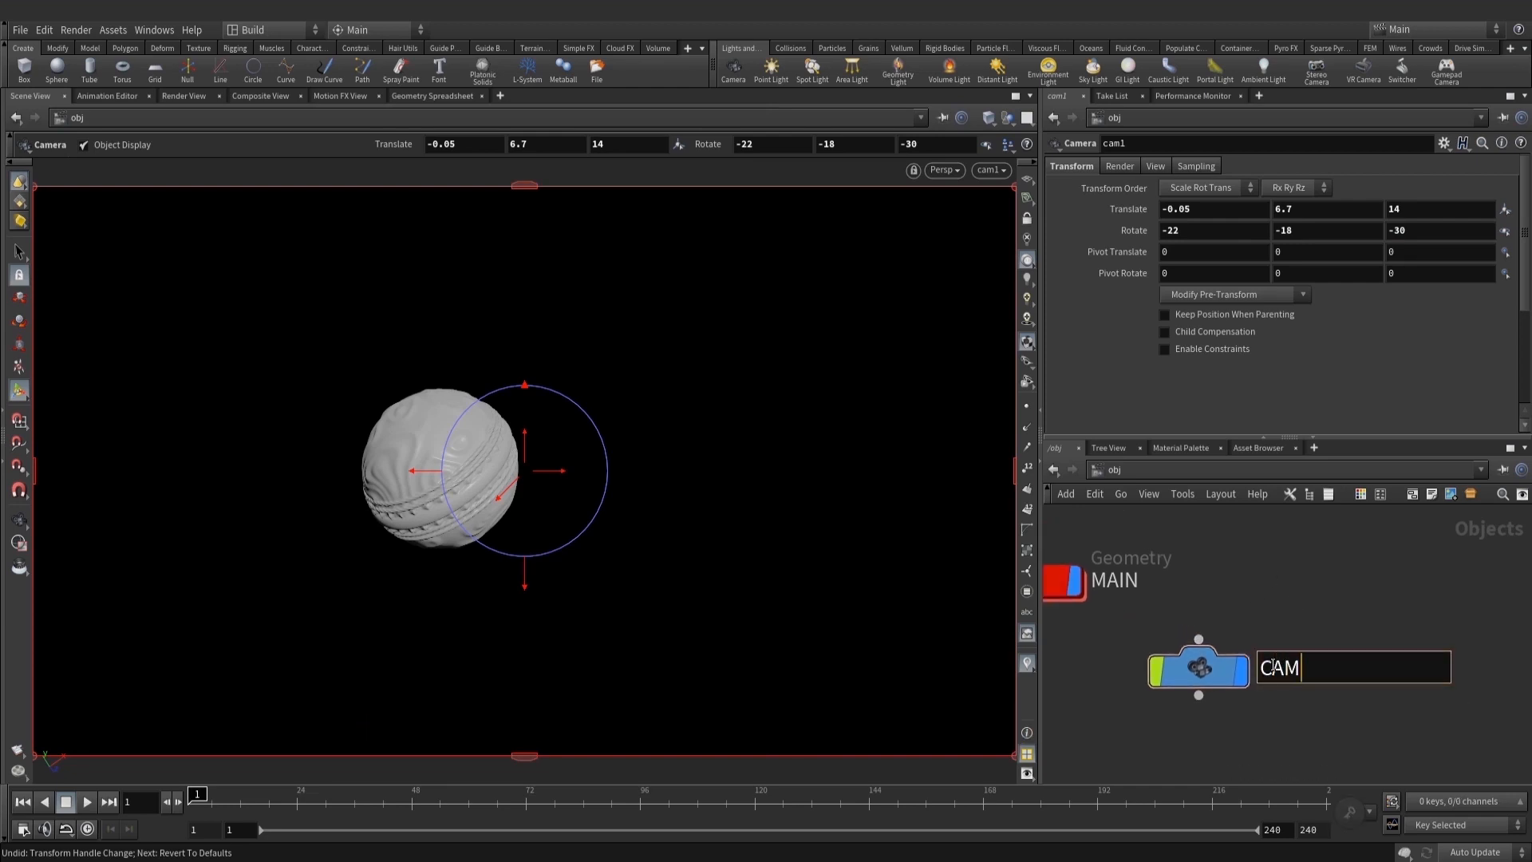
{"action": "type", "text": "M"}
{"action": "key", "text": "Return"}
{"action": "left_click_drag", "start_coordinate": [1198, 669], "coordinate": [1300, 581]}
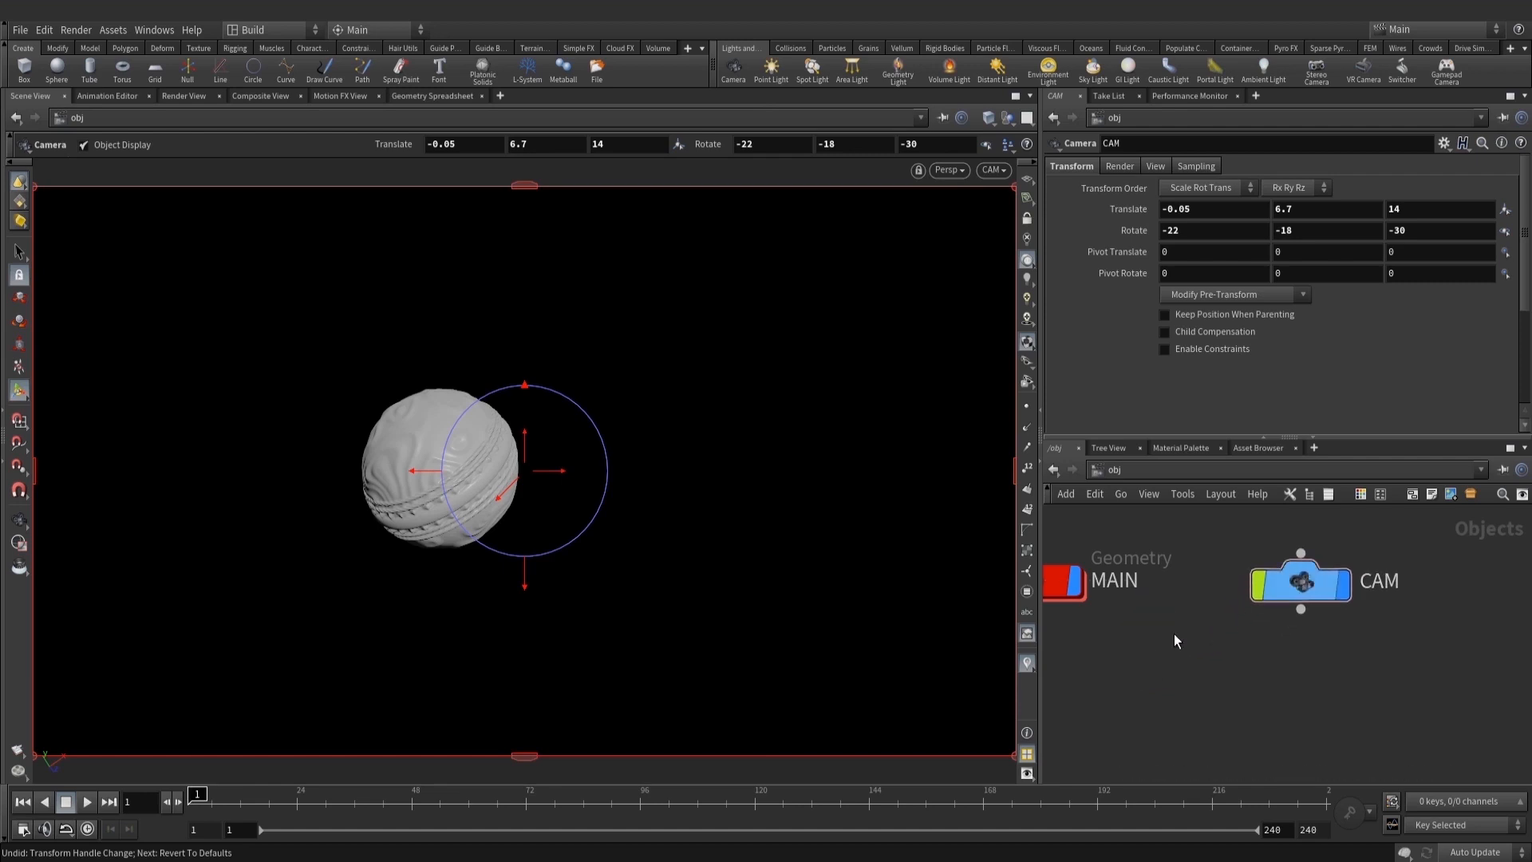
{"action": "middle_click_drag", "start_coordinate": [1175, 633], "coordinate": [1237, 615]}
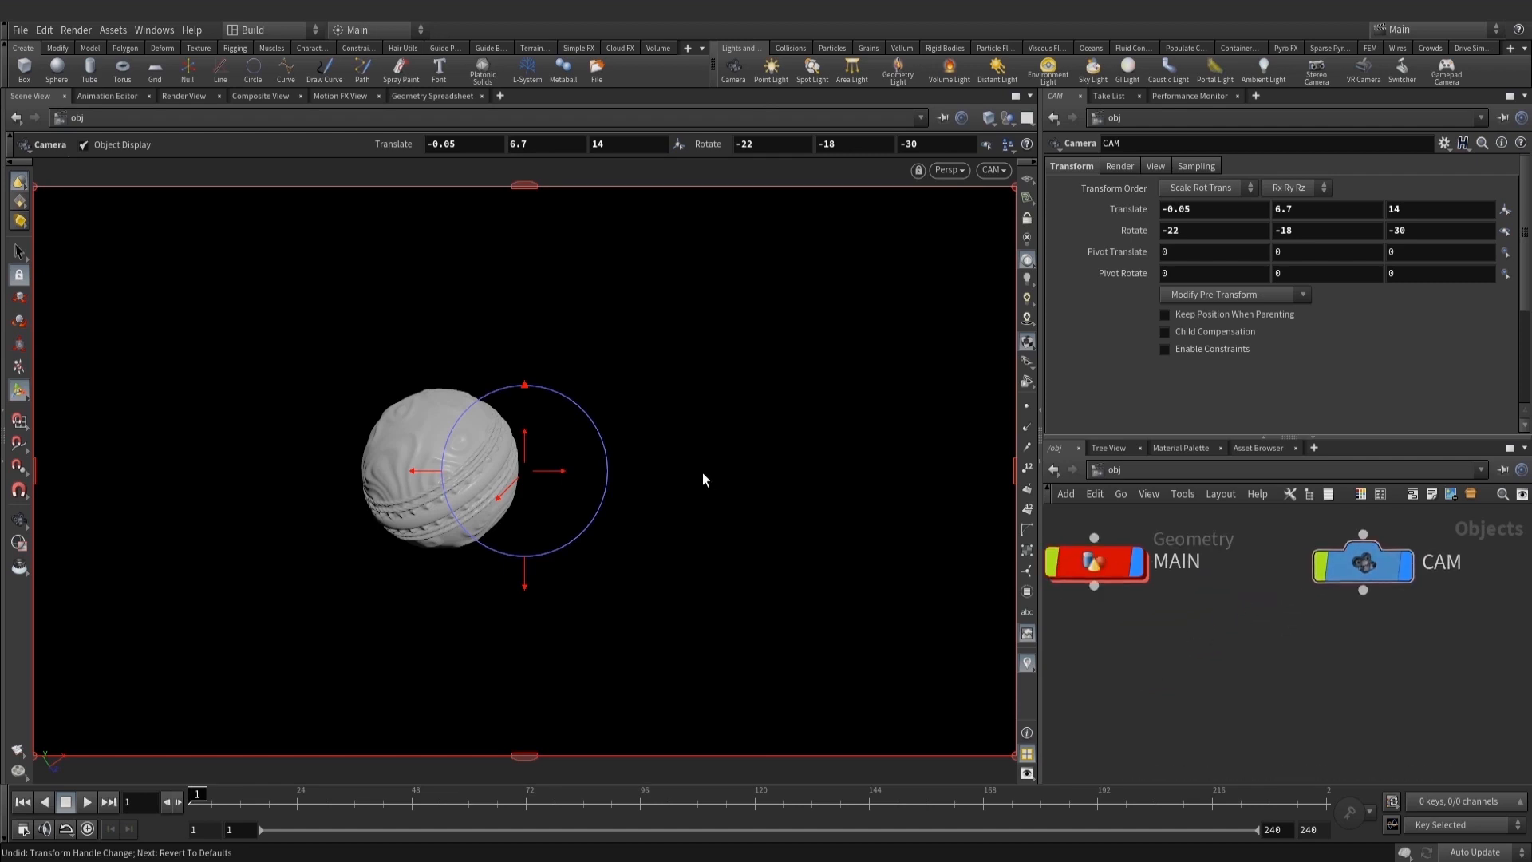
Save the scene as a new version named amber_spikes_v002.hip
{"action": "left_click", "coordinate": [19, 29]}
{"action": "left_click", "coordinate": [70, 121]}
{"action": "left_click", "coordinate": [272, 392]}
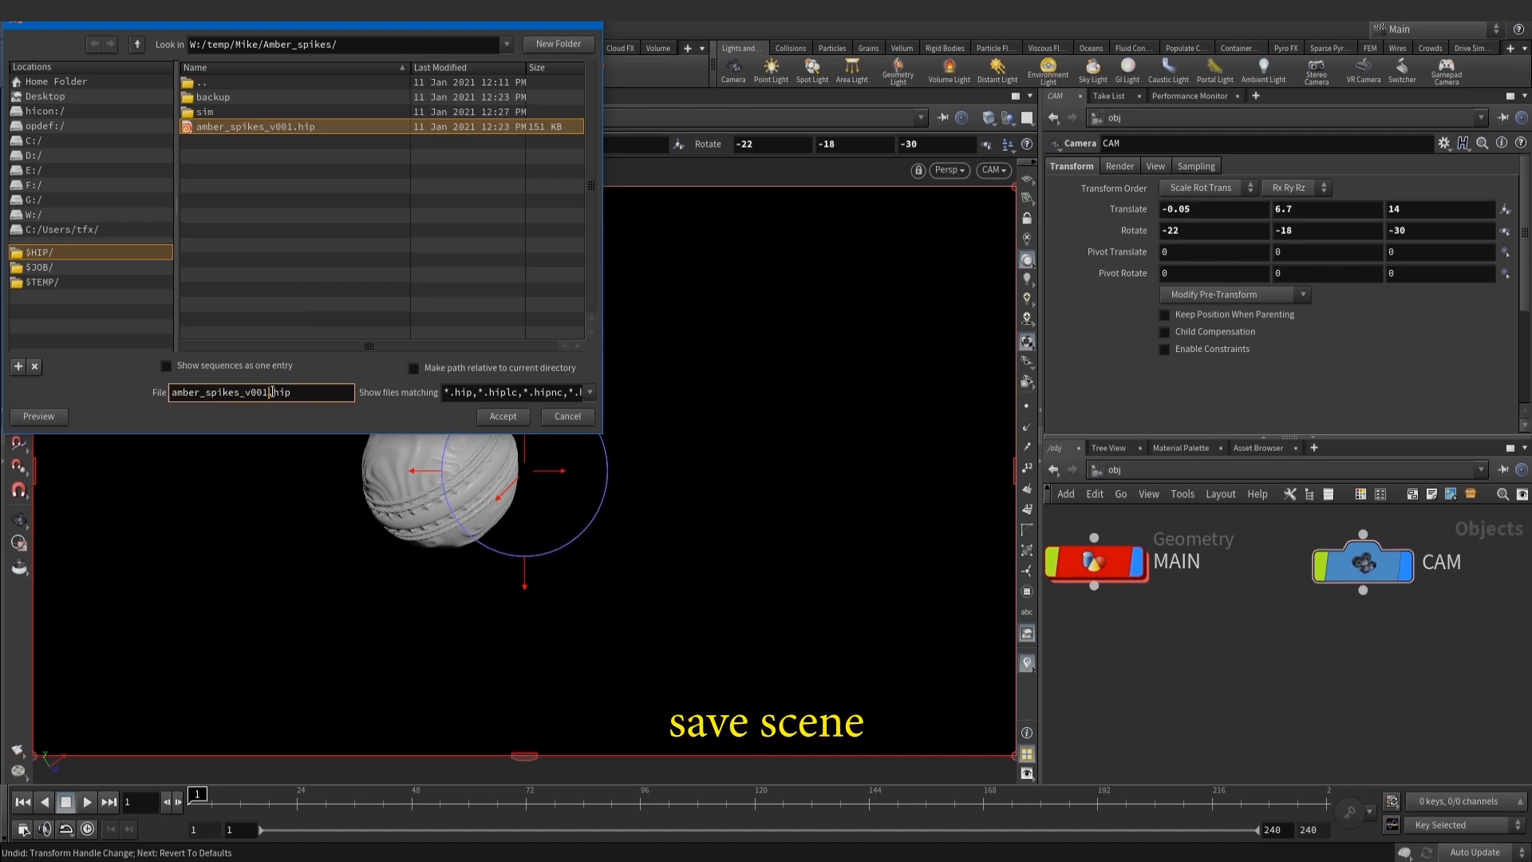
{"action": "key", "text": "BackSpace"}
{"action": "type", "text": "2"}
{"action": "key", "text": "Return"}
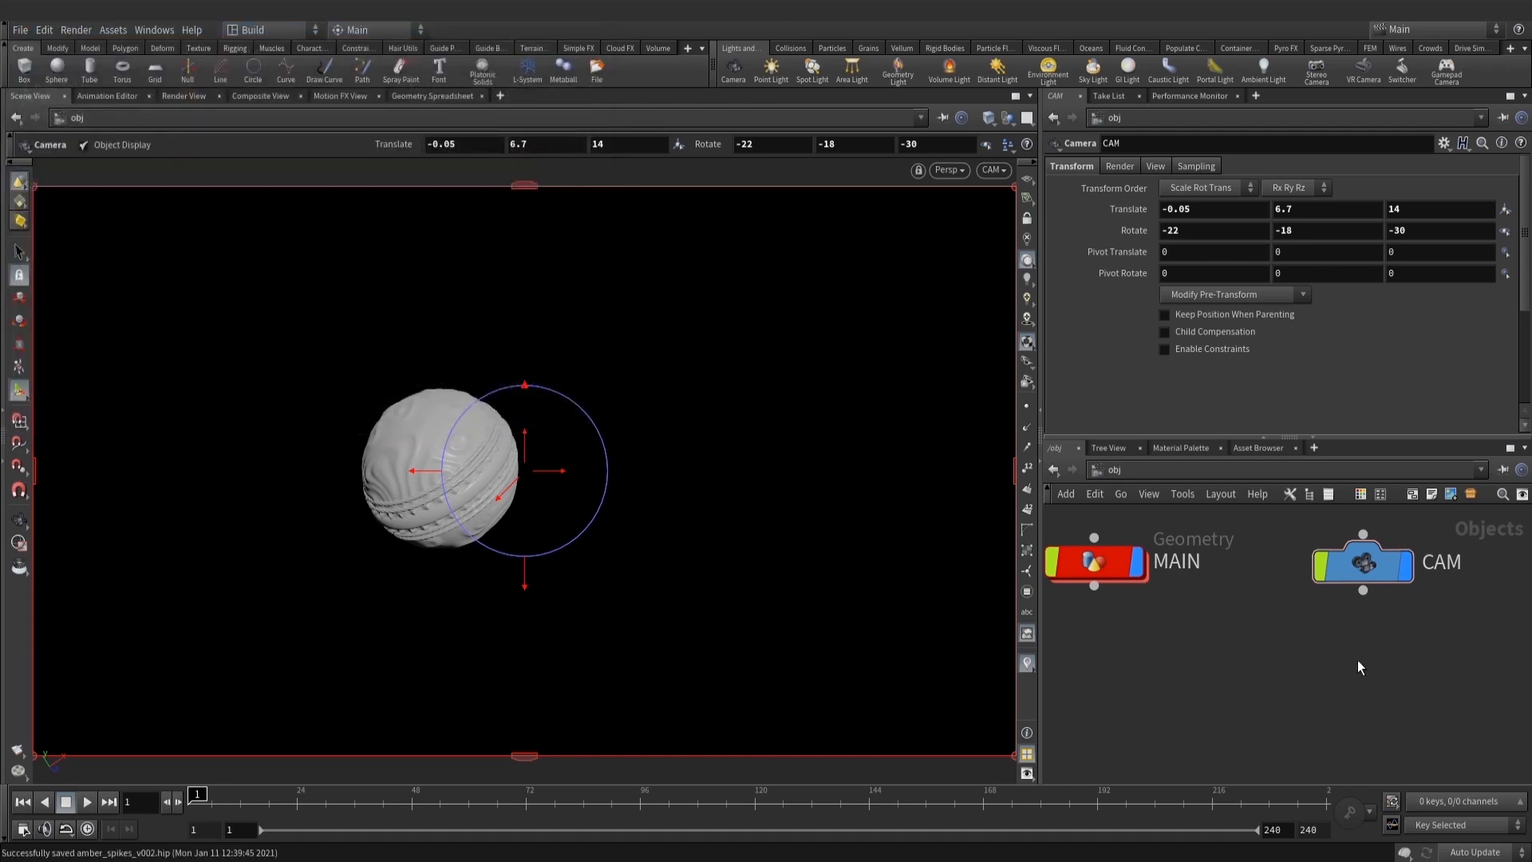
Enter the MAIN geometry network and add a Color node connected to null2's output
{"action": "middle_click_drag", "start_coordinate": [1195, 608], "coordinate": [1291, 630]}
{"action": "left_click", "coordinate": [1200, 579]}
{"action": "middle_click_drag", "start_coordinate": [1206, 579], "coordinate": [1215, 547]}
{"action": "double_click", "coordinate": [1214, 547]}
{"action": "middle_click_drag", "start_coordinate": [1352, 636], "coordinate": [1306, 622]}
{"action": "middle_click_drag", "start_coordinate": [1166, 706], "coordinate": [1208, 651]}
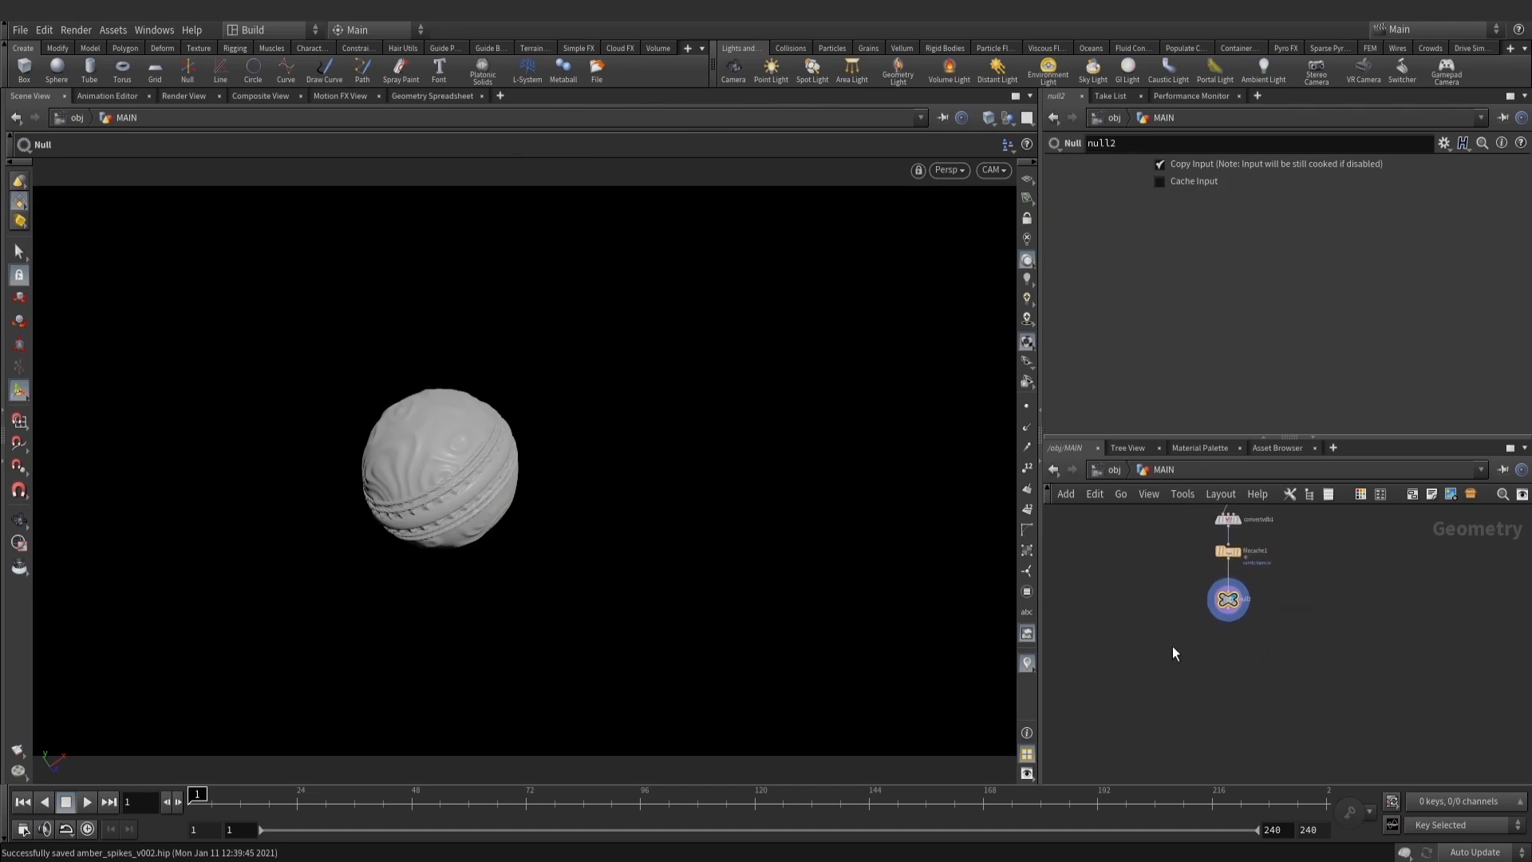
{"action": "key", "text": "Tab"}
{"action": "type", "text": "colo"}
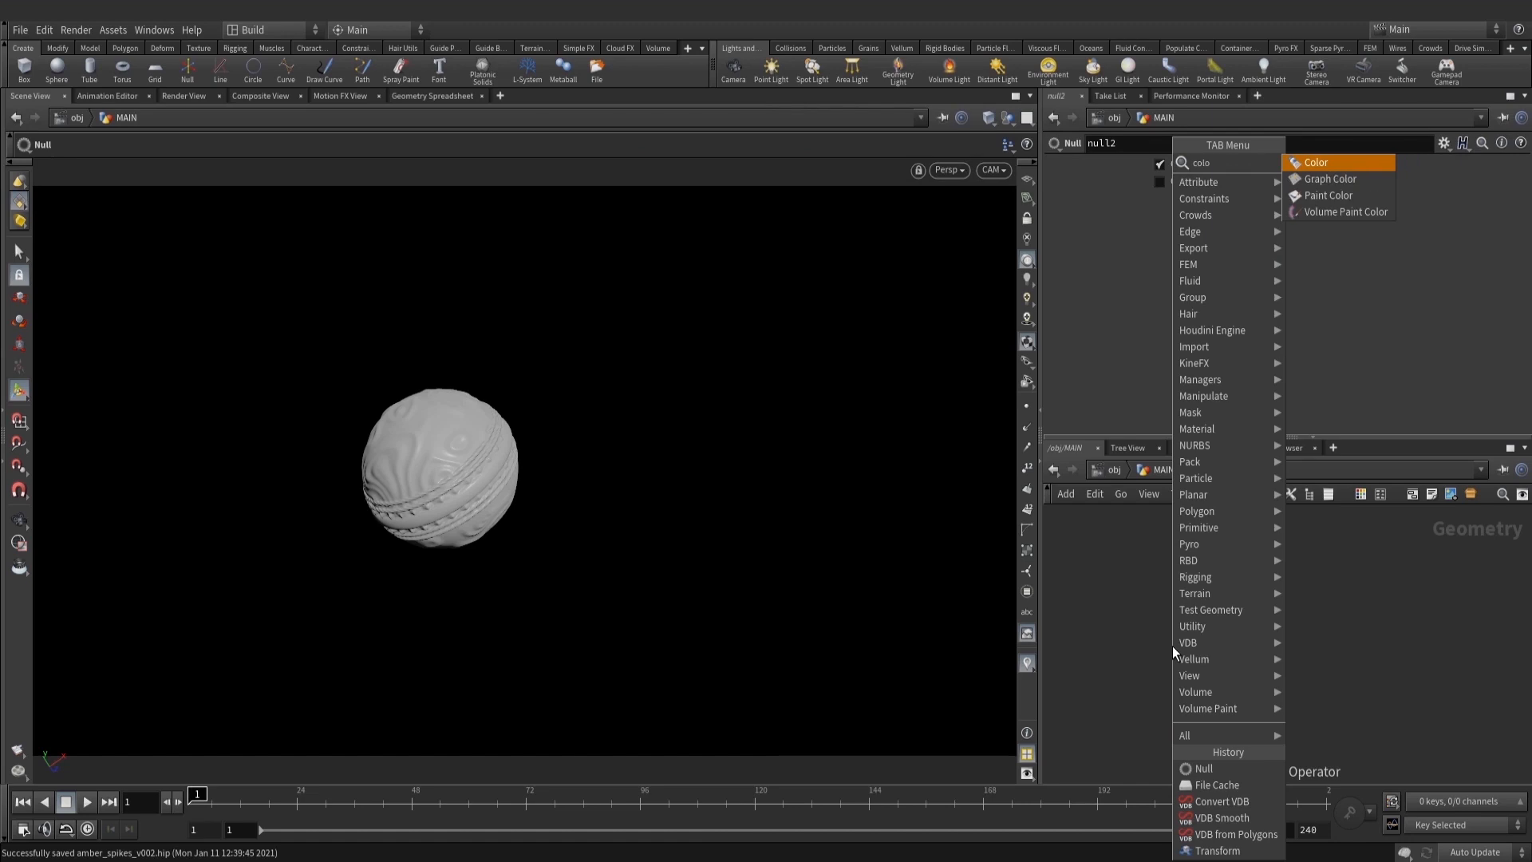
{"action": "left_click", "coordinate": [1347, 166]}
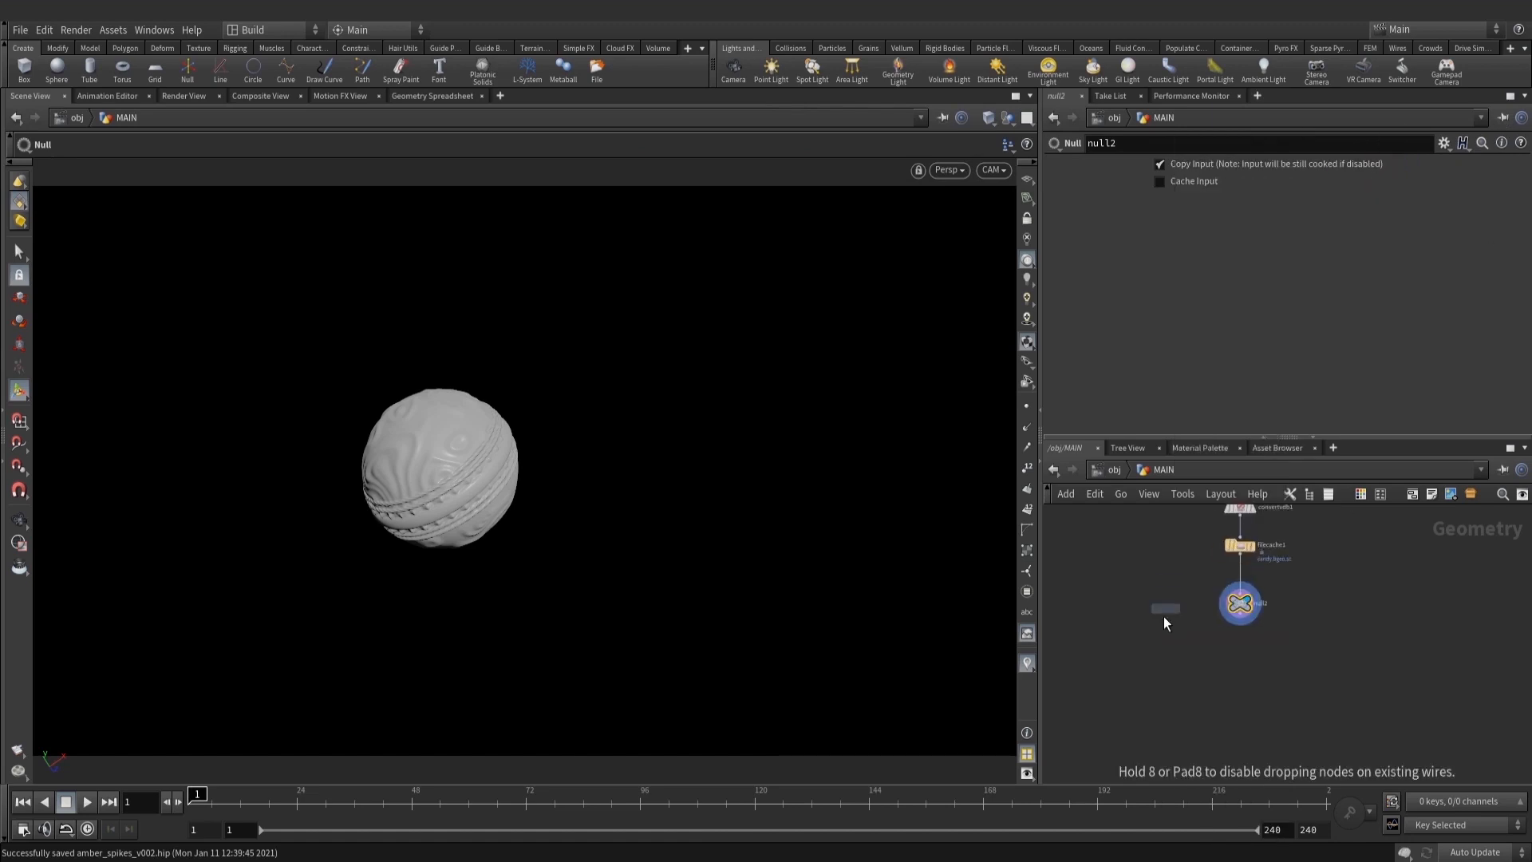
{"action": "scroll", "coordinate": [1181, 608], "scroll_direction": "up", "scroll_amount": 2}
{"action": "left_click", "coordinate": [1171, 664]}
{"action": "left_click_drag", "start_coordinate": [1260, 618], "coordinate": [1172, 663]}
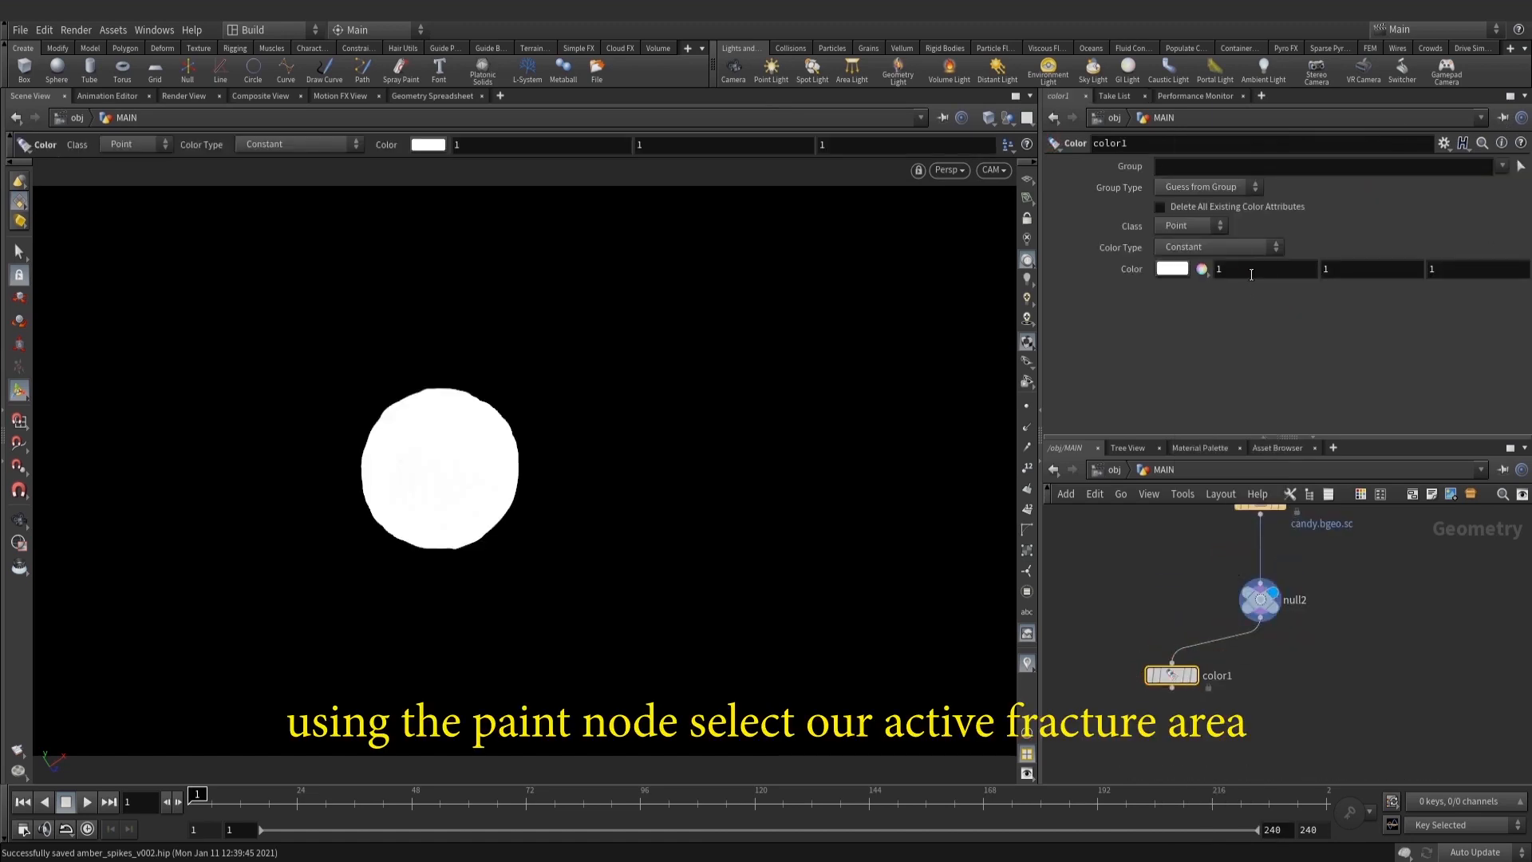
Set color1's color to black (0, 0, 0) and display the node through the CAM view
{"action": "middle_click_drag", "start_coordinate": [1131, 272], "coordinate": [1102, 239]}
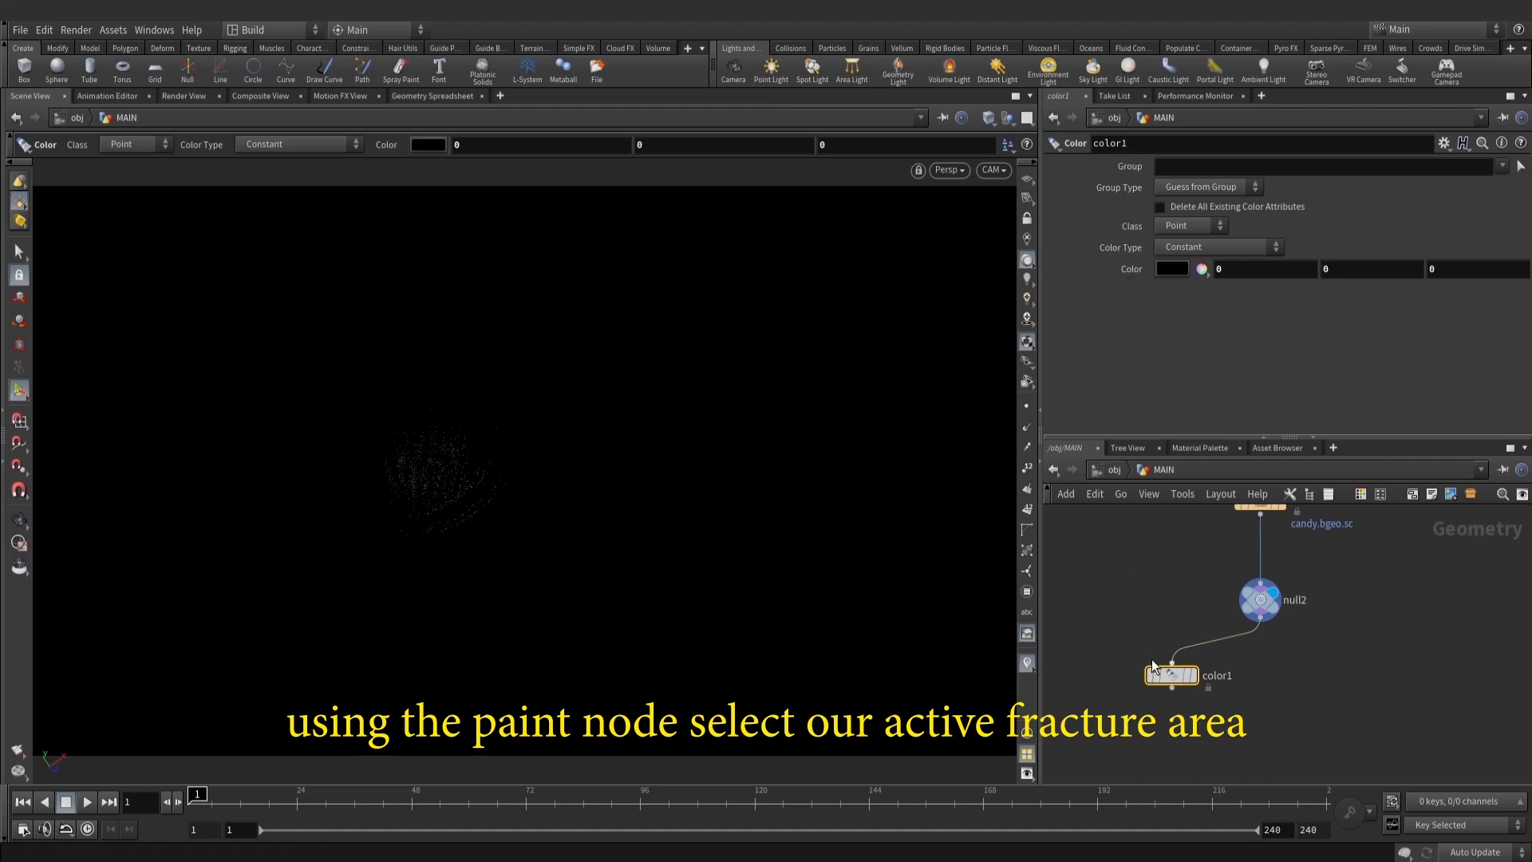
{"action": "key", "text": "Escape"}
{"action": "right_click_drag", "start_coordinate": [612, 432], "coordinate": [639, 415]}
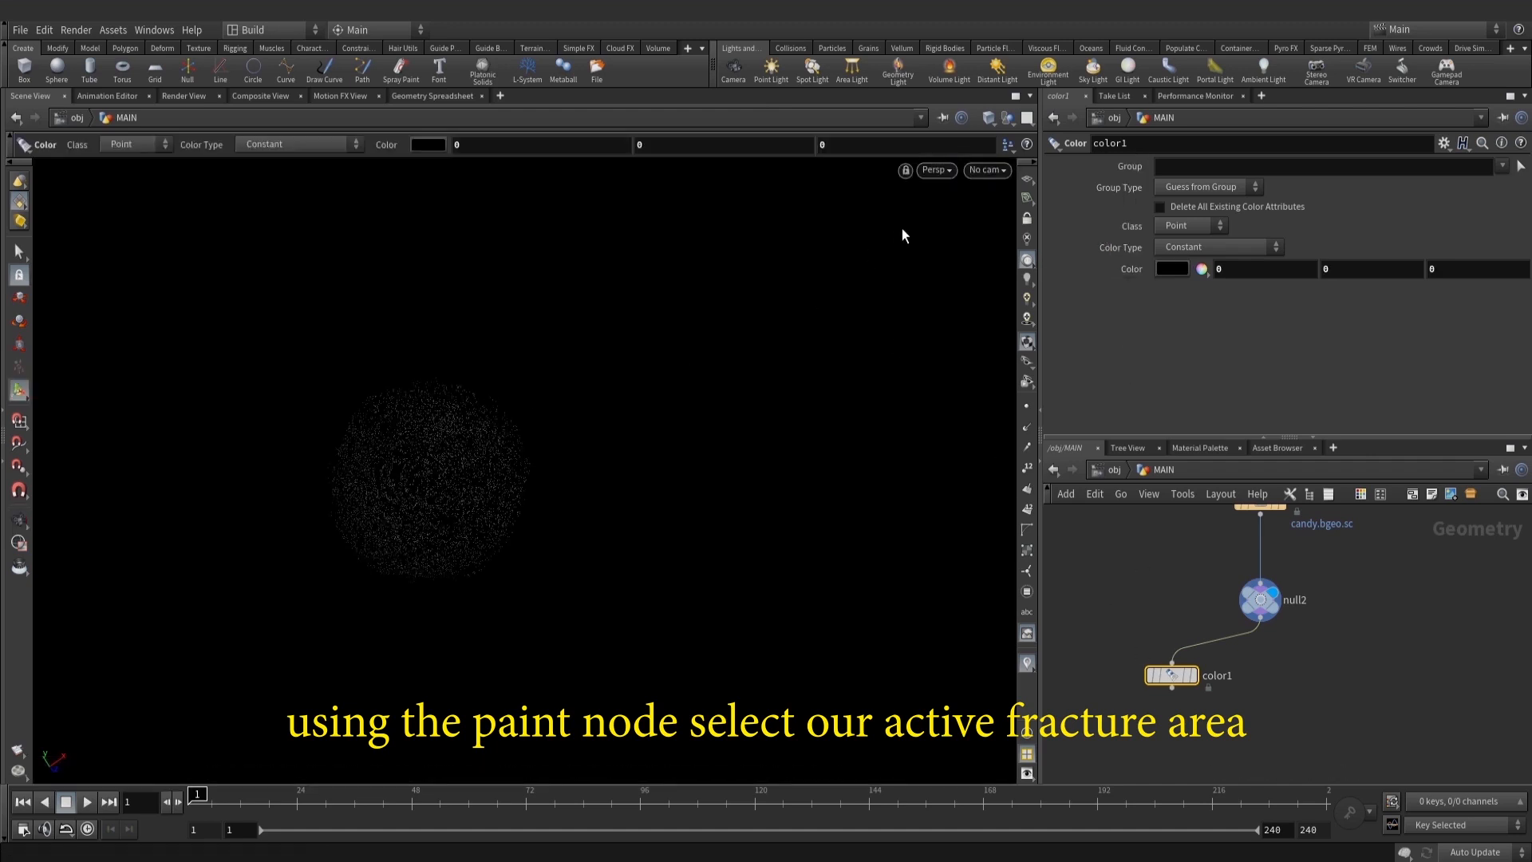
{"action": "key", "text": "w"}
{"action": "key", "text": "w"}
{"action": "left_click", "coordinate": [982, 171]}
{"action": "left_click", "coordinate": [997, 246]}
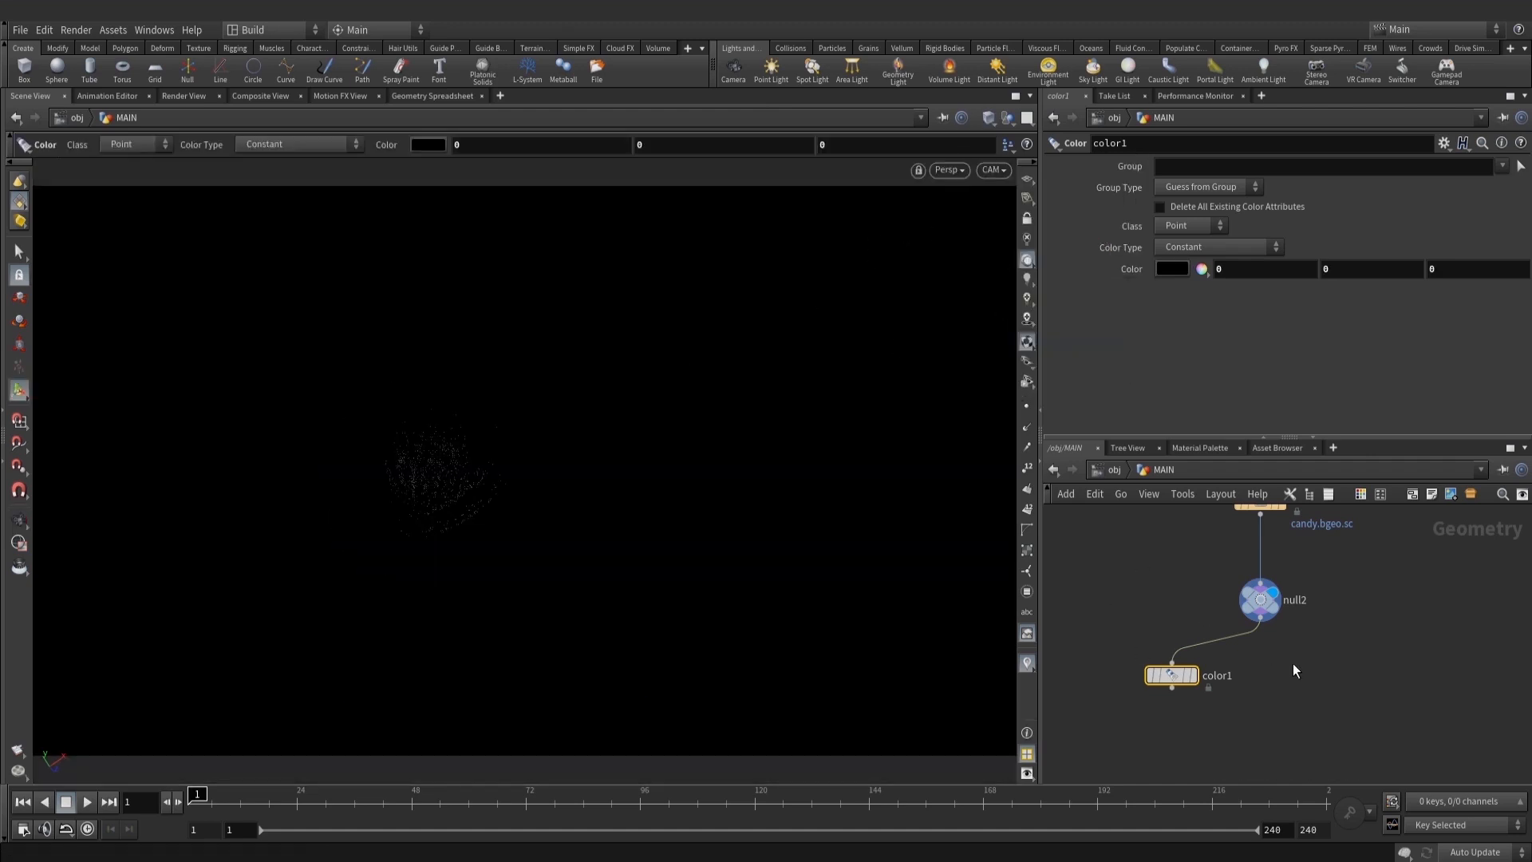
{"action": "left_click", "coordinate": [1195, 674]}
{"action": "left_click_drag", "start_coordinate": [1174, 682], "coordinate": [1165, 666]}
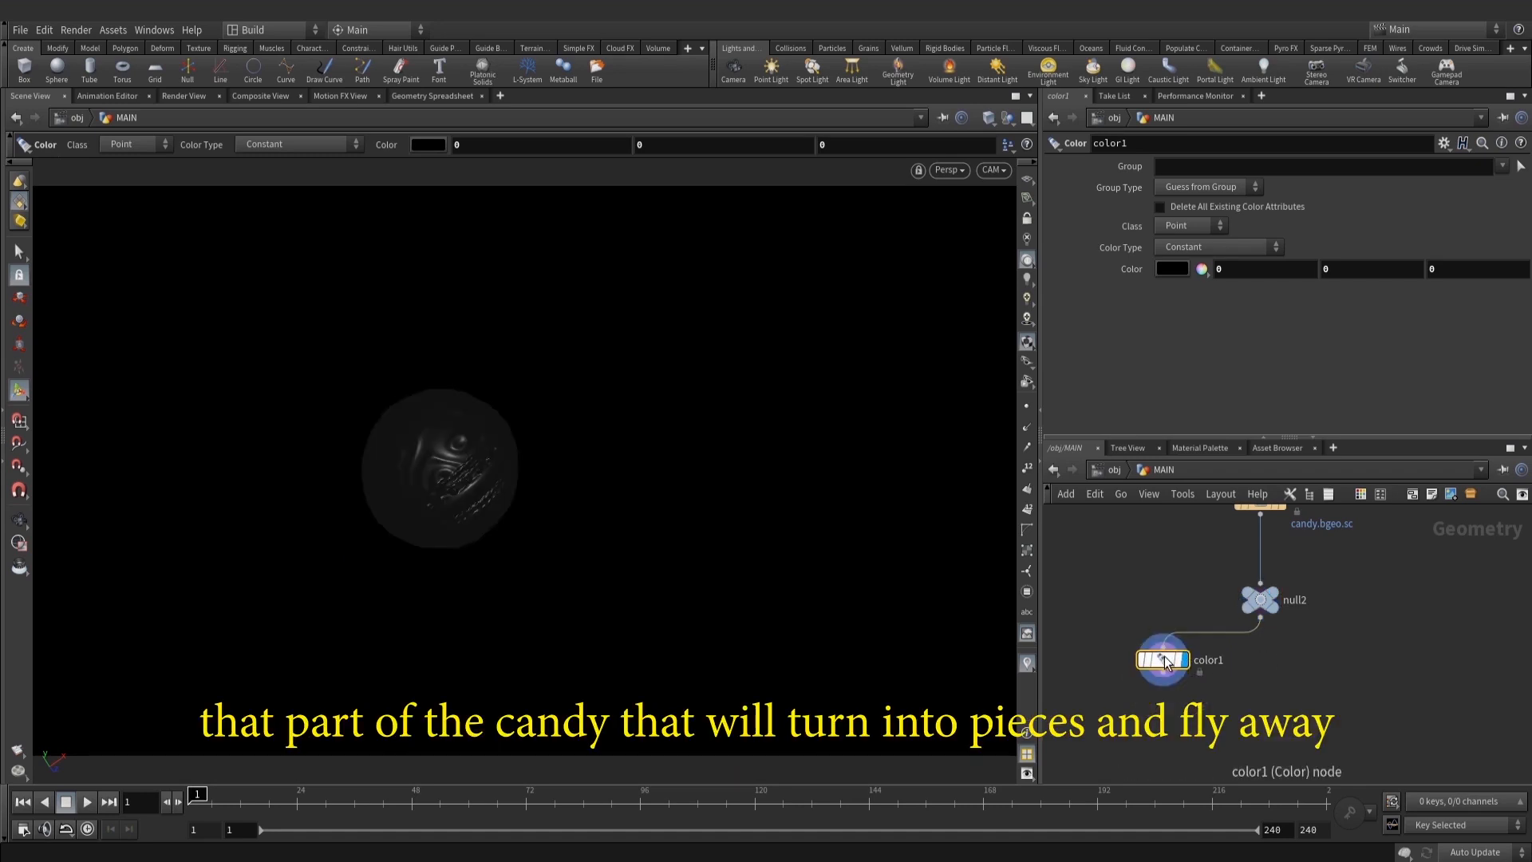
Add an Attribute Paint node for the Cd color below color1, display it, and enlarge its brush radius to about 0.25
{"action": "middle_click_drag", "start_coordinate": [1166, 667], "coordinate": [1215, 602]}
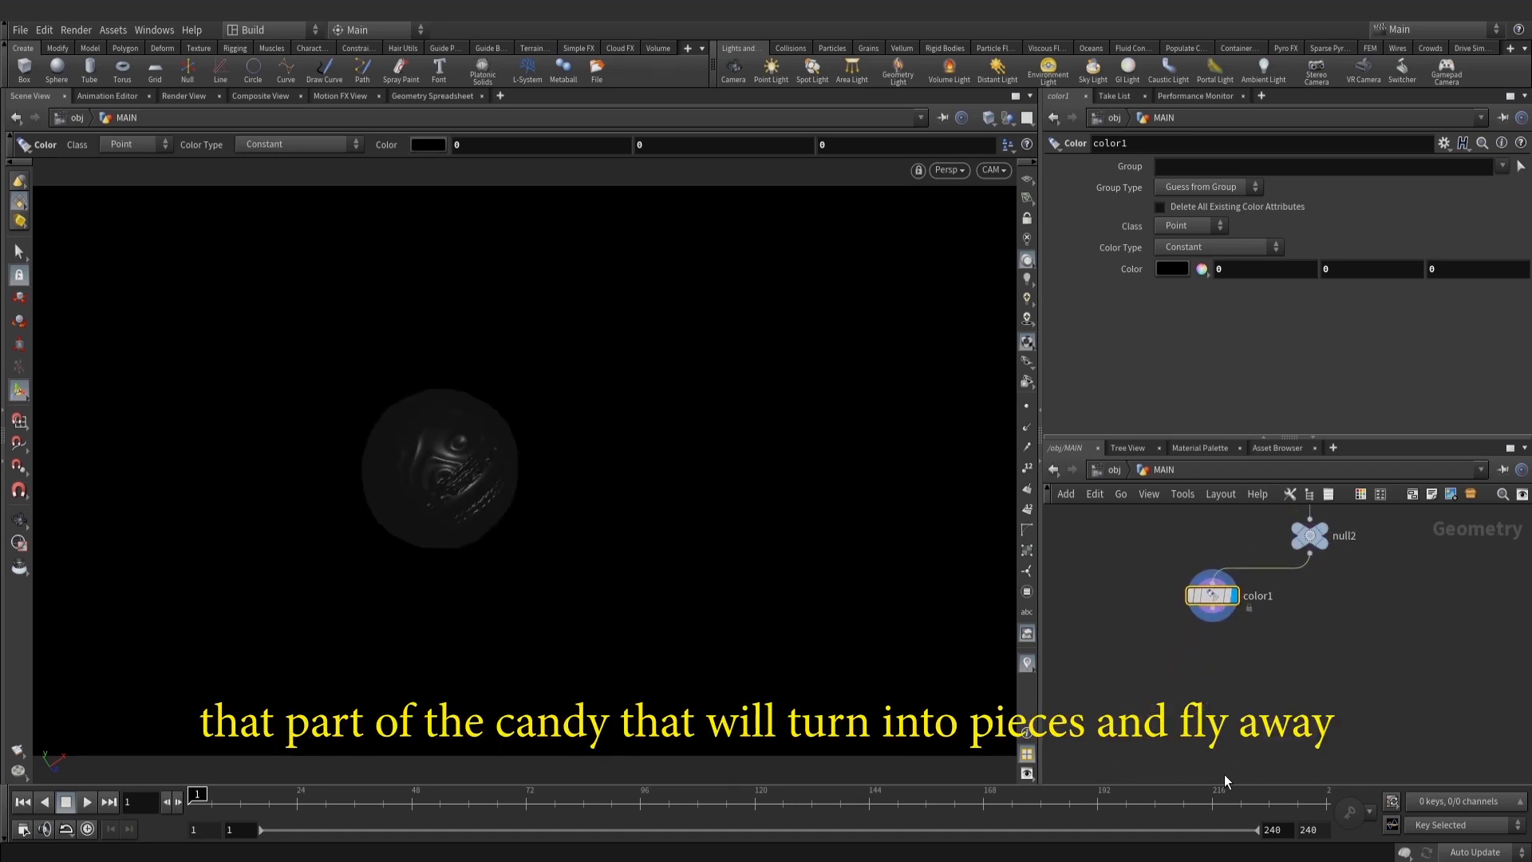
{"action": "key", "text": "Tab"}
{"action": "type", "text": "pai"}
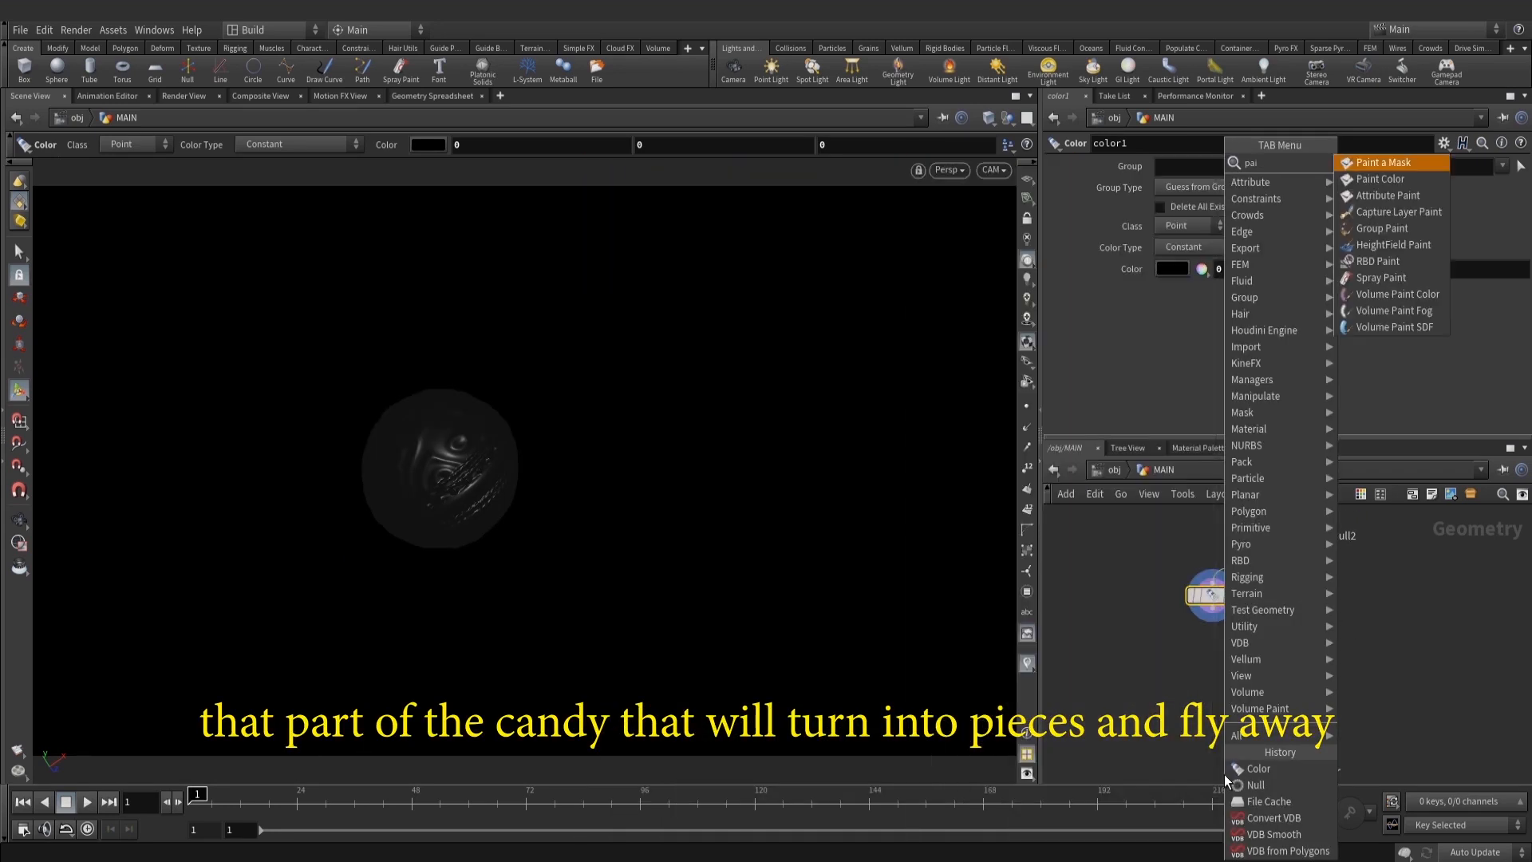
{"action": "left_click", "coordinate": [1388, 194]}
{"action": "left_click", "coordinate": [1201, 618]}
{"action": "middle_click_drag", "start_coordinate": [1202, 618], "coordinate": [1205, 678]}
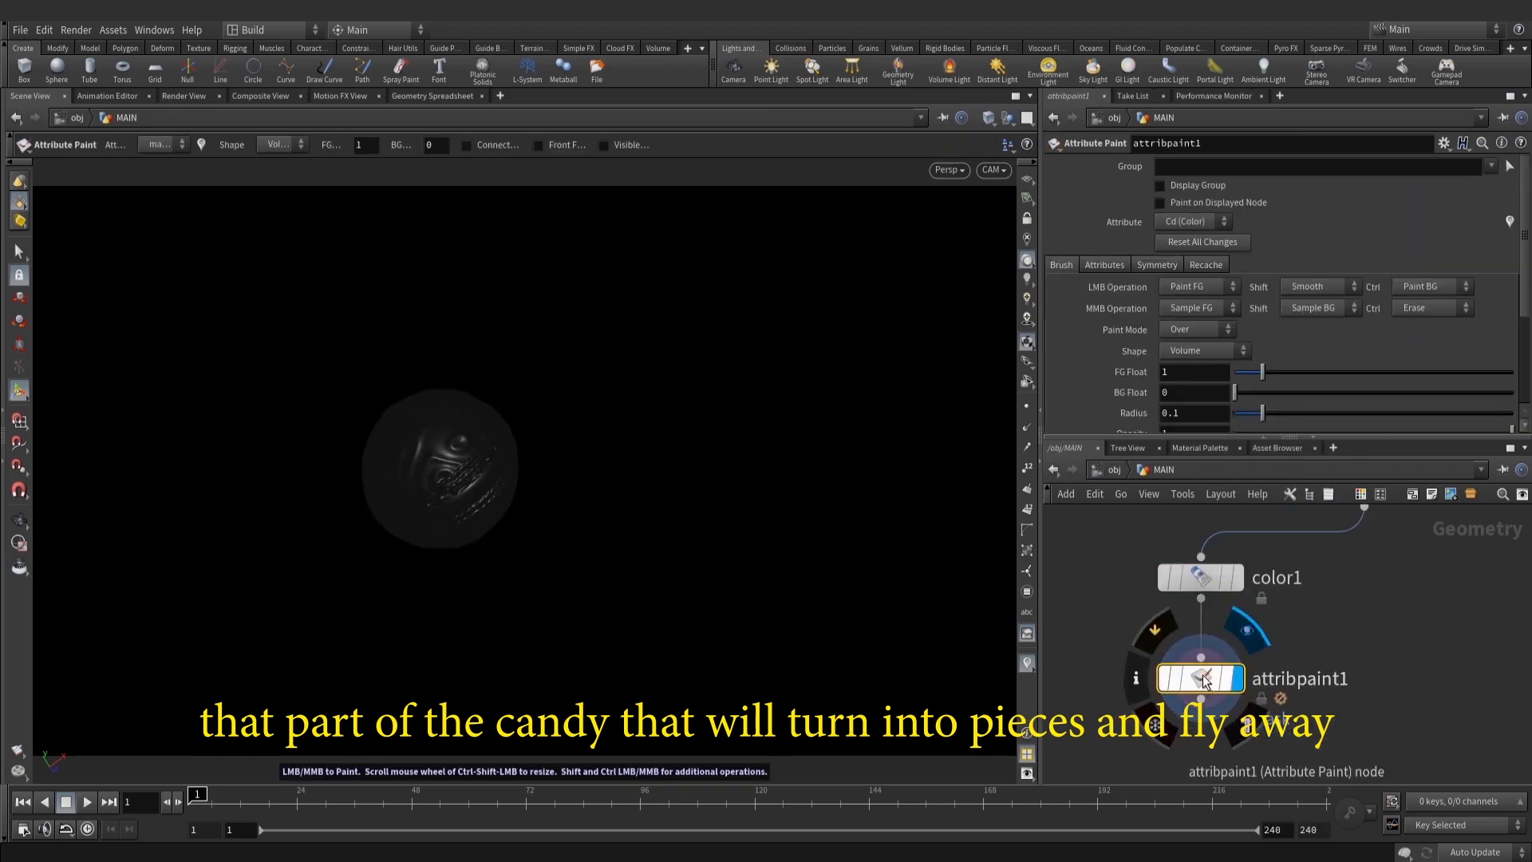
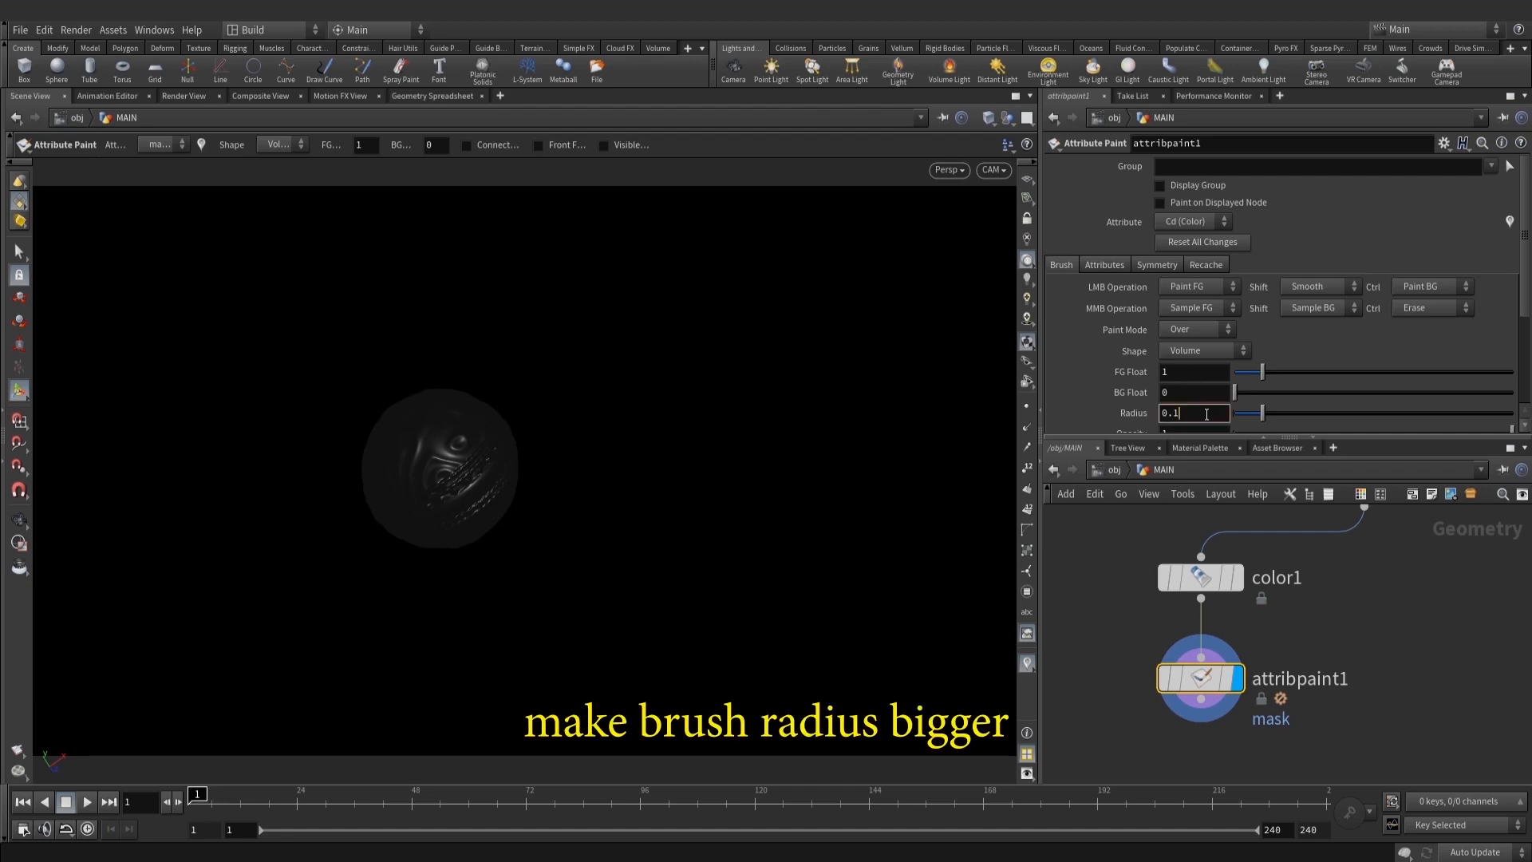
{"action": "key", "text": "Return"}
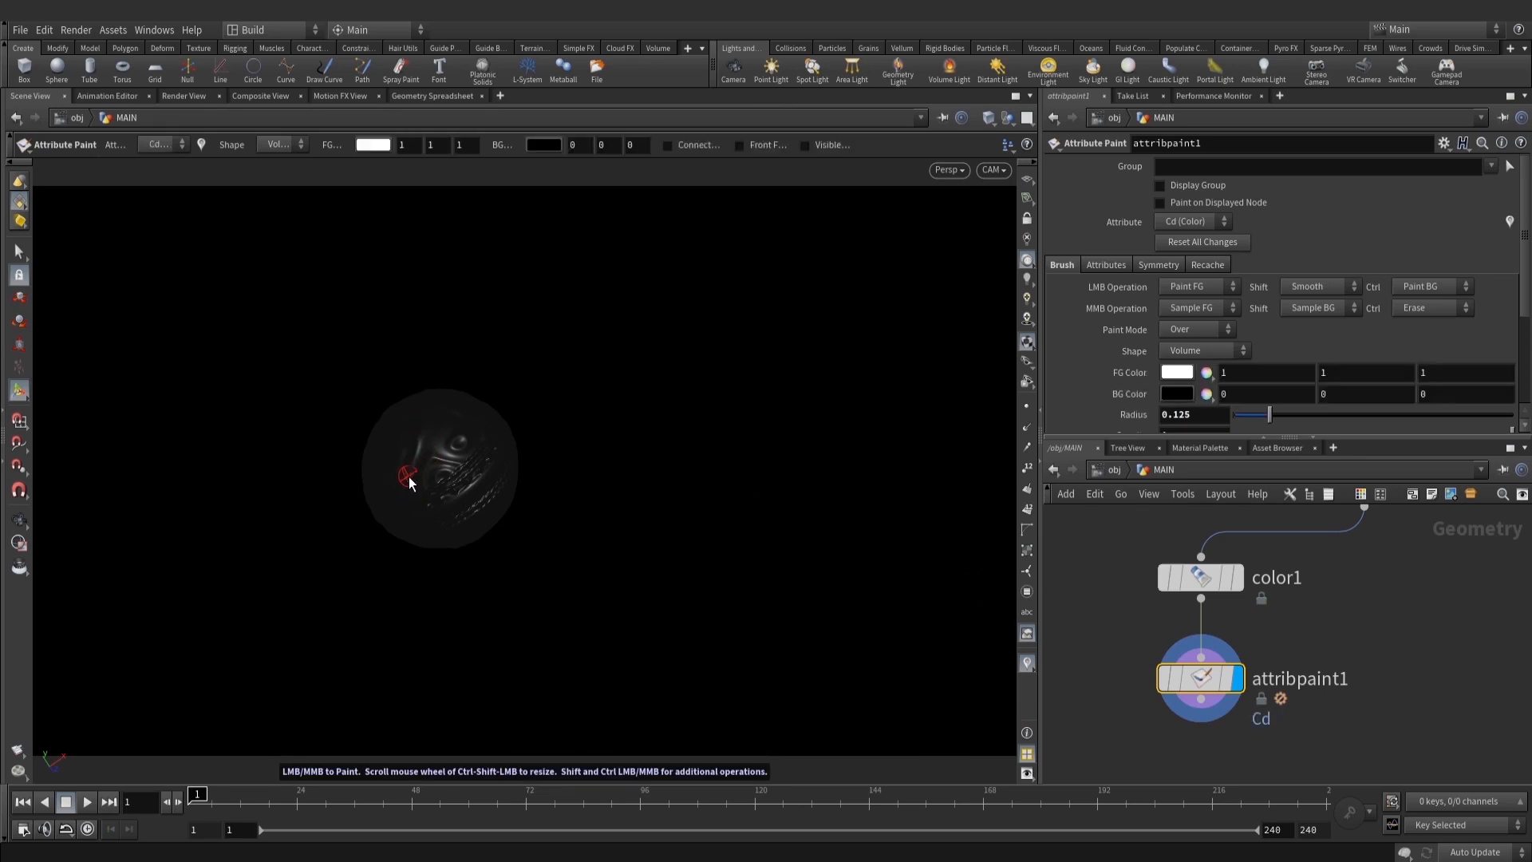
{"action": "key", "text": "ctrl+z"}
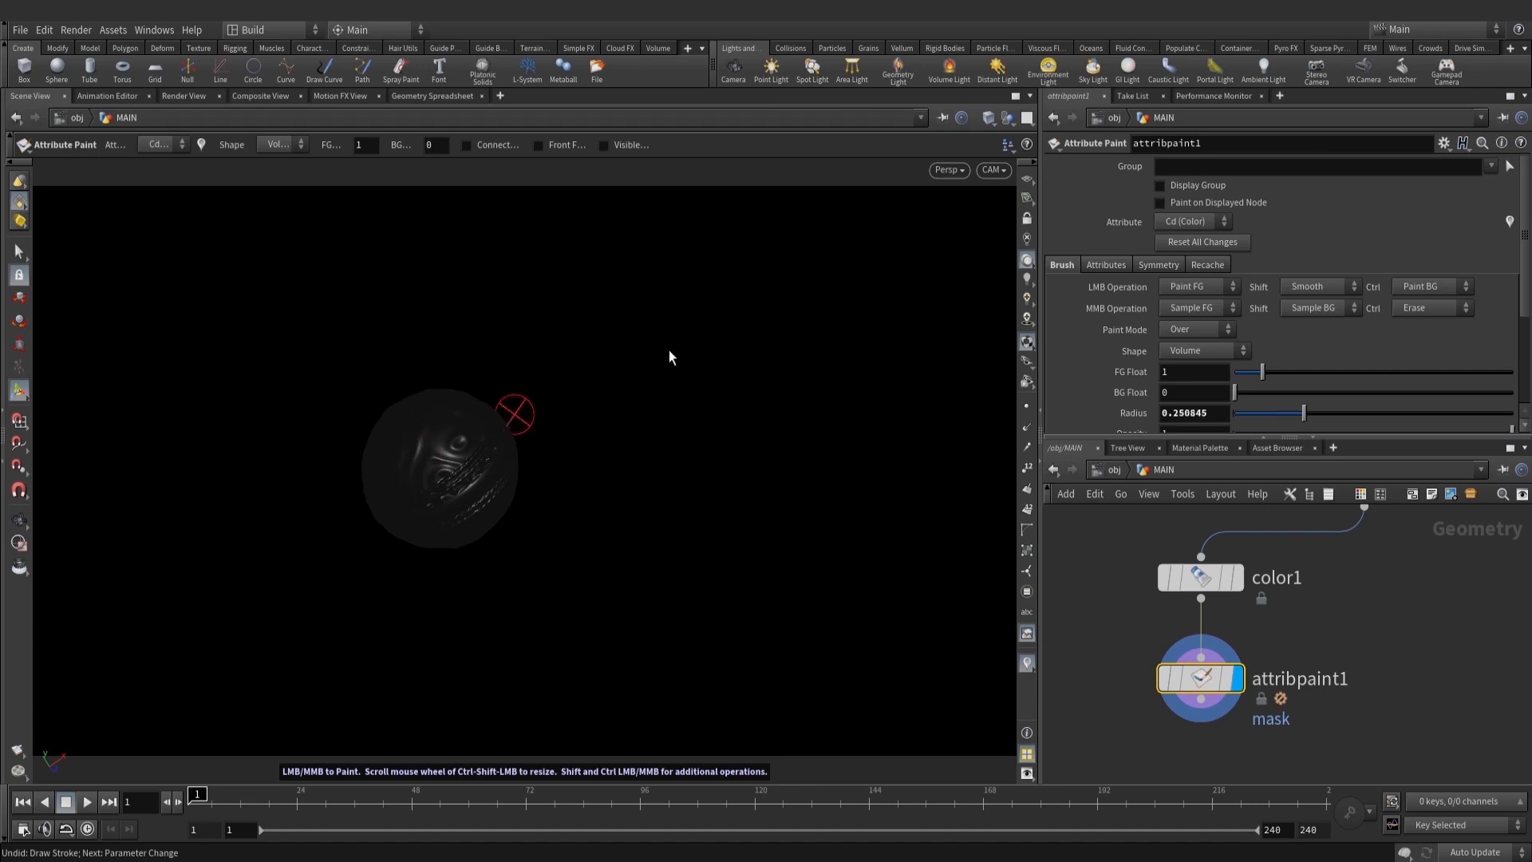
Switch the viewport background from the Dark color scheme to a lighter one so the black candy stands out
{"action": "key", "text": "d"}
{"action": "left_click", "coordinate": [731, 173]}
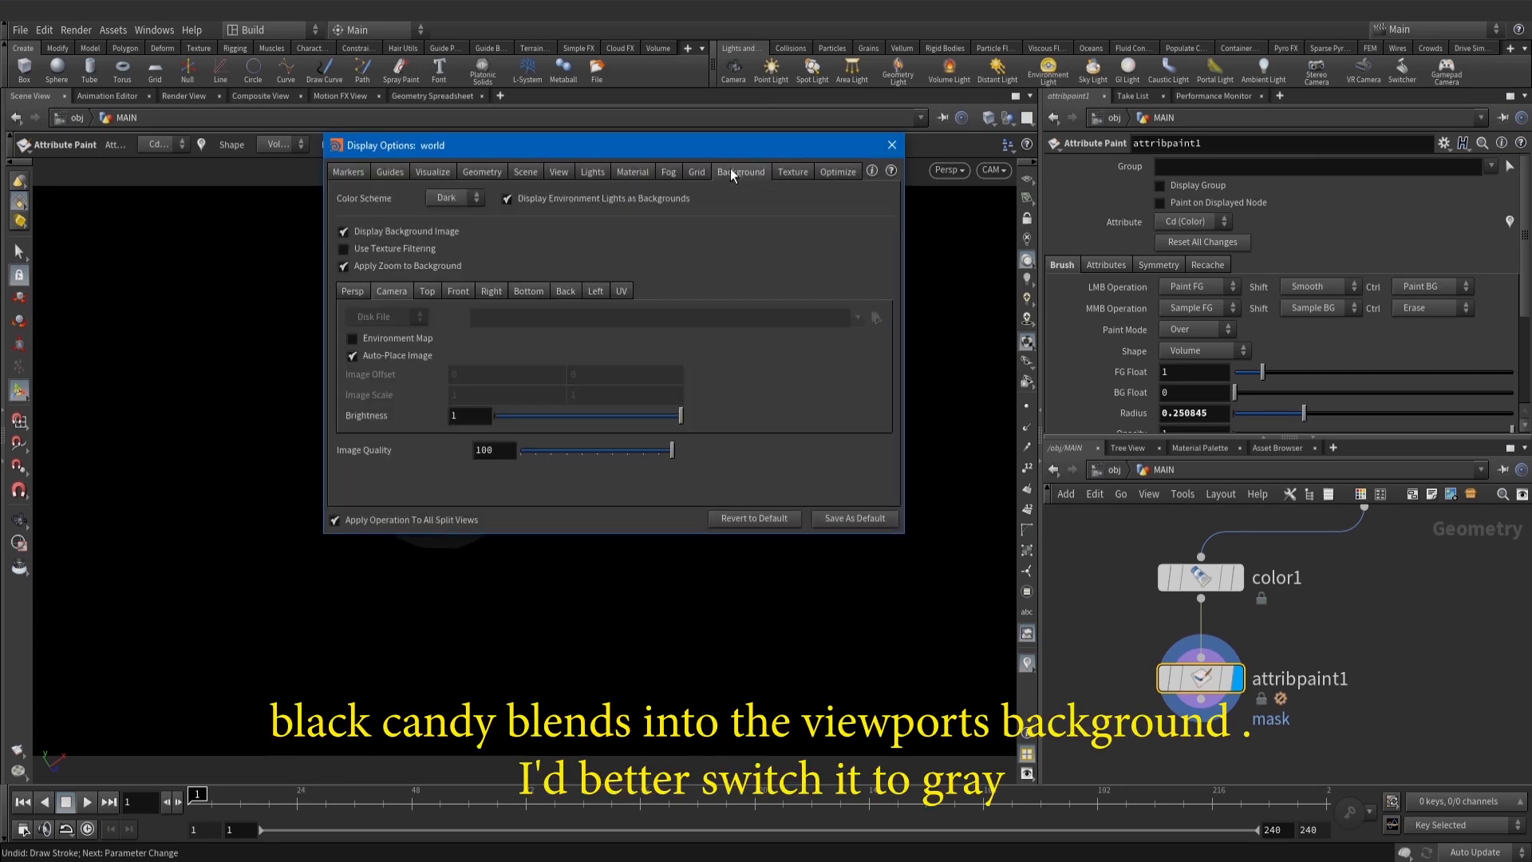
{"action": "left_click", "coordinate": [460, 200]}
{"action": "left_click", "coordinate": [452, 214]}
{"action": "left_click", "coordinate": [892, 145]}
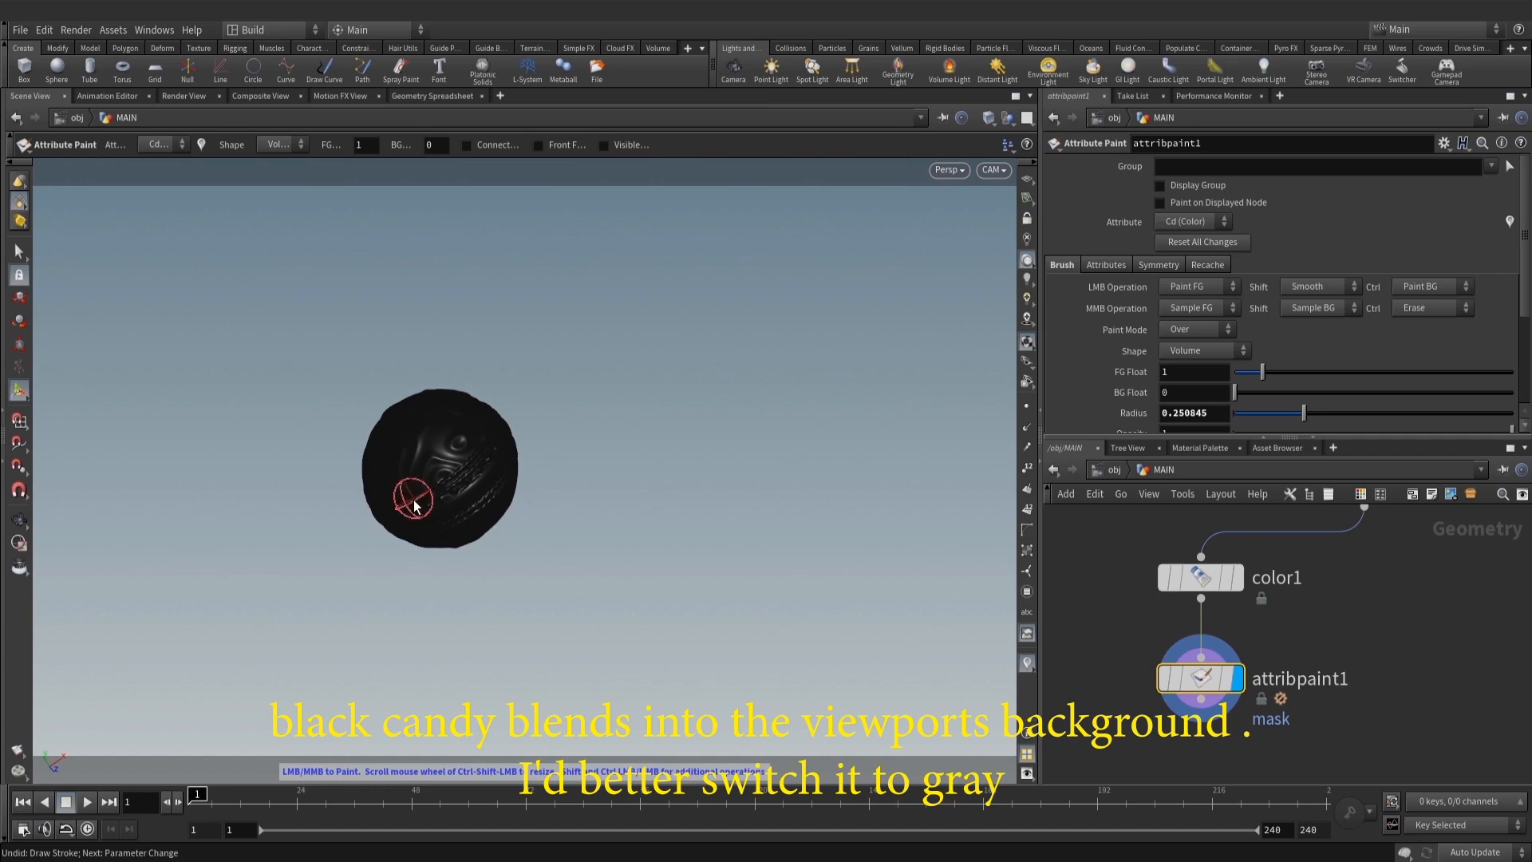
Paint one side of the candy white, from the upper surface across the ridged bands, as the active fracture area
{"action": "mouse_move", "coordinate": [439, 533]}
{"action": "left_mouse_down"}
{"action": "mouse_move", "coordinate": [435, 493]}
{"action": "mouse_move", "coordinate": [381, 463]}
{"action": "mouse_move", "coordinate": [418, 517]}
{"action": "left_mouse_up"}
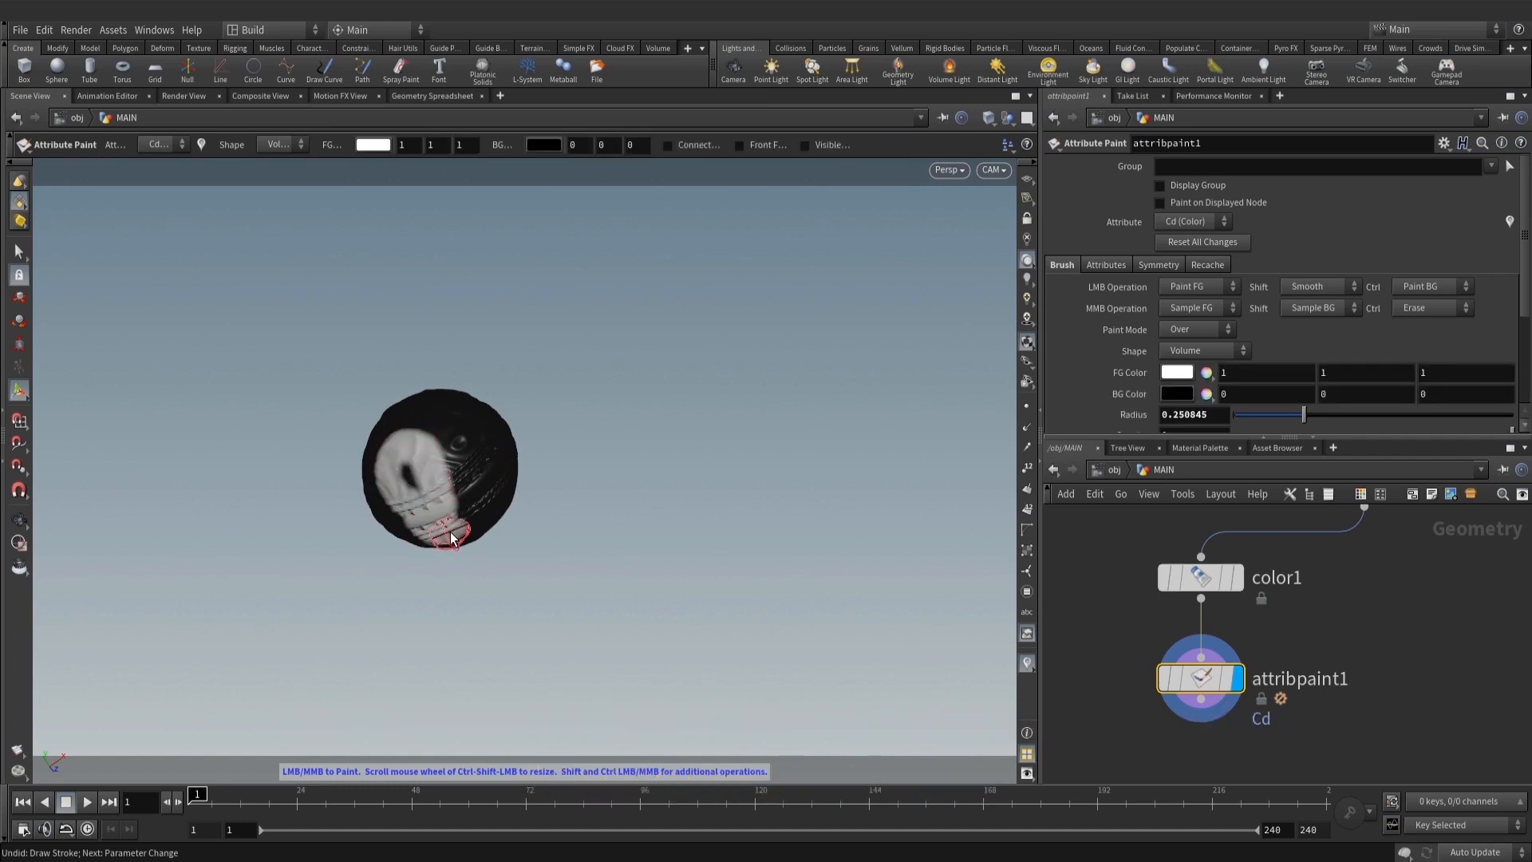
{"action": "left_click_drag", "start_coordinate": [382, 459], "coordinate": [398, 432]}
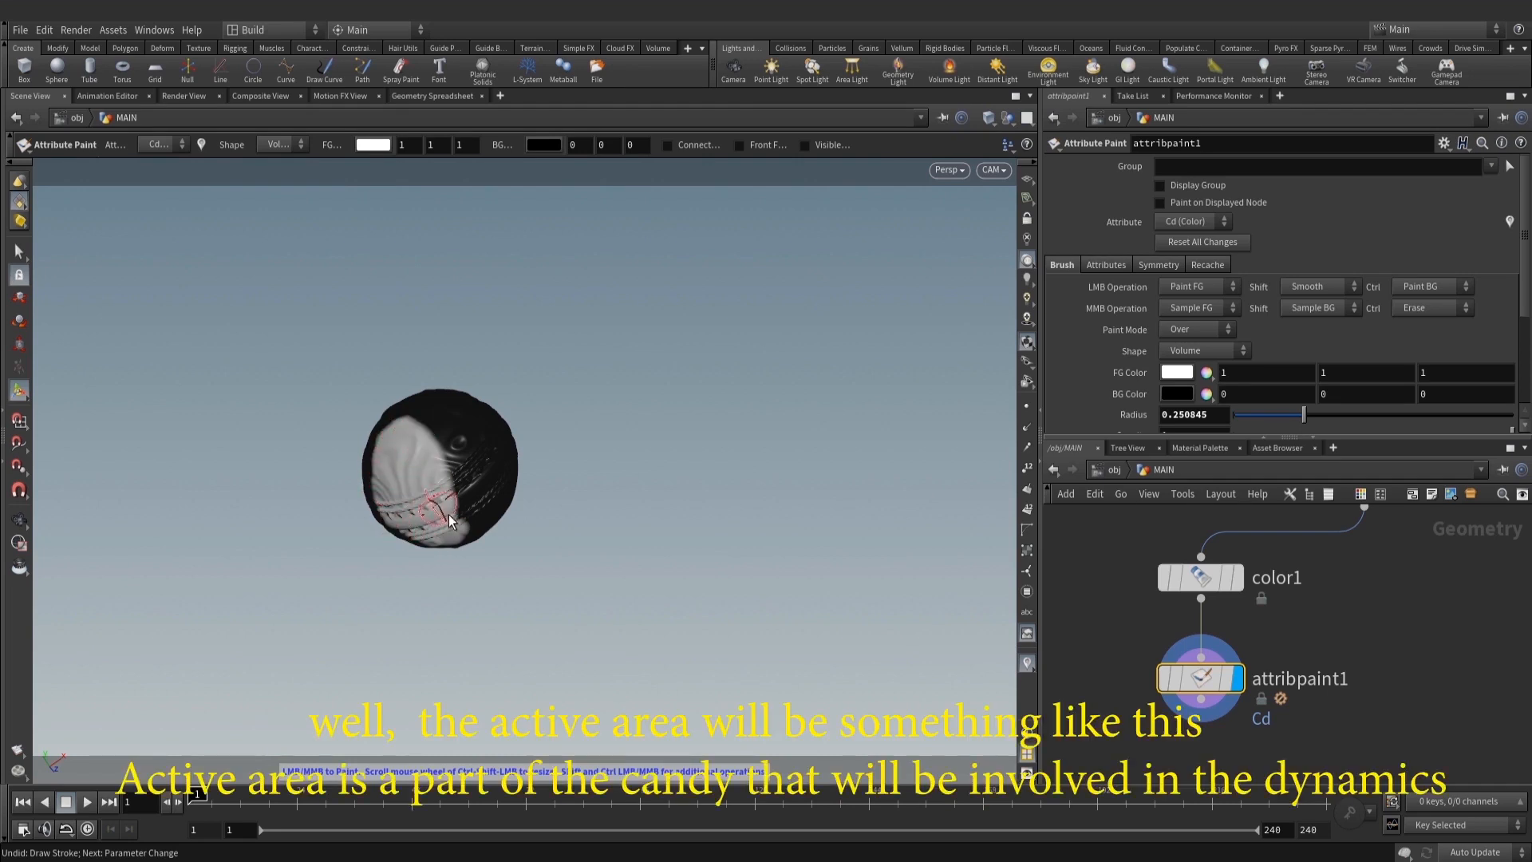
Examine the painted white area and its borders up close from several sides of the candy
{"action": "left_click_drag", "start_coordinate": [568, 509], "coordinate": [663, 515], "text": "alt"}
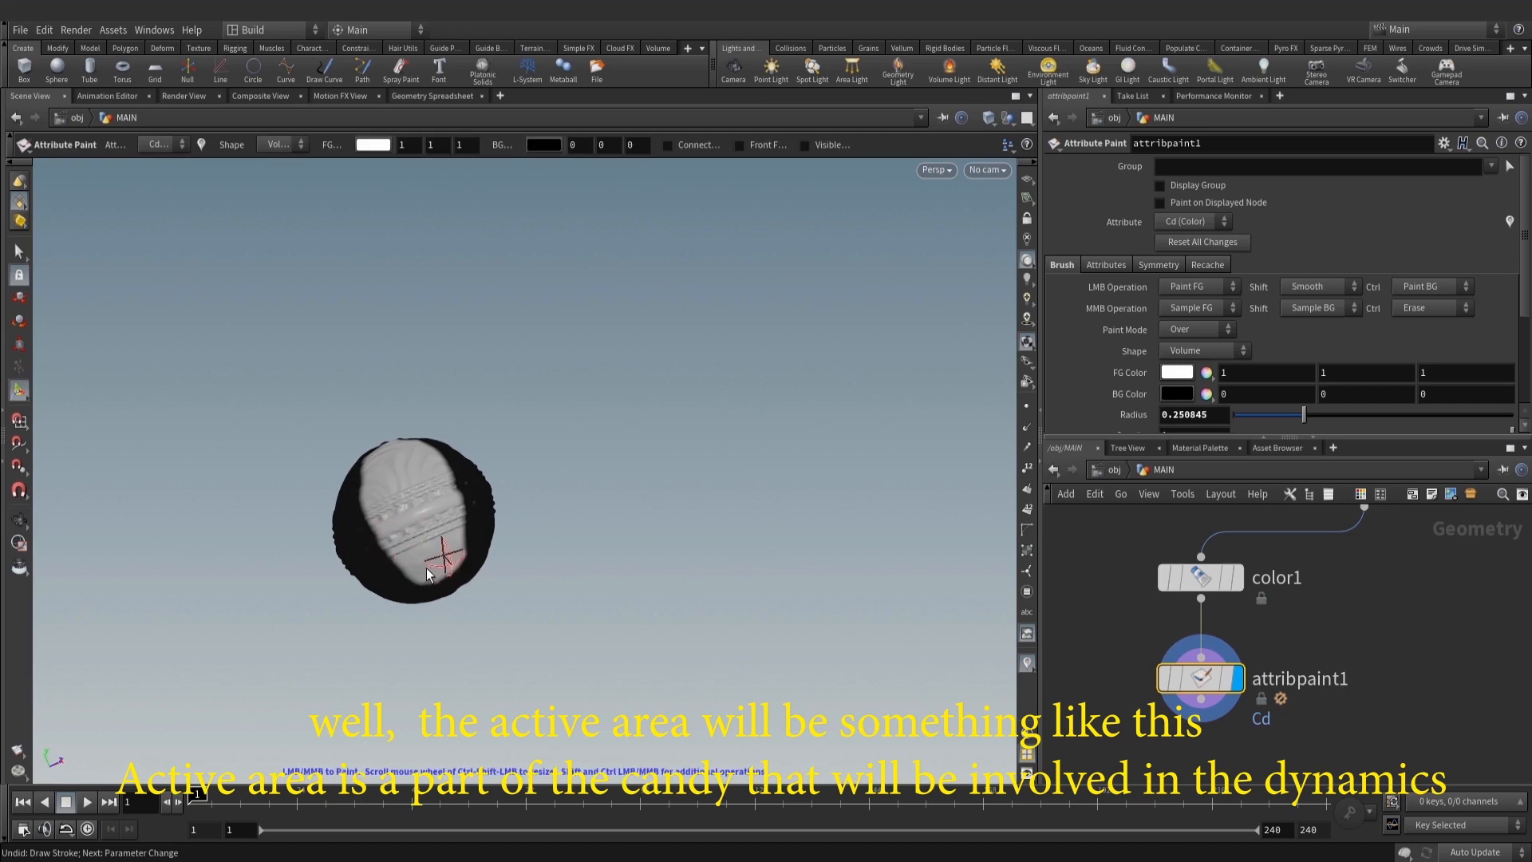
{"action": "left_click_drag", "start_coordinate": [431, 479], "coordinate": [445, 547], "text": "alt"}
{"action": "right_click_drag", "start_coordinate": [583, 538], "coordinate": [496, 506], "text": "alt"}
{"action": "left_click_drag", "start_coordinate": [495, 506], "coordinate": [351, 346], "text": "alt"}
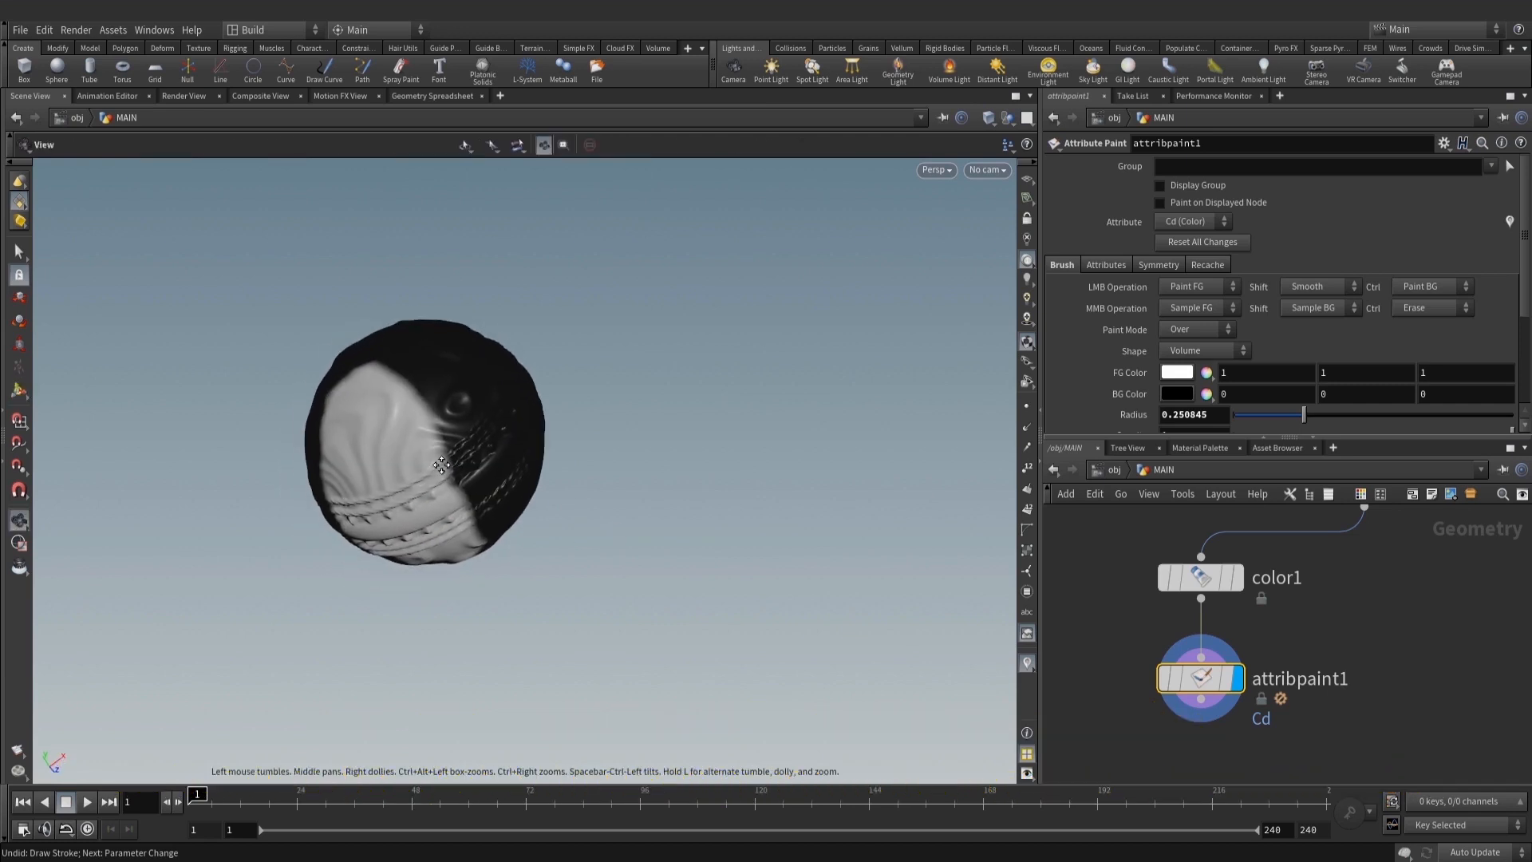
{"action": "middle_click_drag", "start_coordinate": [351, 346], "coordinate": [385, 395], "text": "alt"}
{"action": "right_click_drag", "start_coordinate": [385, 394], "coordinate": [710, 410], "text": "alt"}
{"action": "left_click_drag", "start_coordinate": [710, 410], "coordinate": [468, 253], "text": "alt"}
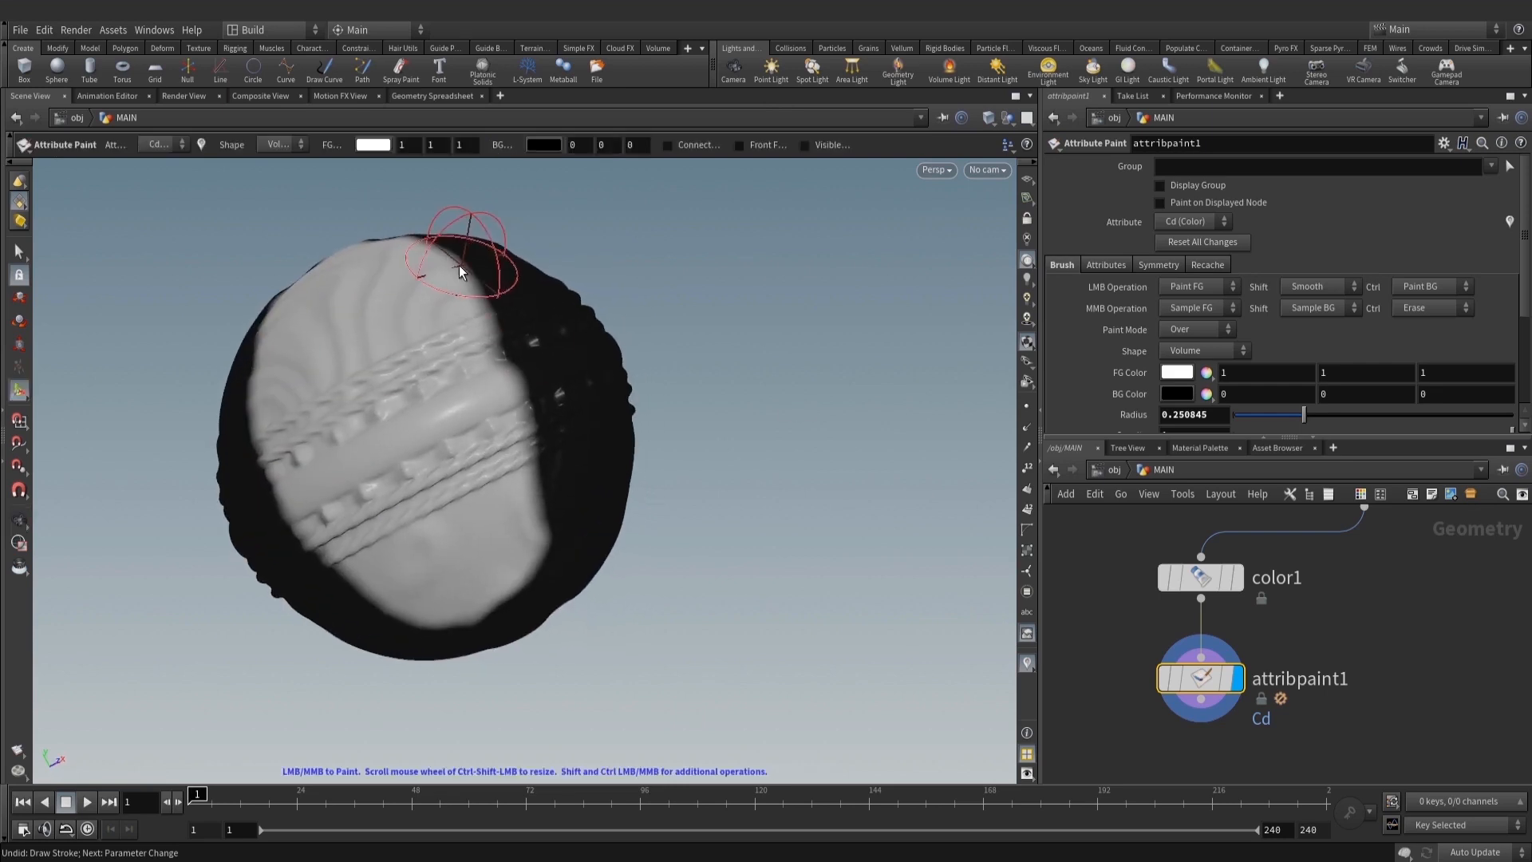
{"action": "middle_click_drag", "start_coordinate": [506, 352], "coordinate": [501, 315], "text": "alt"}
{"action": "key", "text": "Return"}
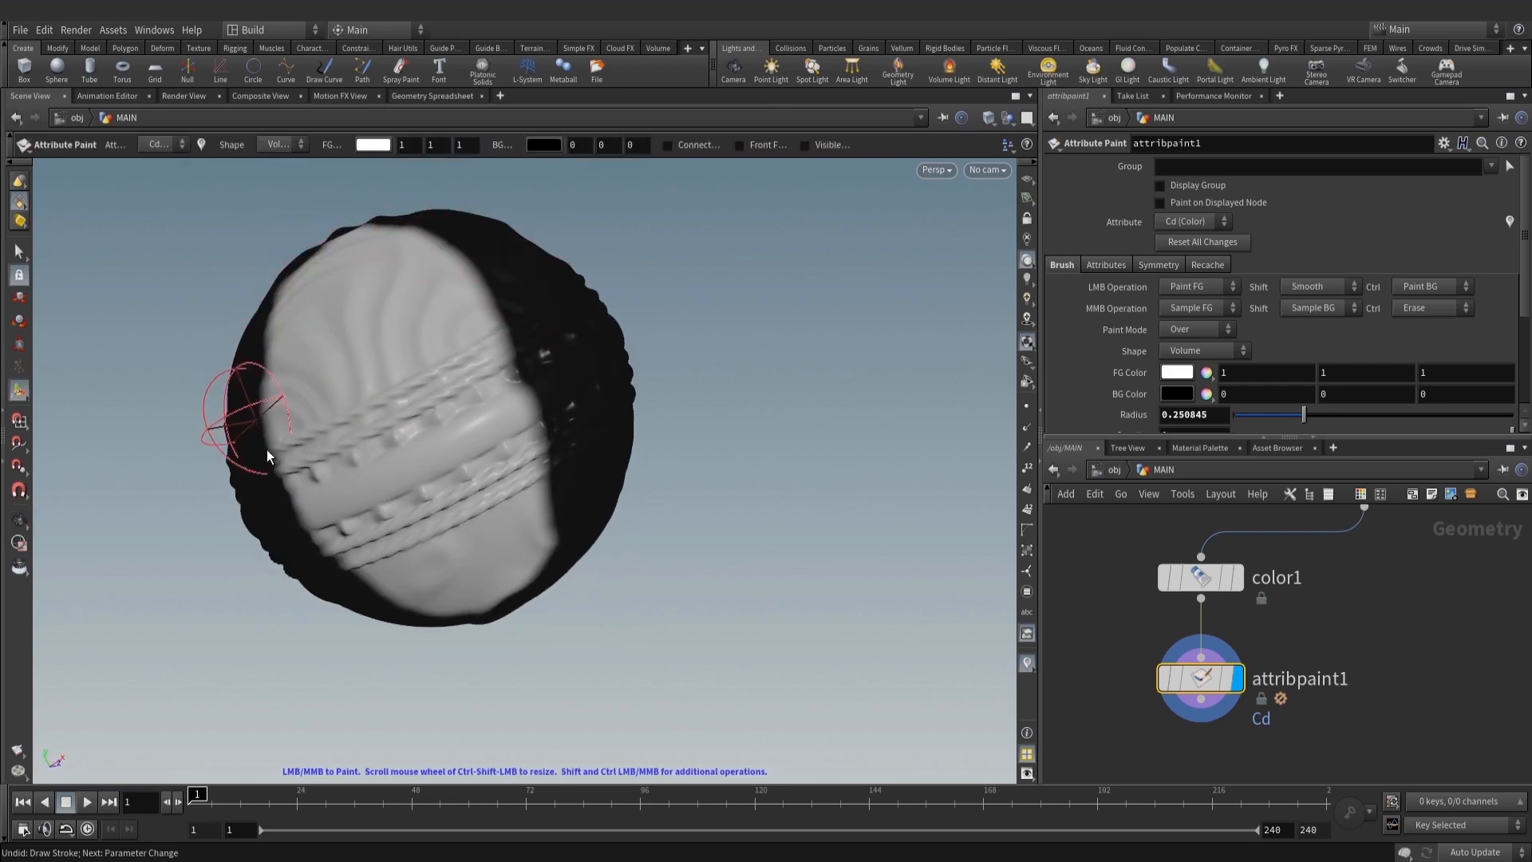
{"action": "left_click_drag", "start_coordinate": [530, 558], "coordinate": [482, 442]}
{"action": "left_click_drag", "start_coordinate": [700, 506], "coordinate": [568, 423], "text": "alt"}
Set the main brush operation to Erase and trim the white area's edge near the upper ridges
{"action": "middle_click", "coordinate": [510, 343]}
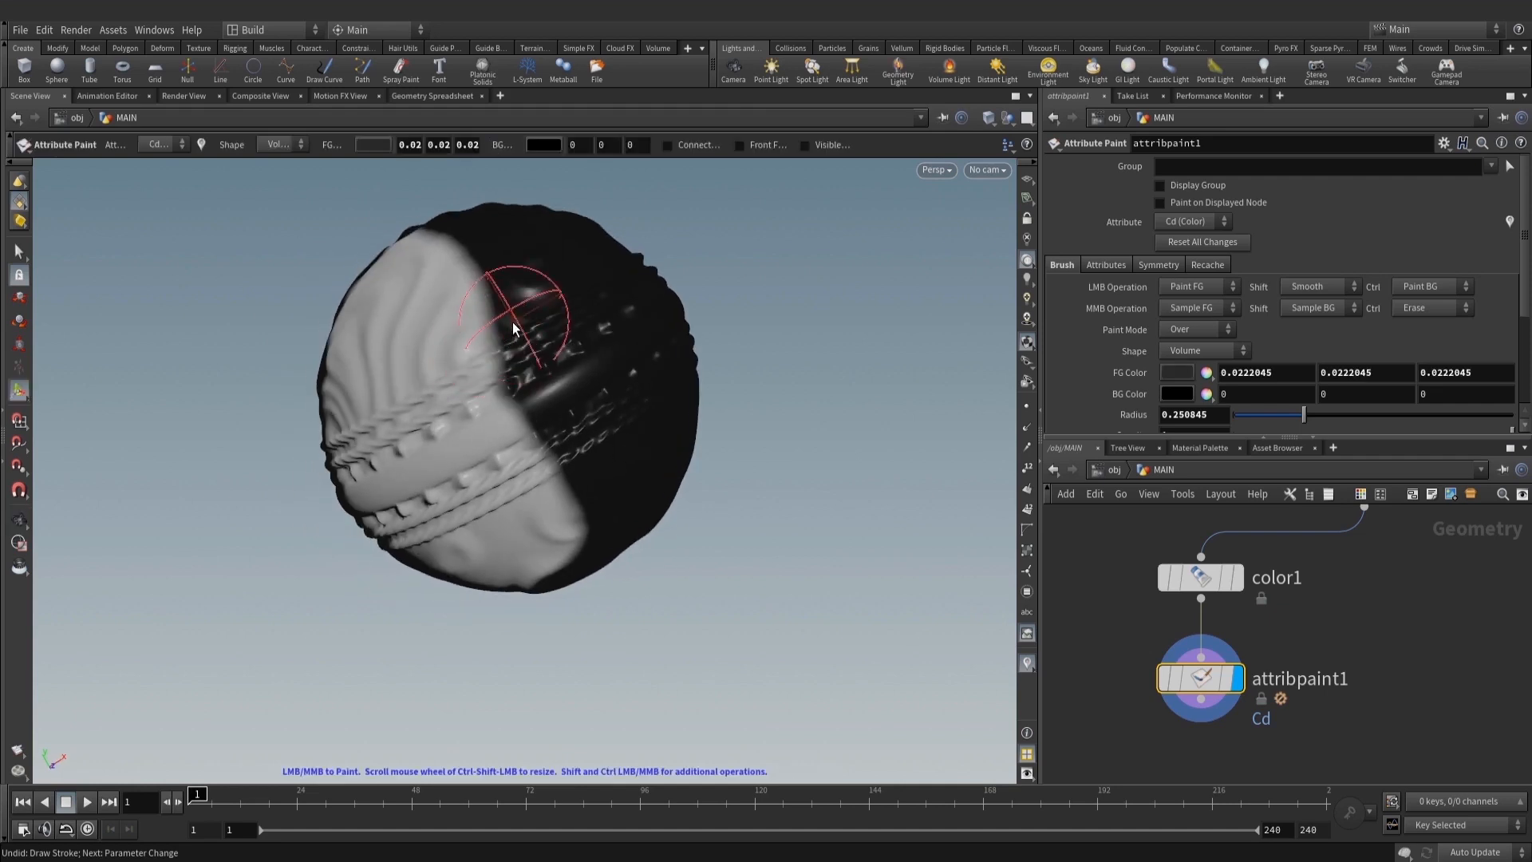
{"action": "right_click", "coordinate": [477, 349]}
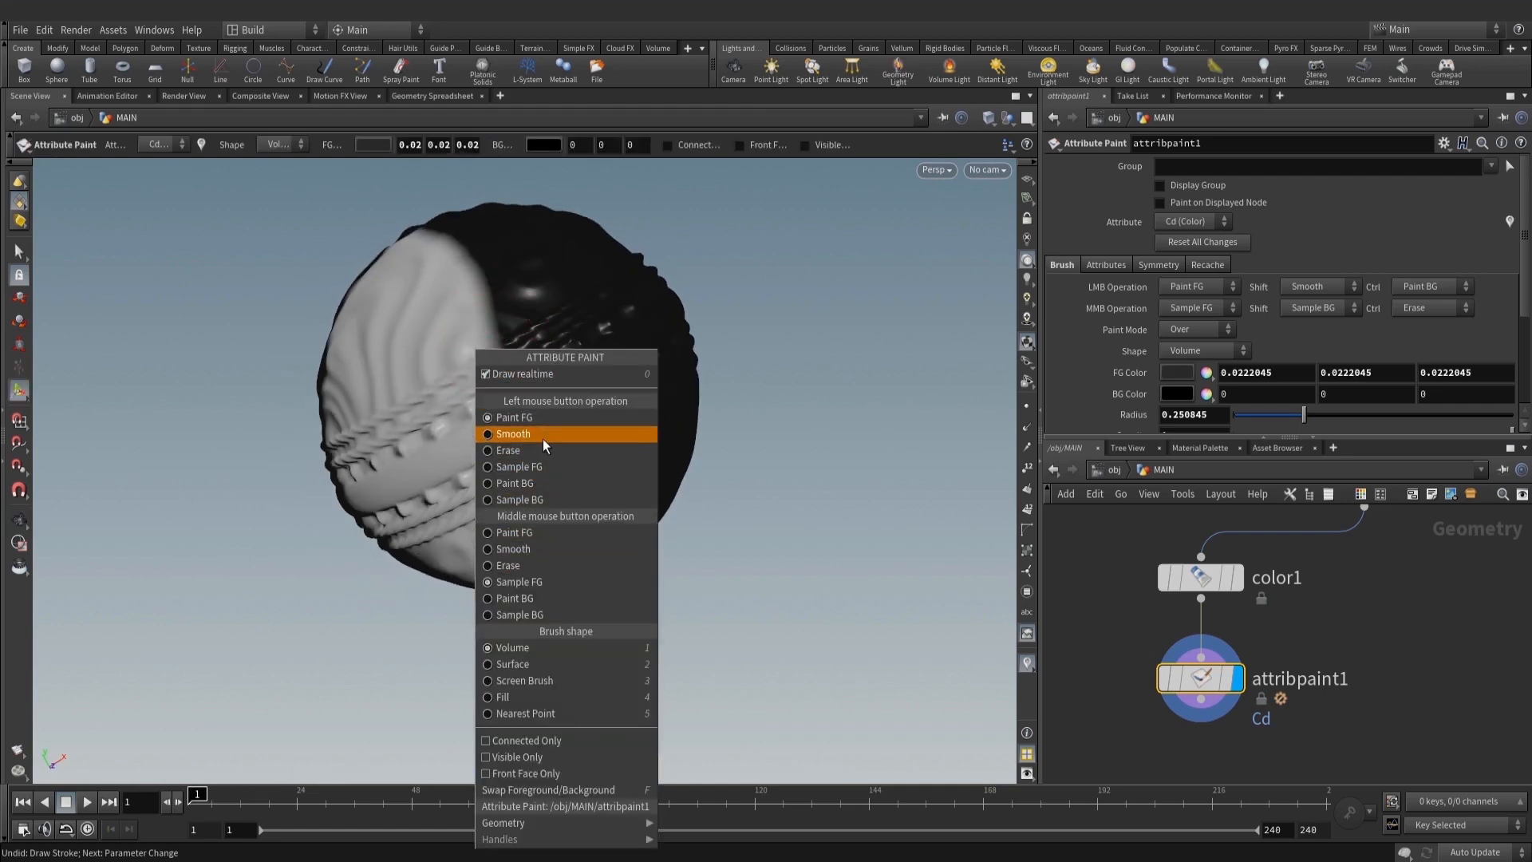
{"action": "left_click", "coordinate": [508, 450]}
{"action": "left_click_drag", "start_coordinate": [501, 315], "coordinate": [533, 363]}
{"action": "left_click_drag", "start_coordinate": [640, 362], "coordinate": [715, 383]}
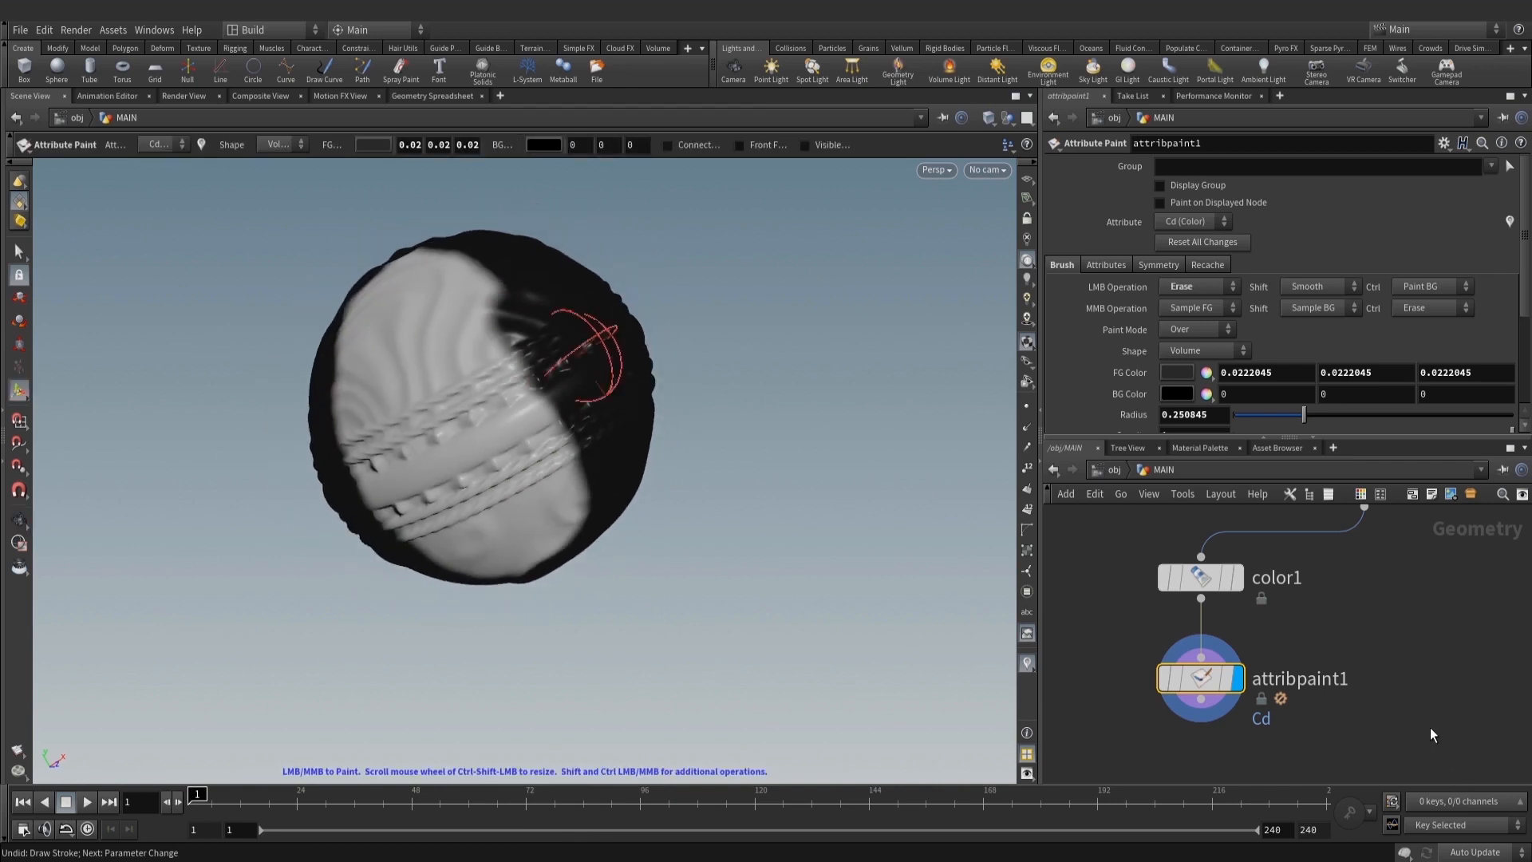
Add an RBD Material Fracture node to the MAIN network near attribpaint1
{"action": "scroll", "coordinate": [1373, 620], "scroll_direction": "down", "scroll_amount": 3}
{"action": "left_click_drag", "start_coordinate": [722, 443], "coordinate": [642, 451]}
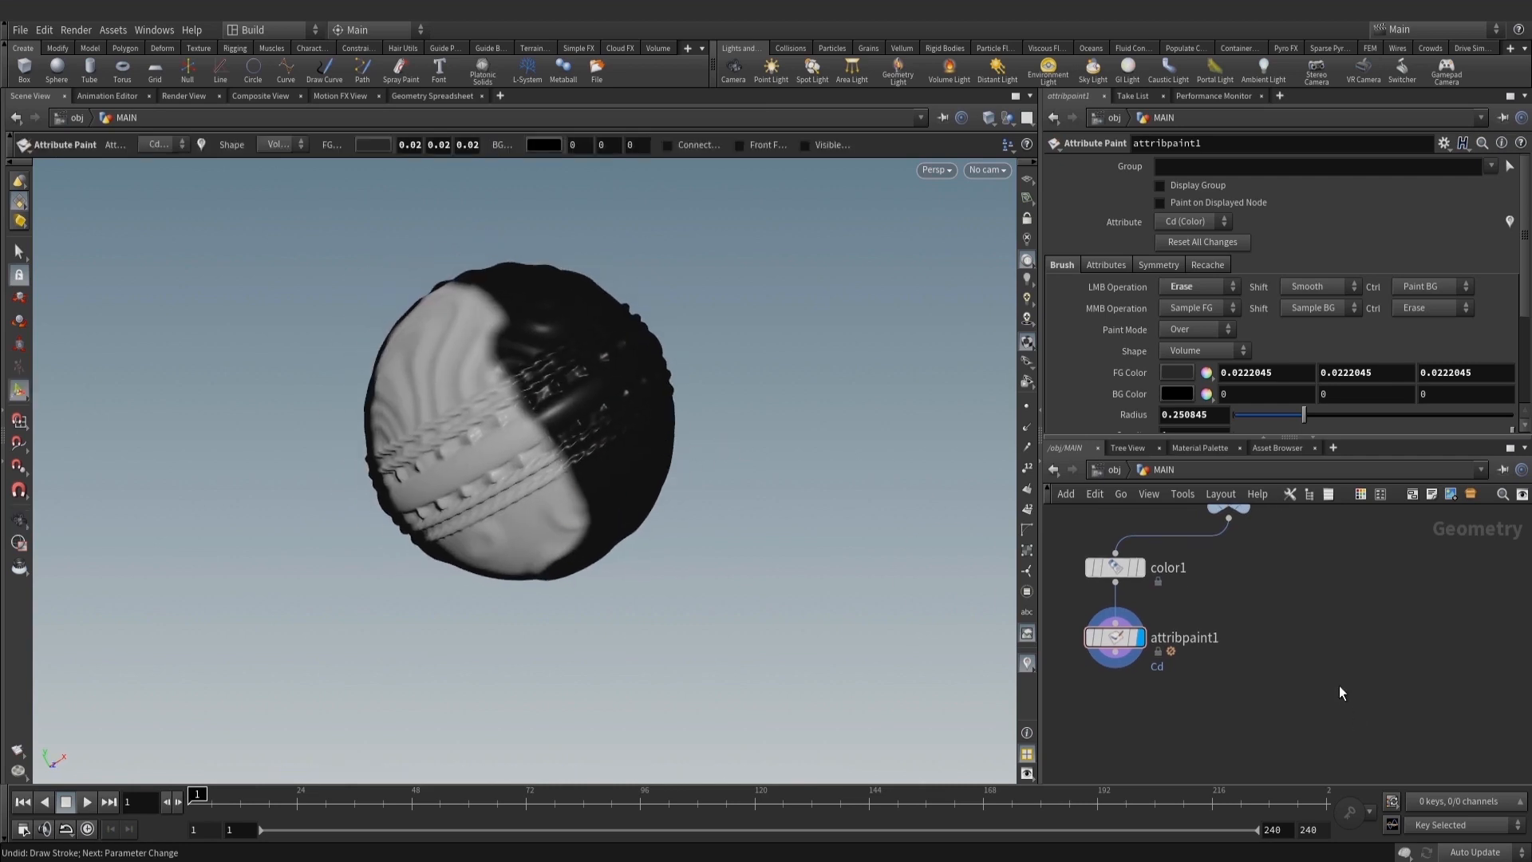
{"action": "key", "text": "Tab"}
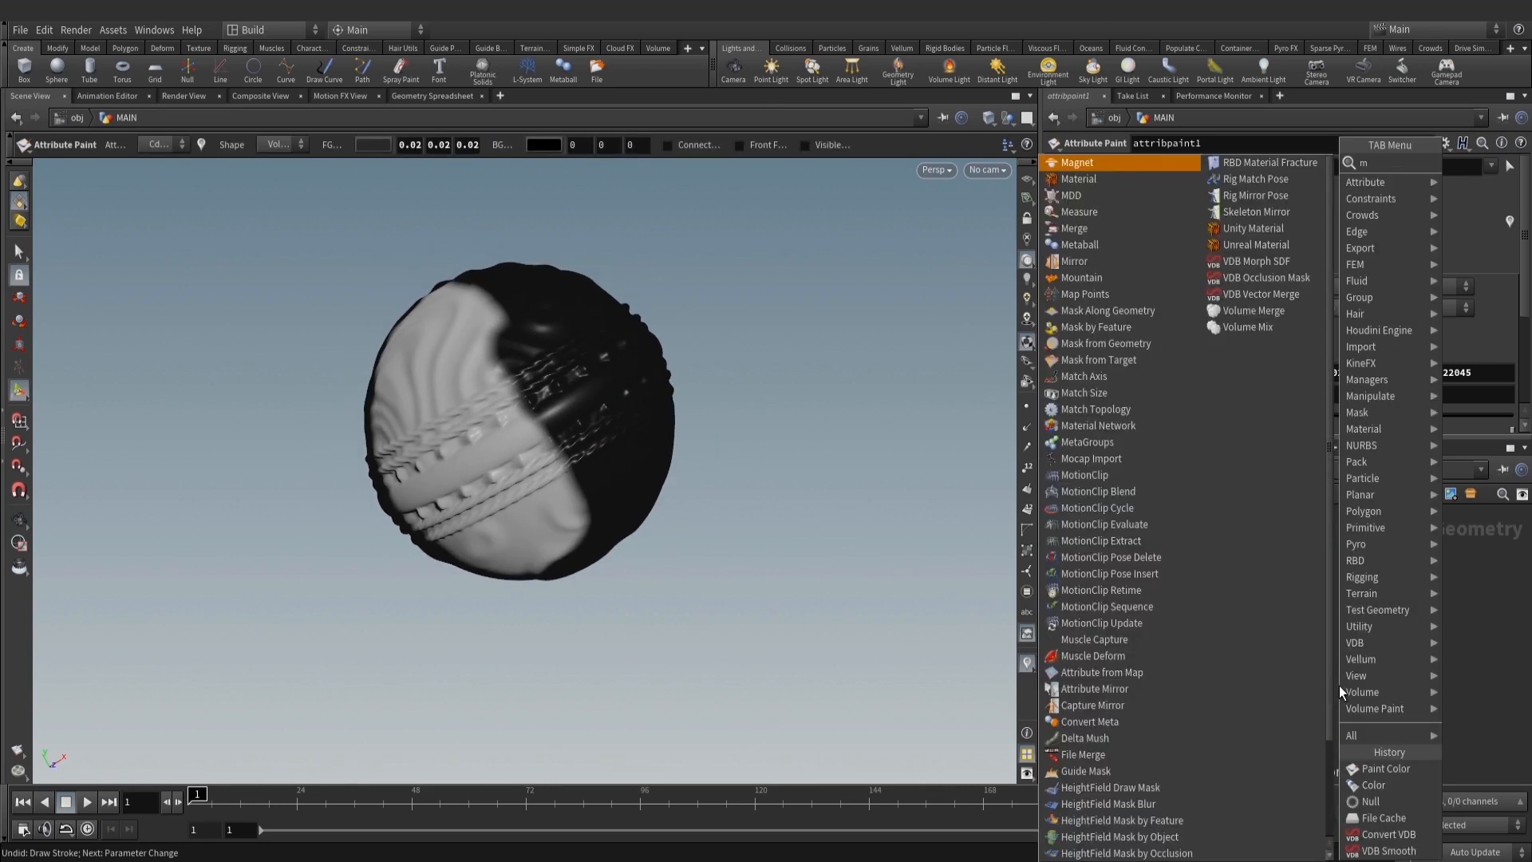
{"action": "type", "text": "frm"}
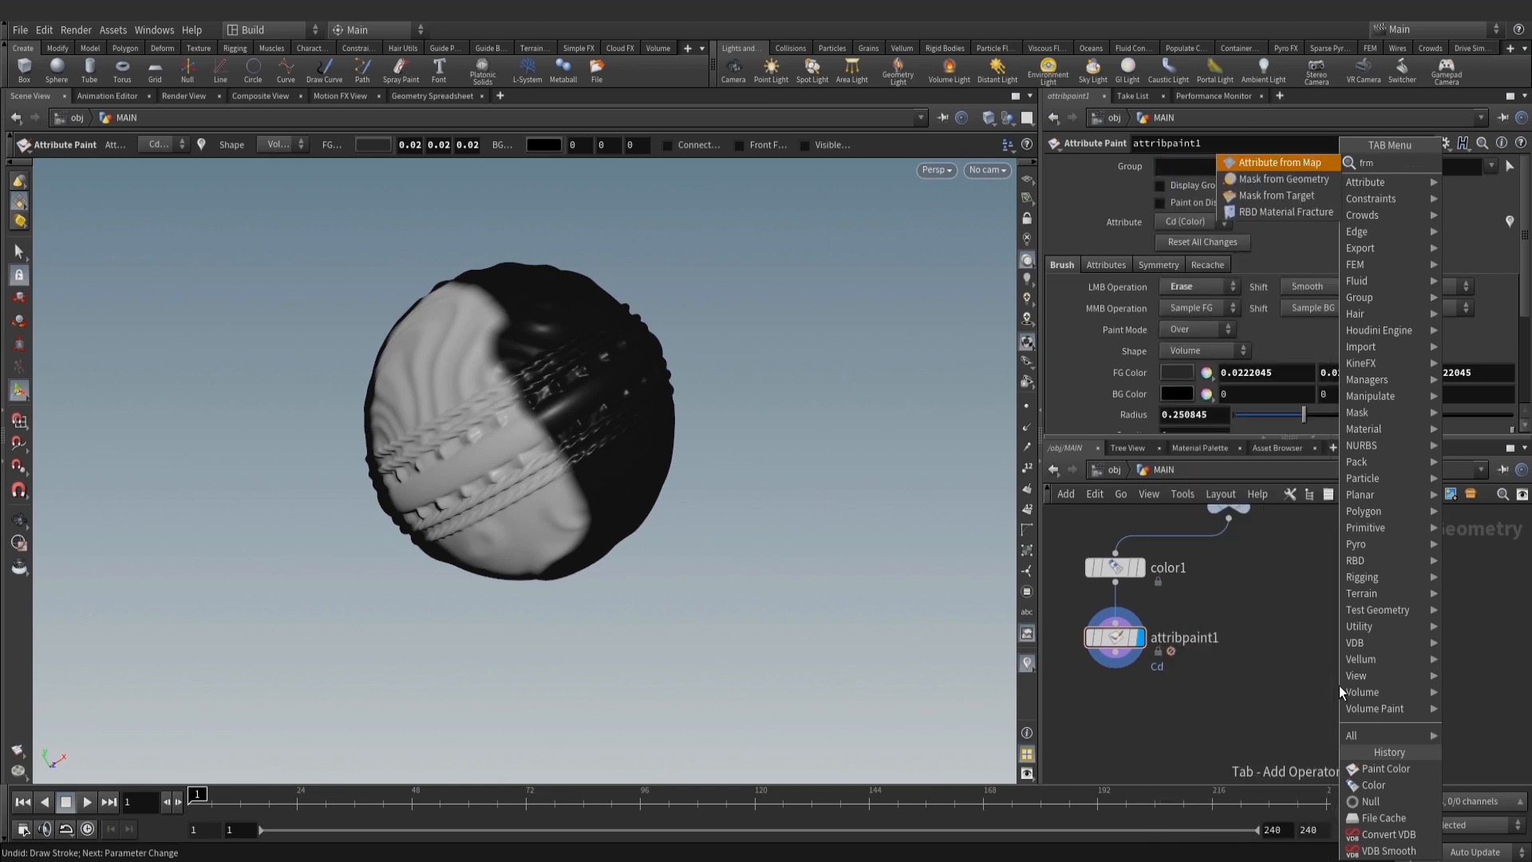
{"action": "left_click", "coordinate": [1304, 212]}
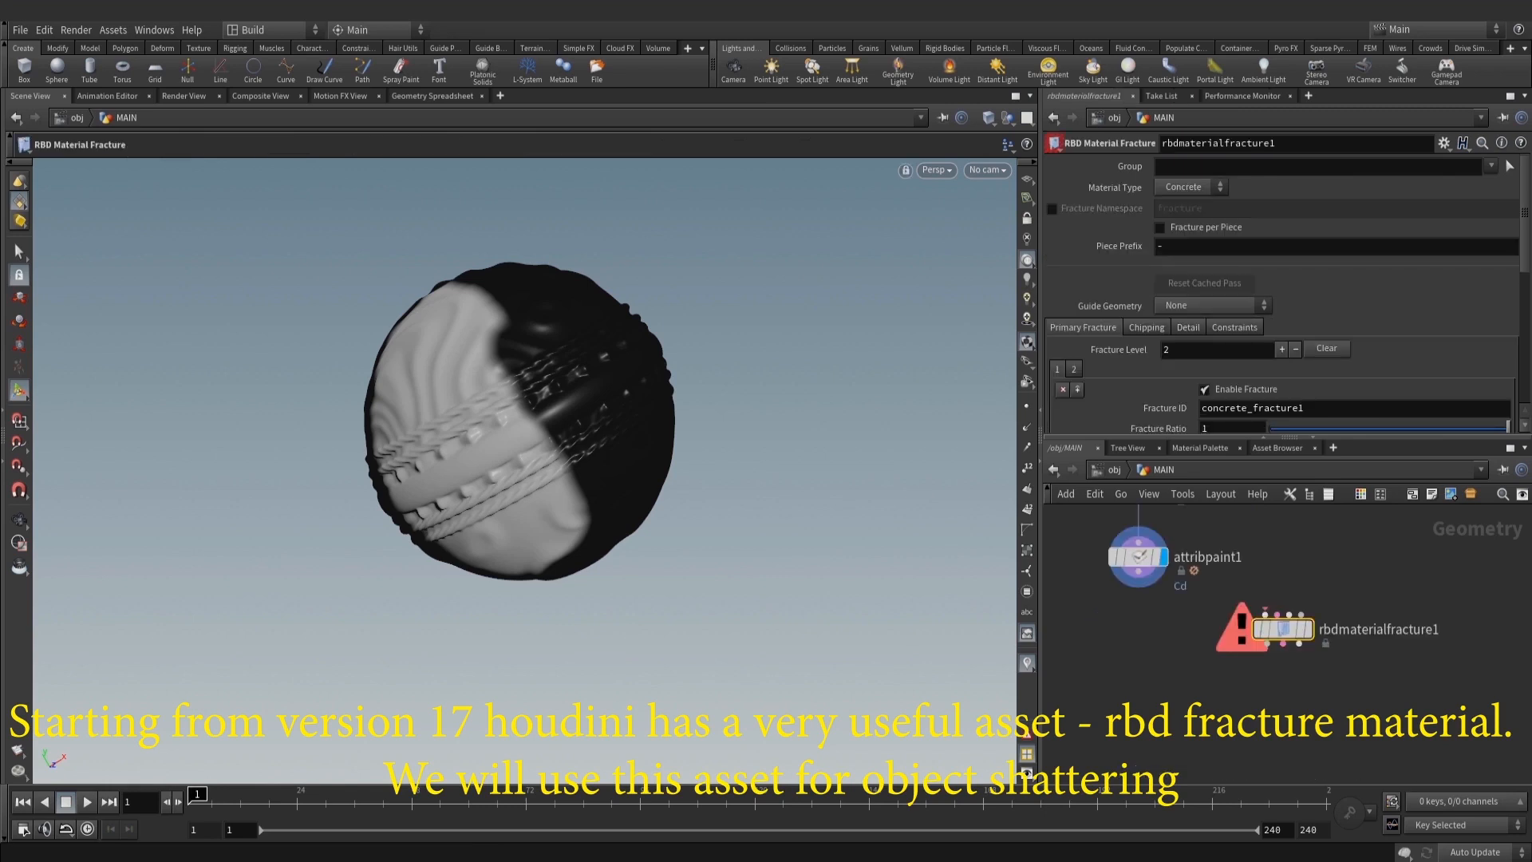
Connect attribpaint1's output to the first input of rbdmaterialfracture1 and display the fracture node
{"action": "right_click_drag", "start_coordinate": [705, 506], "coordinate": [824, 548], "text": "alt"}
{"action": "left_click_drag", "start_coordinate": [824, 547], "coordinate": [787, 574], "text": "alt"}
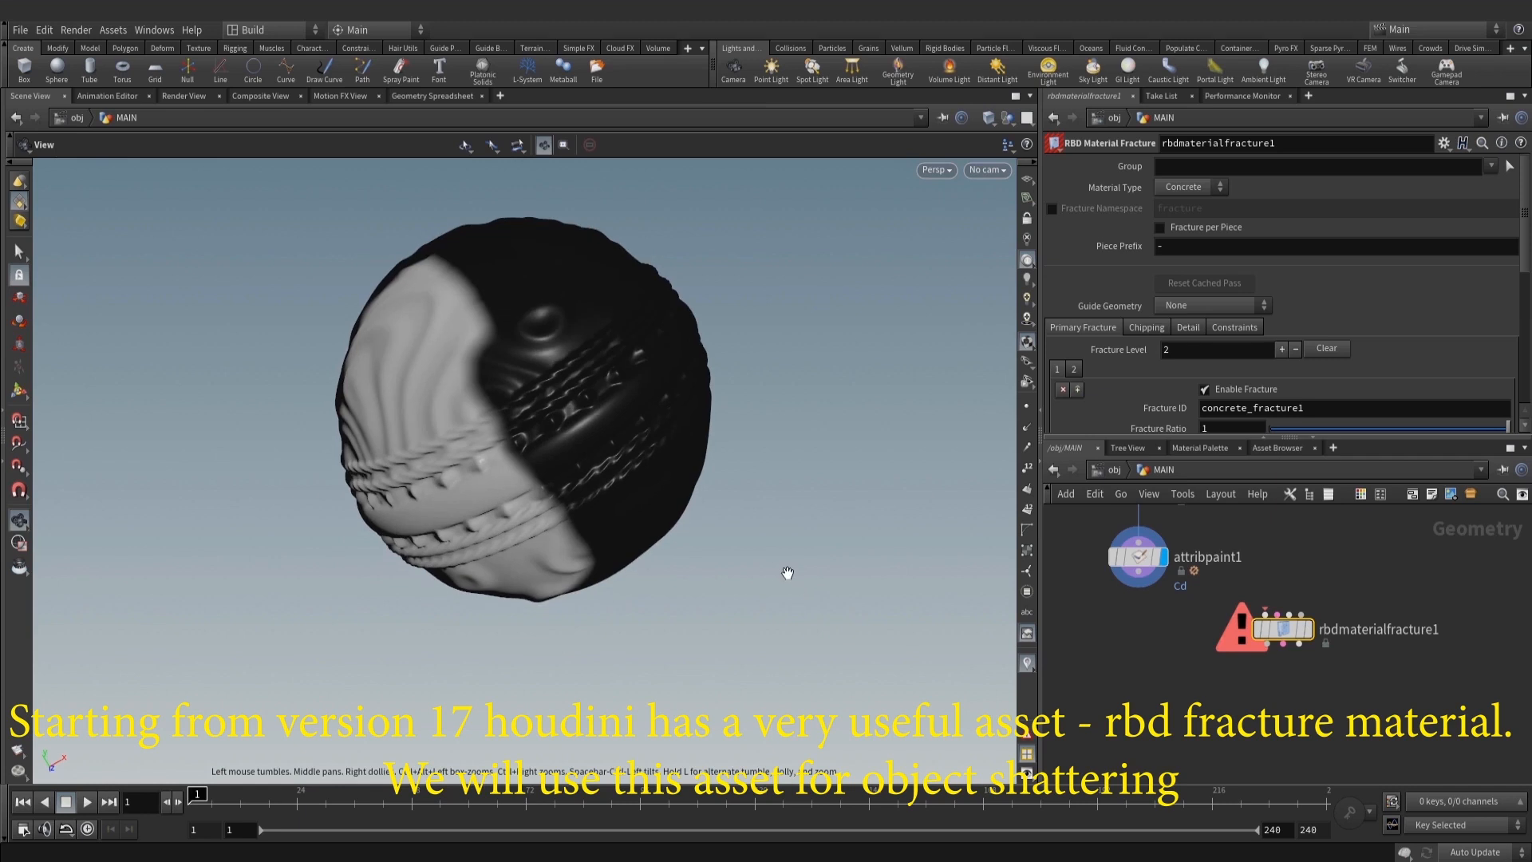
{"action": "middle_click_drag", "start_coordinate": [786, 575], "coordinate": [816, 592], "text": "alt"}
{"action": "left_click_drag", "start_coordinate": [1287, 638], "coordinate": [1265, 696]}
{"action": "left_click_drag", "start_coordinate": [1139, 572], "coordinate": [1243, 669]}
{"action": "key", "text": "r"}
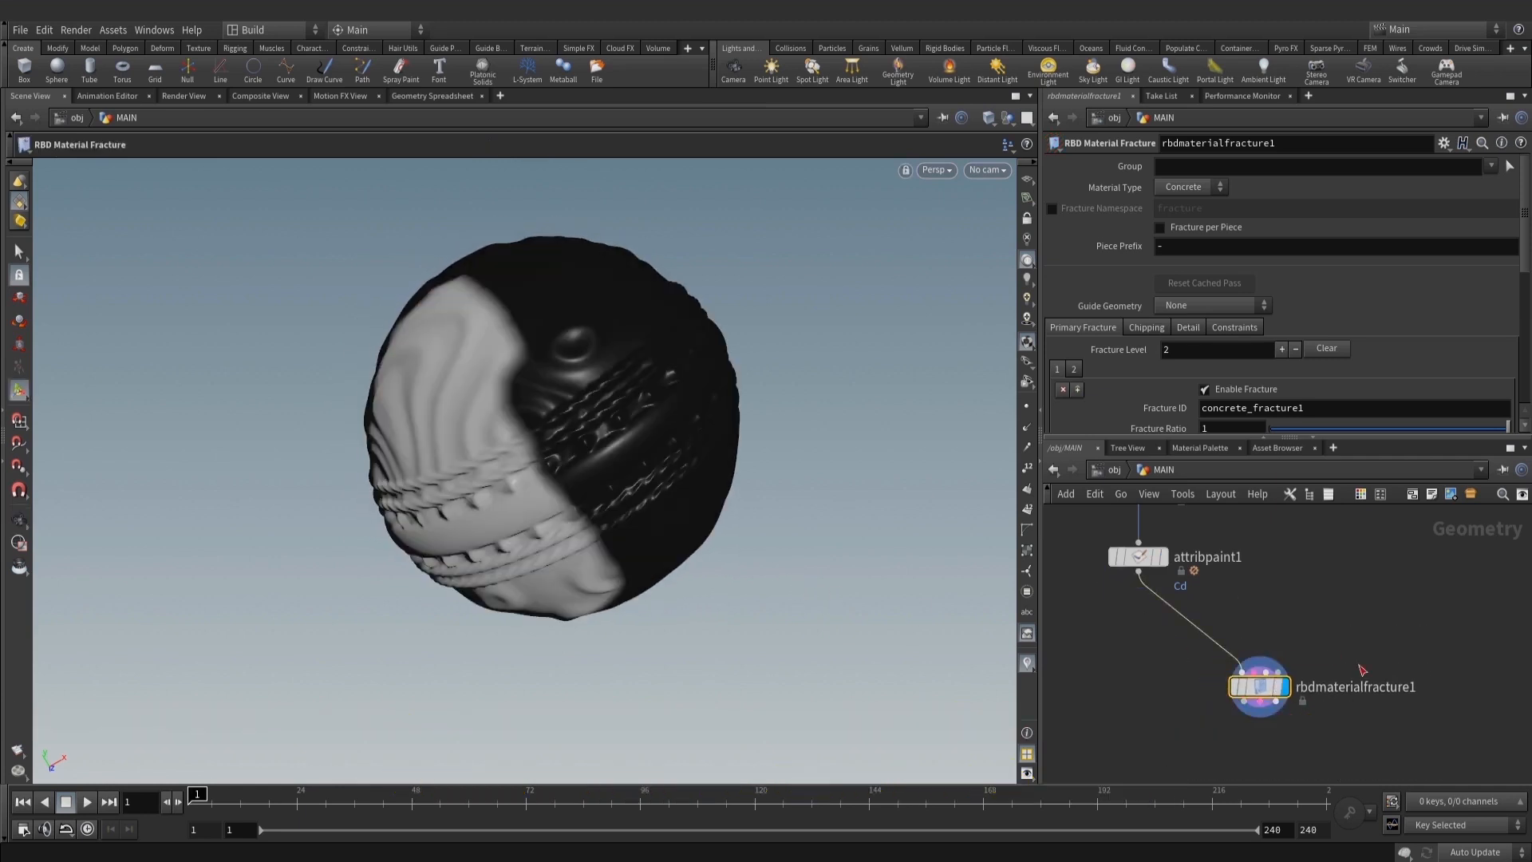
Add an Exploded View node after rbdmaterialfracture1's first output and display the separated candy pieces
{"action": "key", "text": "Tab"}
{"action": "type", "text": "exp"}
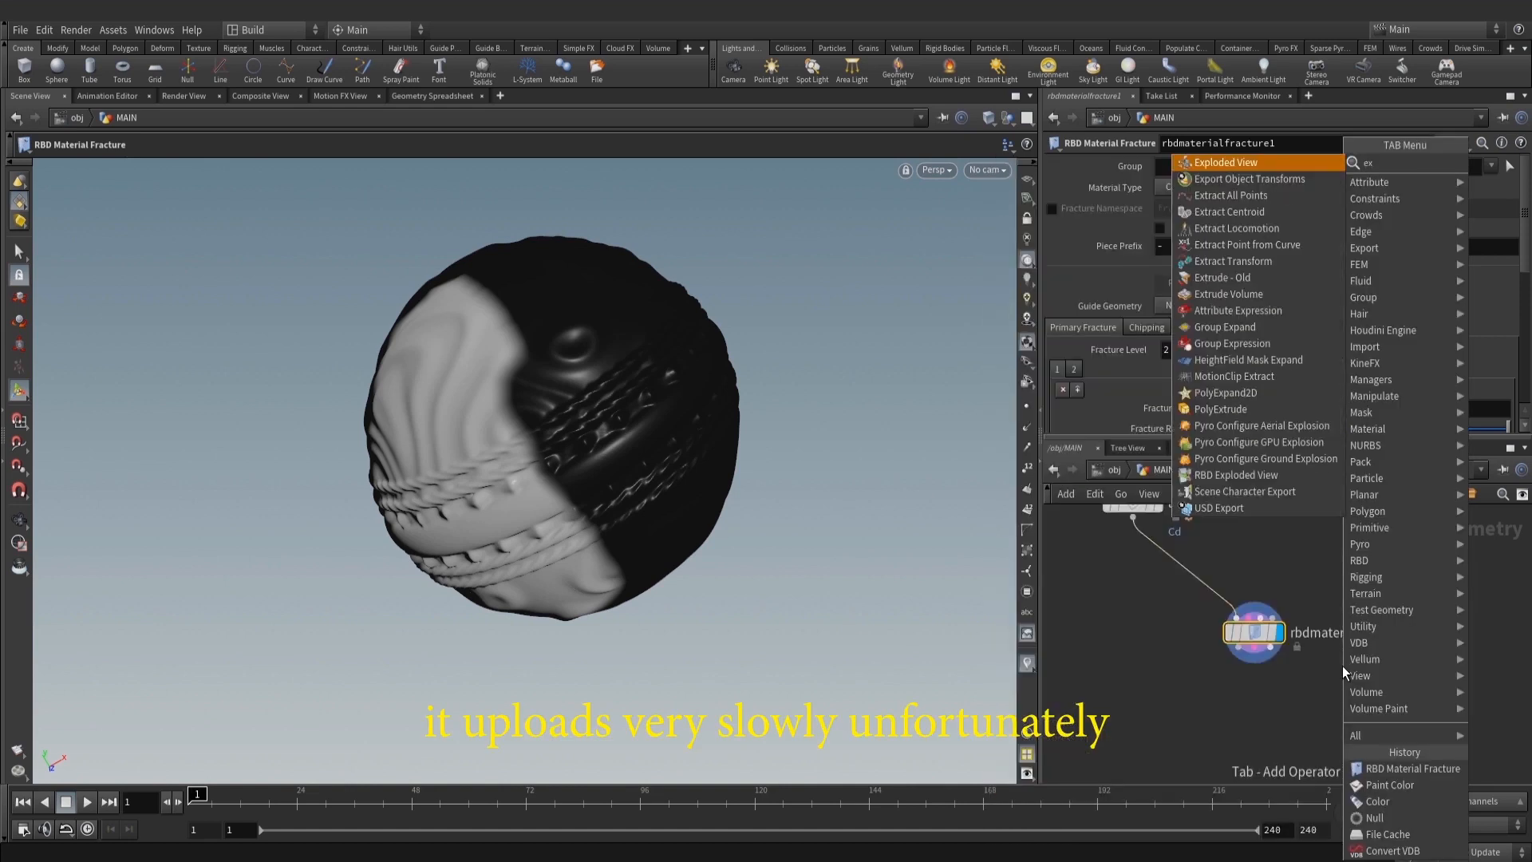
{"action": "left_click", "coordinate": [1280, 164]}
{"action": "left_click", "coordinate": [1323, 669]}
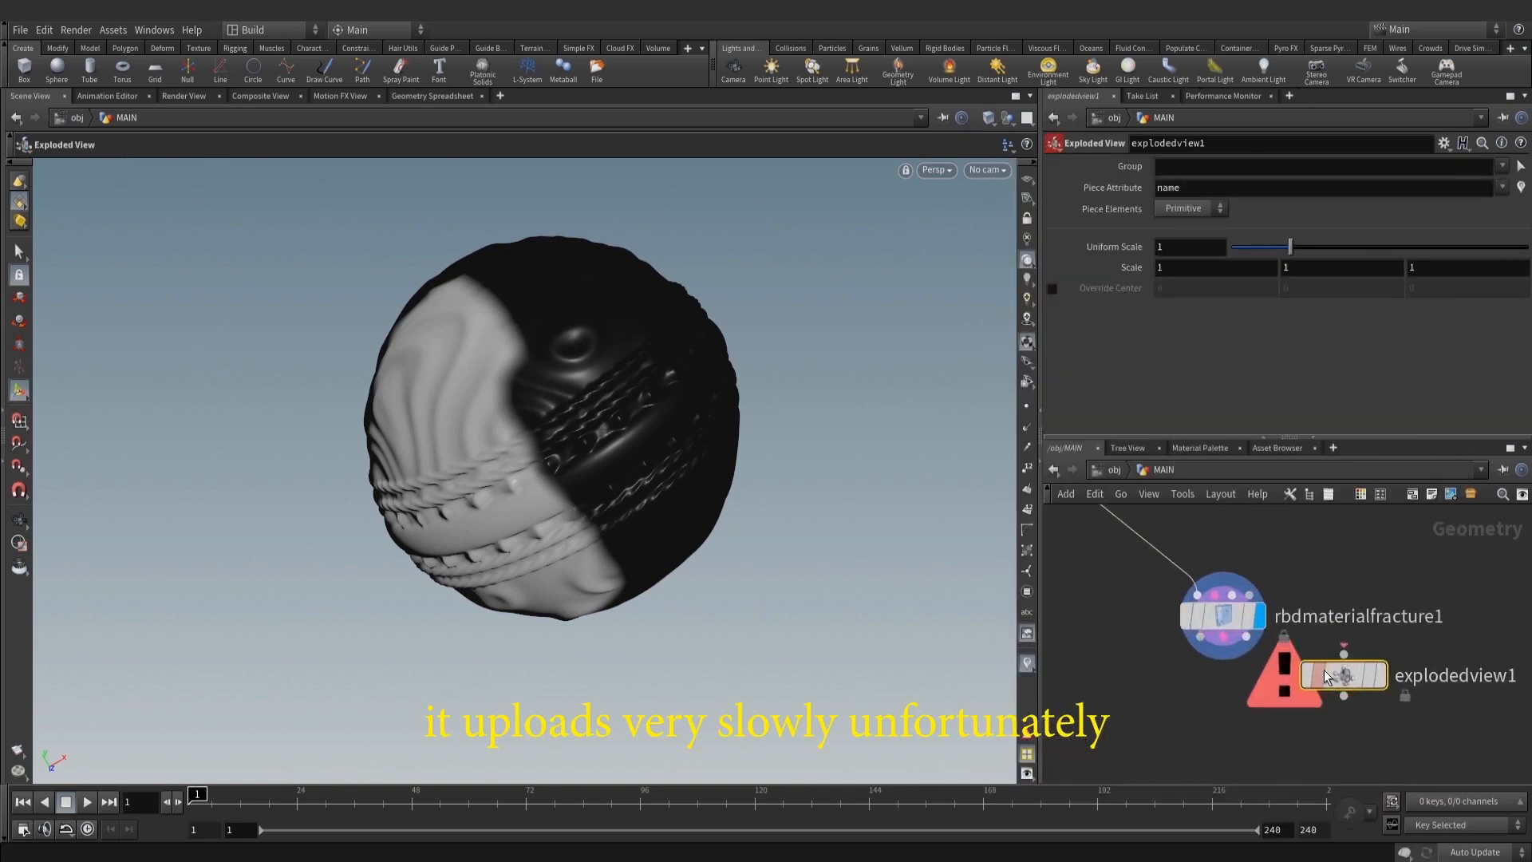
{"action": "left_click_drag", "start_coordinate": [1366, 684], "coordinate": [1200, 636]}
{"action": "left_click", "coordinate": [1396, 704]}
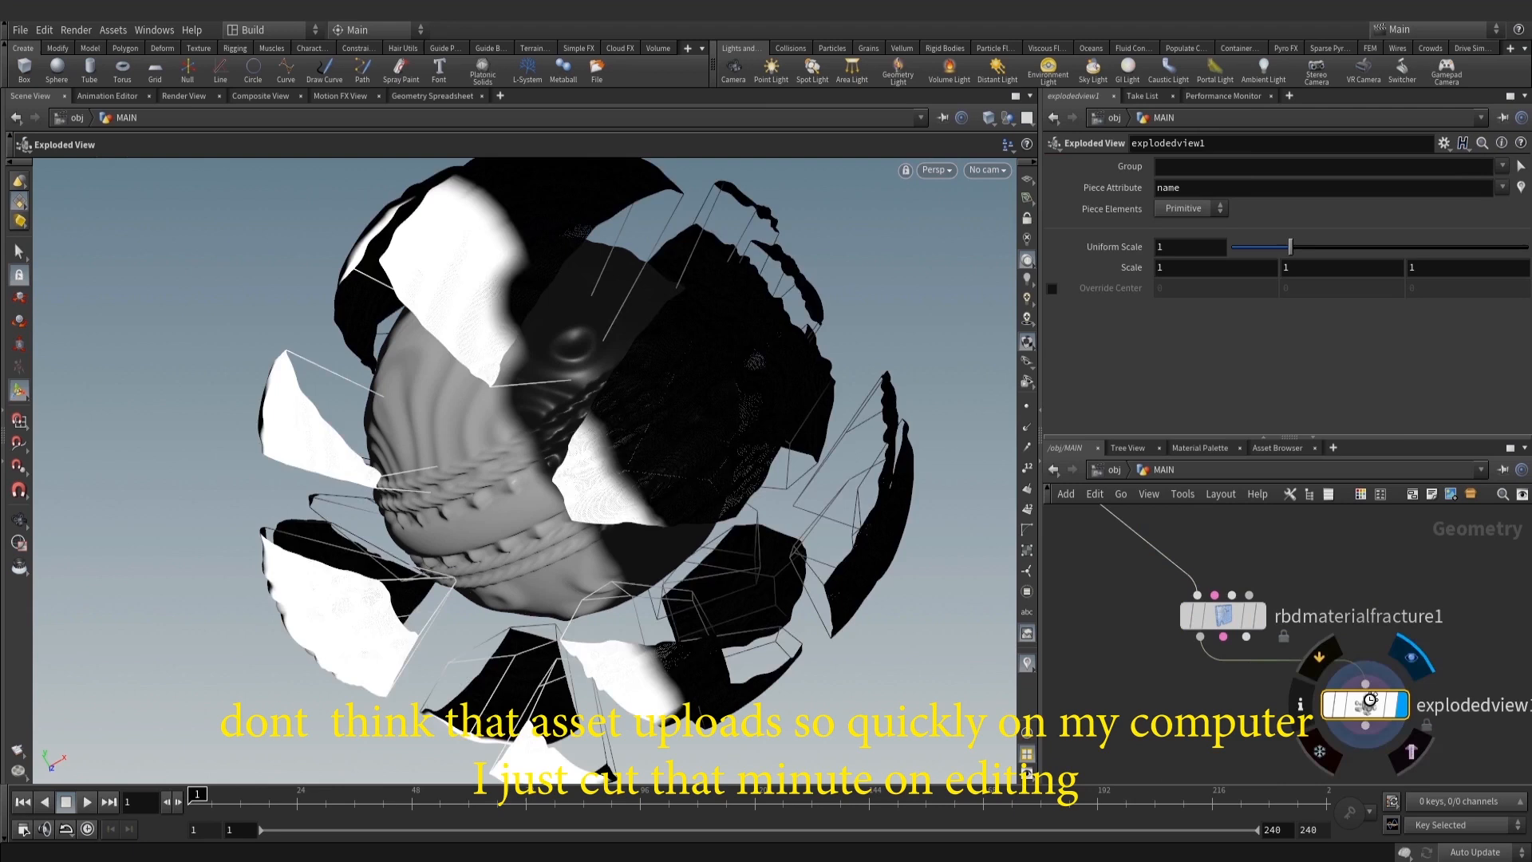
{"action": "right_click_drag", "start_coordinate": [696, 437], "coordinate": [691, 402], "text": "alt"}
{"action": "left_click_drag", "start_coordinate": [691, 402], "coordinate": [483, 429]}
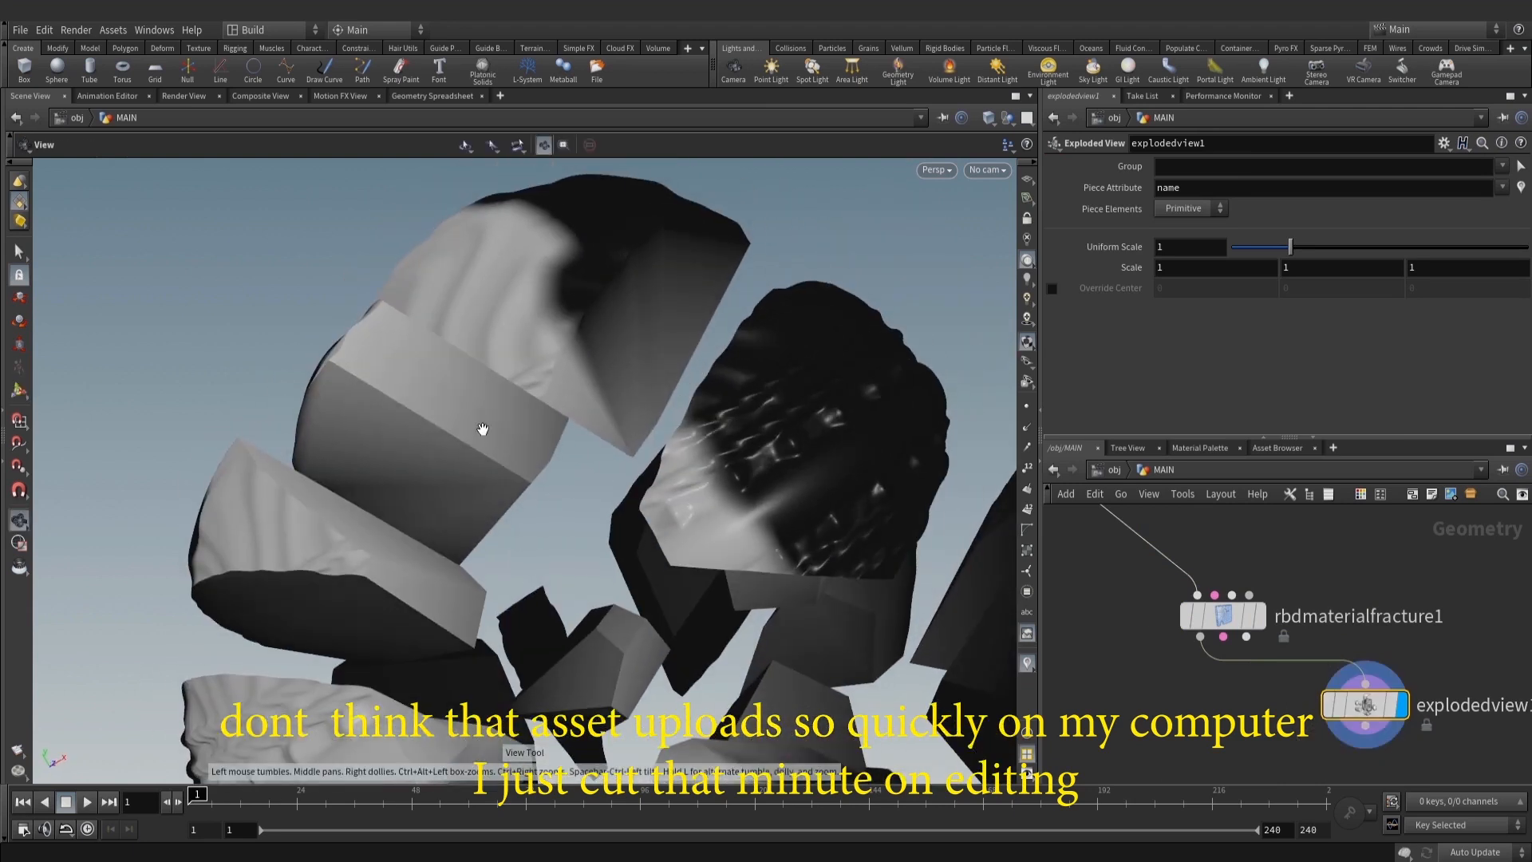
Review the Chipping, Detail and Primary Fracture settings of rbdmaterialfracture1
{"action": "scroll", "coordinate": [1315, 710], "scroll_direction": "down", "scroll_amount": 3}
{"action": "middle_click_drag", "start_coordinate": [1320, 610], "coordinate": [1307, 536]}
{"action": "left_click_drag", "start_coordinate": [1331, 684], "coordinate": [1346, 705]}
{"action": "middle_click_drag", "start_coordinate": [1342, 607], "coordinate": [1343, 696]}
{"action": "left_click", "coordinate": [1252, 718]}
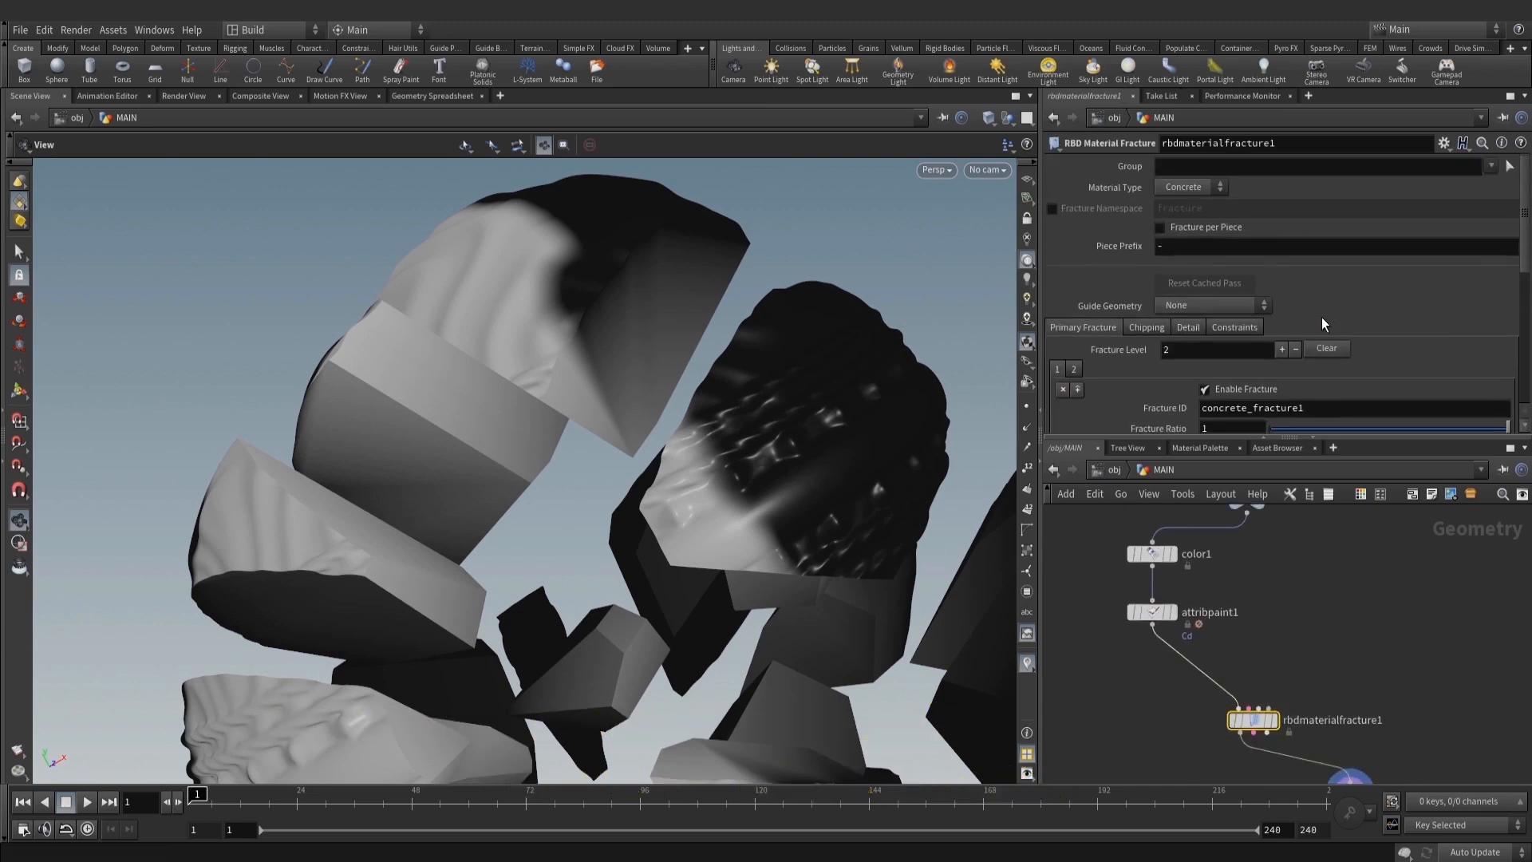
{"action": "left_click", "coordinate": [1137, 328]}
{"action": "left_click", "coordinate": [1179, 326]}
{"action": "scroll", "coordinate": [1246, 351], "scroll_direction": "down", "scroll_amount": 3}
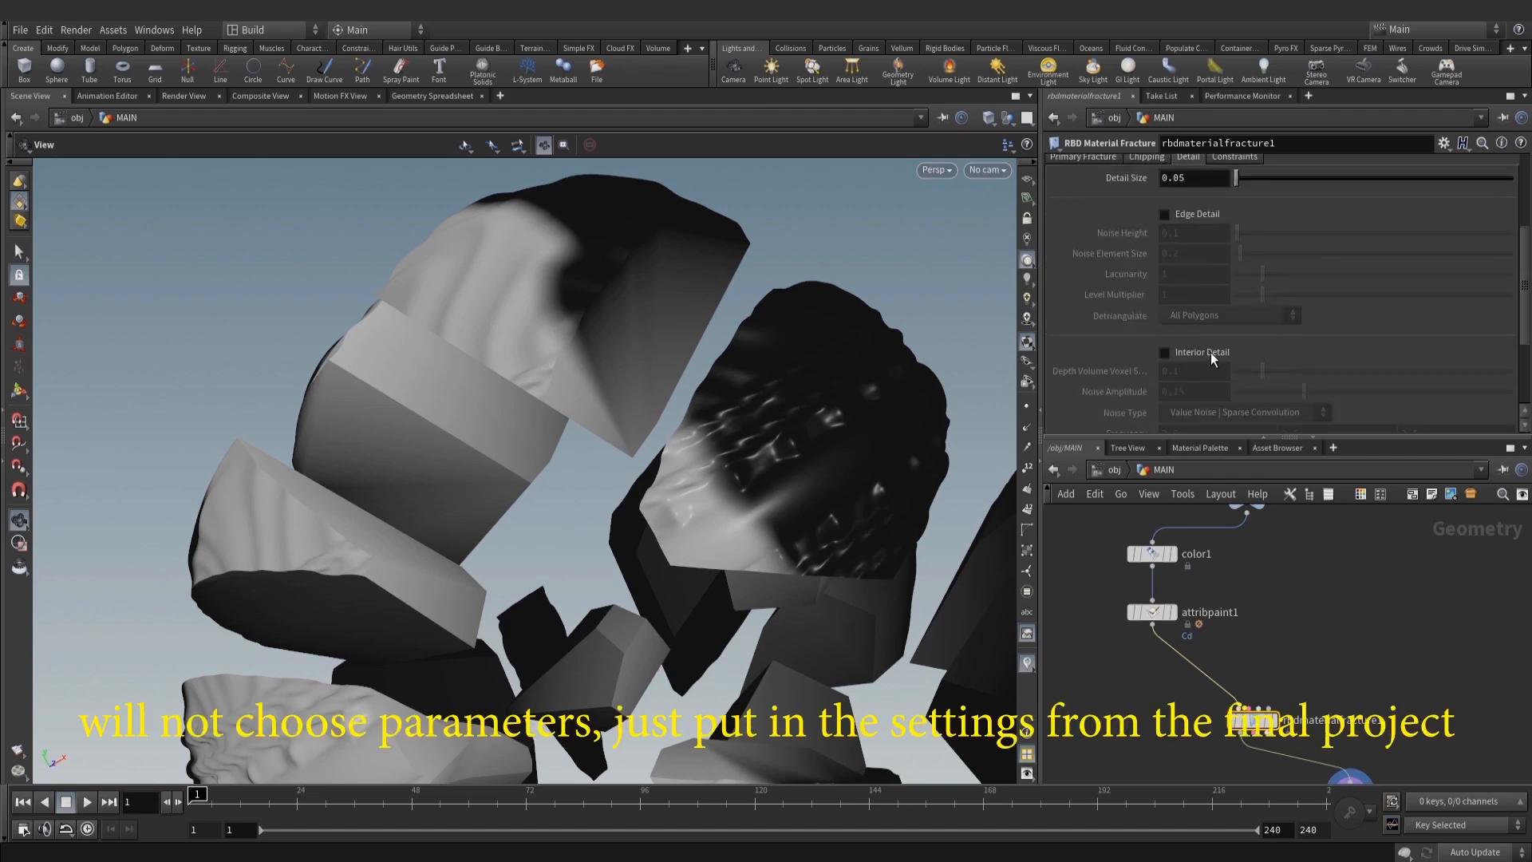
{"action": "left_click", "coordinate": [1101, 243]}
{"action": "scroll", "coordinate": [1370, 594], "scroll_direction": "down", "scroll_amount": 5}
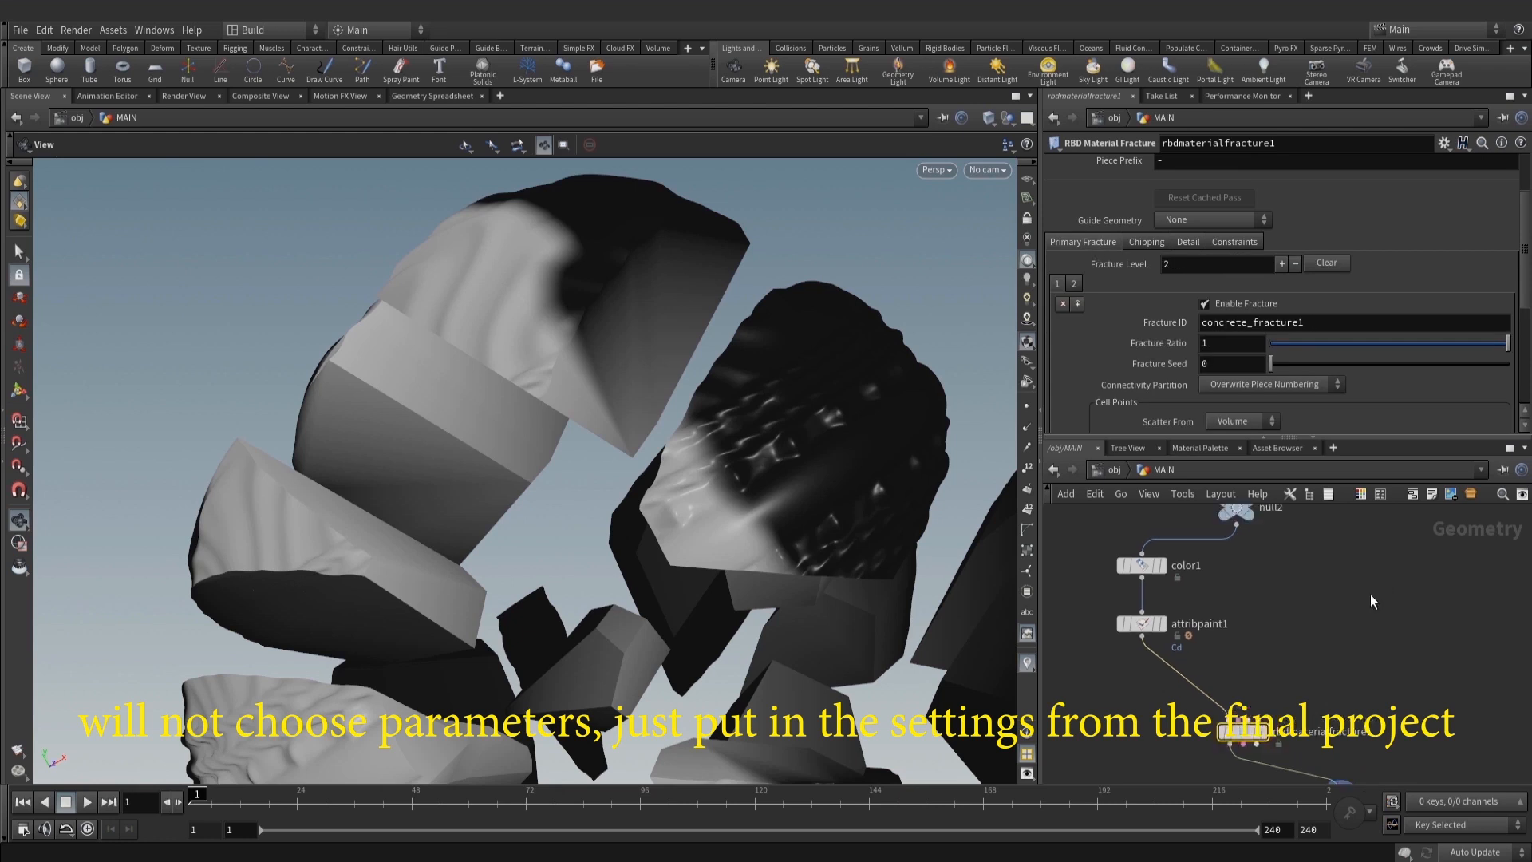
Add a Merge node beside color1 and connect null2's output to it
{"action": "key", "text": "Tab"}
{"action": "type", "text": "mer"}
{"action": "left_click", "coordinate": [1324, 165]}
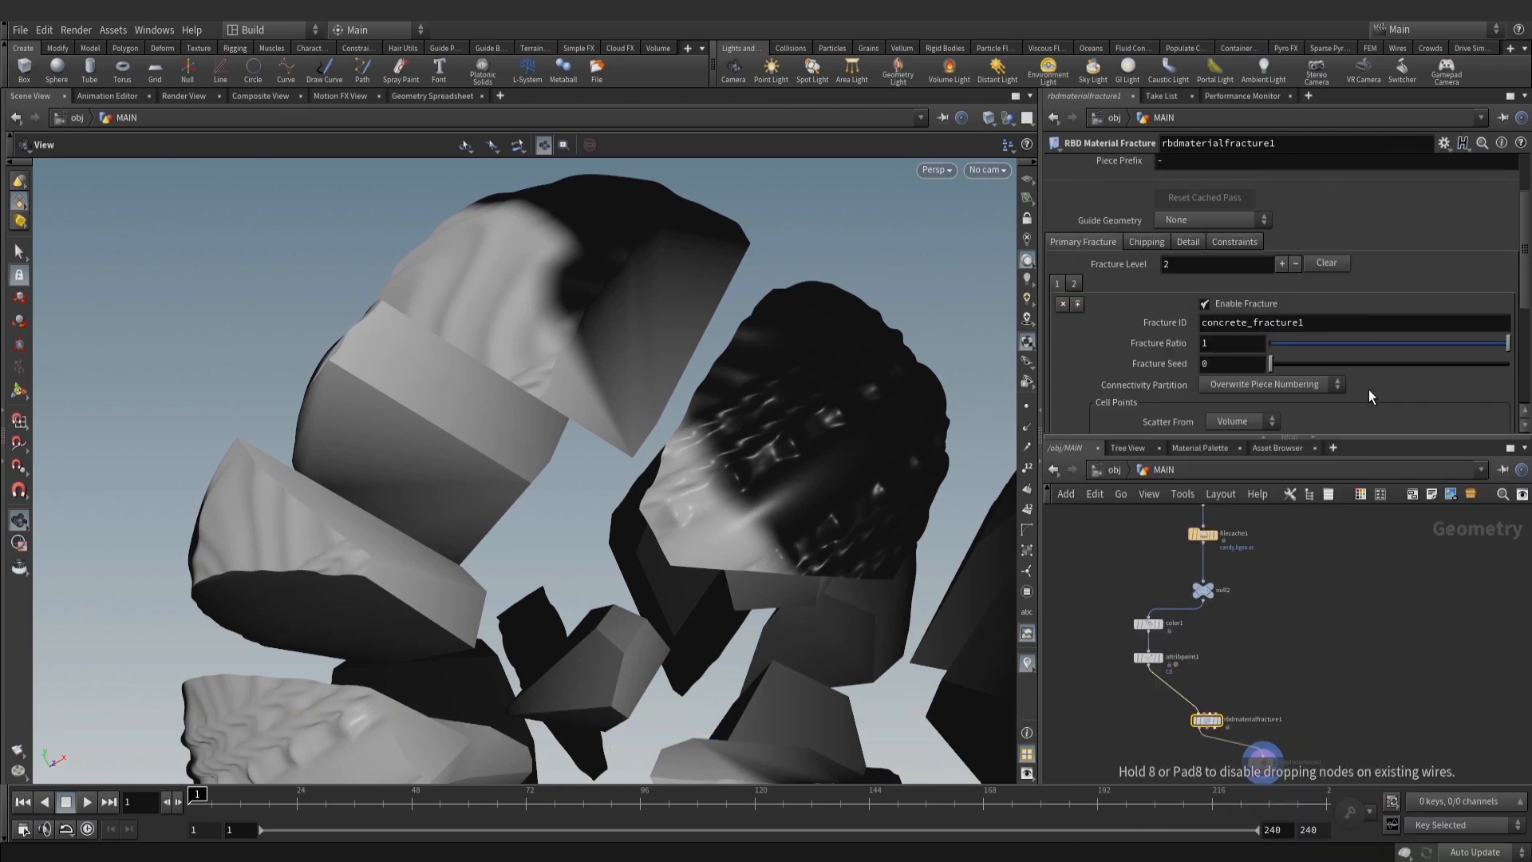
{"action": "left_click", "coordinate": [1270, 632]}
{"action": "scroll", "coordinate": [1225, 605], "scroll_direction": "up", "scroll_amount": 3}
{"action": "left_click_drag", "start_coordinate": [1192, 597], "coordinate": [1293, 628]}
Paste a copy of the existing sphere node beside null2, wire it into merge3, and display the merge
{"action": "middle_click_drag", "start_coordinate": [1318, 591], "coordinate": [1319, 724]}
{"action": "scroll", "coordinate": [1320, 724], "scroll_direction": "down", "scroll_amount": 5}
{"action": "scroll", "coordinate": [1217, 595], "scroll_direction": "up", "scroll_amount": 3}
{"action": "left_click_drag", "start_coordinate": [1213, 595], "coordinate": [1135, 644]}
{"action": "key", "text": "ctrl+c"}
{"action": "middle_click_drag", "start_coordinate": [1221, 612], "coordinate": [1196, 511]}
{"action": "middle_click_drag", "start_coordinate": [1405, 734], "coordinate": [1373, 563]}
{"action": "middle_click_drag", "start_coordinate": [1319, 632], "coordinate": [1291, 544]}
{"action": "scroll", "coordinate": [1291, 544], "scroll_direction": "up", "scroll_amount": 3}
{"action": "left_click_drag", "start_coordinate": [1304, 557], "coordinate": [1261, 610]}
{"action": "left_click", "coordinate": [1256, 610]}
Add a Clip node after merge3 and display the clipped candy to expose its inside
{"action": "left_click_drag", "start_coordinate": [654, 476], "coordinate": [848, 537]}
{"action": "key", "text": "Tab"}
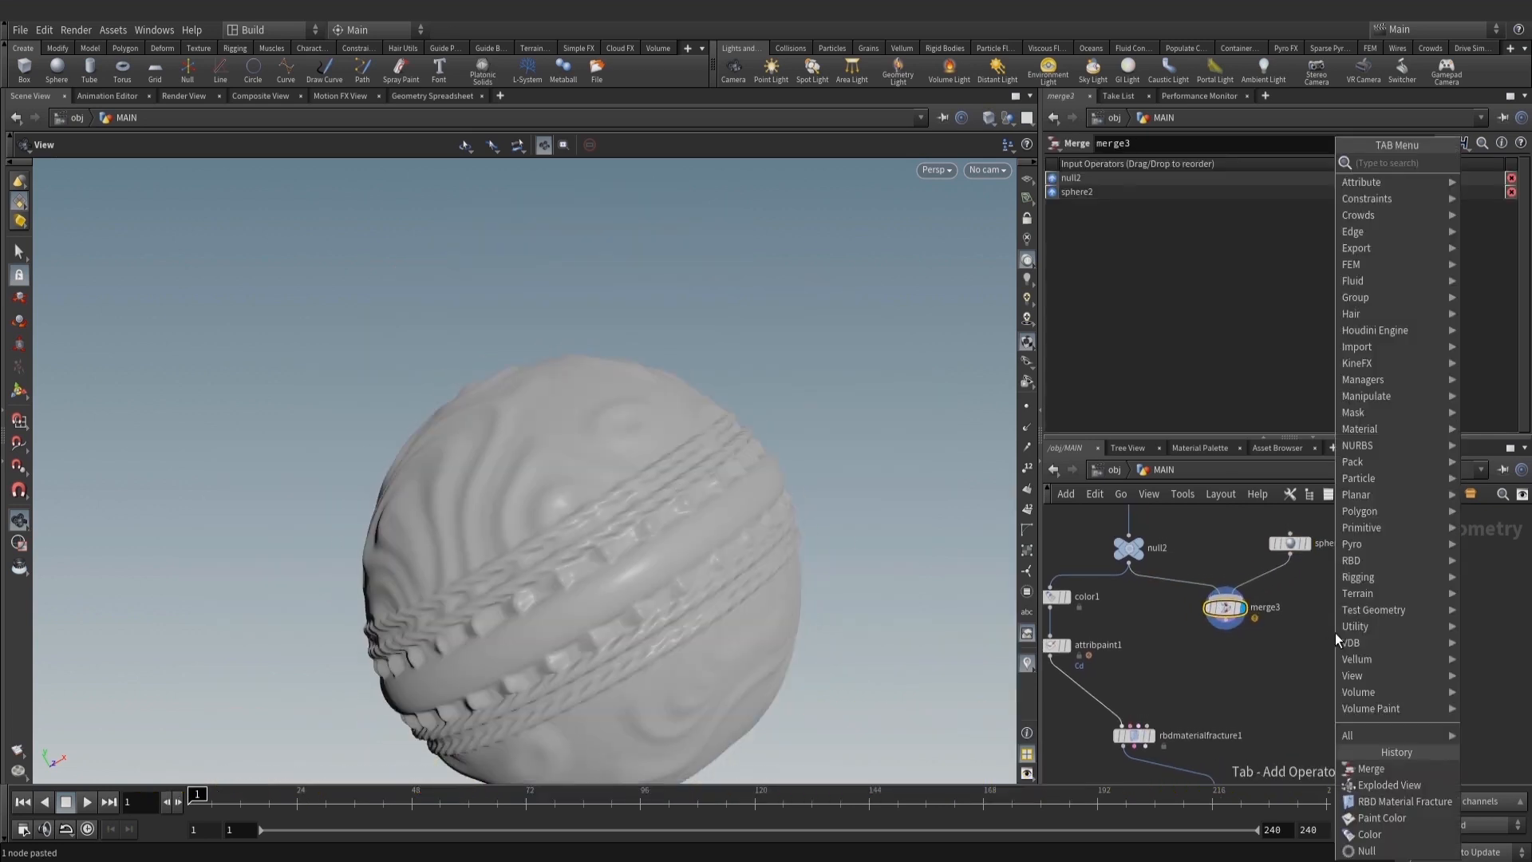
{"action": "type", "text": "clip"}
{"action": "left_click", "coordinate": [1243, 163]}
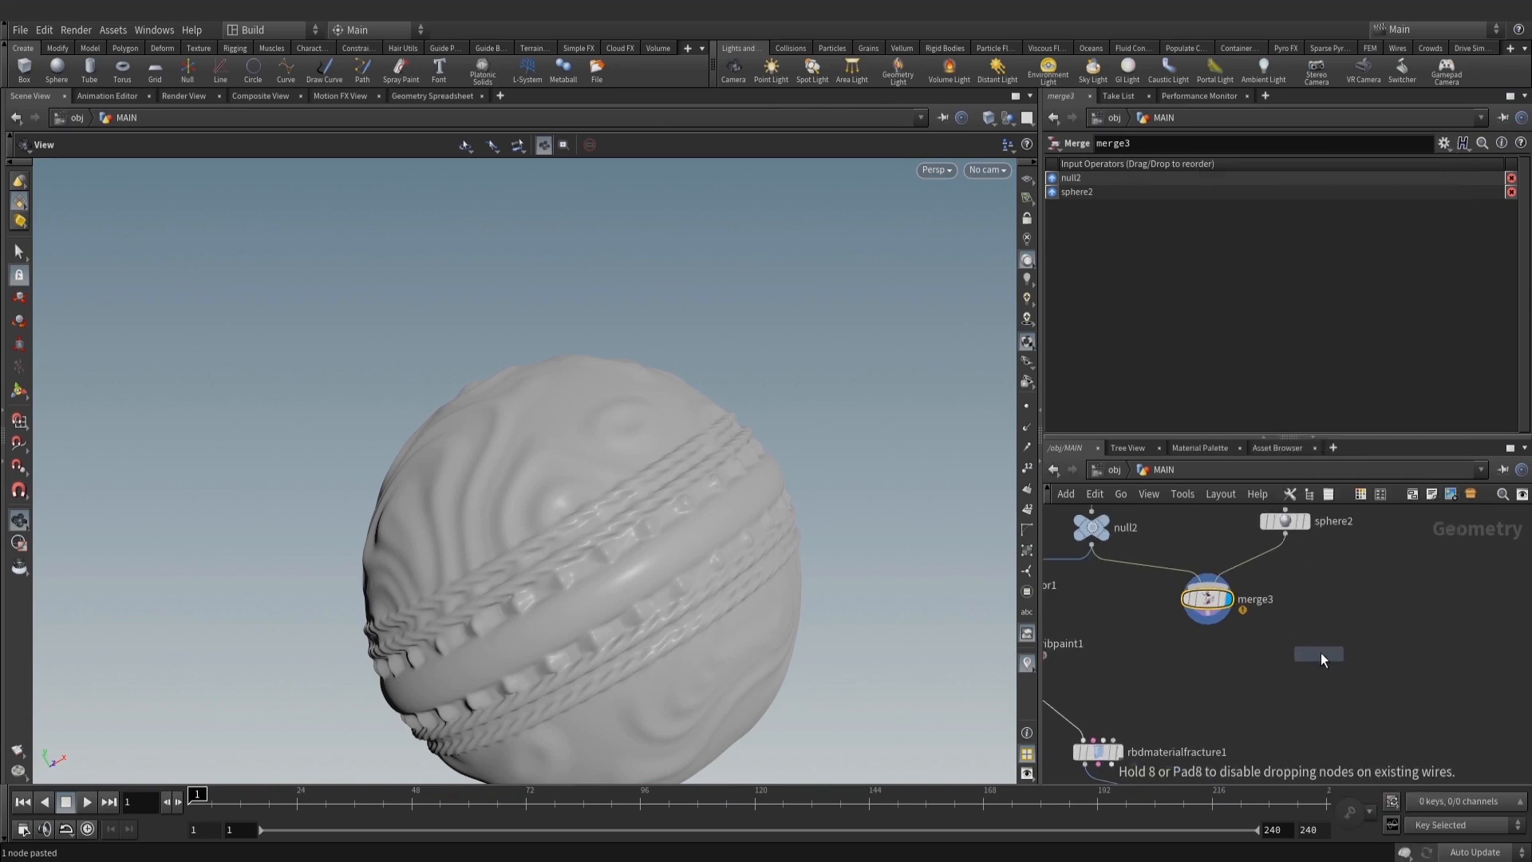
{"action": "left_click", "coordinate": [1319, 650]}
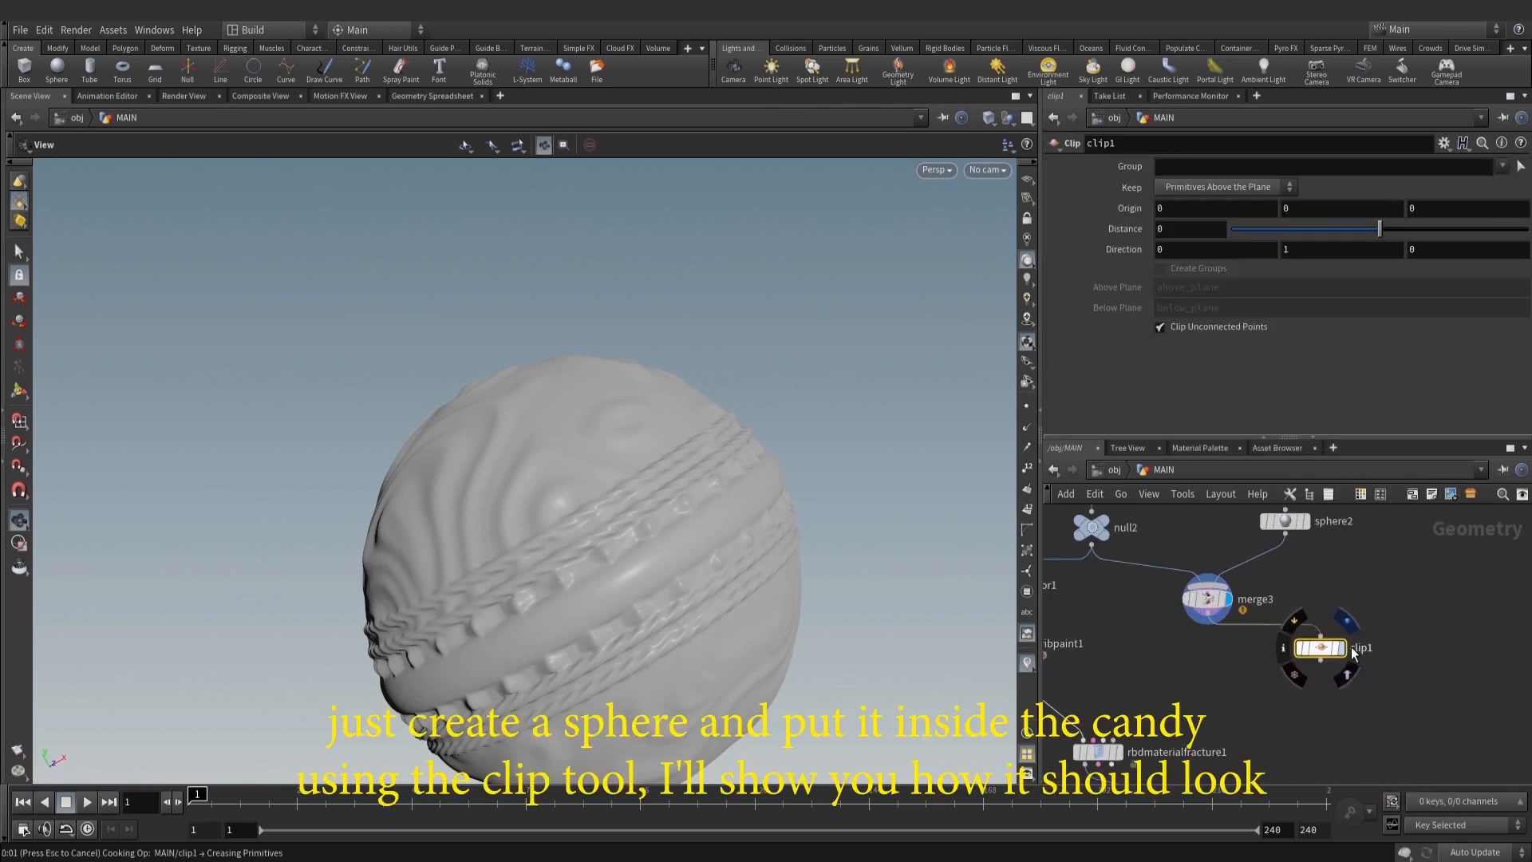
{"action": "left_click", "coordinate": [1341, 648]}
{"action": "left_click_drag", "start_coordinate": [1341, 647], "coordinate": [1371, 649]}
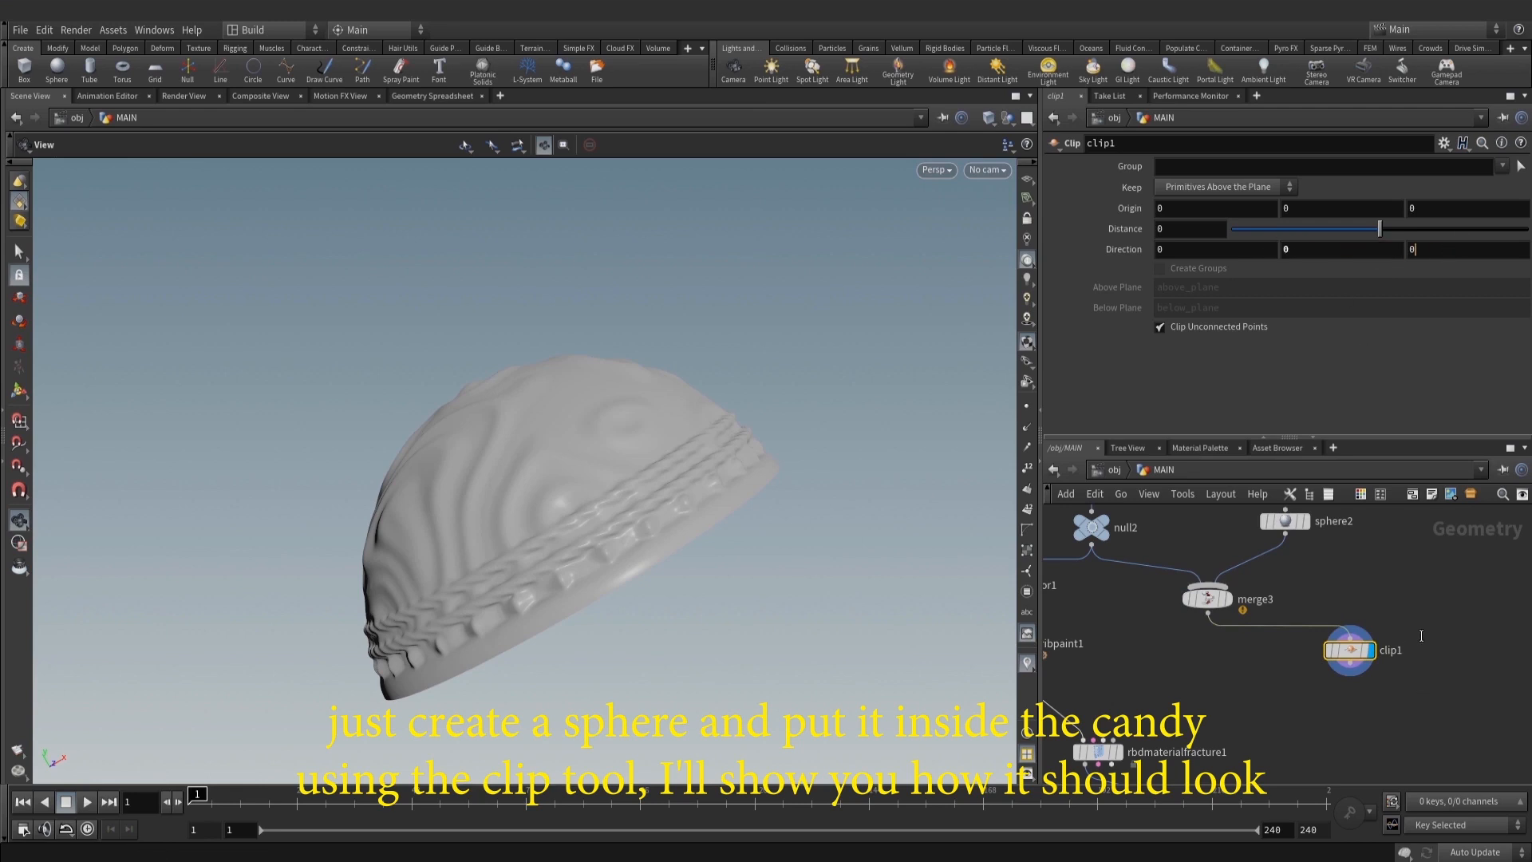
Set clip1's Direction Z to 1 and view the interior of the clipped candy
{"action": "key", "text": "BackSpace"}
{"action": "type", "text": "1"}
{"action": "key", "text": "Return"}
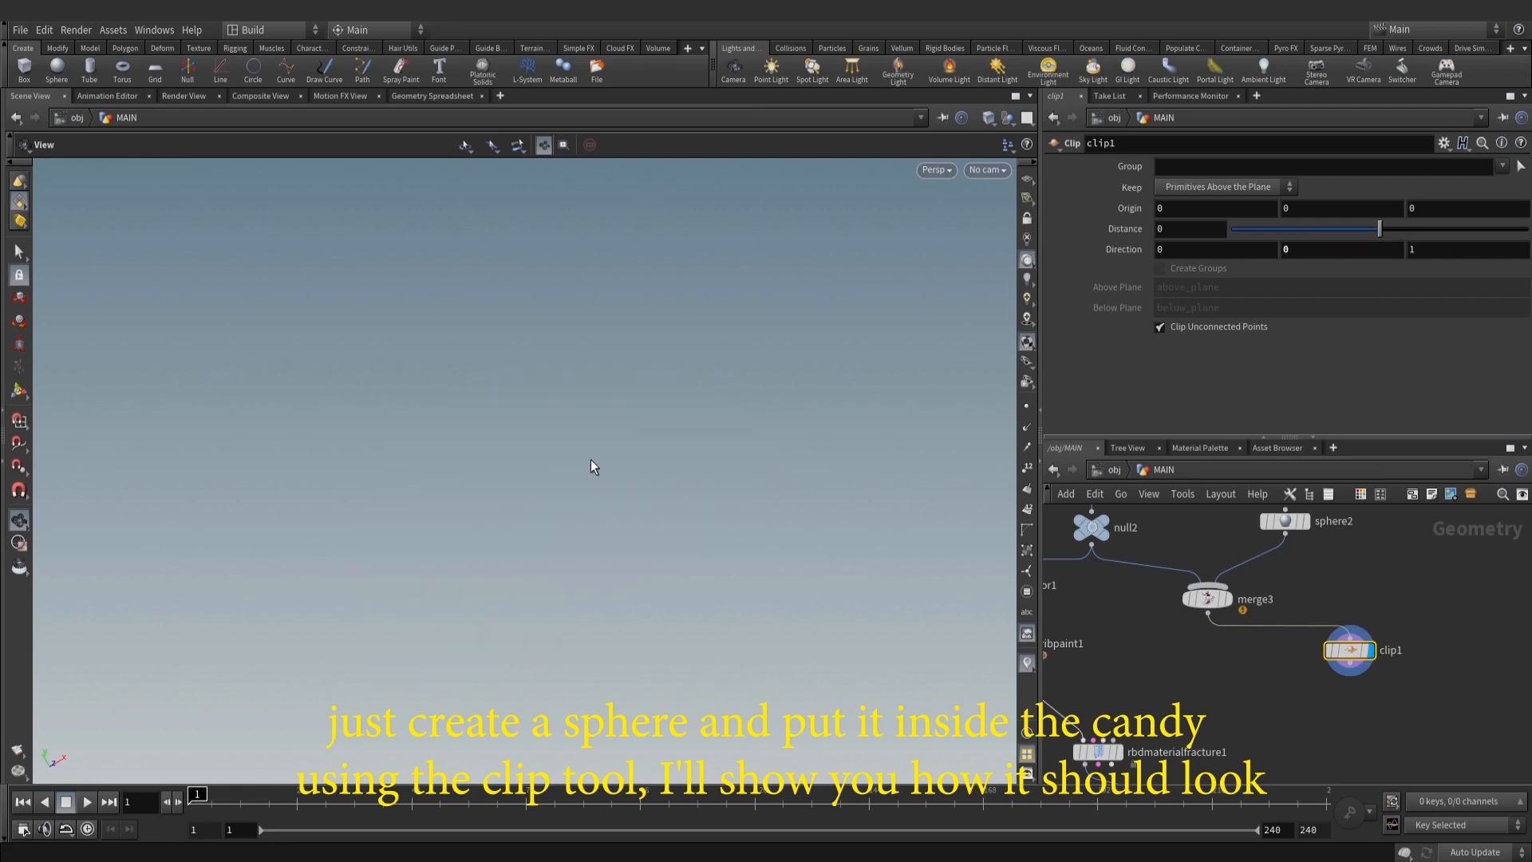
{"action": "left_click_drag", "start_coordinate": [626, 386], "coordinate": [454, 324]}
Insert a Transform node between filecache1 and null2 and set its Uniform Scale to 1.05
{"action": "middle_click", "coordinate": [1284, 521]}
{"action": "middle_click_drag", "start_coordinate": [1315, 630], "coordinate": [1318, 683]}
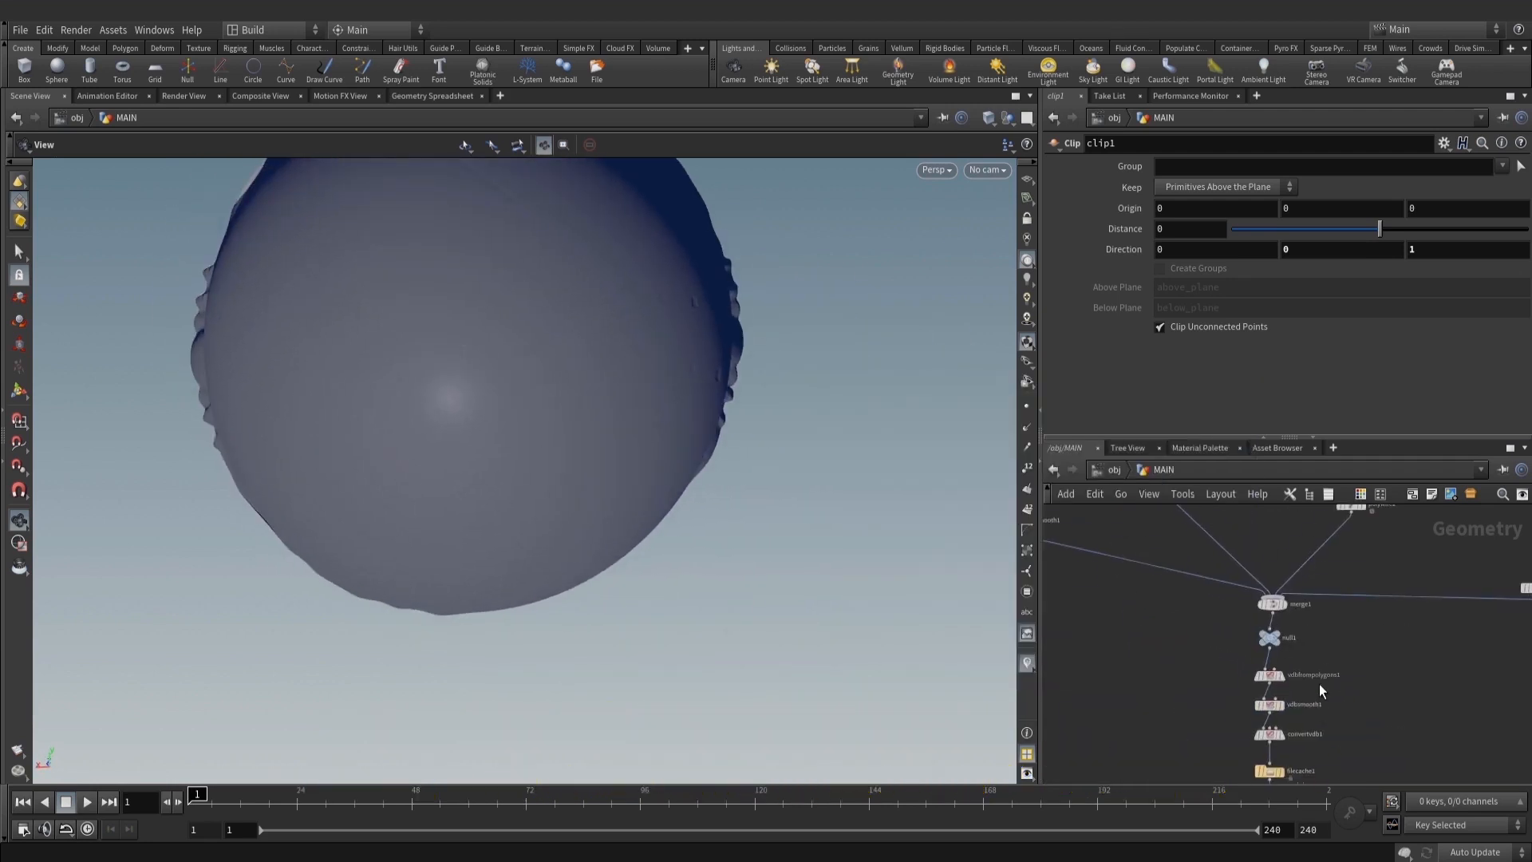
{"action": "key", "text": "Tab"}
{"action": "type", "text": "tr"}
{"action": "left_click", "coordinate": [1205, 196]}
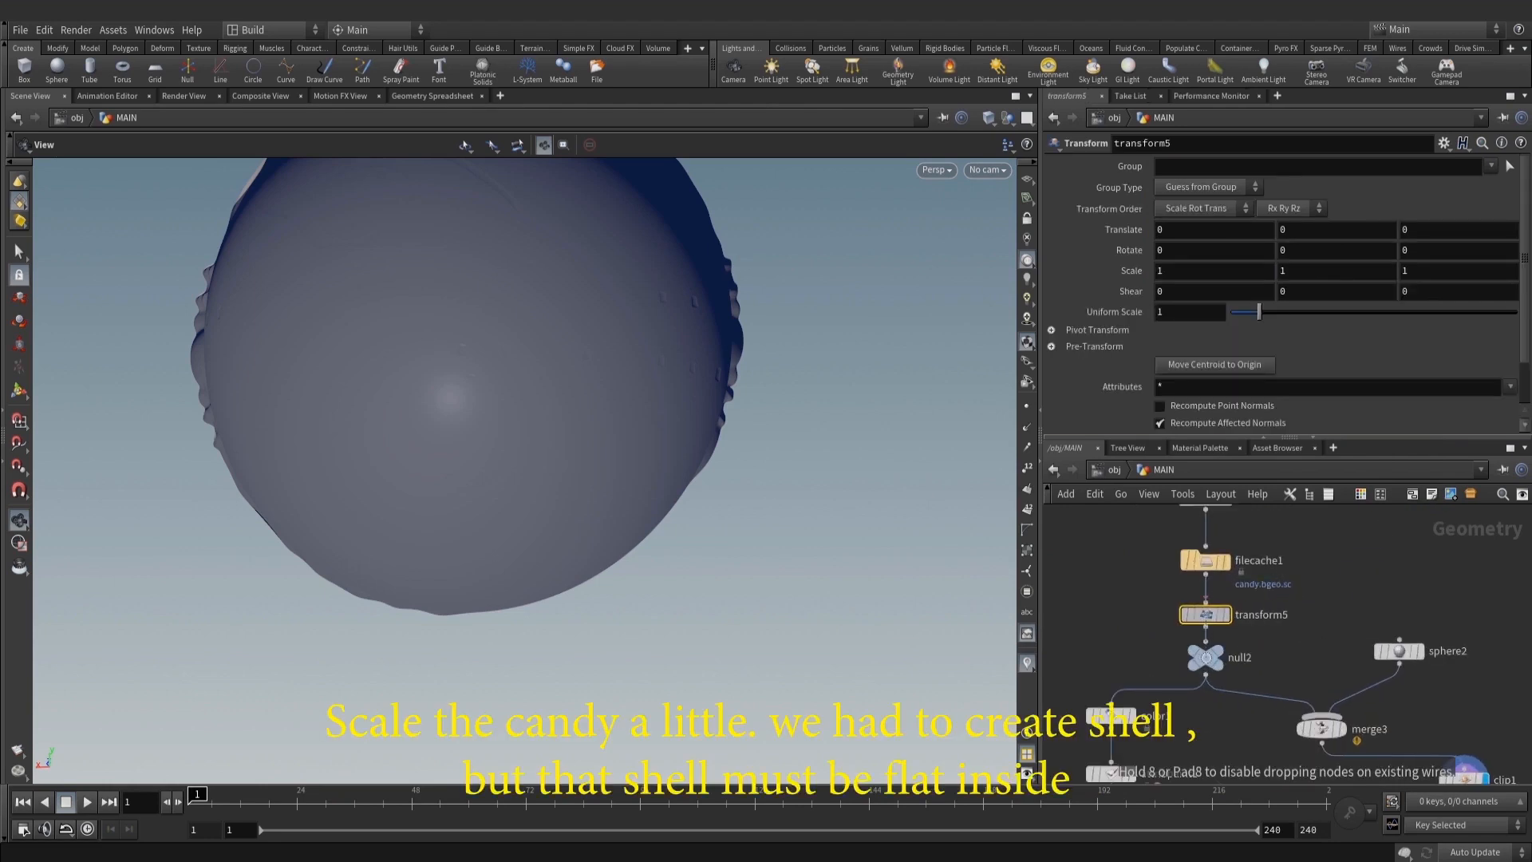
{"action": "left_click", "coordinate": [1203, 617]}
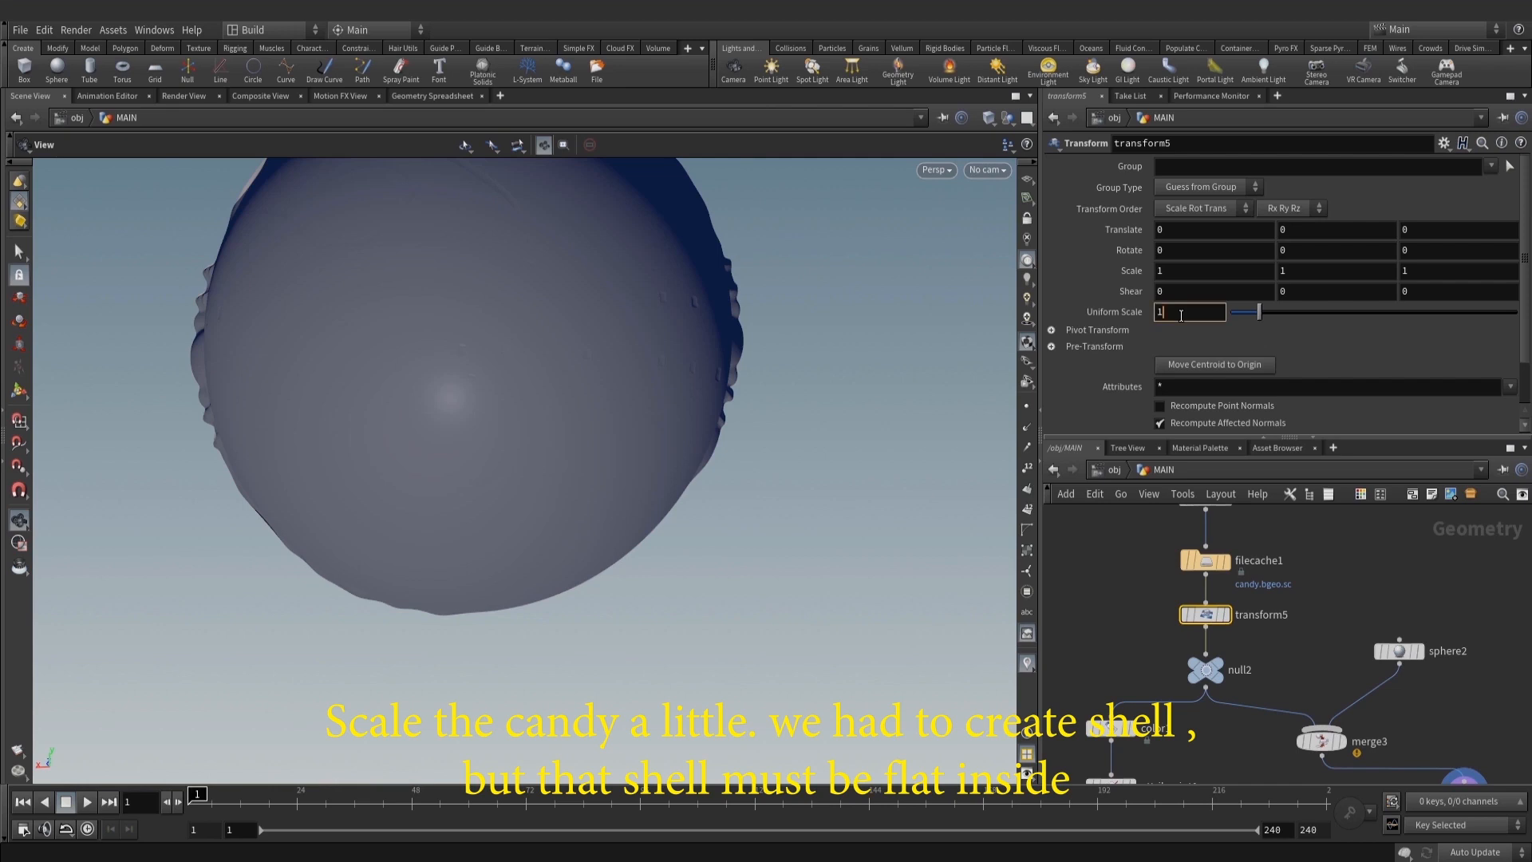
{"action": "left_click_drag", "start_coordinate": [762, 414], "coordinate": [590, 399]}
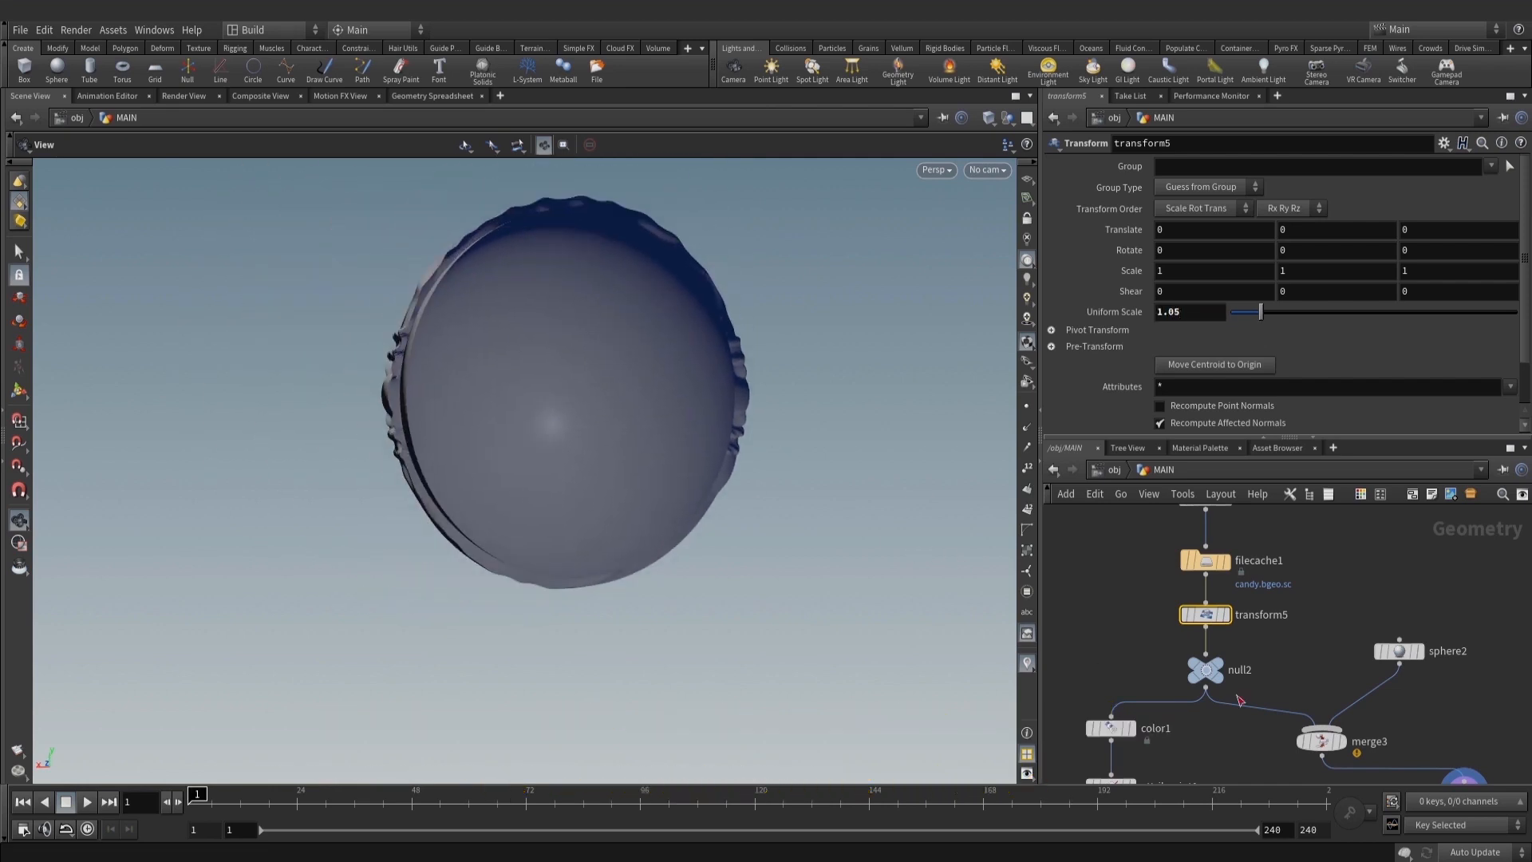
Insert a Reverse node between sphere2 and merge3 to flip the inner sphere's normals
{"action": "middle_click_drag", "start_coordinate": [1460, 756], "coordinate": [1404, 706]}
{"action": "key", "text": "Tab"}
{"action": "type", "text": "rev"}
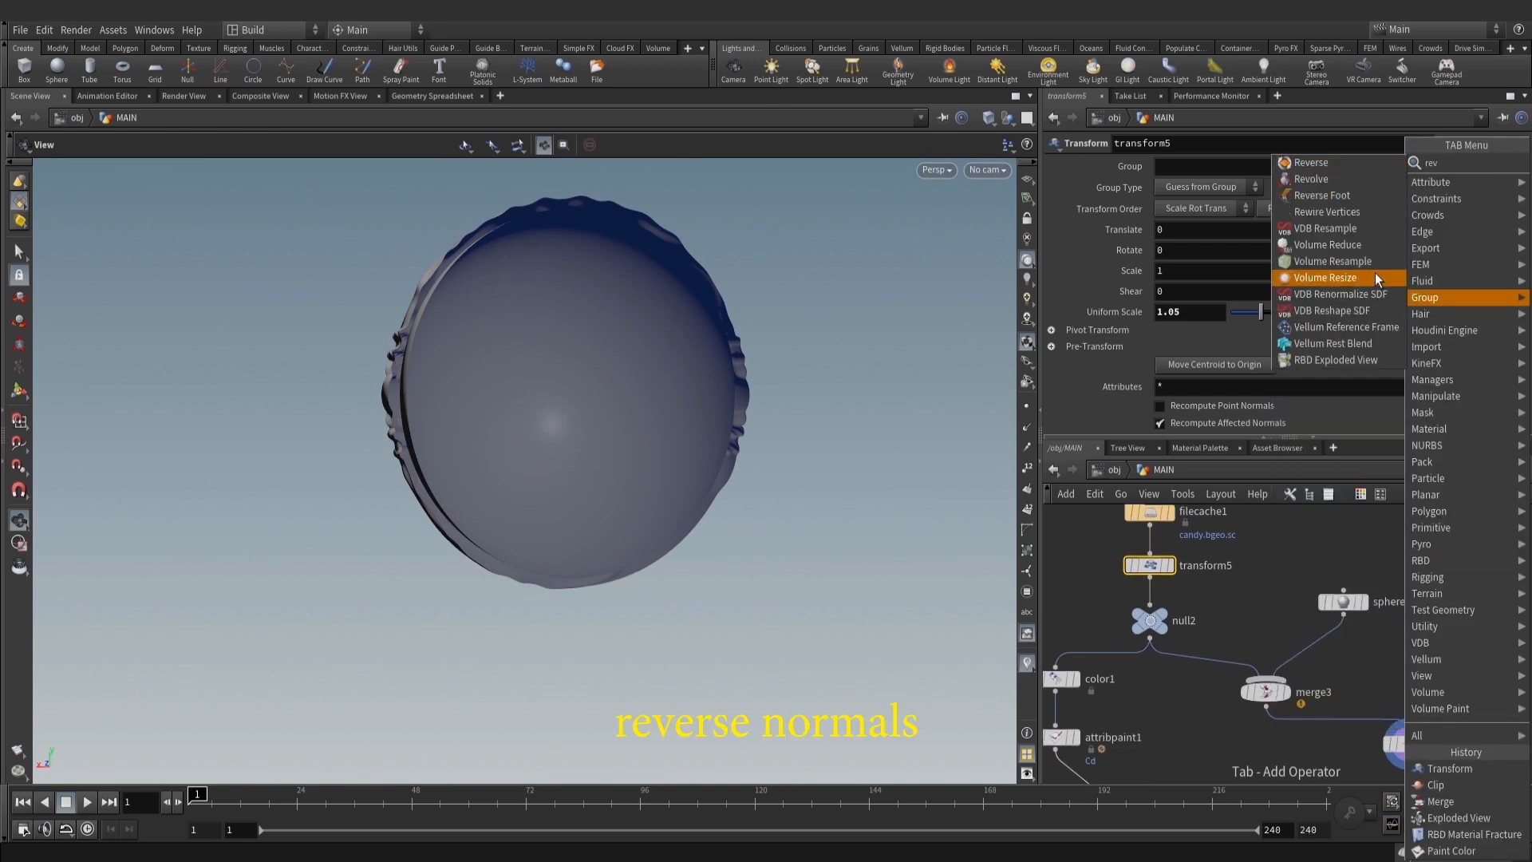
{"action": "left_click", "coordinate": [1338, 162]}
{"action": "scroll", "coordinate": [1345, 648], "scroll_direction": "up", "scroll_amount": 1}
{"action": "left_click", "coordinate": [1347, 653]}
{"action": "scroll", "coordinate": [1347, 654], "scroll_direction": "up", "scroll_amount": 1}
{"action": "left_click_drag", "start_coordinate": [1347, 653], "coordinate": [1310, 650]}
{"action": "scroll", "coordinate": [510, 354], "scroll_direction": "up", "scroll_amount": 3}
{"action": "mouse_move", "coordinate": [510, 354]}
{"action": "left_mouse_down"}
{"action": "mouse_move", "coordinate": [435, 353]}
{"action": "mouse_move", "coordinate": [444, 305]}
{"action": "mouse_move", "coordinate": [509, 308]}
{"action": "left_mouse_up"}
{"action": "scroll", "coordinate": [591, 383], "scroll_direction": "down", "scroll_amount": 3}
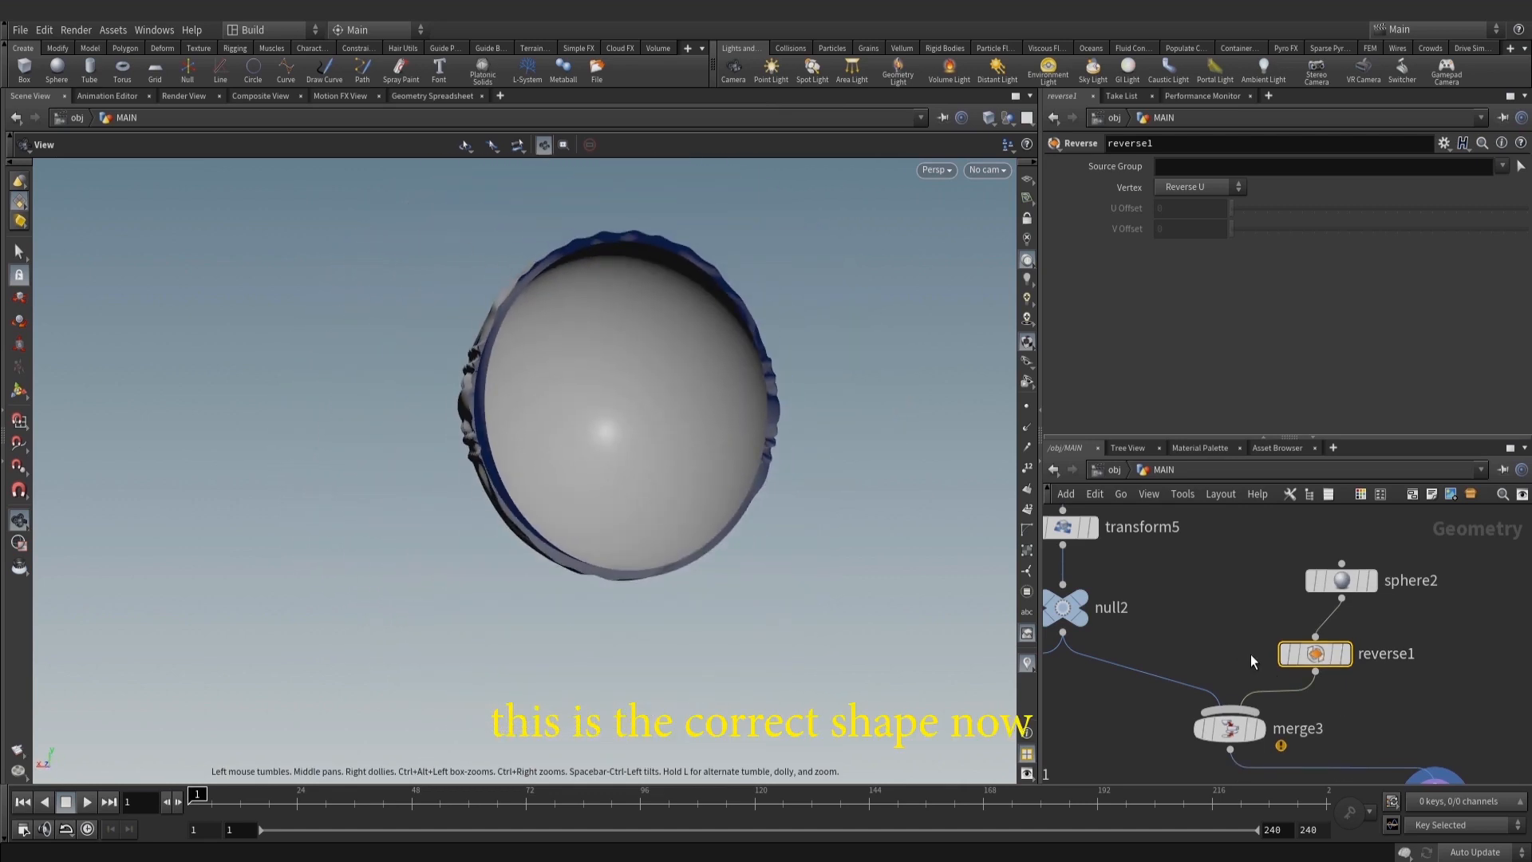
Display attribpaint1 and examine the painted area of the candy from several sides
{"action": "left_click_drag", "start_coordinate": [1297, 656], "coordinate": [1327, 660]}
{"action": "middle_click_drag", "start_coordinate": [1201, 637], "coordinate": [1381, 531]}
{"action": "scroll", "coordinate": [1380, 532], "scroll_direction": "down", "scroll_amount": 3}
{"action": "middle_click_drag", "start_coordinate": [1380, 625], "coordinate": [1330, 562]}
{"action": "scroll", "coordinate": [1339, 577], "scroll_direction": "down", "scroll_amount": 2}
{"action": "left_click_drag", "start_coordinate": [1381, 689], "coordinate": [1300, 671]}
{"action": "left_click", "coordinate": [1288, 583]}
{"action": "scroll", "coordinate": [1288, 580], "scroll_direction": "up", "scroll_amount": 2}
{"action": "middle_click_drag", "start_coordinate": [1291, 585], "coordinate": [1293, 611]}
{"action": "scroll", "coordinate": [1233, 559], "scroll_direction": "up", "scroll_amount": 3}
{"action": "left_click", "coordinate": [1205, 579]}
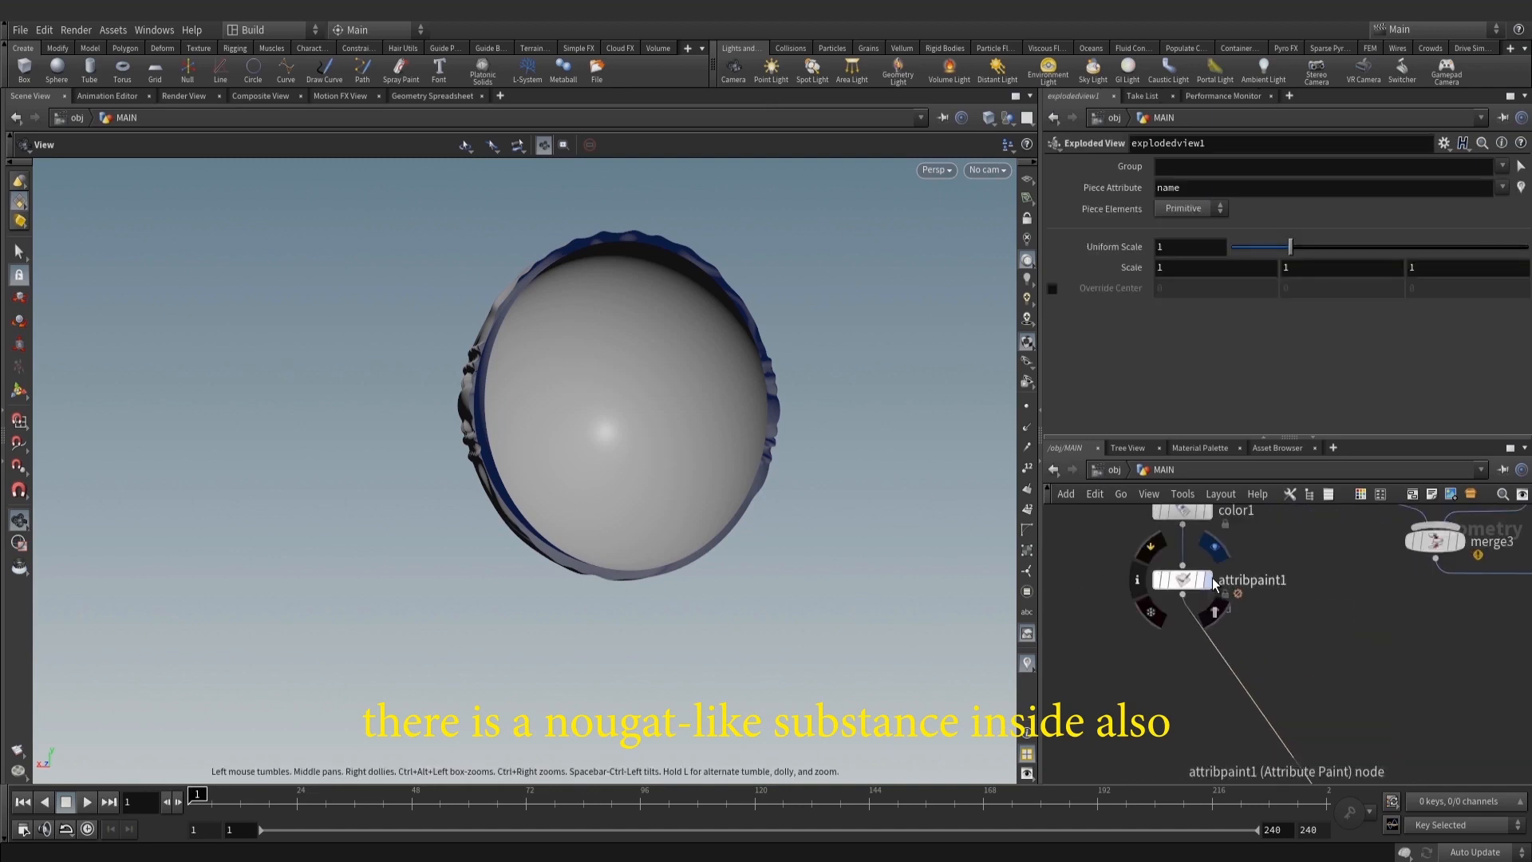
{"action": "left_click_drag", "start_coordinate": [513, 396], "coordinate": [786, 419]}
{"action": "left_click_drag", "start_coordinate": [455, 410], "coordinate": [786, 478]}
{"action": "middle_click_drag", "start_coordinate": [1298, 623], "coordinate": [1286, 648]}
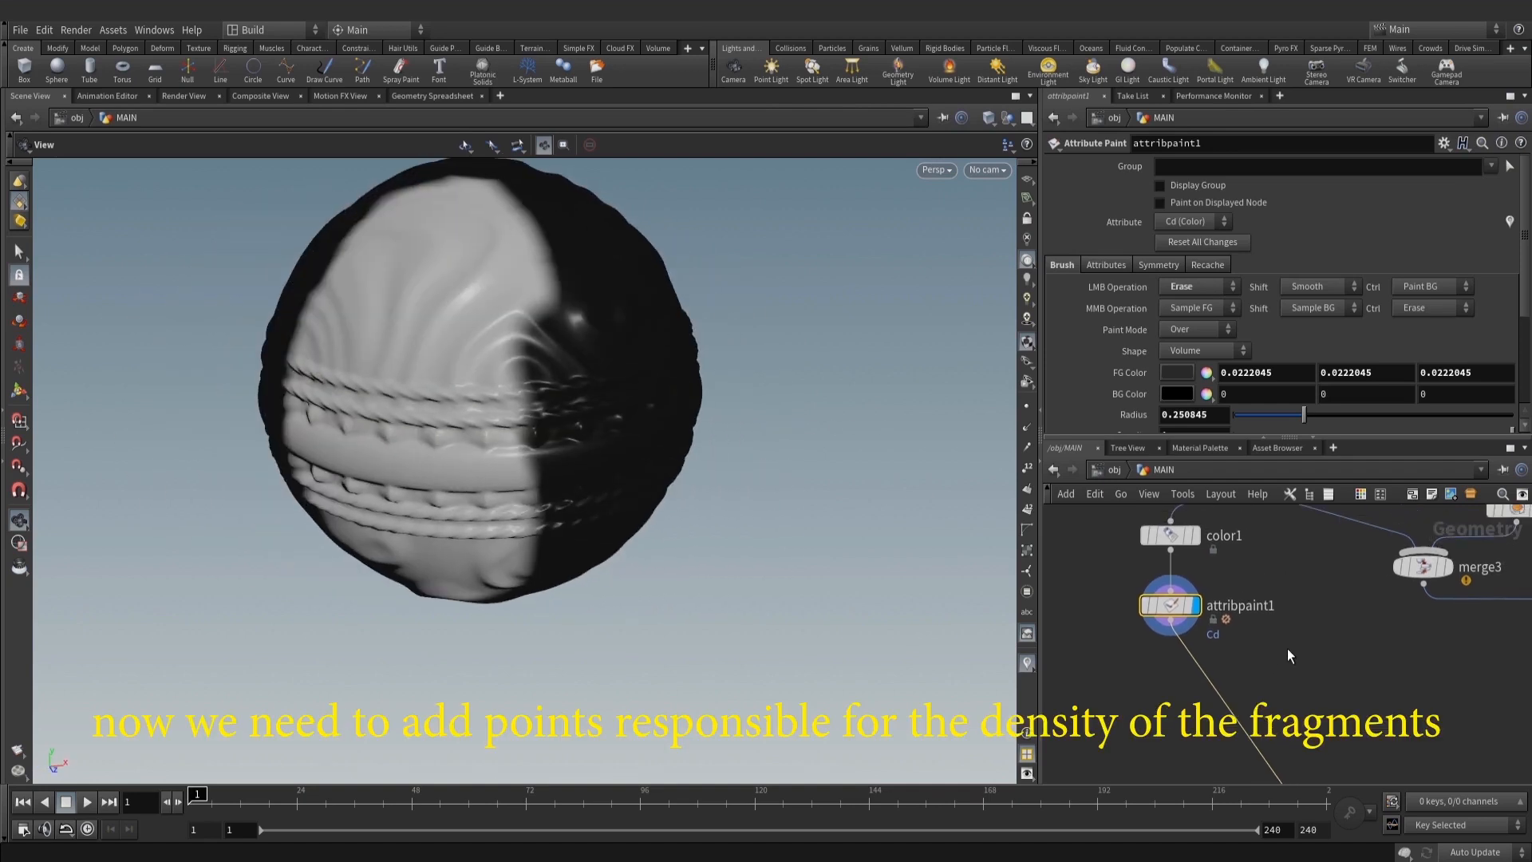
{"action": "mouse_move", "coordinate": [699, 458]}
{"action": "left_mouse_down"}
{"action": "mouse_move", "coordinate": [681, 443]}
{"action": "mouse_move", "coordinate": [702, 448]}
{"action": "left_mouse_up"}
{"action": "middle_click_drag", "start_coordinate": [1263, 639], "coordinate": [1270, 614]}
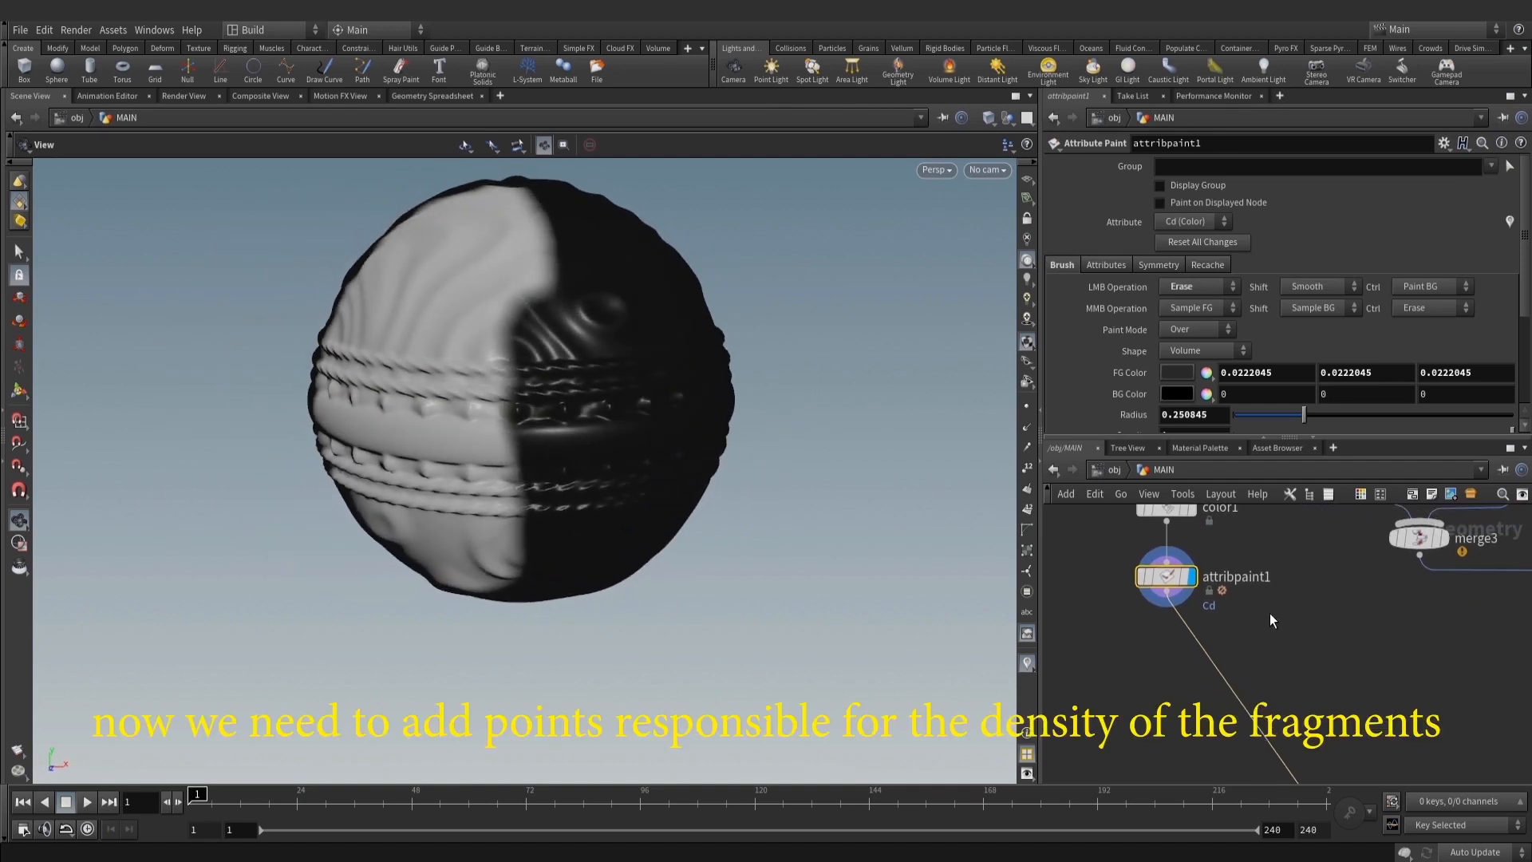
Add a Scatter node in the open space above rbdmaterialfracture1
{"action": "scroll", "coordinate": [1357, 664], "scroll_direction": "down", "scroll_amount": 1}
{"action": "middle_click_drag", "start_coordinate": [1366, 664], "coordinate": [1295, 627]}
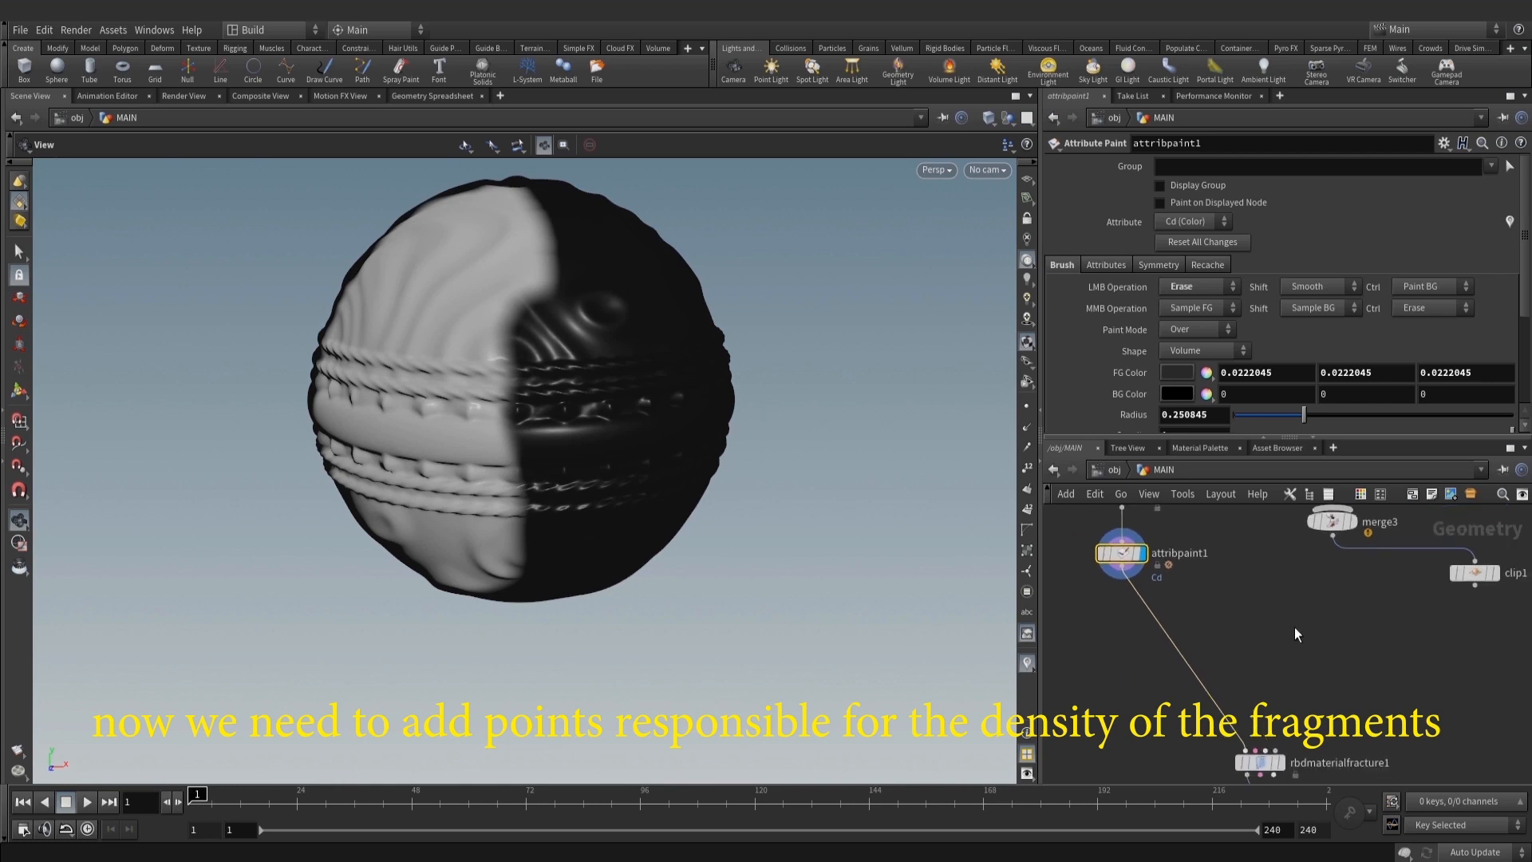
{"action": "key", "text": "Tab"}
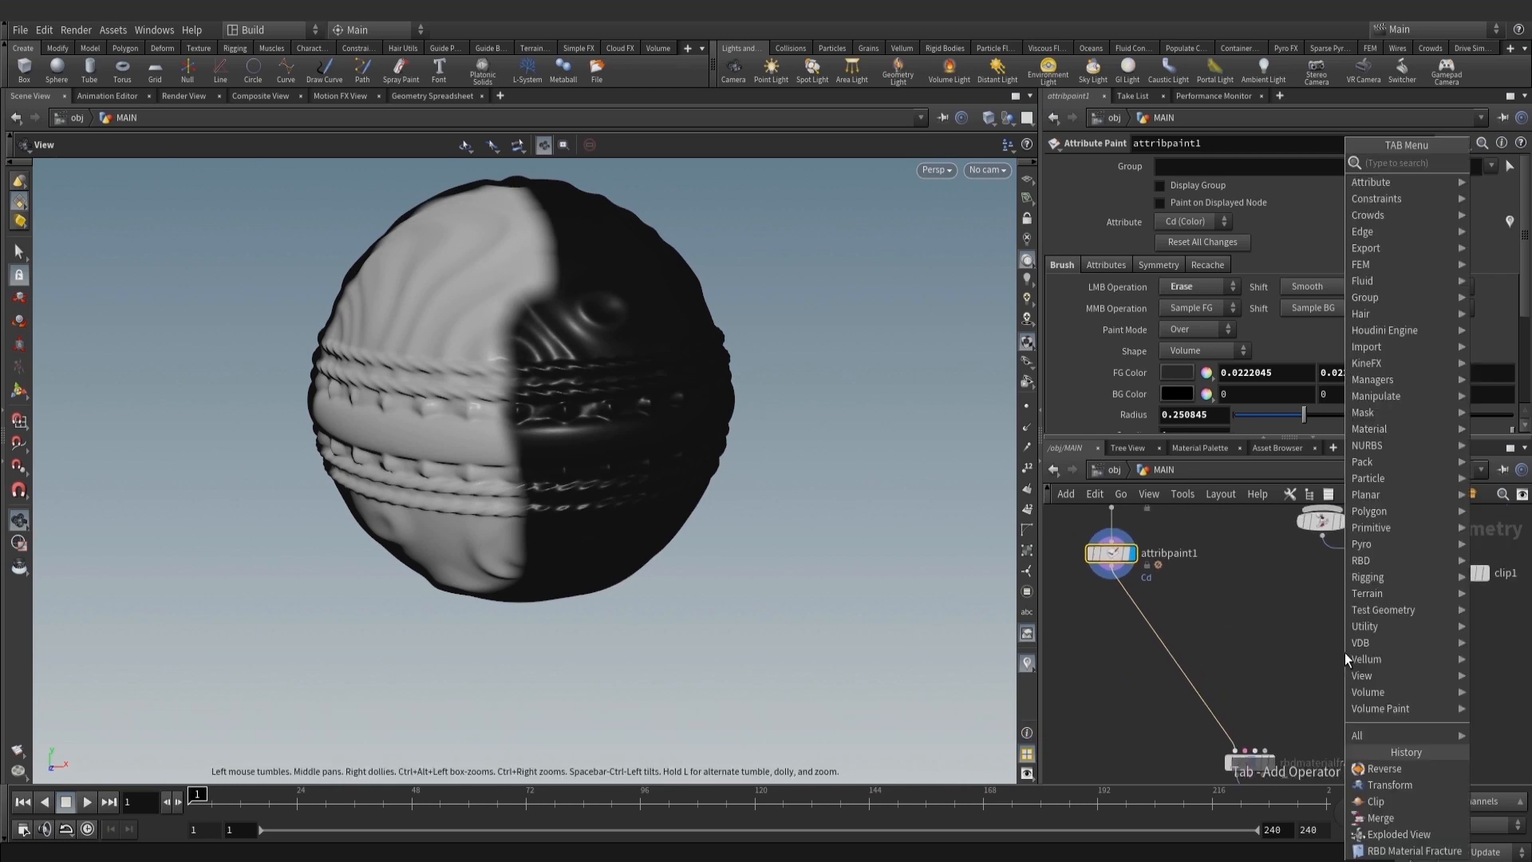
{"action": "type", "text": "sca"}
{"action": "left_click", "coordinate": [1281, 166]}
{"action": "left_click", "coordinate": [1297, 638]}
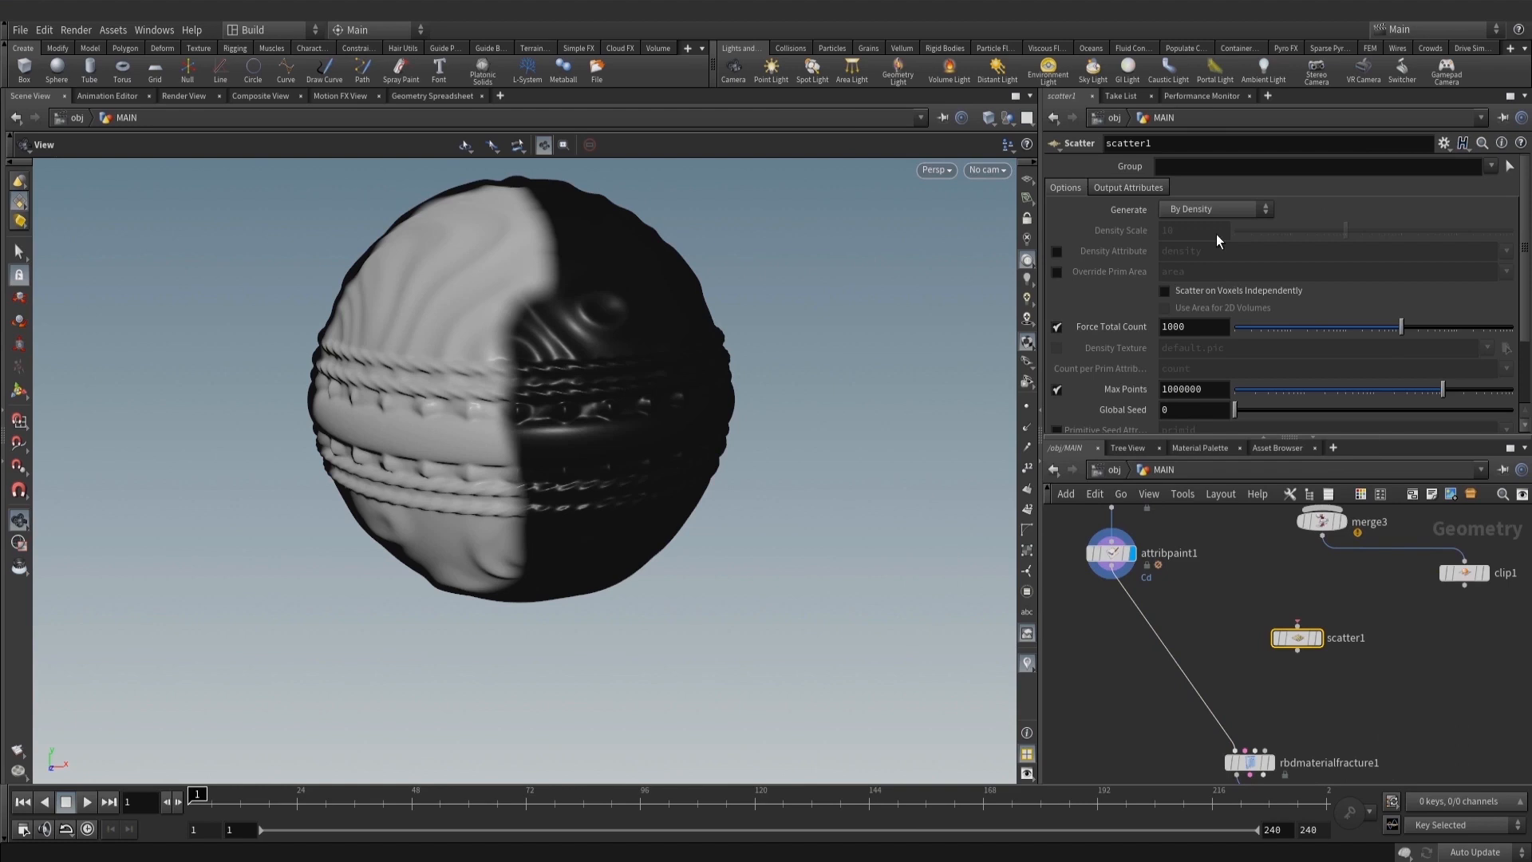
Set scatter1's Force Total Count to 25, feed attribpaint1 into it, and display the scattered points
{"action": "left_click_drag", "start_coordinate": [1301, 653], "coordinate": [1389, 696]}
{"action": "double_click", "coordinate": [1177, 328]}
{"action": "type", "text": "25"}
{"action": "left_click_drag", "start_coordinate": [1147, 571], "coordinate": [1417, 645]}
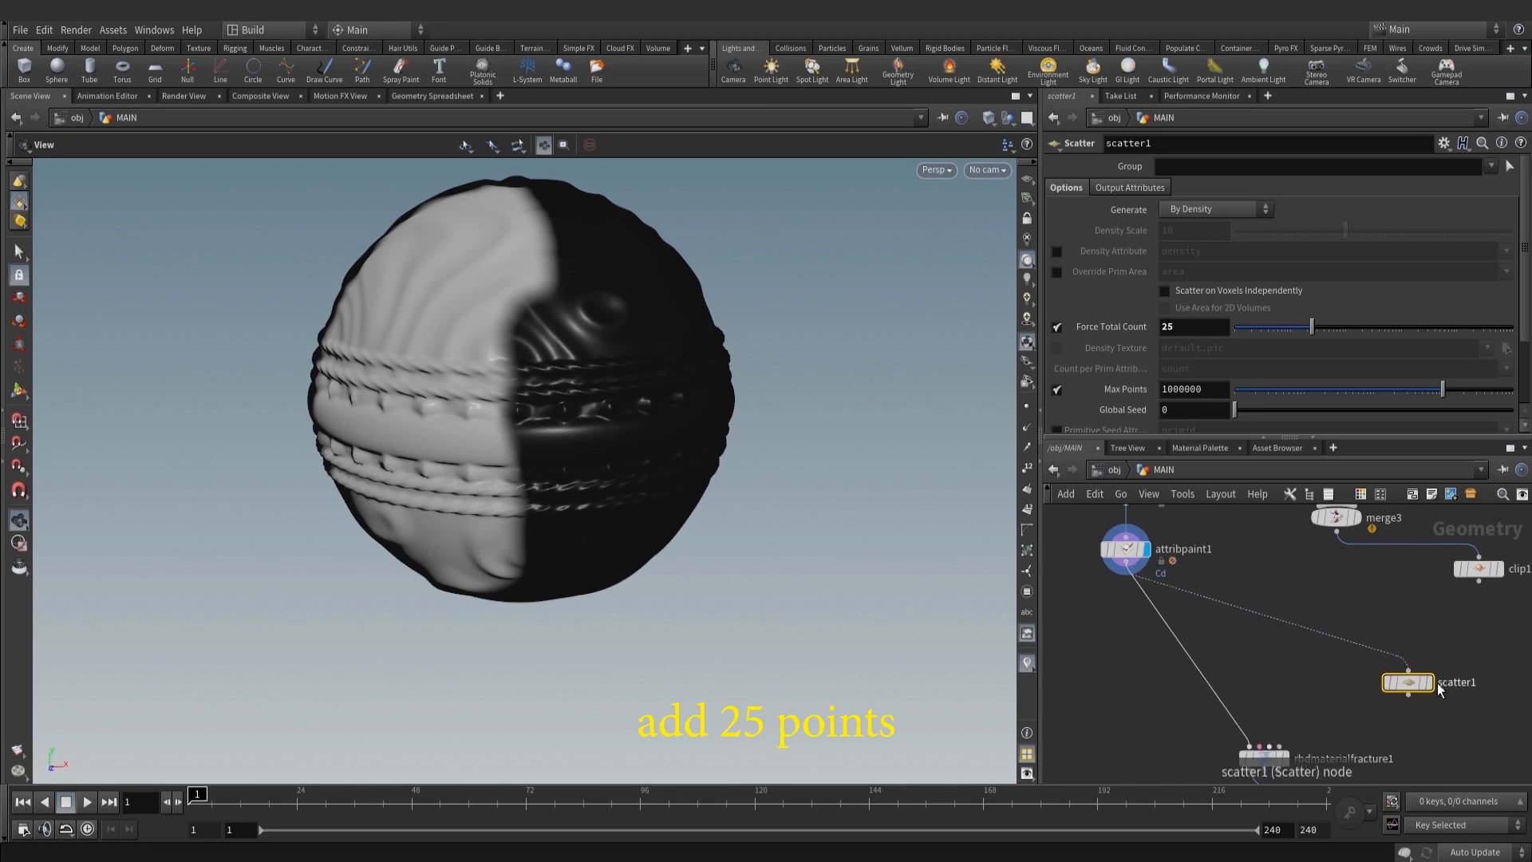
{"action": "left_click", "coordinate": [1429, 683]}
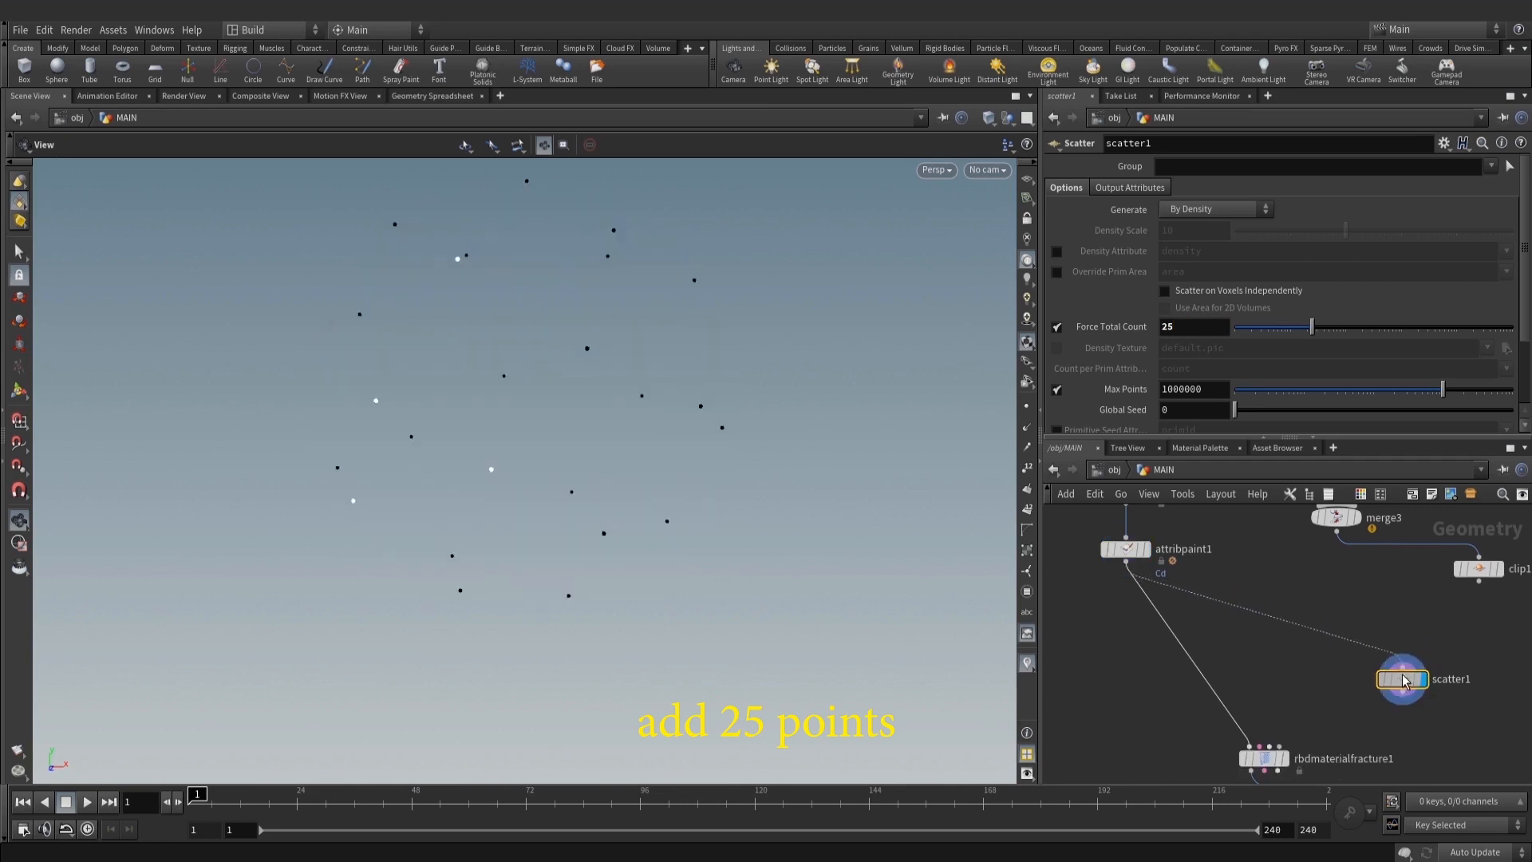
Enable the Density Attribute on scatter1 and set it to Cd
{"action": "left_click", "coordinate": [1056, 252]}
{"action": "left_click_drag", "start_coordinate": [1209, 252], "coordinate": [1112, 251]}
{"action": "type", "text": "Cd"}
{"action": "key", "text": "Return"}
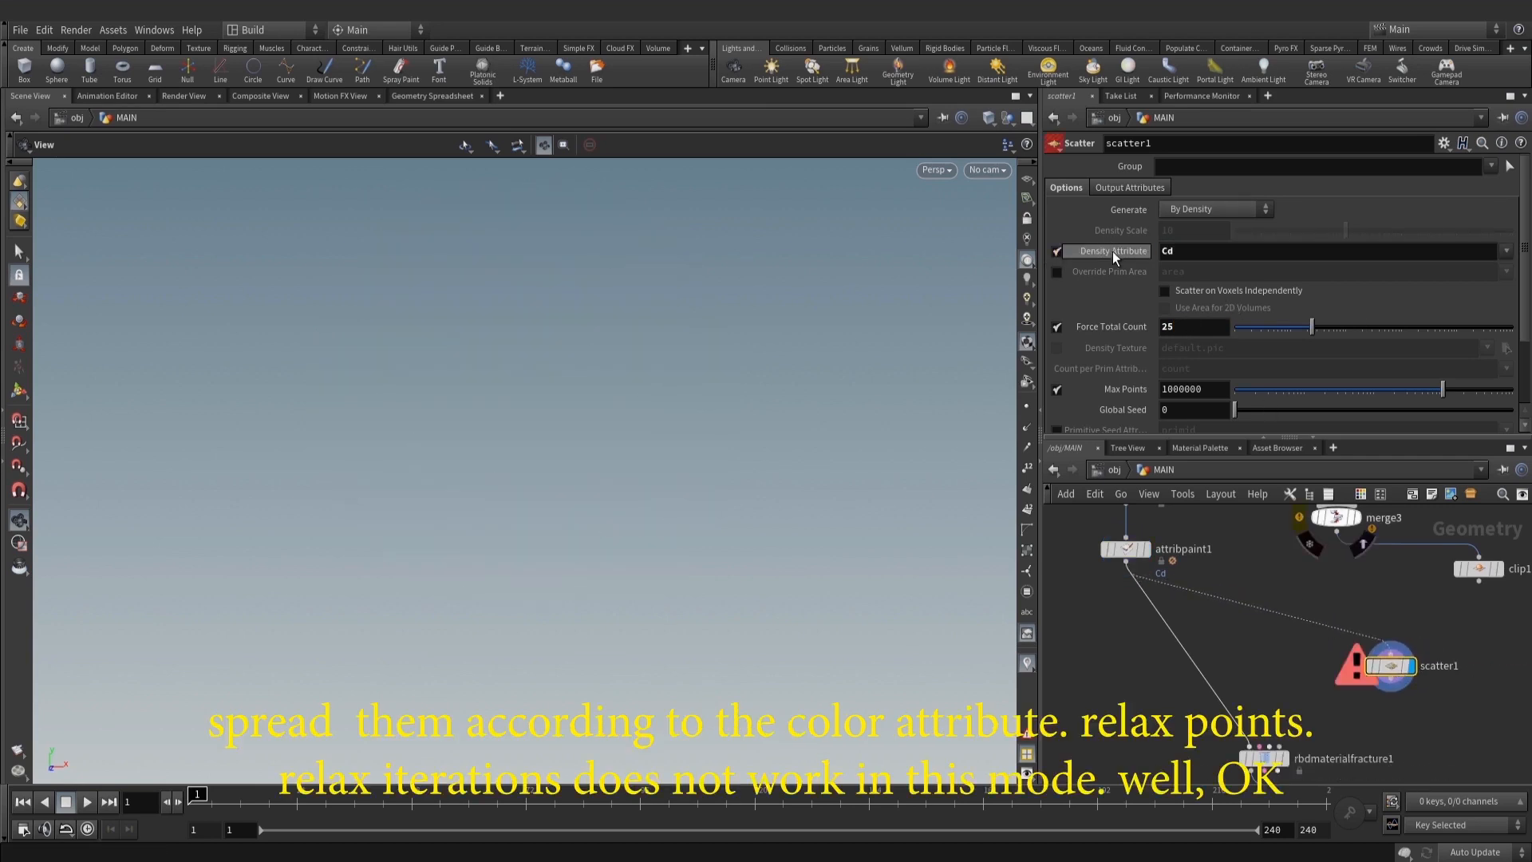
Try 50 Relax Iterations on scatter1 and undo the change
{"action": "scroll", "coordinate": [1098, 413], "scroll_direction": "down", "scroll_amount": 3}
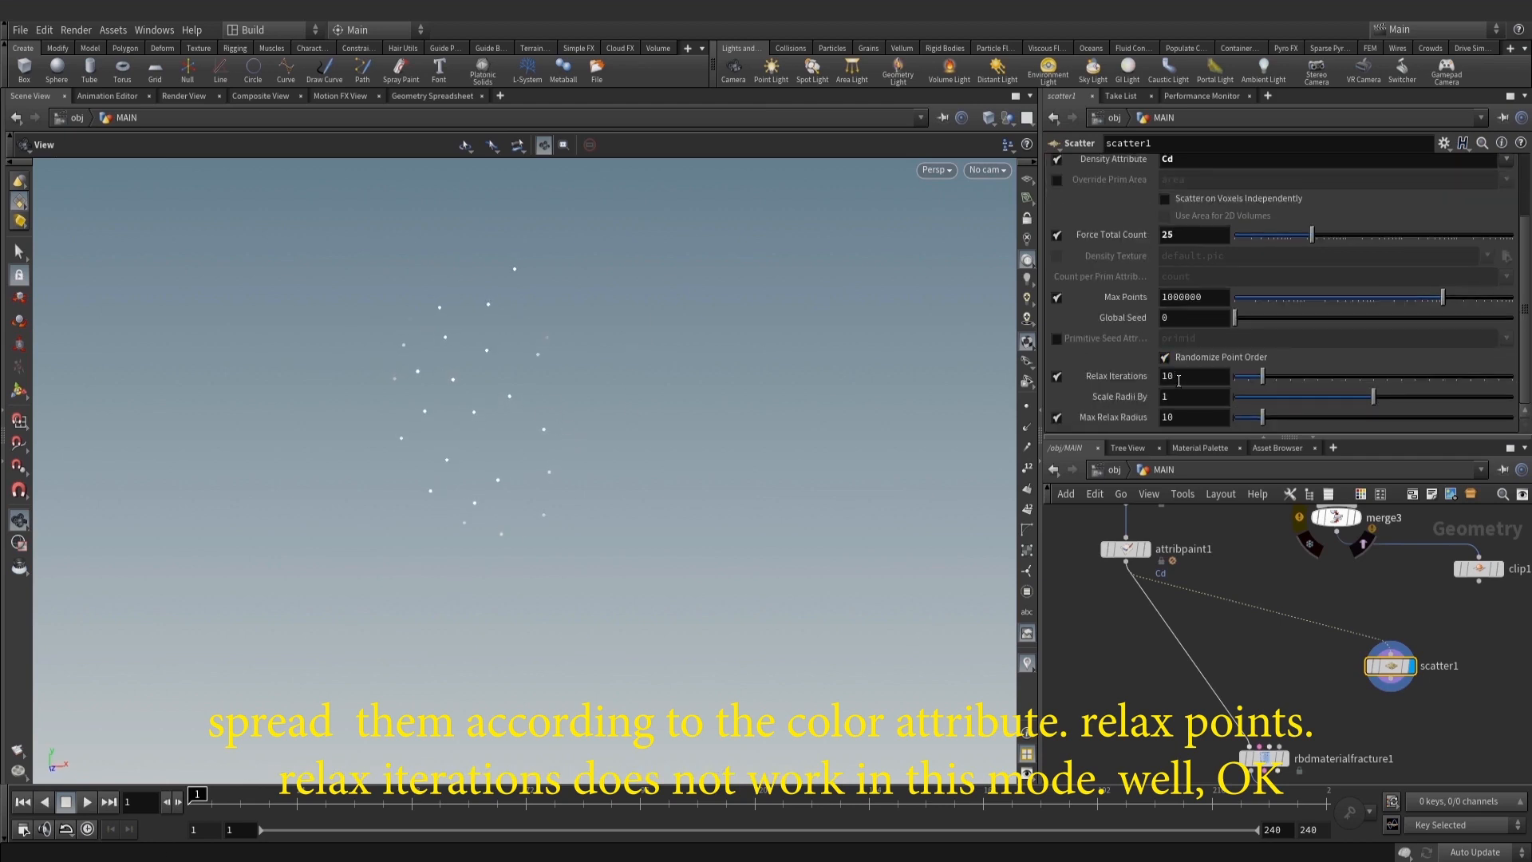
{"action": "type", "text": "50"}
{"action": "key", "text": "ctrl+z"}
Add an Attribute Transfer node between attribpaint1 and scatter1
{"action": "scroll", "coordinate": [1385, 679], "scroll_direction": "down", "scroll_amount": 2}
{"action": "middle_click_drag", "start_coordinate": [1385, 679], "coordinate": [1331, 685]}
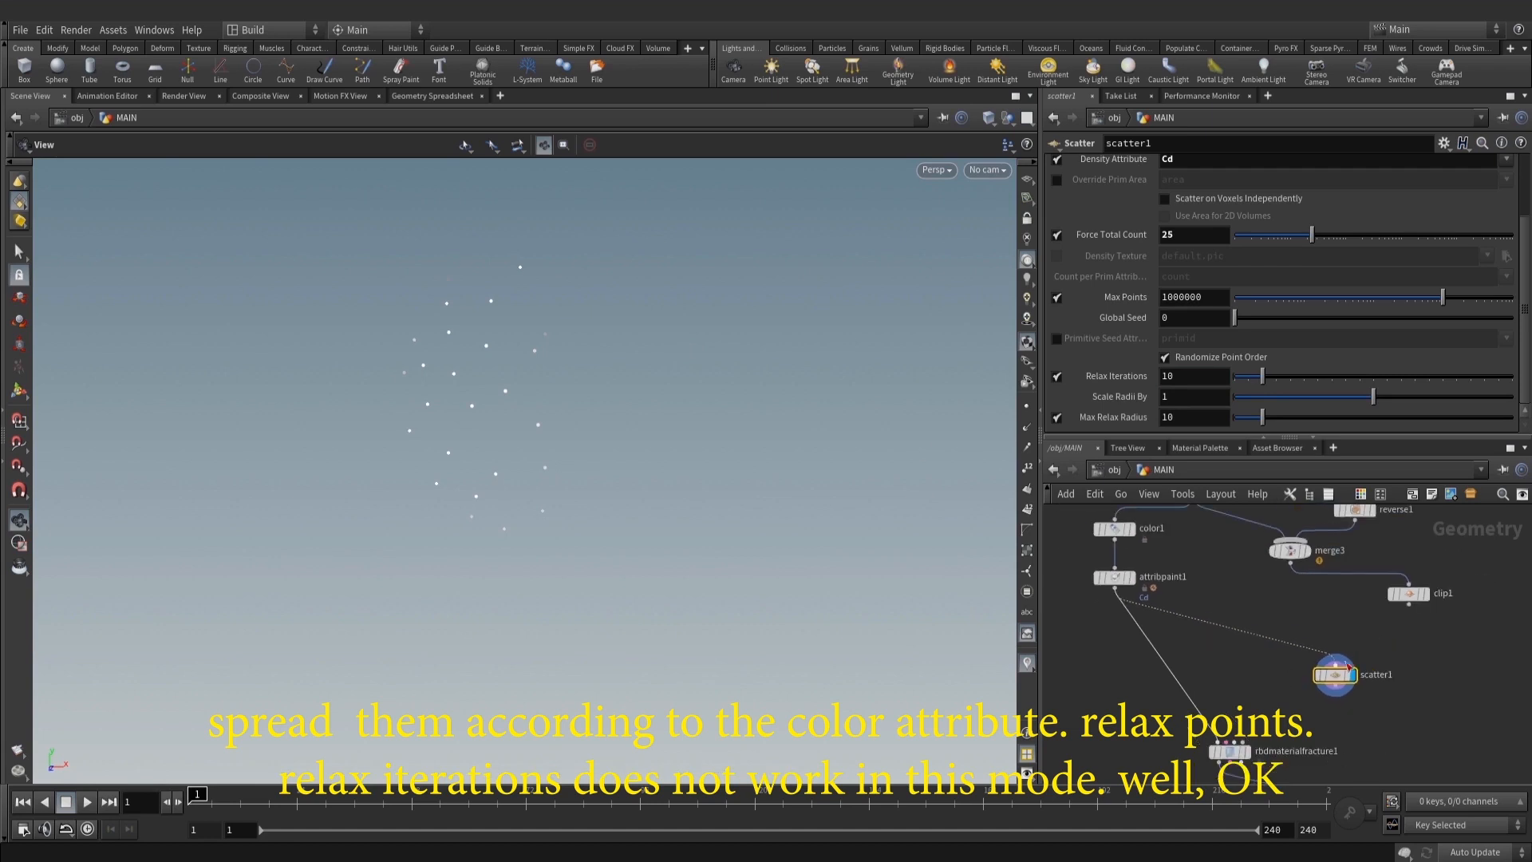
{"action": "key", "text": "Tab"}
{"action": "type", "text": "attr"}
{"action": "left_click", "coordinate": [1448, 163]}
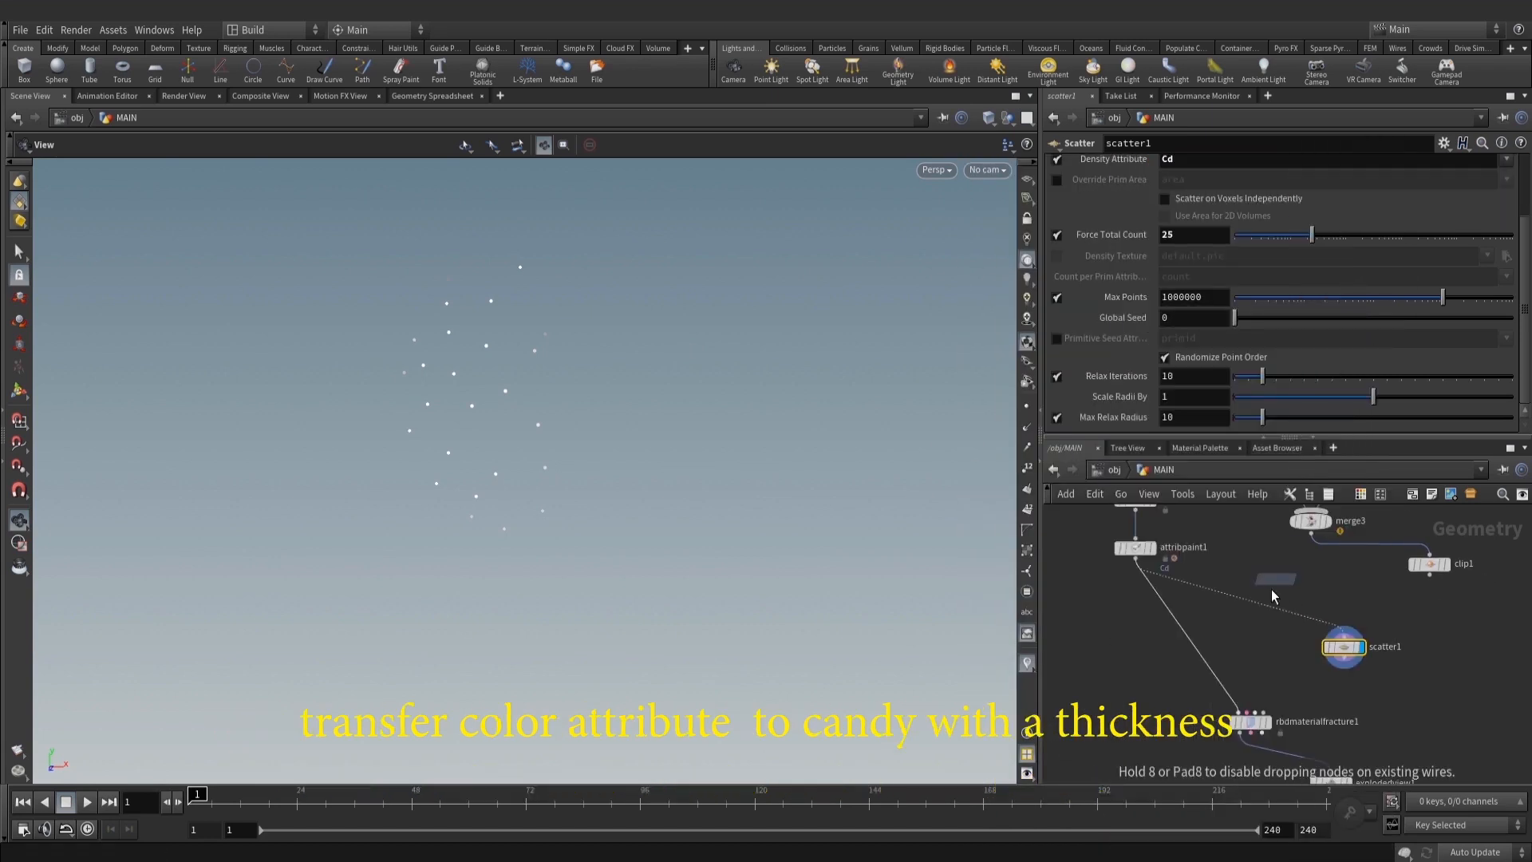
{"action": "left_click", "coordinate": [1251, 637]}
Add a Color node below merge3, feed merge3 into it, and display the result
{"action": "key", "text": "Tab"}
{"action": "type", "text": "colo"}
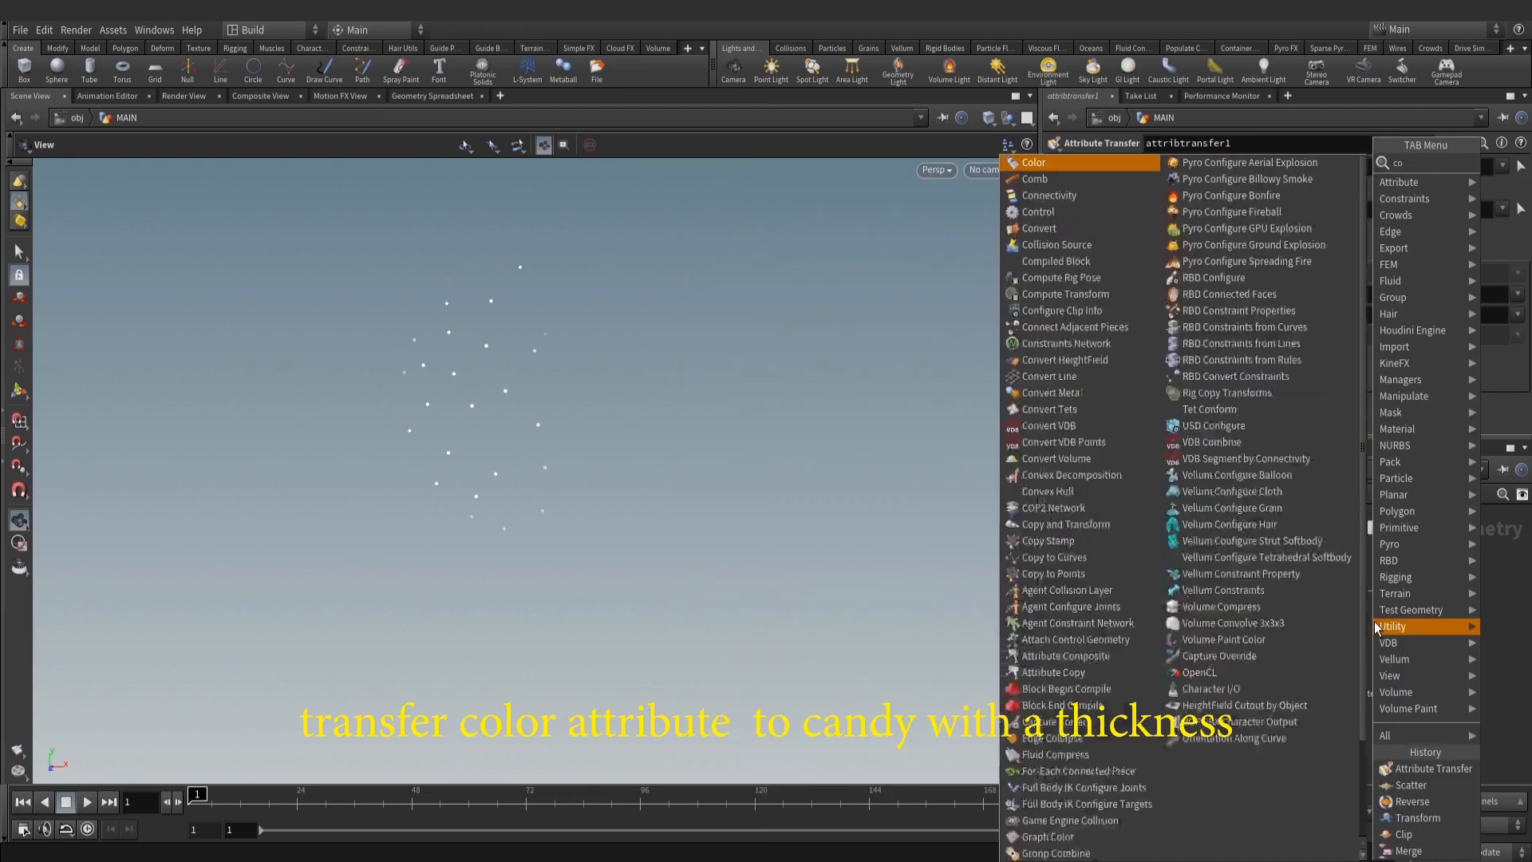
{"action": "key", "text": "Return"}
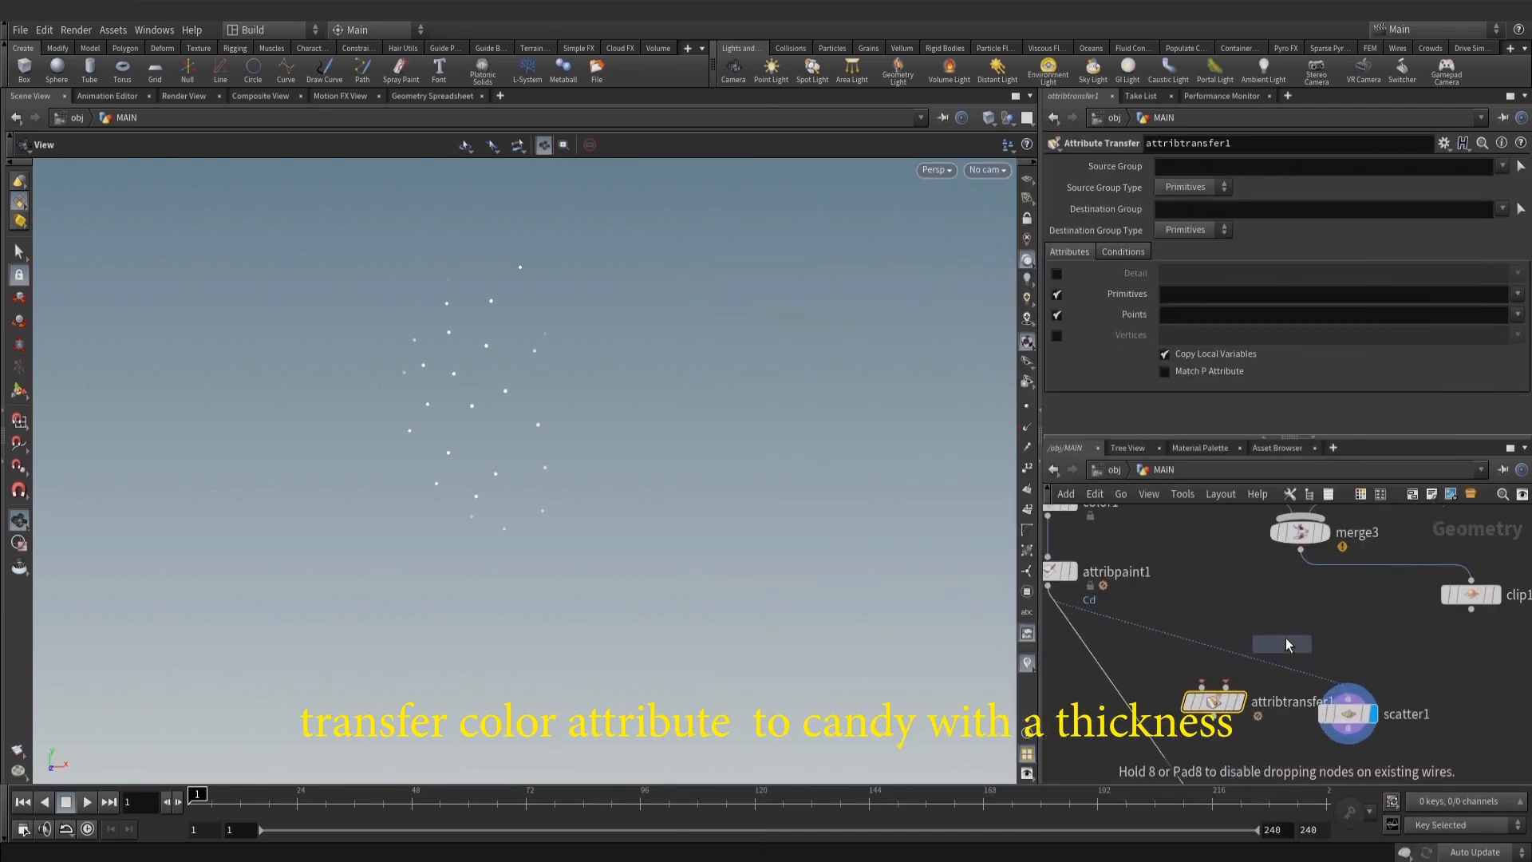
{"action": "left_click", "coordinate": [1285, 639]}
{"action": "scroll", "coordinate": [1438, 724], "scroll_direction": "down", "scroll_amount": 2}
{"action": "left_click_drag", "start_coordinate": [1451, 773], "coordinate": [1279, 711]}
{"action": "scroll", "coordinate": [1394, 616], "scroll_direction": "up", "scroll_amount": 4}
{"action": "middle_click_drag", "start_coordinate": [1308, 510], "coordinate": [1293, 578]}
{"action": "left_click_drag", "start_coordinate": [1293, 578], "coordinate": [1305, 661]}
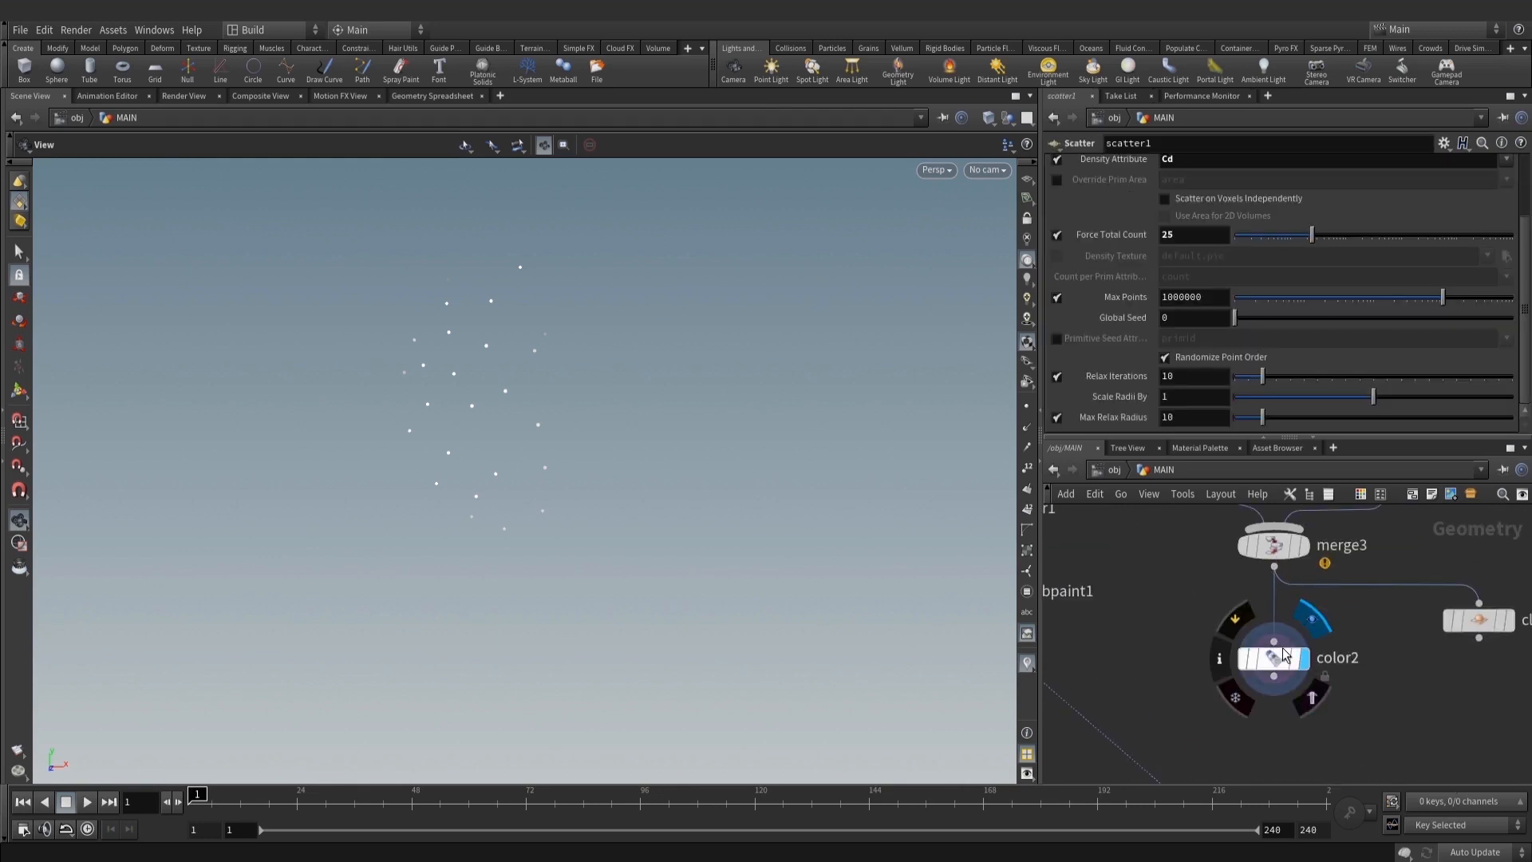
{"action": "left_click", "coordinate": [1283, 654]}
{"action": "scroll", "coordinate": [1317, 553], "scroll_direction": "down", "scroll_amount": 3}
{"action": "middle_click_drag", "start_coordinate": [1152, 611], "coordinate": [1252, 581]}
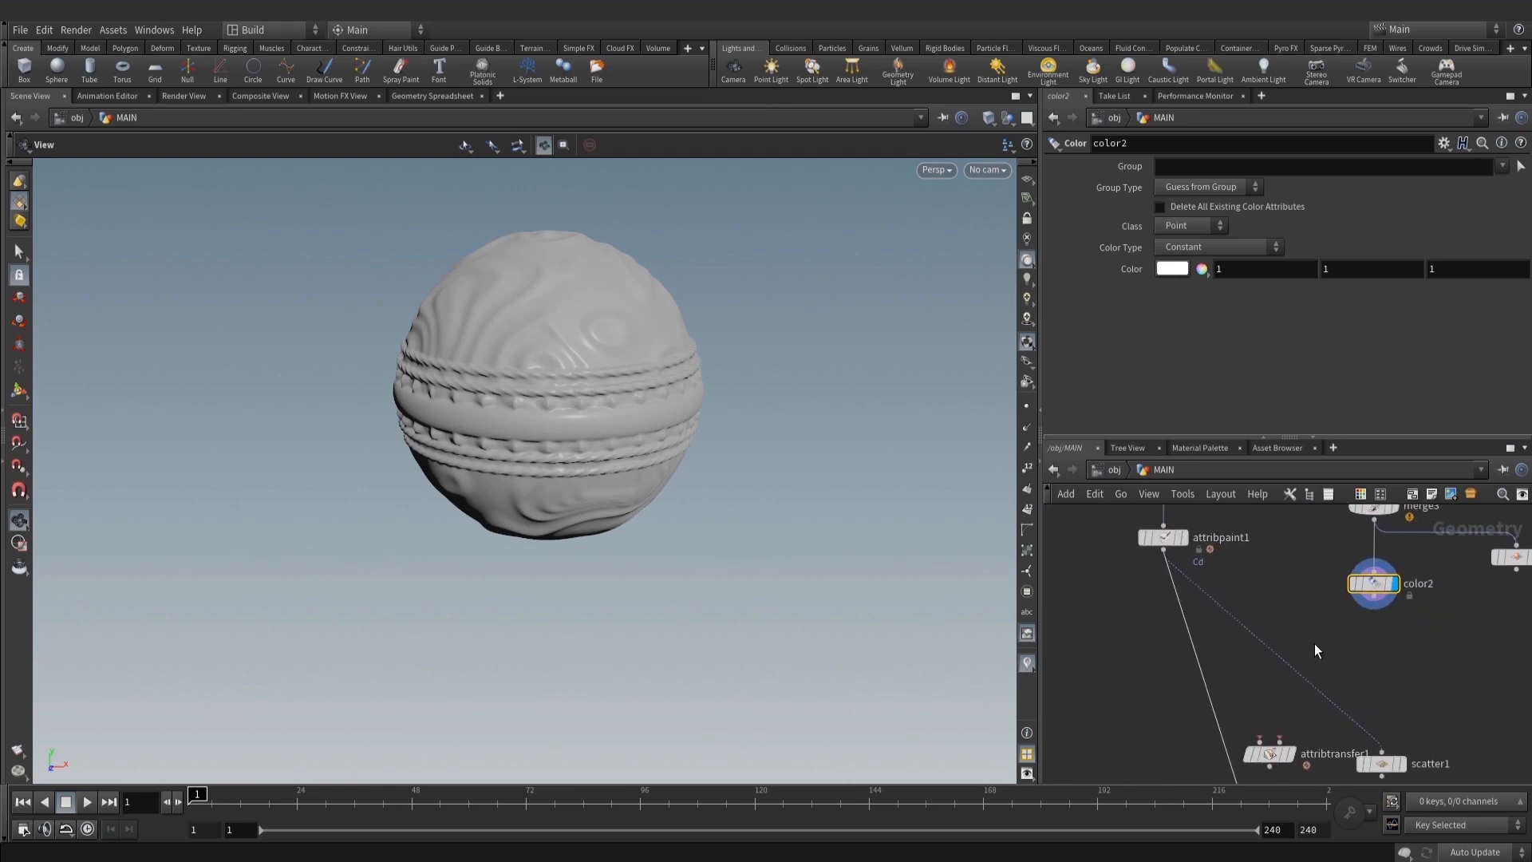
{"action": "key", "text": "Tab"}
{"action": "middle_click_drag", "start_coordinate": [1341, 619], "coordinate": [1288, 566]}
{"action": "key", "text": "Escape"}
{"action": "left_click", "coordinate": [1152, 569]}
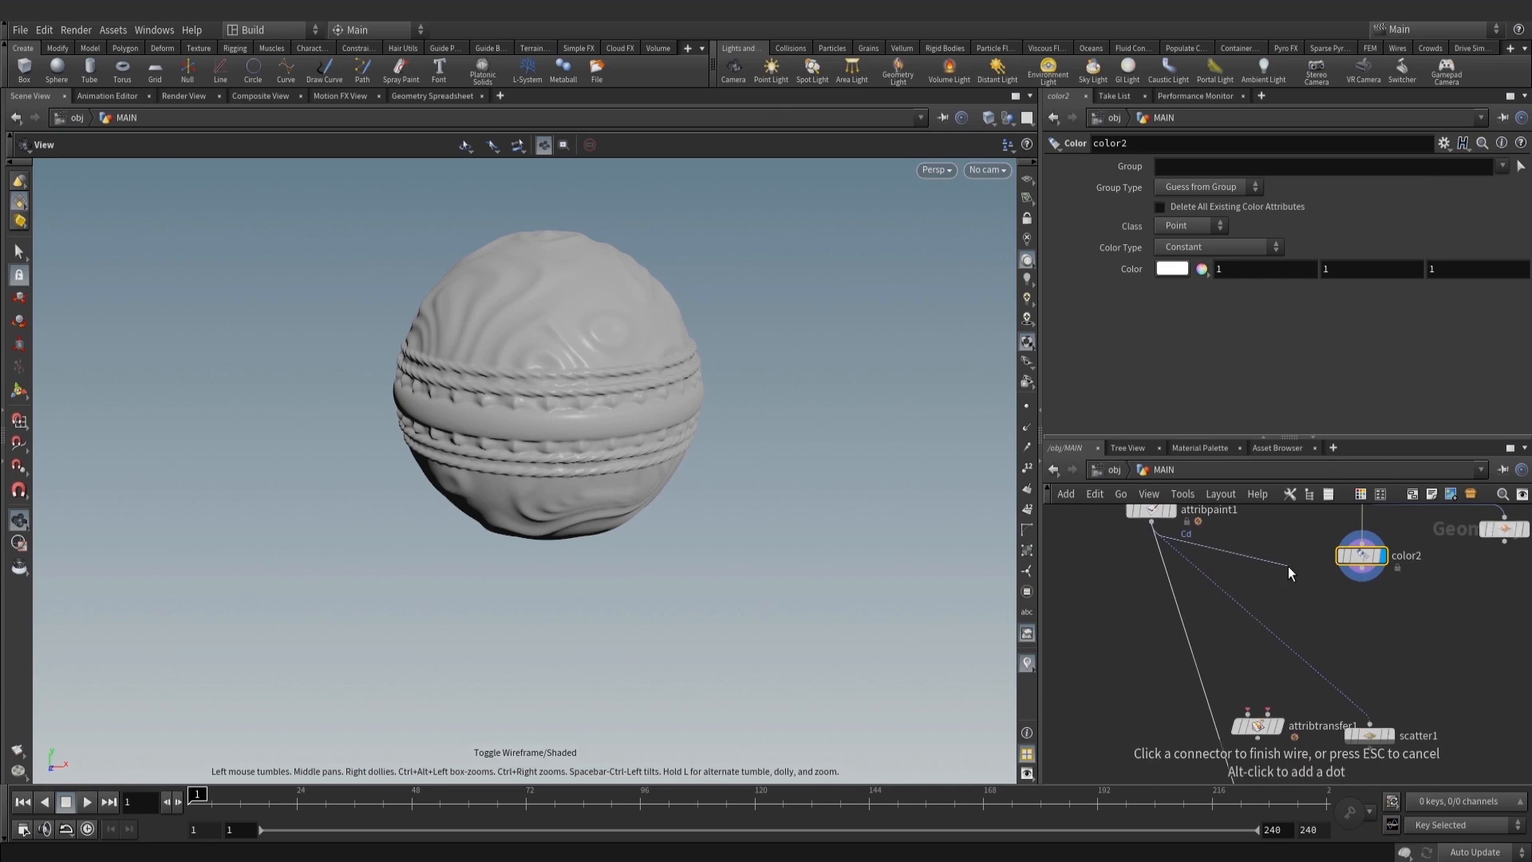
{"action": "key", "text": "Escape"}
Connect color2 and attribpaint1 to attribtransfer1's two inputs, disconnect scatter1, and display the transferred color on the candy
{"action": "left_click_drag", "start_coordinate": [1362, 569], "coordinate": [1247, 669]}
{"action": "left_click_drag", "start_coordinate": [1368, 735], "coordinate": [1504, 734]}
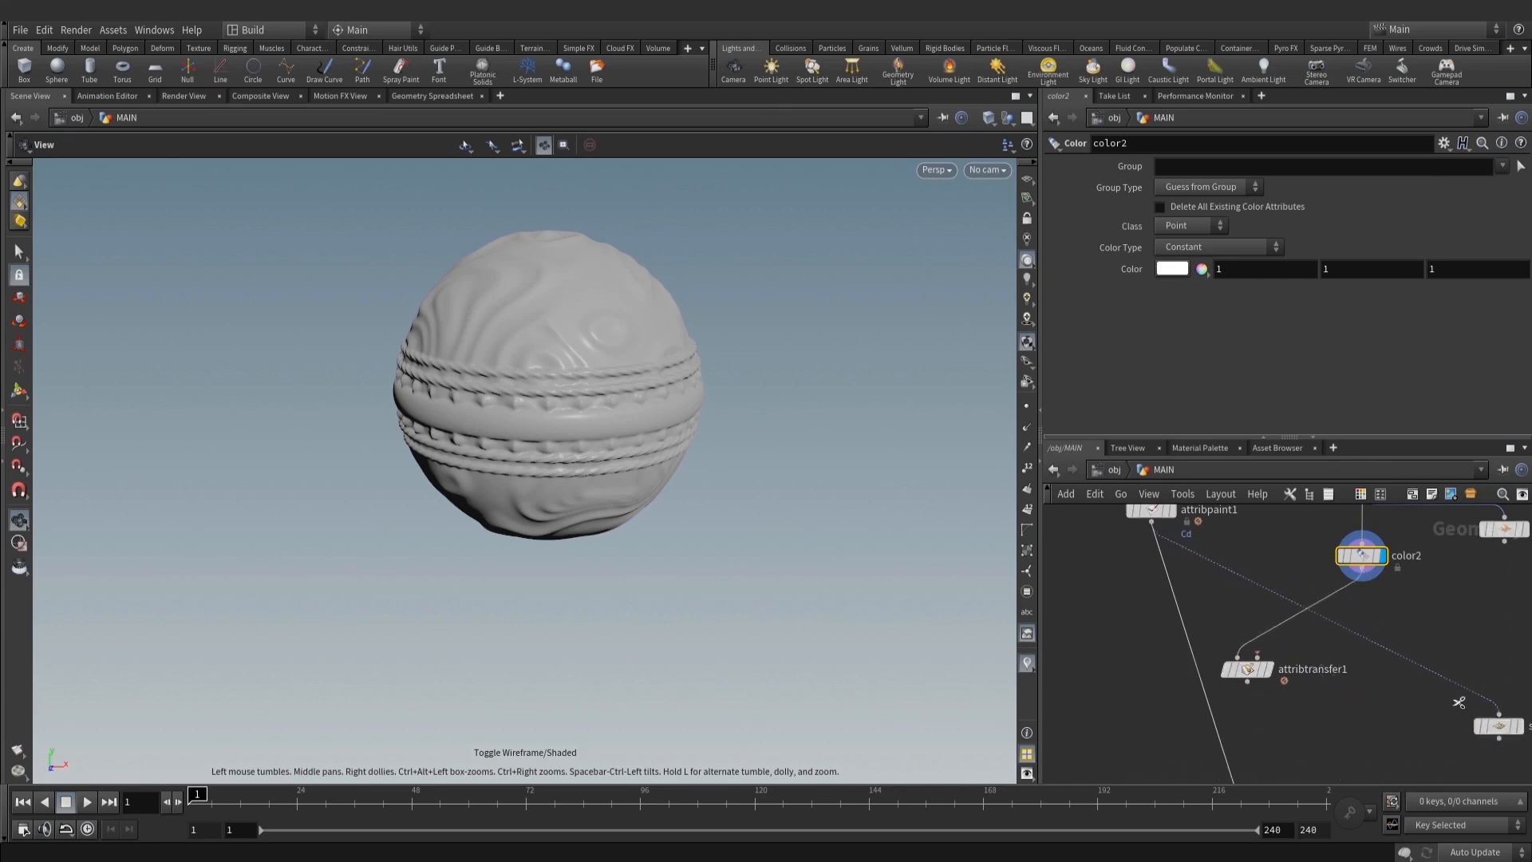
{"action": "left_click_drag", "start_coordinate": [1152, 521], "coordinate": [1256, 605]}
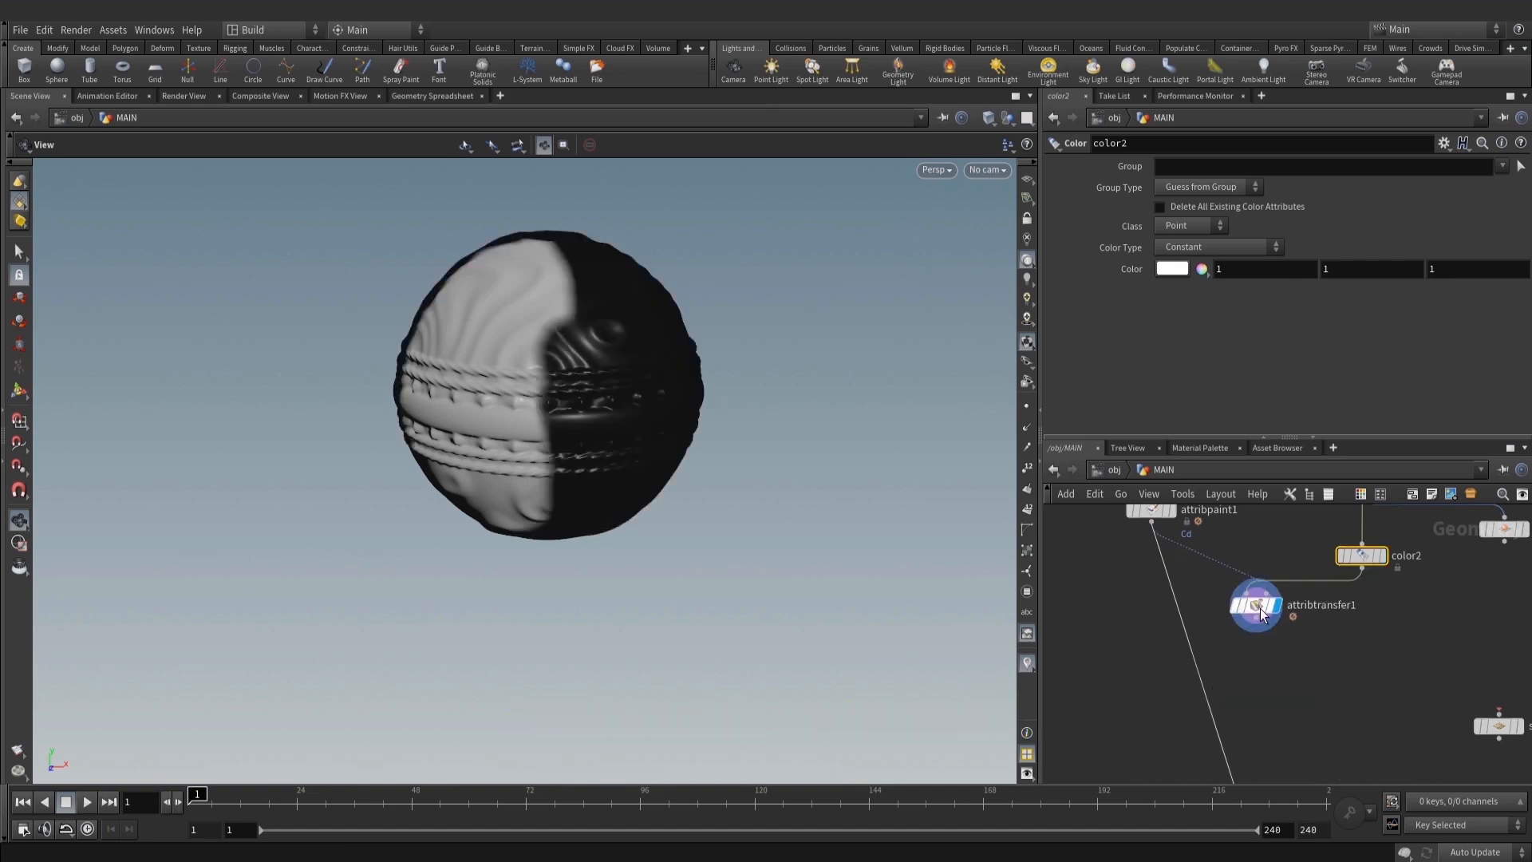
{"action": "left_click", "coordinate": [1251, 604]}
{"action": "scroll", "coordinate": [633, 374], "scroll_direction": "up", "scroll_amount": 2}
{"action": "key", "text": "w"}
{"action": "right_click_drag", "start_coordinate": [633, 374], "coordinate": [954, 435]}
{"action": "mouse_move", "coordinate": [954, 434]}
{"action": "left_mouse_down"}
{"action": "mouse_move", "coordinate": [561, 482]}
{"action": "mouse_move", "coordinate": [762, 499]}
{"action": "left_mouse_up"}
{"action": "key", "text": "w"}
{"action": "right_click_drag", "start_coordinate": [762, 499], "coordinate": [697, 561]}
{"action": "left_click_drag", "start_coordinate": [697, 560], "coordinate": [786, 568]}
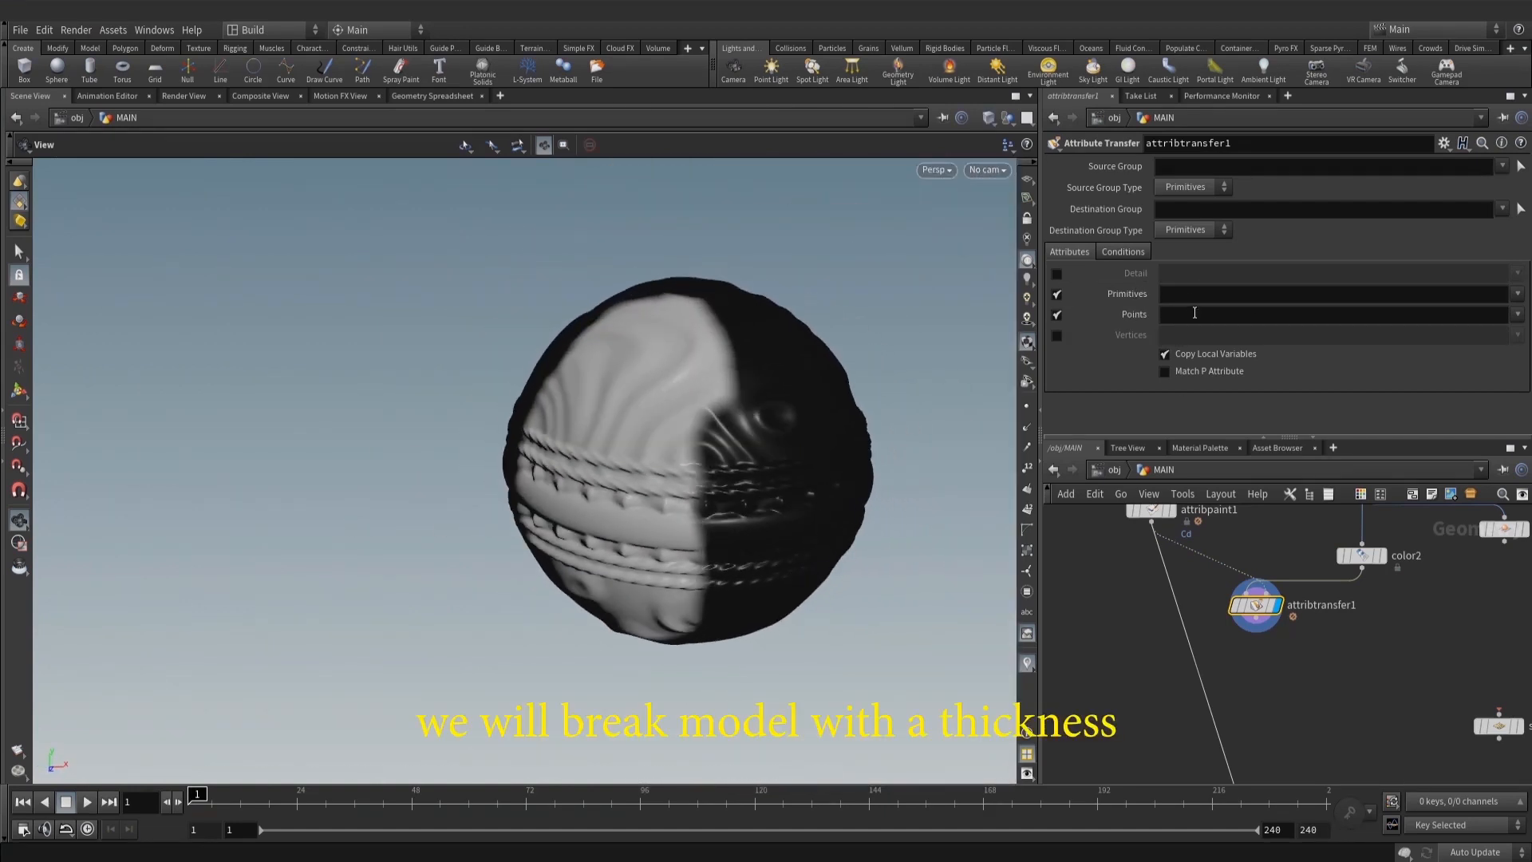
Set attribtransfer1's Distance Threshold and Blend Width to 1
{"action": "left_click", "coordinate": [1120, 252]}
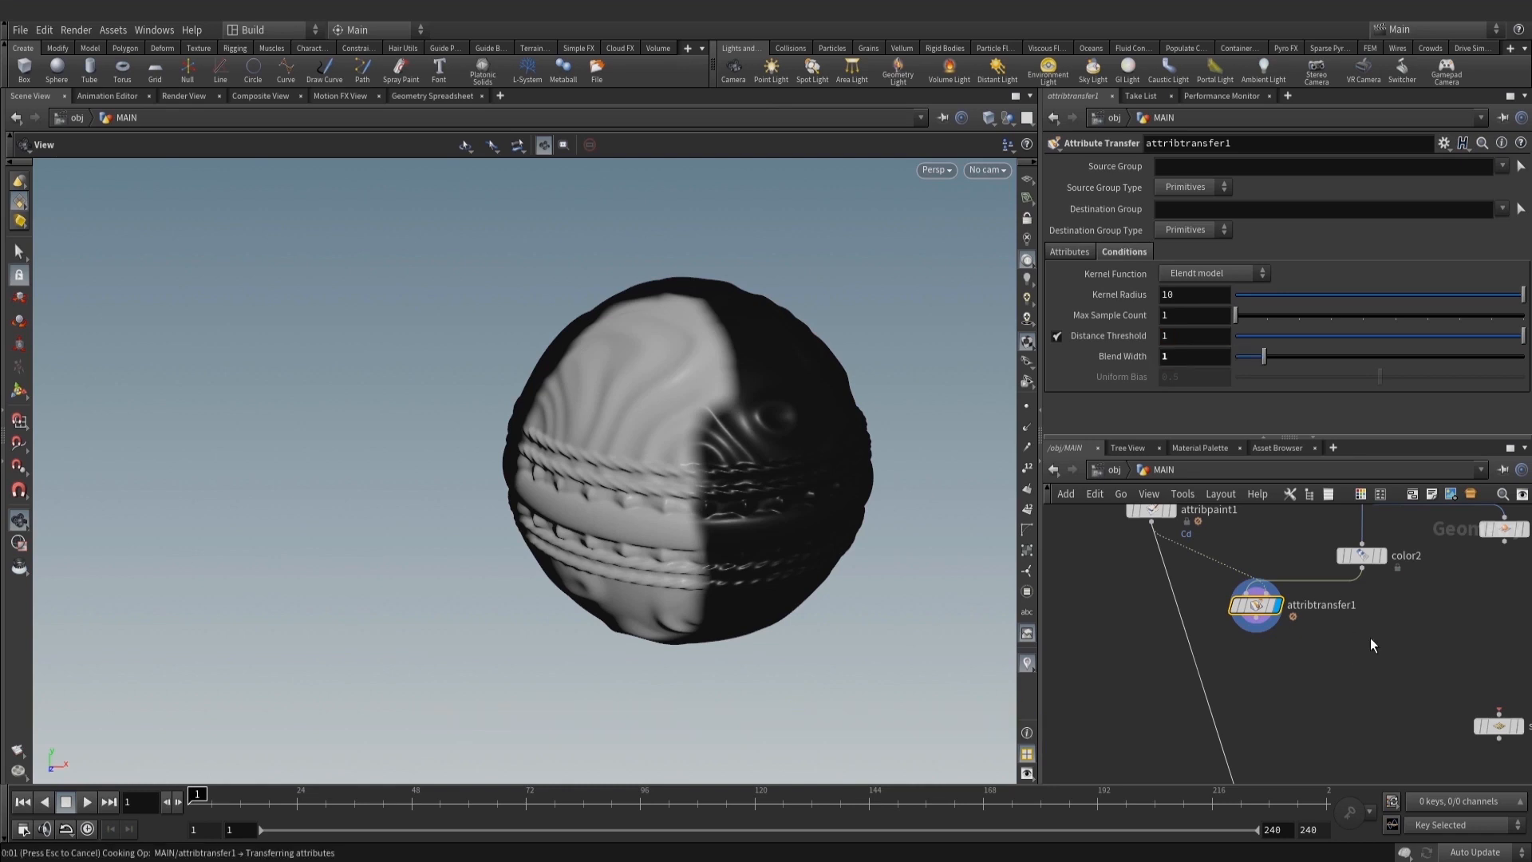
{"action": "middle_click_drag", "start_coordinate": [1423, 680], "coordinate": [1429, 650]}
{"action": "middle_click_drag", "start_coordinate": [1337, 623], "coordinate": [1342, 570]}
Connect attribtransfer1 to rbdmaterialfracture1's first input and move the fracture and exploded view nodes closer together
{"action": "left_click_drag", "start_coordinate": [1262, 538], "coordinate": [1253, 731]}
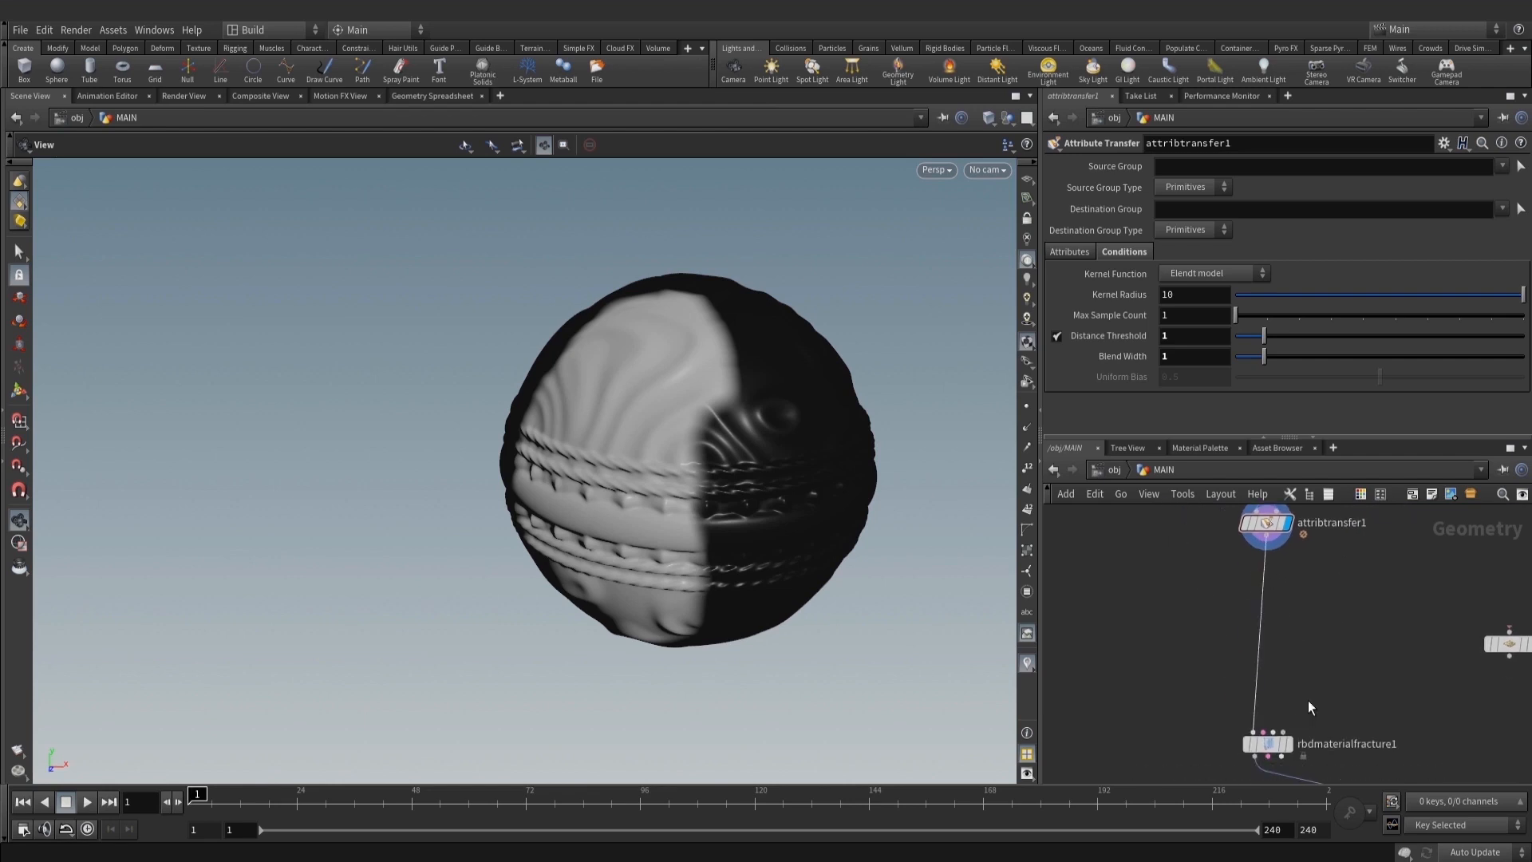
{"action": "scroll", "coordinate": [1309, 700], "scroll_direction": "down", "scroll_amount": 1}
{"action": "middle_click_drag", "start_coordinate": [1296, 559], "coordinate": [1272, 628]}
{"action": "left_click_drag", "start_coordinate": [1249, 629], "coordinate": [1238, 656]}
{"action": "middle_click_drag", "start_coordinate": [1301, 638], "coordinate": [1309, 541]}
{"action": "left_click_drag", "start_coordinate": [1258, 701], "coordinate": [1251, 640]}
{"action": "middle_click_drag", "start_coordinate": [1329, 654], "coordinate": [1335, 604]}
{"action": "left_click_drag", "start_coordinate": [1348, 716], "coordinate": [1374, 664]}
{"action": "middle_click_drag", "start_coordinate": [1315, 558], "coordinate": [1316, 617]}
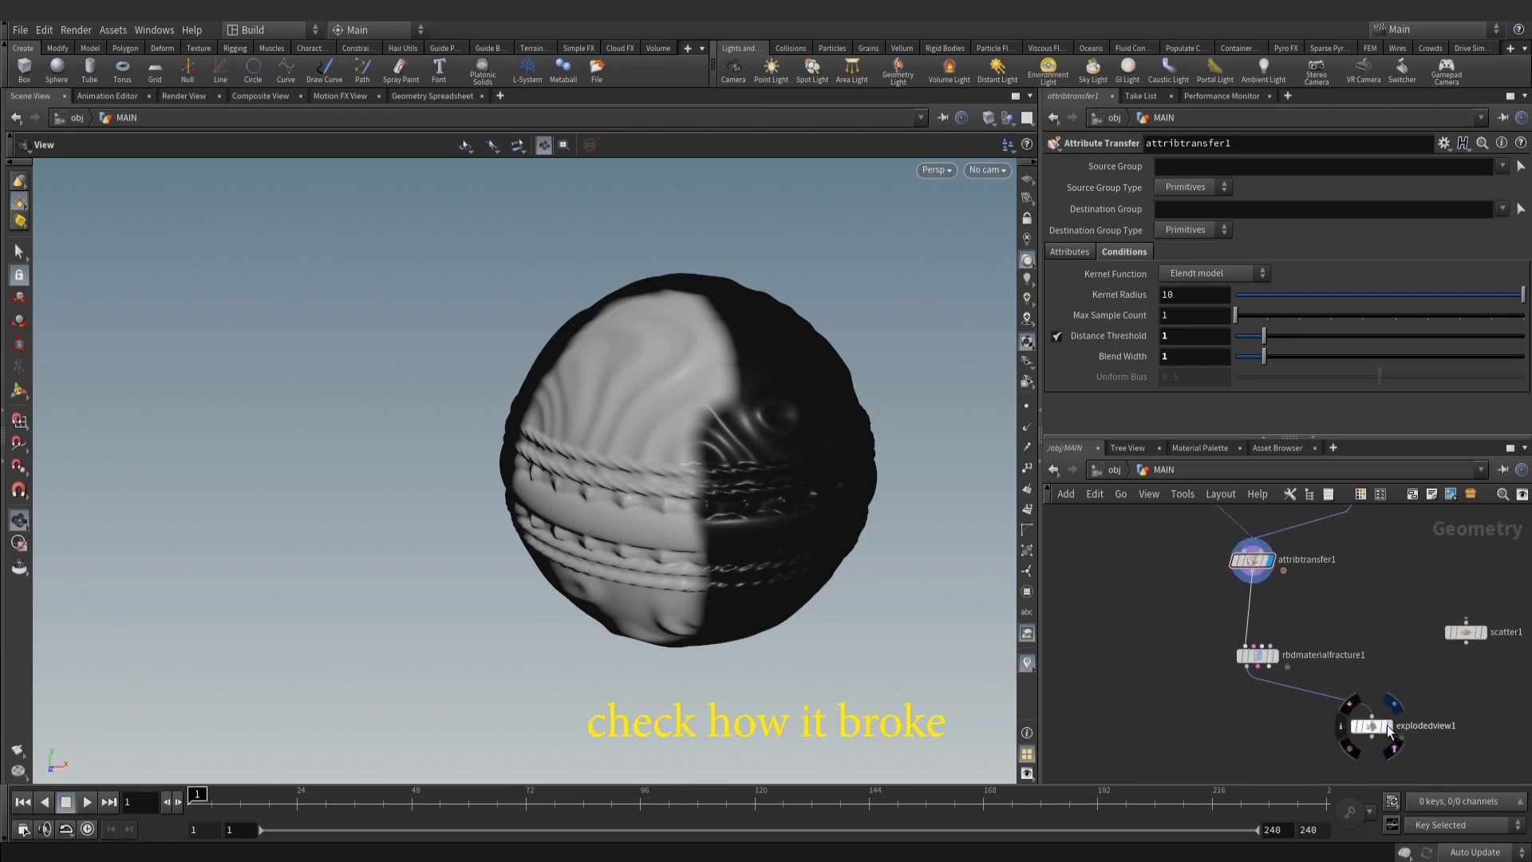
Display explodedview1 and inspect the thickness and edges of the fractured candy pieces from several angles
{"action": "left_click", "coordinate": [1385, 724]}
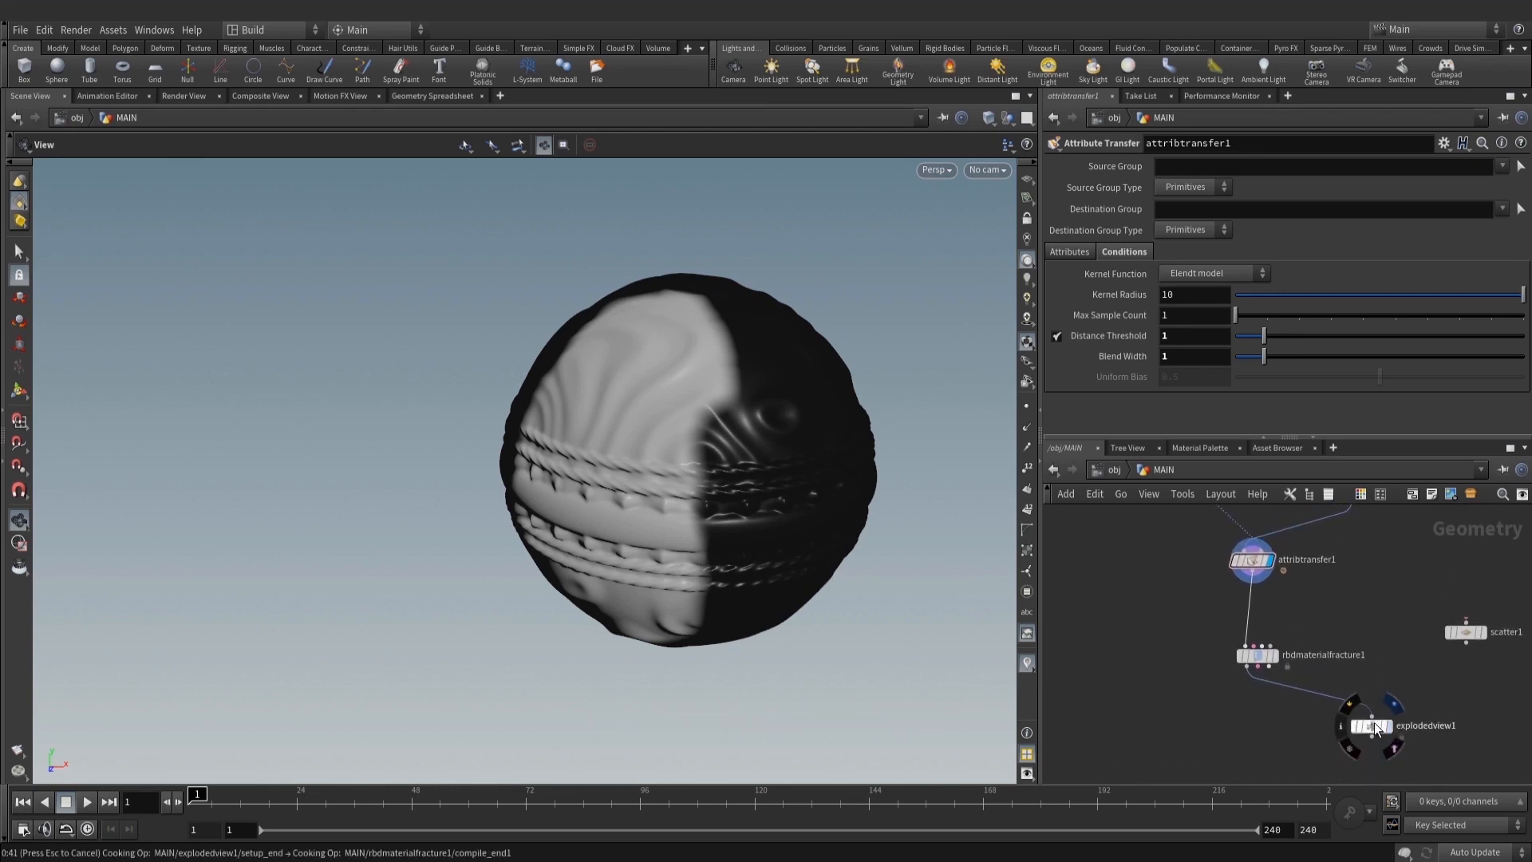
{"action": "left_click", "coordinate": [1371, 725]}
{"action": "right_click_drag", "start_coordinate": [519, 413], "coordinate": [661, 467]}
{"action": "left_click_drag", "start_coordinate": [661, 467], "coordinate": [447, 435]}
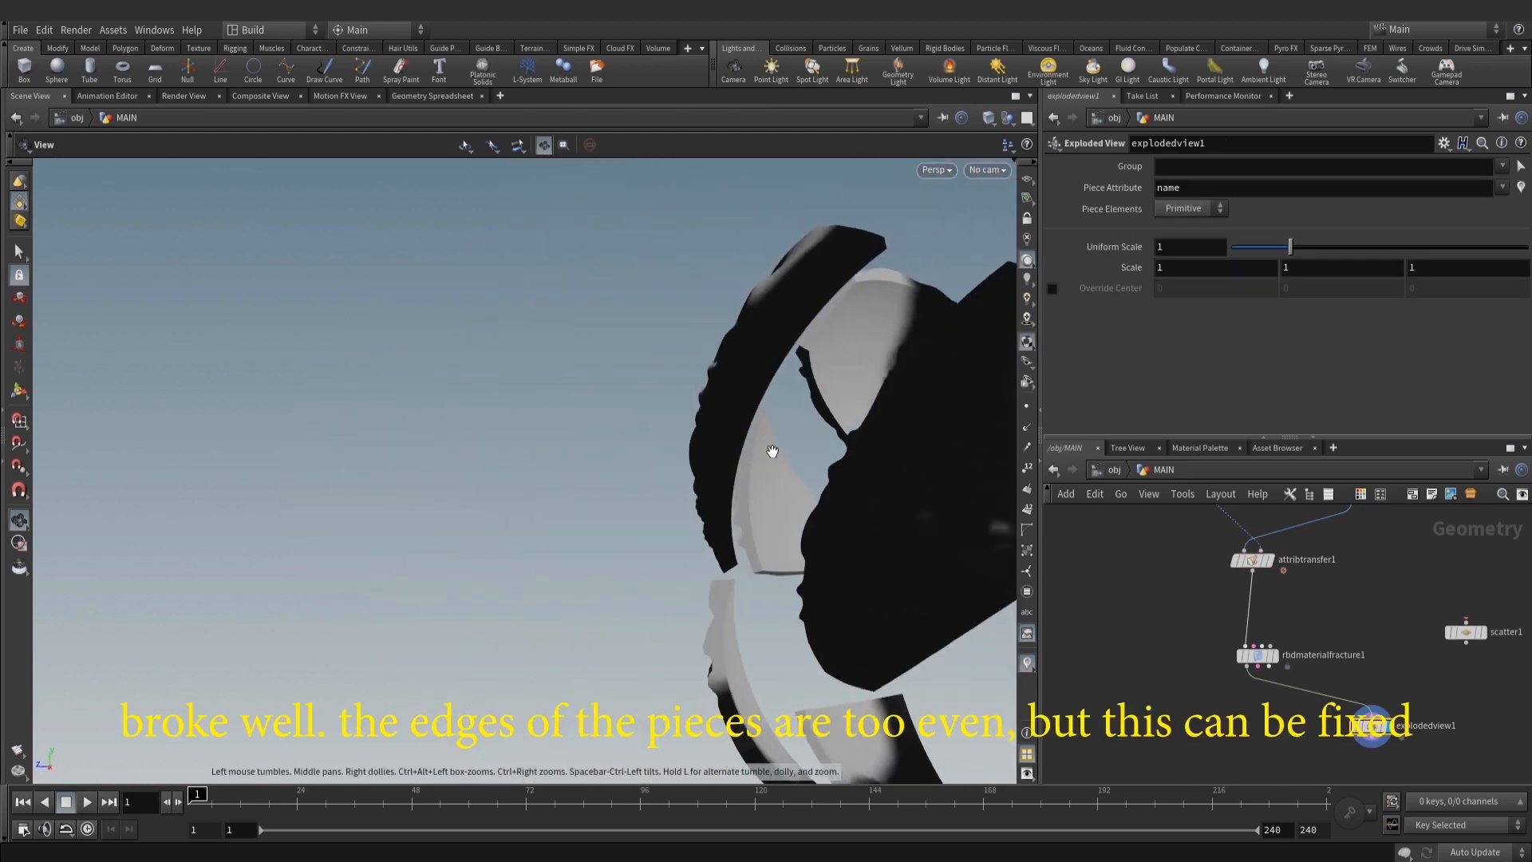
{"action": "left_click_drag", "start_coordinate": [770, 452], "coordinate": [787, 476]}
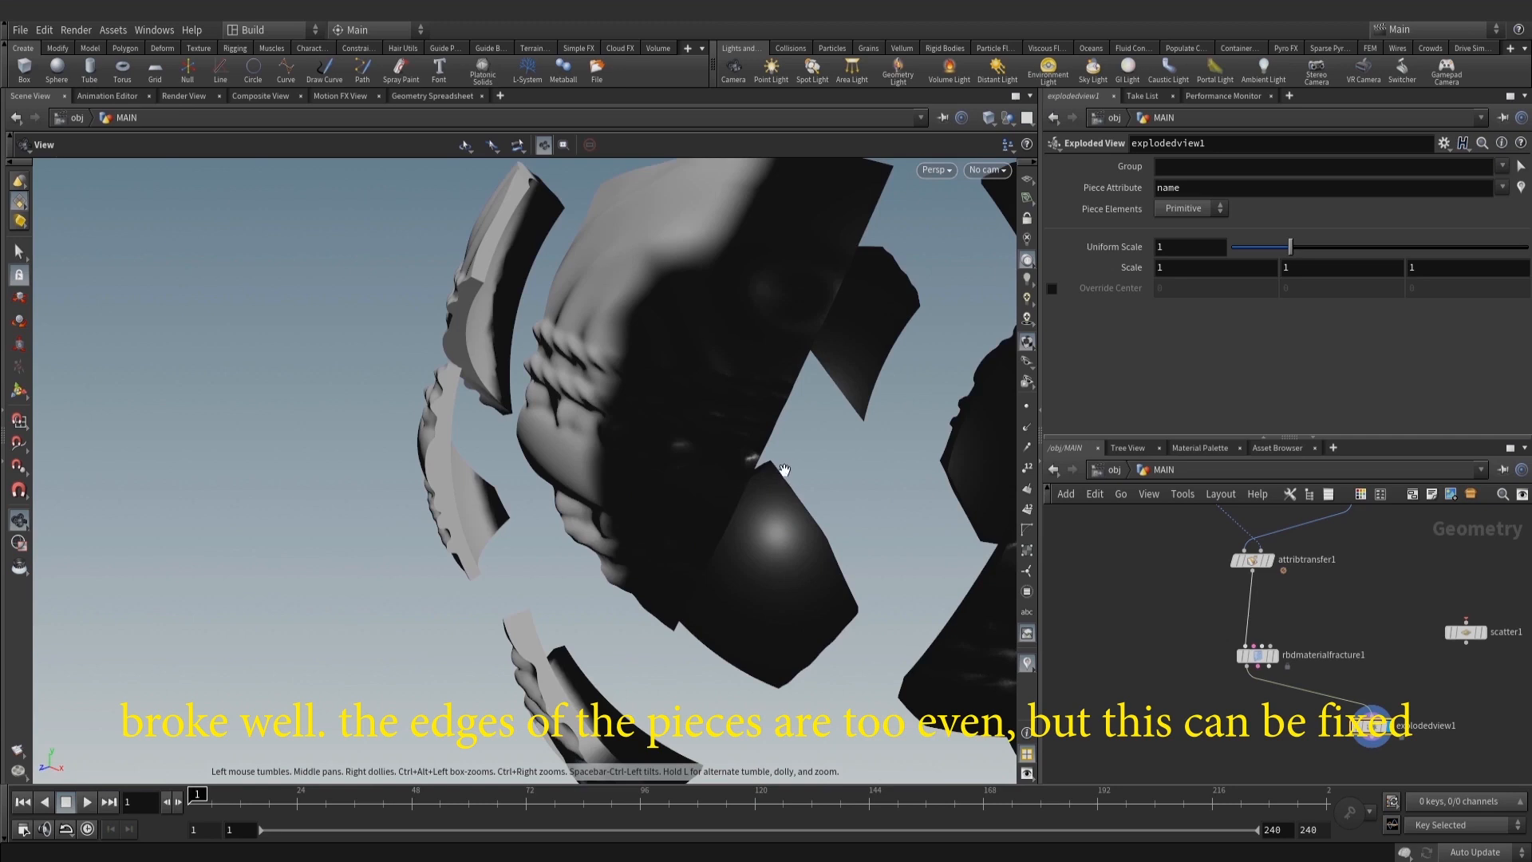
{"action": "right_click_drag", "start_coordinate": [785, 470], "coordinate": [475, 424]}
{"action": "left_click_drag", "start_coordinate": [476, 424], "coordinate": [731, 492]}
{"action": "right_click_drag", "start_coordinate": [731, 492], "coordinate": [650, 407]}
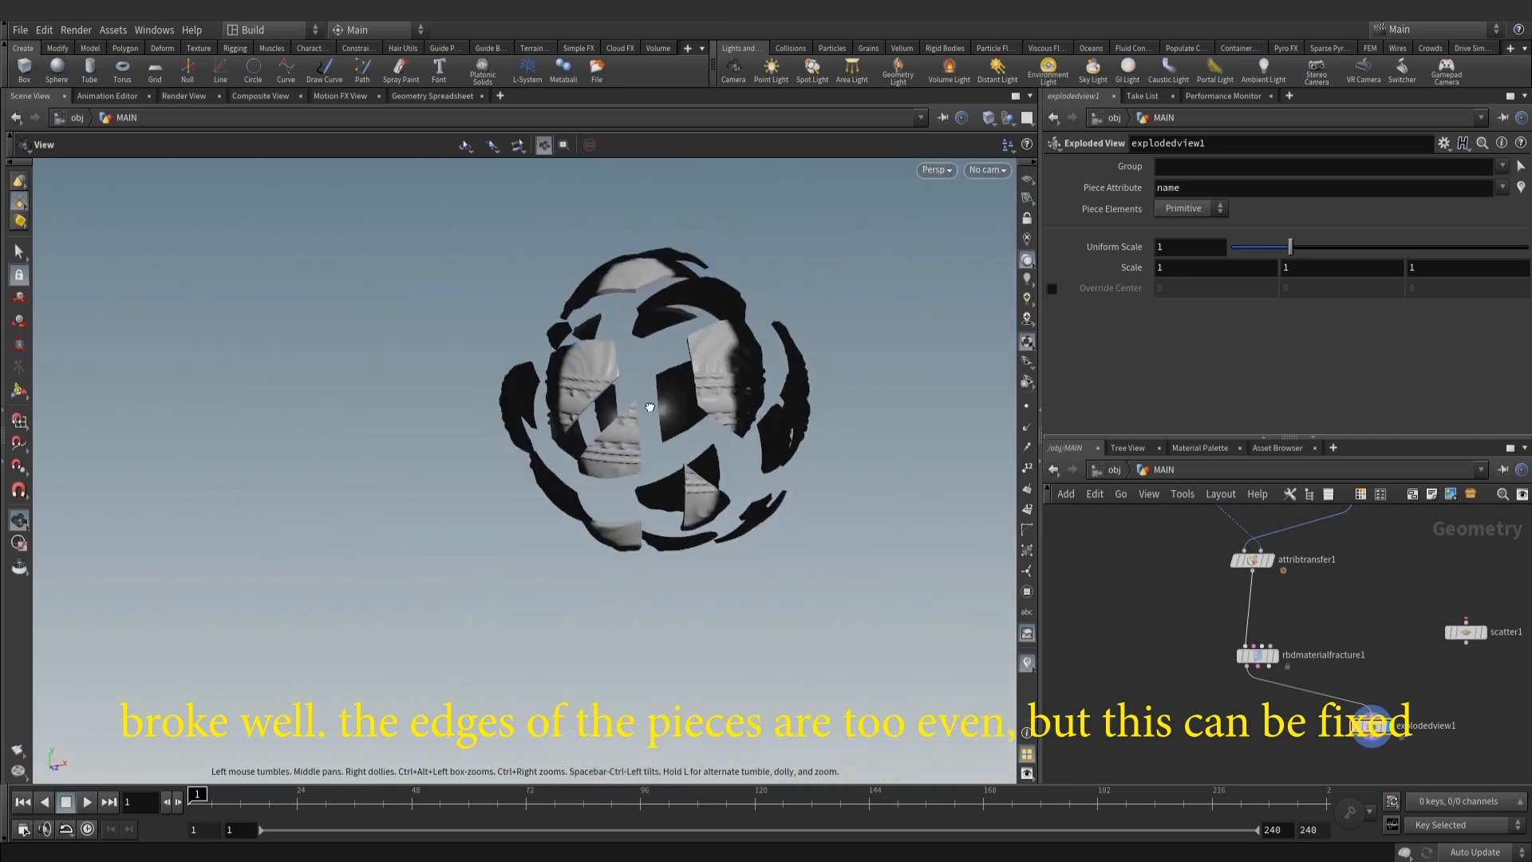
{"action": "left_click_drag", "start_coordinate": [651, 407], "coordinate": [646, 434]}
{"action": "right_click_drag", "start_coordinate": [646, 434], "coordinate": [646, 452]}
{"action": "left_click_drag", "start_coordinate": [646, 451], "coordinate": [663, 455]}
{"action": "right_click_drag", "start_coordinate": [663, 455], "coordinate": [715, 444]}
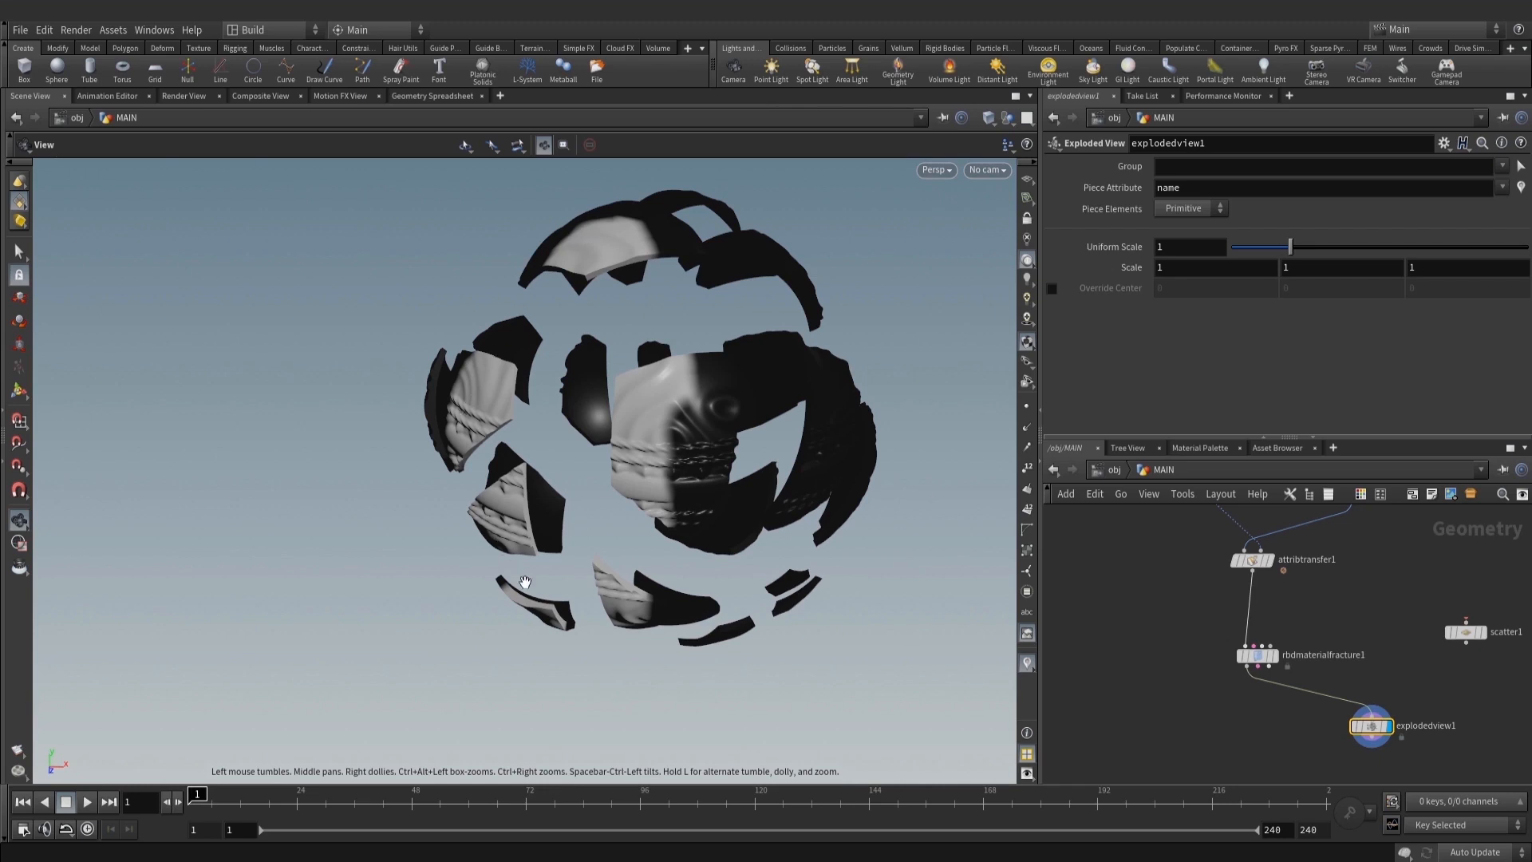
Move scatter1 beside the node chain, connect attribtransfer1's output to it, and display the scattered points
{"action": "left_click_drag", "start_coordinate": [687, 317], "coordinate": [717, 442]}
{"action": "middle_click_drag", "start_coordinate": [1350, 621], "coordinate": [1308, 637]}
{"action": "left_click_drag", "start_coordinate": [1417, 649], "coordinate": [1302, 614]}
{"action": "scroll", "coordinate": [1194, 604], "scroll_direction": "up", "scroll_amount": 2}
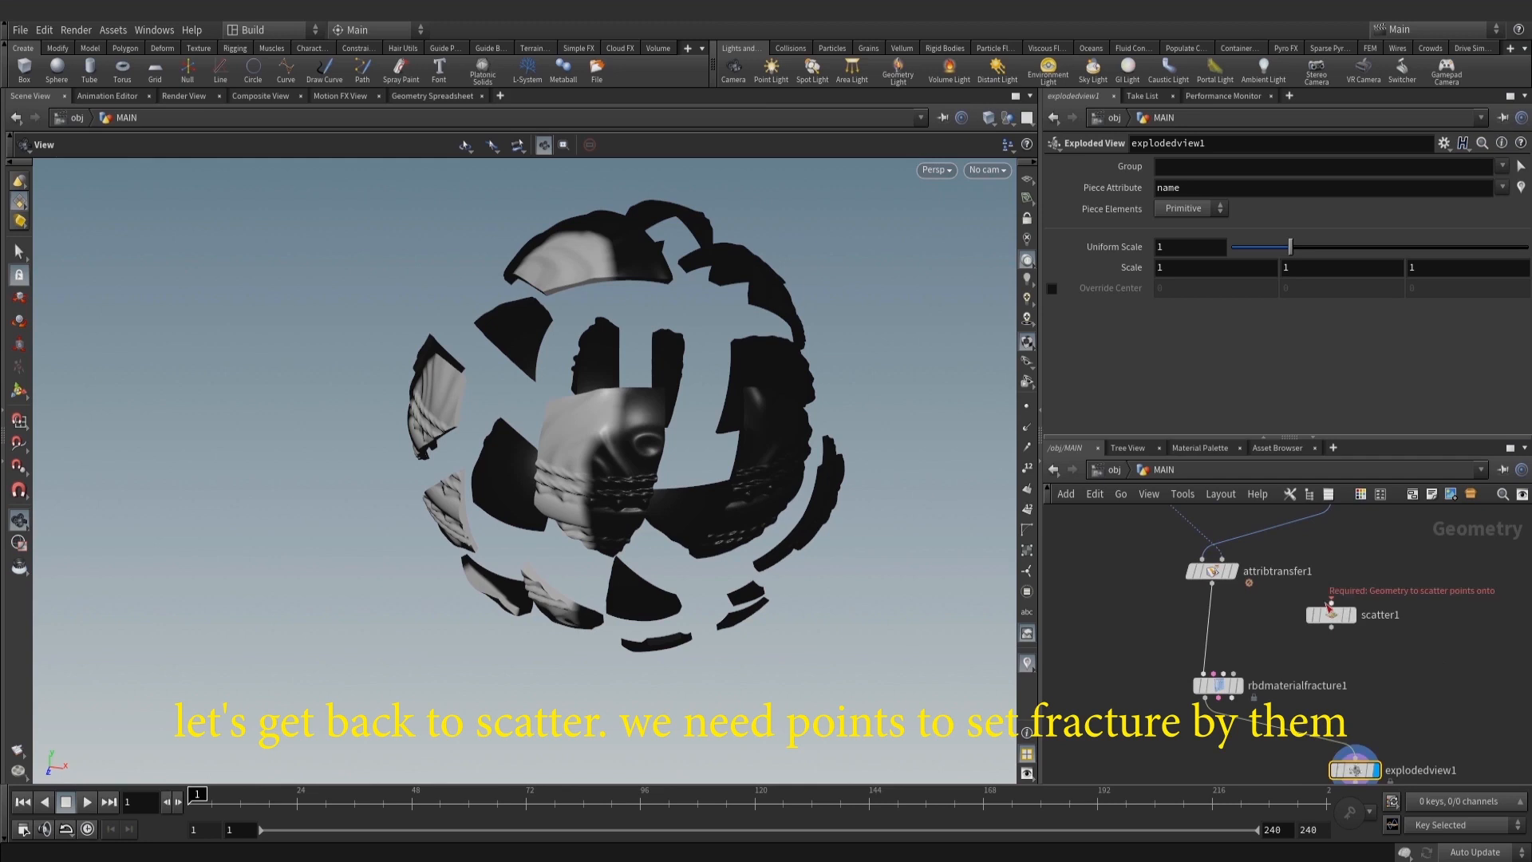
{"action": "left_click", "coordinate": [1349, 614]}
{"action": "left_click_drag", "start_coordinate": [1212, 583], "coordinate": [1331, 602]}
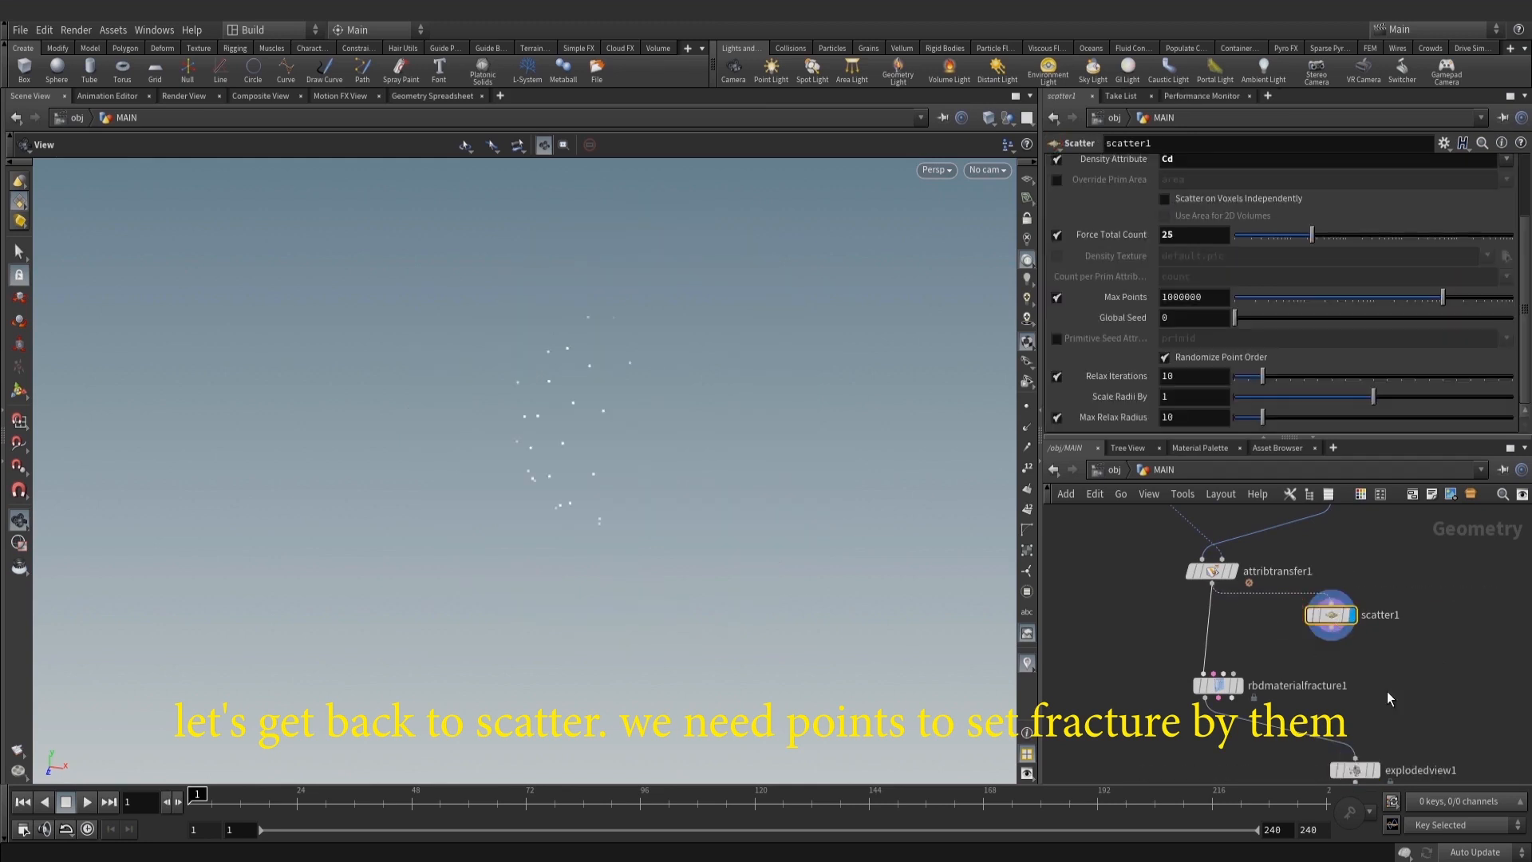
Move rbdmaterialfracture1 and its downstream node further down and add a Group node below scatter1
{"action": "middle_click_drag", "start_coordinate": [1388, 698], "coordinate": [1368, 627]}
{"action": "scroll", "coordinate": [1368, 627], "scroll_direction": "down", "scroll_amount": 1}
{"action": "left_click_drag", "start_coordinate": [1221, 616], "coordinate": [1221, 660], "text": "ctrl"}
{"action": "scroll", "coordinate": [1382, 581], "scroll_direction": "up", "scroll_amount": 2}
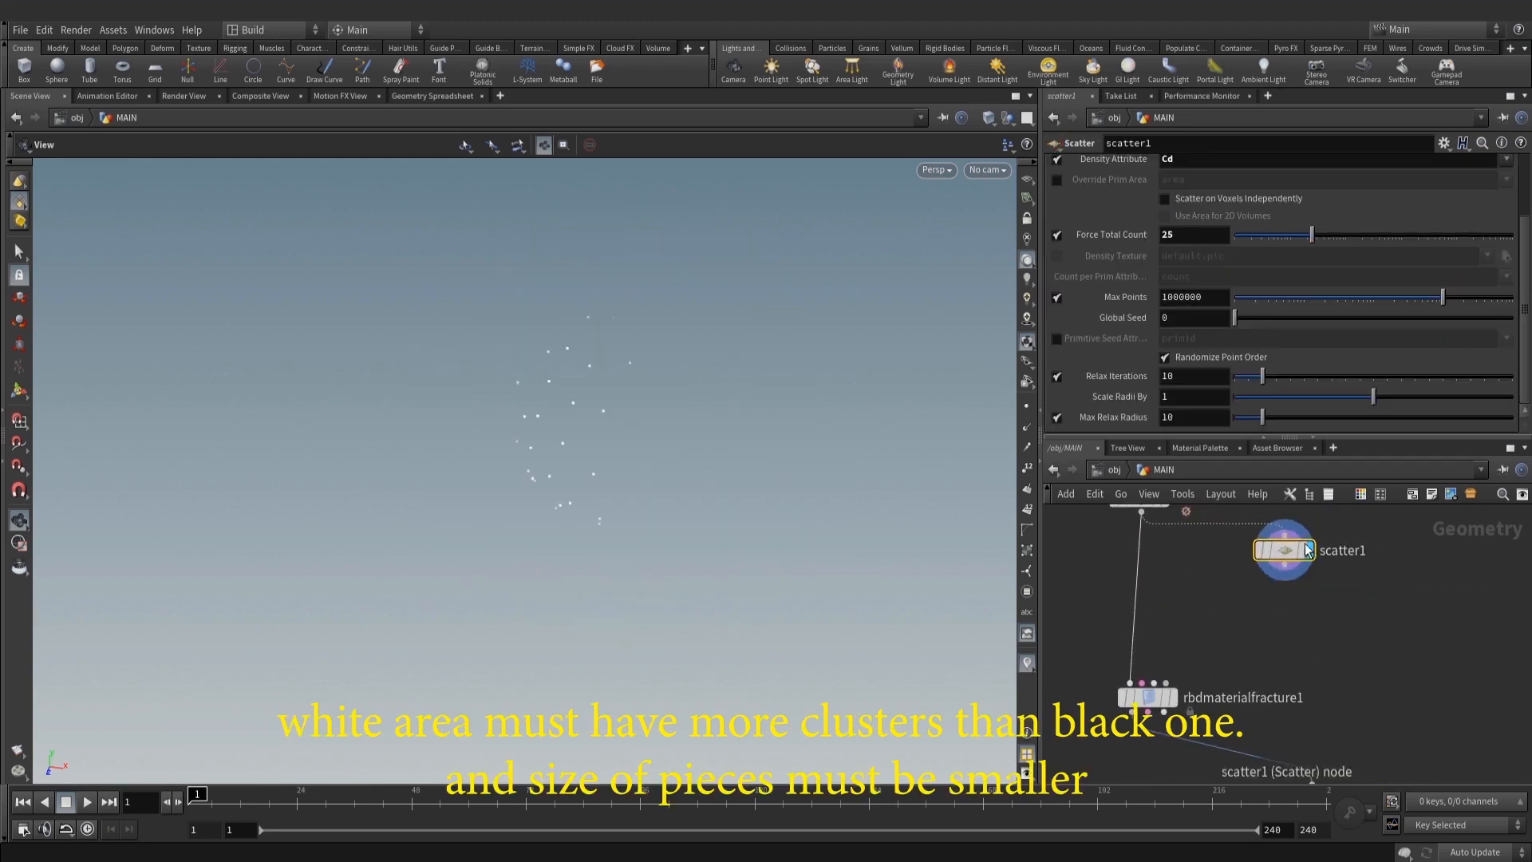
{"action": "key", "text": "Tab"}
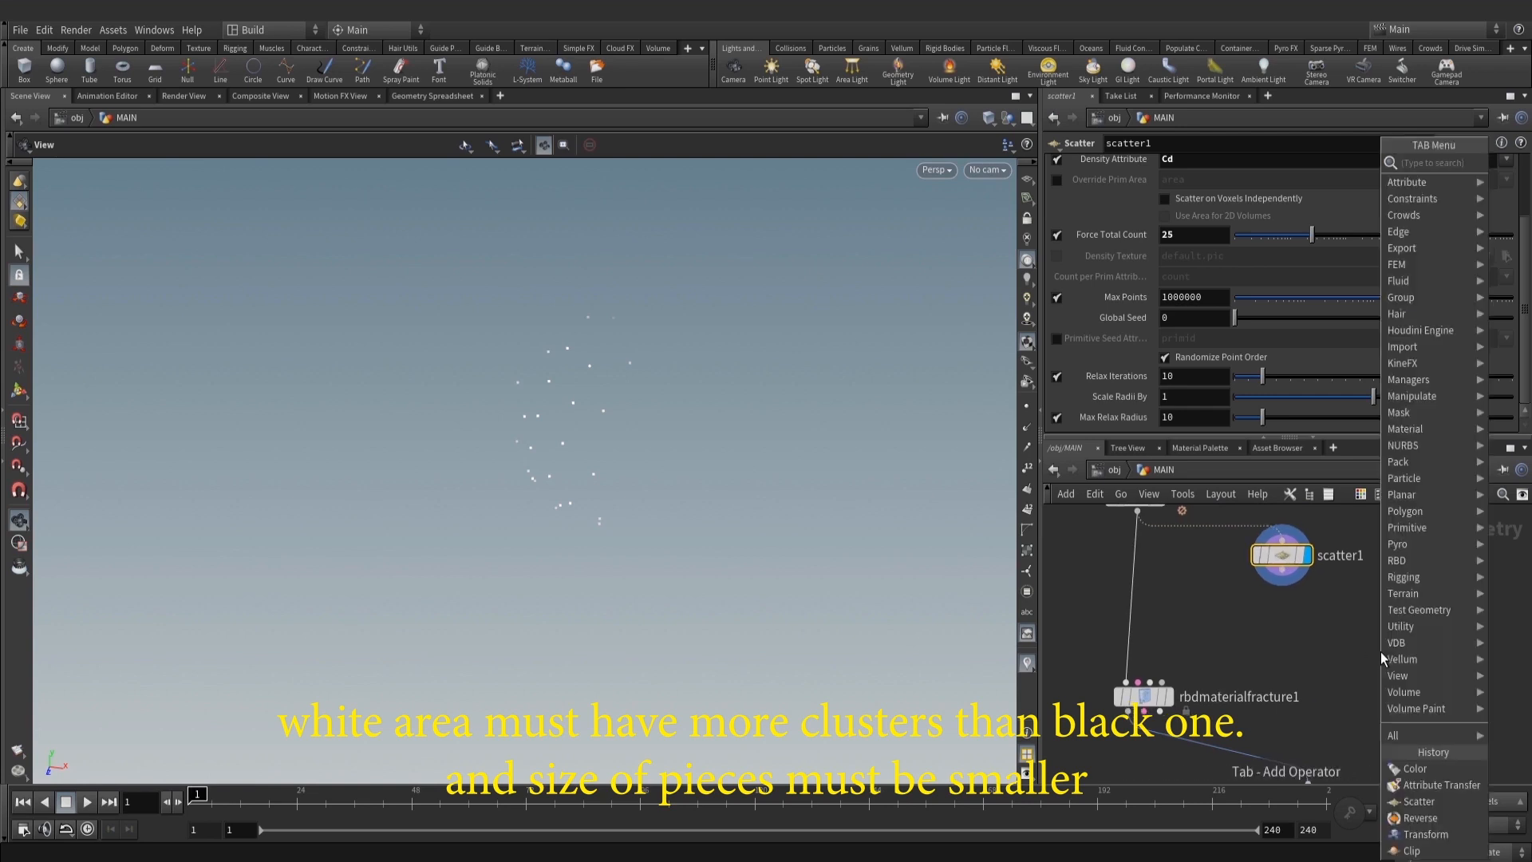
{"action": "type", "text": "gr"}
{"action": "left_click", "coordinate": [1322, 179]}
{"action": "scroll", "coordinate": [1212, 548], "scroll_direction": "up", "scroll_amount": 2}
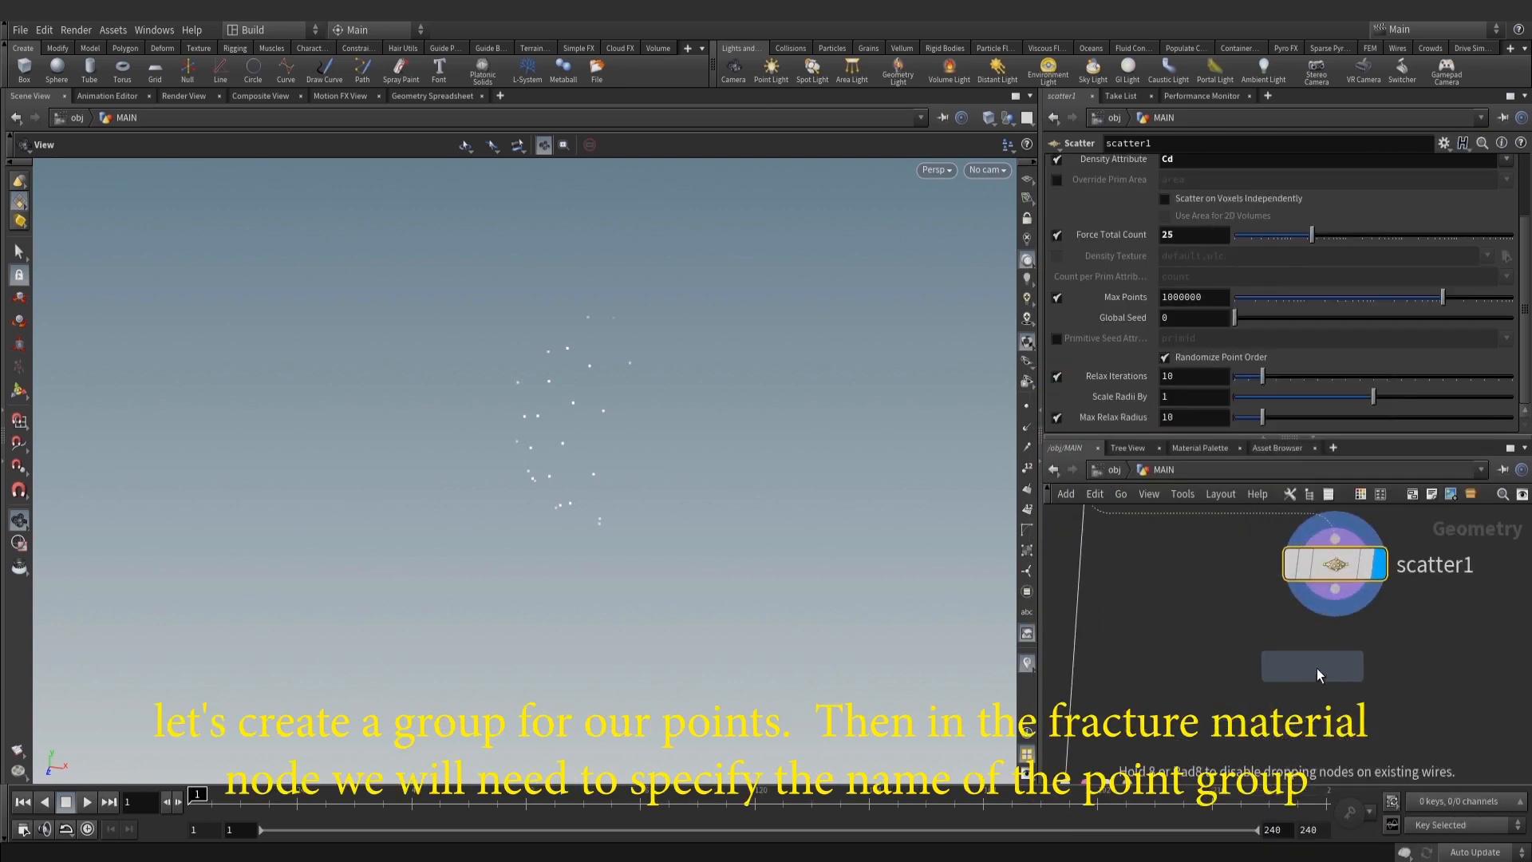
{"action": "left_click", "coordinate": [1316, 668]}
Enable Input Points in rbdmaterialfracture1's Cell Points settings and try to list the available point groups
{"action": "left_click", "coordinate": [1121, 702]}
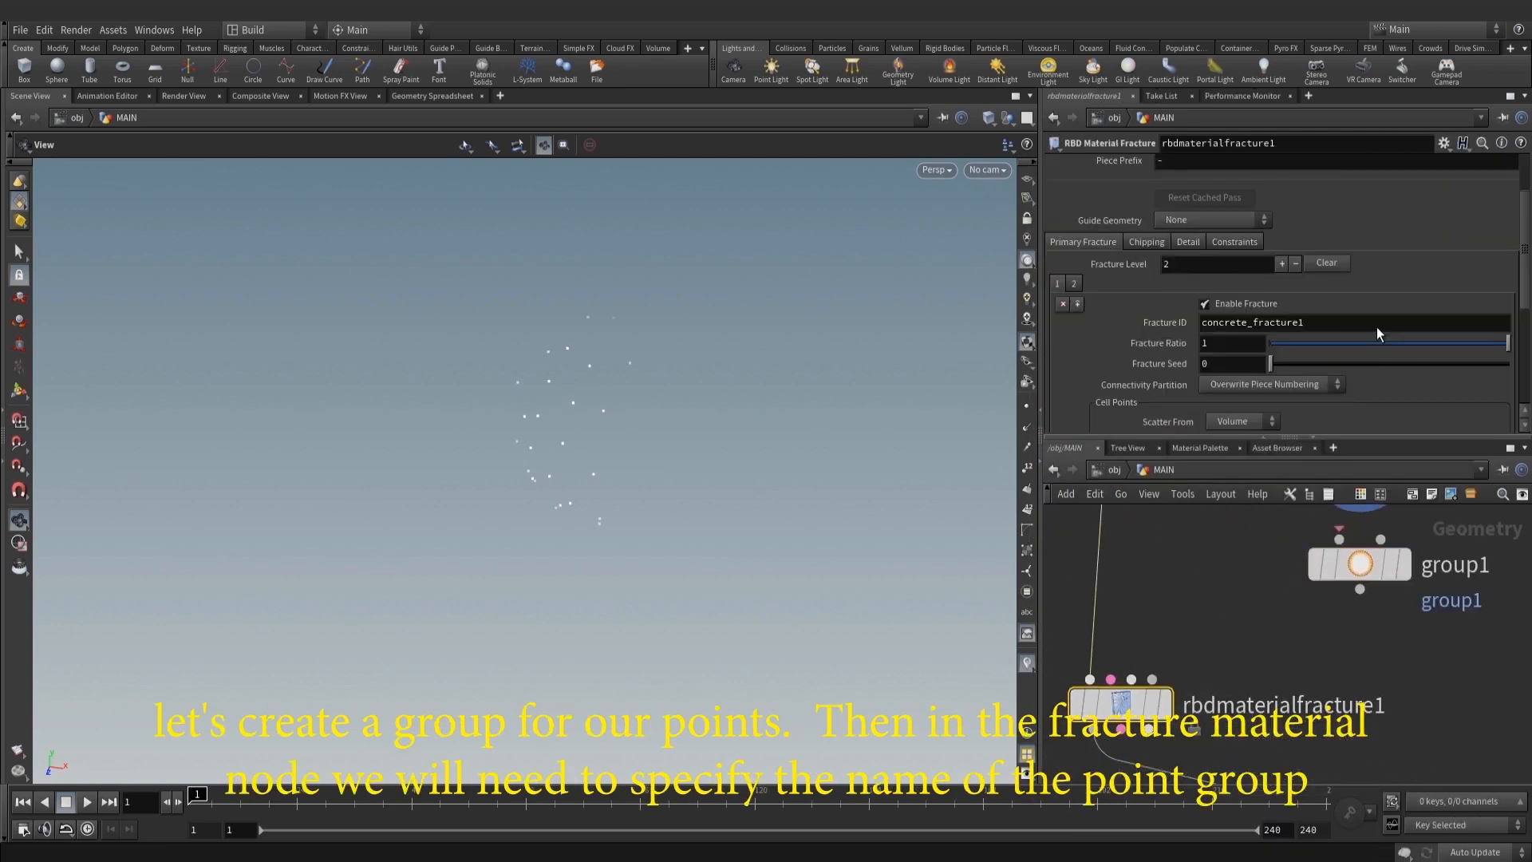
{"action": "scroll", "coordinate": [1372, 328], "scroll_direction": "down", "scroll_amount": 3}
{"action": "scroll", "coordinate": [1261, 314], "scroll_direction": "down", "scroll_amount": 2}
{"action": "scroll", "coordinate": [1113, 256], "scroll_direction": "down", "scroll_amount": 2}
{"action": "left_click", "coordinate": [1105, 314]}
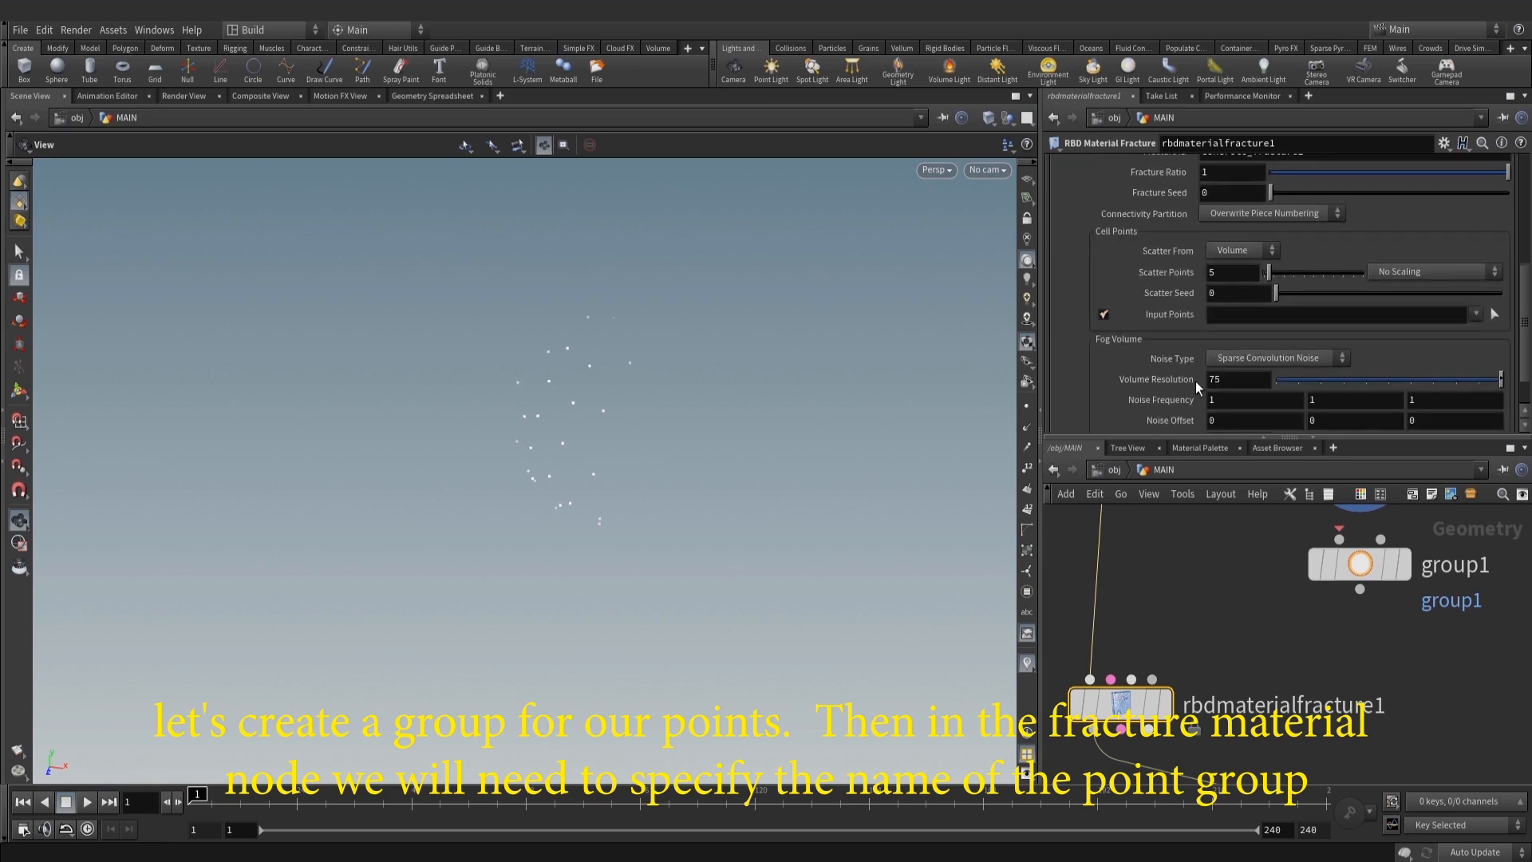
{"action": "left_click", "coordinate": [1476, 316]}
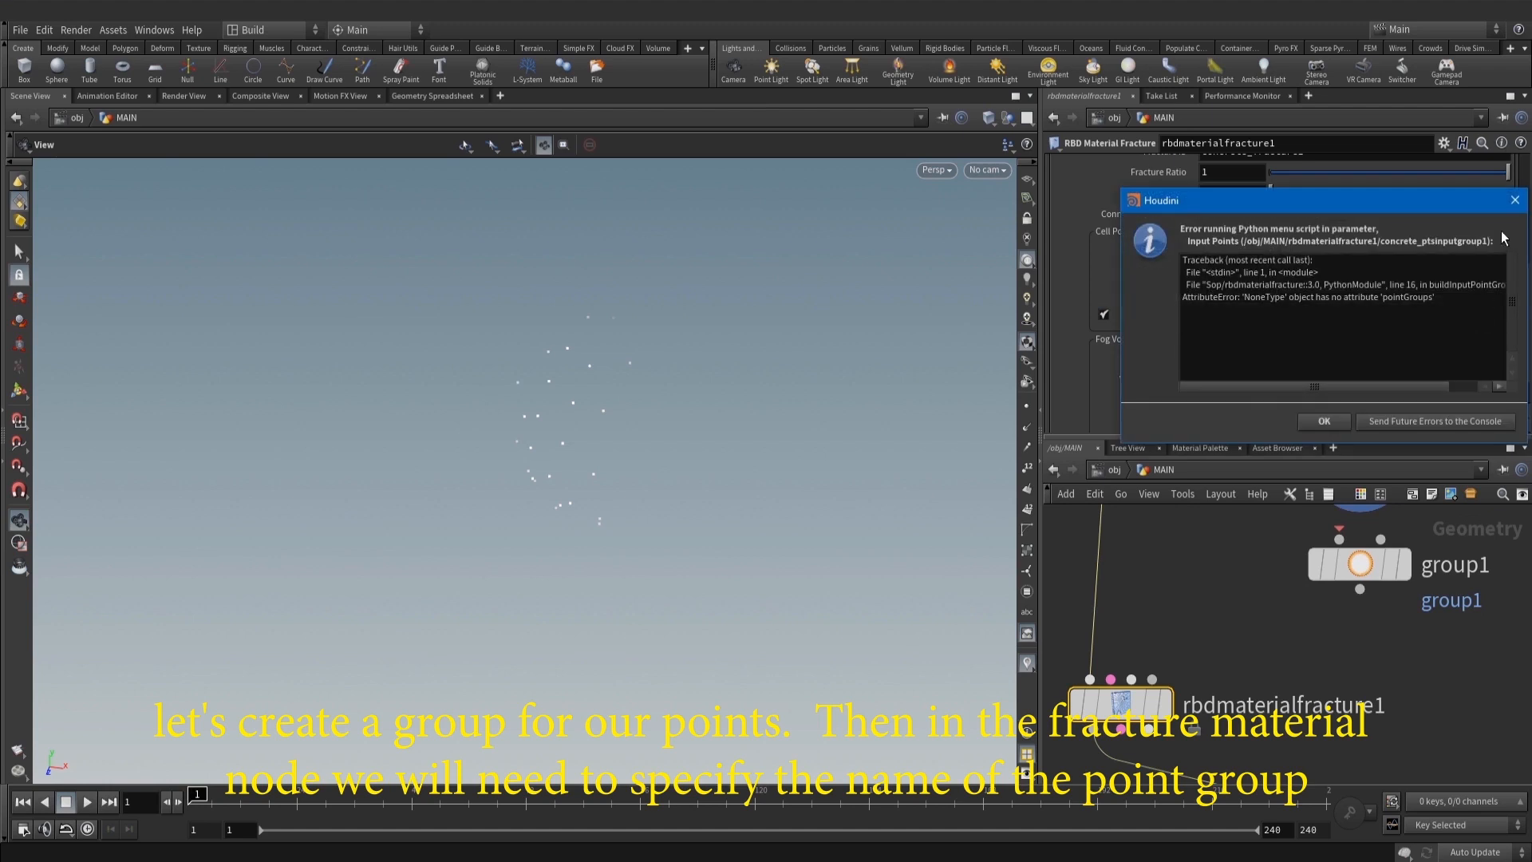
{"action": "left_click", "coordinate": [1325, 422]}
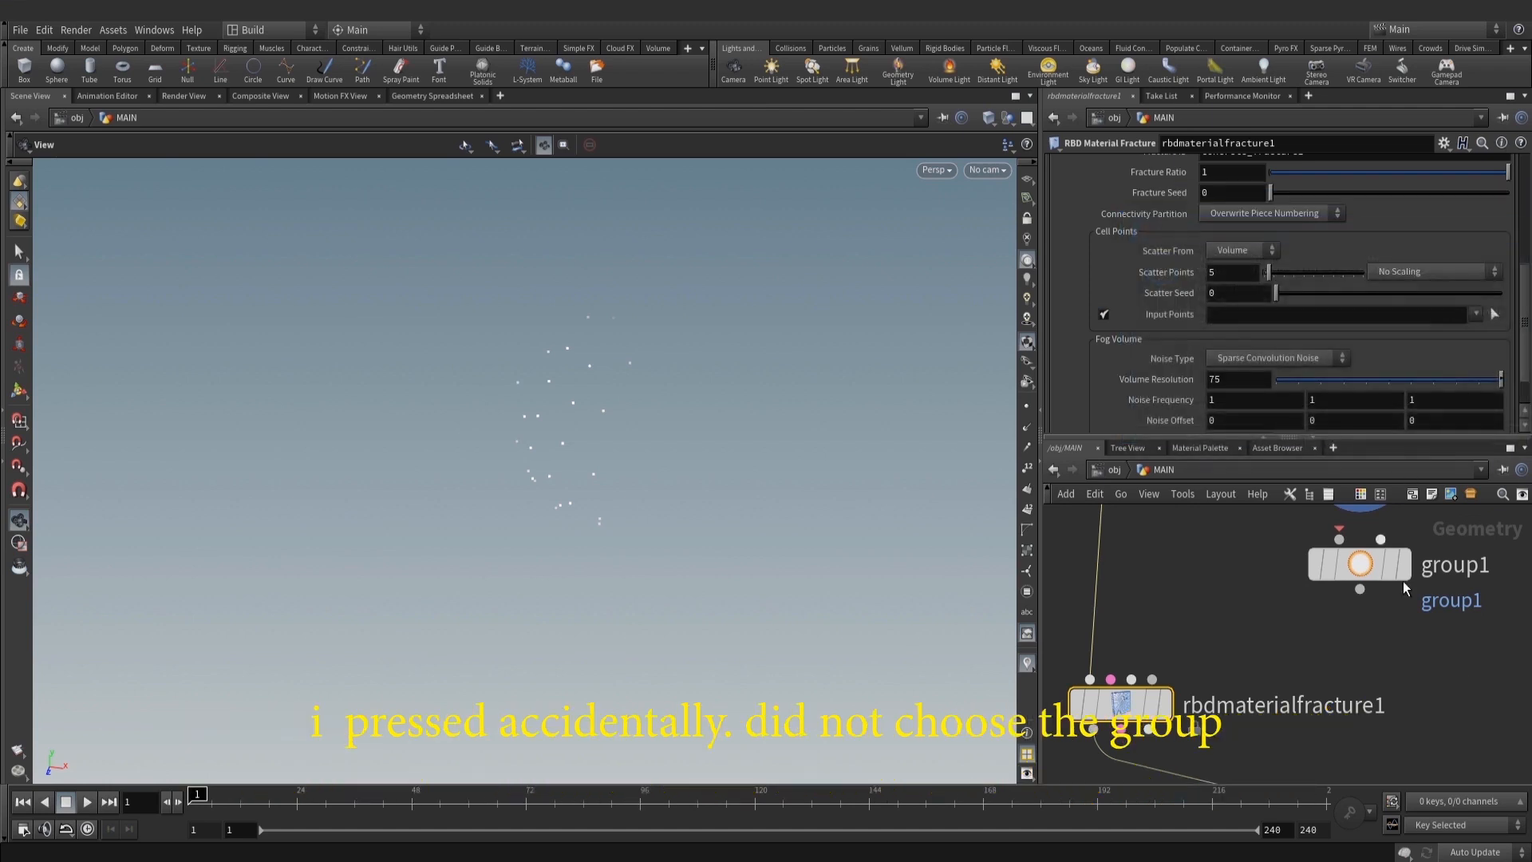
Adjust group1's position below scatter1 and save the scene
{"action": "middle_click_drag", "start_coordinate": [1407, 583], "coordinate": [1367, 649]}
{"action": "left_click_drag", "start_coordinate": [1346, 629], "coordinate": [1337, 653]}
{"action": "middle_click_drag", "start_coordinate": [1422, 618], "coordinate": [1420, 576]}
{"action": "key", "text": "ctrl+s"}
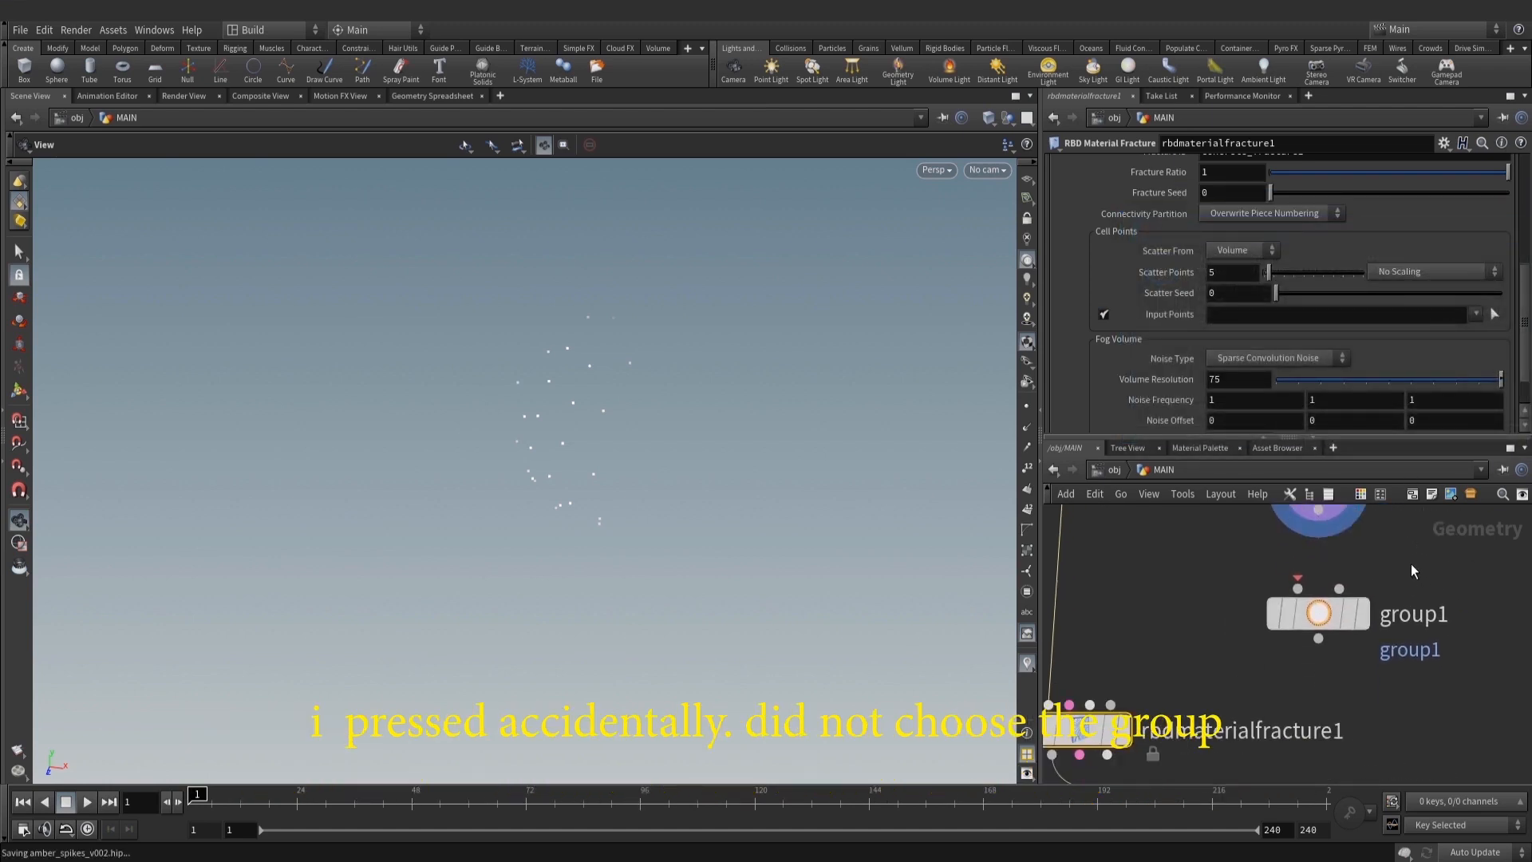
Connect scatter1 to group1, display group1, and set its Group Name to impact_points_grp
{"action": "middle_click_drag", "start_coordinate": [1382, 640], "coordinate": [1366, 694]}
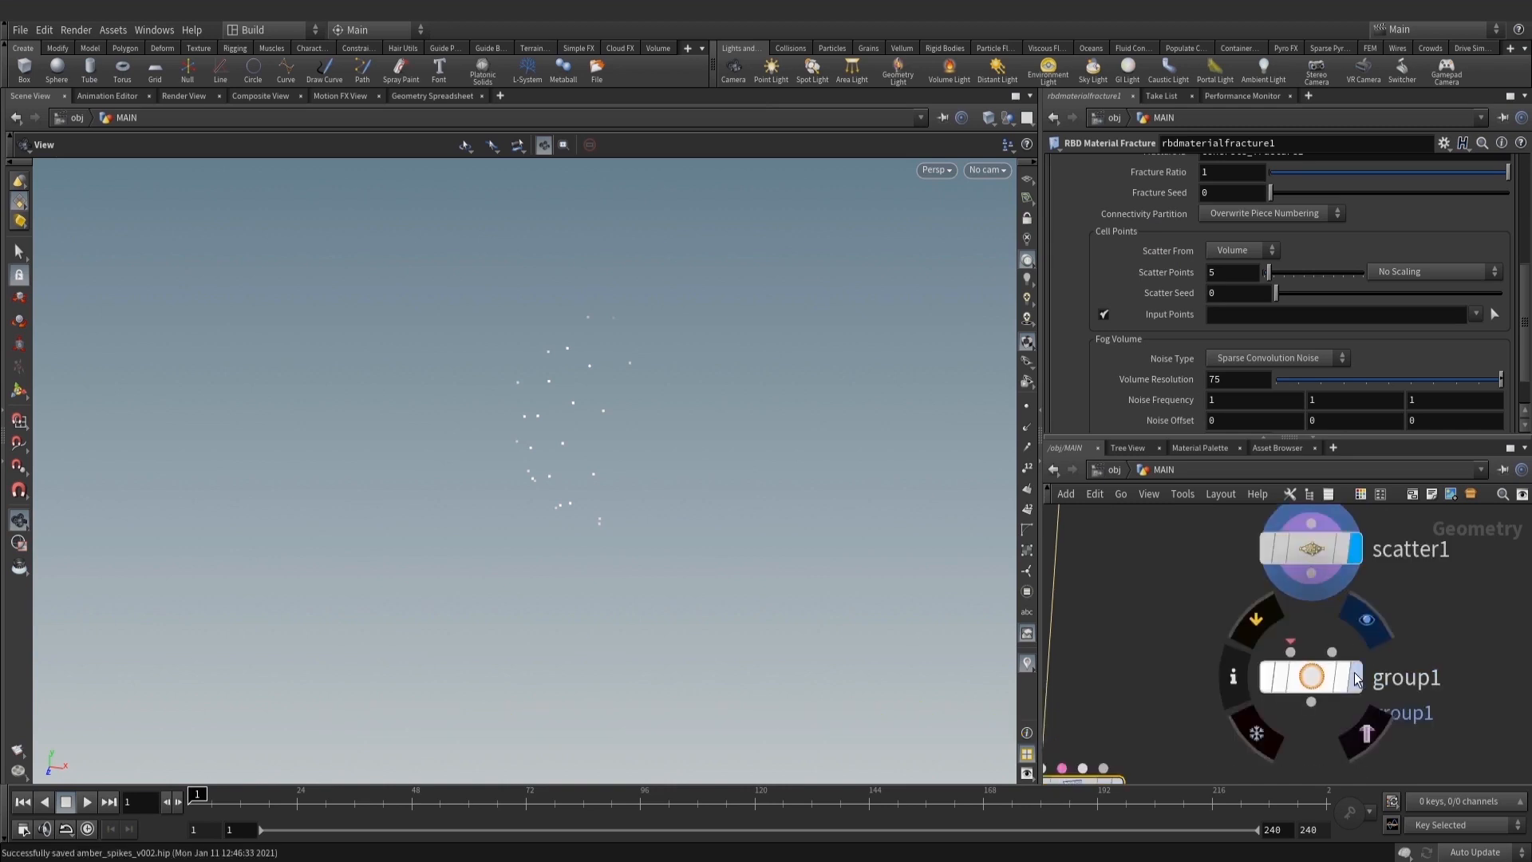
{"action": "left_click", "coordinate": [1297, 688]}
{"action": "double_click", "coordinate": [1242, 170]}
{"action": "type", "text": "impact_points_grp"}
{"action": "key", "text": "Return"}
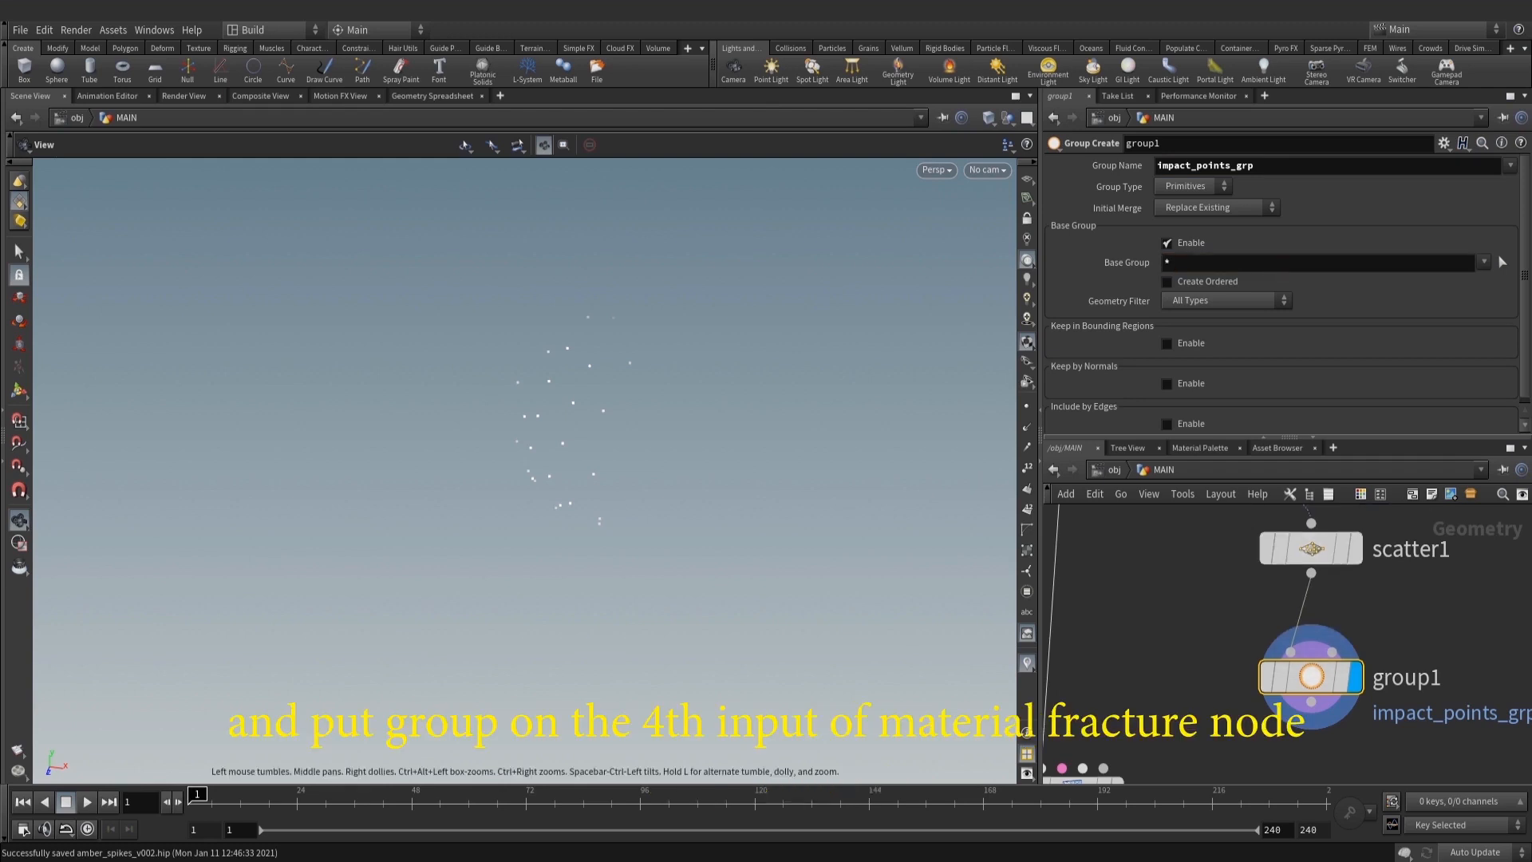
Connect group1's output to the fourth input of rbdmaterialfracture1
{"action": "middle_click_drag", "start_coordinate": [1456, 570], "coordinate": [1515, 461]}
{"action": "scroll", "coordinate": [1173, 661], "scroll_direction": "up", "scroll_amount": 2}
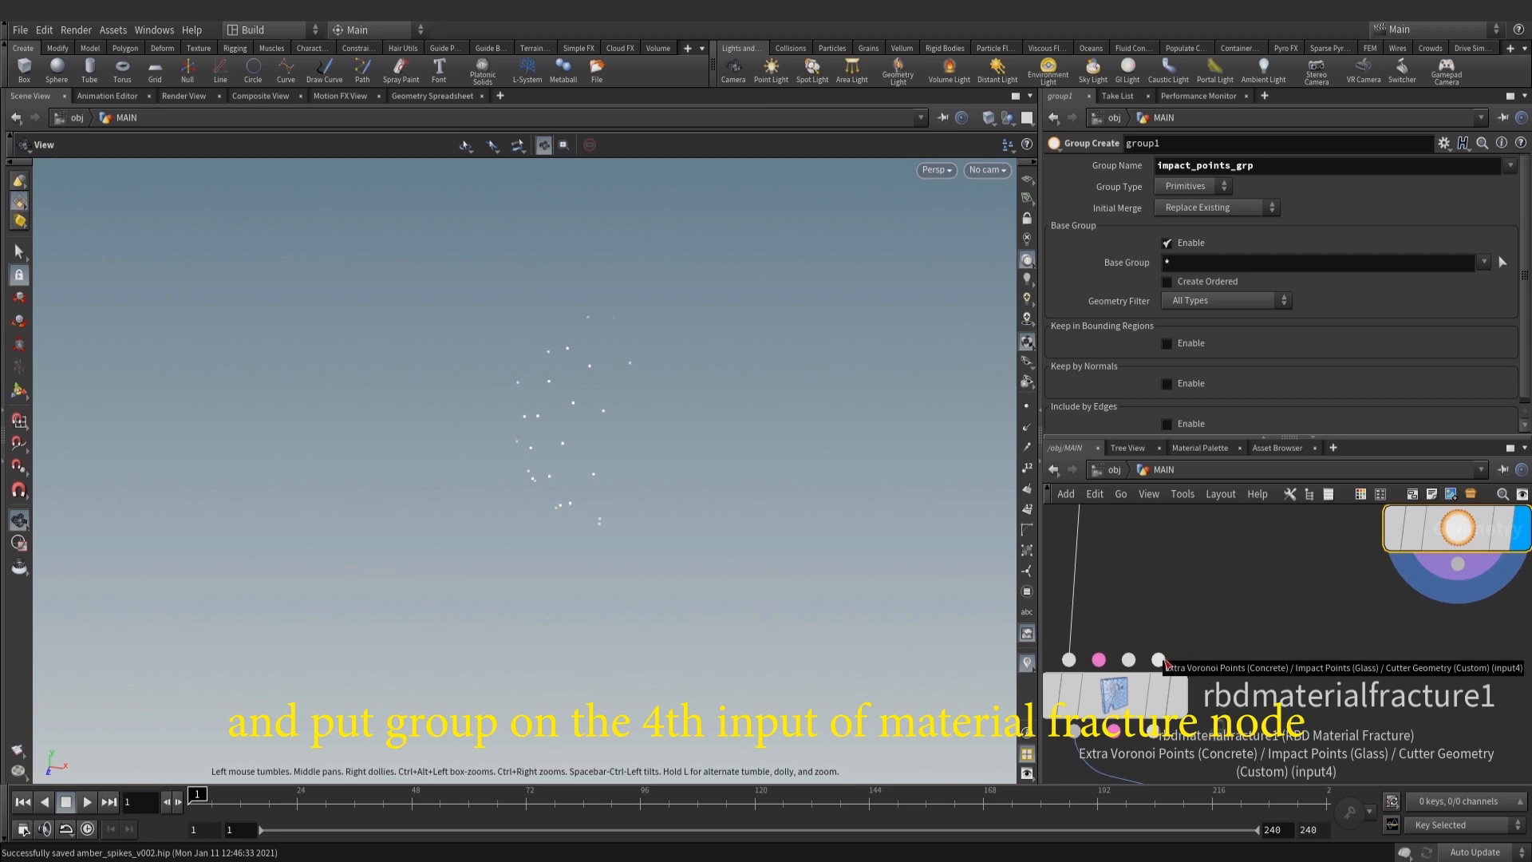
{"action": "left_click_drag", "start_coordinate": [1159, 659], "coordinate": [1458, 563]}
{"action": "scroll", "coordinate": [1157, 694], "scroll_direction": "down", "scroll_amount": 2}
{"action": "middle_click_drag", "start_coordinate": [1149, 694], "coordinate": [1286, 637]}
{"action": "middle_click_drag", "start_coordinate": [1425, 678], "coordinate": [1362, 642]}
{"action": "scroll", "coordinate": [1362, 642], "scroll_direction": "down", "scroll_amount": 2}
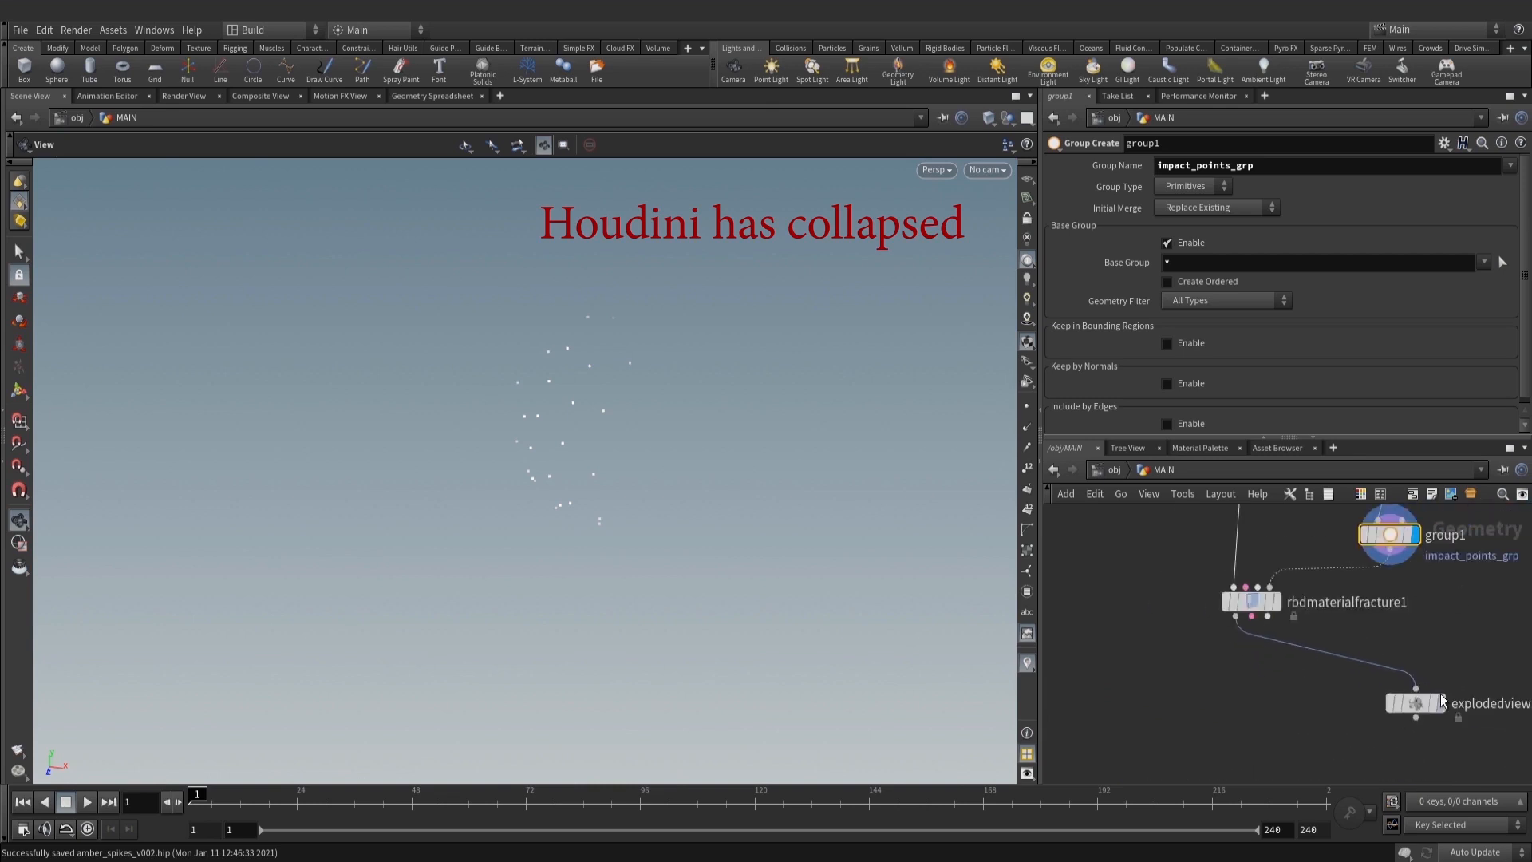
Set rbdmaterialfracture1's Input Points to impact_points_grp and display explodedview1 to view the fractured pieces
{"action": "scroll", "coordinate": [1441, 704], "scroll_direction": "up", "scroll_amount": 1}
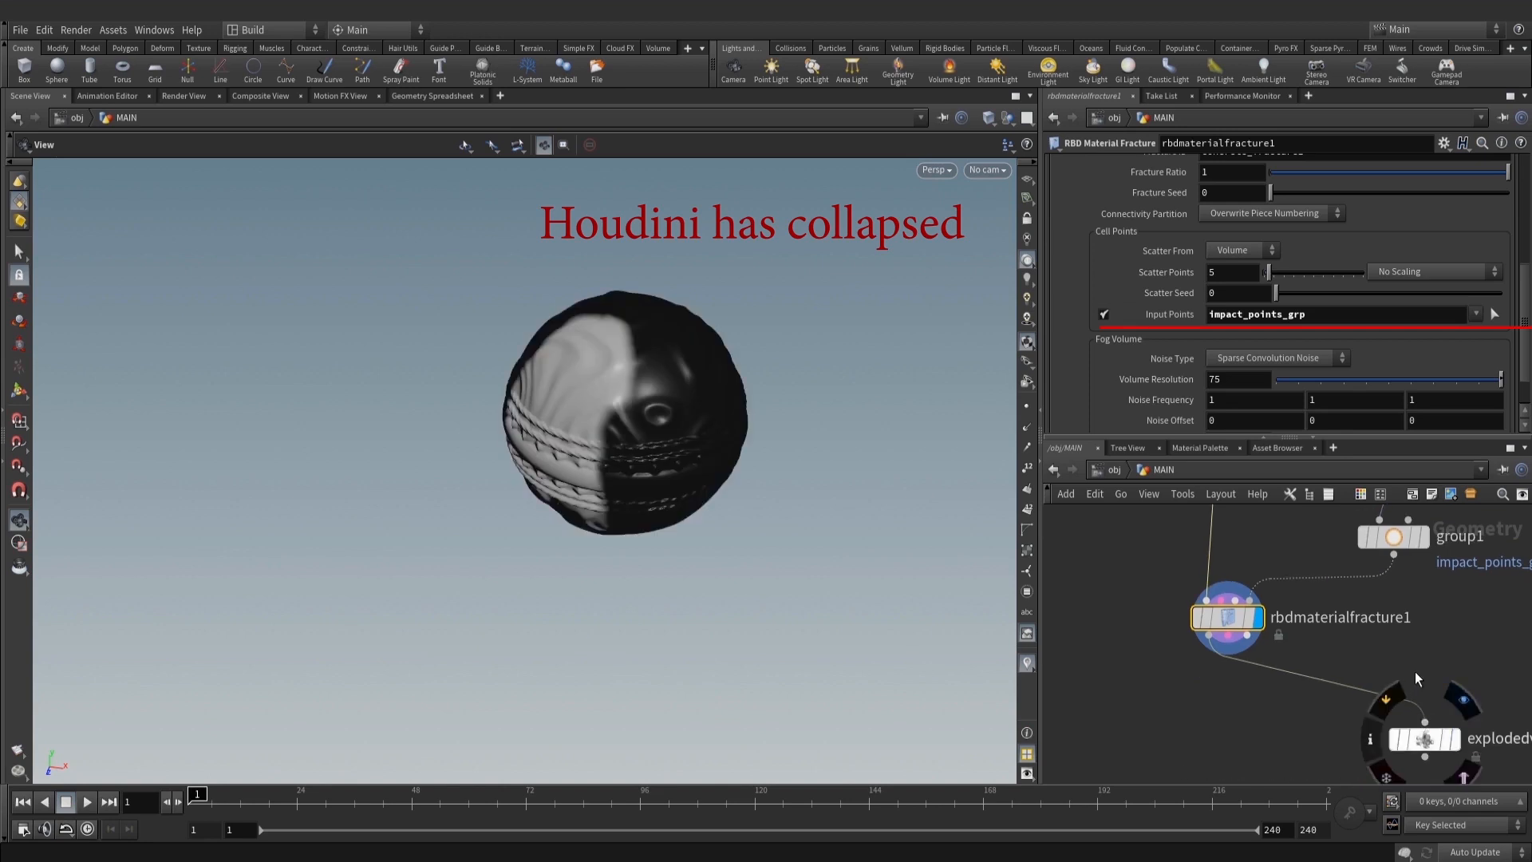
{"action": "middle_click_drag", "start_coordinate": [1457, 691], "coordinate": [1429, 648]}
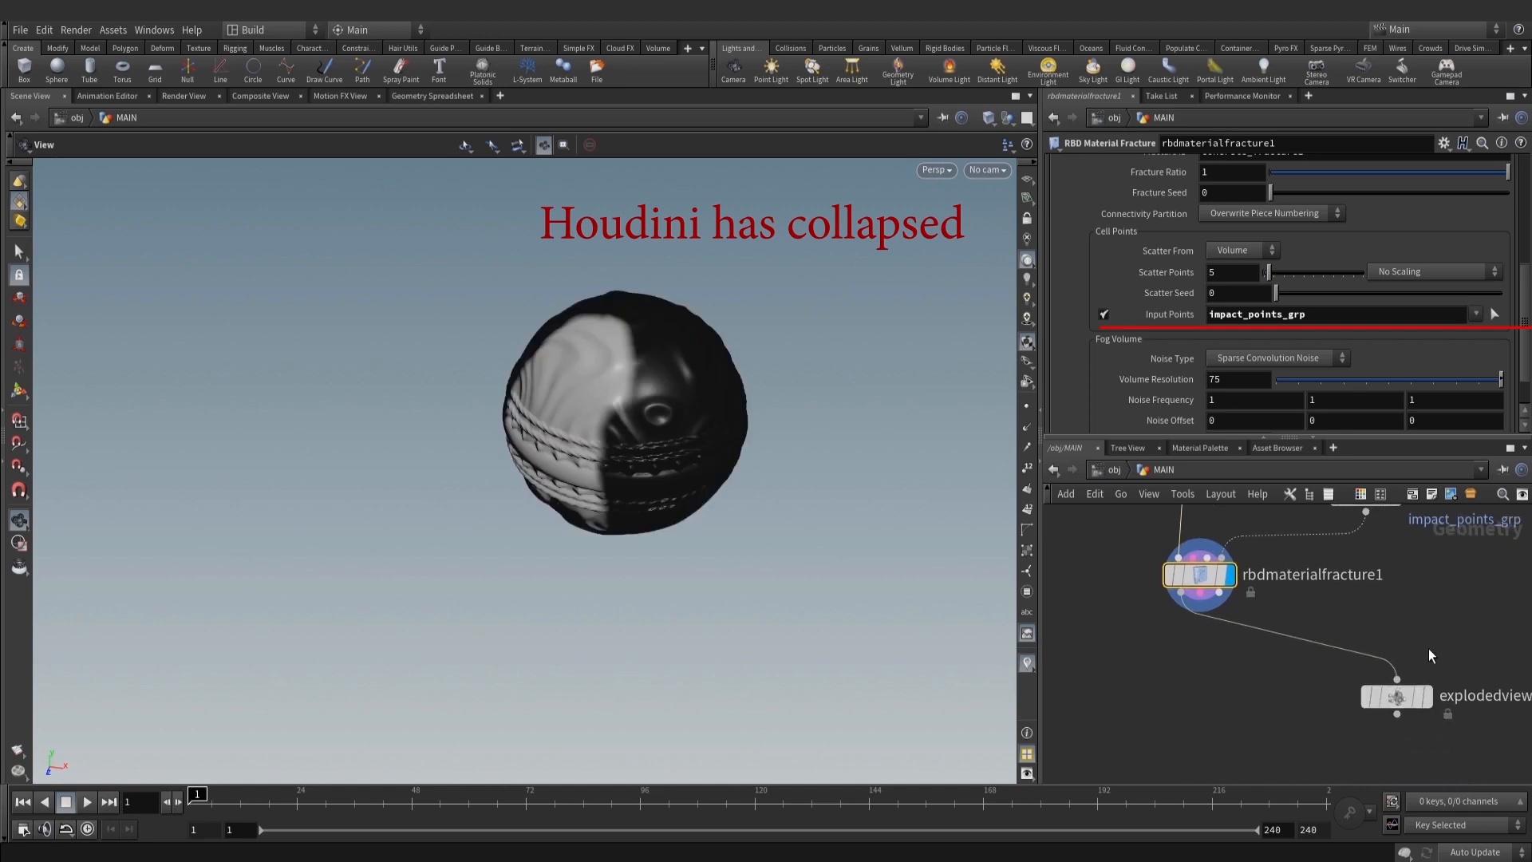
{"action": "left_click", "coordinate": [1425, 696]}
{"action": "left_click", "coordinate": [1392, 691]}
{"action": "mouse_move", "coordinate": [568, 500]}
{"action": "left_mouse_down"}
{"action": "mouse_move", "coordinate": [634, 446]}
{"action": "mouse_move", "coordinate": [472, 441]}
{"action": "mouse_move", "coordinate": [566, 476]}
{"action": "left_mouse_up"}
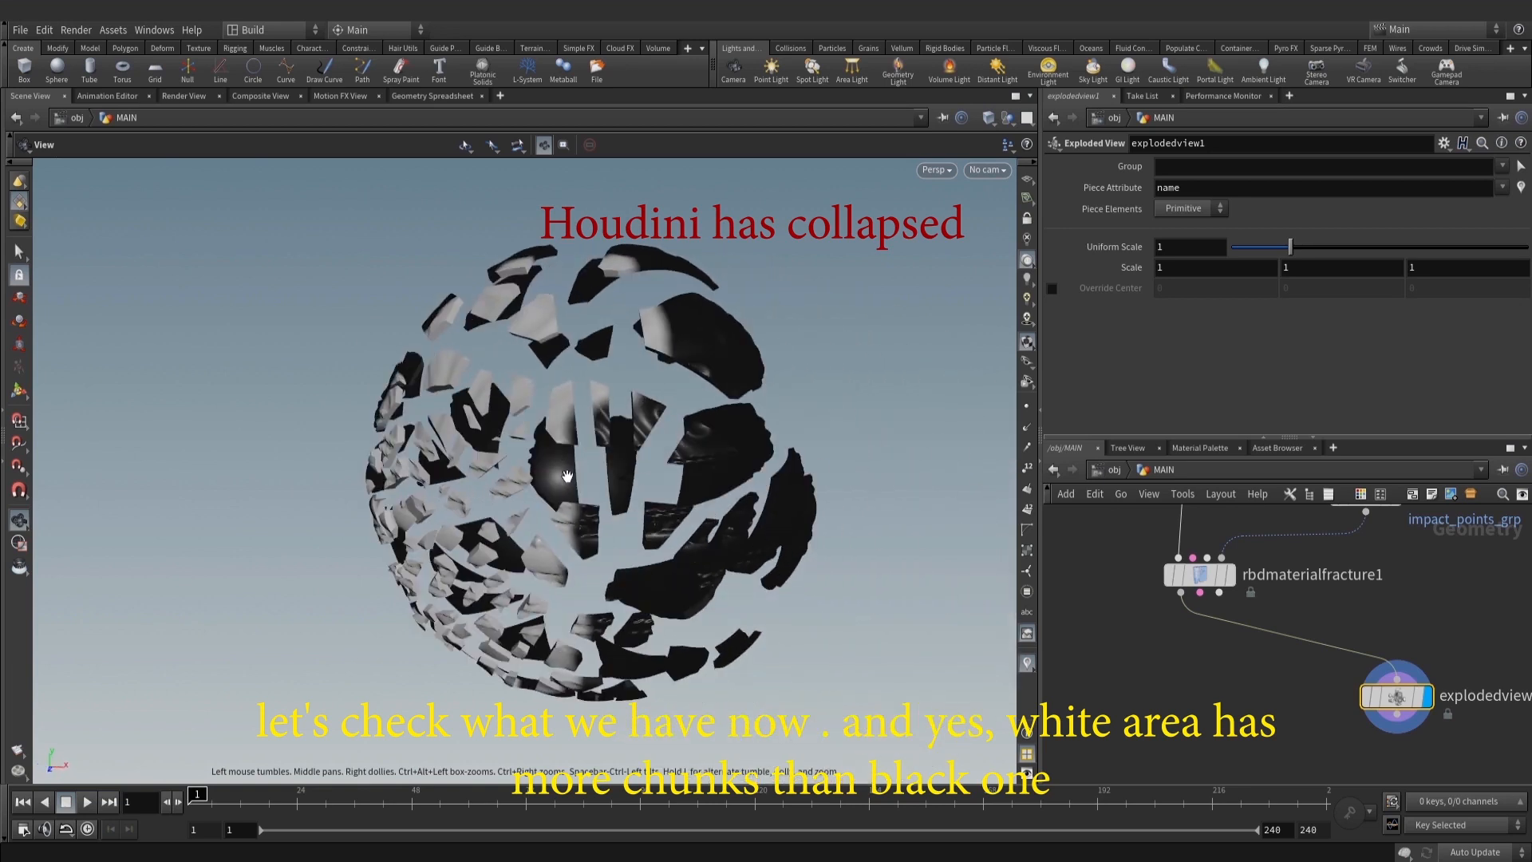
{"action": "scroll", "coordinate": [1206, 710], "scroll_direction": "down", "scroll_amount": 1}
Switch the scene's update mode to Manual
{"action": "middle_click_drag", "start_coordinate": [1206, 711], "coordinate": [1231, 778]}
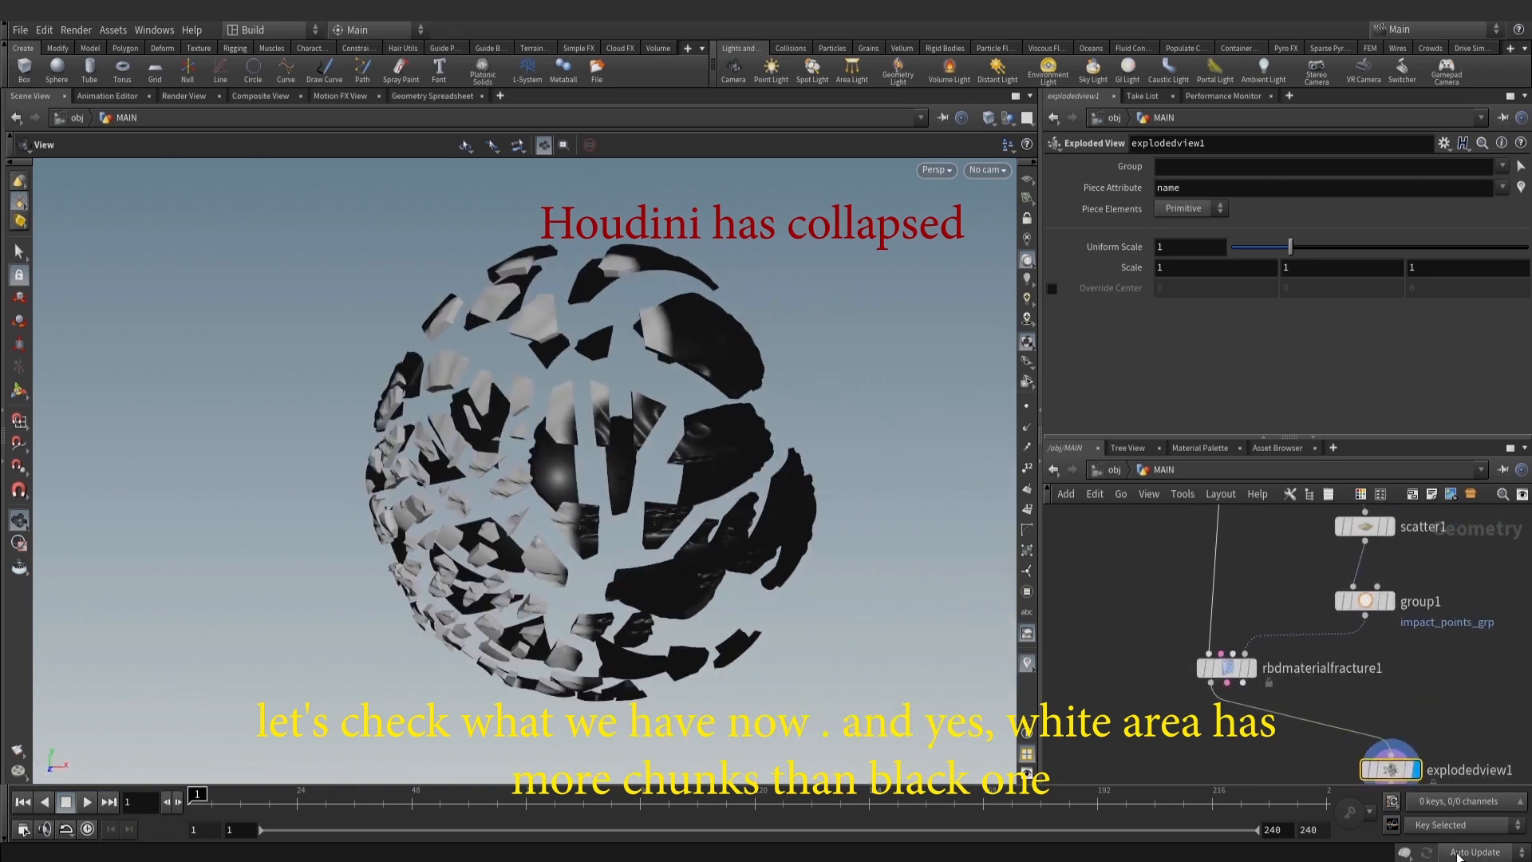
{"action": "left_click", "coordinate": [1459, 852]}
{"action": "left_click", "coordinate": [1460, 836]}
{"action": "middle_click_drag", "start_coordinate": [1390, 681], "coordinate": [1350, 649]}
{"action": "scroll", "coordinate": [1382, 735], "scroll_direction": "up", "scroll_amount": 1}
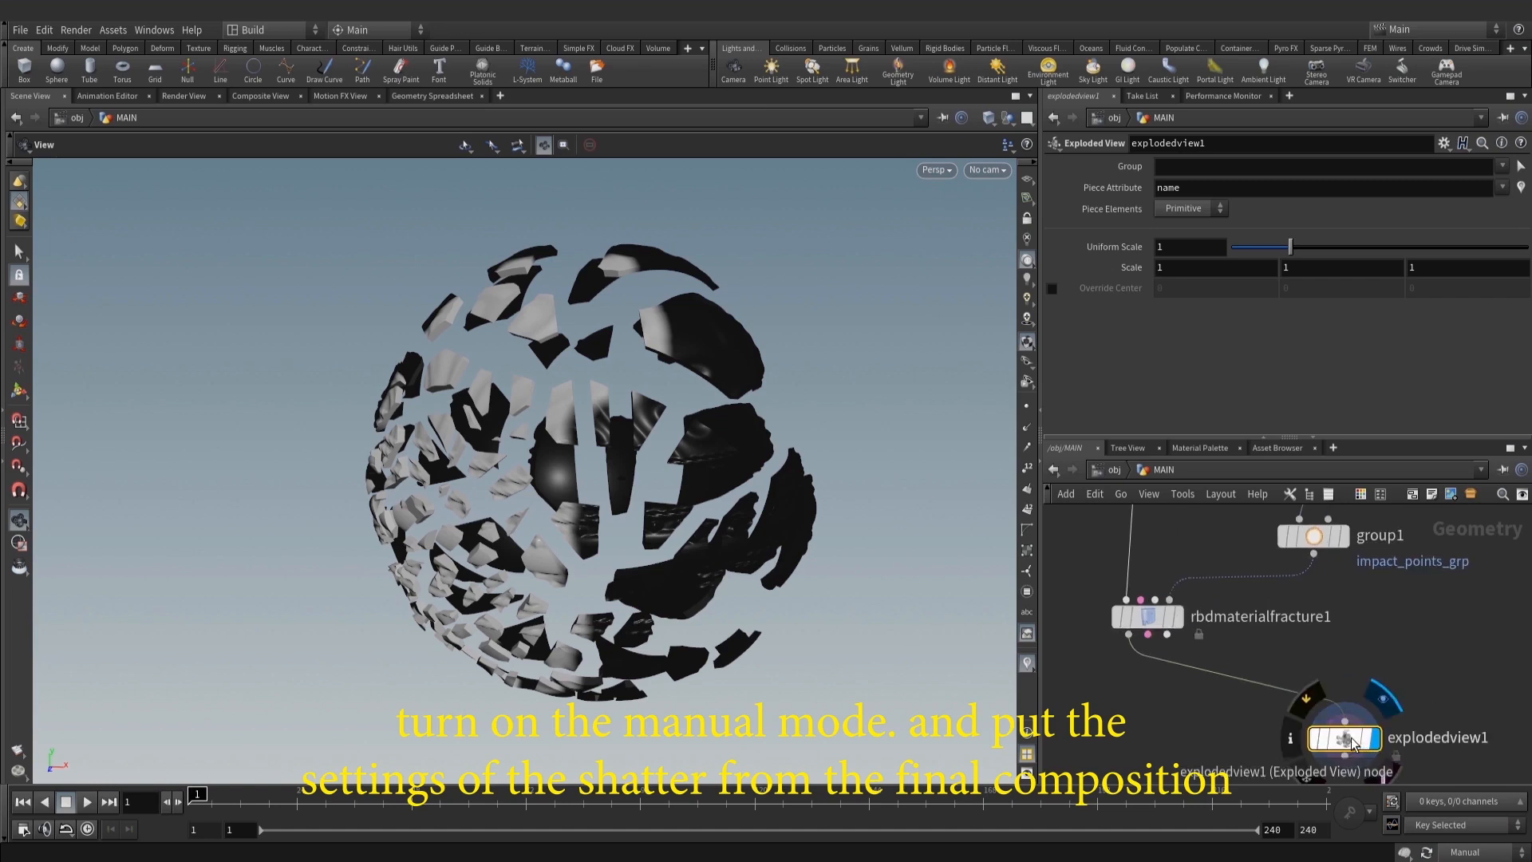
Replace attribpaint1 with a pasted attribpaint6 node between color1 and attribtransfer1
{"action": "scroll", "coordinate": [1367, 631], "scroll_direction": "down", "scroll_amount": 3}
{"action": "middle_click_drag", "start_coordinate": [1196, 519], "coordinate": [1248, 663]}
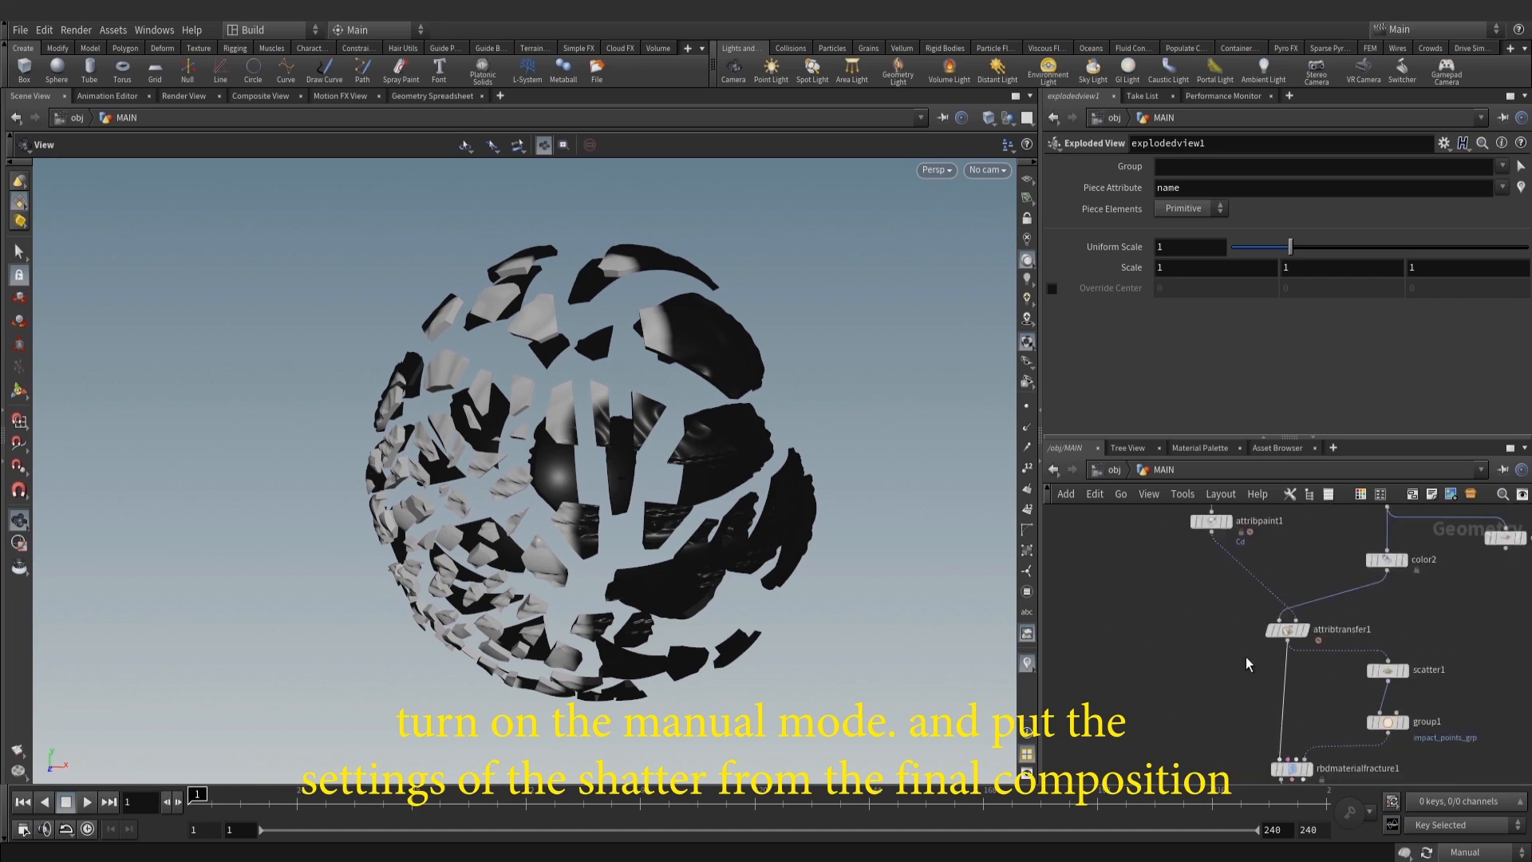
{"action": "middle_click_drag", "start_coordinate": [1181, 571], "coordinate": [1263, 684]}
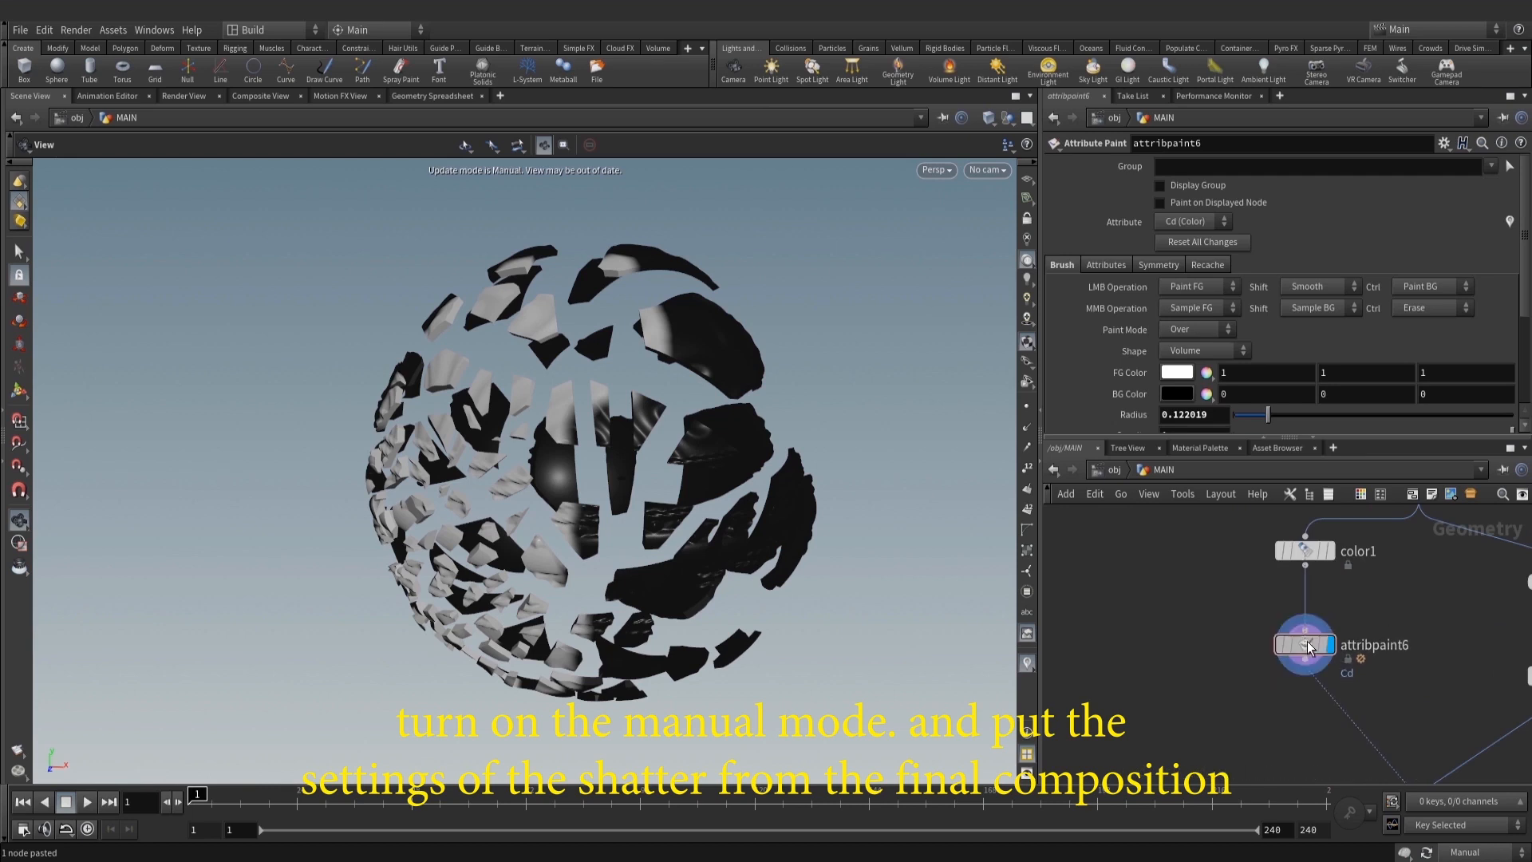
{"action": "scroll", "coordinate": [1349, 638], "scroll_direction": "down", "scroll_amount": 3}
{"action": "middle_click_drag", "start_coordinate": [1441, 683], "coordinate": [1325, 552]}
{"action": "scroll", "coordinate": [1356, 659], "scroll_direction": "up", "scroll_amount": 3}
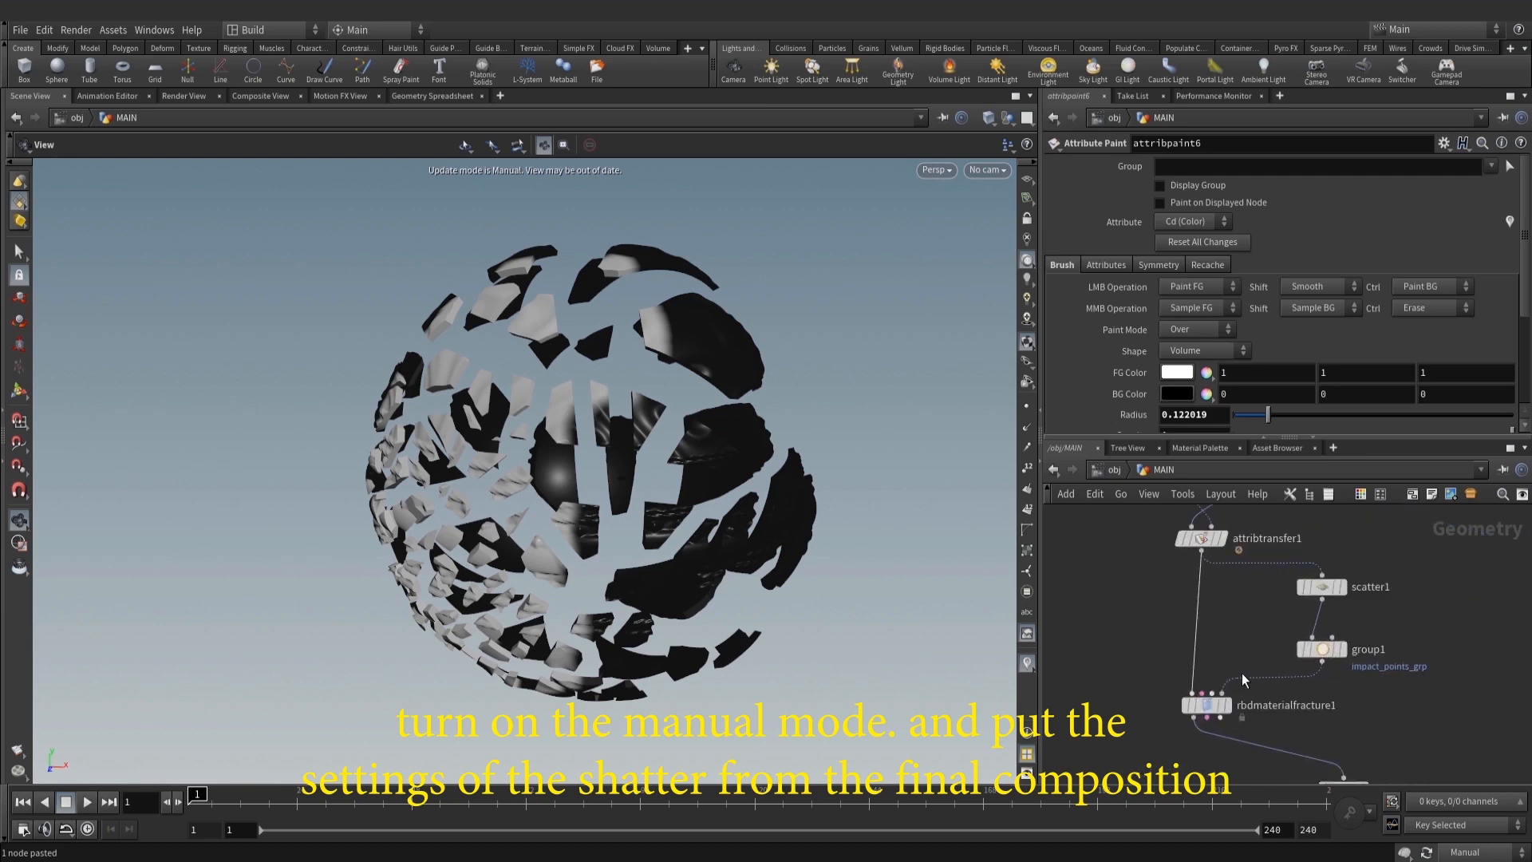
Set Scatter Points to 1 in rbdmaterialfracture1's primary fracture settings
{"action": "left_click", "coordinate": [1204, 707]}
{"action": "middle_click_drag", "start_coordinate": [1350, 707], "coordinate": [1384, 611]}
{"action": "scroll", "coordinate": [1382, 615], "scroll_direction": "up", "scroll_amount": 2}
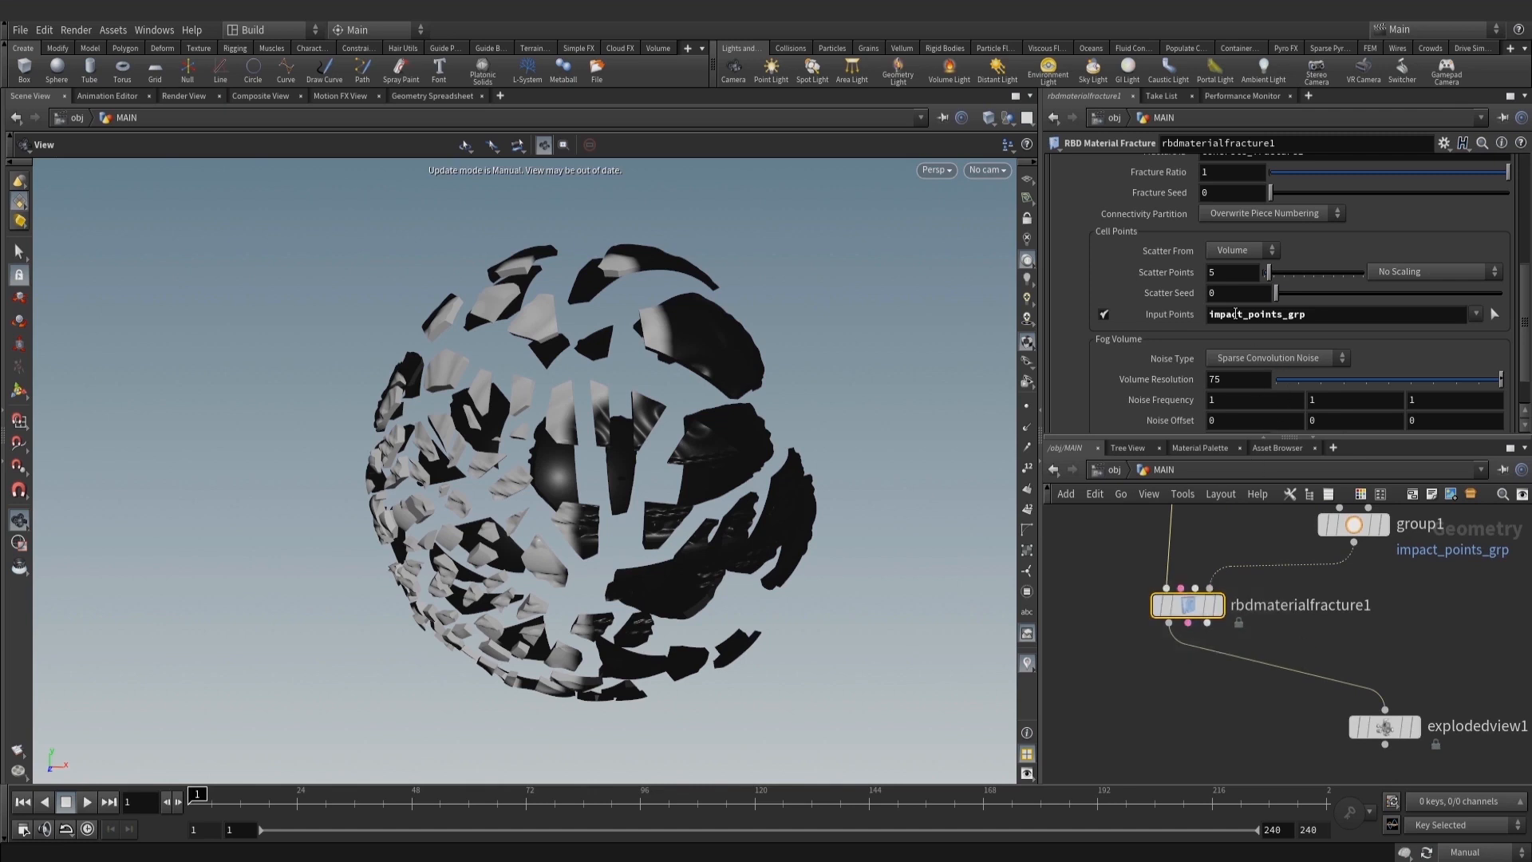
{"action": "scroll", "coordinate": [1249, 289], "scroll_direction": "up", "scroll_amount": 5}
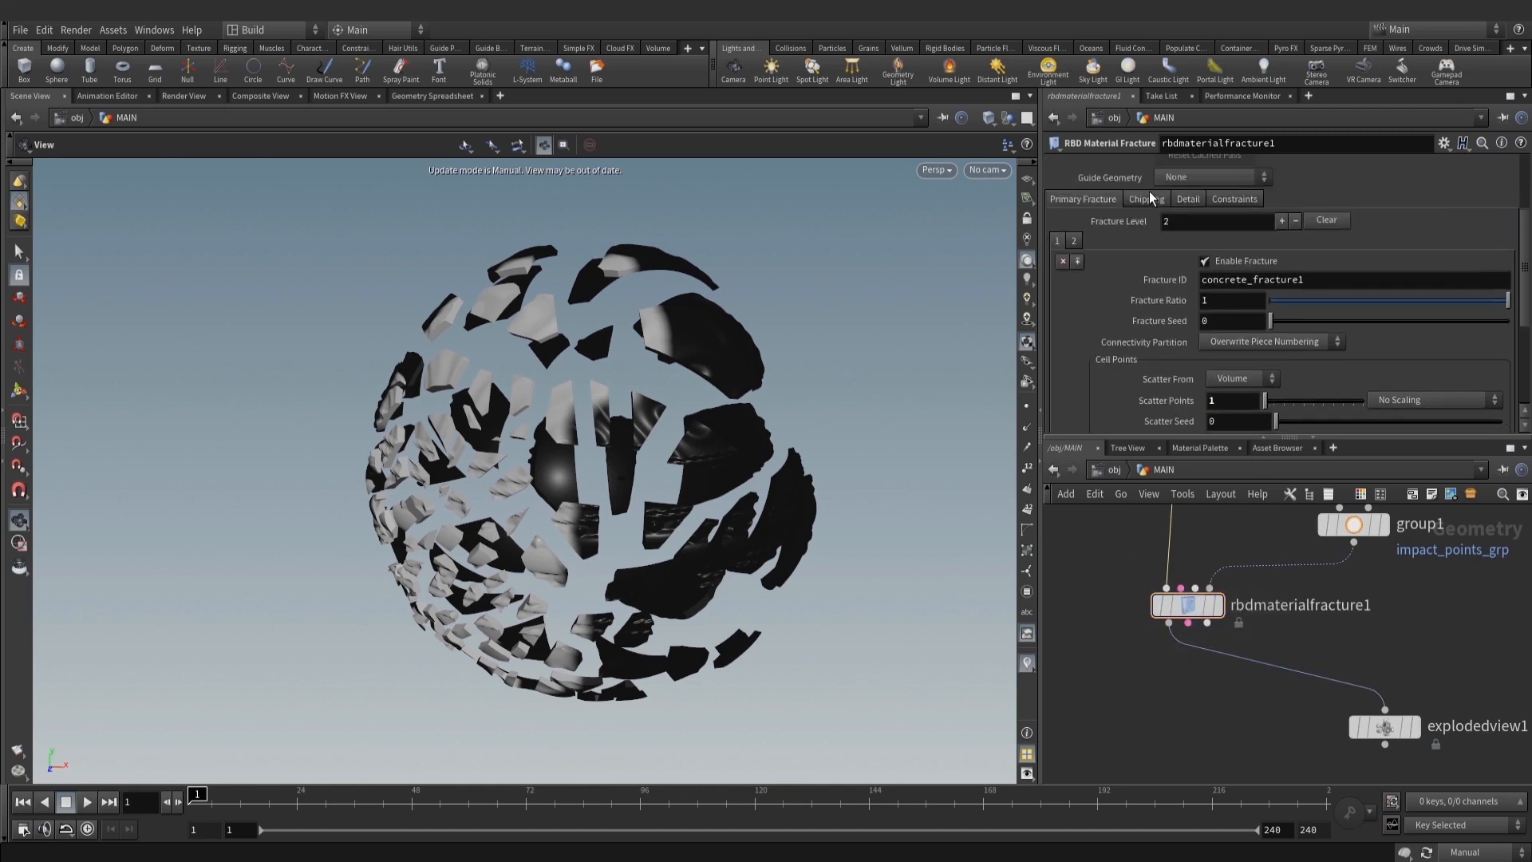
Enable Edge Detail on rbdmaterialfracture1 with Detail Size 0.02 and Noise Element Size 0.1, and save the scene
{"action": "left_click", "coordinate": [1186, 221]}
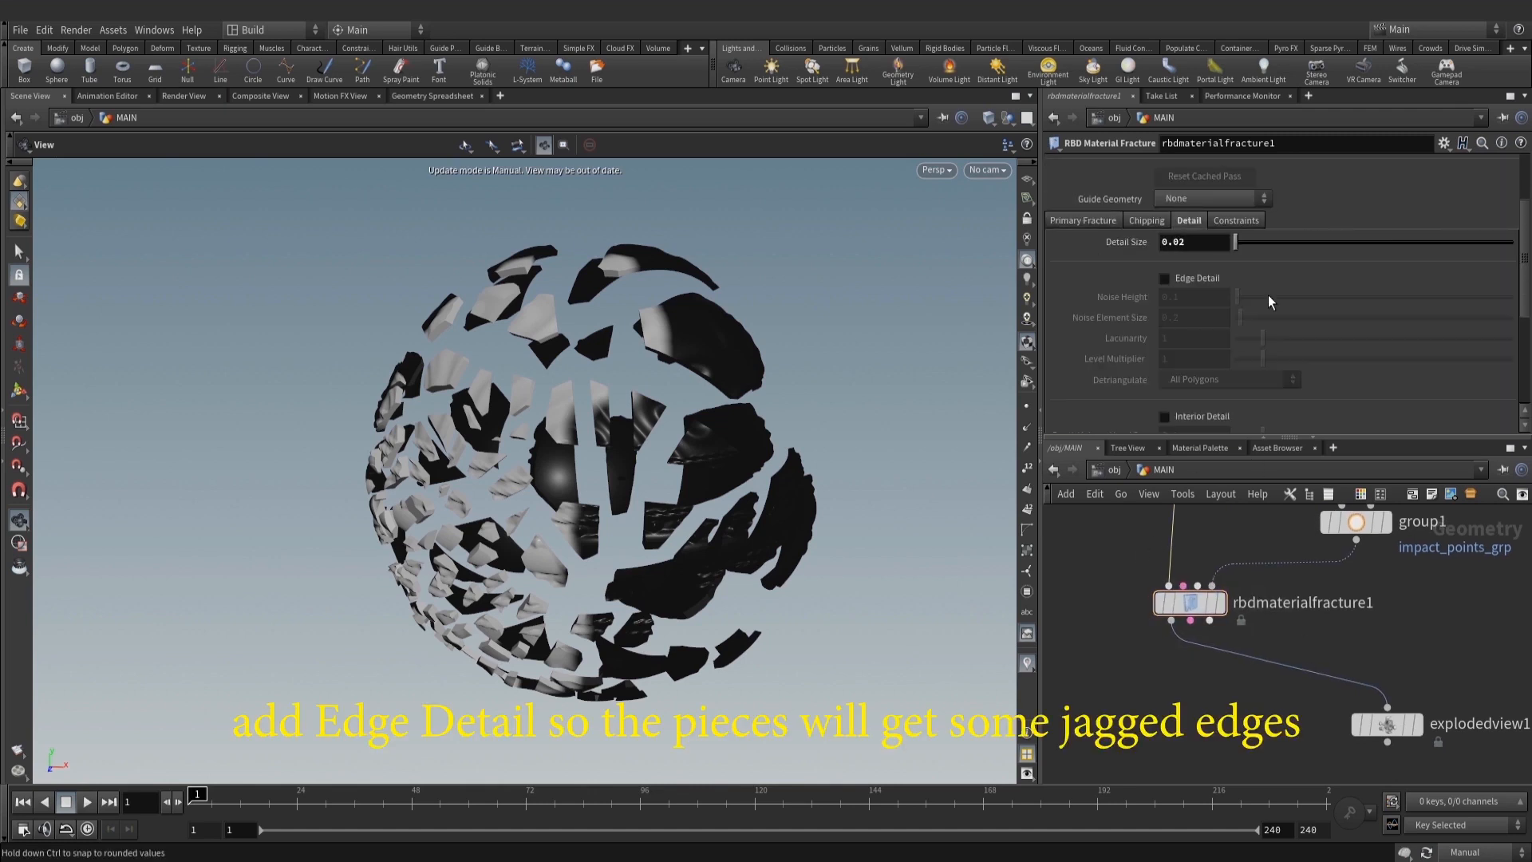
{"action": "left_click", "coordinate": [1187, 278]}
{"action": "middle_click_drag", "start_coordinate": [1099, 603], "coordinate": [1101, 601]}
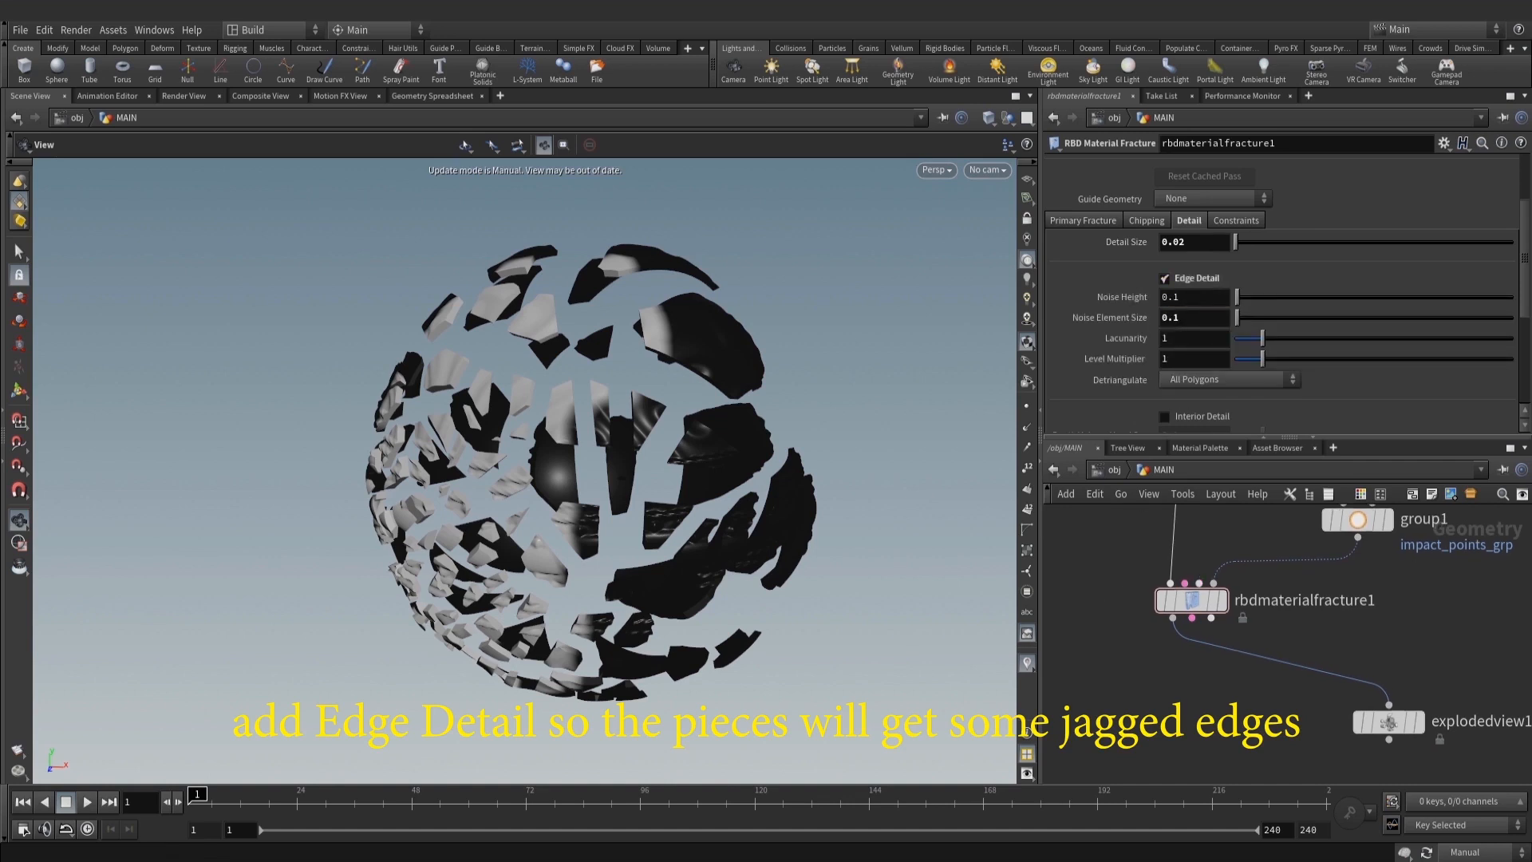
{"action": "middle_click_drag", "start_coordinate": [1412, 667], "coordinate": [1385, 637]}
{"action": "scroll", "coordinate": [1395, 632], "scroll_direction": "down", "scroll_amount": 2}
{"action": "key", "text": "ctrl+s"}
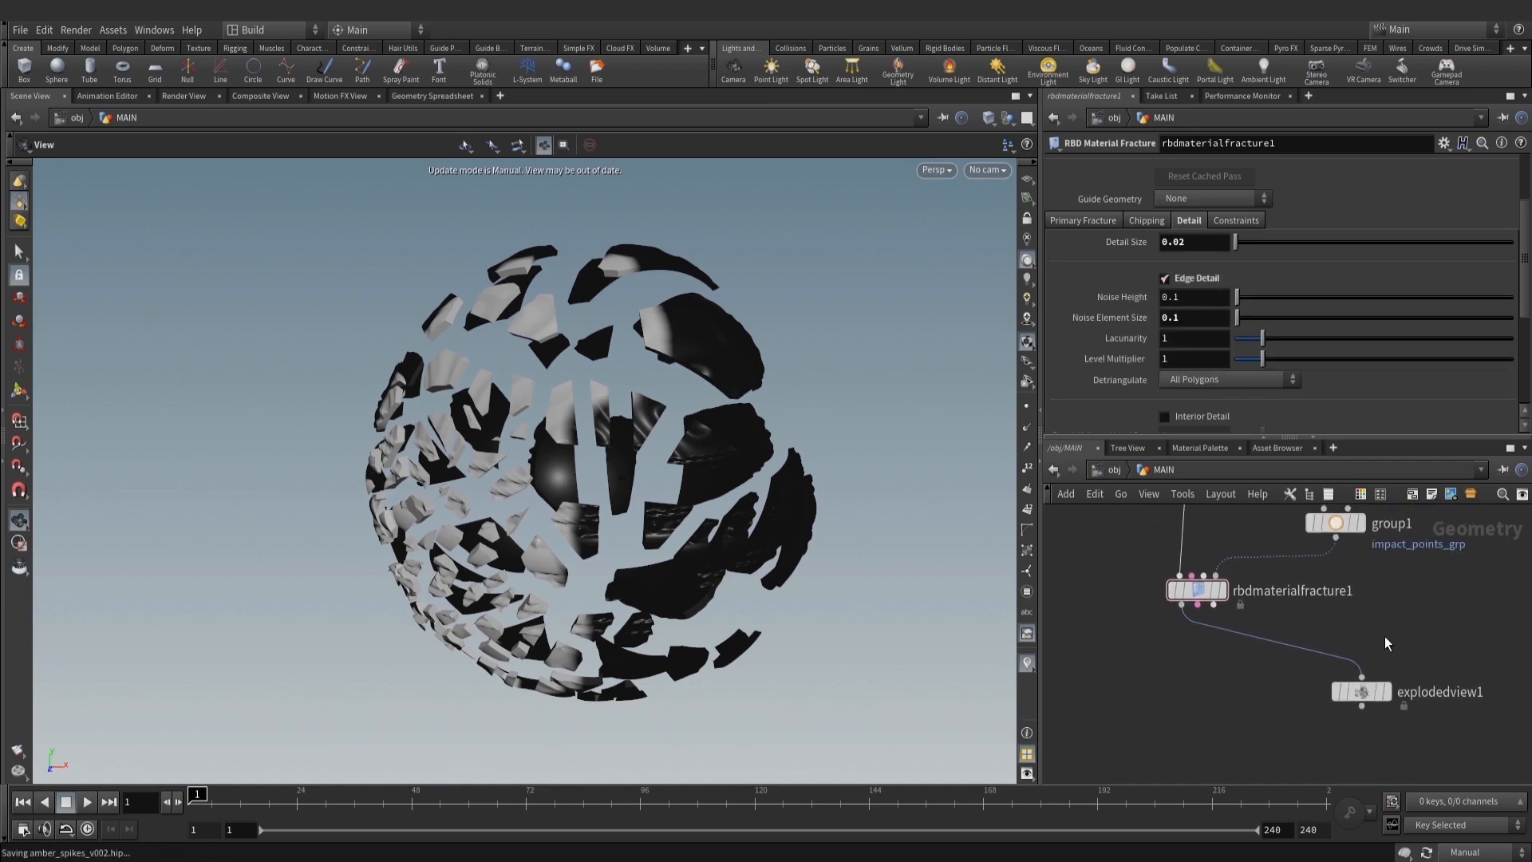
Display explodedview1 and switch the update mode back to Auto Update
{"action": "left_click", "coordinate": [1358, 690]}
{"action": "left_click", "coordinate": [1385, 691]}
{"action": "left_click", "coordinate": [1465, 852]}
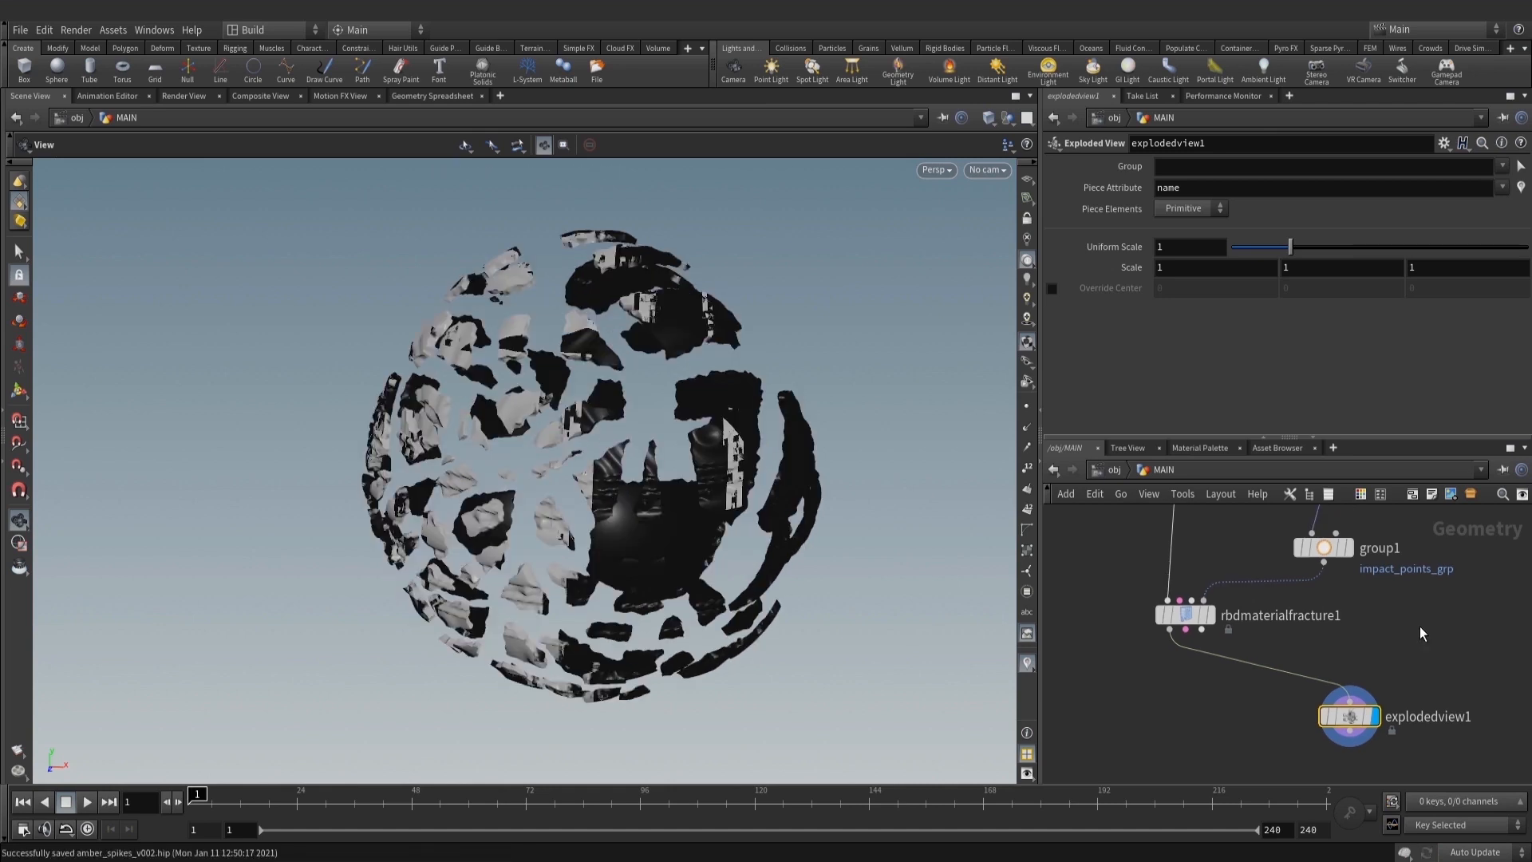
Inspect the jagged edges and coloring of the exploded pieces up close, toggling the wireframe display
{"action": "mouse_move", "coordinate": [687, 511]}
{"action": "right_mouse_down"}
{"action": "mouse_move", "coordinate": [745, 509]}
{"action": "mouse_move", "coordinate": [805, 461]}
{"action": "right_mouse_up"}
{"action": "key", "text": "w"}
{"action": "mouse_move", "coordinate": [806, 461]}
{"action": "left_mouse_down"}
{"action": "mouse_move", "coordinate": [517, 461]}
{"action": "mouse_move", "coordinate": [532, 343]}
{"action": "mouse_move", "coordinate": [541, 415]}
{"action": "left_mouse_up"}
{"action": "key", "text": "w"}
{"action": "mouse_move", "coordinate": [458, 393]}
{"action": "right_mouse_down"}
{"action": "mouse_move", "coordinate": [673, 457]}
{"action": "mouse_move", "coordinate": [563, 444]}
{"action": "right_mouse_up"}
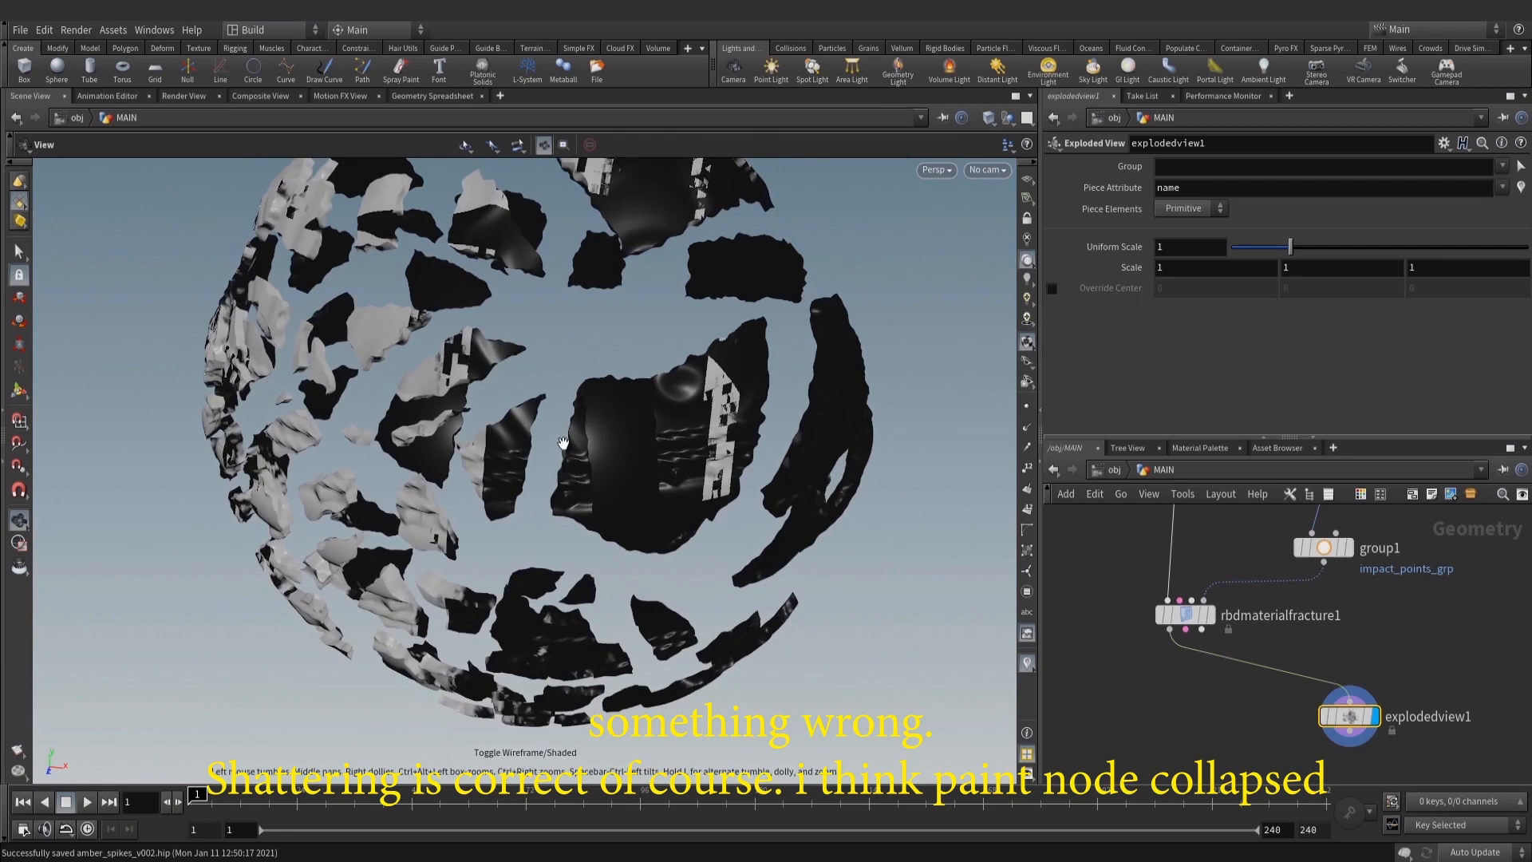
{"action": "middle_click_drag", "start_coordinate": [563, 444], "coordinate": [613, 559]}
Display scatter1 on its own to check the distribution of the fracture points
{"action": "scroll", "coordinate": [1334, 638], "scroll_direction": "down", "scroll_amount": 2}
{"action": "middle_click_drag", "start_coordinate": [1253, 533], "coordinate": [1238, 622]}
{"action": "scroll", "coordinate": [1331, 643], "scroll_direction": "up", "scroll_amount": 2}
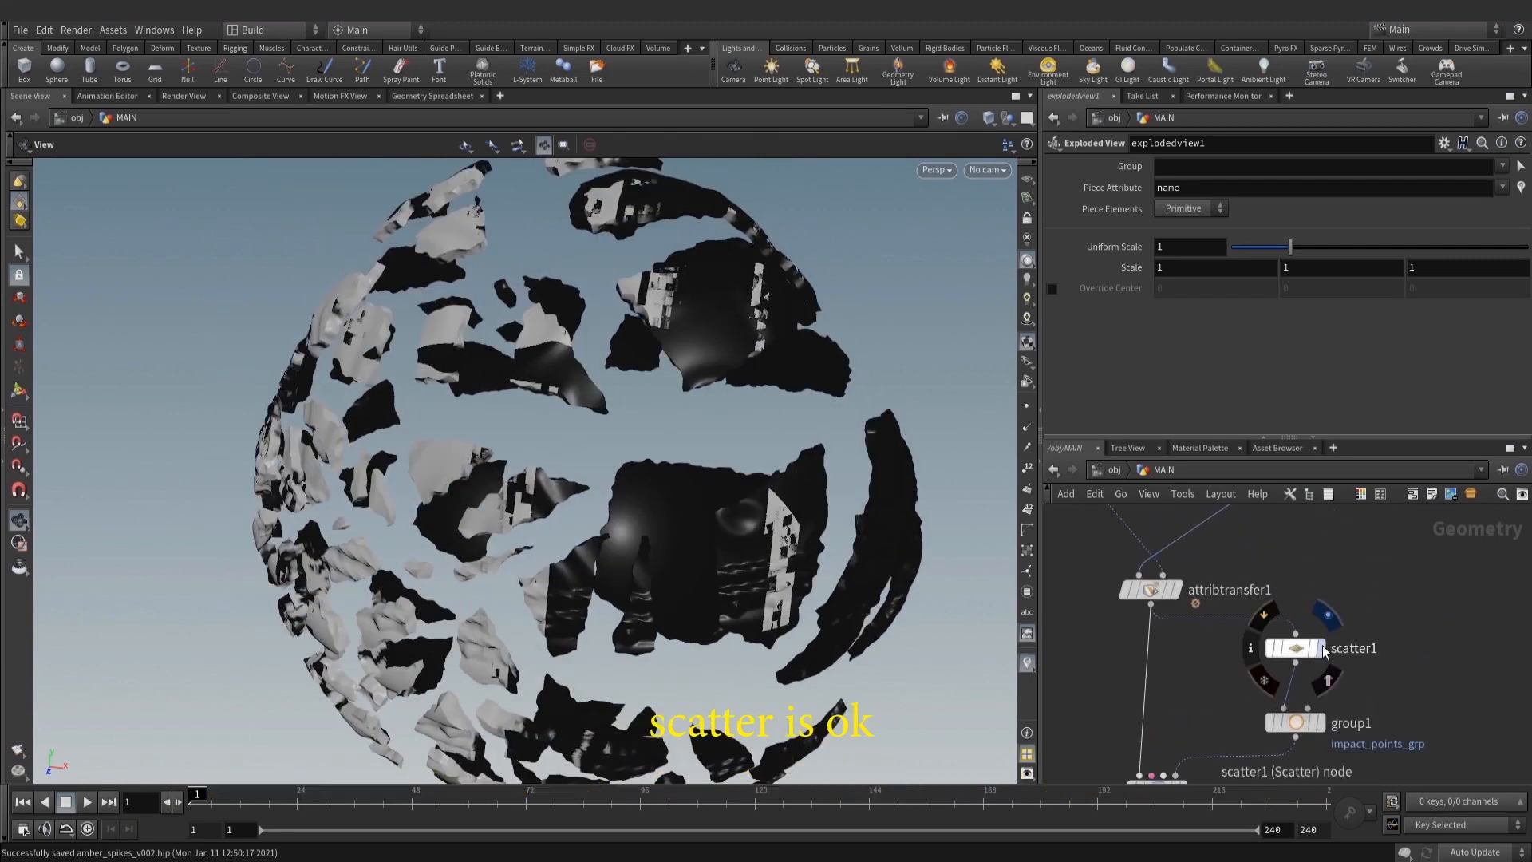
{"action": "left_click", "coordinate": [1322, 648]}
{"action": "left_click", "coordinate": [1297, 651]}
{"action": "middle_click_drag", "start_coordinate": [1398, 675], "coordinate": [1437, 489]}
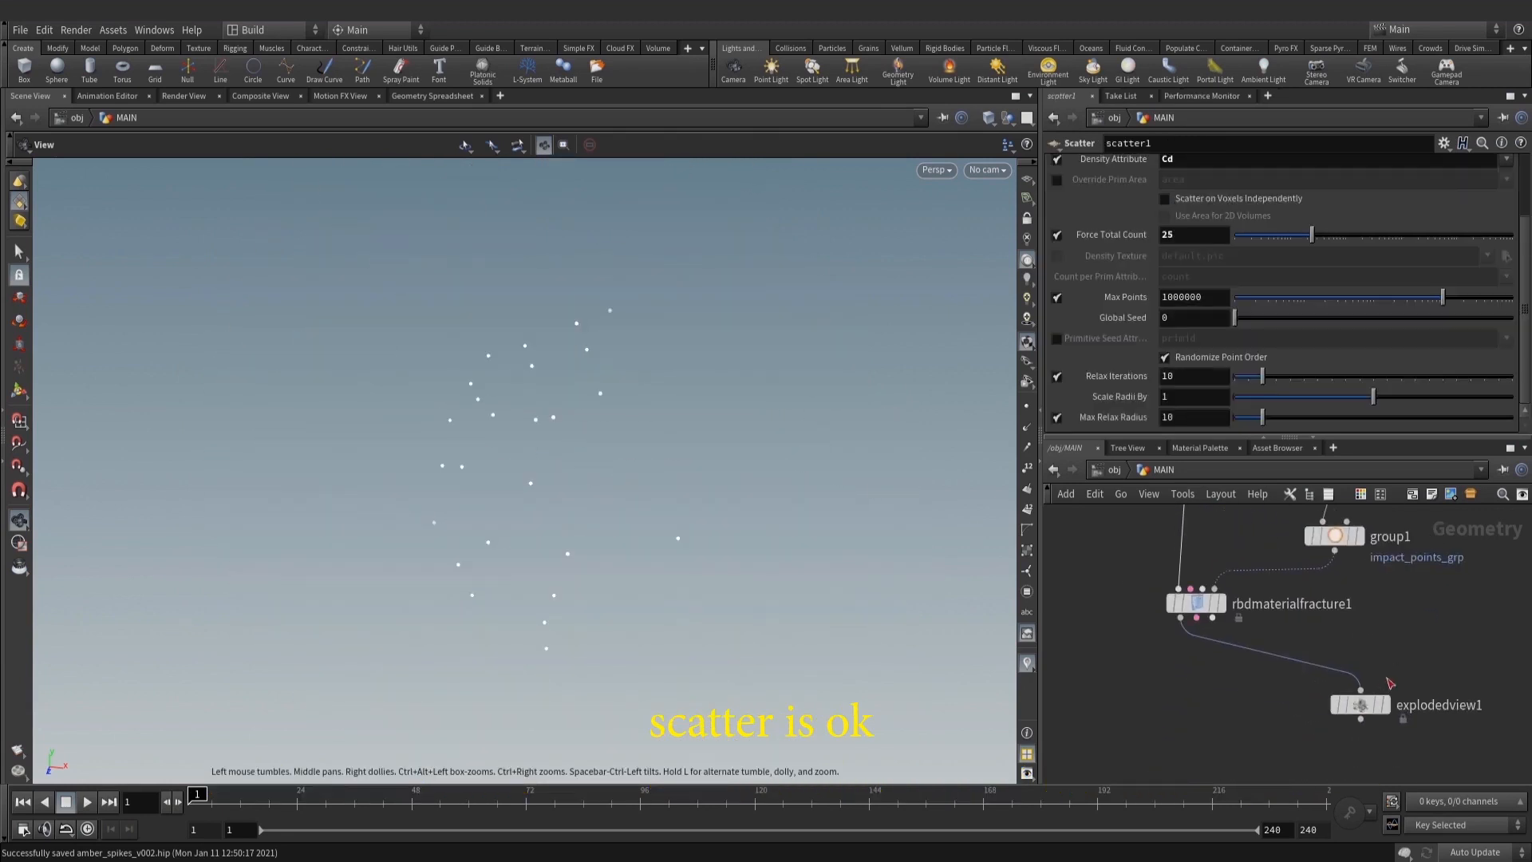
Display explodedview1 again and examine the pieces' mesh and painted color in wireframe
{"action": "left_click", "coordinate": [1391, 674]}
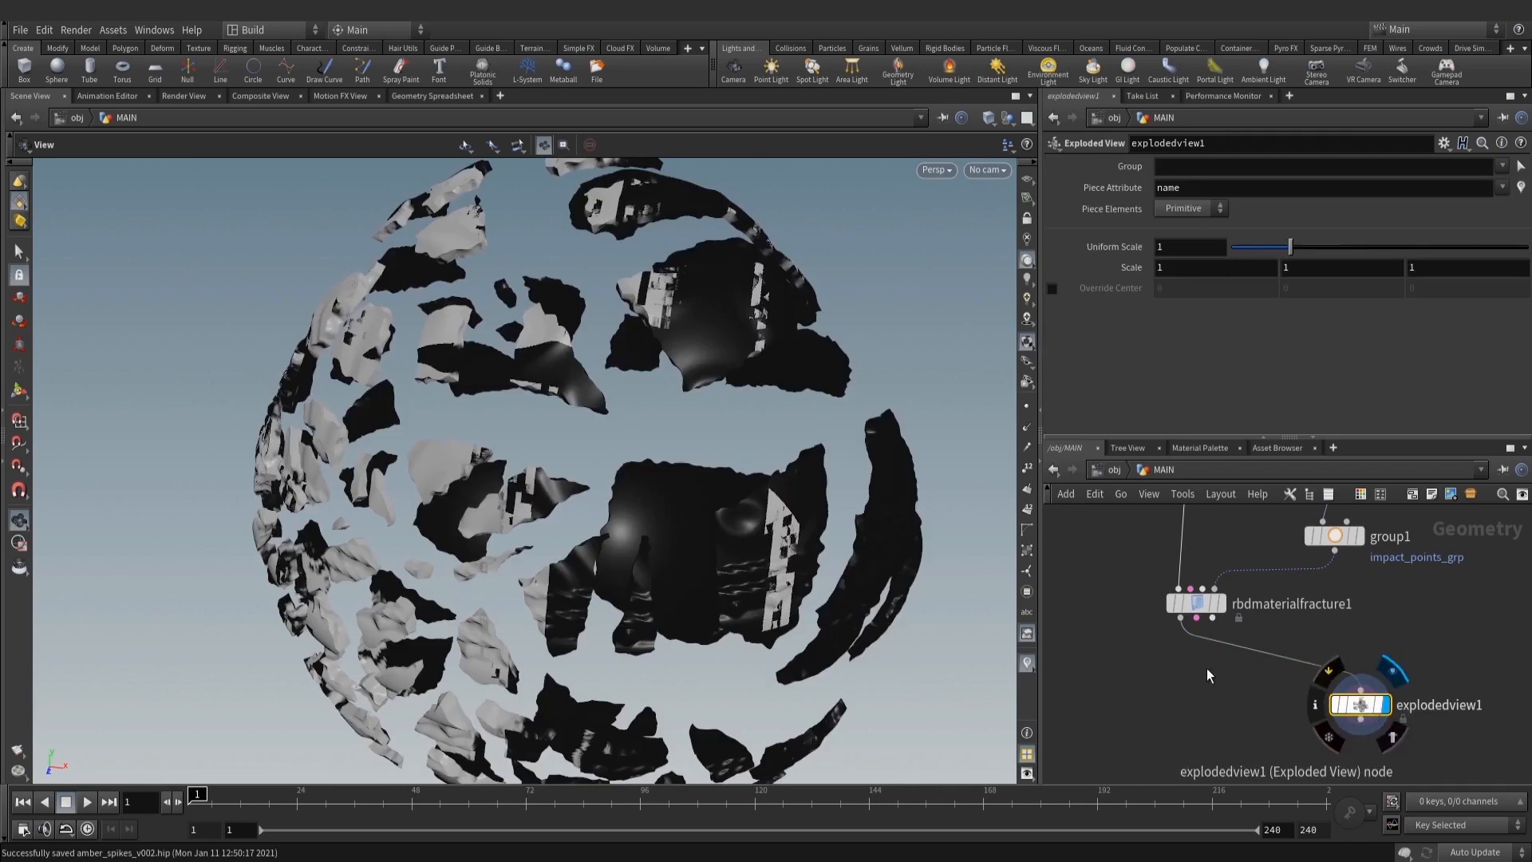
{"action": "right_click_drag", "start_coordinate": [718, 451], "coordinate": [557, 447]}
{"action": "left_click_drag", "start_coordinate": [556, 447], "coordinate": [633, 451]}
{"action": "right_click_drag", "start_coordinate": [633, 451], "coordinate": [717, 458]}
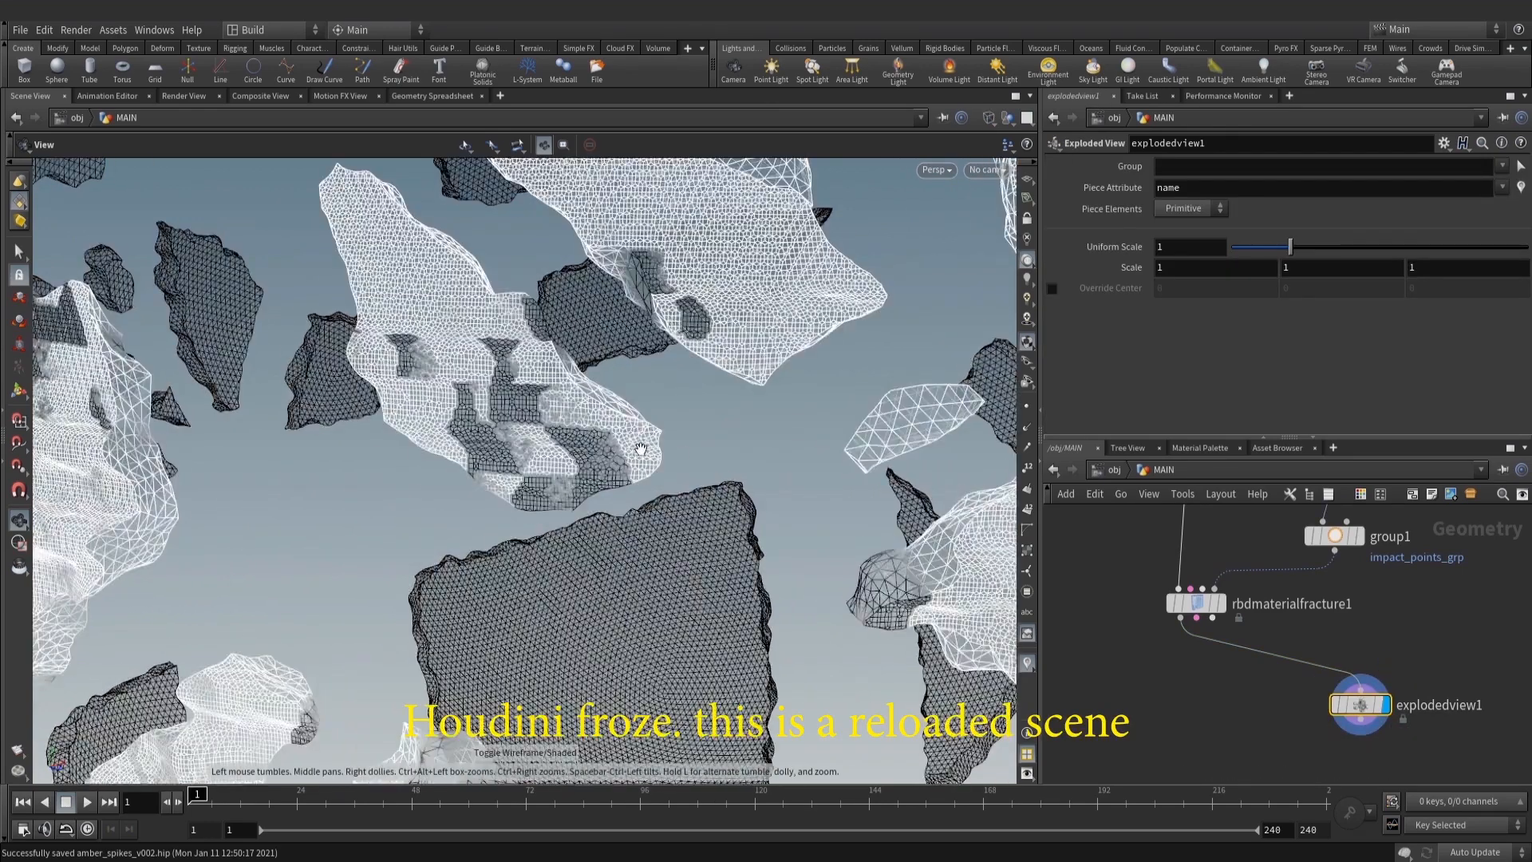
{"action": "left_click_drag", "start_coordinate": [415, 447], "coordinate": [335, 447]}
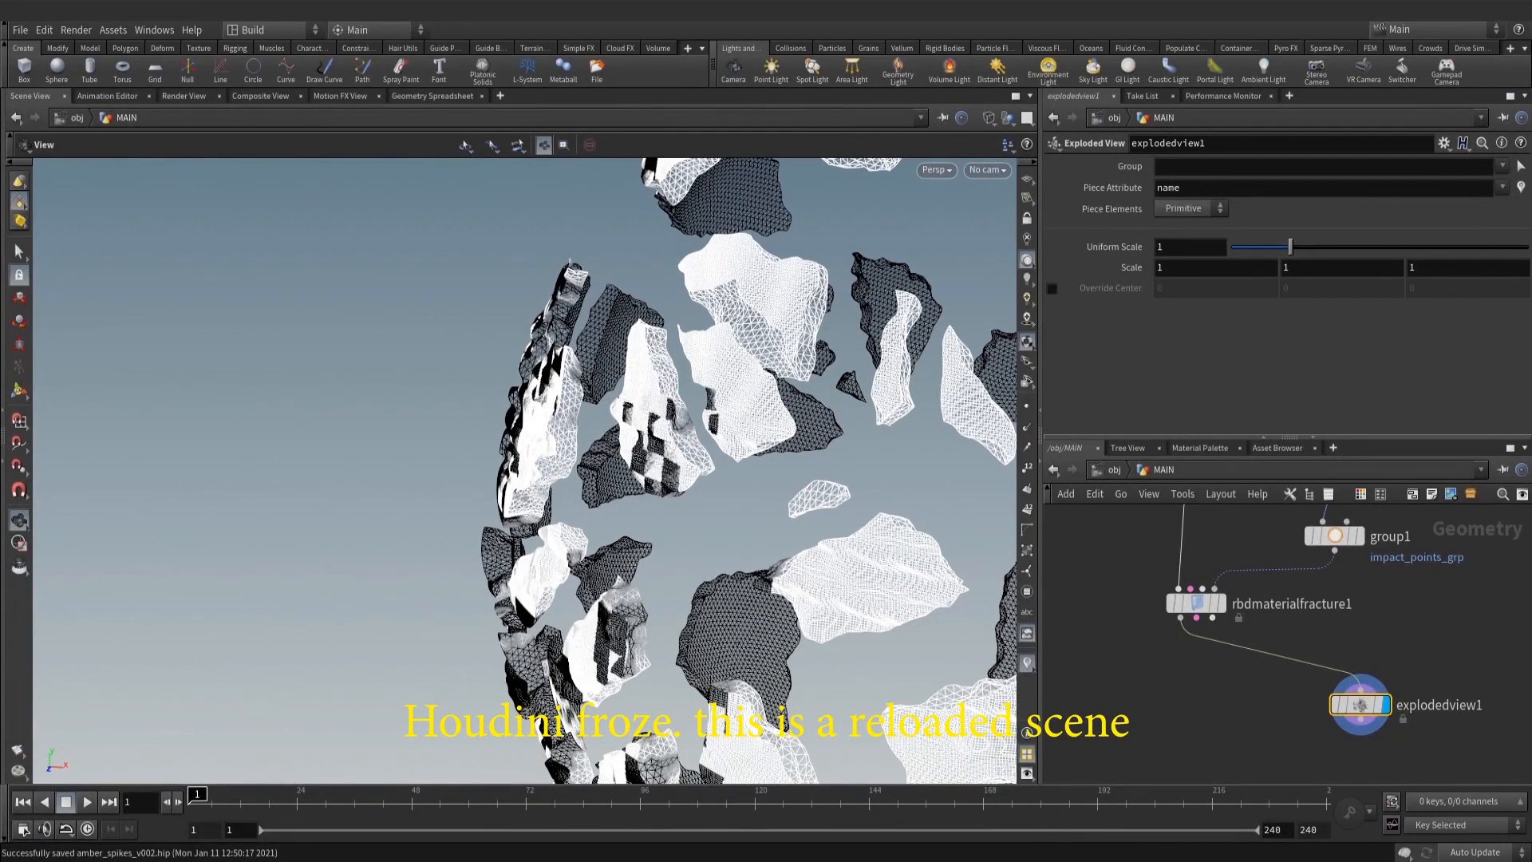
{"action": "middle_click_drag", "start_coordinate": [1380, 649], "coordinate": [1405, 615]}
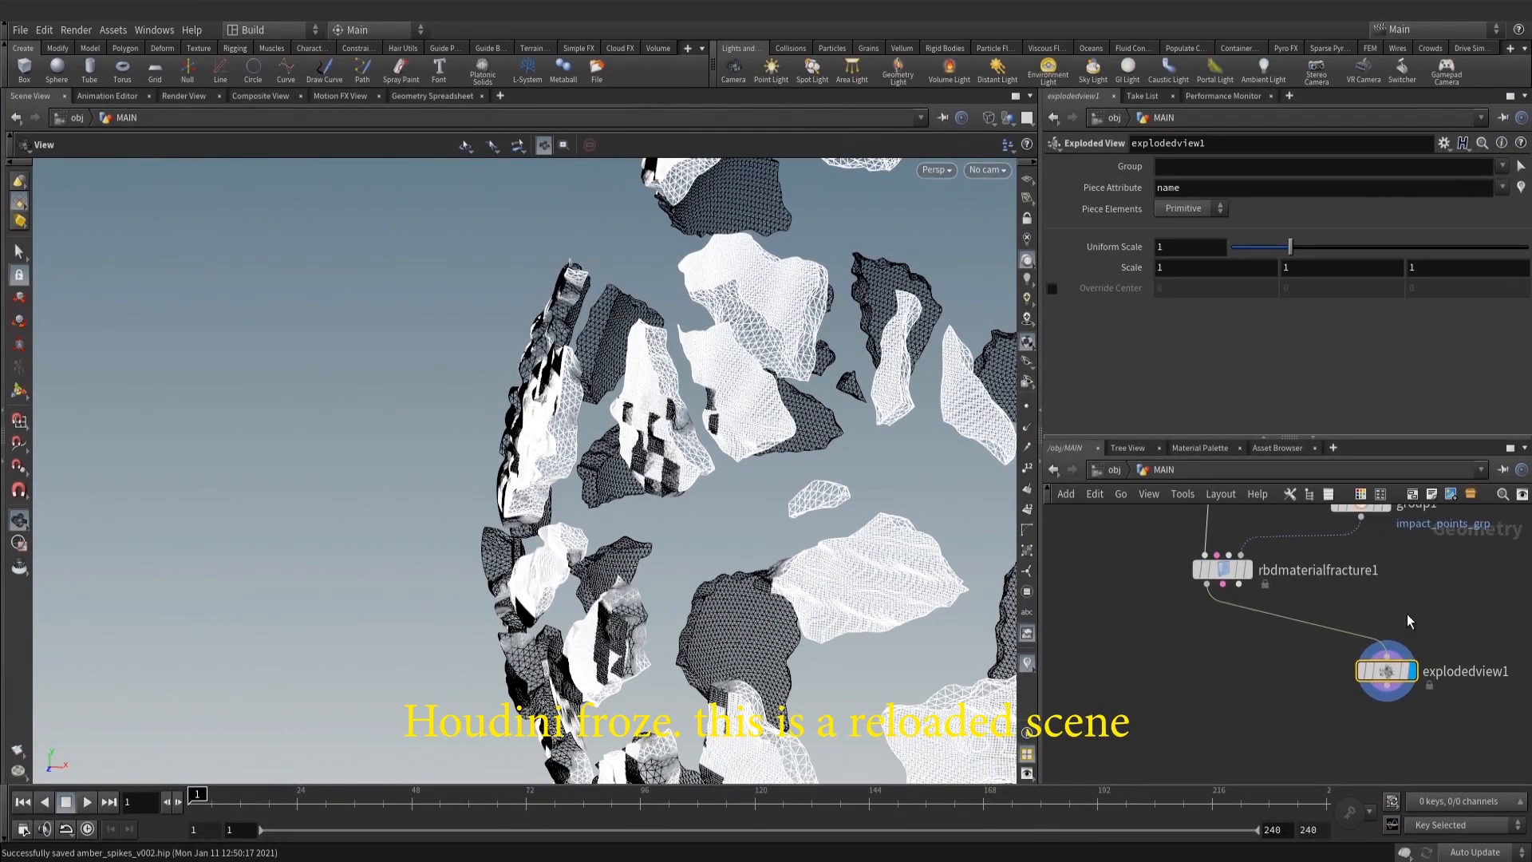
Switch the exploded pieces to shaded display and inspect their jagged edges and coloring from several angles
{"action": "key", "text": "w"}
{"action": "right_click_drag", "start_coordinate": [886, 479], "coordinate": [830, 479]}
{"action": "middle_click_drag", "start_coordinate": [957, 526], "coordinate": [556, 412]}
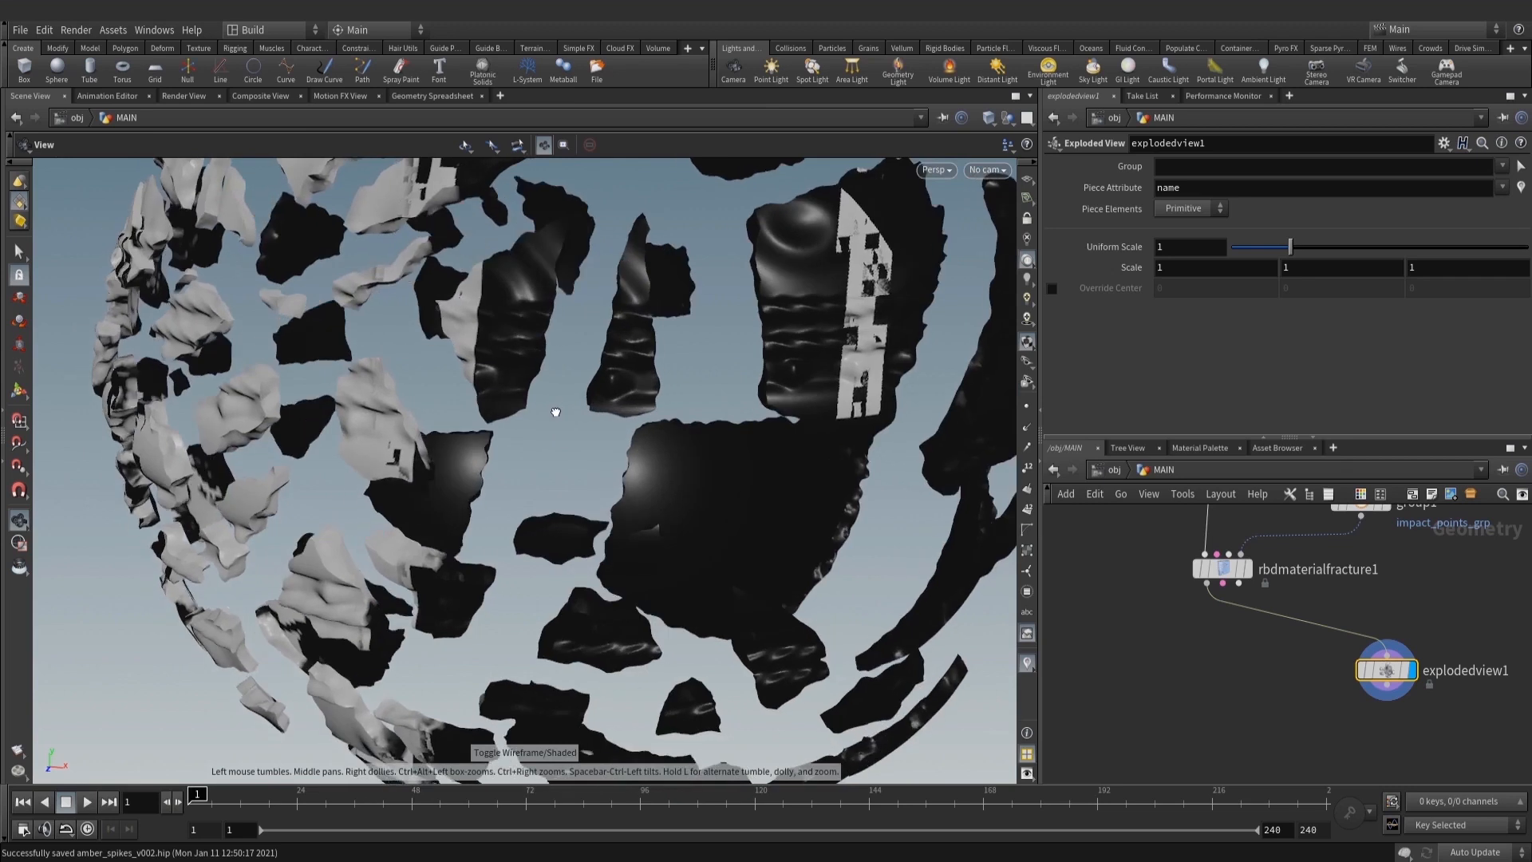
{"action": "right_click_drag", "start_coordinate": [555, 412], "coordinate": [117, 369]}
{"action": "left_click_drag", "start_coordinate": [117, 369], "coordinate": [479, 375]}
Review the primary fracture settings of rbdmaterialfracture1, including its impact point input, against the exploded pieces
{"action": "middle_click_drag", "start_coordinate": [1184, 625], "coordinate": [1149, 678]}
{"action": "left_click_drag", "start_coordinate": [1130, 647], "coordinate": [1230, 587]}
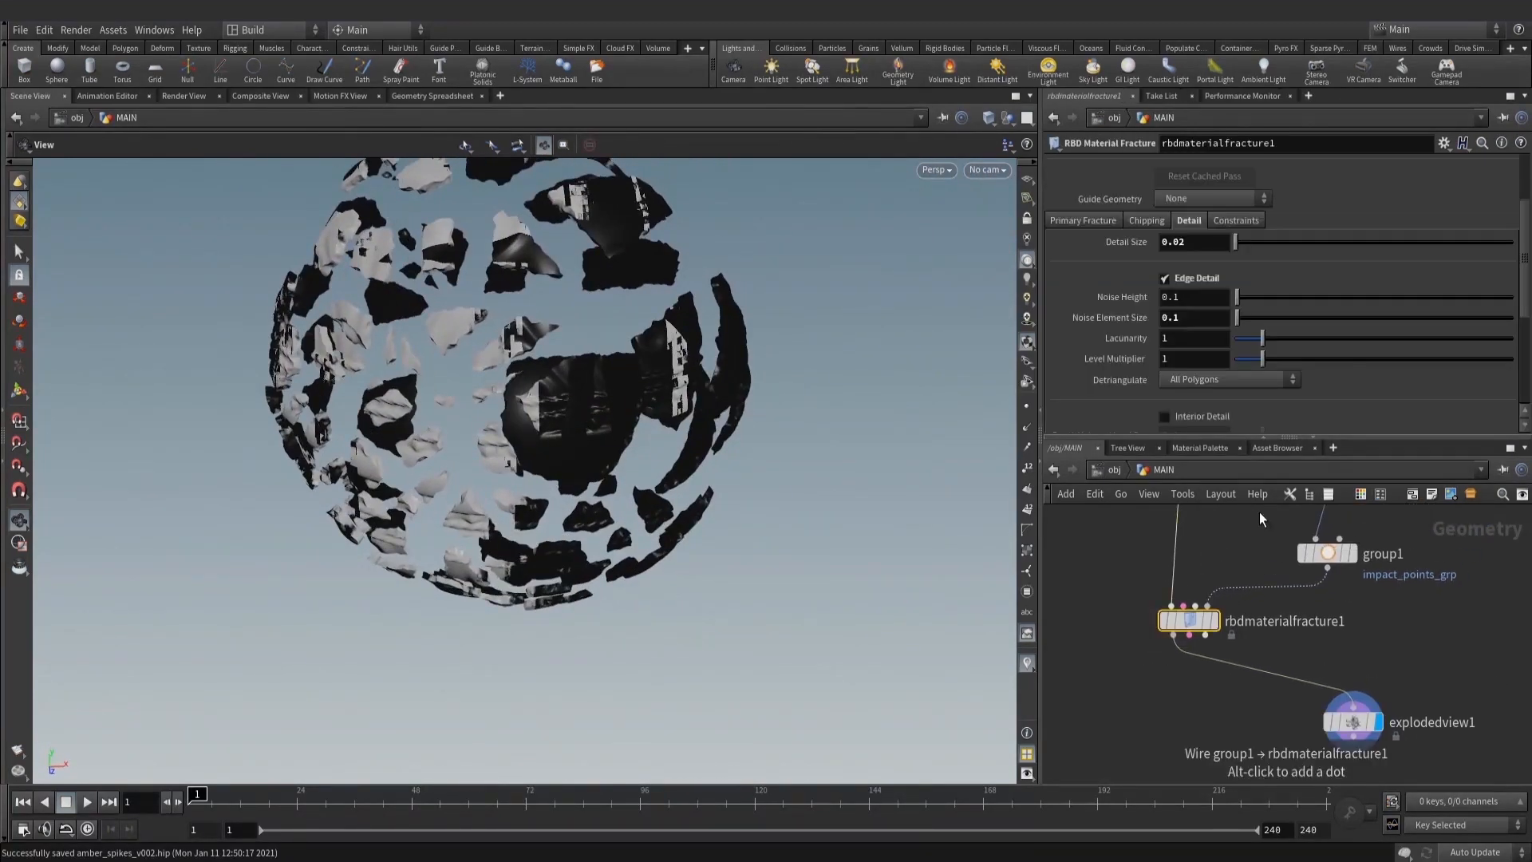
{"action": "scroll", "coordinate": [1131, 251], "scroll_direction": "up", "scroll_amount": 2}
{"action": "left_click", "coordinate": [1084, 303]}
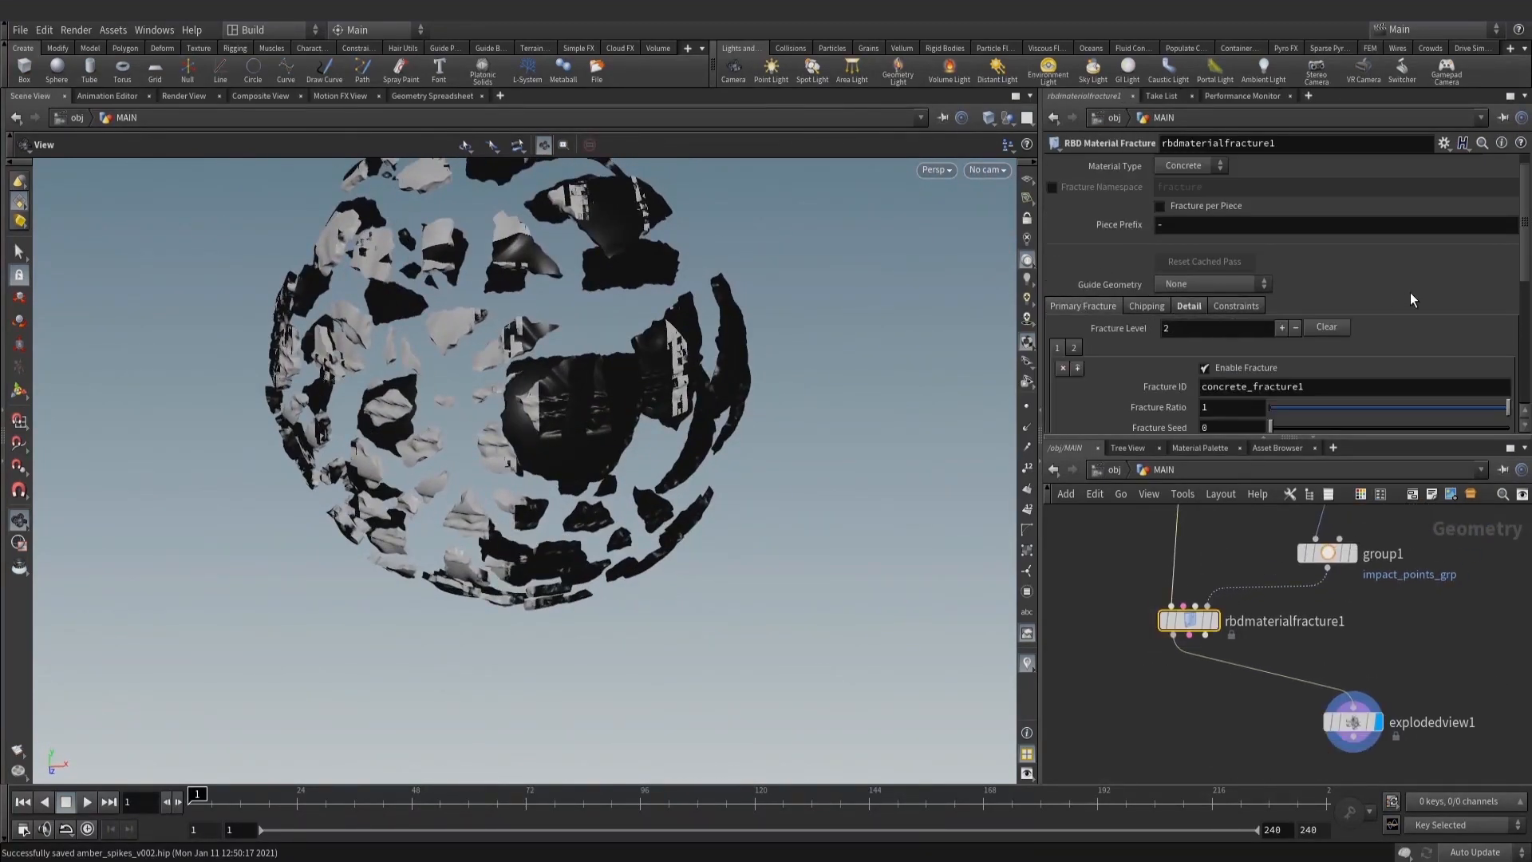
{"action": "scroll", "coordinate": [1410, 292], "scroll_direction": "down", "scroll_amount": 3}
{"action": "left_click_drag", "start_coordinate": [613, 345], "coordinate": [646, 327]}
{"action": "left_click_drag", "start_coordinate": [746, 357], "coordinate": [792, 449]}
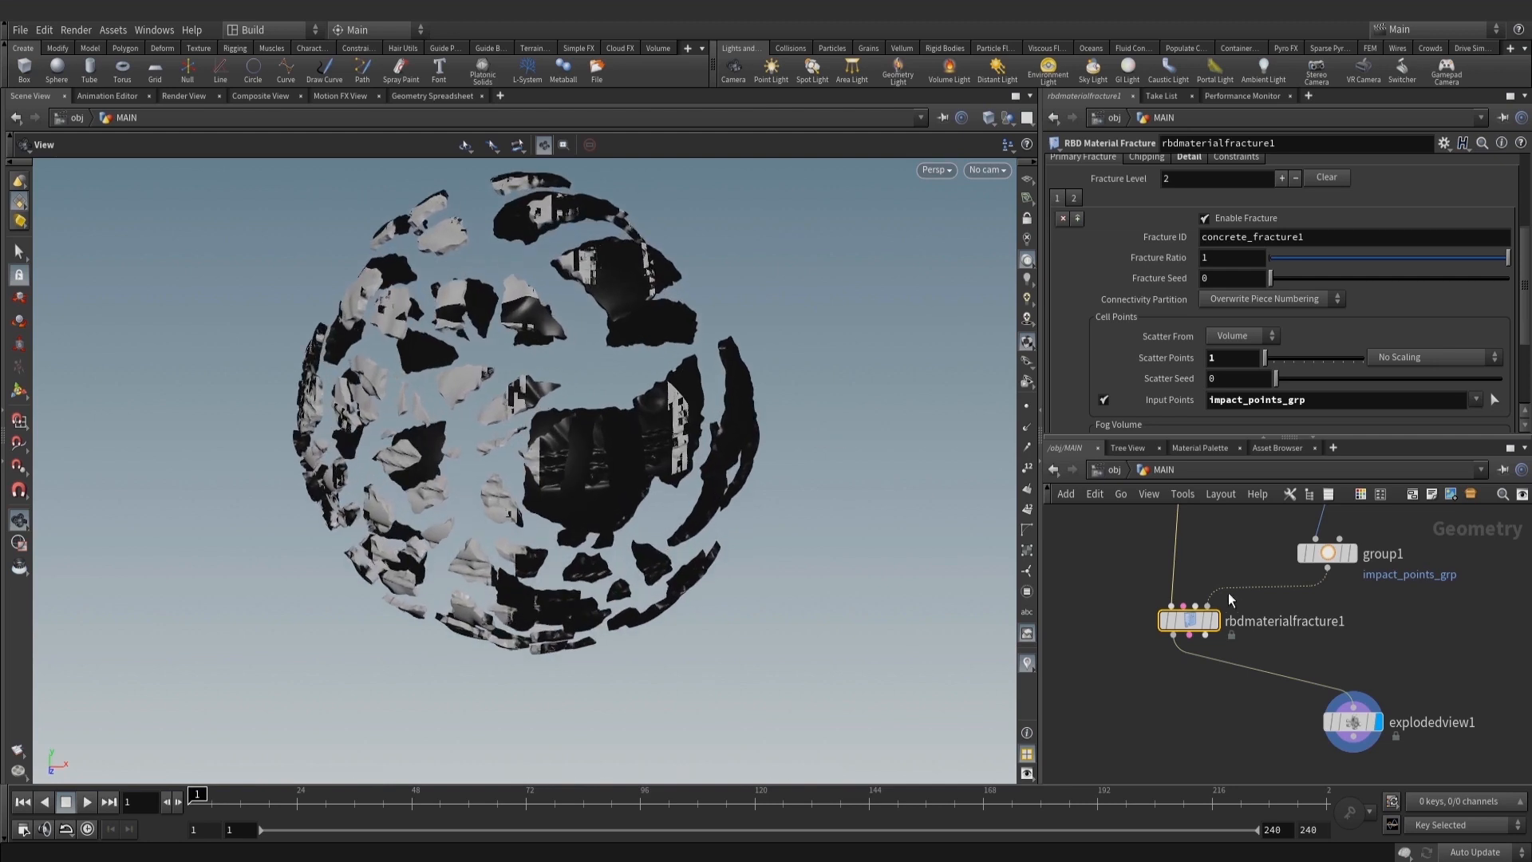
Add an Attribute Delete node after rbdmaterialfracture1, display it, and remove the Cd point attribute
{"action": "scroll", "coordinate": [1228, 592], "scroll_direction": "down", "scroll_amount": 2}
{"action": "key", "text": "Tab"}
{"action": "type", "text": "a"}
{"action": "type", "text": "d"}
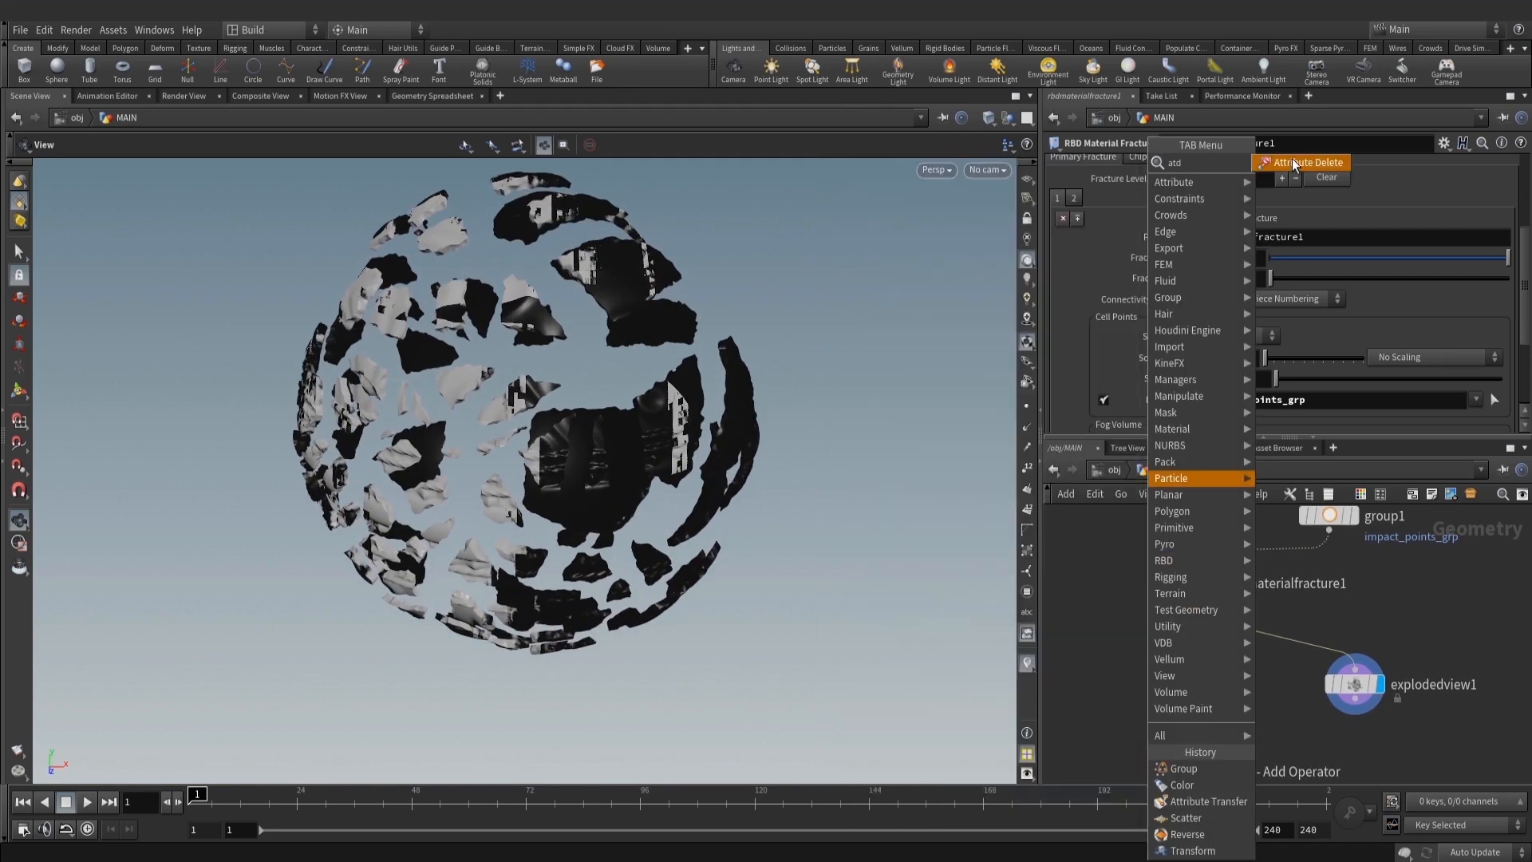
{"action": "left_click", "coordinate": [1293, 163]}
{"action": "scroll", "coordinate": [1152, 646], "scroll_direction": "up", "scroll_amount": 1}
{"action": "left_click", "coordinate": [1149, 665]}
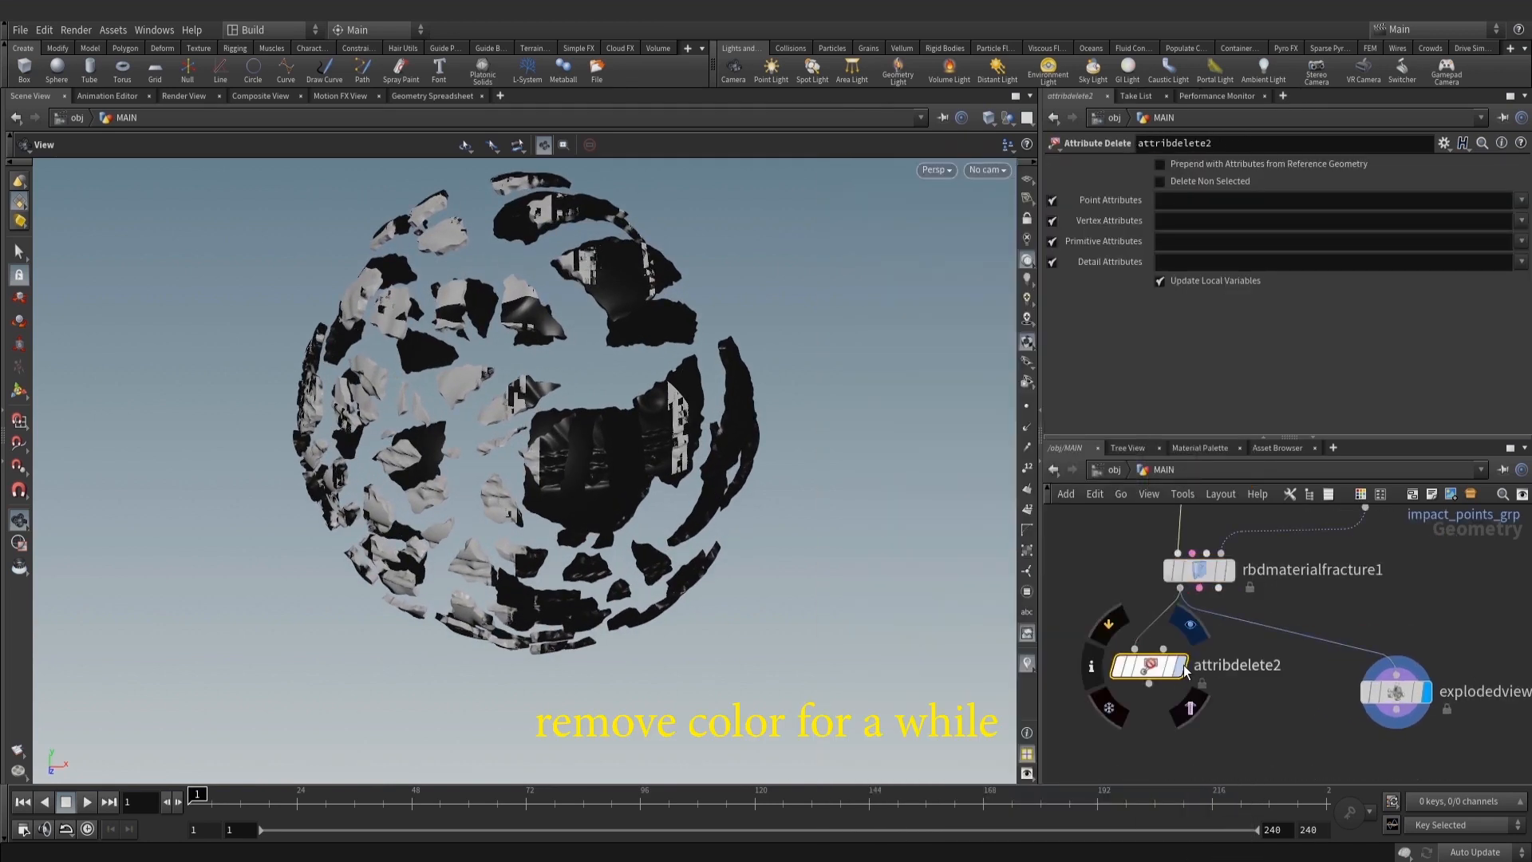
{"action": "left_click", "coordinate": [1180, 666]}
{"action": "left_click", "coordinate": [1199, 201]}
{"action": "type", "text": "Cd"}
{"action": "key", "text": "Return"}
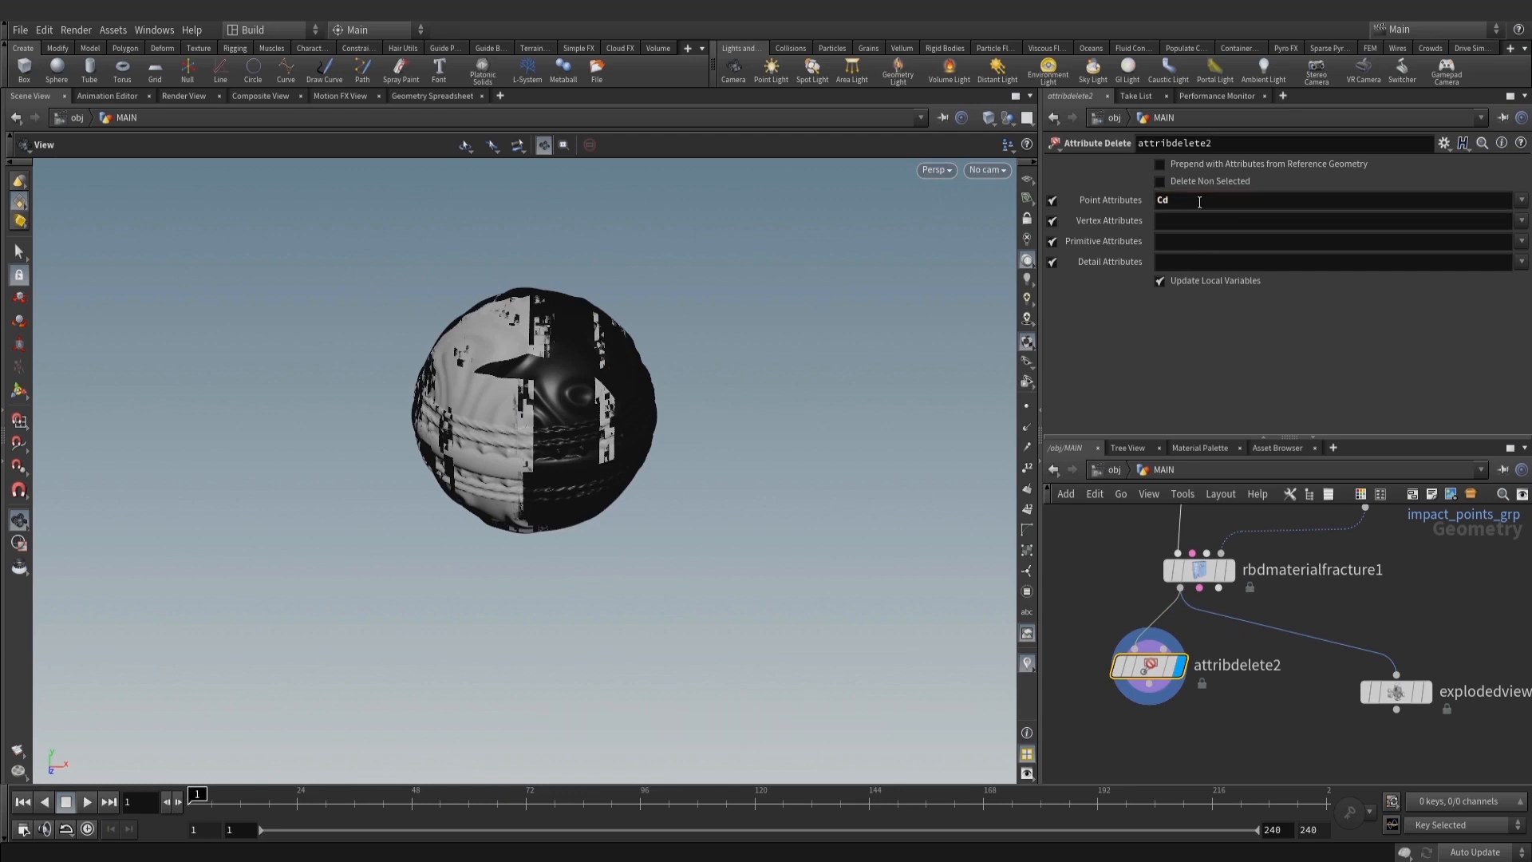
Preview the exploded view fed from the Attribute Delete node to examine the uncolored pieces, and remove that node
{"action": "left_click", "coordinate": [1420, 694]}
{"action": "scroll", "coordinate": [698, 406], "scroll_direction": "up", "scroll_amount": 2}
{"action": "left_click_drag", "start_coordinate": [698, 406], "coordinate": [800, 383]}
{"action": "right_click_drag", "start_coordinate": [800, 383], "coordinate": [684, 462]}
{"action": "left_click_drag", "start_coordinate": [684, 461], "coordinate": [591, 467]}
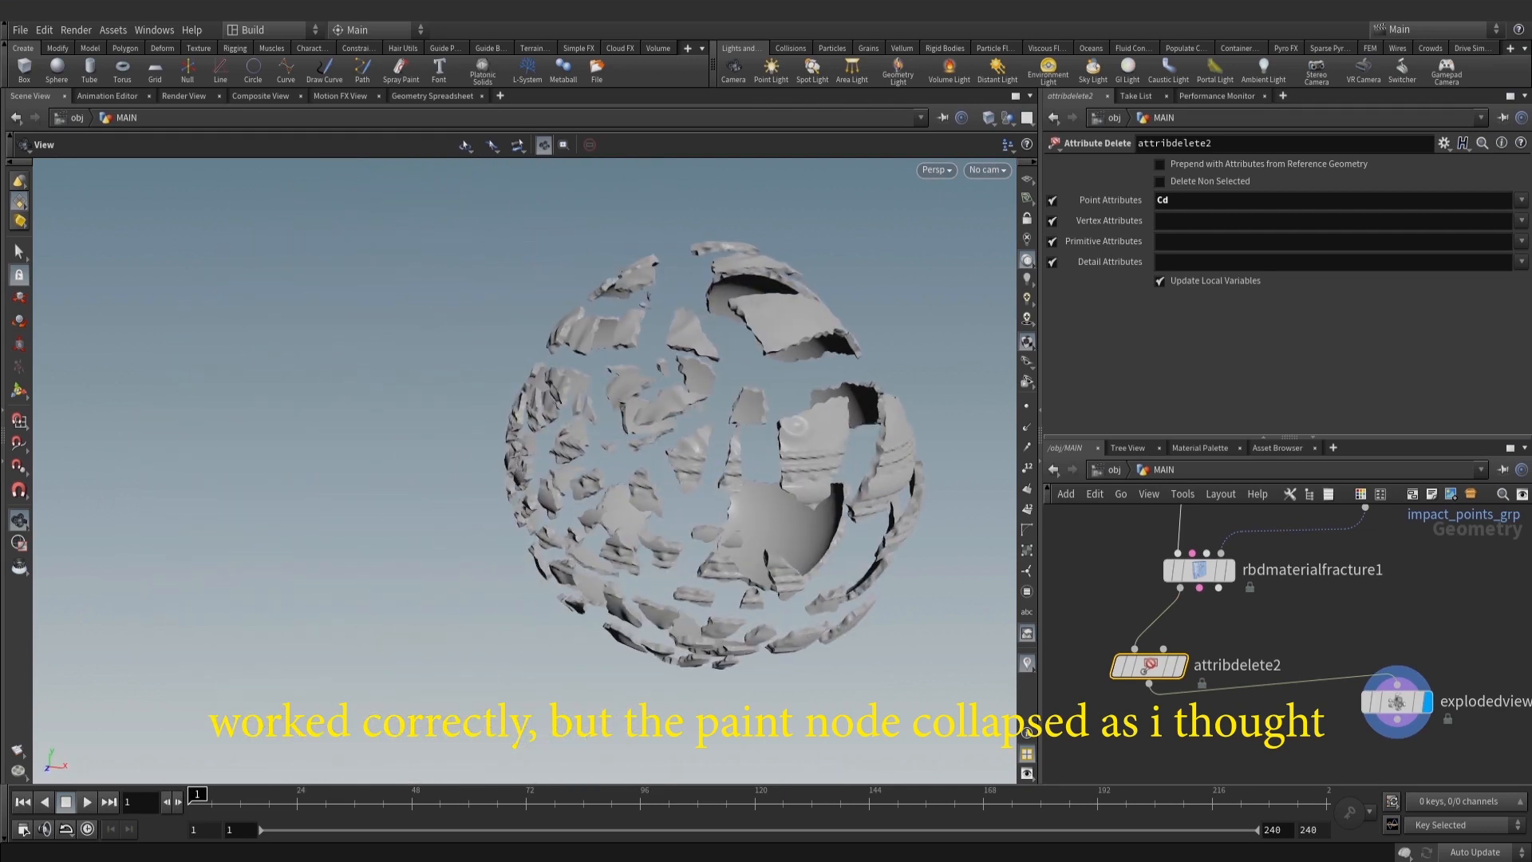
{"action": "left_click_drag", "start_coordinate": [944, 448], "coordinate": [860, 458]}
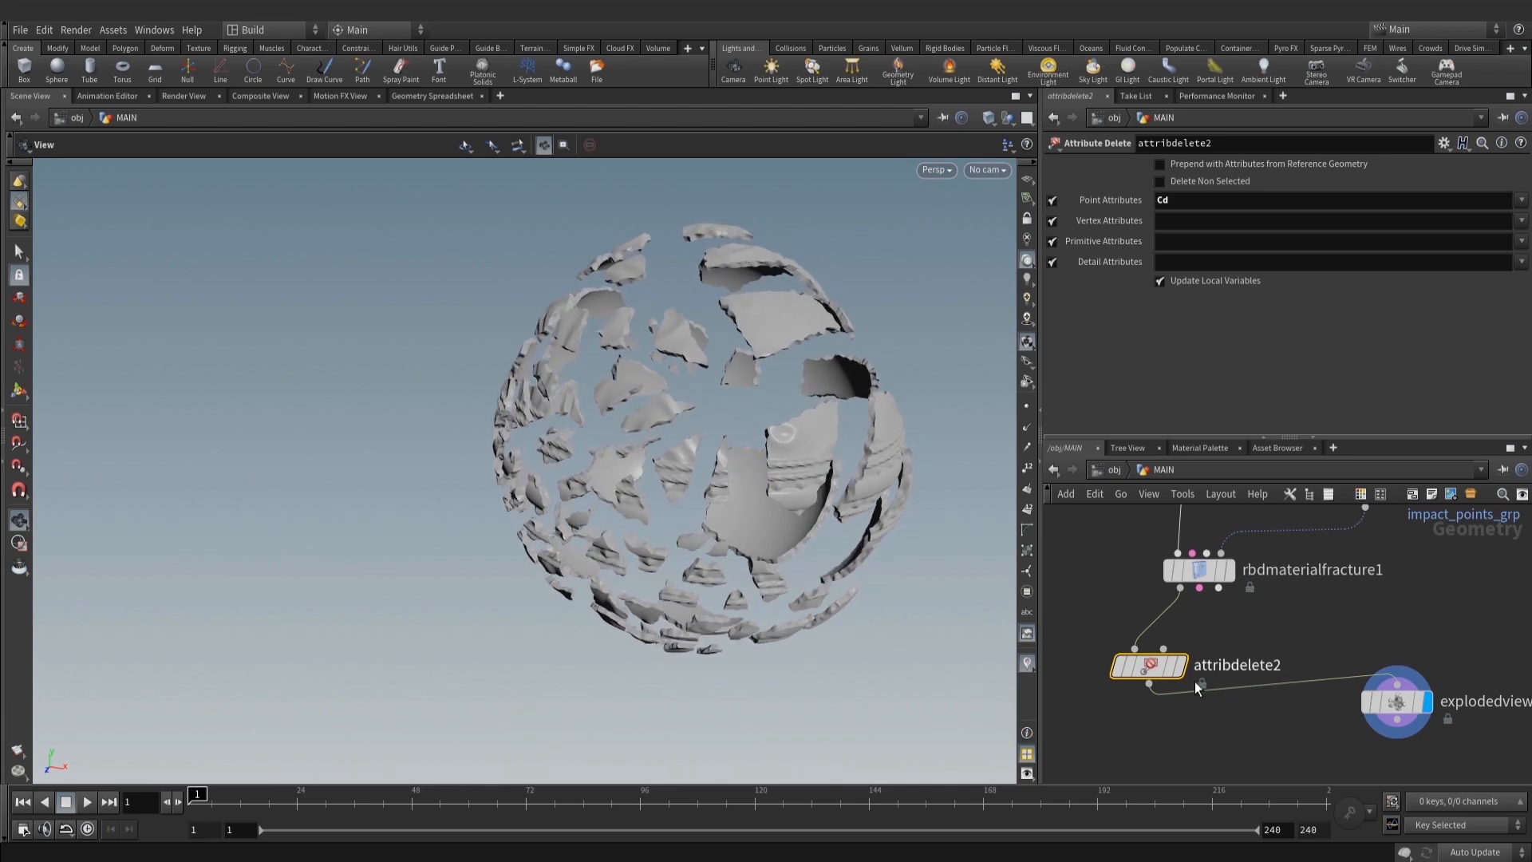
{"action": "key", "text": "Delete"}
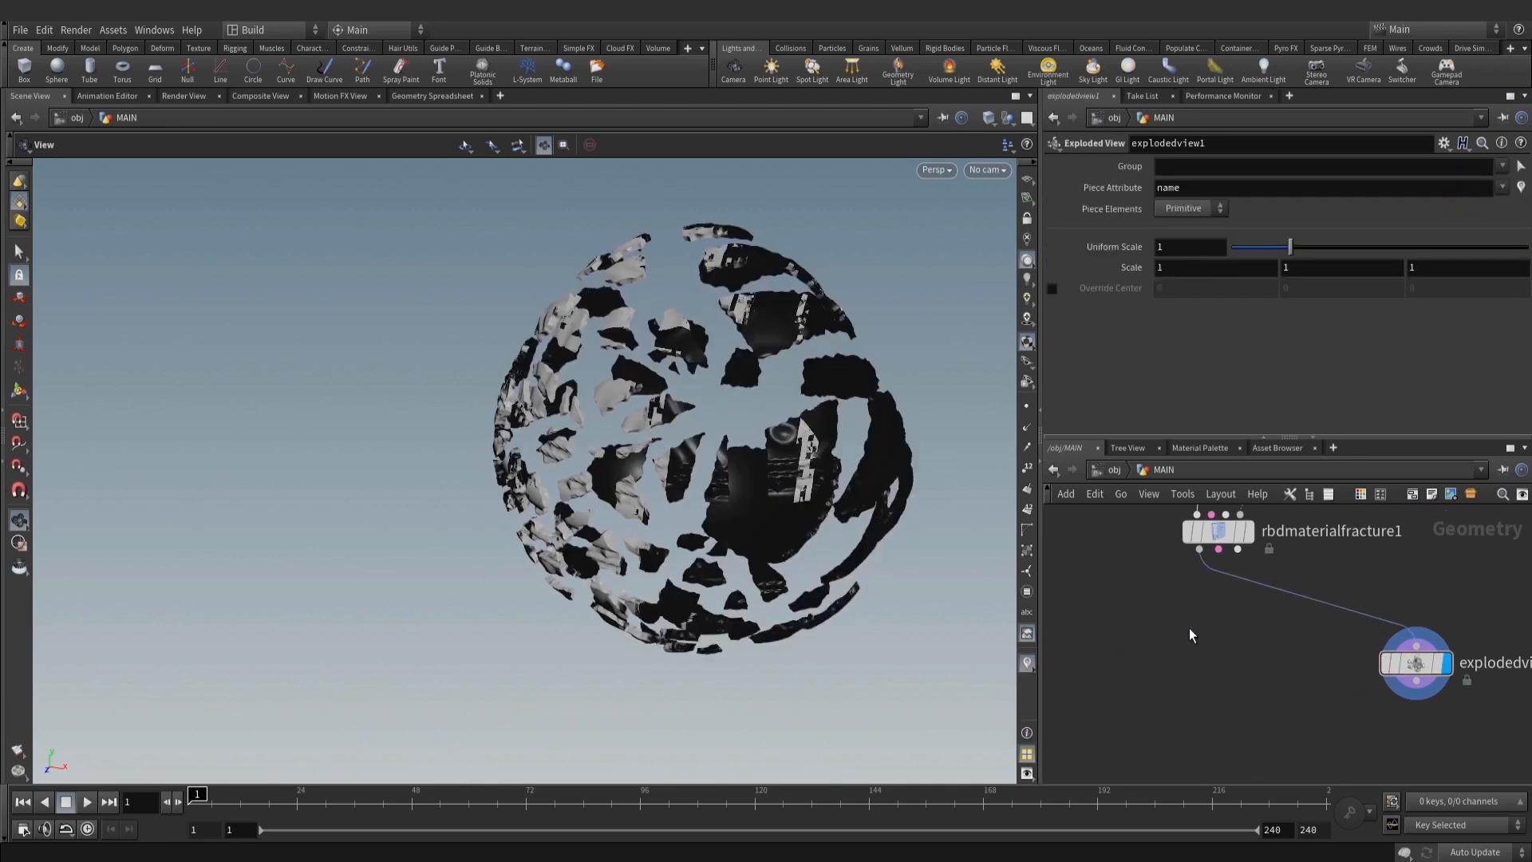
Add a File Cache node below rbdmaterialfracture1 and connect the first fracture output to it
{"action": "key", "text": "Tab"}
{"action": "type", "text": "fil"}
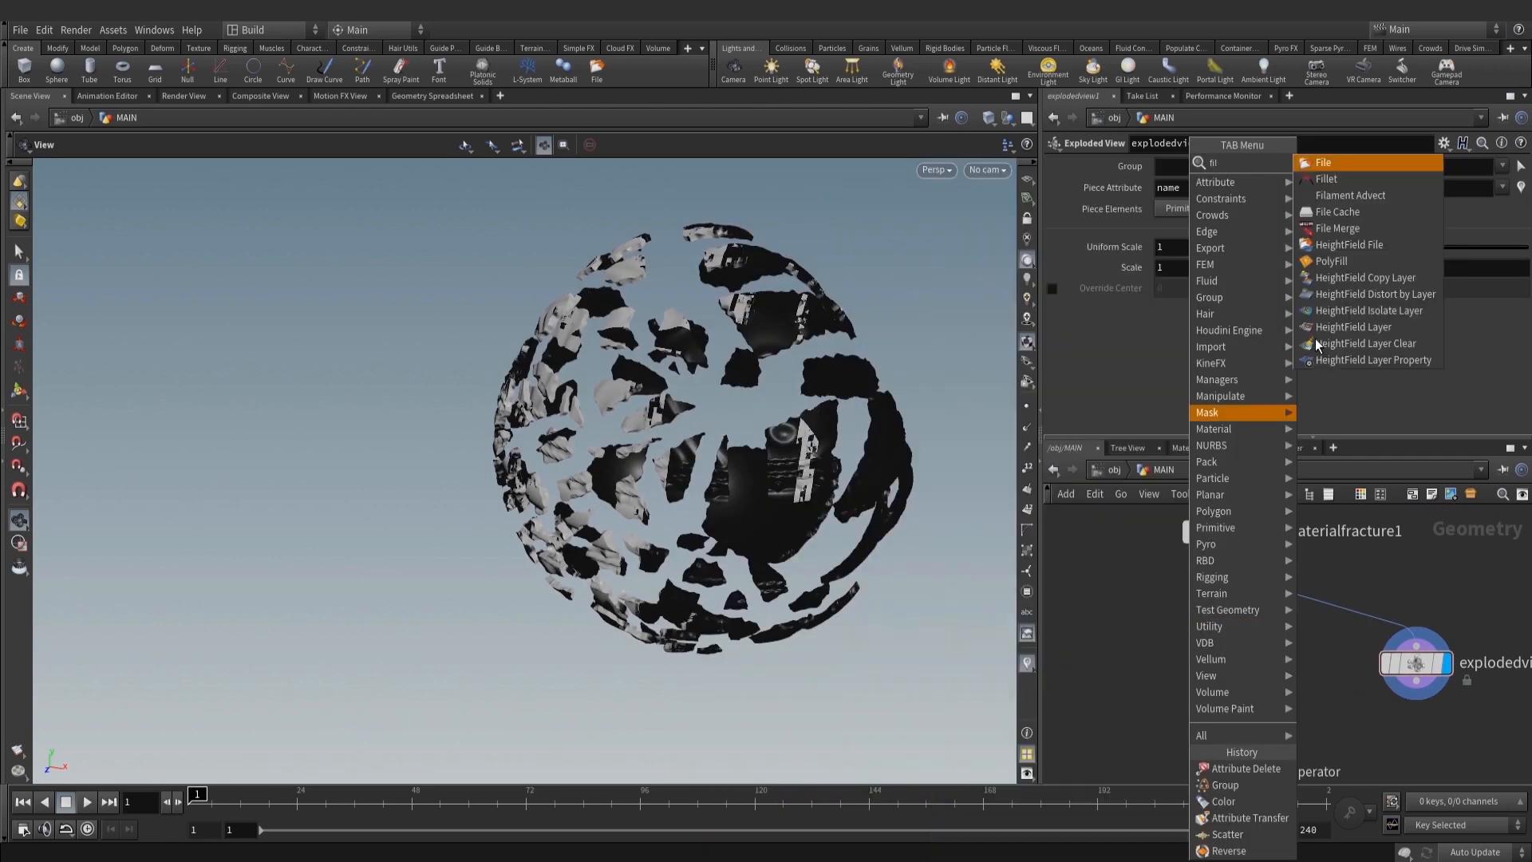
{"action": "left_click", "coordinate": [1370, 210]}
{"action": "left_click", "coordinate": [1179, 673]}
{"action": "scroll", "coordinate": [1196, 598], "scroll_direction": "up", "scroll_amount": 1}
{"action": "left_click_drag", "start_coordinate": [1199, 539], "coordinate": [1179, 638]}
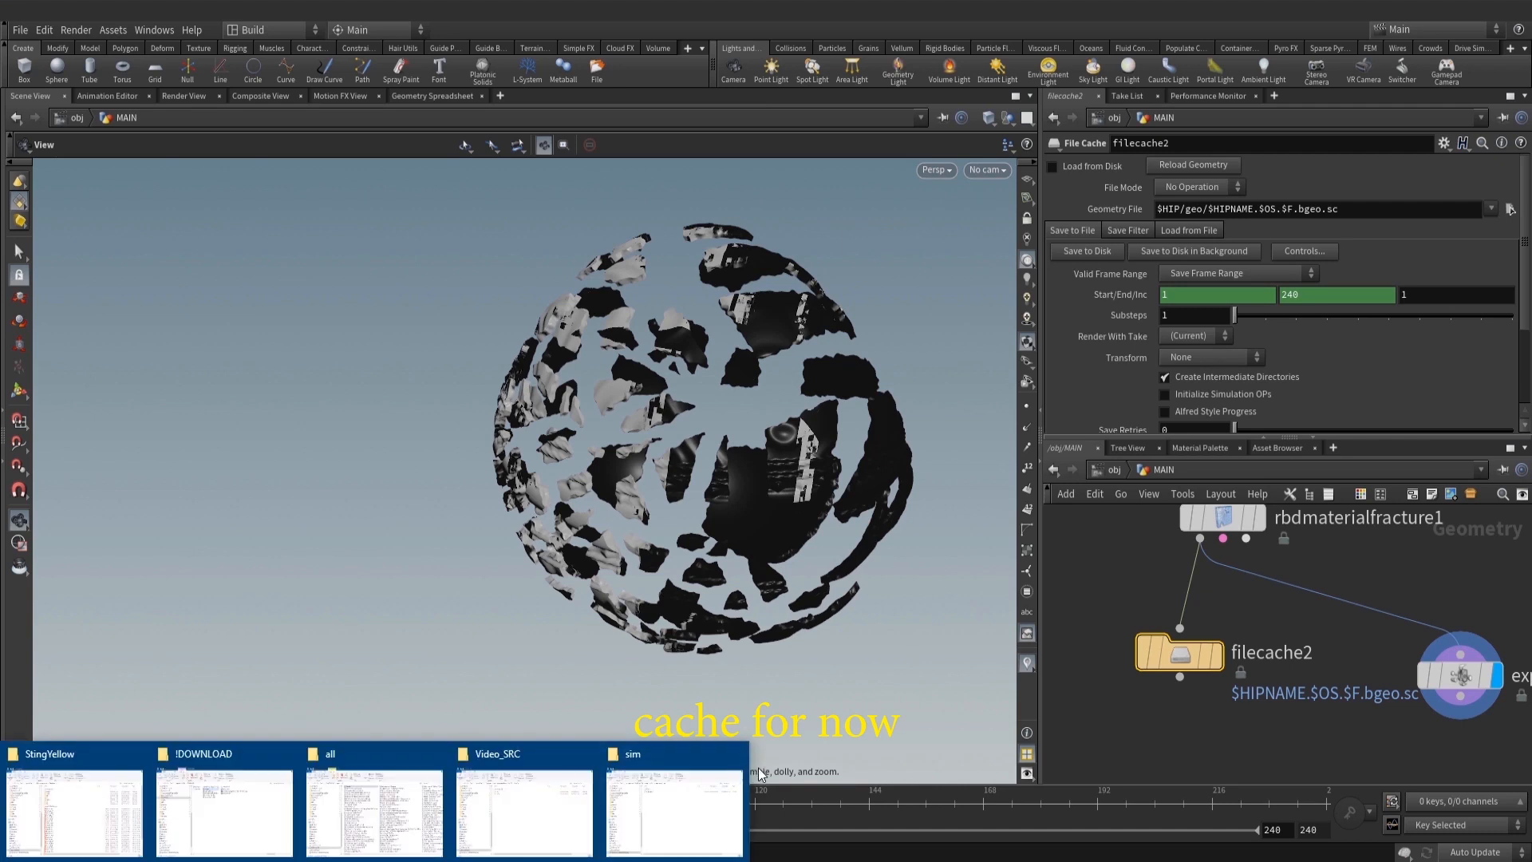
Set filecache2 to Save Current Frame and replace $HIP/geo in its geometry file path with the copied sim folder path
{"action": "left_click", "coordinate": [678, 790]}
{"action": "left_click", "coordinate": [648, 160]}
{"action": "key", "text": "ctrl+c"}
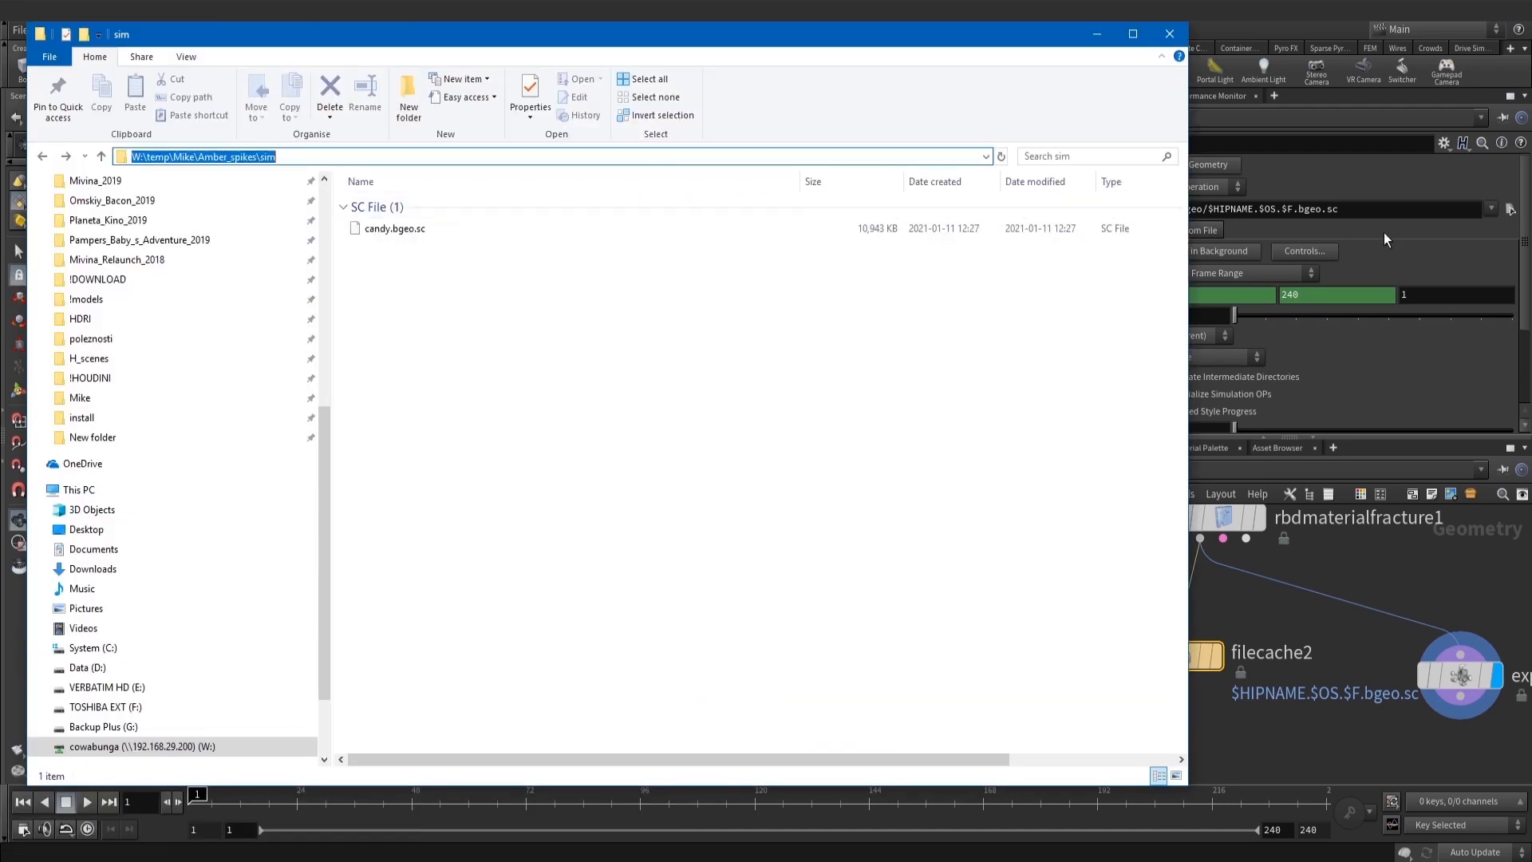
{"action": "left_click", "coordinate": [1259, 208]}
{"action": "left_click", "coordinate": [1218, 273]}
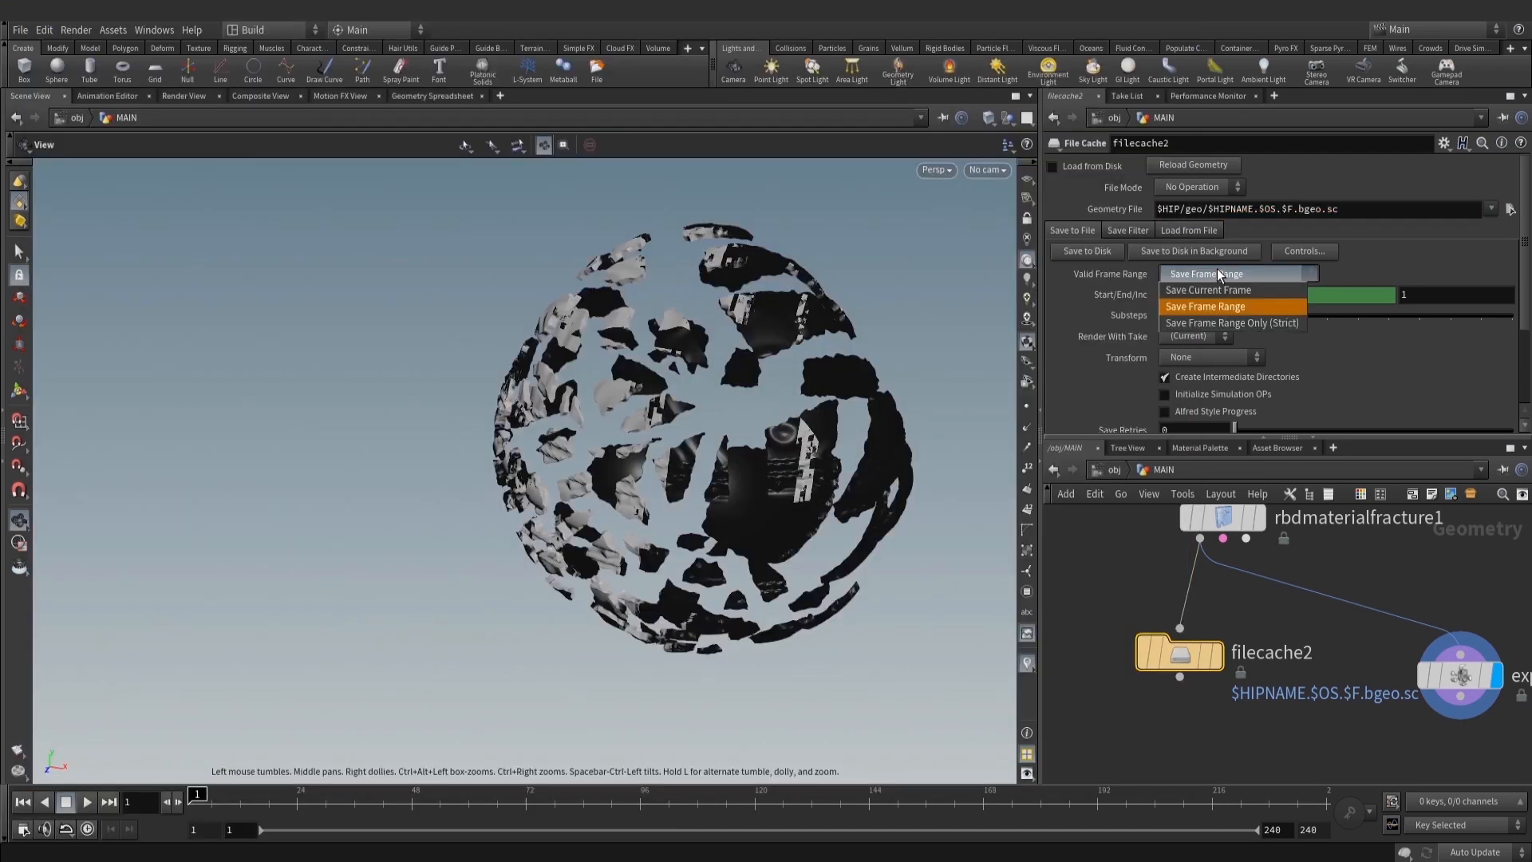
{"action": "left_click", "coordinate": [1214, 272]}
{"action": "left_click_drag", "start_coordinate": [1204, 209], "coordinate": [1158, 209]}
{"action": "key", "text": "ctrl+v"}
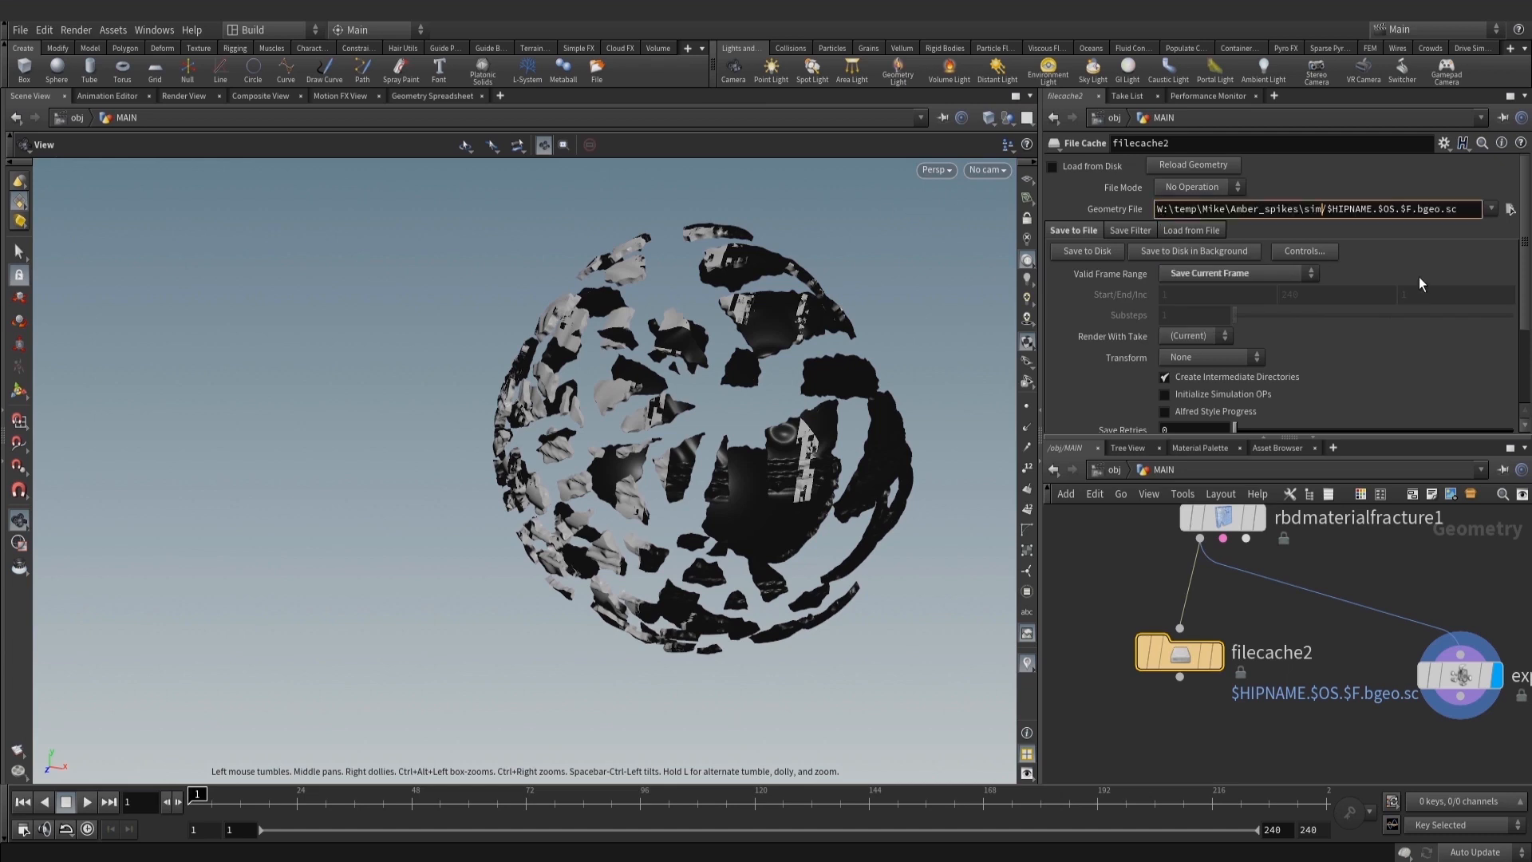
Replace the project folder part of the geometry file path with $JOB, making it $JOB\sim/$HIPNAME.$OS.$F.bgeo.sc
{"action": "left_click_drag", "start_coordinate": [1301, 209], "coordinate": [632, 220]}
{"action": "type", "text": "$JOB"}
{"action": "key", "text": "Return"}
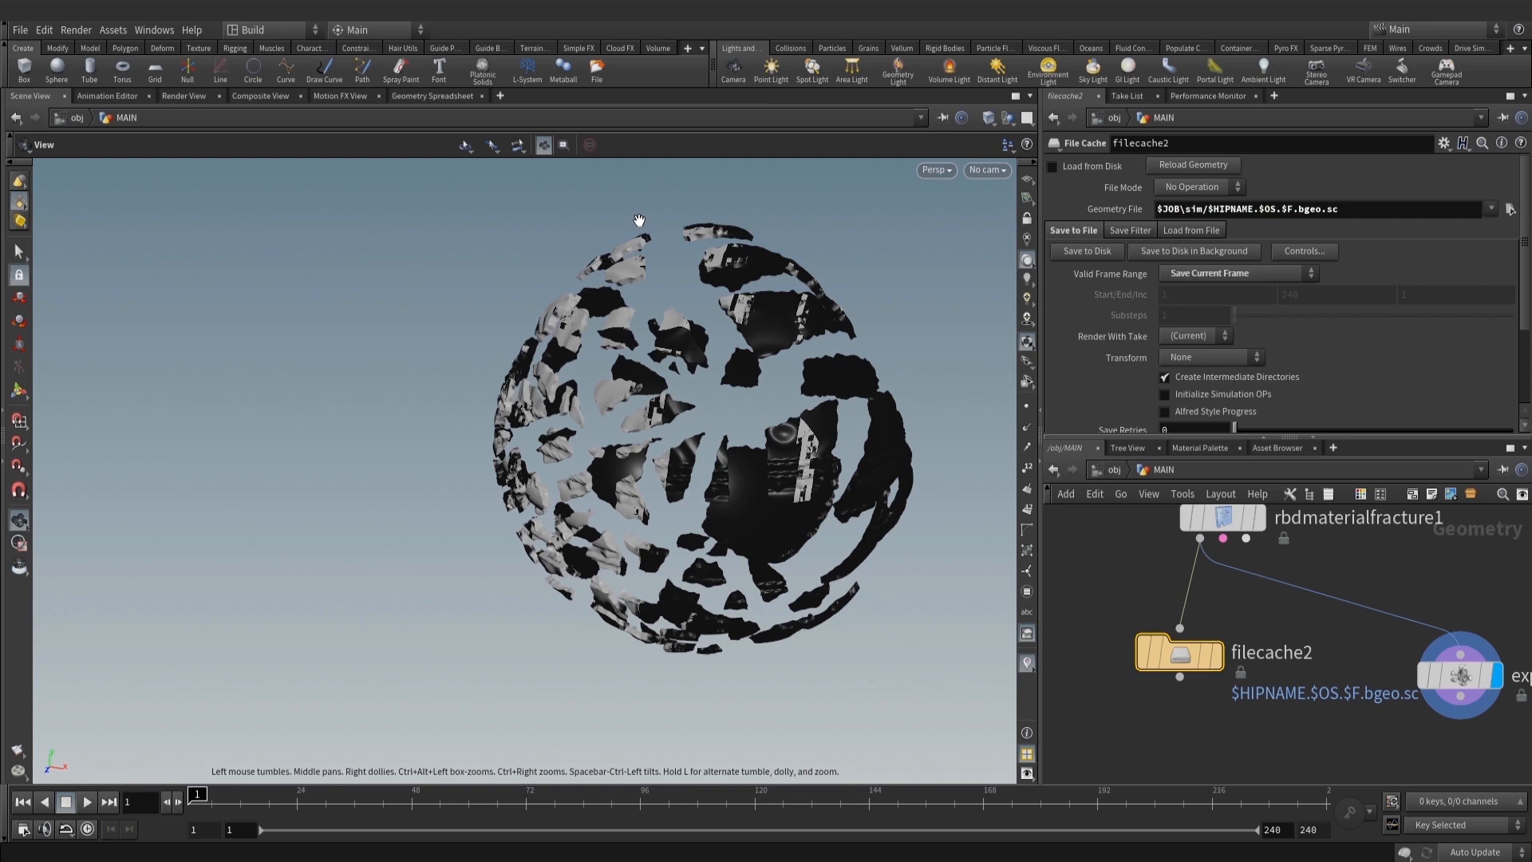
{"action": "left_click", "coordinate": [1209, 209]}
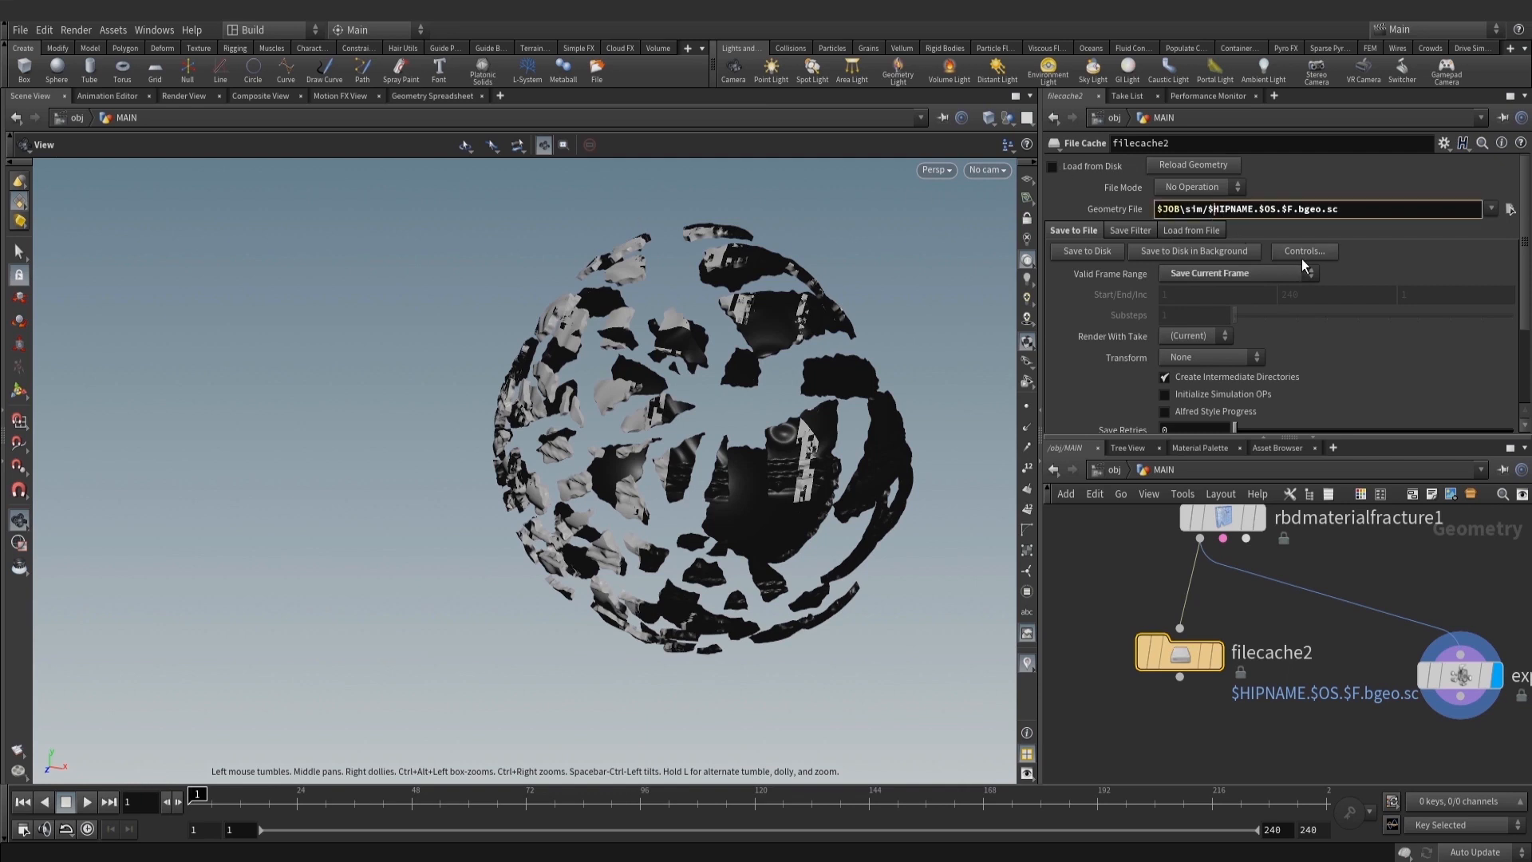
Set filecache2's geometry file to $JOB\sim/Choko_debries/Choko_debries-packeds.bgeo.sc and enable Load from Disk
{"action": "type", "text": "Cho"}
{"action": "type", "text": "ko_debries"}
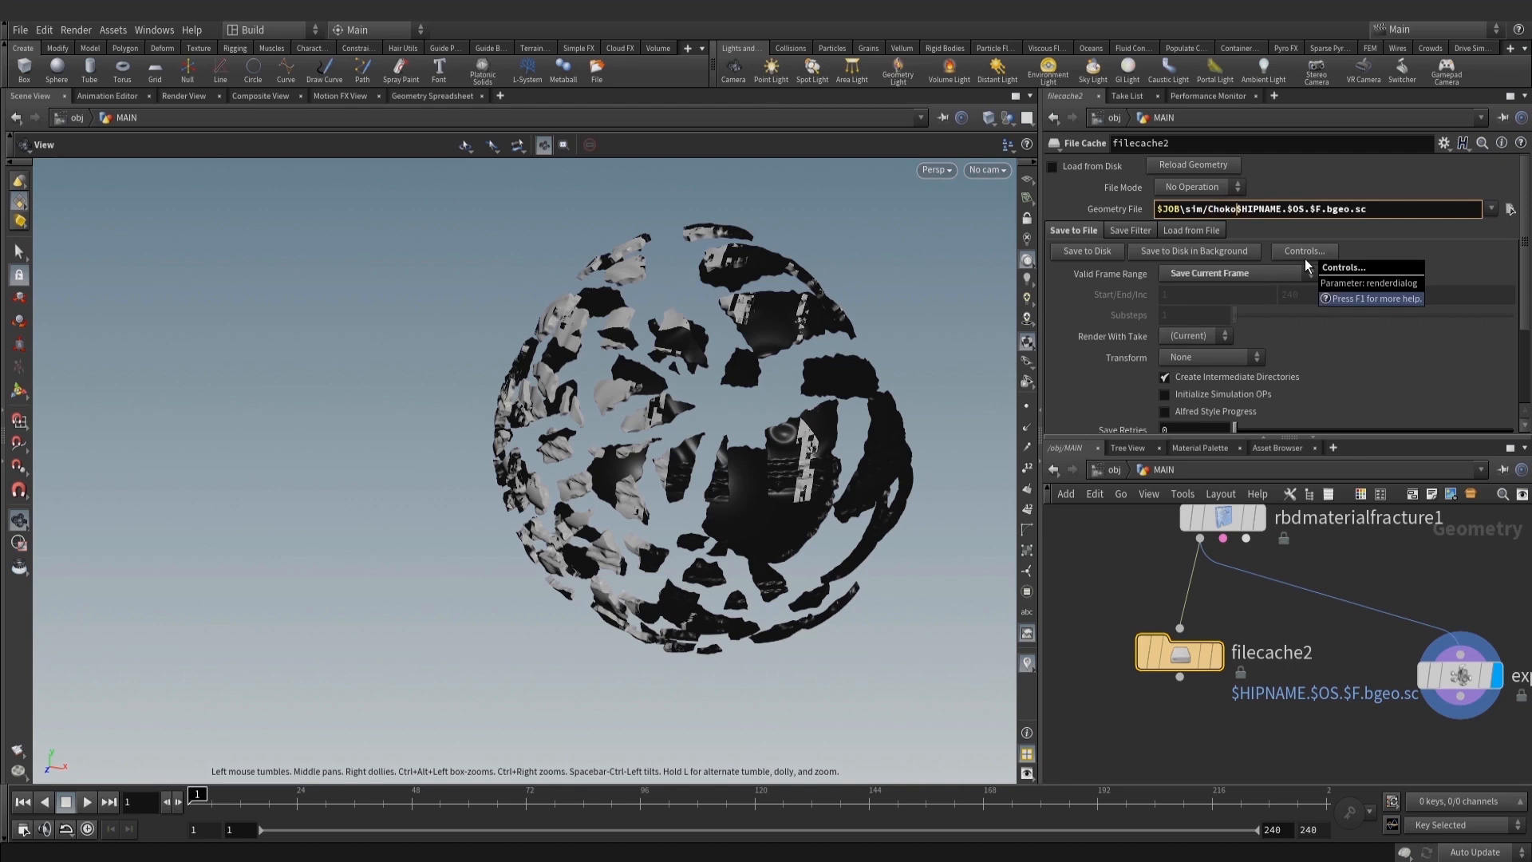
{"action": "type", "text": "/"}
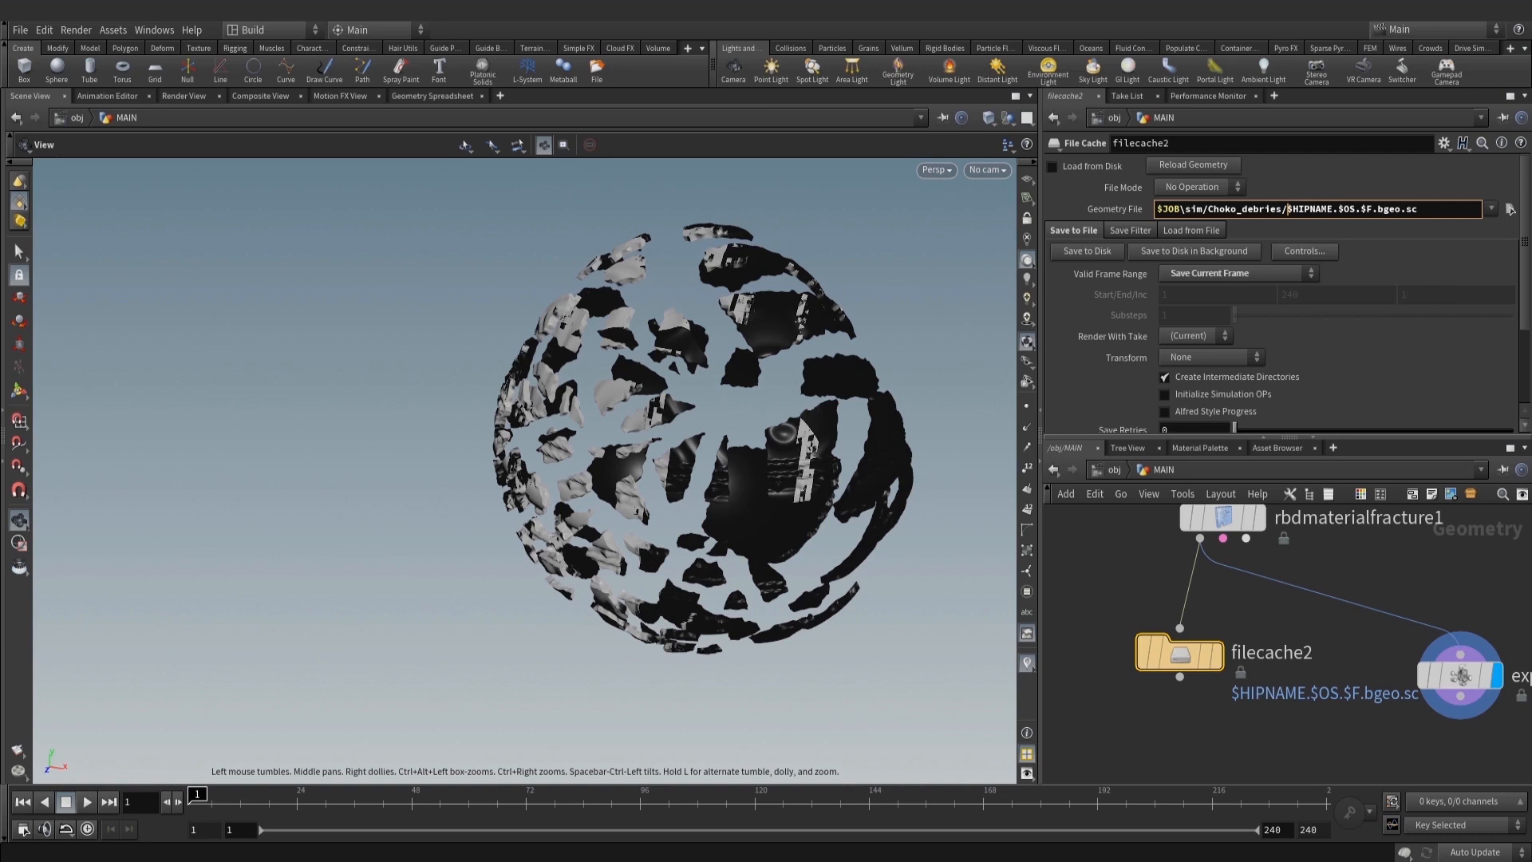
{"action": "left_click_drag", "start_coordinate": [1284, 211], "coordinate": [1362, 210]}
{"action": "type", "text": "Choko_debries"}
{"action": "type", "text": "-packed"}
{"action": "type", "text": "s"}
{"action": "key", "text": "Return"}
{"action": "left_click", "coordinate": [1069, 166]}
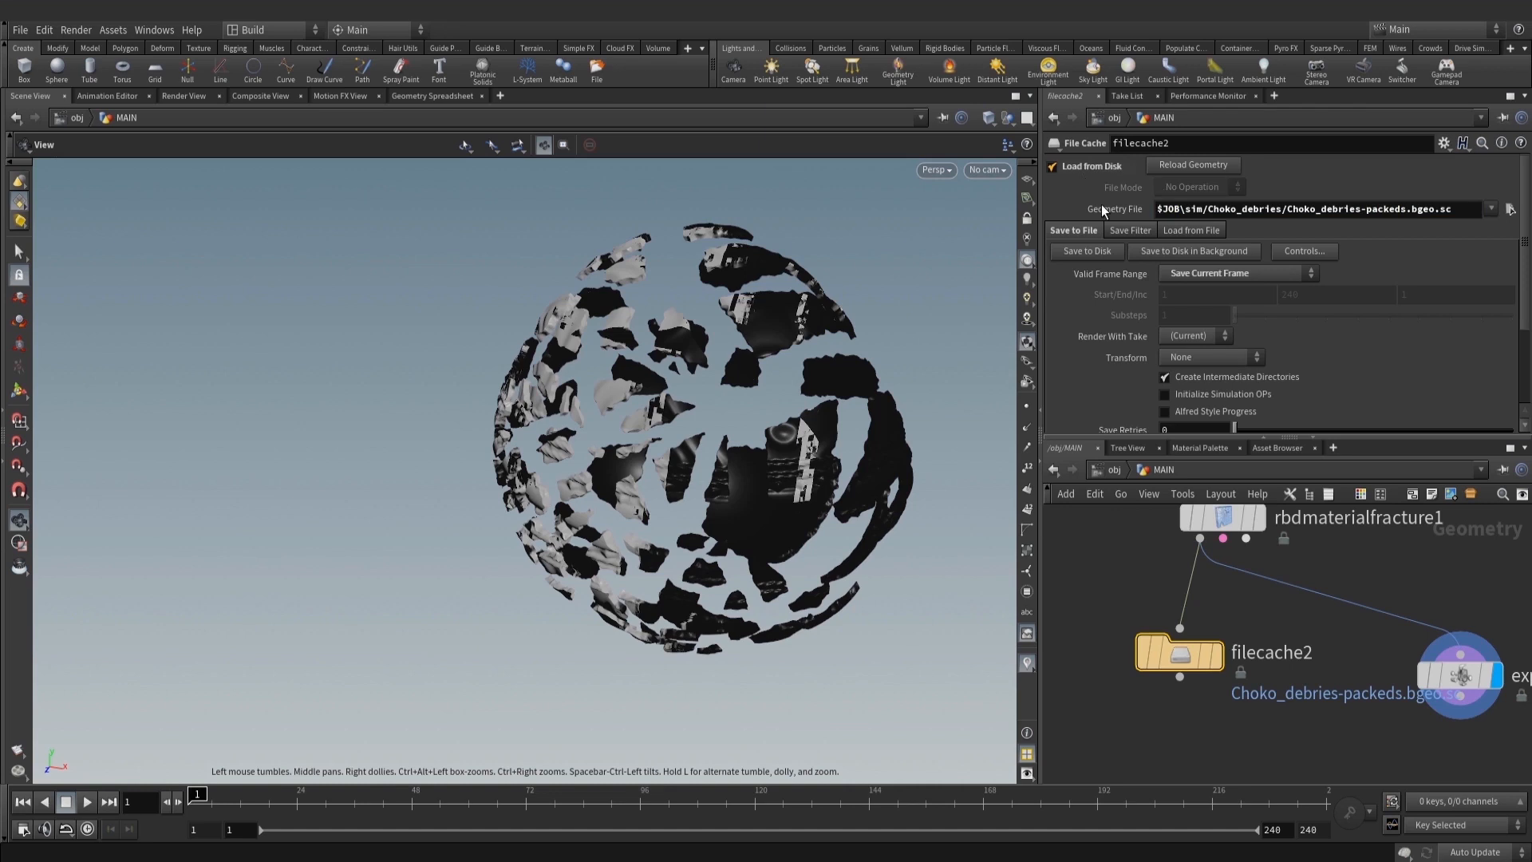
Display filecache2 and save it to disk, then feed explodedview1 from filecache2's output and display the exploded pieces
{"action": "left_click", "coordinate": [1218, 663]}
{"action": "left_click_drag", "start_coordinate": [1185, 658], "coordinate": [1201, 680]}
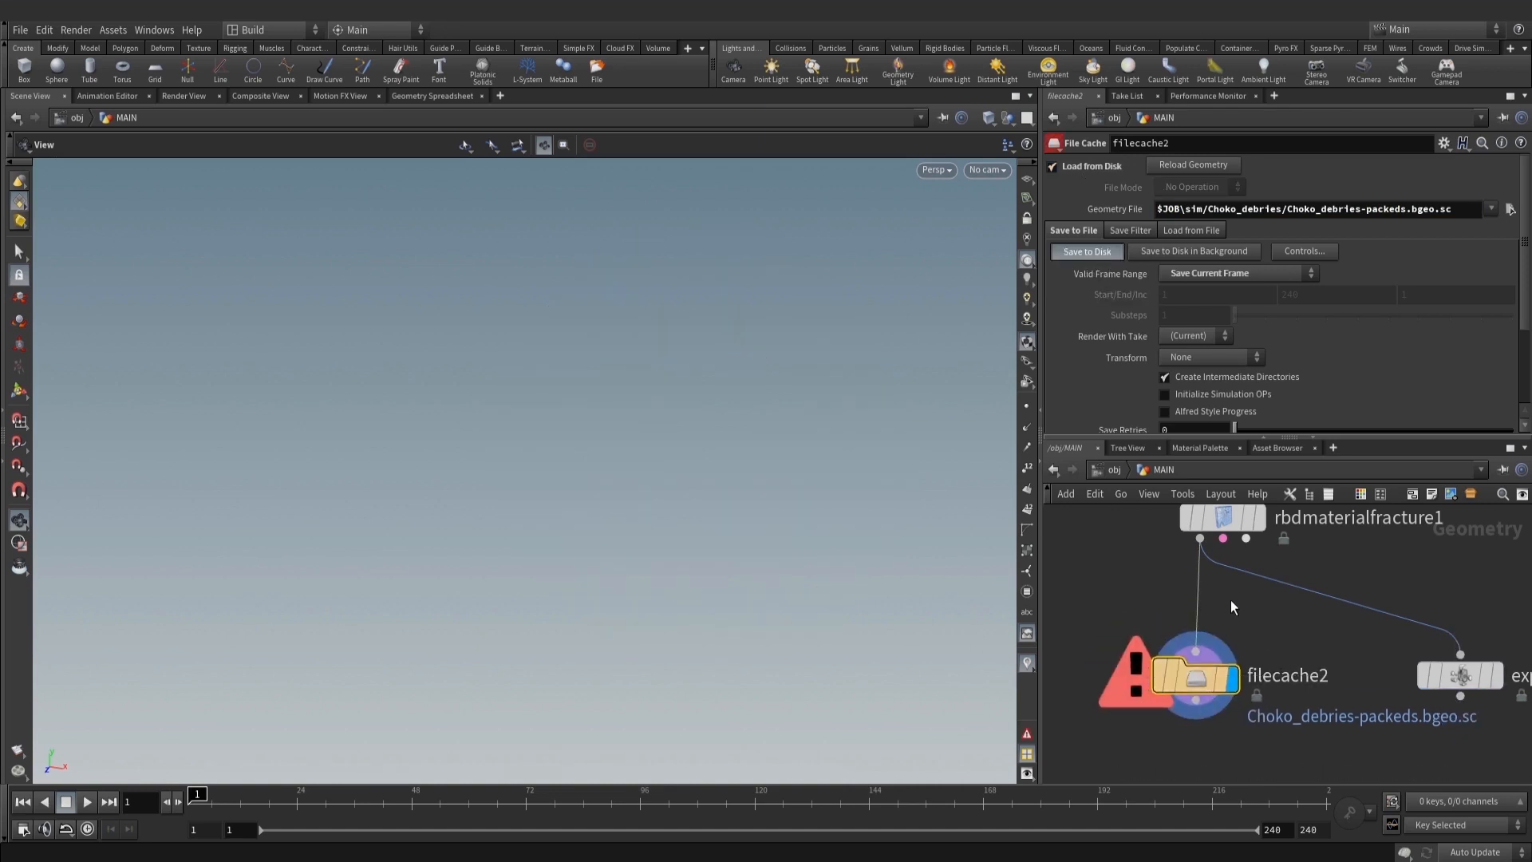
{"action": "middle_click_drag", "start_coordinate": [1387, 678], "coordinate": [1339, 573]}
{"action": "mouse_move", "coordinate": [1426, 569]}
{"action": "left_click_drag", "start_coordinate": [1426, 571], "coordinate": [1446, 605]}
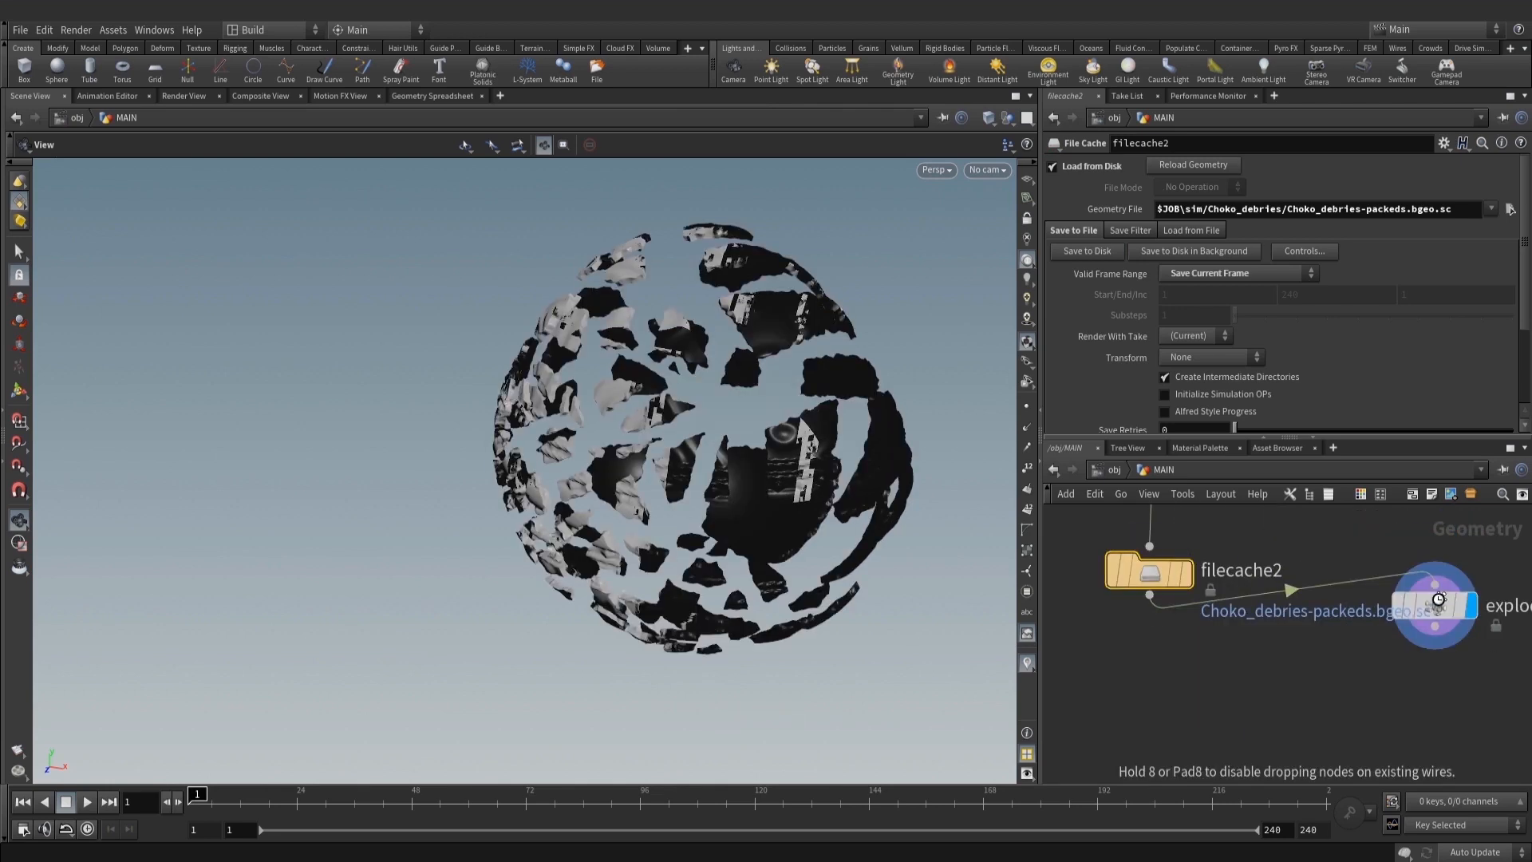
{"action": "left_click_drag", "start_coordinate": [748, 468], "coordinate": [702, 511]}
{"action": "scroll", "coordinate": [1256, 674], "scroll_direction": "down", "scroll_amount": 4}
{"action": "left_click_drag", "start_coordinate": [1334, 645], "coordinate": [1339, 659]}
{"action": "middle_click_drag", "start_coordinate": [1209, 692], "coordinate": [1288, 656]}
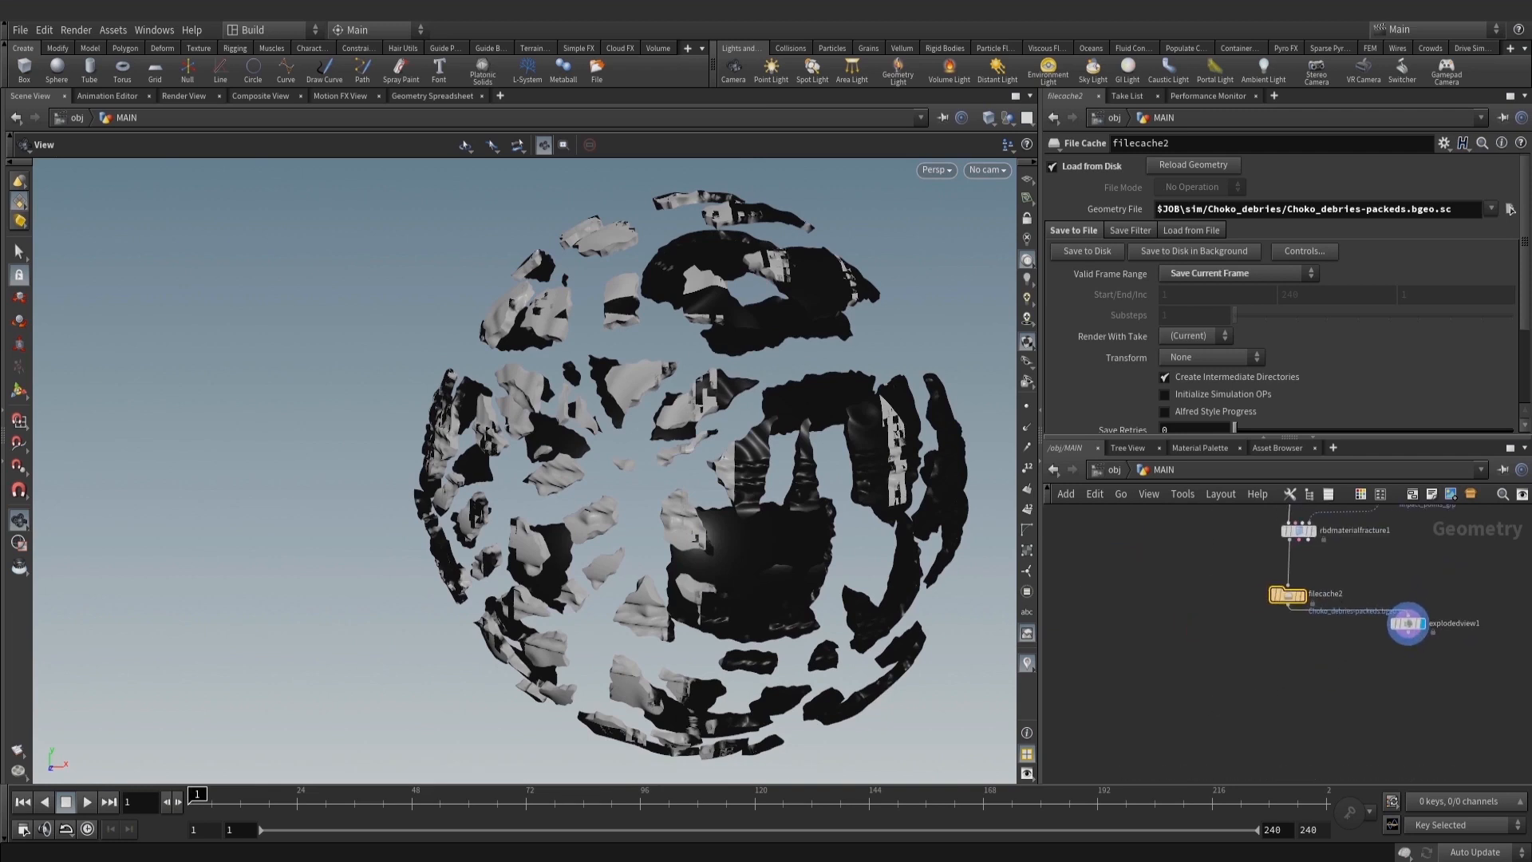
{"action": "scroll", "coordinate": [1344, 644], "scroll_direction": "up", "scroll_amount": 2}
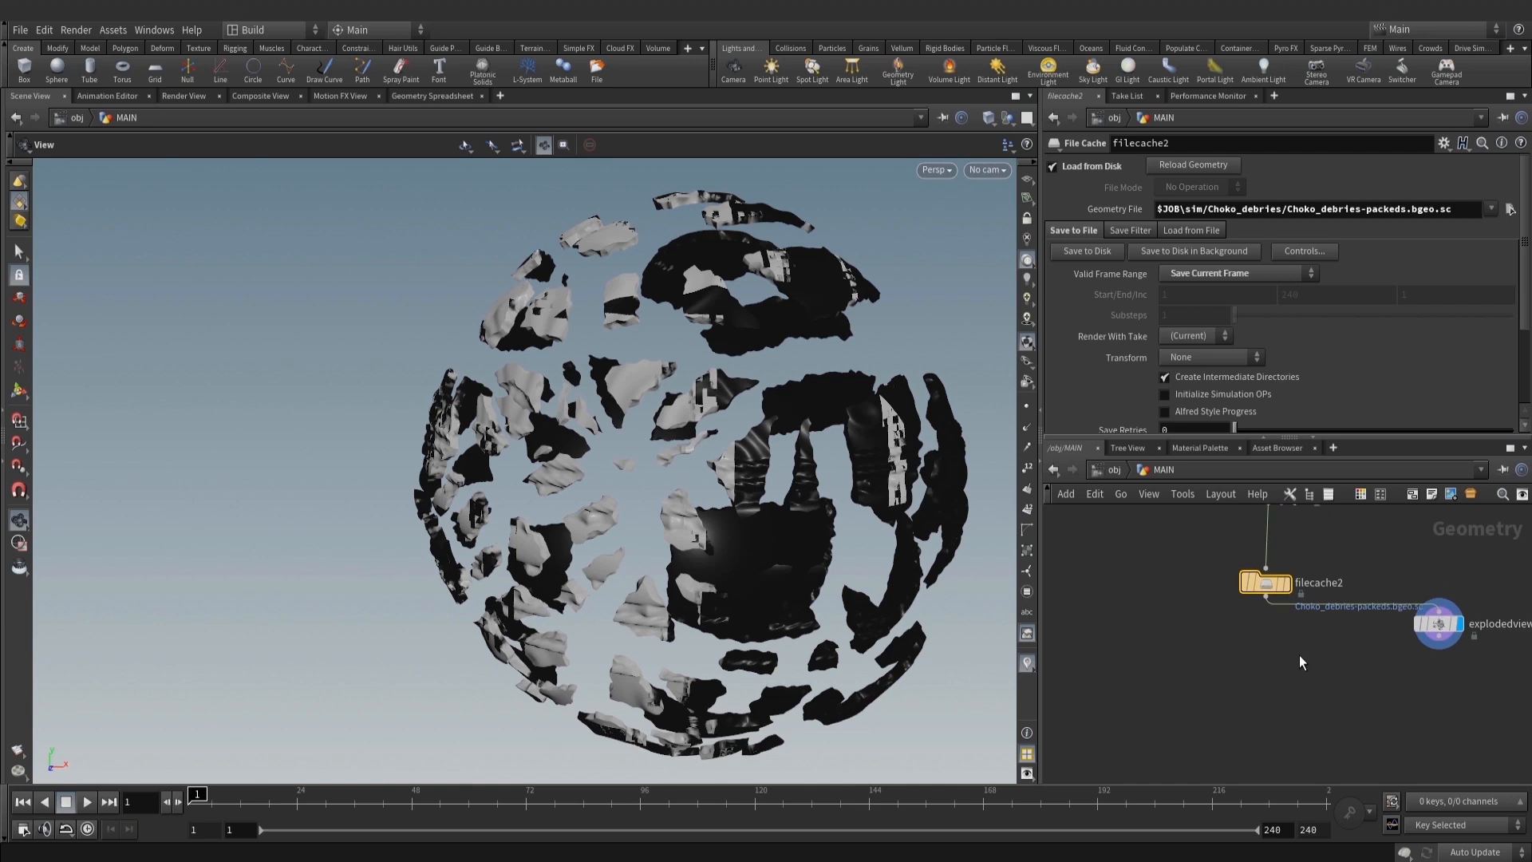
{"action": "left_click_drag", "start_coordinate": [806, 519], "coordinate": [741, 515]}
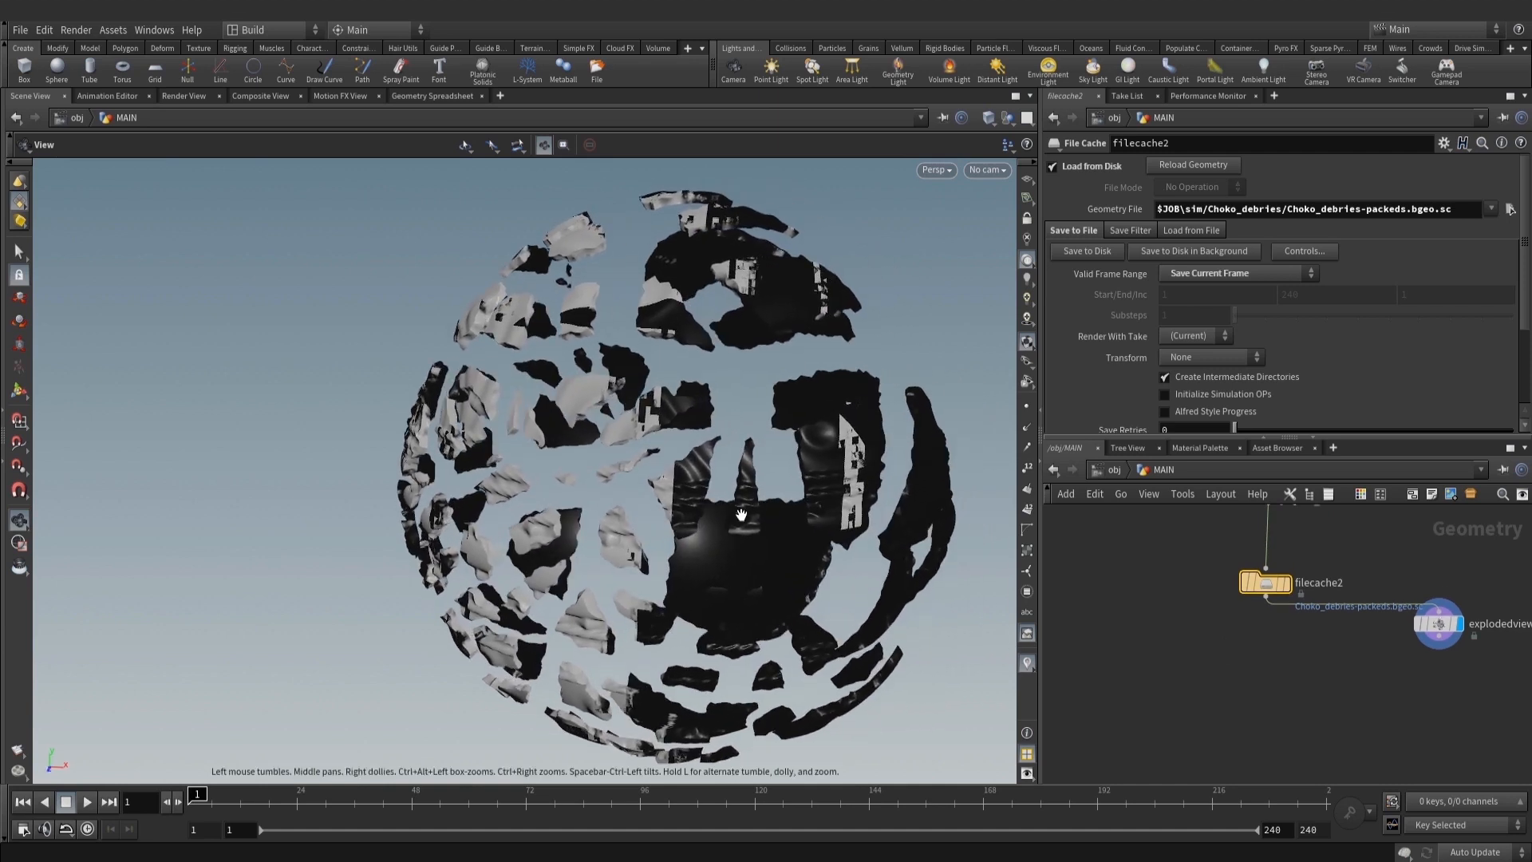
Examine the sphere's colour mask by displaying color1 and attribpaint6 in turn
{"action": "scroll", "coordinate": [1219, 607], "scroll_direction": "down", "scroll_amount": 3}
{"action": "middle_click_drag", "start_coordinate": [1206, 515], "coordinate": [1217, 722]}
{"action": "scroll", "coordinate": [1218, 592], "scroll_direction": "up", "scroll_amount": 3}
{"action": "left_click", "coordinate": [1234, 640]}
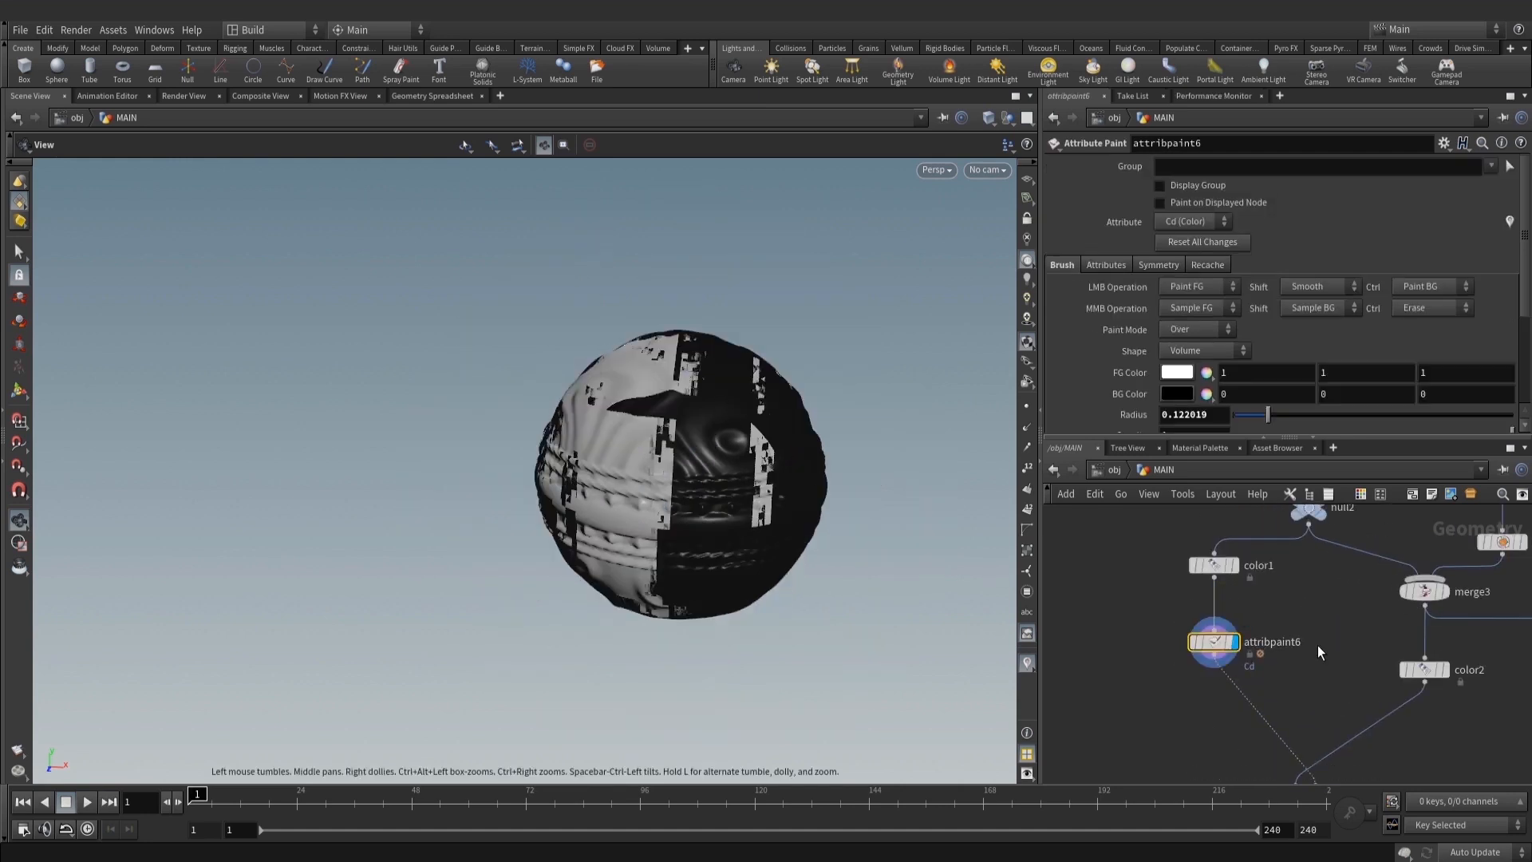
{"action": "middle_click_drag", "start_coordinate": [1252, 589], "coordinate": [1243, 635]}
{"action": "left_click", "coordinate": [1221, 612]}
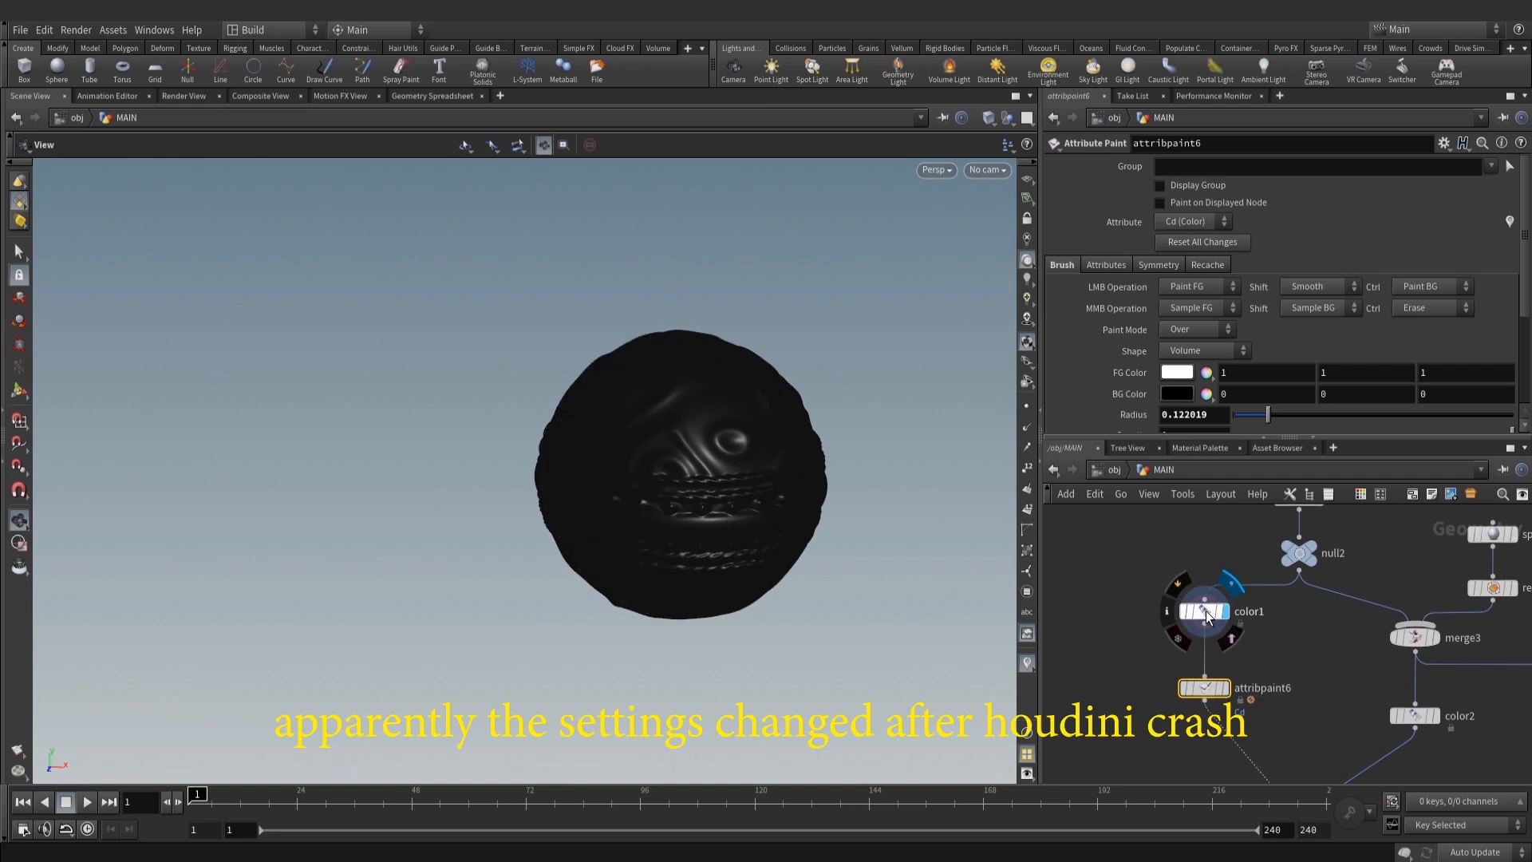
{"action": "left_click", "coordinate": [1205, 613]}
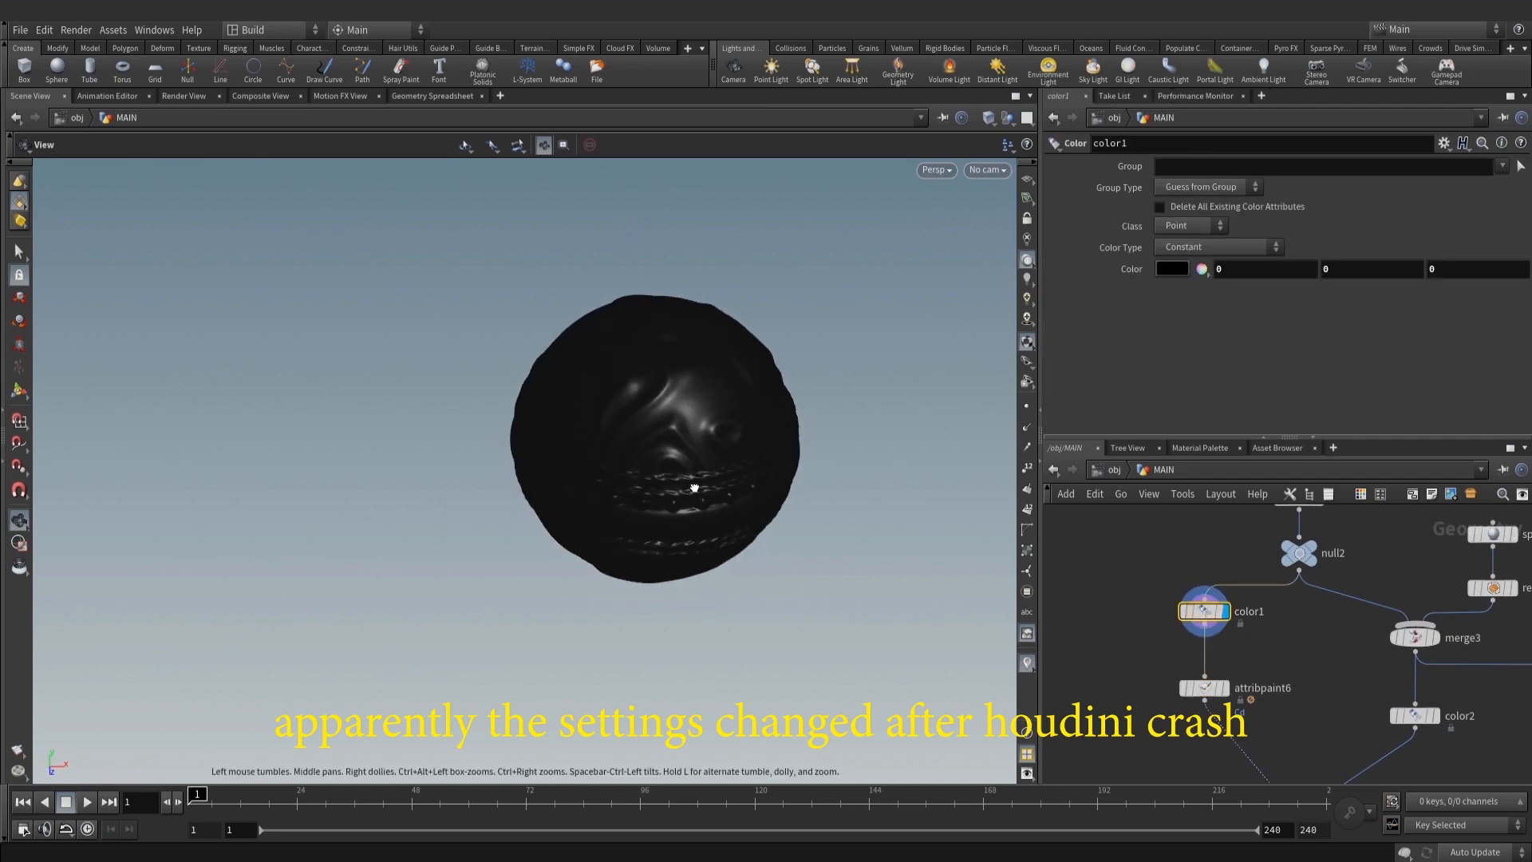
{"action": "left_click", "coordinate": [1224, 688]}
{"action": "left_click", "coordinate": [1202, 687]}
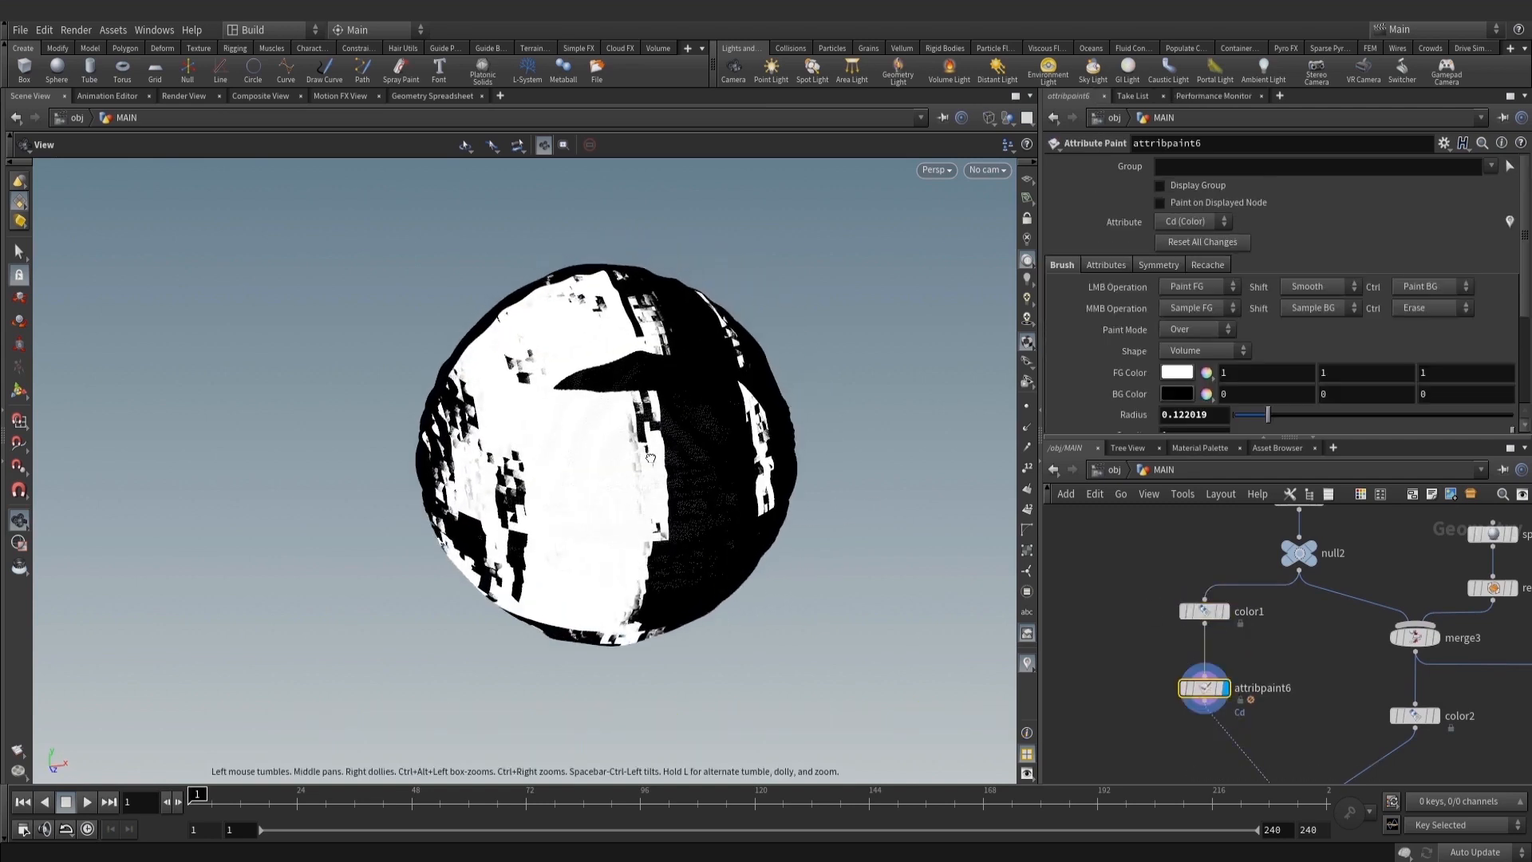
{"action": "left_click_drag", "start_coordinate": [650, 458], "coordinate": [634, 456]}
{"action": "middle_click_drag", "start_coordinate": [1336, 639], "coordinate": [1314, 678]}
{"action": "mouse_move", "coordinate": [743, 504]}
{"action": "left_mouse_down"}
{"action": "mouse_move", "coordinate": [854, 456]}
{"action": "mouse_move", "coordinate": [806, 451]}
{"action": "left_mouse_up"}
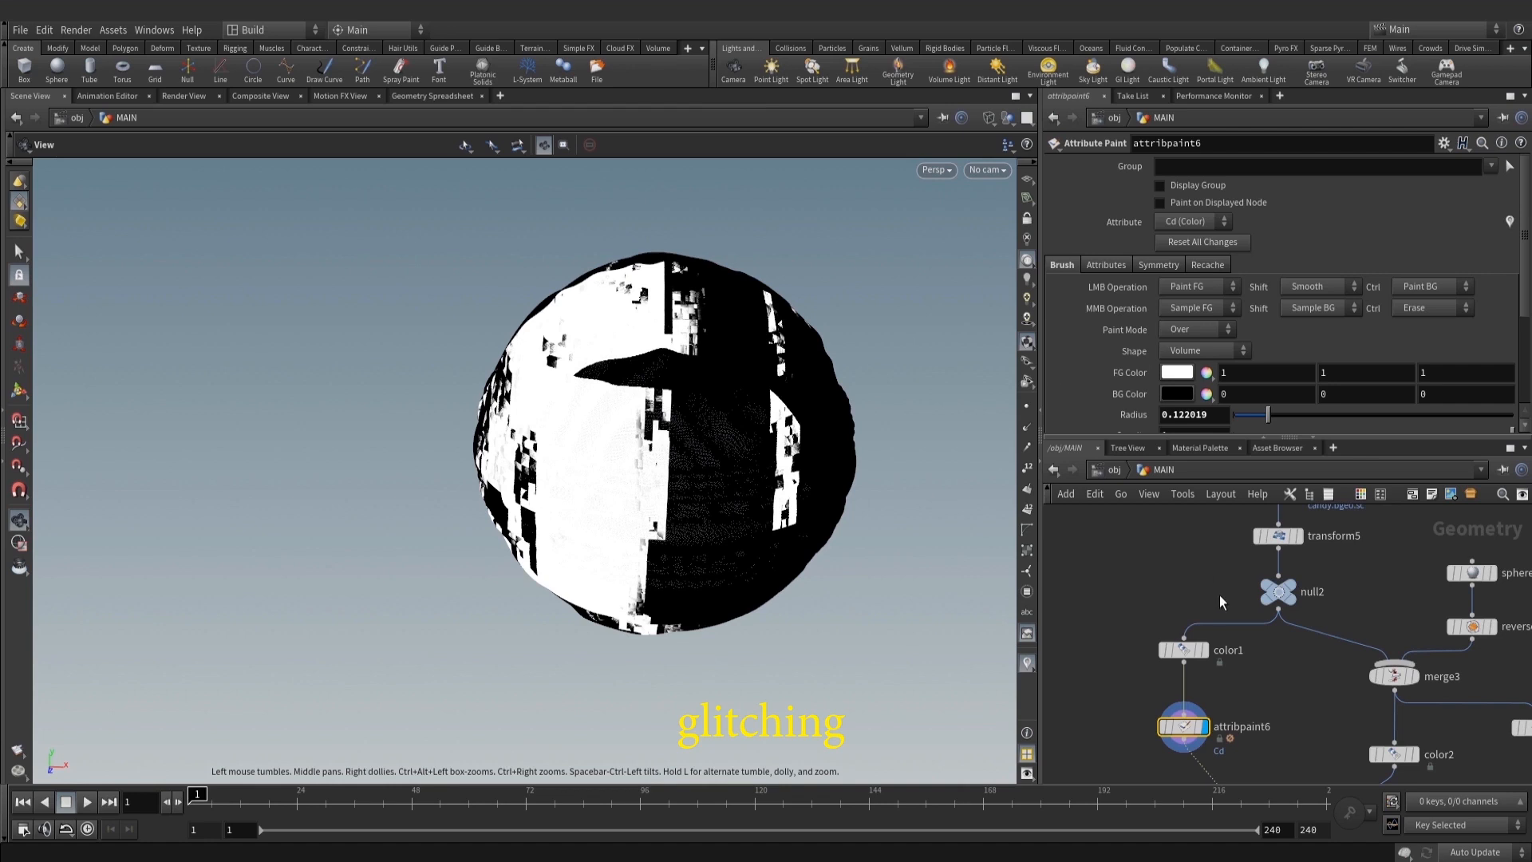
Duplicate the attribpaint6 node and place the copy beside it, fed from color1
{"action": "middle_click_drag", "start_coordinate": [1223, 608], "coordinate": [1141, 619]}
{"action": "scroll", "coordinate": [1142, 619], "scroll_direction": "down", "scroll_amount": 3}
{"action": "scroll", "coordinate": [1191, 599], "scroll_direction": "up", "scroll_amount": 4}
{"action": "left_click_drag", "start_coordinate": [1268, 586], "coordinate": [1108, 649]}
{"action": "middle_click_drag", "start_coordinate": [1177, 696], "coordinate": [1299, 594]}
{"action": "left_click", "coordinate": [1193, 669]}
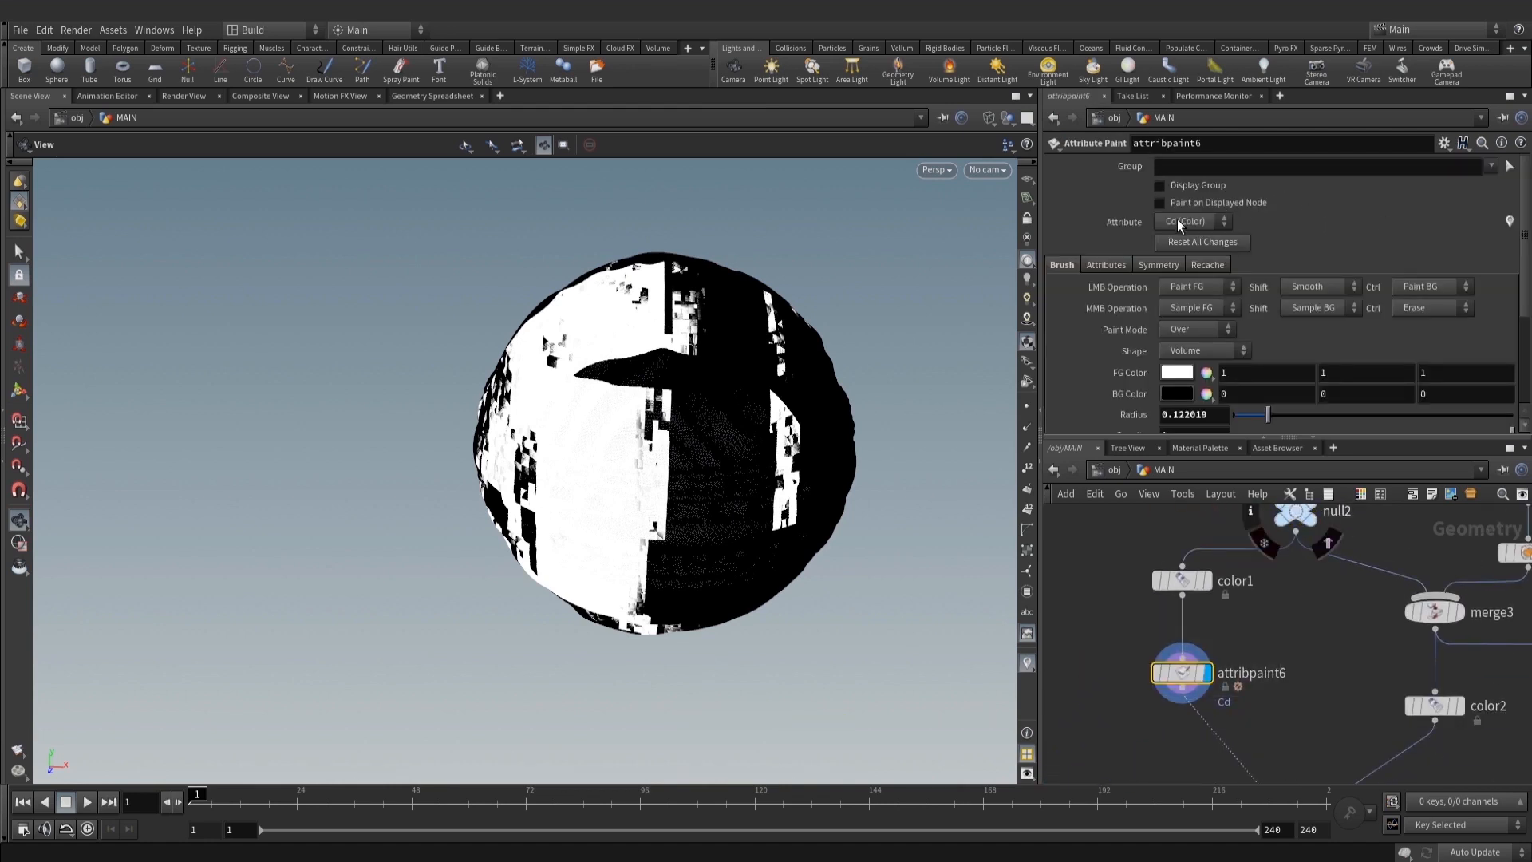
{"action": "key", "text": "f"}
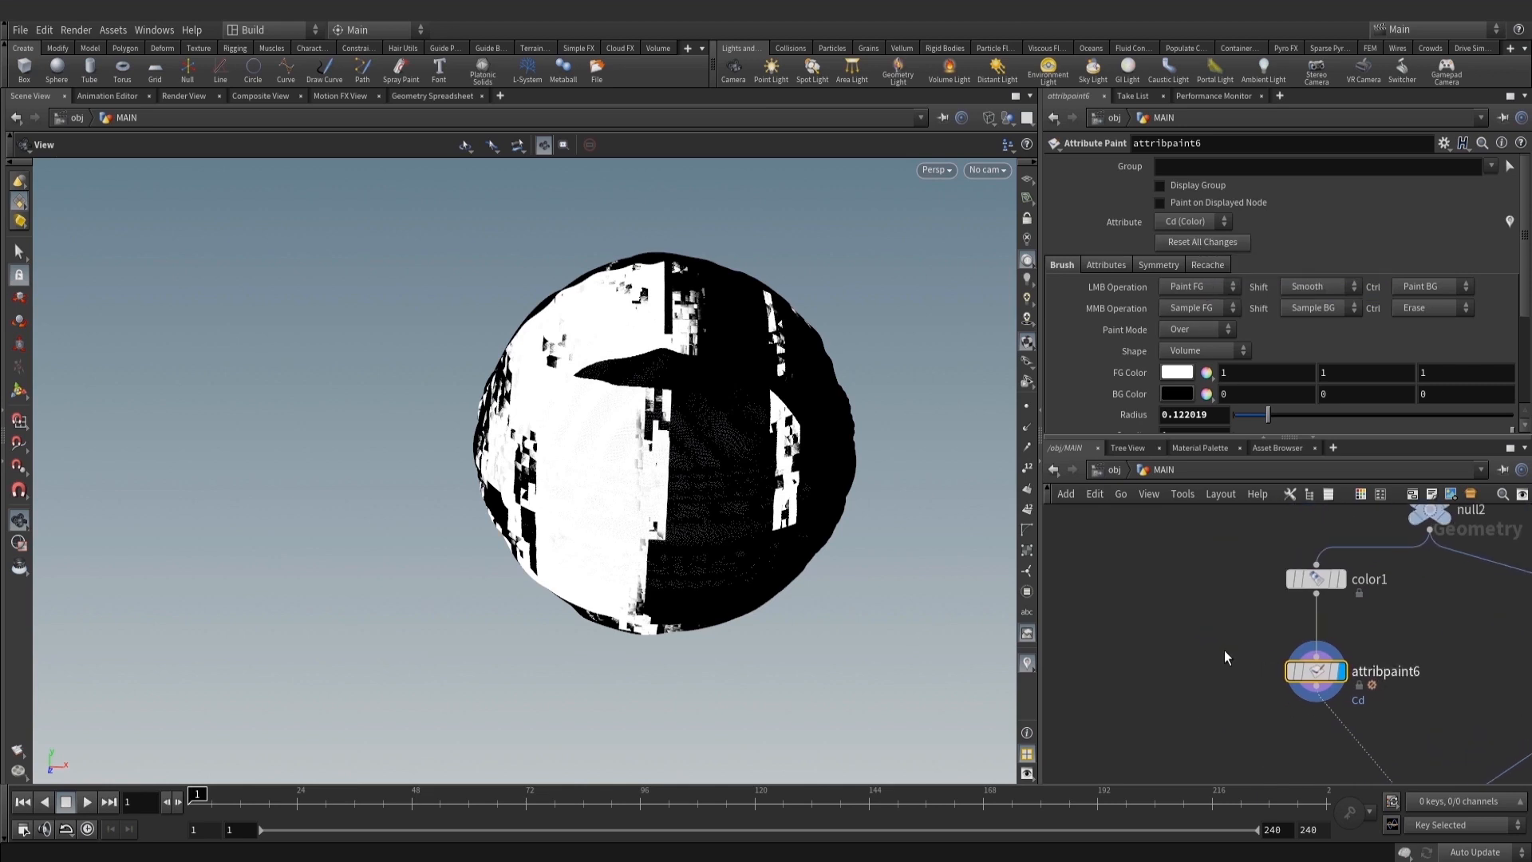
{"action": "key", "text": "ctrl+c"}
{"action": "key", "text": "ctrl+v"}
{"action": "middle_click_drag", "start_coordinate": [1251, 638], "coordinate": [1284, 628]}
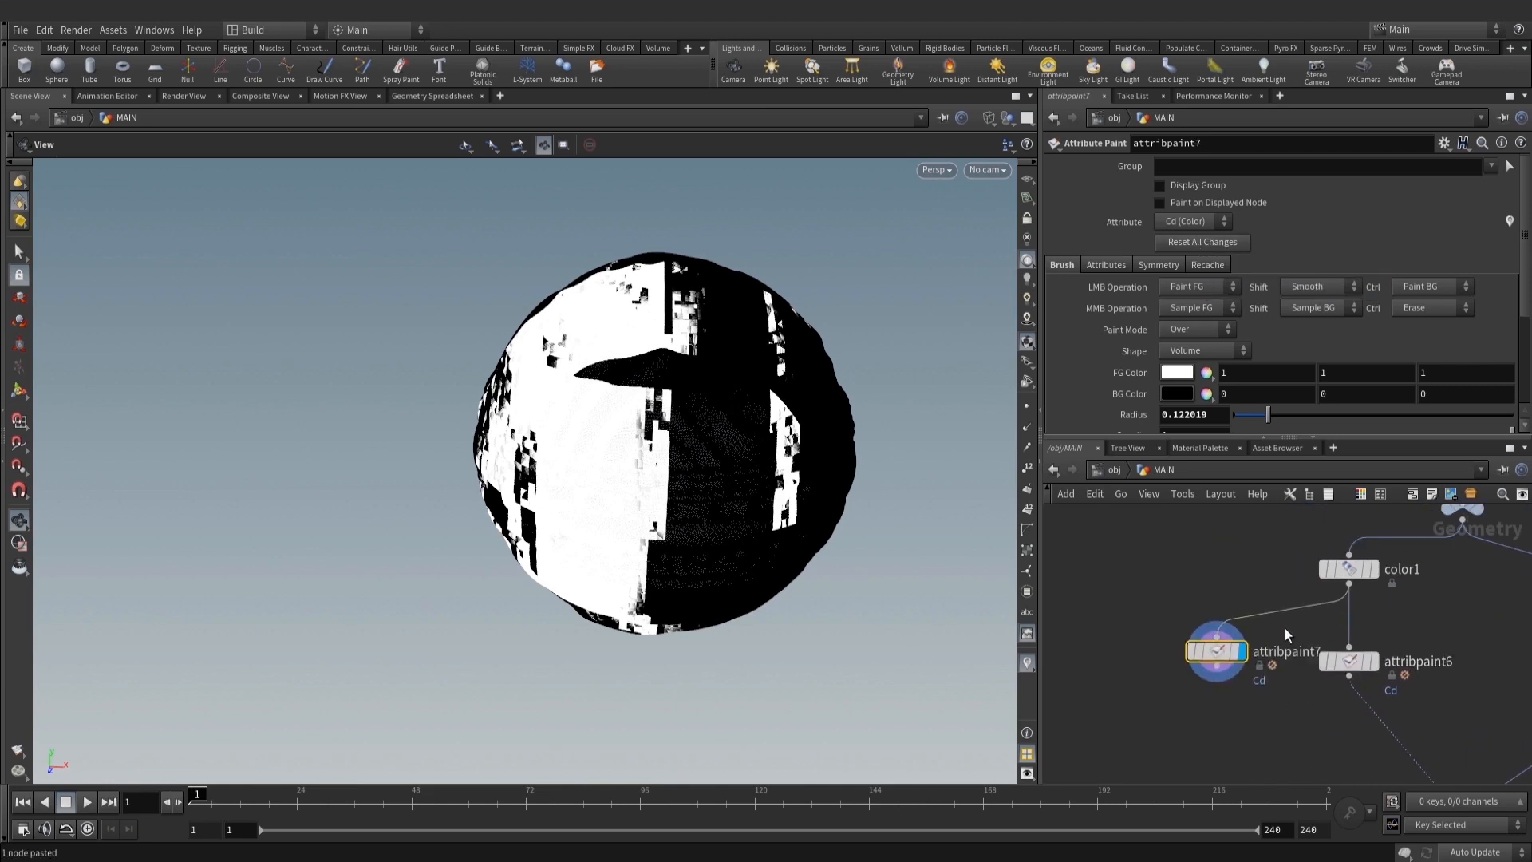
{"action": "left_click_drag", "start_coordinate": [1236, 650], "coordinate": [1199, 652]}
Inspect the duplicated paint mask on the sphere from several angles, toggling between wireframe and shaded display
{"action": "left_click_drag", "start_coordinate": [559, 437], "coordinate": [703, 442]}
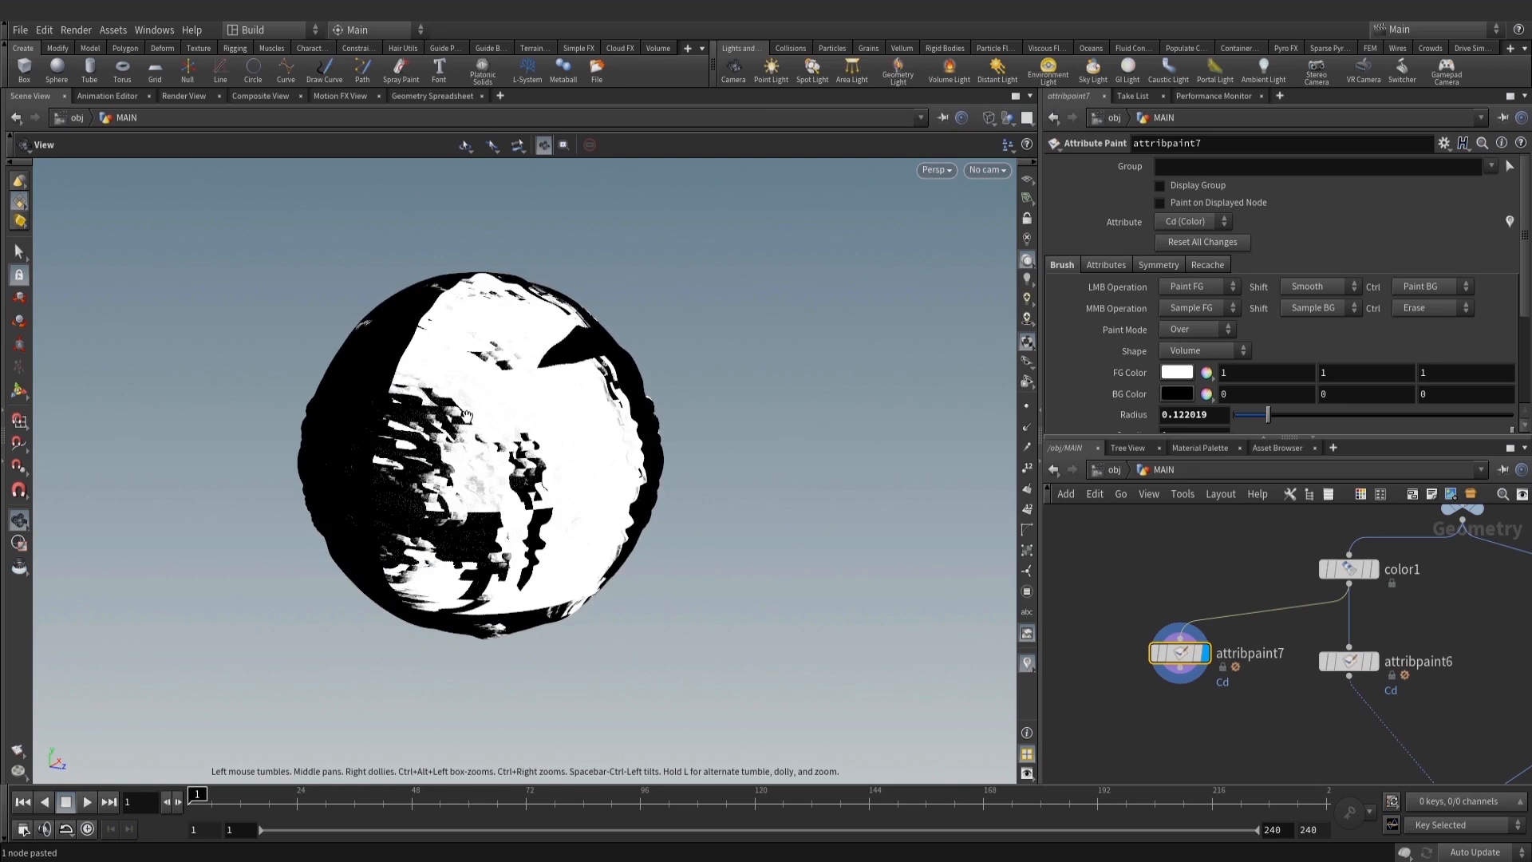
{"action": "right_click_drag", "start_coordinate": [511, 415], "coordinate": [594, 458]}
{"action": "mouse_move", "coordinate": [594, 458]}
{"action": "left_mouse_down"}
{"action": "mouse_move", "coordinate": [536, 453]}
{"action": "mouse_move", "coordinate": [615, 472]}
{"action": "left_mouse_up"}
{"action": "key", "text": "w"}
{"action": "key", "text": "w"}
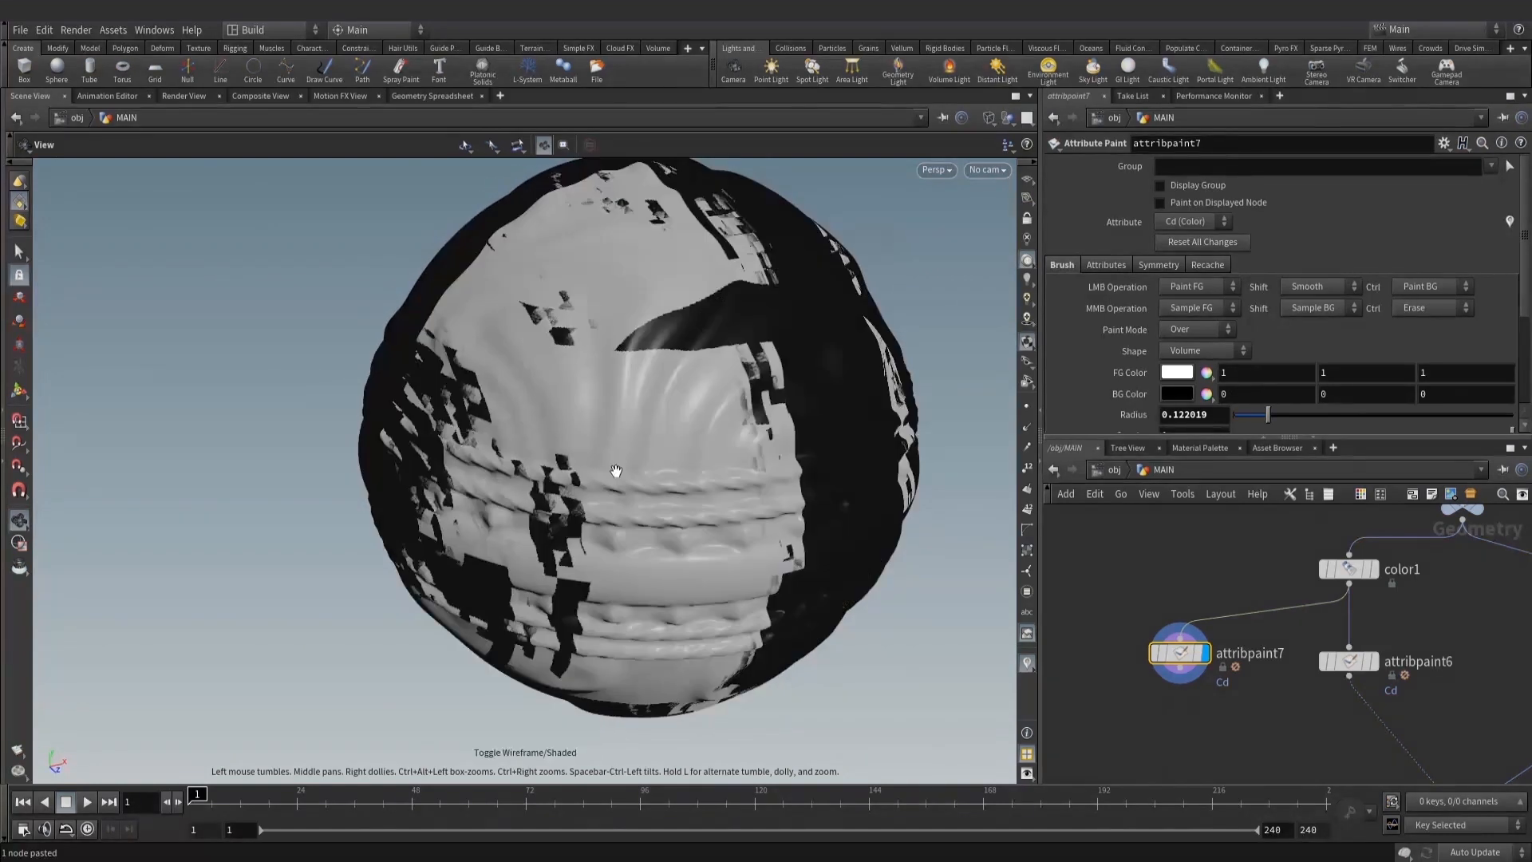
{"action": "key", "text": "h"}
Replace filecache1's geometry file path with candy.bgeo.sc in the Candy_destr_splines cache folder
{"action": "scroll", "coordinate": [1348, 622], "scroll_direction": "up", "scroll_amount": 5}
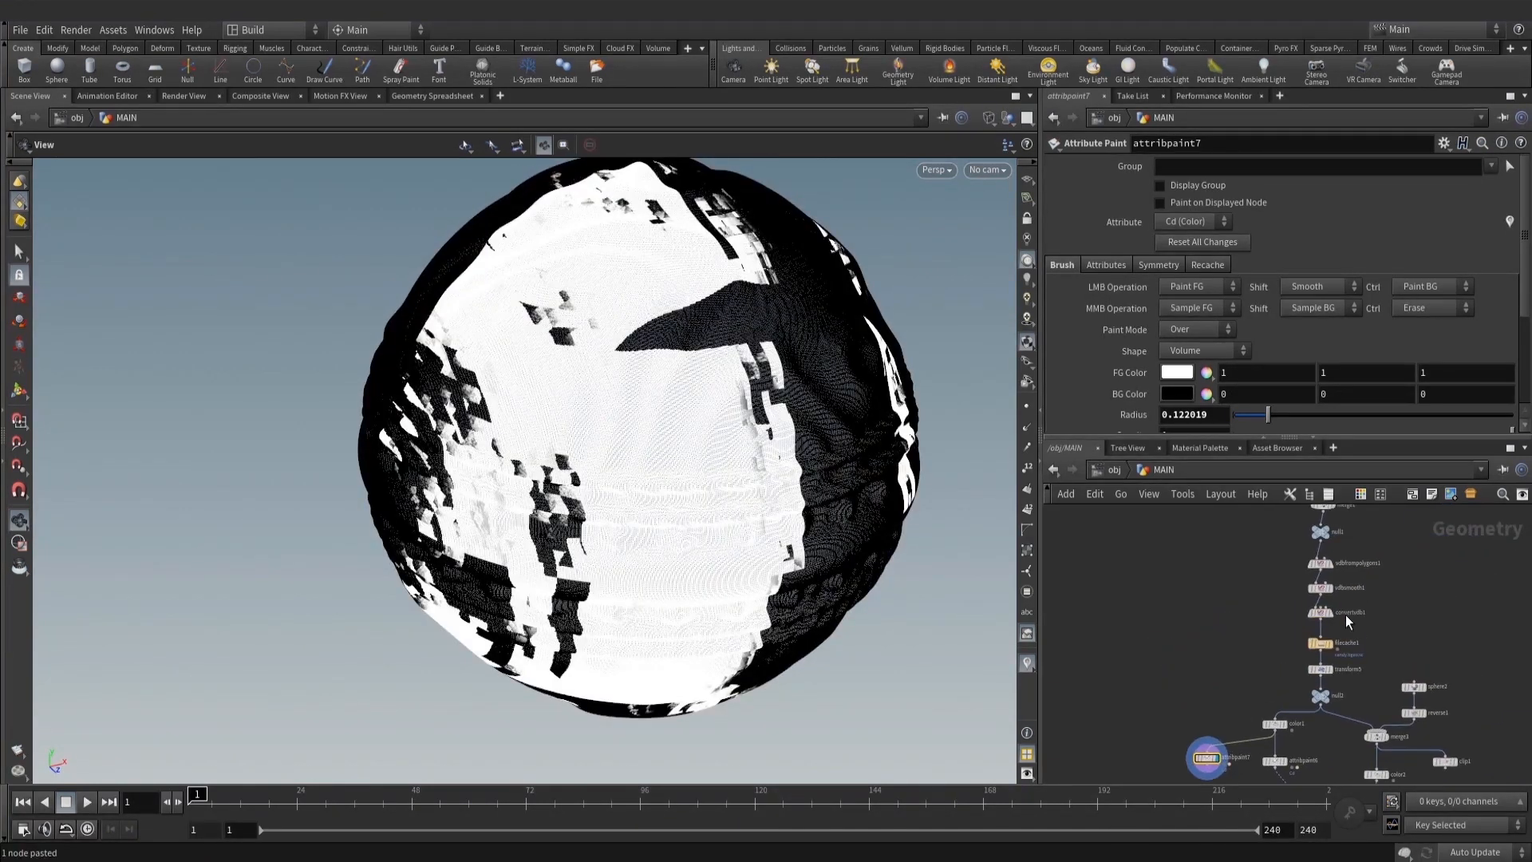
{"action": "left_click", "coordinate": [1285, 654]}
{"action": "triple_click", "coordinate": [1376, 209]}
{"action": "key", "text": "ctrl+v"}
{"action": "key", "text": "Return"}
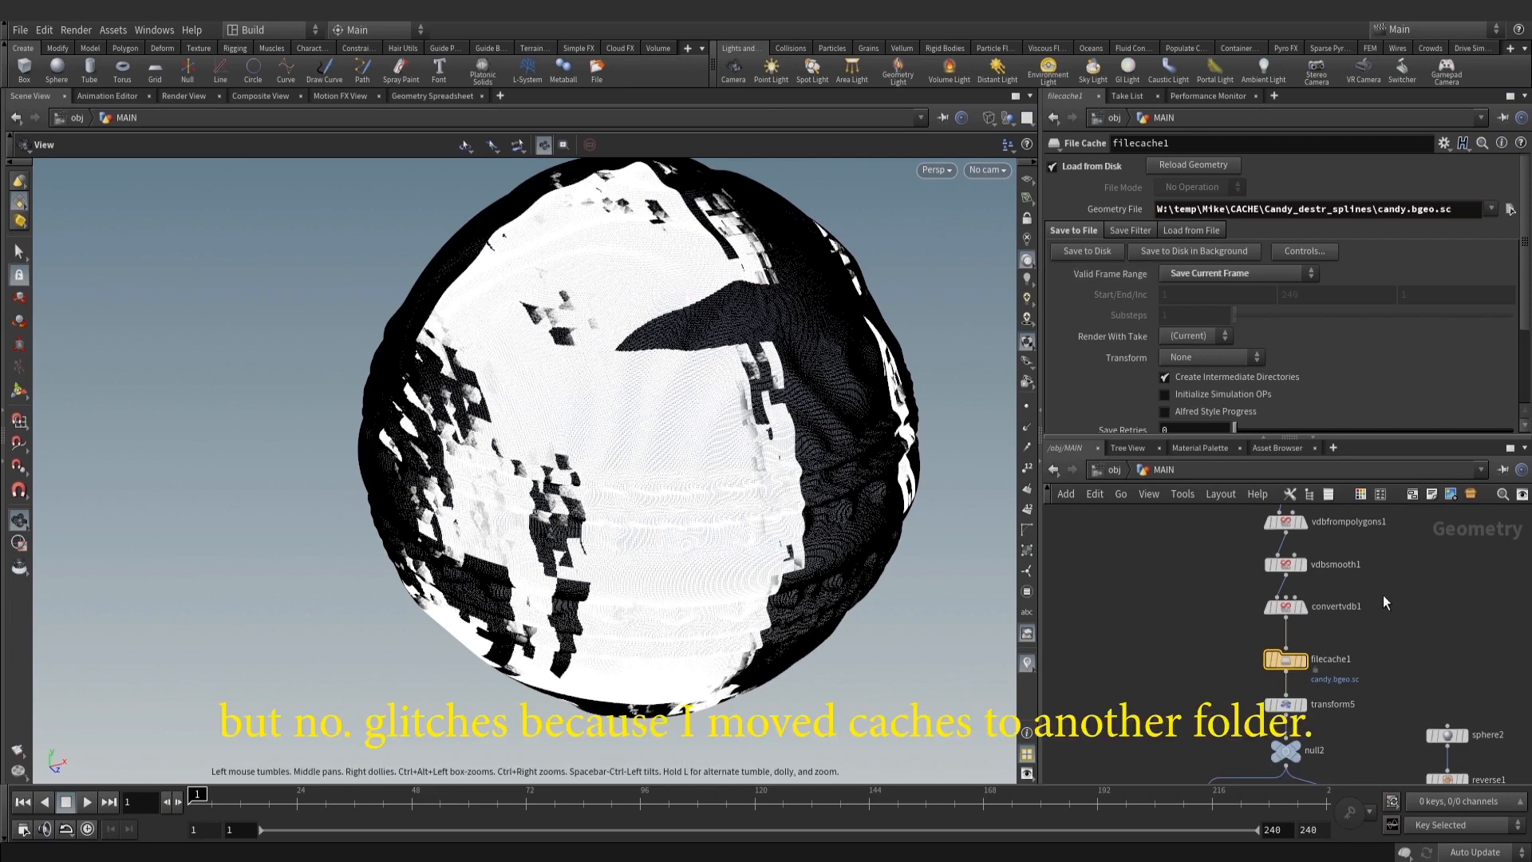
Delete the duplicate attribpaint7 node from the network
{"action": "mouse_move", "coordinate": [1359, 664]}
{"action": "middle_mouse_down"}
{"action": "mouse_move", "coordinate": [1381, 633]}
{"action": "mouse_move", "coordinate": [1364, 589]}
{"action": "middle_mouse_up"}
{"action": "scroll", "coordinate": [1365, 589], "scroll_direction": "down", "scroll_amount": 3}
{"action": "middle_click_drag", "start_coordinate": [1217, 686], "coordinate": [1200, 646]}
{"action": "scroll", "coordinate": [1196, 645], "scroll_direction": "up", "scroll_amount": 1}
{"action": "mouse_move", "coordinate": [1137, 609]}
{"action": "left_mouse_down"}
{"action": "mouse_move", "coordinate": [1181, 730]}
{"action": "mouse_move", "coordinate": [1213, 722]}
{"action": "left_mouse_up"}
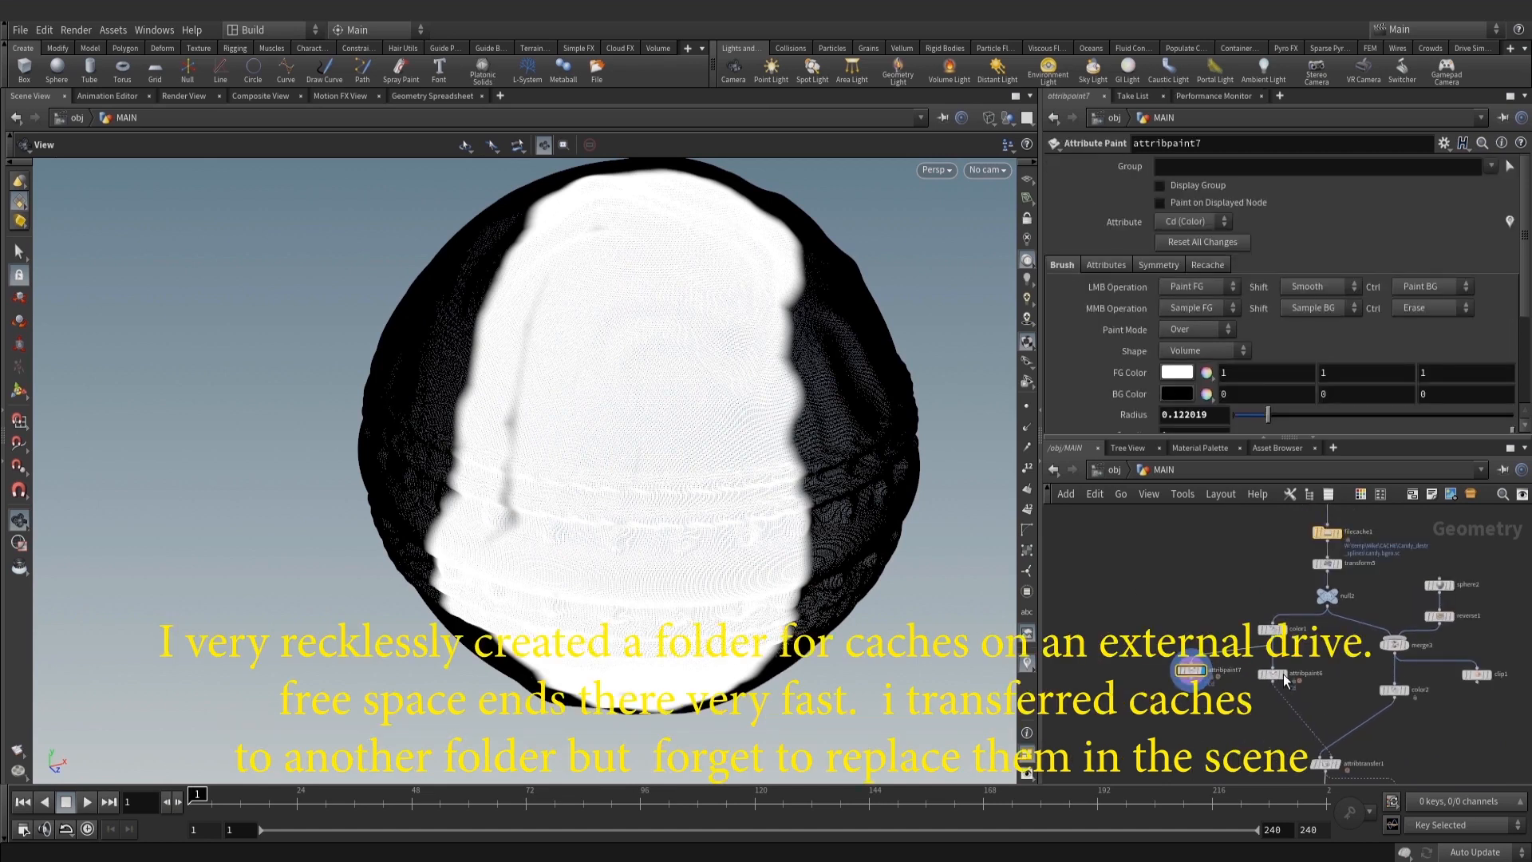
{"action": "key", "text": "Delete"}
{"action": "left_click_drag", "start_coordinate": [869, 482], "coordinate": [758, 522]}
{"action": "scroll", "coordinate": [1338, 669], "scroll_direction": "up", "scroll_amount": 4}
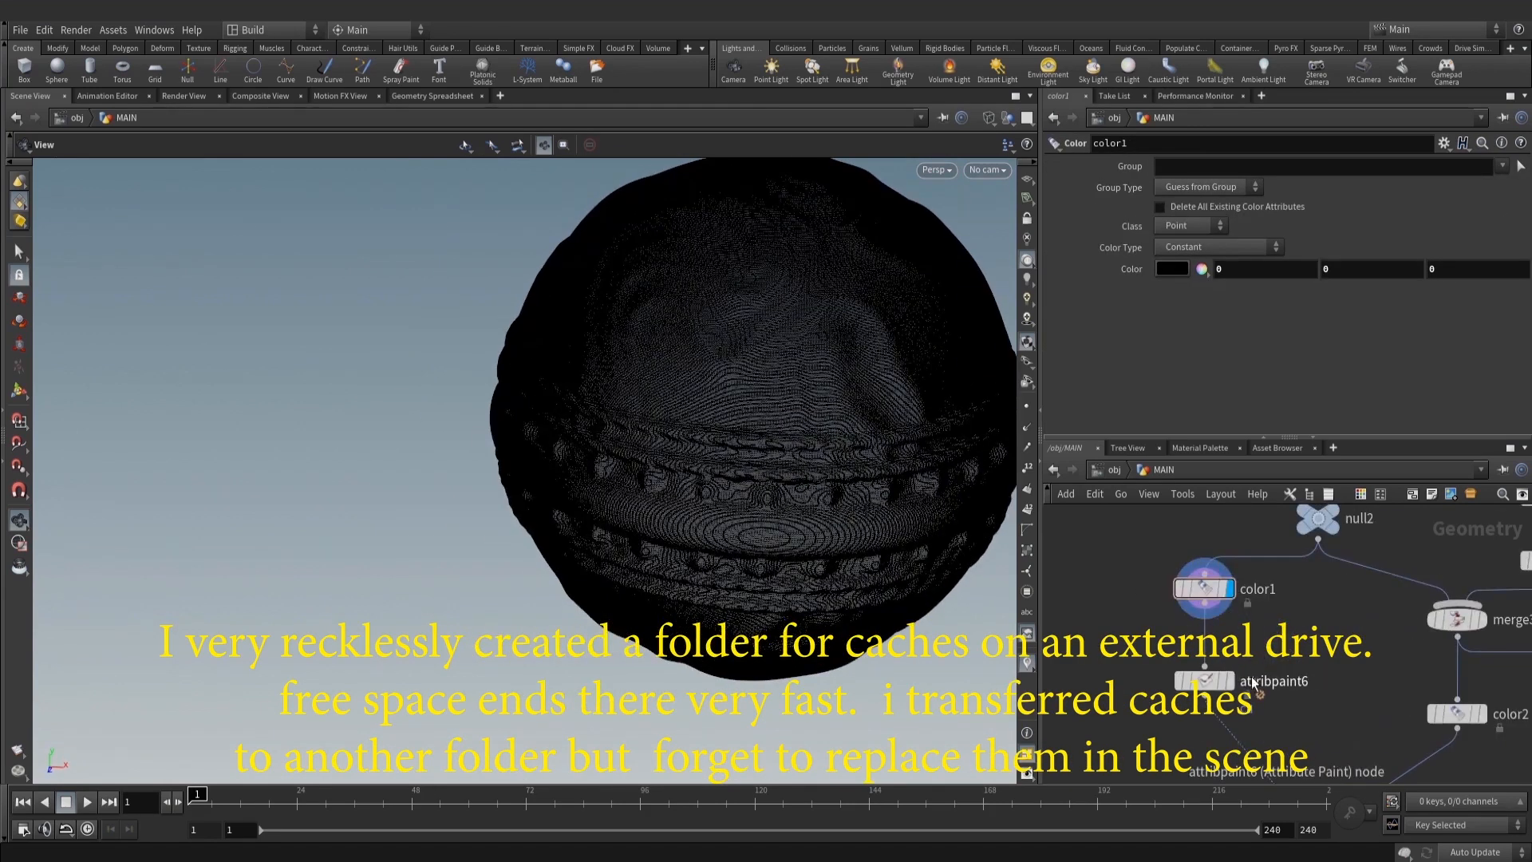
Display attribpaint6 and check the painted white and black mask on the reloaded sphere from several angles
{"action": "left_click", "coordinate": [1226, 680]}
{"action": "middle_click_drag", "start_coordinate": [815, 485], "coordinate": [569, 503]}
{"action": "mouse_move", "coordinate": [570, 503]}
{"action": "right_mouse_down"}
{"action": "mouse_move", "coordinate": [667, 497]}
{"action": "mouse_move", "coordinate": [575, 485]}
{"action": "right_mouse_up"}
{"action": "middle_click_drag", "start_coordinate": [574, 486], "coordinate": [649, 489]}
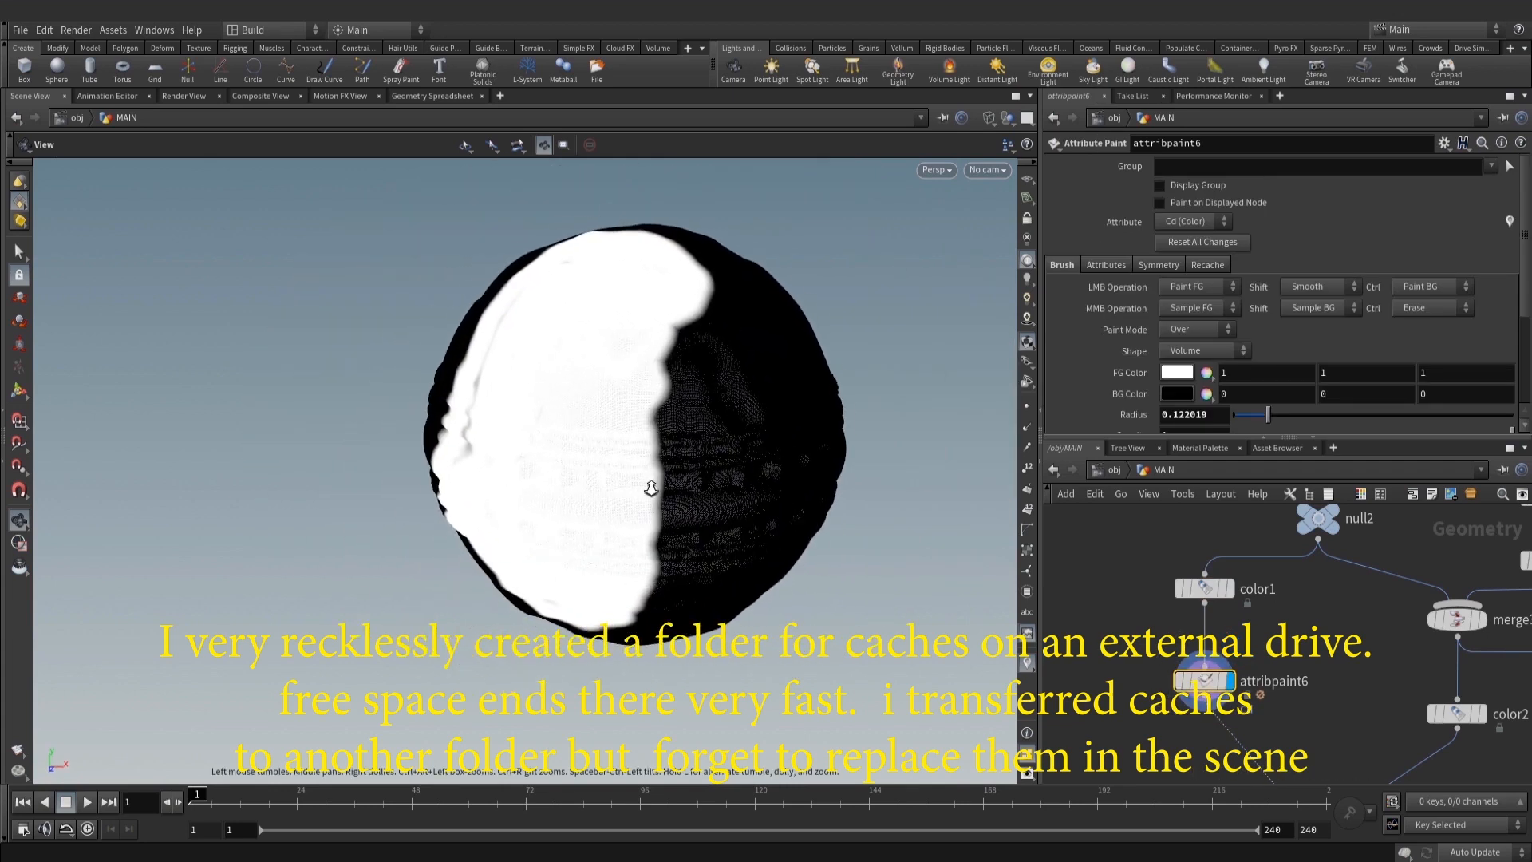
{"action": "left_click_drag", "start_coordinate": [650, 490], "coordinate": [667, 496]}
{"action": "mouse_move", "coordinate": [667, 496]}
{"action": "right_mouse_down"}
{"action": "mouse_move", "coordinate": [685, 512]}
{"action": "mouse_move", "coordinate": [730, 501]}
{"action": "right_mouse_up"}
{"action": "middle_click_drag", "start_coordinate": [729, 501], "coordinate": [718, 517]}
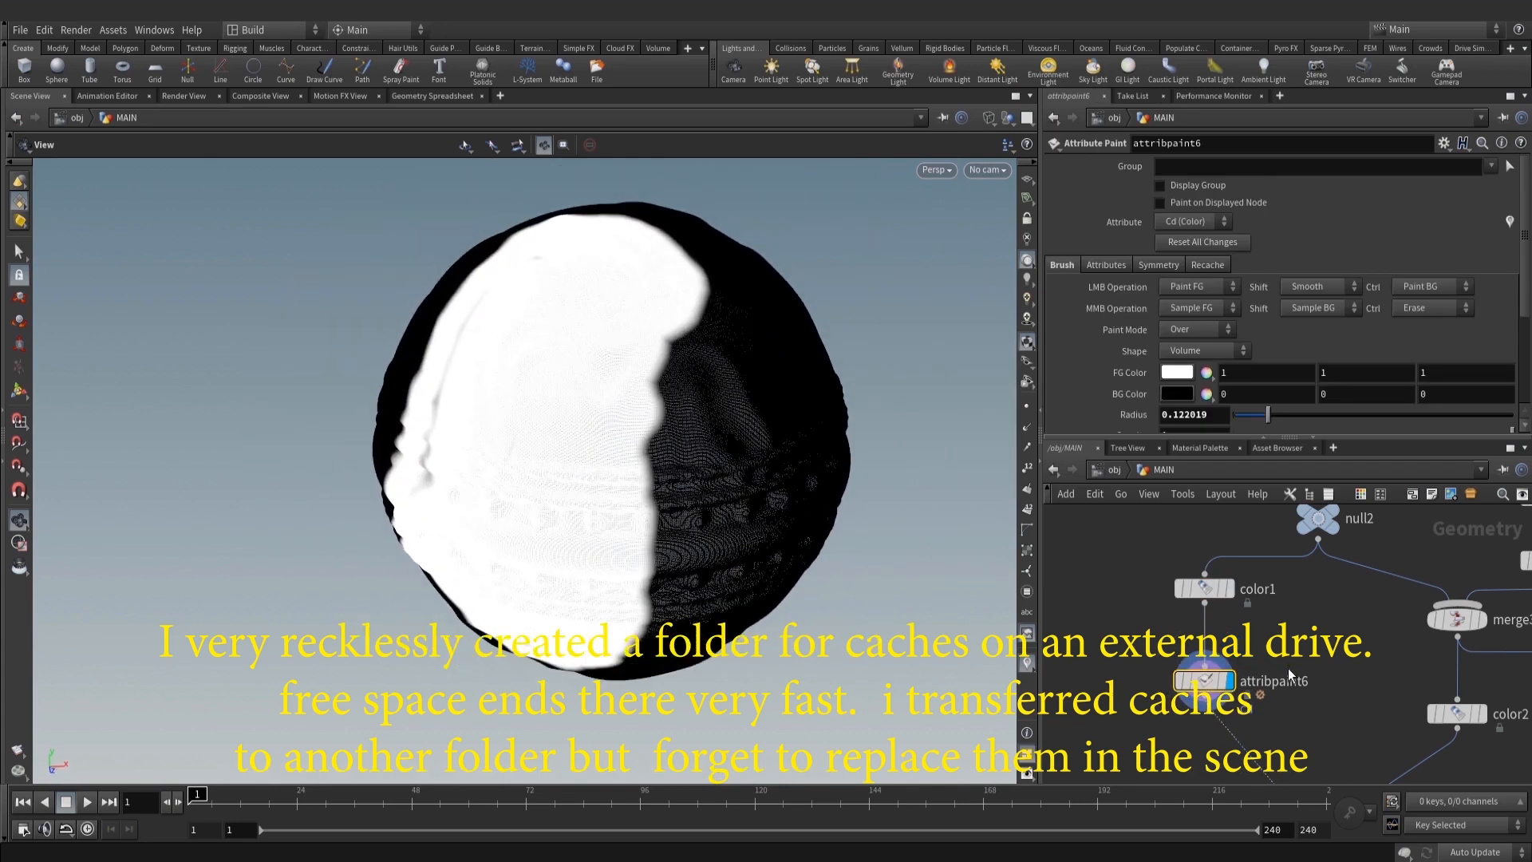
{"action": "scroll", "coordinate": [1287, 667], "scroll_direction": "down", "scroll_amount": 3}
{"action": "middle_click_drag", "start_coordinate": [1324, 670], "coordinate": [1322, 637]}
{"action": "mouse_move", "coordinate": [738, 499]}
{"action": "left_mouse_down"}
{"action": "mouse_move", "coordinate": [735, 530]}
{"action": "mouse_move", "coordinate": [728, 499]}
{"action": "mouse_move", "coordinate": [885, 430]}
{"action": "mouse_move", "coordinate": [720, 482]}
{"action": "left_mouse_up"}
Display filecache2 and save its geometry to disk again over the outdated cache
{"action": "middle_click_drag", "start_coordinate": [1419, 737], "coordinate": [1438, 537]}
{"action": "scroll", "coordinate": [1309, 716], "scroll_direction": "up", "scroll_amount": 2}
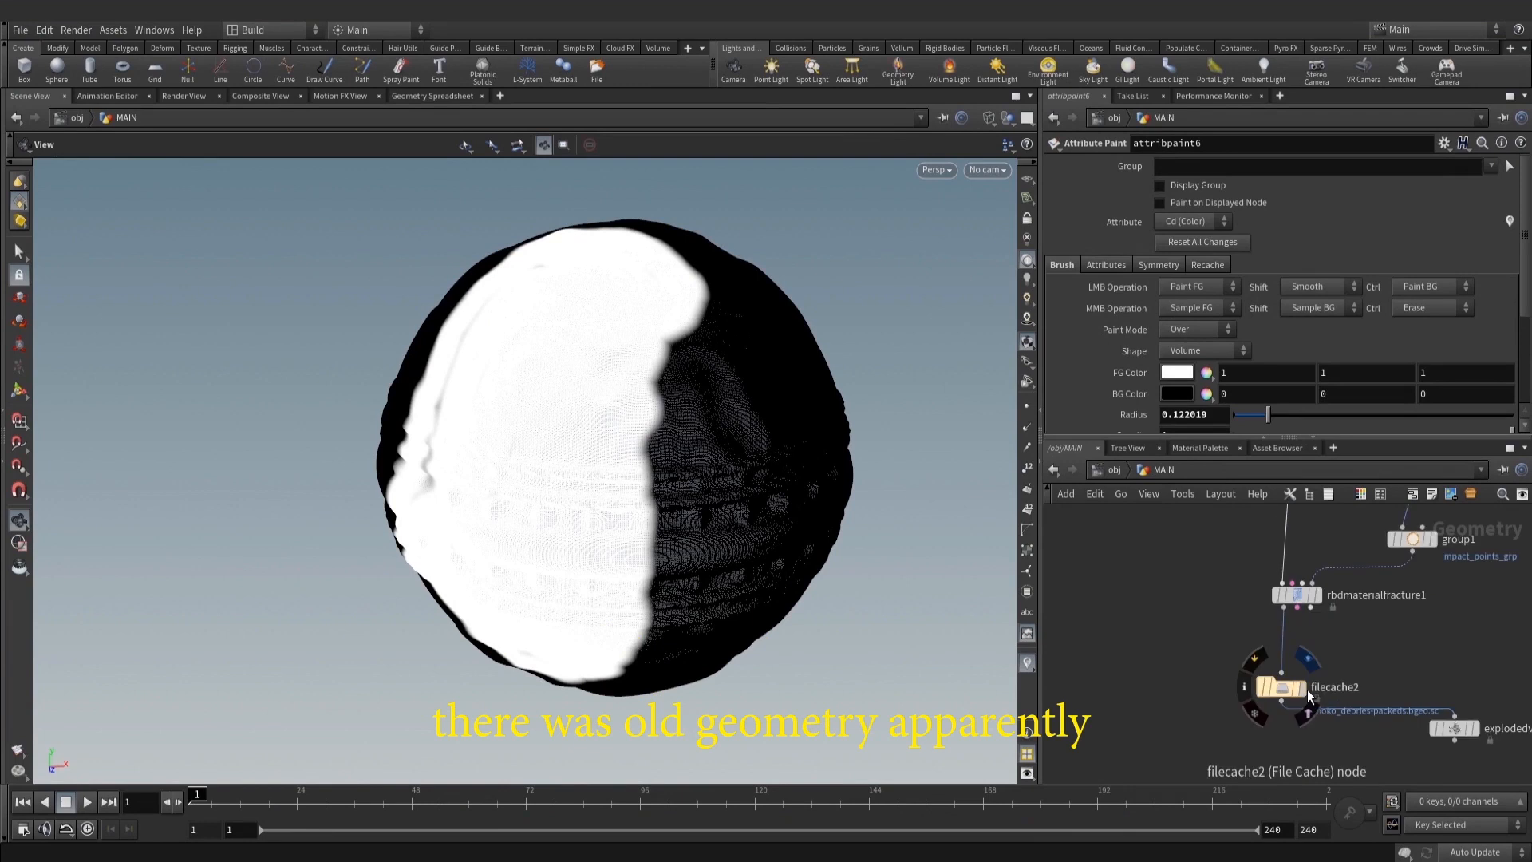
{"action": "scroll", "coordinate": [1385, 629], "scroll_direction": "down", "scroll_amount": 2}
{"action": "middle_click_drag", "start_coordinate": [1385, 629], "coordinate": [1345, 739]}
{"action": "scroll", "coordinate": [1323, 725], "scroll_direction": "up", "scroll_amount": 4}
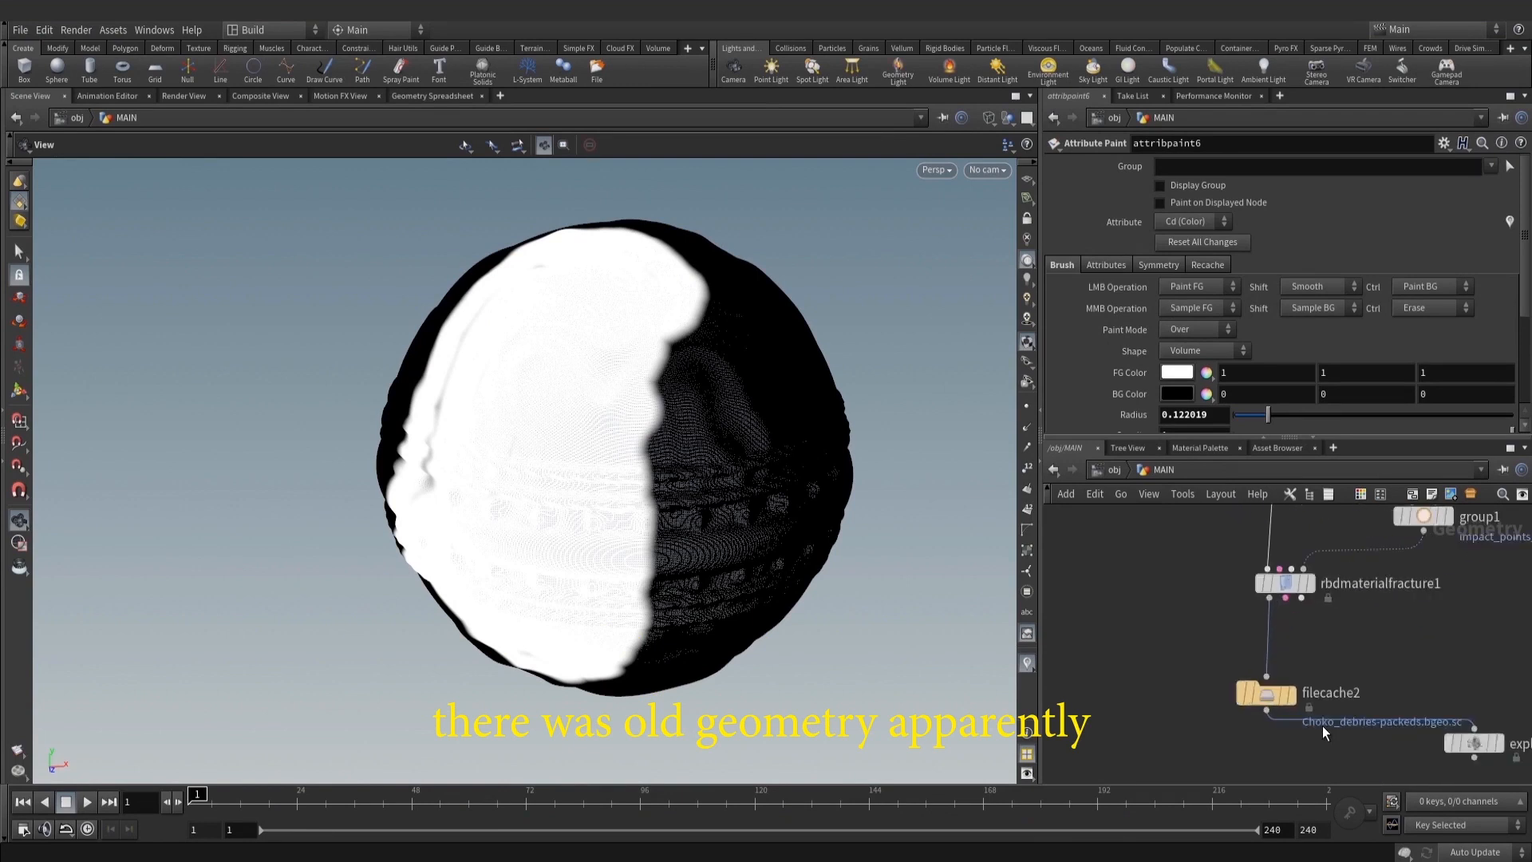
{"action": "left_click", "coordinate": [1251, 696]}
{"action": "scroll", "coordinate": [1333, 655], "scroll_direction": "down", "scroll_amount": 3}
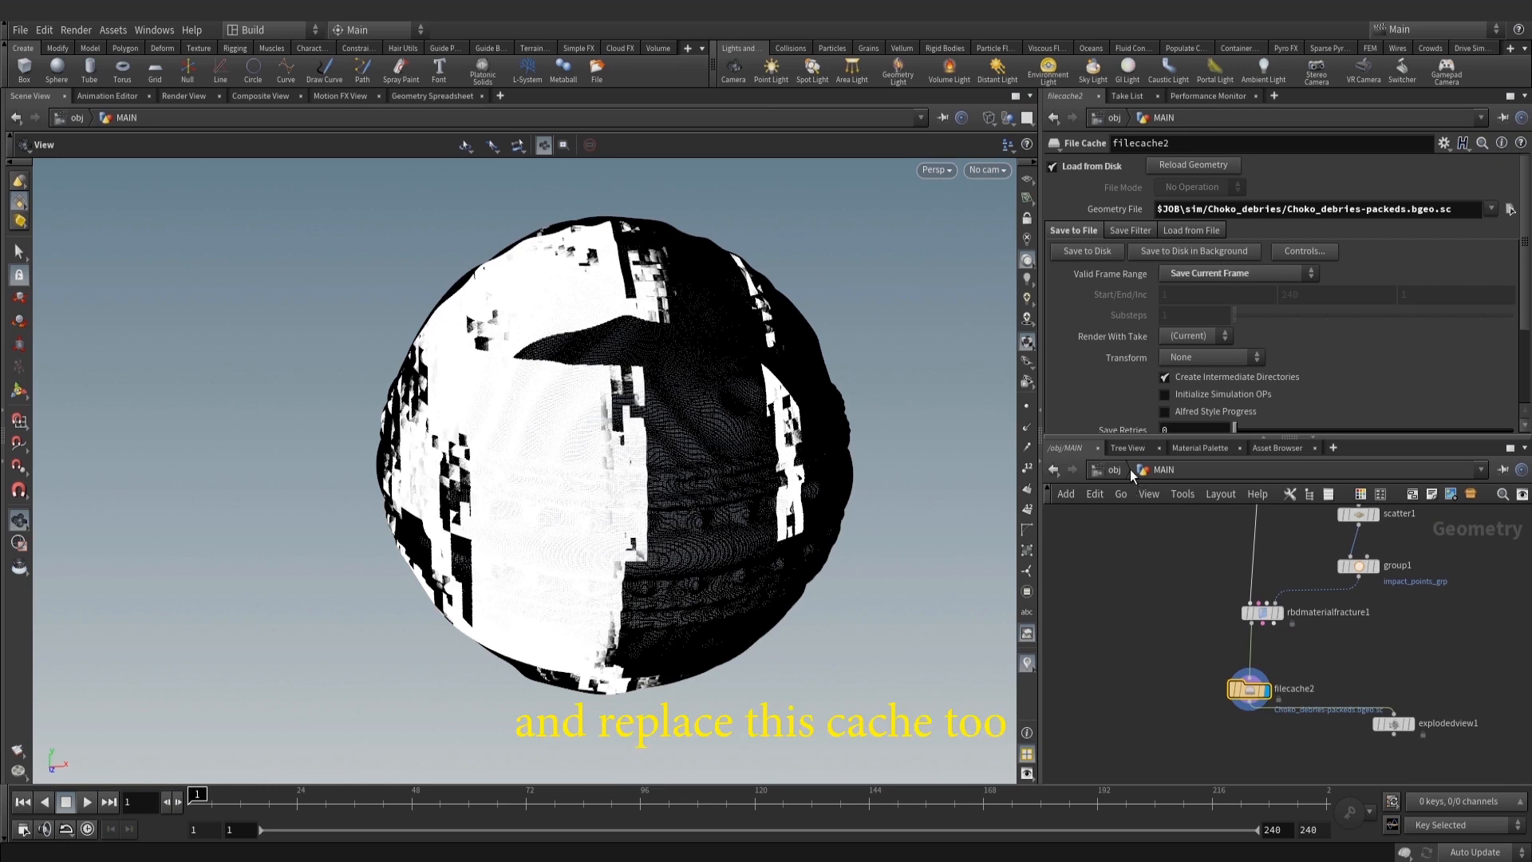
{"action": "middle_click_drag", "start_coordinate": [1181, 652], "coordinate": [1168, 718]}
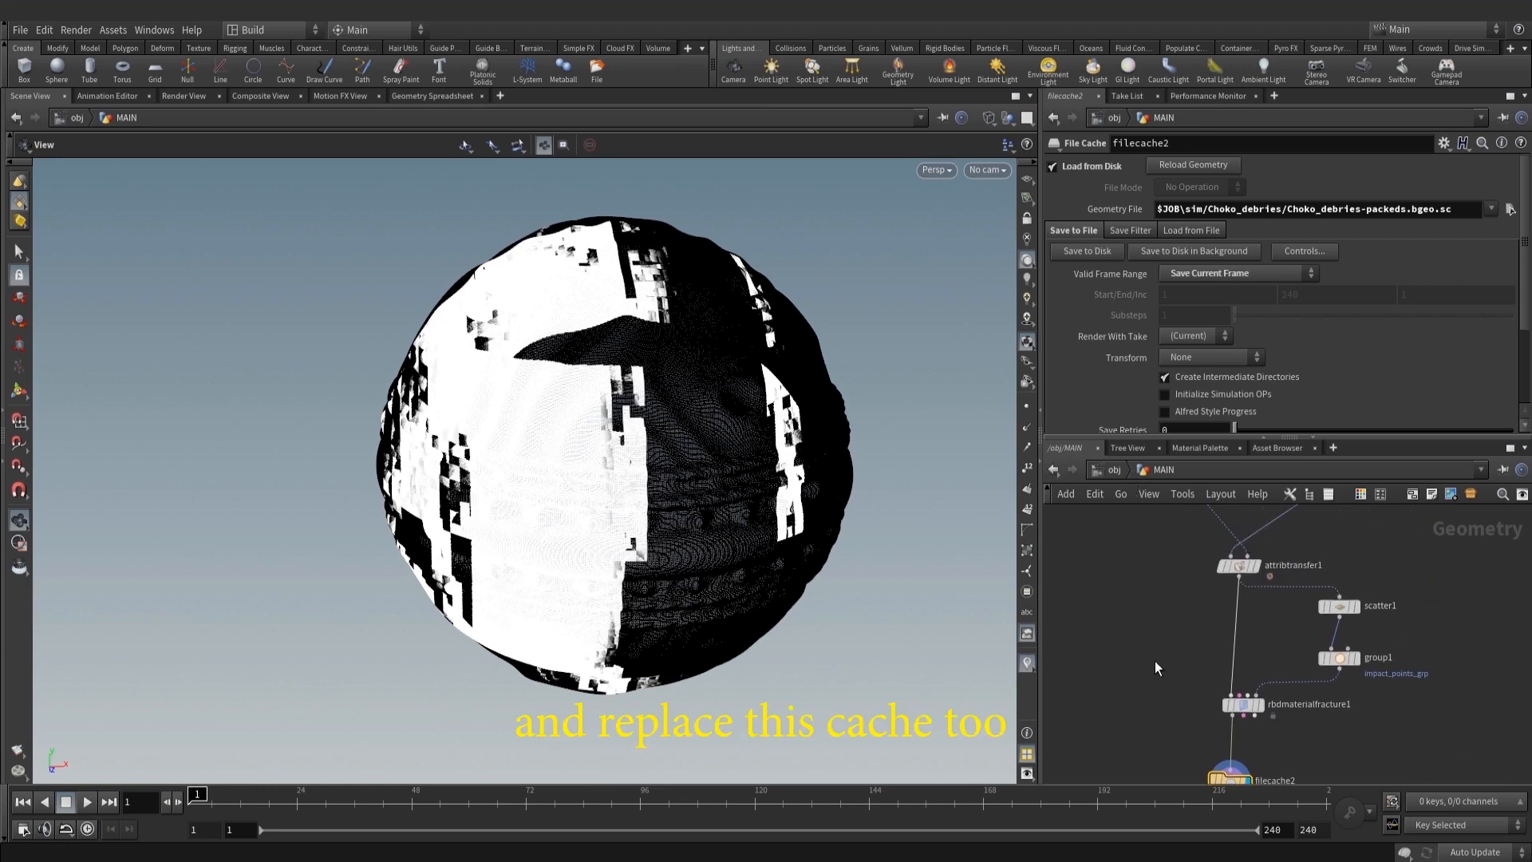
{"action": "middle_click_drag", "start_coordinate": [1139, 571], "coordinate": [1141, 530]}
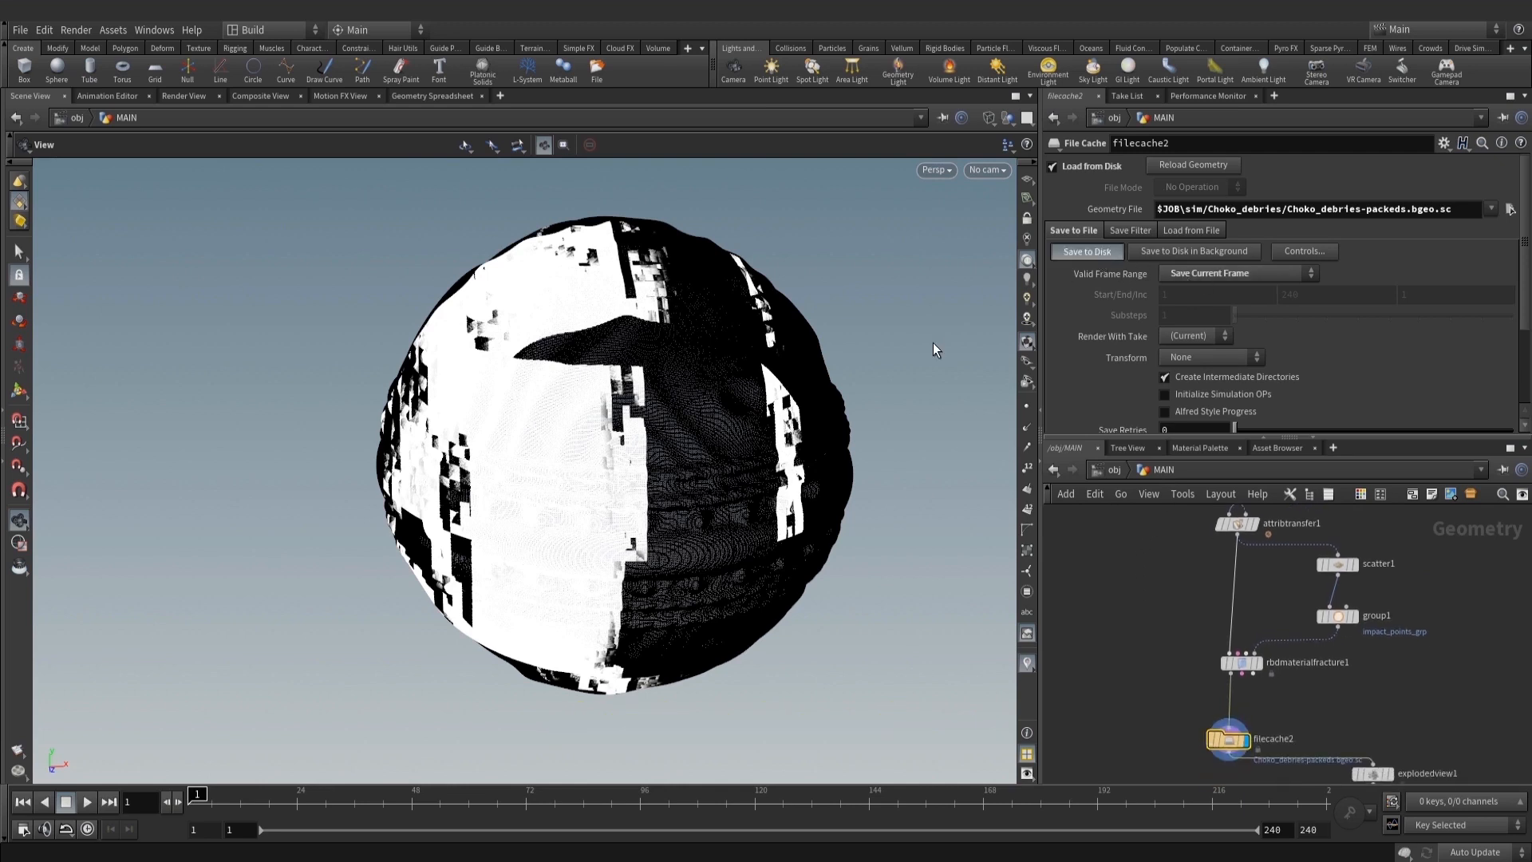
Display explodedview1 and examine the refreshed fracture pieces and their colour mask from several angles
{"action": "middle_click_drag", "start_coordinate": [1357, 765], "coordinate": [1388, 640]}
{"action": "scroll", "coordinate": [1396, 639], "scroll_direction": "up", "scroll_amount": 2}
{"action": "left_click", "coordinate": [1398, 648]}
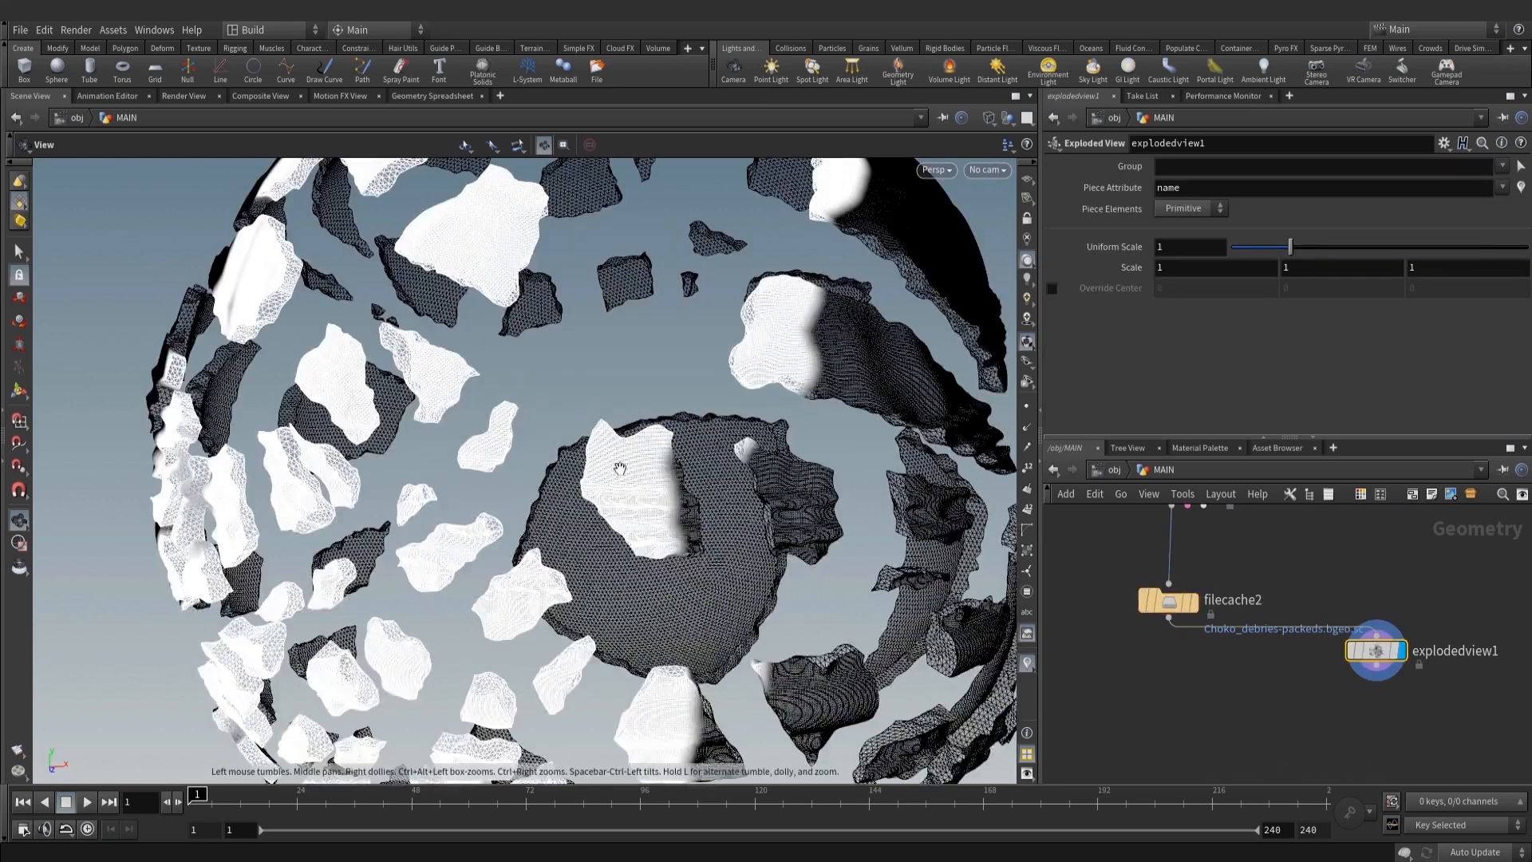
{"action": "scroll", "coordinate": [619, 468], "scroll_direction": "down", "scroll_amount": 4}
{"action": "left_click_drag", "start_coordinate": [619, 468], "coordinate": [527, 478]}
{"action": "middle_click_drag", "start_coordinate": [647, 591], "coordinate": [450, 448]}
{"action": "left_click_drag", "start_coordinate": [450, 449], "coordinate": [702, 451]}
{"action": "scroll", "coordinate": [1229, 695], "scroll_direction": "down", "scroll_amount": 4}
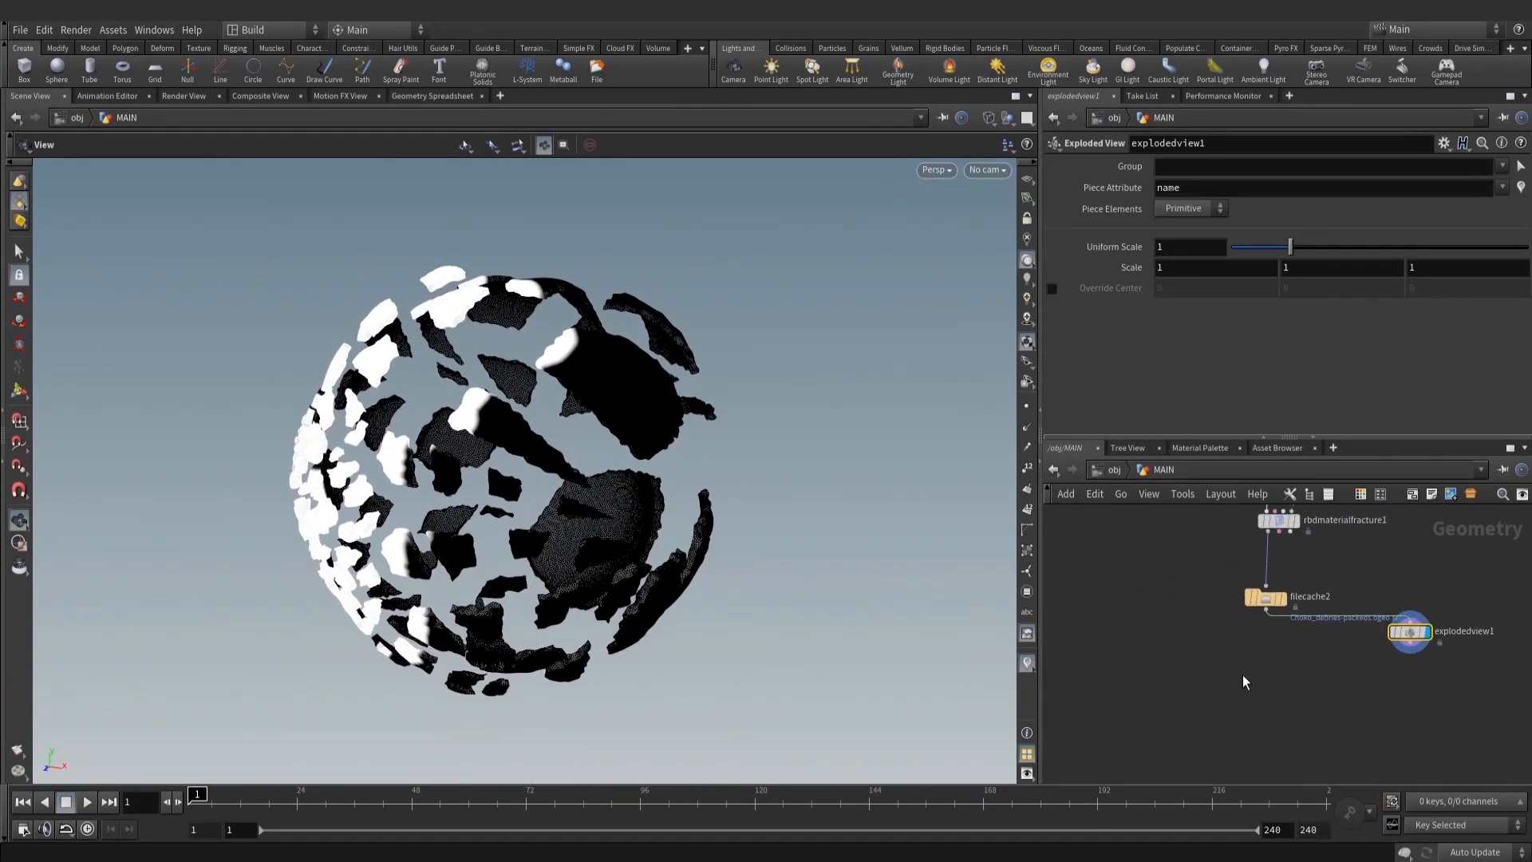
Add an Assemble node fed from filecache2, display it, and enable Create Packed Geometry
{"action": "scroll", "coordinate": [1236, 676], "scroll_direction": "up", "scroll_amount": 2}
{"action": "key", "text": "Tab"}
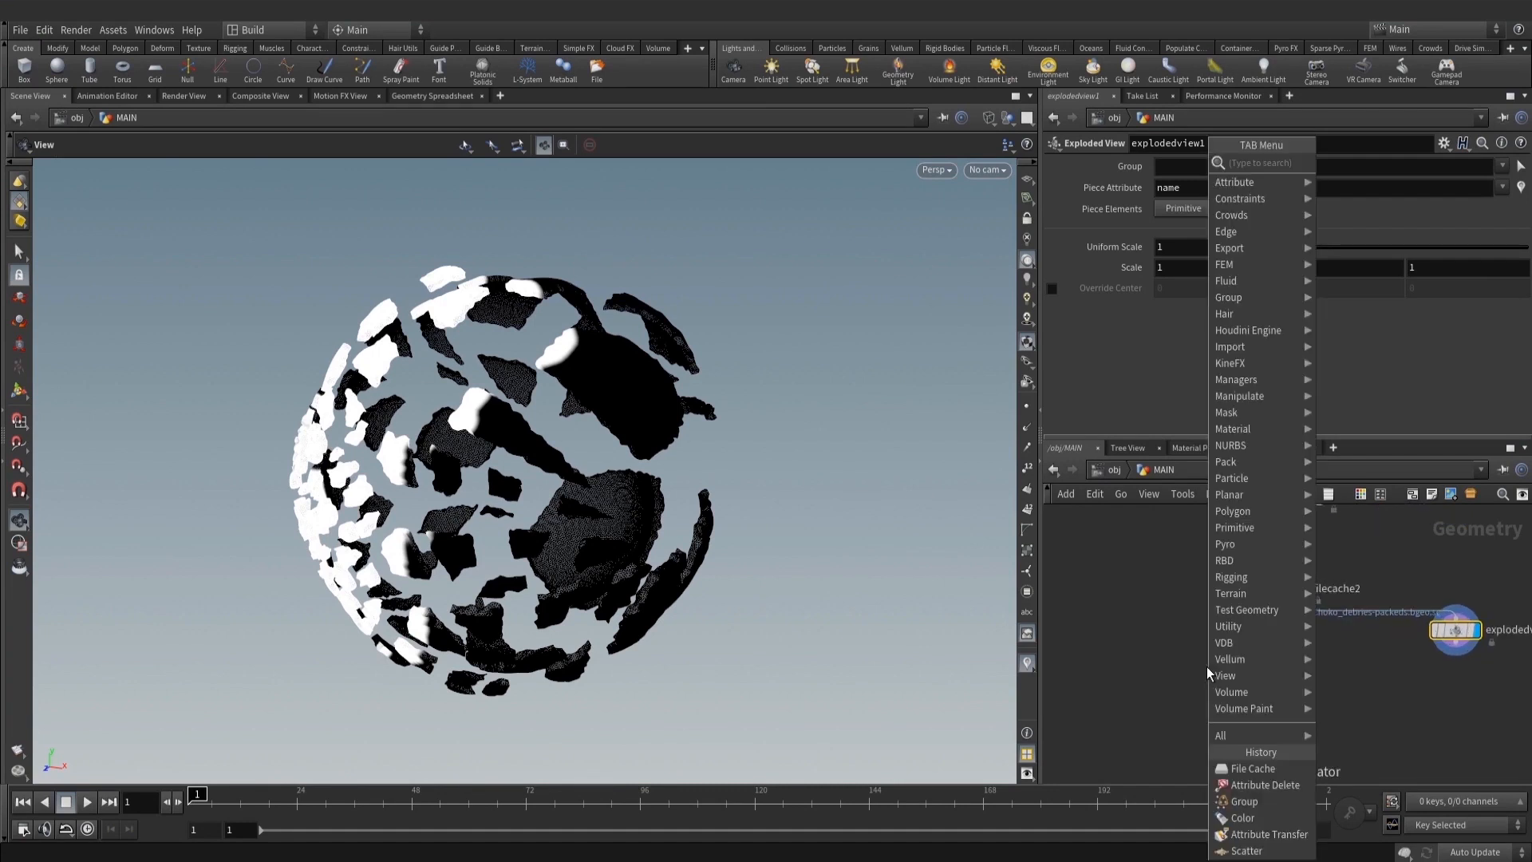
{"action": "type", "text": "ass"}
{"action": "left_click", "coordinate": [1356, 163]}
{"action": "left_click", "coordinate": [1213, 705]}
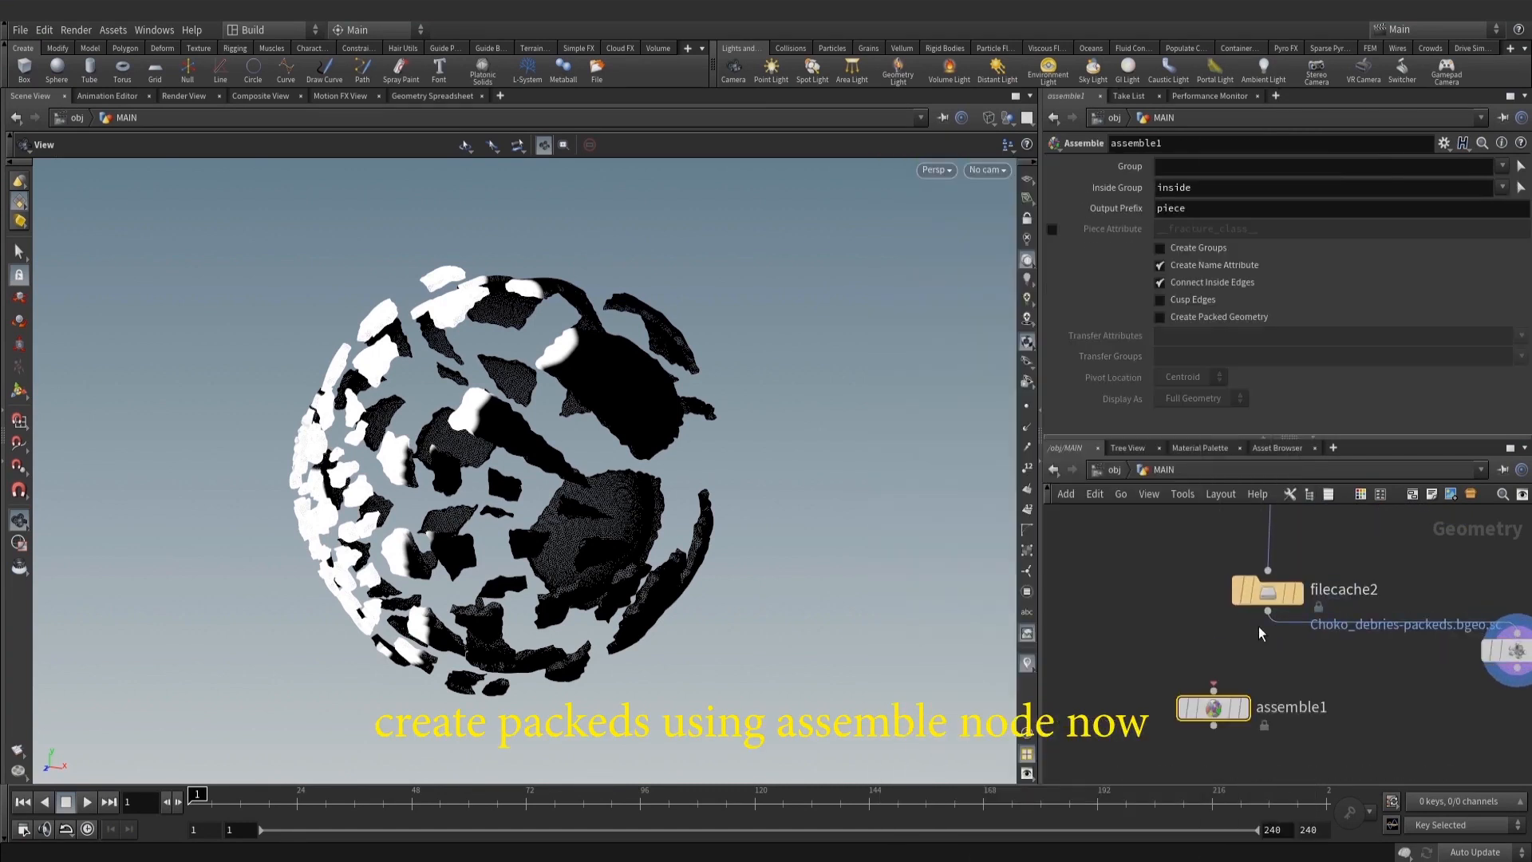
{"action": "left_click_drag", "start_coordinate": [1205, 710], "coordinate": [1244, 704]}
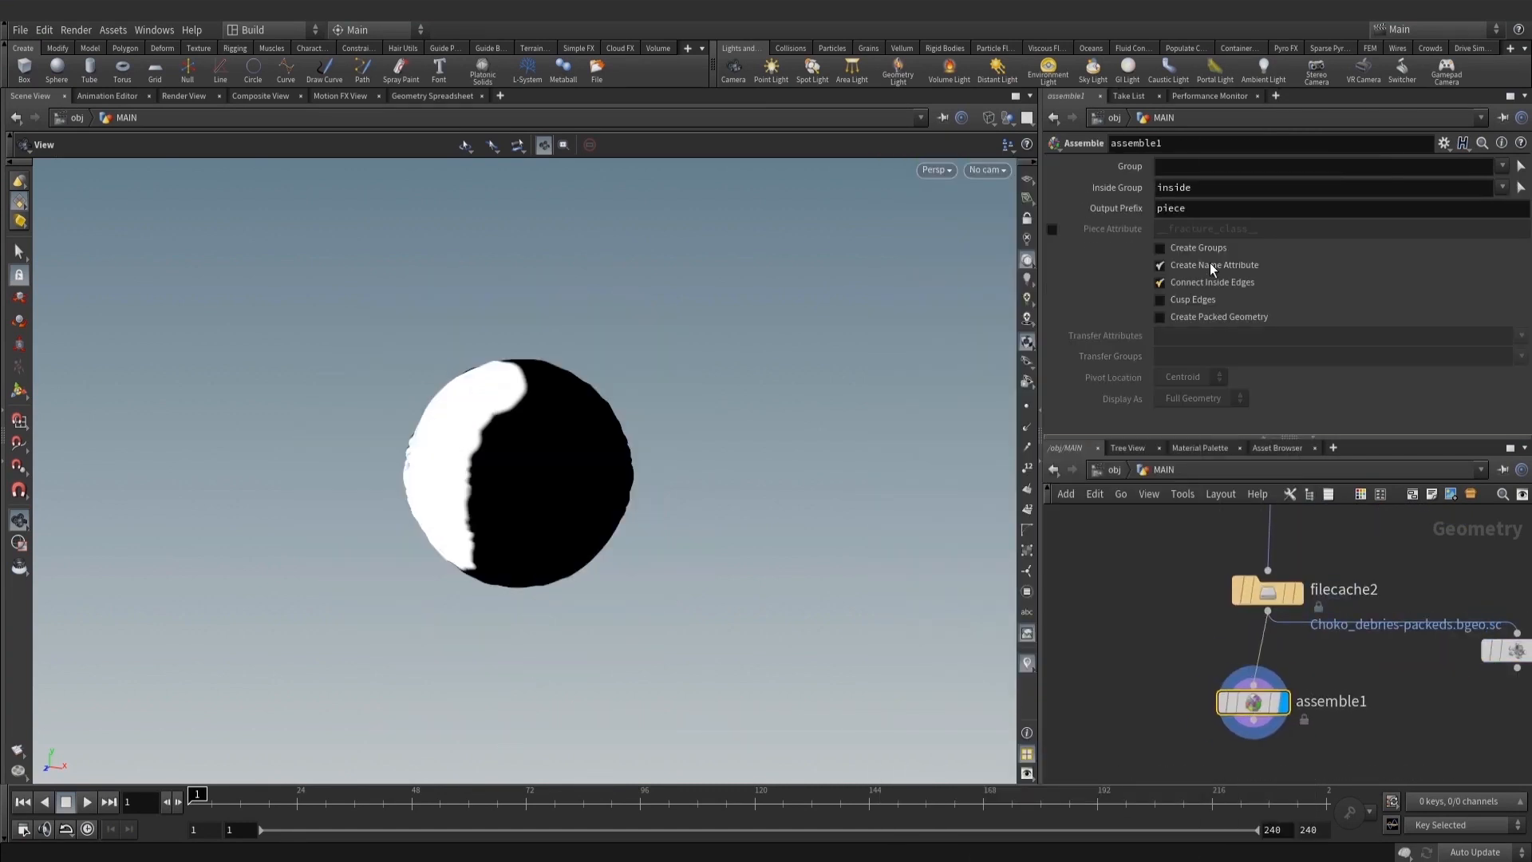
{"action": "middle_click", "coordinate": [1253, 702]}
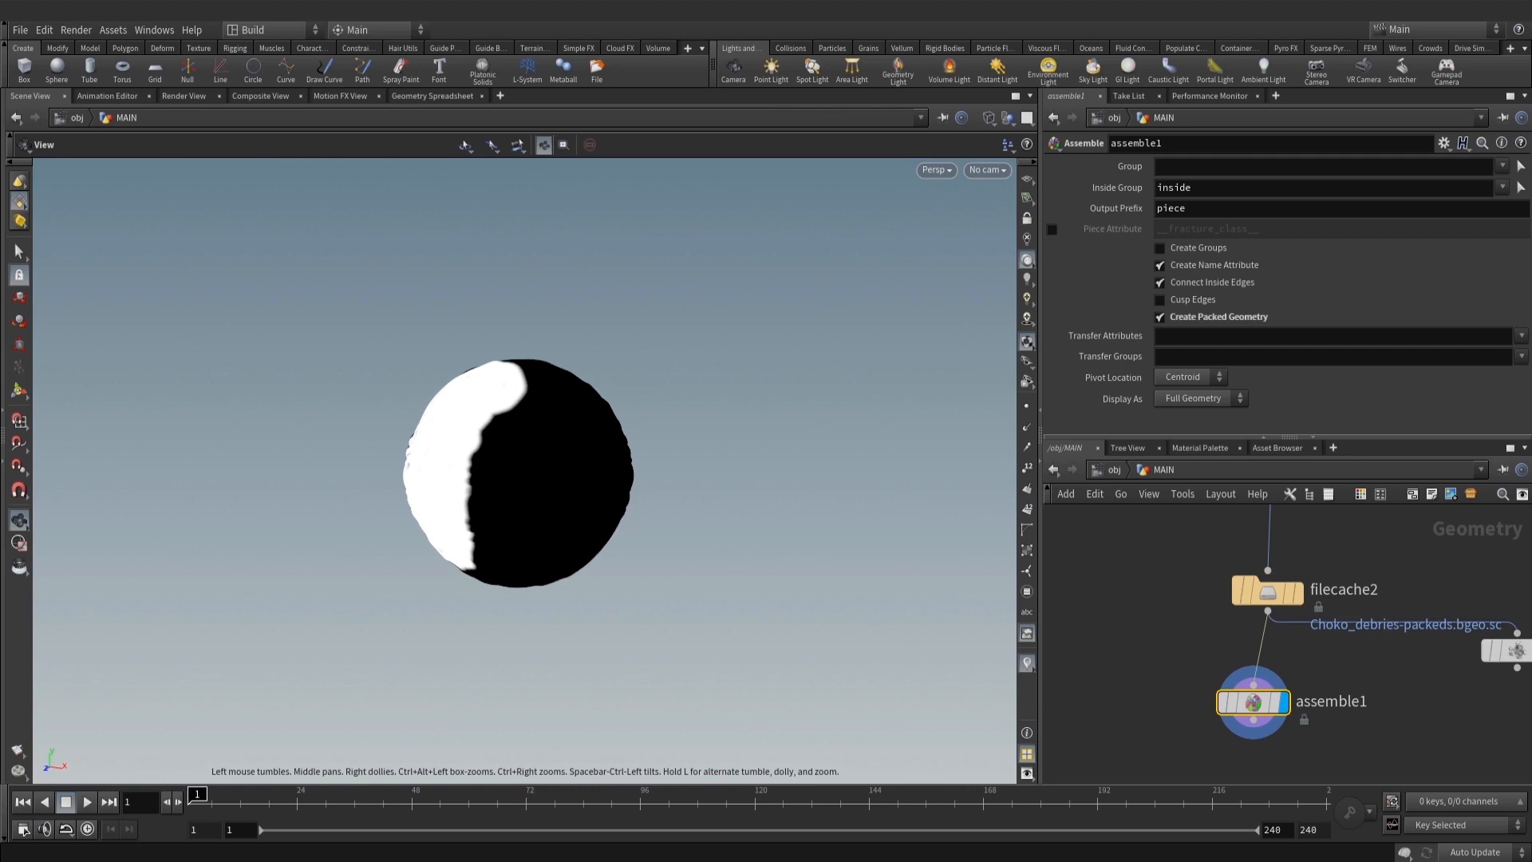
Check assemble1's geometry data in the Geometry Spreadsheet and return to the 3D view
{"action": "left_click", "coordinate": [432, 96]}
{"action": "scroll", "coordinate": [318, 177], "scroll_direction": "down", "scroll_amount": 5}
{"action": "left_click", "coordinate": [30, 95]}
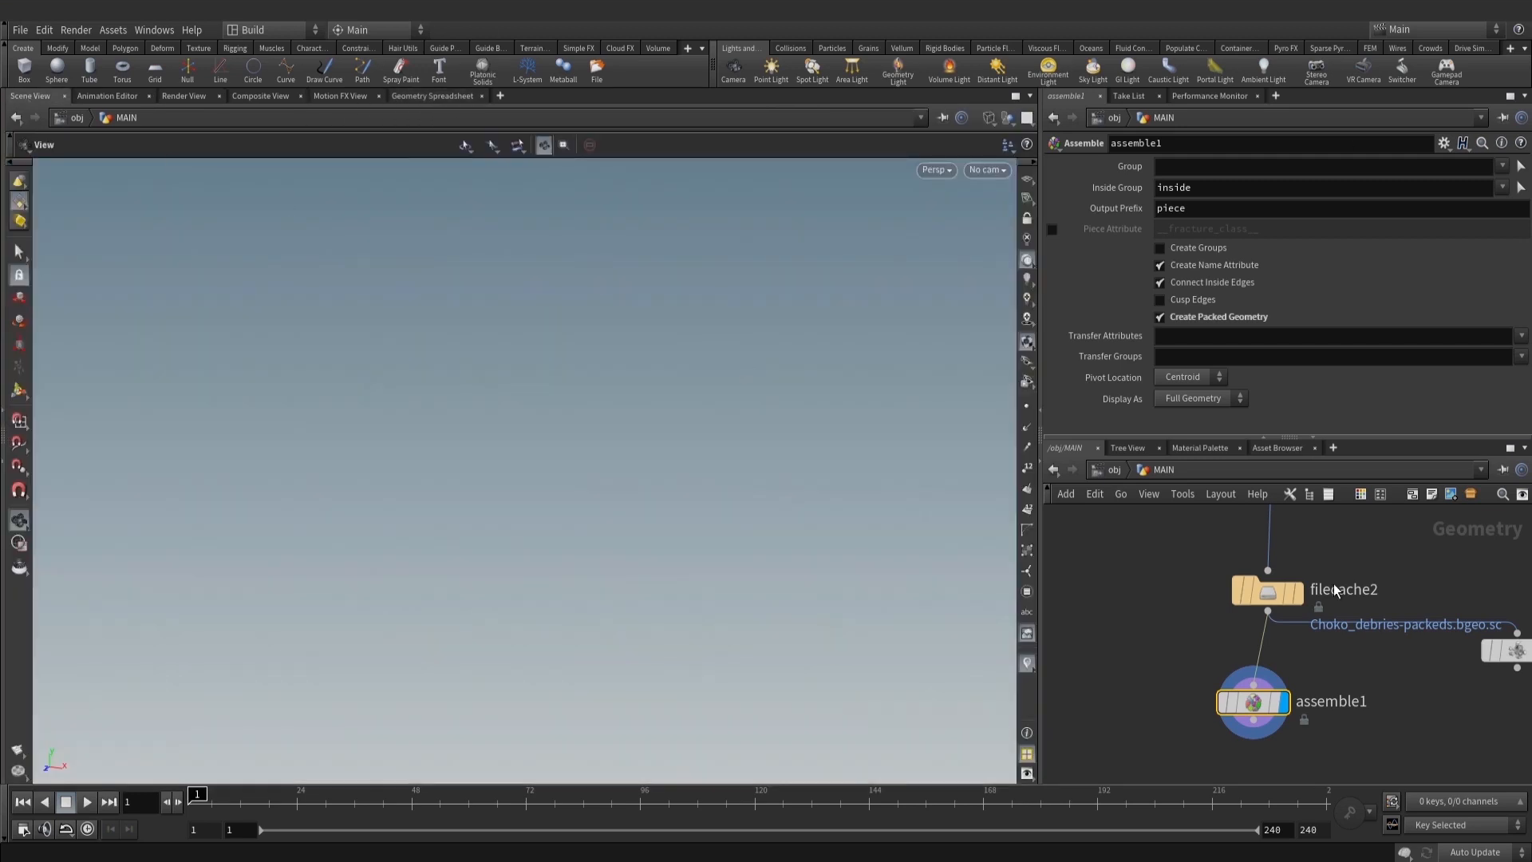
Add a Group Expression node fed from assemble1 and display it
{"action": "scroll", "coordinate": [1404, 630], "scroll_direction": "down", "scroll_amount": 1}
{"action": "middle_click_drag", "start_coordinate": [1376, 724], "coordinate": [1405, 603]}
{"action": "left_click_drag", "start_coordinate": [1310, 568], "coordinate": [1323, 572]}
{"action": "middle_click_drag", "start_coordinate": [1457, 655], "coordinate": [1402, 739]}
{"action": "key", "text": "Tab"}
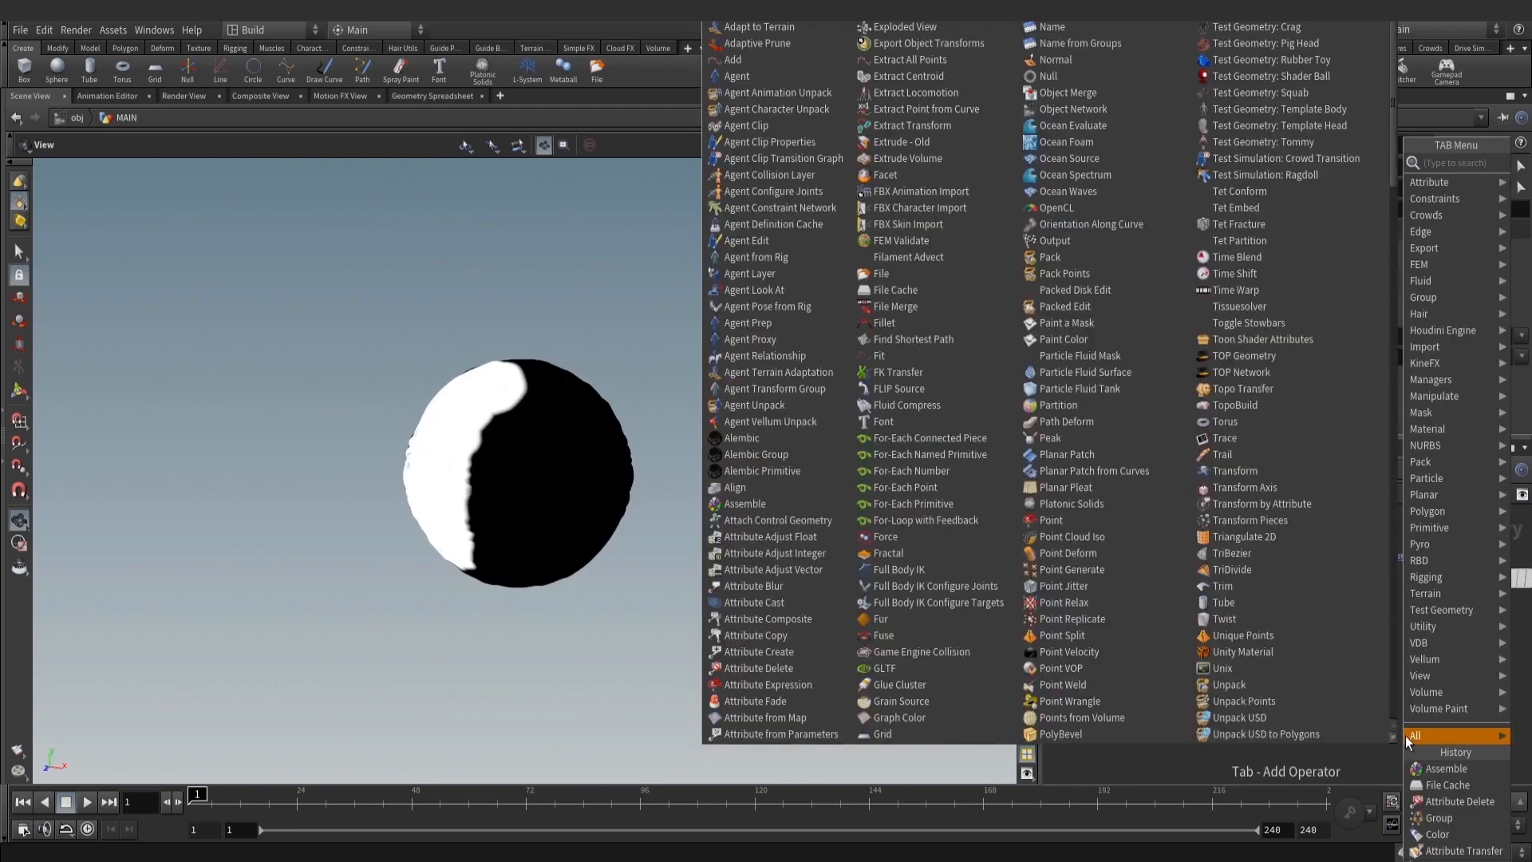
{"action": "key", "text": "Tab"}
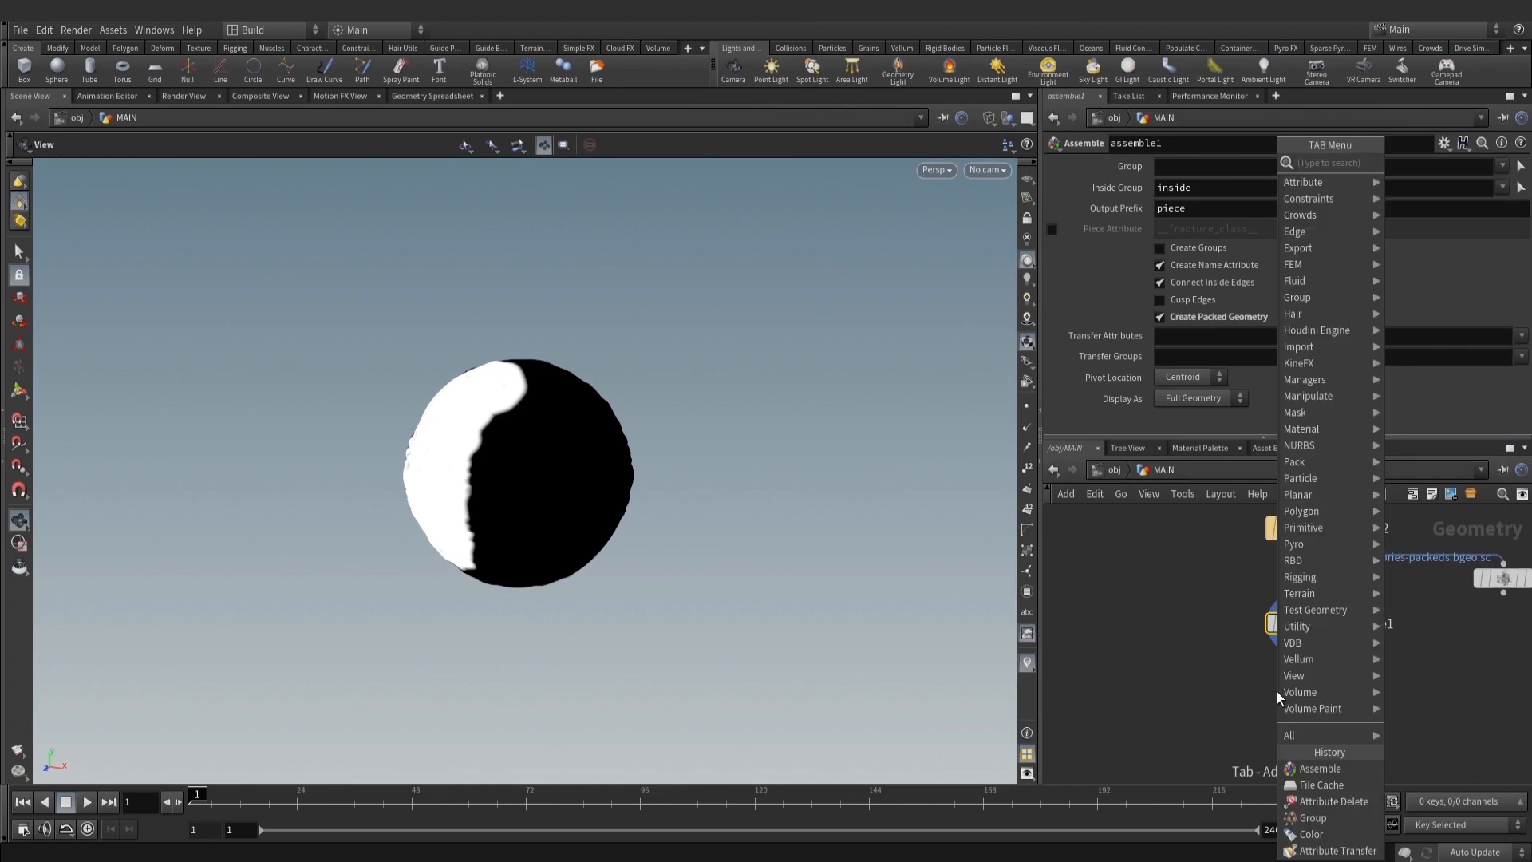
{"action": "type", "text": "gre"}
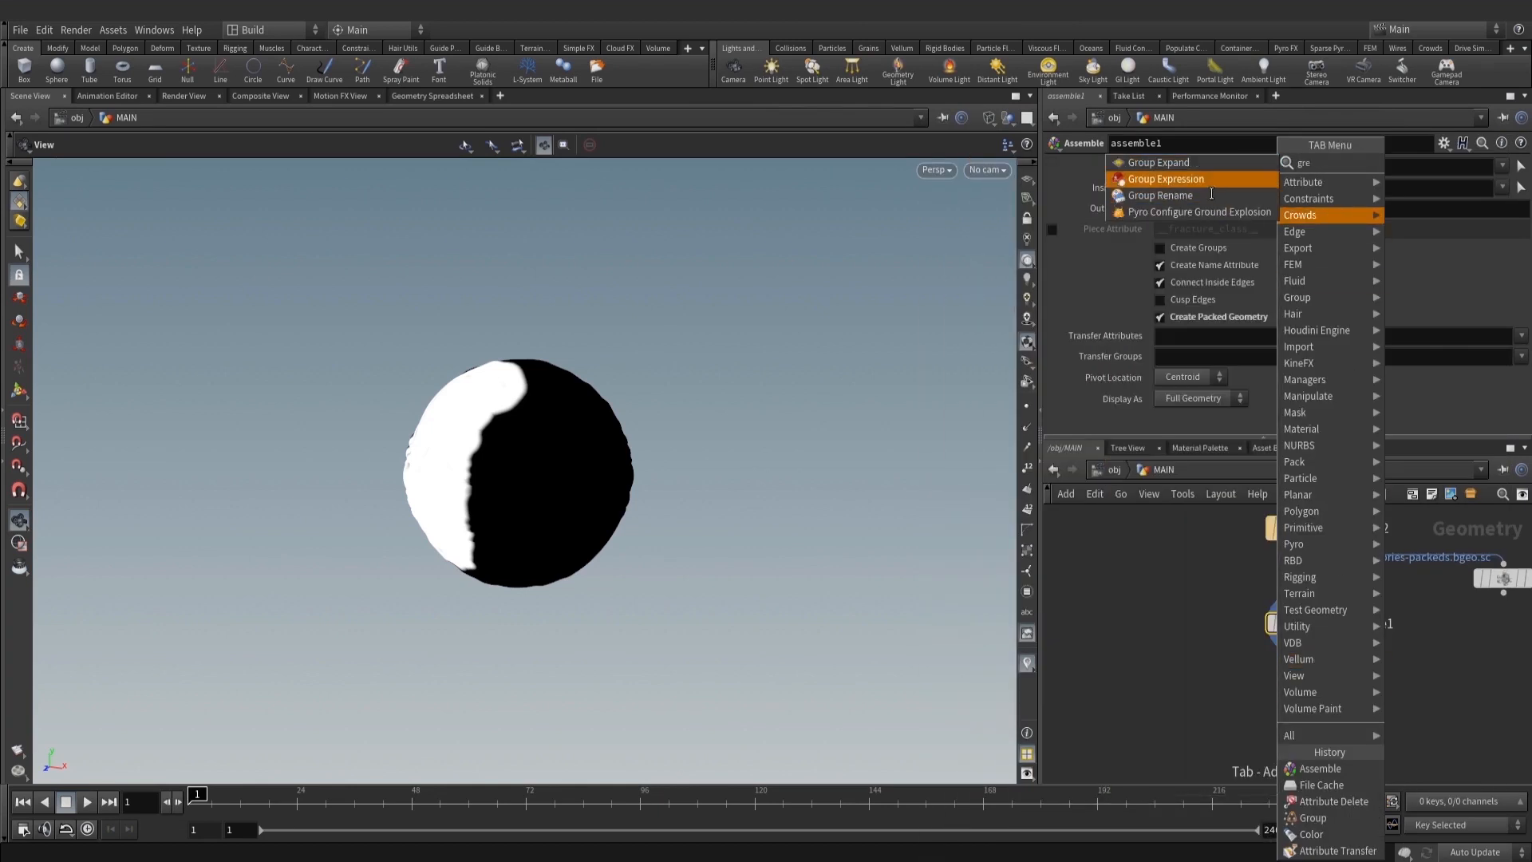
{"action": "left_click", "coordinate": [1208, 182]}
{"action": "scroll", "coordinate": [1296, 678], "scroll_direction": "up", "scroll_amount": 1}
{"action": "left_click", "coordinate": [1294, 714]}
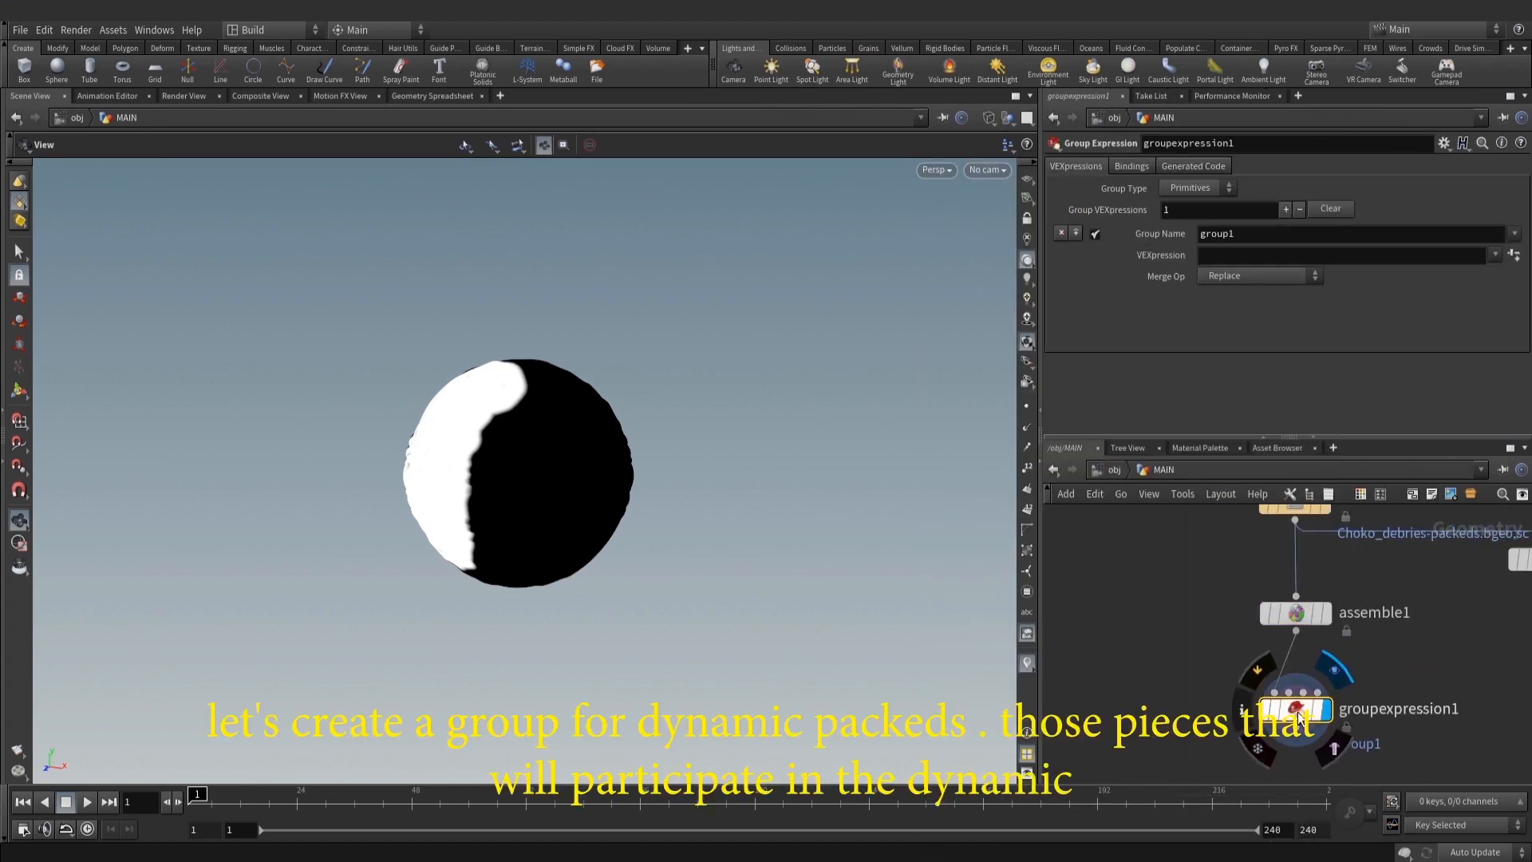
{"action": "left_click_drag", "start_coordinate": [599, 458], "coordinate": [650, 452]}
{"action": "scroll", "coordinate": [612, 428], "scroll_direction": "up", "scroll_amount": 3}
{"action": "middle_click_drag", "start_coordinate": [612, 428], "coordinate": [702, 392]}
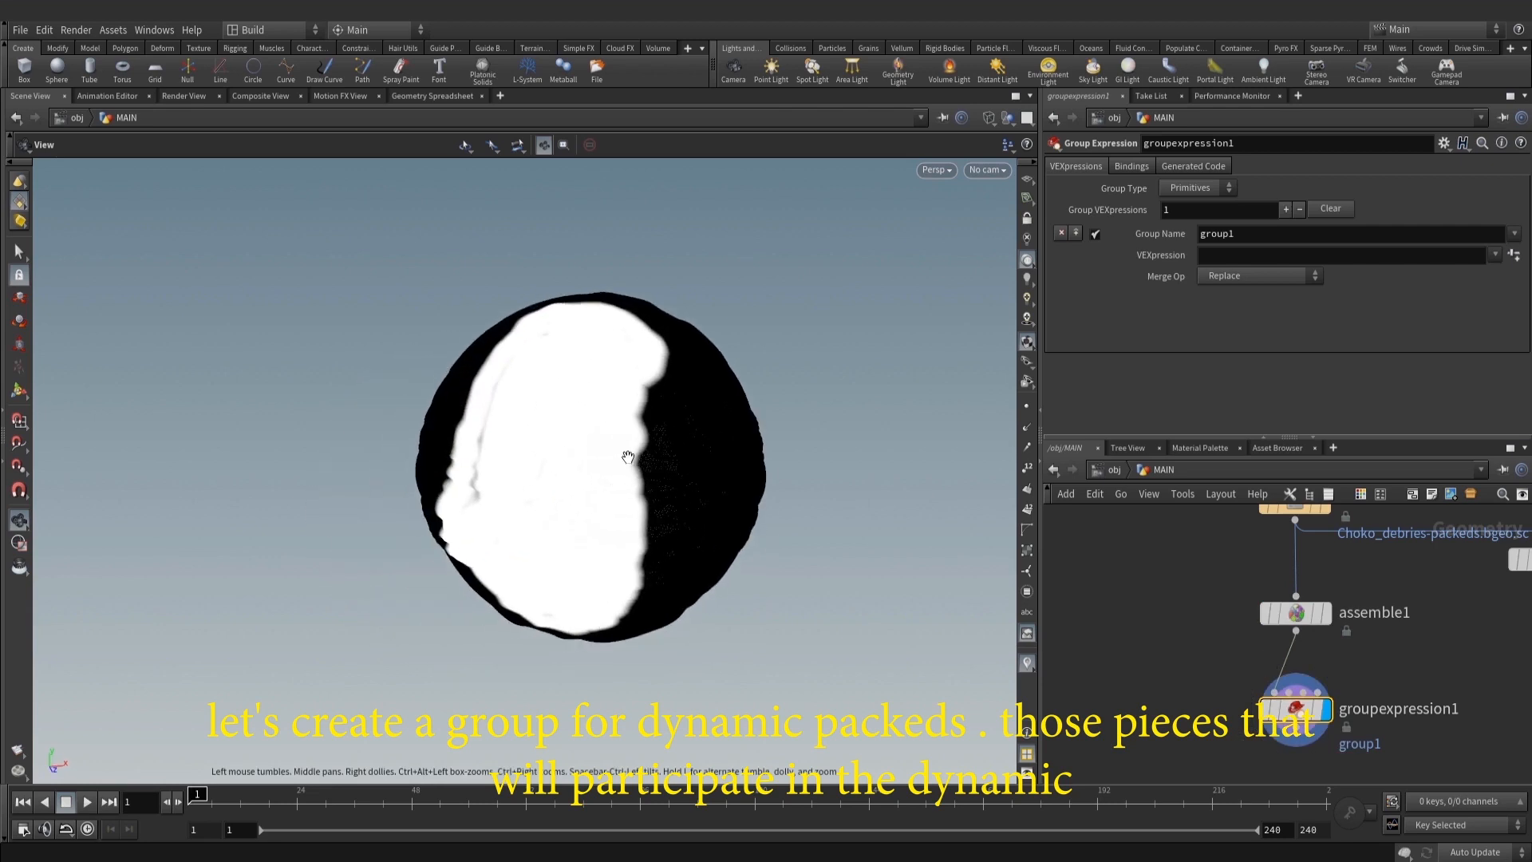
{"action": "left_click", "coordinate": [1200, 221]}
{"action": "left_click", "coordinate": [1213, 234]}
{"action": "type", "text": "activ"}
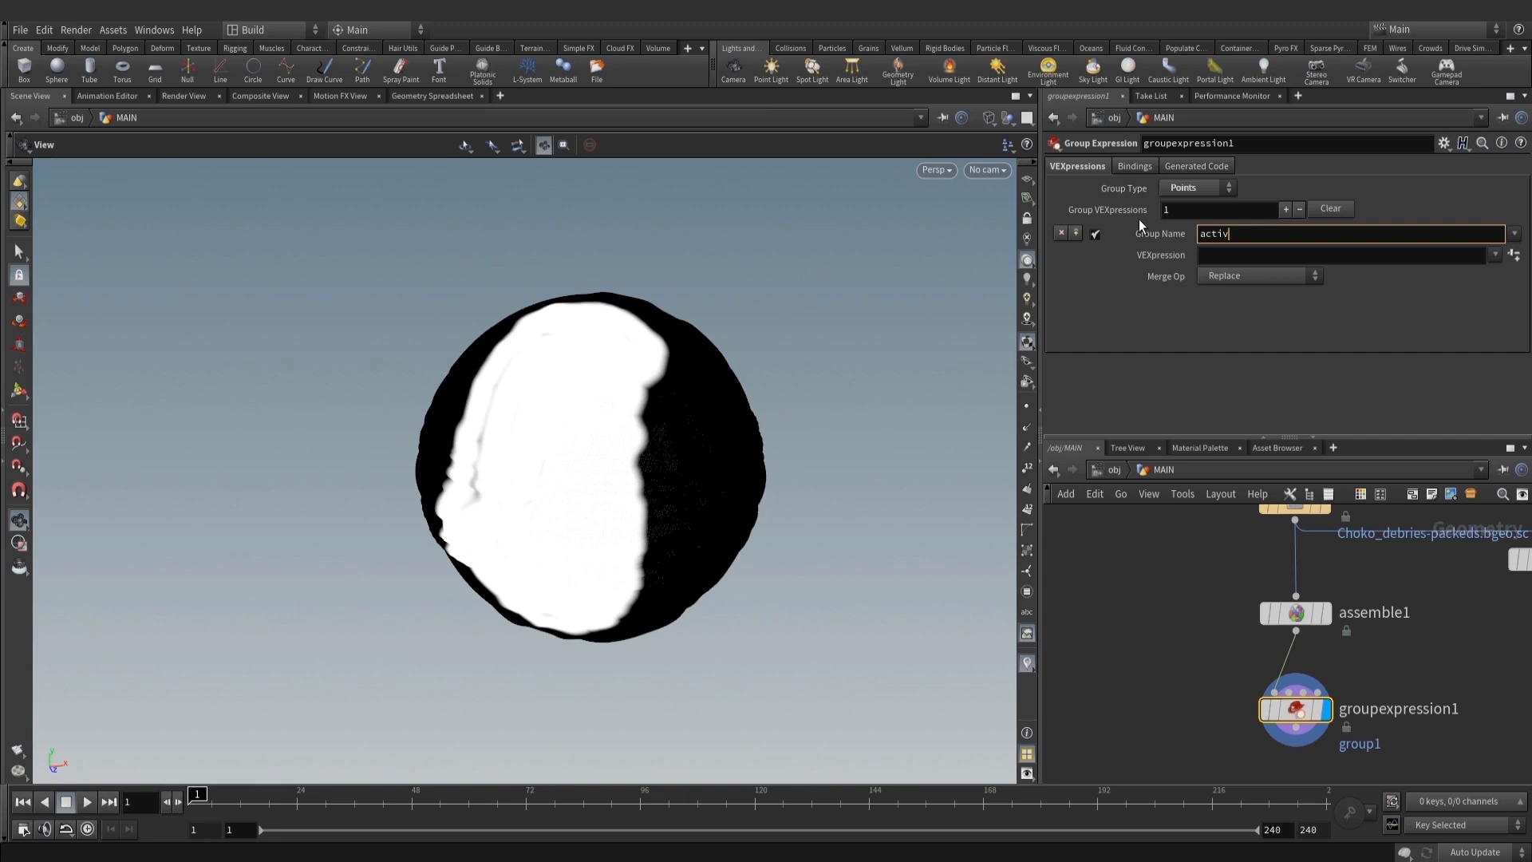
{"action": "type", "text": "e_grp"}
{"action": "key", "text": "Return"}
{"action": "left_click", "coordinate": [1253, 255]}
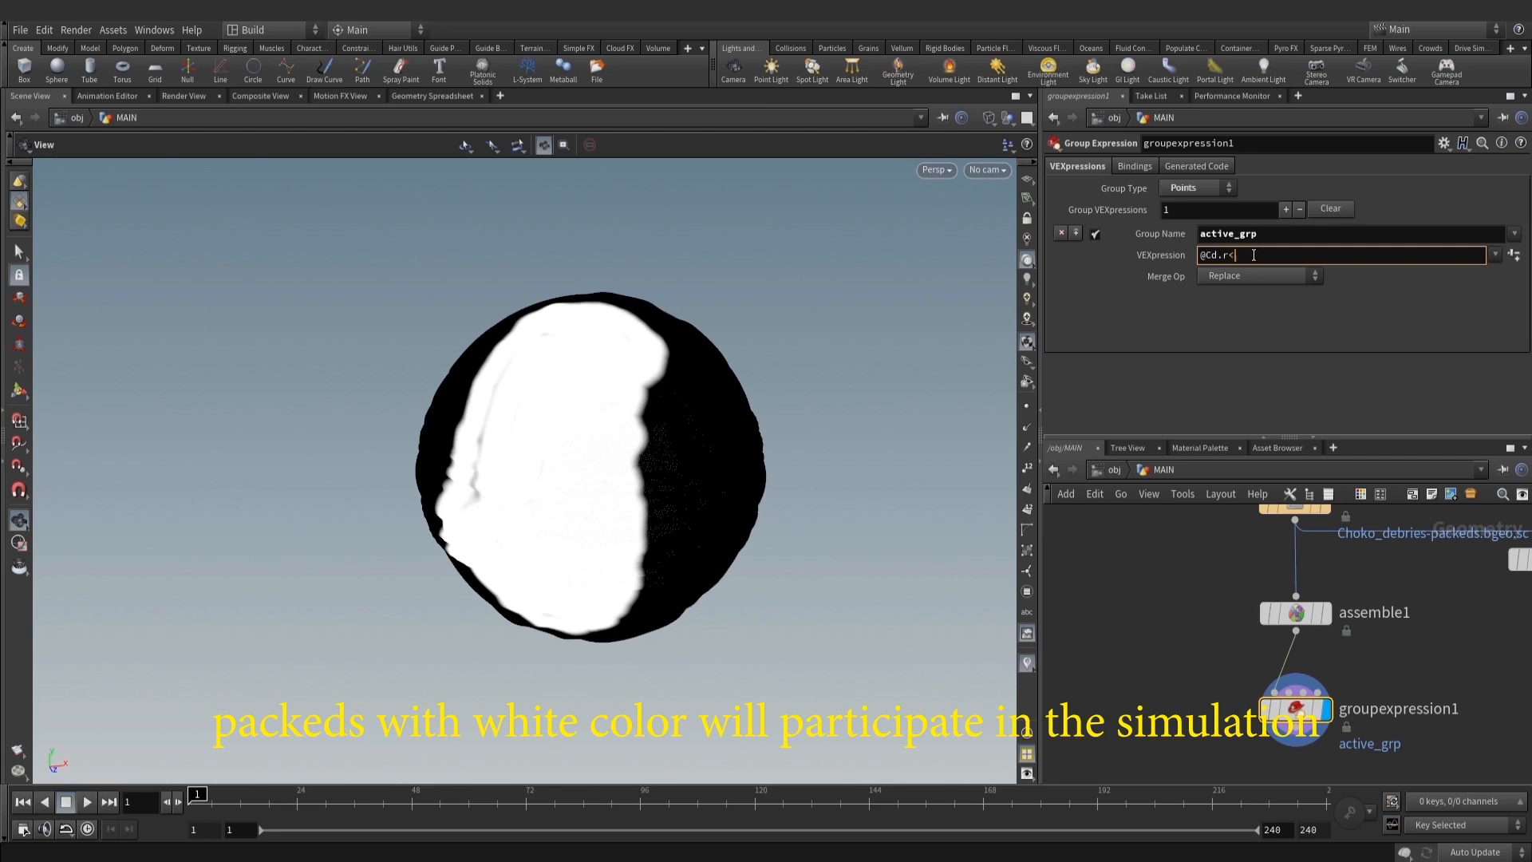
{"action": "key", "text": "Return"}
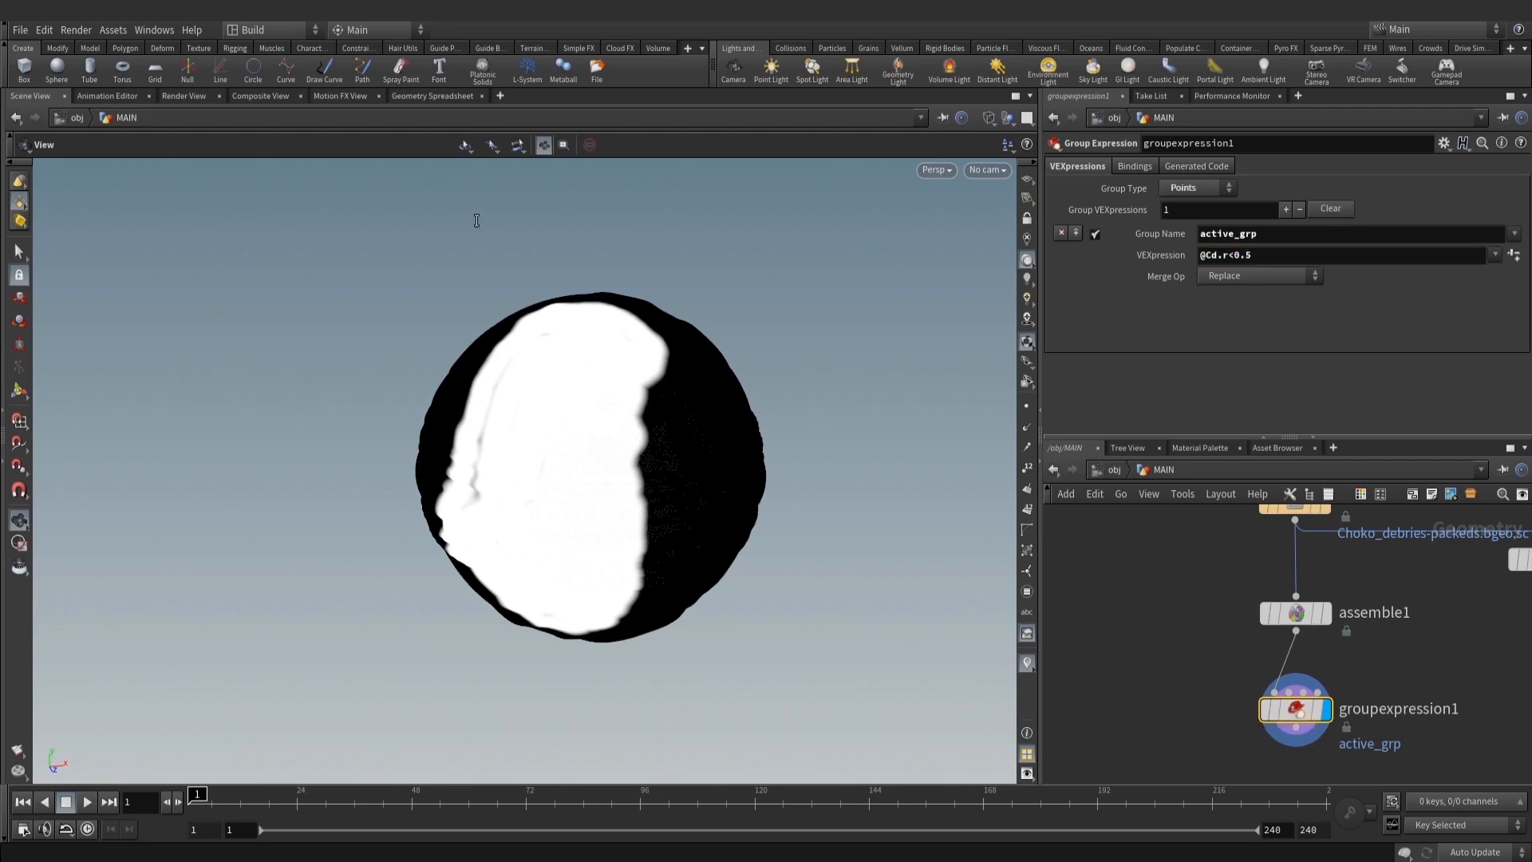
Add a Delete node fed from groupexpression1 and display it
{"action": "left_click", "coordinate": [19, 390]}
{"action": "scroll", "coordinate": [651, 449], "scroll_direction": "up", "scroll_amount": 3}
{"action": "key", "text": "w"}
{"action": "key", "text": "w"}
{"action": "right_click_drag", "start_coordinate": [728, 476], "coordinate": [663, 479]}
{"action": "middle_click_drag", "start_coordinate": [663, 478], "coordinate": [660, 467]}
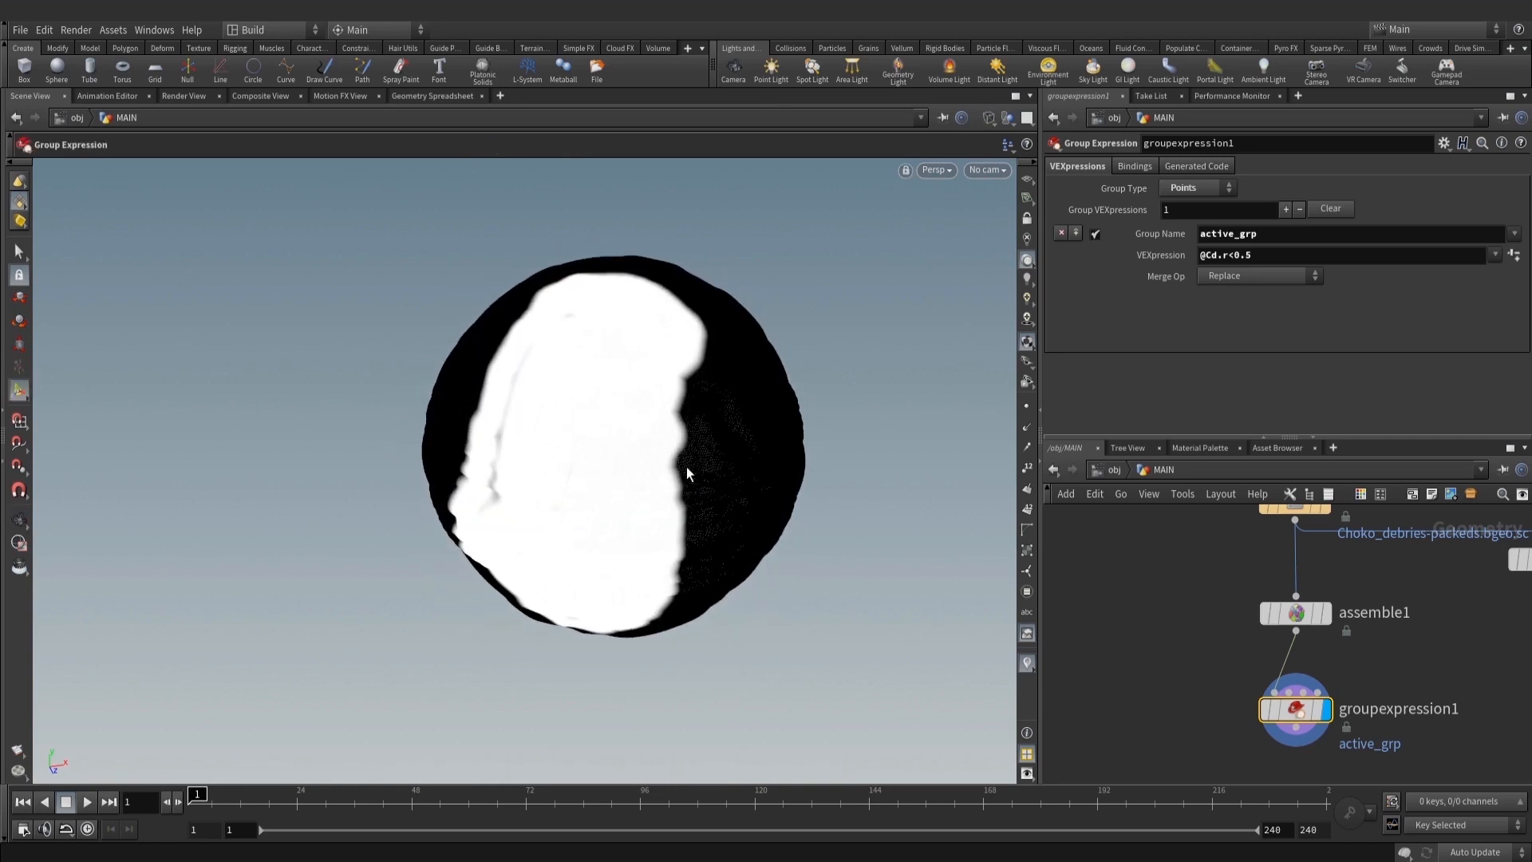
{"action": "middle_click_drag", "start_coordinate": [1231, 671], "coordinate": [1232, 550]}
{"action": "scroll", "coordinate": [1229, 559], "scroll_direction": "down", "scroll_amount": 1}
{"action": "key", "text": "Tab"}
{"action": "type", "text": "del"}
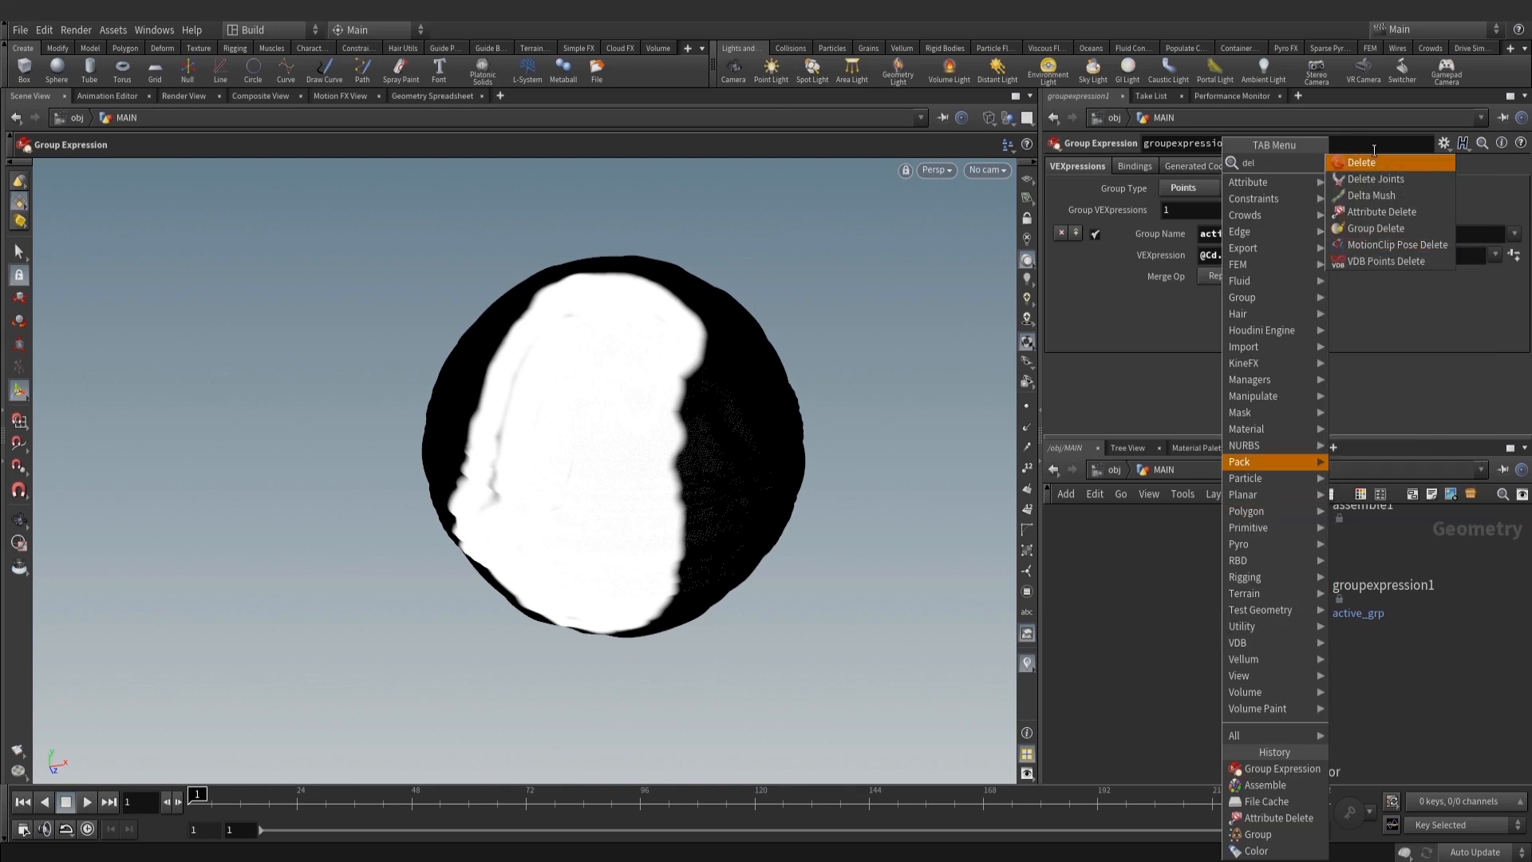
{"action": "key", "text": "Return"}
{"action": "left_click_drag", "start_coordinate": [1287, 608], "coordinate": [1176, 637]}
{"action": "left_click", "coordinate": [1179, 639]}
Set delete1's entity to Points and its group to active_grp, and inspect the sphere
{"action": "left_click", "coordinate": [1217, 209]}
{"action": "left_click", "coordinate": [1174, 241]}
{"action": "left_click", "coordinate": [1502, 167]}
{"action": "left_click", "coordinate": [1478, 184]}
{"action": "scroll", "coordinate": [653, 396], "scroll_direction": "up", "scroll_amount": 2}
{"action": "left_click_drag", "start_coordinate": [722, 371], "coordinate": [742, 451], "text": "alt"}
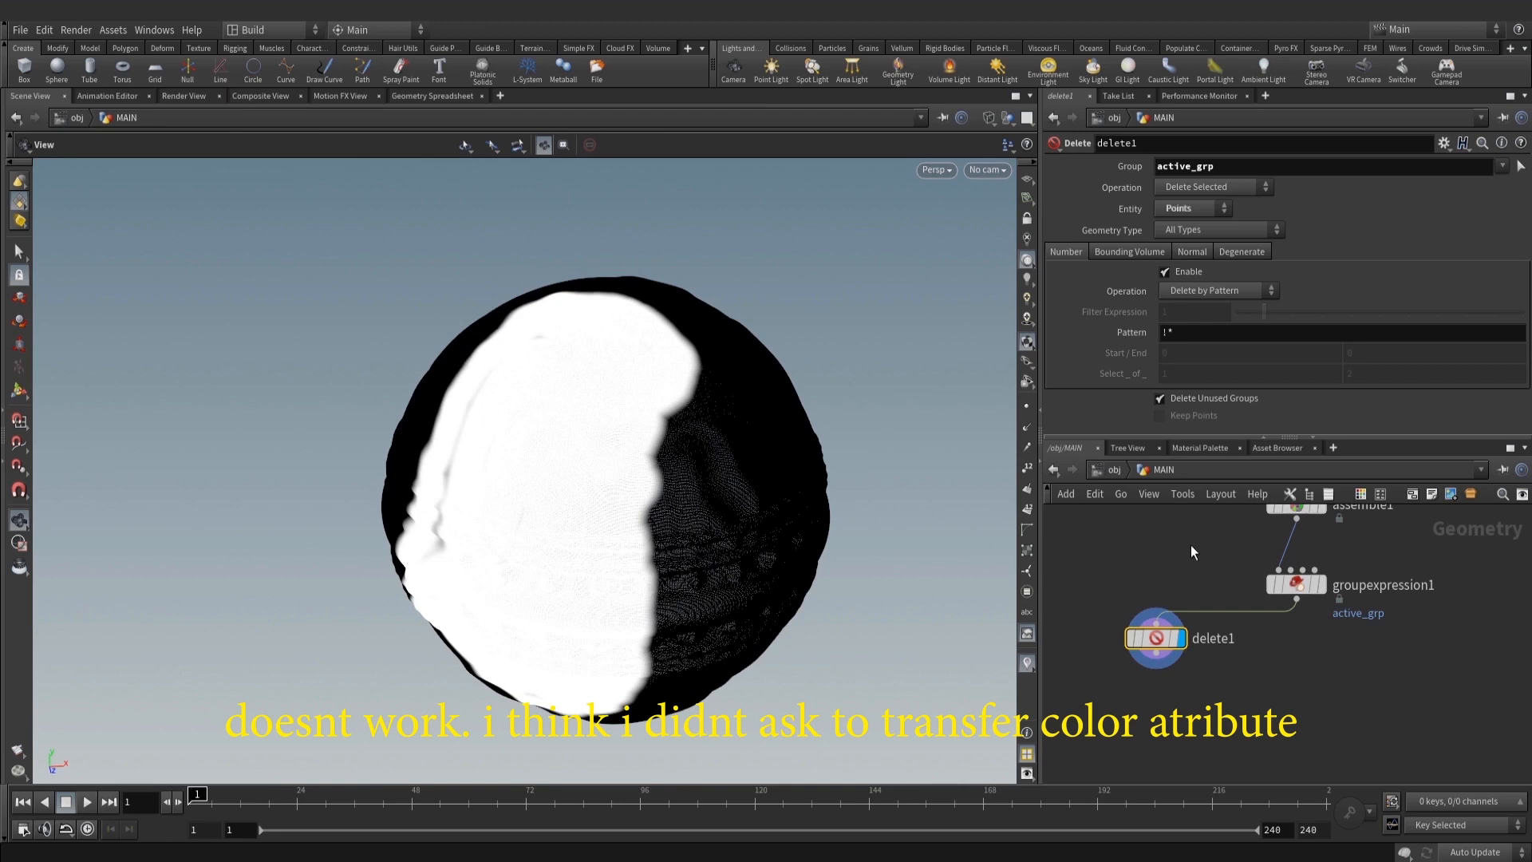
{"action": "left_click", "coordinate": [1297, 584]}
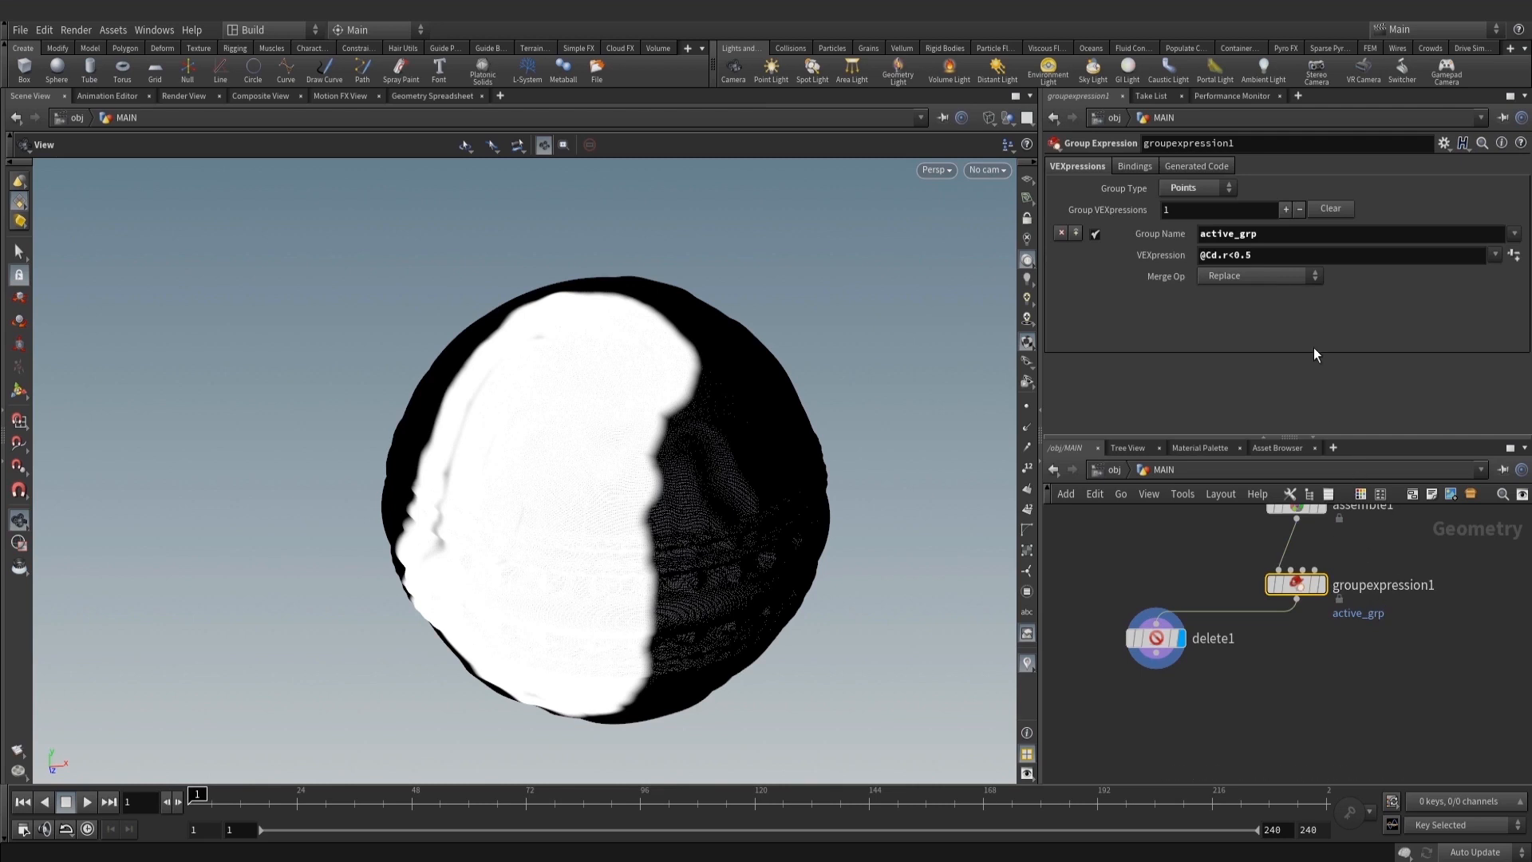
{"action": "left_click", "coordinate": [1235, 256]}
{"action": "key", "text": "BackSpace"}
{"action": "type", "text": ">"}
{"action": "key", "text": "Return"}
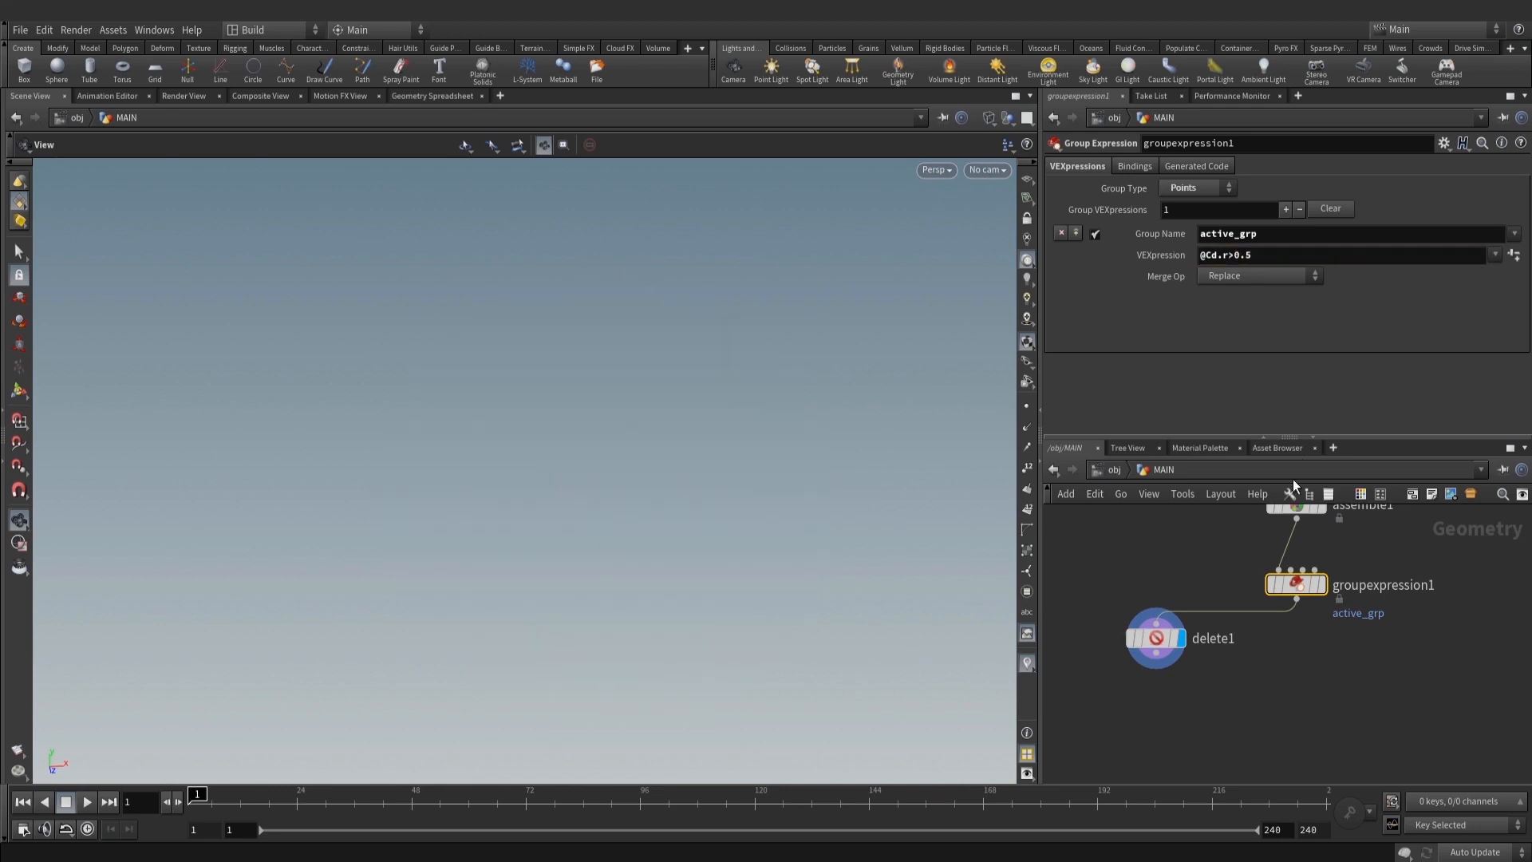
Display groupexpression1 and assemble1 in turn and compare group highlighting and colour mask in shaded and wireframe views
{"action": "key", "text": "r"}
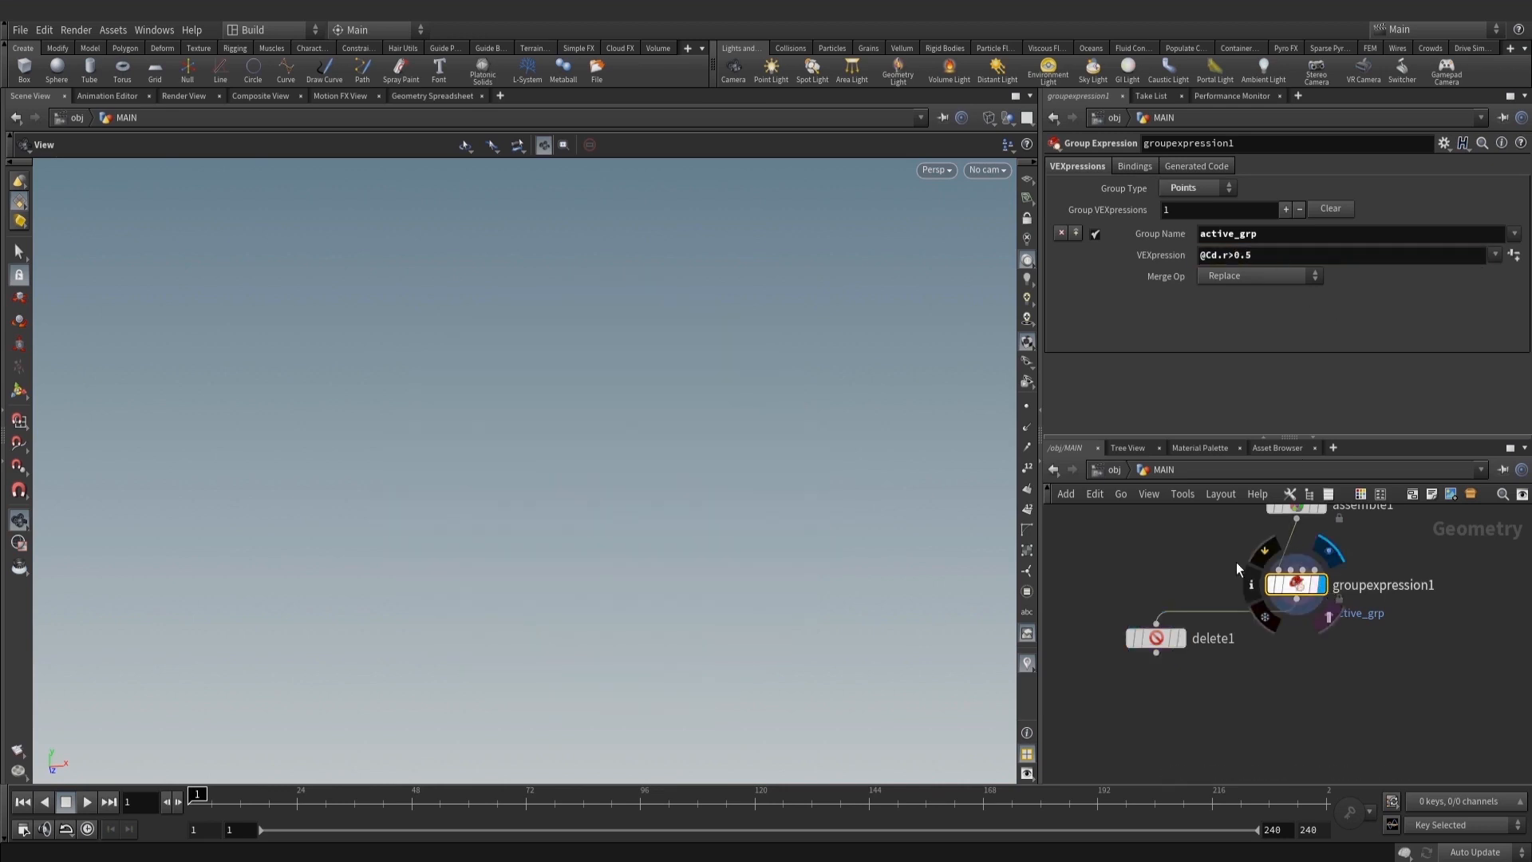
{"action": "middle_click_drag", "start_coordinate": [624, 499], "coordinate": [620, 438]}
{"action": "key", "text": "w"}
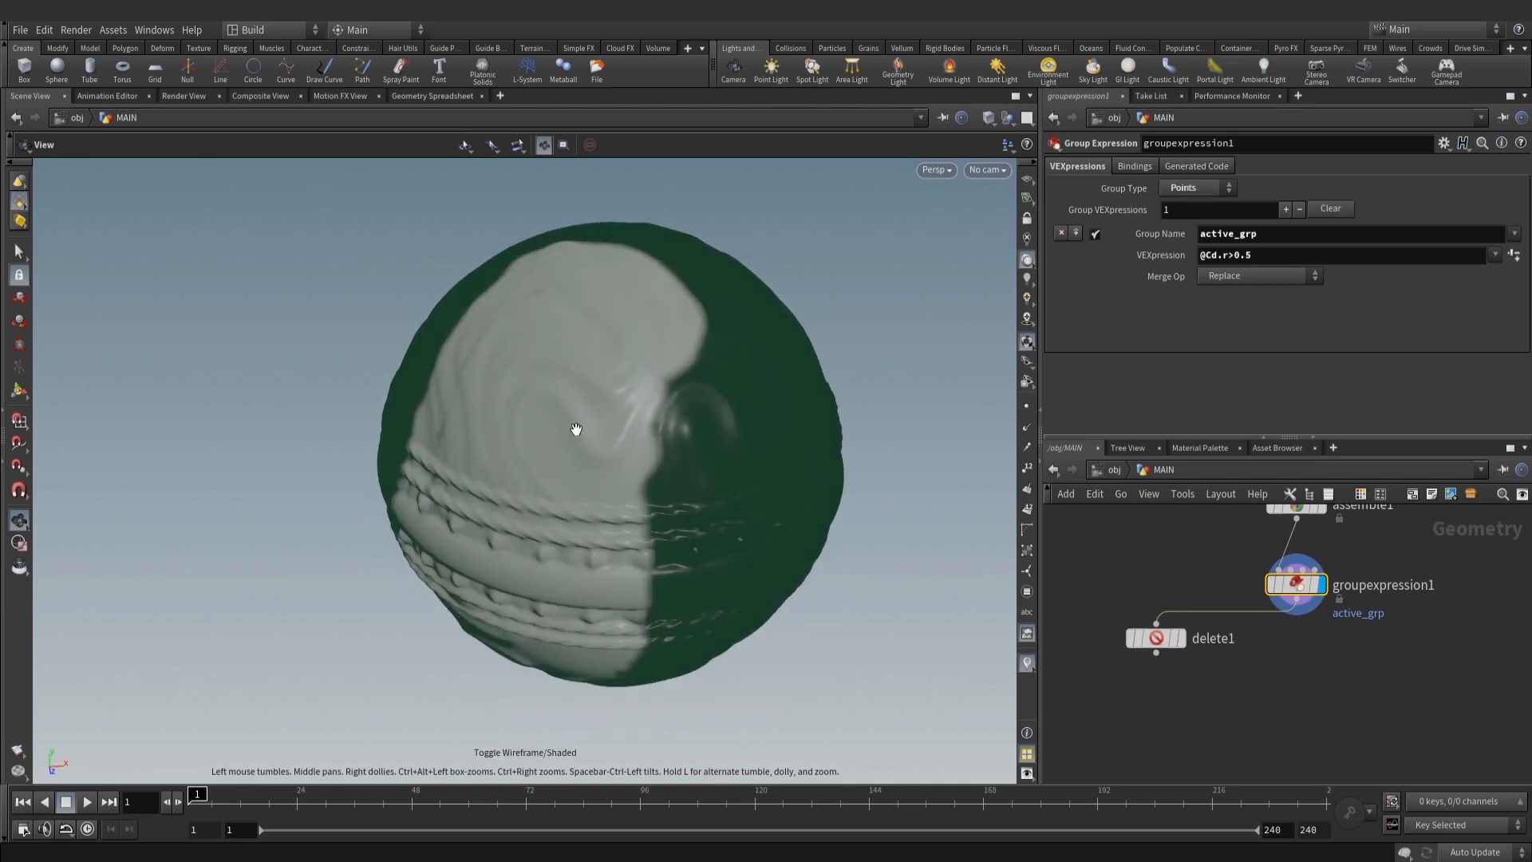
{"action": "scroll", "coordinate": [576, 430], "scroll_direction": "up", "scroll_amount": 1}
{"action": "key", "text": "w"}
{"action": "middle_click_drag", "start_coordinate": [1348, 615], "coordinate": [1318, 709]}
{"action": "left_click", "coordinate": [1299, 565]}
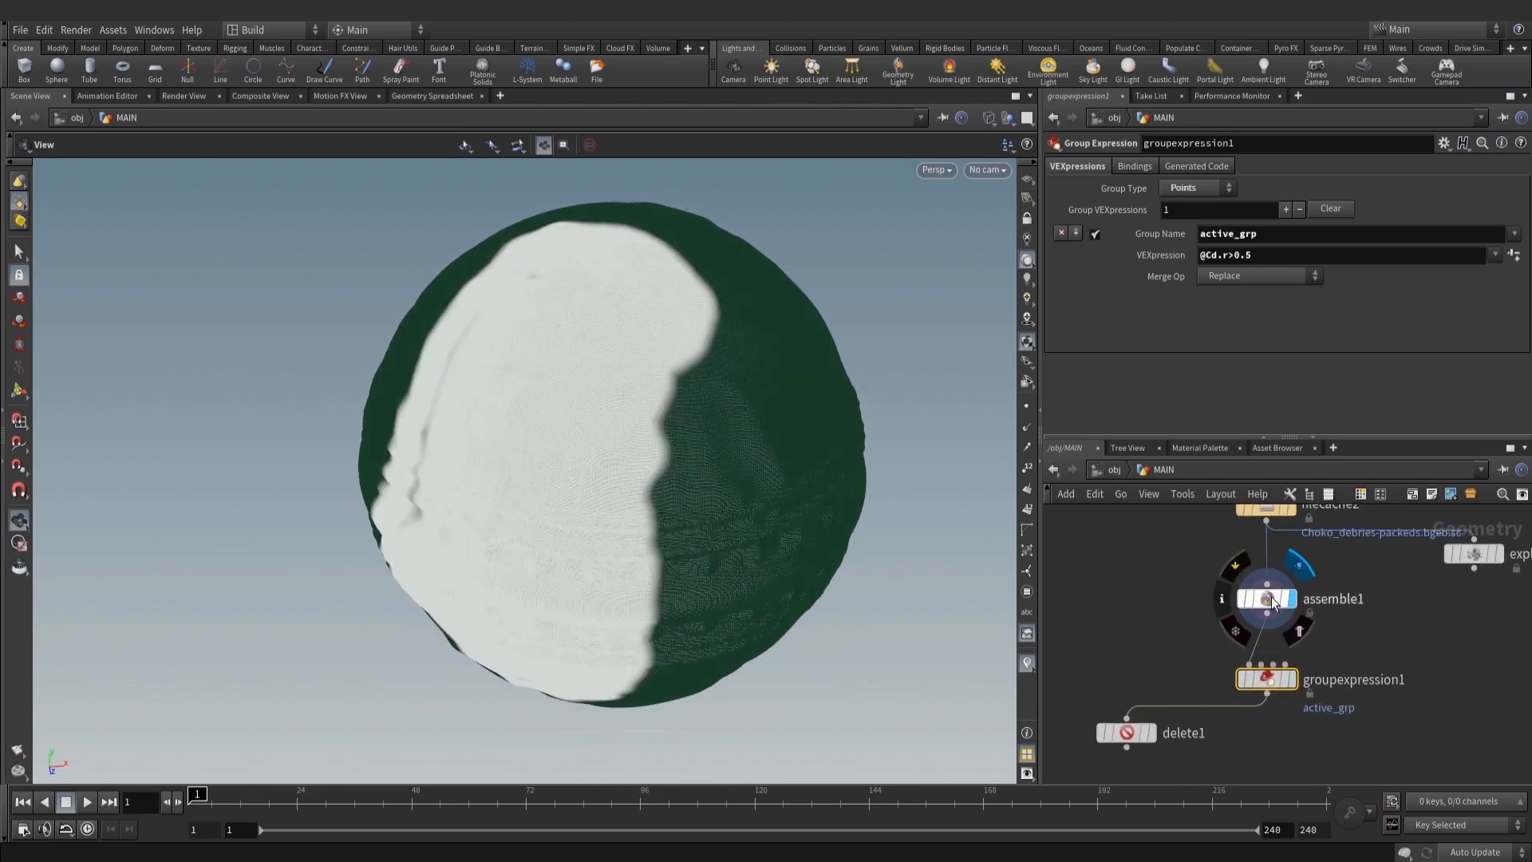
{"action": "left_click", "coordinate": [1269, 600]}
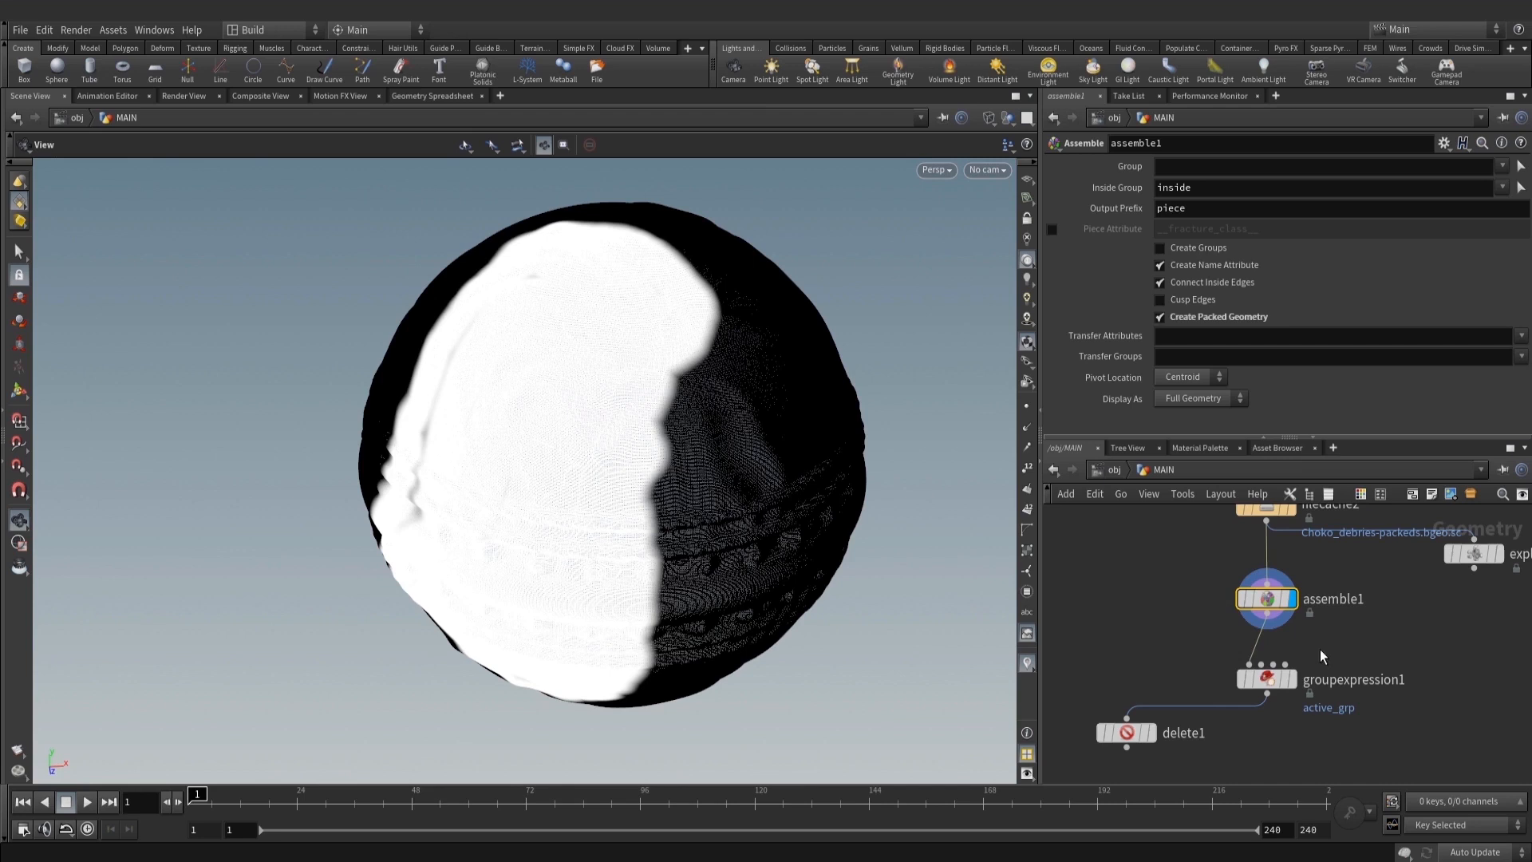
{"action": "scroll", "coordinate": [698, 414], "scroll_direction": "up", "scroll_amount": 1}
{"action": "left_click_drag", "start_coordinate": [698, 414], "coordinate": [728, 404]}
{"action": "key", "text": "w"}
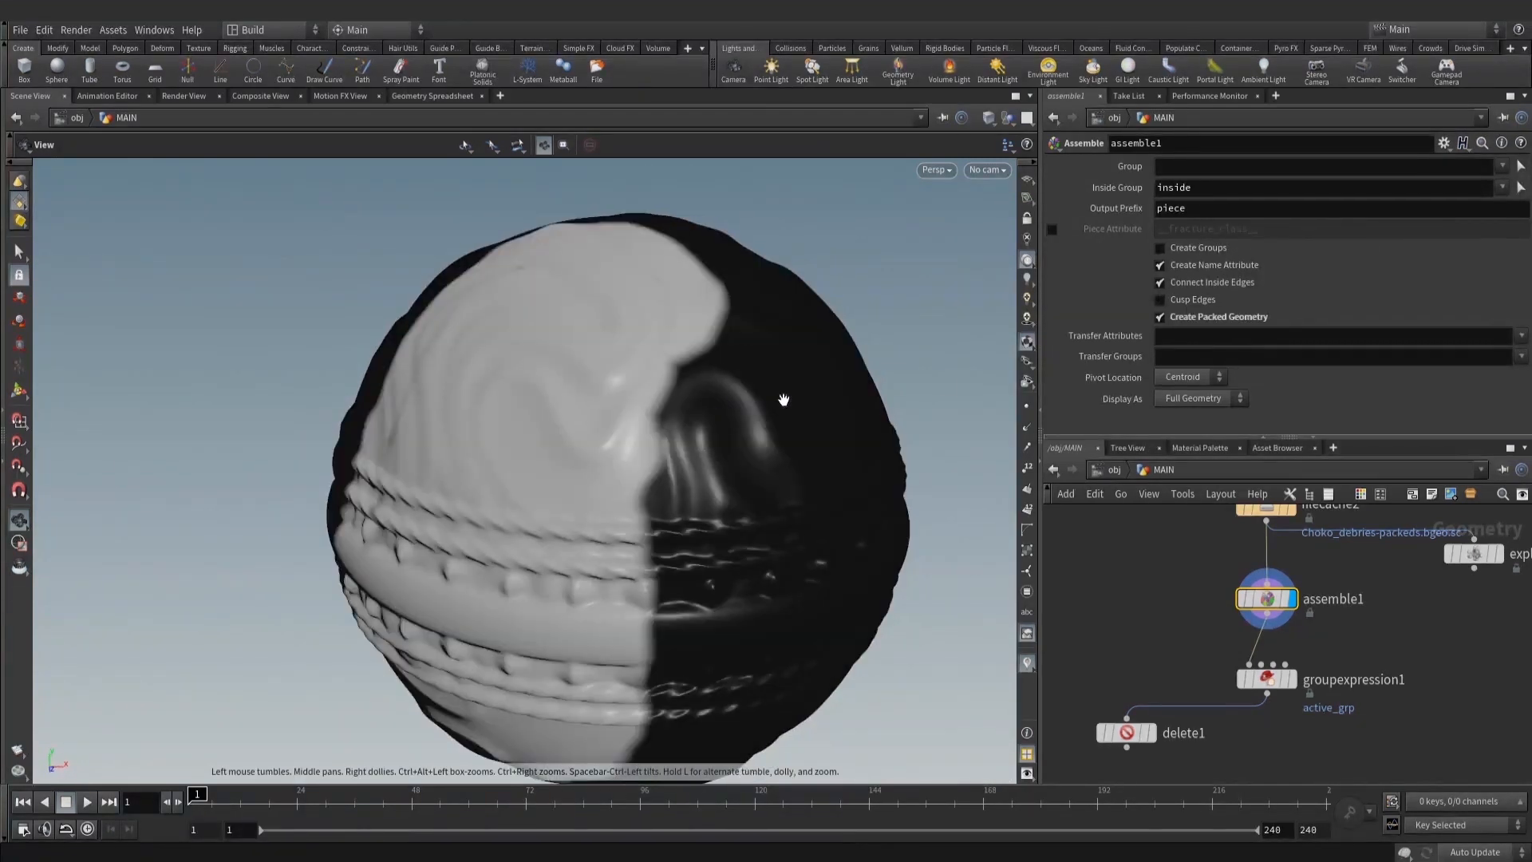
{"action": "middle_click_drag", "start_coordinate": [1302, 597], "coordinate": [1323, 572]}
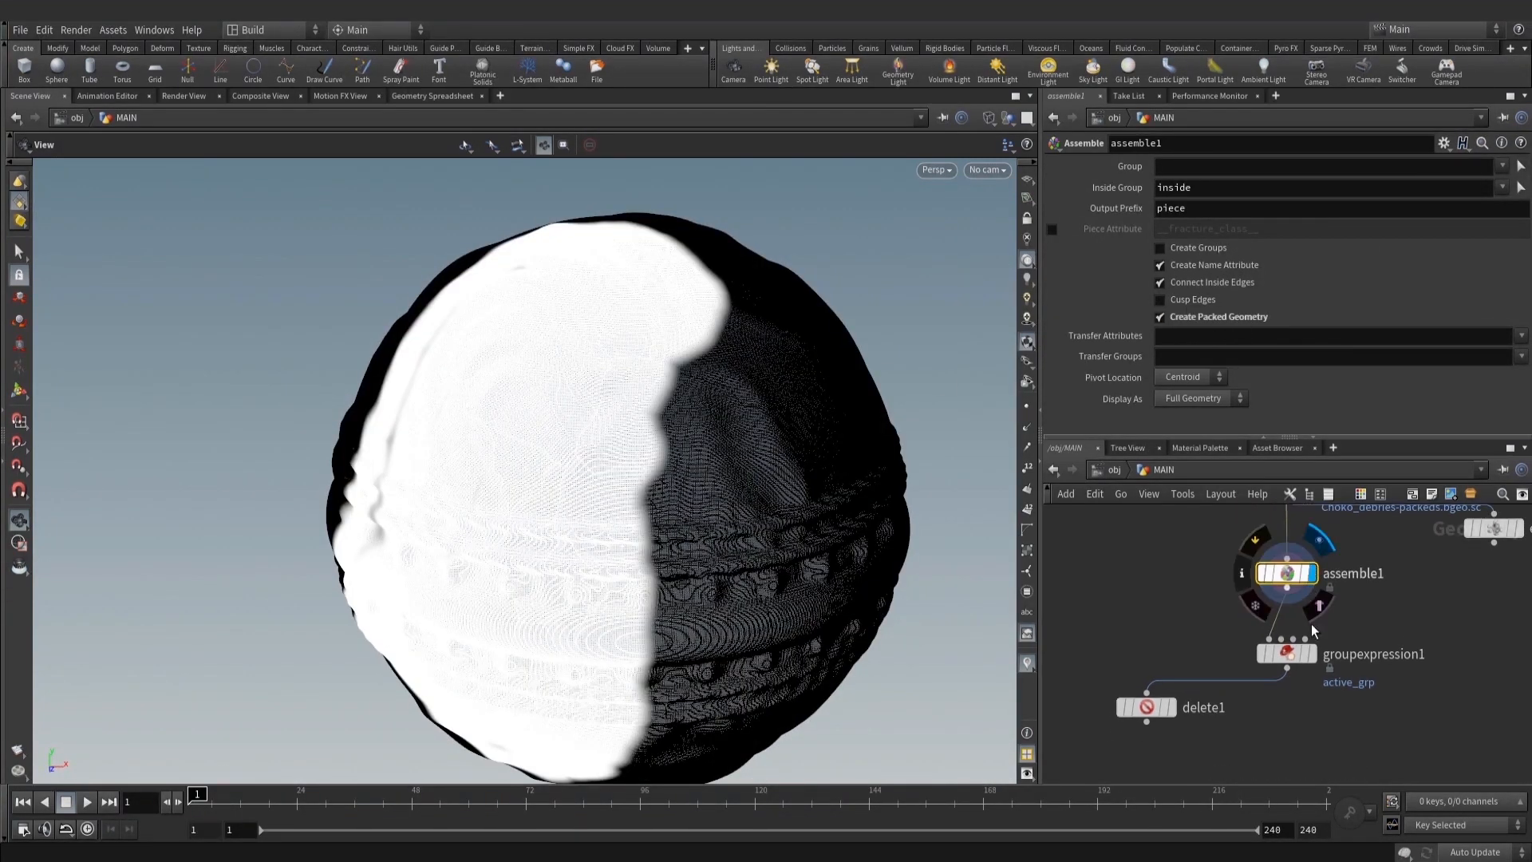
Set assemble1's Transfer Attributes to Cd and examine which pieces are removed with delete1 displayed
{"action": "left_click", "coordinate": [1310, 653]}
{"action": "left_click", "coordinate": [1287, 656]}
{"action": "left_click", "coordinate": [1282, 574]}
{"action": "left_click", "coordinate": [1210, 335]}
{"action": "key", "text": "Return"}
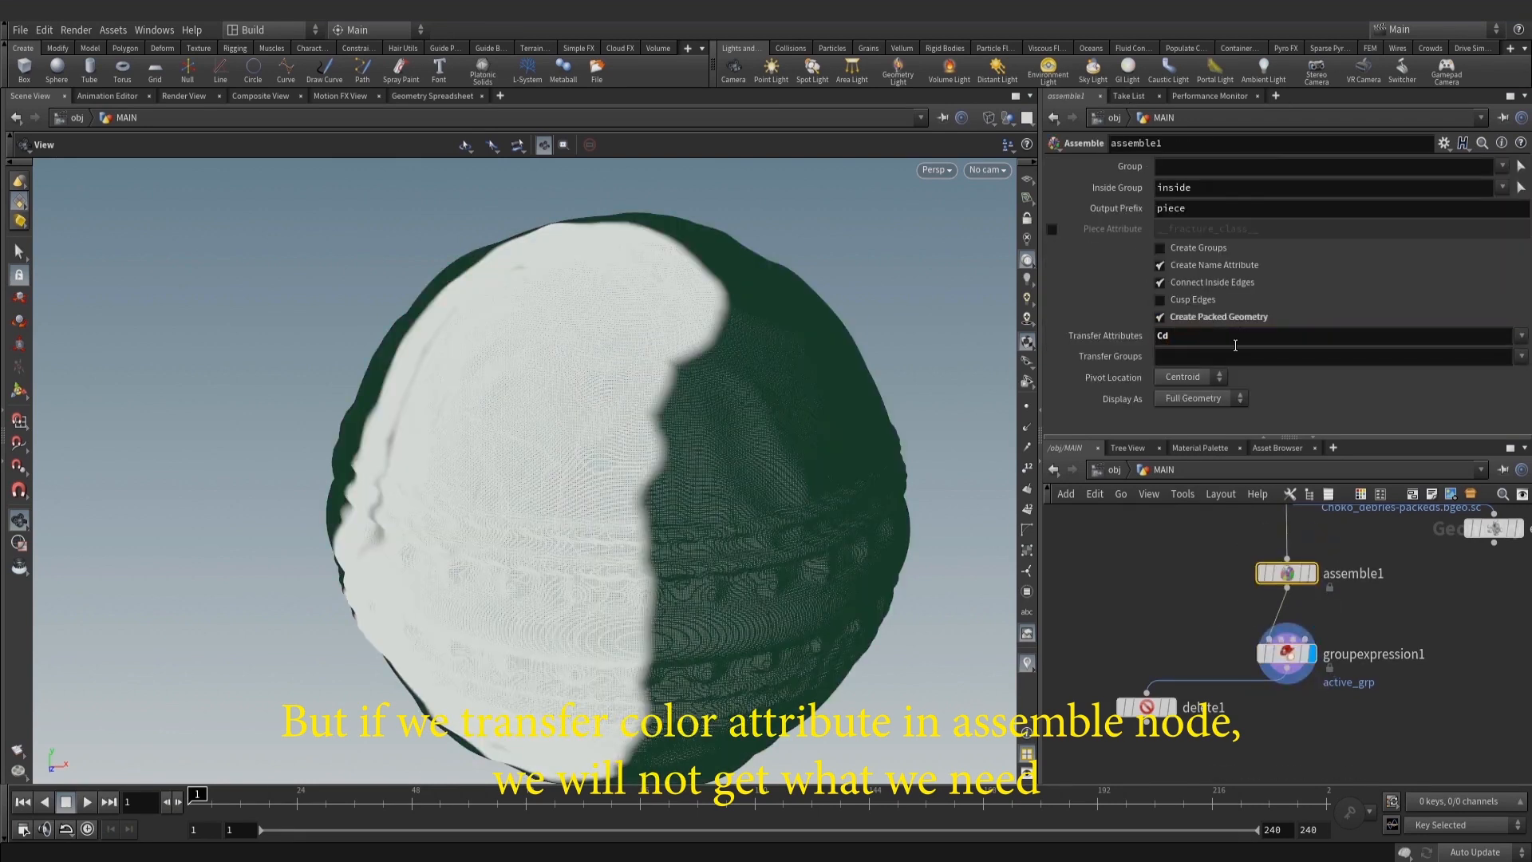
{"action": "left_click", "coordinate": [1171, 710]}
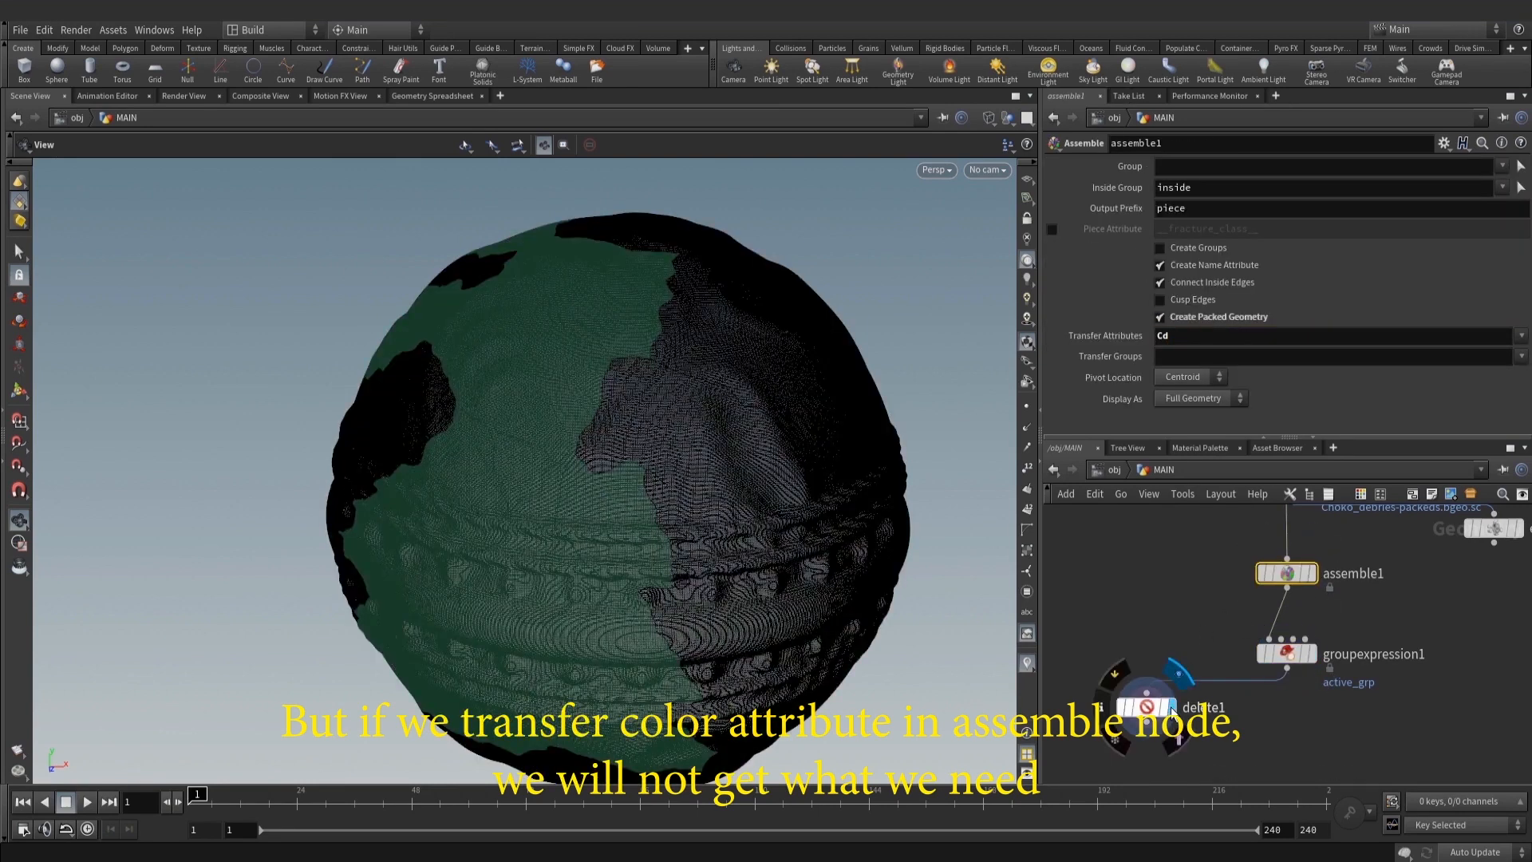
{"action": "left_click", "coordinate": [1146, 706]}
{"action": "mouse_move", "coordinate": [684, 403]}
{"action": "left_mouse_down"}
{"action": "mouse_move", "coordinate": [769, 359]}
{"action": "mouse_move", "coordinate": [681, 433]}
{"action": "left_mouse_up"}
{"action": "scroll", "coordinate": [1319, 678], "scroll_direction": "down", "scroll_amount": 3}
Move groupexpression1 and delete1 away from assemble1 and place an Attribute Transfer node in the gap
{"action": "left_click_drag", "start_coordinate": [1184, 681], "coordinate": [1314, 739]}
{"action": "left_click", "coordinate": [1315, 739]}
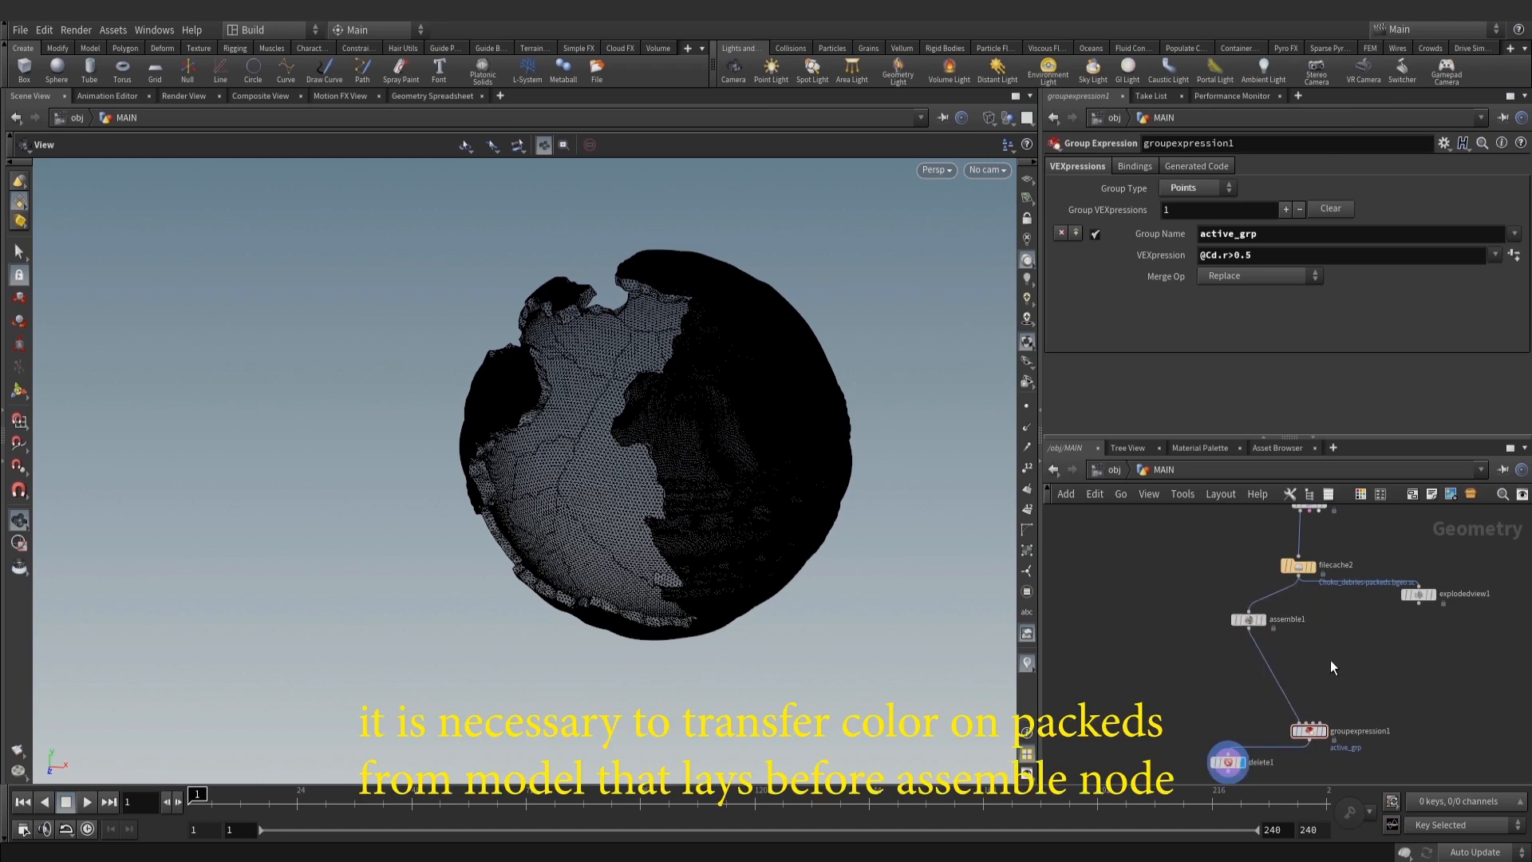
{"action": "key", "text": "Tab"}
{"action": "key", "text": "Escape"}
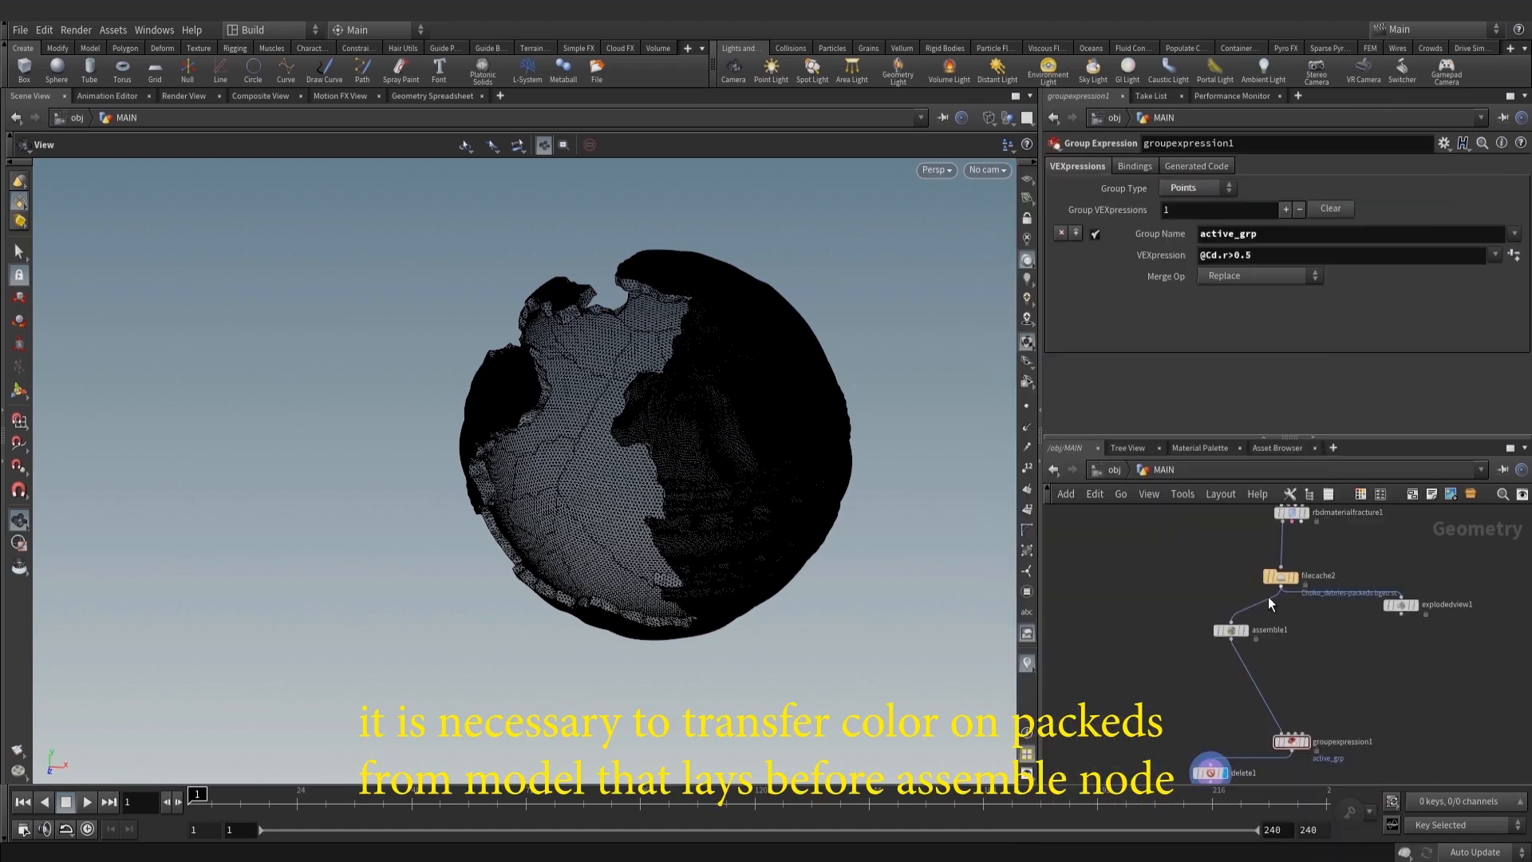
{"action": "key", "text": "Tab"}
{"action": "type", "text": "atttr"}
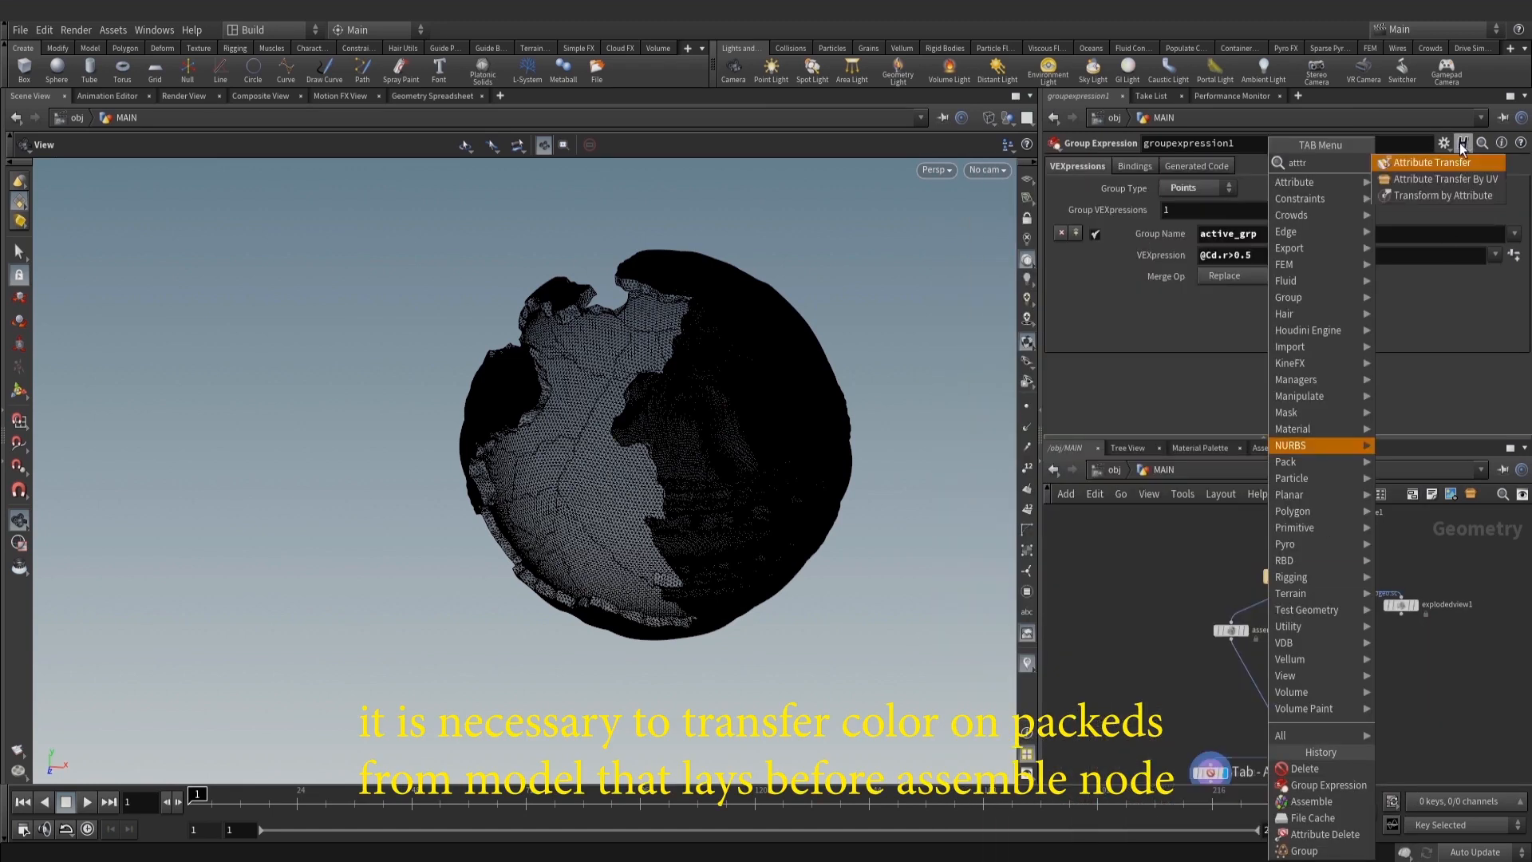
{"action": "left_click", "coordinate": [1417, 162]}
{"action": "left_click", "coordinate": [1282, 683]}
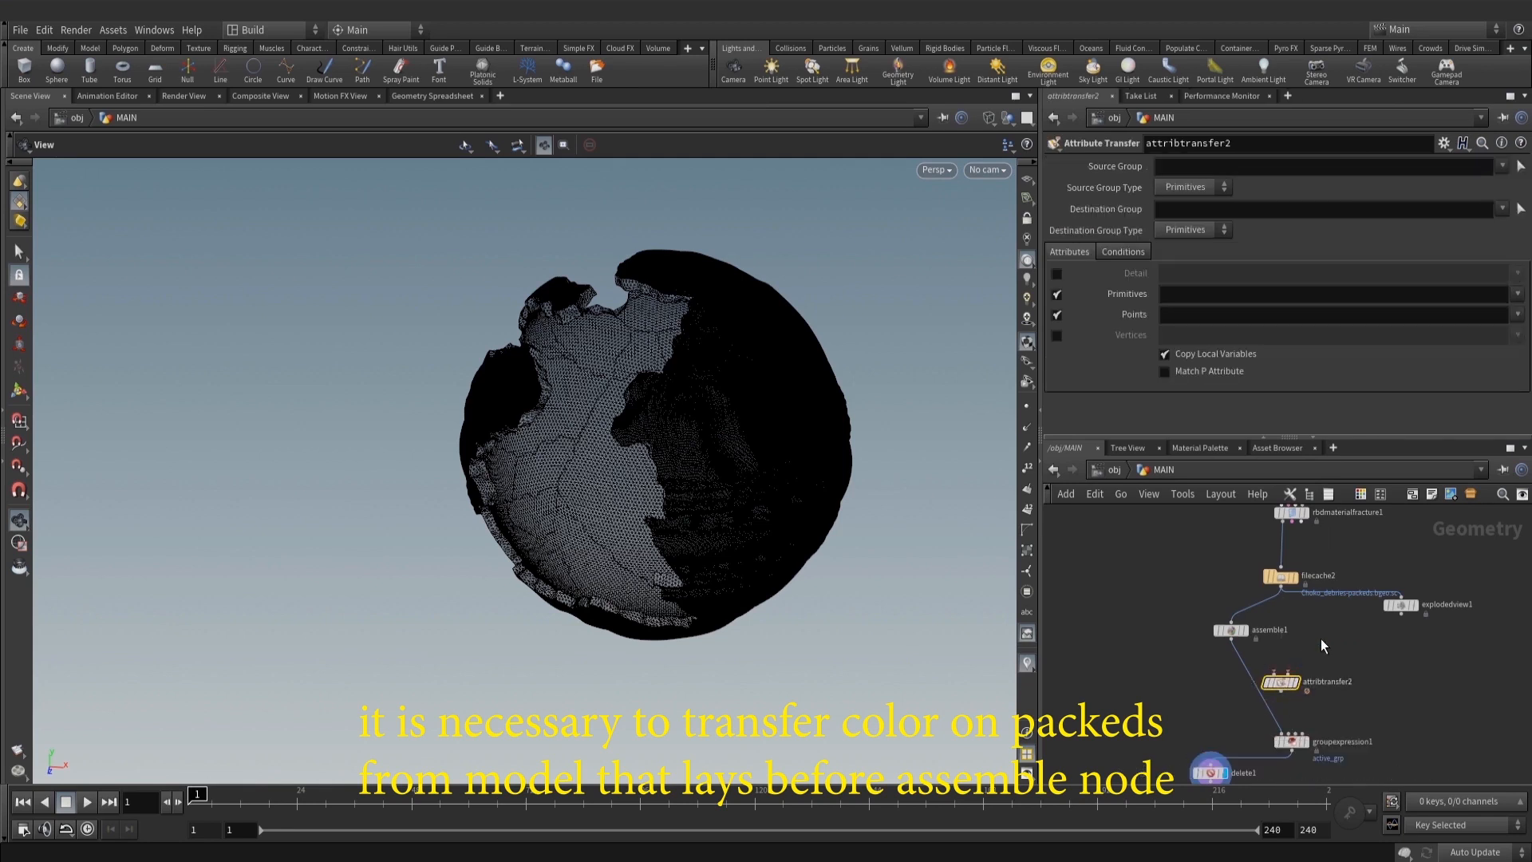
Wire assemble1 into attribtransfer2's first input and filecache2 into its second input
{"action": "scroll", "coordinate": [1320, 638], "scroll_direction": "up", "scroll_amount": 2}
{"action": "left_click", "coordinate": [1214, 642]}
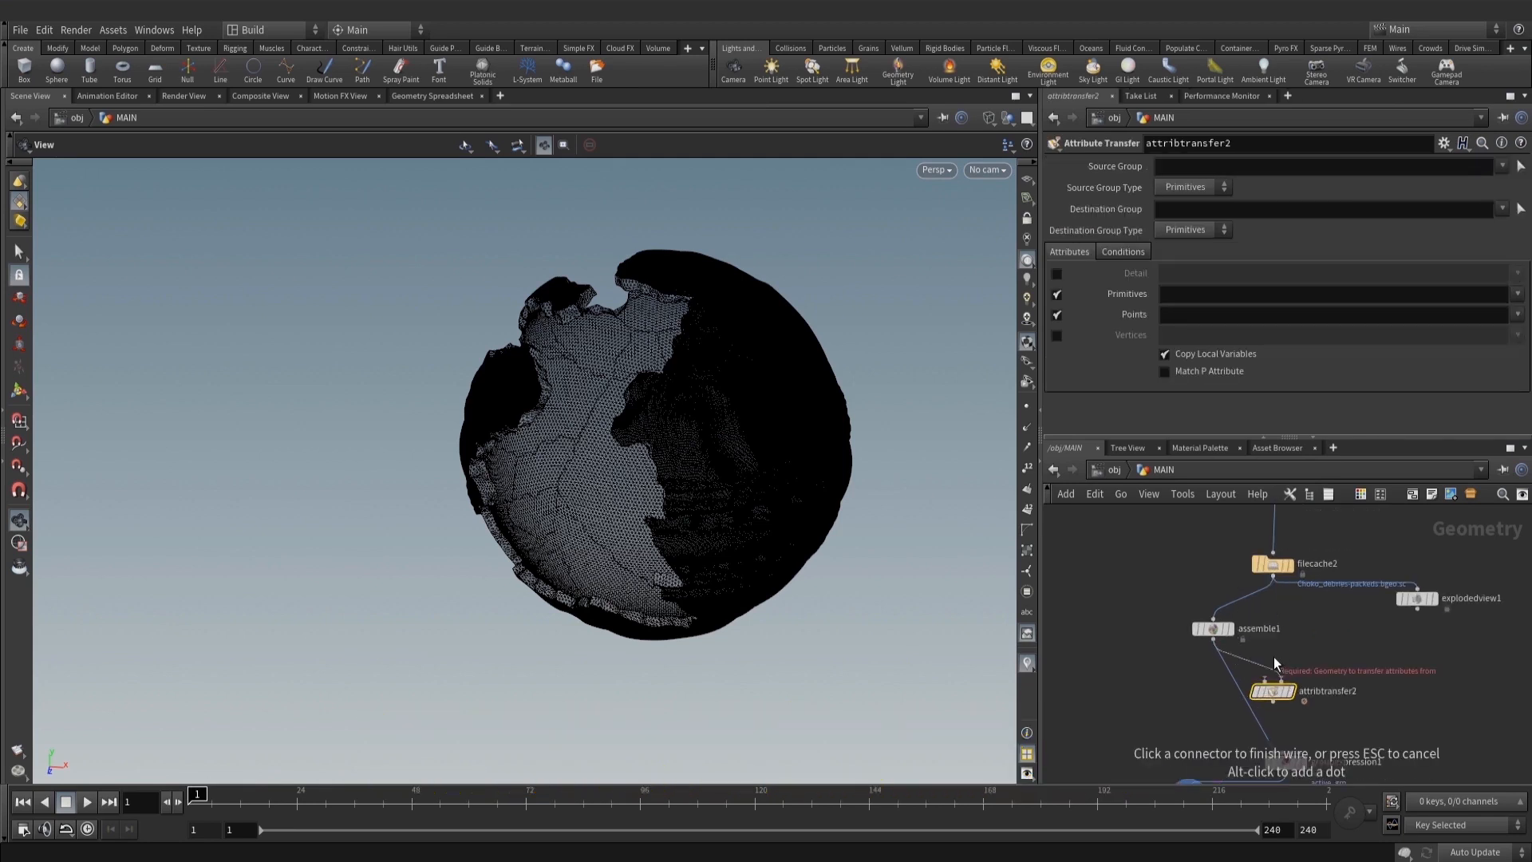
{"action": "left_click", "coordinate": [1274, 658]}
{"action": "key", "text": "ctrl+z"}
{"action": "left_click_drag", "start_coordinate": [1214, 640], "coordinate": [1265, 679]}
{"action": "left_click_drag", "start_coordinate": [1274, 577], "coordinate": [1281, 679]}
Set attribtransfer2 to transfer the point attribute Cd with Distance Threshold 0 and Blend Width 1, and display it
{"action": "left_click", "coordinate": [1223, 314]}
{"action": "type", "text": "Cd"}
{"action": "left_click", "coordinate": [1126, 252]}
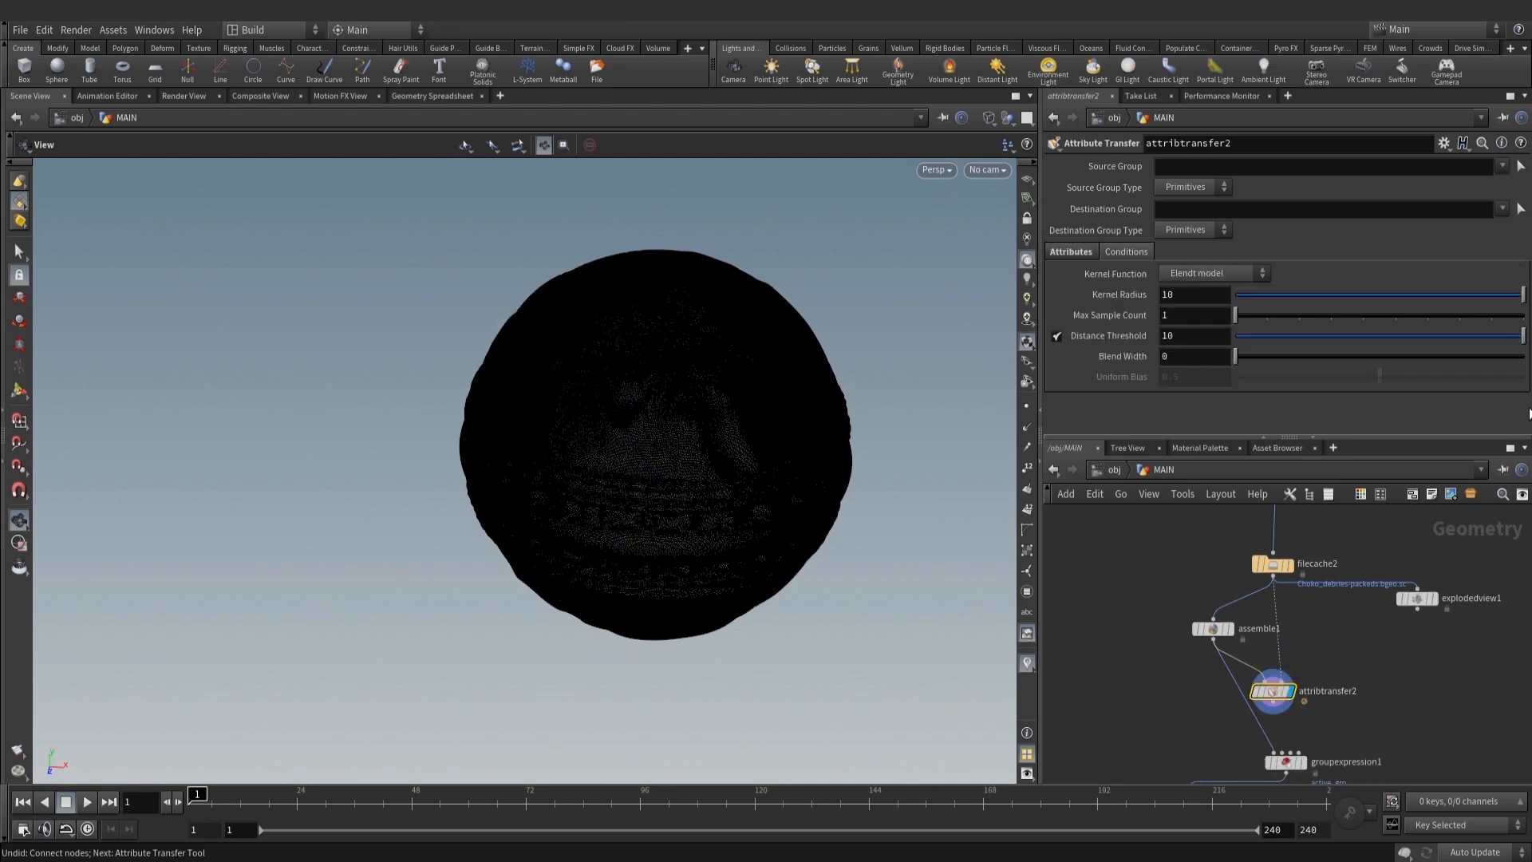
{"action": "double_click", "coordinate": [1177, 345]}
{"action": "type", "text": "0"}
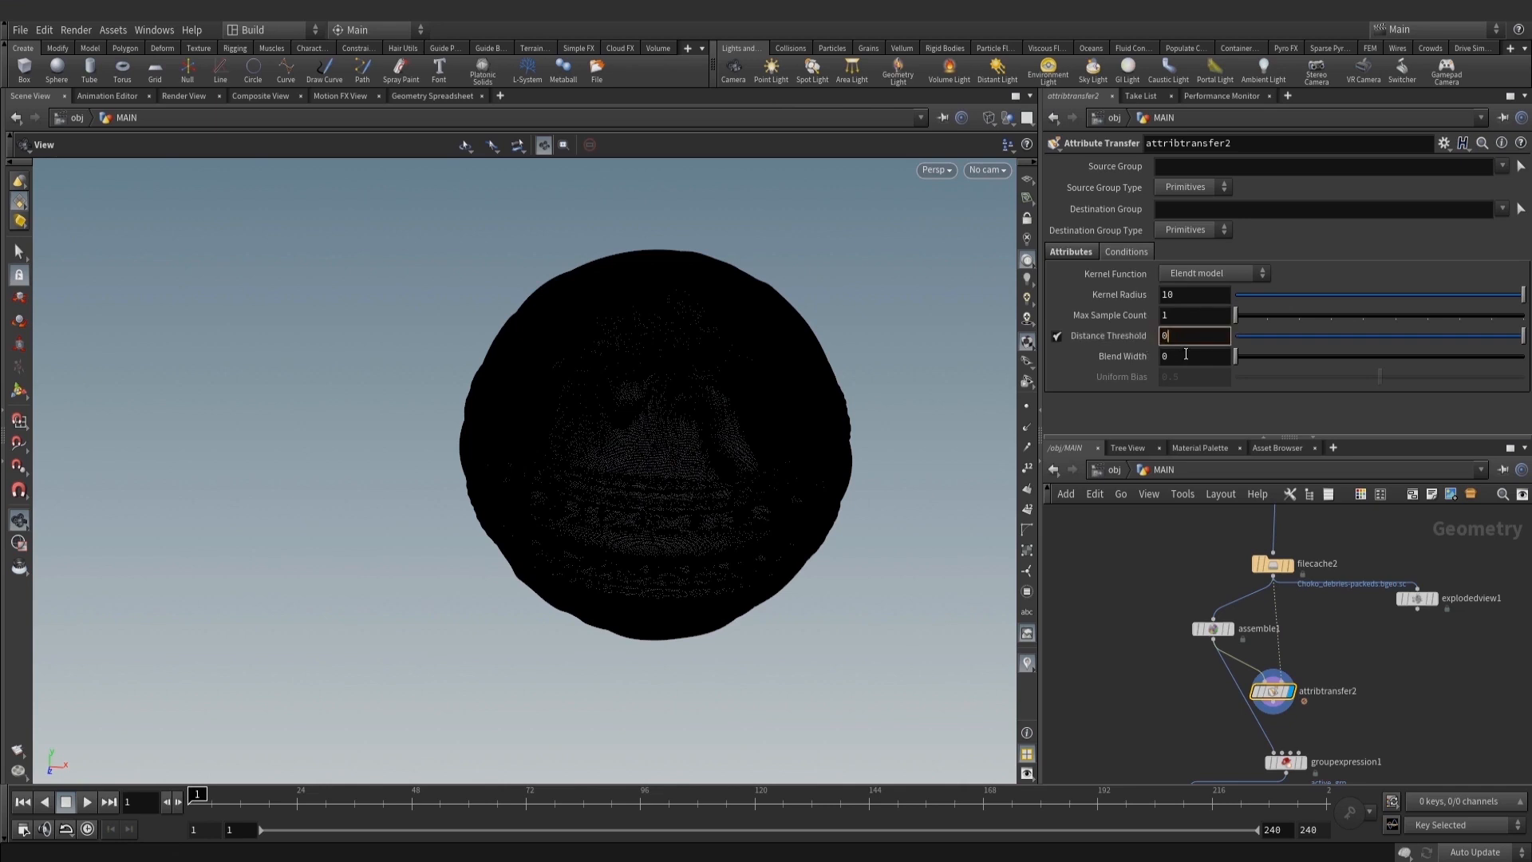
{"action": "key", "text": "Tab"}
{"action": "key", "text": "BackSpace"}
{"action": "type", "text": "1"}
{"action": "middle_click_drag", "start_coordinate": [1354, 639], "coordinate": [1351, 615]}
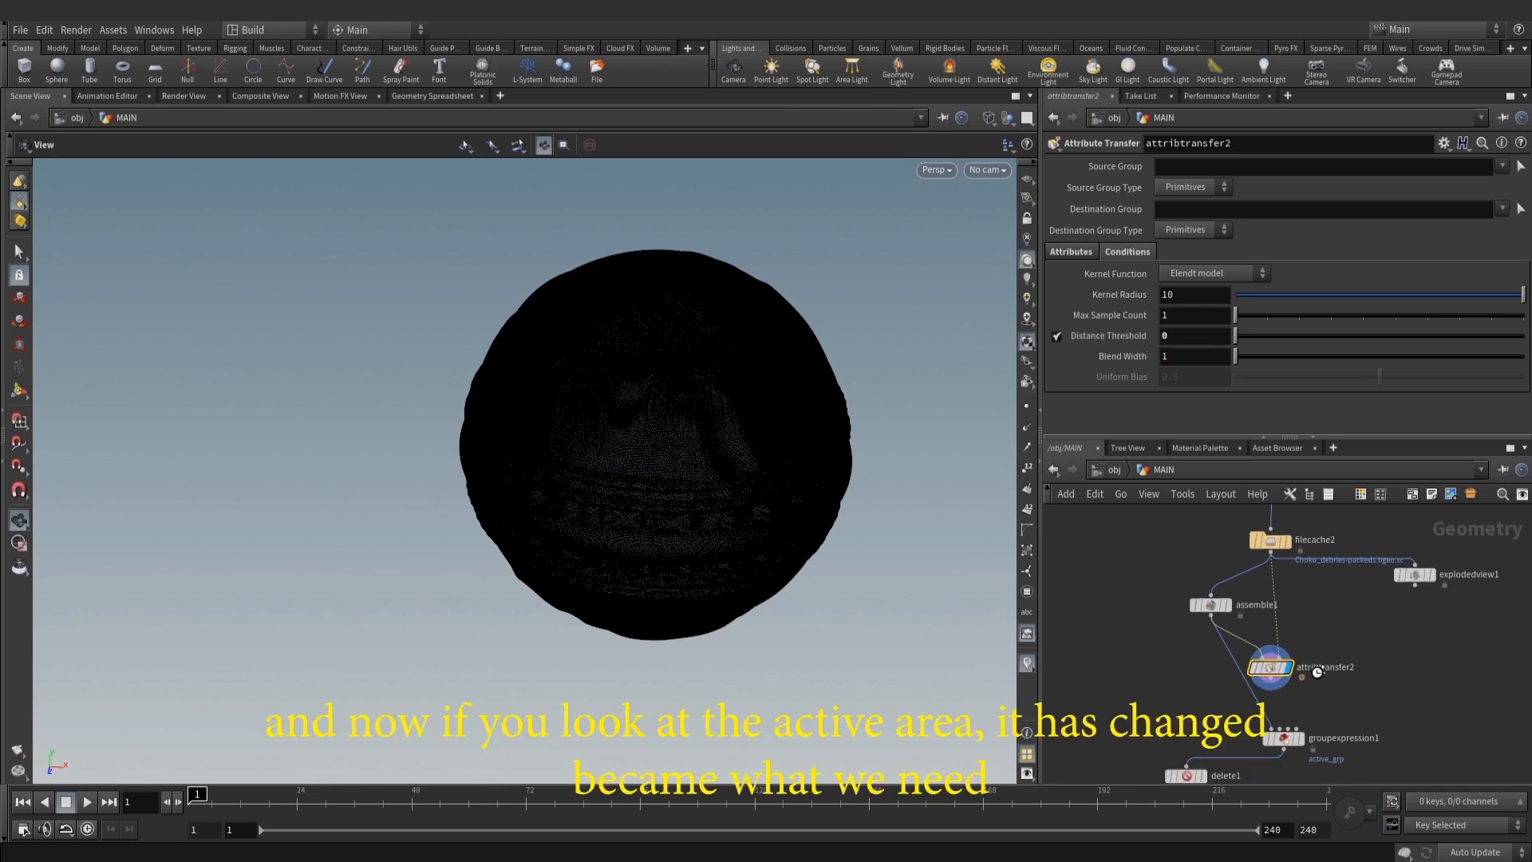
Feed groupexpression1 from attribtransfer2, align it beneath that node, and examine the remaining pieces with delete1 displayed
{"action": "middle_click_drag", "start_coordinate": [1283, 707], "coordinate": [1291, 587]}
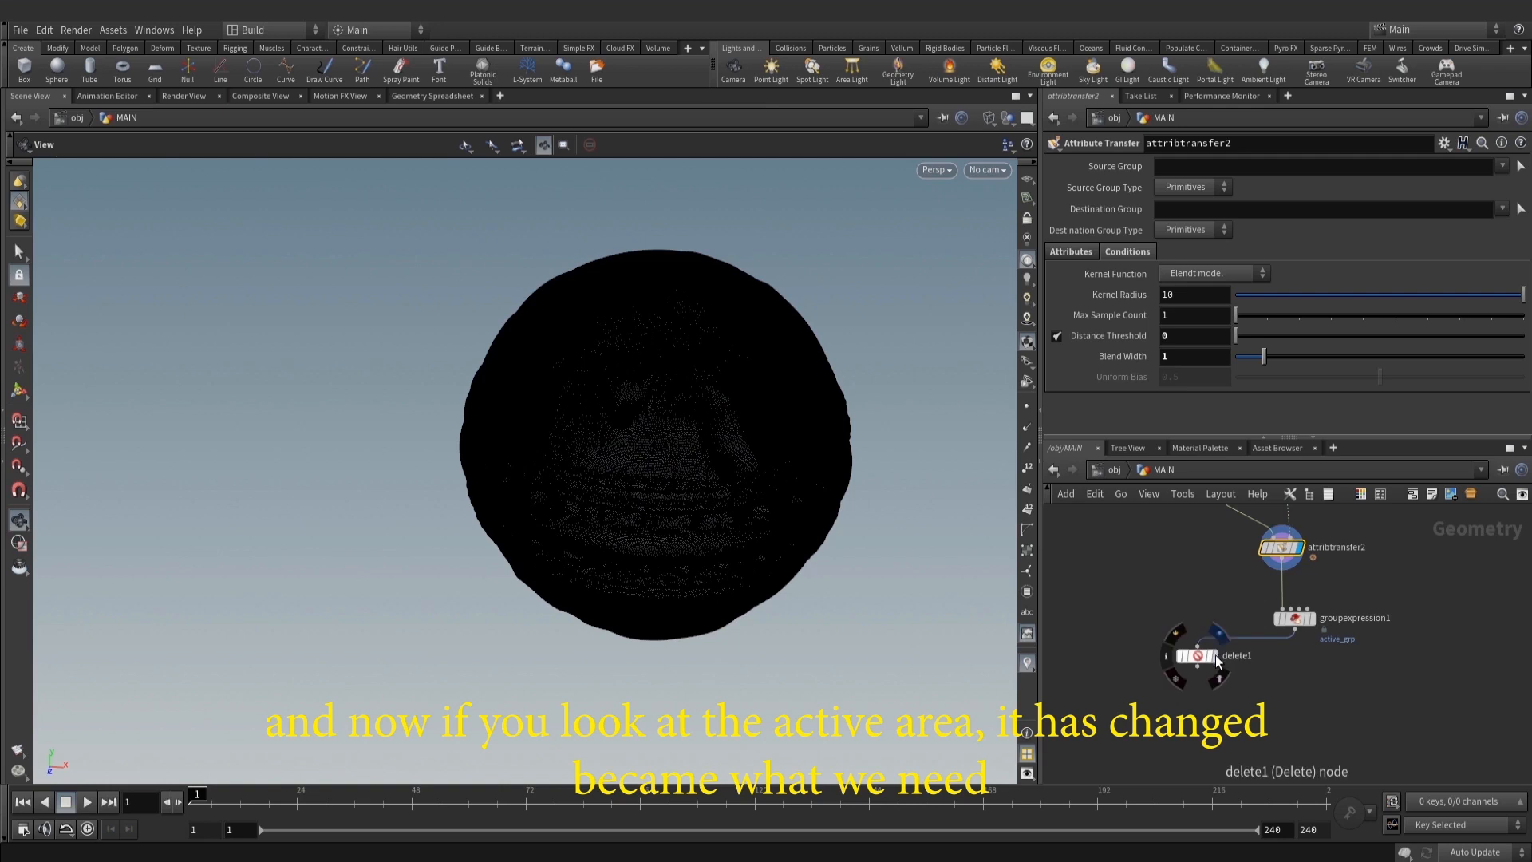
{"action": "left_click", "coordinate": [1195, 650]}
{"action": "left_click_drag", "start_coordinate": [766, 513], "coordinate": [730, 423]}
{"action": "left_click_drag", "start_coordinate": [1382, 646], "coordinate": [1286, 602]}
{"action": "middle_click_drag", "start_coordinate": [806, 546], "coordinate": [823, 520]}
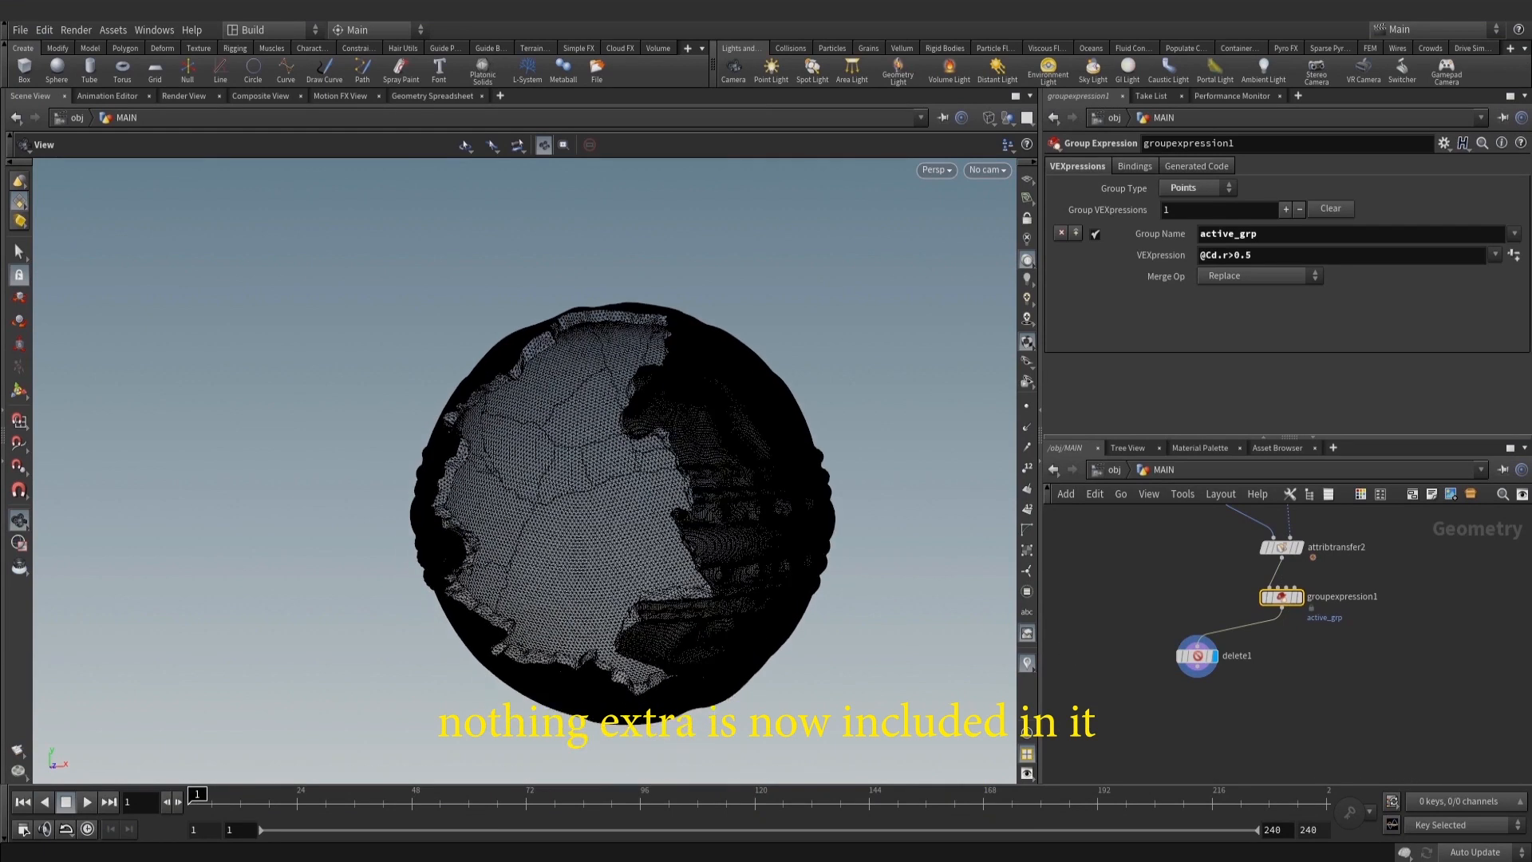
{"action": "left_click_drag", "start_coordinate": [588, 489], "coordinate": [702, 558]}
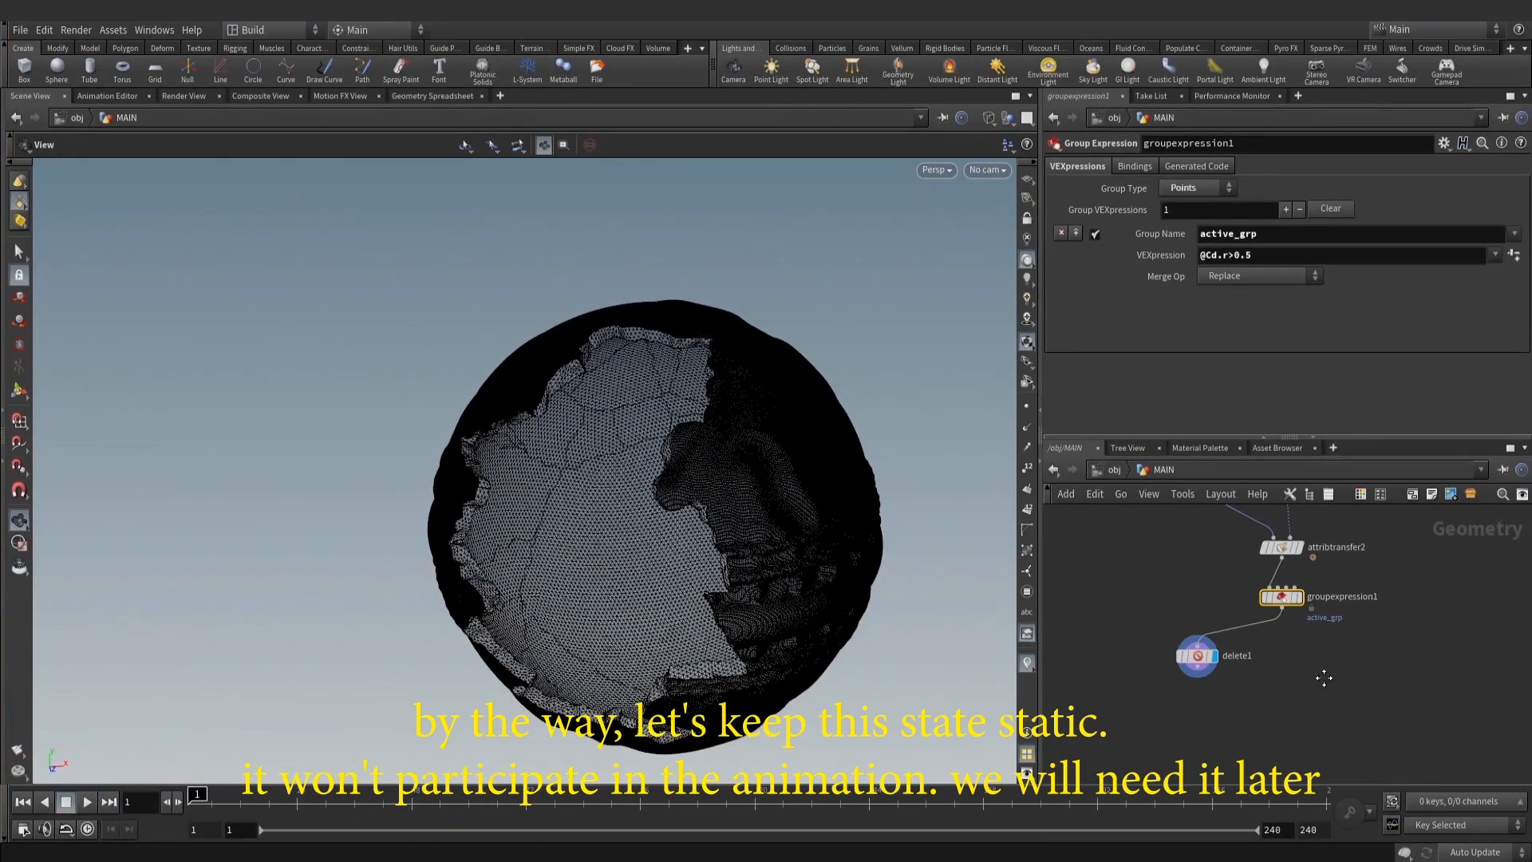
Move delete1 farther aside from groupexpression1 in the network and select it
{"action": "scroll", "coordinate": [1244, 686], "scroll_direction": "down", "scroll_amount": 3}
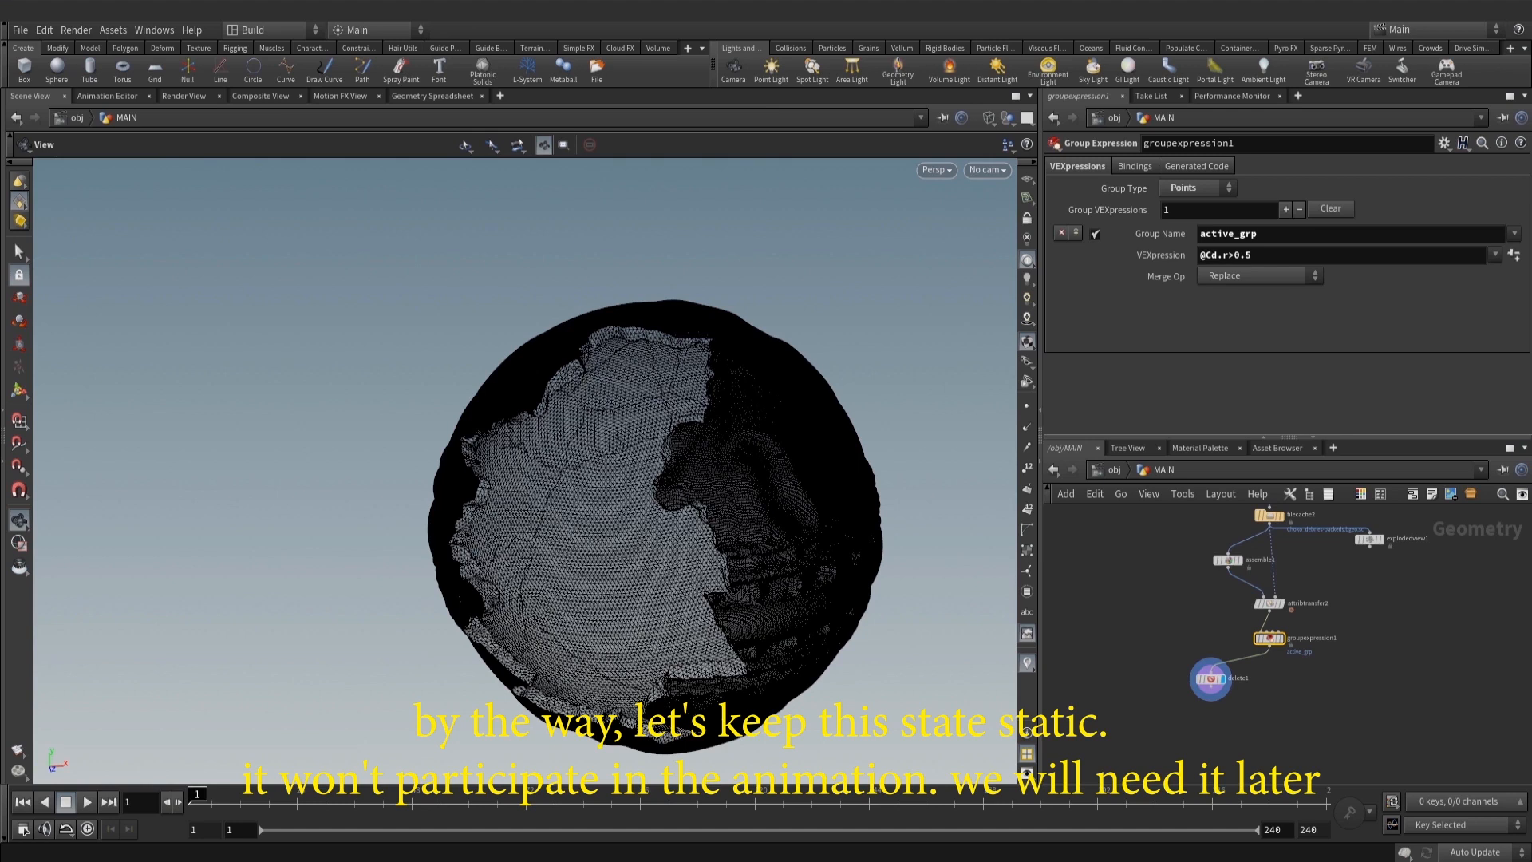
{"action": "scroll", "coordinate": [1189, 702], "scroll_direction": "up", "scroll_amount": 1}
{"action": "left_click_drag", "start_coordinate": [1215, 676], "coordinate": [1172, 676]}
{"action": "middle_click_drag", "start_coordinate": [1203, 706], "coordinate": [1240, 696]}
{"action": "left_click_drag", "start_coordinate": [1239, 696], "coordinate": [1112, 614]}
Try inverting delete1's Operation, inspect the resulting pieces, and undo the change
{"action": "left_click", "coordinate": [1221, 191]}
{"action": "left_click", "coordinate": [1205, 222]}
{"action": "mouse_move", "coordinate": [599, 558]}
{"action": "left_mouse_down"}
{"action": "mouse_move", "coordinate": [655, 562]}
{"action": "mouse_move", "coordinate": [622, 574]}
{"action": "left_mouse_up"}
{"action": "key", "text": "ctrl+z"}
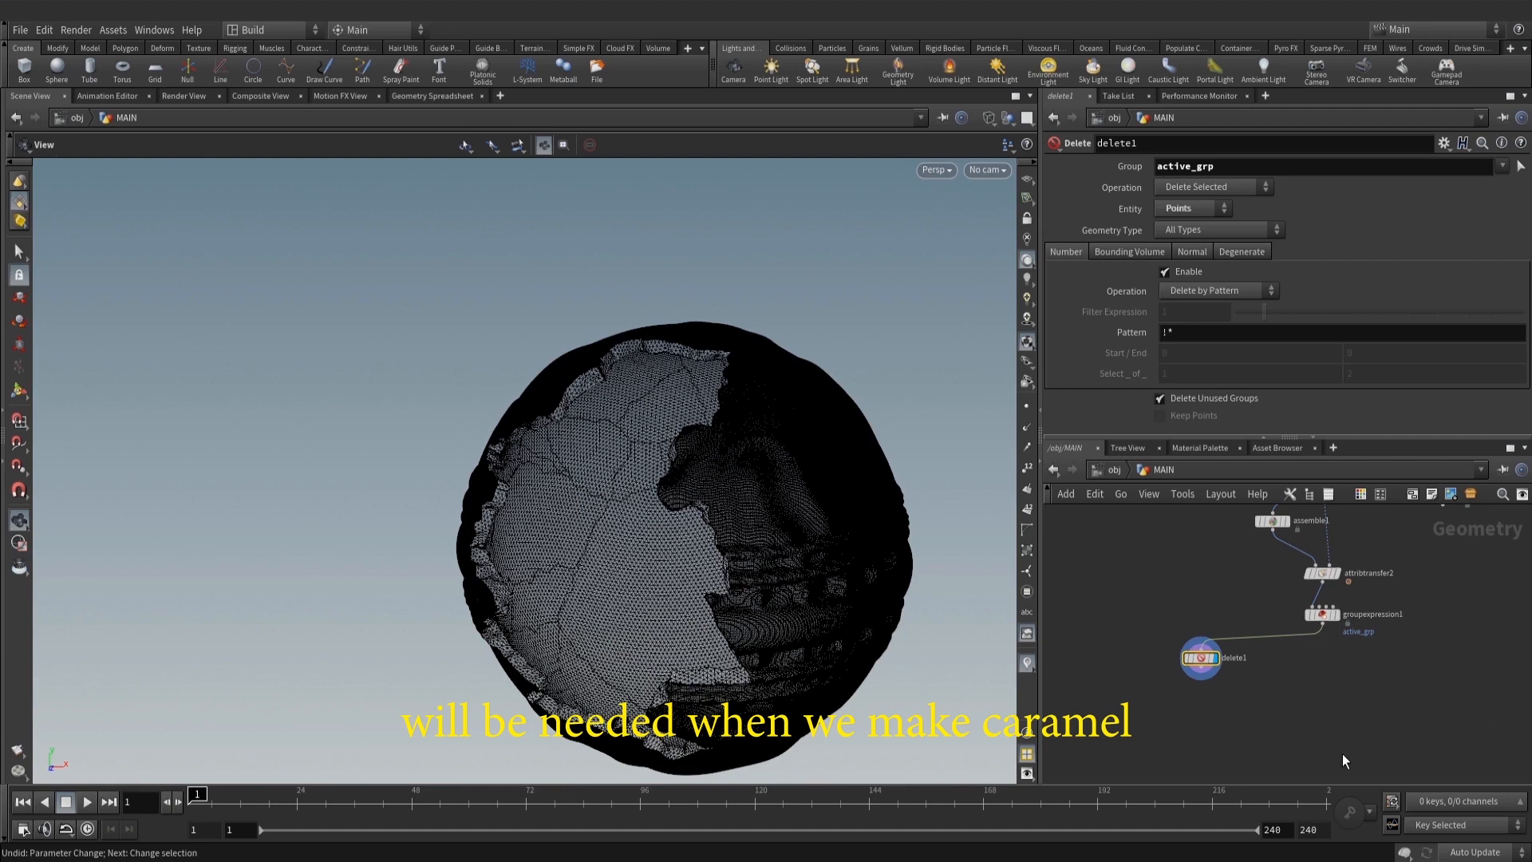
Add a Null node beneath delete1 and connect it to delete1's output
{"action": "middle_click_drag", "start_coordinate": [1218, 705], "coordinate": [1228, 693]}
{"action": "key", "text": "Tab"}
{"action": "type", "text": "nu"}
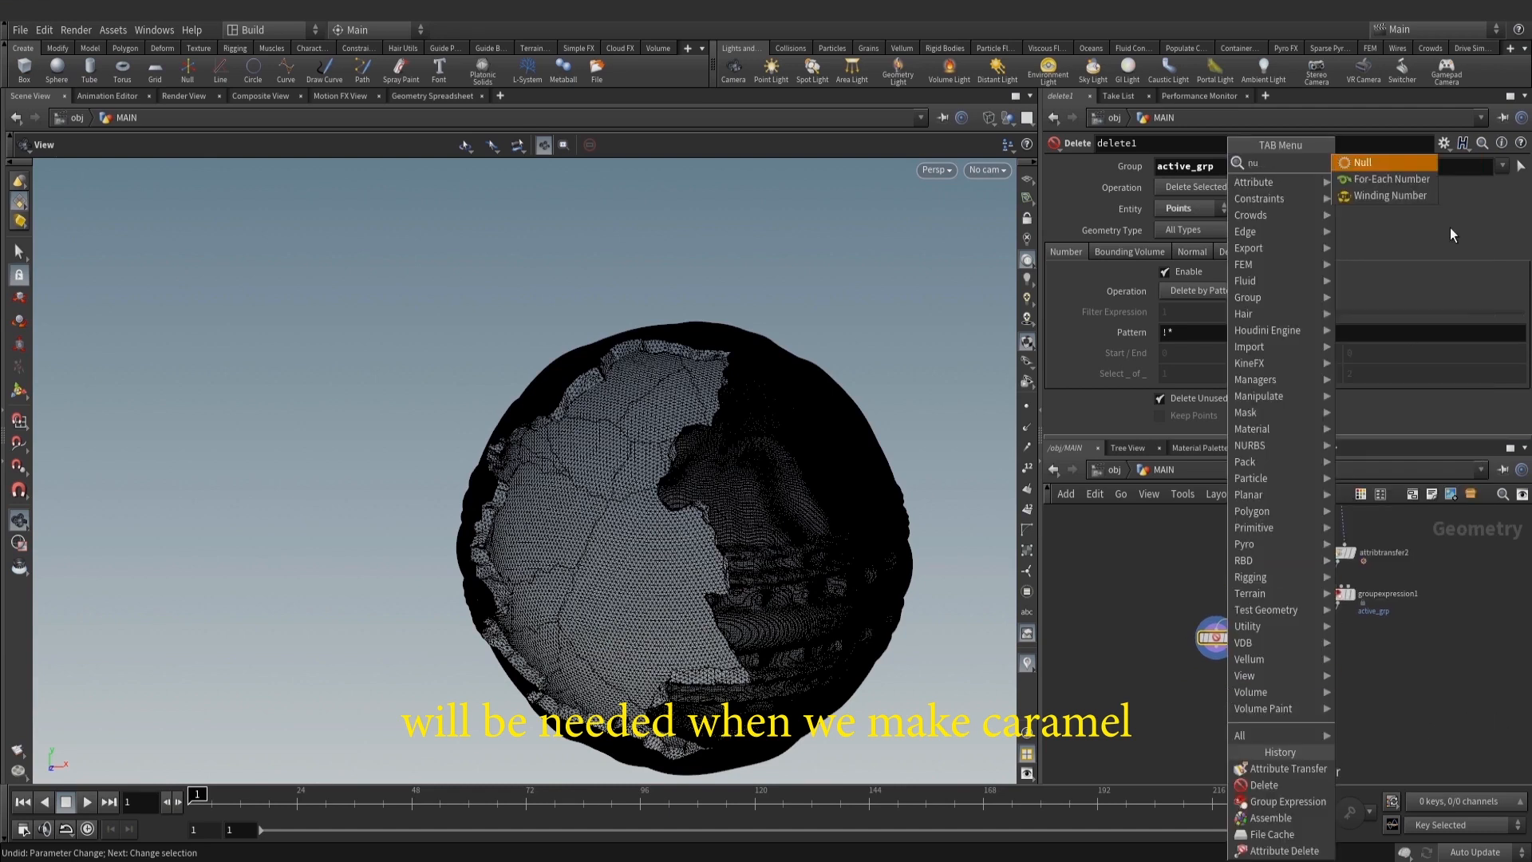
{"action": "left_click", "coordinate": [1374, 163]}
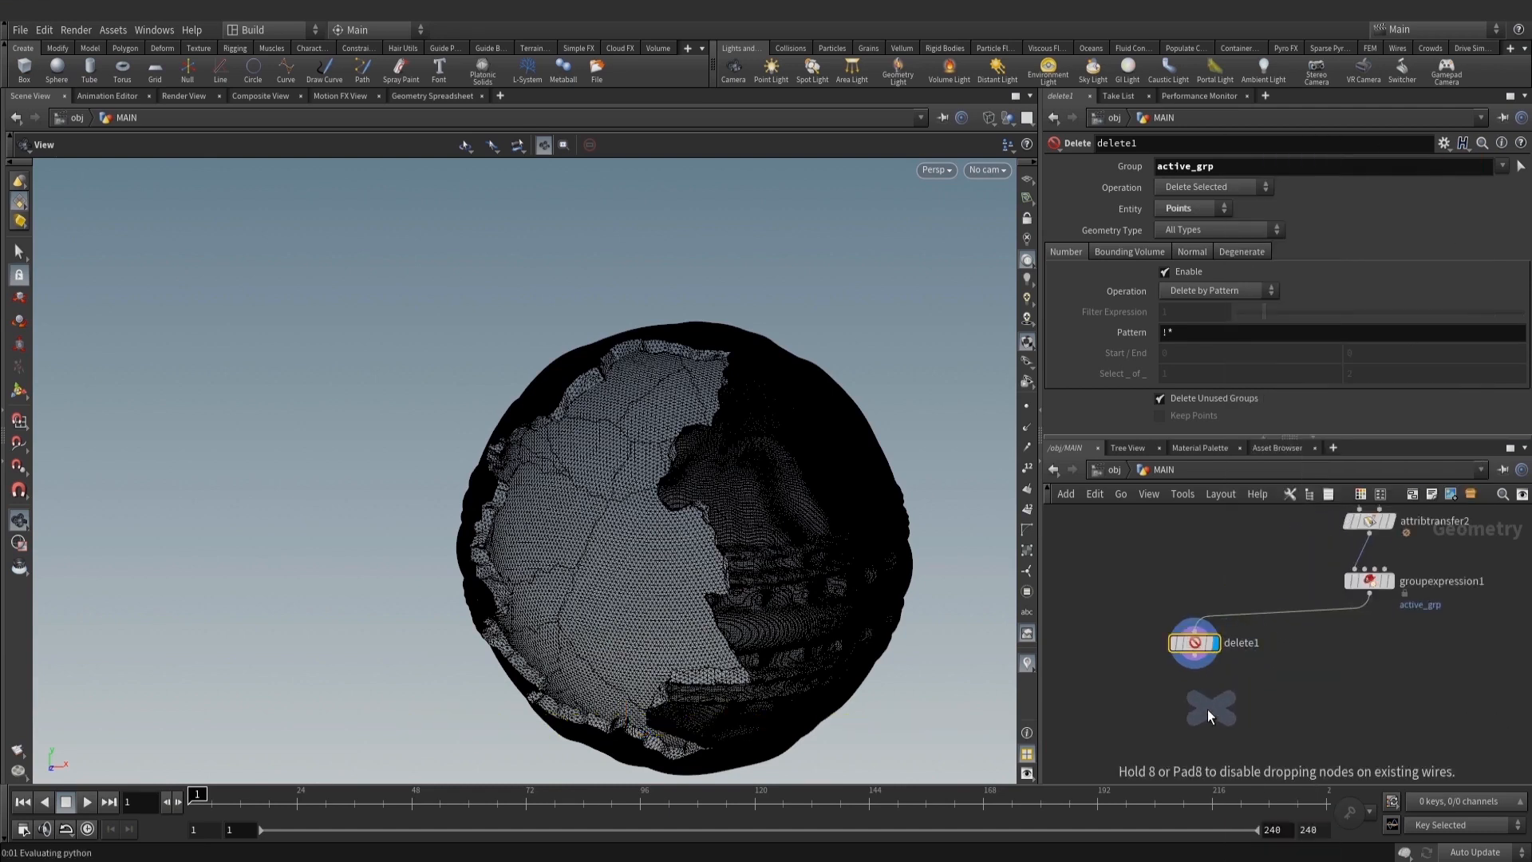
{"action": "left_click", "coordinate": [1189, 713]}
{"action": "left_click_drag", "start_coordinate": [1197, 667], "coordinate": [1197, 714]}
Rename the null under delete1 as STATIC_RBD
{"action": "double_click", "coordinate": [1225, 713]}
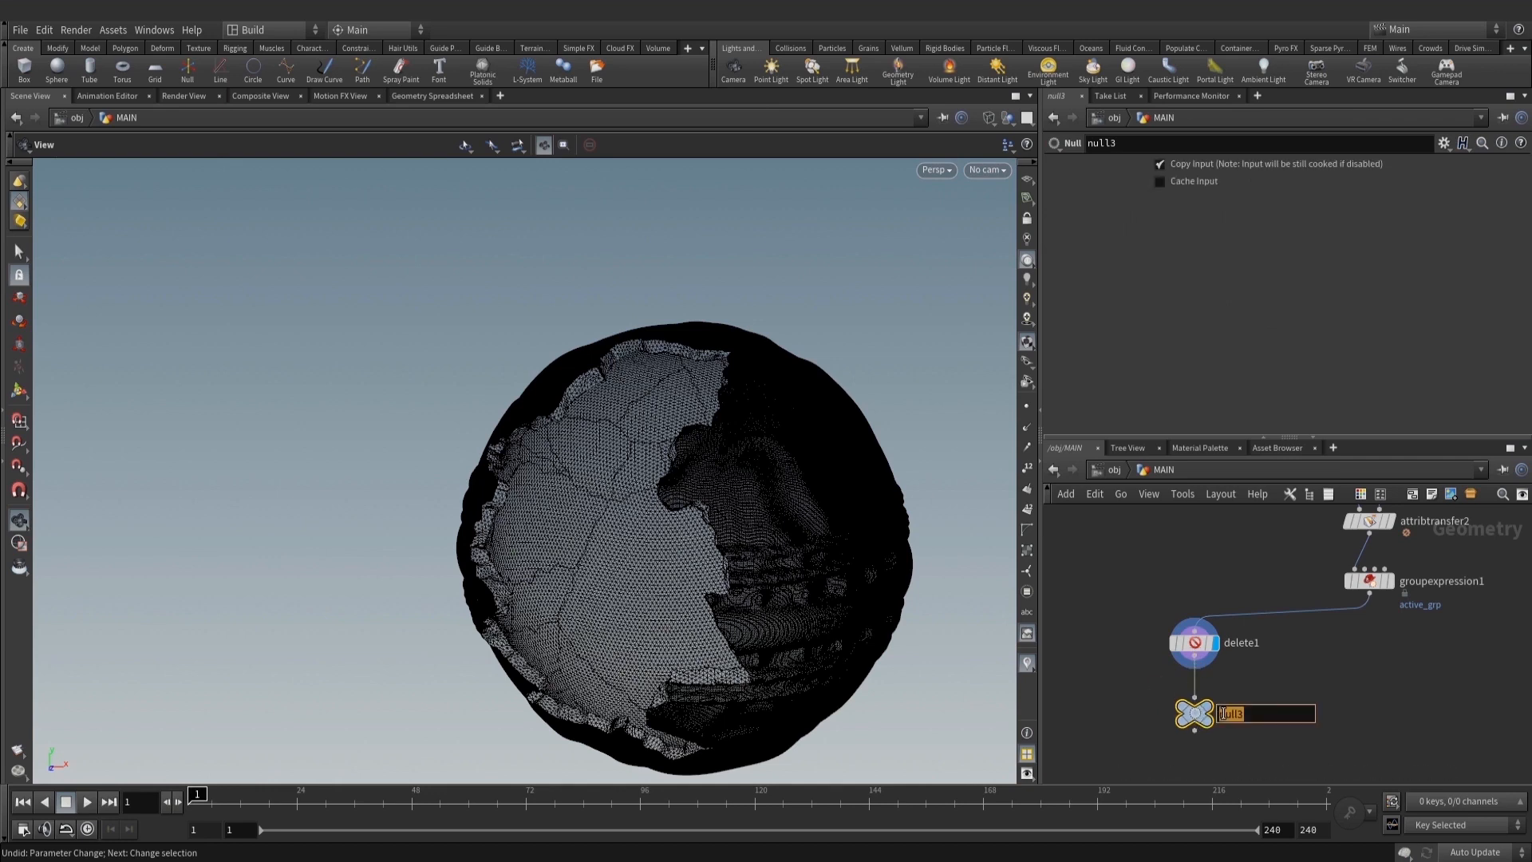
{"action": "type", "text": "s"}
{"action": "type", "text": "STATIC_RBD"}
{"action": "key", "text": "Return"}
{"action": "double_click", "coordinate": [1249, 719]}
{"action": "key", "text": "Home"}
{"action": "key", "text": "Delete"}
{"action": "key", "text": "Return"}
Place an Attribute Create node beneath groupexpression1 in the network
{"action": "middle_click_drag", "start_coordinate": [1401, 706], "coordinate": [1278, 695]}
{"action": "key", "text": "Tab"}
{"action": "type", "text": "c"}
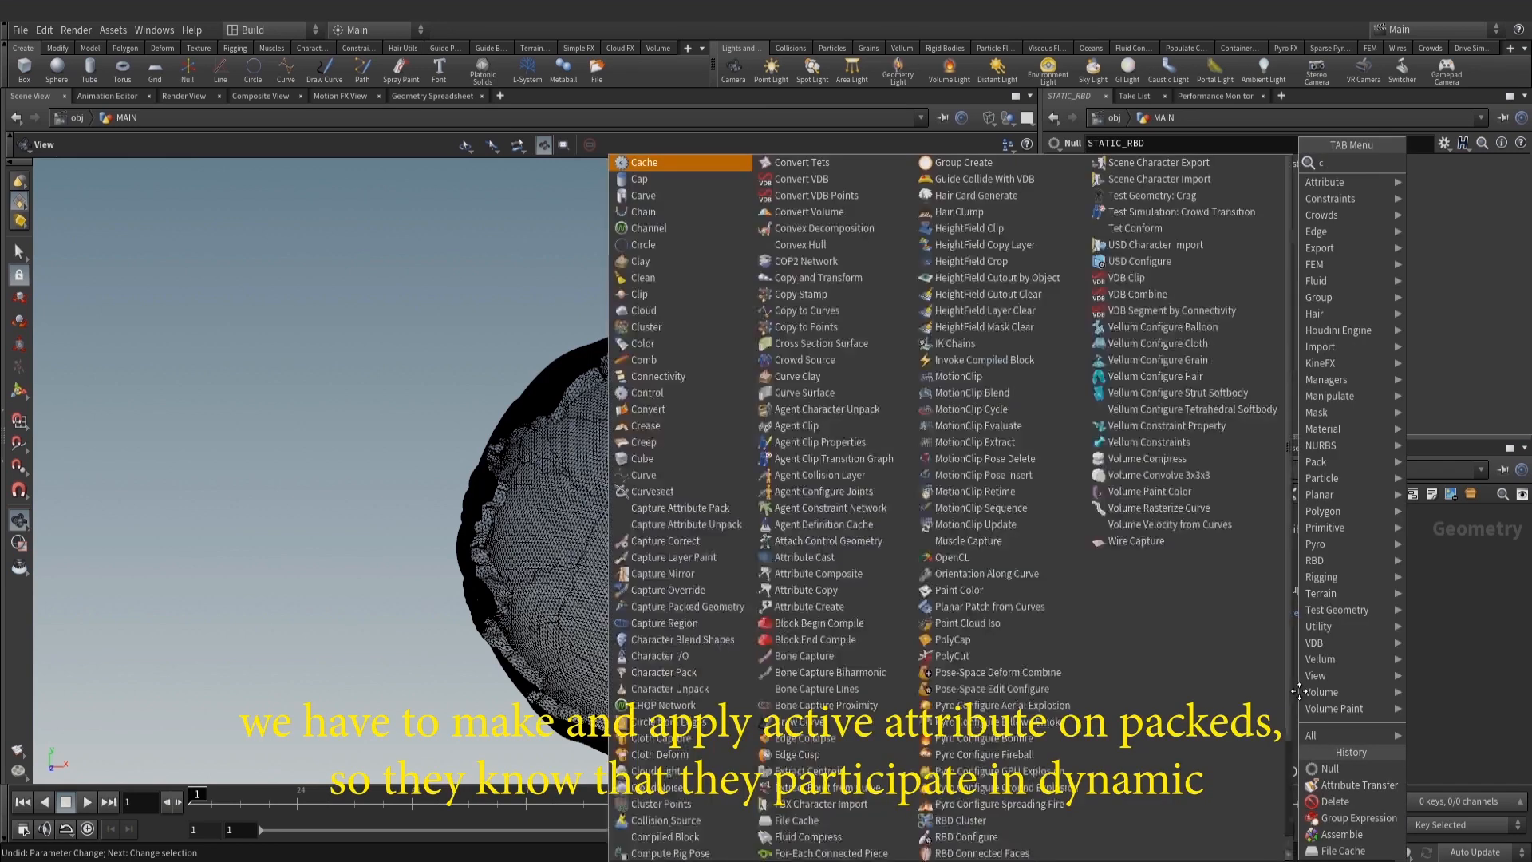
{"action": "type", "text": "re"}
{"action": "left_click", "coordinate": [1465, 196]}
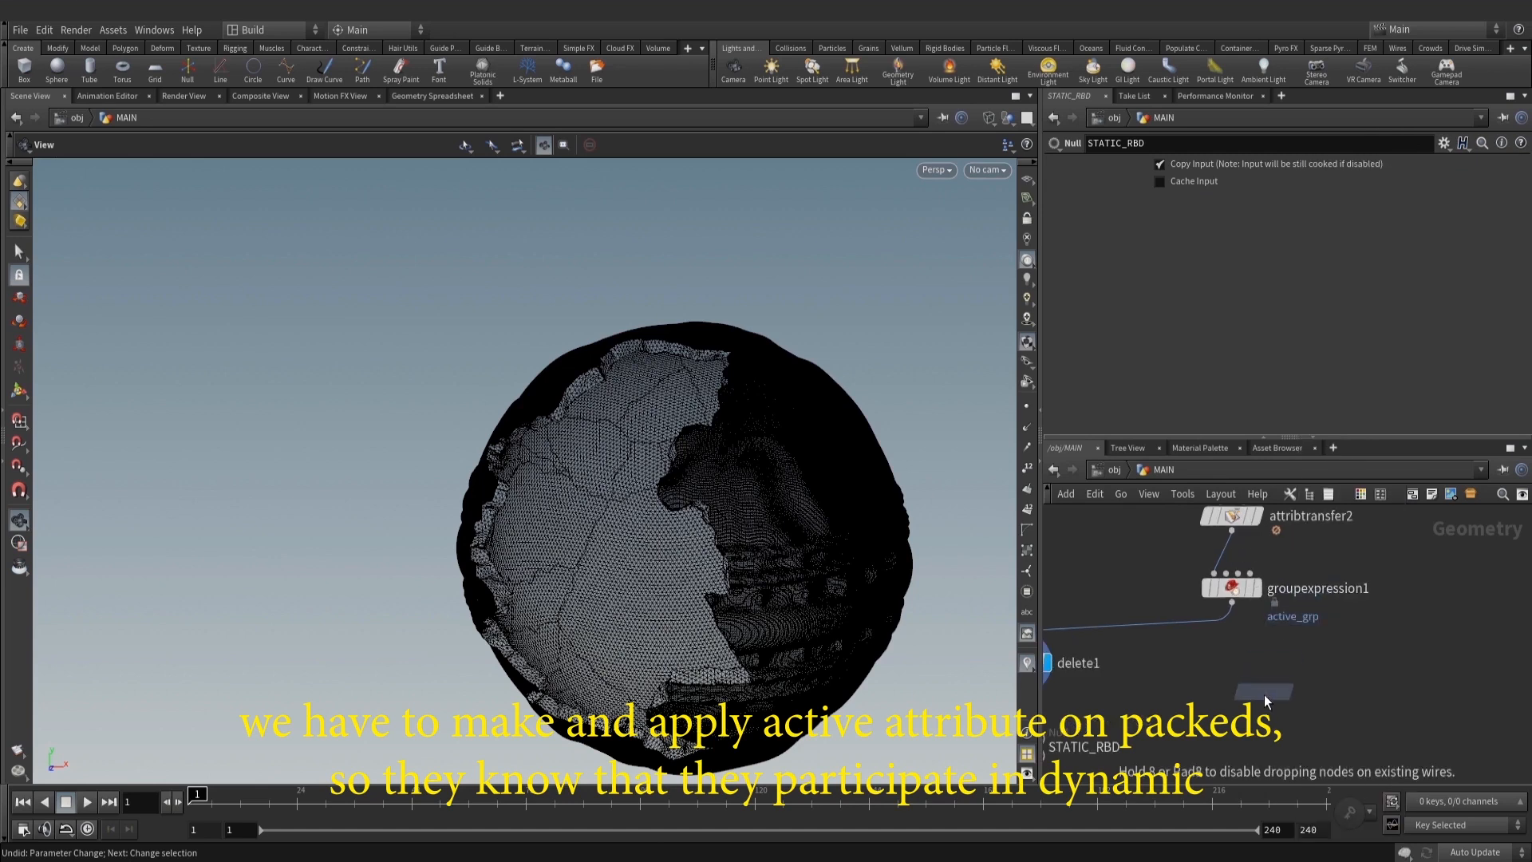
{"action": "left_click", "coordinate": [1264, 694]}
Inspect the active group on groupexpression1, connect its output to attribcreate1, and display attribcreate1
{"action": "left_click_drag", "start_coordinate": [882, 578], "coordinate": [849, 513]}
{"action": "left_click", "coordinate": [1253, 553]}
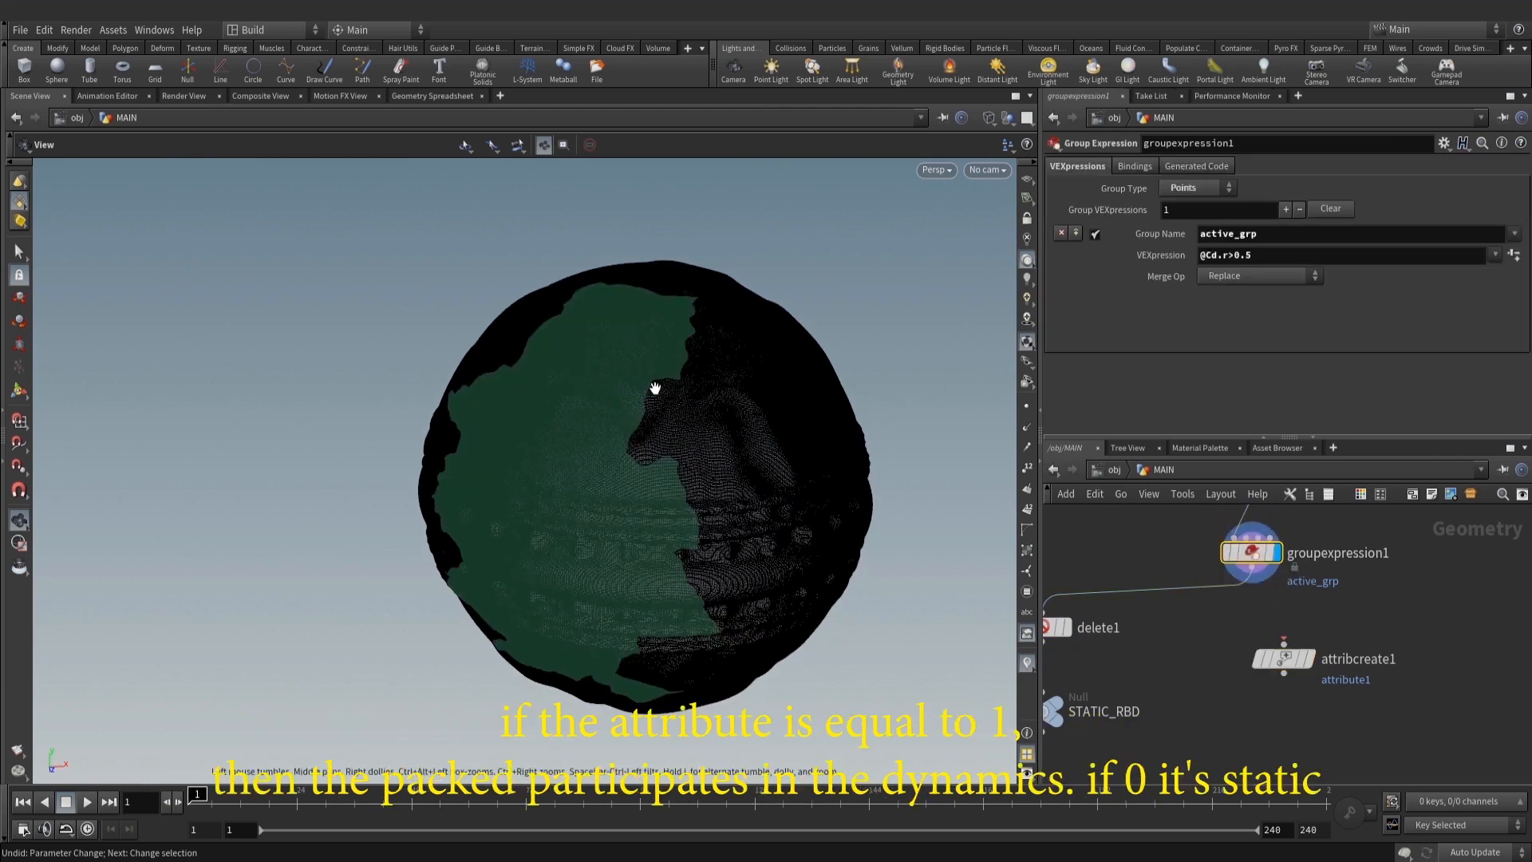
{"action": "left_click_drag", "start_coordinate": [1259, 576], "coordinate": [1285, 648]}
{"action": "left_click", "coordinate": [1294, 659]}
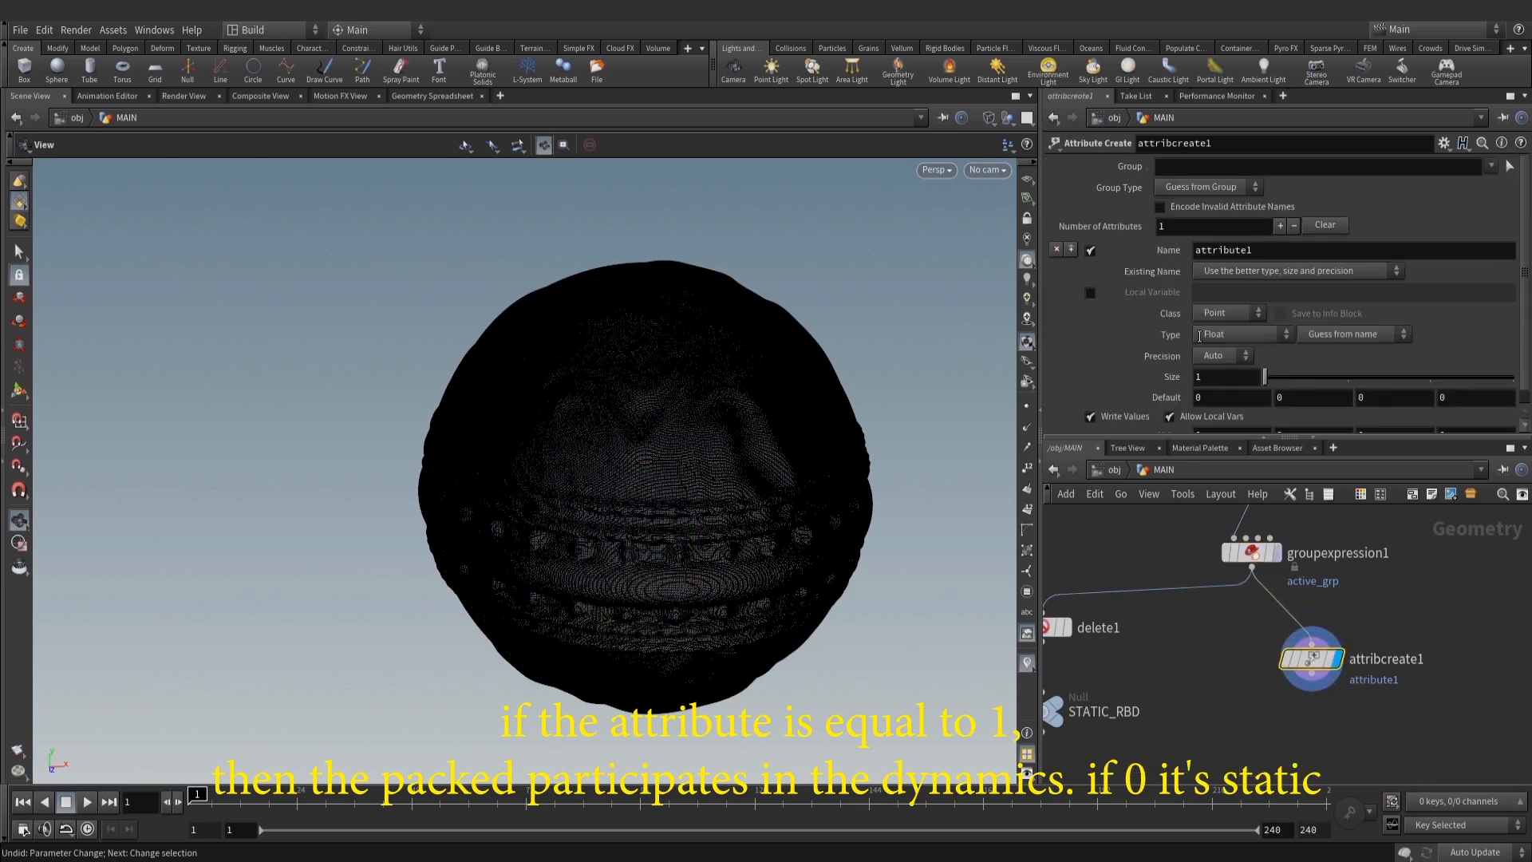
Set attribcreate1's attribute Type to Integer and its Name to active
{"action": "left_click", "coordinate": [1229, 356]}
{"action": "left_click", "coordinate": [1248, 339]}
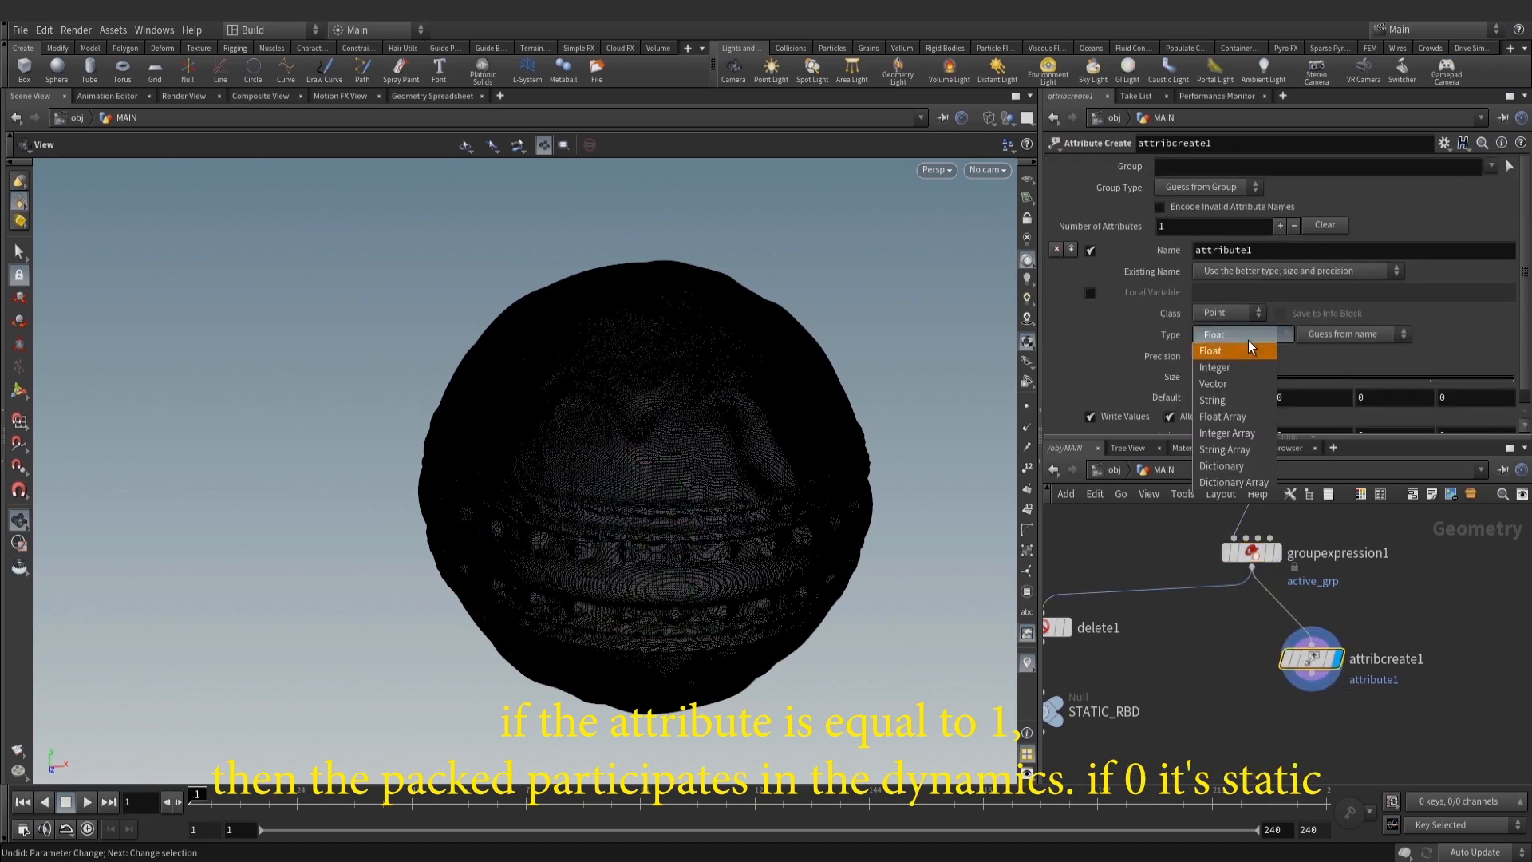
{"action": "left_click", "coordinate": [1243, 369]}
{"action": "double_click", "coordinate": [1229, 250]}
{"action": "type", "text": "active"}
{"action": "key", "text": "Return"}
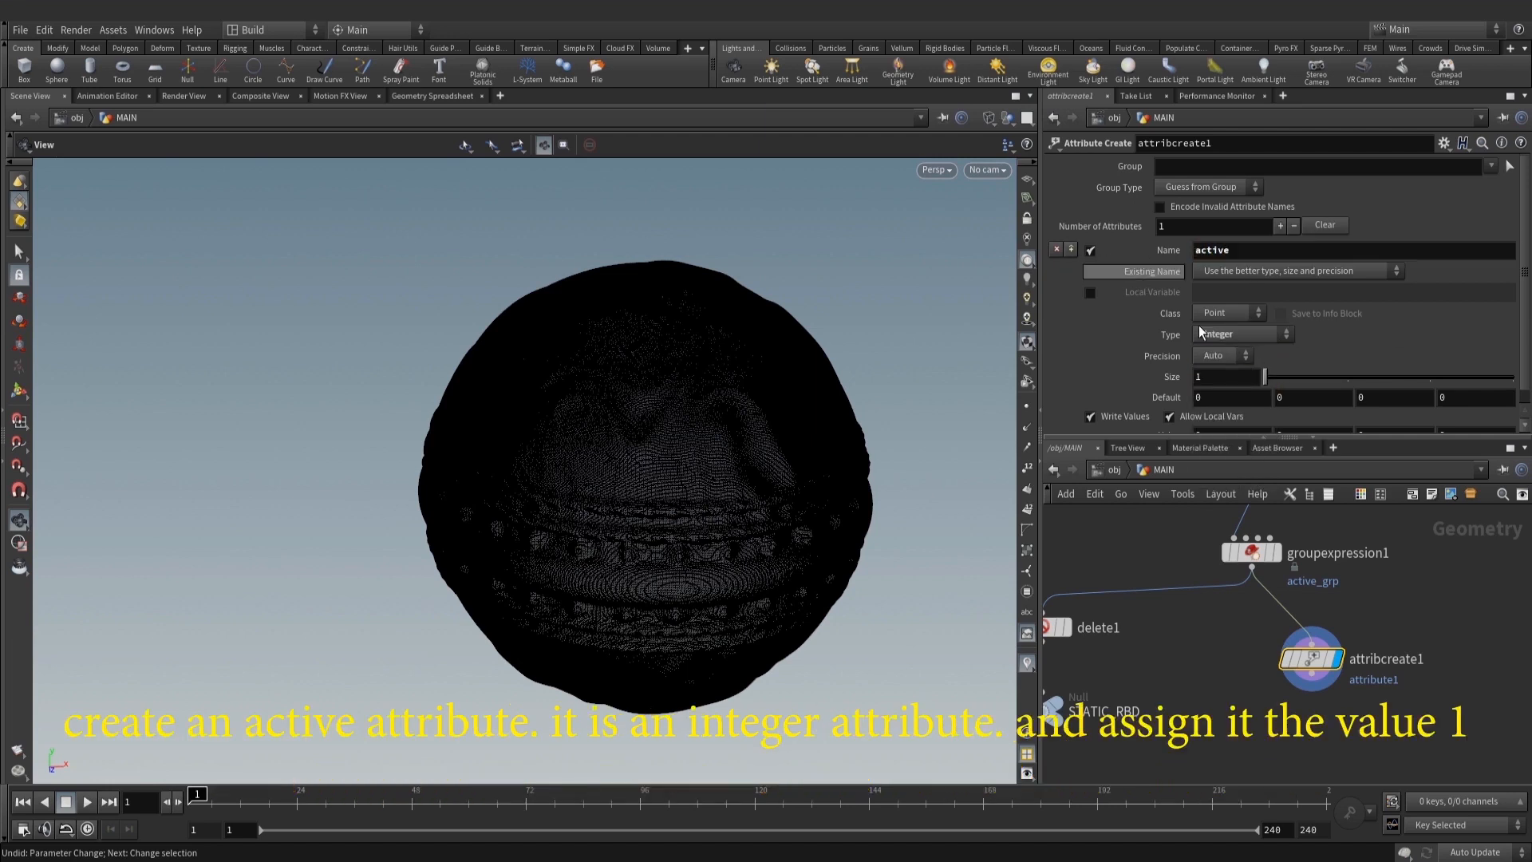
{"action": "scroll", "coordinate": [1234, 399], "scroll_direction": "down", "scroll_amount": 1}
{"action": "left_click_drag", "start_coordinate": [1224, 420], "coordinate": [1152, 424]}
{"action": "type", "text": "@ptnum"}
{"action": "key", "text": "Return"}
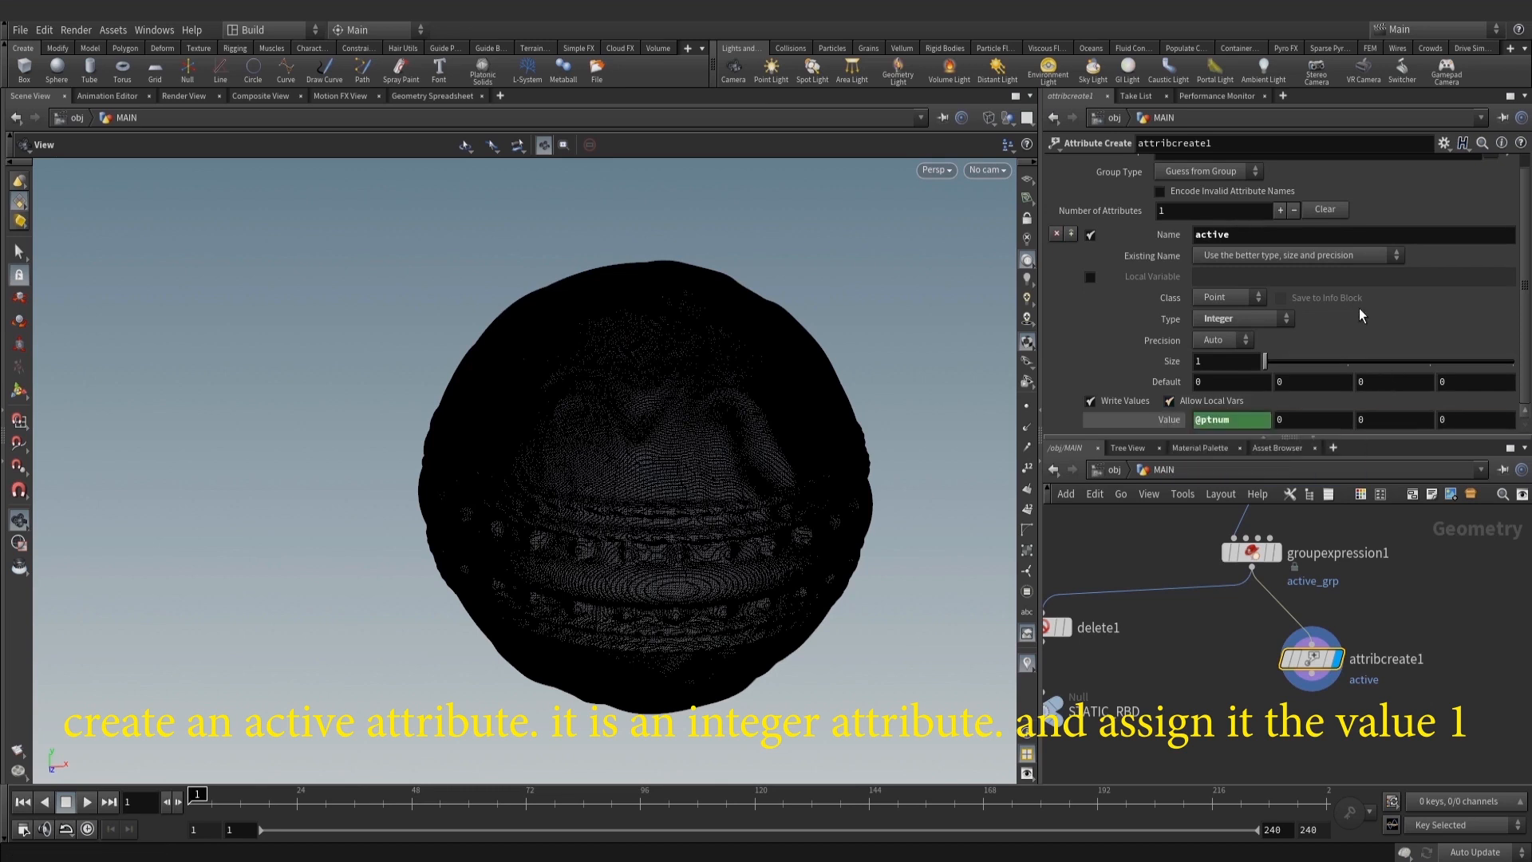
Restrict attribcreate1 to the active_grp point group
{"action": "scroll", "coordinate": [1297, 241], "scroll_direction": "up", "scroll_amount": 1}
{"action": "left_click", "coordinate": [1490, 166]}
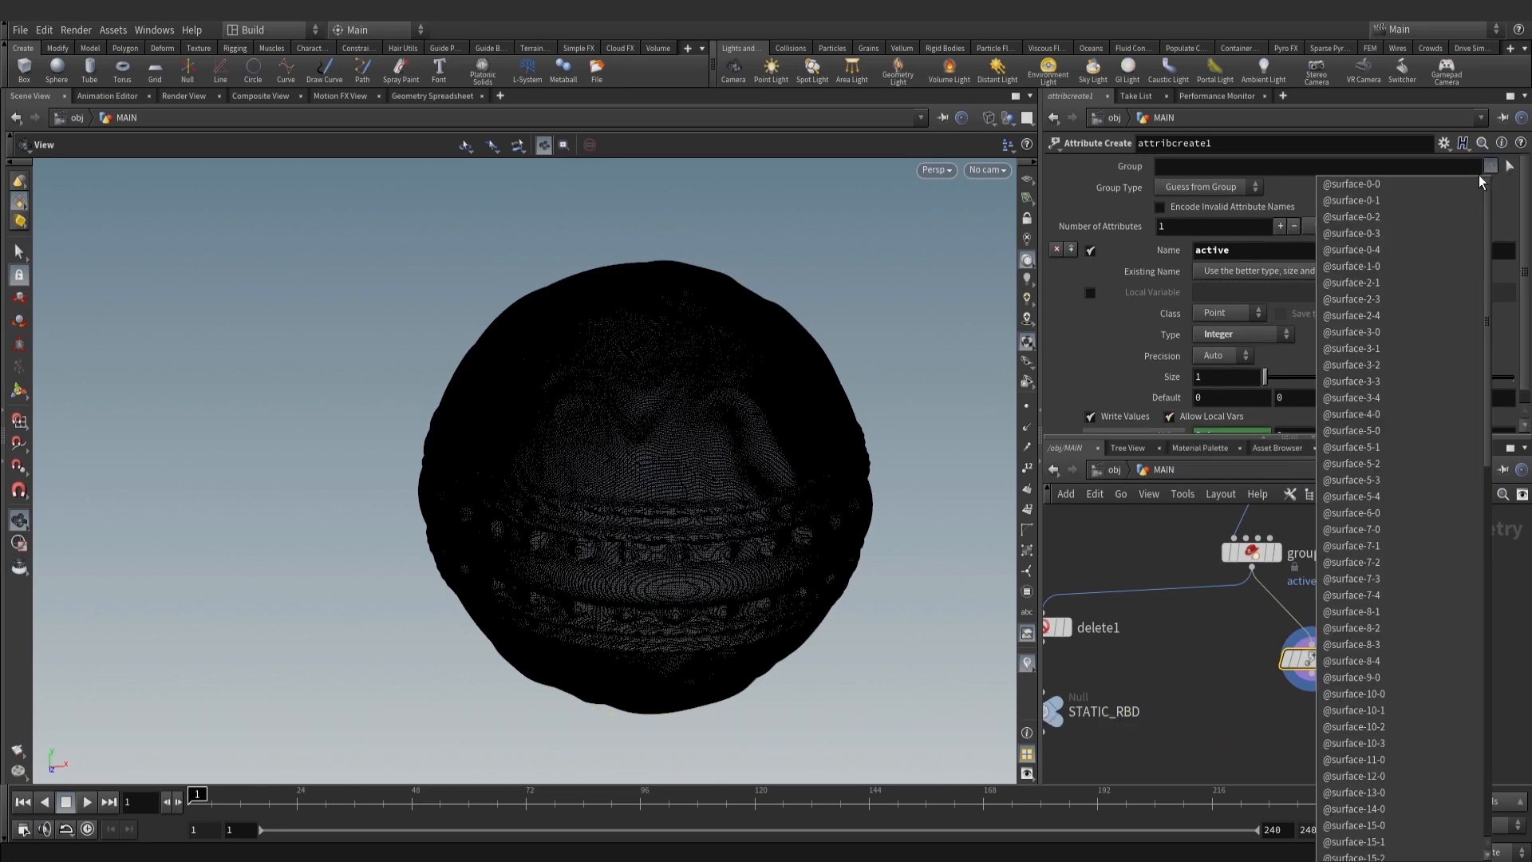
{"action": "scroll", "coordinate": [1488, 360], "scroll_direction": "down", "scroll_amount": 3}
{"action": "left_click_drag", "start_coordinate": [1487, 354], "coordinate": [1456, 713]}
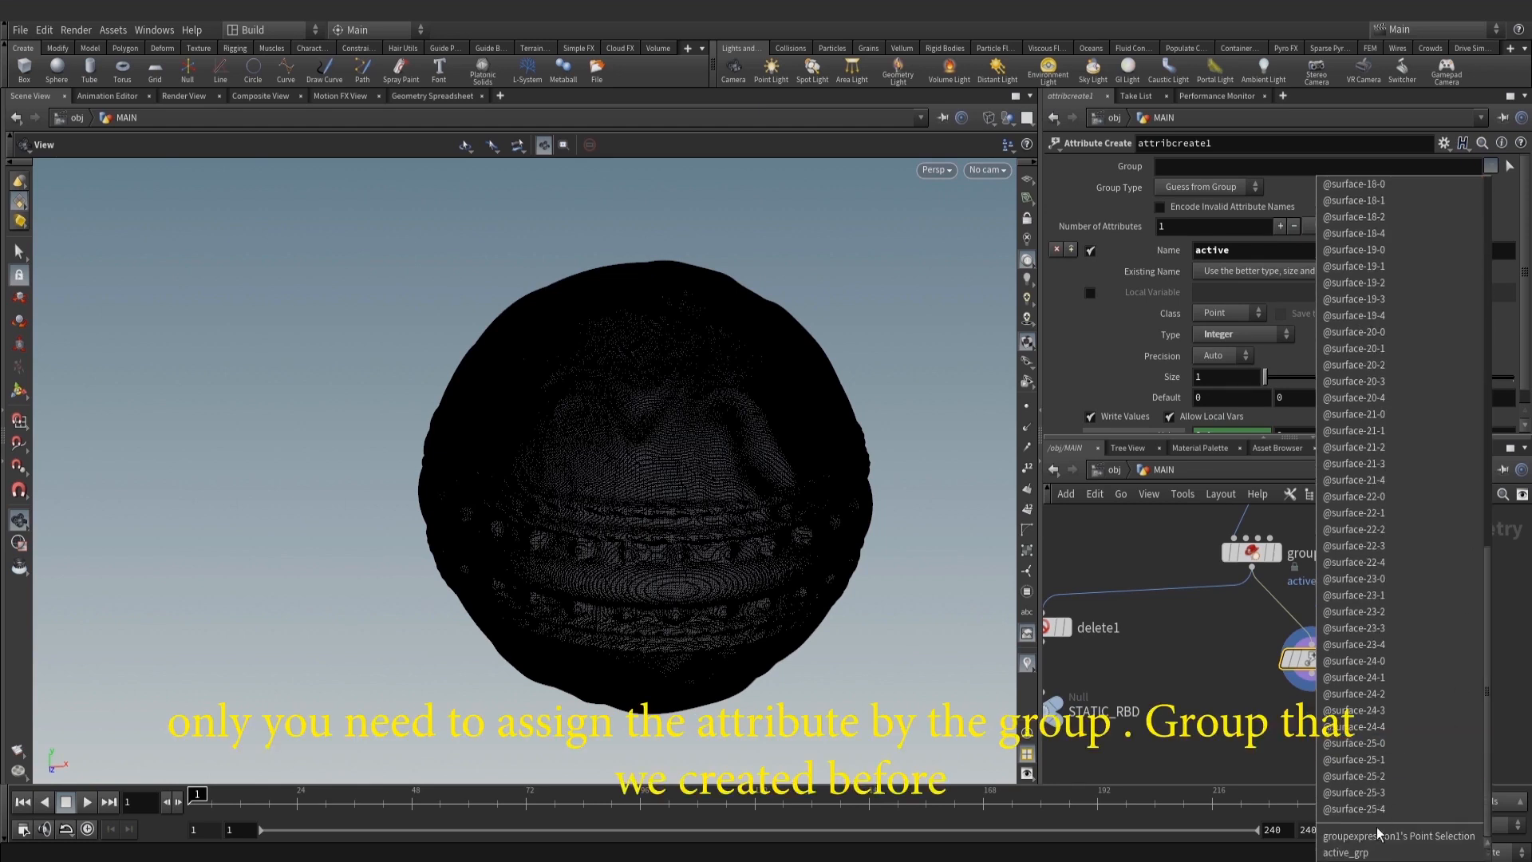
{"action": "left_click", "coordinate": [1358, 852]}
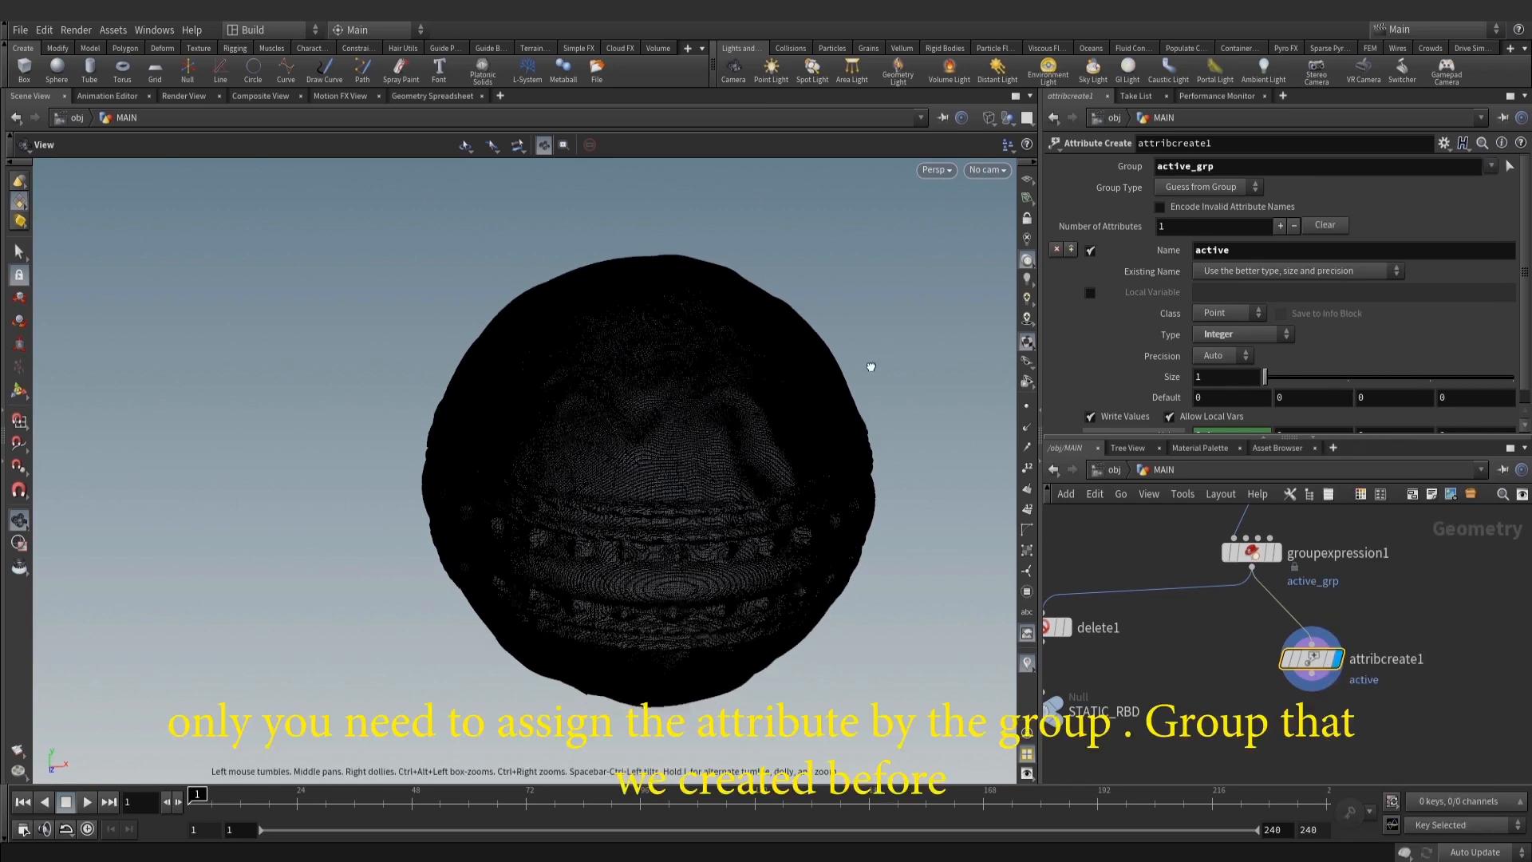
Check the active values in the Geometry Spreadsheet and set attribcreate1's first Value component to 1
{"action": "left_click", "coordinate": [421, 95]}
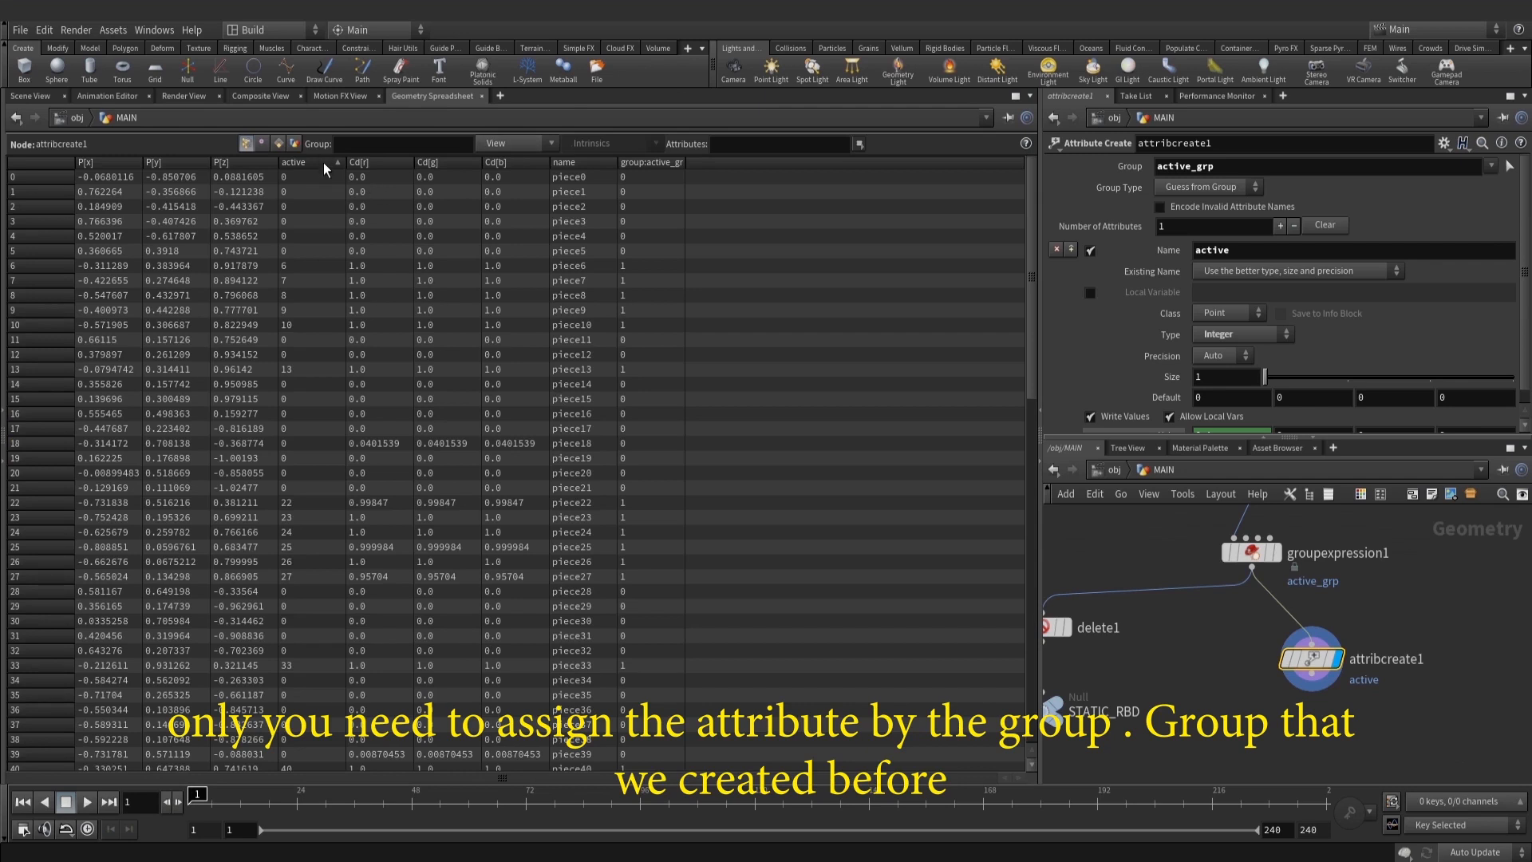
{"action": "scroll", "coordinate": [1255, 319], "scroll_direction": "down", "scroll_amount": 1}
{"action": "left_click", "coordinate": [1235, 422]}
{"action": "type", "text": "1"}
{"action": "left_click", "coordinate": [1410, 560]}
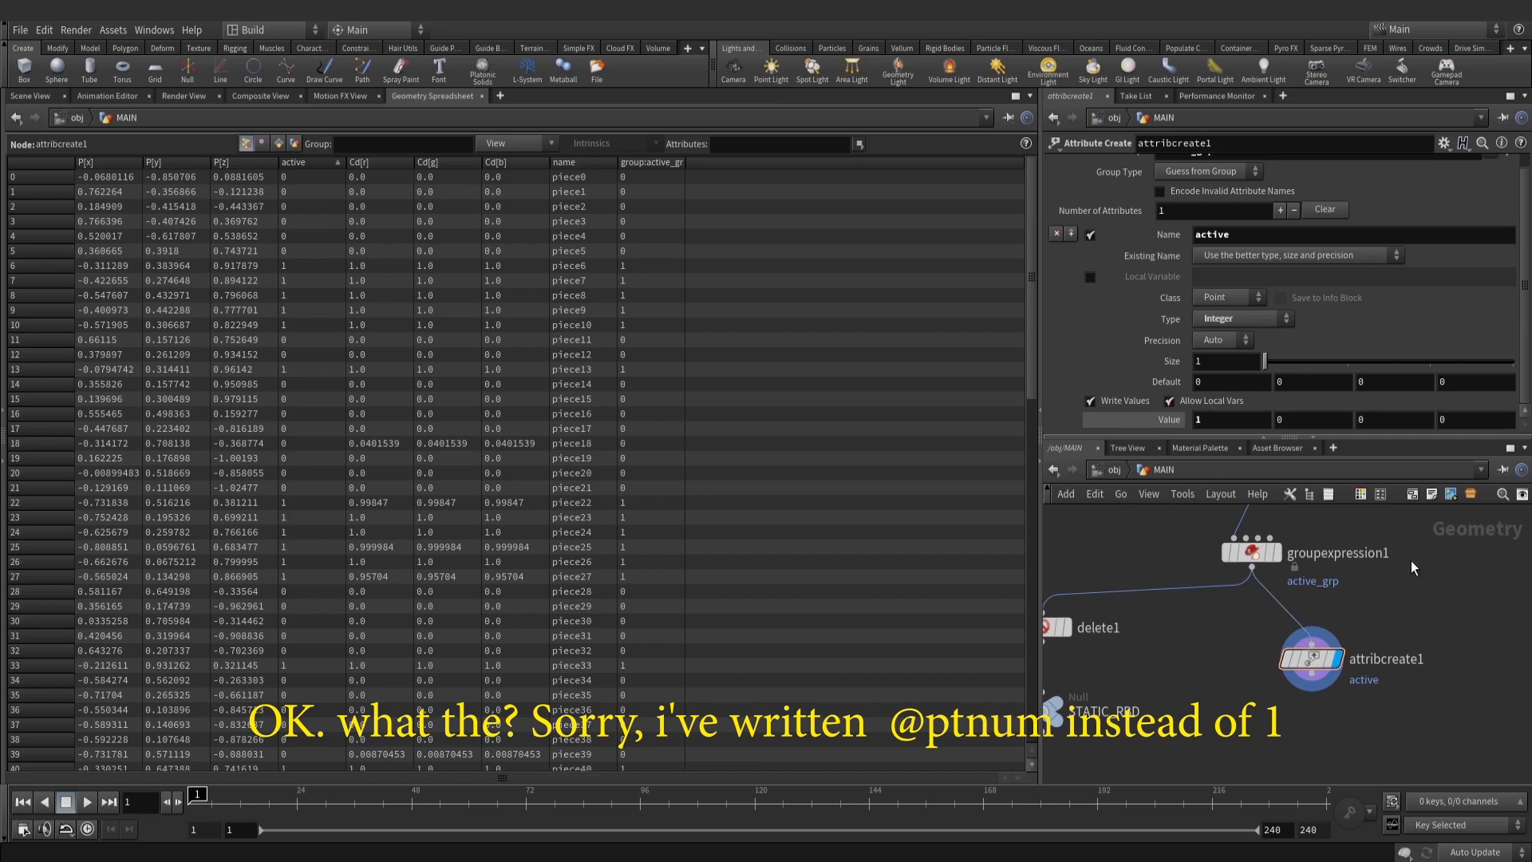
Sort the point data by the active column, examine which pieces are active, and return to the 3D scene view
{"action": "middle_click_drag", "start_coordinate": [1411, 560], "coordinate": [1410, 534]}
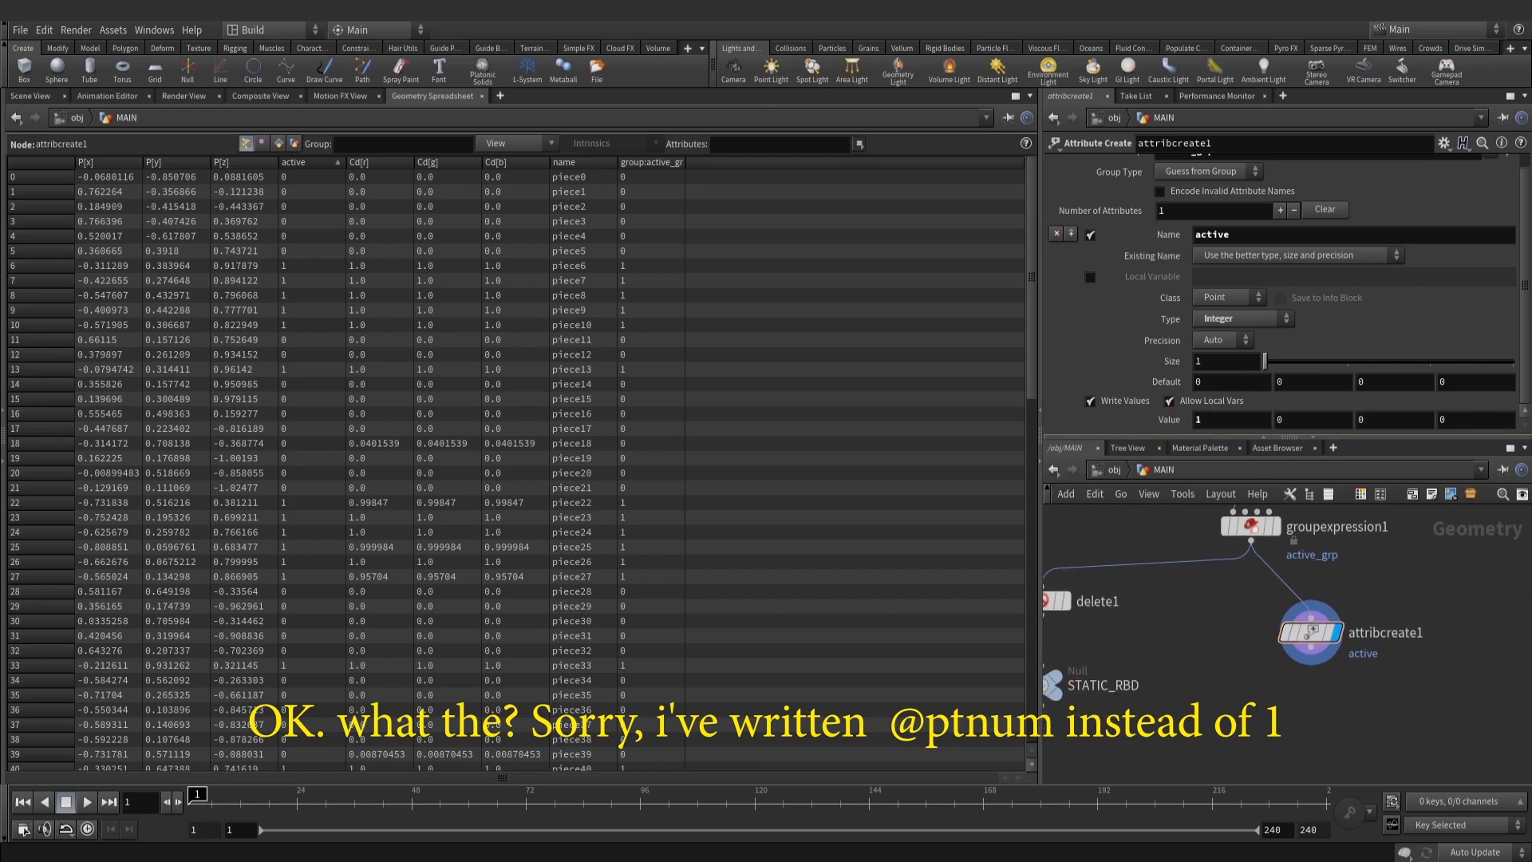
{"action": "left_click", "coordinate": [319, 164]}
{"action": "left_click", "coordinate": [317, 160]}
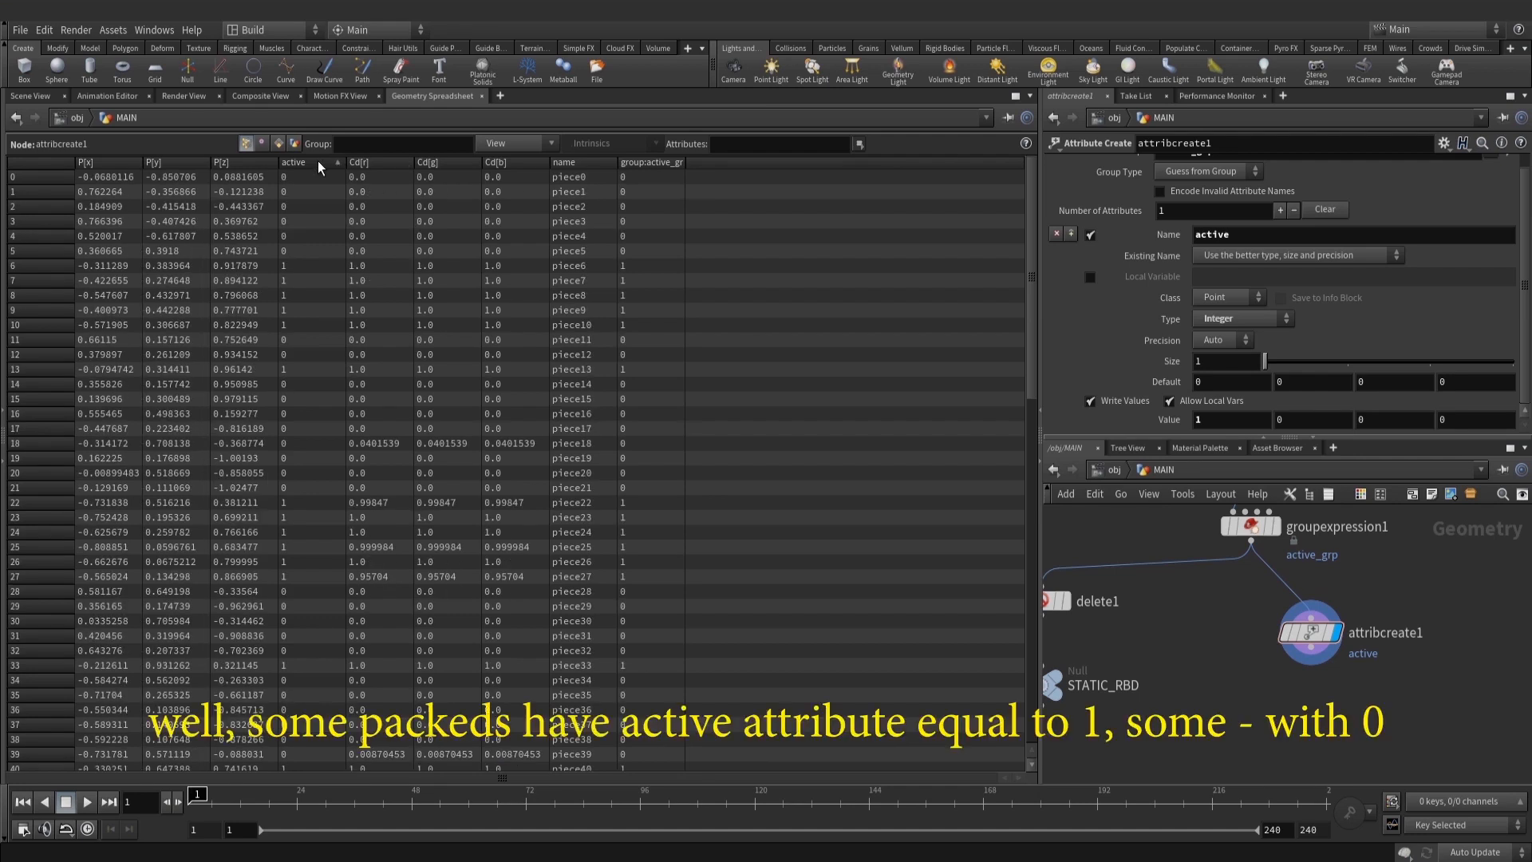
{"action": "left_click", "coordinate": [317, 164]}
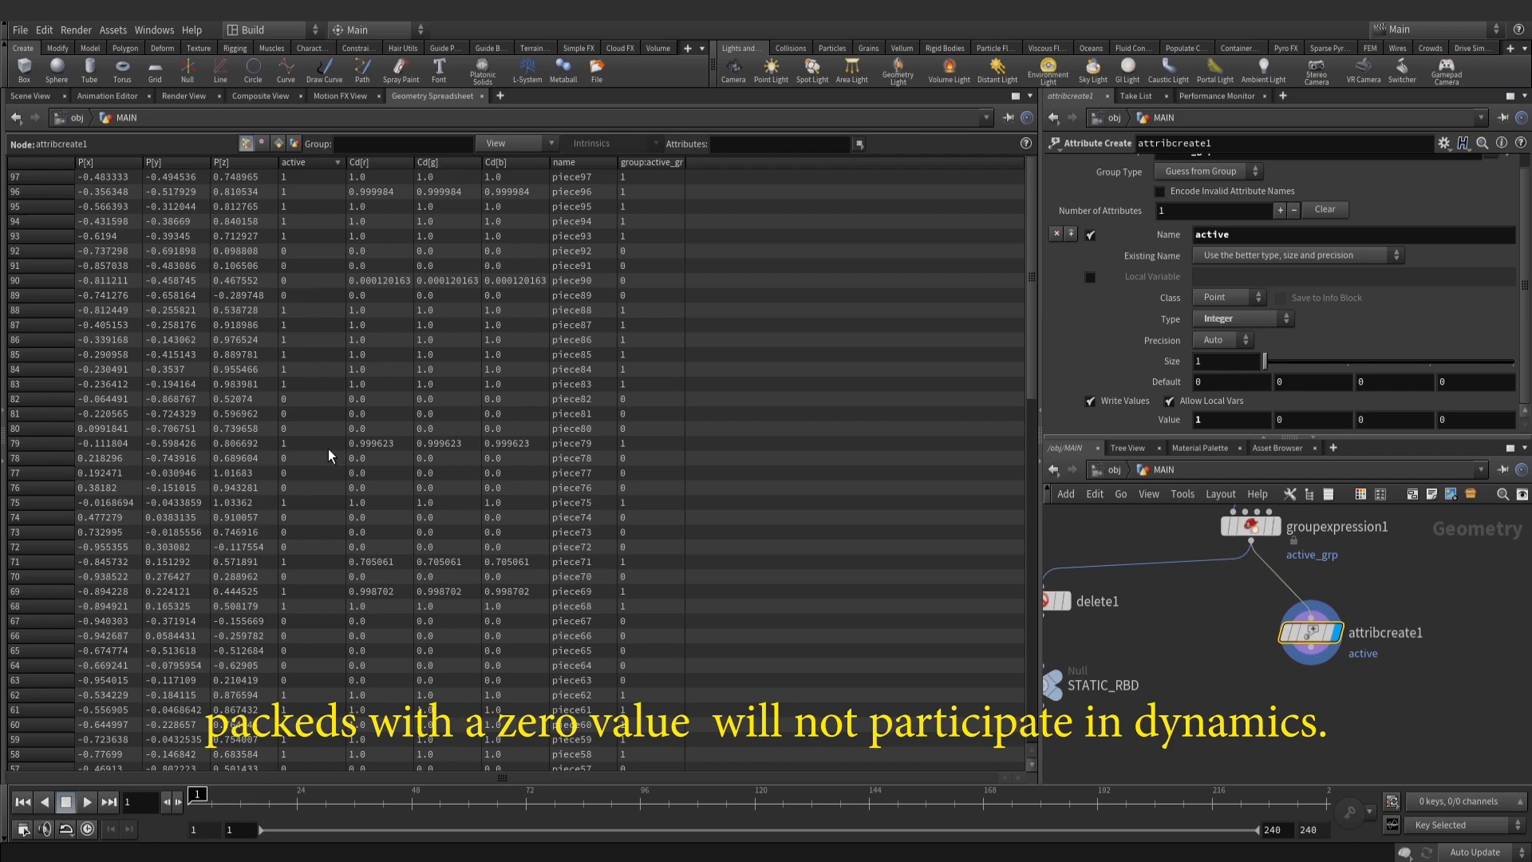
{"action": "left_click", "coordinate": [30, 96]}
Add an Attribute Delete node beneath attribcreate1, connect it to attribcreate1's output, and display it
{"action": "middle_click_drag", "start_coordinate": [1392, 680], "coordinate": [1368, 634]}
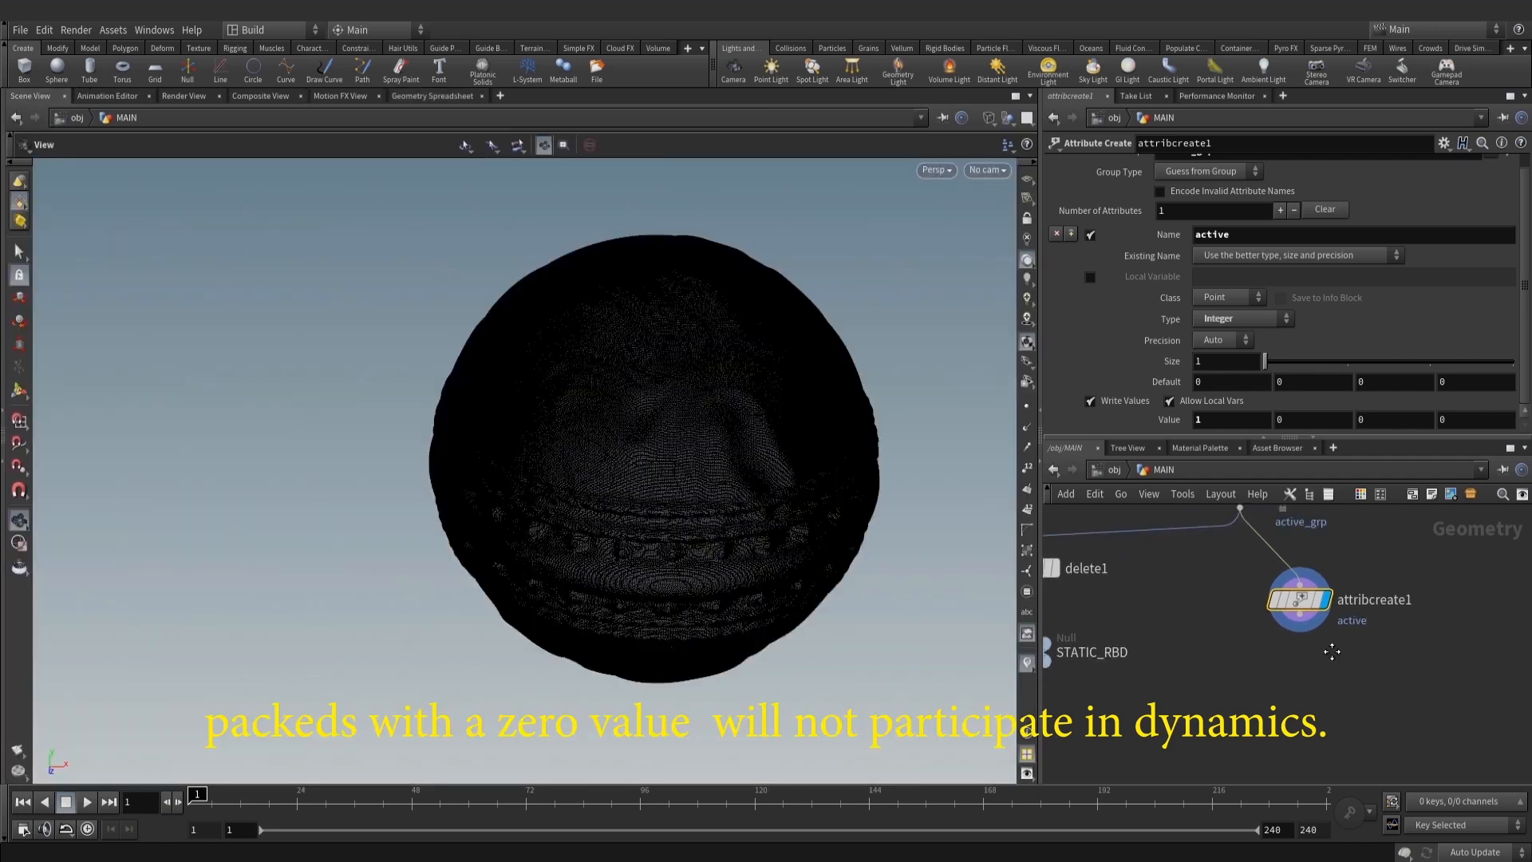
{"action": "key", "text": "Tab"}
{"action": "type", "text": "atd"}
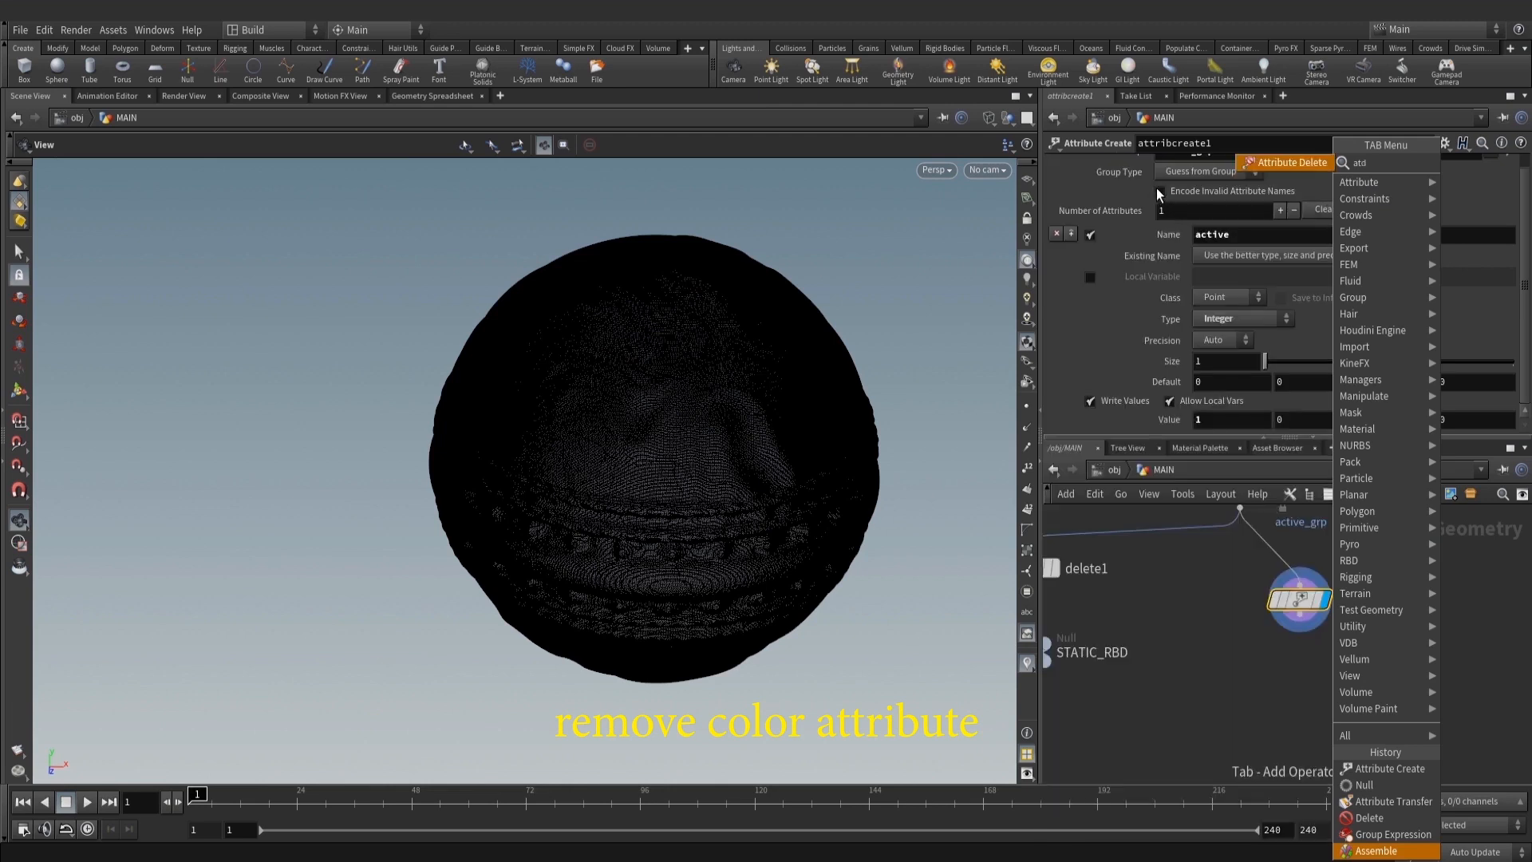
{"action": "key", "text": "Return"}
{"action": "left_click", "coordinate": [1286, 682]}
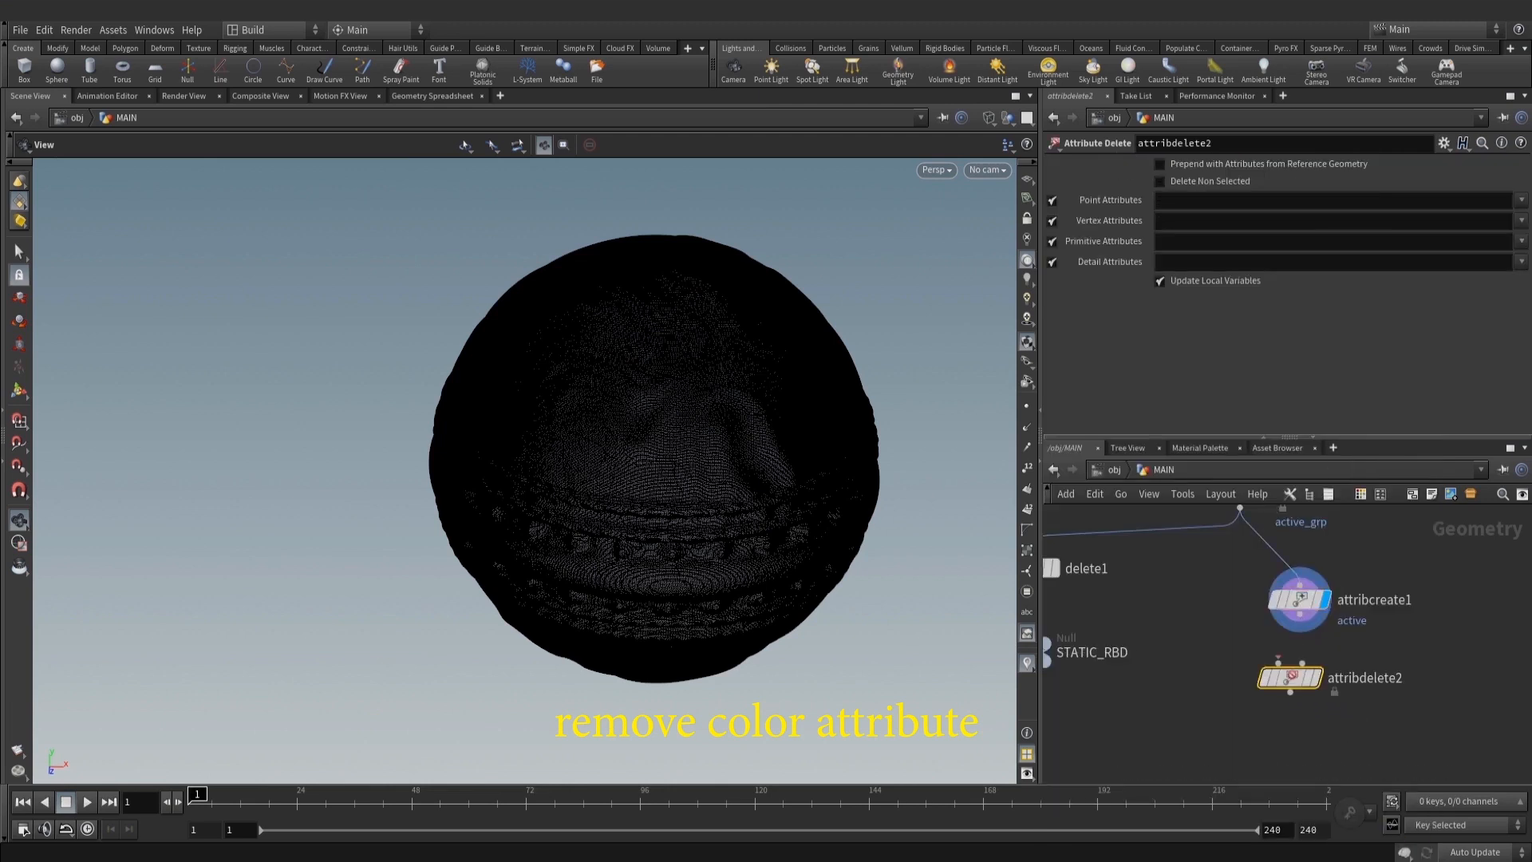
{"action": "left_click_drag", "start_coordinate": [1301, 616], "coordinate": [1303, 680]}
{"action": "left_click", "coordinate": [1310, 678]}
Set attribdelete2 to remove the point attribute Cd
{"action": "left_click", "coordinate": [1199, 201]}
{"action": "type", "text": "Cd"}
{"action": "key", "text": "Return"}
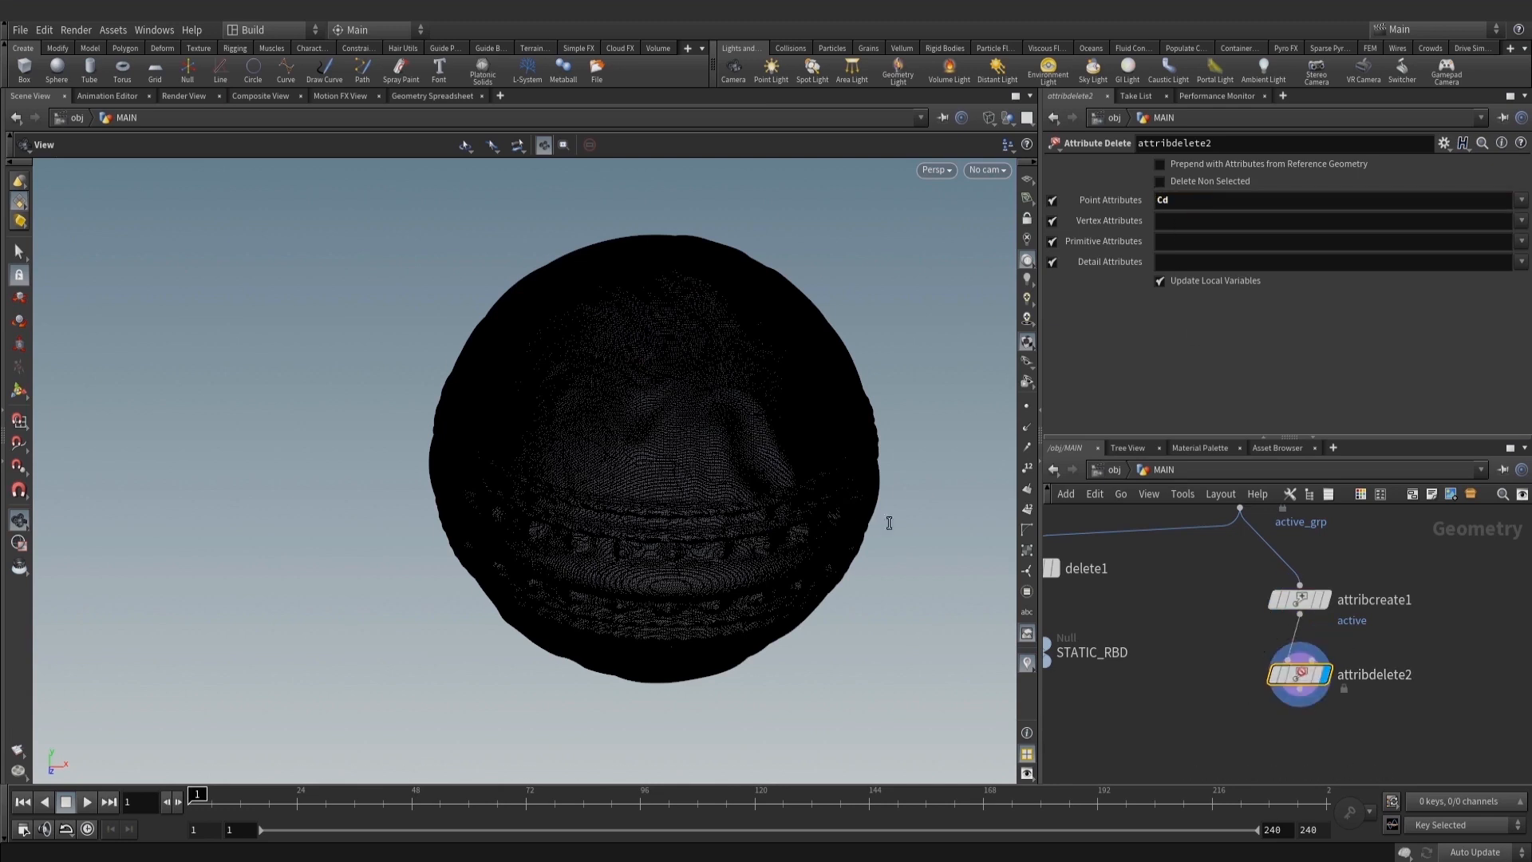
Switch the viewport to shaded display and compare the sphere's colour at attribcreate1 and attribdelete2
{"action": "key", "text": "w"}
{"action": "mouse_move", "coordinate": [701, 506]}
{"action": "left_mouse_down"}
{"action": "mouse_move", "coordinate": [711, 513]}
{"action": "mouse_move", "coordinate": [721, 469]}
{"action": "mouse_move", "coordinate": [698, 427]}
{"action": "left_mouse_up"}
{"action": "mouse_move", "coordinate": [1315, 604]}
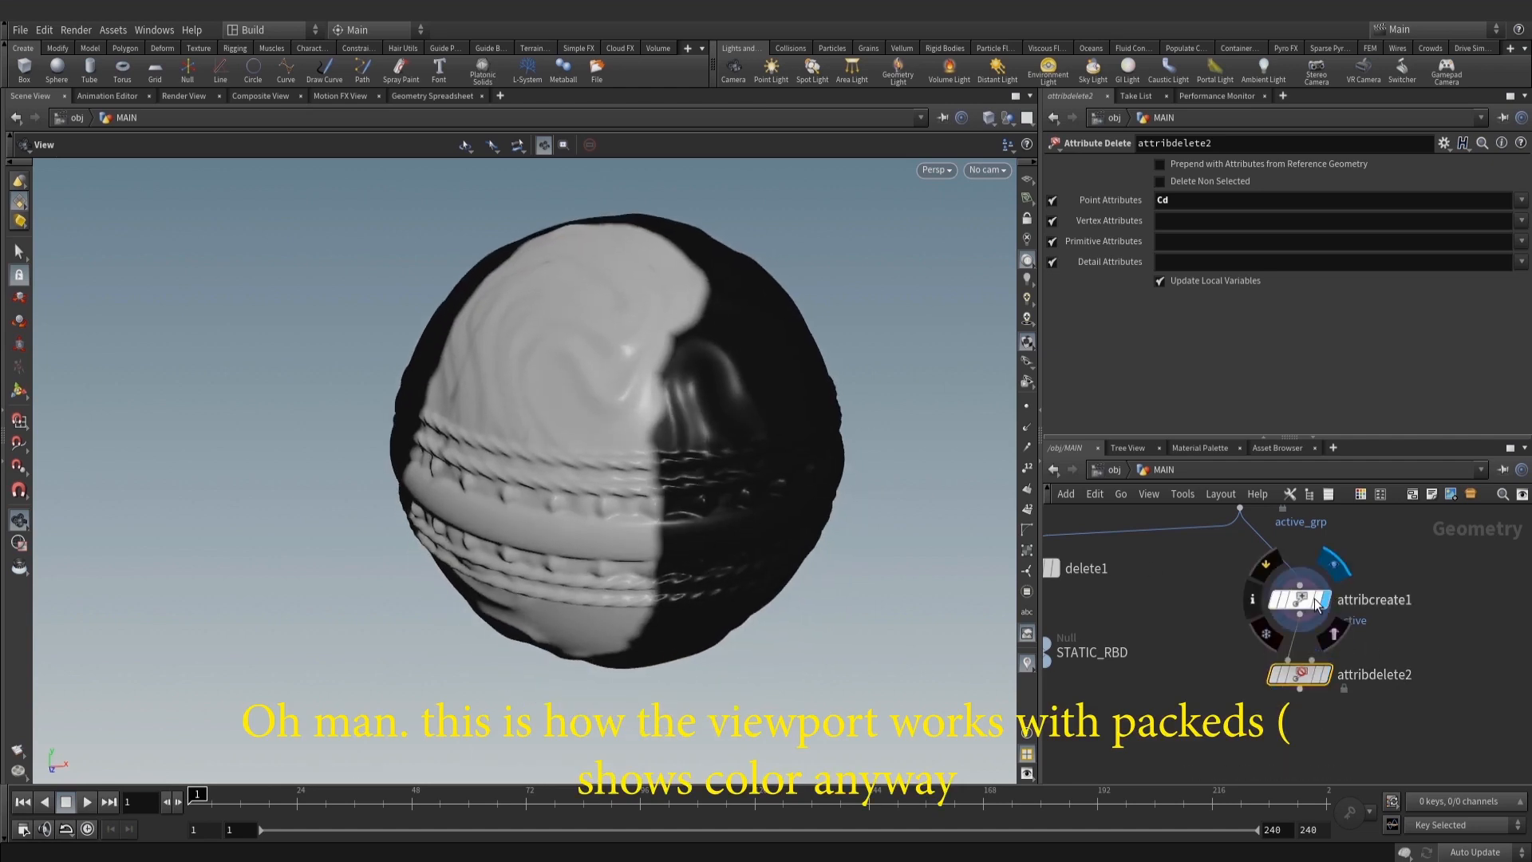
{"action": "left_click", "coordinate": [1328, 674]}
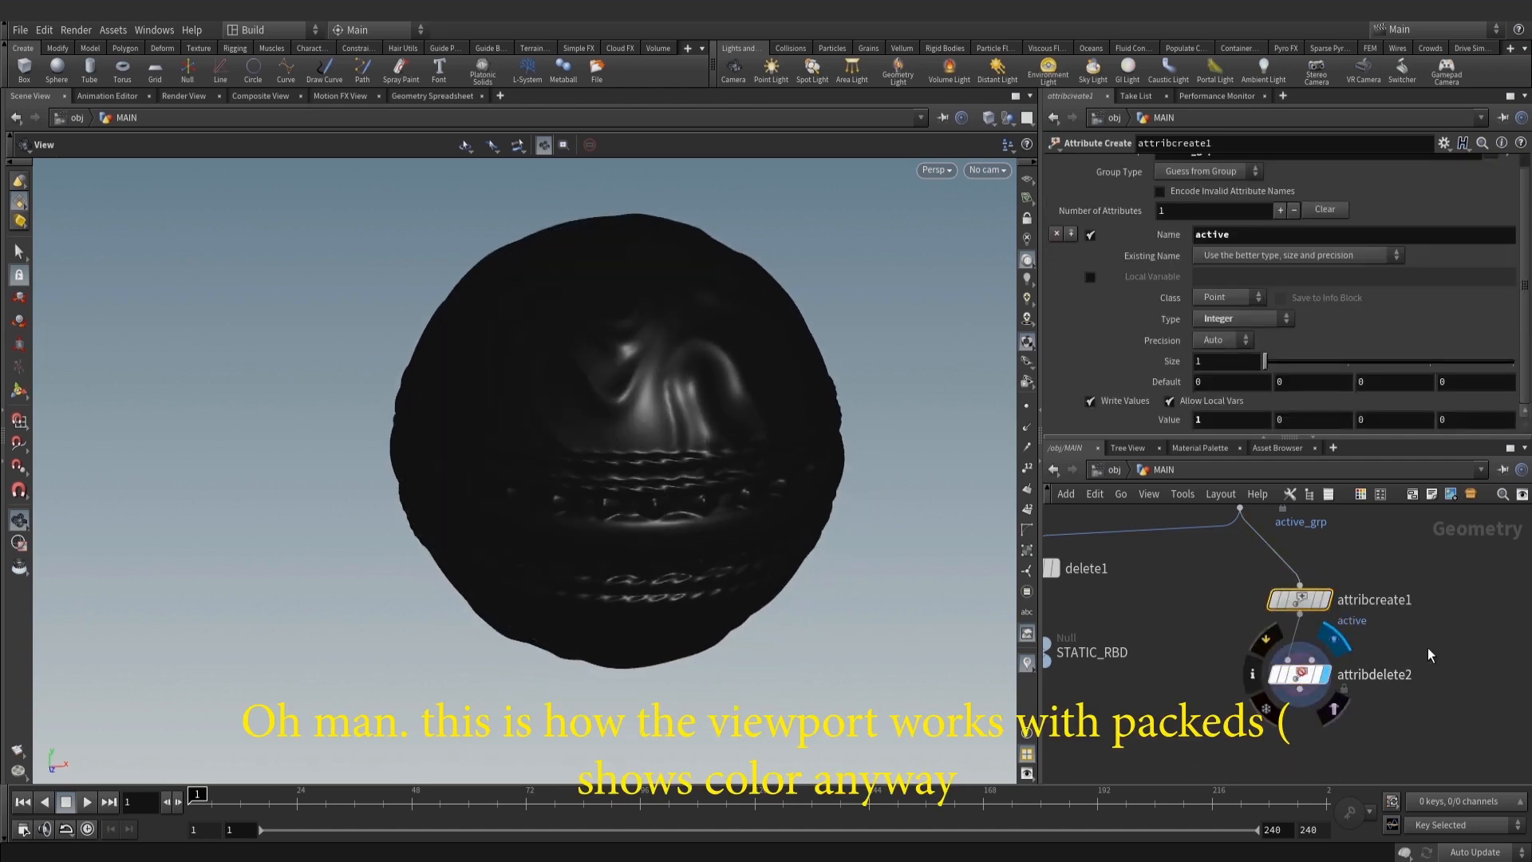
Add a Null node beneath attribdelete2 and connect it to attribdelete2's output
{"action": "key", "text": "Tab"}
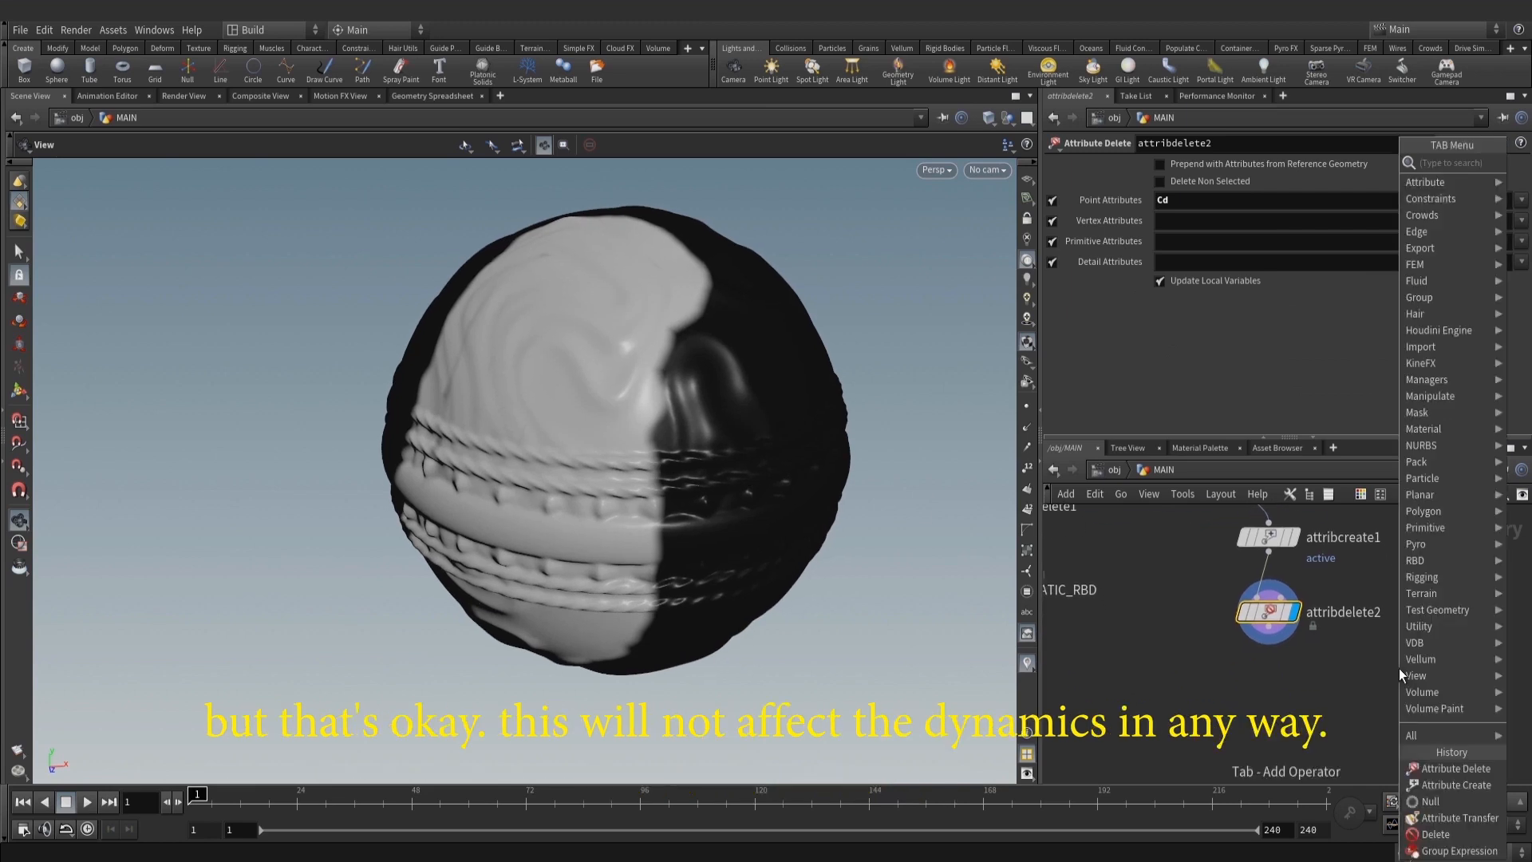
{"action": "type", "text": "nu"}
{"action": "left_click", "coordinate": [1375, 164]}
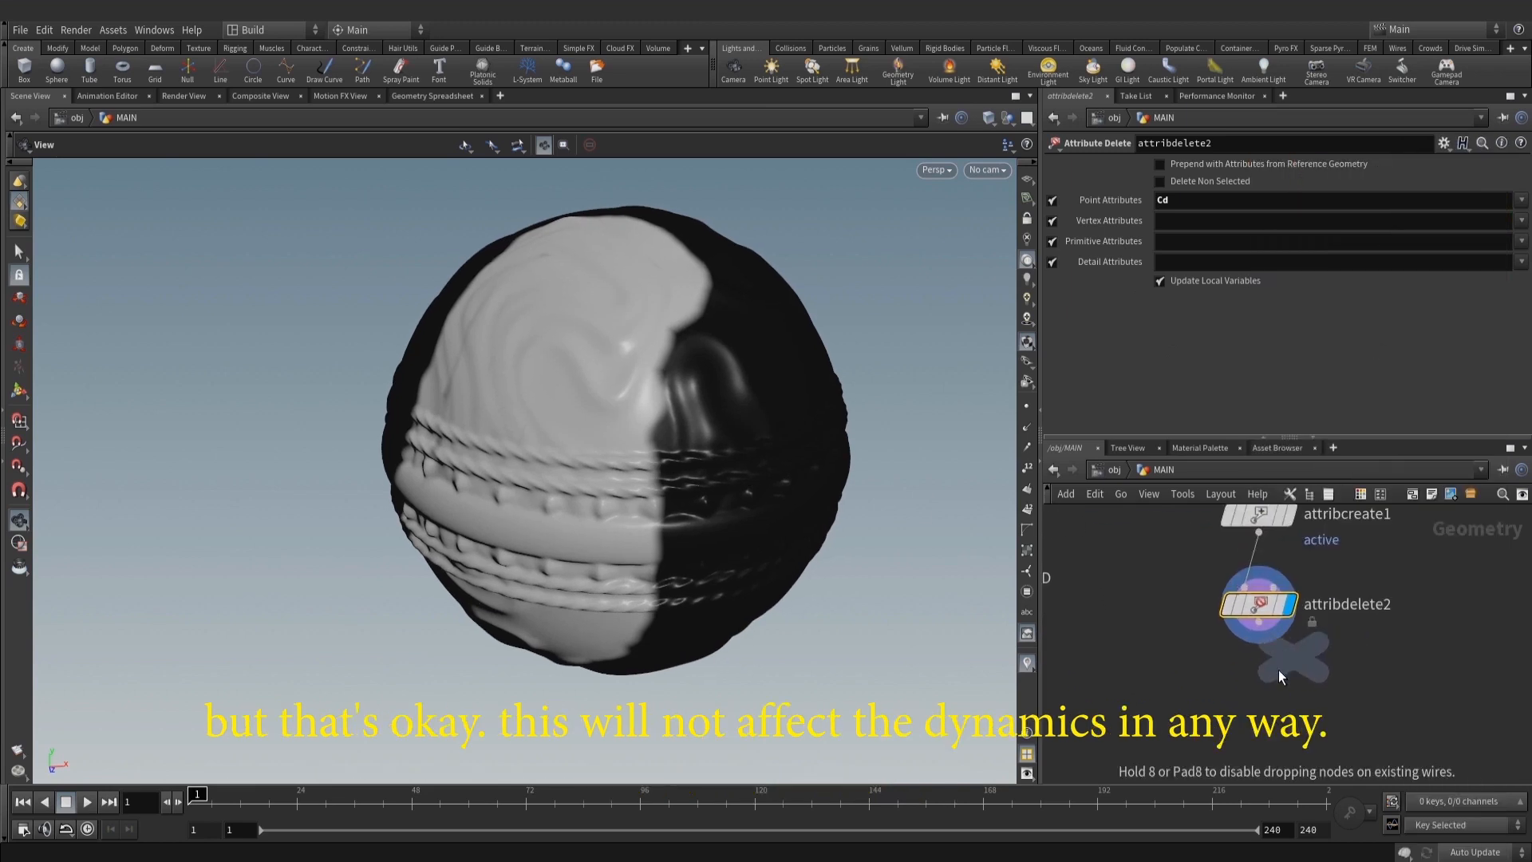
{"action": "left_click", "coordinate": [1259, 705]}
{"action": "left_click_drag", "start_coordinate": [1258, 627], "coordinate": [1259, 684]}
Rename the null under attribdelete2 as OUT_packeds and display it
{"action": "double_click", "coordinate": [1309, 708]}
{"action": "type", "text": "O"}
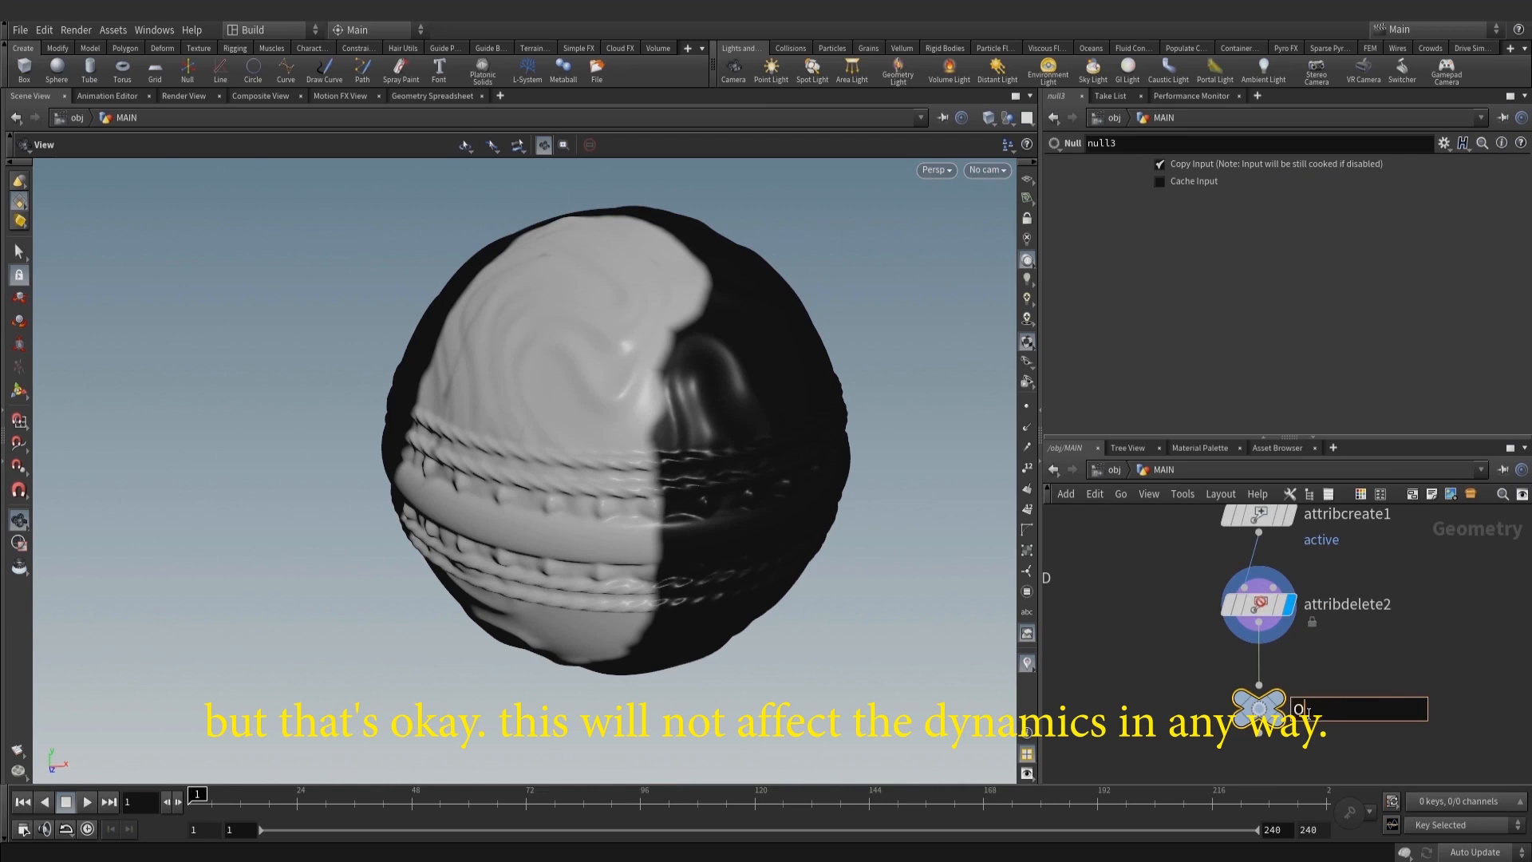
{"action": "type", "text": "UT_packeds"}
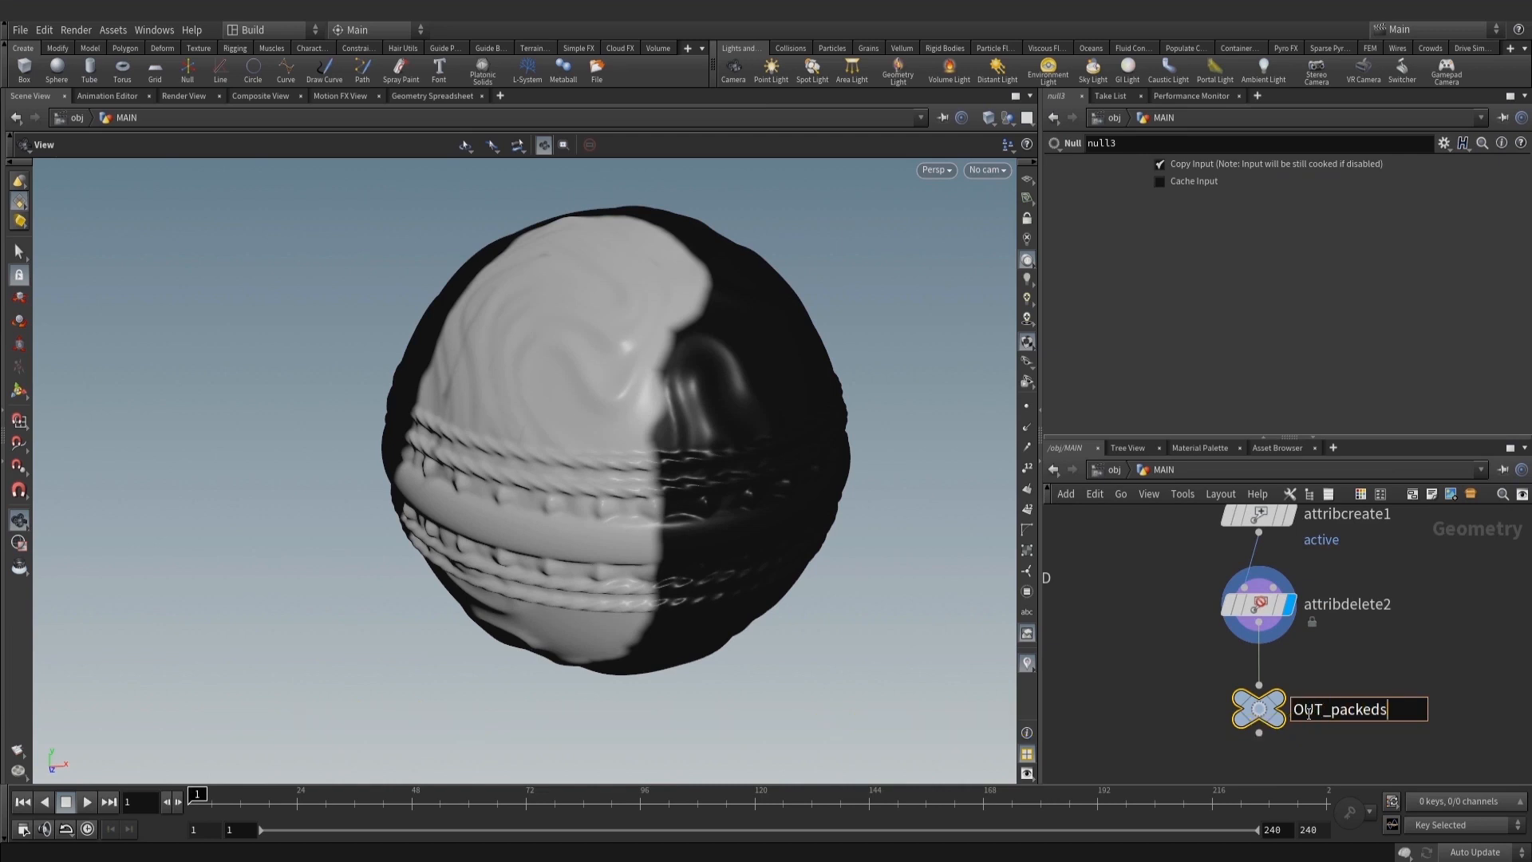
{"action": "key", "text": "Return"}
{"action": "mouse_move", "coordinate": [1256, 712]}
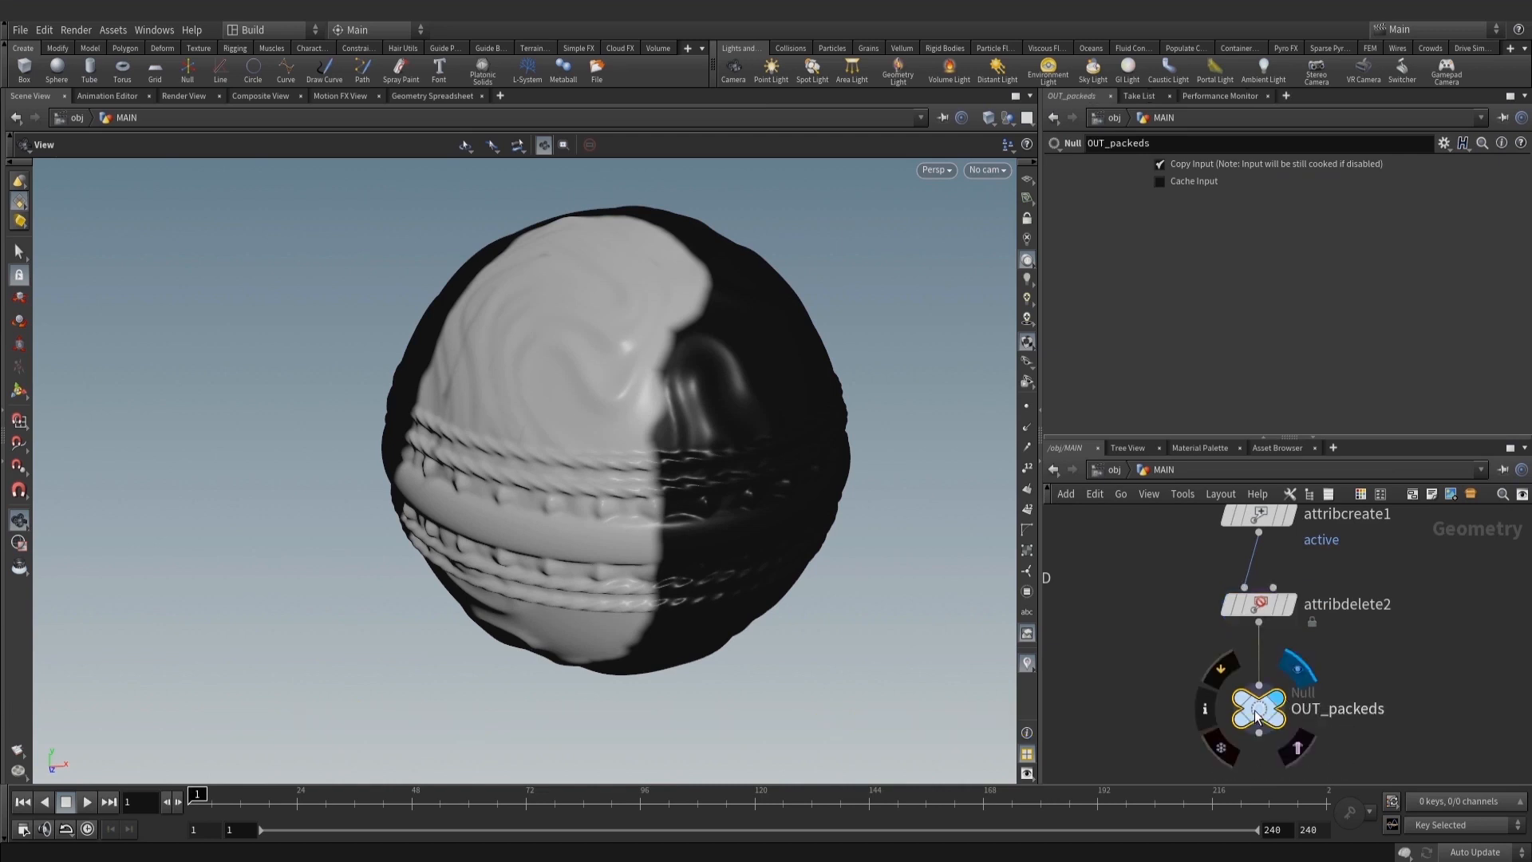
{"action": "middle_click", "coordinate": [1258, 715]}
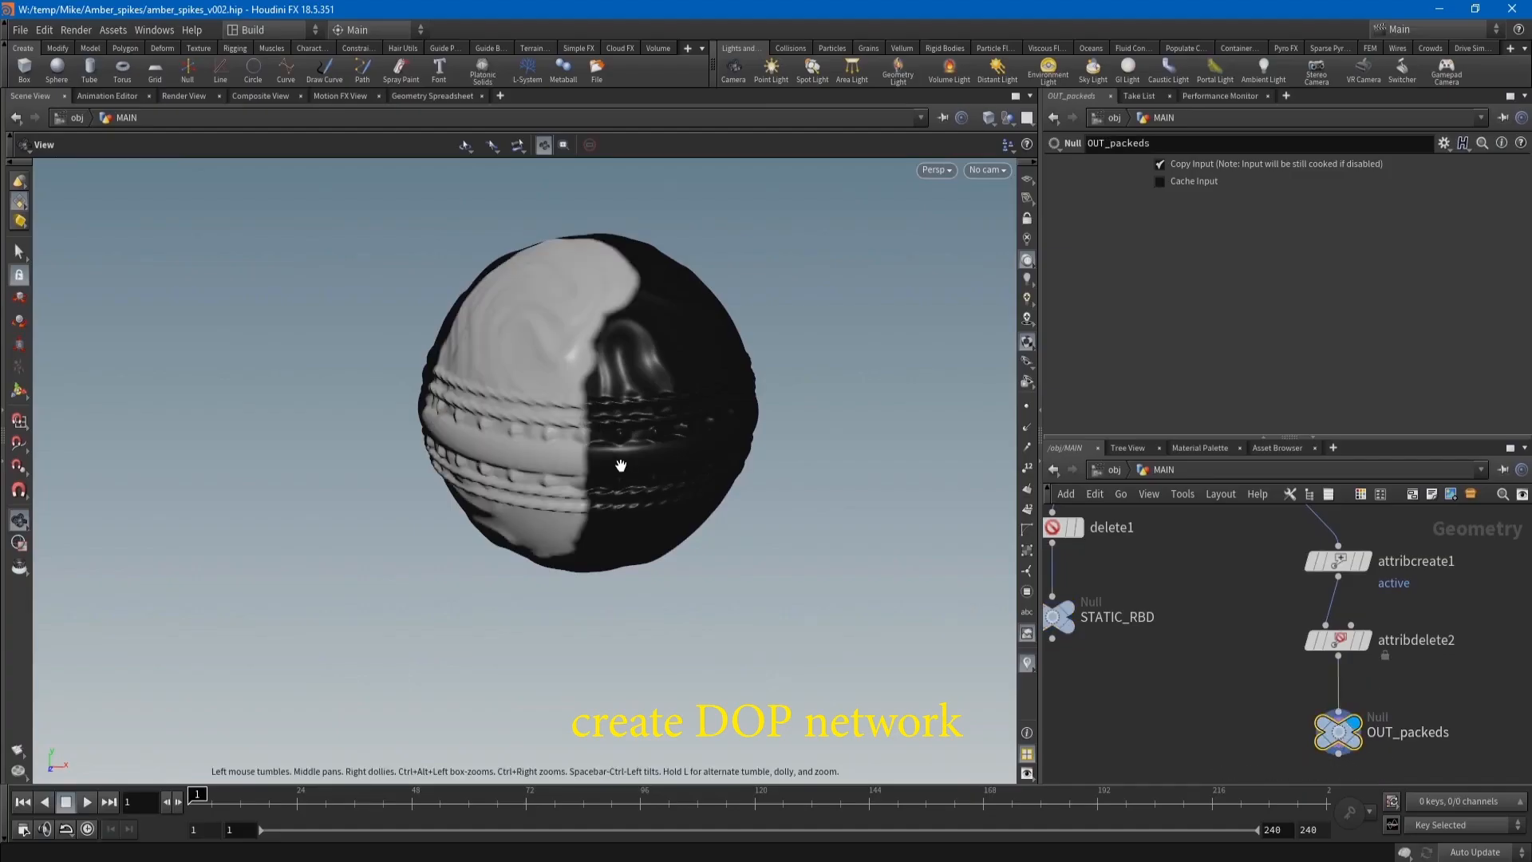
Add a DOP Network node and position it beneath OUT_packeds
{"action": "scroll", "coordinate": [1426, 648], "scroll_direction": "down", "scroll_amount": 3}
{"action": "key", "text": "Tab"}
{"action": "type", "text": "dopn"}
{"action": "left_click", "coordinate": [1361, 164]}
{"action": "scroll", "coordinate": [1379, 563], "scroll_direction": "up", "scroll_amount": 3}
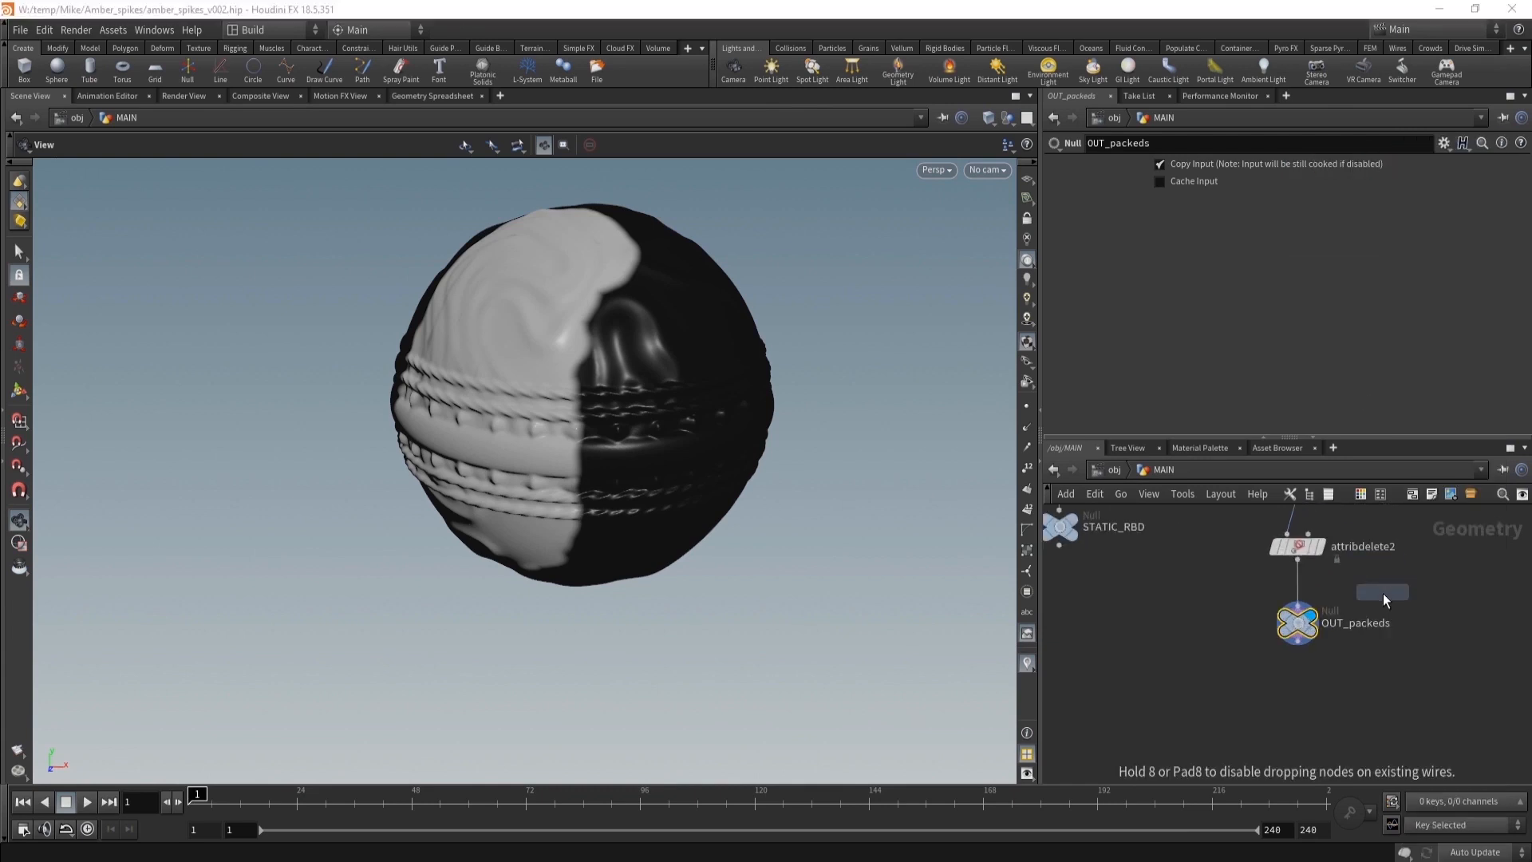
{"action": "left_click", "coordinate": [1294, 711]}
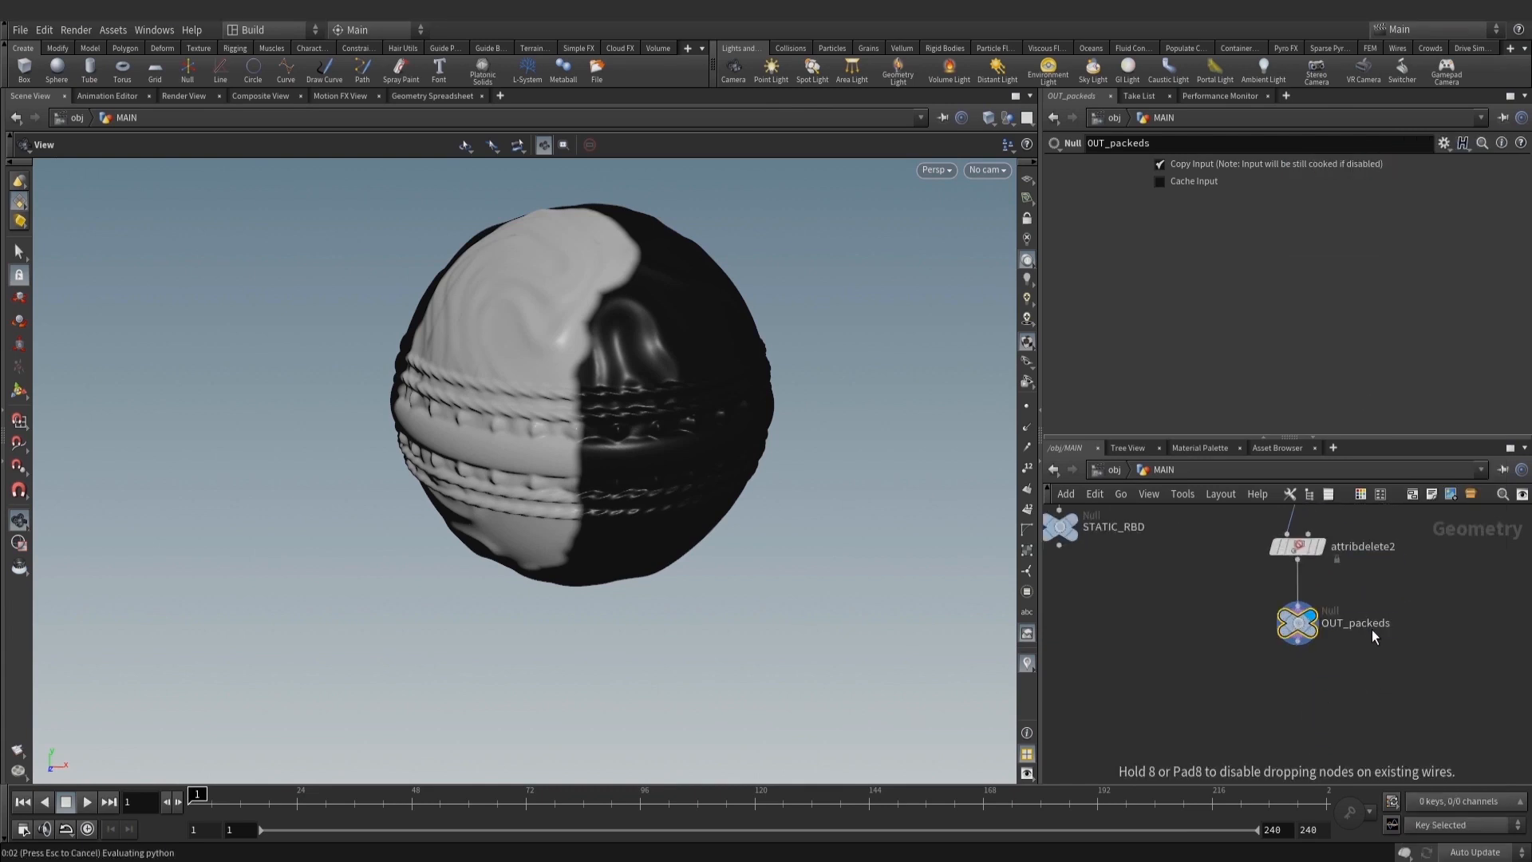
{"action": "left_click", "coordinate": [1363, 645]}
{"action": "mouse_move", "coordinate": [1304, 647]}
{"action": "left_click_drag", "start_coordinate": [1304, 648], "coordinate": [1304, 662]}
{"action": "middle_click_drag", "start_coordinate": [1405, 612], "coordinate": [1389, 664]}
{"action": "left_click_drag", "start_coordinate": [597, 494], "coordinate": [638, 455]}
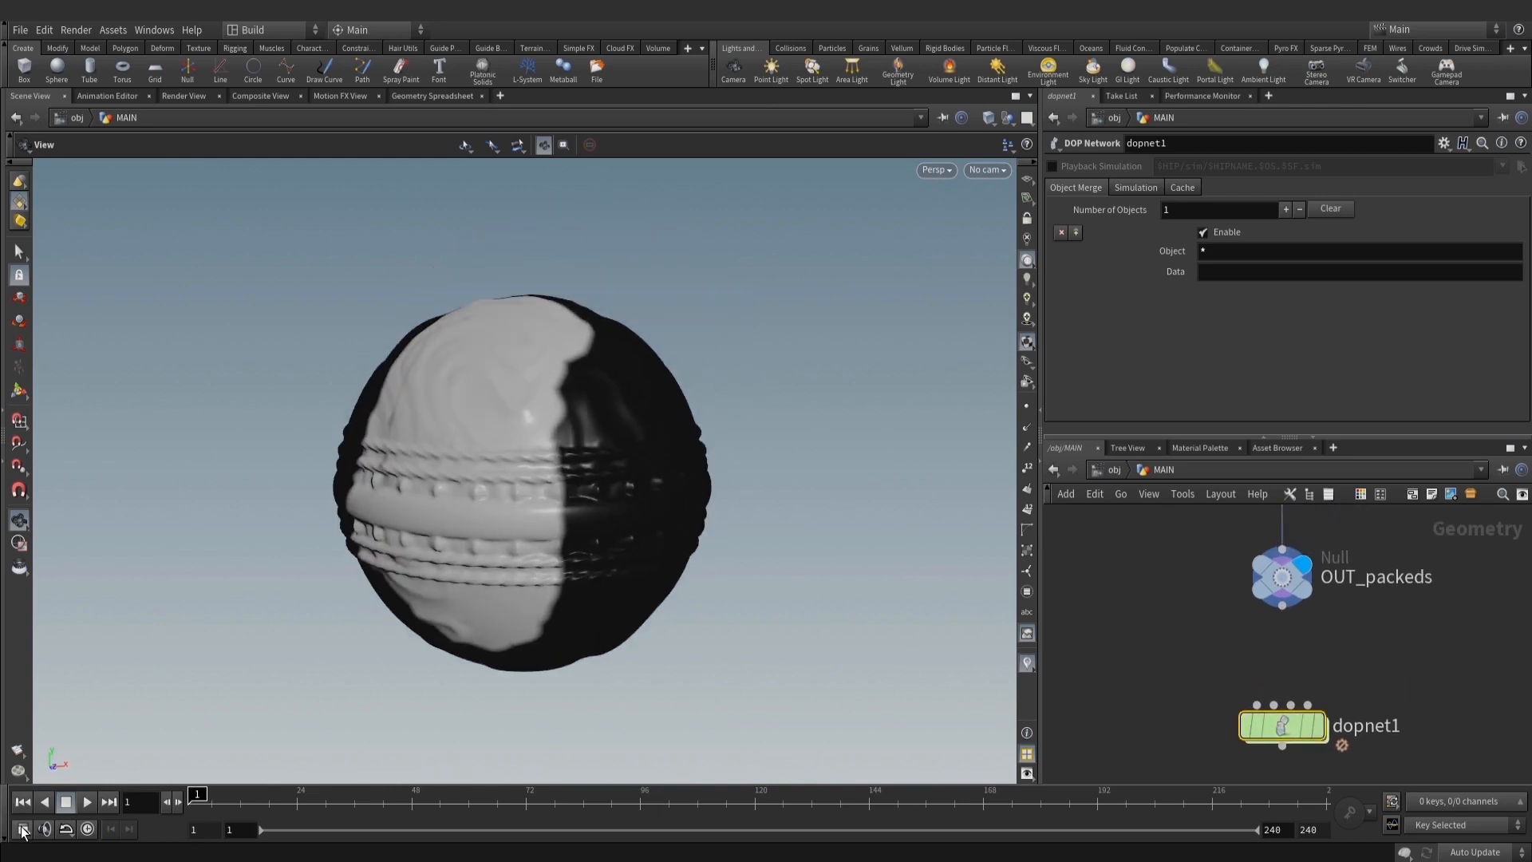
Set the global animation to 25 FPS with an end frame of 100 and apply the range
{"action": "left_click", "coordinate": [22, 828]}
{"action": "left_click_drag", "start_coordinate": [108, 501], "coordinate": [49, 501]}
{"action": "type", "text": "25"}
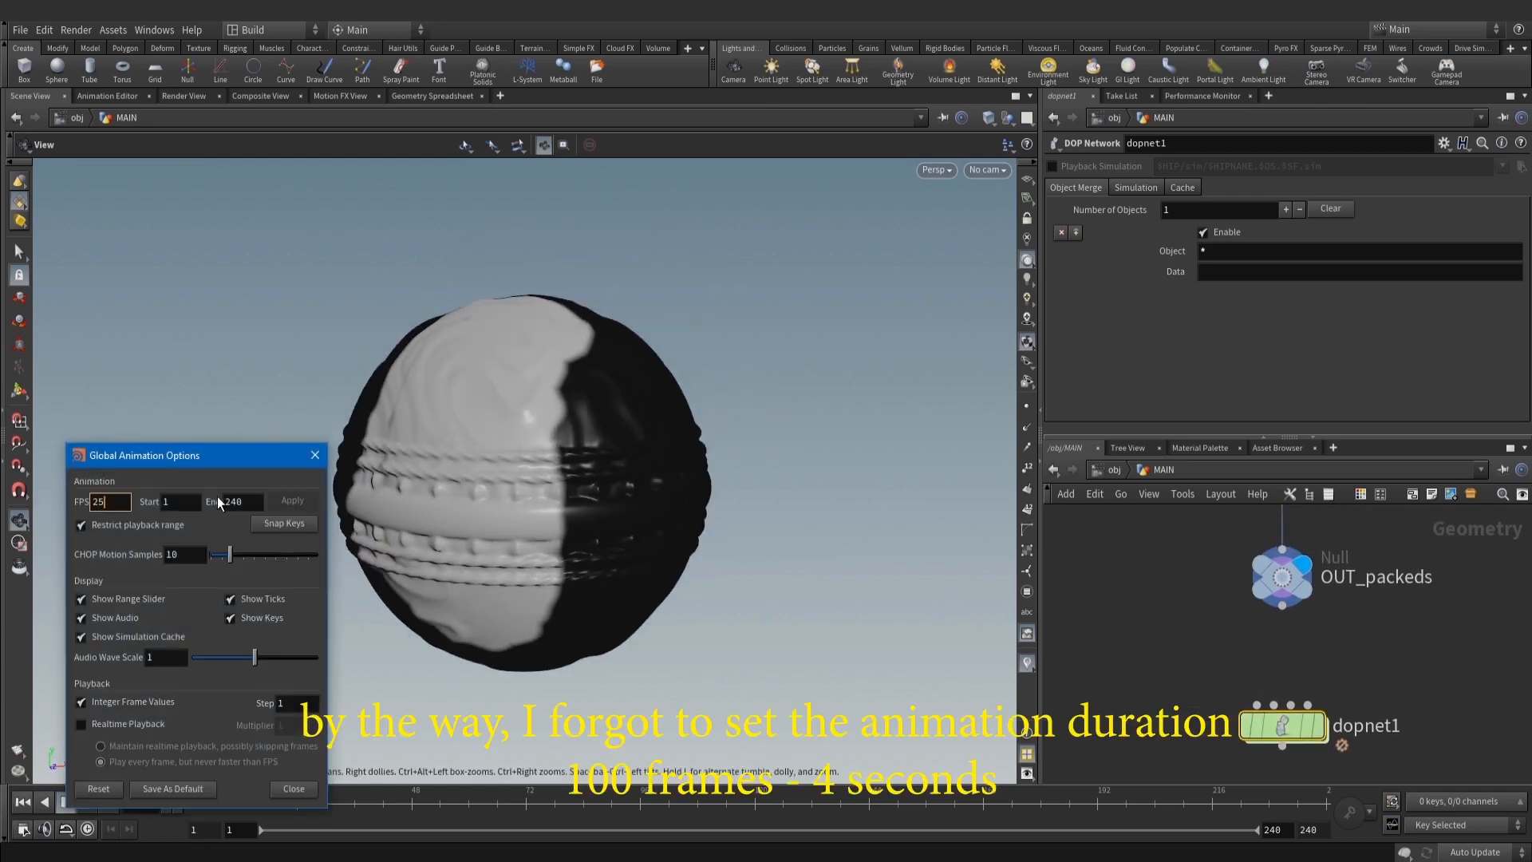
{"action": "left_click_drag", "start_coordinate": [253, 501], "coordinate": [205, 501]}
{"action": "type", "text": "100"}
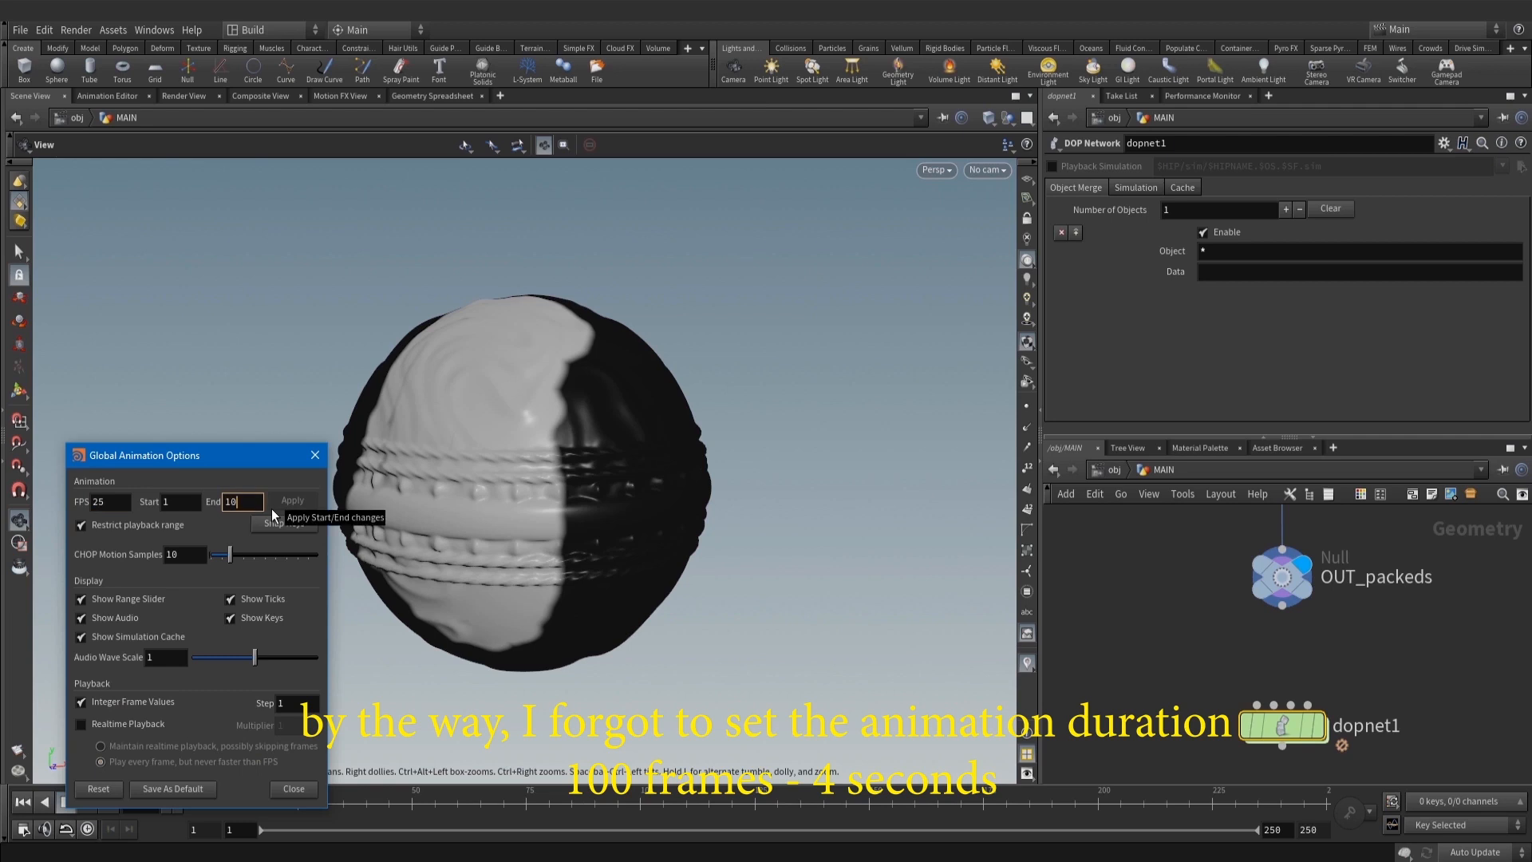
{"action": "key", "text": "Return"}
{"action": "left_click", "coordinate": [287, 503]}
{"action": "left_click", "coordinate": [315, 455]}
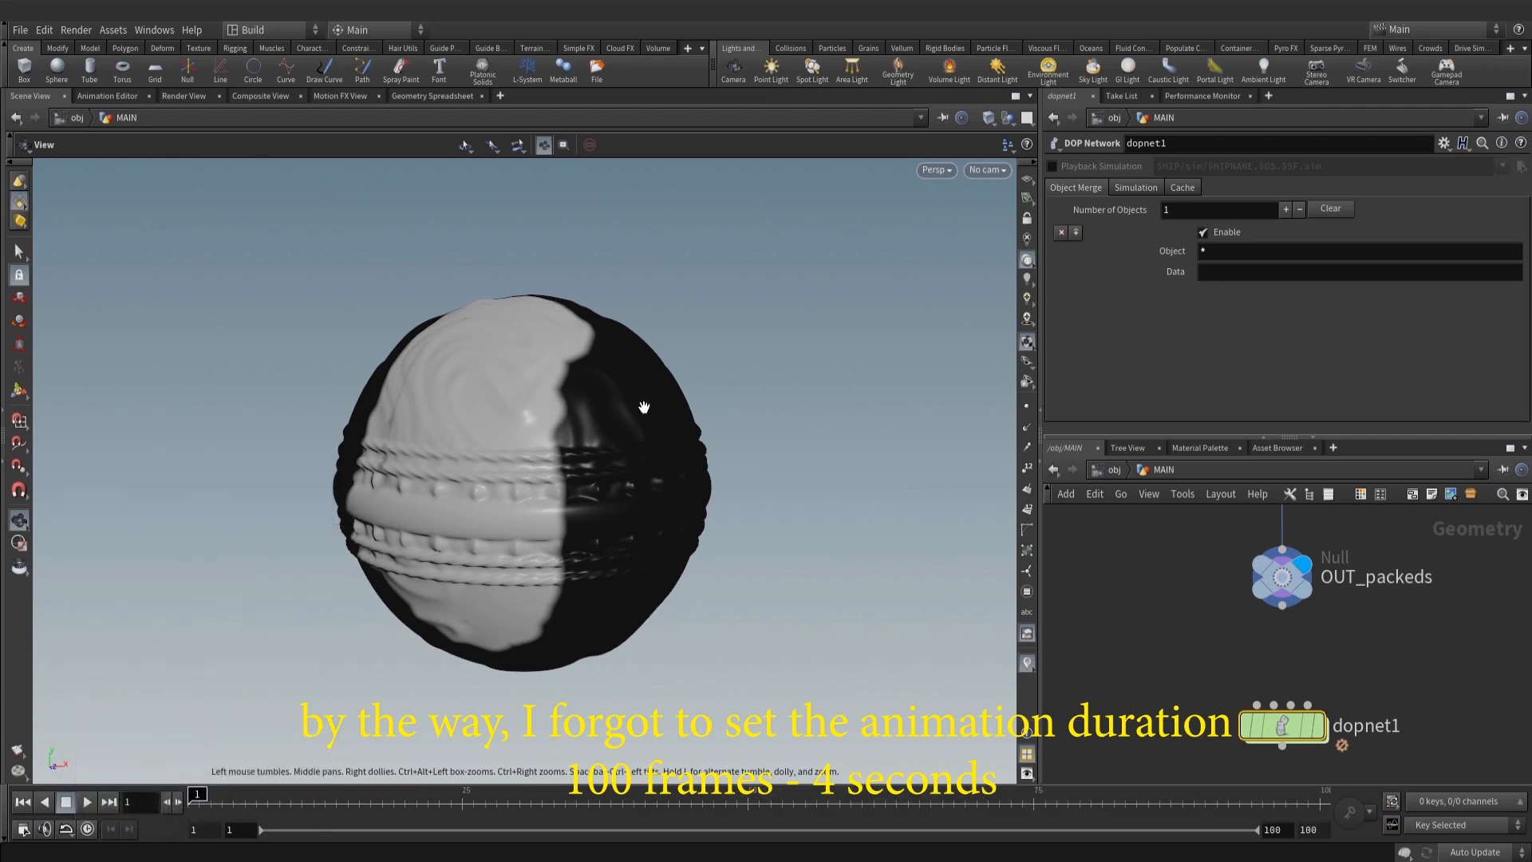
Connect OUT_packeds to the DOP network's first input and rename the network RBD_sim
{"action": "left_click_drag", "start_coordinate": [644, 407], "coordinate": [614, 508]}
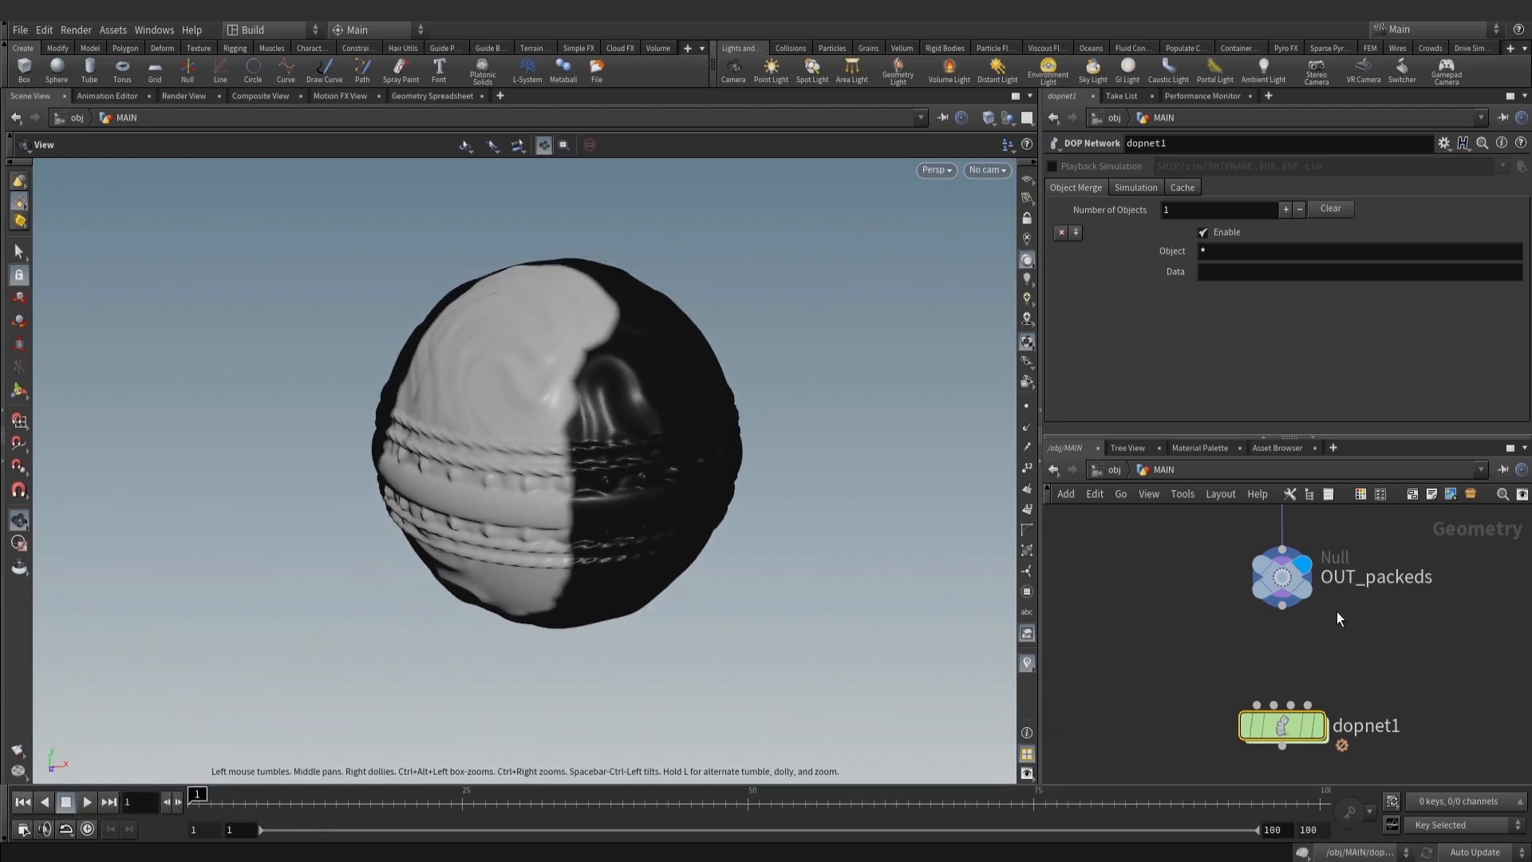
{"action": "left_click_drag", "start_coordinate": [1283, 613], "coordinate": [1257, 704]}
{"action": "double_click", "coordinate": [1397, 722]}
{"action": "type", "text": "RBD_sim"}
{"action": "key", "text": "Return"}
Colour the RBD_sim node pink, move it closer to OUT_packeds and display it
{"action": "key", "text": "c"}
{"action": "left_click", "coordinate": [1481, 754]}
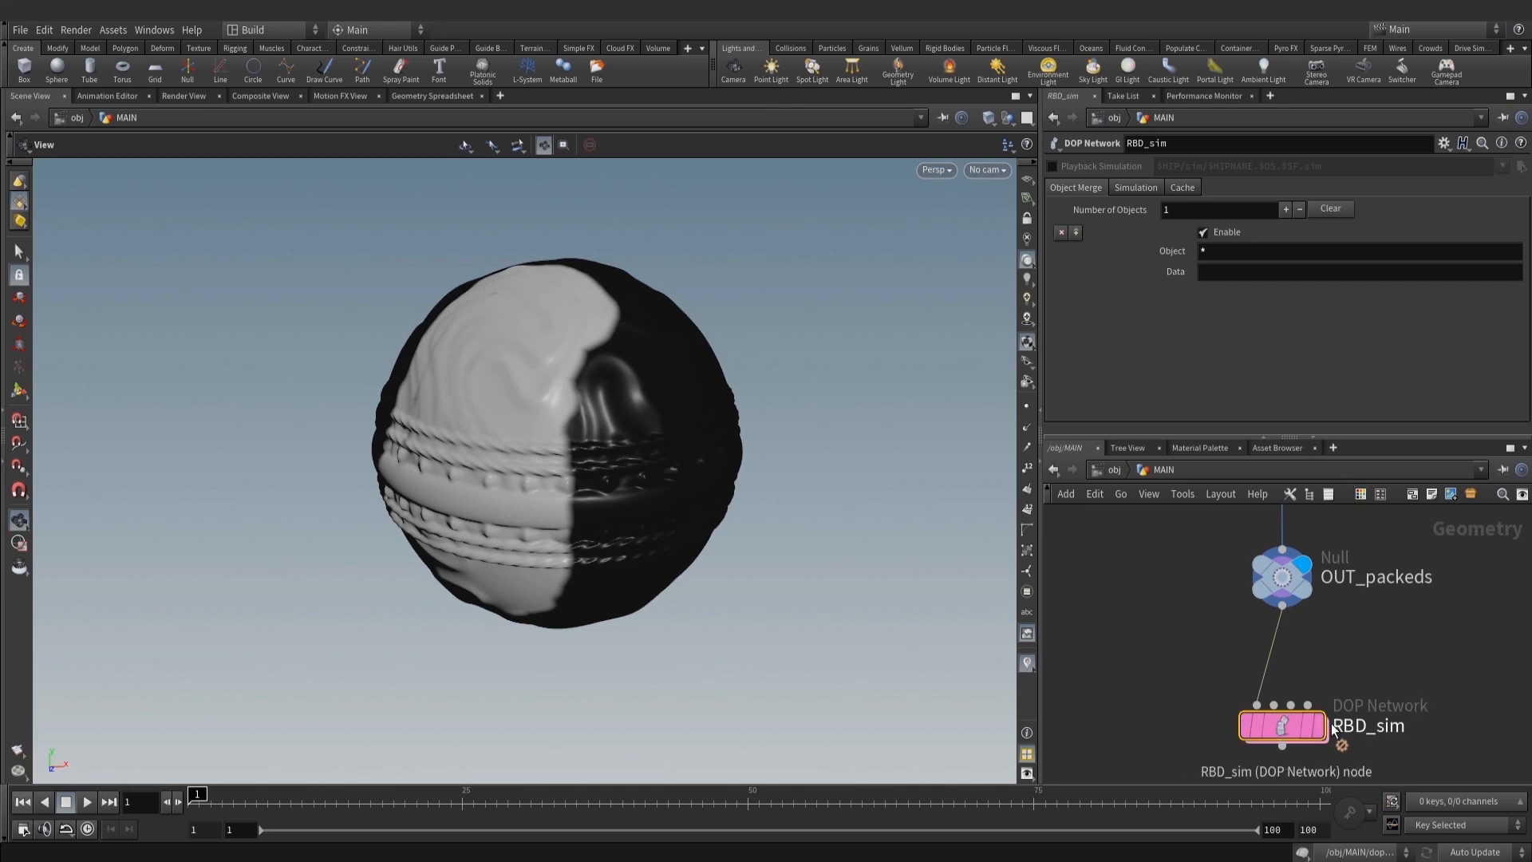
{"action": "left_click_drag", "start_coordinate": [1284, 724], "coordinate": [1383, 675]}
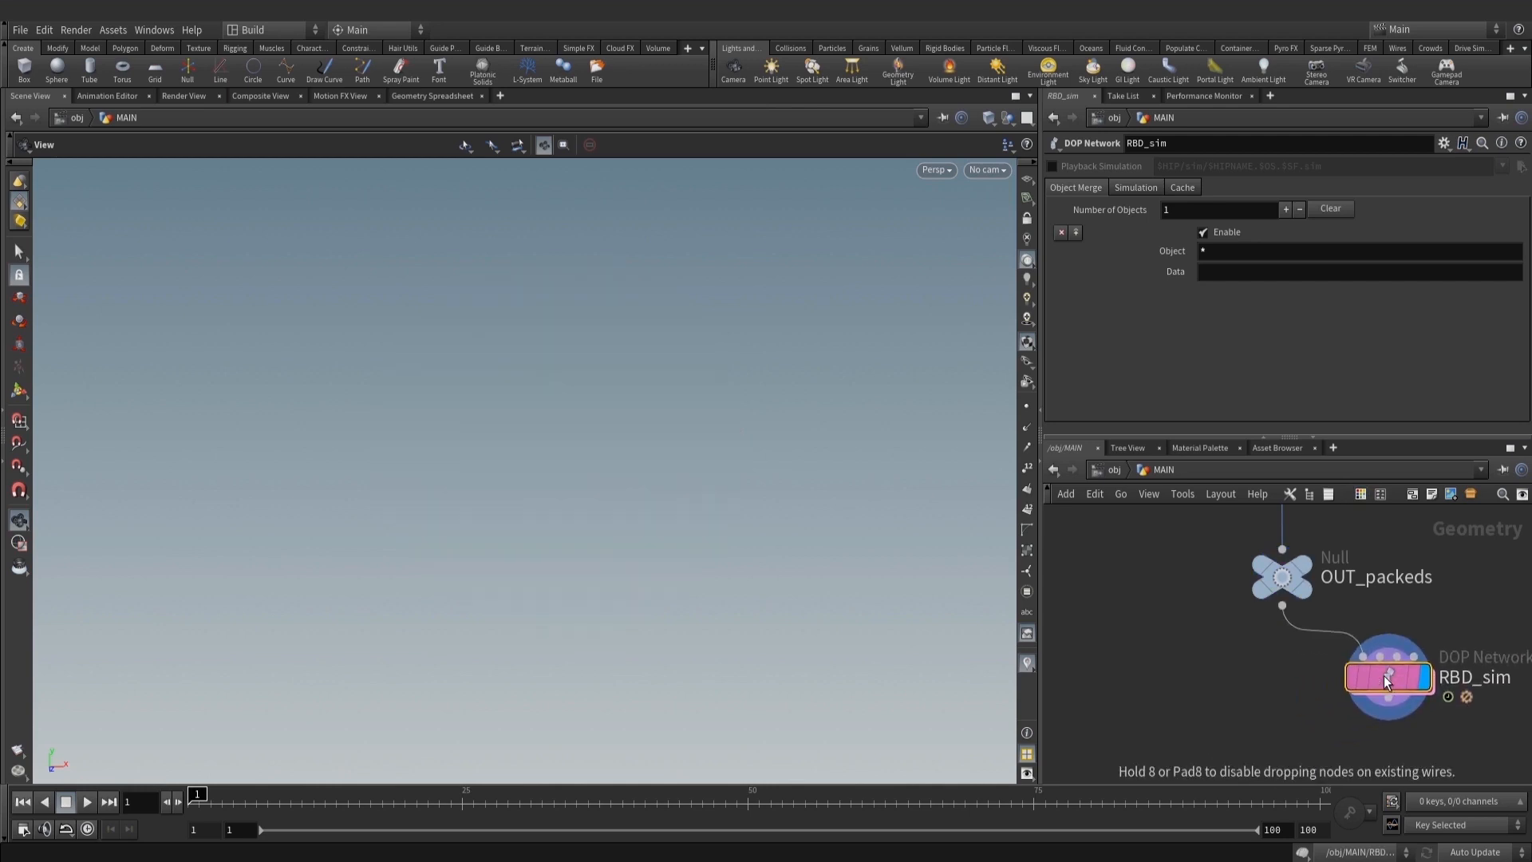
Go inside RBD_sim and add a Rigid Body Solver node above the output node
{"action": "double_click", "coordinate": [1378, 678]}
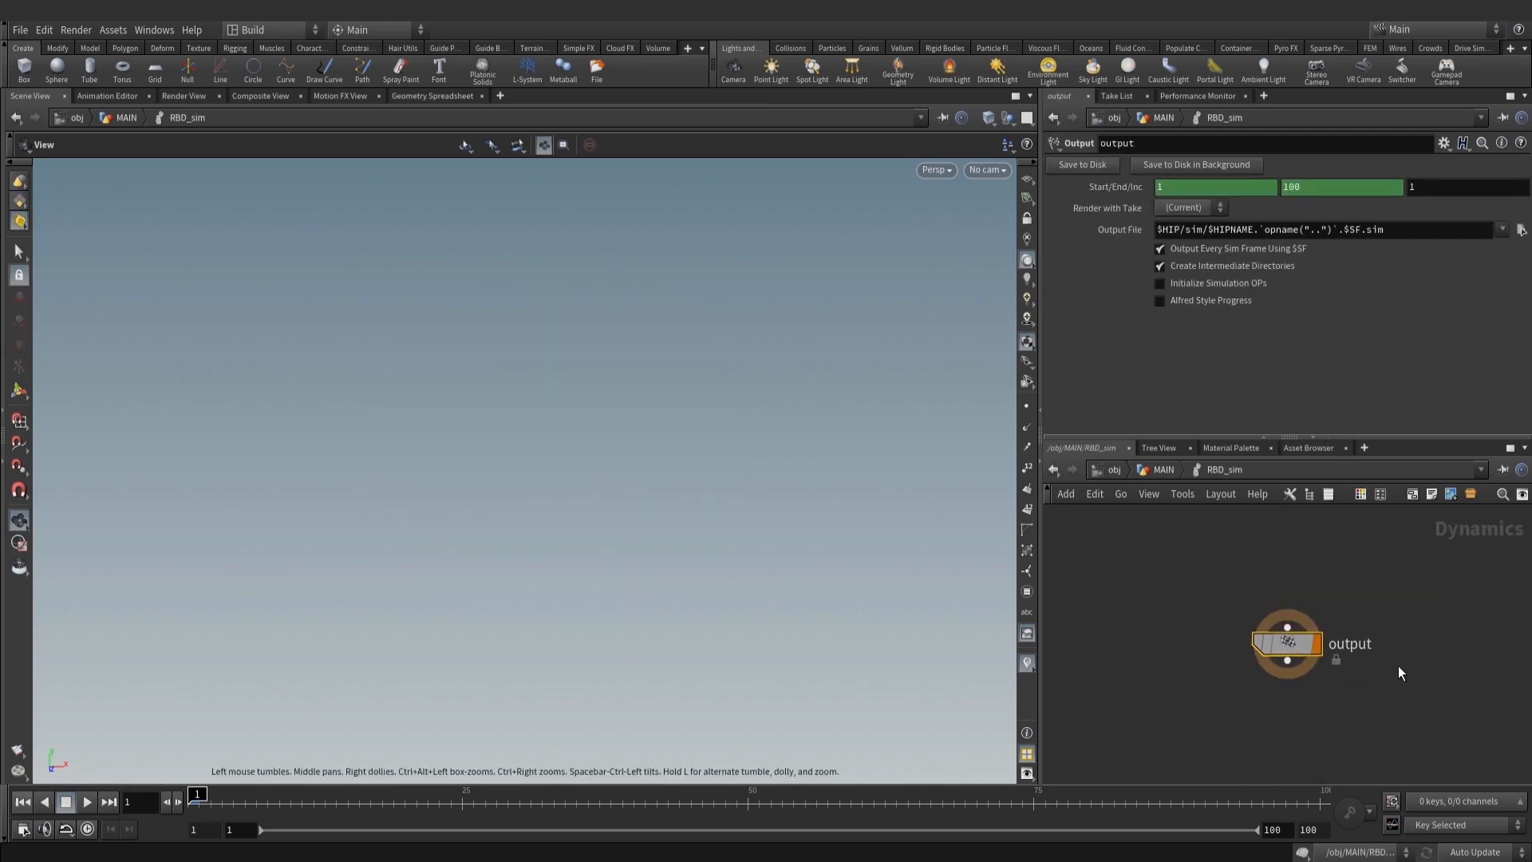
{"action": "key", "text": "Tab"}
{"action": "type", "text": "r"}
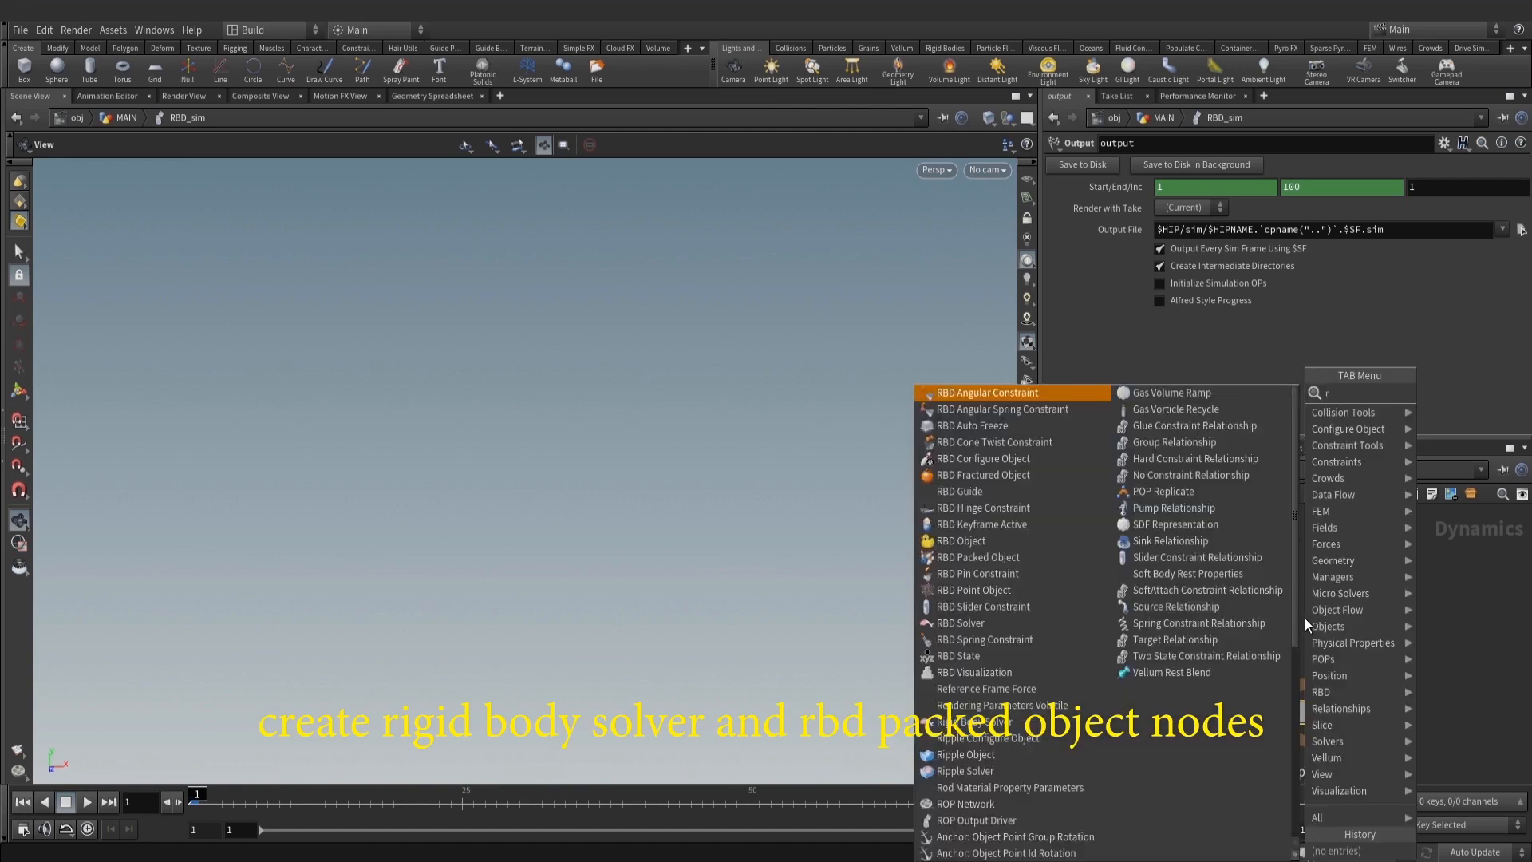
{"action": "type", "text": "igidb"}
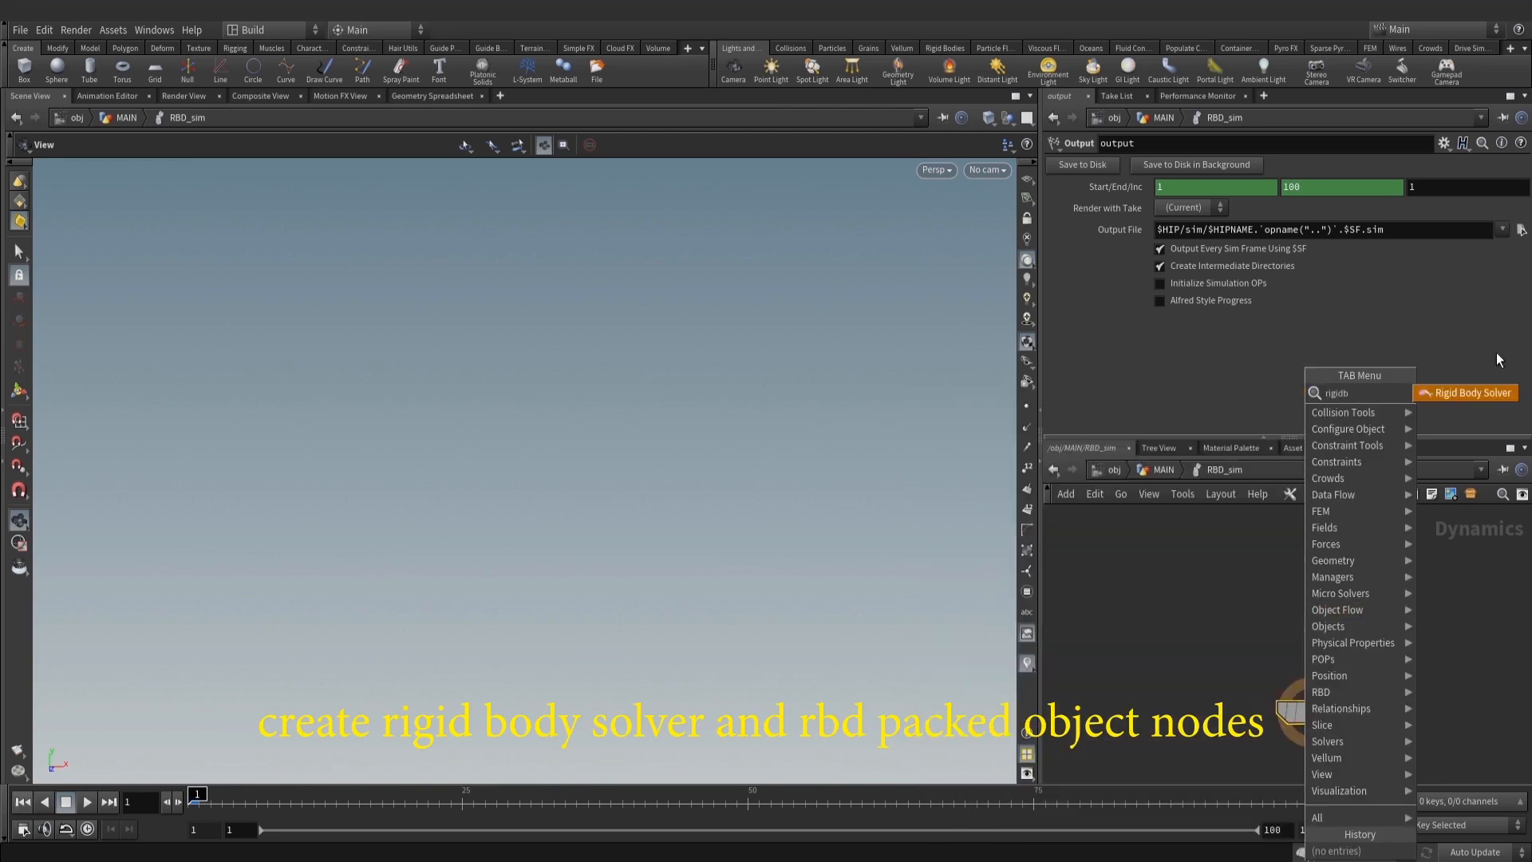
{"action": "left_click", "coordinate": [1460, 392]}
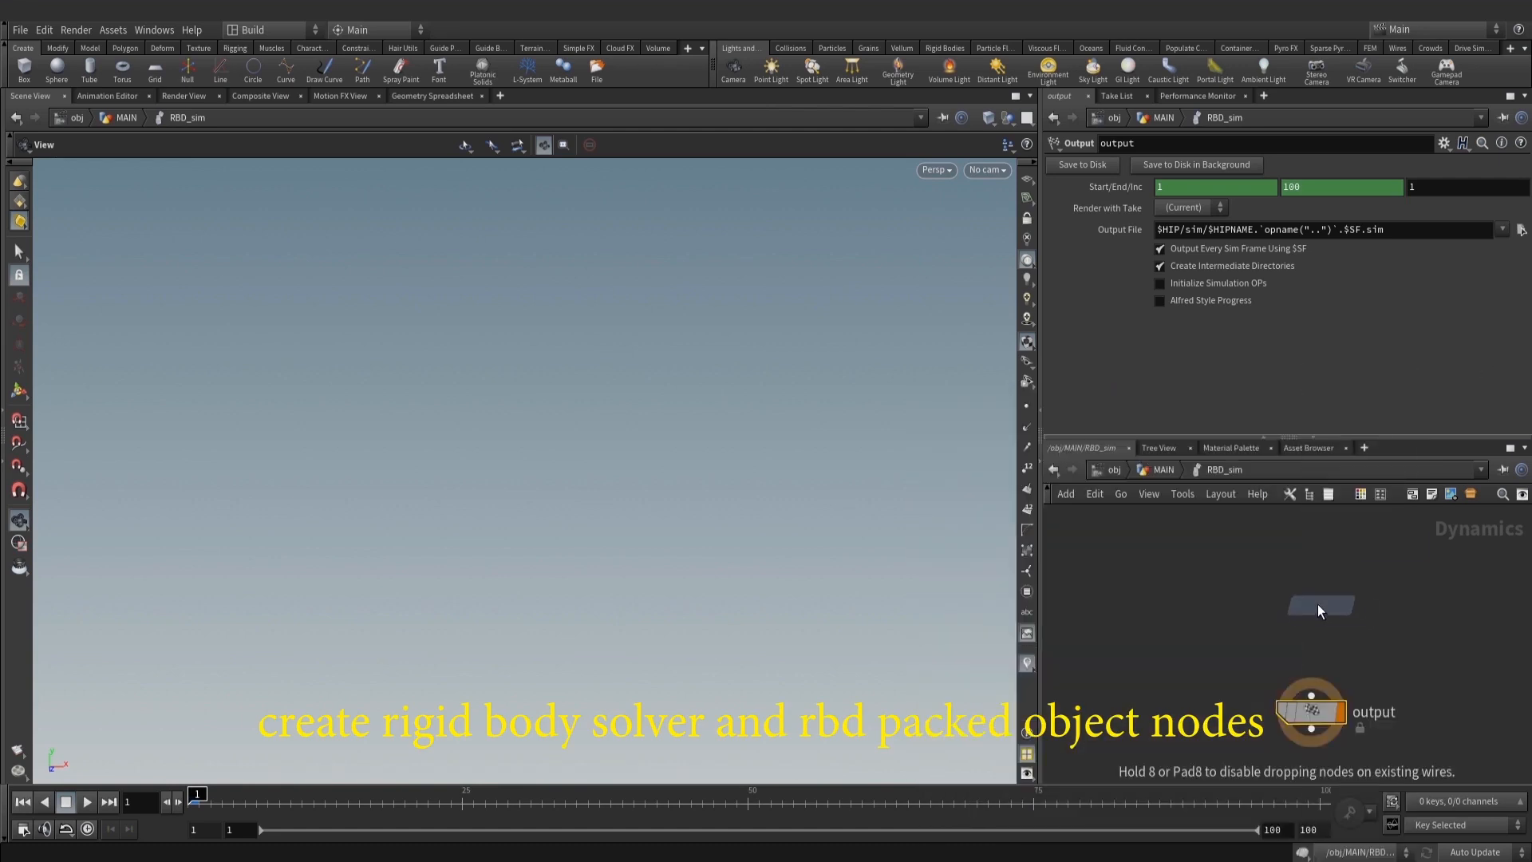
{"action": "left_click", "coordinate": [1120, 575]}
Add an RBD Packed Object node above the rigid body solver
{"action": "key", "text": "Tab"}
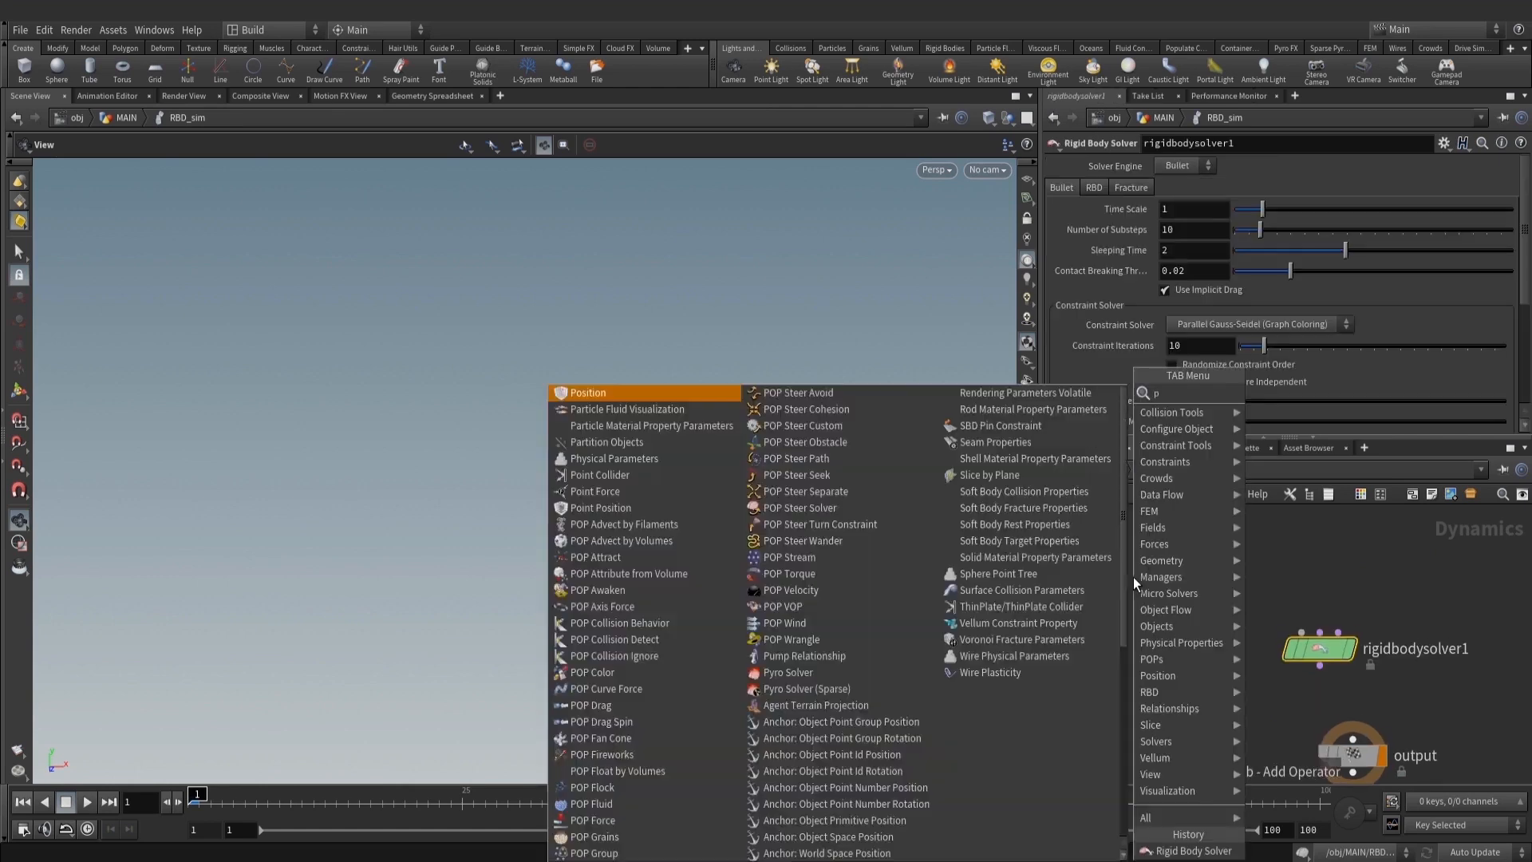
{"action": "type", "text": "pack"}
{"action": "left_click", "coordinate": [1311, 395]}
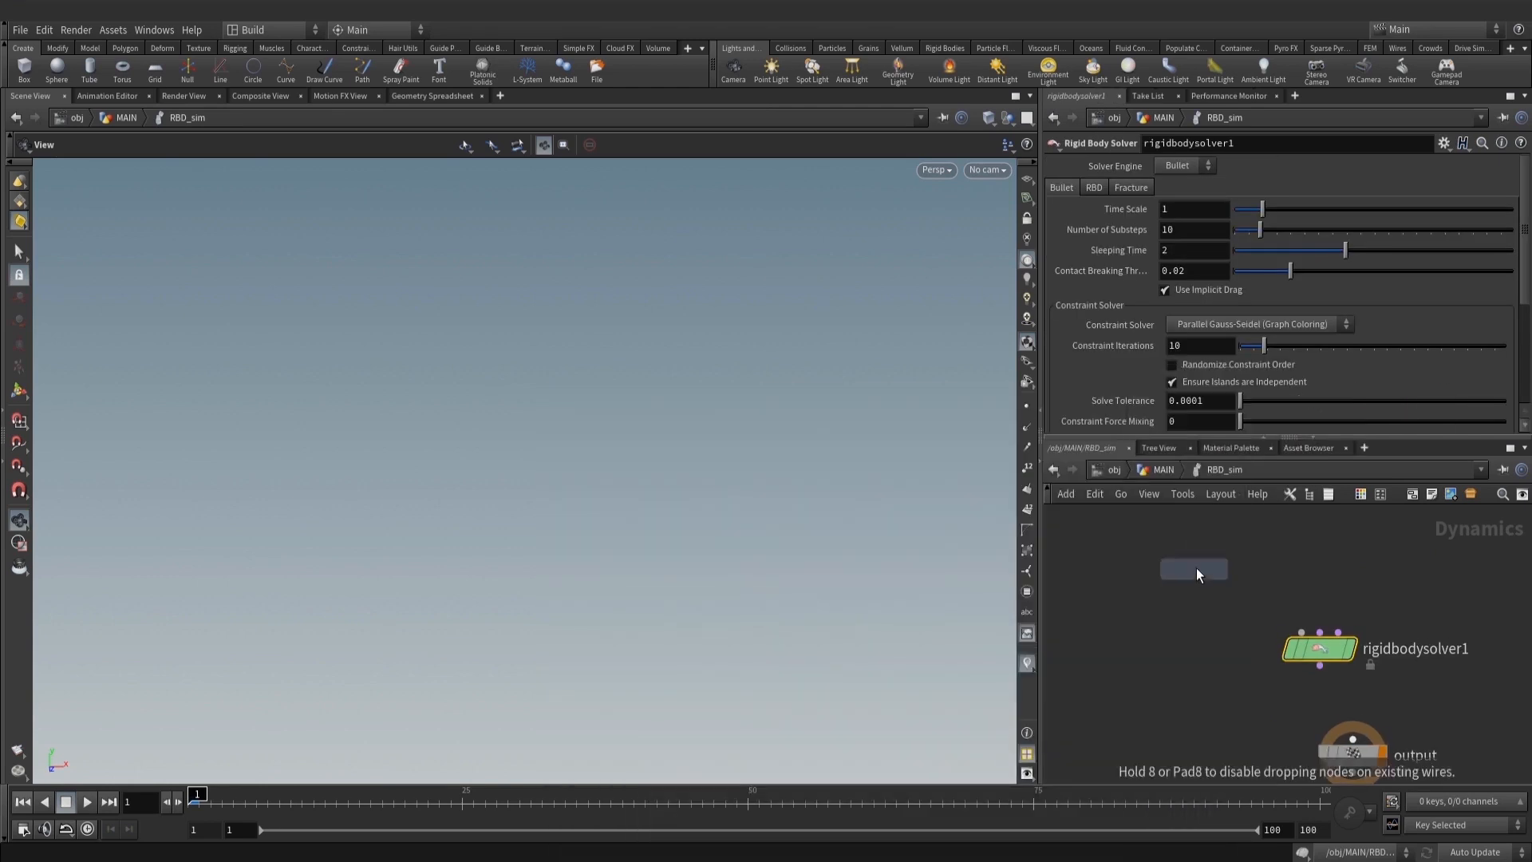
{"action": "left_click", "coordinate": [1195, 568]}
Wire the RBD packed object through the rigid body solver into output, and set its Geometry Source to First Context Geometry
{"action": "left_click_drag", "start_coordinate": [1195, 585], "coordinate": [1352, 739]}
{"action": "left_click_drag", "start_coordinate": [1321, 651], "coordinate": [1354, 655]}
{"action": "middle_click_drag", "start_coordinate": [1402, 589], "coordinate": [1383, 611]}
{"action": "left_click", "coordinate": [1197, 262]}
{"action": "left_click", "coordinate": [1194, 285]}
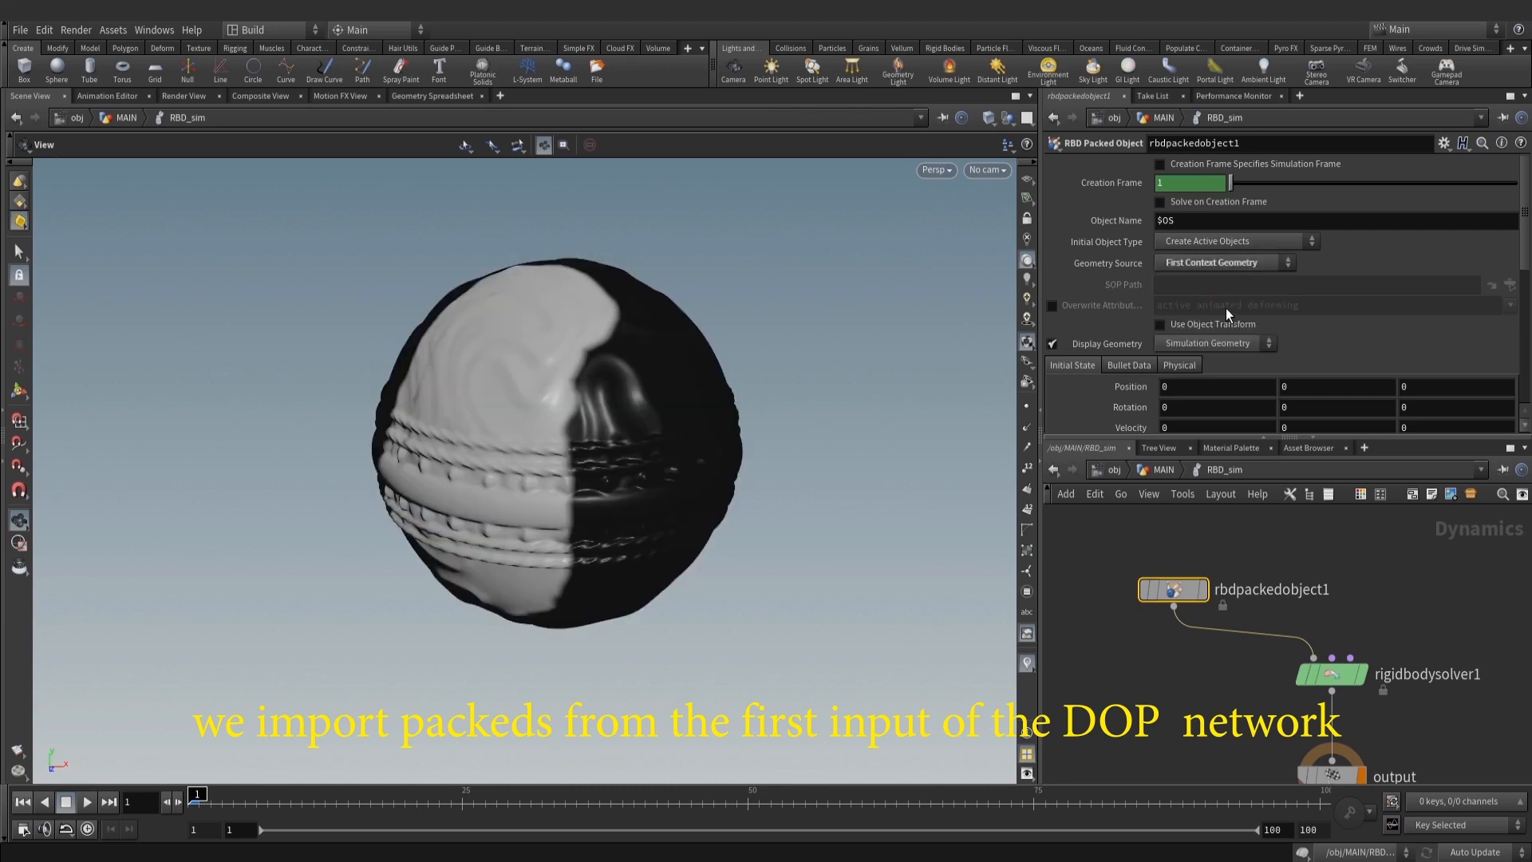
Add a Gravity Force node between rigidbodysolver1 and output
{"action": "key", "text": "Tab"}
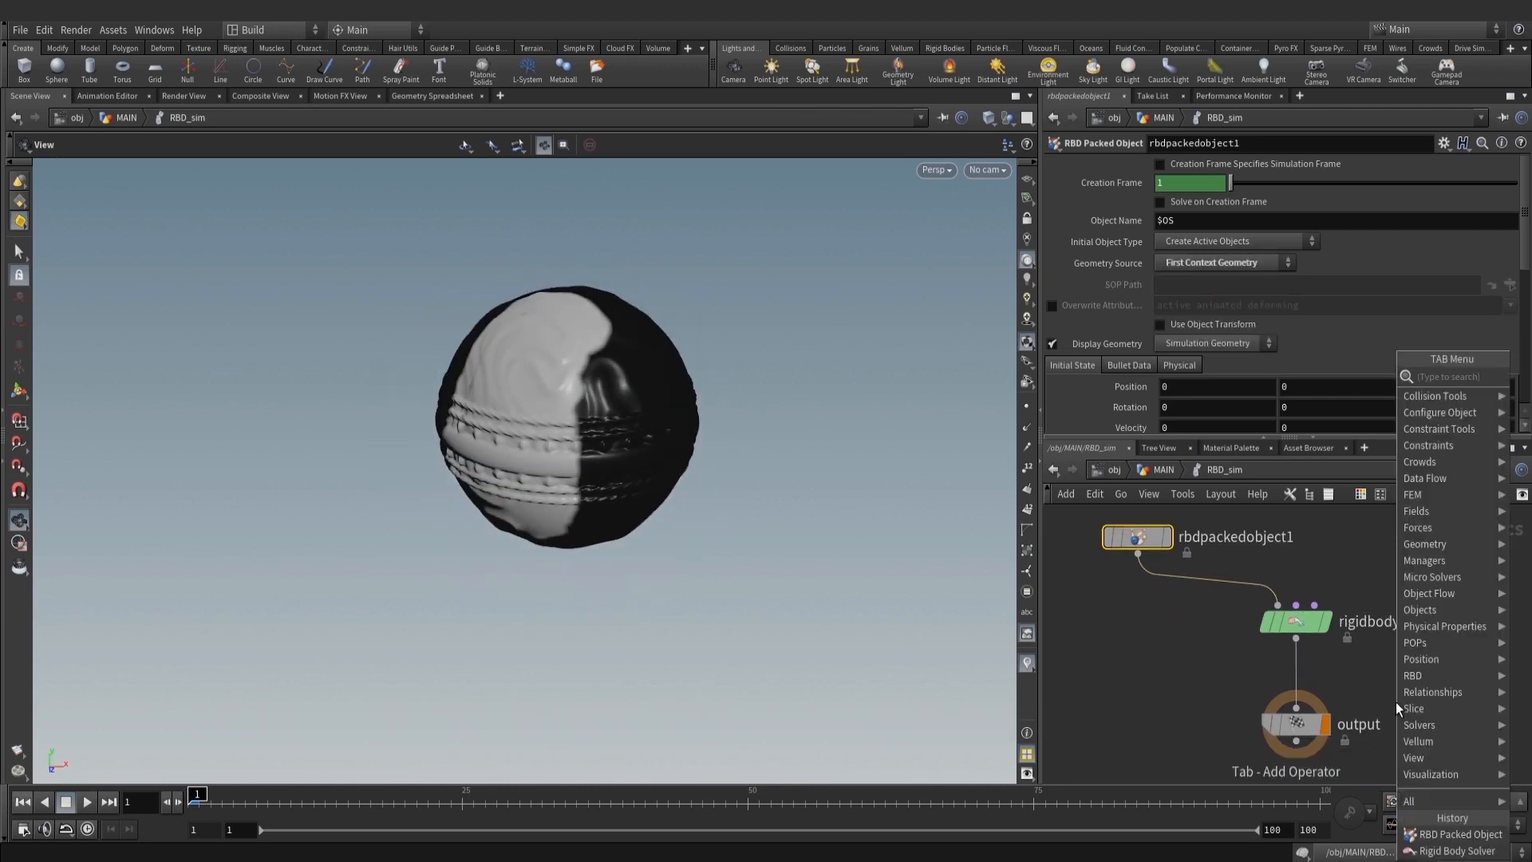
{"action": "type", "text": "gr"}
{"action": "left_click", "coordinate": [1294, 378]}
{"action": "scroll", "coordinate": [1362, 660], "scroll_direction": "up", "scroll_amount": 1}
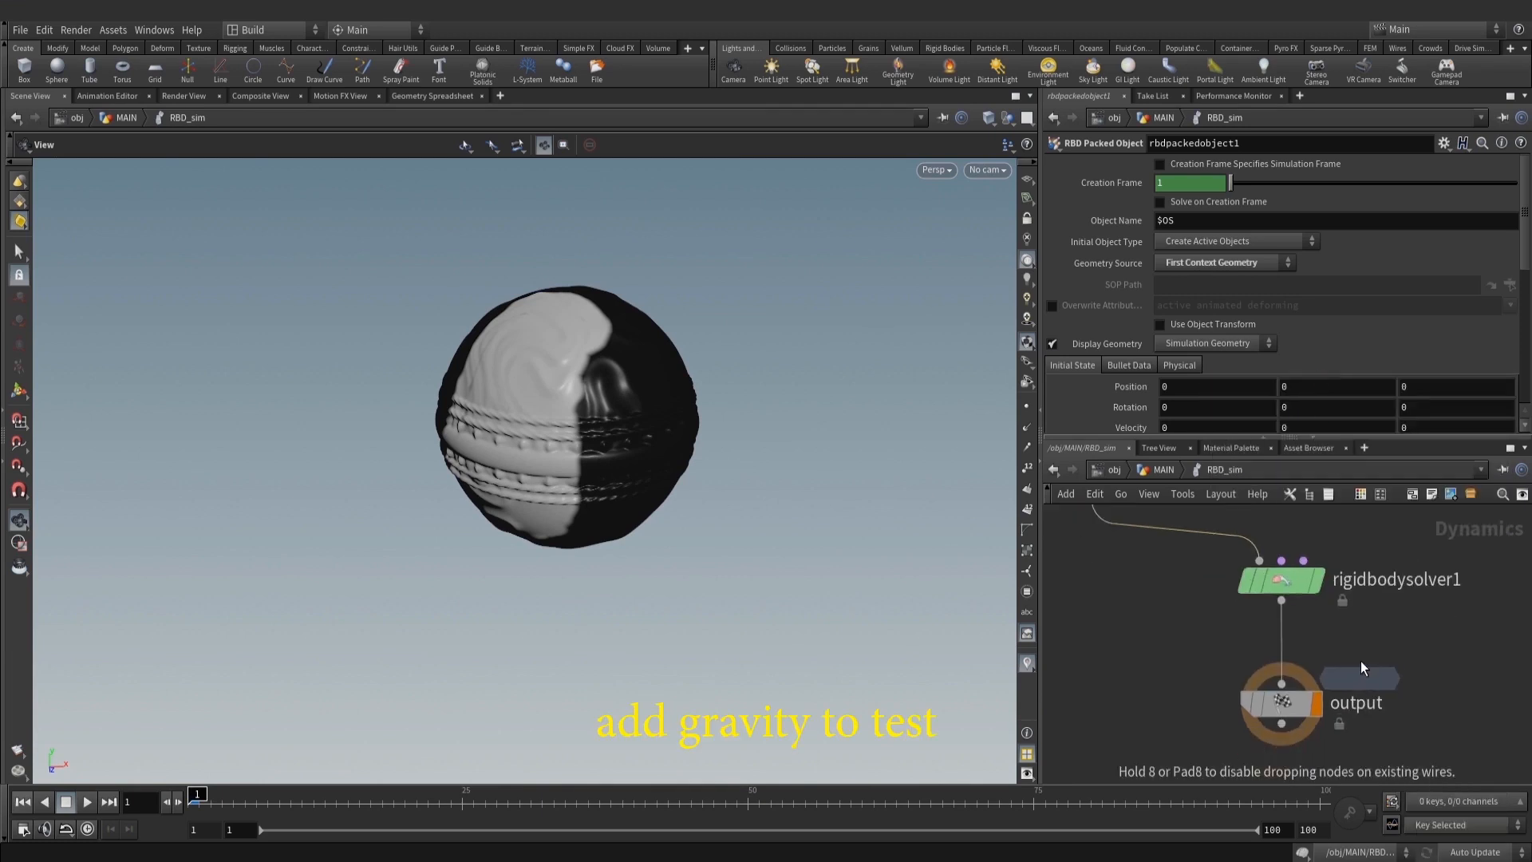
{"action": "left_click", "coordinate": [1337, 653]}
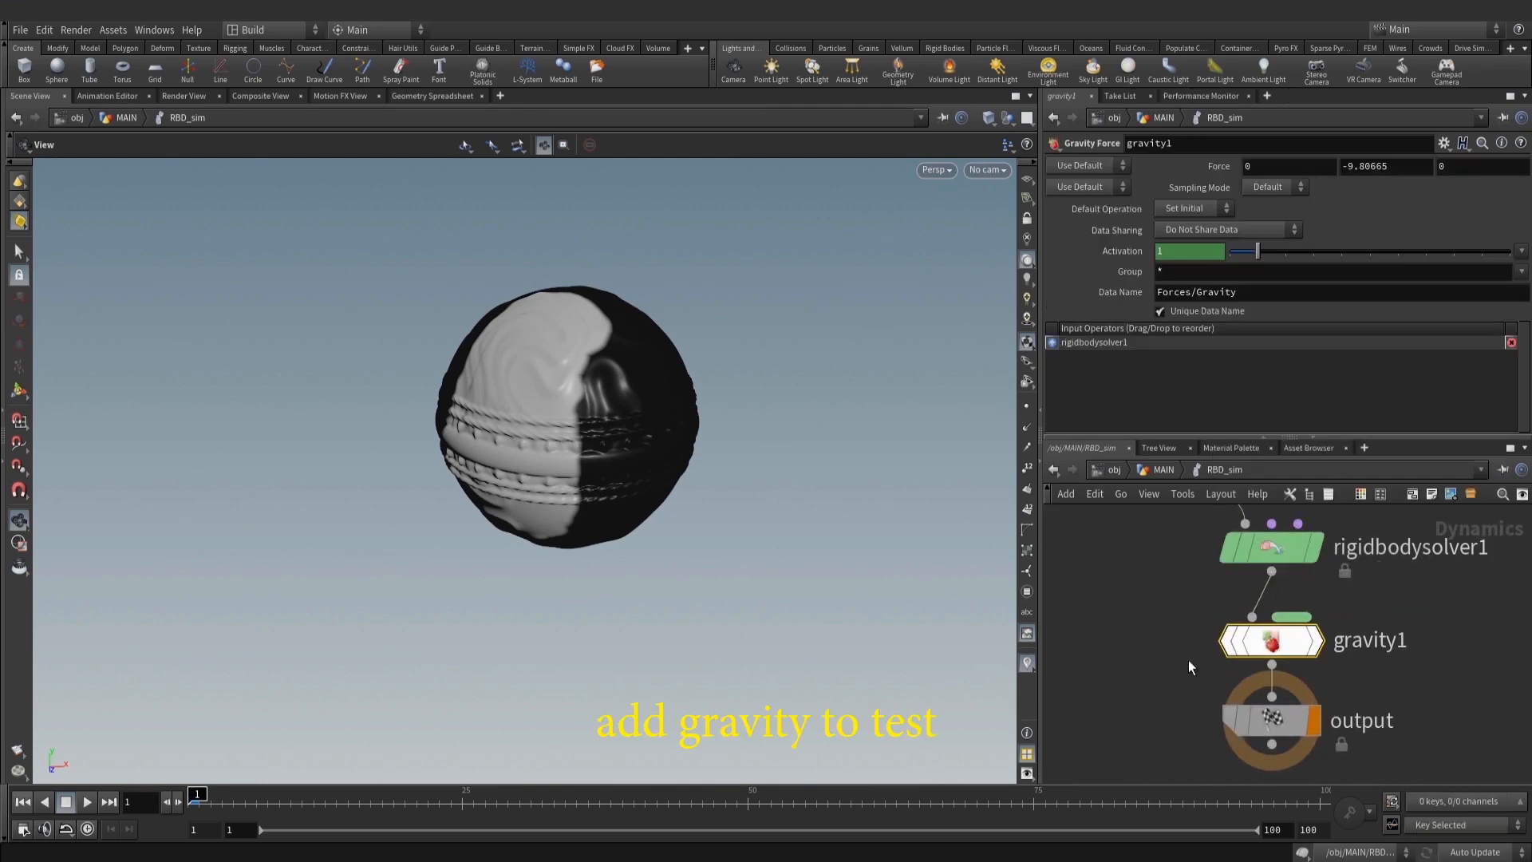
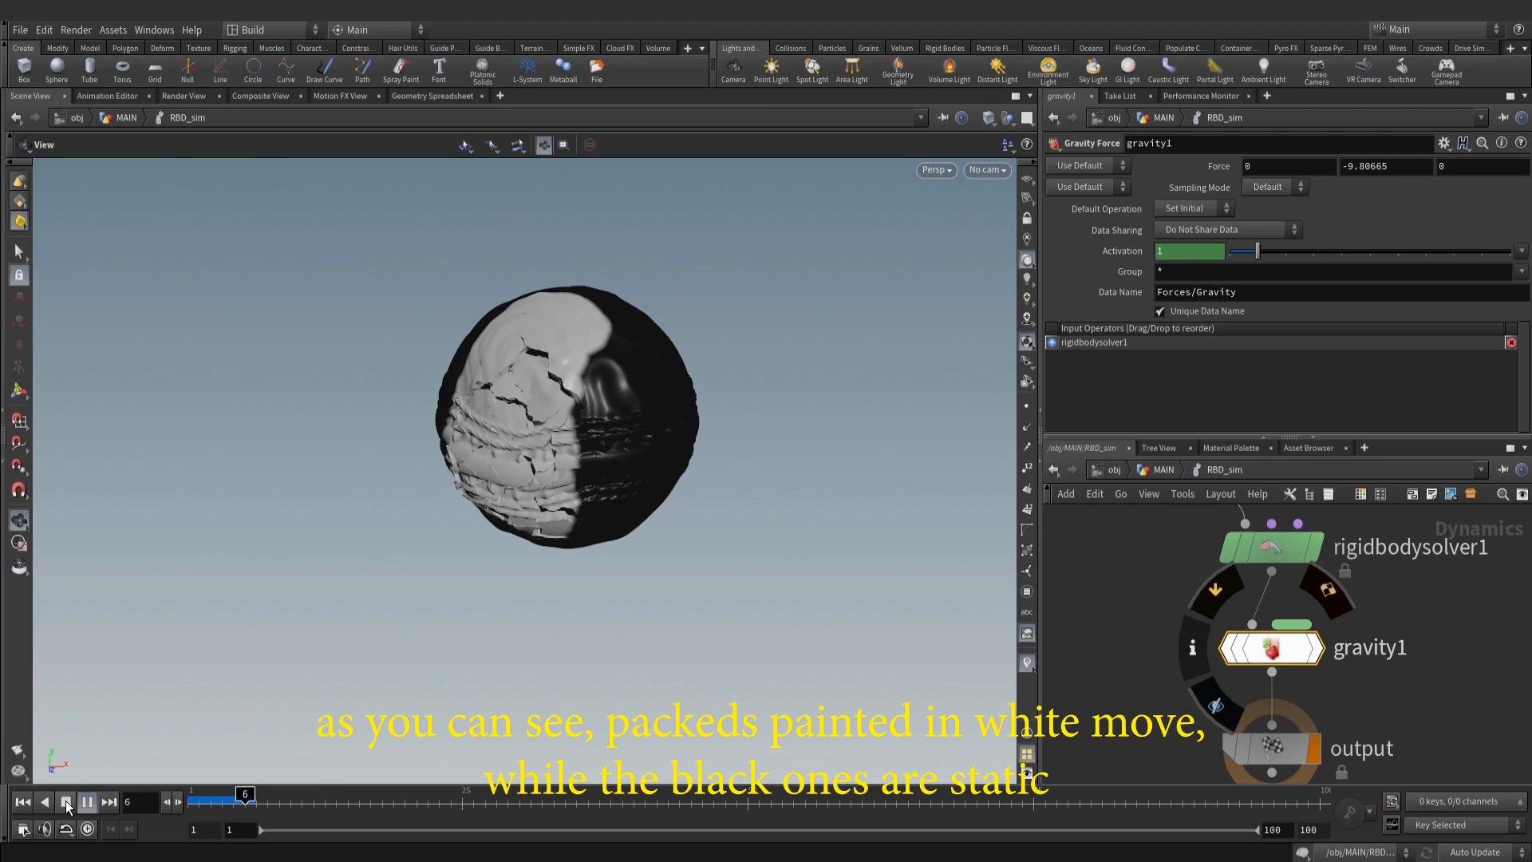
Stop the test playback, inspect the falling packed pieces up close, scrub the simulation and return to the first frame
{"action": "left_click", "coordinate": [65, 801]}
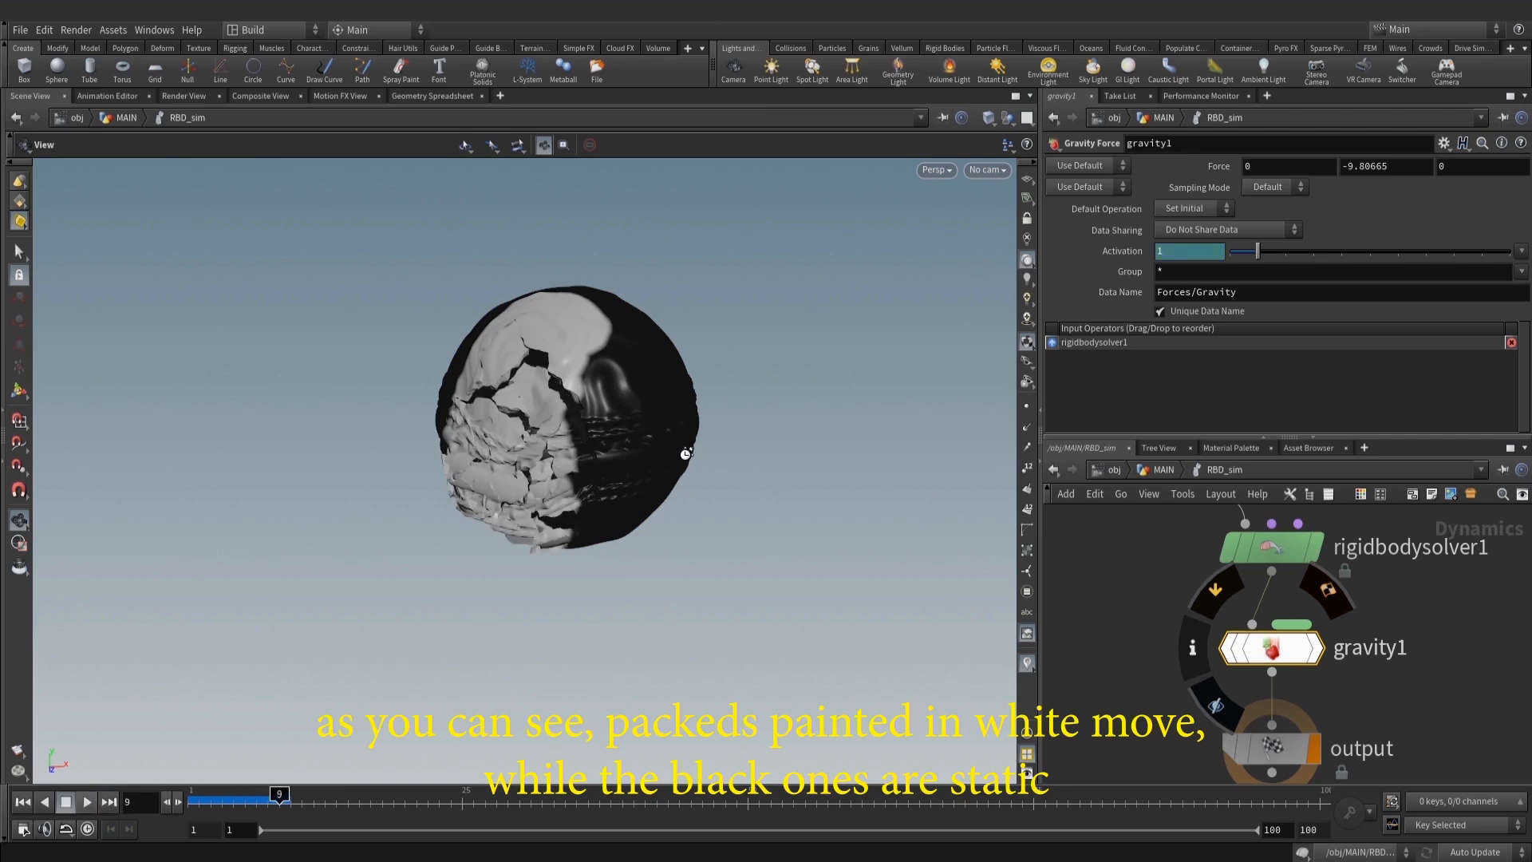
{"action": "right_click_drag", "start_coordinate": [539, 406], "coordinate": [726, 447]}
{"action": "mouse_move", "coordinate": [725, 447]}
{"action": "left_mouse_down"}
{"action": "mouse_move", "coordinate": [486, 407]}
{"action": "mouse_move", "coordinate": [670, 474]}
{"action": "mouse_move", "coordinate": [666, 487]}
{"action": "left_mouse_up"}
{"action": "key", "text": "w"}
{"action": "key", "text": "w"}
{"action": "left_click", "coordinate": [1007, 537]}
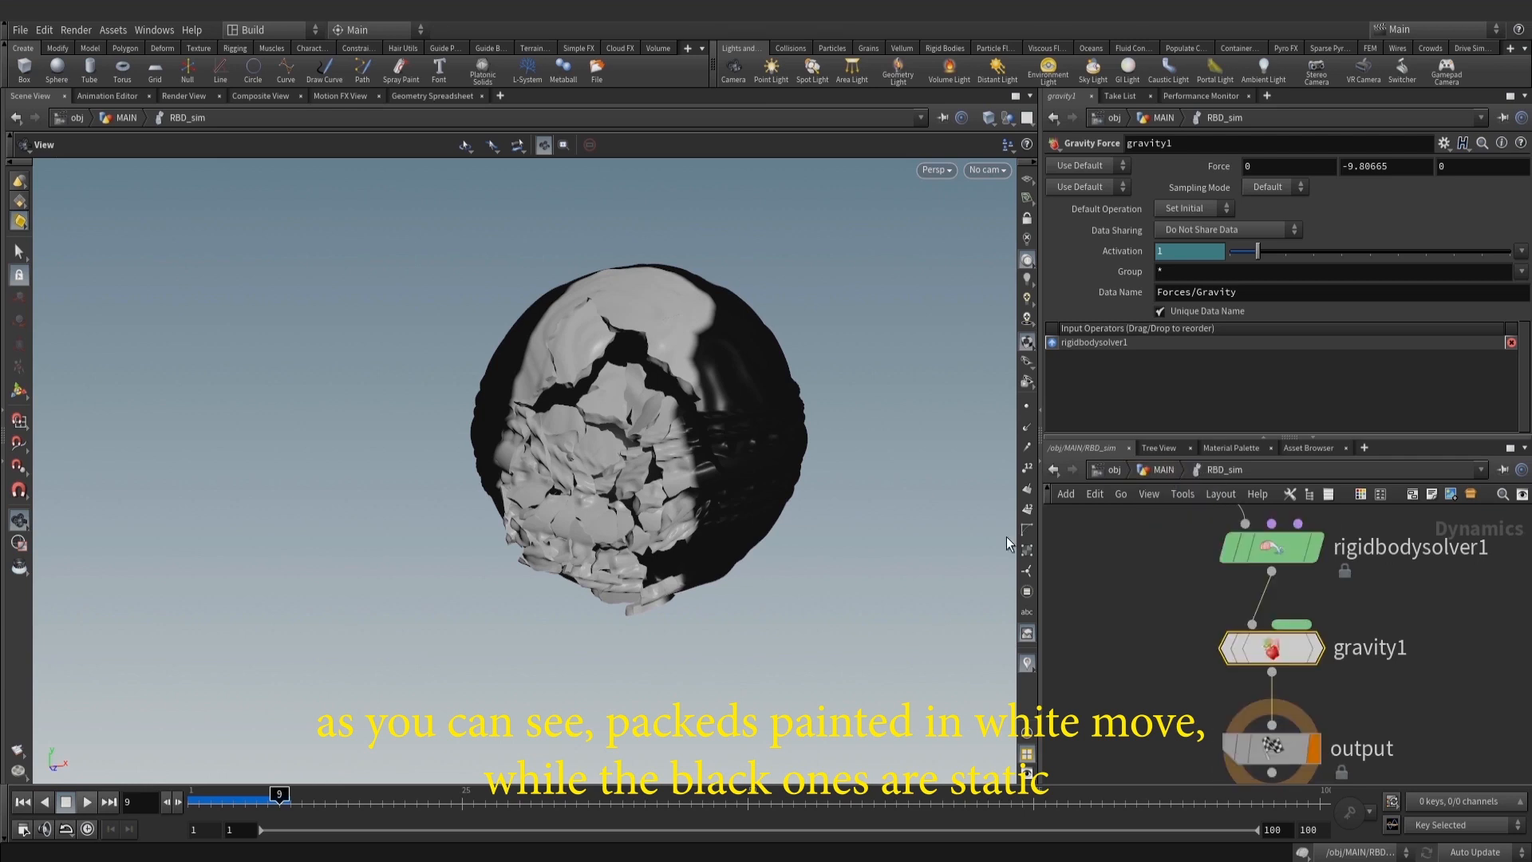
{"action": "left_click_drag", "start_coordinate": [213, 804], "coordinate": [55, 814]}
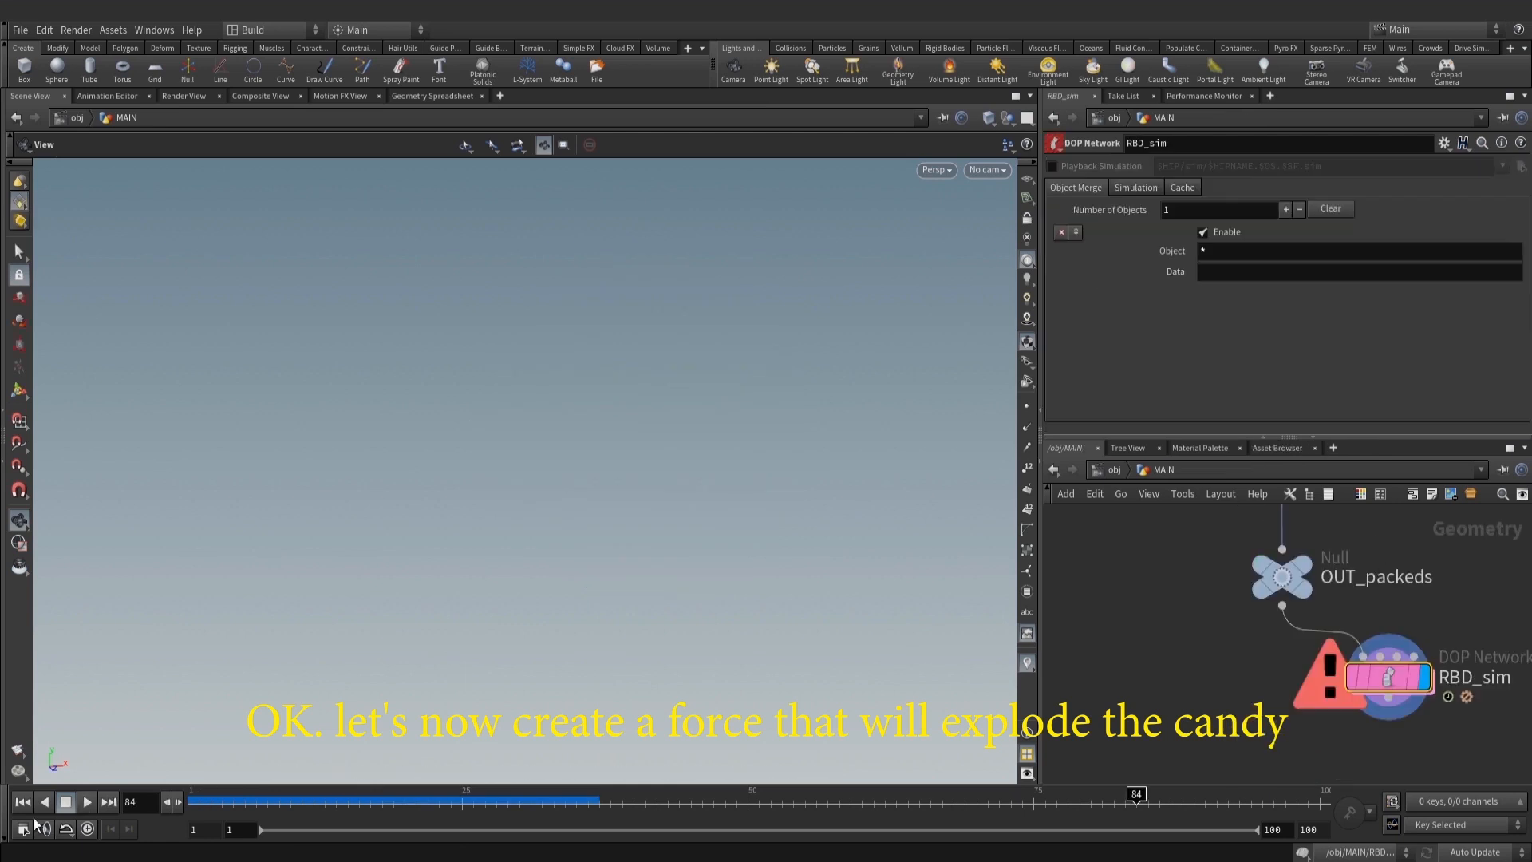
{"action": "left_click", "coordinate": [23, 802]}
Review attribcreate1's active attribute settings and compare its display with RBD_sim
{"action": "scroll", "coordinate": [1363, 646], "scroll_direction": "down", "scroll_amount": 3}
{"action": "scroll", "coordinate": [1323, 610], "scroll_direction": "up", "scroll_amount": 3}
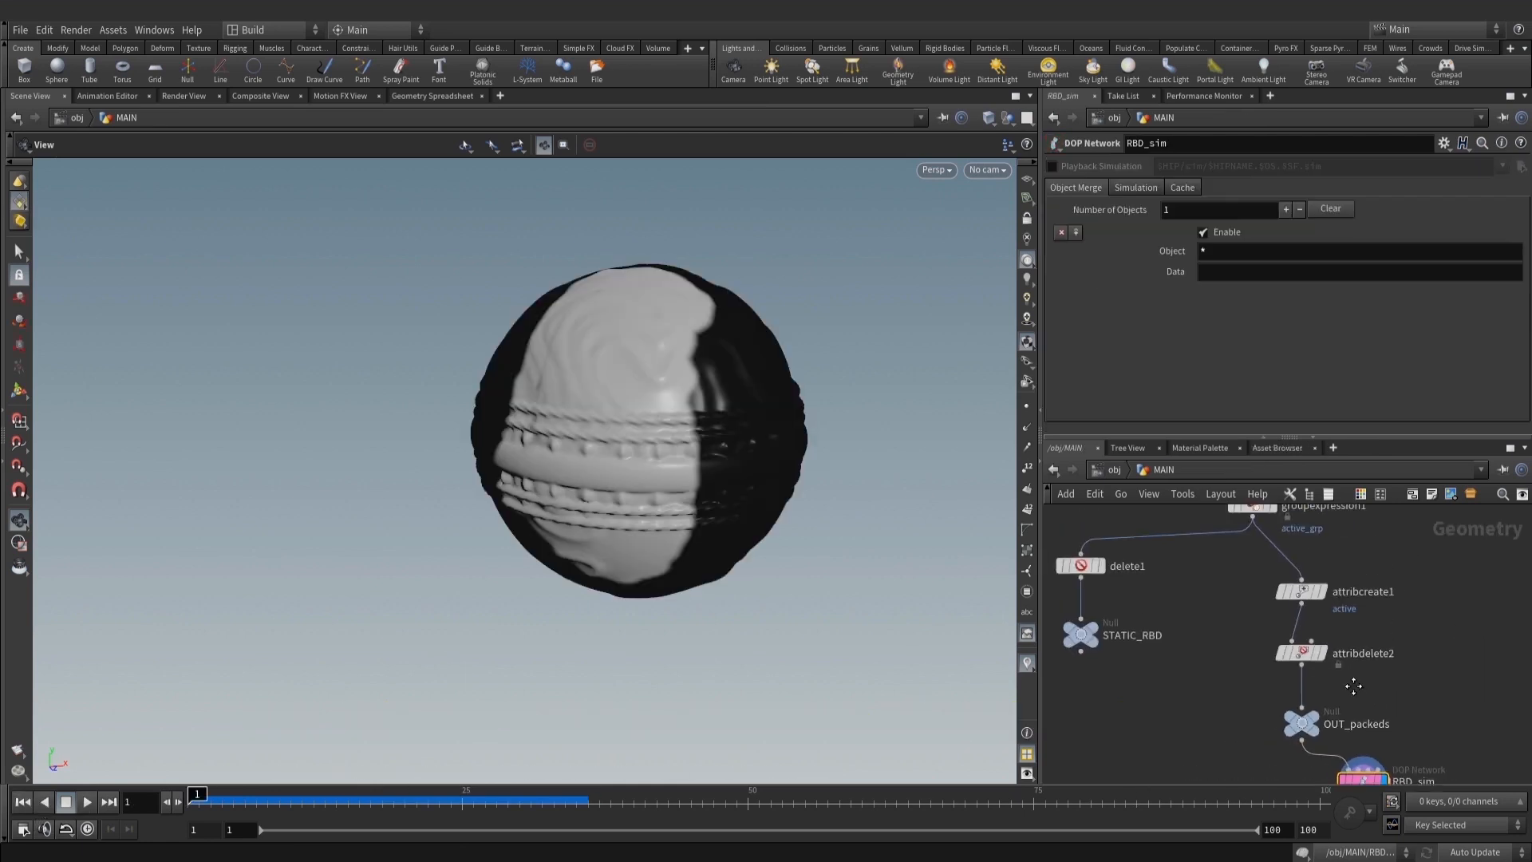
{"action": "left_click", "coordinate": [1300, 607]}
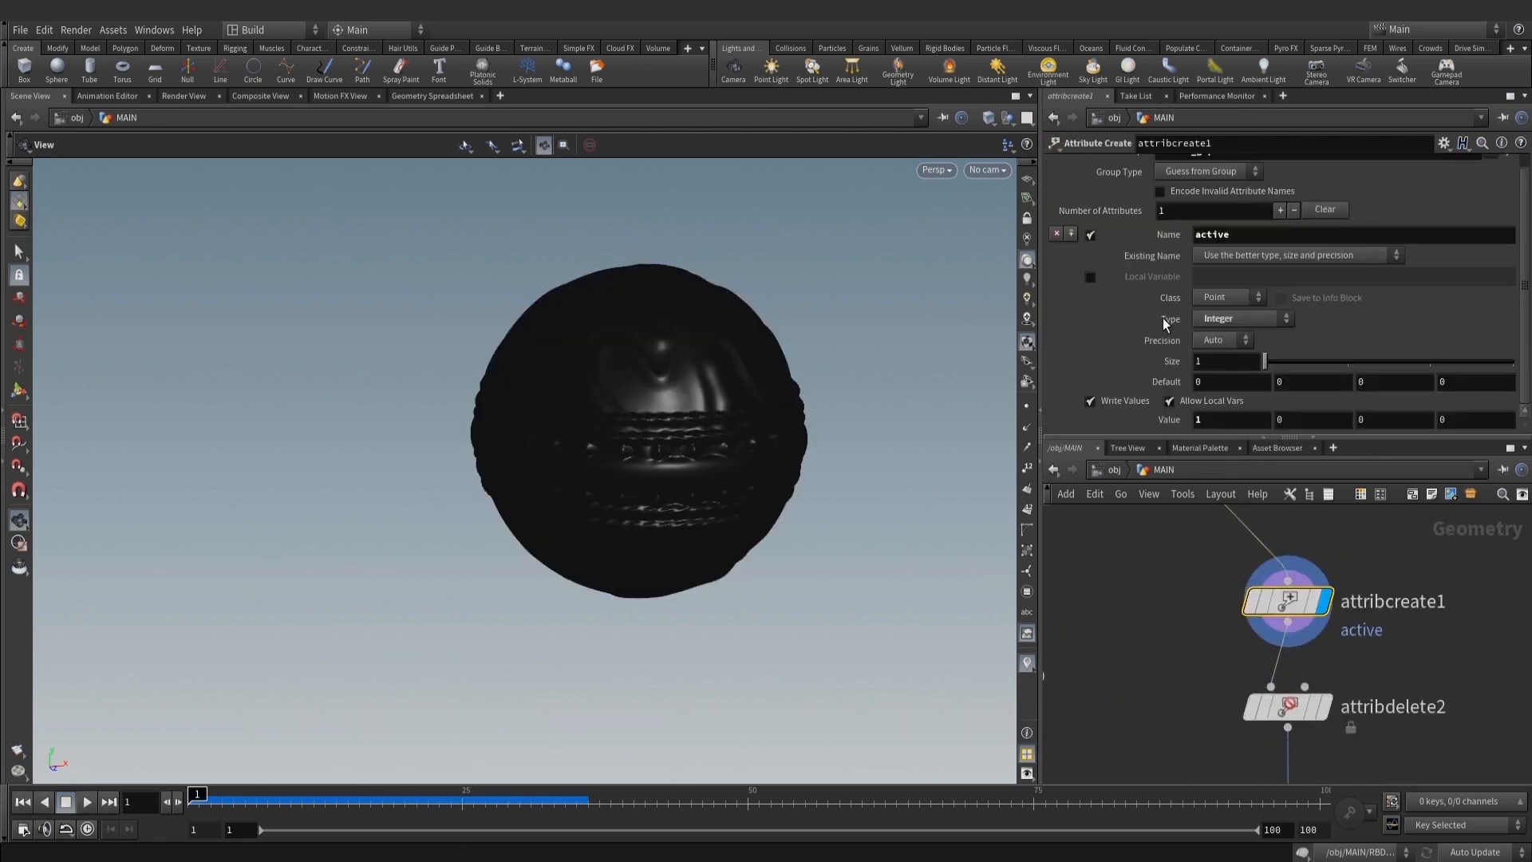
{"action": "scroll", "coordinate": [1446, 776], "scroll_direction": "down", "scroll_amount": 3}
{"action": "middle_click_drag", "start_coordinate": [1446, 776], "coordinate": [1363, 594]}
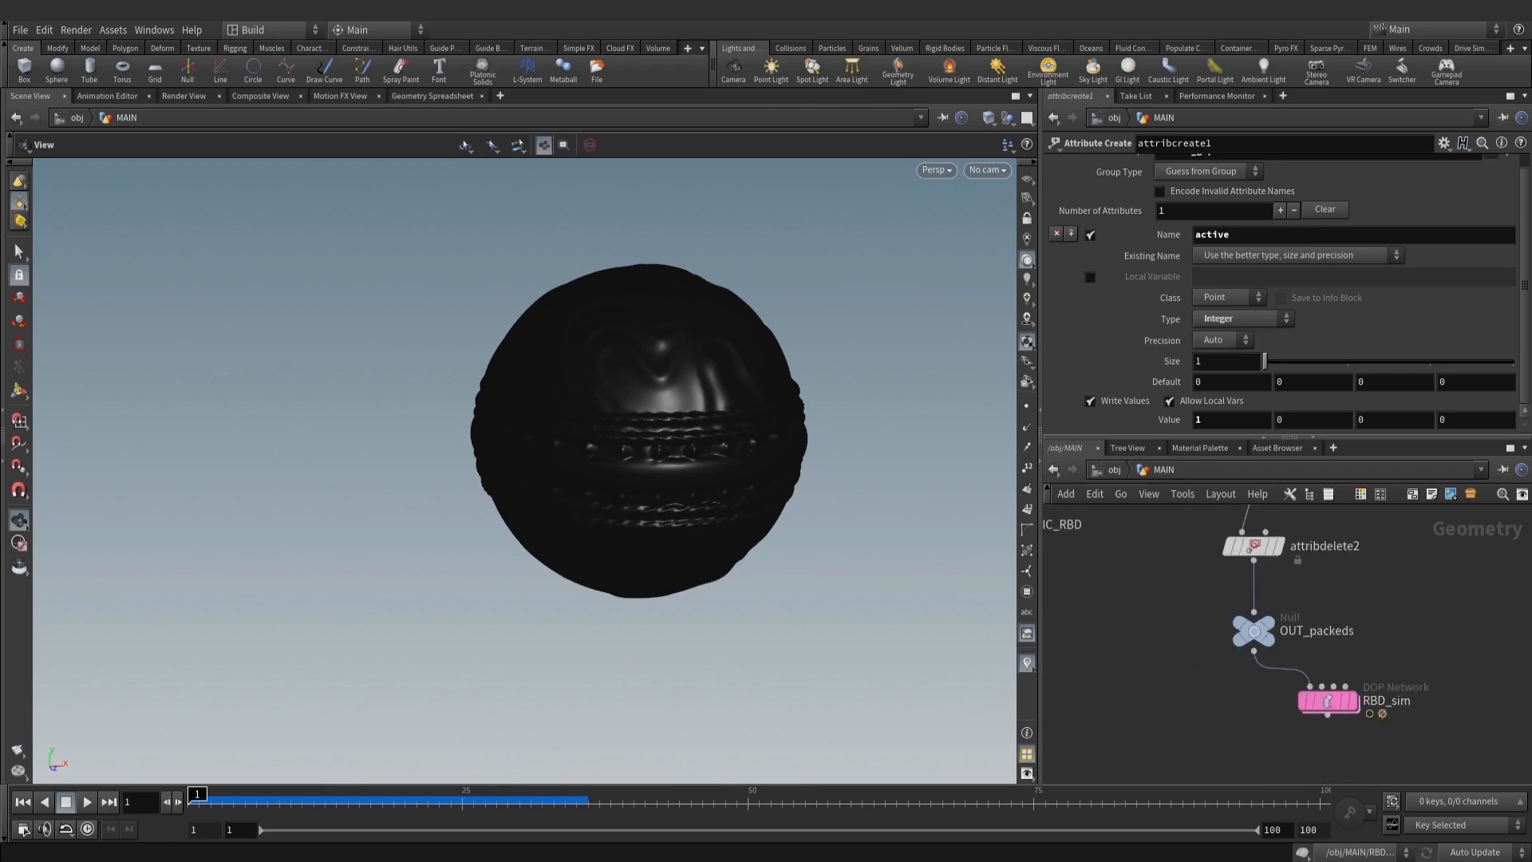
{"action": "mouse_move", "coordinate": [1350, 702]}
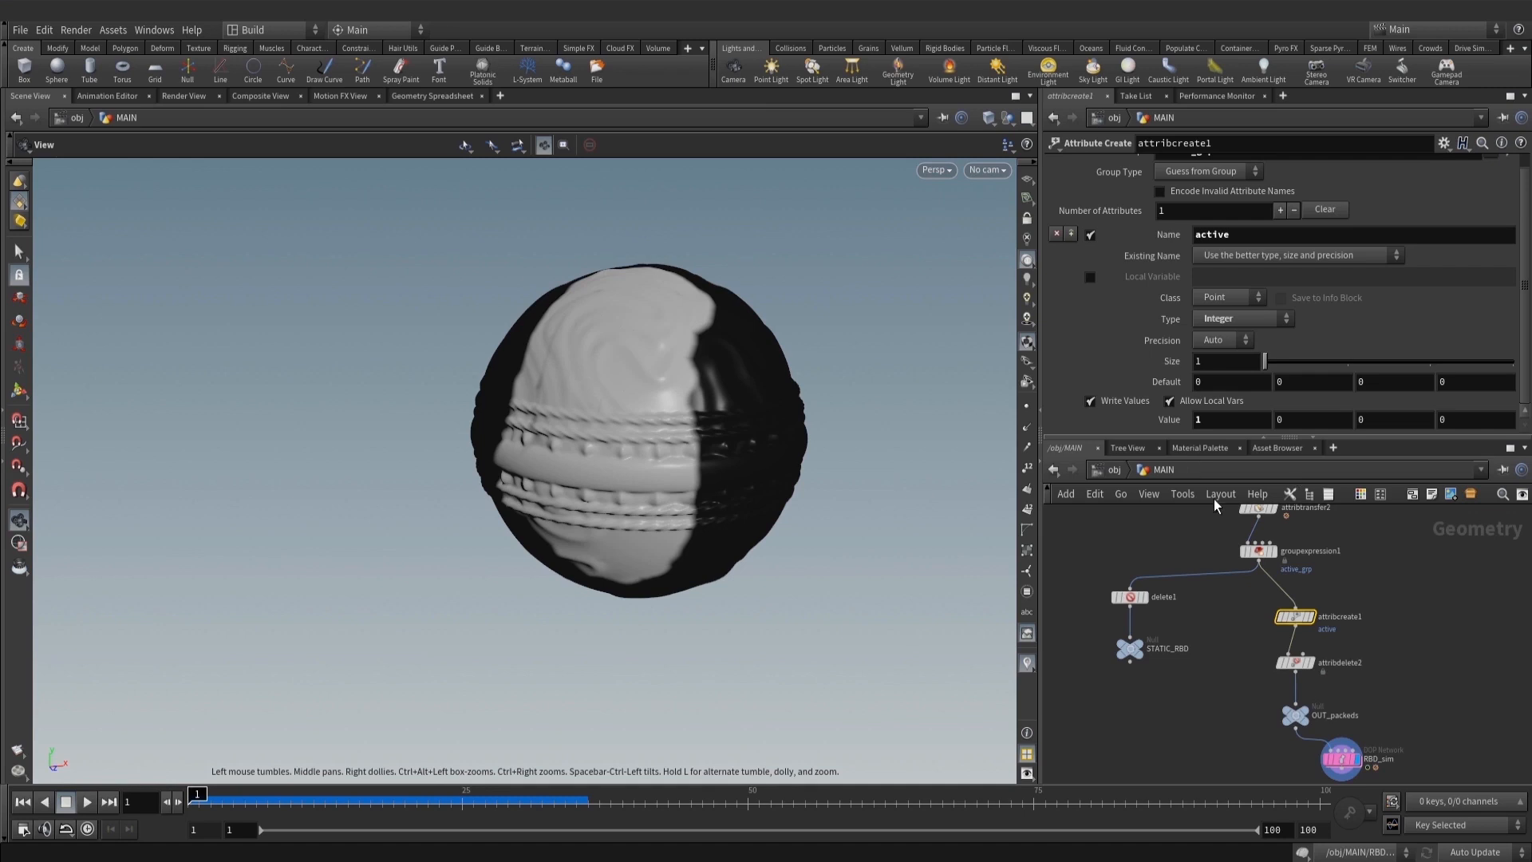
Display the attribpaint6 node below color1 and examine the painted sphere up close
{"action": "scroll", "coordinate": [1330, 691], "scroll_direction": "down", "scroll_amount": 1}
{"action": "middle_click_drag", "start_coordinate": [1383, 647], "coordinate": [1125, 471]}
{"action": "middle_click_drag", "start_coordinate": [1169, 641], "coordinate": [1200, 758]}
{"action": "scroll", "coordinate": [1176, 591], "scroll_direction": "up", "scroll_amount": 2}
{"action": "middle_click_drag", "start_coordinate": [1201, 535], "coordinate": [1203, 750]}
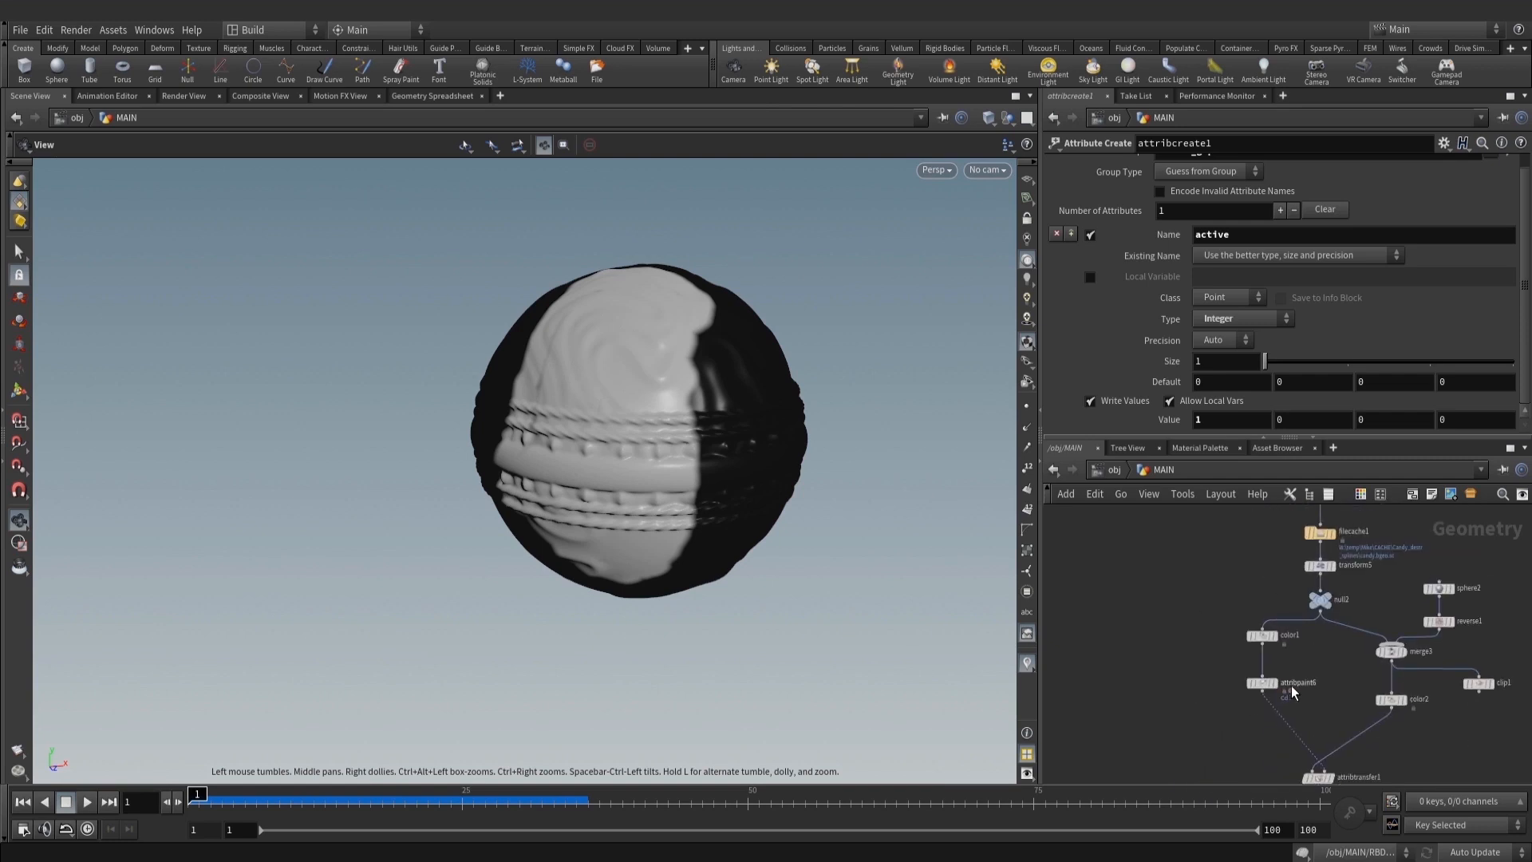
{"action": "scroll", "coordinate": [1291, 686], "scroll_direction": "up", "scroll_amount": 3}
{"action": "left_click", "coordinate": [1266, 677]}
{"action": "left_click", "coordinate": [1237, 678]}
{"action": "right_click_drag", "start_coordinate": [741, 478], "coordinate": [775, 485]}
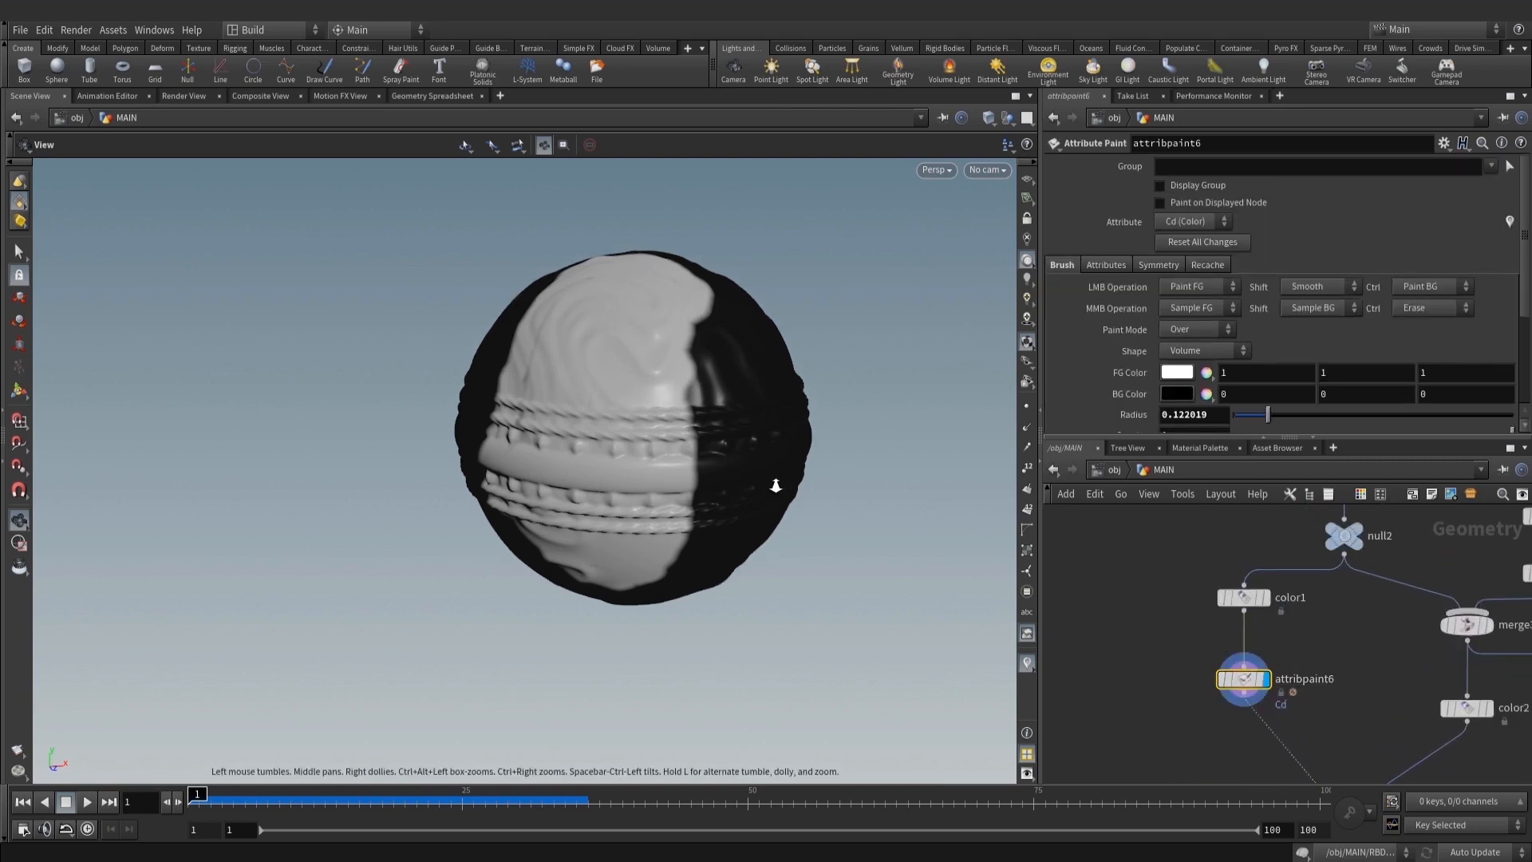
{"action": "left_click_drag", "start_coordinate": [776, 485], "coordinate": [718, 424]}
{"action": "right_click_drag", "start_coordinate": [718, 423], "coordinate": [1031, 546]}
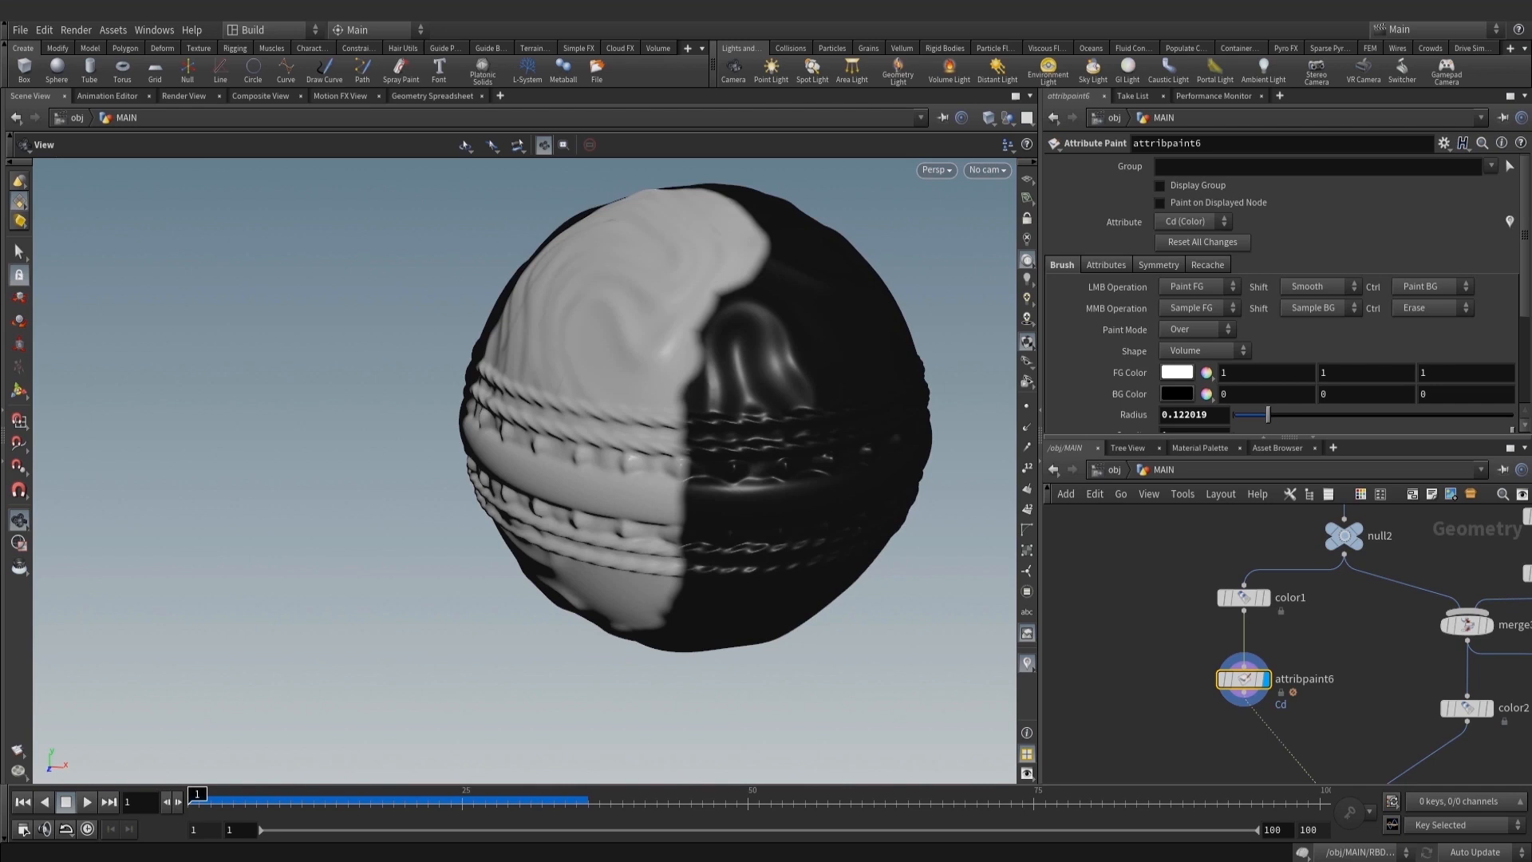
Add a Facet node below attribpaint6, connect it to attribpaint6's output and display it
{"action": "middle_click_drag", "start_coordinate": [1152, 757], "coordinate": [1201, 656]}
{"action": "key", "text": "Tab"}
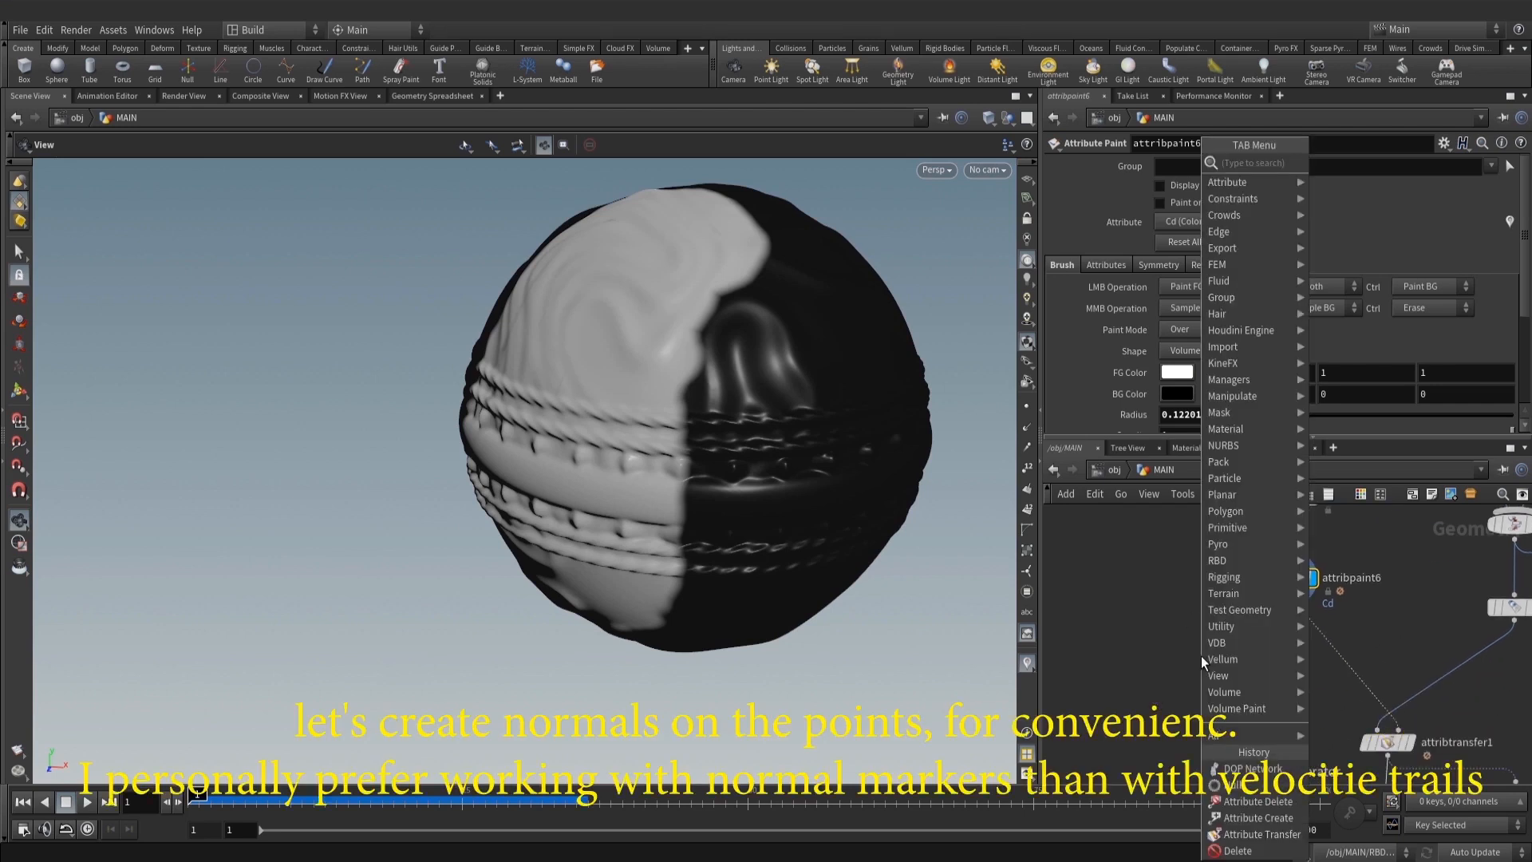
{"action": "type", "text": "fac"}
{"action": "left_click", "coordinate": [1371, 162]}
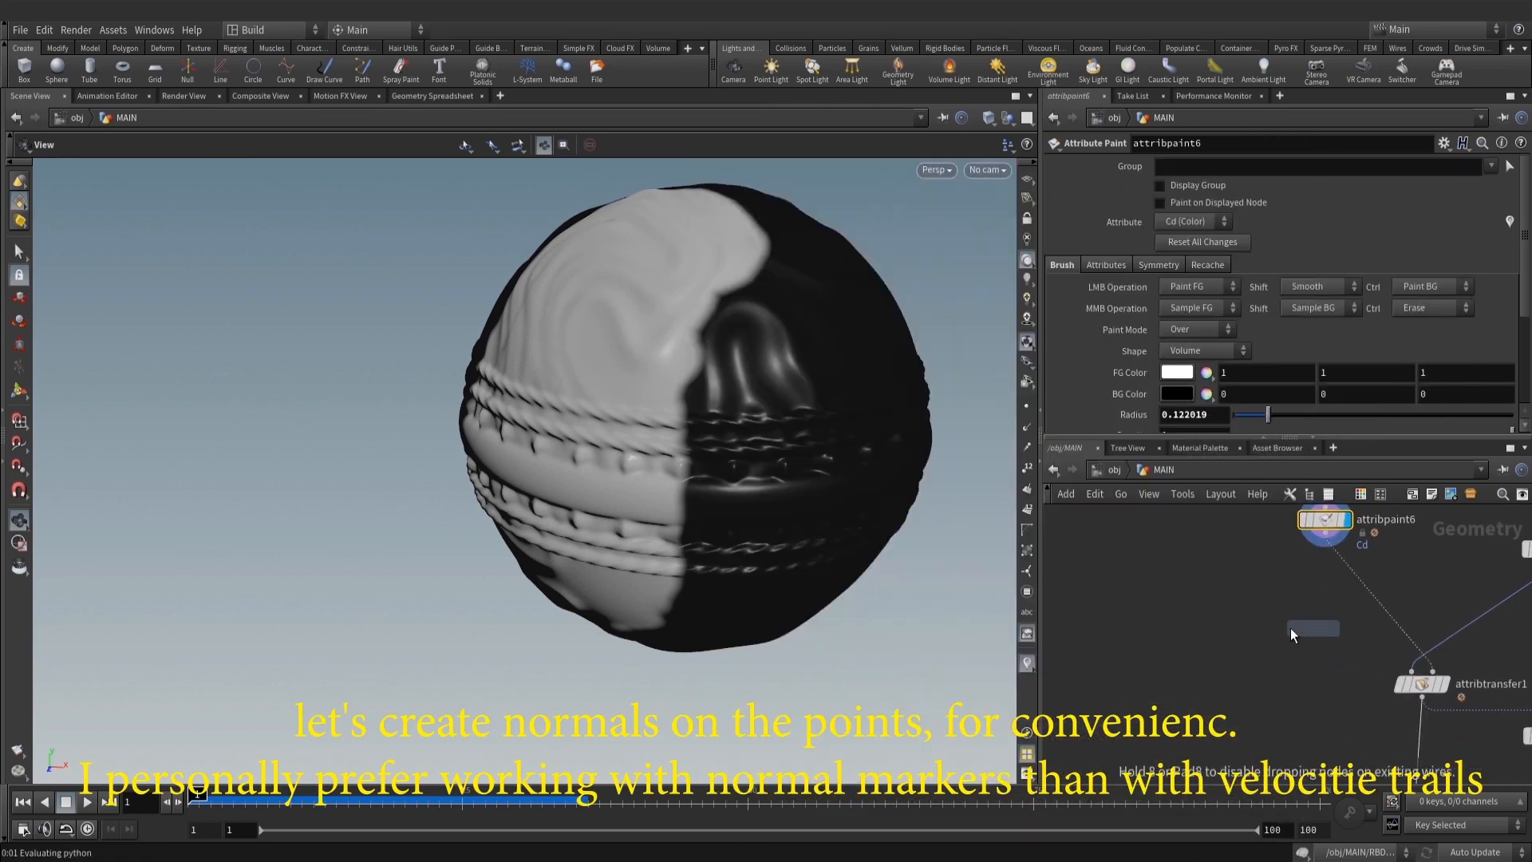
{"action": "left_click", "coordinate": [1197, 619]}
{"action": "left_click_drag", "start_coordinate": [1325, 533], "coordinate": [1204, 599]}
{"action": "left_click", "coordinate": [1216, 616]}
Enable Post-Compute Normals on facet1, checking the point normal markers in the viewport and hiding them again
{"action": "left_click", "coordinate": [1027, 427]}
{"action": "scroll", "coordinate": [673, 427], "scroll_direction": "up", "scroll_amount": 3}
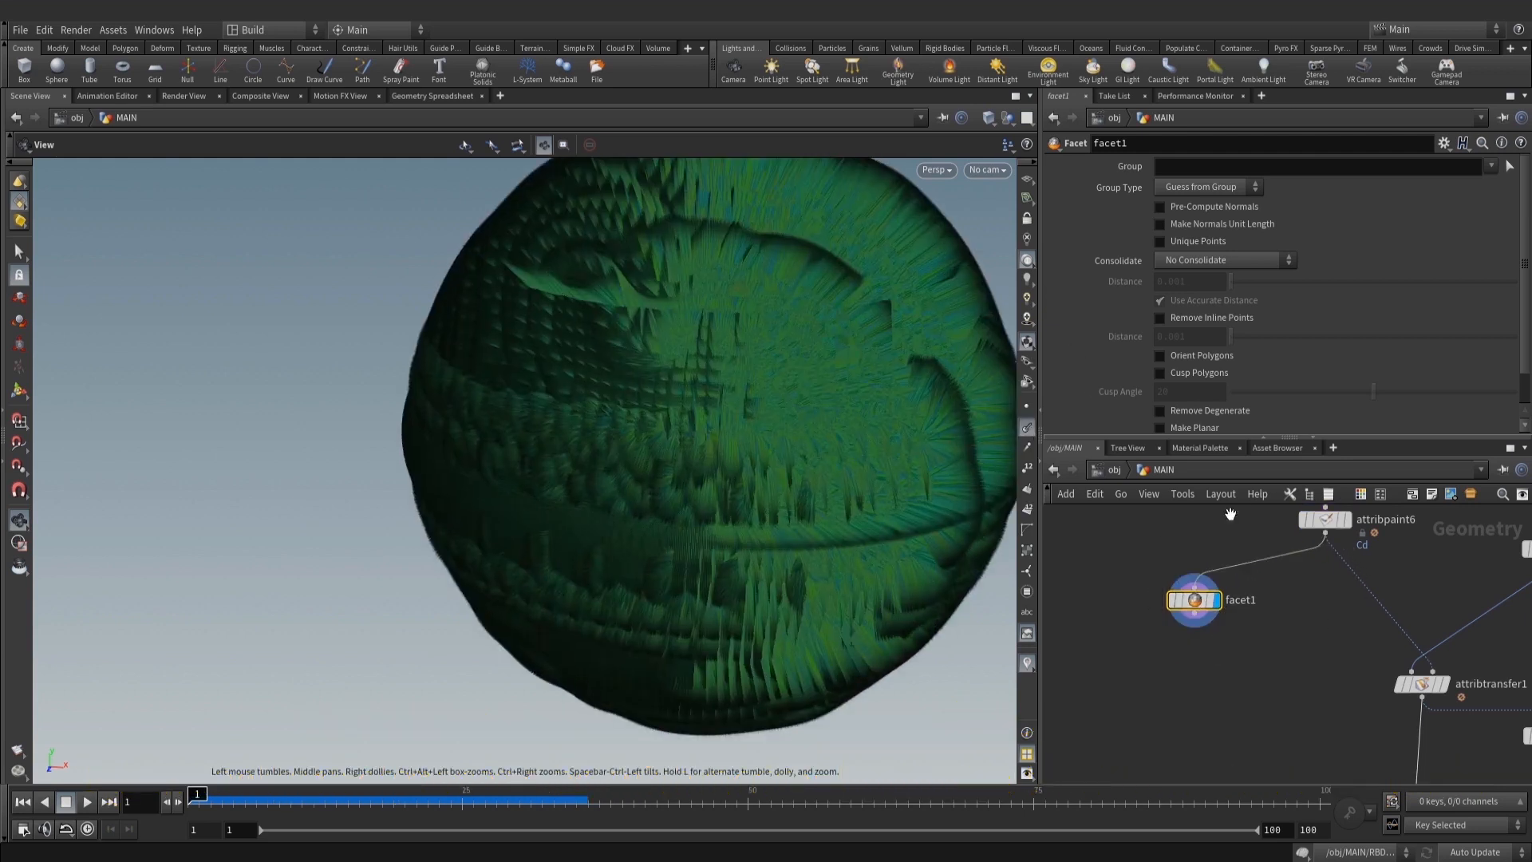
{"action": "scroll", "coordinate": [1220, 375], "scroll_direction": "down", "scroll_amount": 2}
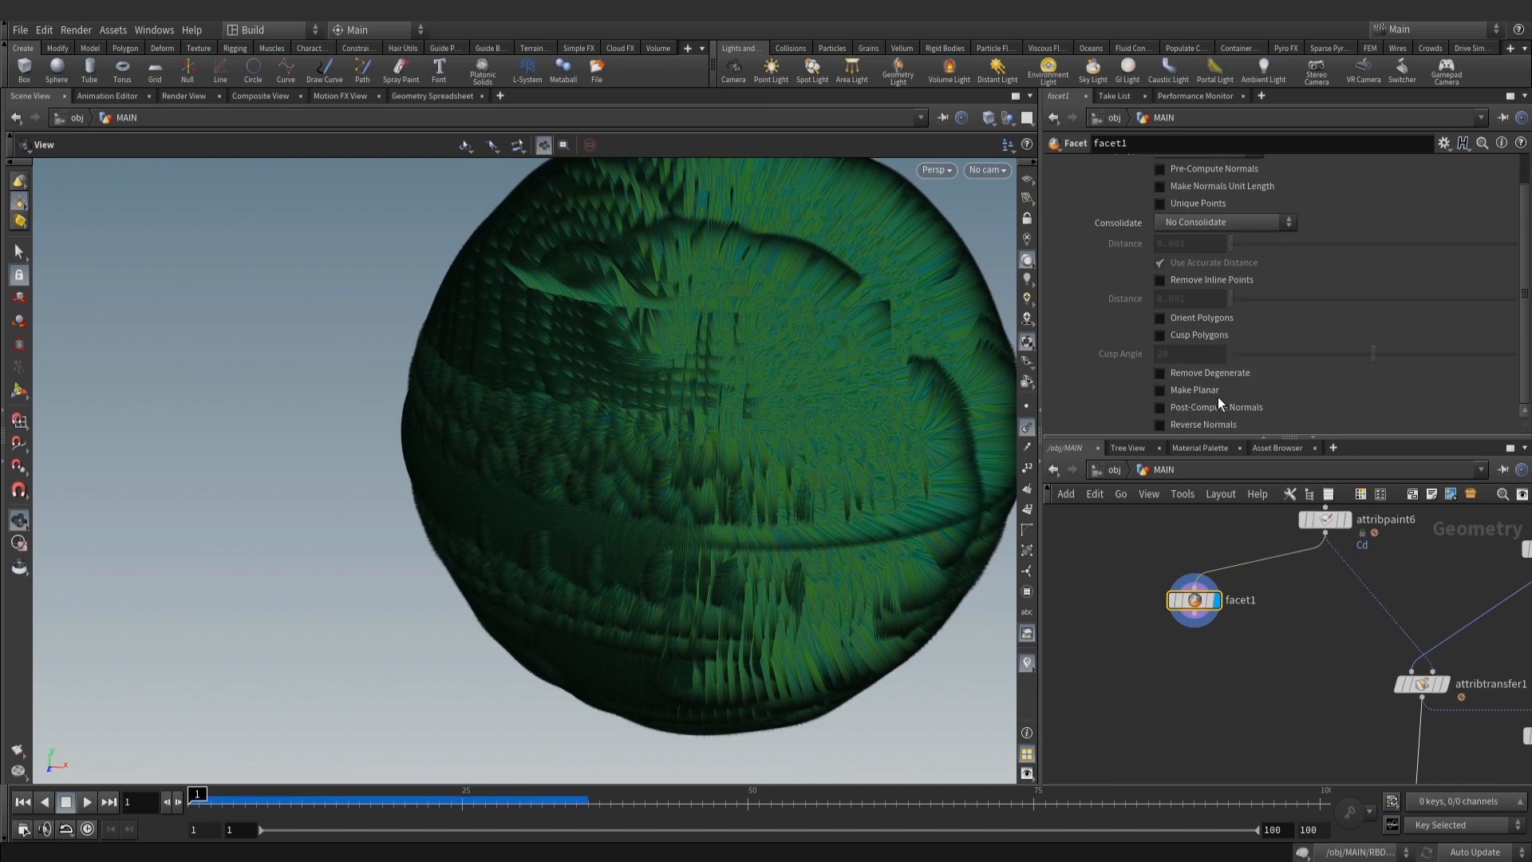
{"action": "left_click", "coordinate": [1161, 408]}
{"action": "left_click", "coordinate": [1027, 427]}
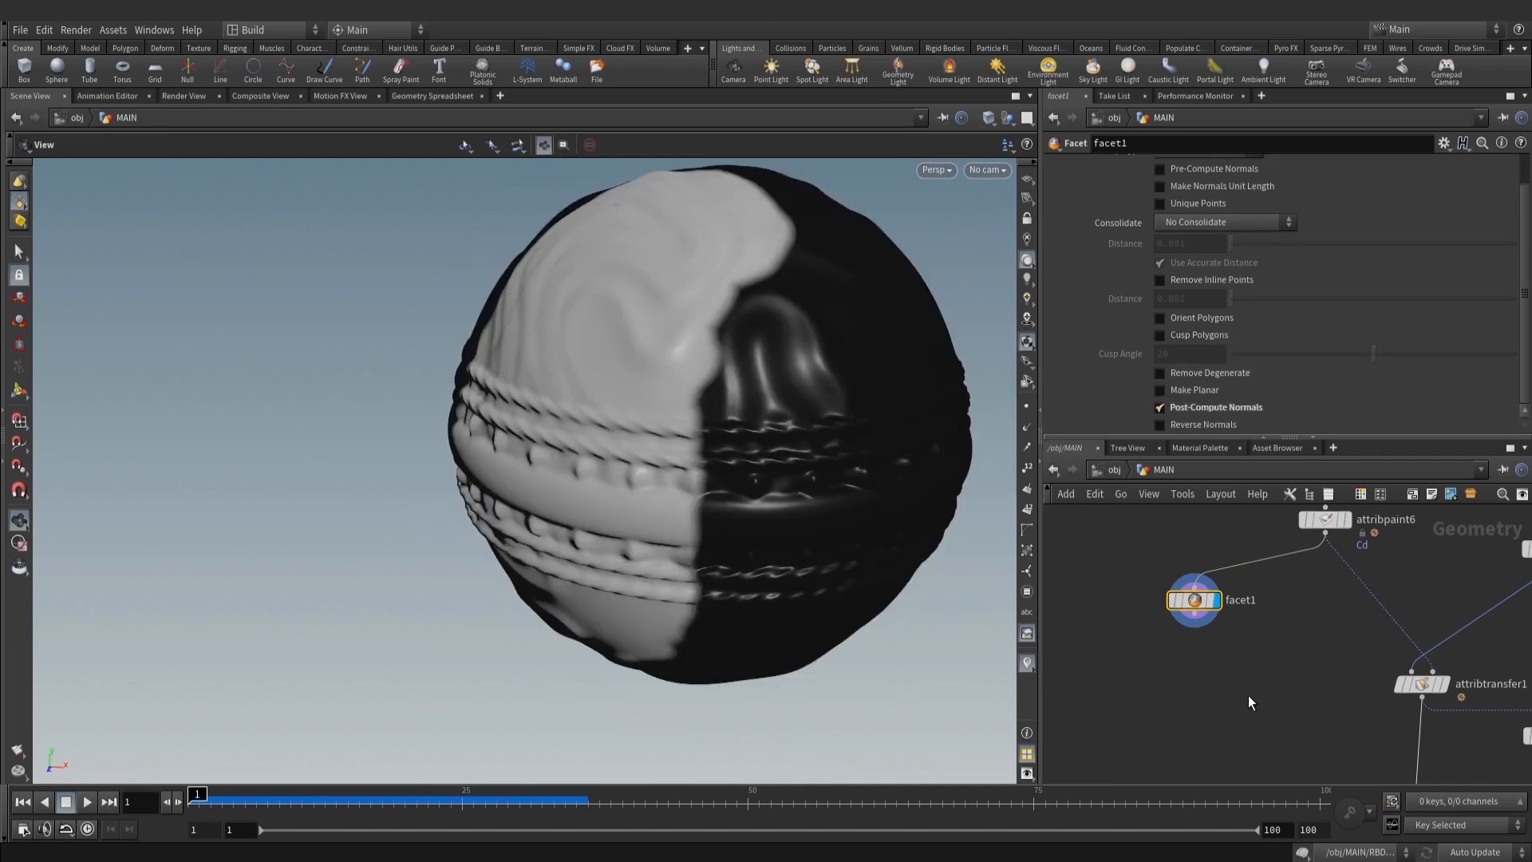
Add a Point VOP node beneath facet1, connect it to facet1's output and display it
{"action": "middle_click_drag", "start_coordinate": [1248, 695], "coordinate": [1250, 675]}
{"action": "middle_click_drag", "start_coordinate": [1147, 675], "coordinate": [1165, 654]}
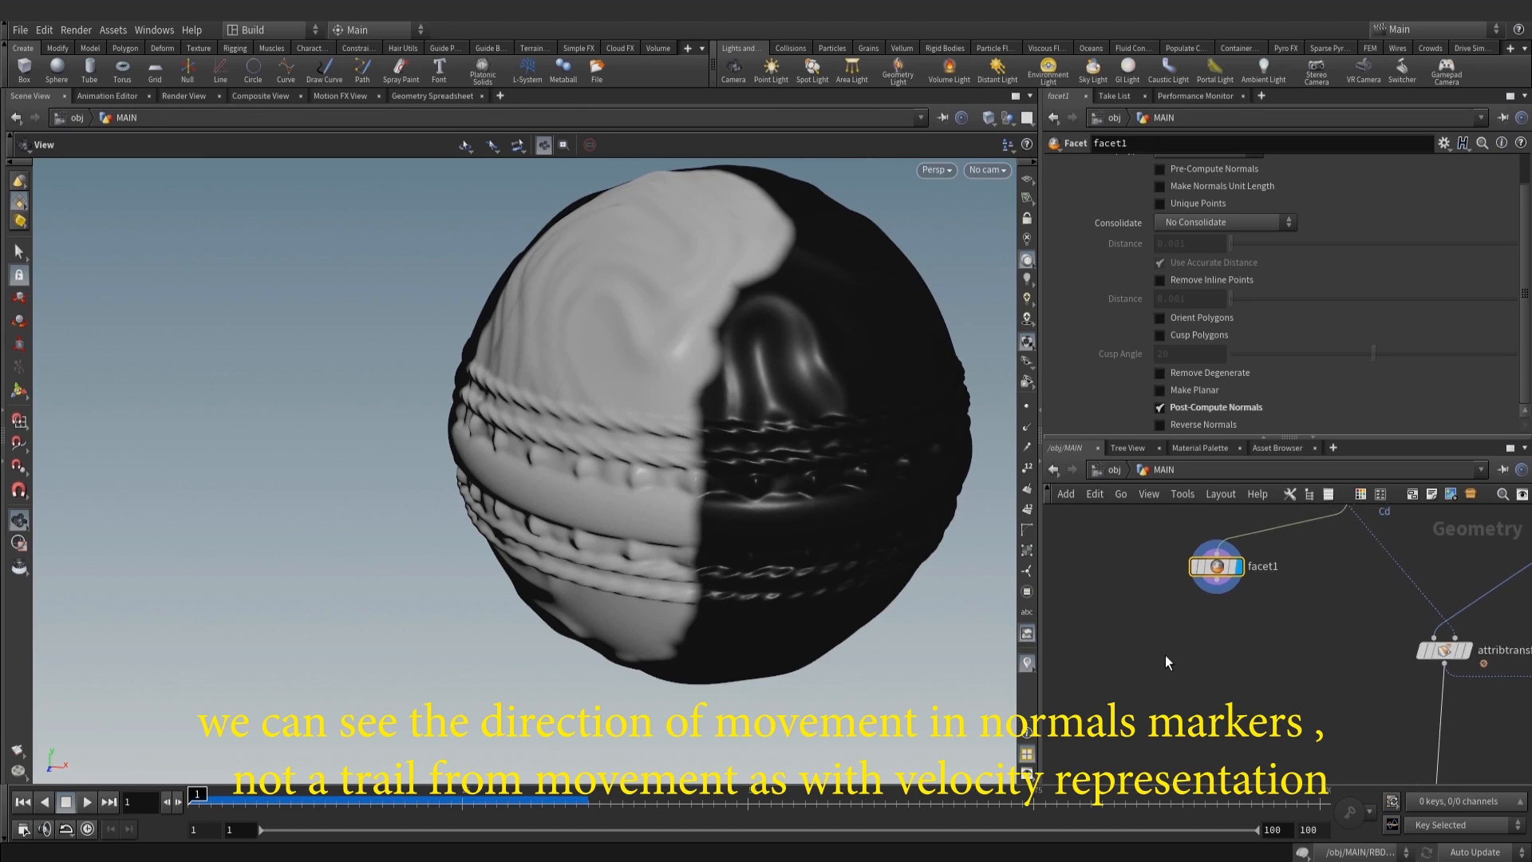
{"action": "key", "text": "Tab"}
{"action": "type", "text": "vop p"}
{"action": "left_click", "coordinate": [1325, 166]}
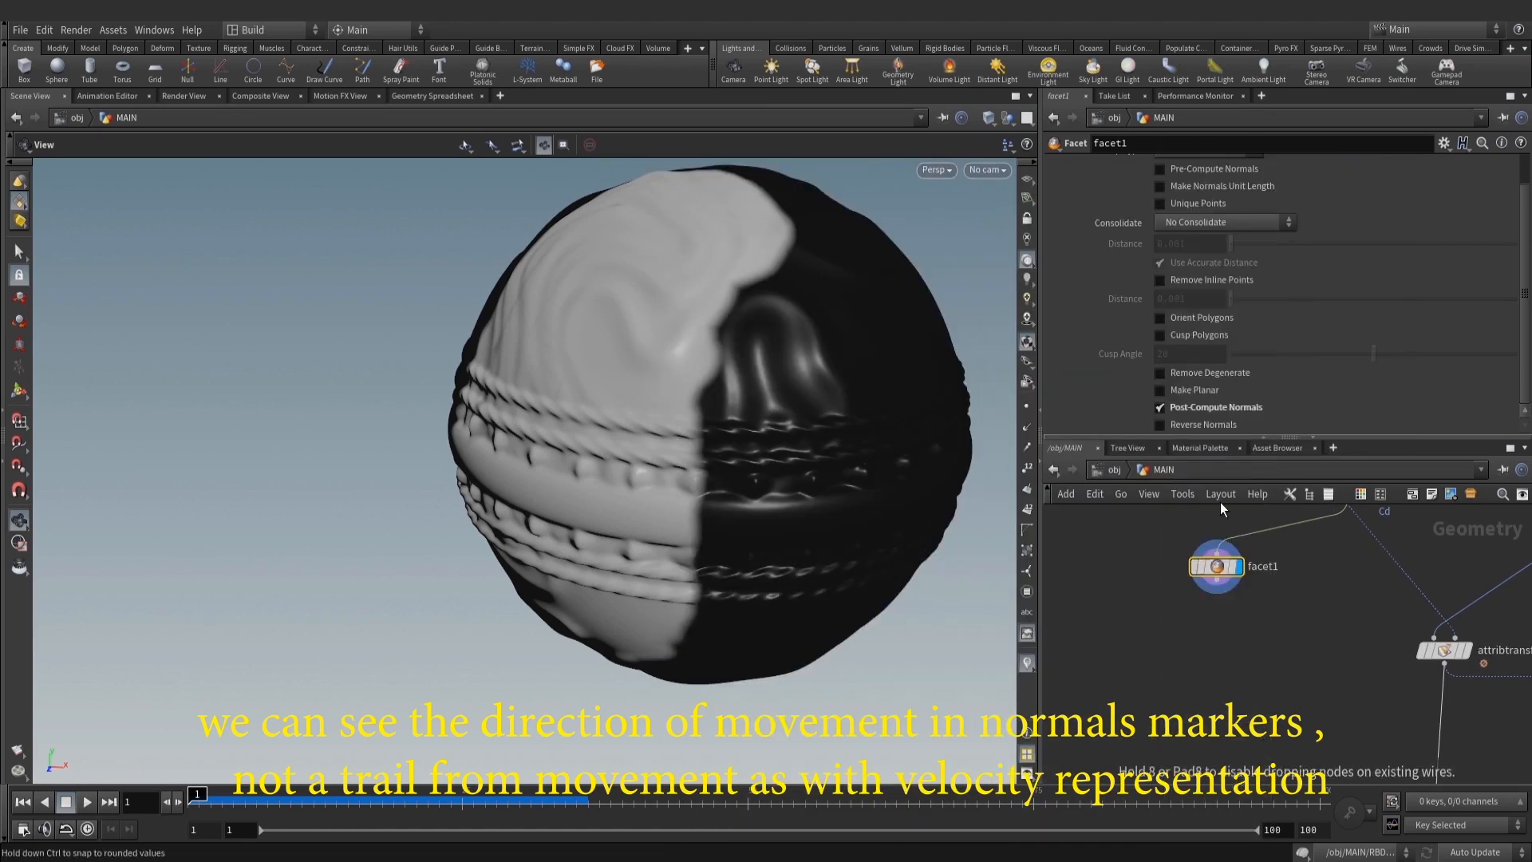
{"action": "scroll", "coordinate": [1205, 591], "scroll_direction": "up", "scroll_amount": 2}
{"action": "left_click", "coordinate": [1216, 658]}
{"action": "left_click_drag", "start_coordinate": [1229, 565], "coordinate": [1228, 660]}
{"action": "key", "text": "ctrl+z"}
{"action": "left_click", "coordinate": [1229, 573]}
{"action": "left_click", "coordinate": [1196, 639]}
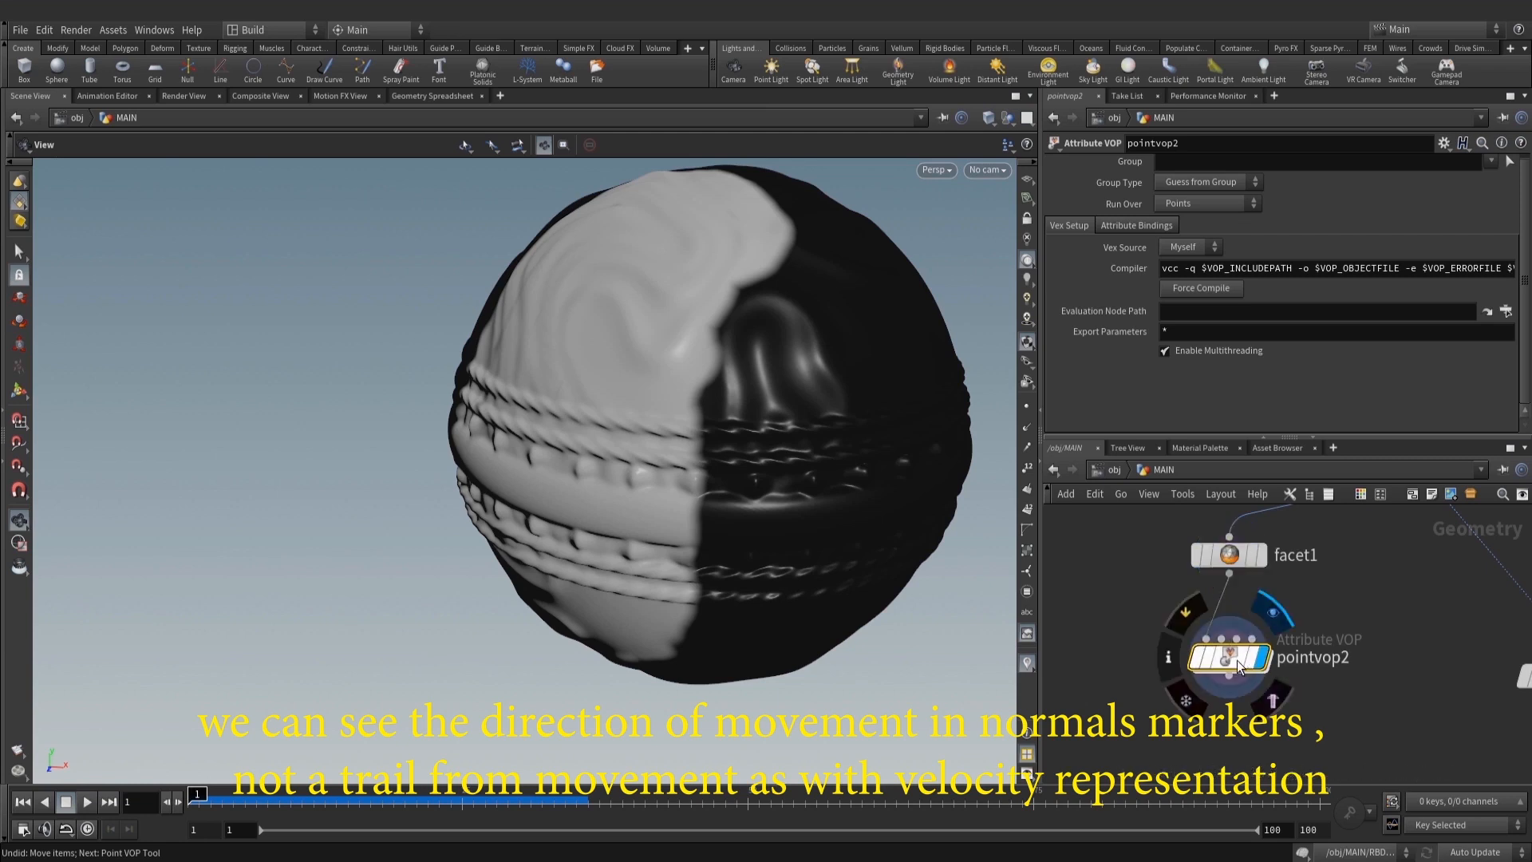
{"action": "double_click", "coordinate": [1237, 659]}
{"action": "left_click_drag", "start_coordinate": [855, 530], "coordinate": [749, 502]}
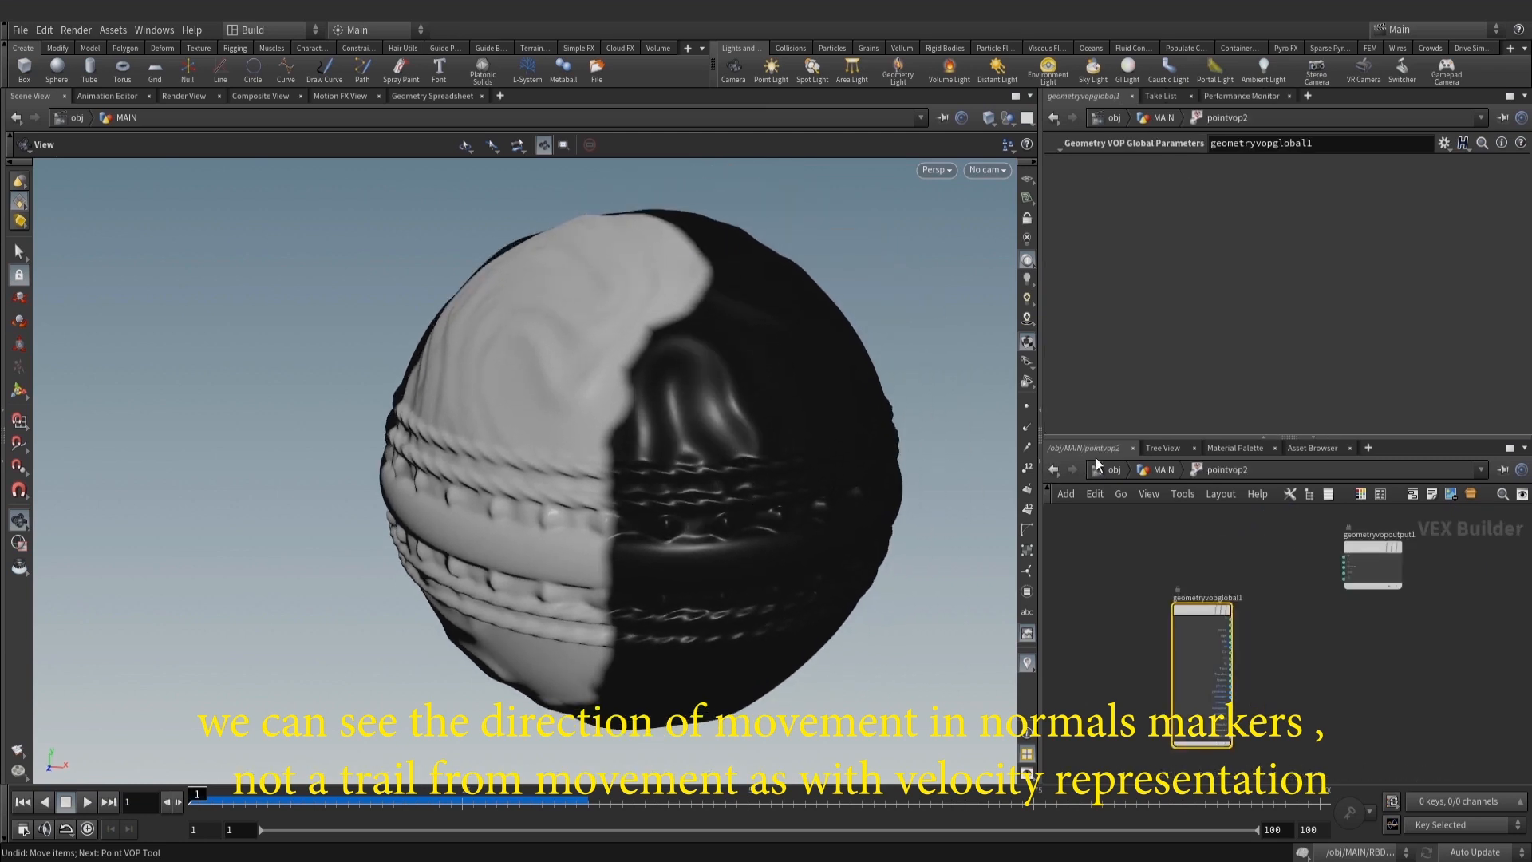
{"action": "key", "text": "u"}
Rename the pointvop2 node as set_v
{"action": "double_click", "coordinate": [1297, 659]}
{"action": "type", "text": "se"}
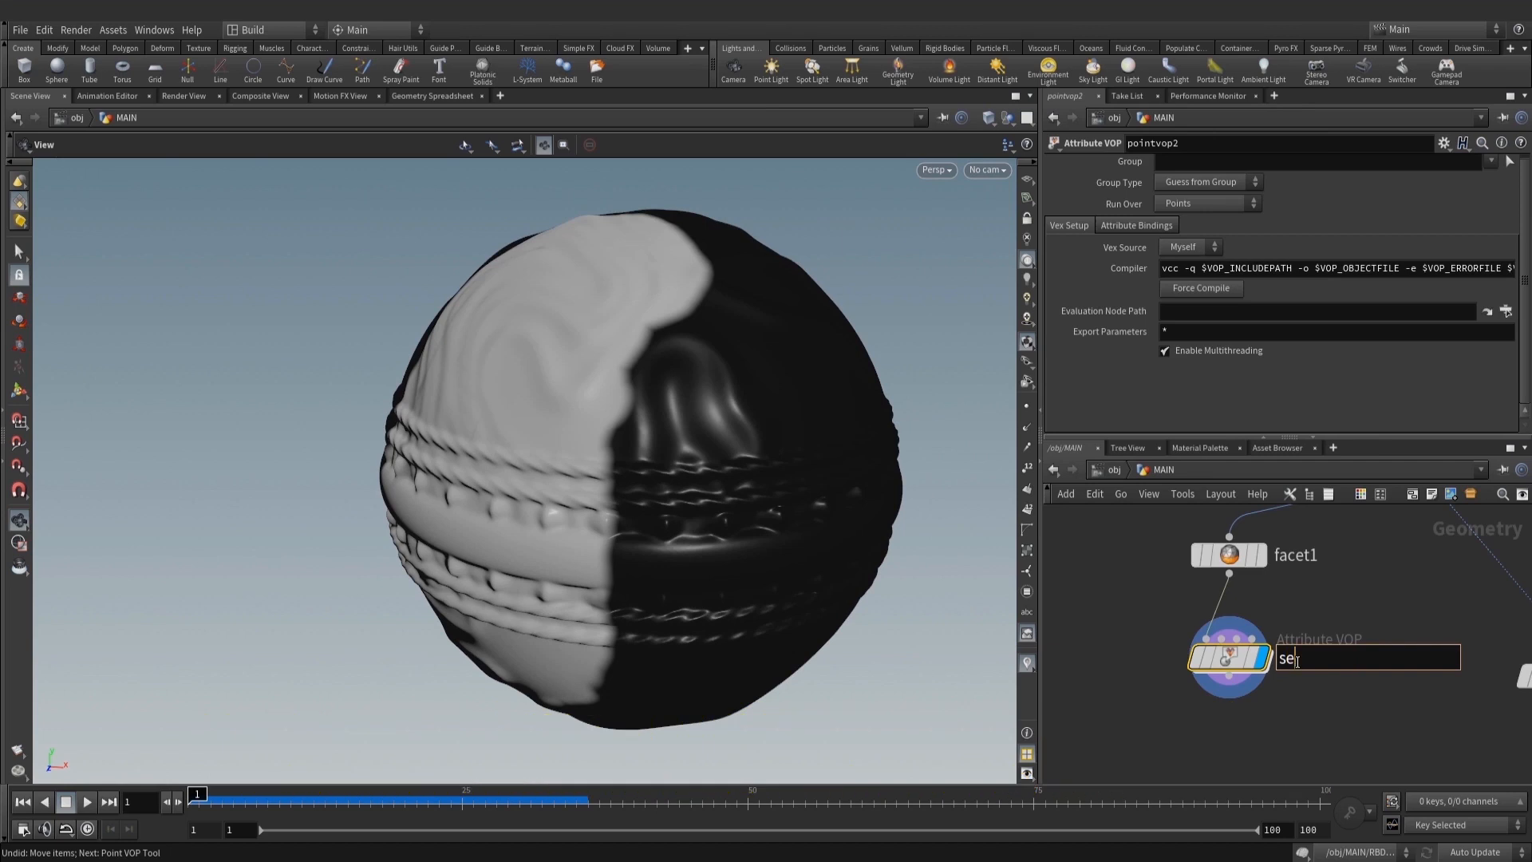
{"action": "type", "text": "t_v"}
{"action": "key", "text": "Return"}
Inside set_v, add a Curl Noise node between the global parameters and output nodes
{"action": "double_click", "coordinate": [1232, 658]}
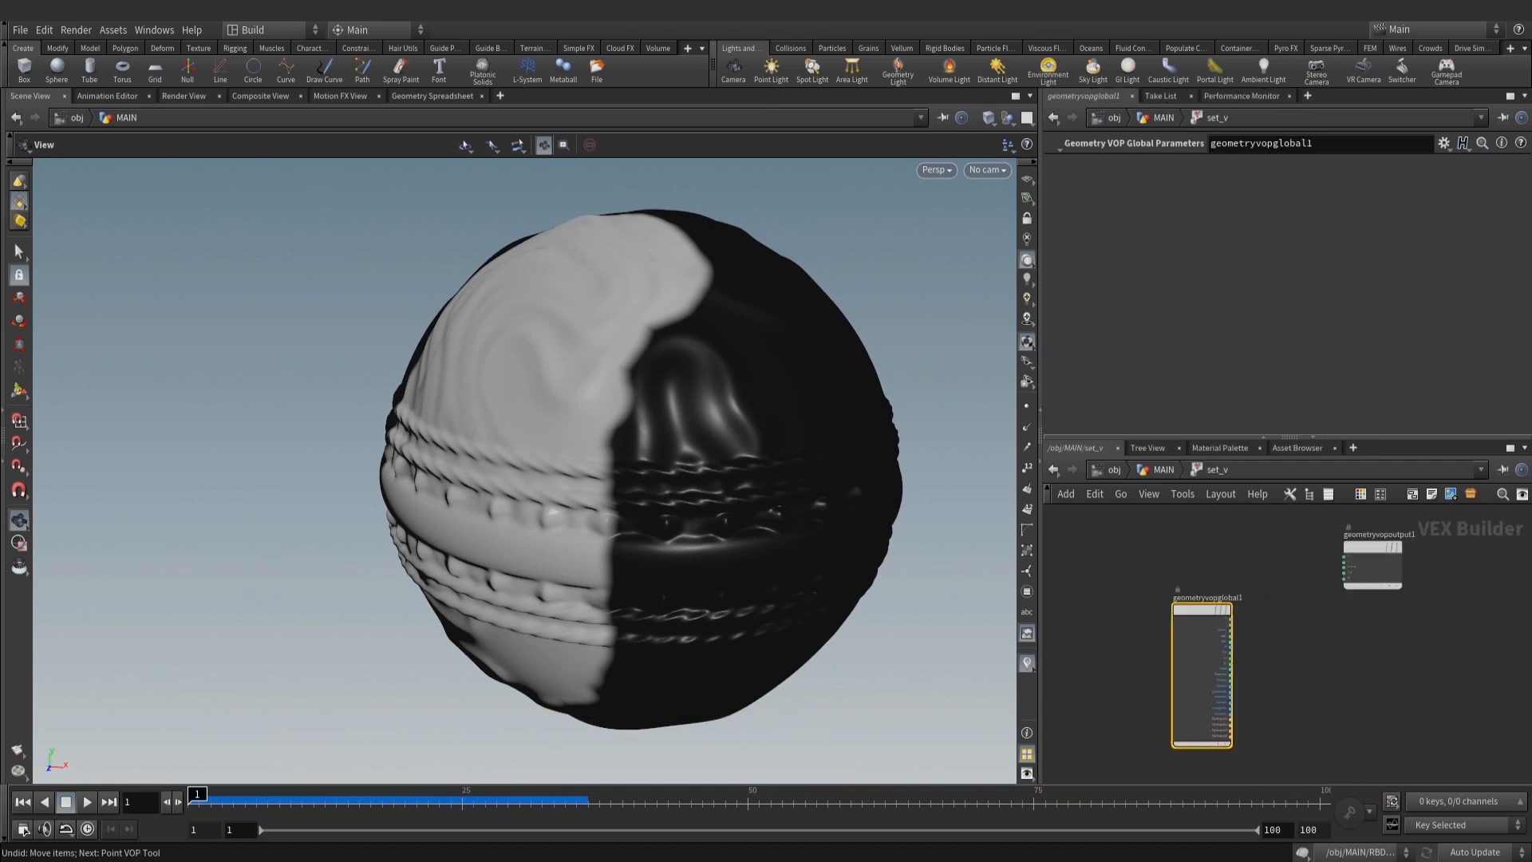
{"action": "key", "text": "Tab"}
{"action": "type", "text": "curl"}
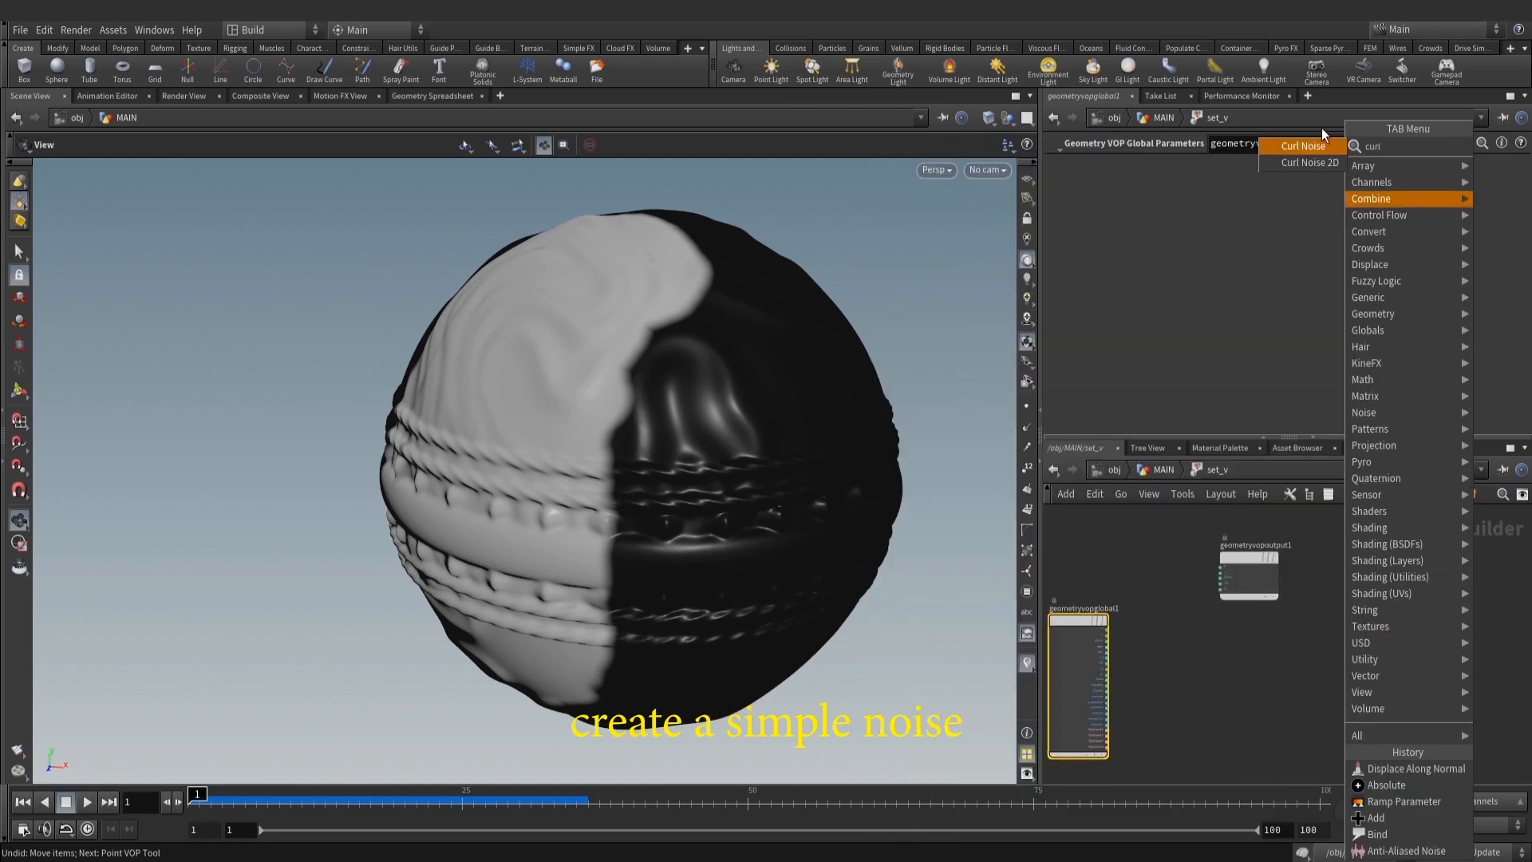
{"action": "key", "text": "Return"}
{"action": "left_click", "coordinate": [1199, 630]}
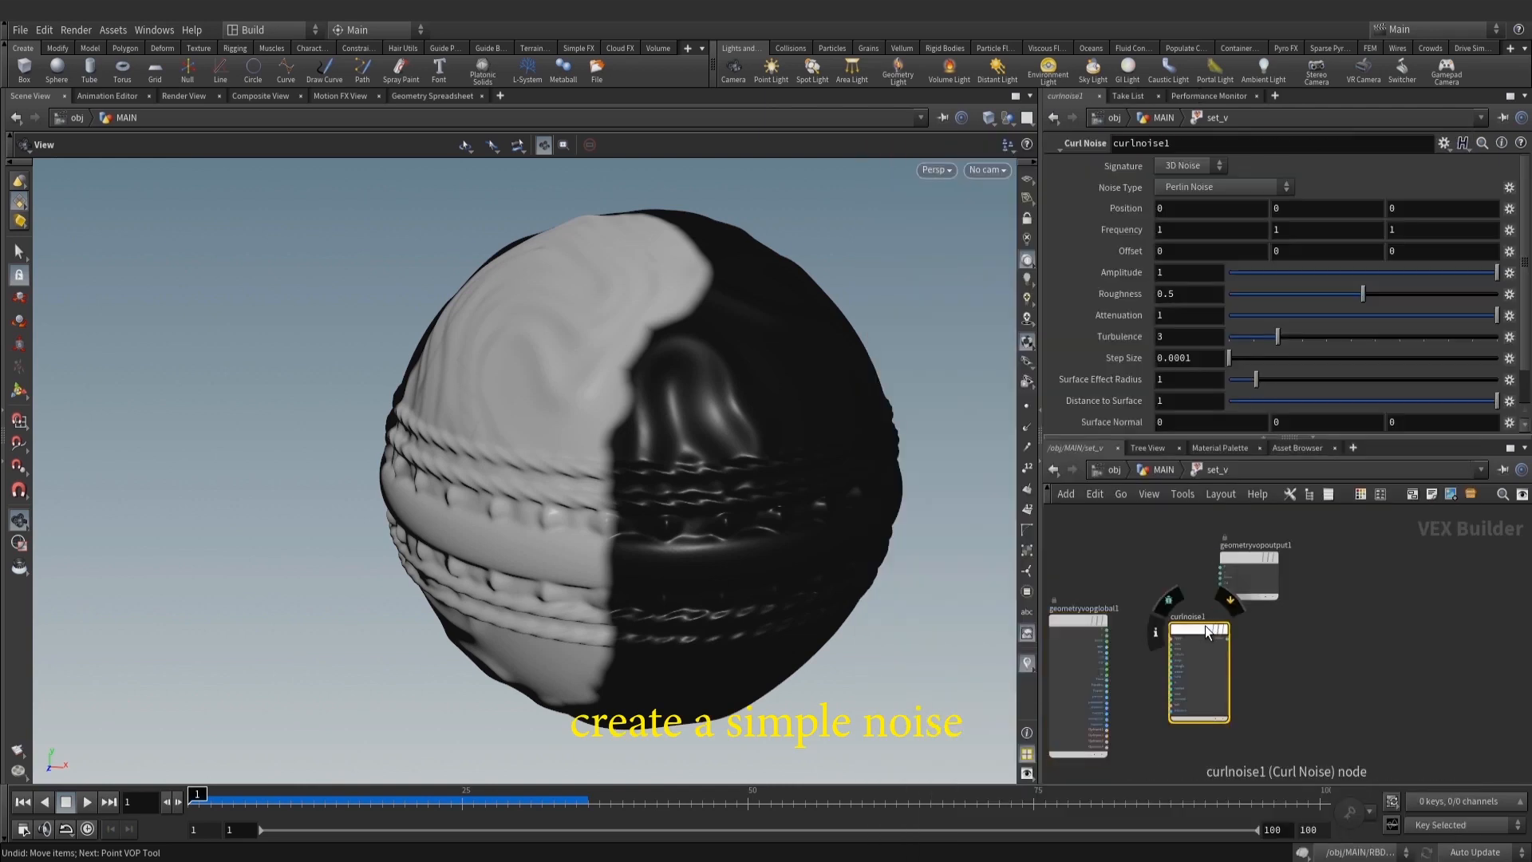
Move the output node away to make room and connect the global P output to curlnoise1's pos input
{"action": "left_click_drag", "start_coordinate": [1270, 591], "coordinate": [1367, 630]}
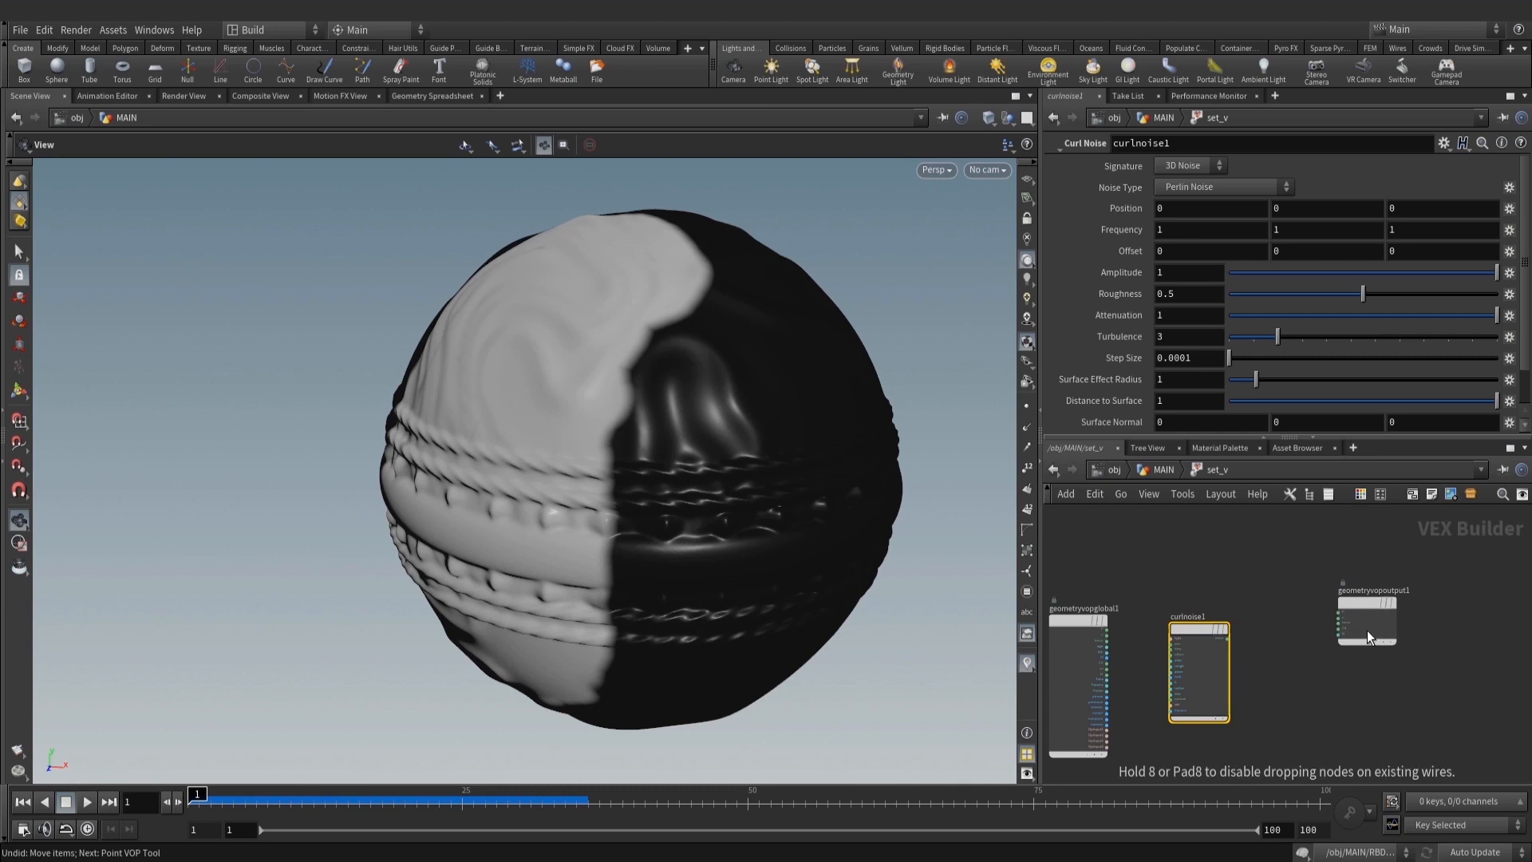
{"action": "scroll", "coordinate": [1163, 677], "scroll_direction": "up", "scroll_amount": 2}
{"action": "left_click_drag", "start_coordinate": [1218, 669], "coordinate": [1219, 588]}
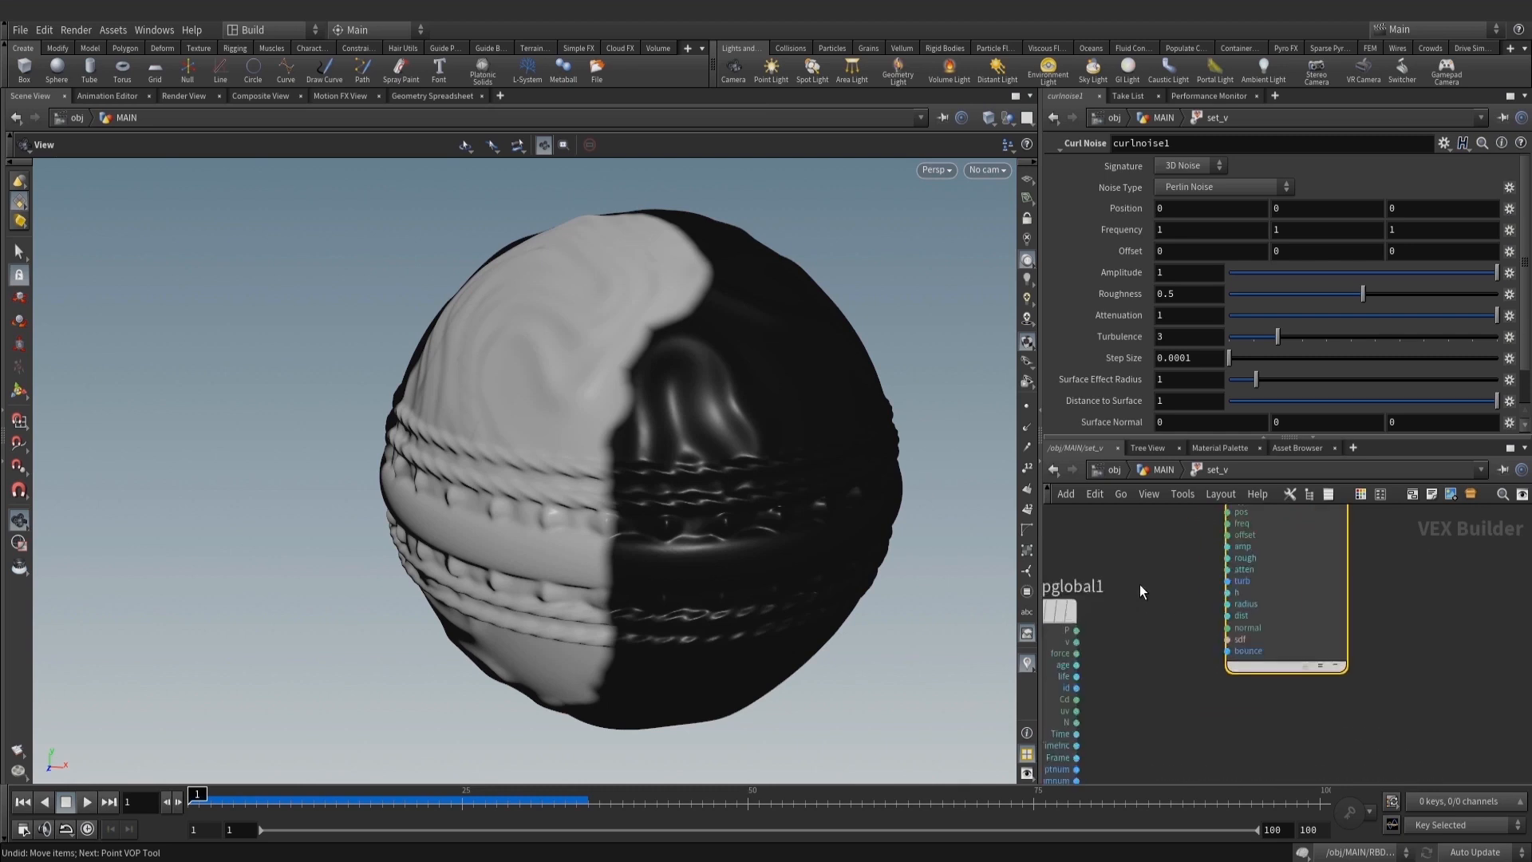
{"action": "scroll", "coordinate": [1140, 584], "scroll_direction": "up", "scroll_amount": 3}
{"action": "left_click_drag", "start_coordinate": [1111, 689], "coordinate": [1264, 569]}
{"action": "scroll", "coordinate": [1446, 734], "scroll_direction": "down", "scroll_amount": 3}
Add an Add node below curlnoise1 and connect the global N output to its first input
{"action": "middle_click_drag", "start_coordinate": [1447, 734], "coordinate": [1395, 657]}
{"action": "key", "text": "Tab"}
{"action": "type", "text": "add"}
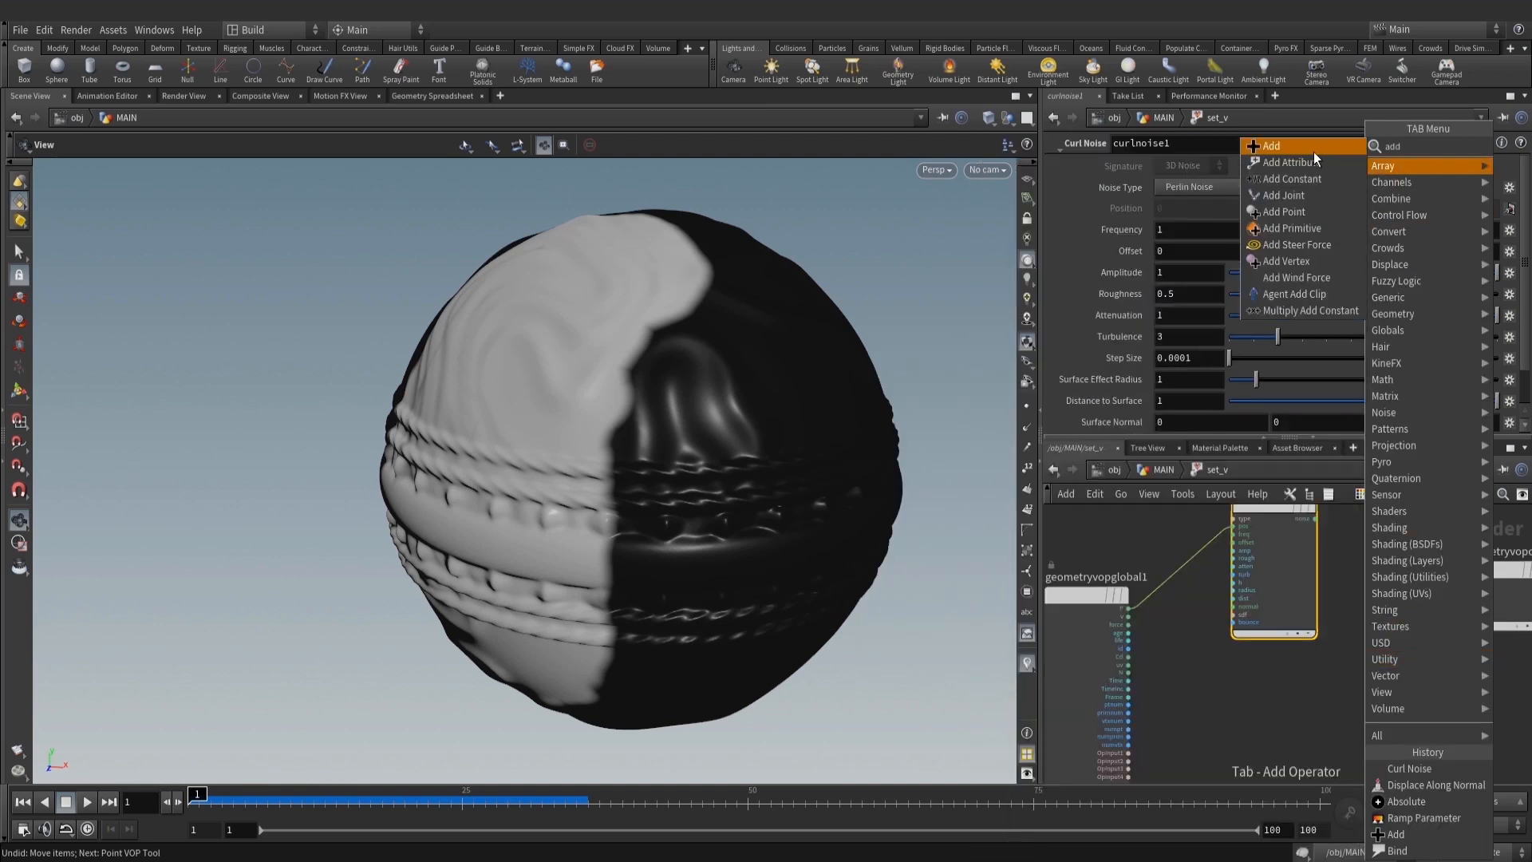
{"action": "left_click", "coordinate": [1312, 150]}
{"action": "left_click", "coordinate": [1264, 703]}
{"action": "scroll", "coordinate": [1124, 648], "scroll_direction": "up", "scroll_amount": 3}
{"action": "left_click_drag", "start_coordinate": [1134, 695], "coordinate": [1315, 748]}
{"action": "scroll", "coordinate": [1269, 701], "scroll_direction": "down", "scroll_amount": 2}
{"action": "middle_click_drag", "start_coordinate": [1401, 677], "coordinate": [1278, 679]}
{"action": "scroll", "coordinate": [1279, 679], "scroll_direction": "down", "scroll_amount": 3}
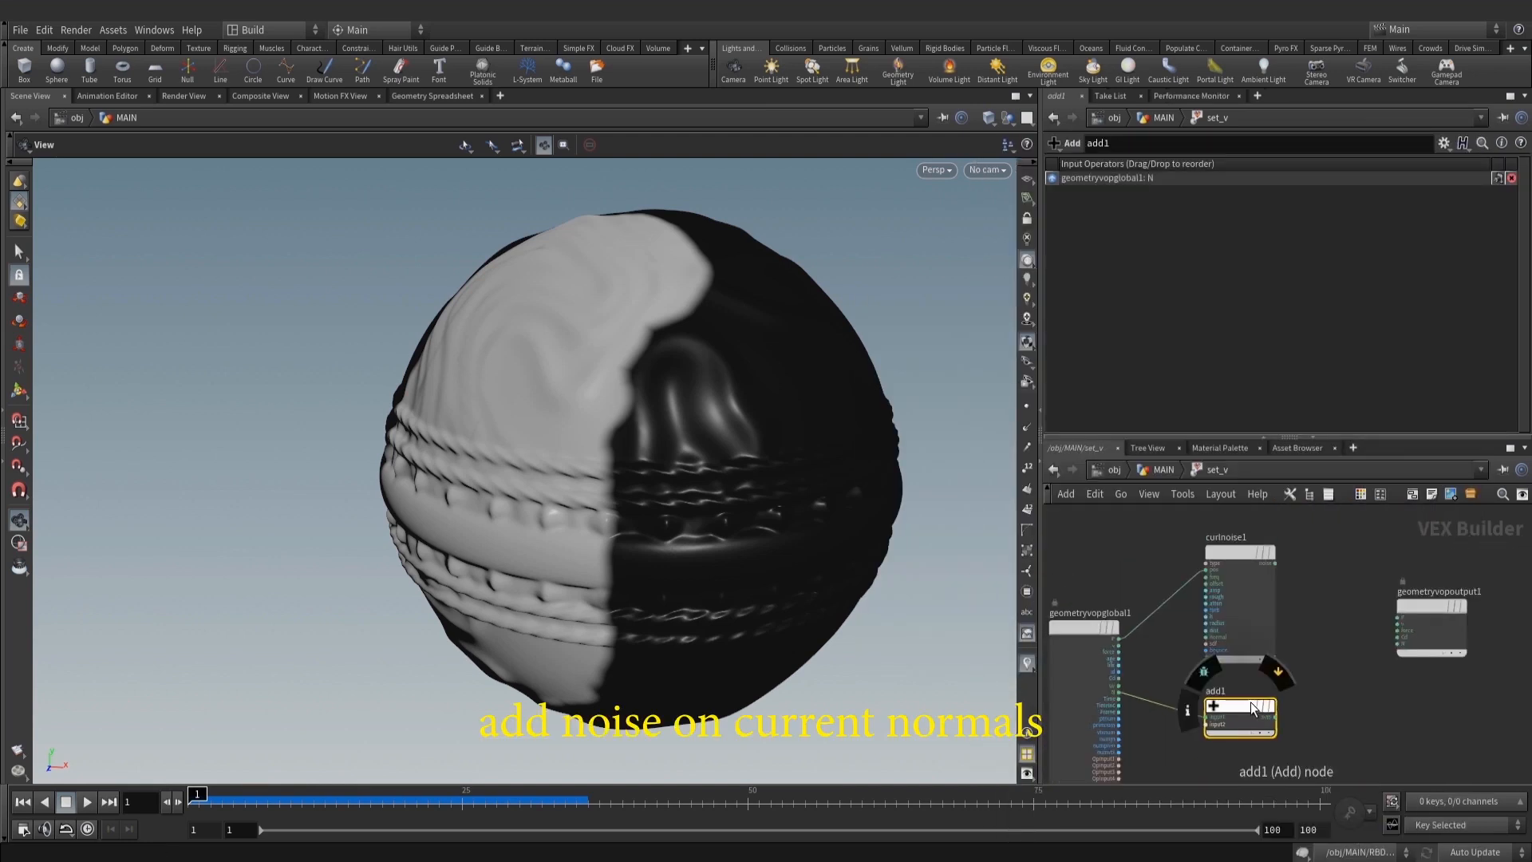
Move add1 closer to the output node and wire global N into its first input and curlnoise1's noise into its second
{"action": "left_click_drag", "start_coordinate": [1241, 710], "coordinate": [1373, 704]}
{"action": "left_click", "coordinate": [1397, 643]}
{"action": "left_click", "coordinate": [1274, 563]}
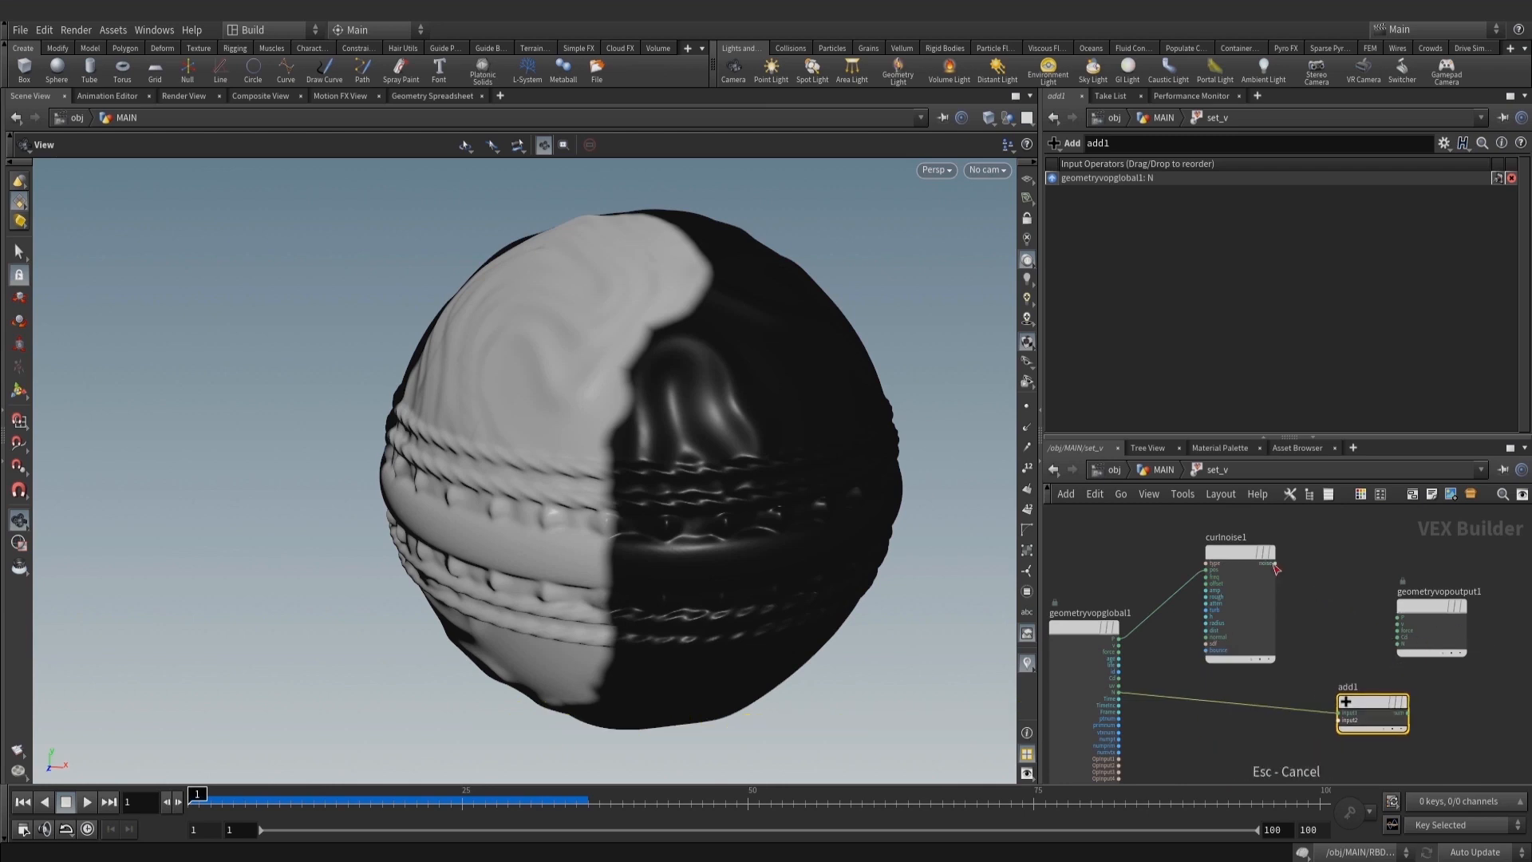
{"action": "left_click", "coordinate": [1347, 715]}
{"action": "scroll", "coordinate": [1084, 667], "scroll_direction": "up", "scroll_amount": 3}
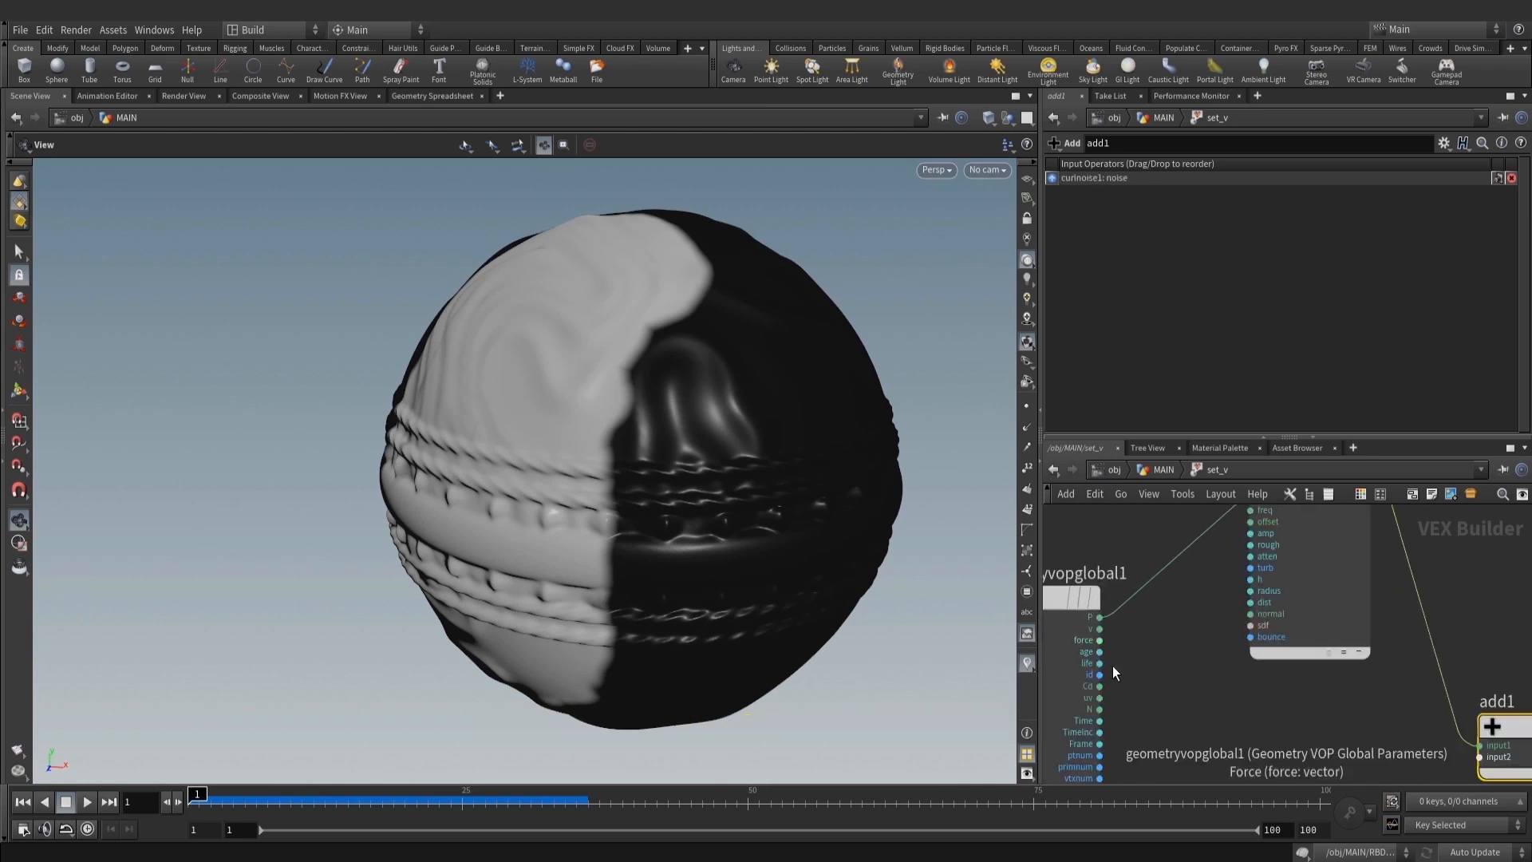
{"action": "left_click", "coordinate": [1100, 710]}
{"action": "middle_click_drag", "start_coordinate": [1416, 743], "coordinate": [1315, 693]}
{"action": "left_click", "coordinate": [1367, 694]}
{"action": "scroll", "coordinate": [1349, 577], "scroll_direction": "down", "scroll_amount": 2}
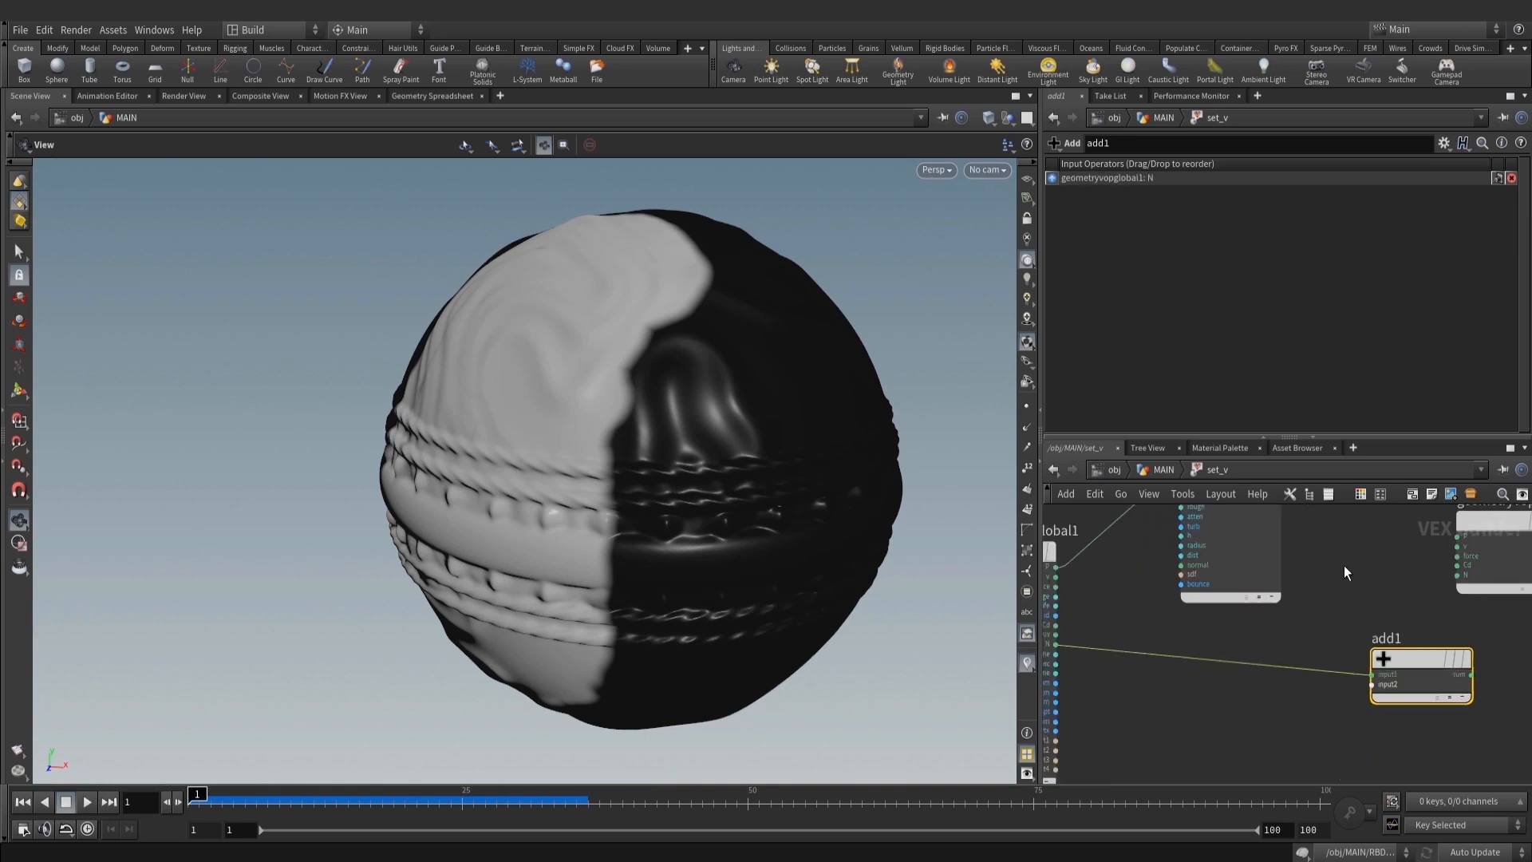
{"action": "middle_click_drag", "start_coordinate": [1344, 565], "coordinate": [1310, 669]}
{"action": "left_click", "coordinate": [1238, 564]}
{"action": "left_click", "coordinate": [1212, 689]}
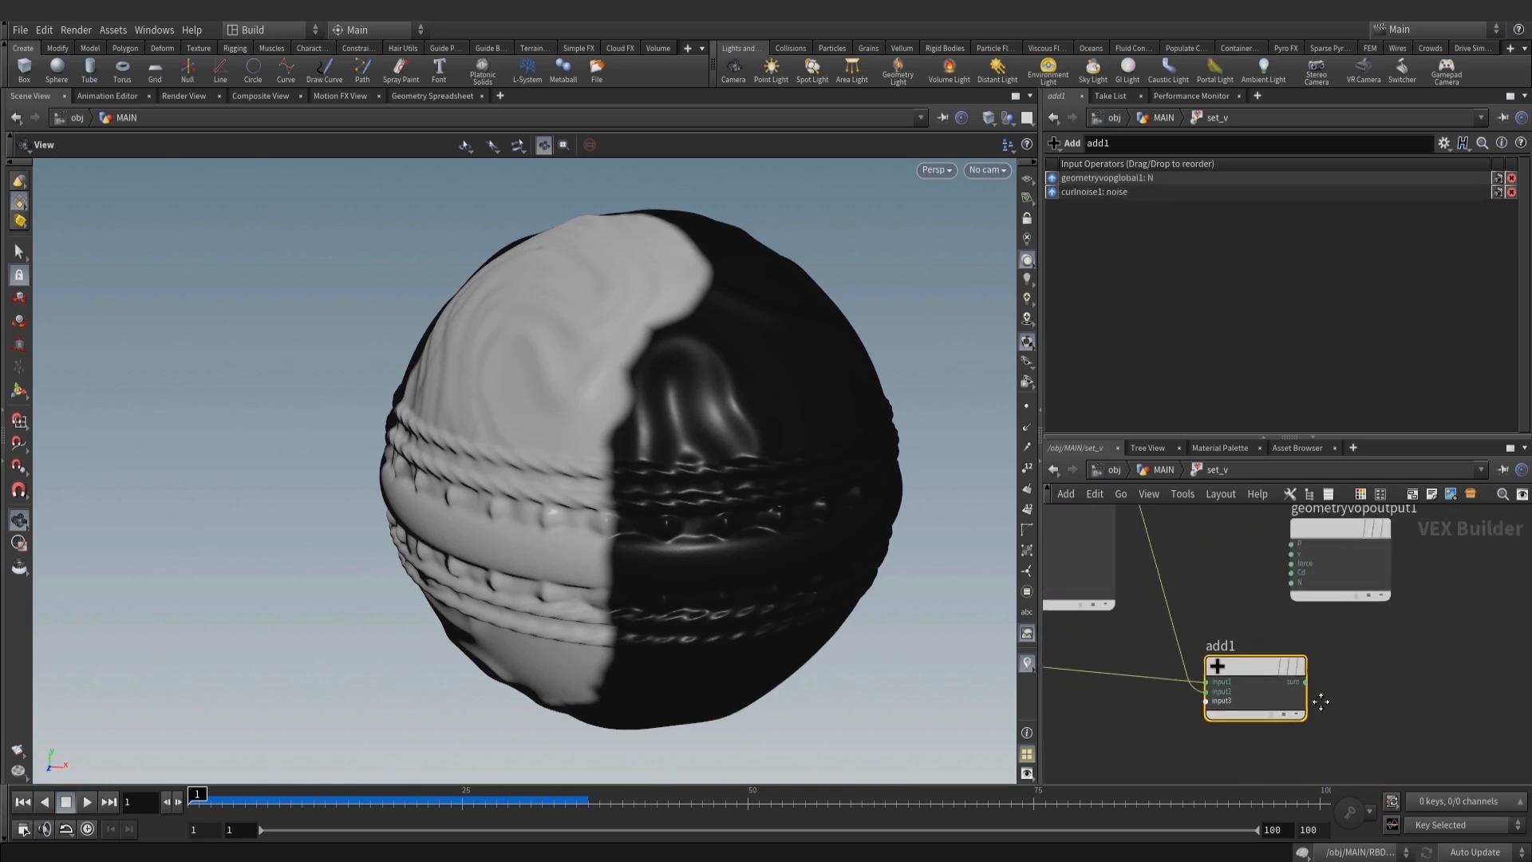
Connect add1's sum to the N input of the output node and check the point normal markers
{"action": "left_click", "coordinate": [1277, 675]}
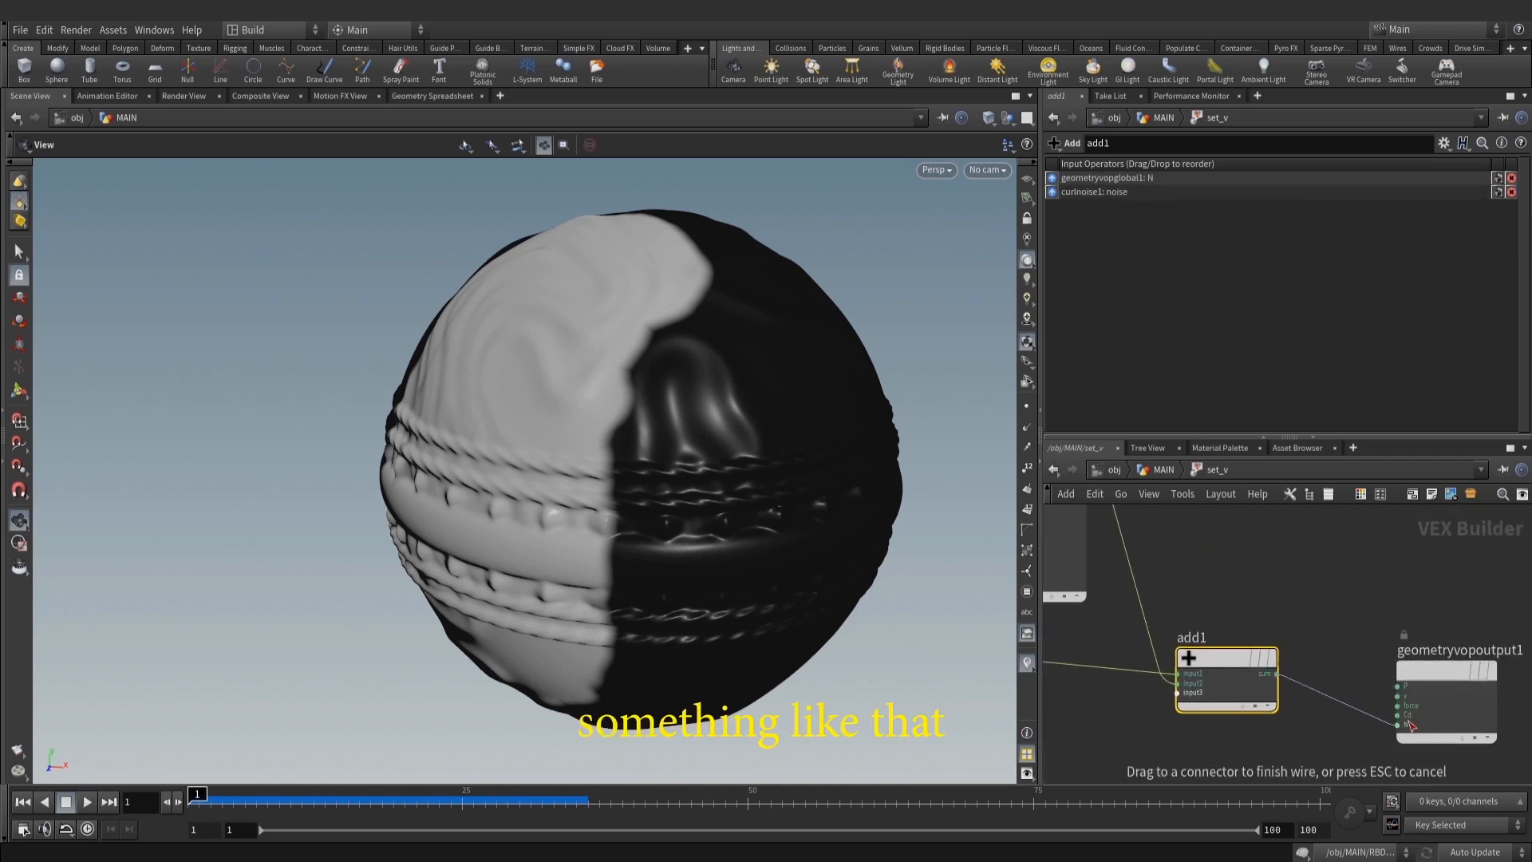
{"action": "left_click", "coordinate": [1397, 724]}
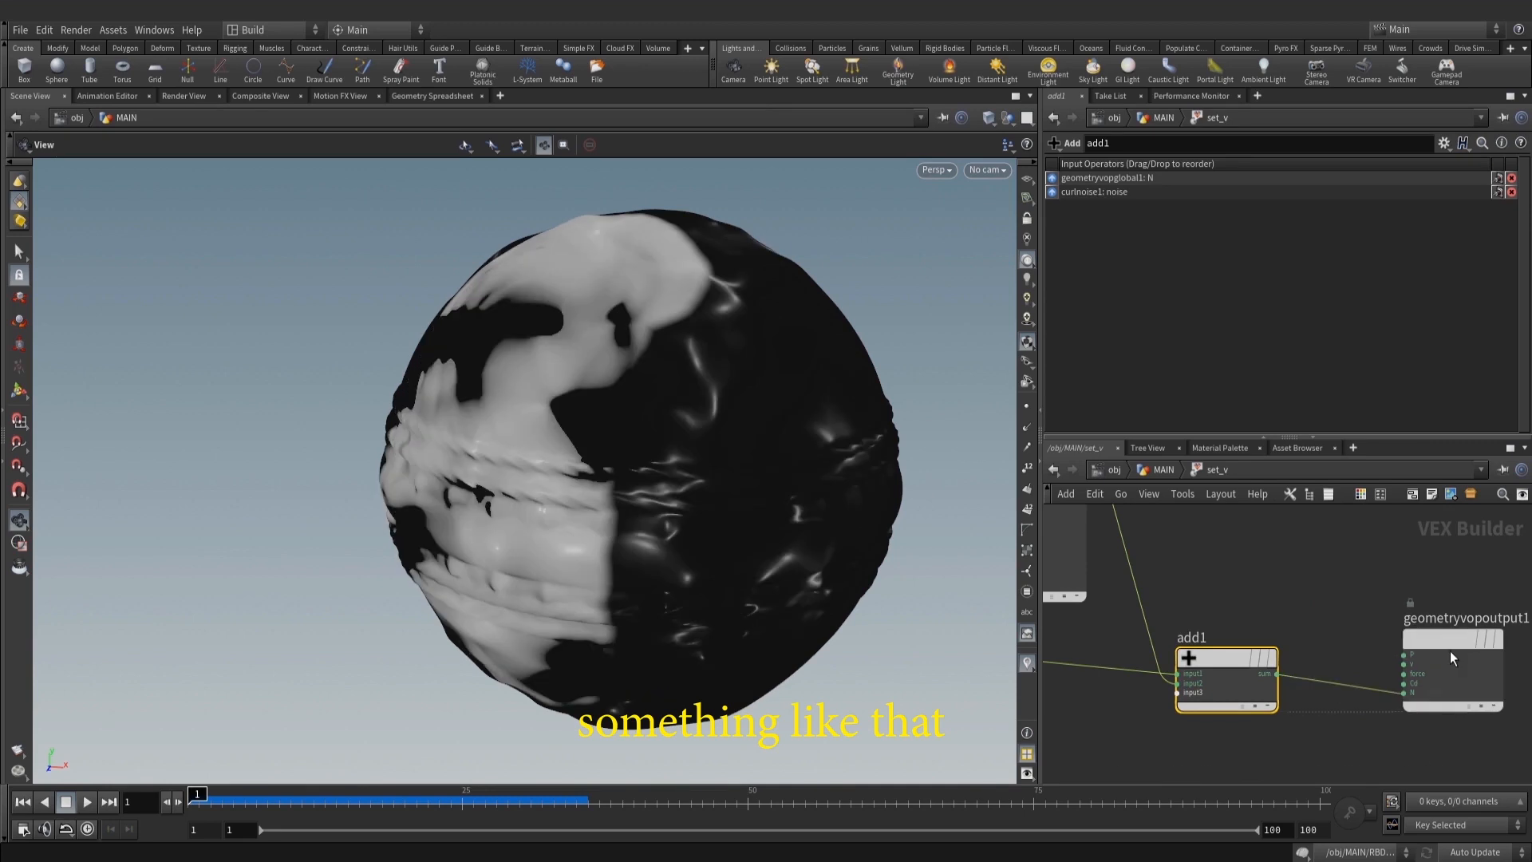
{"action": "left_click", "coordinate": [1025, 431]}
{"action": "left_click", "coordinate": [1027, 428]}
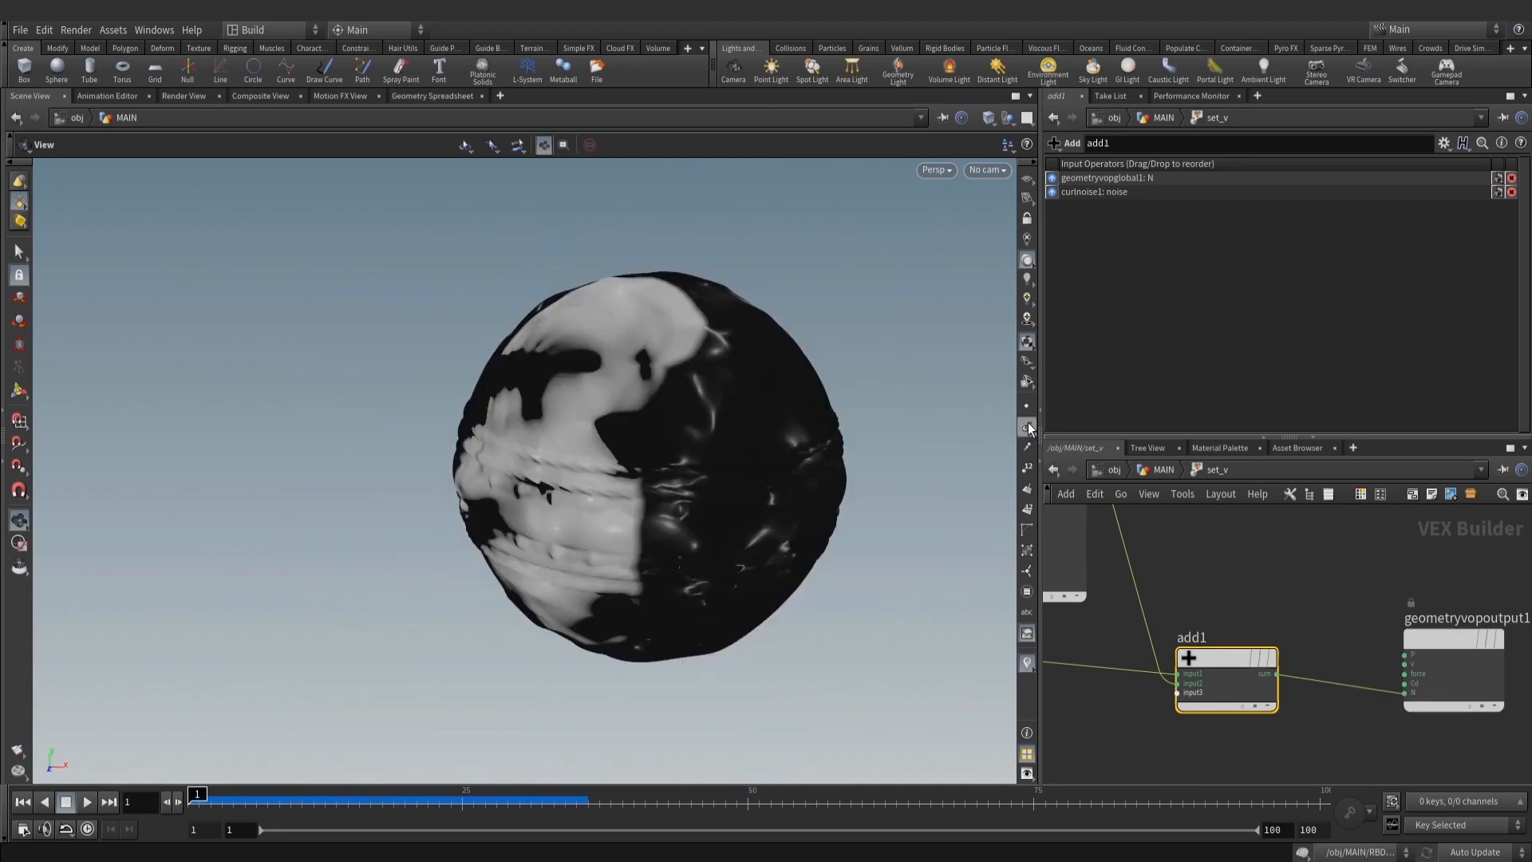
Set curlnoise1's frequency to 3 on all three axes
{"action": "middle_click_drag", "start_coordinate": [1261, 572], "coordinate": [1517, 618]}
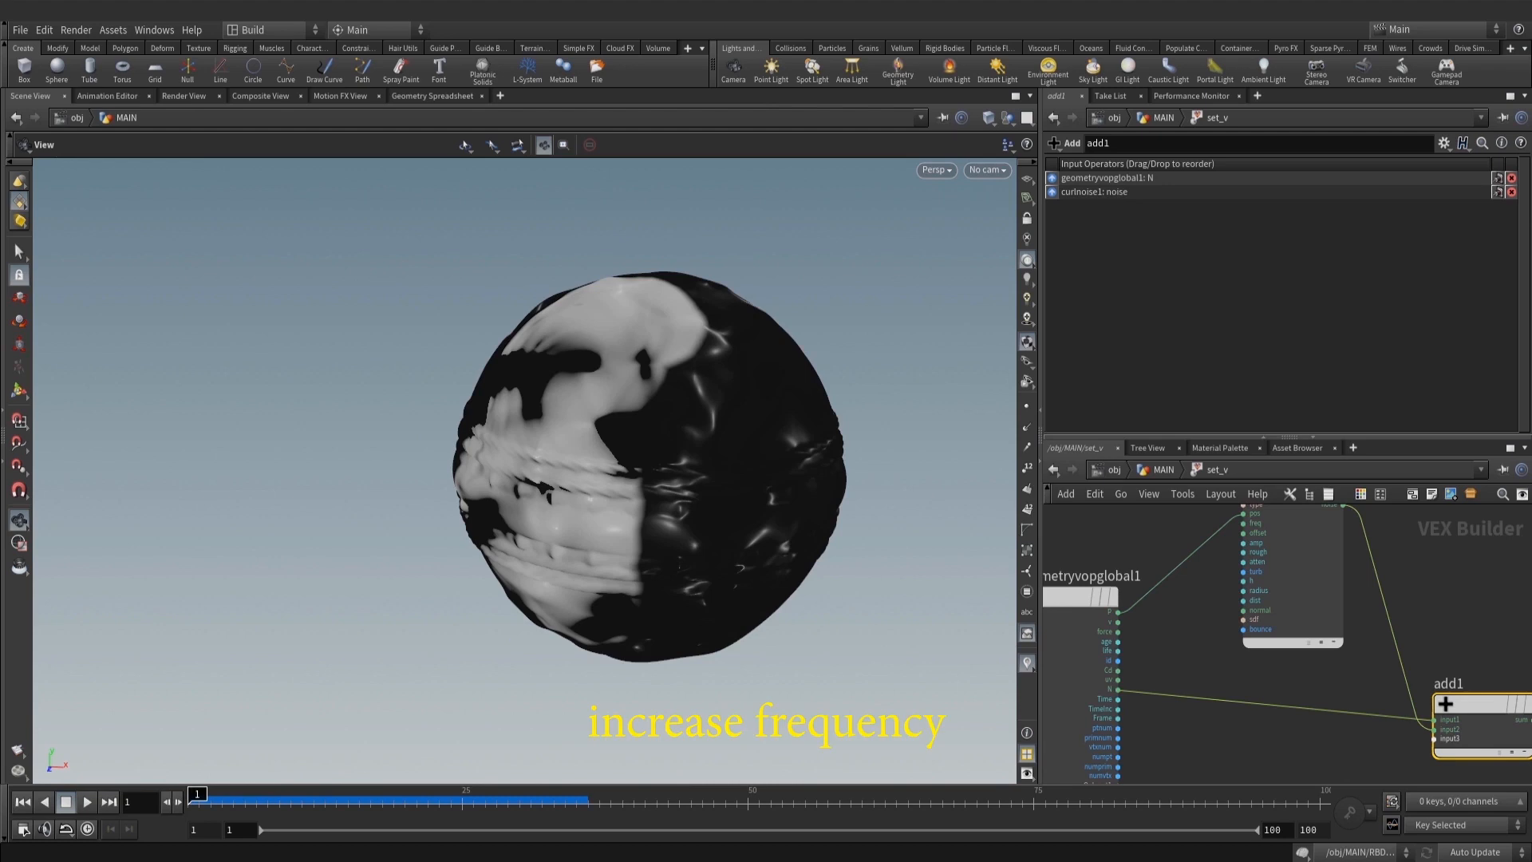
{"action": "left_click", "coordinate": [1302, 592]}
{"action": "left_click", "coordinate": [1196, 230]}
{"action": "type", "text": "3"}
{"action": "key", "text": "Tab"}
{"action": "type", "text": "3"}
{"action": "key", "text": "Tab"}
{"action": "type", "text": "3"}
{"action": "key", "text": "Return"}
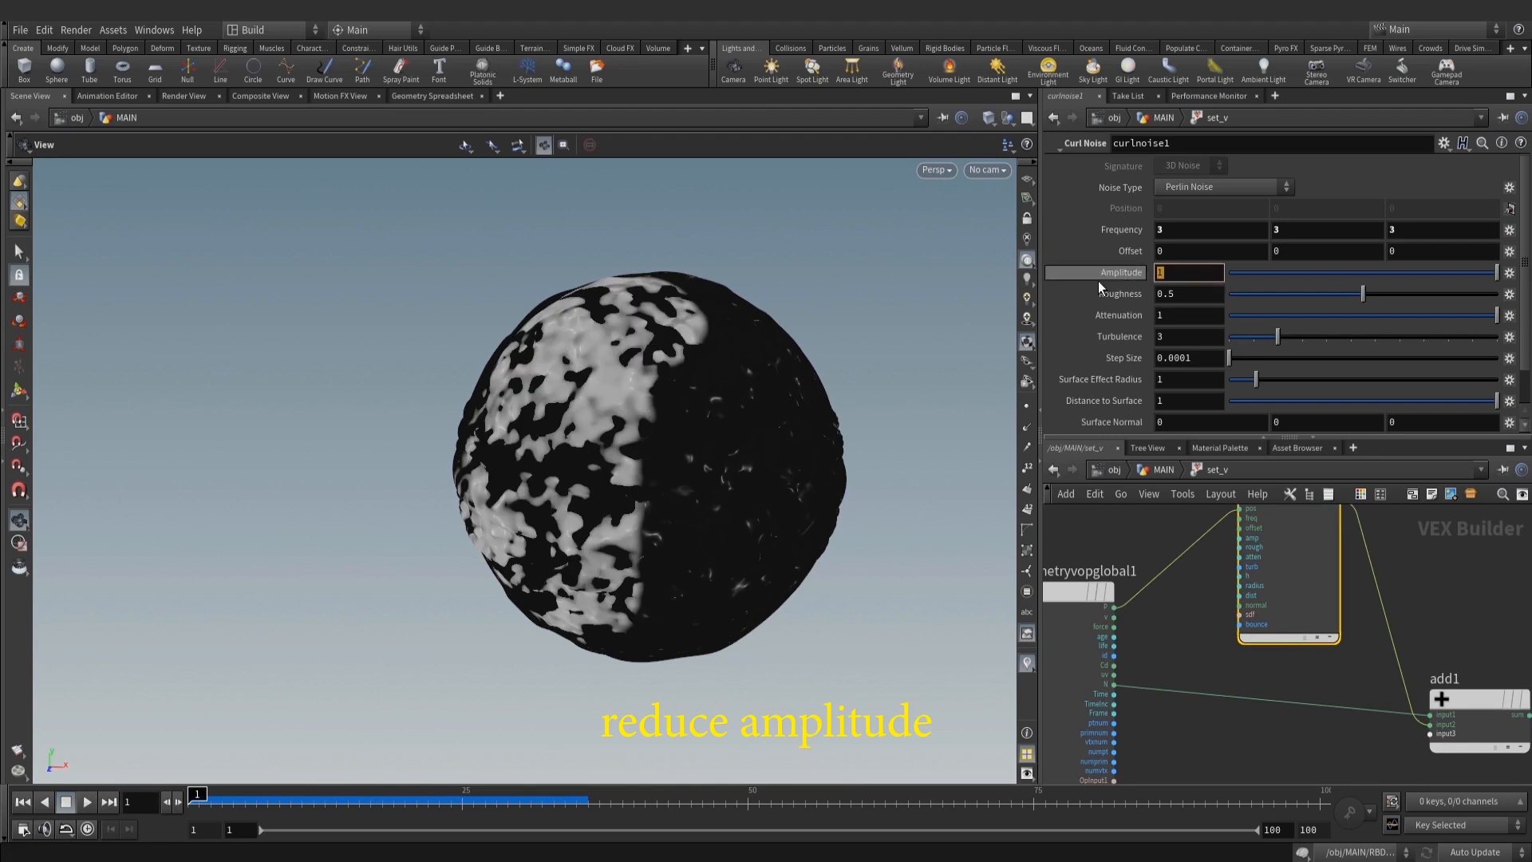
Set curlnoise1's amplitude to 0.25 and turbulence to 4, and check the point normal markers
{"action": "type", "text": "0.25"}
{"action": "key", "text": "Return"}
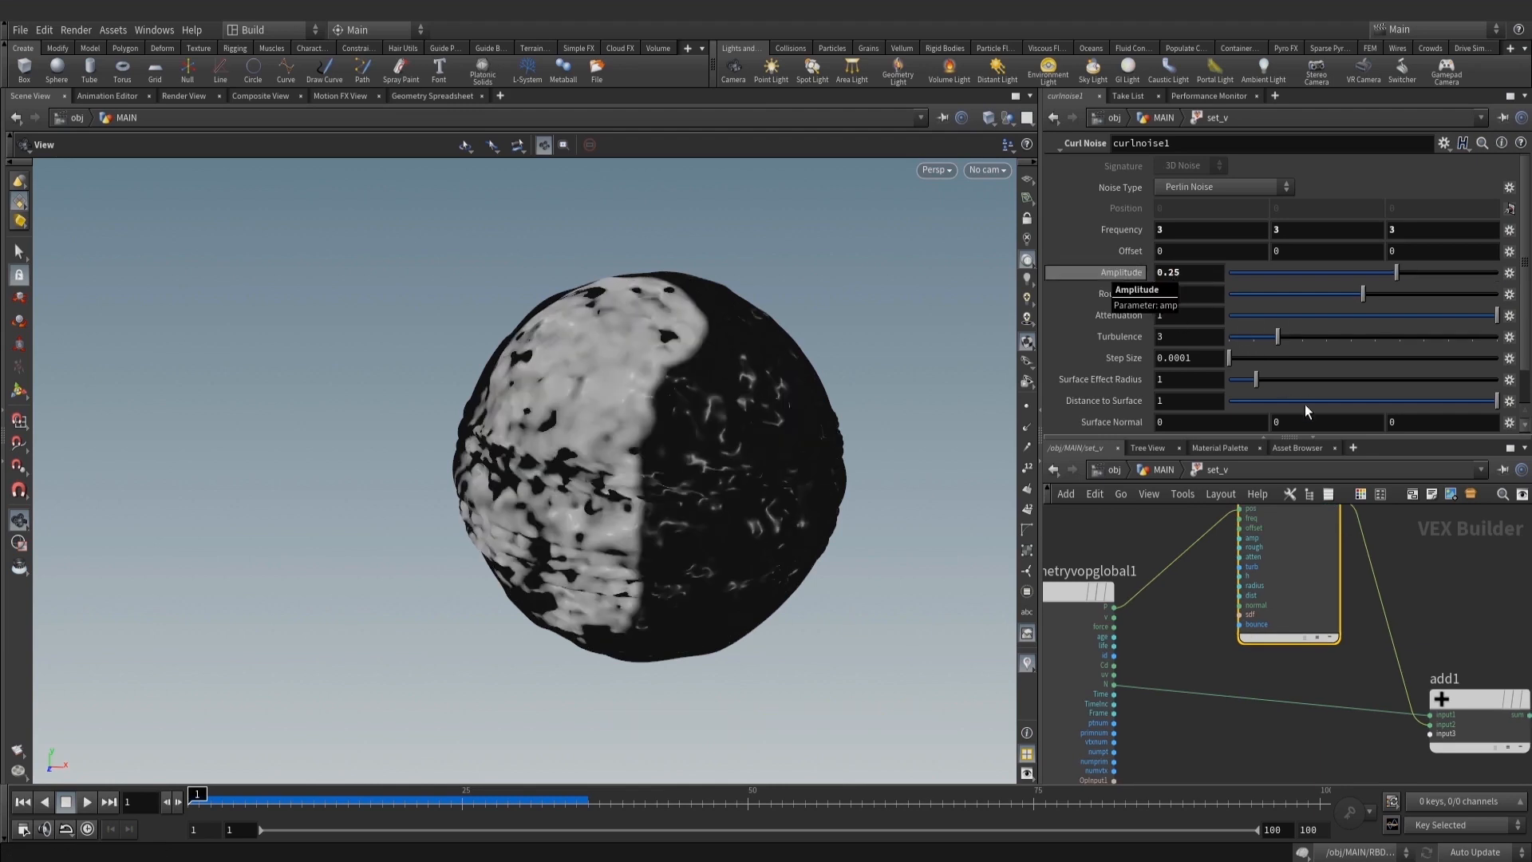
{"action": "middle_click_drag", "start_coordinate": [1217, 663], "coordinate": [1218, 644]}
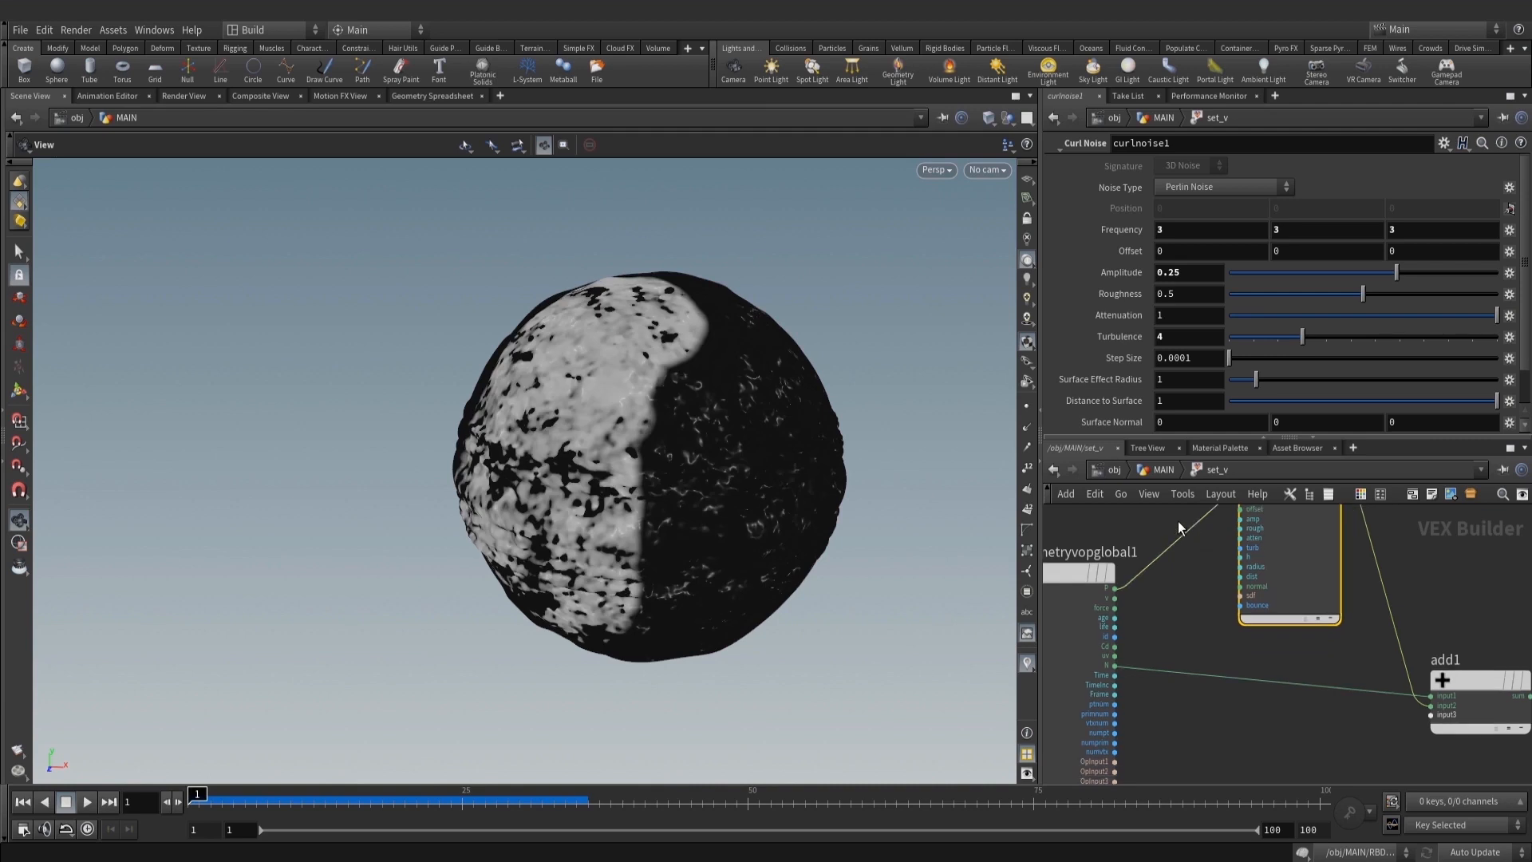
{"action": "left_click", "coordinate": [1029, 433]}
{"action": "left_click", "coordinate": [1028, 433]}
Connect add1's sum to both the v and force inputs of the output node
{"action": "middle_click_drag", "start_coordinate": [1386, 758], "coordinate": [1222, 735]}
{"action": "scroll", "coordinate": [1216, 710], "scroll_direction": "down", "scroll_amount": 2}
{"action": "middle_click_drag", "start_coordinate": [1359, 715], "coordinate": [1202, 718]}
{"action": "scroll", "coordinate": [1190, 692], "scroll_direction": "up", "scroll_amount": 3}
{"action": "left_click_drag", "start_coordinate": [1416, 690], "coordinate": [1482, 672]}
{"action": "left_click_drag", "start_coordinate": [1137, 680], "coordinate": [1382, 650]}
{"action": "left_click_drag", "start_coordinate": [1137, 679], "coordinate": [1386, 663]}
Cut the wire from add1's sum to the output node's N input
{"action": "key", "text": "y"}
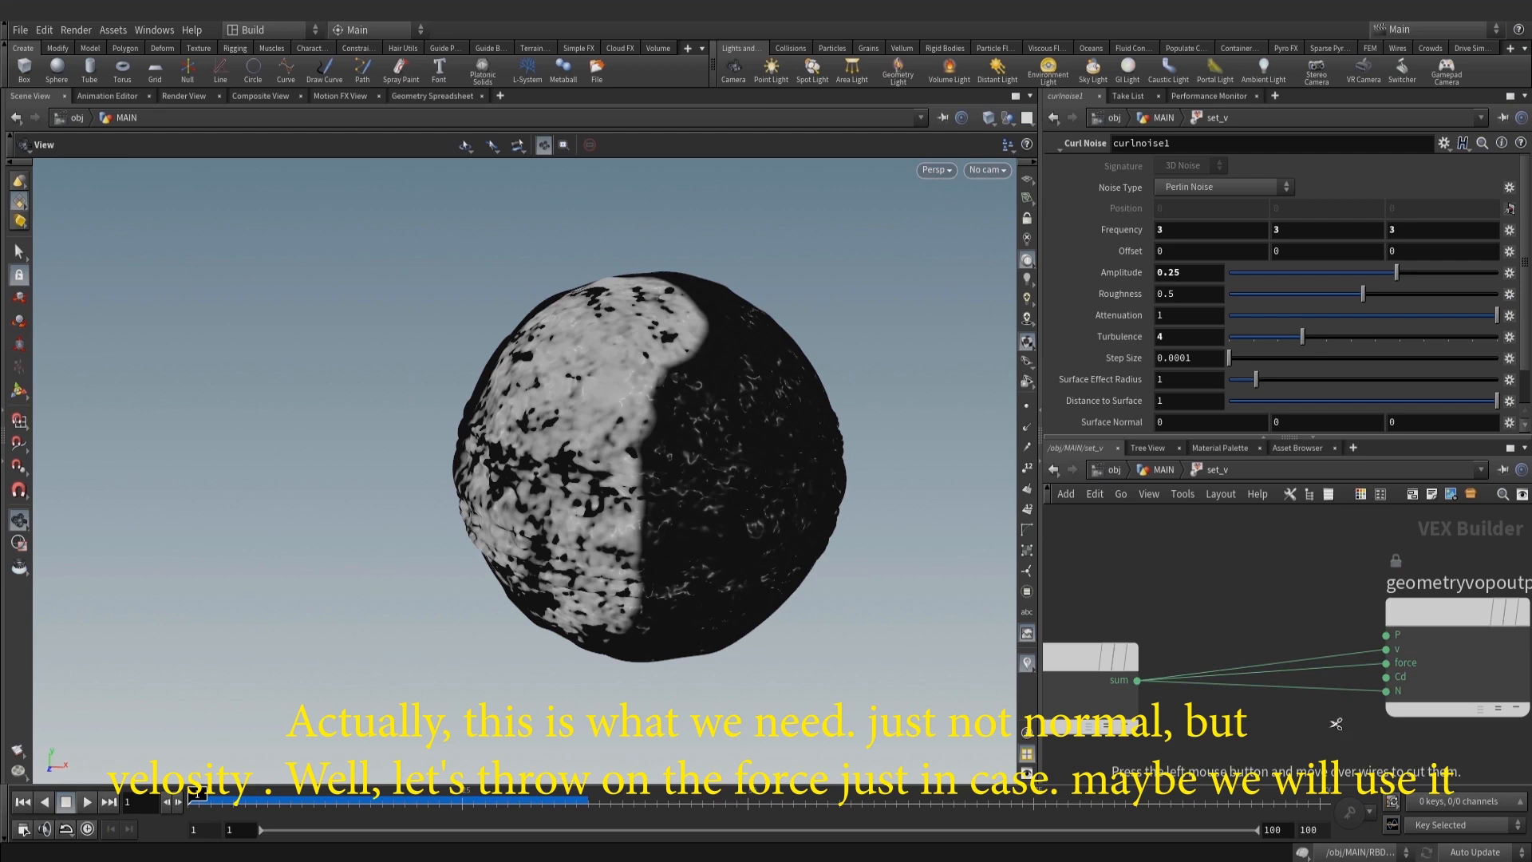
{"action": "left_click_drag", "start_coordinate": [1336, 723], "coordinate": [1462, 680]}
{"action": "scroll", "coordinate": [1448, 706], "scroll_direction": "down", "scroll_amount": 3}
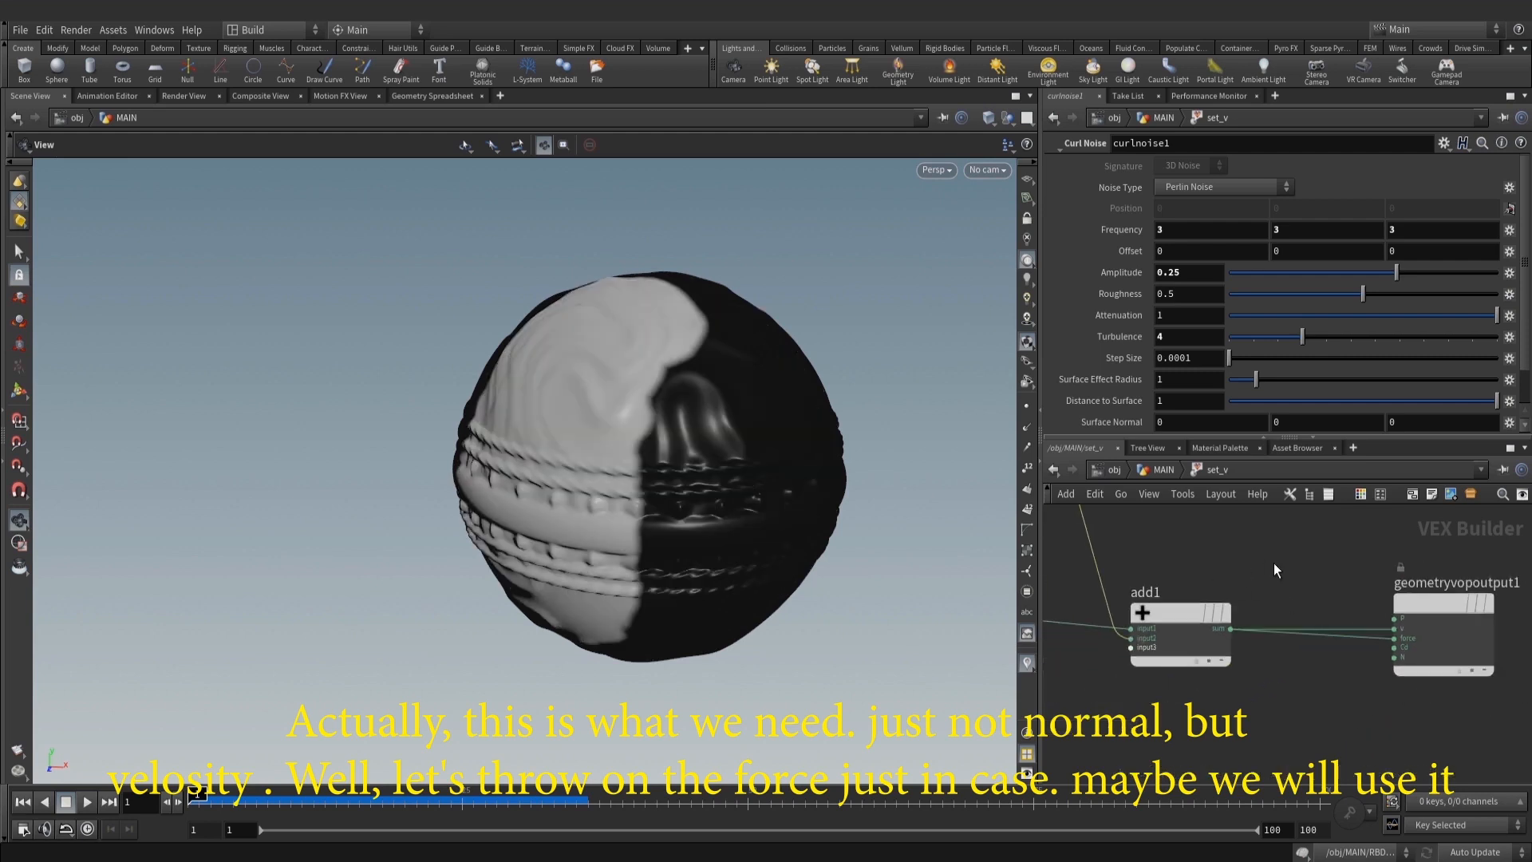
{"action": "scroll", "coordinate": [1274, 562], "scroll_direction": "down", "scroll_amount": 2}
{"action": "middle_click_drag", "start_coordinate": [1147, 705], "coordinate": [1217, 683]}
{"action": "key", "text": "Tab"}
{"action": "type", "text": "mul"}
{"action": "key", "text": "Escape"}
Show the point normal markers over the whole sphere, inspect them from another angle and hide them again
{"action": "left_click", "coordinate": [1027, 429]}
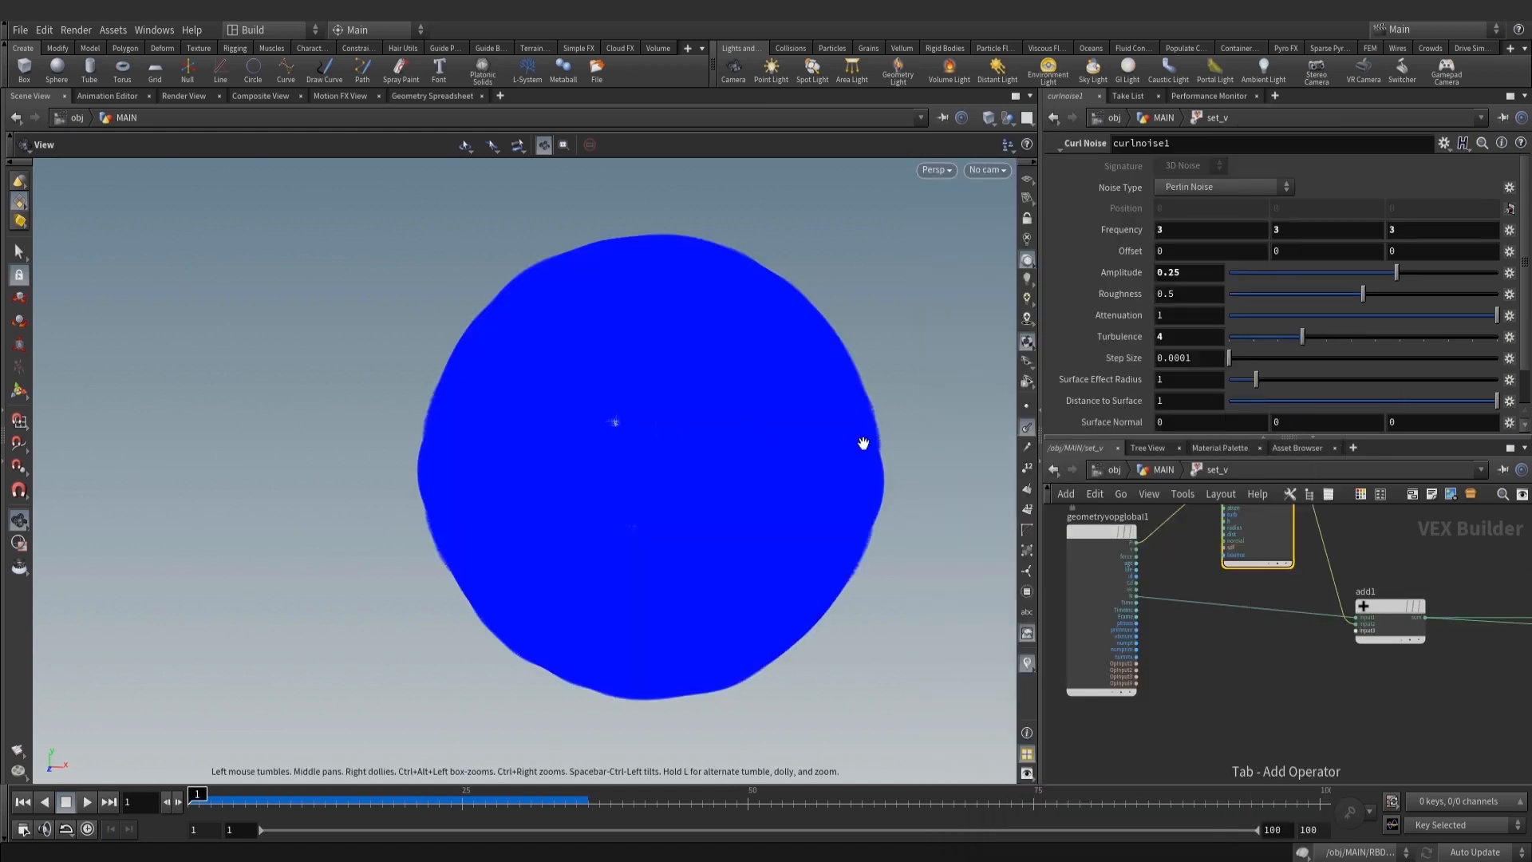
{"action": "right_click_drag", "start_coordinate": [745, 435], "coordinate": [821, 471]}
{"action": "left_click_drag", "start_coordinate": [821, 471], "coordinate": [694, 419]}
{"action": "left_click", "coordinate": [1028, 429]}
Add a Multiply node below the curl noise and add nodes
{"action": "middle_click_drag", "start_coordinate": [1297, 715], "coordinate": [1267, 742]}
{"action": "key", "text": "Tab"}
{"action": "type", "text": "mul"}
{"action": "left_click", "coordinate": [1436, 146]}
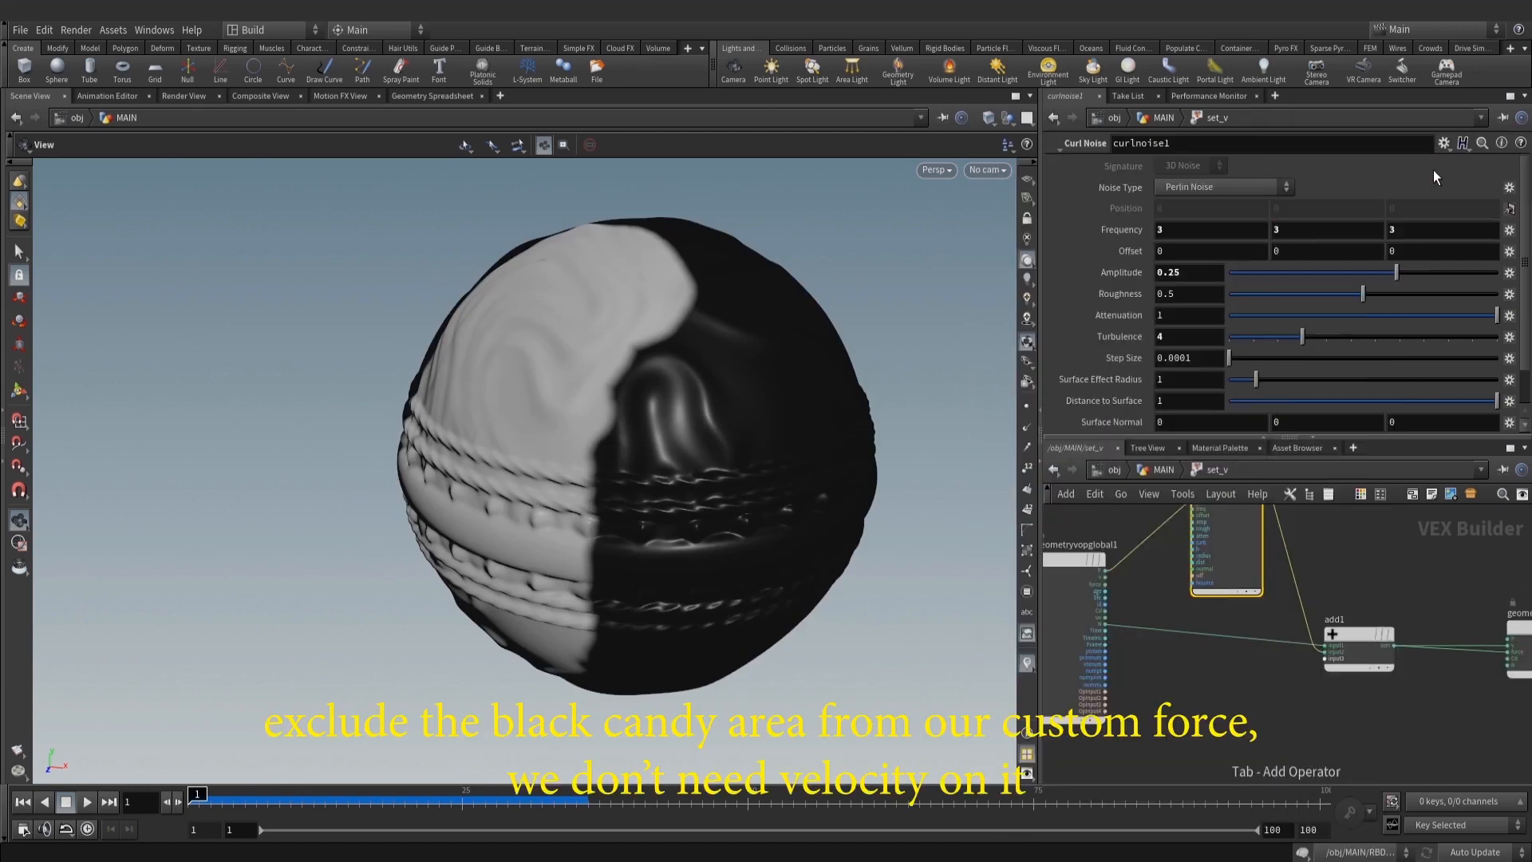
{"action": "left_click", "coordinate": [1226, 690]}
{"action": "middle_click_drag", "start_coordinate": [1414, 707], "coordinate": [1275, 688]}
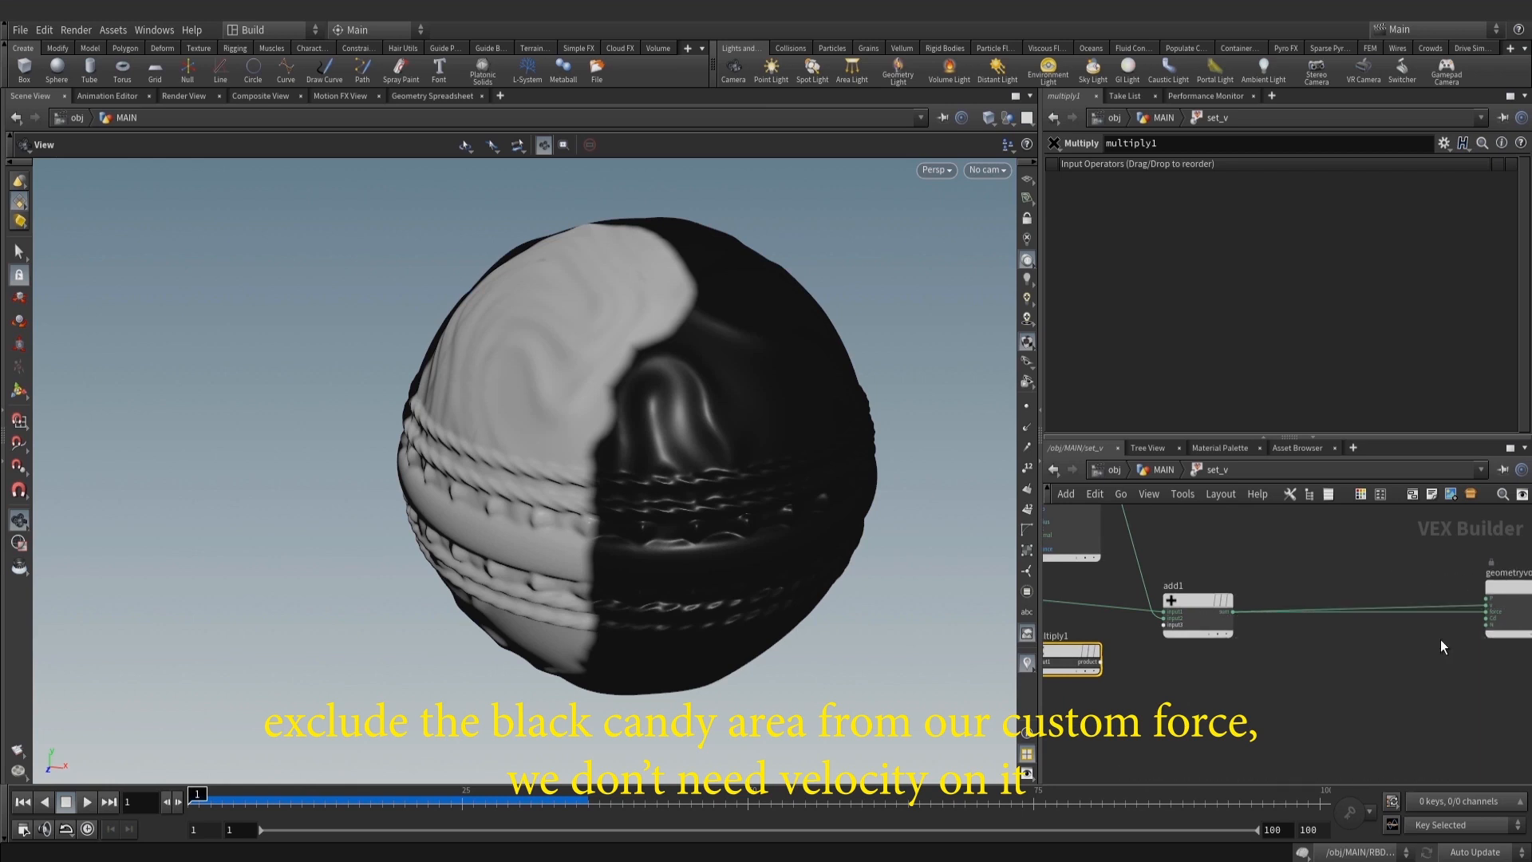
Insert multiply1 after add1 so that its product feeds both the v and force inputs of the output node
{"action": "left_click_drag", "start_coordinate": [1065, 652], "coordinate": [1341, 600]}
{"action": "middle_click_drag", "start_coordinate": [1434, 657], "coordinate": [1300, 684]}
{"action": "scroll", "coordinate": [1406, 650], "scroll_direction": "up", "scroll_amount": 3}
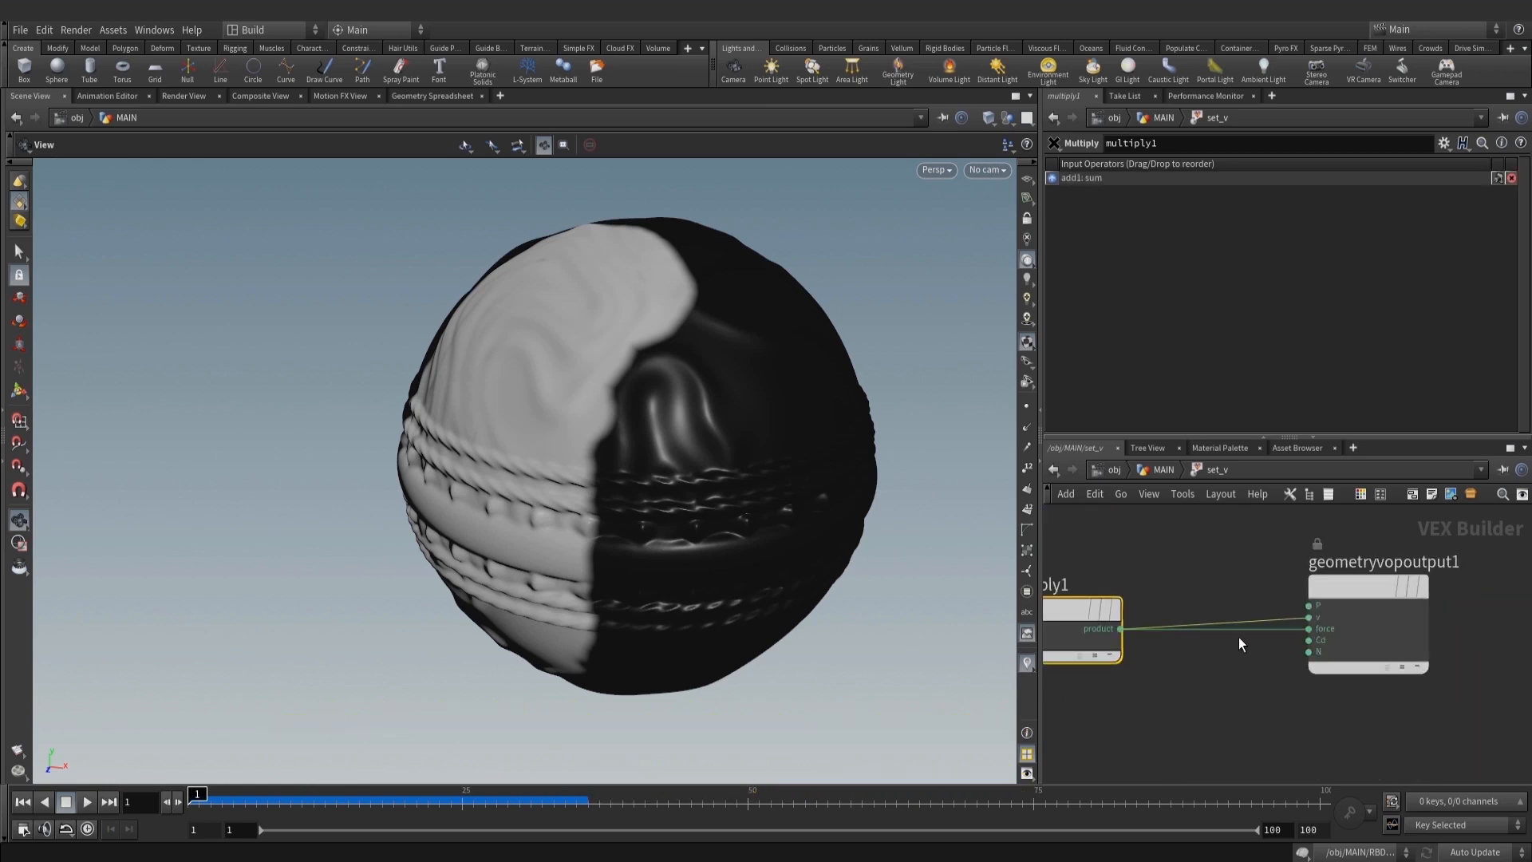
{"action": "left_click", "coordinate": [1308, 629]}
Space out the output and multiply nodes and connect the global Cd output to multiply1's second input
{"action": "left_click_drag", "start_coordinate": [1367, 600], "coordinate": [1412, 635]}
{"action": "scroll", "coordinate": [1153, 701], "scroll_direction": "down", "scroll_amount": 3}
{"action": "middle_click_drag", "start_coordinate": [1230, 681], "coordinate": [1487, 602]}
{"action": "left_click_drag", "start_coordinate": [1351, 578], "coordinate": [1330, 643]}
{"action": "middle_click_drag", "start_coordinate": [1178, 647], "coordinate": [1391, 727]}
{"action": "scroll", "coordinate": [1250, 644], "scroll_direction": "up", "scroll_amount": 6}
{"action": "left_click", "coordinate": [1256, 642]}
{"action": "scroll", "coordinate": [1420, 672], "scroll_direction": "down", "scroll_amount": 3}
{"action": "middle_click_drag", "start_coordinate": [1500, 742], "coordinate": [1200, 674]}
{"action": "left_click", "coordinate": [1270, 674]}
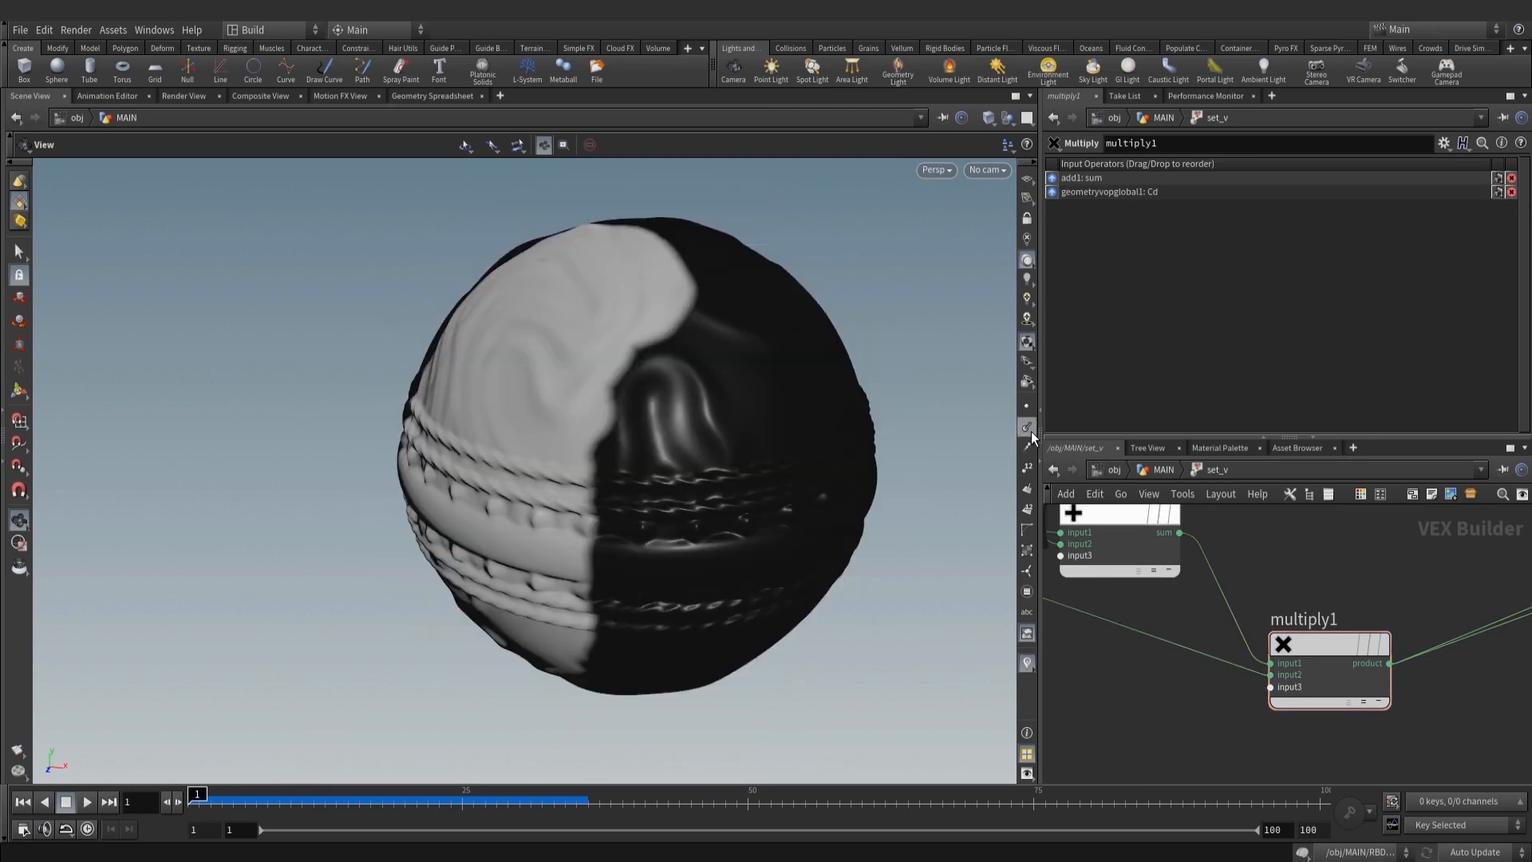
Tidy the VOP network by moving multiply1 and the global parameters node lower
{"action": "scroll", "coordinate": [1269, 630], "scroll_direction": "down", "scroll_amount": 3}
{"action": "left_click_drag", "start_coordinate": [1290, 641], "coordinate": [1274, 669]}
{"action": "middle_click_drag", "start_coordinate": [1133, 604], "coordinate": [1319, 620]}
{"action": "scroll", "coordinate": [1319, 619], "scroll_direction": "down", "scroll_amount": 2}
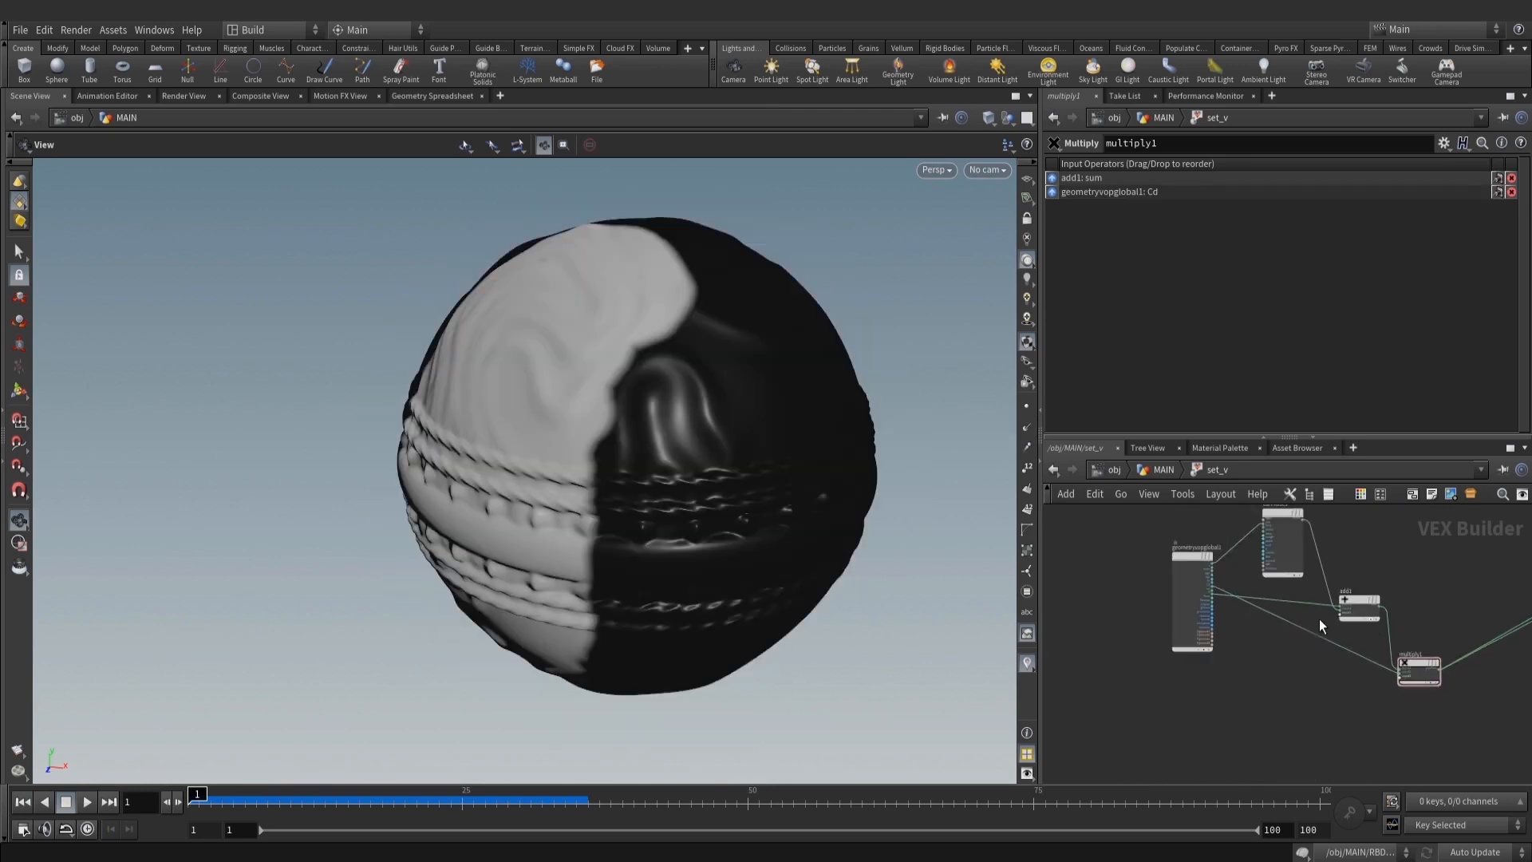
{"action": "left_click_drag", "start_coordinate": [1180, 606], "coordinate": [1179, 649]}
{"action": "left_click_drag", "start_coordinate": [758, 479], "coordinate": [661, 482]}
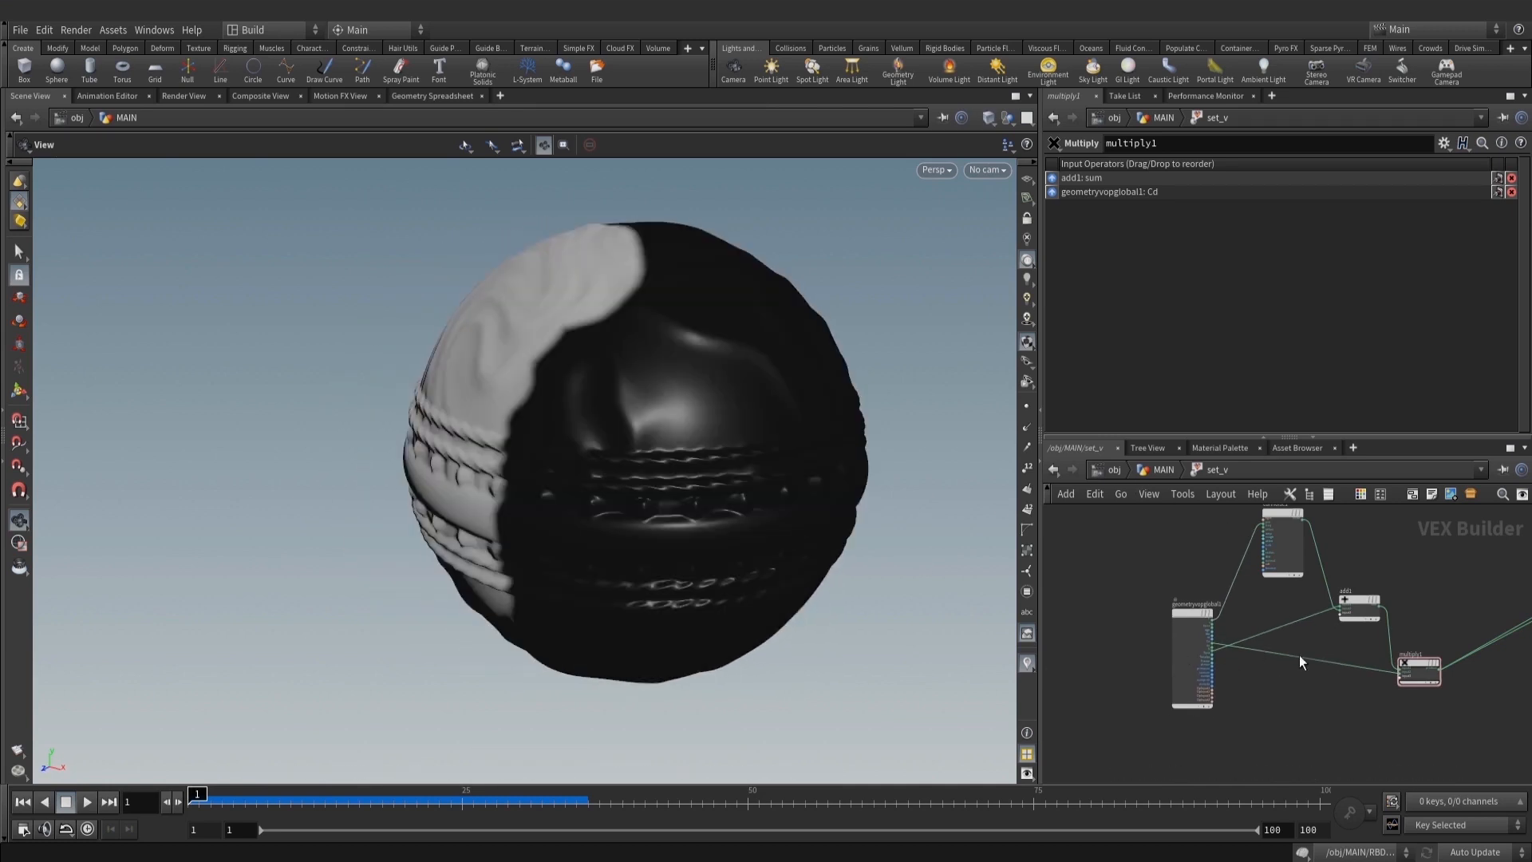
Connect multiply1's product to the output node's N input and inspect the normal markers on the white and black areas
{"action": "scroll", "coordinate": [1375, 659], "scroll_direction": "up", "scroll_amount": 5}
{"action": "middle_click_drag", "start_coordinate": [1387, 665], "coordinate": [1463, 647]}
{"action": "mouse_move", "coordinate": [1204, 676]}
{"action": "left_mouse_down"}
{"action": "mouse_move", "coordinate": [1351, 615]}
{"action": "mouse_move", "coordinate": [1406, 558]}
{"action": "mouse_move", "coordinate": [1412, 592]}
{"action": "left_mouse_up"}
{"action": "left_click", "coordinate": [1027, 428]}
{"action": "mouse_move", "coordinate": [489, 438]}
{"action": "left_mouse_down"}
{"action": "mouse_move", "coordinate": [624, 417]}
{"action": "mouse_move", "coordinate": [517, 445]}
{"action": "left_mouse_up"}
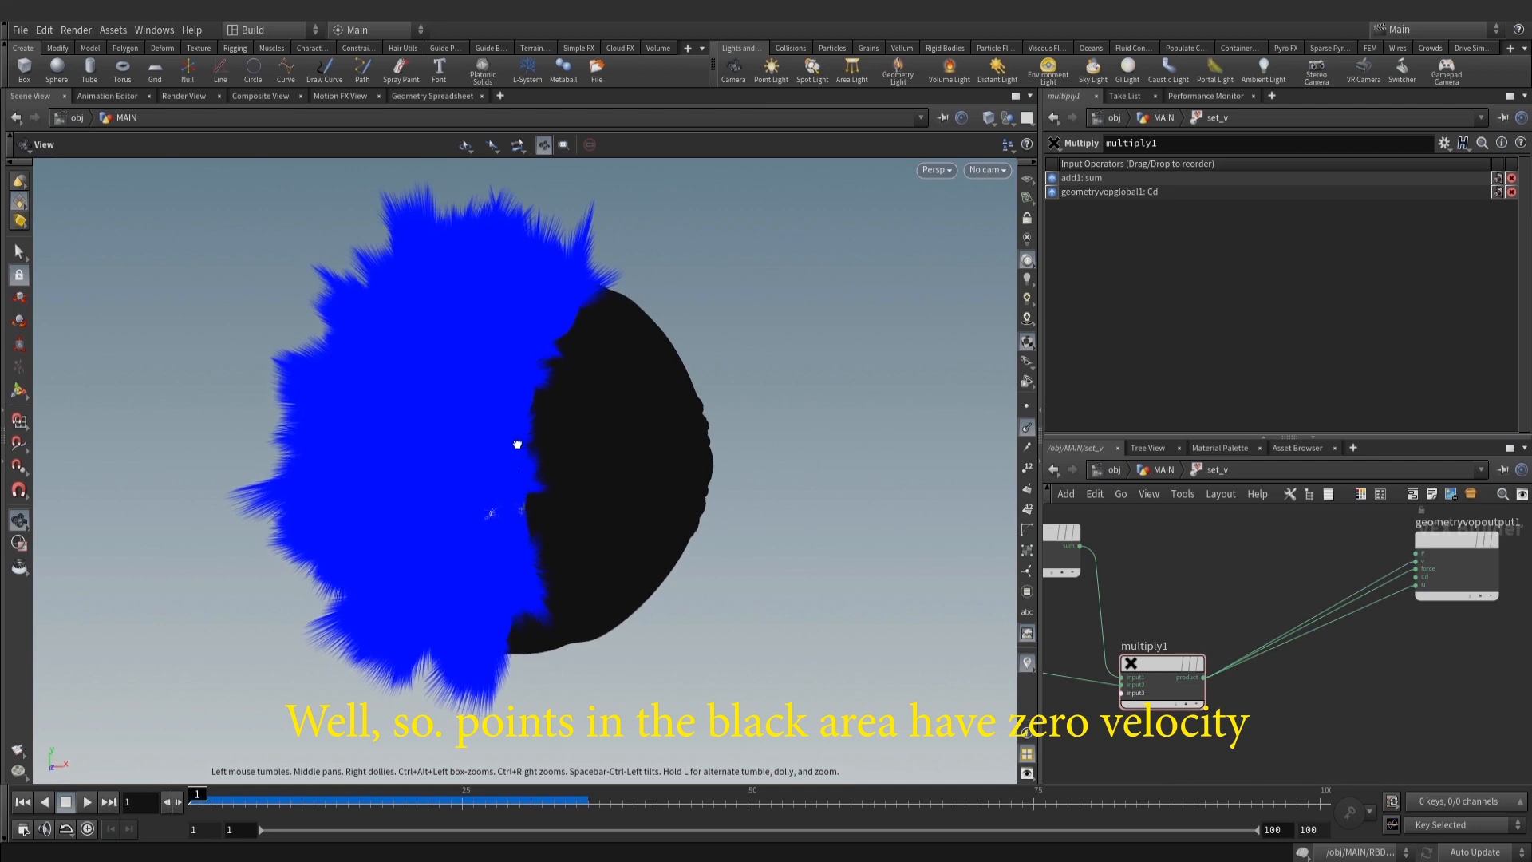
{"action": "left_click", "coordinate": [1027, 428]}
Cut the wire from multiply1's product to the output node's N input
{"action": "scroll", "coordinate": [1381, 611], "scroll_direction": "up", "scroll_amount": 3}
{"action": "key", "text": "y"}
{"action": "left_click_drag", "start_coordinate": [1366, 615], "coordinate": [1392, 663]}
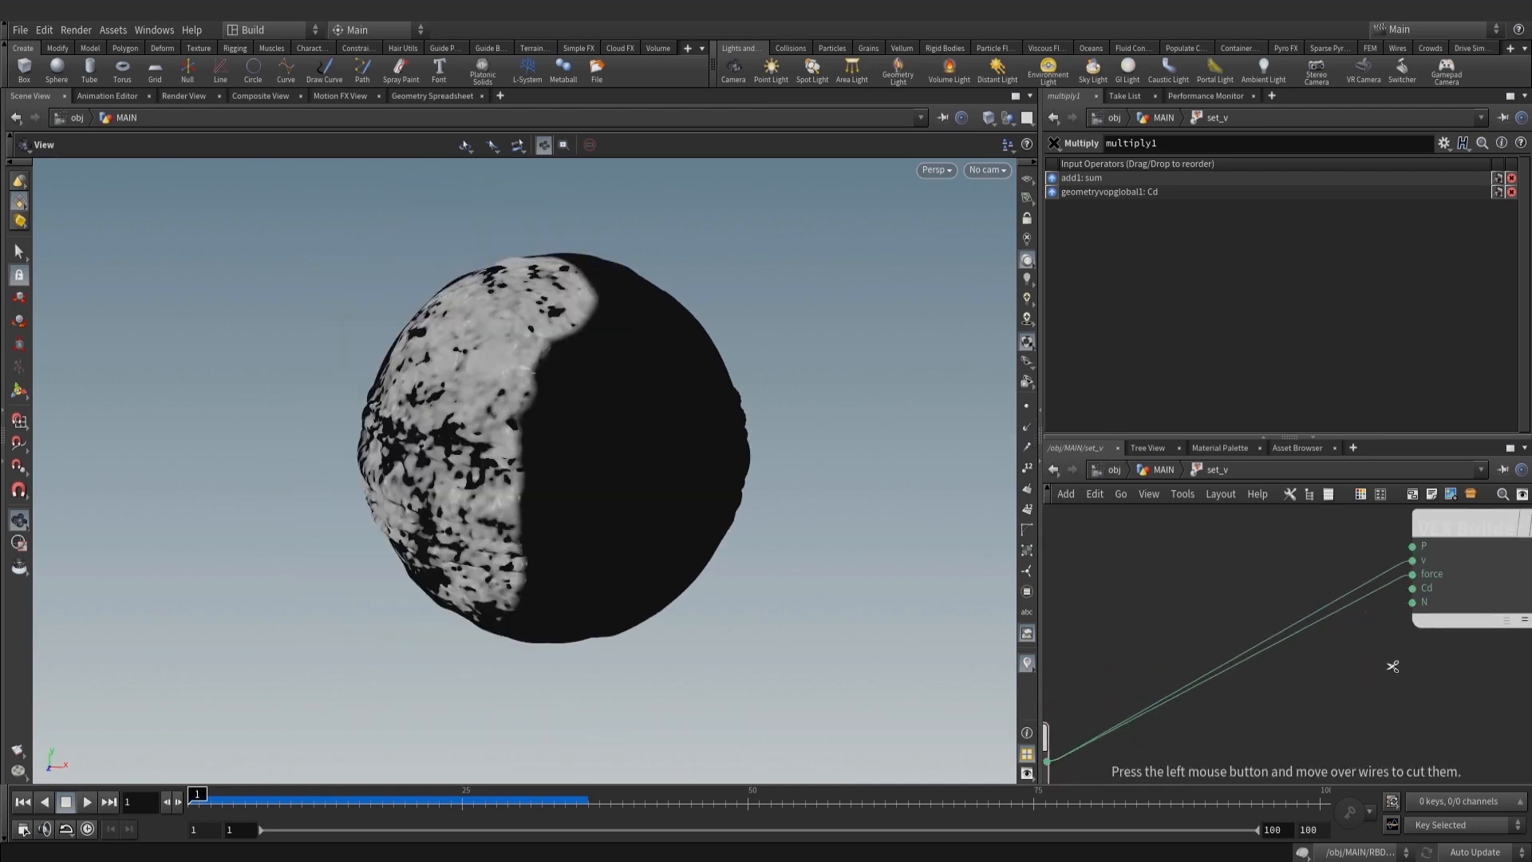
{"action": "scroll", "coordinate": [1391, 663], "scroll_direction": "down", "scroll_amount": 1}
Back in the MAIN network, add a Null below set_v, connected to its output, and name it OUT_force_vel
{"action": "left_click", "coordinate": [1146, 471]}
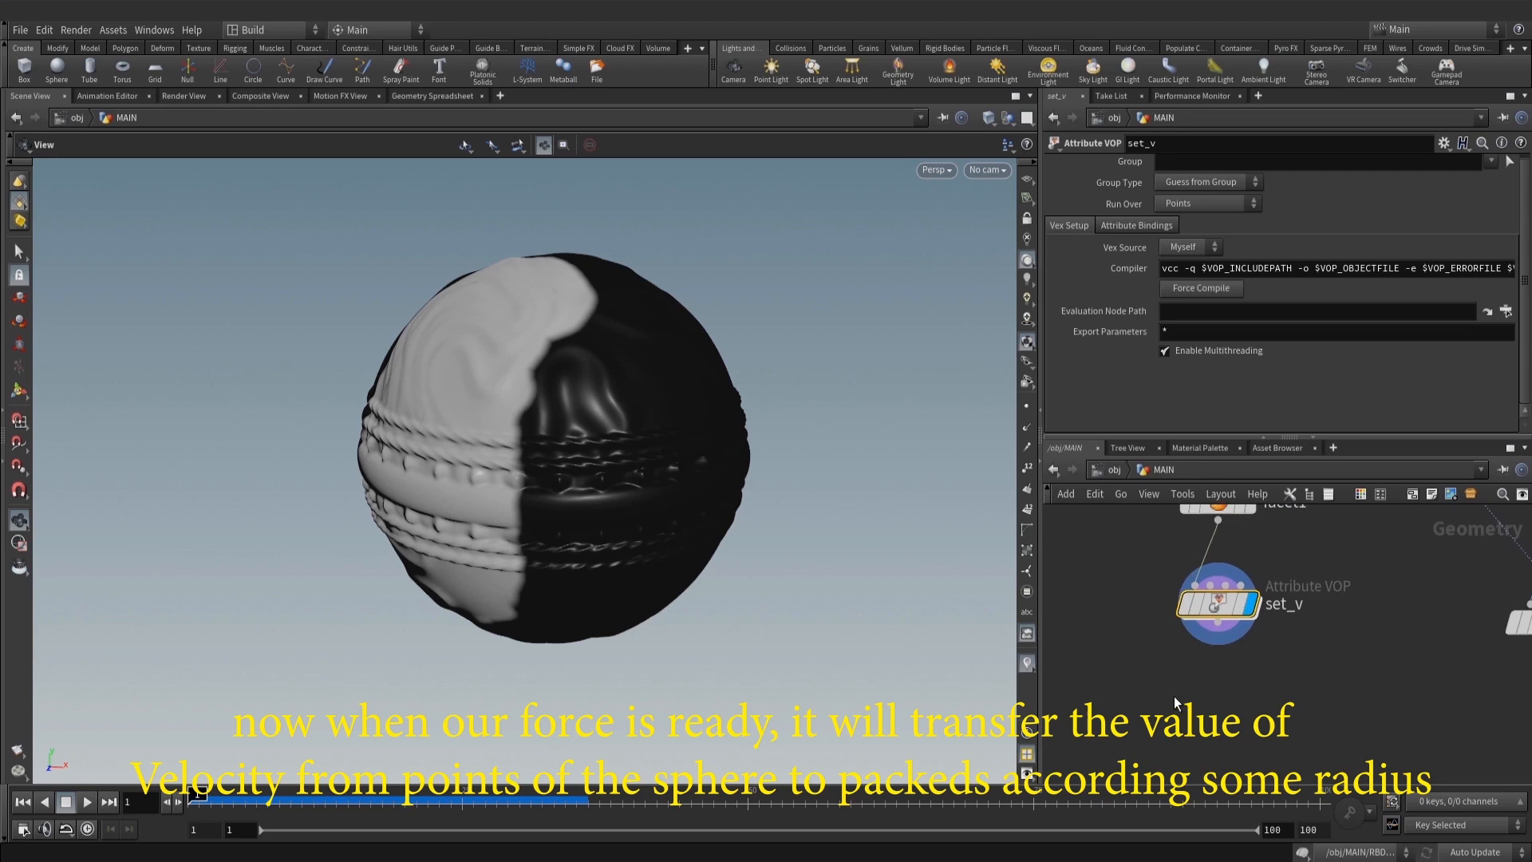
{"action": "key", "text": "Tab"}
{"action": "type", "text": "nu"}
{"action": "key", "text": "Return"}
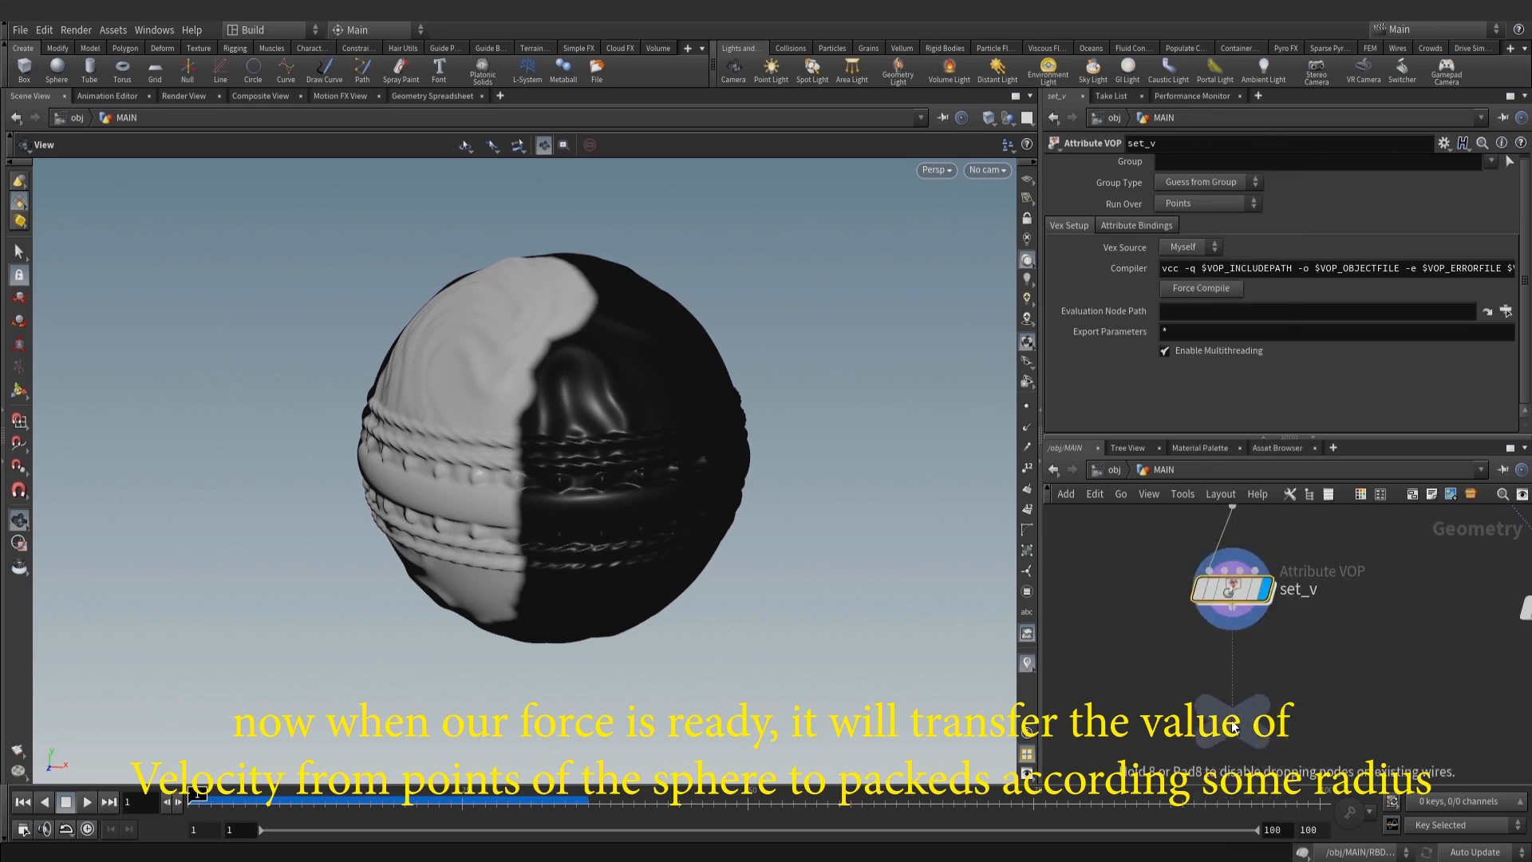
{"action": "left_click", "coordinate": [1233, 706]}
{"action": "double_click", "coordinate": [1280, 707]}
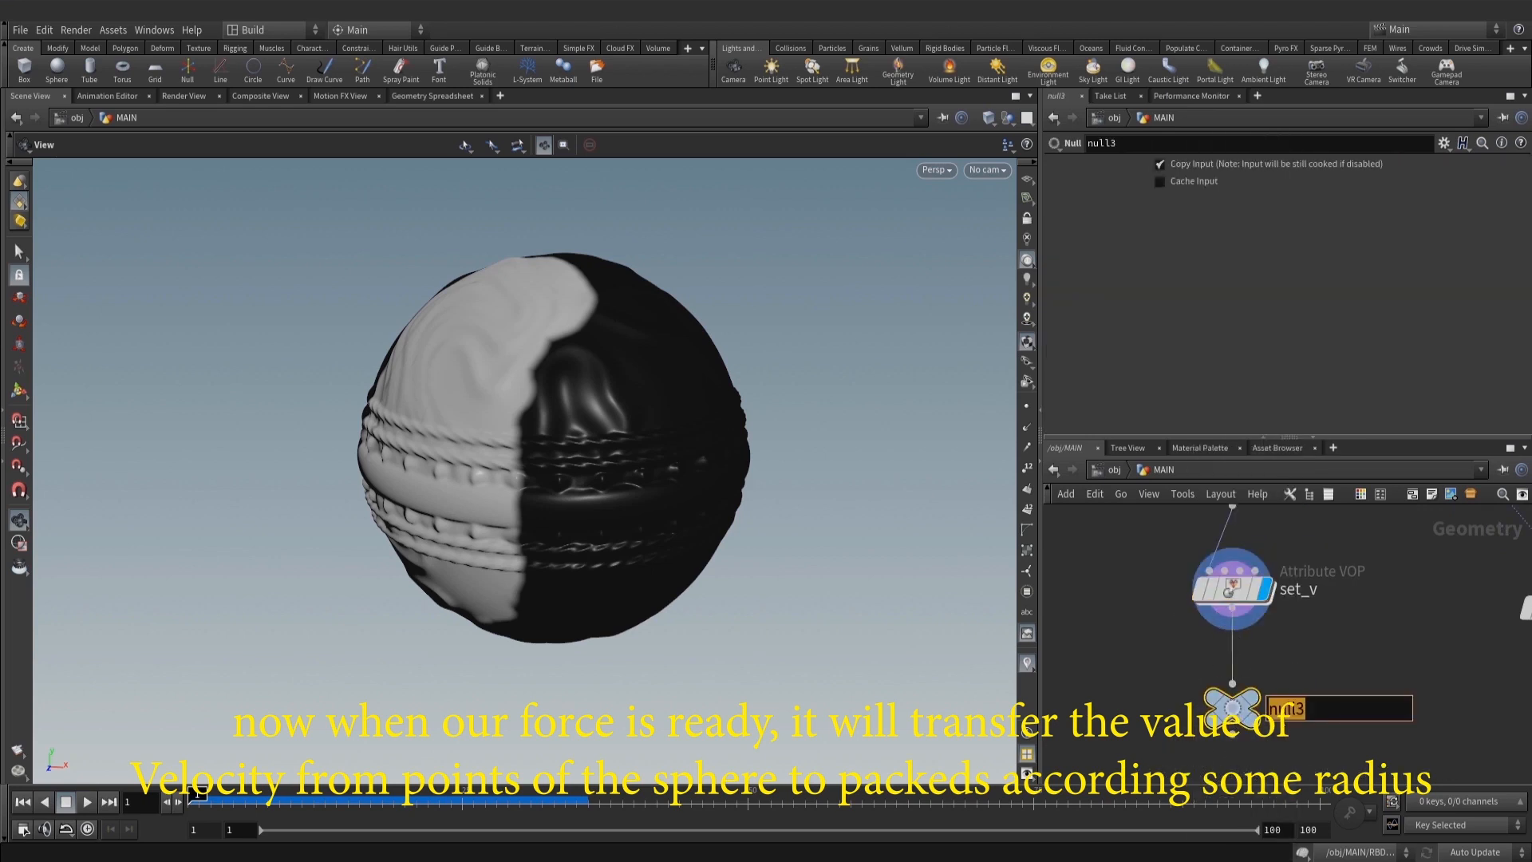
{"action": "type", "text": "OUT_force_vel"}
{"action": "key", "text": "Return"}
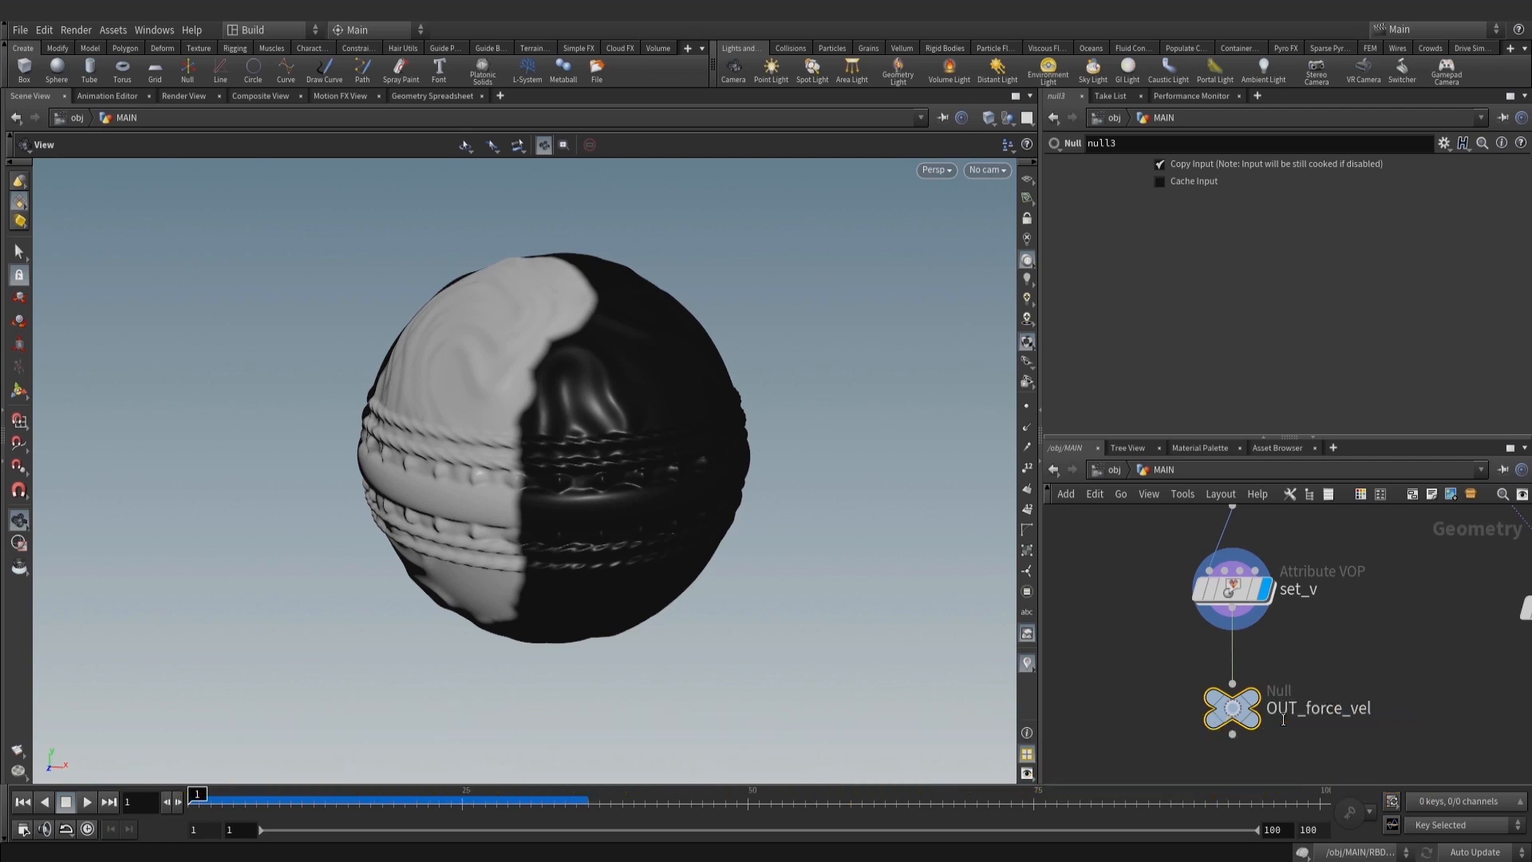
Display the OUT_force_vel null and save the scene
{"action": "mouse_move", "coordinate": [1238, 714]}
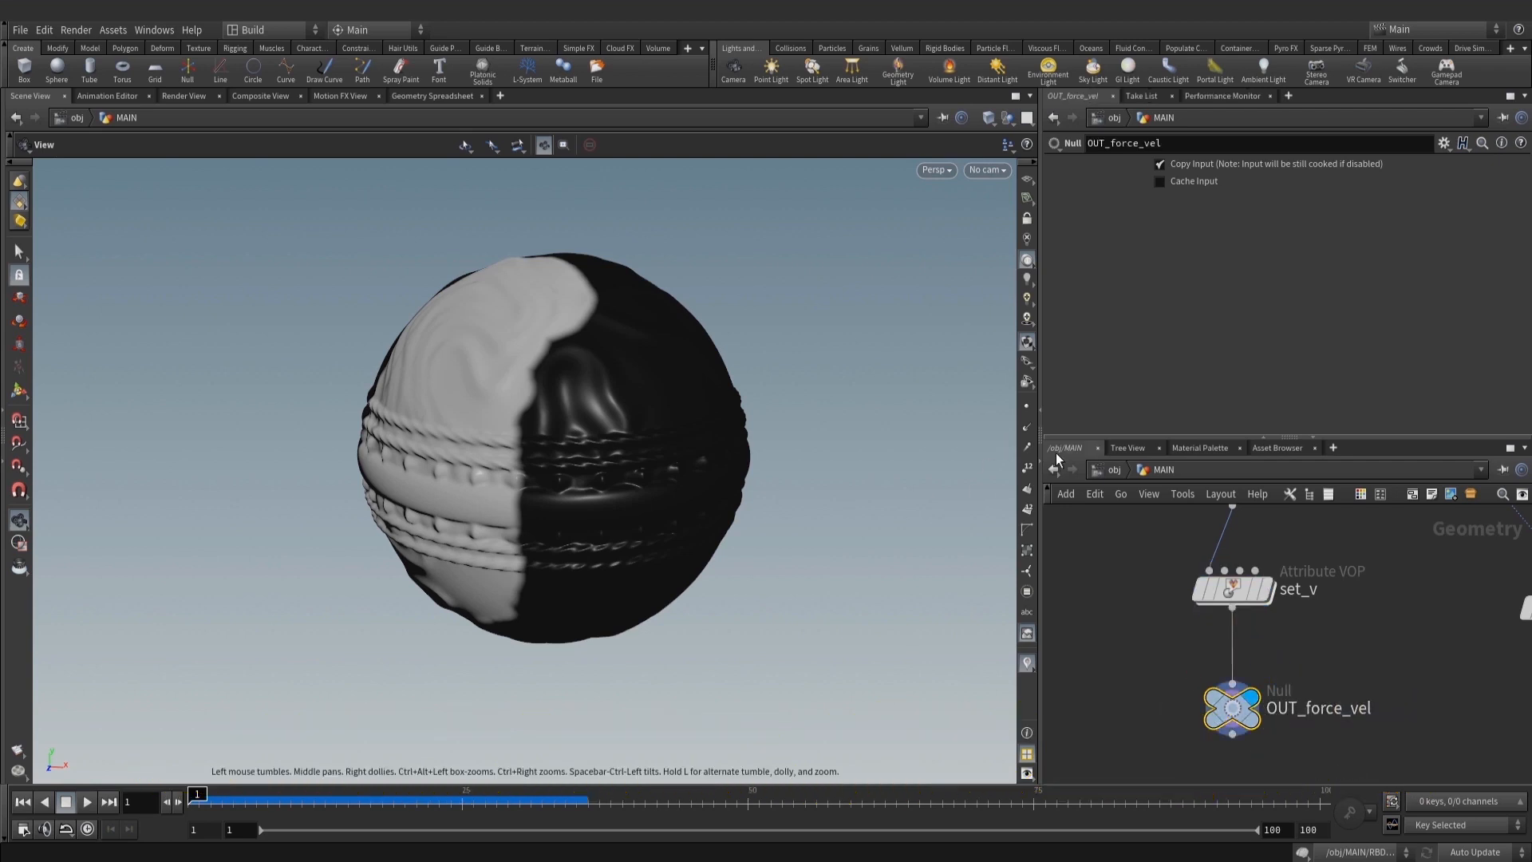
{"action": "key", "text": "h"}
{"action": "key", "text": "ctrl+s"}
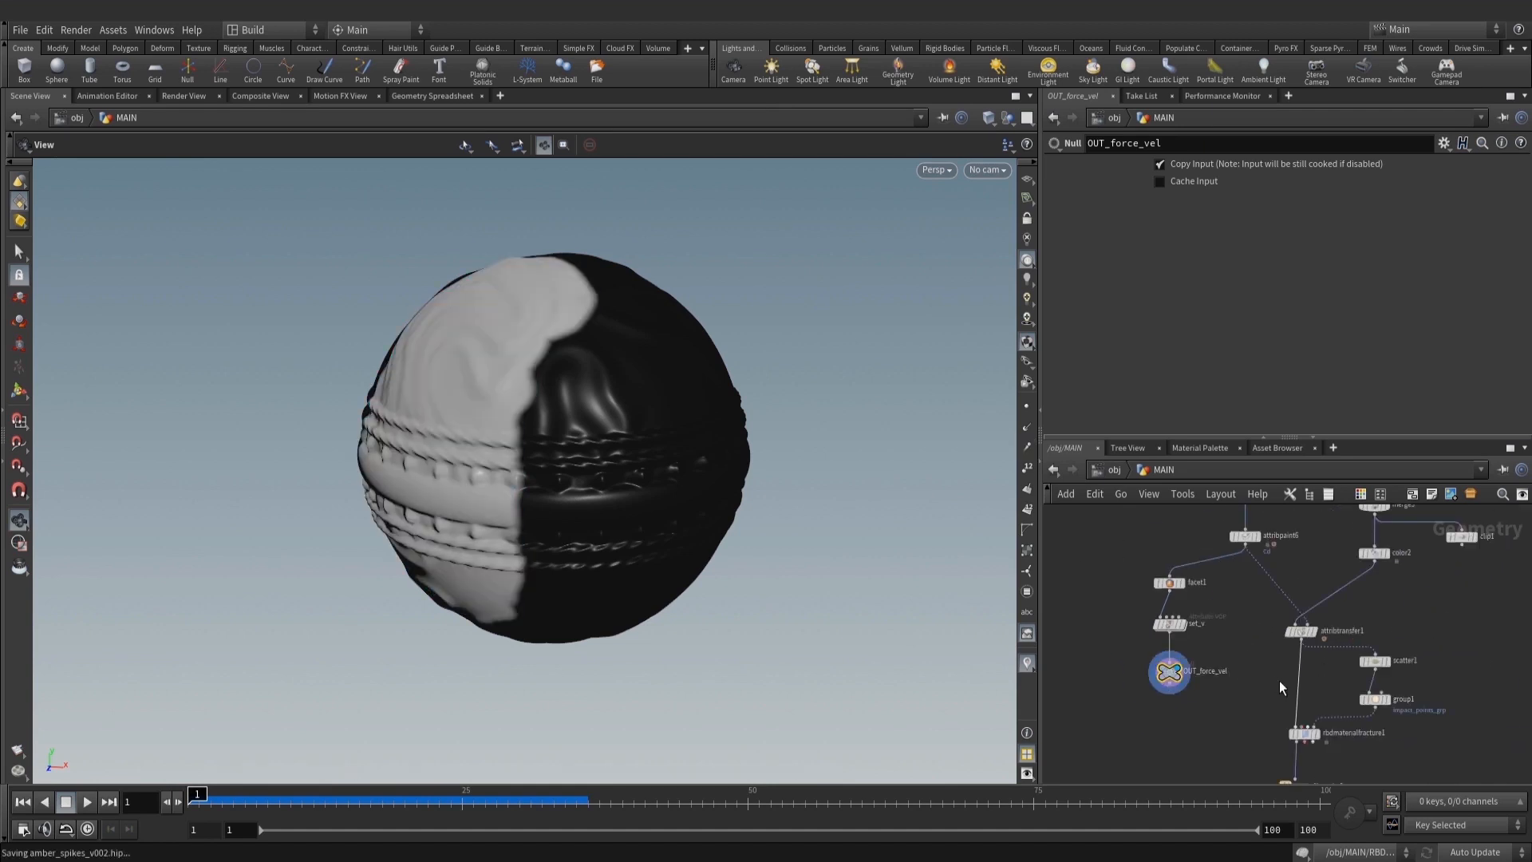
{"action": "key", "text": "h"}
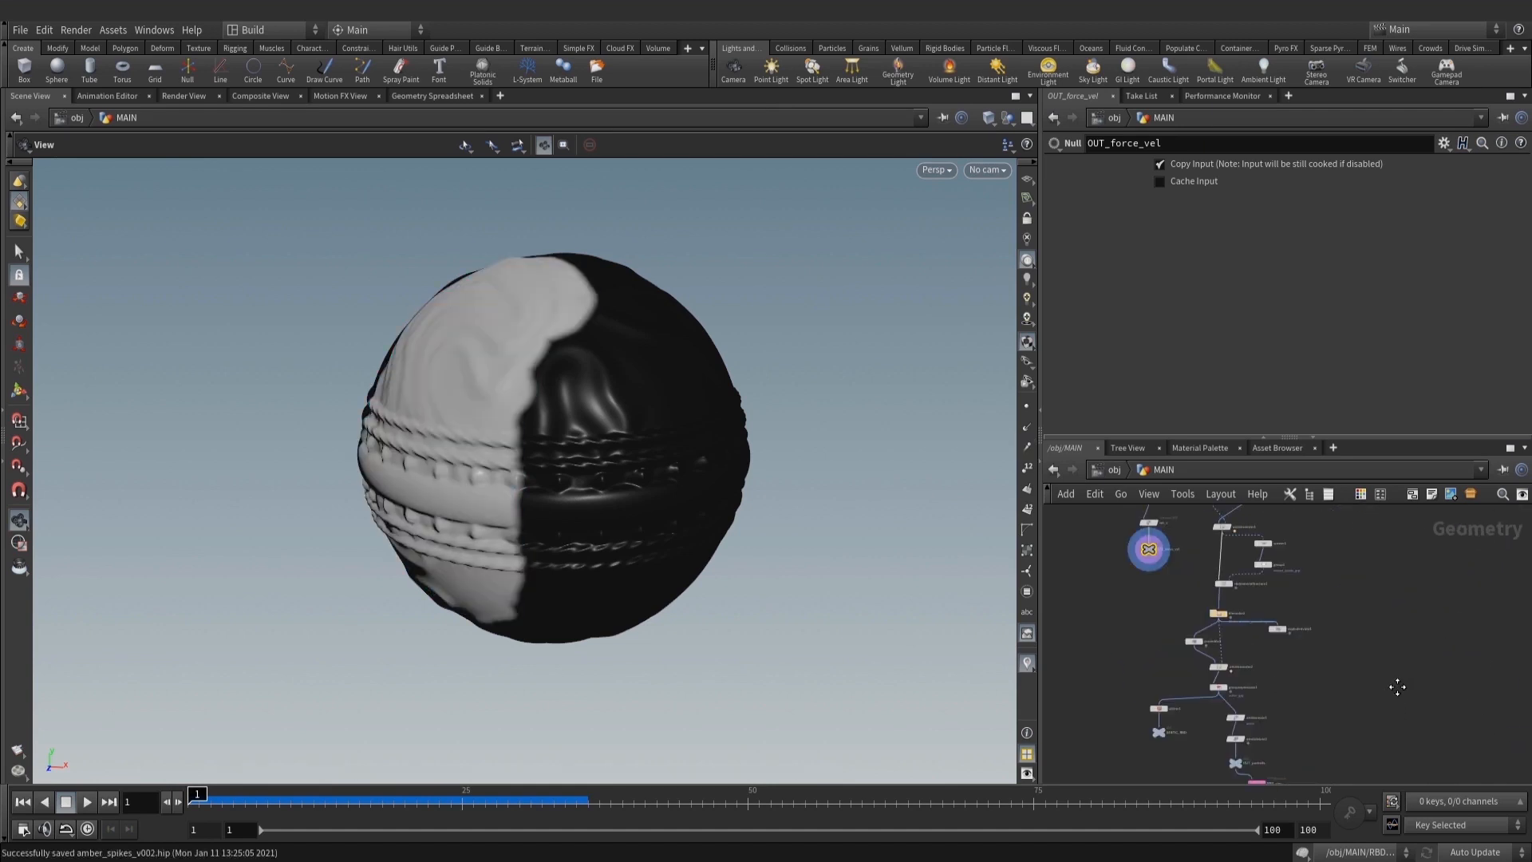
Enter the RBD_sim DOP network and bypass the gravity1 force
{"action": "middle_click_drag", "start_coordinate": [1397, 687], "coordinate": [1414, 577]}
{"action": "scroll", "coordinate": [1303, 697], "scroll_direction": "up", "scroll_amount": 6}
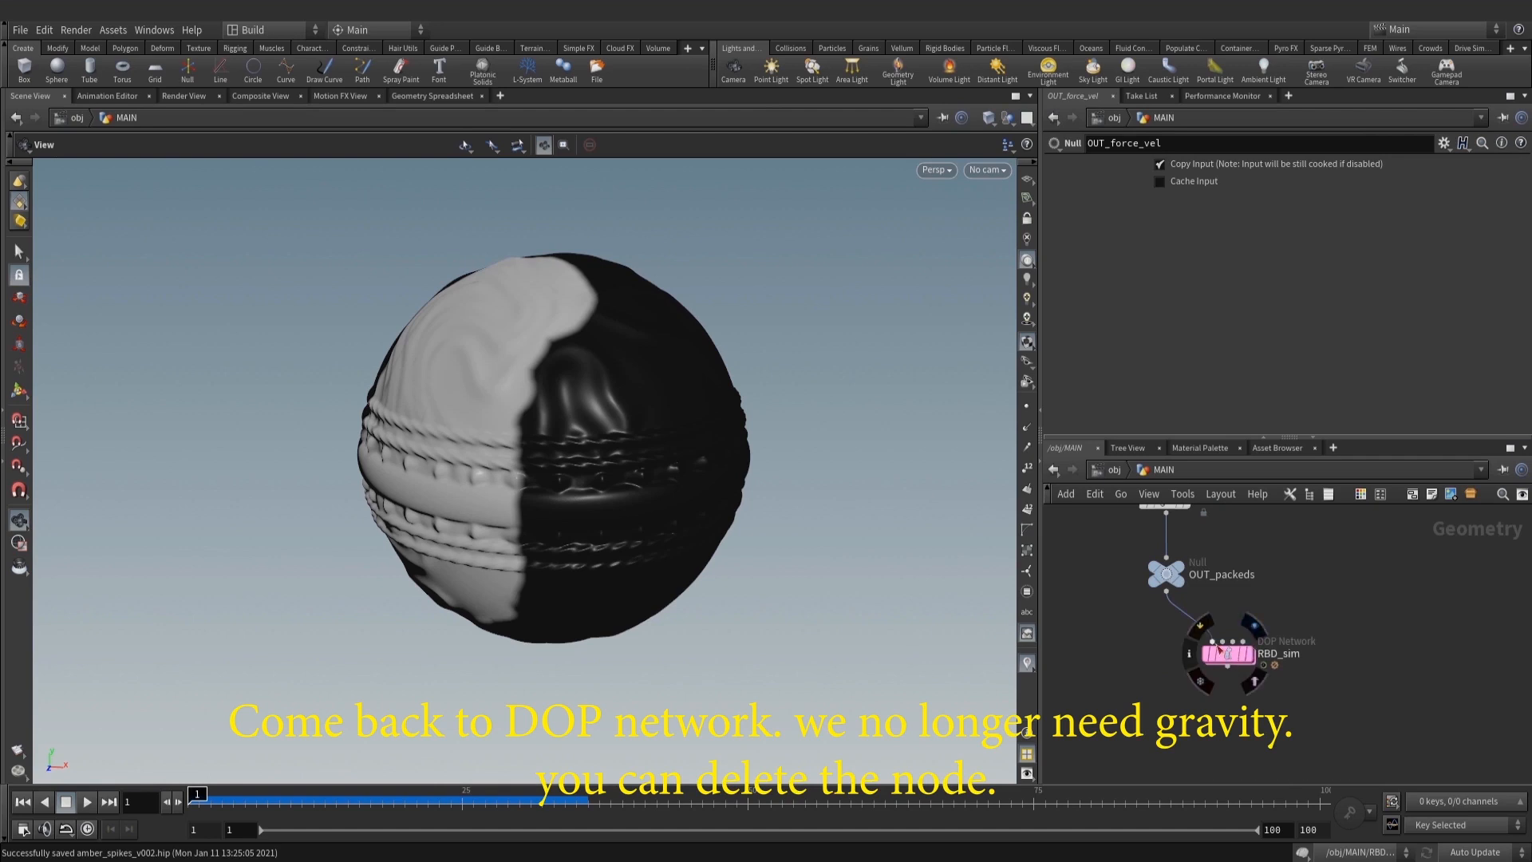
{"action": "double_click", "coordinate": [1225, 653]}
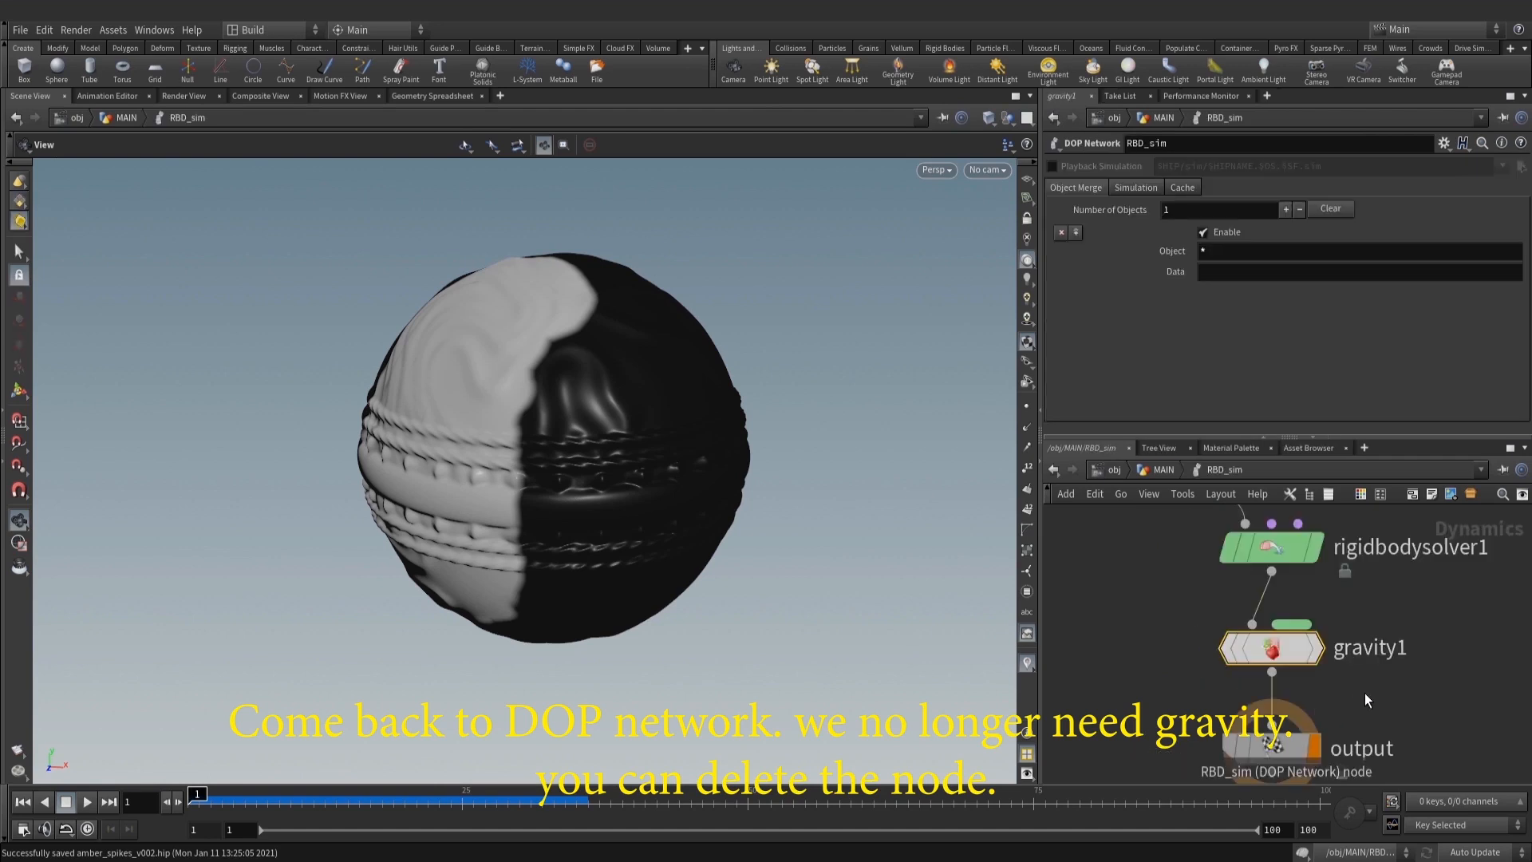
{"action": "left_click", "coordinate": [1271, 647]}
{"action": "middle_click_drag", "start_coordinate": [1208, 649], "coordinate": [1262, 657]}
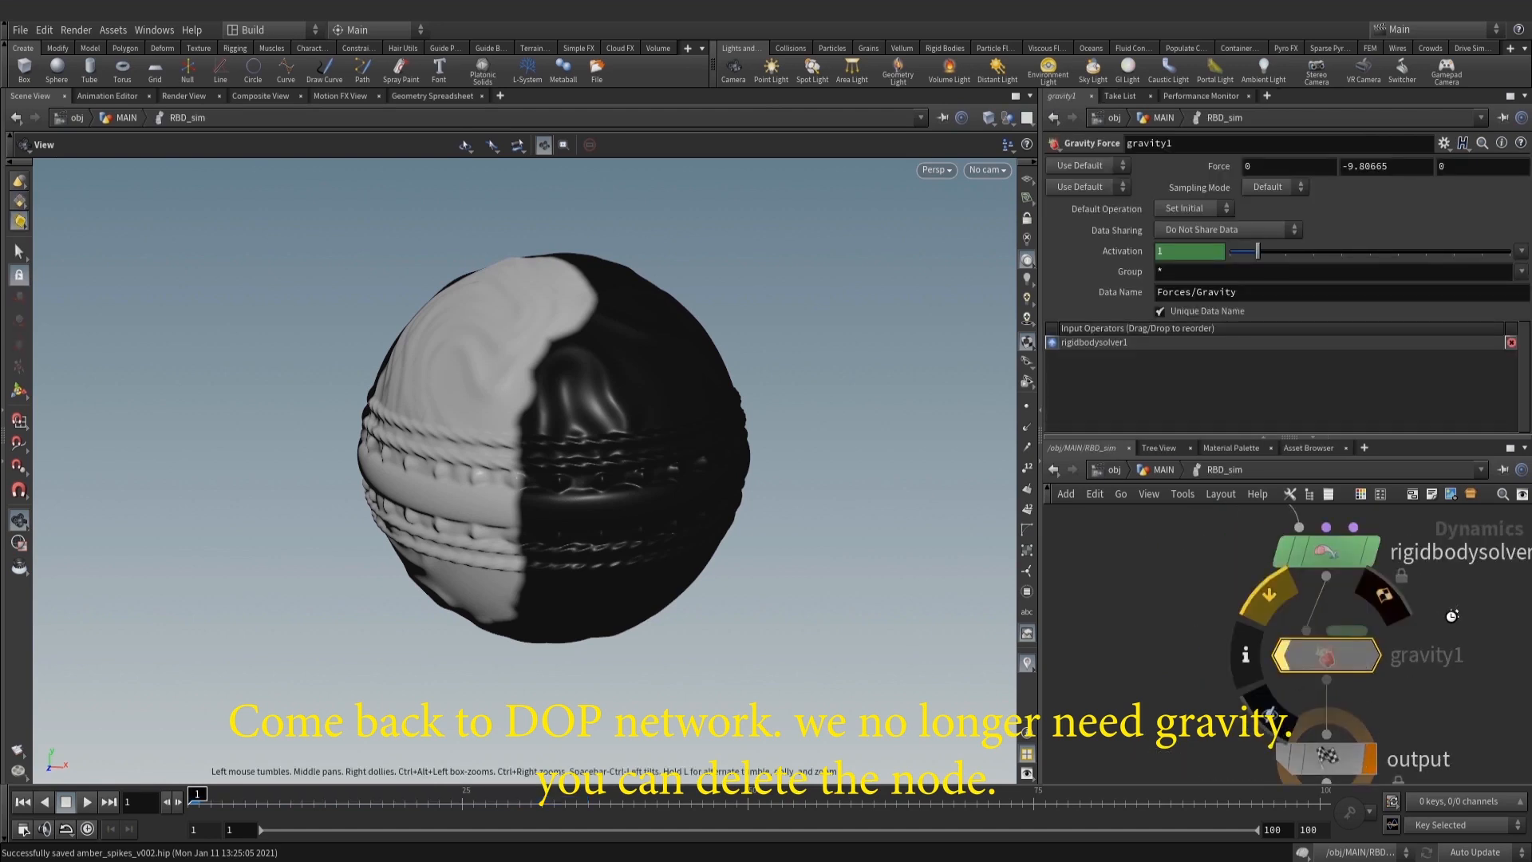
Add a Geometry VOP above the solver and connect its output to the third input of rigidbodysolver1
{"action": "scroll", "coordinate": [1454, 638], "scroll_direction": "down", "scroll_amount": 5}
{"action": "middle_click_drag", "start_coordinate": [1358, 628], "coordinate": [1280, 595]}
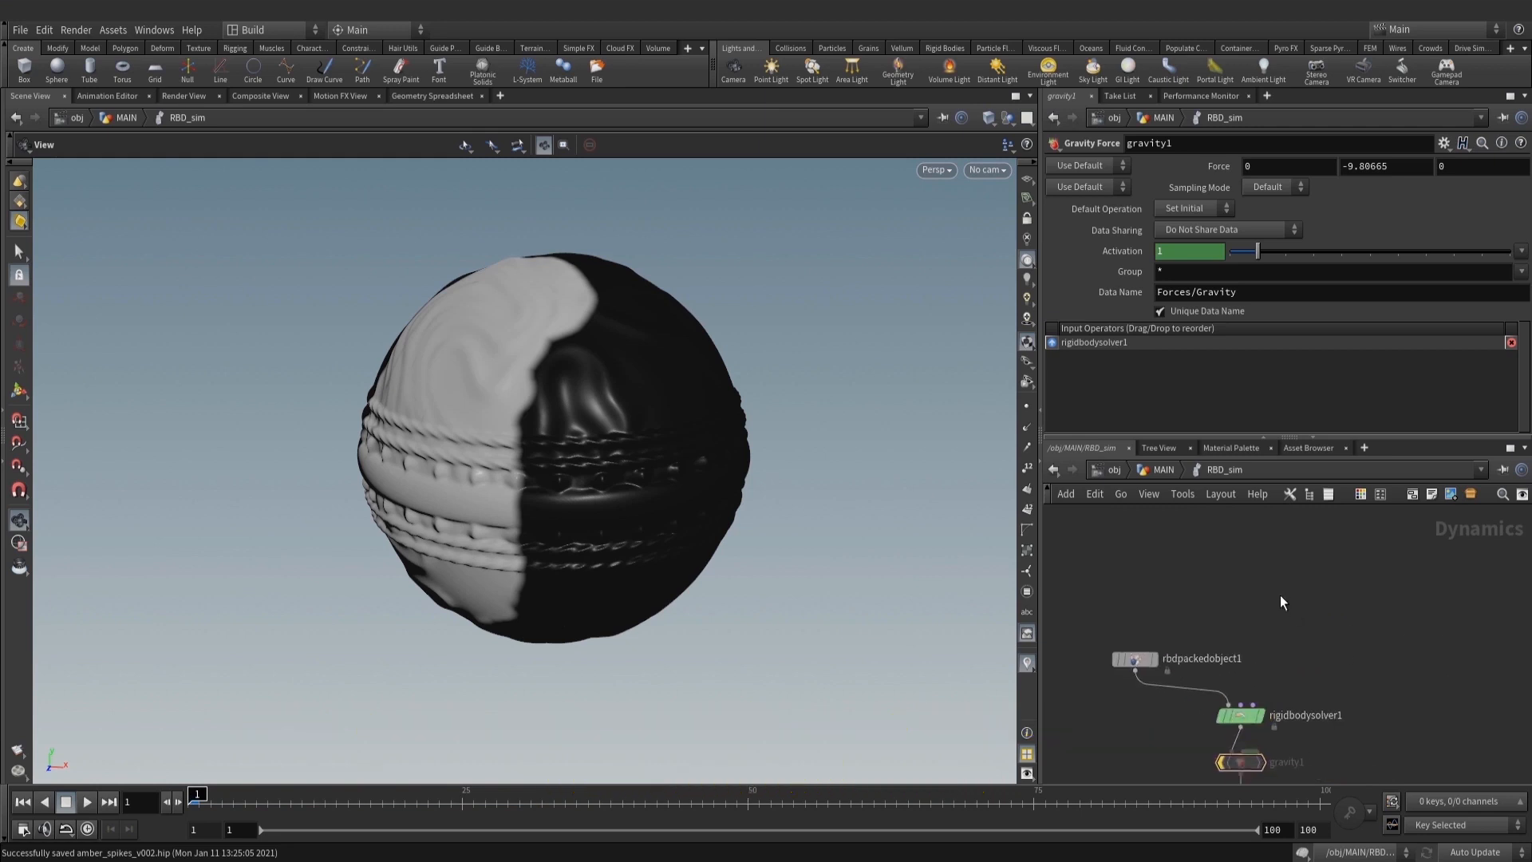
{"action": "key", "text": "Tab"}
{"action": "type", "text": "vop"}
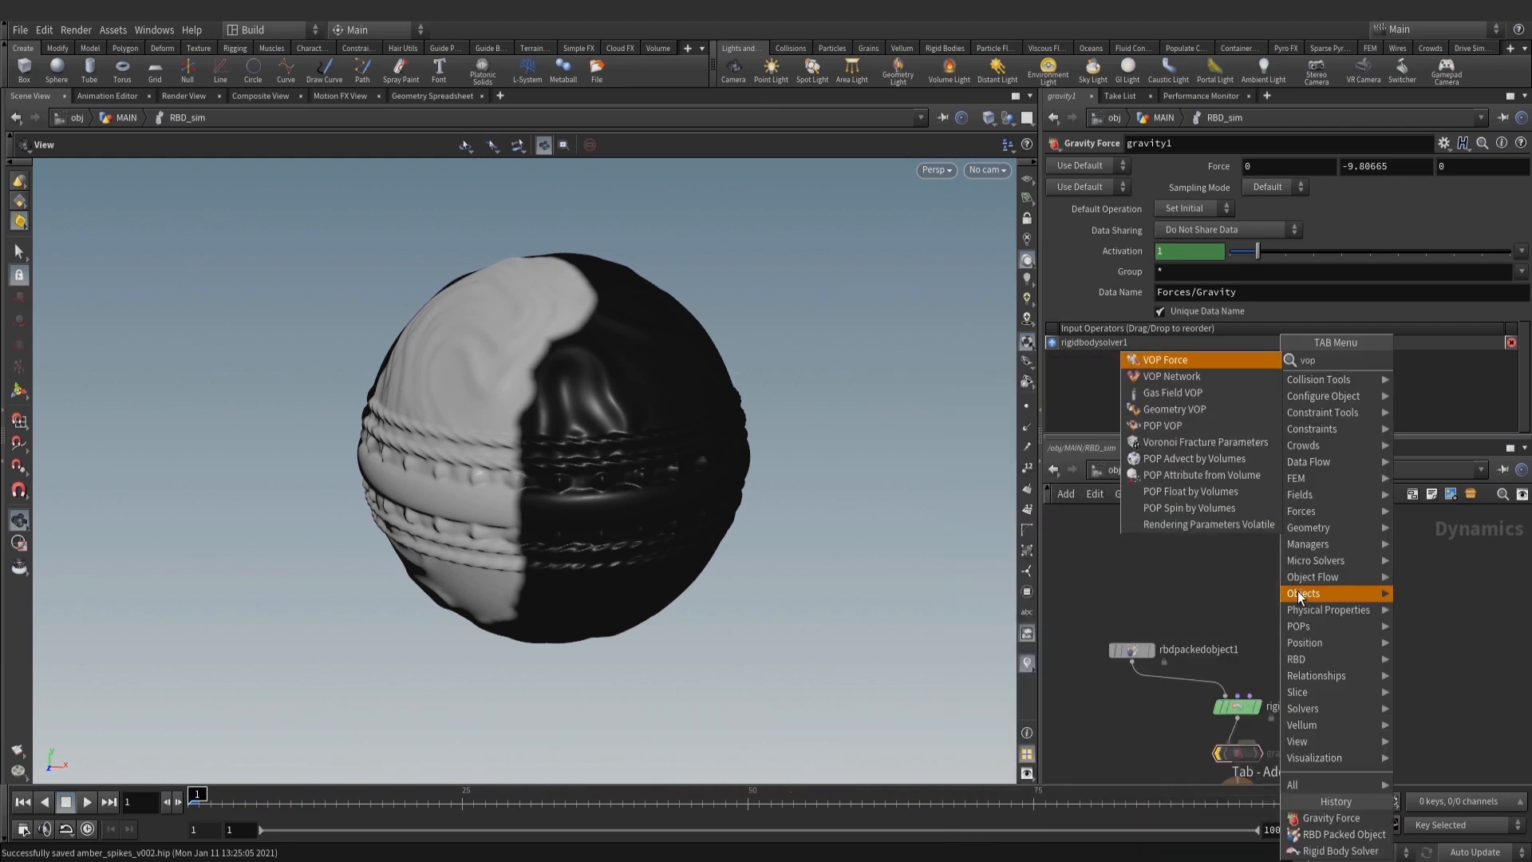
{"action": "left_click", "coordinate": [1222, 410]}
{"action": "left_click", "coordinate": [1299, 630]}
{"action": "scroll", "coordinate": [1302, 628], "scroll_direction": "up", "scroll_amount": 2}
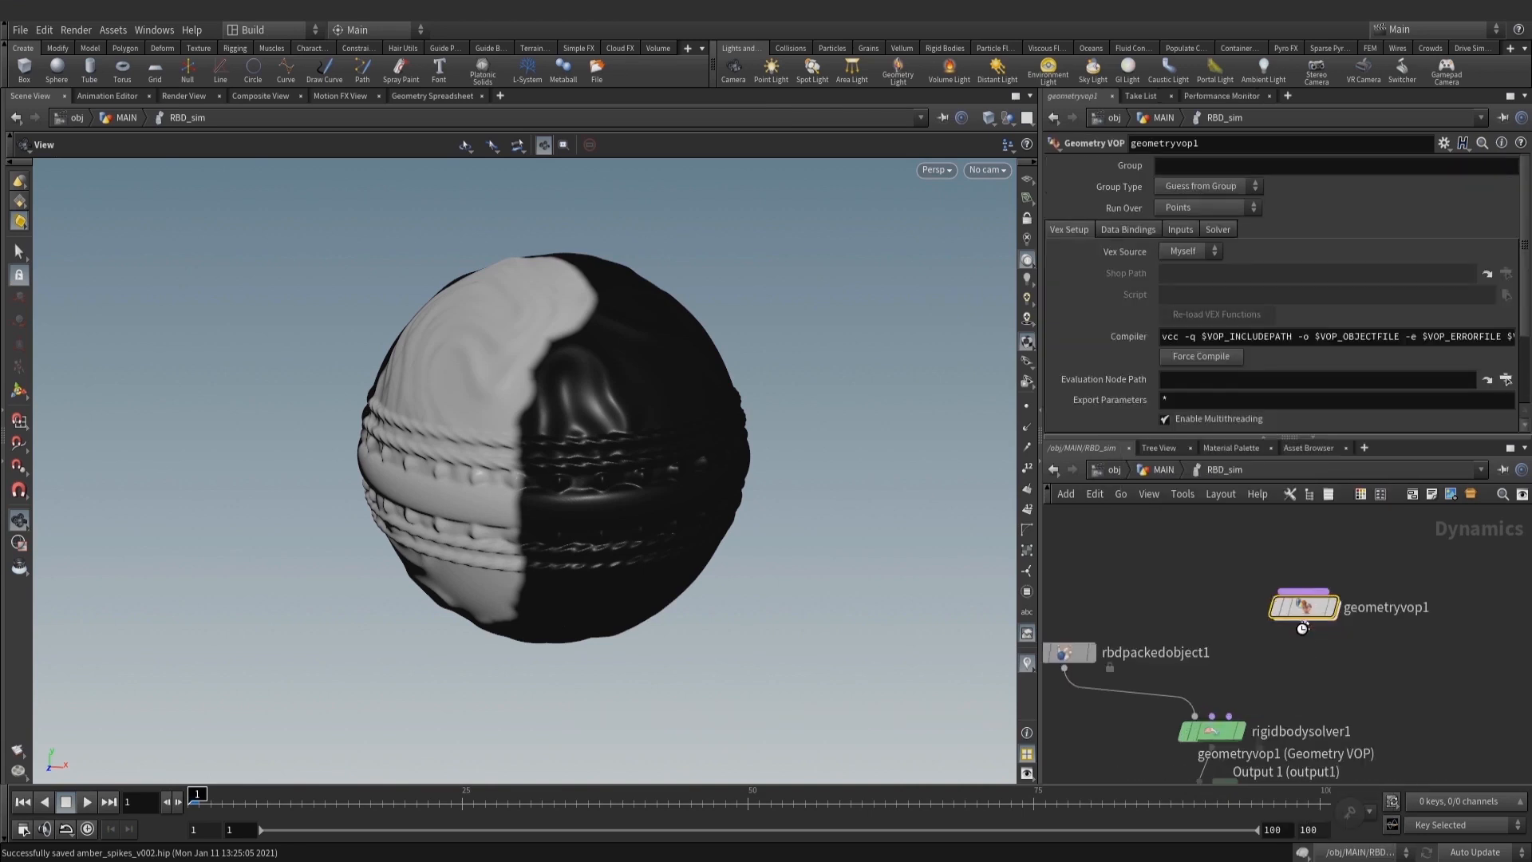
{"action": "left_click_drag", "start_coordinate": [1306, 623], "coordinate": [1228, 716]}
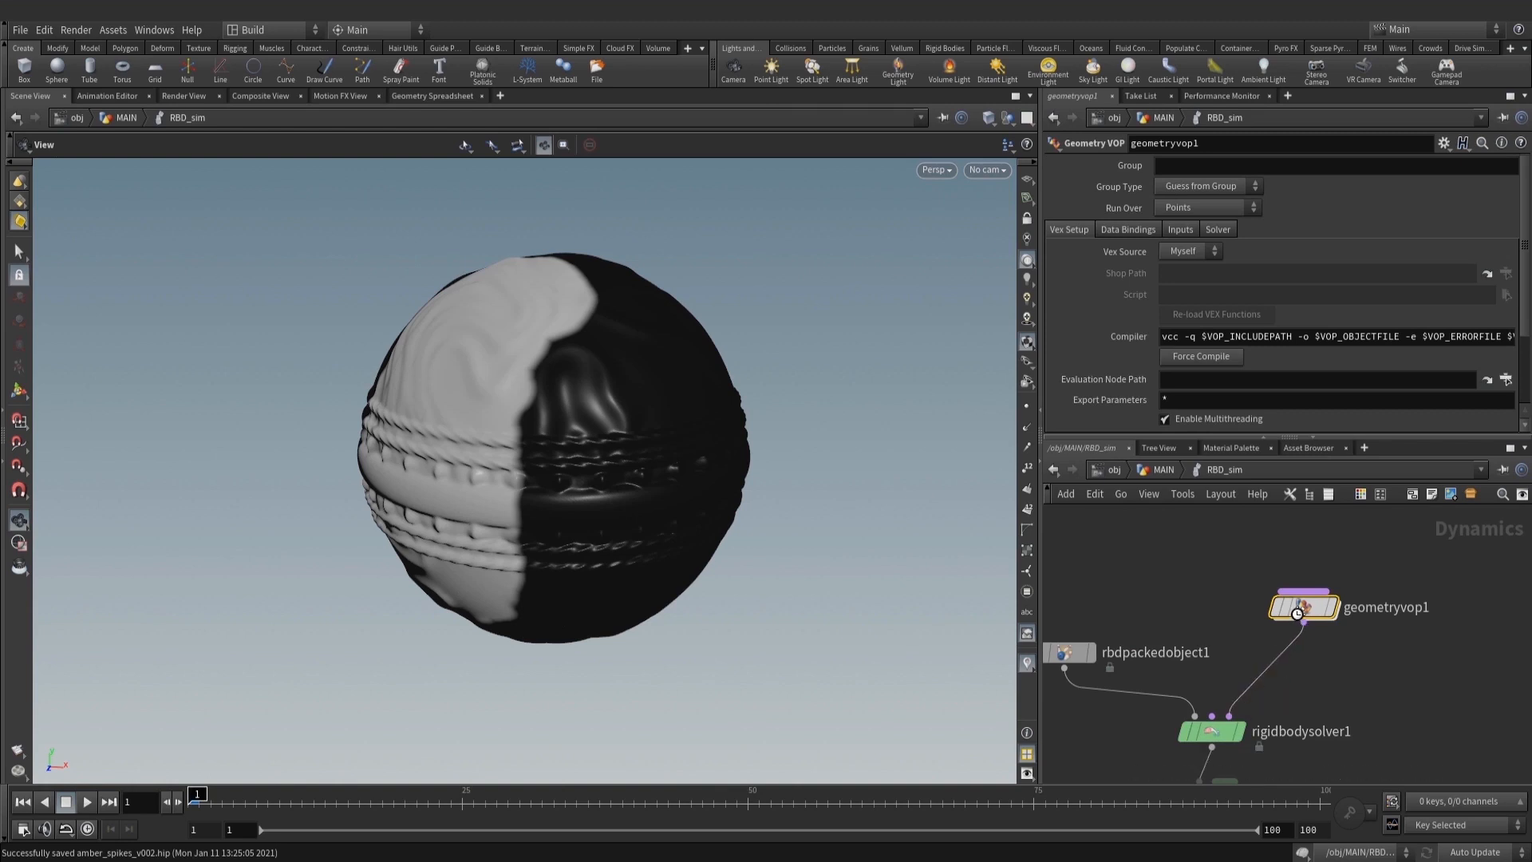
Set geometryvop1's Input 2 to SOP with the SOP path /obj/MAIN/OUT_force_vel
{"action": "double_click", "coordinate": [1323, 580]}
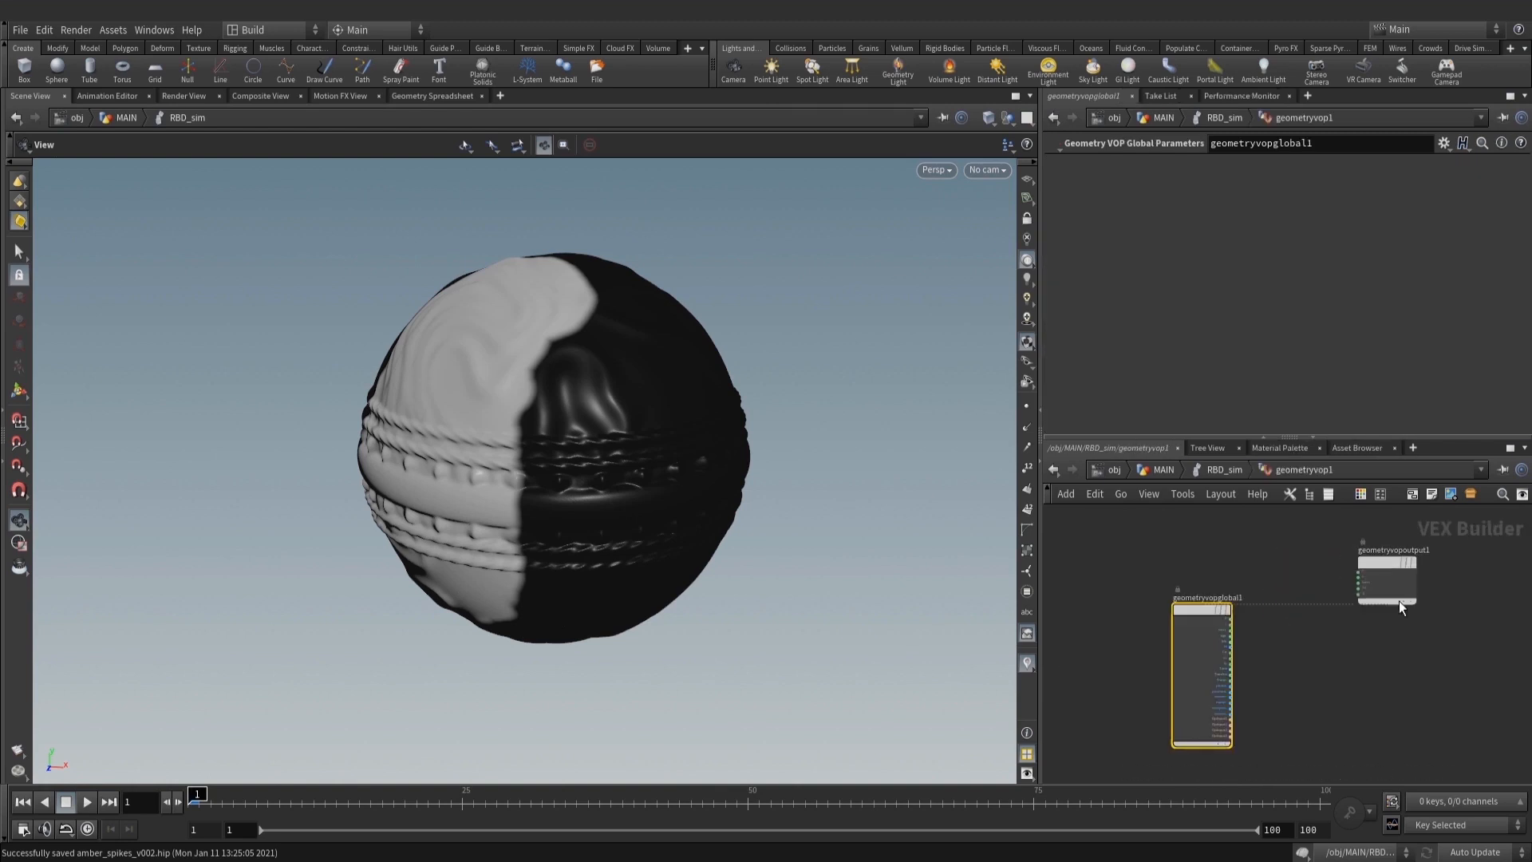
{"action": "left_click", "coordinate": [1224, 471]}
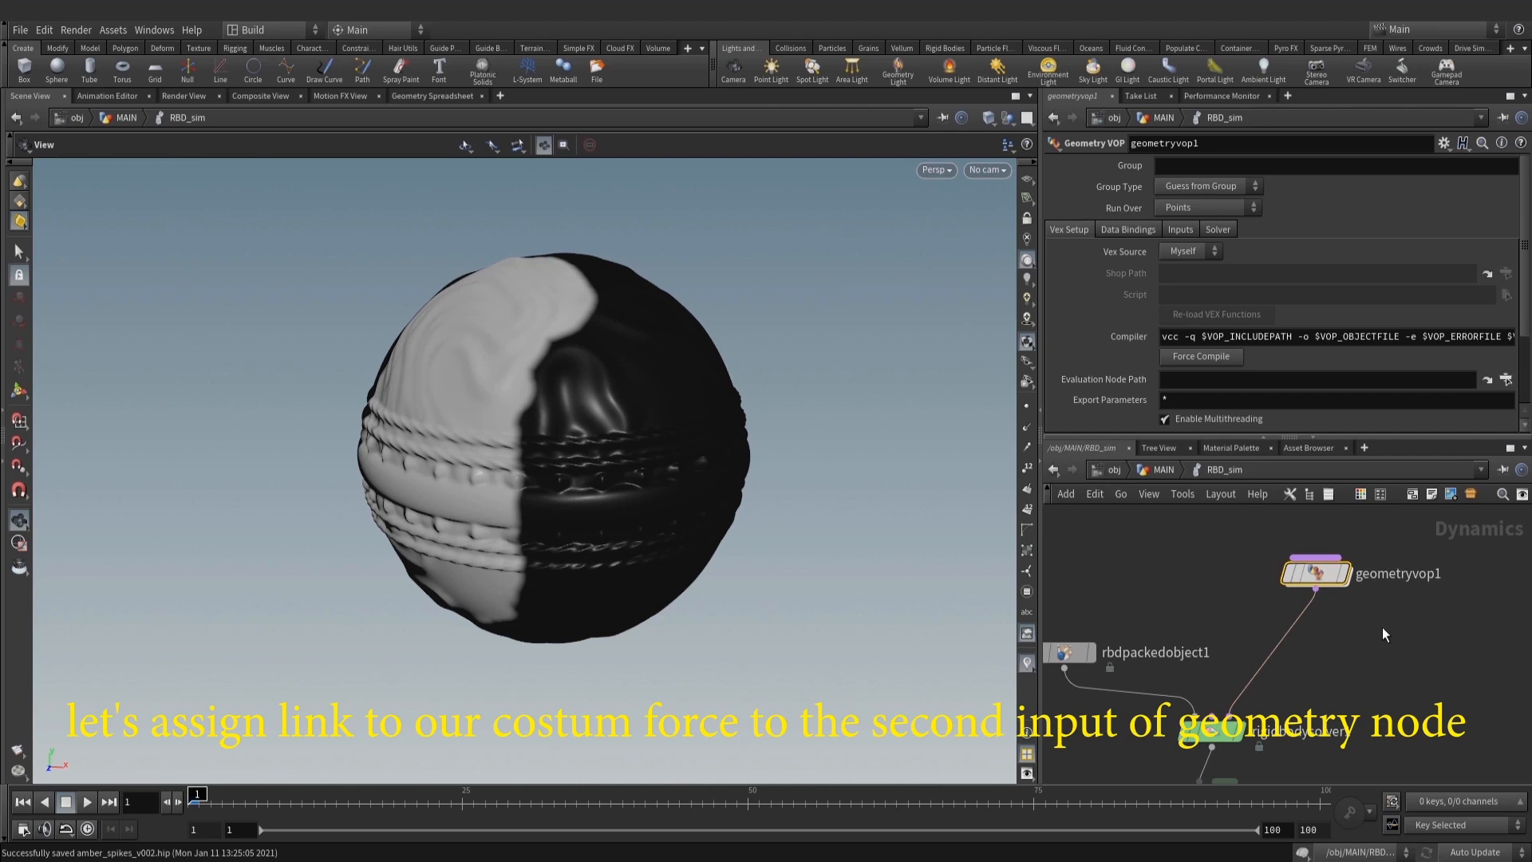
{"action": "left_click", "coordinate": [1181, 229]}
{"action": "left_click", "coordinate": [1200, 272]}
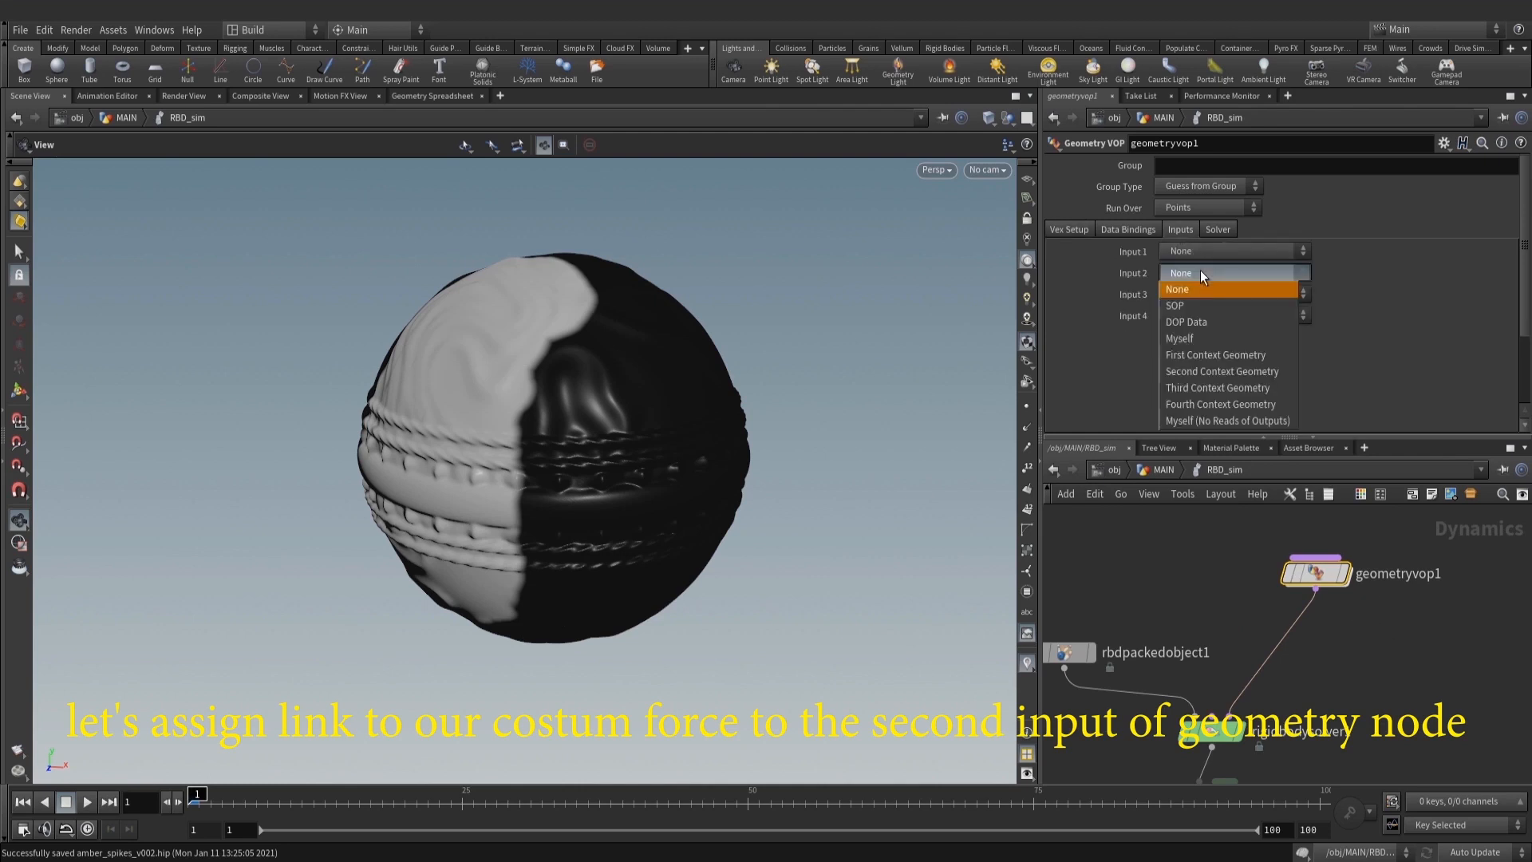
{"action": "left_click", "coordinate": [1218, 356]}
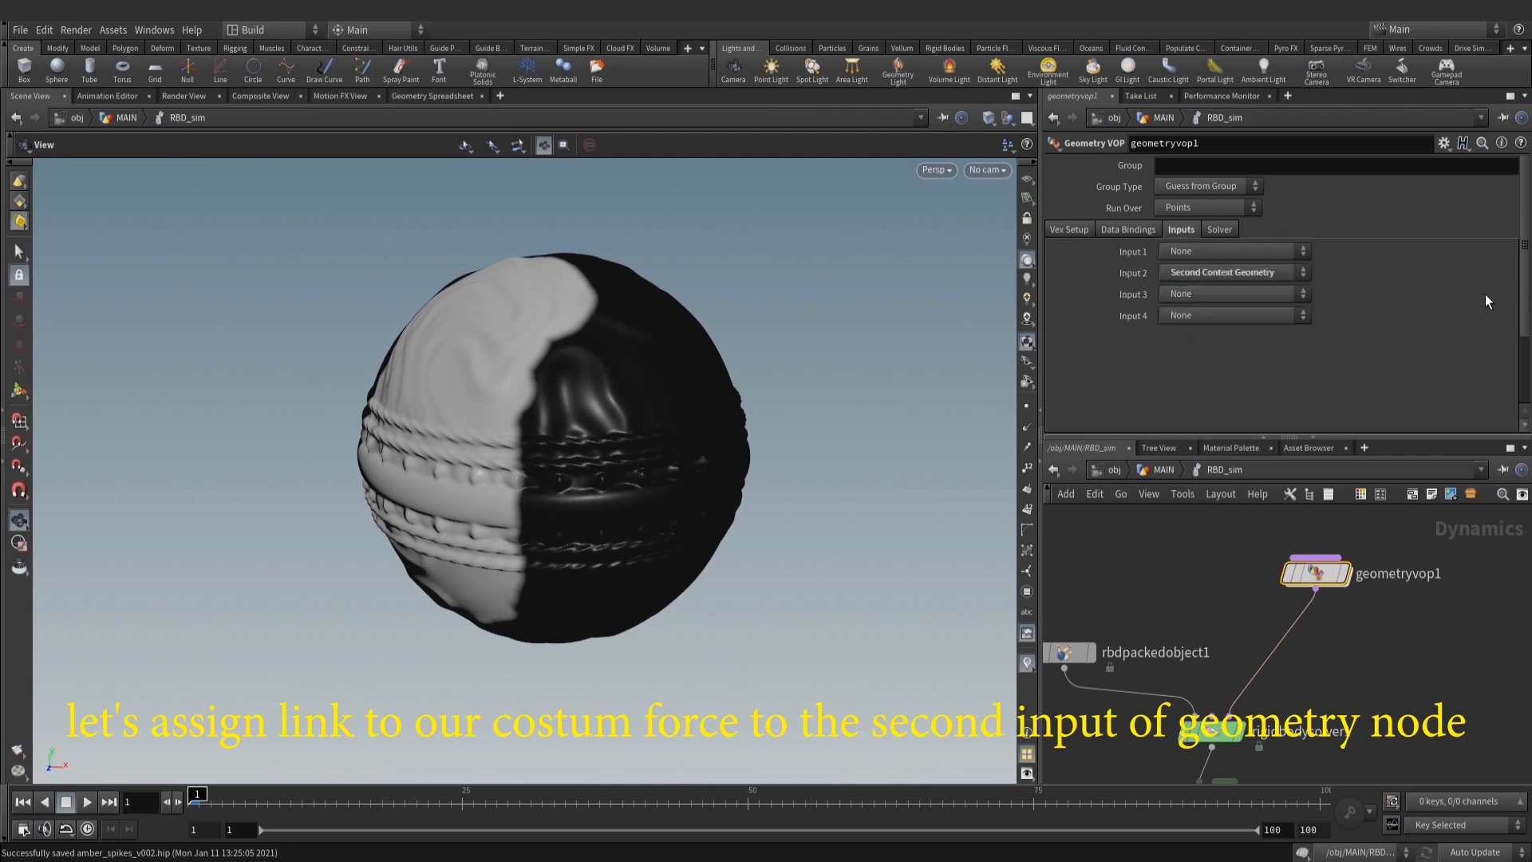
{"action": "left_click", "coordinate": [1240, 274]}
{"action": "left_click", "coordinate": [1216, 305]}
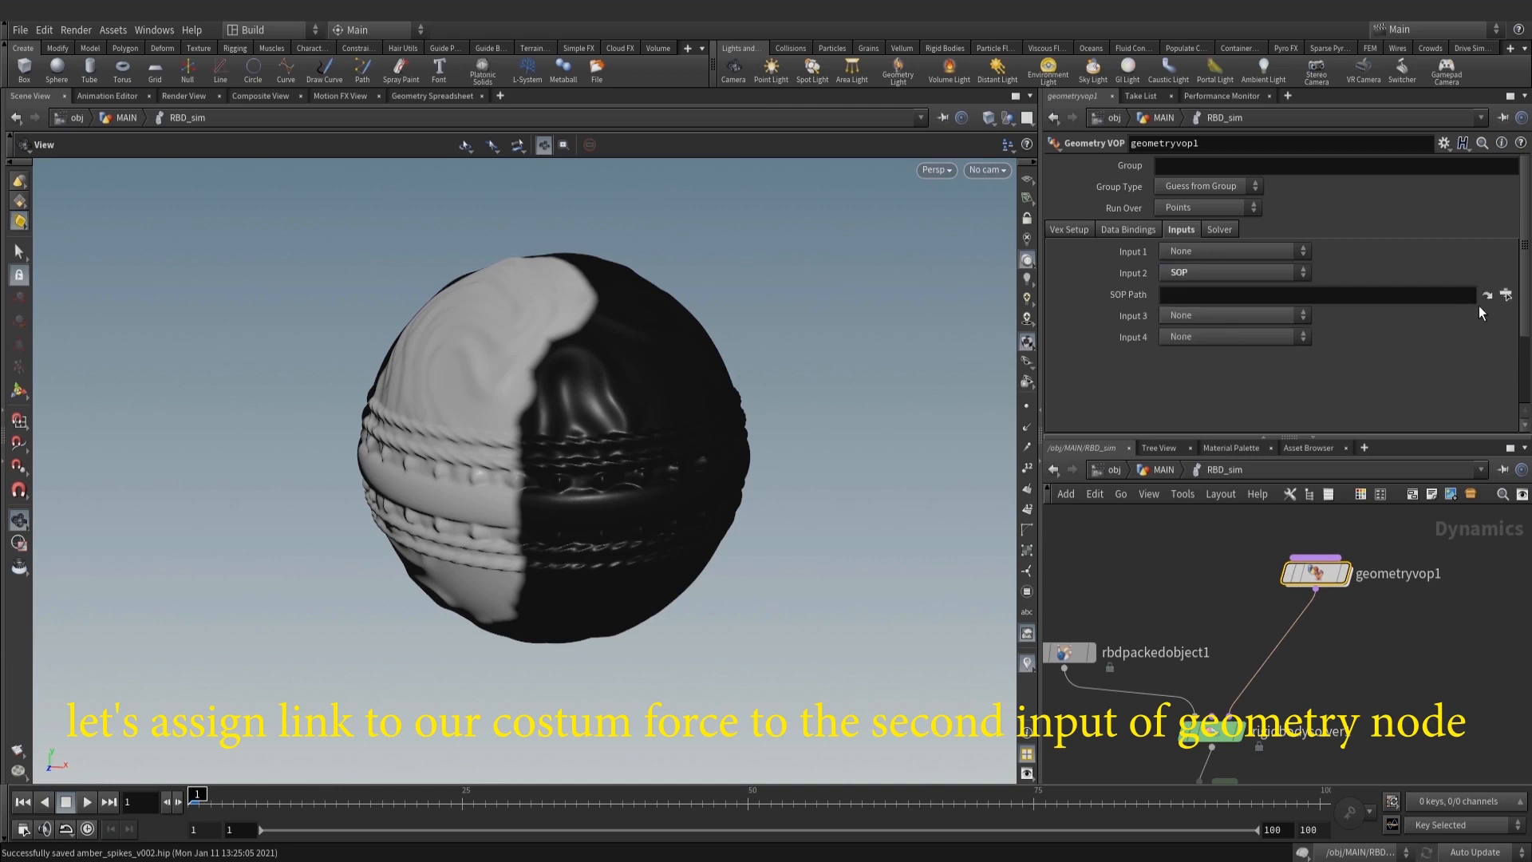
{"action": "left_click", "coordinate": [1504, 296]}
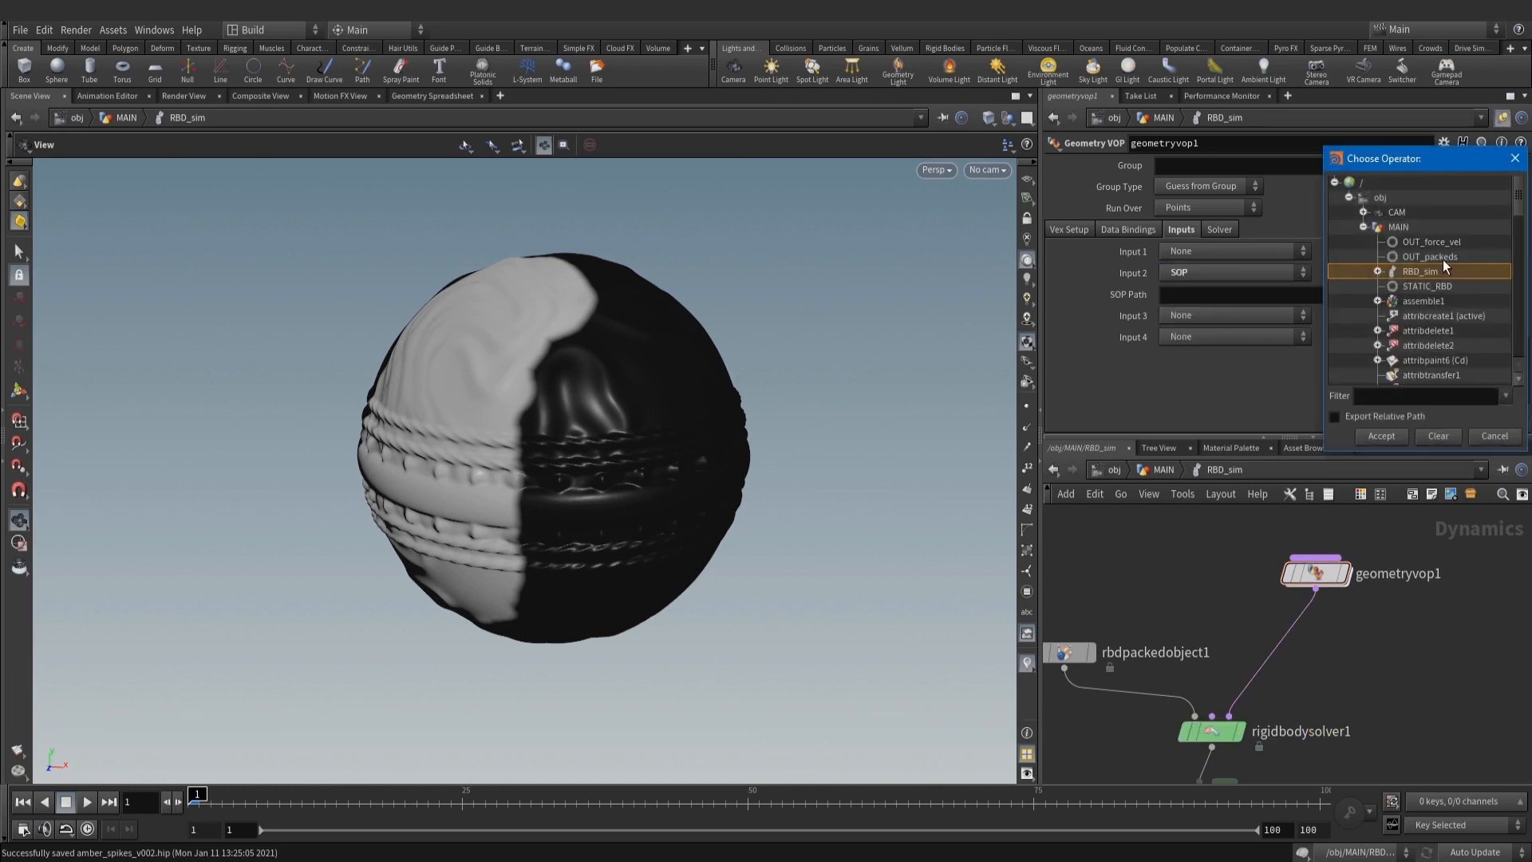
{"action": "key", "text": "Escape"}
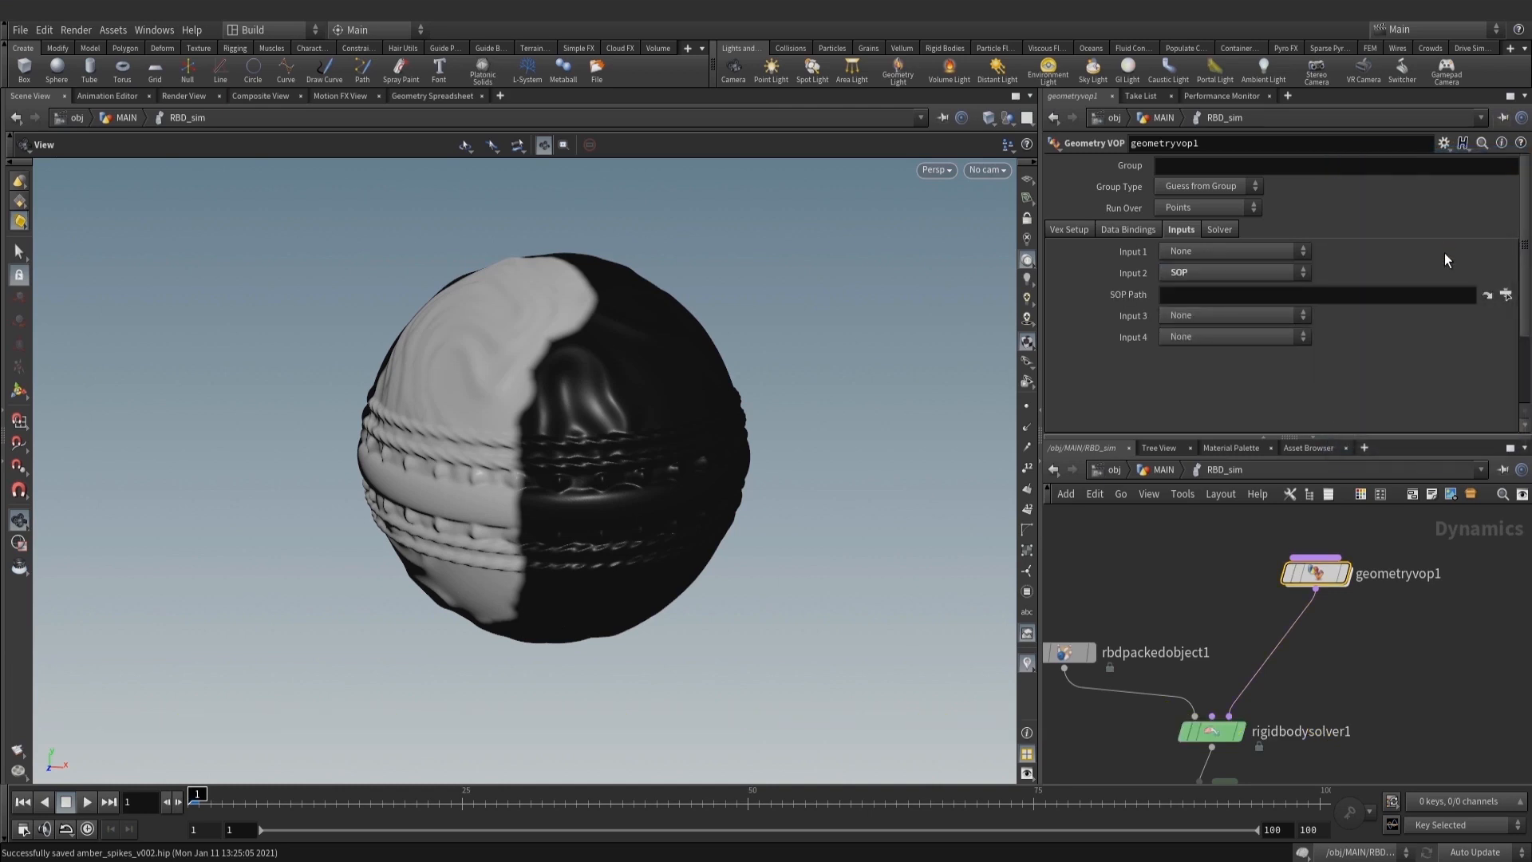
Inside geometryvop1, move the output node aside and add a Point Cloud Open node beside the global parameters
{"action": "double_click", "coordinate": [1317, 571]}
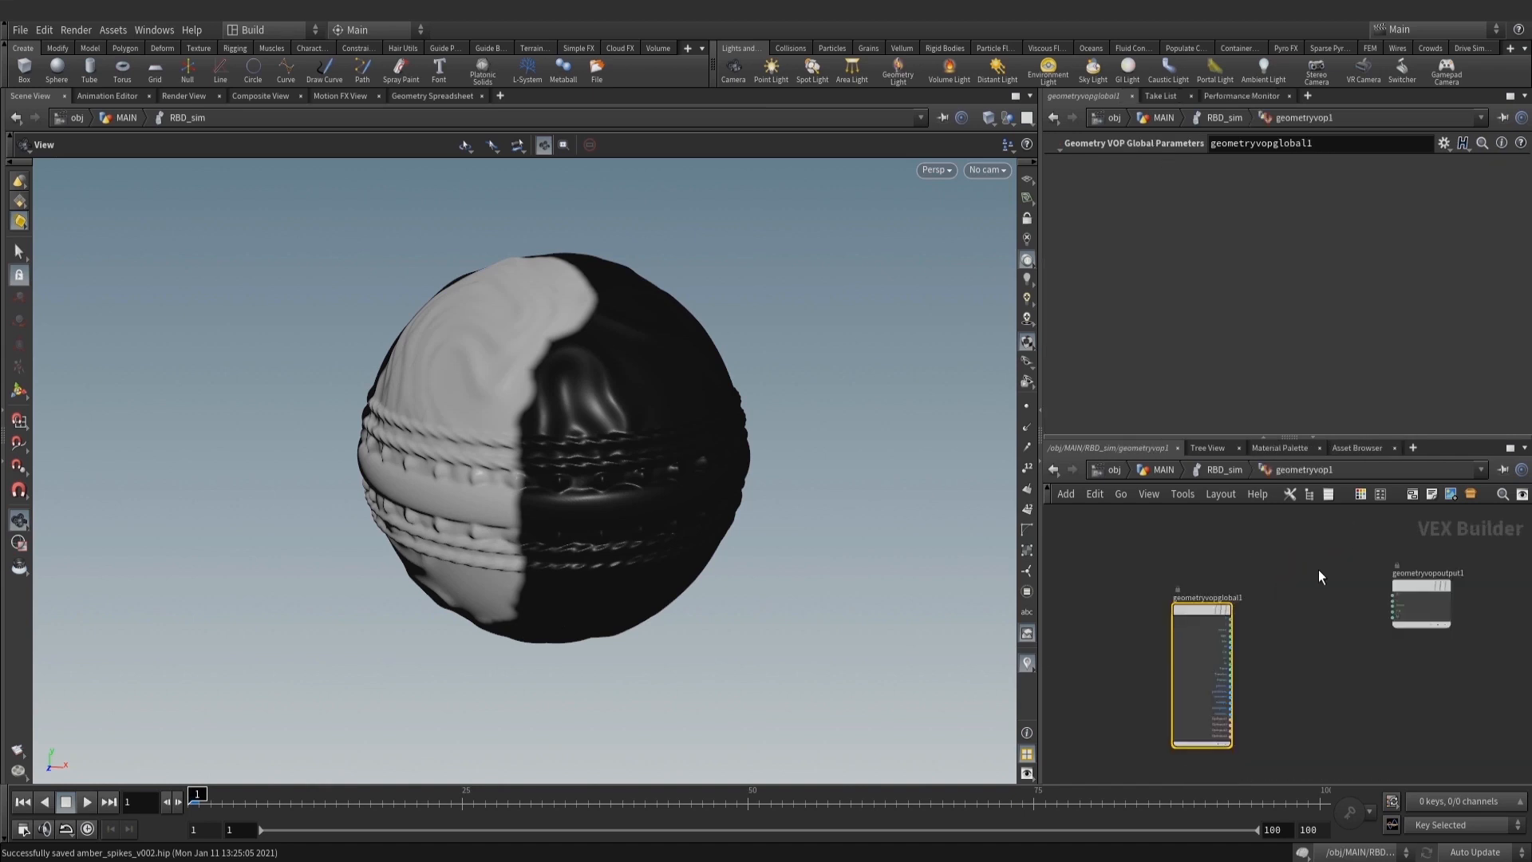
{"action": "middle_click_drag", "start_coordinate": [1304, 702], "coordinate": [1302, 683]}
{"action": "scroll", "coordinate": [1286, 629], "scroll_direction": "up", "scroll_amount": 2}
{"action": "middle_click_drag", "start_coordinate": [1286, 629], "coordinate": [1275, 660]}
{"action": "left_click_drag", "start_coordinate": [1377, 576], "coordinate": [1398, 584]}
{"action": "scroll", "coordinate": [1237, 635], "scroll_direction": "up", "scroll_amount": 1}
{"action": "key", "text": "Tab"}
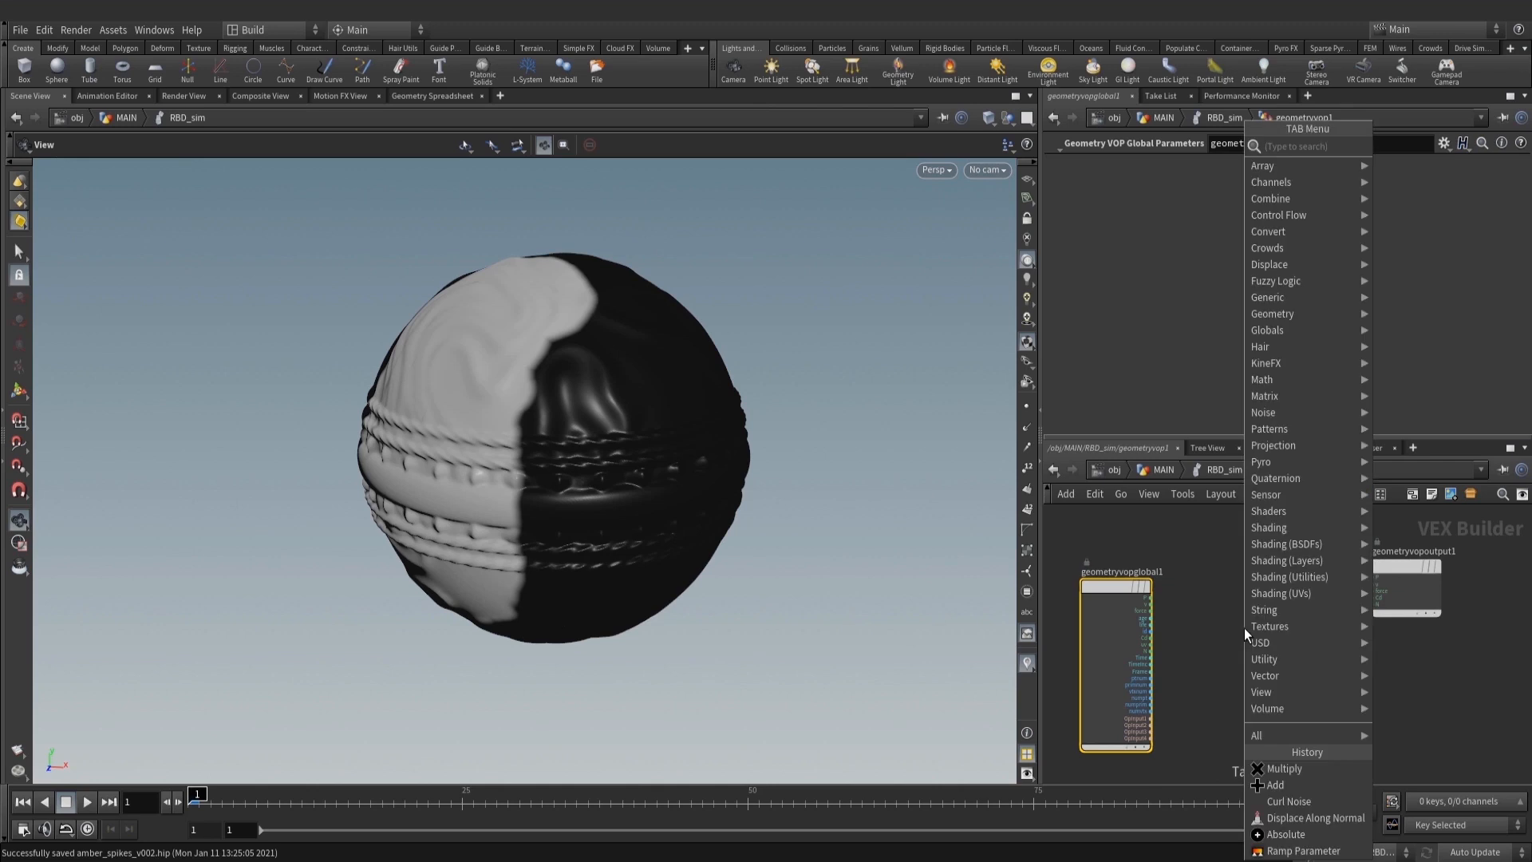
{"action": "type", "text": "pcop"}
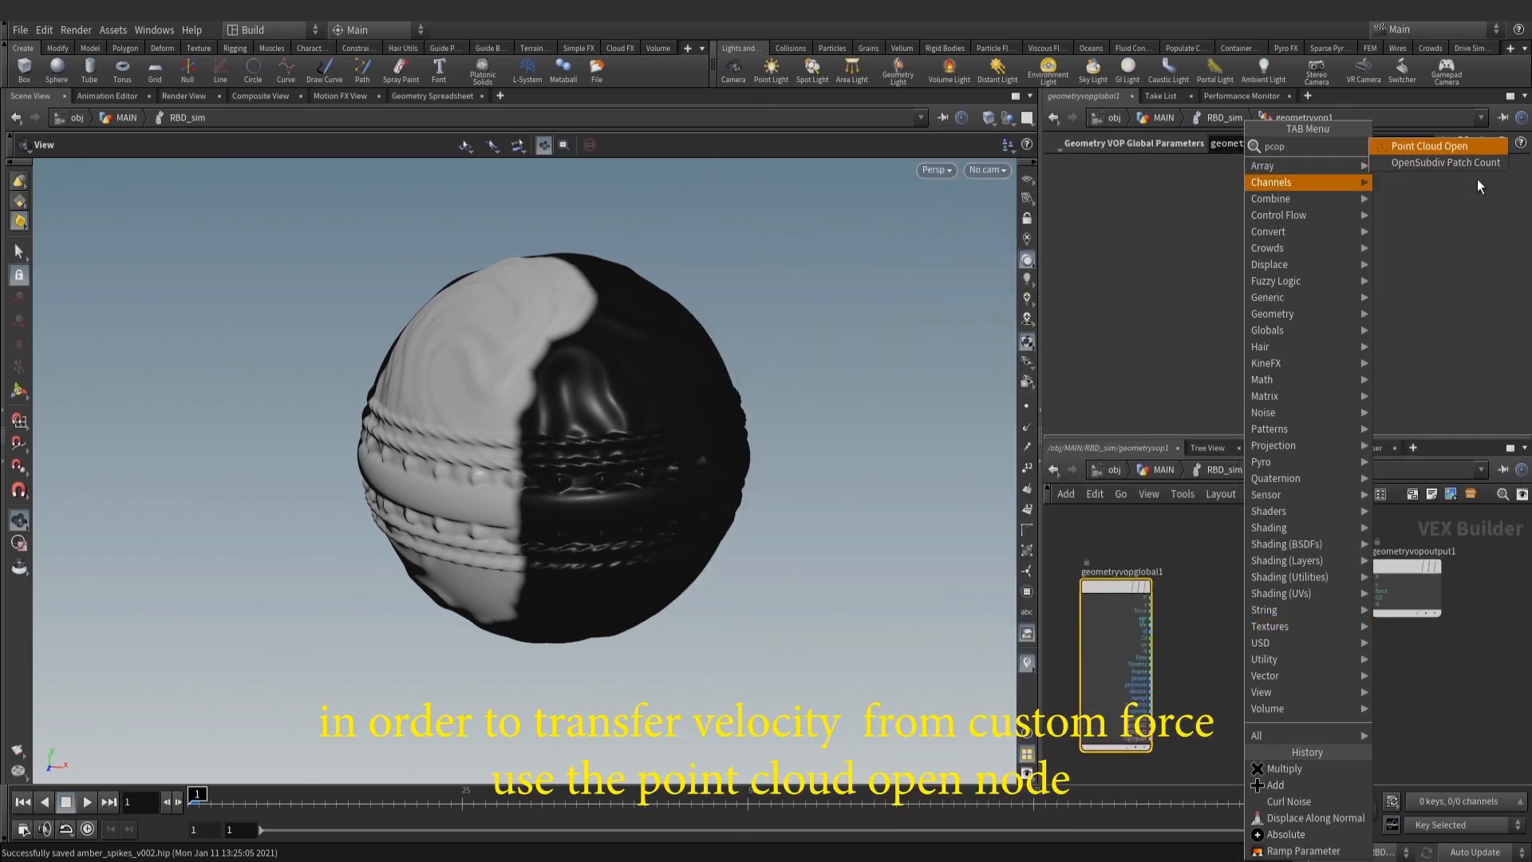
{"action": "left_click", "coordinate": [1445, 150]}
{"action": "left_click", "coordinate": [1209, 674]}
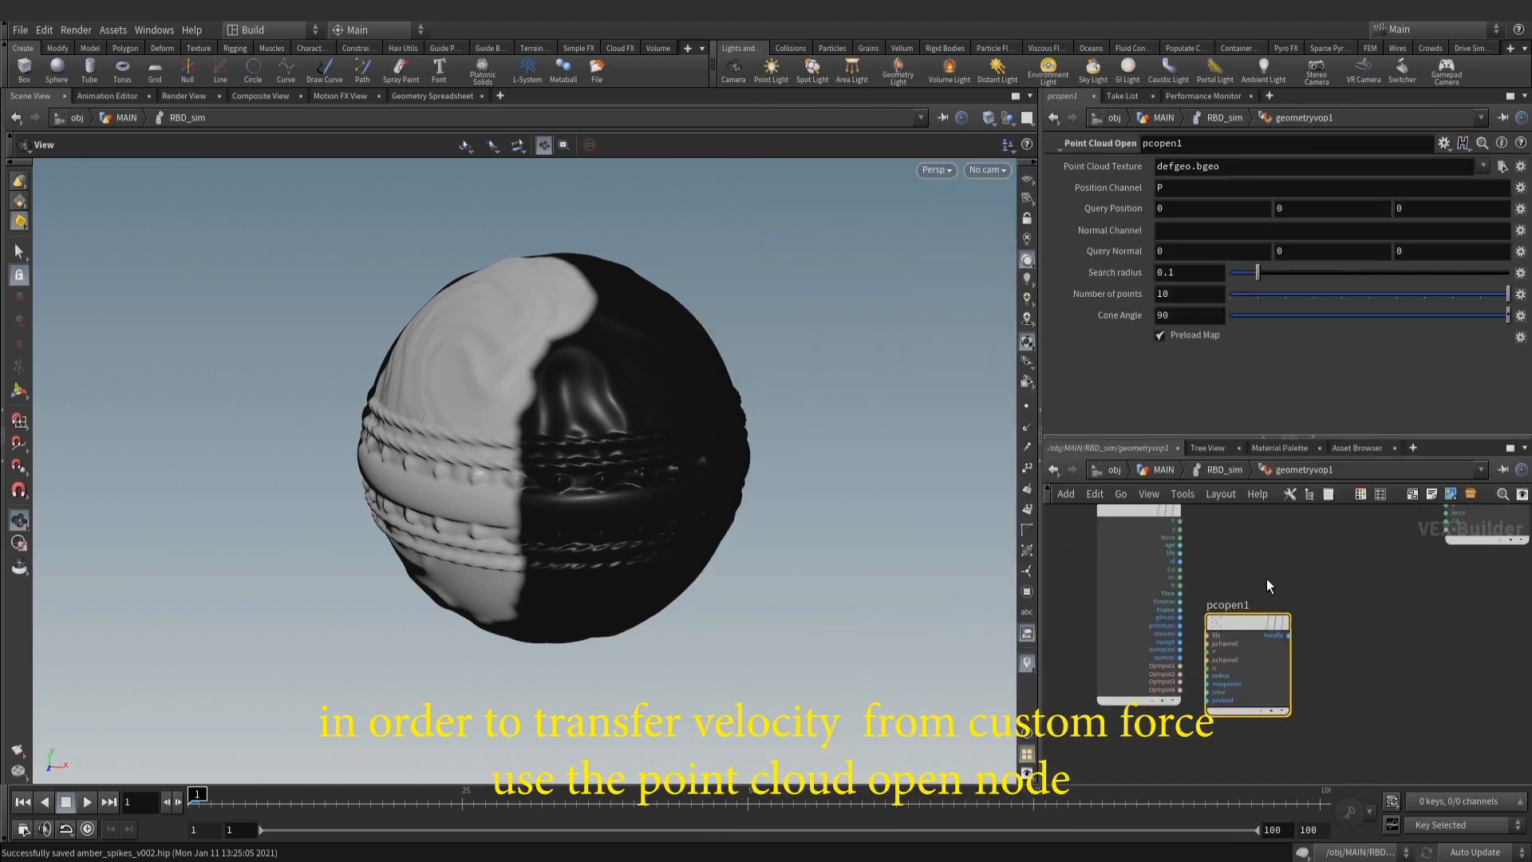
Connect the global parameters' P to pcopen1's P input and OpInput2 to its file input
{"action": "scroll", "coordinate": [1263, 620], "scroll_direction": "up", "scroll_amount": 3}
{"action": "left_click_drag", "start_coordinate": [1238, 657], "coordinate": [1341, 644]}
{"action": "middle_click_drag", "start_coordinate": [1232, 560], "coordinate": [1268, 690]}
{"action": "left_click", "coordinate": [1153, 580]}
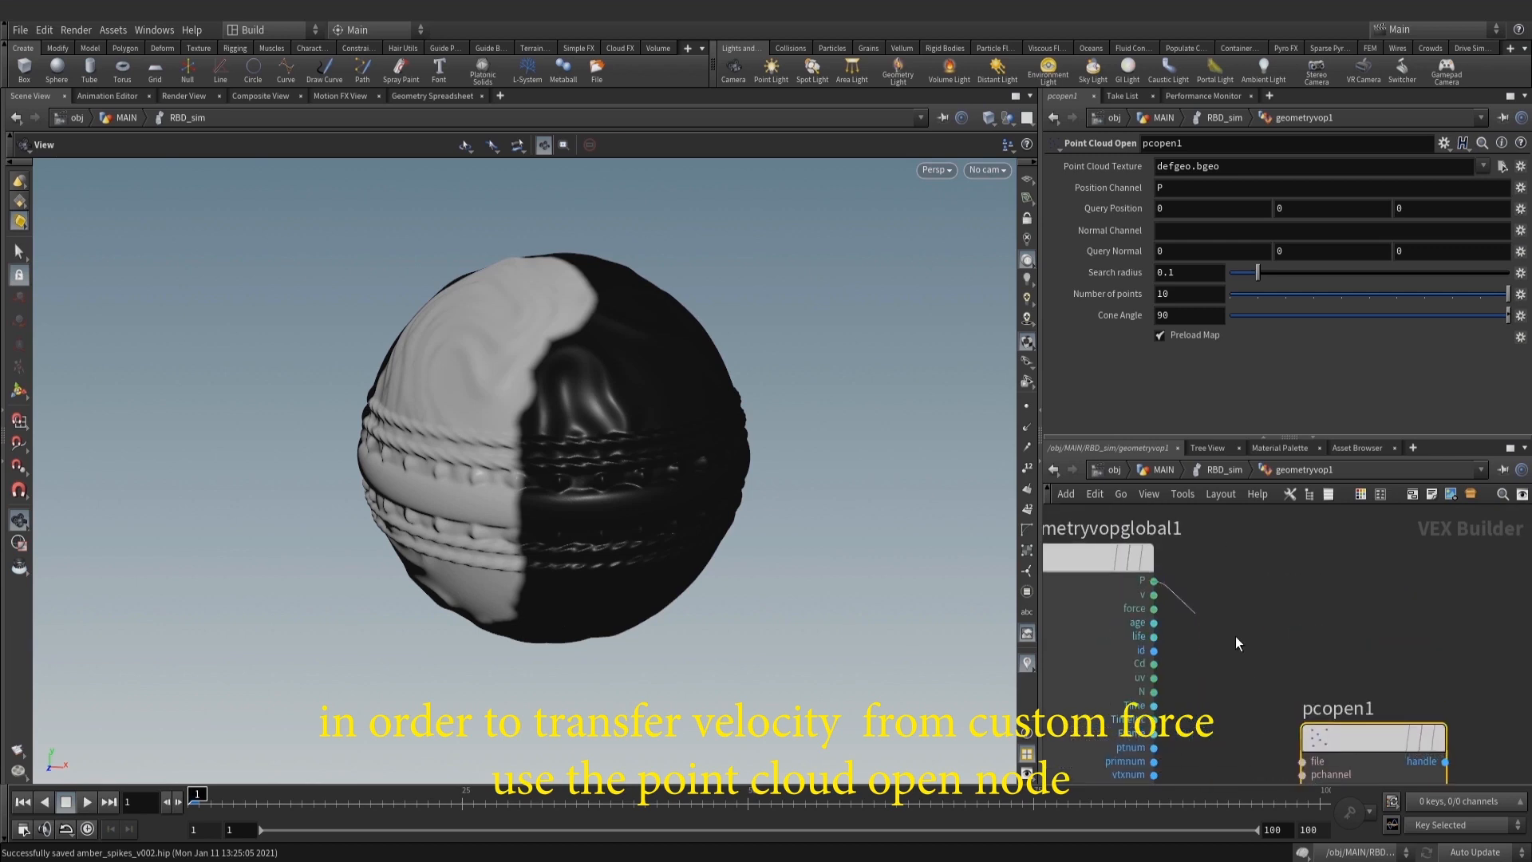
{"action": "middle_click_drag", "start_coordinate": [1271, 780], "coordinate": [1232, 639]}
{"action": "left_click", "coordinate": [1261, 647]}
{"action": "left_click", "coordinate": [1114, 703]}
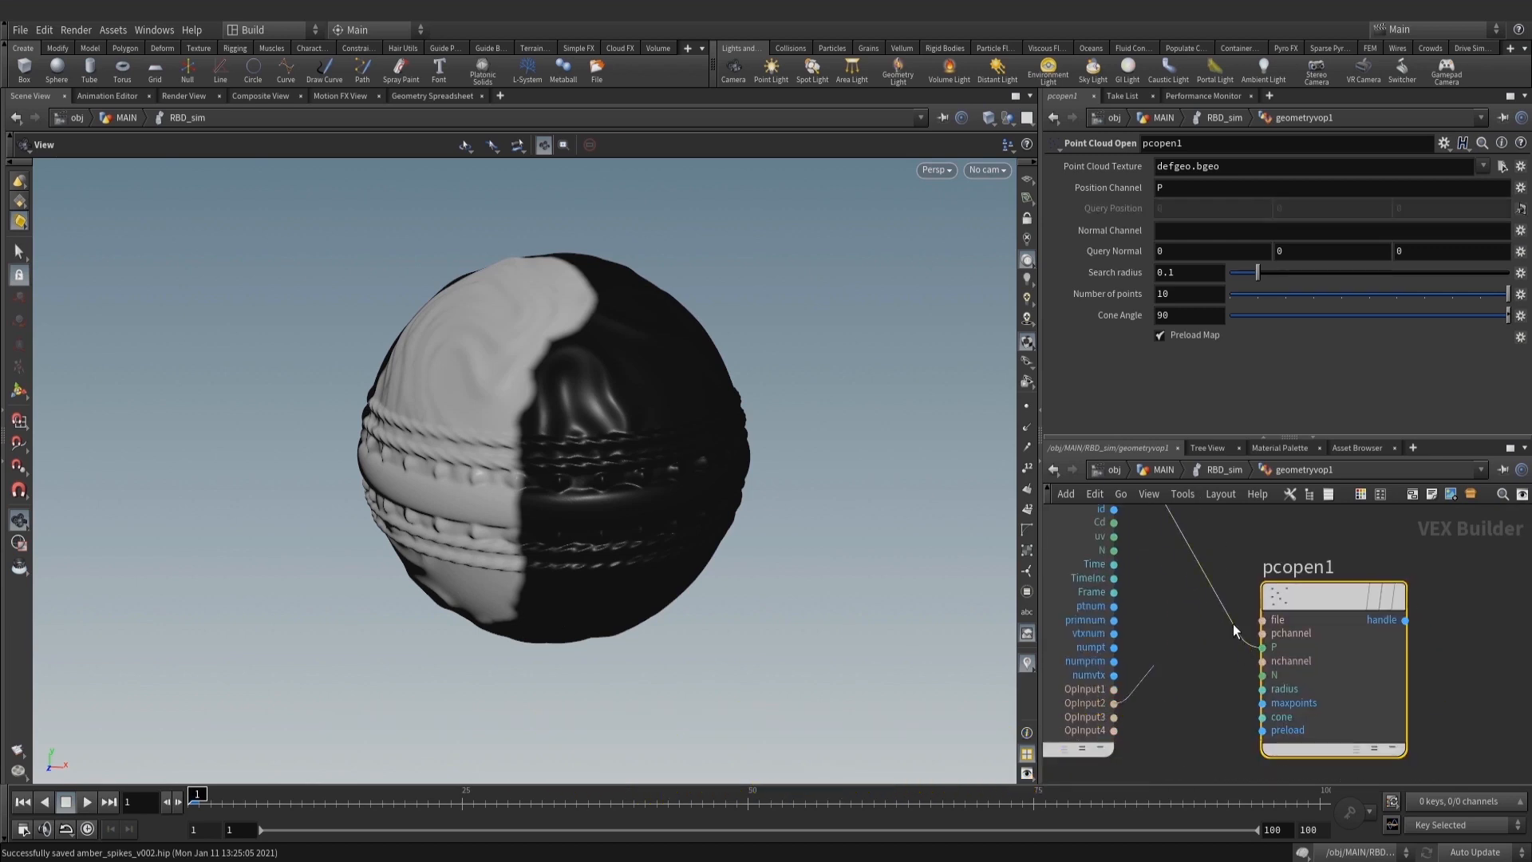
{"action": "left_click", "coordinate": [1262, 620]}
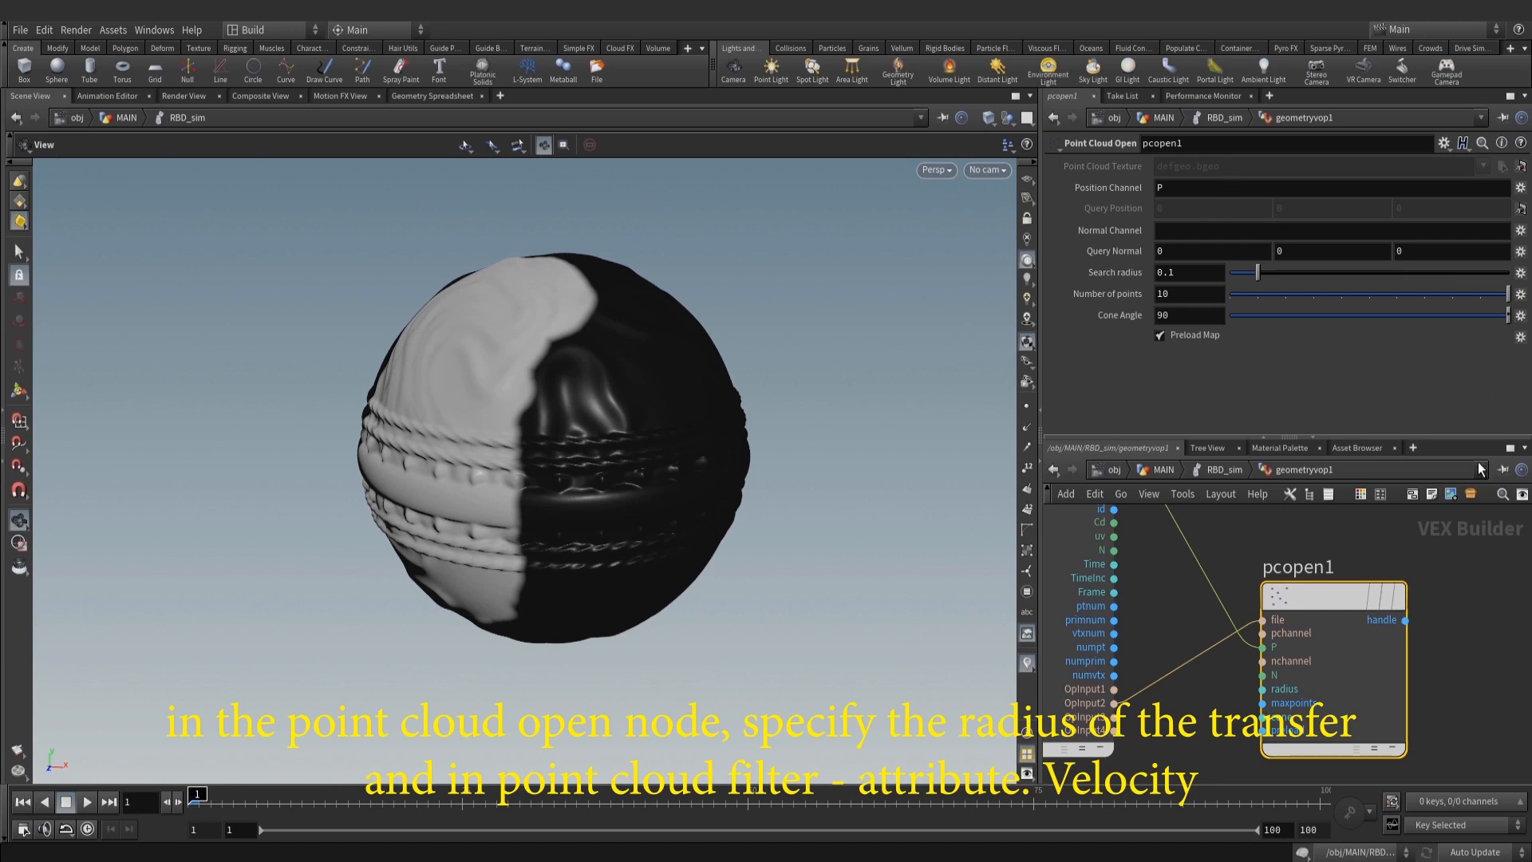
Add a Point Cloud Filter fed by pcopen1's handle and set its channel to v
{"action": "middle_click_drag", "start_coordinate": [1434, 617], "coordinate": [1227, 624]}
{"action": "key", "text": "Tab"}
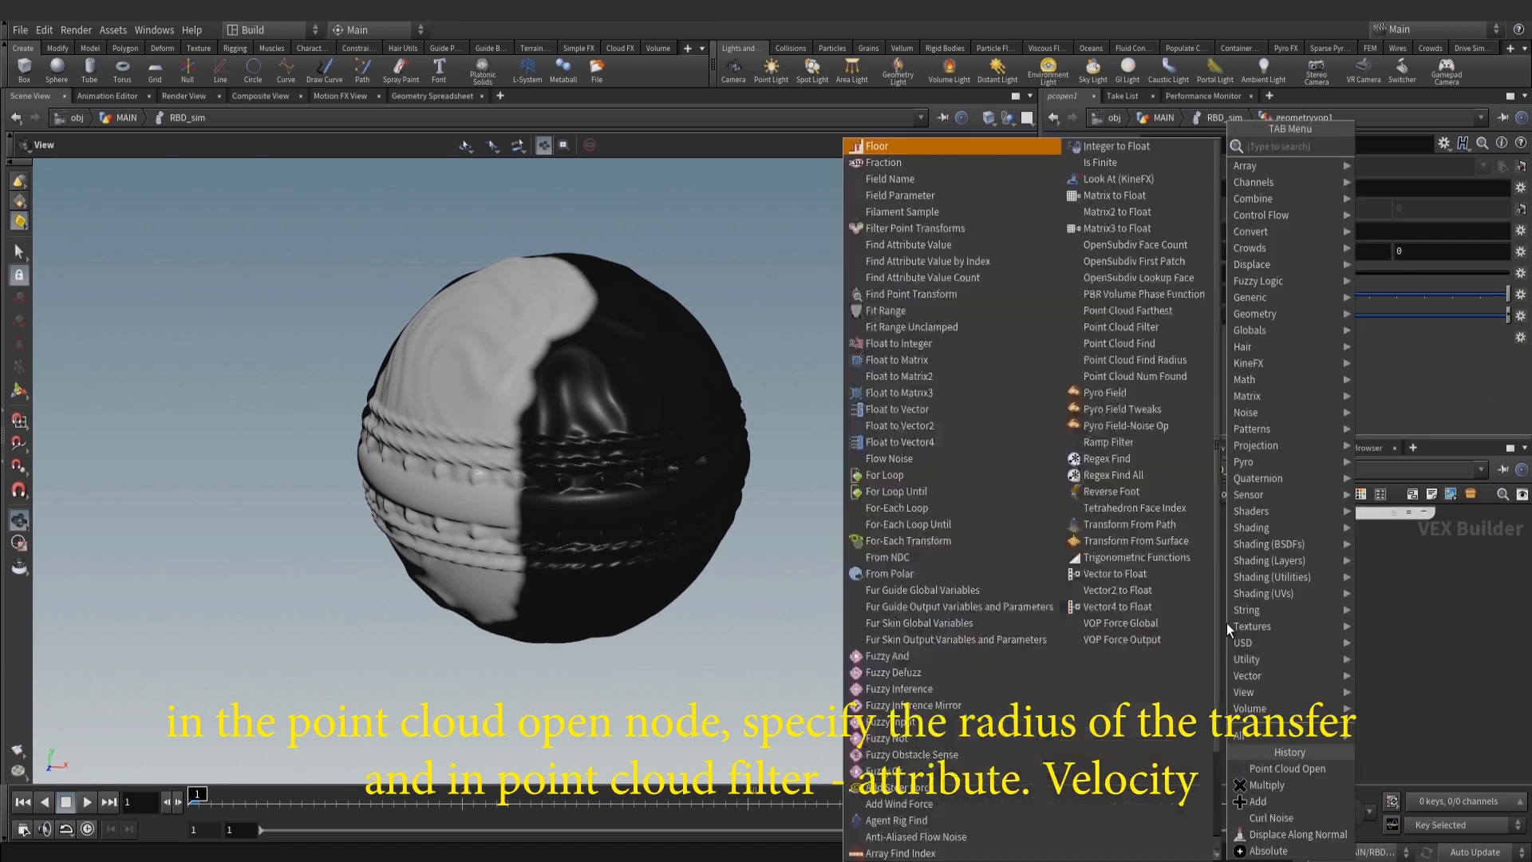
{"action": "type", "text": "fil"}
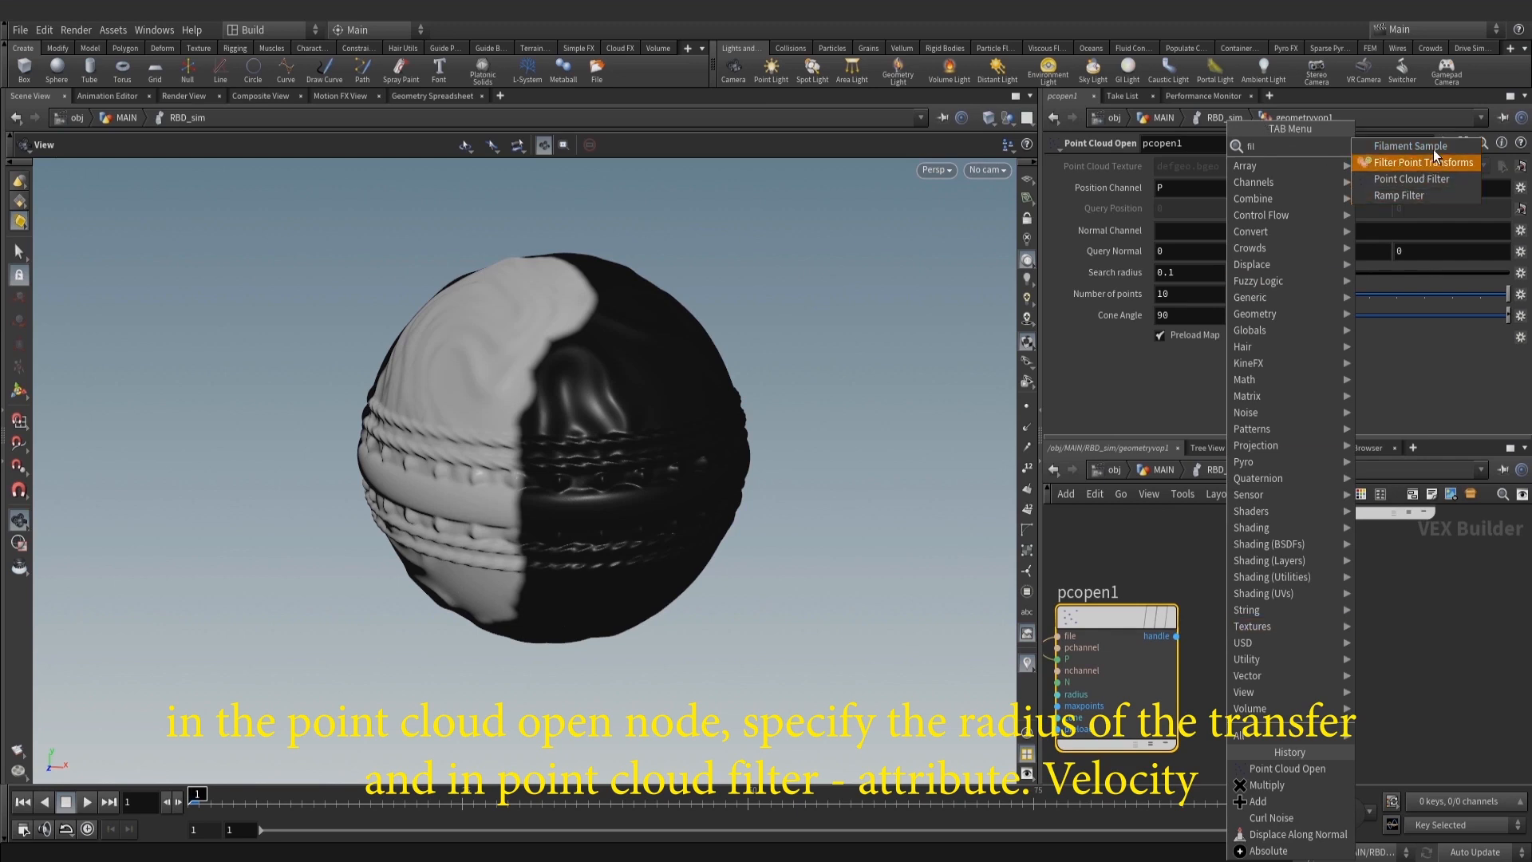
{"action": "left_click", "coordinate": [1429, 181]}
{"action": "left_click", "coordinate": [1270, 624]}
{"action": "scroll", "coordinate": [1204, 645], "scroll_direction": "up", "scroll_amount": 1}
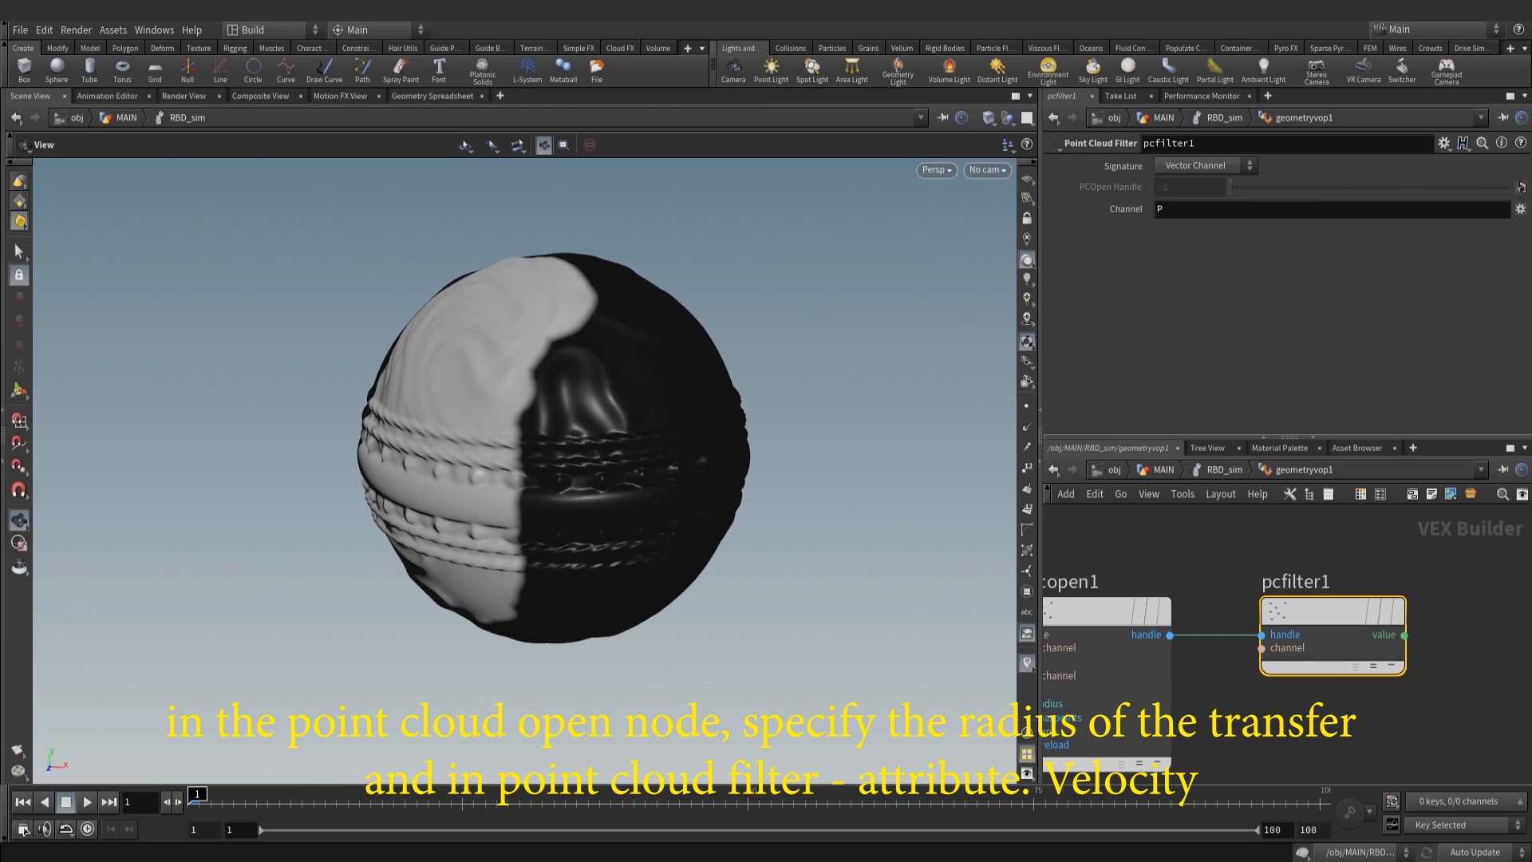
{"action": "left_click", "coordinate": [1205, 210]}
{"action": "key", "text": "BackSpace"}
{"action": "type", "text": "v"}
Move the output node farther from pcfilter1 and connect pcfilter1's value directly to its v input
{"action": "scroll", "coordinate": [1520, 711], "scroll_direction": "down", "scroll_amount": 2}
{"action": "middle_click_drag", "start_coordinate": [1520, 711], "coordinate": [1297, 750]}
{"action": "left_click_drag", "start_coordinate": [1229, 549], "coordinate": [1452, 598]}
{"action": "scroll", "coordinate": [1236, 672], "scroll_direction": "up", "scroll_amount": 2}
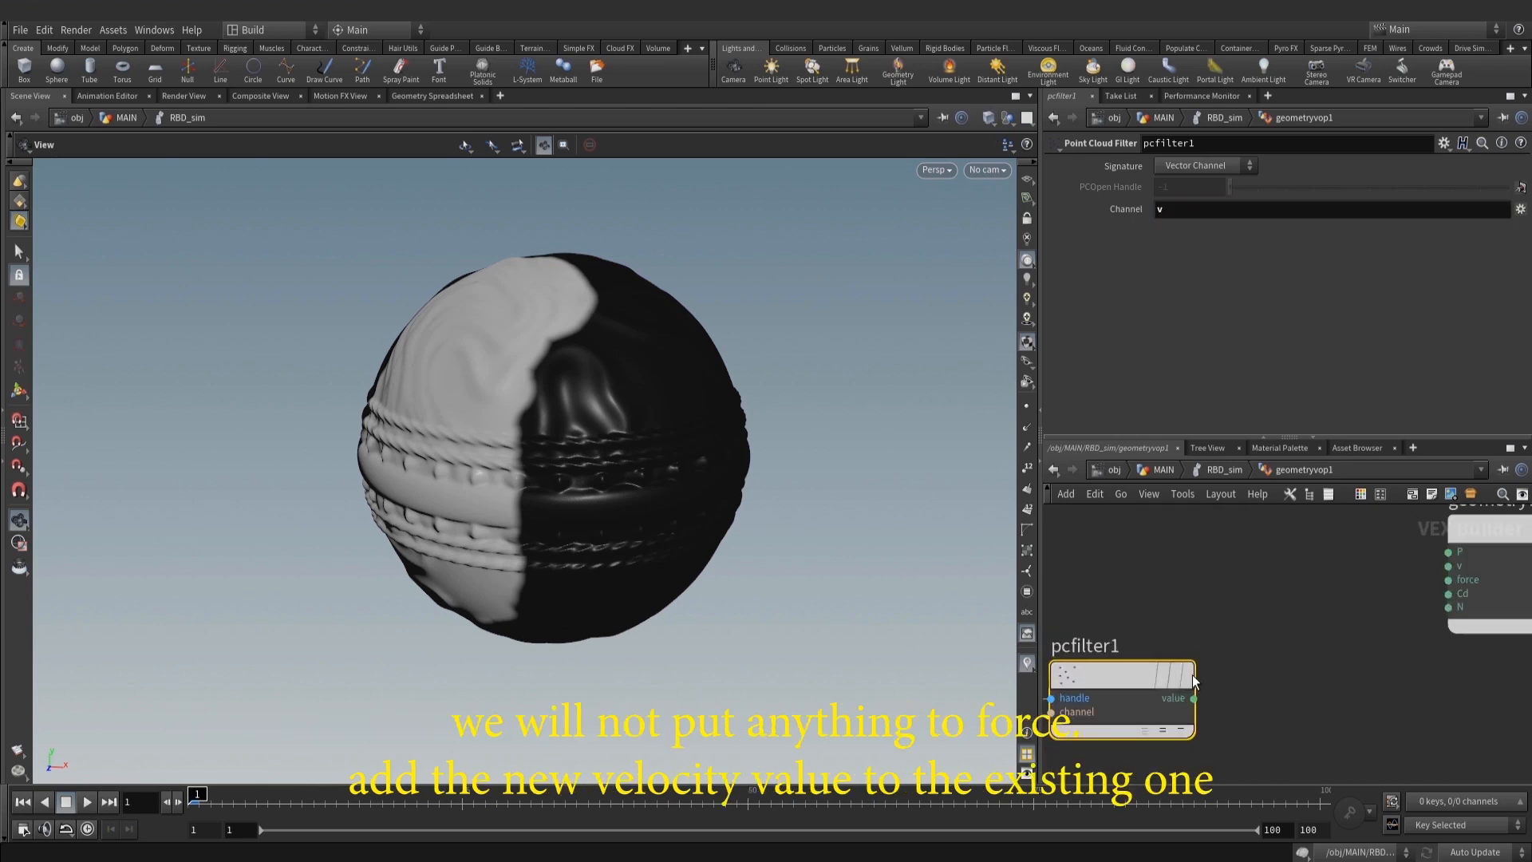
{"action": "left_click", "coordinate": [1193, 698]}
{"action": "left_click", "coordinate": [1448, 565]}
Place an Add node in the space before the geometry VOP output node
{"action": "scroll", "coordinate": [1317, 582], "scroll_direction": "down", "scroll_amount": 1}
{"action": "middle_click_drag", "start_coordinate": [1091, 538], "coordinate": [1307, 581]}
{"action": "key", "text": "Tab"}
{"action": "type", "text": "add"}
{"action": "left_click", "coordinate": [1275, 152]}
{"action": "scroll", "coordinate": [1318, 635], "scroll_direction": "down", "scroll_amount": 2}
{"action": "left_click", "coordinate": [1395, 563]}
Connect the global parameters' v to add1's first input and pcfilter1's value to its second, spacing out the nodes
{"action": "middle_click_drag", "start_coordinate": [1117, 622], "coordinate": [1323, 597]}
{"action": "scroll", "coordinate": [1206, 598], "scroll_direction": "up", "scroll_amount": 2}
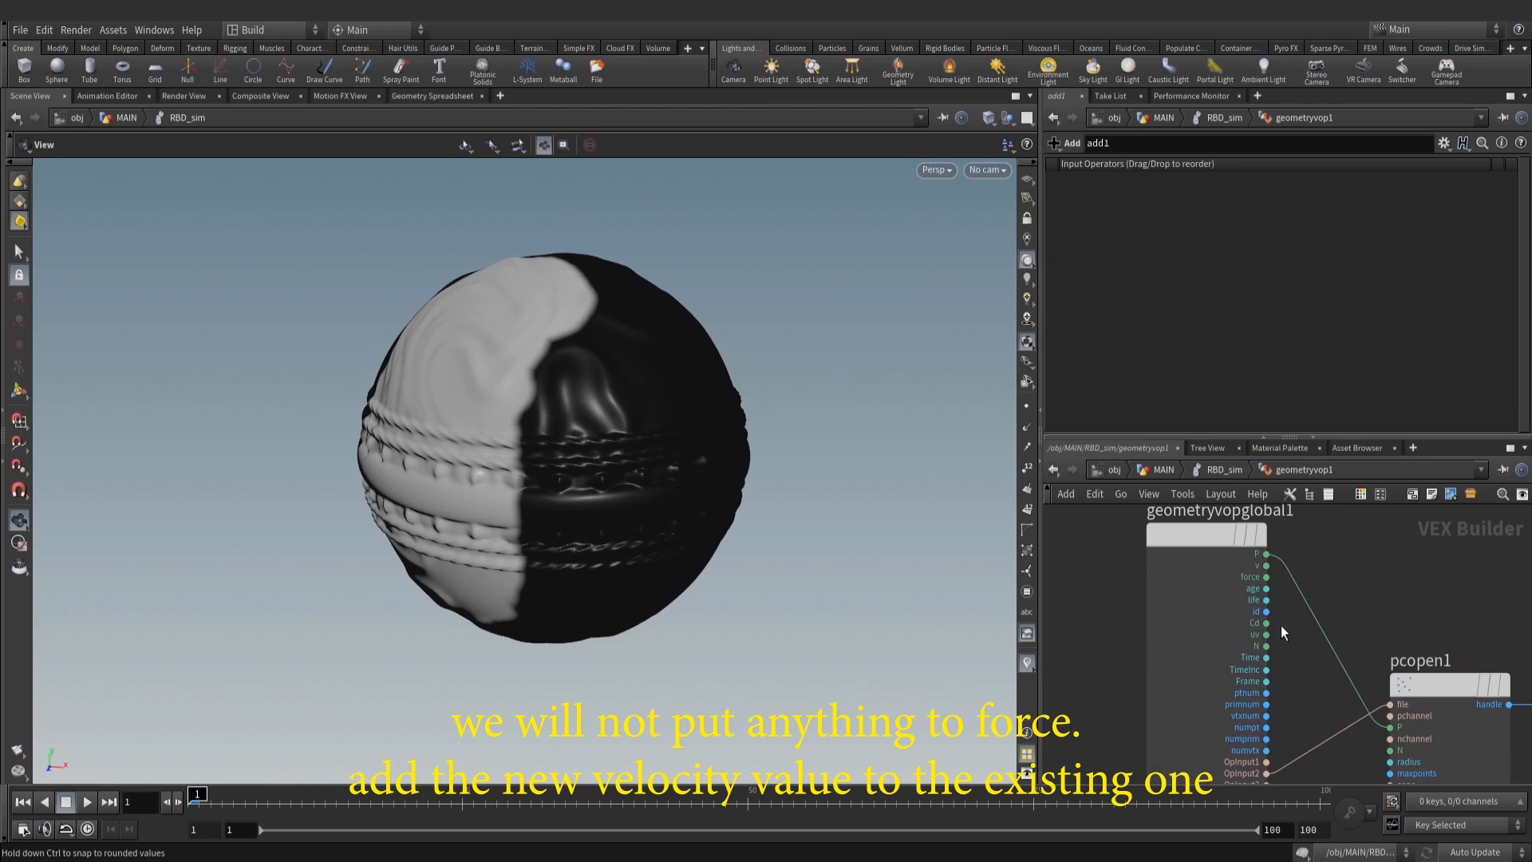
{"action": "left_click", "coordinate": [1267, 565]}
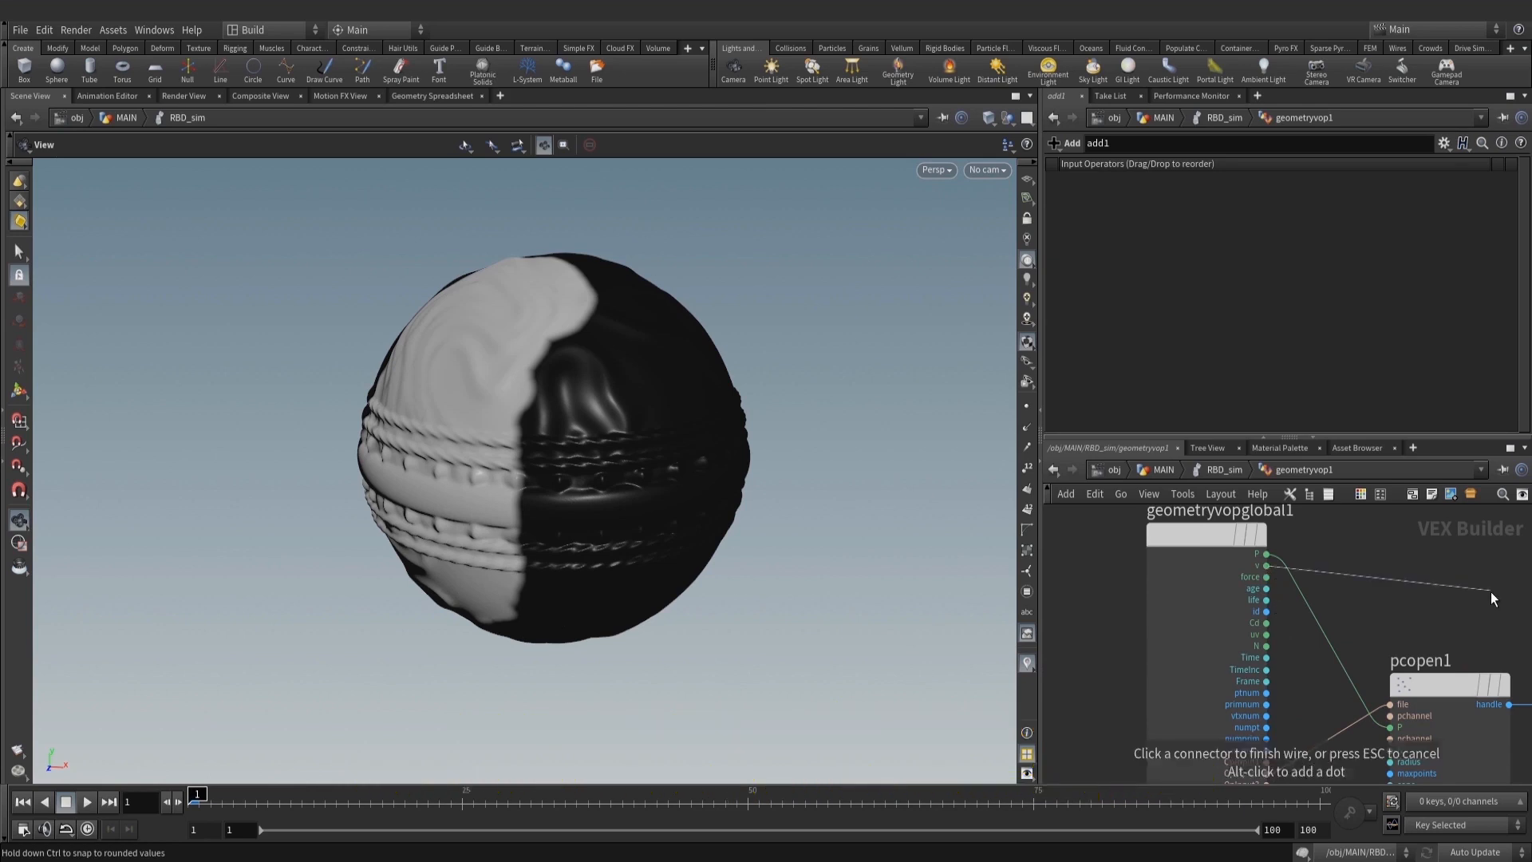
{"action": "middle_click_drag", "start_coordinate": [1491, 591], "coordinate": [1271, 579]}
{"action": "left_click", "coordinate": [1257, 543]}
{"action": "middle_click_drag", "start_coordinate": [1264, 652], "coordinate": [1220, 644]}
{"action": "scroll", "coordinate": [1220, 645], "scroll_direction": "down", "scroll_amount": 2}
{"action": "left_click_drag", "start_coordinate": [1388, 594], "coordinate": [1469, 637]}
{"action": "left_click_drag", "start_coordinate": [1234, 568], "coordinate": [1296, 580]}
{"action": "scroll", "coordinate": [1214, 664], "scroll_direction": "up", "scroll_amount": 2}
{"action": "left_click_drag", "start_coordinate": [1205, 695], "coordinate": [1297, 568]}
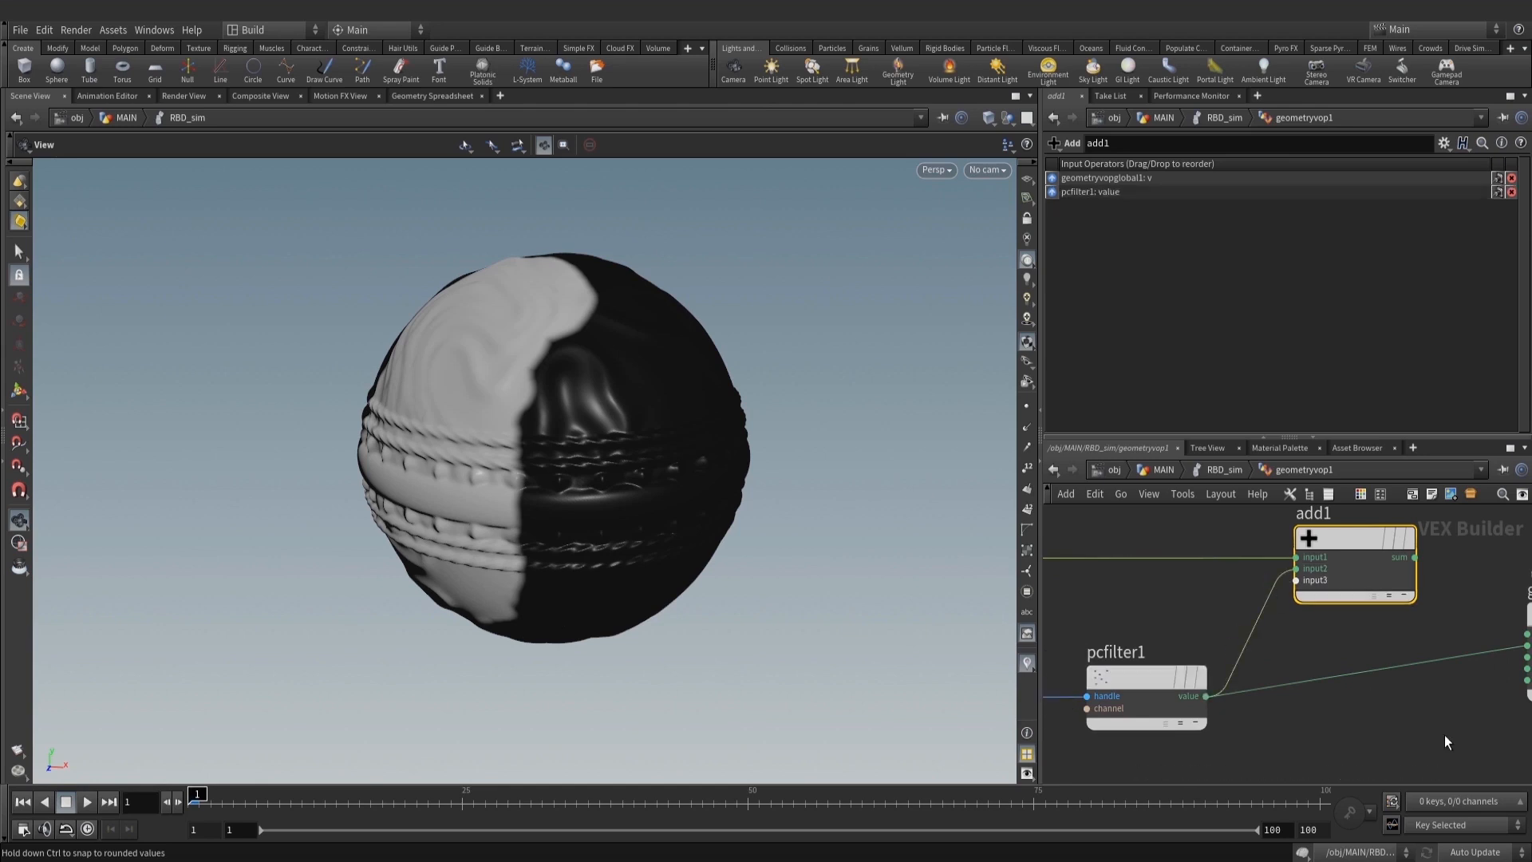
Connect add1's sum to the output node's v input, then save the scene from the RBD_sim network
{"action": "left_click", "coordinate": [1414, 557]}
{"action": "middle_click_drag", "start_coordinate": [1421, 564], "coordinate": [1196, 541]}
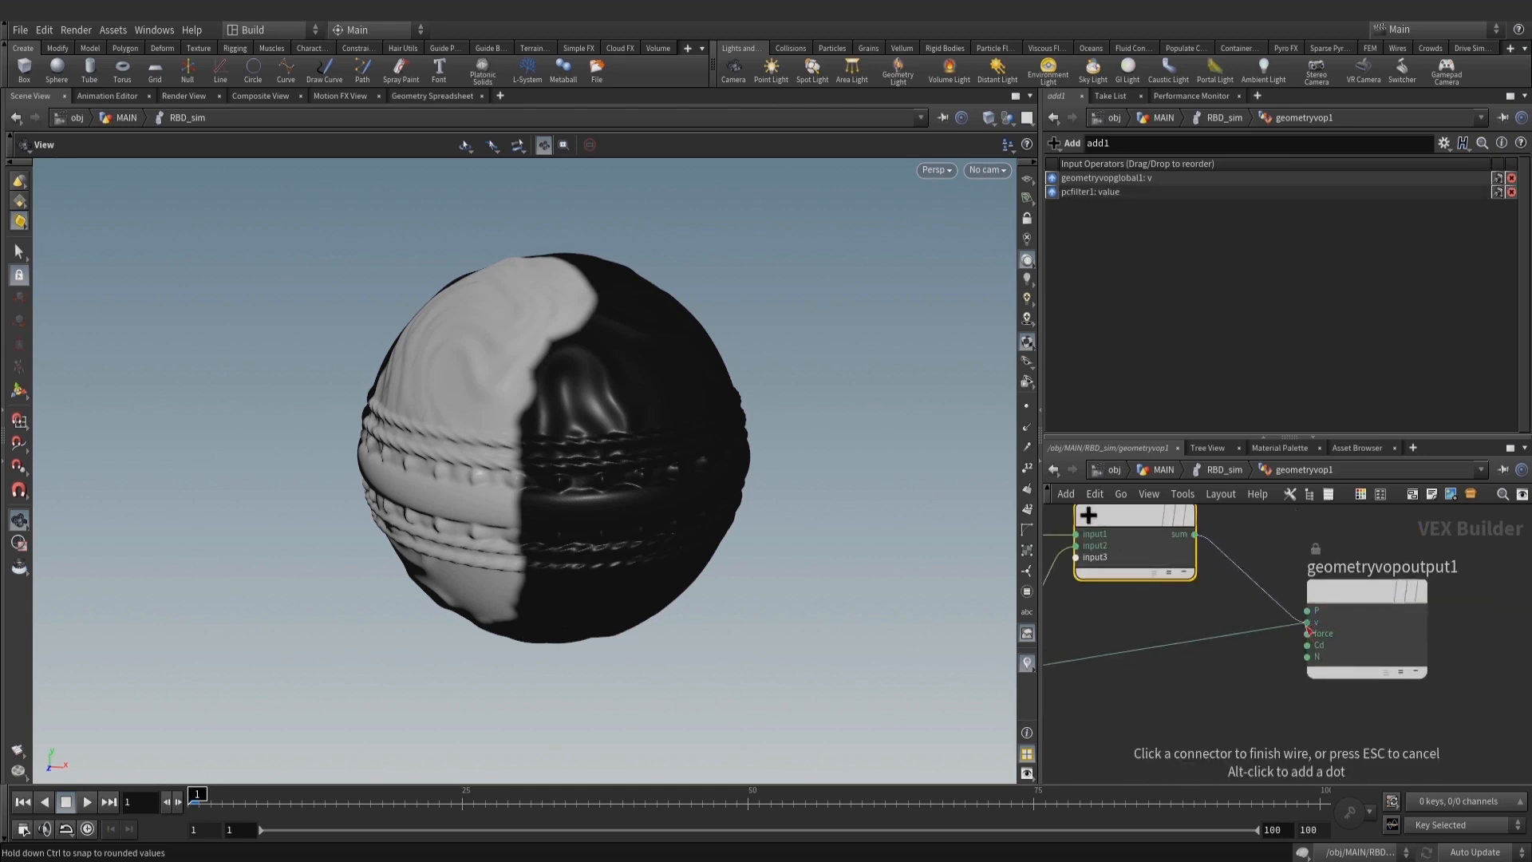
{"action": "left_click", "coordinate": [1307, 622]}
{"action": "scroll", "coordinate": [1332, 608], "scroll_direction": "down", "scroll_amount": 3}
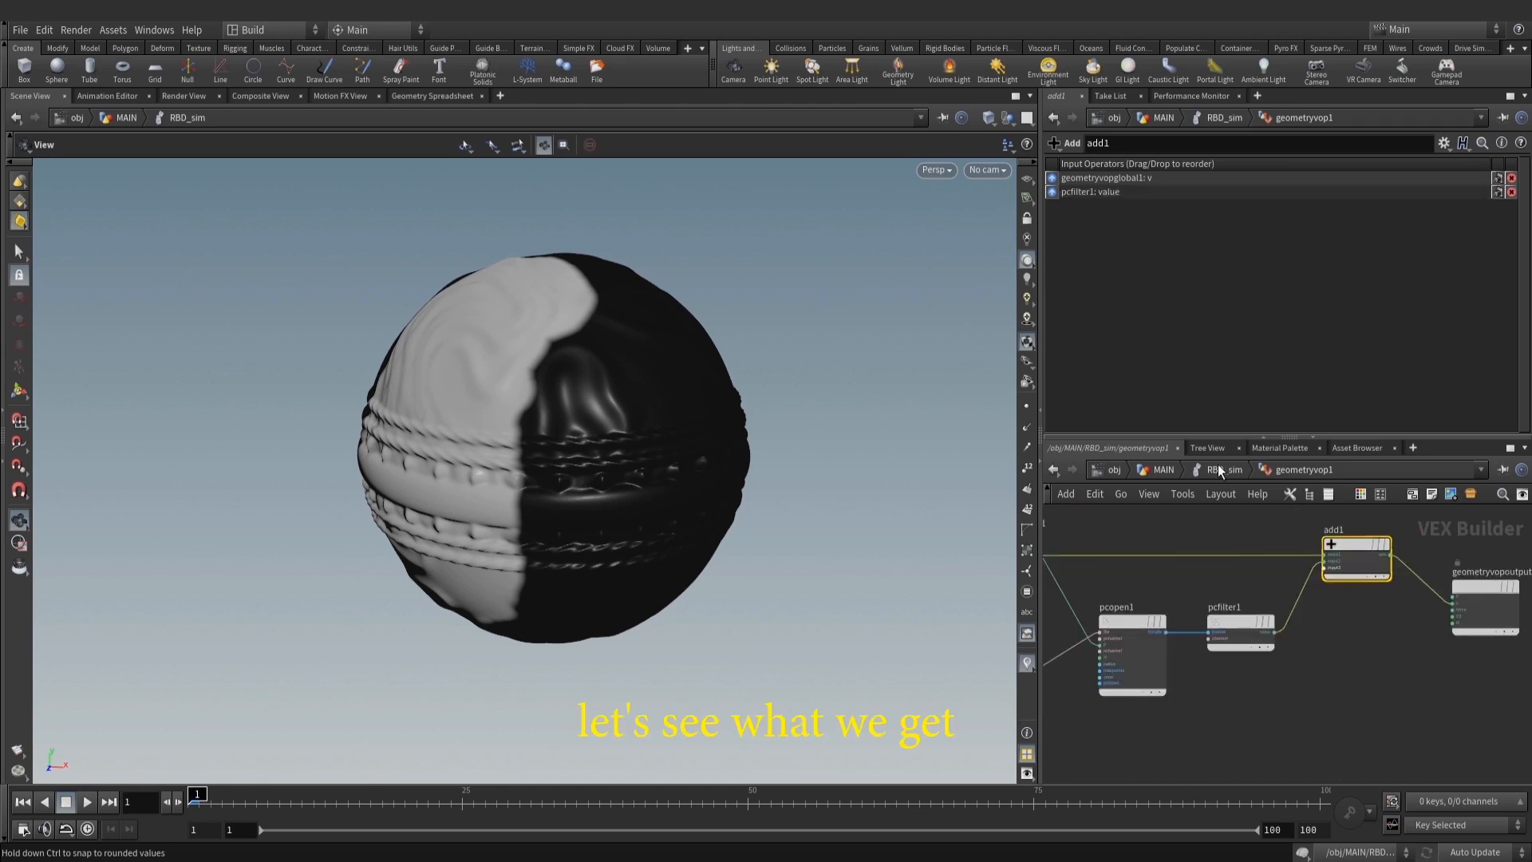
{"action": "key", "text": "u"}
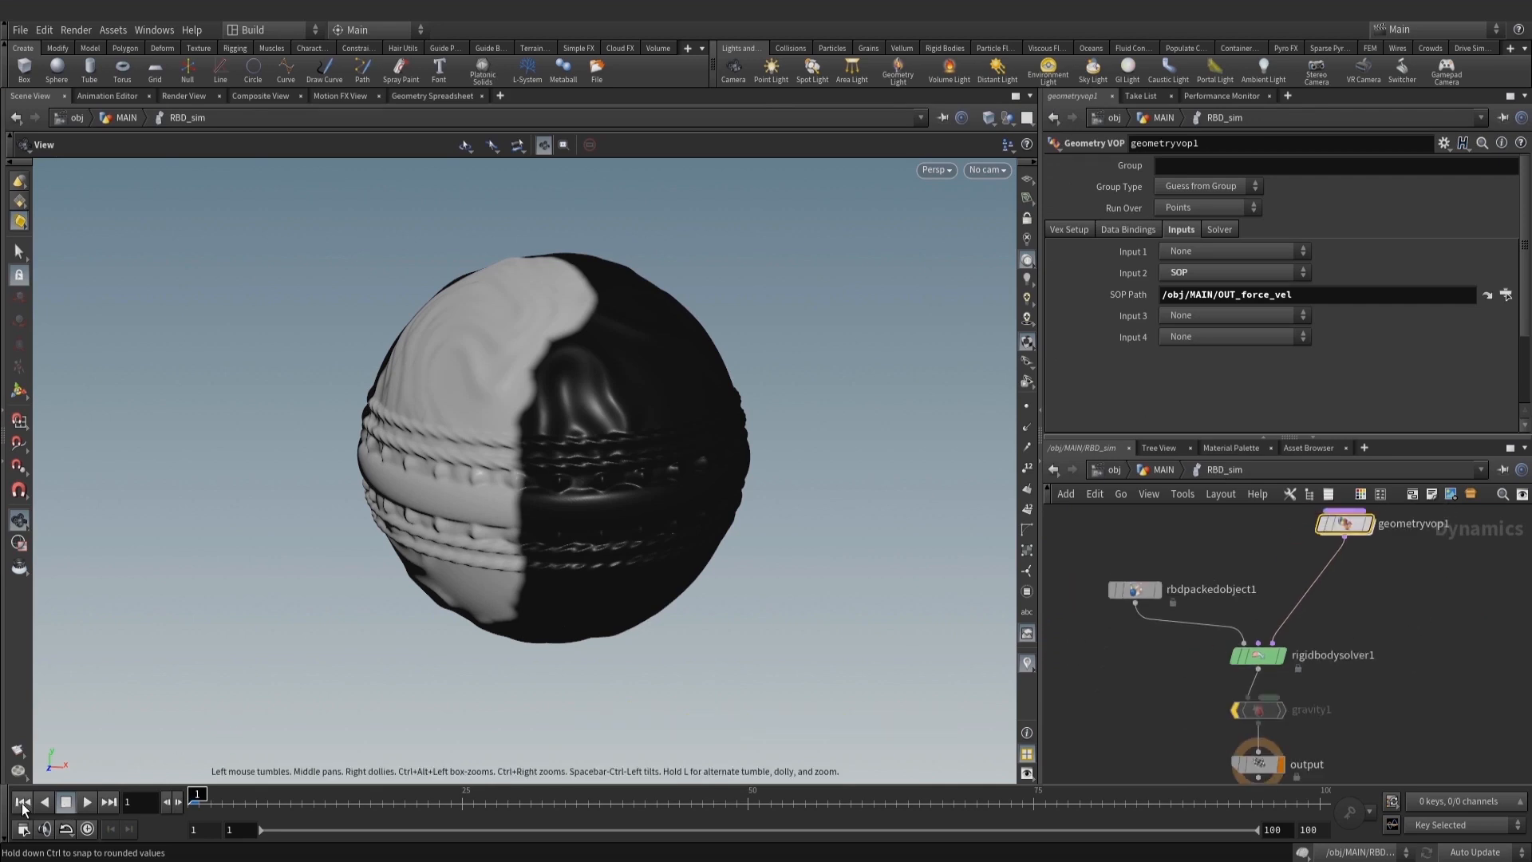
{"action": "key", "text": "ctrl+s"}
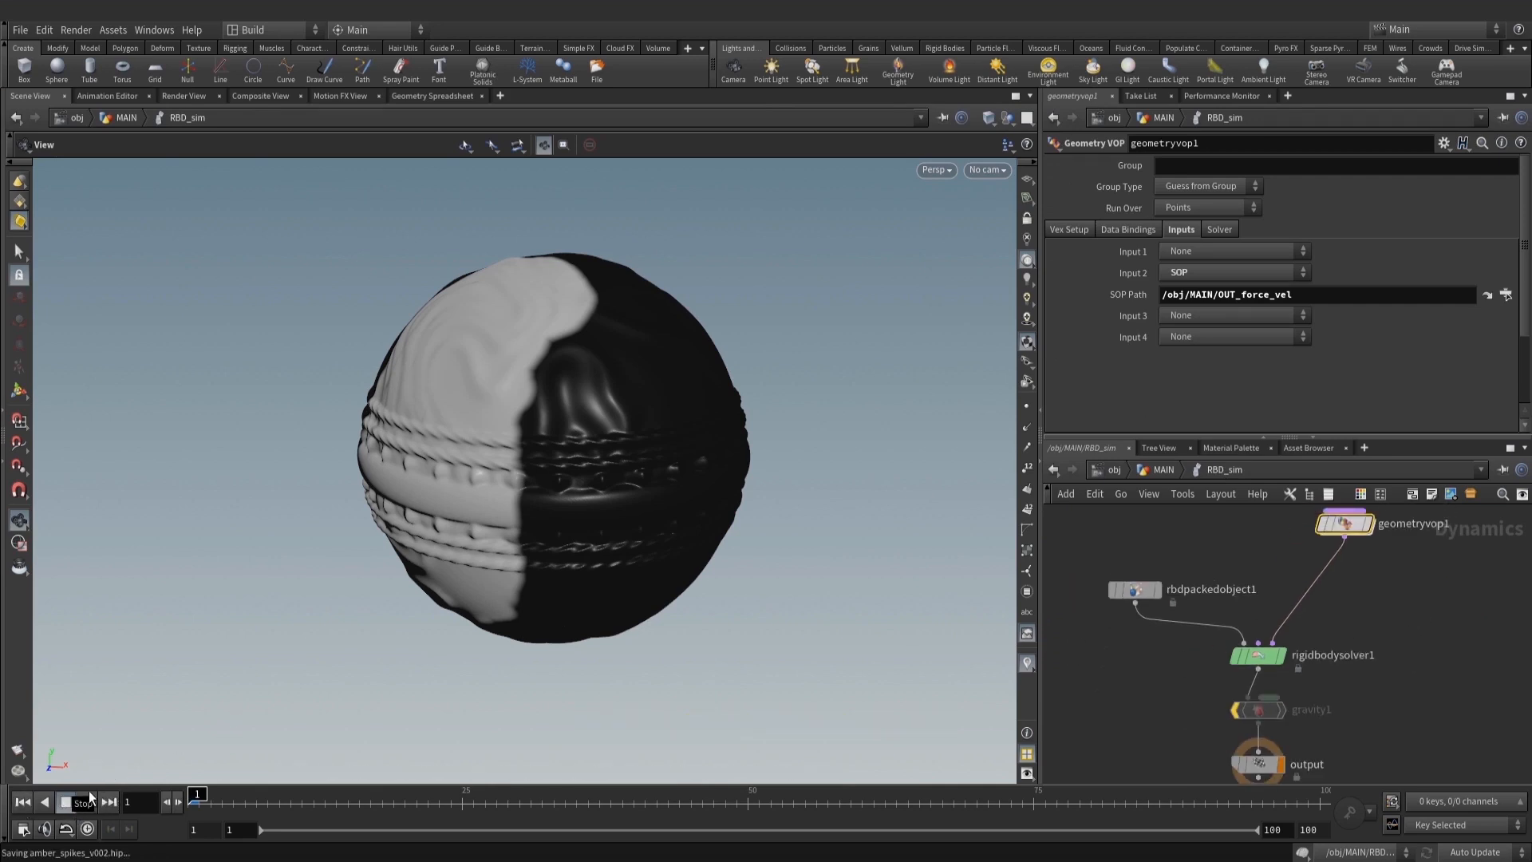
Play the simulation, check how the packed pieces fly off the sphere, and return to the first frame
{"action": "left_click", "coordinate": [85, 801]}
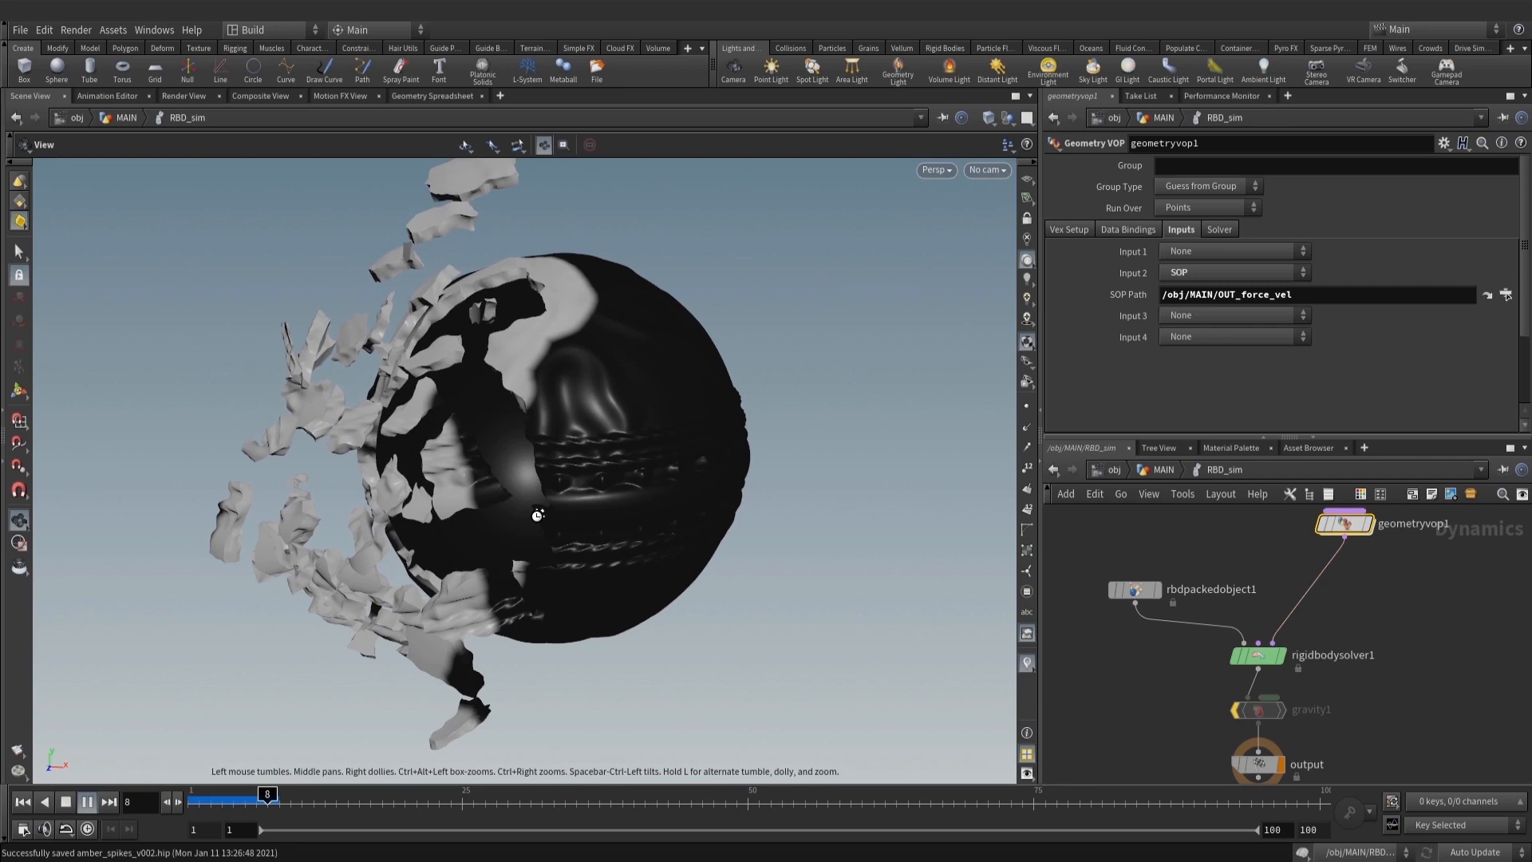
{"action": "left_click", "coordinate": [214, 800]}
{"action": "left_click_drag", "start_coordinate": [554, 451], "coordinate": [393, 455]}
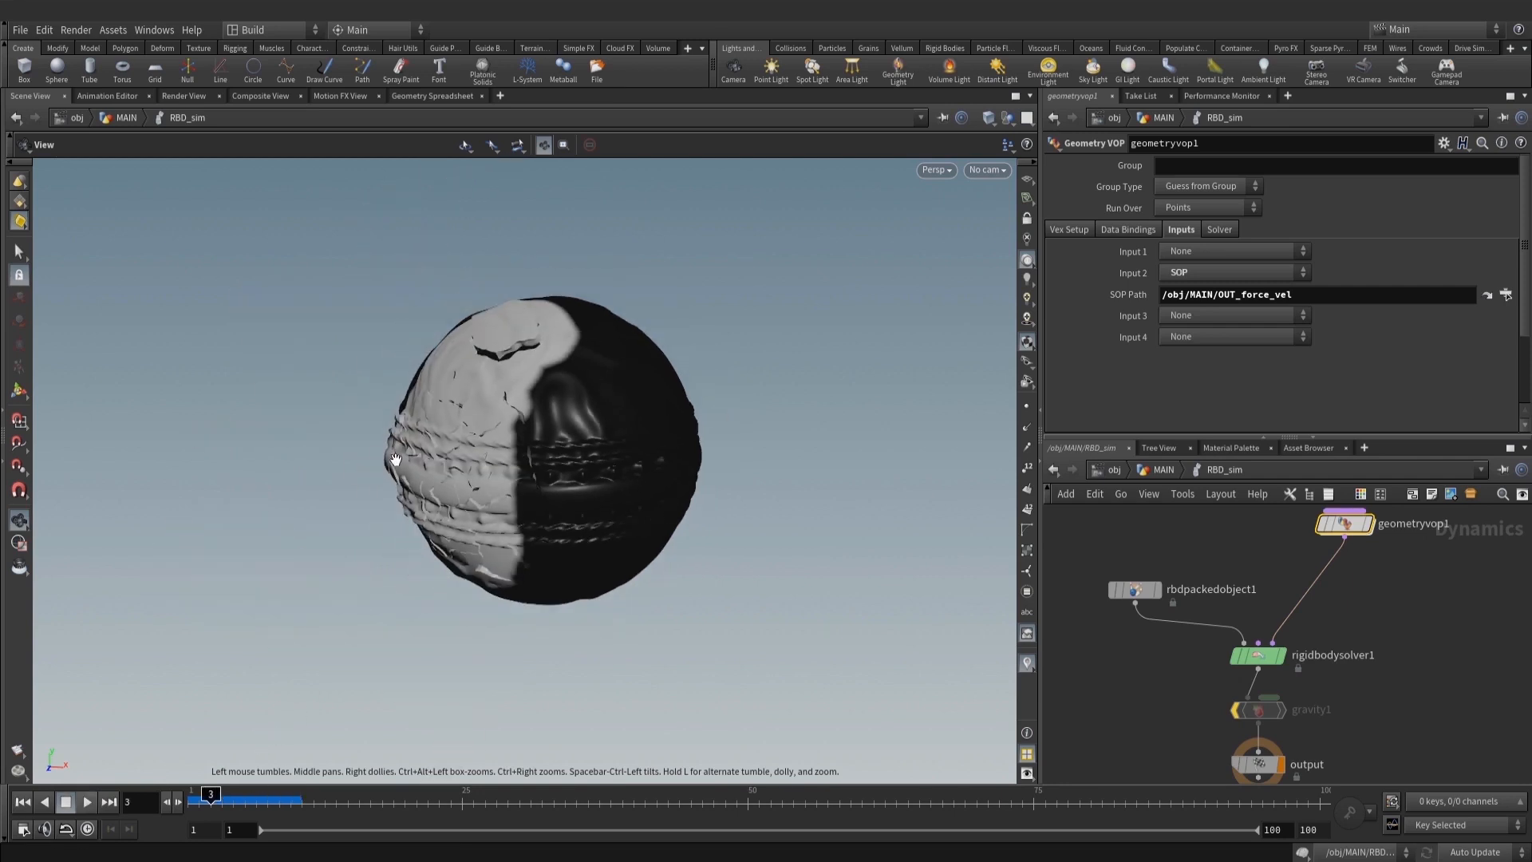
{"action": "left_click", "coordinate": [23, 801]}
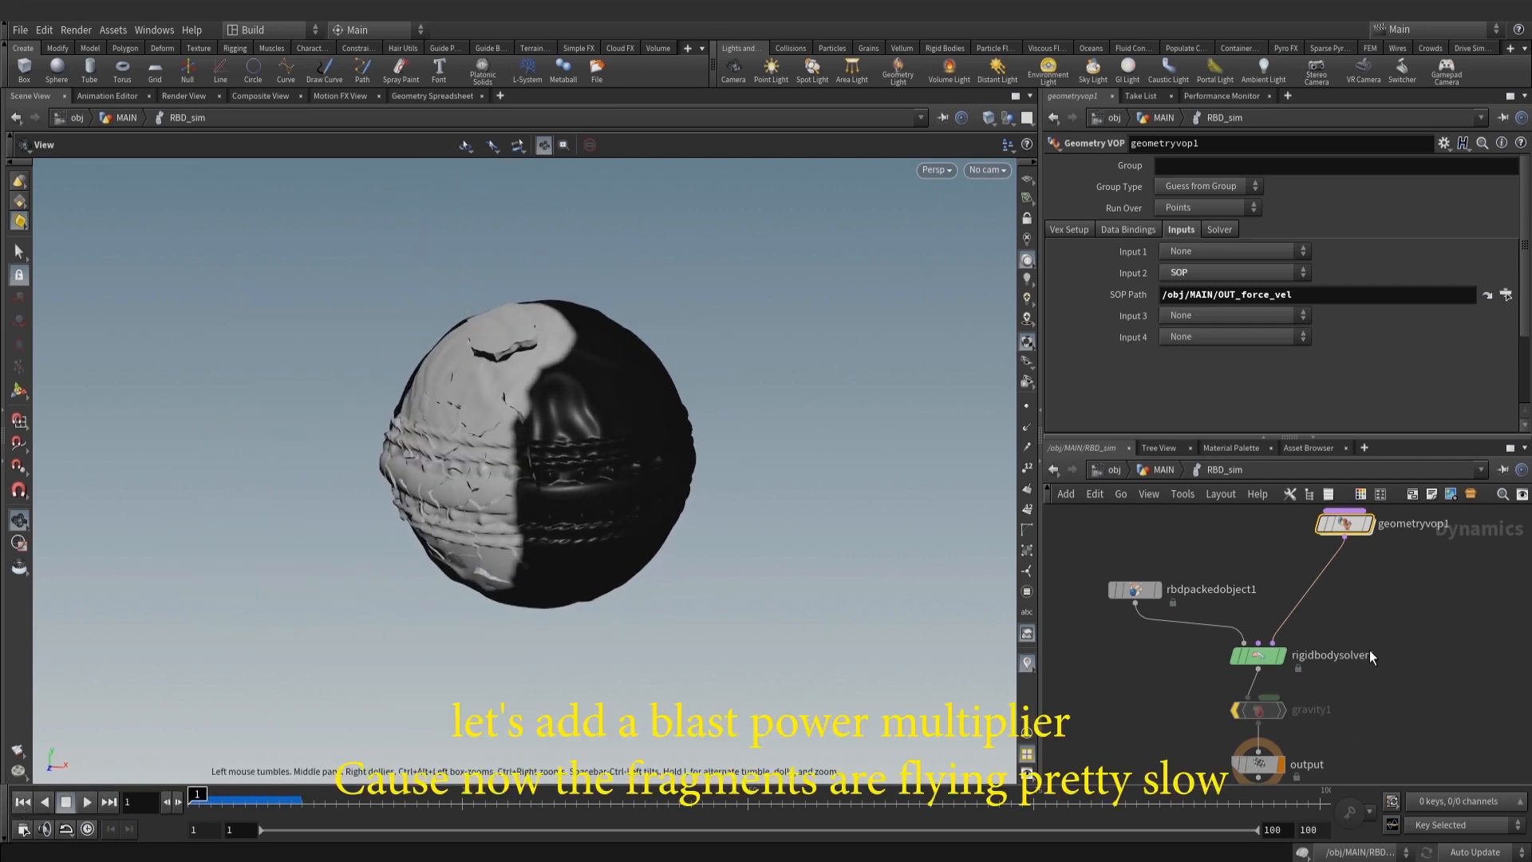
Open geometryvop1 and select add1 and the geometry VOP output node, making room after pcfilter1
{"action": "scroll", "coordinate": [1392, 519], "scroll_direction": "up", "scroll_amount": 2}
{"action": "middle_click_drag", "start_coordinate": [1381, 572], "coordinate": [1143, 703]}
{"action": "double_click", "coordinate": [1287, 621]}
{"action": "scroll", "coordinate": [1357, 677], "scroll_direction": "down", "scroll_amount": 1}
{"action": "scroll", "coordinate": [1142, 704], "scroll_direction": "down", "scroll_amount": 1}
{"action": "left_click_drag", "start_coordinate": [1384, 695], "coordinate": [1321, 612]}
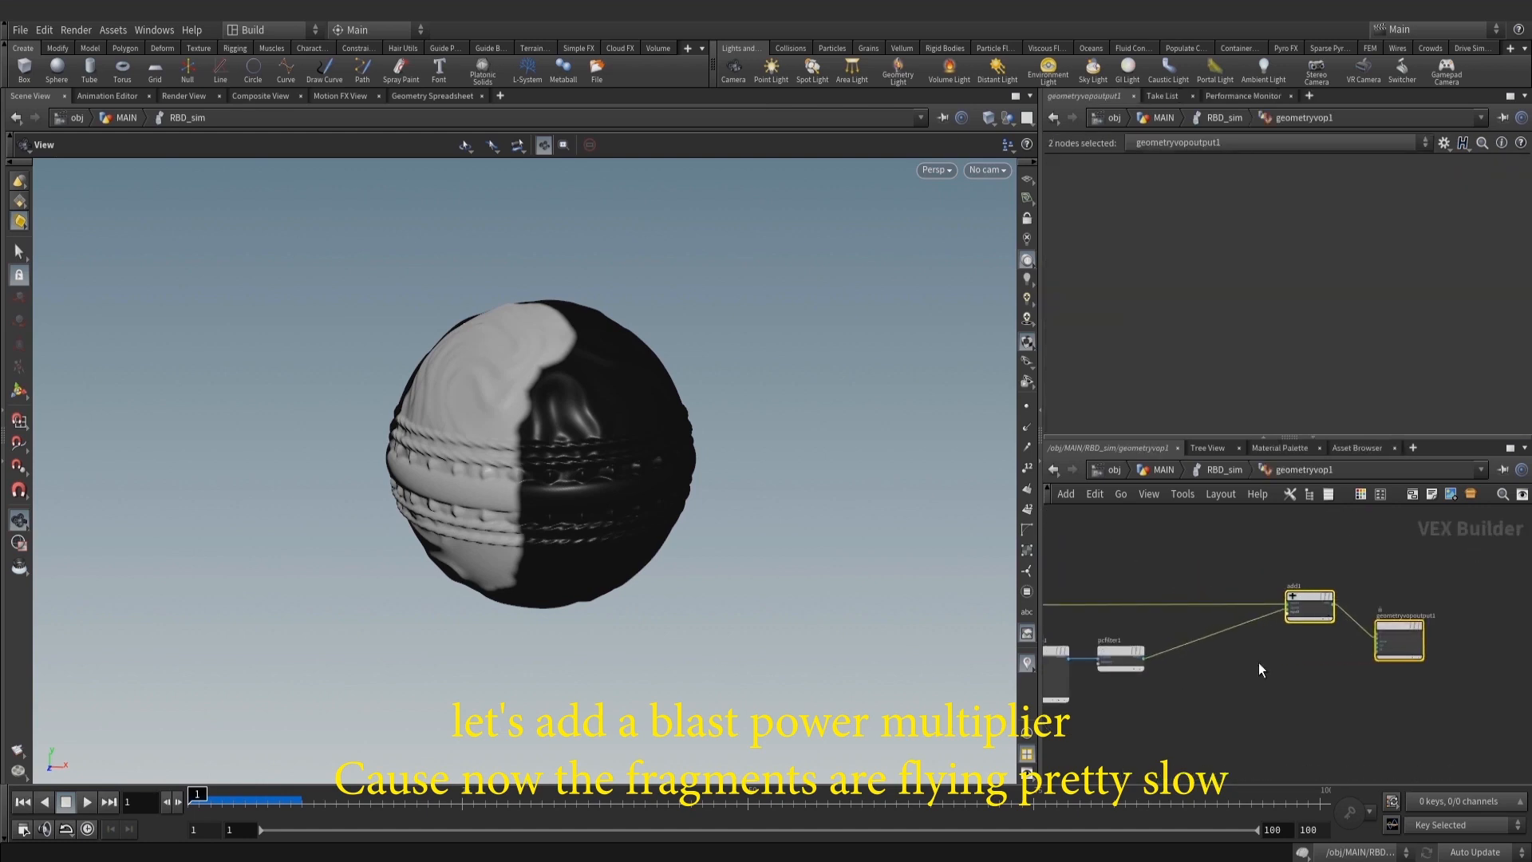
Insert a Multiply node into the wire between pcfilter1 and add1 and position it below pcfilter1
{"action": "key", "text": "Tab"}
{"action": "type", "text": "mu"}
{"action": "left_click", "coordinate": [1389, 148]}
{"action": "scroll", "coordinate": [1187, 654], "scroll_direction": "up", "scroll_amount": 1}
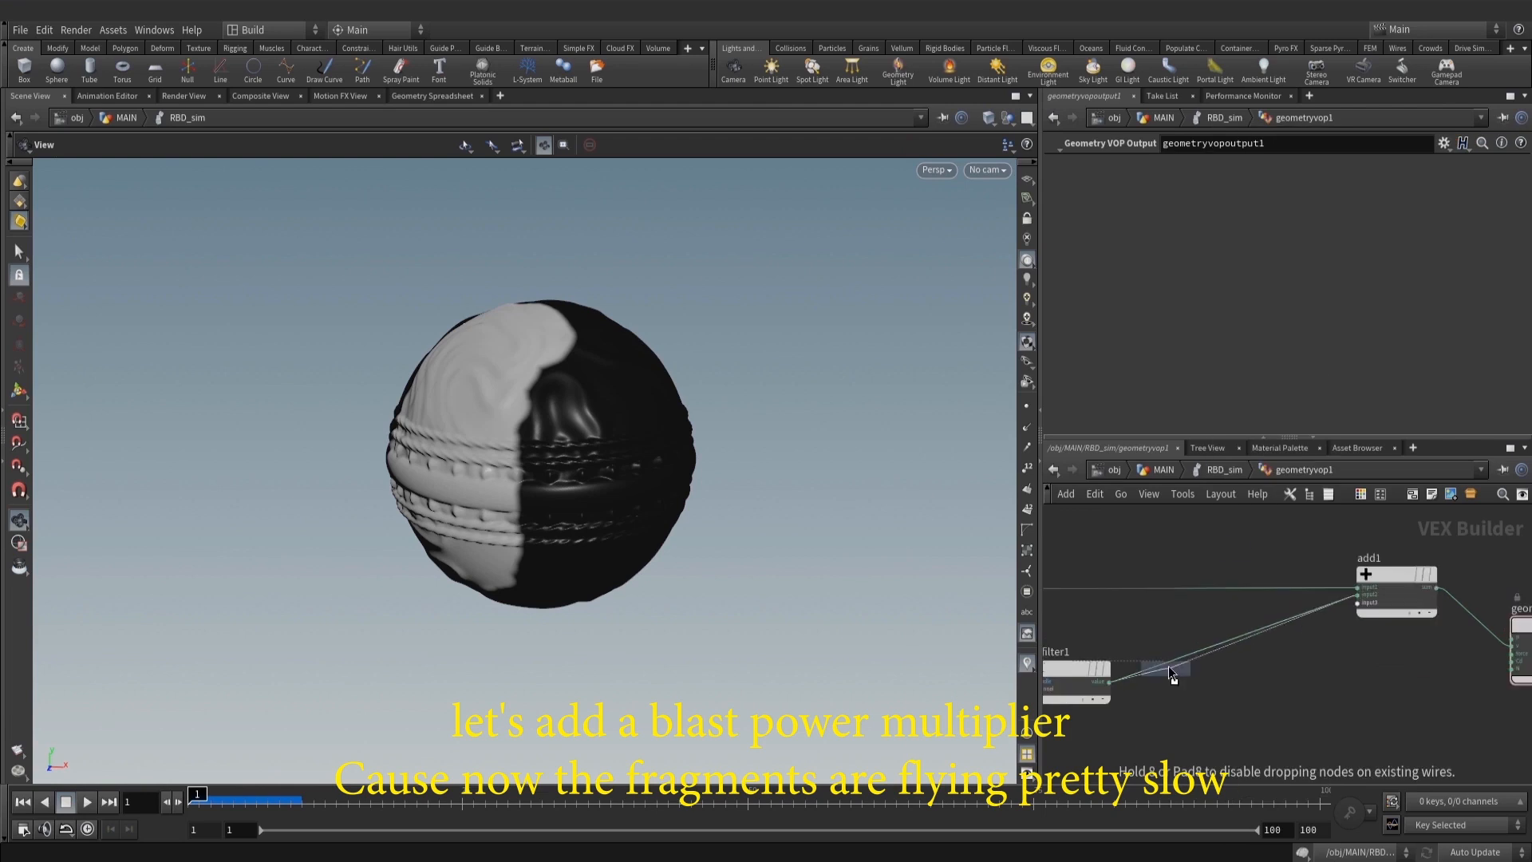
{"action": "left_click", "coordinate": [1186, 655]}
{"action": "middle_click_drag", "start_coordinate": [1252, 684], "coordinate": [1343, 558]}
{"action": "left_click_drag", "start_coordinate": [1298, 542], "coordinate": [1305, 652]}
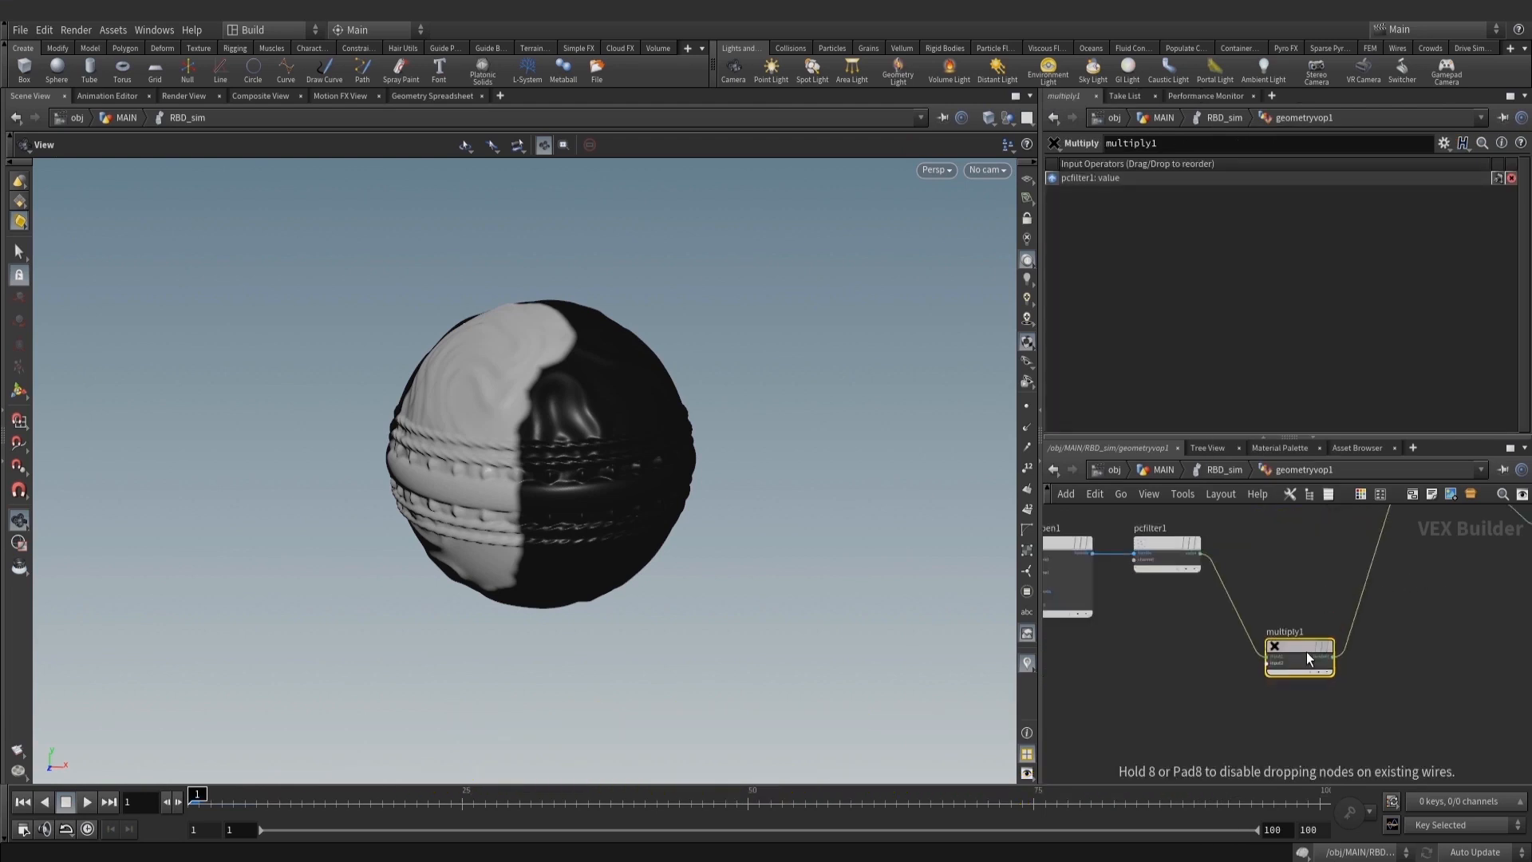
Create a parameter for multiply1's second input and position its node below the multiply node's input side
{"action": "scroll", "coordinate": [1297, 654], "scroll_direction": "up", "scroll_amount": 2}
{"action": "middle_click", "coordinate": [1244, 676]}
{"action": "left_click", "coordinate": [1293, 578]}
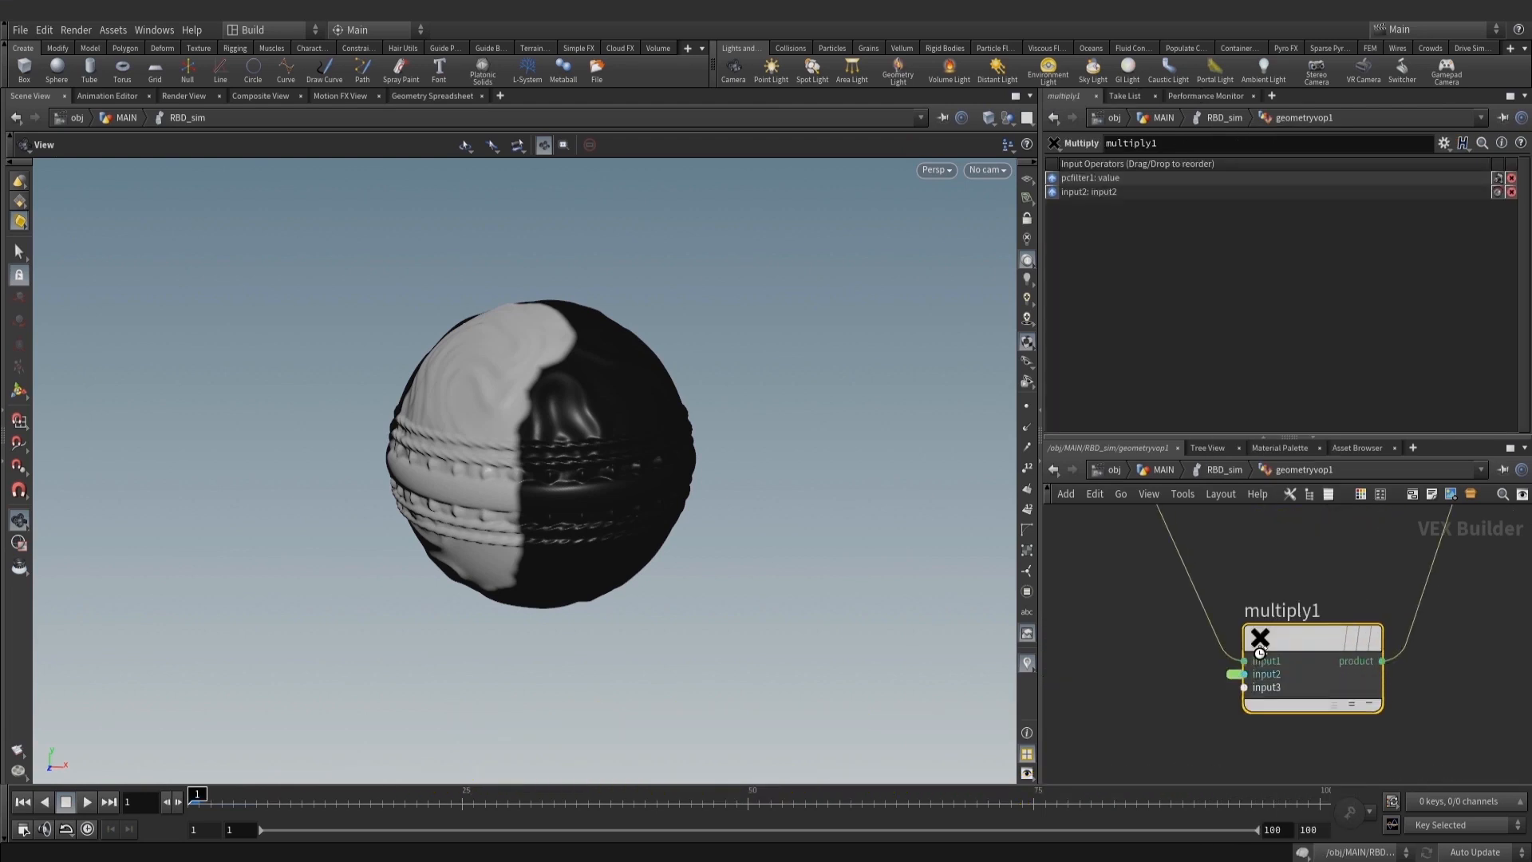
{"action": "left_click_drag", "start_coordinate": [1105, 633], "coordinate": [1105, 724]}
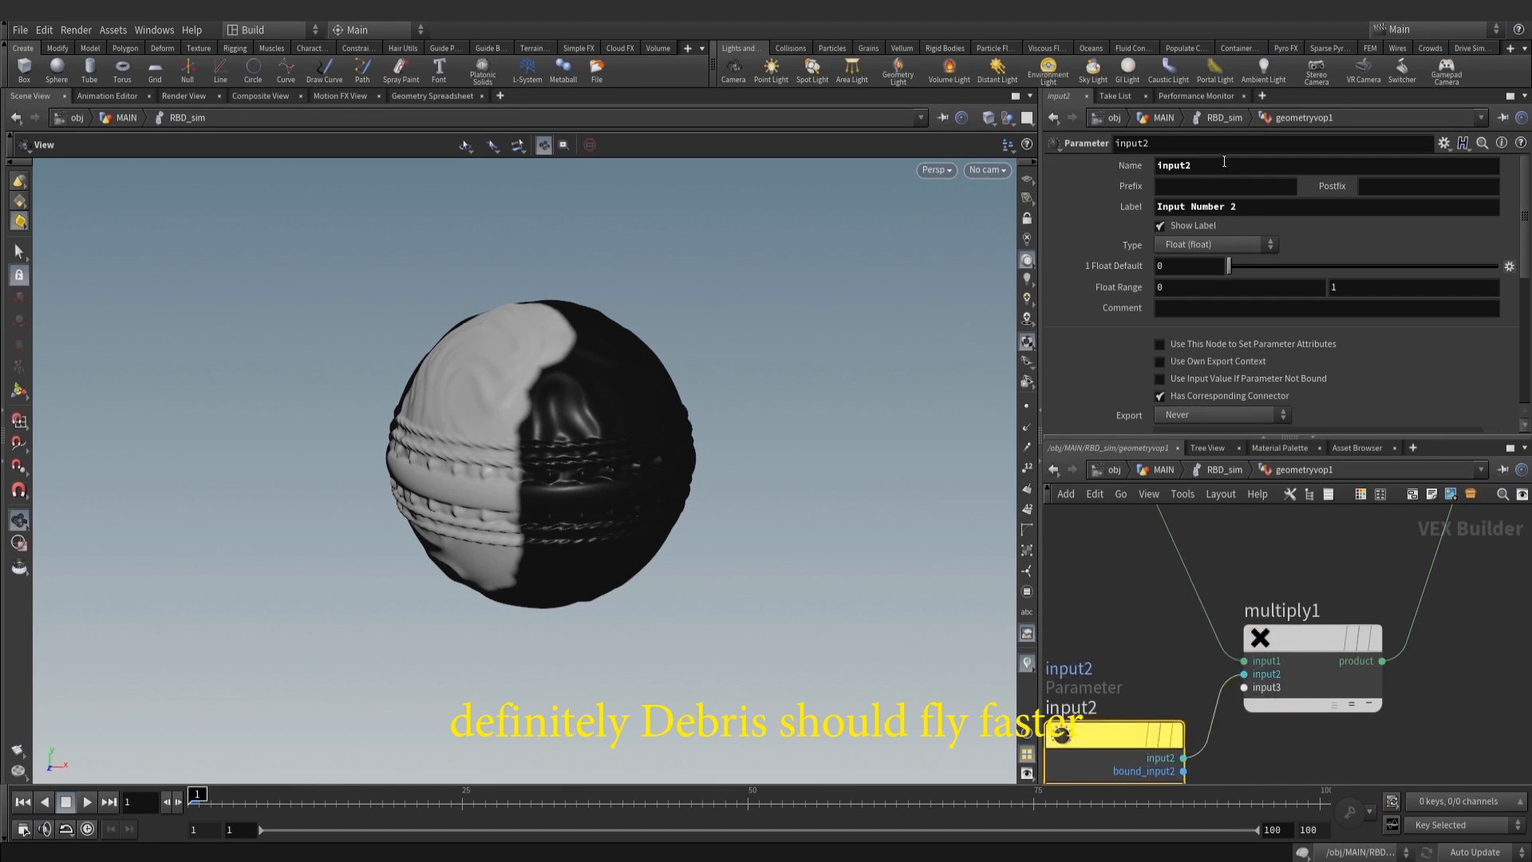
Set both the name and the label of multiply1's input parameter to vel_mult
{"action": "type", "text": "vel_mult"}
{"action": "key", "text": "ctrl+a"}
{"action": "key", "text": "ctrl+c"}
{"action": "left_click", "coordinate": [1283, 213]}
{"action": "triple_click", "coordinate": [1256, 200]}
{"action": "key", "text": "ctrl+v"}
{"action": "middle_click_drag", "start_coordinate": [1451, 565], "coordinate": [1431, 556]}
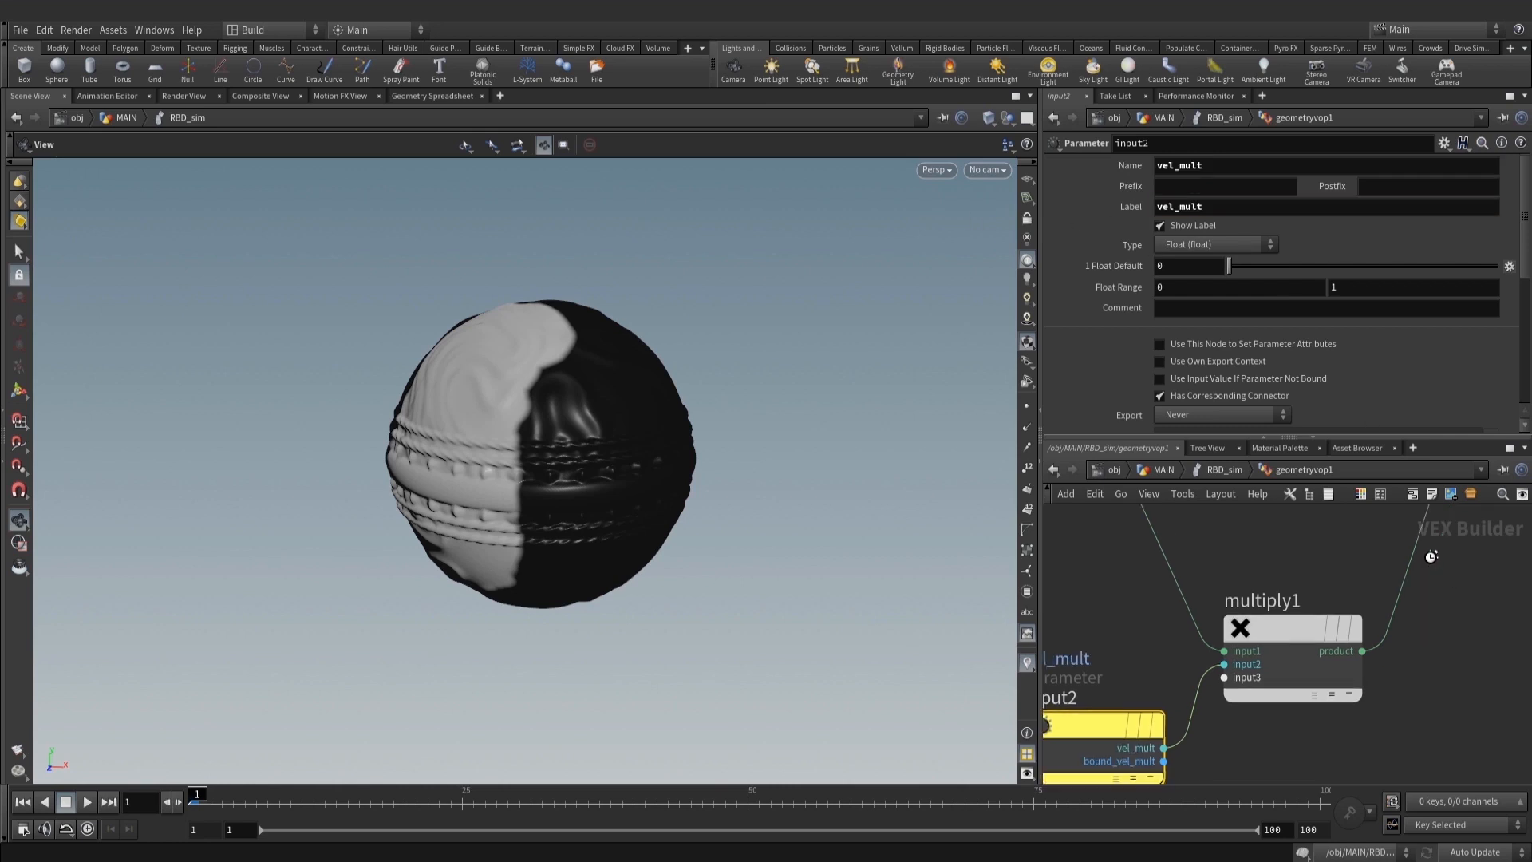
Return to the RBD_sim network and set geometryvop1's vel_mult to 5
{"action": "left_click", "coordinate": [1206, 469]}
{"action": "scroll", "coordinate": [1229, 399], "scroll_direction": "down", "scroll_amount": 2}
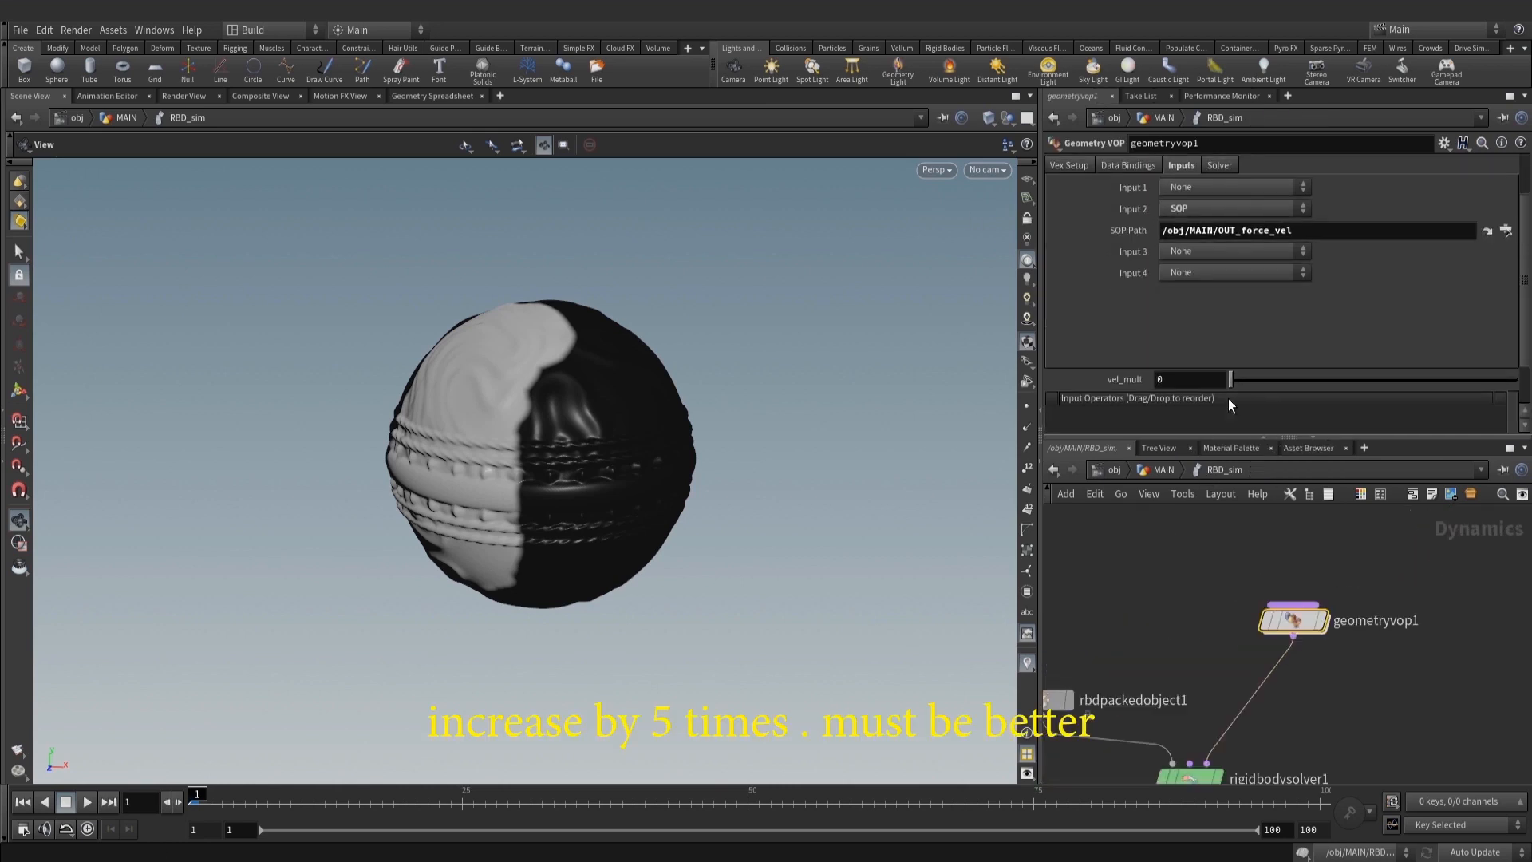
{"action": "double_click", "coordinate": [1191, 379]}
{"action": "type", "text": "5"}
{"action": "key", "text": "Return"}
{"action": "scroll", "coordinate": [1404, 616], "scroll_direction": "down", "scroll_amount": 3}
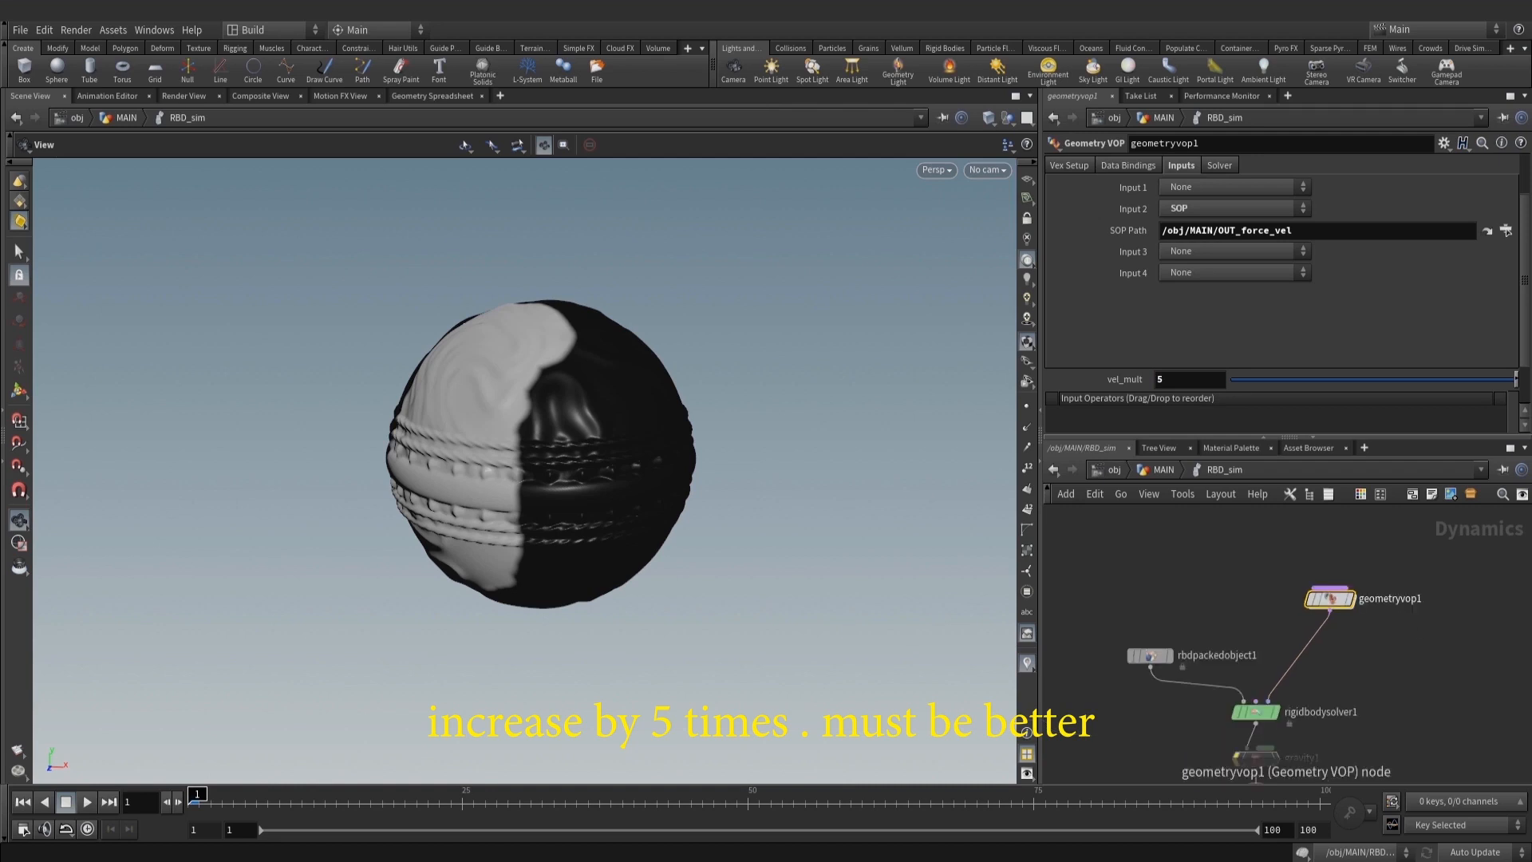
Tidy geometryvop1's position above the rigid body solver and save the scene
{"action": "middle_click_drag", "start_coordinate": [1398, 660], "coordinate": [1379, 620]}
{"action": "left_click_drag", "start_coordinate": [1307, 558], "coordinate": [1324, 596]}
{"action": "middle_click_drag", "start_coordinate": [1324, 596], "coordinate": [1320, 564]}
{"action": "scroll", "coordinate": [1261, 584], "scroll_direction": "down", "scroll_amount": 2}
{"action": "middle_click_drag", "start_coordinate": [1330, 629], "coordinate": [1340, 599]}
{"action": "scroll", "coordinate": [1299, 506], "scroll_direction": "up", "scroll_amount": 2}
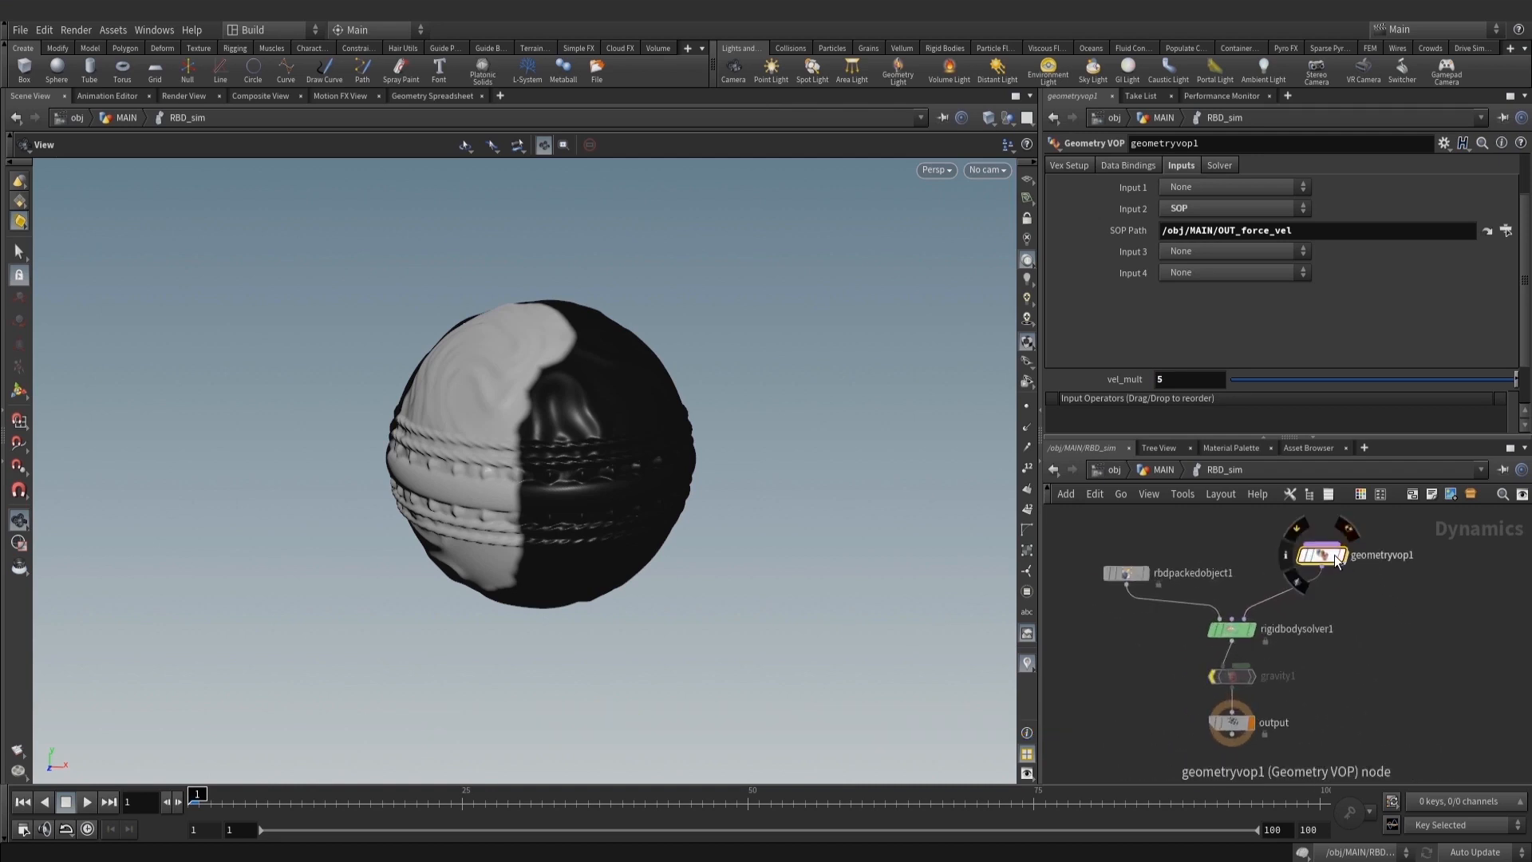
{"action": "scroll", "coordinate": [1357, 626], "scroll_direction": "down", "scroll_amount": 2}
{"action": "scroll", "coordinate": [1371, 625], "scroll_direction": "up", "scroll_amount": 1}
{"action": "key", "text": "ctrl+s"}
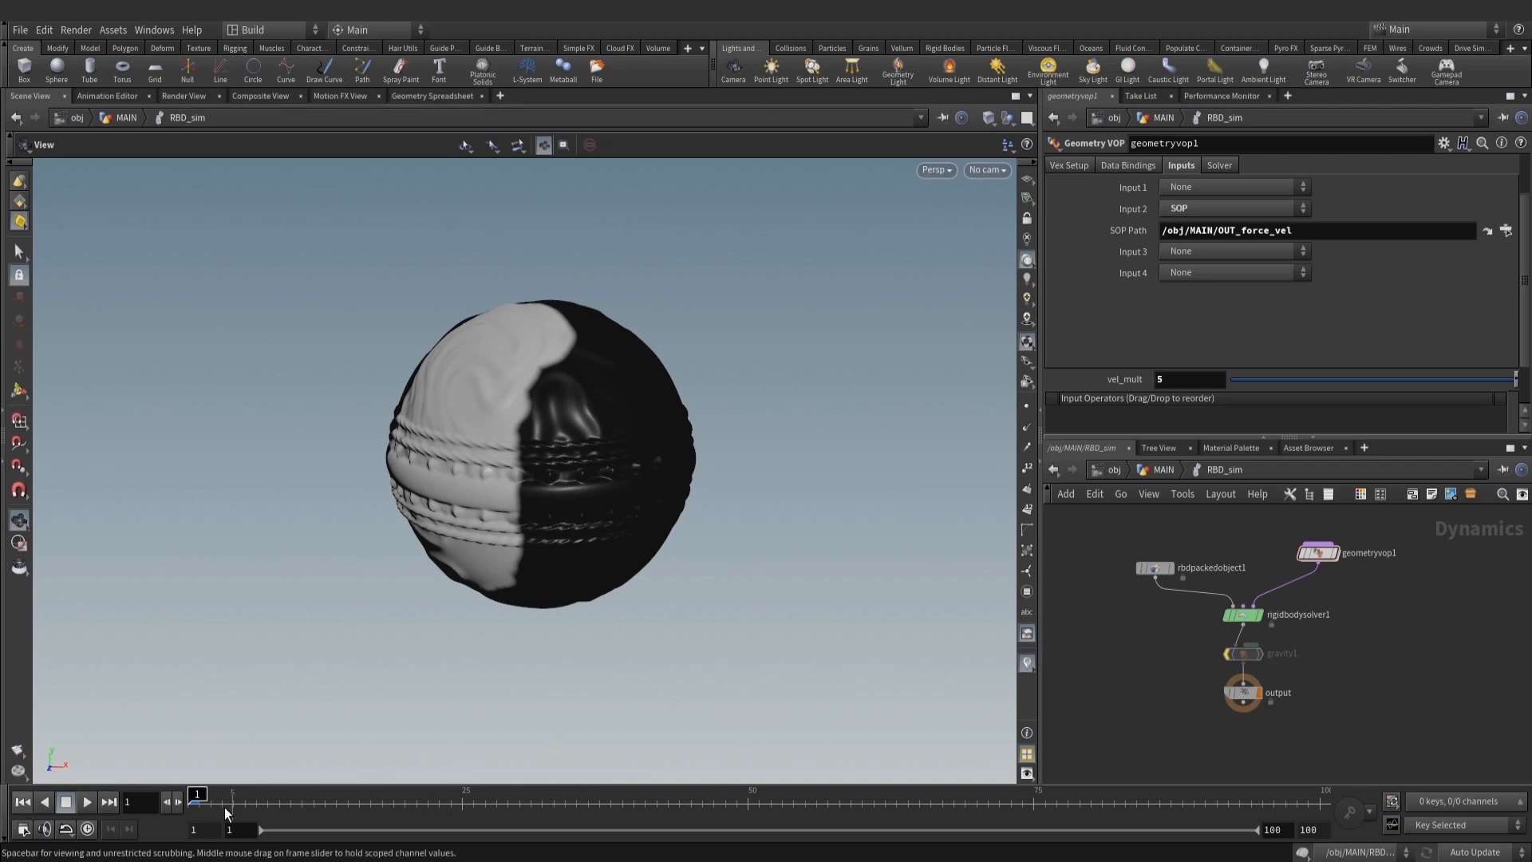
Scrub the first ten frames, inspect the faster debris around the sphere, and return to the first frame
{"action": "left_click", "coordinate": [295, 802]}
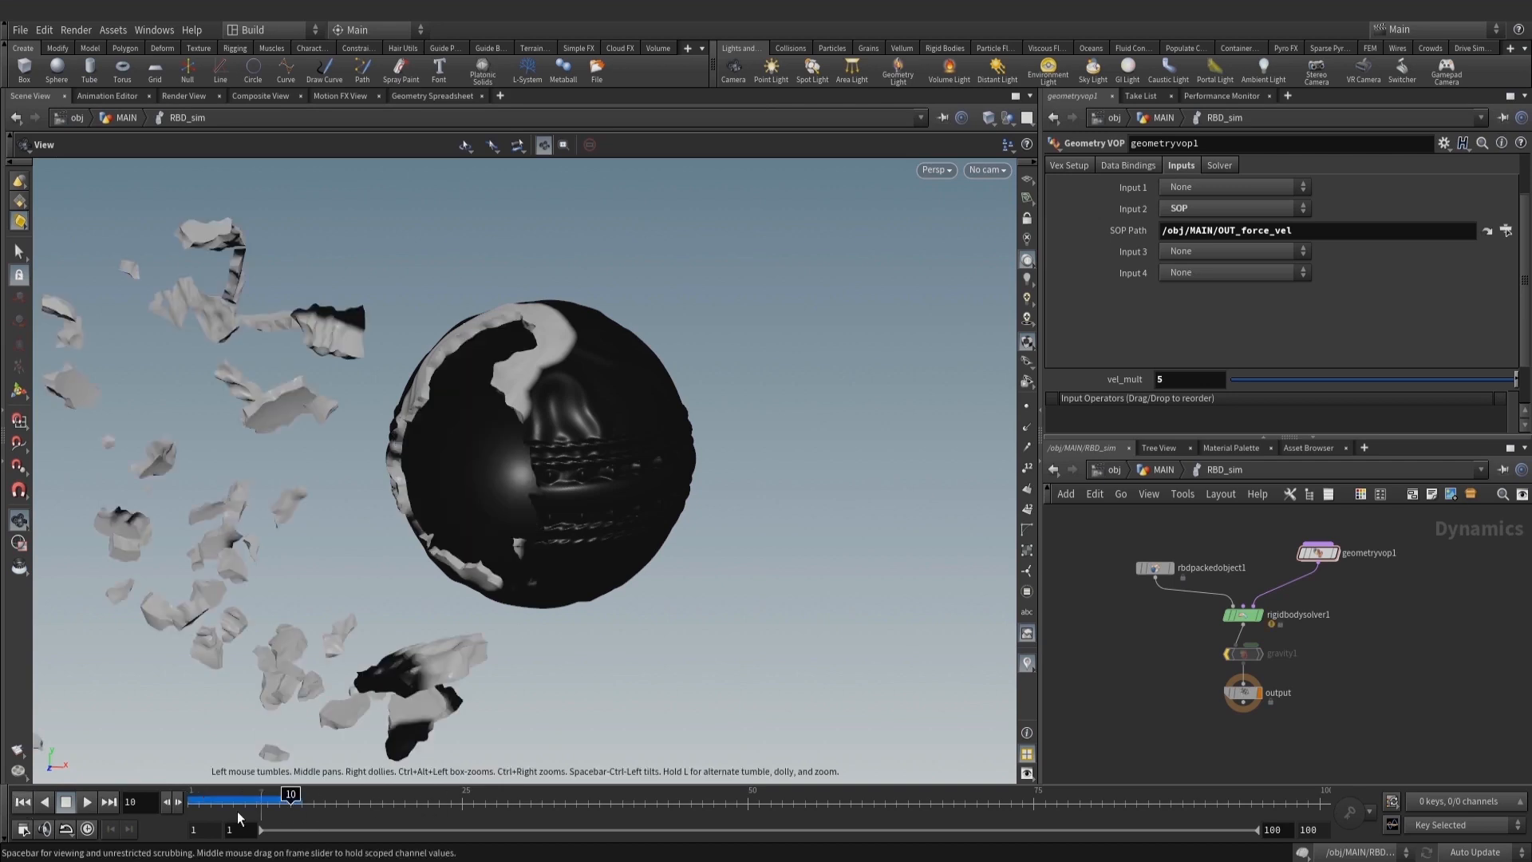
{"action": "left_click_drag", "start_coordinate": [193, 803], "coordinate": [269, 800]}
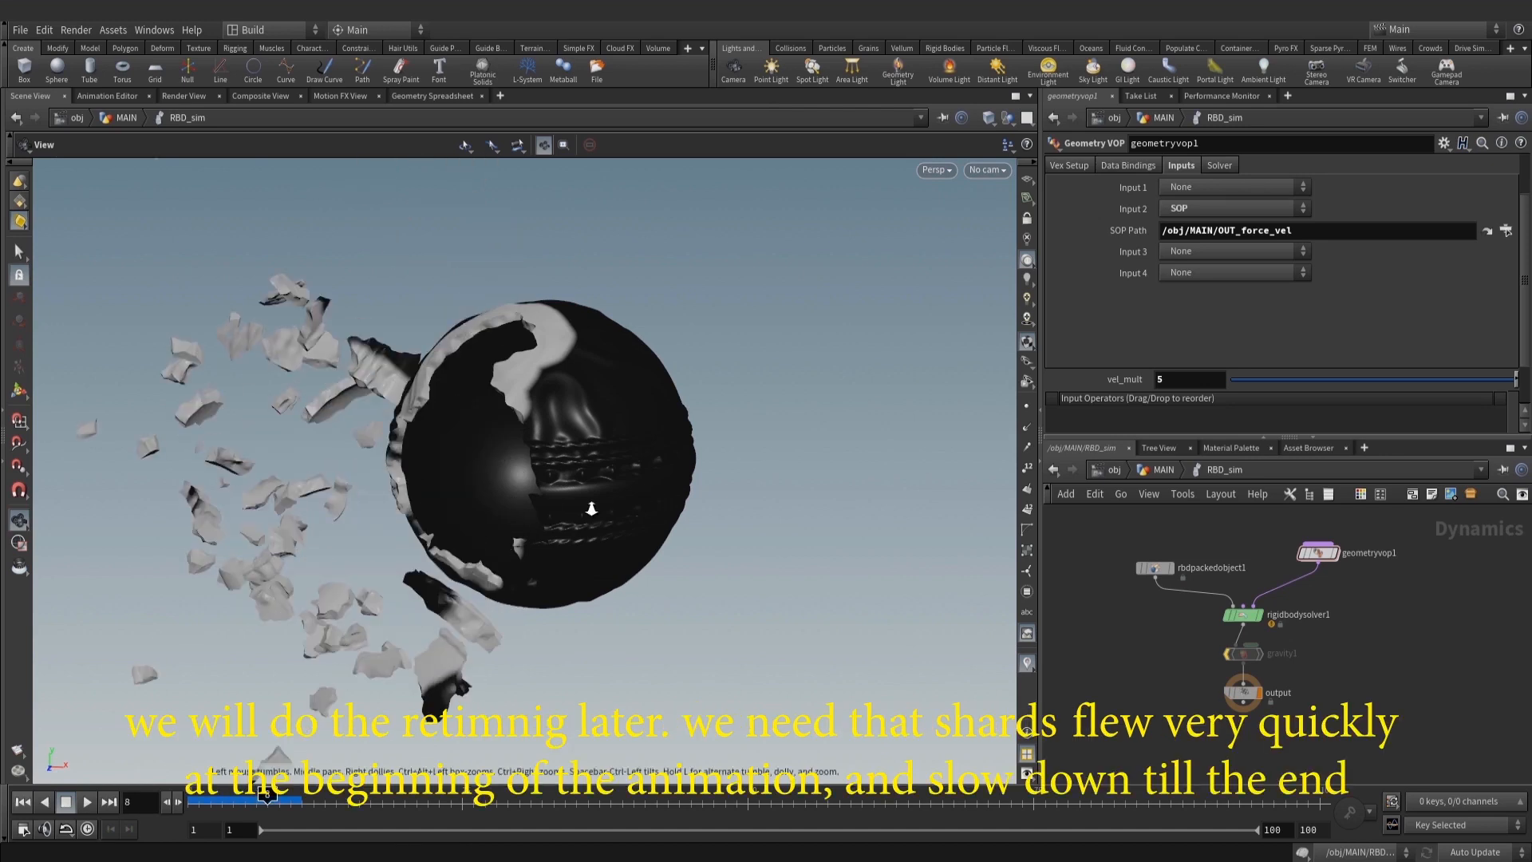
{"action": "right_click_drag", "start_coordinate": [592, 508], "coordinate": [540, 489]}
{"action": "left_click_drag", "start_coordinate": [540, 489], "coordinate": [600, 503]}
{"action": "right_click_drag", "start_coordinate": [600, 503], "coordinate": [647, 478]}
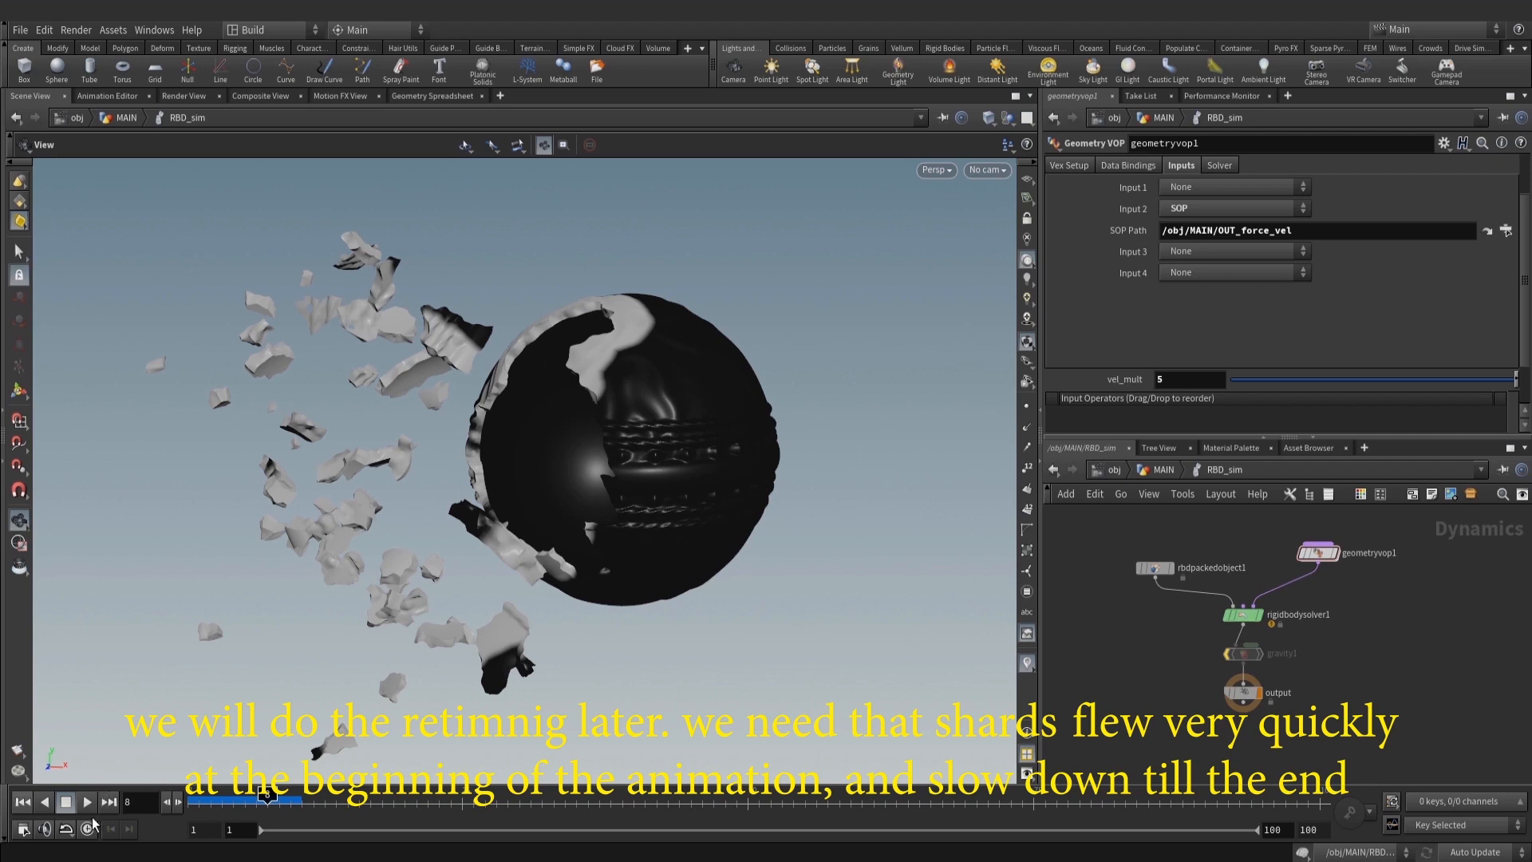
{"action": "left_click", "coordinate": [22, 802]}
Move geometryvop1 higher and insert an Enable Solver node into its wire to rigidbodysolver1, aligned beneath it
{"action": "middle_click_drag", "start_coordinate": [1361, 620], "coordinate": [1320, 714]}
{"action": "left_click_drag", "start_coordinate": [1283, 650], "coordinate": [1304, 586]}
{"action": "middle_click_drag", "start_coordinate": [1319, 638], "coordinate": [1304, 659]}
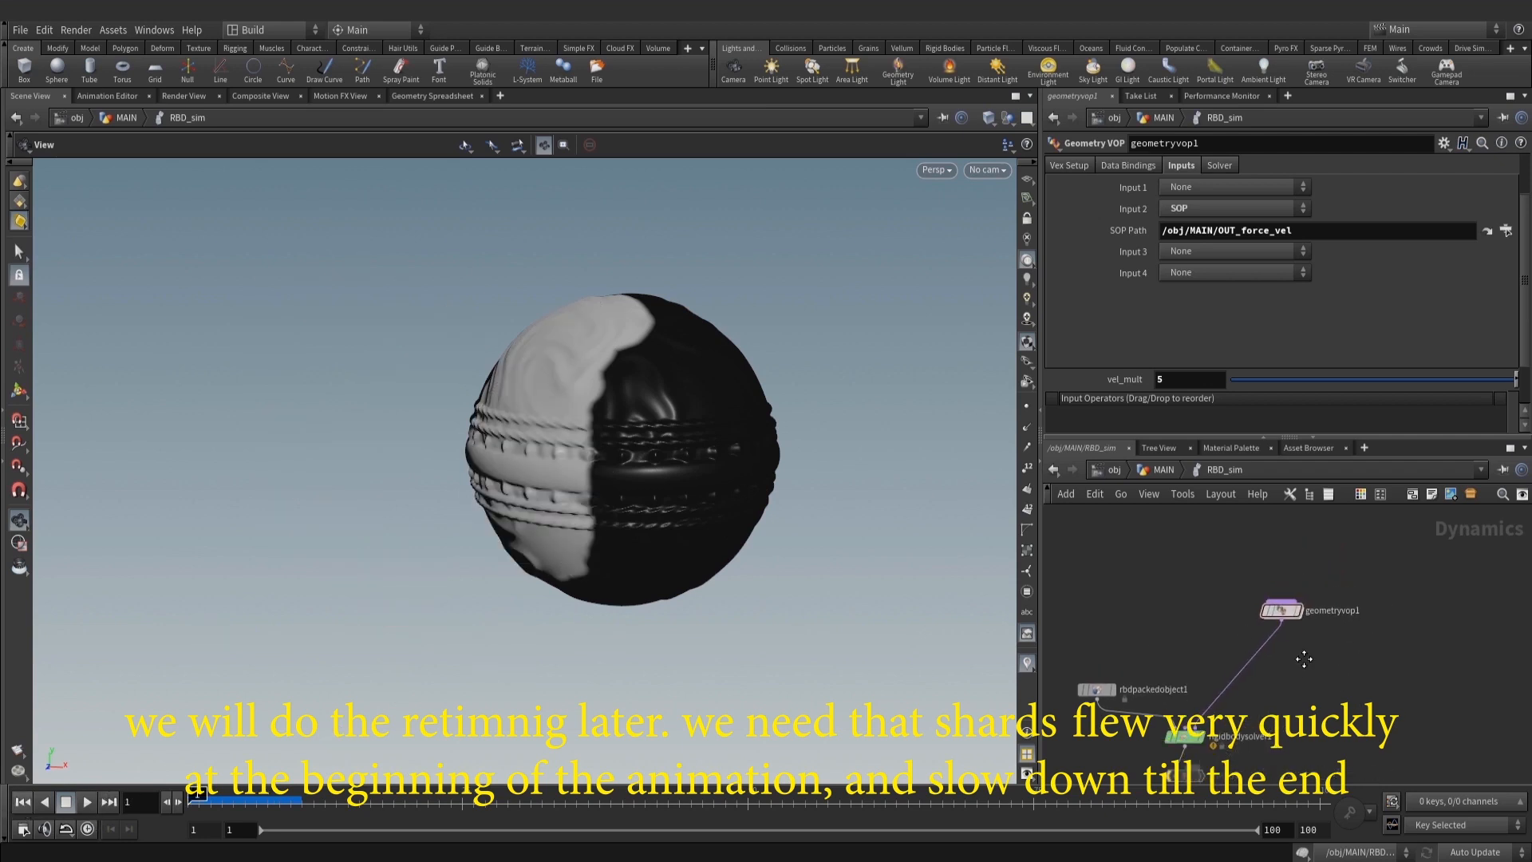
{"action": "scroll", "coordinate": [1462, 207], "scroll_direction": "up", "scroll_amount": 2}
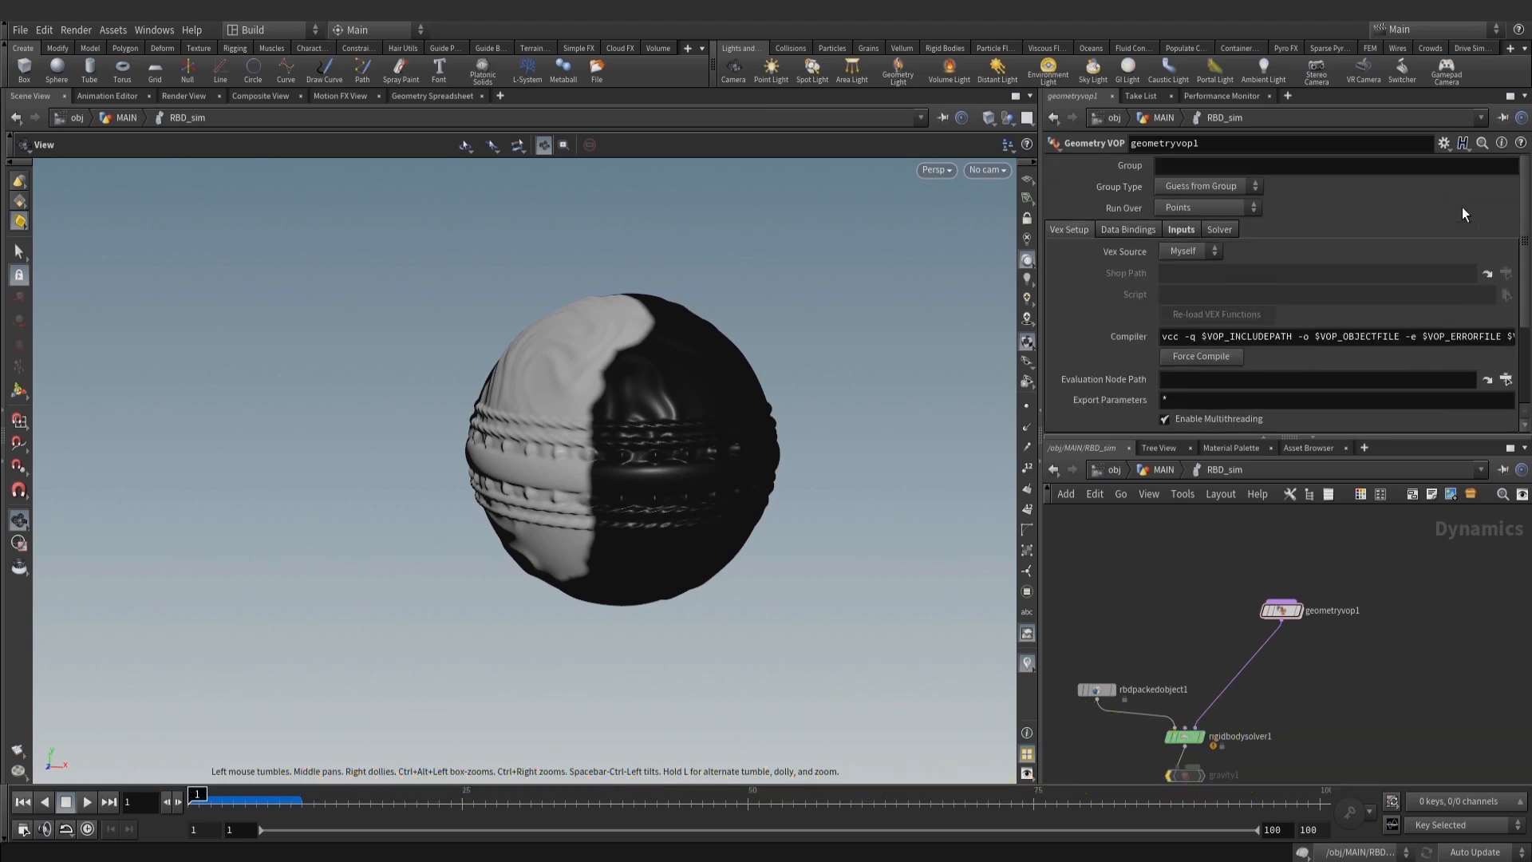
{"action": "middle_click_drag", "start_coordinate": [1392, 679], "coordinate": [1379, 685]}
{"action": "key", "text": "Tab"}
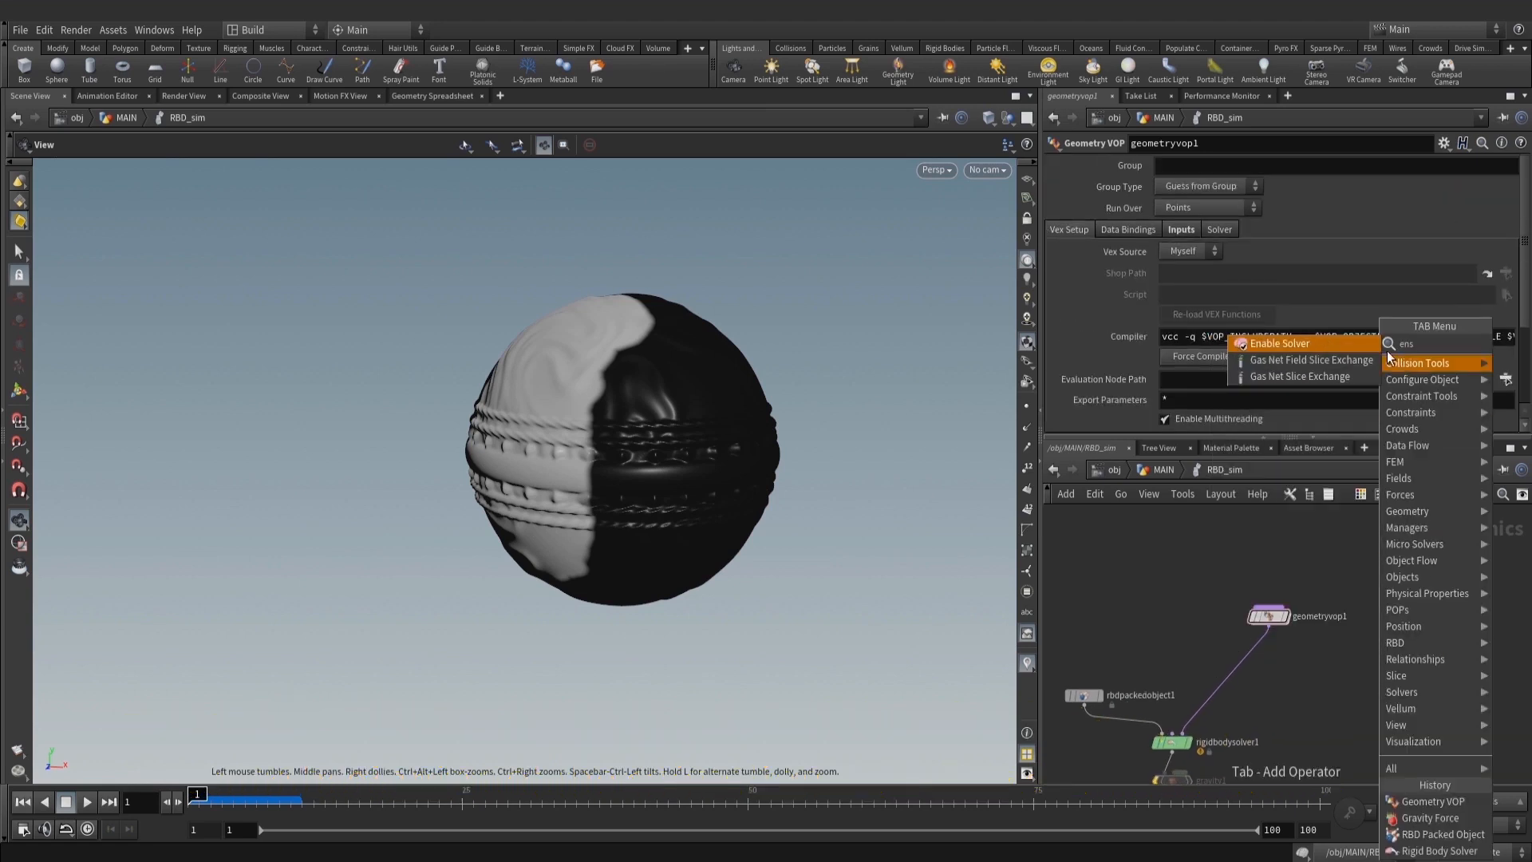
{"action": "left_click", "coordinate": [1277, 659]}
{"action": "scroll", "coordinate": [1263, 694], "scroll_direction": "up", "scroll_amount": 3}
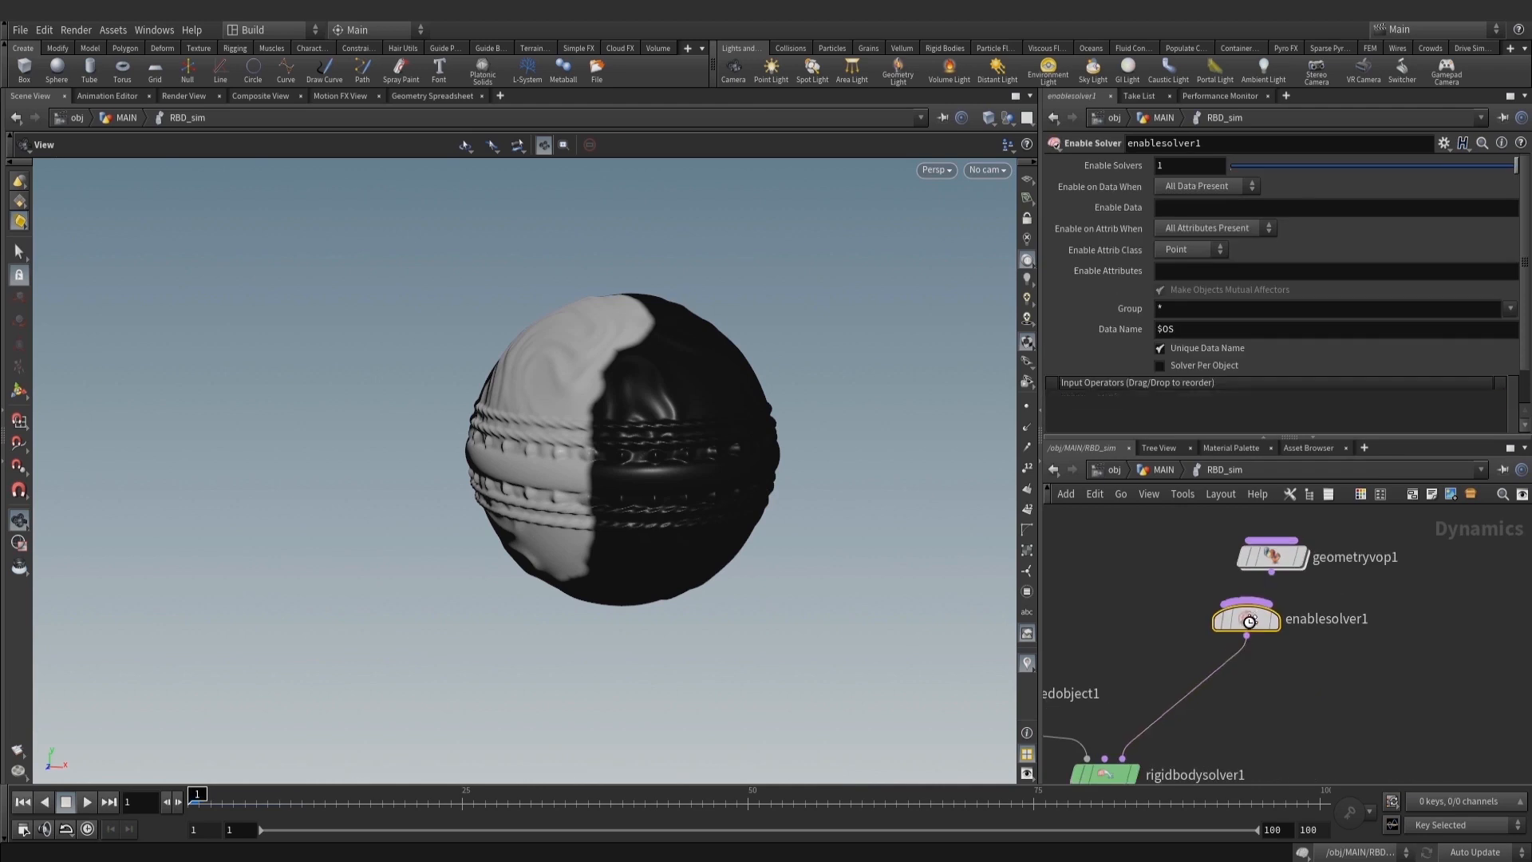
{"action": "left_click_drag", "start_coordinate": [1250, 625], "coordinate": [1272, 644]}
Set enablesolver1's Enable Solvers to the expression $FF<10
{"action": "left_click", "coordinate": [1163, 166]}
{"action": "type", "text": "$FF<10"}
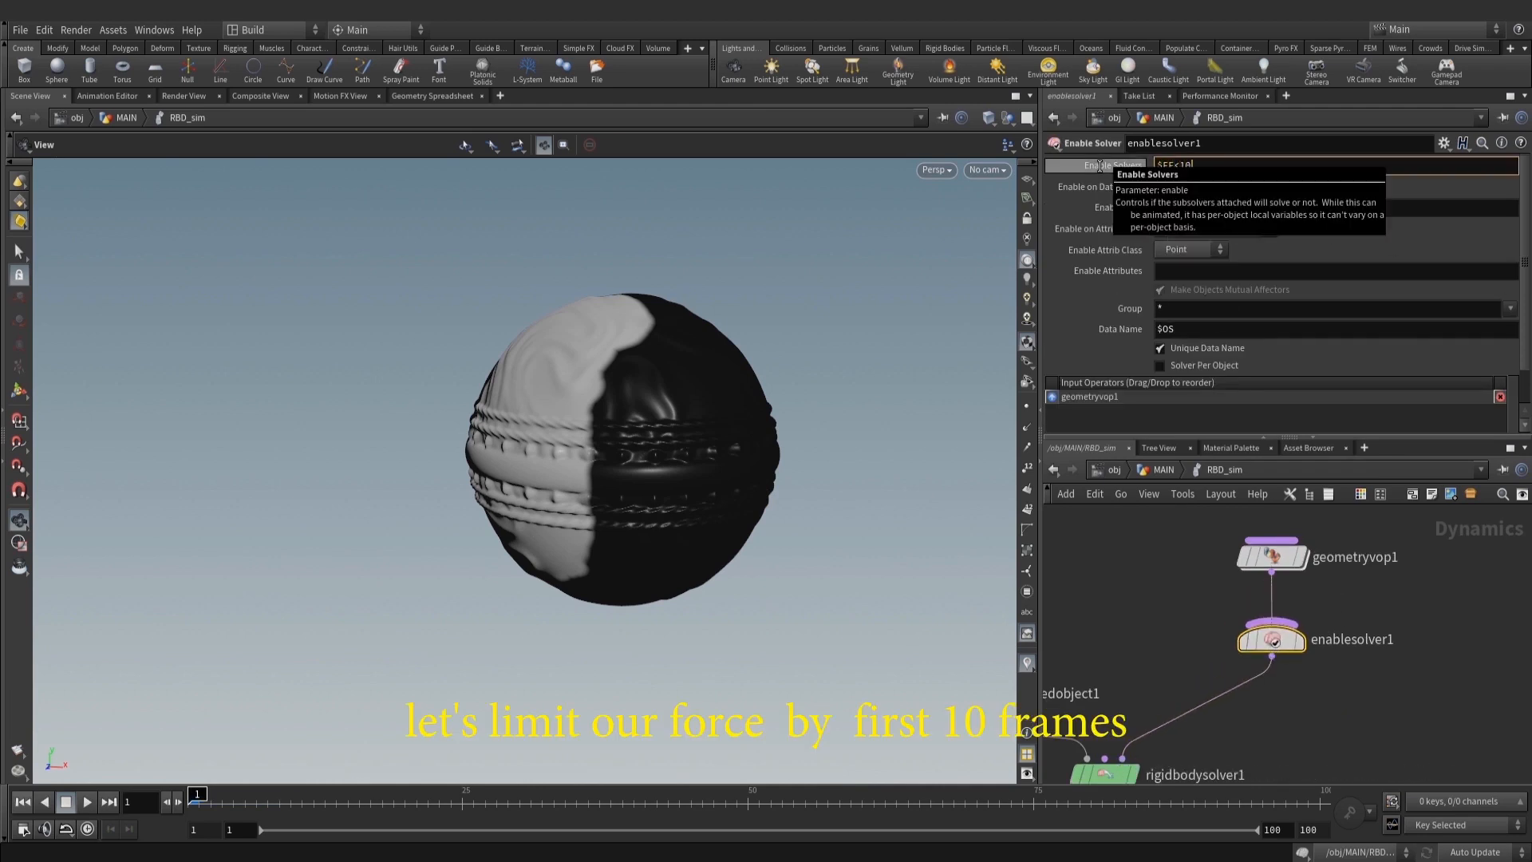
{"action": "key", "text": "Return"}
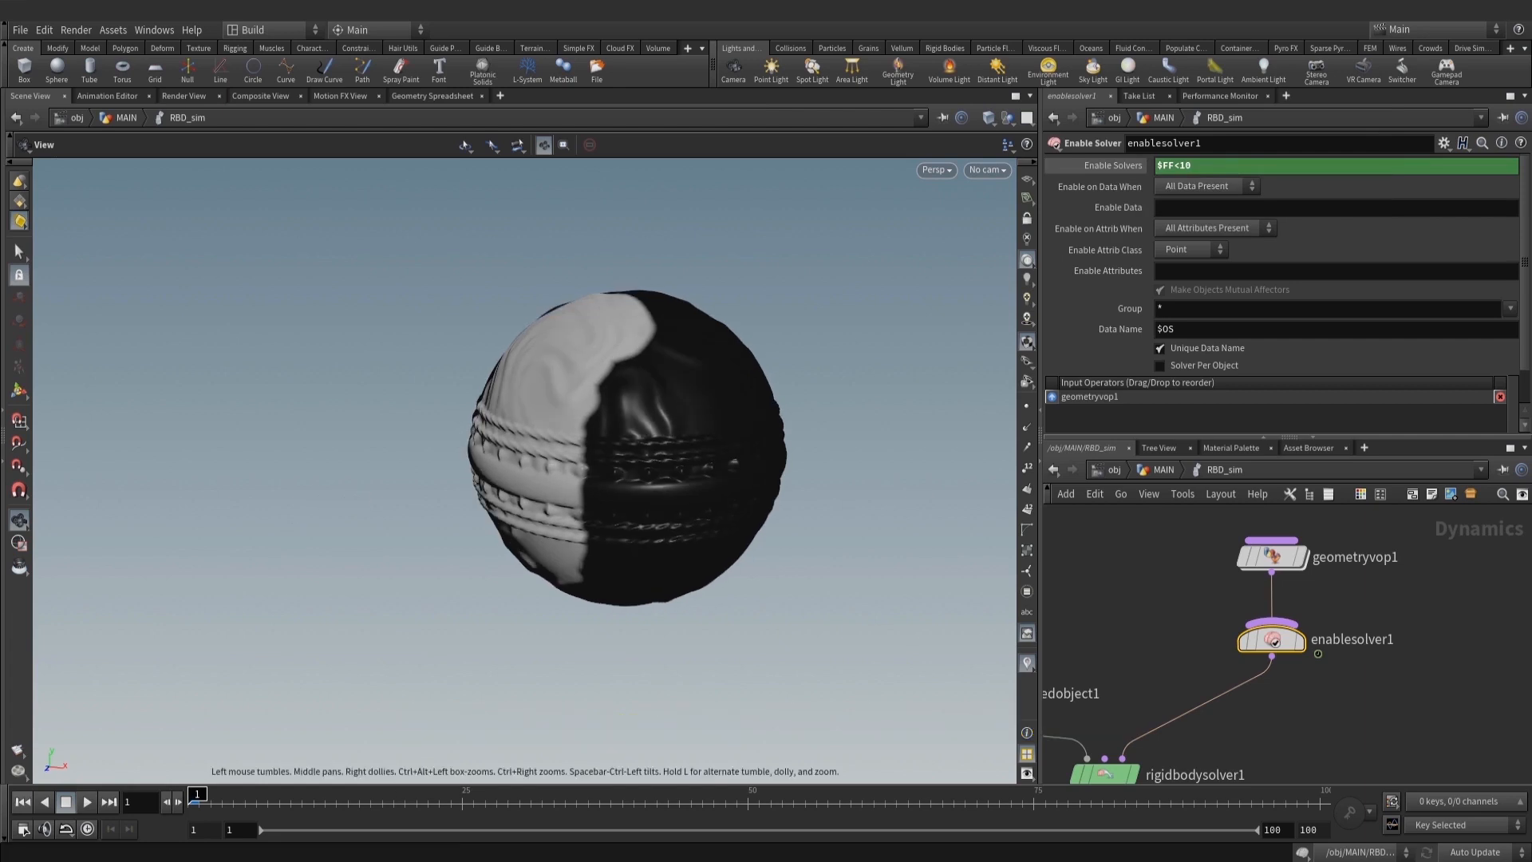
Scrub the simulation up to frame 17 to check the time-limited force, and return to the first frame
{"action": "left_click", "coordinate": [373, 796]}
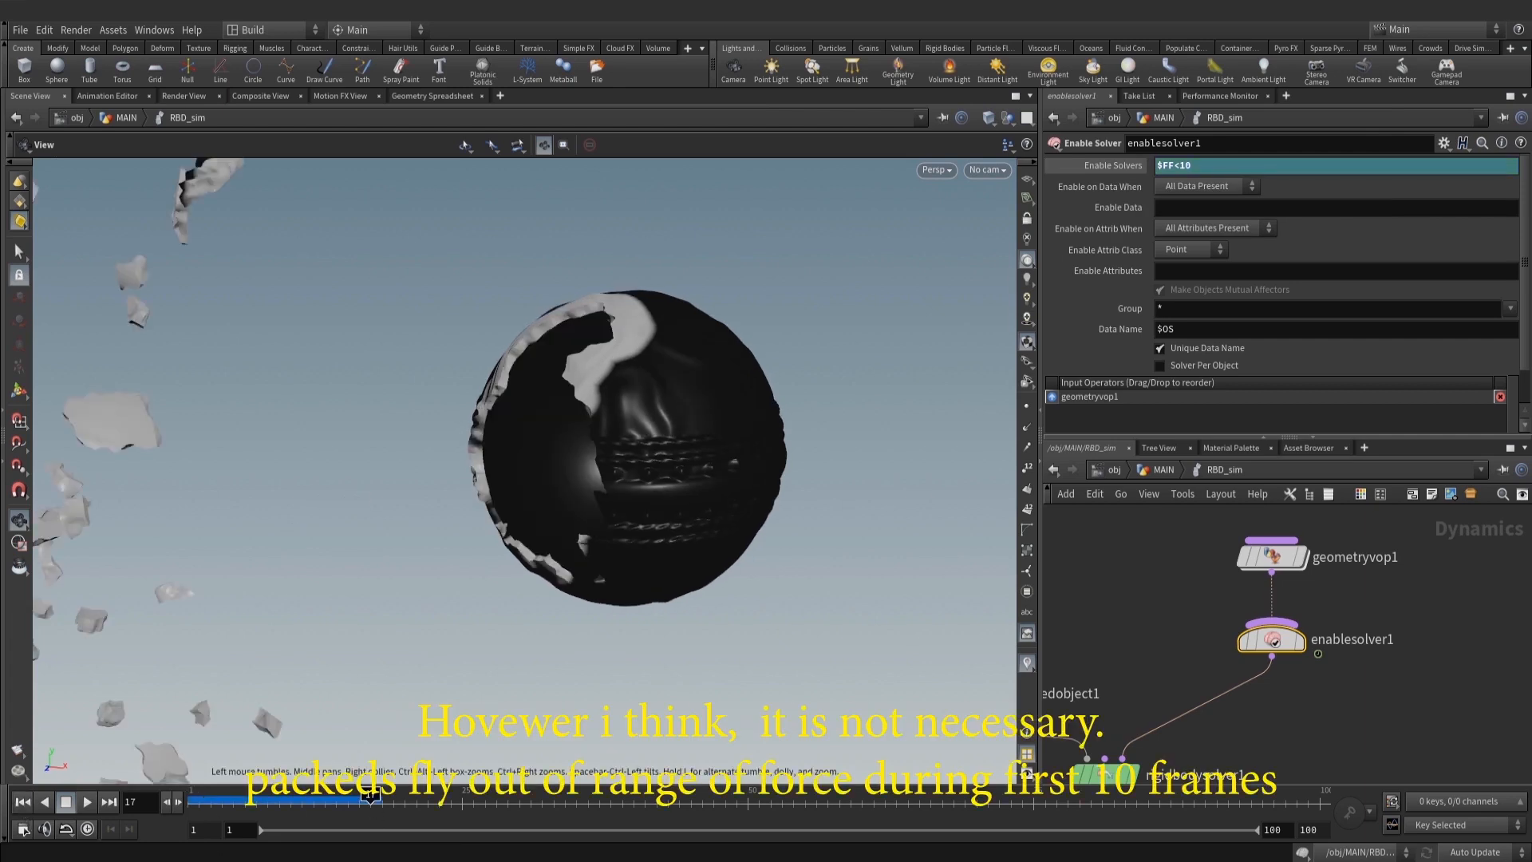
{"action": "left_click", "coordinate": [198, 800]}
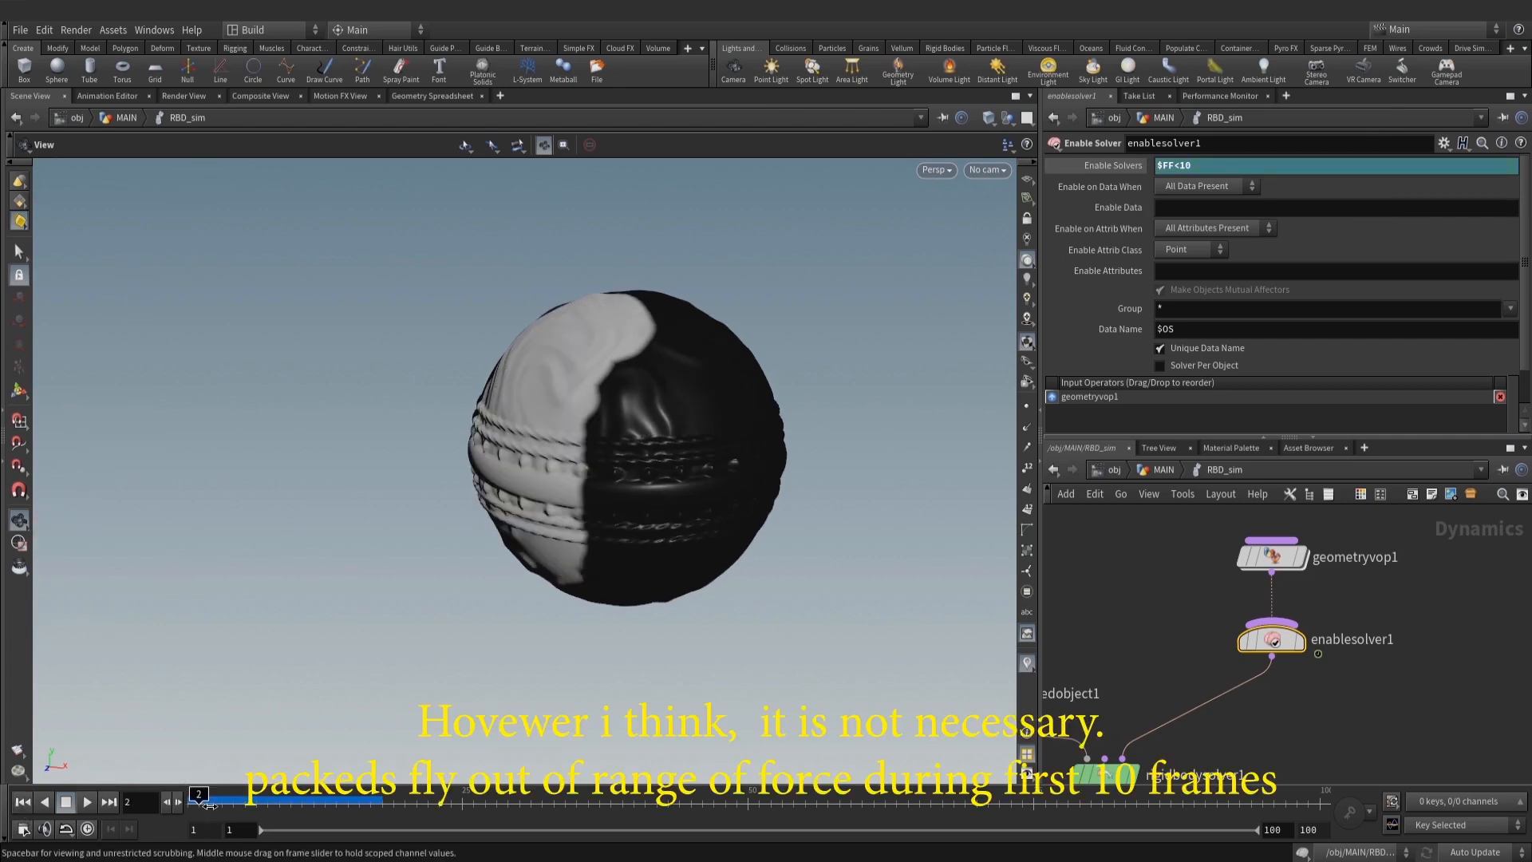
{"action": "left_click_drag", "start_coordinate": [218, 803], "coordinate": [336, 802]}
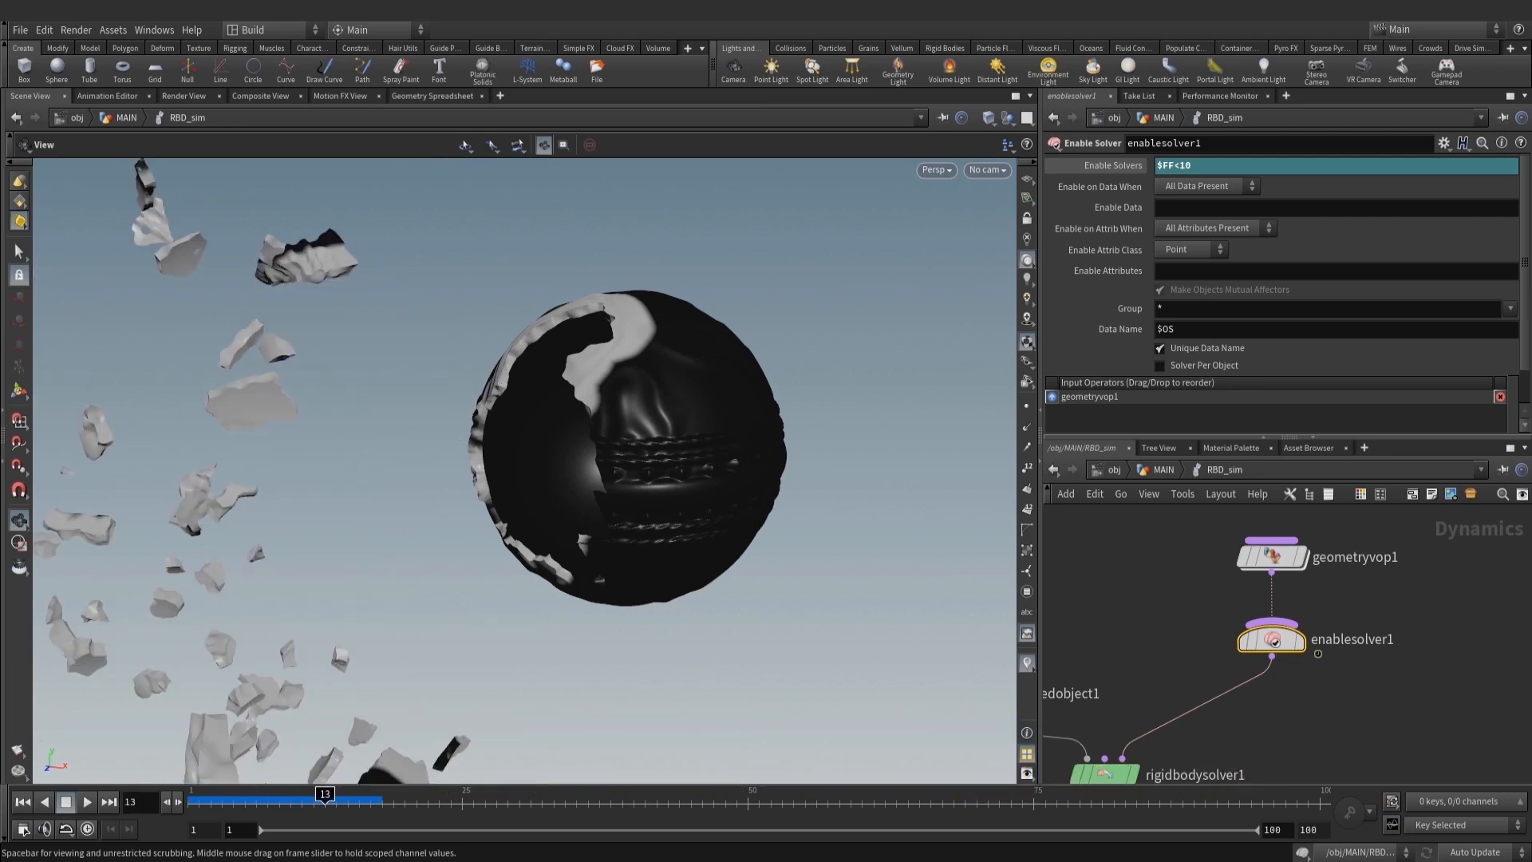
{"action": "left_click", "coordinate": [22, 802]}
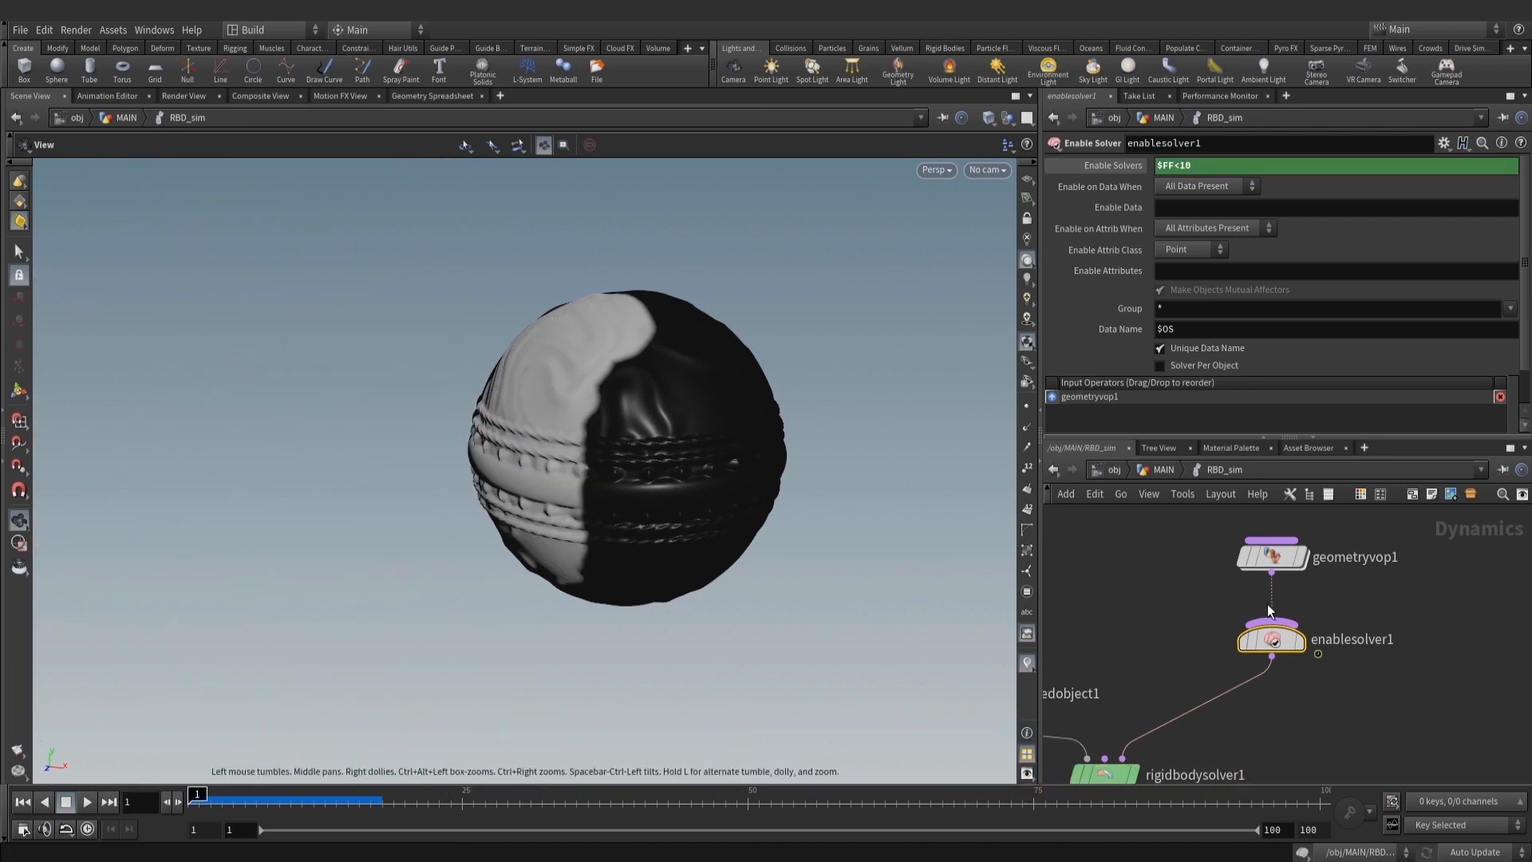
Go up to the MAIN network and place a Dop Import node below RBD_sim
{"action": "key", "text": "u"}
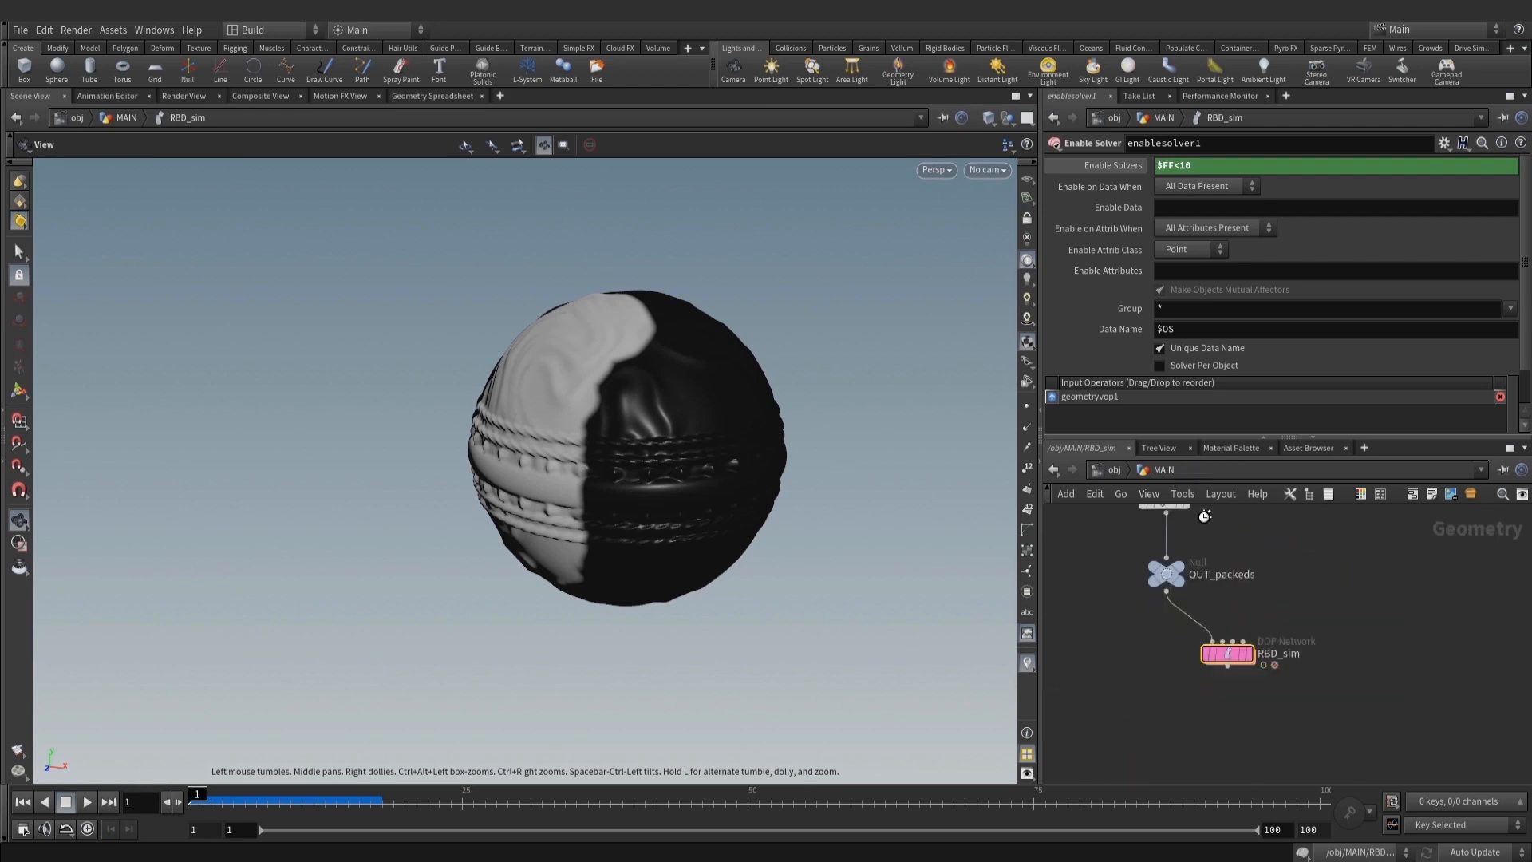
{"action": "key", "text": "Tab"}
{"action": "type", "text": "opi"}
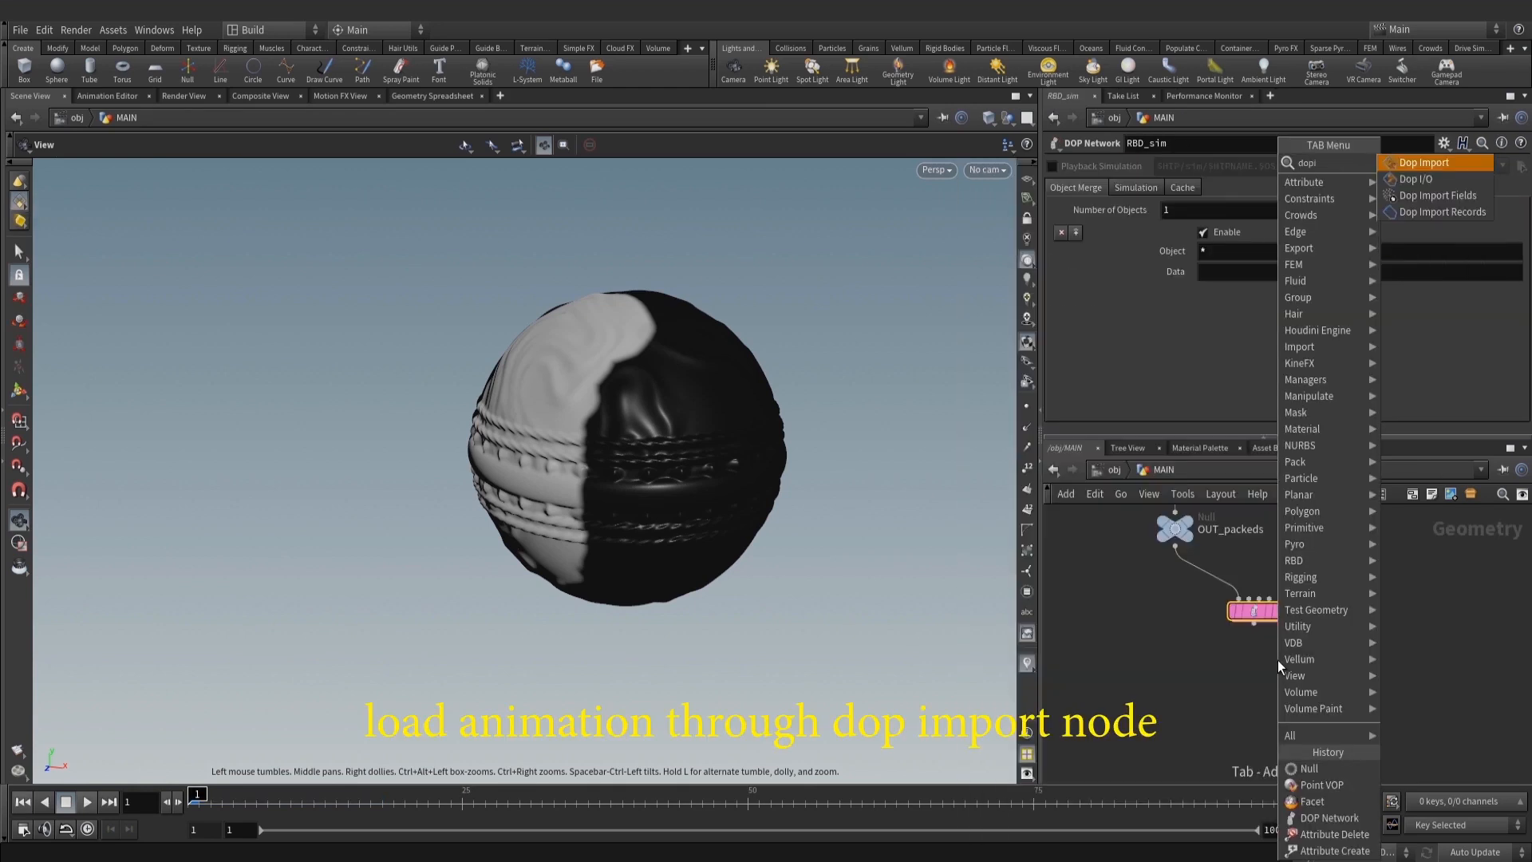
{"action": "left_click", "coordinate": [1424, 163]}
{"action": "left_click", "coordinate": [1252, 674]}
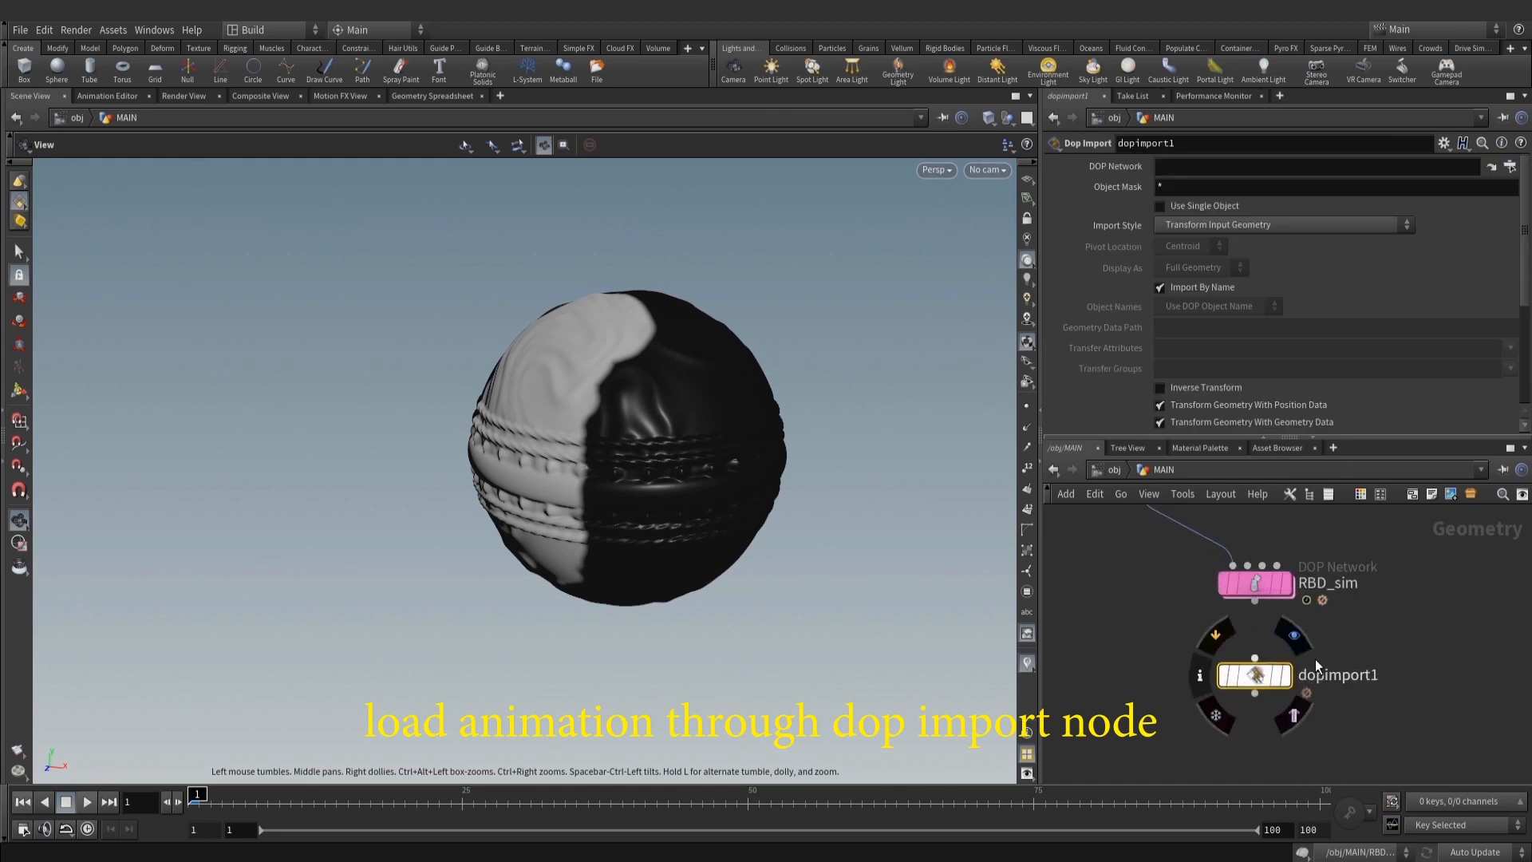
Set dopimport1's DOP network to RBD_sim, object mask to rbd*, and import style to Fetch Packed Geometry from DOP Network
{"action": "left_click_drag", "start_coordinate": [1260, 592], "coordinate": [1141, 180]}
{"action": "type", "text": "rbd*"}
{"action": "key", "text": "Return"}
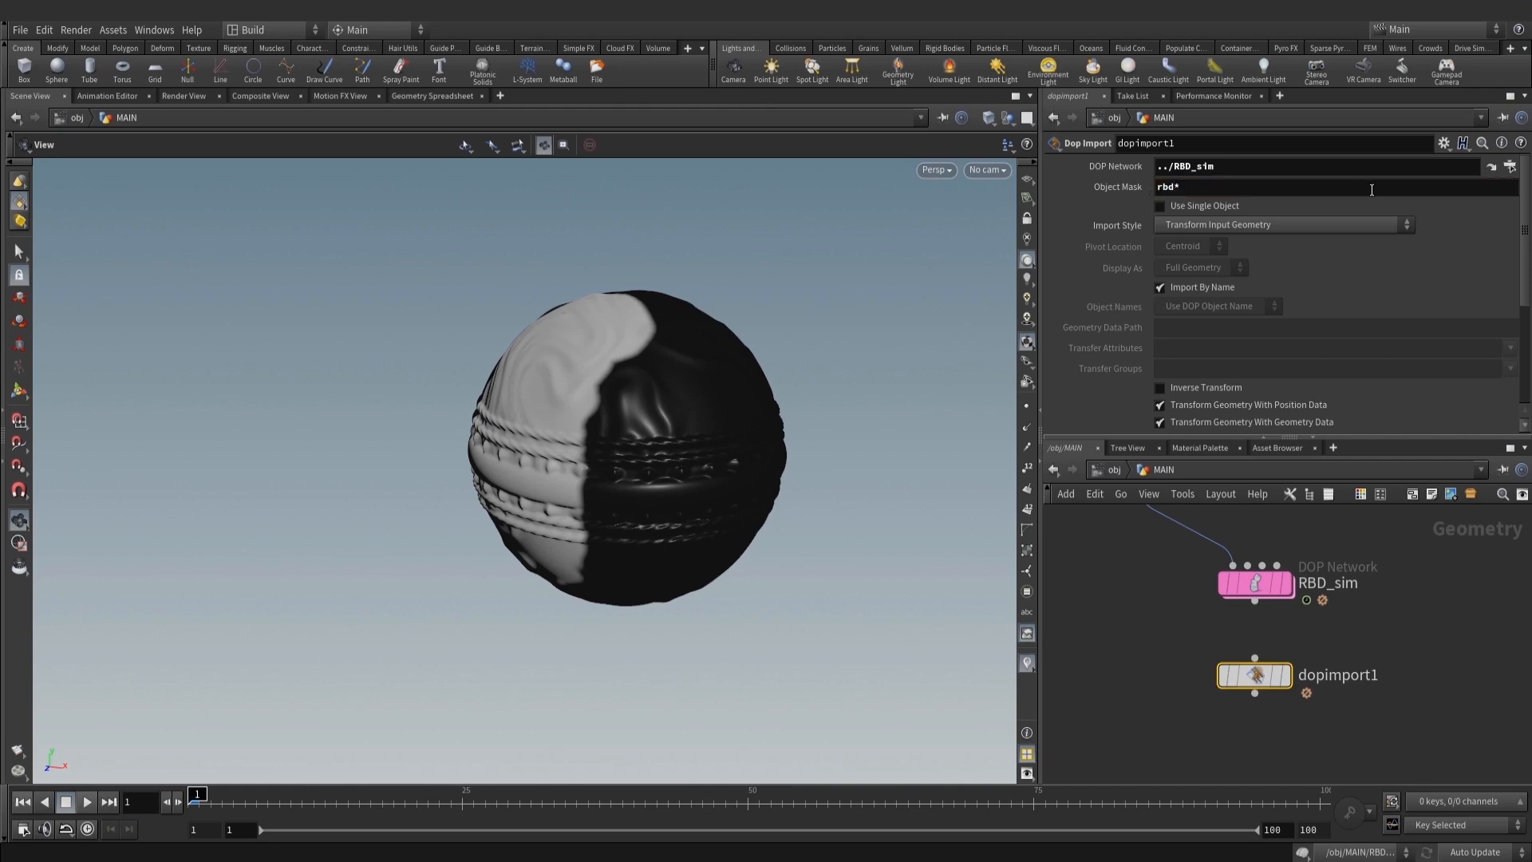
{"action": "left_click", "coordinate": [1238, 225]}
{"action": "left_click", "coordinate": [1242, 276]}
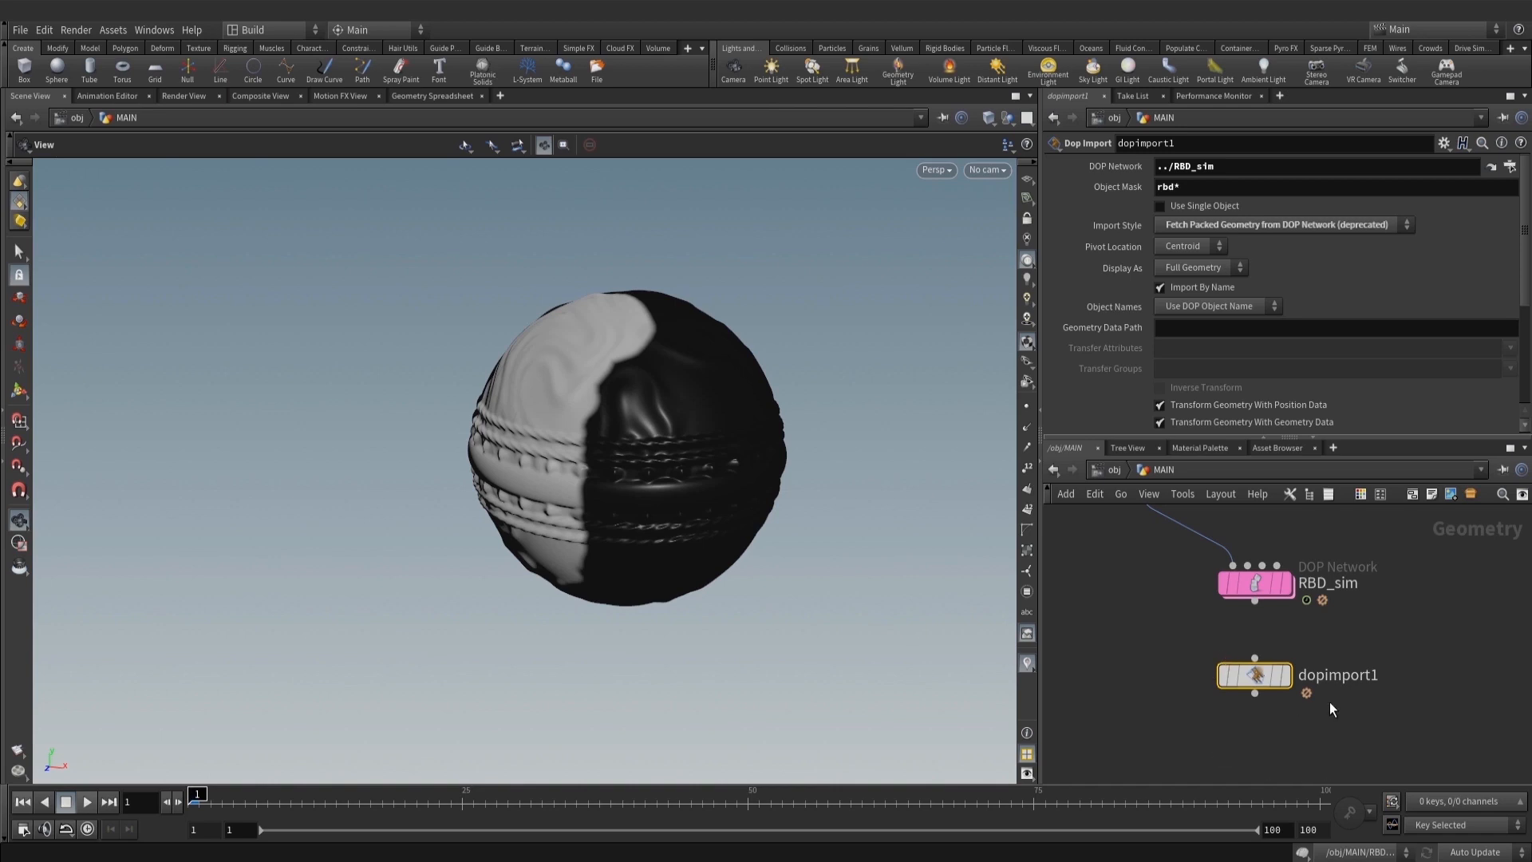
Display dopimport1 and add a File Cache node connected below it for the debris simulation
{"action": "left_click", "coordinate": [1286, 679]}
{"action": "scroll", "coordinate": [1259, 710], "scroll_direction": "down", "scroll_amount": 2}
{"action": "middle_click_drag", "start_coordinate": [1254, 732], "coordinate": [1244, 687]}
{"action": "key", "text": "Tab"}
{"action": "type", "text": "fil"}
{"action": "left_click", "coordinate": [1392, 211]}
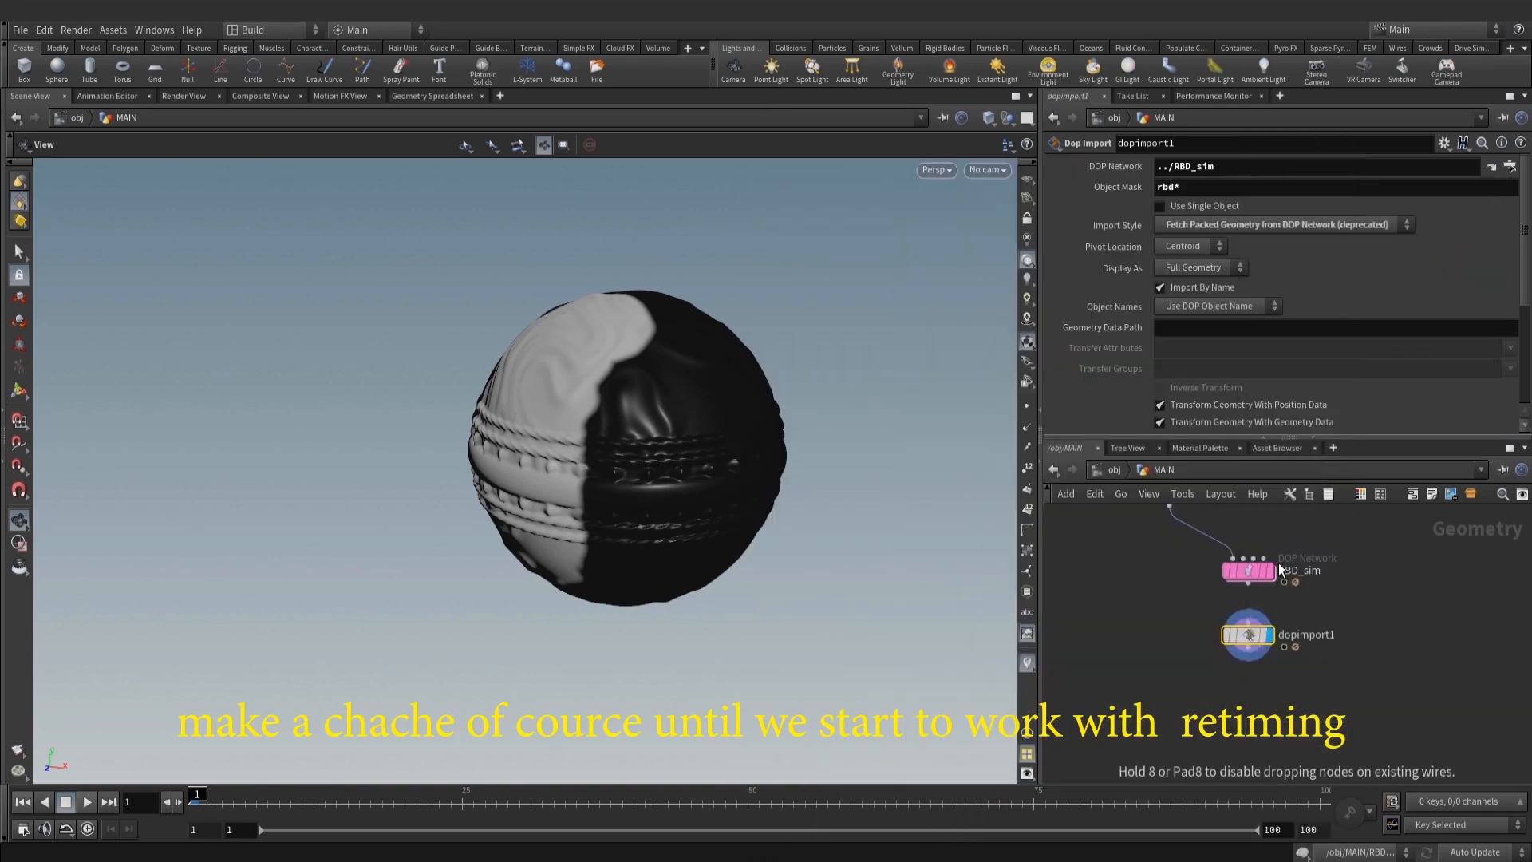
{"action": "scroll", "coordinate": [1249, 651], "scroll_direction": "up", "scroll_amount": 3}
{"action": "left_click", "coordinate": [1249, 724]}
{"action": "middle_click_drag", "start_coordinate": [1352, 673], "coordinate": [1347, 616]}
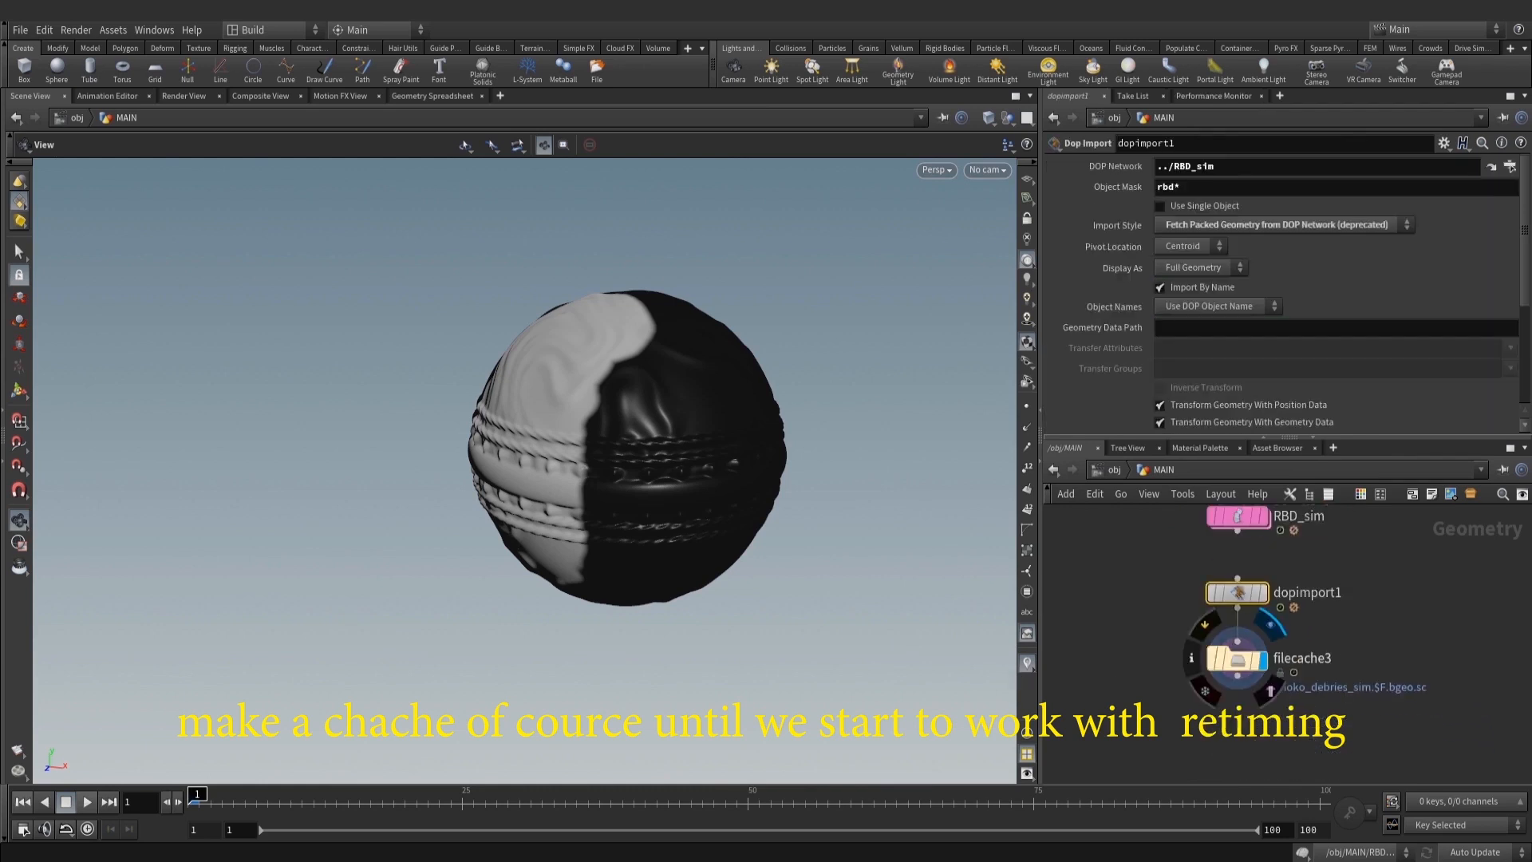
Select filecache3 and scrub the cached debris simulation up to frame 10
{"action": "left_click", "coordinate": [1235, 659]}
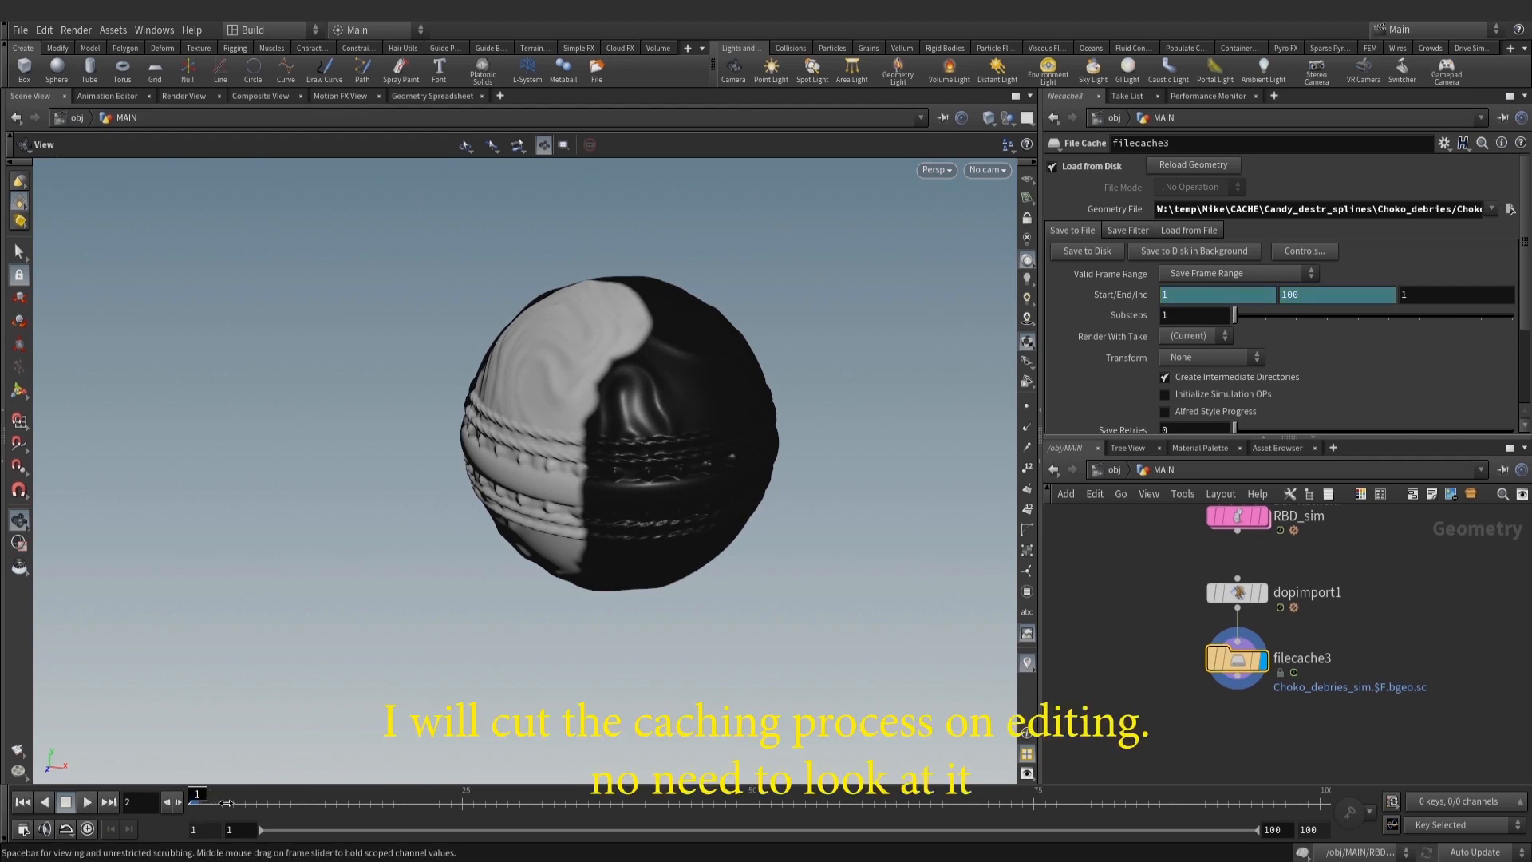
{"action": "left_click", "coordinate": [265, 802]}
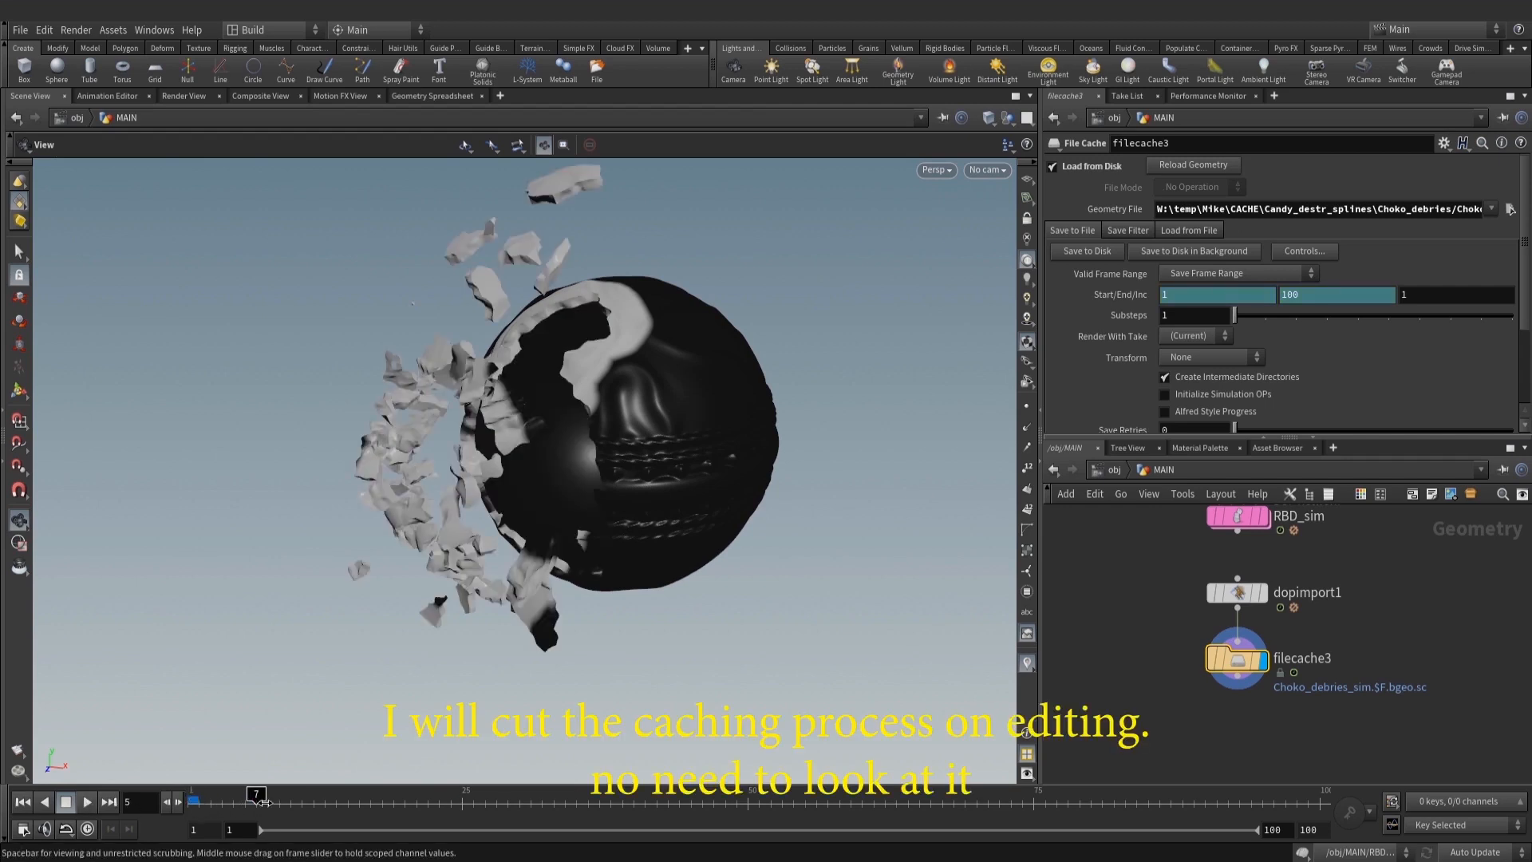
{"action": "left_click_drag", "start_coordinate": [302, 803], "coordinate": [298, 802]}
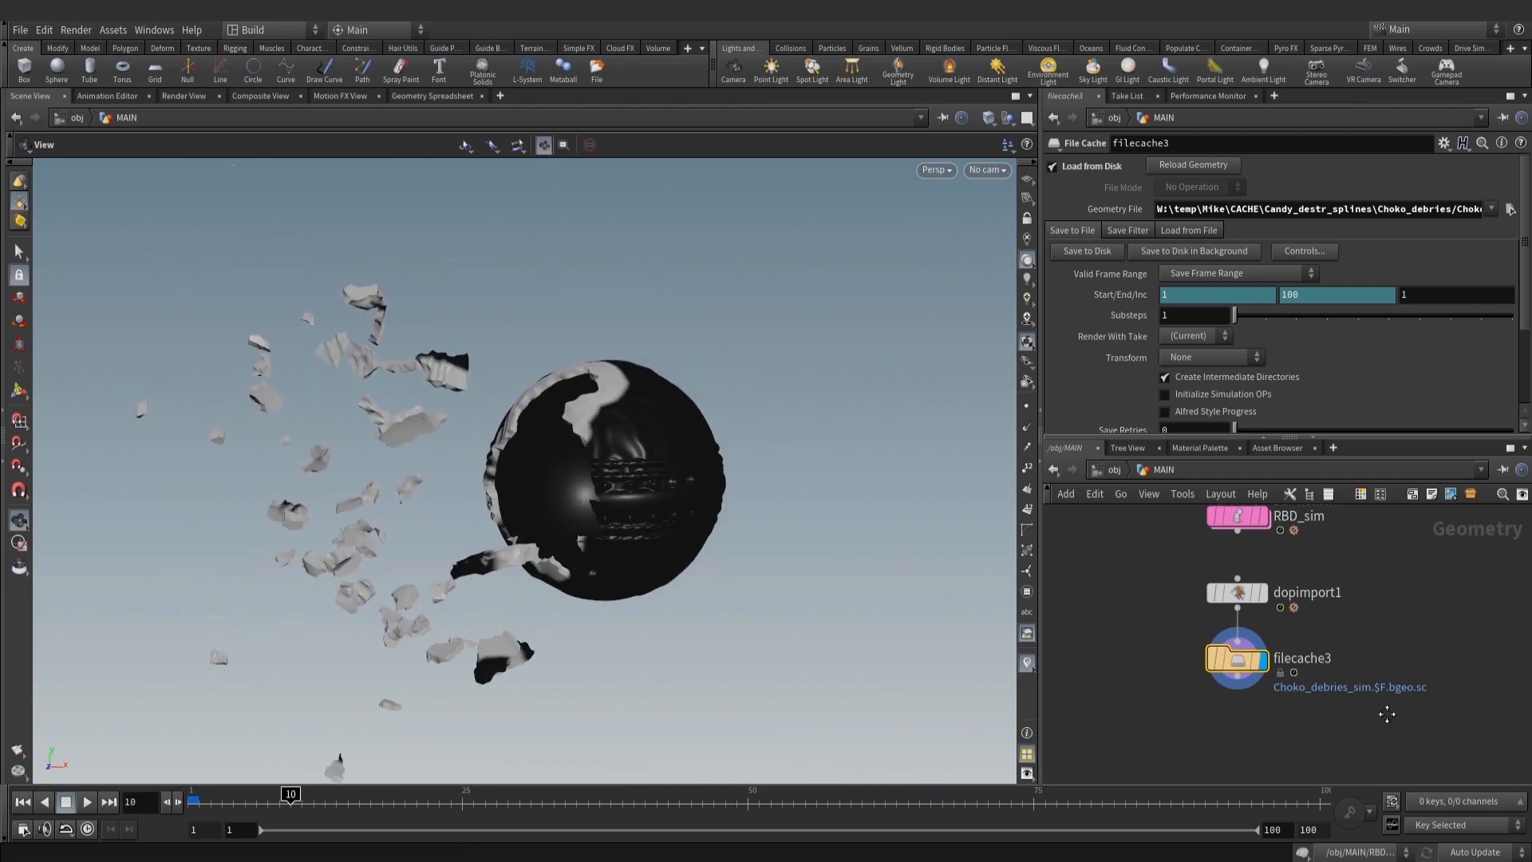
Add a Normal node connected below filecache3 and display its result
{"action": "key", "text": "Tab"}
{"action": "type", "text": "normal"}
{"action": "key", "text": "Return"}
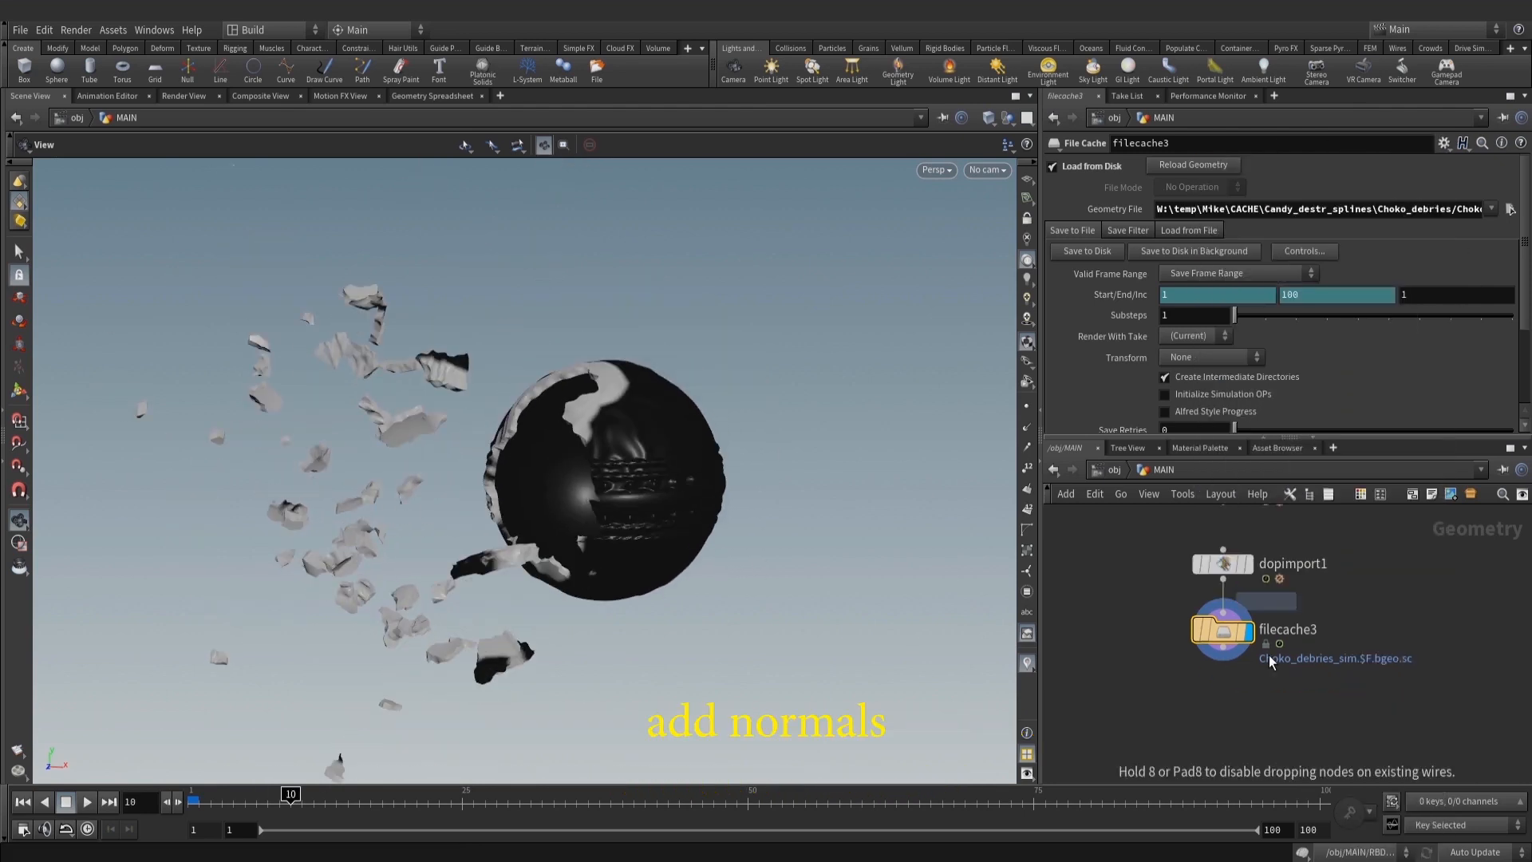
{"action": "left_click", "coordinate": [1269, 670]}
{"action": "scroll", "coordinate": [1261, 686], "scroll_direction": "up", "scroll_amount": 2}
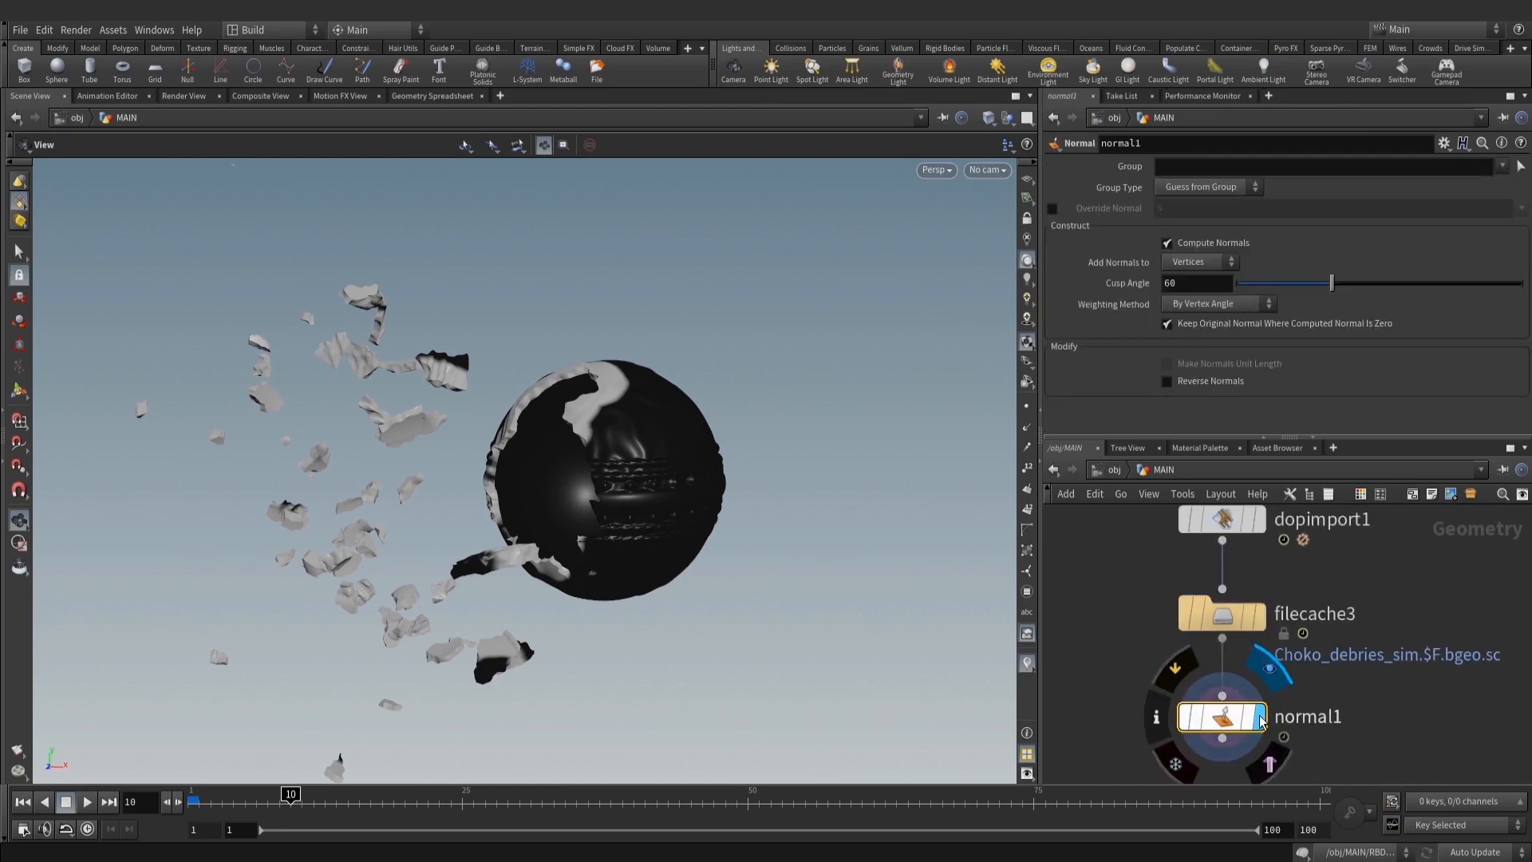
{"action": "left_click_drag", "start_coordinate": [780, 520], "coordinate": [782, 558]}
{"action": "middle_click_drag", "start_coordinate": [782, 559], "coordinate": [810, 513]}
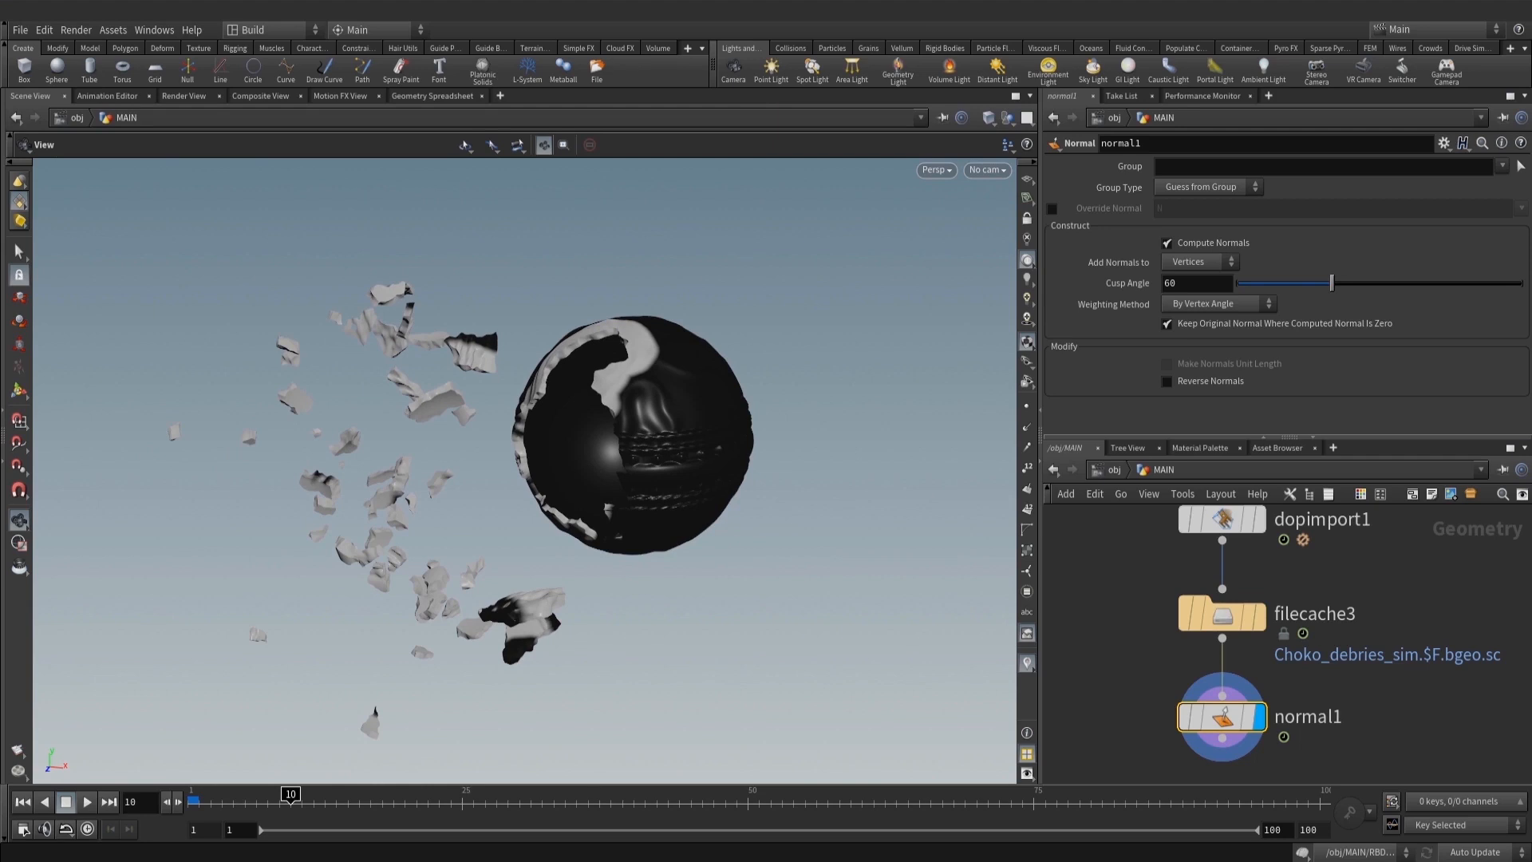
Set normal1's cusp angle to 20 and save the scene
{"action": "left_click_drag", "start_coordinate": [1186, 284], "coordinate": [1157, 283]}
{"action": "type", "text": "20"}
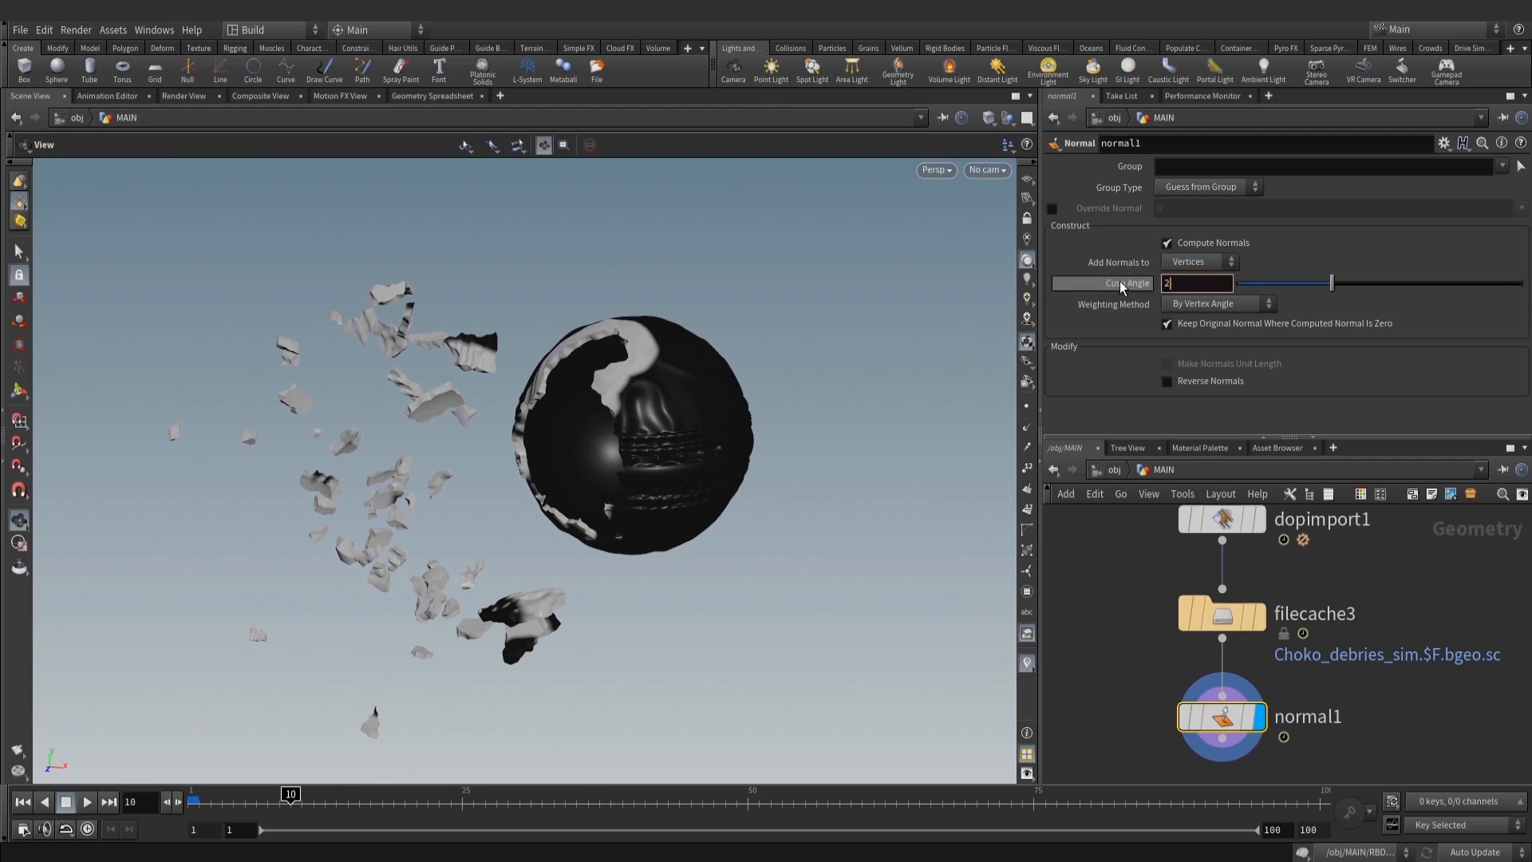
{"action": "key", "text": "Return"}
{"action": "scroll", "coordinate": [471, 444], "scroll_direction": "up", "scroll_amount": 3}
{"action": "middle_click_drag", "start_coordinate": [472, 444], "coordinate": [525, 406]}
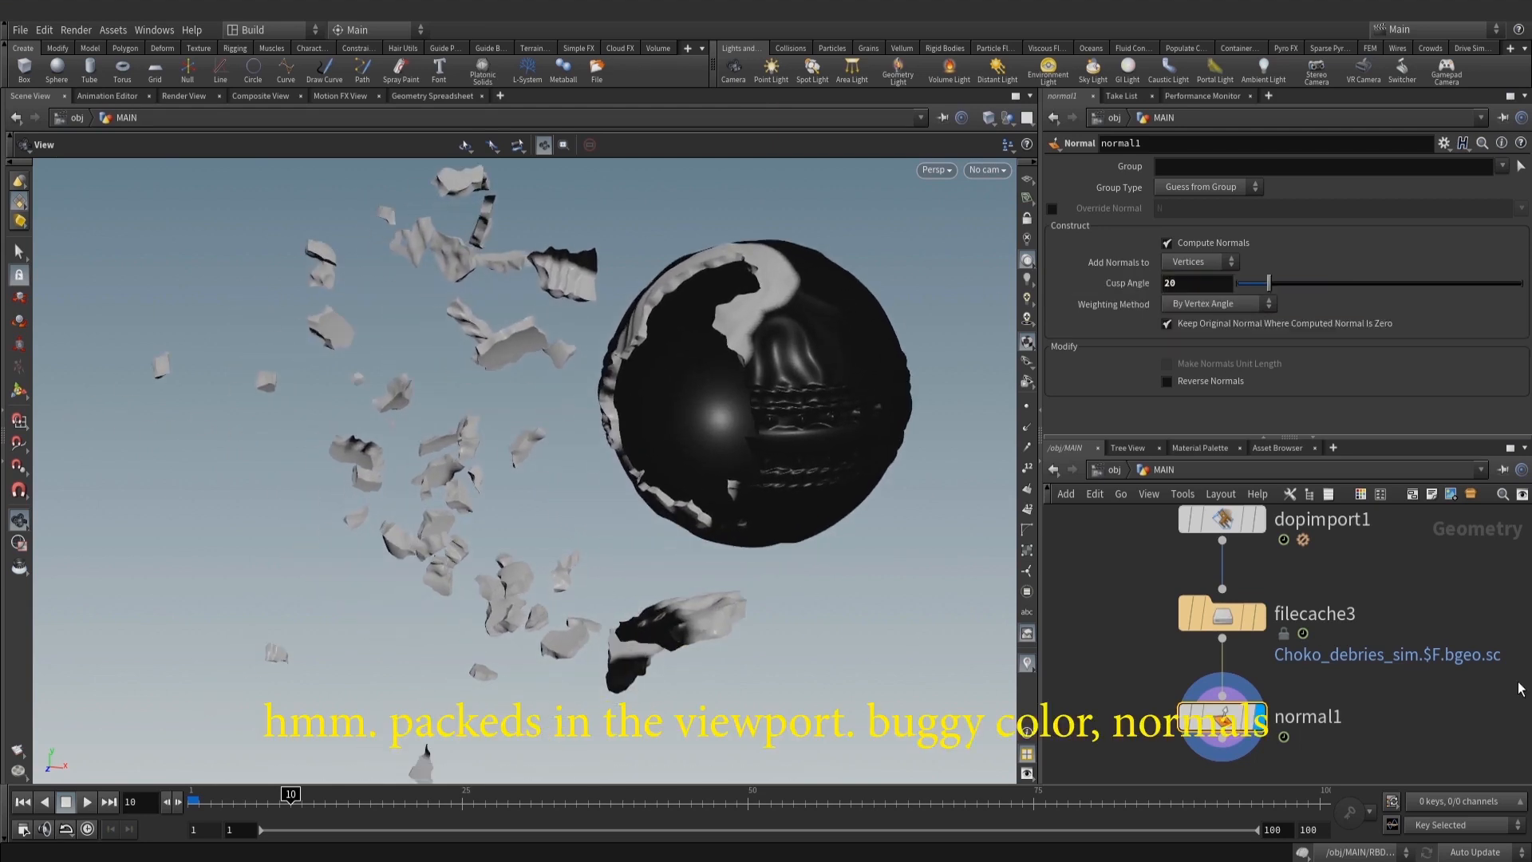
{"action": "scroll", "coordinate": [1450, 660], "scroll_direction": "down", "scroll_amount": 3}
{"action": "middle_click_drag", "start_coordinate": [1439, 686], "coordinate": [1482, 645]}
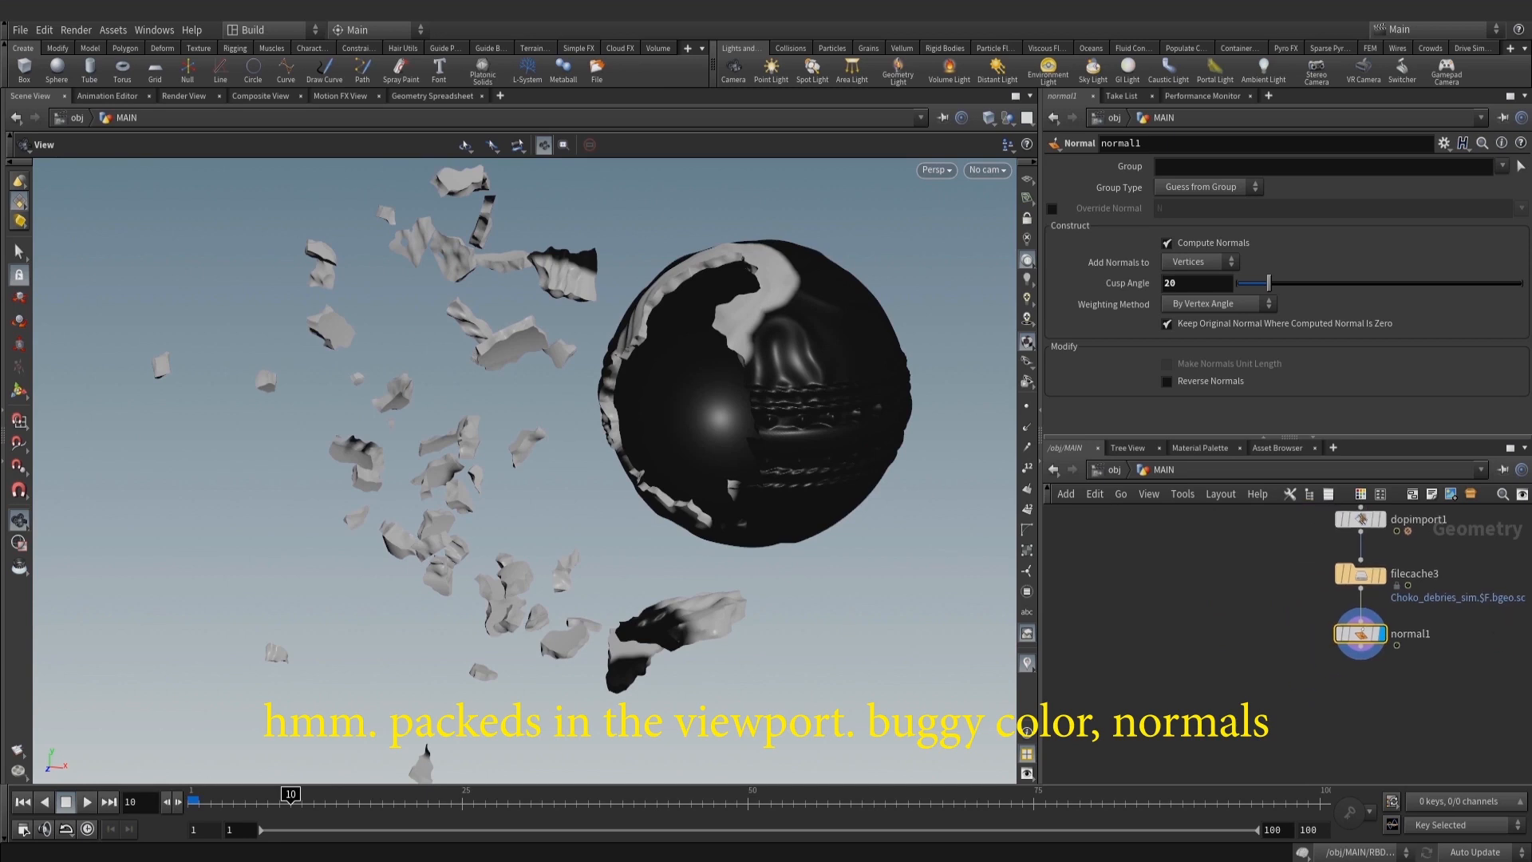
{"action": "middle_click_drag", "start_coordinate": [1204, 646], "coordinate": [1166, 645]}
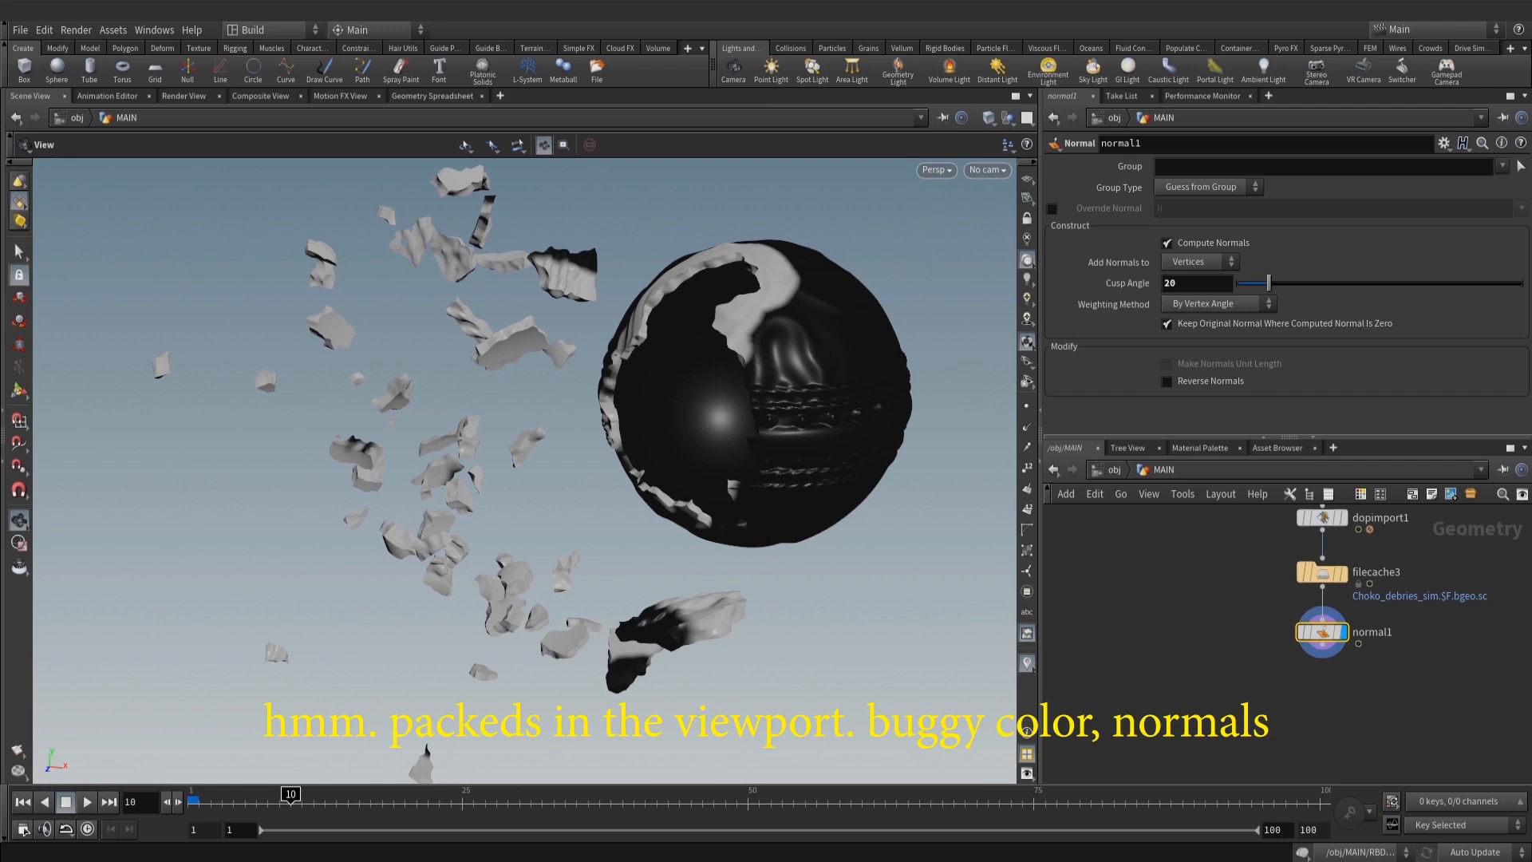
{"action": "middle_click_drag", "start_coordinate": [1206, 677], "coordinate": [1170, 681]}
{"action": "key", "text": "ctrl+s"}
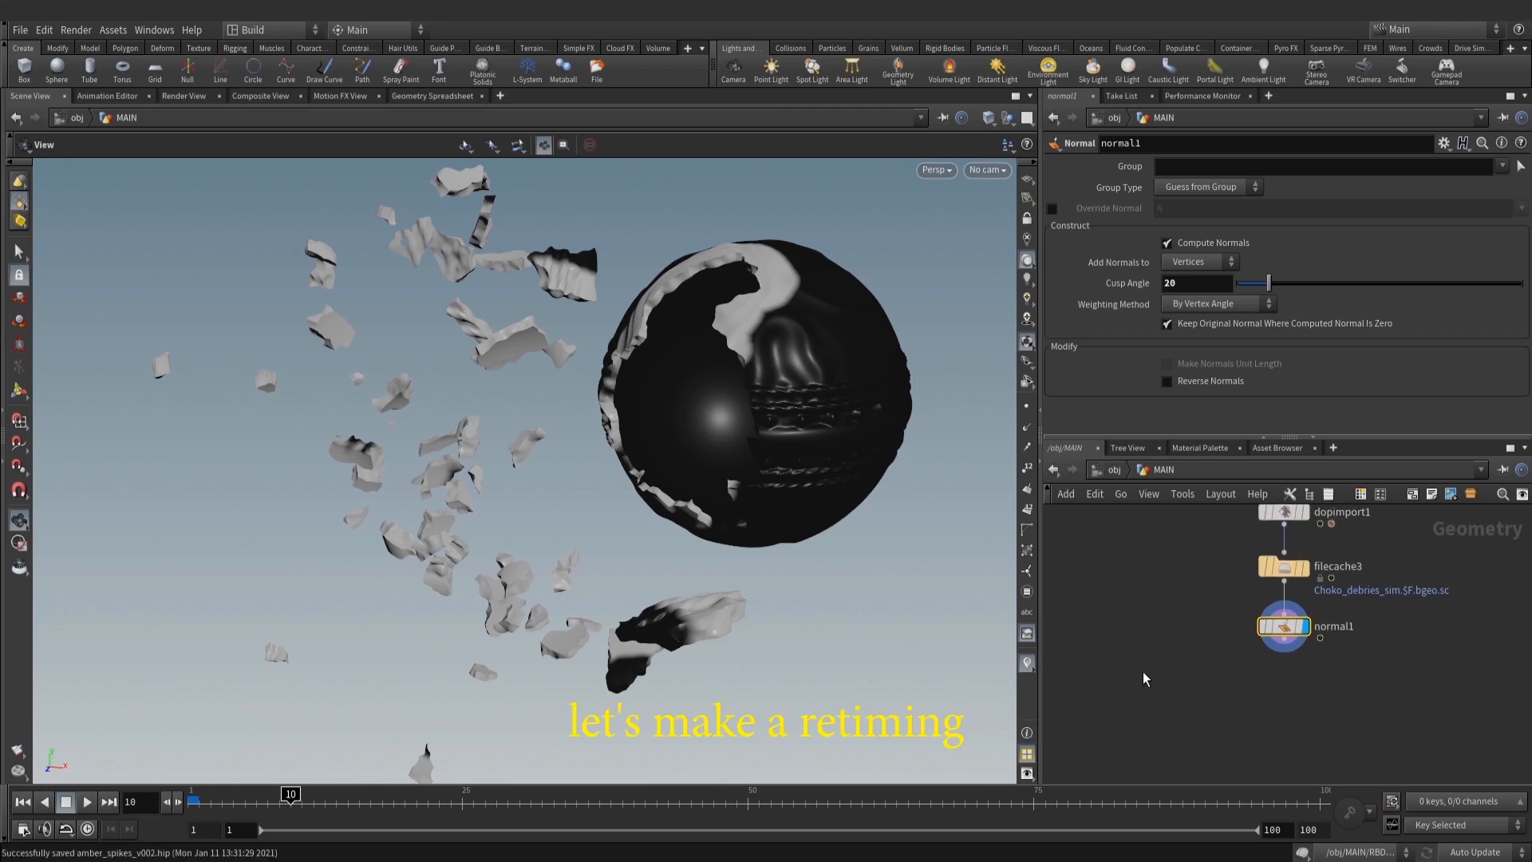
Add a Retime node connected below normal1 and display it
{"action": "key", "text": "Tab"}
{"action": "type", "text": "reti"}
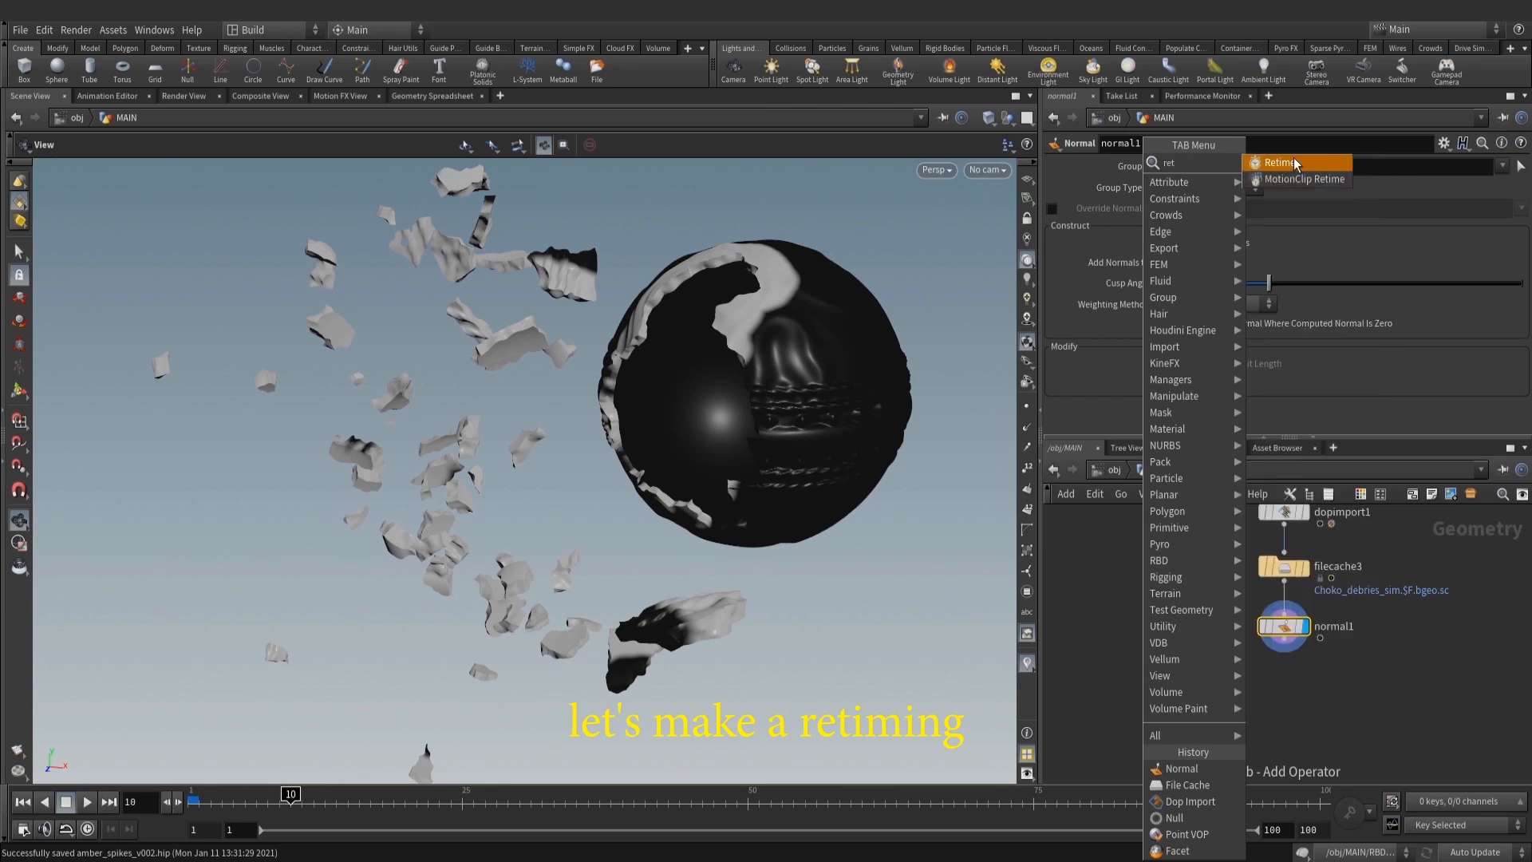
{"action": "left_click", "coordinate": [1285, 162]}
{"action": "left_click", "coordinate": [1217, 701]}
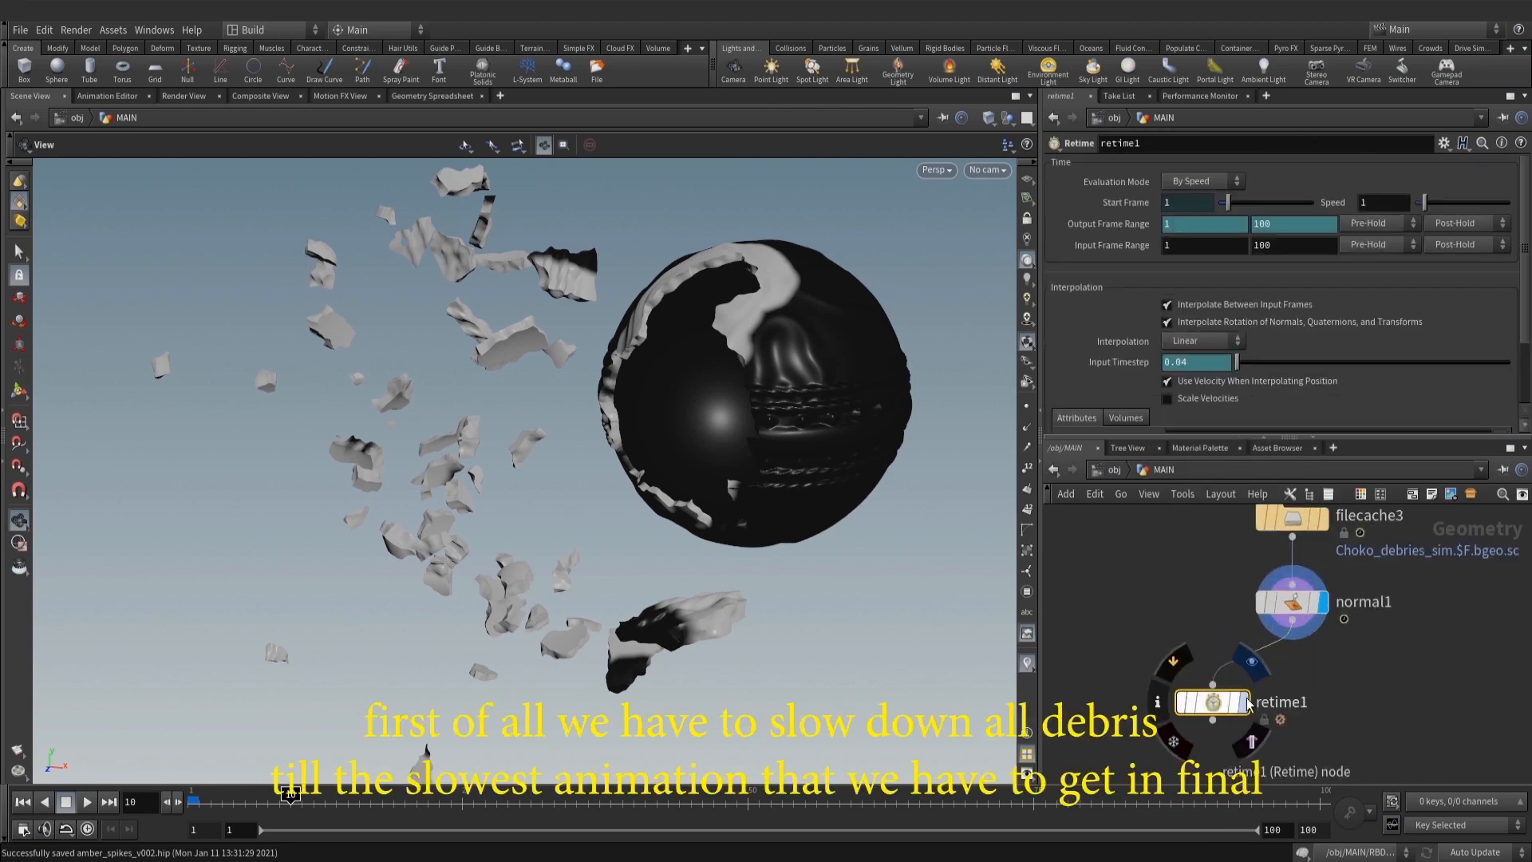
{"action": "left_click_drag", "start_coordinate": [1203, 682], "coordinate": [1182, 659]}
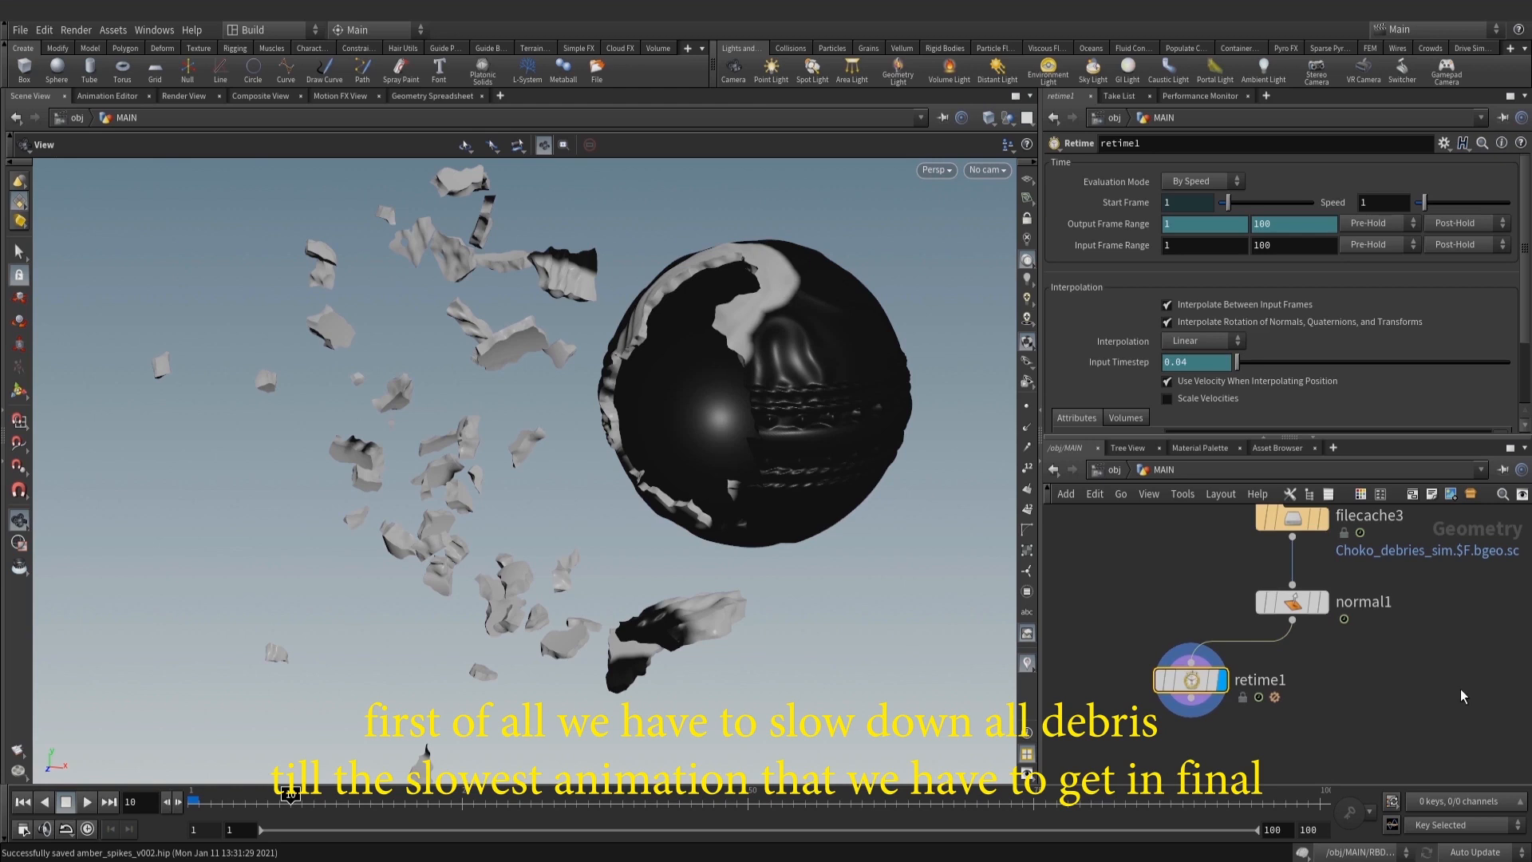
Render and play a flipbook of normal1's debris as seen through the CAM camera
{"action": "left_click", "coordinate": [1317, 601]}
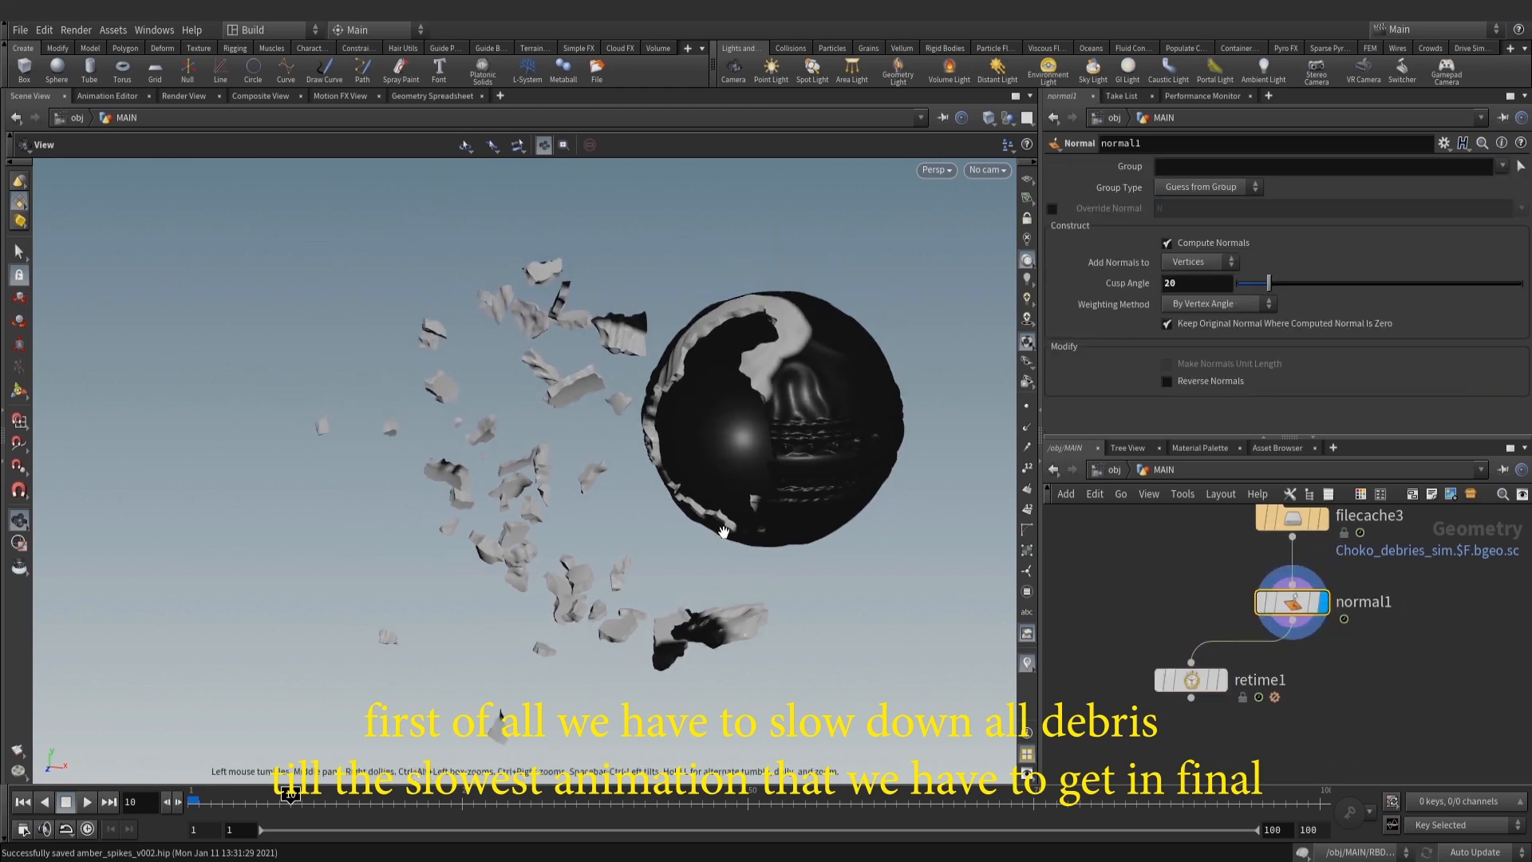
{"action": "left_click", "coordinate": [987, 170]}
{"action": "left_click", "coordinate": [939, 287]}
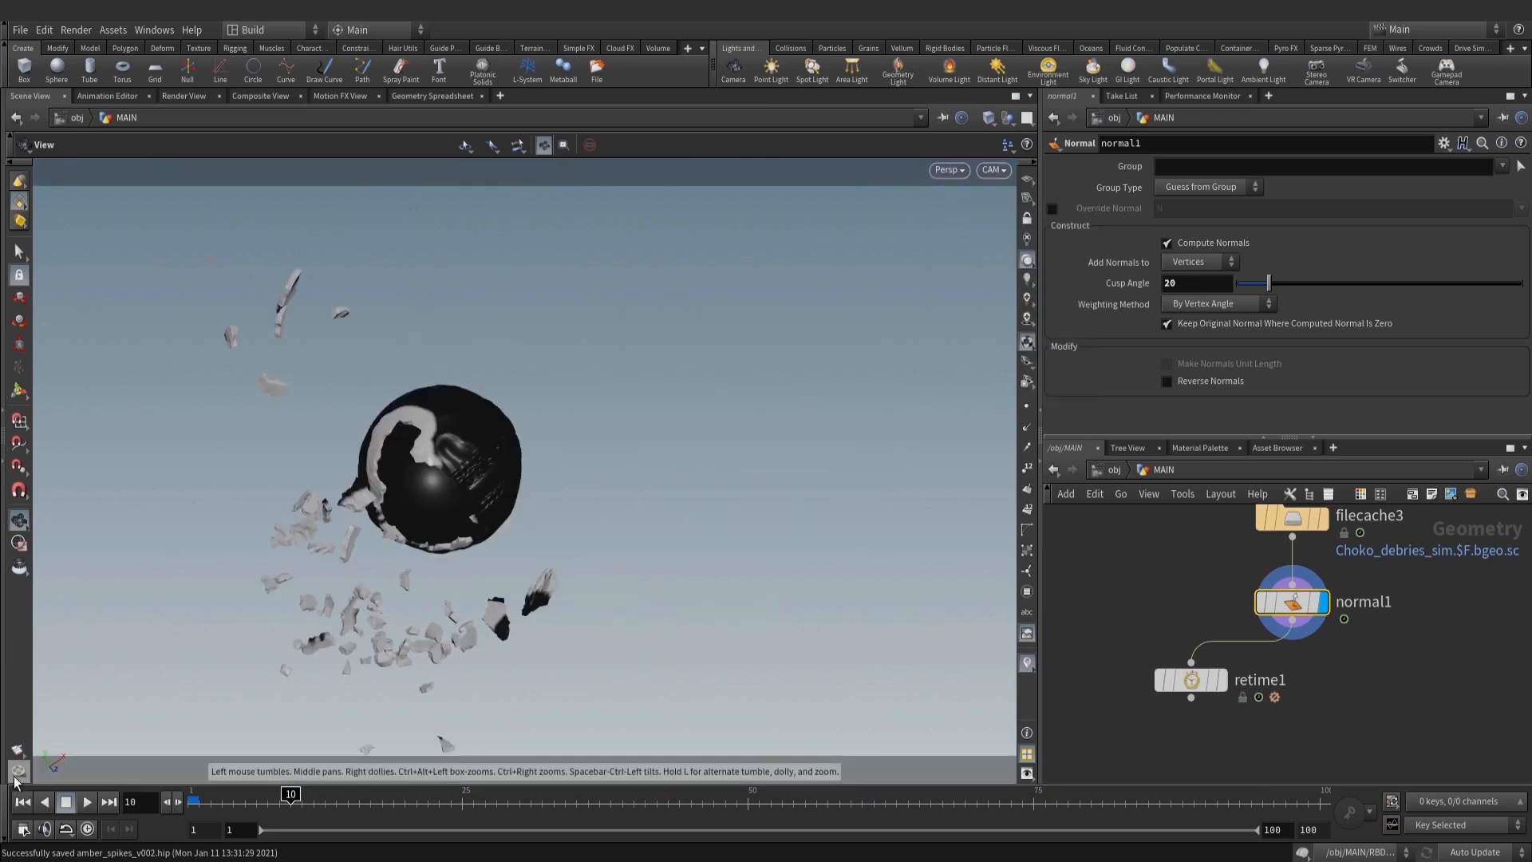
{"action": "left_click", "coordinate": [18, 749]}
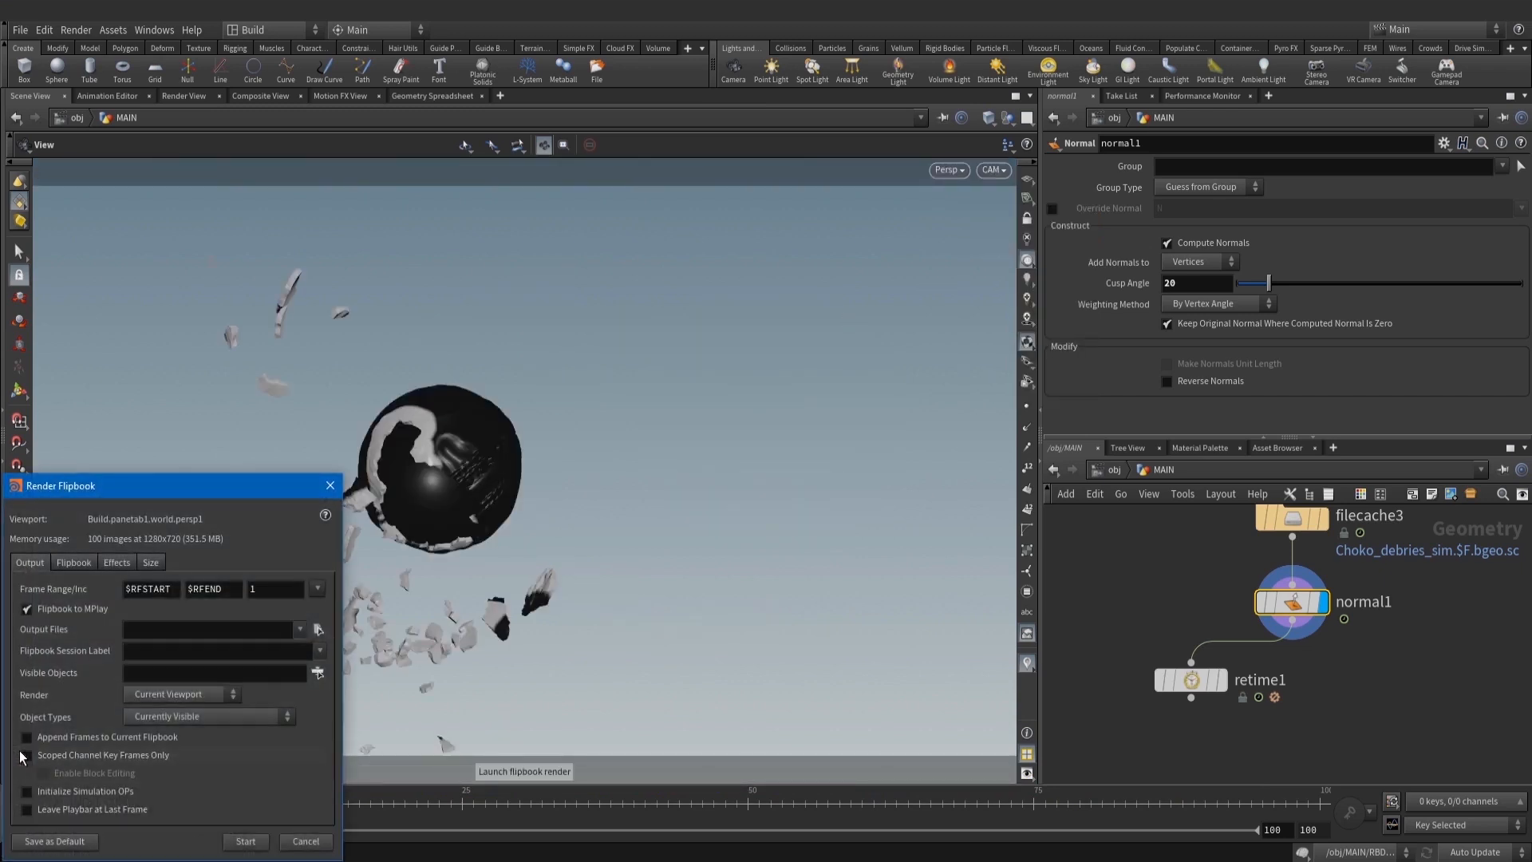
{"action": "left_click", "coordinate": [249, 842]}
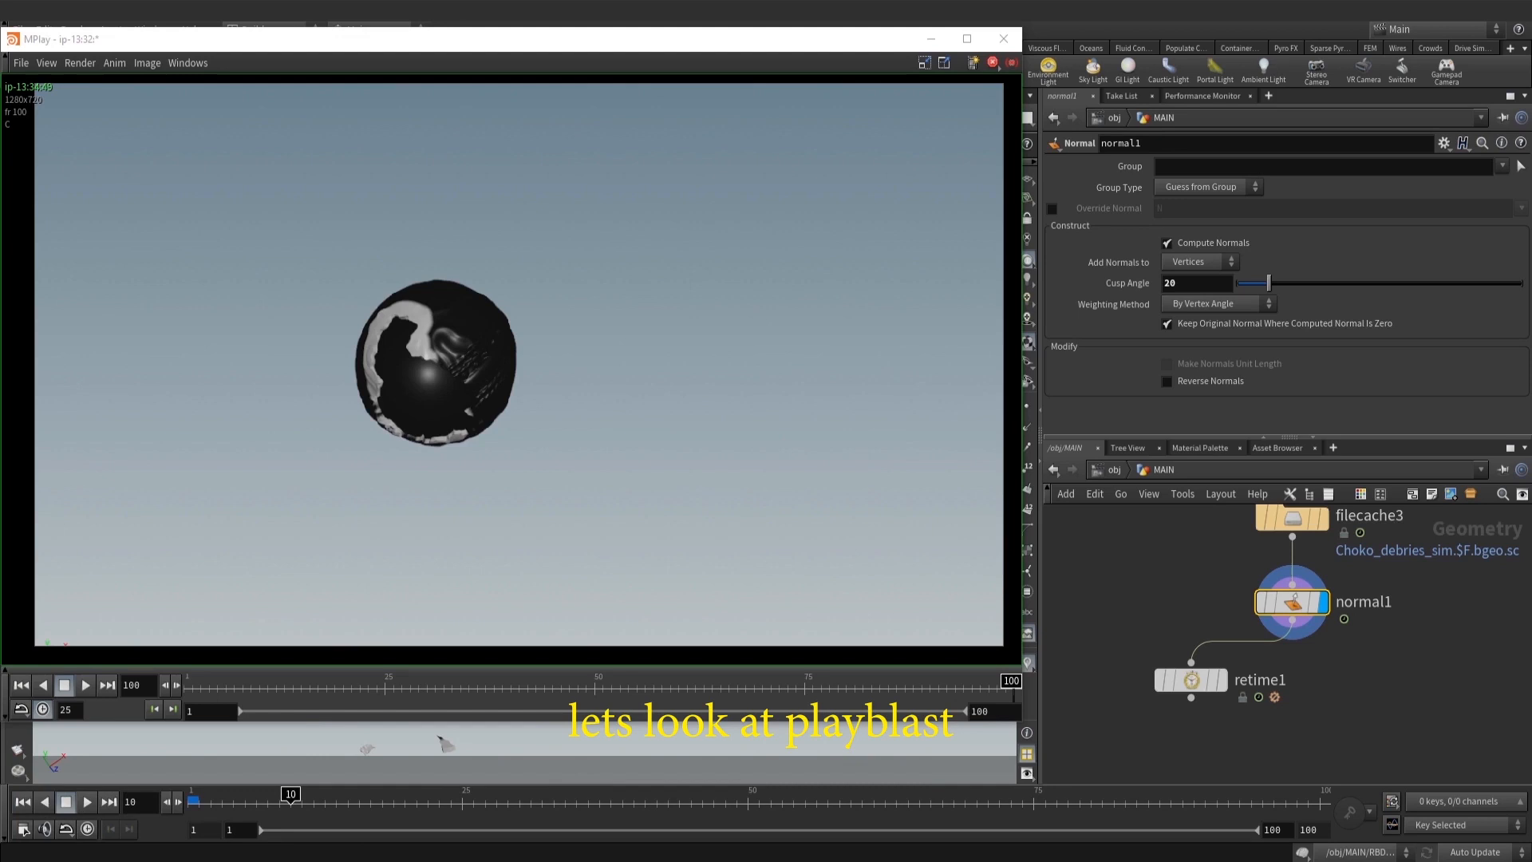
{"action": "left_click", "coordinate": [85, 685]}
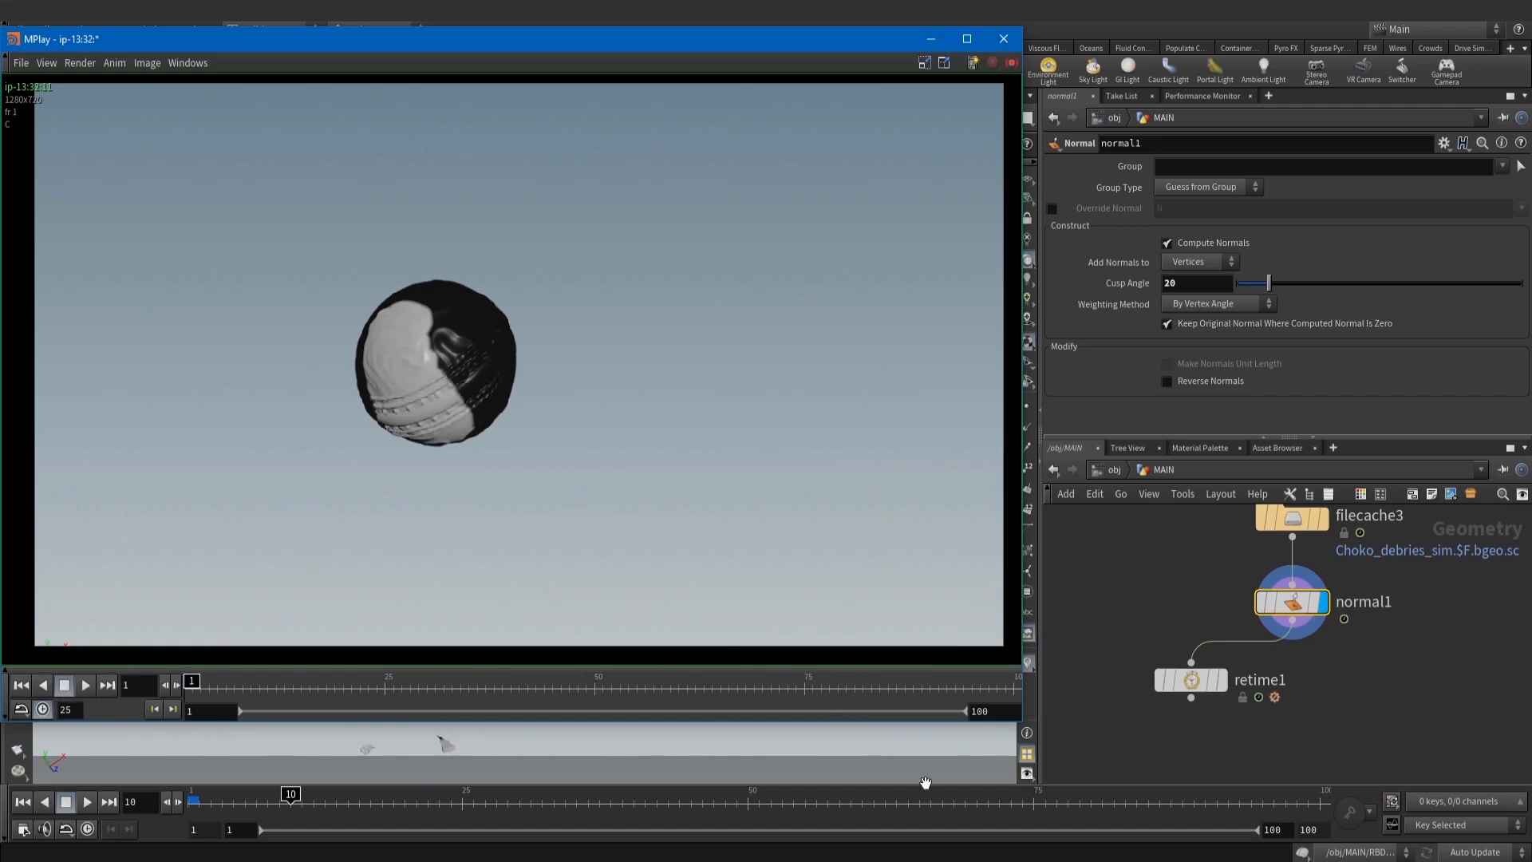
Display retime1 and color its node yellow
{"action": "left_click", "coordinate": [1192, 679]}
{"action": "middle_click_drag", "start_coordinate": [1350, 702], "coordinate": [1346, 698]}
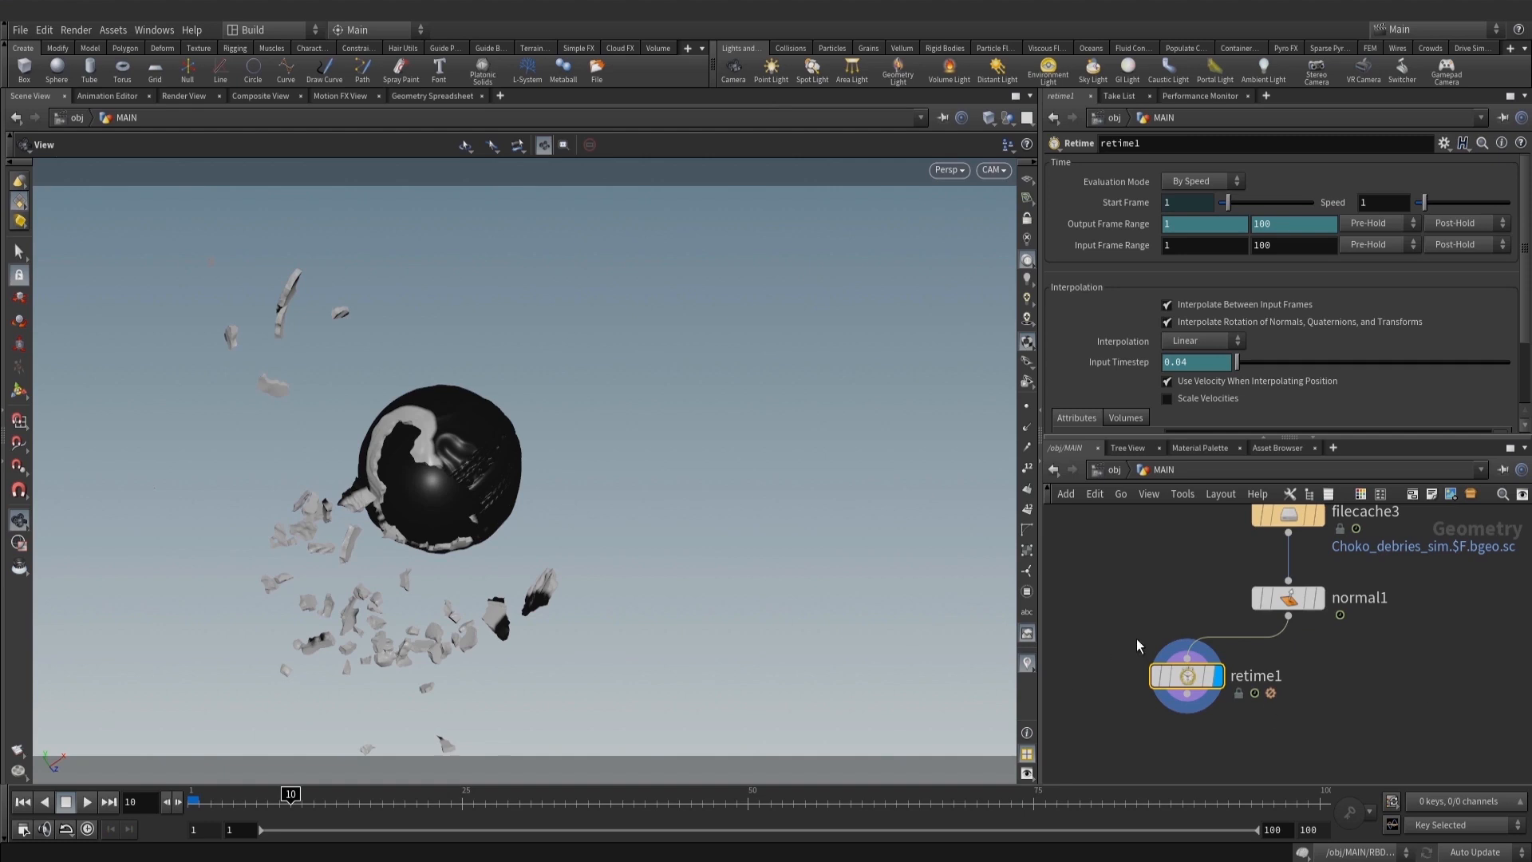
{"action": "key", "text": "c"}
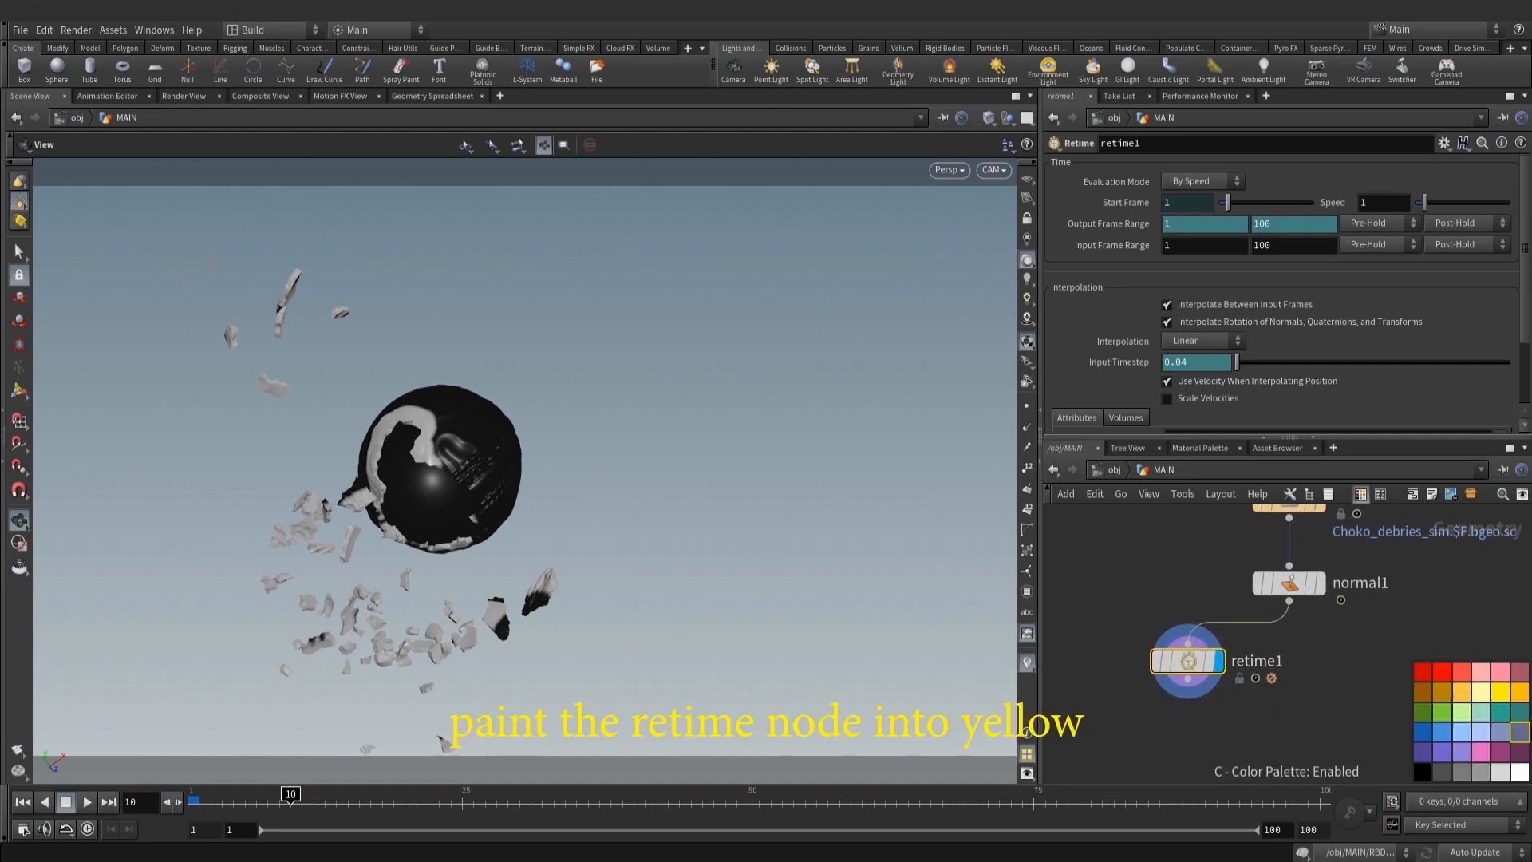
{"action": "left_click", "coordinate": [1500, 691]}
{"action": "key", "text": "c"}
Slow the debris animation down by setting retime1's speed to 0.2
{"action": "left_click_drag", "start_coordinate": [1369, 202], "coordinate": [1319, 203]}
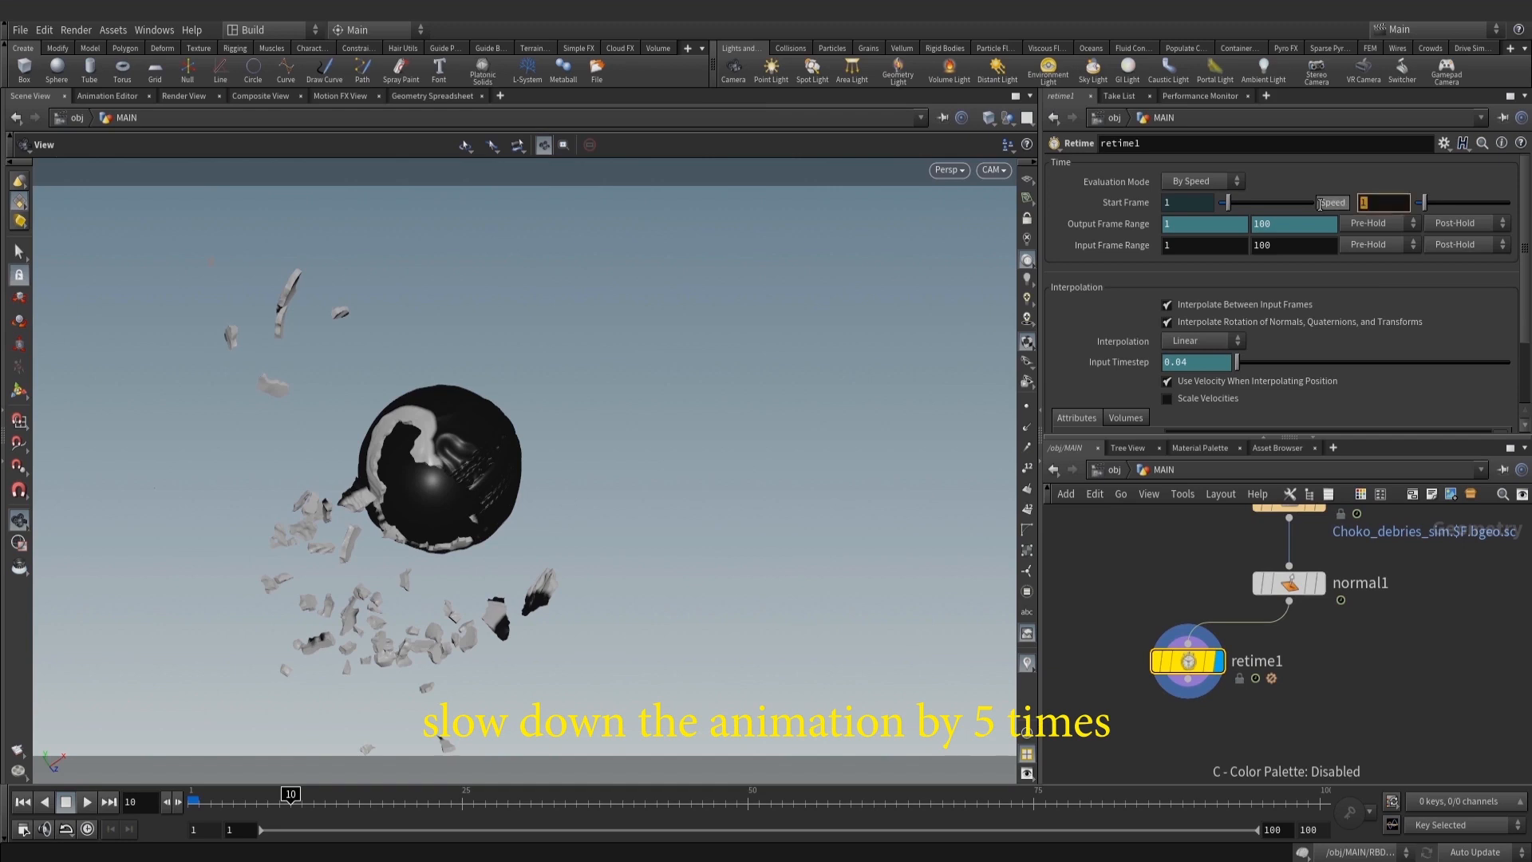
{"action": "type", "text": "0.2"}
{"action": "key", "text": "Return"}
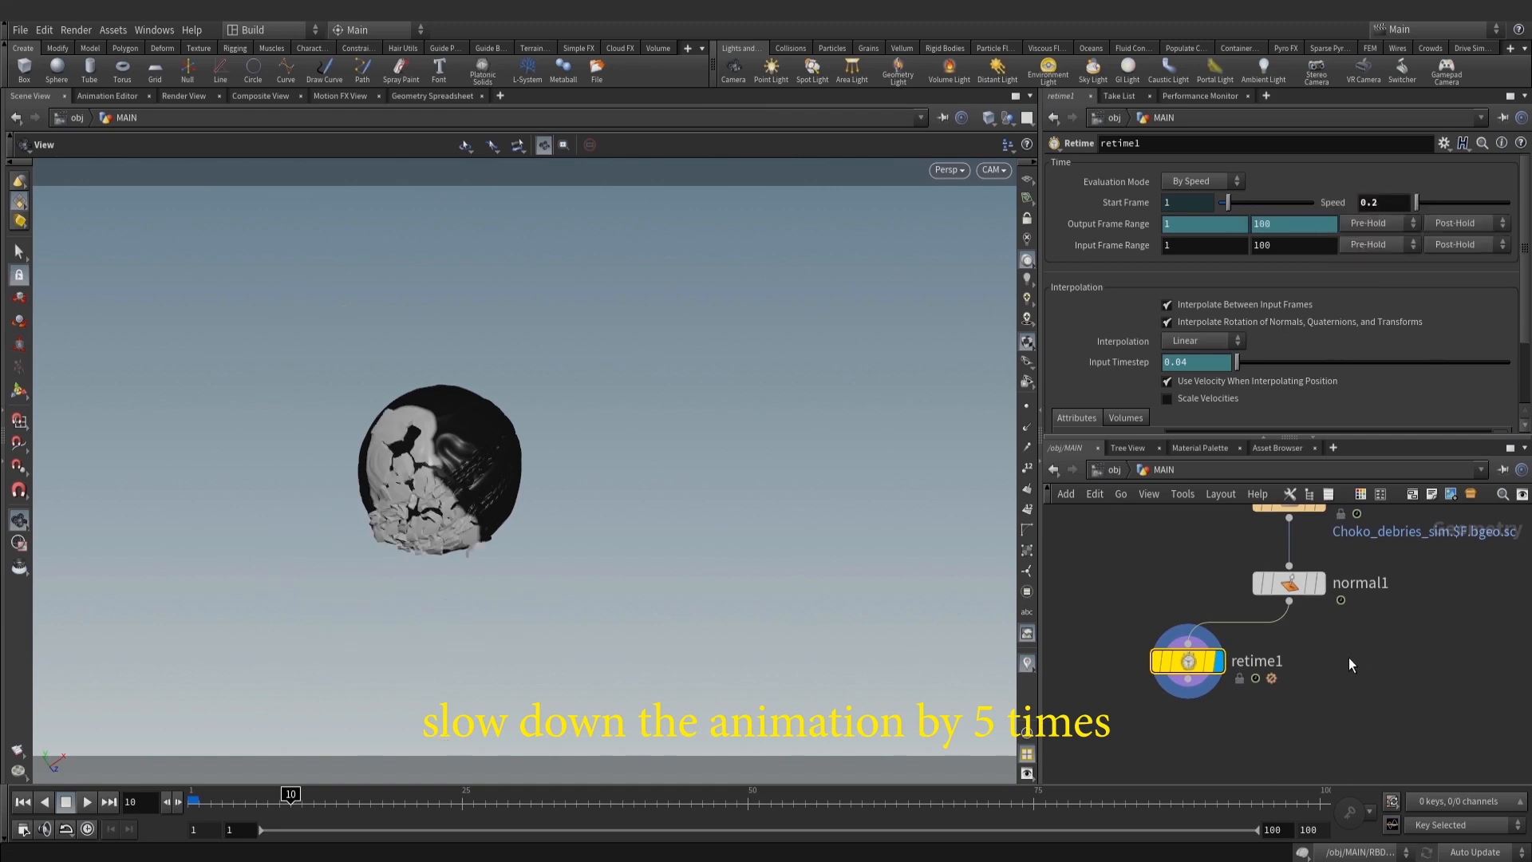
Render a flipbook of the slowed debris, scrub through it to frame 25 and close it
{"action": "middle_click_drag", "start_coordinate": [1348, 657], "coordinate": [1367, 618]}
{"action": "left_click", "coordinate": [17, 750]}
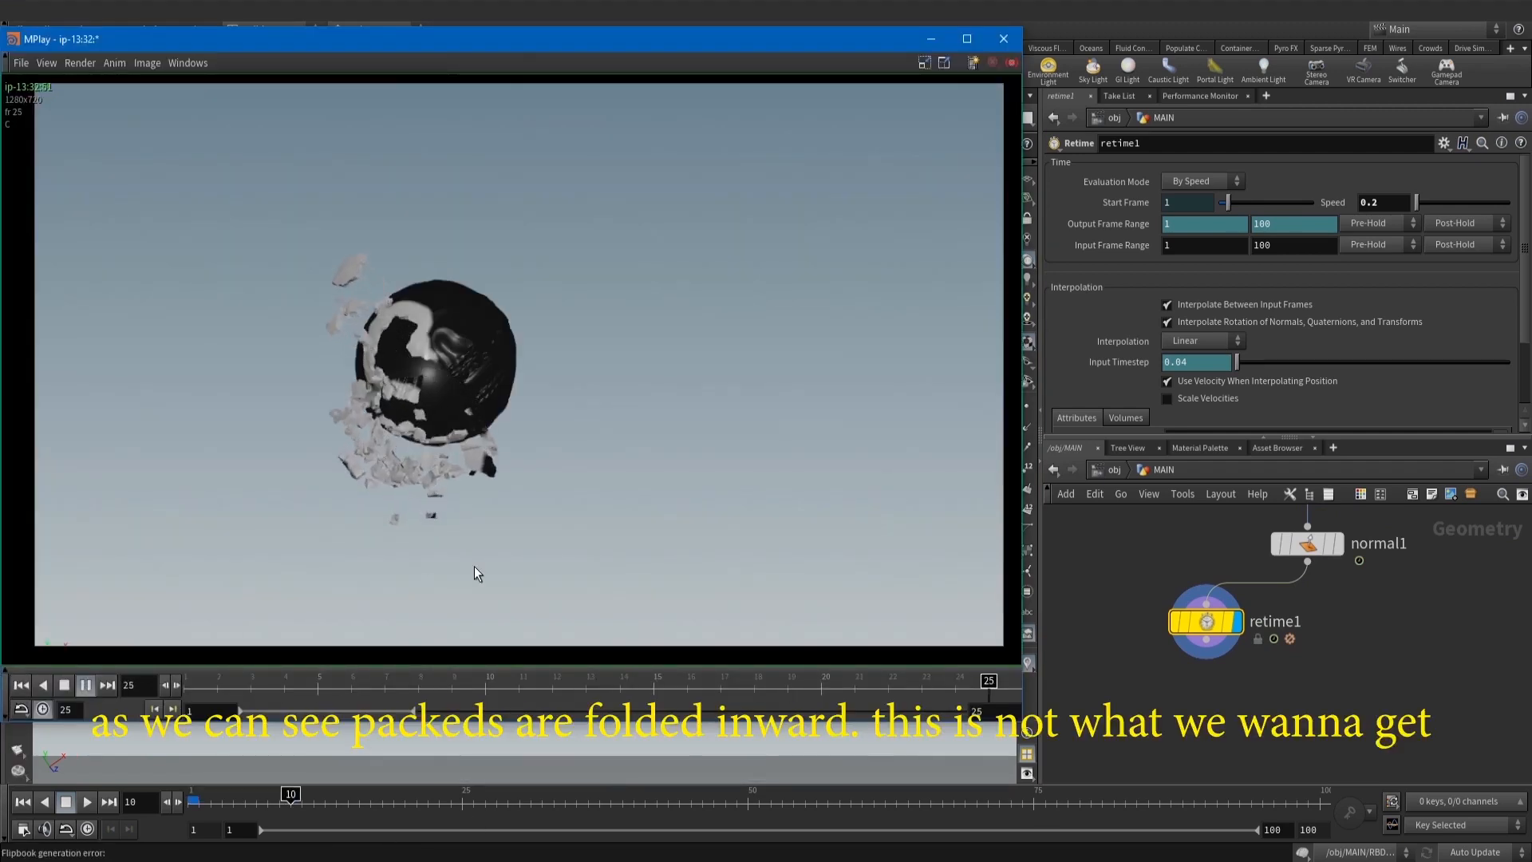
{"action": "left_click_drag", "start_coordinate": [218, 688], "coordinate": [990, 687]}
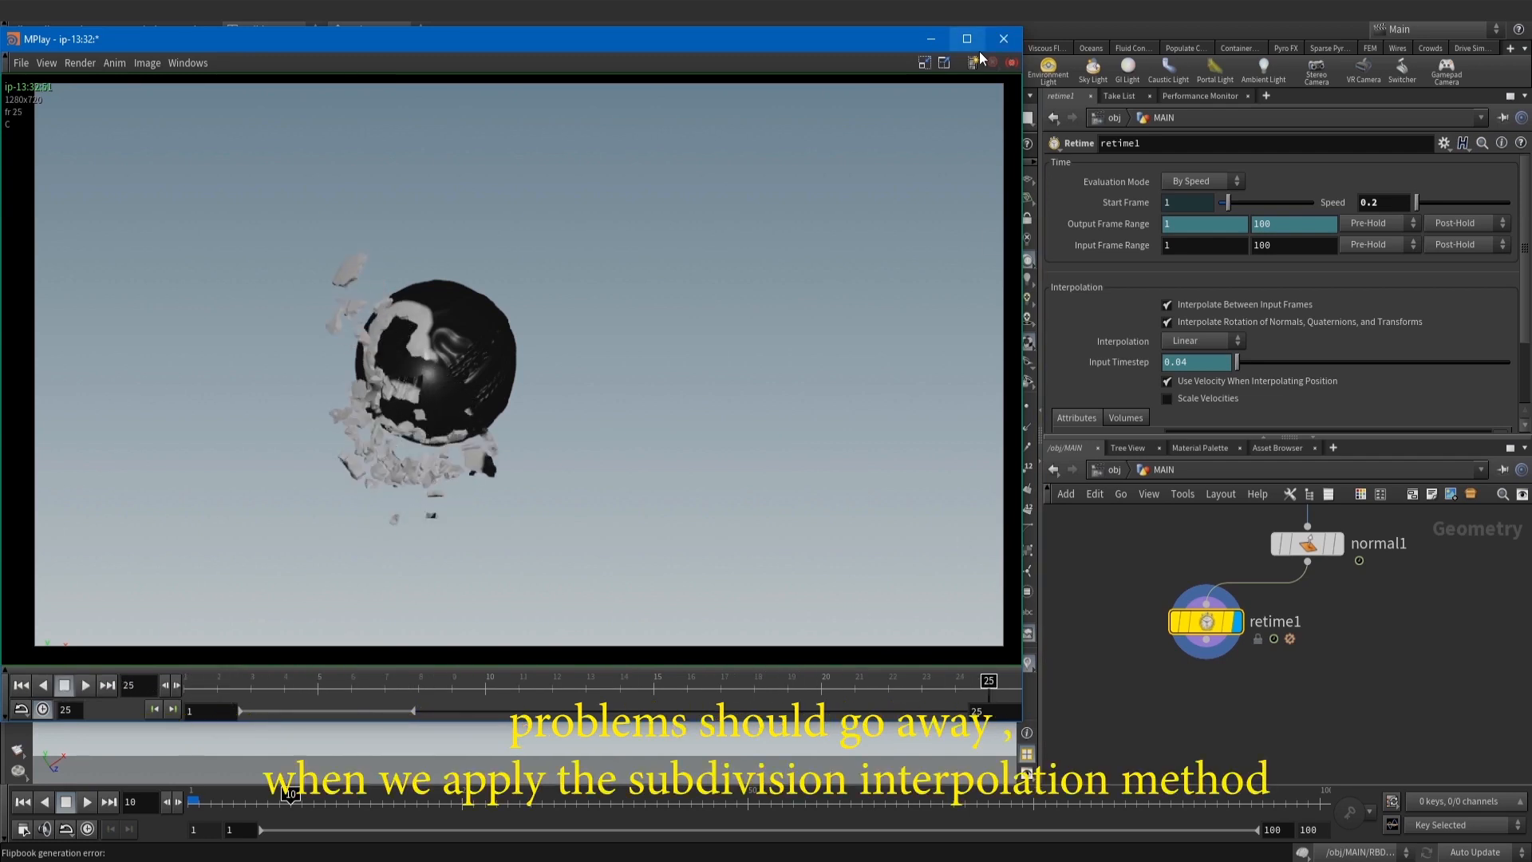
{"action": "left_click", "coordinate": [1003, 39]}
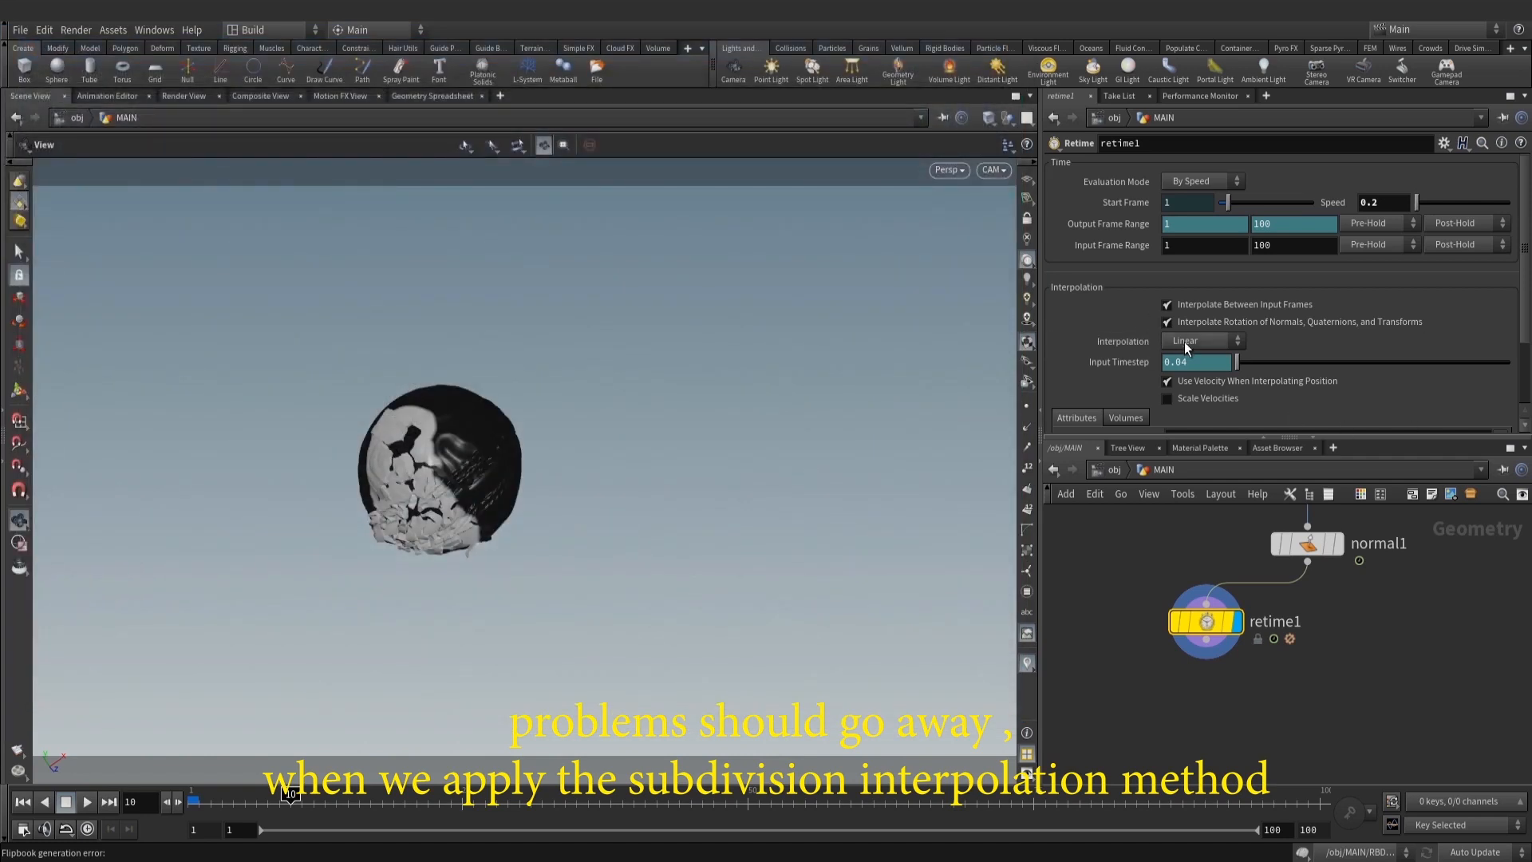
Set retime1's interpolation to Subdivision and play a new flipbook to check the debris motion
{"action": "left_click", "coordinate": [1196, 390]}
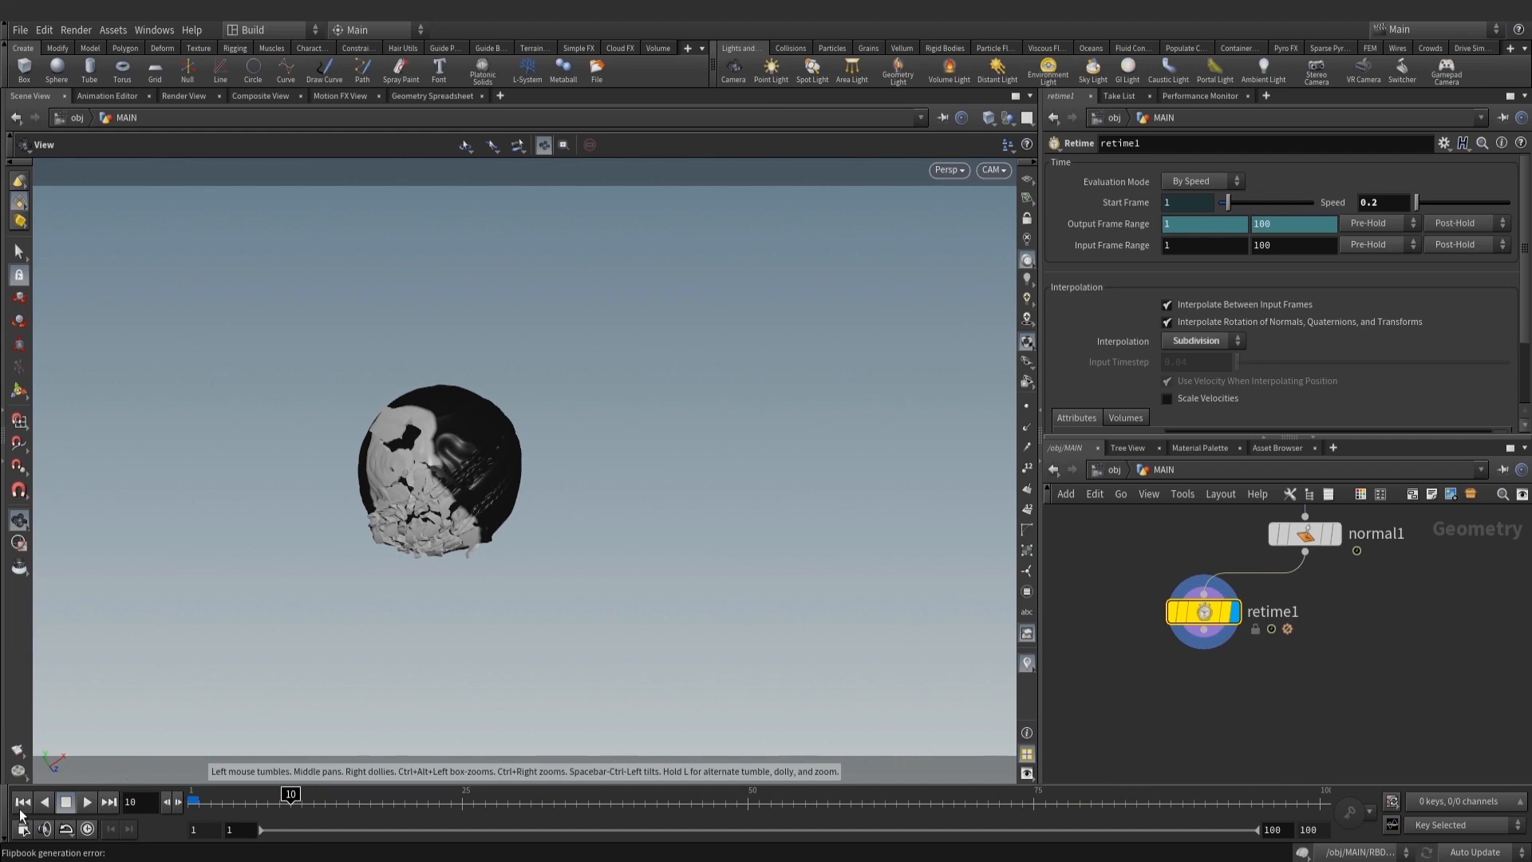
{"action": "left_click", "coordinate": [19, 751]}
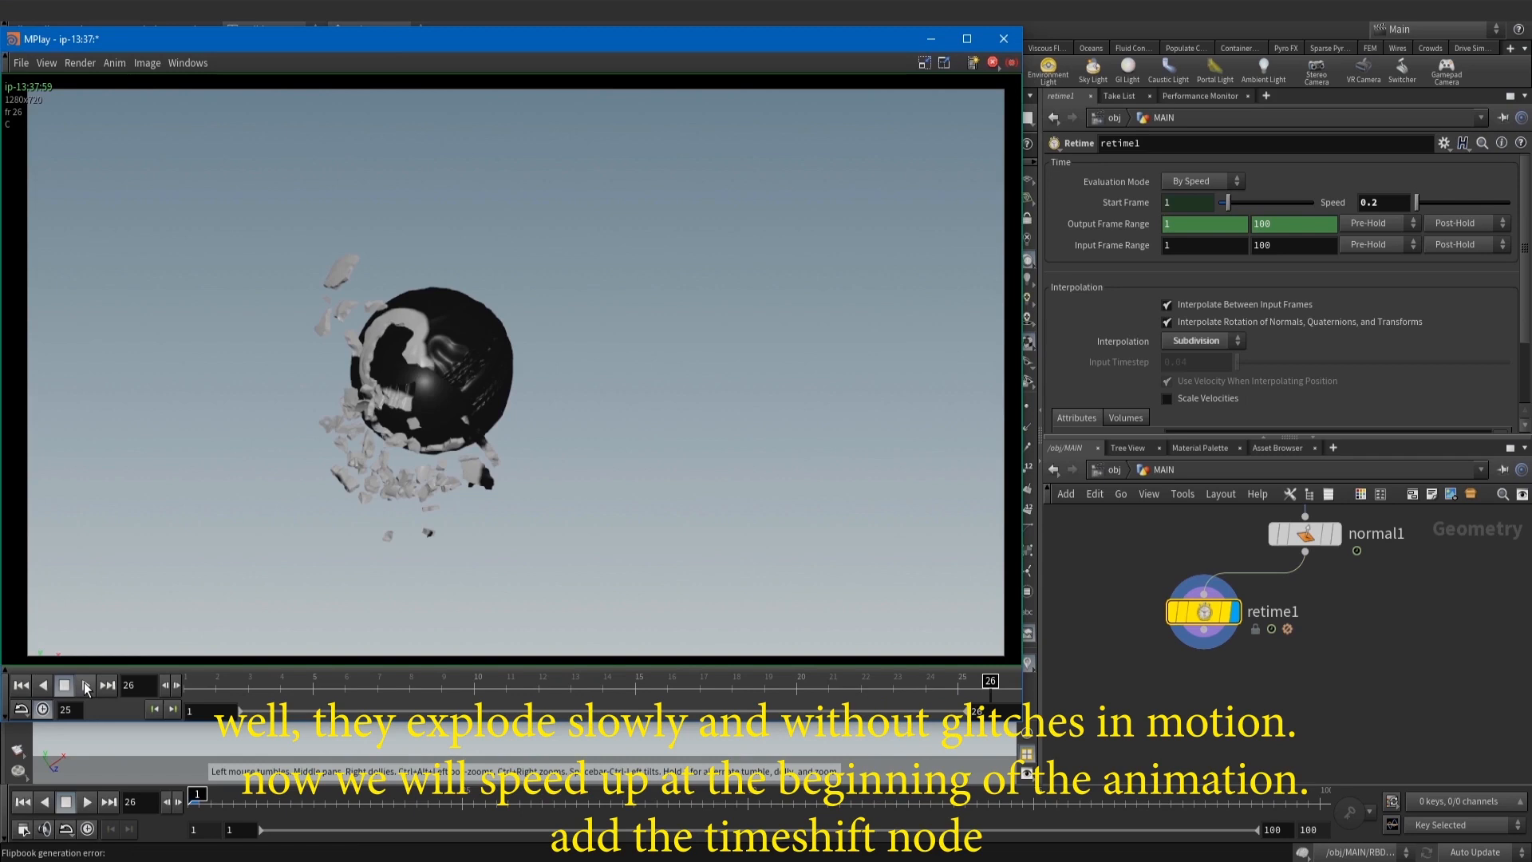
{"action": "left_click", "coordinate": [86, 685]}
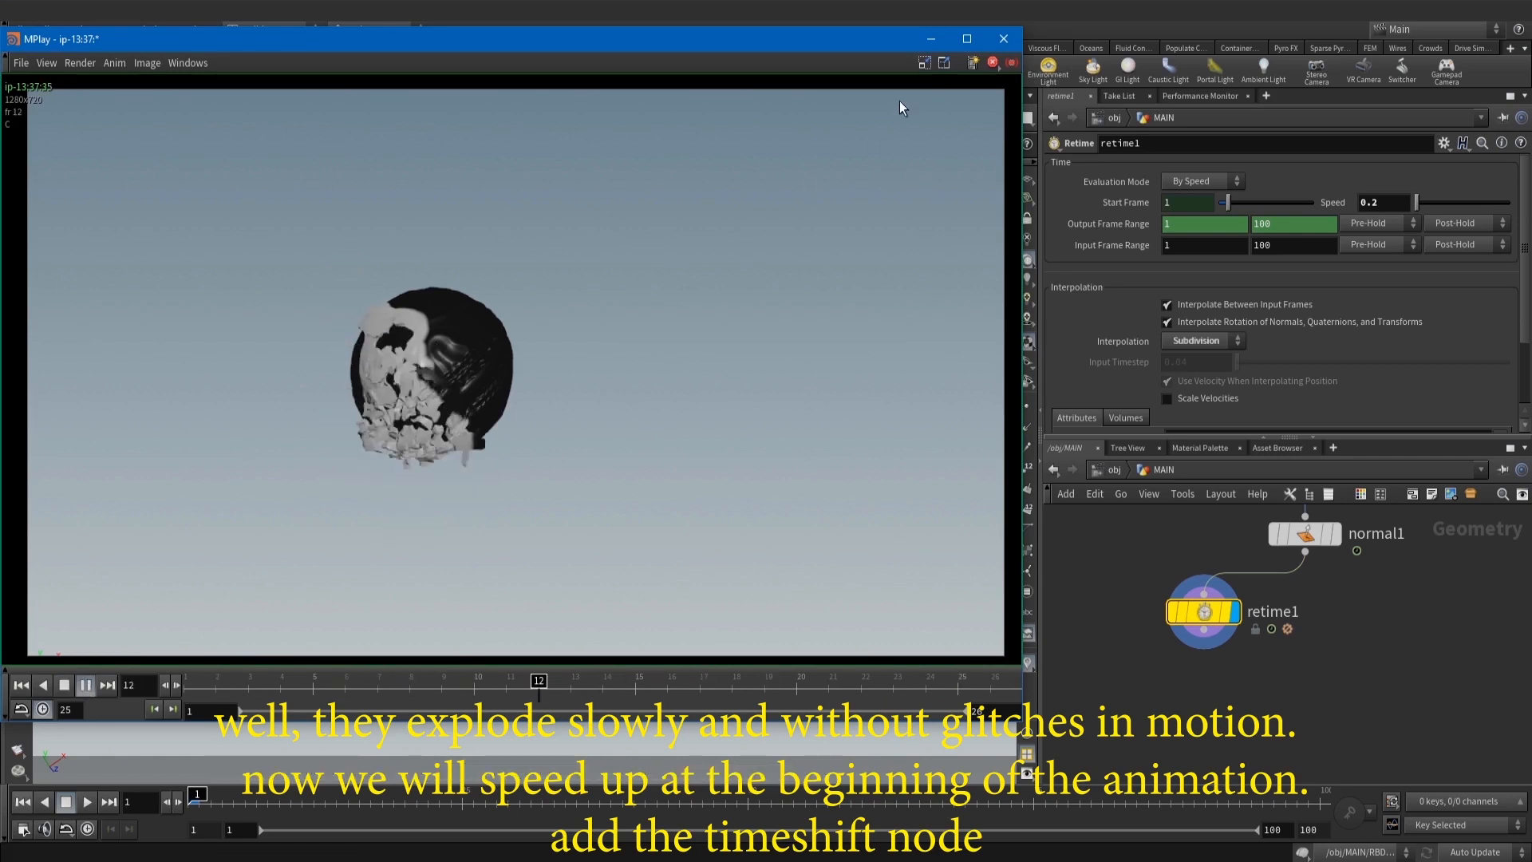
{"action": "left_click", "coordinate": [1003, 38]}
Add a Time Shift node below retime1
{"action": "scroll", "coordinate": [1315, 573], "scroll_direction": "down", "scroll_amount": 3}
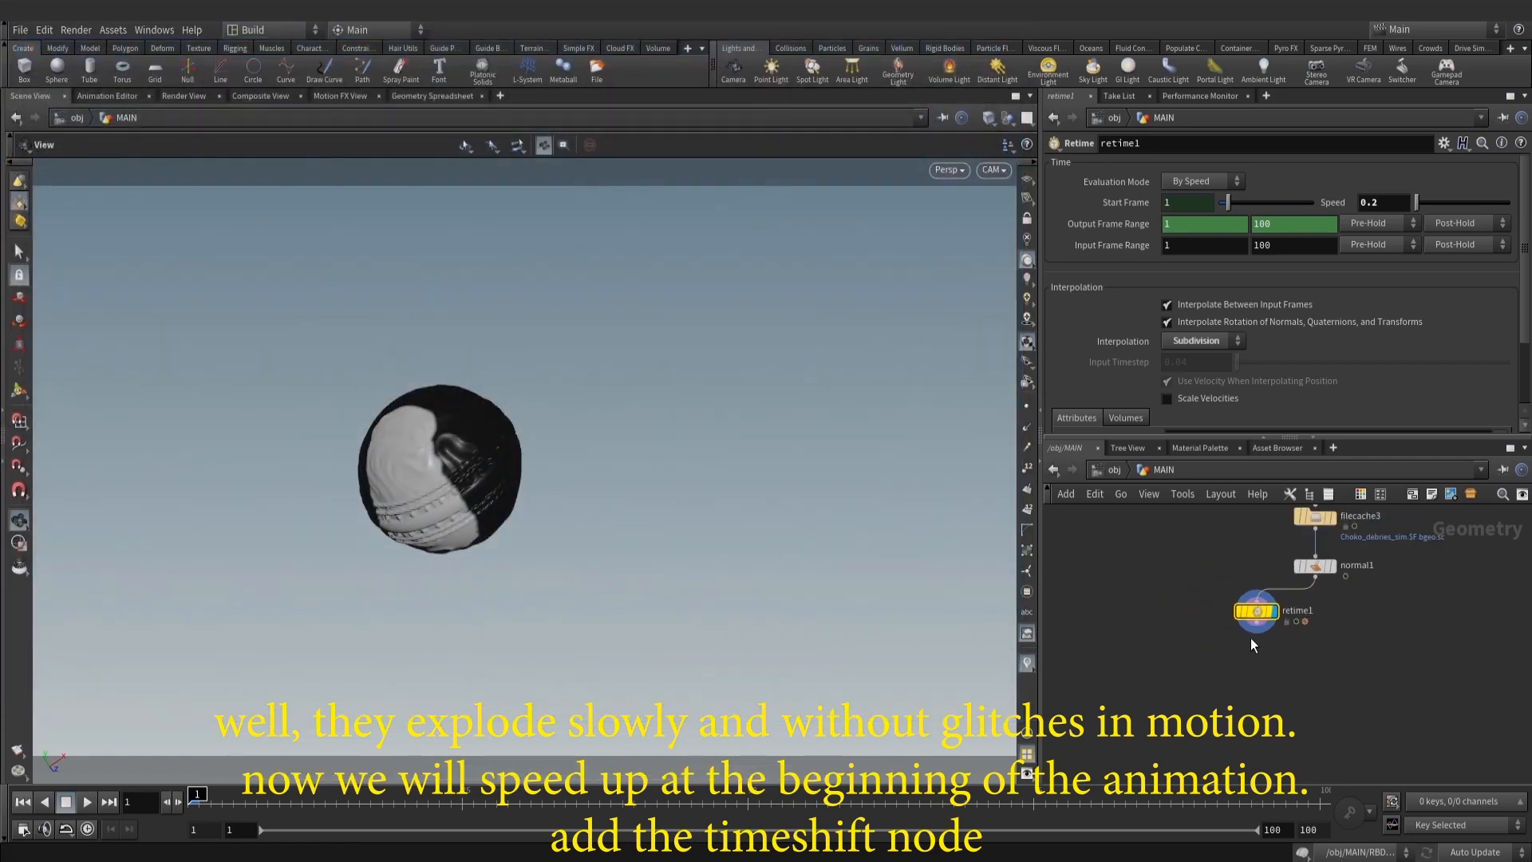
{"action": "scroll", "coordinate": [1277, 634], "scroll_direction": "up", "scroll_amount": 3}
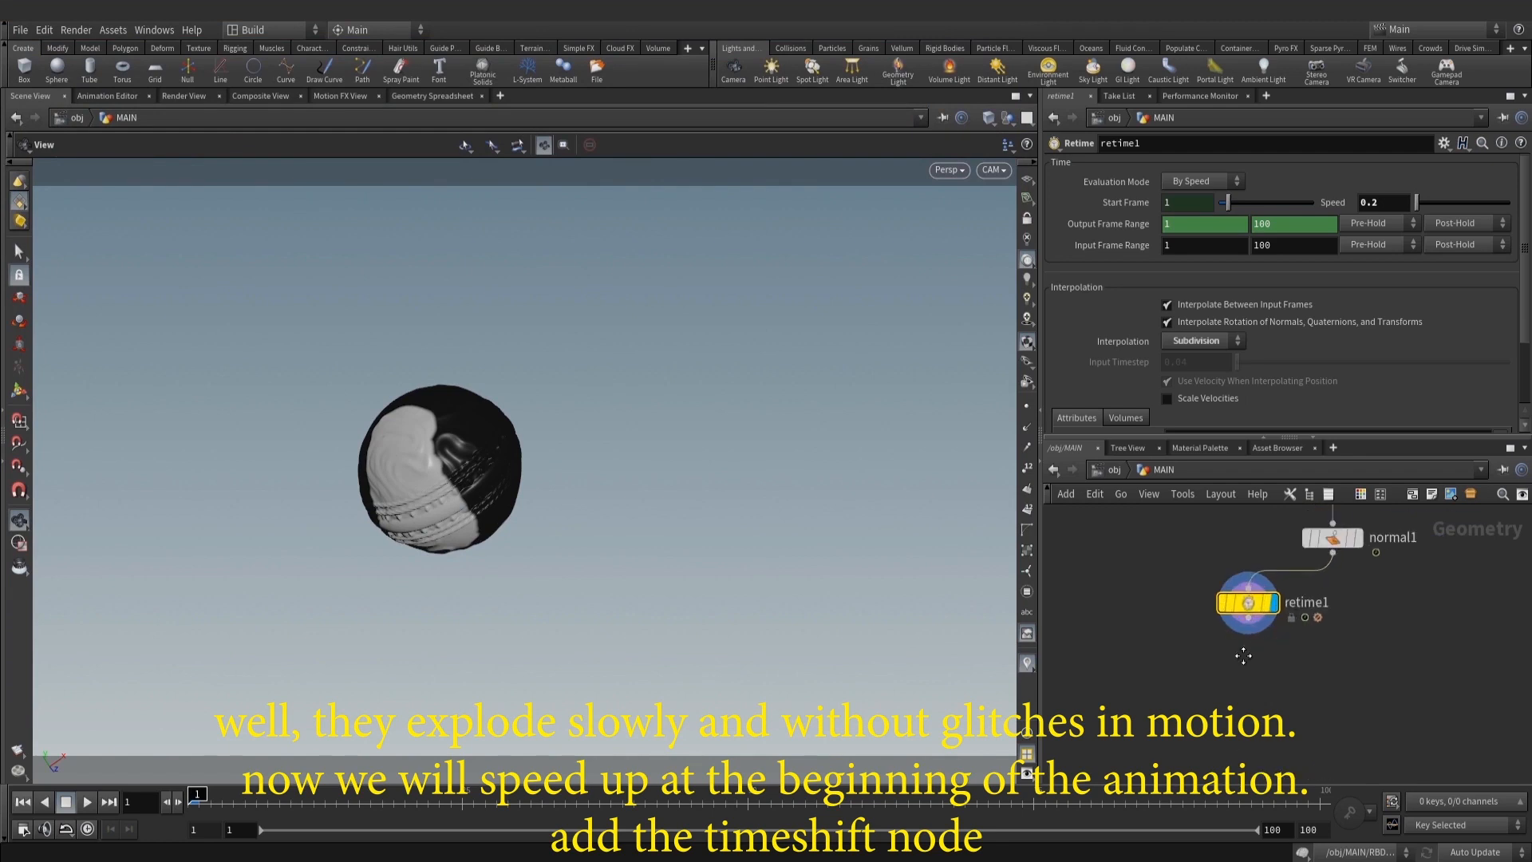
{"action": "key", "text": "Tab"}
{"action": "type", "text": "times"}
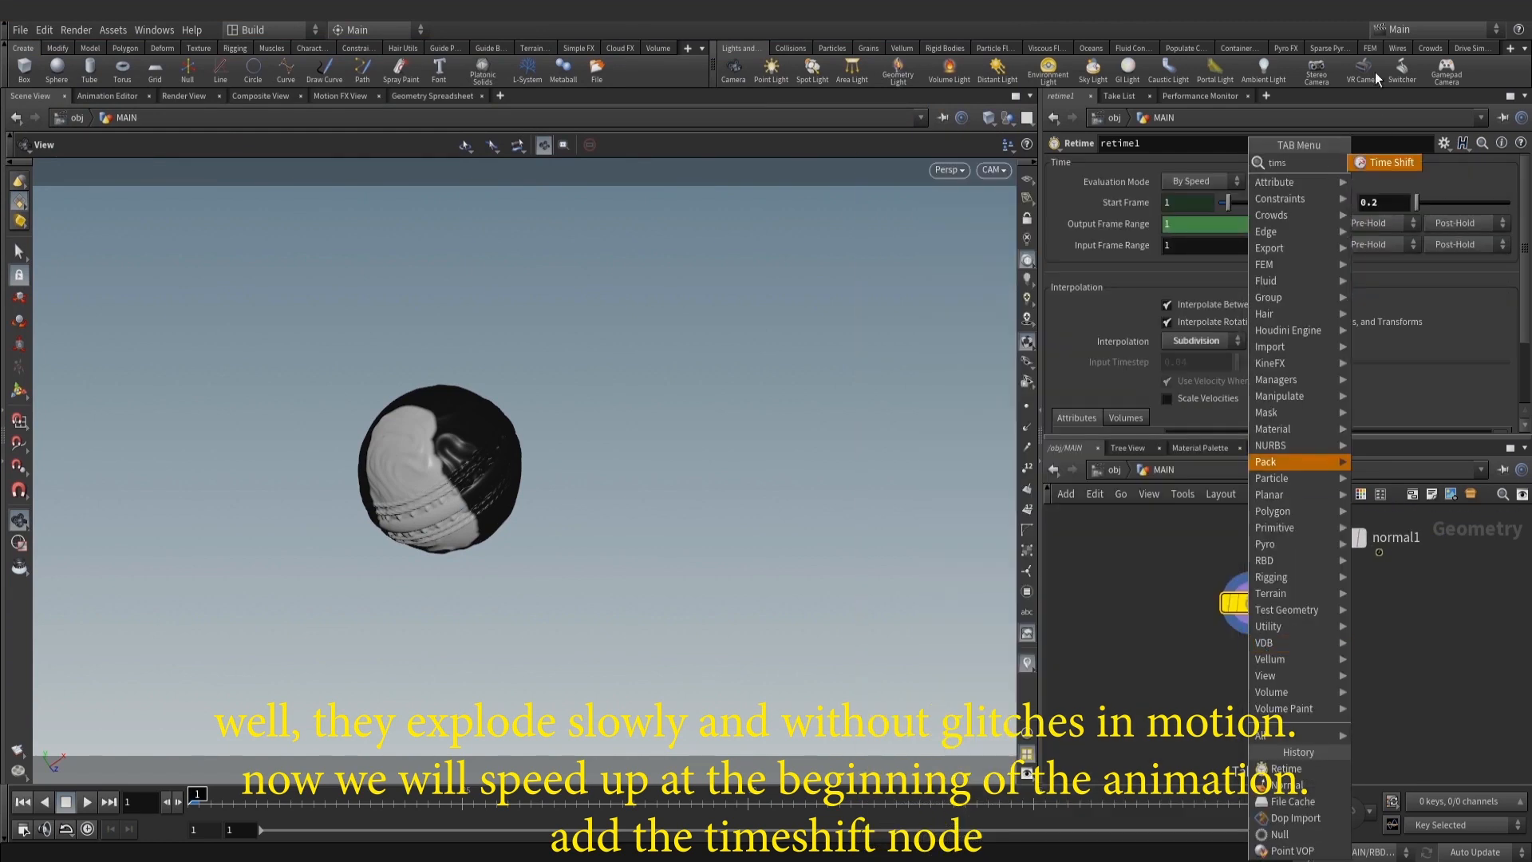
{"action": "left_click", "coordinate": [1383, 165]}
{"action": "left_click", "coordinate": [1225, 711]}
Inspect retime1's node information and color the timeshift1 node red
{"action": "middle_click", "coordinate": [1250, 599]}
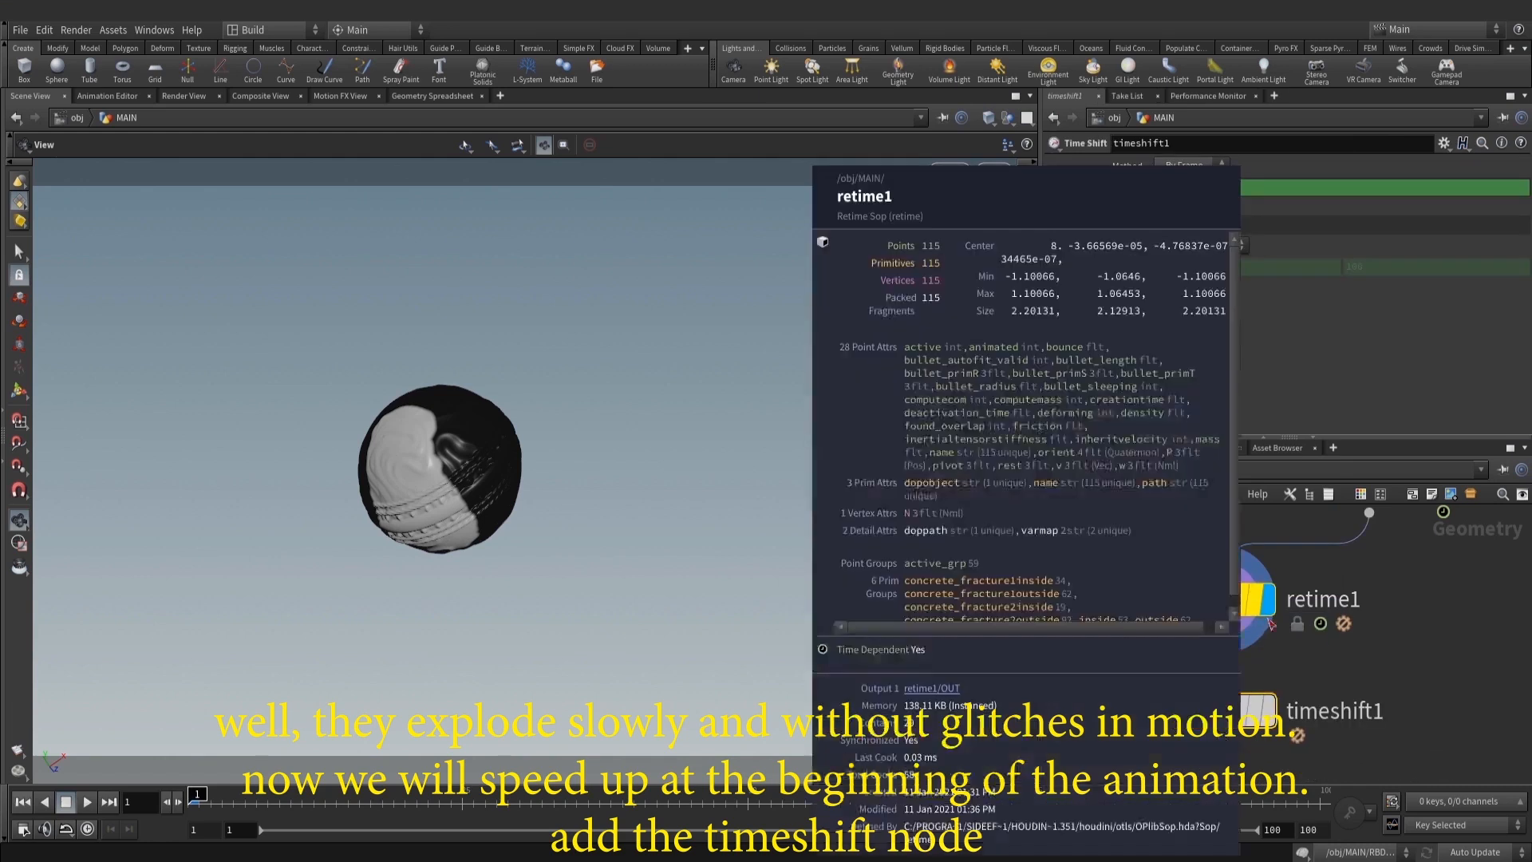
{"action": "key", "text": "c"}
{"action": "left_click", "coordinate": [1425, 675]}
{"action": "key", "text": "c"}
{"action": "middle_click_drag", "start_coordinate": [1271, 667], "coordinate": [1308, 614]}
Switch to Pdplayer and play the candy_v001.mov reference from its start to study the debris speed
{"action": "mouse_move", "coordinate": [277, 858]}
{"action": "left_click", "coordinate": [277, 808]}
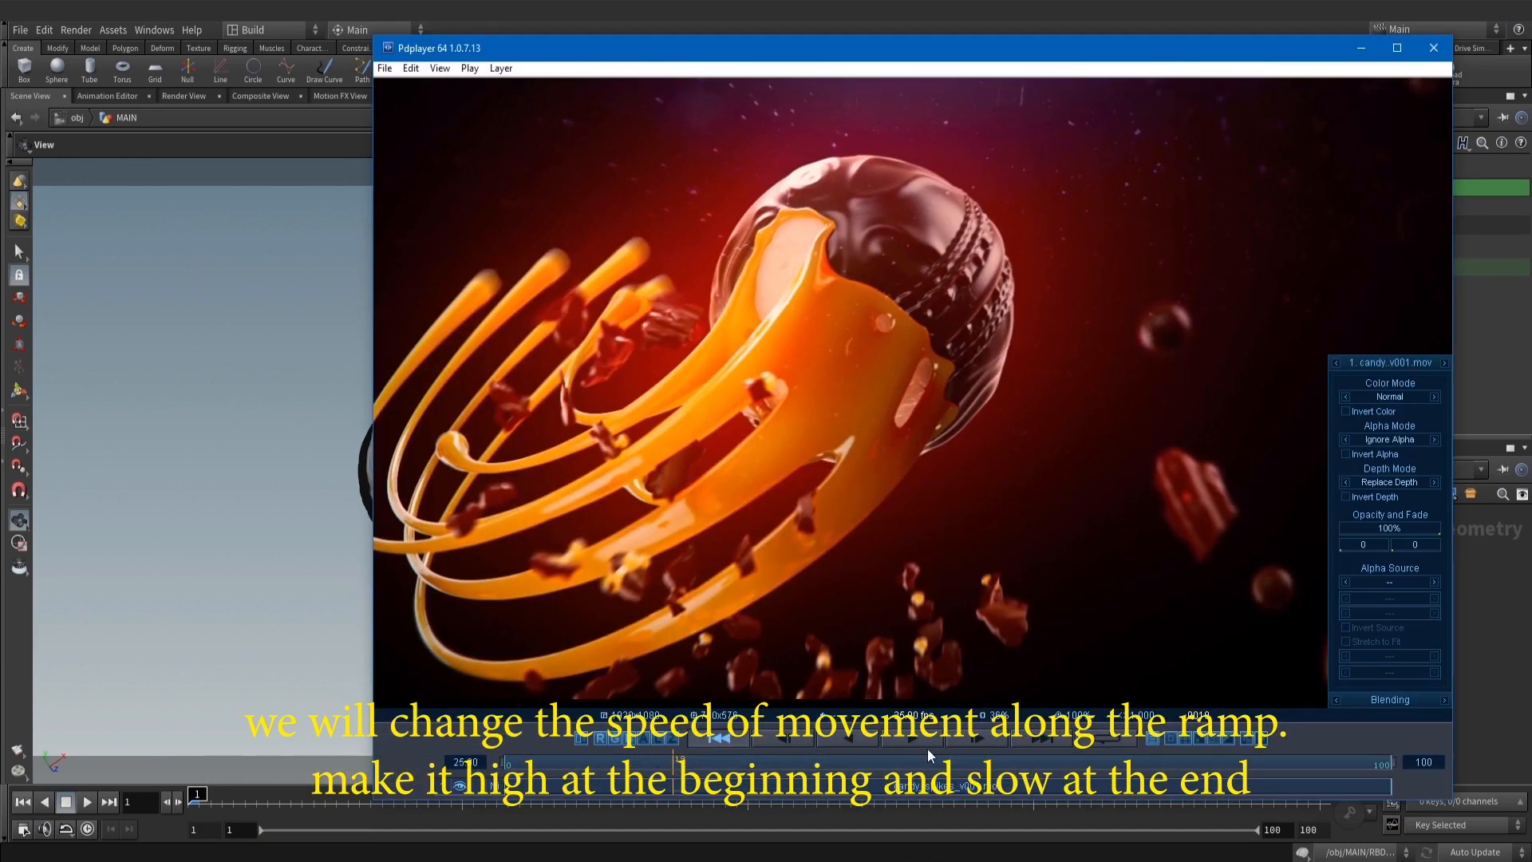
{"action": "left_click", "coordinate": [718, 738]}
{"action": "left_click", "coordinate": [914, 737]}
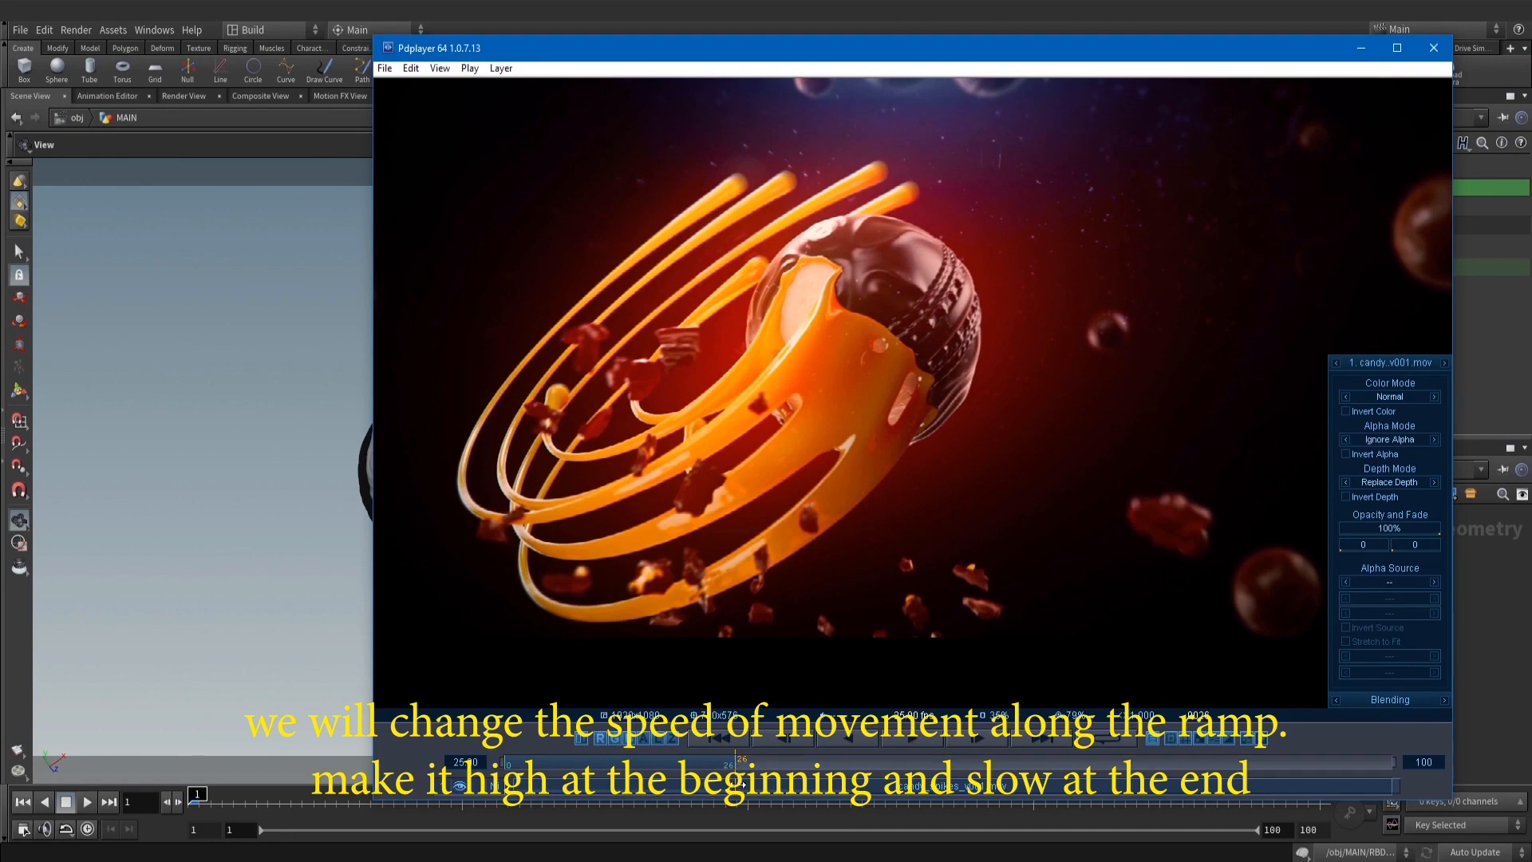
Replay the candy reference video from its start to study the debris speed, and return to Houdini
{"action": "left_click", "coordinate": [717, 737]}
{"action": "left_click", "coordinate": [914, 737]}
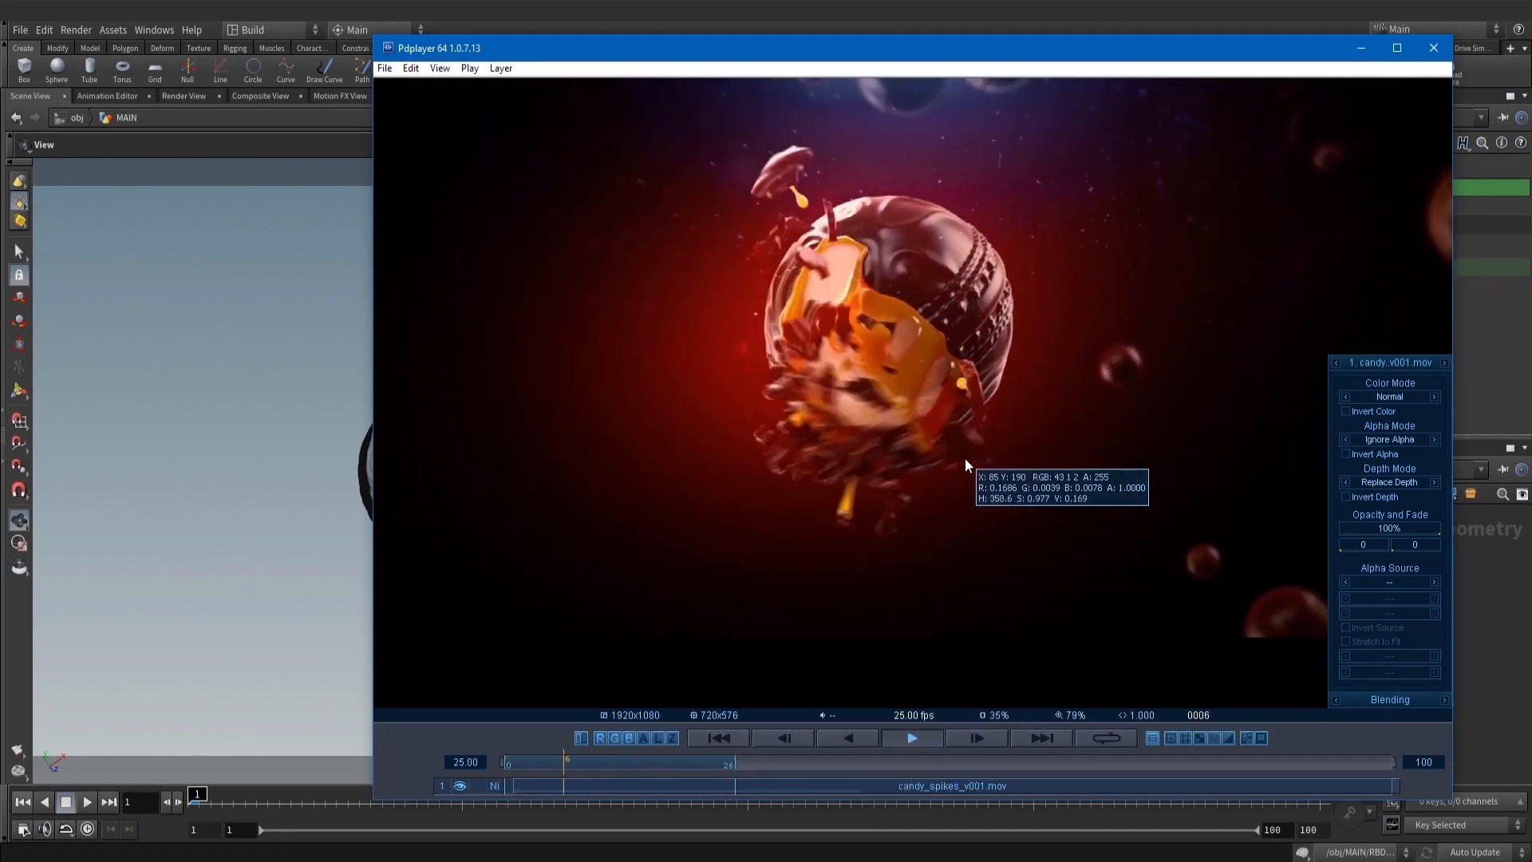
{"action": "scroll", "coordinate": [1004, 381], "scroll_direction": "down", "scroll_amount": 3}
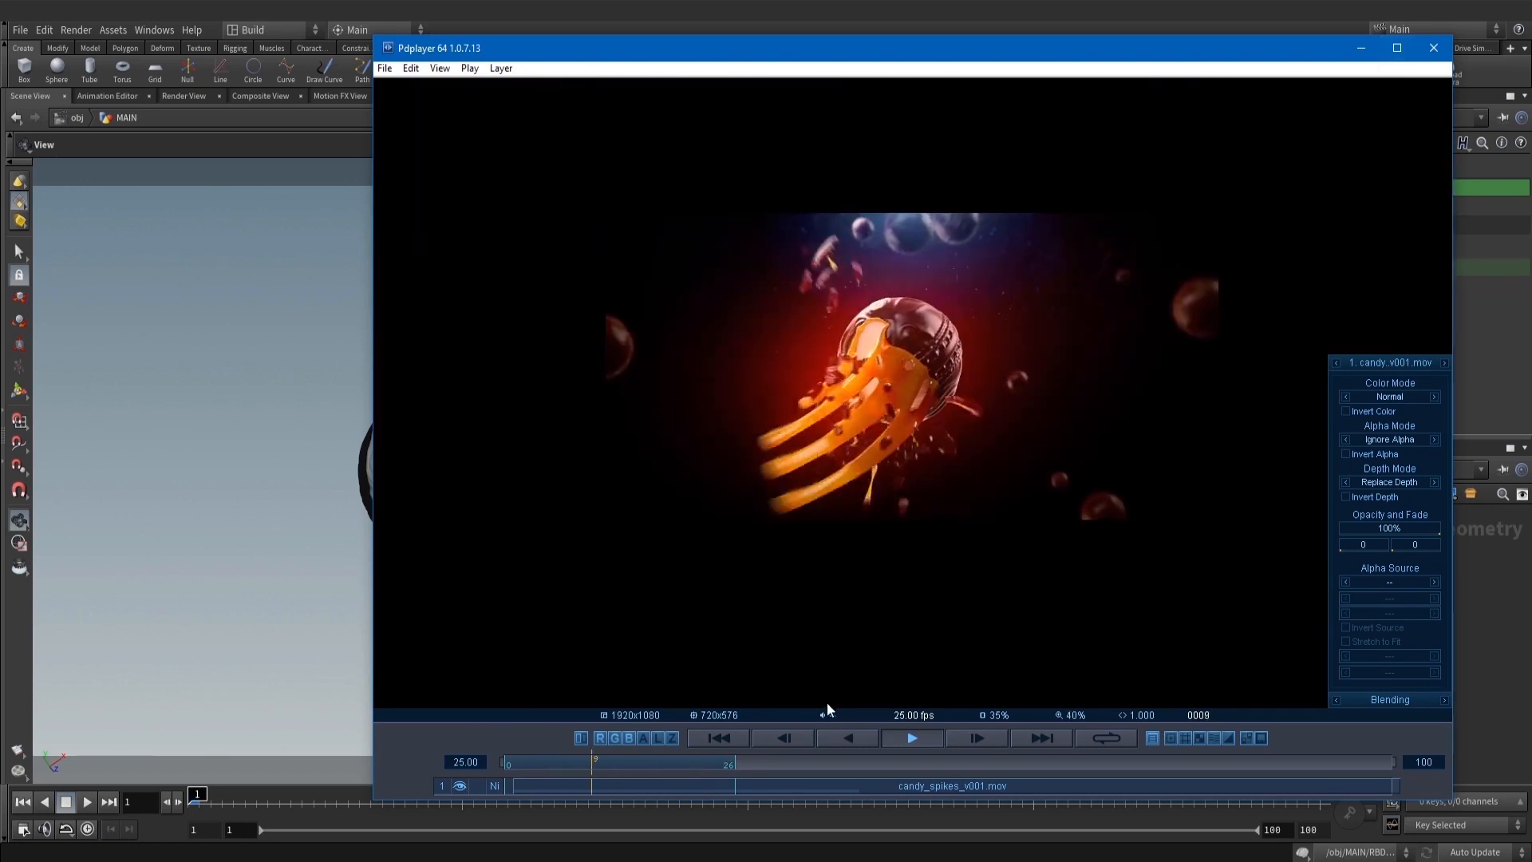
{"action": "left_click", "coordinate": [1362, 47]}
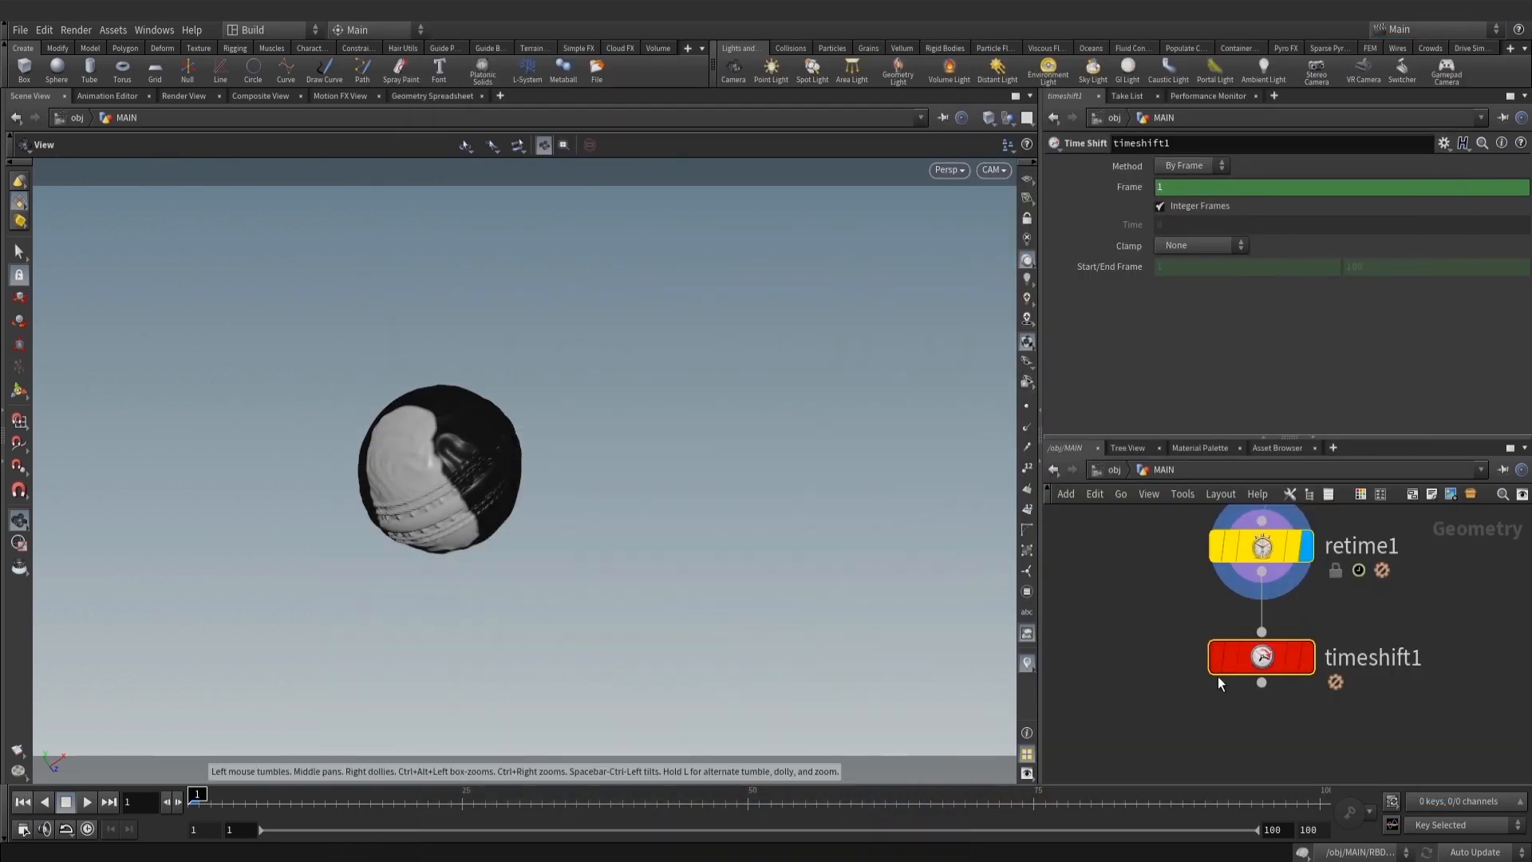
Display timeshift1 and set its method to By Time with $T as the time
{"action": "left_click", "coordinate": [1307, 663]}
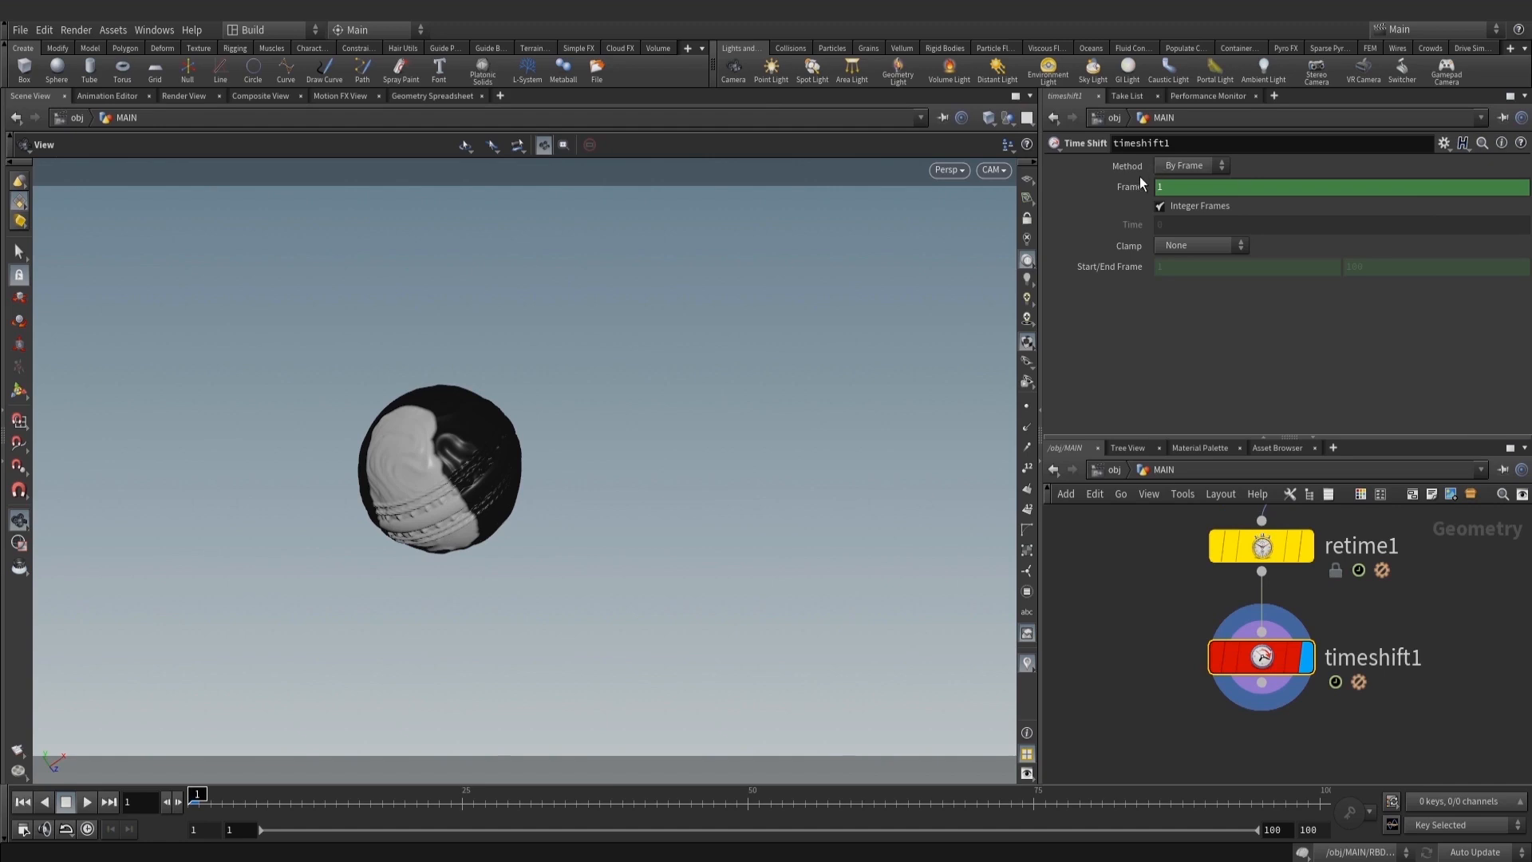
{"action": "left_click", "coordinate": [1207, 166]}
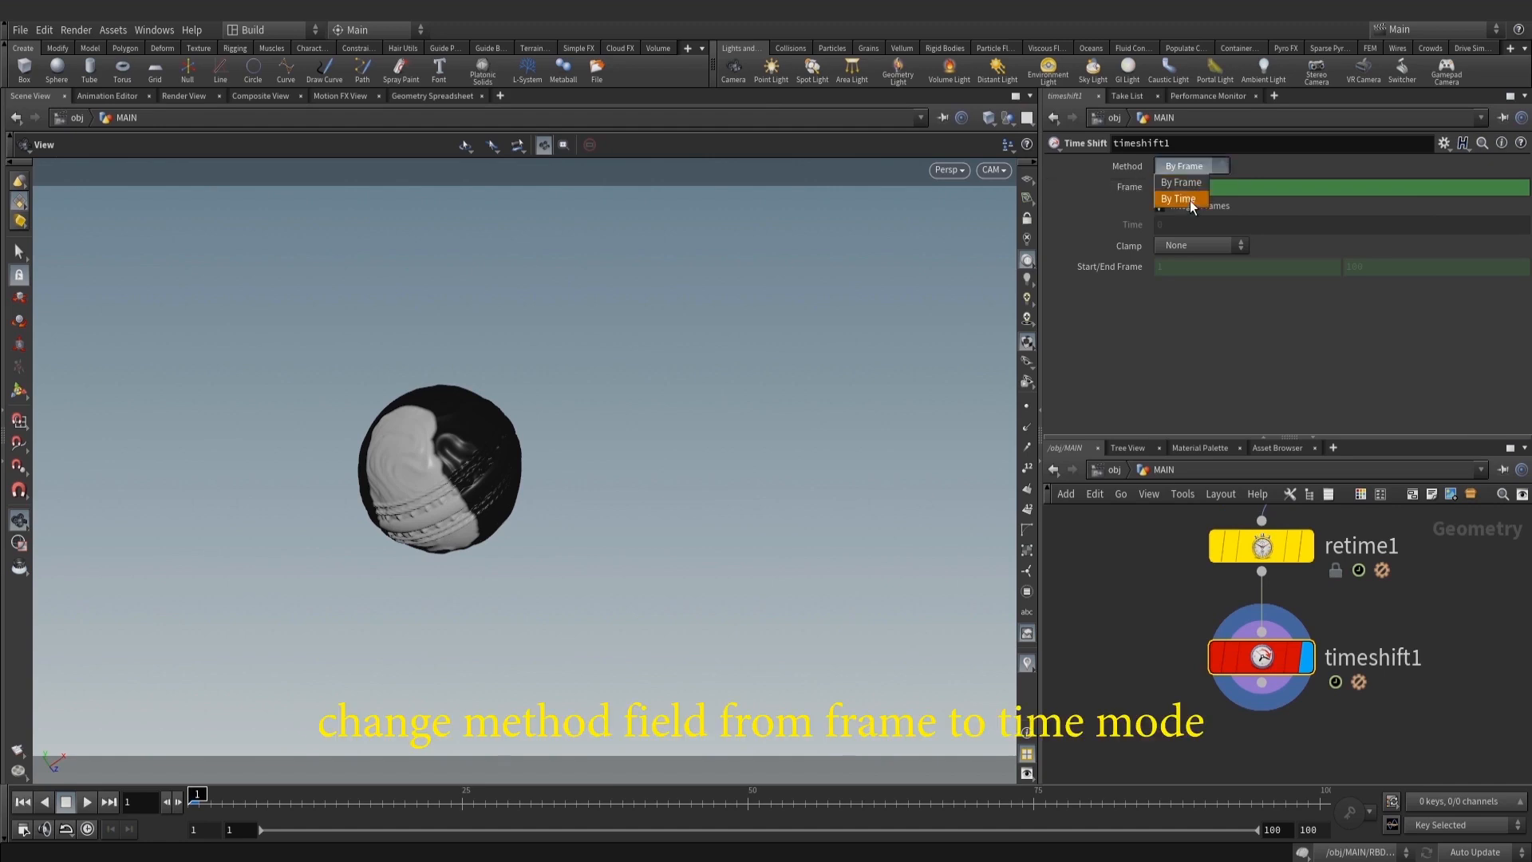
{"action": "left_click", "coordinate": [1189, 199]}
{"action": "type", "text": "$T"}
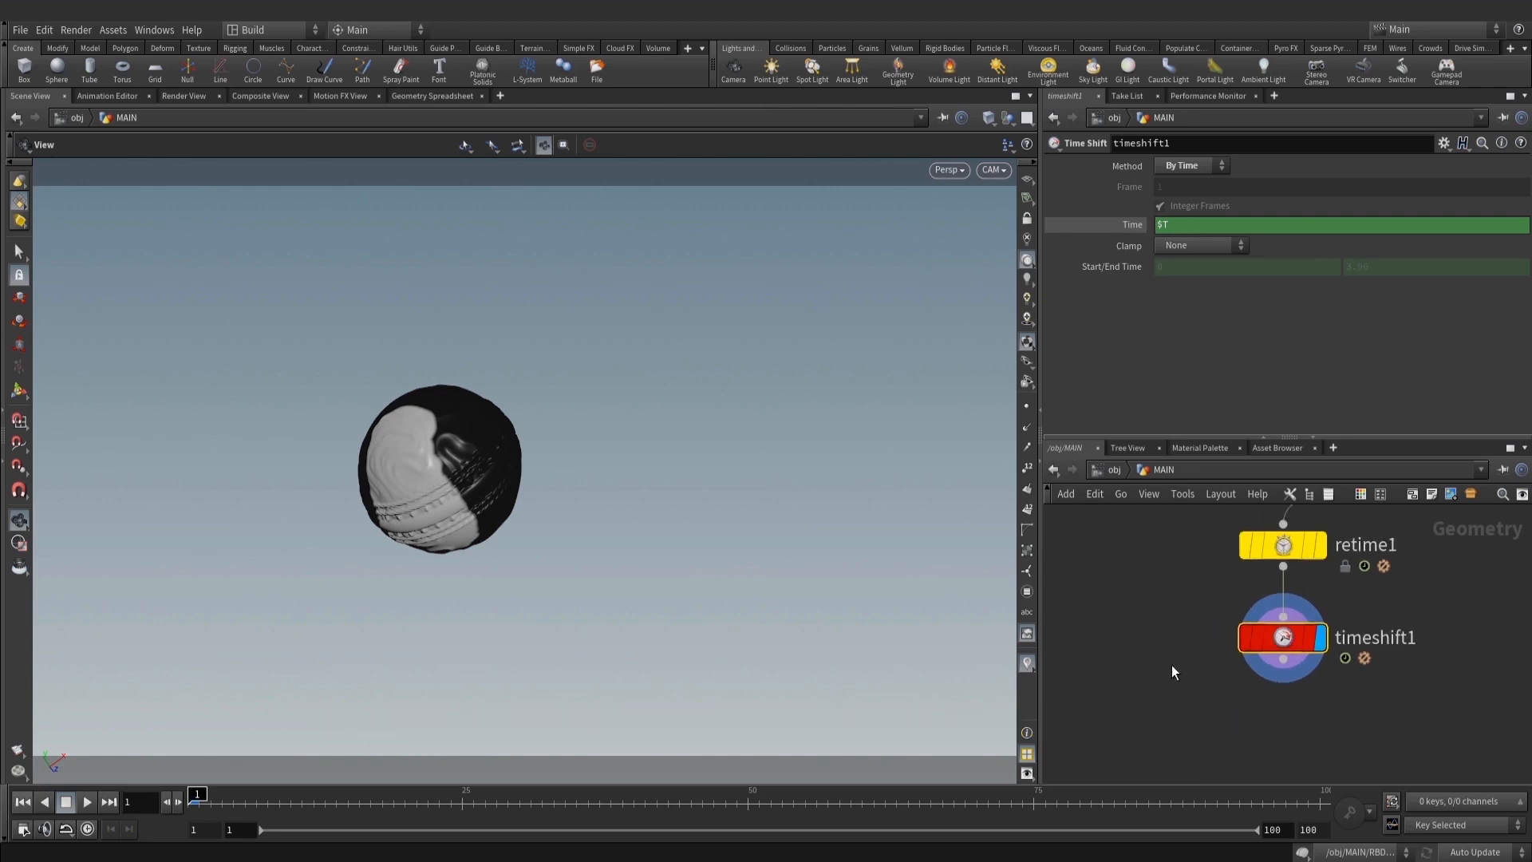
Add a Null node to the network beside retime1
{"action": "key", "text": "Tab"}
{"action": "type", "text": "nu"}
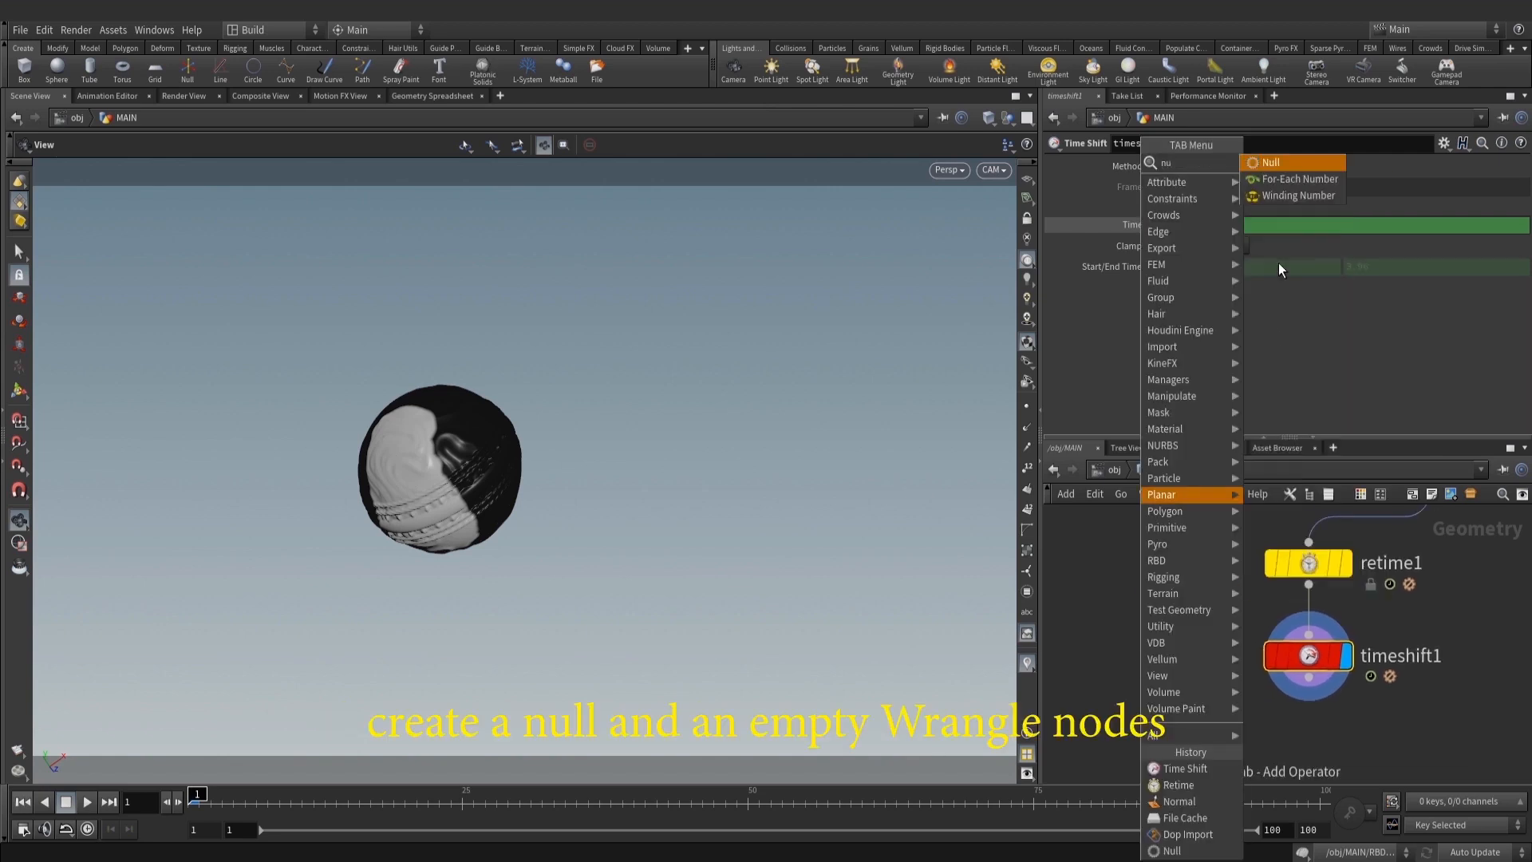
{"action": "left_click", "coordinate": [1278, 166]}
{"action": "left_click", "coordinate": [1146, 542]}
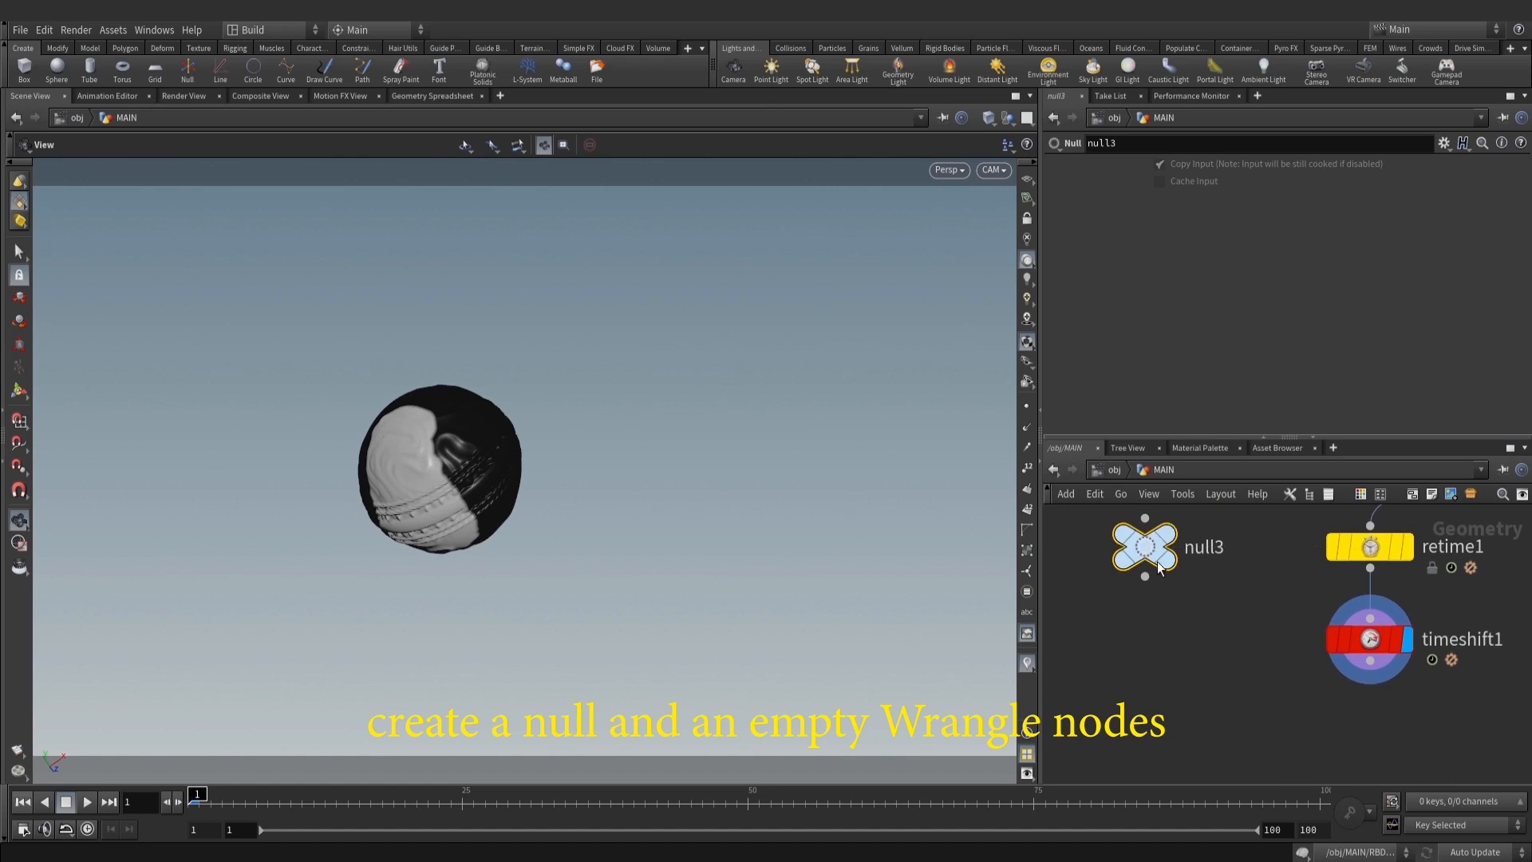
Add an Attribute Wrangle node below null3, connect it to the null's output and display it
{"action": "key", "text": "Tab"}
{"action": "type", "text": "wr"}
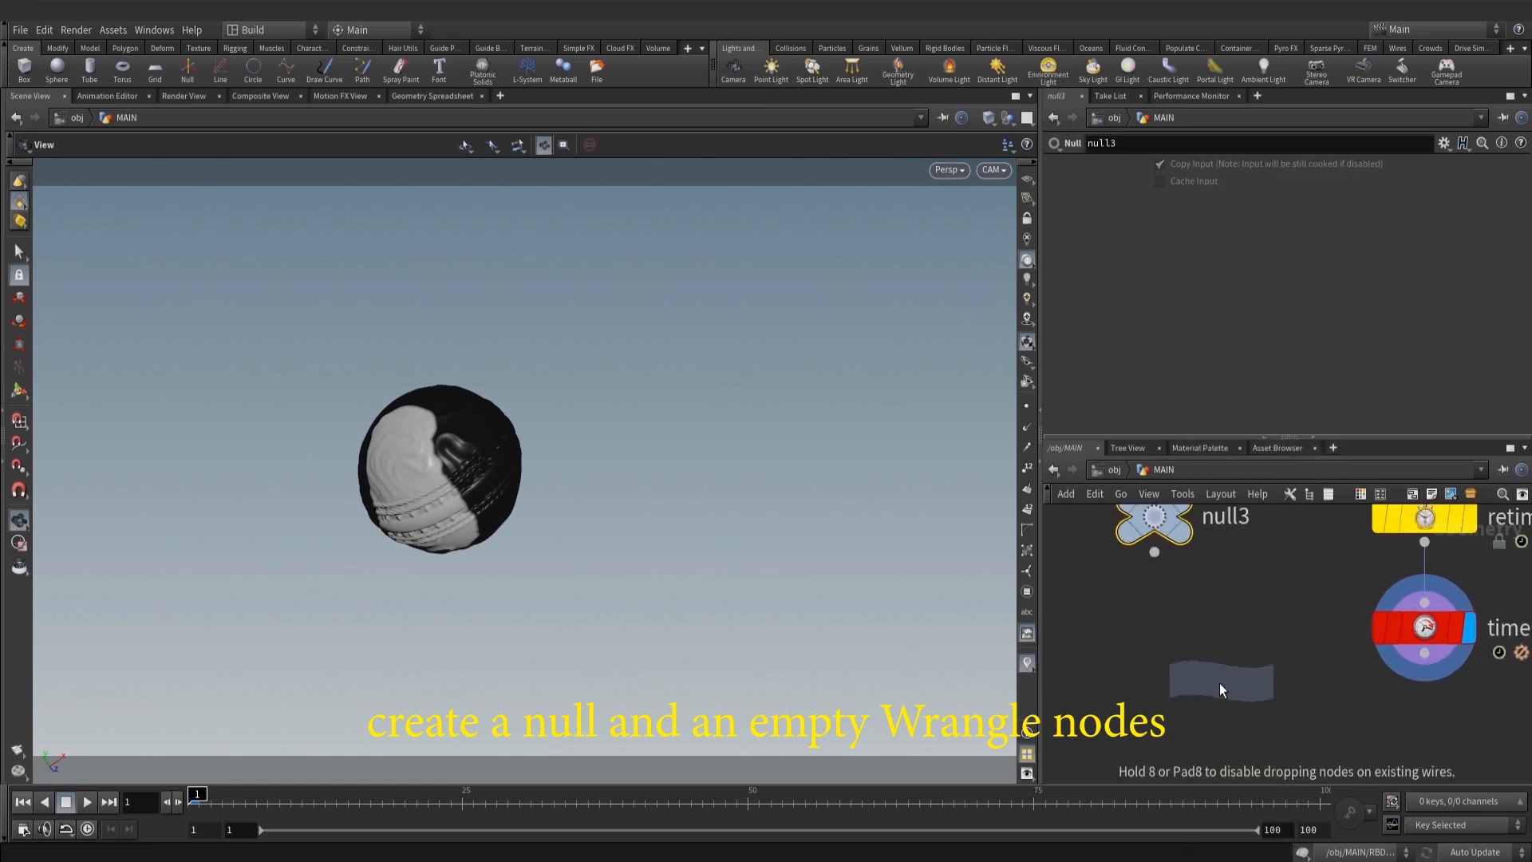
{"action": "key", "text": "Return"}
{"action": "left_click", "coordinate": [1157, 634]}
{"action": "left_click", "coordinate": [1117, 598]}
{"action": "left_click", "coordinate": [1206, 636]}
{"action": "left_click_drag", "start_coordinate": [1165, 634], "coordinate": [1149, 616]}
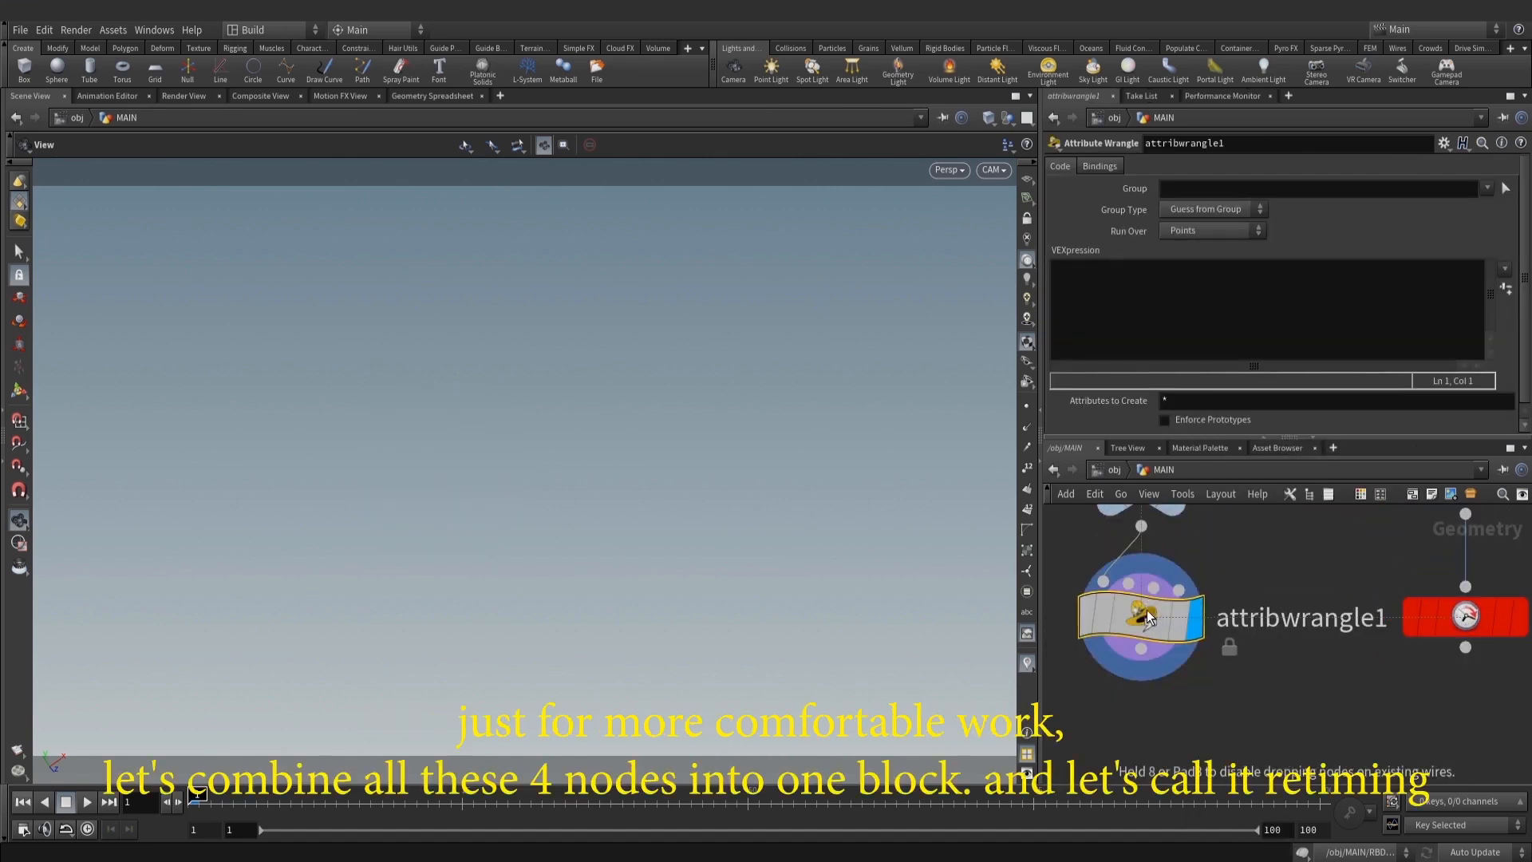
Group null3, attribwrangle1, retime1 and timeshift1 in a network box titled "retiming"
{"action": "scroll", "coordinate": [1229, 656], "scroll_direction": "down", "scroll_amount": 3}
{"action": "left_click_drag", "start_coordinate": [1406, 702], "coordinate": [1134, 534]}
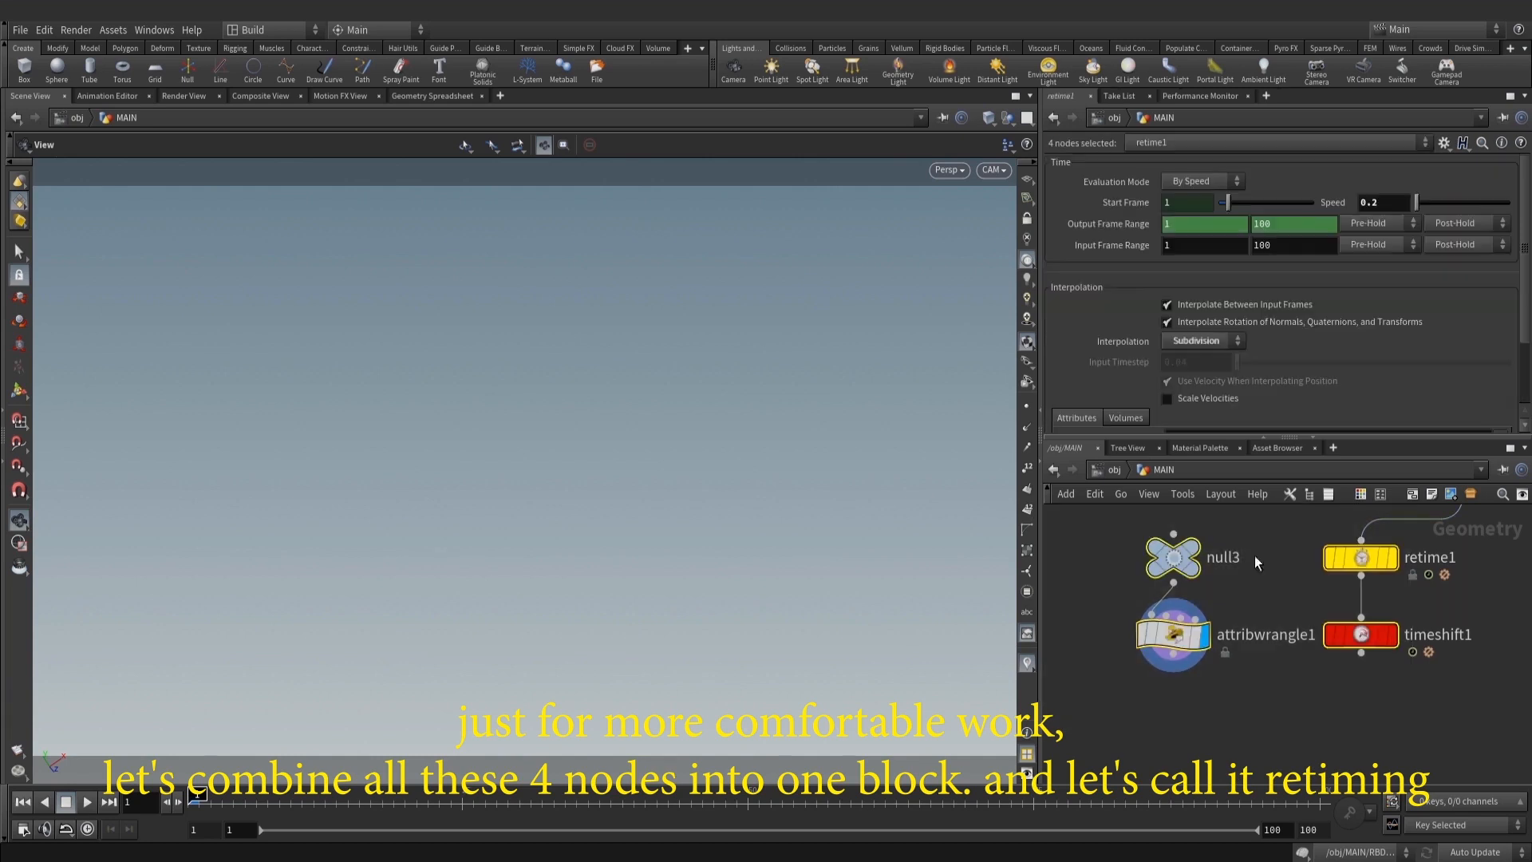
{"action": "left_click", "coordinate": [1430, 496]}
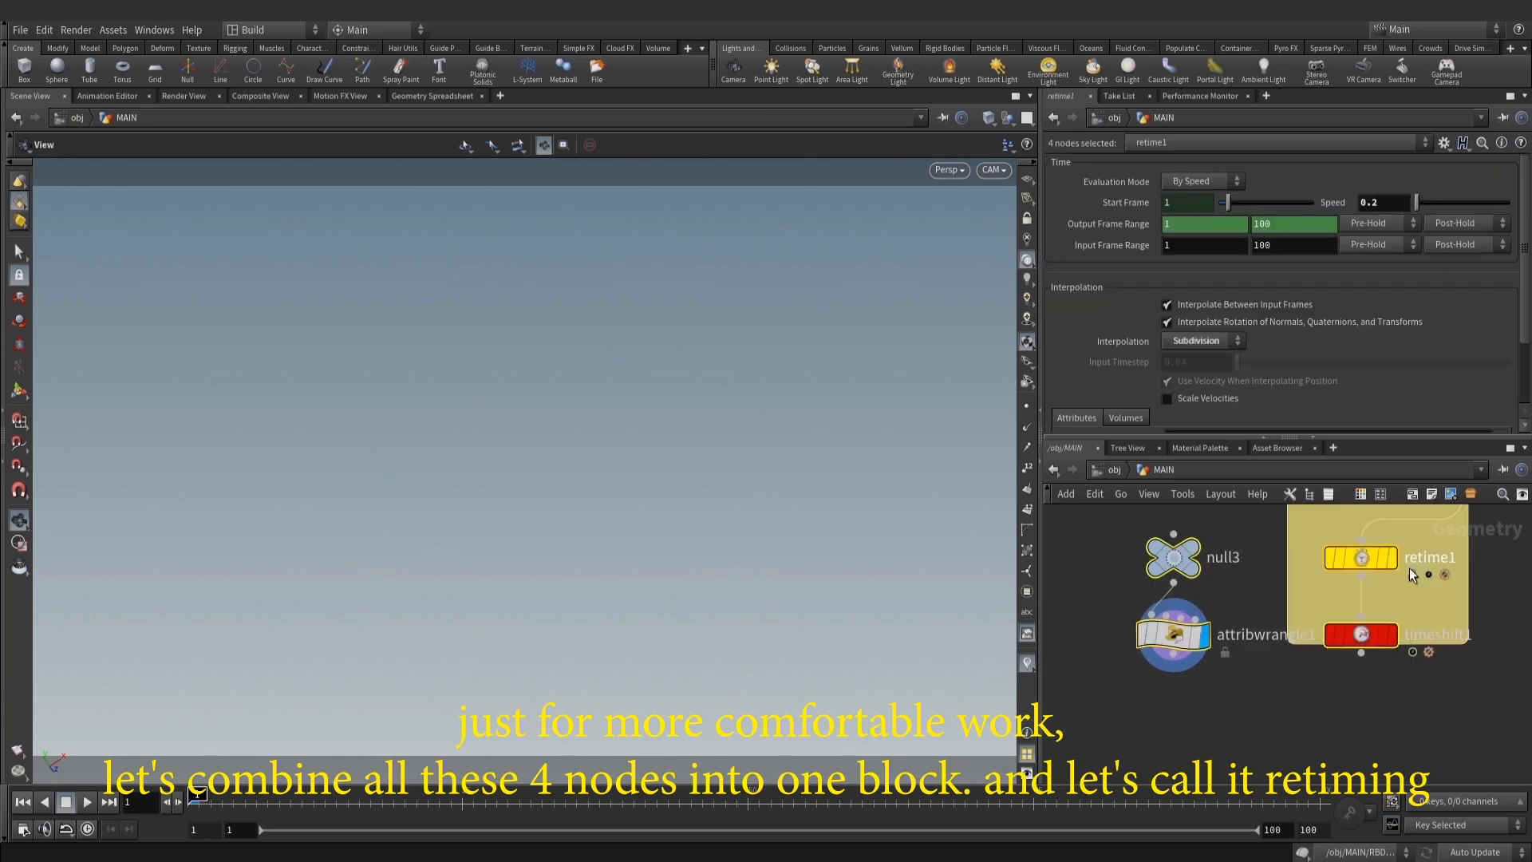
{"action": "key", "text": "ctrl+z"}
{"action": "key", "text": "shift+o"}
{"action": "scroll", "coordinate": [1424, 635], "scroll_direction": "down", "scroll_amount": 2}
{"action": "left_click_drag", "start_coordinate": [1472, 656], "coordinate": [1464, 697]}
{"action": "left_click_drag", "start_coordinate": [1381, 587], "coordinate": [1351, 561]}
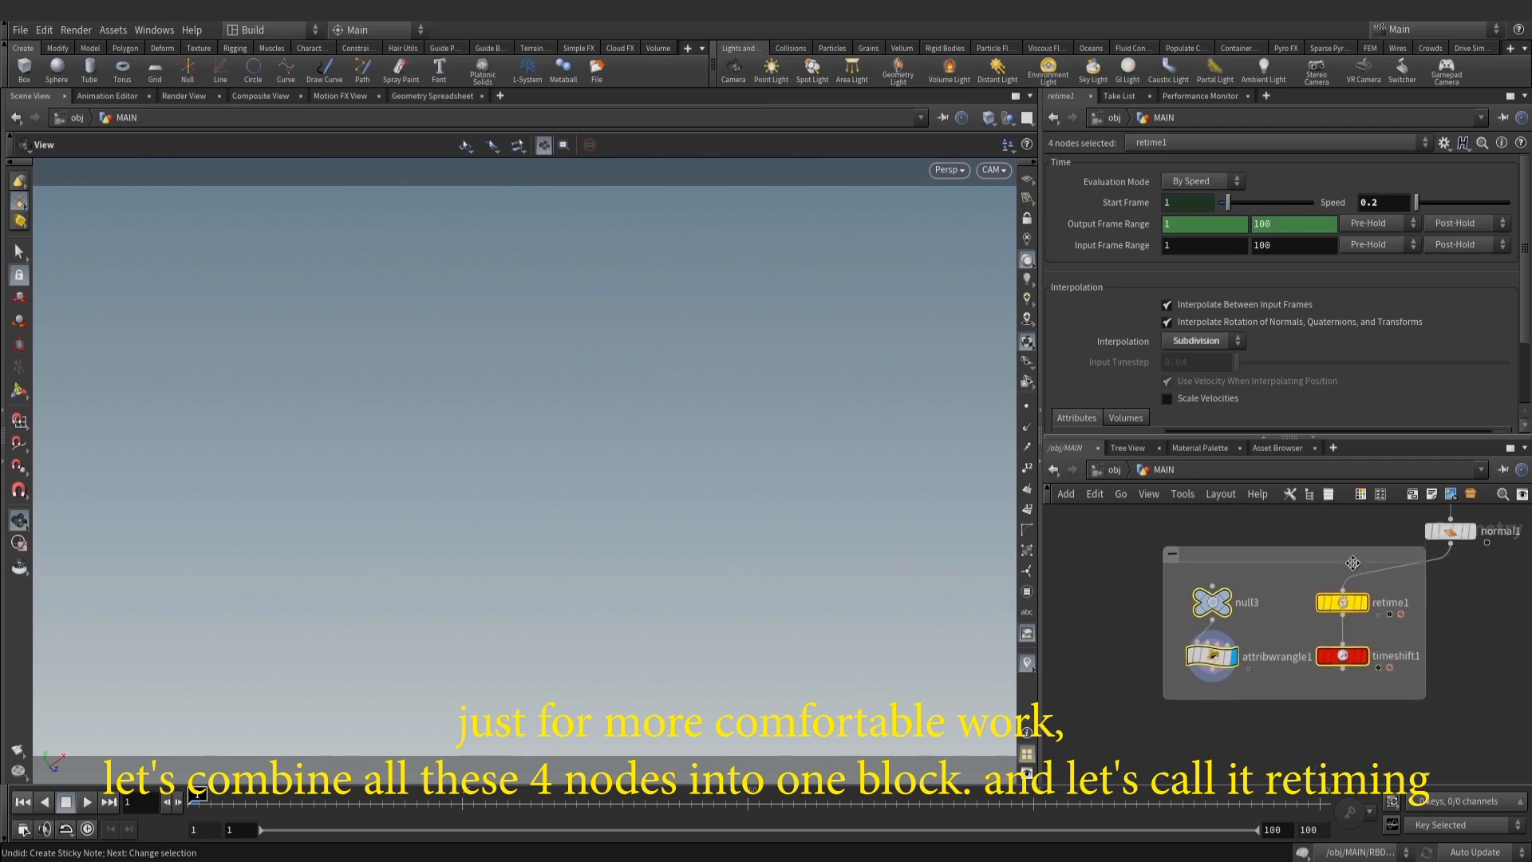
{"action": "double_click", "coordinate": [1261, 556]}
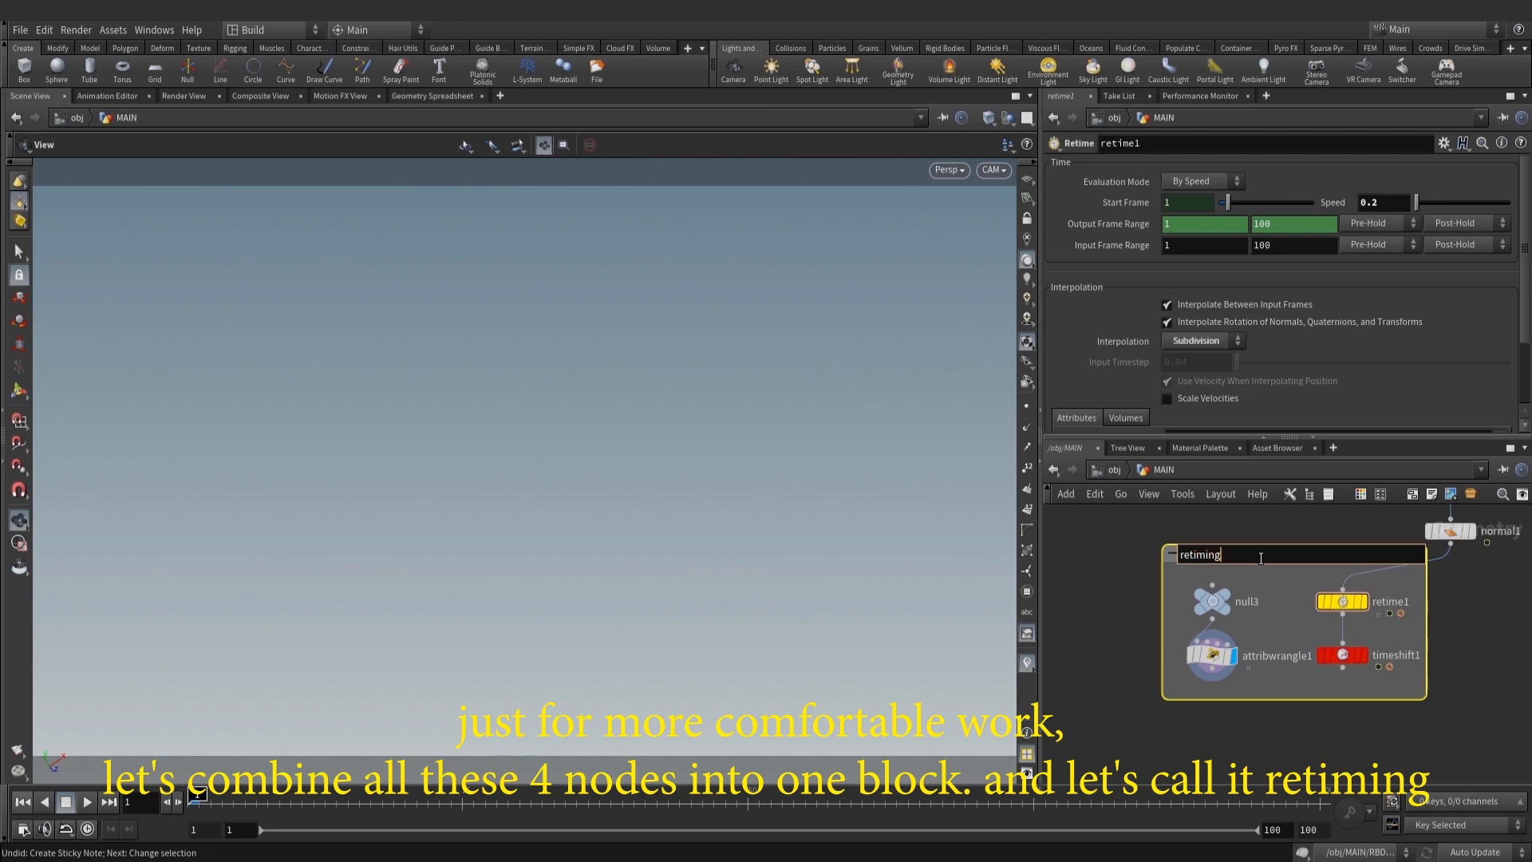
{"action": "key", "text": "Return"}
{"action": "scroll", "coordinate": [1486, 634], "scroll_direction": "up", "scroll_amount": 3}
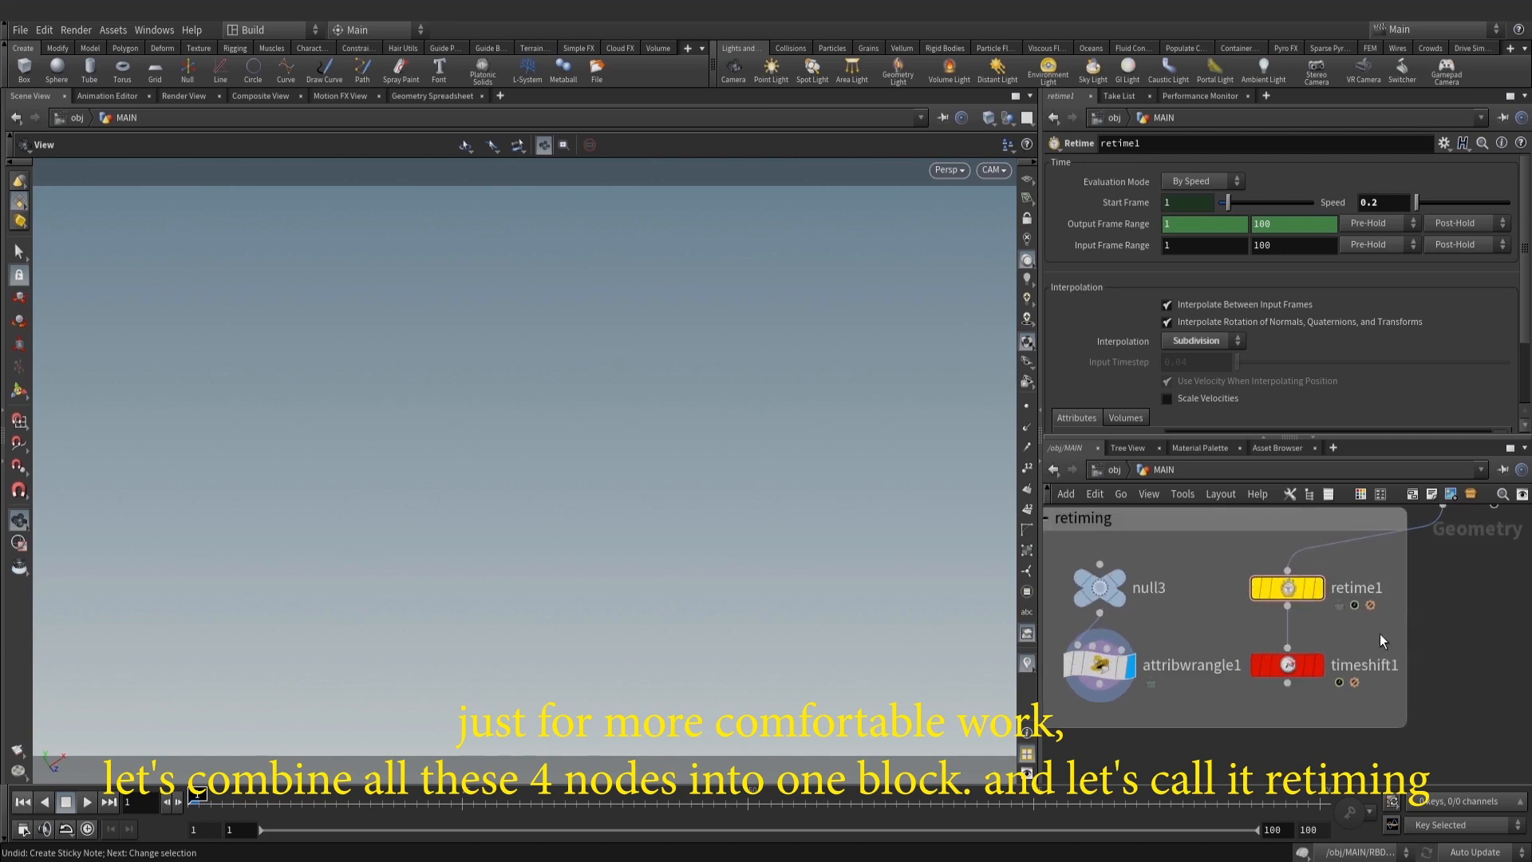
{"action": "left_click", "coordinate": [1137, 518]}
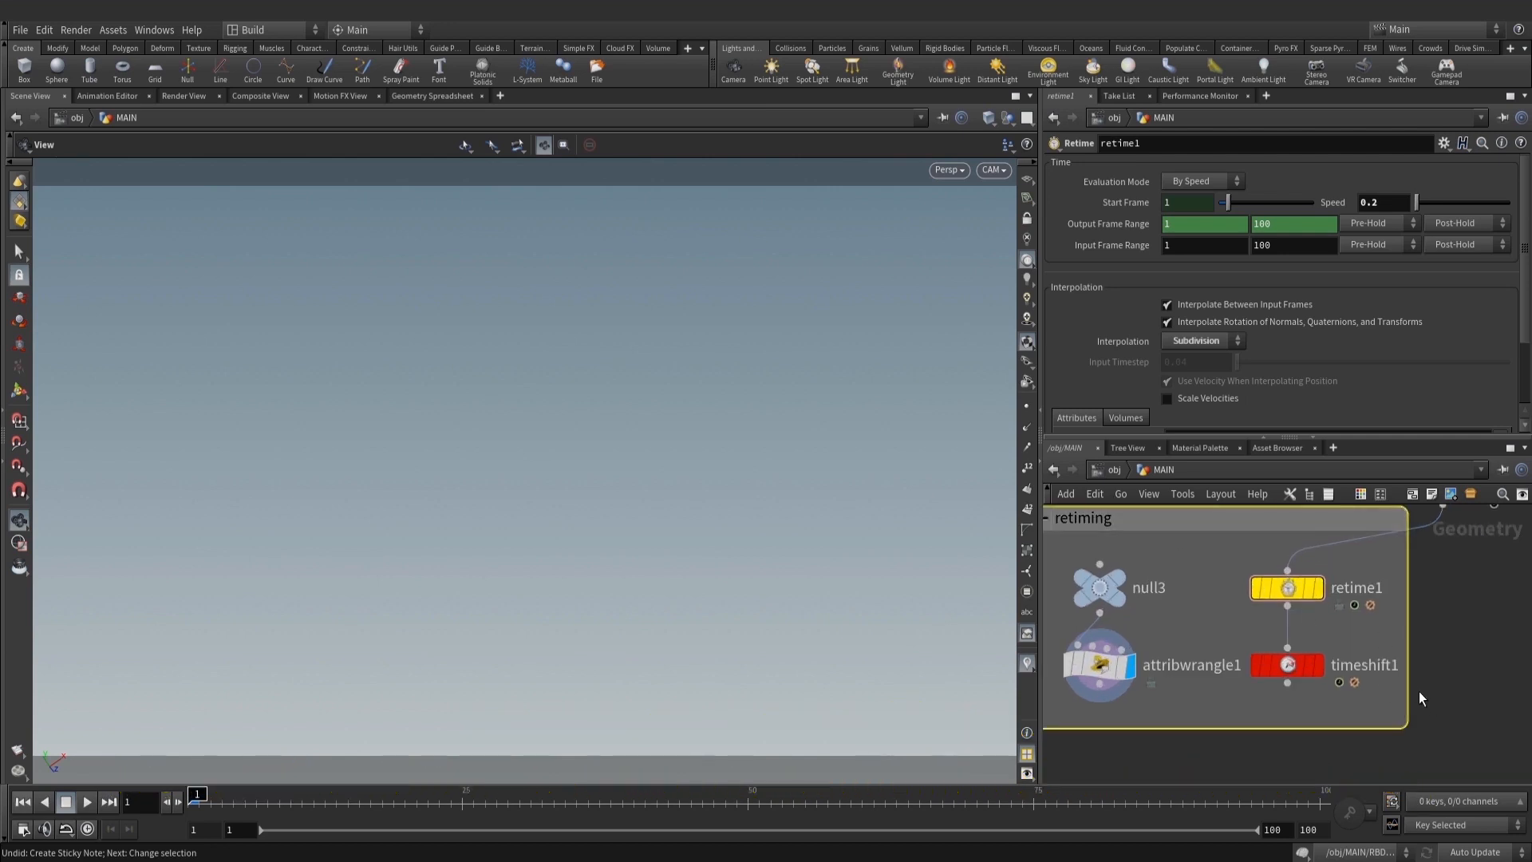
Set attribwrangle1 to run over Detail (only once)
{"action": "middle_click_drag", "start_coordinate": [1385, 680], "coordinate": [1426, 685]}
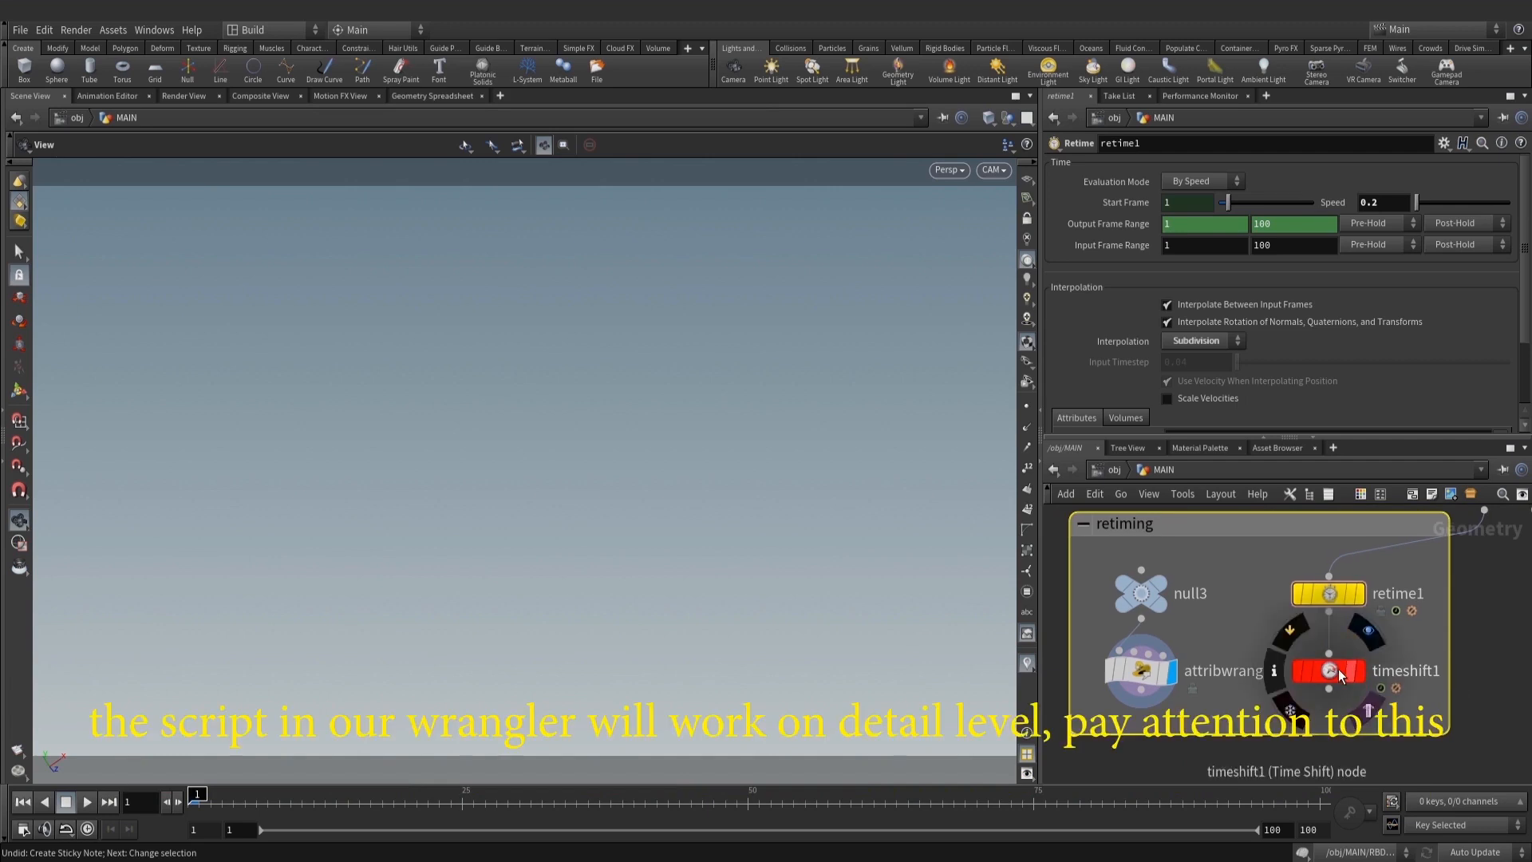
{"action": "left_click", "coordinate": [1167, 672]}
{"action": "left_click", "coordinate": [1229, 231]}
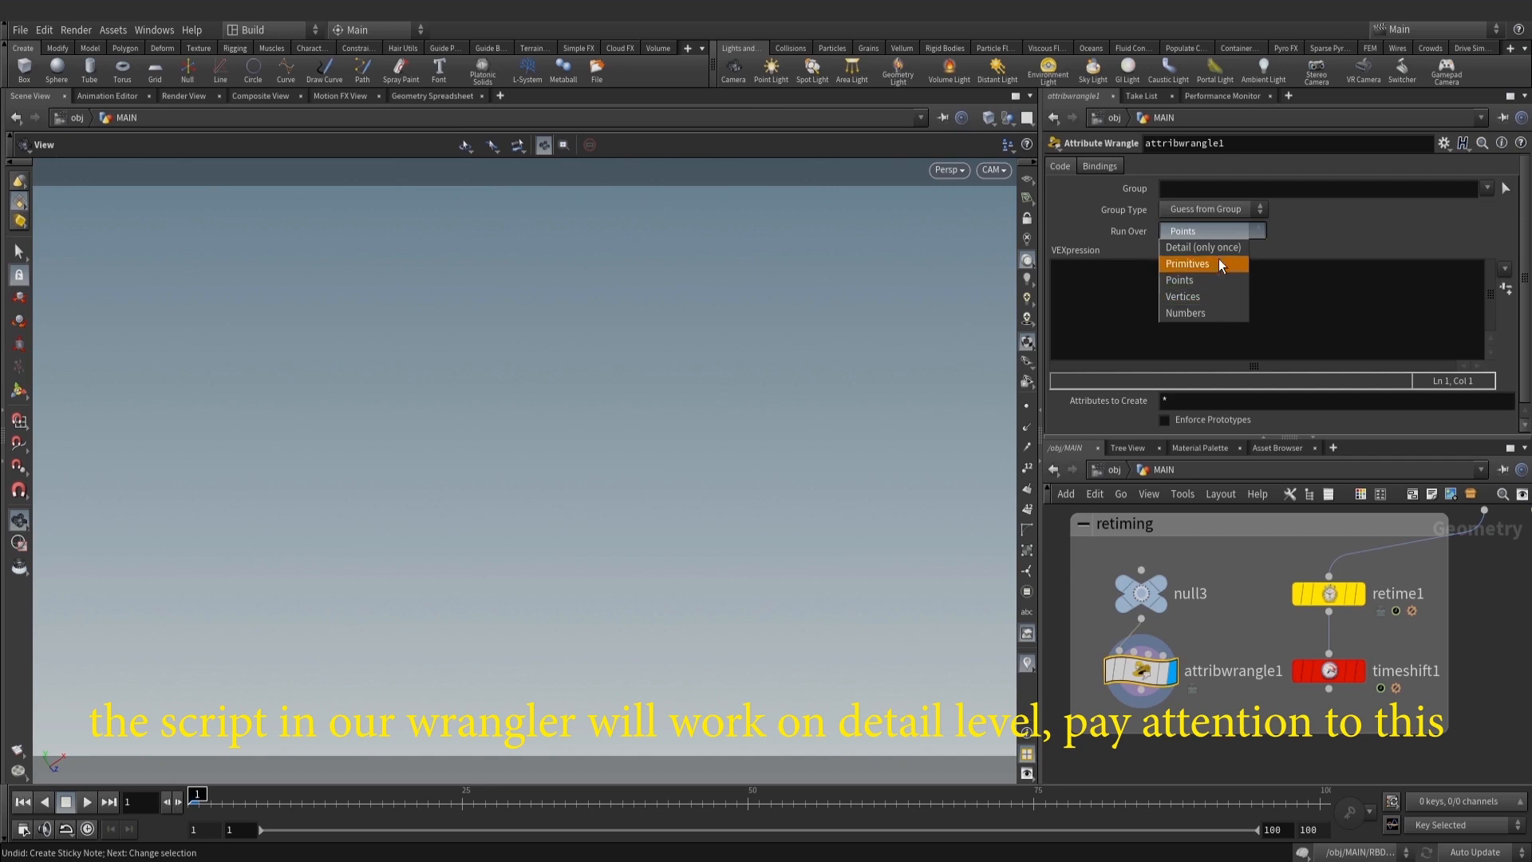
{"action": "left_click", "coordinate": [1203, 246]}
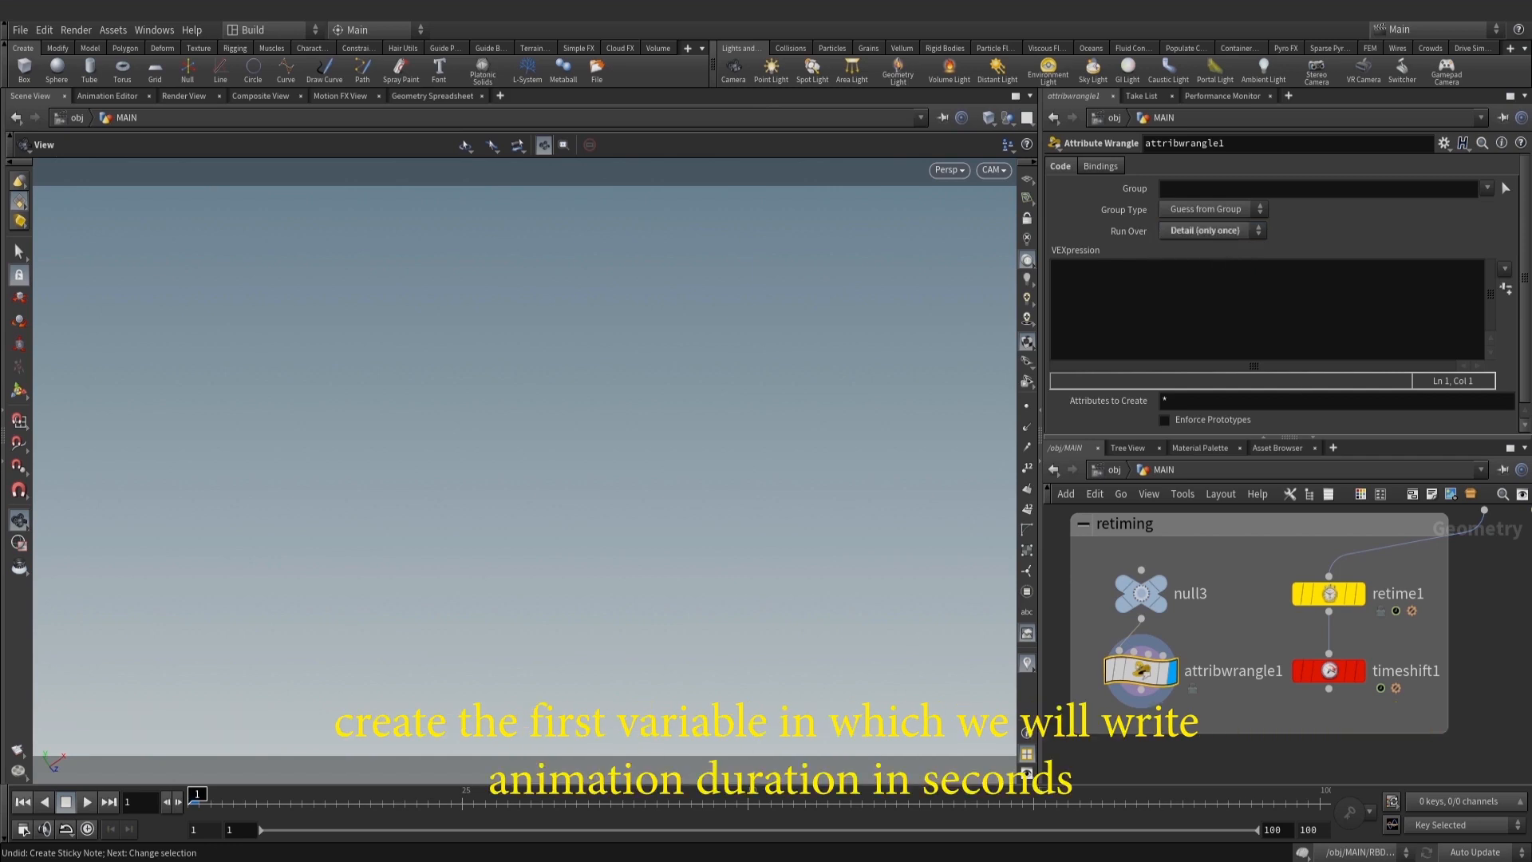
Start the wrangle code by declaring a float variable maxTime with the comment "//time in seconds"
{"action": "left_click", "coordinate": [1137, 289]}
{"action": "type", "text": "float "}
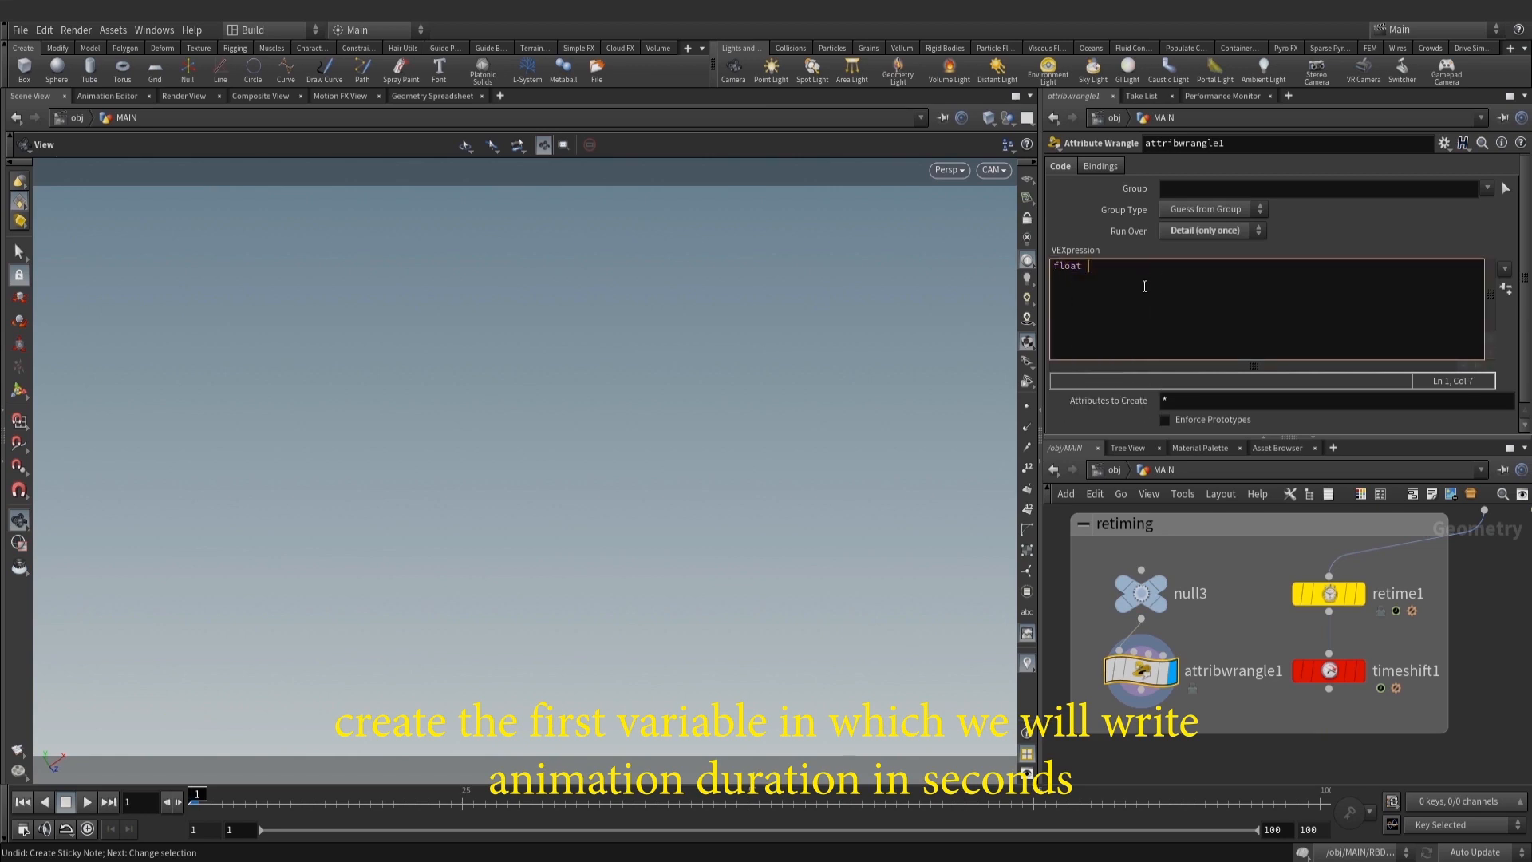
{"action": "type", "text": "maxT"}
{"action": "type", "text": "ime = time ins econds"}
{"action": "key", "text": "Left"}
{"action": "type", "text": "/"}
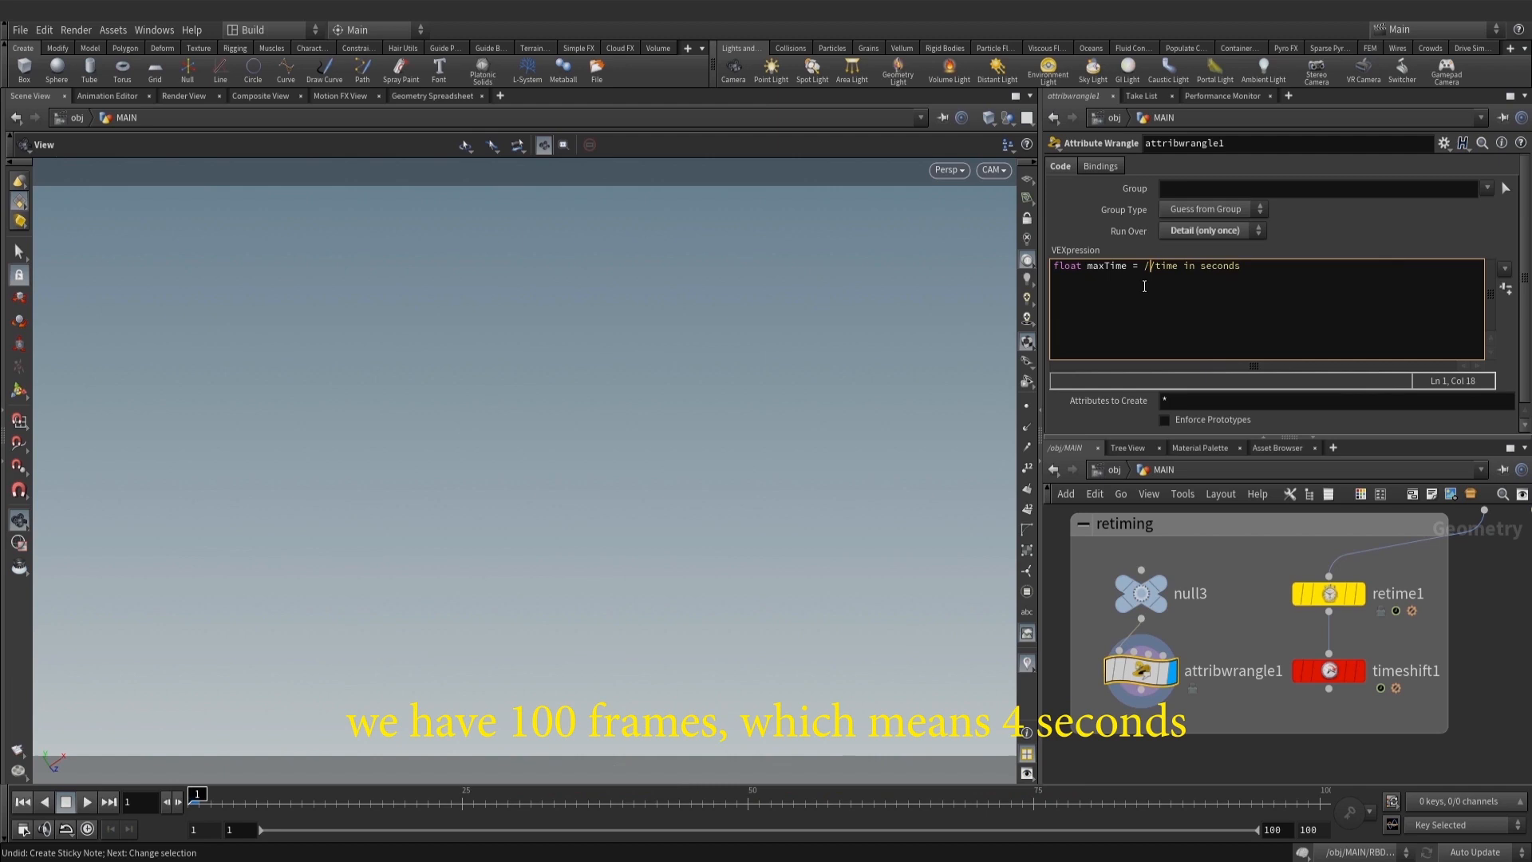
Assign maxTime the channel reference ch ('duration_in_sec'); ahead of the comment
{"action": "type", "text": "ch ()"}
{"action": "type", "text": ";"}
{"action": "key", "text": "Left"}
{"action": "key", "text": "Left"}
{"action": "type", "text": "''"}
{"action": "key", "text": "BackSpace"}
{"action": "type", "text": "duration"}
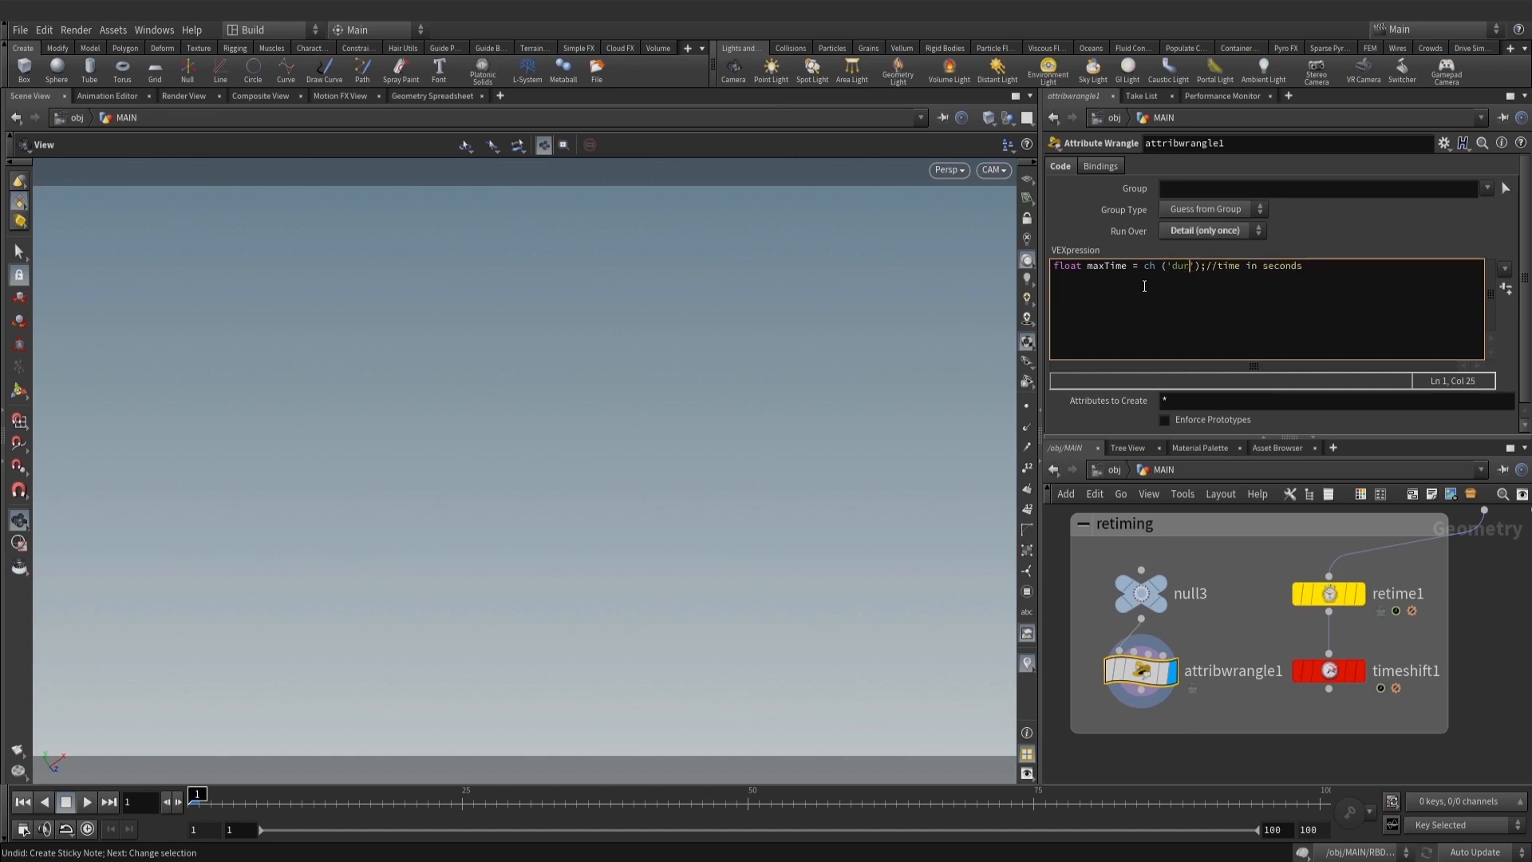
{"action": "type", "text": "_in_sec"}
{"action": "key", "text": "Return"}
{"action": "key", "text": "BackSpace"}
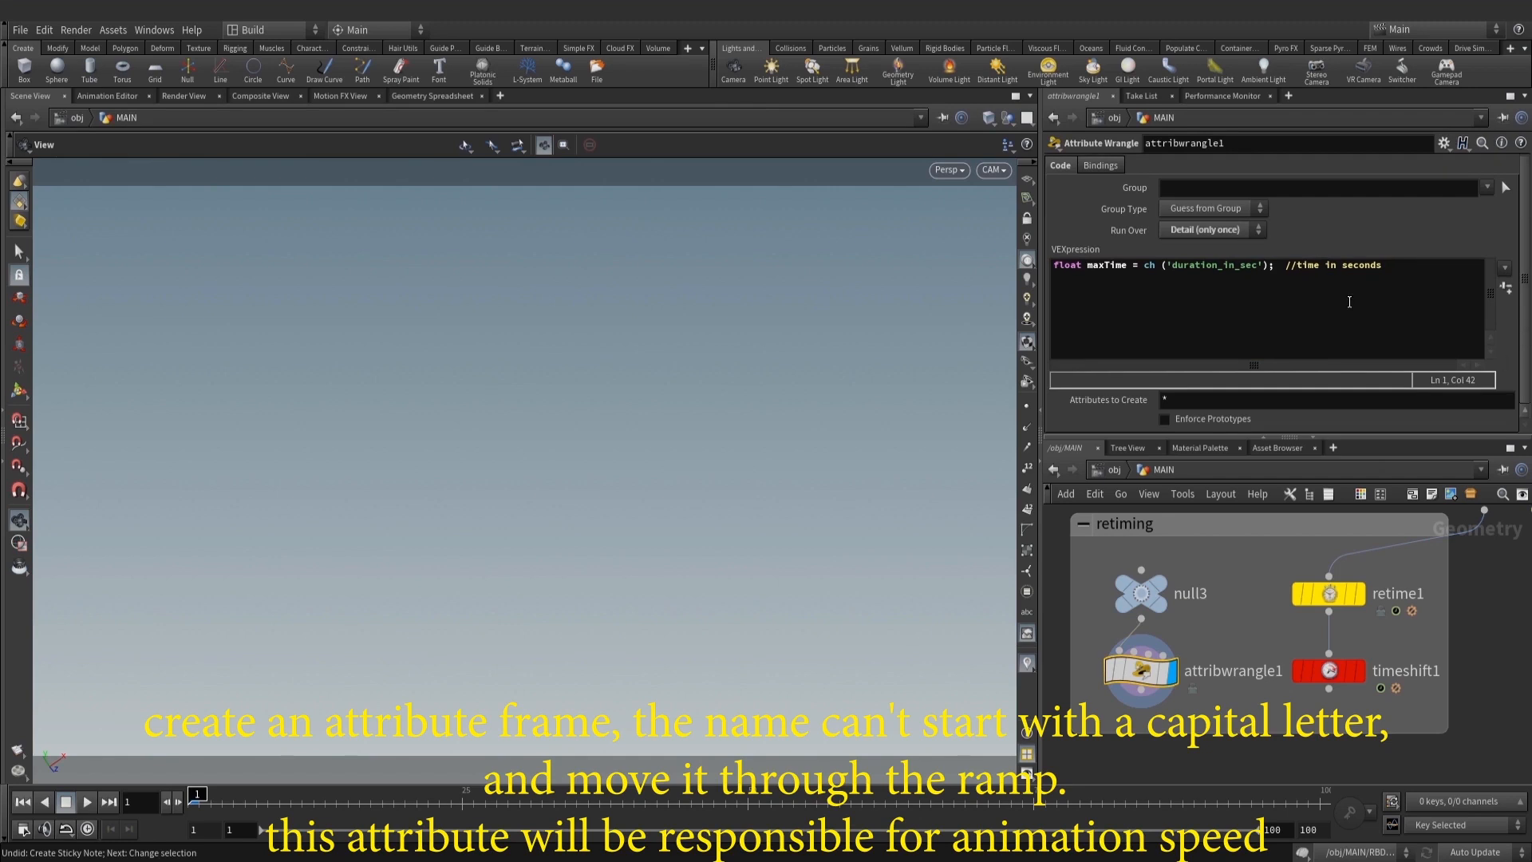
{"action": "left_click", "coordinate": [1433, 268]}
{"action": "key", "text": "Return"}
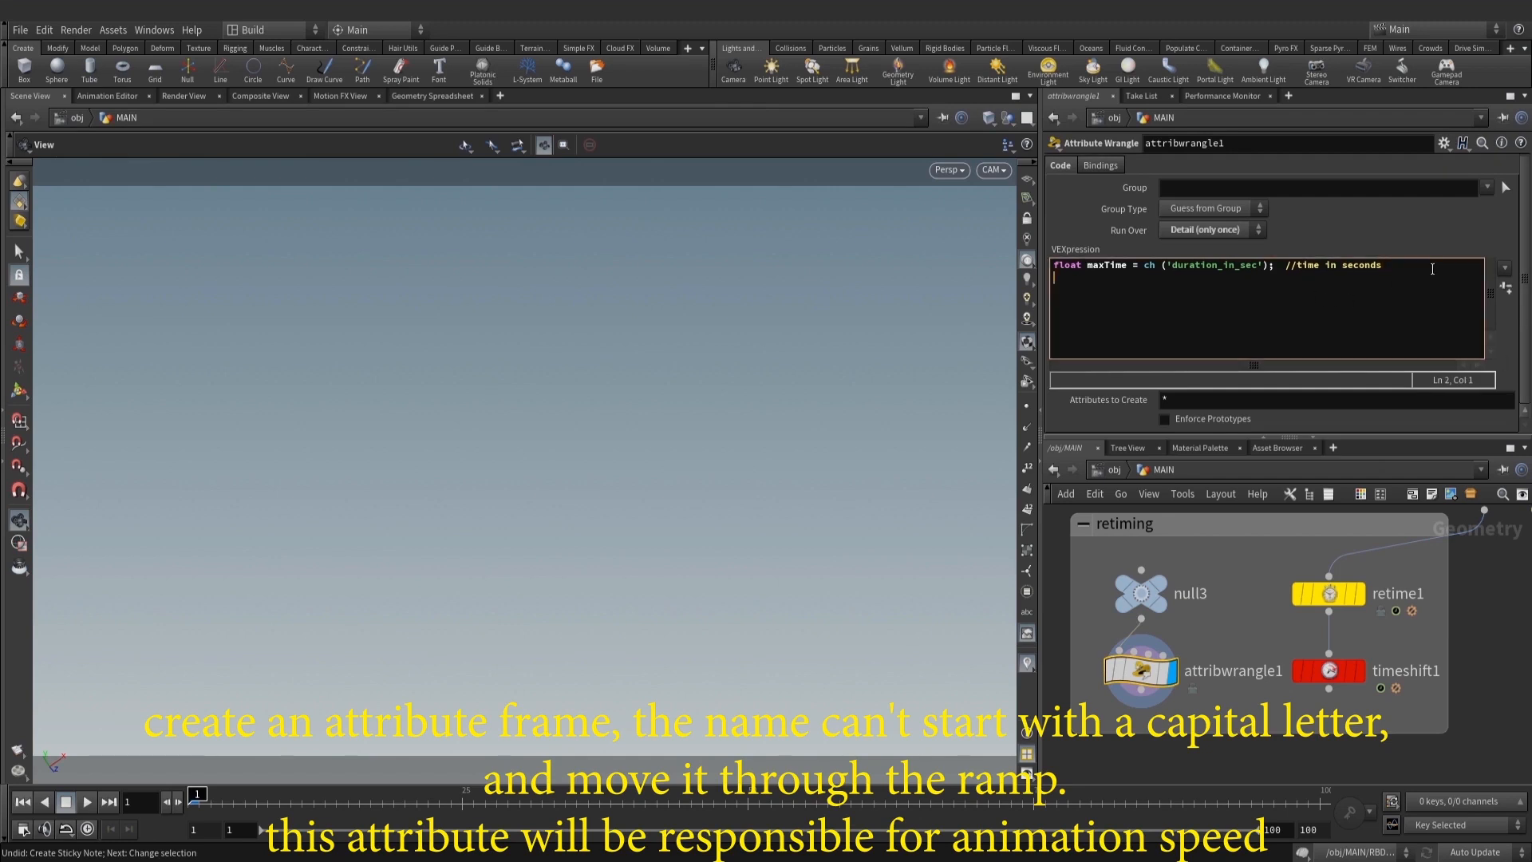
{"action": "type", "text": "f@frame = chr"}
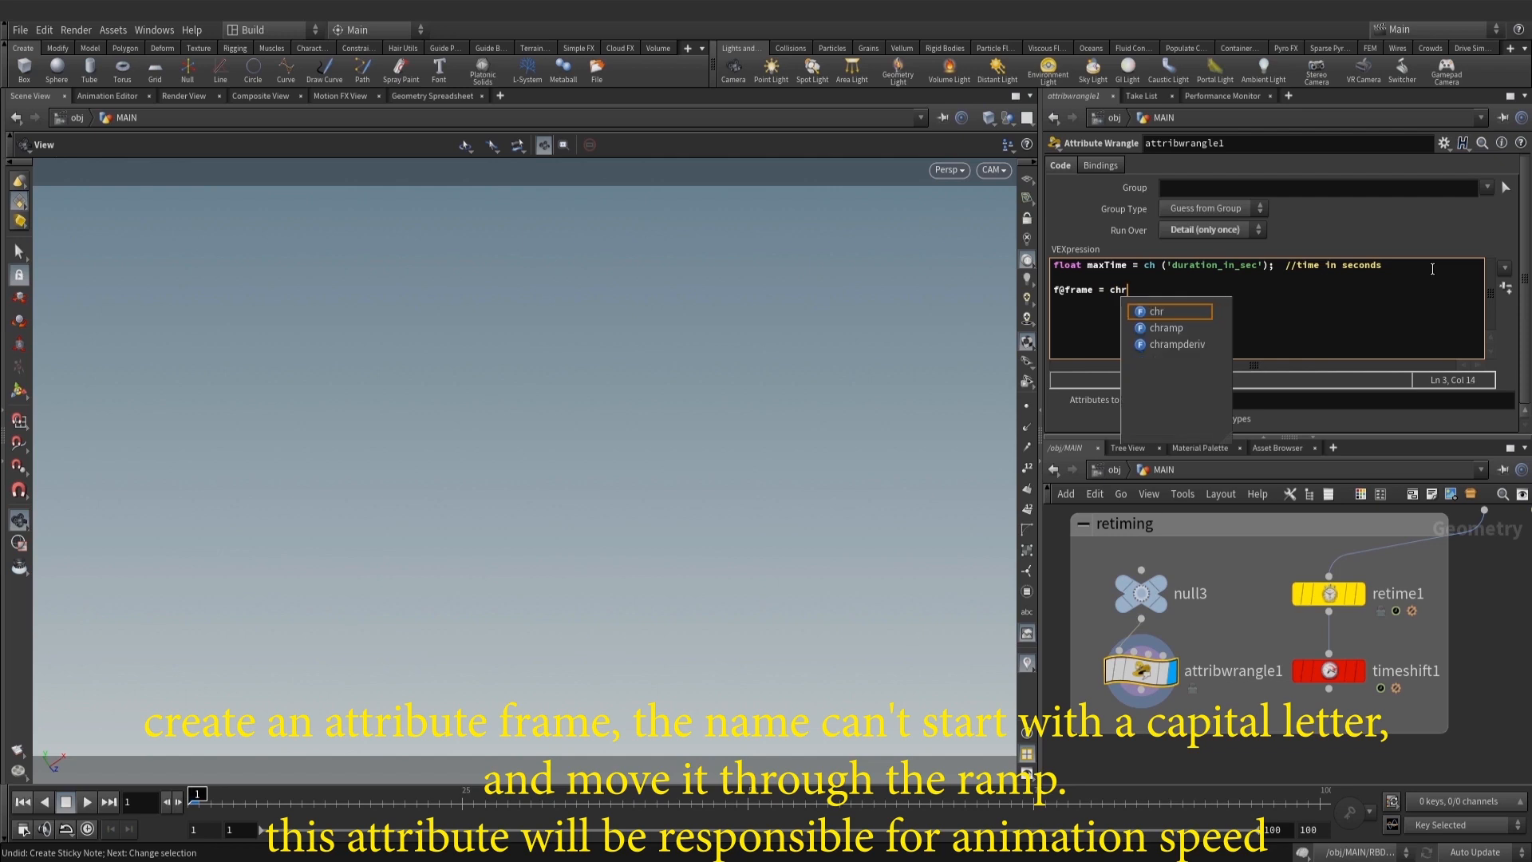
{"action": "type", "text": "amp("}
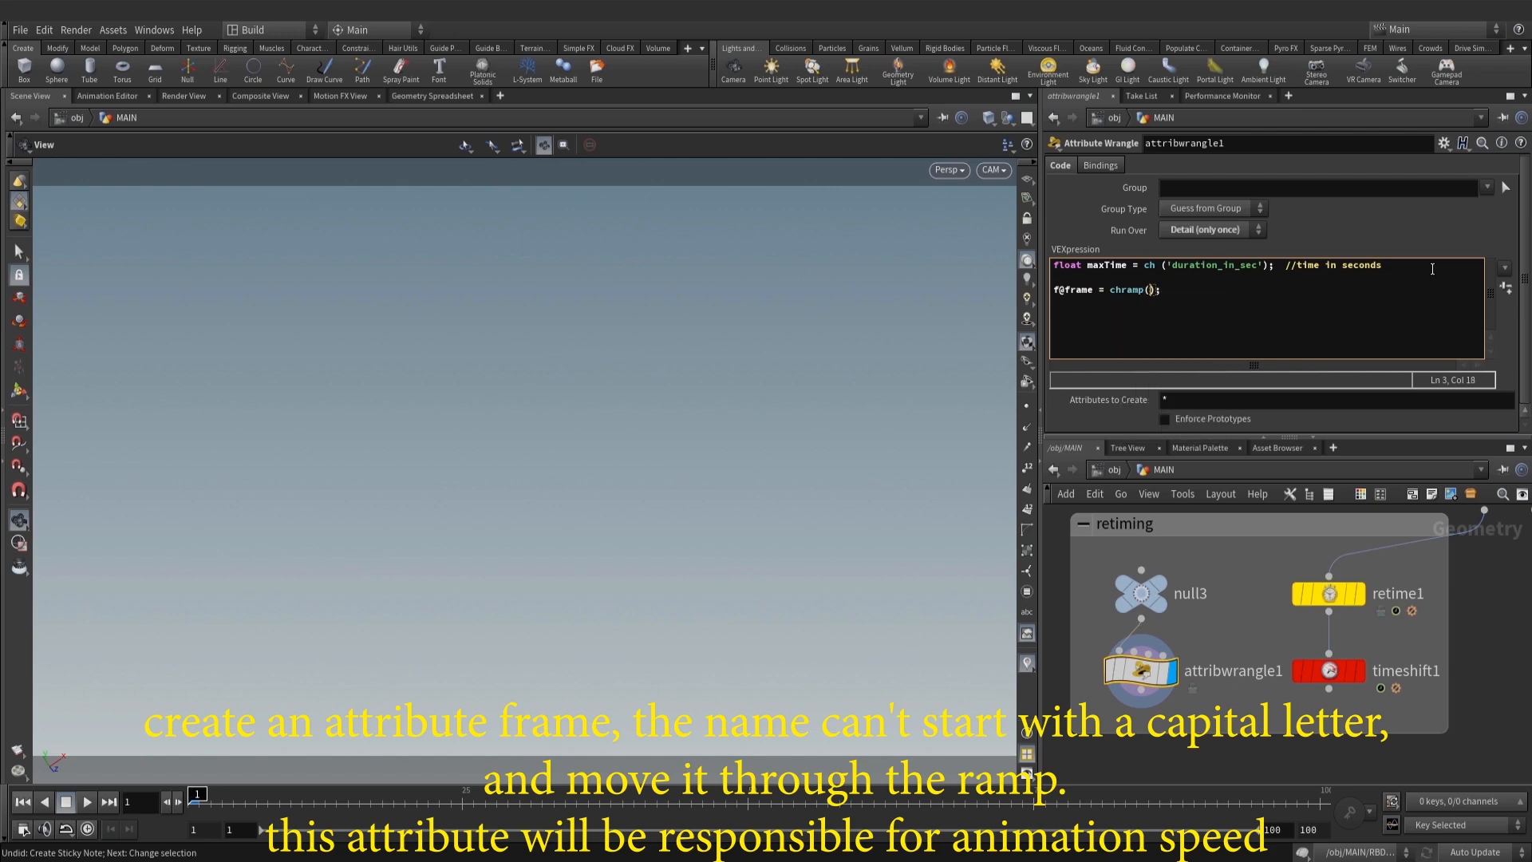
{"action": "type", "text": "'rema"}
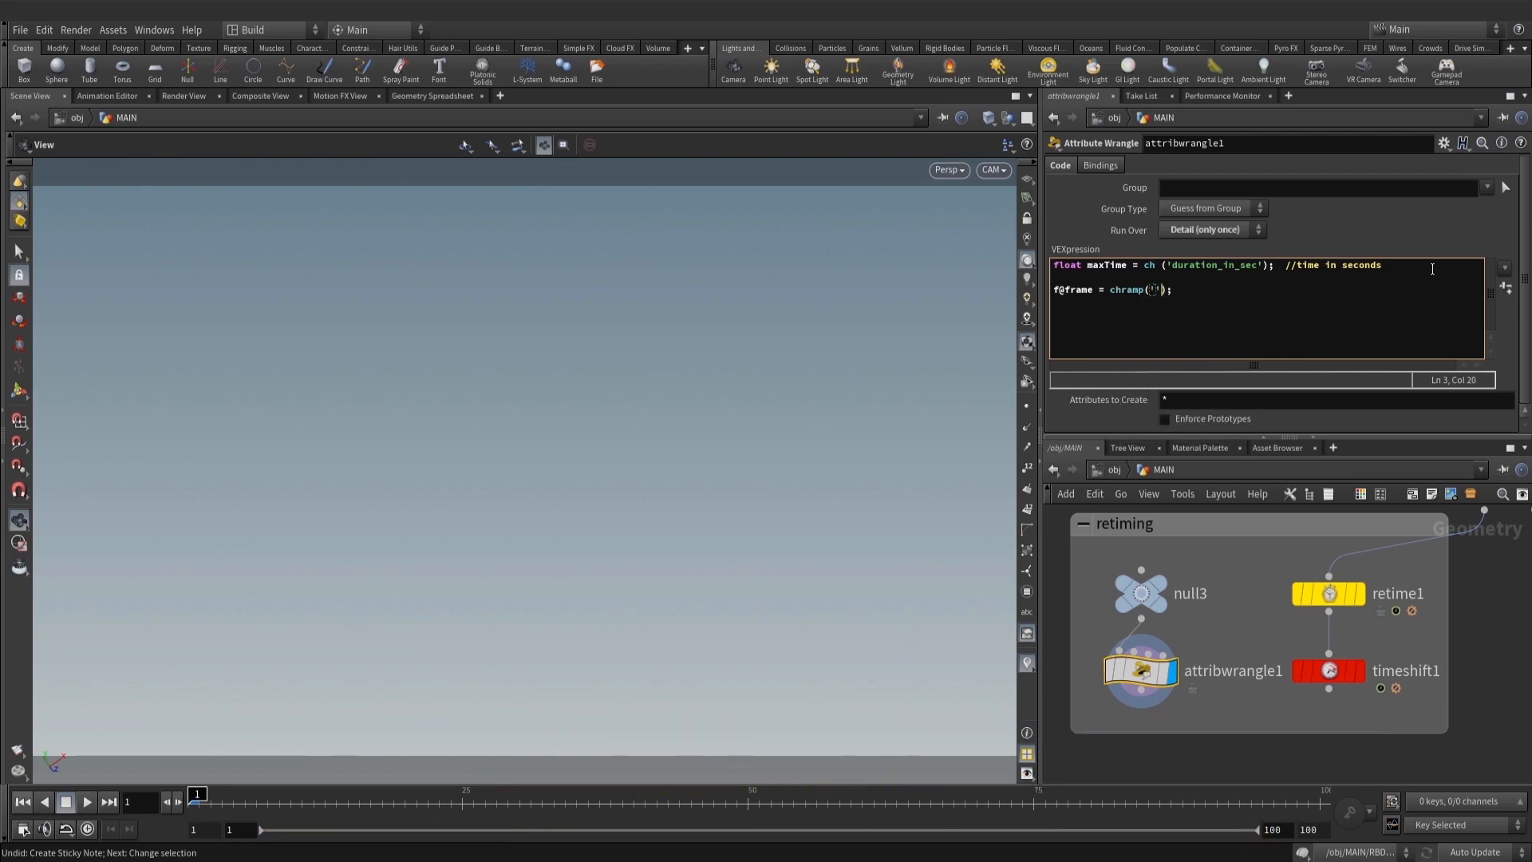
{"action": "type", "text": "p',fit("}
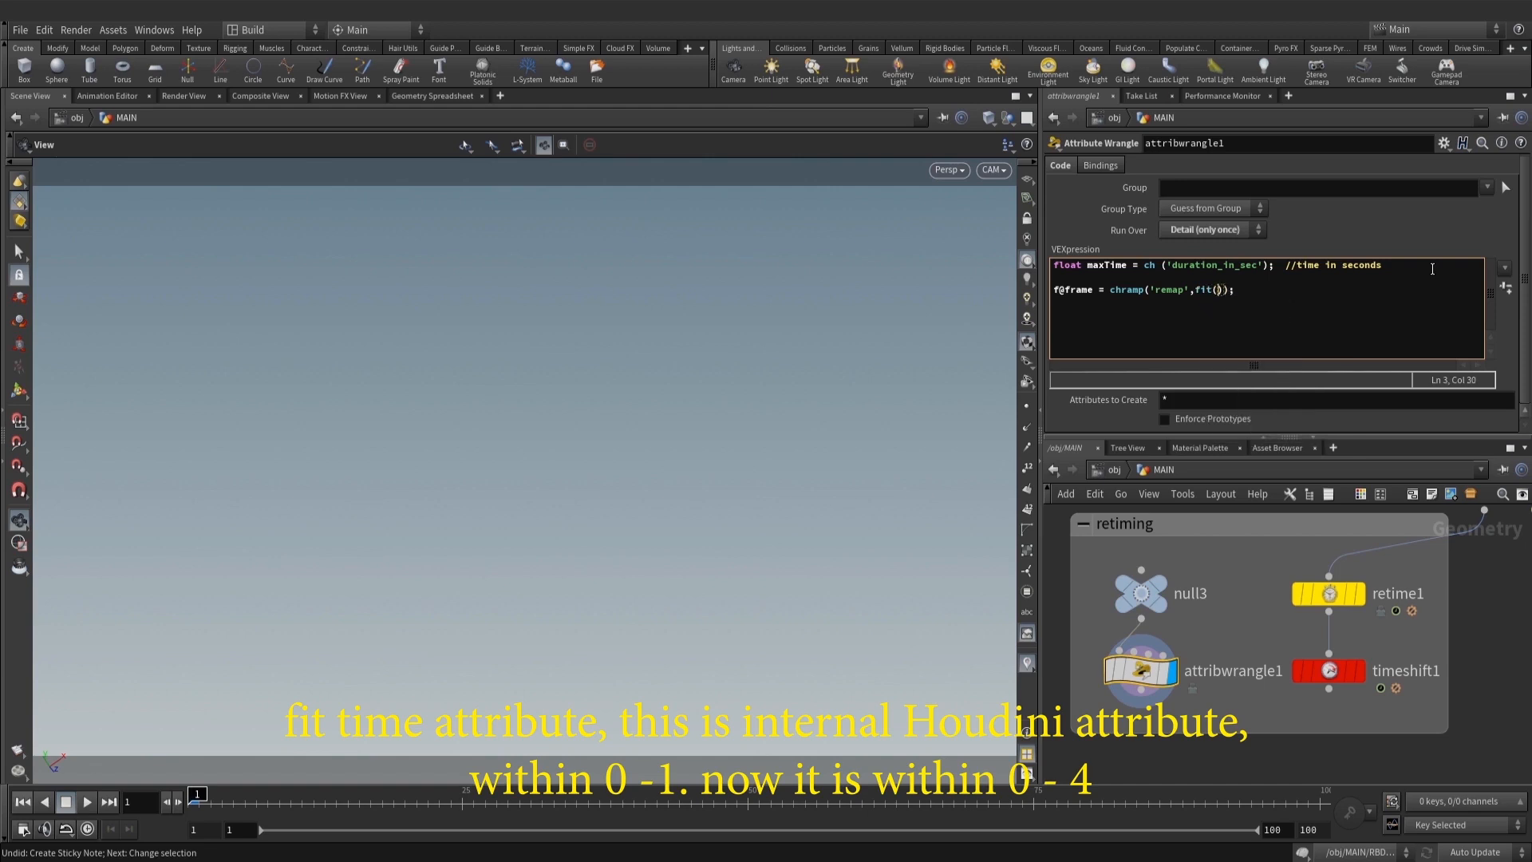
{"action": "type", "text": "@Time,0,maxTime"}
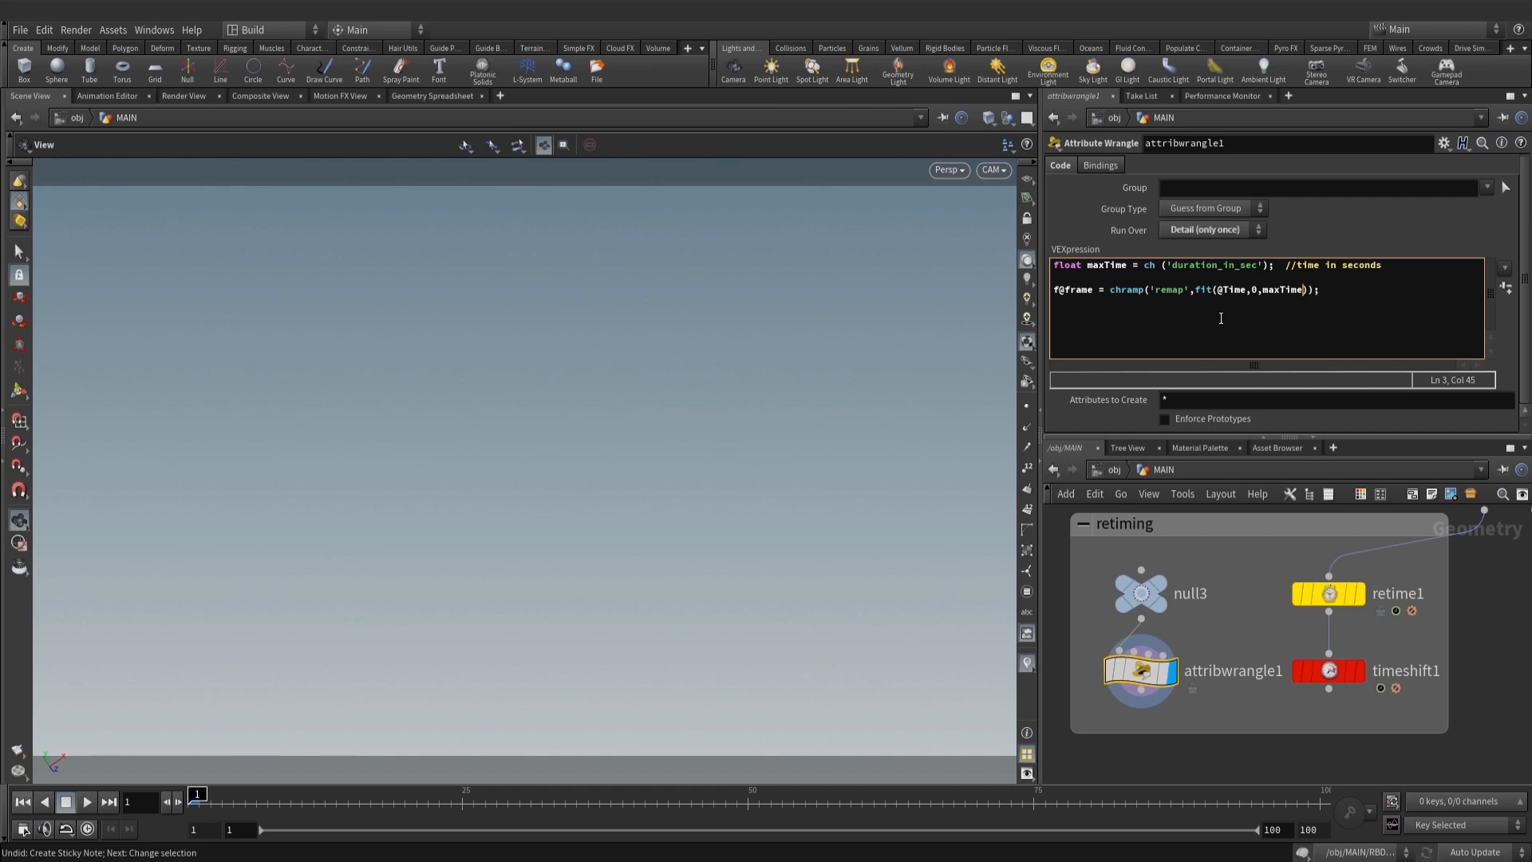
{"action": "type", "text": ",0,1,"}
{"action": "key", "text": "BackSpace"}
Create the wrangle's duration and remap ramp parameters from the code, and set Duration In Sec to 4
{"action": "left_click", "coordinate": [1506, 288]}
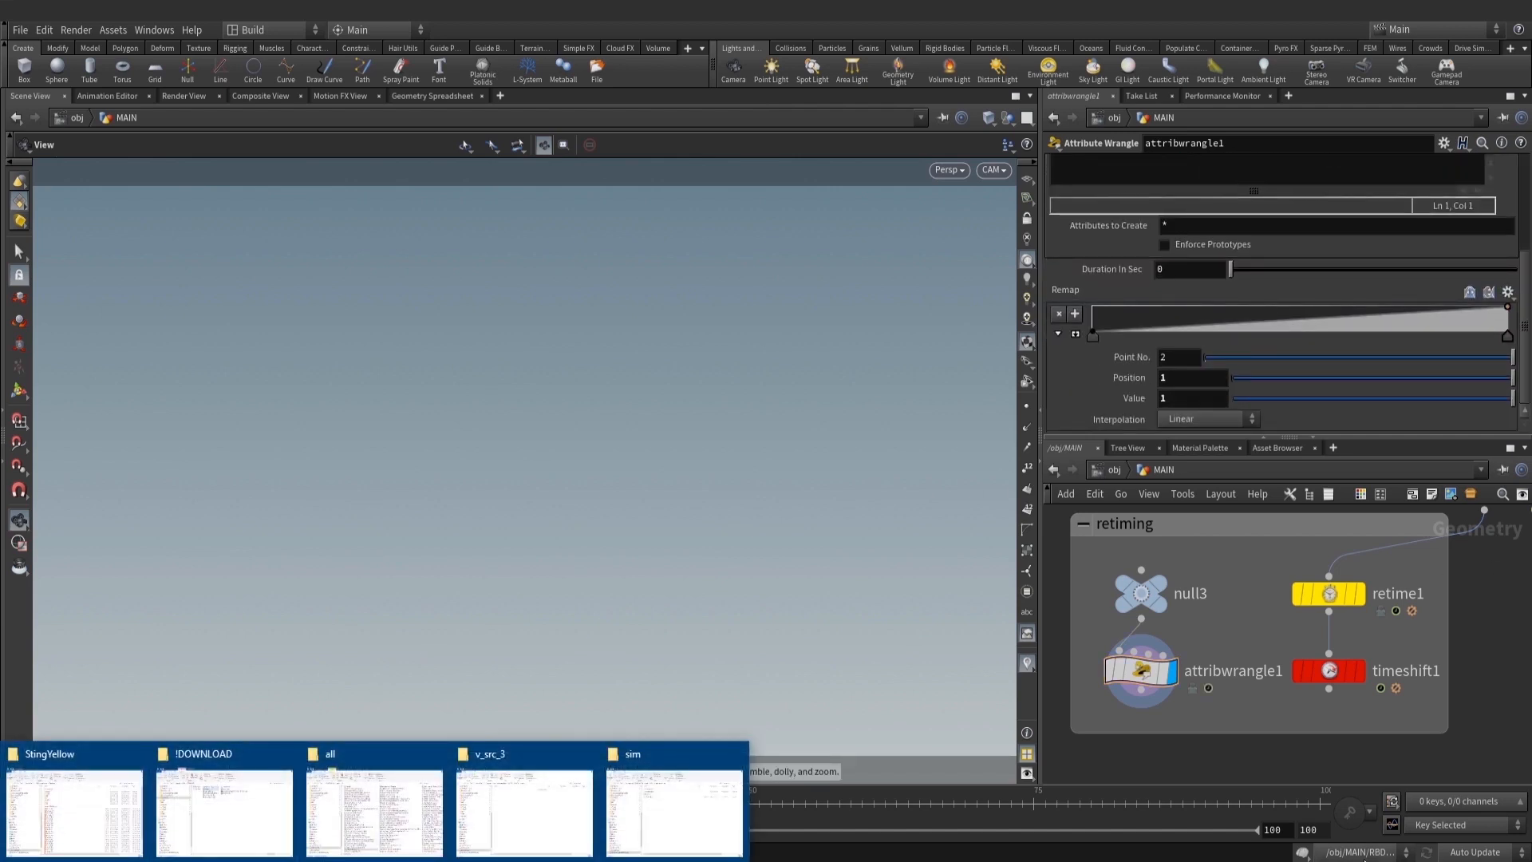
{"action": "scroll", "coordinate": [1219, 329], "scroll_direction": "up", "scroll_amount": 2}
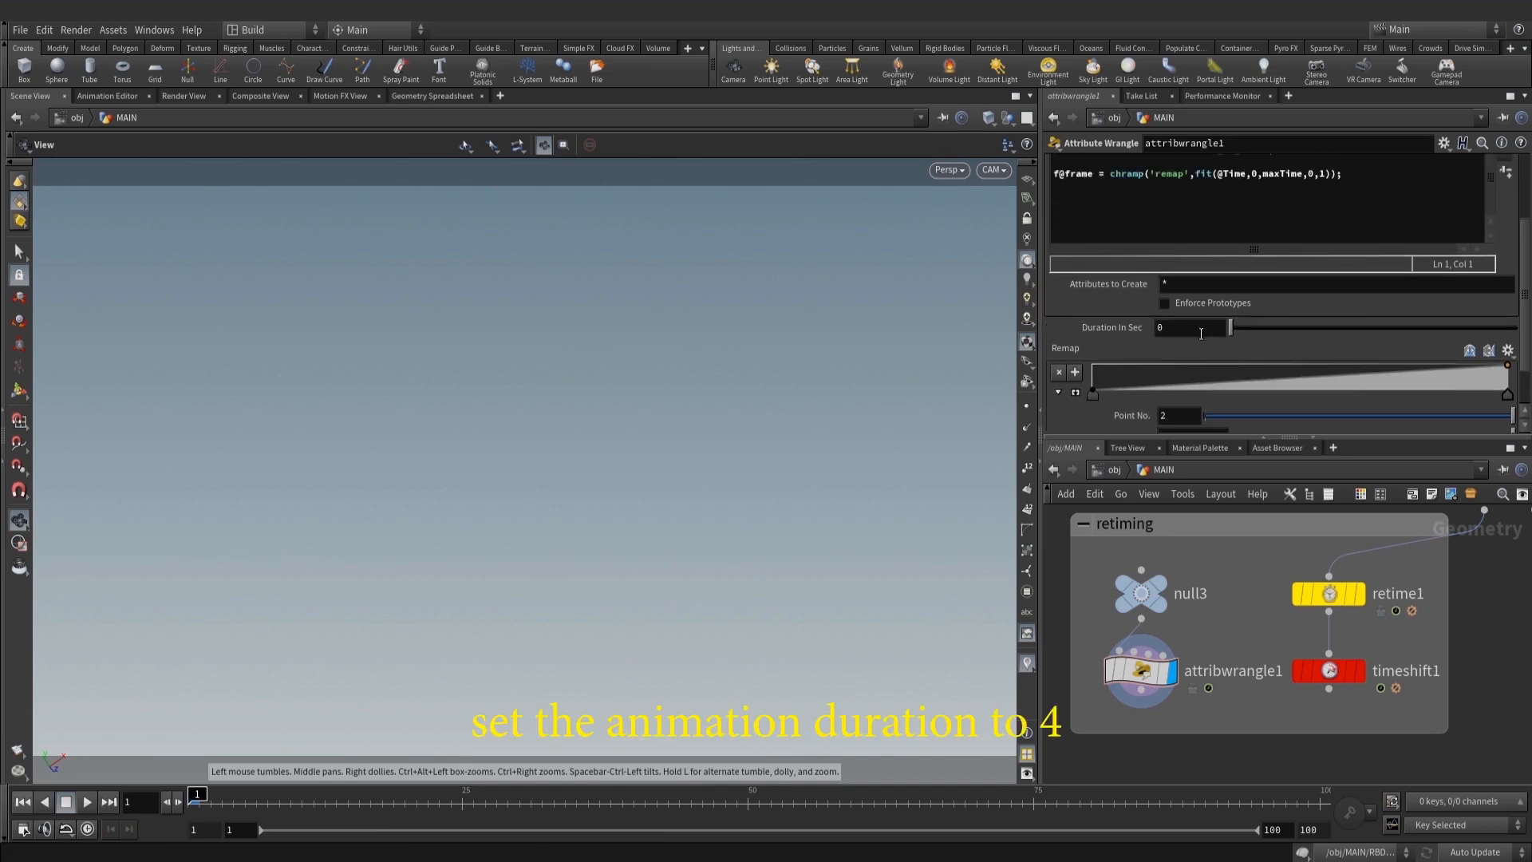
{"action": "left_click", "coordinate": [1192, 328]}
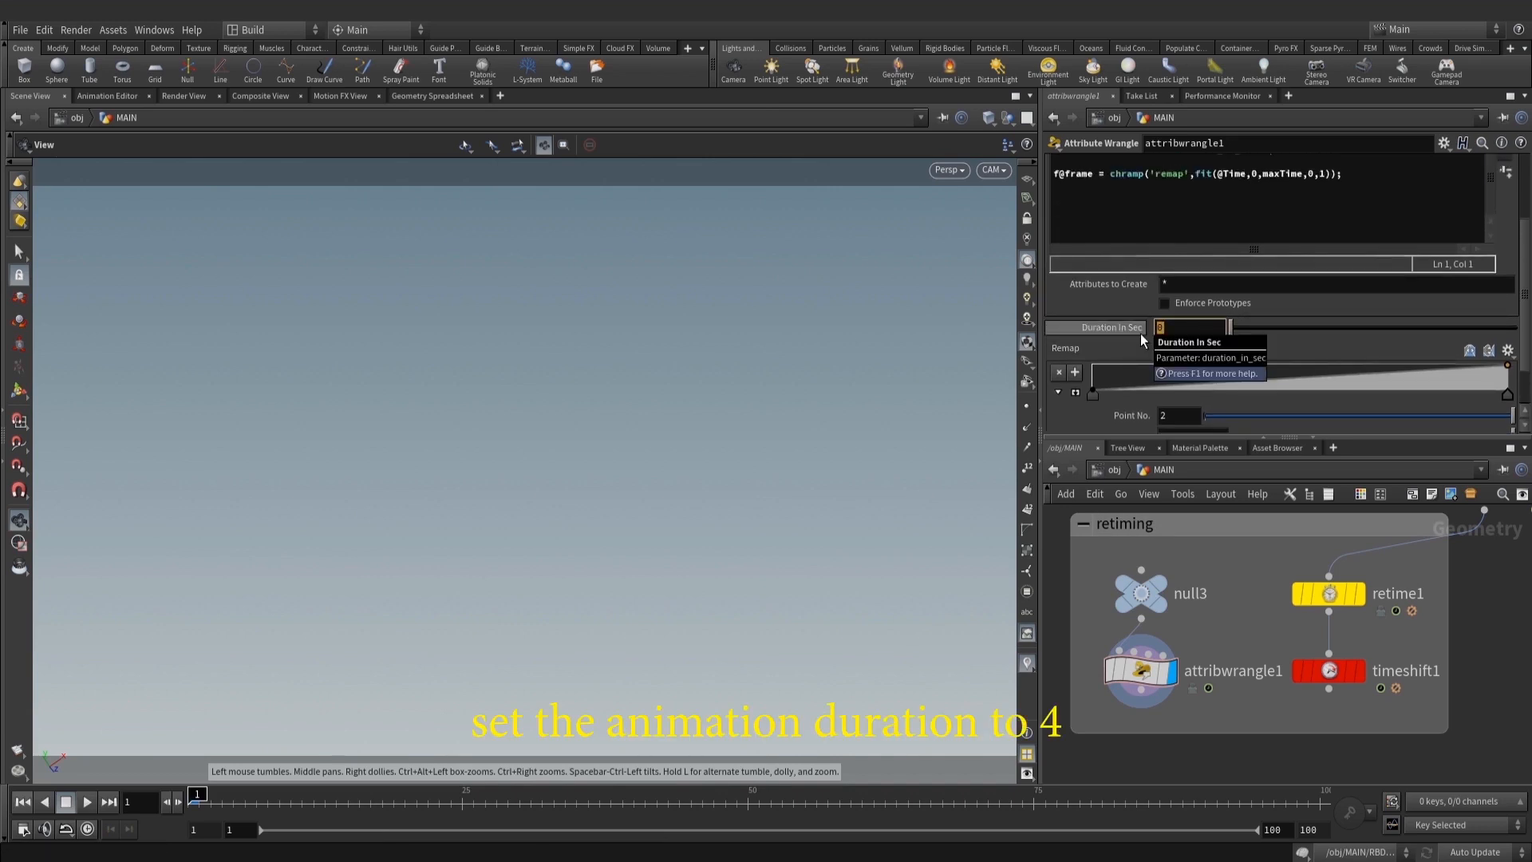
{"action": "type", "text": "4"}
{"action": "key", "text": "Return"}
Multiply the chramp expression in the f@frame line by maxTime
{"action": "scroll", "coordinate": [1288, 297], "scroll_direction": "up", "scroll_amount": 2}
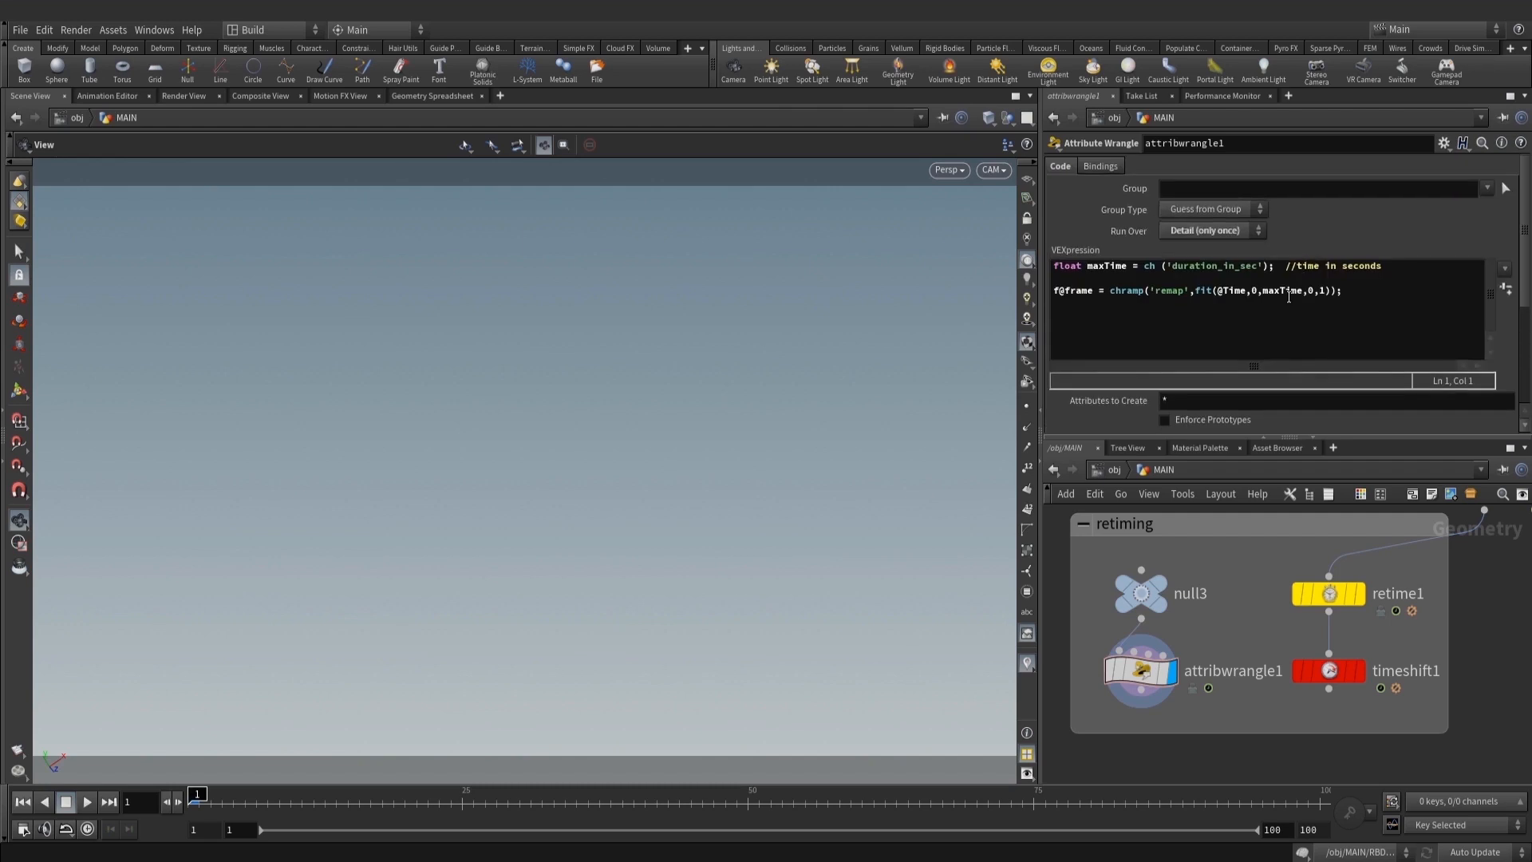
{"action": "left_click", "coordinate": [1334, 291]}
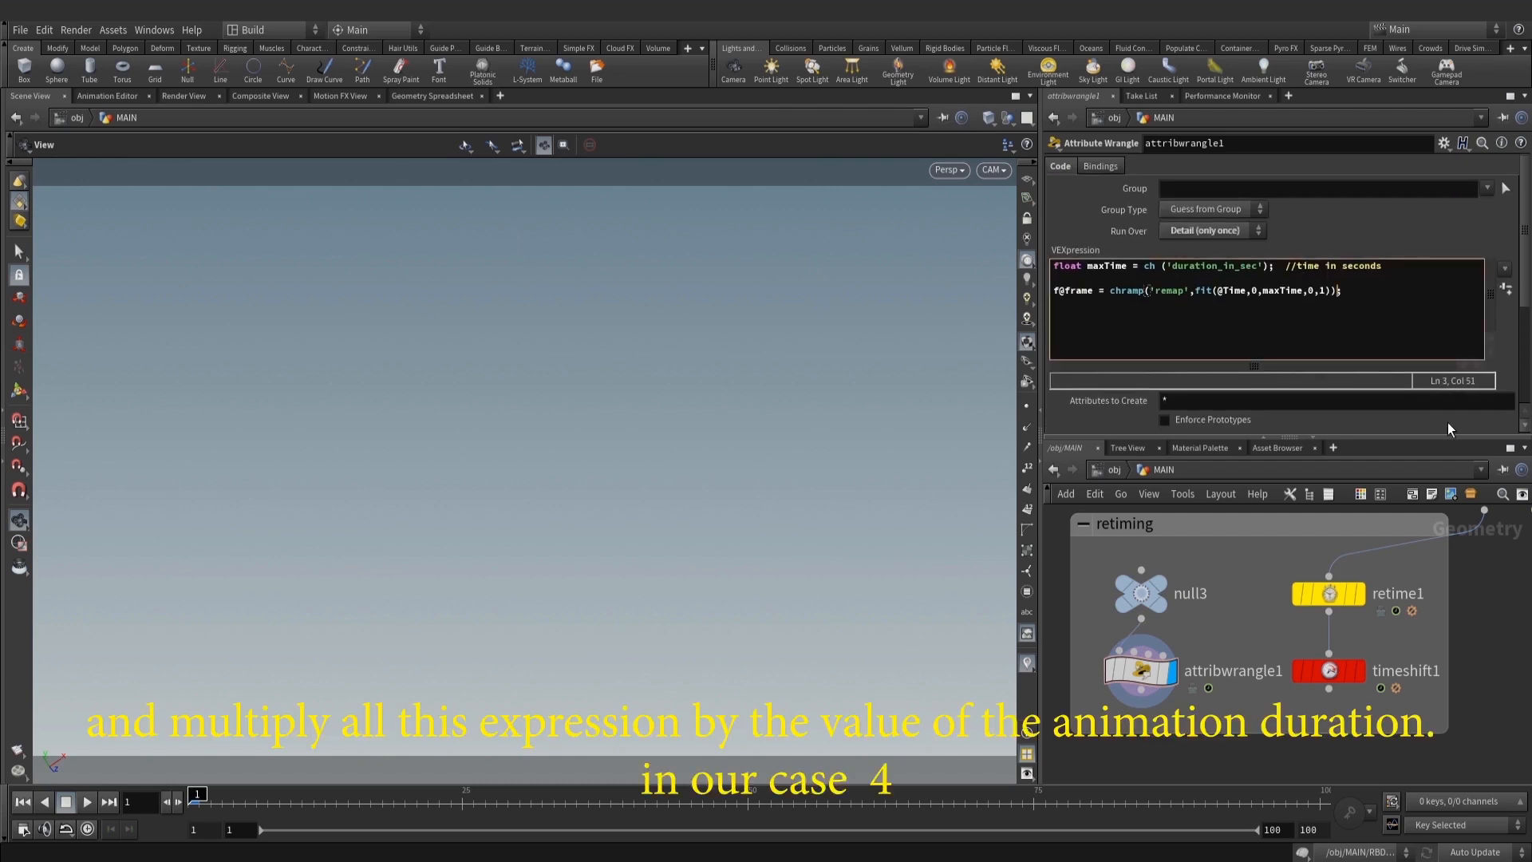
{"action": "type", "text": "*maxTime"}
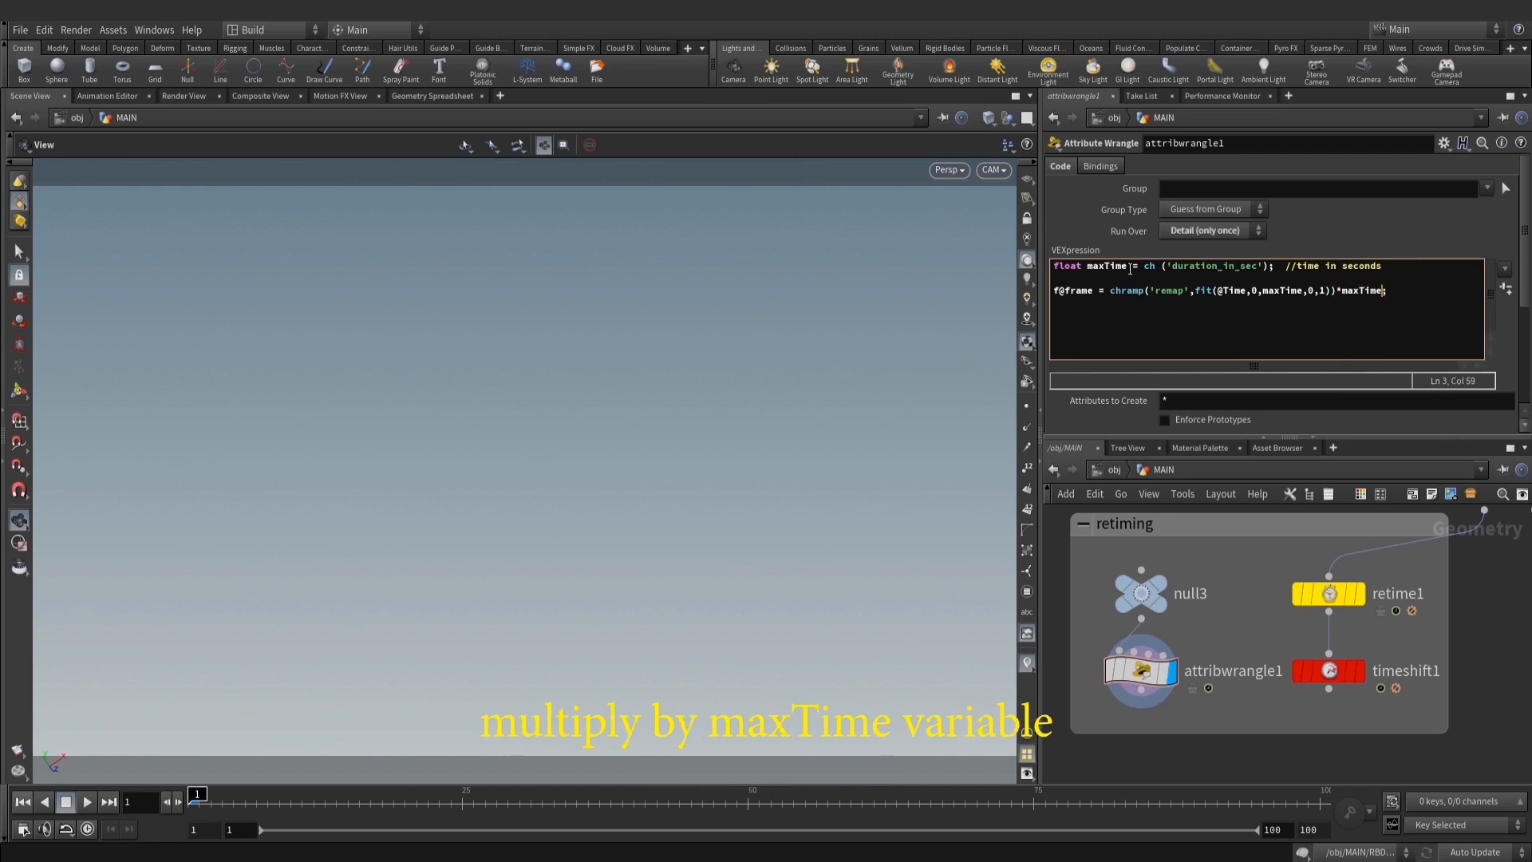
Replace the Time expression of the timeshift1 node with an empty detail('') call
{"action": "middle_click_drag", "start_coordinate": [1487, 661], "coordinate": [1488, 640]}
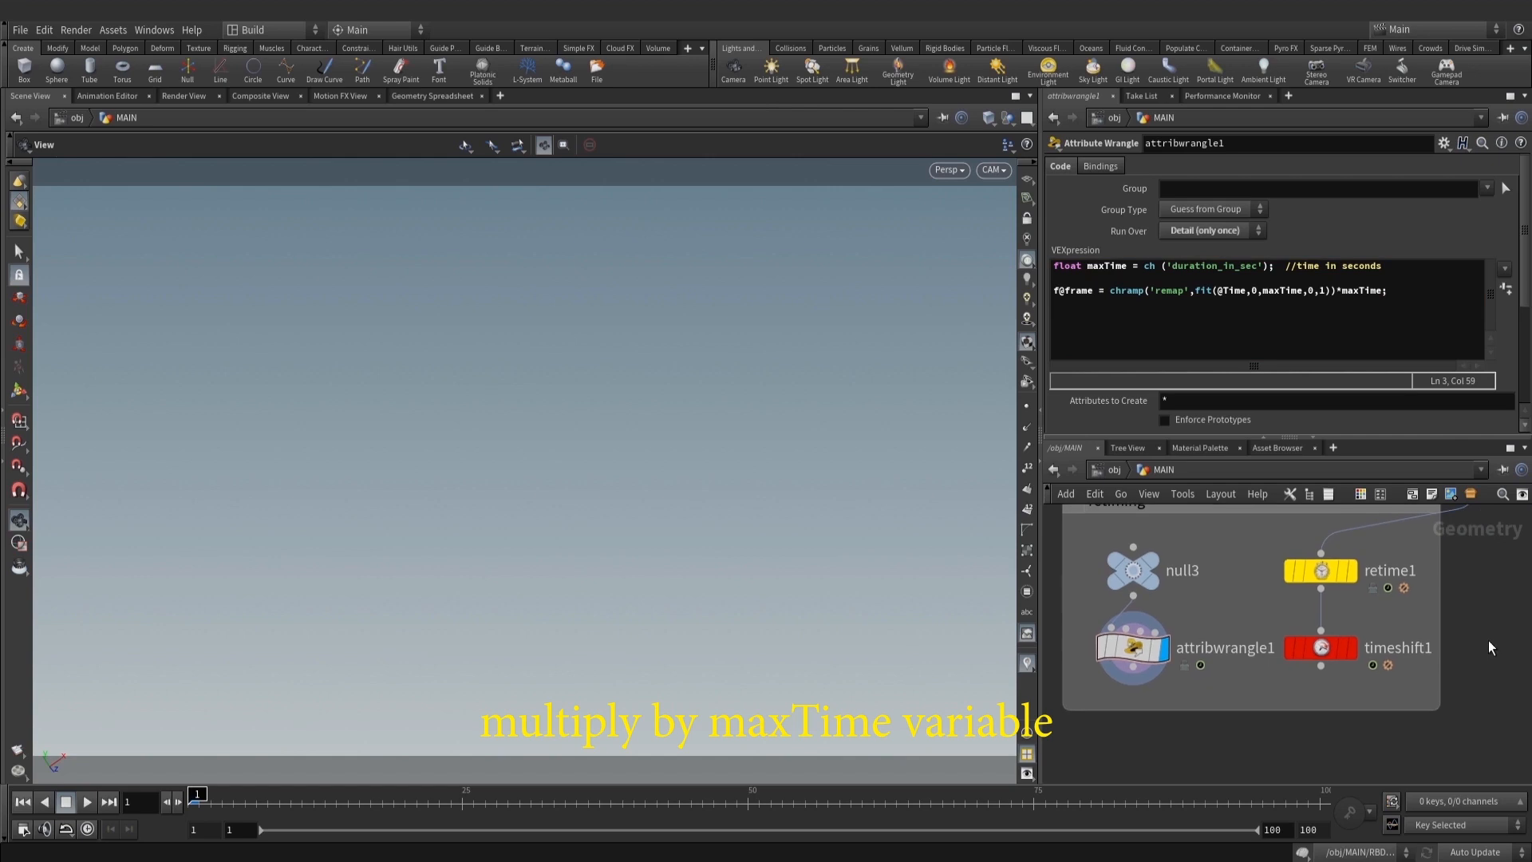
{"action": "left_click", "coordinate": [1322, 648]}
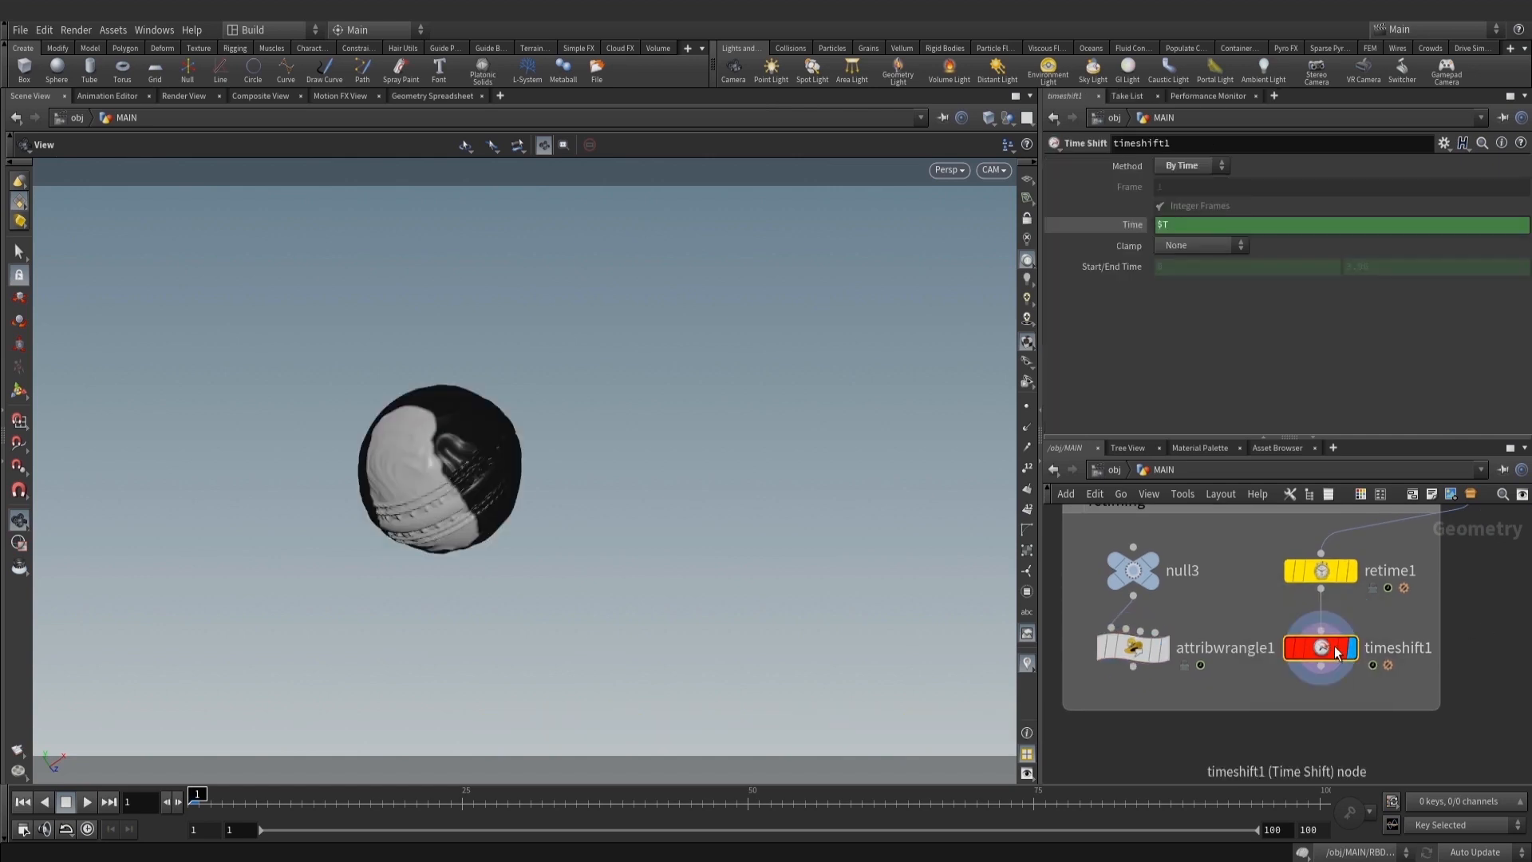
{"action": "left_click", "coordinate": [1133, 225]}
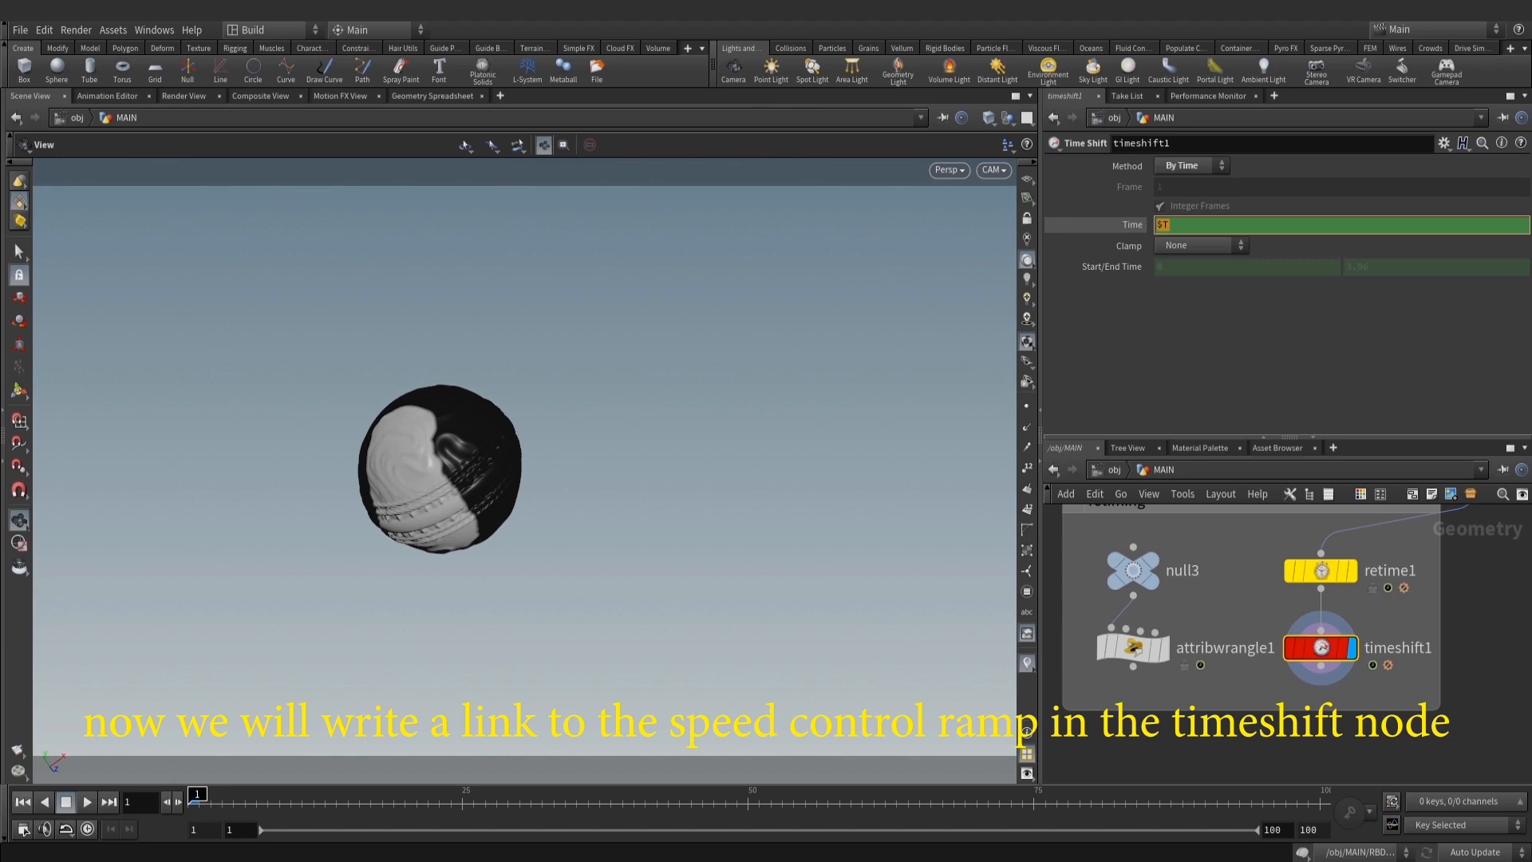
{"action": "left_click", "coordinate": [1160, 224], "text": "ctrl+shift"}
{"action": "type", "text": "det"}
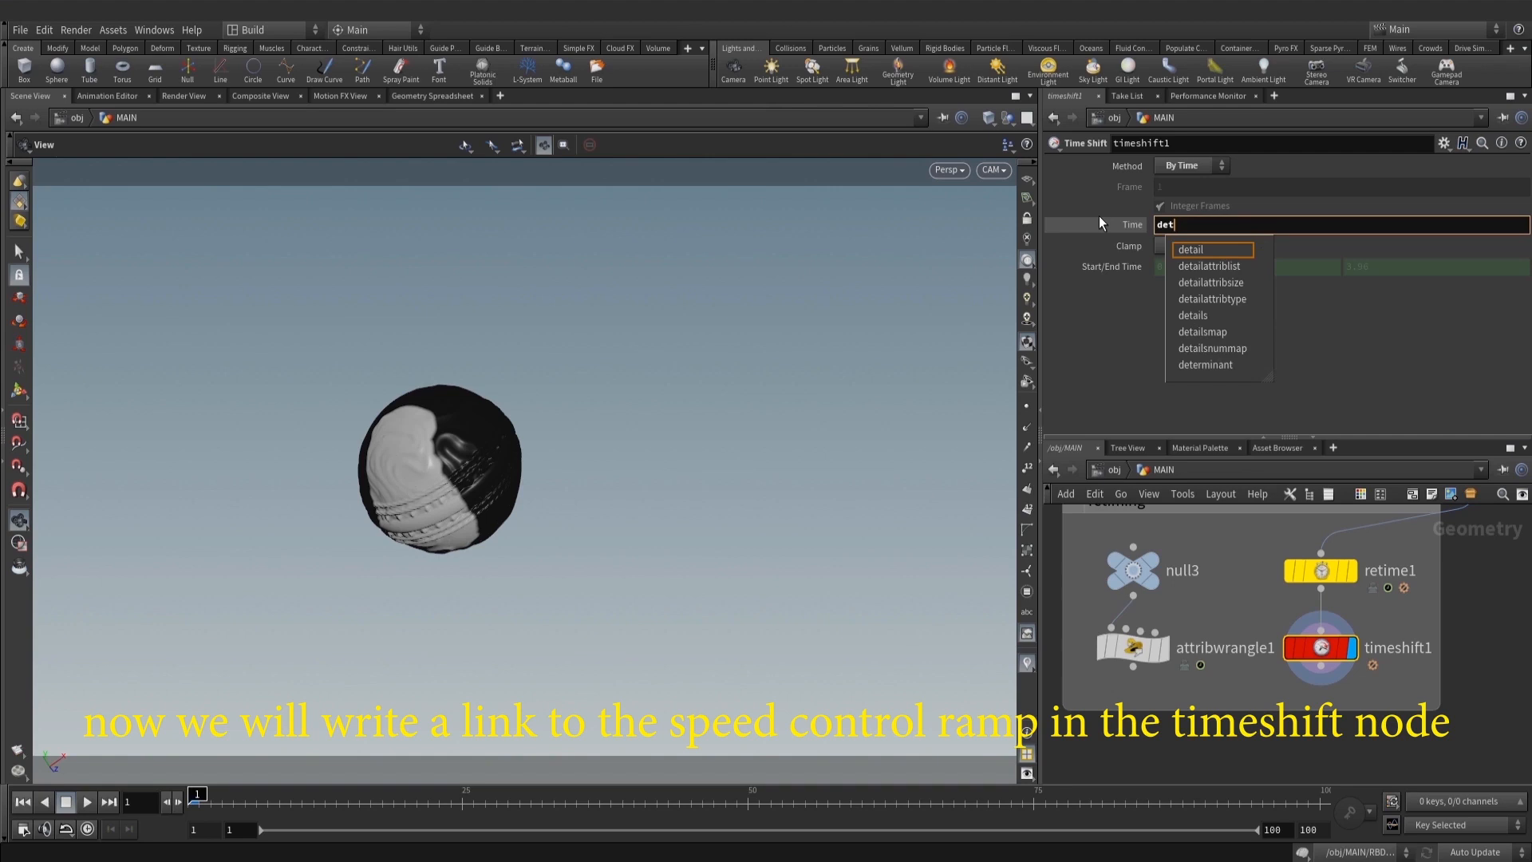
{"action": "type", "text": "ail('"}
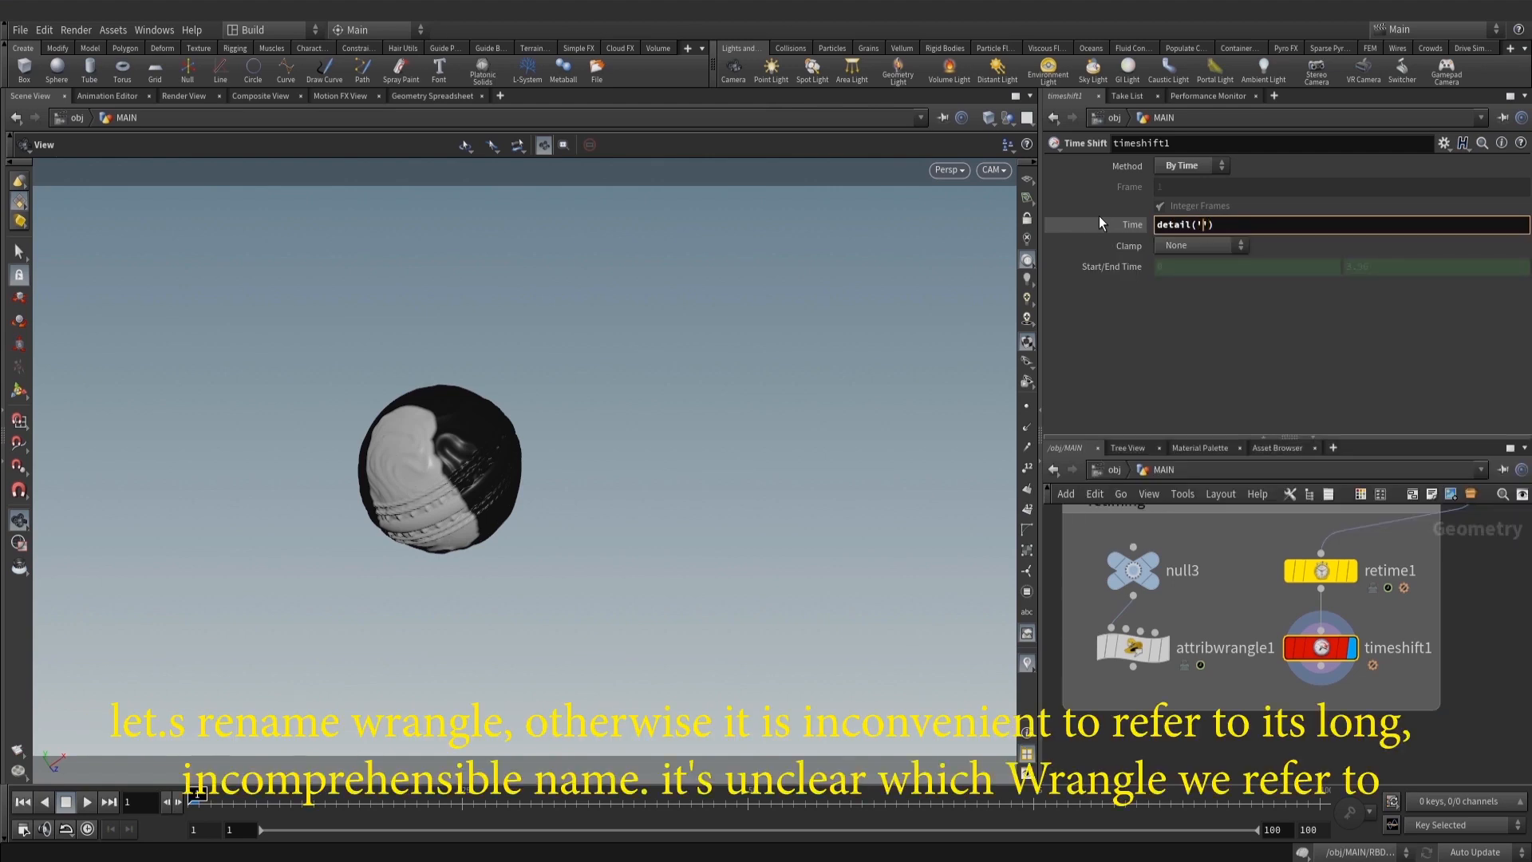
Rename the attribwrangle1 node as retime_wr
{"action": "double_click", "coordinate": [1229, 648]}
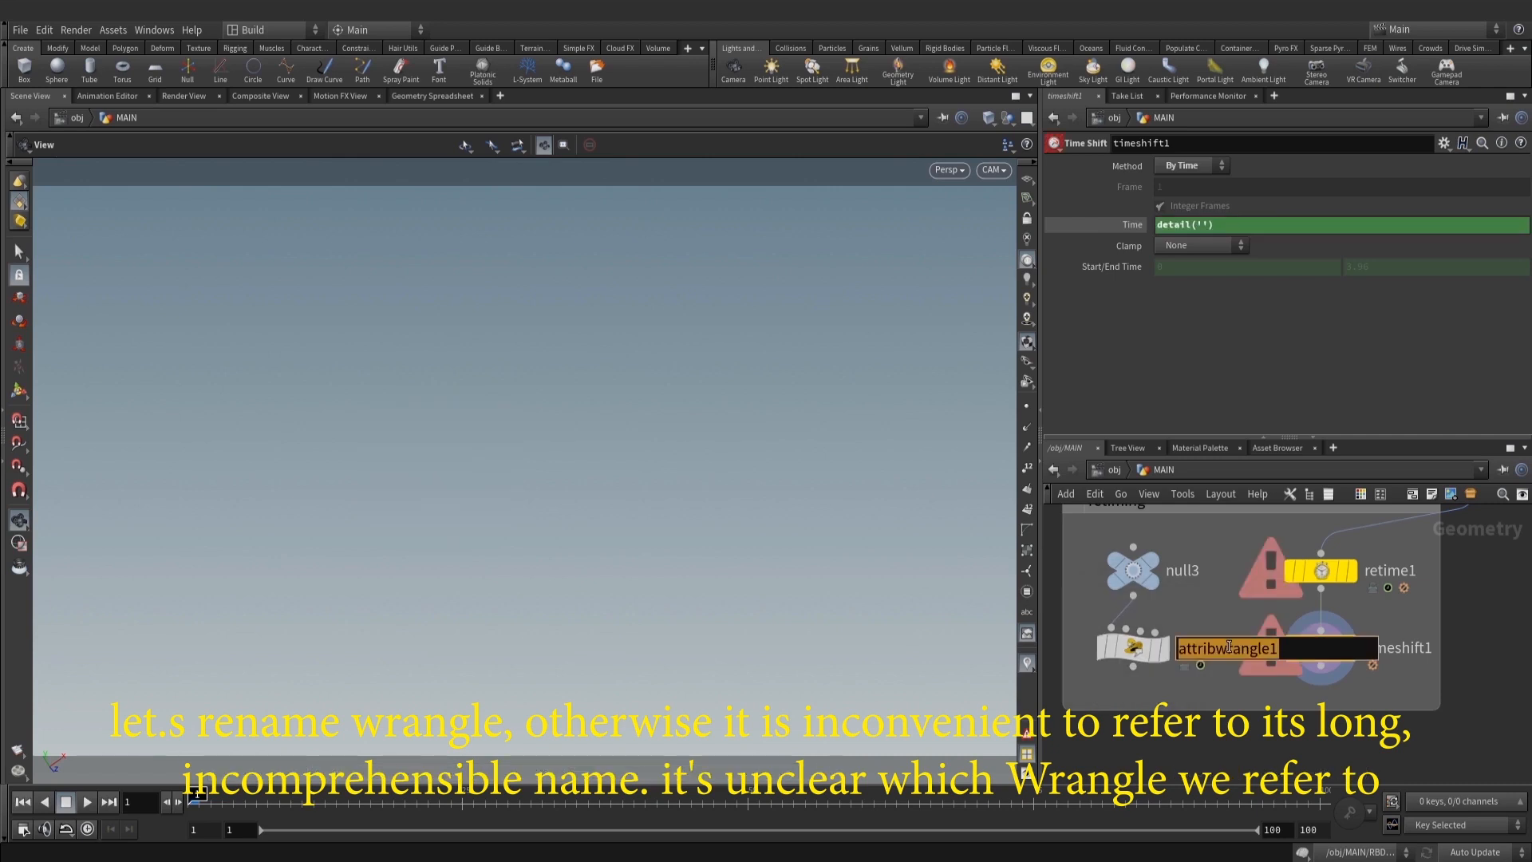
{"action": "type", "text": "retime_wr"}
{"action": "key", "text": "Return"}
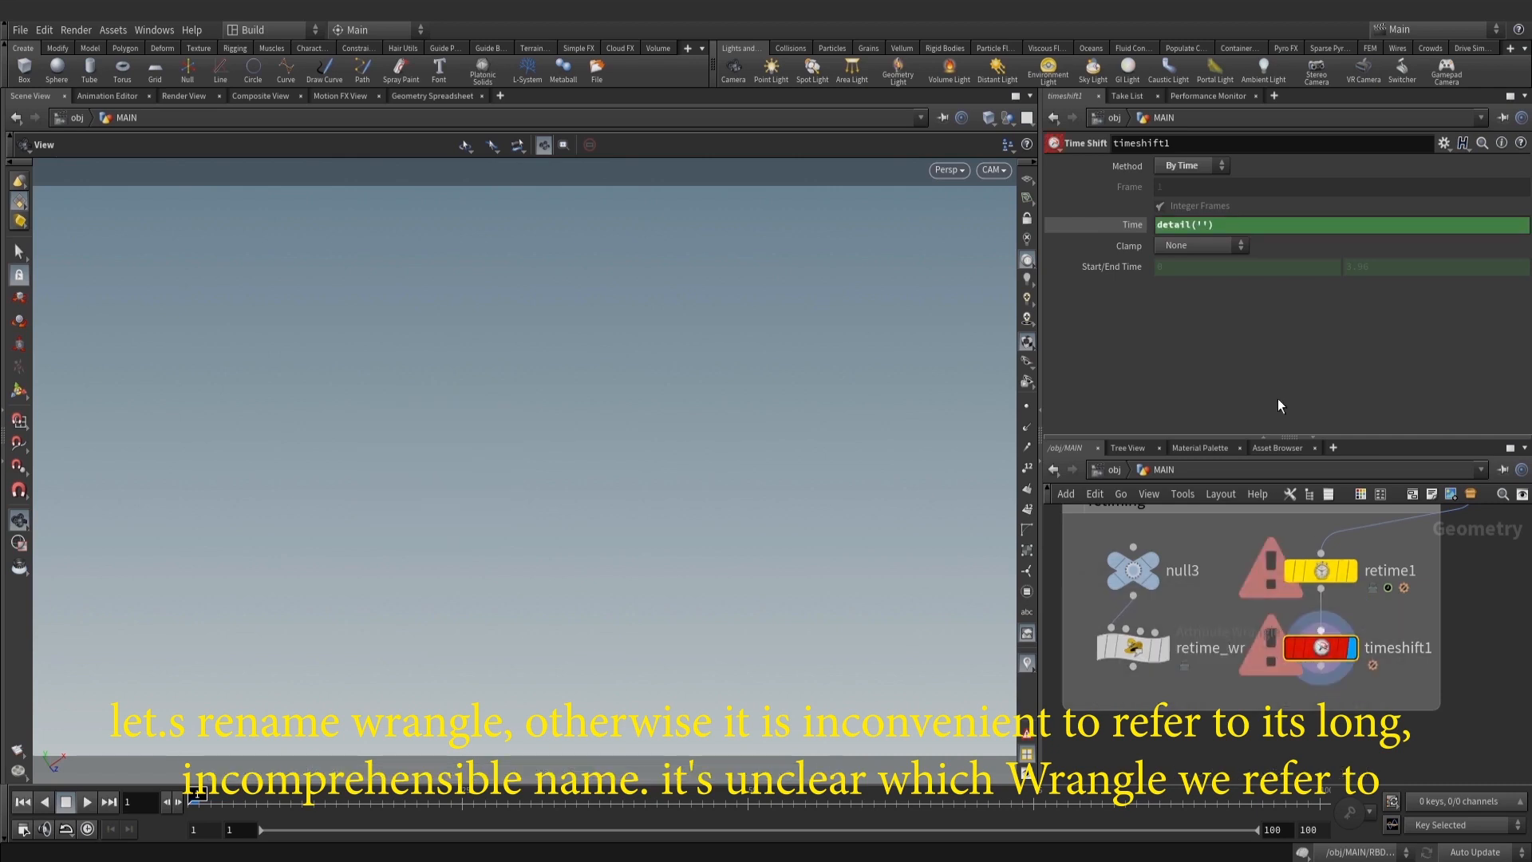
Complete the Time Shift's Time expression as detail('../retime_wr/','frame',0)
{"action": "left_click", "coordinate": [1203, 225]}
{"action": "type", "text": "../ret"}
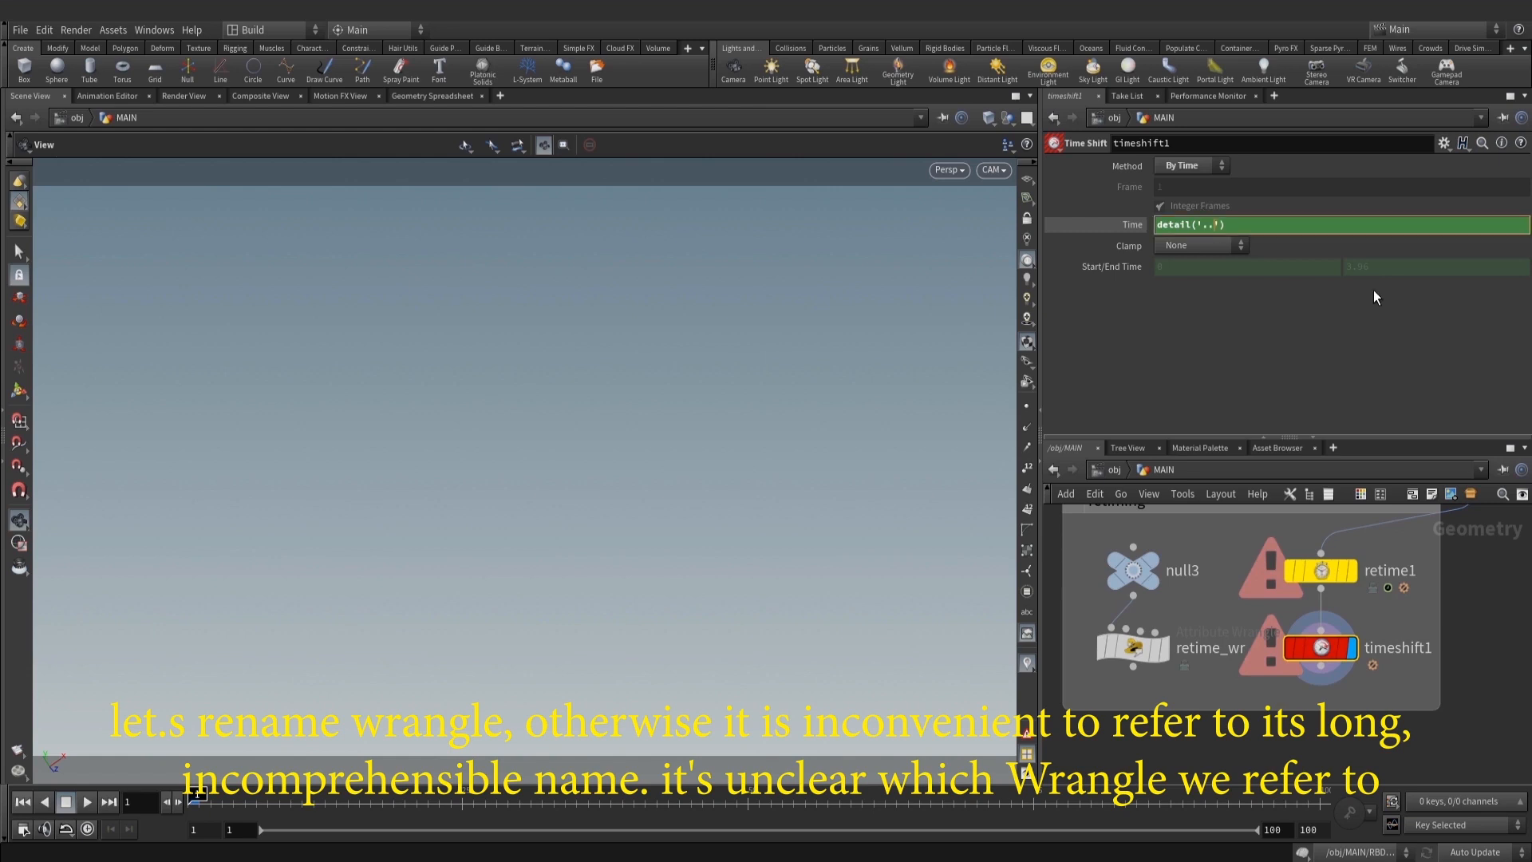
{"action": "key", "text": "Down"}
{"action": "key", "text": "Return"}
{"action": "type", "text": "/retime_wr/"}
{"action": "key", "text": "Escape"}
{"action": "type", "text": "','"}
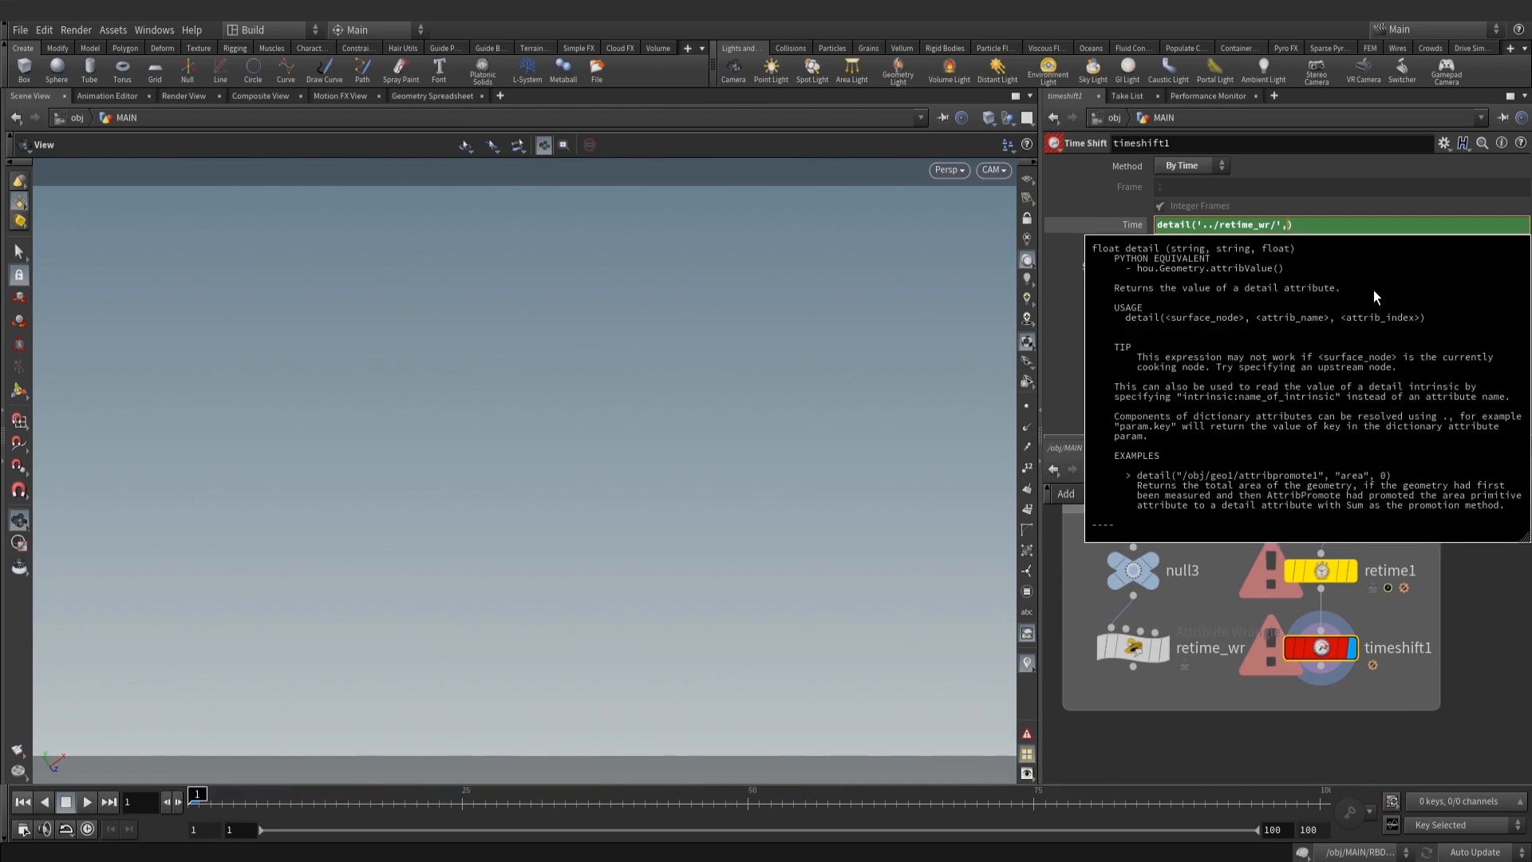
{"action": "type", "text": "frame',0"}
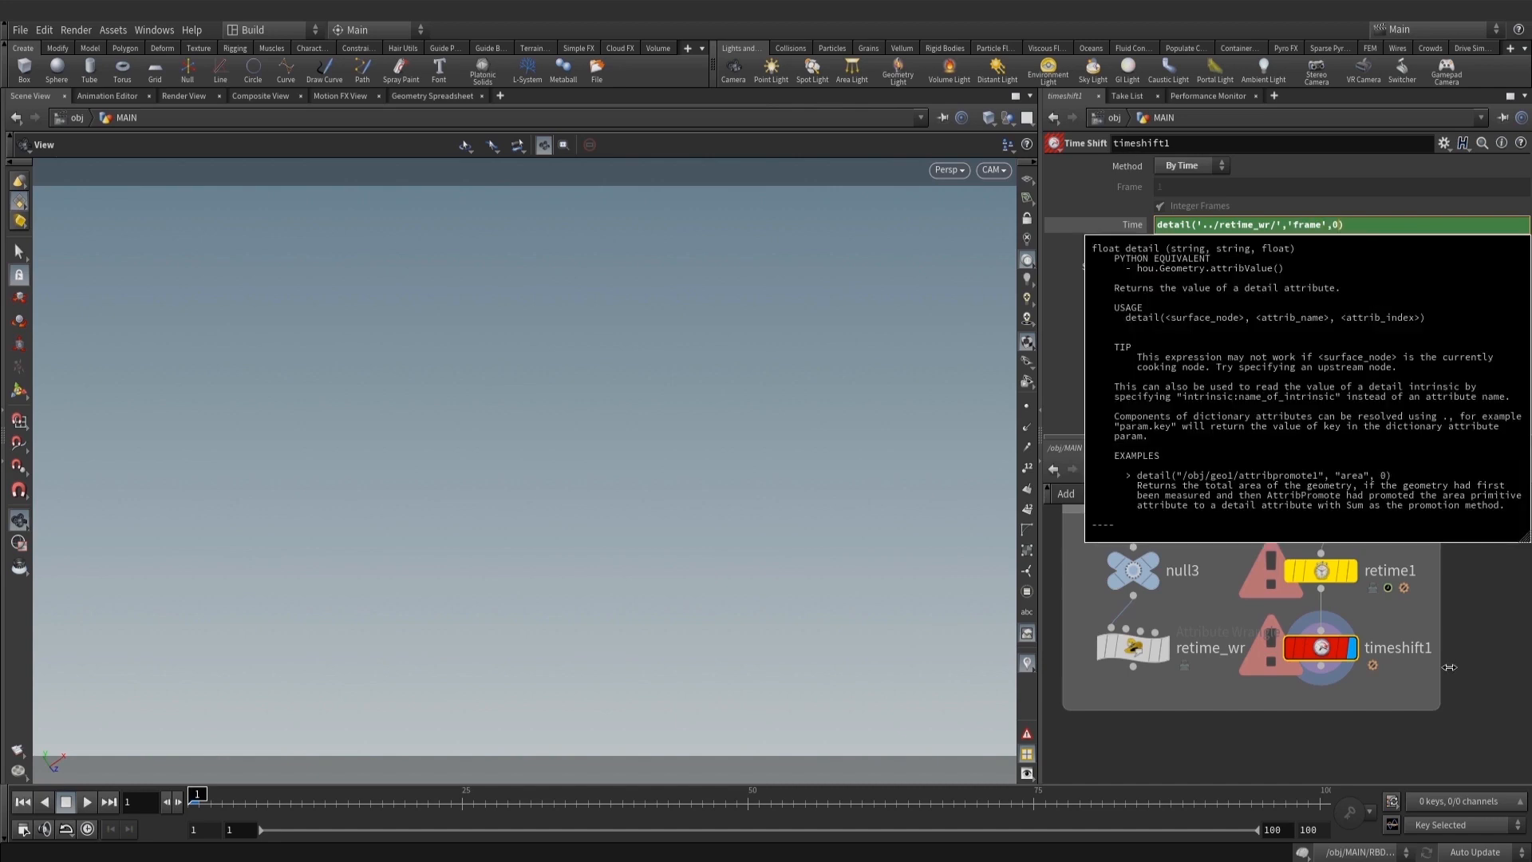
{"action": "left_click", "coordinate": [1496, 648]}
{"action": "scroll", "coordinate": [1468, 615], "scroll_direction": "down", "scroll_amount": 1}
{"action": "middle_click_drag", "start_coordinate": [1494, 652], "coordinate": [1459, 639]}
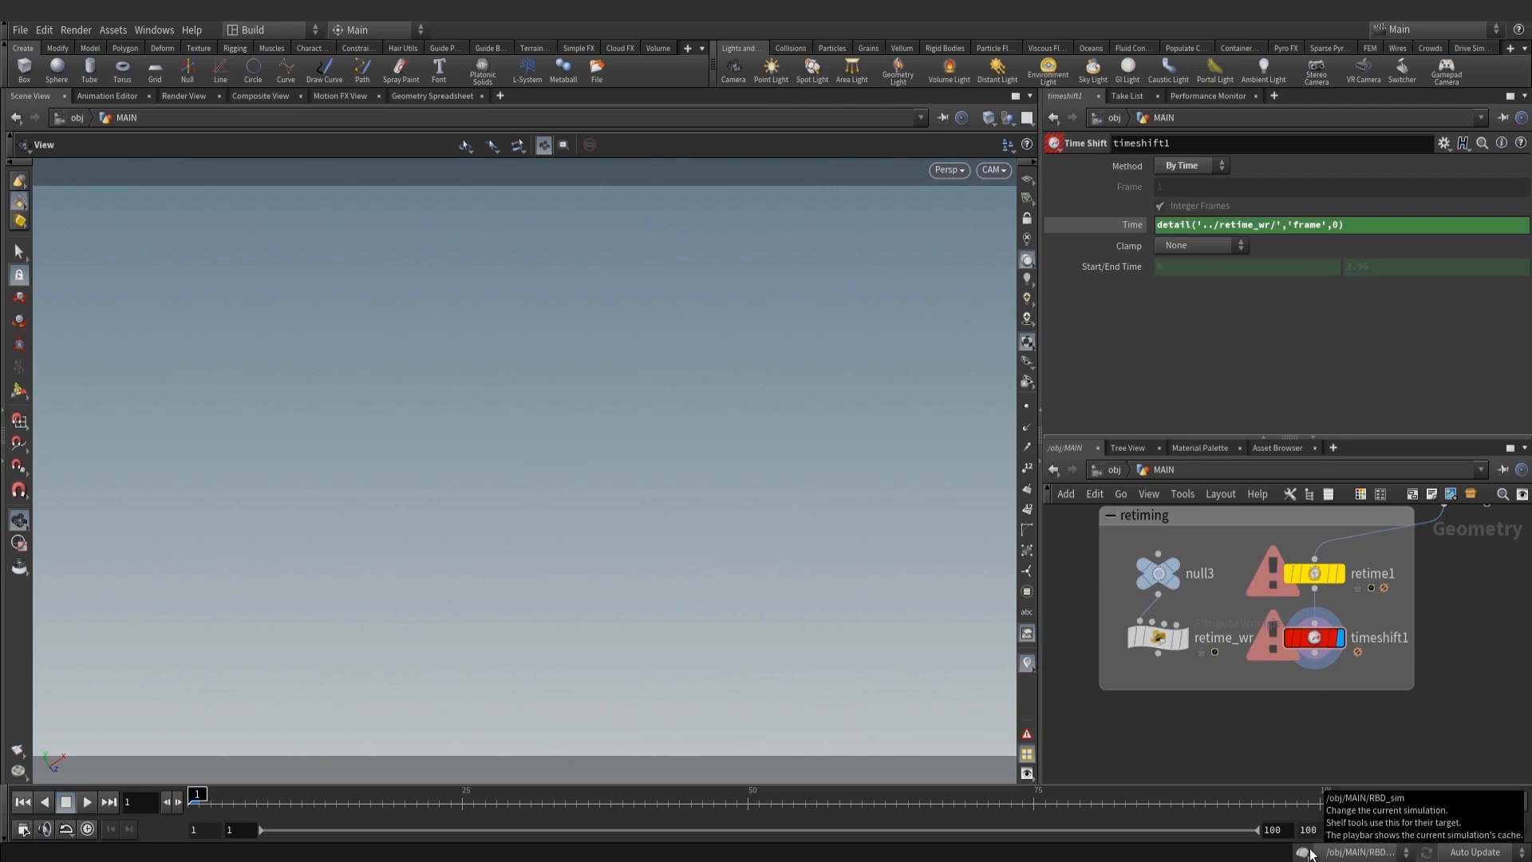
Check the Time Shift output by displaying the upstream Normal node, going to frame 4 and displaying timeshift1 again
{"action": "middle_click_drag", "start_coordinate": [1485, 659], "coordinate": [1483, 635]}
{"action": "left_click", "coordinate": [1332, 552]}
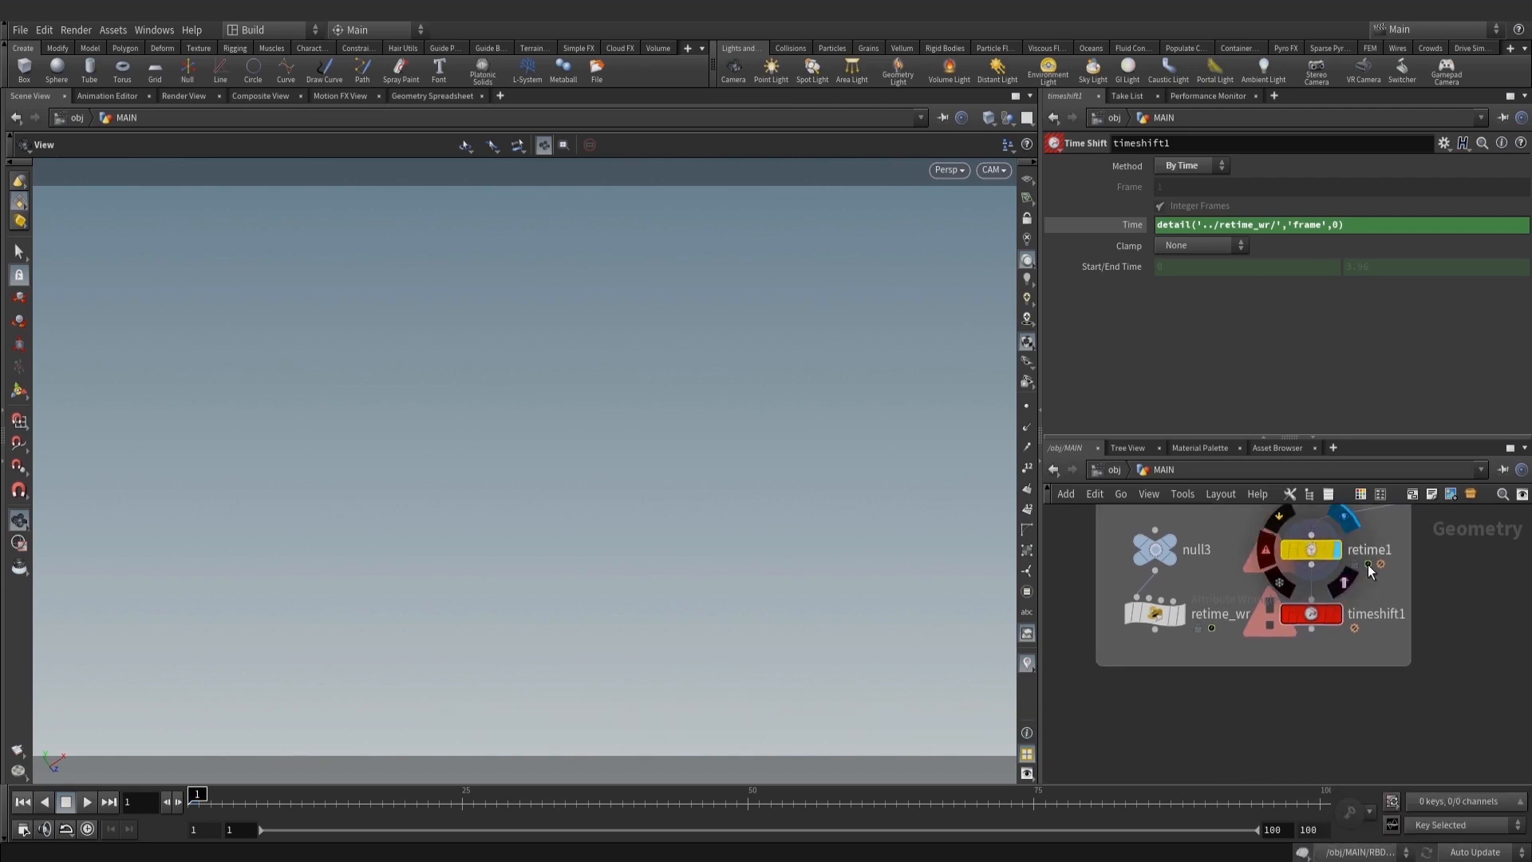
{"action": "left_click", "coordinate": [1338, 613]}
{"action": "middle_click_drag", "start_coordinate": [1397, 636], "coordinate": [1312, 742]}
{"action": "scroll", "coordinate": [1313, 742], "scroll_direction": "down", "scroll_amount": 2}
{"action": "left_click", "coordinate": [1360, 623]}
{"action": "middle_click_drag", "start_coordinate": [1369, 691], "coordinate": [1406, 620]}
{"action": "scroll", "coordinate": [1233, 715], "scroll_direction": "up", "scroll_amount": 2}
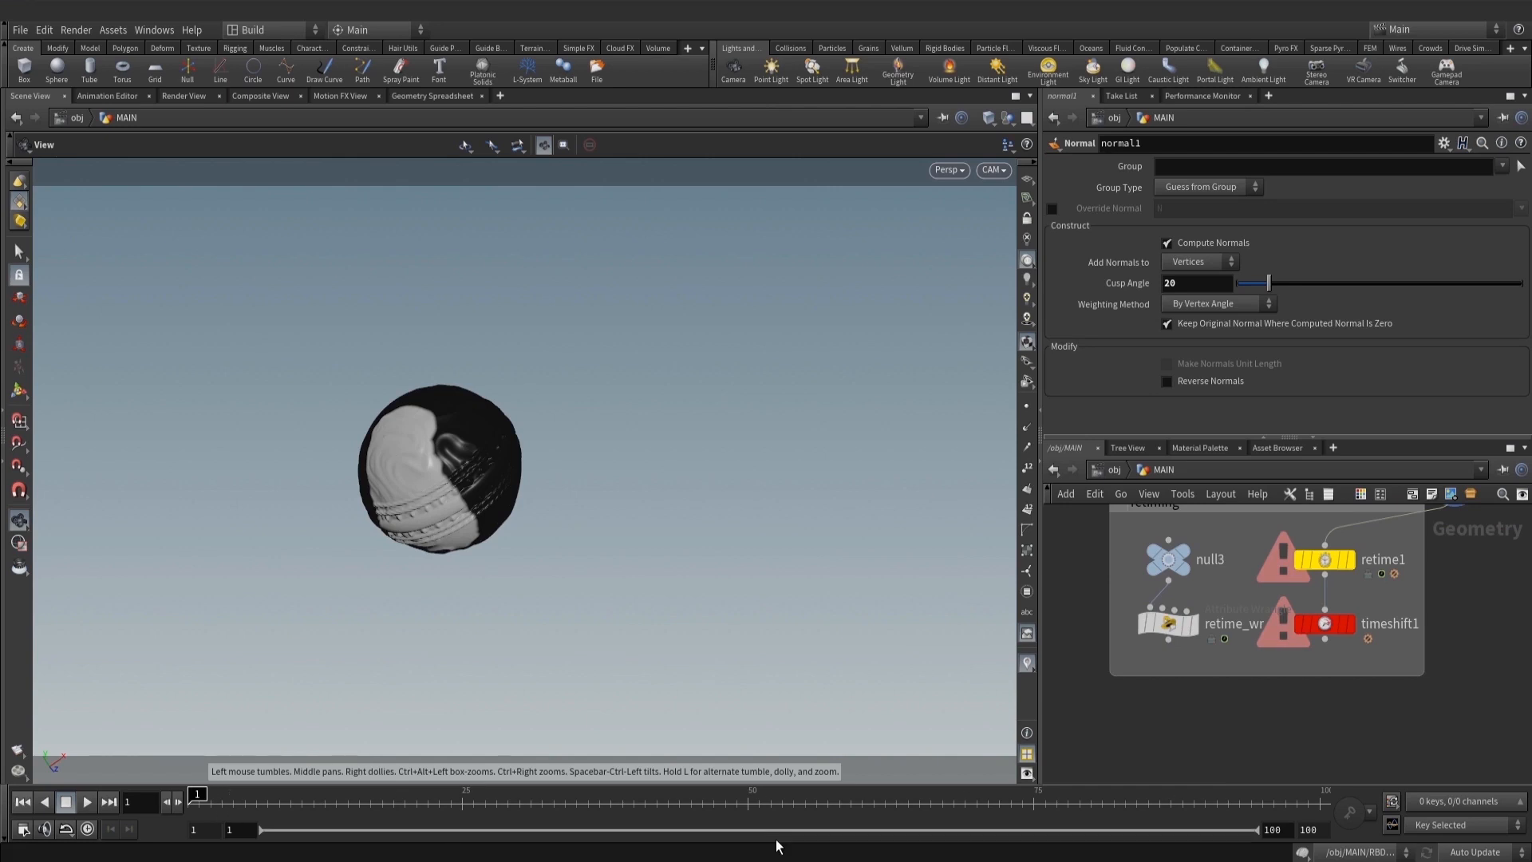
{"action": "left_click", "coordinate": [223, 800]}
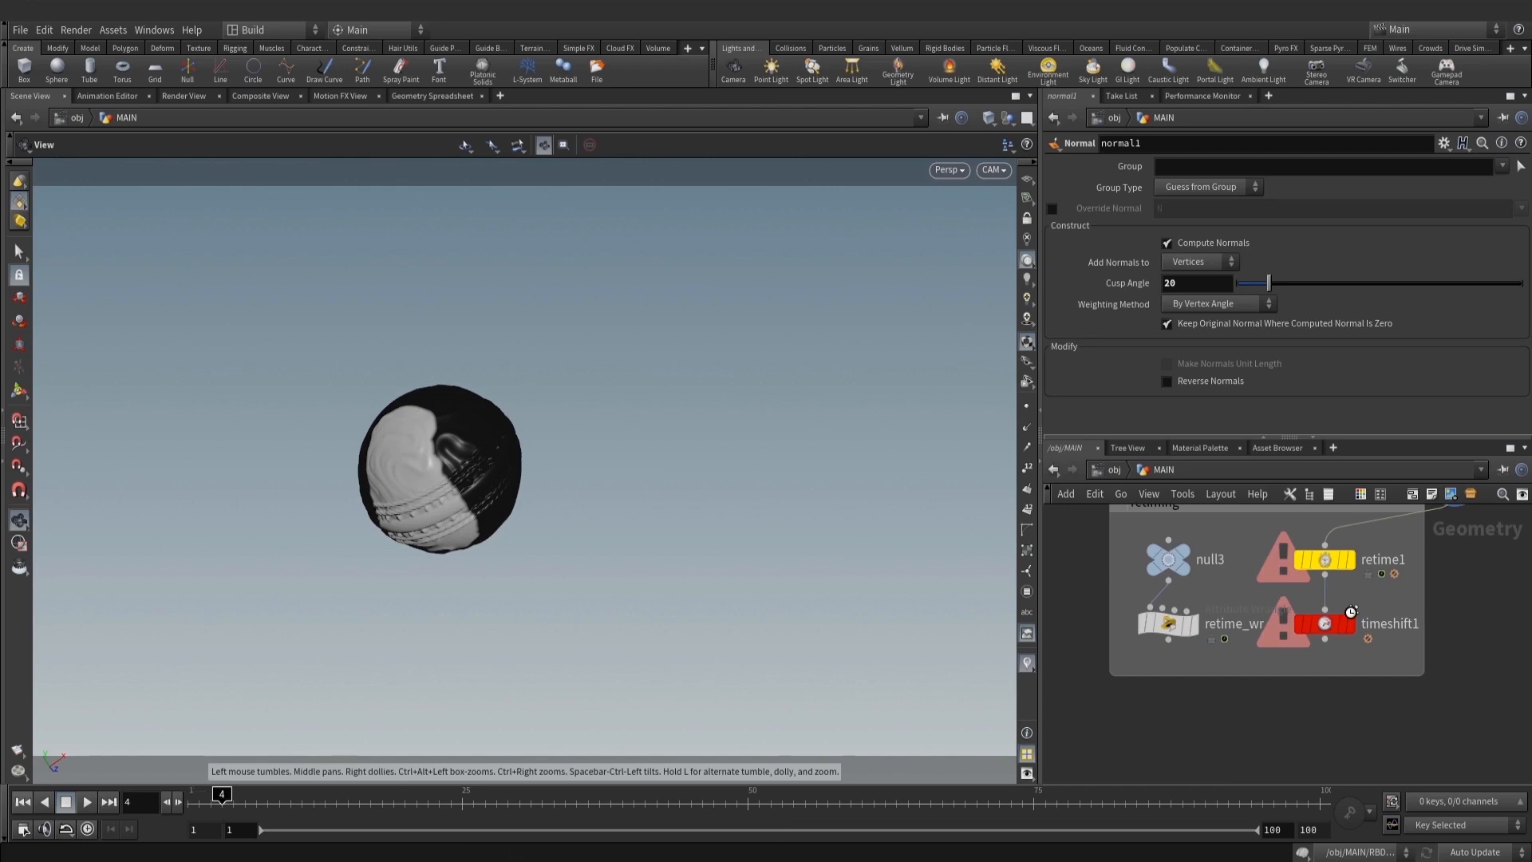
{"action": "mouse_move", "coordinate": [1324, 626]}
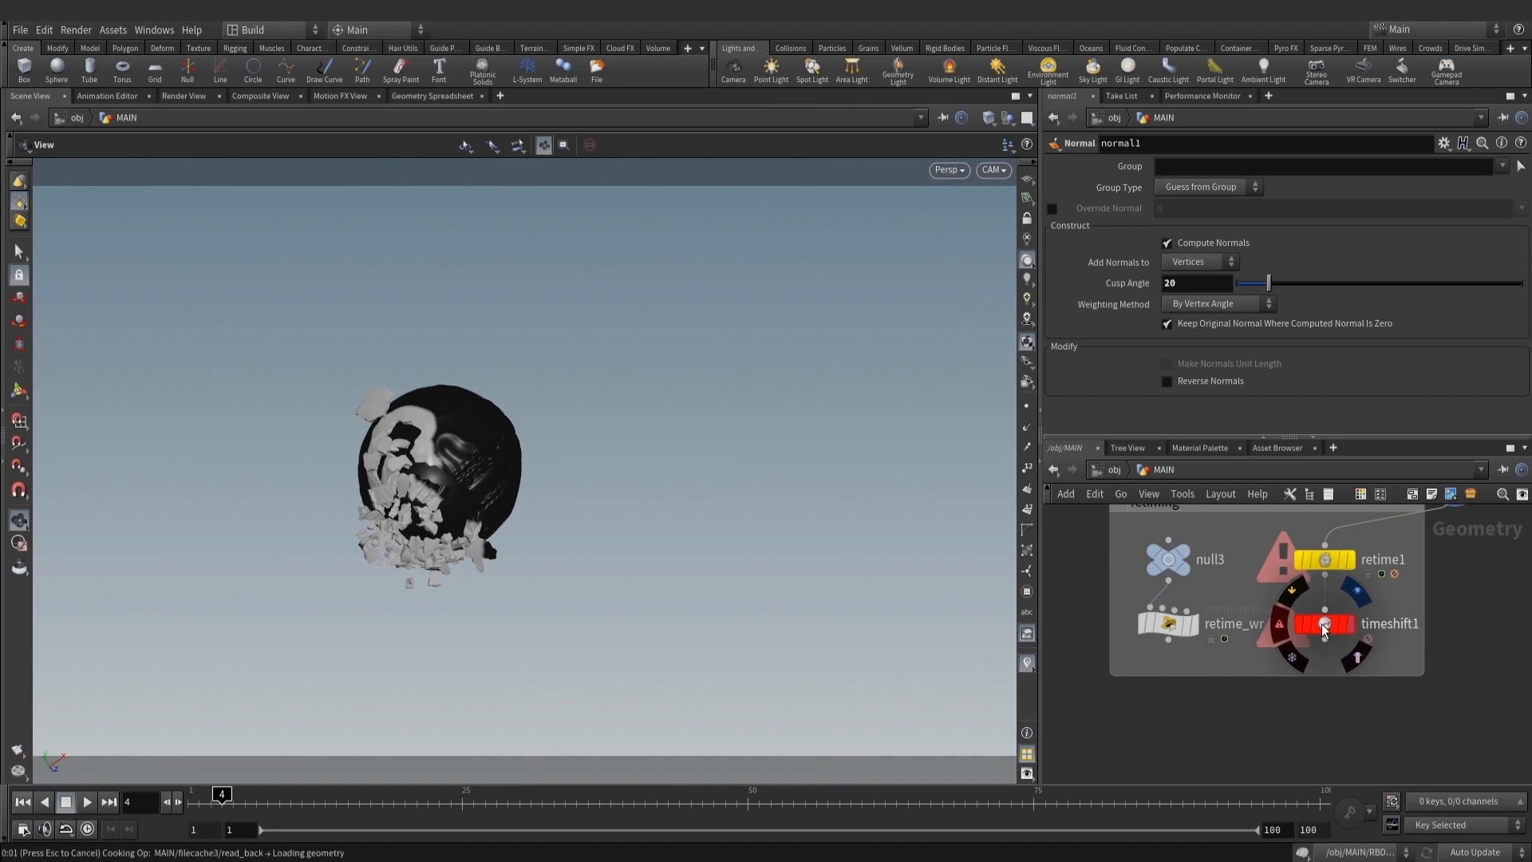
{"action": "left_click", "coordinate": [1325, 626]}
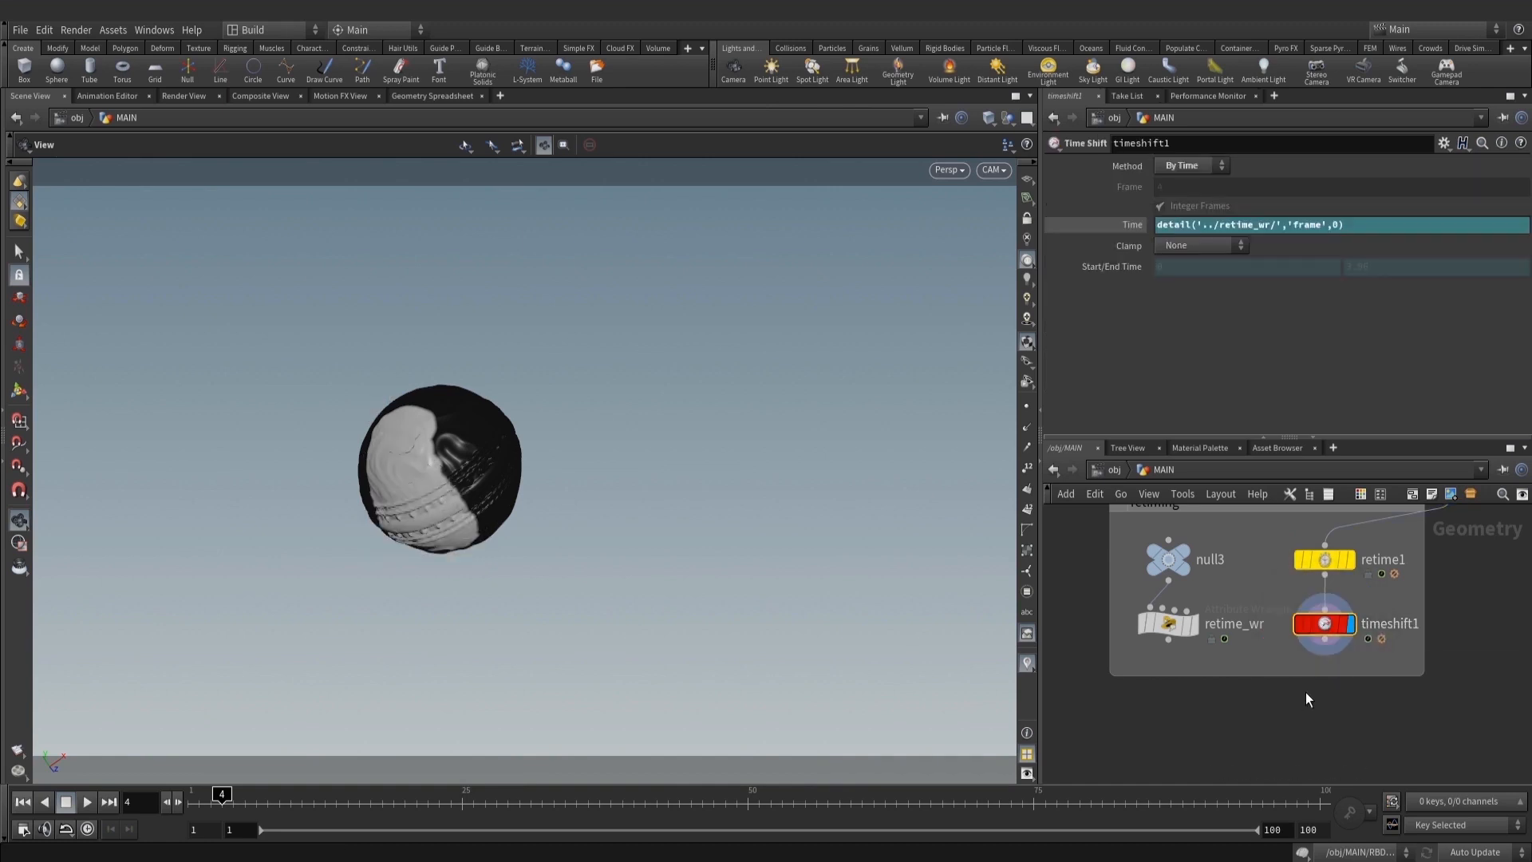
Inspect the retime_wr parameters and compare the retime1 and timeshift1 outputs at frame 10
{"action": "left_click", "coordinate": [1197, 614]}
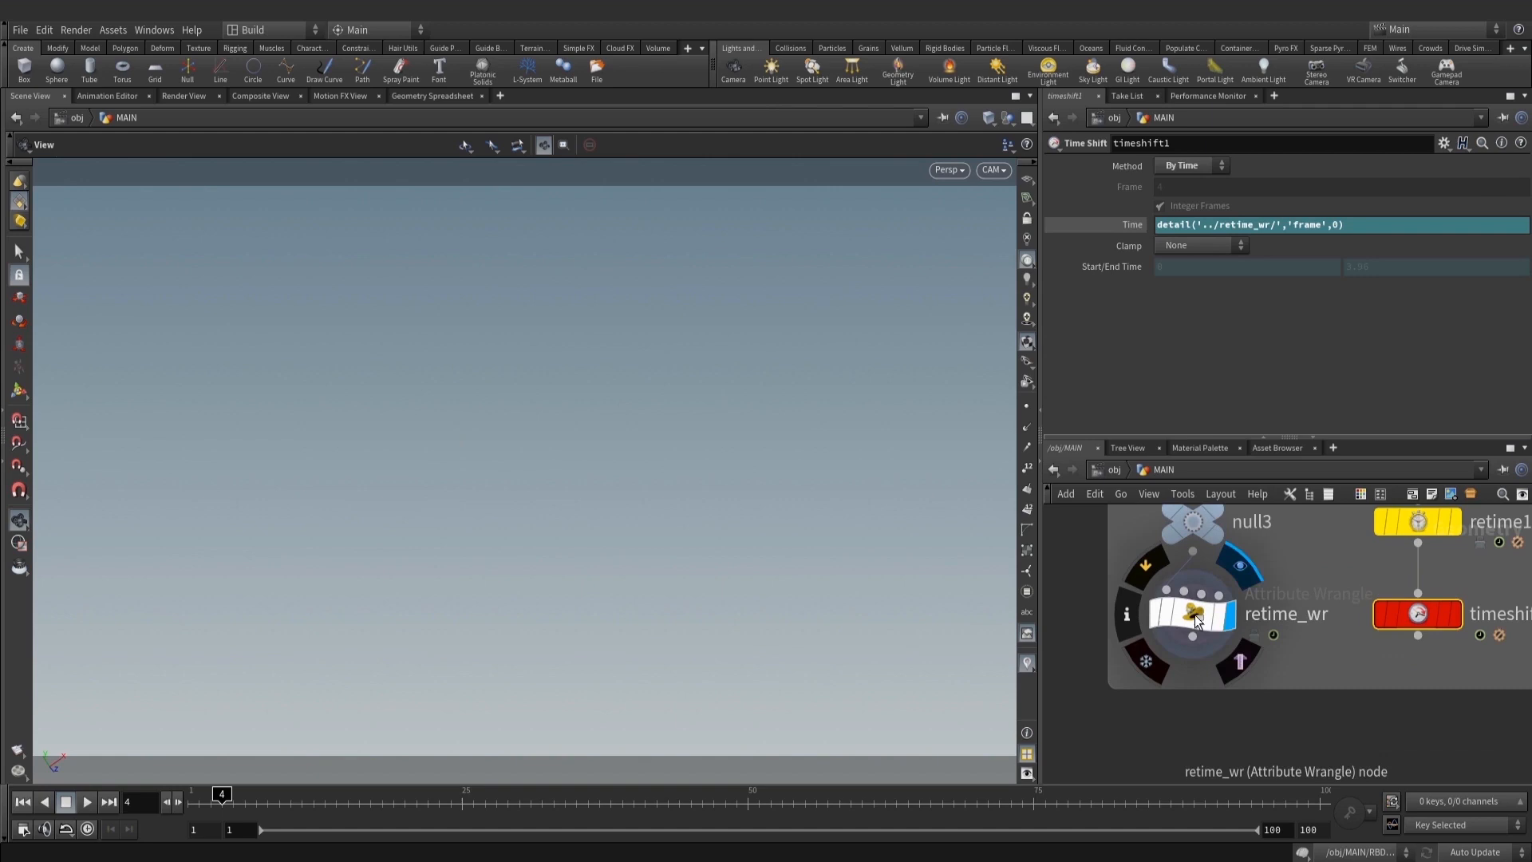
{"action": "scroll", "coordinate": [1197, 614], "scroll_direction": "up", "scroll_amount": 2}
{"action": "scroll", "coordinate": [1343, 364], "scroll_direction": "down", "scroll_amount": 3}
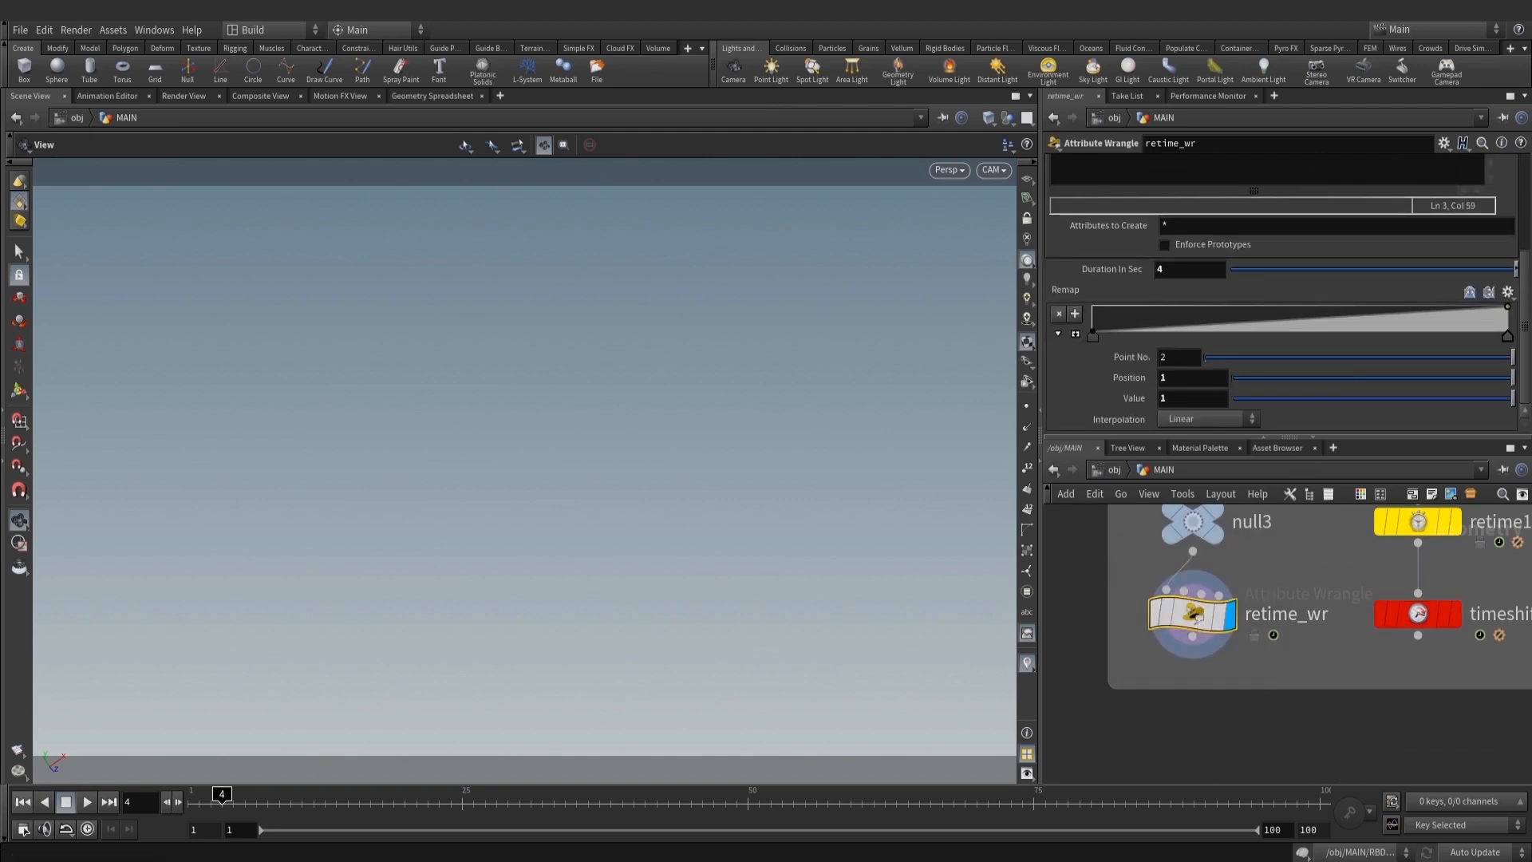
{"action": "middle_click_drag", "start_coordinate": [1332, 605], "coordinate": [1271, 660]}
{"action": "left_click", "coordinate": [1391, 576]}
{"action": "left_click", "coordinate": [1362, 577]}
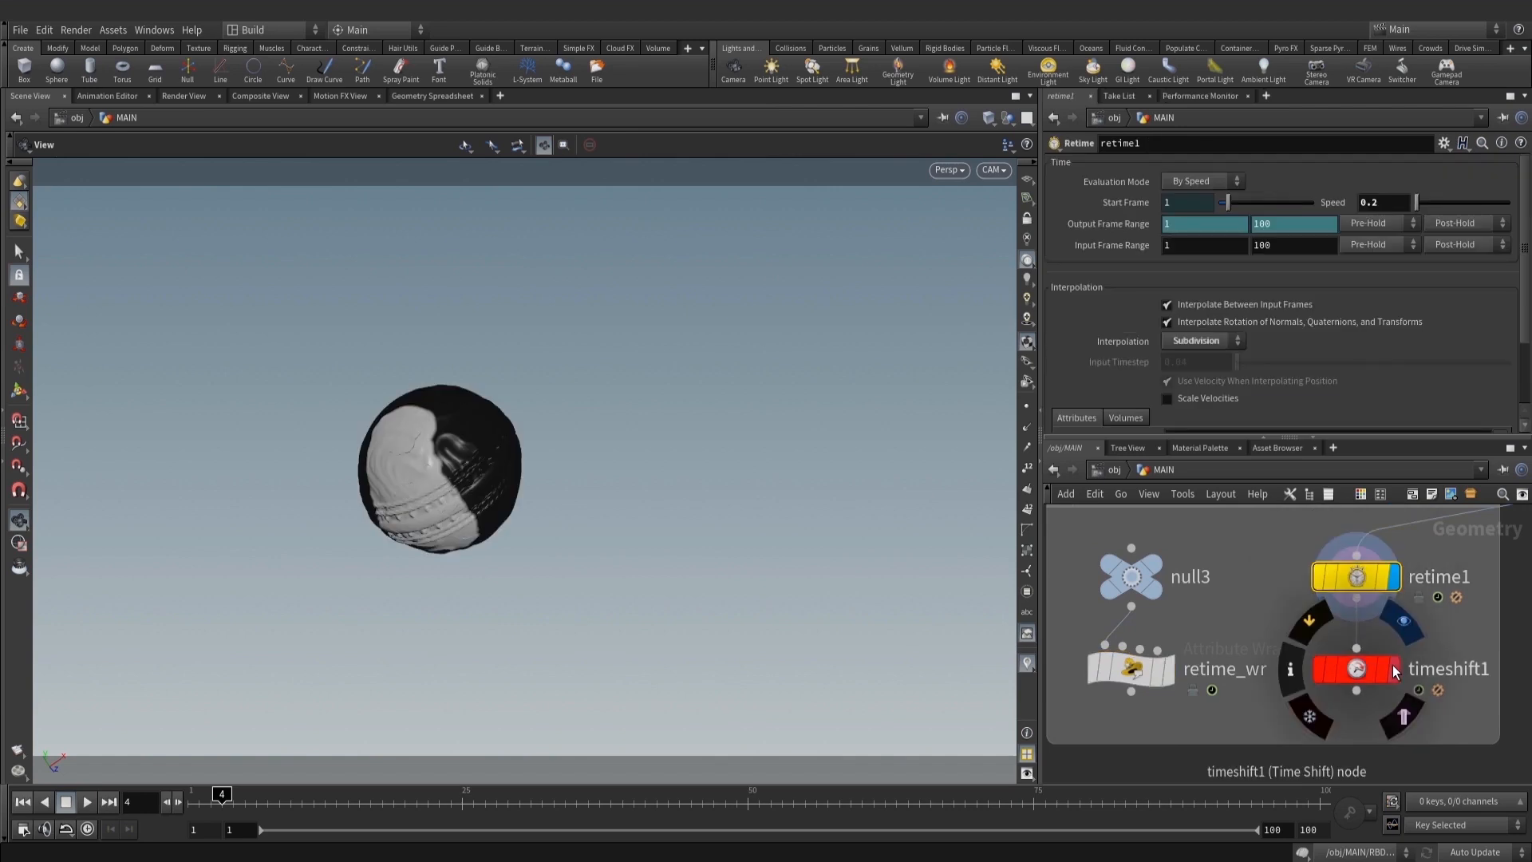
{"action": "left_click", "coordinate": [292, 801]}
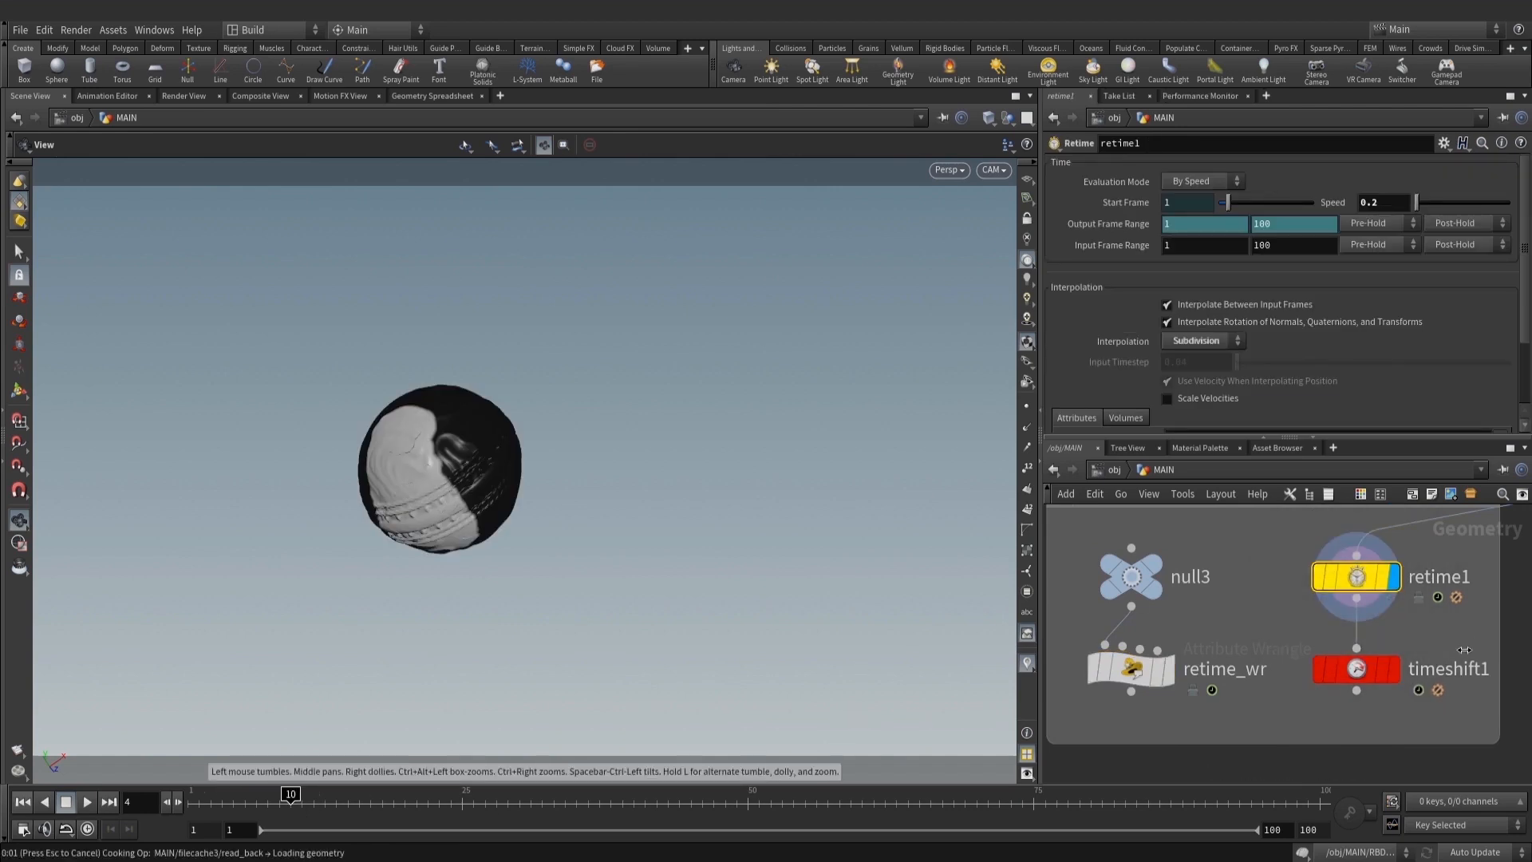
{"action": "left_click", "coordinate": [1361, 673]}
Expand the Remap ramp of retime_wr and set the interpolation of its start and end points to B-Spline
{"action": "left_click", "coordinate": [1184, 644]}
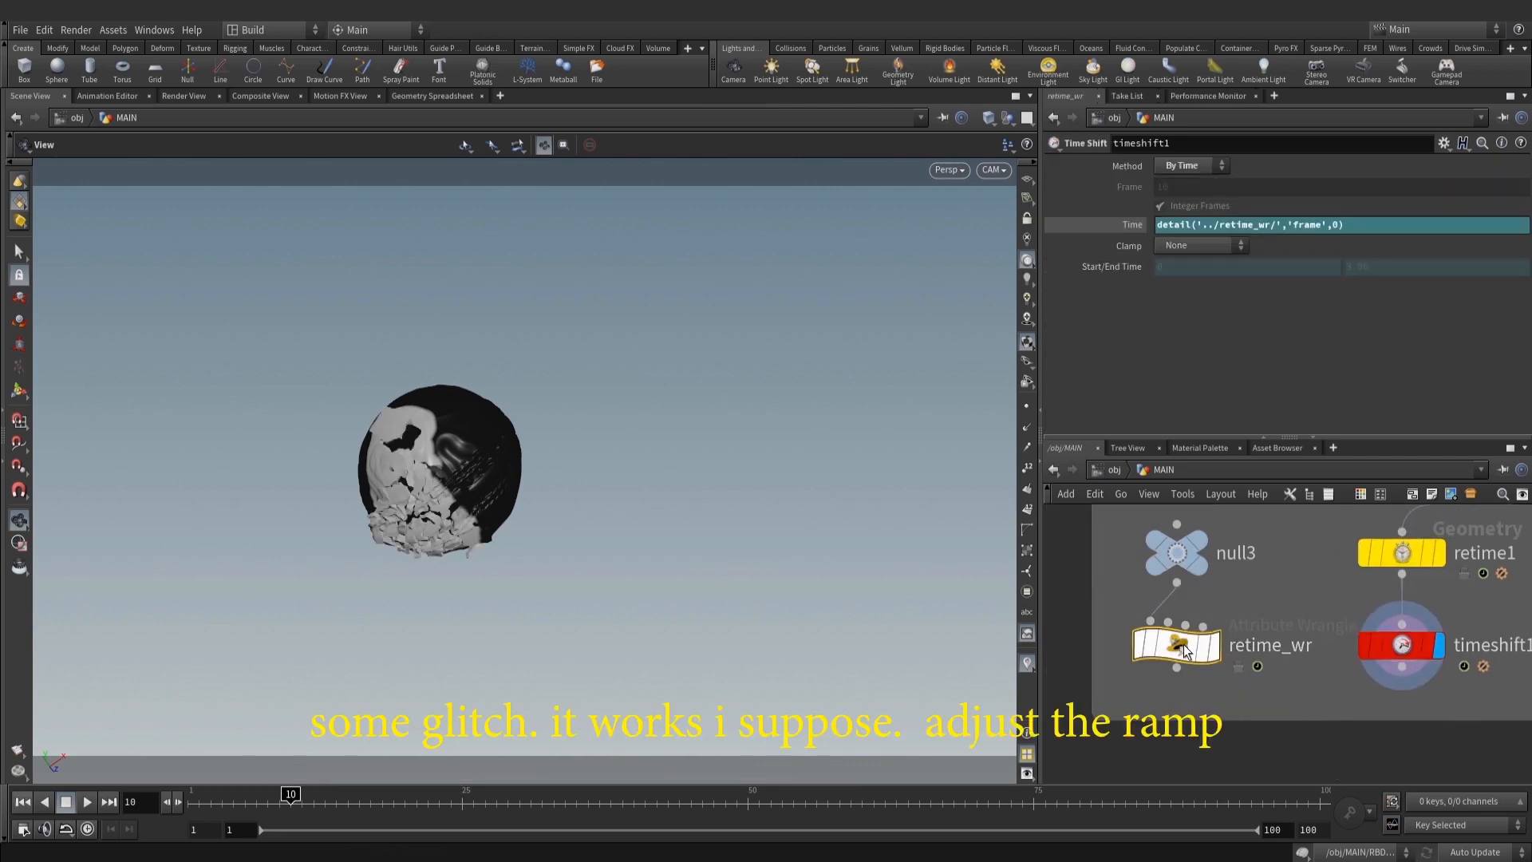
{"action": "left_click", "coordinate": [1075, 334]}
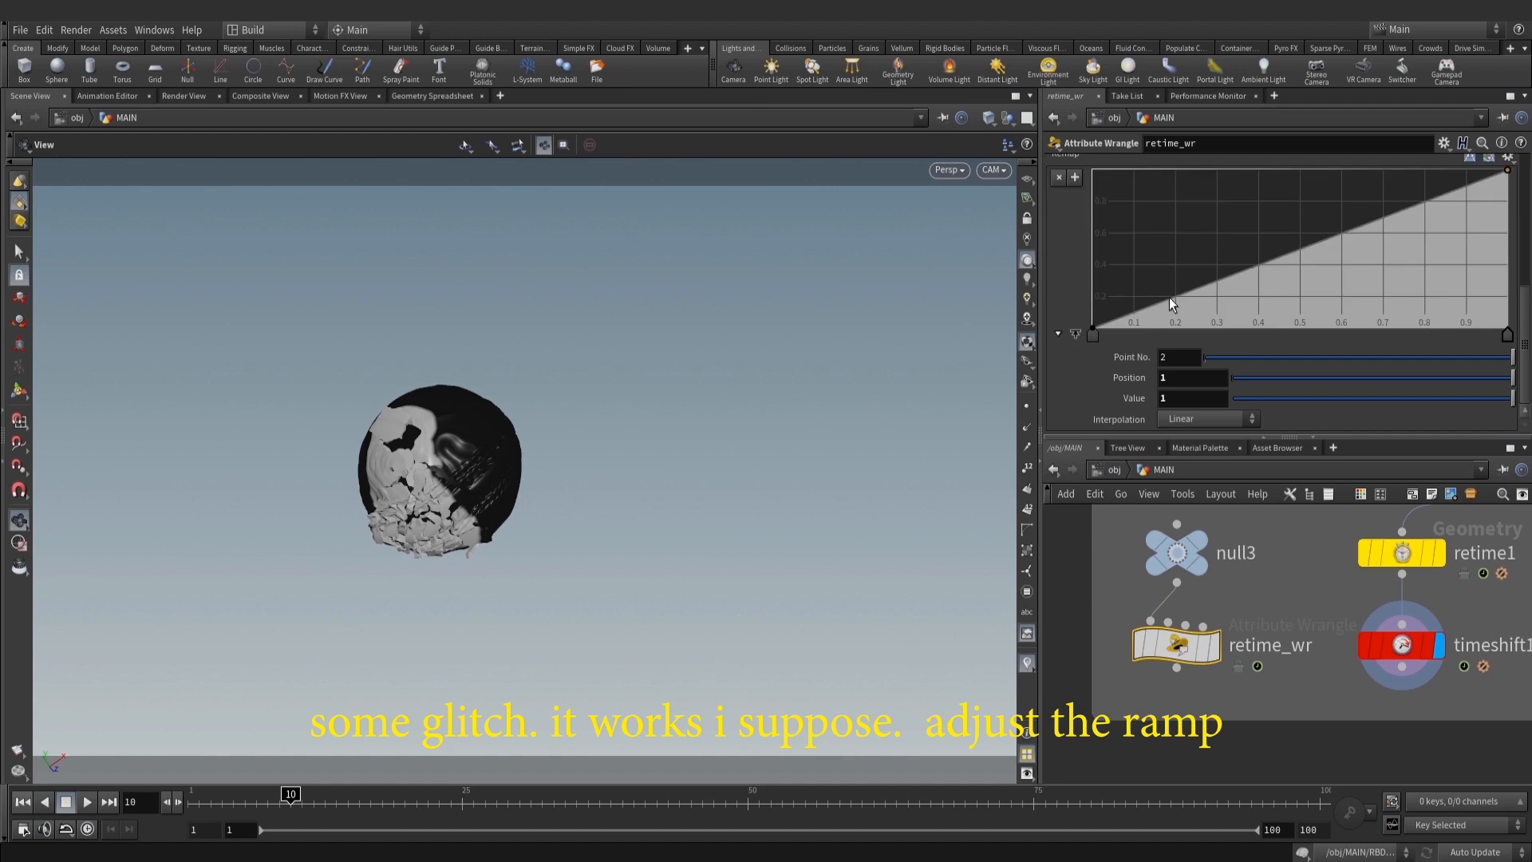
{"action": "left_click", "coordinate": [1092, 335]}
{"action": "left_click", "coordinate": [1206, 415]}
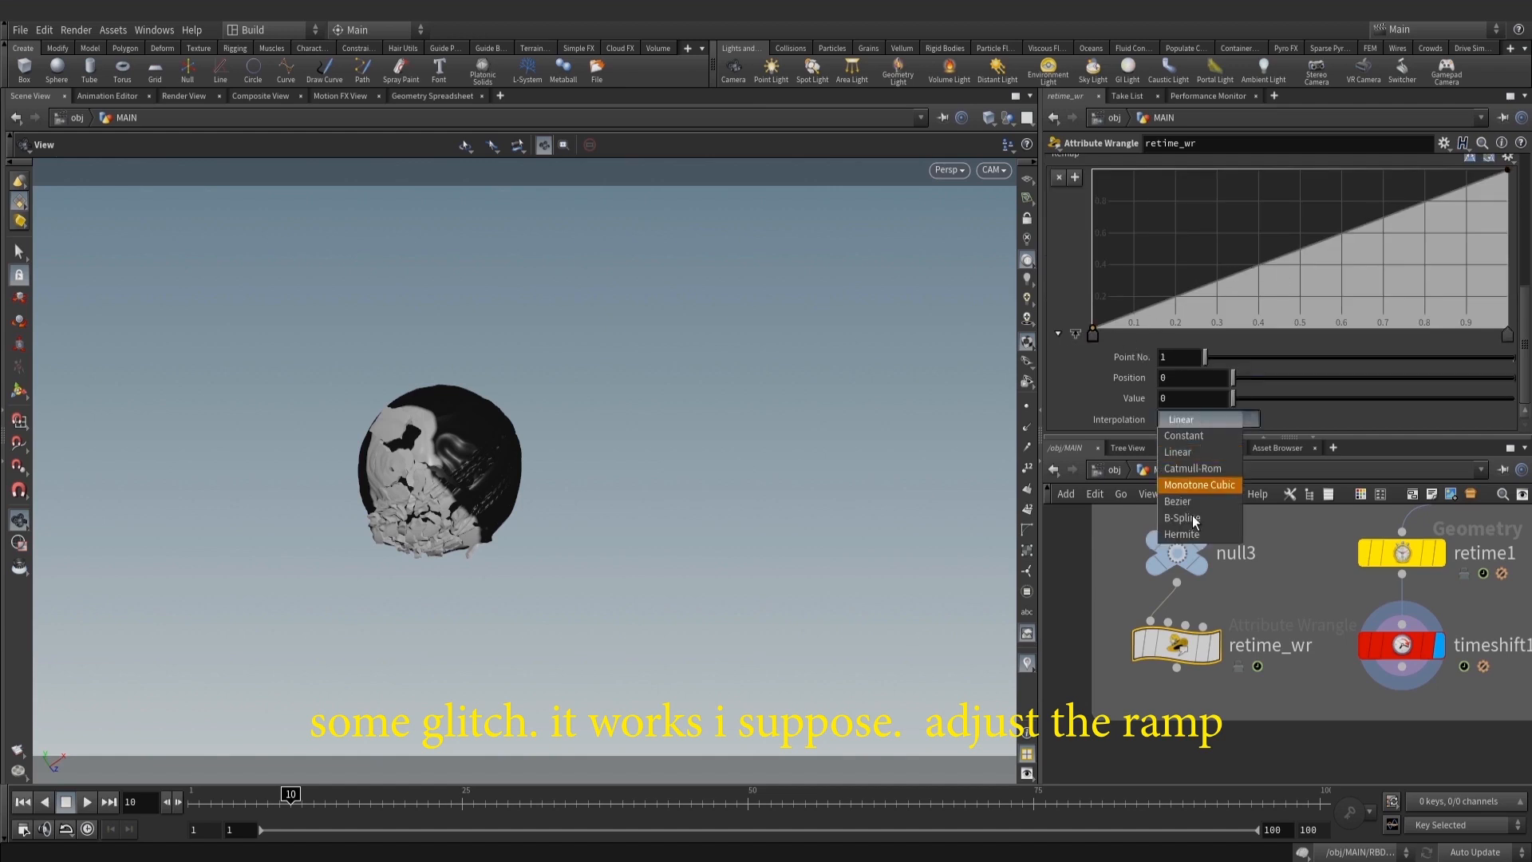
{"action": "left_click", "coordinate": [1194, 517]}
{"action": "left_click", "coordinate": [1507, 334]}
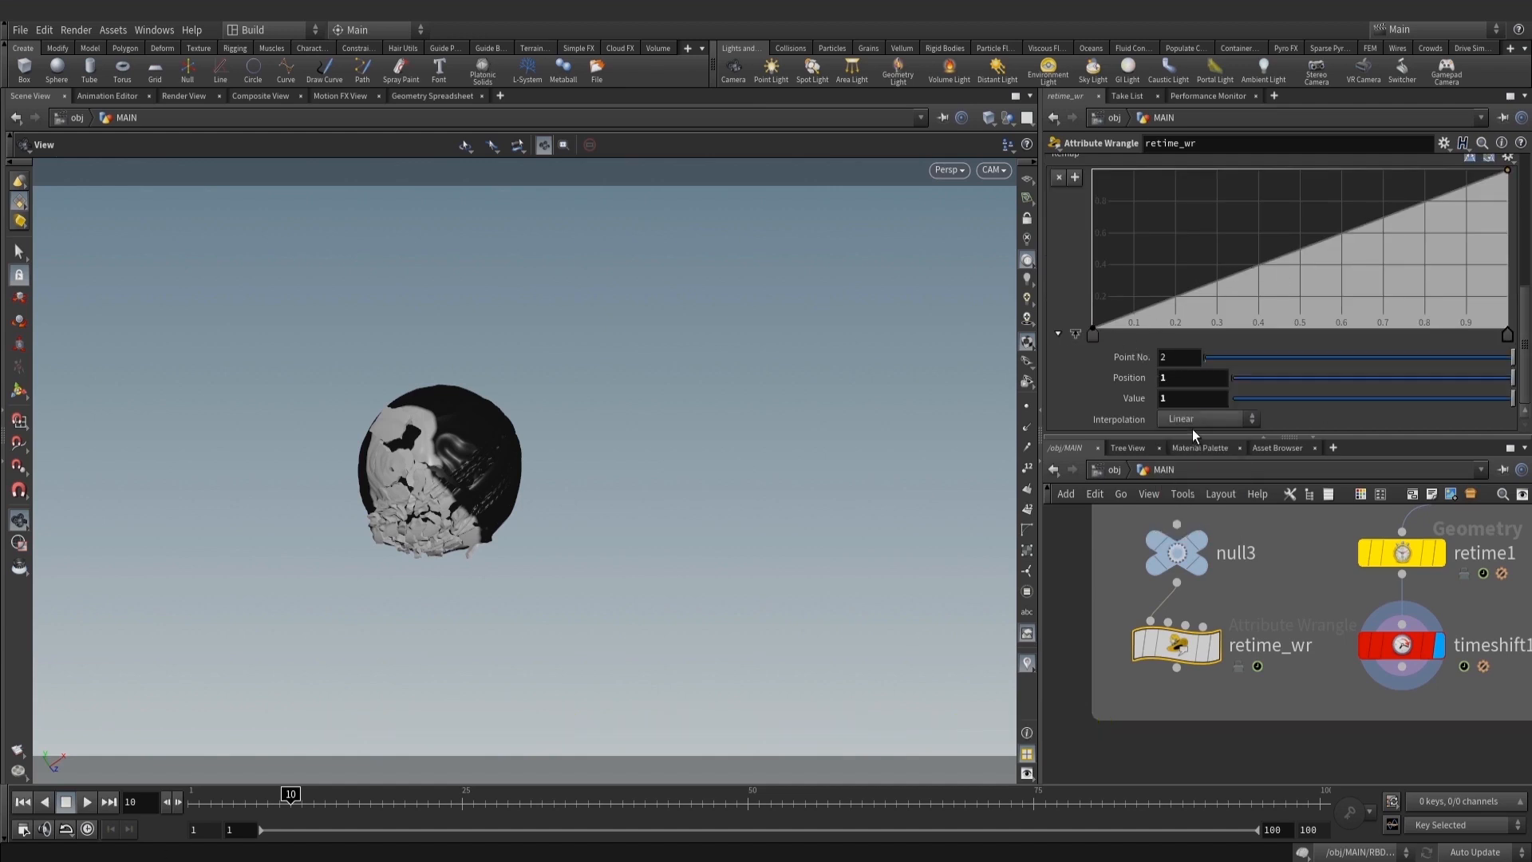
{"action": "left_click", "coordinate": [1193, 421]}
{"action": "left_click", "coordinate": [1196, 501]}
{"action": "left_click", "coordinate": [1233, 419]}
{"action": "left_click", "coordinate": [1194, 518]}
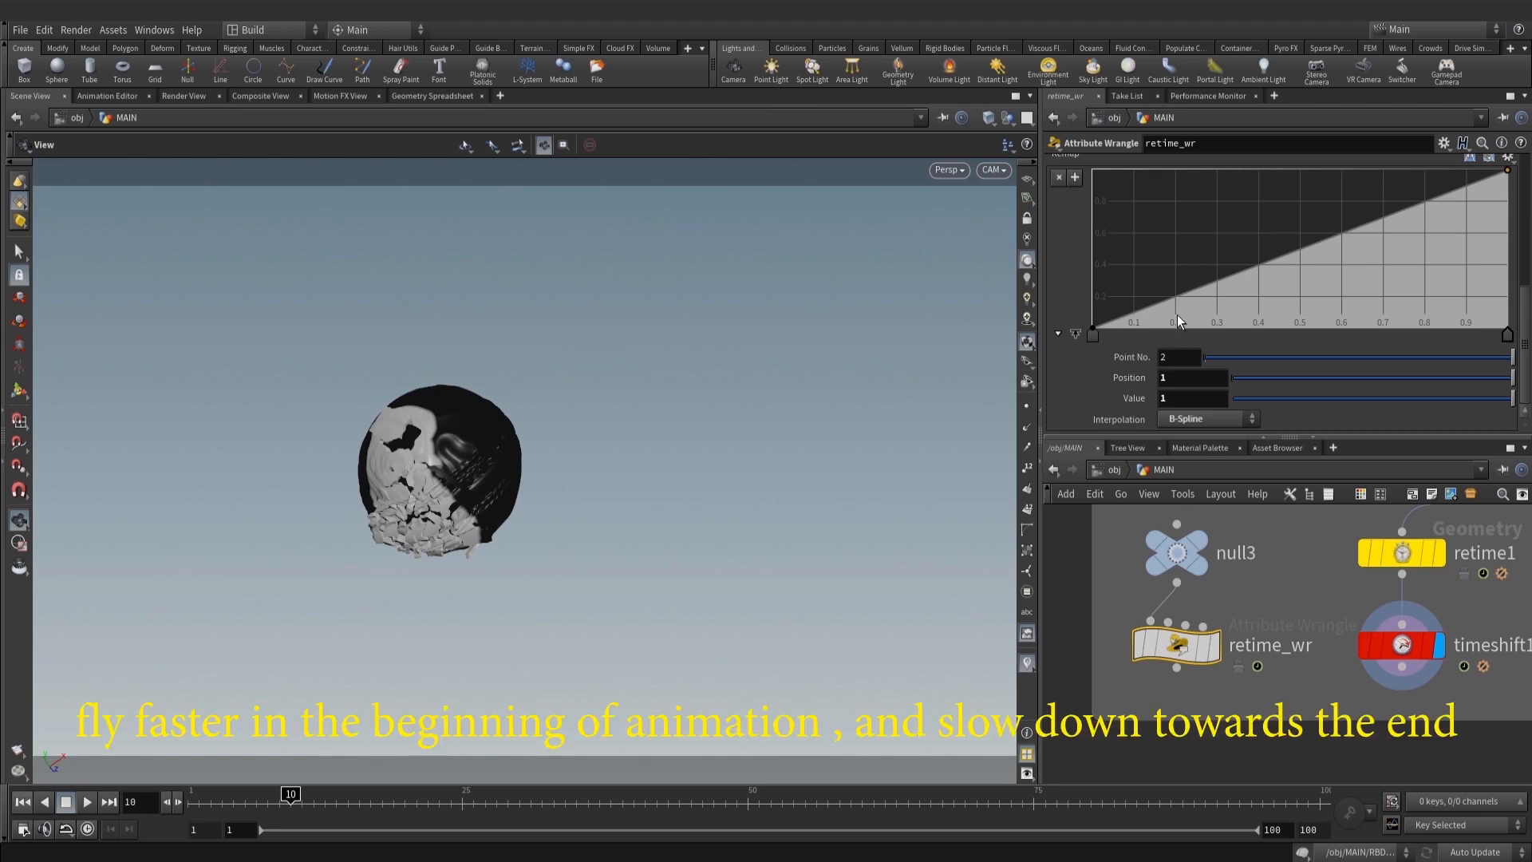
Add a point to the Remap ramp at about position 0.2 and value 0.81 for a fast start and slow end
{"action": "left_click", "coordinate": [1174, 201]}
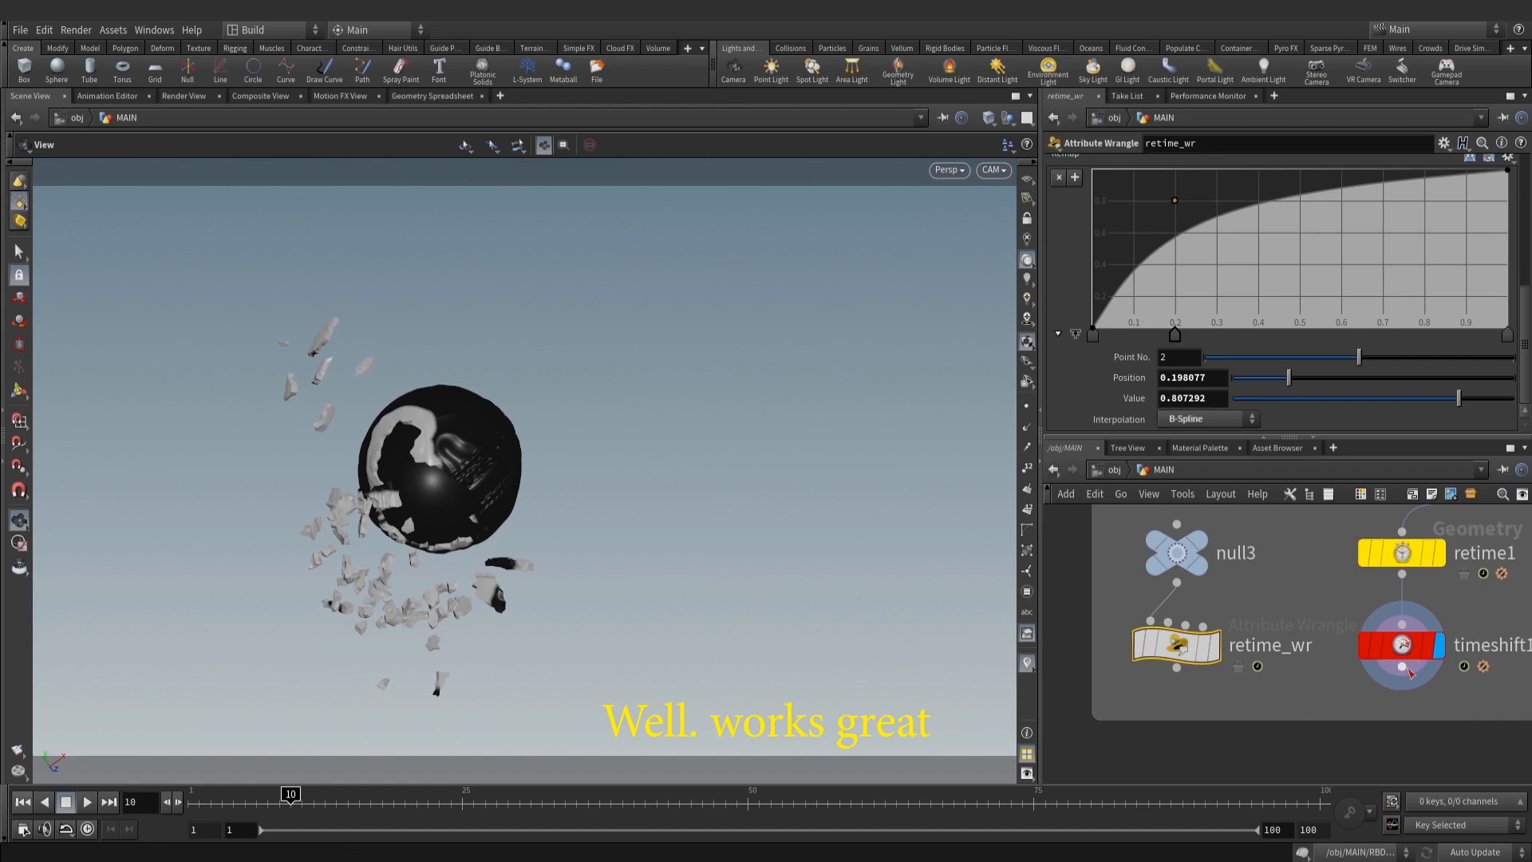
{"action": "middle_click_drag", "start_coordinate": [1295, 728], "coordinate": [1282, 684]}
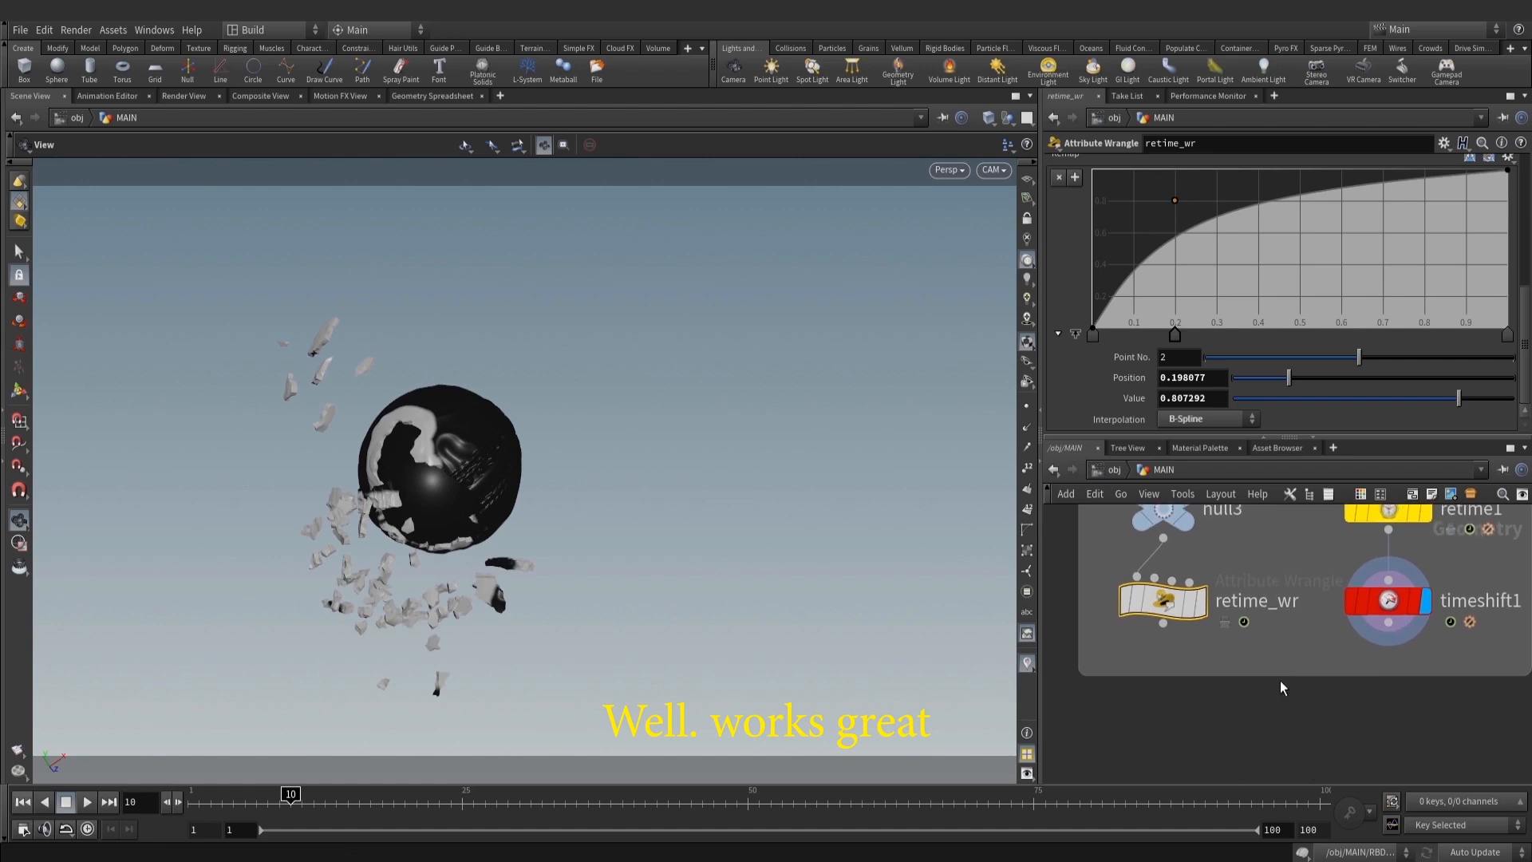
{"action": "left_click", "coordinate": [1385, 600]}
{"action": "middle_click_drag", "start_coordinate": [1388, 697], "coordinate": [1331, 733]}
Set the middle Remap ramp point's value to 0.8 and its position to 0.2
{"action": "left_click", "coordinate": [1106, 635]}
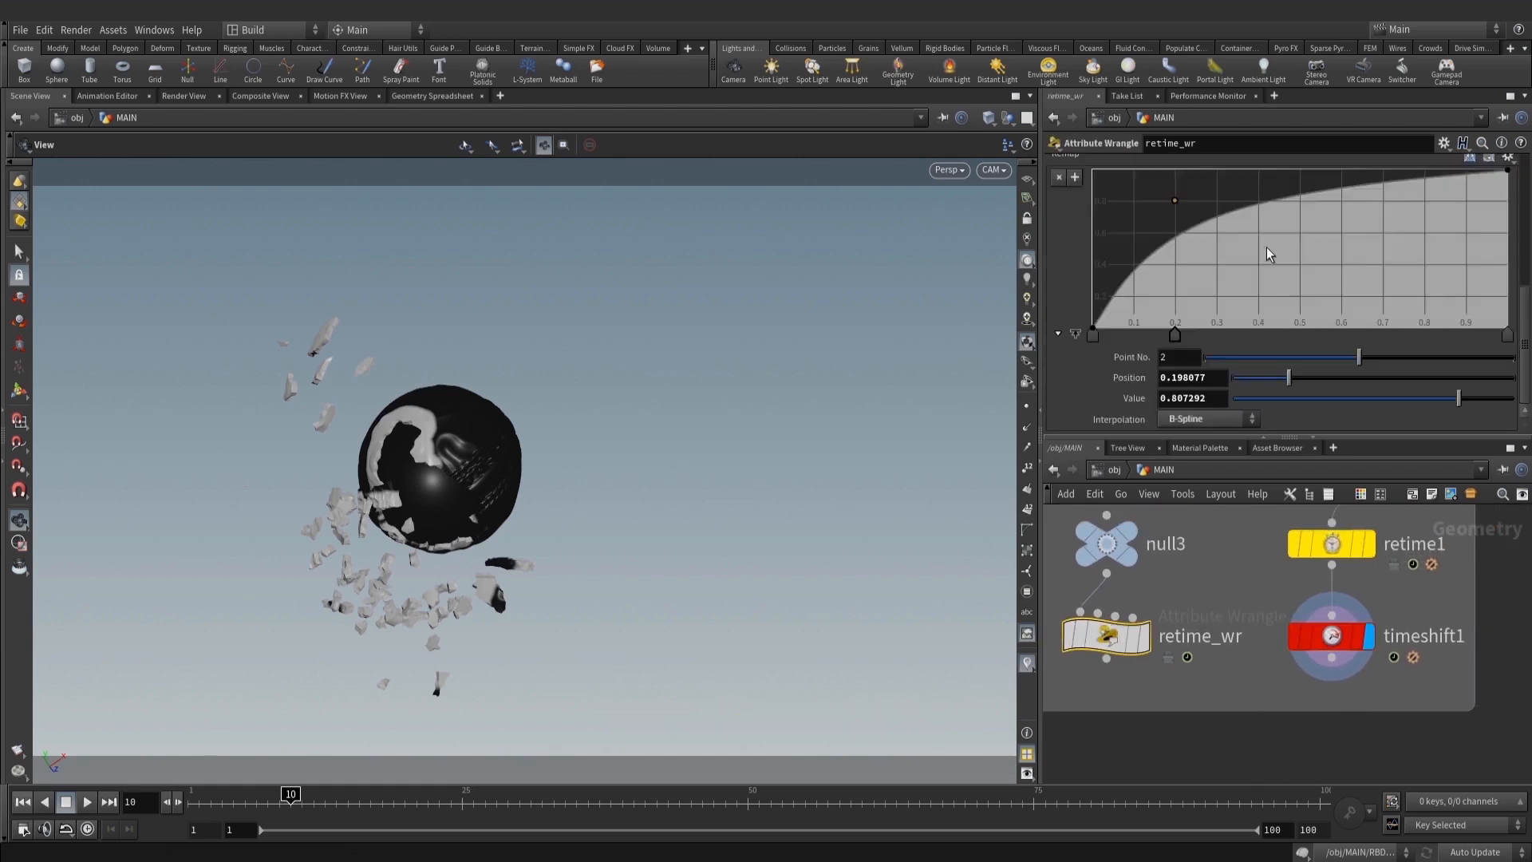
{"action": "double_click", "coordinate": [1195, 398]}
{"action": "type", "text": "0.8"}
{"action": "left_click", "coordinate": [1176, 380]}
{"action": "double_click", "coordinate": [1175, 379]}
{"action": "type", "text": "0.2"}
{"action": "key", "text": "Return"}
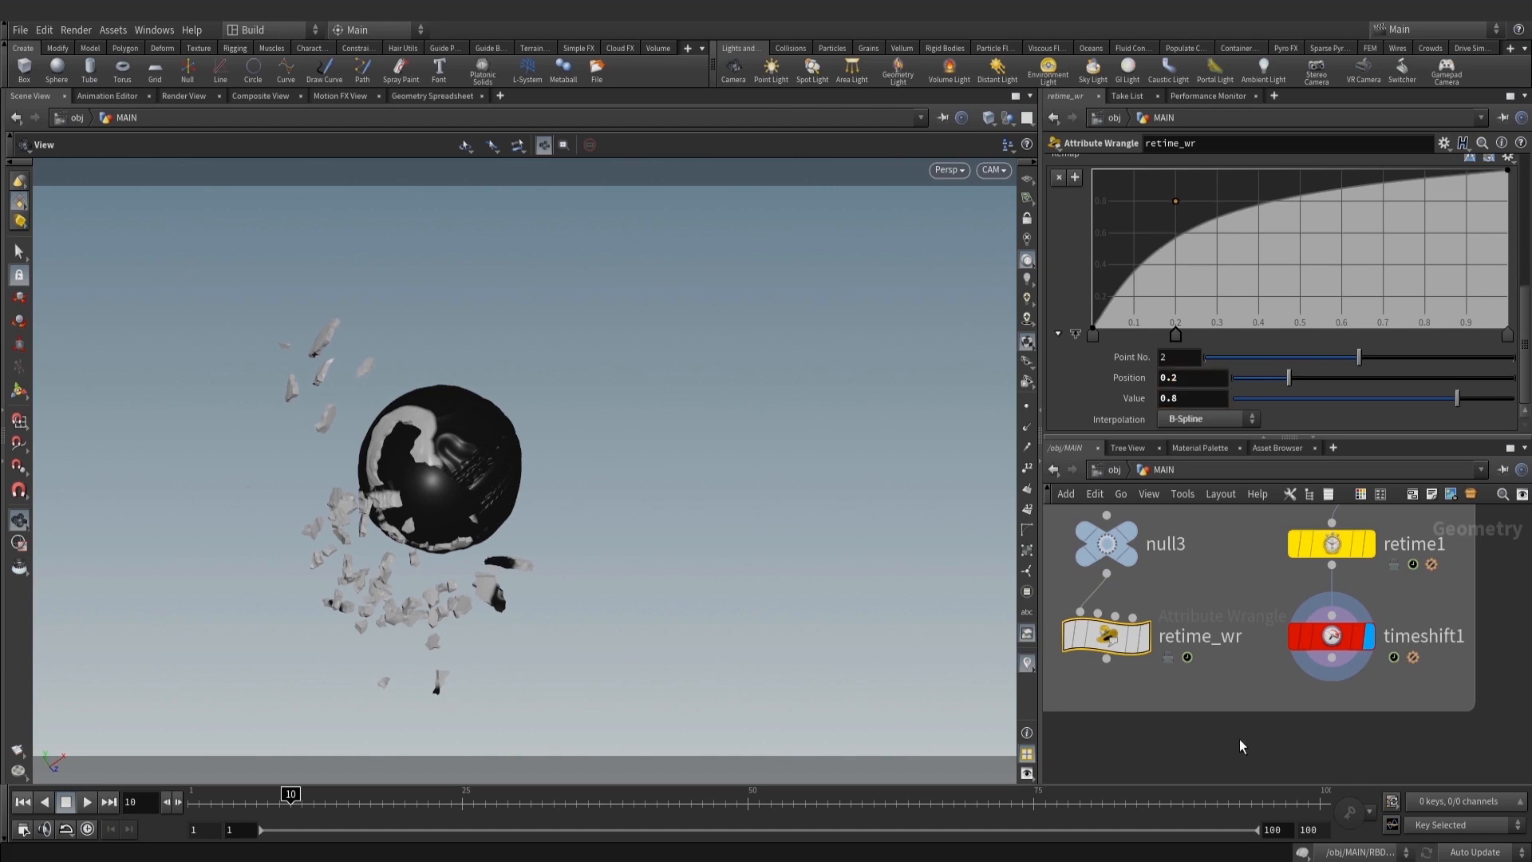
Generate a flipbook of the timeshift1 result to review the debris speed, and close the player
{"action": "middle_click_drag", "start_coordinate": [1267, 725], "coordinate": [1306, 707]}
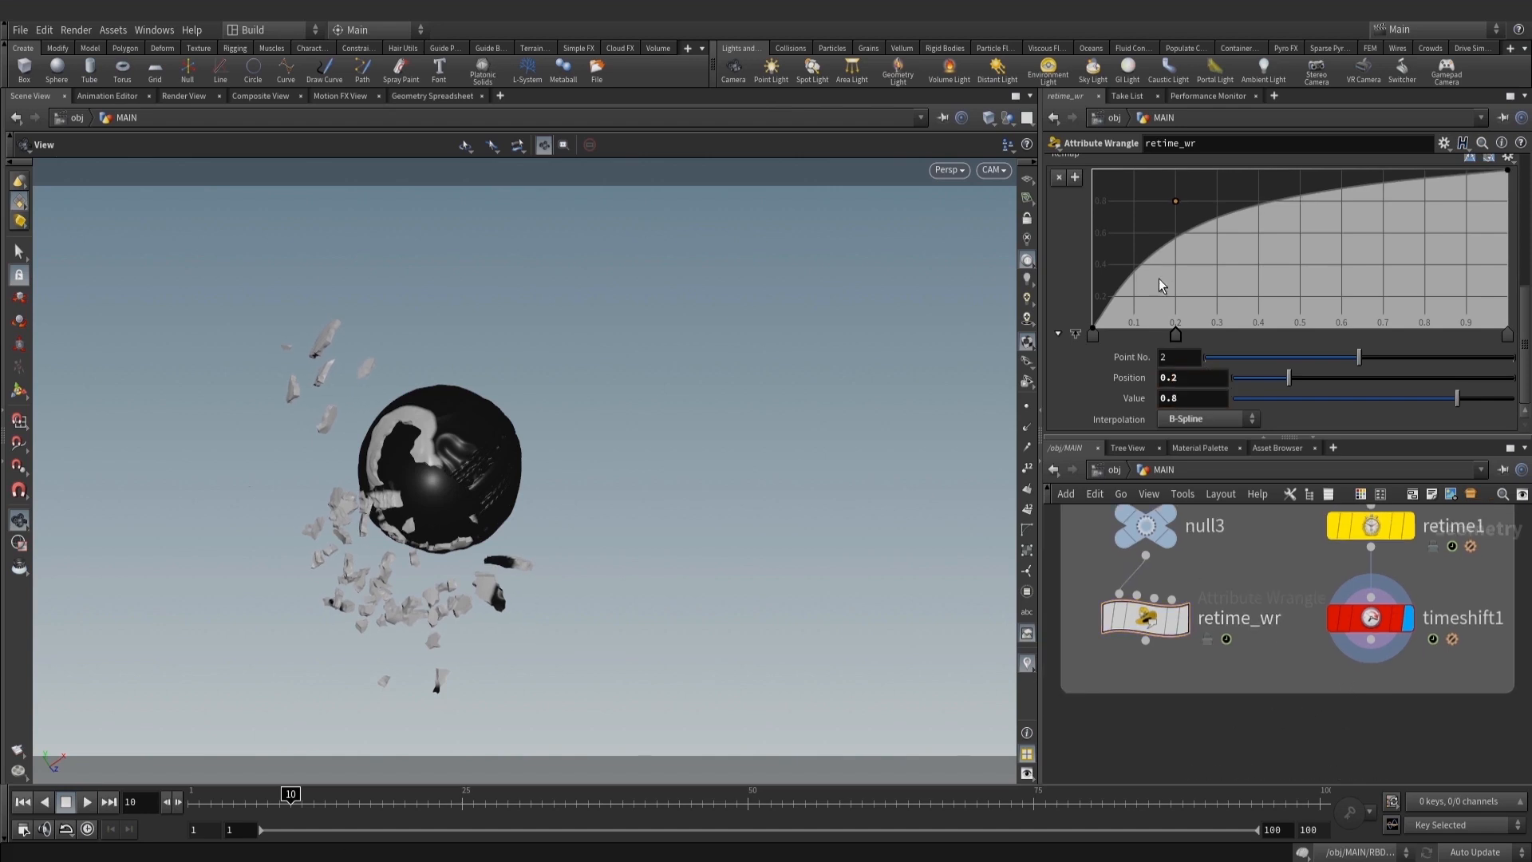
{"action": "left_click", "coordinate": [1370, 619]}
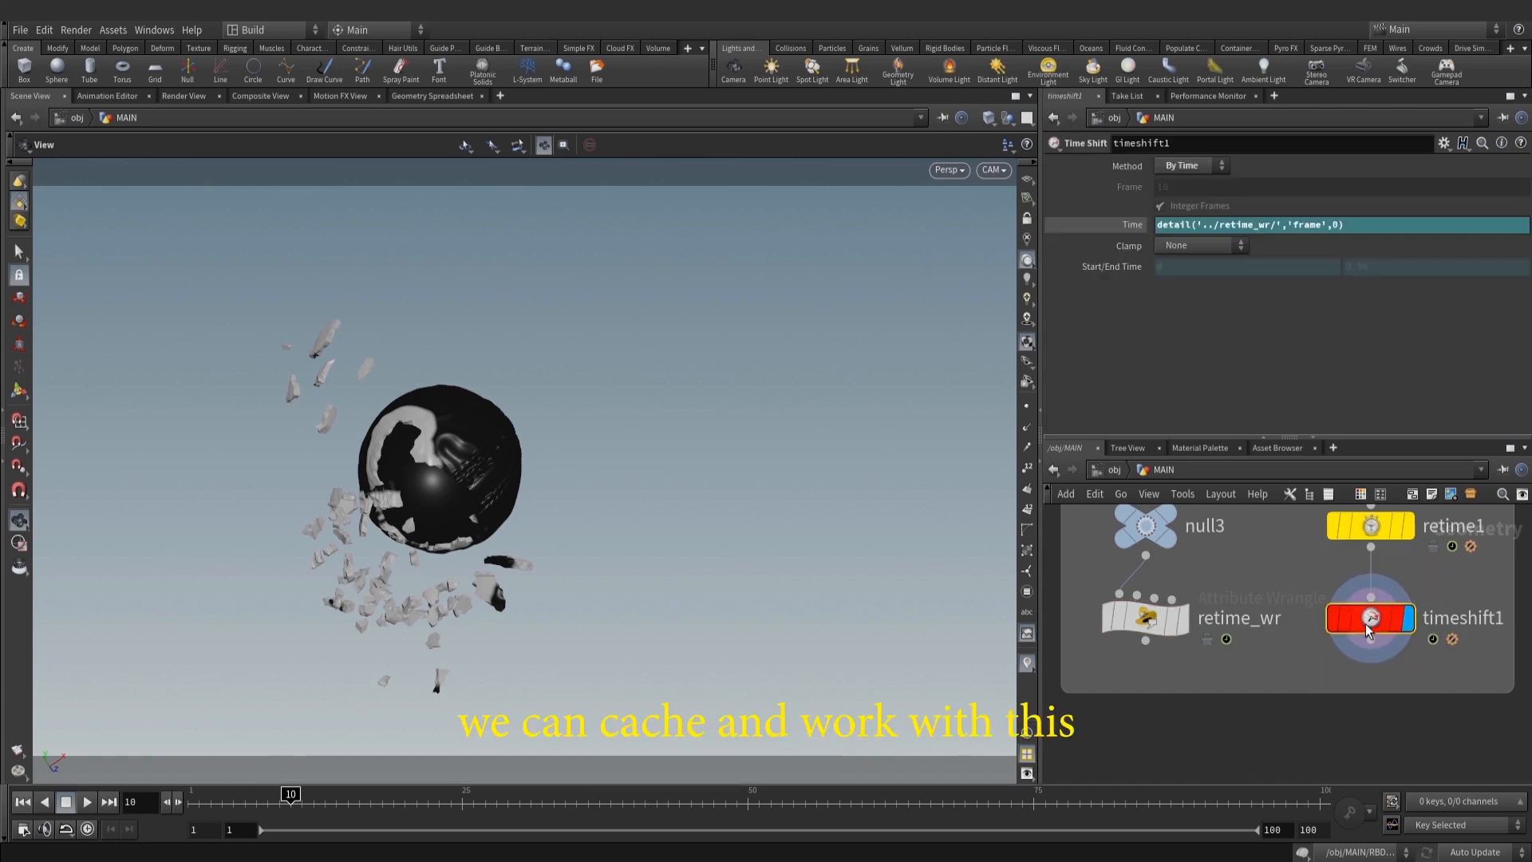
{"action": "middle_click_drag", "start_coordinate": [1428, 723], "coordinate": [1374, 699]}
{"action": "scroll", "coordinate": [1356, 693], "scroll_direction": "down", "scroll_amount": 1}
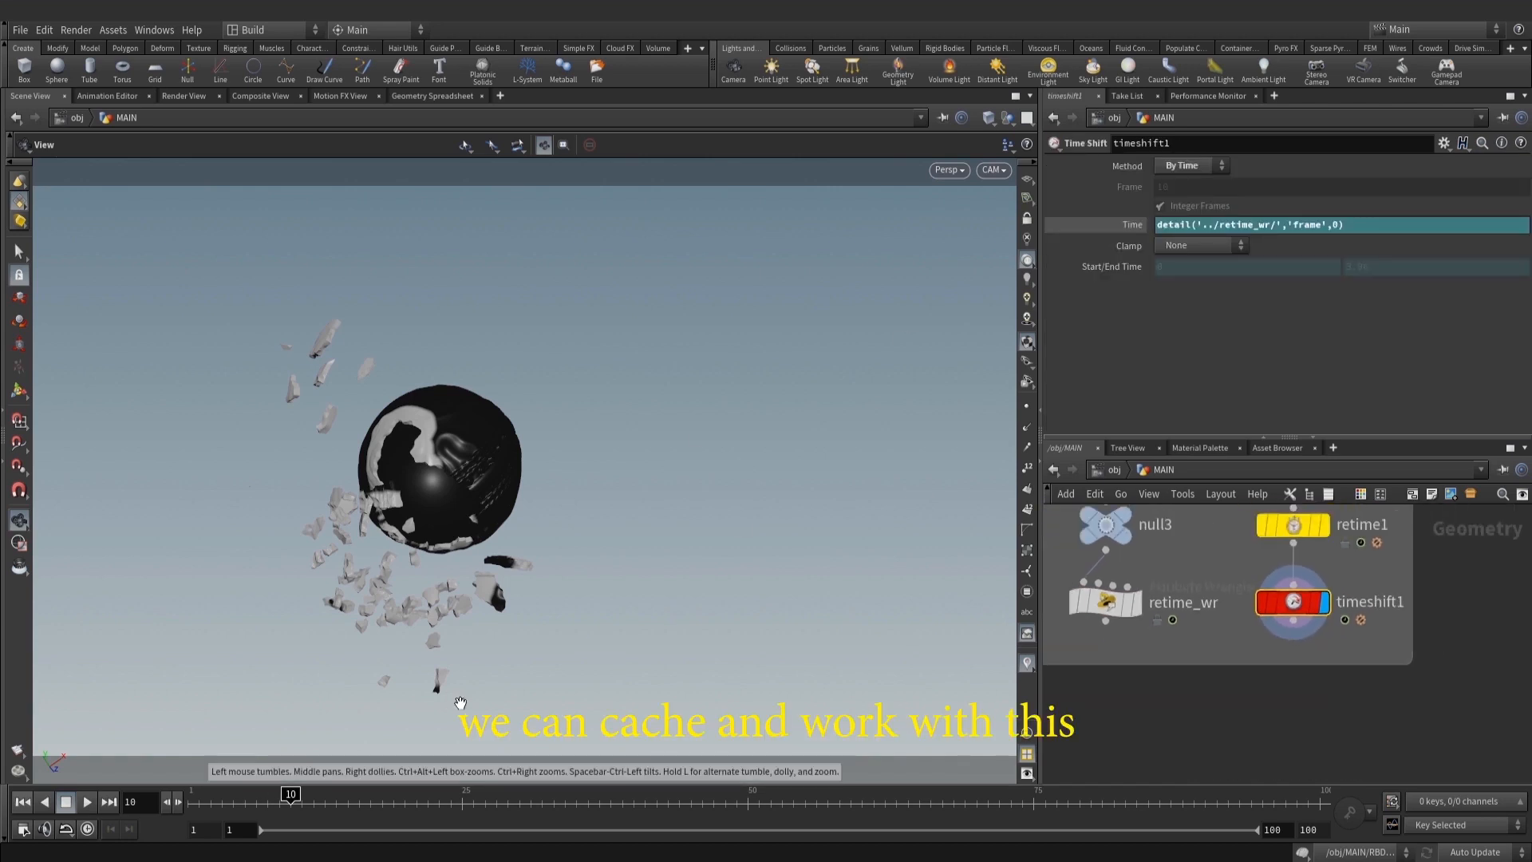
{"action": "left_click", "coordinate": [17, 755]}
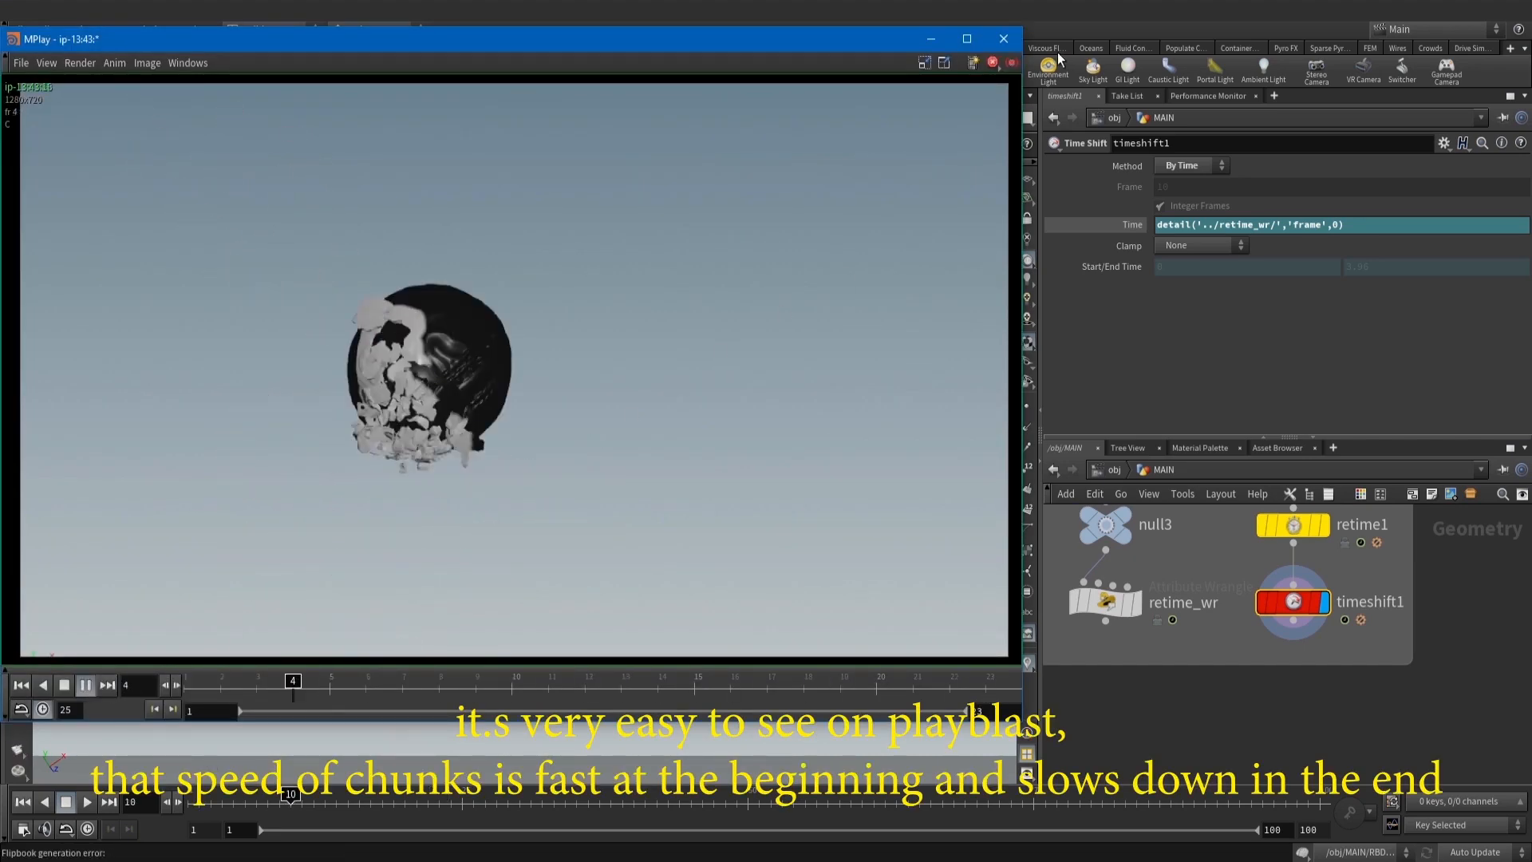
{"action": "left_click", "coordinate": [1006, 38]}
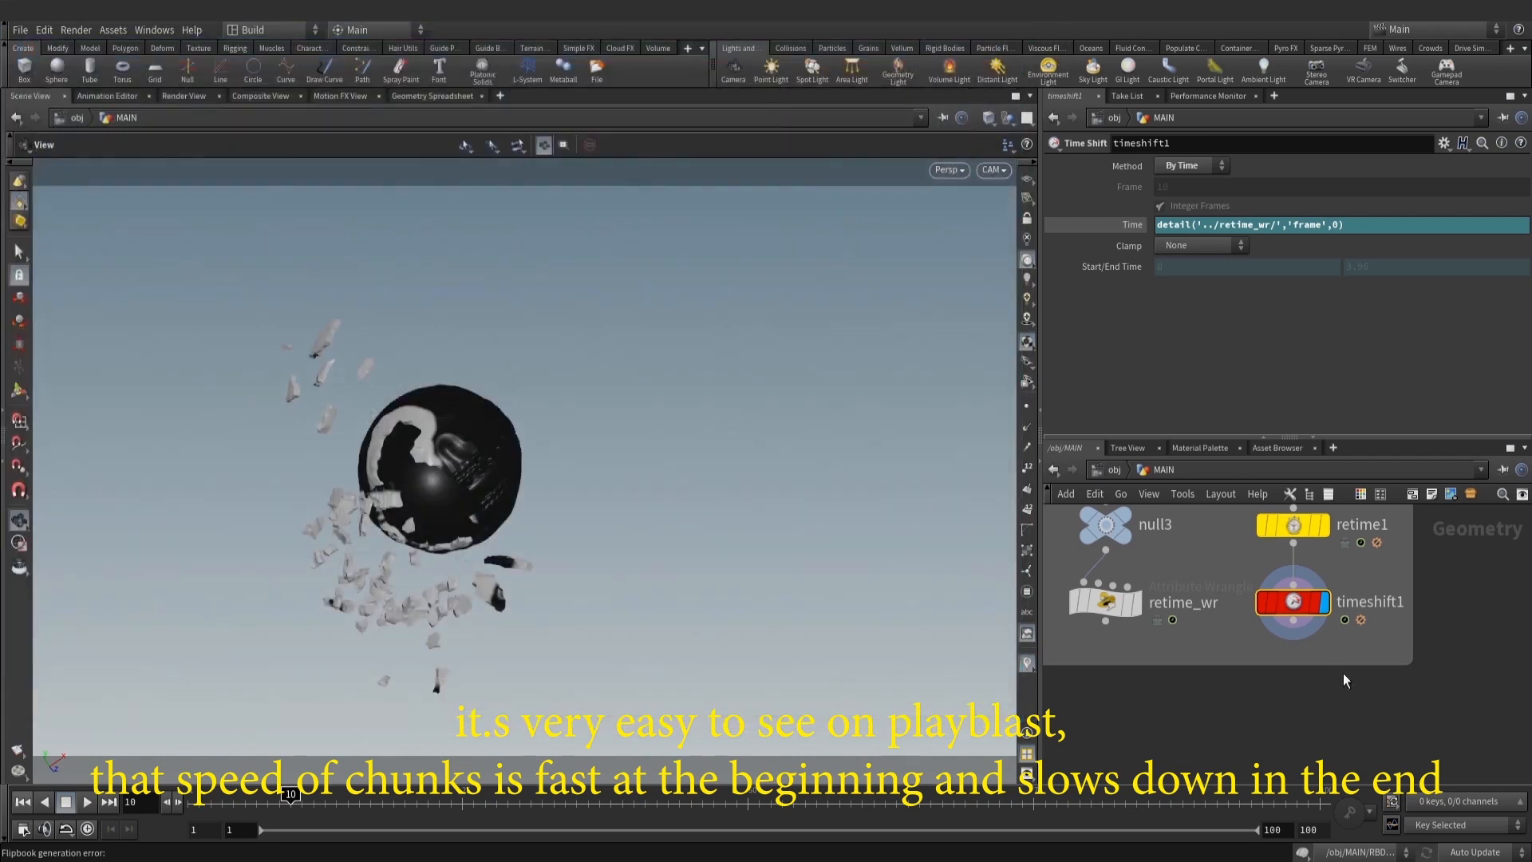
Add an Unpack node below timeshift1 and connect it to timeshift1's output to convert the packed debris to polygons
{"action": "scroll", "coordinate": [1356, 686], "scroll_direction": "down", "scroll_amount": 3}
{"action": "middle_click_drag", "start_coordinate": [1275, 743], "coordinate": [1302, 688]}
{"action": "scroll", "coordinate": [1303, 691], "scroll_direction": "up", "scroll_amount": 2}
{"action": "key", "text": "Tab"}
{"action": "type", "text": "un"}
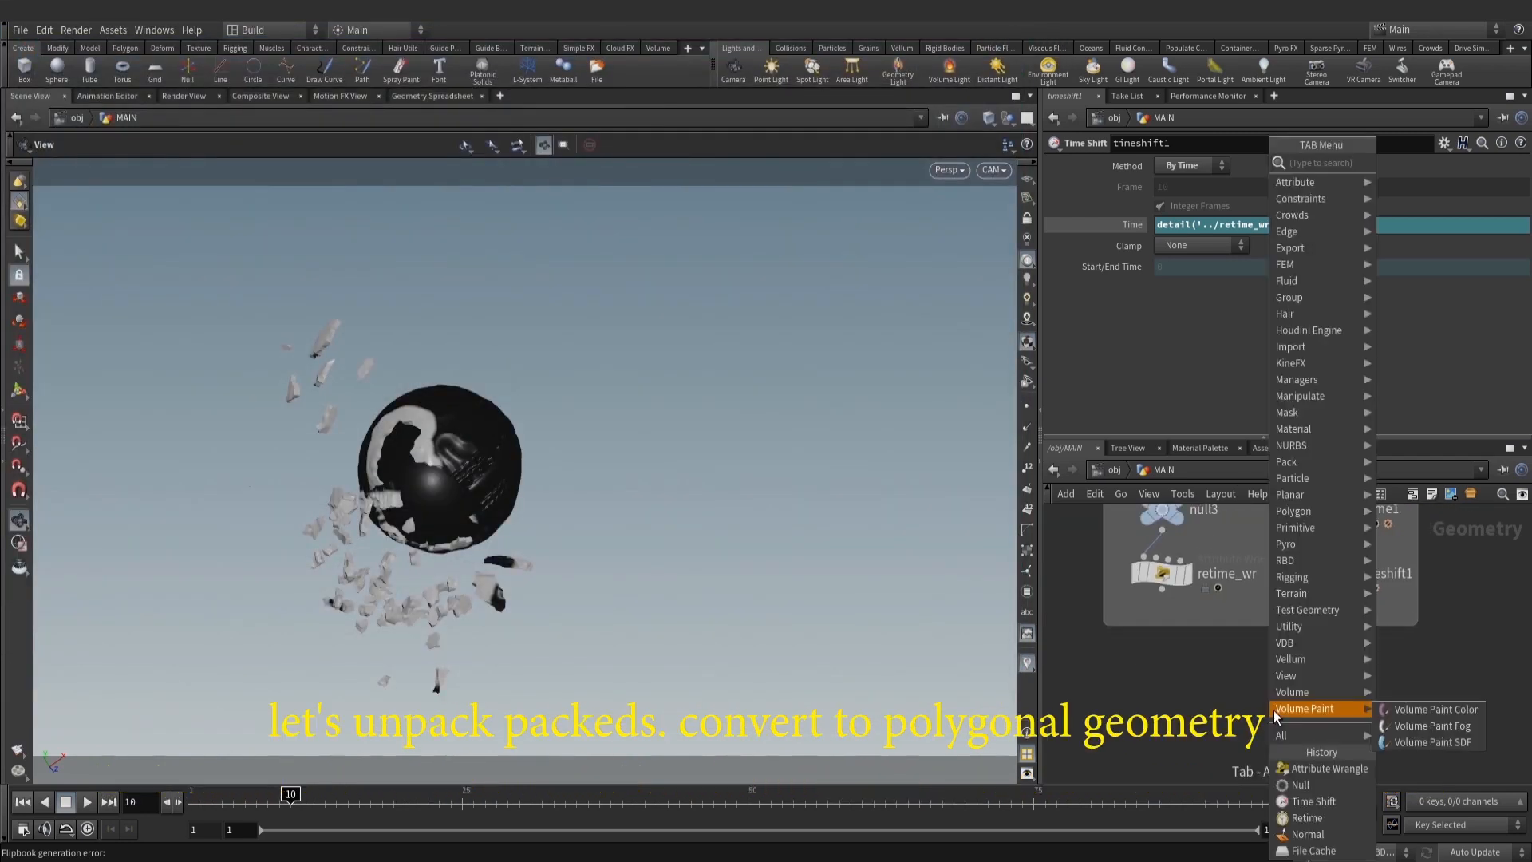
{"action": "type", "text": "p"}
{"action": "left_click", "coordinate": [1399, 166]}
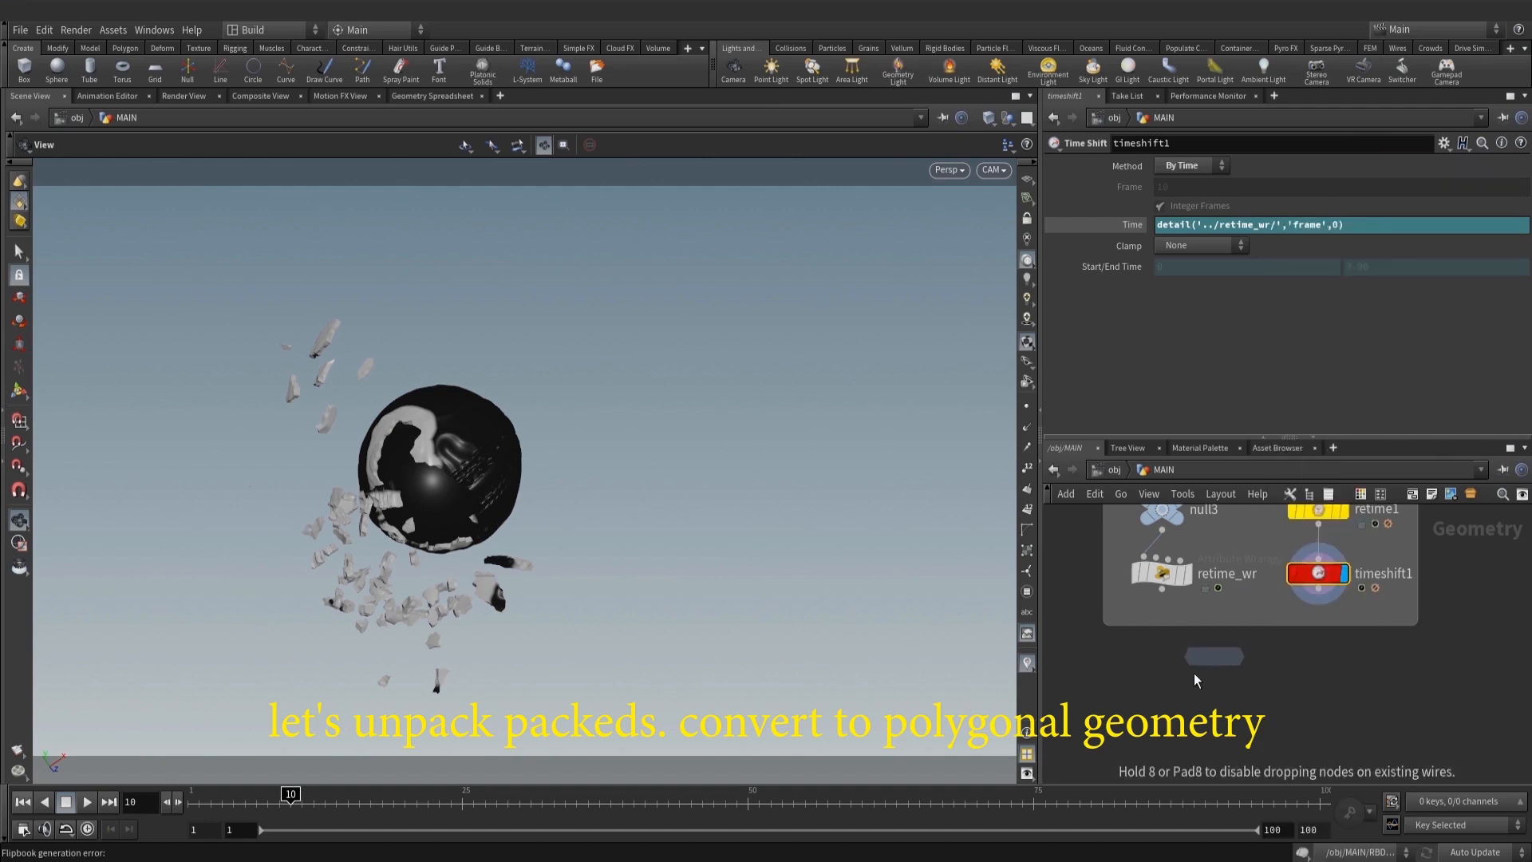
{"action": "left_click", "coordinate": [1194, 673]}
{"action": "middle_click", "coordinate": [1309, 576]}
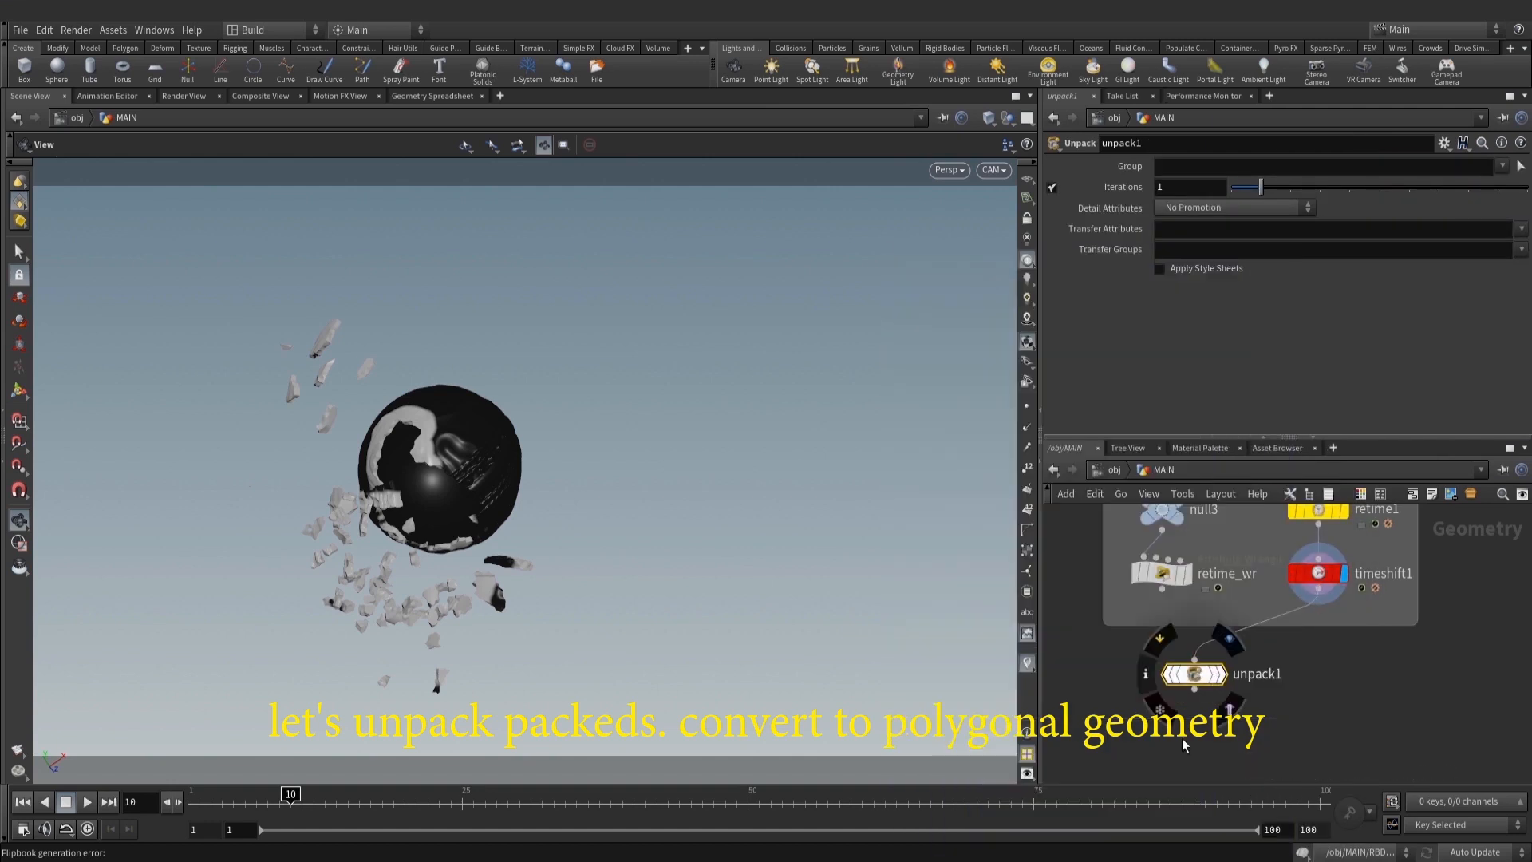
Add a Color node with its default white color below unpack1 and wire it to unpack1's output
{"action": "middle_click_drag", "start_coordinate": [1181, 743], "coordinate": [1214, 677]}
{"action": "key", "text": "Tab"}
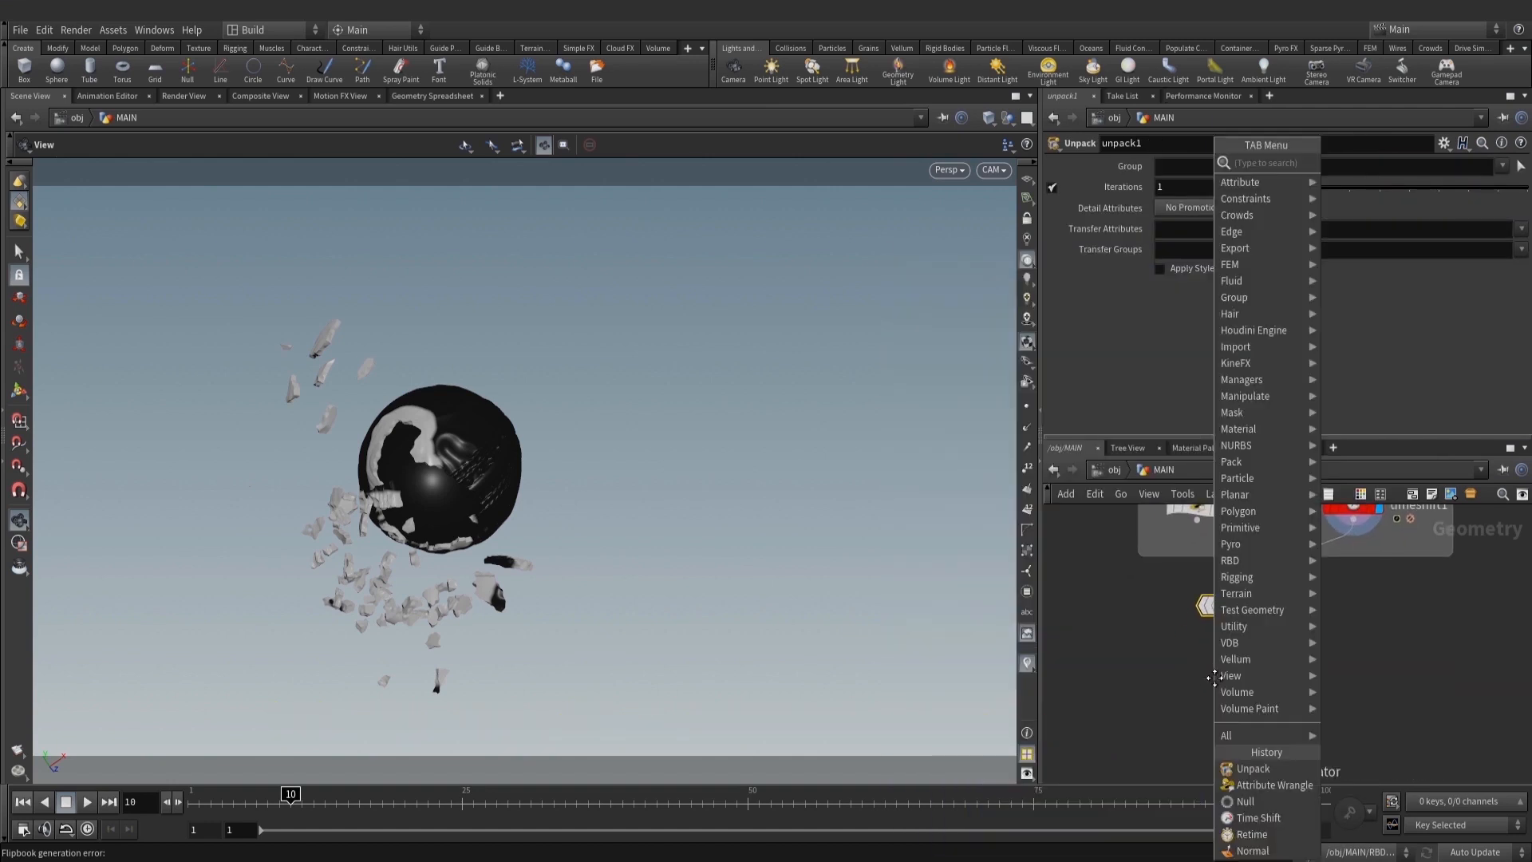
{"action": "type", "text": "colo"}
{"action": "left_click", "coordinate": [1384, 162]}
{"action": "scroll", "coordinate": [1257, 654], "scroll_direction": "up", "scroll_amount": 2}
{"action": "left_click", "coordinate": [1223, 684]}
{"action": "left_click_drag", "start_coordinate": [1220, 610], "coordinate": [1221, 666]}
Add a Null node below color3 and wire it to color3's output
{"action": "middle_click_drag", "start_coordinate": [1333, 718], "coordinate": [1345, 625]}
{"action": "key", "text": "Tab"}
{"action": "type", "text": "nu"}
{"action": "left_click", "coordinate": [1322, 163]}
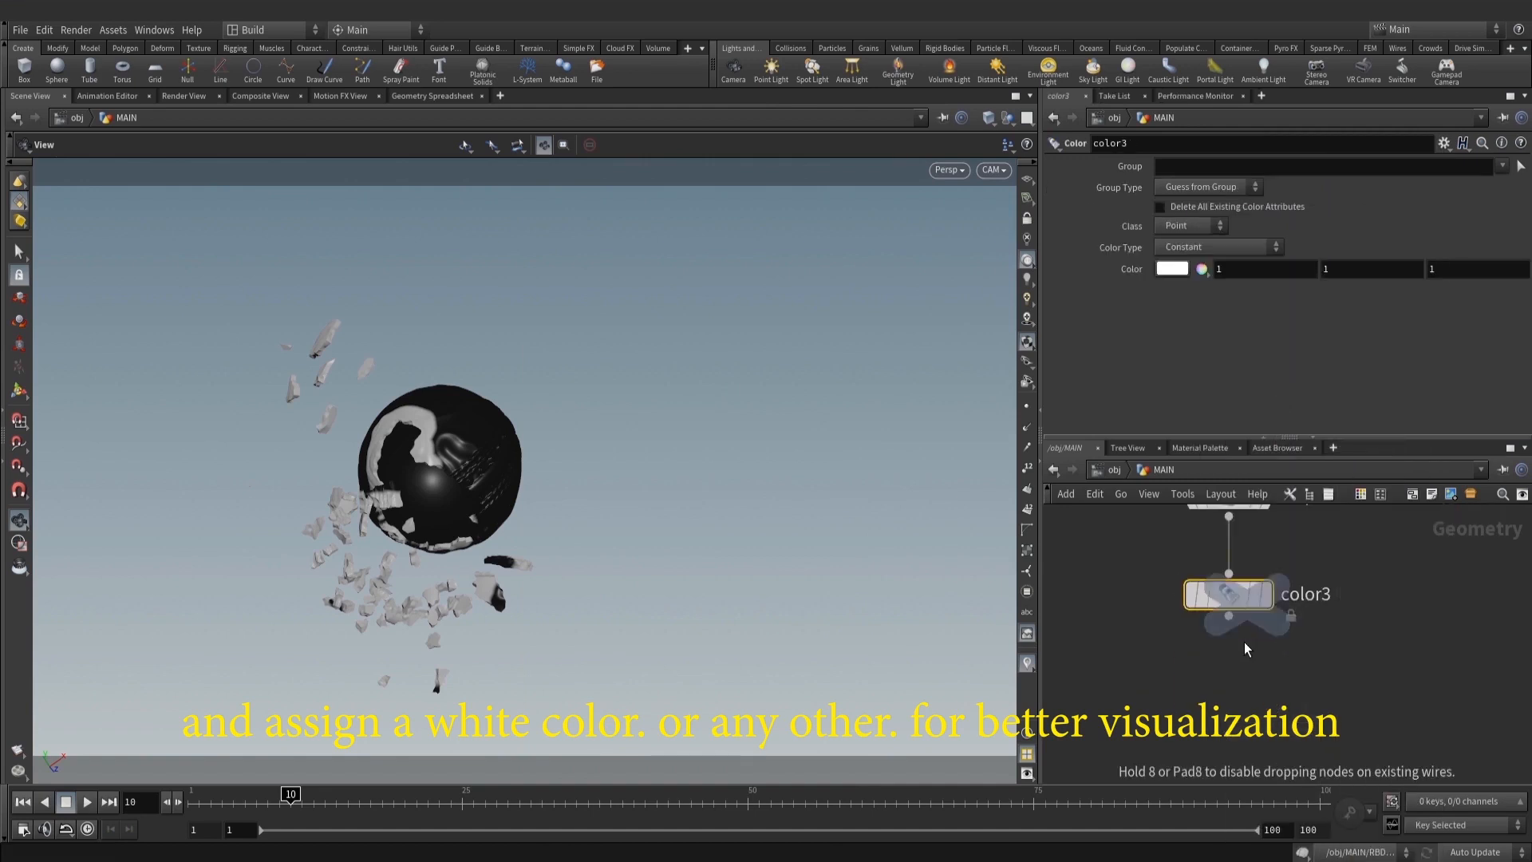
{"action": "left_click", "coordinate": [1240, 702]}
{"action": "mouse_move", "coordinate": [1276, 757]}
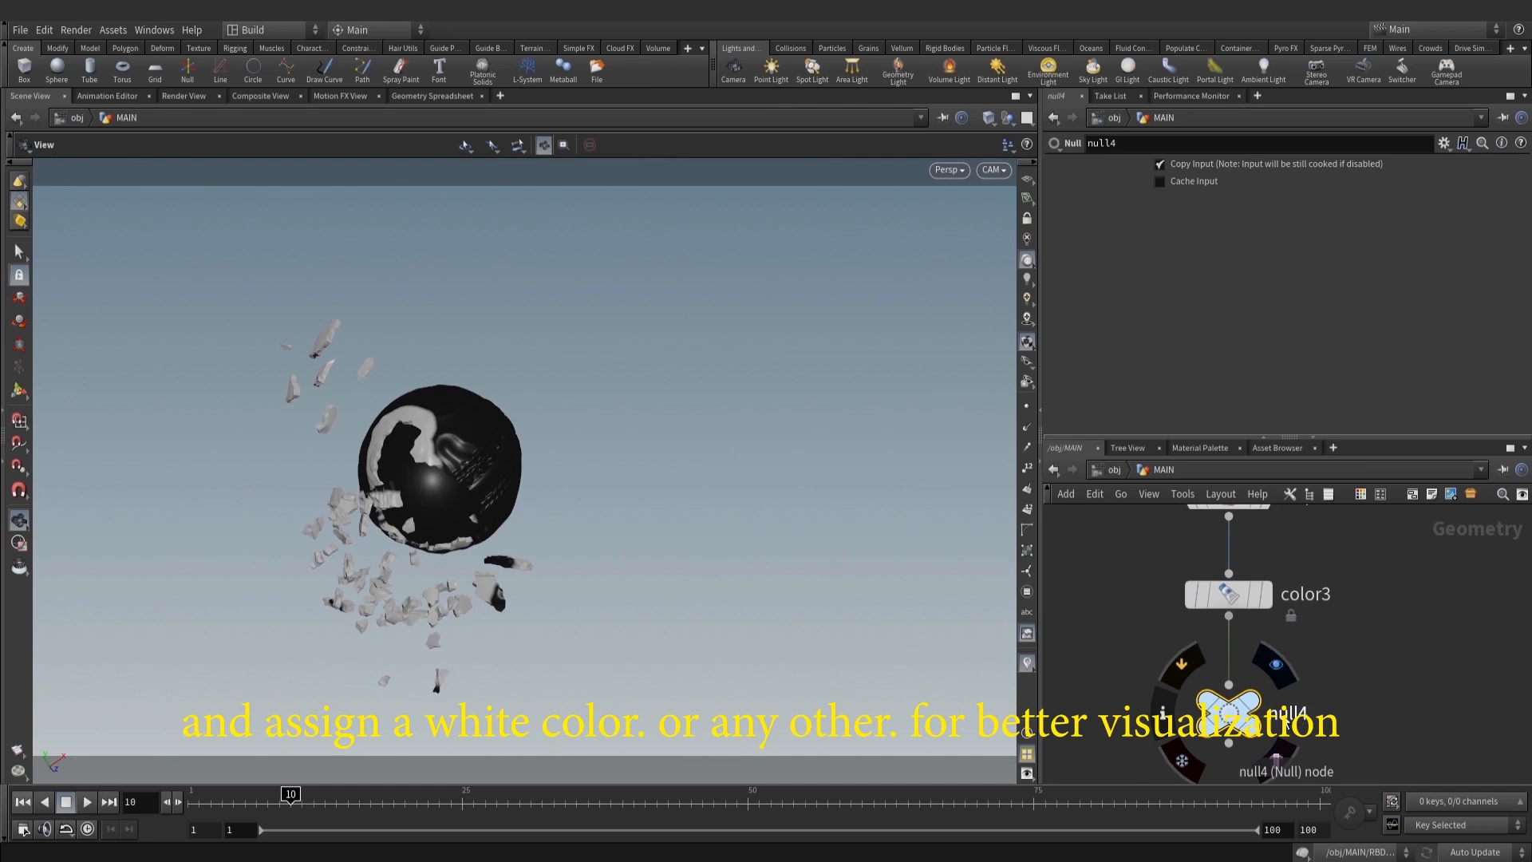
{"action": "scroll", "coordinate": [1259, 702], "scroll_direction": "up", "scroll_amount": 3}
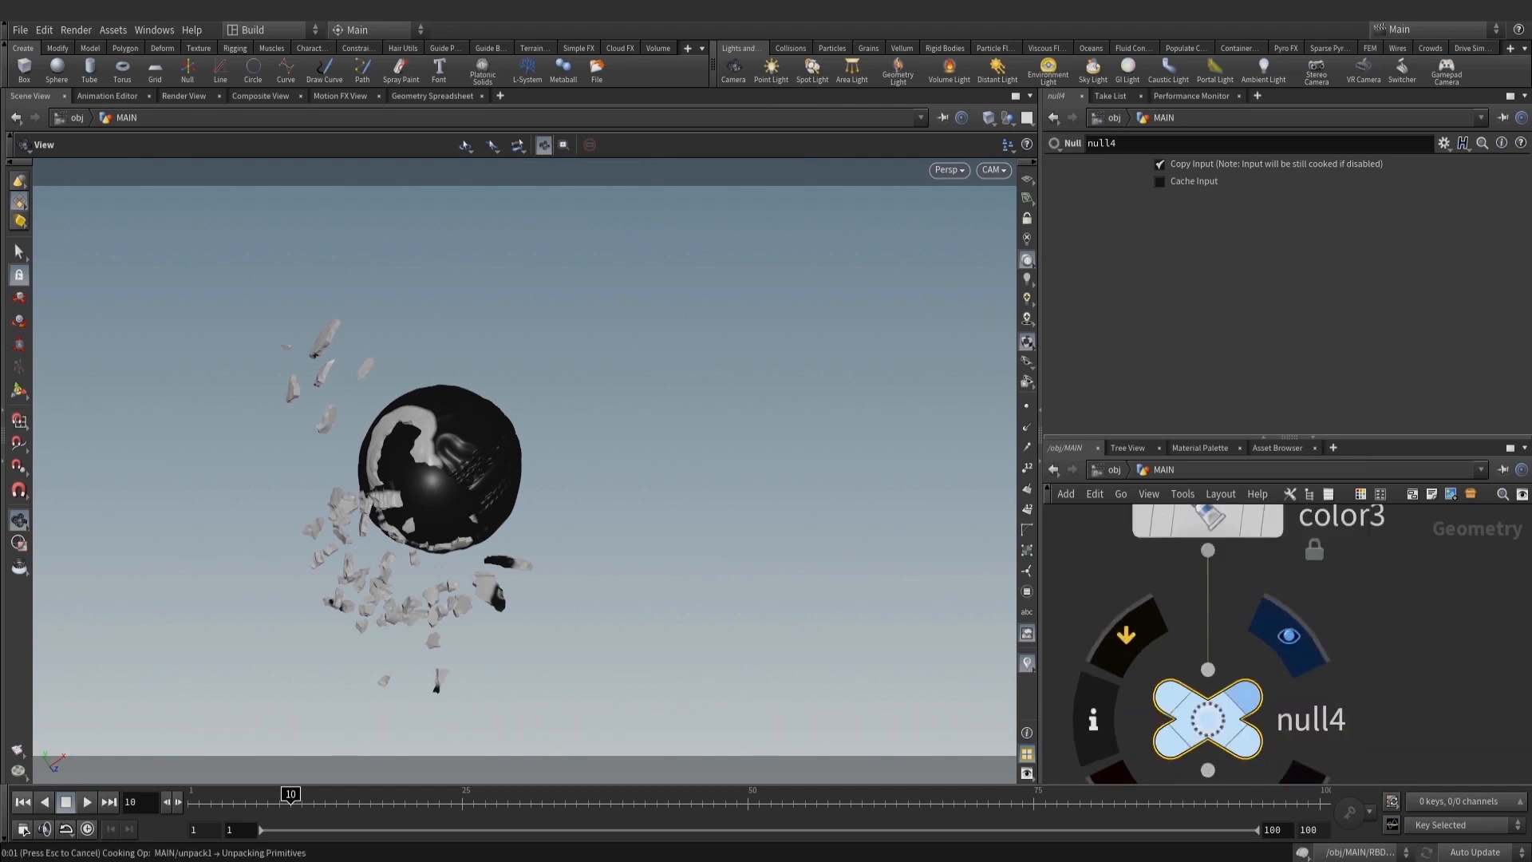
Display the new null at the end of the chain and rename it OUT_choko
{"action": "left_click", "coordinate": [1289, 636]}
{"action": "right_click", "coordinate": [675, 509]}
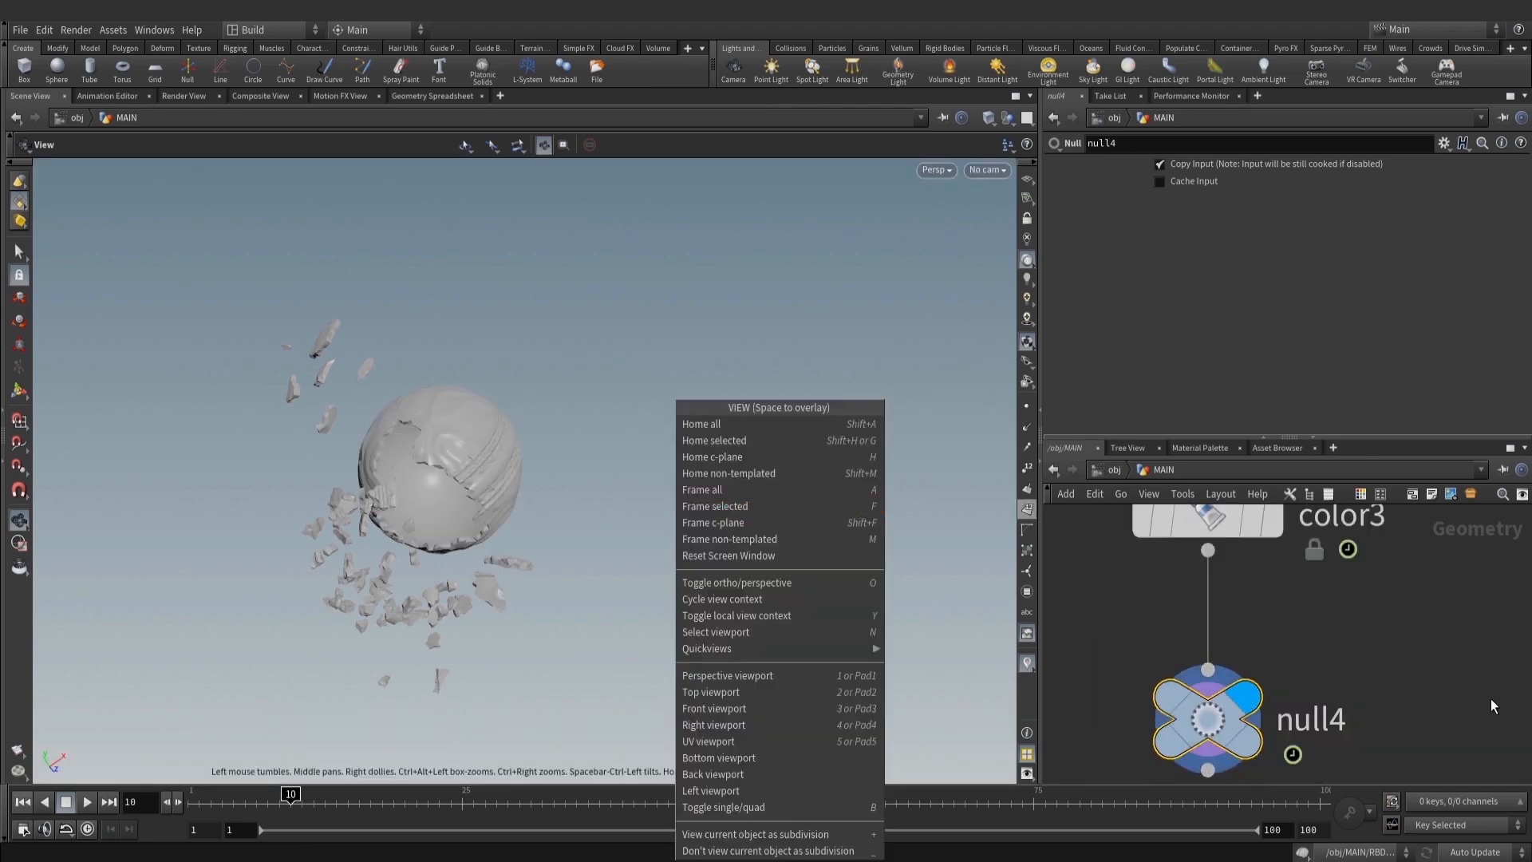
{"action": "double_click", "coordinate": [1312, 722]}
{"action": "type", "text": "OUT_"}
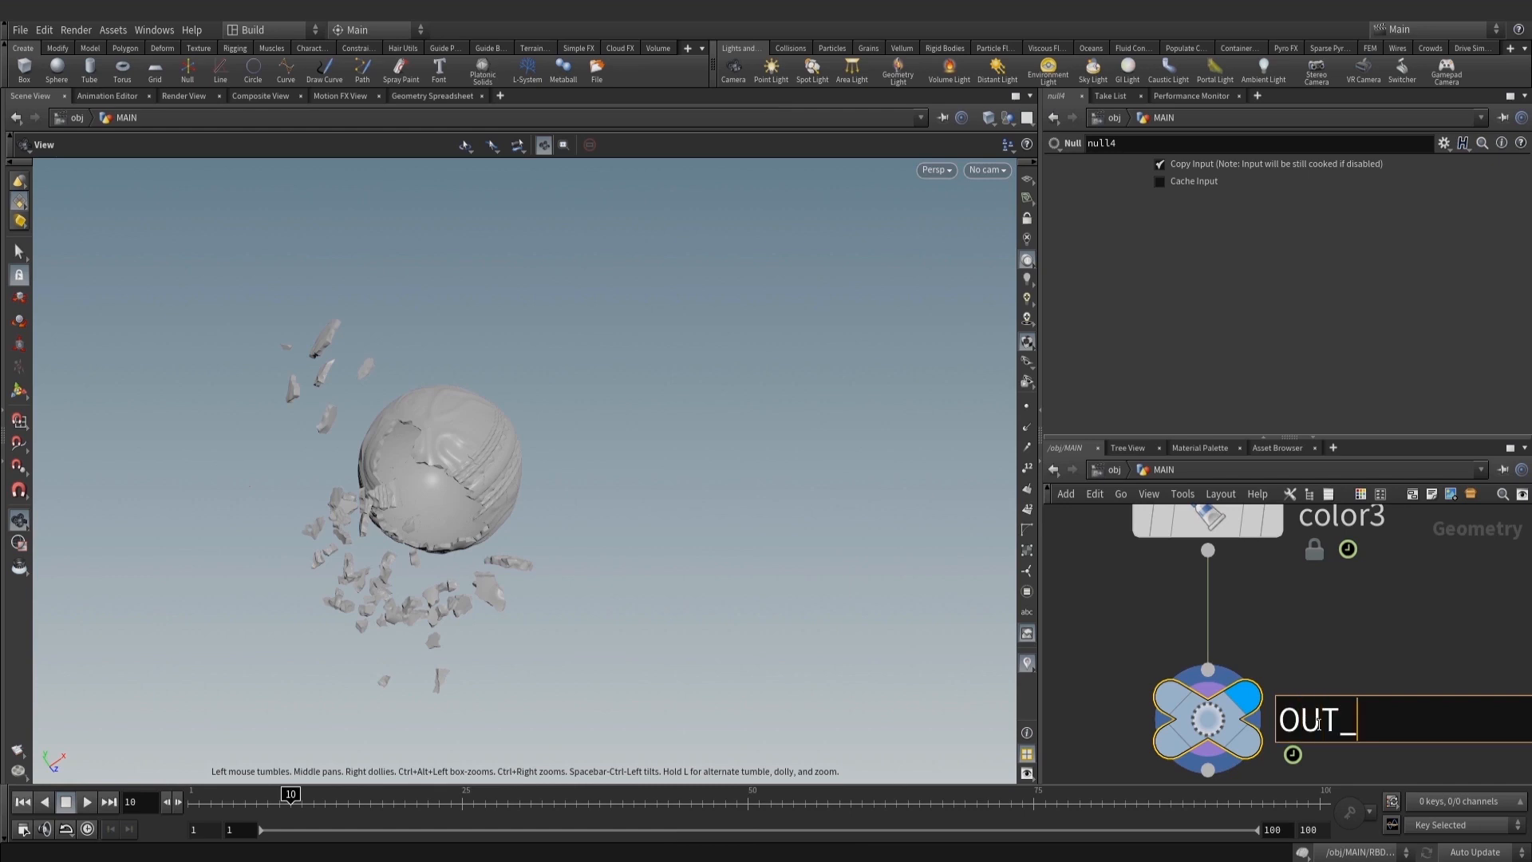
{"action": "type", "text": "choko"}
{"action": "key", "text": "Return"}
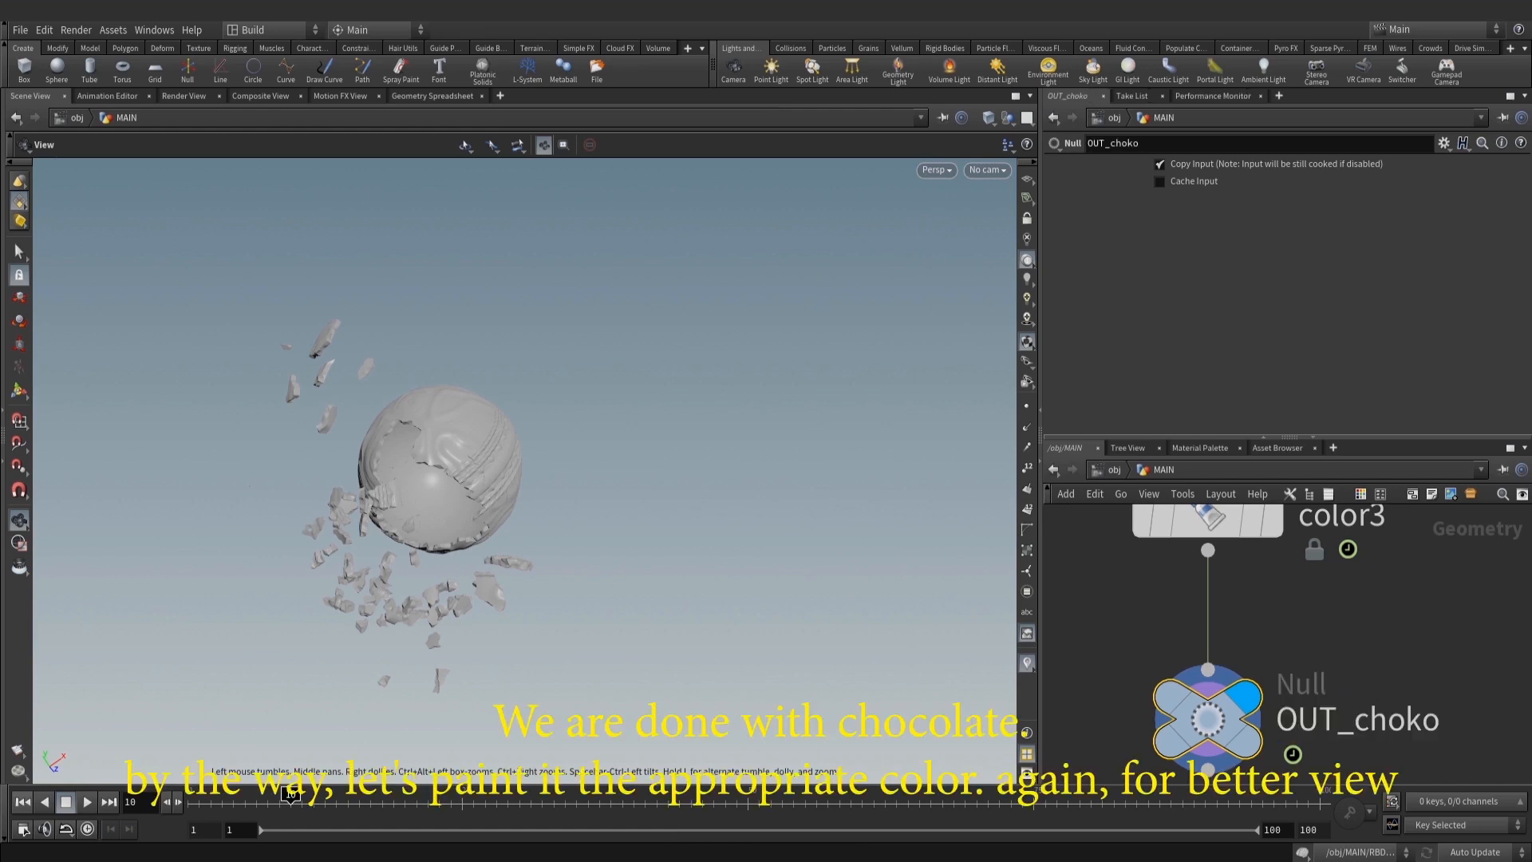
Display color3 and set its color to 0.3, 0.125, 0.05 for a chocolate brown
{"action": "middle_click_drag", "start_coordinate": [1315, 634], "coordinate": [1315, 704]}
{"action": "left_click", "coordinate": [1270, 581]}
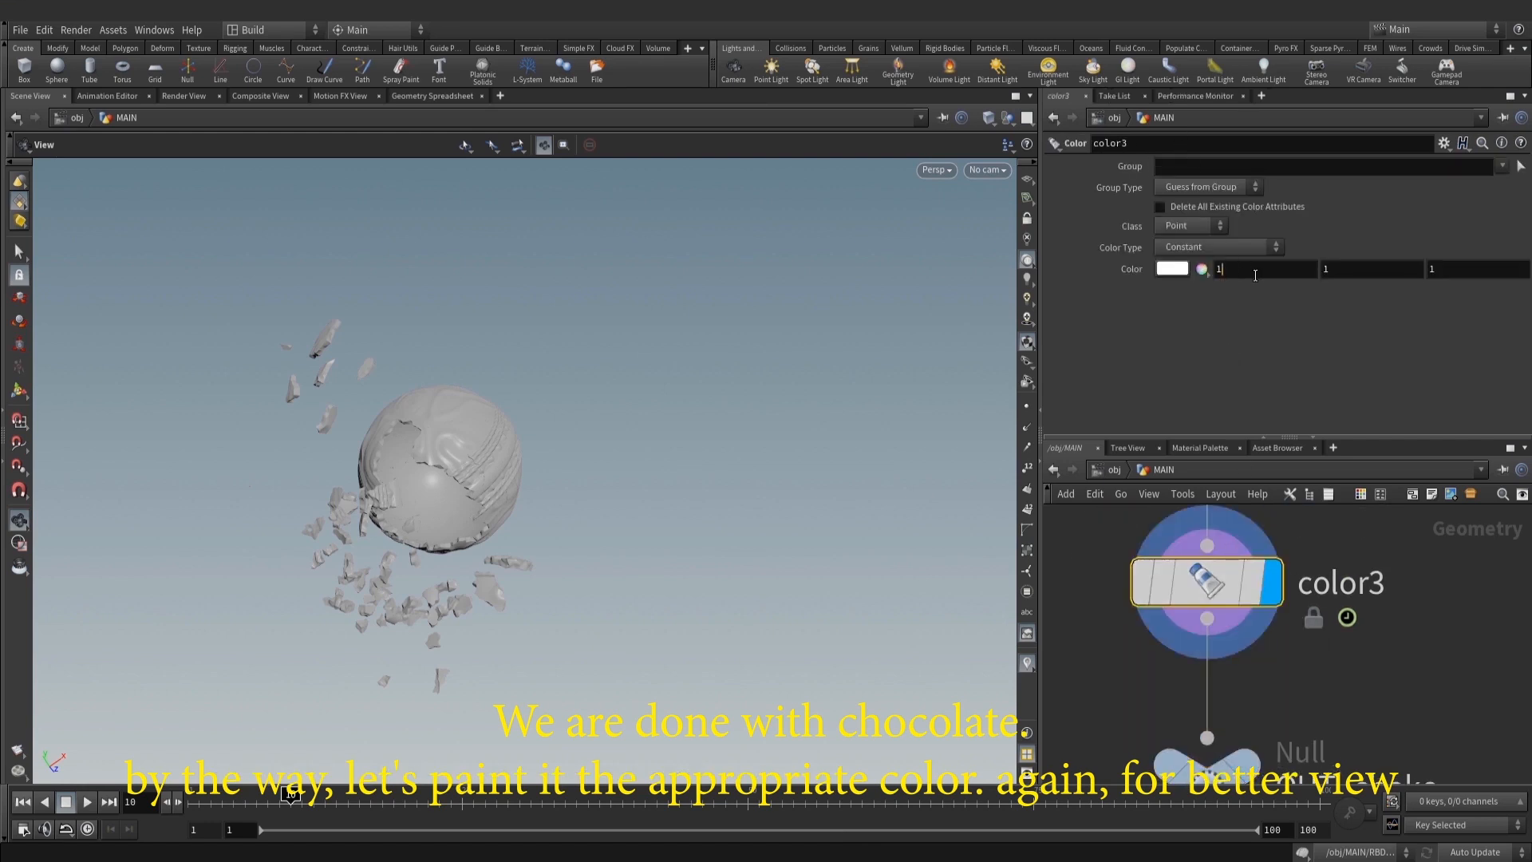
{"action": "type", "text": "0.3"}
{"action": "key", "text": "Return"}
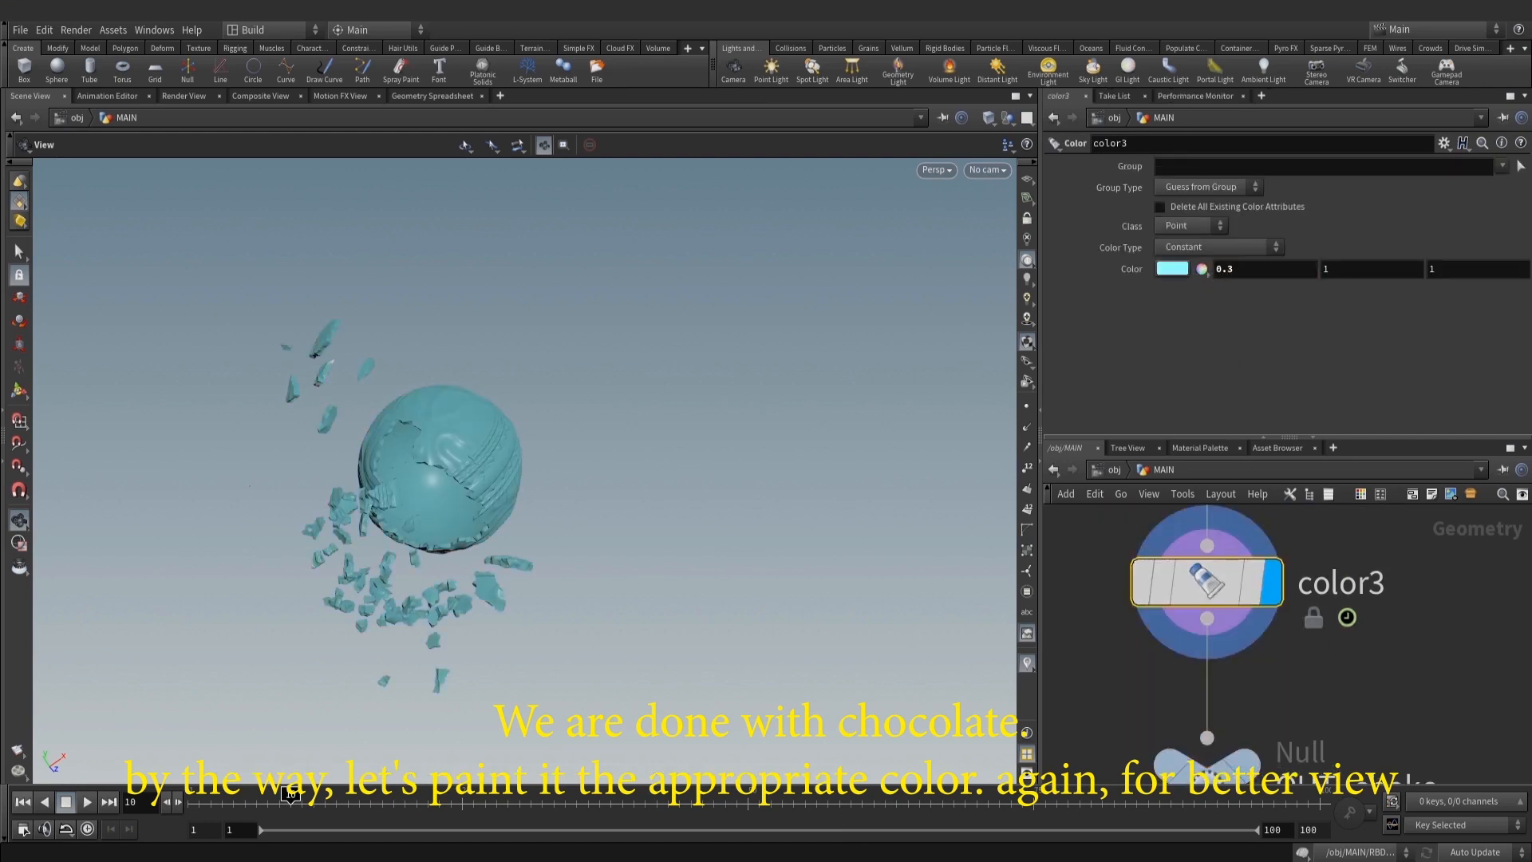
{"action": "left_click", "coordinate": [1370, 262]}
{"action": "type", "text": "0.125"}
{"action": "key", "text": "Return"}
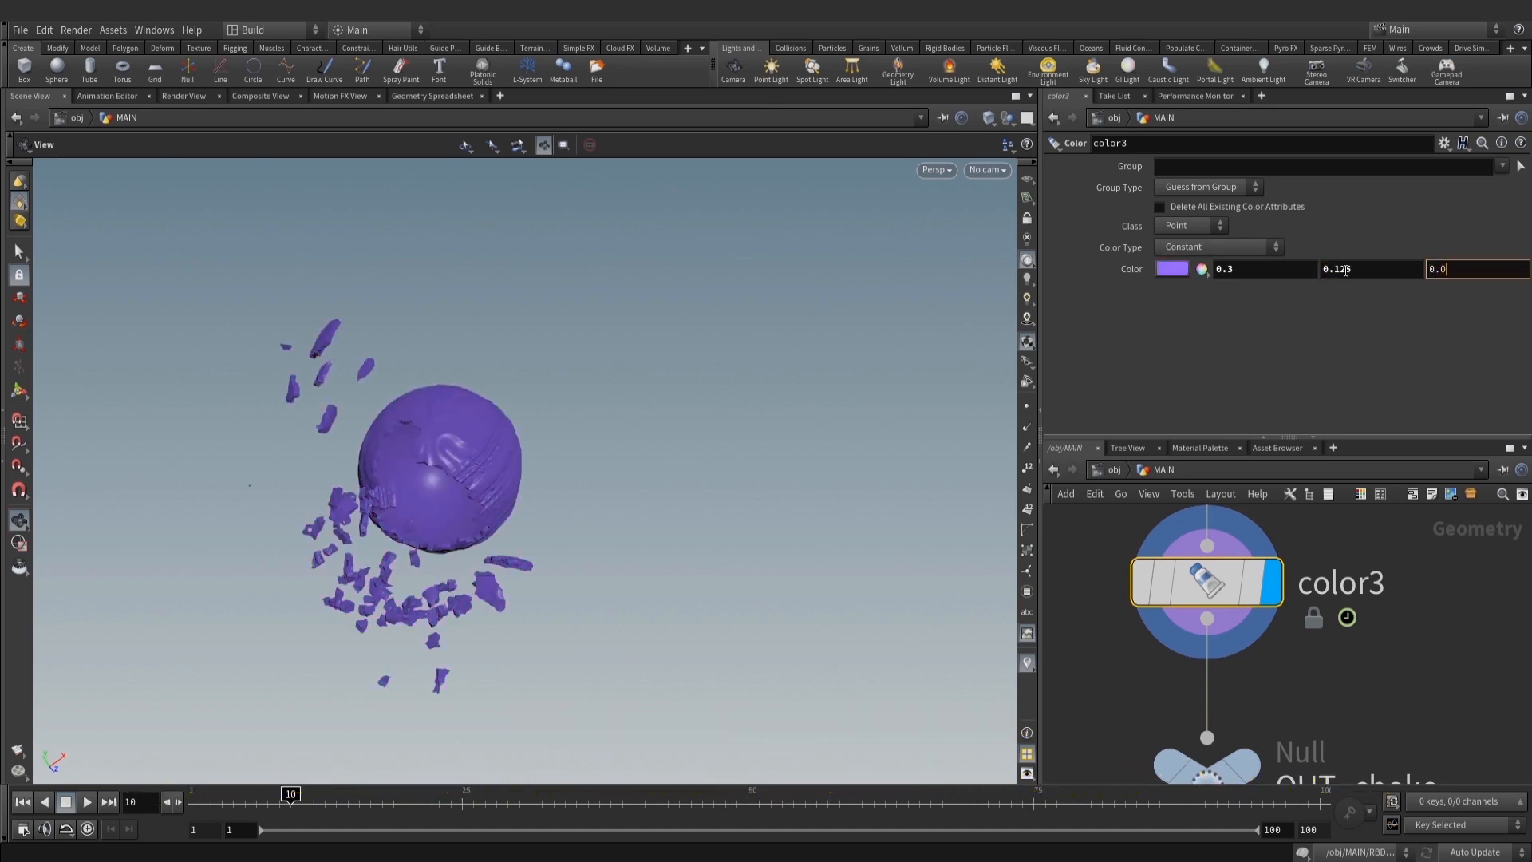
{"action": "type", "text": "0.05"}
{"action": "key", "text": "Return"}
Color the OUT_choko null black in the network using the color palette, and close the palette
{"action": "scroll", "coordinate": [1337, 682], "scroll_direction": "down", "scroll_amount": 3}
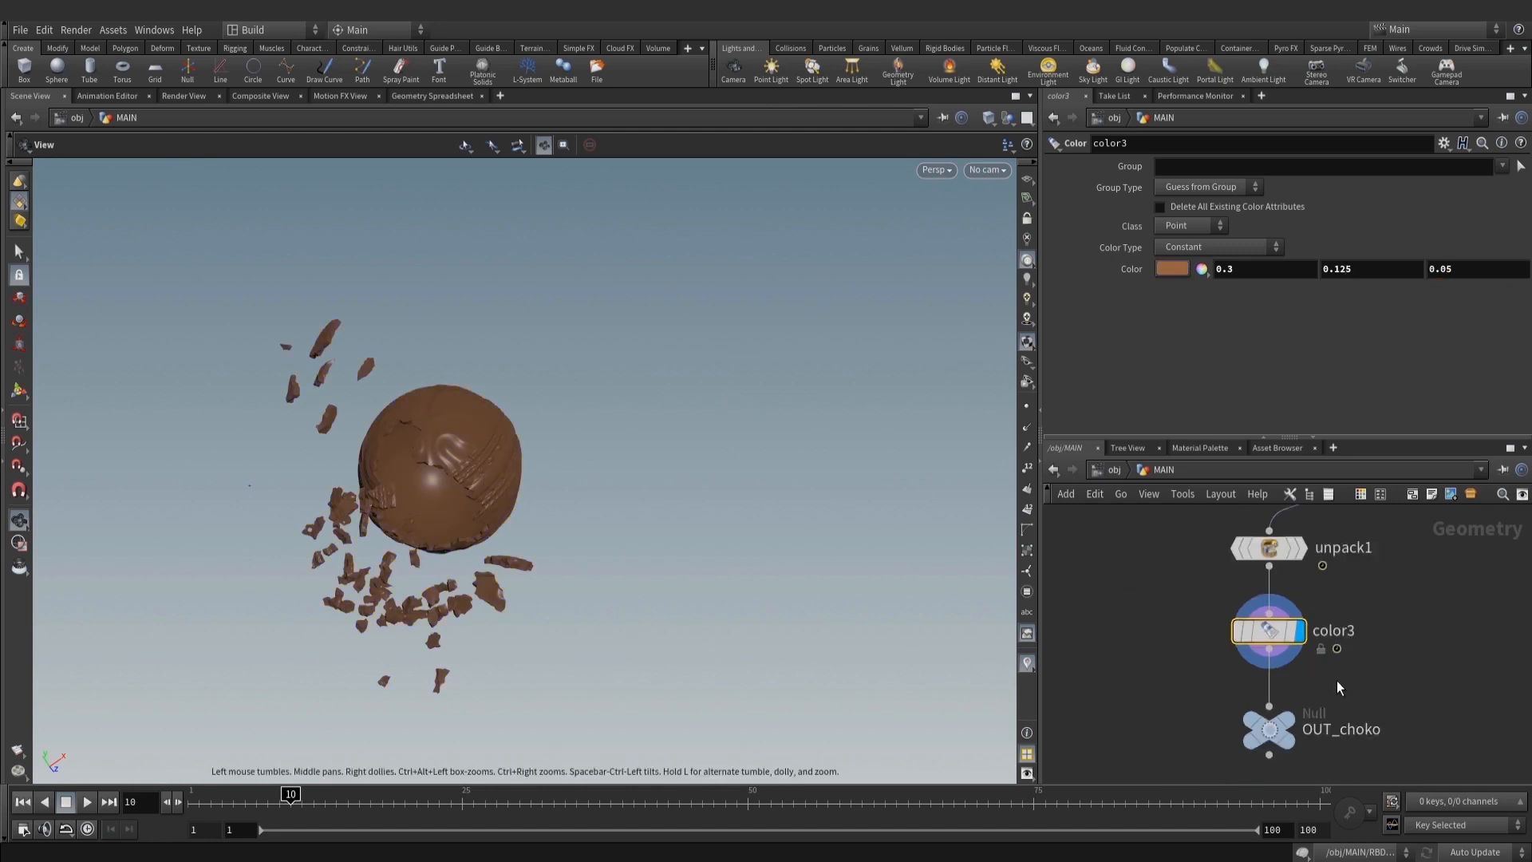
{"action": "left_click_drag", "start_coordinate": [1351, 648], "coordinate": [1157, 749]}
{"action": "key", "text": "c"}
{"action": "left_click", "coordinate": [1421, 769]}
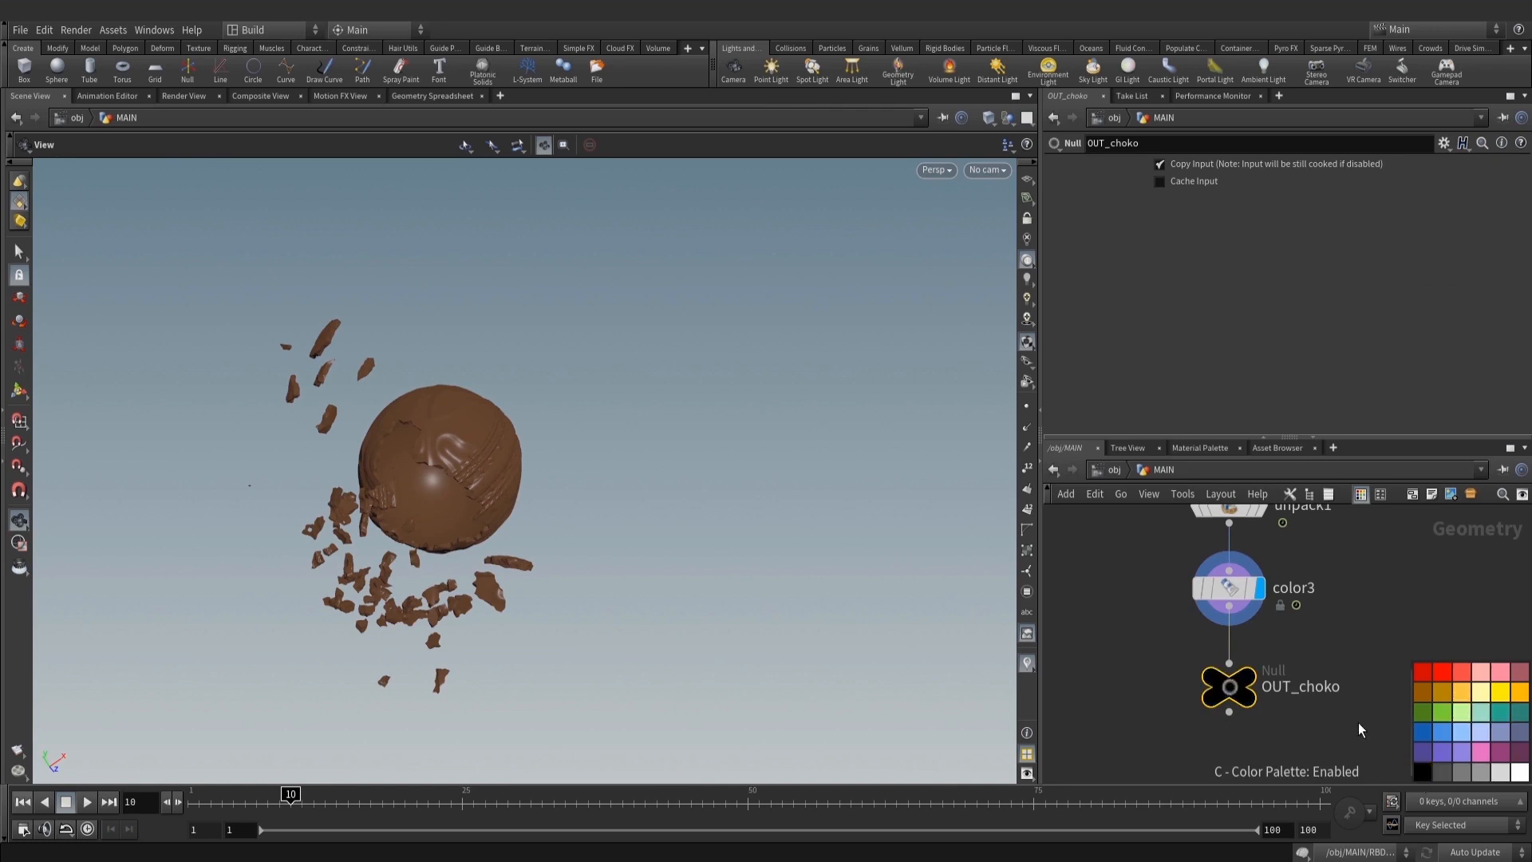
{"action": "key", "text": "c"}
Display the OUT_choko null and generate a flipbook of the brown chocolate debris over frames 1 to 100
{"action": "scroll", "coordinate": [1310, 677], "scroll_direction": "down", "scroll_amount": 3}
{"action": "left_click", "coordinate": [1284, 661]}
{"action": "mouse_move", "coordinate": [1389, 658]}
{"action": "middle_mouse_down"}
{"action": "mouse_move", "coordinate": [1374, 682]}
{"action": "mouse_move", "coordinate": [1386, 666]}
{"action": "middle_mouse_up"}
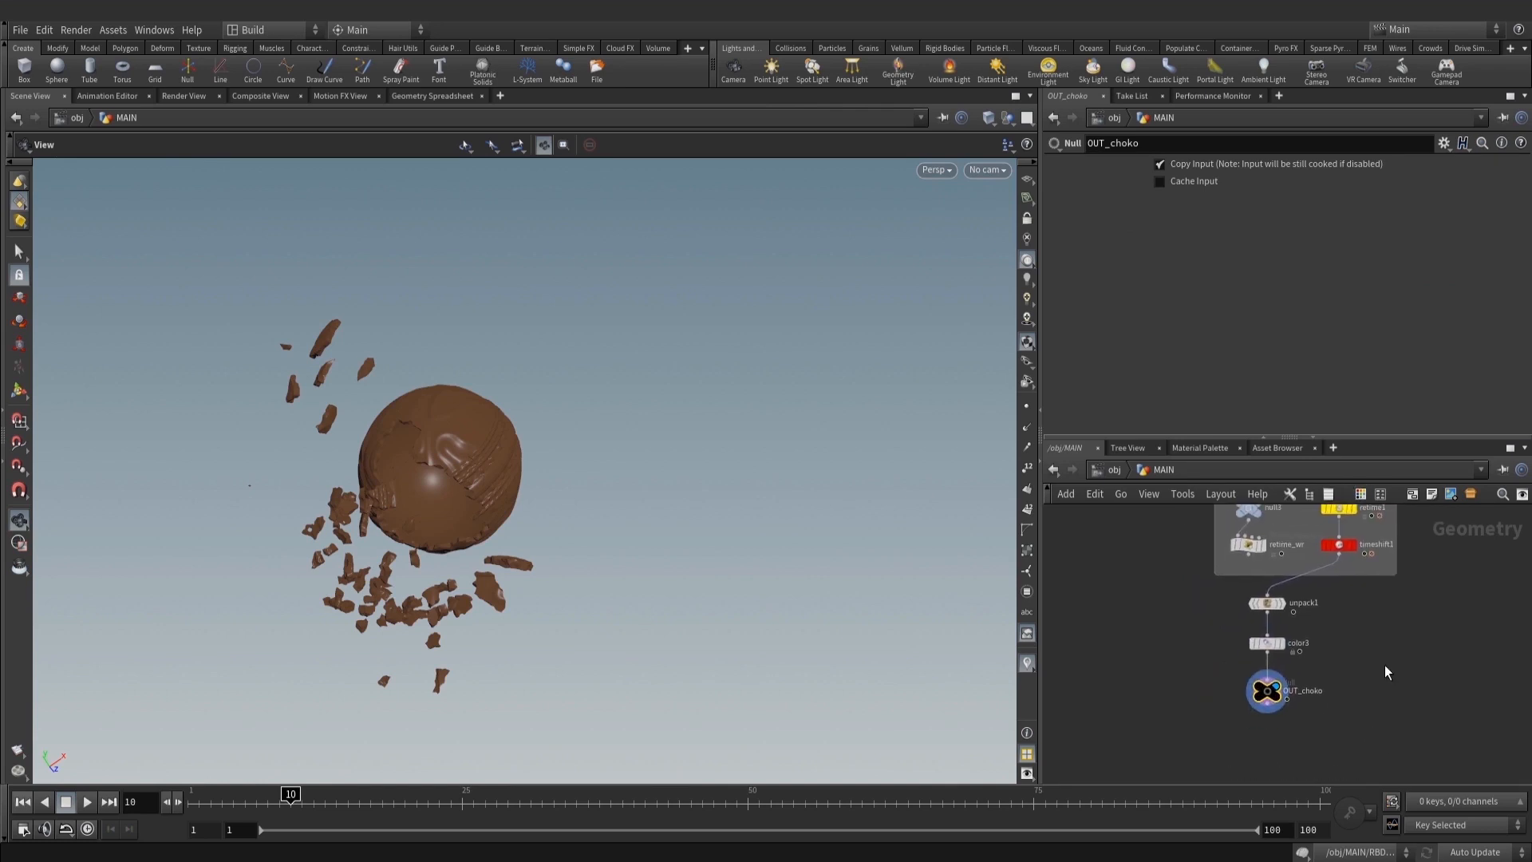
{"action": "left_click", "coordinate": [24, 828]}
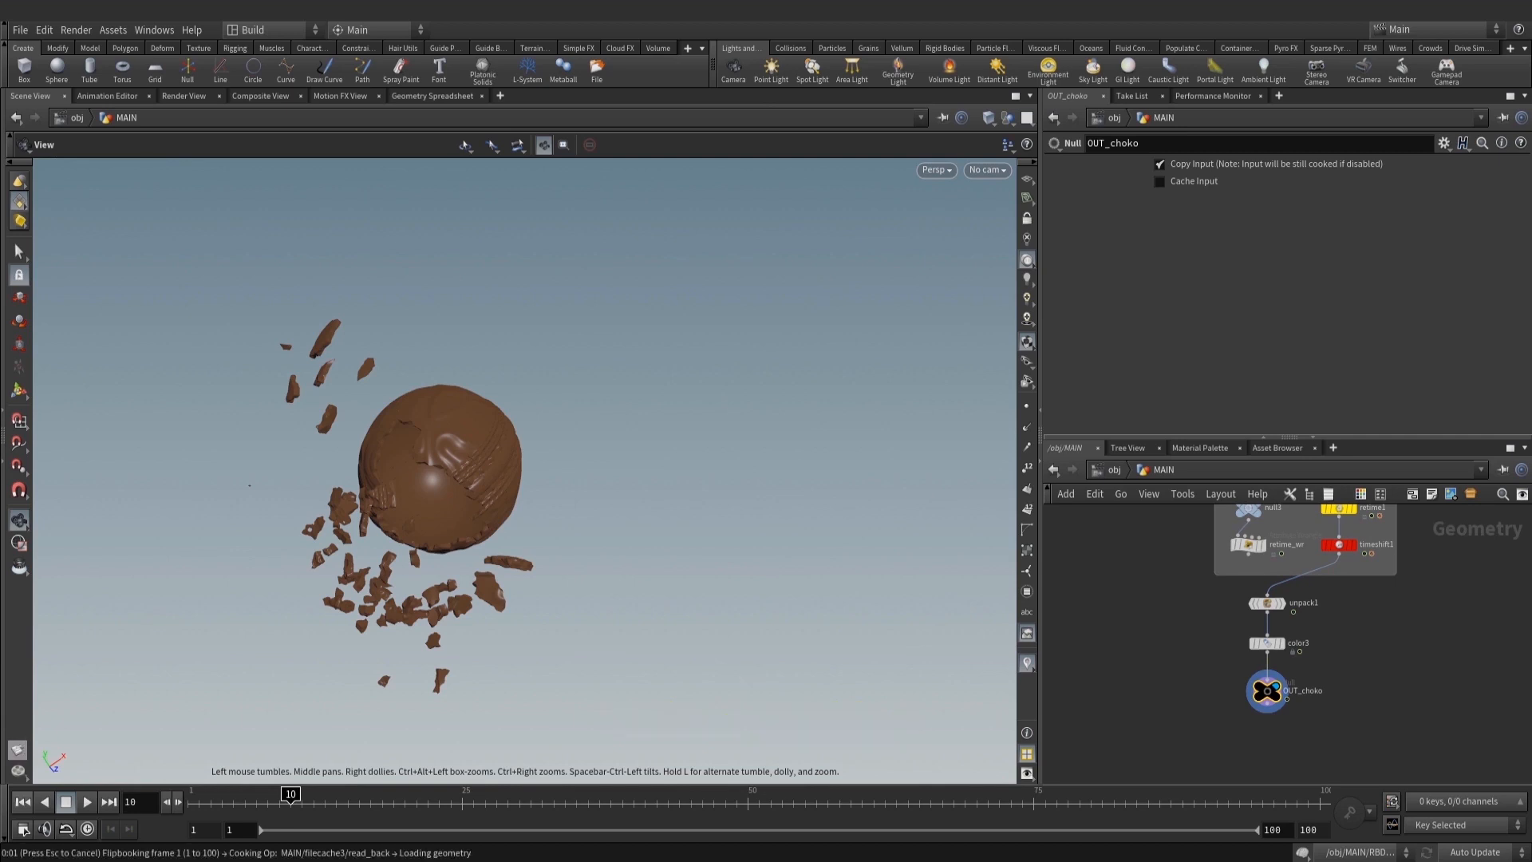
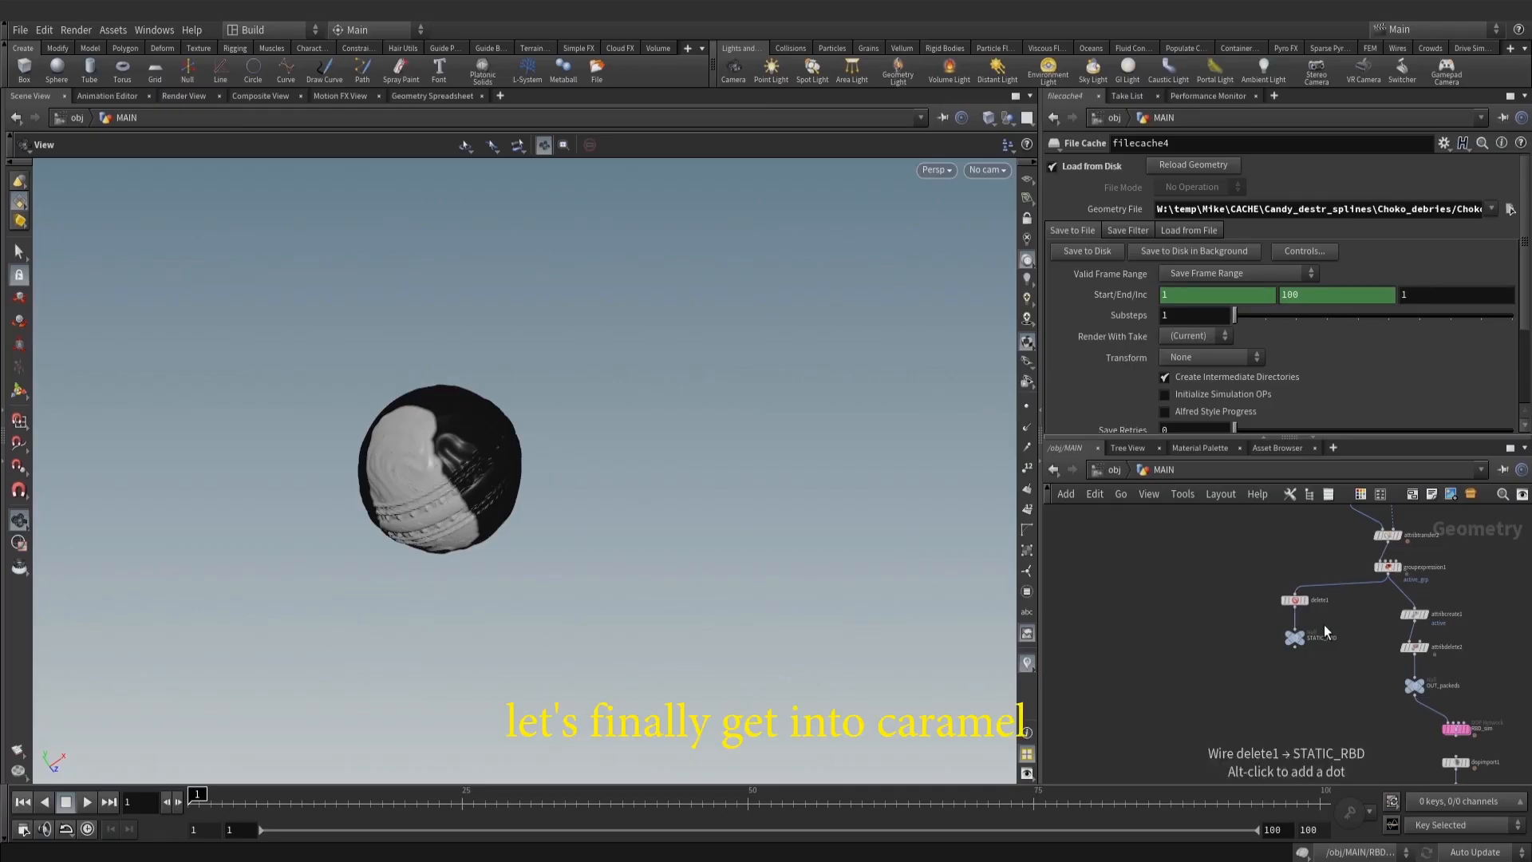
Locate the STATIC_RBD null below delete1 as the starting point for the caramel setup
{"action": "scroll", "coordinate": [1323, 624], "scroll_direction": "up", "scroll_amount": 5}
{"action": "mouse_move", "coordinate": [1344, 586]}
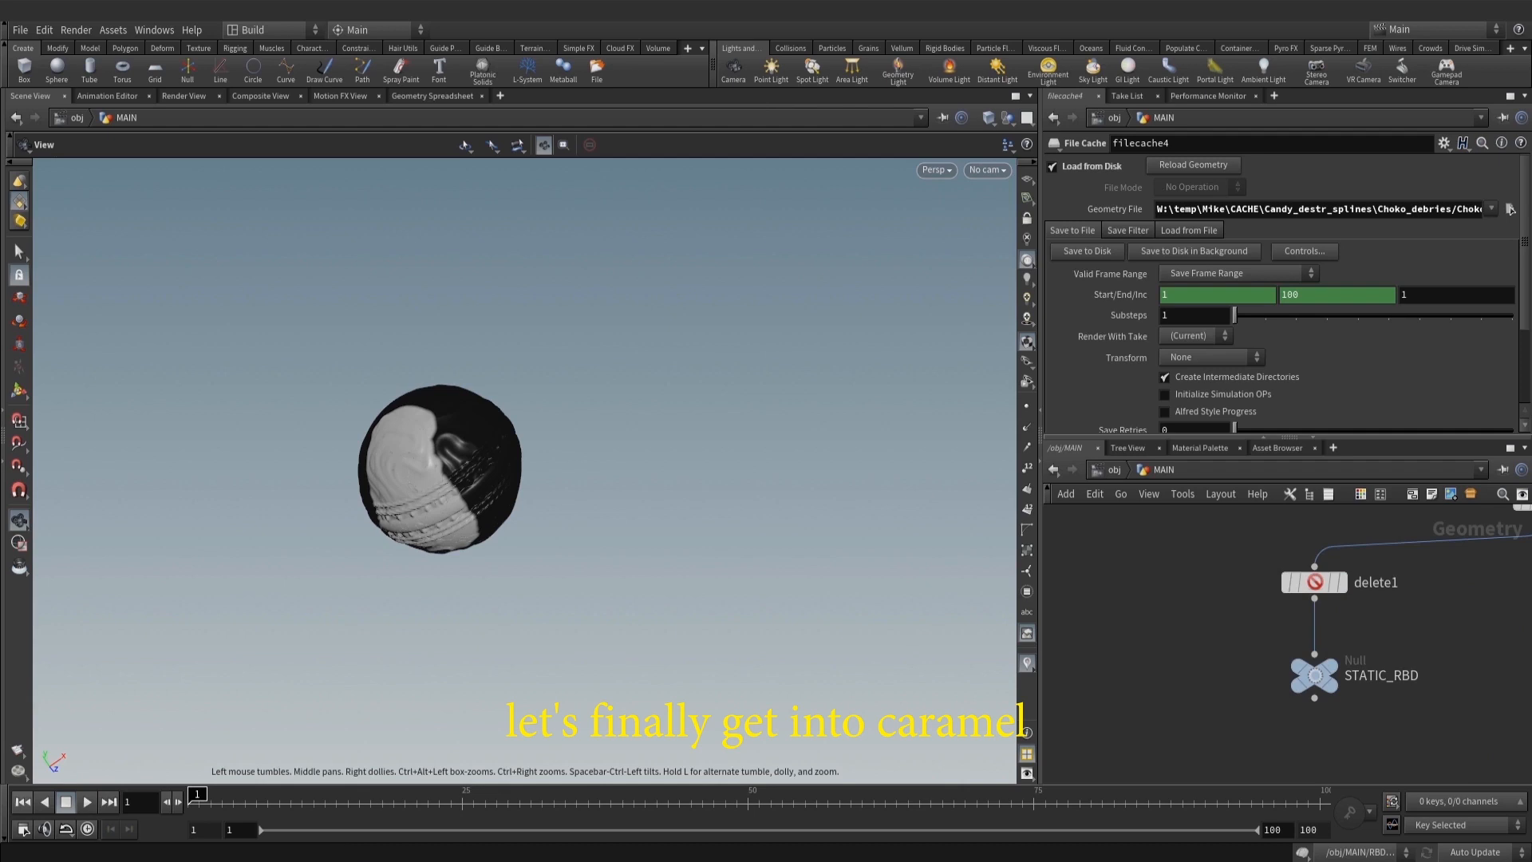
Switch to Pdplayer to review the full reference frame of the caramel candy render, and return to Houdini
{"action": "left_click", "coordinate": [283, 826]}
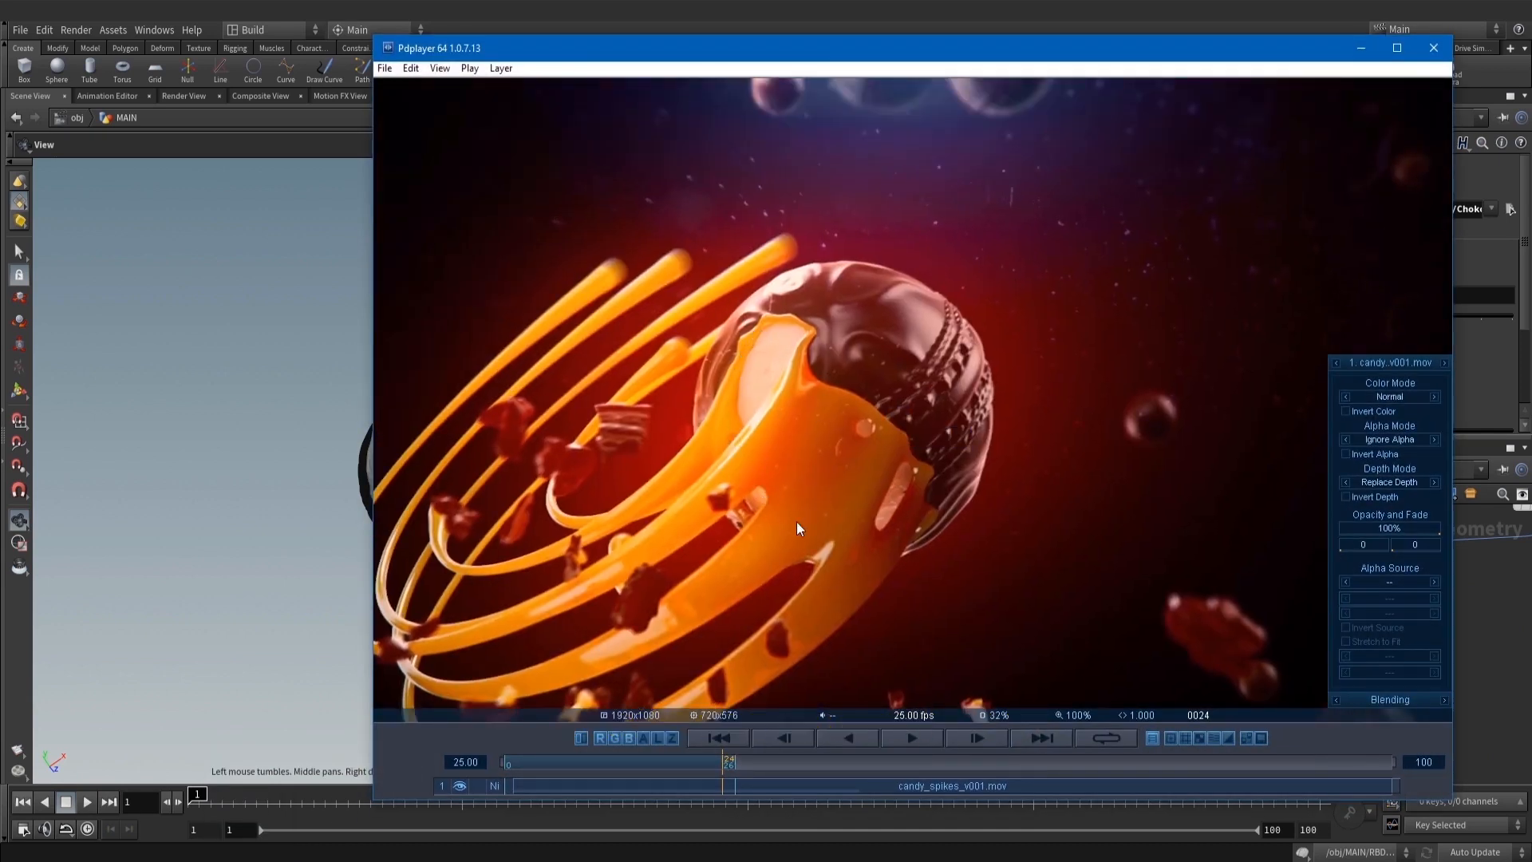
{"action": "scroll", "coordinate": [803, 364], "scroll_direction": "down", "scroll_amount": 2}
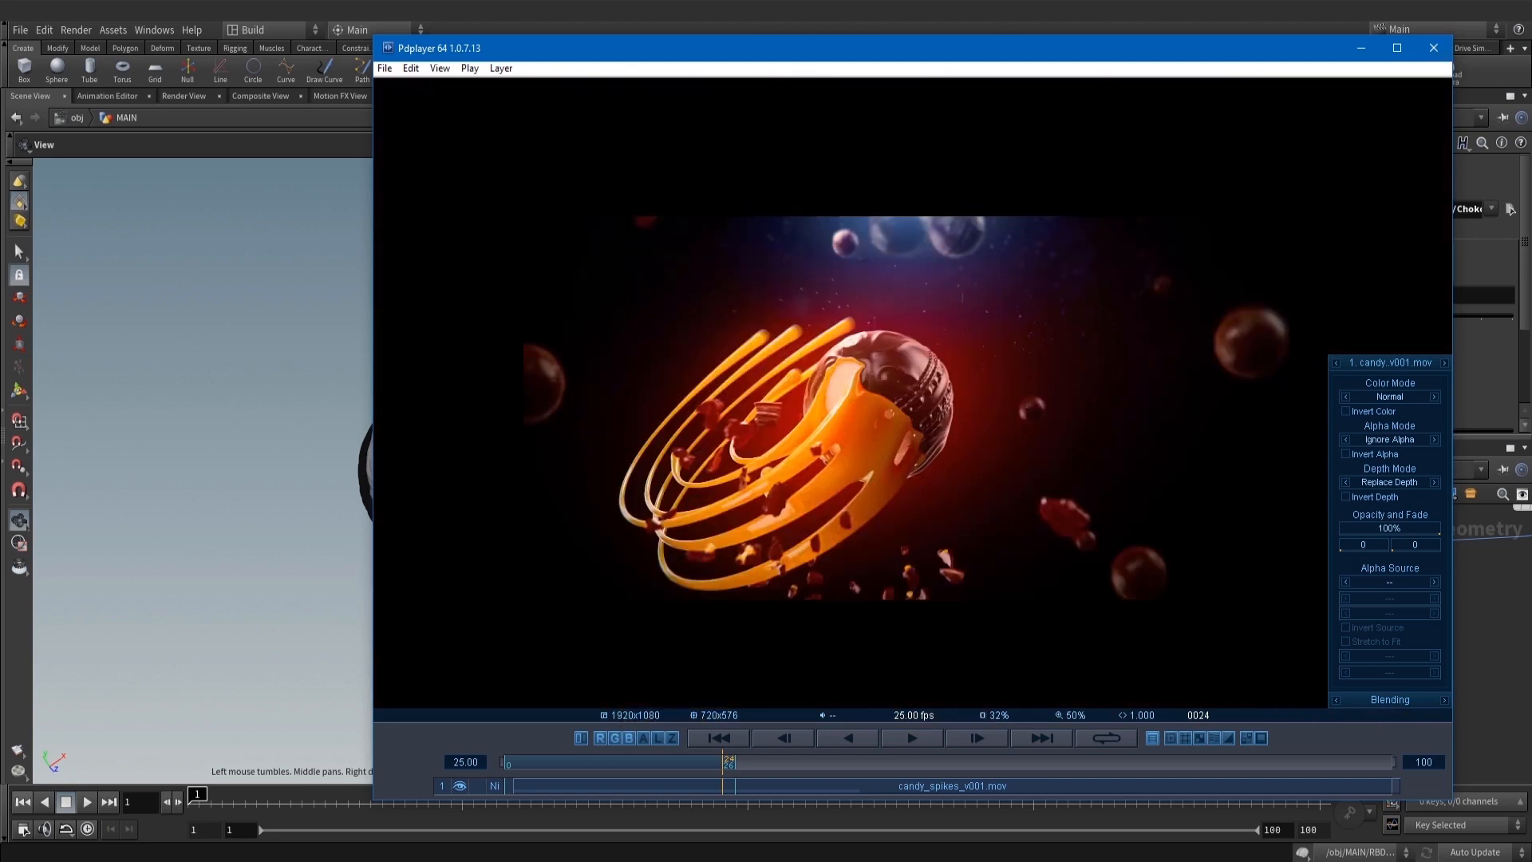
{"action": "key", "text": "alt+Tab"}
Duplicate the delete1 node beside the original, display the copy, and set its operation to Delete Non-Selected for active_grp
{"action": "middle_click_drag", "start_coordinate": [1218, 606], "coordinate": [1168, 698]}
{"action": "scroll", "coordinate": [1168, 699], "scroll_direction": "down", "scroll_amount": 1}
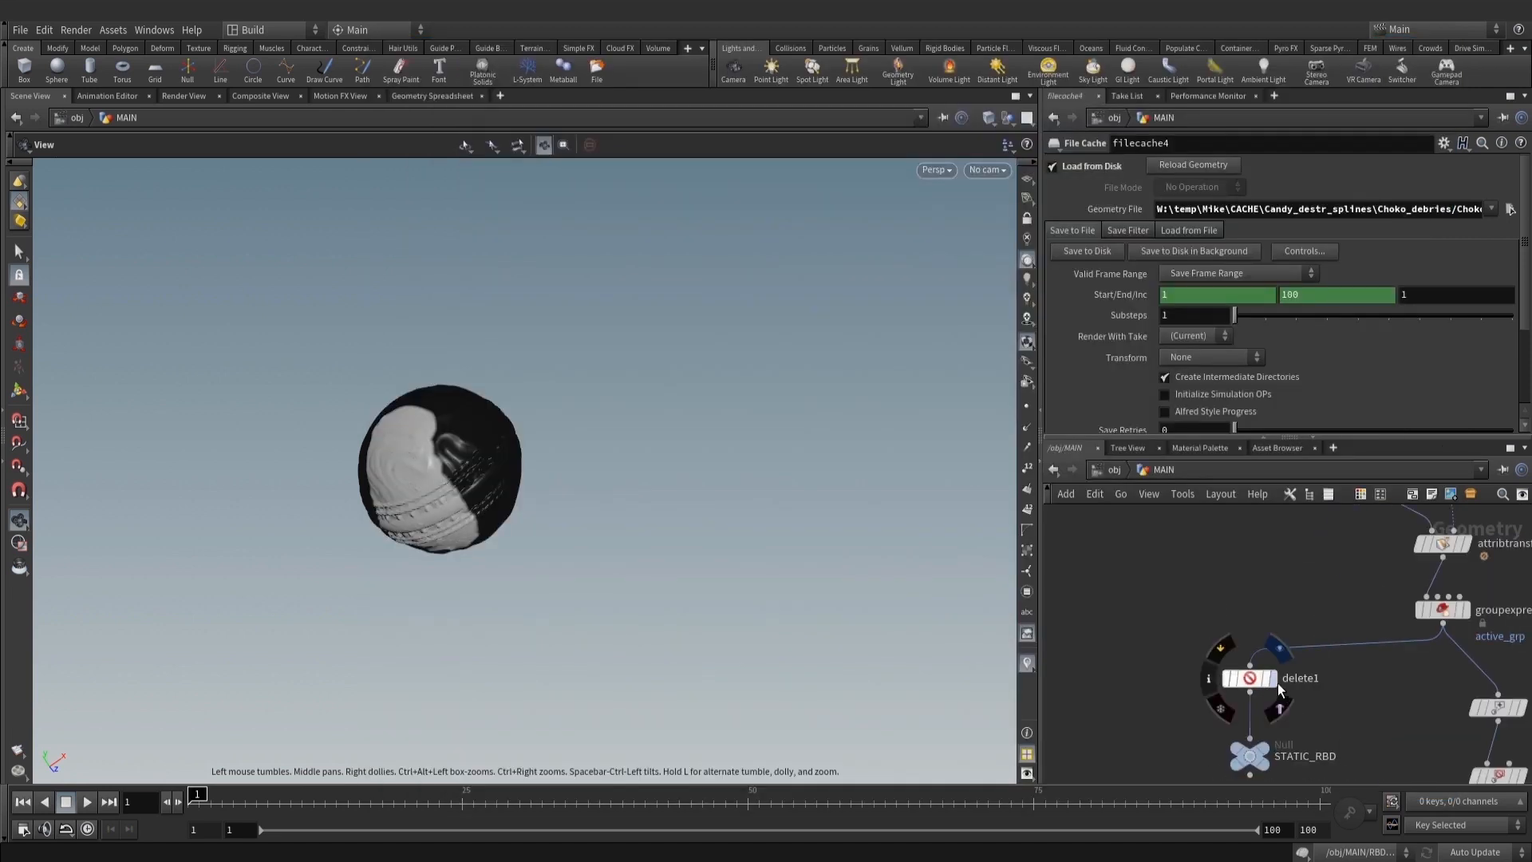
{"action": "left_click", "coordinate": [1277, 683]}
{"action": "scroll", "coordinate": [482, 410], "scroll_direction": "up", "scroll_amount": 2}
{"action": "mouse_move", "coordinate": [490, 407]}
{"action": "left_mouse_down"}
{"action": "mouse_move", "coordinate": [452, 438]}
{"action": "mouse_move", "coordinate": [596, 434]}
{"action": "mouse_move", "coordinate": [540, 471]}
{"action": "mouse_move", "coordinate": [616, 345]}
{"action": "left_mouse_up"}
{"action": "key", "text": "w"}
{"action": "middle_click_drag", "start_coordinate": [1275, 554], "coordinate": [1340, 521]}
{"action": "left_click_drag", "start_coordinate": [1310, 645], "coordinate": [1110, 620], "text": "alt"}
{"action": "left_click", "coordinate": [1205, 187]}
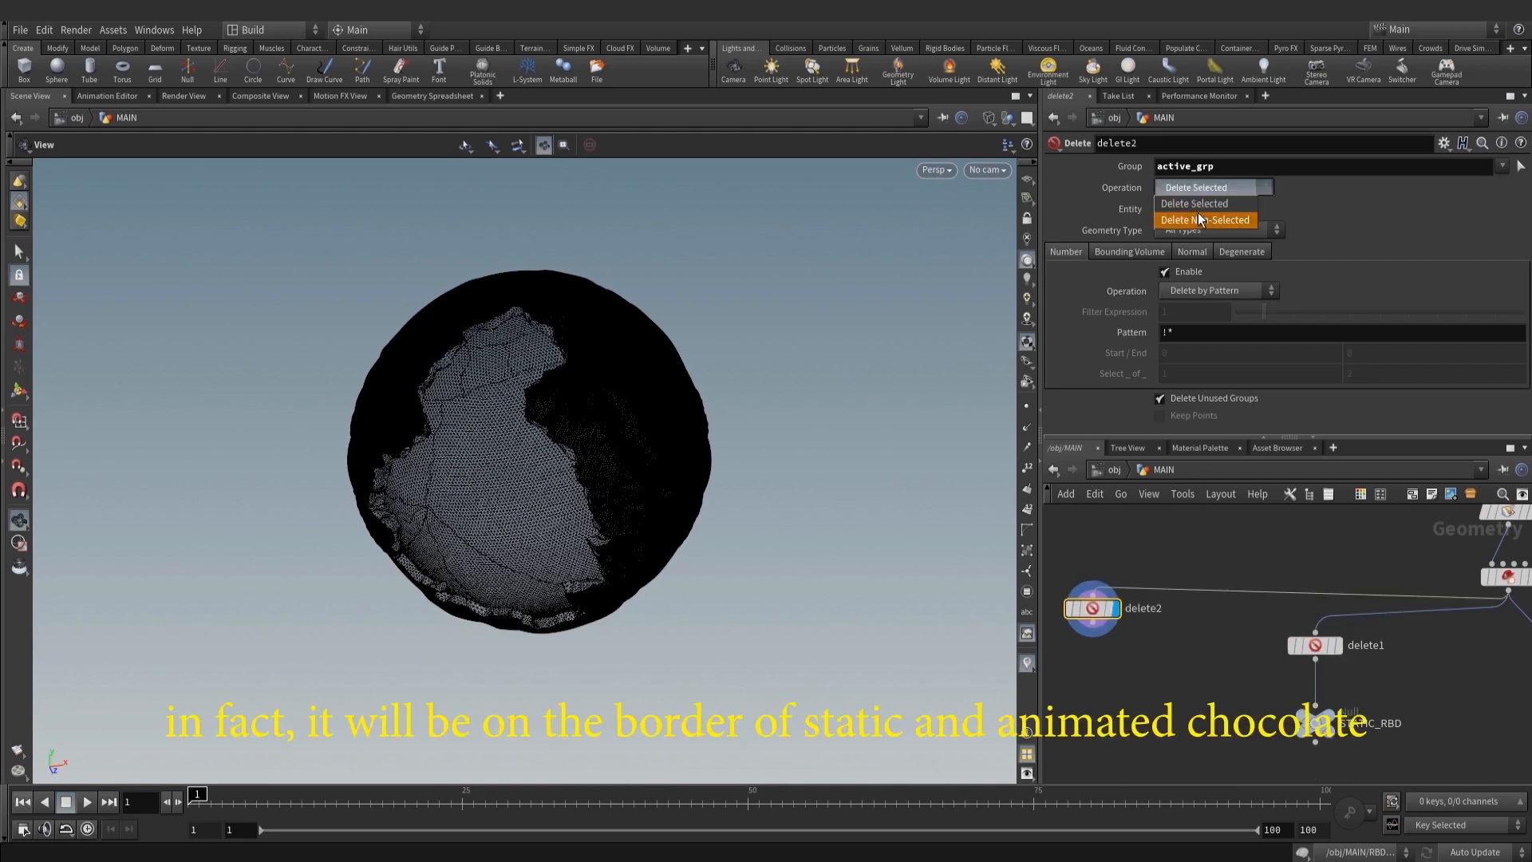
{"action": "left_click", "coordinate": [1200, 220]}
{"action": "left_click_drag", "start_coordinate": [639, 418], "coordinate": [694, 468]}
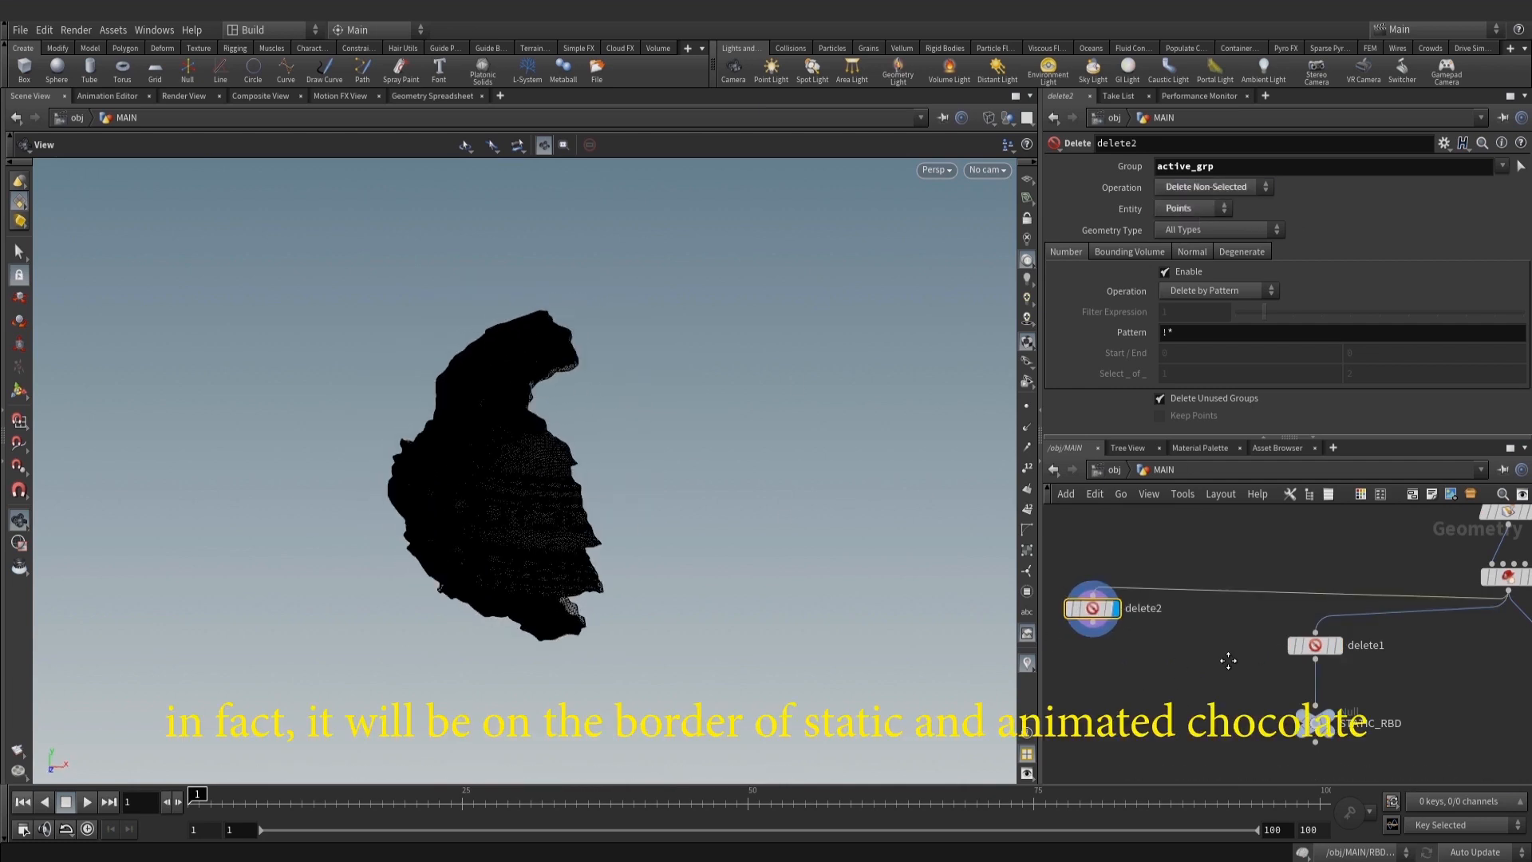
Add a Convert node beneath delete2 and display its result
{"action": "middle_click_drag", "start_coordinate": [1227, 660], "coordinate": [1360, 637]}
{"action": "middle_click", "coordinate": [1248, 586]}
{"action": "middle_click_drag", "start_coordinate": [1236, 655], "coordinate": [1220, 658]}
{"action": "key", "text": "Tab"}
{"action": "type", "text": "conv"}
{"action": "left_click", "coordinate": [1357, 162]}
{"action": "scroll", "coordinate": [1215, 687], "scroll_direction": "up", "scroll_amount": 2}
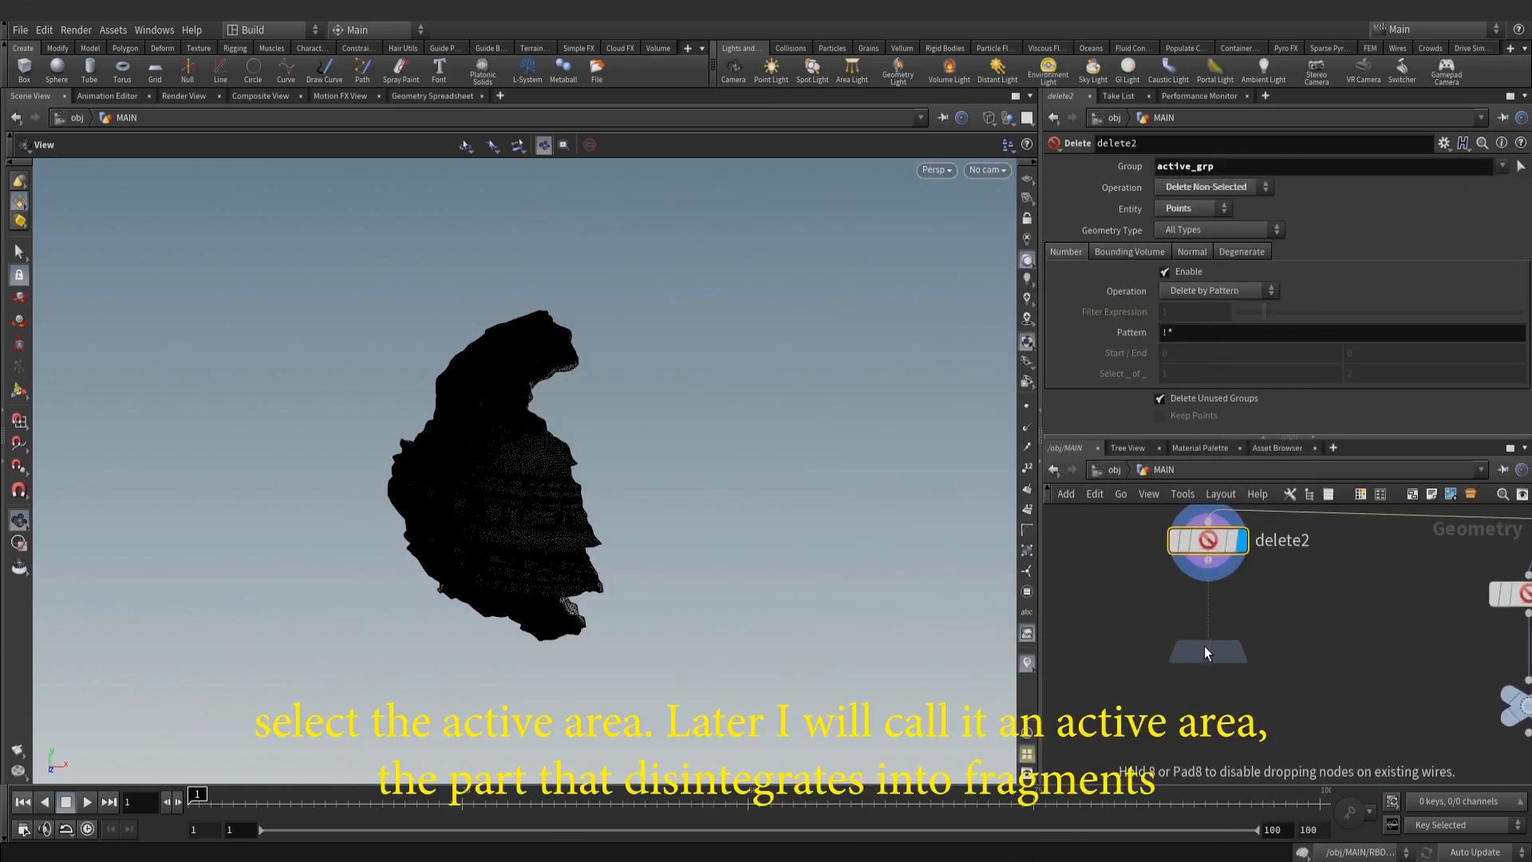
{"action": "left_click", "coordinate": [1204, 645]}
{"action": "left_click", "coordinate": [1240, 641]}
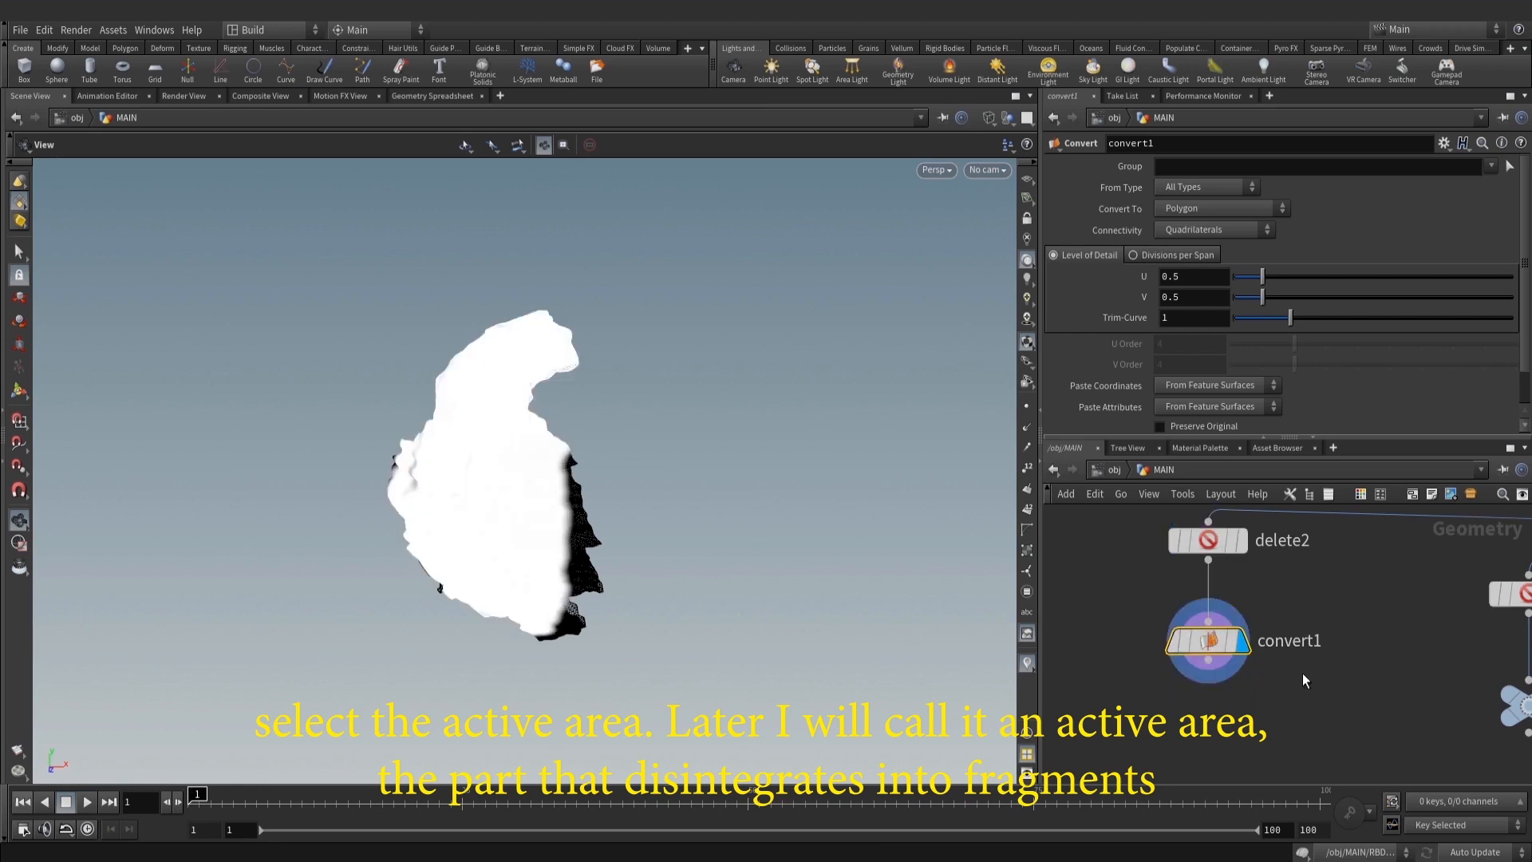
Add a Fuse node beneath convert1 to merge the active pieces
{"action": "scroll", "coordinate": [1302, 679], "scroll_direction": "down", "scroll_amount": 2}
{"action": "left_click", "coordinate": [1153, 541]}
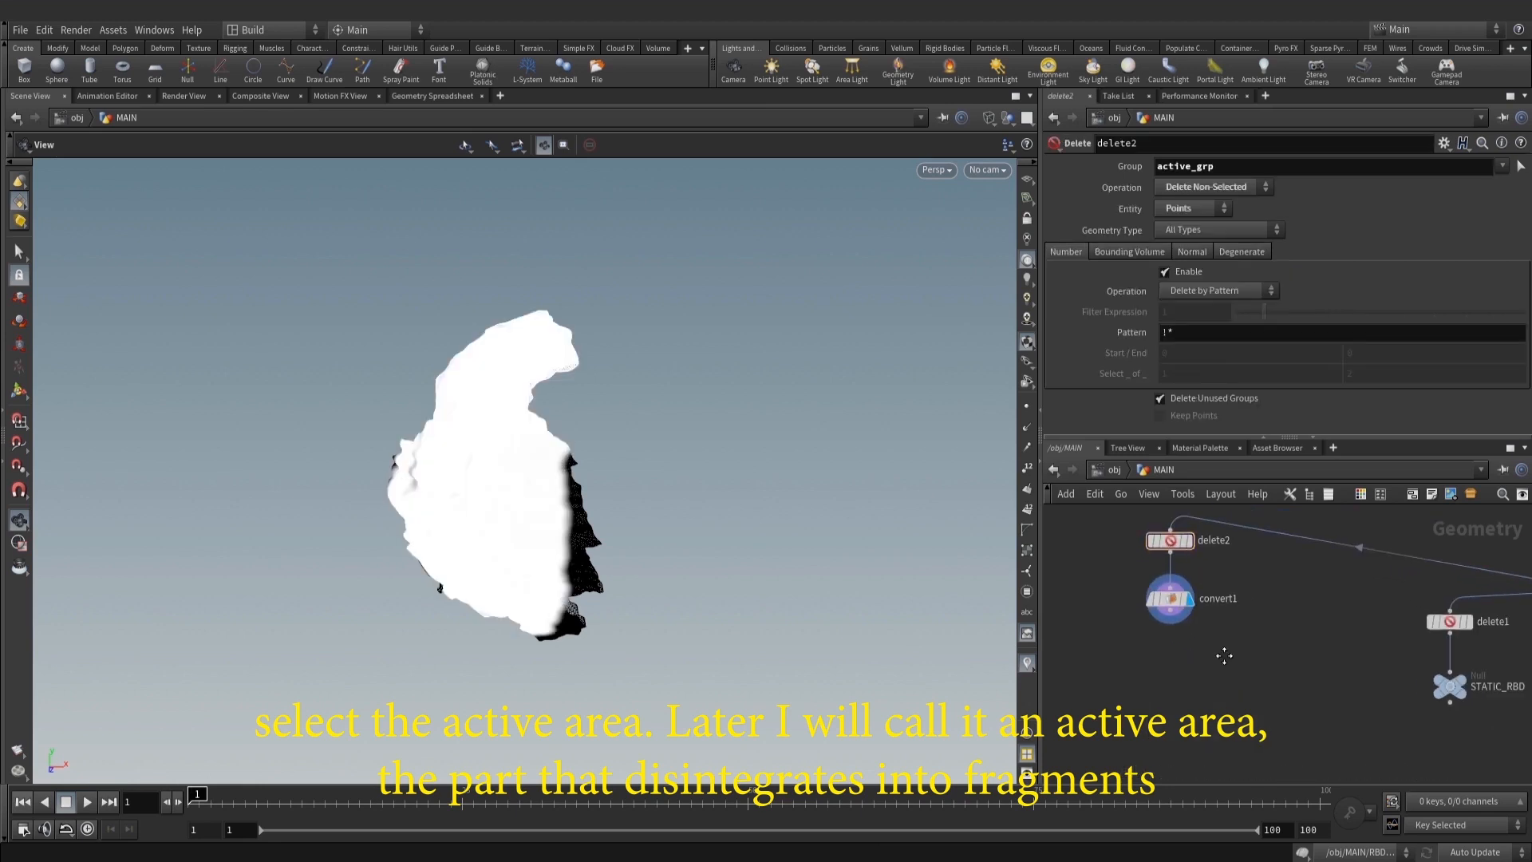
{"action": "scroll", "coordinate": [1256, 643], "scroll_direction": "down", "scroll_amount": 2}
{"action": "key", "text": "Tab"}
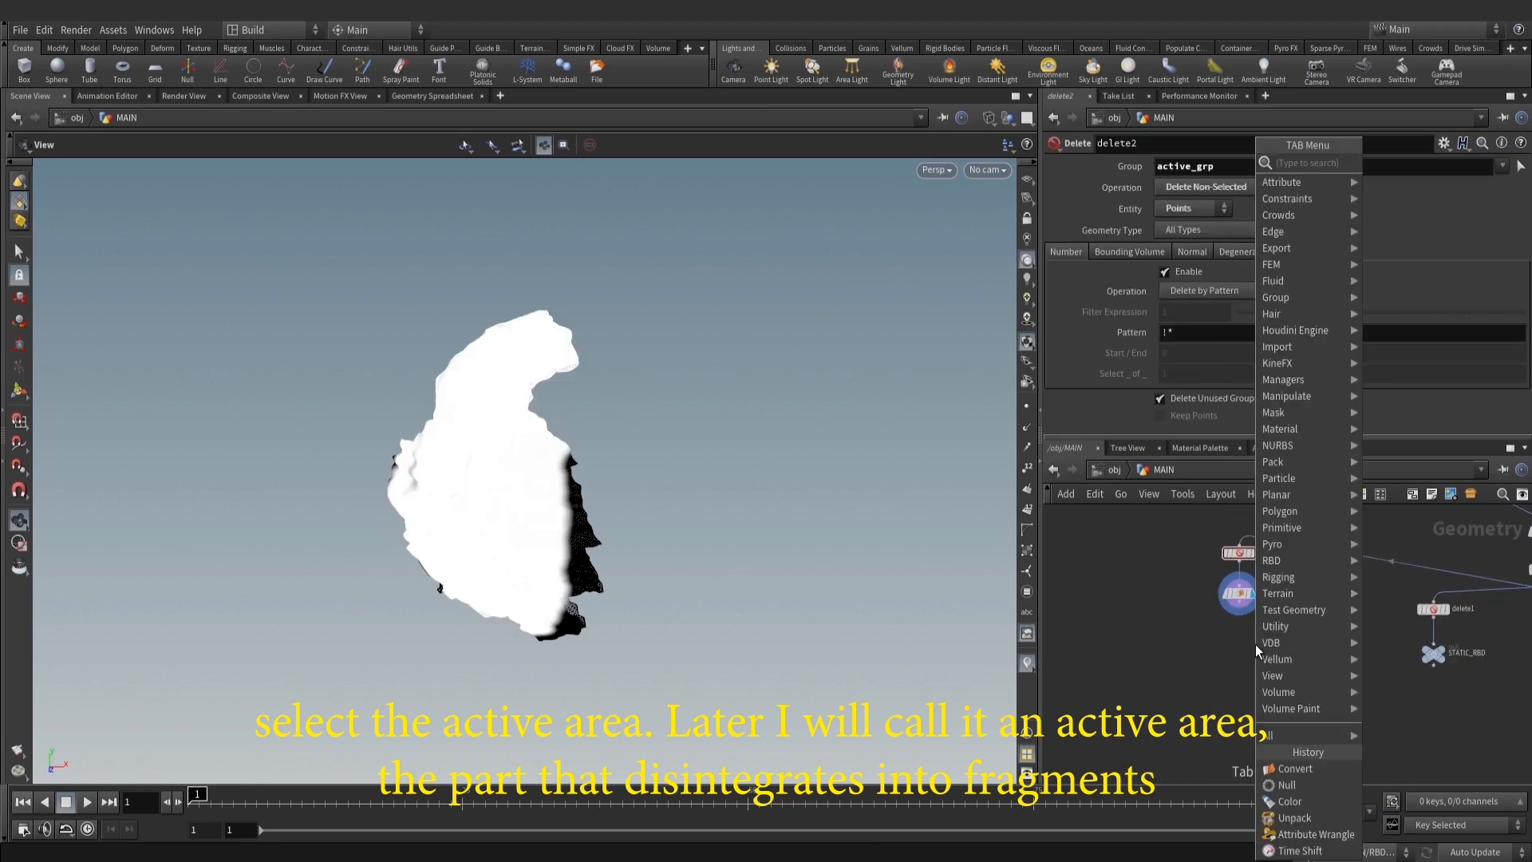
{"action": "type", "text": "fu"}
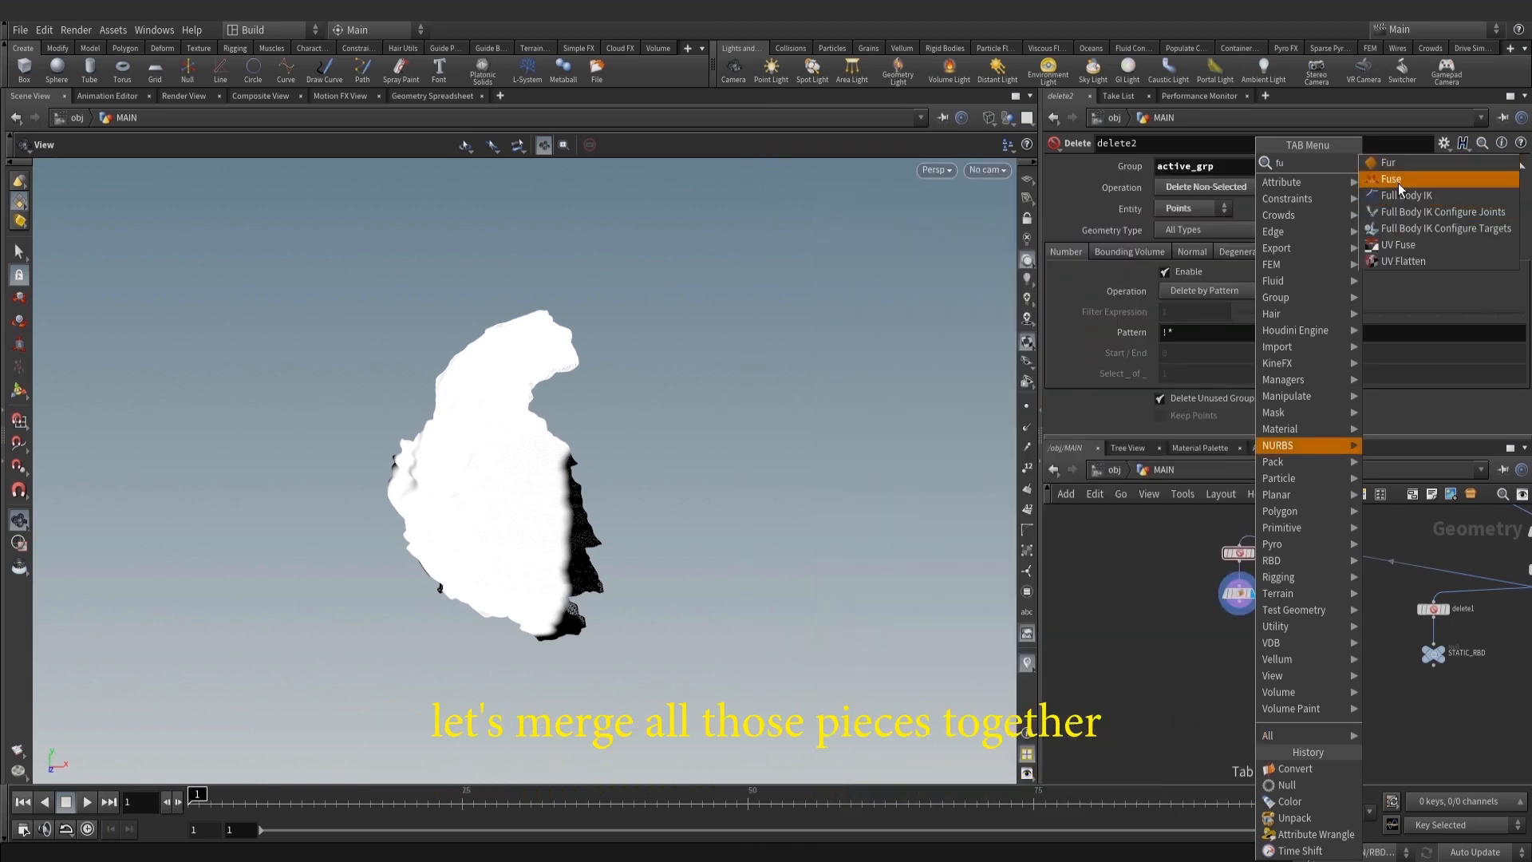
{"action": "left_click", "coordinate": [1393, 182]}
{"action": "scroll", "coordinate": [1326, 601], "scroll_direction": "up", "scroll_amount": 2}
{"action": "left_click", "coordinate": [1185, 667]}
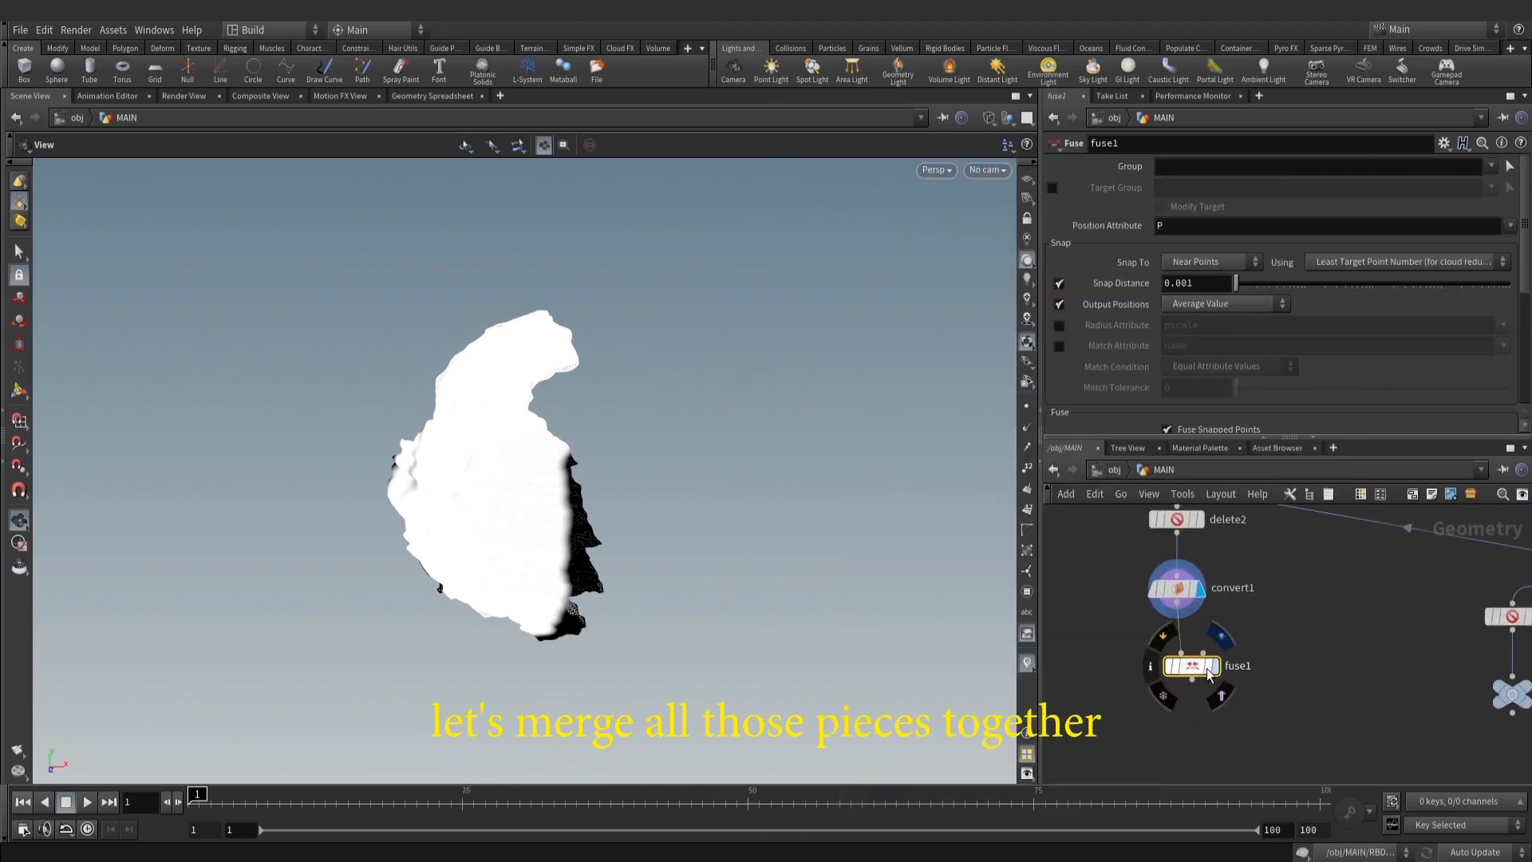
Display the Fuse result, check its mesh in wireframe, and set the snap distance to 0.01
{"action": "key", "text": "w"}
{"action": "mouse_move", "coordinate": [786, 534]}
{"action": "right_mouse_down"}
{"action": "mouse_move", "coordinate": [787, 476]}
{"action": "mouse_move", "coordinate": [632, 434]}
{"action": "mouse_move", "coordinate": [714, 479]}
{"action": "right_mouse_up"}
{"action": "key", "text": "w"}
{"action": "left_click_drag", "start_coordinate": [714, 479], "coordinate": [725, 479]}
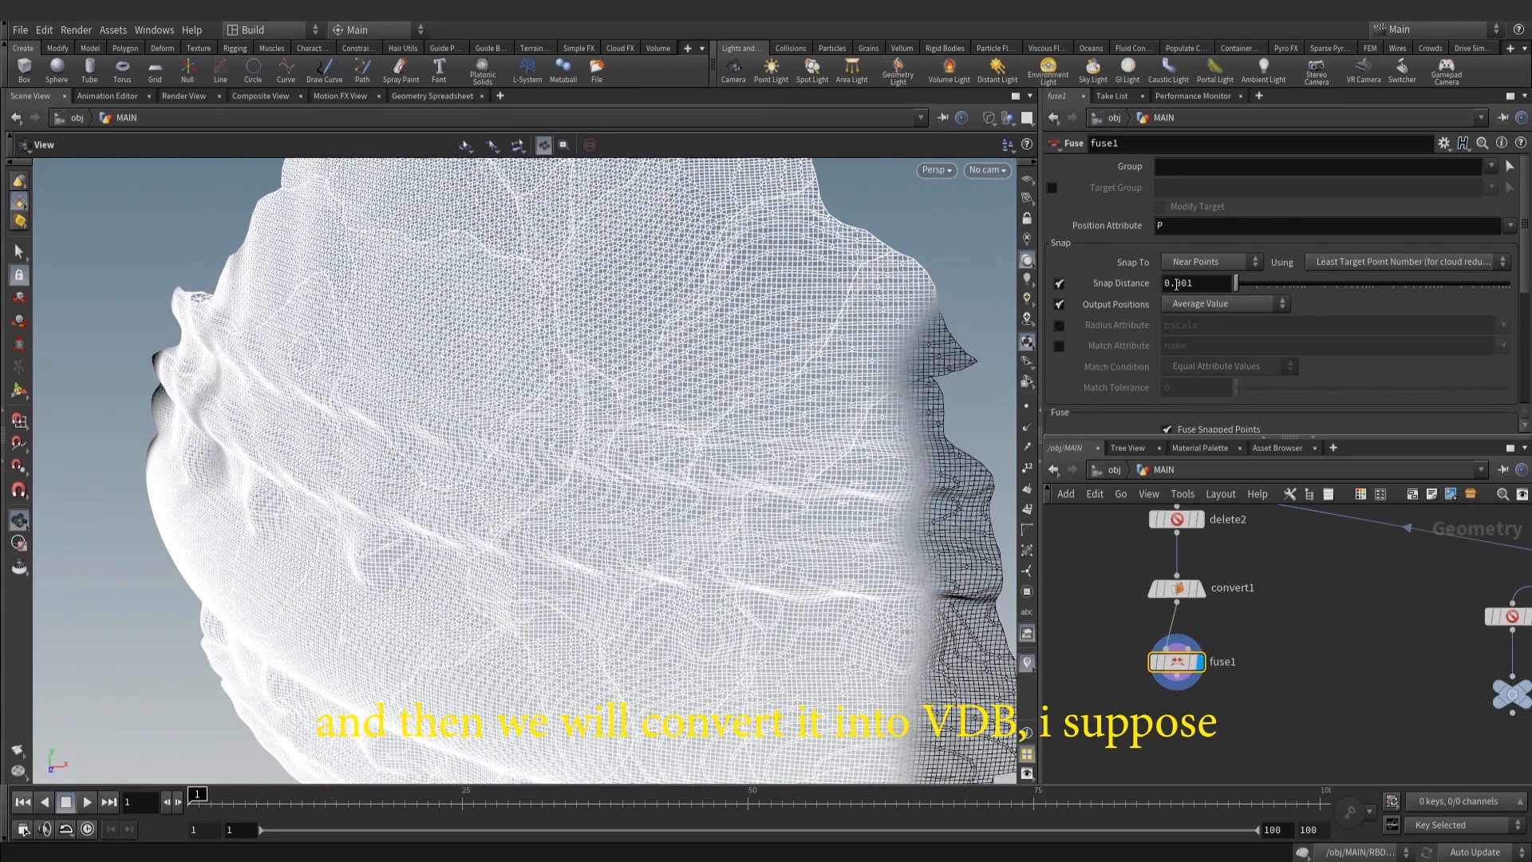
{"action": "key", "text": "Return"}
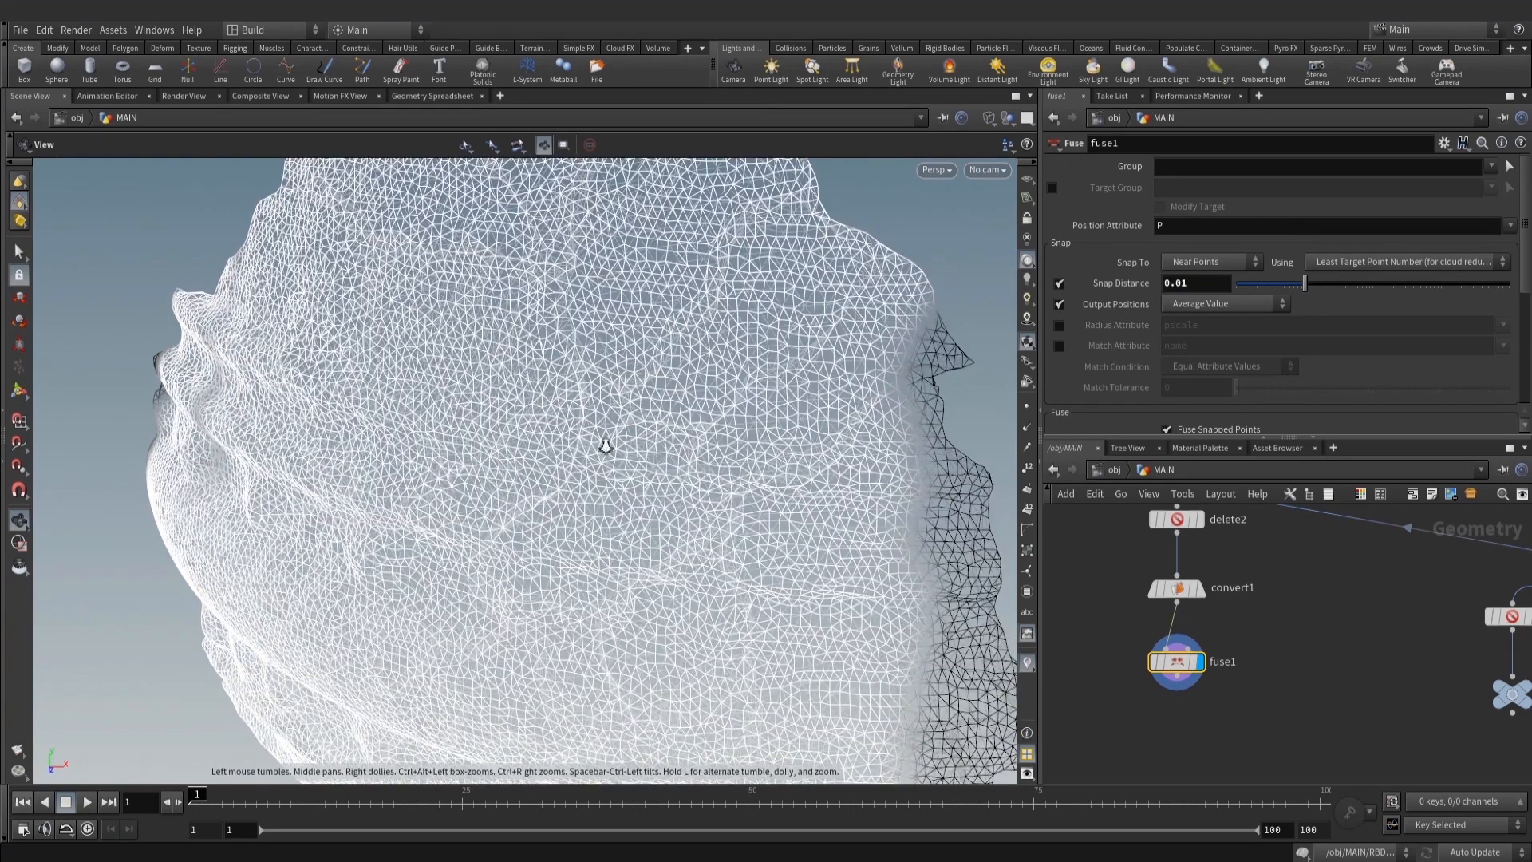
{"action": "key", "text": "w"}
{"action": "middle_click_drag", "start_coordinate": [1134, 662], "coordinate": [1159, 690]}
{"action": "scroll", "coordinate": [1159, 689], "scroll_direction": "down", "scroll_amount": 3}
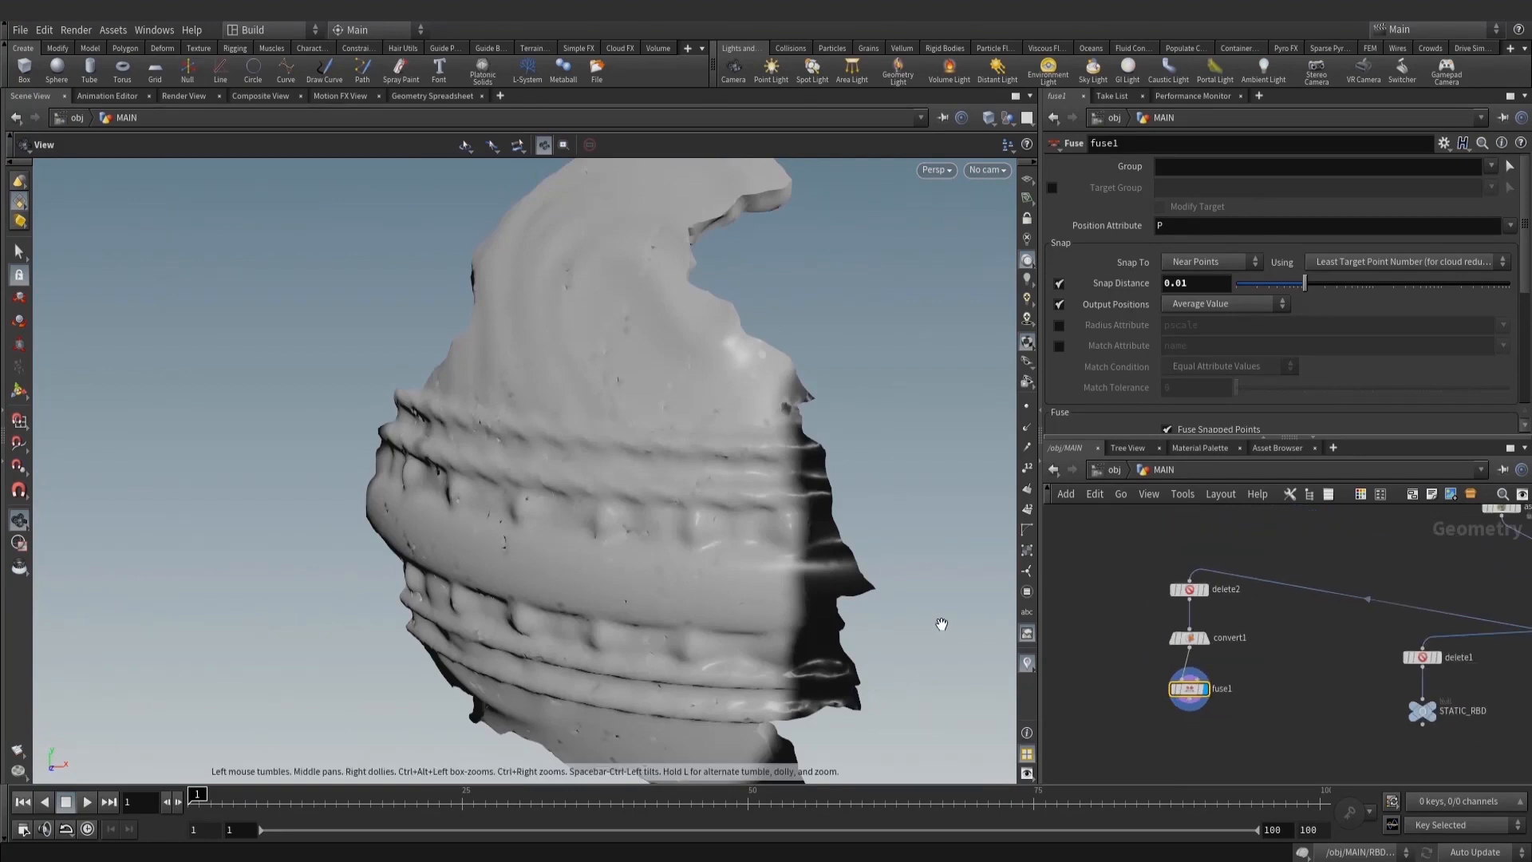
Locate the null2 node beneath transform5 and display the source candy model
{"action": "scroll", "coordinate": [1192, 650], "scroll_direction": "down", "scroll_amount": 4}
{"action": "middle_click_drag", "start_coordinate": [1256, 649], "coordinate": [1245, 688]}
{"action": "middle_click_drag", "start_coordinate": [1299, 579], "coordinate": [1271, 656]}
{"action": "scroll", "coordinate": [1235, 715], "scroll_direction": "up", "scroll_amount": 3}
{"action": "middle_click_drag", "start_coordinate": [1235, 715], "coordinate": [1290, 672]}
{"action": "scroll", "coordinate": [1204, 708], "scroll_direction": "up", "scroll_amount": 5}
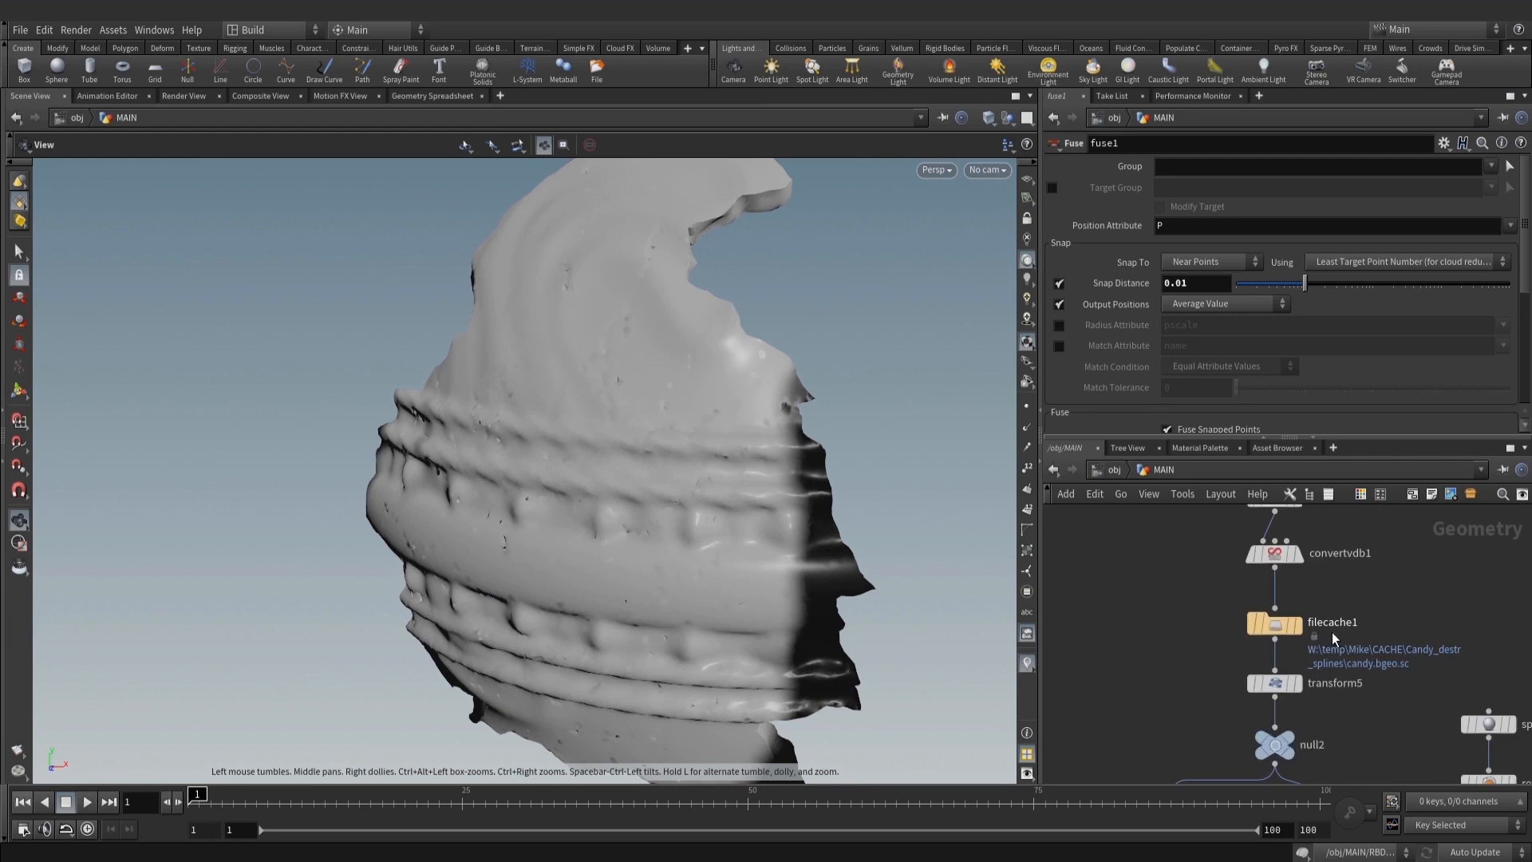
{"action": "left_click", "coordinate": [1278, 752]}
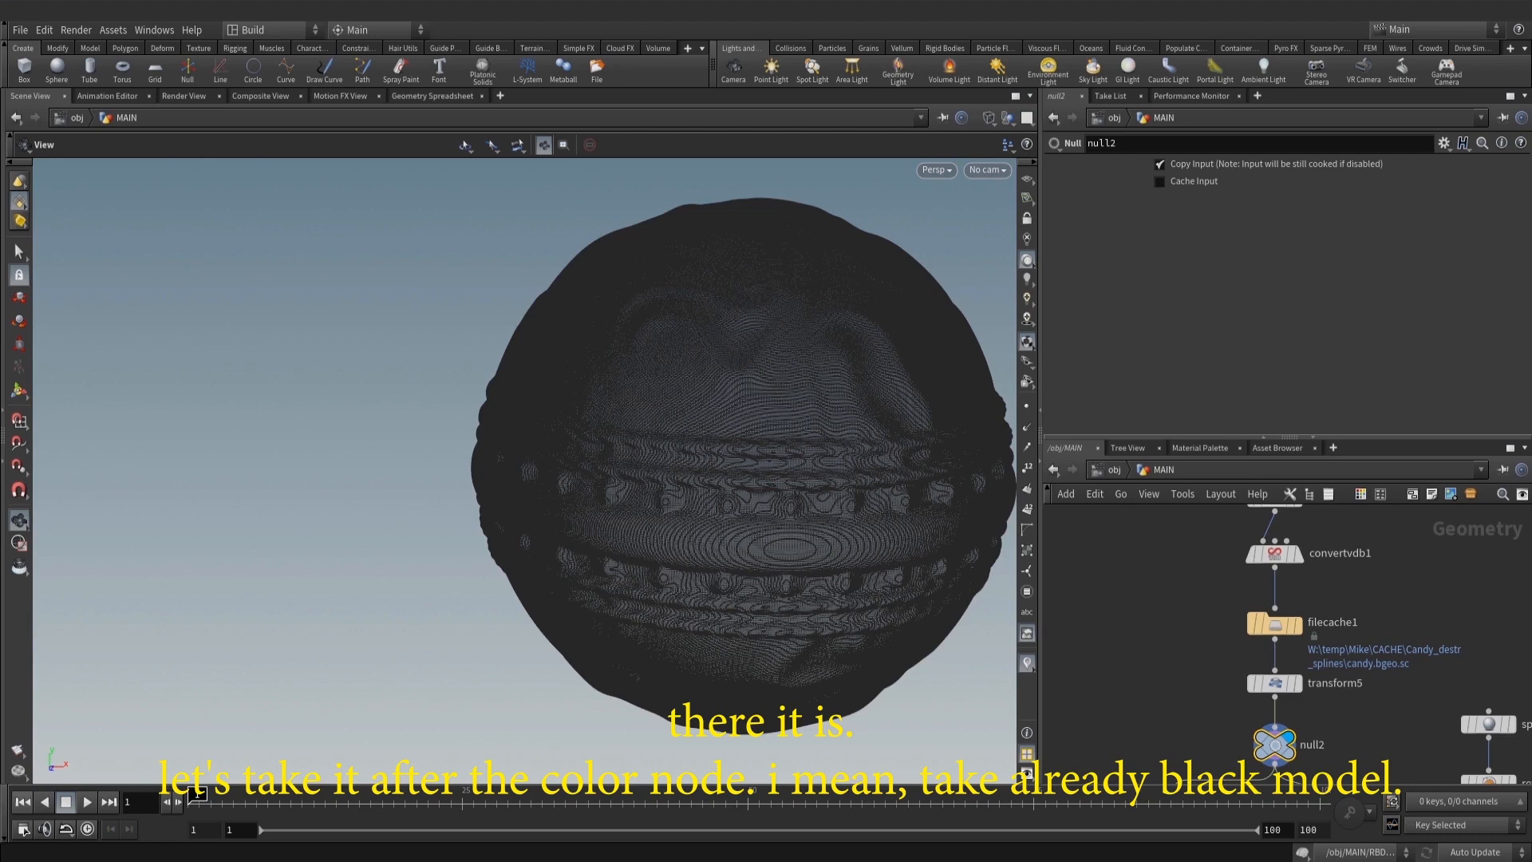
Move the color1 node away from the main node chain and display its black model
{"action": "middle_click_drag", "start_coordinate": [1348, 721], "coordinate": [1395, 591]}
{"action": "scroll", "coordinate": [1396, 591], "scroll_direction": "down", "scroll_amount": 1}
{"action": "scroll", "coordinate": [1200, 606], "scroll_direction": "up", "scroll_amount": 1}
{"action": "middle_click_drag", "start_coordinate": [1201, 607], "coordinate": [1354, 537]}
{"action": "scroll", "coordinate": [1354, 537], "scroll_direction": "down", "scroll_amount": 3}
{"action": "left_click_drag", "start_coordinate": [1392, 579], "coordinate": [1206, 576]}
{"action": "left_click", "coordinate": [1210, 578]}
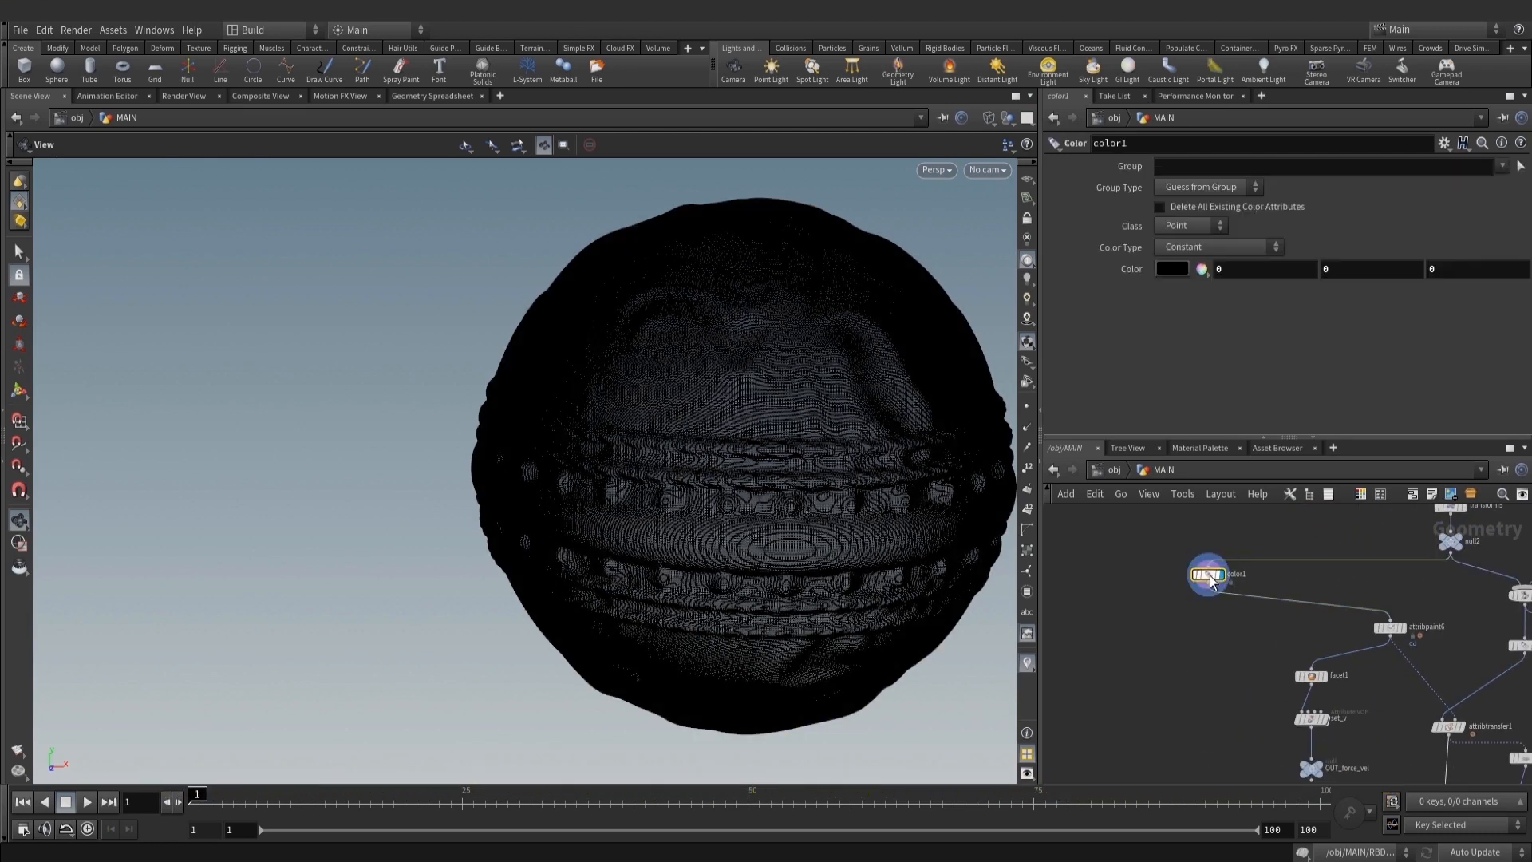
{"action": "scroll", "coordinate": [1186, 628], "scroll_direction": "down", "scroll_amount": 3}
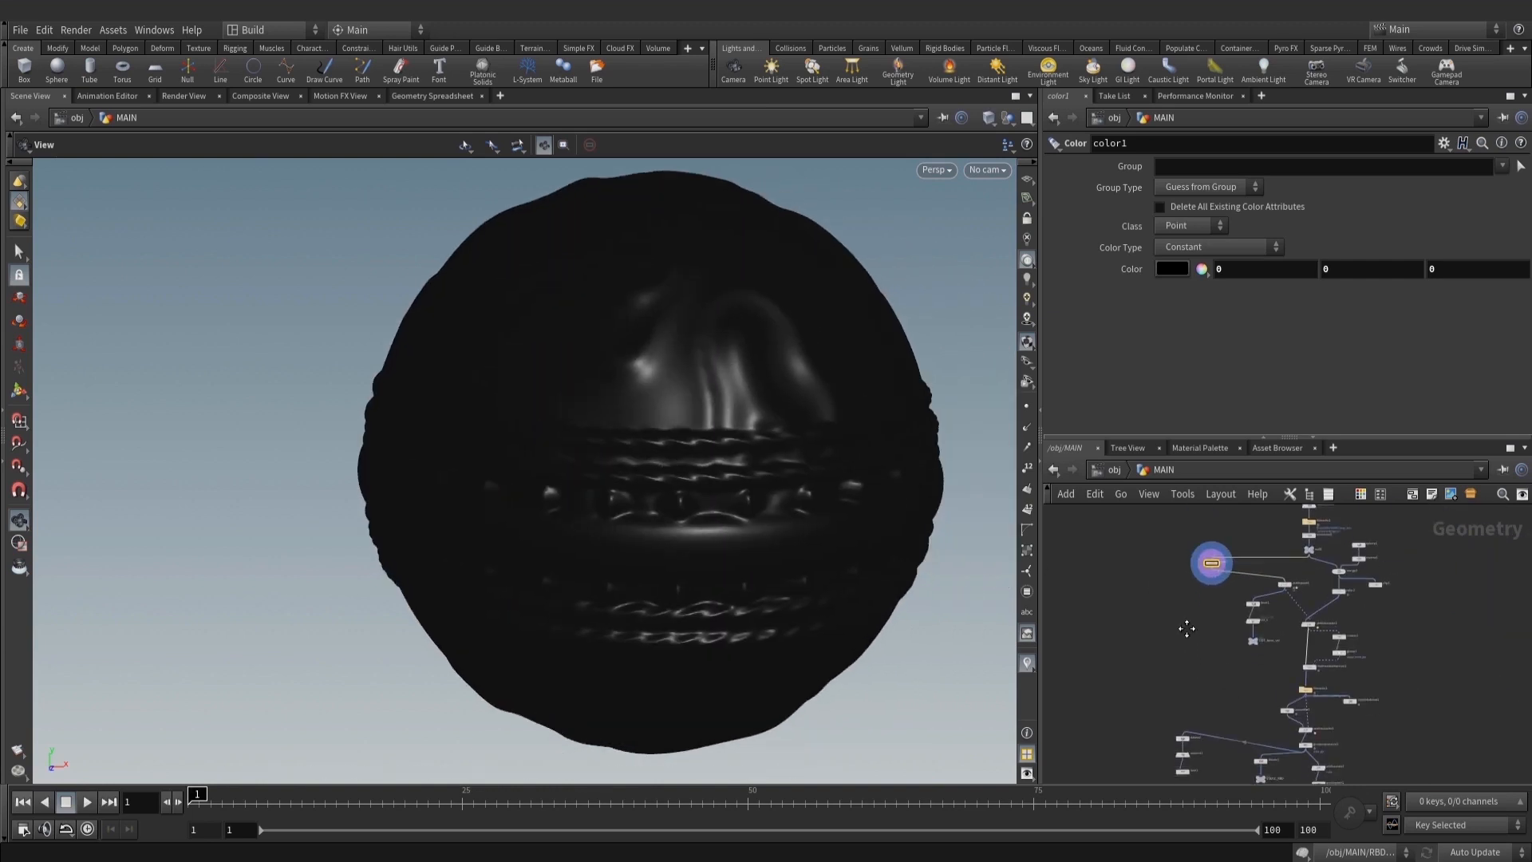
Add a Null node and connect it to the output of color1
{"action": "key", "text": "Tab"}
{"action": "type", "text": "nu"}
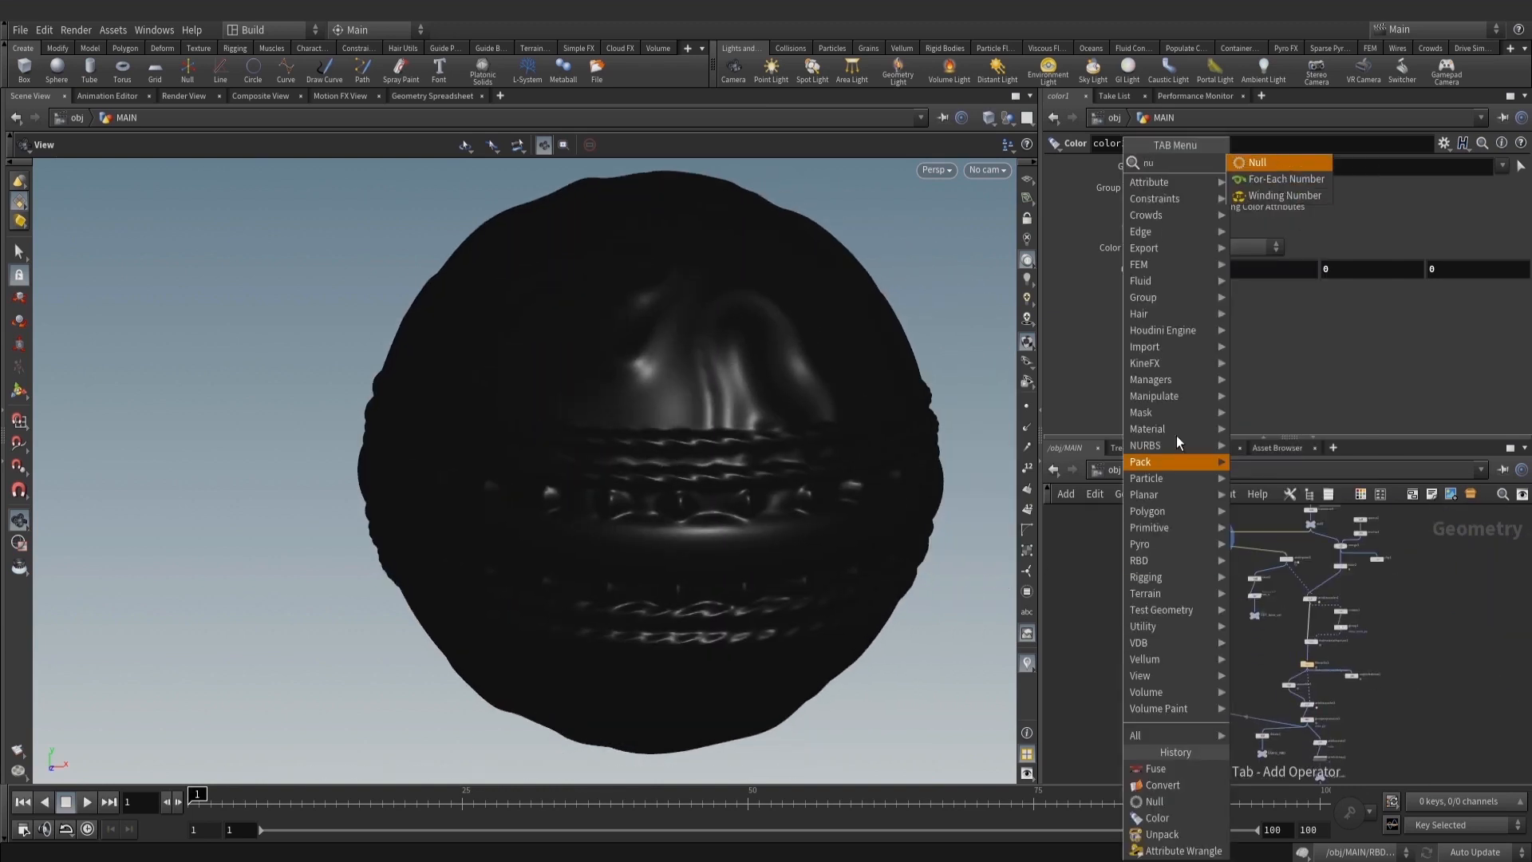
{"action": "key", "text": "Return"}
{"action": "left_click", "coordinate": [1125, 585]}
{"action": "scroll", "coordinate": [1214, 552], "scroll_direction": "up", "scroll_amount": 3}
{"action": "left_click", "coordinate": [1211, 536]}
{"action": "scroll", "coordinate": [1111, 675], "scroll_direction": "down", "scroll_amount": 1}
{"action": "middle_click_drag", "start_coordinate": [1086, 637], "coordinate": [1129, 568]}
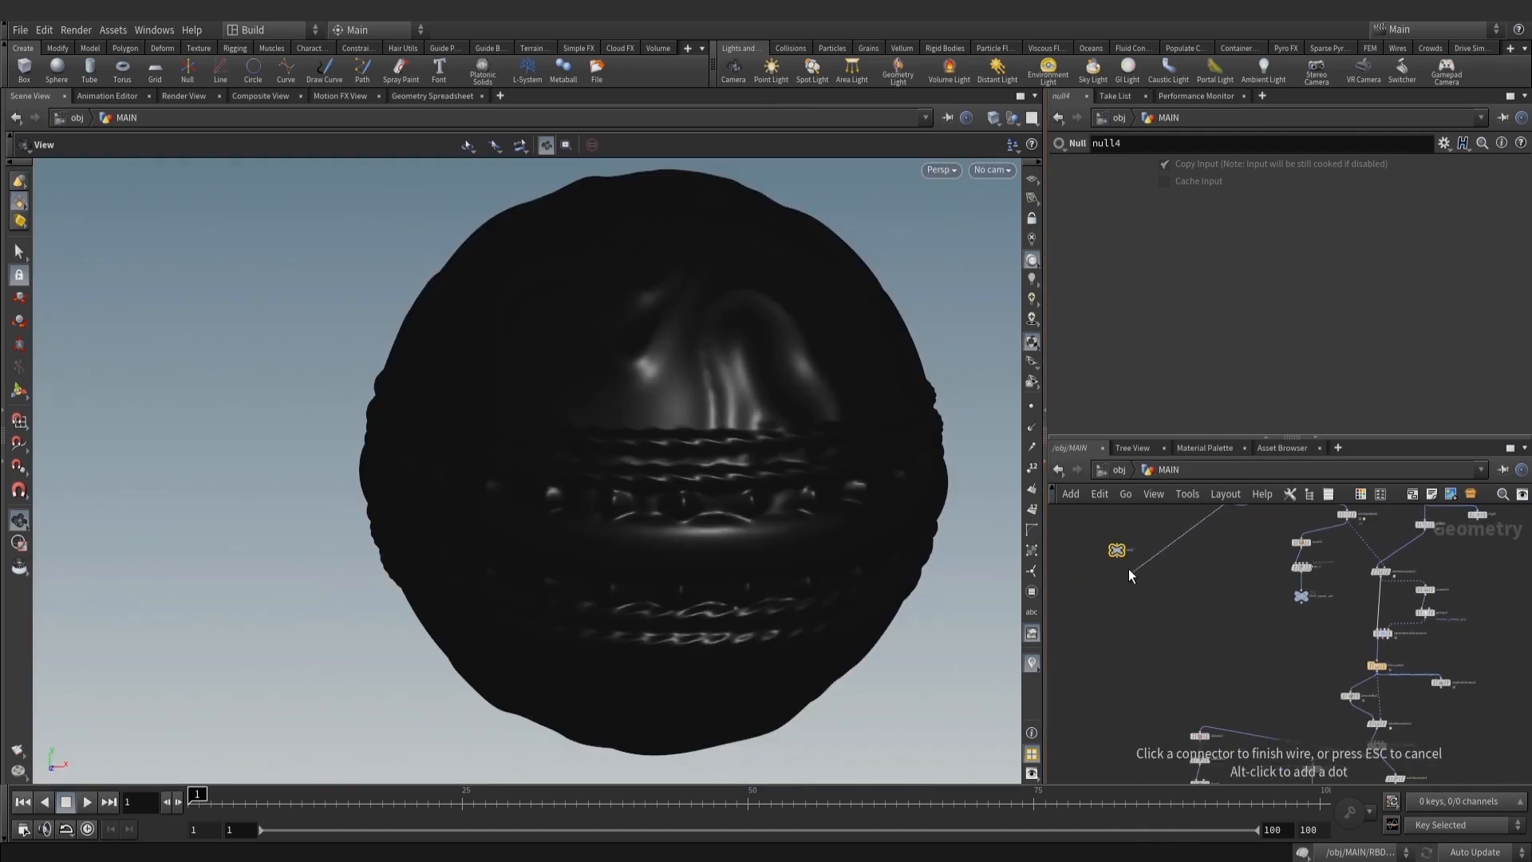
{"action": "left_click", "coordinate": [1117, 544]}
Move the new Null node down beside the delete2 branch and display it
{"action": "left_click_drag", "start_coordinate": [1116, 551], "coordinate": [1094, 731]}
{"action": "middle_click_drag", "start_coordinate": [1092, 735], "coordinate": [1123, 611]}
{"action": "scroll", "coordinate": [1122, 610], "scroll_direction": "up", "scroll_amount": 2}
{"action": "left_click_drag", "start_coordinate": [1130, 603], "coordinate": [1146, 602]}
Add an Attribute Transfer node with null4 as the first input and fuse1 as the second, and display it
{"action": "middle_click_drag", "start_coordinate": [1205, 671], "coordinate": [1177, 643]}
{"action": "key", "text": "Tab"}
{"action": "type", "text": "a"}
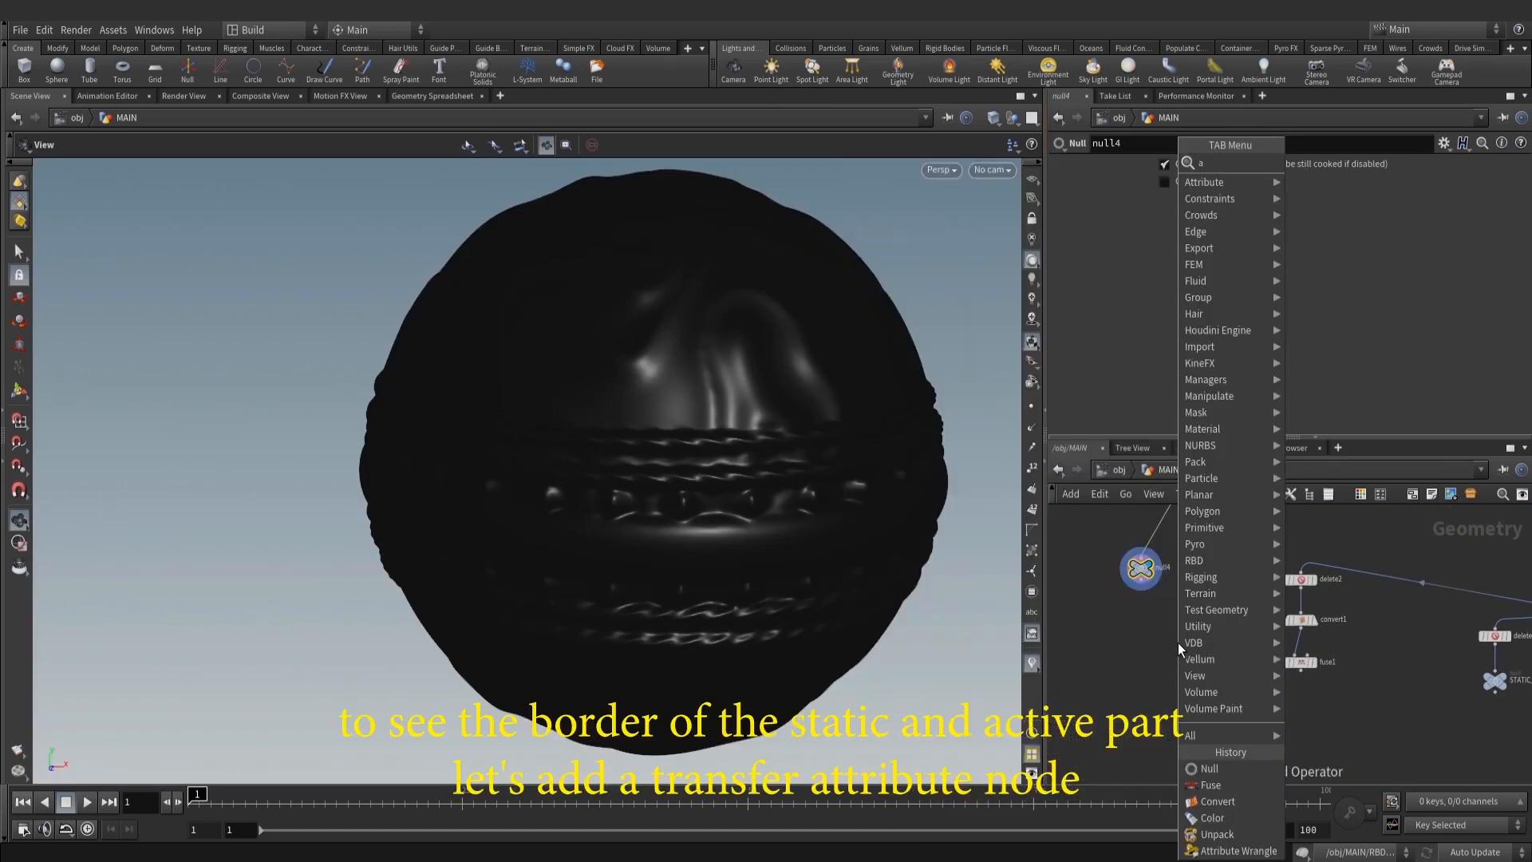
{"action": "type", "text": "ttra"}
{"action": "left_click", "coordinate": [1406, 182]}
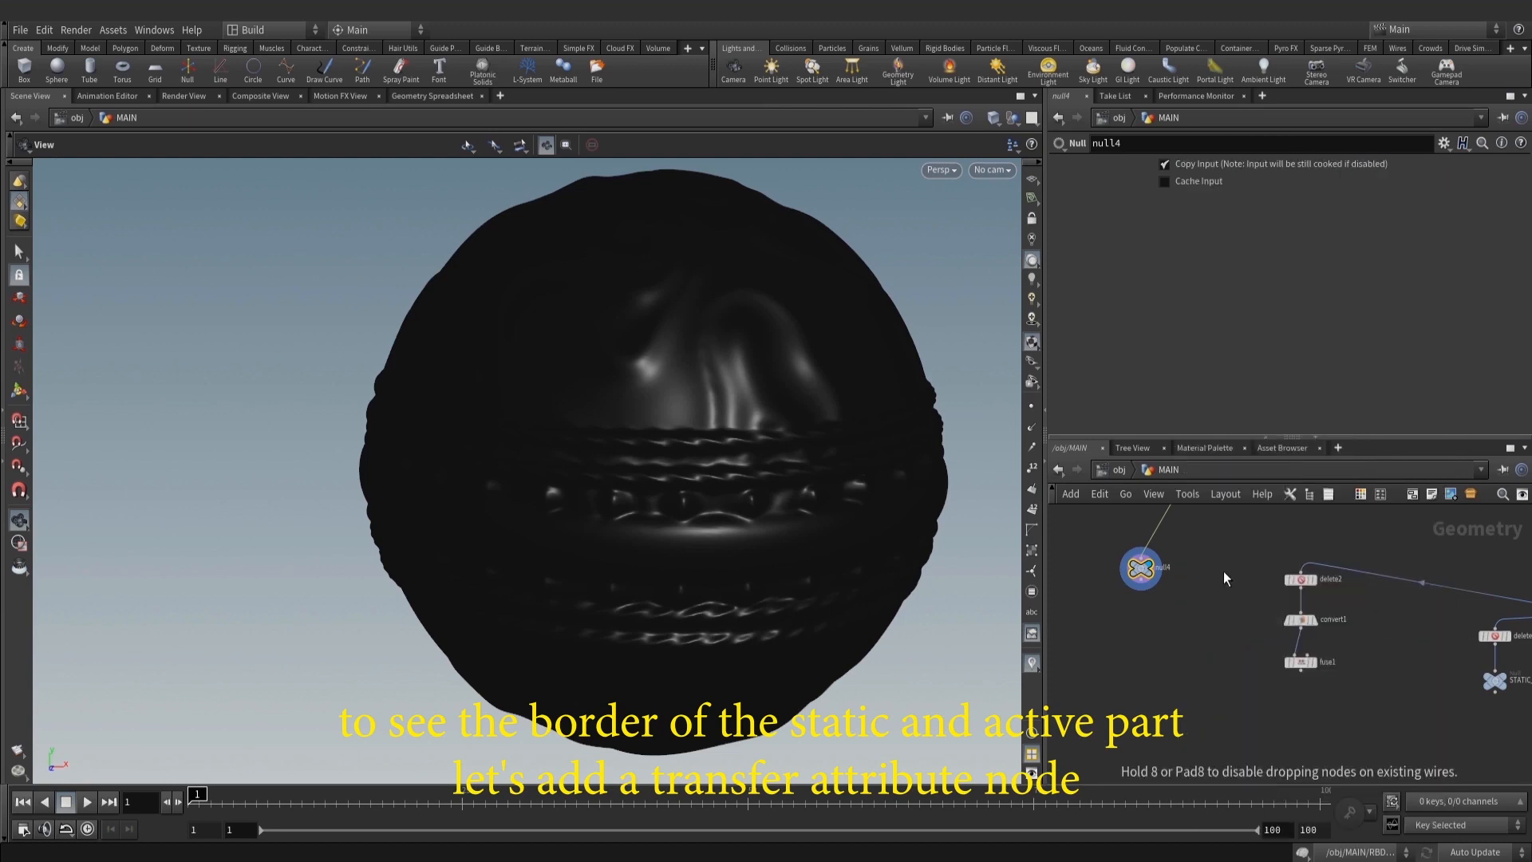
{"action": "left_click", "coordinate": [1195, 706]}
{"action": "scroll", "coordinate": [1170, 638], "scroll_direction": "up", "scroll_amount": 3}
{"action": "left_click", "coordinate": [1396, 695]}
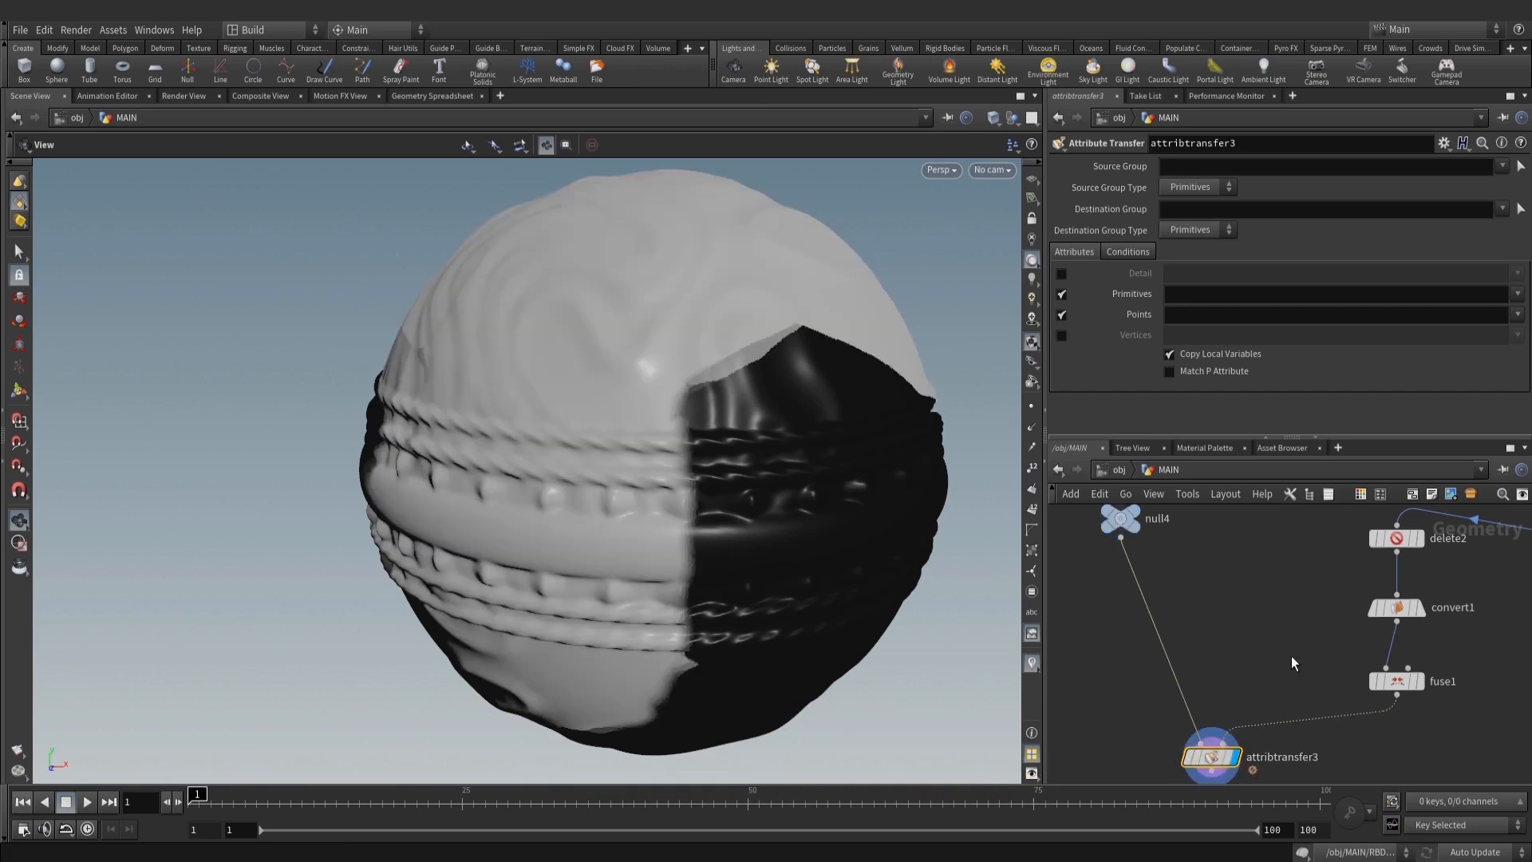
Add a Color node near fuse1 and set its colour to red (1, 0, 0)
{"action": "key", "text": "Tab"}
{"action": "type", "text": "colo"}
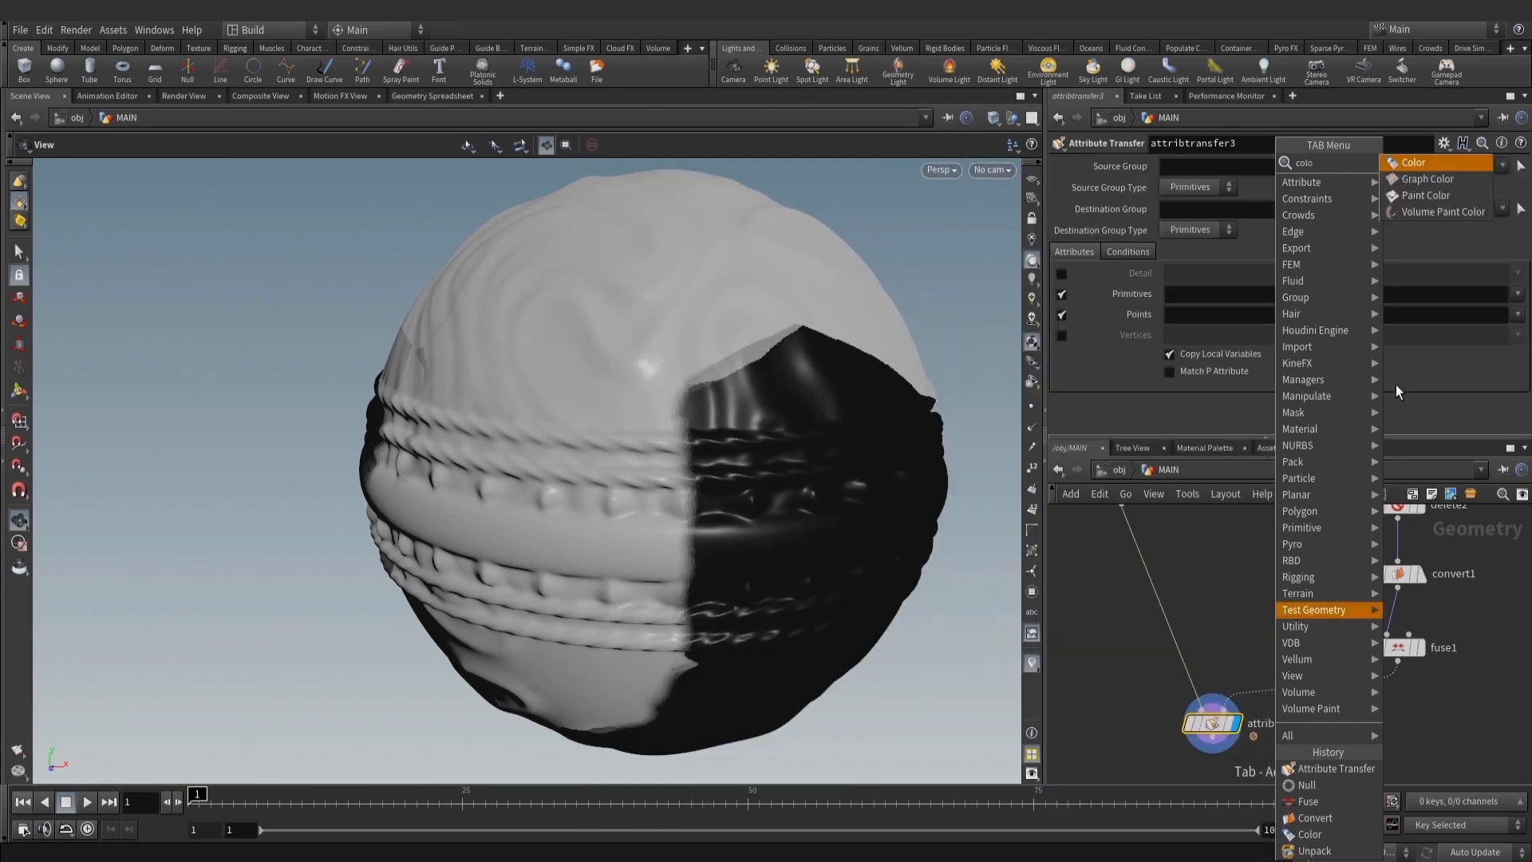
{"action": "left_click", "coordinate": [1428, 162]}
{"action": "left_click", "coordinate": [1294, 669]}
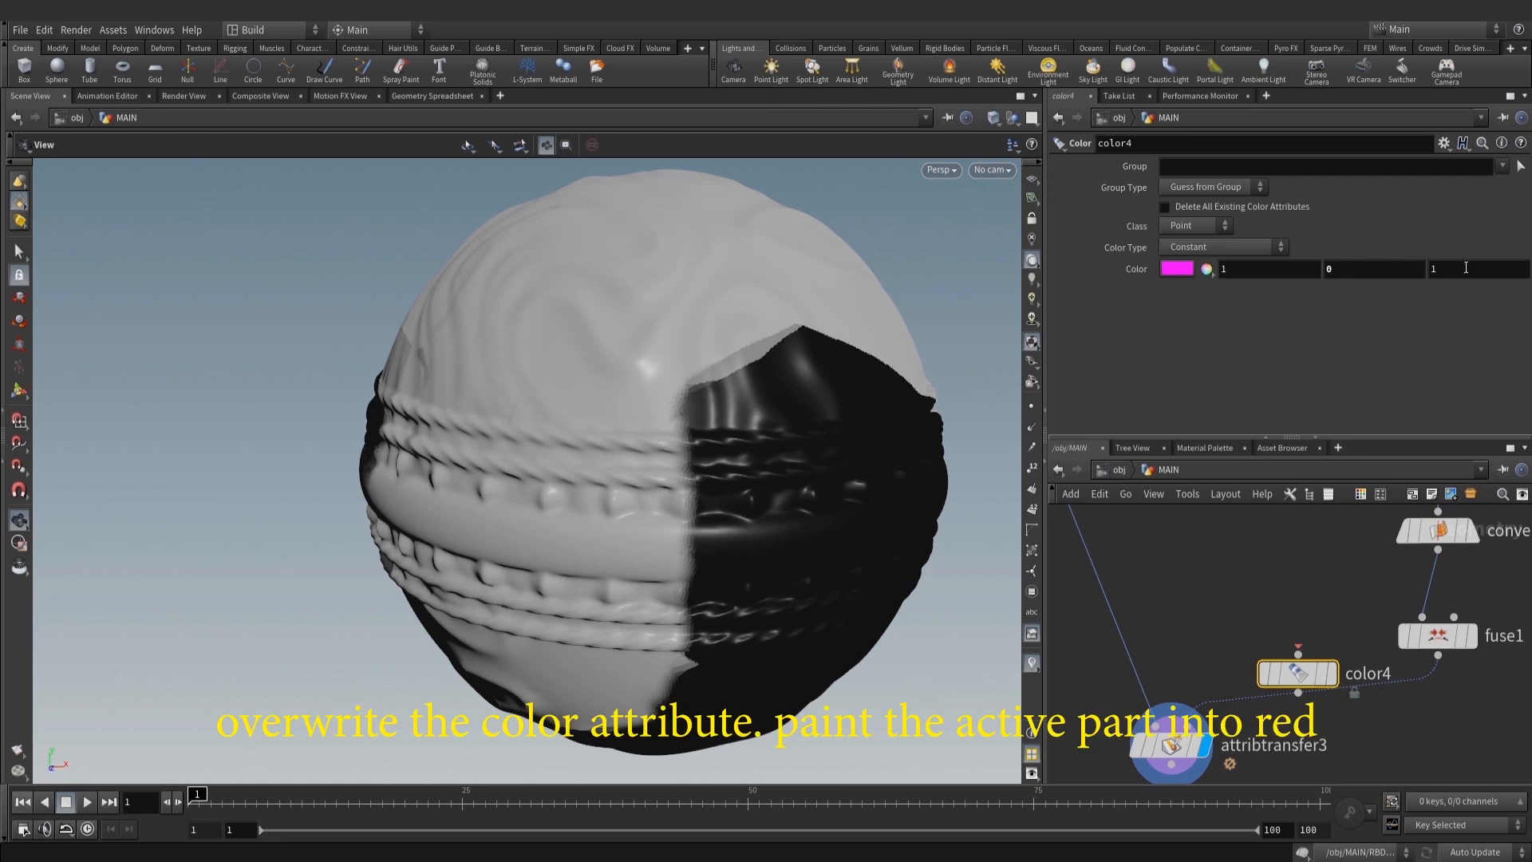
{"action": "key", "text": "Return"}
Wire the red Color node between fuse1 and the second input of attribtransfer3
{"action": "left_click_drag", "start_coordinate": [1308, 674], "coordinate": [1331, 694]}
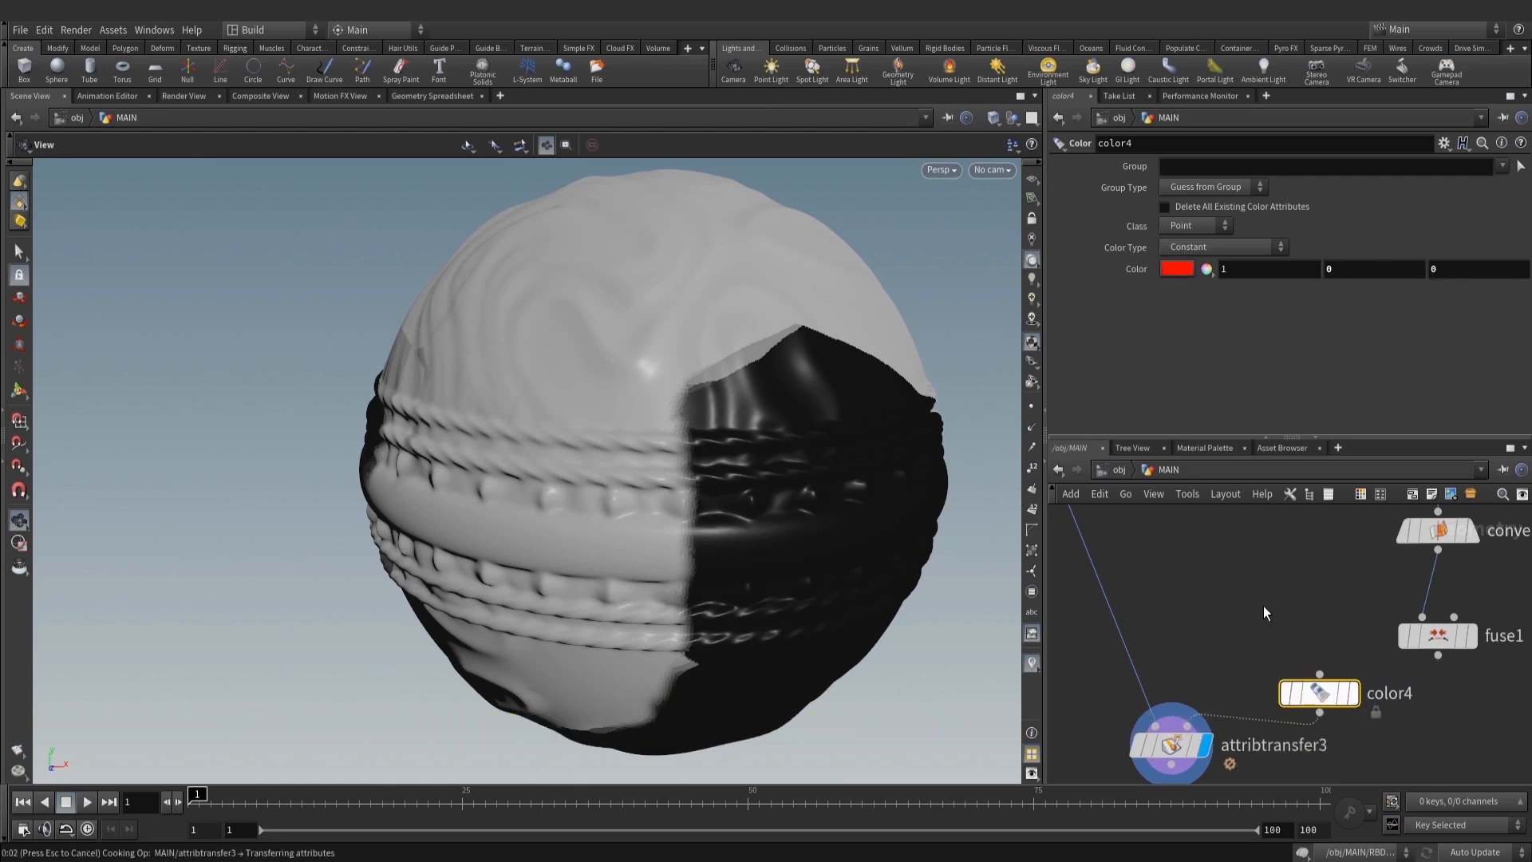
{"action": "scroll", "coordinate": [1269, 583], "scroll_direction": "down", "scroll_amount": 4}
{"action": "left_click_drag", "start_coordinate": [1234, 587], "coordinate": [1308, 577]}
{"action": "scroll", "coordinate": [1284, 636], "scroll_direction": "up", "scroll_amount": 4}
{"action": "left_click", "coordinate": [1285, 636]}
{"action": "middle_click_drag", "start_coordinate": [1259, 549], "coordinate": [1266, 609]}
{"action": "middle_click_drag", "start_coordinate": [1186, 704], "coordinate": [1205, 667]}
Set the distance threshold of attribtransfer3 to 0 and its blend width to -0.03
{"action": "left_click", "coordinate": [1156, 710]}
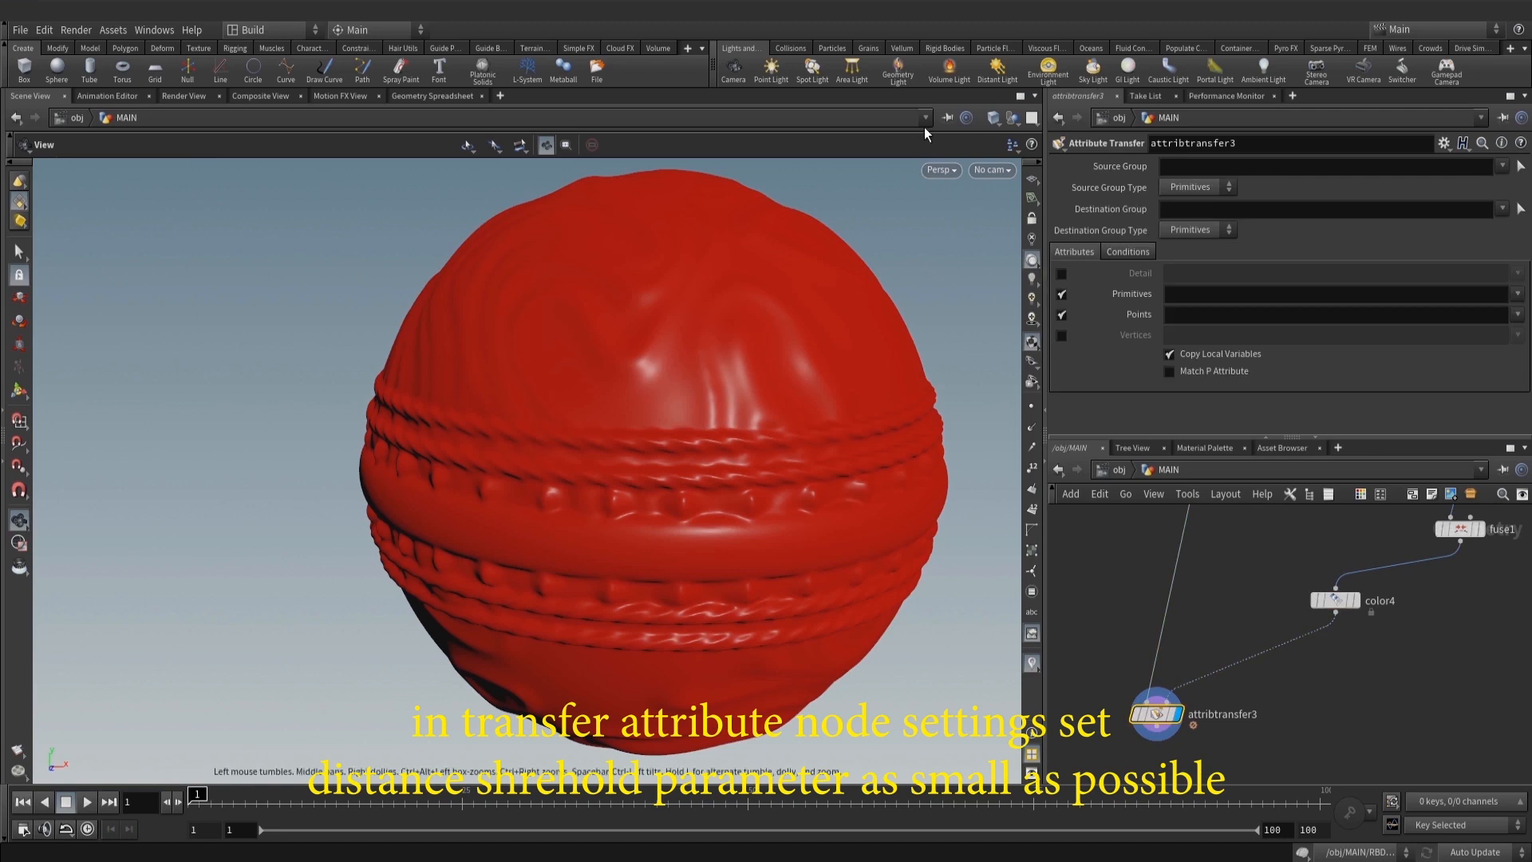
{"action": "left_click", "coordinate": [1141, 252]}
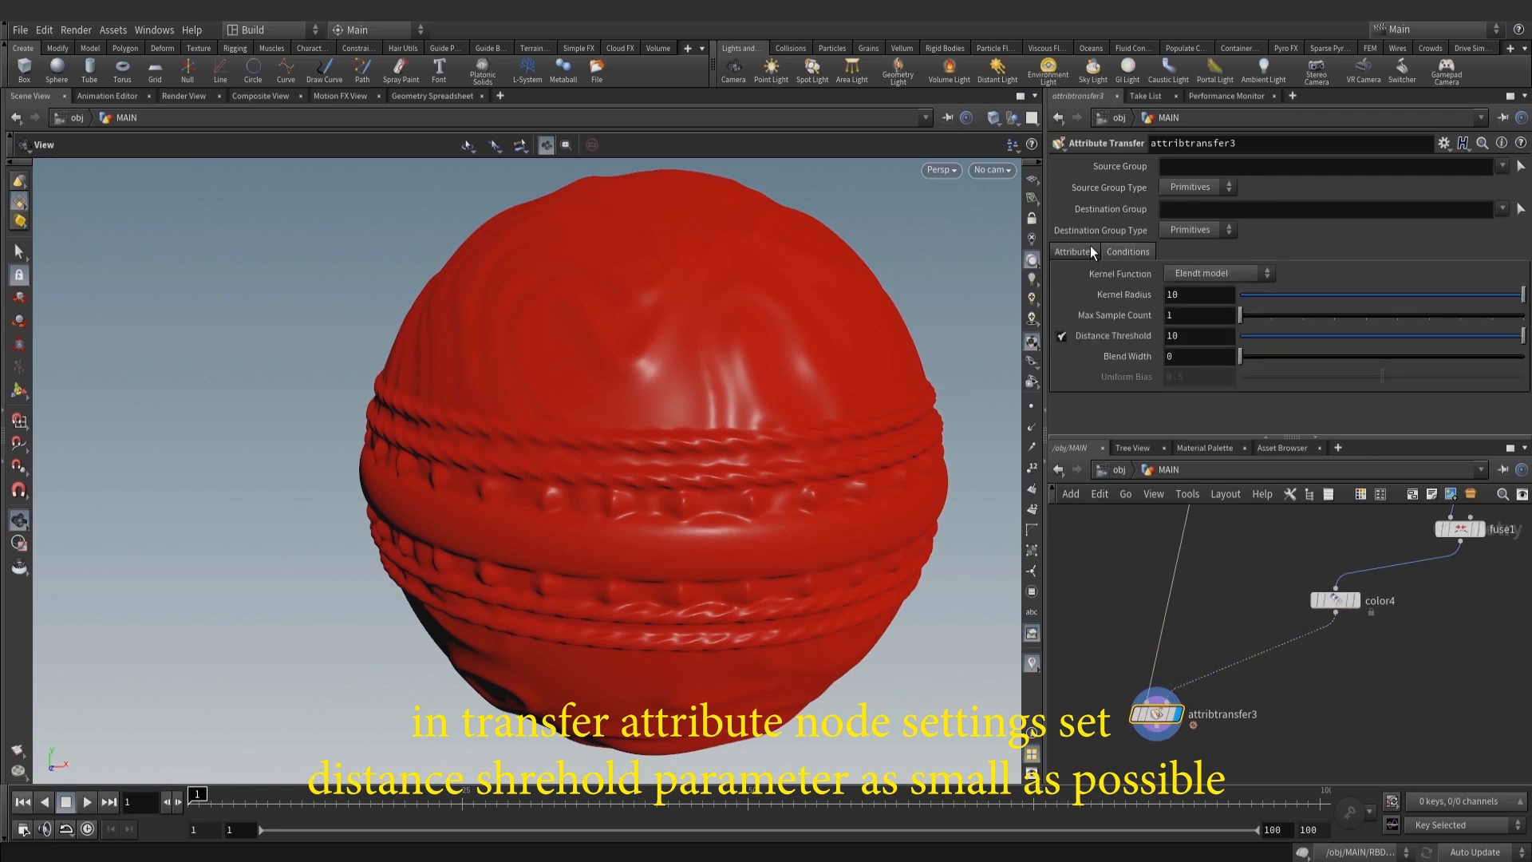
{"action": "double_click", "coordinate": [1192, 336]}
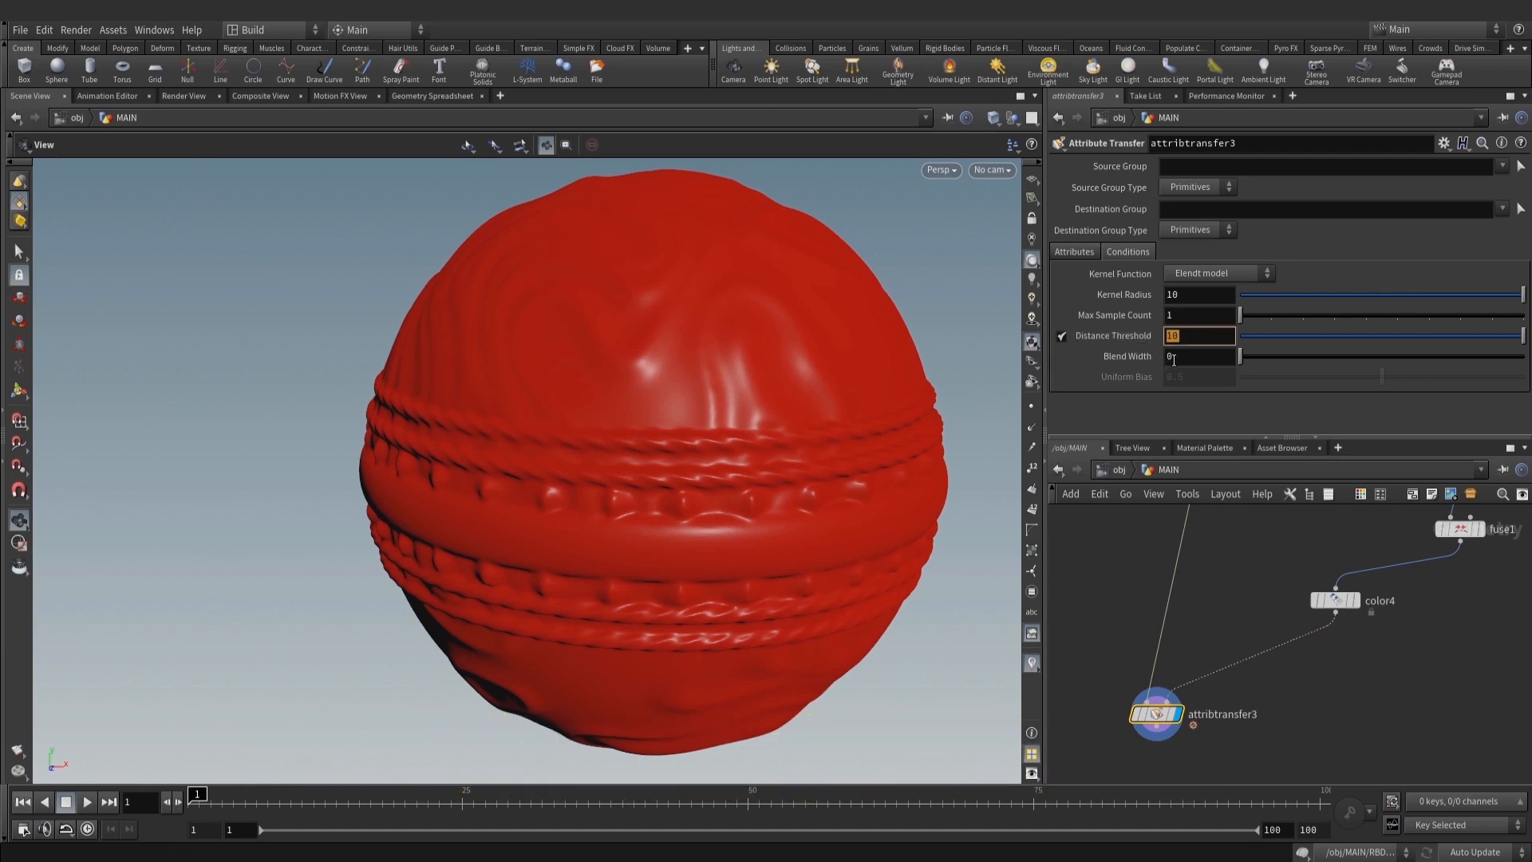
{"action": "type", "text": "0"}
{"action": "key", "text": "Tab"}
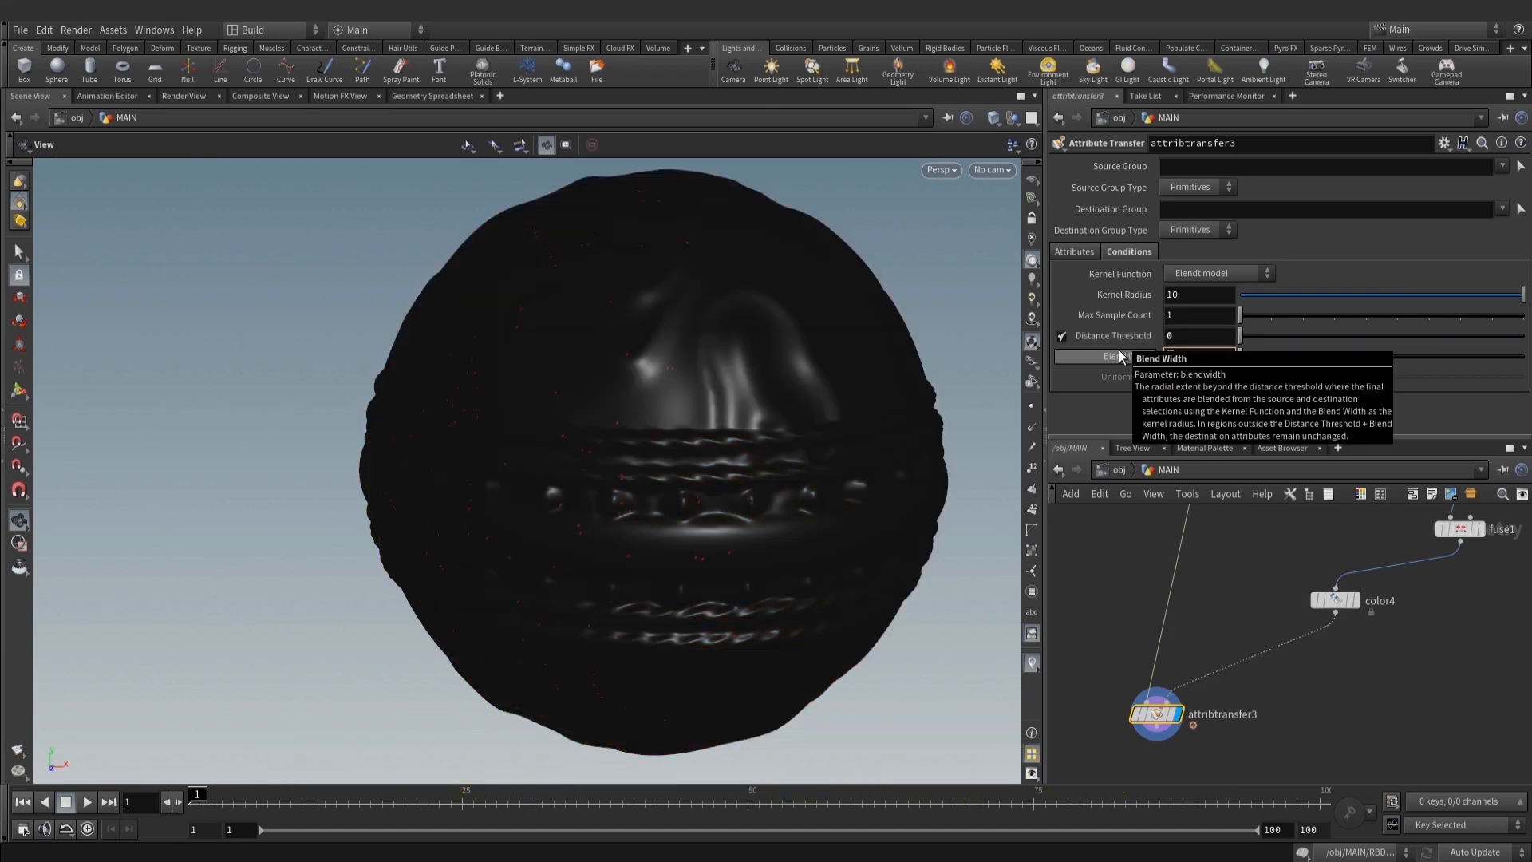
{"action": "type", "text": "-0.03"}
{"action": "key", "text": "Return"}
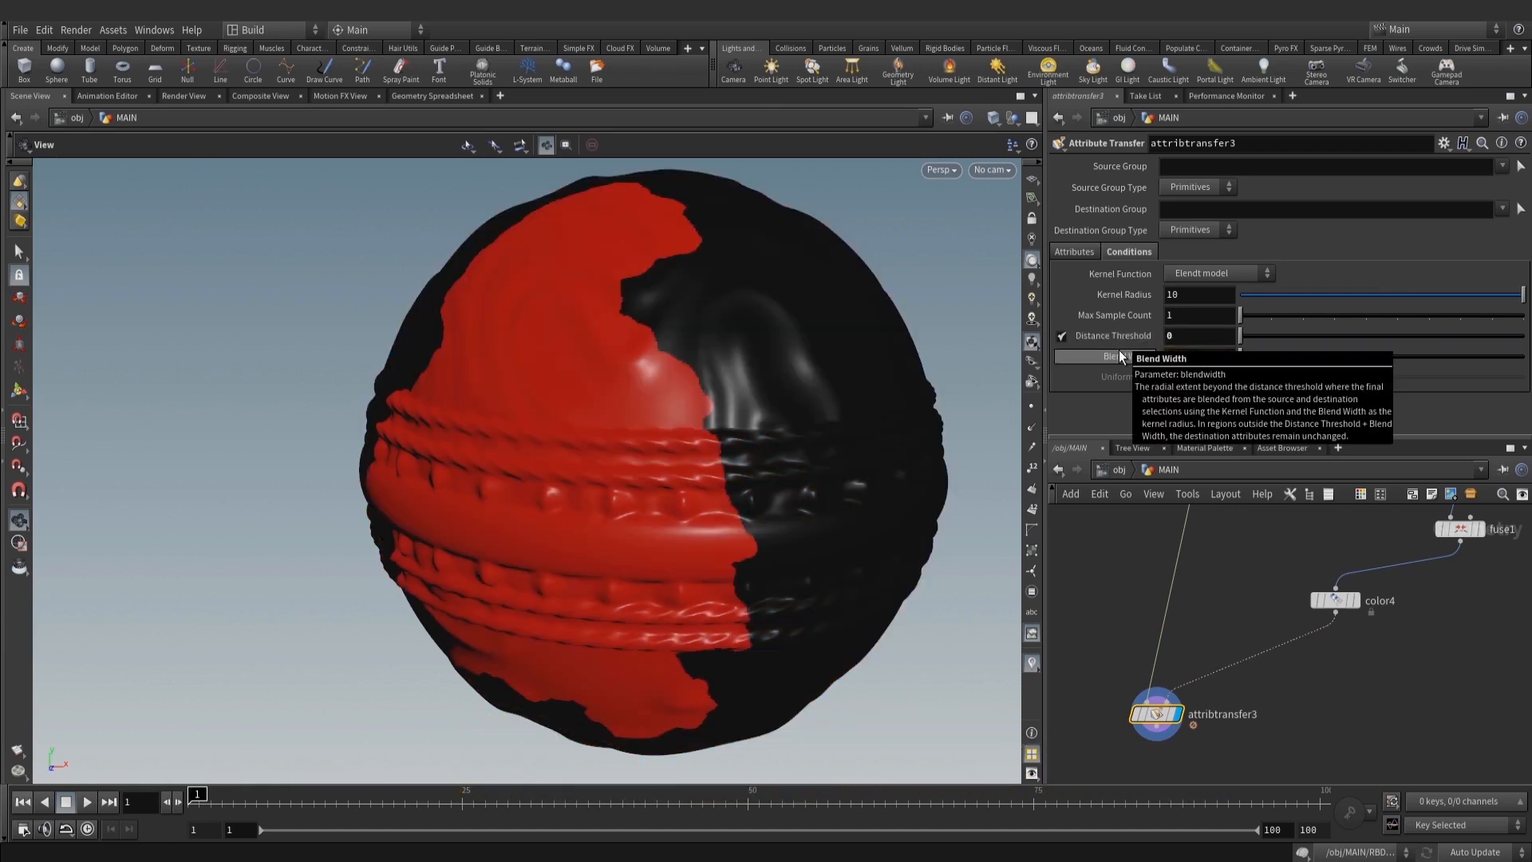
Template fuse1 over the coloured candy and examine how closely the red area follows the edge of the active part
{"action": "left_click_drag", "start_coordinate": [591, 450], "coordinate": [667, 471]}
{"action": "scroll", "coordinate": [612, 477], "scroll_direction": "down", "scroll_amount": 2}
{"action": "middle_click_drag", "start_coordinate": [1488, 534], "coordinate": [1413, 625]}
{"action": "scroll", "coordinate": [1413, 625], "scroll_direction": "up", "scroll_amount": 1}
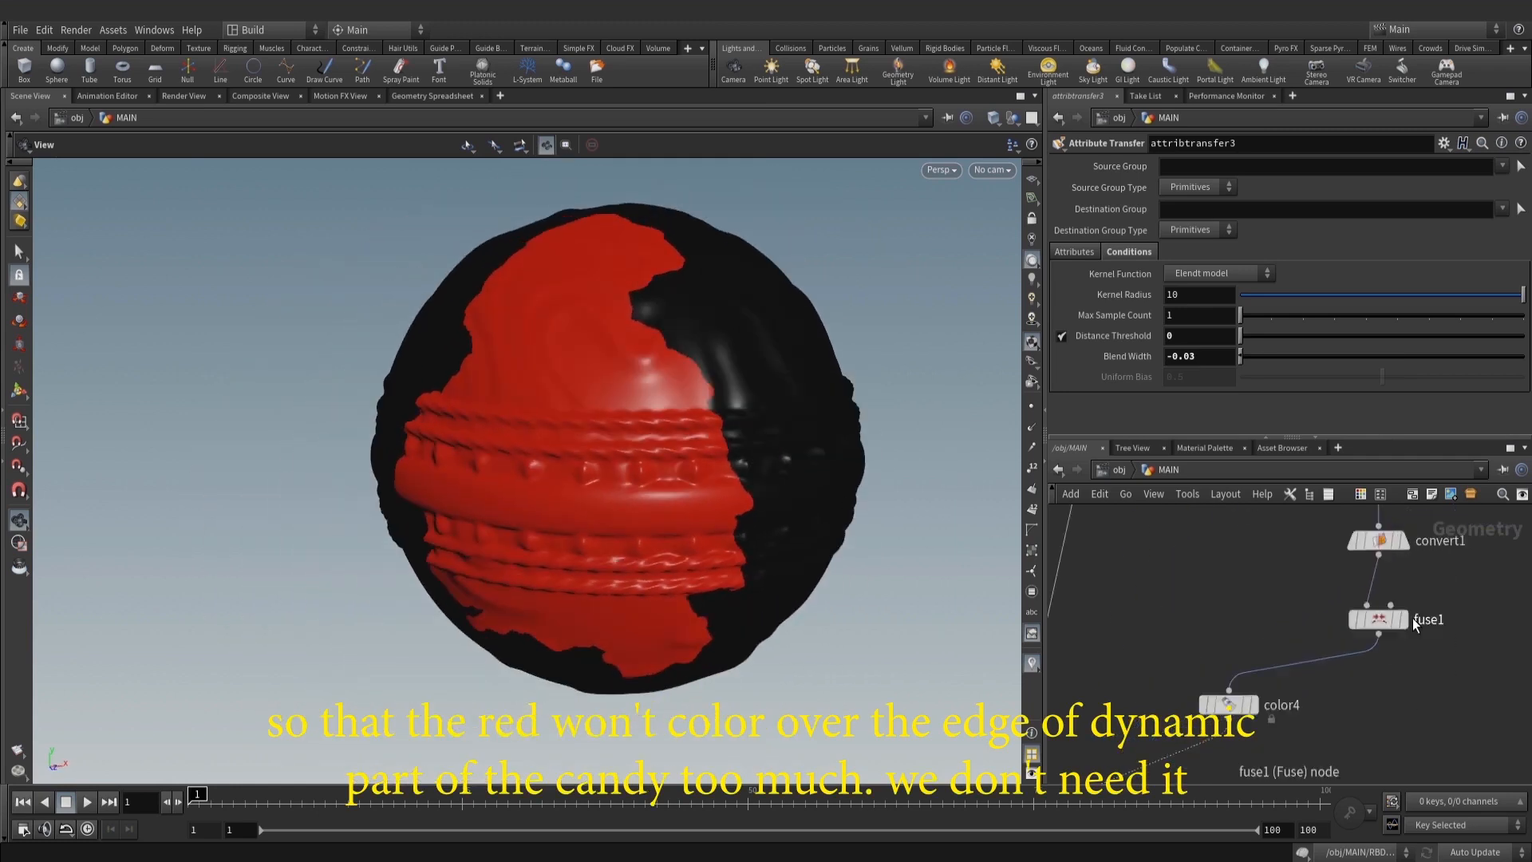
{"action": "scroll", "coordinate": [1413, 625], "scroll_direction": "up", "scroll_amount": 2}
{"action": "left_click", "coordinate": [1388, 620]}
{"action": "scroll", "coordinate": [800, 403], "scroll_direction": "up", "scroll_amount": 2}
{"action": "mouse_move", "coordinate": [801, 404]}
{"action": "left_mouse_down"}
{"action": "mouse_move", "coordinate": [697, 451]}
{"action": "mouse_move", "coordinate": [765, 456]}
{"action": "mouse_move", "coordinate": [503, 455]}
{"action": "mouse_move", "coordinate": [506, 414]}
{"action": "left_mouse_up"}
{"action": "scroll", "coordinate": [766, 456], "scroll_direction": "up", "scroll_amount": 3}
{"action": "key", "text": "w"}
{"action": "key", "text": "w"}
{"action": "scroll", "coordinate": [475, 413], "scroll_direction": "down", "scroll_amount": 6}
{"action": "scroll", "coordinate": [1381, 625], "scroll_direction": "down", "scroll_amount": 2}
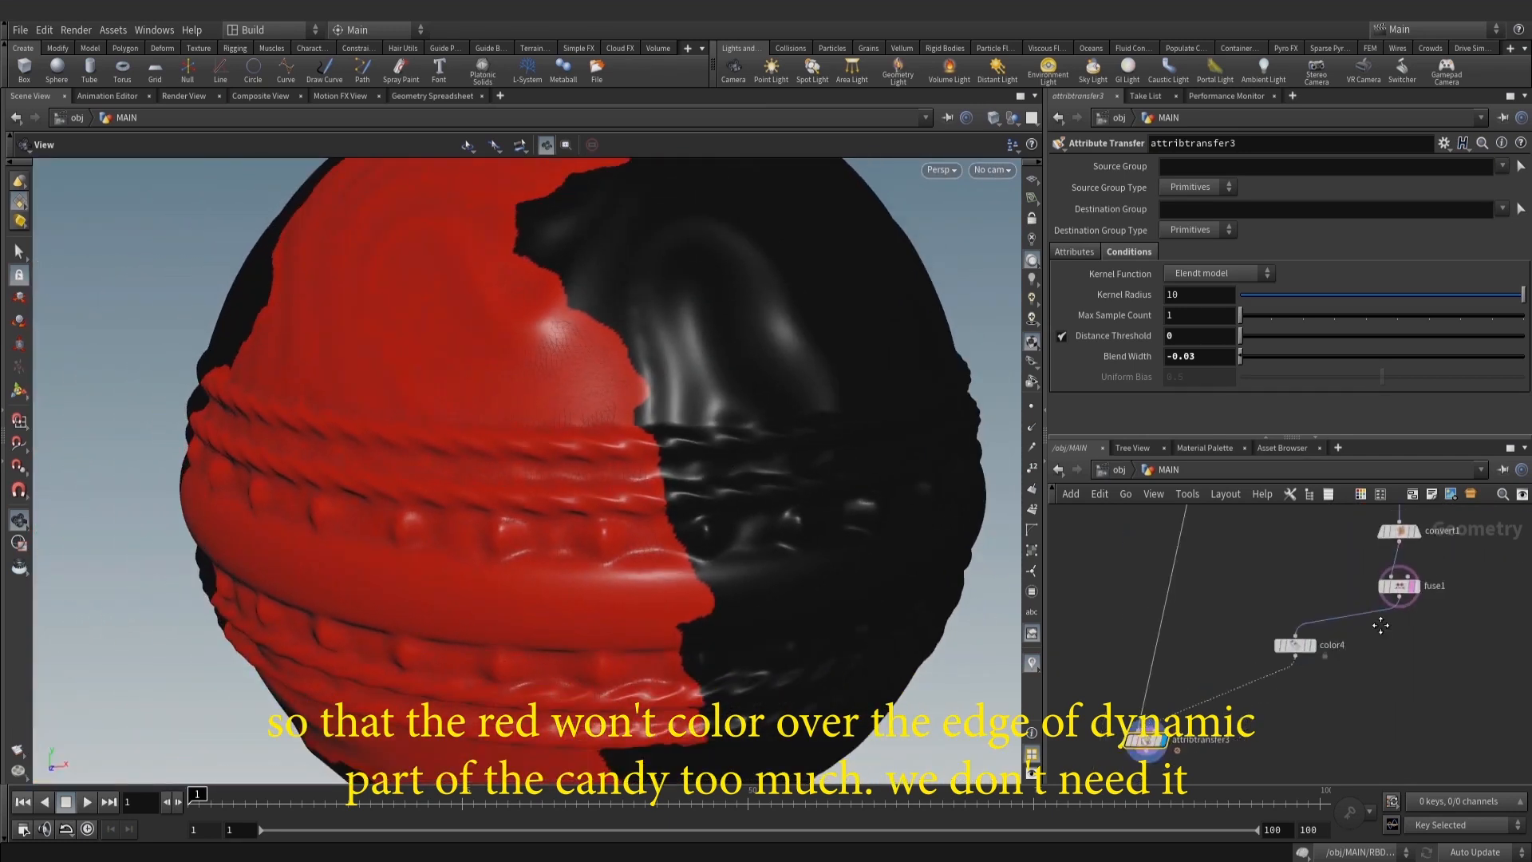
{"action": "scroll", "coordinate": [574, 479], "scroll_direction": "down", "scroll_amount": 3}
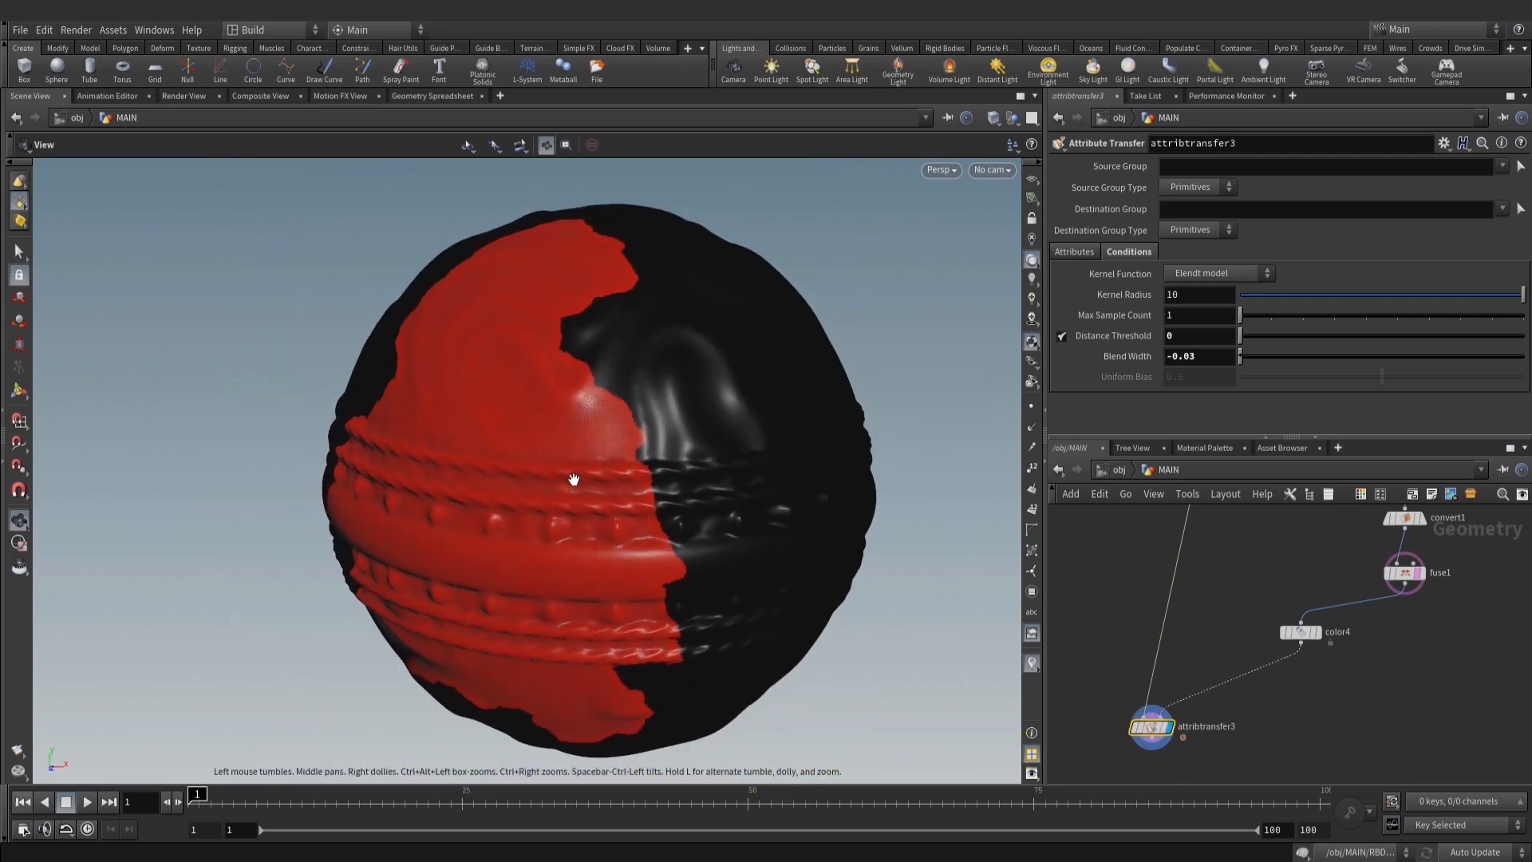
{"action": "scroll", "coordinate": [1096, 581], "scroll_direction": "up", "scroll_amount": 2}
{"action": "scroll", "coordinate": [1301, 662], "scroll_direction": "up", "scroll_amount": 2}
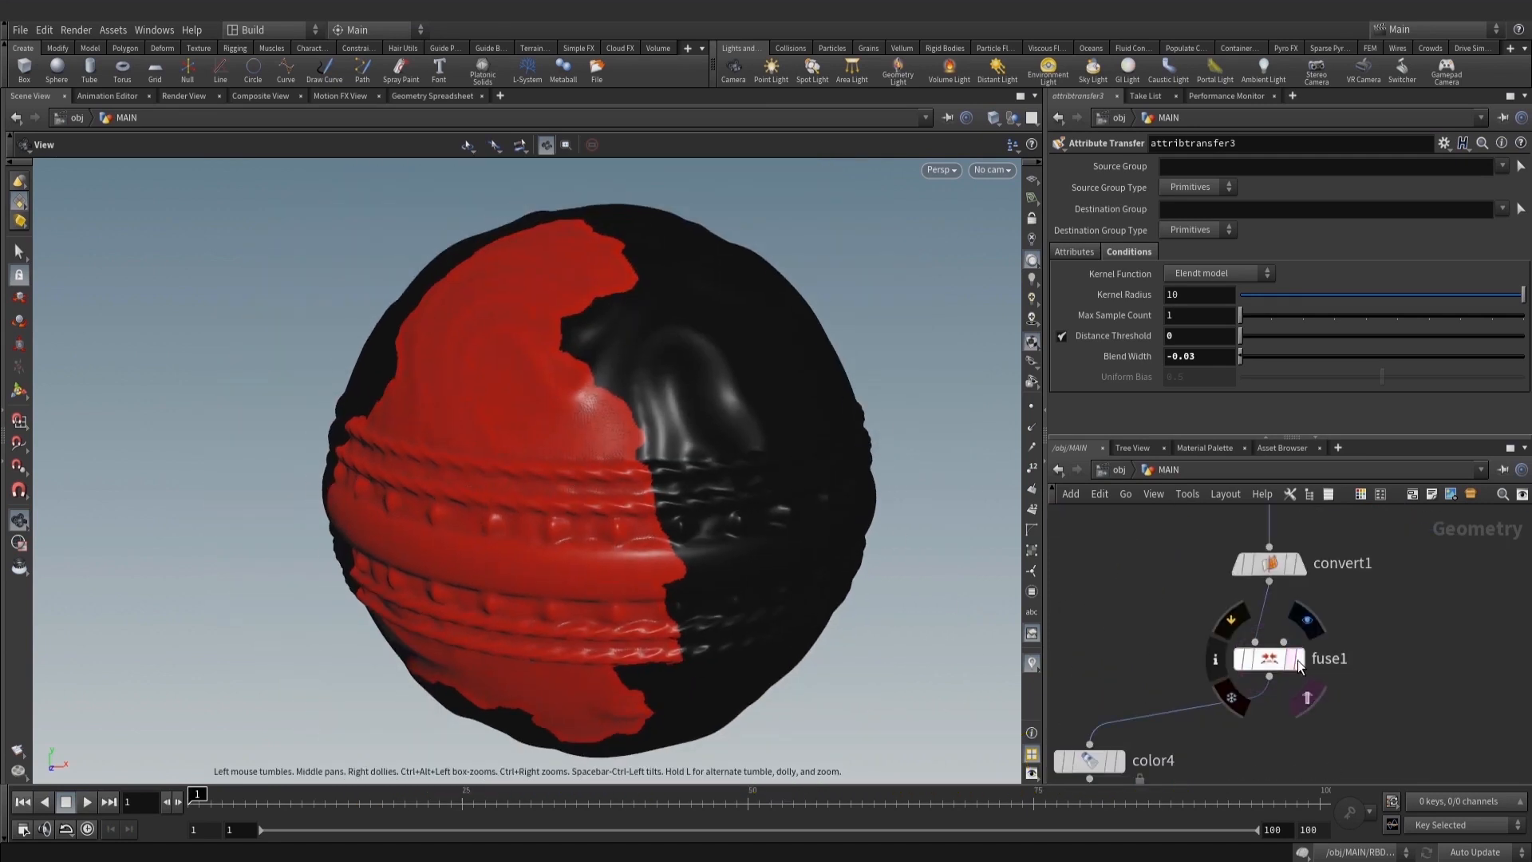
Display fuse1 as normal geometry without its template and template the delete1 node of the static candy area over it
{"action": "left_click", "coordinate": [1298, 662]}
{"action": "left_click", "coordinate": [1278, 661]}
{"action": "scroll", "coordinate": [1149, 702], "scroll_direction": "down", "scroll_amount": 1}
{"action": "scroll", "coordinate": [1493, 671], "scroll_direction": "down", "scroll_amount": 2}
{"action": "middle_click_drag", "start_coordinate": [1492, 670], "coordinate": [1279, 605]}
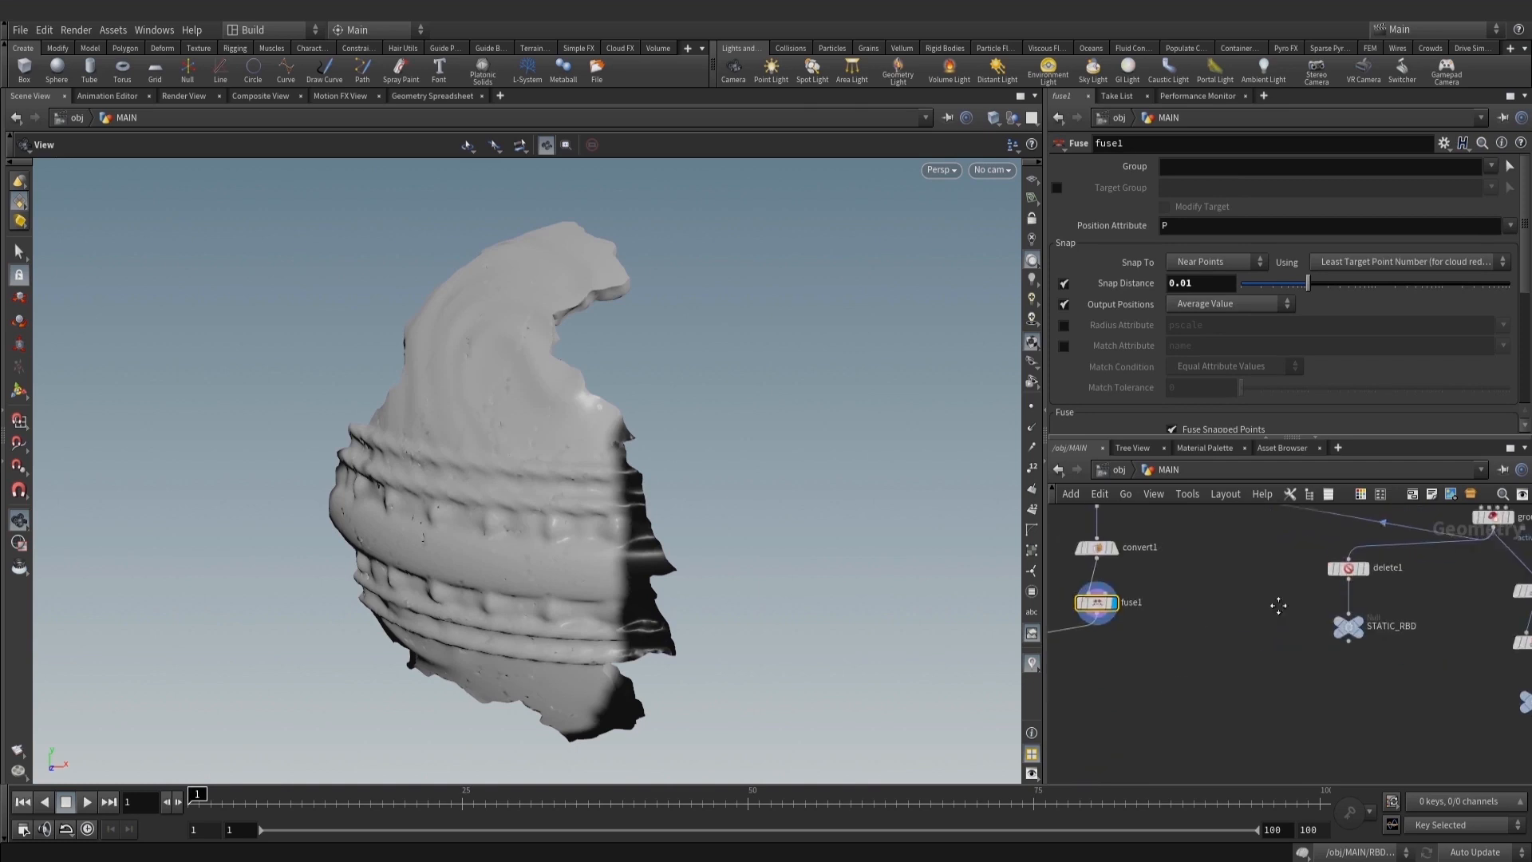
{"action": "scroll", "coordinate": [1371, 596], "scroll_direction": "up", "scroll_amount": 3}
{"action": "left_click", "coordinate": [1347, 549]}
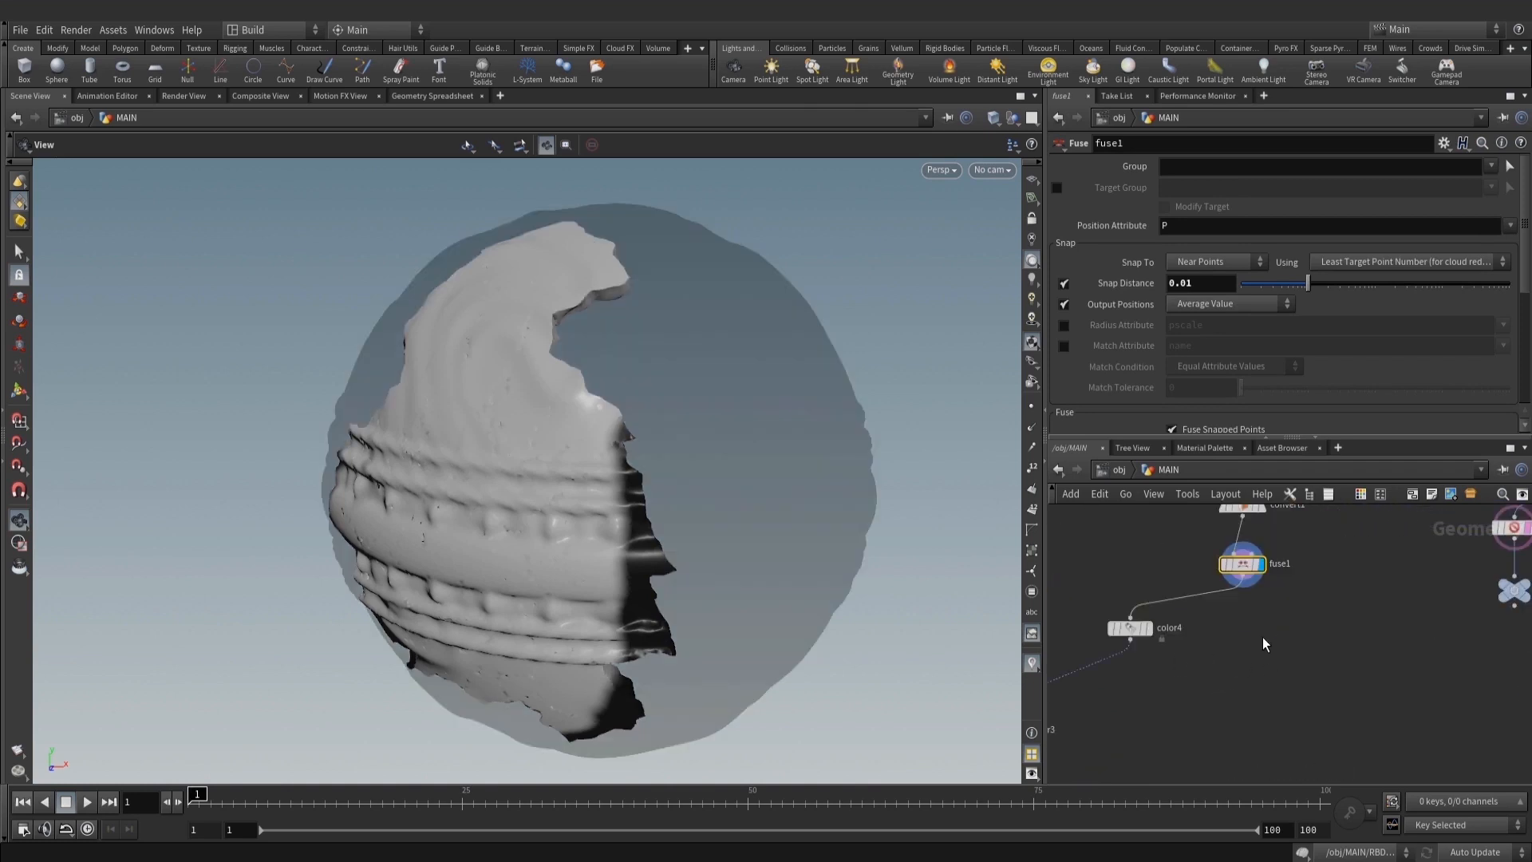
Display attribtransfer3 again and examine how far the red area's edge is offset on the candy
{"action": "middle_click_drag", "start_coordinate": [1262, 637], "coordinate": [1389, 596]}
{"action": "scroll", "coordinate": [1093, 689], "scroll_direction": "up", "scroll_amount": 3}
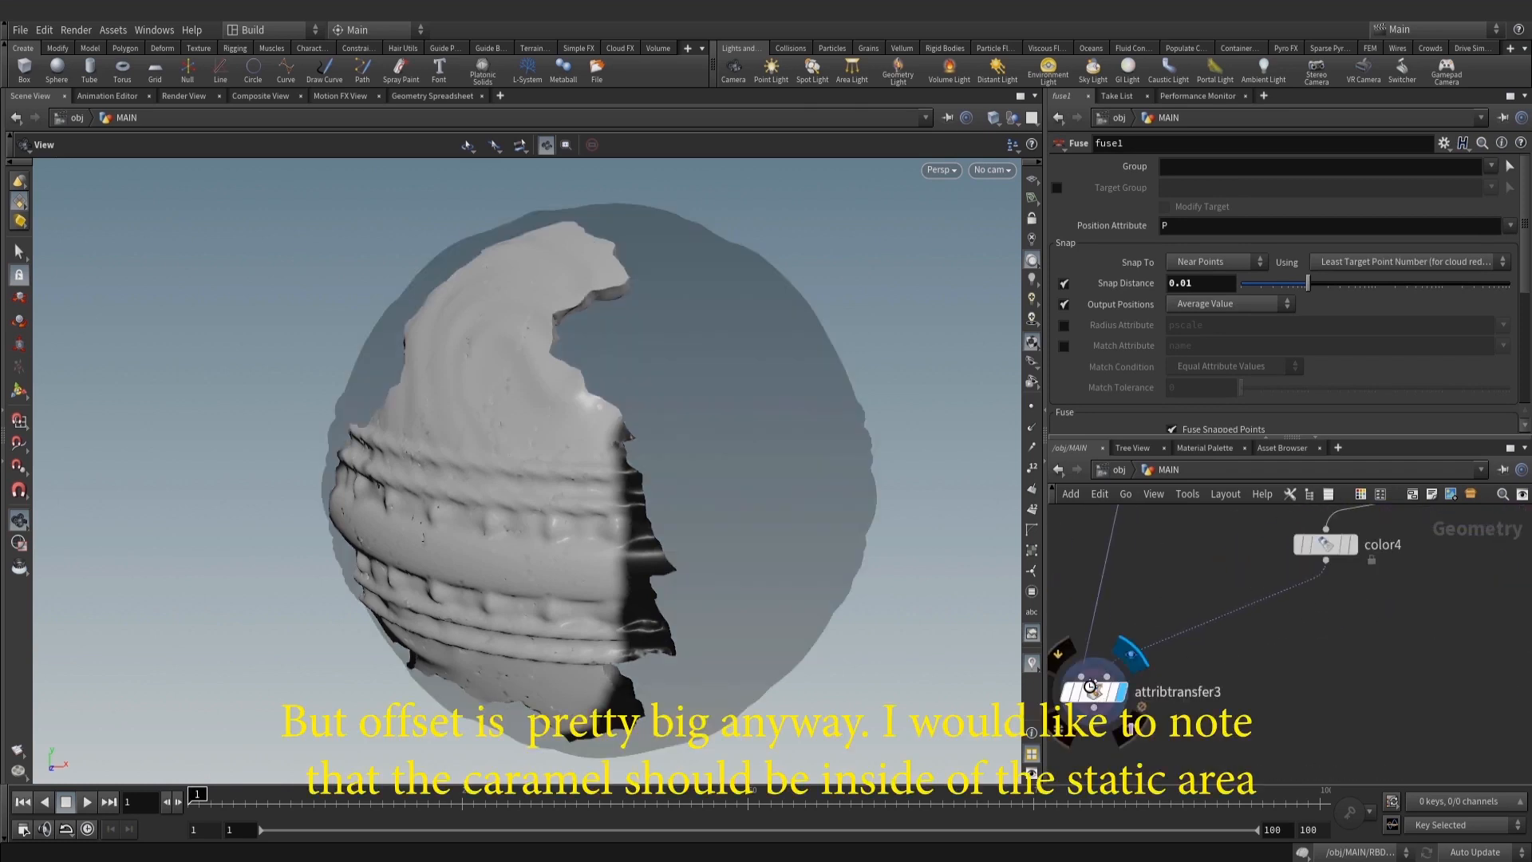
{"action": "left_click", "coordinate": [1090, 686]}
{"action": "scroll", "coordinate": [799, 427], "scroll_direction": "up", "scroll_amount": 3}
{"action": "scroll", "coordinate": [636, 508], "scroll_direction": "up", "scroll_amount": 3}
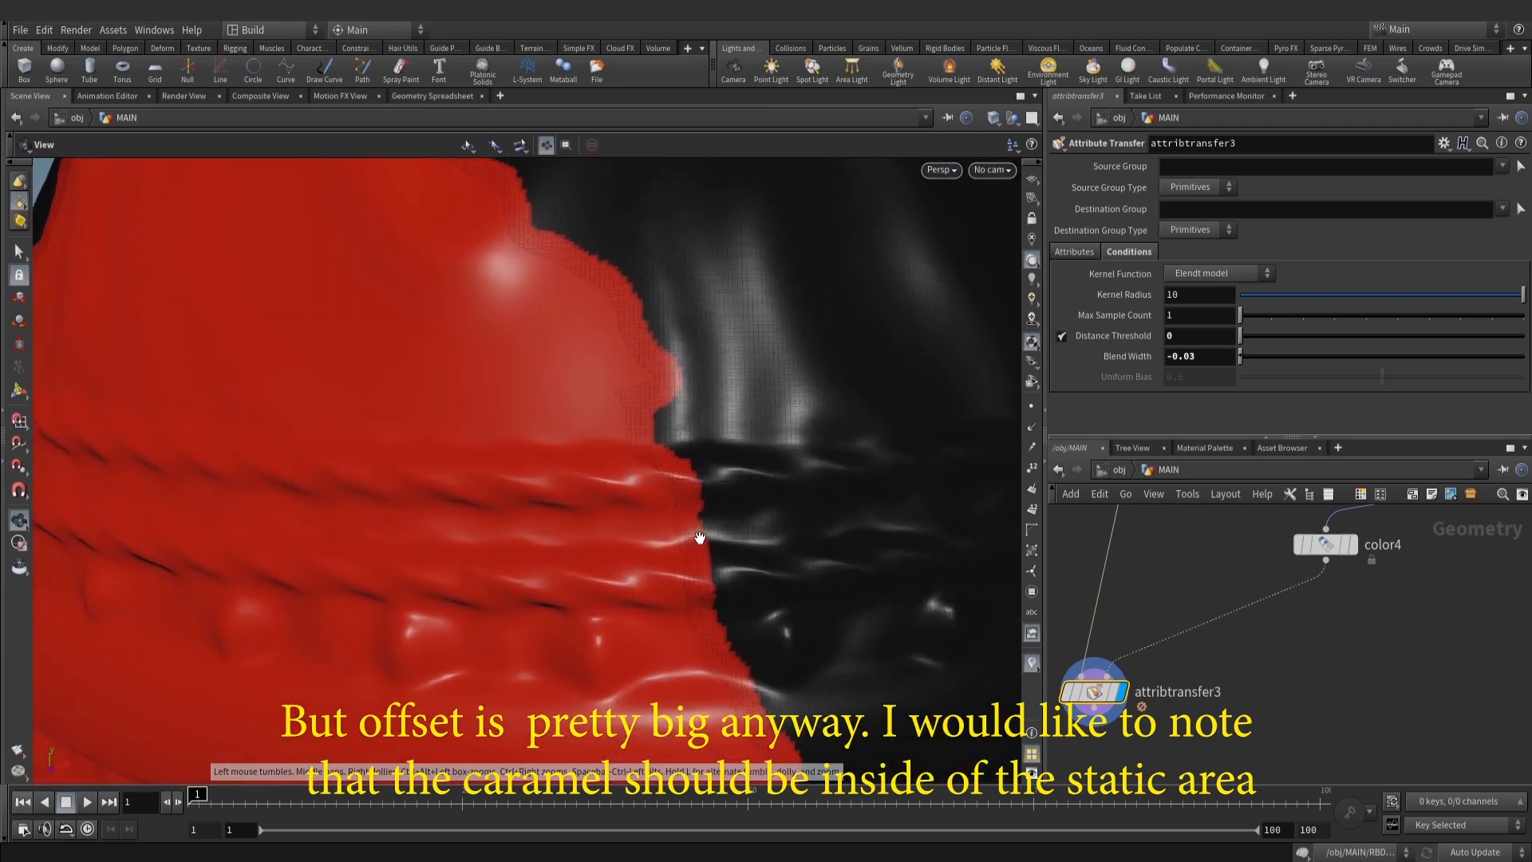
{"action": "scroll", "coordinate": [647, 540], "scroll_direction": "down", "scroll_amount": 5}
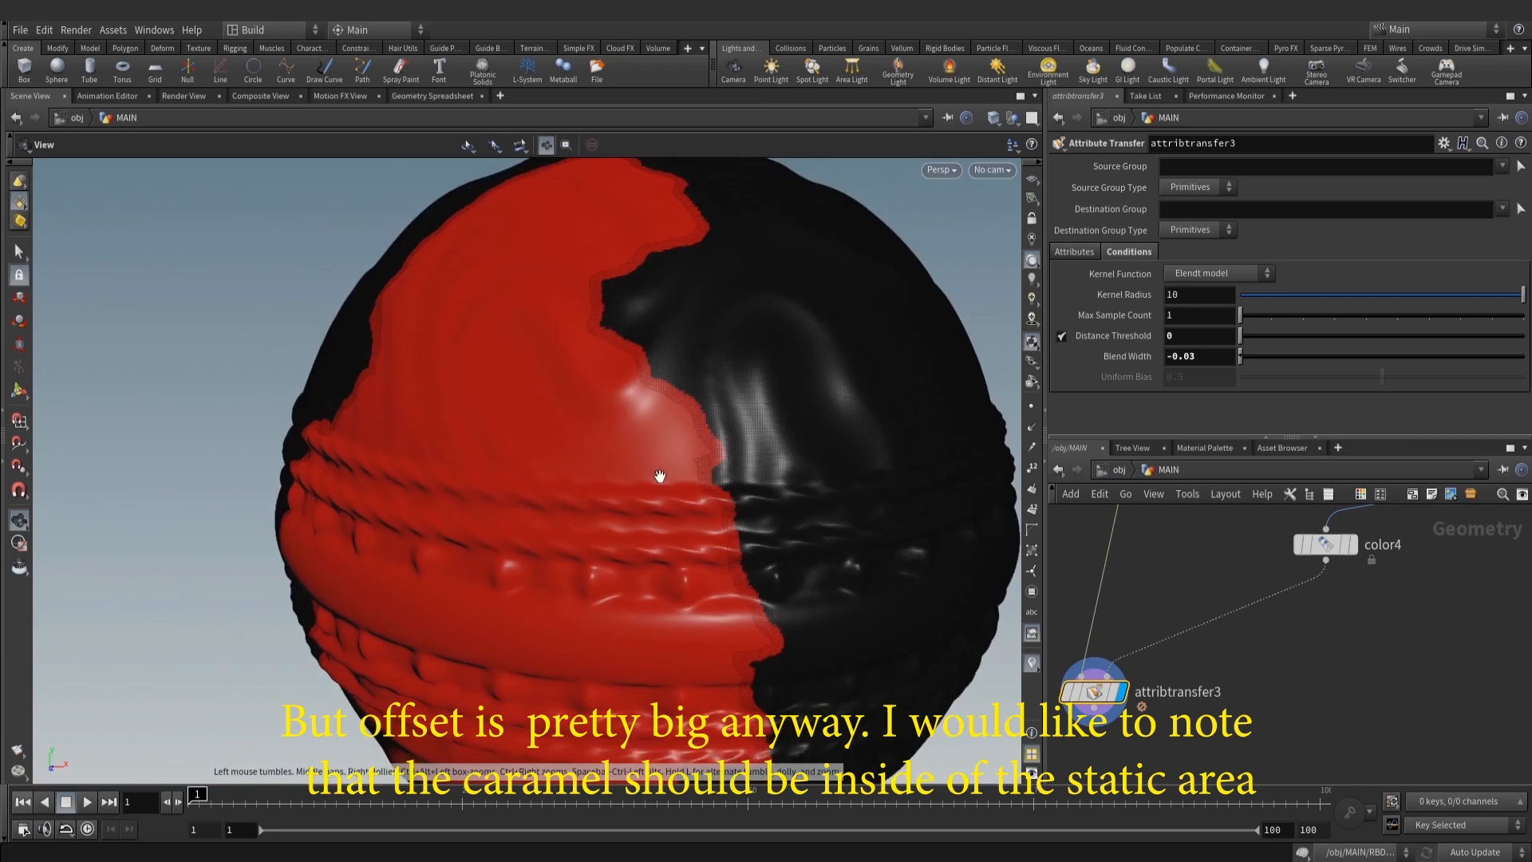
Add a VDB from Polygons node below color4 and set its voxel size to 0.01
{"action": "key", "text": "Tab"}
{"action": "type", "text": "vdbpol"}
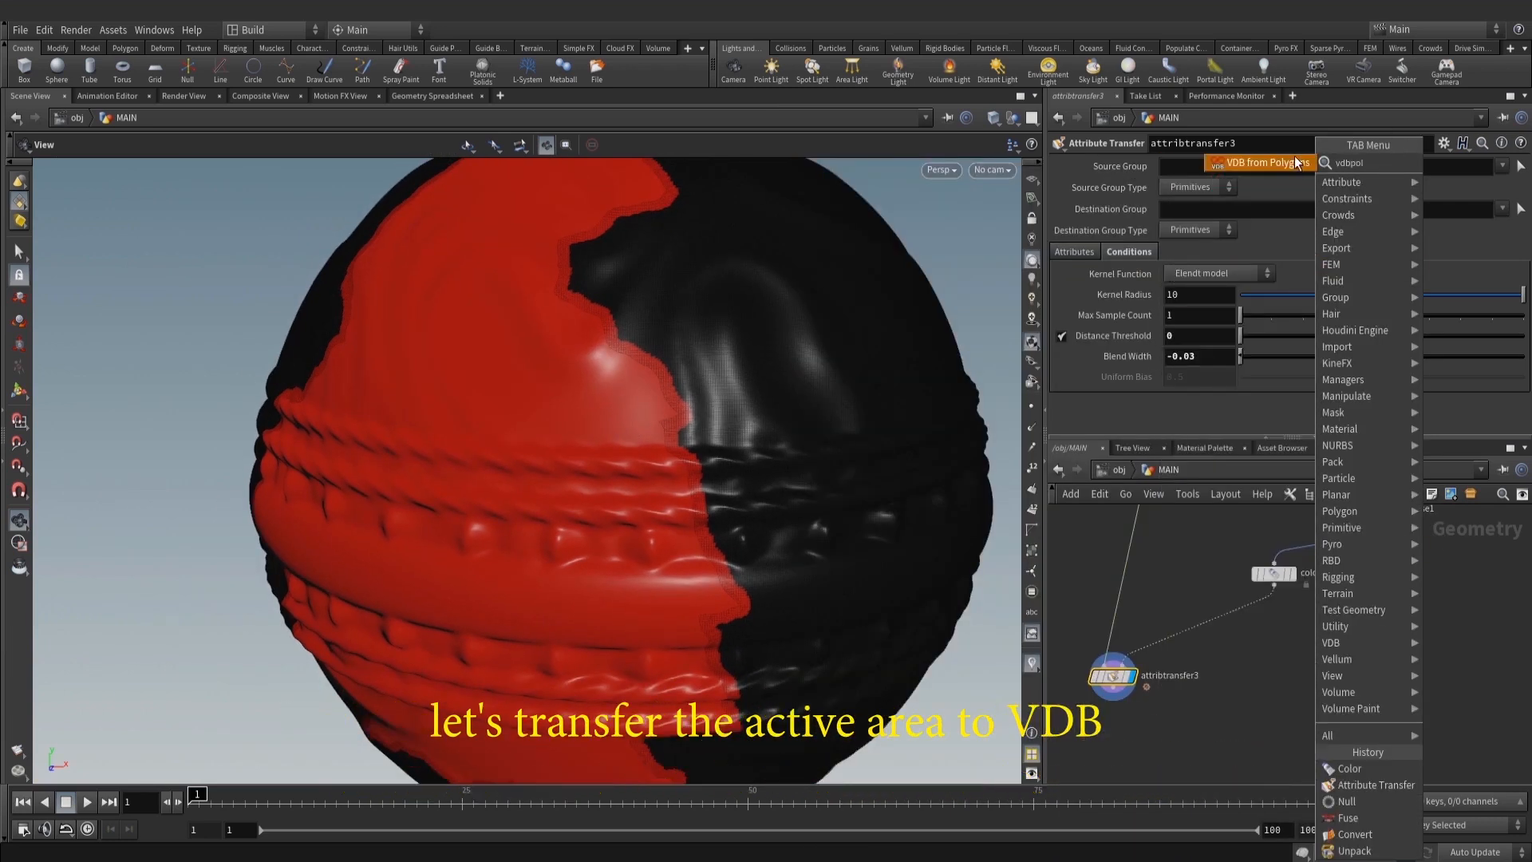
{"action": "left_click", "coordinate": [1294, 159]}
{"action": "left_click", "coordinate": [1271, 636]}
{"action": "scroll", "coordinate": [1276, 634], "scroll_direction": "up", "scroll_amount": 2}
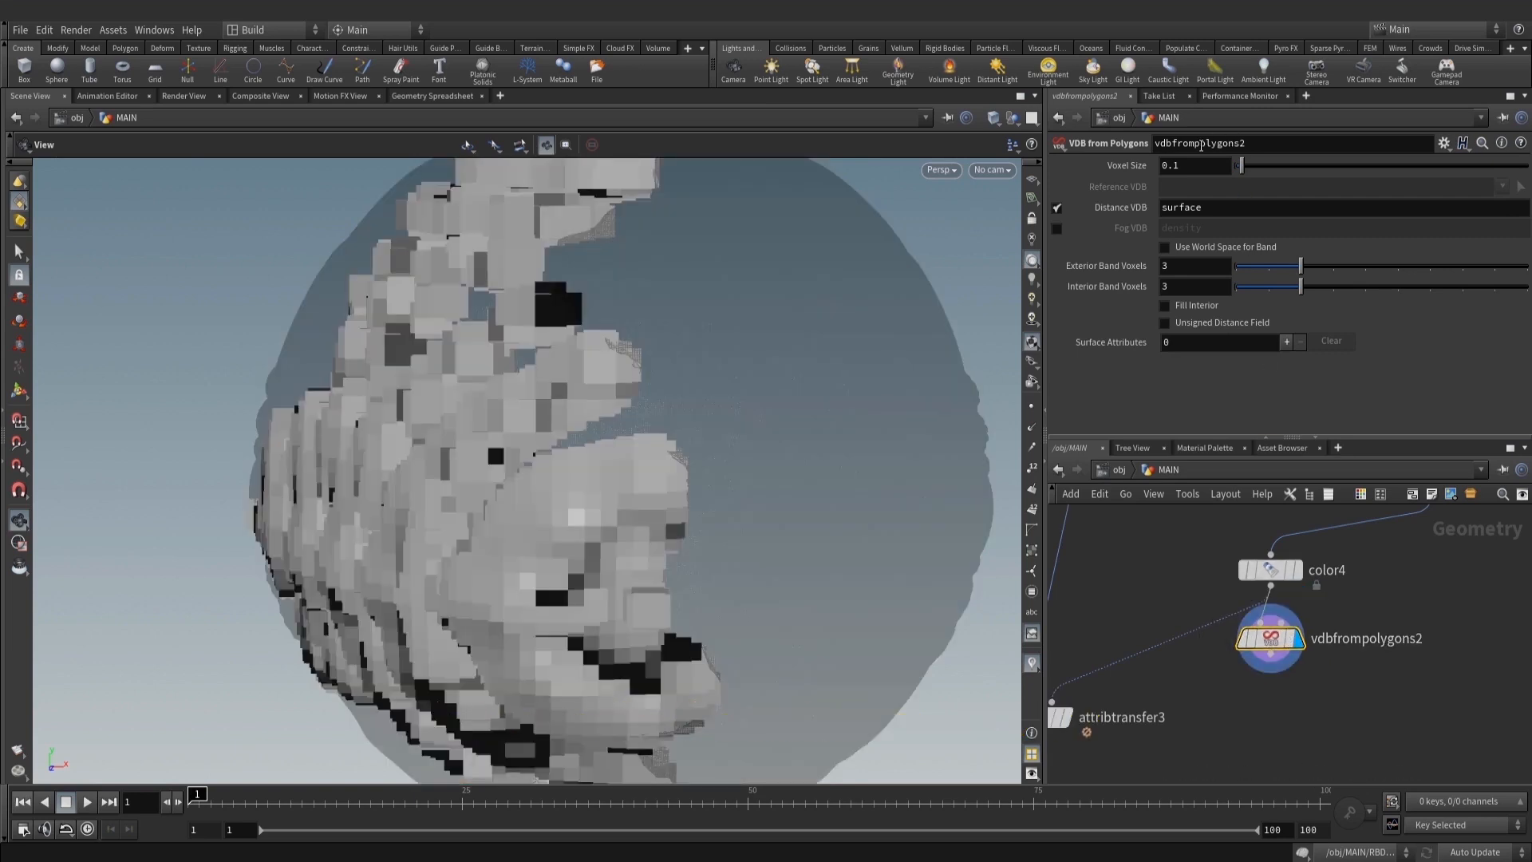
{"action": "type", "text": "01"}
{"action": "key", "text": "Return"}
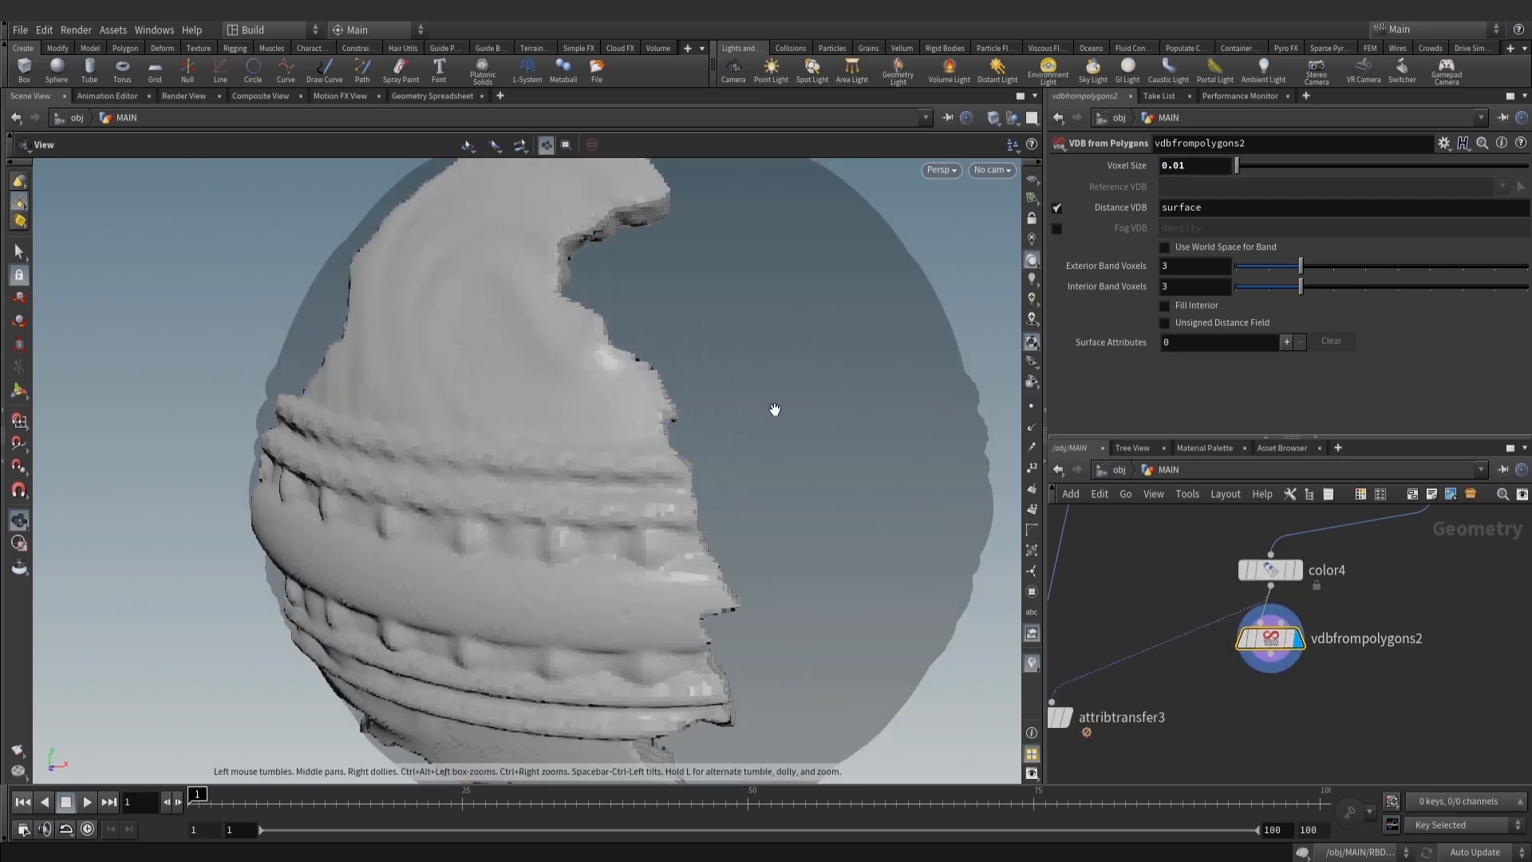
Add a VDB Reshape SDF node below vdbfrompolygons2 and display it
{"action": "scroll", "coordinate": [776, 410], "scroll_direction": "down", "scroll_amount": 4}
{"action": "middle_click_drag", "start_coordinate": [1398, 718], "coordinate": [1361, 691]}
{"action": "key", "text": "Tab"}
{"action": "type", "text": "resh"}
{"action": "left_click", "coordinate": [1329, 164]}
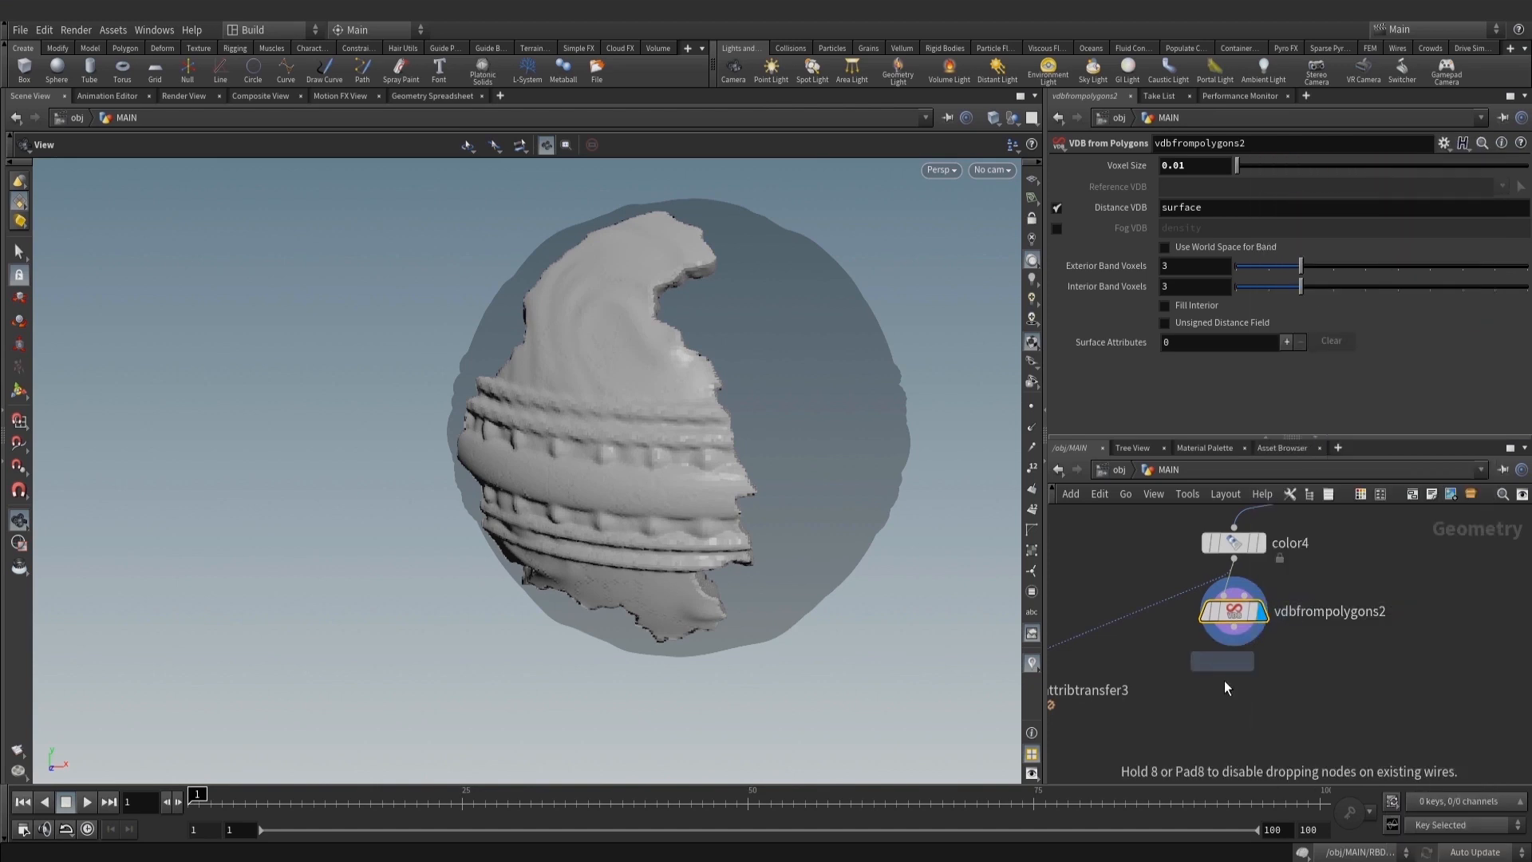
{"action": "left_click", "coordinate": [1224, 681]}
{"action": "scroll", "coordinate": [1245, 686], "scroll_direction": "up", "scroll_amount": 3}
{"action": "left_click", "coordinate": [1269, 704]}
{"action": "left_click_drag", "start_coordinate": [1224, 709], "coordinate": [1251, 703]}
Set the SDF reshape to Erode with an offset of 2 and second-order upwinding renormalization
{"action": "left_click", "coordinate": [1179, 241]}
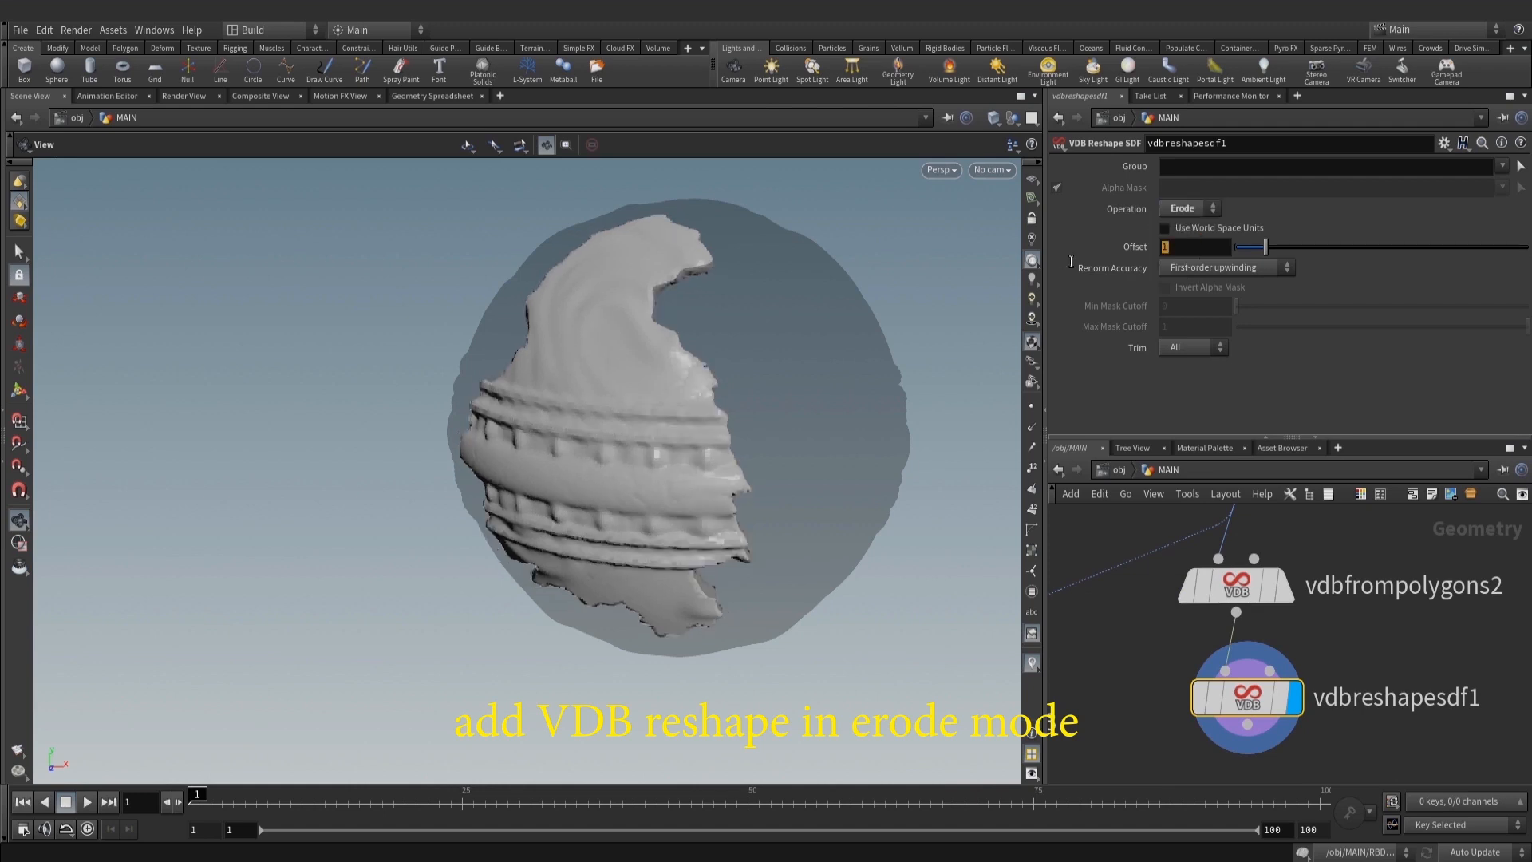
{"action": "type", "text": "2"}
{"action": "key", "text": "Return"}
{"action": "scroll", "coordinate": [780, 468], "scroll_direction": "up", "scroll_amount": 3}
{"action": "left_click", "coordinate": [1253, 268]}
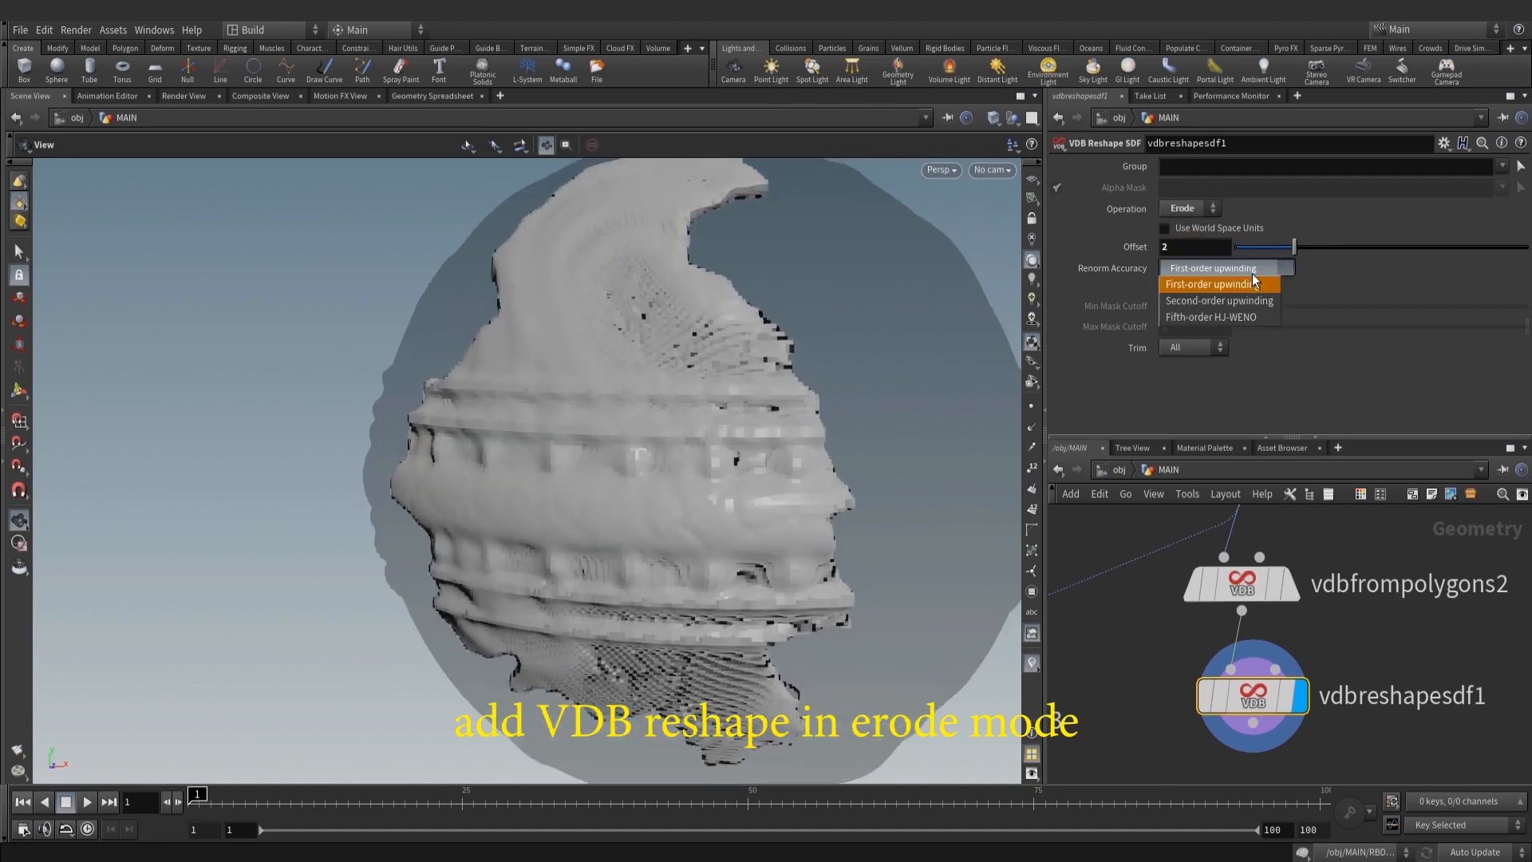
{"action": "left_click", "coordinate": [1225, 305]}
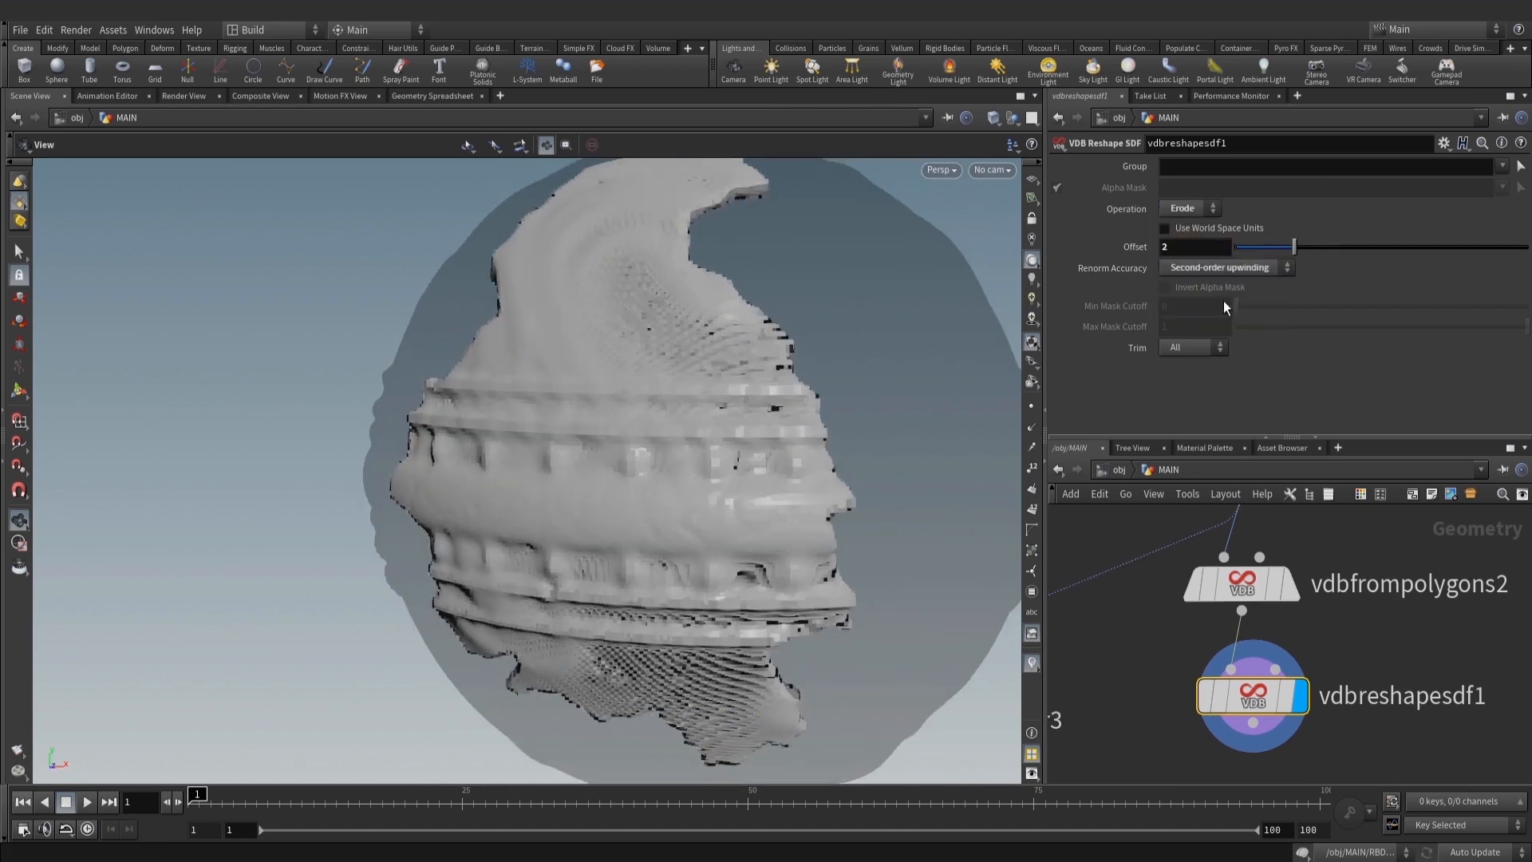
Add a Convert VDB node after vdbreshapesdf1
{"action": "scroll", "coordinate": [701, 471], "scroll_direction": "down", "scroll_amount": 2}
{"action": "scroll", "coordinate": [1504, 743], "scroll_direction": "down", "scroll_amount": 3}
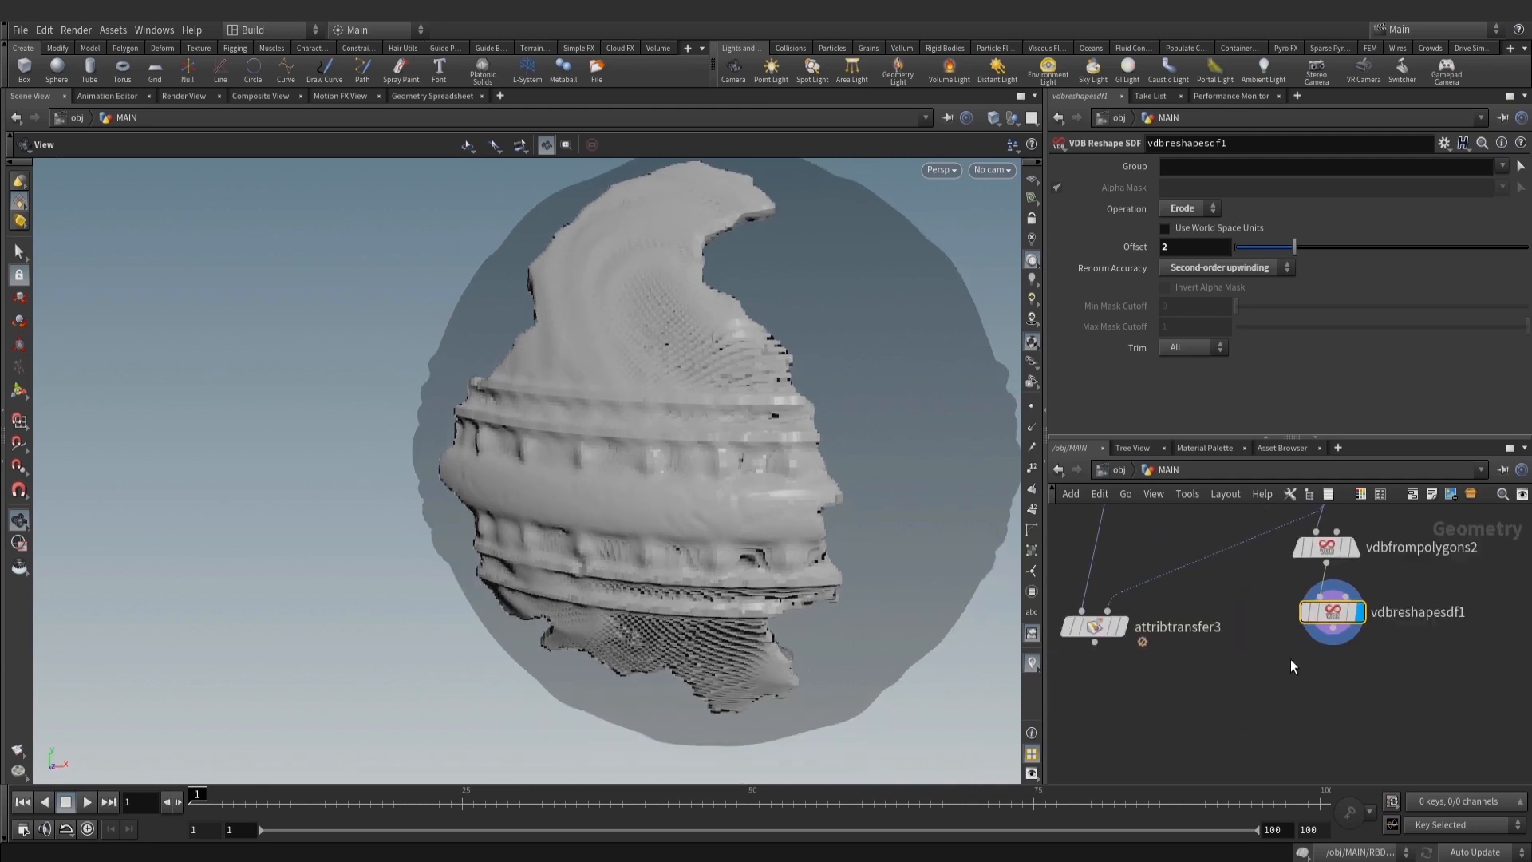
{"action": "key", "text": "Tab"}
{"action": "type", "text": "conv"}
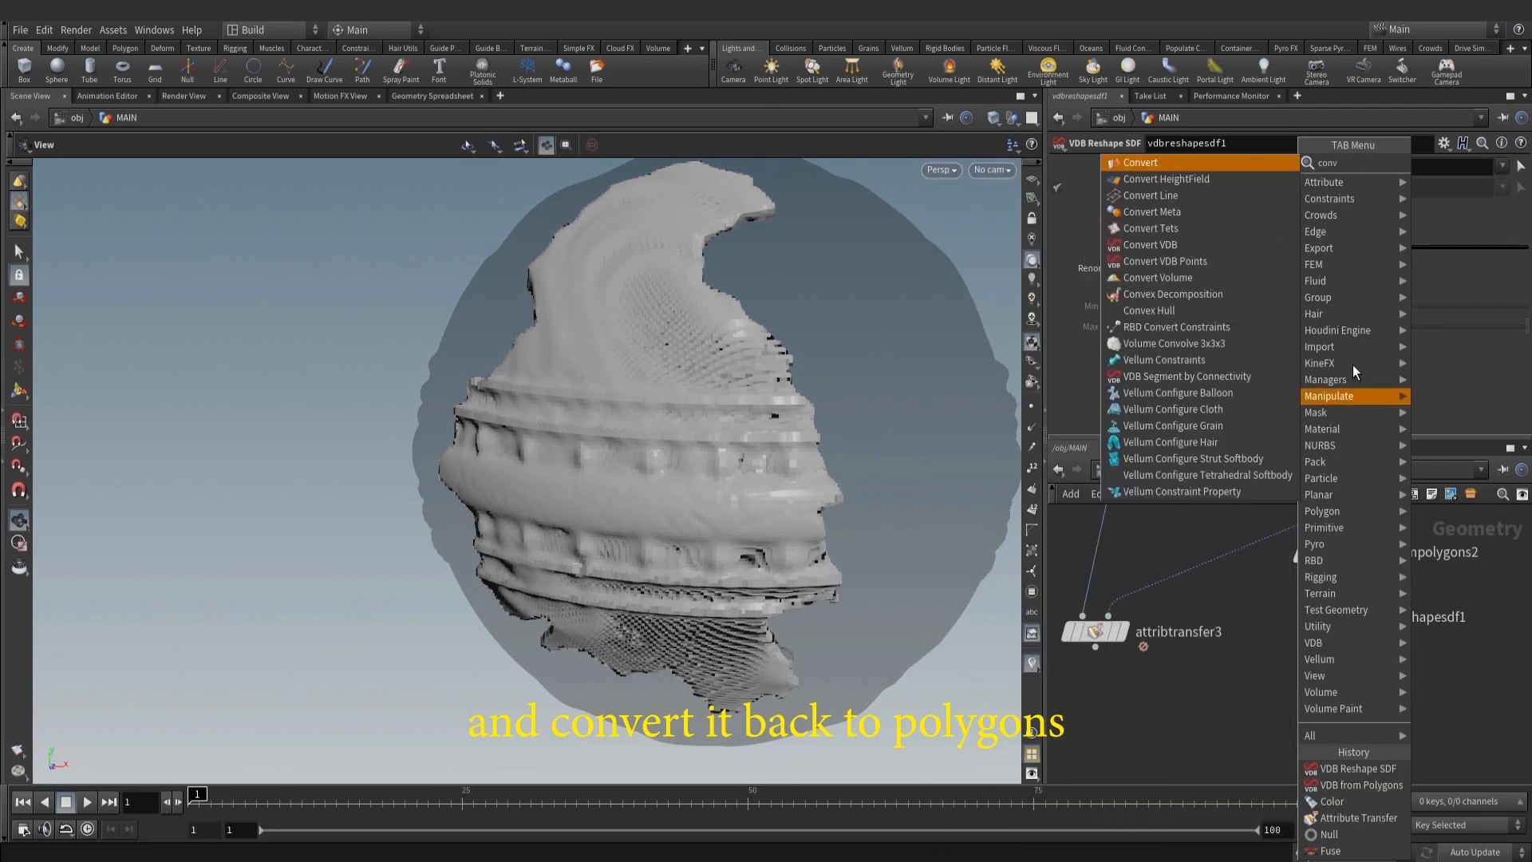
{"action": "left_click", "coordinate": [1227, 244]}
{"action": "left_click", "coordinate": [1320, 697]}
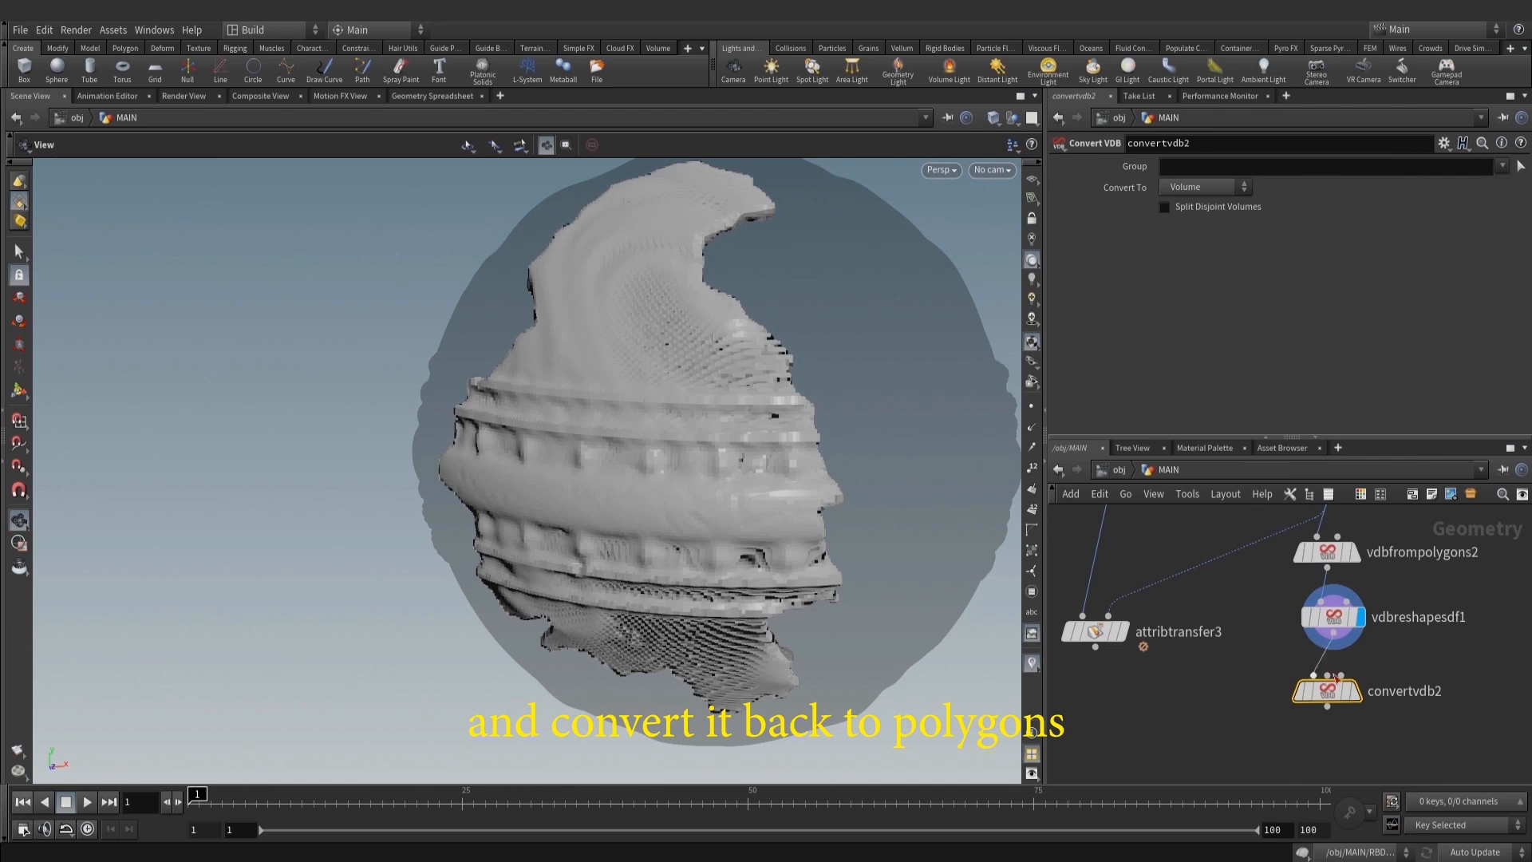
Align the three VDB nodes vertically, display convertvdb2 and set it to convert to Polygons
{"action": "left_click_drag", "start_coordinate": [1322, 552], "coordinate": [1318, 534]}
{"action": "key", "text": "a"}
{"action": "left_click_drag", "start_coordinate": [1367, 642], "coordinate": [1371, 703]}
{"action": "left_click", "coordinate": [1428, 644]}
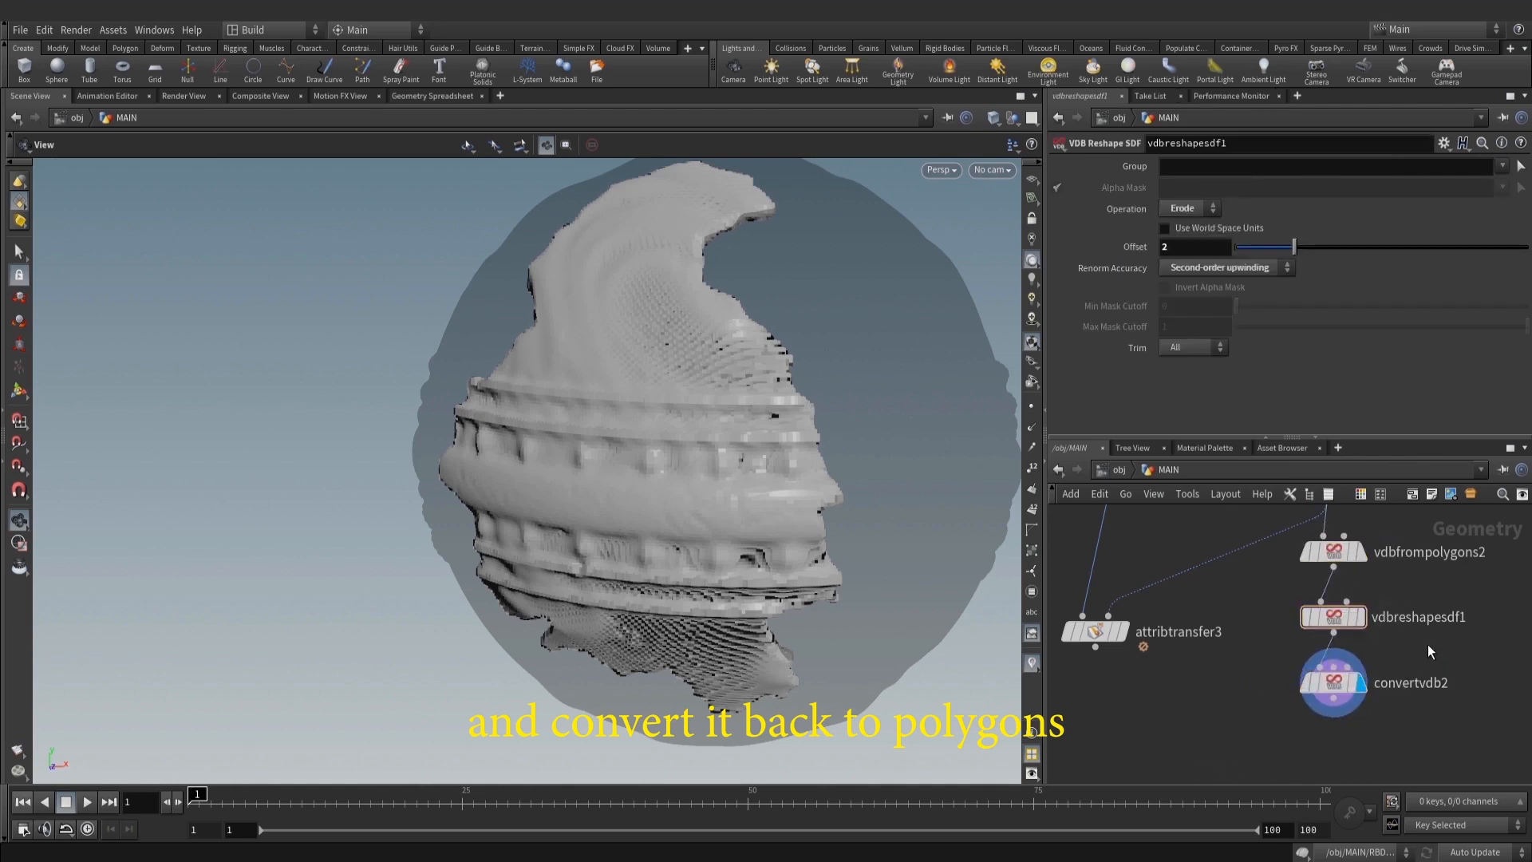
{"action": "left_click", "coordinate": [1341, 682]}
{"action": "left_click", "coordinate": [1209, 237]}
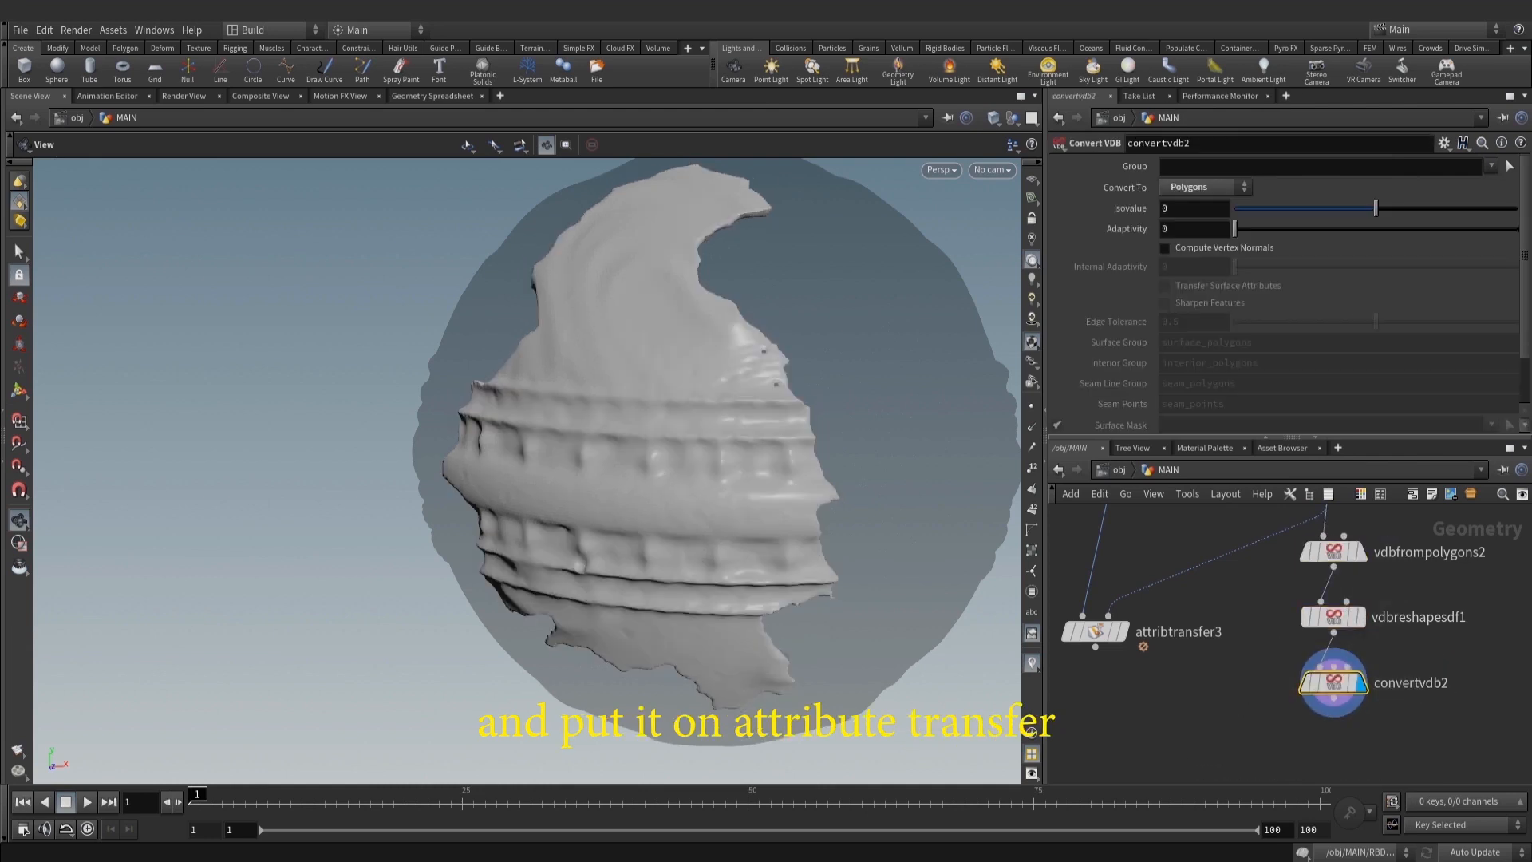
Feed convertvdb2 into the second input of attribtransfer3 and move the red color4 node onto that connection
{"action": "left_click_drag", "start_coordinate": [1095, 630], "coordinate": [1328, 715]}
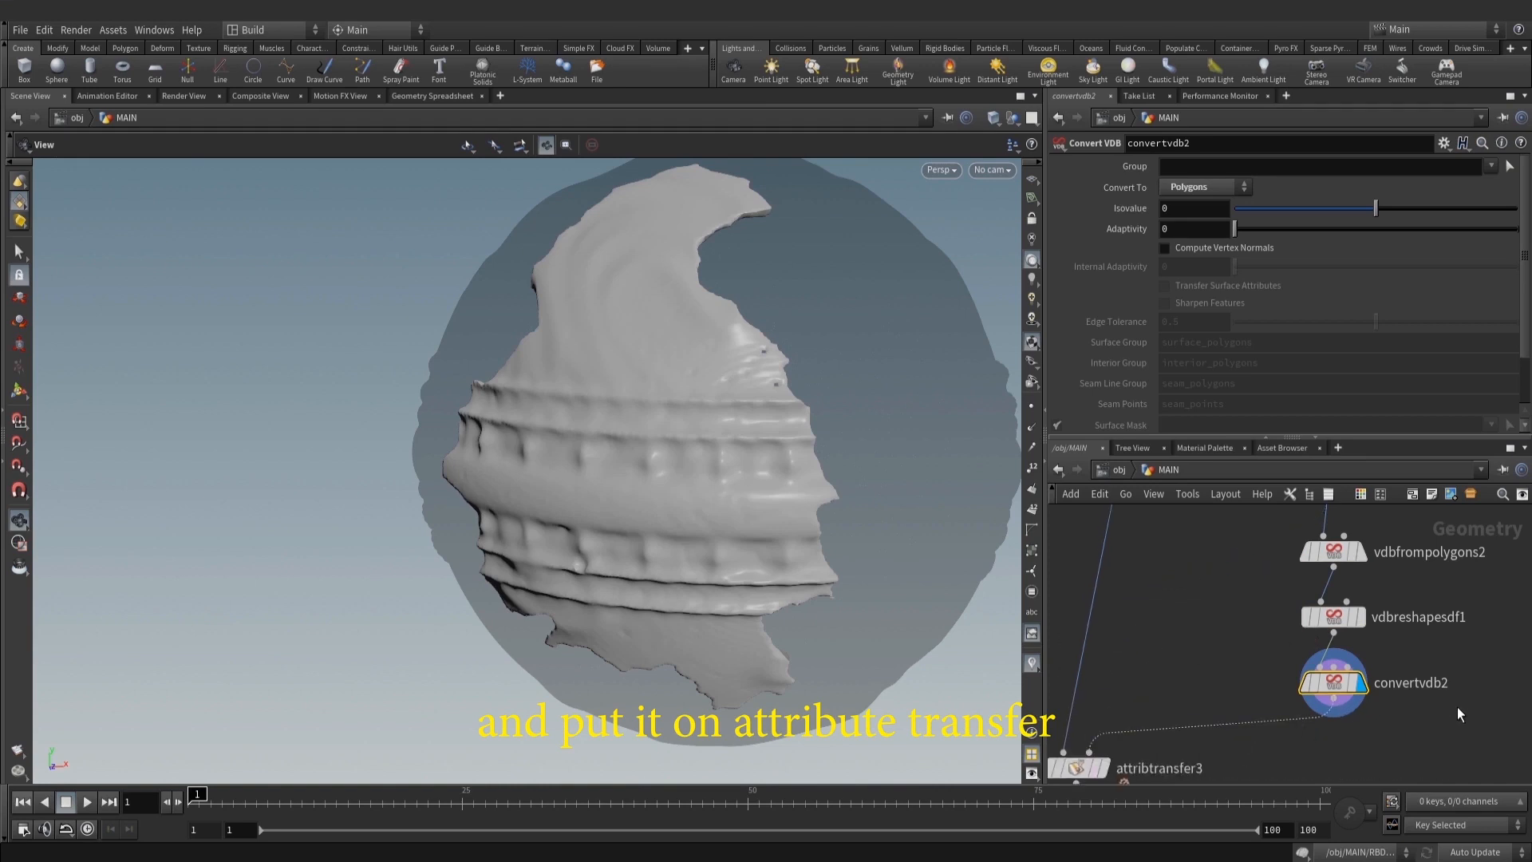
{"action": "scroll", "coordinate": [1428, 702], "scroll_direction": "down", "scroll_amount": 5}
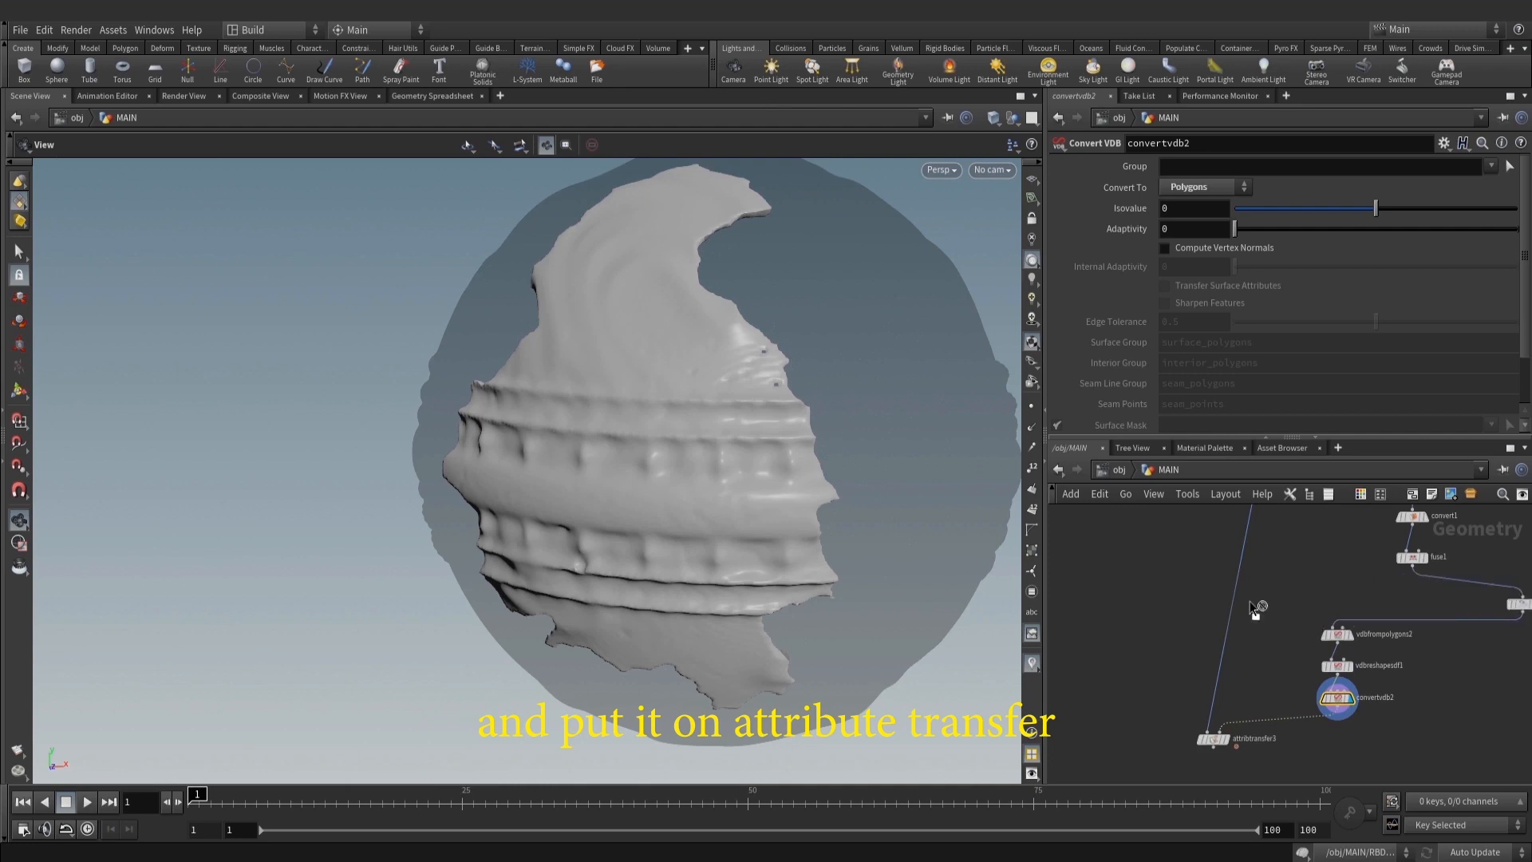
{"action": "left_click_drag", "start_coordinate": [1518, 604], "coordinate": [1285, 730]}
{"action": "left_click_drag", "start_coordinate": [1416, 715], "coordinate": [1316, 611]}
{"action": "left_click_drag", "start_coordinate": [1337, 629], "coordinate": [1334, 599]}
{"action": "middle_click_drag", "start_coordinate": [1268, 732], "coordinate": [1304, 632]}
{"action": "scroll", "coordinate": [1303, 632], "scroll_direction": "up", "scroll_amount": 2}
{"action": "left_click_drag", "start_coordinate": [1318, 635], "coordinate": [1334, 592]}
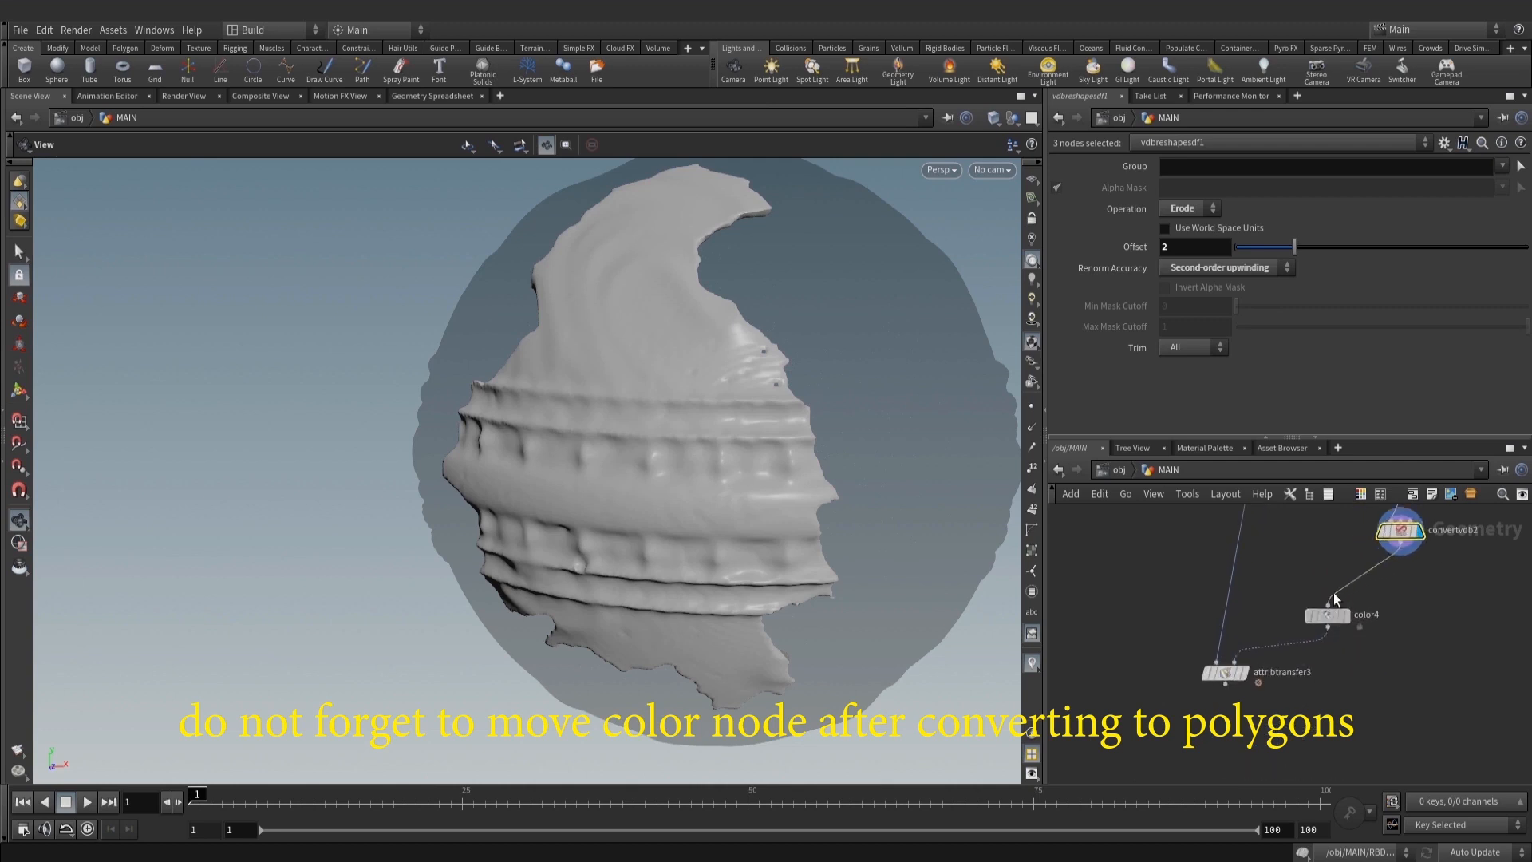
Display attribtransfer3 and examine the border between the red and black areas up close
{"action": "left_click", "coordinate": [1250, 672]}
{"action": "left_click_drag", "start_coordinate": [1229, 674], "coordinate": [1243, 644]}
{"action": "scroll", "coordinate": [1415, 623], "scroll_direction": "down", "scroll_amount": 3}
{"action": "middle_click_drag", "start_coordinate": [1490, 615], "coordinate": [1258, 635]}
{"action": "scroll", "coordinate": [1221, 580], "scroll_direction": "up", "scroll_amount": 3}
{"action": "right_click_drag", "start_coordinate": [746, 391], "coordinate": [992, 383]}
{"action": "right_click_drag", "start_coordinate": [754, 344], "coordinate": [944, 337]}
{"action": "left_click_drag", "start_coordinate": [829, 395], "coordinate": [763, 396]}
{"action": "right_click_drag", "start_coordinate": [763, 397], "coordinate": [933, 382]}
{"action": "left_click_drag", "start_coordinate": [718, 376], "coordinate": [726, 399]}
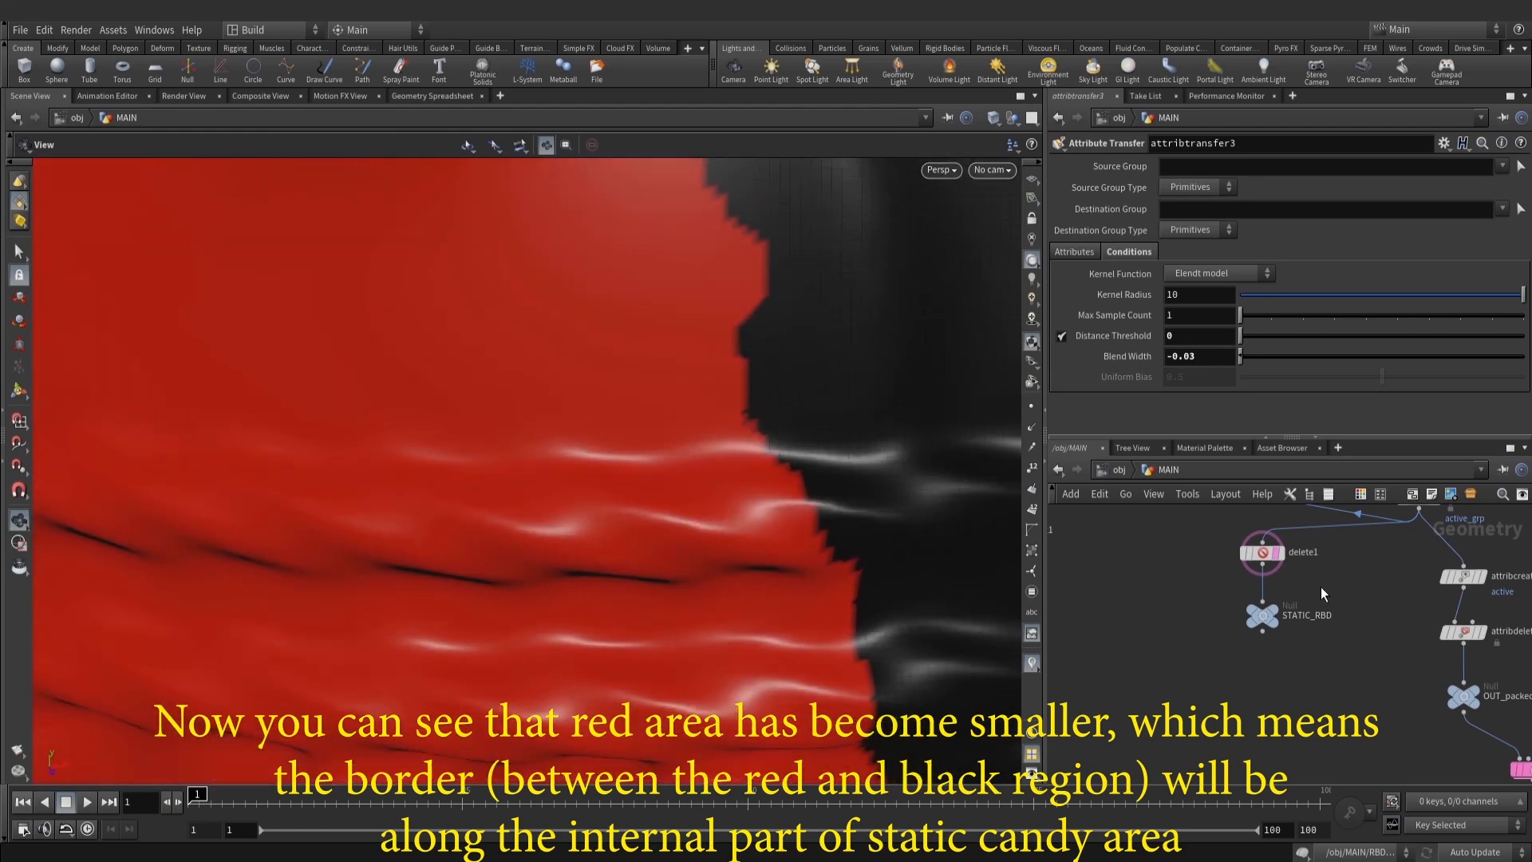
Move the attribtransfer3 branch away from the delete1 branch in the network and save the scene
{"action": "scroll", "coordinate": [1282, 568], "scroll_direction": "up", "scroll_amount": 4}
{"action": "scroll", "coordinate": [1281, 568], "scroll_direction": "down", "scroll_amount": 4}
{"action": "middle_click_drag", "start_coordinate": [1269, 642], "coordinate": [1357, 600]}
{"action": "scroll", "coordinate": [1141, 616], "scroll_direction": "down", "scroll_amount": 2}
{"action": "middle_click_drag", "start_coordinate": [1137, 617], "coordinate": [1288, 693]}
{"action": "scroll", "coordinate": [1222, 632], "scroll_direction": "down", "scroll_amount": 3}
{"action": "scroll", "coordinate": [1220, 648], "scroll_direction": "up", "scroll_amount": 1}
{"action": "scroll", "coordinate": [745, 483], "scroll_direction": "down", "scroll_amount": 2}
{"action": "scroll", "coordinate": [1322, 620], "scroll_direction": "down", "scroll_amount": 4}
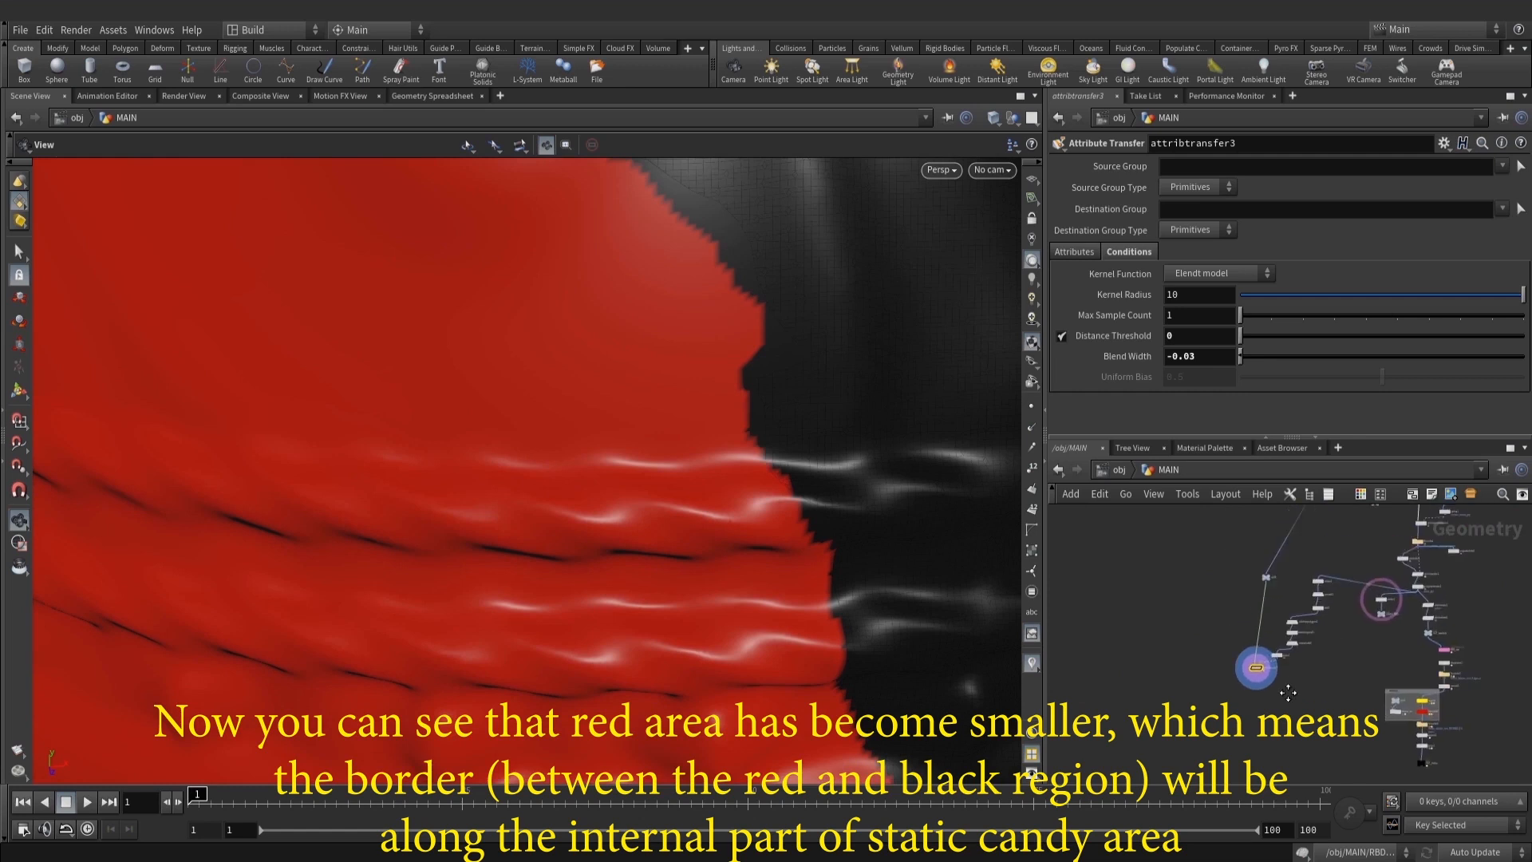
{"action": "left_click_drag", "start_coordinate": [1315, 747], "coordinate": [1256, 614]}
{"action": "middle_click_drag", "start_coordinate": [1177, 703], "coordinate": [1267, 633]}
{"action": "left_click", "coordinate": [1267, 635]}
{"action": "key", "text": "ctrl+s"}
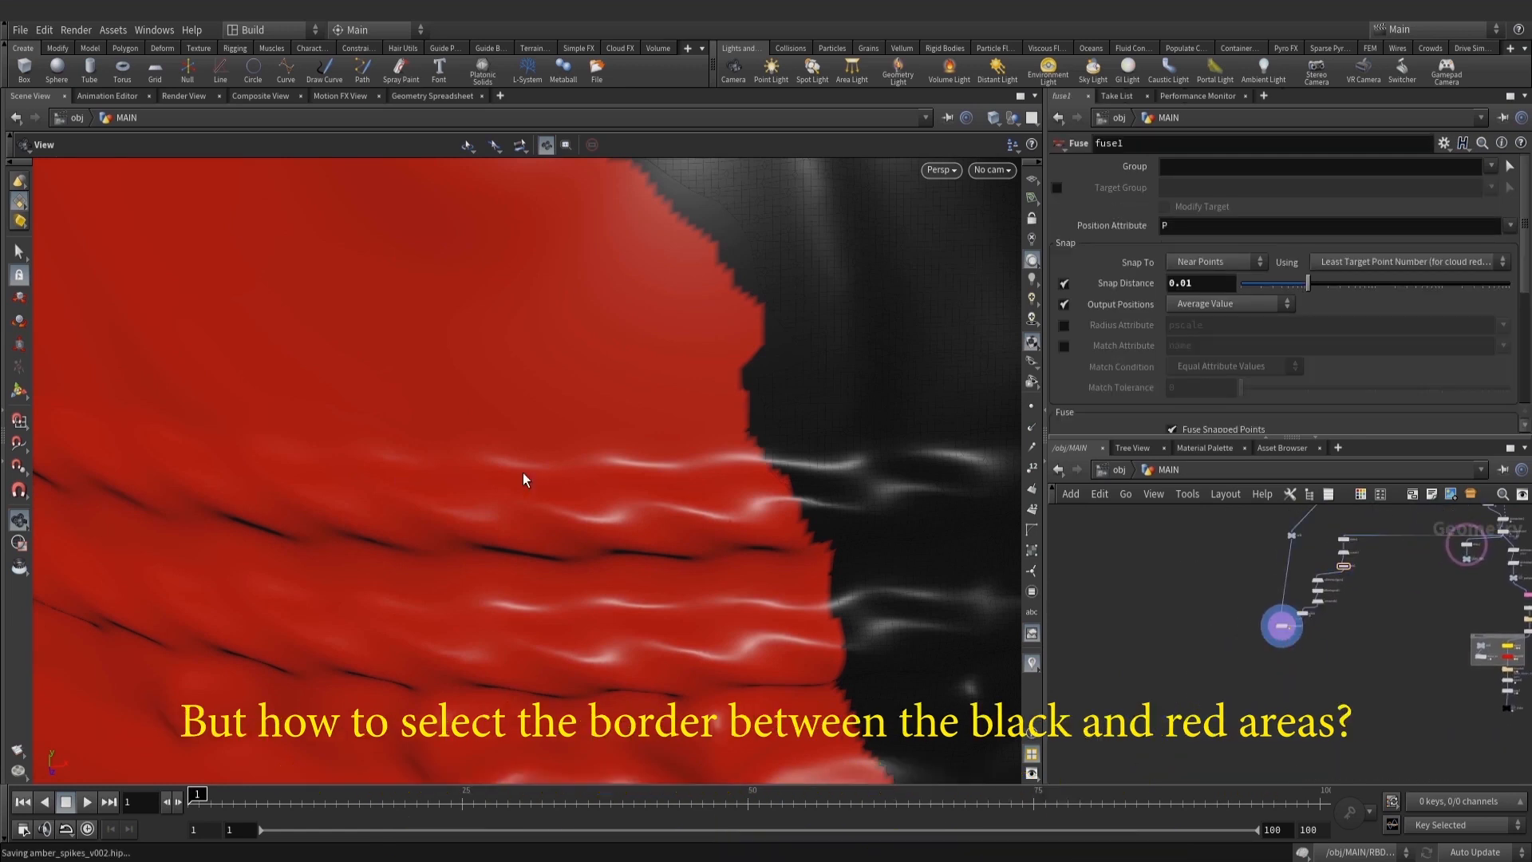
Add a Group from Attribute Boundary node after attribtransfer3, display it and save the scene
{"action": "scroll", "coordinate": [760, 514], "scroll_direction": "down", "scroll_amount": 6}
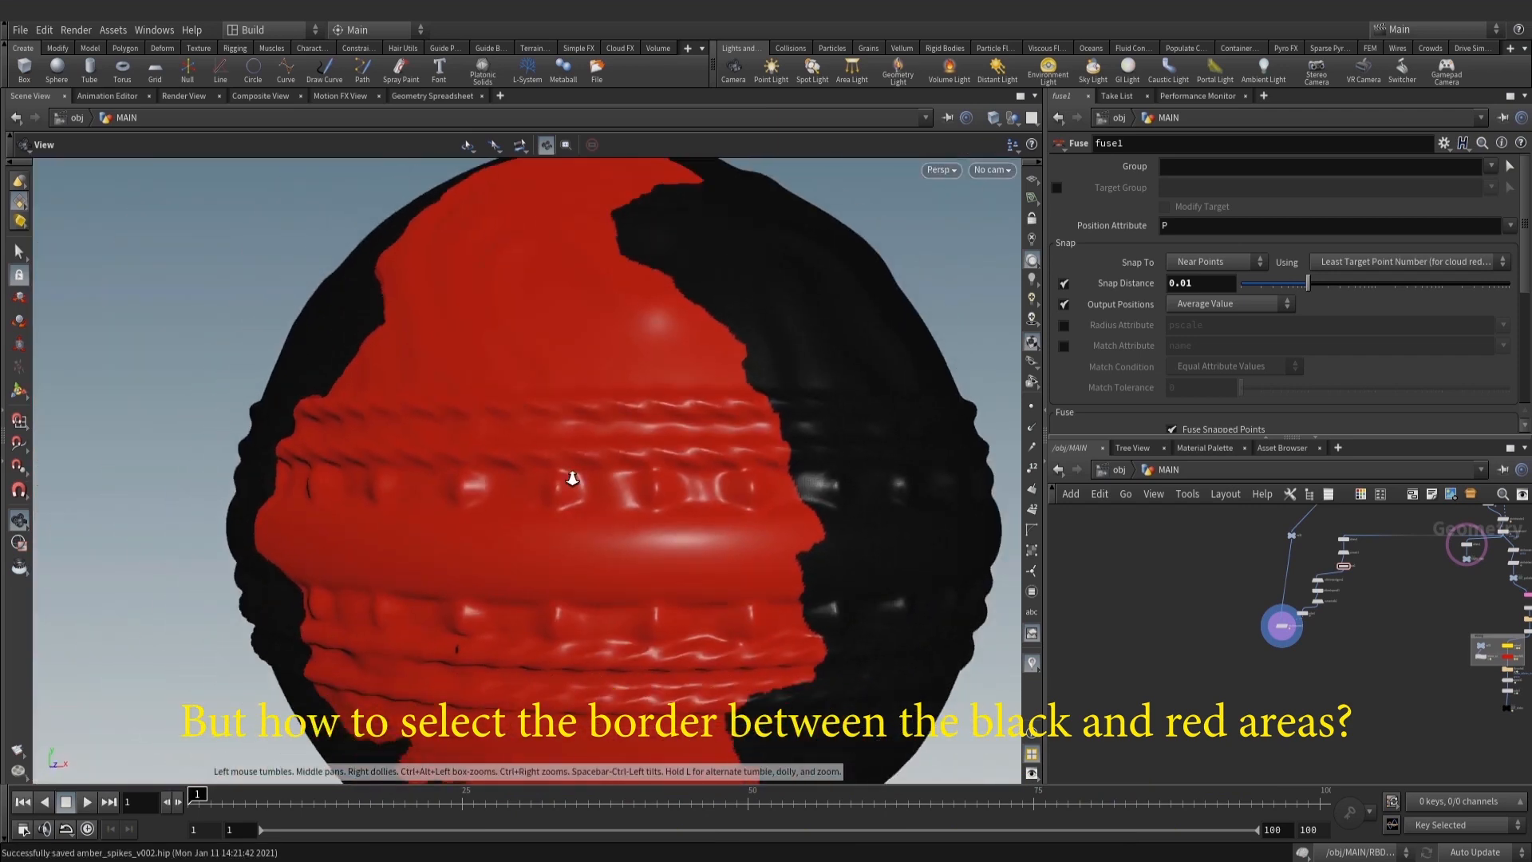
{"action": "scroll", "coordinate": [1214, 562], "scroll_direction": "up", "scroll_amount": 3}
{"action": "left_click", "coordinate": [1211, 559]}
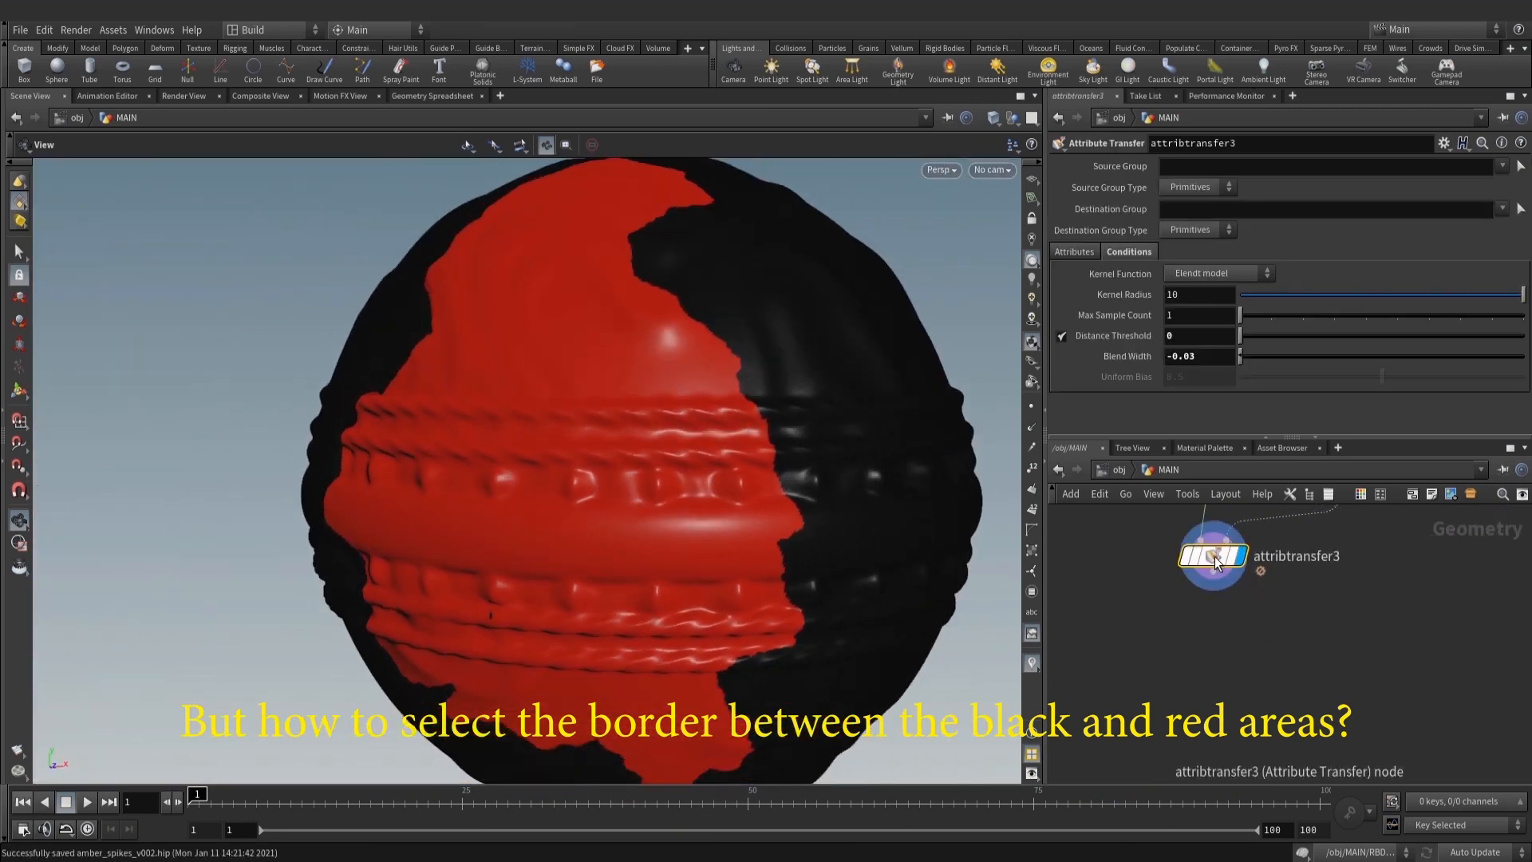
{"action": "key", "text": "Tab"}
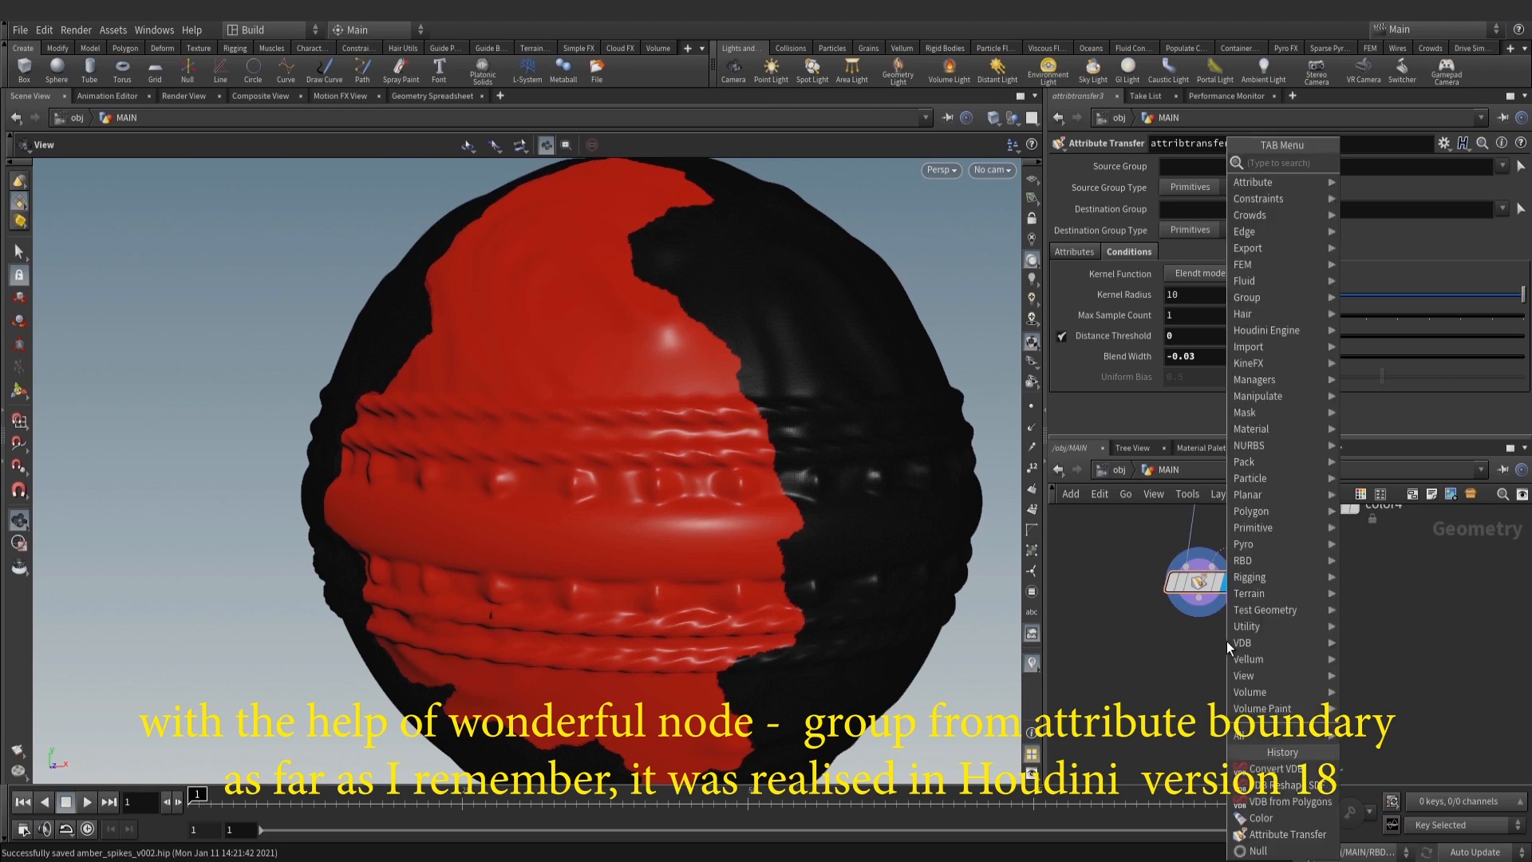
{"action": "type", "text": "boun"}
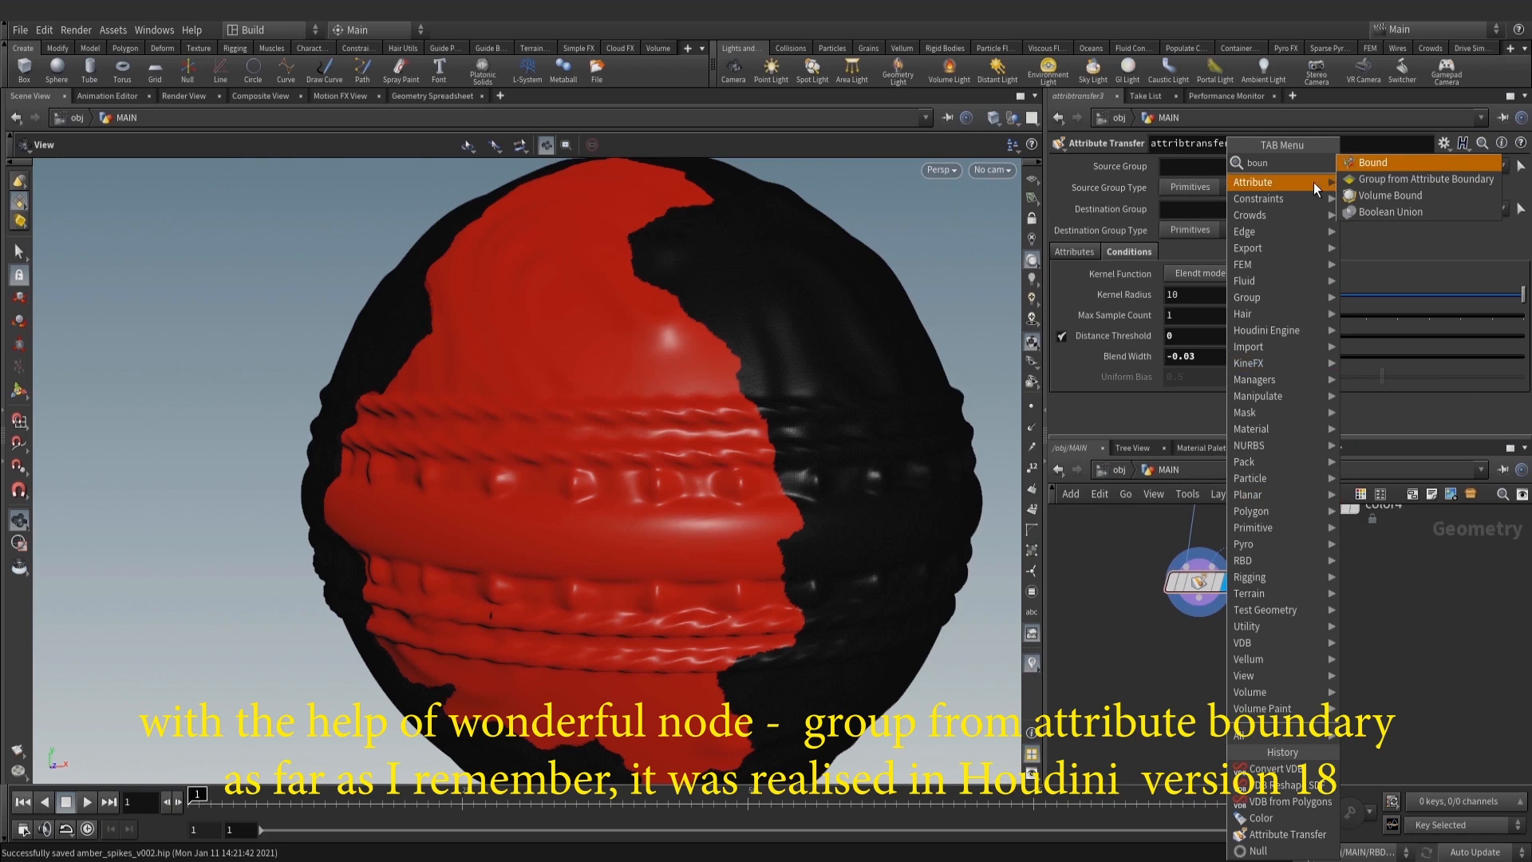
{"action": "left_click", "coordinate": [1449, 179]}
{"action": "left_click", "coordinate": [1198, 668]}
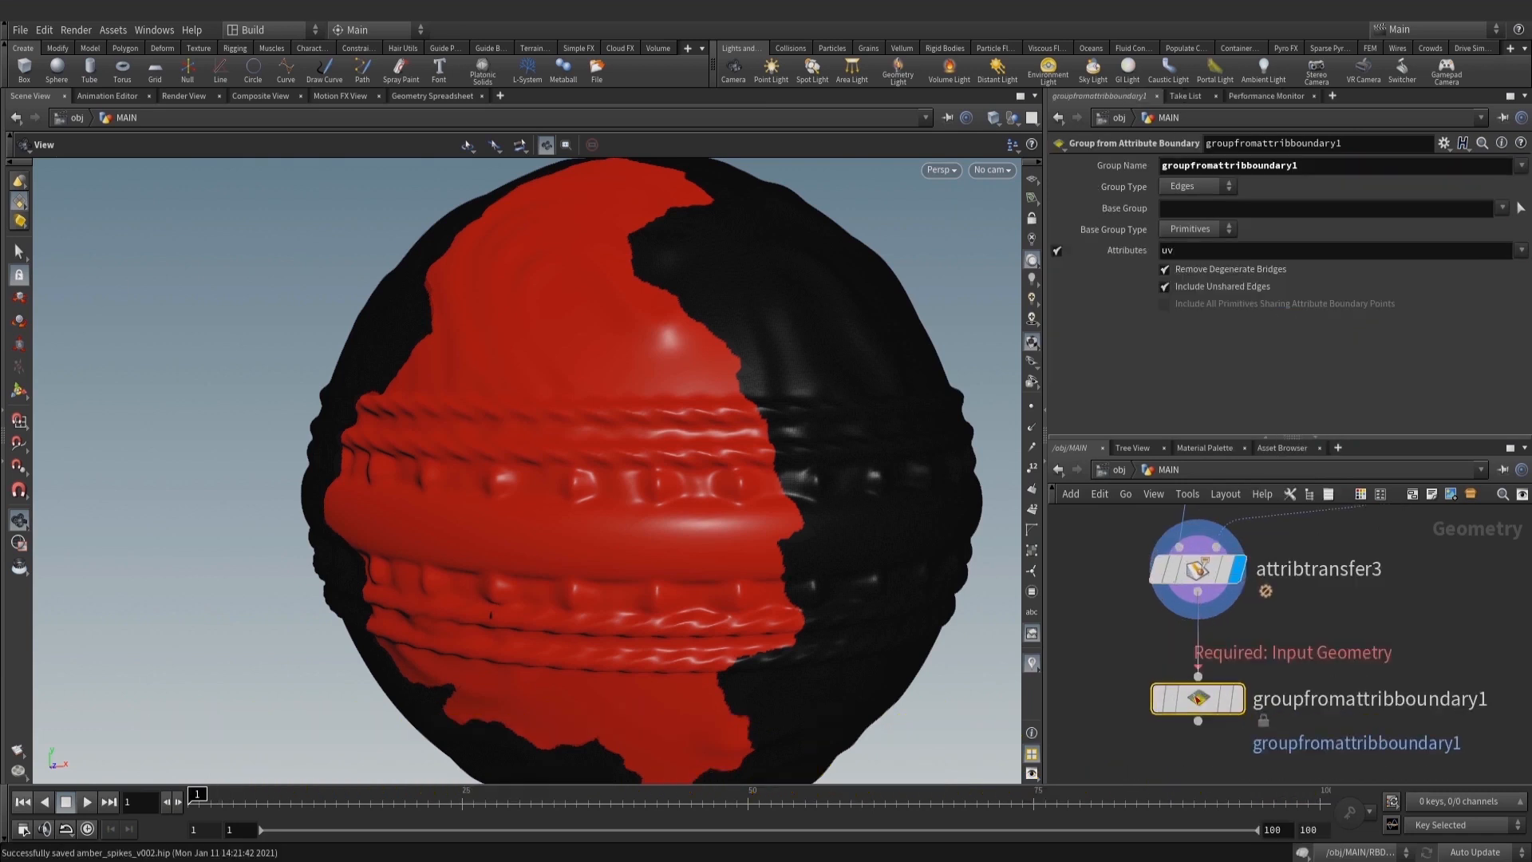
{"action": "scroll", "coordinate": [1197, 699], "scroll_direction": "up", "scroll_amount": 2}
{"action": "key", "text": "ctrl+s"}
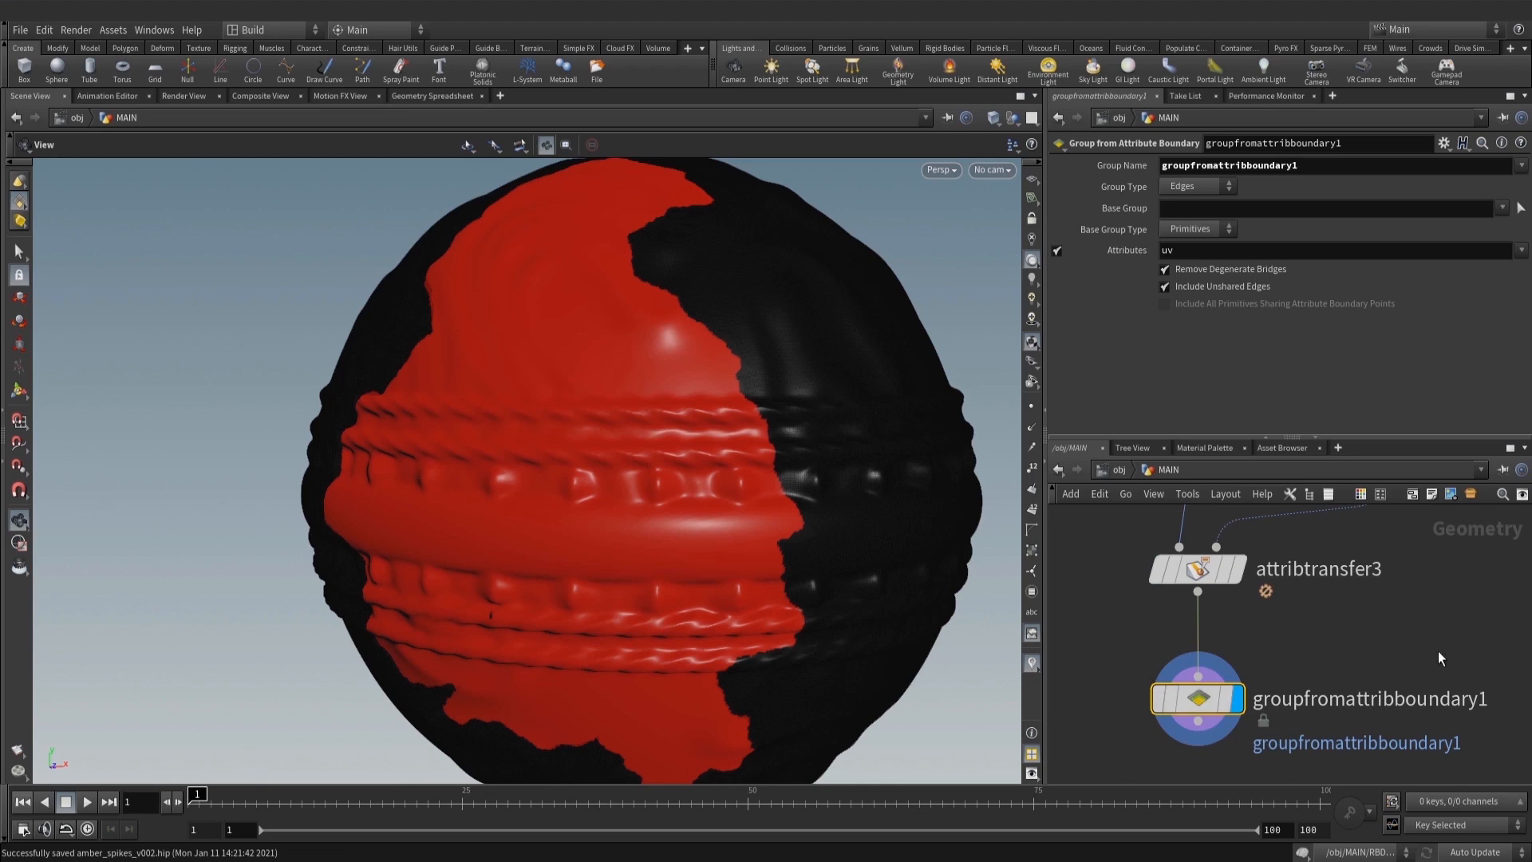
Set the boundary group's attribute to Cd and inspect the edges it selects between the red and black areas
{"action": "right_click_drag", "start_coordinate": [699, 404], "coordinate": [728, 442]}
{"action": "key", "text": "w"}
{"action": "key", "text": "w"}
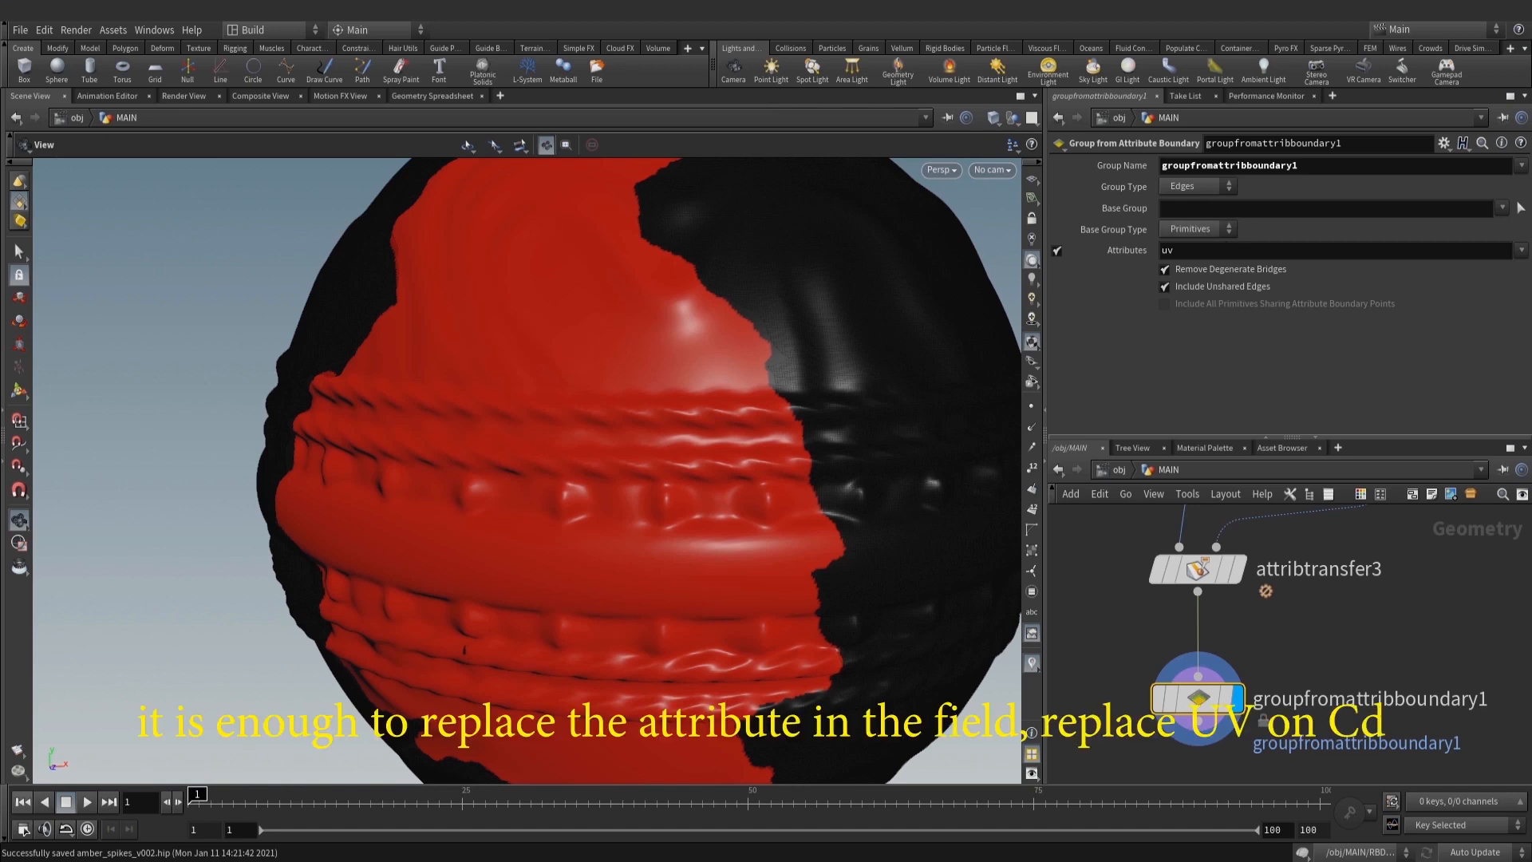
{"action": "double_click", "coordinate": [1175, 249]}
{"action": "type", "text": "Cd"}
{"action": "key", "text": "Return"}
{"action": "middle_click_drag", "start_coordinate": [1088, 665], "coordinate": [1114, 641]}
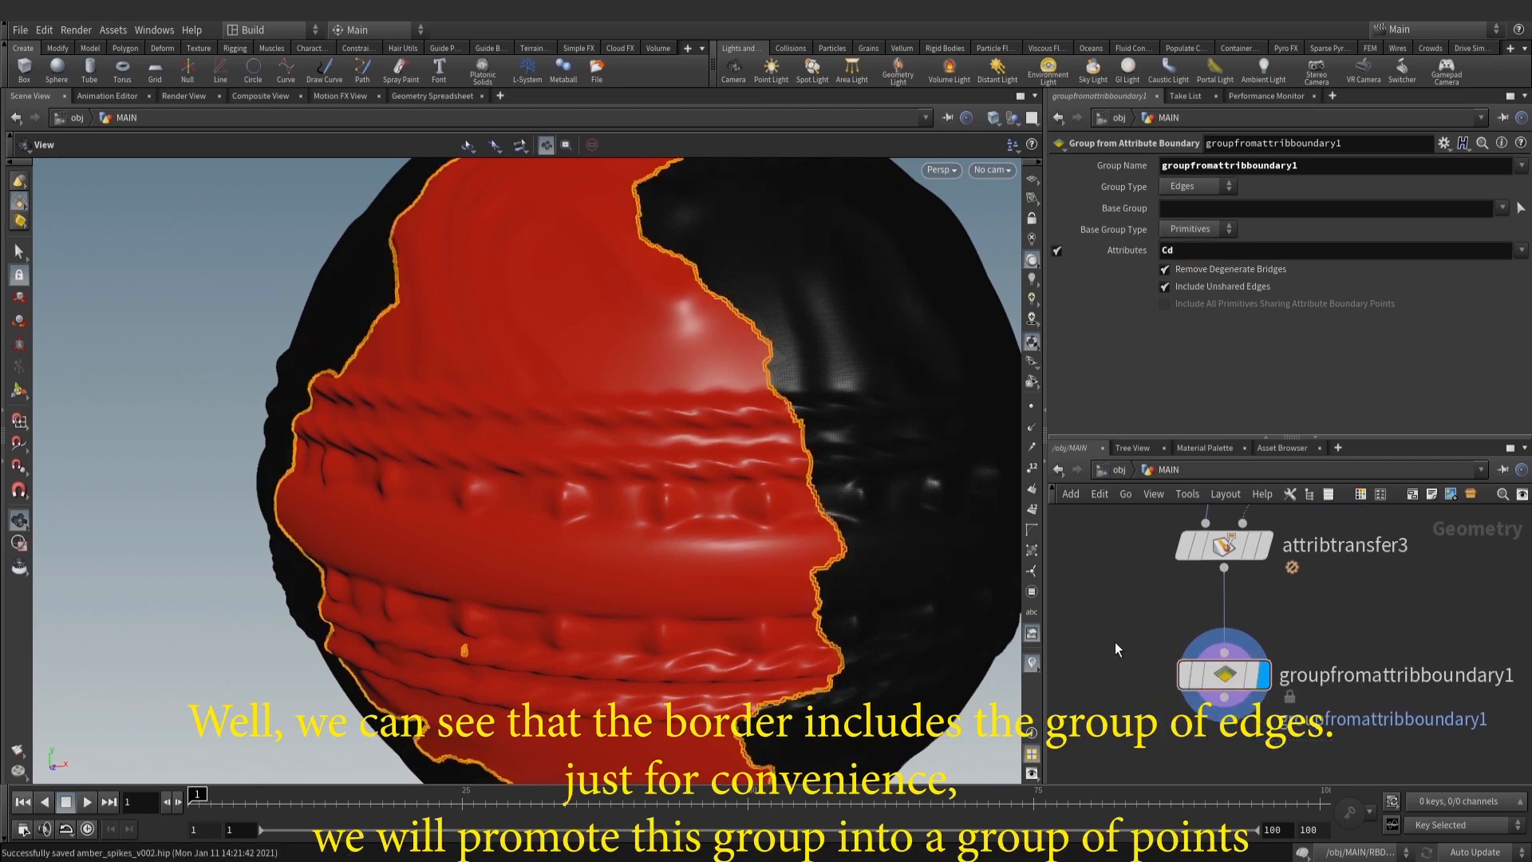
{"action": "right_click_drag", "start_coordinate": [701, 526], "coordinate": [705, 478]}
{"action": "middle_click_drag", "start_coordinate": [705, 478], "coordinate": [455, 503]}
{"action": "right_click_drag", "start_coordinate": [706, 499], "coordinate": [853, 533]}
Color the groupfromattribboundary1 node red in the network
{"action": "middle_click_drag", "start_coordinate": [1196, 753], "coordinate": [1199, 683]}
{"action": "key", "text": "Tab"}
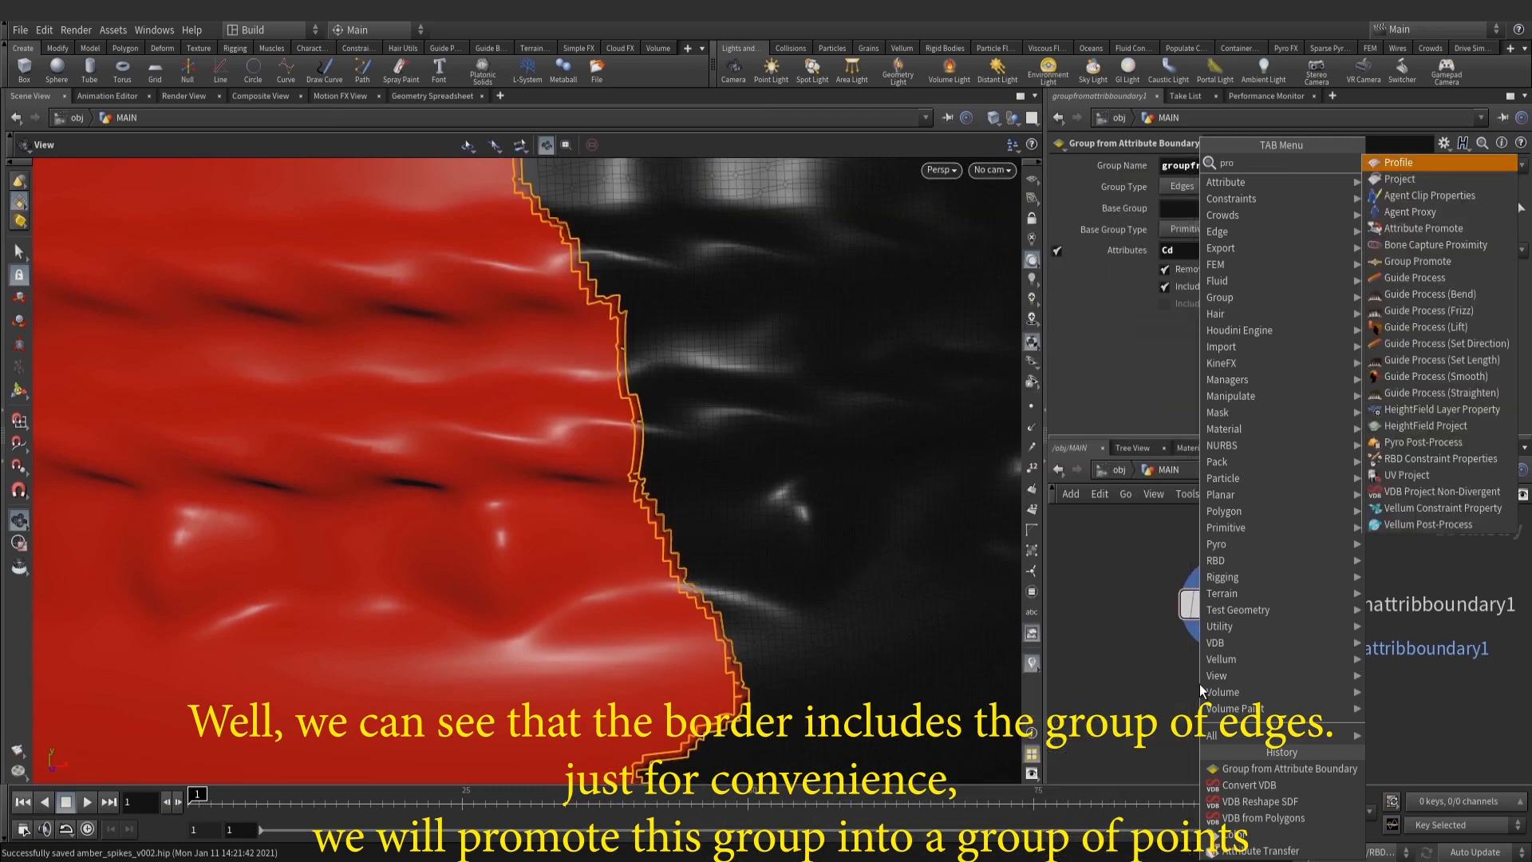
{"action": "key", "text": "Escape"}
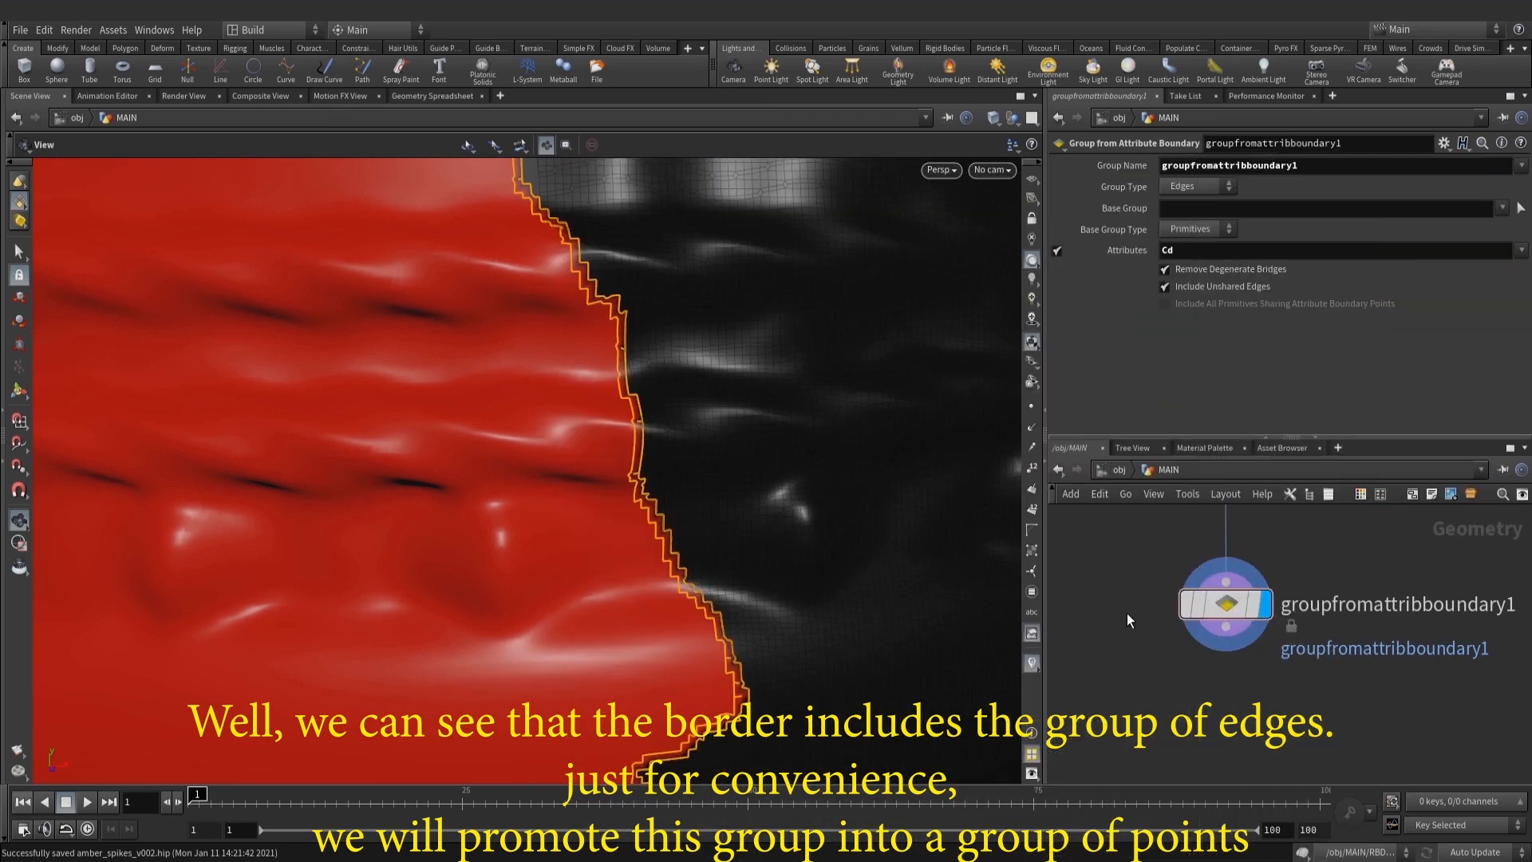
{"action": "key", "text": "c"}
{"action": "left_click", "coordinate": [1421, 672]}
Add a Group Promote node after groupfromattribboundary1 and display it
{"action": "key", "text": "Tab"}
{"action": "type", "text": "prom"}
{"action": "left_click", "coordinate": [1414, 163]}
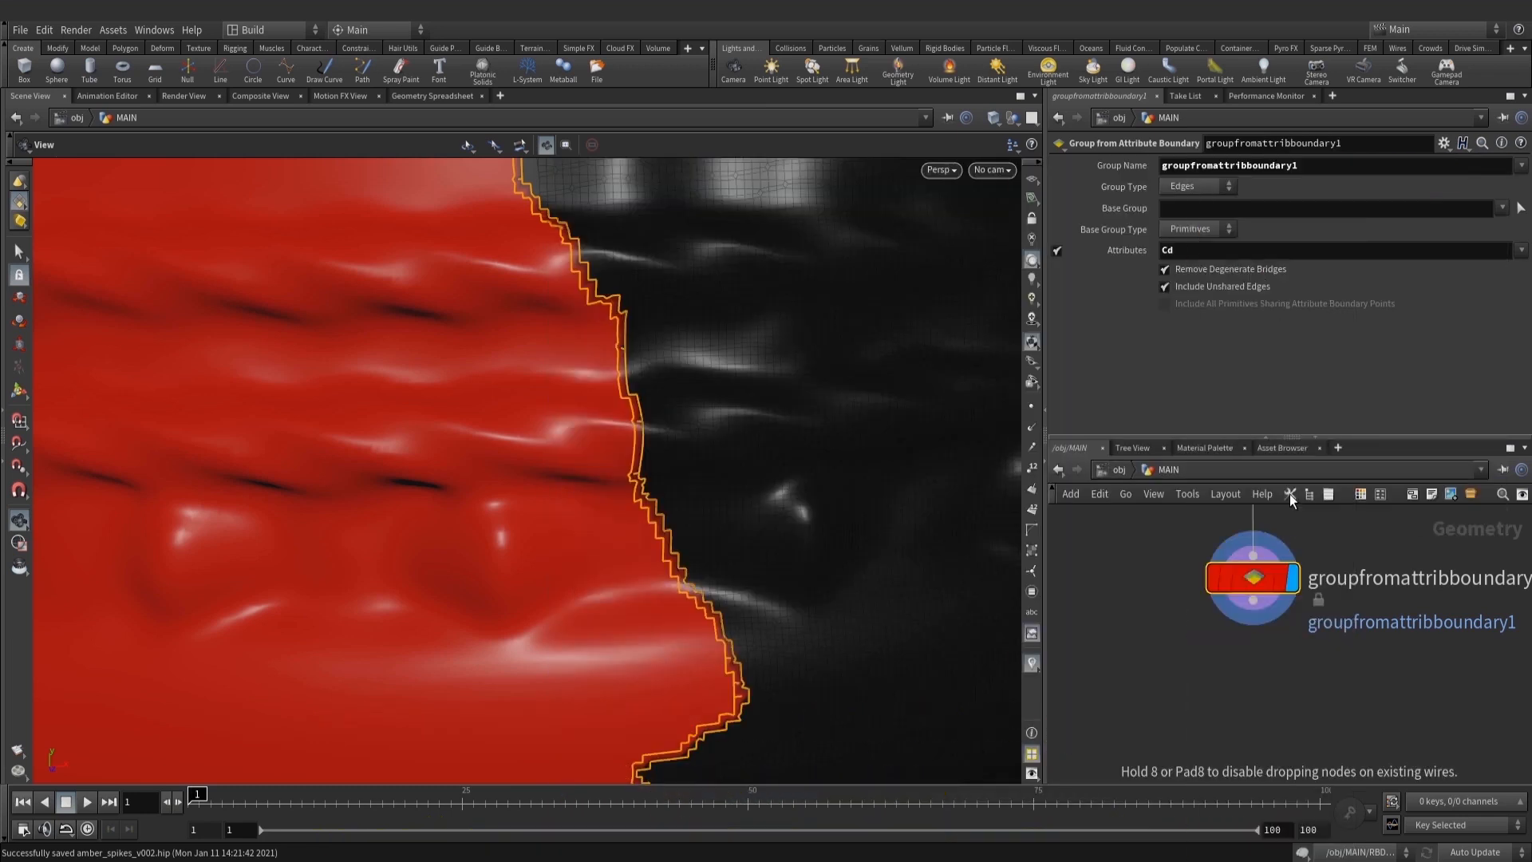
{"action": "left_click", "coordinate": [1256, 695]}
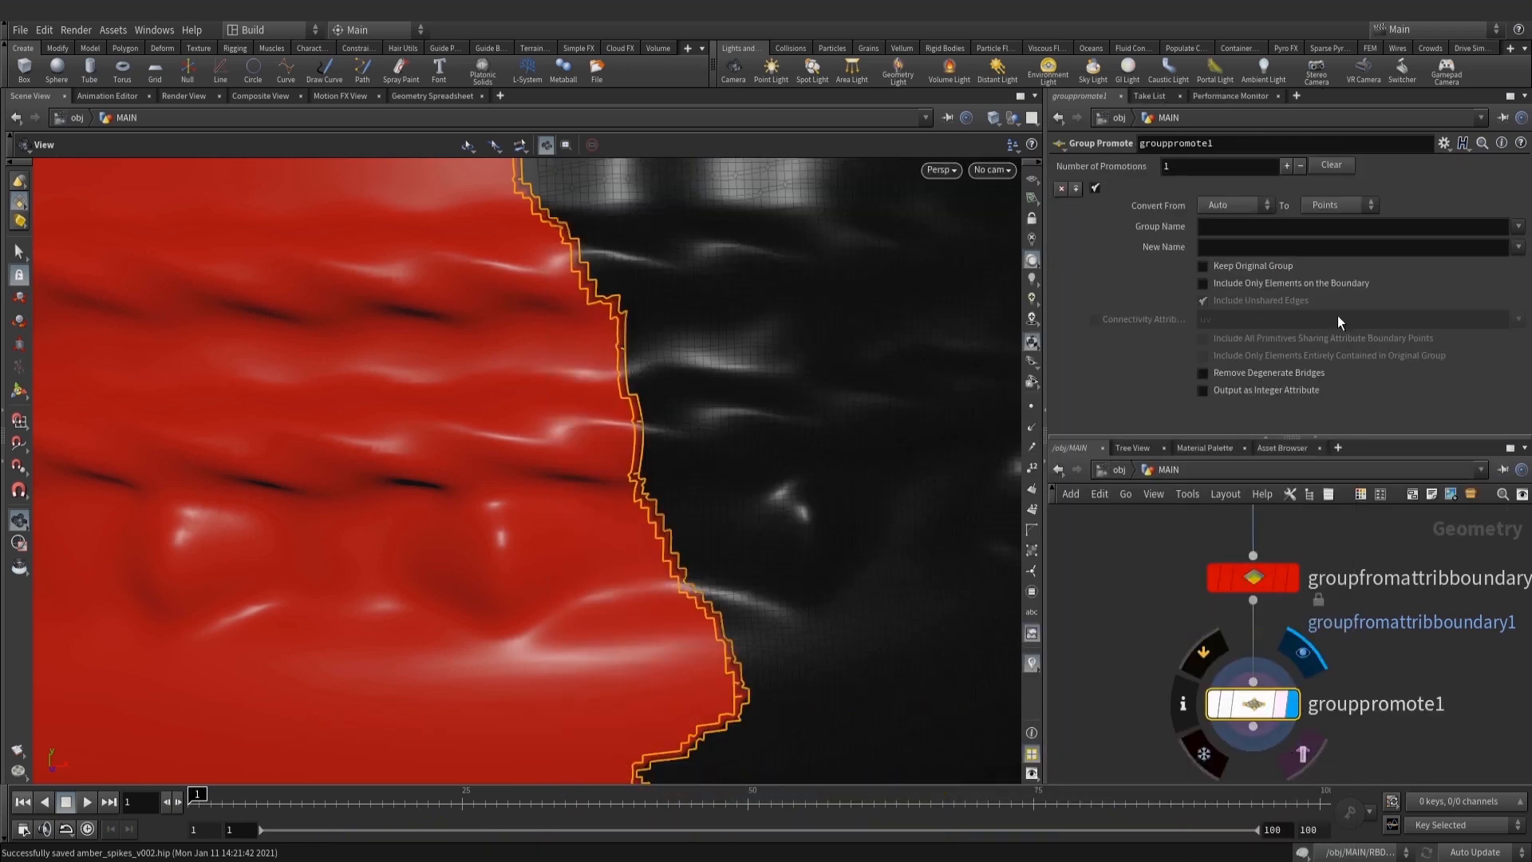
Promote groupfromattribboundary1 to a point group with the new name borders_grp
{"action": "left_click", "coordinate": [1516, 226]}
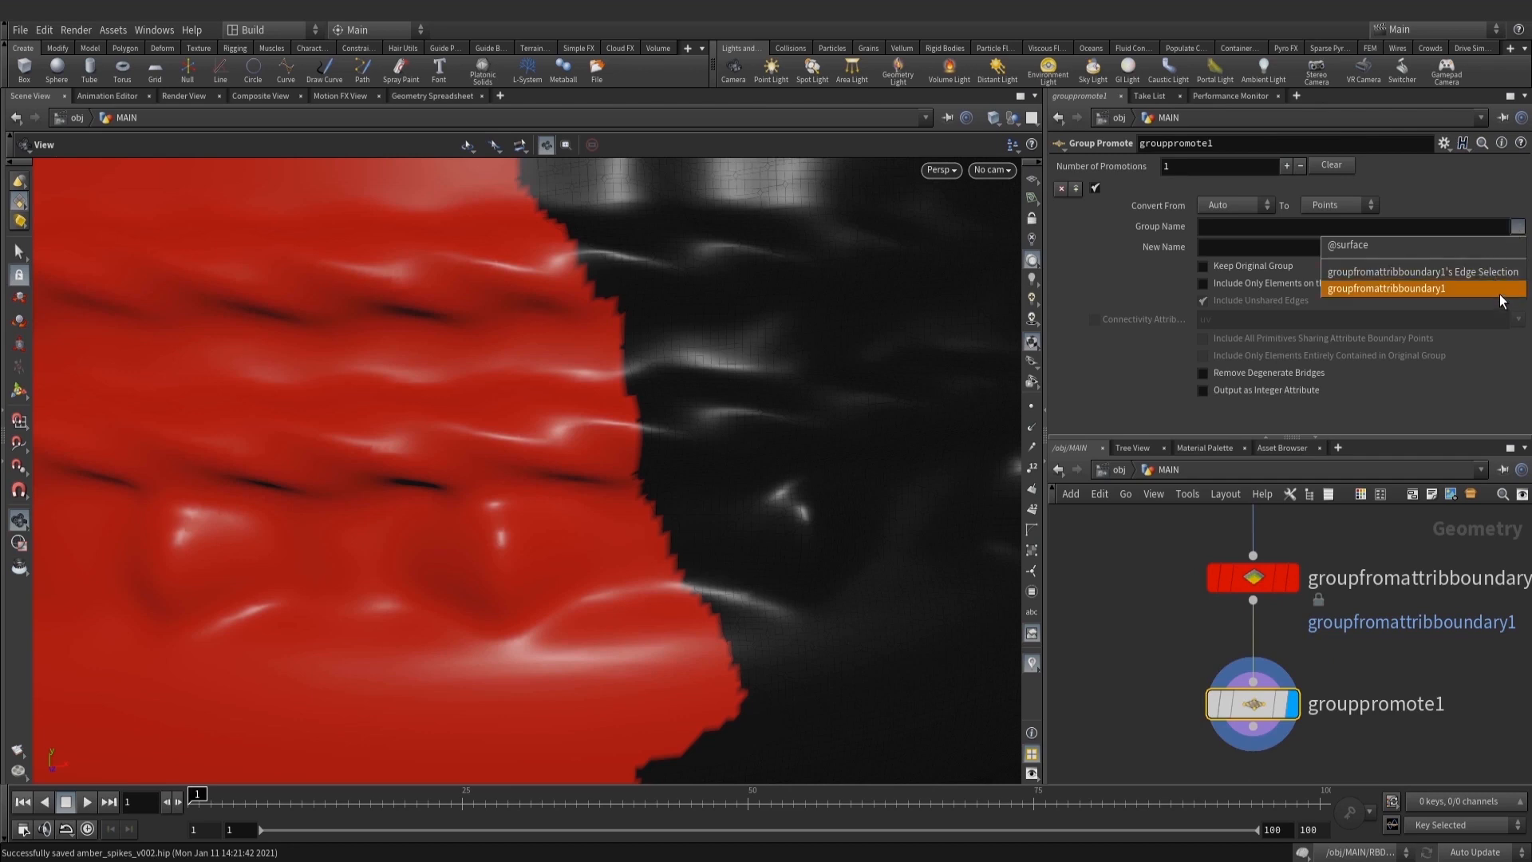
{"action": "left_click", "coordinate": [1500, 290]}
{"action": "left_click", "coordinate": [1343, 205]}
{"action": "left_click", "coordinate": [1232, 280]}
{"action": "left_click", "coordinate": [1244, 247]}
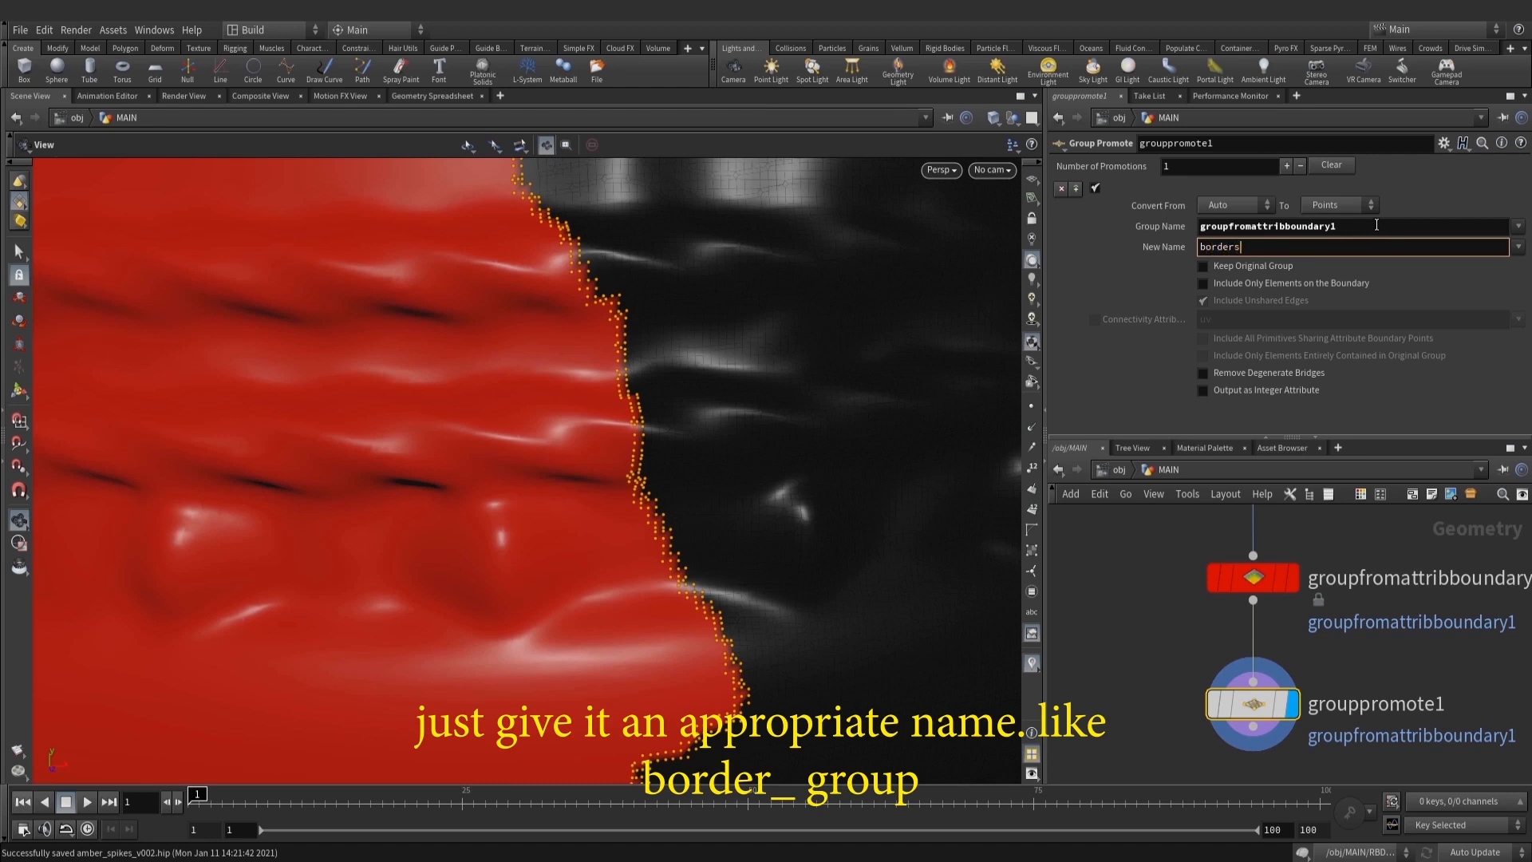
{"action": "key", "text": "Return"}
Add a Delete node after grouppromote1 and display it
{"action": "scroll", "coordinate": [1209, 739], "scroll_direction": "down", "scroll_amount": 3}
{"action": "middle_click_drag", "start_coordinate": [1131, 758], "coordinate": [1137, 645]}
{"action": "key", "text": "Tab"}
{"action": "type", "text": "de"}
{"action": "left_click", "coordinate": [1340, 159]}
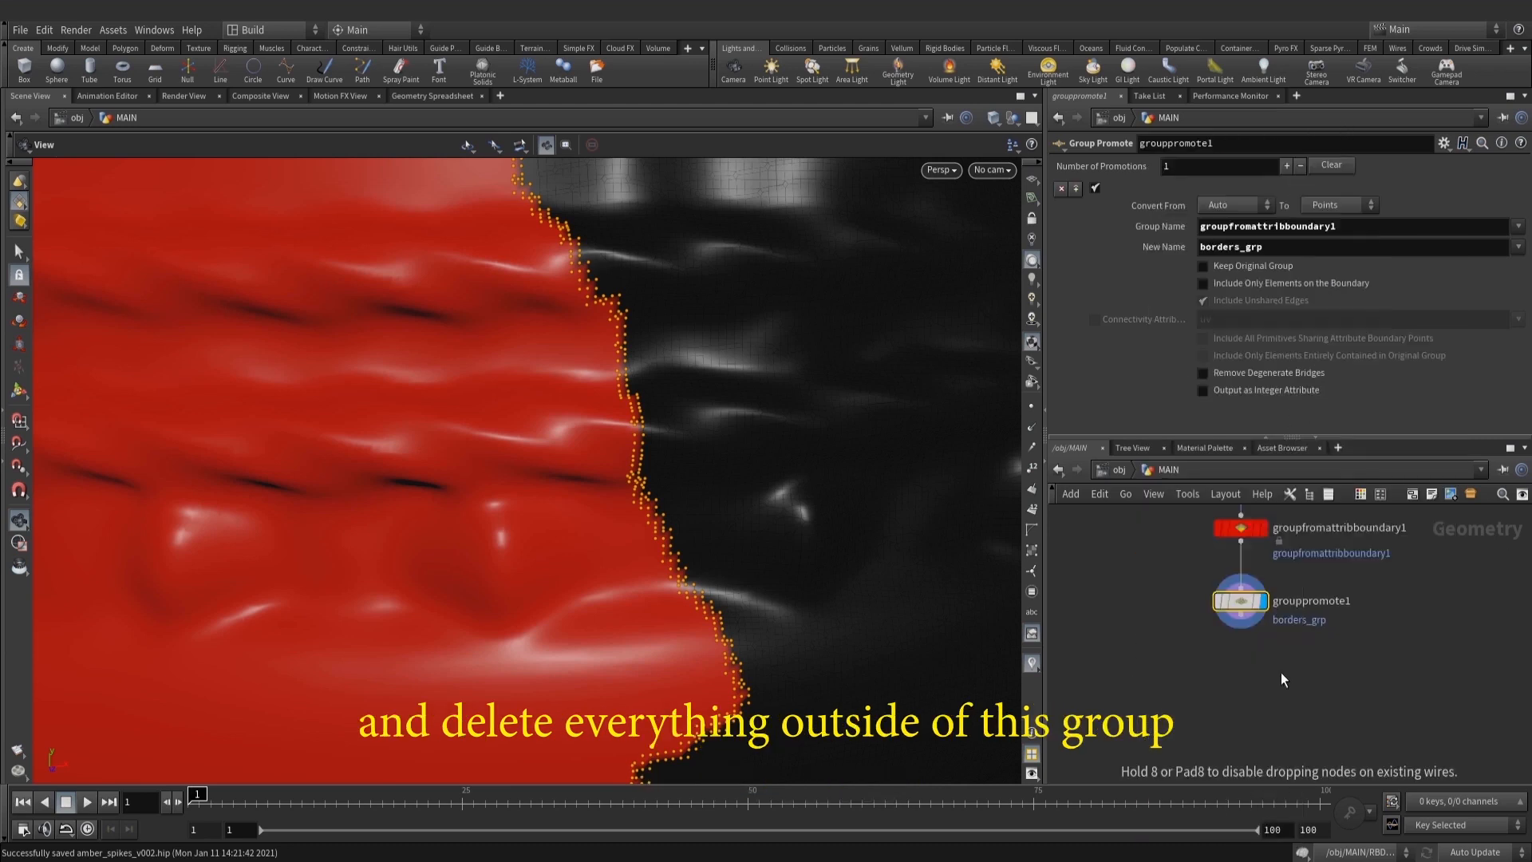
{"action": "left_click", "coordinate": [1214, 675]}
{"action": "scroll", "coordinate": [1235, 668], "scroll_direction": "up", "scroll_amount": 1}
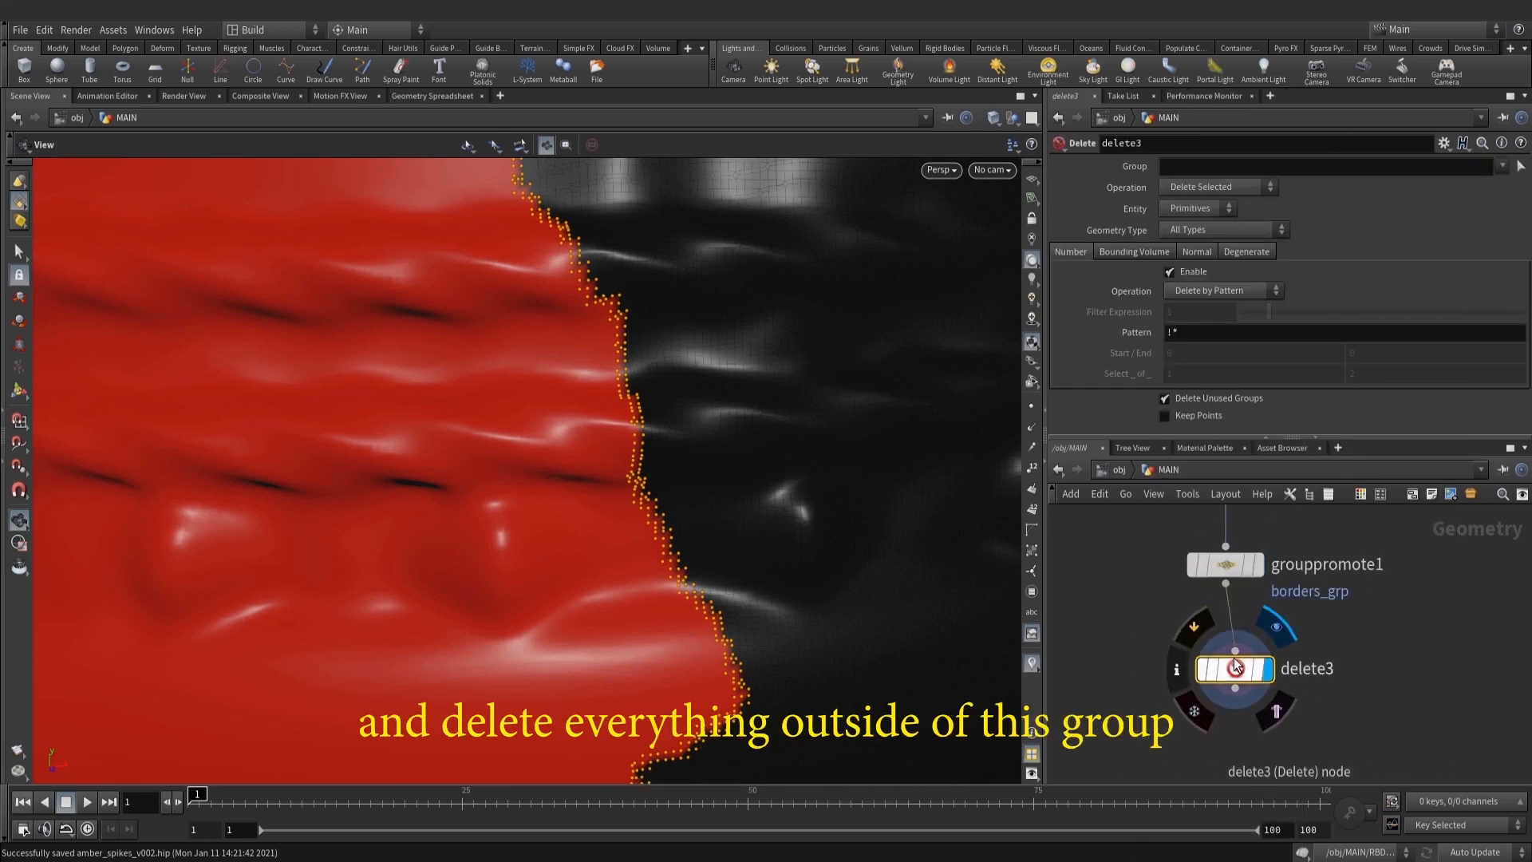
{"action": "left_click_drag", "start_coordinate": [1233, 660], "coordinate": [1225, 653]}
Set the delete3 node to delete non-selected points, using borders_grp as its group
{"action": "left_click", "coordinate": [1204, 209]}
{"action": "left_click", "coordinate": [1197, 227]}
{"action": "left_click", "coordinate": [1502, 166]}
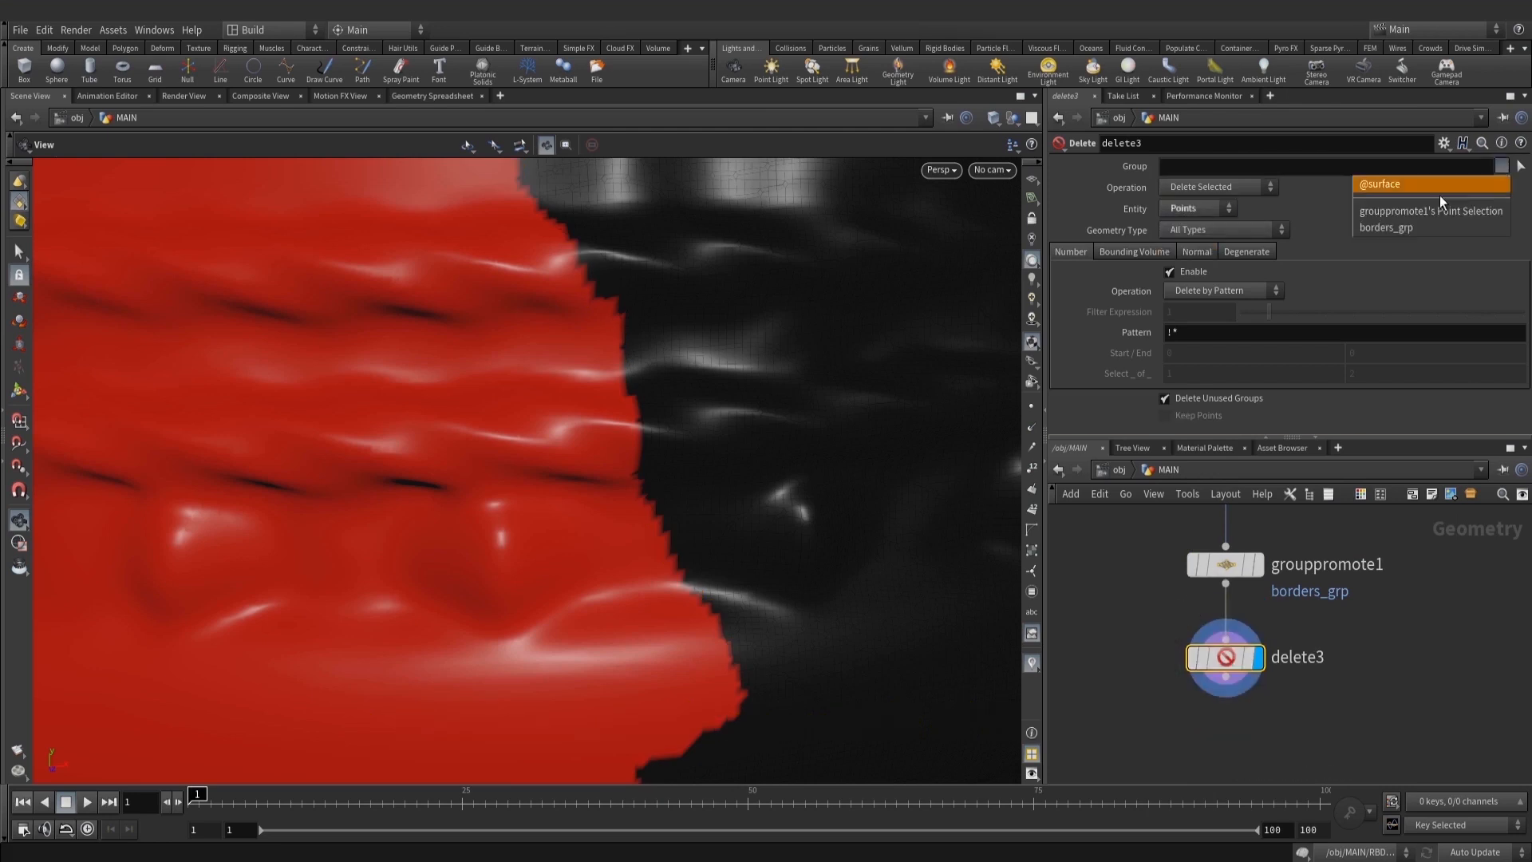
{"action": "left_click", "coordinate": [1217, 188]}
{"action": "left_click", "coordinate": [1212, 202]}
{"action": "right_click_drag", "start_coordinate": [670, 328], "coordinate": [359, 471]}
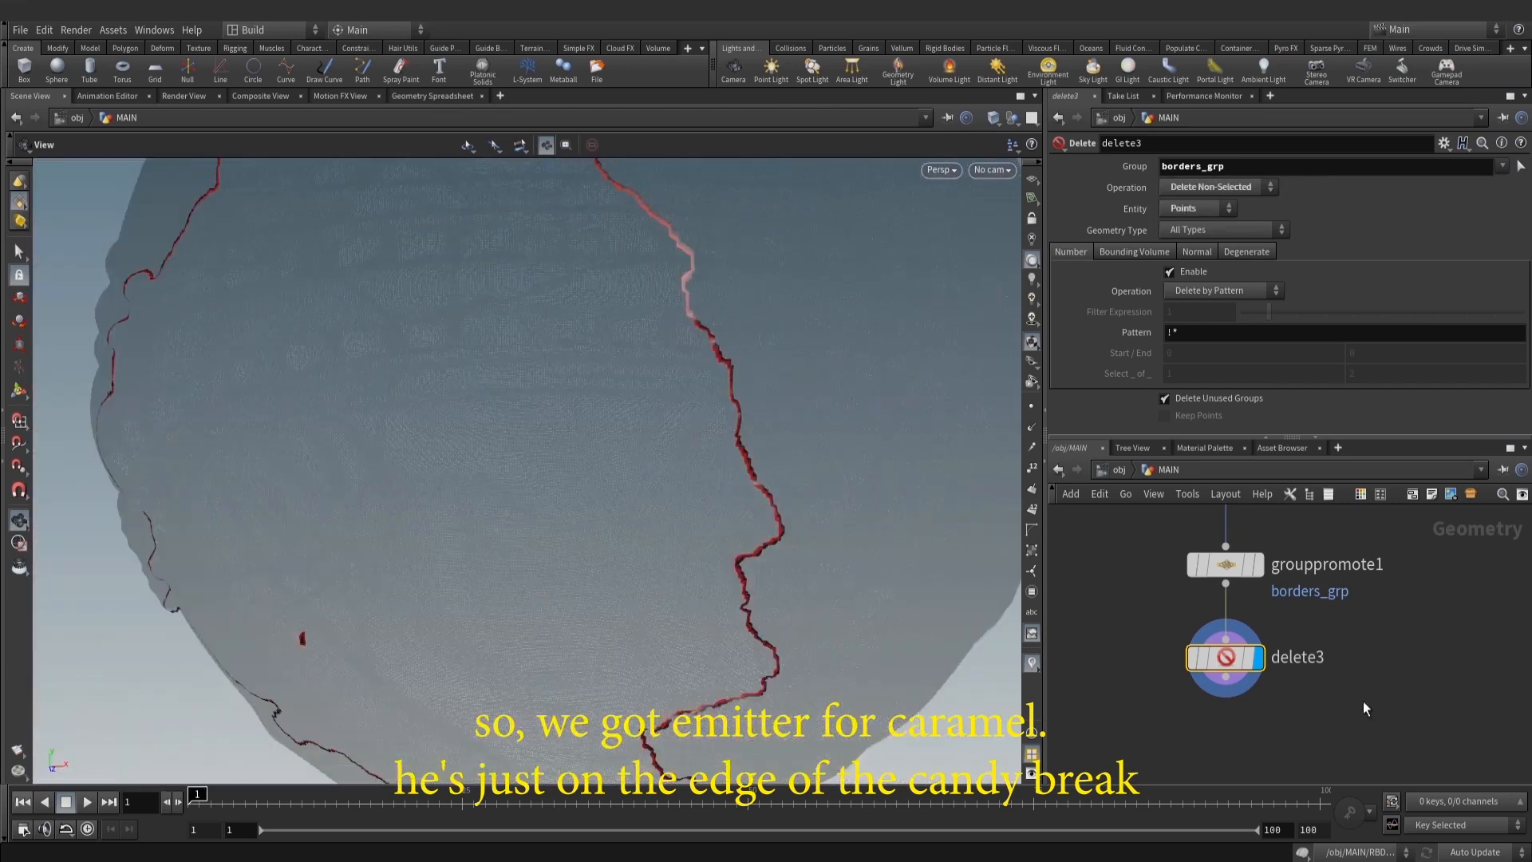
Inspect the isolated border strip around the candy for stray artifacts
{"action": "scroll", "coordinate": [1306, 657], "scroll_direction": "down", "scroll_amount": 3}
{"action": "left_click_drag", "start_coordinate": [496, 568], "coordinate": [762, 540]}
{"action": "right_click_drag", "start_coordinate": [762, 539], "coordinate": [824, 534]}
{"action": "middle_click_drag", "start_coordinate": [824, 534], "coordinate": [824, 527]}
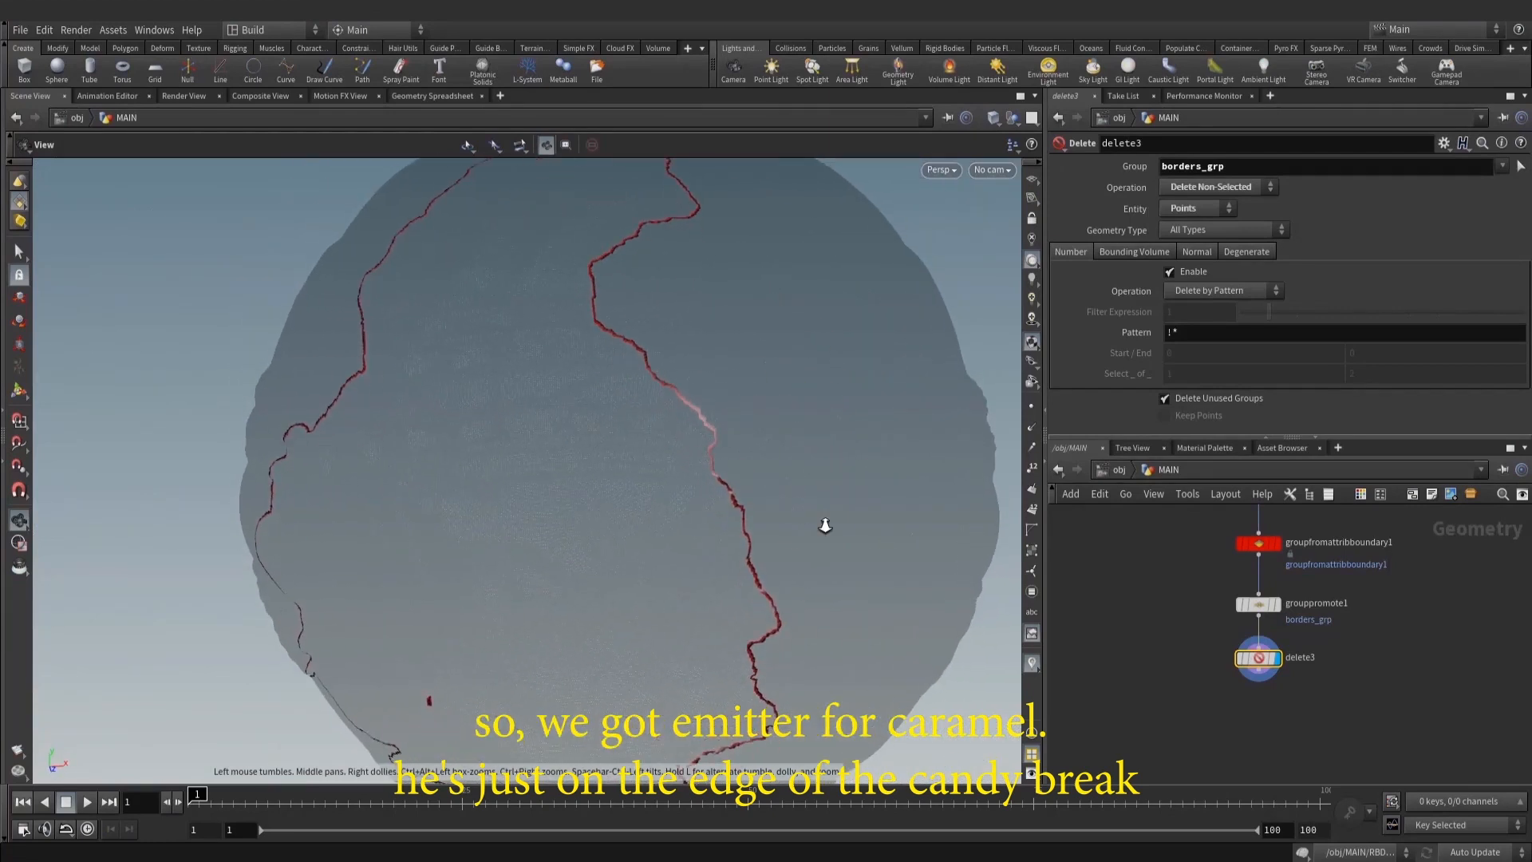
{"action": "right_click_drag", "start_coordinate": [824, 527], "coordinate": [841, 526]}
{"action": "middle_click_drag", "start_coordinate": [816, 546], "coordinate": [844, 461]}
{"action": "scroll", "coordinate": [1392, 658], "scroll_direction": "down", "scroll_amount": 2}
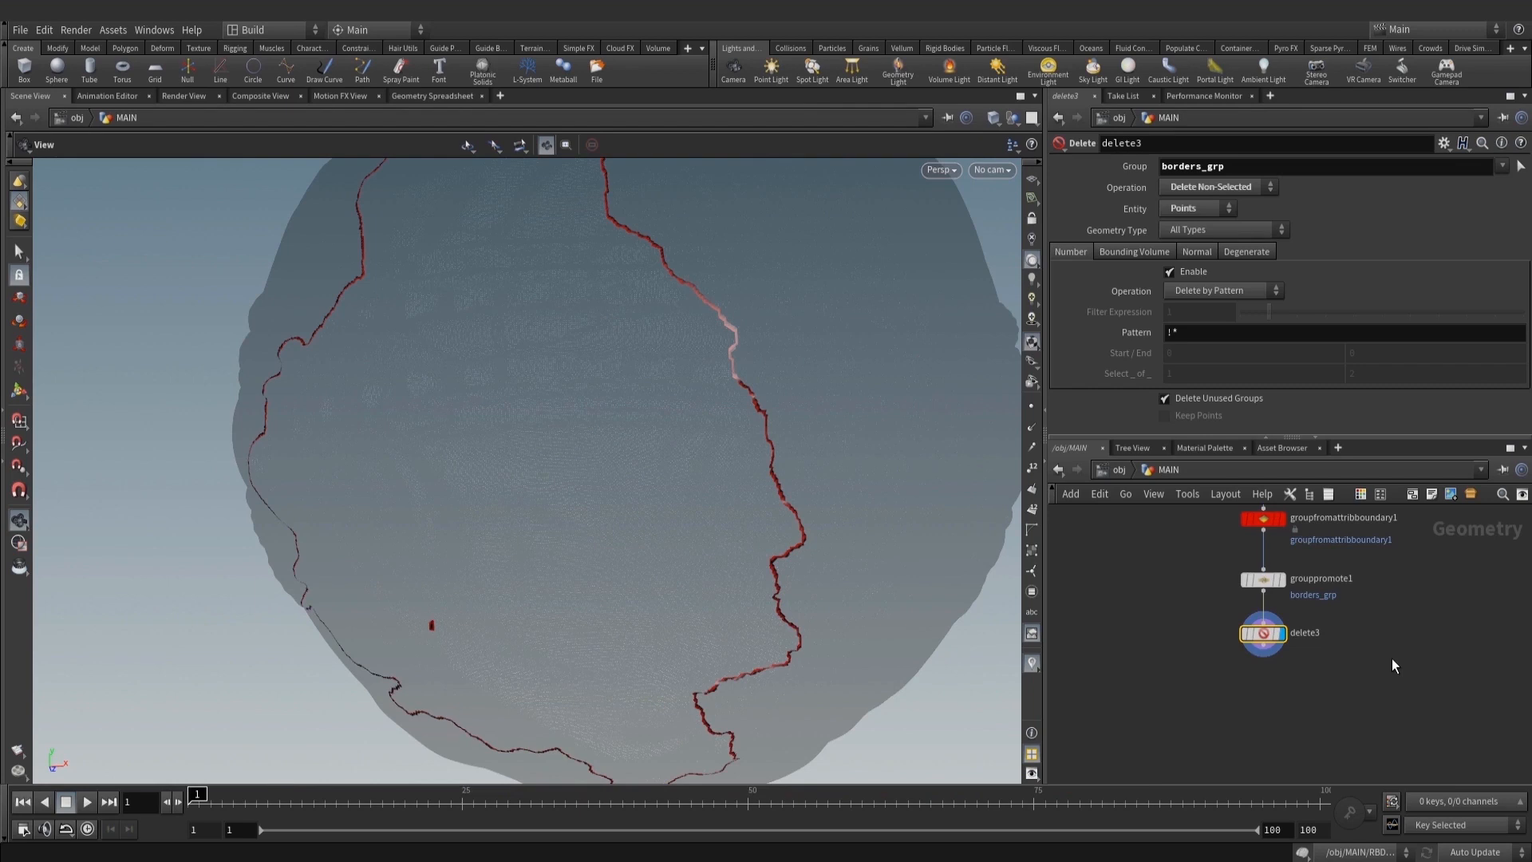
Check the distance threshold and blend width of attribtransfer3 and compare them with the border strip
{"action": "scroll", "coordinate": [1372, 639], "scroll_direction": "down", "scroll_amount": 5}
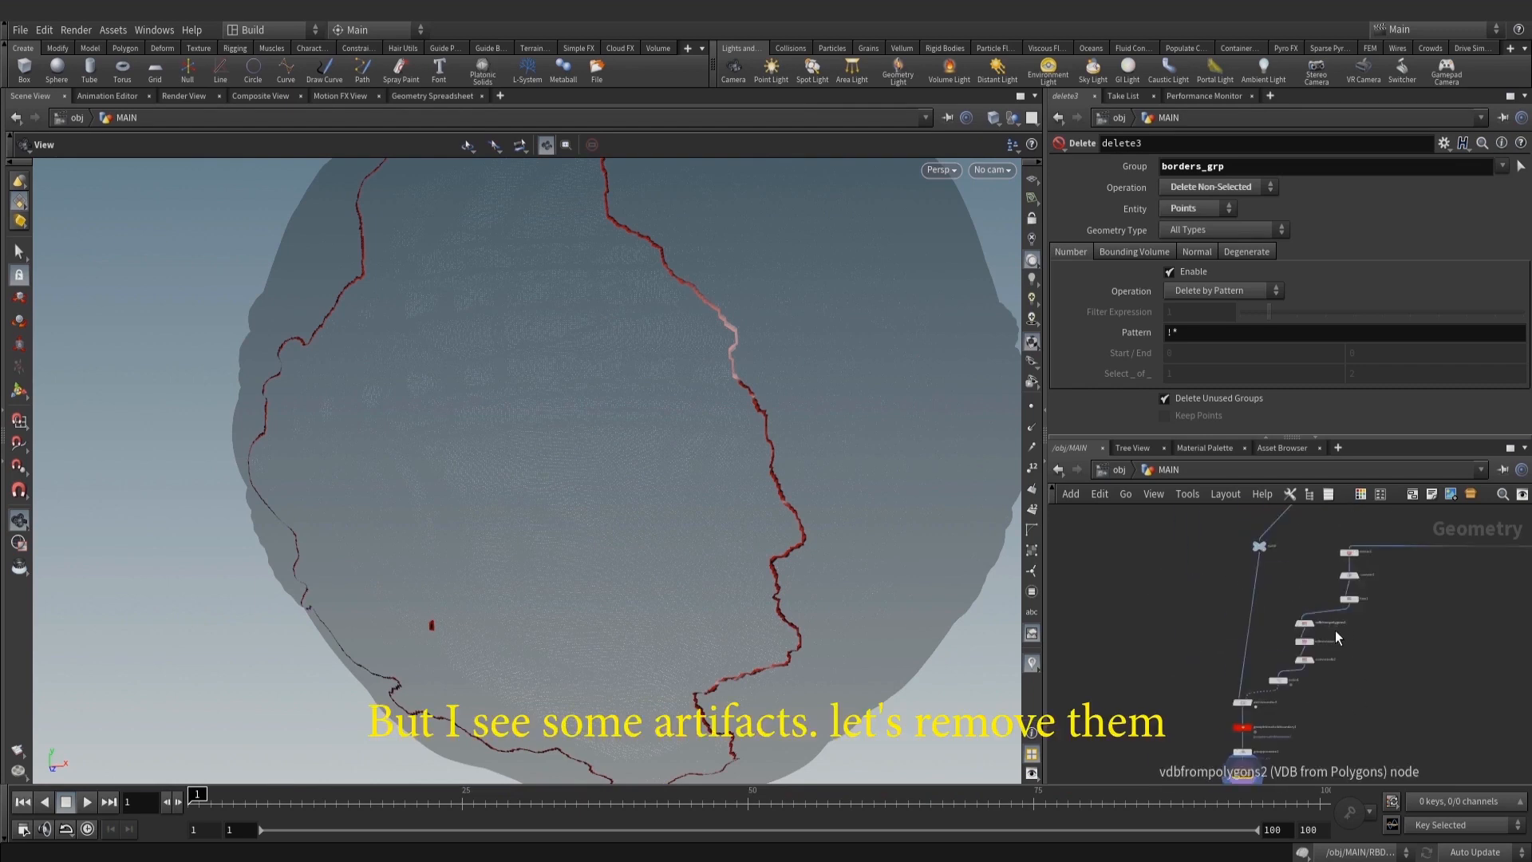
{"action": "scroll", "coordinate": [1334, 630], "scroll_direction": "up", "scroll_amount": 4}
{"action": "left_click", "coordinate": [1280, 637]}
{"action": "left_click", "coordinate": [1212, 356]}
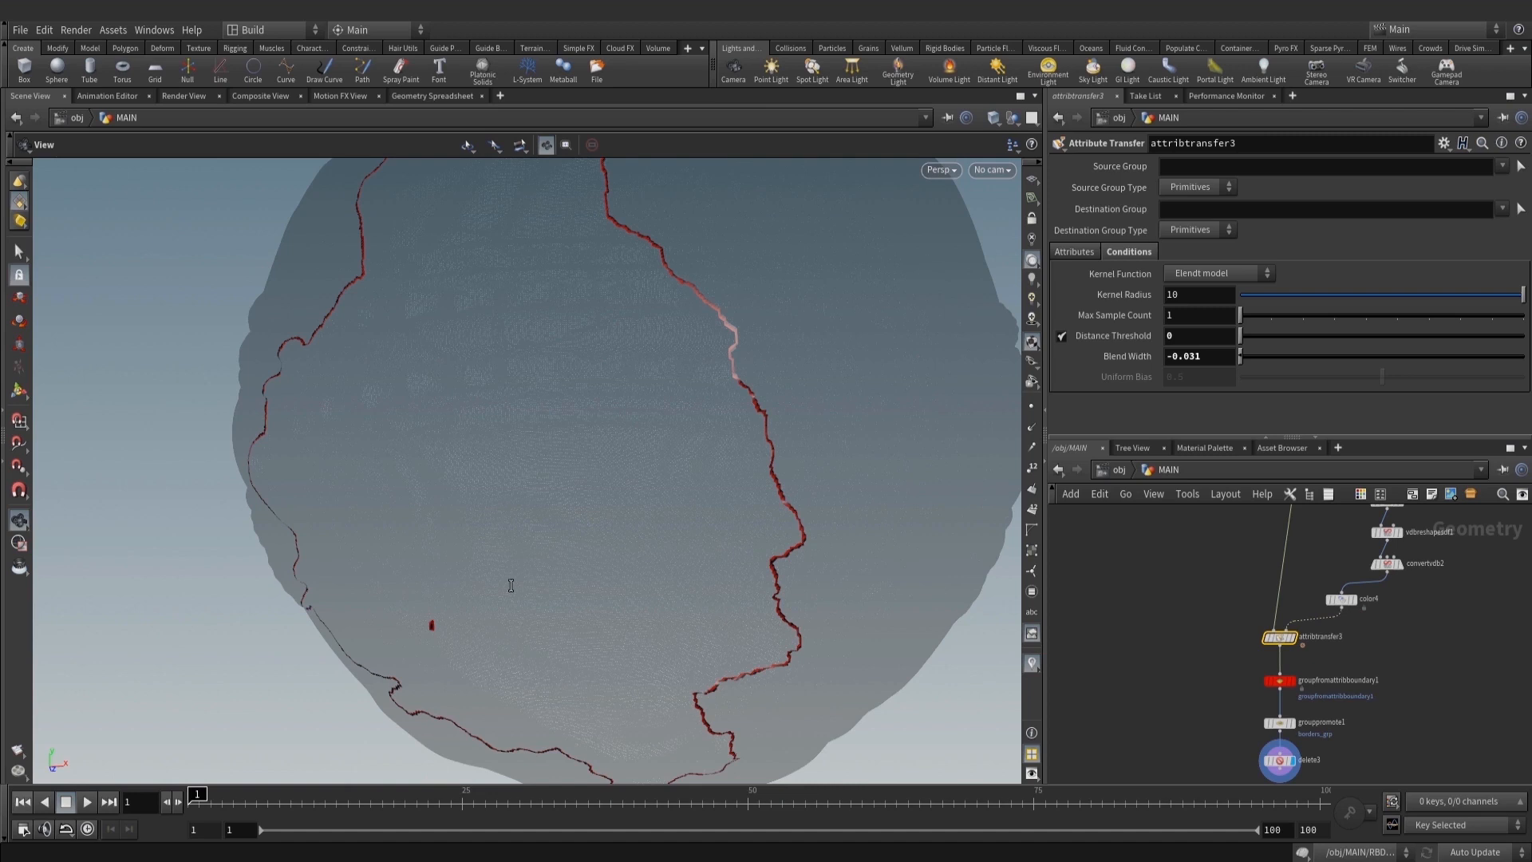
{"action": "scroll", "coordinate": [520, 588], "scroll_direction": "down", "scroll_amount": 1}
{"action": "left_click_drag", "start_coordinate": [519, 588], "coordinate": [766, 359]}
{"action": "scroll", "coordinate": [1459, 724], "scroll_direction": "up", "scroll_amount": 3}
Enable Fill Interior on the vdbfrompolygons2 node to remove the border artifacts
{"action": "left_click", "coordinate": [1308, 622]}
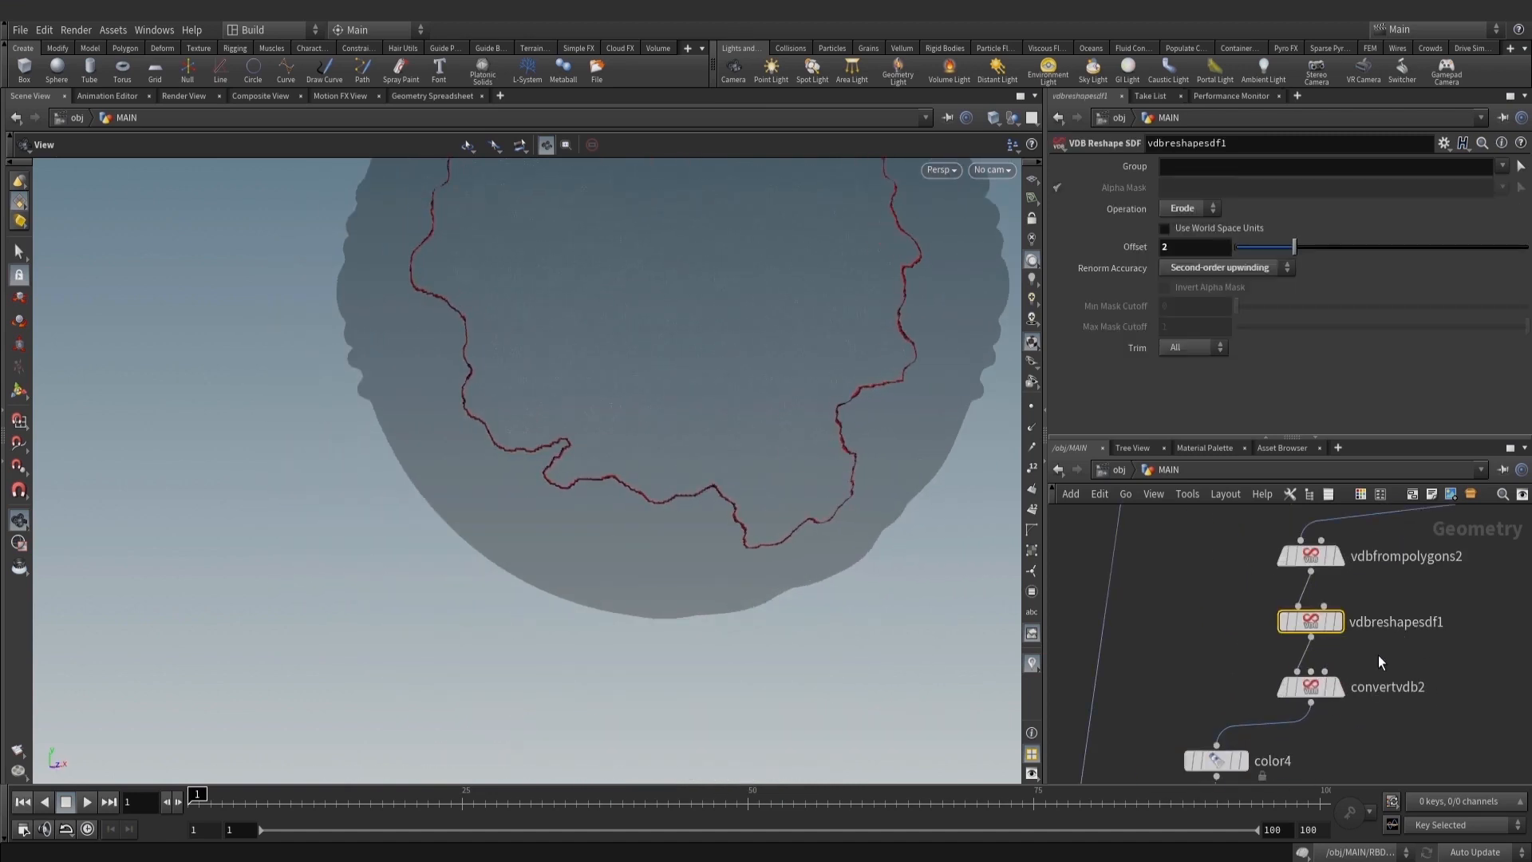
{"action": "left_click", "coordinate": [1311, 556]}
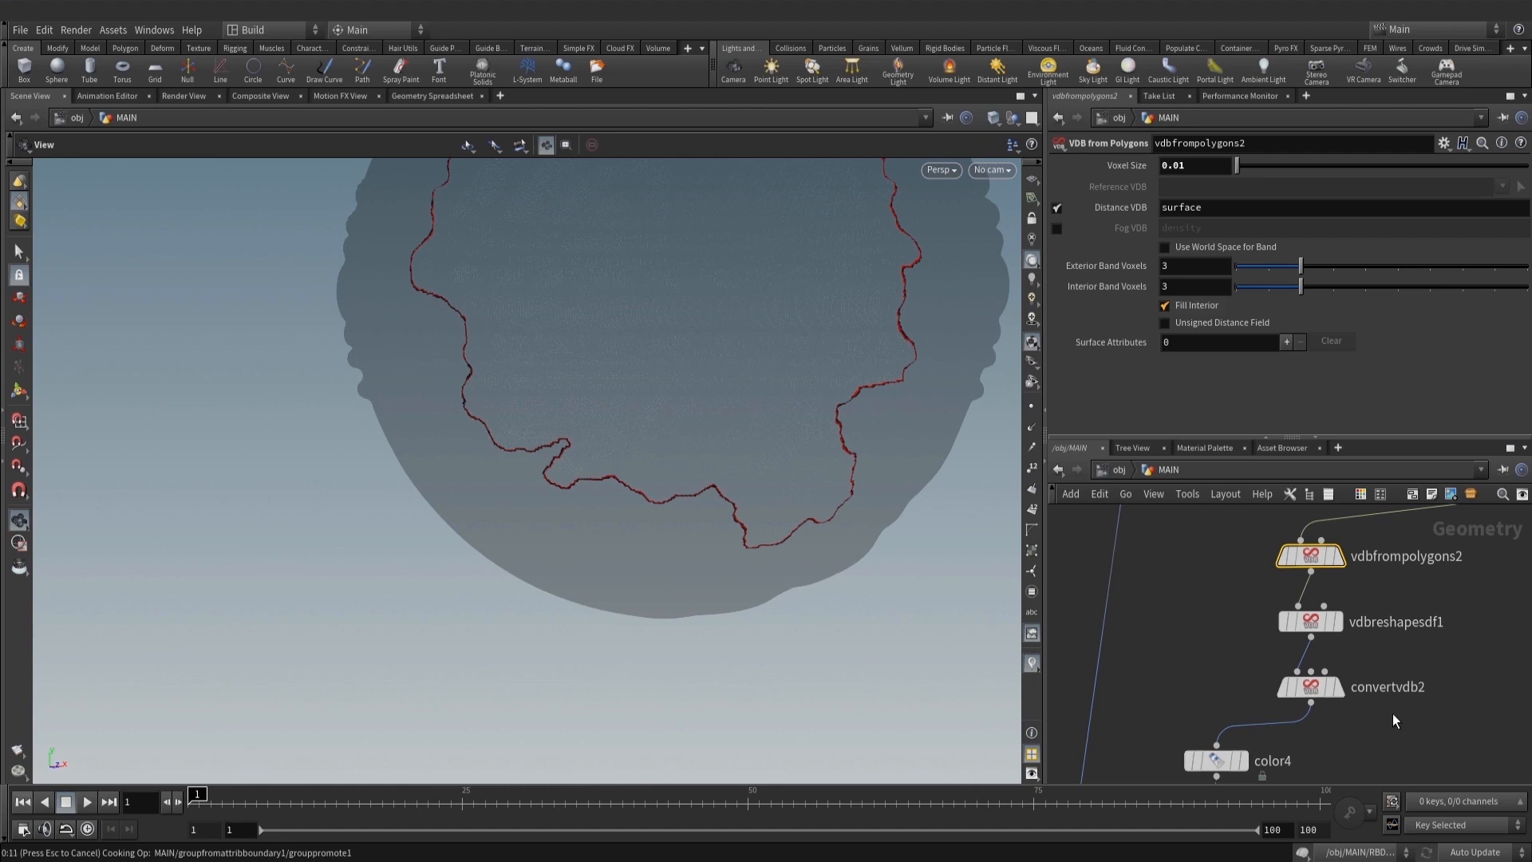
{"action": "middle_click_drag", "start_coordinate": [826, 463], "coordinate": [687, 528]}
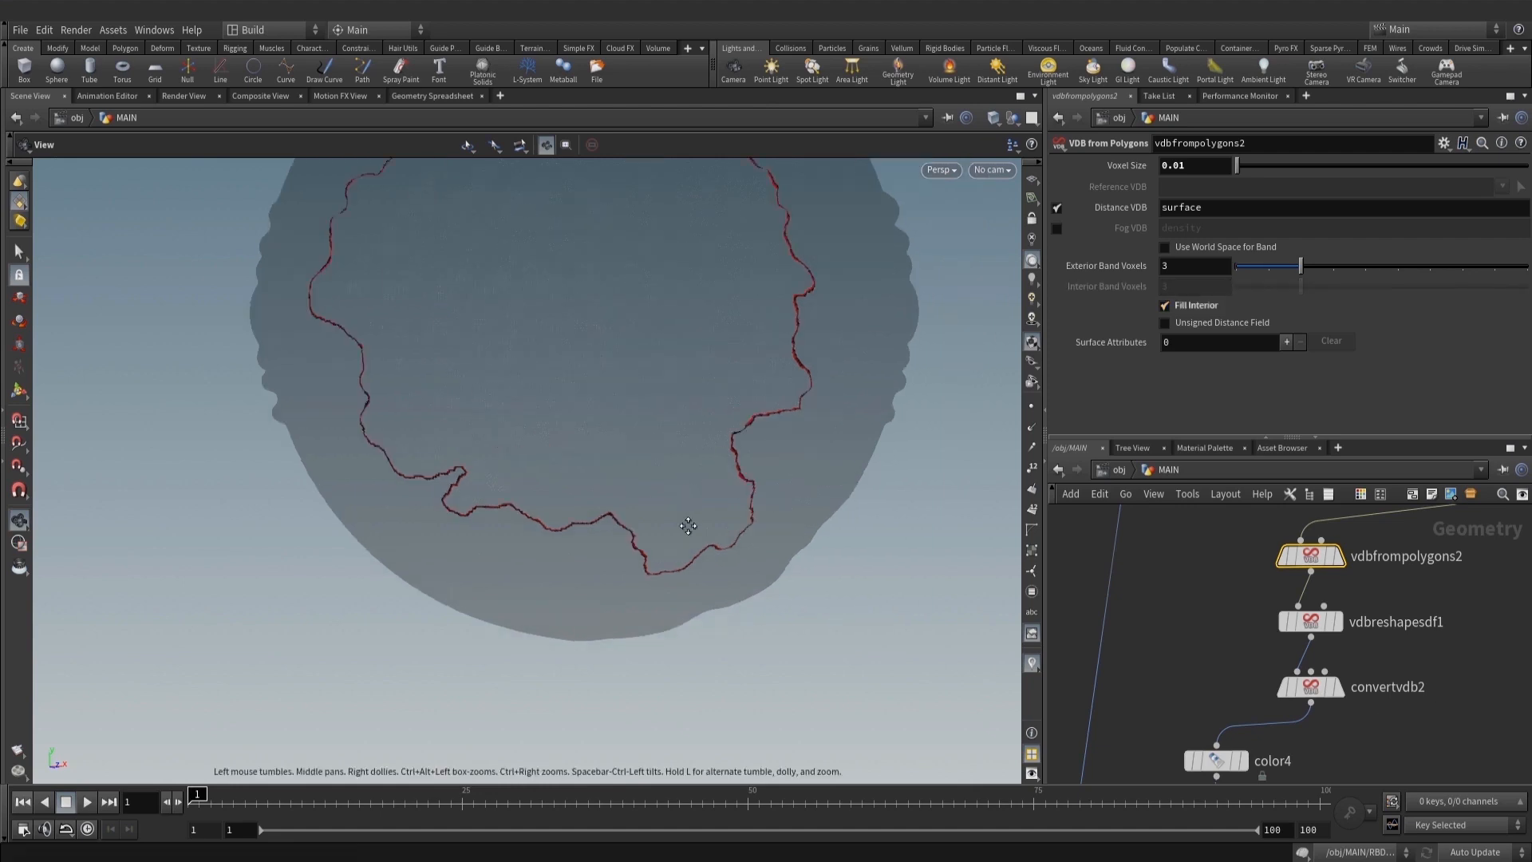
{"action": "scroll", "coordinate": [691, 529], "scroll_direction": "down", "scroll_amount": 2}
{"action": "scroll", "coordinate": [1368, 730], "scroll_direction": "down", "scroll_amount": 3}
Add a Merge node connected after delete3
{"action": "key", "text": "Tab"}
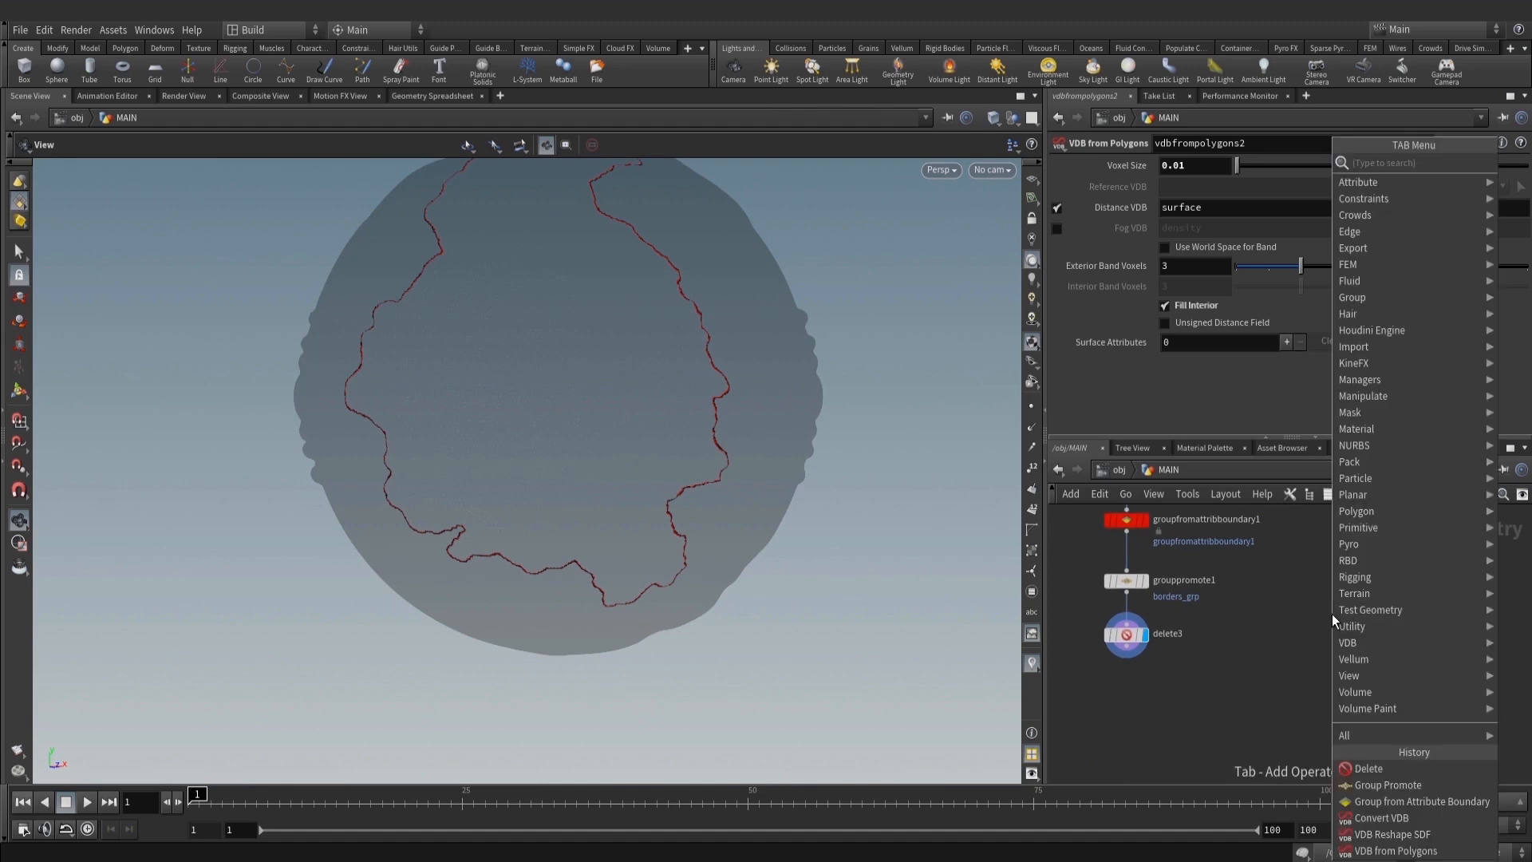
{"action": "type", "text": "mer"}
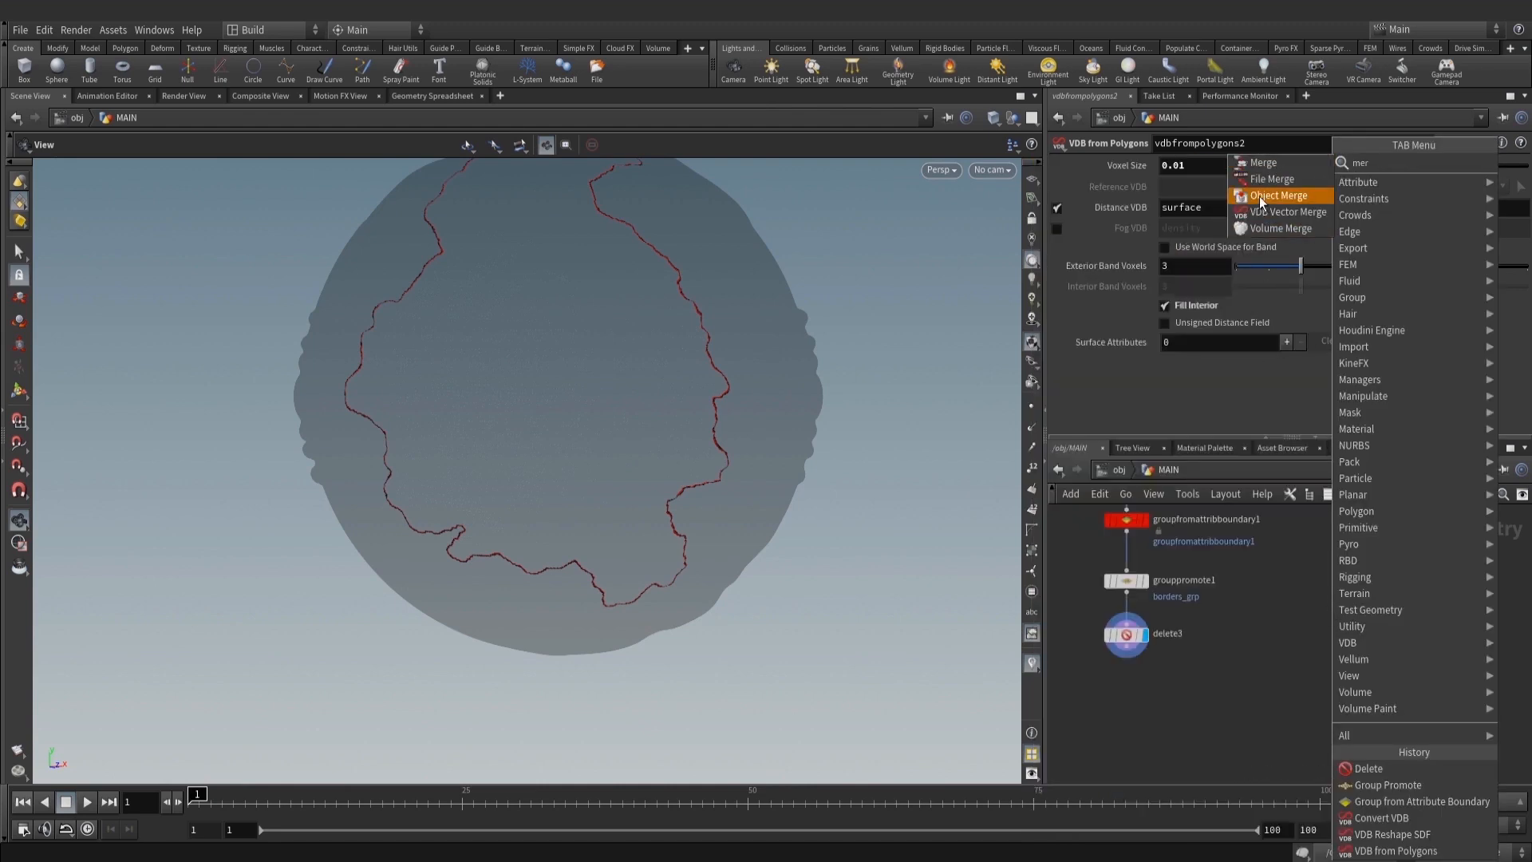
{"action": "left_click", "coordinate": [1280, 166]}
{"action": "left_click", "coordinate": [1289, 678]}
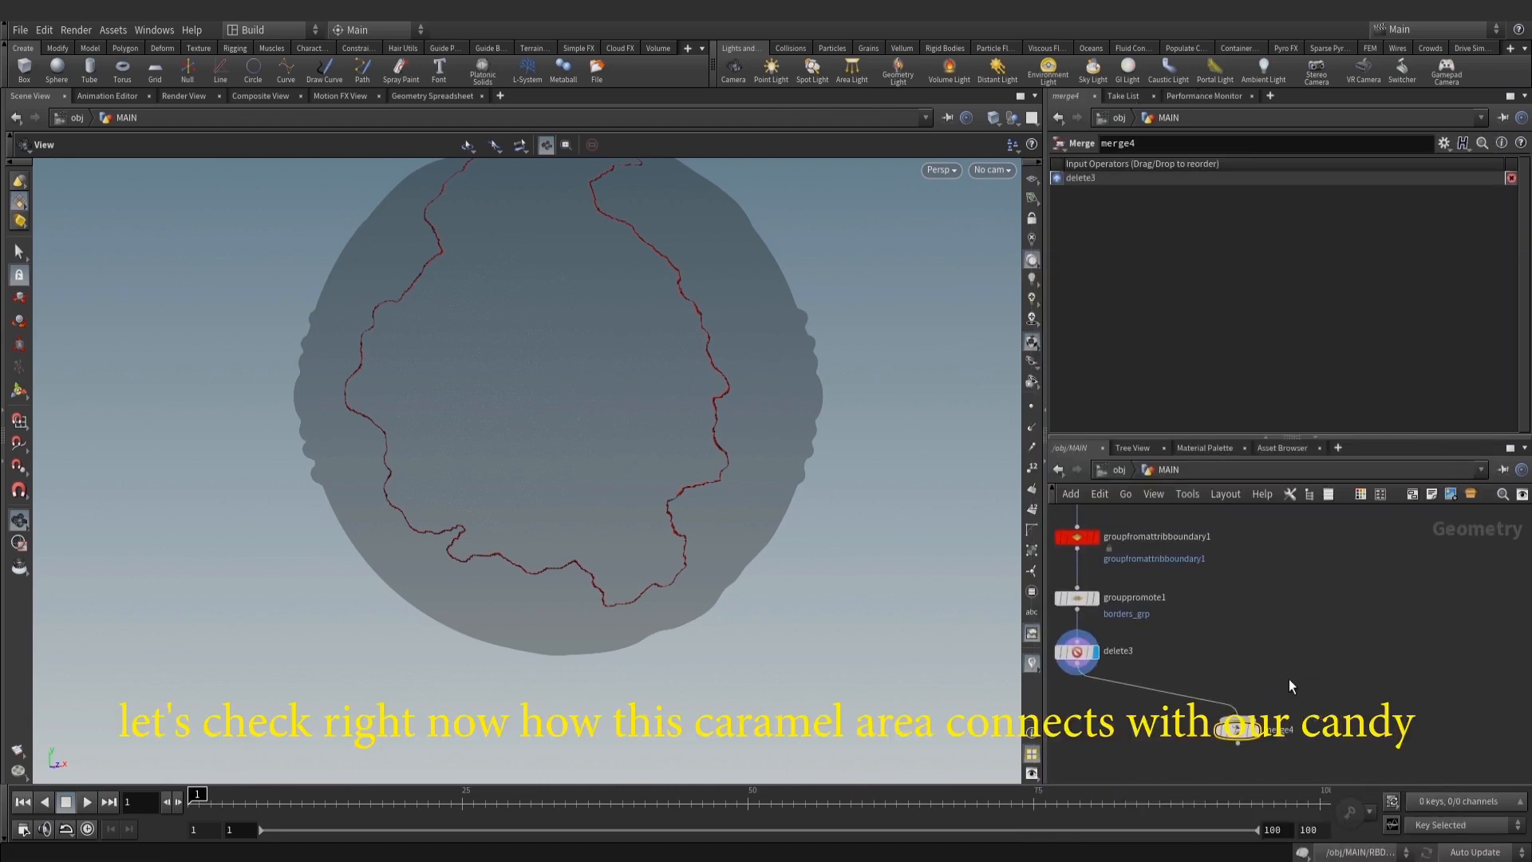
Add an Object Merge node above the new merge node
{"action": "key", "text": "Tab"}
{"action": "type", "text": "obj"}
{"action": "left_click", "coordinate": [1181, 162]}
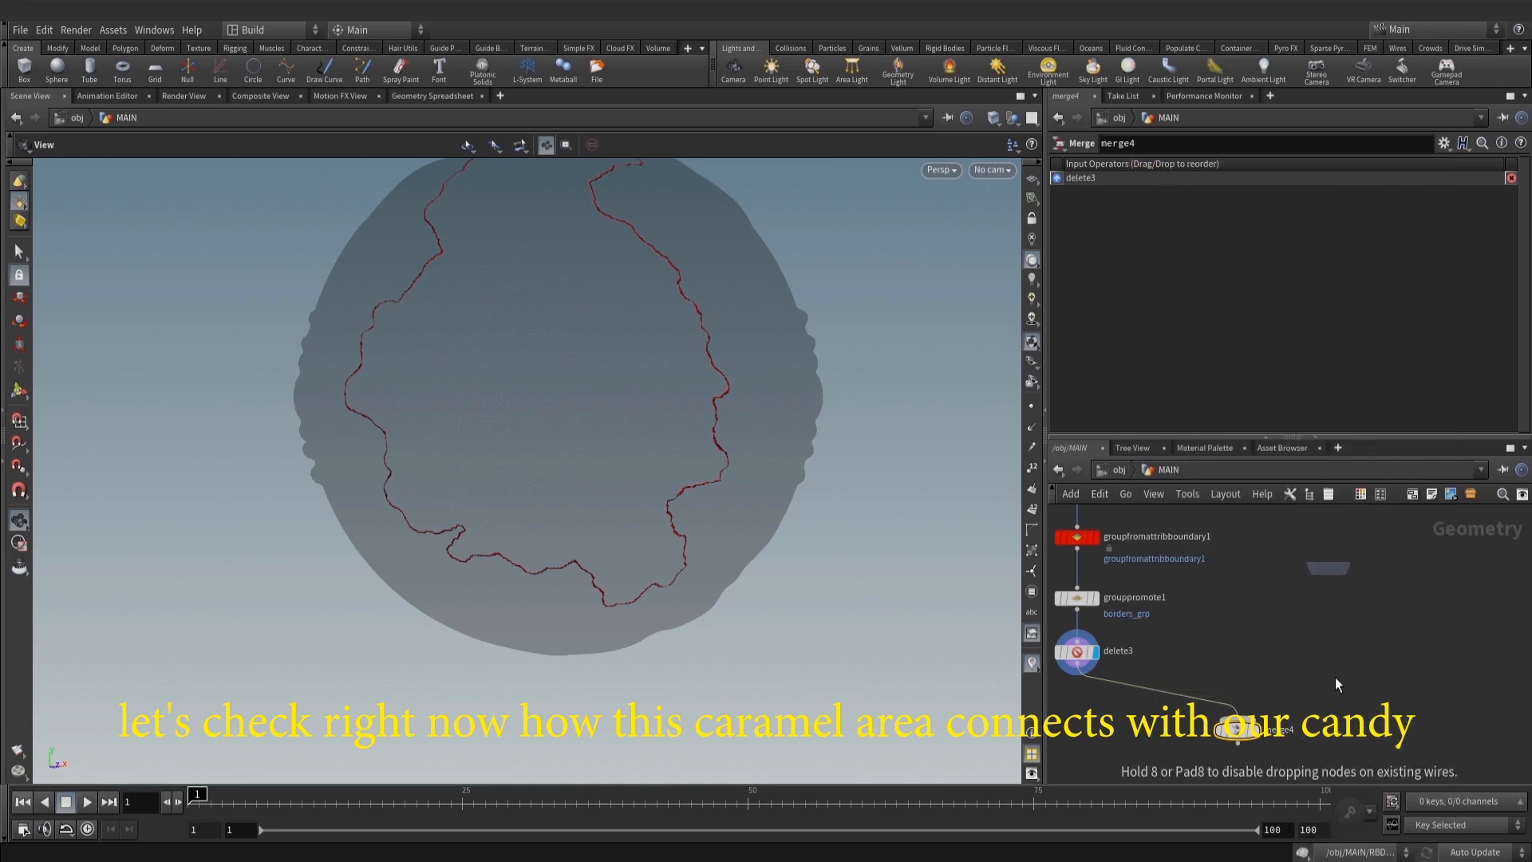
{"action": "left_click", "coordinate": [1334, 677]}
Reference the STATIC_RBD node as Object 1 of object_merge1
{"action": "scroll", "coordinate": [1423, 607], "scroll_direction": "down", "scroll_amount": 5}
{"action": "middle_click_drag", "start_coordinate": [1424, 607], "coordinate": [1264, 570]}
{"action": "scroll", "coordinate": [1347, 666], "scroll_direction": "up", "scroll_amount": 5}
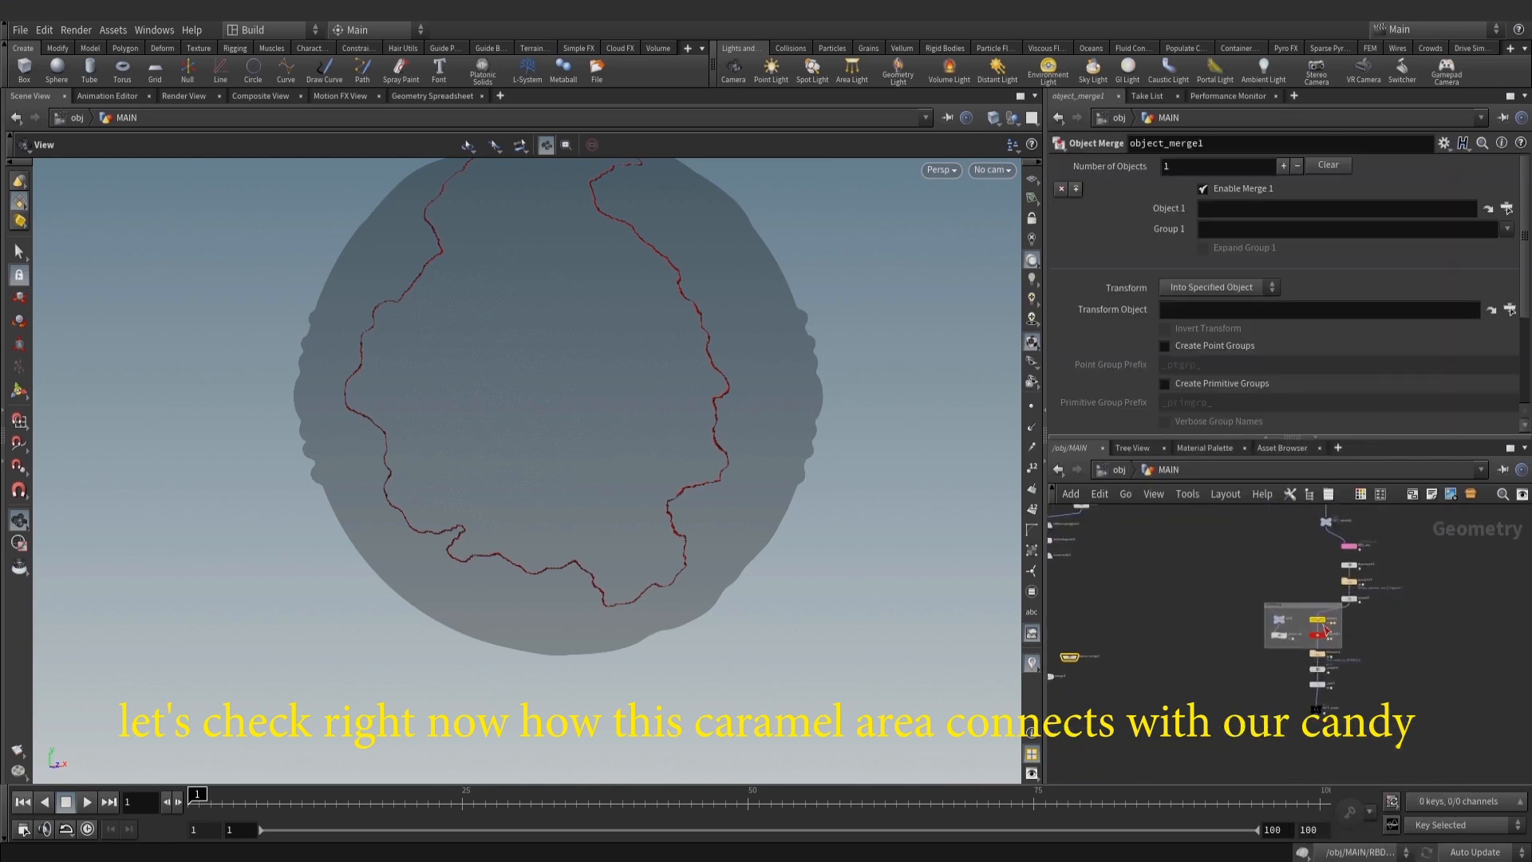
{"action": "middle_click_drag", "start_coordinate": [1345, 721], "coordinate": [1399, 678]}
{"action": "scroll", "coordinate": [1374, 706], "scroll_direction": "up", "scroll_amount": 3}
{"action": "middle_click_drag", "start_coordinate": [1094, 683], "coordinate": [1290, 861]}
{"action": "scroll", "coordinate": [1290, 746], "scroll_direction": "down", "scroll_amount": 4}
{"action": "left_click_drag", "start_coordinate": [1324, 543], "coordinate": [1306, 260]}
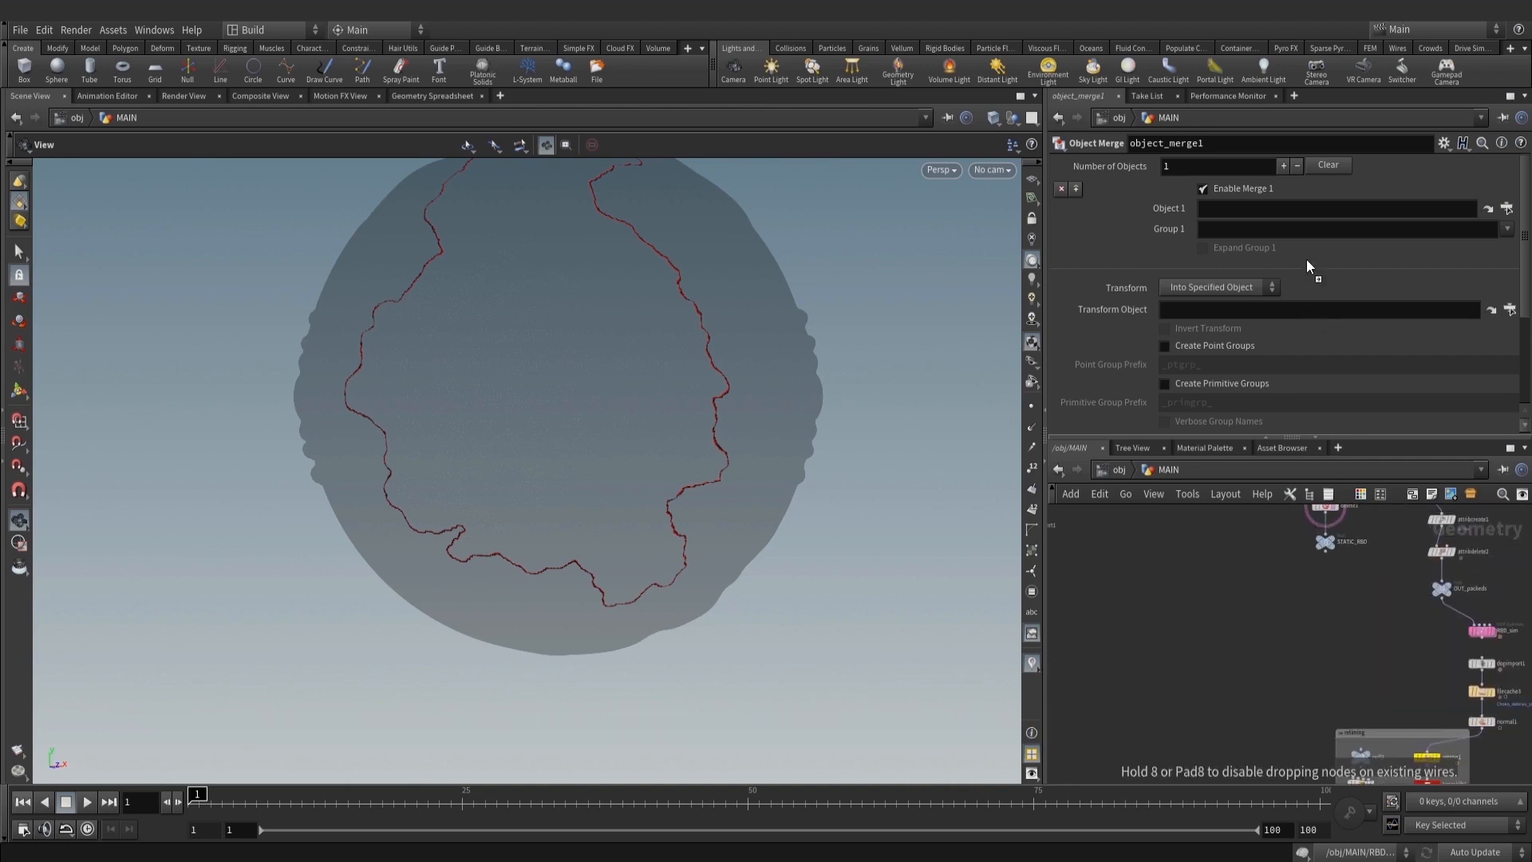
{"action": "left_click_drag", "start_coordinate": [1310, 208], "coordinate": [1311, 209]}
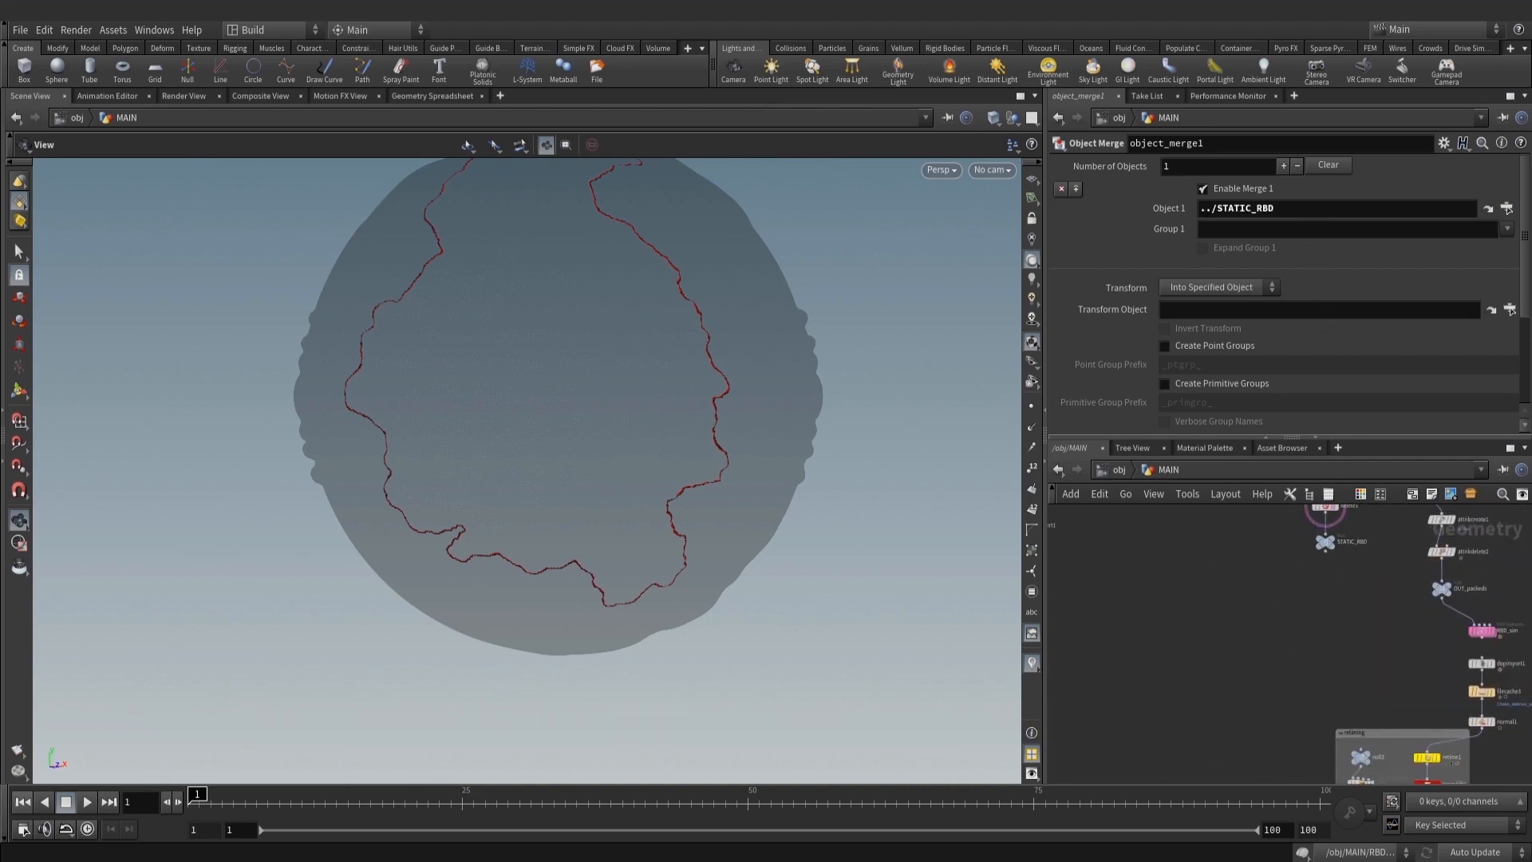
Set Object 1 of object_merge1 to the OUT_choko node
{"action": "middle_click_drag", "start_coordinate": [1125, 631], "coordinate": [1083, 504]}
{"action": "middle_click_drag", "start_coordinate": [1400, 772], "coordinate": [1379, 683]}
{"action": "scroll", "coordinate": [1378, 683], "scroll_direction": "up", "scroll_amount": 3}
{"action": "left_click_drag", "start_coordinate": [1350, 697], "coordinate": [1275, 209]}
Connect object_merge1 to merge4 and display the merged geometry
{"action": "middle_click_drag", "start_coordinate": [1267, 629], "coordinate": [1468, 558]}
{"action": "scroll", "coordinate": [1357, 563], "scroll_direction": "down", "scroll_amount": 4}
{"action": "scroll", "coordinate": [1141, 575], "scroll_direction": "up", "scroll_amount": 5}
{"action": "left_click_drag", "start_coordinate": [1322, 617], "coordinate": [1216, 682]}
{"action": "key", "text": "r"}
Examine at frame 25 how the red border strip meets the cracked chocolate shell from several sides
{"action": "right_click_drag", "start_coordinate": [678, 339], "coordinate": [841, 462]}
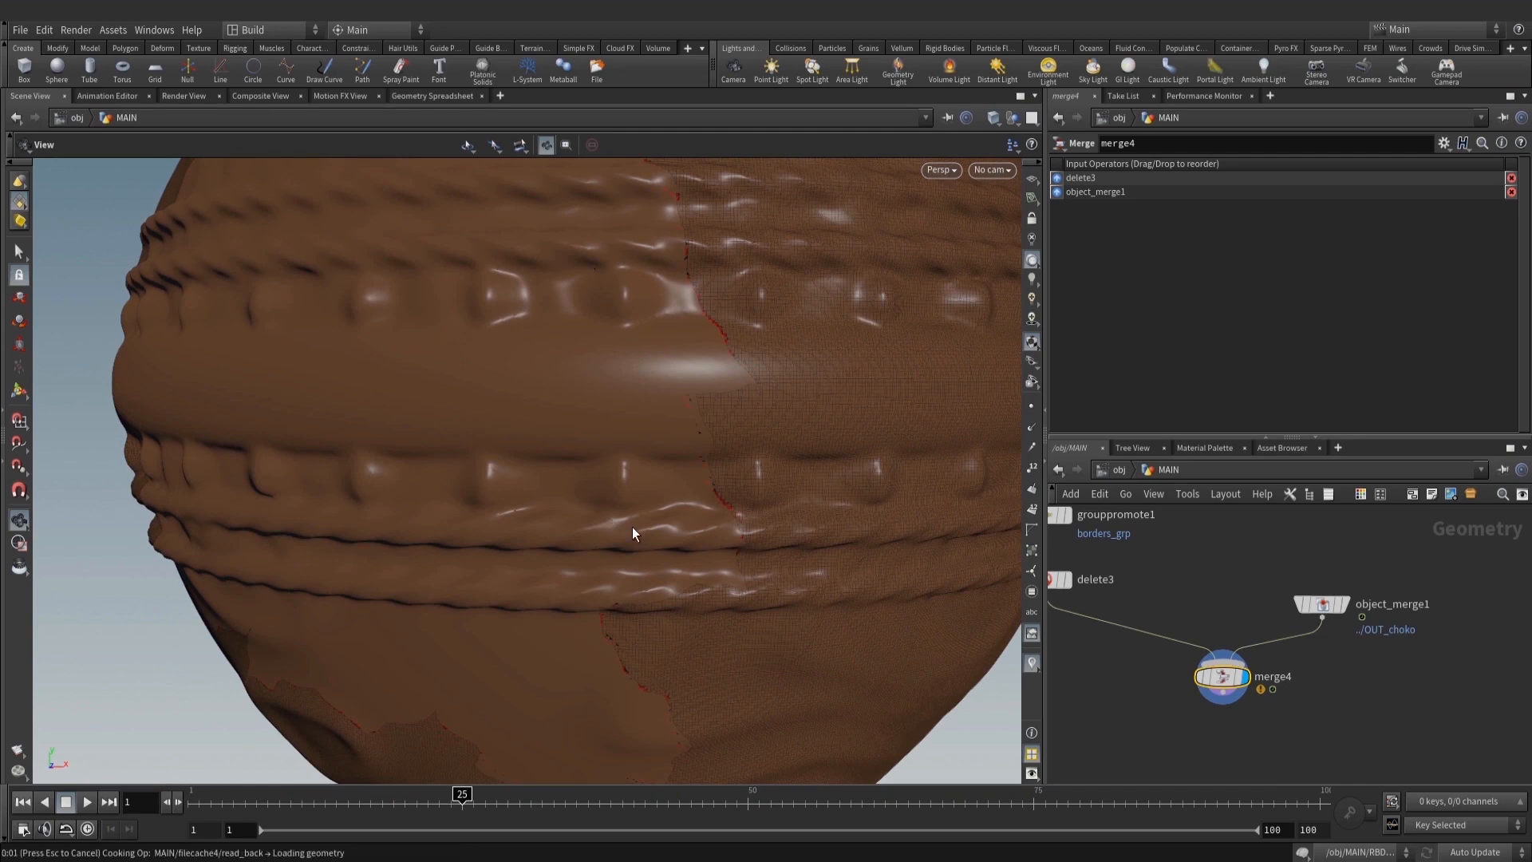
{"action": "right_click_drag", "start_coordinate": [632, 526], "coordinate": [660, 495]}
{"action": "left_click_drag", "start_coordinate": [660, 495], "coordinate": [653, 534]}
{"action": "right_click_drag", "start_coordinate": [654, 534], "coordinate": [702, 551]}
{"action": "middle_click_drag", "start_coordinate": [702, 551], "coordinate": [639, 519]}
{"action": "right_click_drag", "start_coordinate": [639, 519], "coordinate": [681, 636]}
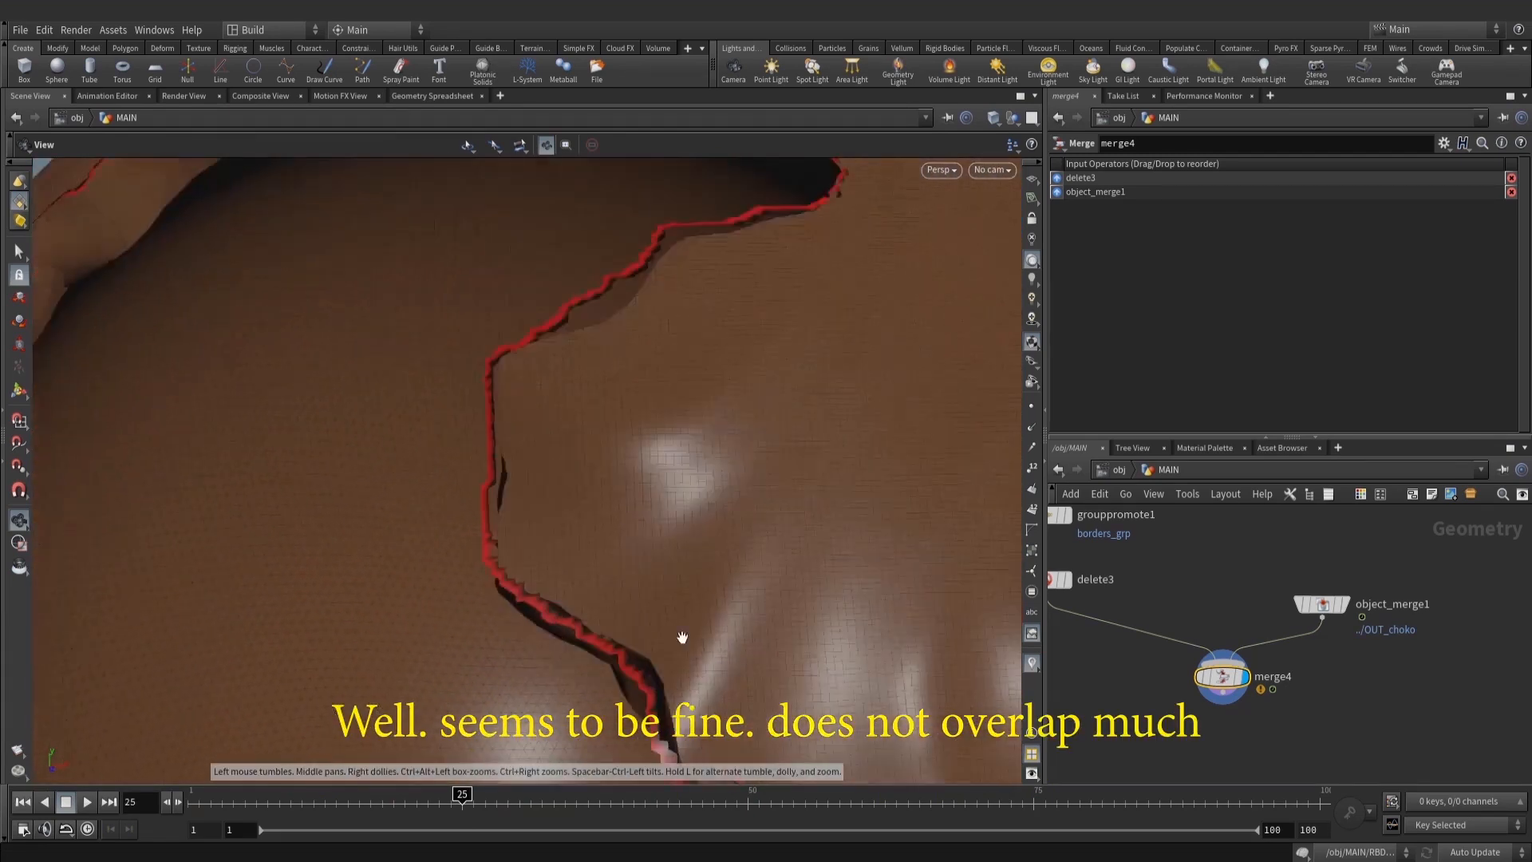
{"action": "middle_click_drag", "start_coordinate": [687, 411], "coordinate": [697, 574]}
{"action": "right_click_drag", "start_coordinate": [697, 574], "coordinate": [606, 550]}
{"action": "left_click_drag", "start_coordinate": [606, 550], "coordinate": [599, 511]}
{"action": "right_click_drag", "start_coordinate": [598, 511], "coordinate": [506, 523]}
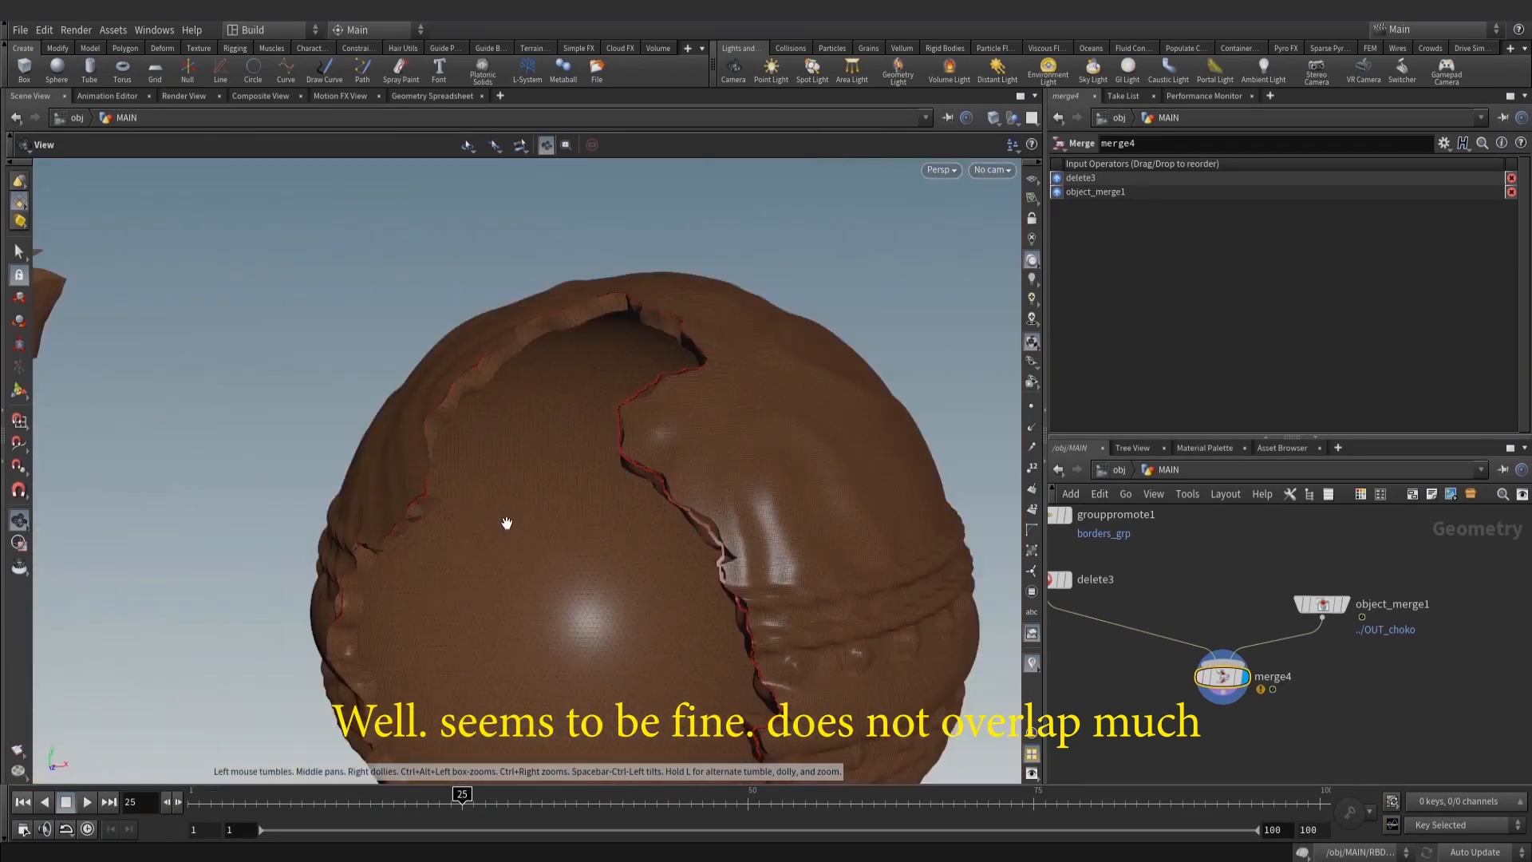
{"action": "middle_click_drag", "start_coordinate": [718, 678], "coordinate": [663, 469]}
{"action": "right_click_drag", "start_coordinate": [663, 468], "coordinate": [705, 421]}
{"action": "left_click_drag", "start_coordinate": [705, 421], "coordinate": [685, 468]}
{"action": "right_click_drag", "start_coordinate": [686, 468], "coordinate": [608, 462]}
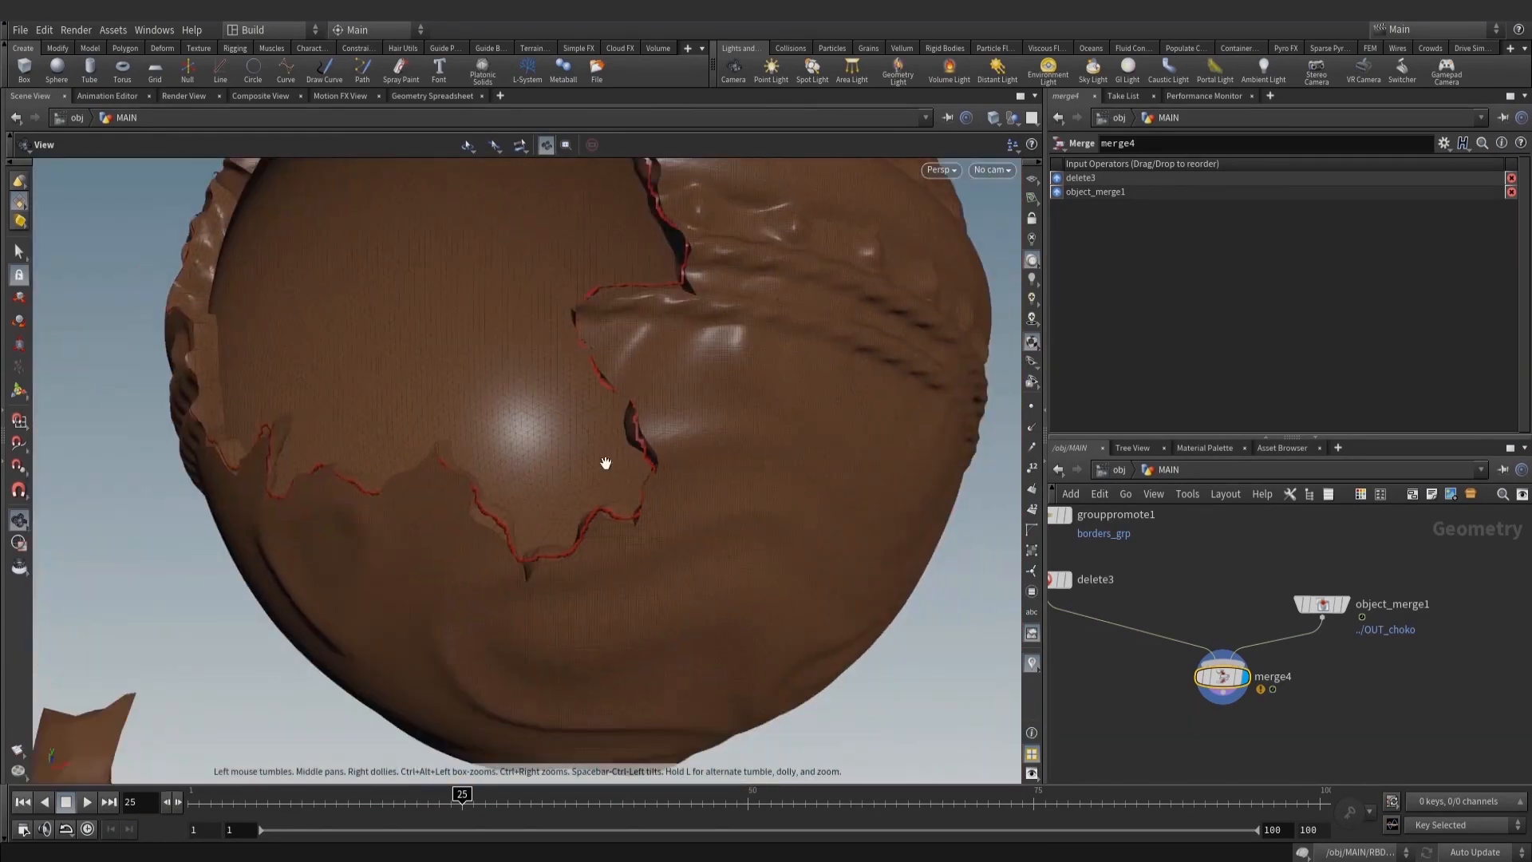
Add a Null node as a second branch from delete3 and display it
{"action": "scroll", "coordinate": [1409, 702], "scroll_direction": "down", "scroll_amount": 3}
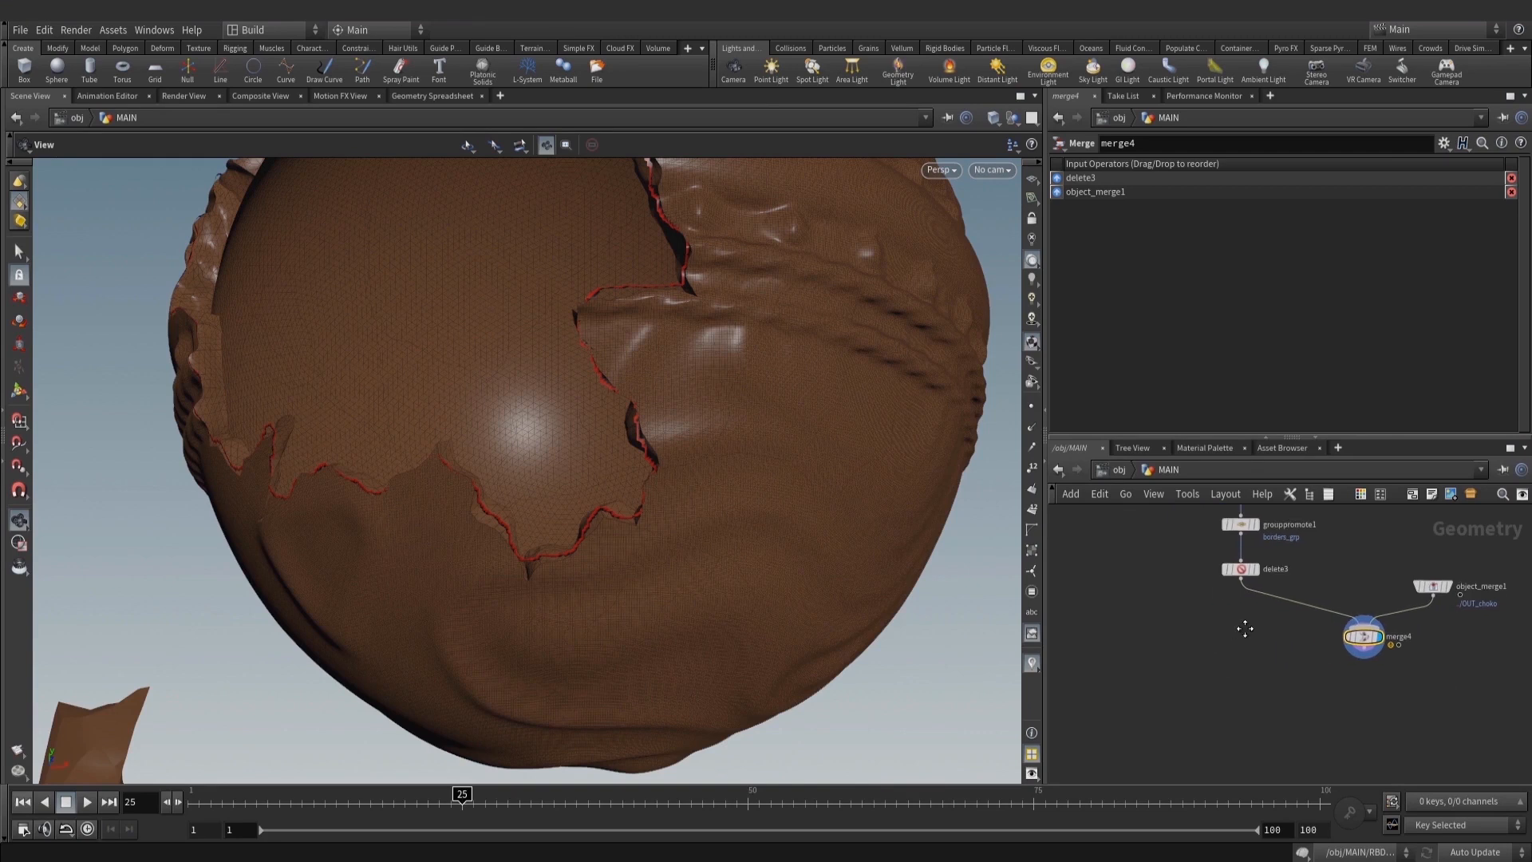
{"action": "key", "text": "Tab"}
{"action": "type", "text": "nu"}
{"action": "left_click", "coordinate": [1420, 163]}
{"action": "left_click", "coordinate": [1146, 652]}
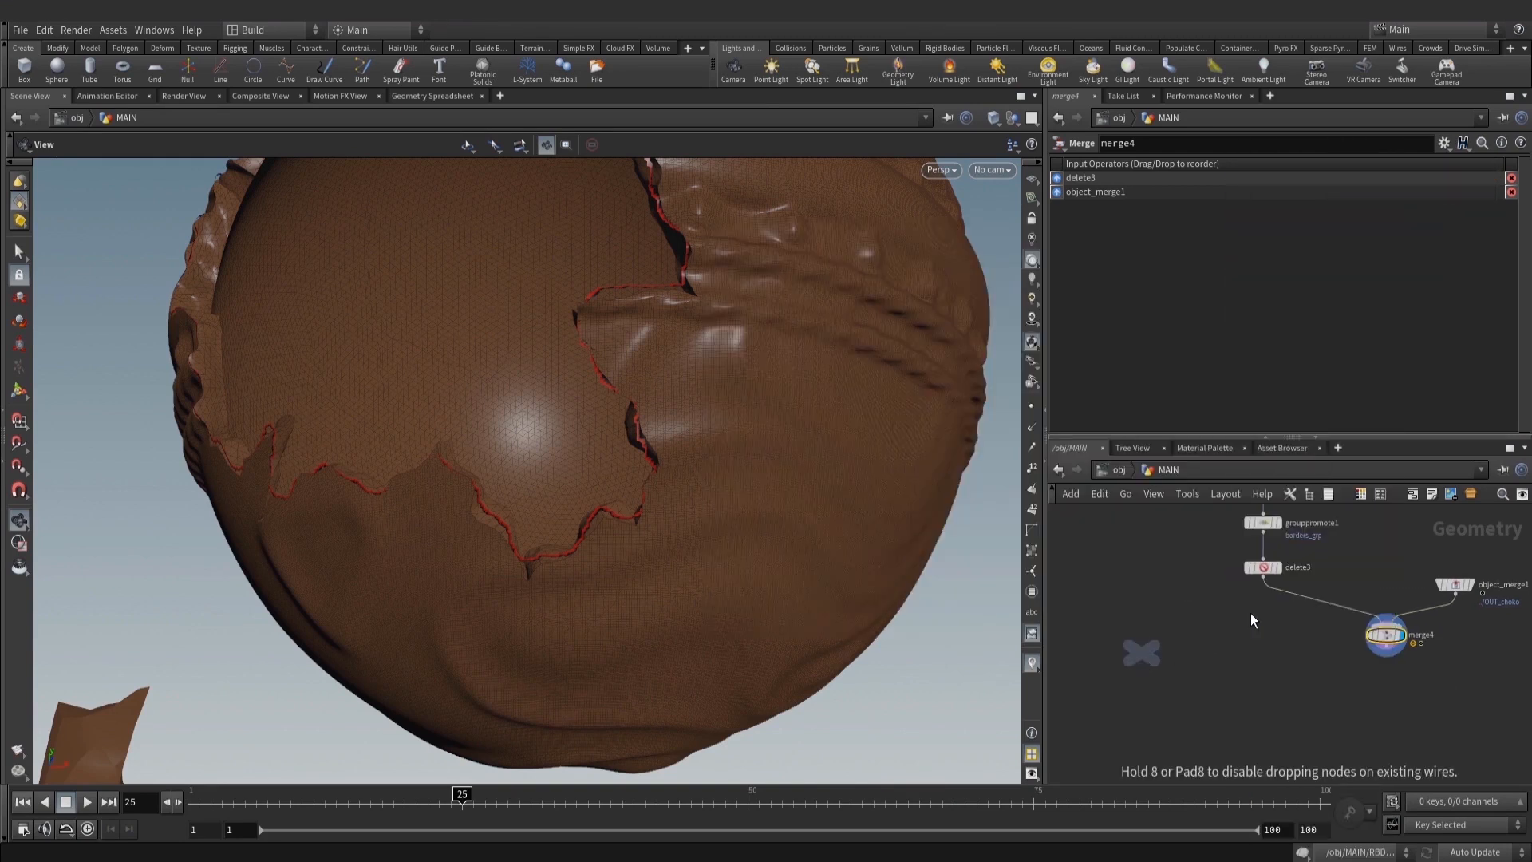
{"action": "left_click_drag", "start_coordinate": [1263, 579], "coordinate": [1148, 641]}
{"action": "left_click", "coordinate": [1167, 635]}
Rename the null node amber_mask
{"action": "double_click", "coordinate": [1173, 653]}
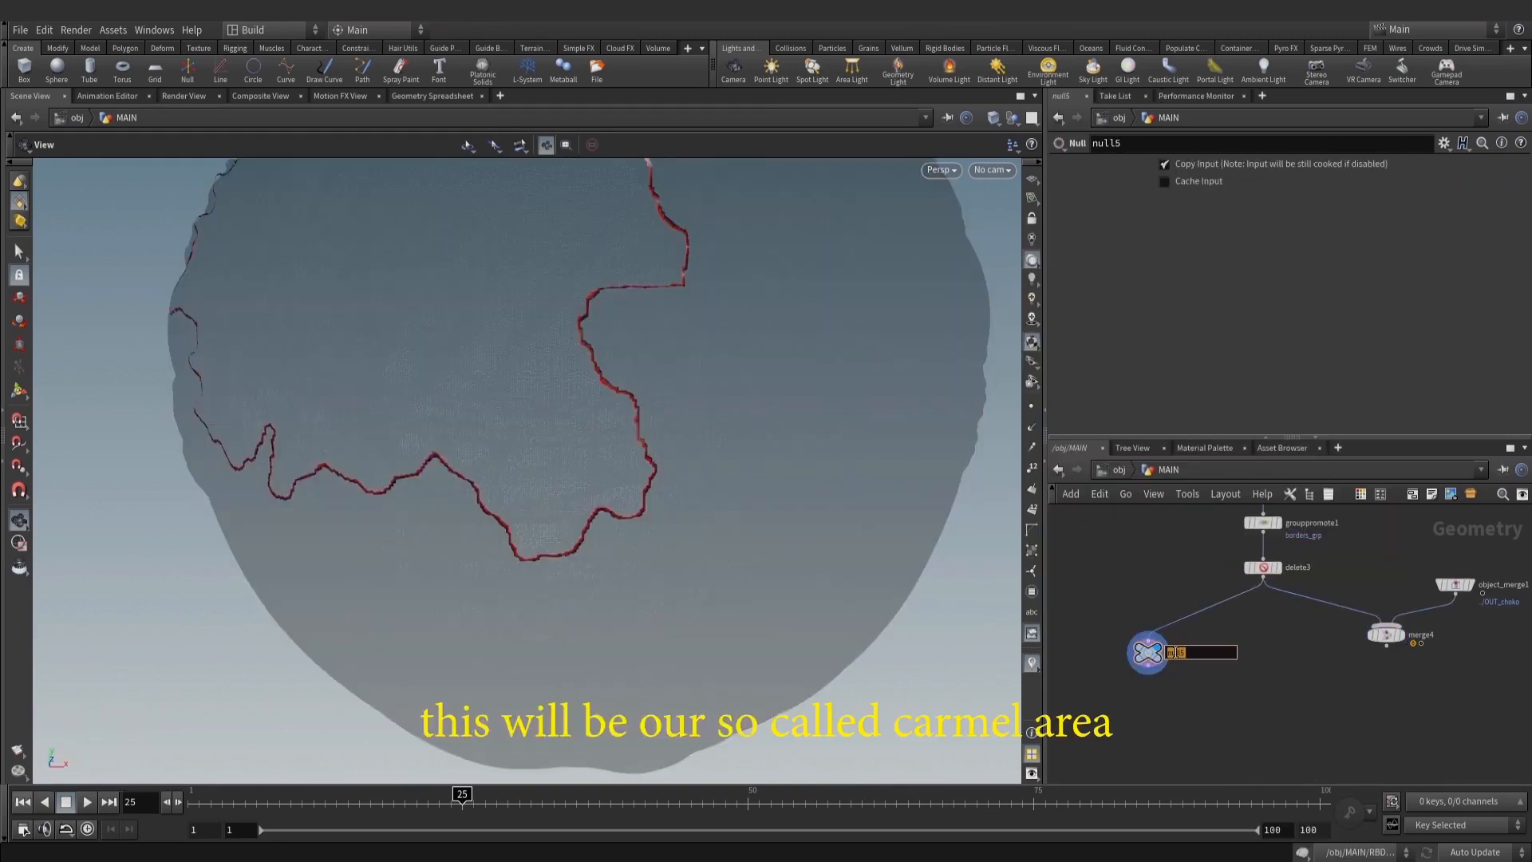
{"action": "type", "text": "amber_mask"}
{"action": "key", "text": "Return"}
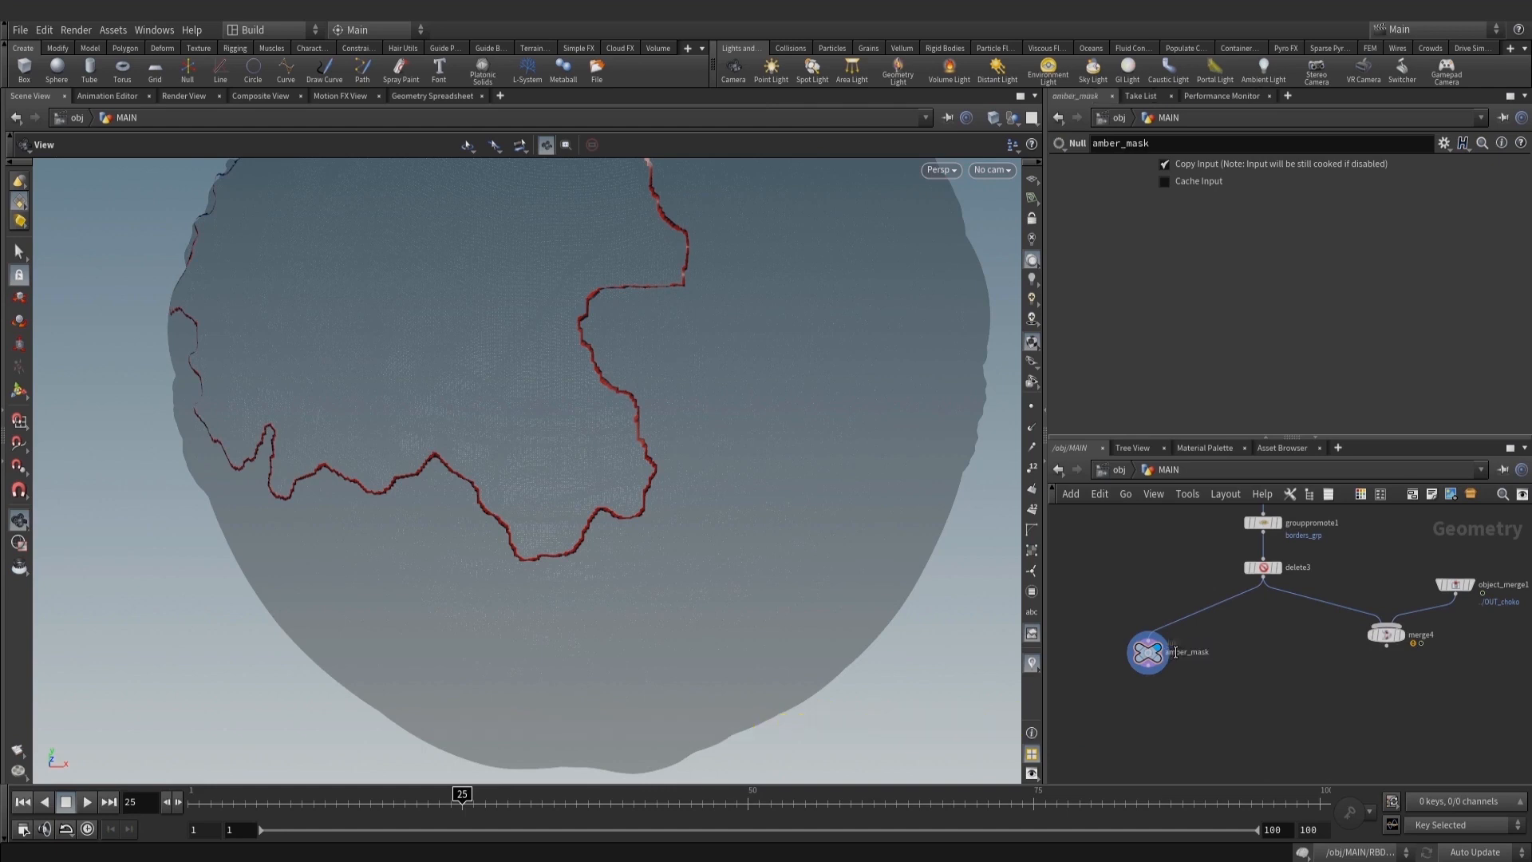
Add a Color node after amber_mask and display it
{"action": "key", "text": "Tab"}
{"action": "type", "text": "color"}
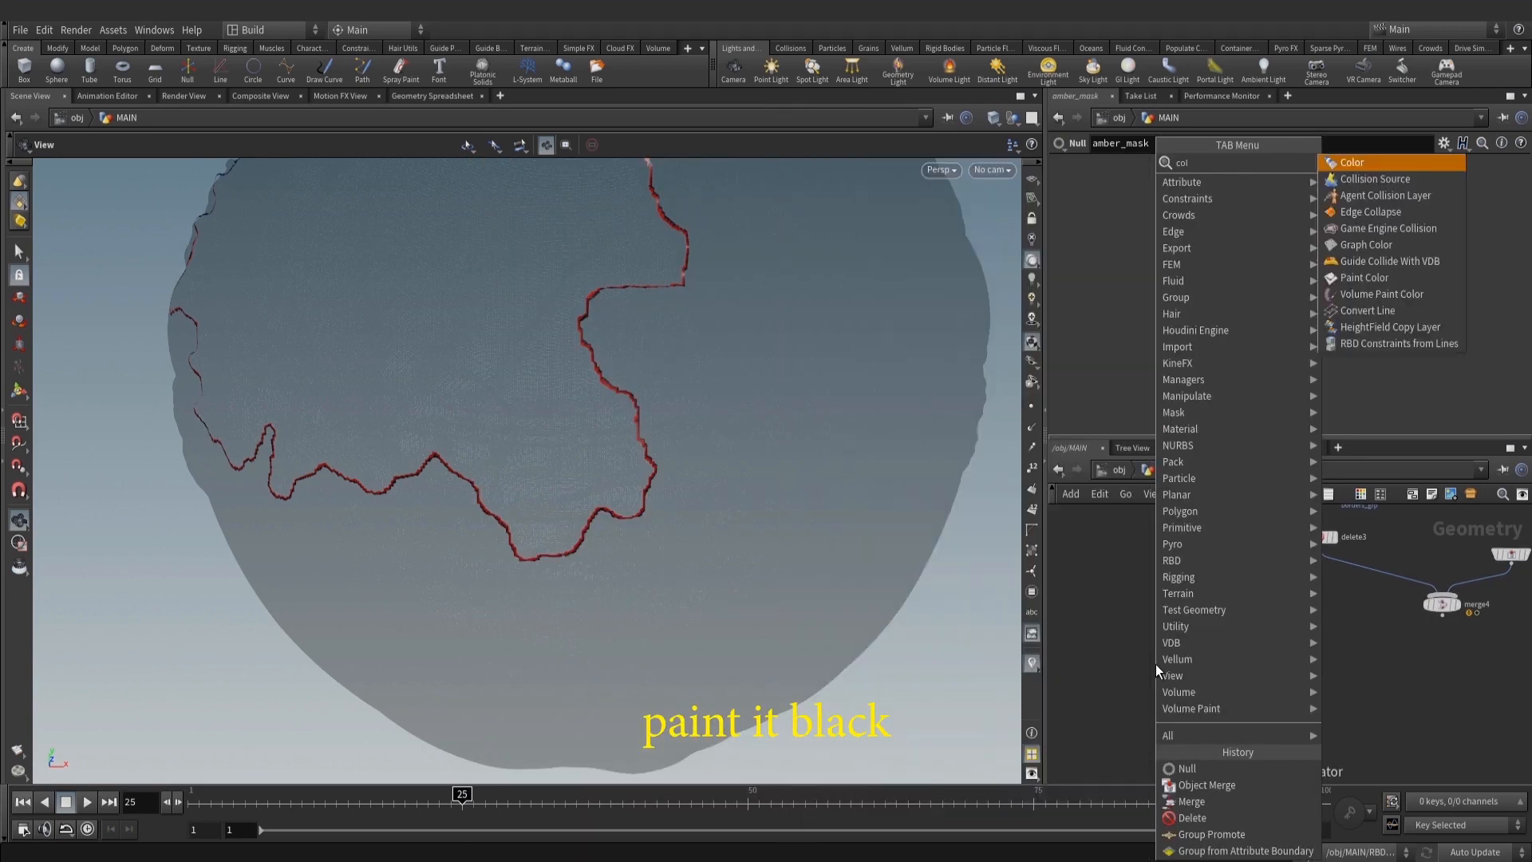
{"action": "left_click", "coordinate": [1352, 164]}
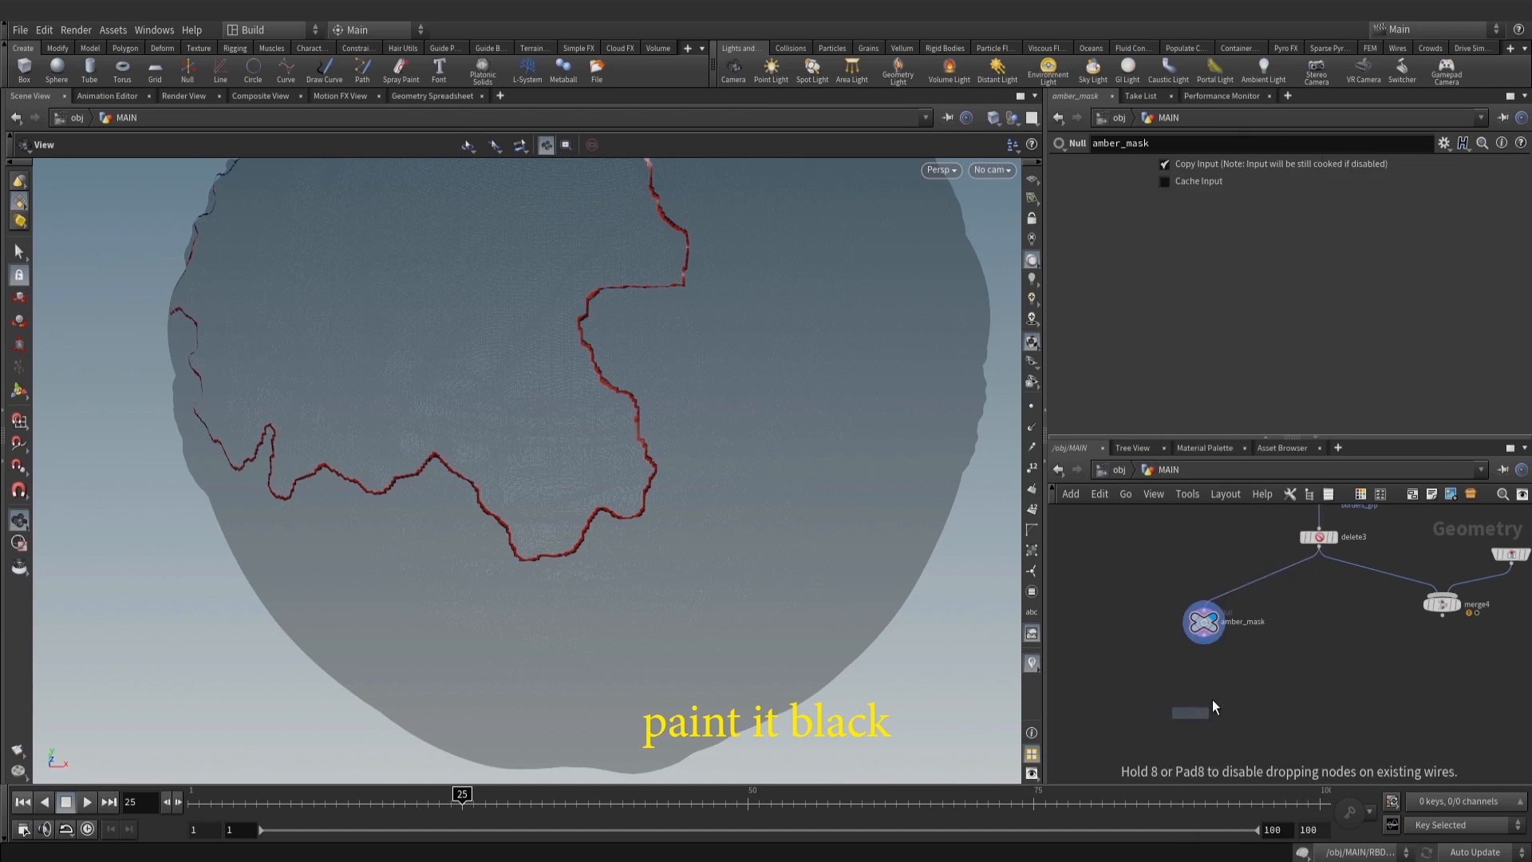
{"action": "left_click", "coordinate": [1208, 708]}
{"action": "left_click_drag", "start_coordinate": [1196, 600], "coordinate": [1194, 705]}
{"action": "left_click", "coordinate": [1236, 711]}
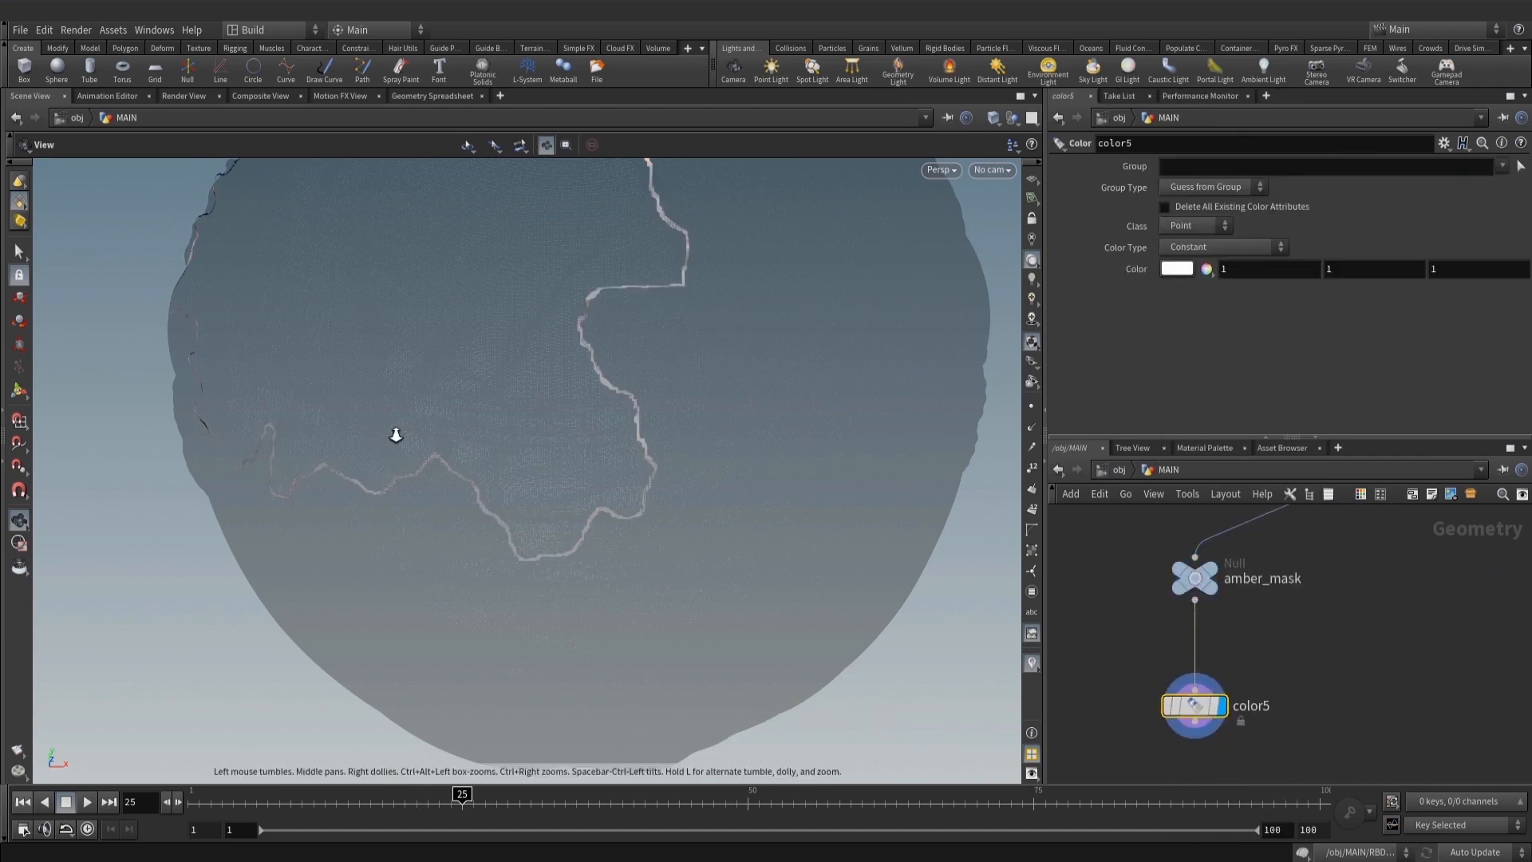
Set the color5 node's color to black (0, 0, 0) for the border strip
{"action": "scroll", "coordinate": [396, 436], "scroll_direction": "down", "scroll_amount": 5}
{"action": "left_click_drag", "start_coordinate": [559, 448], "coordinate": [568, 500]}
{"action": "middle_click_drag", "start_coordinate": [568, 501], "coordinate": [439, 593]}
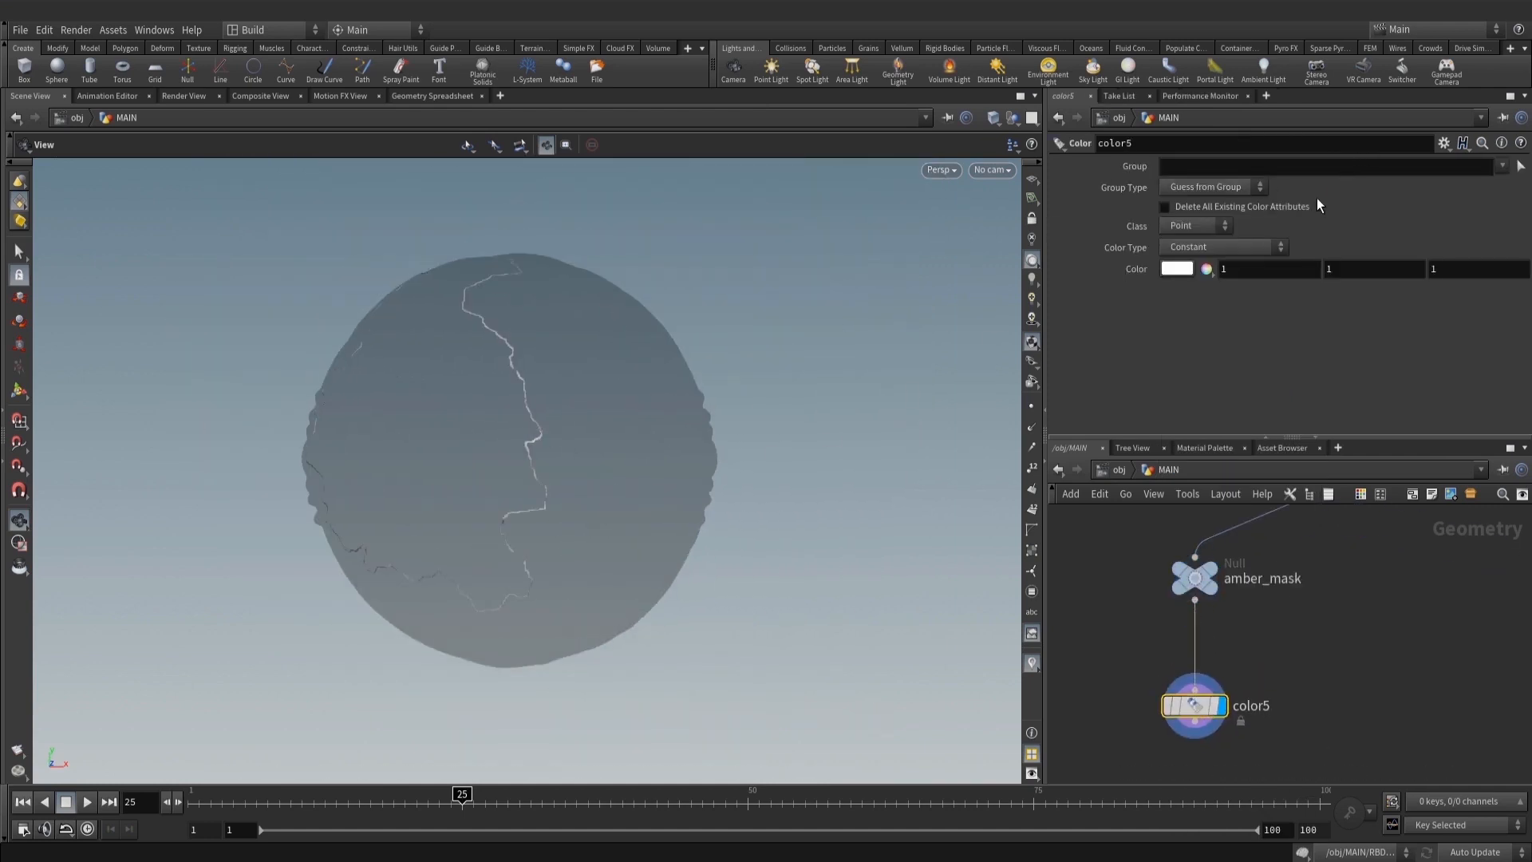
{"action": "middle_click_drag", "start_coordinate": [1132, 272], "coordinate": [1059, 305]}
{"action": "left_click_drag", "start_coordinate": [704, 461], "coordinate": [659, 513]}
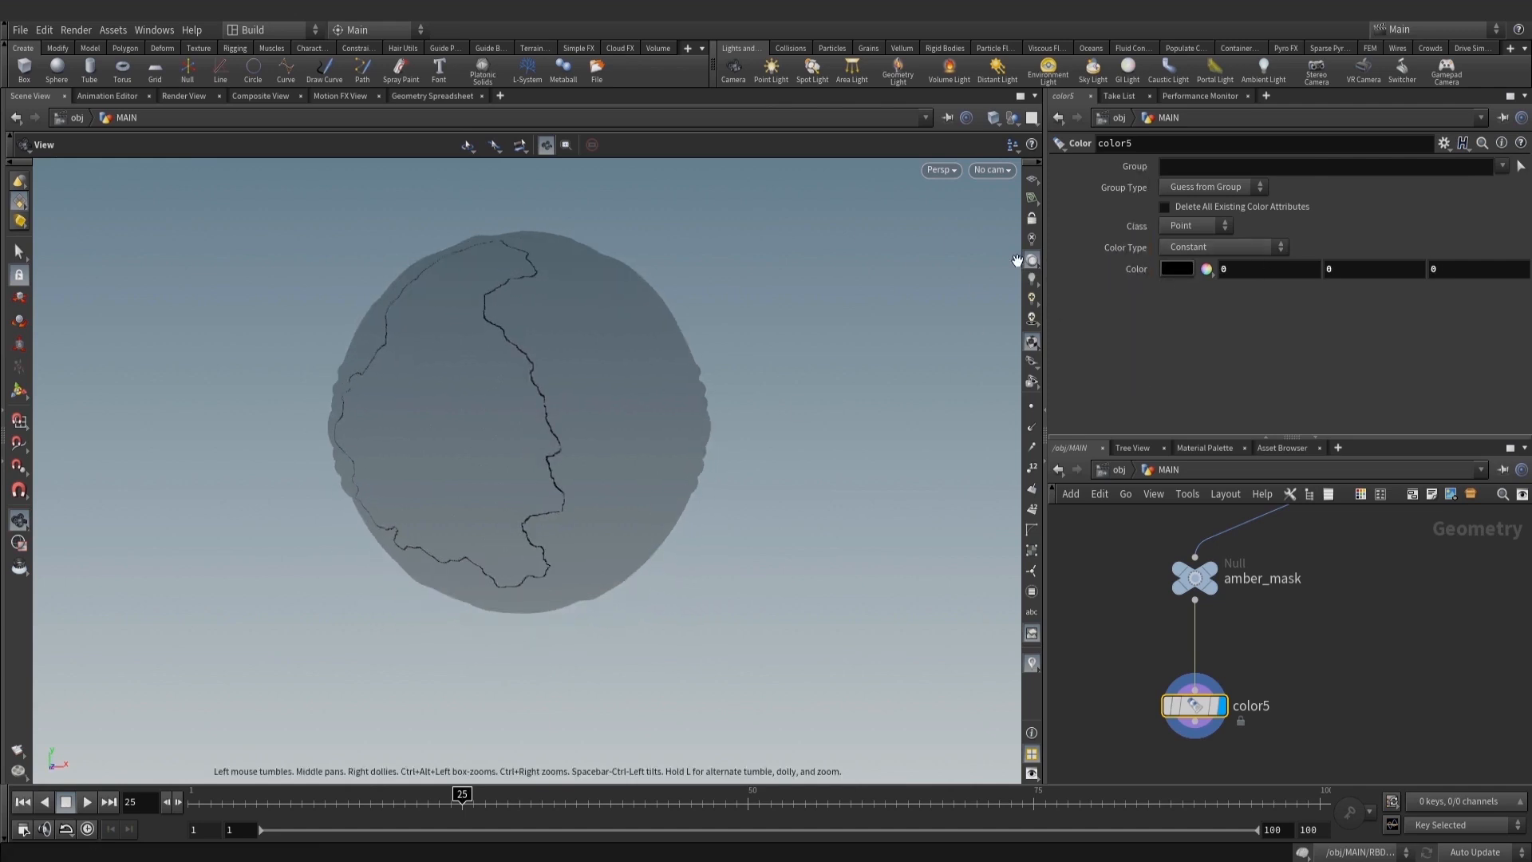
{"action": "scroll", "coordinate": [518, 369], "scroll_direction": "up", "scroll_amount": 3}
{"action": "middle_click_drag", "start_coordinate": [518, 368], "coordinate": [587, 347]}
Add a Paint Color node after color5 and display it
{"action": "middle_click_drag", "start_coordinate": [1259, 714], "coordinate": [1256, 635]}
{"action": "middle_click_drag", "start_coordinate": [1210, 691], "coordinate": [1212, 630]}
{"action": "key", "text": "Tab"}
{"action": "type", "text": "pac"}
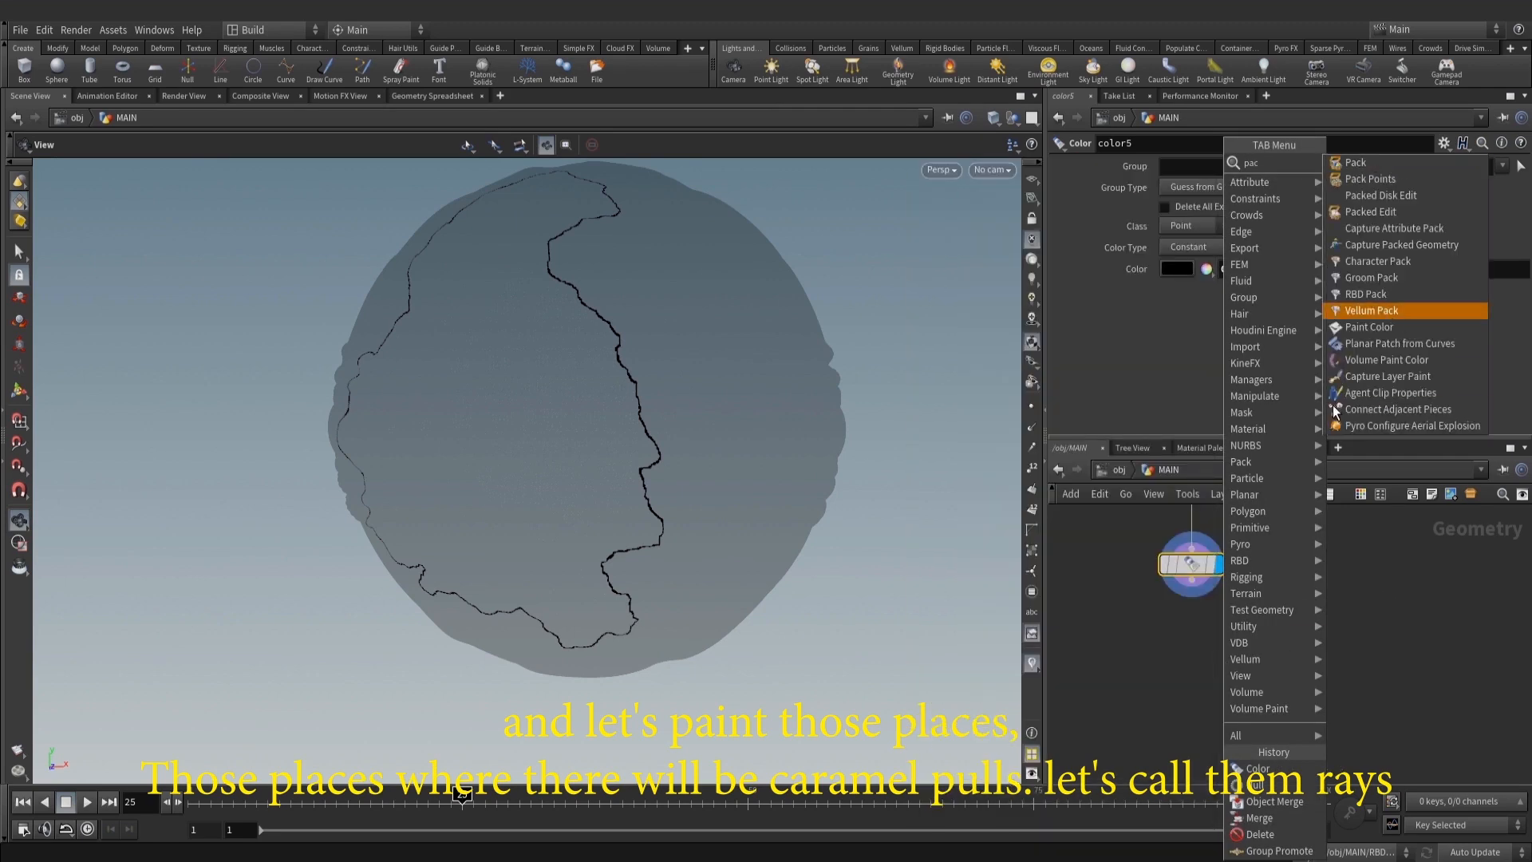
{"action": "key", "text": "BackSpace"}
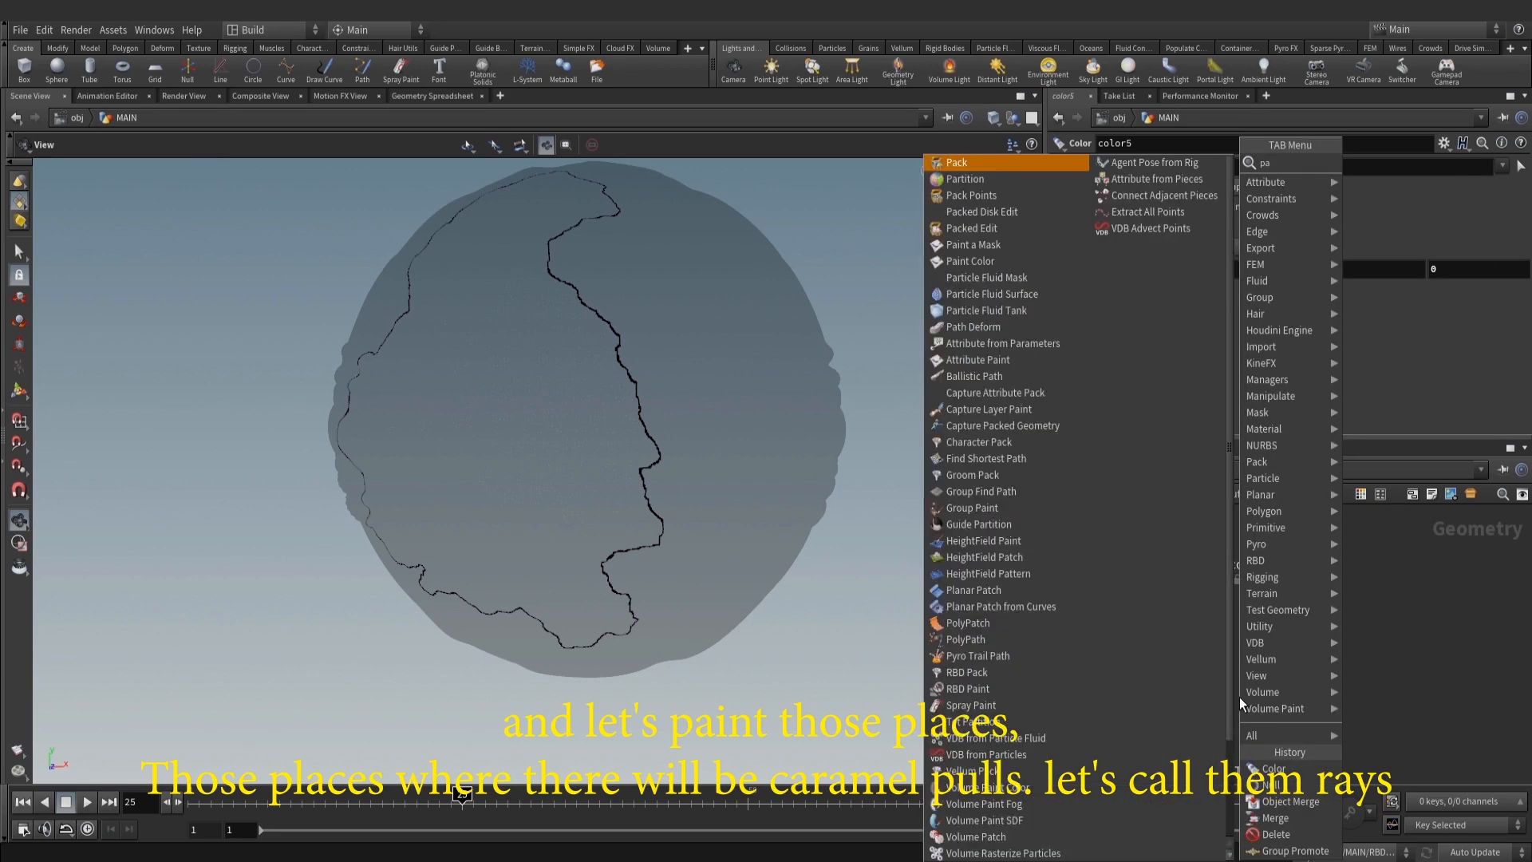
{"action": "type", "text": "i"}
{"action": "left_click", "coordinate": [1393, 196]}
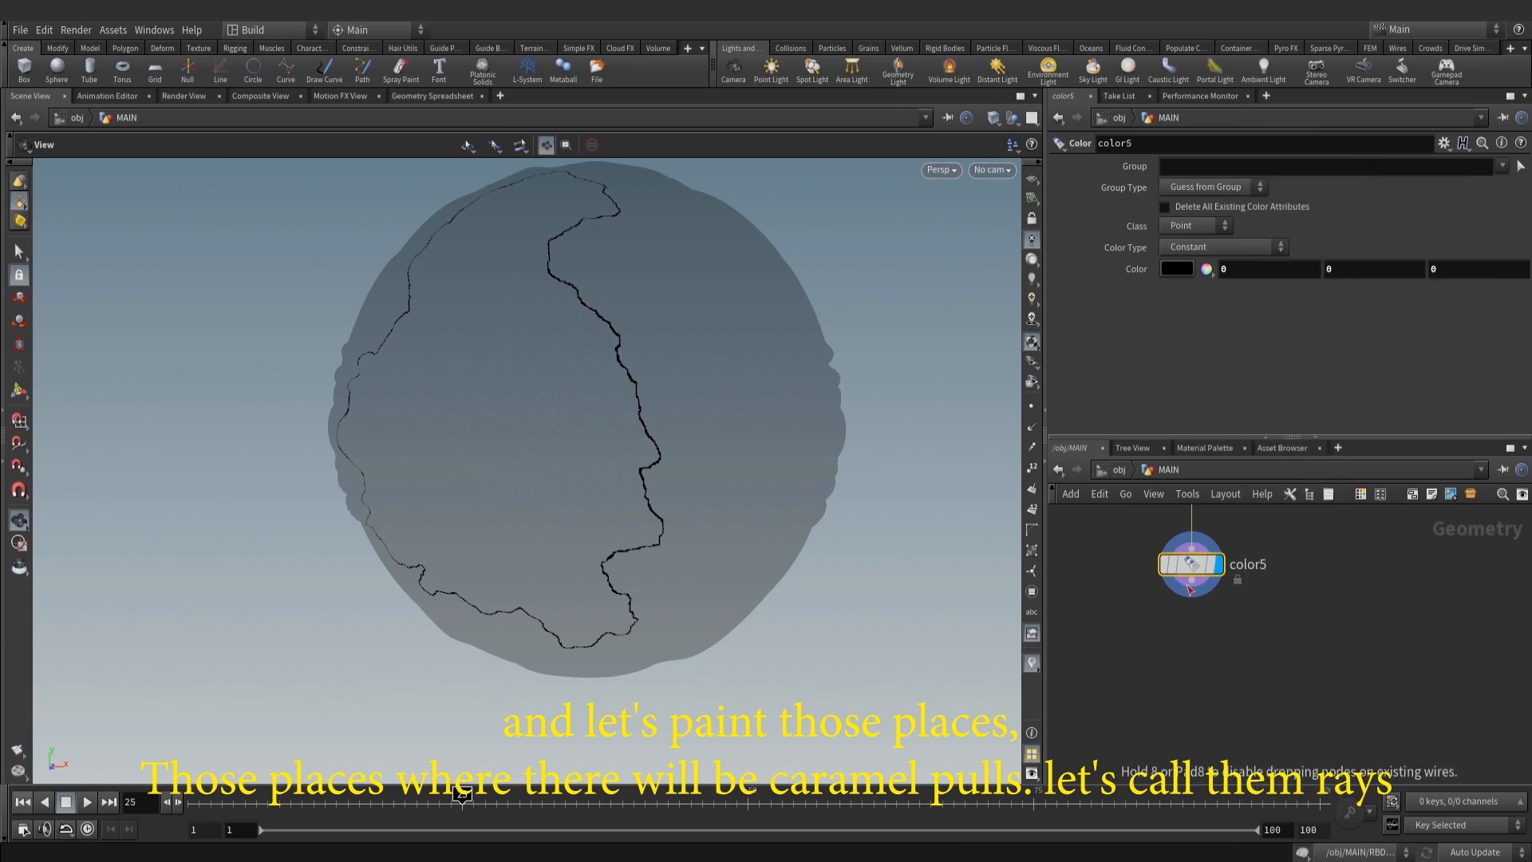
{"action": "left_click", "coordinate": [1195, 719]}
{"action": "left_click", "coordinate": [1246, 725]}
{"action": "left_click_drag", "start_coordinate": [1209, 719], "coordinate": [1209, 698]}
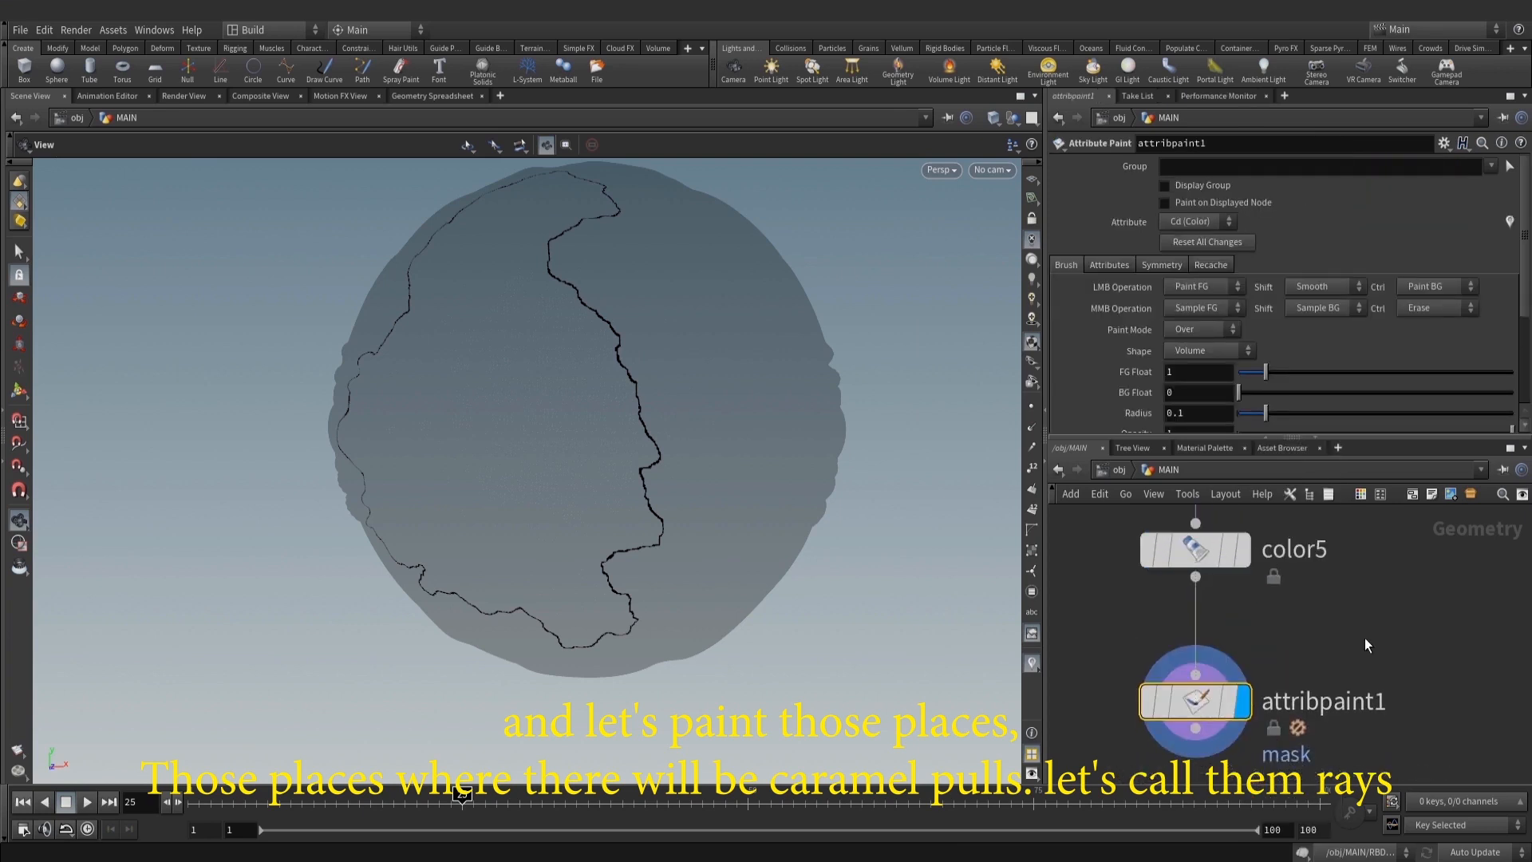
{"action": "scroll", "coordinate": [1288, 555], "scroll_direction": "down", "scroll_amount": 3}
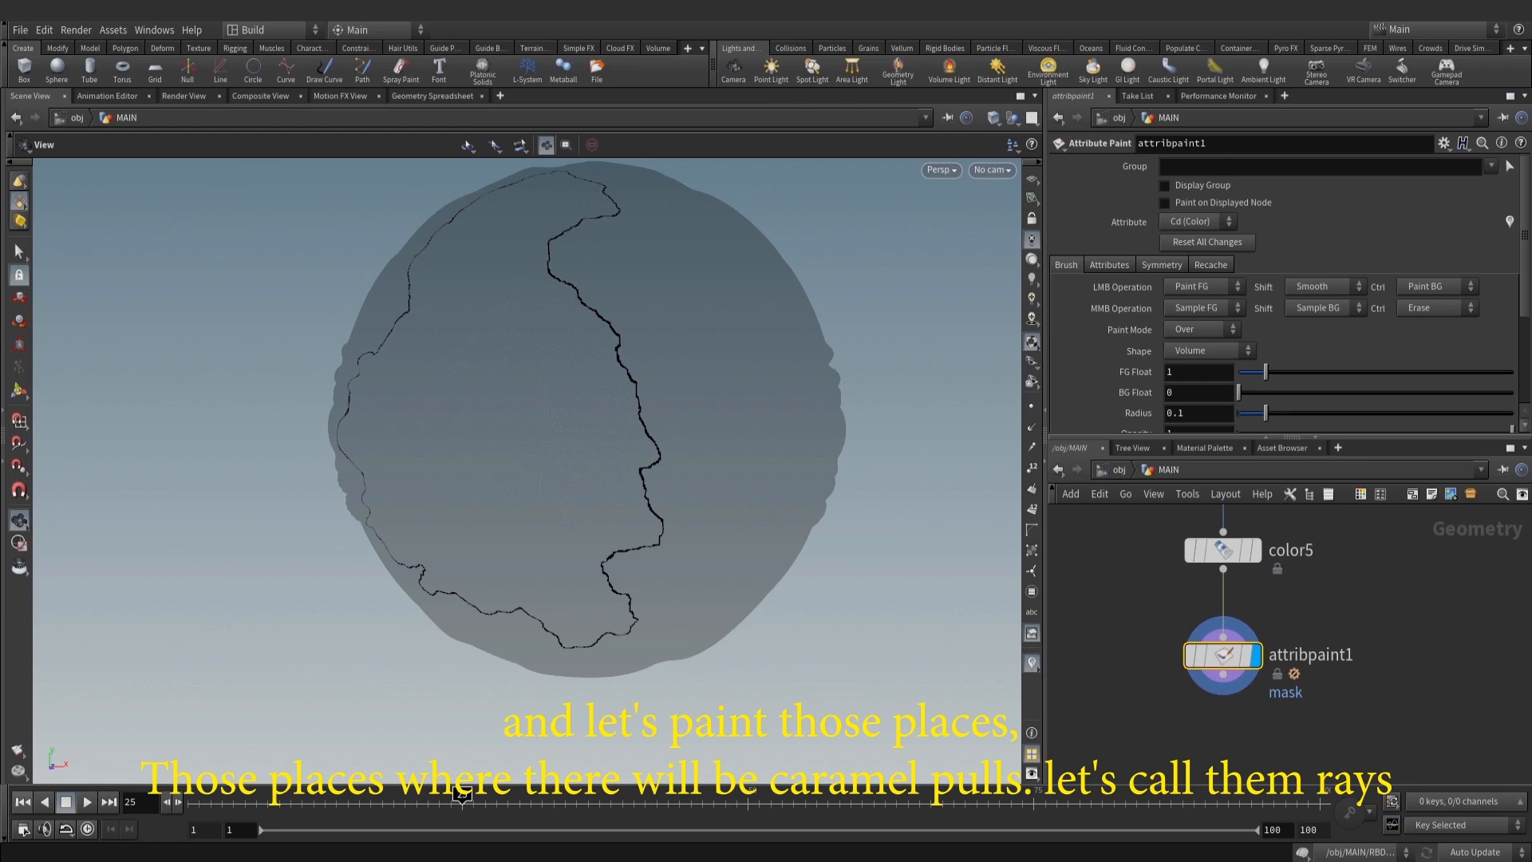
Activate painting for the attribpaint1 node and enlarge the brush radius to about 0.22, undoing the test stroke
{"action": "right_click_drag", "start_coordinate": [643, 339], "coordinate": [540, 349]}
{"action": "left_click_drag", "start_coordinate": [540, 349], "coordinate": [550, 373]}
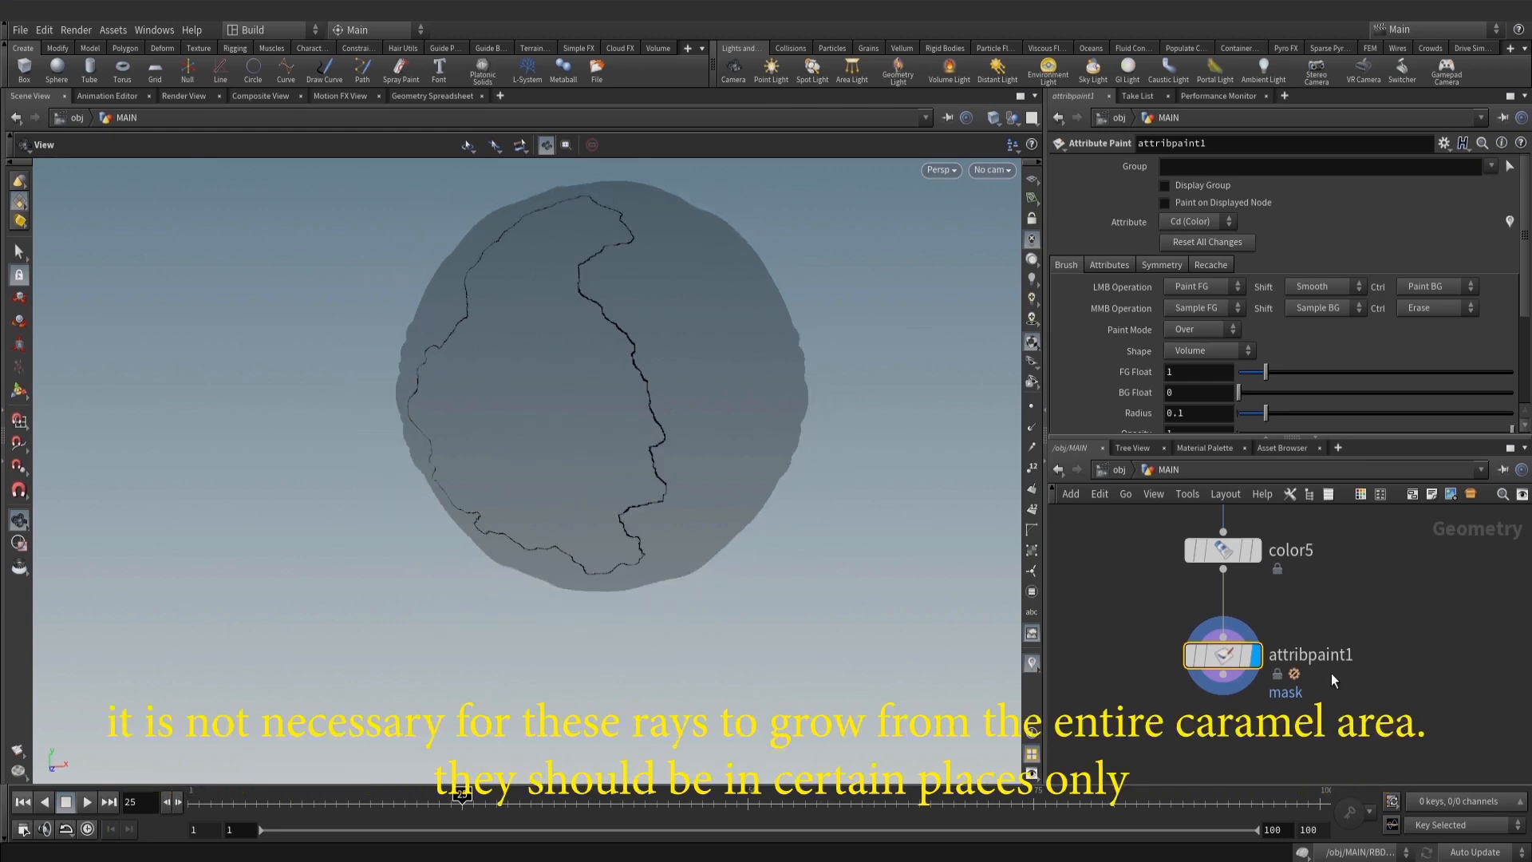
{"action": "left_click", "coordinate": [1264, 699]}
{"action": "right_click_drag", "start_coordinate": [684, 386], "coordinate": [797, 452]}
{"action": "left_click_drag", "start_coordinate": [797, 452], "coordinate": [766, 451]}
{"action": "left_click", "coordinate": [20, 394]}
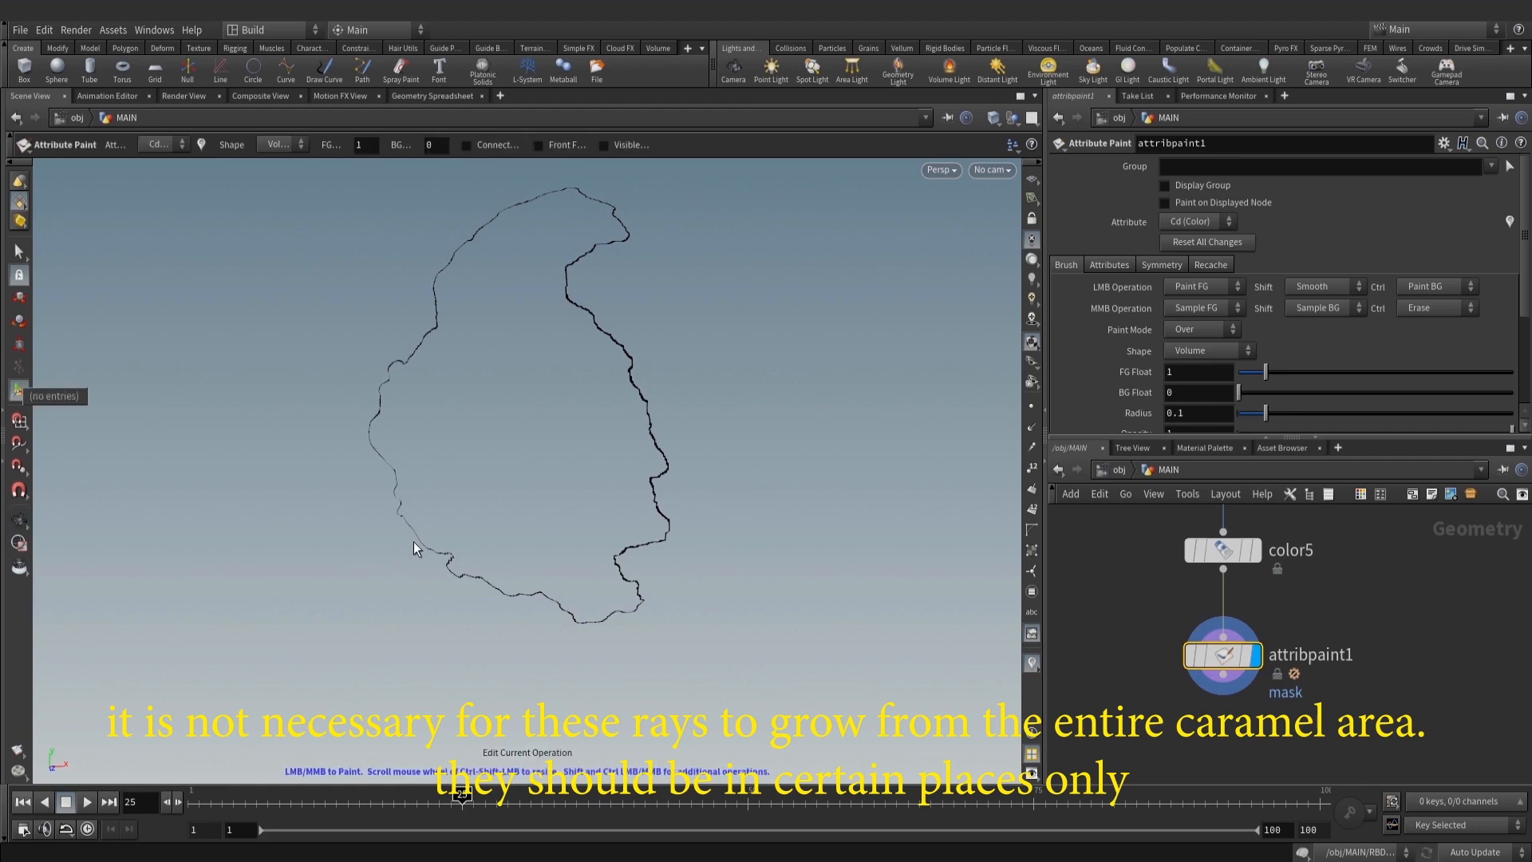
{"action": "middle_click_drag", "start_coordinate": [403, 523], "coordinate": [489, 507]}
{"action": "scroll", "coordinate": [495, 509], "scroll_direction": "up", "scroll_amount": 5}
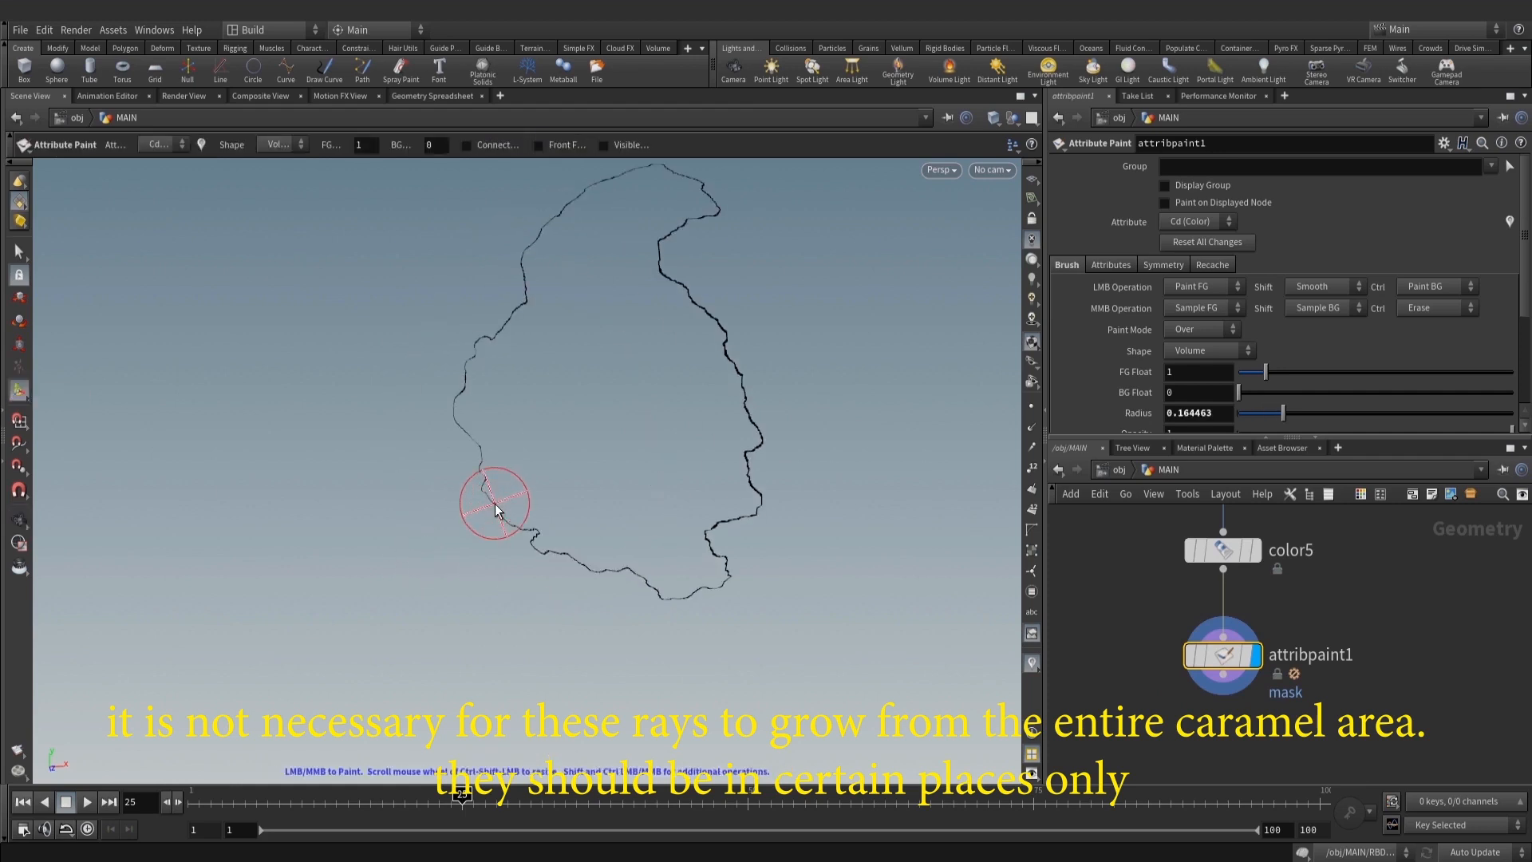
{"action": "mouse_move", "coordinate": [482, 495]}
{"action": "left_mouse_down"}
{"action": "mouse_move", "coordinate": [520, 534]}
{"action": "mouse_move", "coordinate": [585, 445]}
{"action": "left_mouse_up"}
{"action": "key", "text": "ctrl+z"}
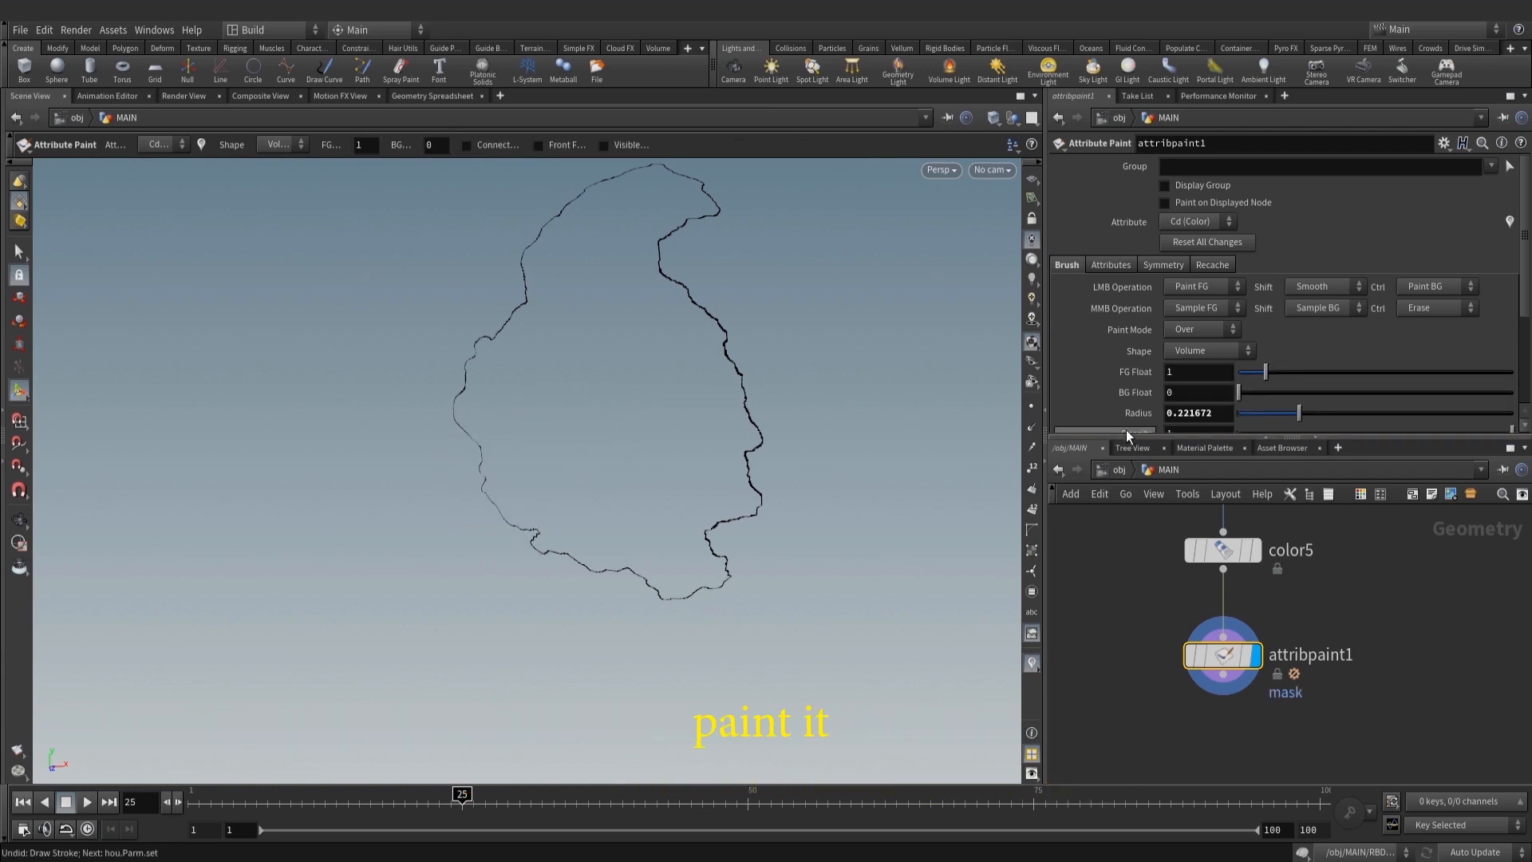
Paint several separate white patches along both sides of the black border strip where the caramel pulls should form
{"action": "mouse_move", "coordinate": [512, 514]}
{"action": "left_mouse_down"}
{"action": "mouse_move", "coordinate": [489, 517]}
{"action": "mouse_move", "coordinate": [469, 460]}
{"action": "mouse_move", "coordinate": [494, 508]}
{"action": "left_mouse_up"}
{"action": "mouse_move", "coordinate": [608, 478]}
{"action": "middle_mouse_down", "text": "alt"}
{"action": "mouse_move", "coordinate": [619, 471]}
{"action": "mouse_move", "coordinate": [595, 548]}
{"action": "middle_mouse_up", "text": "alt"}
{"action": "left_click_drag", "start_coordinate": [501, 373], "coordinate": [531, 297]}
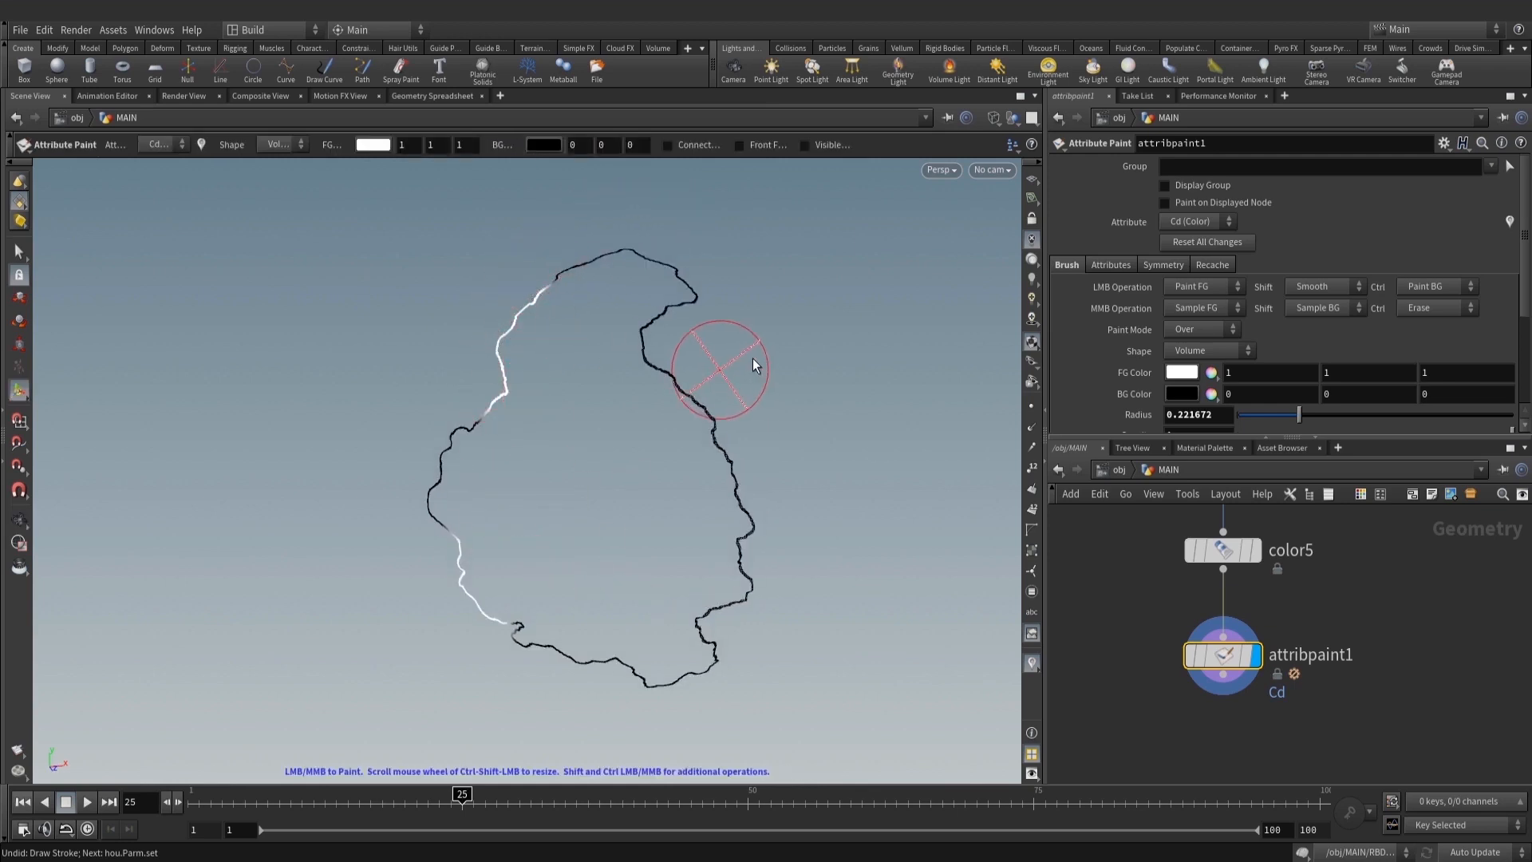
{"action": "left_click_drag", "start_coordinate": [688, 289], "coordinate": [711, 271]}
{"action": "left_click_drag", "start_coordinate": [738, 448], "coordinate": [742, 442]}
{"action": "middle_click_drag", "start_coordinate": [778, 465], "coordinate": [776, 407], "text": "alt"}
{"action": "left_click_drag", "start_coordinate": [738, 518], "coordinate": [707, 584]}
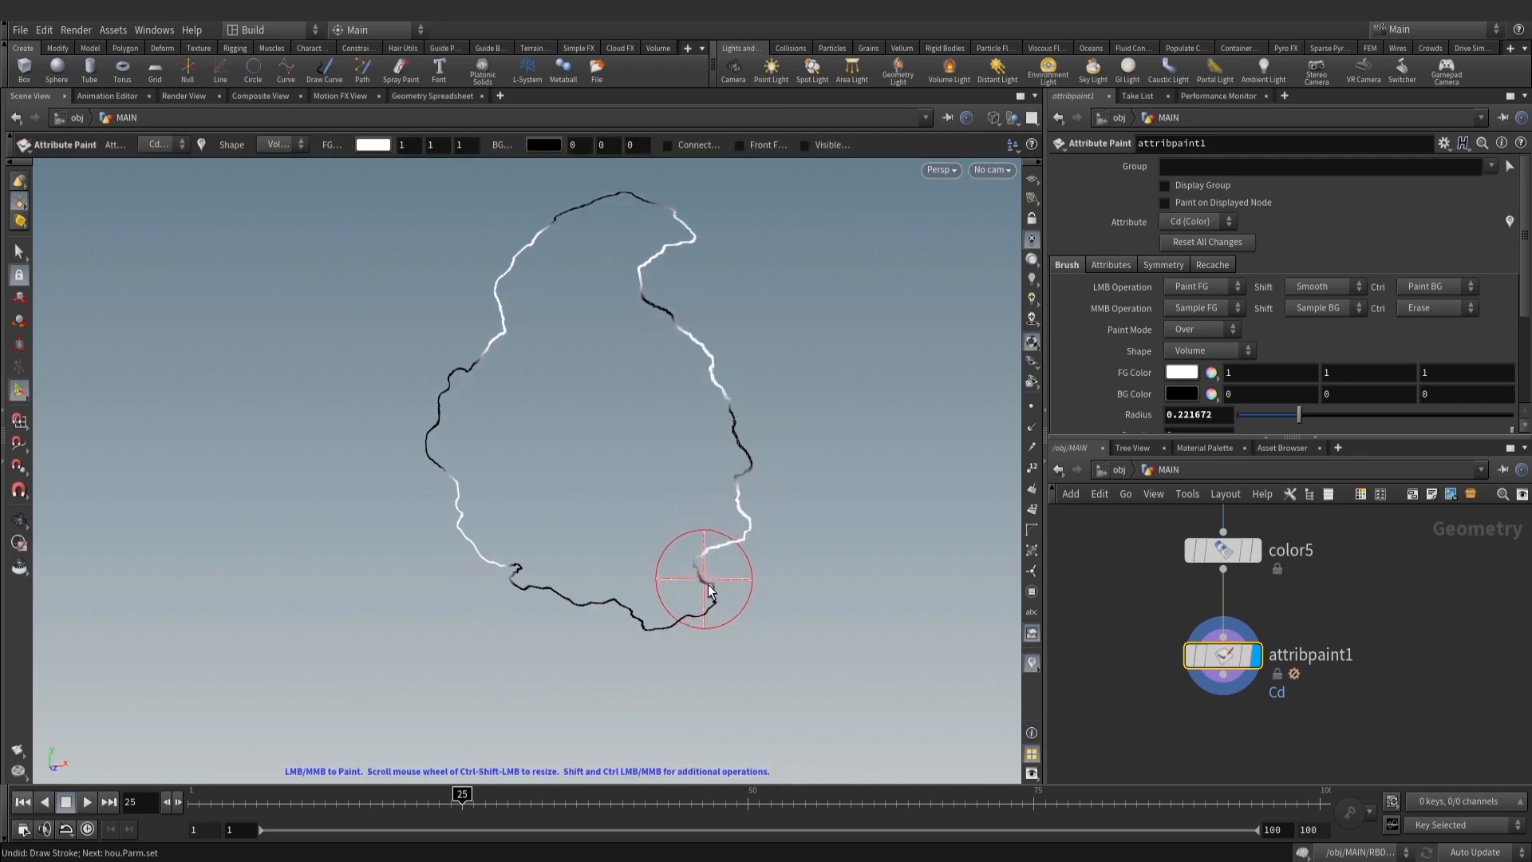
Add a Scatter node after attribpaint1 and display it
{"action": "left_click_drag", "start_coordinate": [814, 548], "coordinate": [767, 579], "text": "alt"}
{"action": "key", "text": "Tab"}
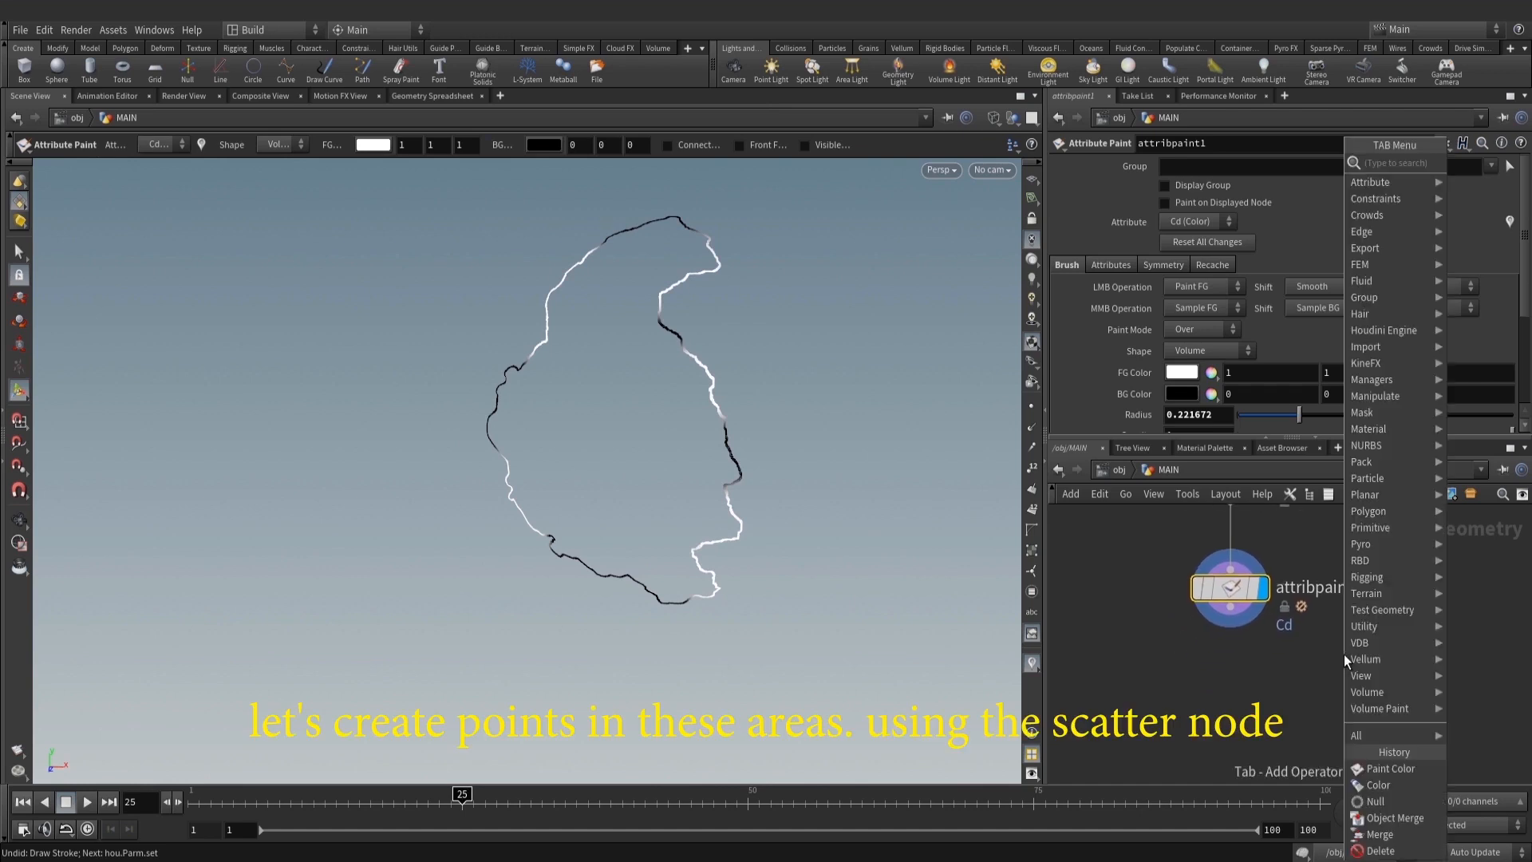
{"action": "type", "text": "sca"}
{"action": "left_click", "coordinate": [1249, 166]}
{"action": "left_click", "coordinate": [1228, 687]}
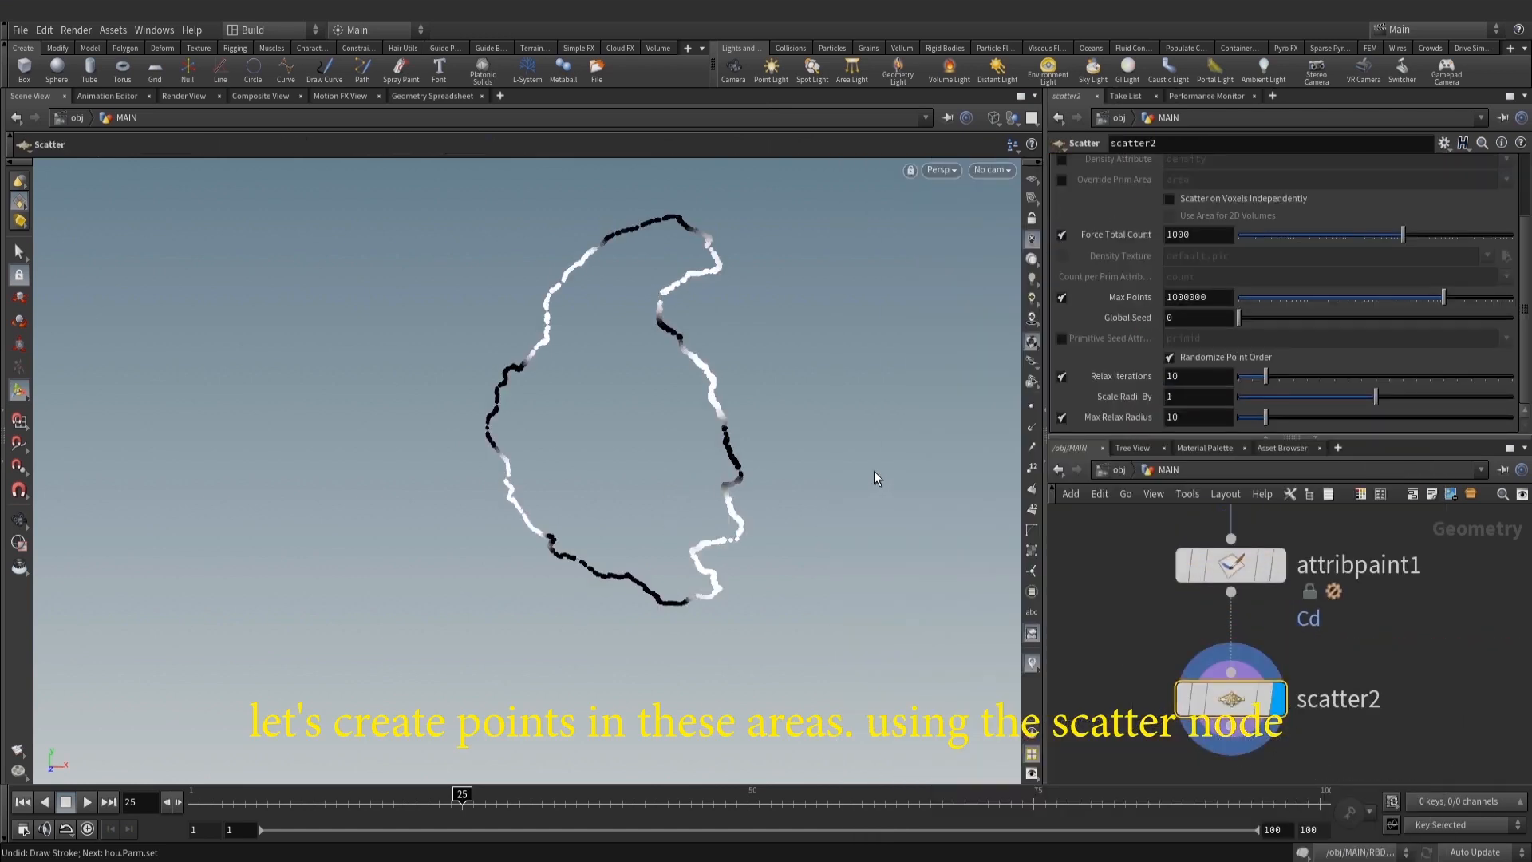
Turn off Force Total Count on the scatter node and enable its Density Attribute with the value Cd
{"action": "middle_click_drag", "start_coordinate": [846, 388], "coordinate": [804, 439], "text": "alt"}
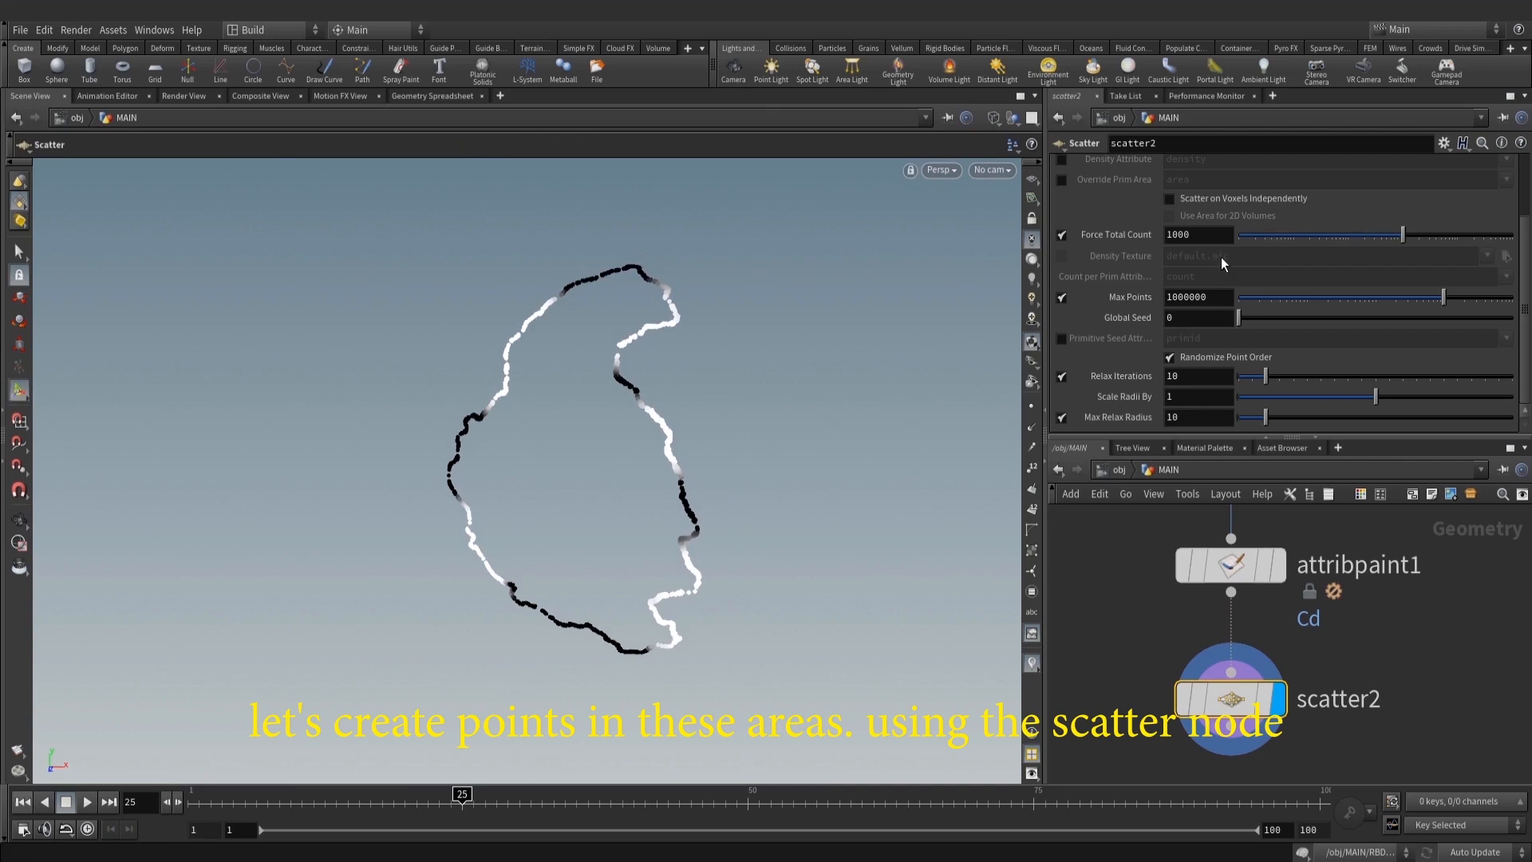
{"action": "left_click", "coordinate": [1062, 235]}
{"action": "scroll", "coordinate": [1149, 223], "scroll_direction": "up", "scroll_amount": 3}
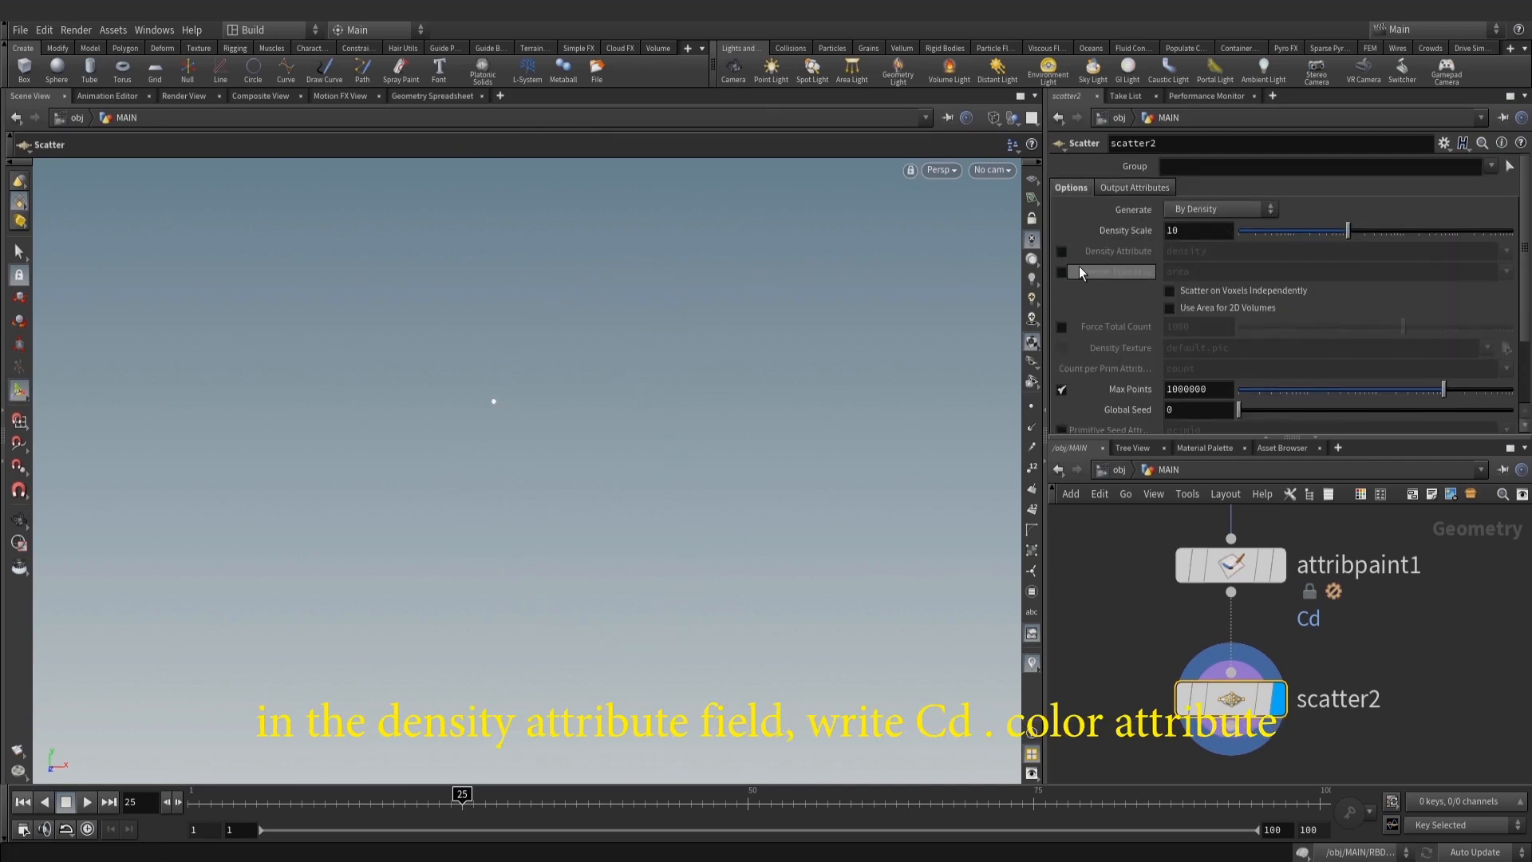
{"action": "left_click", "coordinate": [1062, 251]}
{"action": "left_click_drag", "start_coordinate": [1205, 253], "coordinate": [1085, 251]}
{"action": "type", "text": "Cd"}
{"action": "key", "text": "Return"}
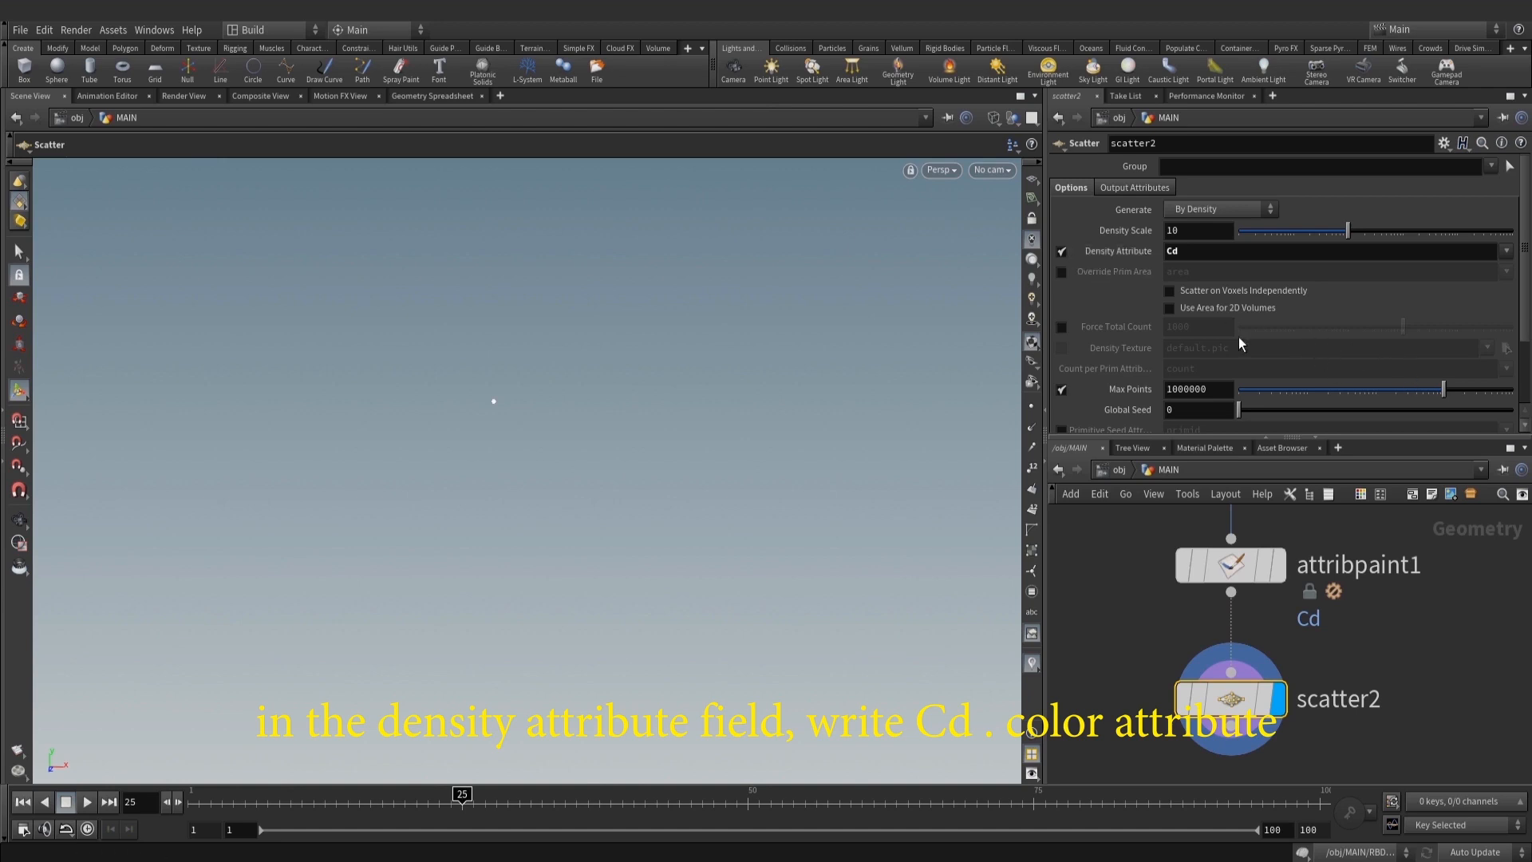
Re-enable Force Total Count on the scatter node and set it to 8
{"action": "left_click", "coordinate": [1062, 327]}
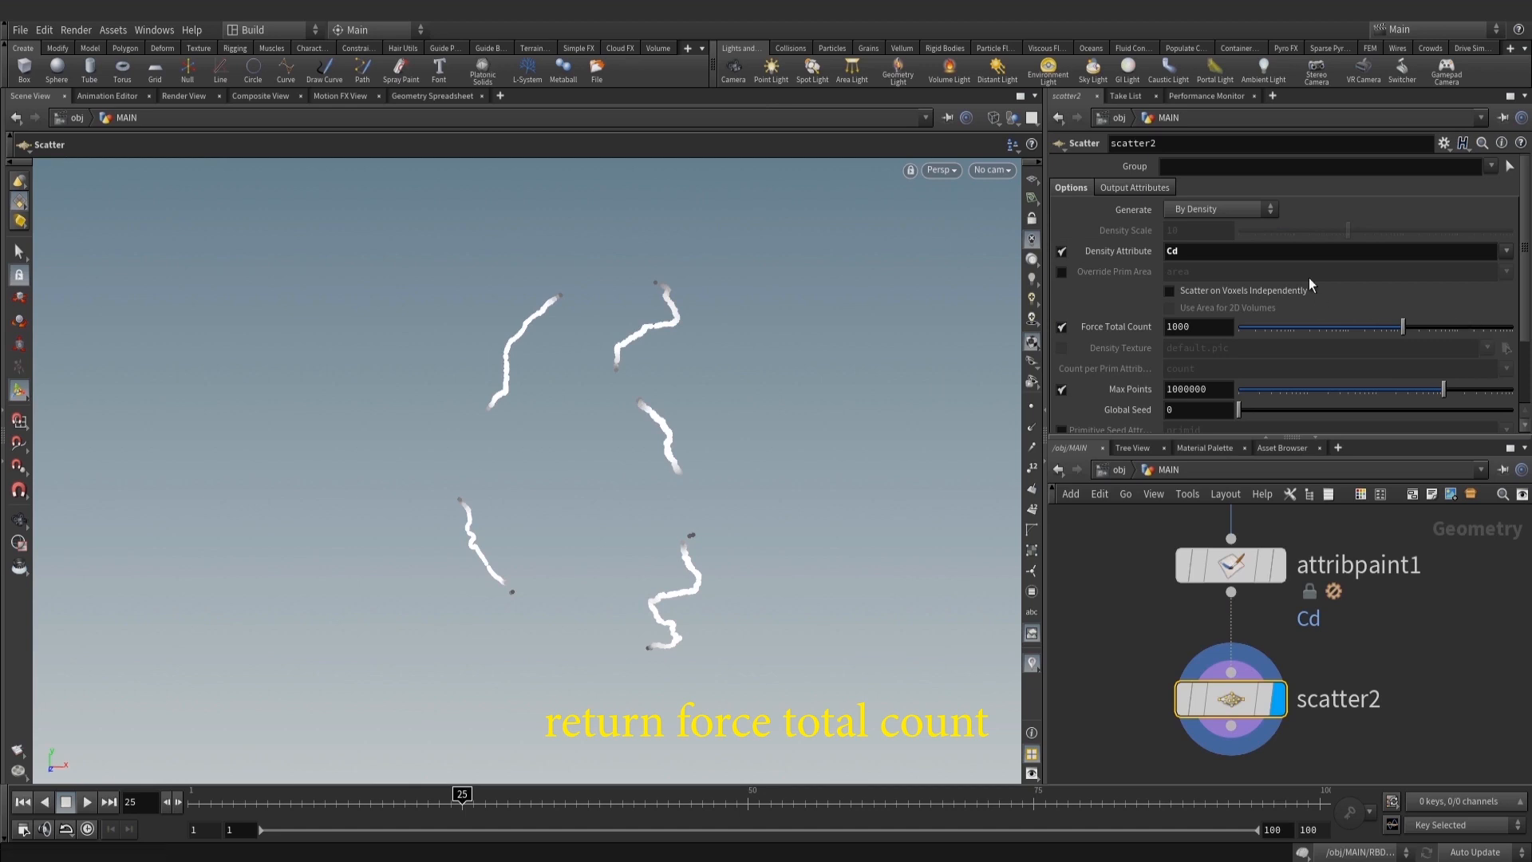
{"action": "double_click", "coordinate": [1189, 327]}
{"action": "type", "text": "8"}
{"action": "key", "text": "Return"}
Template the attribpaint1 node and examine the scattered points against the border strip
{"action": "left_click", "coordinate": [1265, 565]}
{"action": "key", "text": "Escape"}
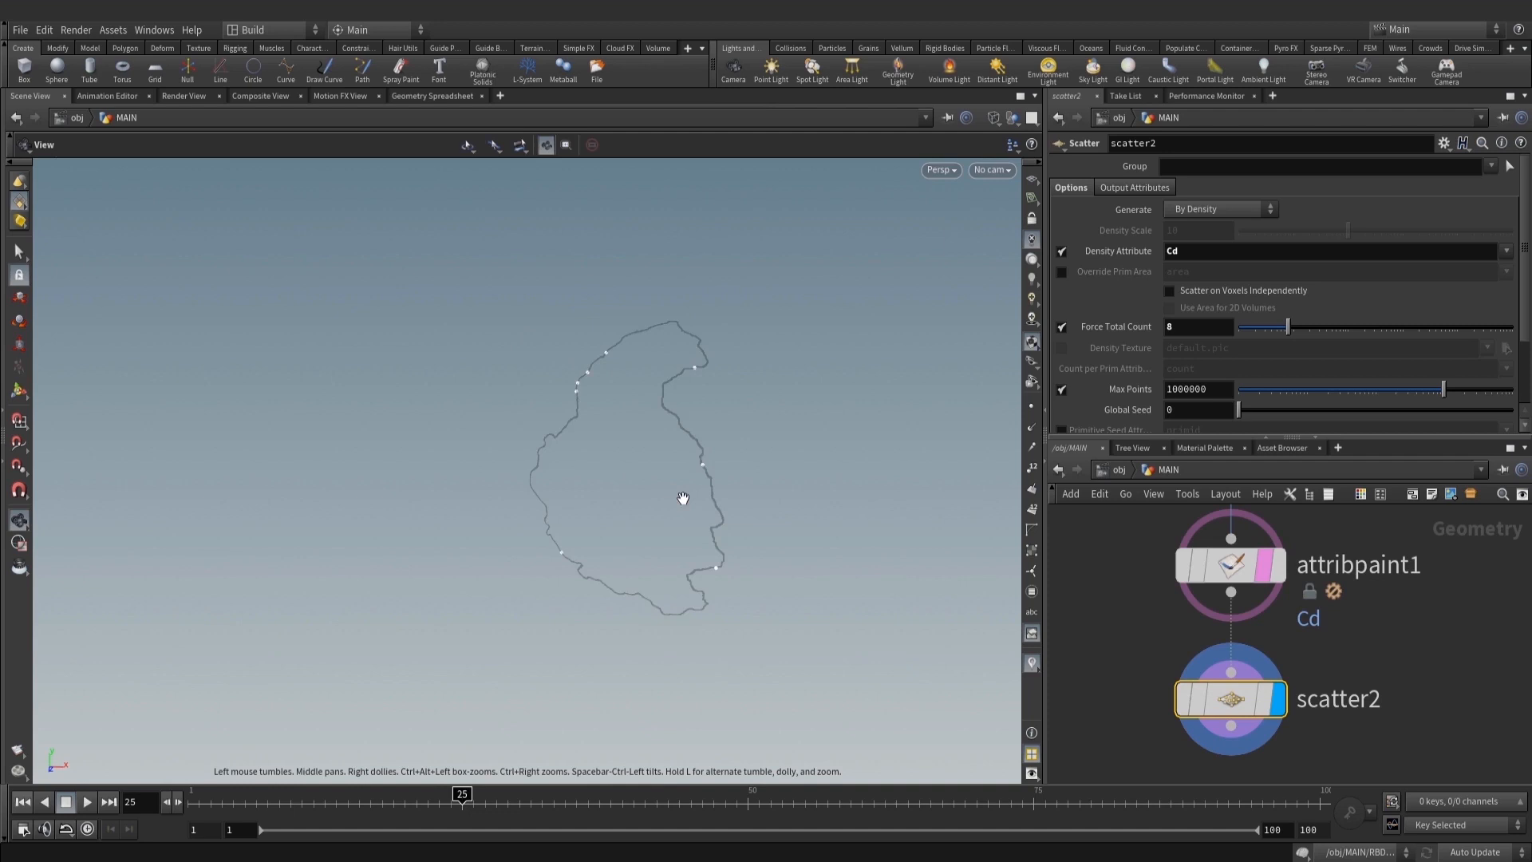
{"action": "left_click_drag", "start_coordinate": [728, 522], "coordinate": [729, 503]}
{"action": "key", "text": "Return"}
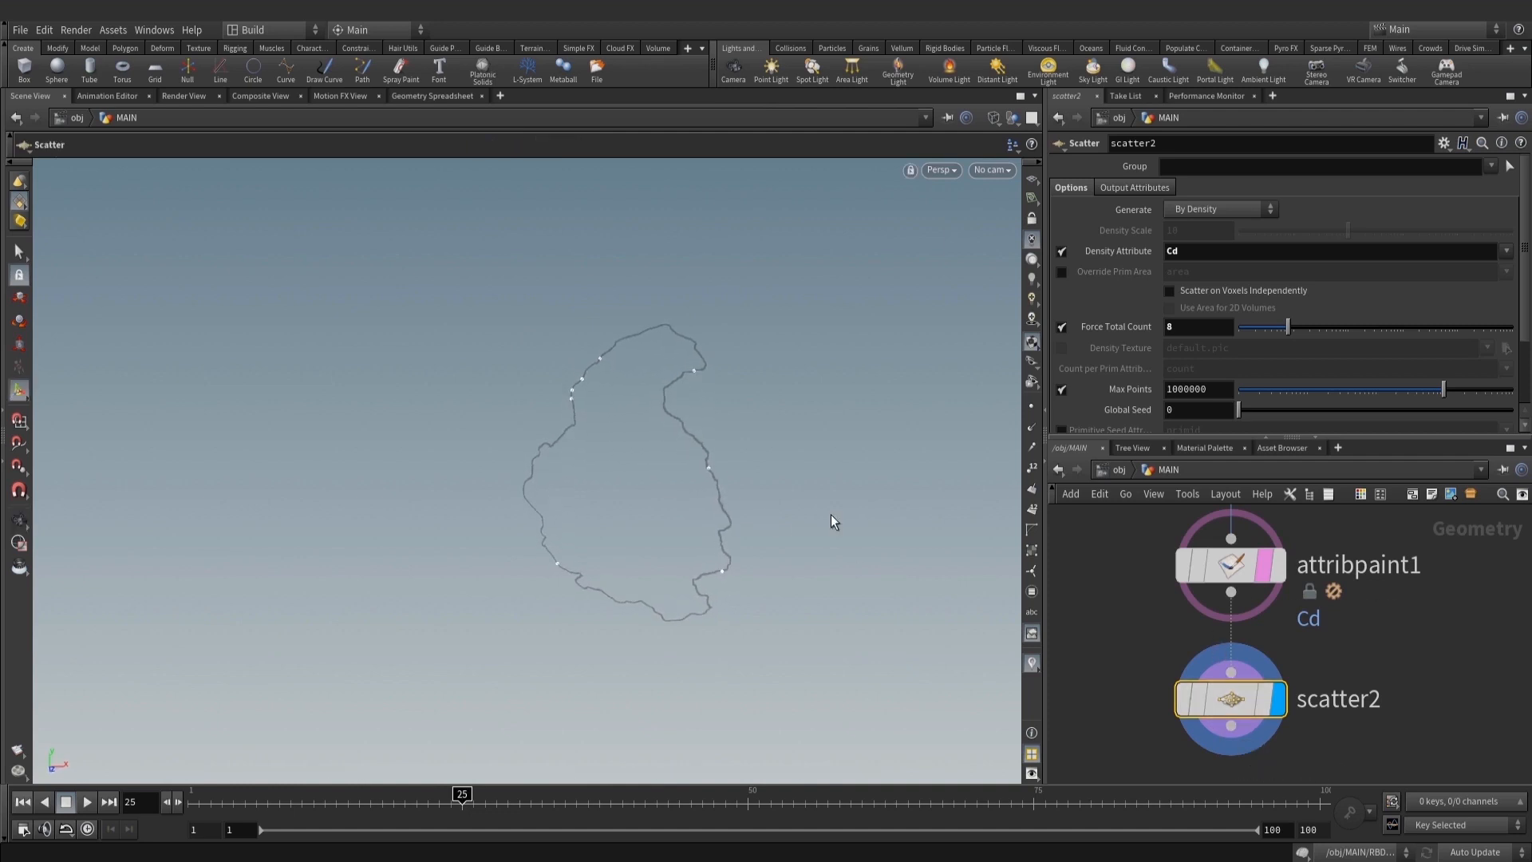
Replace attribpaint1 with a pasted, already painted Attribute Paint node above scatter2, and display scatter2
{"action": "key", "text": "ctrl+v"}
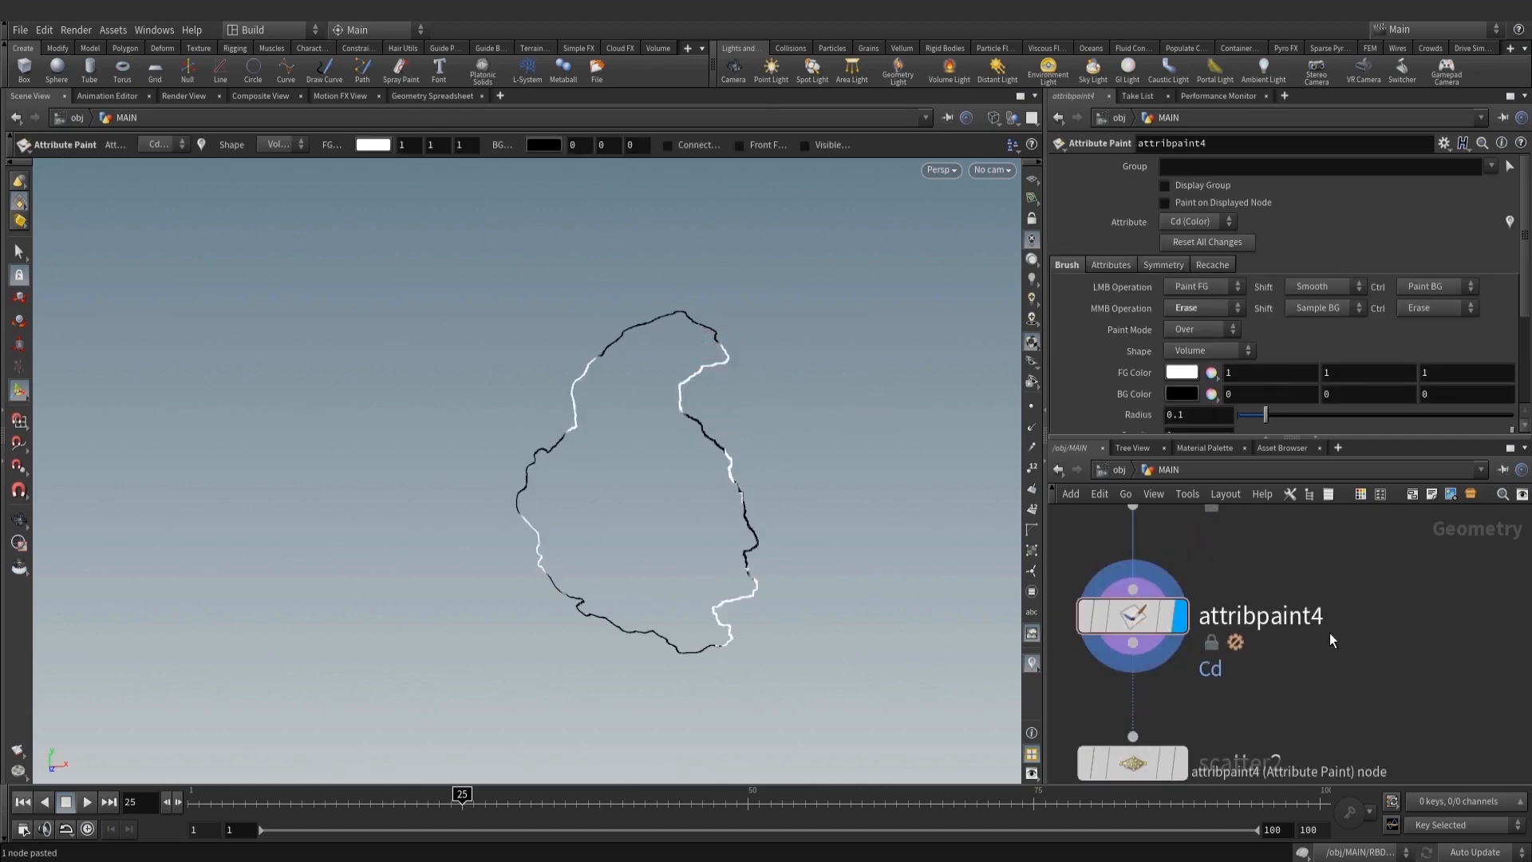
{"action": "middle_click_drag", "start_coordinate": [1384, 714], "coordinate": [1421, 644]}
{"action": "scroll", "coordinate": [1421, 644], "scroll_direction": "down", "scroll_amount": 1}
{"action": "left_click", "coordinate": [1250, 684]}
{"action": "left_click", "coordinate": [1202, 682]}
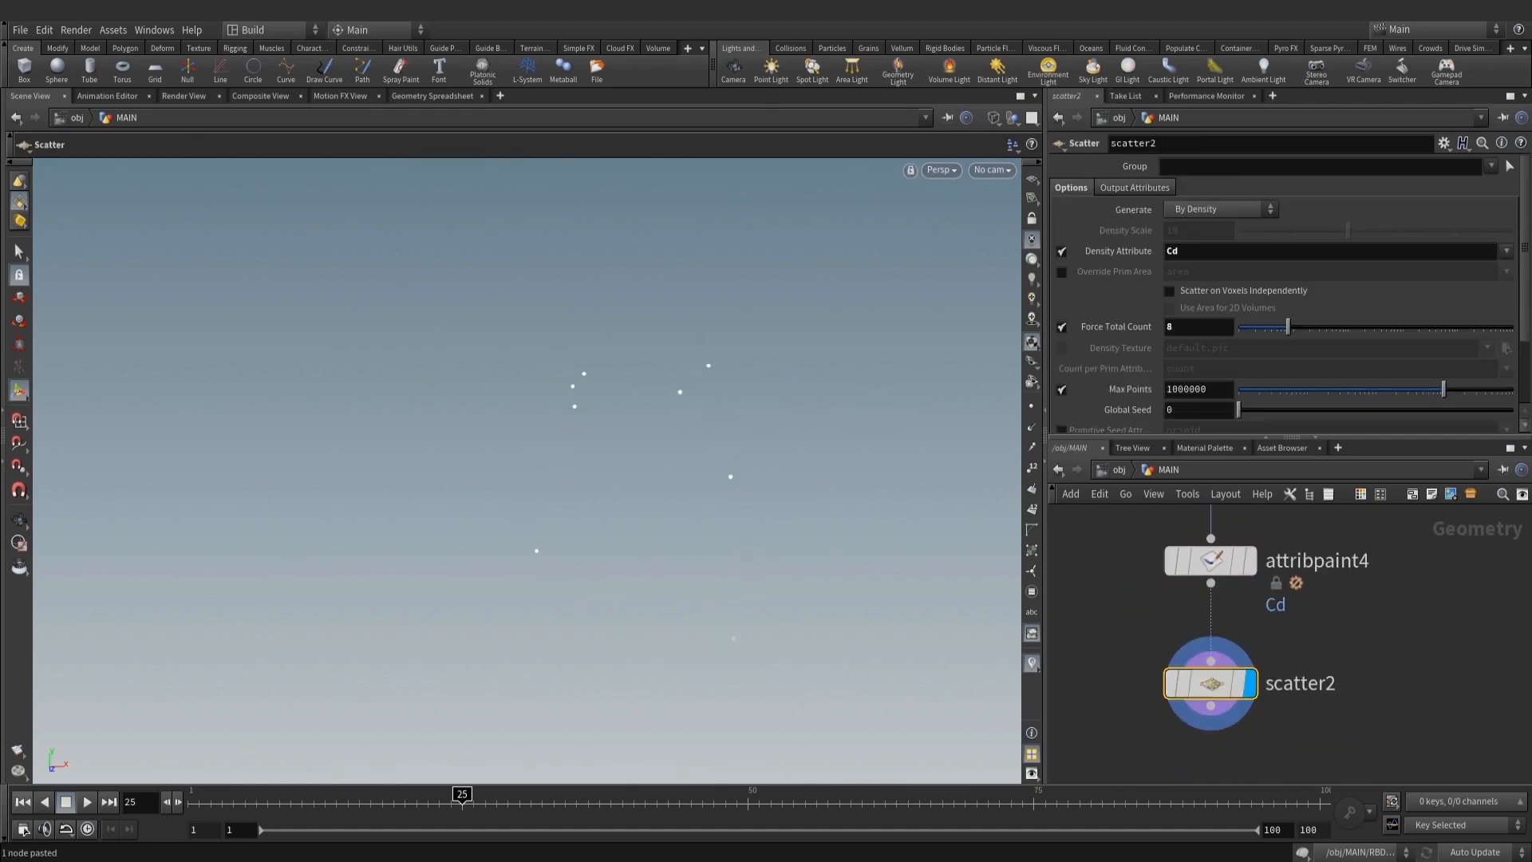
Set Relax Iterations to 50 on the scatter2 node
{"action": "scroll", "coordinate": [1104, 391], "scroll_direction": "down", "scroll_amount": 2}
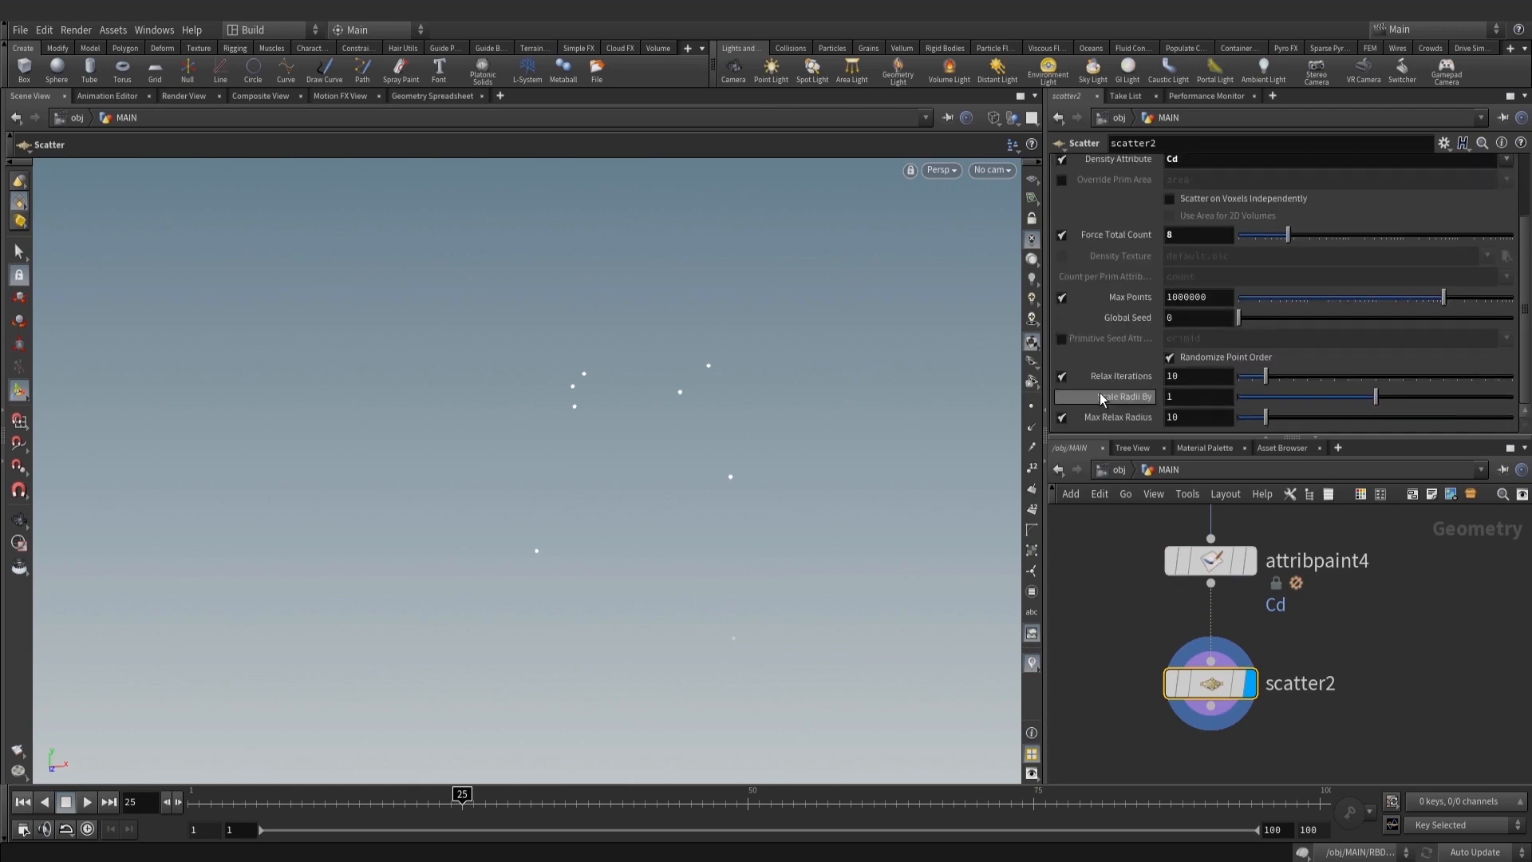
{"action": "left_click", "coordinate": [1061, 377]}
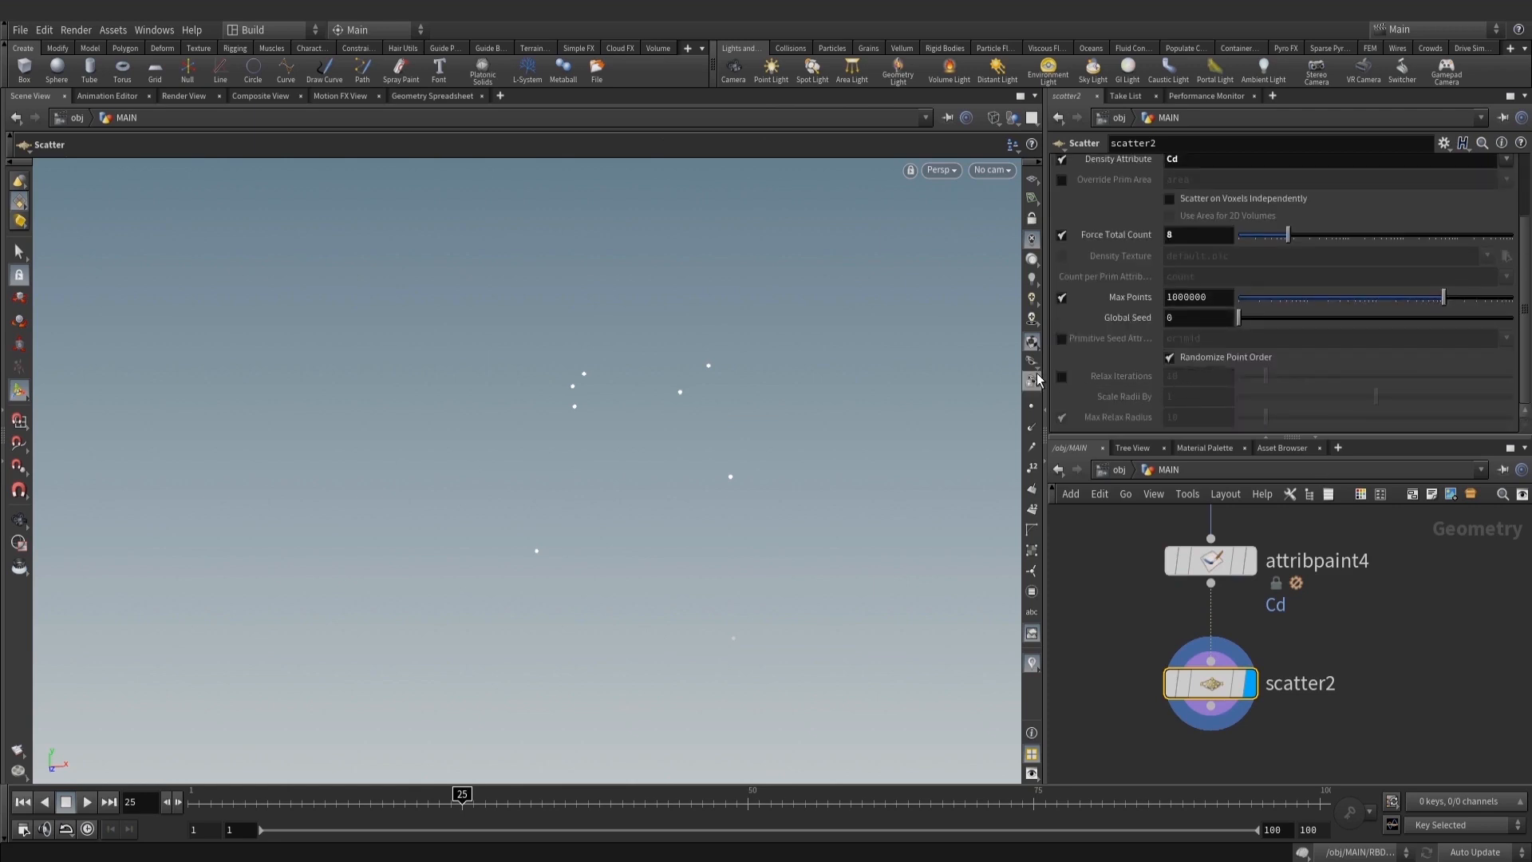
{"action": "left_click", "coordinate": [1061, 376]}
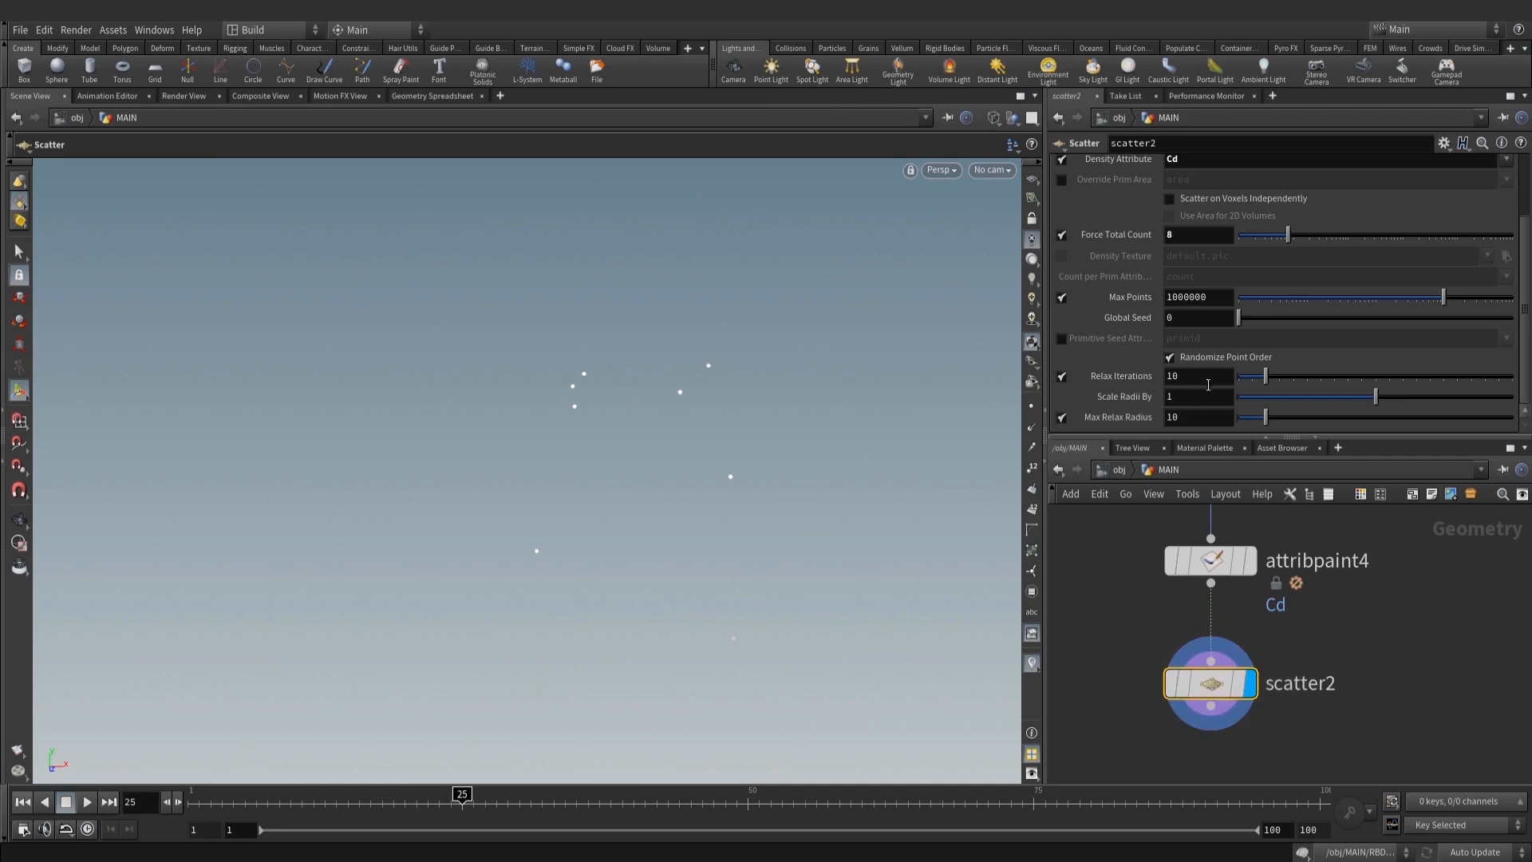
{"action": "type", "text": "0"}
{"action": "key", "text": "Return"}
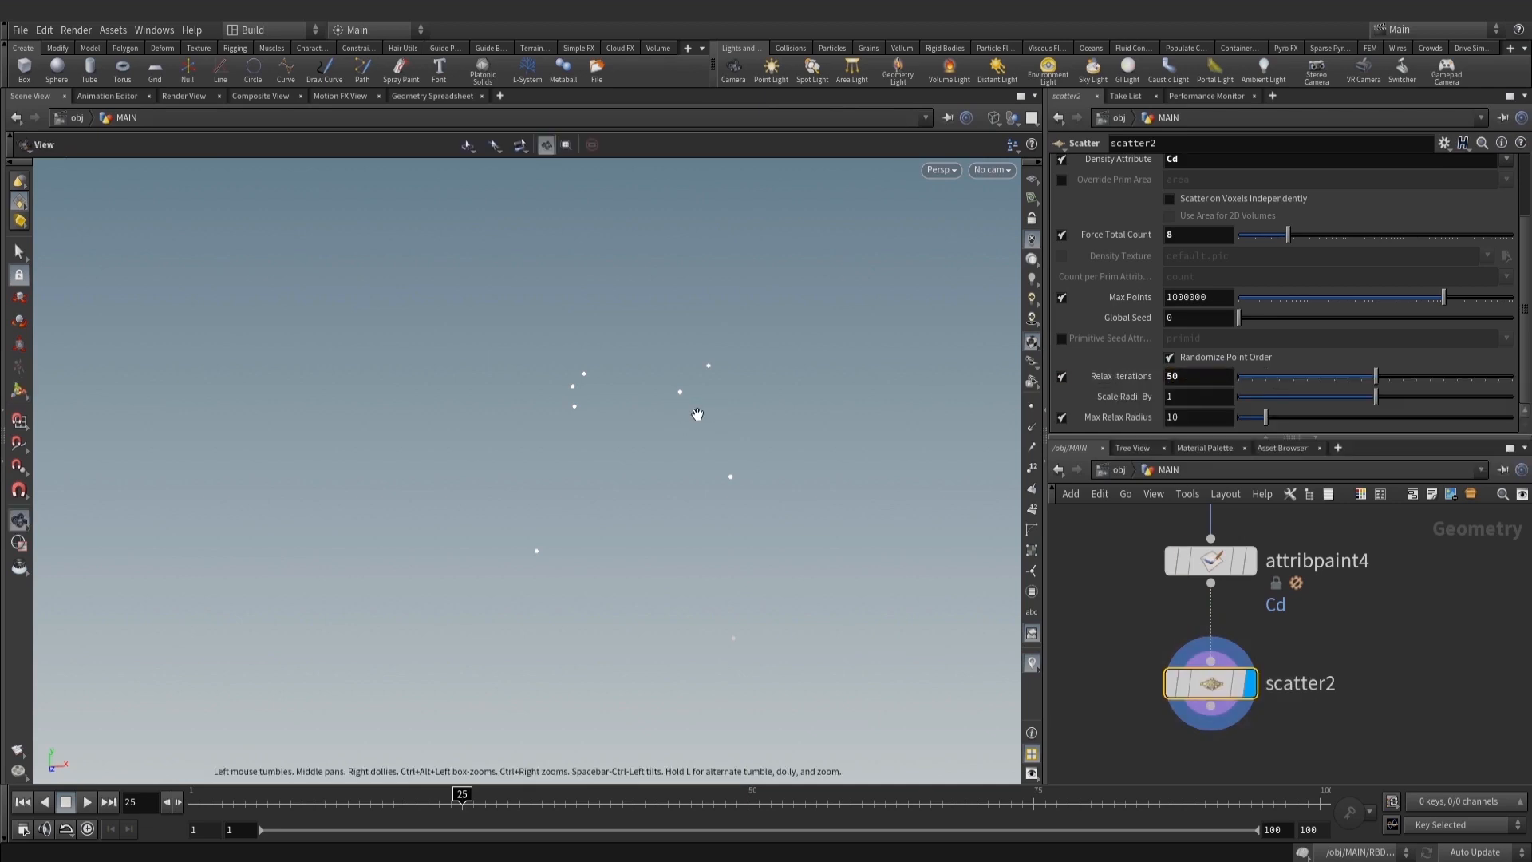
Display attribpaint4 to examine its painted areas, and return the display to scatter2
{"action": "middle_click_drag", "start_coordinate": [1322, 589], "coordinate": [1304, 630]}
{"action": "left_click", "coordinate": [1234, 598]}
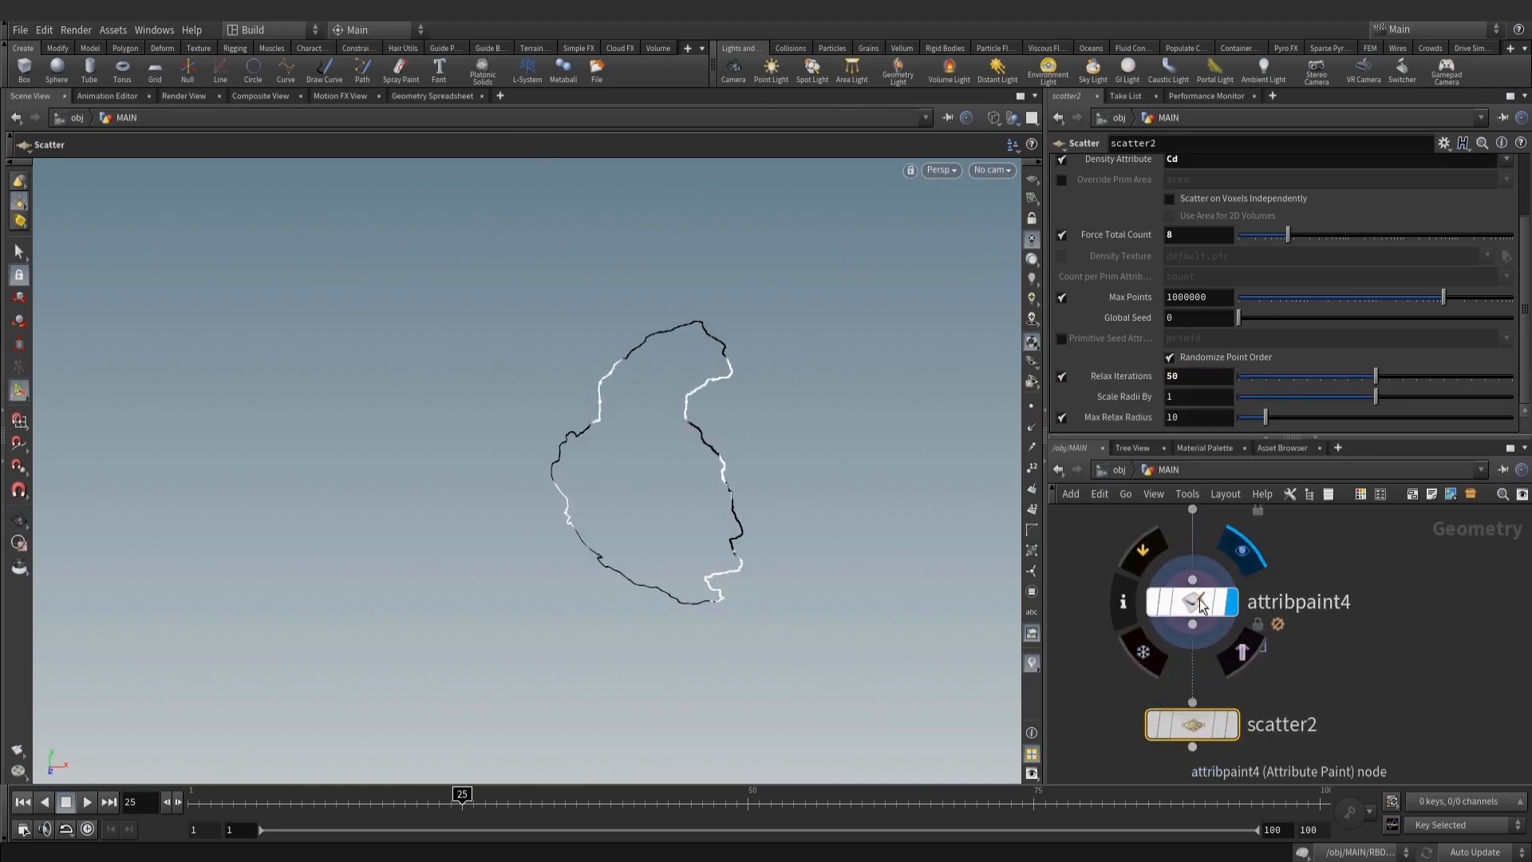
{"action": "left_click", "coordinate": [1200, 606]}
{"action": "left_click_drag", "start_coordinate": [877, 495], "coordinate": [805, 474], "text": "alt"}
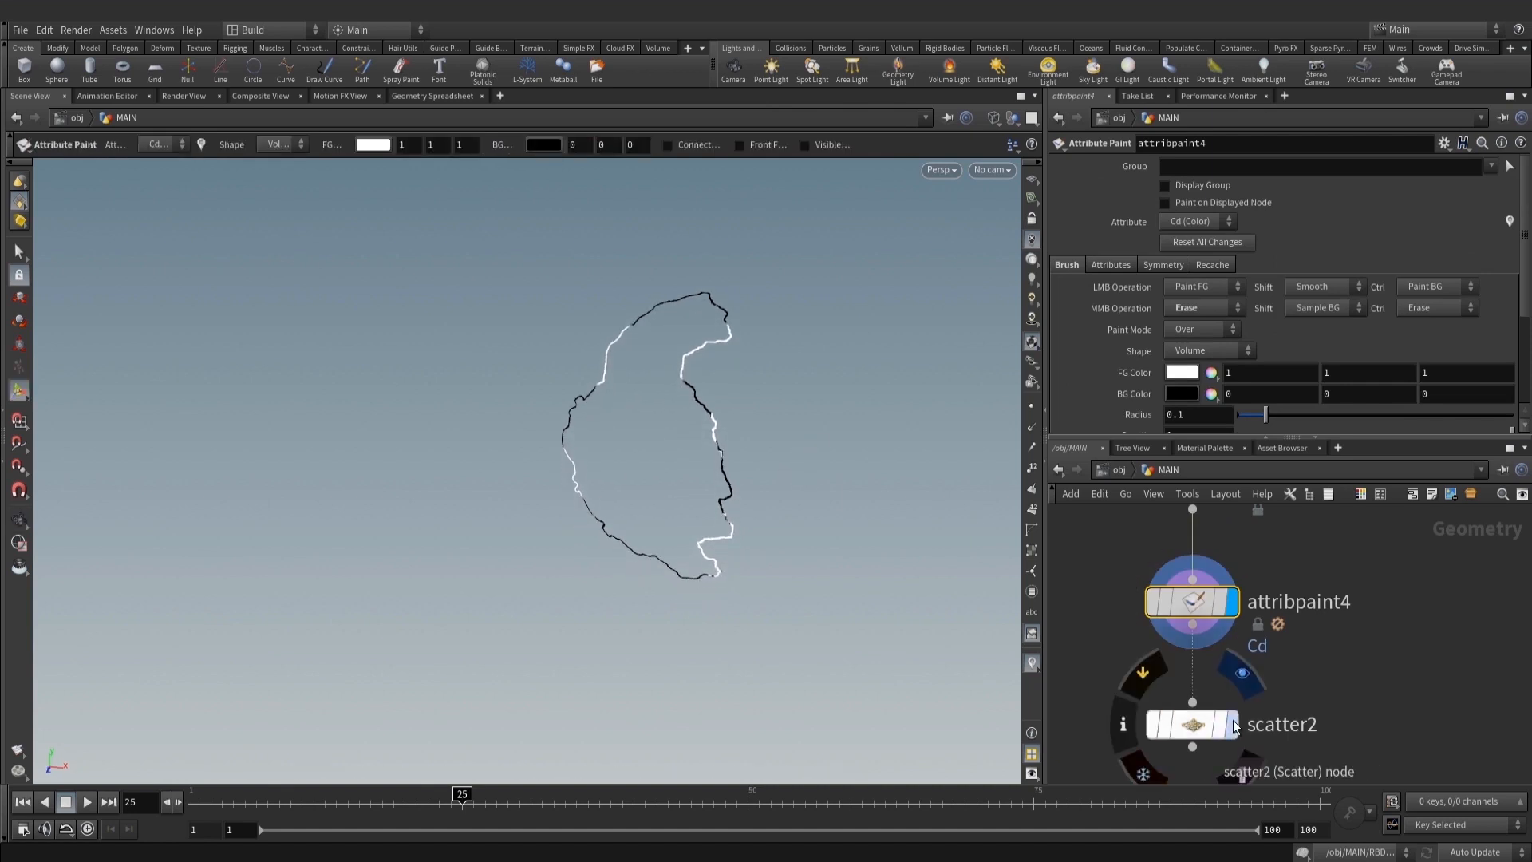
{"action": "left_click", "coordinate": [1189, 721]}
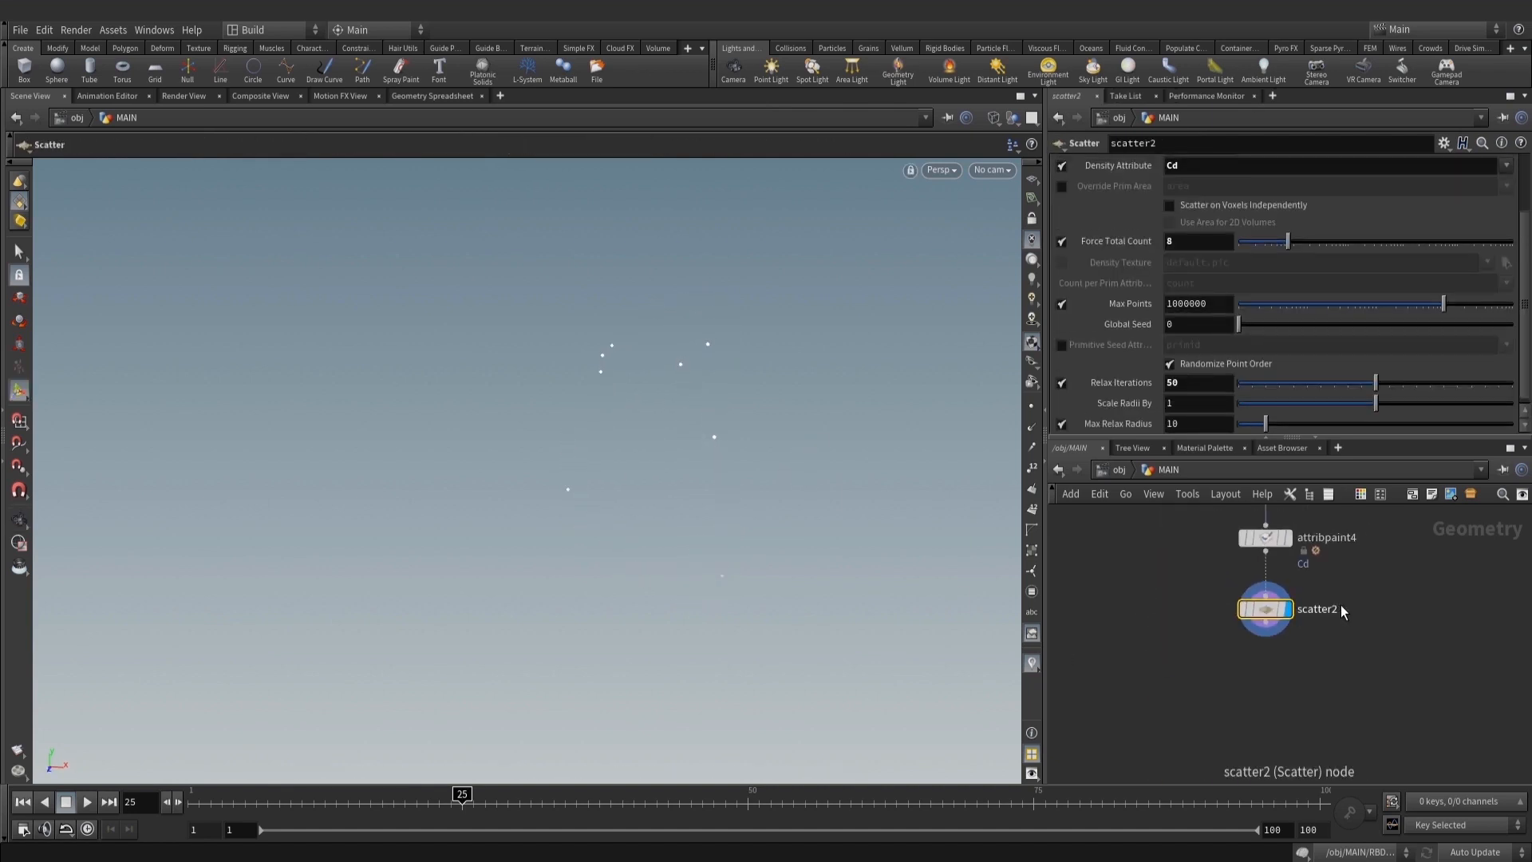
Add a POP Network node after scatter2 and display it
{"action": "key", "text": "Tab"}
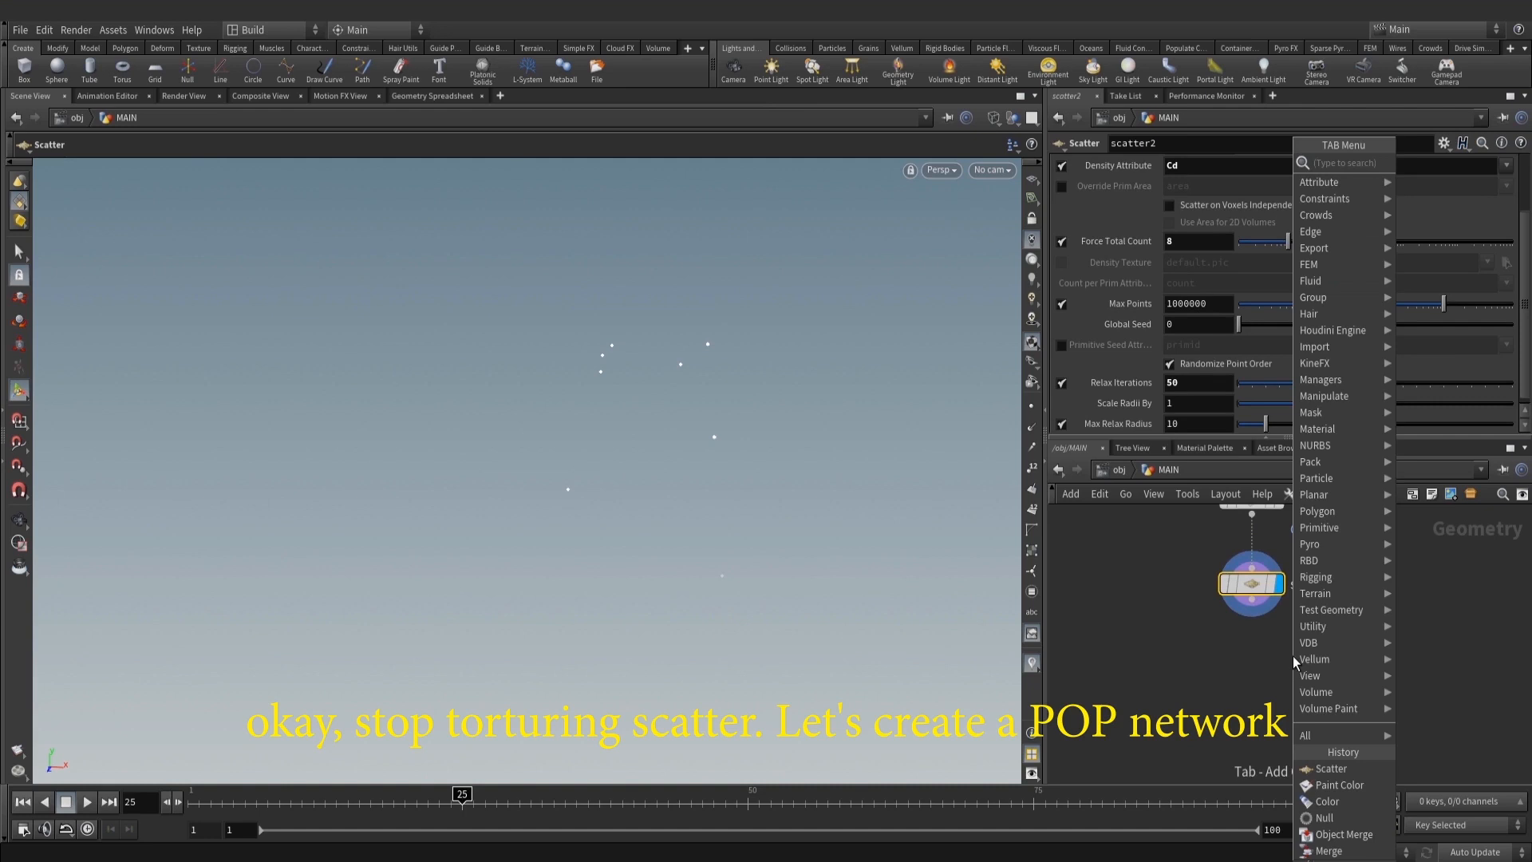
{"action": "type", "text": "popn"}
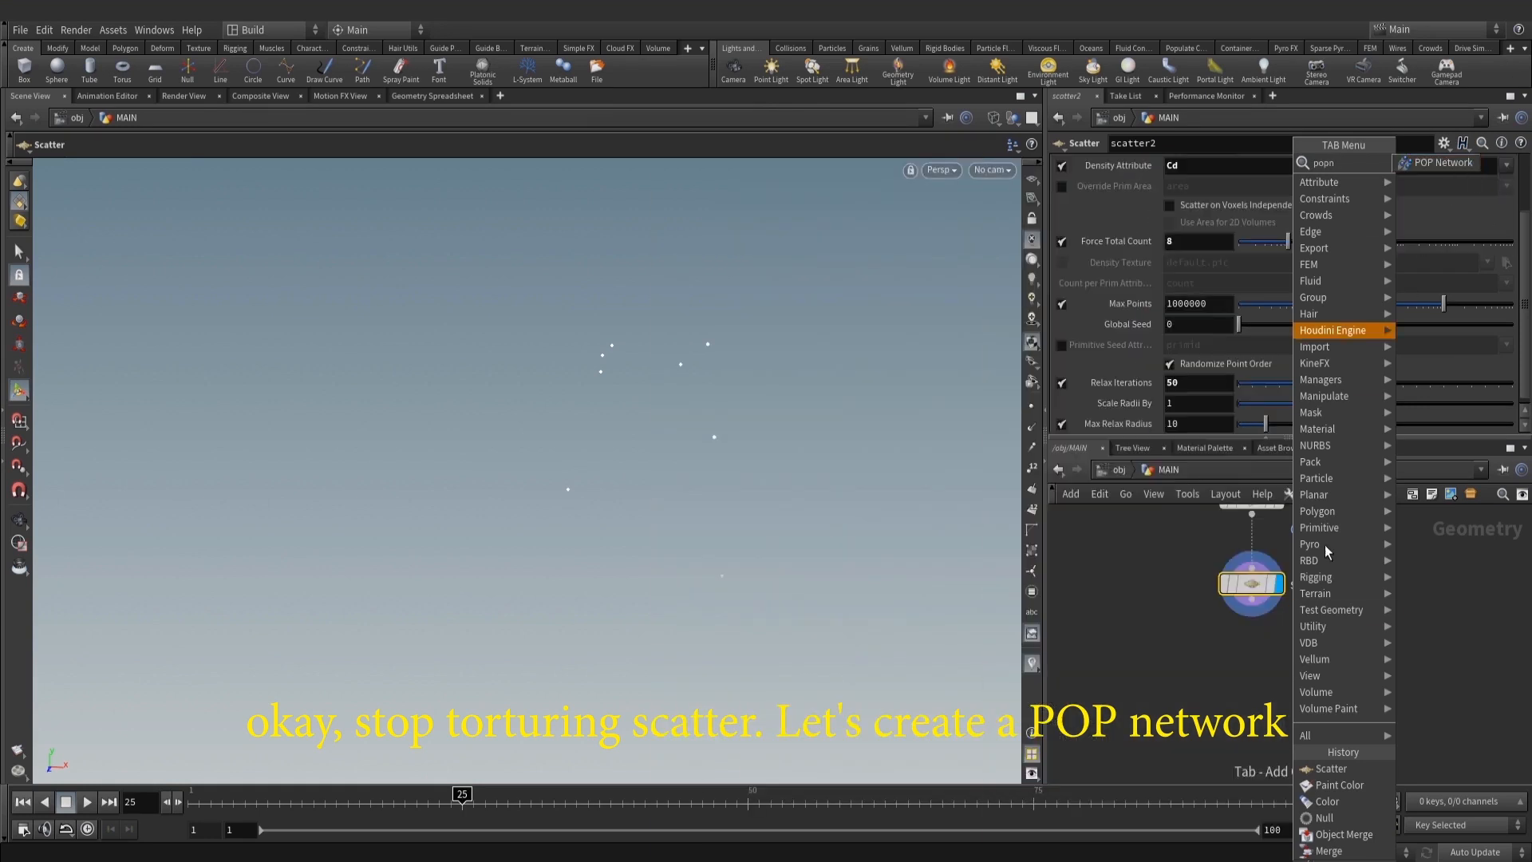
{"action": "left_click", "coordinate": [1436, 162]}
{"action": "left_click", "coordinate": [1251, 699]}
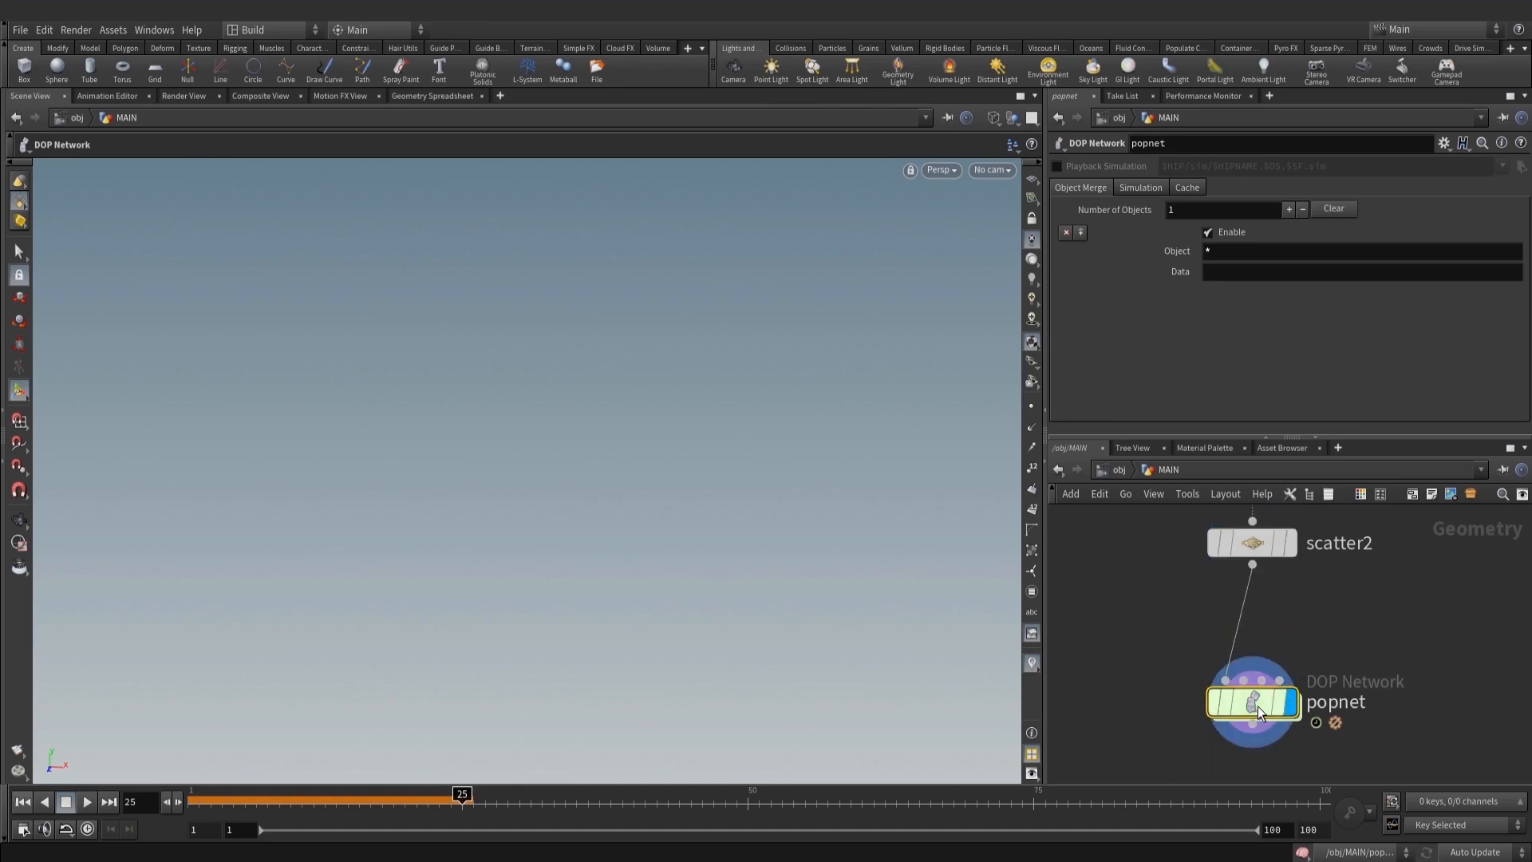
{"action": "scroll", "coordinate": [1369, 678], "scroll_direction": "down", "scroll_amount": 2}
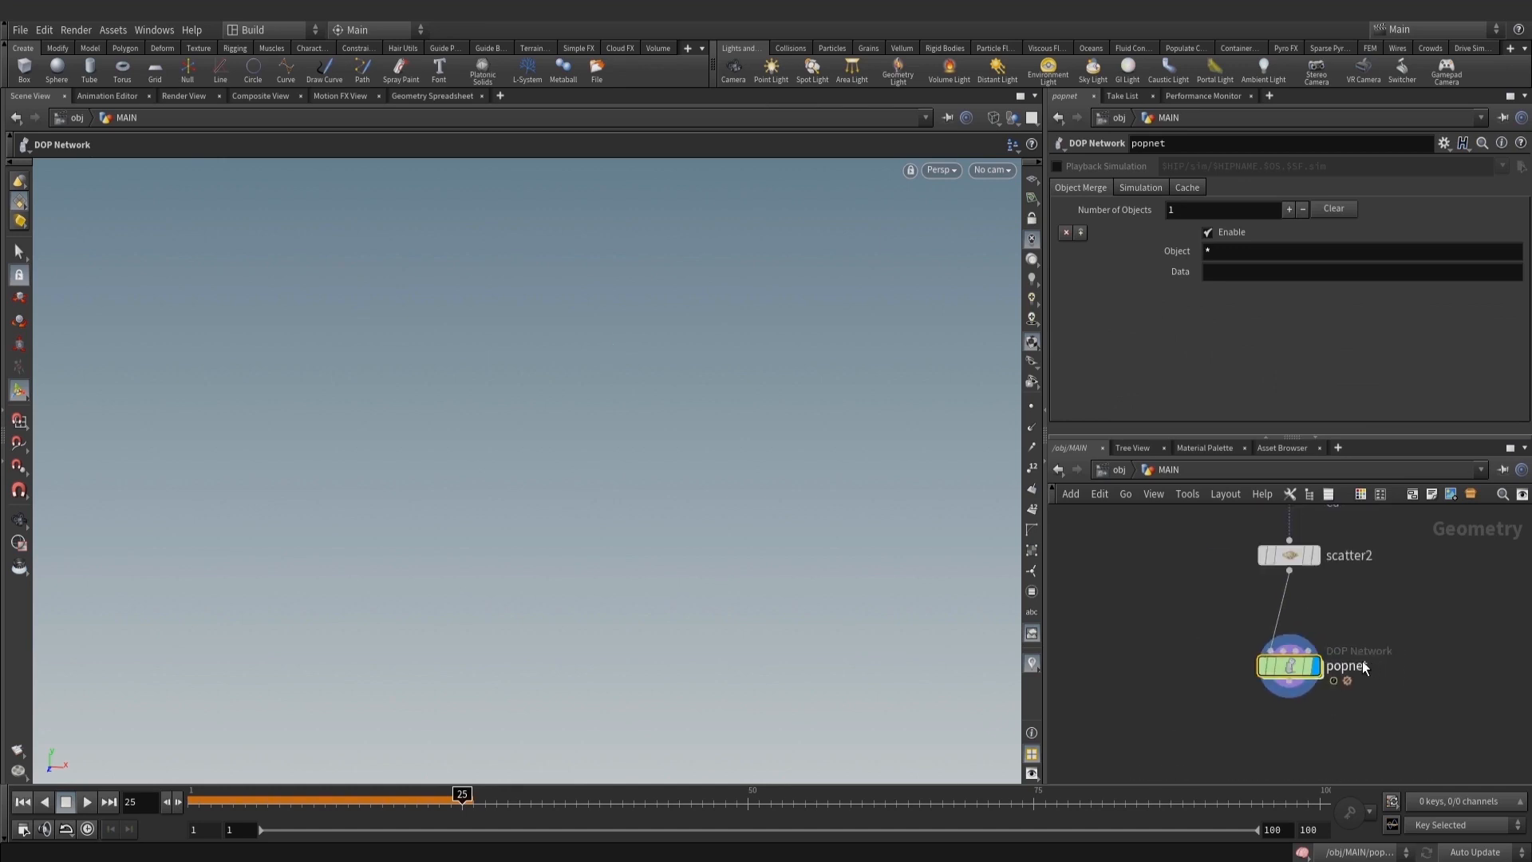
Rewind to frame 1 and go inside the popnet node, moving source_first_input away from the other nodes
{"action": "left_click", "coordinate": [24, 802]}
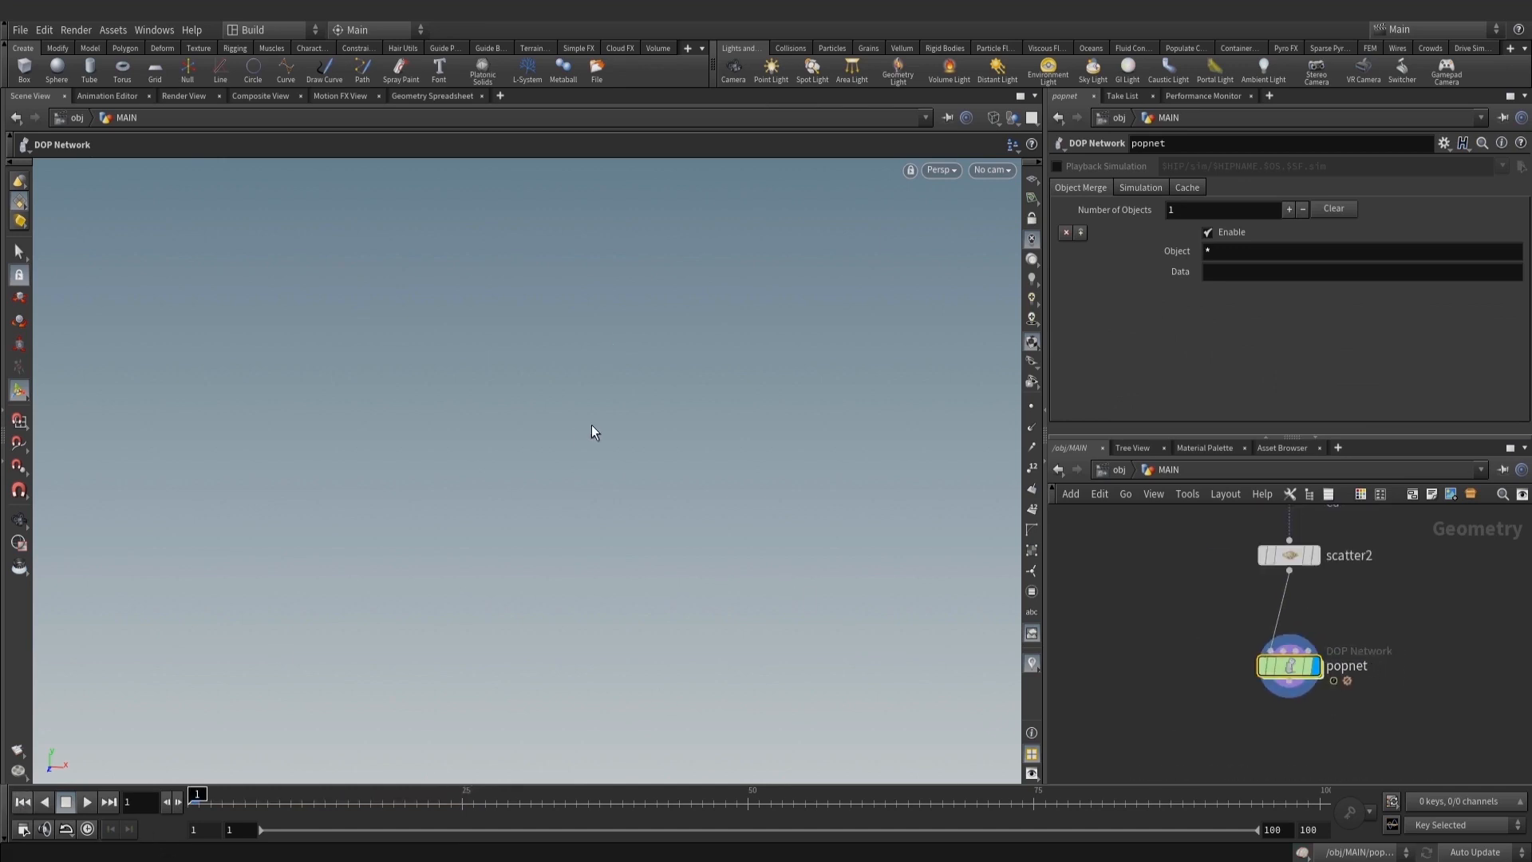
{"action": "double_click", "coordinate": [1290, 666]}
{"action": "left_click_drag", "start_coordinate": [1301, 627], "coordinate": [1378, 562]}
{"action": "key", "text": "Escape"}
{"action": "left_click_drag", "start_coordinate": [1301, 616], "coordinate": [1369, 572]}
Set the Emission Type of source_first_input to All Points
{"action": "left_click", "coordinate": [1221, 210]}
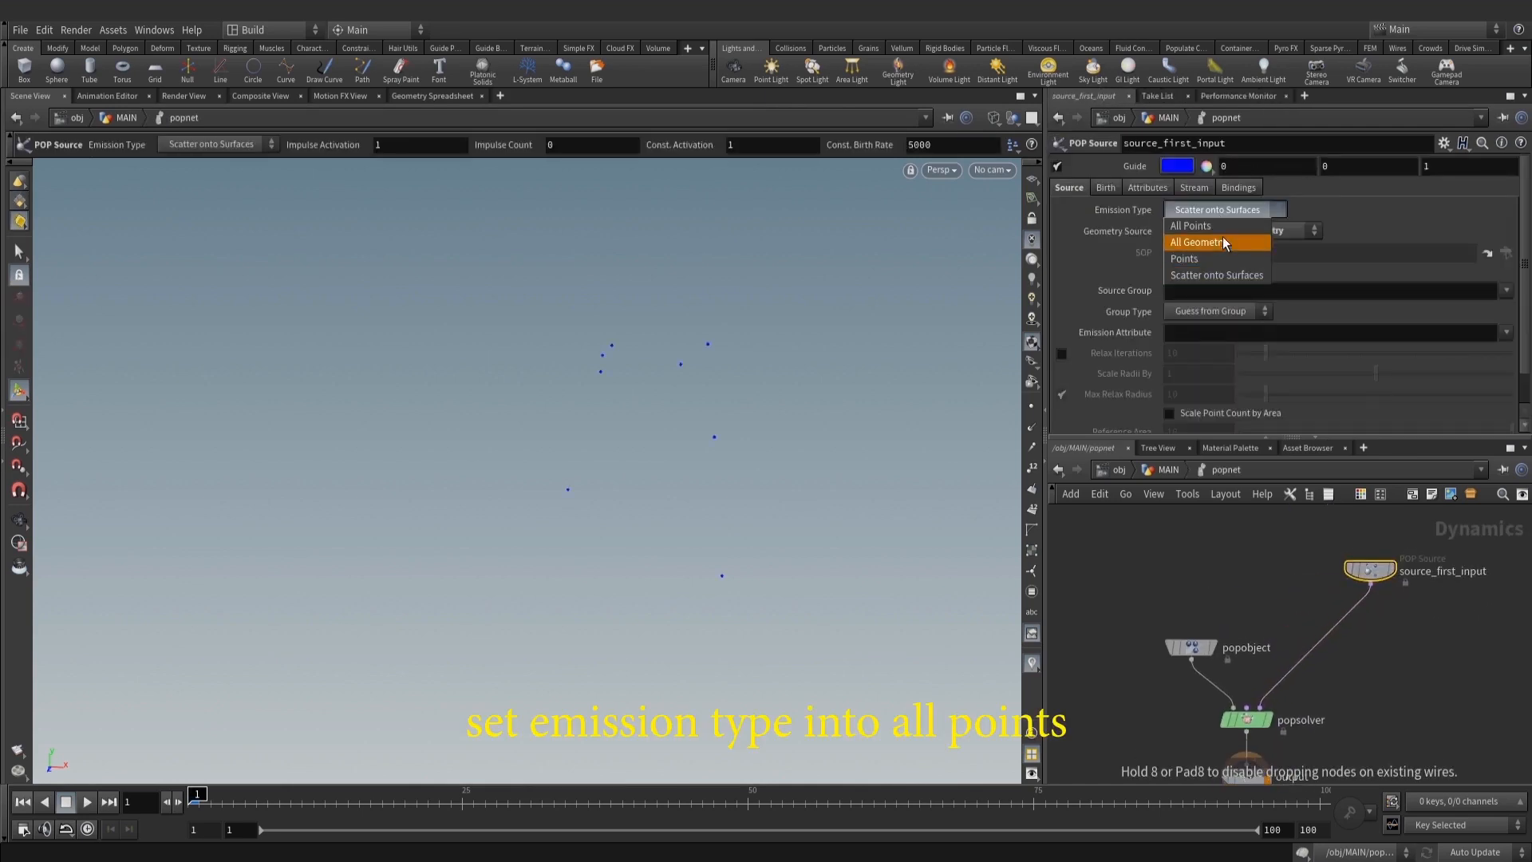
{"action": "left_click", "coordinate": [1223, 238]}
{"action": "key", "text": "Escape"}
{"action": "key", "text": "Return"}
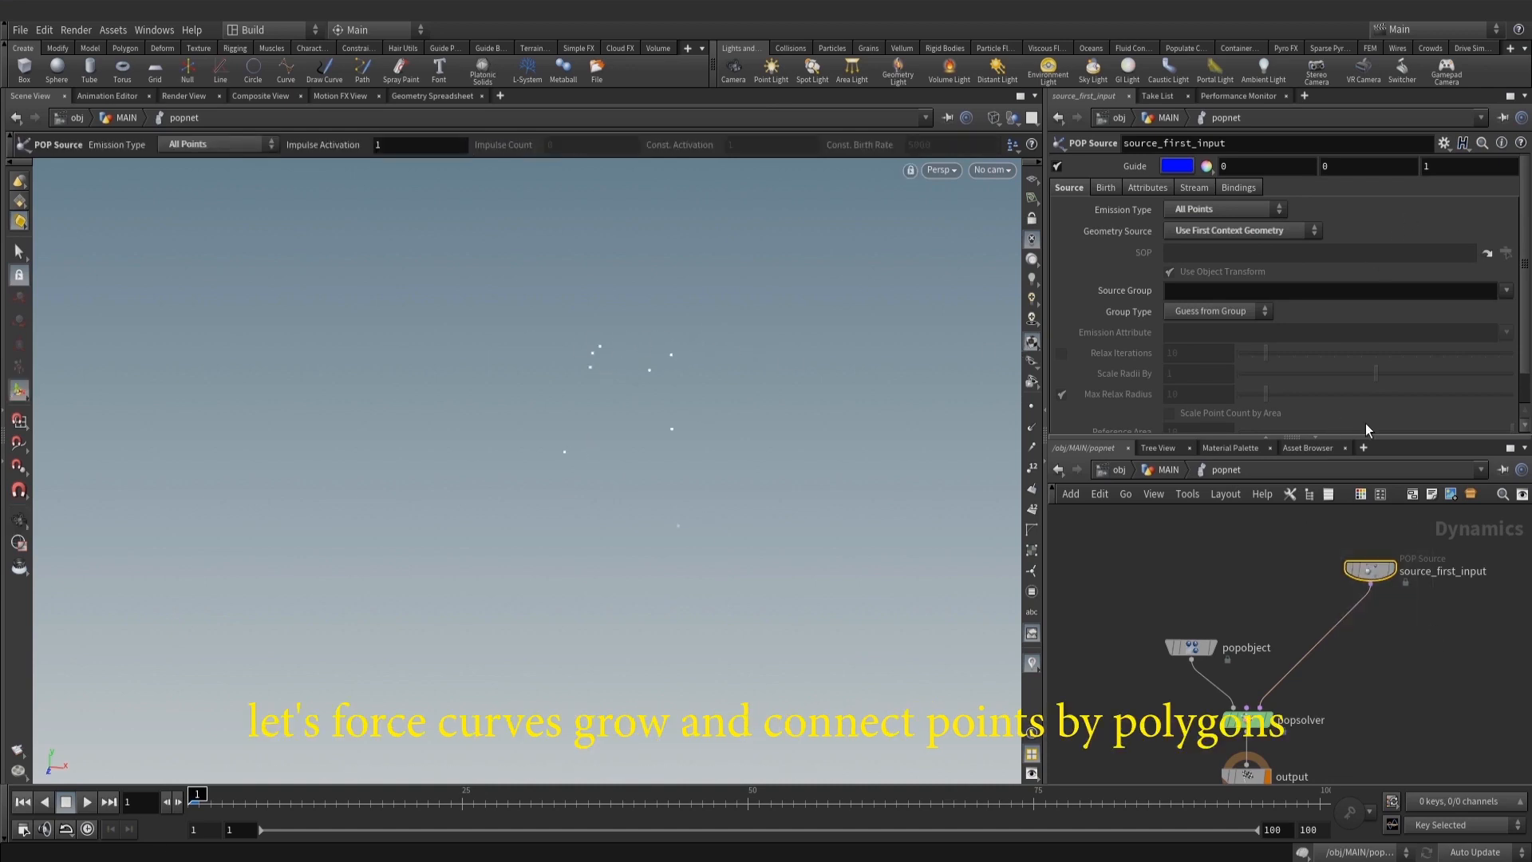
Insert a POP Axis Force node between source_first_input and popsolver, and place it below source_first_input
{"action": "key", "text": "ctrl+Up"}
{"action": "middle_click_drag", "start_coordinate": [1410, 674], "coordinate": [1388, 673]}
{"action": "key", "text": "Tab"}
{"action": "type", "text": "as"}
{"action": "key", "text": "Escape"}
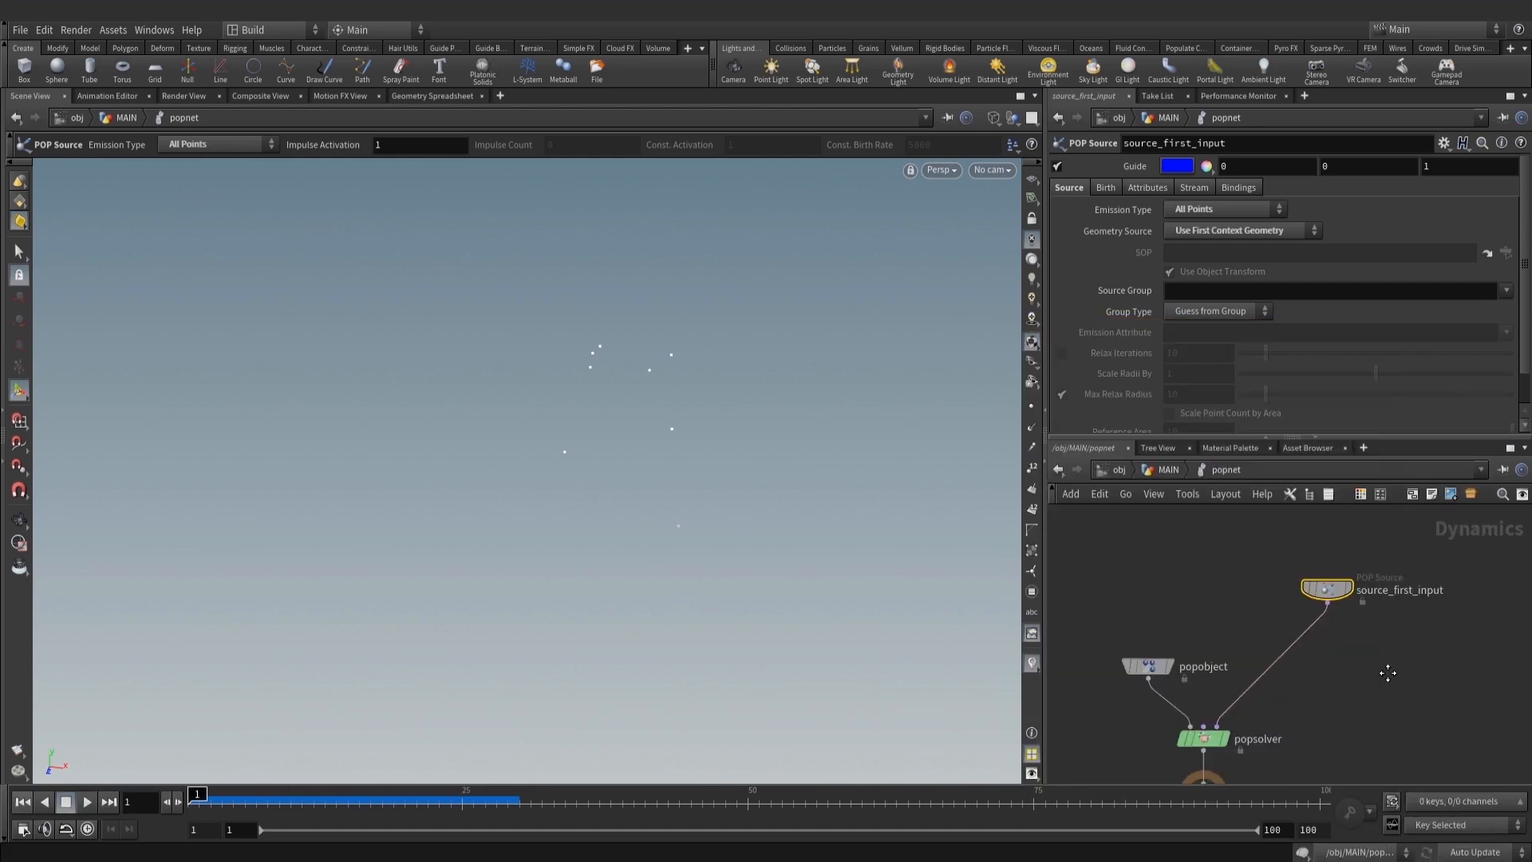
{"action": "key", "text": "Tab"}
{"action": "type", "text": "axis"}
{"action": "key", "text": "Down"}
{"action": "key", "text": "Return"}
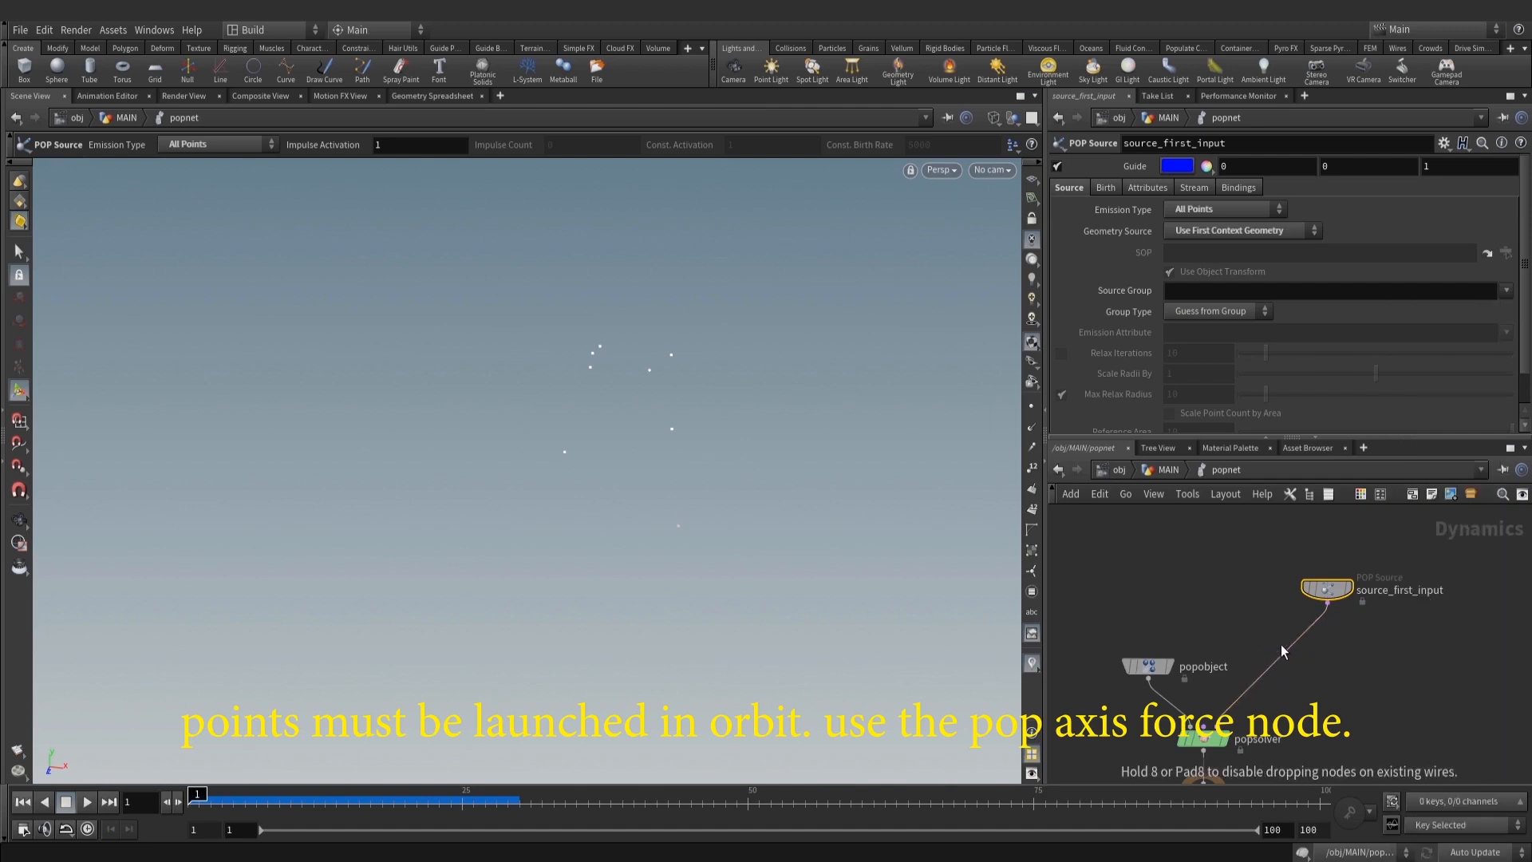
{"action": "left_click", "coordinate": [1276, 652]}
{"action": "left_click_drag", "start_coordinate": [1275, 660], "coordinate": [1330, 664]}
Set the axis force's radius and height to 2 and its orbit speed to 2
{"action": "left_click_drag", "start_coordinate": [763, 357], "coordinate": [757, 406], "text": "alt"}
{"action": "left_click", "coordinate": [1190, 309]}
{"action": "type", "text": "2"}
{"action": "key", "text": "Tab"}
{"action": "type", "text": "2"}
{"action": "key", "text": "Return"}
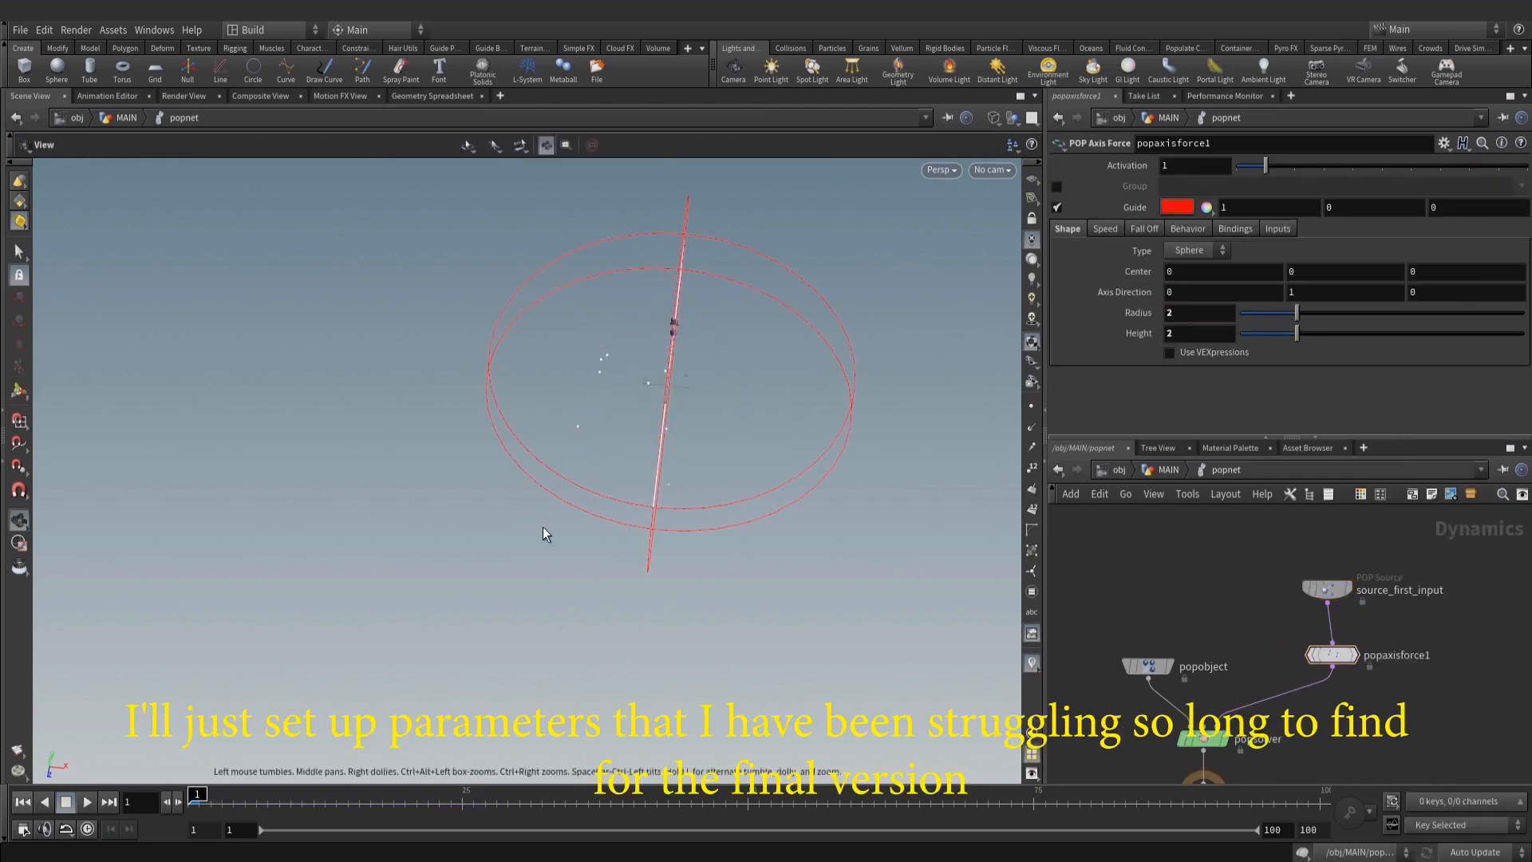
{"action": "left_click", "coordinate": [1104, 229]}
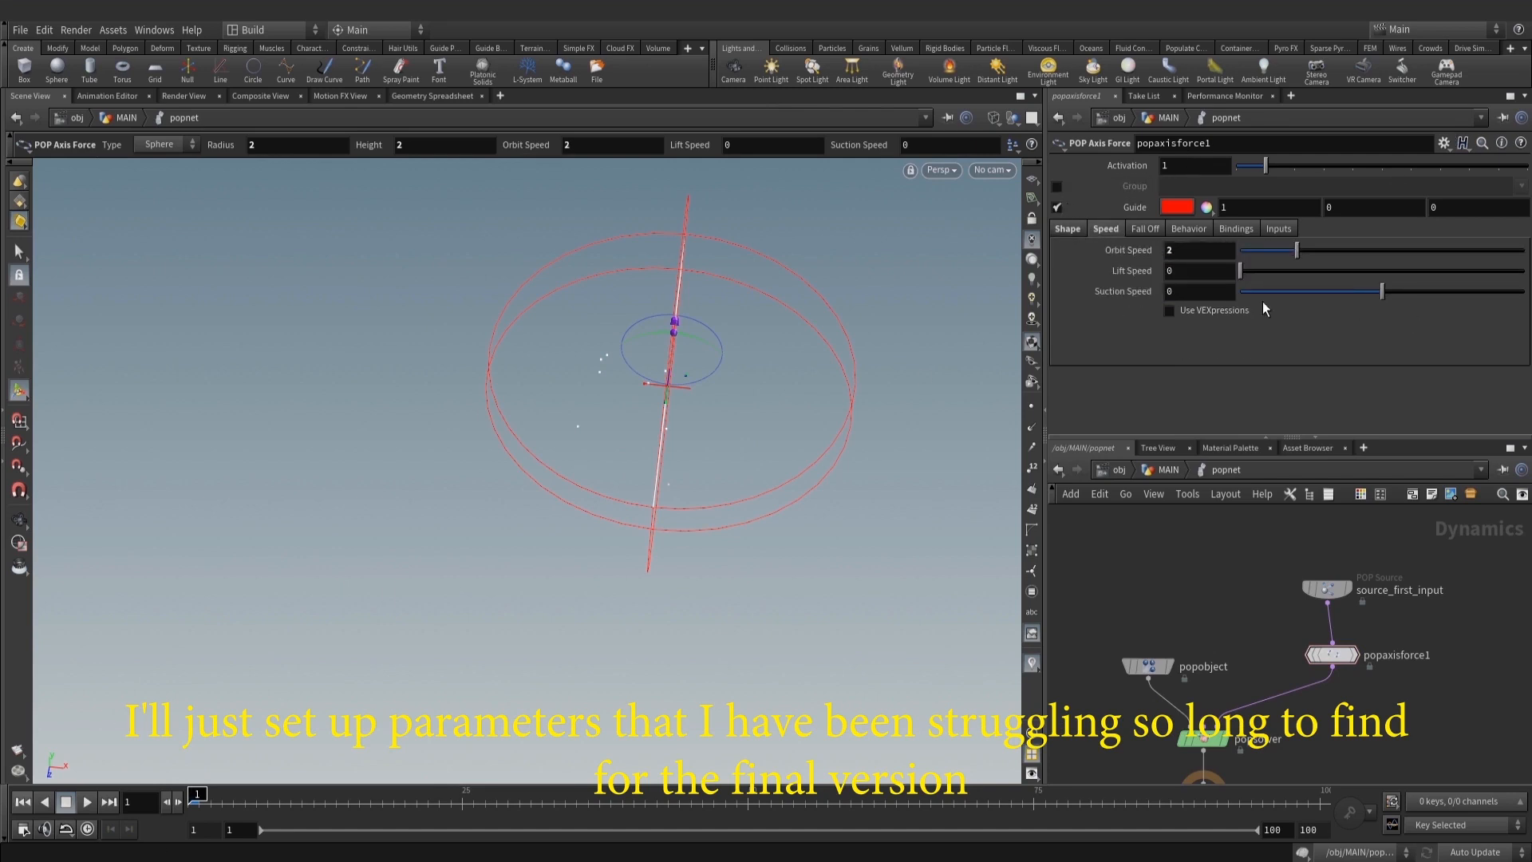
Play the simulation to preview the orbiting particles and rewind to frame 1
{"action": "left_click", "coordinate": [87, 802]}
{"action": "key", "text": "Escape"}
{"action": "left_click_drag", "start_coordinate": [469, 348], "coordinate": [624, 378]}
{"action": "left_click", "coordinate": [22, 802]}
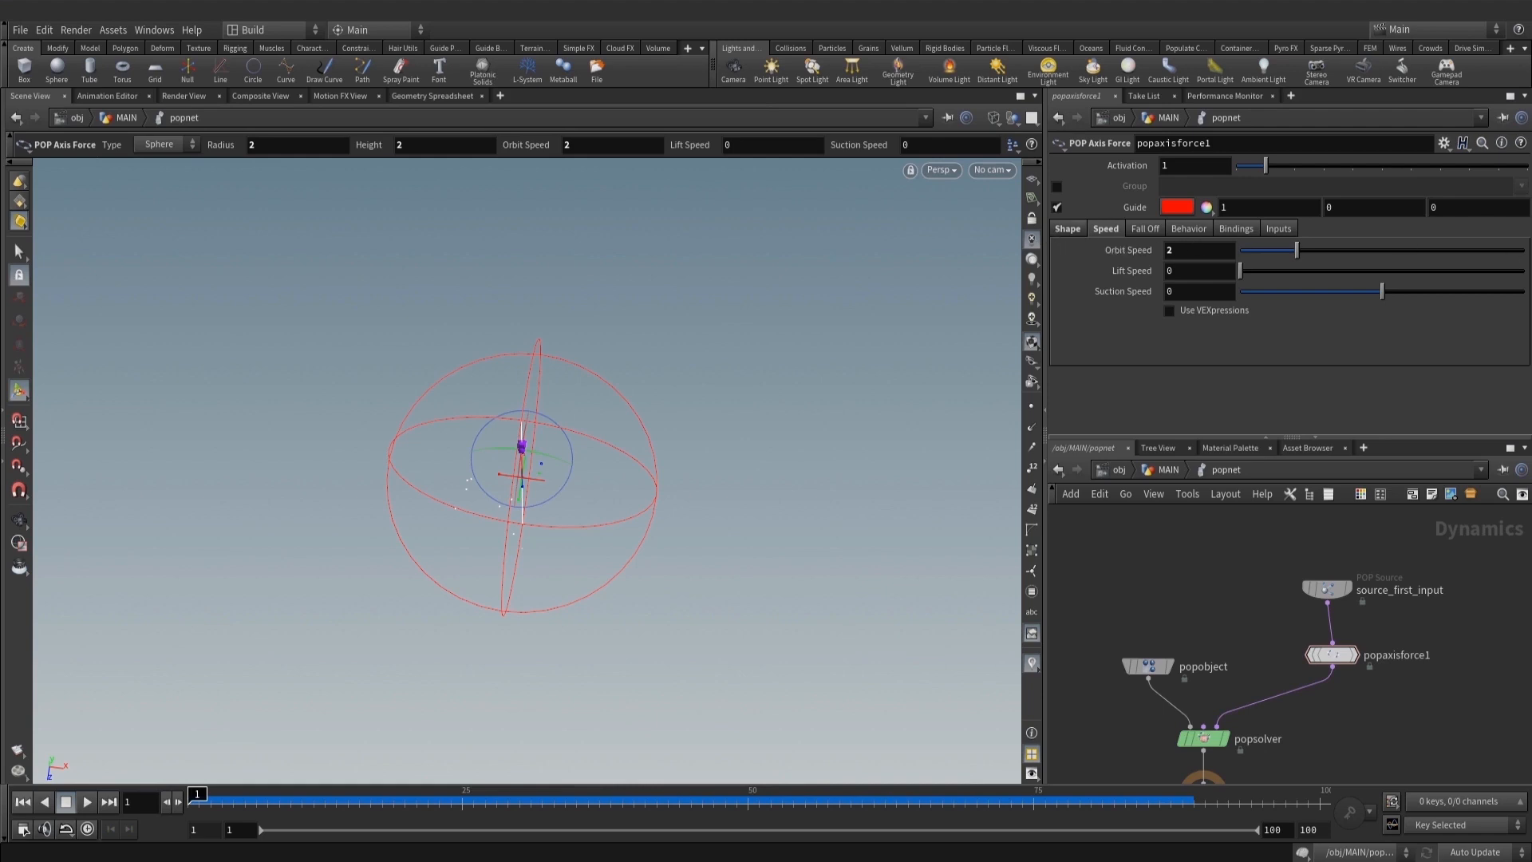
Set the axis force's Air Resistance to 10 and play the simulation to check the particle paths
{"action": "left_click", "coordinate": [1181, 228]}
{"action": "type", "text": "0"}
{"action": "key", "text": "Return"}
{"action": "left_click", "coordinate": [86, 802]}
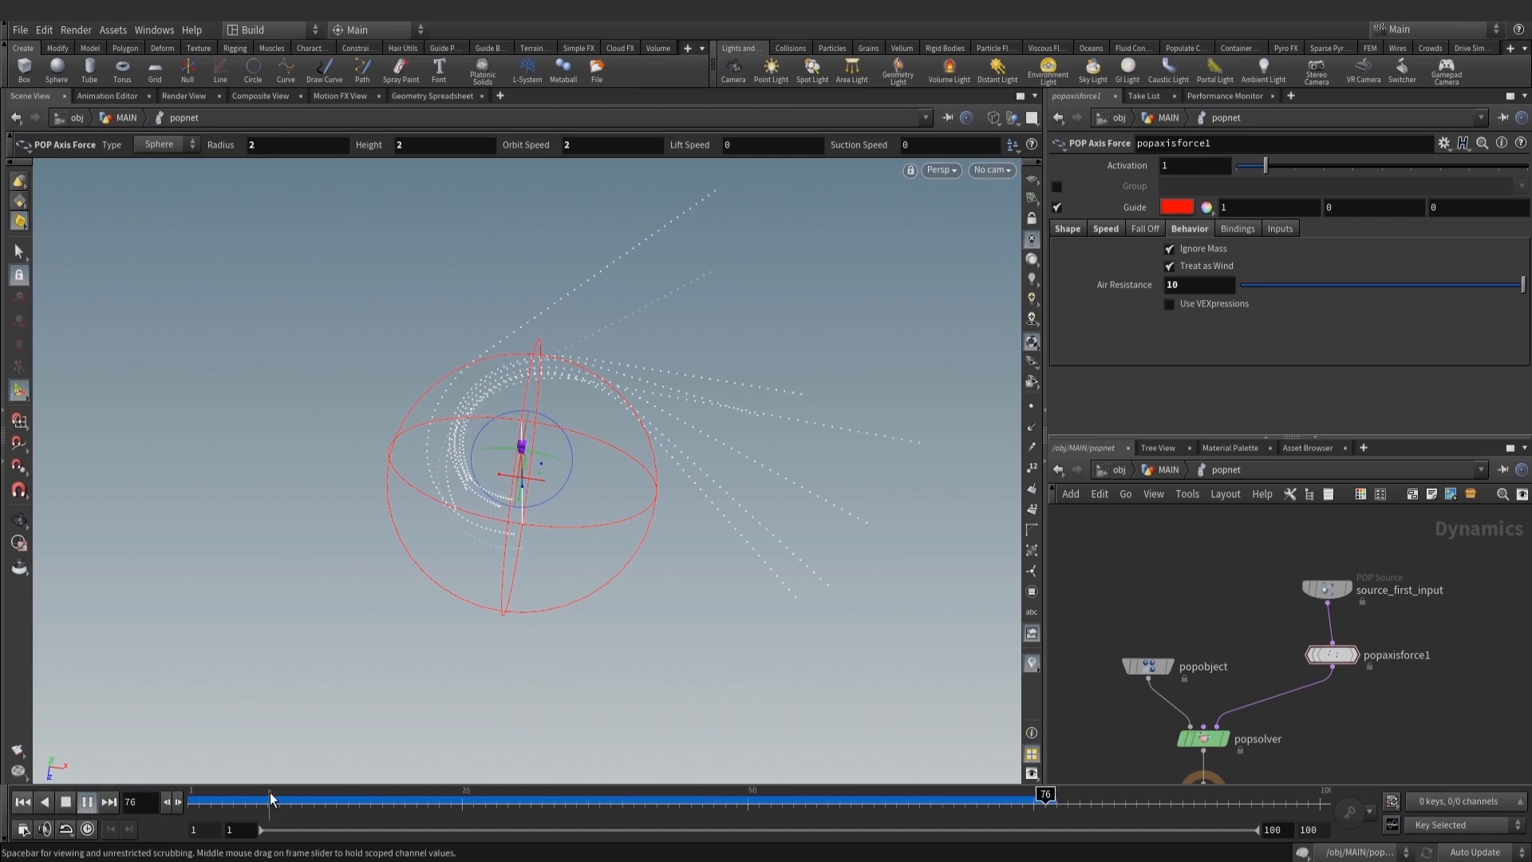
{"action": "left_click", "coordinate": [65, 801]}
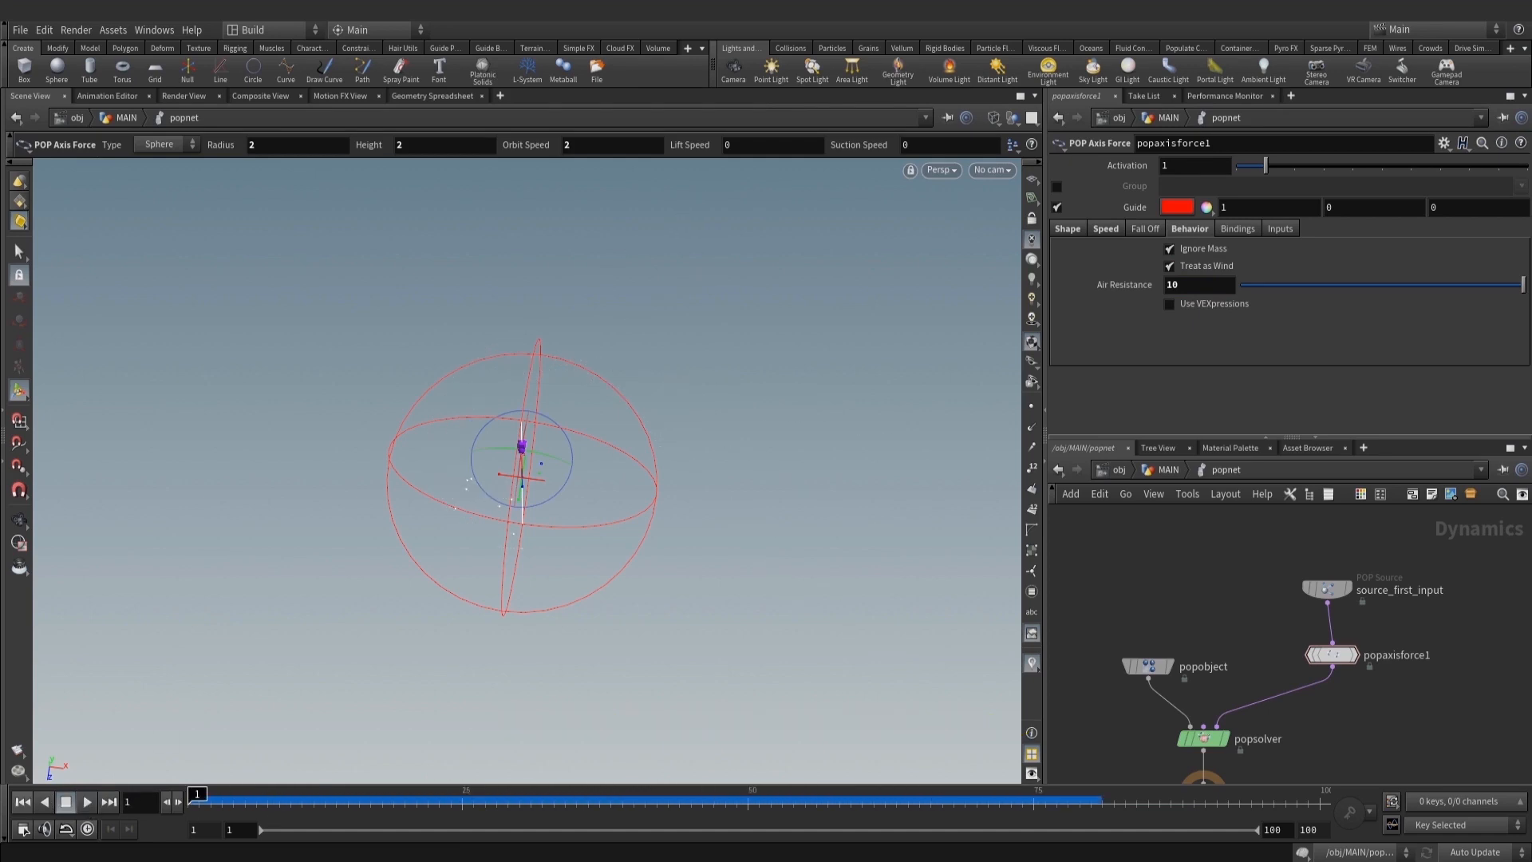
Remove the axis force's falloff by setting Soft Edge to 0 and Outer Strength to 5
{"action": "left_click", "coordinate": [1145, 229]}
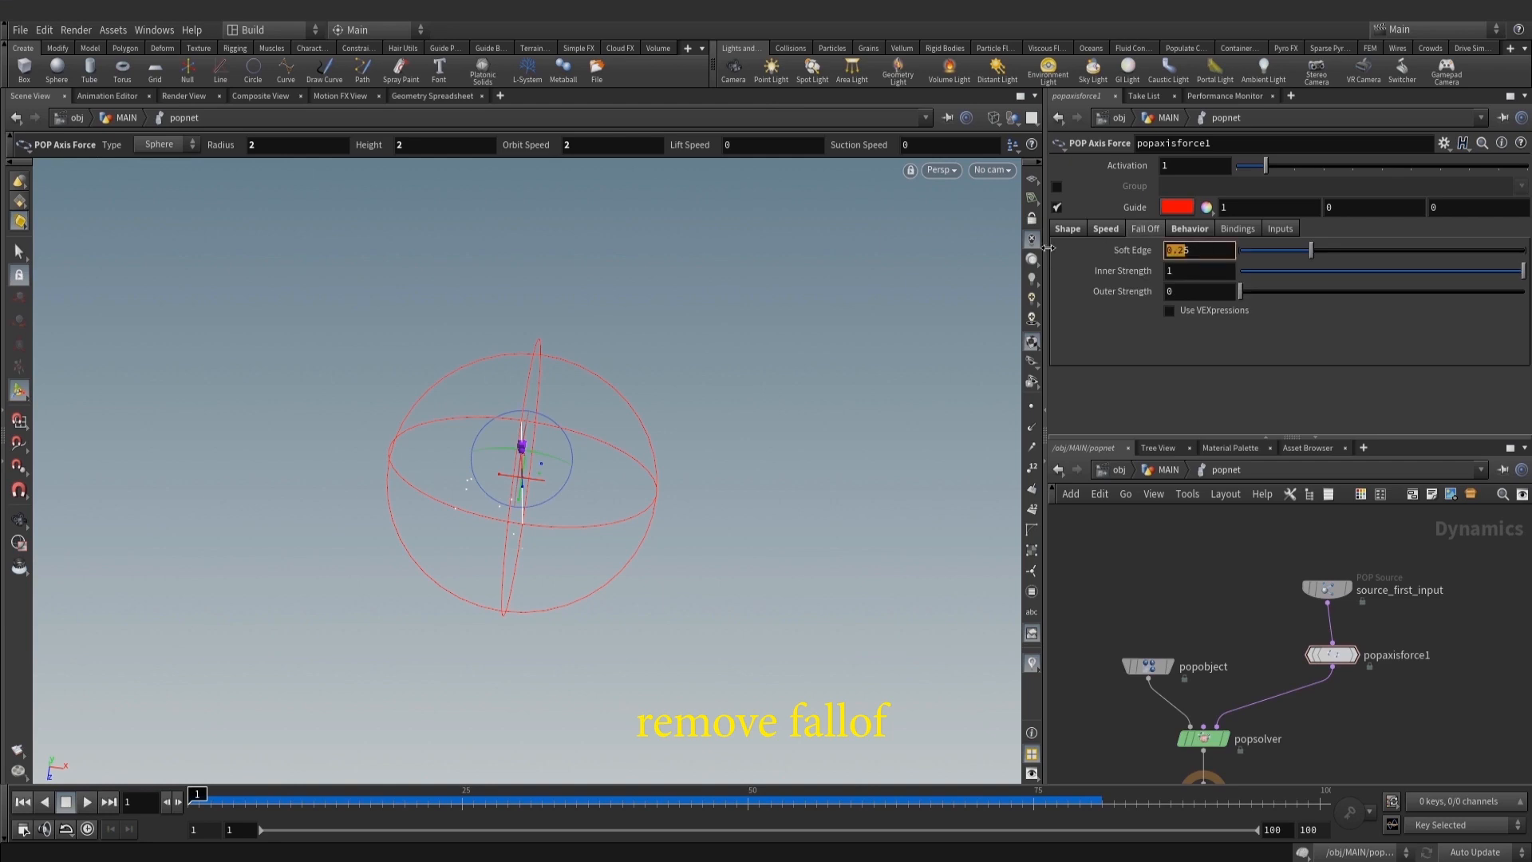
{"action": "type", "text": "0"}
{"action": "key", "text": "Return"}
{"action": "left_click_drag", "start_coordinate": [1181, 291], "coordinate": [1125, 286]}
{"action": "type", "text": "5"}
{"action": "key", "text": "Return"}
{"action": "middle_click_drag", "start_coordinate": [1180, 571], "coordinate": [1179, 565]}
Play and scrub the simulation to examine the spirals from several angles, and return to frame 1
{"action": "left_click", "coordinate": [87, 802]}
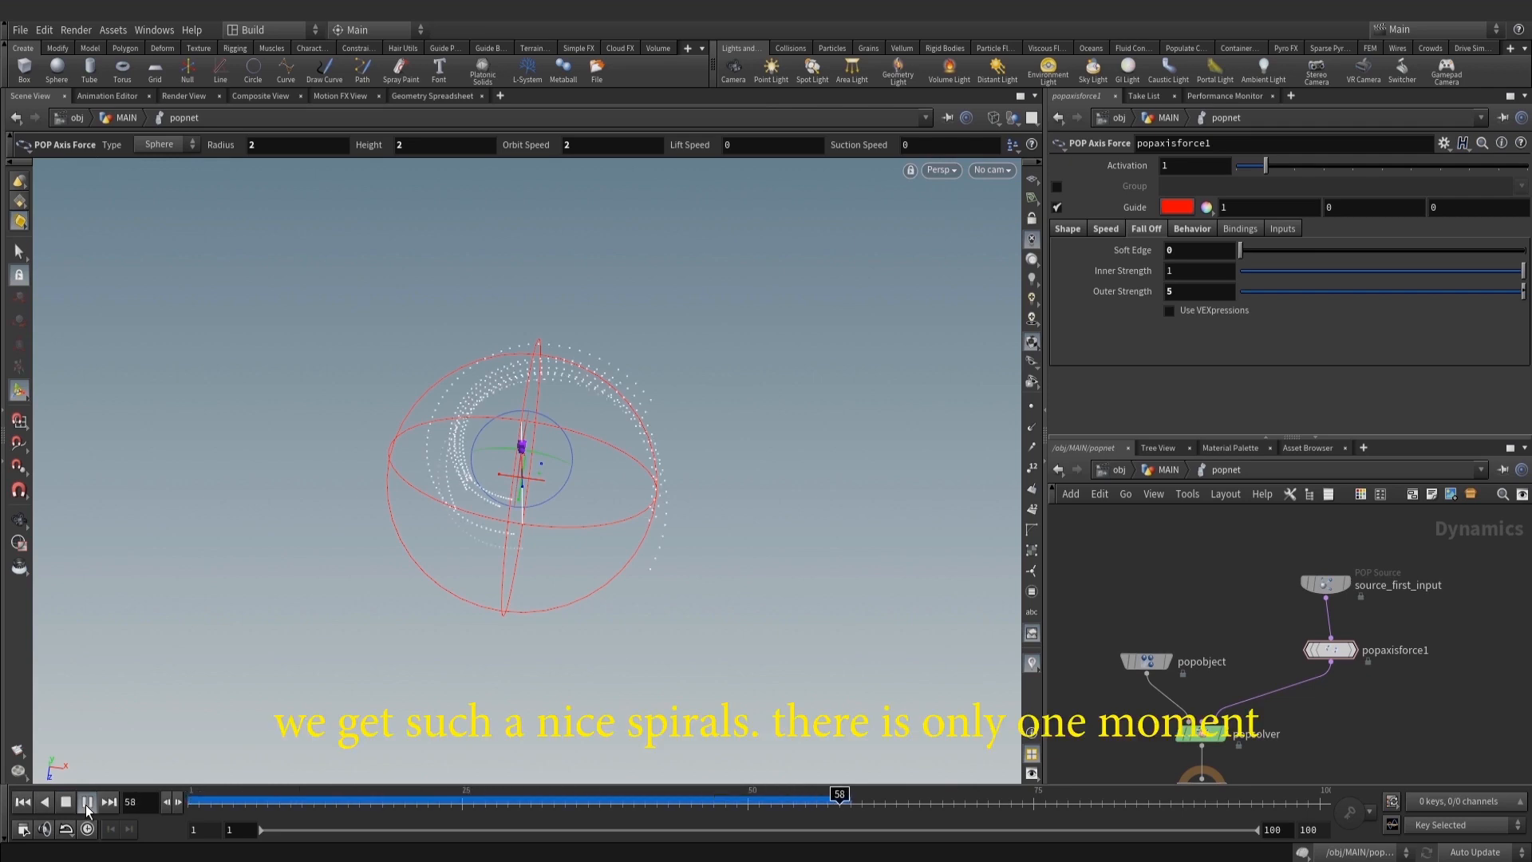
{"action": "left_click", "coordinate": [65, 801]}
{"action": "left_click", "coordinate": [646, 798]}
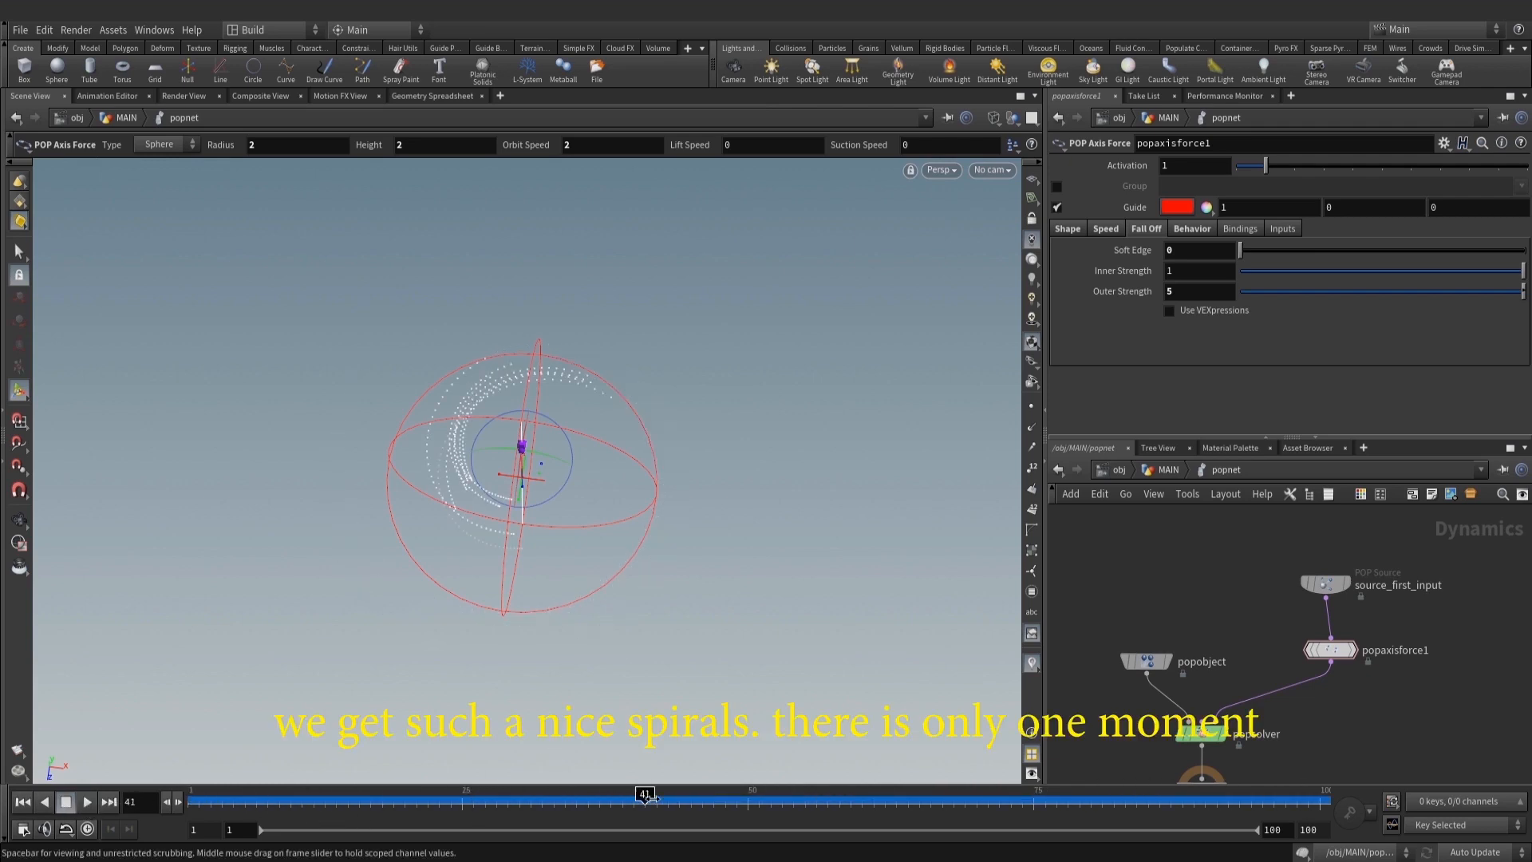
{"action": "left_click_drag", "start_coordinate": [974, 810], "coordinate": [1067, 806]}
{"action": "left_click_drag", "start_coordinate": [598, 590], "coordinate": [670, 606], "text": "alt"}
{"action": "left_click_drag", "start_coordinate": [280, 797], "coordinate": [348, 796]}
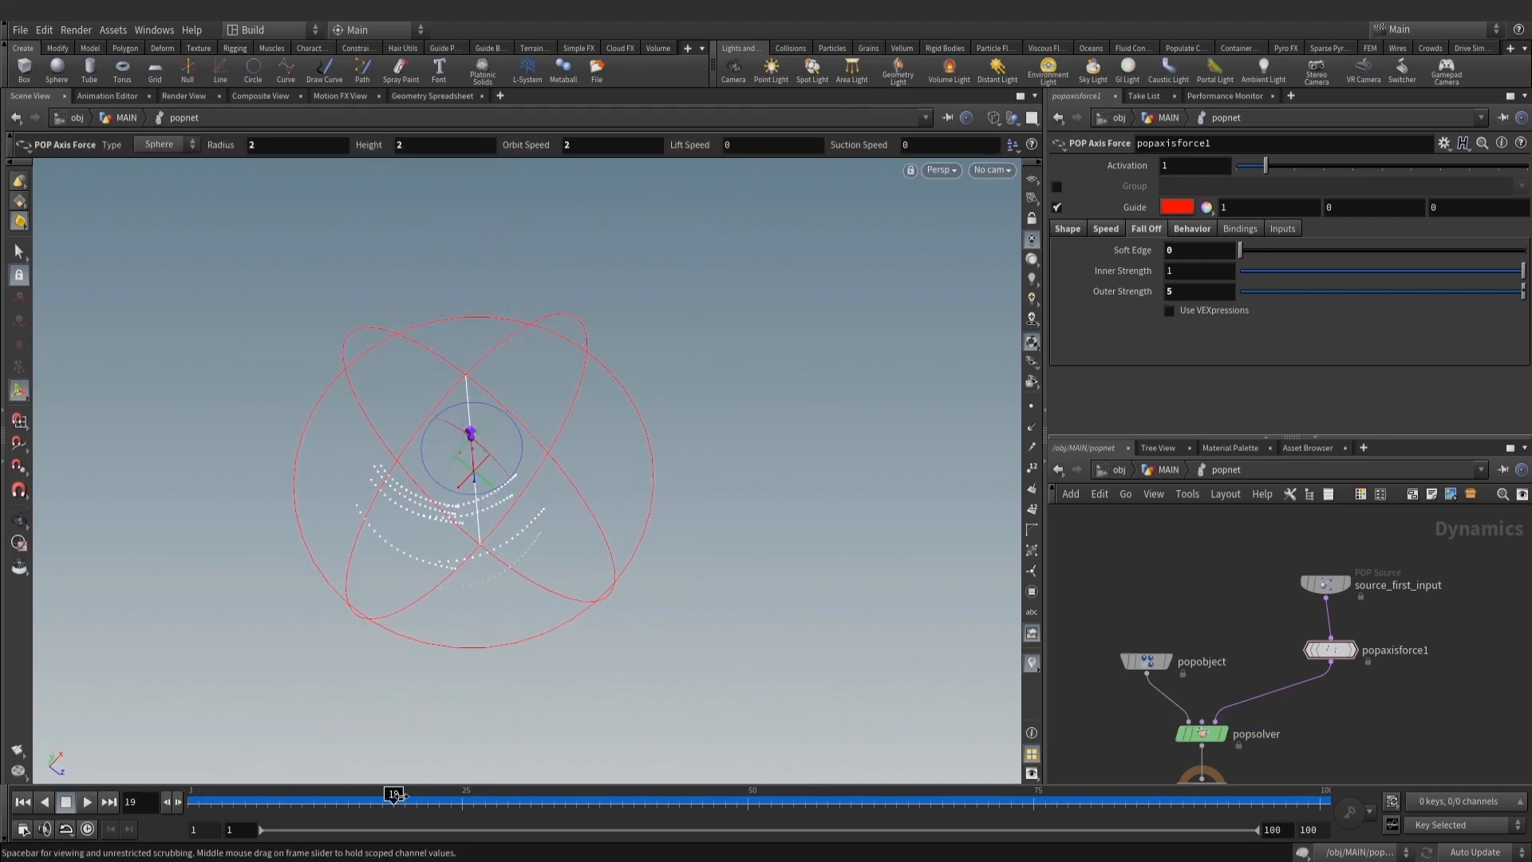
{"action": "left_click_drag", "start_coordinate": [1308, 797], "coordinate": [191, 796]}
{"action": "left_click_drag", "start_coordinate": [607, 583], "coordinate": [551, 581], "text": "alt"}
{"action": "right_click_drag", "start_coordinate": [550, 581], "coordinate": [648, 544], "text": "alt"}
{"action": "left_click_drag", "start_coordinate": [650, 376], "coordinate": [571, 482], "text": "alt"}
Go up to the MAIN network and show object_merge1 as a template to compare the spirals with the candy
{"action": "left_click", "coordinate": [1153, 477]}
{"action": "scroll", "coordinate": [1309, 663], "scroll_direction": "down", "scroll_amount": 6}
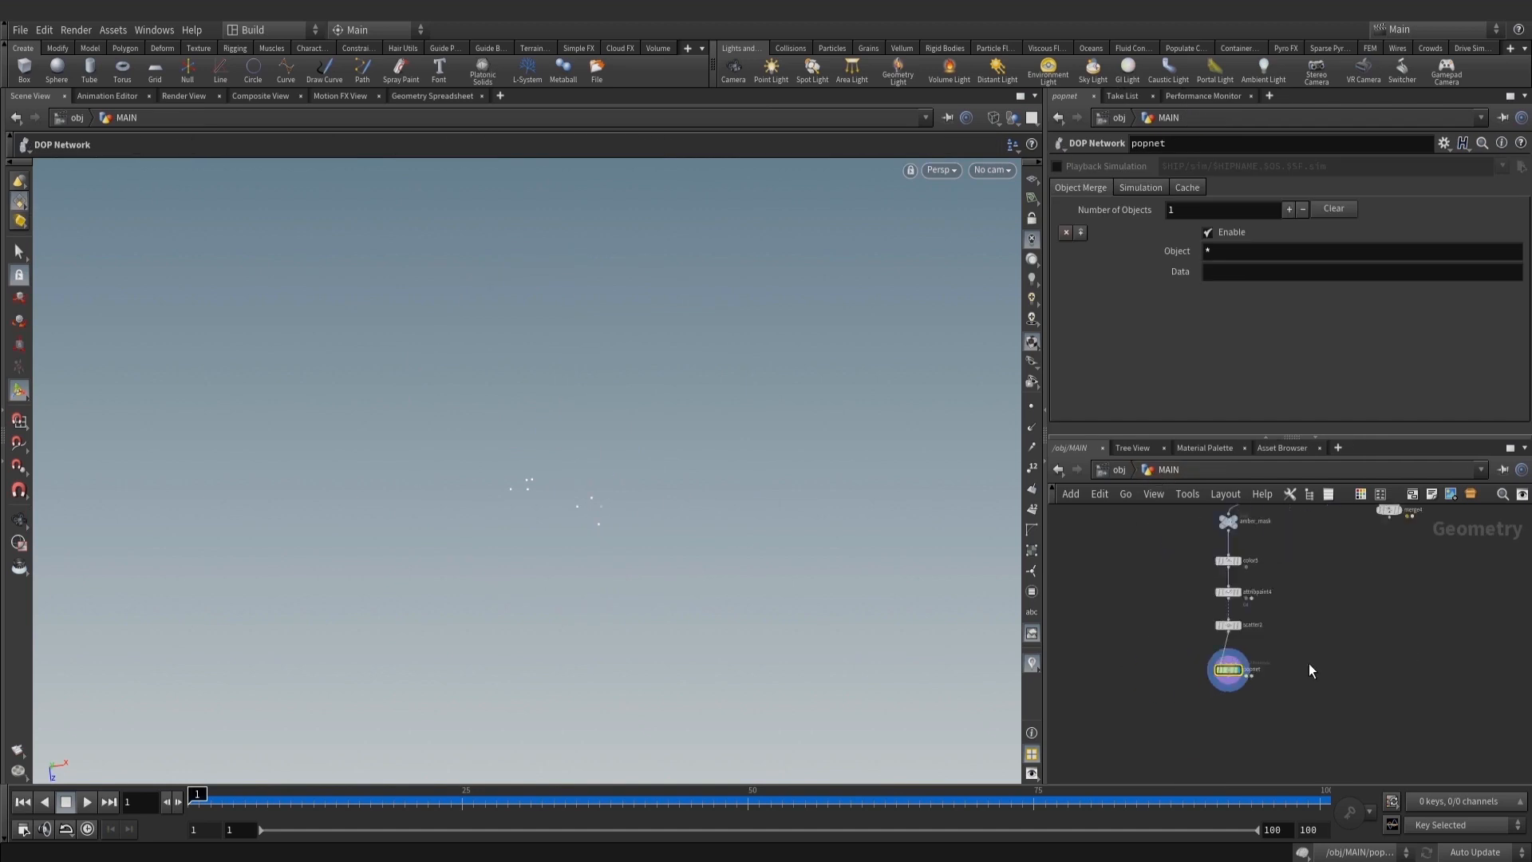
{"action": "scroll", "coordinate": [1310, 619], "scroll_direction": "up", "scroll_amount": 8}
{"action": "left_click", "coordinate": [1303, 528]}
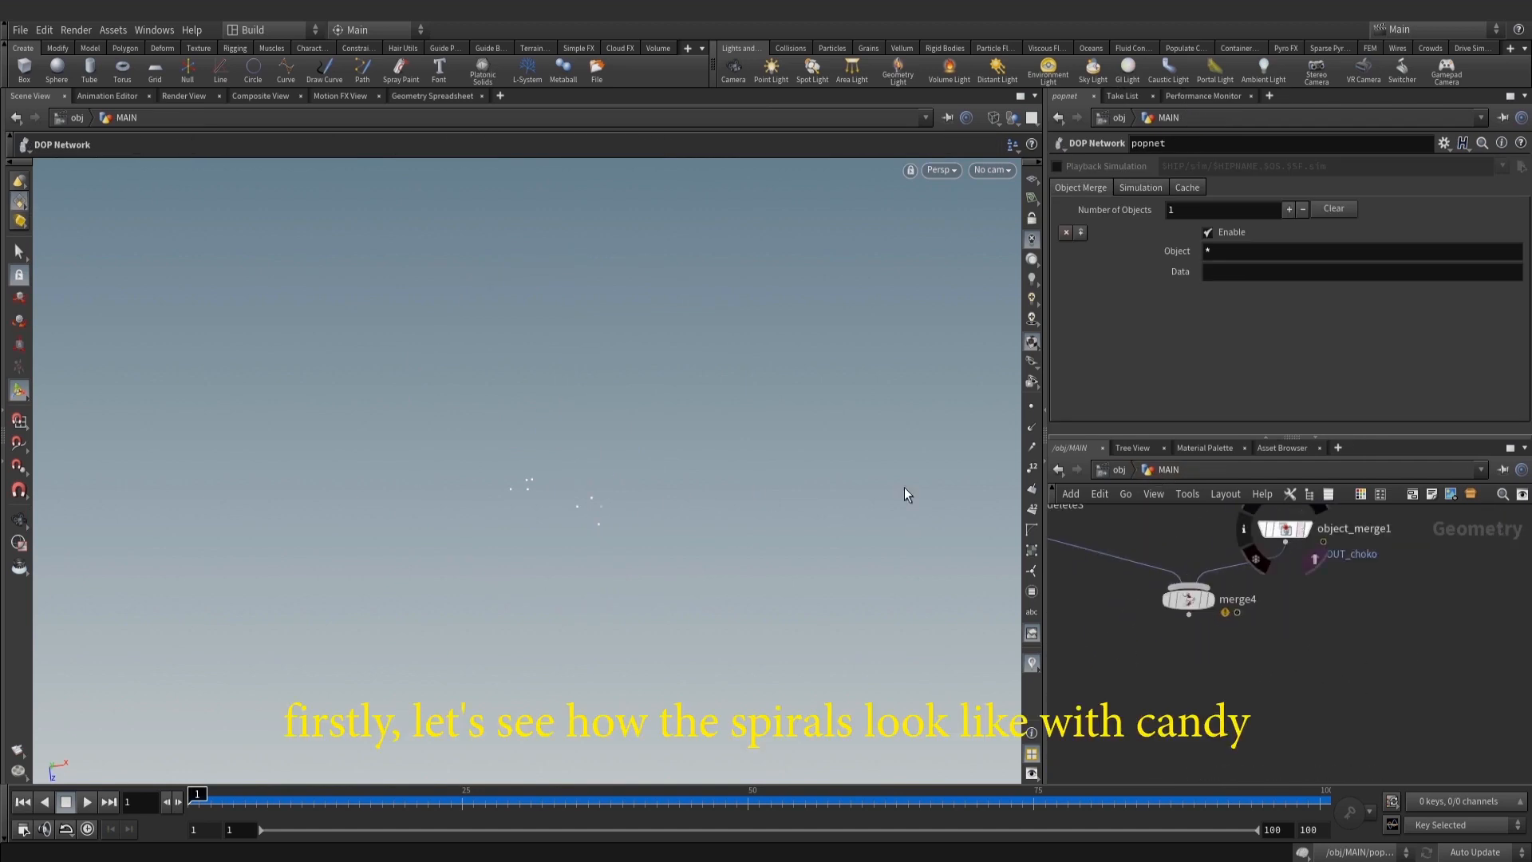
{"action": "scroll", "coordinate": [1308, 629], "scroll_direction": "down", "scroll_amount": 3}
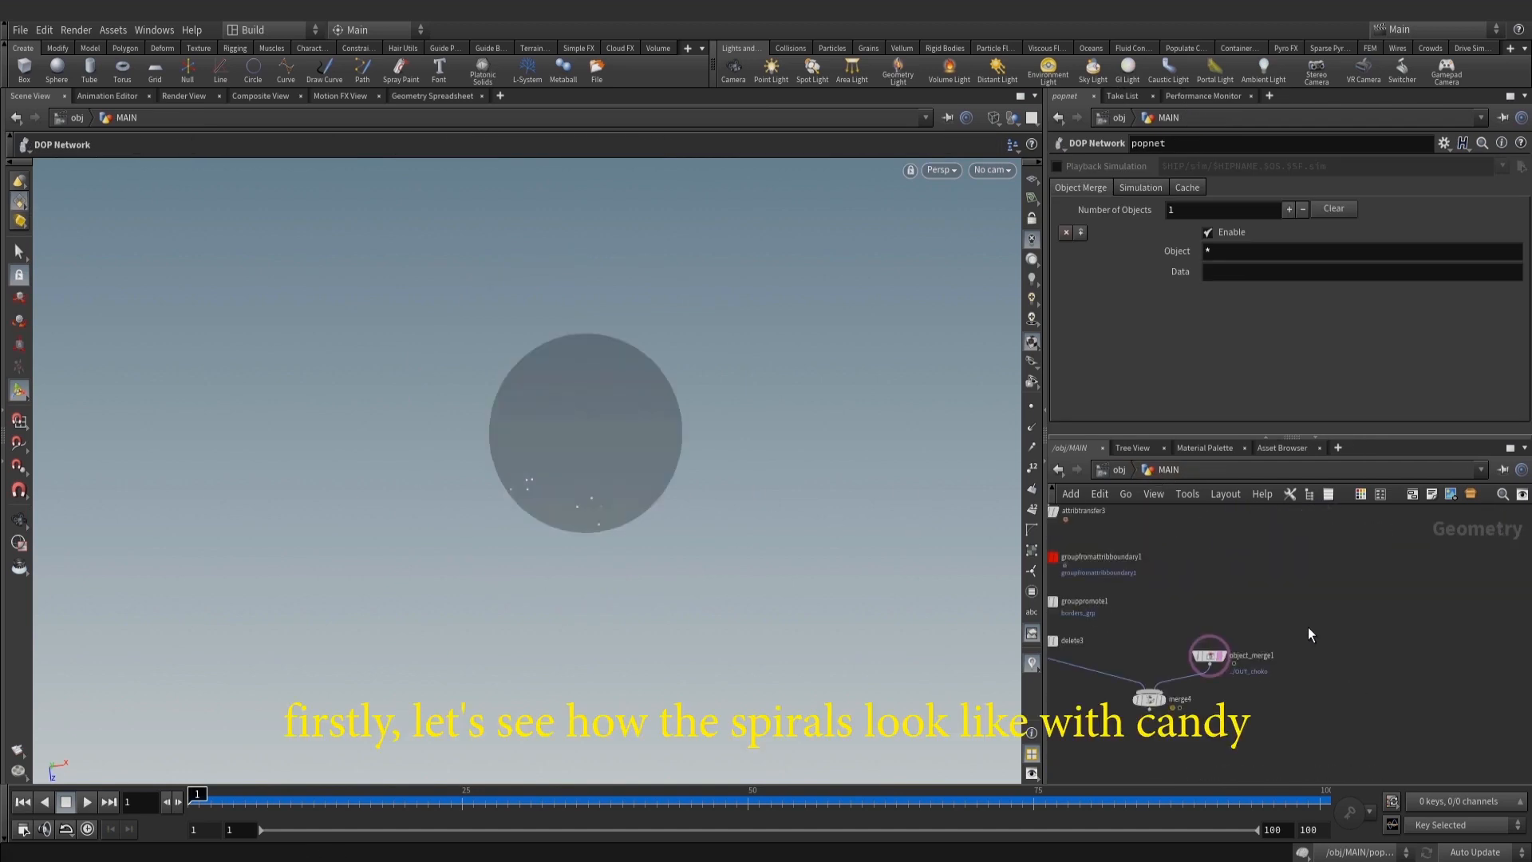
Template only the static broken part of the candy as reference while popnet stays displayed
{"action": "scroll", "coordinate": [1372, 630], "scroll_direction": "down", "scroll_amount": 3}
{"action": "scroll", "coordinate": [1261, 619], "scroll_direction": "up", "scroll_amount": 5}
{"action": "left_click_drag", "start_coordinate": [1149, 626], "coordinate": [1266, 207]}
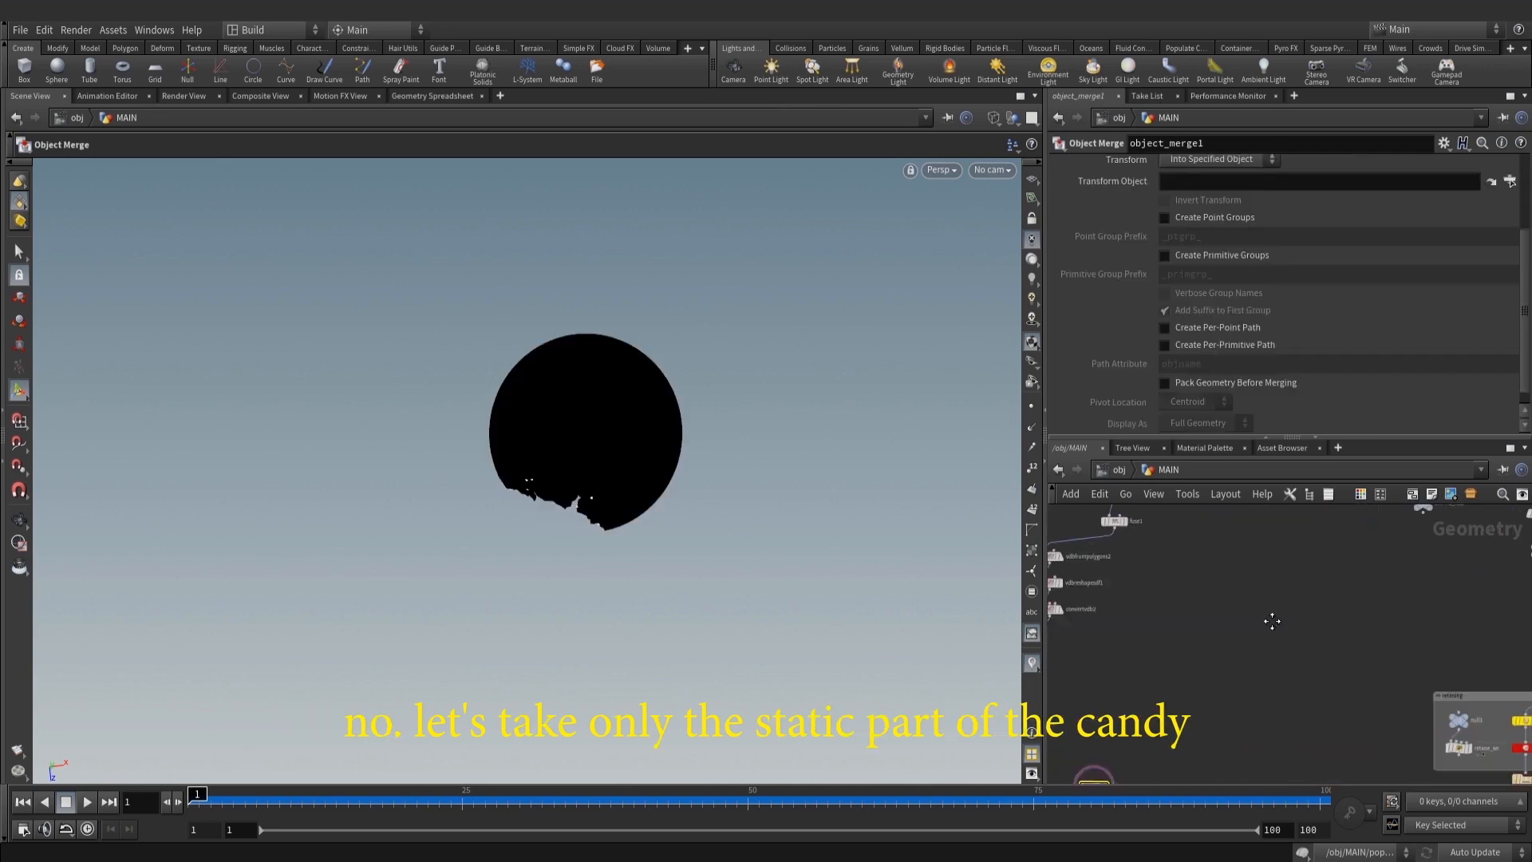
{"action": "middle_click_drag", "start_coordinate": [1272, 619], "coordinate": [1327, 522]}
{"action": "scroll", "coordinate": [1132, 683], "scroll_direction": "up", "scroll_amount": 2}
{"action": "mouse_move", "coordinate": [1178, 622]}
{"action": "left_mouse_down"}
{"action": "mouse_move", "coordinate": [1269, 643]}
{"action": "mouse_move", "coordinate": [1195, 612]}
{"action": "left_mouse_up"}
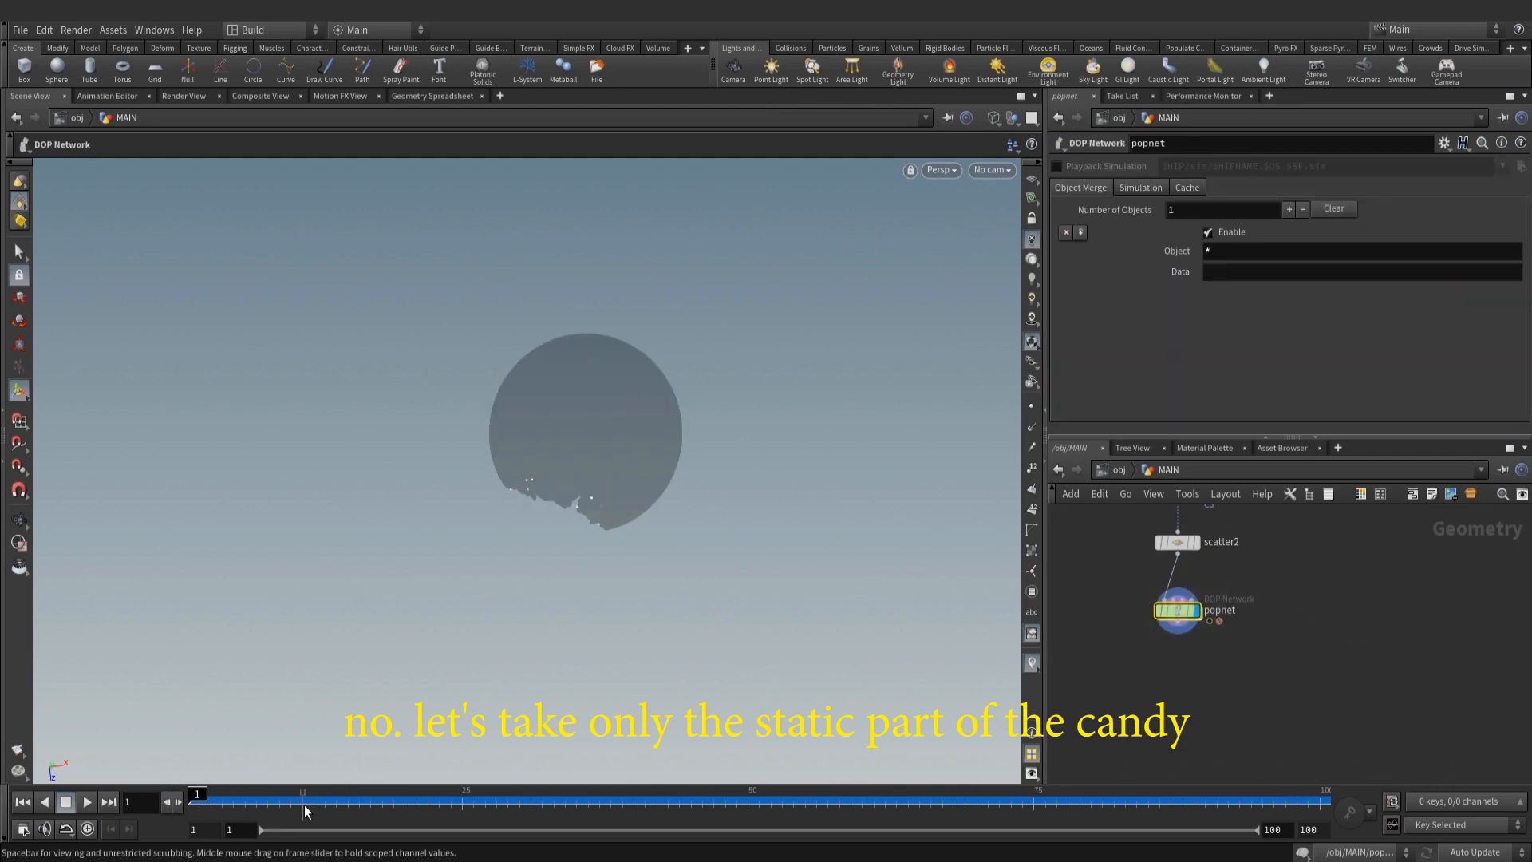
Examine the spirals against the candy in the top view at frame 57, and save the scene
{"action": "left_click_drag", "start_coordinate": [201, 793], "coordinate": [372, 793]}
{"action": "left_click_drag", "start_coordinate": [839, 794], "coordinate": [841, 794]}
{"action": "right_click_drag", "start_coordinate": [760, 501], "coordinate": [878, 537]}
{"action": "key", "text": "space+2"}
{"action": "right_click_drag", "start_coordinate": [715, 526], "coordinate": [495, 471]}
{"action": "middle_click_drag", "start_coordinate": [495, 472], "coordinate": [474, 431]}
{"action": "middle_click_drag", "start_coordinate": [1334, 641], "coordinate": [1333, 682]}
{"action": "key", "text": "ctrl+s"}
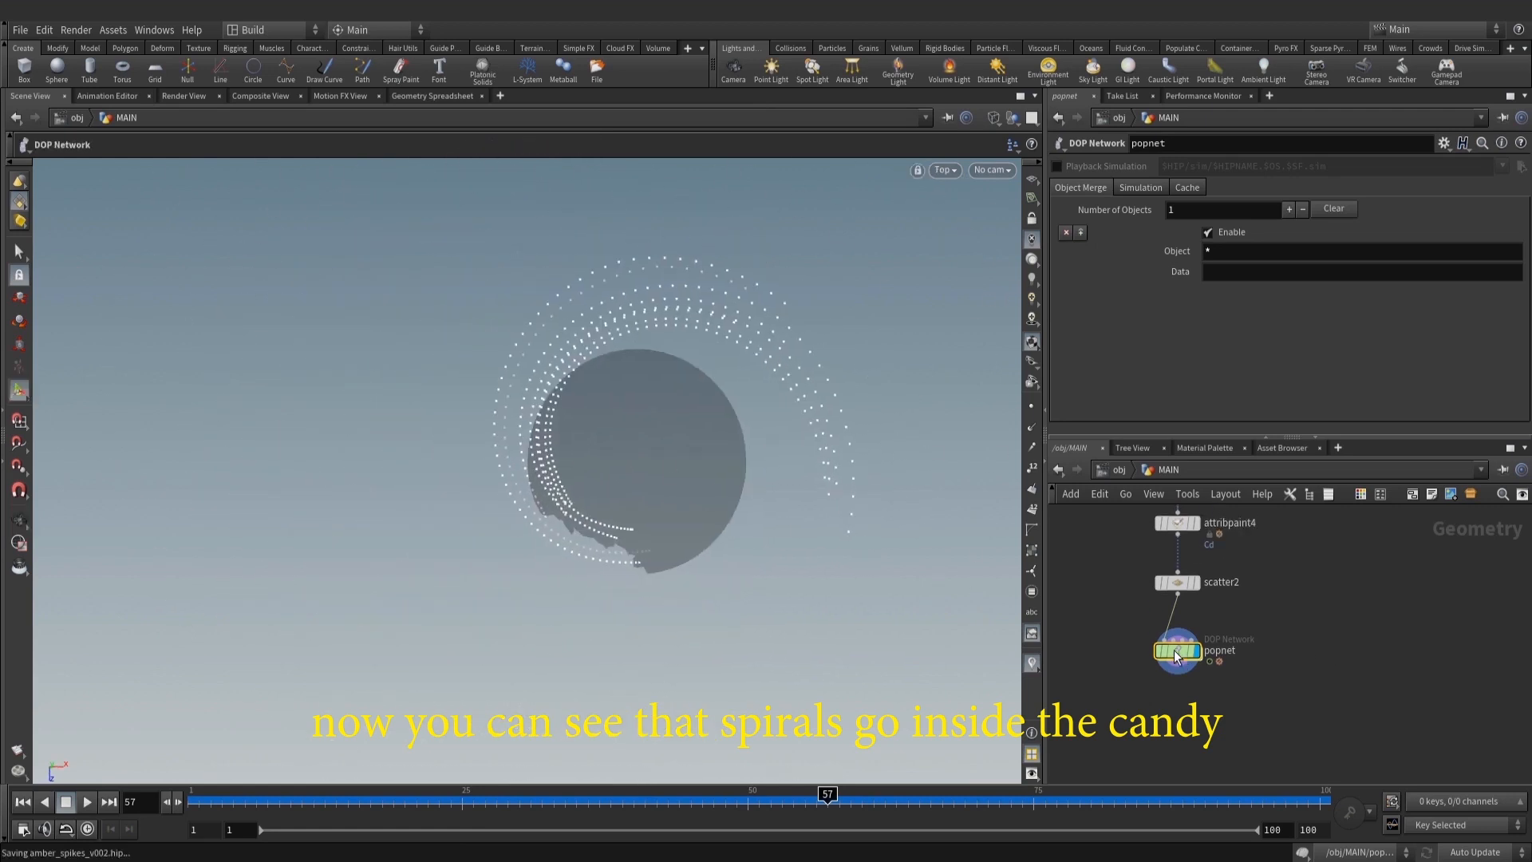
Inside popnet, set the axis force's orbit speed to 1.85 and its suction speed to -0.25
{"action": "double_click", "coordinate": [1200, 612]}
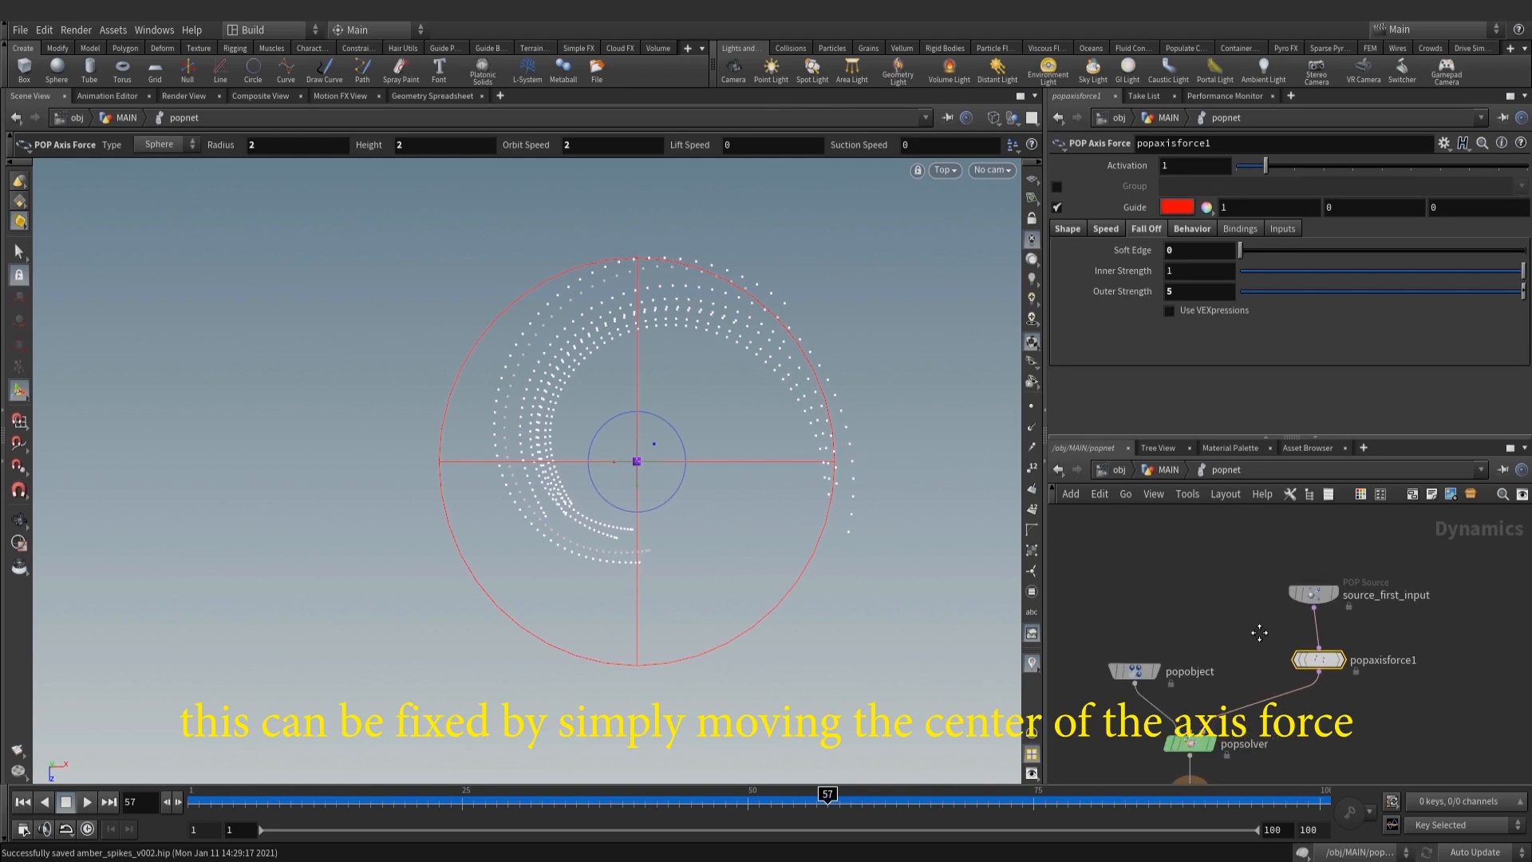
{"action": "left_click_drag", "start_coordinate": [1312, 597], "coordinate": [1314, 576]}
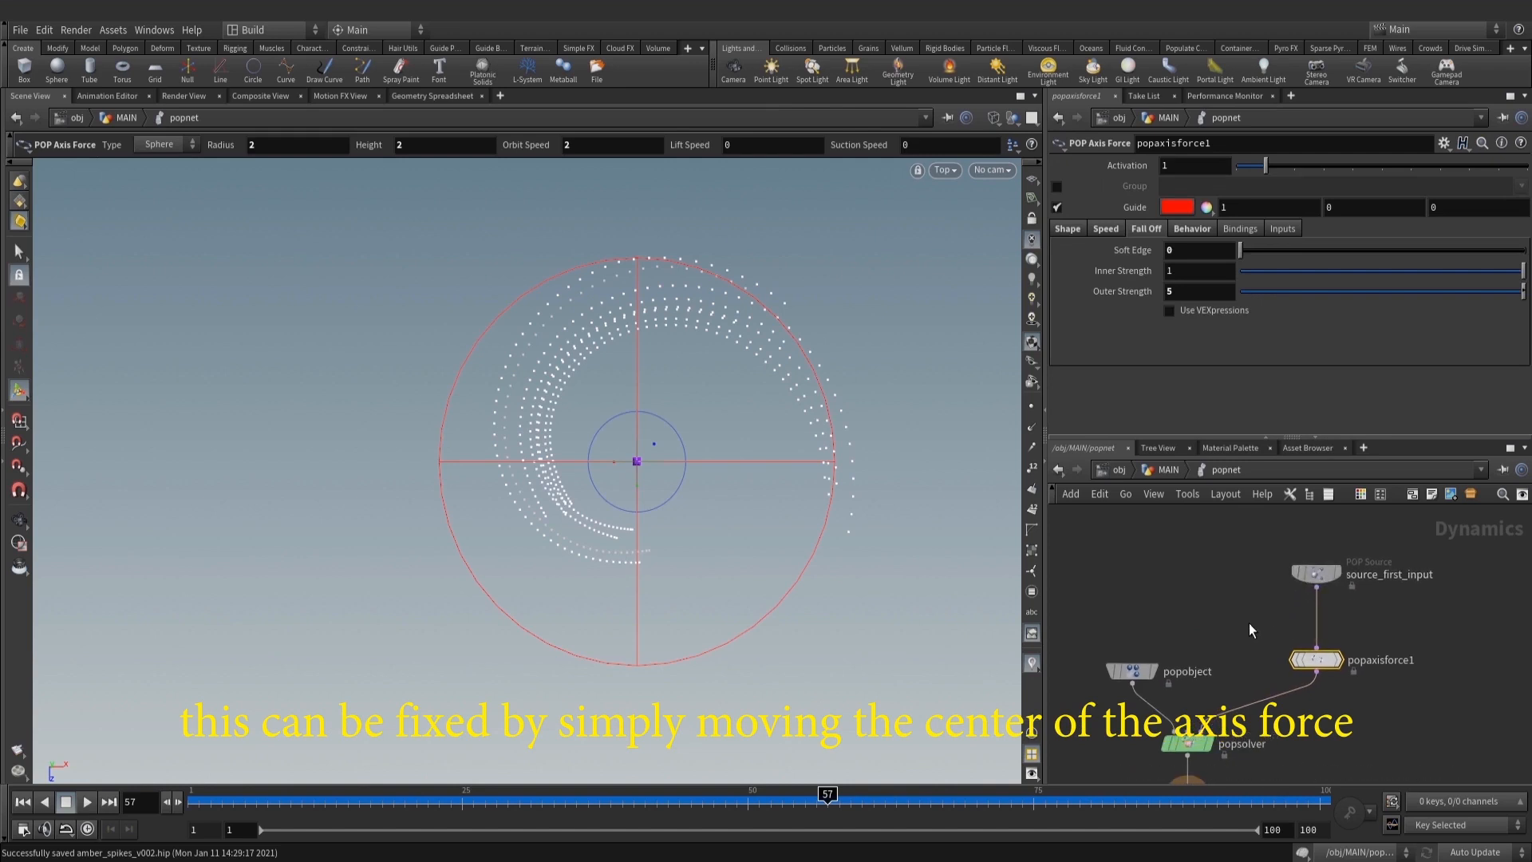
{"action": "left_click", "coordinate": [1098, 232]}
{"action": "type", "text": "1.85"}
{"action": "key", "text": "Return"}
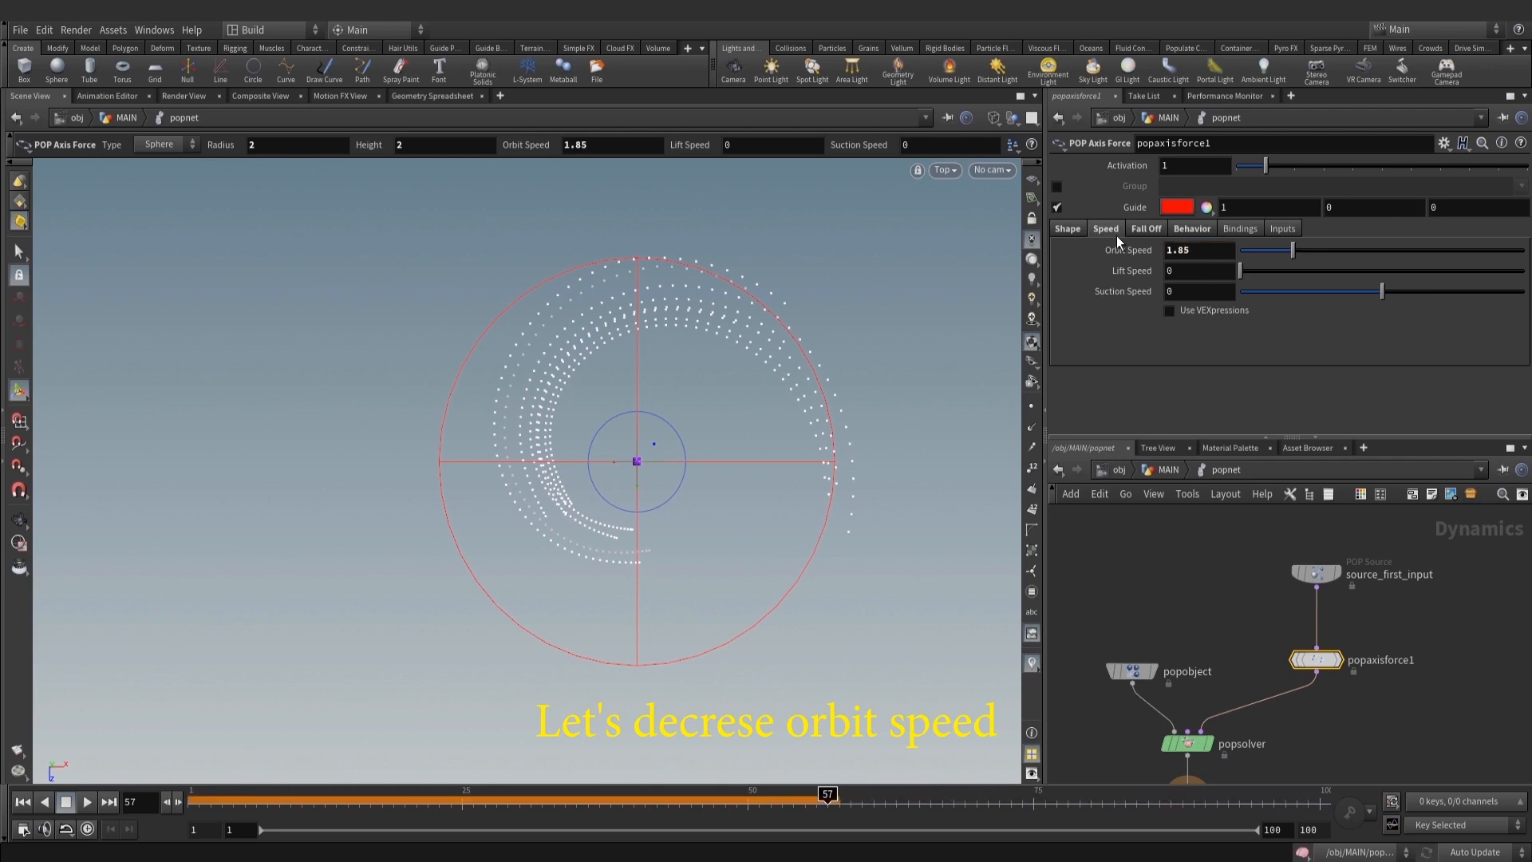
{"action": "left_click_drag", "start_coordinate": [1229, 292], "coordinate": [1112, 290]}
{"action": "type", "text": "-0.25"}
{"action": "key", "text": "Return"}
Play the simulation from frame 1 to check how the spirals spread with the changed speeds
{"action": "left_click", "coordinate": [22, 802]}
{"action": "left_click", "coordinate": [88, 802]}
{"action": "scroll", "coordinate": [593, 484], "scroll_direction": "down", "scroll_amount": 4}
{"action": "middle_click_drag", "start_coordinate": [616, 459], "coordinate": [546, 466]}
{"action": "left_click", "coordinate": [65, 802]}
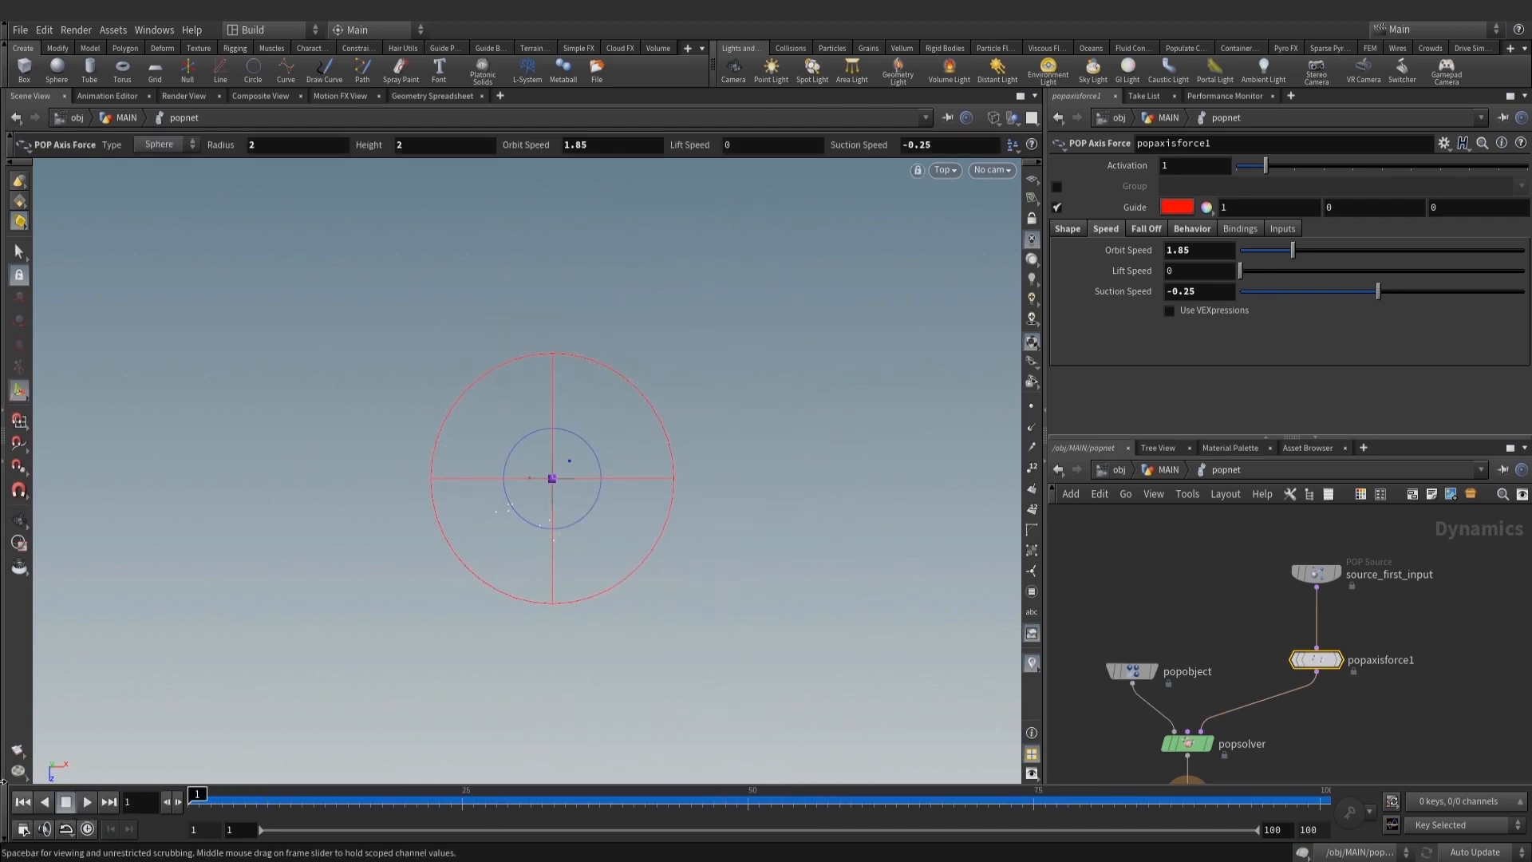
Move the axis force's center to X -1.1 and Z 0.3
{"action": "left_click", "coordinate": [1200, 228]}
{"action": "left_click", "coordinate": [1142, 229]}
{"action": "left_click", "coordinate": [1073, 229]}
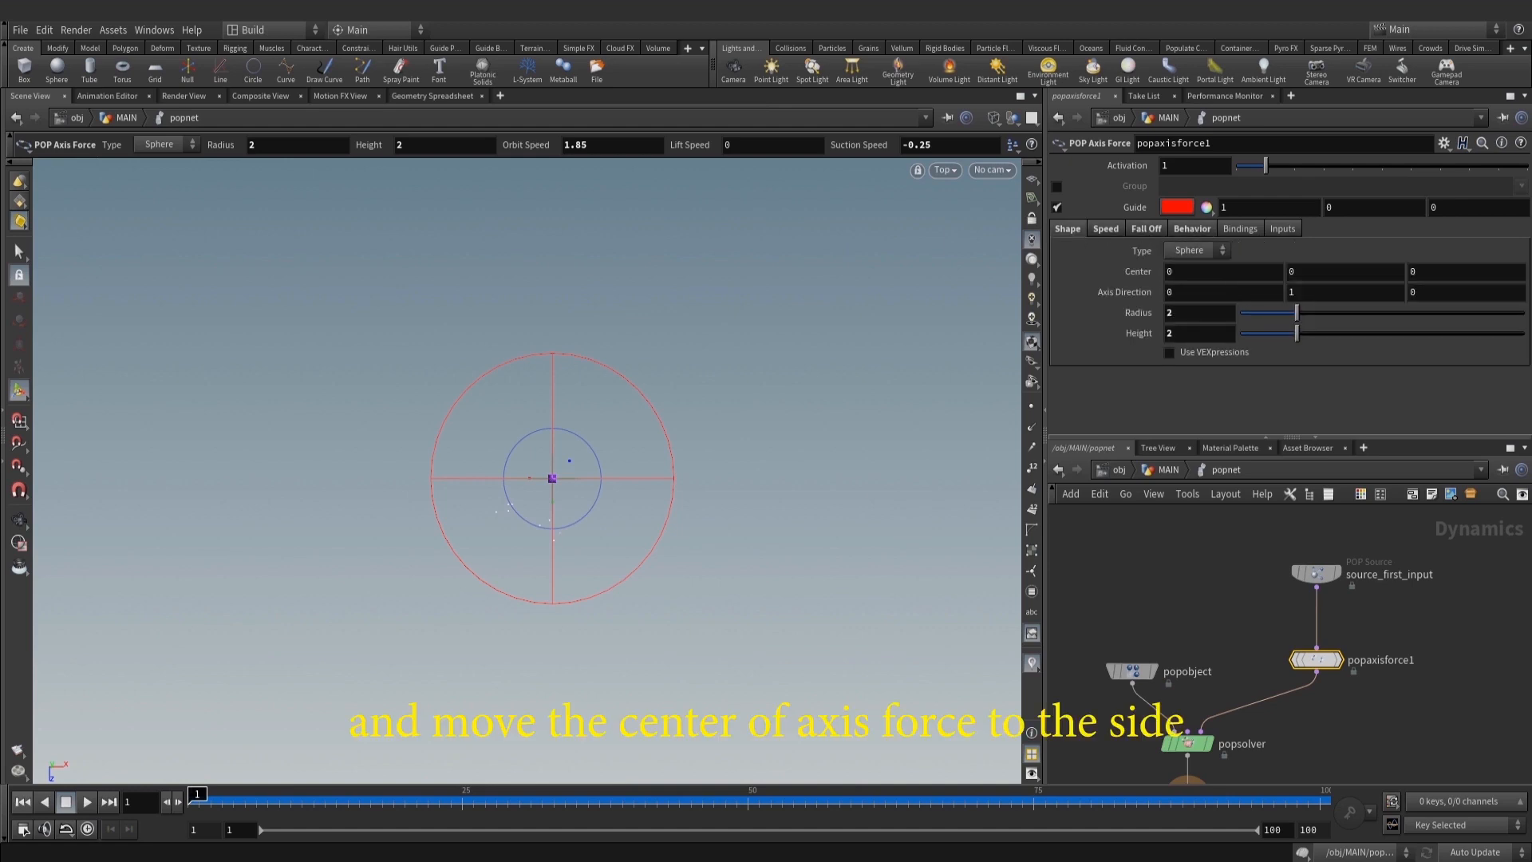
{"action": "middle_click_drag", "start_coordinate": [1196, 274], "coordinate": [1157, 280]}
{"action": "left_click_drag", "start_coordinate": [1219, 273], "coordinate": [1170, 274]}
{"action": "type", "text": "1.1"}
{"action": "key", "text": "Return"}
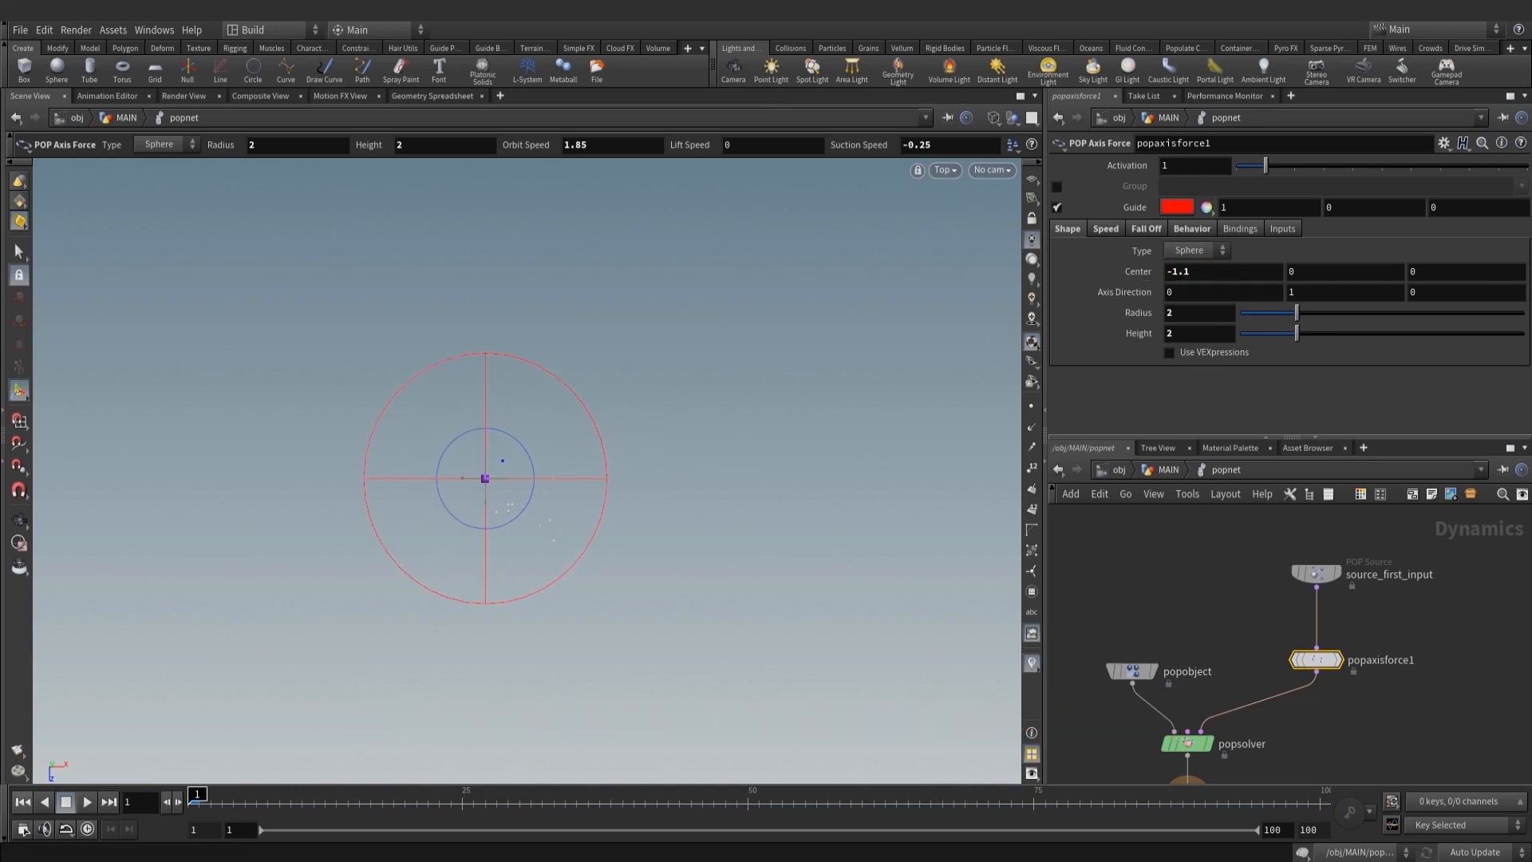
{"action": "left_click", "coordinate": [1433, 270]}
{"action": "type", "text": ".3"}
{"action": "key", "text": "Return"}
Play the simulation in the MAIN network to check the spirals around the candy, rewind to frame 1, and save the scene
{"action": "left_click", "coordinate": [1166, 471]}
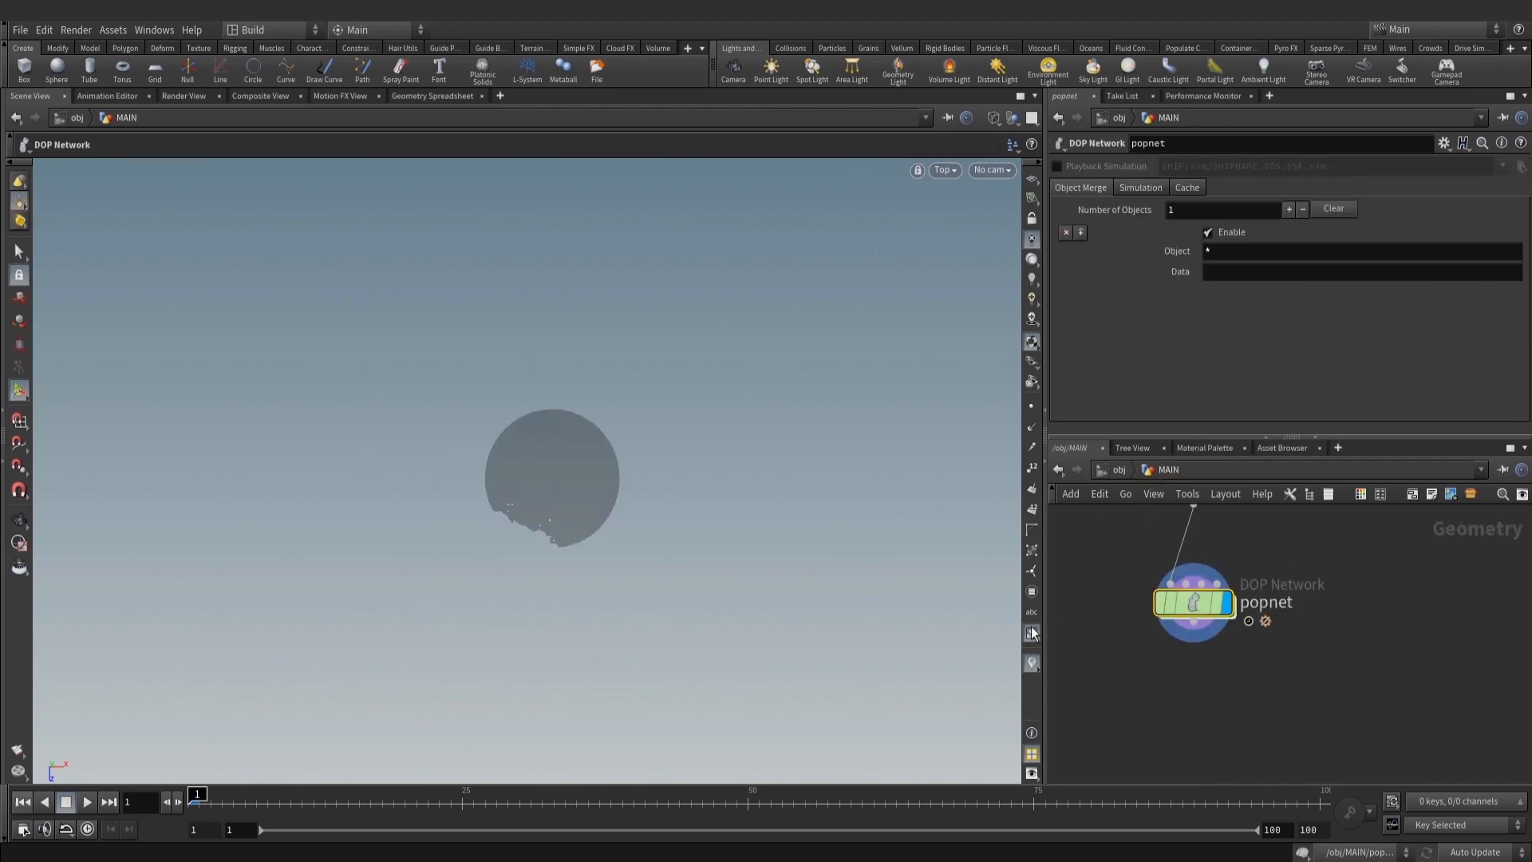
{"action": "left_click", "coordinate": [80, 802]}
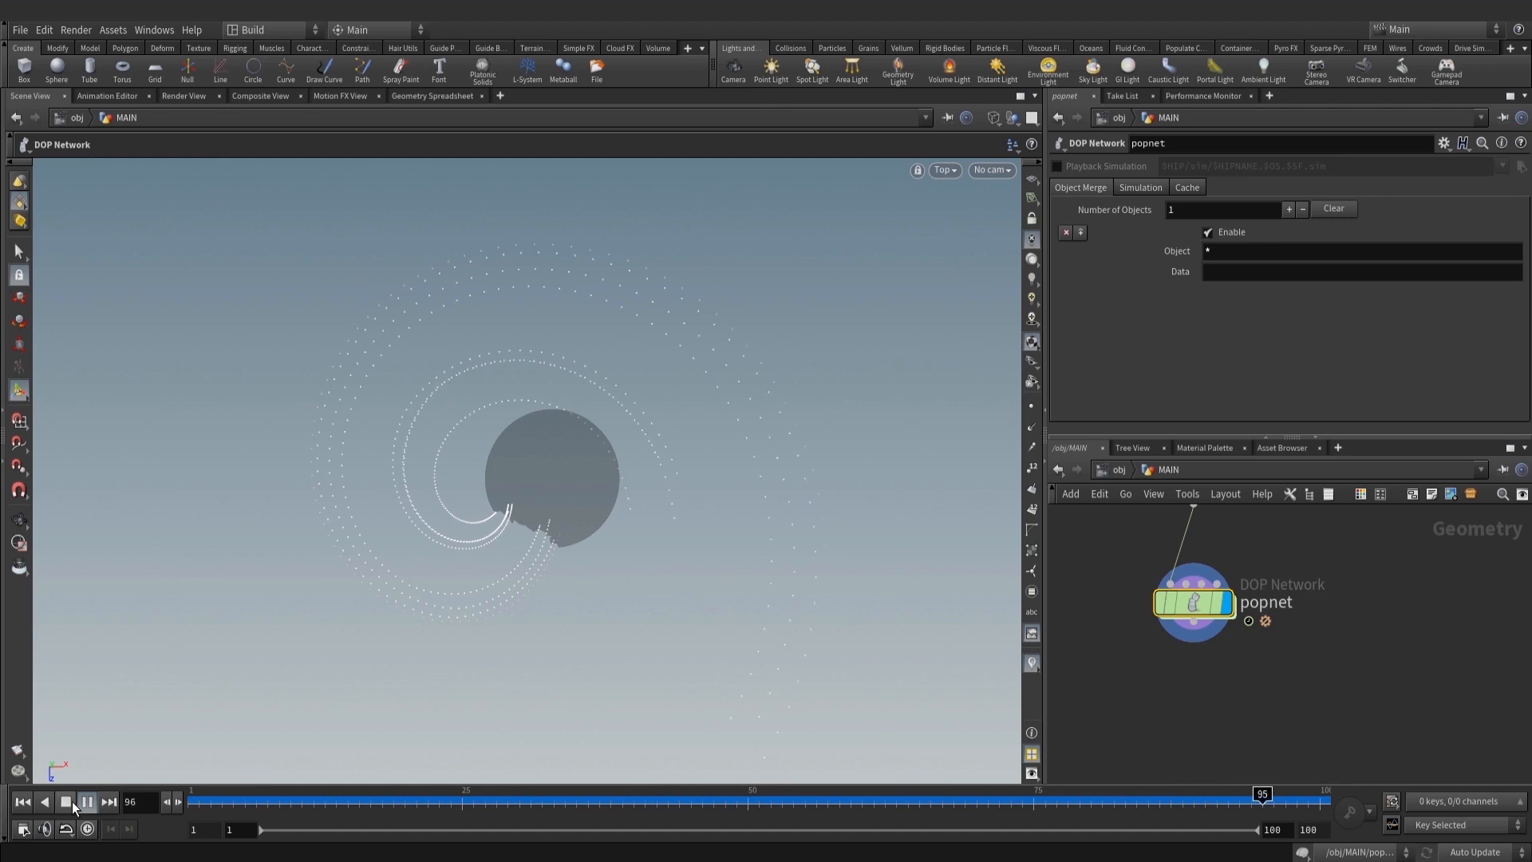
{"action": "left_click", "coordinate": [72, 801]}
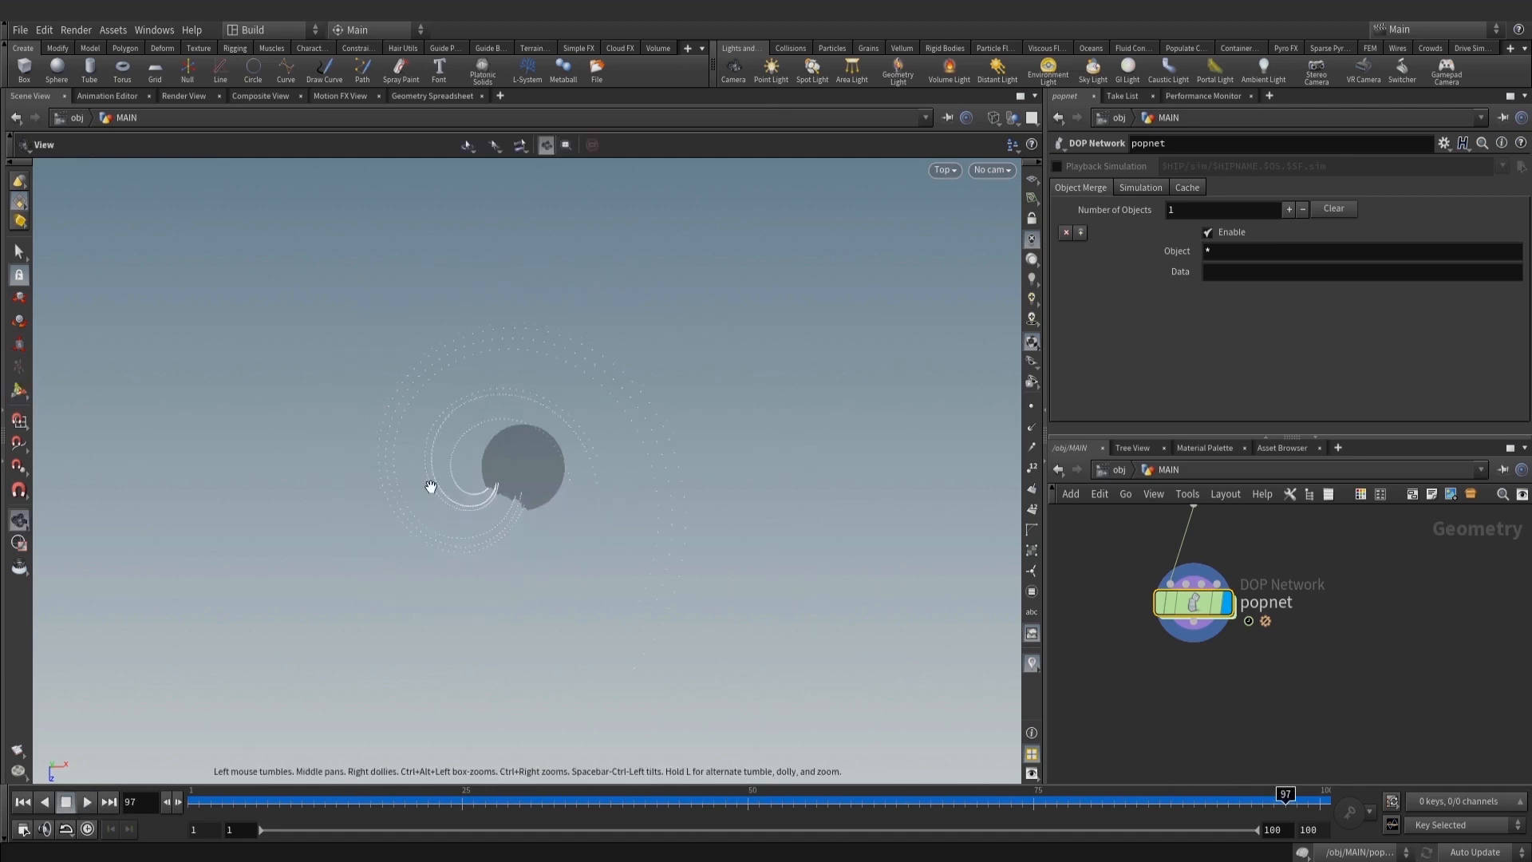
{"action": "left_click", "coordinate": [193, 796]}
{"action": "scroll", "coordinate": [494, 484], "scroll_direction": "up", "scroll_amount": 3}
{"action": "middle_click_drag", "start_coordinate": [1282, 635], "coordinate": [1276, 661]}
{"action": "key", "text": "ctrl+s"}
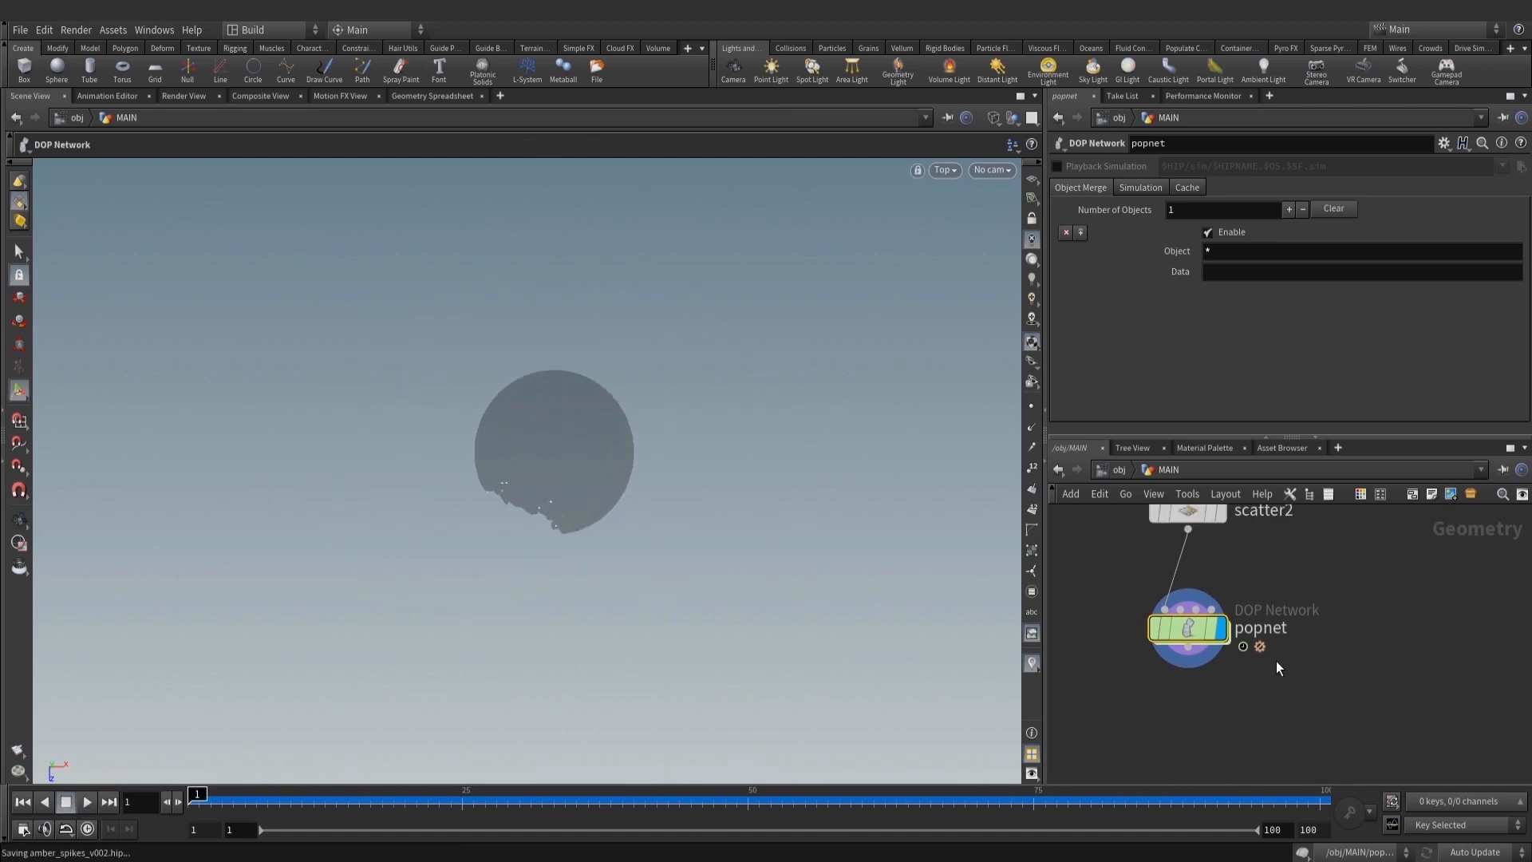
Insert an Attribute Randomize node between scatter2 and popnet and display it
{"action": "scroll", "coordinate": [1307, 611], "scroll_direction": "down", "scroll_amount": 3}
{"action": "left_click_drag", "start_coordinate": [1251, 683], "coordinate": [1251, 716]}
{"action": "middle_click_drag", "start_coordinate": [1323, 639], "coordinate": [1300, 619]}
{"action": "key", "text": "Tab"}
{"action": "type", "text": "ran"}
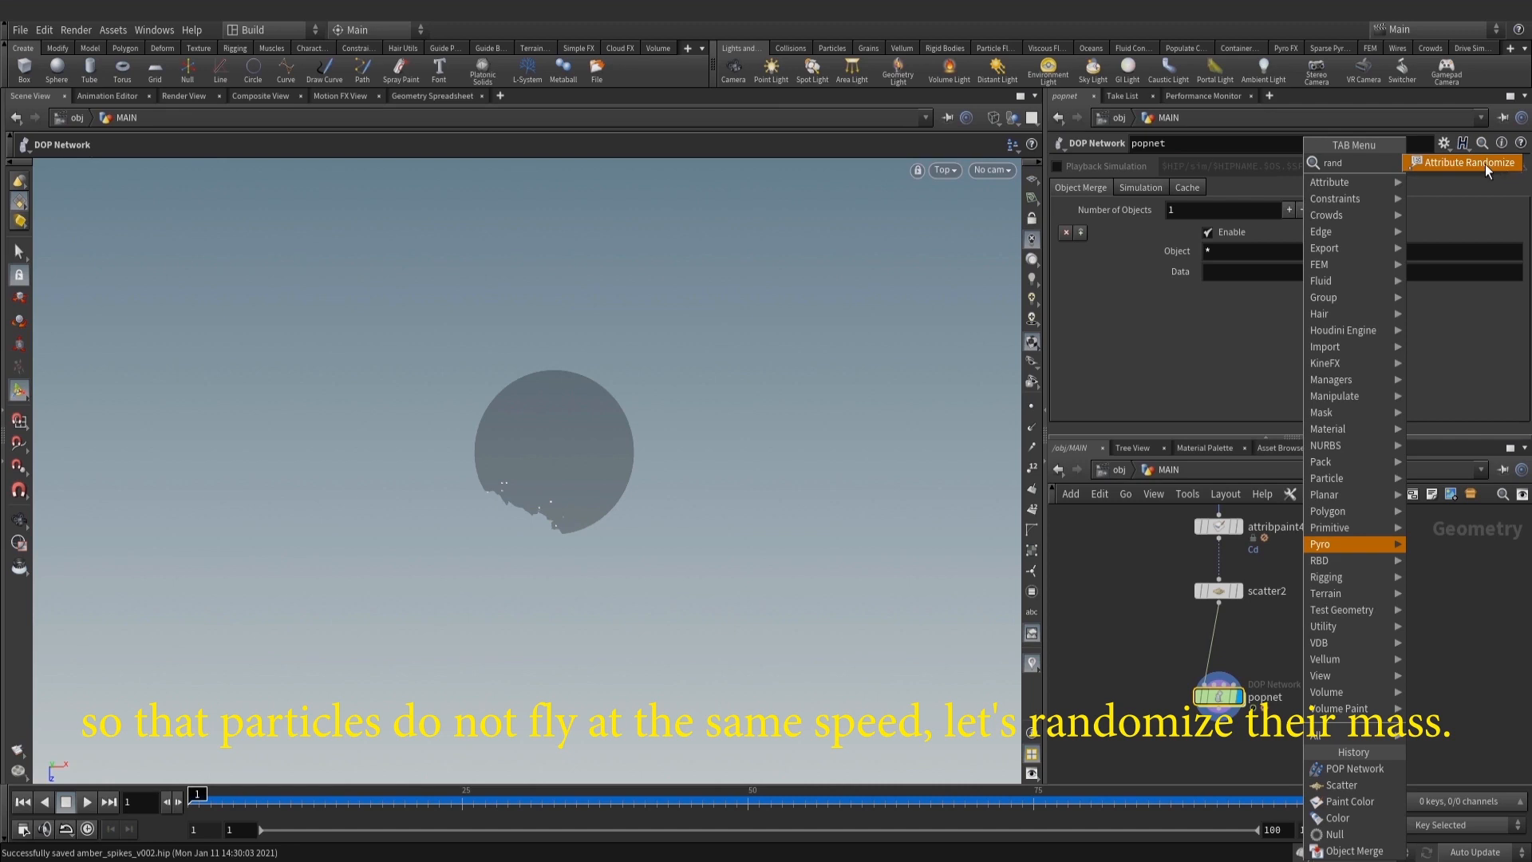
{"action": "left_click", "coordinate": [1468, 163]}
{"action": "left_click", "coordinate": [1245, 646]}
{"action": "left_click", "coordinate": [1220, 635]}
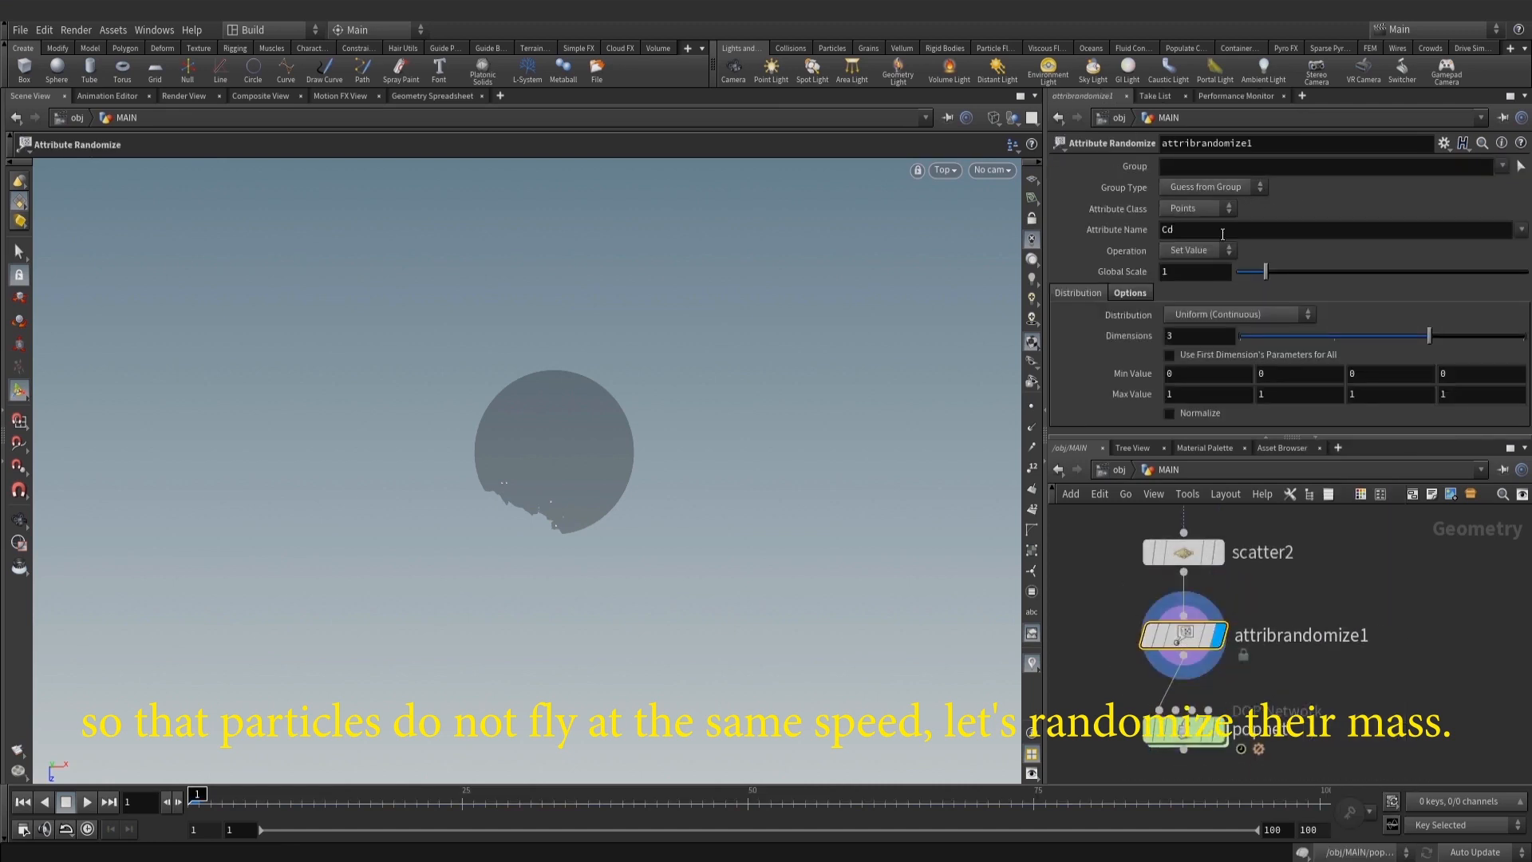
Set the attribute name to randomize on attribrandomize1 to mass
{"action": "right_click_drag", "start_coordinate": [511, 499], "coordinate": [909, 499], "text": "alt"}
{"action": "left_click_drag", "start_coordinate": [1194, 231], "coordinate": [1078, 231]}
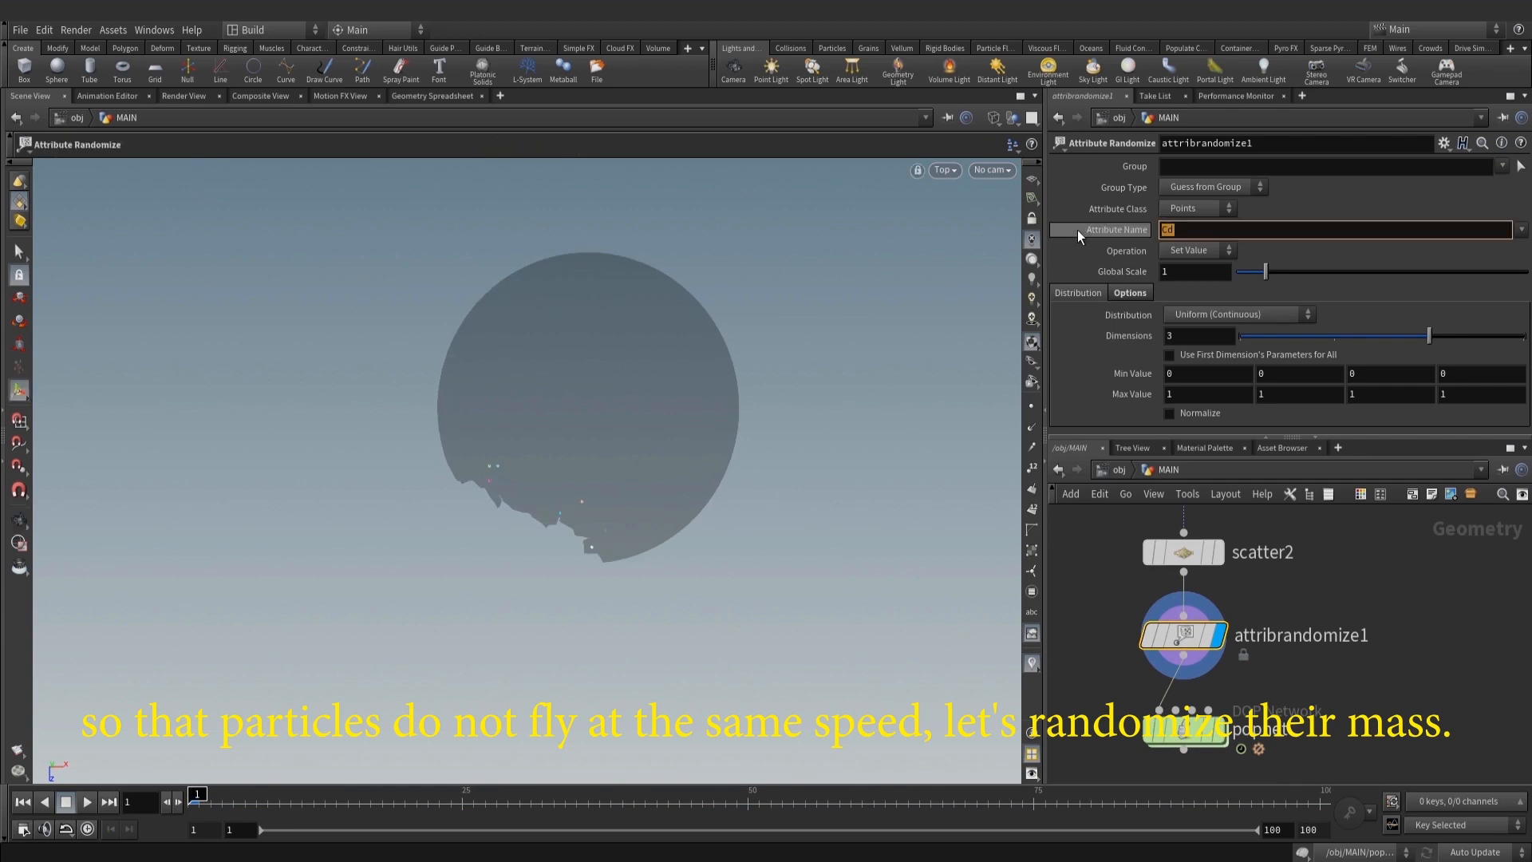
{"action": "type", "text": "mass"}
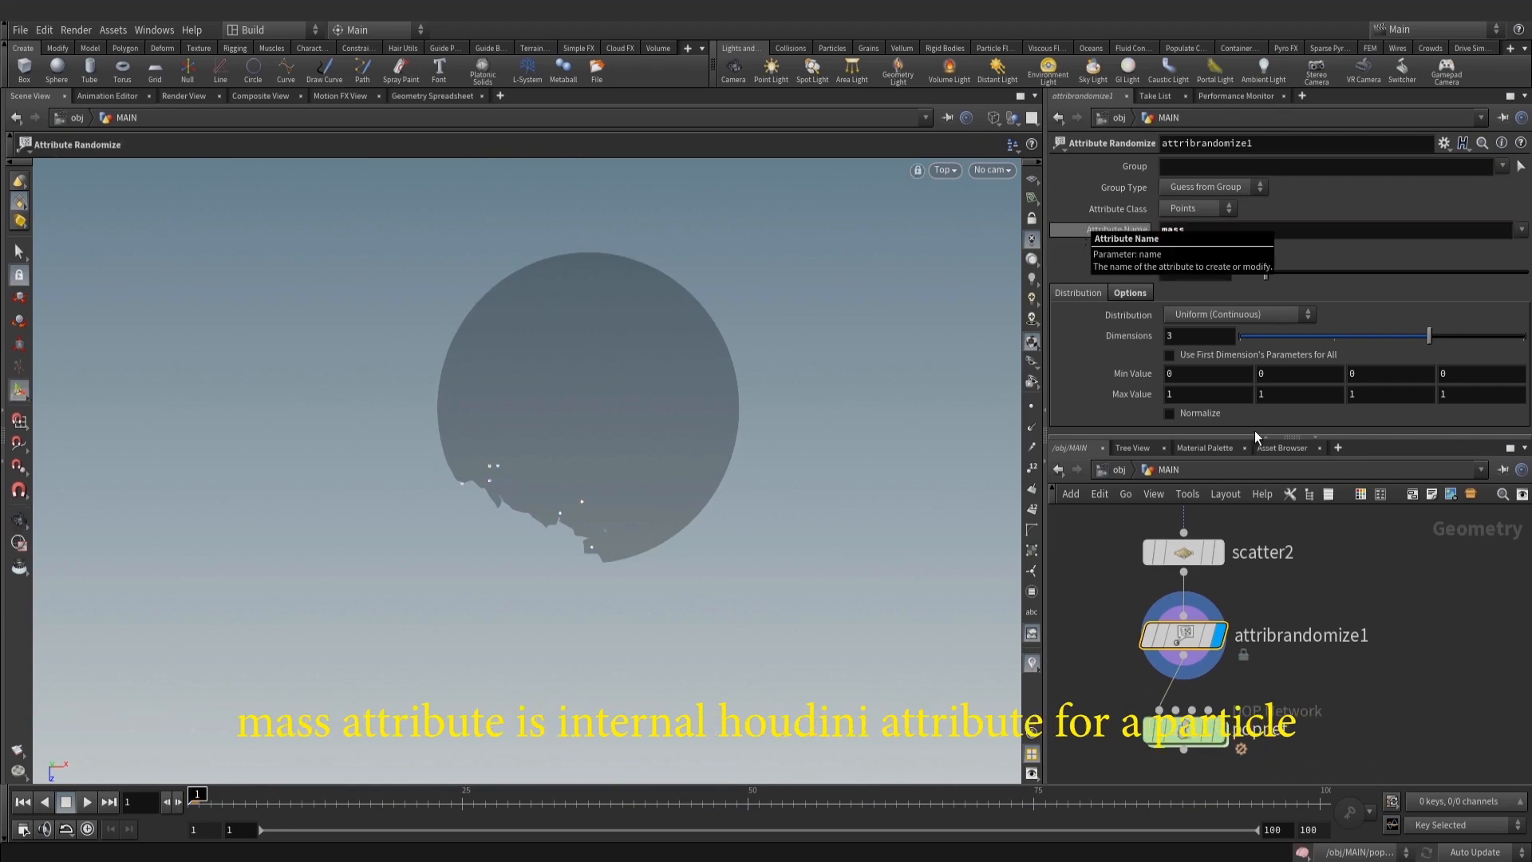
{"action": "key", "text": "Return"}
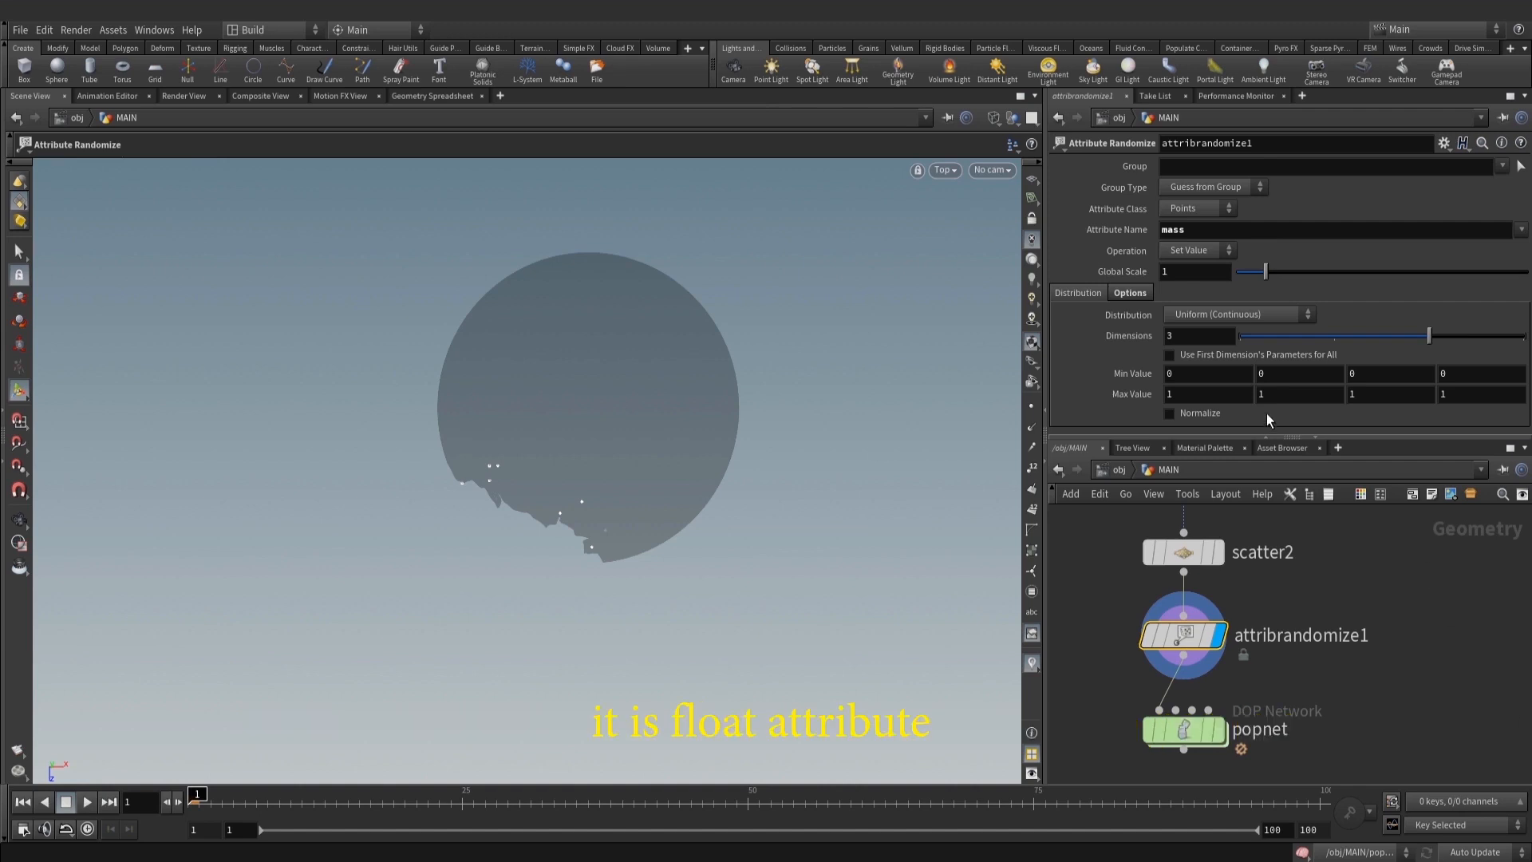
Set the mass randomization to 1 dimension with a Custom Ramp distribution
{"action": "left_click", "coordinate": [1218, 317]}
{"action": "left_click", "coordinate": [1213, 310]}
{"action": "left_click", "coordinate": [1189, 335]}
{"action": "key", "text": "BackSpace"}
{"action": "type", "text": "1"}
{"action": "left_click", "coordinate": [1254, 317]}
{"action": "left_click", "coordinate": [1201, 495]}
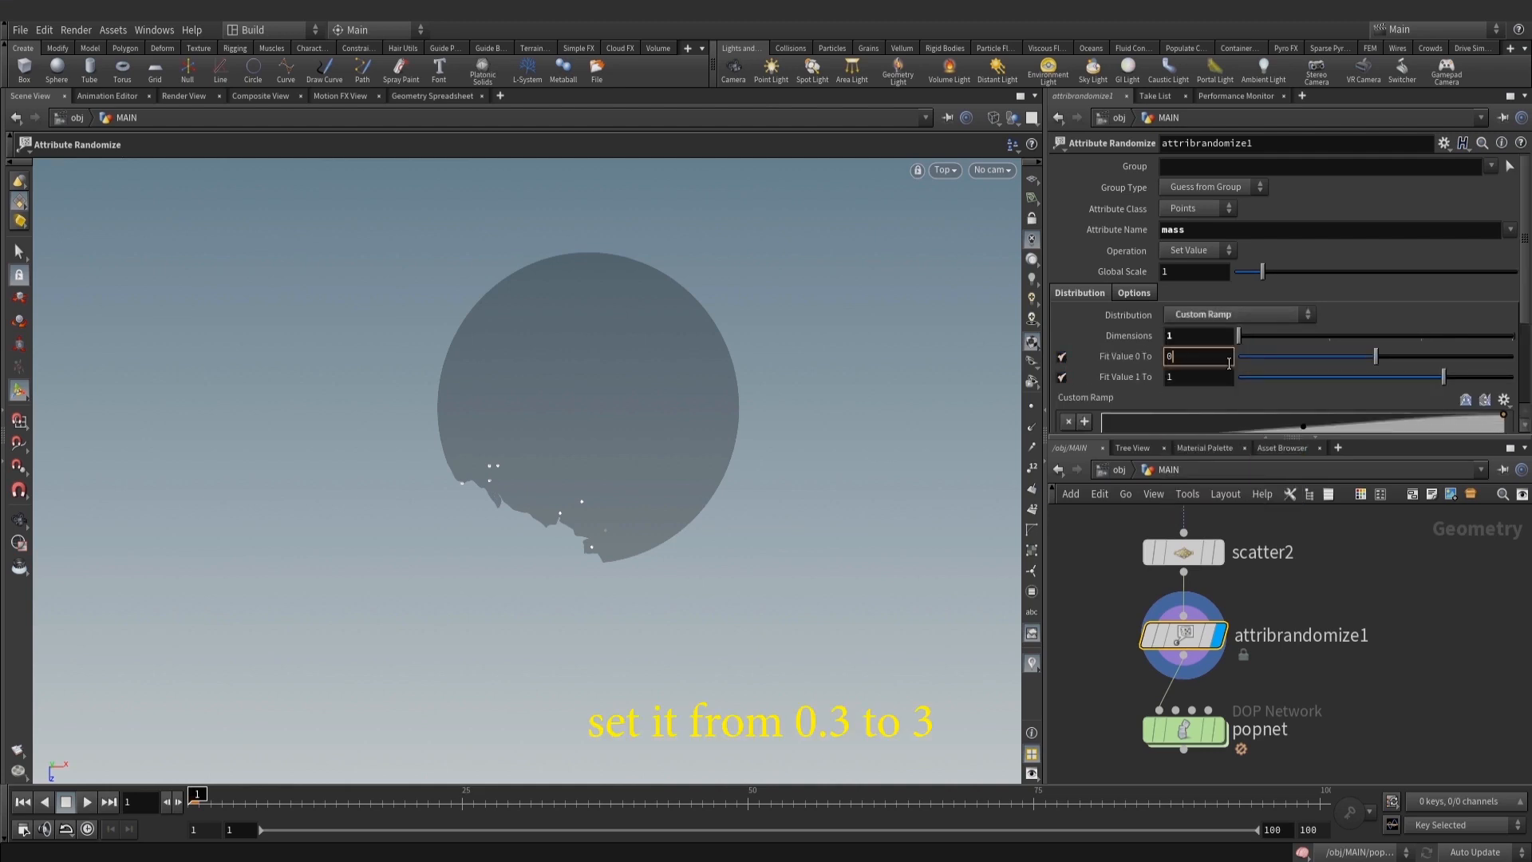
Fit the random mass from 0.3 to 3 and shift the ramp's middle point to position about 0.84
{"action": "key", "text": "Tab"}
{"action": "type", "text": "3"}
{"action": "key", "text": "Return"}
{"action": "scroll", "coordinate": [1417, 329], "scroll_direction": "down", "scroll_amount": 2}
{"action": "left_click_drag", "start_coordinate": [1306, 369], "coordinate": [1417, 369]}
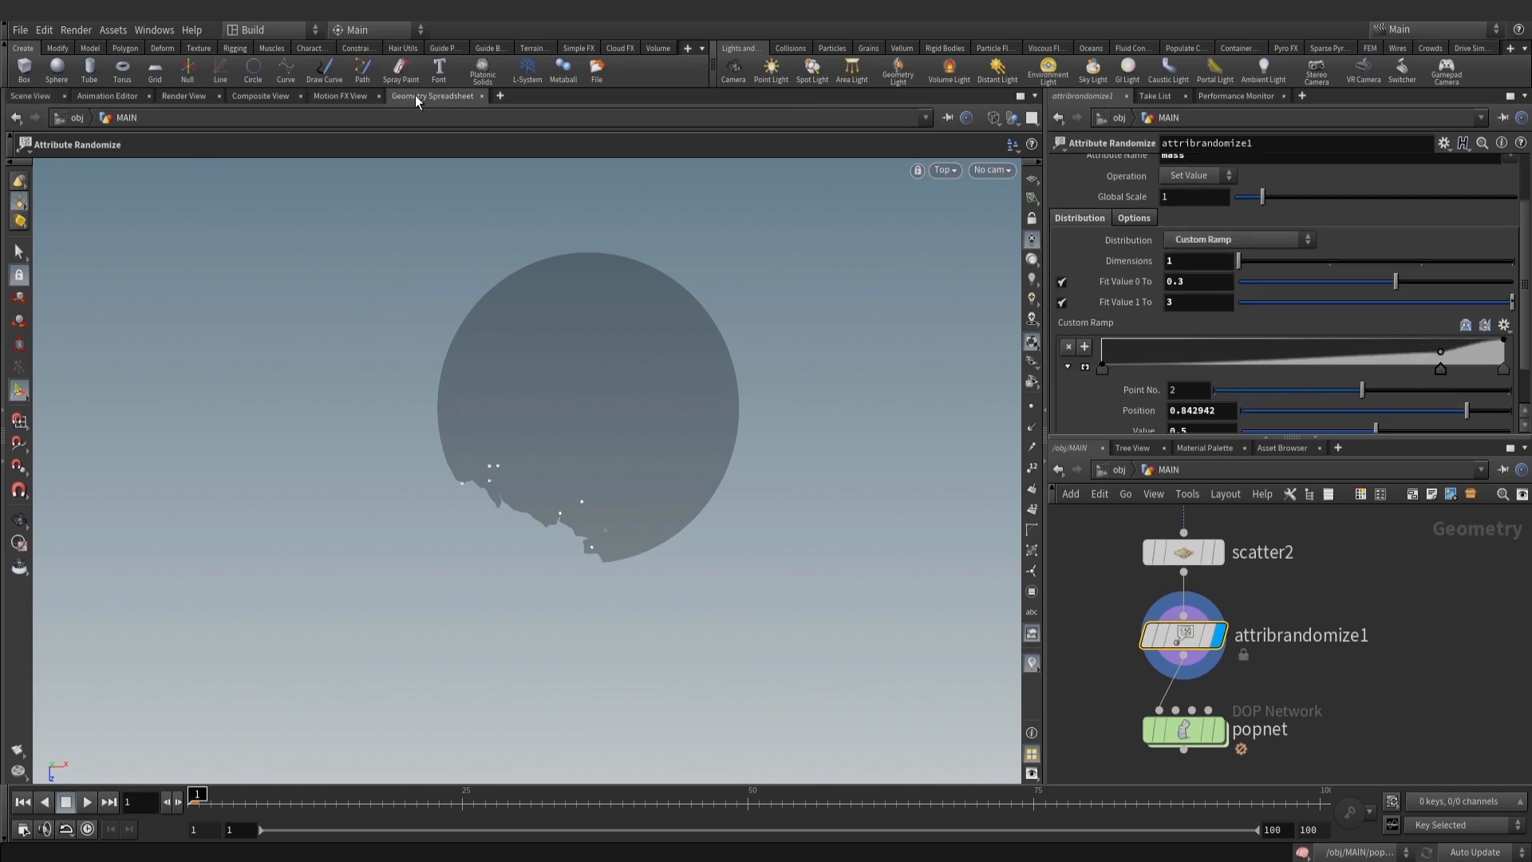
Examine the mass values of the scattered points in the geometry spreadsheet
{"action": "left_click", "coordinate": [431, 96]}
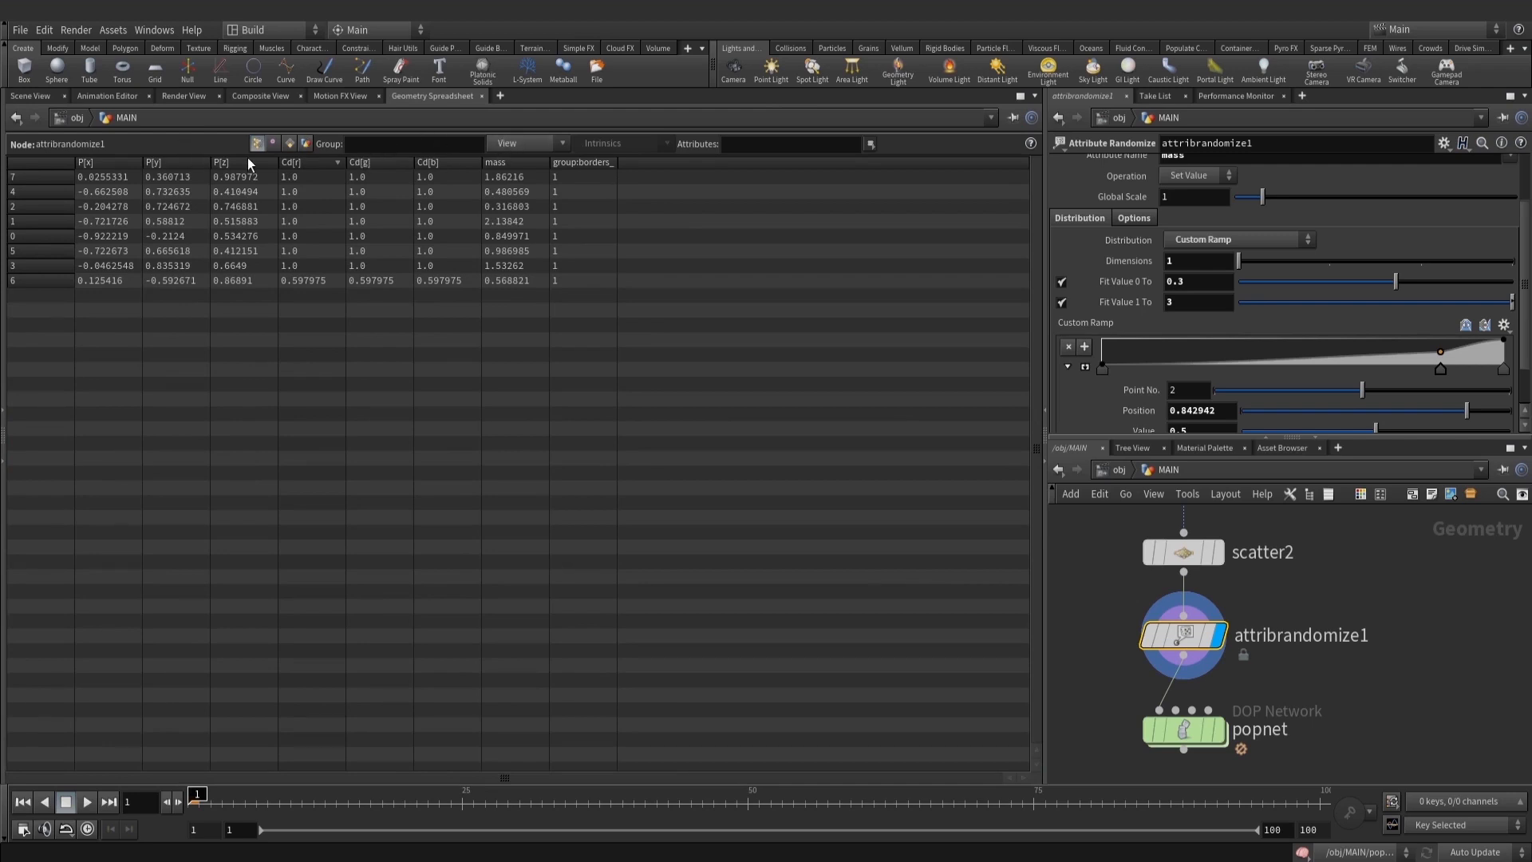
Return to the scene view, display the popnet result and go inside the network
{"action": "left_click", "coordinate": [526, 143]}
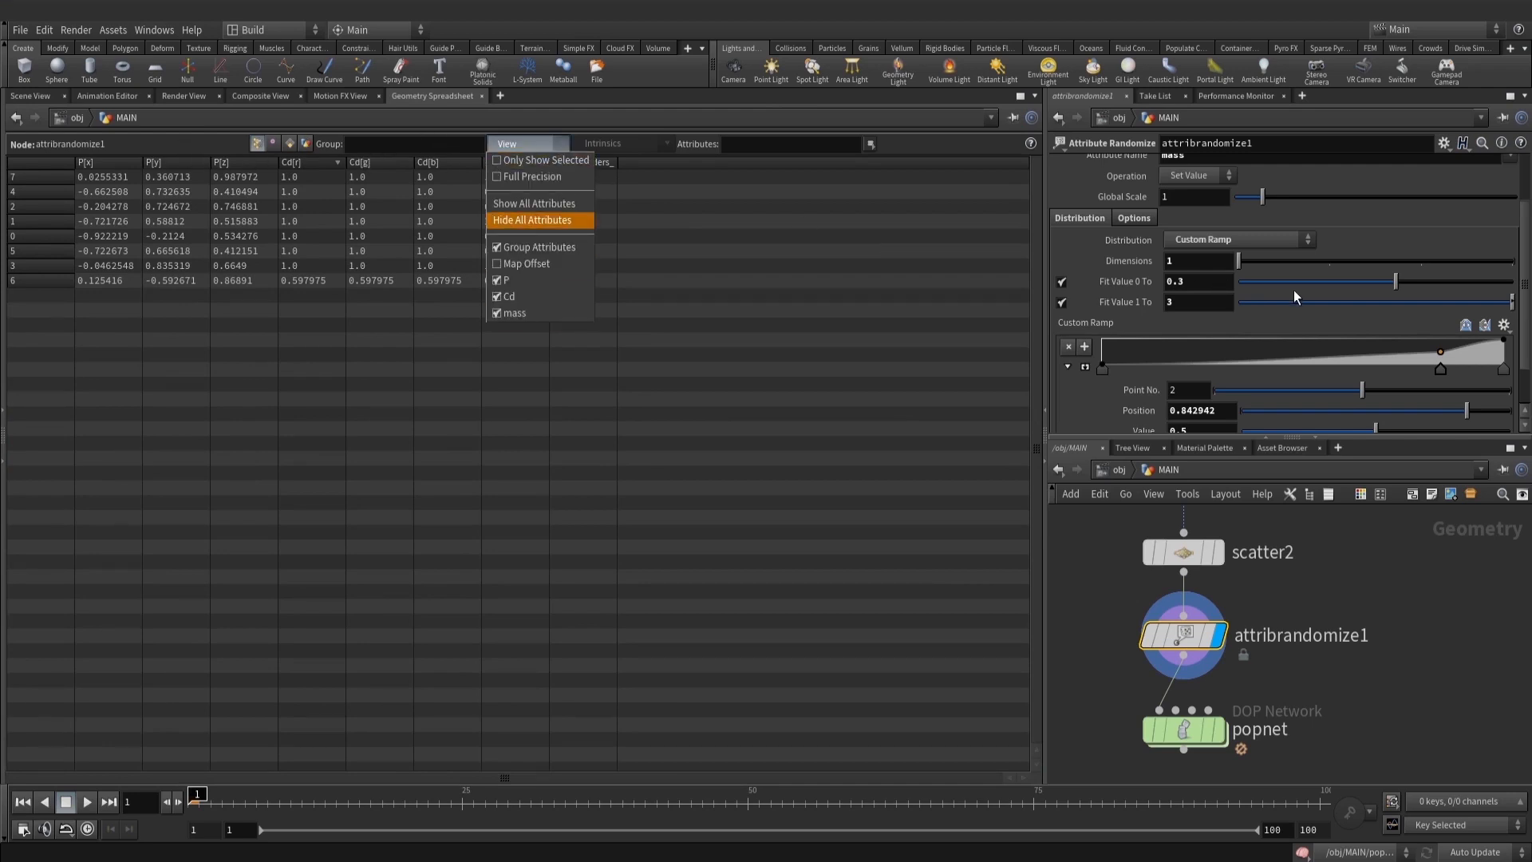
{"action": "left_click", "coordinate": [782, 316]}
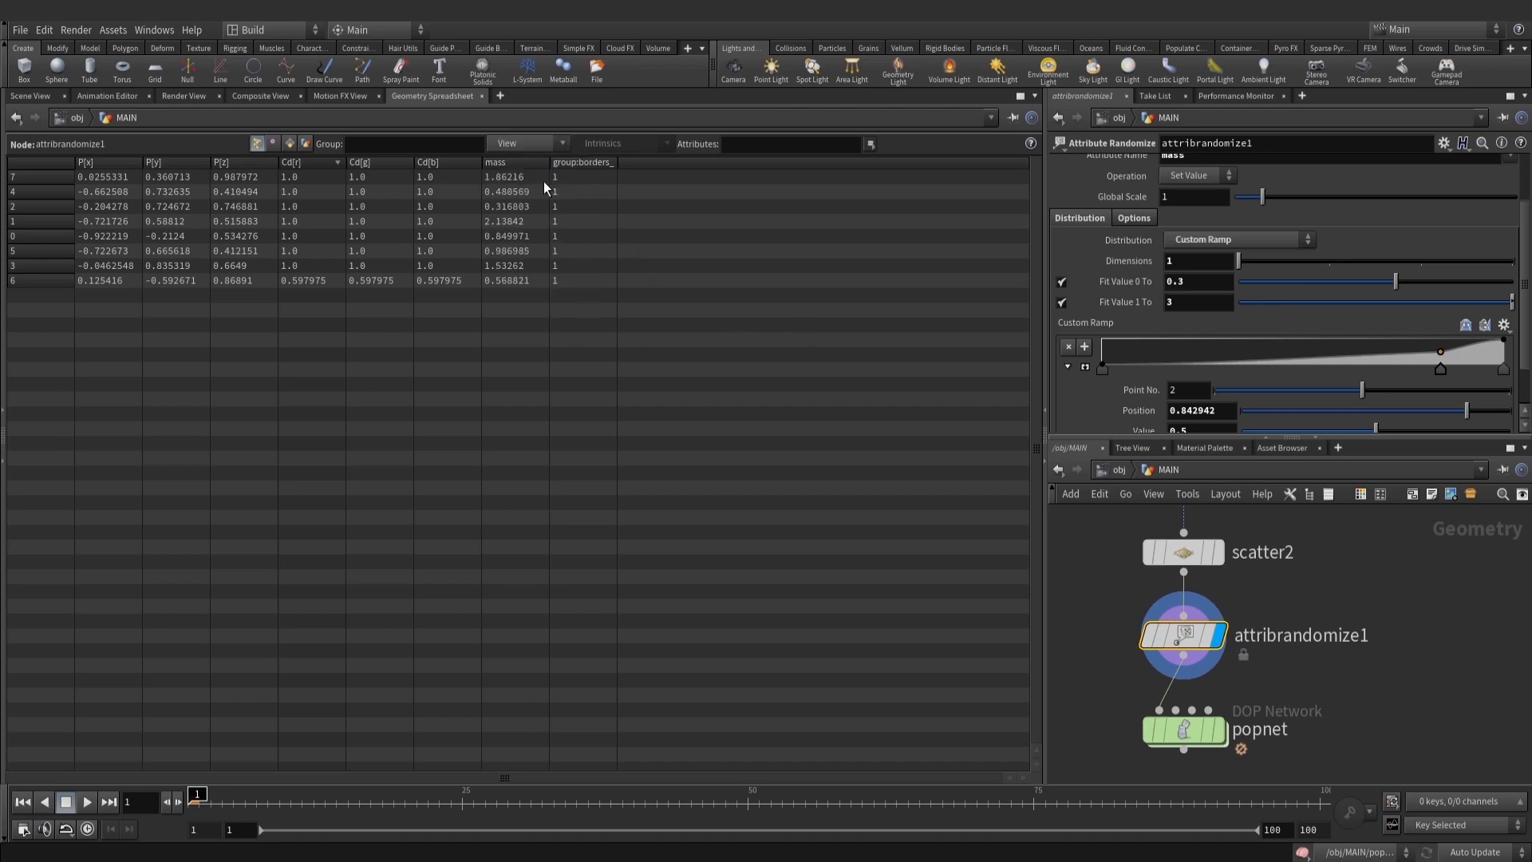
{"action": "left_click", "coordinate": [32, 96]}
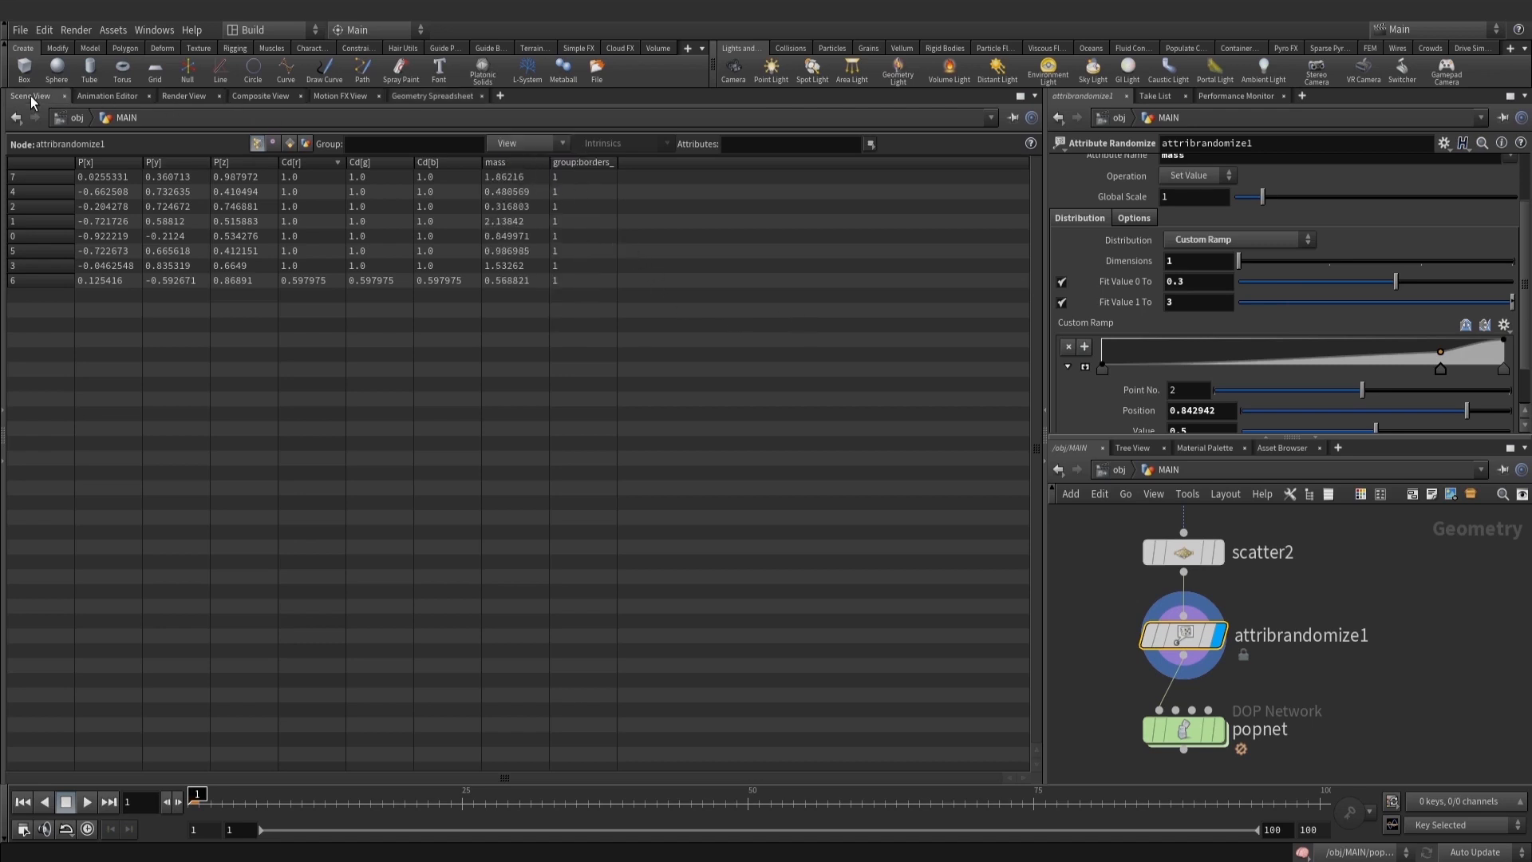
{"action": "middle_click_drag", "start_coordinate": [1211, 705], "coordinate": [1218, 677]}
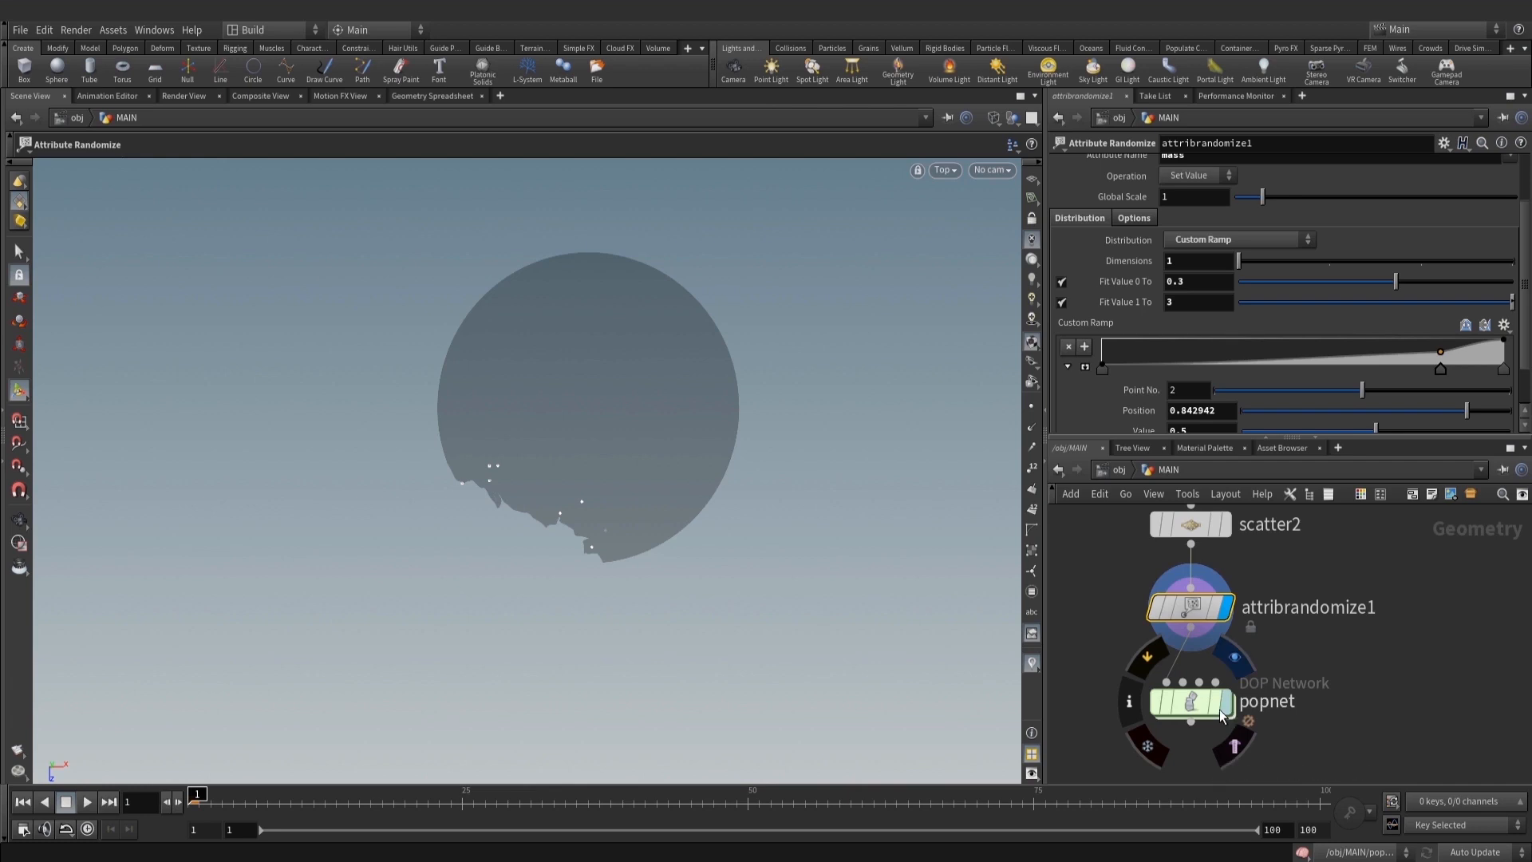
{"action": "left_click", "coordinate": [1225, 704]}
{"action": "left_click_drag", "start_coordinate": [1207, 709], "coordinate": [1207, 758]}
{"action": "double_click", "coordinate": [1207, 759]}
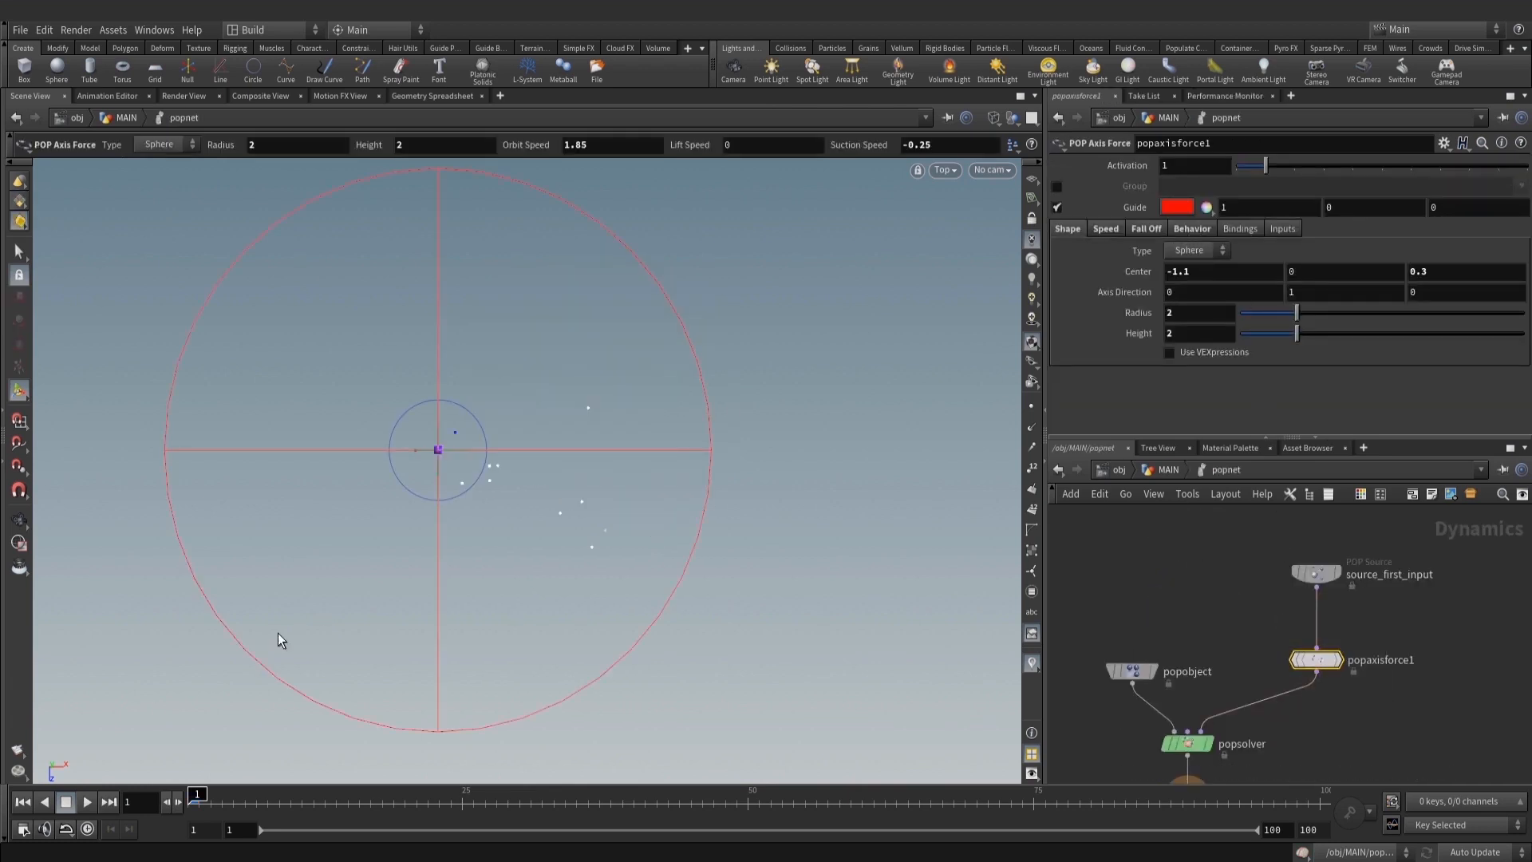
Play the particle simulation and turn off Ignore Mass in the behavior settings of popaxisforce1
{"action": "left_click", "coordinate": [87, 802]}
{"action": "scroll", "coordinate": [563, 455], "scroll_direction": "down", "scroll_amount": 4}
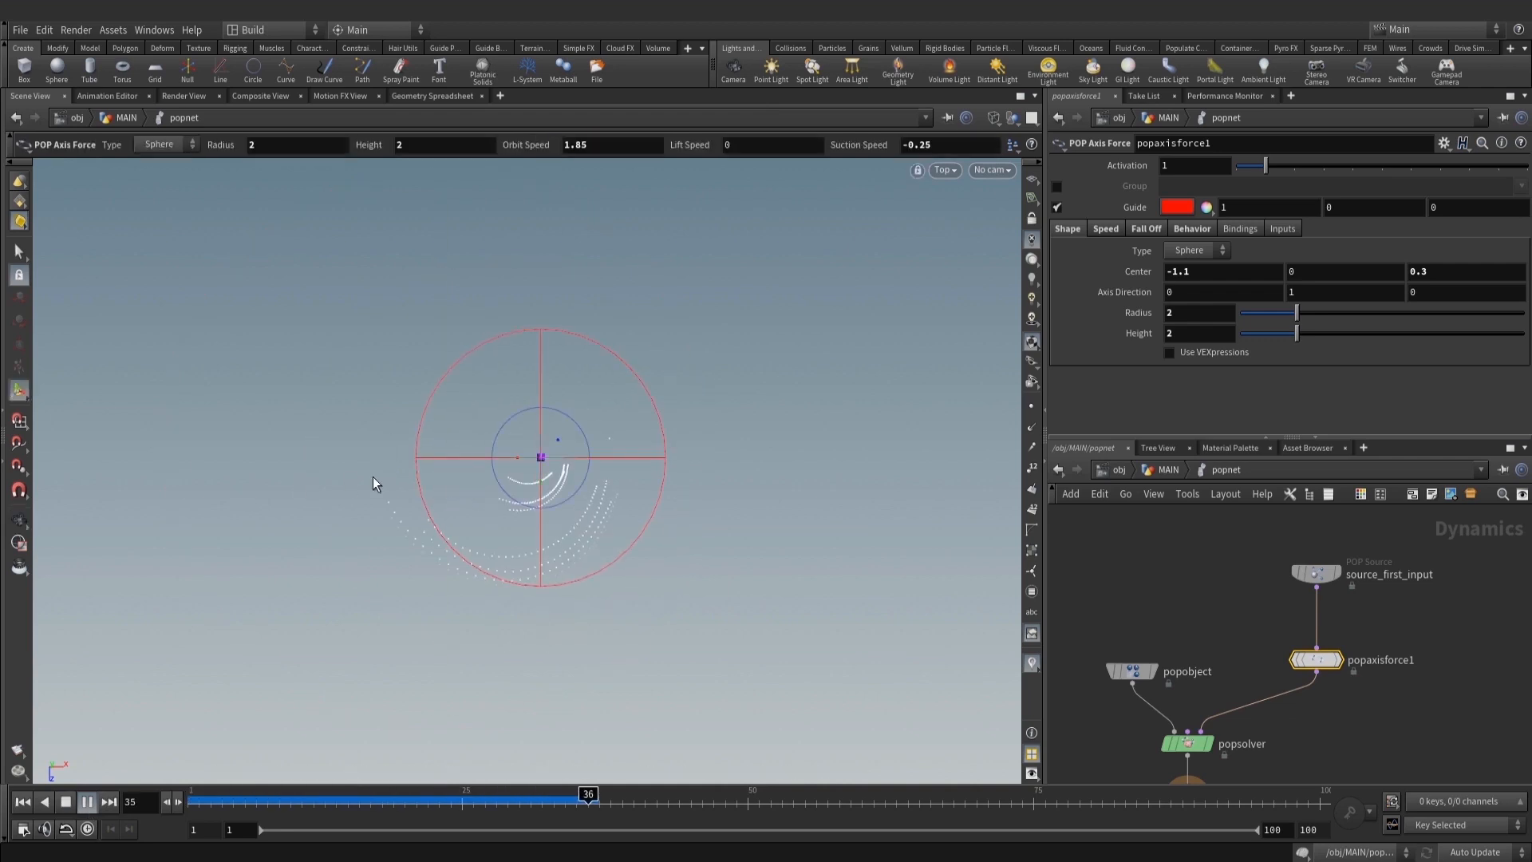
{"action": "left_click", "coordinate": [1192, 228]}
{"action": "left_click", "coordinate": [1170, 248]}
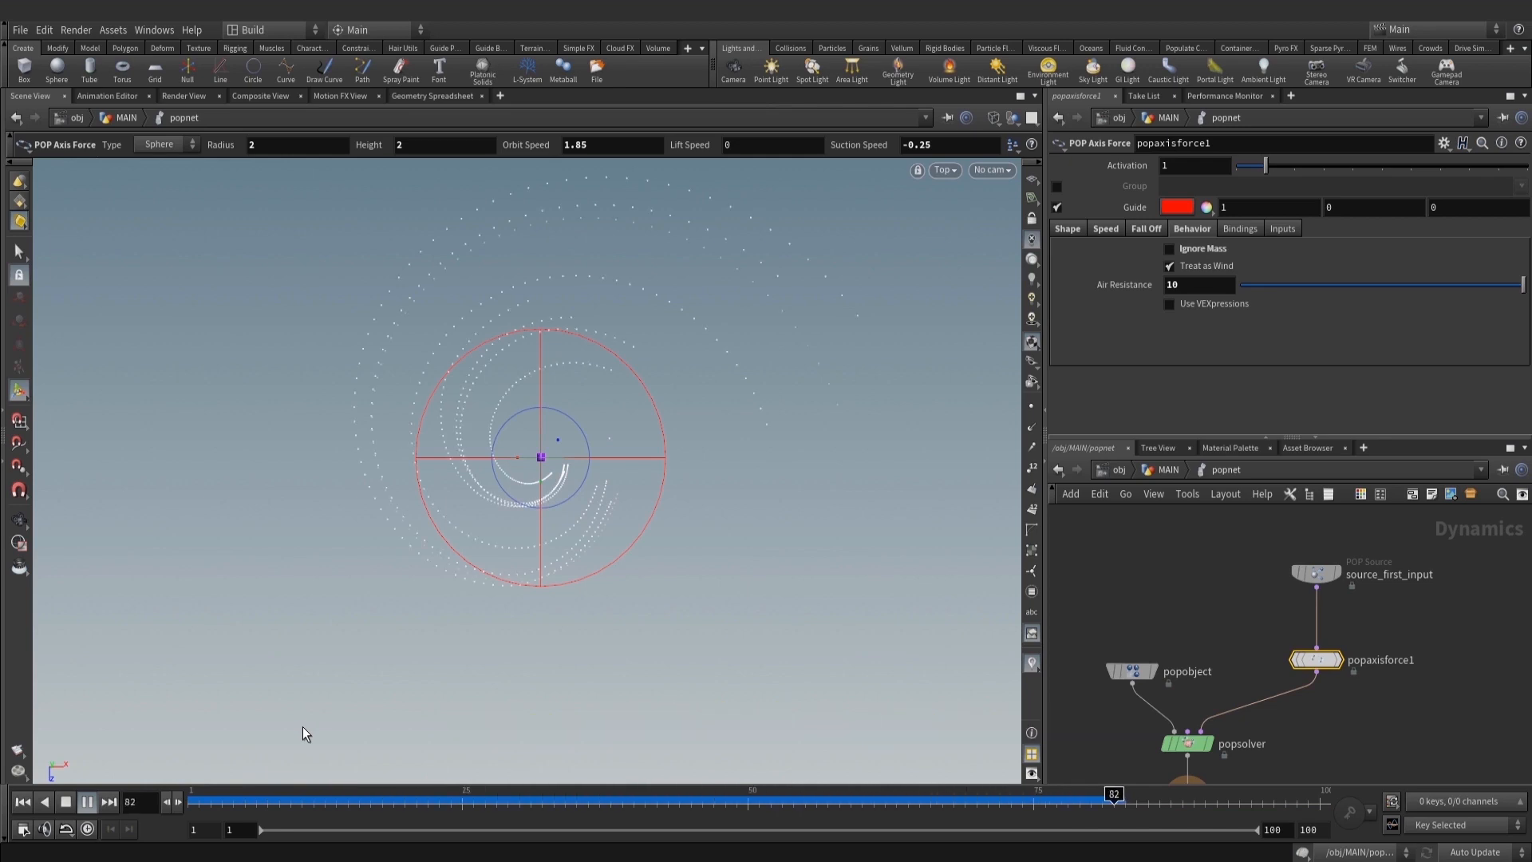
{"action": "right_click_drag", "start_coordinate": [646, 581], "coordinate": [718, 486], "text": "alt"}
{"action": "middle_click_drag", "start_coordinate": [718, 487], "coordinate": [679, 600], "text": "alt"}
{"action": "right_click_drag", "start_coordinate": [679, 600], "coordinate": [580, 566], "text": "alt"}
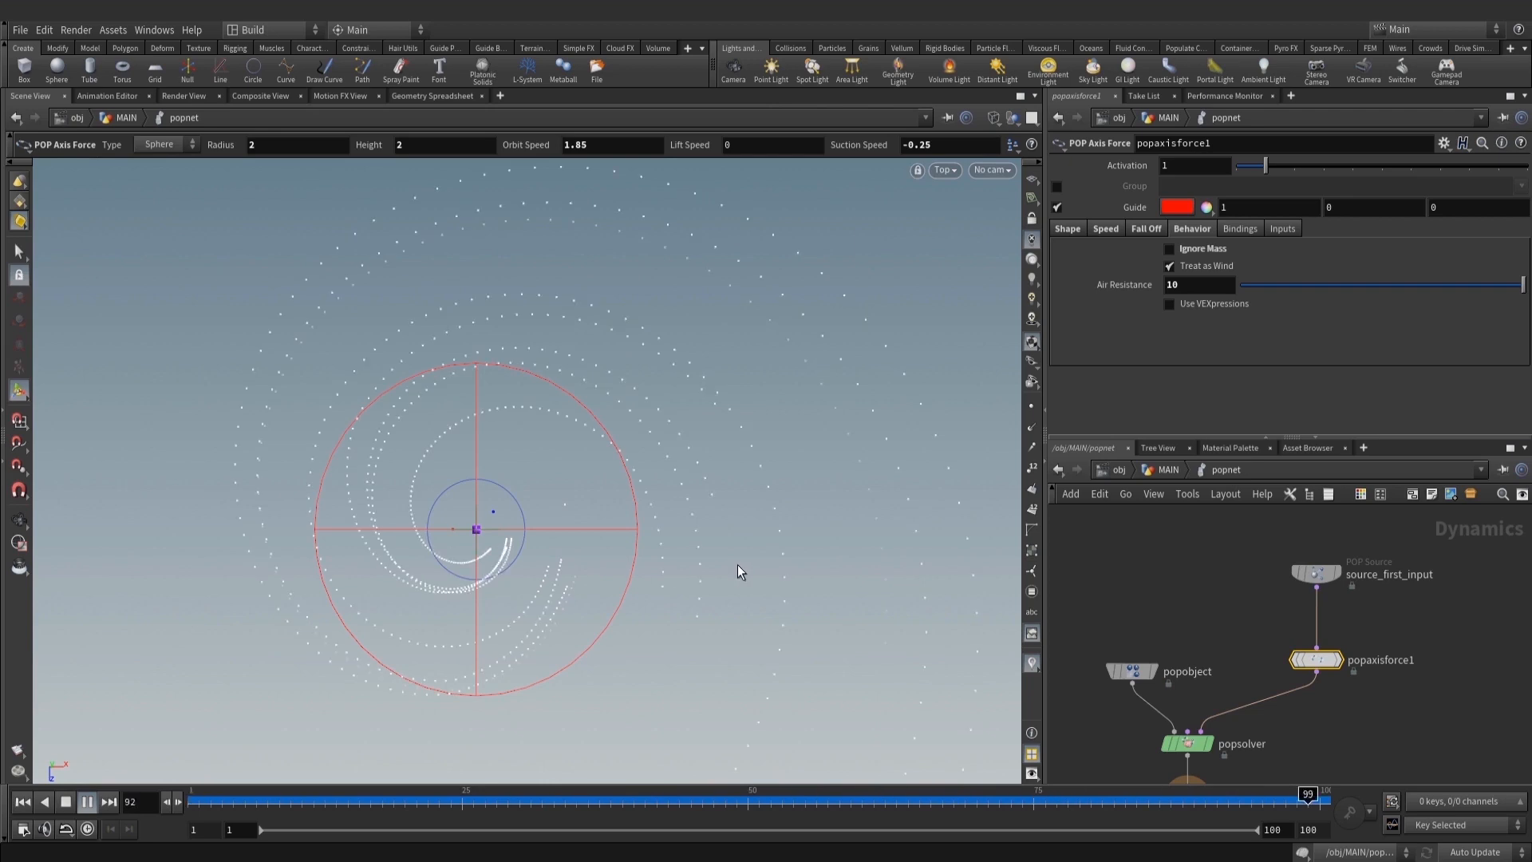
Compare the particle spirals at frame 76 with Ignore Mass switched on and back off on popaxisforce1
{"action": "right_click_drag", "start_coordinate": [792, 400], "coordinate": [635, 477], "text": "alt"}
{"action": "middle_click_drag", "start_coordinate": [634, 477], "coordinate": [497, 432], "text": "alt"}
{"action": "left_click_drag", "start_coordinate": [268, 797], "coordinate": [1045, 797]}
{"action": "right_click_drag", "start_coordinate": [643, 466], "coordinate": [797, 466], "text": "alt"}
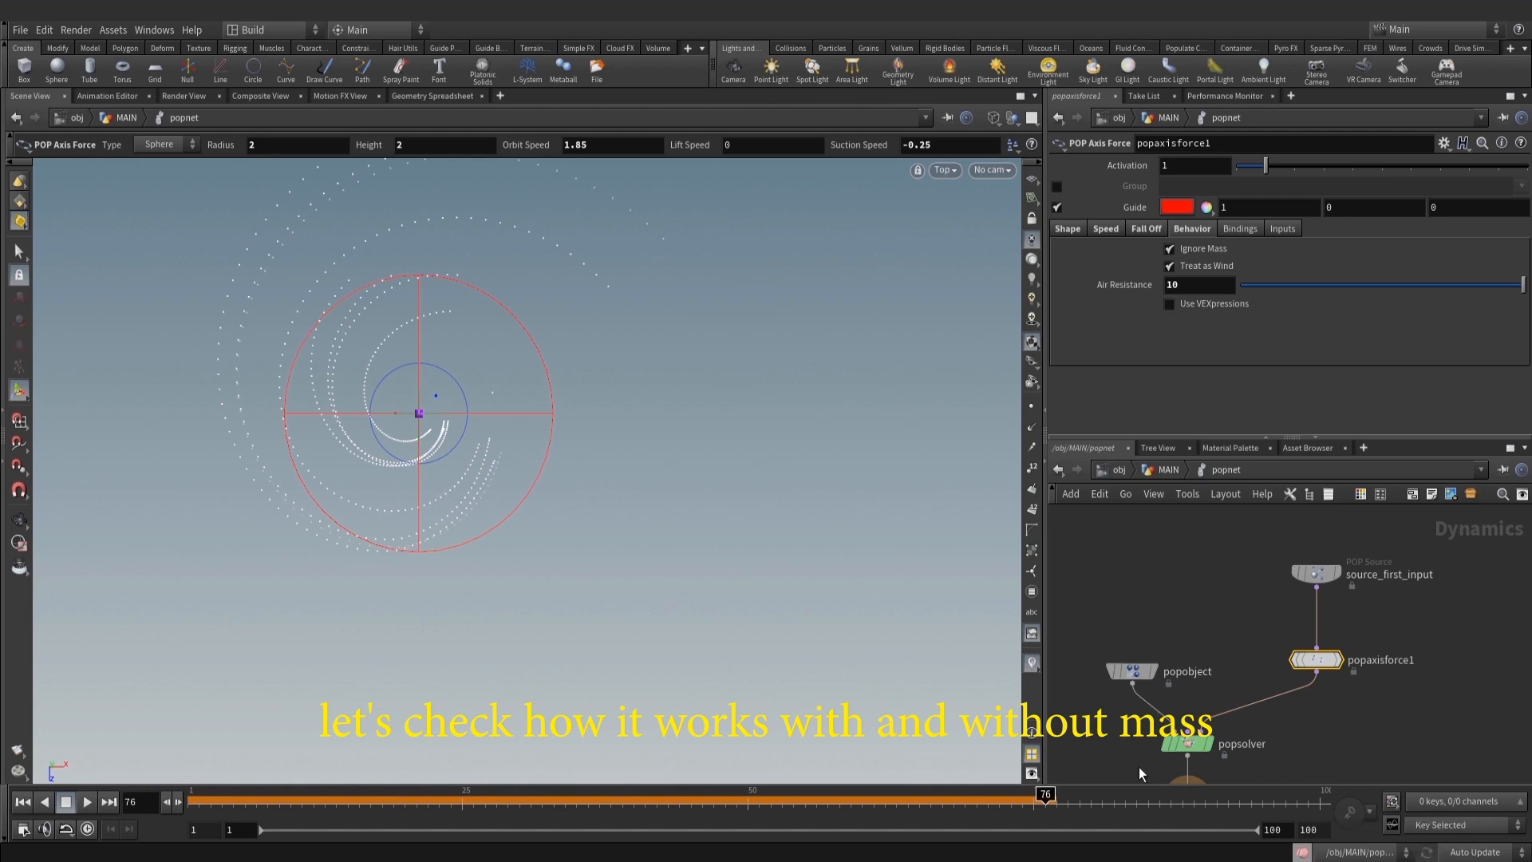
{"action": "middle_click_drag", "start_coordinate": [689, 363], "coordinate": [701, 456], "text": "alt"}
{"action": "left_click", "coordinate": [1181, 246]}
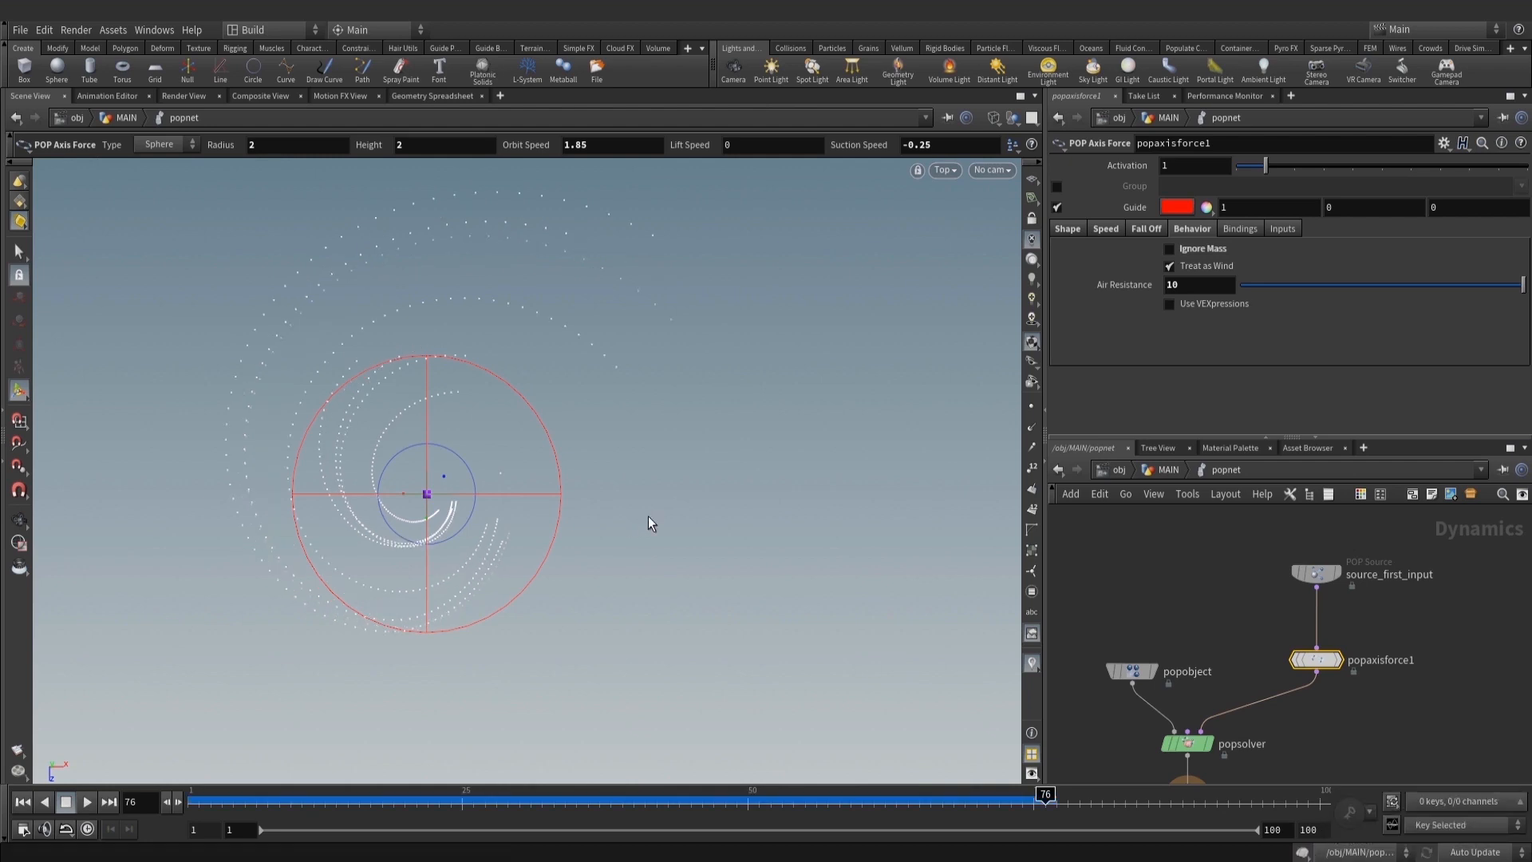
Replay the simulation from the first frame and examine the randomized-mass spirals up to frame 84
{"action": "left_click", "coordinate": [23, 802]}
{"action": "left_click", "coordinate": [87, 802]}
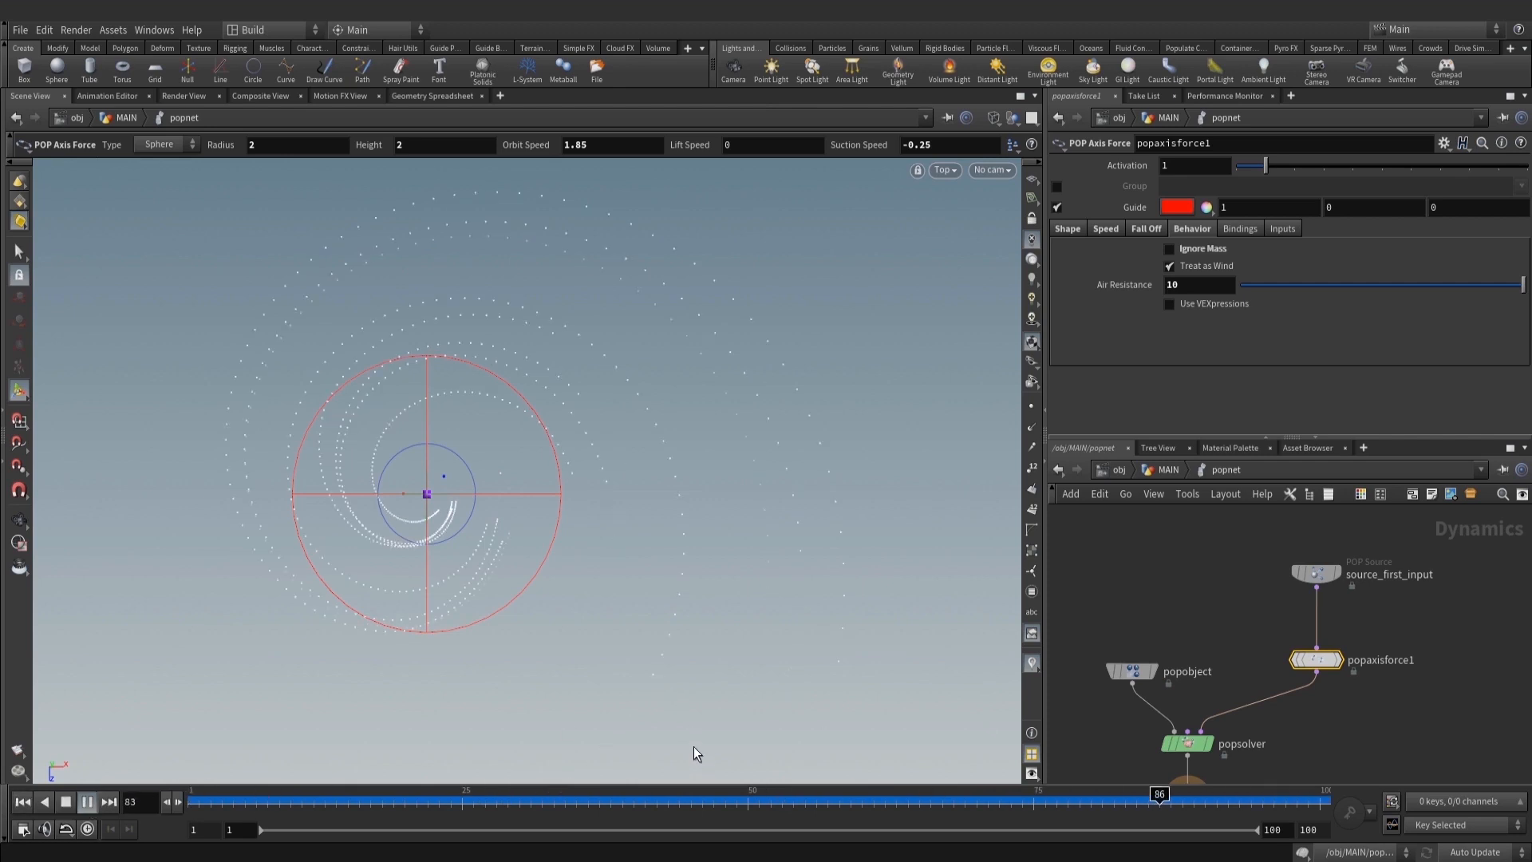
{"action": "left_click", "coordinate": [702, 800]}
{"action": "left_click_drag", "start_coordinate": [721, 798], "coordinate": [1136, 798]}
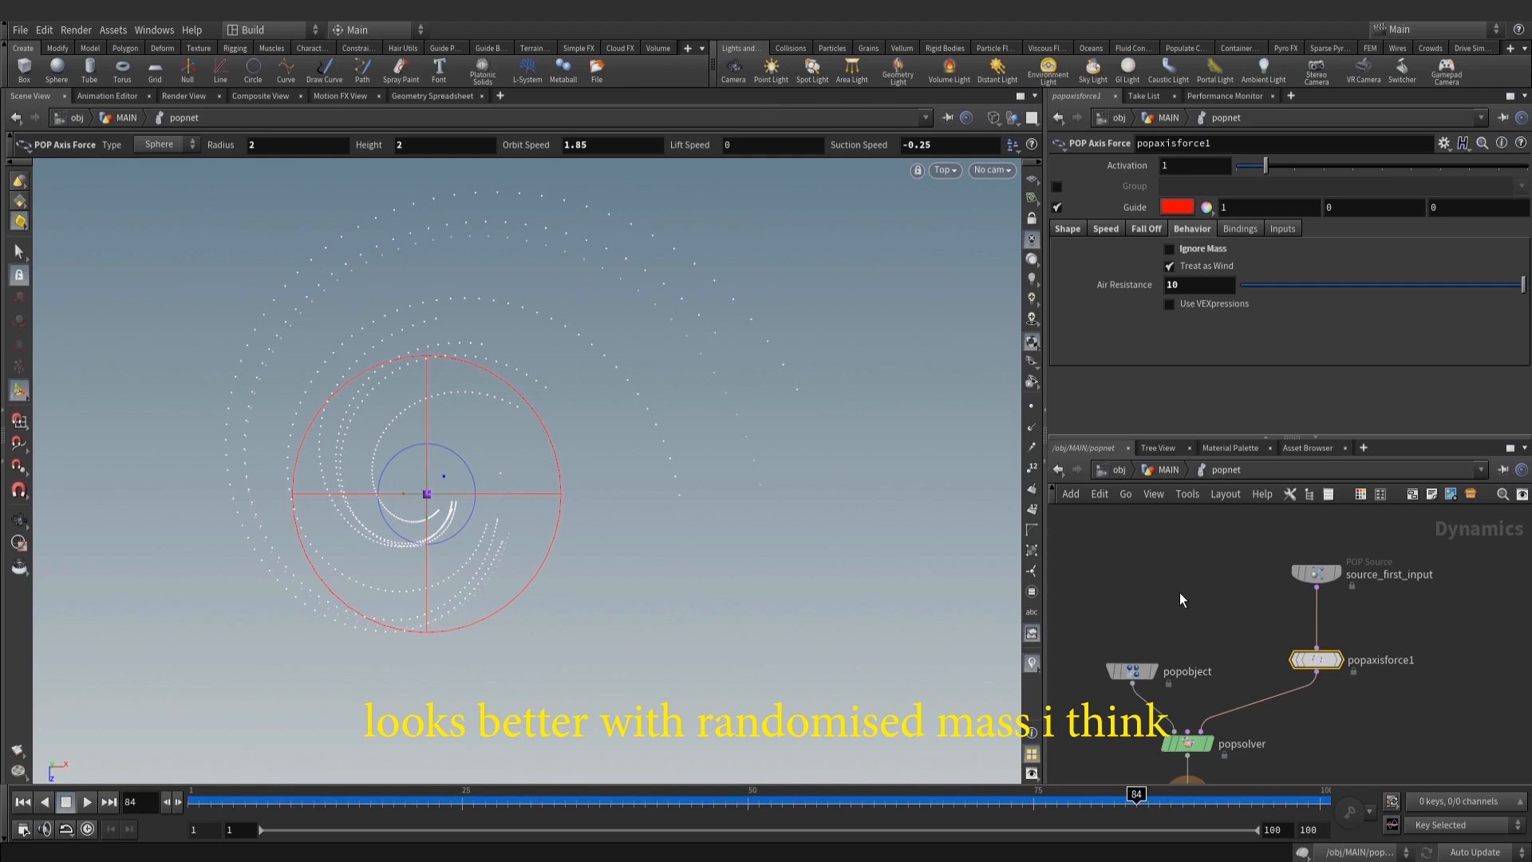
Go back up to the MAIN network and rename attribrandomize1 as mass
{"action": "left_click", "coordinate": [1167, 469]}
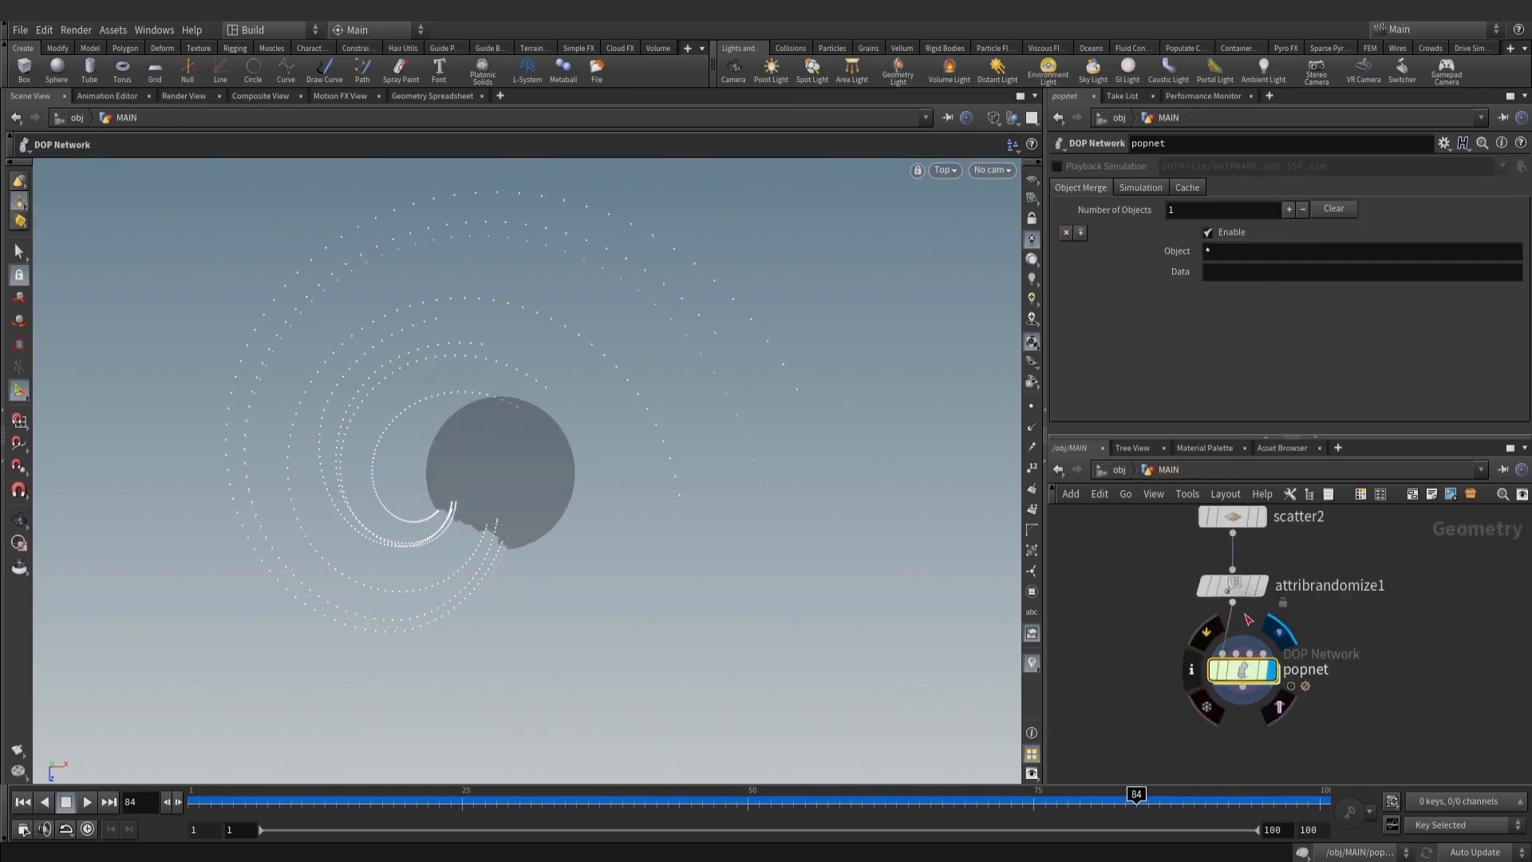
{"action": "double_click", "coordinate": [1304, 587]}
{"action": "type", "text": "mass"}
{"action": "key", "text": "Return"}
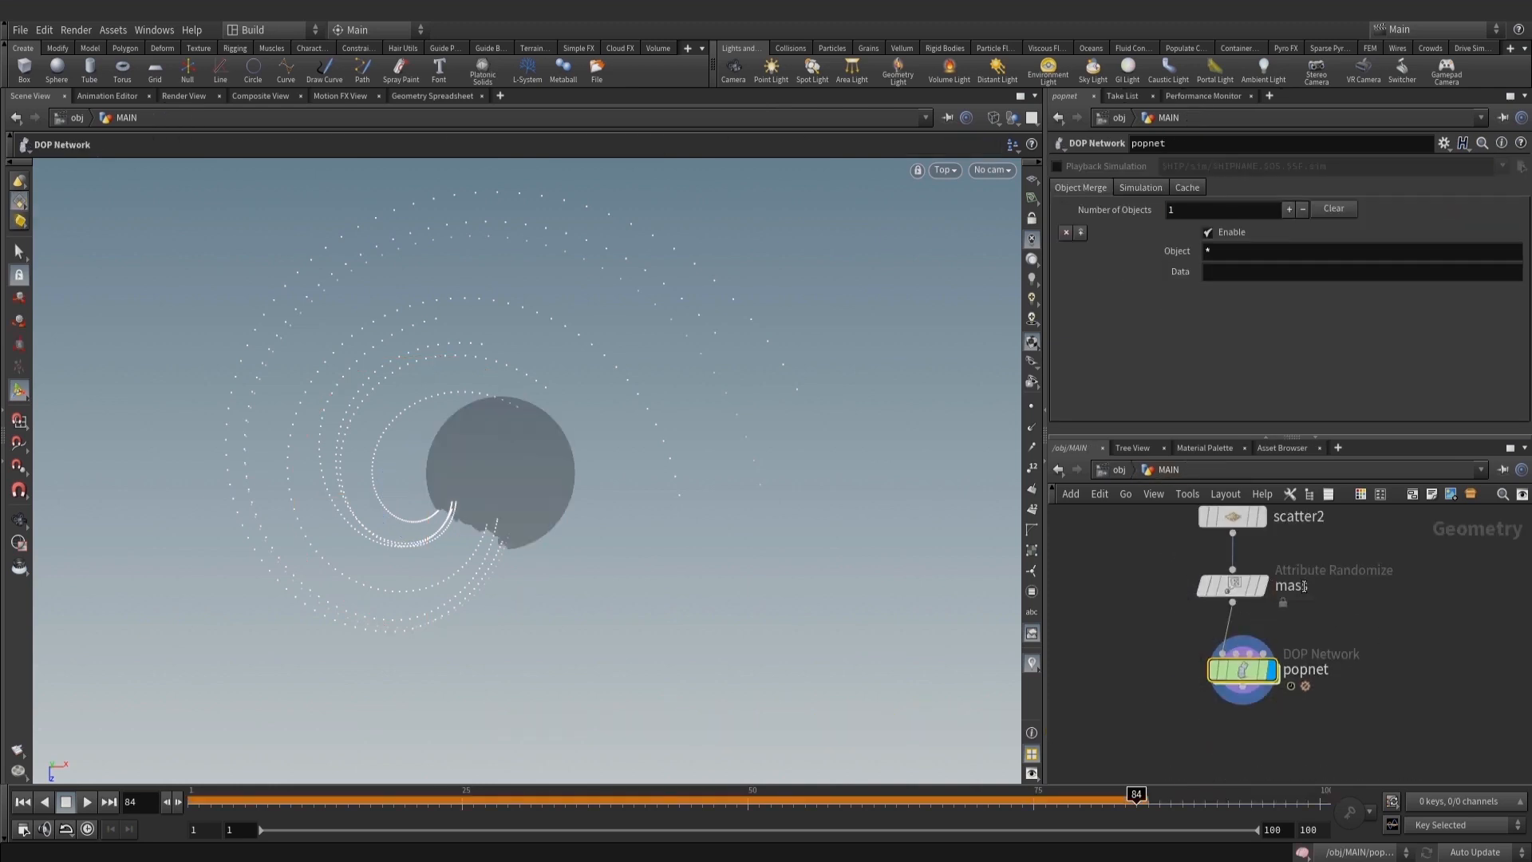
Compare the popnet spirals with the mass node bypassed and enabled again
{"action": "left_click", "coordinate": [1231, 578]}
{"action": "left_click", "coordinate": [1243, 670]}
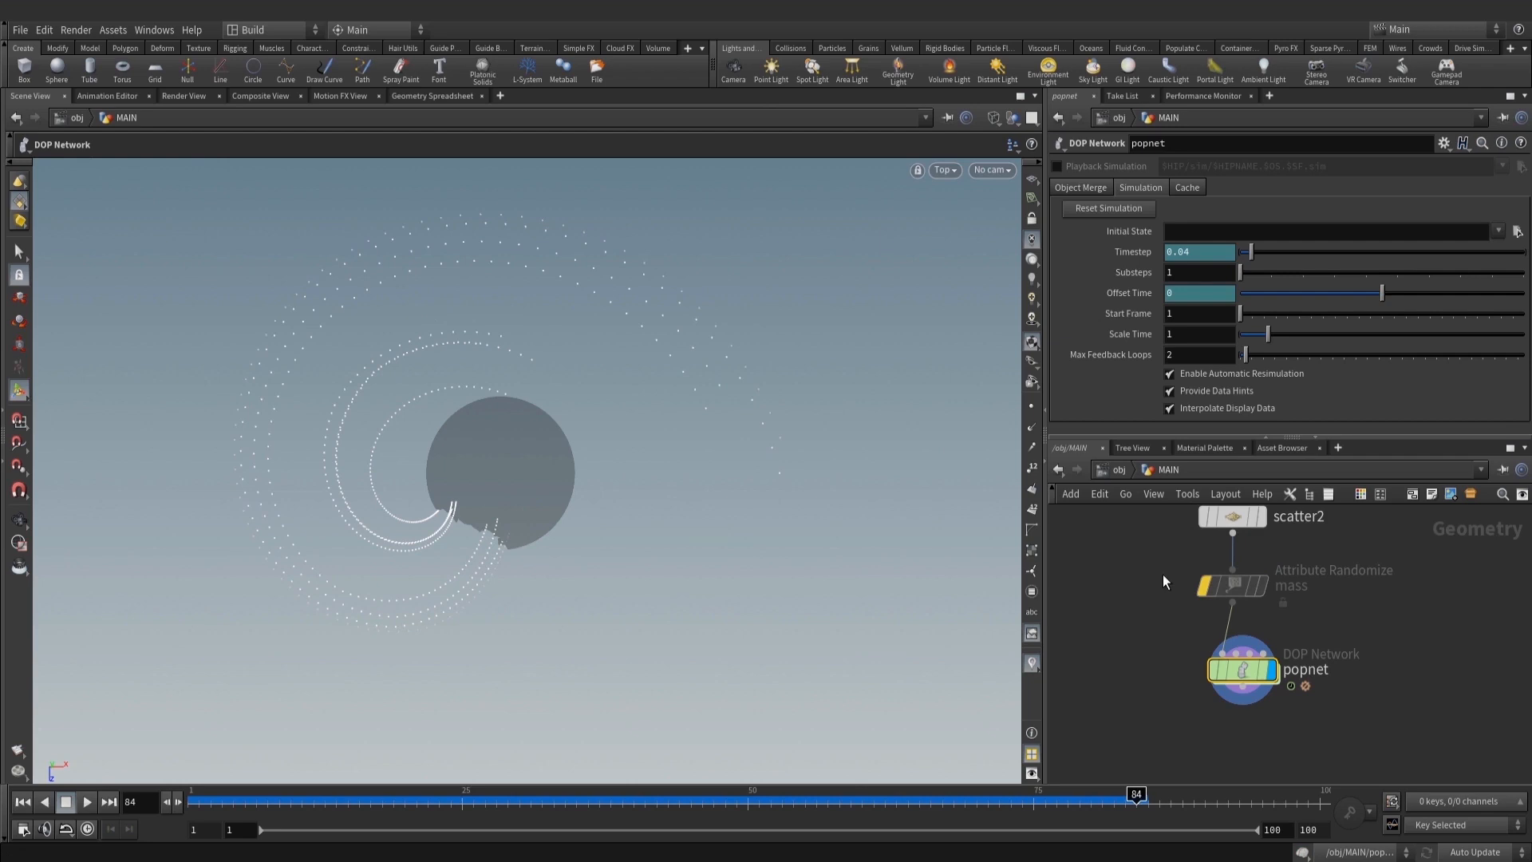
{"action": "left_click", "coordinate": [1203, 586]}
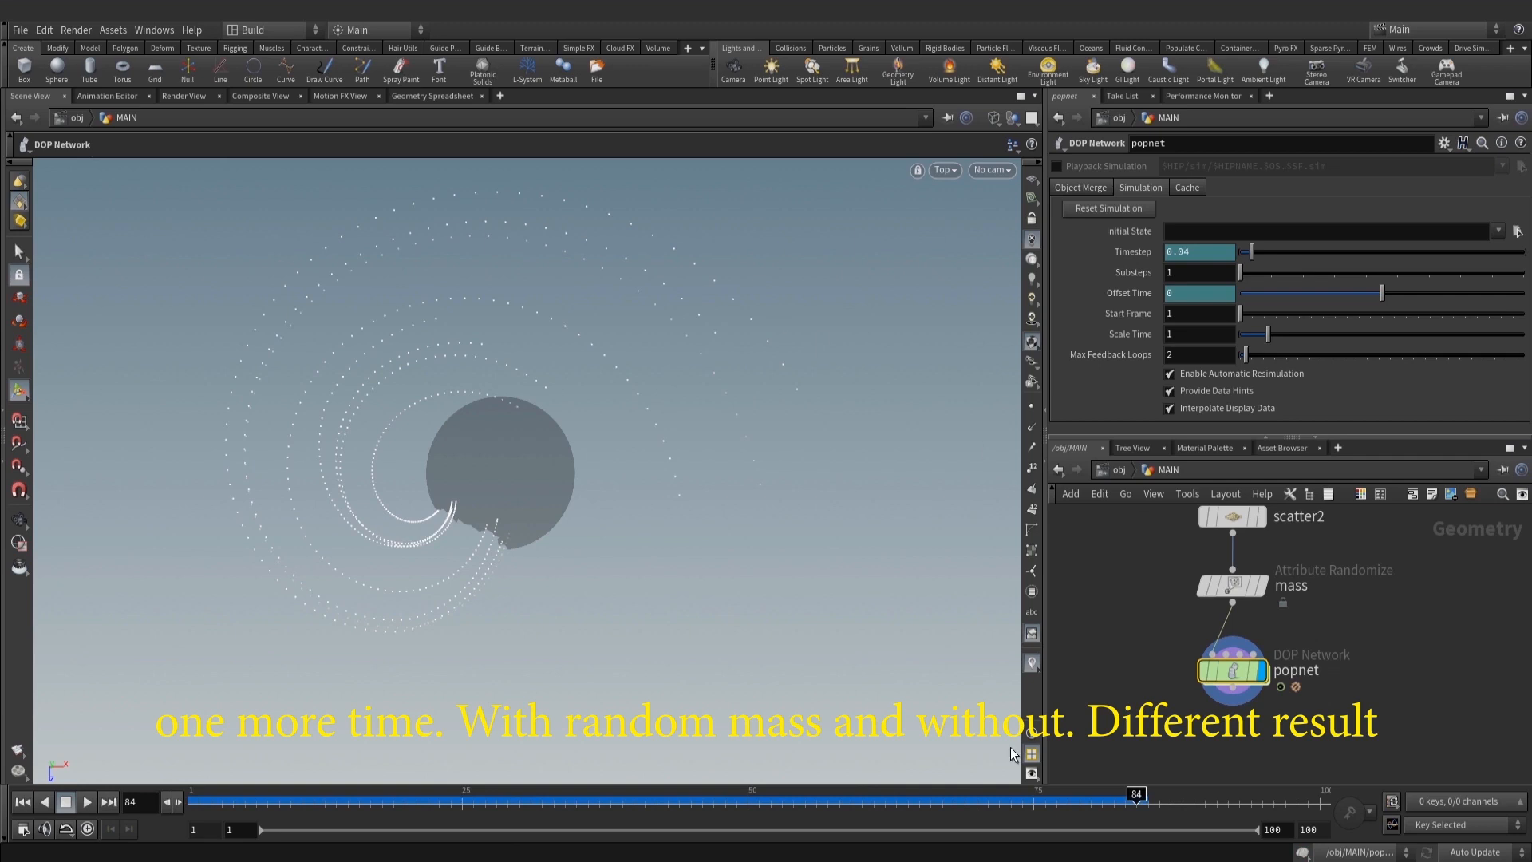
Save the scene file
{"action": "scroll", "coordinate": [1361, 654], "scroll_direction": "down", "scroll_amount": 2}
{"action": "key", "text": "ctrl+s"}
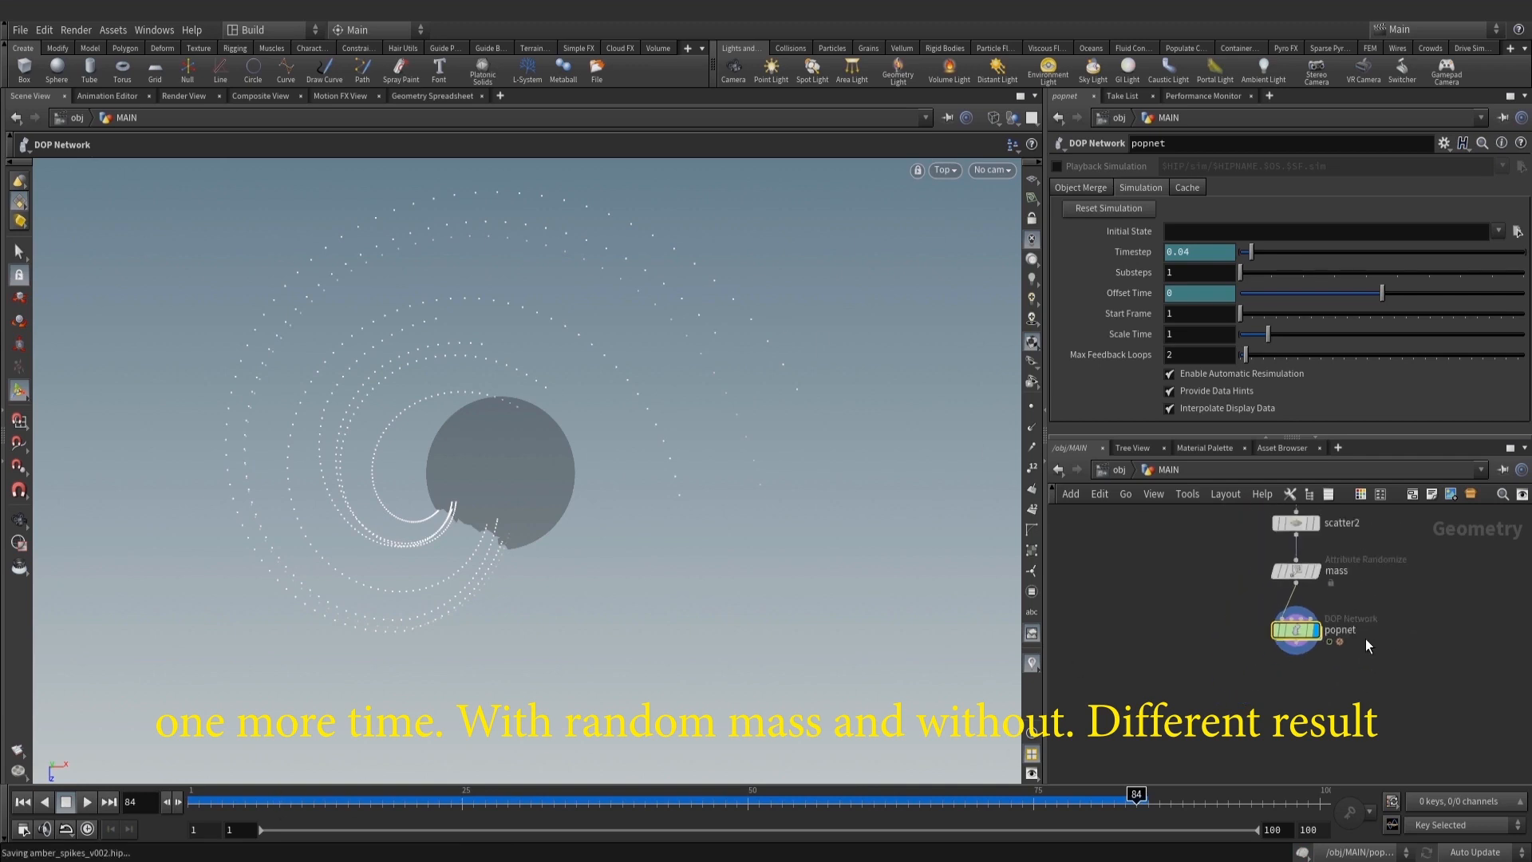
{"action": "scroll", "coordinate": [1313, 649], "scroll_direction": "up", "scroll_amount": 2}
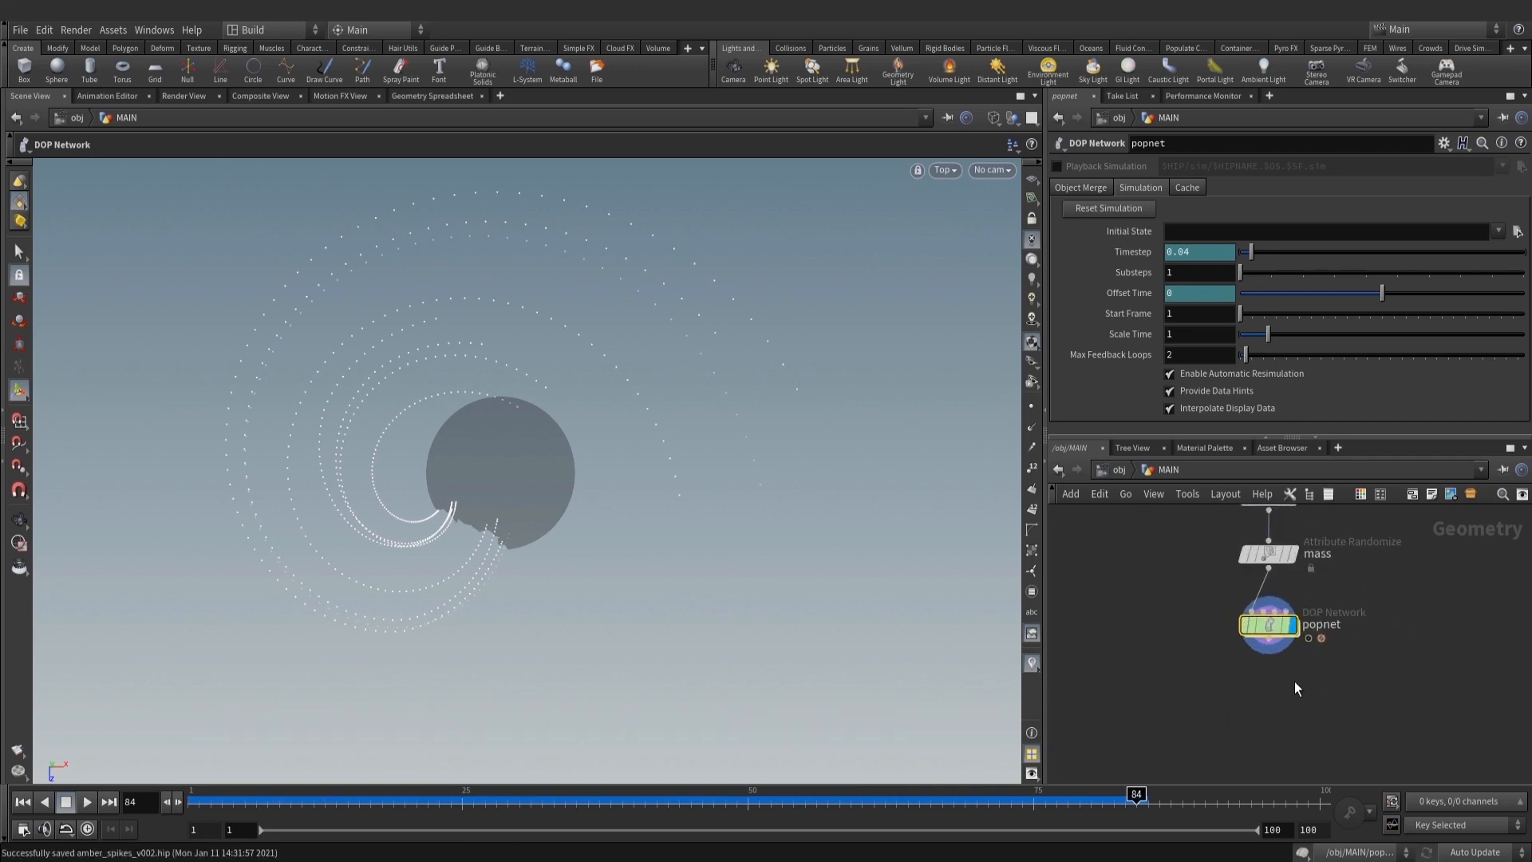
Place an Add node connected below popnet and display it
{"action": "key", "text": "Tab"}
{"action": "type", "text": "add"}
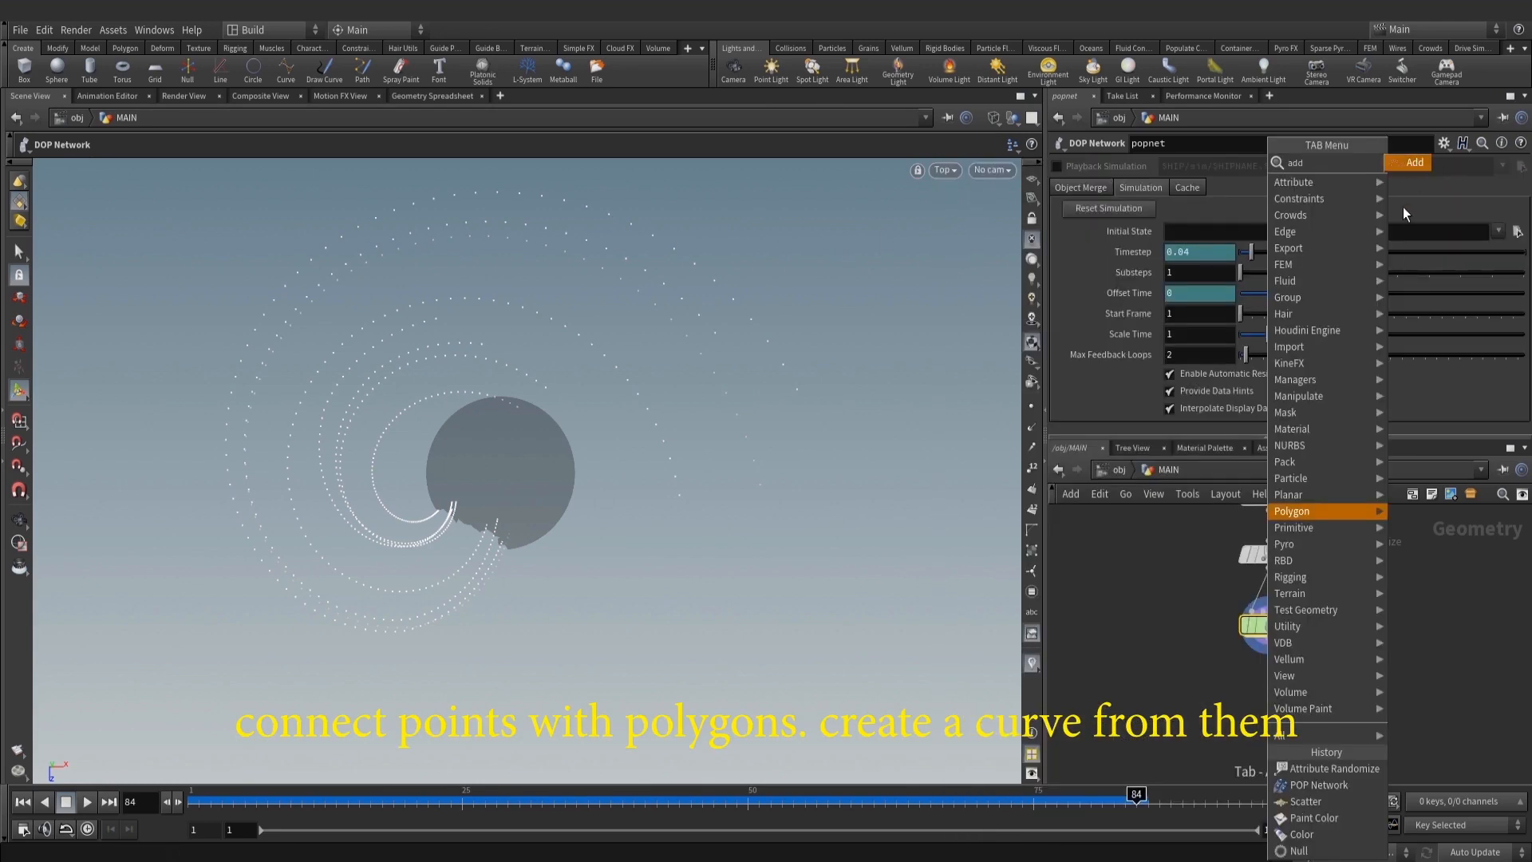
{"action": "key", "text": "Return"}
{"action": "left_click", "coordinate": [1269, 706]}
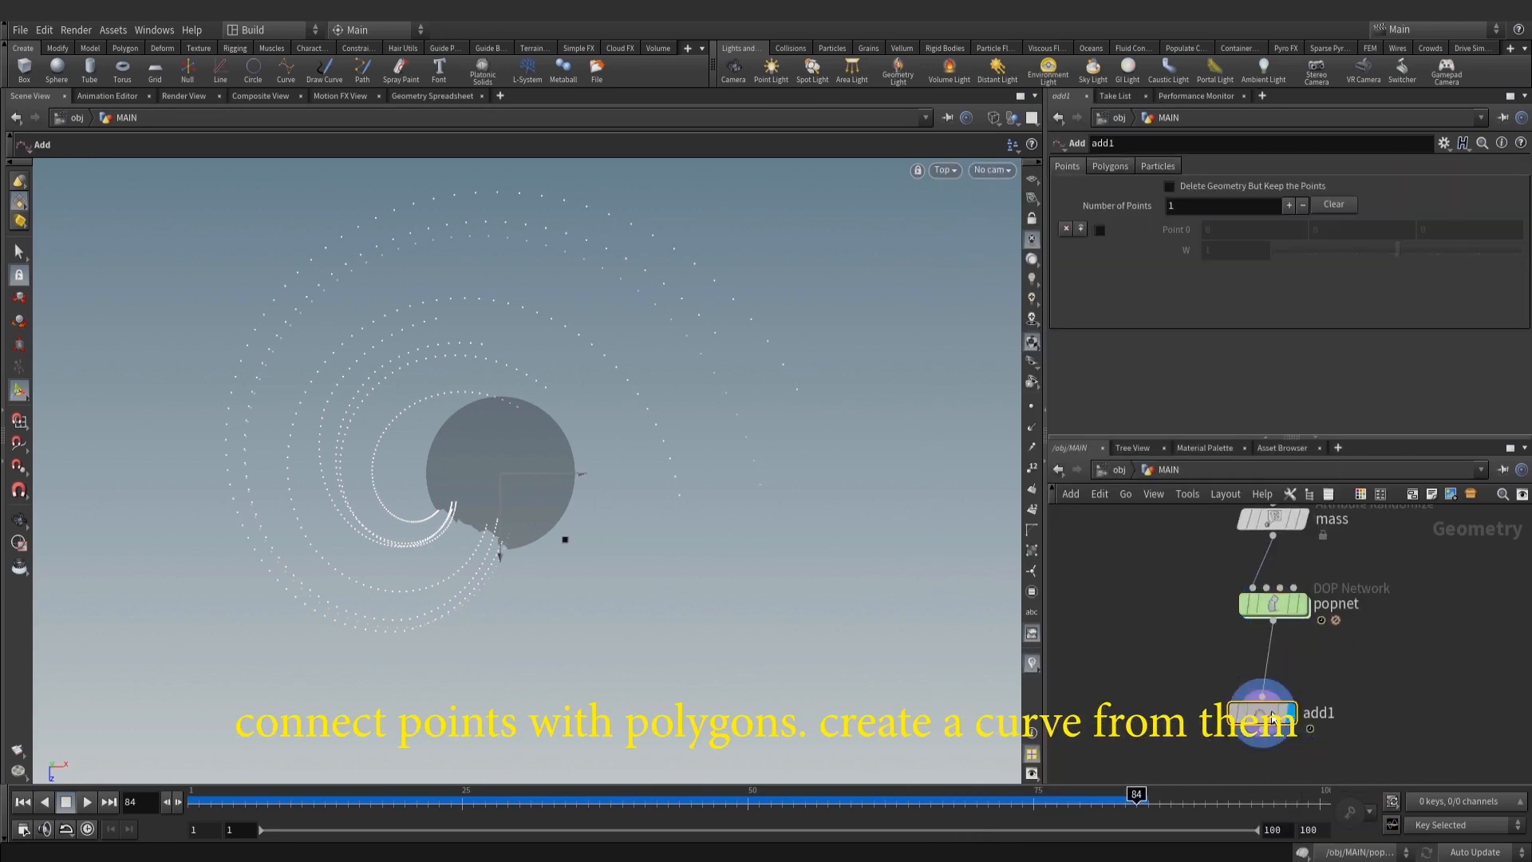
Set add1 to build polygons by group, connecting the points by the id attribute
{"action": "left_click", "coordinate": [1119, 165]}
{"action": "left_click", "coordinate": [1149, 209]}
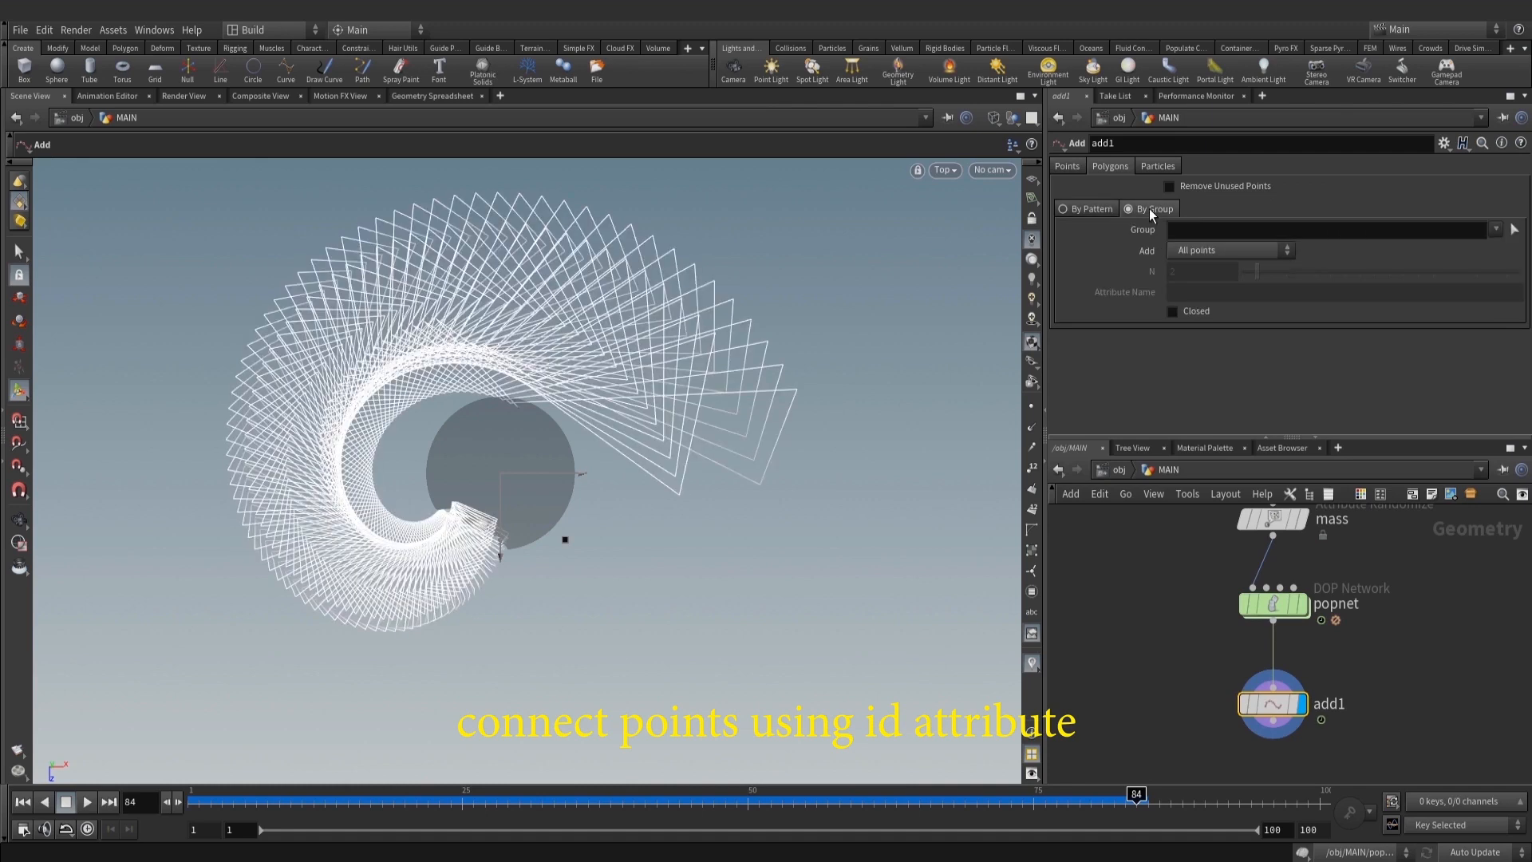
{"action": "left_click", "coordinate": [1225, 250]}
{"action": "left_click", "coordinate": [1224, 324]}
{"action": "left_click", "coordinate": [1210, 290]}
{"action": "type", "text": "id"}
{"action": "key", "text": "Return"}
Make room between mass and popnet and insert an Attribute Create node there
{"action": "mouse_move", "coordinate": [1369, 642]}
{"action": "middle_mouse_down"}
{"action": "mouse_move", "coordinate": [1347, 694]}
{"action": "mouse_move", "coordinate": [1340, 641]}
{"action": "middle_mouse_up"}
{"action": "left_click_drag", "start_coordinate": [1366, 735], "coordinate": [1187, 549]}
{"action": "left_click_drag", "start_coordinate": [1252, 598], "coordinate": [1253, 677]}
{"action": "left_click", "coordinate": [1254, 680]}
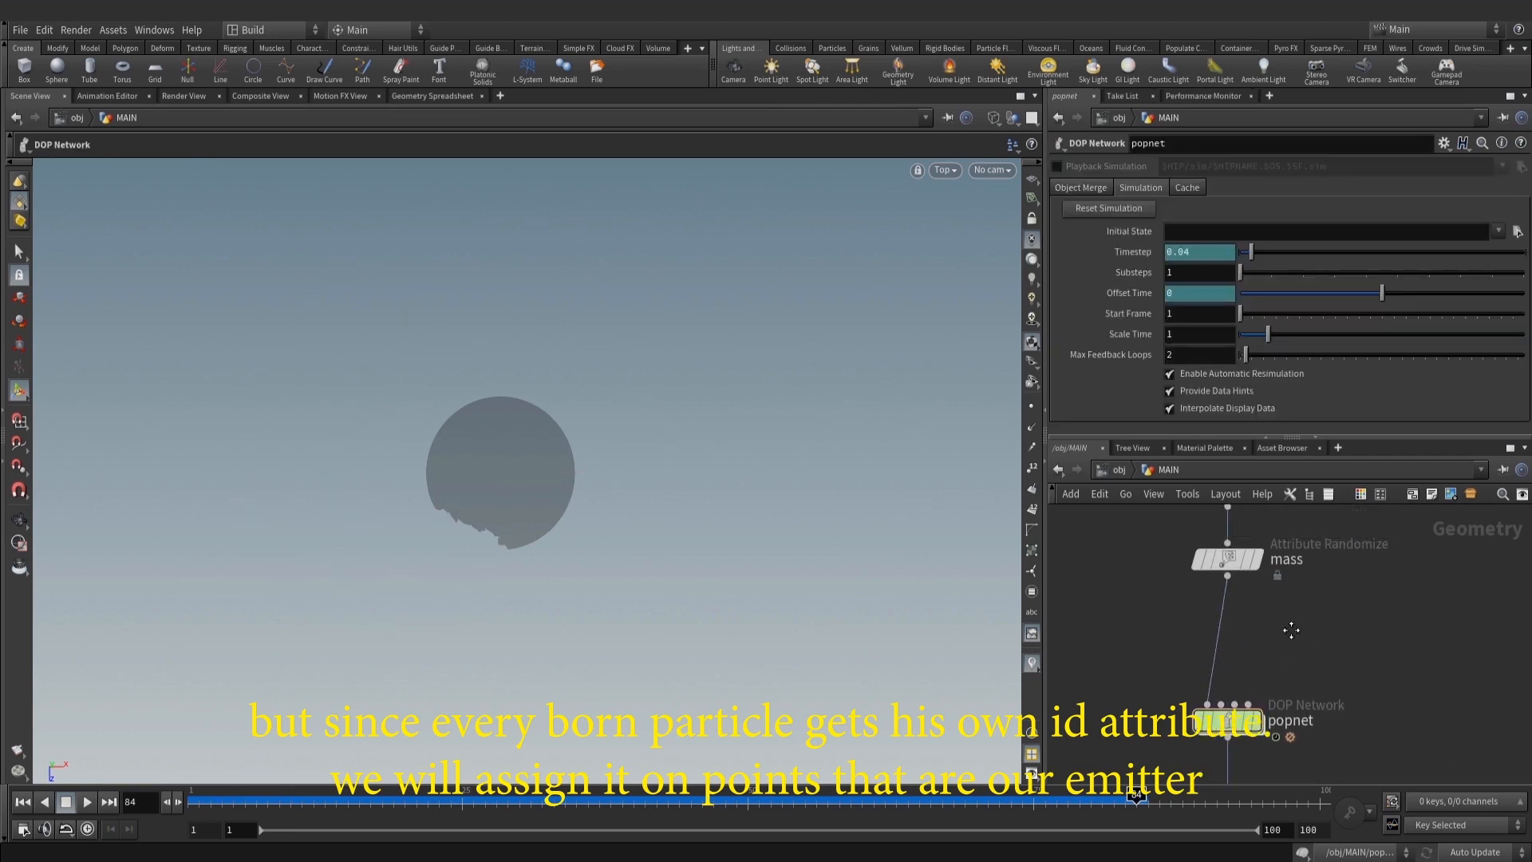
{"action": "key", "text": "Tab"}
{"action": "type", "text": "crea"}
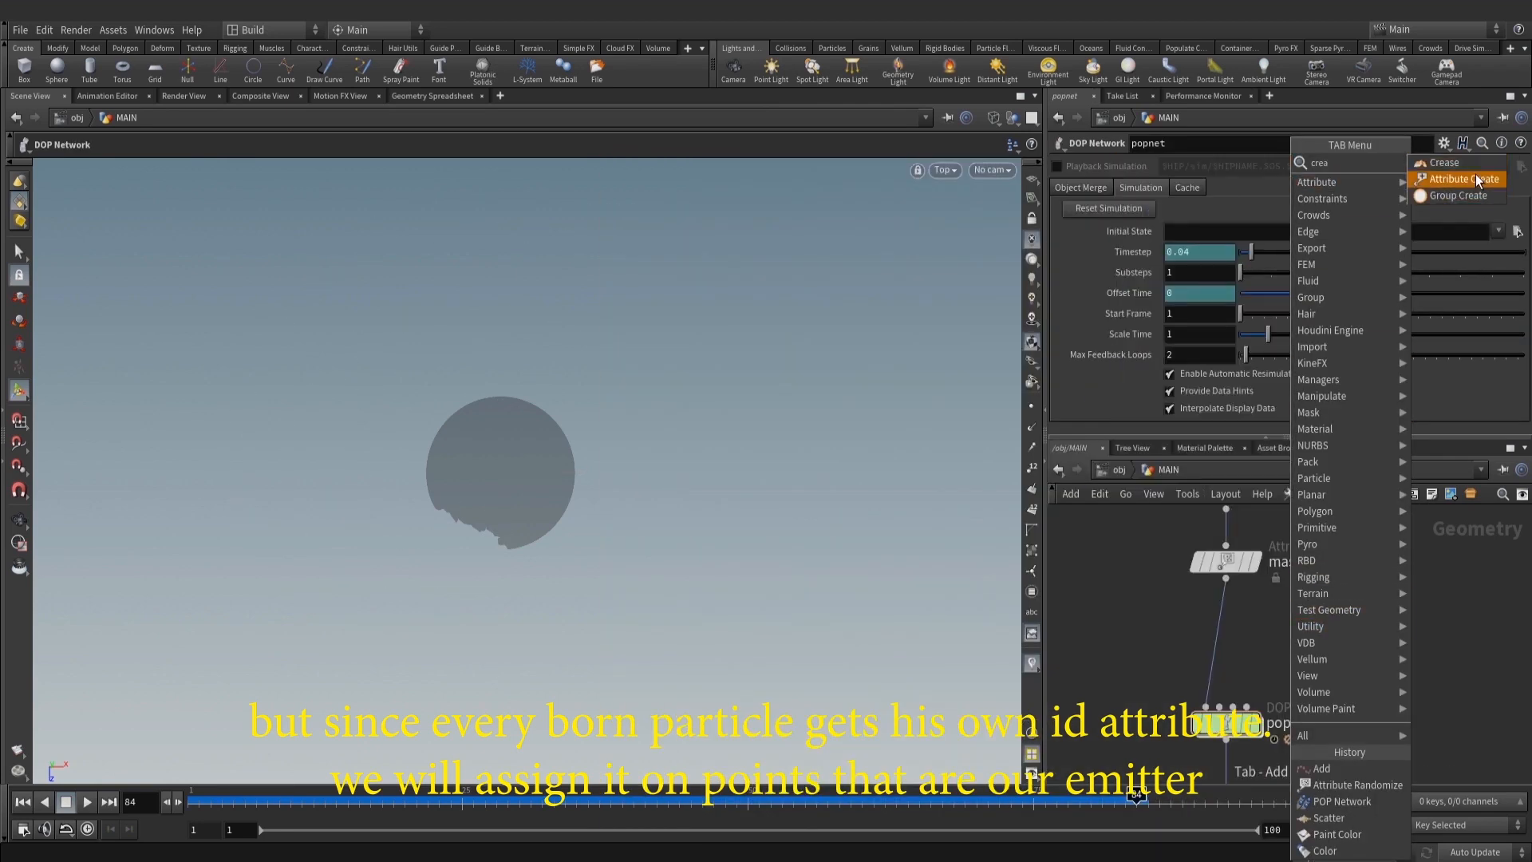
{"action": "left_click", "coordinate": [1476, 175]}
{"action": "left_click", "coordinate": [1225, 638]}
{"action": "left_click_drag", "start_coordinate": [1229, 645], "coordinate": [1213, 658]}
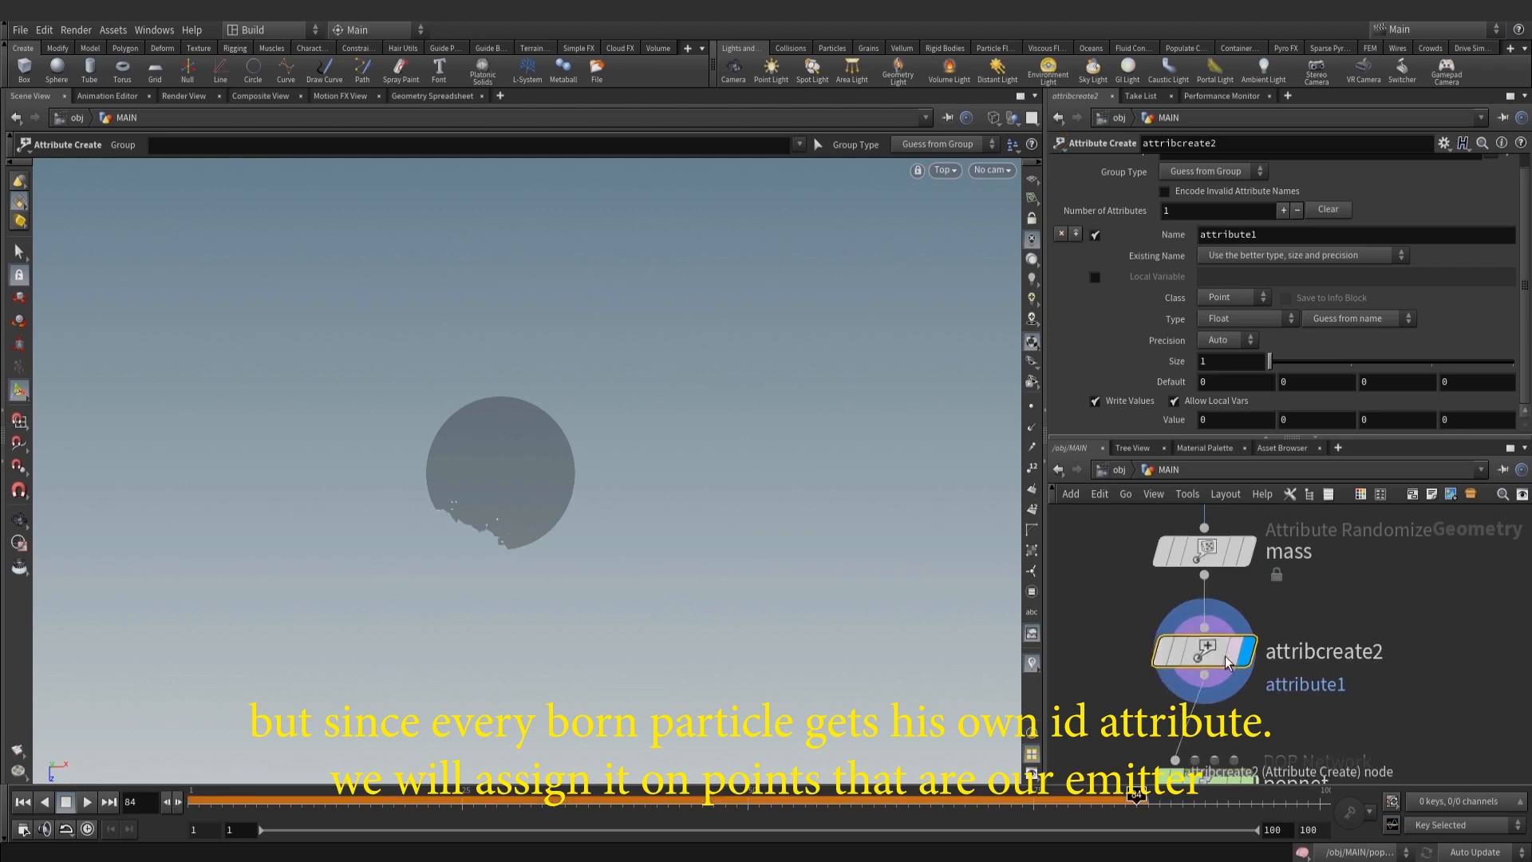
{"action": "double_click", "coordinate": [1230, 234]}
{"action": "type", "text": "id"}
{"action": "key", "text": "Return"}
{"action": "left_click", "coordinate": [1242, 341]}
{"action": "left_click", "coordinate": [1242, 343]}
{"action": "left_click", "coordinate": [1254, 319]}
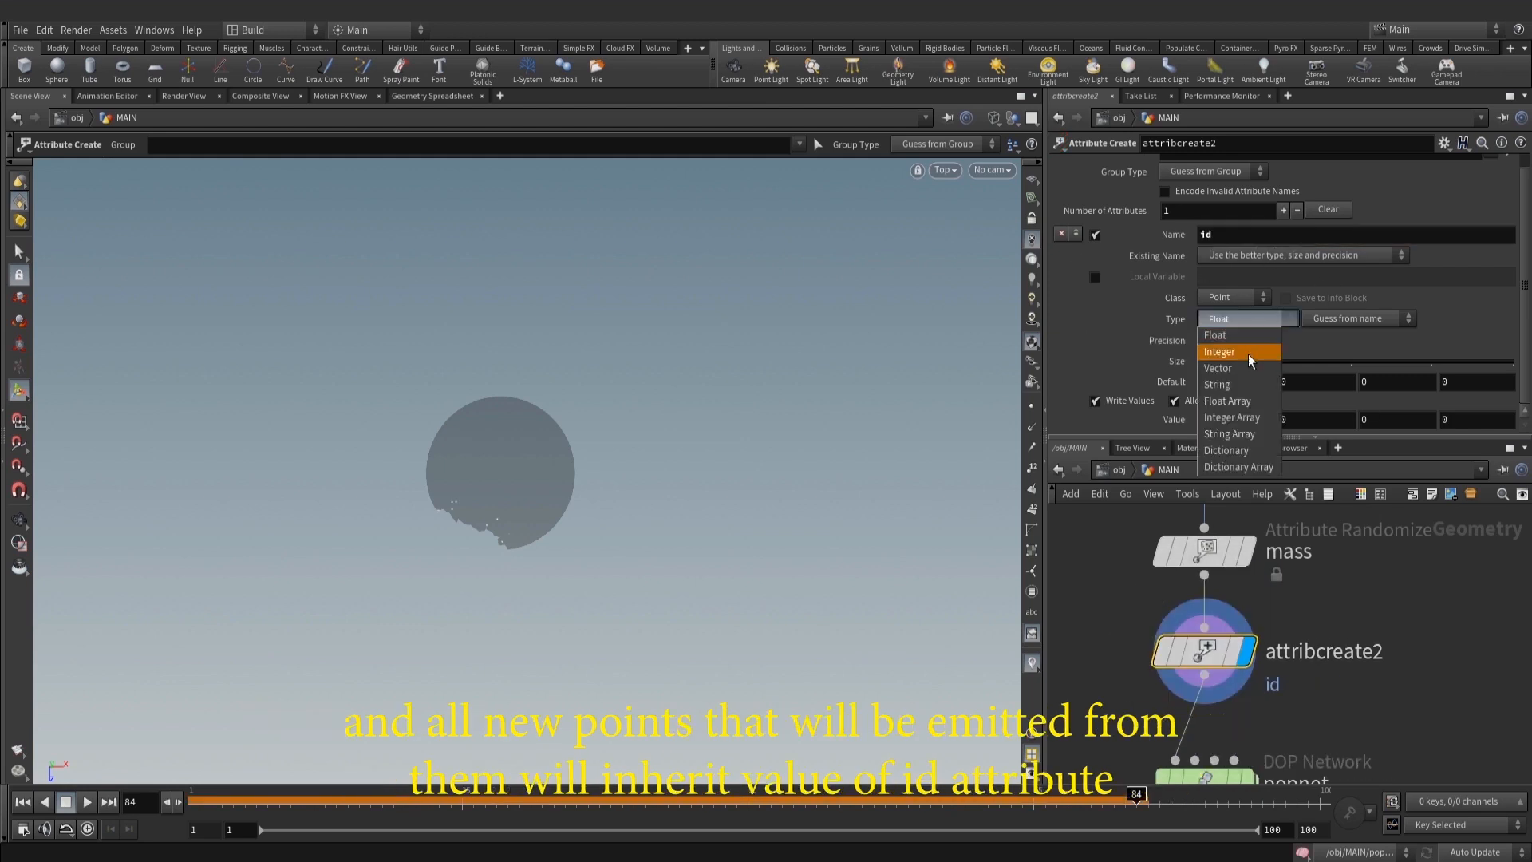
{"action": "left_click", "coordinate": [1258, 351]}
{"action": "left_click", "coordinate": [1247, 421]}
{"action": "type", "text": "@ptnum"}
Rewind to the first frame and turn off Add ID Attributes on popnet's source_first_input
{"action": "middle_click_drag", "start_coordinate": [1369, 730], "coordinate": [1391, 626]}
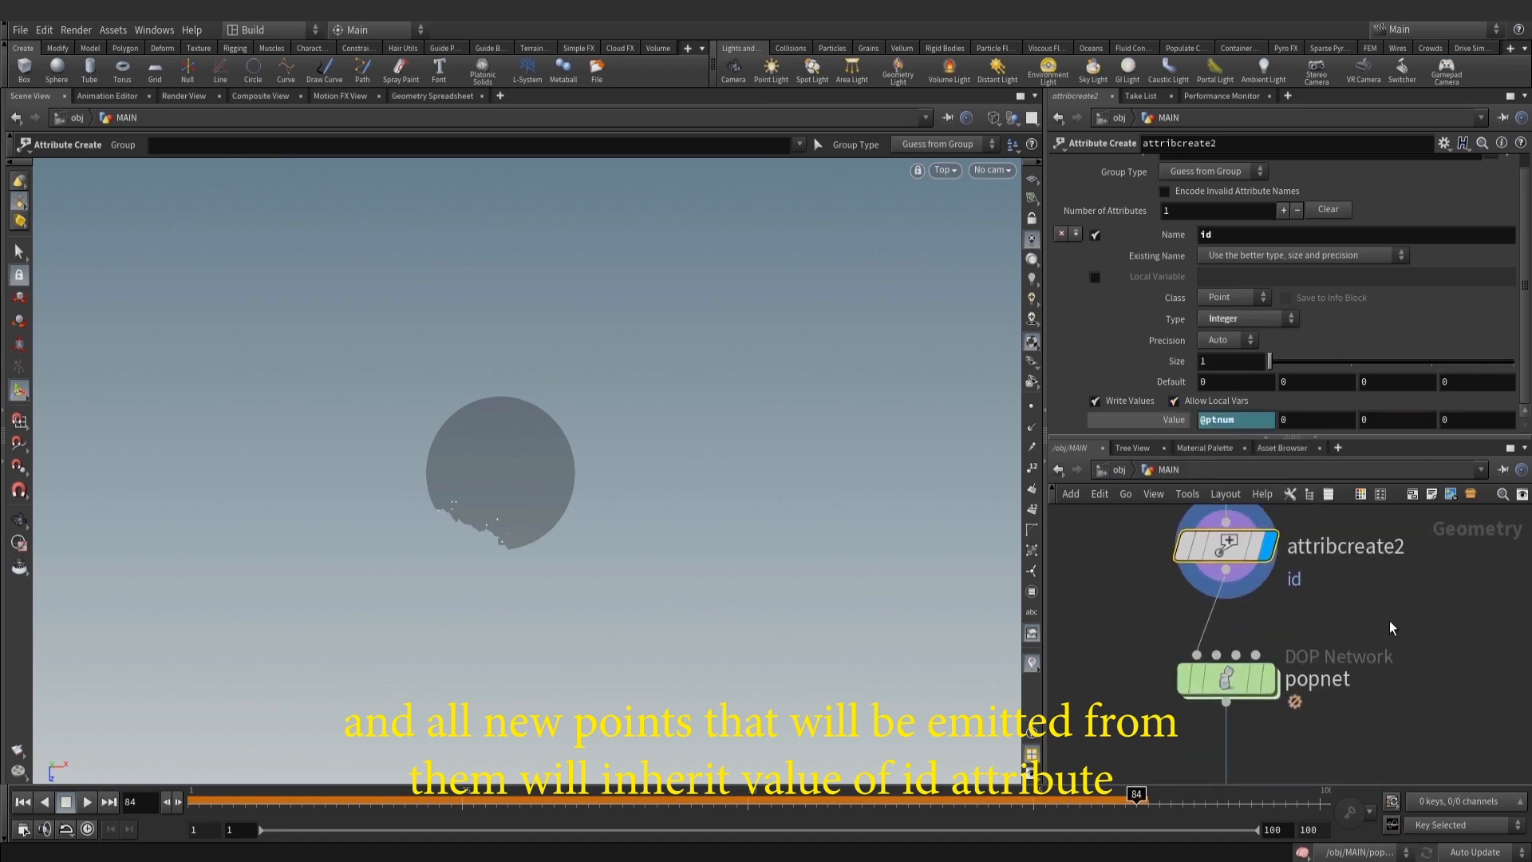
{"action": "middle_click", "coordinate": [1236, 547]}
{"action": "middle_click_drag", "start_coordinate": [1237, 548], "coordinate": [1223, 500]}
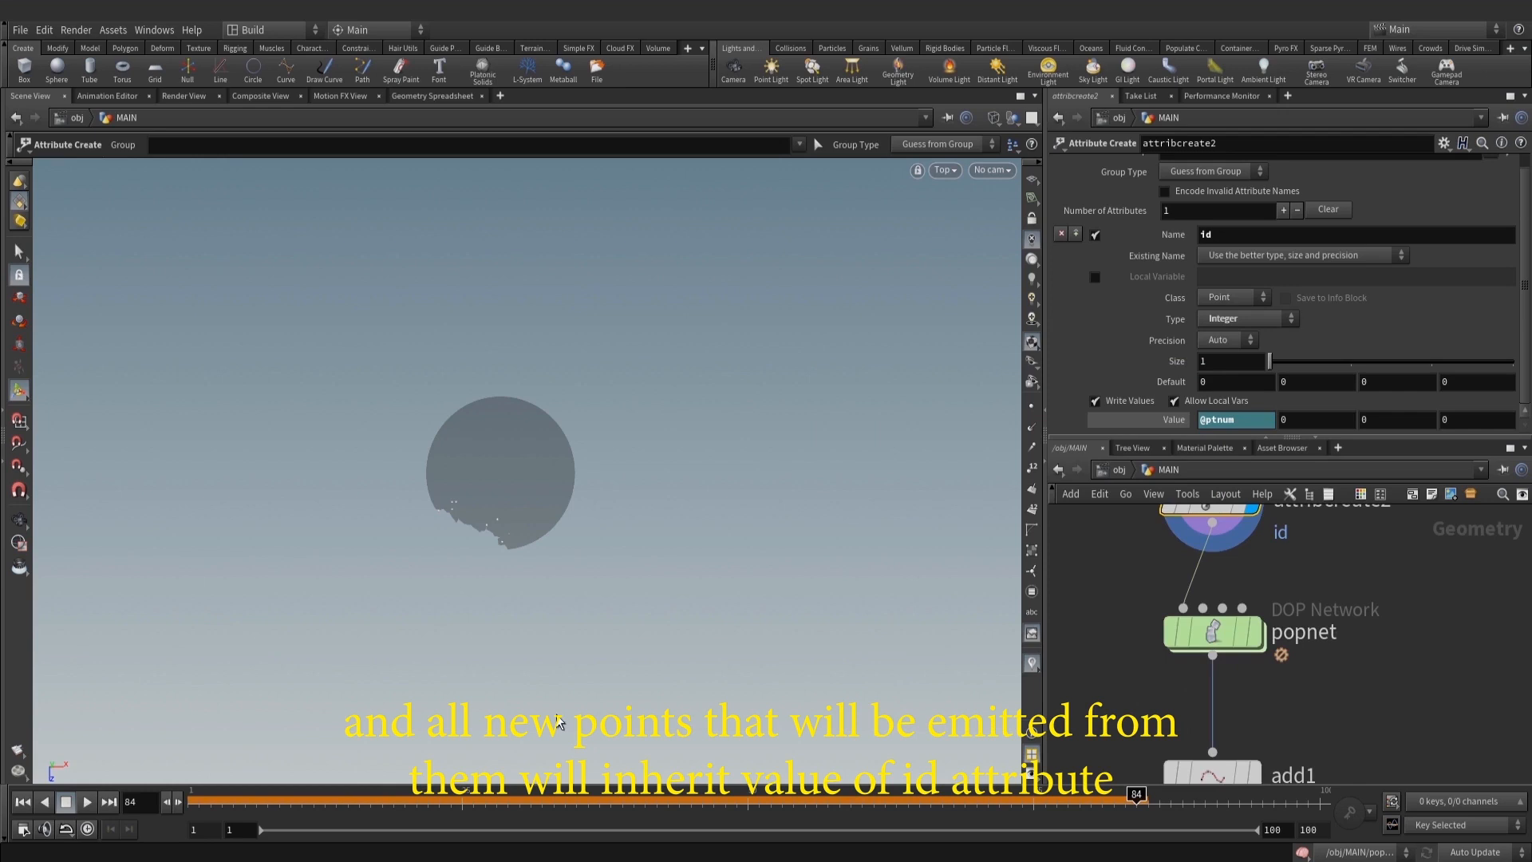
{"action": "left_click", "coordinate": [22, 802]}
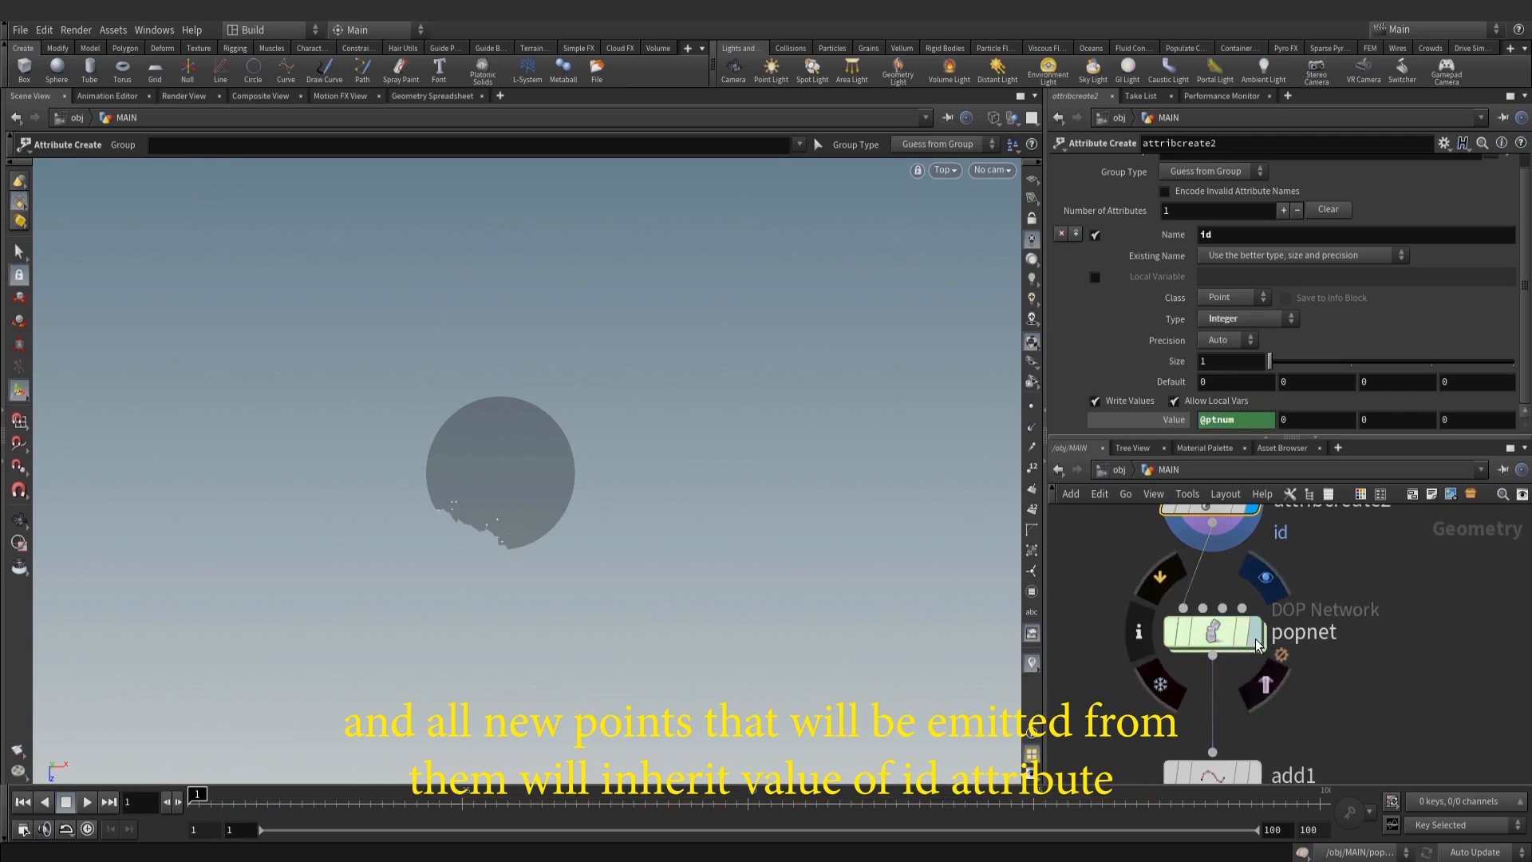
{"action": "double_click", "coordinate": [1213, 633]}
{"action": "left_click", "coordinate": [1385, 576]}
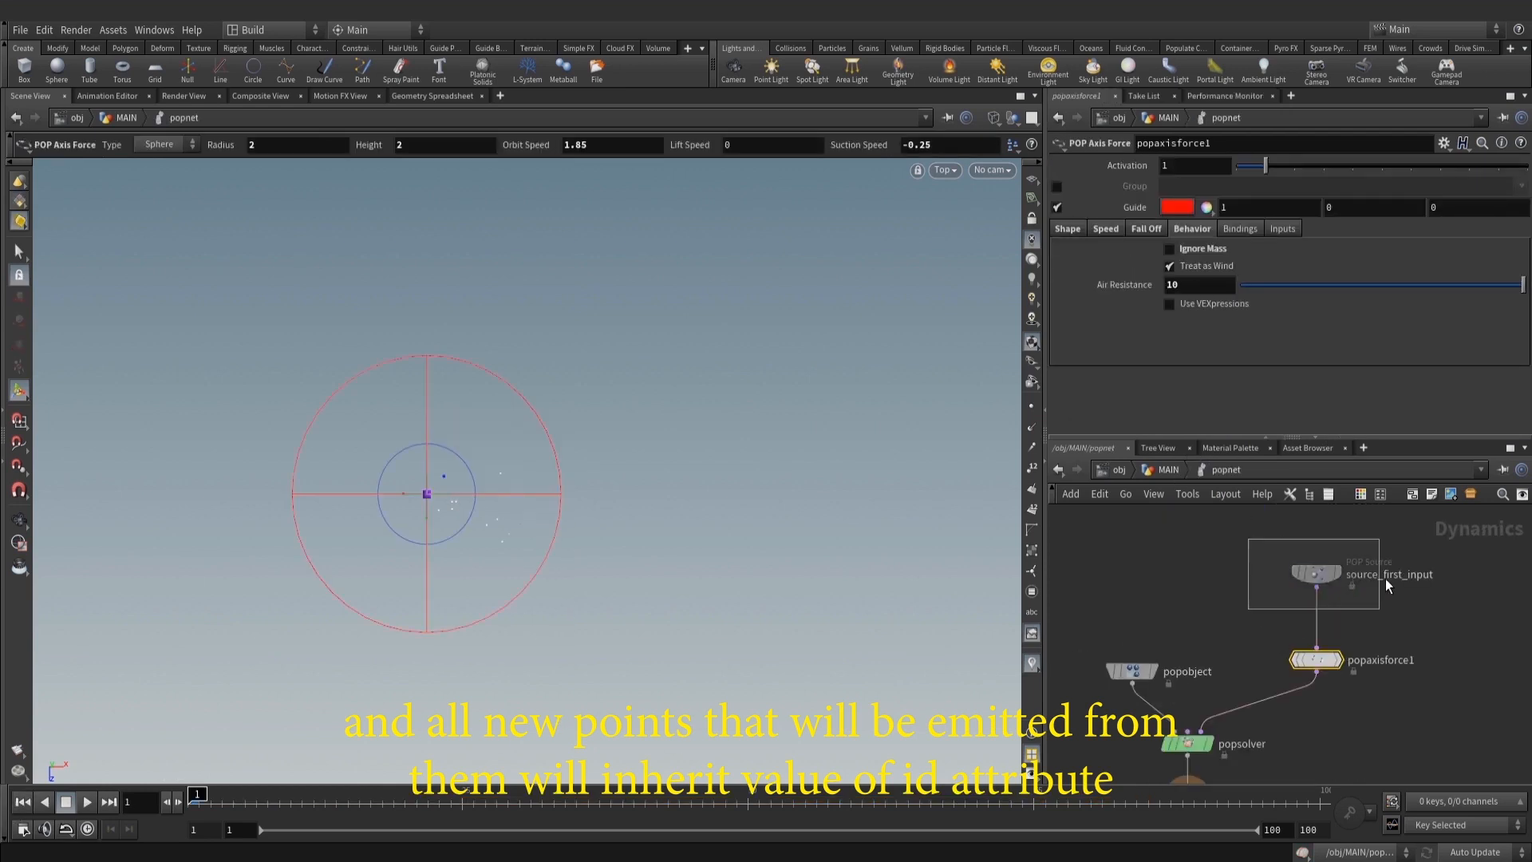
{"action": "left_click", "coordinate": [1165, 187]}
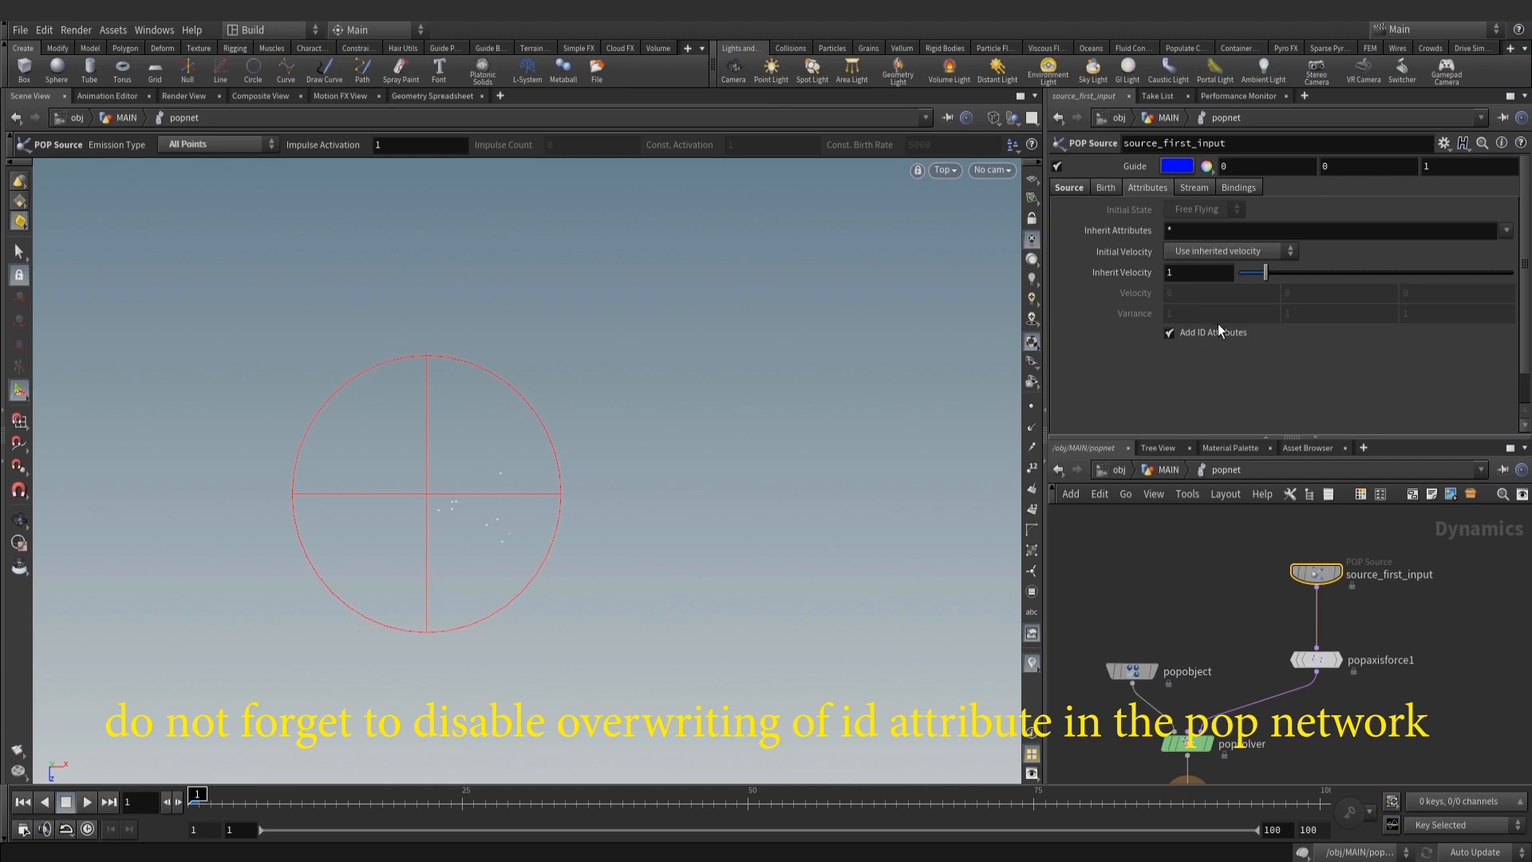
Display popnet in MAIN, play the simulation to frame 82 and check its data in the geometry spreadsheet
{"action": "left_click", "coordinate": [1168, 470]}
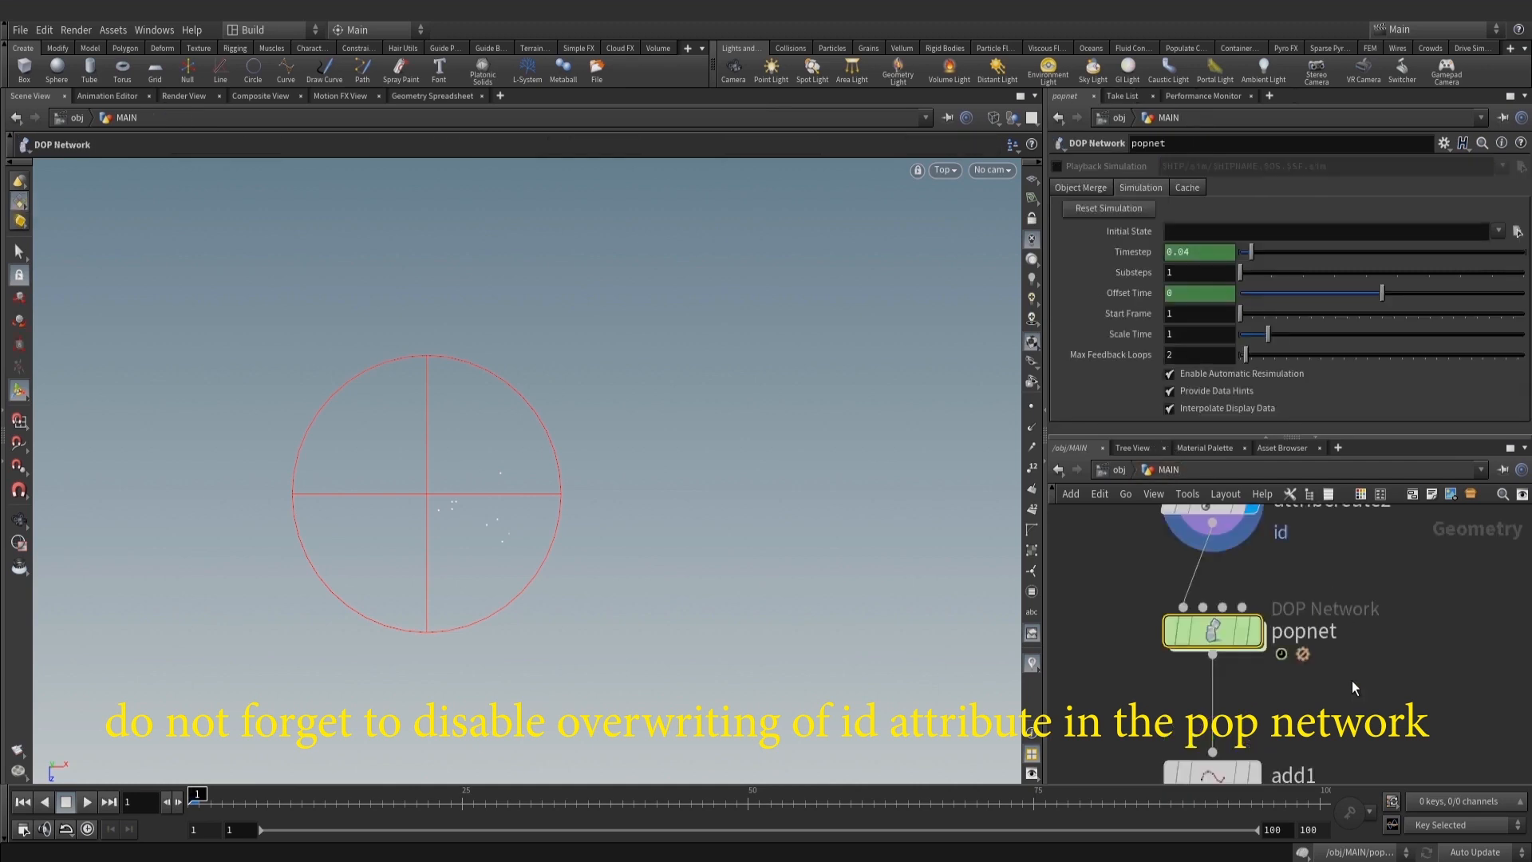
{"action": "left_click", "coordinate": [1259, 631]}
{"action": "left_click", "coordinate": [85, 801]}
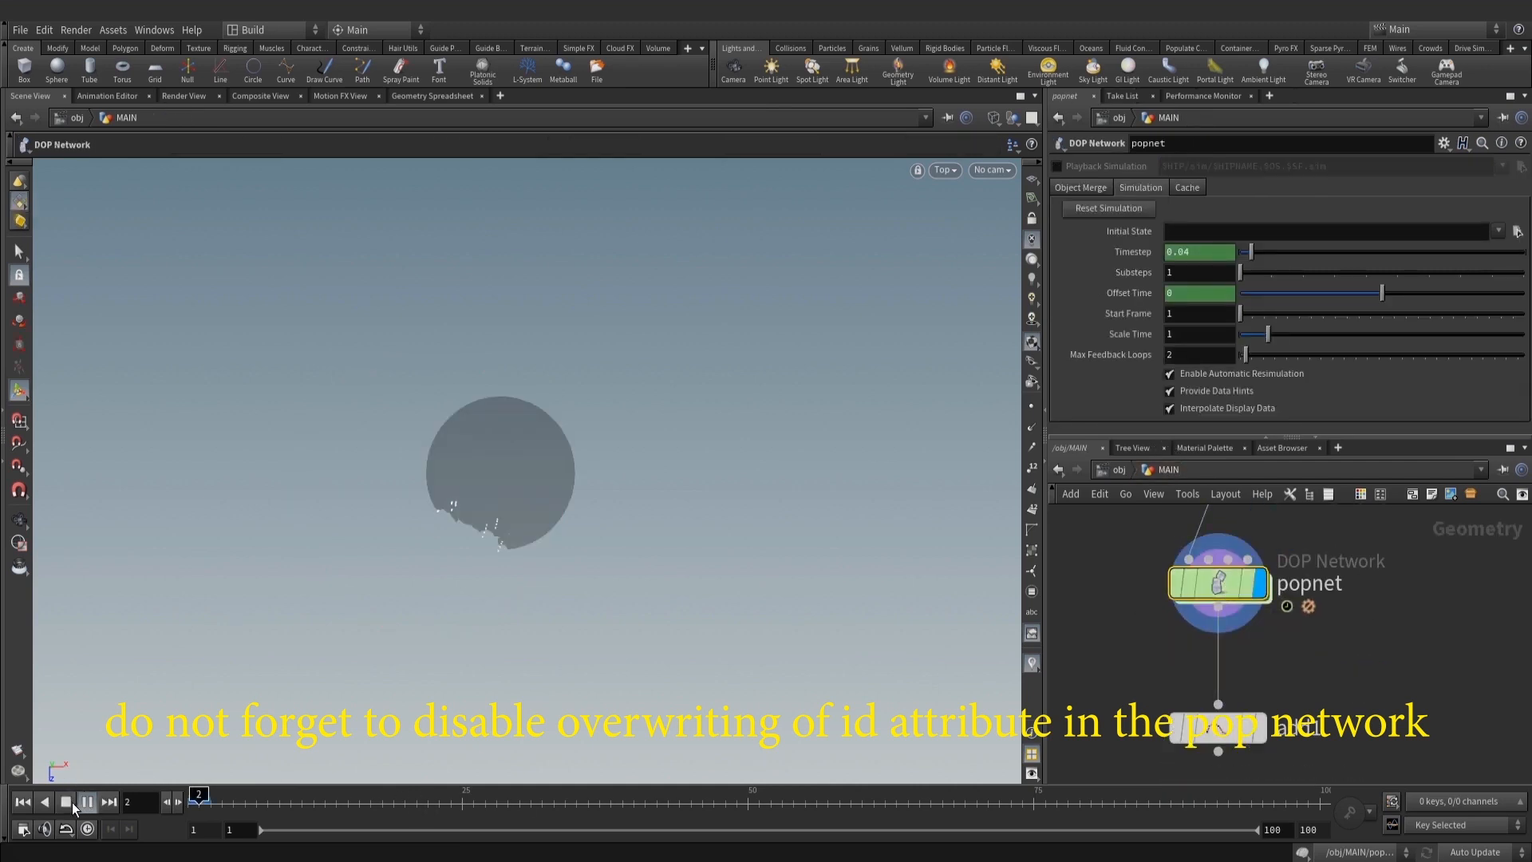
{"action": "left_click", "coordinate": [72, 805]}
{"action": "left_click", "coordinate": [433, 95]}
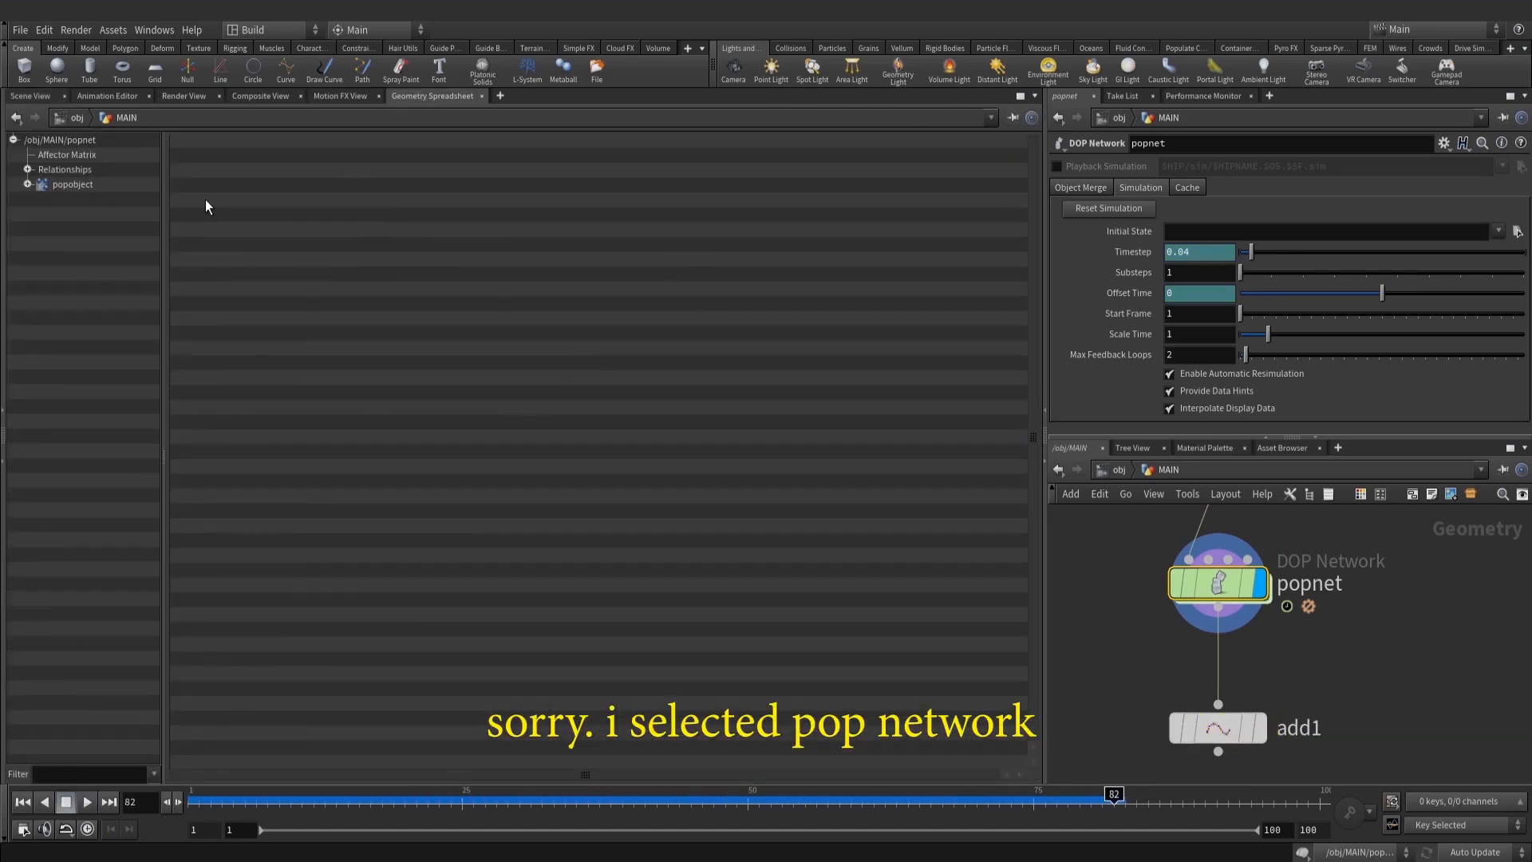
{"action": "left_click", "coordinate": [32, 97]}
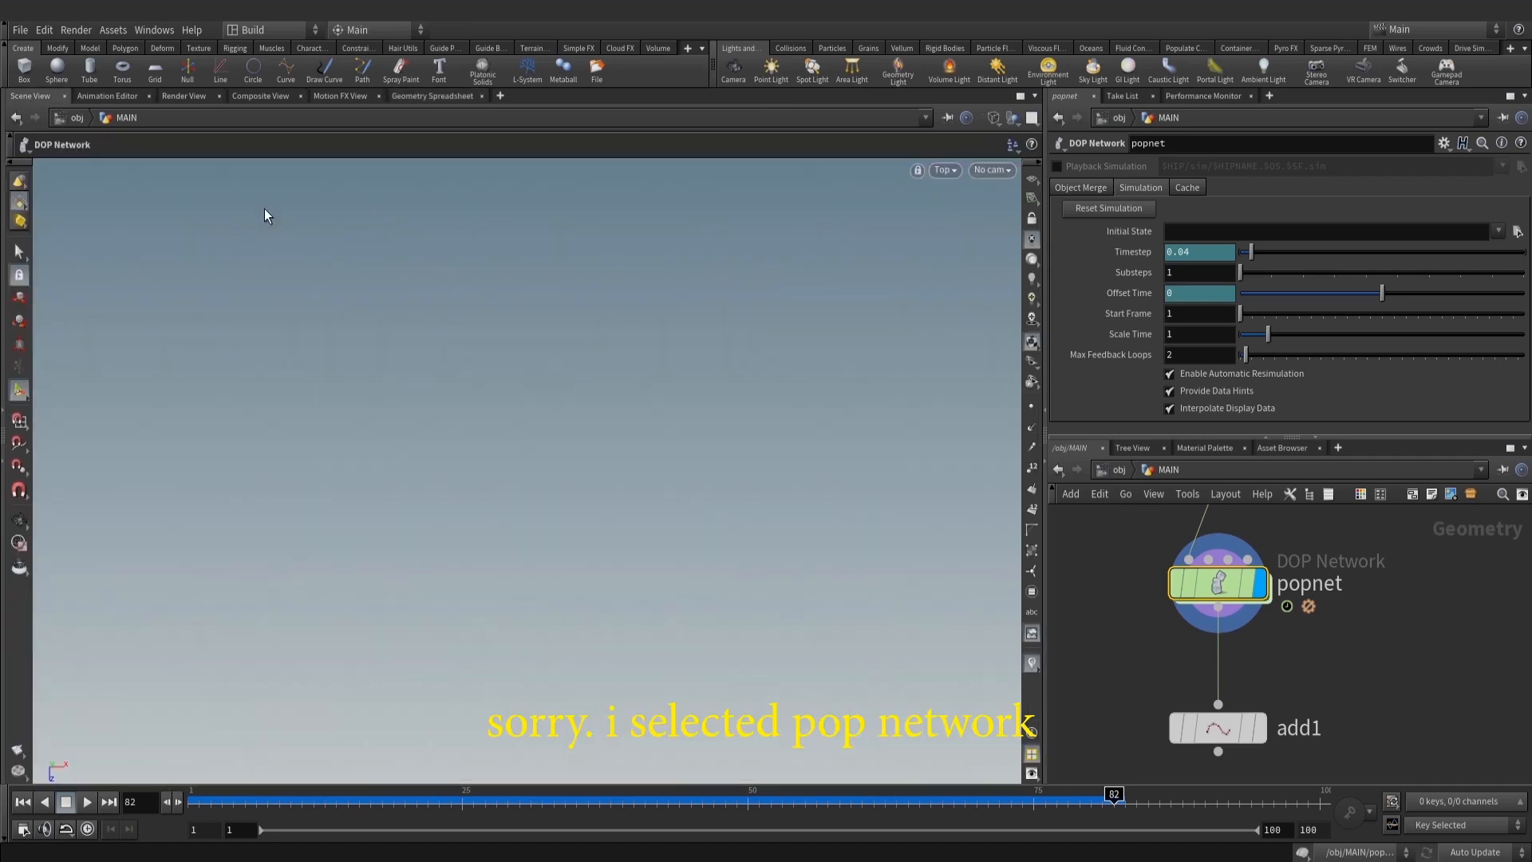
Insert a Null node between popnet and add1 and display it
{"action": "key", "text": "Tab"}
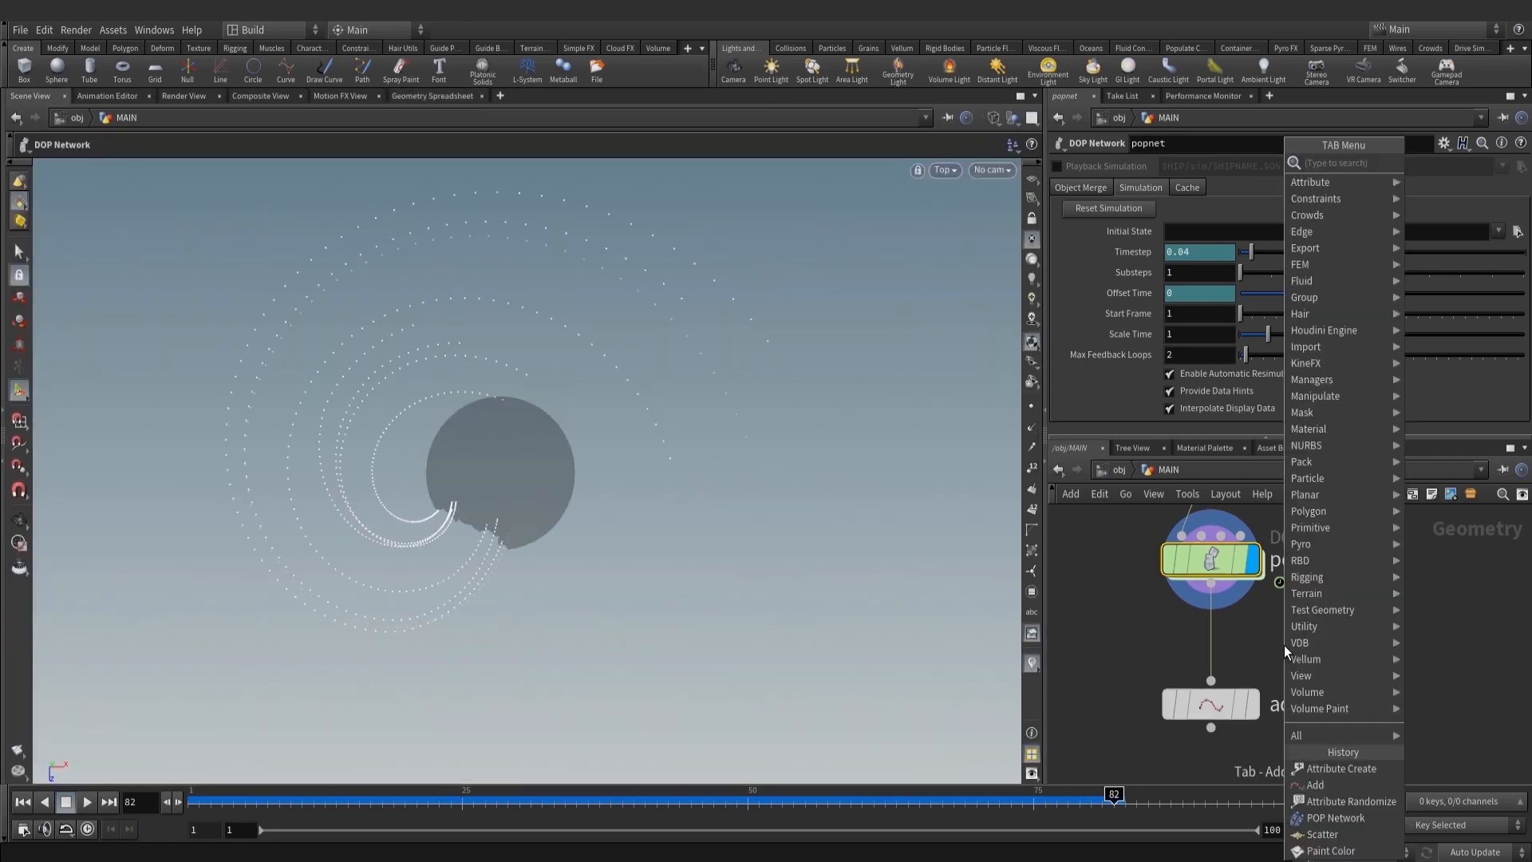
{"action": "type", "text": "nu"}
{"action": "key", "text": "Return"}
{"action": "left_click", "coordinate": [1212, 662]}
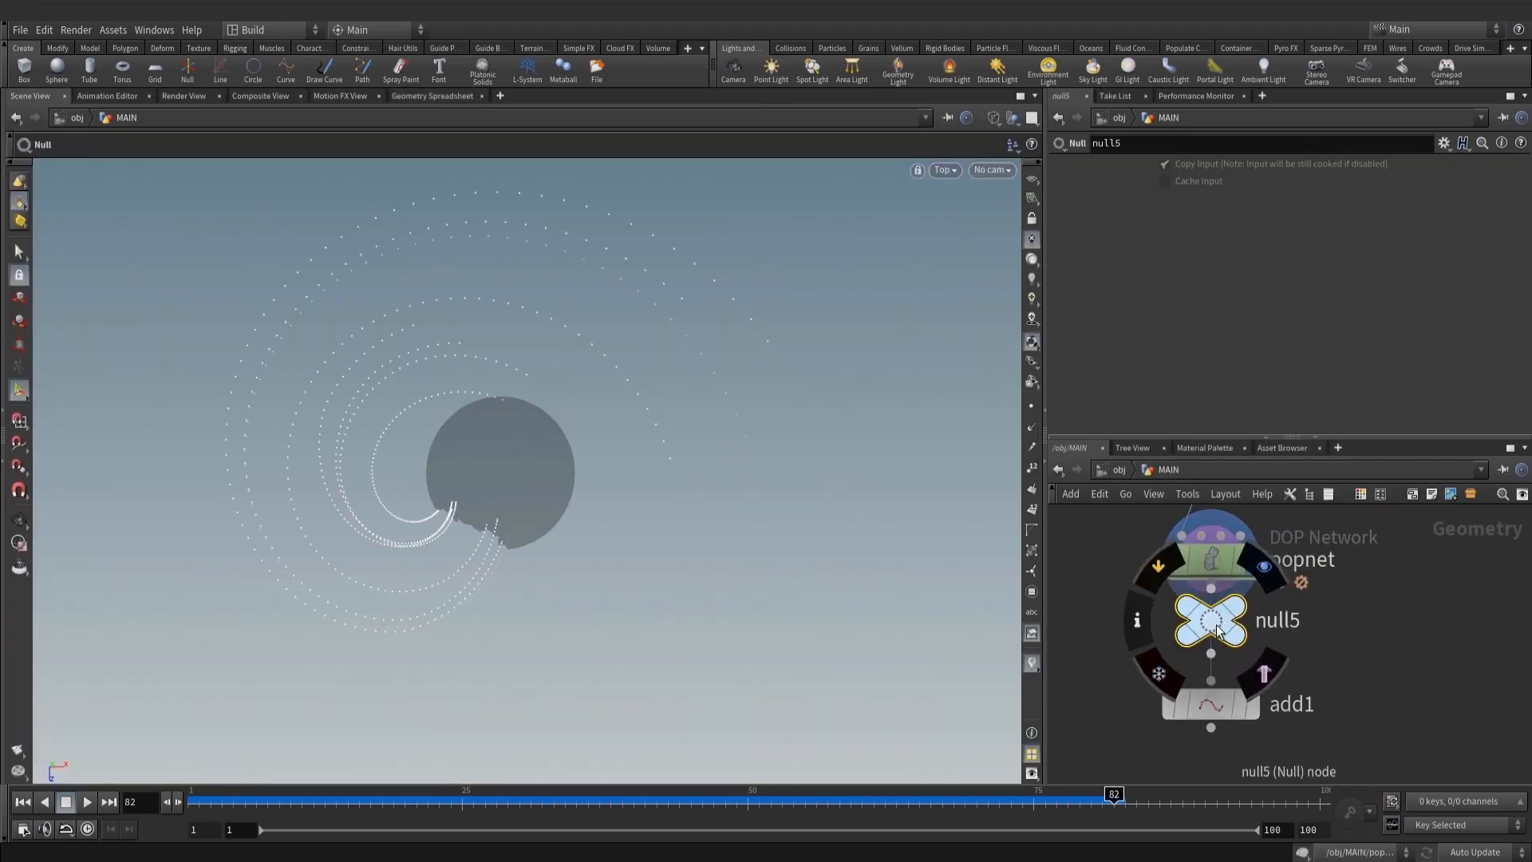
{"action": "left_click", "coordinate": [1244, 659]}
Sort the new Null's points by id in the geometry spreadsheet to check the inherited ids, and return to the viewport
{"action": "left_click", "coordinate": [432, 97]}
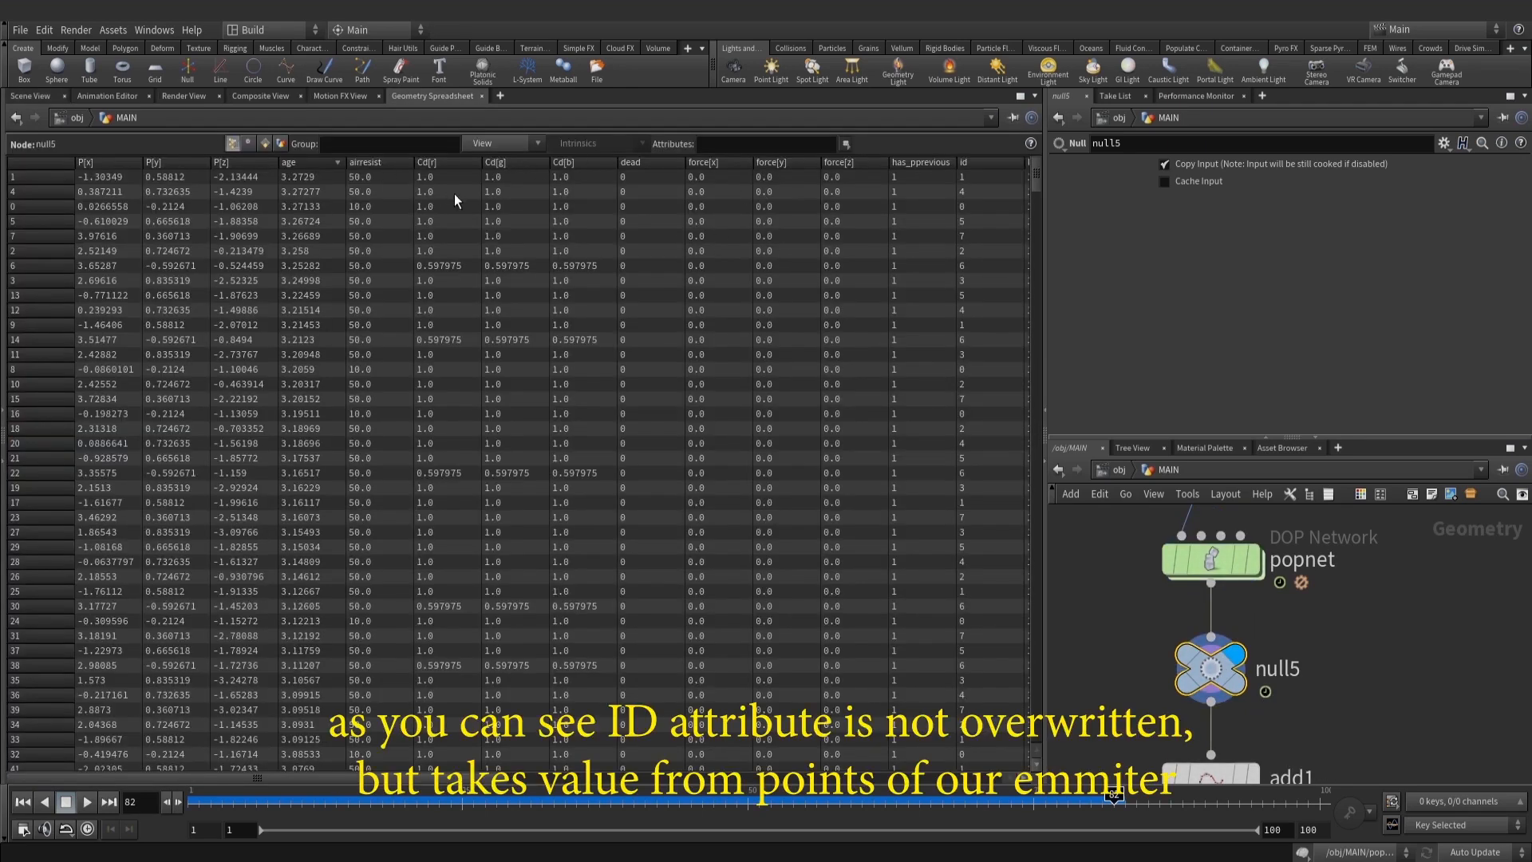
{"action": "left_click", "coordinate": [1005, 162]}
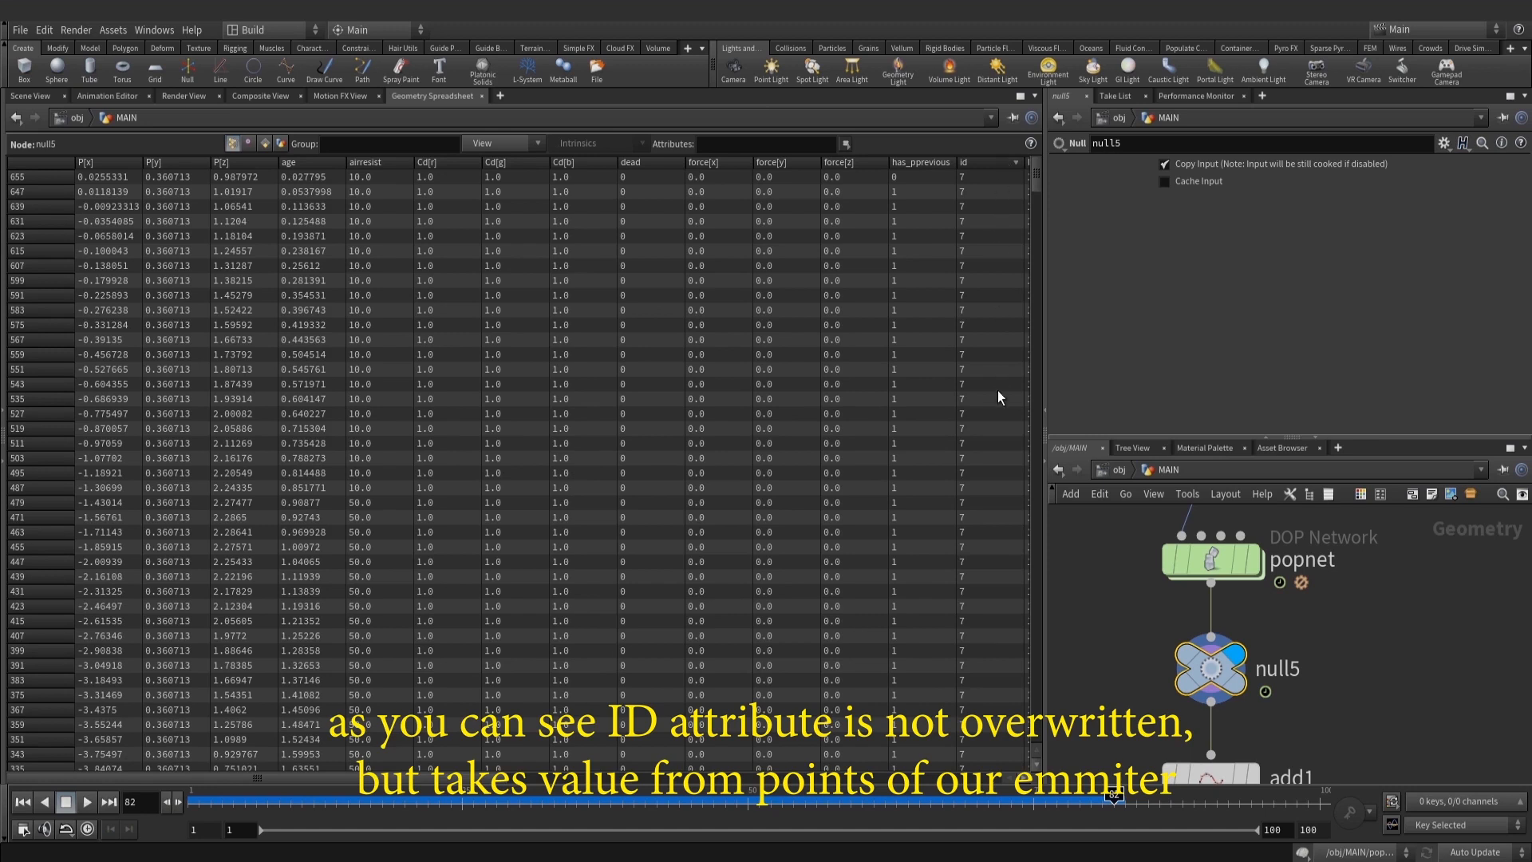
{"action": "left_click", "coordinate": [30, 96]}
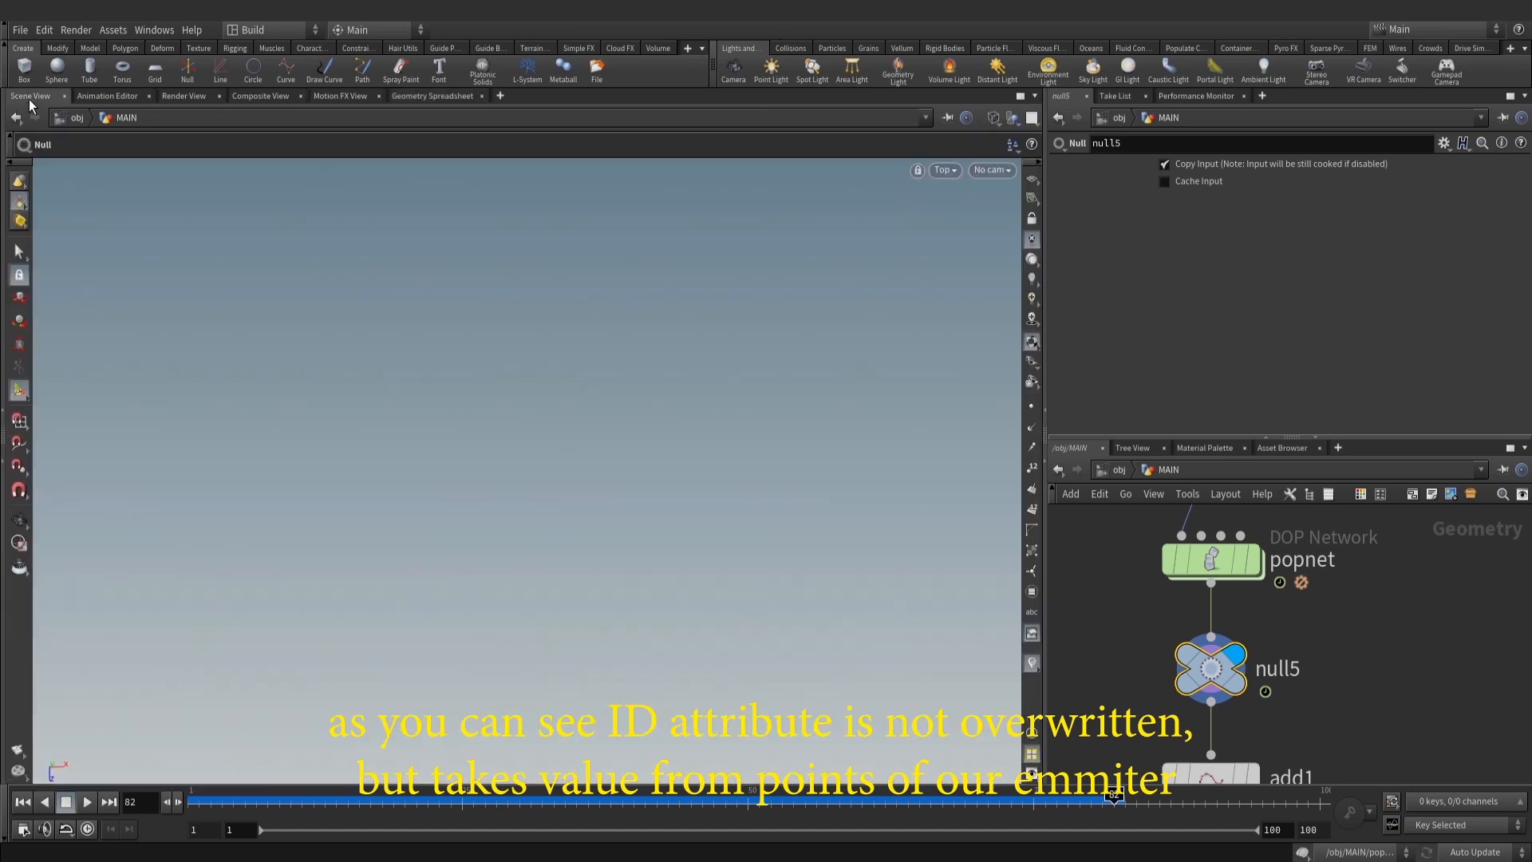
Display add1 and review its By Attribute polygon grouping with the id attribute
{"action": "middle_click_drag", "start_coordinate": [1304, 658], "coordinate": [1309, 575]}
{"action": "scroll", "coordinate": [1310, 575], "scroll_direction": "down", "scroll_amount": 1}
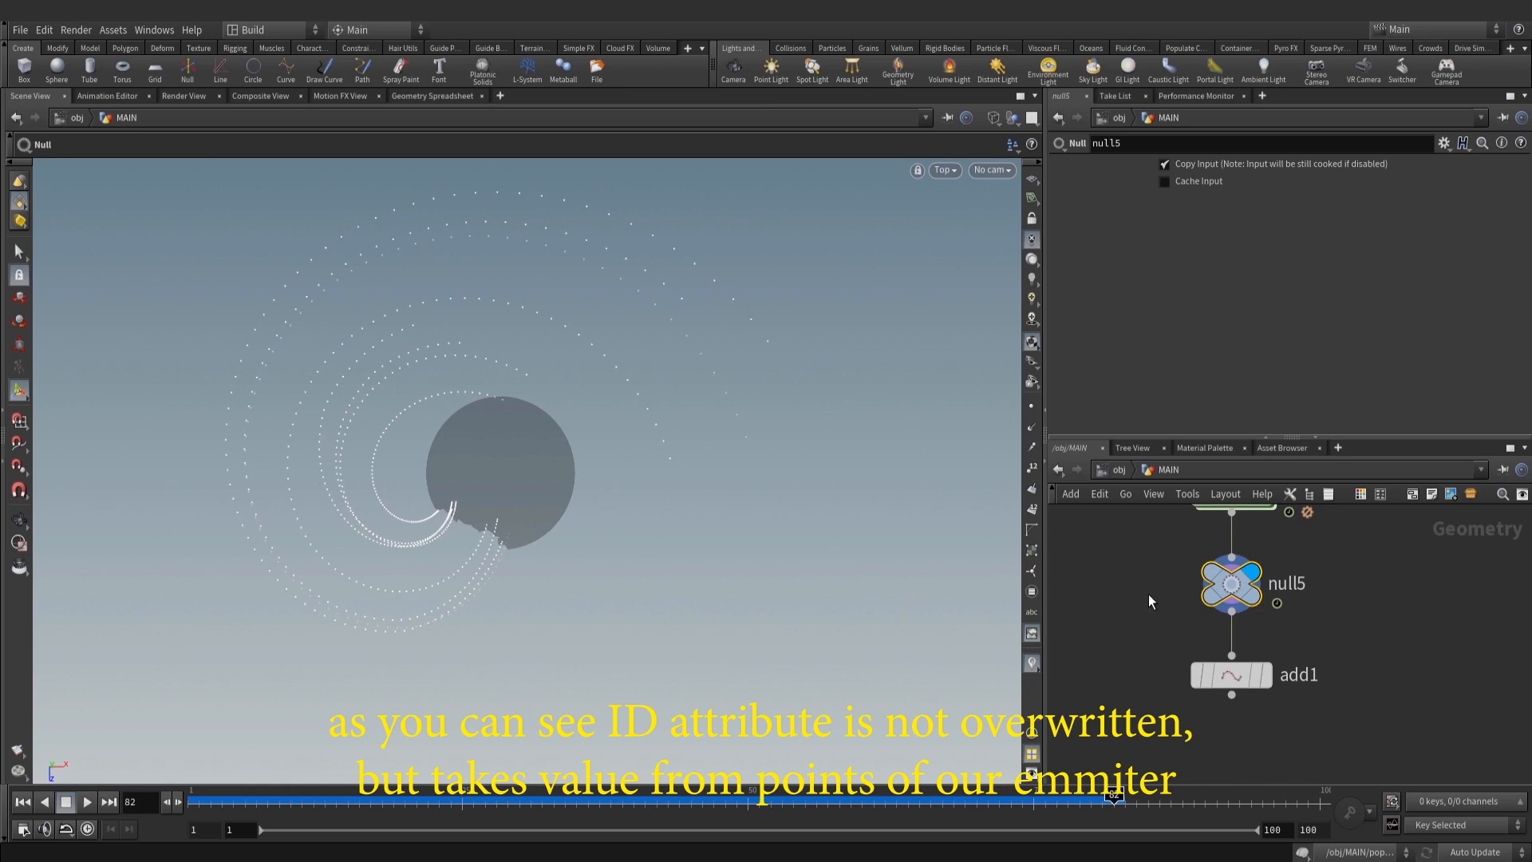
{"action": "left_click", "coordinate": [1264, 675]}
{"action": "left_click", "coordinate": [1231, 675]}
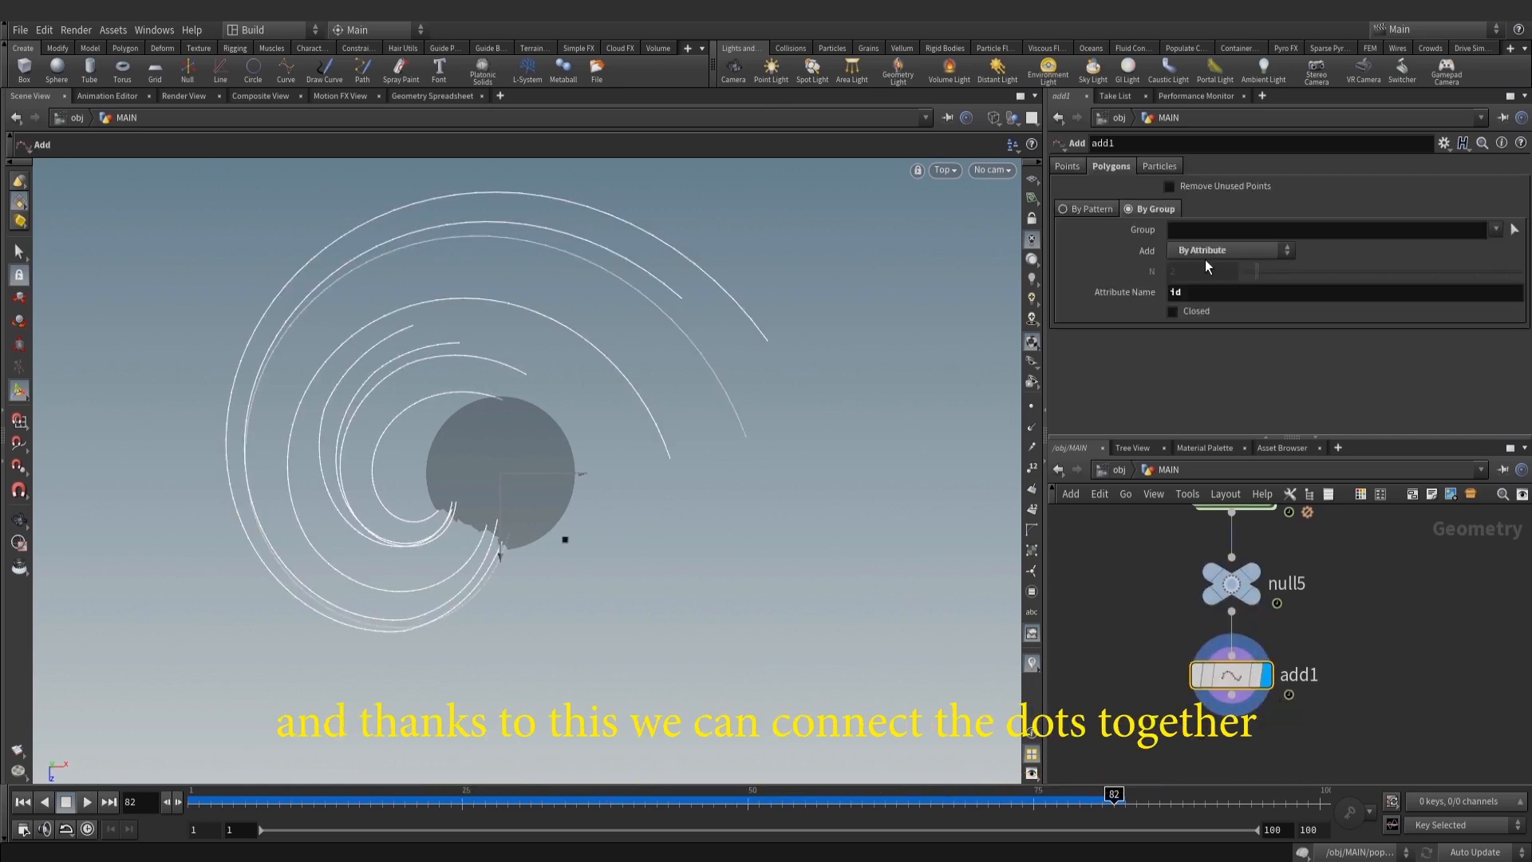
{"action": "left_click", "coordinate": [1208, 293]}
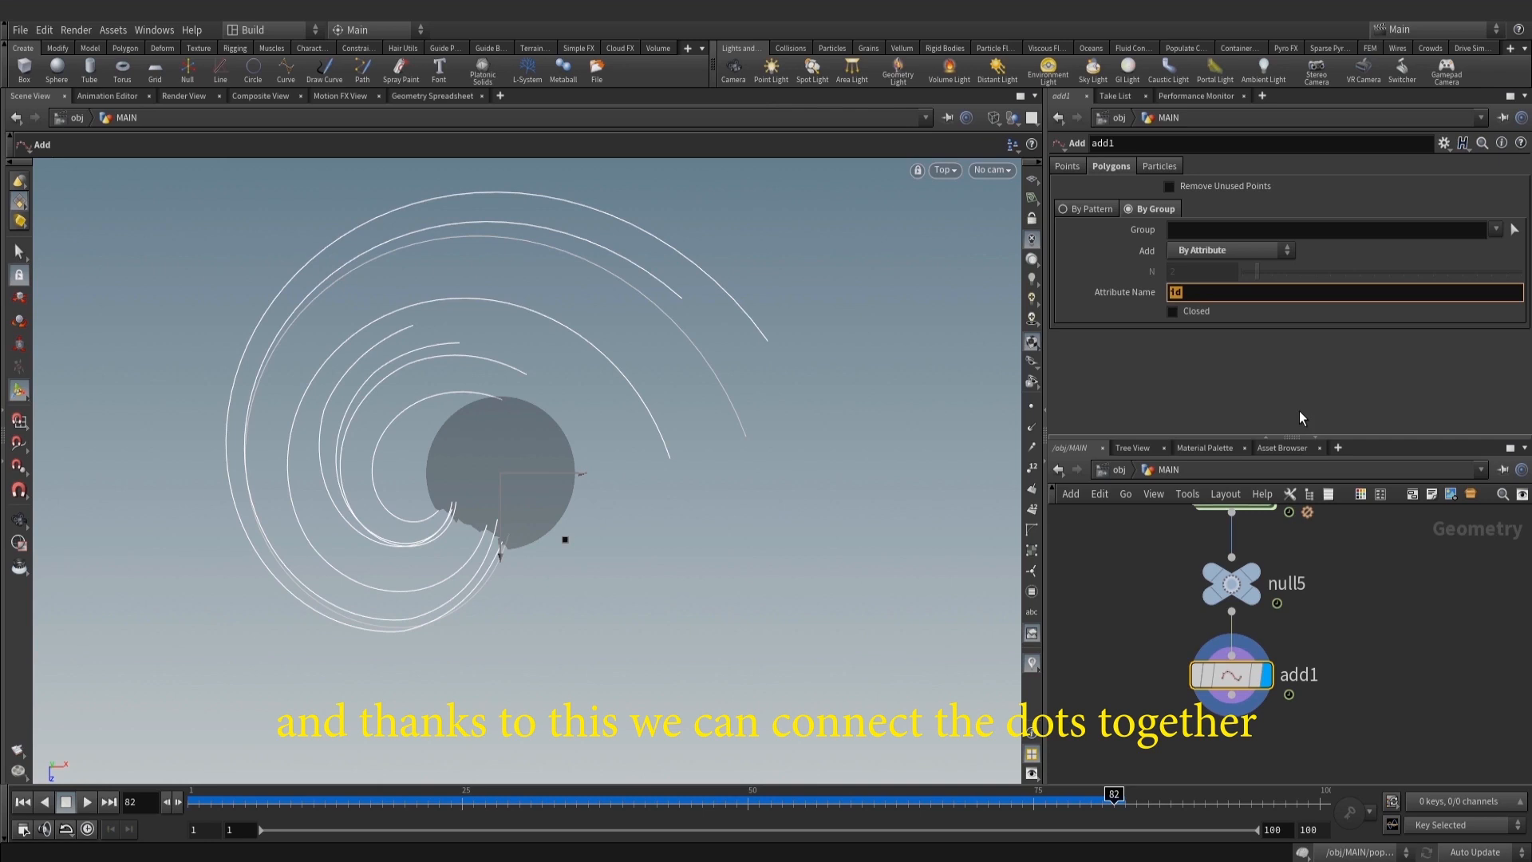
{"action": "left_click", "coordinate": [1104, 643]}
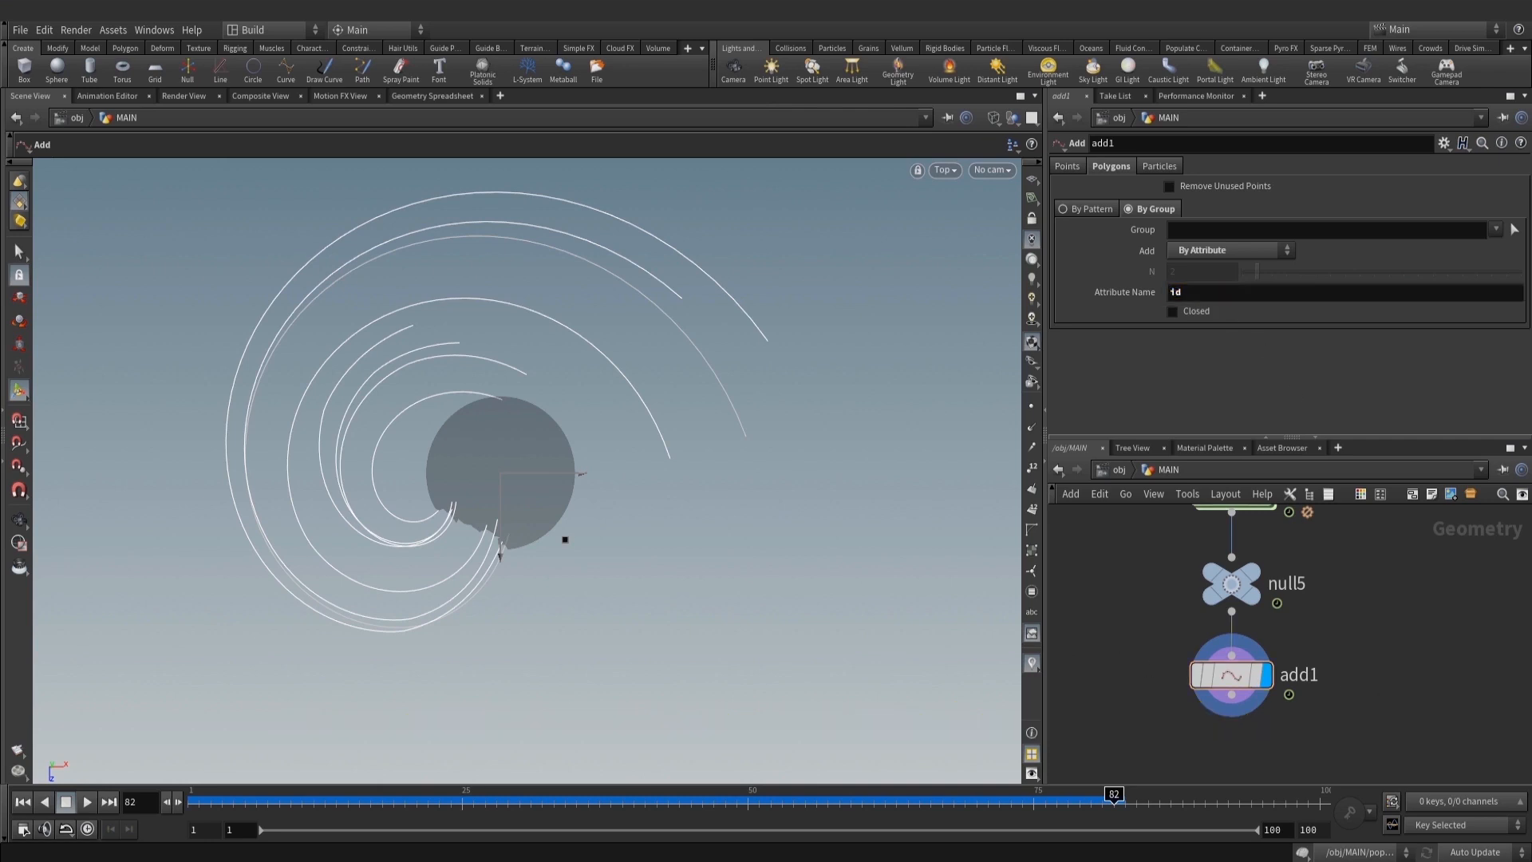
Place a File Cache node under add1 to cache the curves
{"action": "middle_click_drag", "start_coordinate": [1432, 740], "coordinate": [1406, 675]}
{"action": "scroll", "coordinate": [1406, 675], "scroll_direction": "down", "scroll_amount": 2}
{"action": "key", "text": "Tab"}
{"action": "type", "text": "fil"}
{"action": "left_click", "coordinate": [1433, 211]}
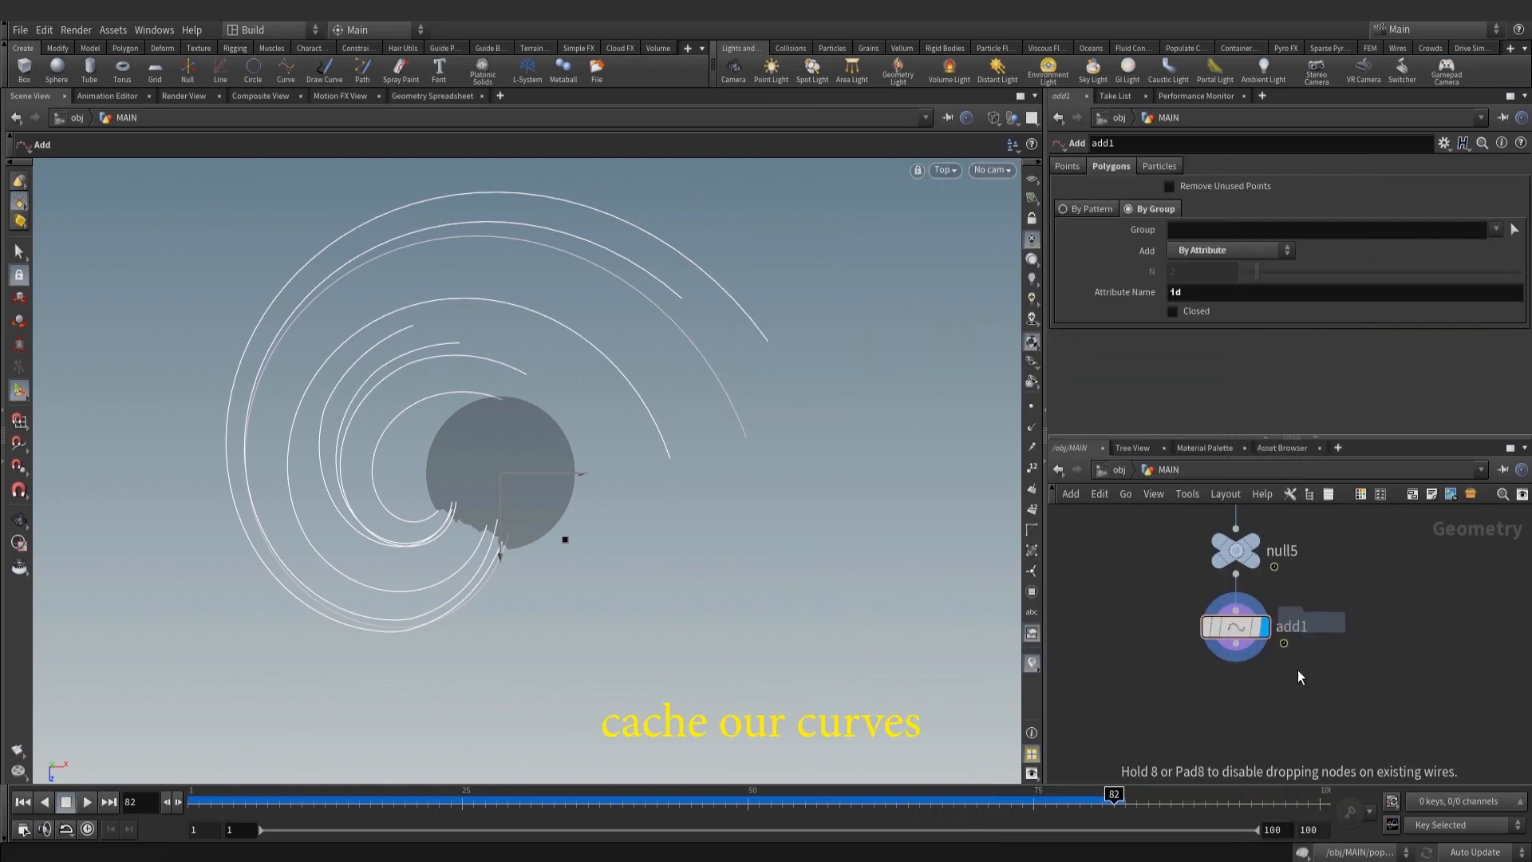
{"action": "left_click", "coordinate": [1250, 711]}
{"action": "scroll", "coordinate": [1259, 673], "scroll_direction": "up", "scroll_amount": 2}
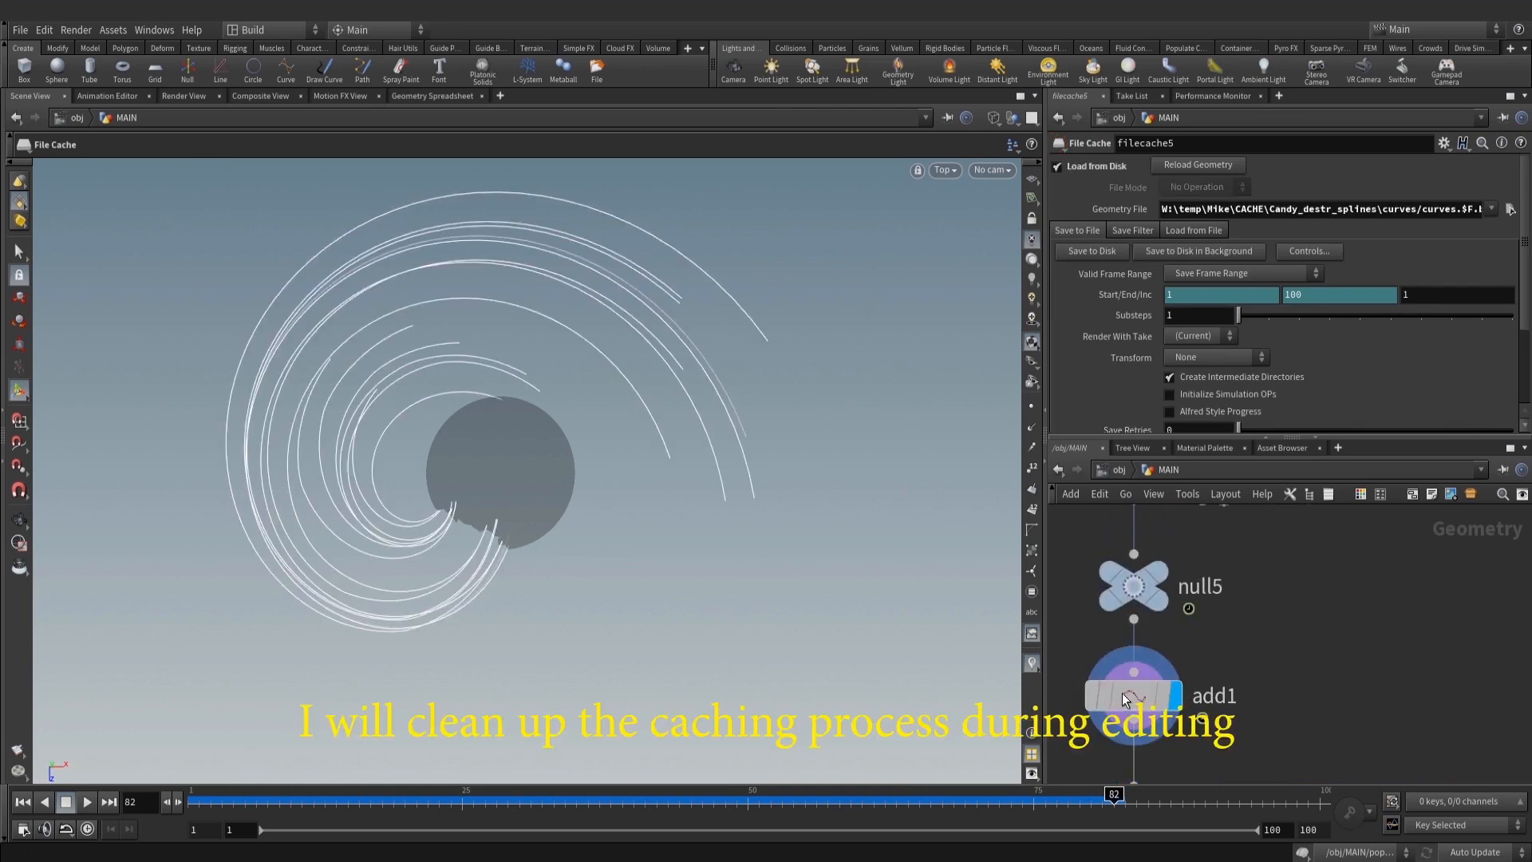
Display filecache5 and scrub the cached curves through to frame 100
{"action": "left_click", "coordinate": [1137, 587]}
{"action": "middle_click_drag", "start_coordinate": [1127, 586], "coordinate": [1132, 636]}
{"action": "left_click", "coordinate": [1166, 616]}
{"action": "middle_click_drag", "start_coordinate": [1258, 674], "coordinate": [1247, 616]}
{"action": "scroll", "coordinate": [1286, 659], "scroll_direction": "down", "scroll_amount": 3}
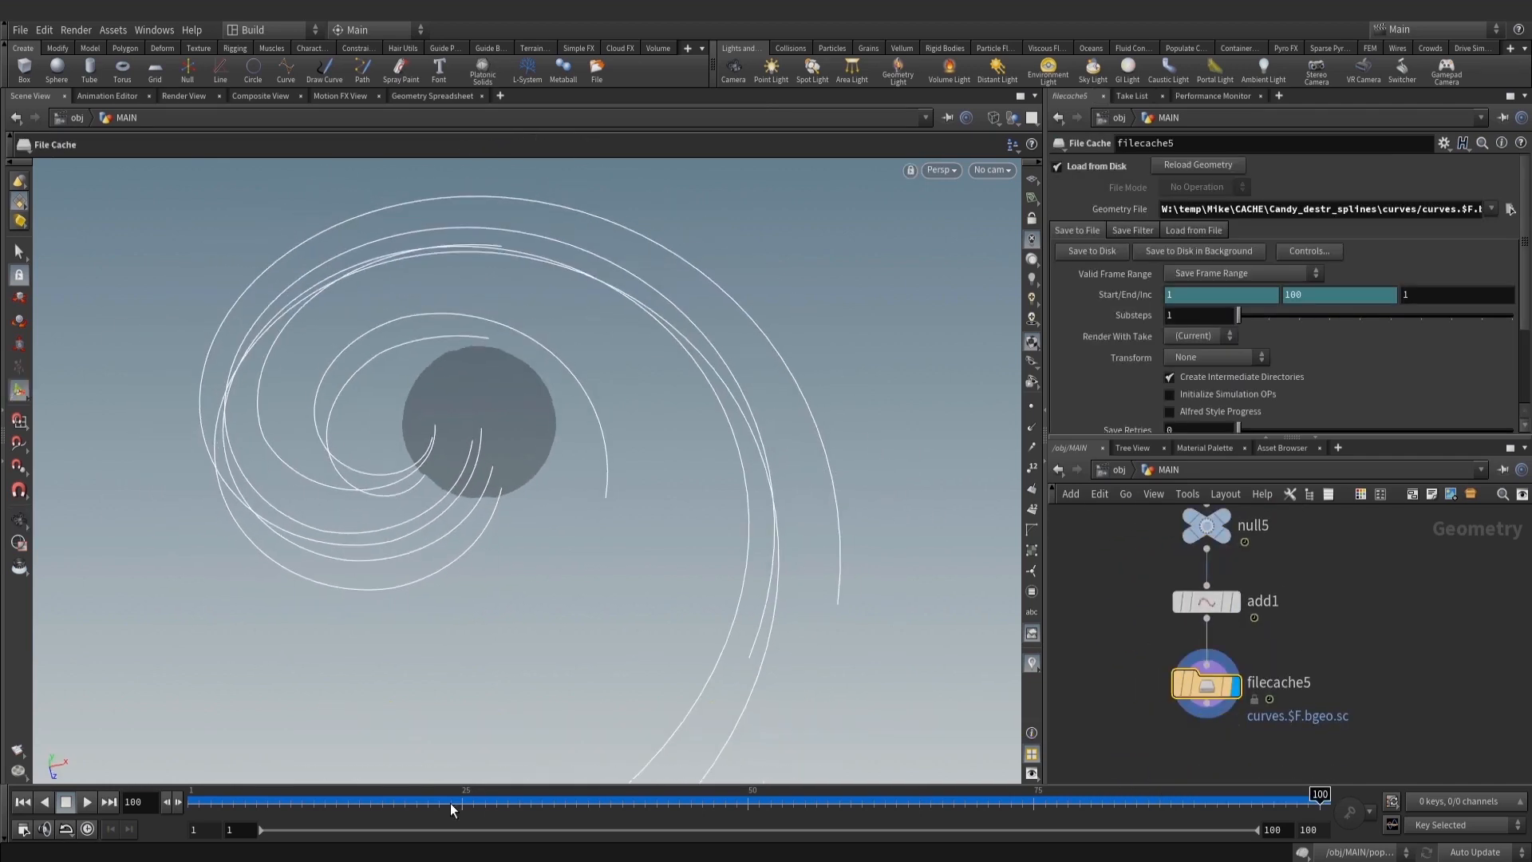
{"action": "left_click_drag", "start_coordinate": [233, 801], "coordinate": [1319, 800]}
{"action": "left_click_drag", "start_coordinate": [778, 375], "coordinate": [751, 402], "text": "alt"}
Add a Time Shift node and wire it below filecache5
{"action": "middle_click_drag", "start_coordinate": [1319, 765], "coordinate": [1329, 661]}
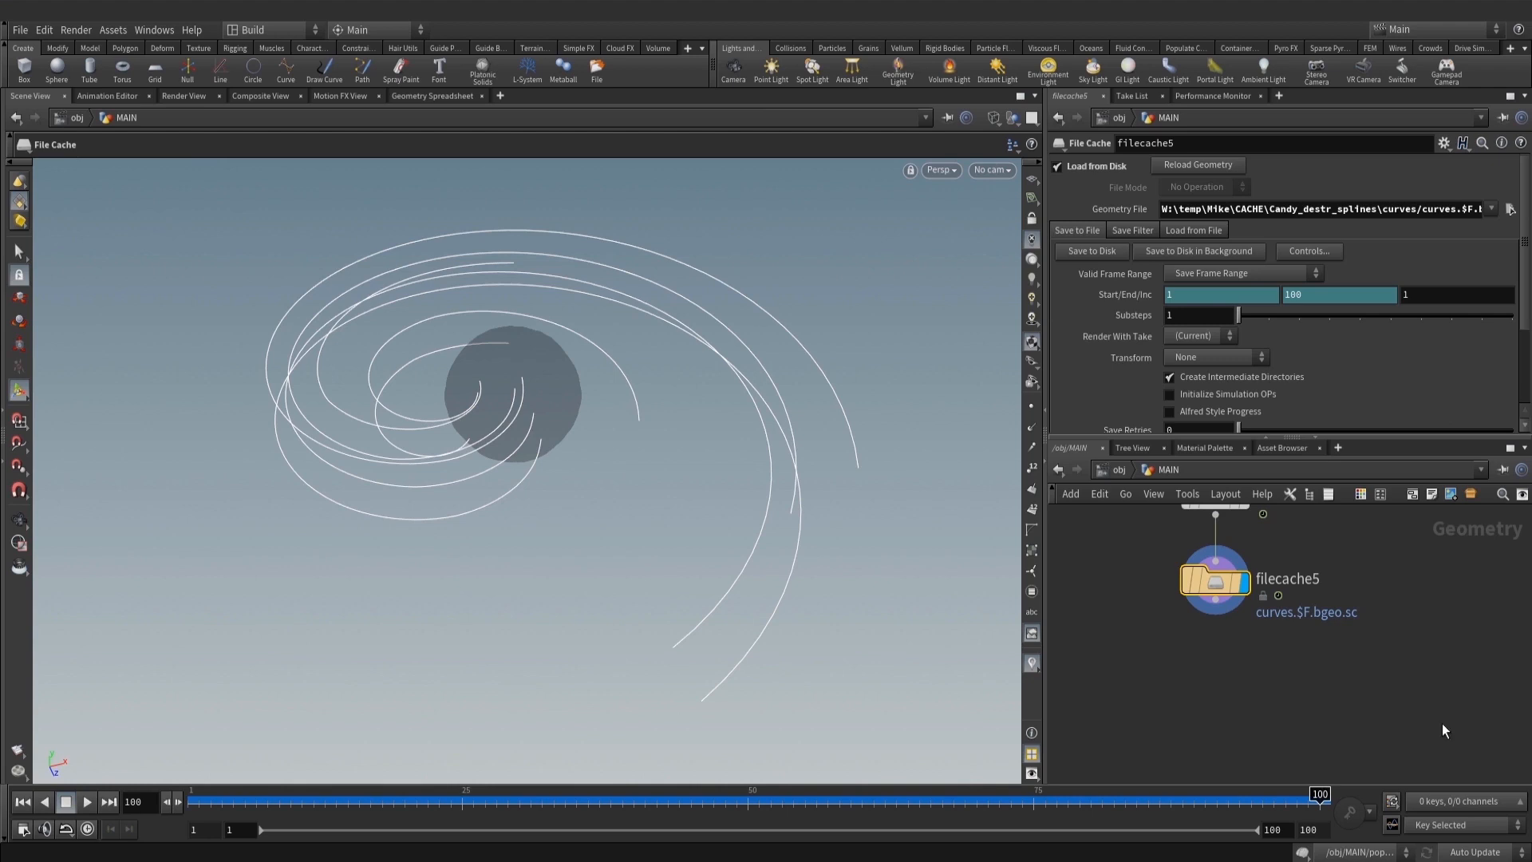
{"action": "key", "text": "Tab"}
{"action": "type", "text": "tim"}
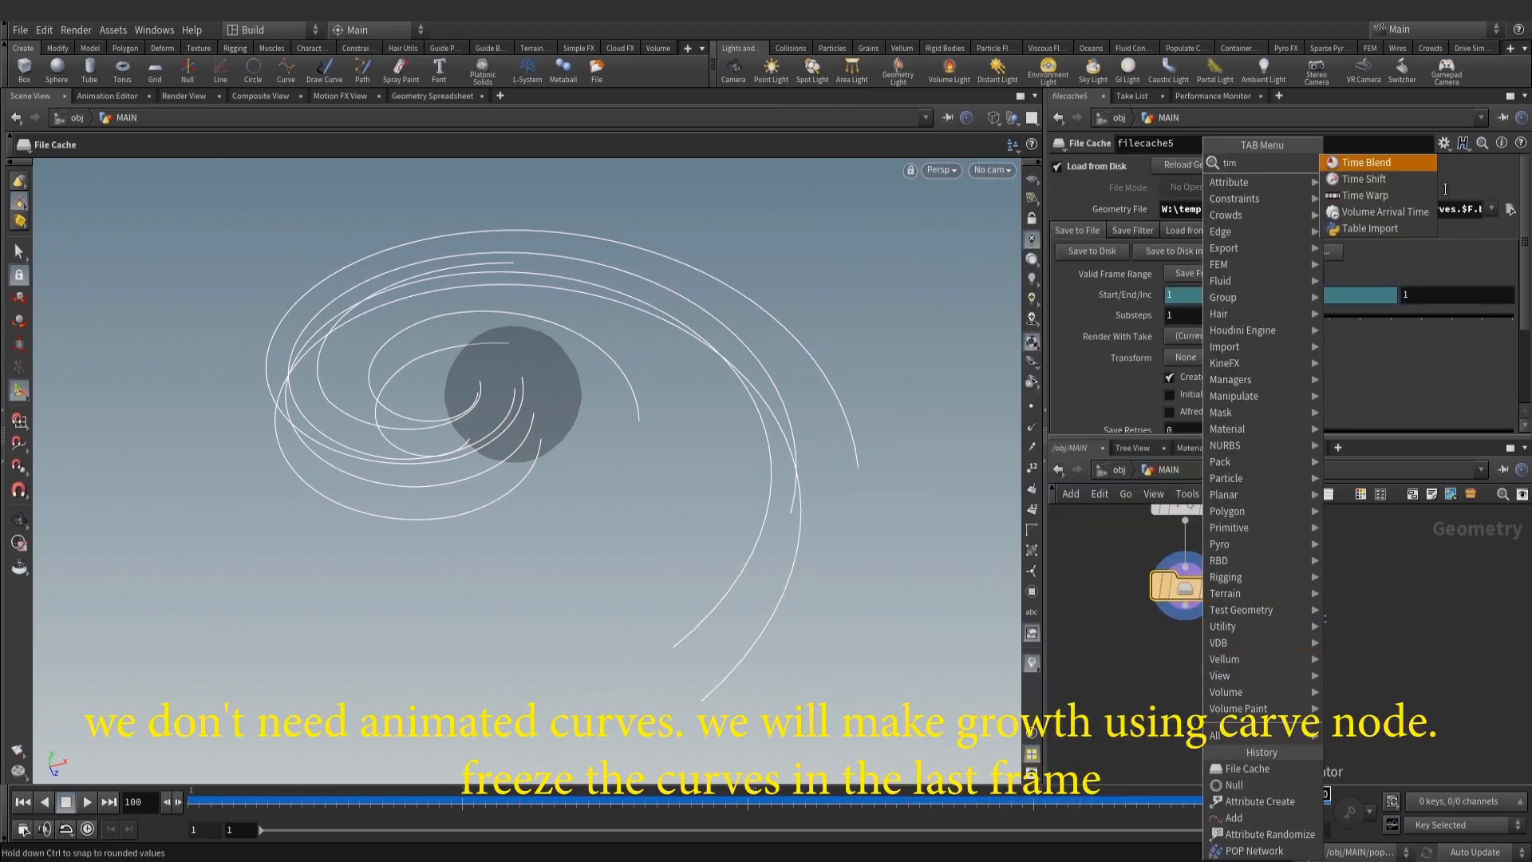
{"action": "left_click", "coordinate": [1386, 185]}
{"action": "left_click", "coordinate": [1149, 680]}
{"action": "left_click", "coordinate": [1199, 572]}
{"action": "left_click", "coordinate": [1200, 641]}
Color the Time Shift node red
{"action": "key", "text": "c"}
{"action": "left_click", "coordinate": [1423, 725]}
{"action": "key", "text": "c"}
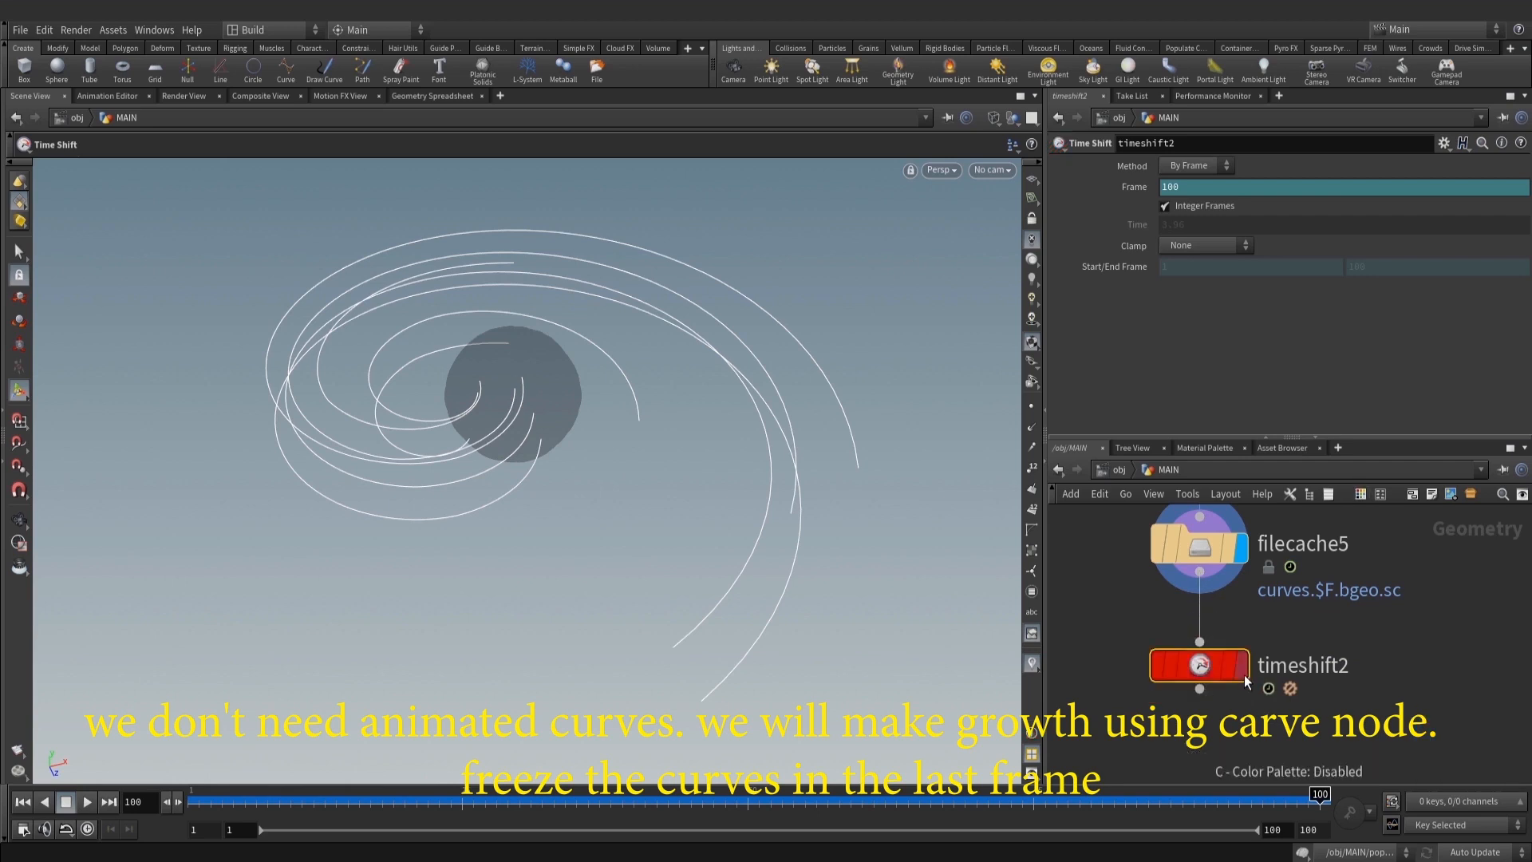
Display the Time Shift node and remove its Frame expression to freeze the curves at frame 100
{"action": "left_click", "coordinate": [1243, 674]}
{"action": "left_click", "coordinate": [1221, 189], "text": "ctrl+shift"}
{"action": "middle_click_drag", "start_coordinate": [1247, 732], "coordinate": [1303, 635]}
{"action": "scroll", "coordinate": [1304, 635], "scroll_direction": "down", "scroll_amount": 3}
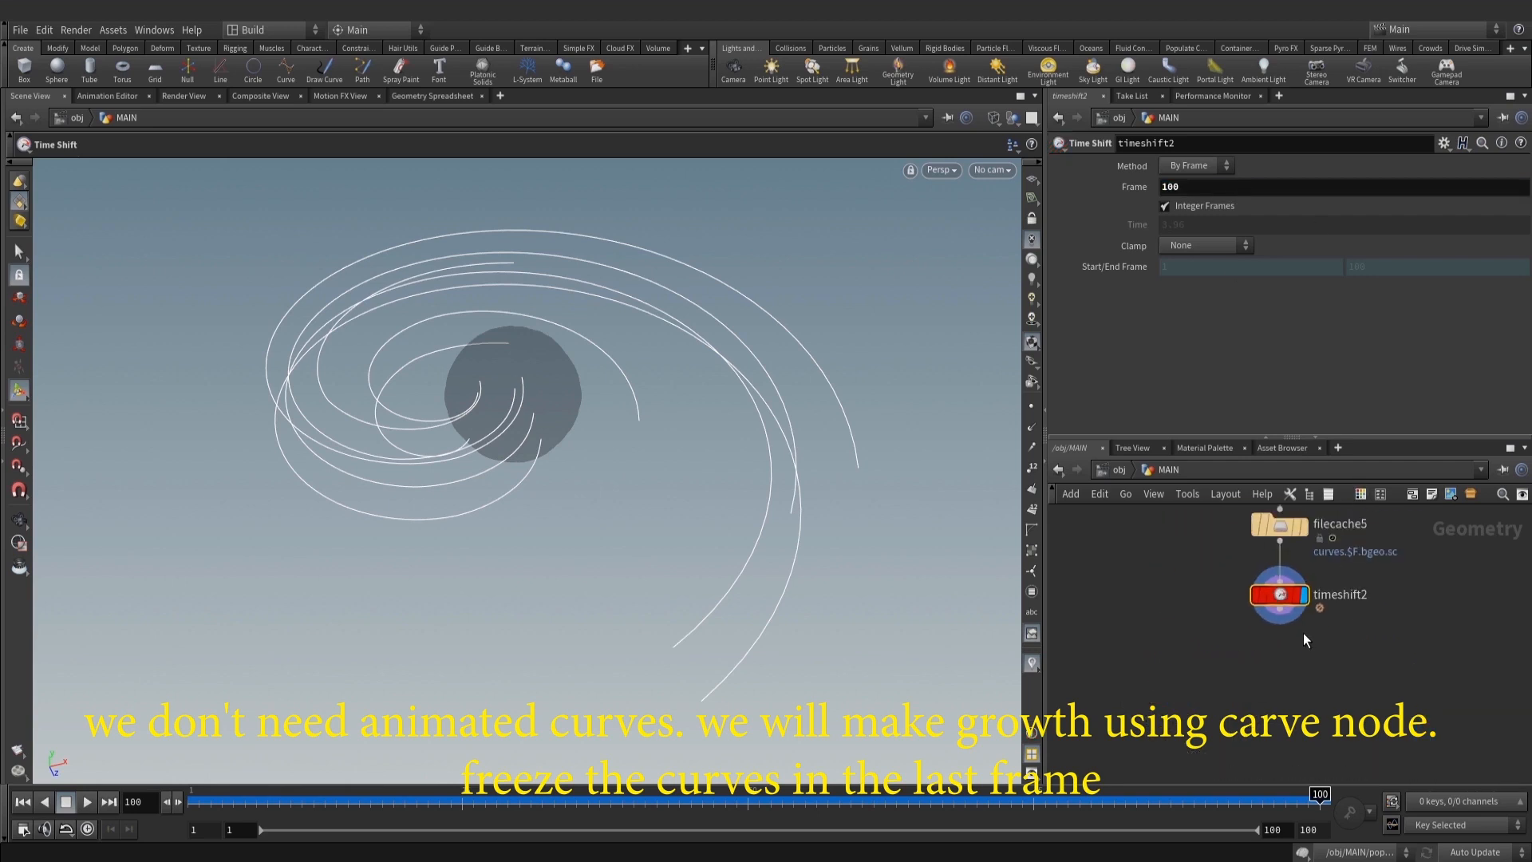
{"action": "left_click_drag", "start_coordinate": [1285, 602], "coordinate": [1285, 607]}
{"action": "scroll", "coordinate": [596, 486], "scroll_direction": "up", "scroll_amount": 2}
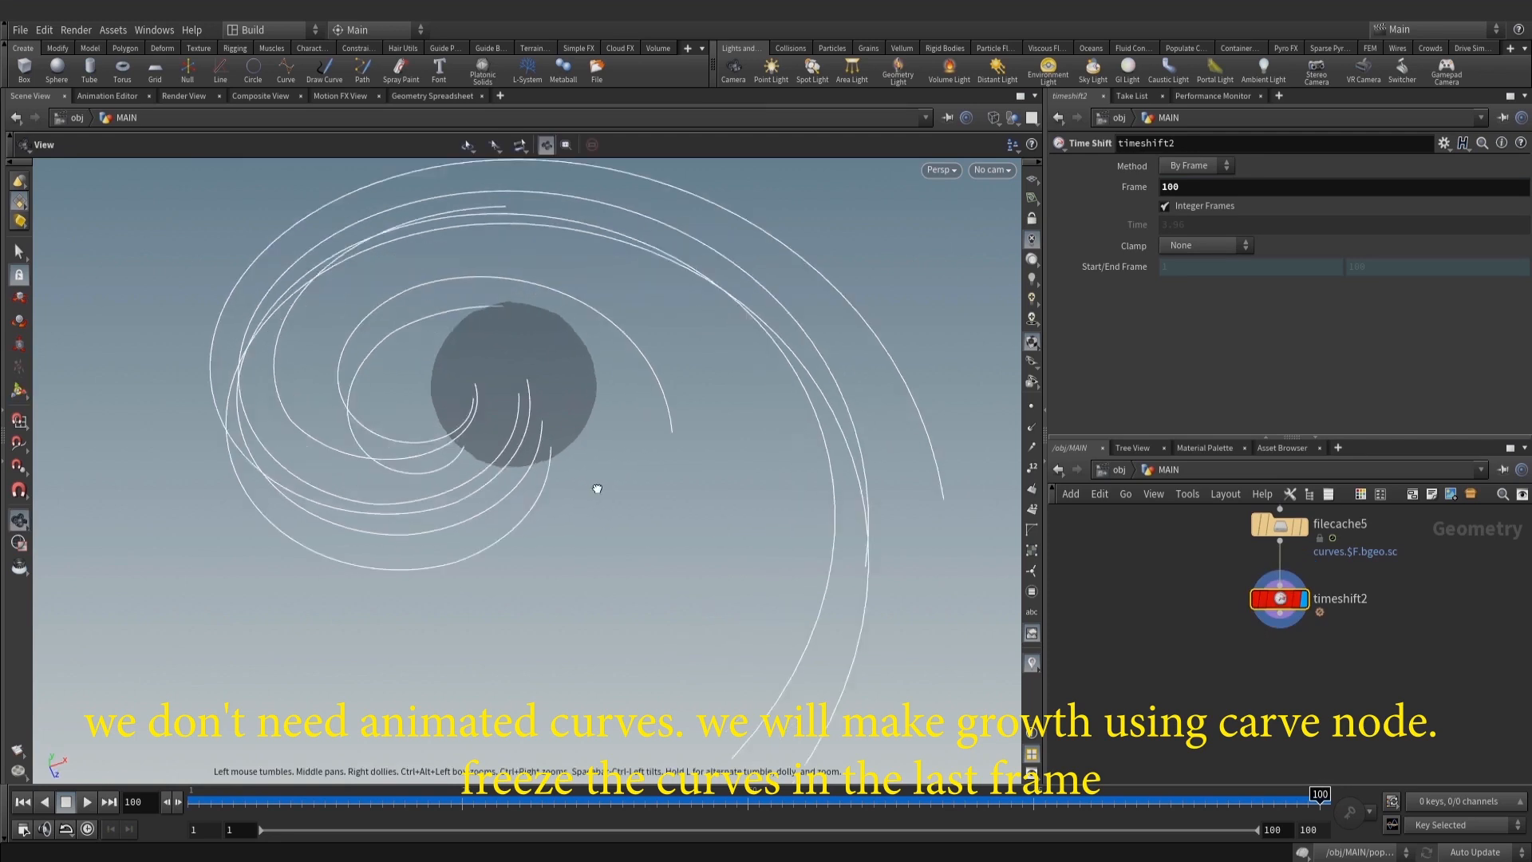
{"action": "left_click_drag", "start_coordinate": [596, 486], "coordinate": [550, 559], "text": "alt"}
{"action": "scroll", "coordinate": [364, 536], "scroll_direction": "up", "scroll_amount": 2}
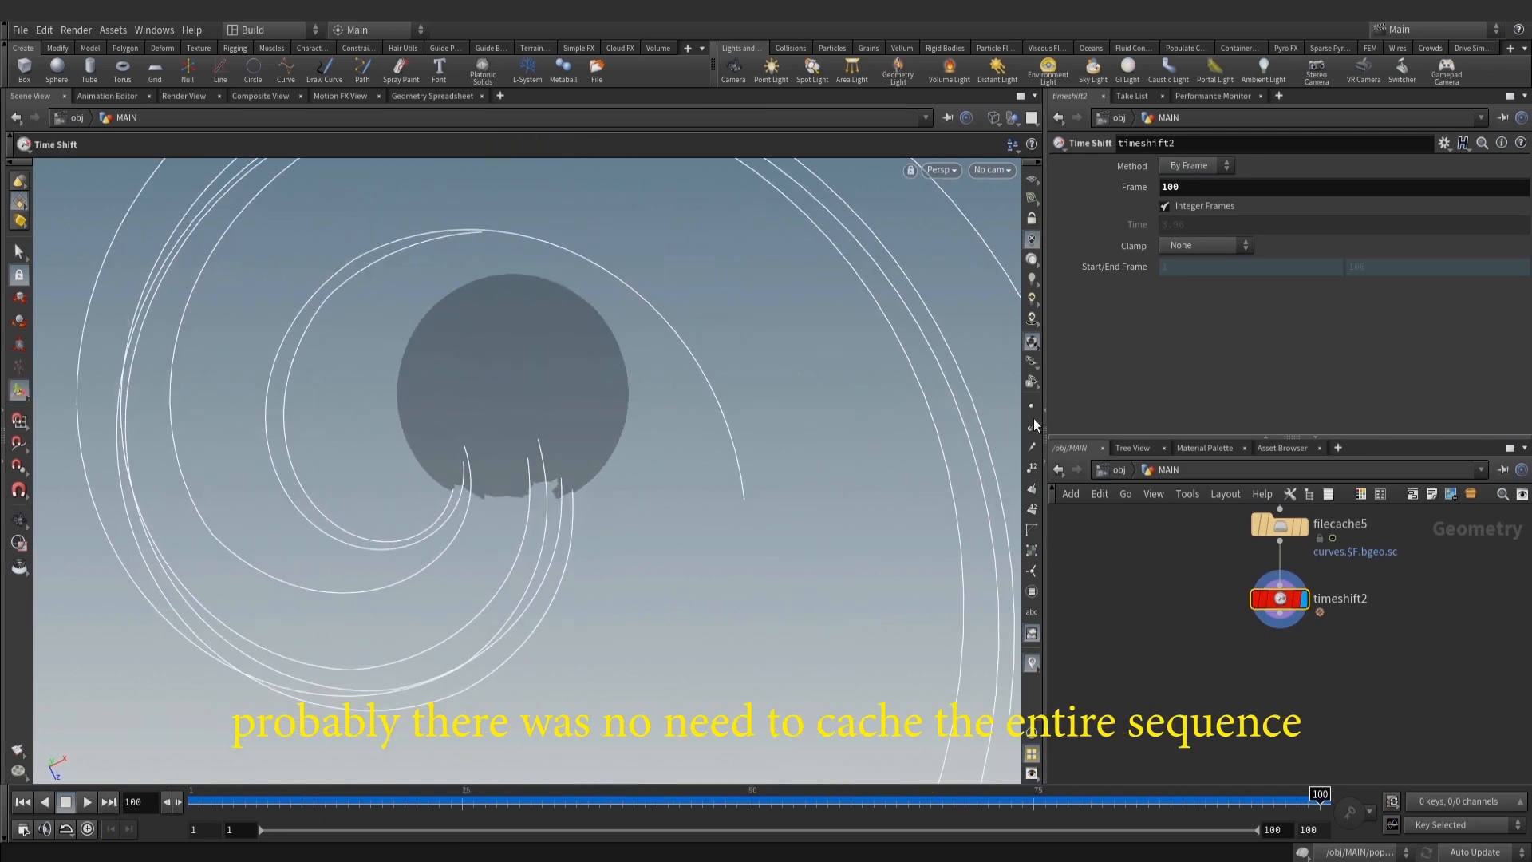
{"action": "left_click_drag", "start_coordinate": [862, 410], "coordinate": [588, 414], "text": "alt"}
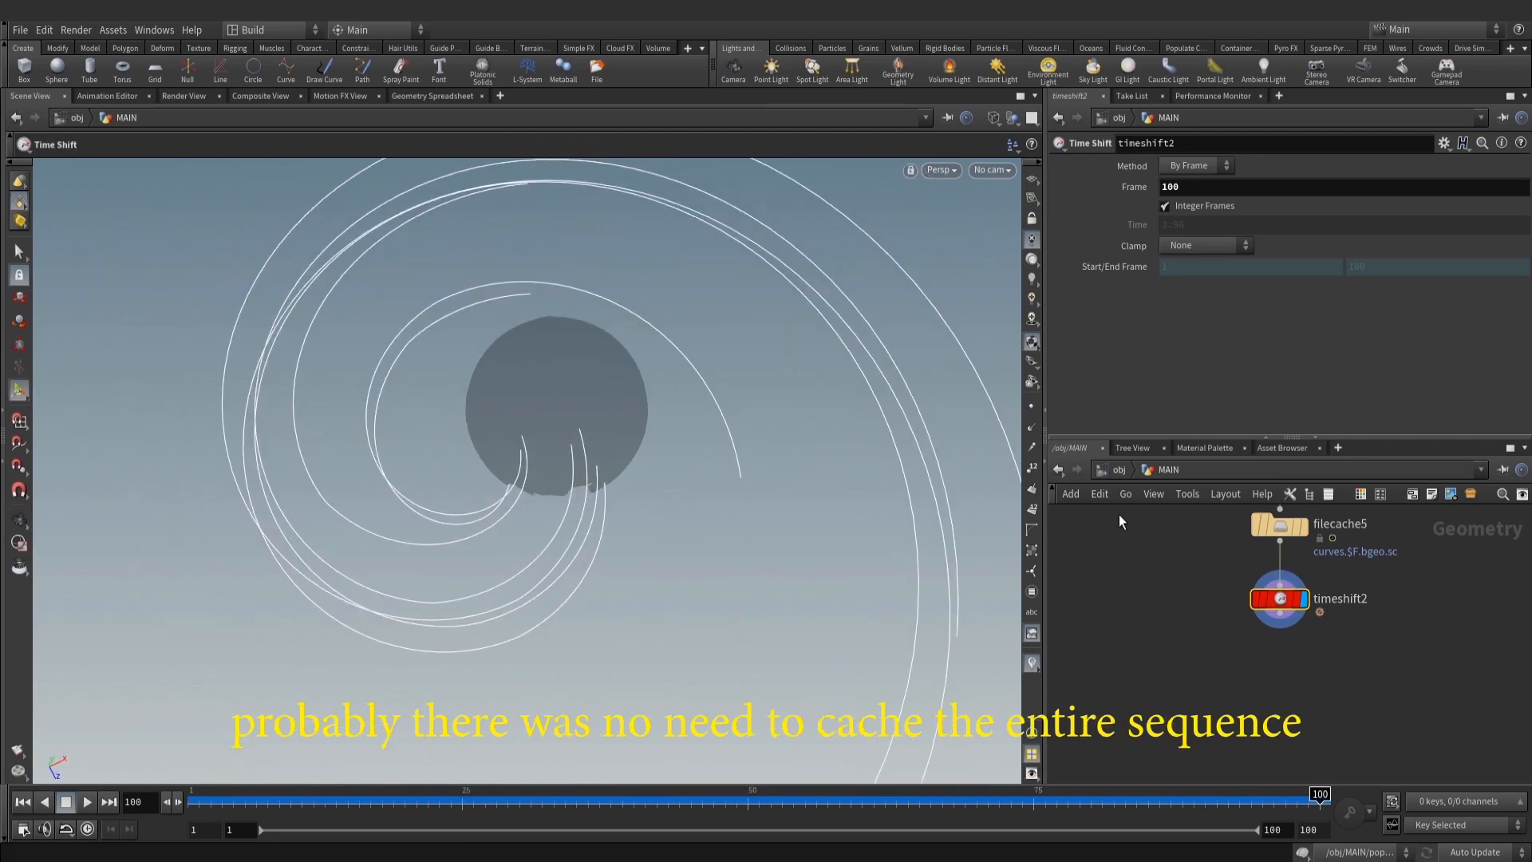
Add a Resample node after timeshift2 and enable its Curve U Attribute output as curveu
{"action": "key", "text": "Tab"}
{"action": "type", "text": "re"}
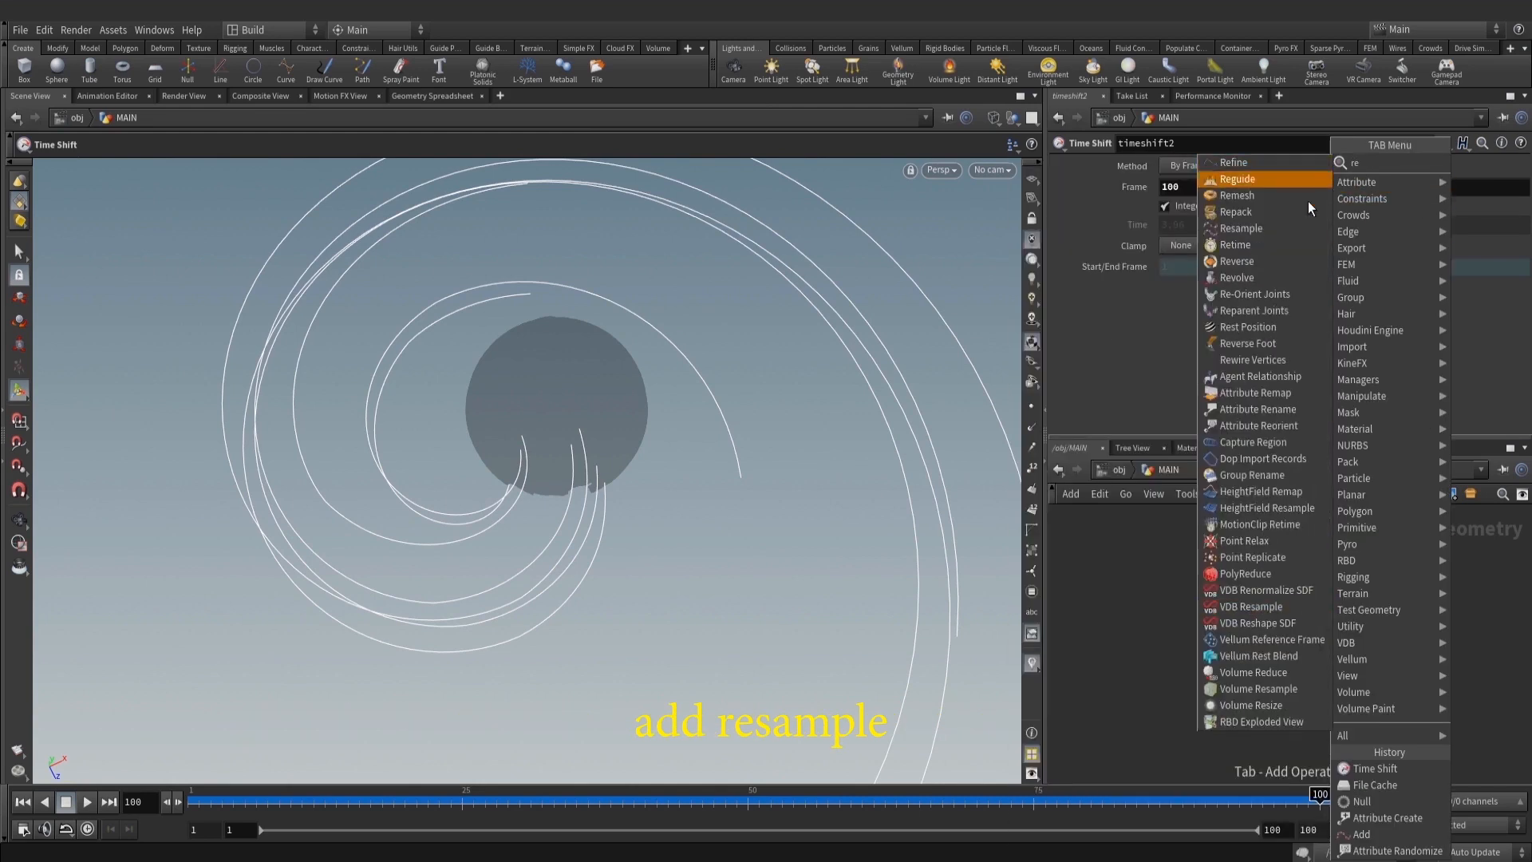
{"action": "type", "text": "s"}
{"action": "left_click", "coordinate": [1276, 165]}
{"action": "left_click", "coordinate": [1265, 648]}
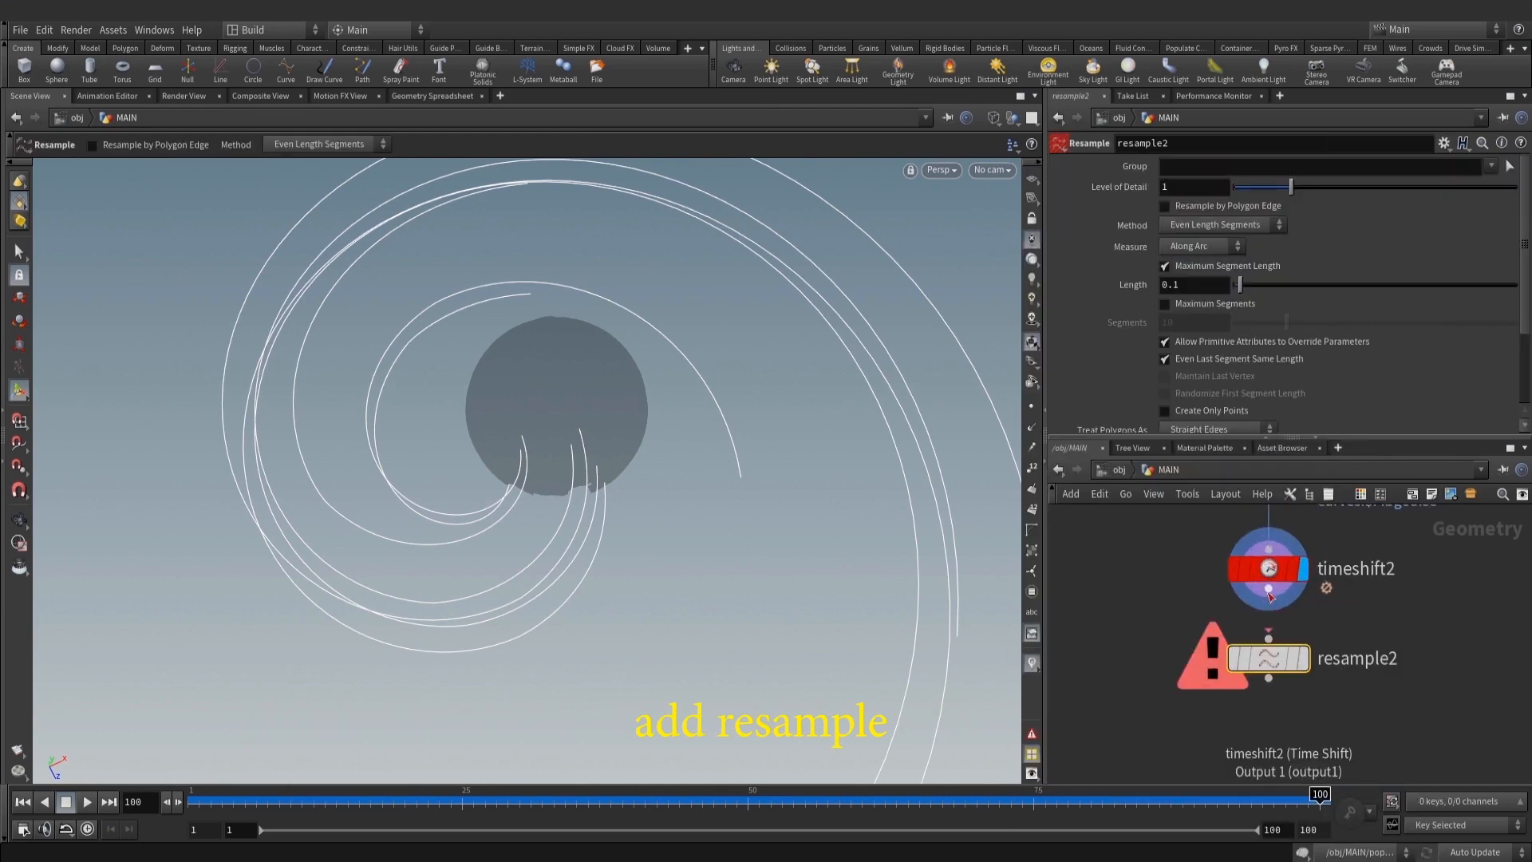
{"action": "scroll", "coordinate": [1292, 391], "scroll_direction": "down", "scroll_amount": 4}
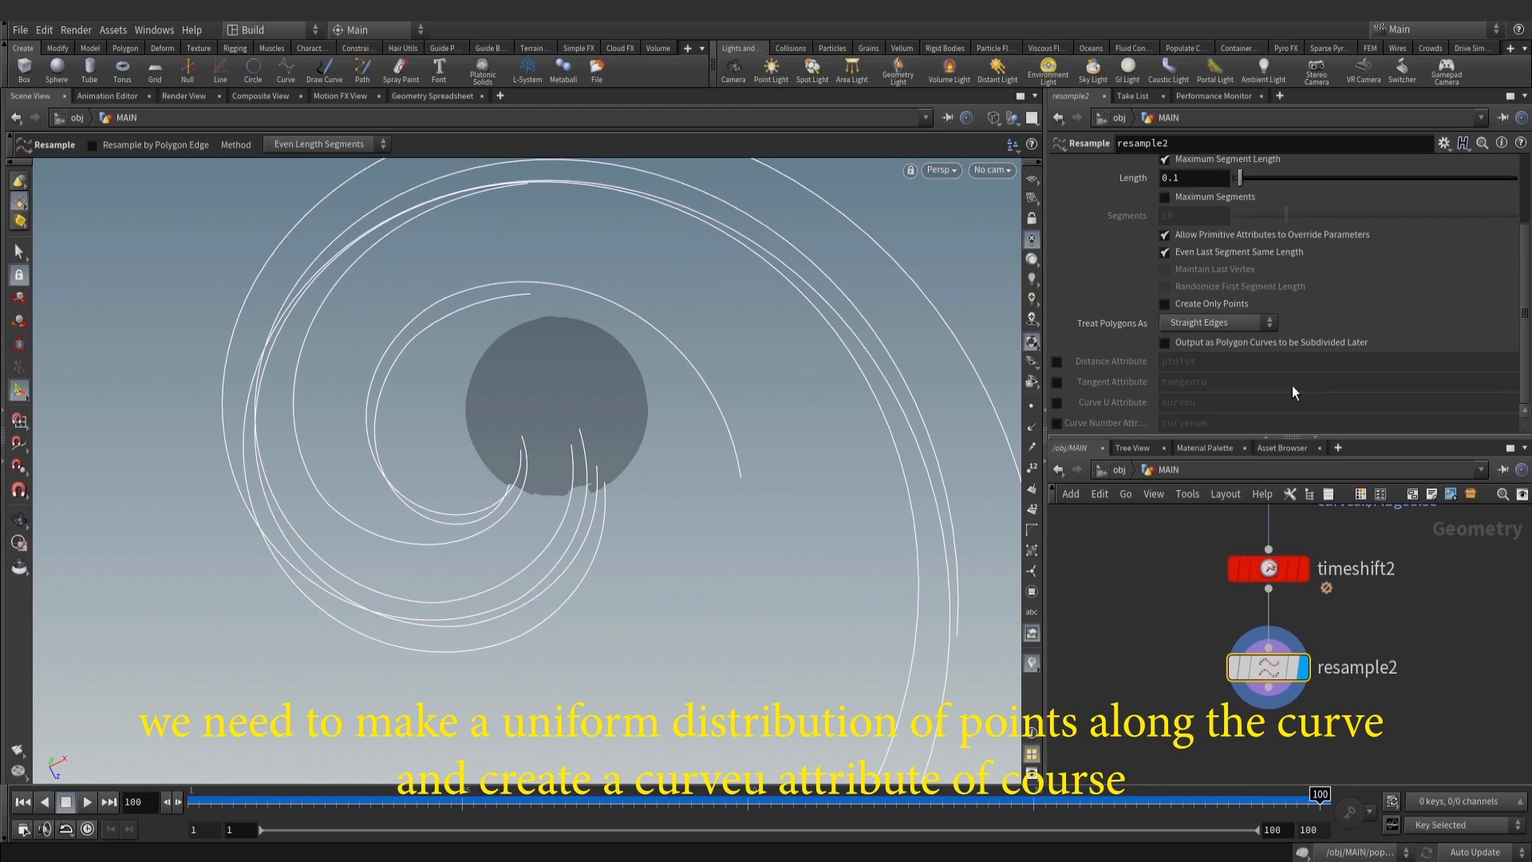
{"action": "left_click", "coordinate": [1057, 403]}
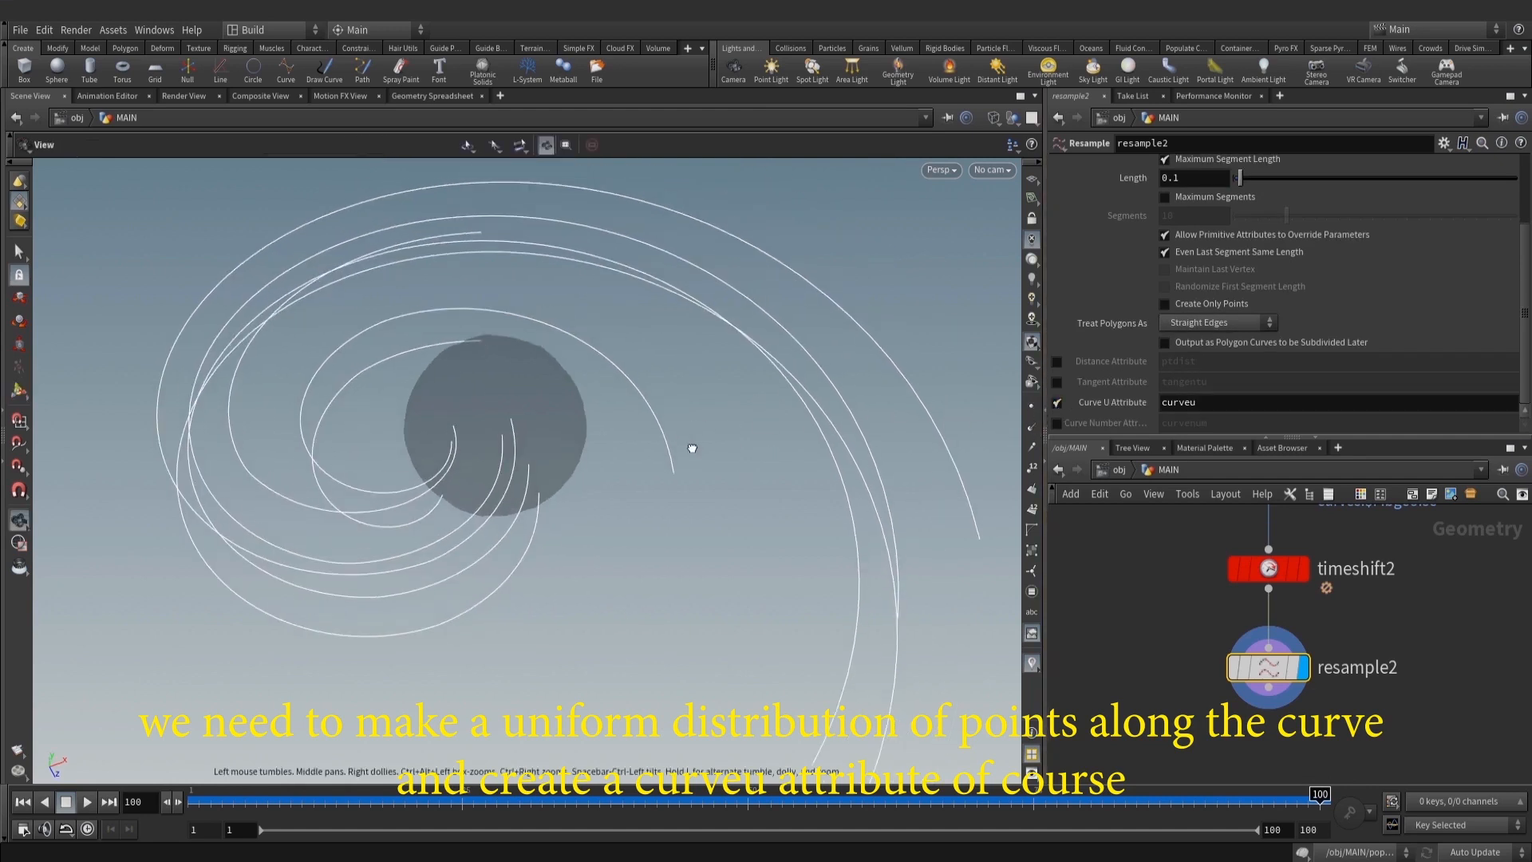
Attach a Visualize node as a side branch of resample2
{"action": "middle_click_drag", "start_coordinate": [1348, 651], "coordinate": [1273, 612]}
{"action": "key", "text": "x"}
{"action": "left_click_drag", "start_coordinate": [1349, 662], "coordinate": [1388, 702]}
{"action": "left_click", "coordinate": [1389, 702]}
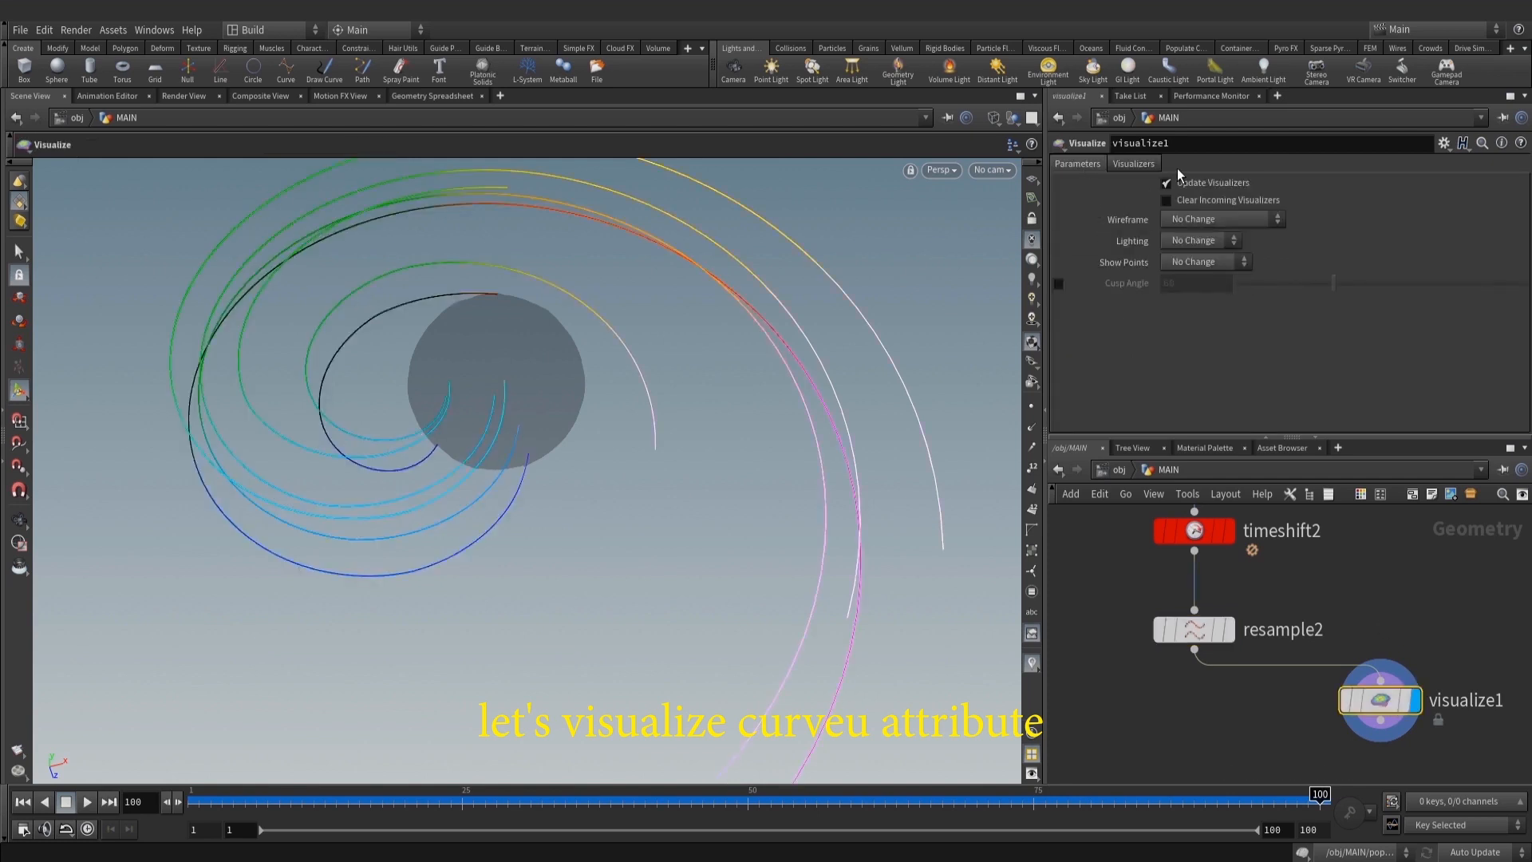
Set the color visualizer's attribute to curveu and inspect the gradient along the curves
{"action": "left_click", "coordinate": [1139, 164]}
{"action": "type", "text": "curveu"}
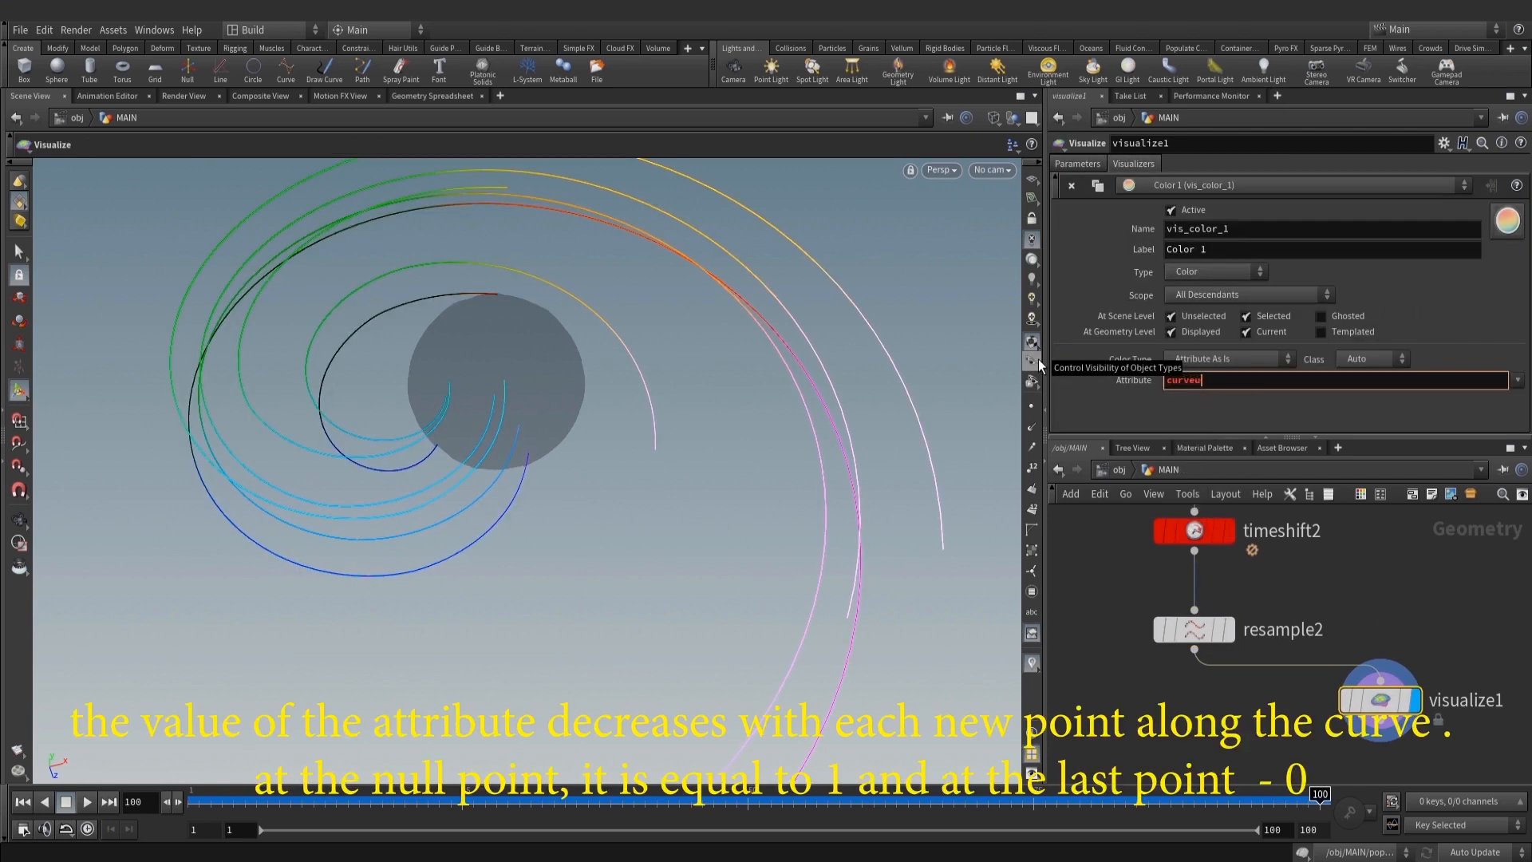
{"action": "key", "text": "Return"}
{"action": "right_click_drag", "start_coordinate": [654, 403], "coordinate": [428, 396], "text": "alt"}
{"action": "left_click_drag", "start_coordinate": [428, 396], "coordinate": [510, 486], "text": "alt"}
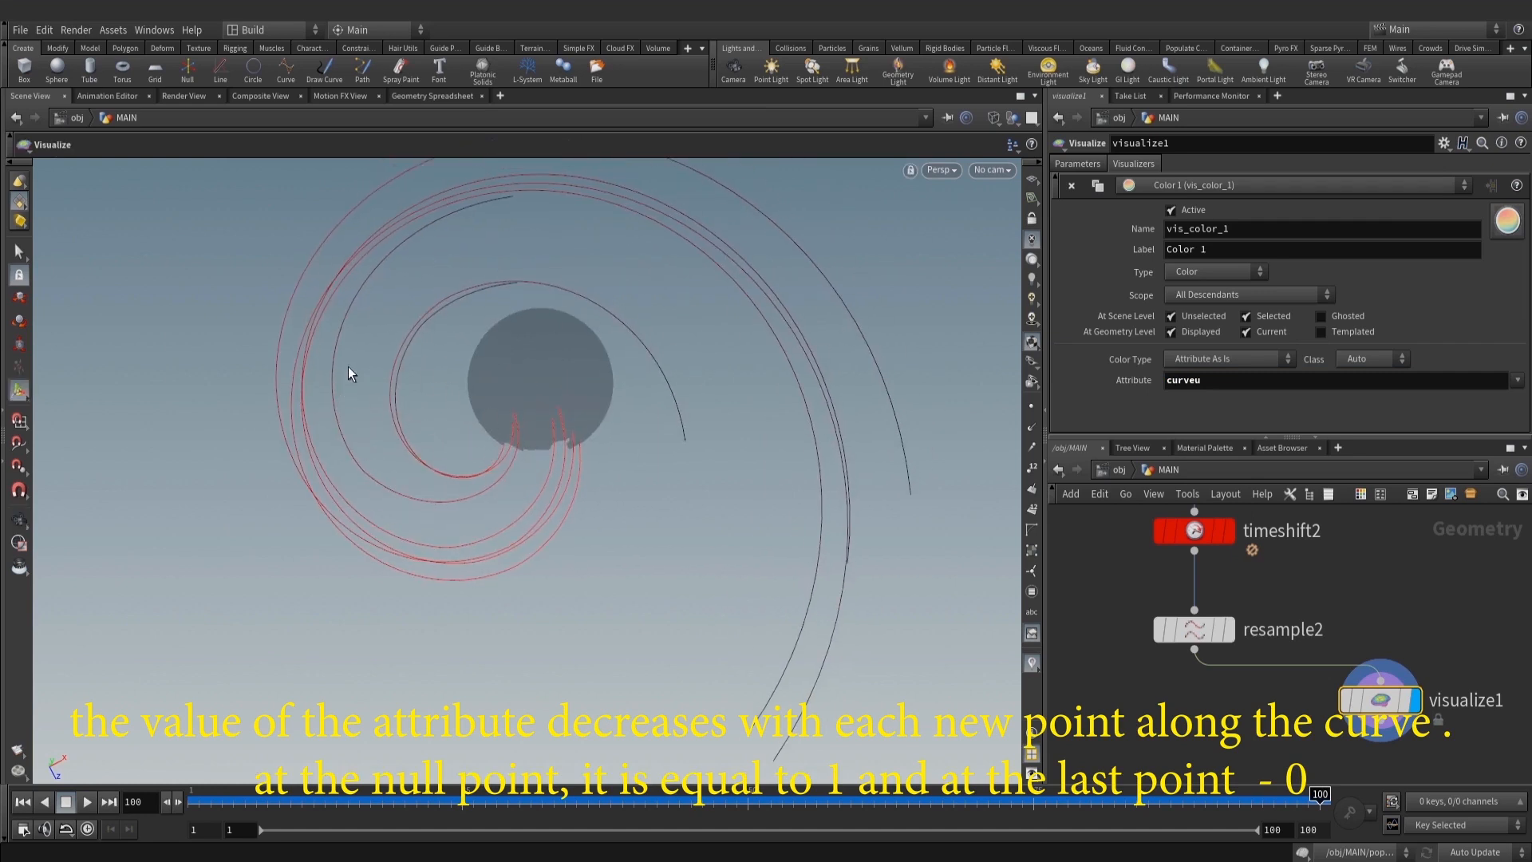
{"action": "left_click_drag", "start_coordinate": [672, 434], "coordinate": [678, 375], "text": "alt"}
Add a Smooth node below resample2 and display it
{"action": "middle_click_drag", "start_coordinate": [1235, 717], "coordinate": [1285, 657]}
{"action": "key", "text": "Tab"}
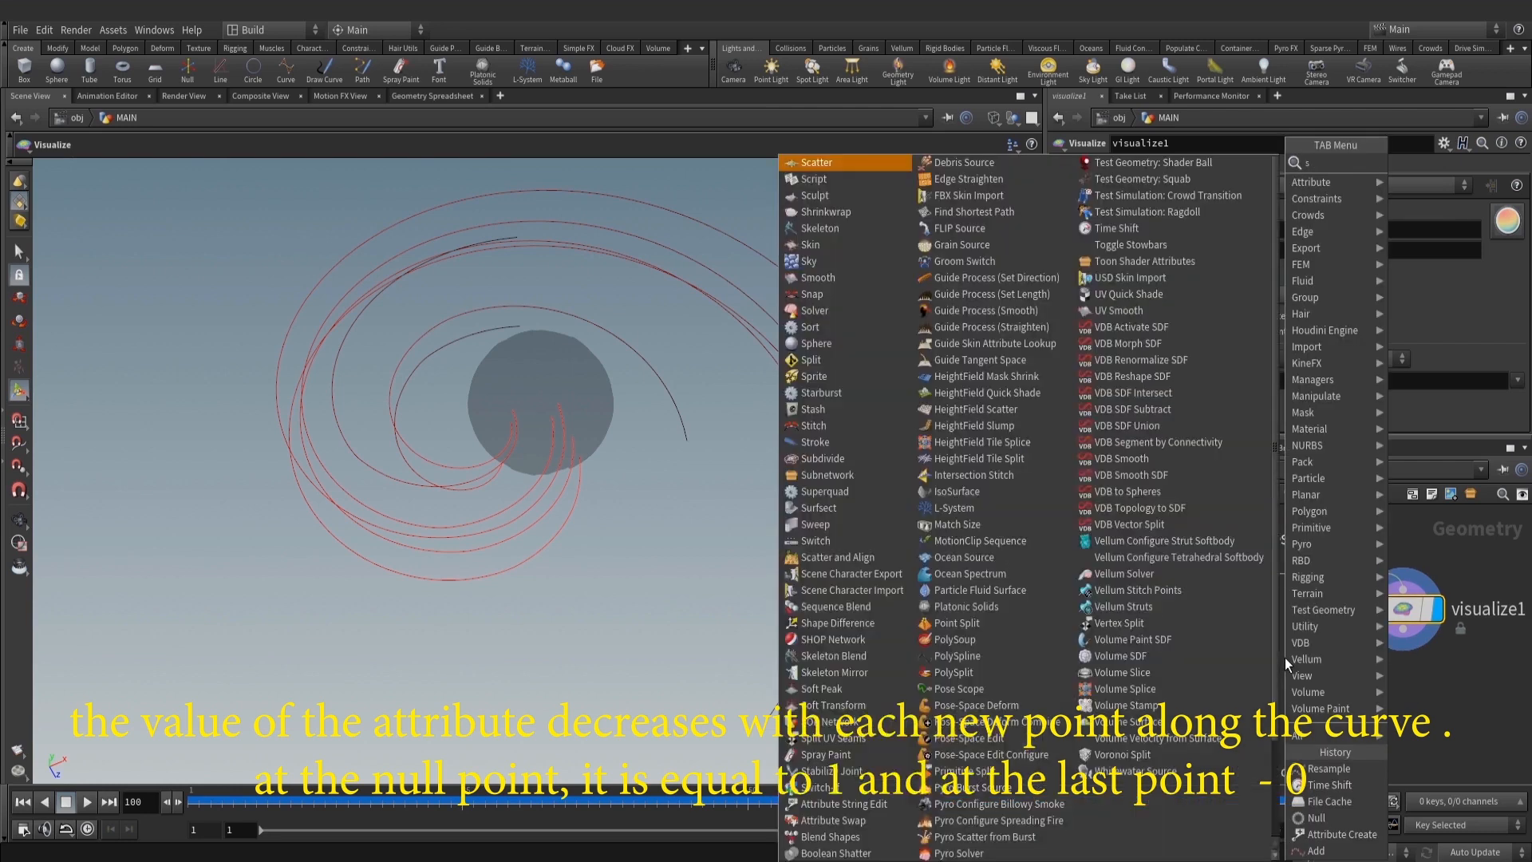
{"action": "type", "text": "smoo"}
{"action": "left_click", "coordinate": [1433, 167]}
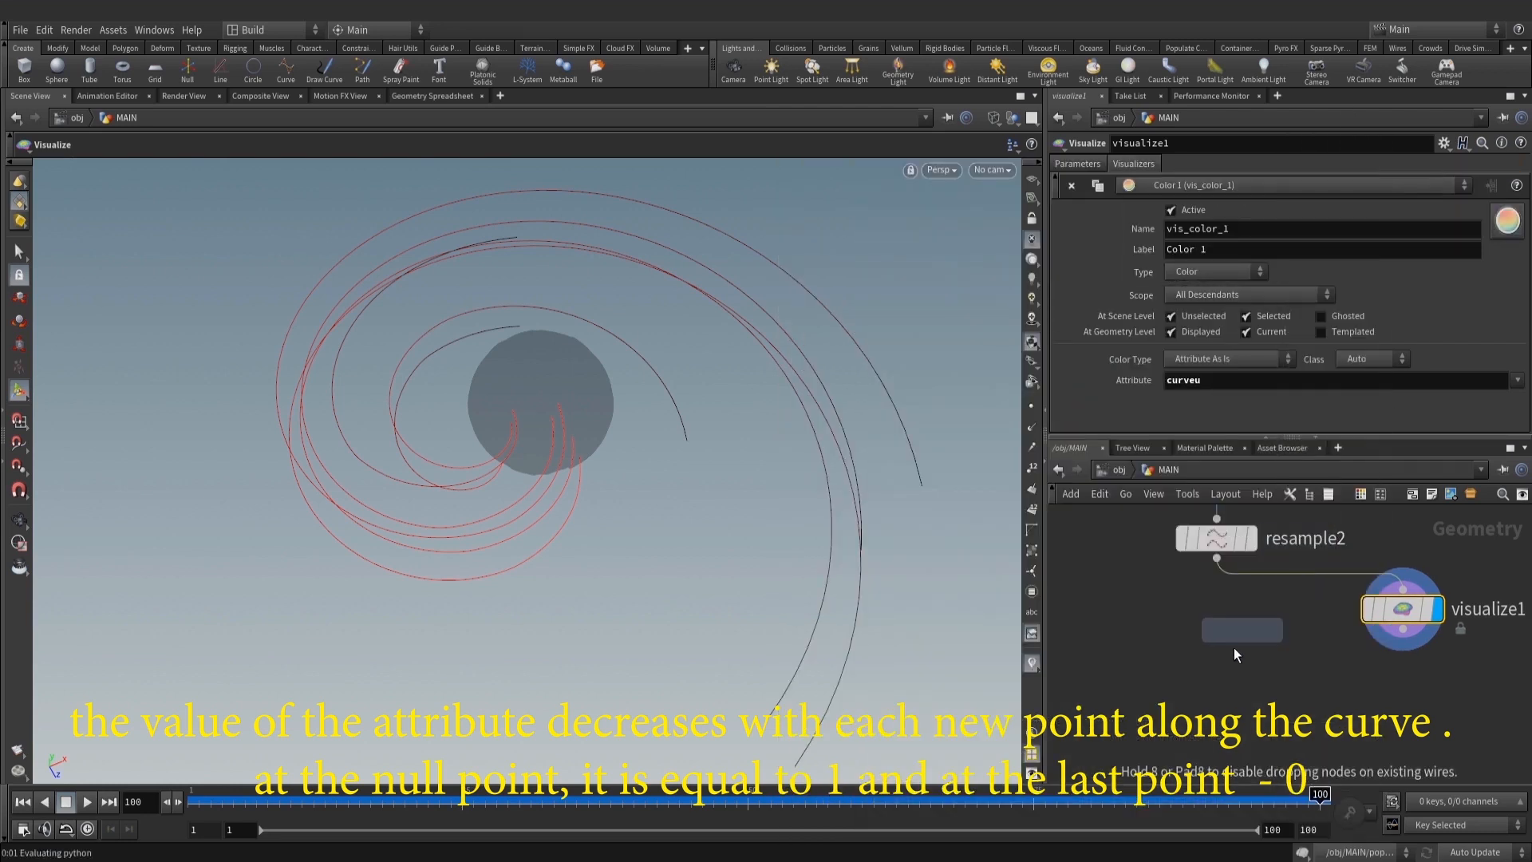
{"action": "left_click", "coordinate": [1225, 678]}
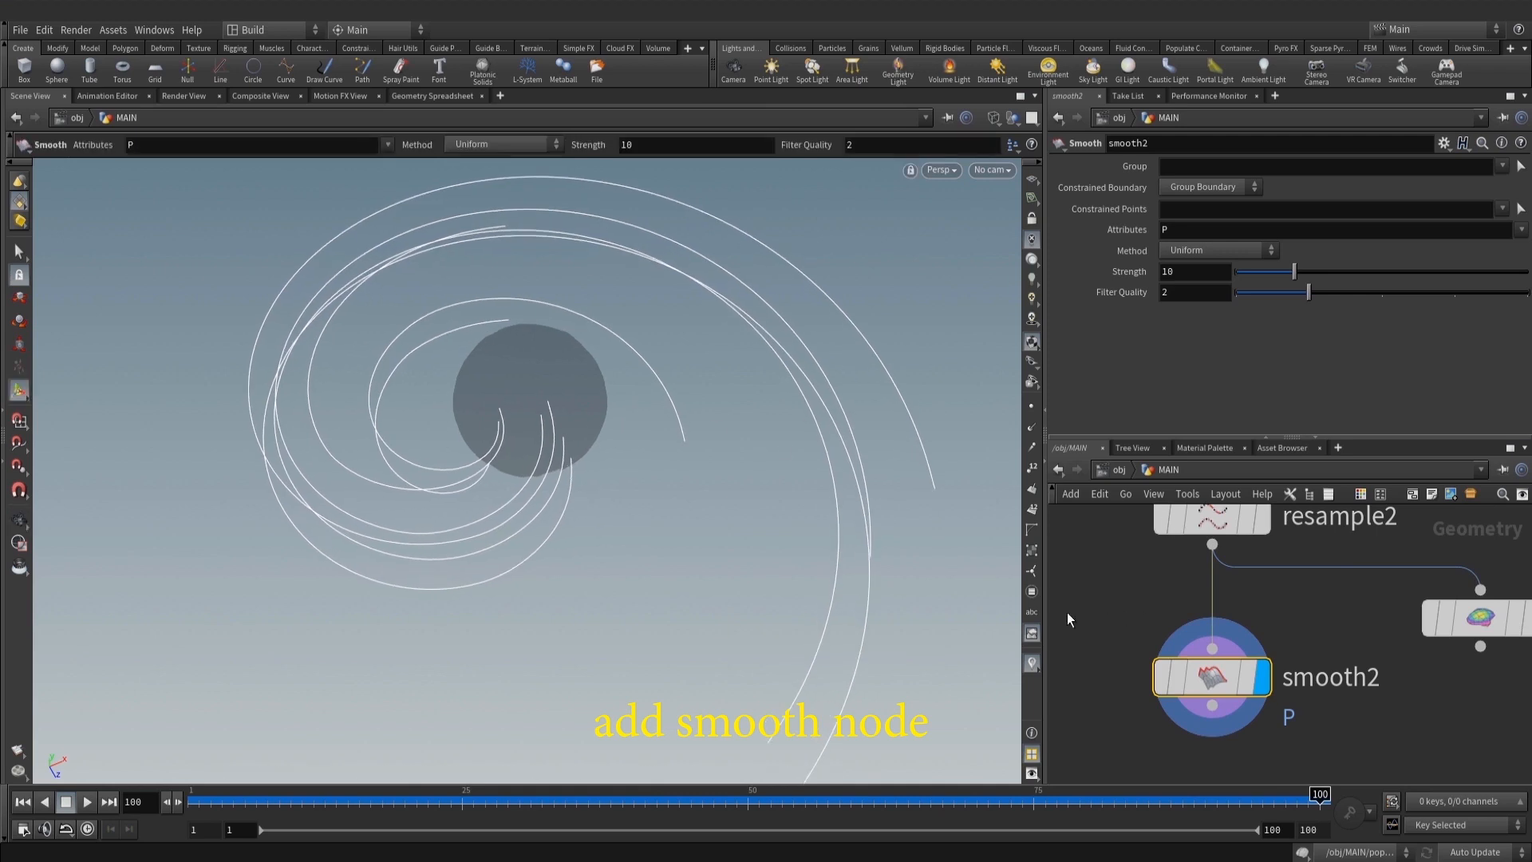
Briefly toggle the point display and examine the smoothed curves around the candy
{"action": "left_click", "coordinate": [1031, 405]}
{"action": "left_click", "coordinate": [1032, 405]}
{"action": "middle_click_drag", "start_coordinate": [1345, 738], "coordinate": [1357, 646]}
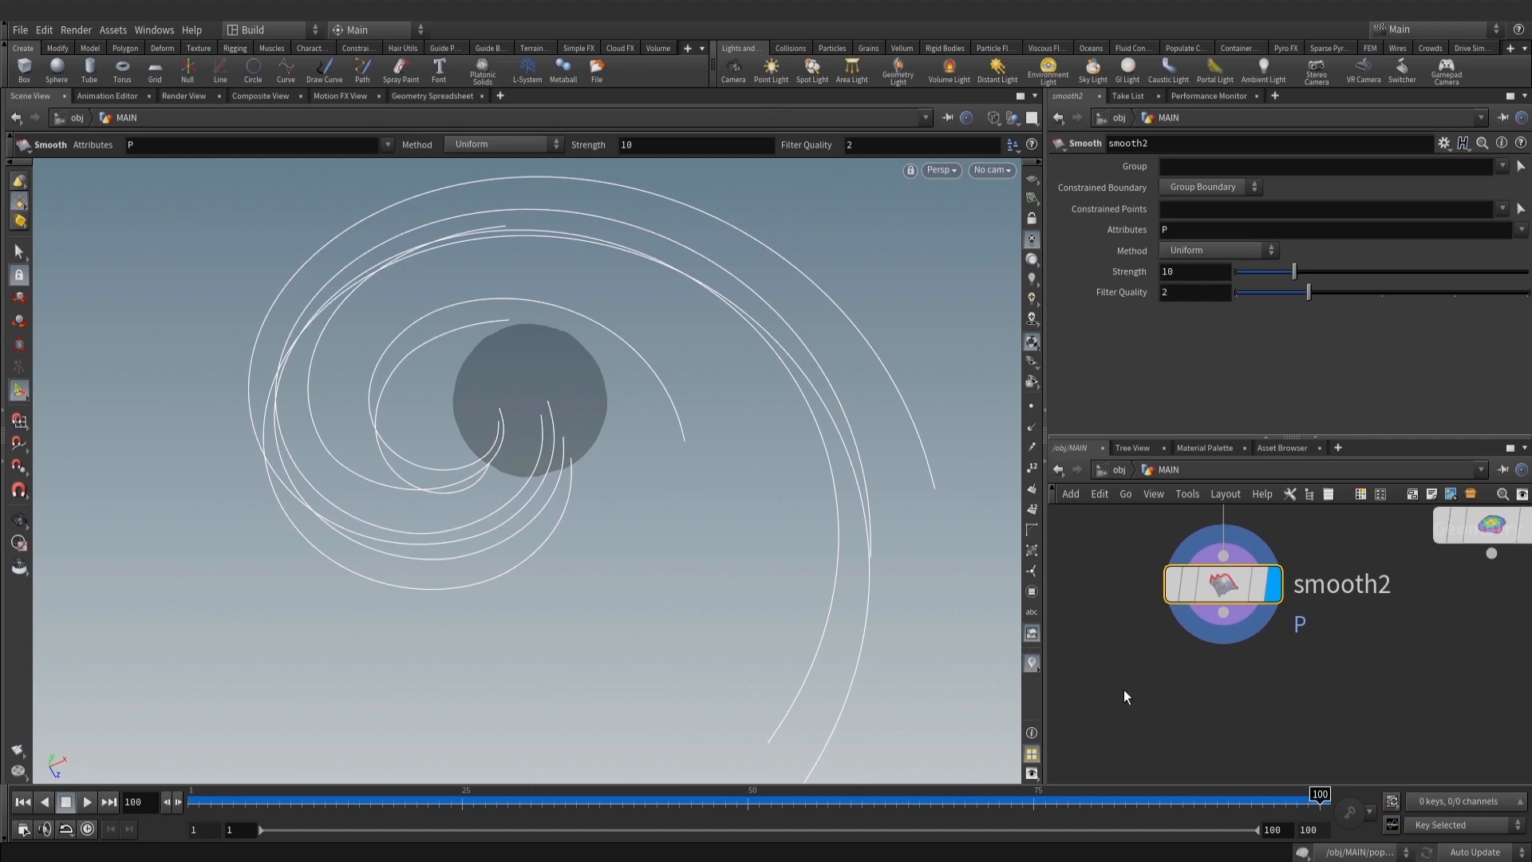
{"action": "key", "text": "Escape"}
{"action": "left_click_drag", "start_coordinate": [434, 420], "coordinate": [515, 404]}
{"action": "middle_click_drag", "start_coordinate": [515, 404], "coordinate": [532, 390]}
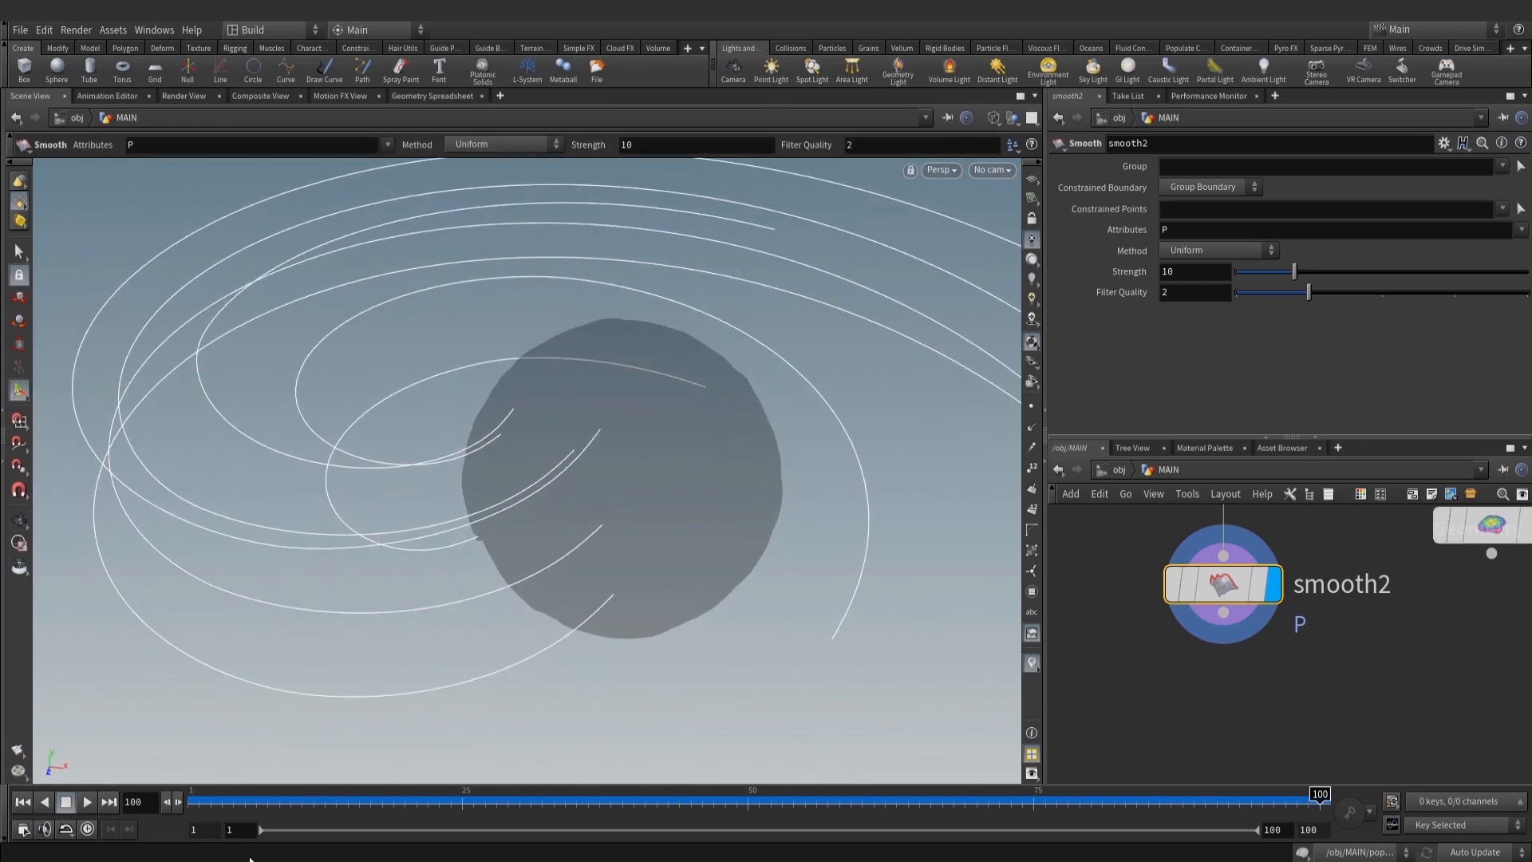
Switch to Pdplayer and study how caramel fills the space between the strands, scrubbing the reference render to frame 43
{"action": "left_click", "coordinate": [253, 856]}
{"action": "scroll", "coordinate": [881, 451], "scroll_direction": "up", "scroll_amount": 3}
{"action": "scroll", "coordinate": [930, 347], "scroll_direction": "down", "scroll_amount": 2}
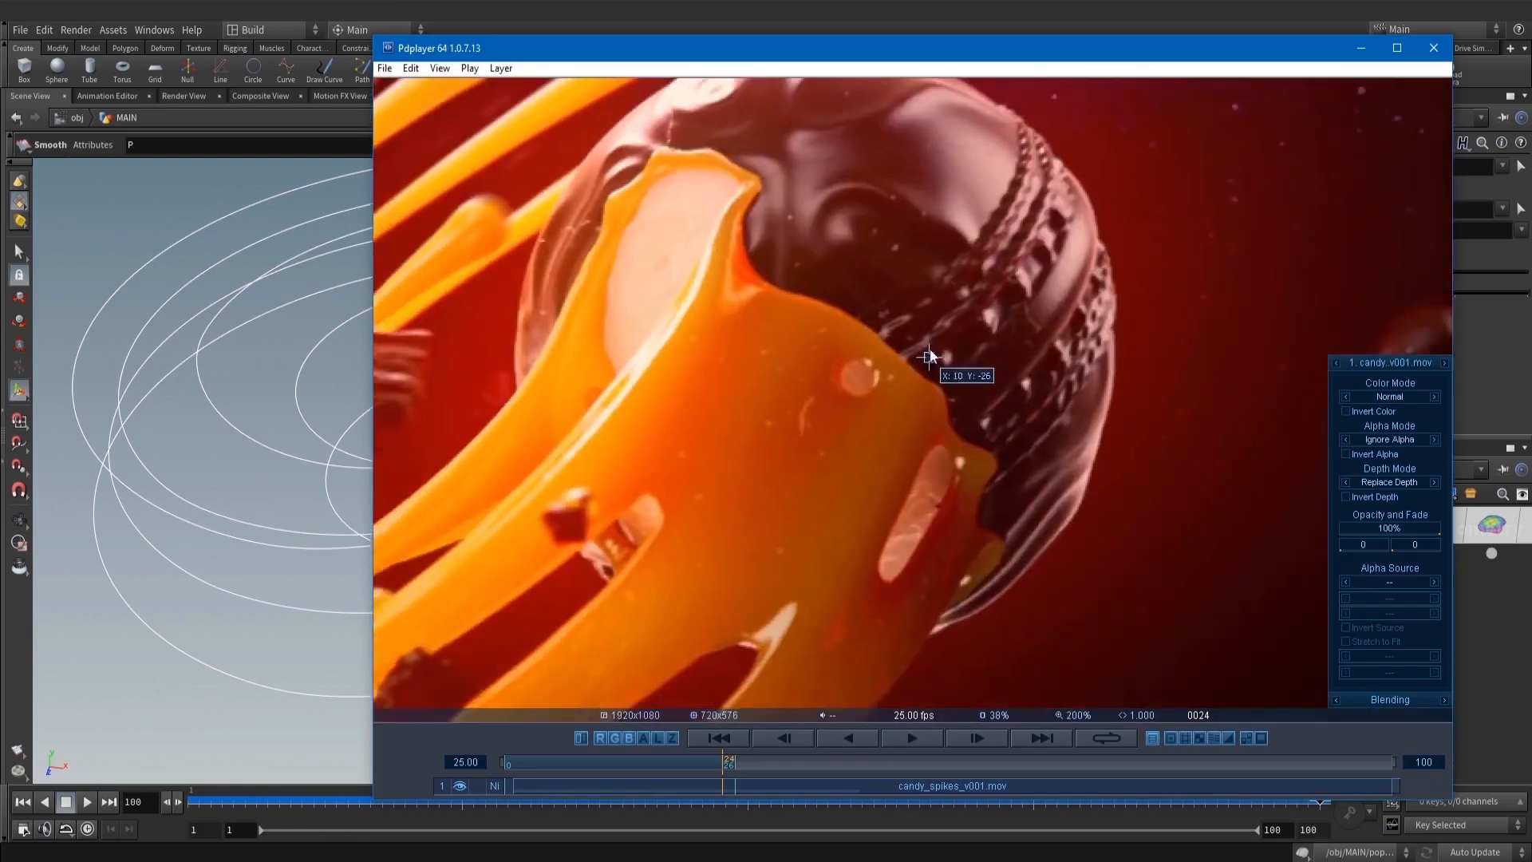
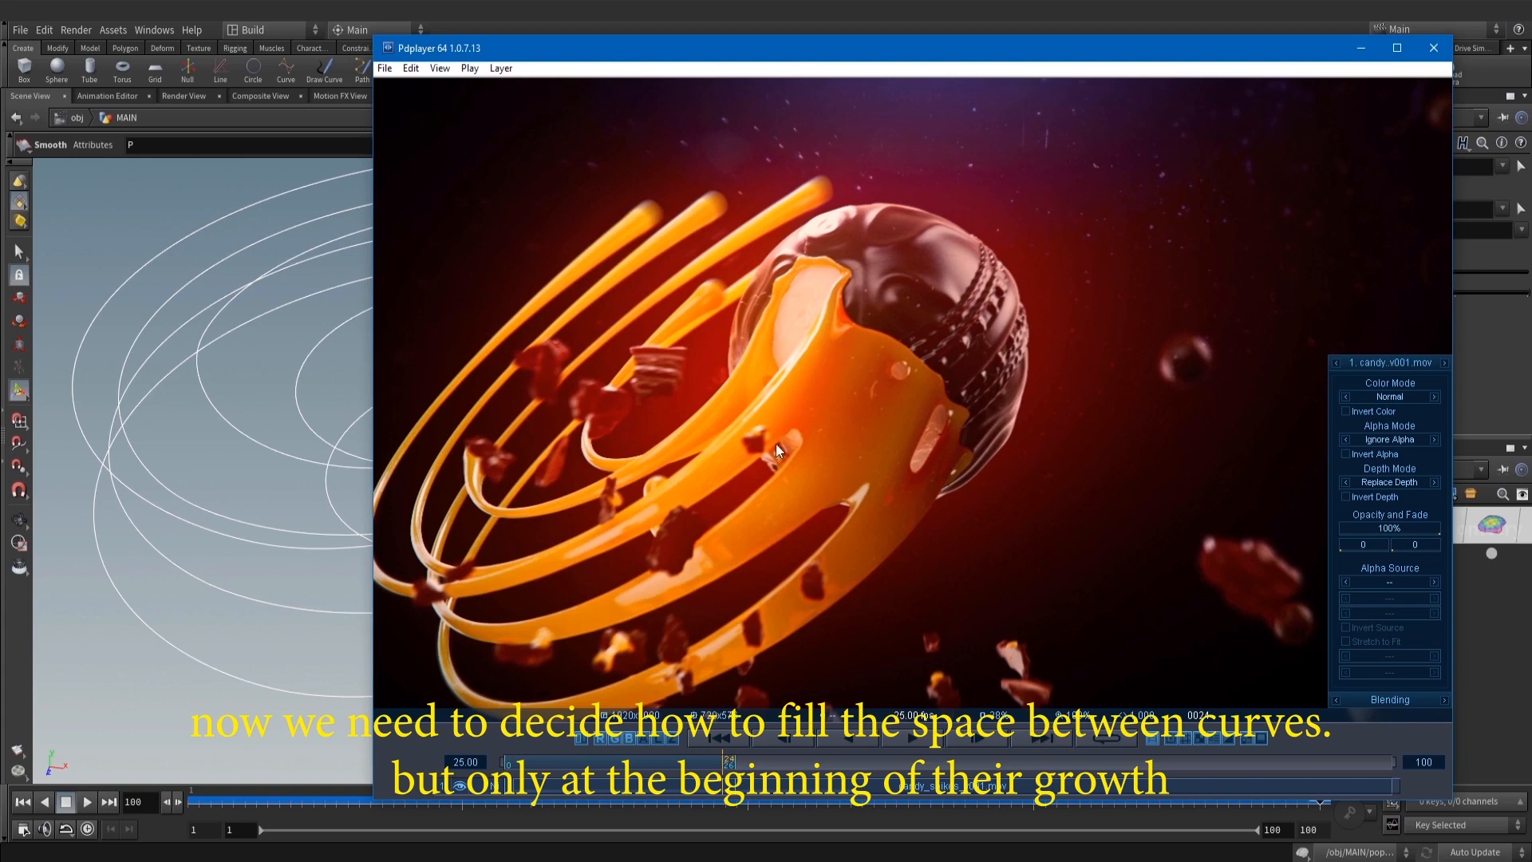
{"action": "scroll", "coordinate": [879, 357], "scroll_direction": "down", "scroll_amount": 1}
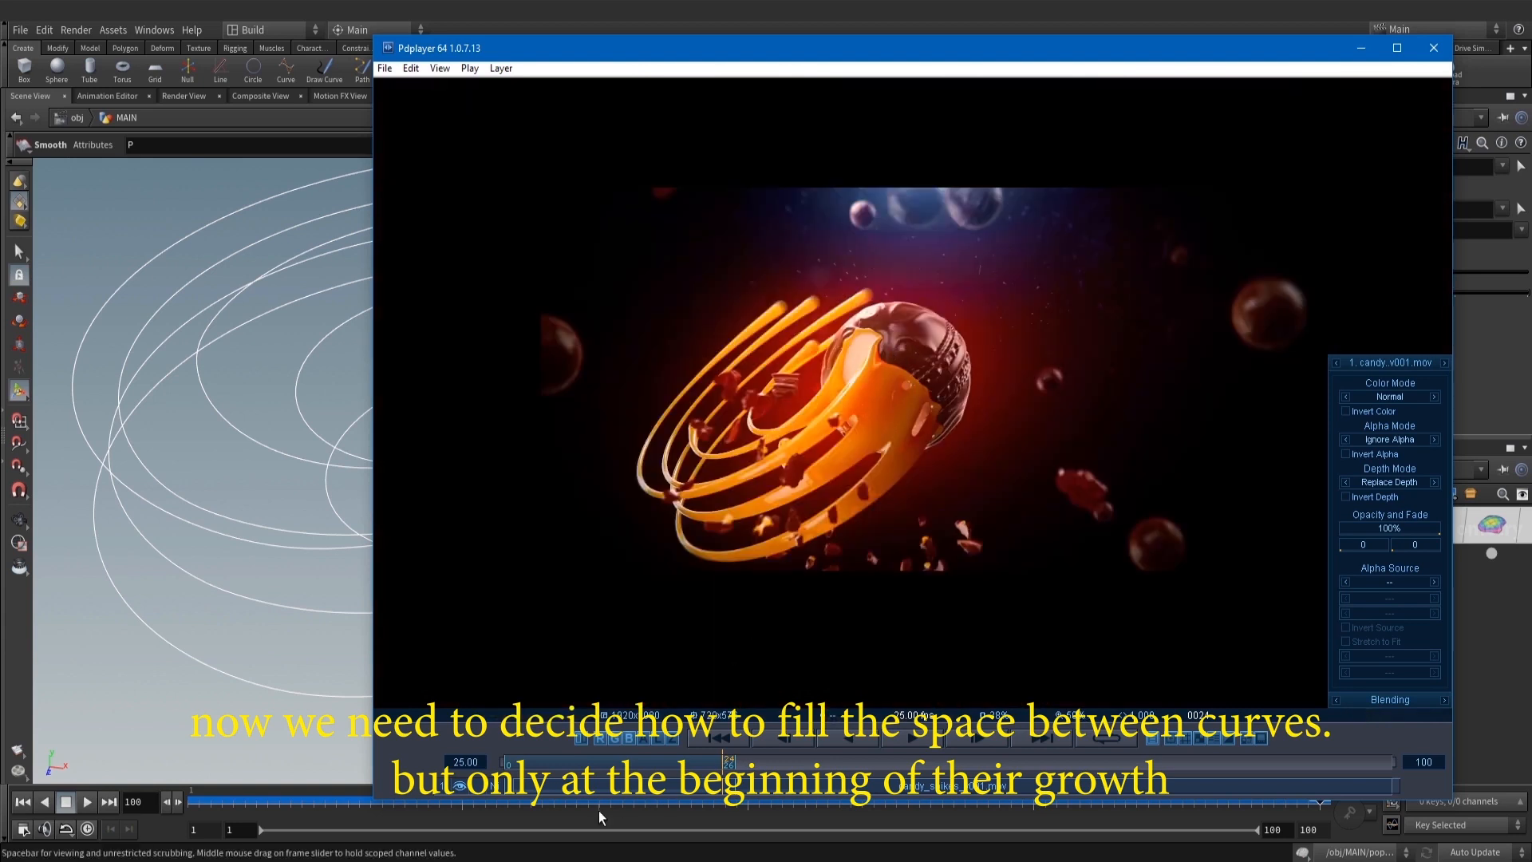
{"action": "left_click", "coordinate": [631, 765]}
{"action": "left_click_drag", "start_coordinate": [630, 764], "coordinate": [882, 765]}
{"action": "scroll", "coordinate": [888, 413], "scroll_direction": "up", "scroll_amount": 1}
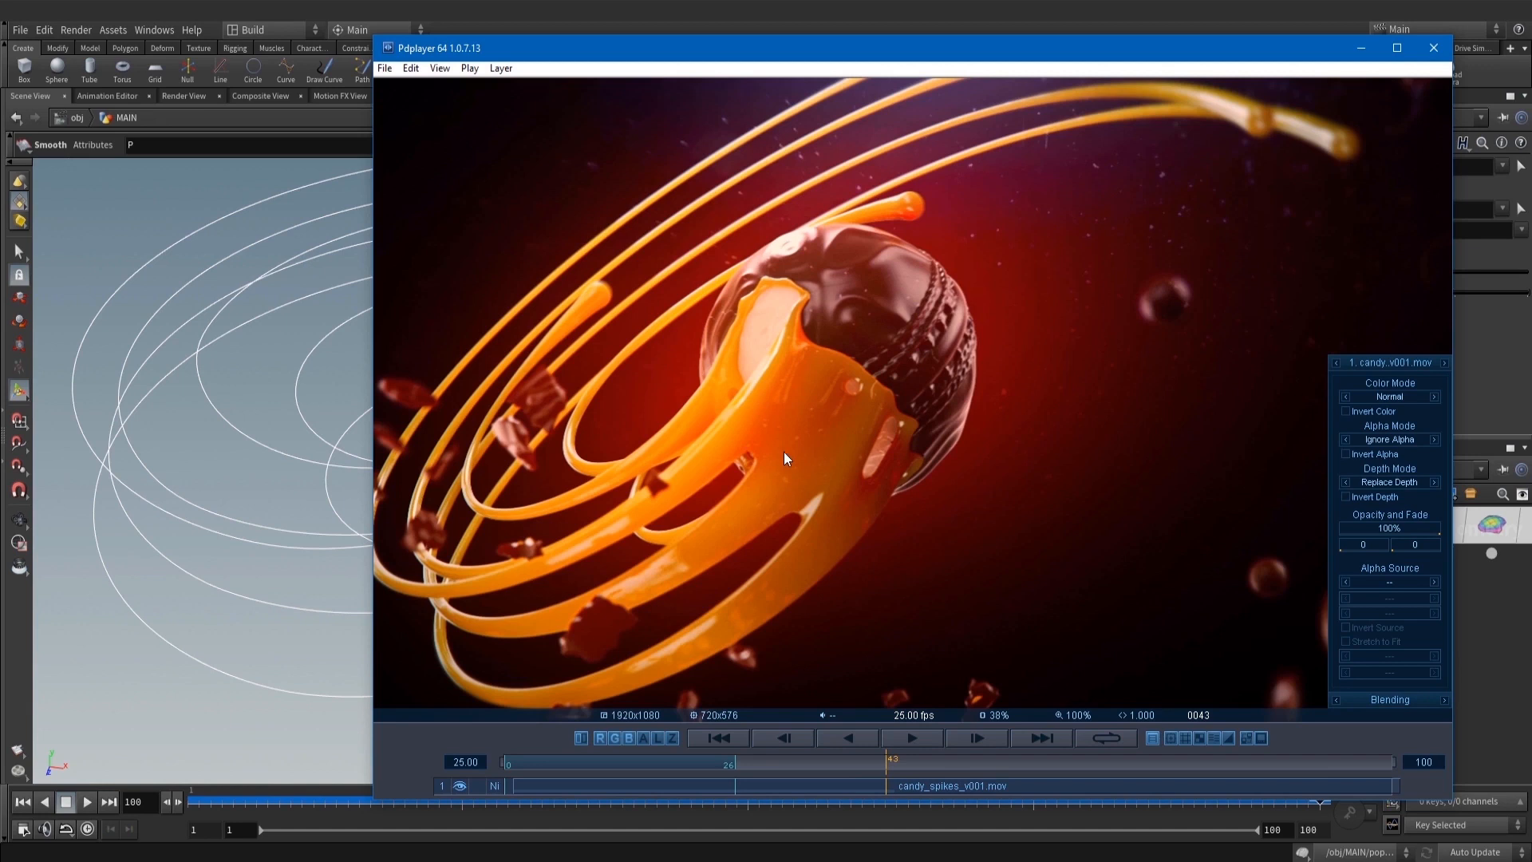
Return to Houdini, add a PolyWire node below smooth2, display it and set its divisions to 8
{"action": "left_click", "coordinate": [1368, 49]}
{"action": "mouse_move", "coordinate": [660, 423]}
{"action": "left_mouse_down", "text": "alt"}
{"action": "mouse_move", "coordinate": [550, 384]}
{"action": "mouse_move", "coordinate": [638, 422]}
{"action": "left_mouse_up", "text": "alt"}
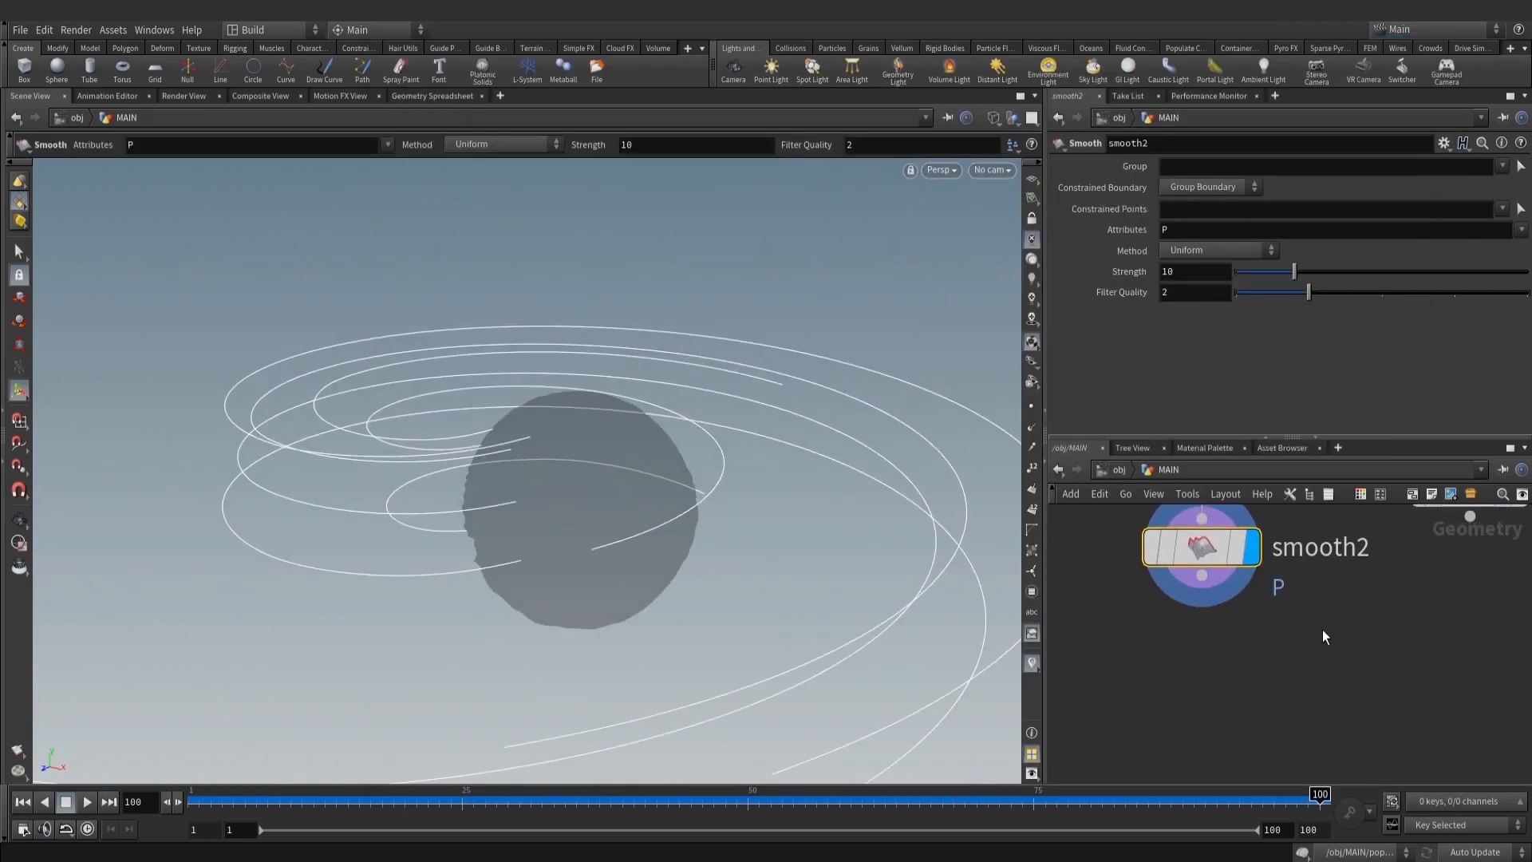
{"action": "key", "text": "Tab"}
{"action": "type", "text": "polw"}
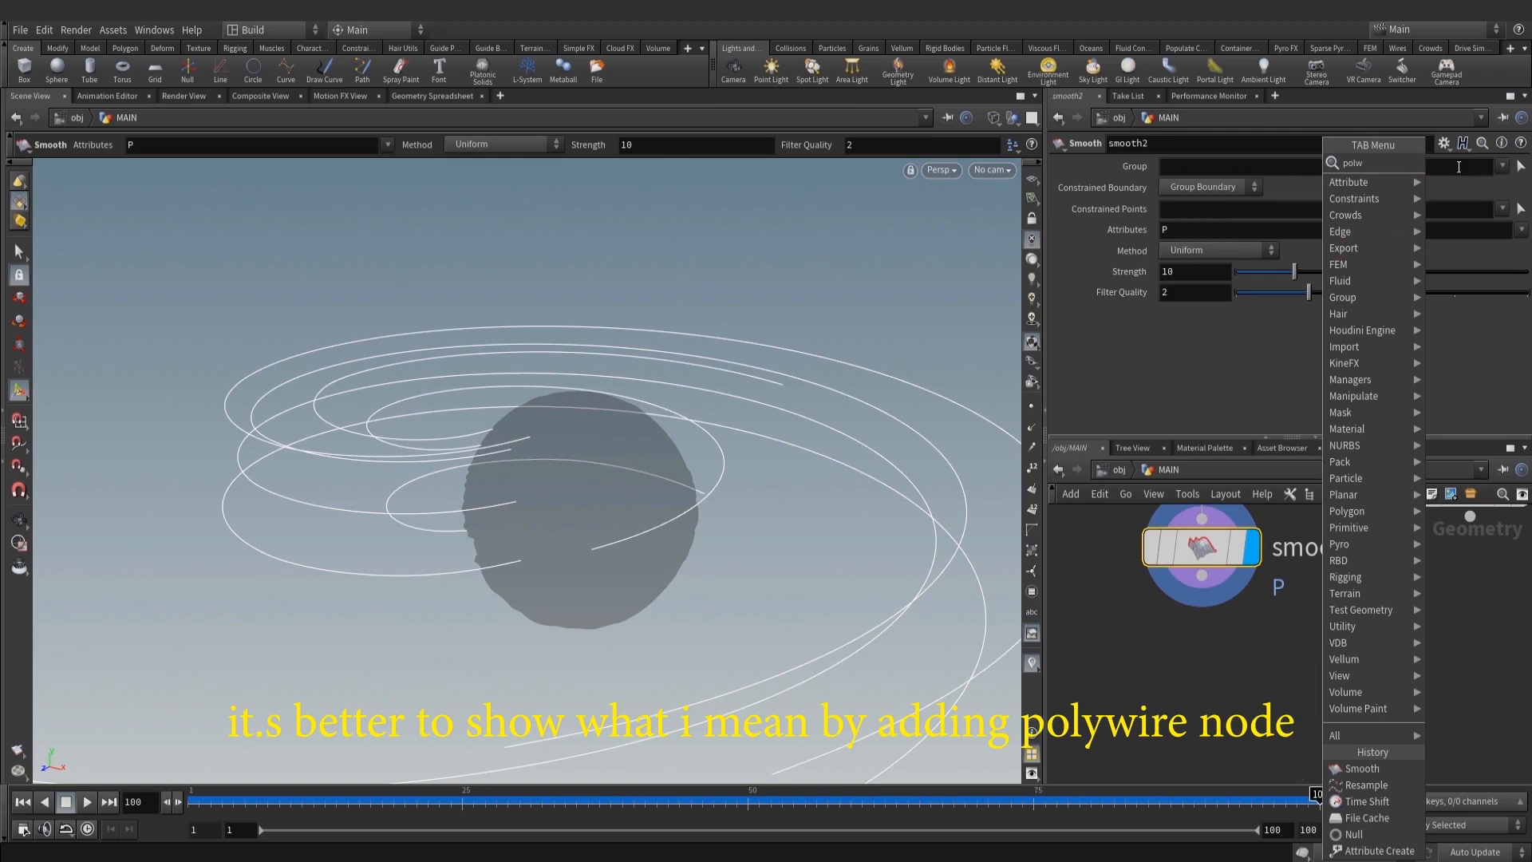
{"action": "key", "text": "Return"}
{"action": "left_click", "coordinate": [1338, 636]}
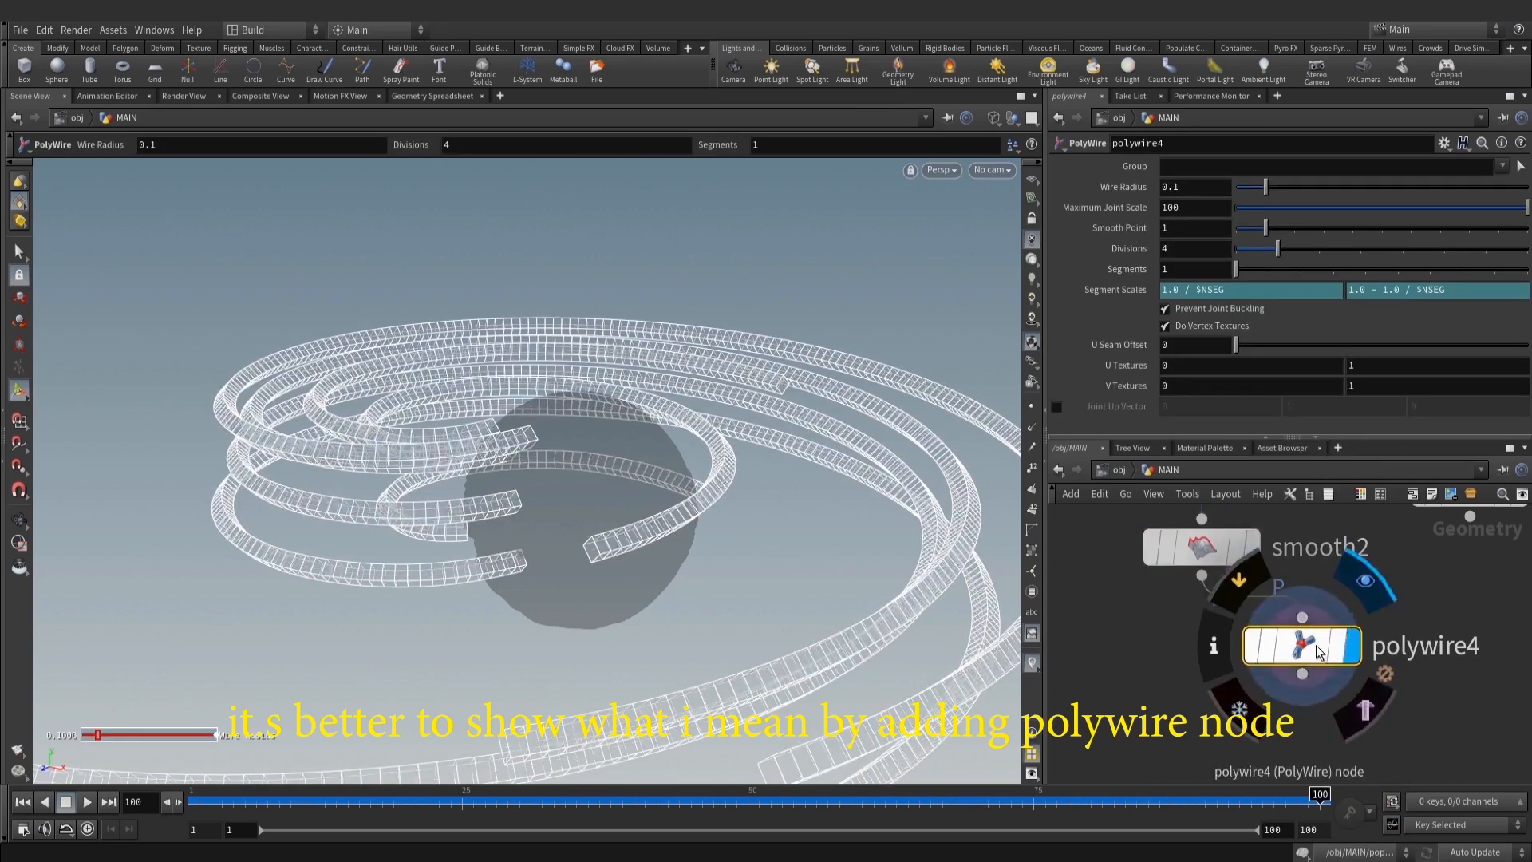
{"action": "type", "text": "8"}
{"action": "key", "text": "Return"}
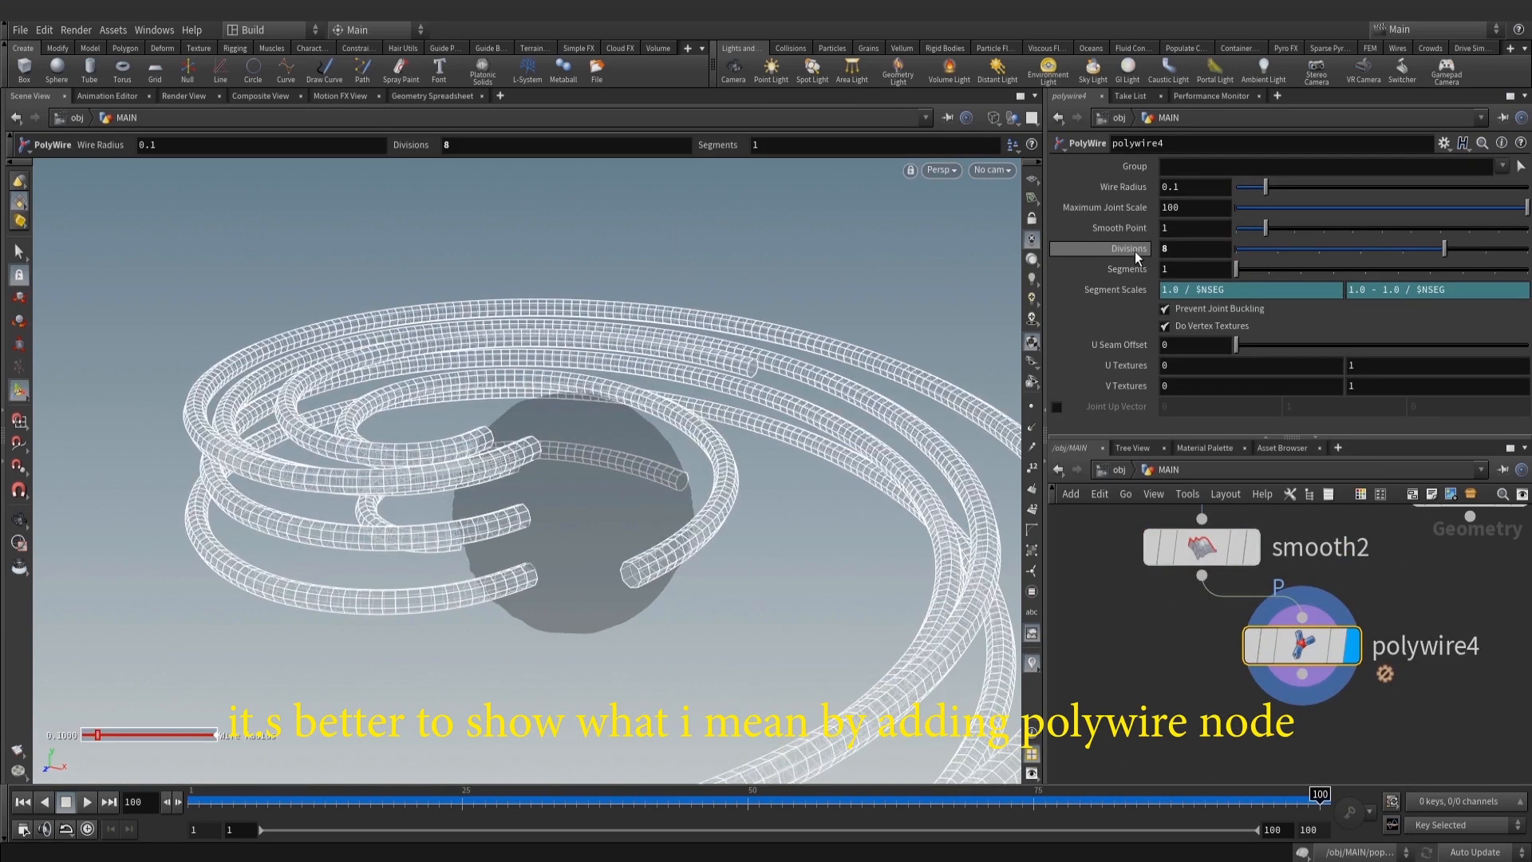
Inspect the wires around the candy with viewport lighting switched on, and delete the PolyWire node
{"action": "mouse_move", "coordinate": [577, 448]}
{"action": "left_mouse_down", "text": "alt"}
{"action": "mouse_move", "coordinate": [506, 434]}
{"action": "mouse_move", "coordinate": [554, 429]}
{"action": "mouse_move", "coordinate": [407, 455]}
{"action": "left_mouse_up", "text": "alt"}
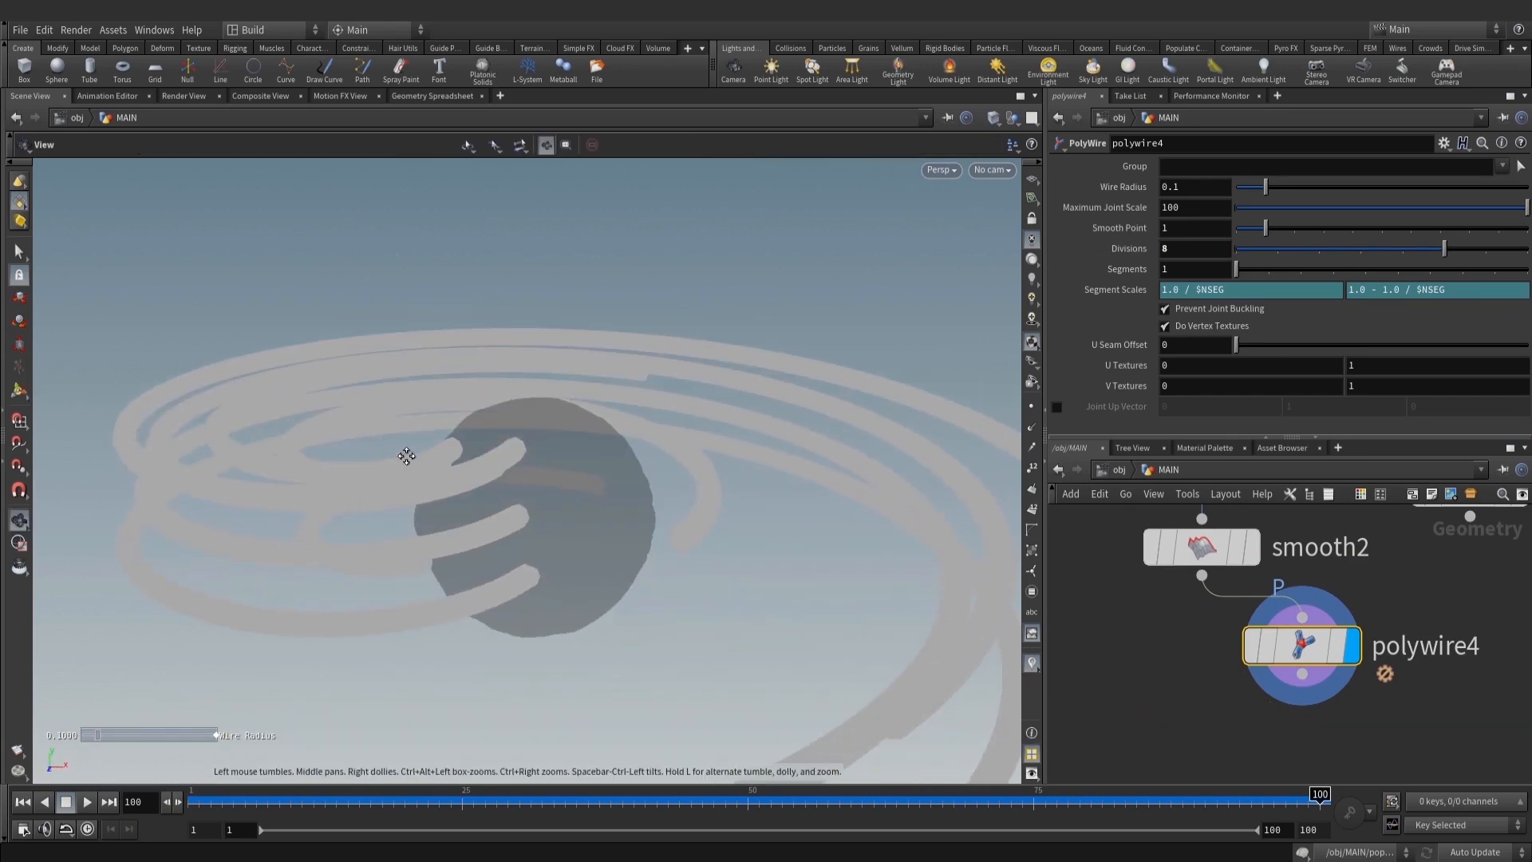
{"action": "middle_click_drag", "start_coordinate": [407, 455], "coordinate": [492, 420], "text": "alt"}
{"action": "left_click", "coordinate": [1031, 260]}
{"action": "right_click_drag", "start_coordinate": [694, 431], "coordinate": [763, 455], "text": "alt"}
{"action": "mouse_move", "coordinate": [763, 455]}
{"action": "left_mouse_down", "text": "alt"}
{"action": "mouse_move", "coordinate": [567, 489]}
{"action": "mouse_move", "coordinate": [673, 394]}
{"action": "mouse_move", "coordinate": [763, 366]}
{"action": "mouse_move", "coordinate": [745, 447]}
{"action": "mouse_move", "coordinate": [841, 435]}
{"action": "mouse_move", "coordinate": [735, 383]}
{"action": "mouse_move", "coordinate": [882, 520]}
{"action": "mouse_move", "coordinate": [708, 524]}
{"action": "mouse_move", "coordinate": [766, 495]}
{"action": "left_mouse_up", "text": "alt"}
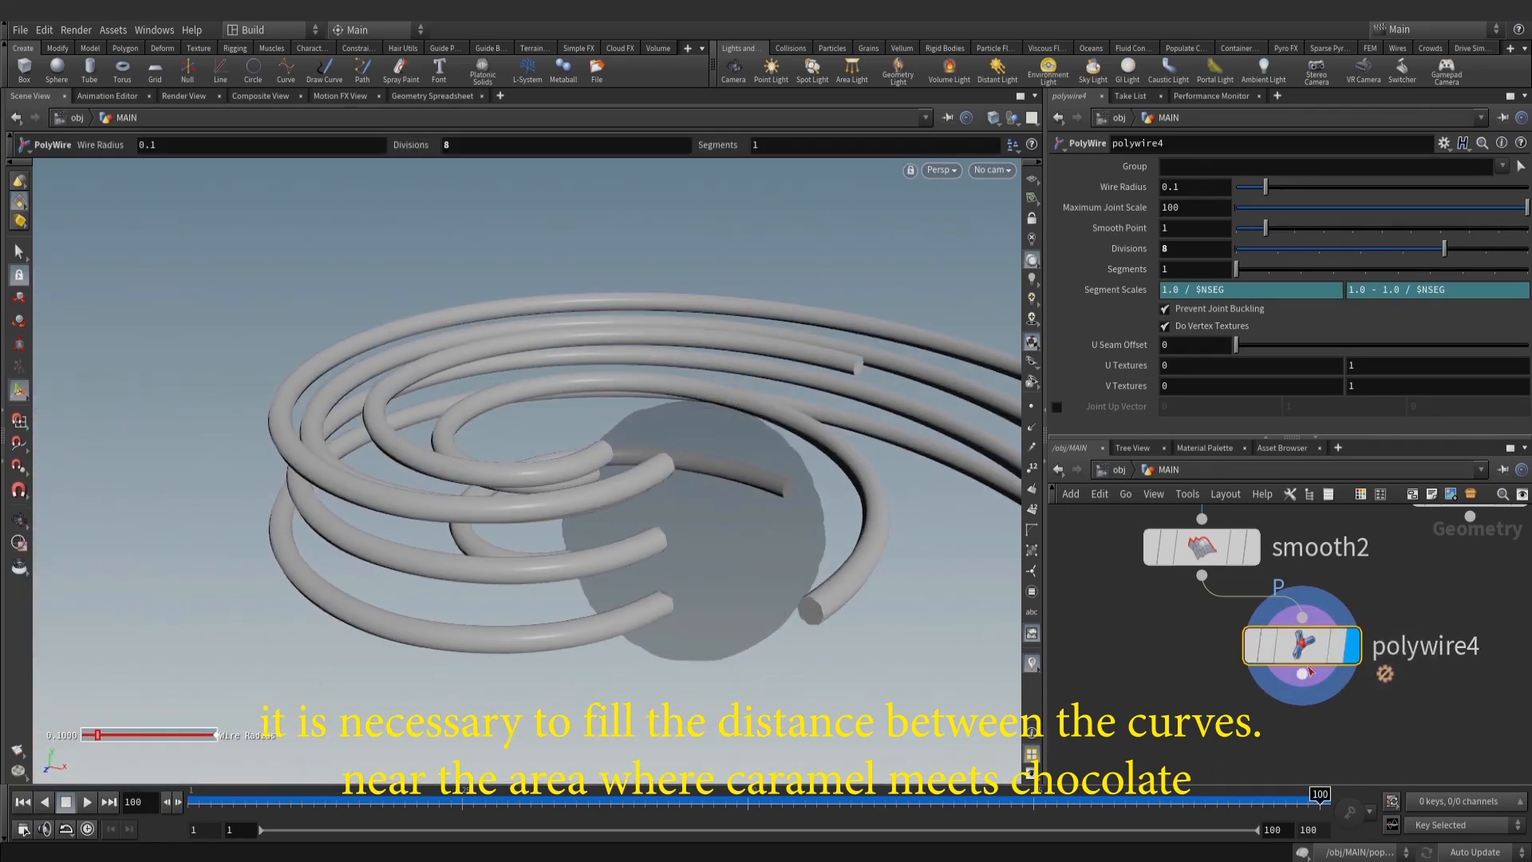
{"action": "key", "text": "Delete"}
Check the filecache5 settings and scrub the timeline to frame 82
{"action": "scroll", "coordinate": [1266, 600], "scroll_direction": "down", "scroll_amount": 5}
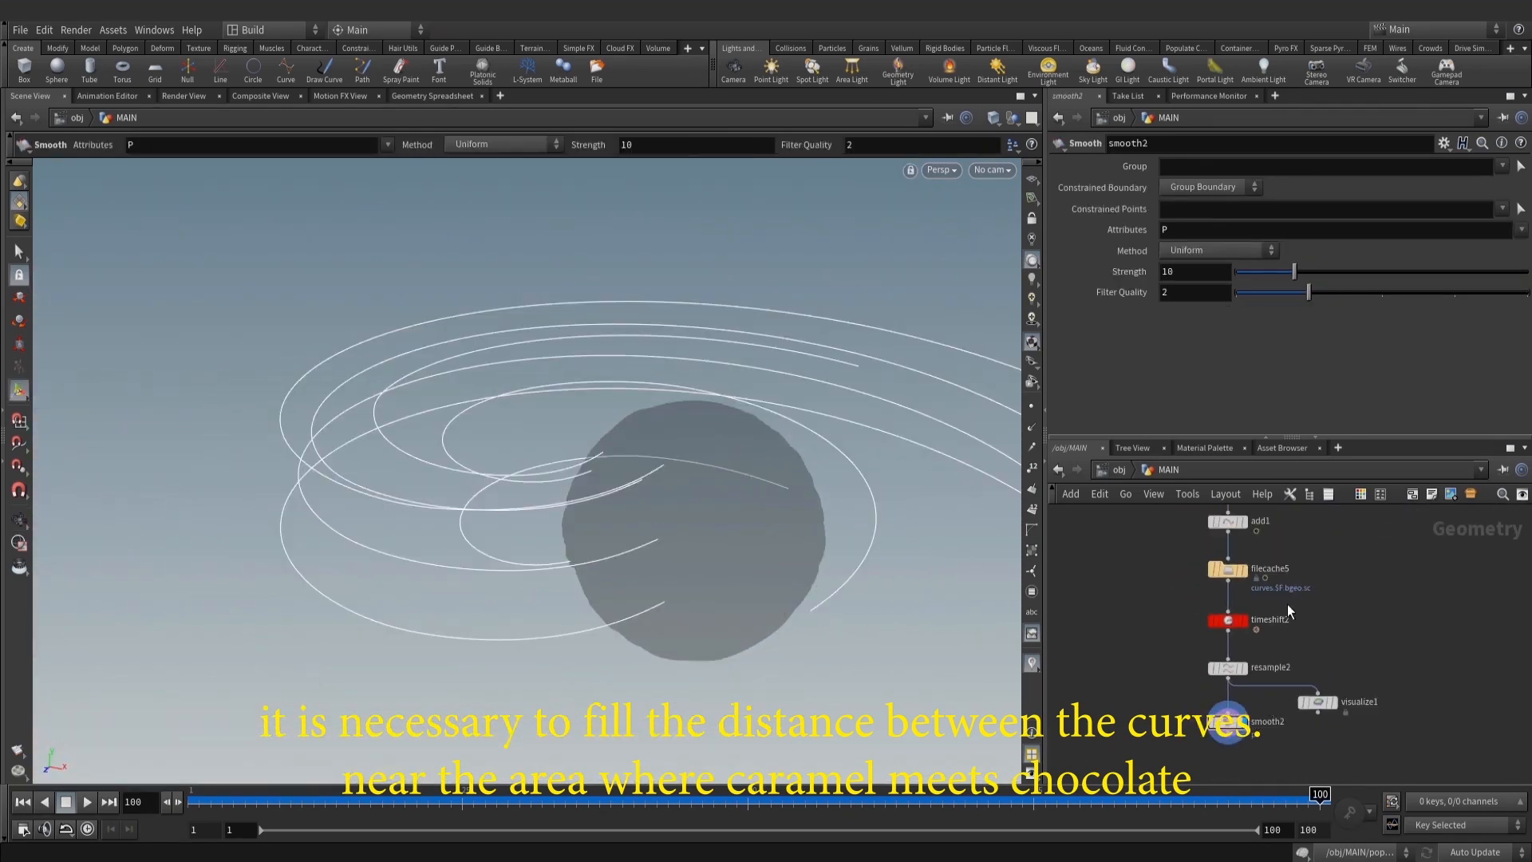
{"action": "left_click", "coordinate": [1229, 570]}
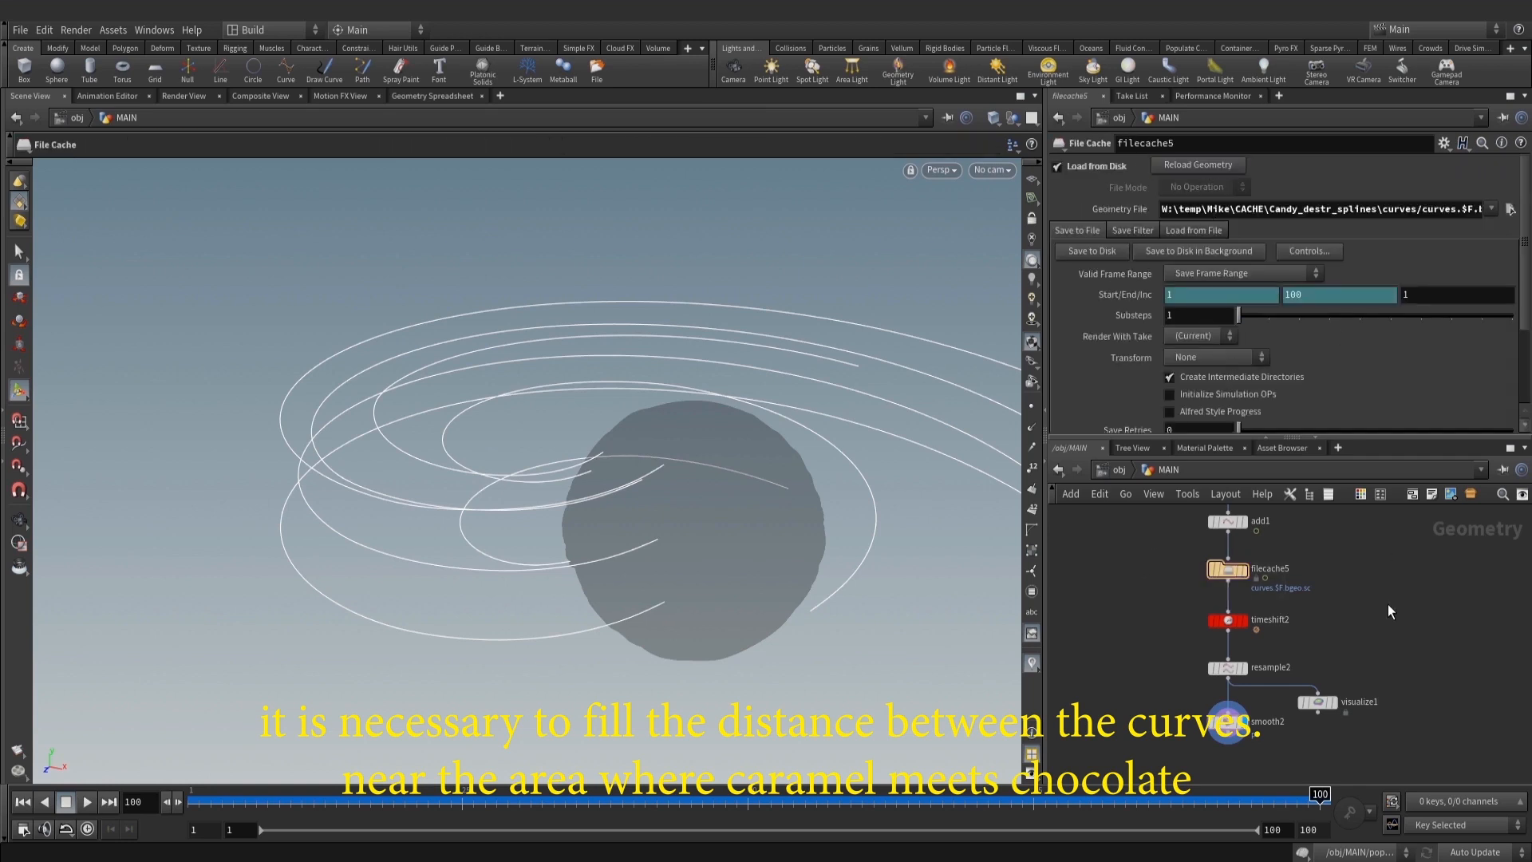
{"action": "scroll", "coordinate": [1192, 696], "scroll_direction": "up", "scroll_amount": 2}
{"action": "left_click", "coordinate": [416, 801]}
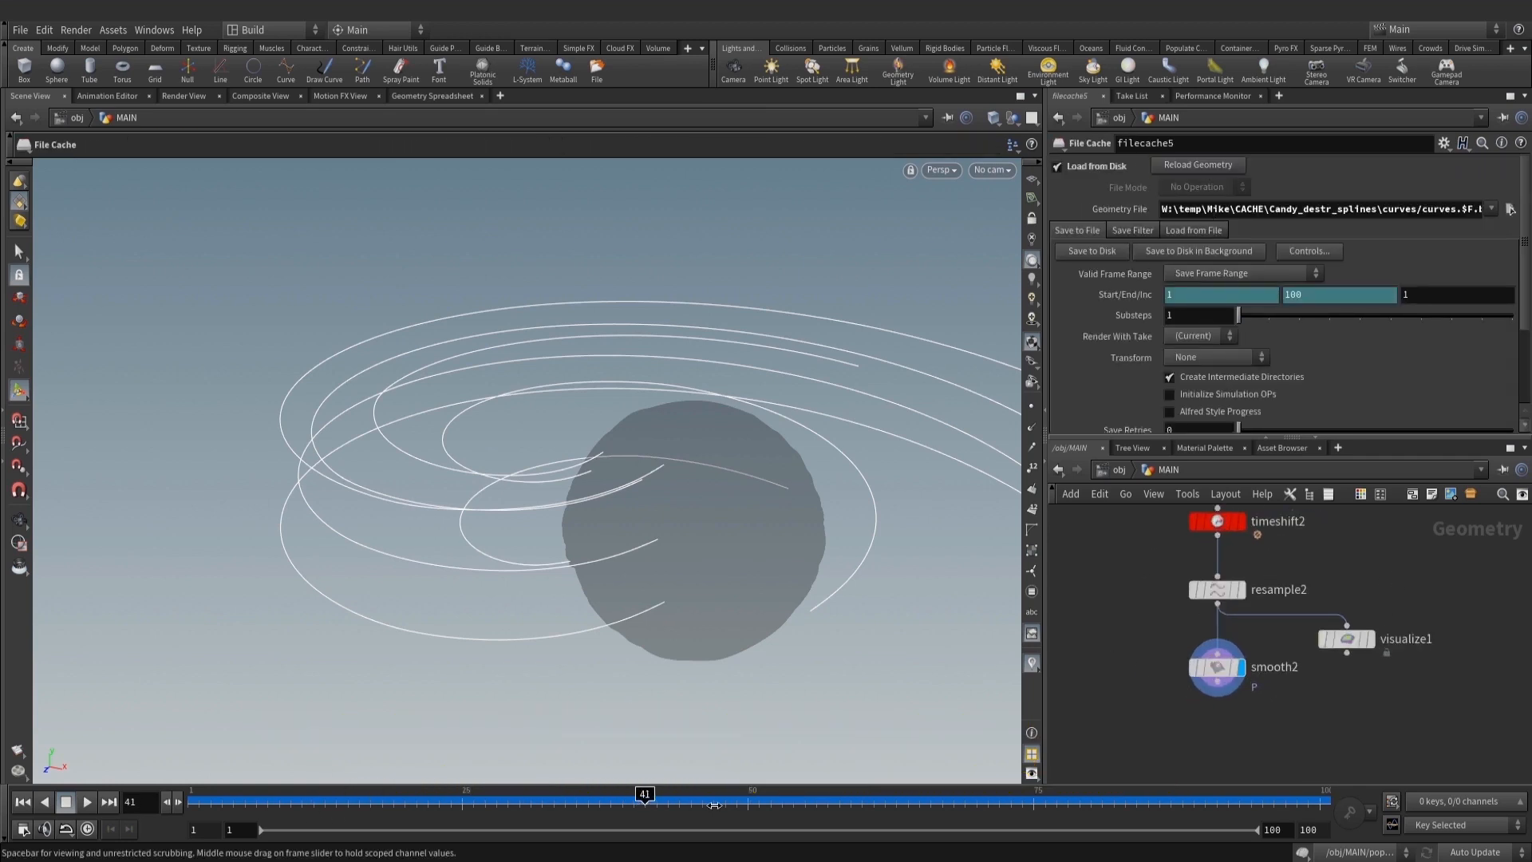
{"action": "left_click_drag", "start_coordinate": [1248, 809], "coordinate": [1114, 805]}
Select the smooth2 node, save the scene and view the curves from a higher angle
{"action": "scroll", "coordinate": [1276, 652], "scroll_direction": "up", "scroll_amount": 3}
{"action": "left_click", "coordinate": [1160, 675]}
{"action": "middle_click_drag", "start_coordinate": [1260, 703], "coordinate": [1298, 659]}
{"action": "right_click_drag", "start_coordinate": [1298, 659], "coordinate": [1298, 705]}
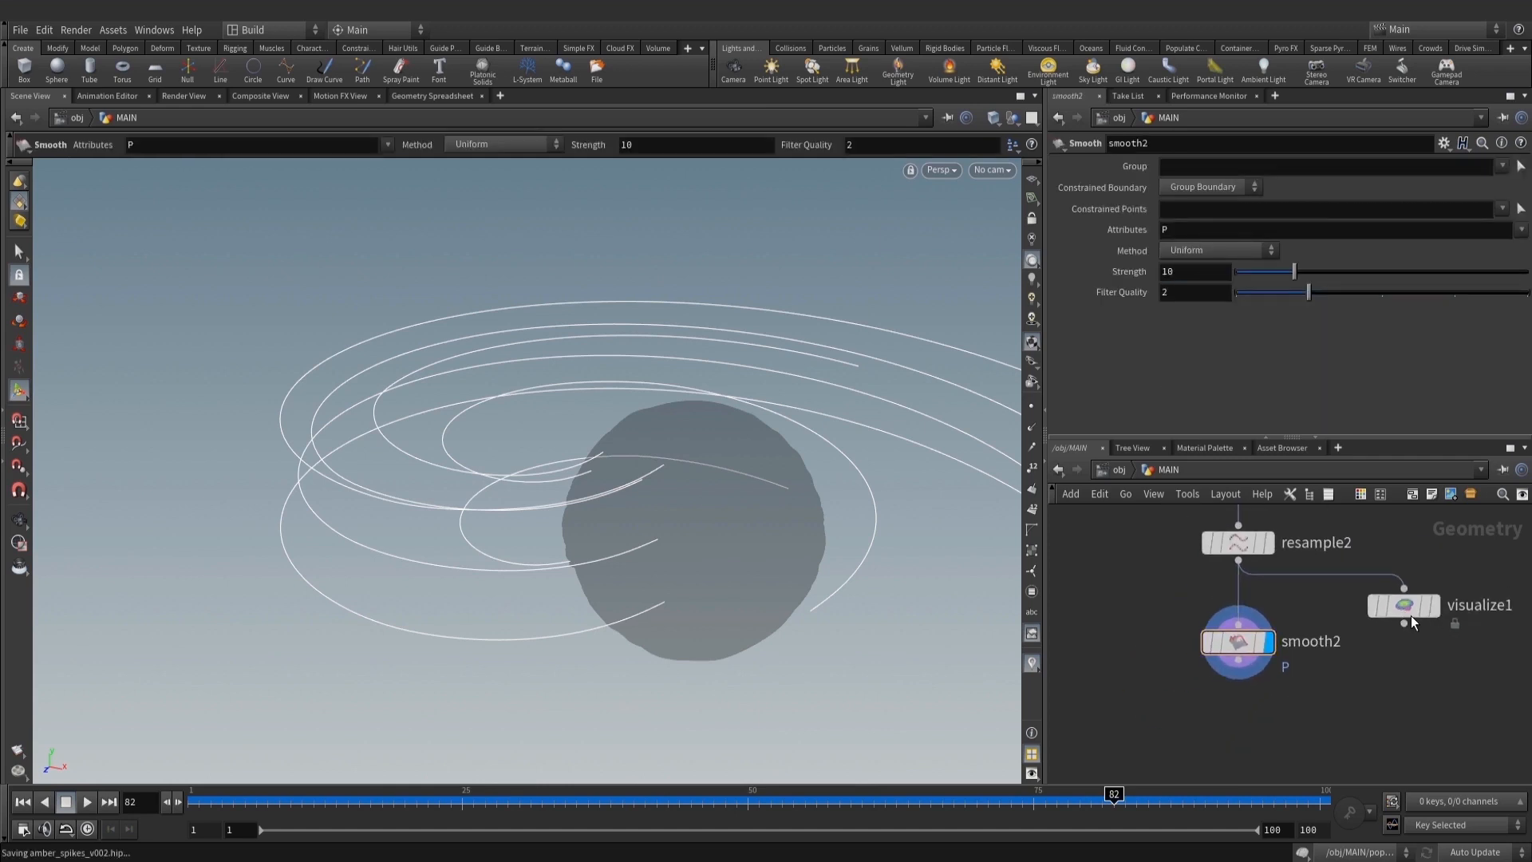
{"action": "left_click_drag", "start_coordinate": [1420, 613], "coordinate": [1430, 622]}
{"action": "middle_click_drag", "start_coordinate": [1401, 623], "coordinate": [1418, 604]}
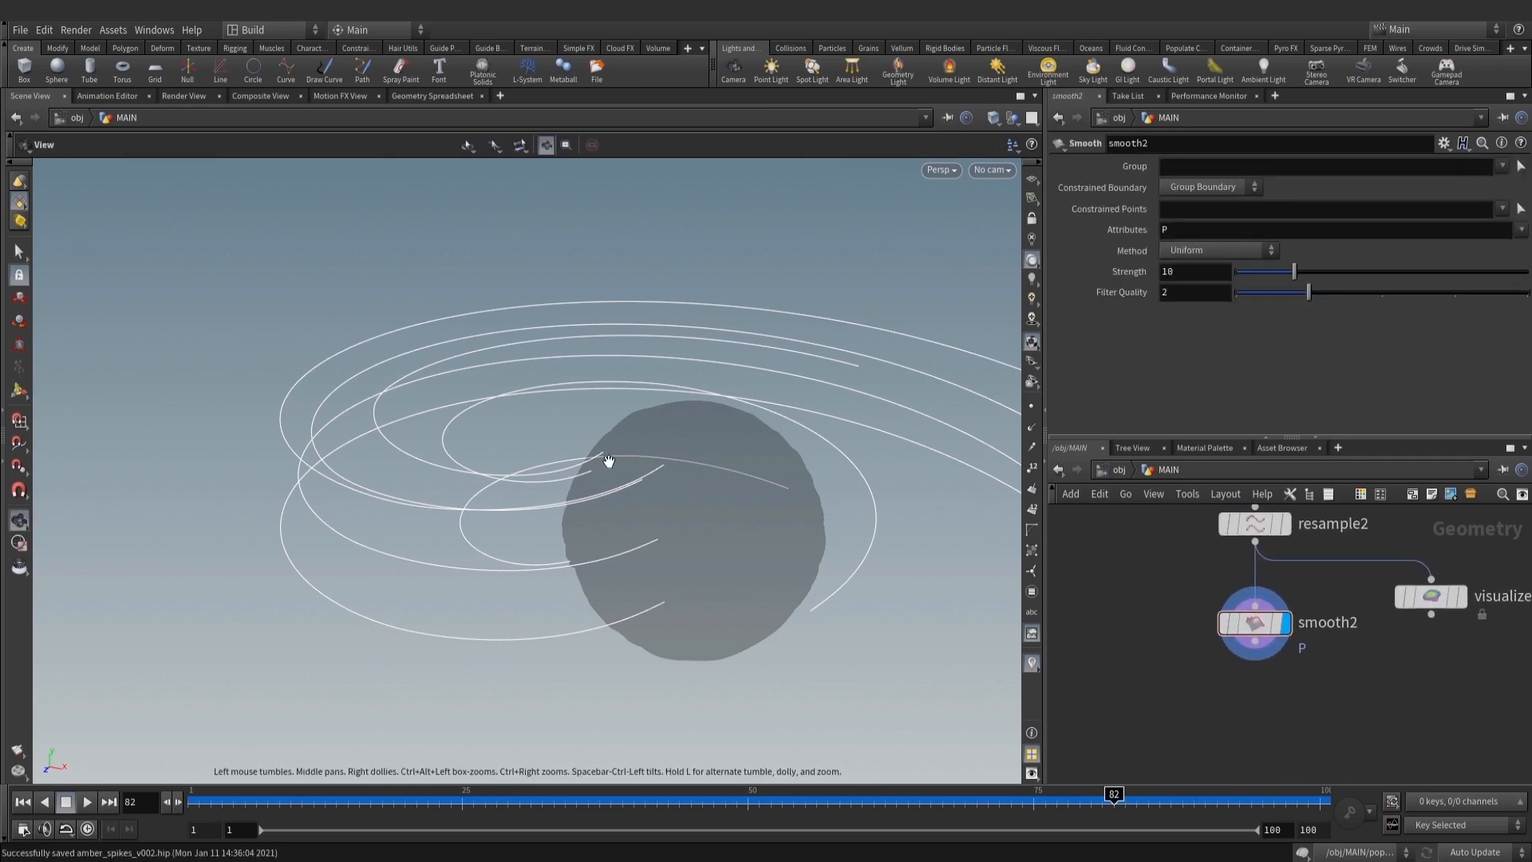
{"action": "left_click_drag", "start_coordinate": [609, 462], "coordinate": [675, 482], "text": "alt"}
{"action": "middle_click_drag", "start_coordinate": [676, 483], "coordinate": [688, 470], "text": "alt"}
{"action": "middle_click_drag", "start_coordinate": [1220, 693], "coordinate": [1244, 670]}
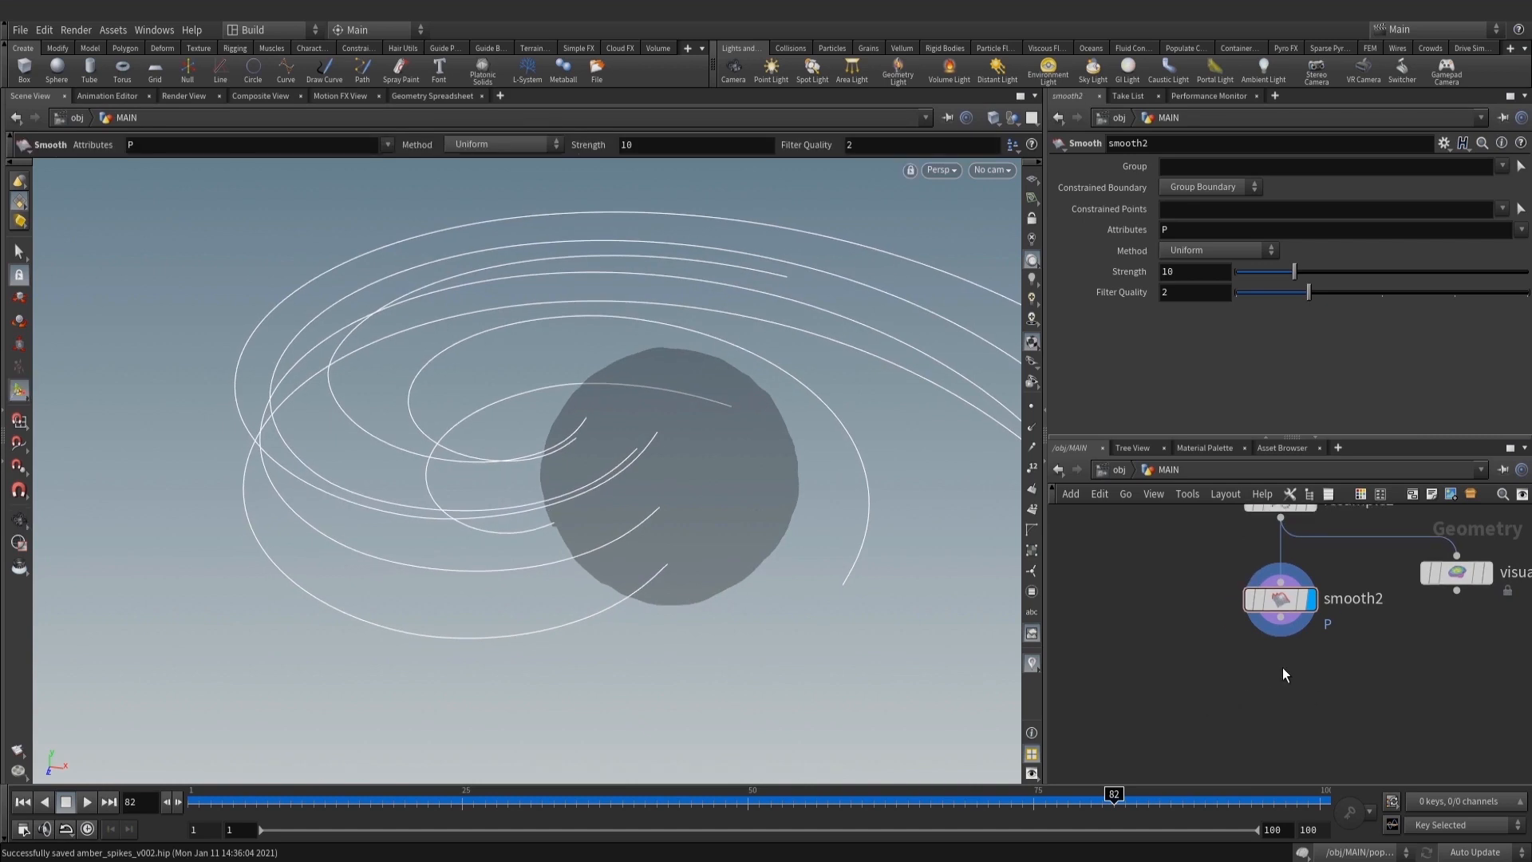
{"action": "middle_click_drag", "start_coordinate": [1325, 703], "coordinate": [1318, 695]}
{"action": "key", "text": "Tab"}
{"action": "type", "text": "copp"}
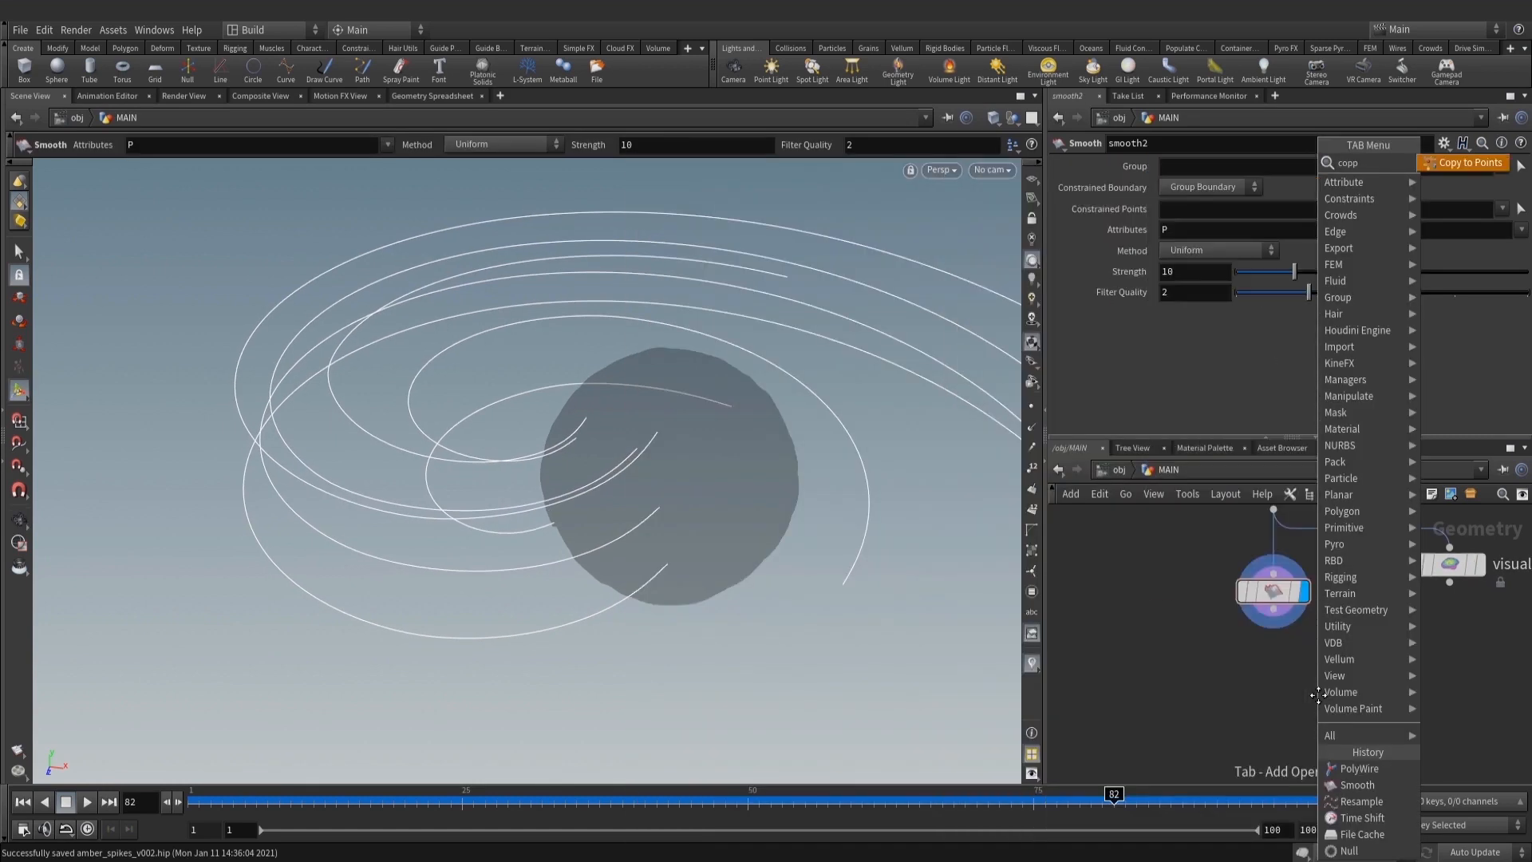
{"action": "key", "text": "Escape"}
Add a Duplicate (Copy and Transform) node below smooth2, connect smooth2 to it and display it
{"action": "key", "text": "Tab"}
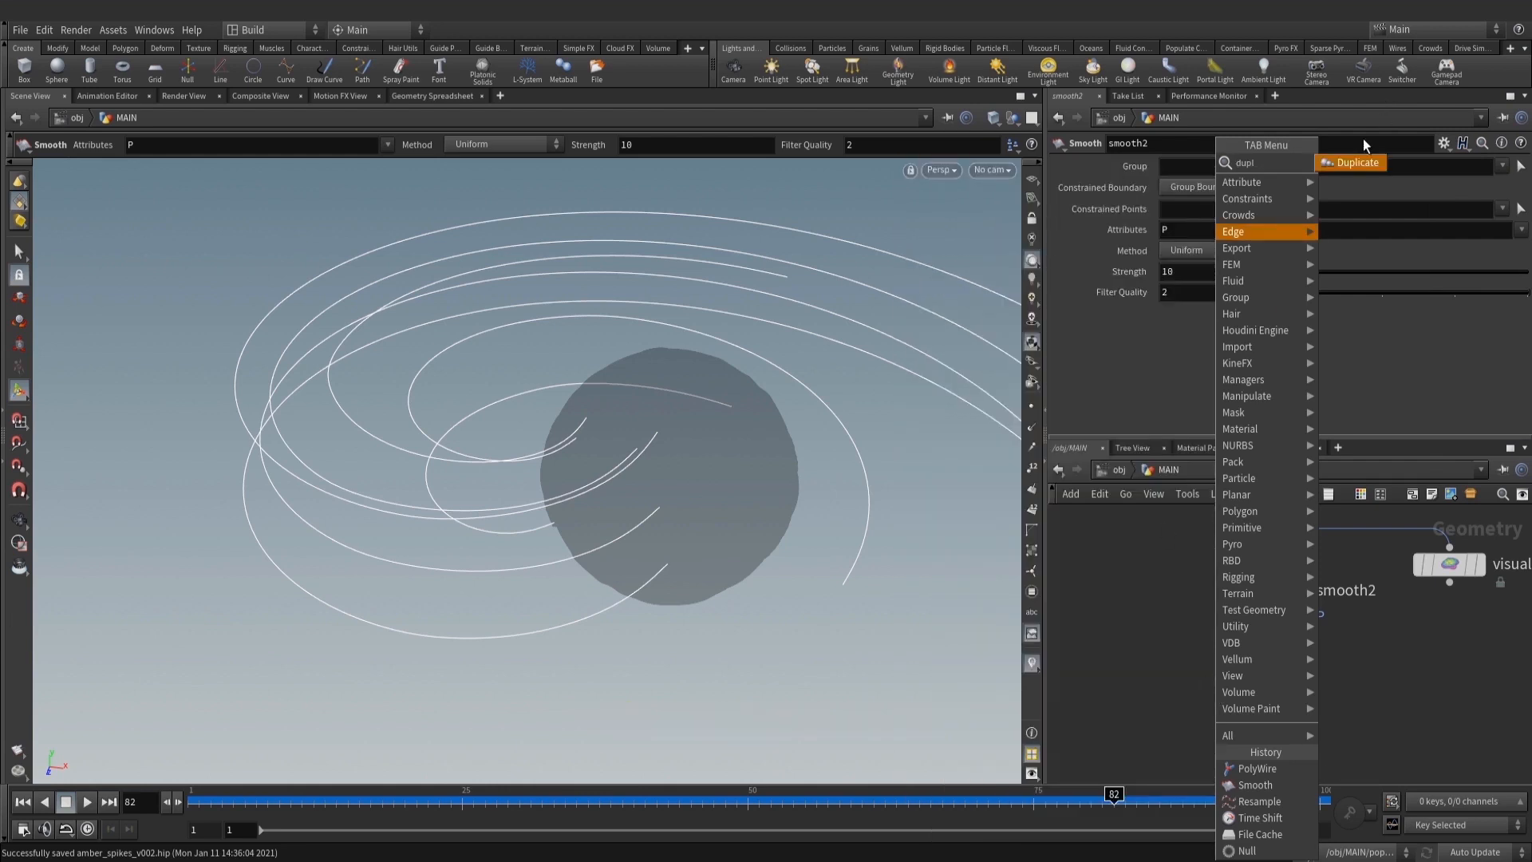
{"action": "left_click", "coordinate": [1361, 159]}
{"action": "left_click", "coordinate": [1270, 698]}
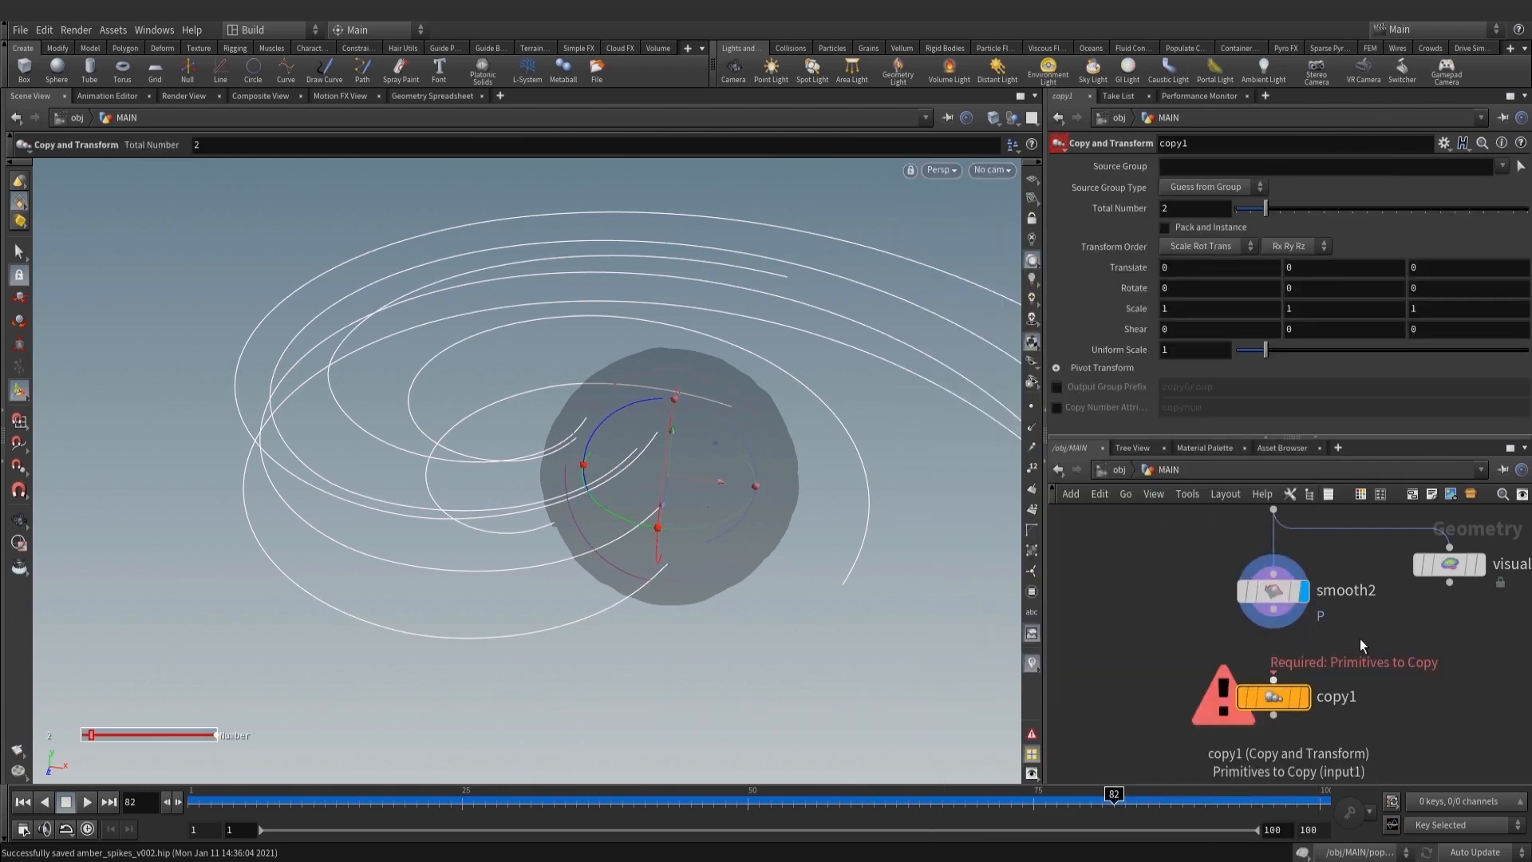
{"action": "scroll", "coordinate": [1310, 633], "scroll_direction": "up", "scroll_amount": 1}
{"action": "left_click_drag", "start_coordinate": [1266, 604], "coordinate": [1267, 689]}
{"action": "left_click", "coordinate": [1326, 711]}
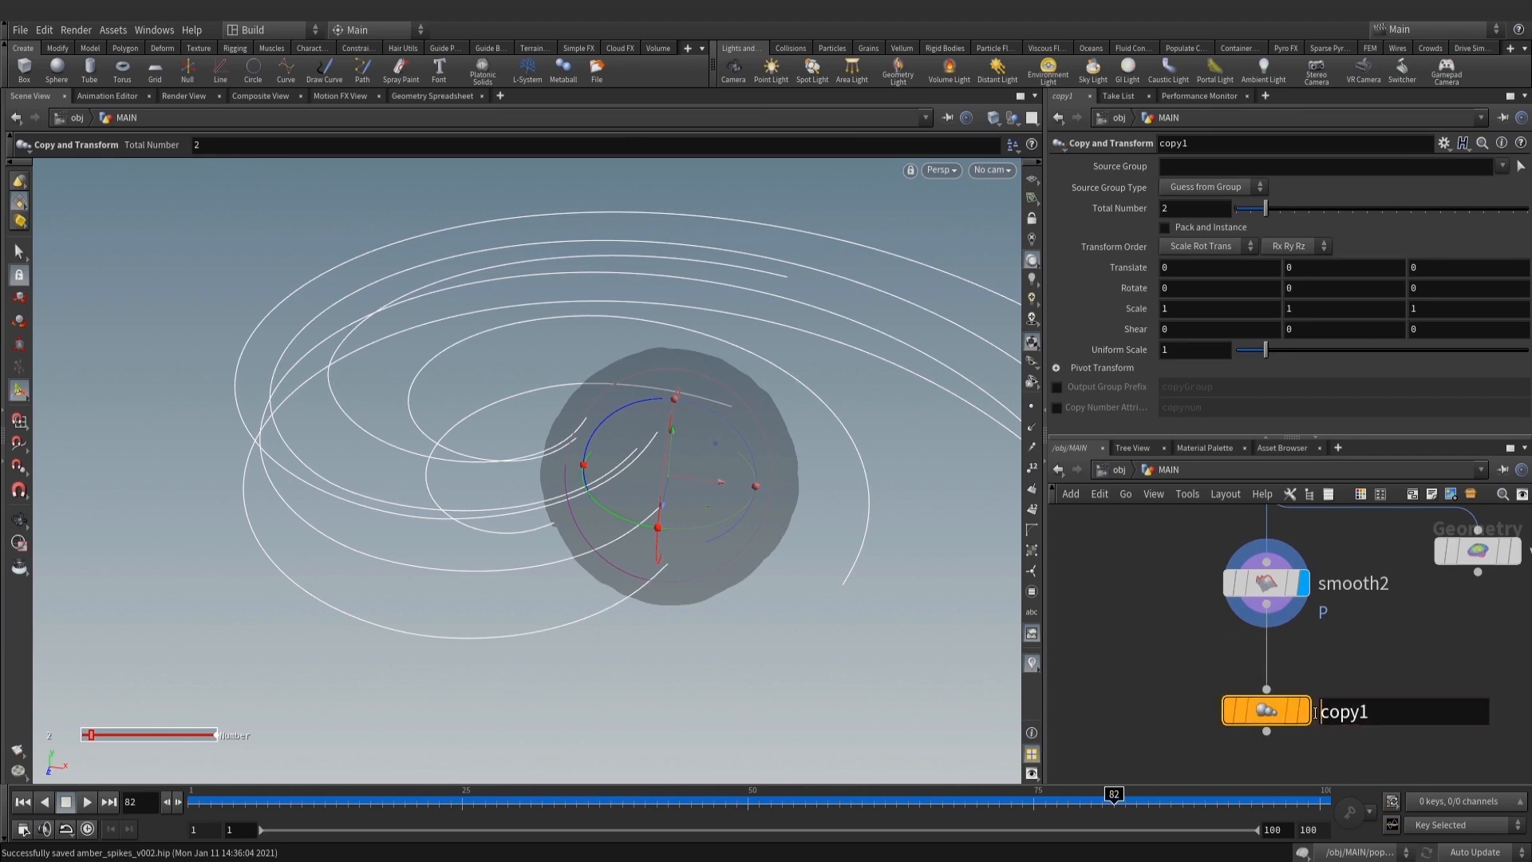
{"action": "left_click", "coordinate": [1303, 710]}
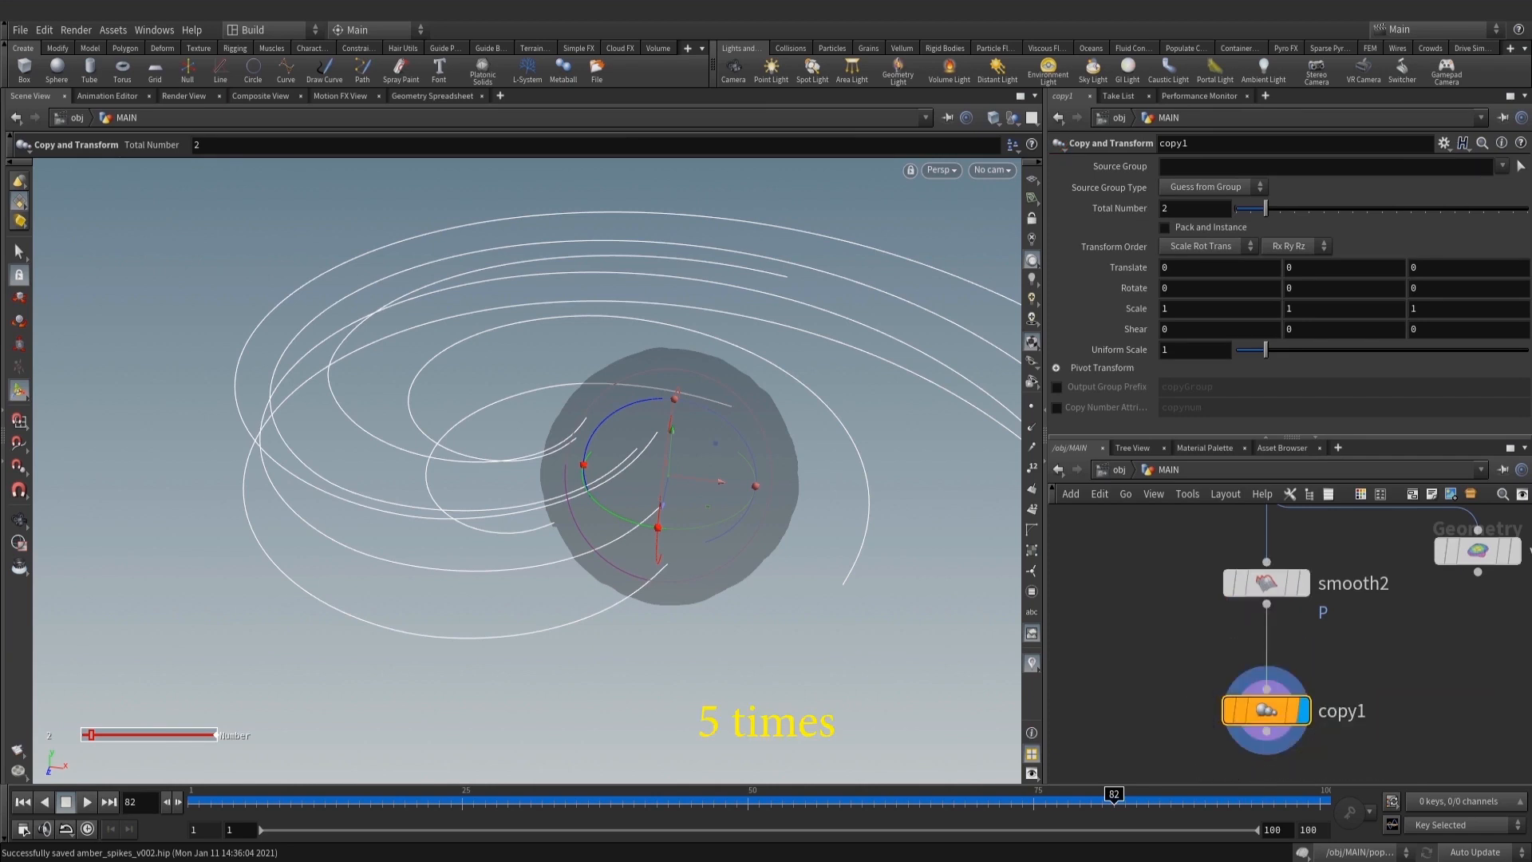
Set the total number of copies in copy1 to 5
{"action": "type", "text": "5"}
{"action": "key", "text": "Return"}
{"action": "middle_click_drag", "start_coordinate": [1411, 614], "coordinate": [1384, 592]}
{"action": "key", "text": "Escape"}
{"action": "scroll", "coordinate": [786, 465], "scroll_direction": "up", "scroll_amount": 2}
{"action": "middle_click_drag", "start_coordinate": [1419, 668], "coordinate": [1413, 649]}
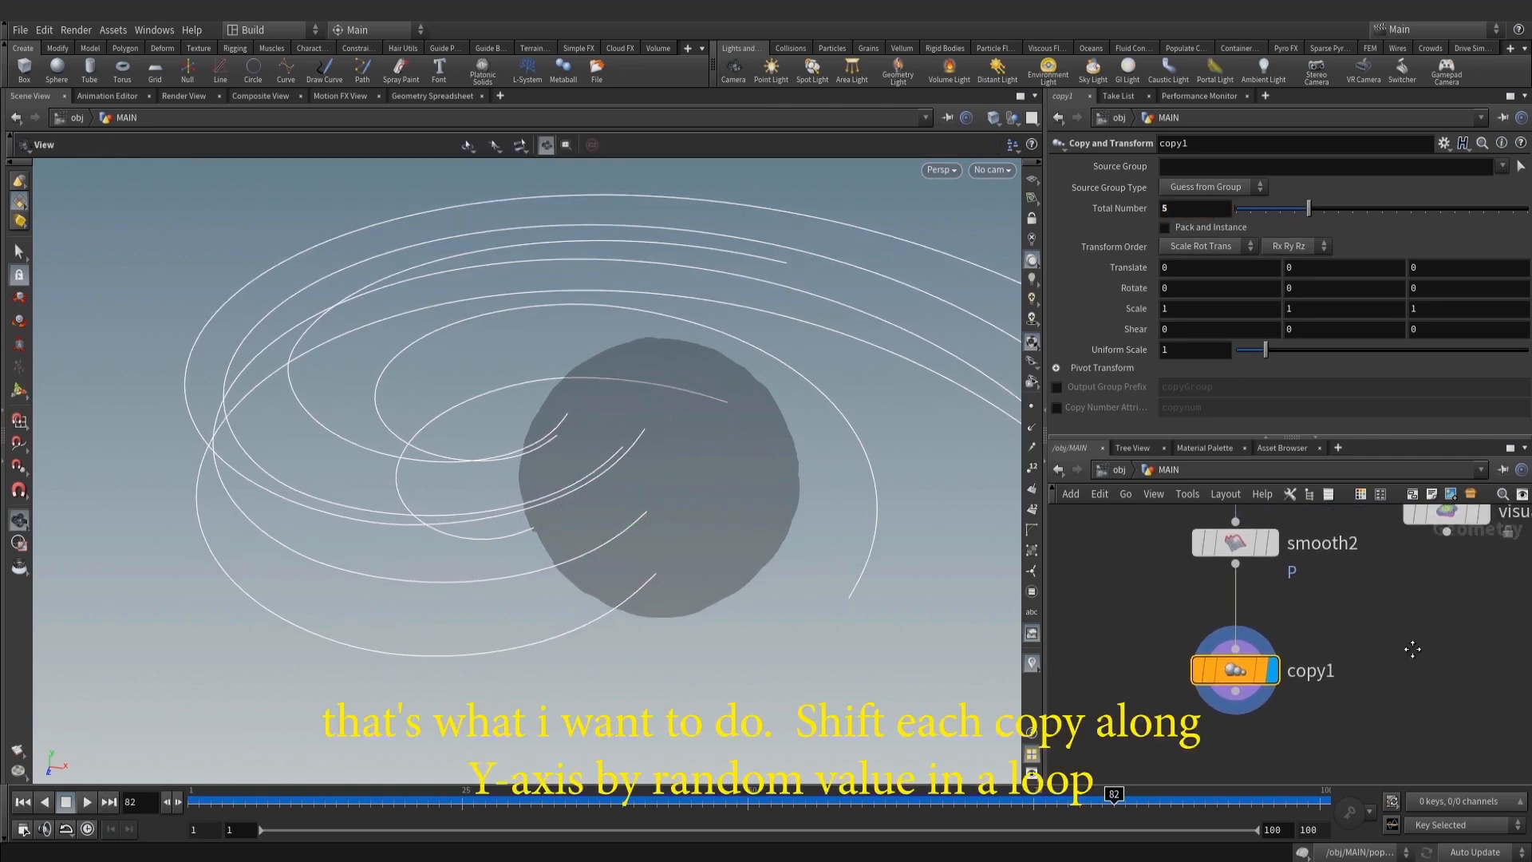
Add a For-Each Connected Piece loop below the copy1 node
{"action": "scroll", "coordinate": [1397, 643], "scroll_direction": "down", "scroll_amount": 2}
{"action": "key", "text": "Tab"}
{"action": "type", "text": "confo"}
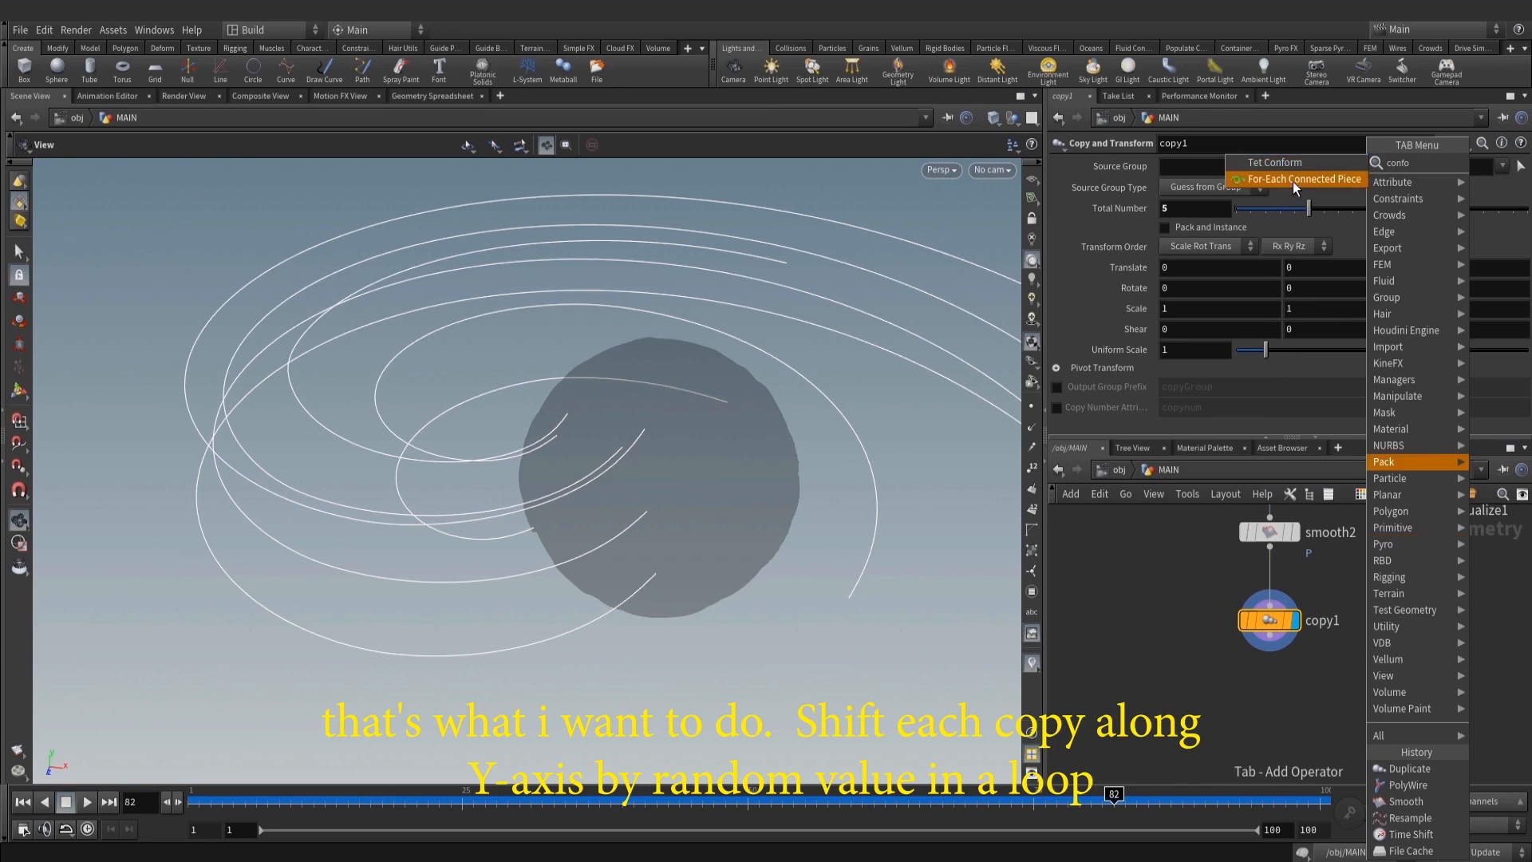
{"action": "left_click", "coordinate": [1295, 180]}
{"action": "left_click", "coordinate": [1269, 634]}
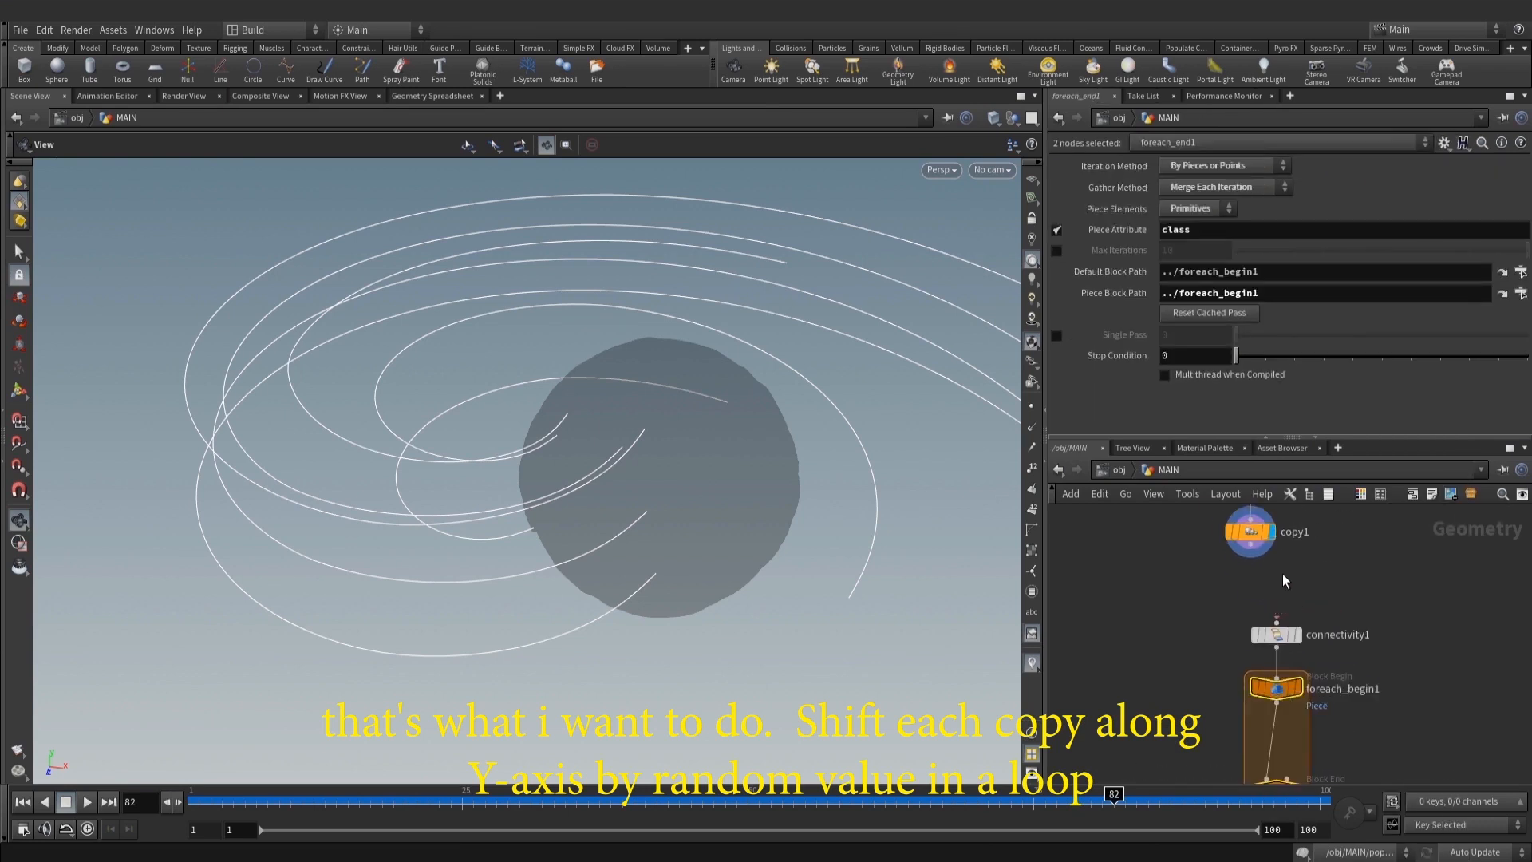
{"action": "scroll", "coordinate": [1367, 643], "scroll_direction": "up", "scroll_amount": 2}
Add a Null node below the loop and connect foreach_end1 to it
{"action": "key", "text": "Tab"}
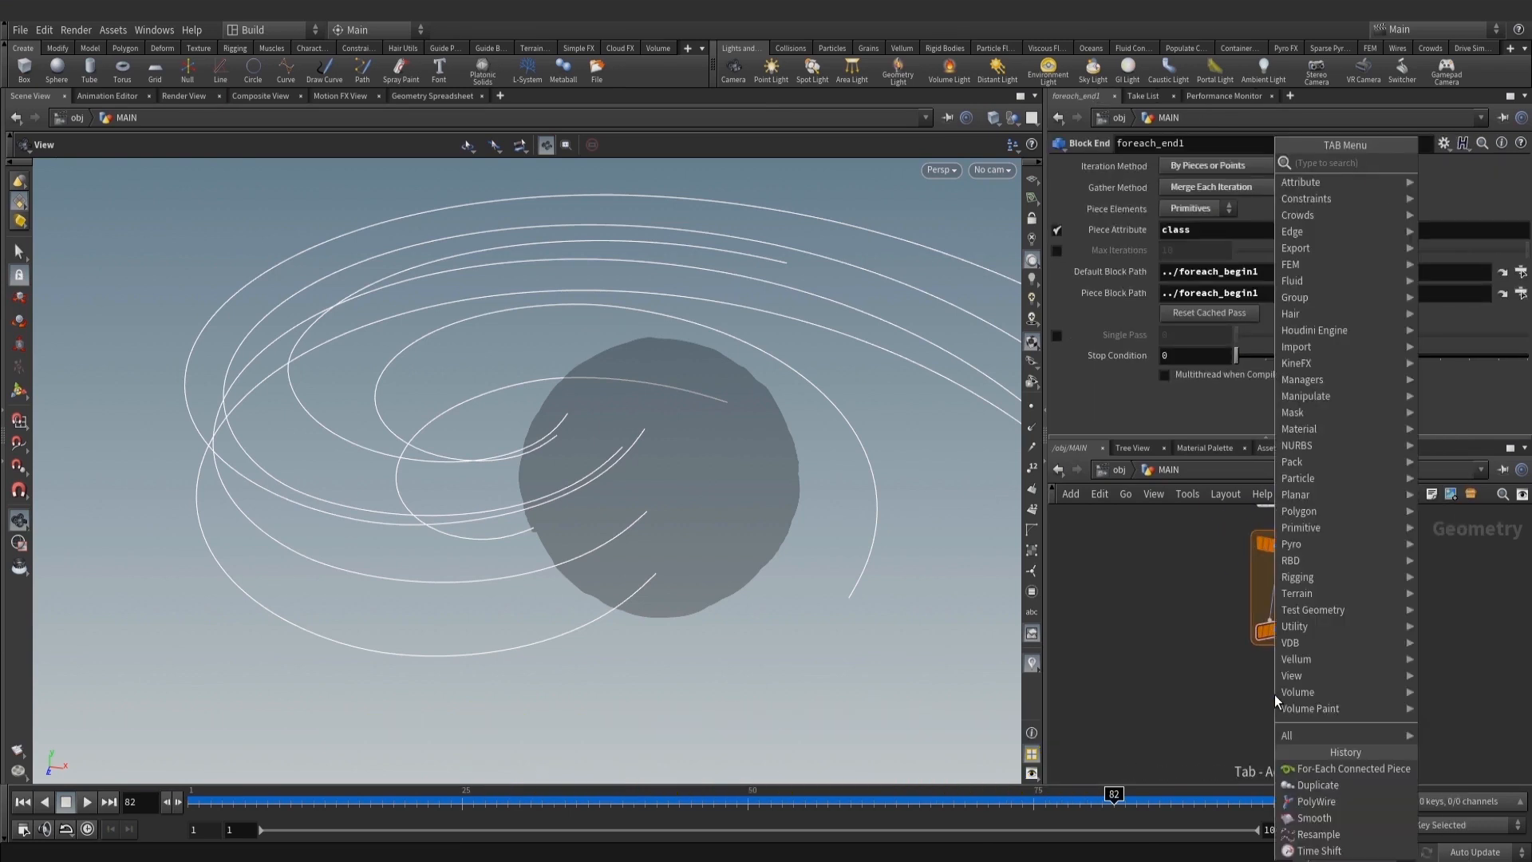
{"action": "type", "text": "nu"}
{"action": "key", "text": "Return"}
{"action": "left_click", "coordinate": [1283, 680]}
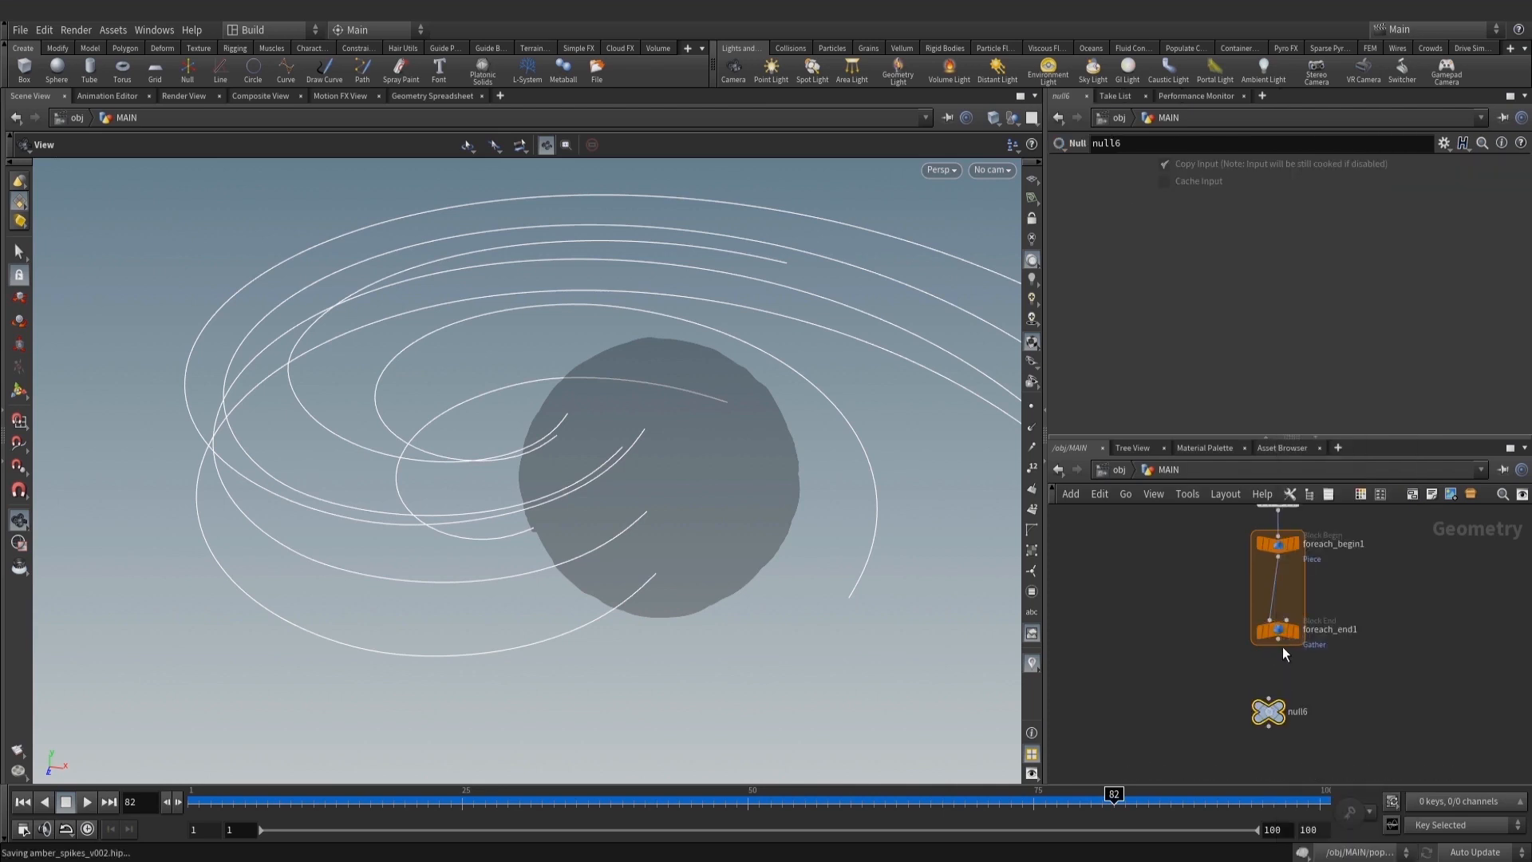
{"action": "left_click", "coordinate": [1278, 638]}
{"action": "scroll", "coordinate": [1277, 671], "scroll_direction": "up", "scroll_amount": 1}
{"action": "left_click", "coordinate": [1285, 722]}
Connect copy1 to the loop's connectivity node, line up the loop and null nodes beneath it, and select foreach_end1
{"action": "scroll", "coordinate": [1270, 642], "scroll_direction": "down", "scroll_amount": 3}
{"action": "left_click_drag", "start_coordinate": [1326, 693], "coordinate": [1257, 655]}
{"action": "middle_click_drag", "start_coordinate": [1321, 584], "coordinate": [1301, 704]}
{"action": "scroll", "coordinate": [1241, 650], "scroll_direction": "up", "scroll_amount": 2}
{"action": "left_click_drag", "start_coordinate": [1308, 719], "coordinate": [1224, 642]}
{"action": "middle_click_drag", "start_coordinate": [1315, 739], "coordinate": [1307, 617]}
{"action": "left_click", "coordinate": [1275, 618]}
{"action": "left_click_drag", "start_coordinate": [1226, 569], "coordinate": [1228, 585]}
{"action": "middle_click_drag", "start_coordinate": [1267, 700], "coordinate": [1273, 608]}
{"action": "left_click_drag", "start_coordinate": [1209, 701], "coordinate": [1220, 699]}
{"action": "middle_click_drag", "start_coordinate": [1302, 631], "coordinate": [1258, 638]}
{"action": "left_click", "coordinate": [1212, 620]}
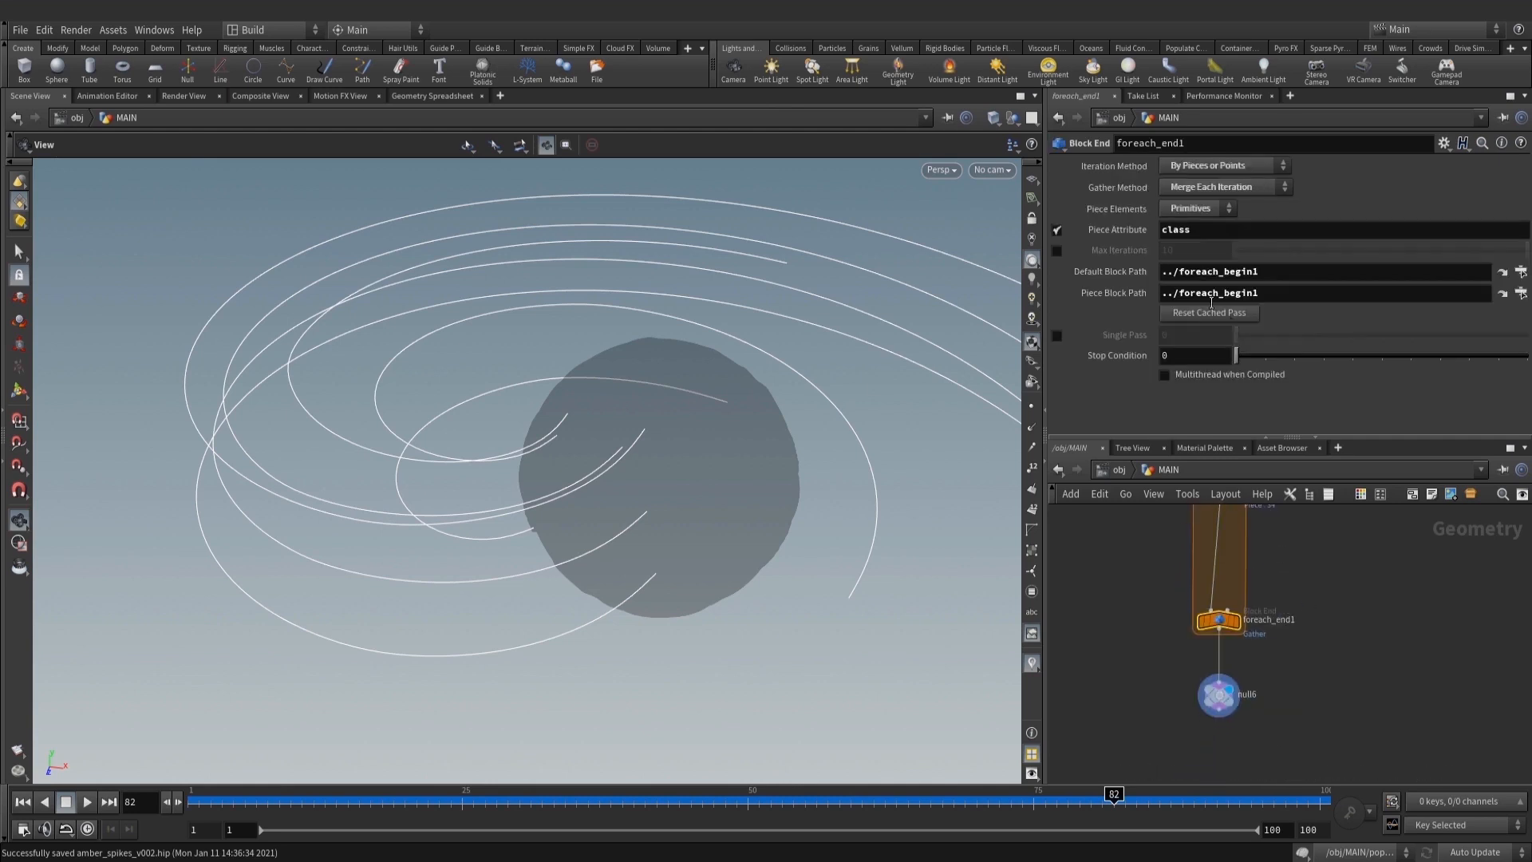
Add a Point VOP node and insert it between foreach_begin1 and foreach_end1
{"action": "middle_click_drag", "start_coordinate": [1320, 595], "coordinate": [1296, 645]}
{"action": "key", "text": "Tab"}
{"action": "type", "text": "vopp"}
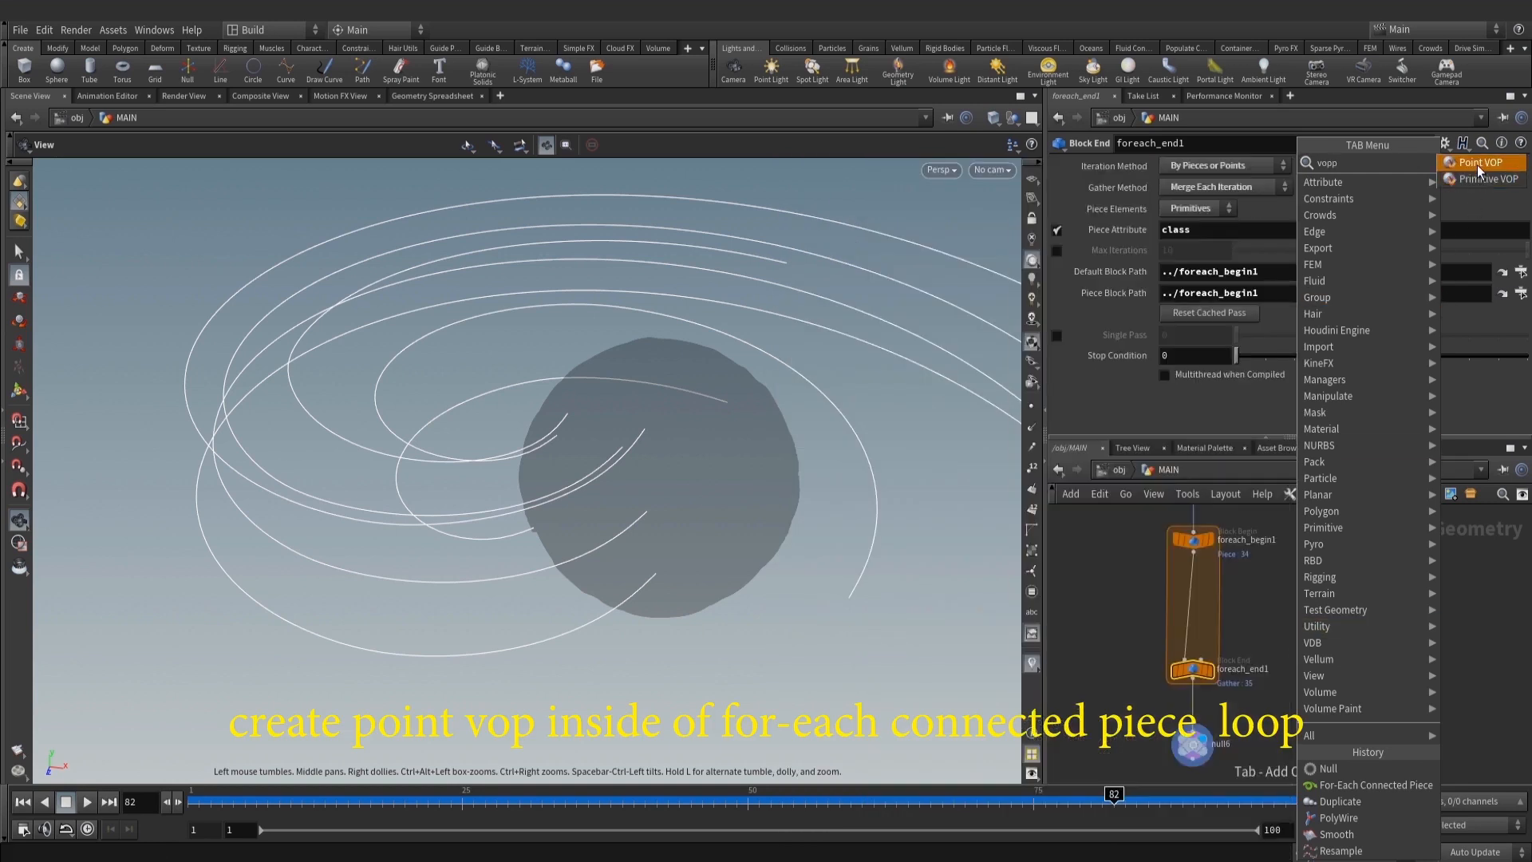
{"action": "left_click", "coordinate": [1478, 164]}
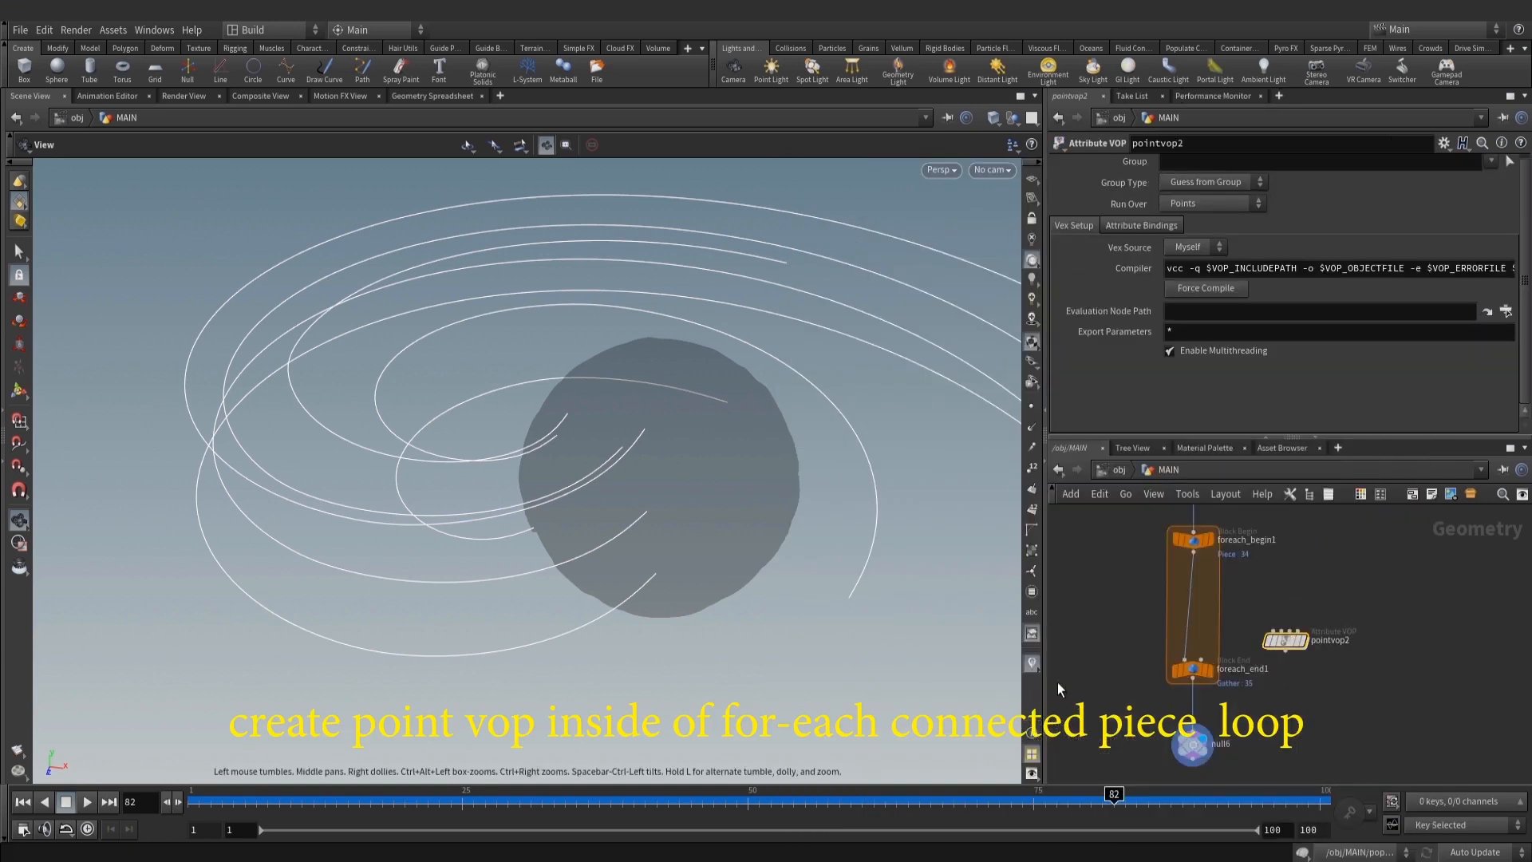
{"action": "left_click_drag", "start_coordinate": [867, 479], "coordinate": [756, 549]}
{"action": "left_click_drag", "start_coordinate": [1279, 640], "coordinate": [1200, 596]}
Color the pointvop2 node red
{"action": "key", "text": "c"}
{"action": "left_click", "coordinate": [1425, 677]}
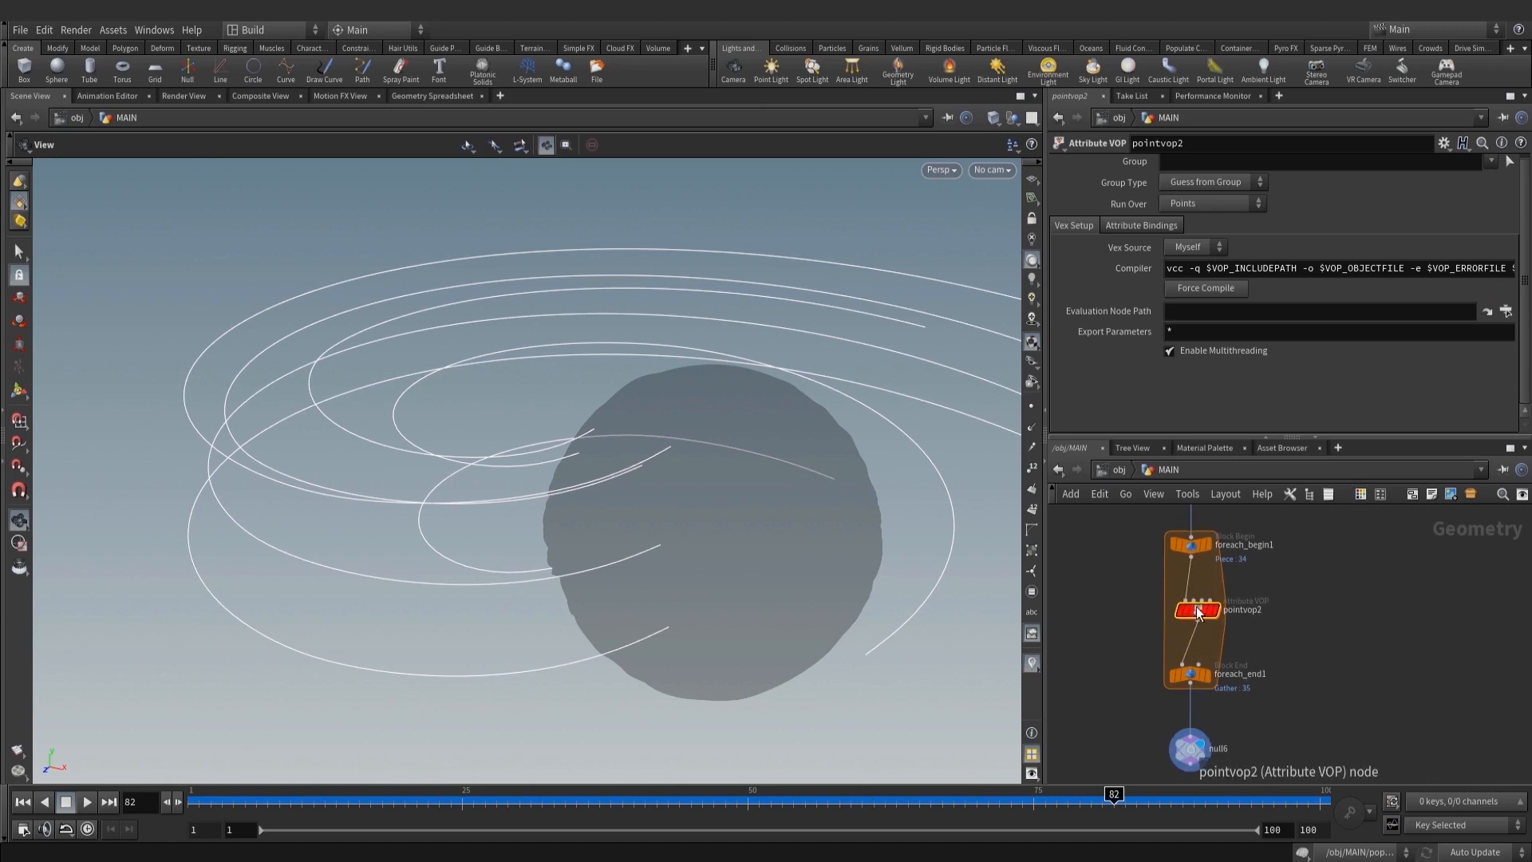
{"action": "scroll", "coordinate": [1193, 610], "scroll_direction": "up", "scroll_amount": 2}
{"action": "left_click_drag", "start_coordinate": [1188, 609], "coordinate": [1192, 605]}
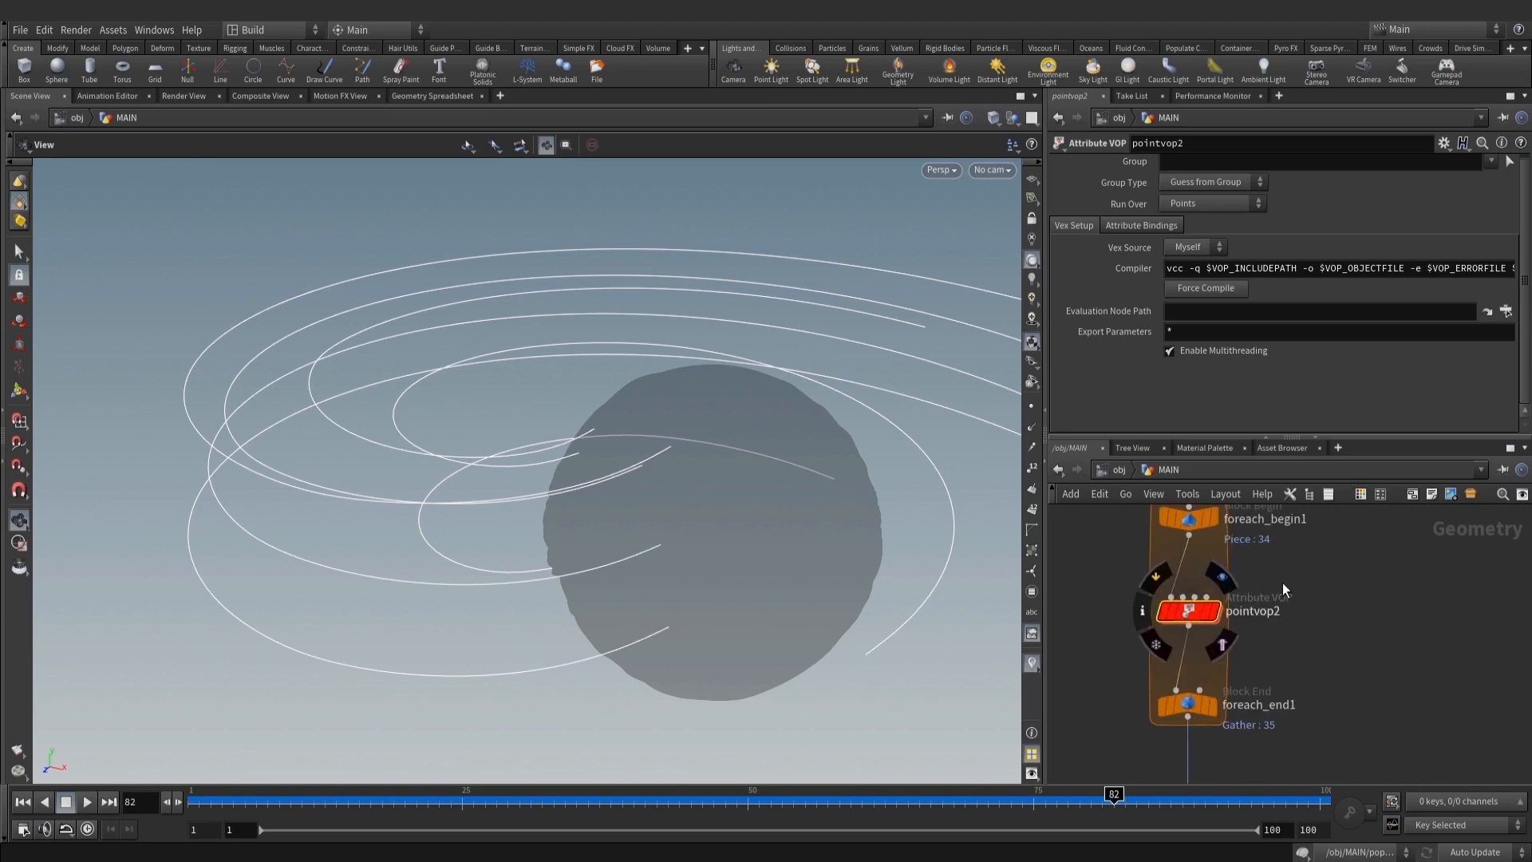
{"action": "middle_click_drag", "start_coordinate": [1283, 584], "coordinate": [1279, 592]}
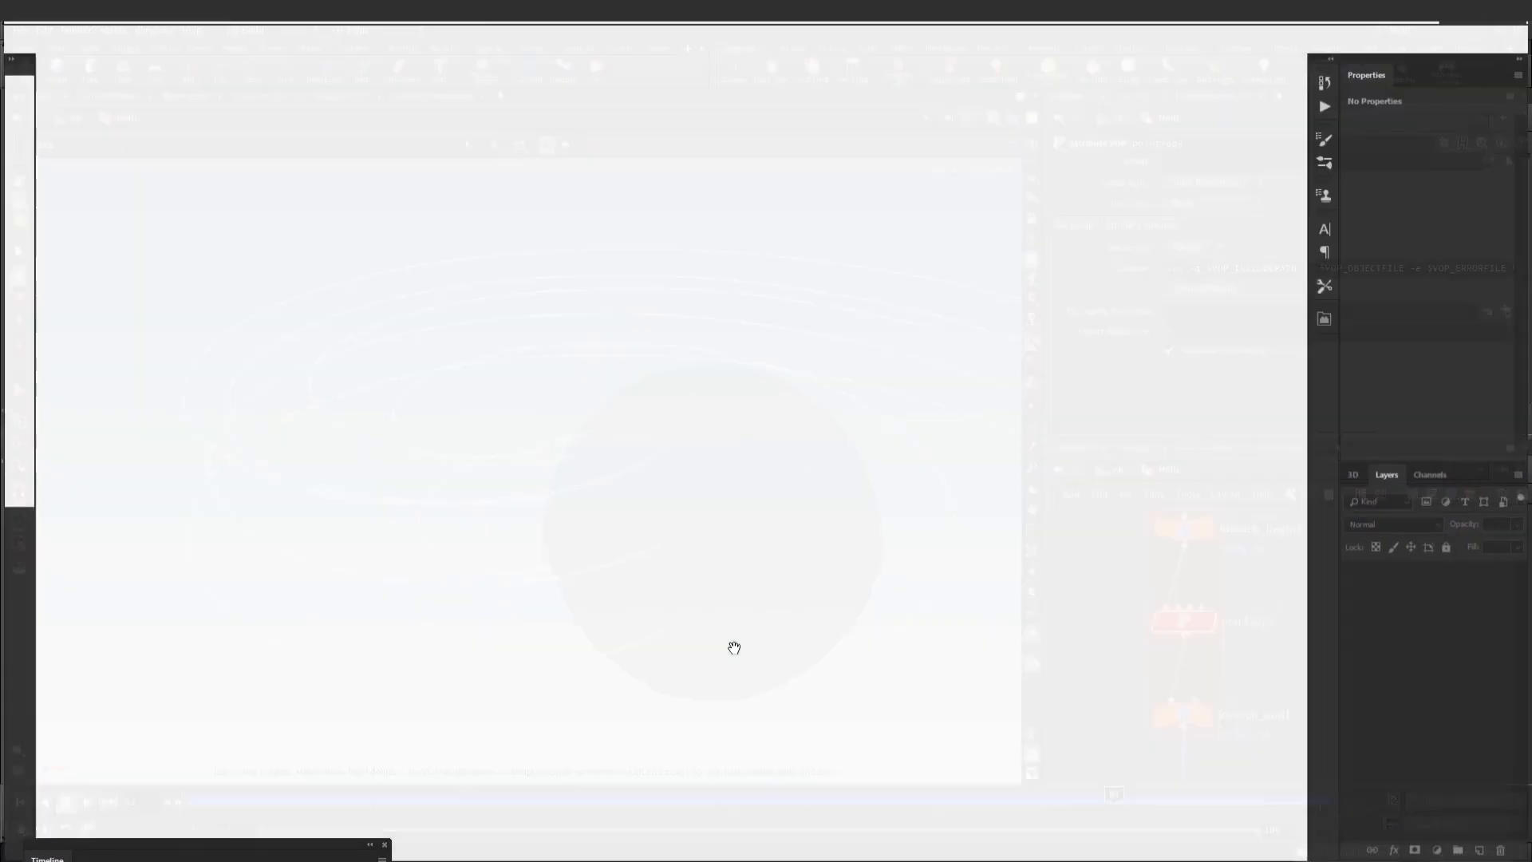
Switch to Photoshop, undo a thick test stroke on the blank canvas and reduce the brush to a thin line
{"action": "key", "text": "ctrl+0"}
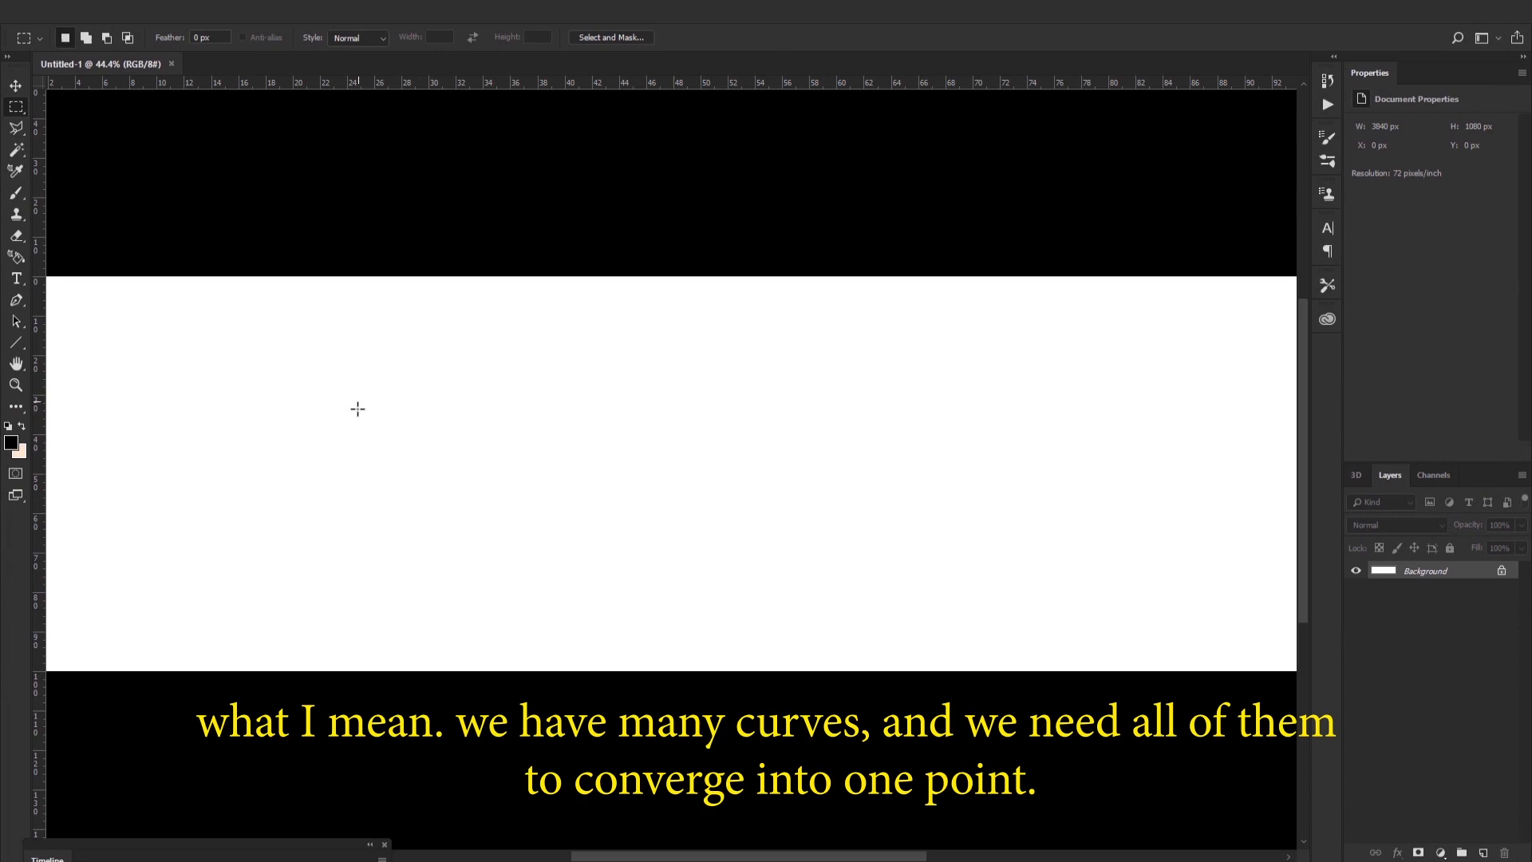
{"action": "key", "text": "b"}
{"action": "left_click_drag", "start_coordinate": [234, 458], "coordinate": [880, 453]}
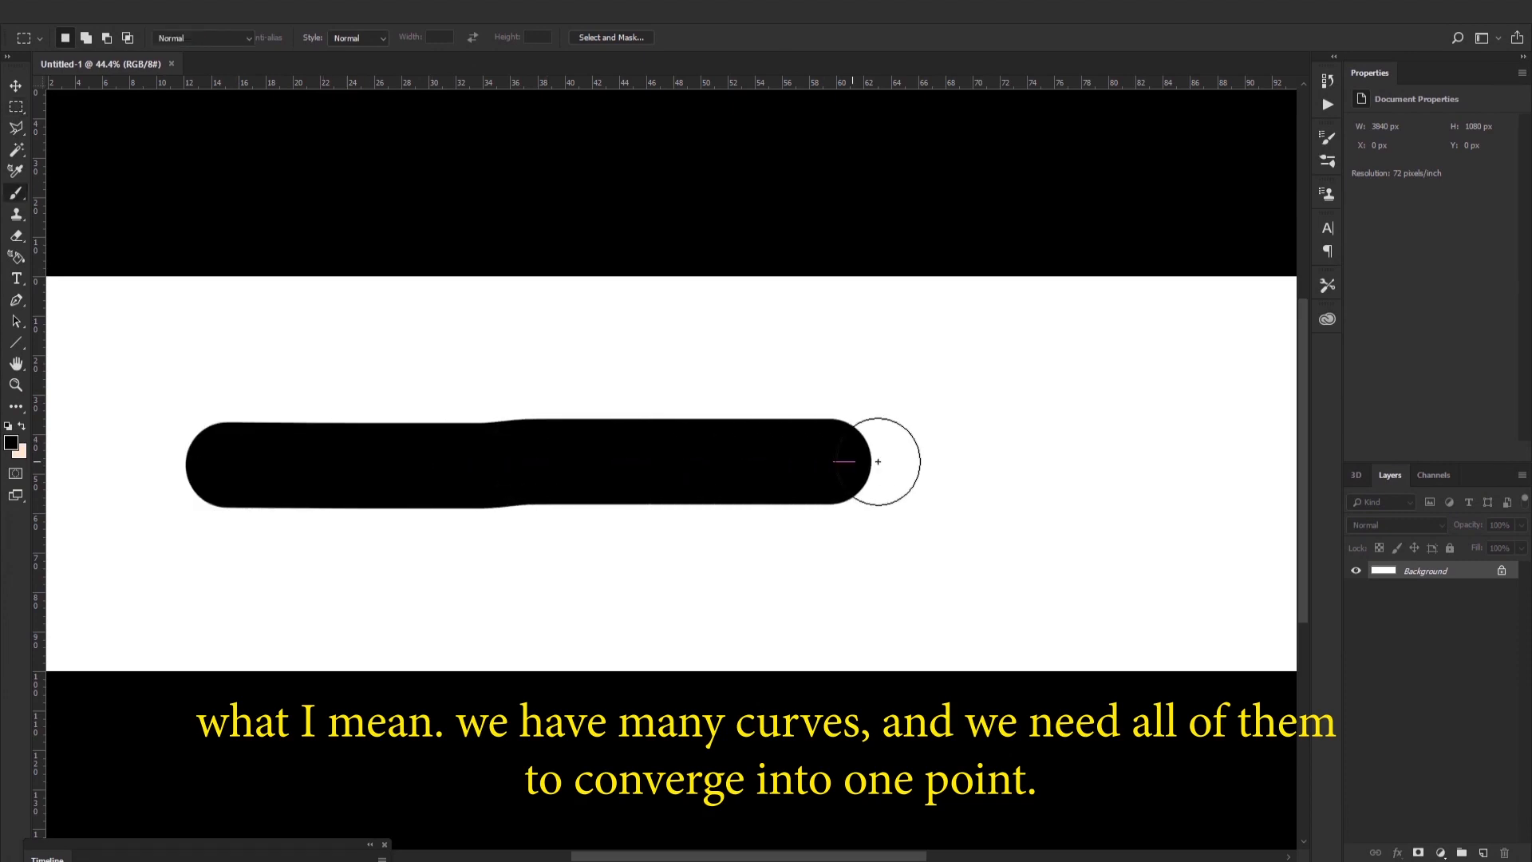
{"action": "key", "text": "ctrl+z"}
{"action": "right_click_drag", "start_coordinate": [421, 476], "coordinate": [375, 499], "text": "alt"}
{"action": "right_click_drag", "start_coordinate": [285, 462], "coordinate": [287, 469], "text": "alt"}
Sketch a black horizontal line with two branches fanning upward and two downward from near its middle
{"action": "mouse_move", "coordinate": [246, 463]}
{"action": "left_mouse_down"}
{"action": "mouse_move", "coordinate": [853, 466]}
{"action": "mouse_move", "coordinate": [1023, 390]}
{"action": "left_mouse_up"}
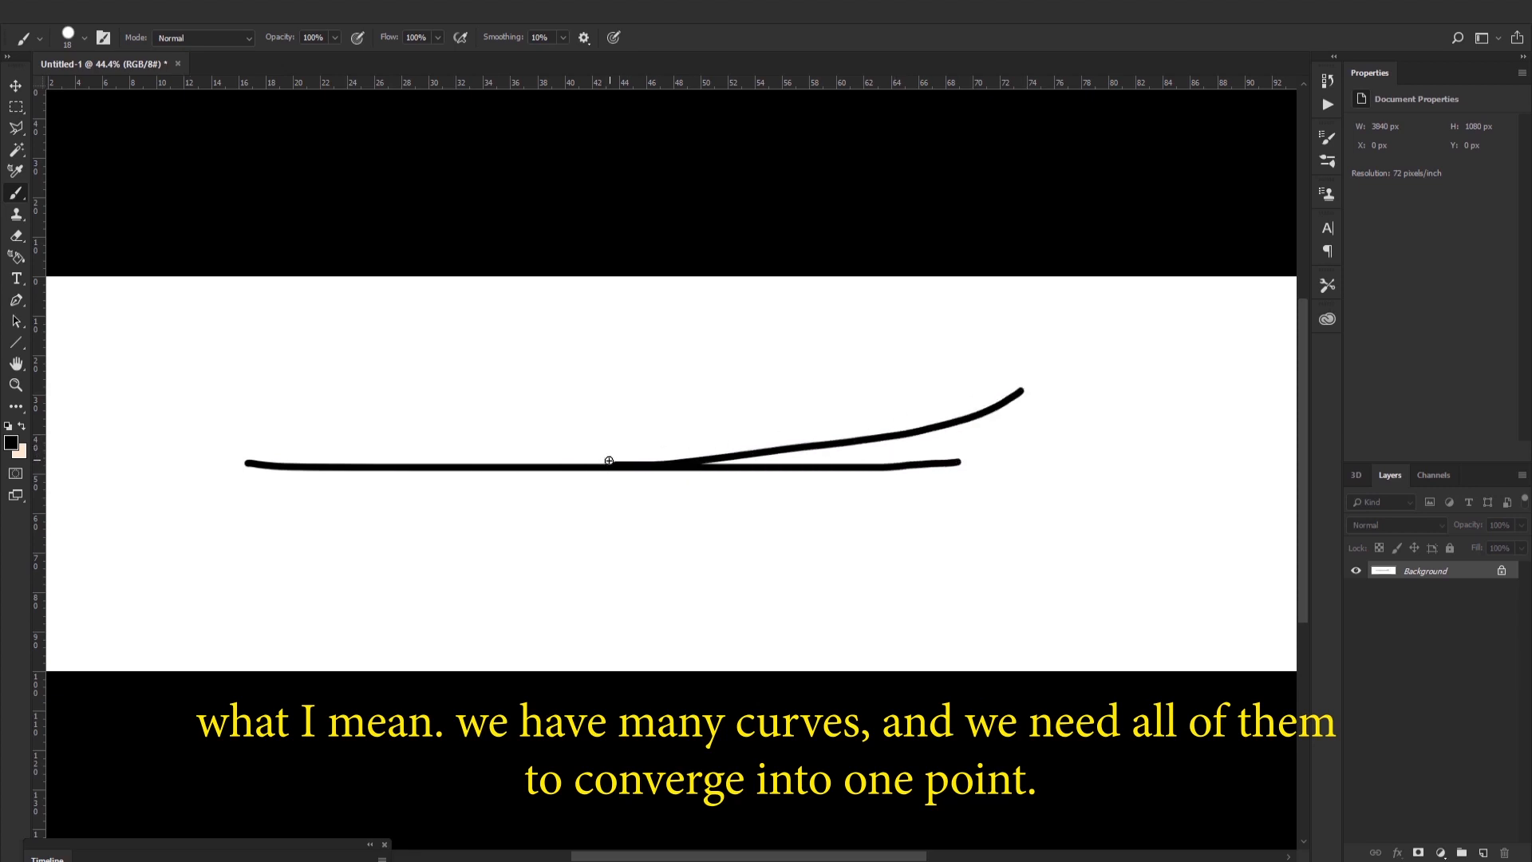
{"action": "left_click_drag", "start_coordinate": [915, 399], "coordinate": [972, 354]}
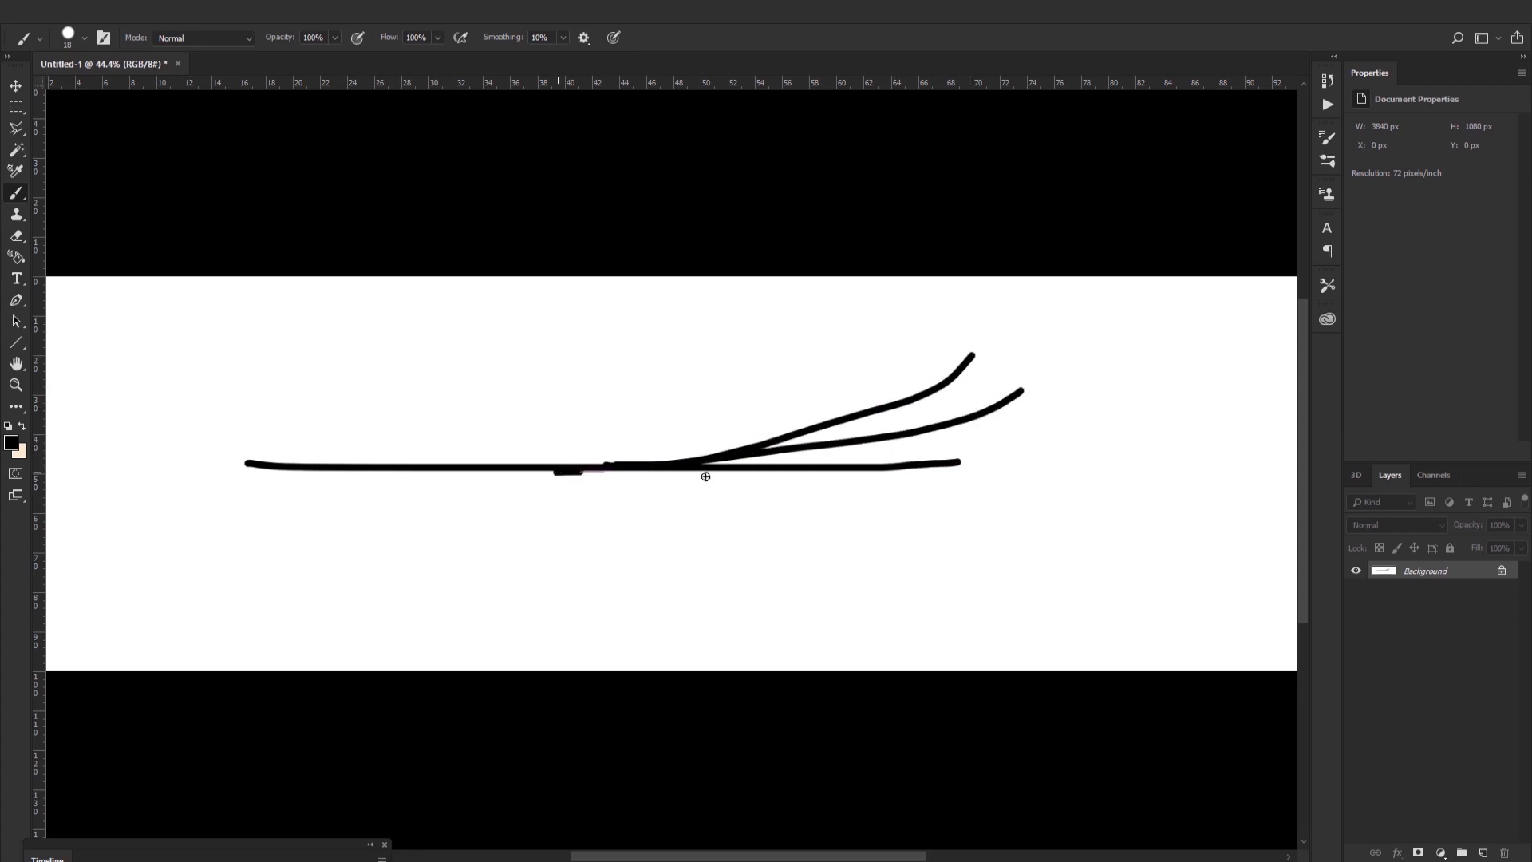
{"action": "left_click_drag", "start_coordinate": [706, 476], "coordinate": [996, 524]}
{"action": "left_click_drag", "start_coordinate": [569, 482], "coordinate": [804, 520]}
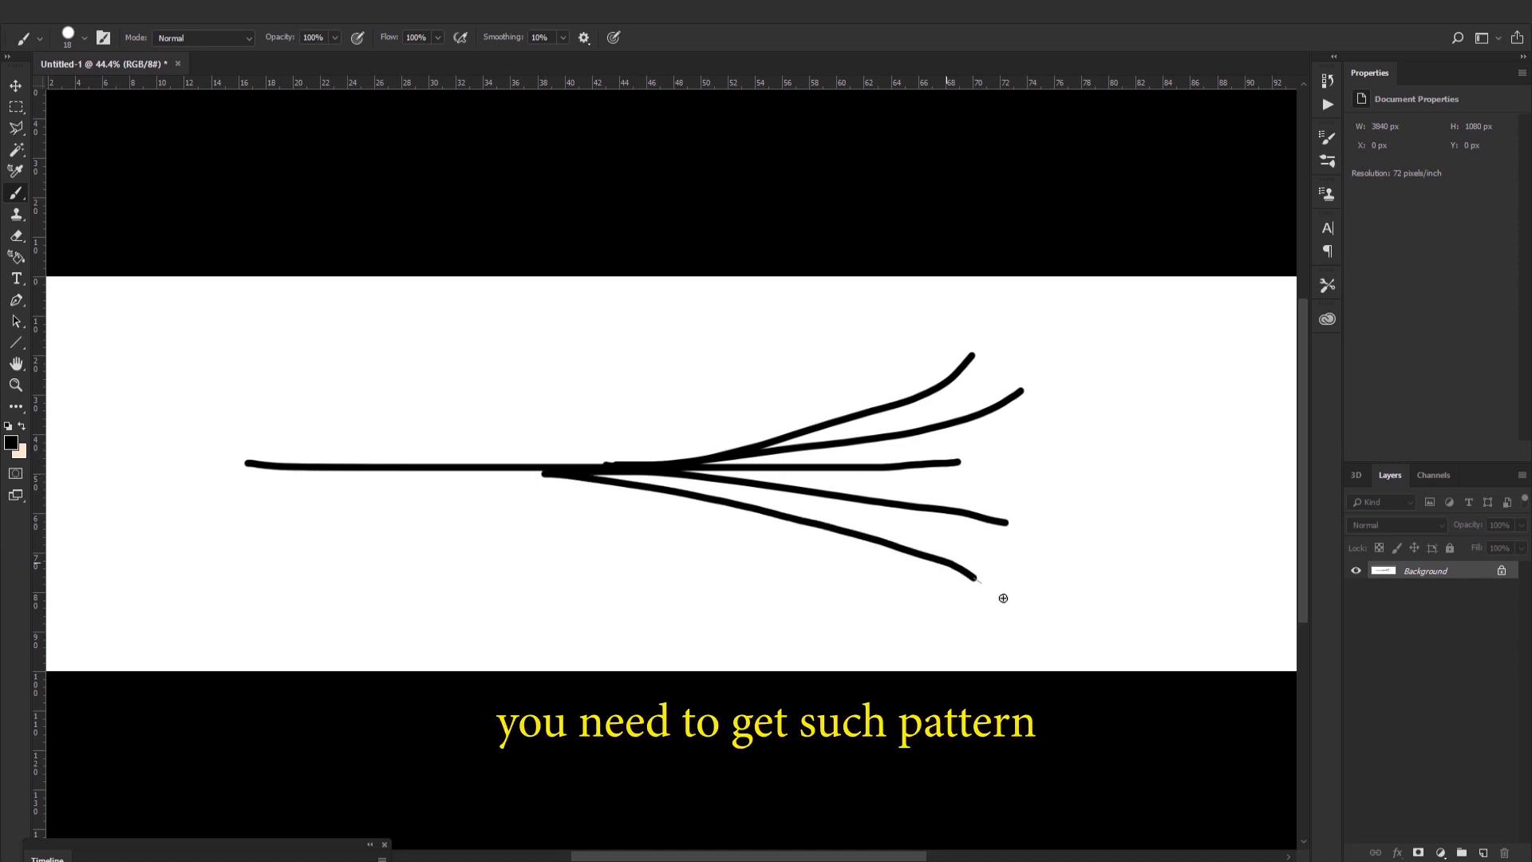
Switch back to Houdini and select the pointvop2 node inside the loop
{"action": "key", "text": "ctrl+minus"}
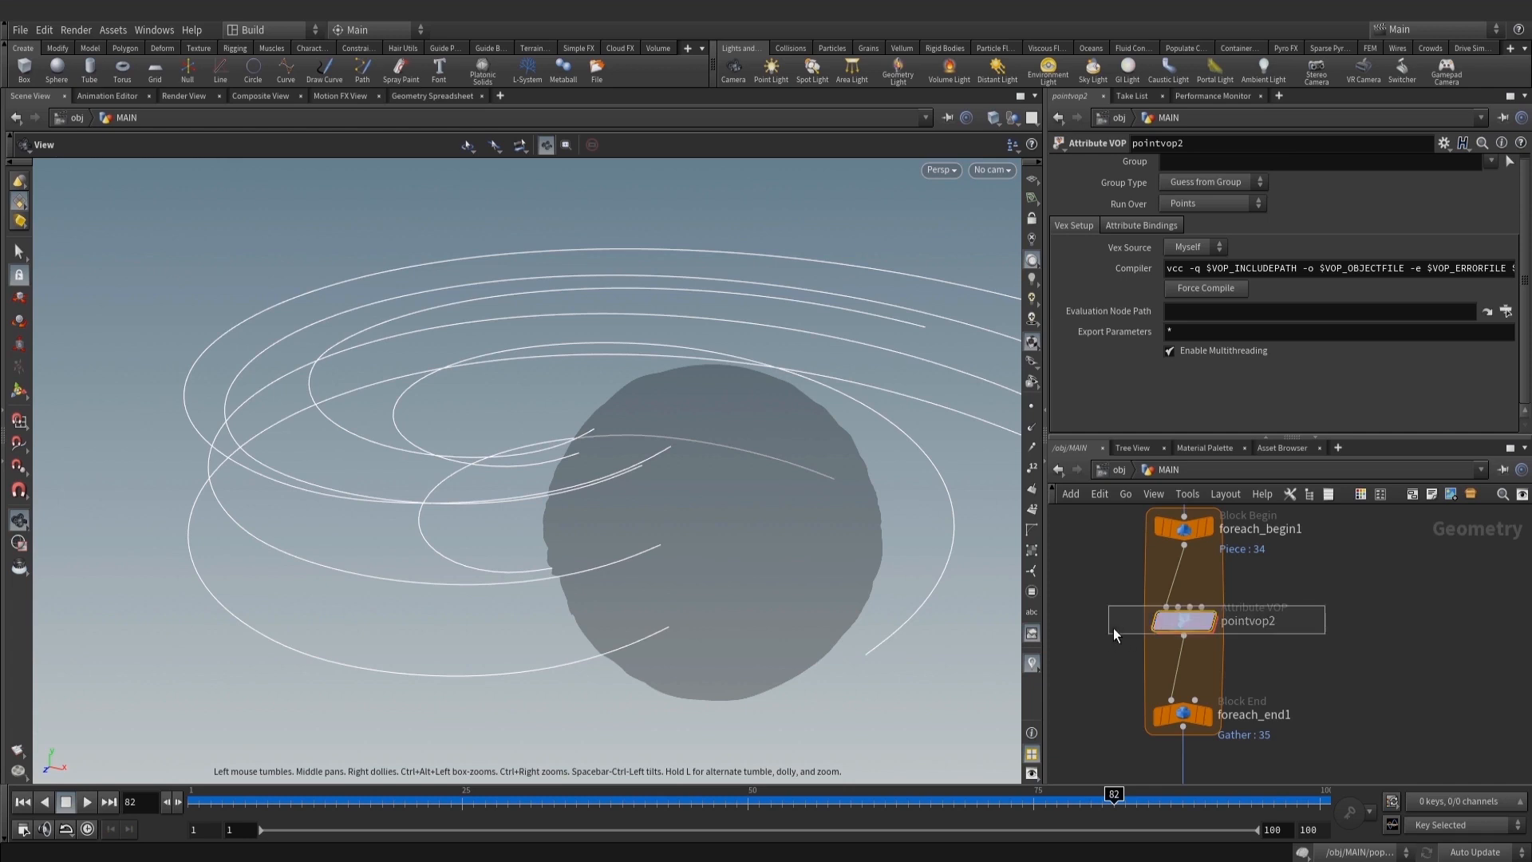
{"action": "left_click_drag", "start_coordinate": [1113, 629], "coordinate": [1108, 634]}
{"action": "middle_click_drag", "start_coordinate": [1349, 653], "coordinate": [1320, 626]}
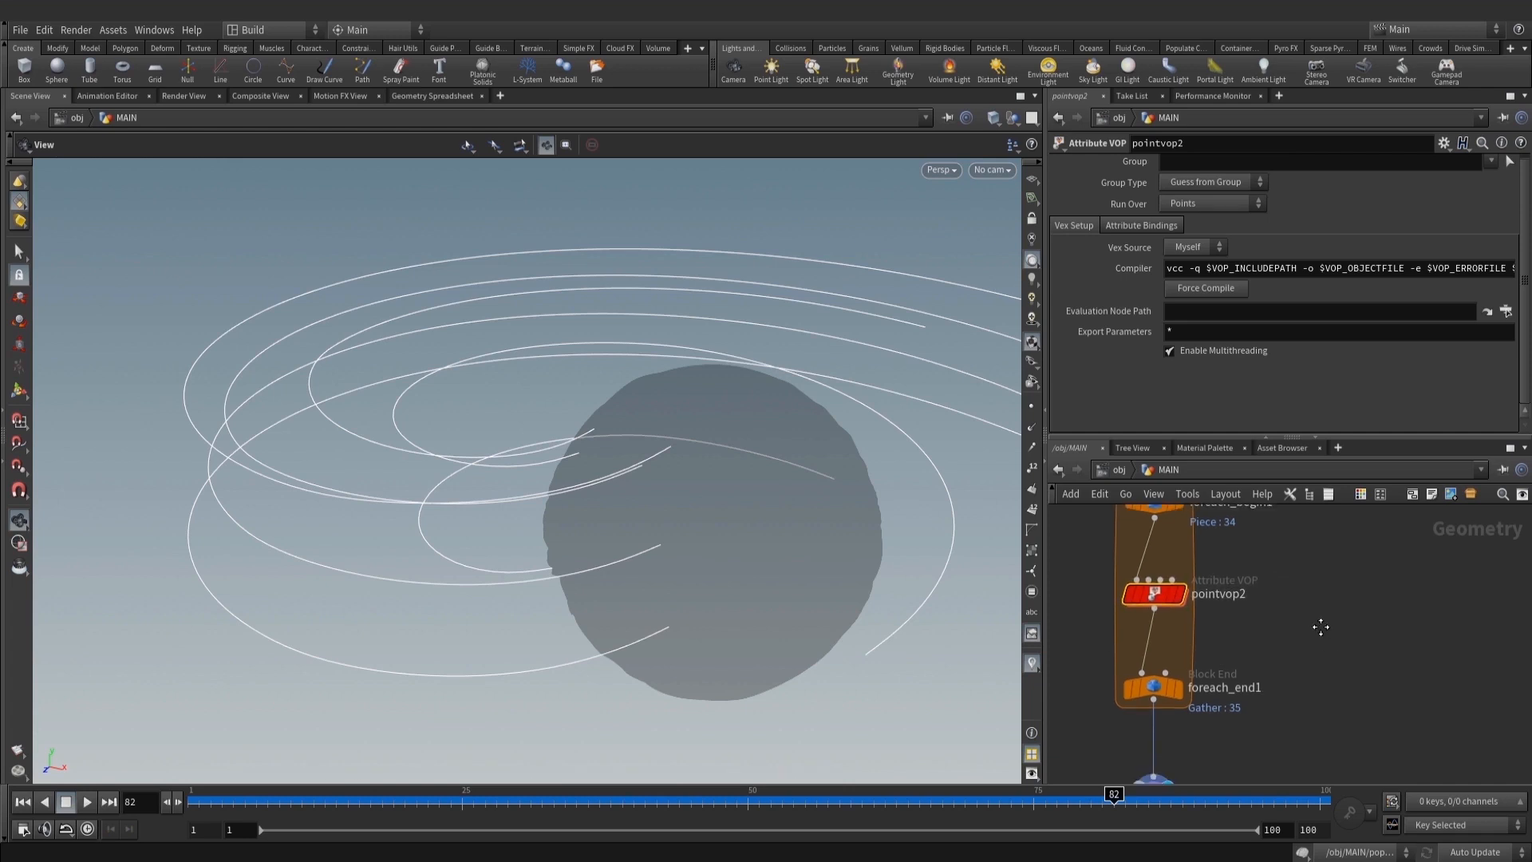
Open the pointvop2 network, add a Turbulent Noise node and wire the point position P into its position input
{"action": "double_click", "coordinate": [1158, 596]}
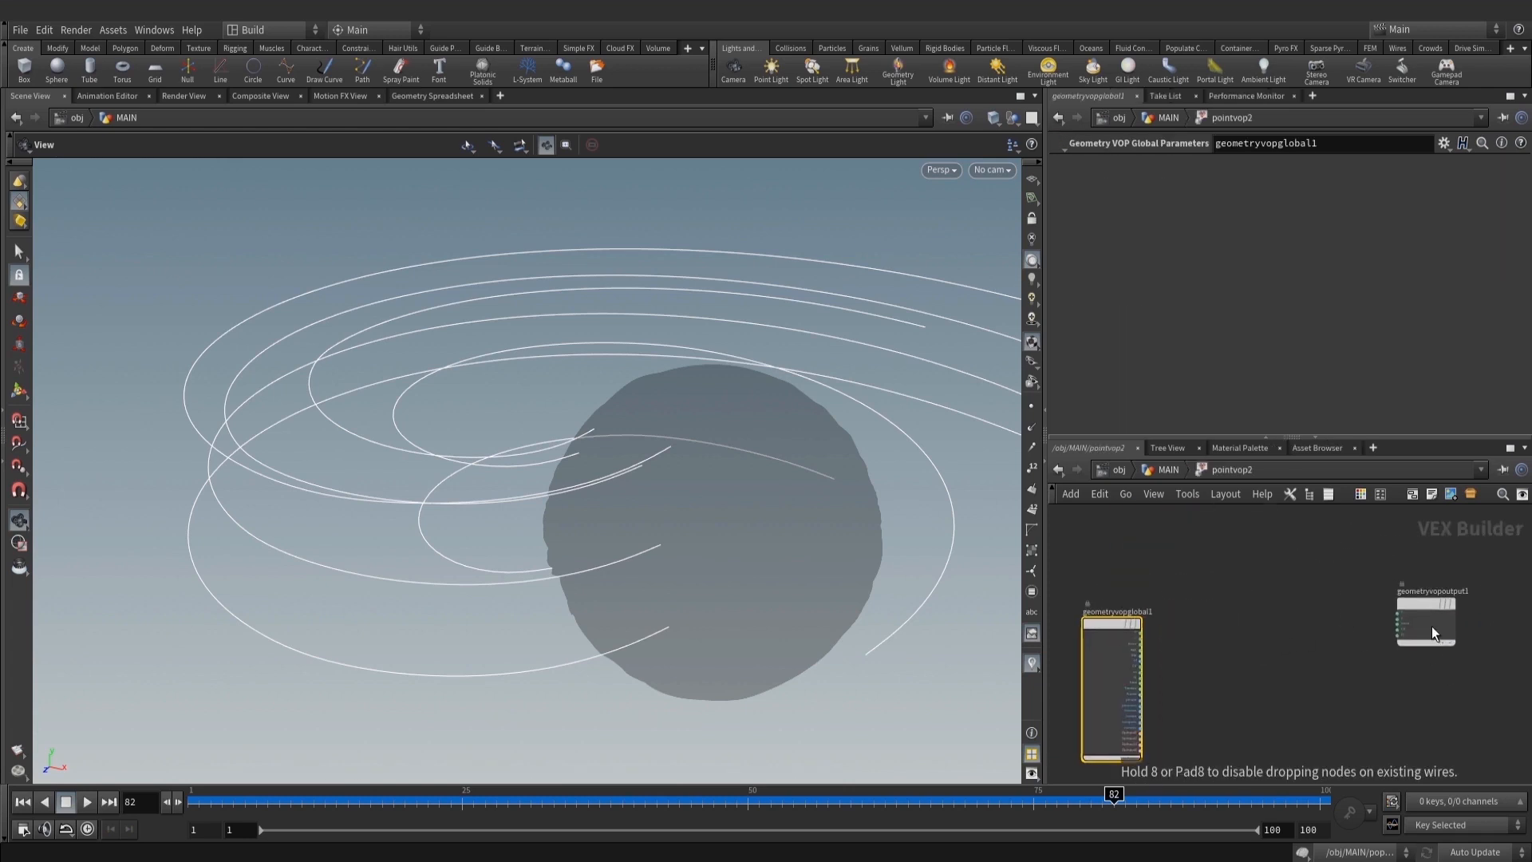
{"action": "left_click_drag", "start_coordinate": [663, 535], "coordinate": [678, 479]}
{"action": "right_click_drag", "start_coordinate": [678, 478], "coordinate": [729, 500]}
{"action": "middle_click_drag", "start_coordinate": [1202, 637], "coordinate": [1208, 602]}
{"action": "key", "text": "Tab"}
{"action": "type", "text": "turb"}
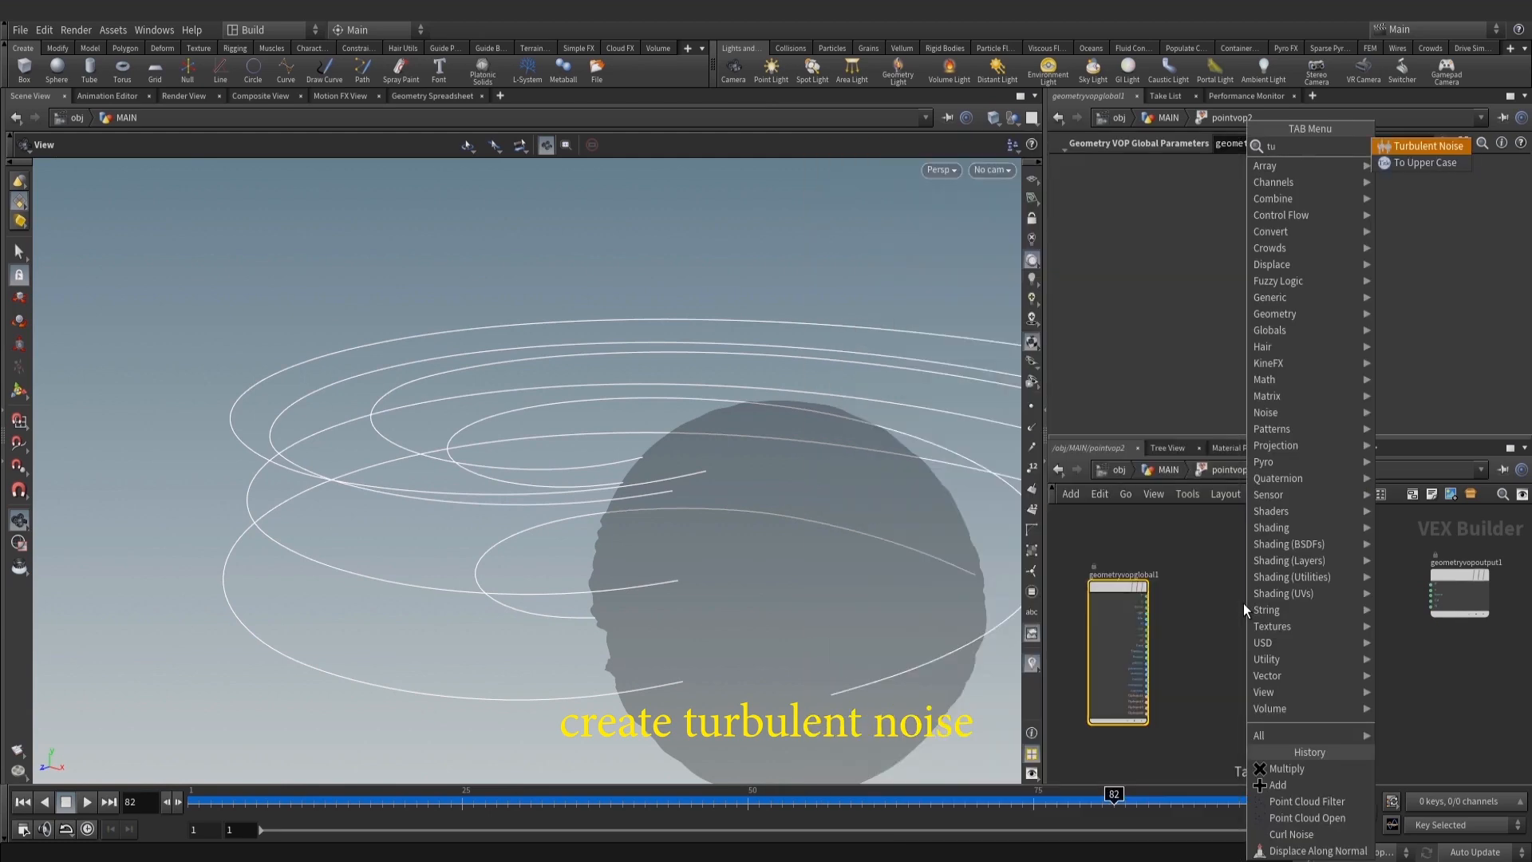
{"action": "left_click", "coordinate": [1406, 145]}
{"action": "left_click", "coordinate": [1246, 630]}
{"action": "scroll", "coordinate": [1166, 621], "scroll_direction": "up", "scroll_amount": 3}
{"action": "left_click_drag", "start_coordinate": [1134, 579], "coordinate": [1302, 698]}
Place an Add node between the global parameters and the geometry output
{"action": "middle_click_drag", "start_coordinate": [1395, 586], "coordinate": [1268, 600]}
{"action": "scroll", "coordinate": [1221, 618], "scroll_direction": "down", "scroll_amount": 3}
{"action": "left_click_drag", "start_coordinate": [1435, 611], "coordinate": [1481, 604]}
{"action": "middle_click_drag", "start_coordinate": [1264, 607], "coordinate": [1264, 589]}
{"action": "key", "text": "Tab"}
{"action": "type", "text": "add"}
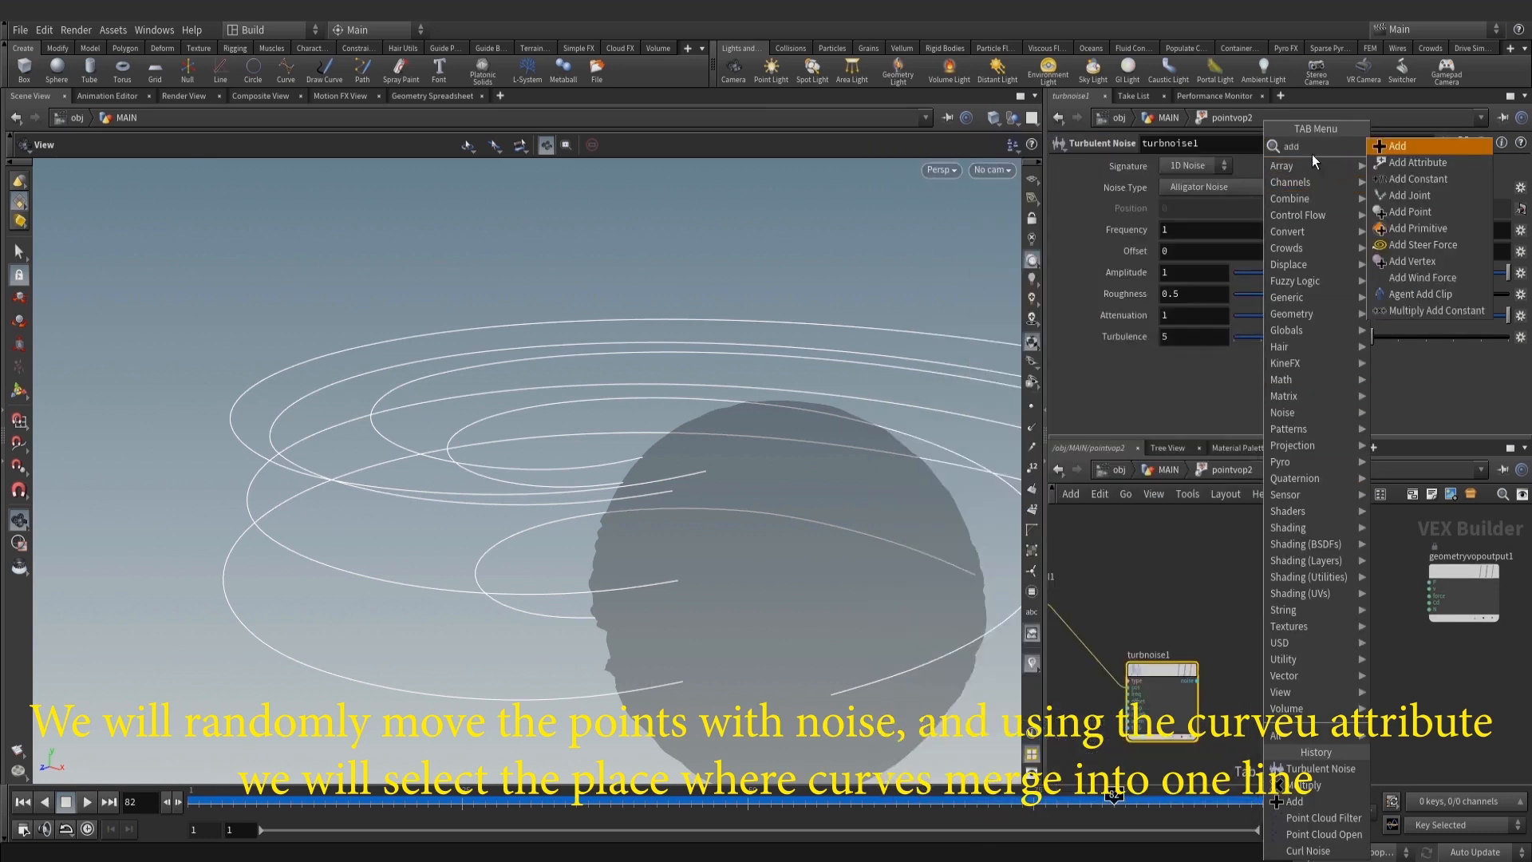
{"action": "left_click", "coordinate": [1394, 146]}
{"action": "left_click", "coordinate": [1319, 587]}
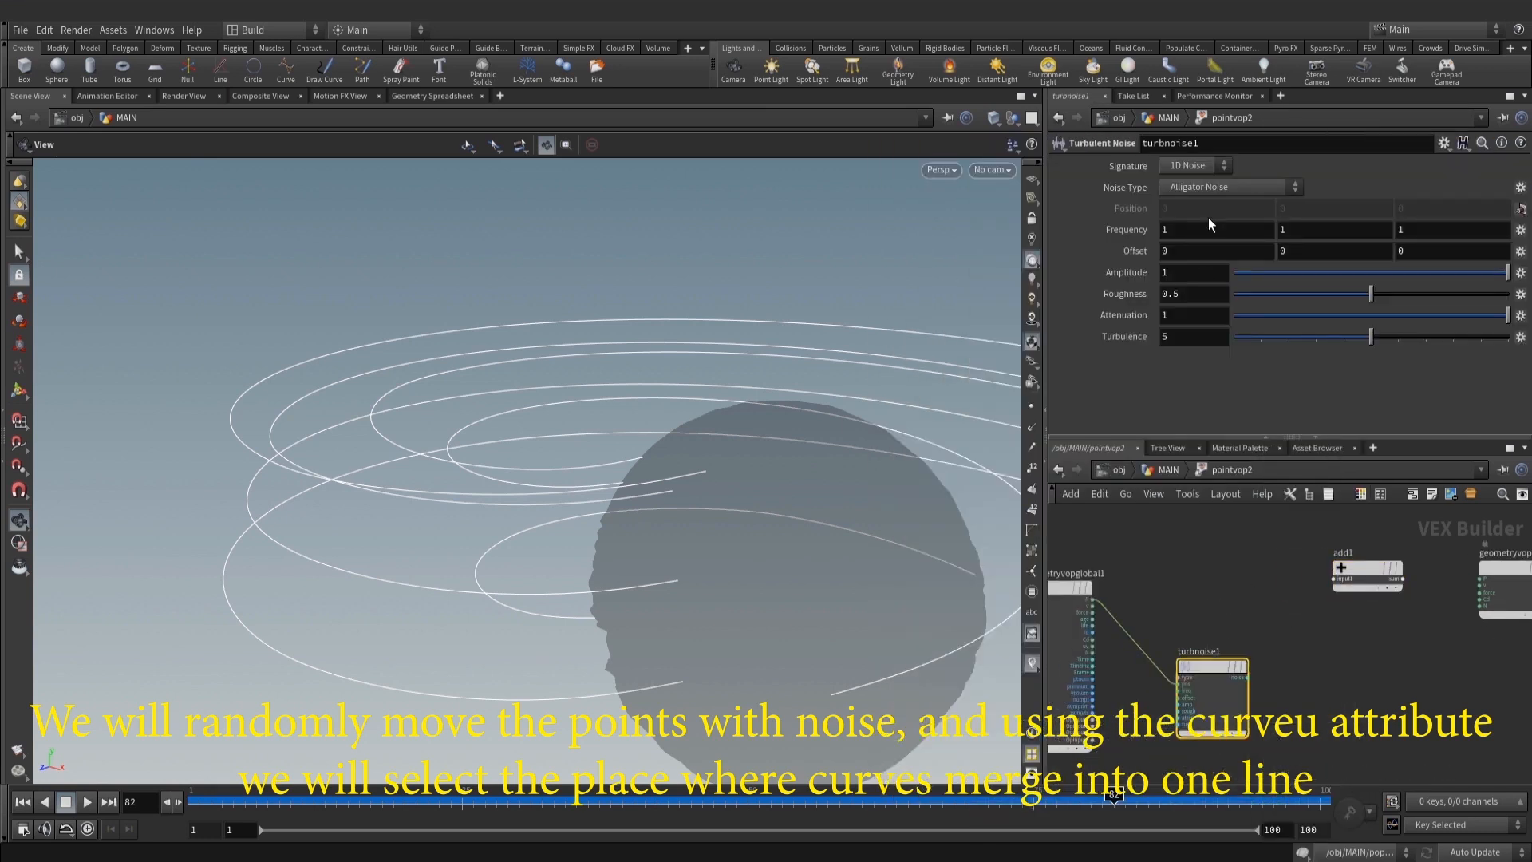
Set the turbulent noise to 3D Noise with roughness 0.001 and sum it with P through the Add node
{"action": "left_click", "coordinate": [1184, 198]}
{"action": "mouse_move", "coordinate": [1092, 598]}
{"action": "left_mouse_down"}
{"action": "mouse_move", "coordinate": [1304, 595]}
{"action": "mouse_move", "coordinate": [1334, 578]}
{"action": "left_mouse_up"}
{"action": "left_click_drag", "start_coordinate": [1239, 677], "coordinate": [1334, 585]}
{"action": "scroll", "coordinate": [790, 458], "scroll_direction": "down", "scroll_amount": 2}
{"action": "middle_click_drag", "start_coordinate": [814, 465], "coordinate": [662, 392]}
{"action": "left_click", "coordinate": [1200, 292]}
{"action": "type", "text": "0"}
{"action": "key", "text": "Return"}
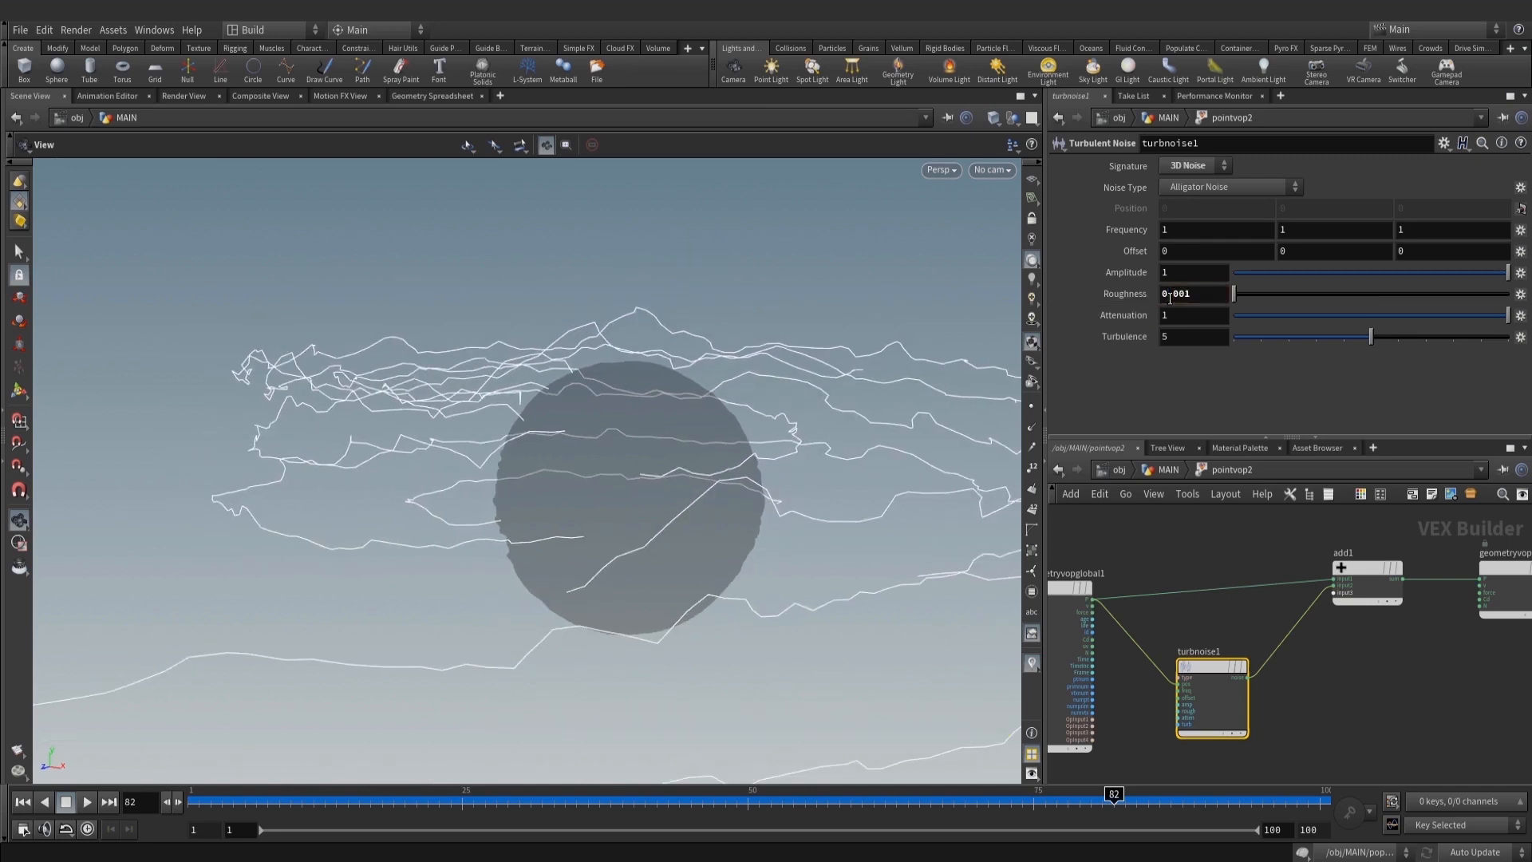
Delete the Add node that sums the position and the noise
{"action": "left_click_drag", "start_coordinate": [625, 530], "coordinate": [718, 503]}
{"action": "middle_click_drag", "start_coordinate": [1408, 656], "coordinate": [1343, 635]}
{"action": "scroll", "coordinate": [1346, 635], "scroll_direction": "down", "scroll_amount": 3}
{"action": "left_click_drag", "start_coordinate": [1465, 652], "coordinate": [1334, 585]}
{"action": "left_click", "coordinate": [1342, 589]}
{"action": "key", "text": "Escape"}
{"action": "left_click", "coordinate": [1312, 584]}
{"action": "key", "text": "Delete"}
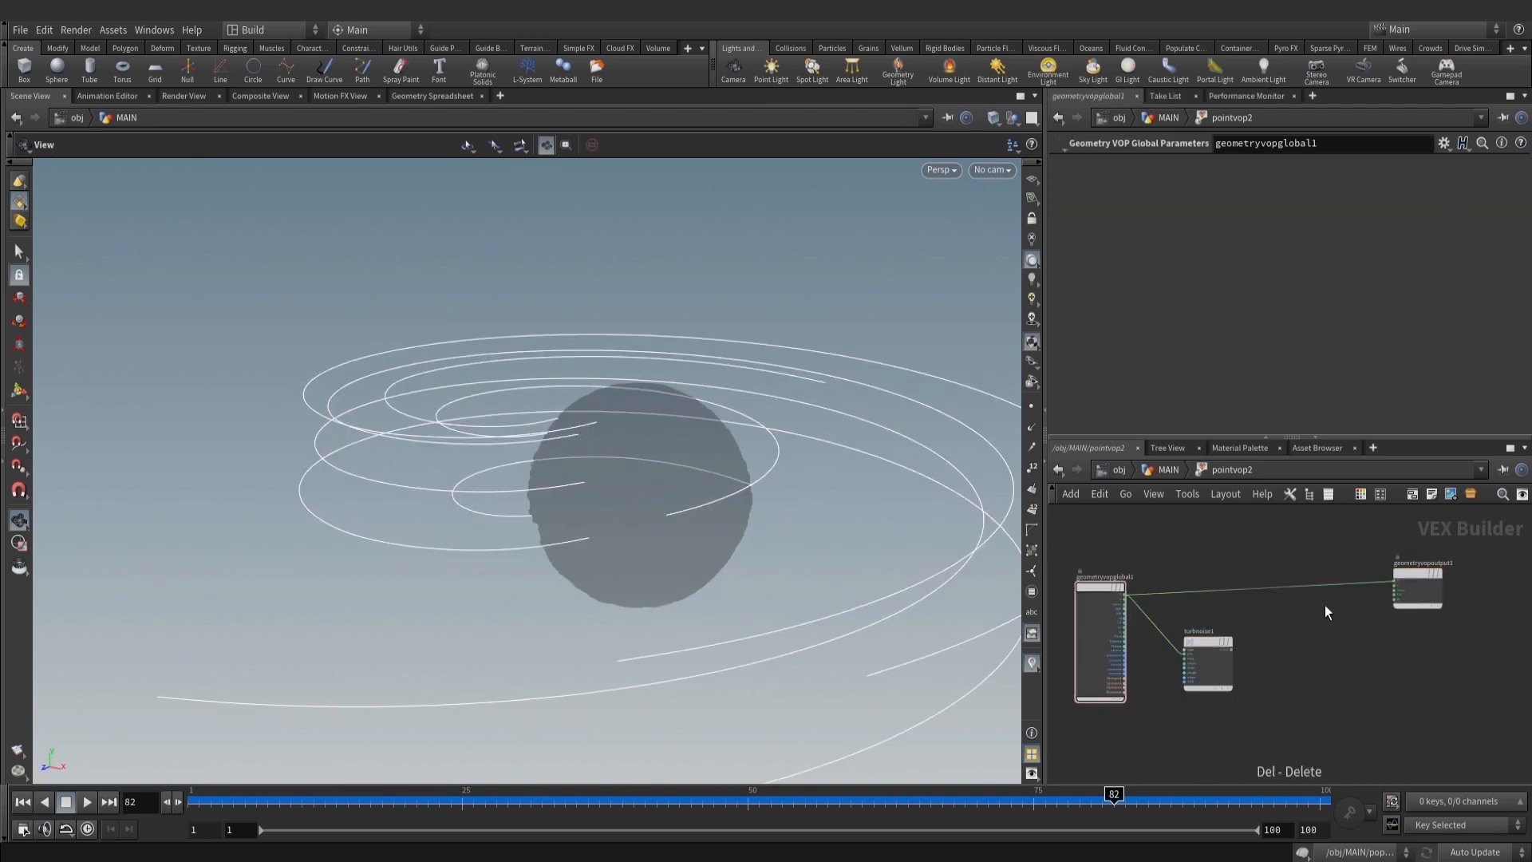
Add a Vector to Float node to the pointvop2 network
{"action": "key", "text": "Tab"}
{"action": "type", "text": "fl"}
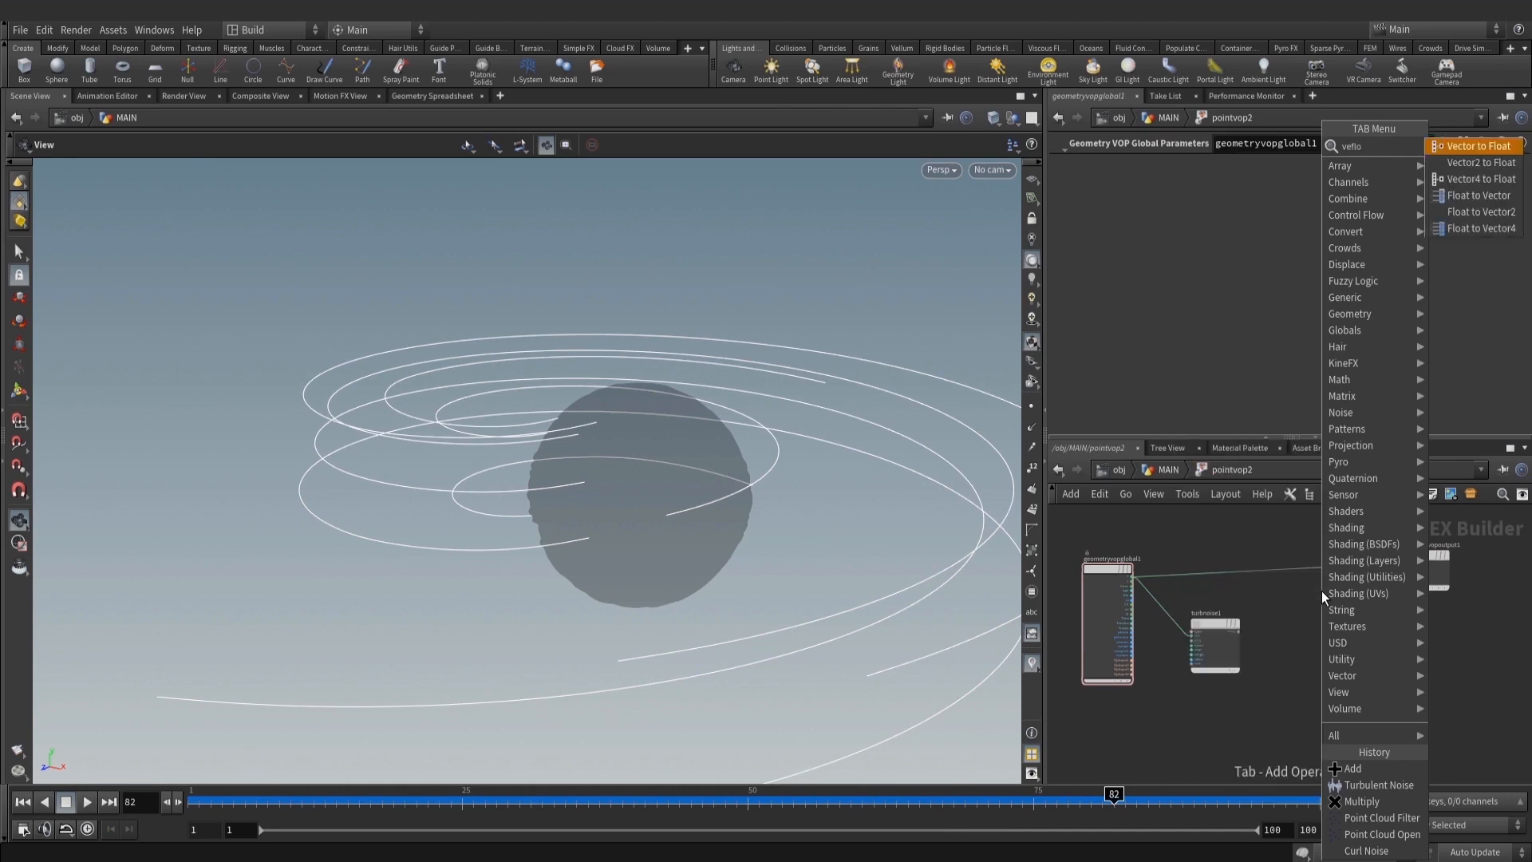
{"action": "left_click", "coordinate": [1460, 151]}
{"action": "left_click", "coordinate": [1198, 516]}
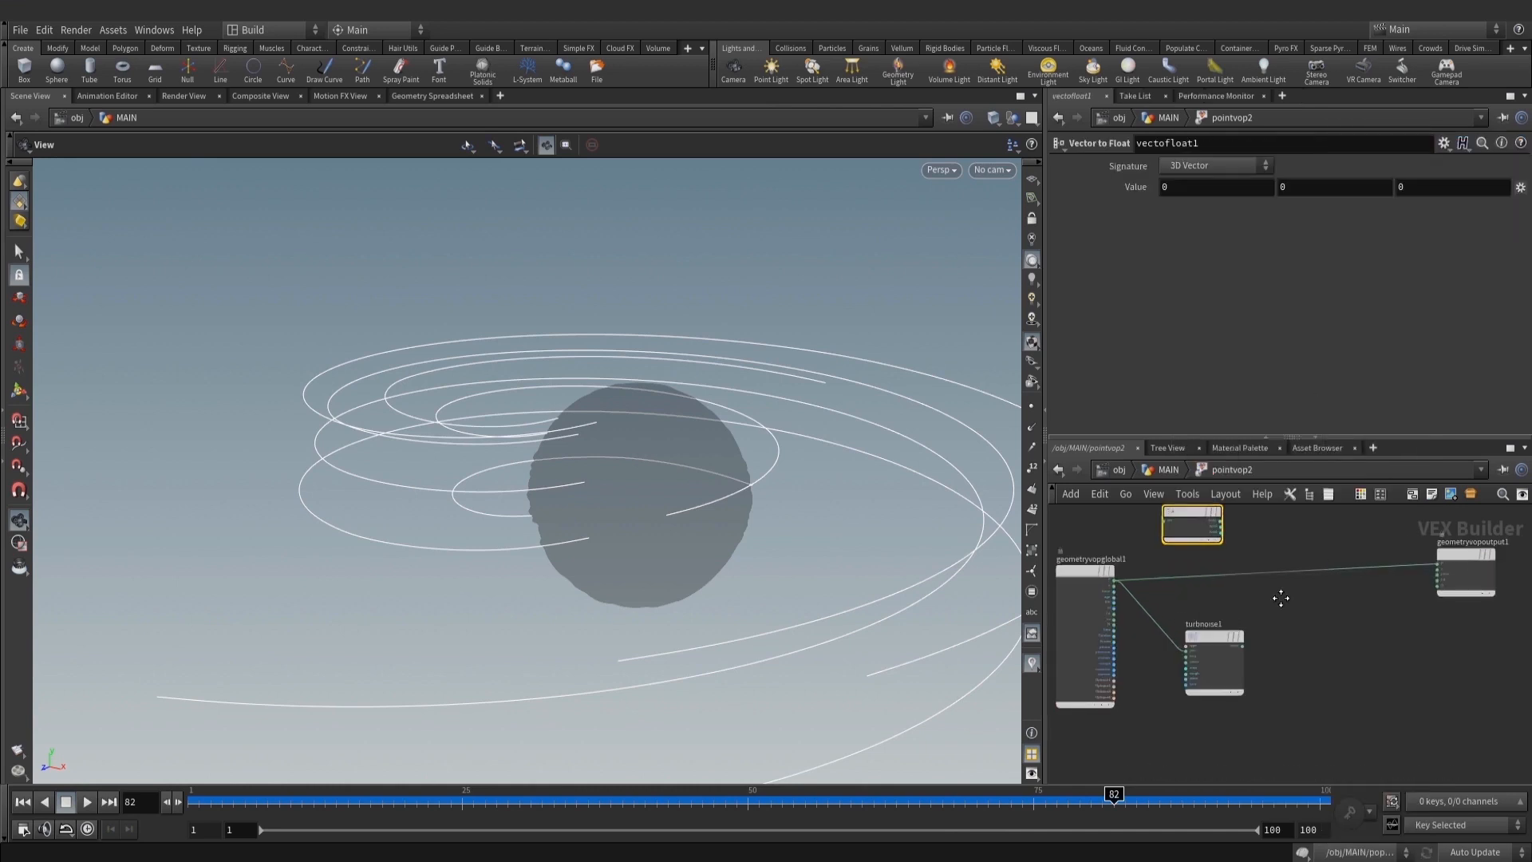
{"action": "key", "text": "u"}
{"action": "left_click", "coordinate": [1046, 471]}
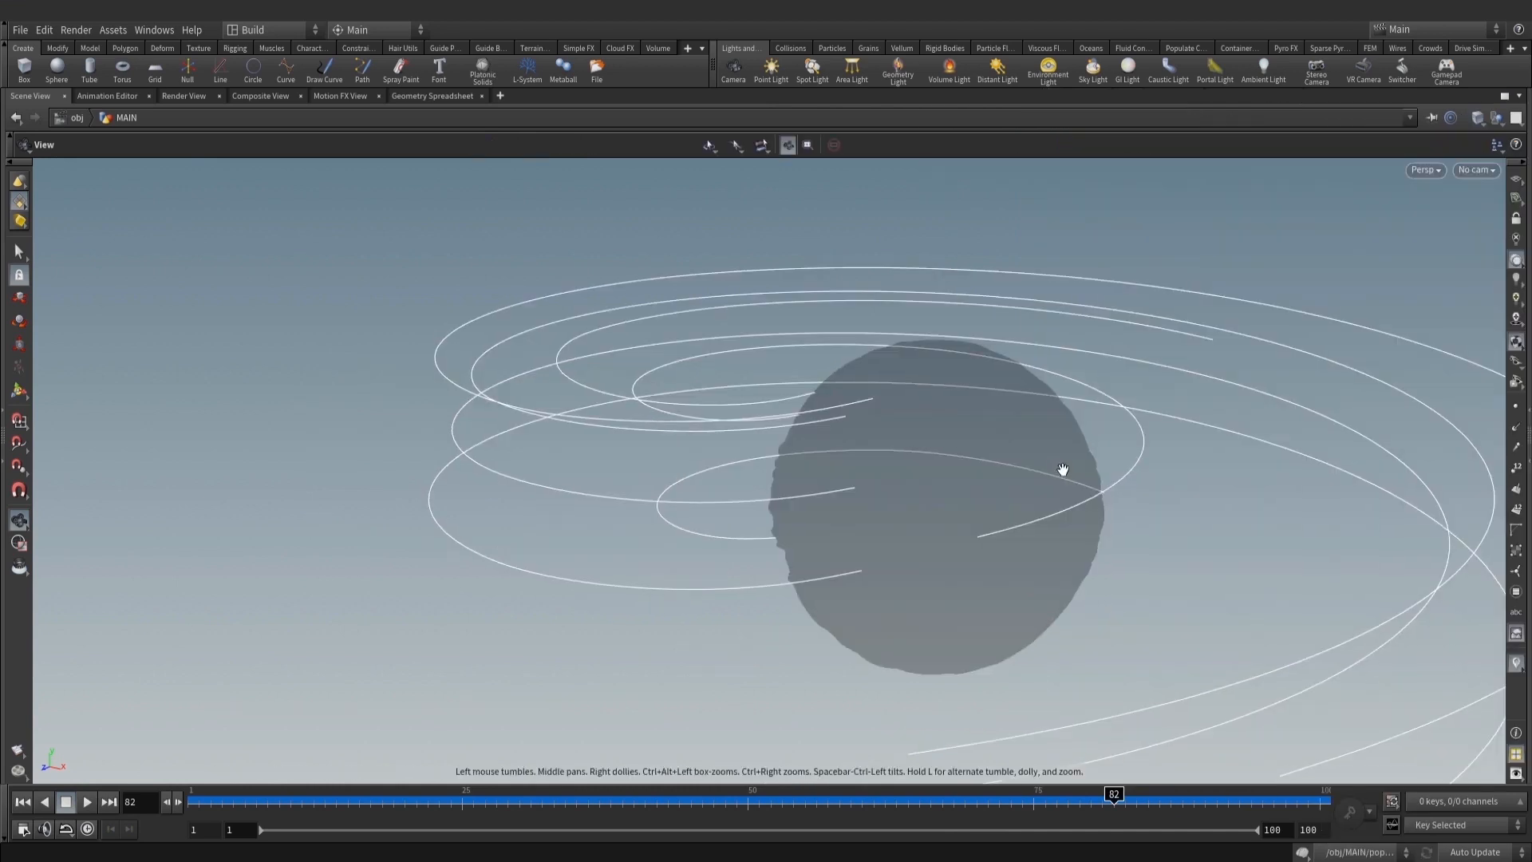
{"action": "left_click", "coordinate": [1524, 408]}
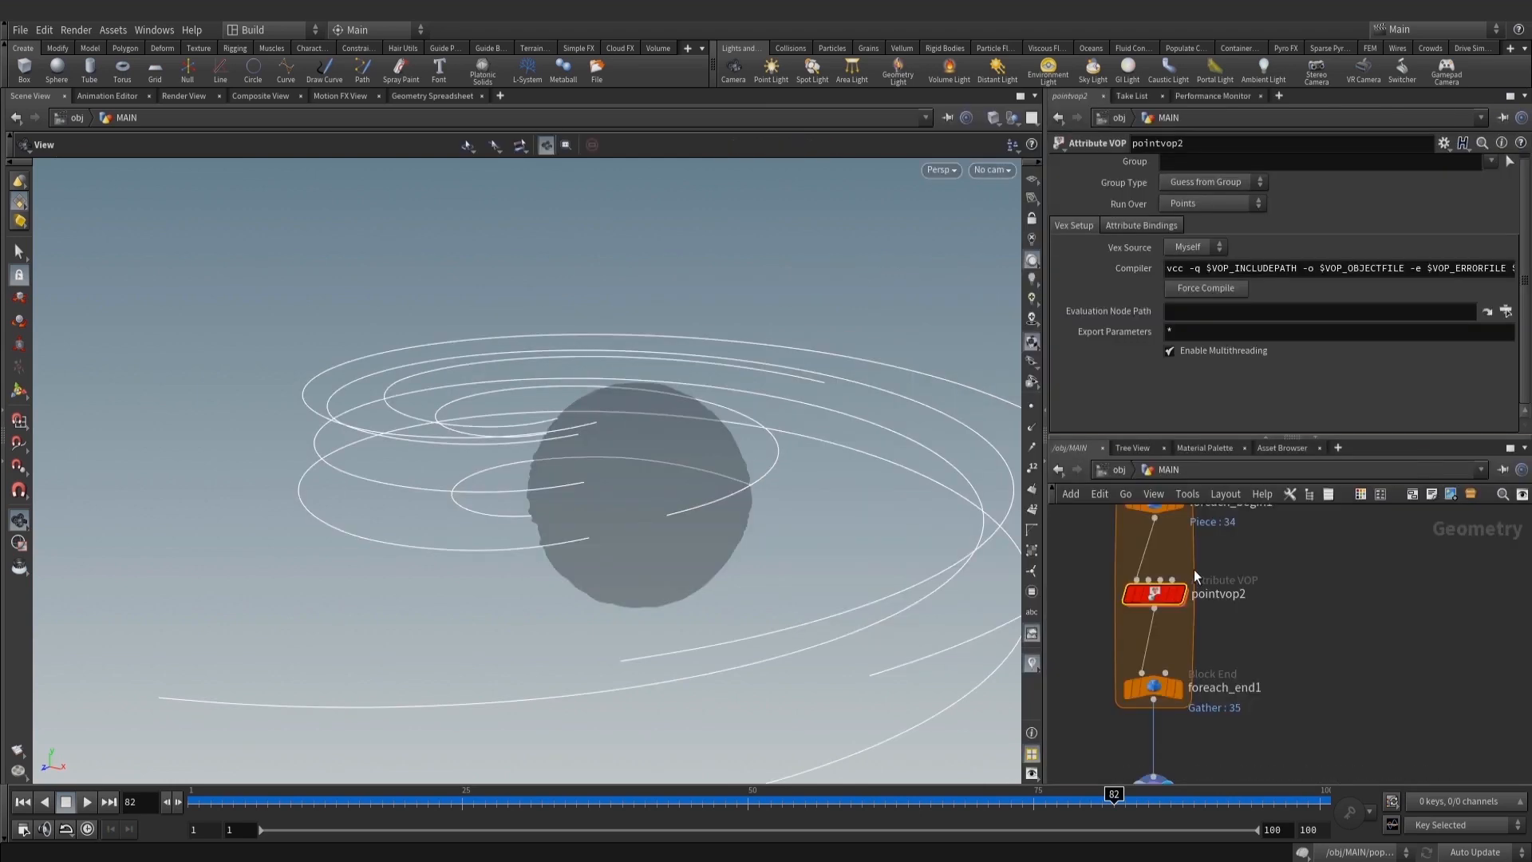
{"action": "double_click", "coordinate": [1155, 596]}
Remove the direct position link to the output and wire P into the Vector to Float node
{"action": "left_click_drag", "start_coordinate": [1486, 636], "coordinate": [1508, 636]}
{"action": "middle_click_drag", "start_coordinate": [1276, 599], "coordinate": [1314, 595]}
{"action": "mouse_move", "coordinate": [1123, 555]}
{"action": "left_mouse_down"}
{"action": "mouse_move", "coordinate": [1183, 626]}
{"action": "mouse_move", "coordinate": [1198, 567]}
{"action": "mouse_move", "coordinate": [1256, 638]}
{"action": "left_mouse_up"}
{"action": "key", "text": "Escape"}
{"action": "key", "text": "y"}
{"action": "middle_click_drag", "start_coordinate": [1147, 571], "coordinate": [1203, 575]}
{"action": "left_click_drag", "start_coordinate": [1131, 544], "coordinate": [1232, 599]}
{"action": "scroll", "coordinate": [1098, 595], "scroll_direction": "up", "scroll_amount": 3}
{"action": "left_click_drag", "start_coordinate": [1062, 621], "coordinate": [1280, 612]}
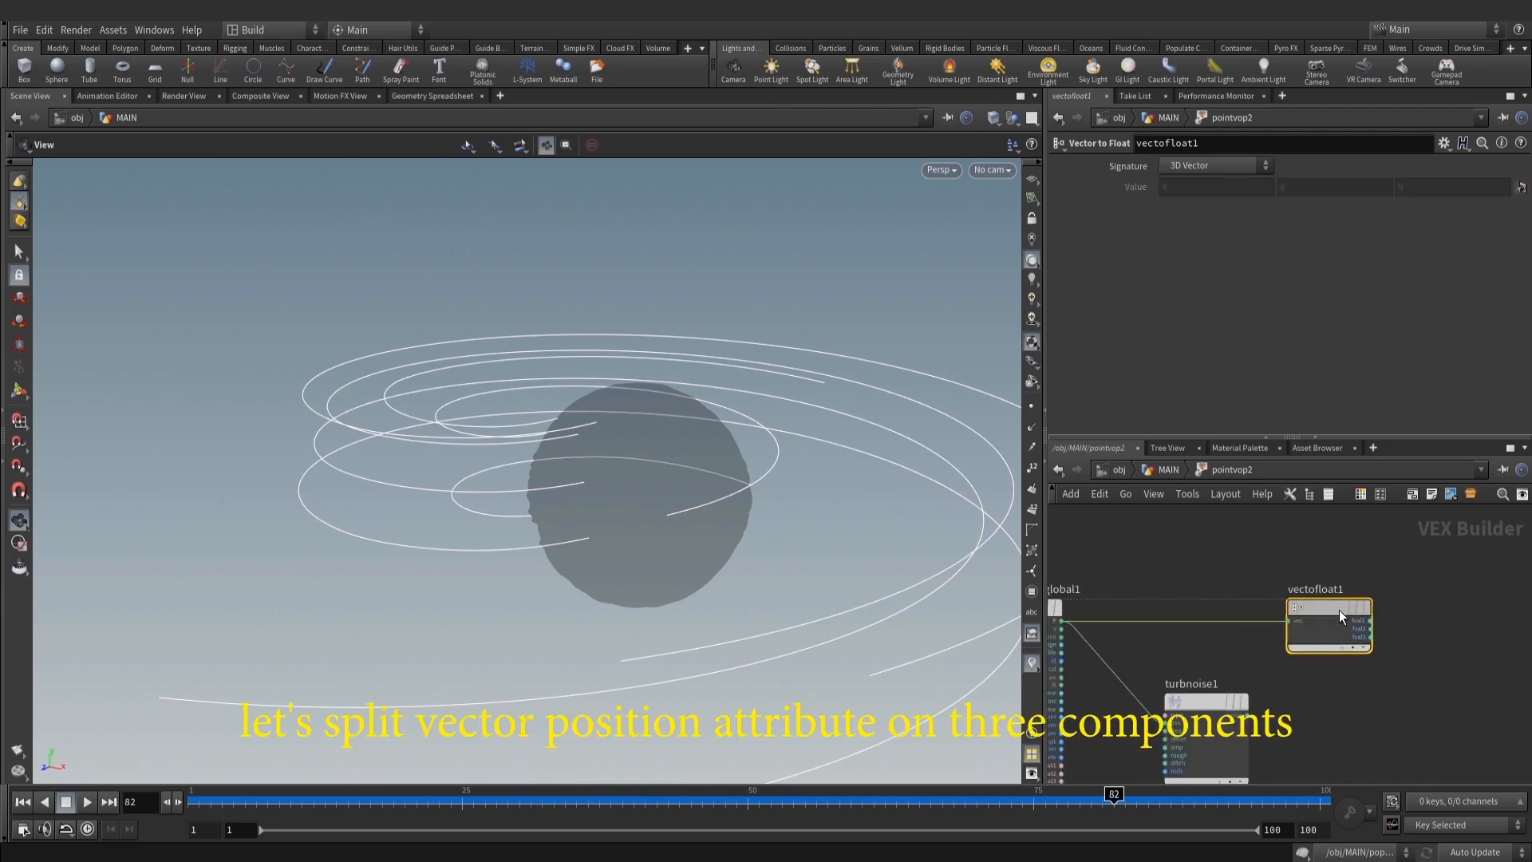
Add a Float to Vector node between the Vector to Float node and the geometry output
{"action": "middle_click_drag", "start_coordinate": [1504, 680], "coordinate": [1290, 663]}
{"action": "key", "text": "Tab"}
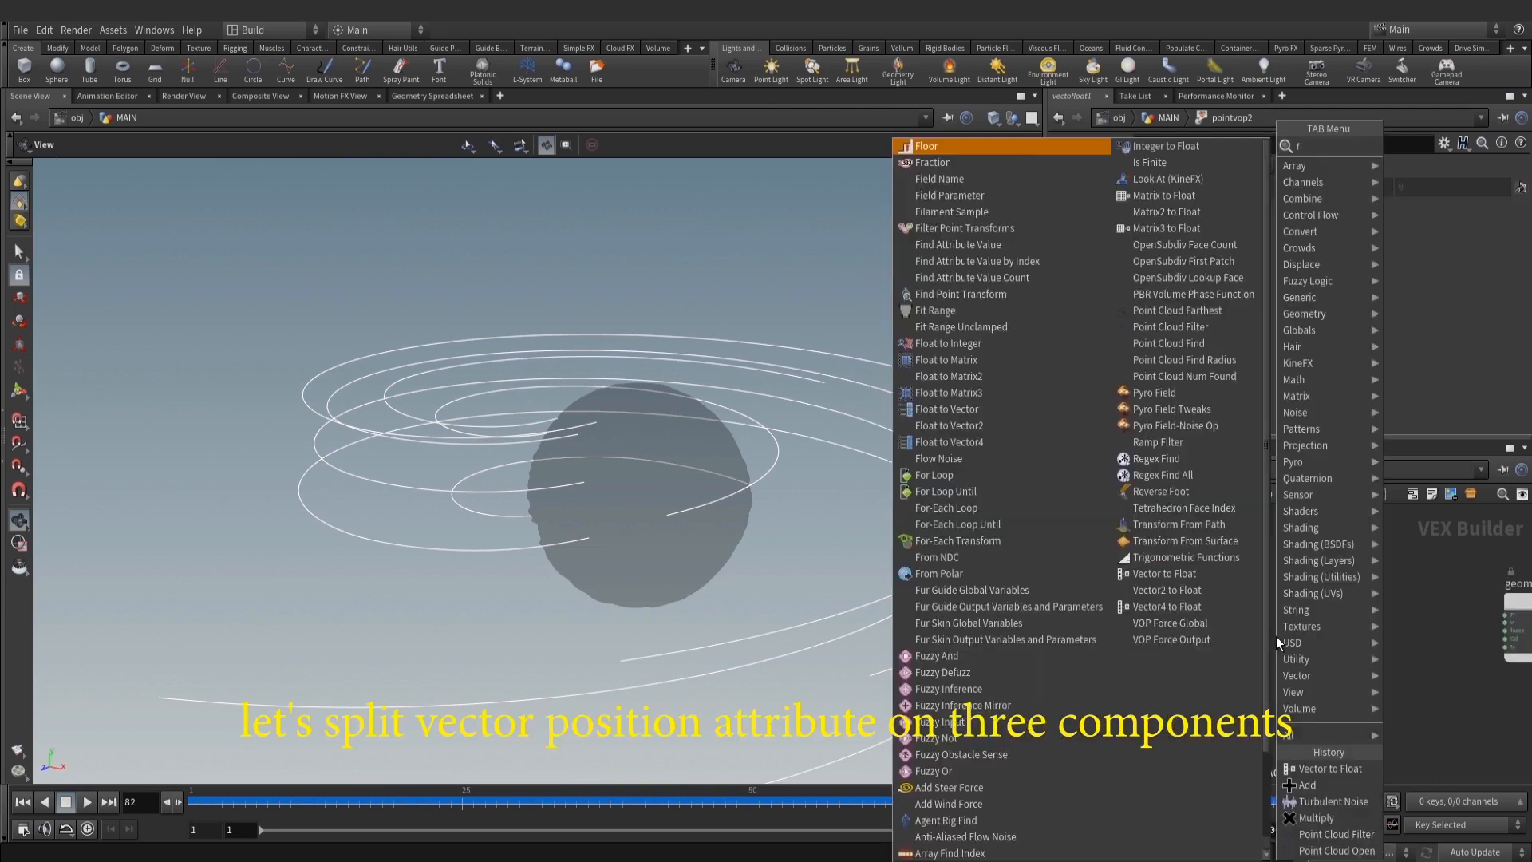
{"action": "type", "text": "flov"}
{"action": "left_click", "coordinate": [1414, 146]}
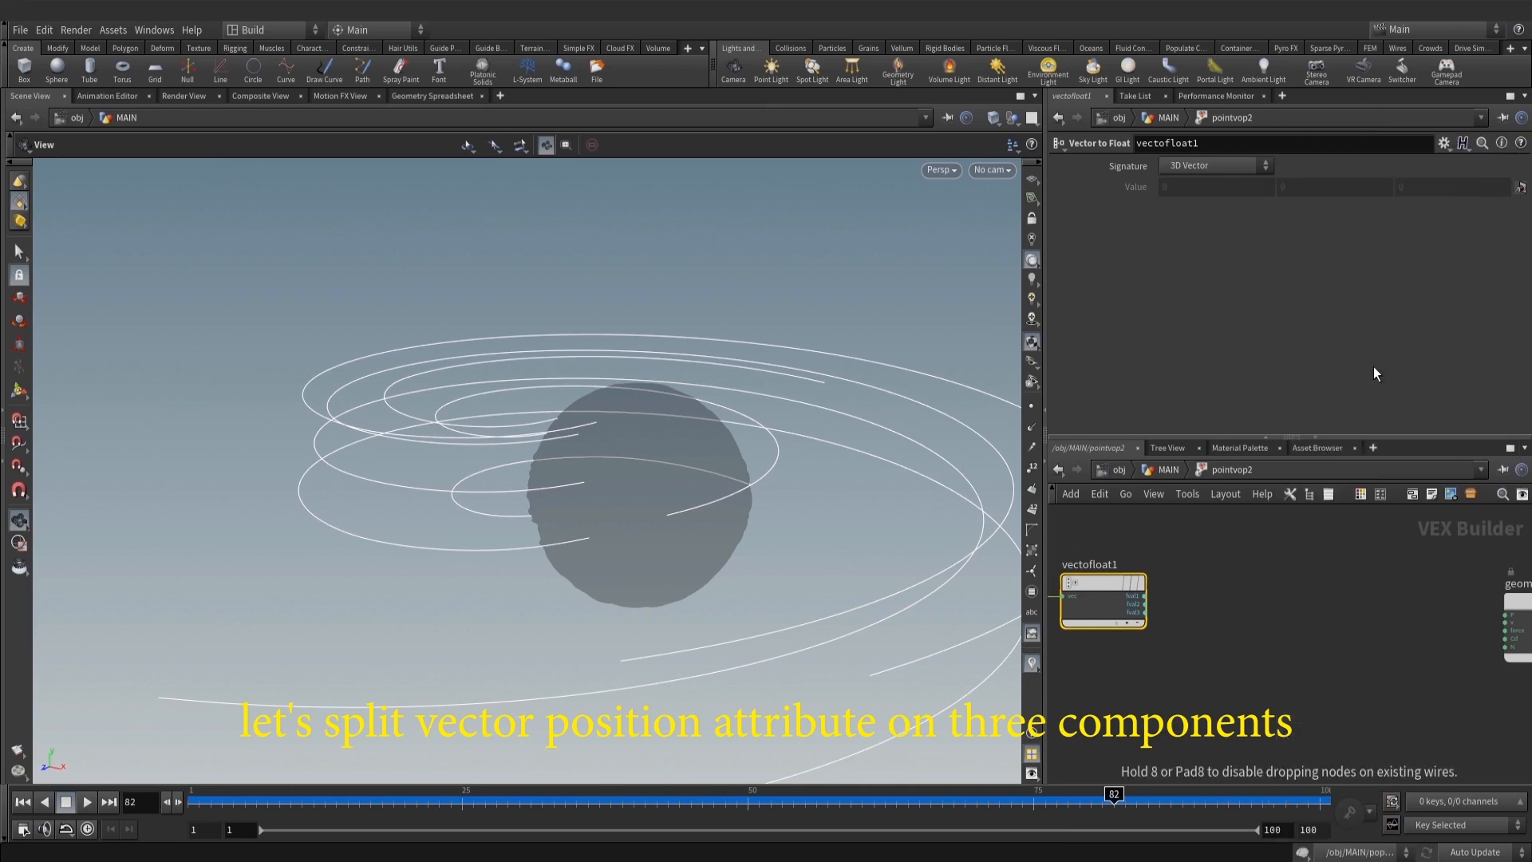
{"action": "left_click", "coordinate": [1281, 596]}
Wire the first and third components into the Float to Vector node and its vector into the output P
{"action": "scroll", "coordinate": [1219, 612], "scroll_direction": "up", "scroll_amount": 2}
{"action": "left_click_drag", "start_coordinate": [1118, 590], "coordinate": [1270, 606]}
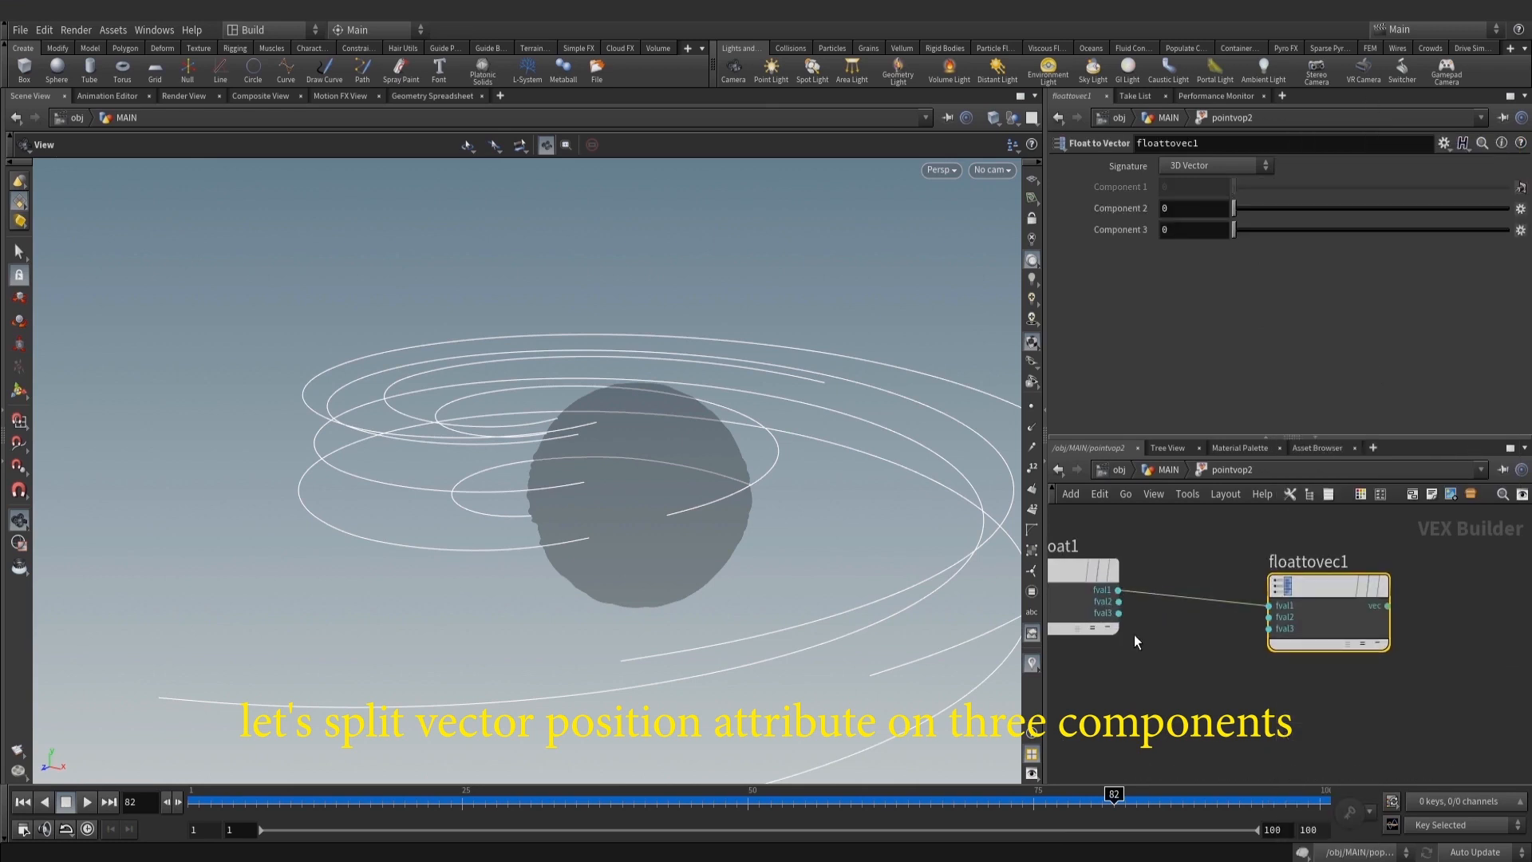
{"action": "left_click_drag", "start_coordinate": [1117, 612], "coordinate": [1268, 628]}
{"action": "middle_click_drag", "start_coordinate": [1405, 638], "coordinate": [1241, 632]}
{"action": "left_click_drag", "start_coordinate": [1344, 600], "coordinate": [1470, 609]}
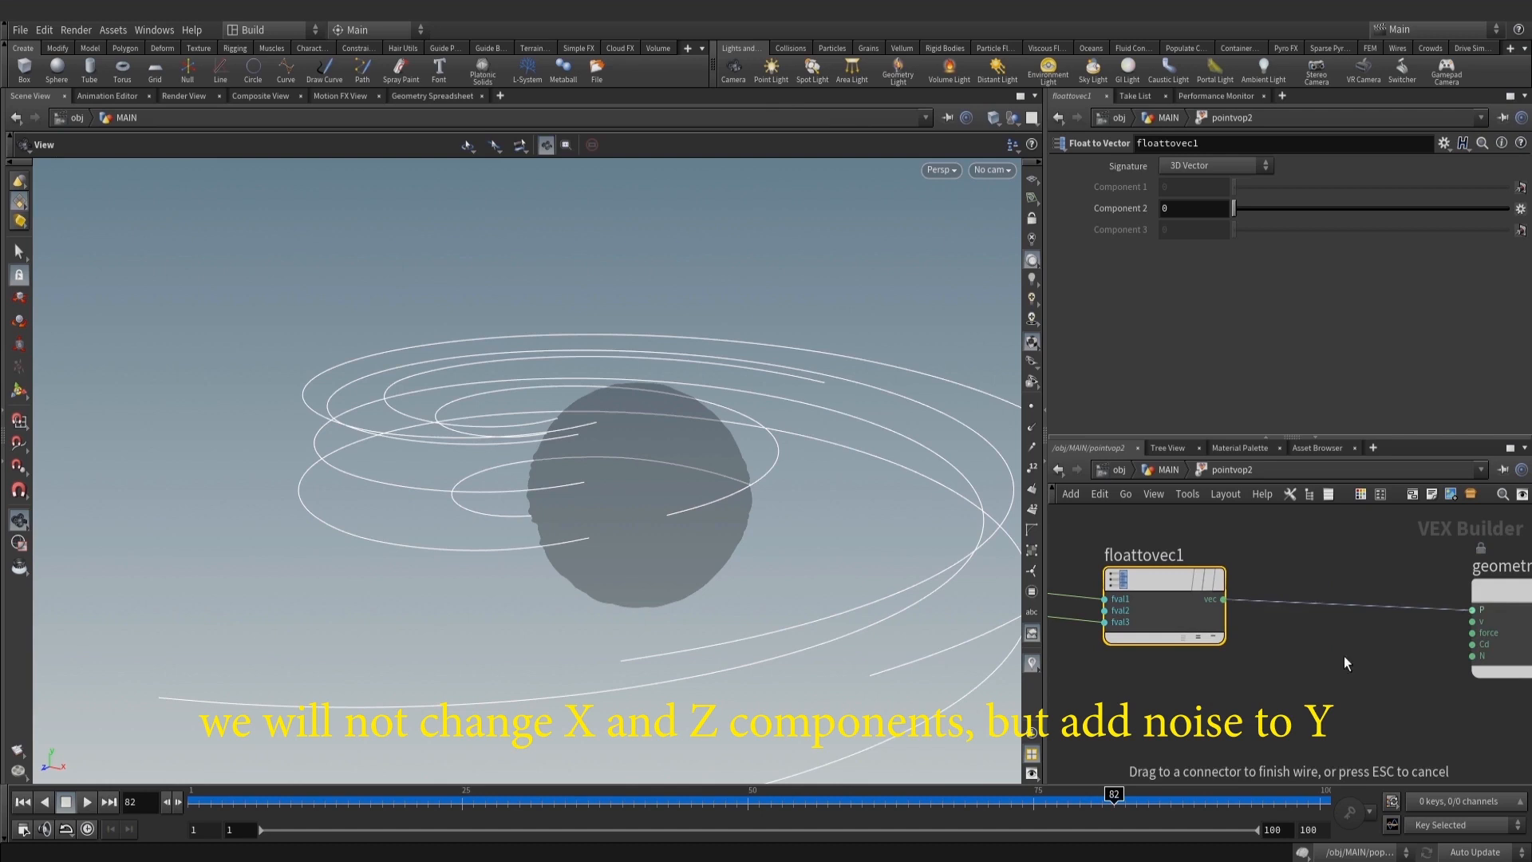
Place an Add node below the link between the Vector to Float and Float to Vector nodes
{"action": "scroll", "coordinate": [1344, 656], "scroll_direction": "down", "scroll_amount": 2}
{"action": "left_click_drag", "start_coordinate": [1282, 629], "coordinate": [1300, 616]}
{"action": "scroll", "coordinate": [1185, 682], "scroll_direction": "down", "scroll_amount": 2}
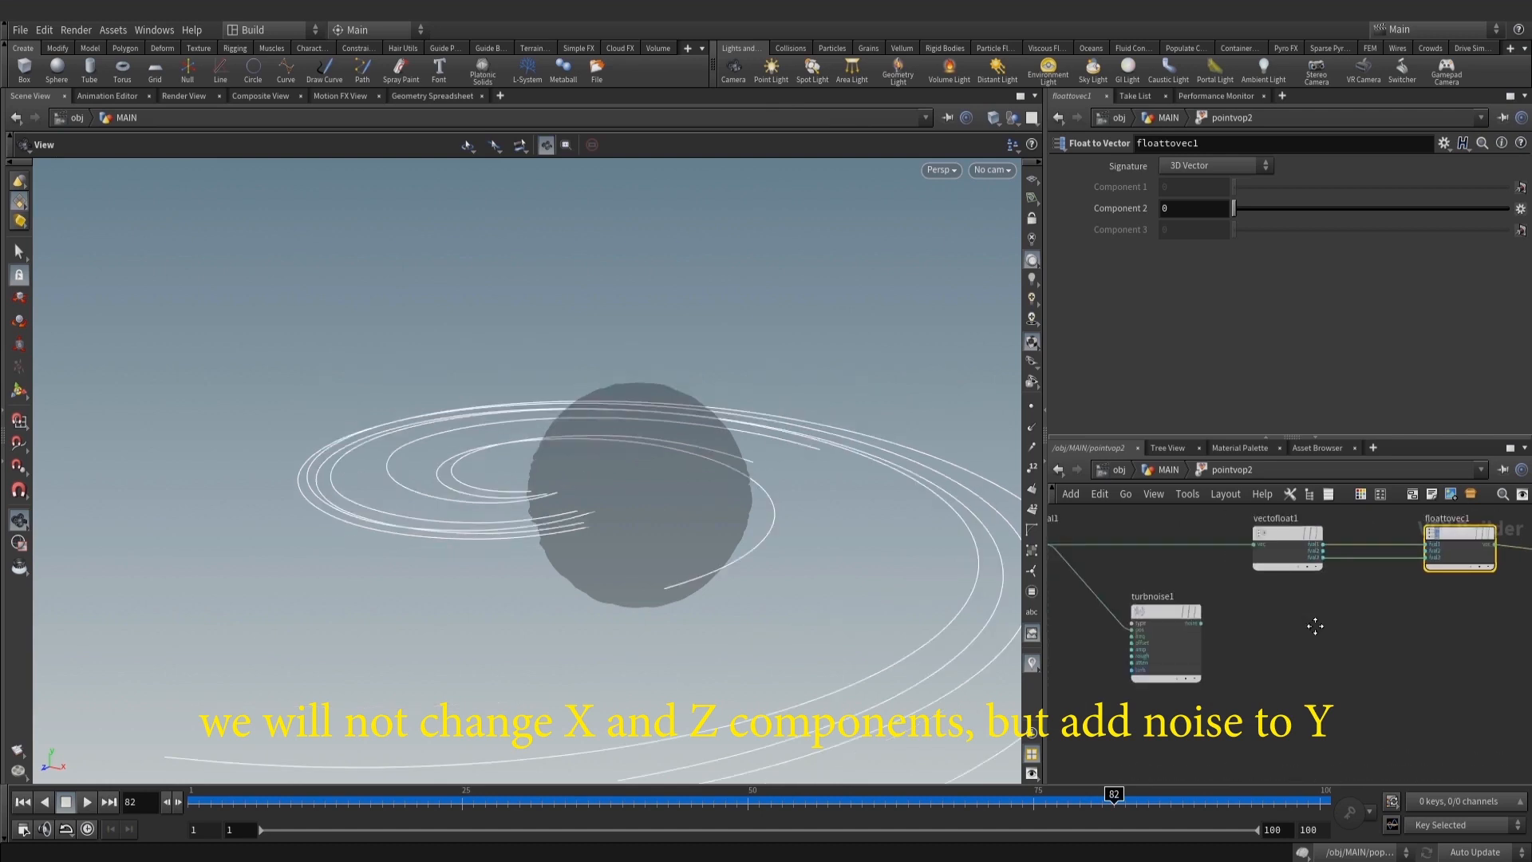
{"action": "key", "text": "Tab"}
{"action": "type", "text": "add"}
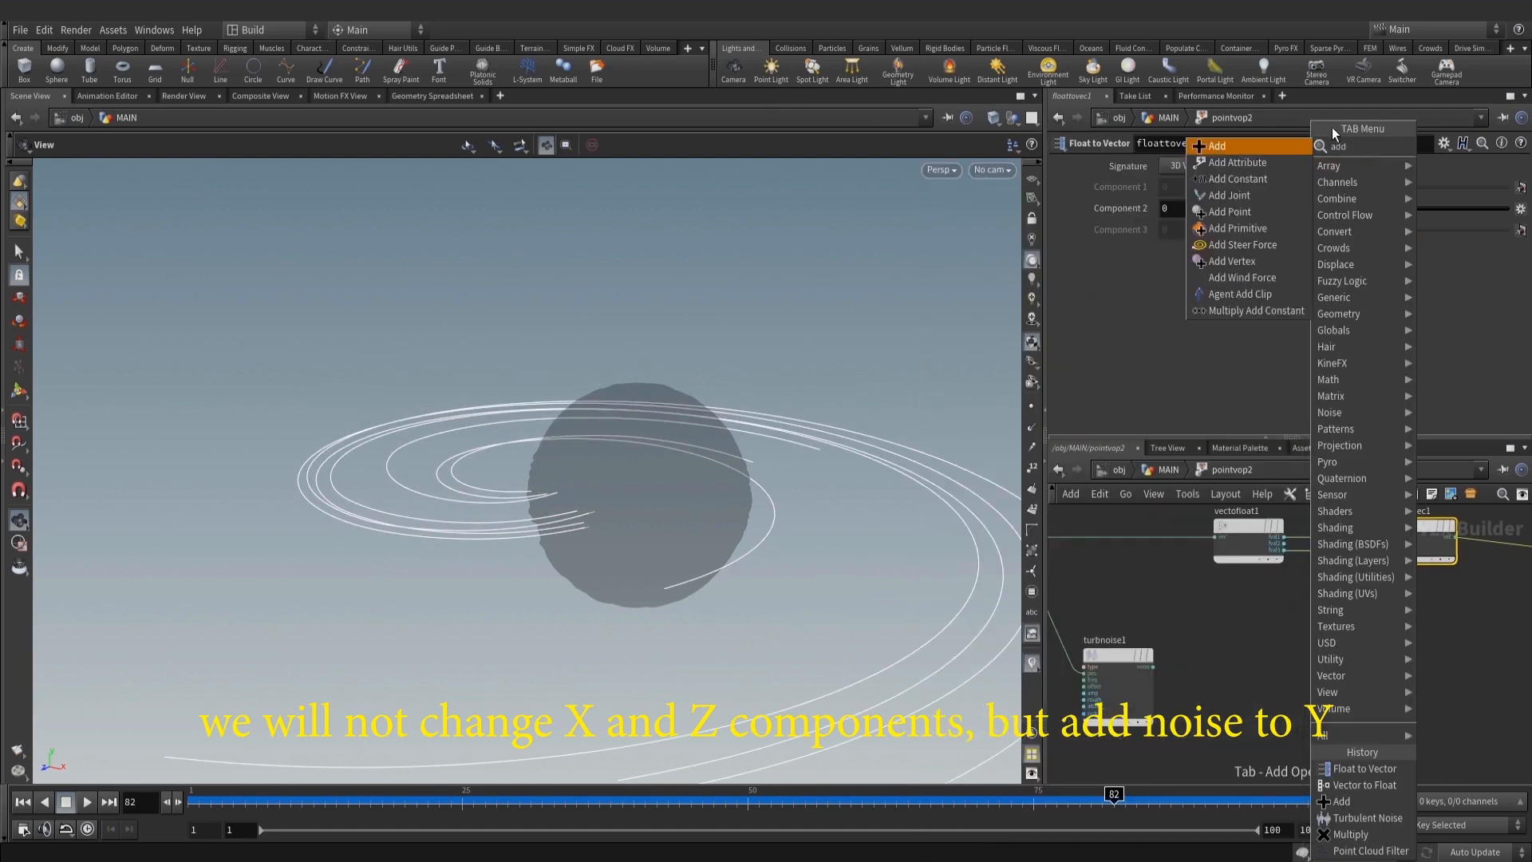
{"action": "key", "text": "Return"}
{"action": "left_click", "coordinate": [1303, 659]}
{"action": "left_click_drag", "start_coordinate": [1014, 511], "coordinate": [662, 495]}
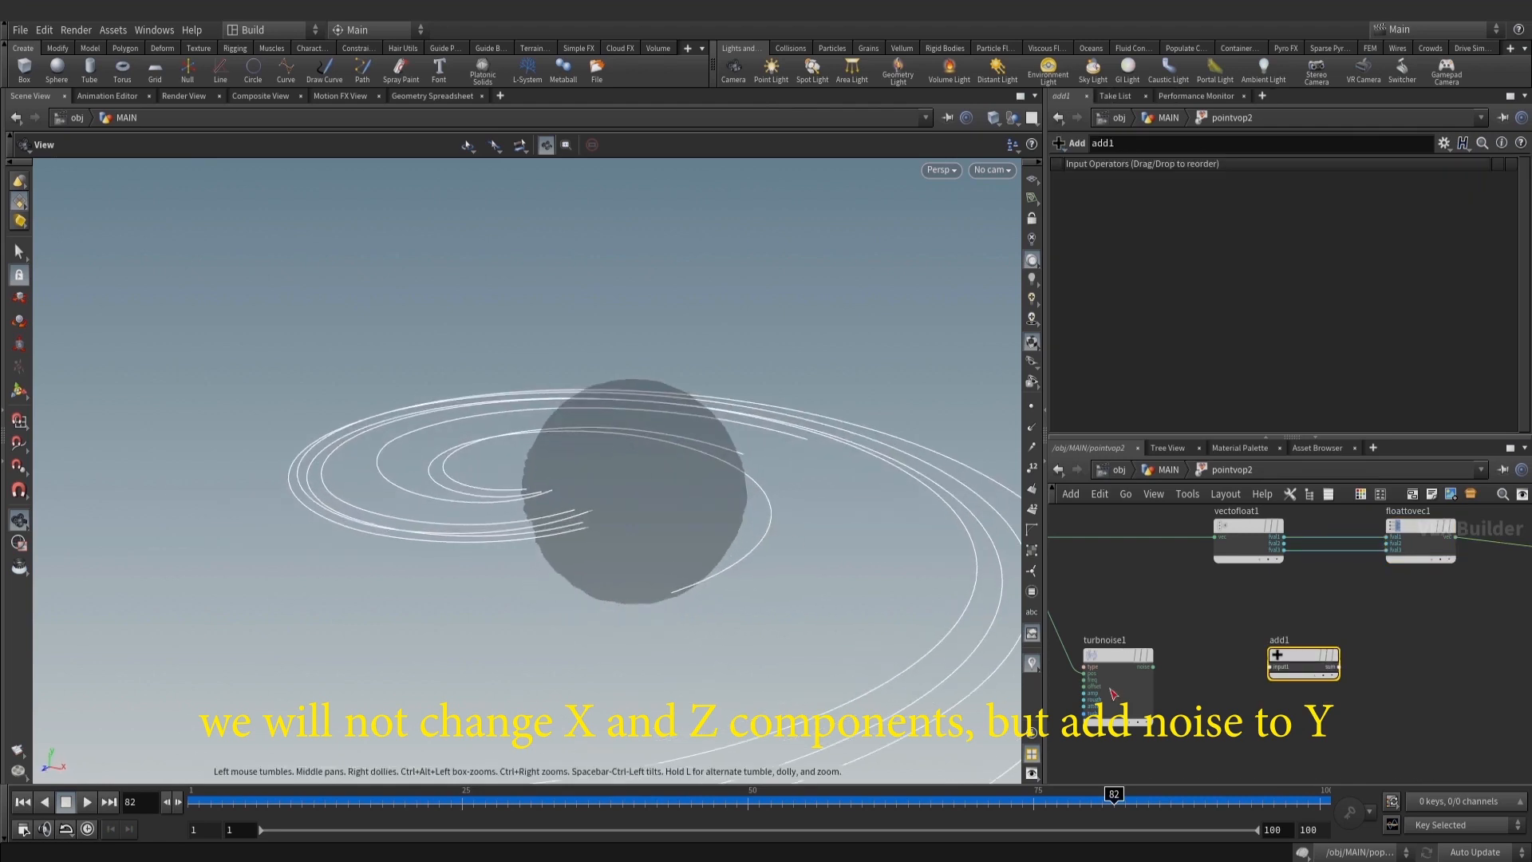
Wire the second component of the Vector to Float node into the Add node's first input
{"action": "scroll", "coordinate": [1185, 640], "scroll_direction": "up", "scroll_amount": 2}
{"action": "middle_click_drag", "start_coordinate": [1238, 587], "coordinate": [1345, 620]}
{"action": "middle_click_drag", "start_coordinate": [1473, 652], "coordinate": [1183, 650]}
{"action": "left_click_drag", "start_coordinate": [1203, 676], "coordinate": [1267, 650]}
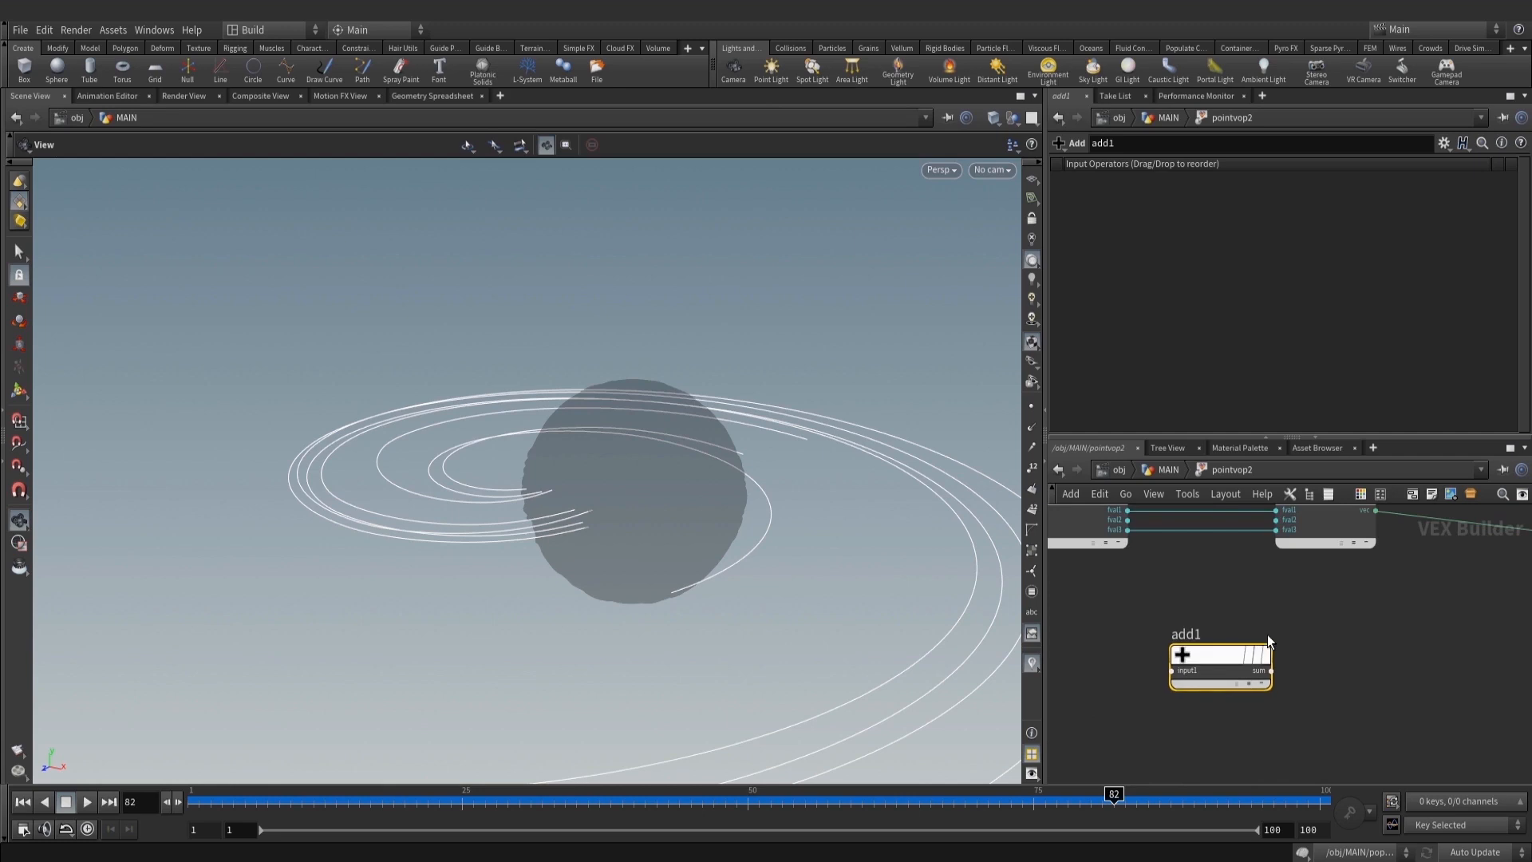
{"action": "middle_click_drag", "start_coordinate": [1300, 641], "coordinate": [1155, 643]}
{"action": "scroll", "coordinate": [1157, 643], "scroll_direction": "down", "scroll_amount": 2}
{"action": "left_click_drag", "start_coordinate": [1453, 667], "coordinate": [1331, 544]}
{"action": "middle_click_drag", "start_coordinate": [1218, 574], "coordinate": [1453, 606]}
{"action": "left_click", "coordinate": [1453, 606]}
{"action": "left_click_drag", "start_coordinate": [1247, 572], "coordinate": [1284, 697]}
{"action": "middle_click_drag", "start_coordinate": [1095, 706], "coordinate": [1145, 643]}
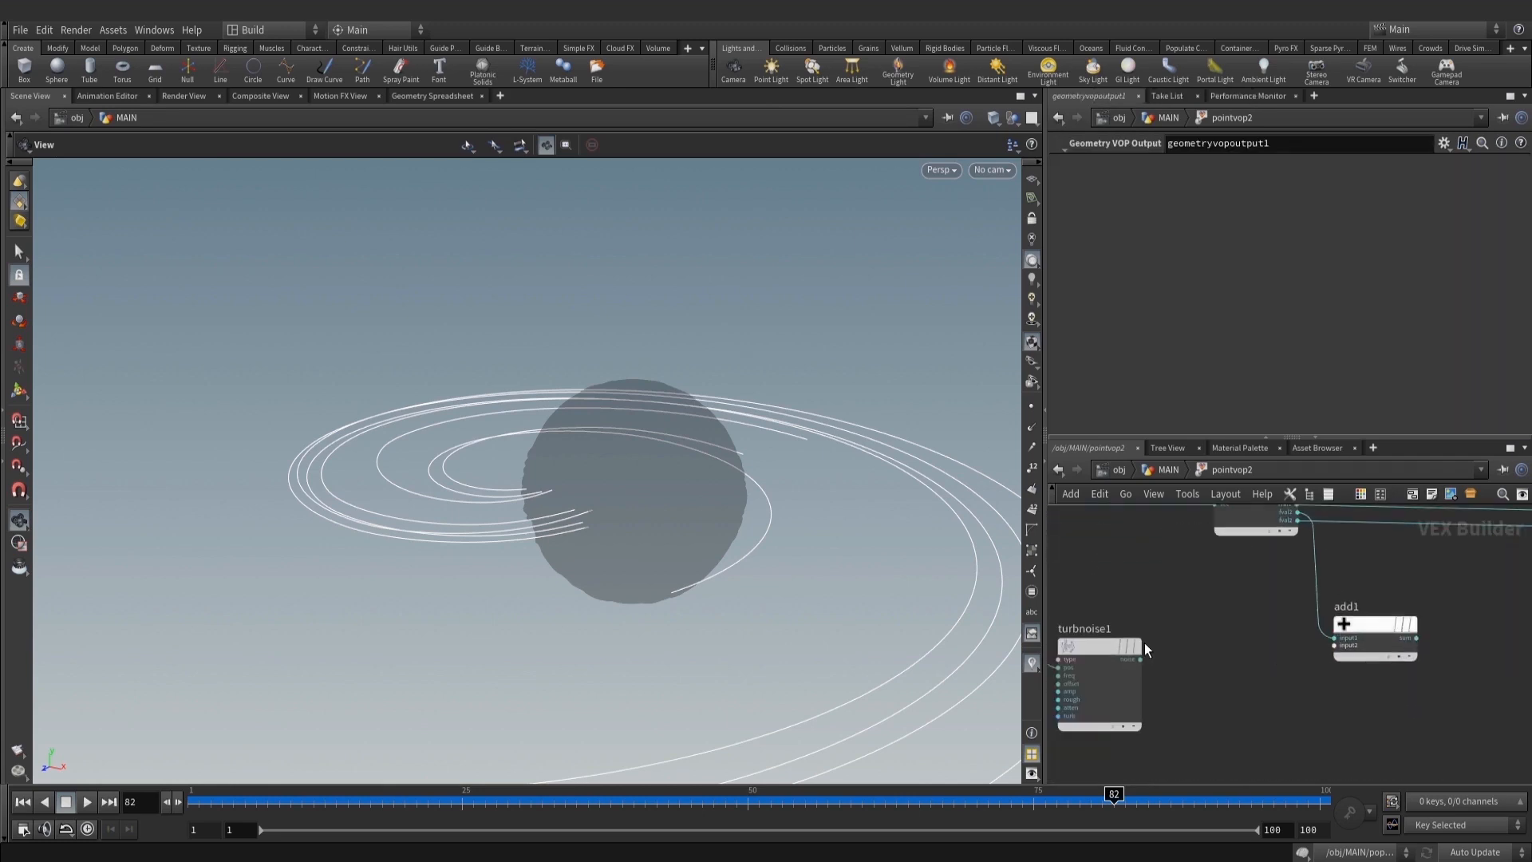
Wire the turbulent noise into the Add node's second input and its sum into the second component of Float to Vector
{"action": "left_click", "coordinate": [1103, 643]}
{"action": "left_click_drag", "start_coordinate": [1140, 659], "coordinate": [1334, 645]}
{"action": "middle_click_drag", "start_coordinate": [1420, 650], "coordinate": [1227, 719]}
{"action": "left_click_drag", "start_coordinate": [1227, 719], "coordinate": [1378, 591]}
{"action": "left_click", "coordinate": [1379, 591]}
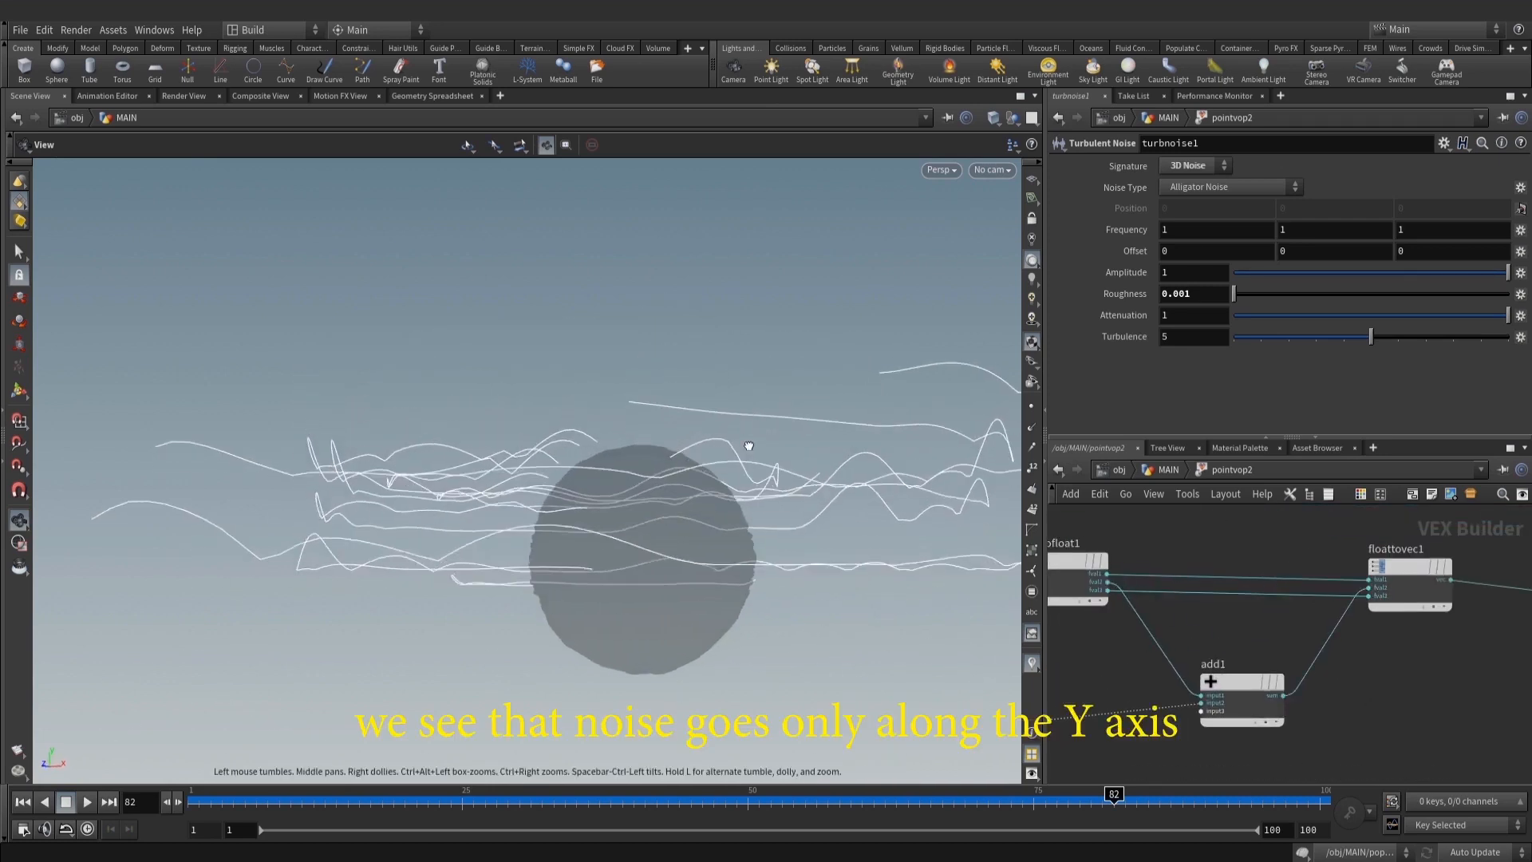
Reposition the turbulent noise node between the global parameters and the Add node
{"action": "scroll", "coordinate": [1398, 679], "scroll_direction": "down", "scroll_amount": 1}
{"action": "scroll", "coordinate": [1403, 668], "scroll_direction": "down", "scroll_amount": 1}
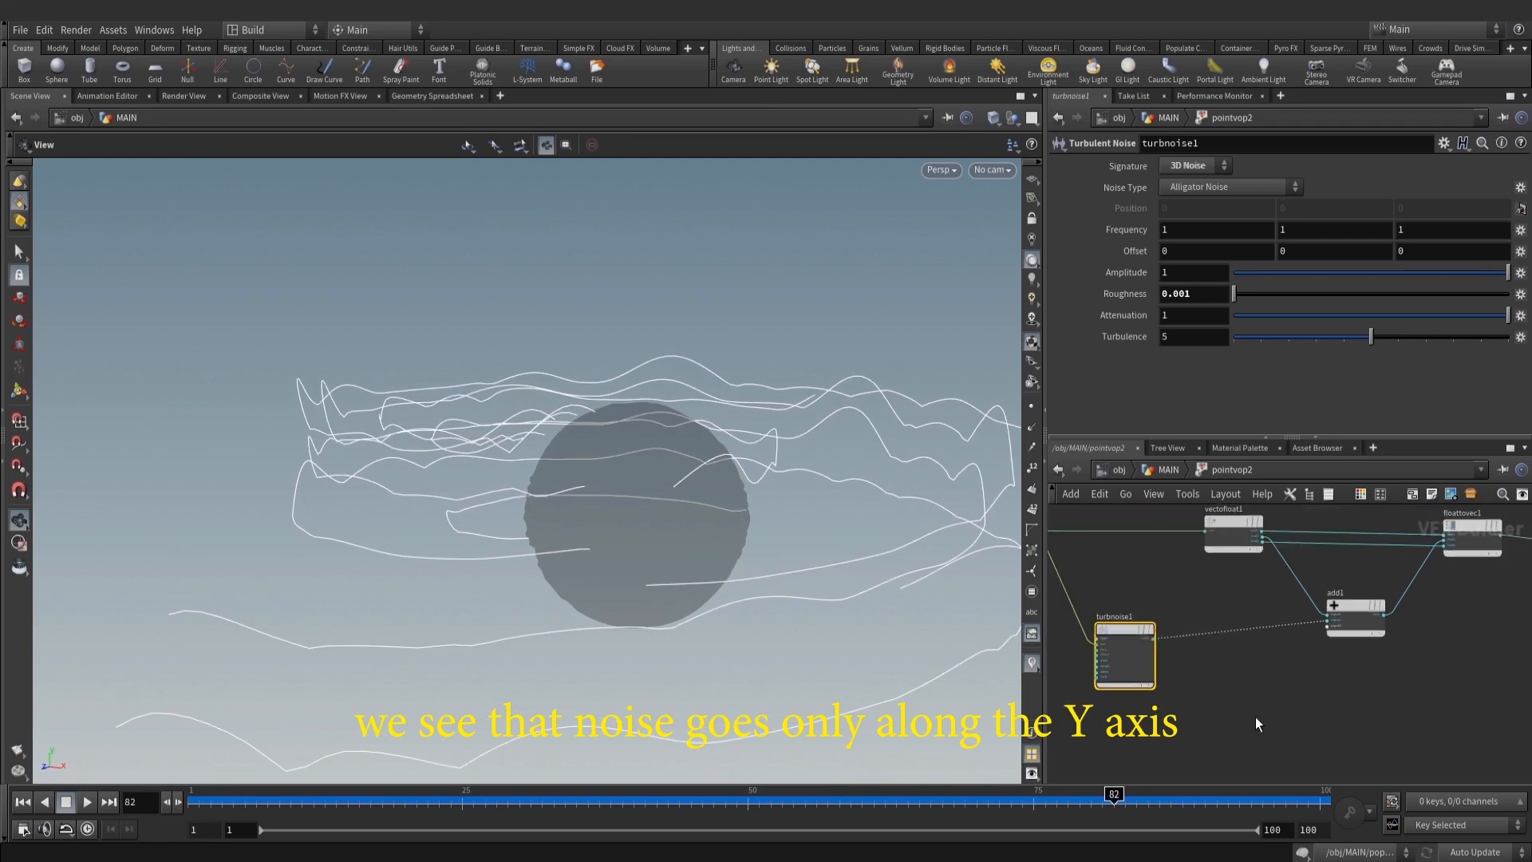
{"action": "left_click_drag", "start_coordinate": [1139, 667], "coordinate": [1142, 647]}
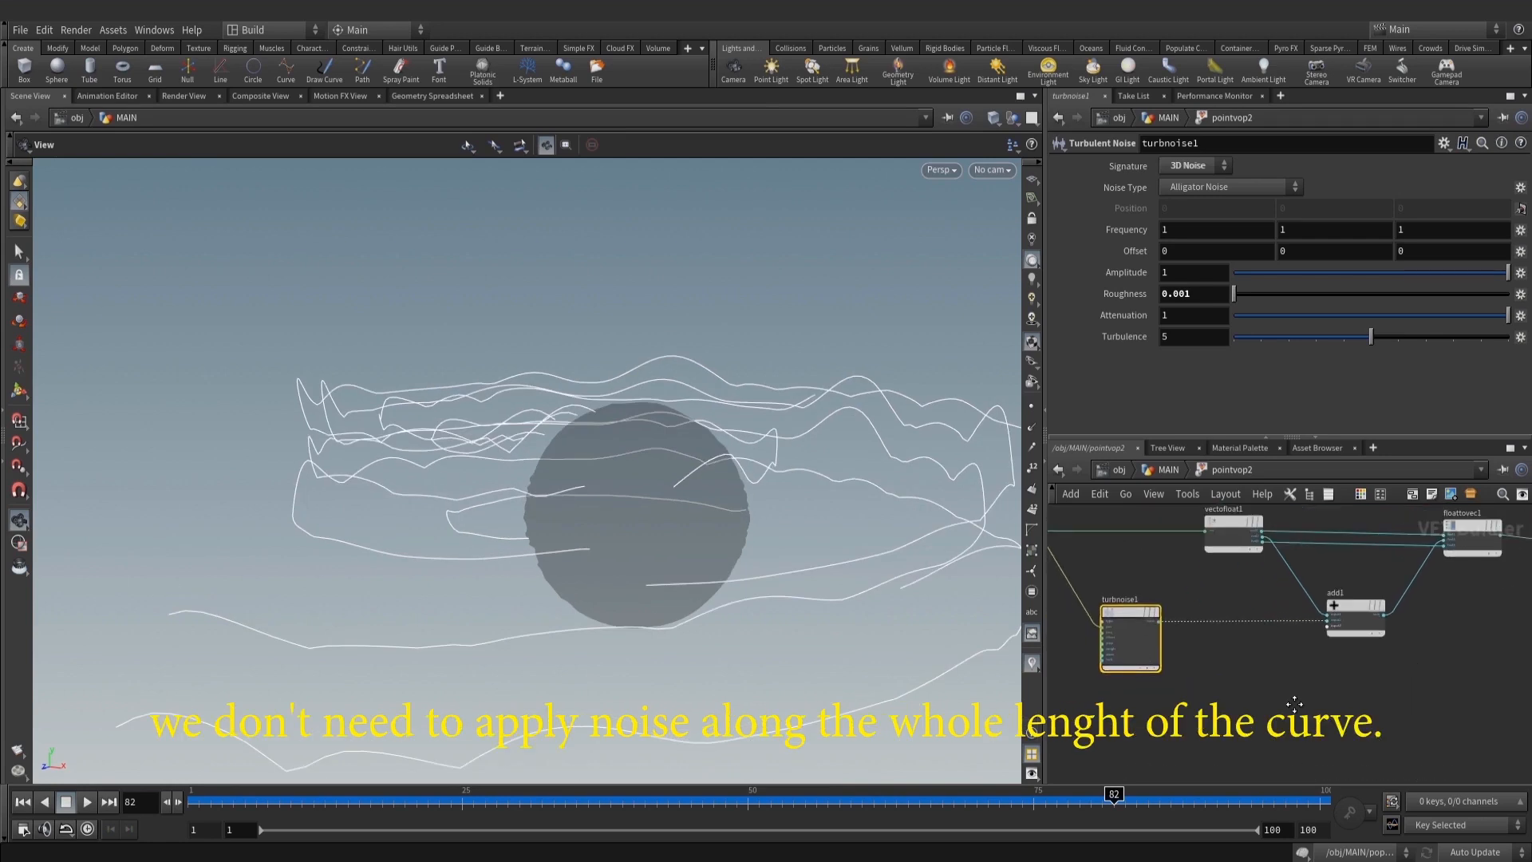
{"action": "middle_click_drag", "start_coordinate": [1204, 700], "coordinate": [1313, 695]}
{"action": "scroll", "coordinate": [1313, 696], "scroll_direction": "down", "scroll_amount": 1}
{"action": "left_click_drag", "start_coordinate": [1313, 696], "coordinate": [1149, 607]}
{"action": "left_click_drag", "start_coordinate": [1255, 663], "coordinate": [1187, 663]}
{"action": "left_click", "coordinate": [1193, 583]}
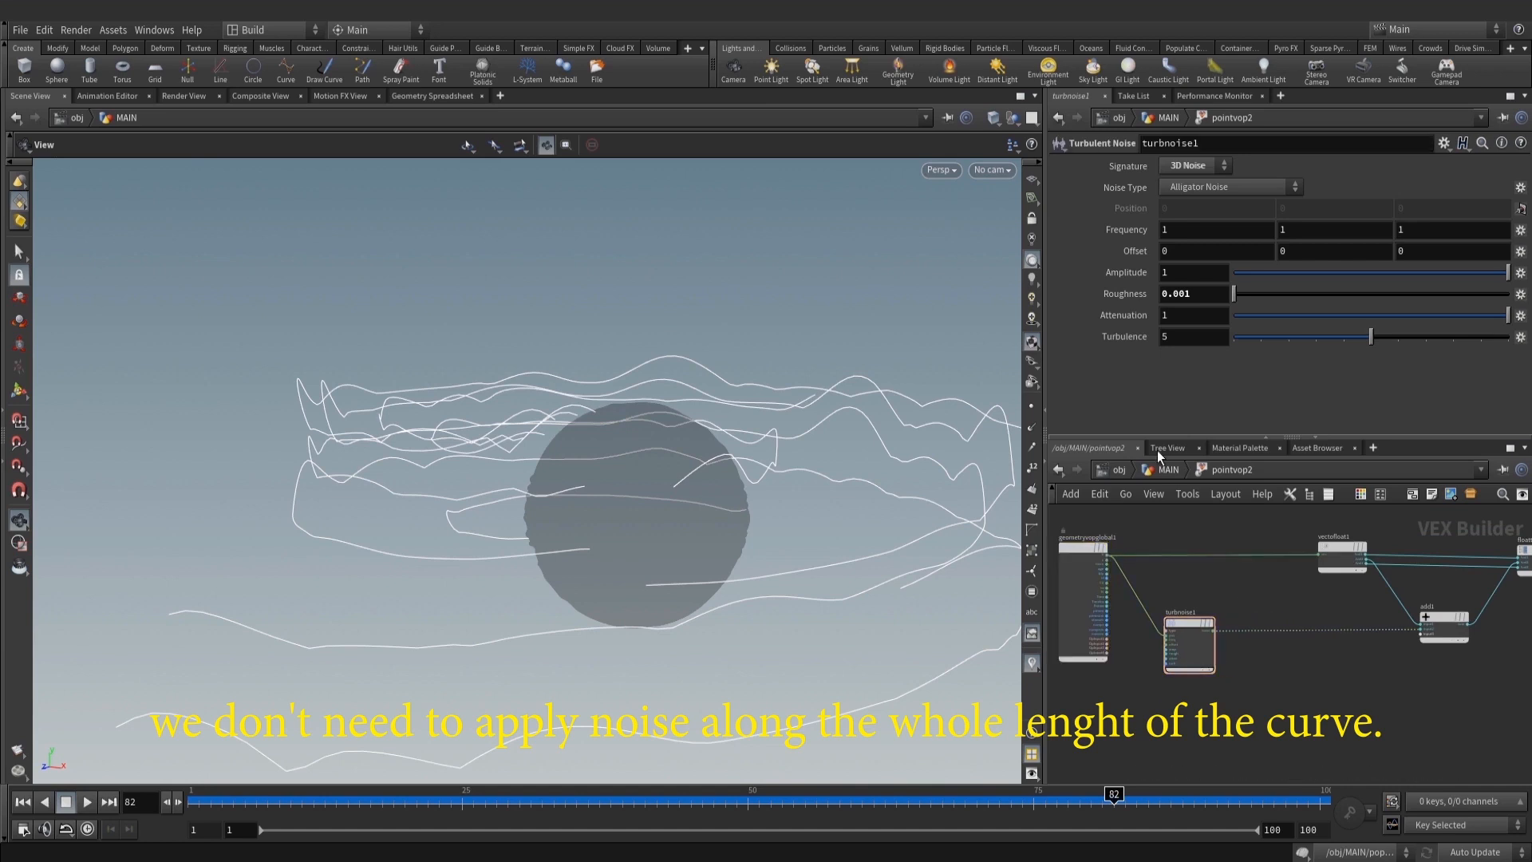
Return to the MAIN network and display the visualize1 node to examine the curveu colors along the curves
{"action": "left_click", "coordinate": [1162, 470]}
{"action": "middle_click_drag", "start_coordinate": [1366, 639], "coordinate": [1323, 702]}
{"action": "scroll", "coordinate": [1323, 702], "scroll_direction": "down", "scroll_amount": 3}
{"action": "scroll", "coordinate": [1241, 557], "scroll_direction": "up", "scroll_amount": 3}
{"action": "middle_click_drag", "start_coordinate": [1240, 556], "coordinate": [1264, 682]}
{"action": "middle_click_drag", "start_coordinate": [1287, 588], "coordinate": [1259, 665]}
{"action": "left_click", "coordinate": [1328, 588]}
{"action": "left_click_drag", "start_coordinate": [688, 407], "coordinate": [698, 486]}
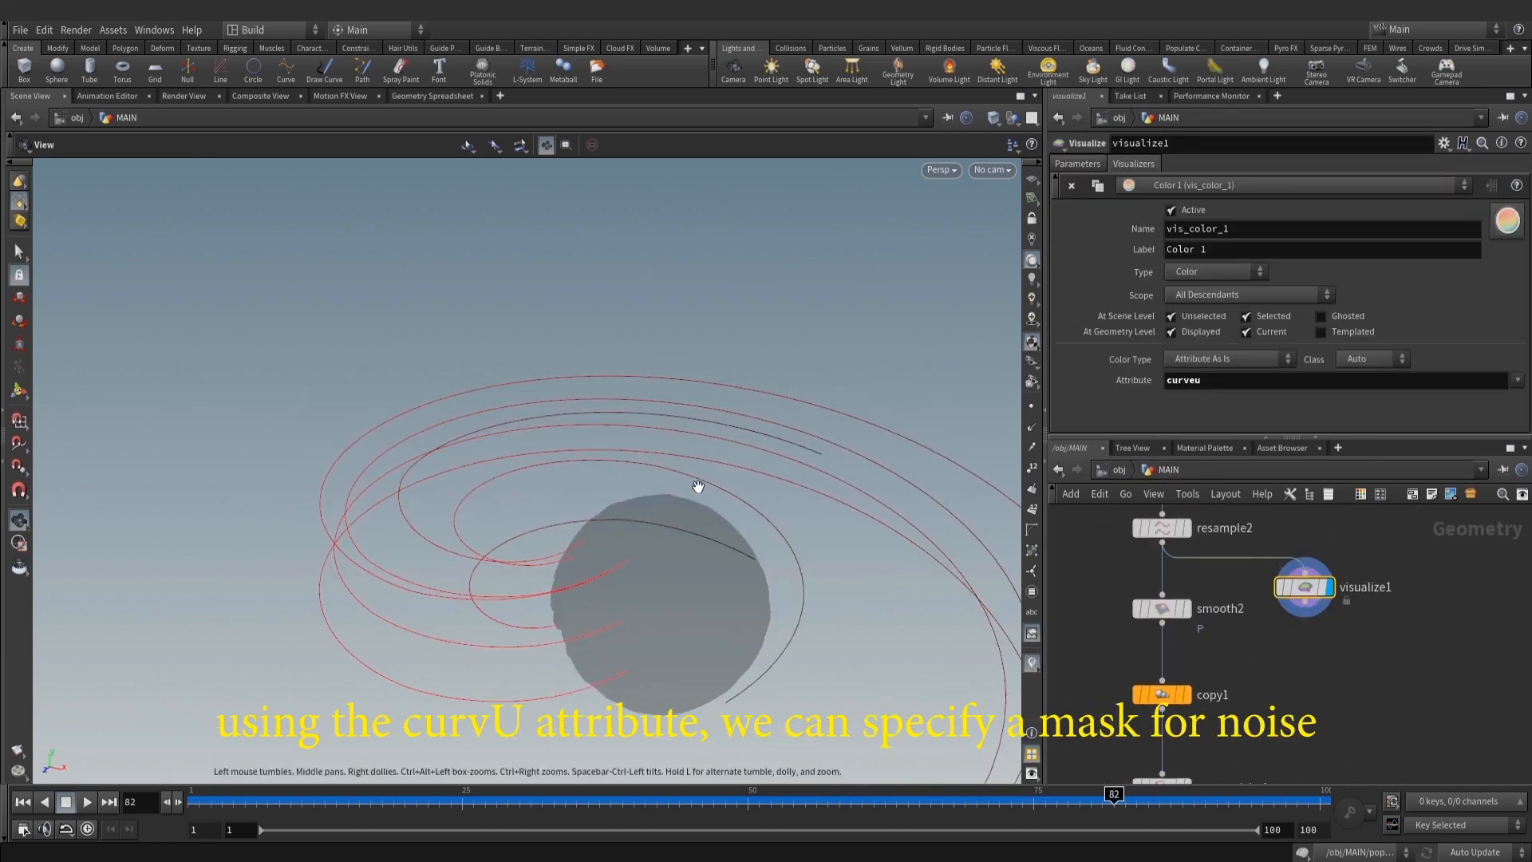
{"action": "middle_click_drag", "start_coordinate": [697, 486], "coordinate": [605, 402]}
Change the curveu visualizer's color type to Ramped Attribute and inspect its color ramp along the curves
{"action": "left_click", "coordinate": [1388, 364]}
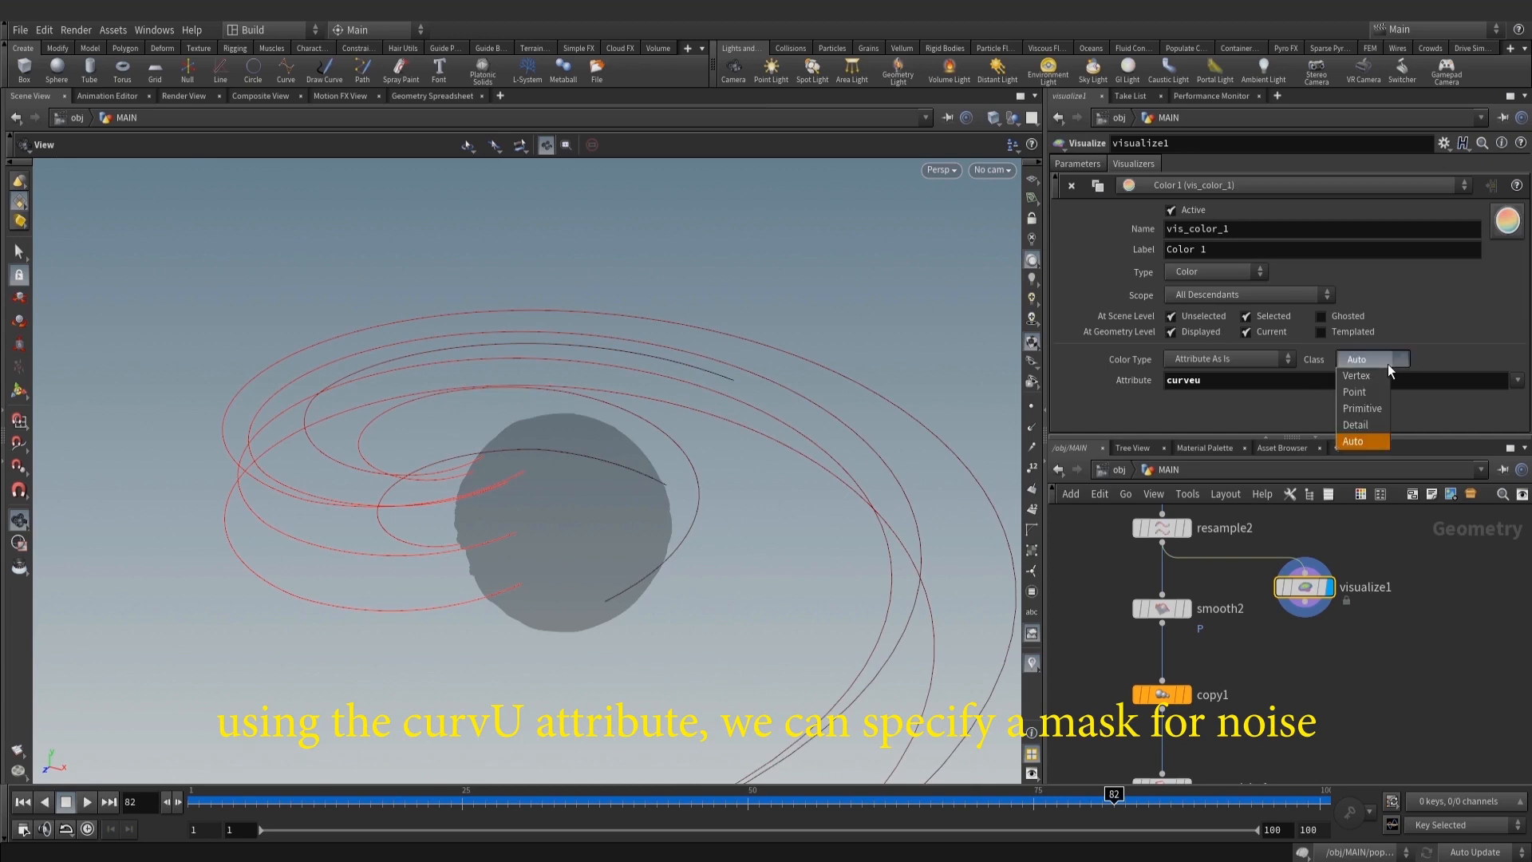
{"action": "left_click", "coordinate": [1203, 425]}
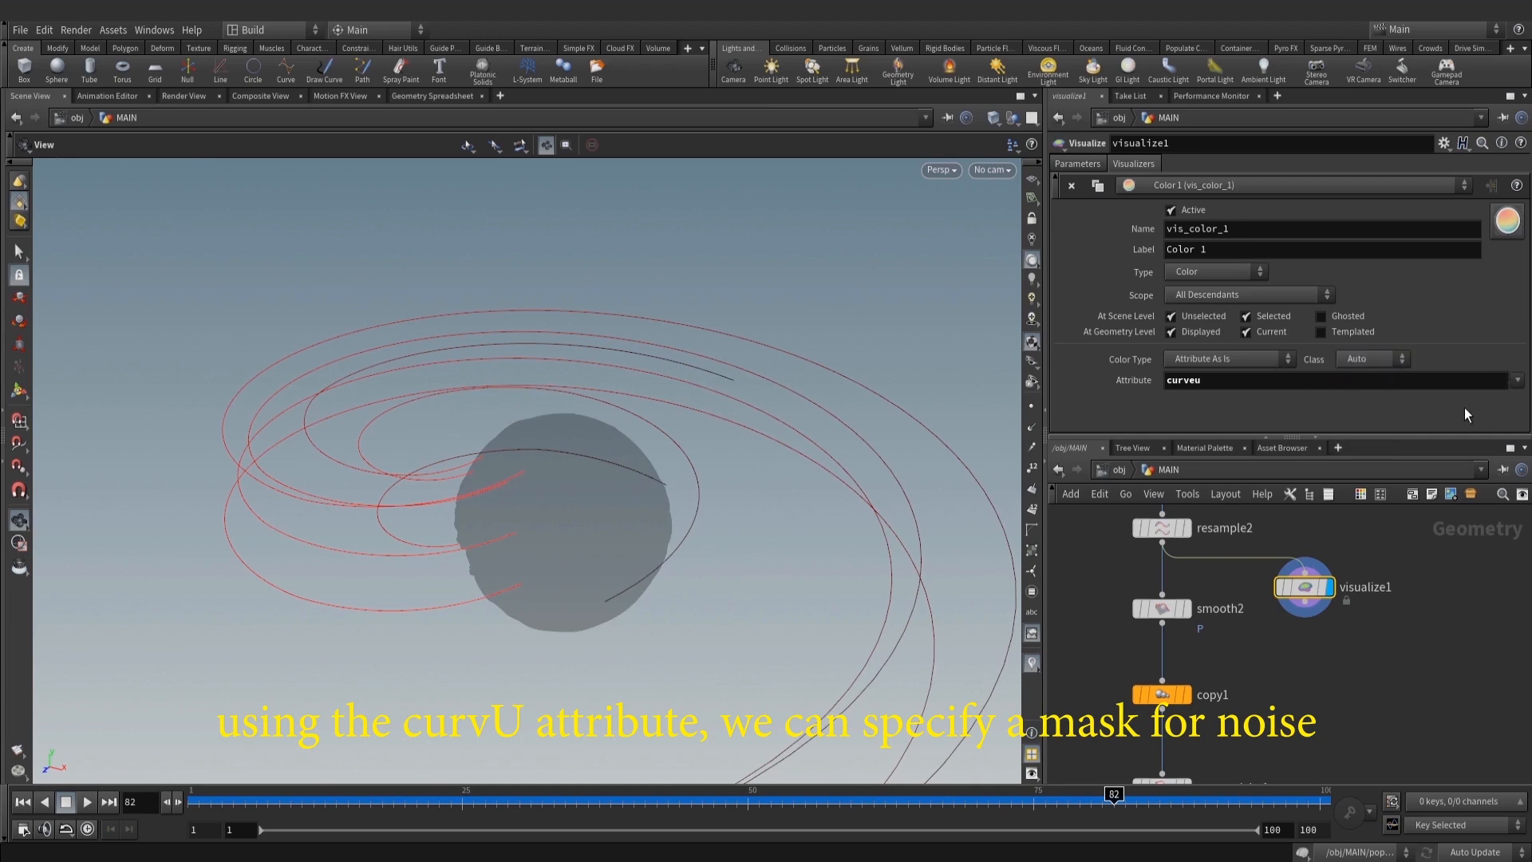
{"action": "left_click", "coordinate": [1280, 362]}
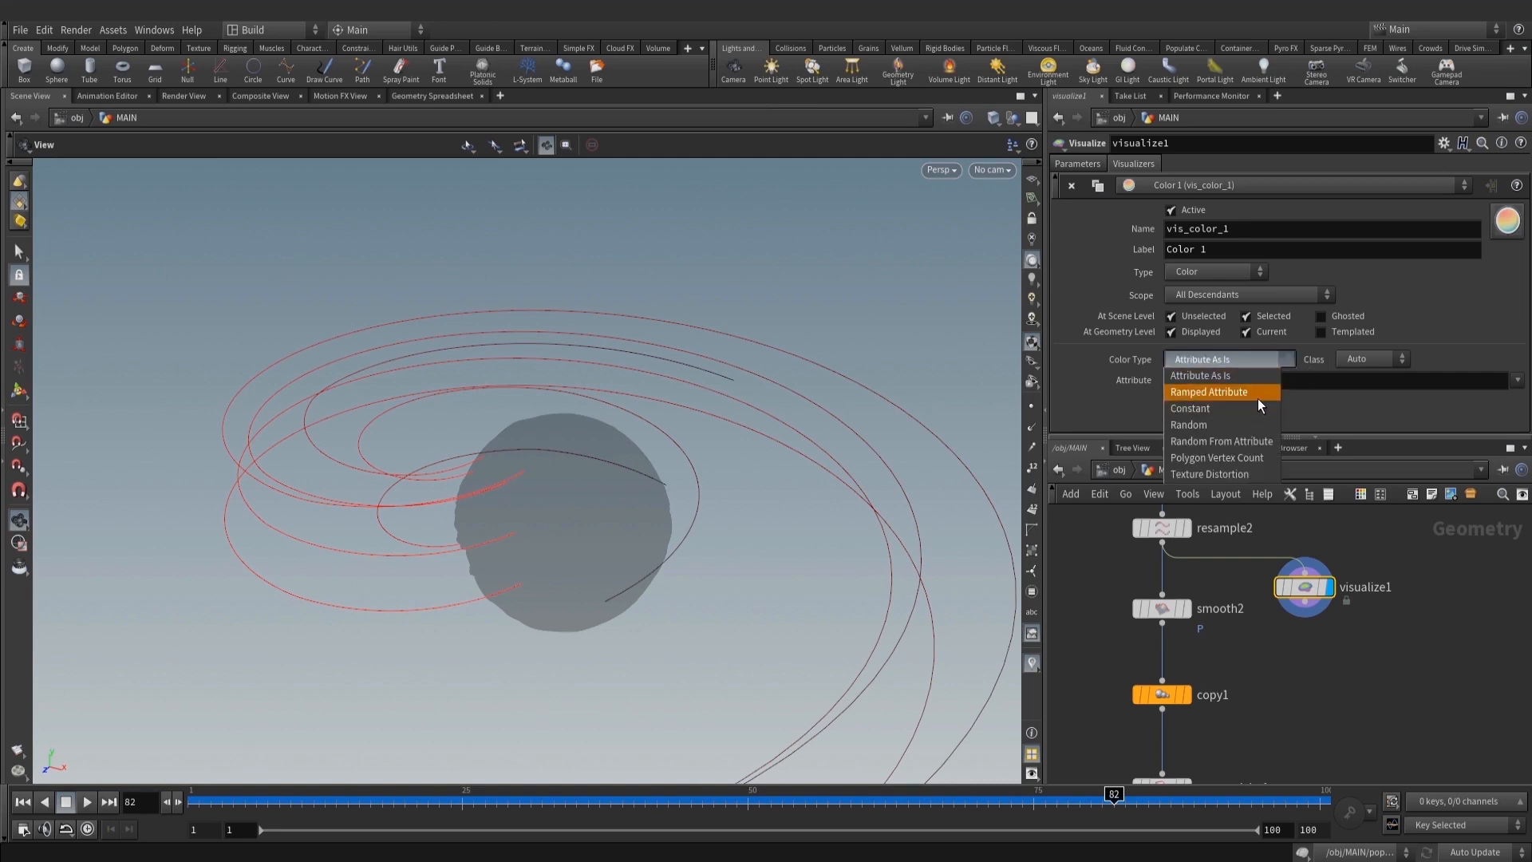
{"action": "left_click", "coordinate": [1258, 394]}
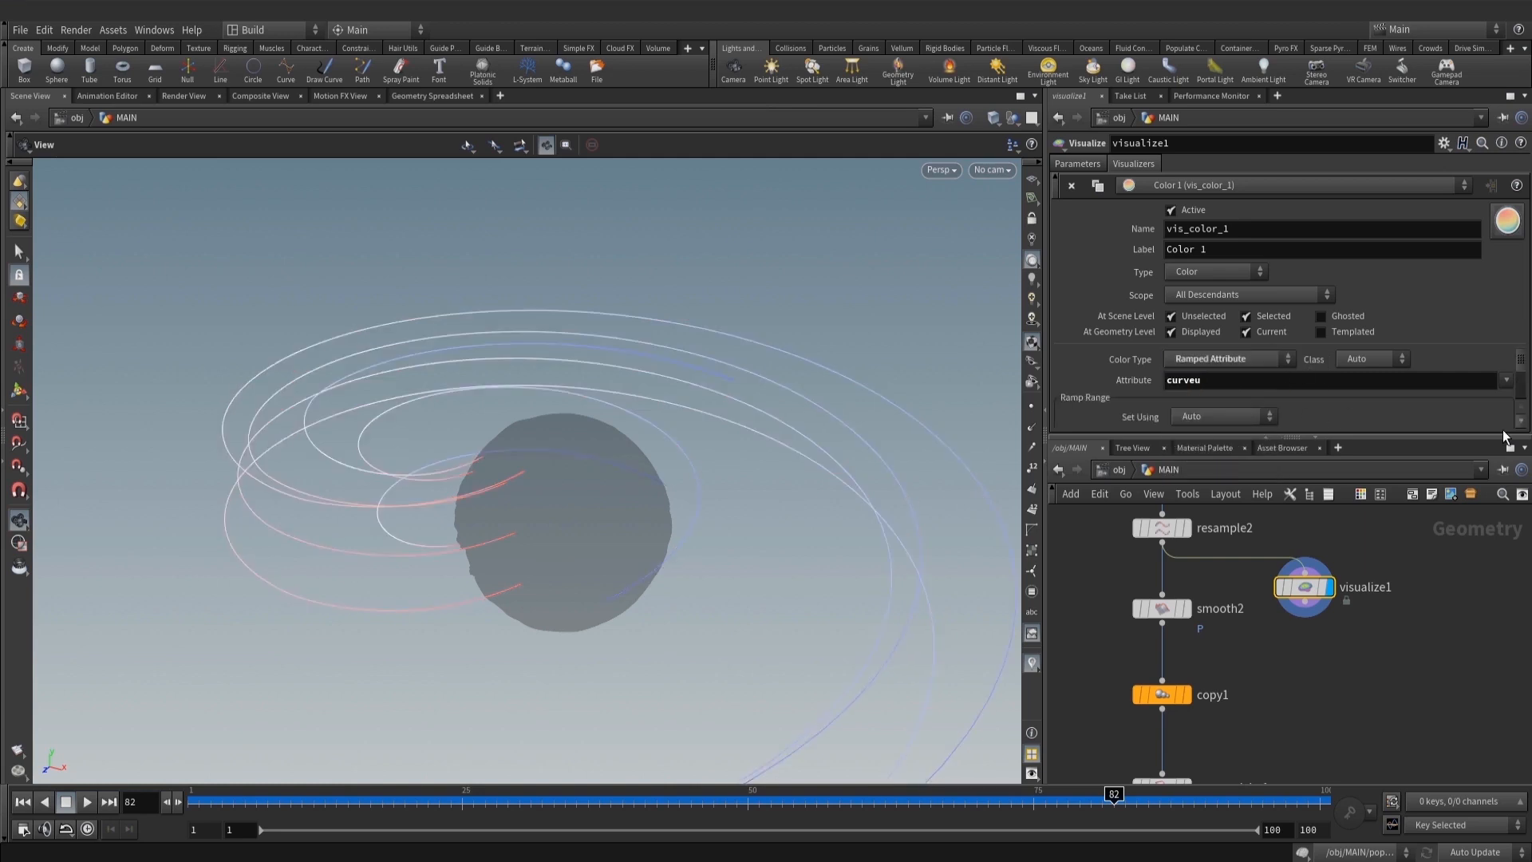
{"action": "left_click", "coordinate": [1262, 417]}
{"action": "left_click", "coordinate": [1518, 427]}
{"action": "scroll", "coordinate": [1152, 369], "scroll_direction": "down", "scroll_amount": 3}
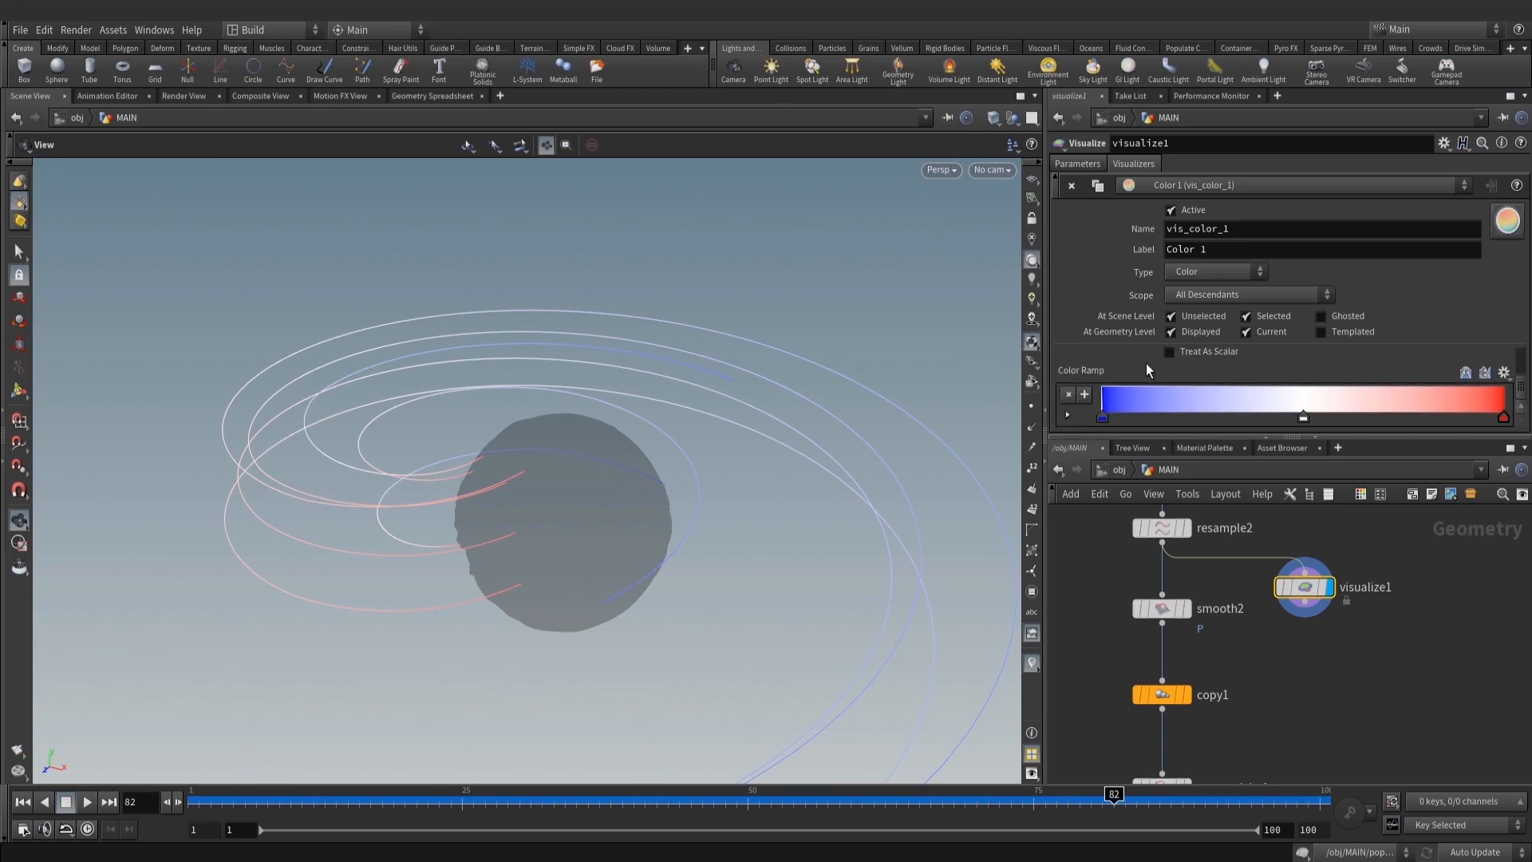
{"action": "right_click_drag", "start_coordinate": [715, 414], "coordinate": [625, 431]}
{"action": "left_click_drag", "start_coordinate": [626, 430], "coordinate": [786, 409]}
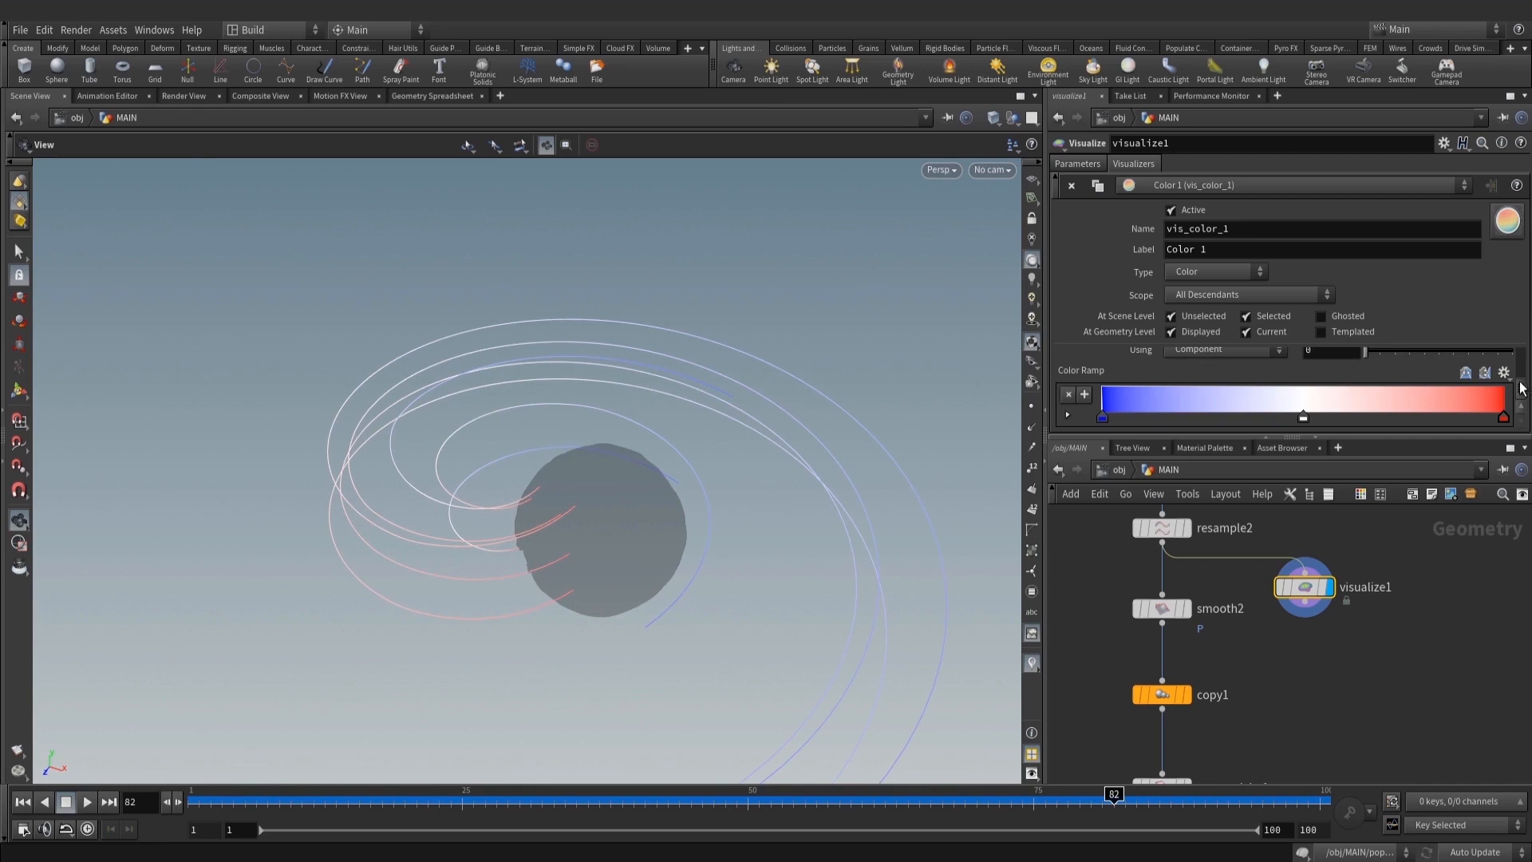
Check the visualizer's scalar component and ramp range options, and turn off Treat As Scalar
{"action": "scroll", "coordinate": [1524, 411], "scroll_direction": "up", "scroll_amount": 2}
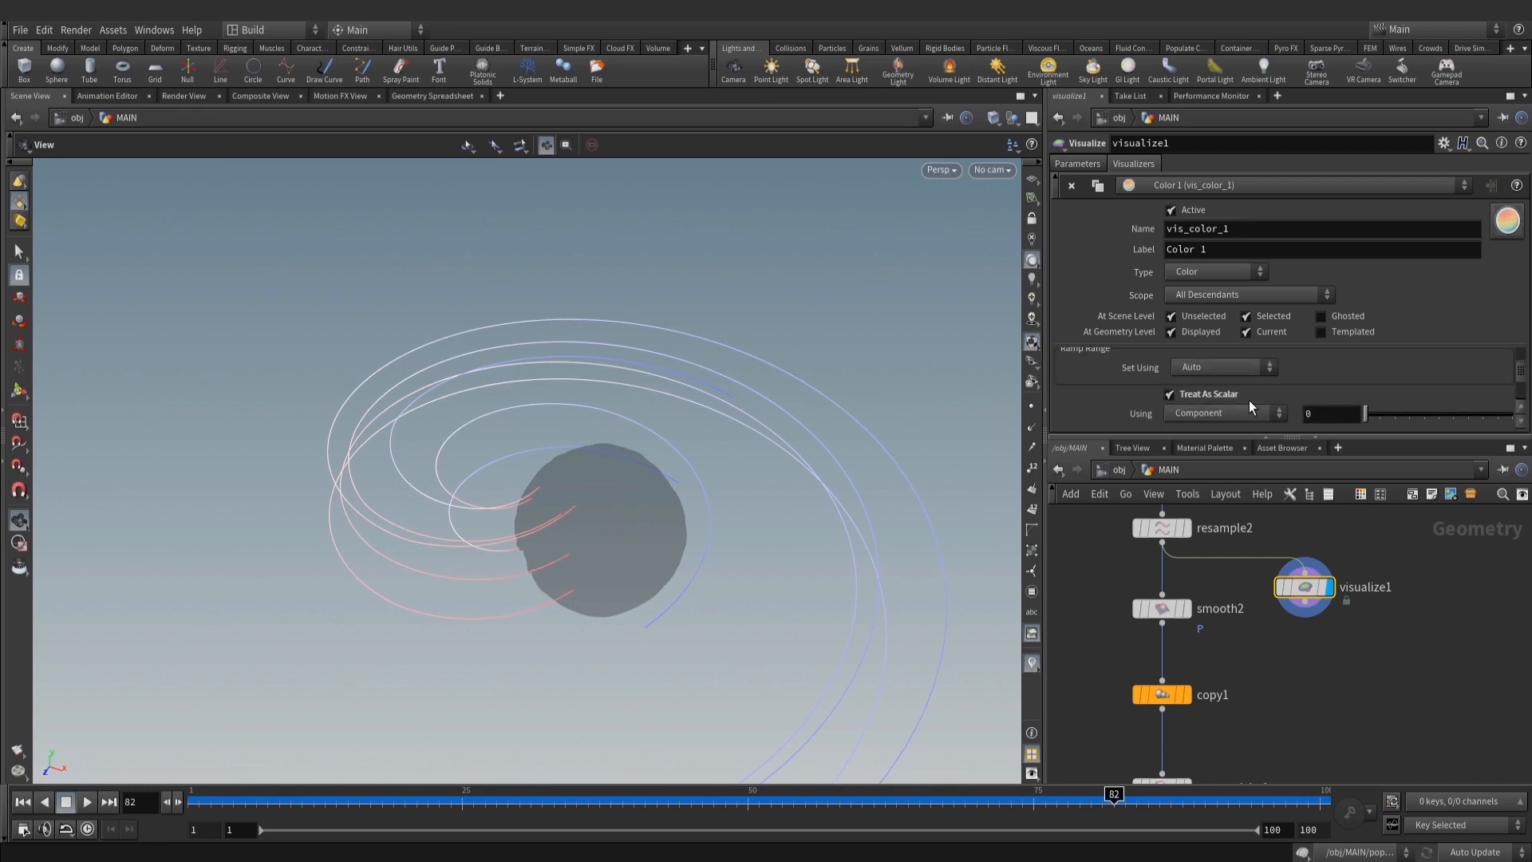
{"action": "left_click", "coordinate": [1197, 415]}
{"action": "left_click", "coordinate": [1204, 423]}
{"action": "right_click_drag", "start_coordinate": [527, 417], "coordinate": [592, 428]}
{"action": "middle_click_drag", "start_coordinate": [592, 428], "coordinate": [608, 368]}
{"action": "left_click_drag", "start_coordinate": [636, 400], "coordinate": [653, 438]}
{"action": "left_click", "coordinate": [1185, 397]}
{"action": "left_click", "coordinate": [1215, 372]}
{"action": "left_click", "coordinate": [1215, 372]}
{"action": "left_click_drag", "start_coordinate": [855, 399], "coordinate": [867, 357]}
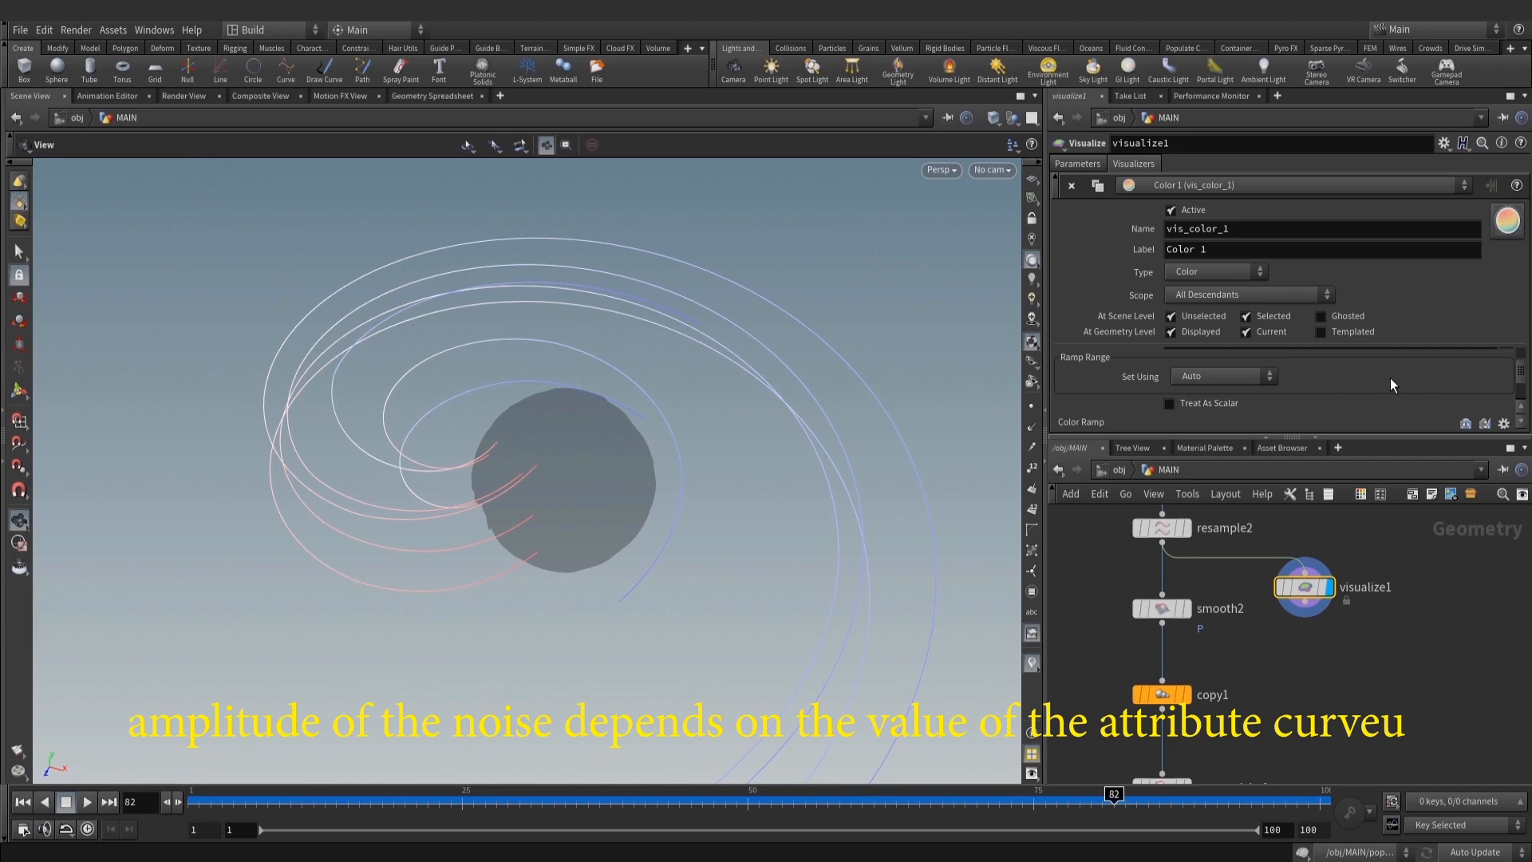
Restore the curveu visualizer's color type to Attribute As Is
{"action": "scroll", "coordinate": [1514, 388], "scroll_direction": "up", "scroll_amount": 2}
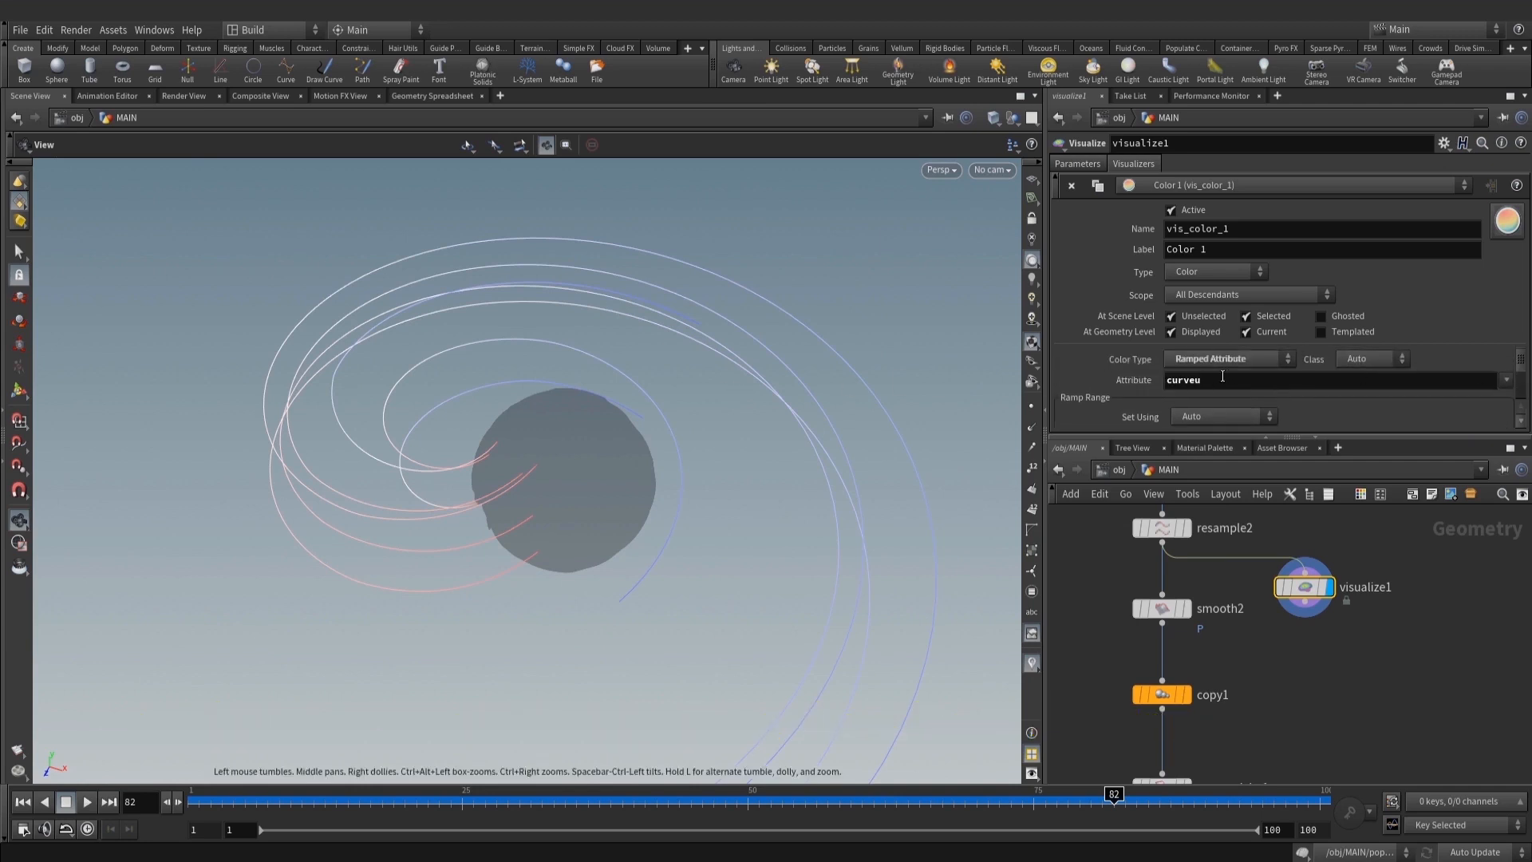
{"action": "left_click", "coordinate": [1218, 359]}
{"action": "left_click", "coordinate": [1218, 380]}
{"action": "scroll", "coordinate": [630, 399], "scroll_direction": "down", "scroll_amount": 5}
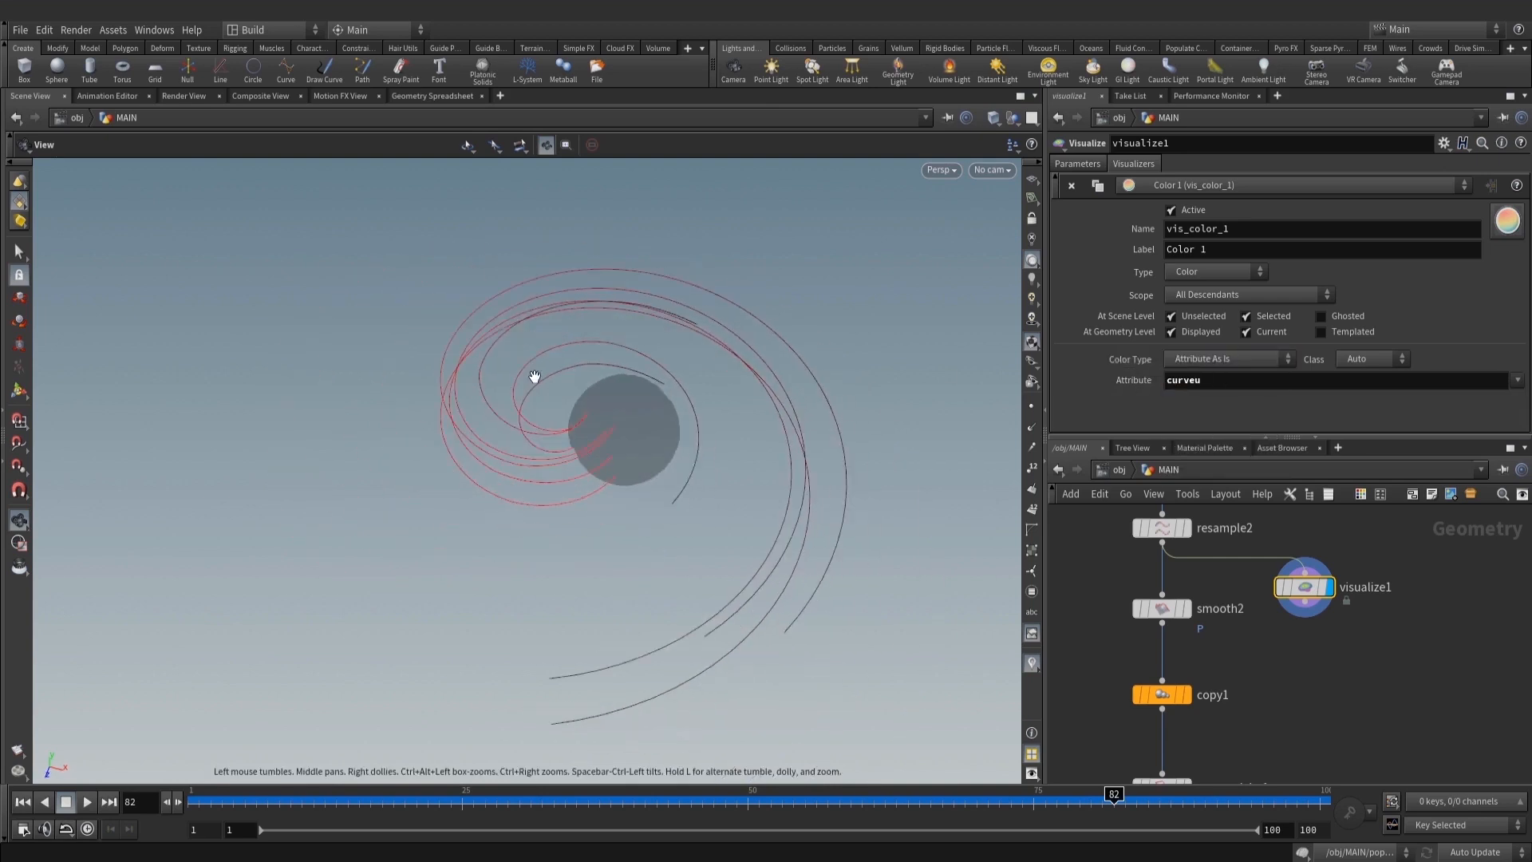
Inside pointvop2, add a Bind node that imports the float attribute curveu
{"action": "scroll", "coordinate": [716, 405], "scroll_direction": "up", "scroll_amount": 3}
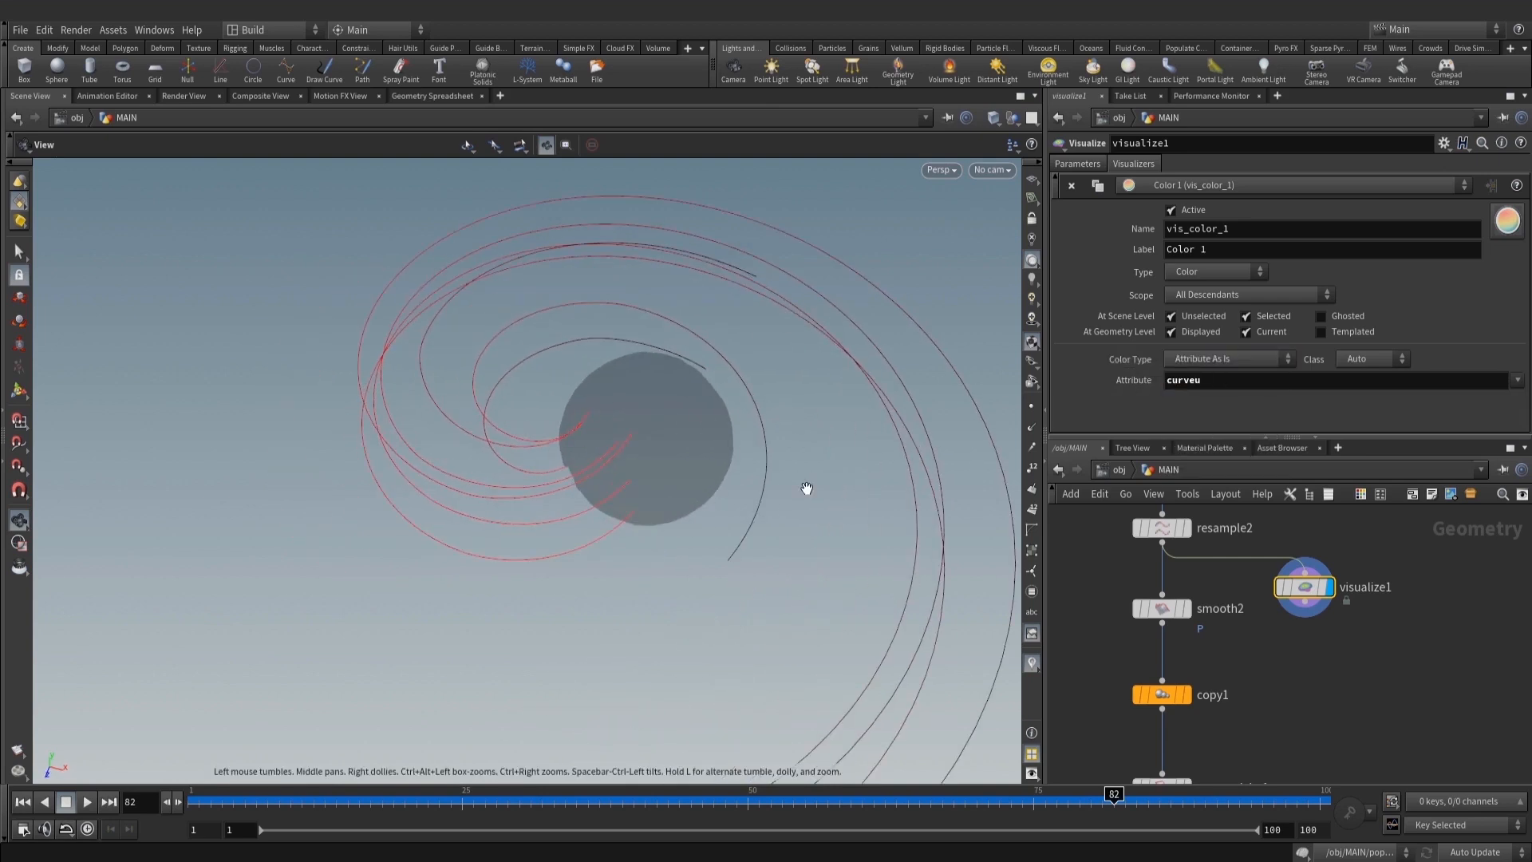
{"action": "middle_click_drag", "start_coordinate": [1306, 648], "coordinate": [1353, 597]}
{"action": "middle_click_drag", "start_coordinate": [1334, 674], "coordinate": [1323, 494]}
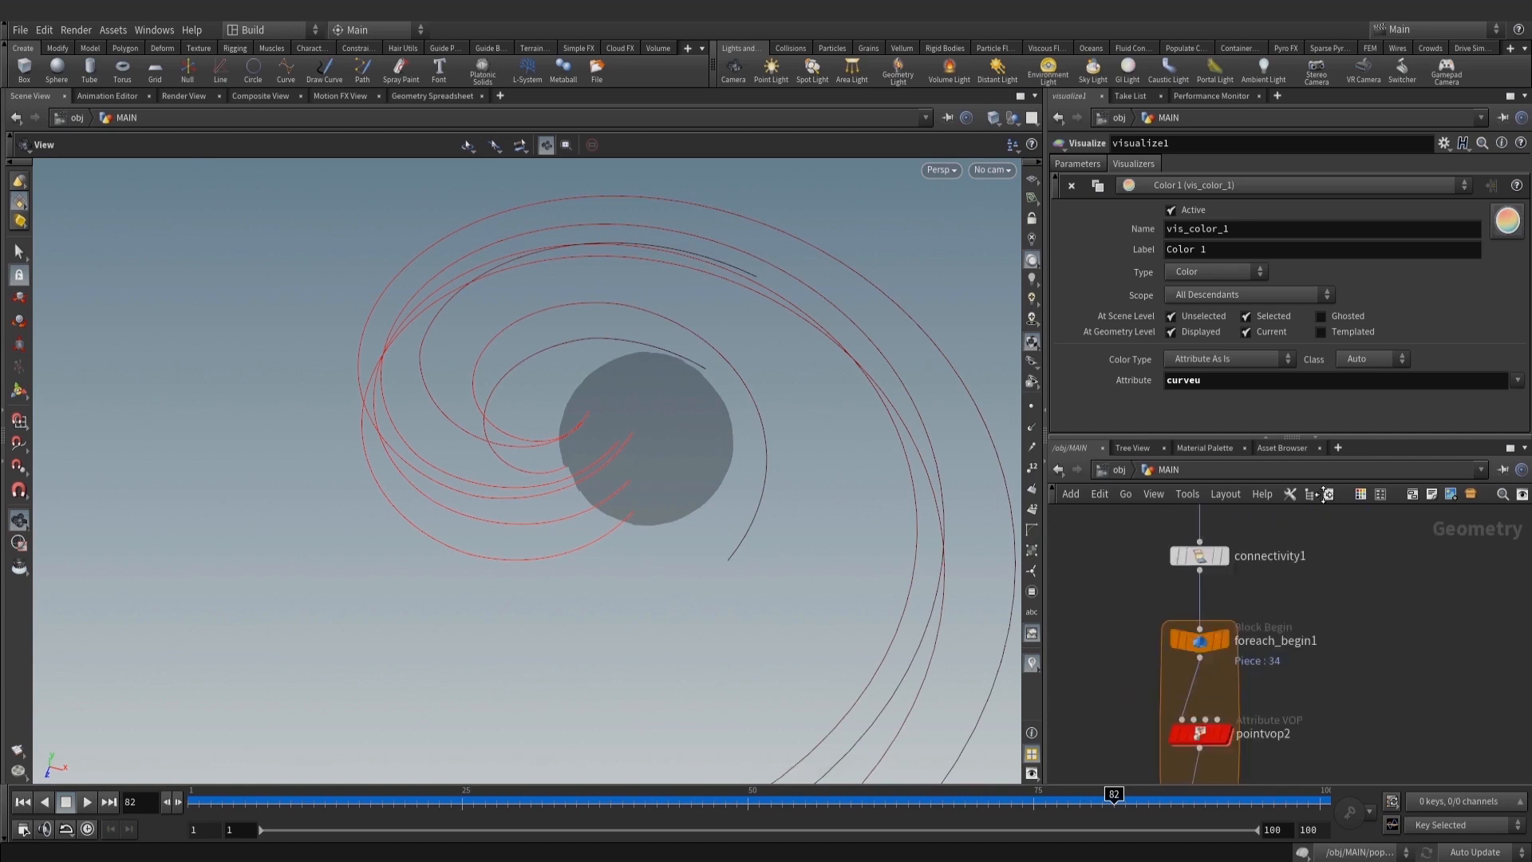
{"action": "middle_click_drag", "start_coordinate": [1205, 746], "coordinate": [1203, 602]}
{"action": "double_click", "coordinate": [1203, 602]}
{"action": "key", "text": "Tab"}
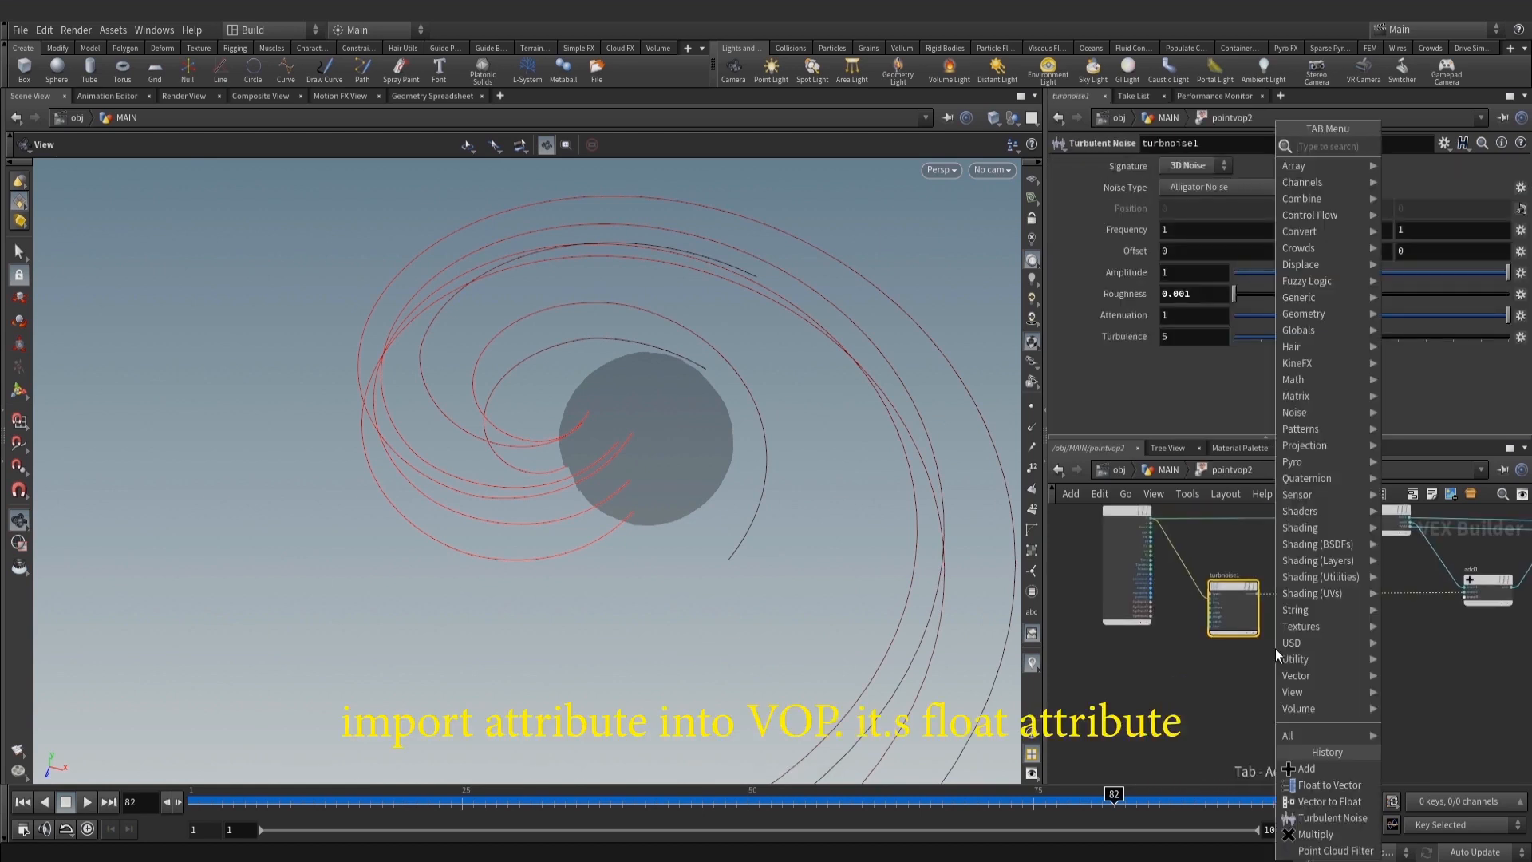
{"action": "left_click", "coordinate": [1195, 153]}
{"action": "left_click", "coordinate": [1176, 703]}
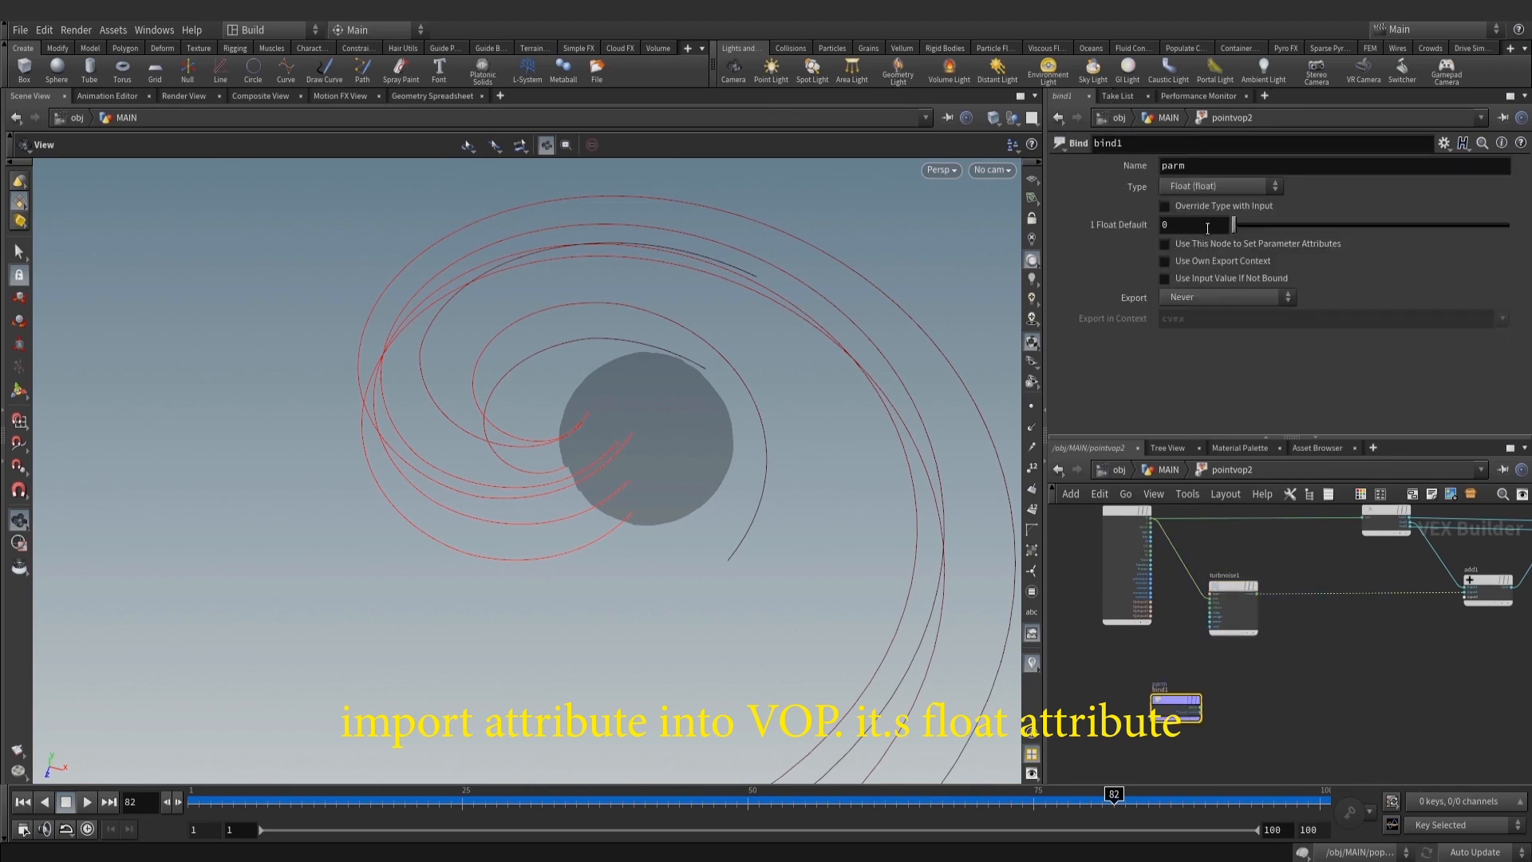
{"action": "left_click", "coordinate": [1256, 173]}
{"action": "type", "text": "curveu"}
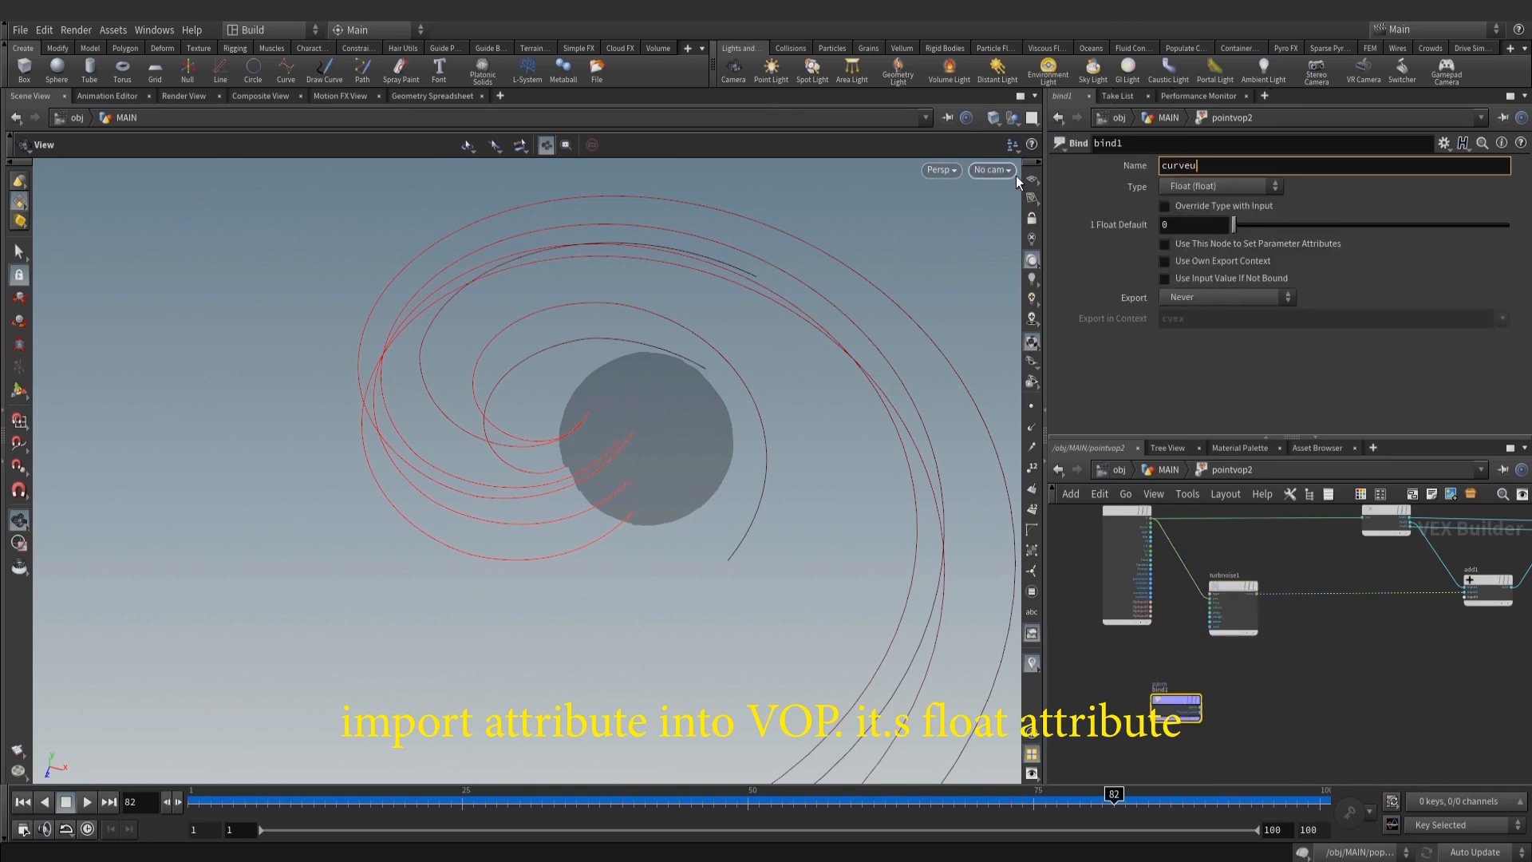
{"action": "key", "text": "Return"}
Add a Fit Range node beside the curveu Bind node and wire the curveu value into its input
{"action": "middle_click_drag", "start_coordinate": [1253, 661], "coordinate": [1228, 645]}
{"action": "key", "text": "Tab"}
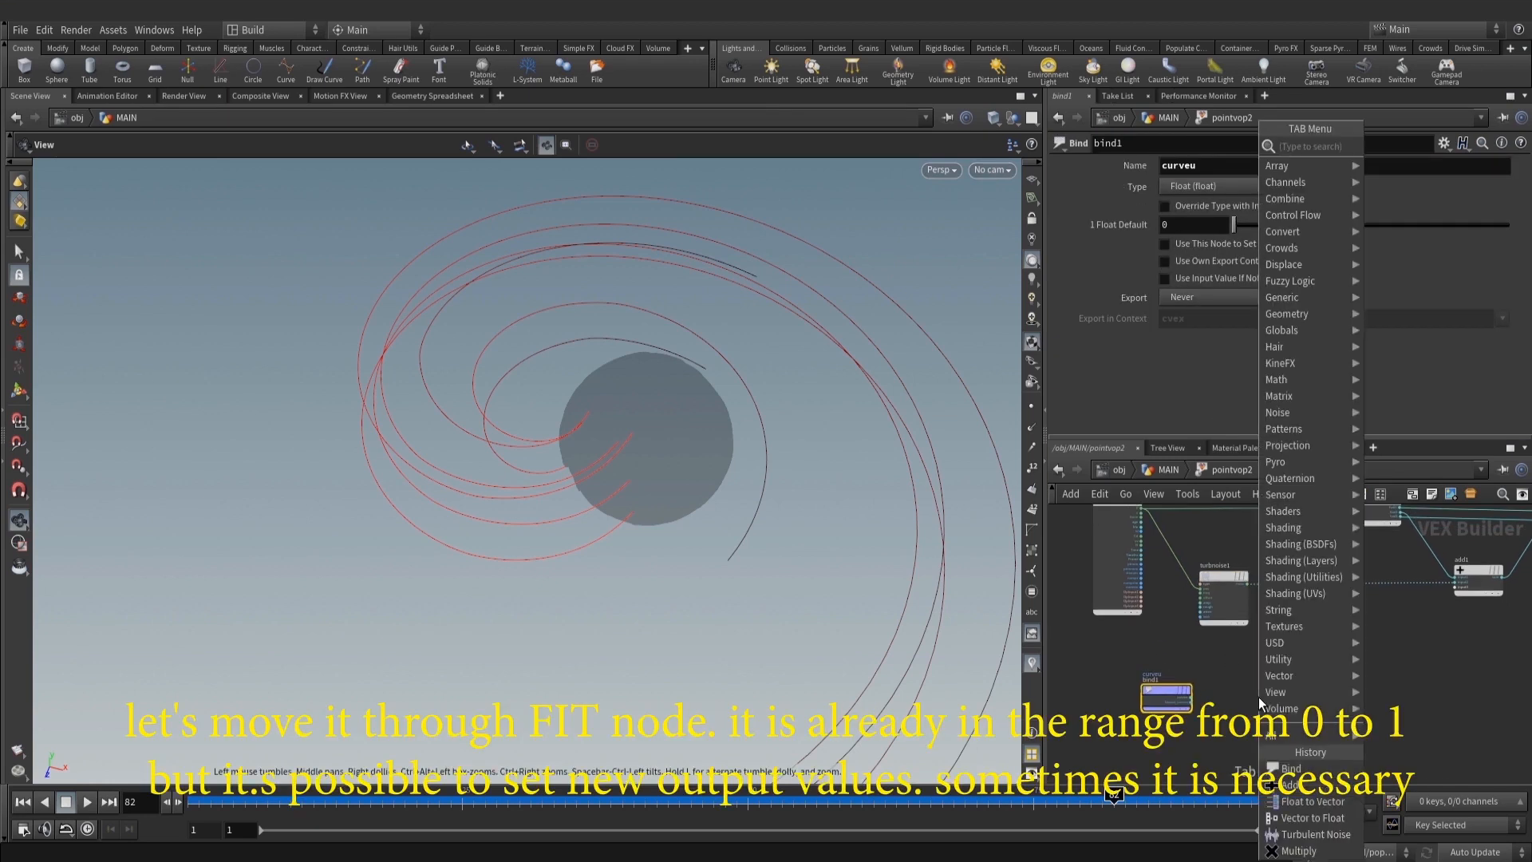
{"action": "type", "text": "fit"}
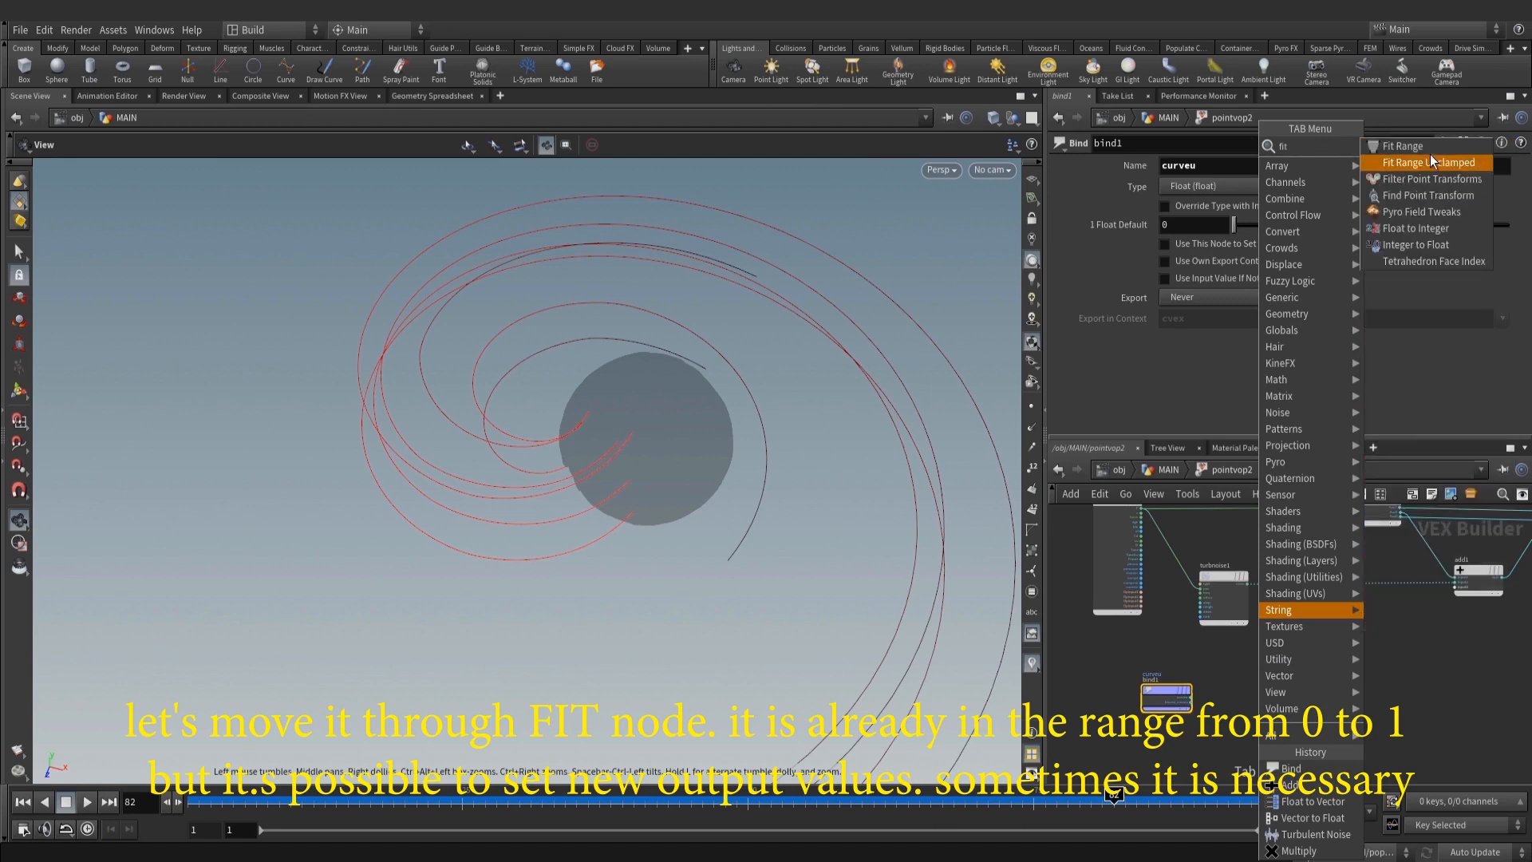
{"action": "key", "text": "Return"}
{"action": "left_click", "coordinate": [1270, 663]}
{"action": "scroll", "coordinate": [1283, 679], "scroll_direction": "up", "scroll_amount": 3}
{"action": "left_click_drag", "start_coordinate": [1269, 651], "coordinate": [1280, 697]}
{"action": "mouse_move", "coordinate": [1124, 712]}
{"action": "left_mouse_down"}
{"action": "mouse_move", "coordinate": [1255, 711]}
{"action": "mouse_move", "coordinate": [1253, 691]}
{"action": "left_mouse_up"}
{"action": "middle_click_drag", "start_coordinate": [1398, 686], "coordinate": [1307, 677]}
{"action": "key", "text": "Tab"}
{"action": "mouse_move", "coordinate": [1319, 663]}
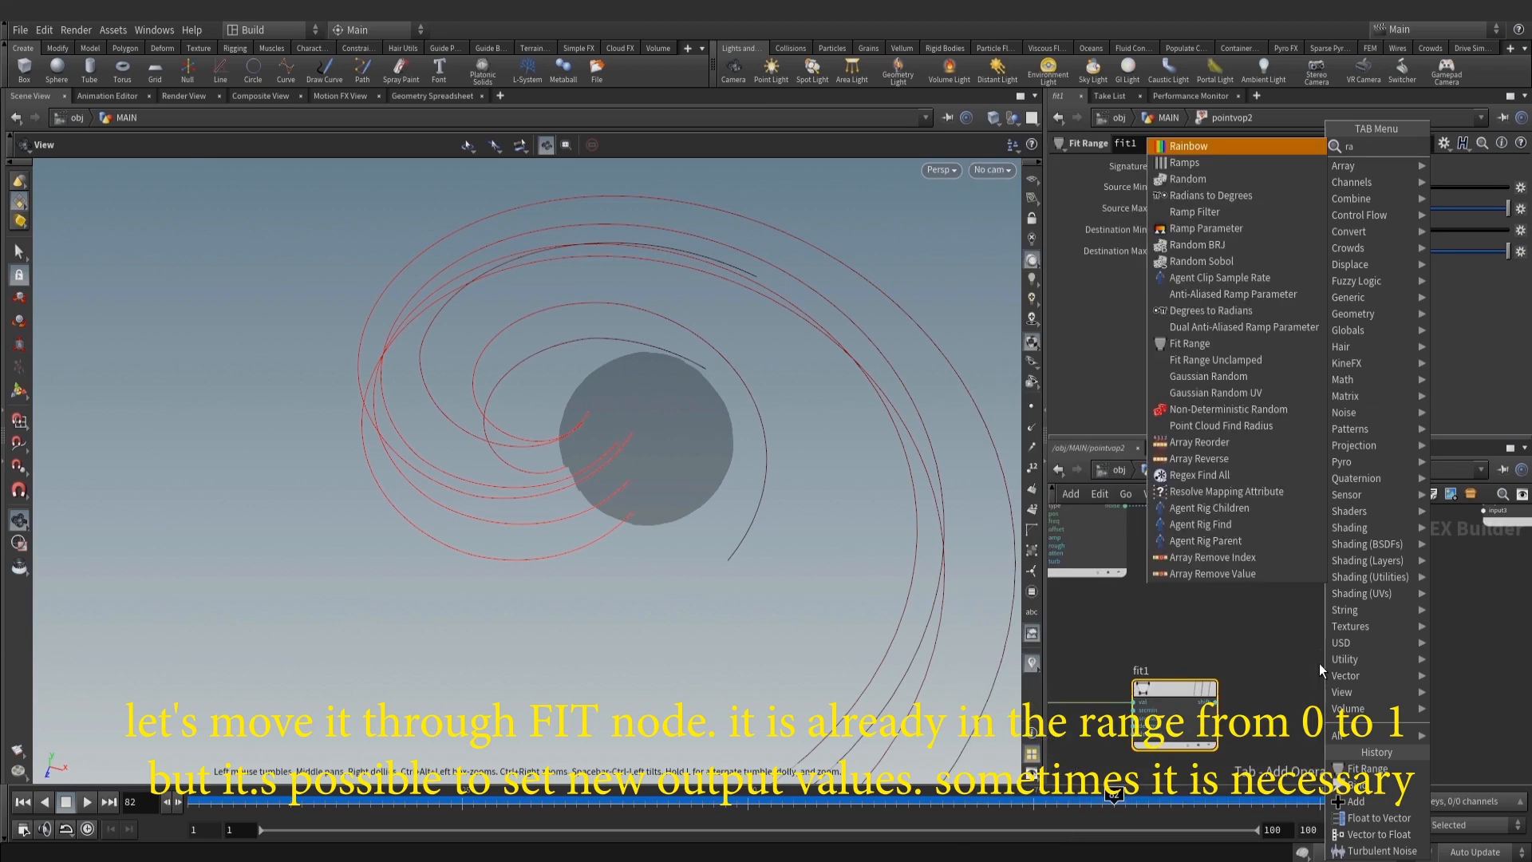
{"action": "left_click", "coordinate": [1251, 187]}
{"action": "left_click", "coordinate": [1320, 668]}
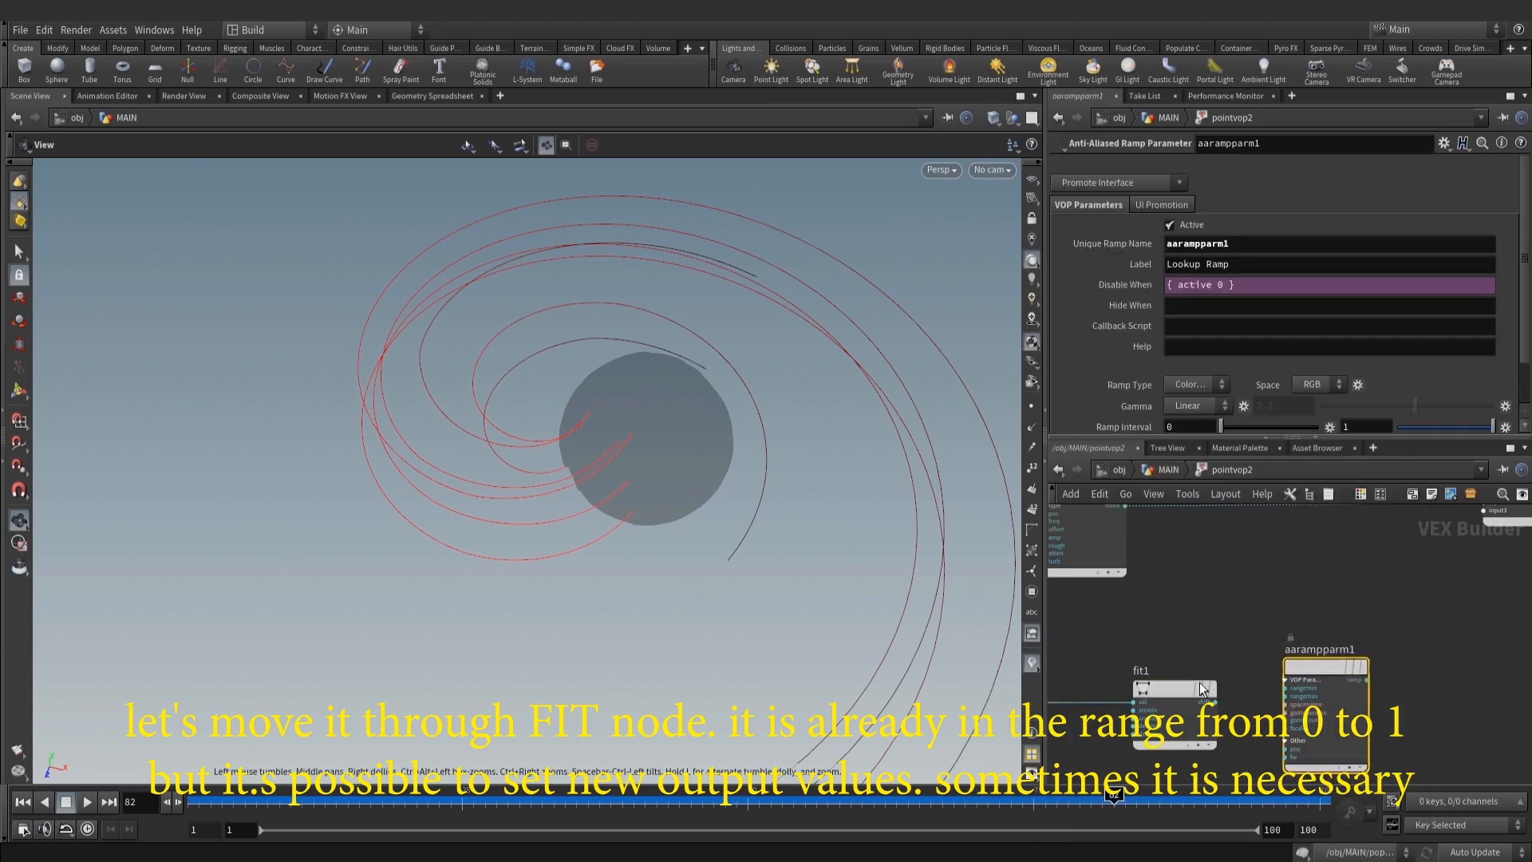
{"action": "scroll", "coordinate": [1203, 675], "scroll_direction": "up", "scroll_amount": 1}
{"action": "key", "text": "Delete"}
Add a Ramp Parameter node after fit1 and set its ramp type to Spline Ramp (float)
{"action": "middle_click_drag", "start_coordinate": [1415, 689], "coordinate": [1273, 648]}
{"action": "scroll", "coordinate": [1274, 647], "scroll_direction": "down", "scroll_amount": 1}
{"action": "key", "text": "Tab"}
{"action": "type", "text": "ramp"}
{"action": "left_click", "coordinate": [1155, 179]}
{"action": "left_click", "coordinate": [1238, 692]}
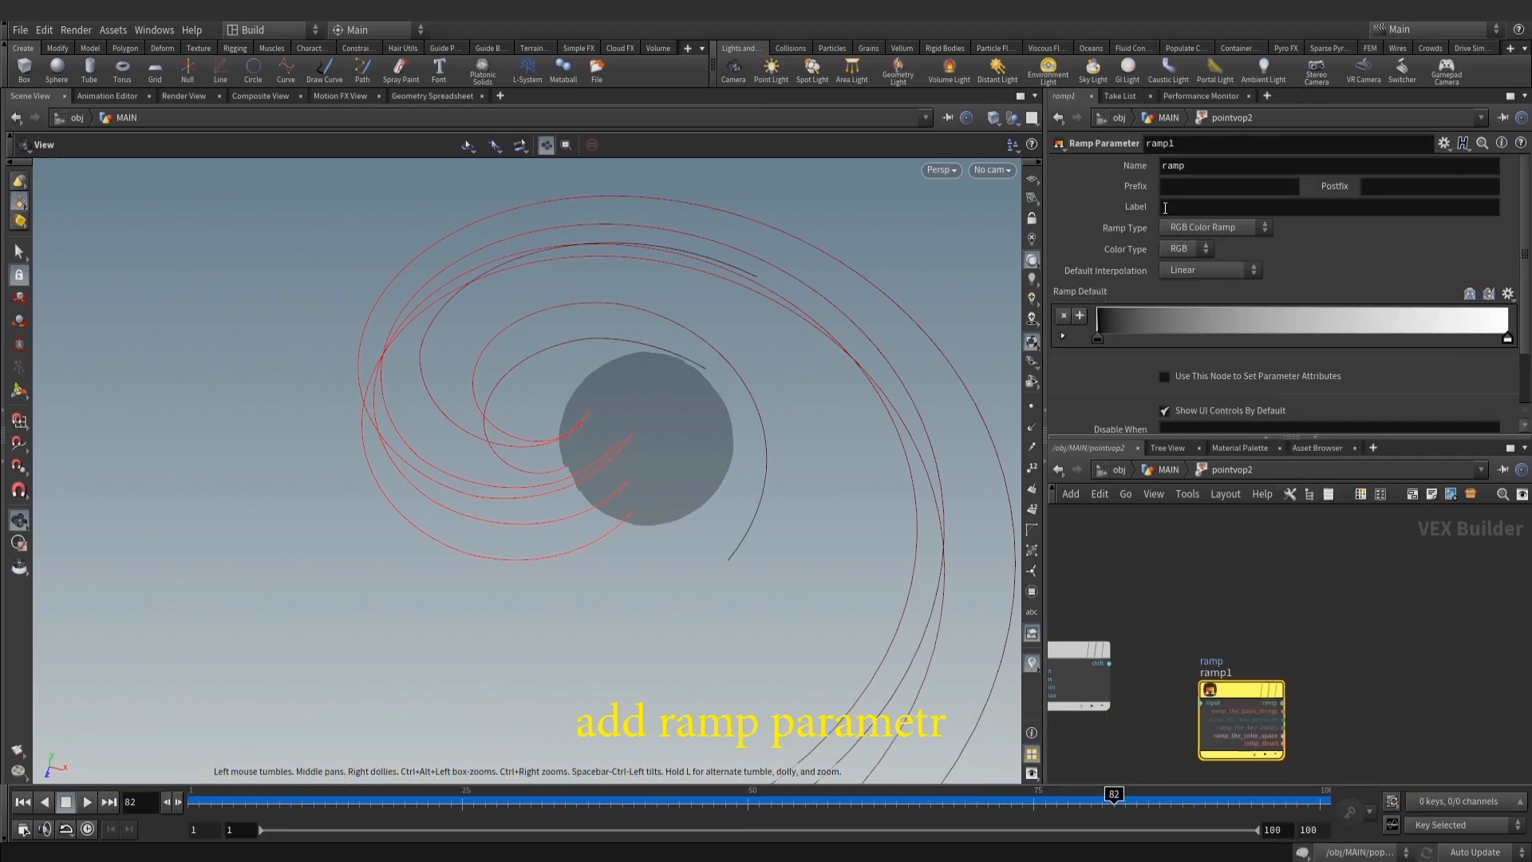
{"action": "left_click", "coordinate": [1199, 229]}
{"action": "left_click", "coordinate": [1196, 251]}
Name the ramp parameter curveu_ramp and paste the copied curves cache file path as its label
{"action": "double_click", "coordinate": [1173, 165]}
{"action": "type", "text": "curveu+_spline"}
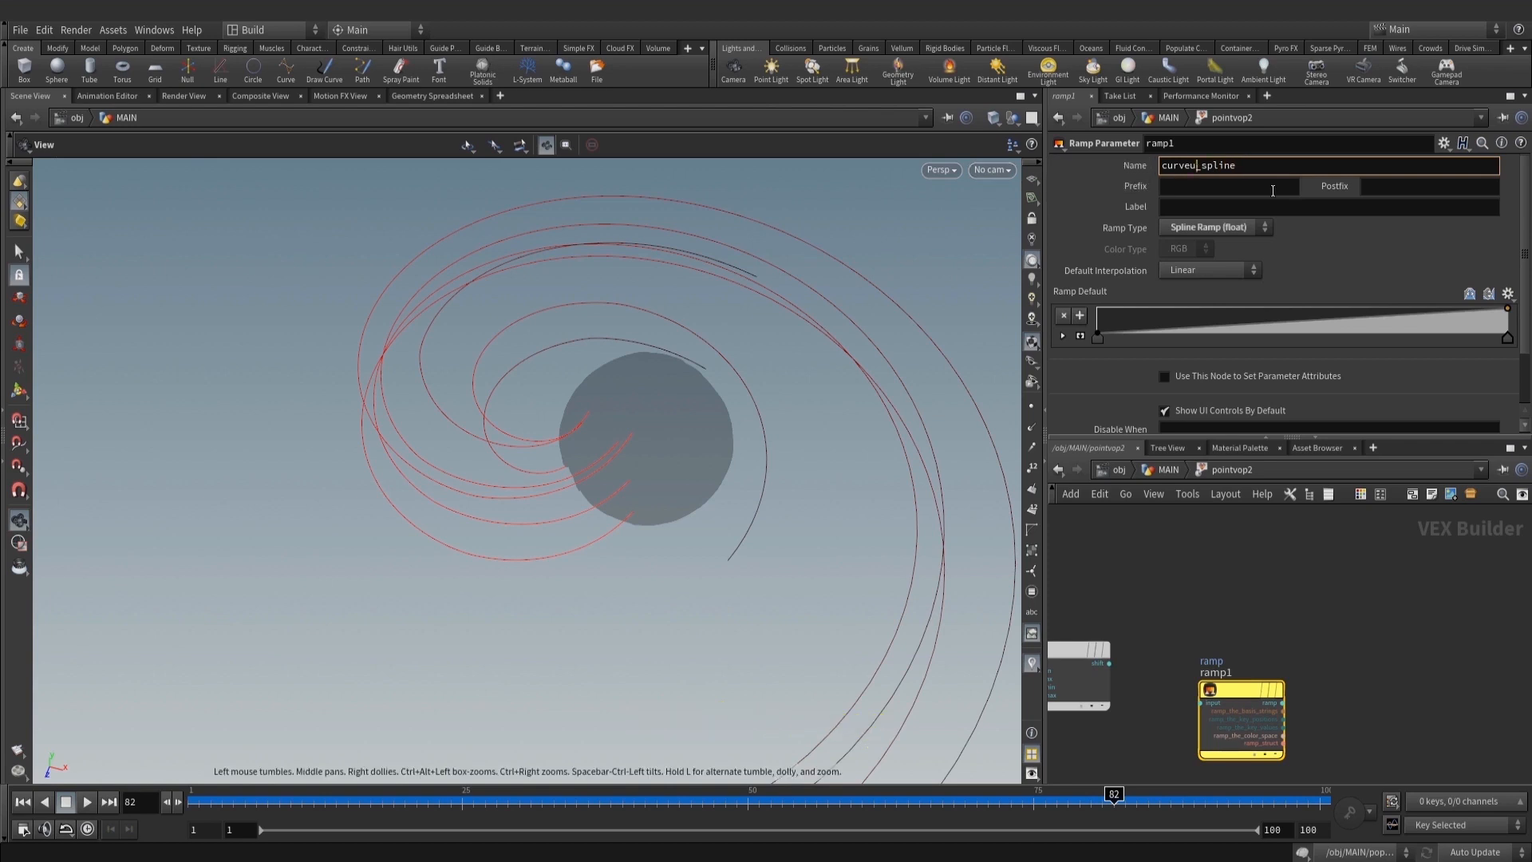
{"action": "left_click_drag", "start_coordinate": [1204, 164], "coordinate": [1156, 166]}
{"action": "type", "text": "ramp"}
{"action": "key", "text": "Return"}
{"action": "left_click", "coordinate": [1179, 209]}
{"action": "type", "text": "W:\\temp\\Mike\\CACHE\\Candy_destr_splines\\curves/curves.$F.bgeo.sc"}
Wire the shifted output of fit1 into the input of the curveu_ramp node
{"action": "middle_click_drag", "start_coordinate": [1148, 668], "coordinate": [1179, 654]}
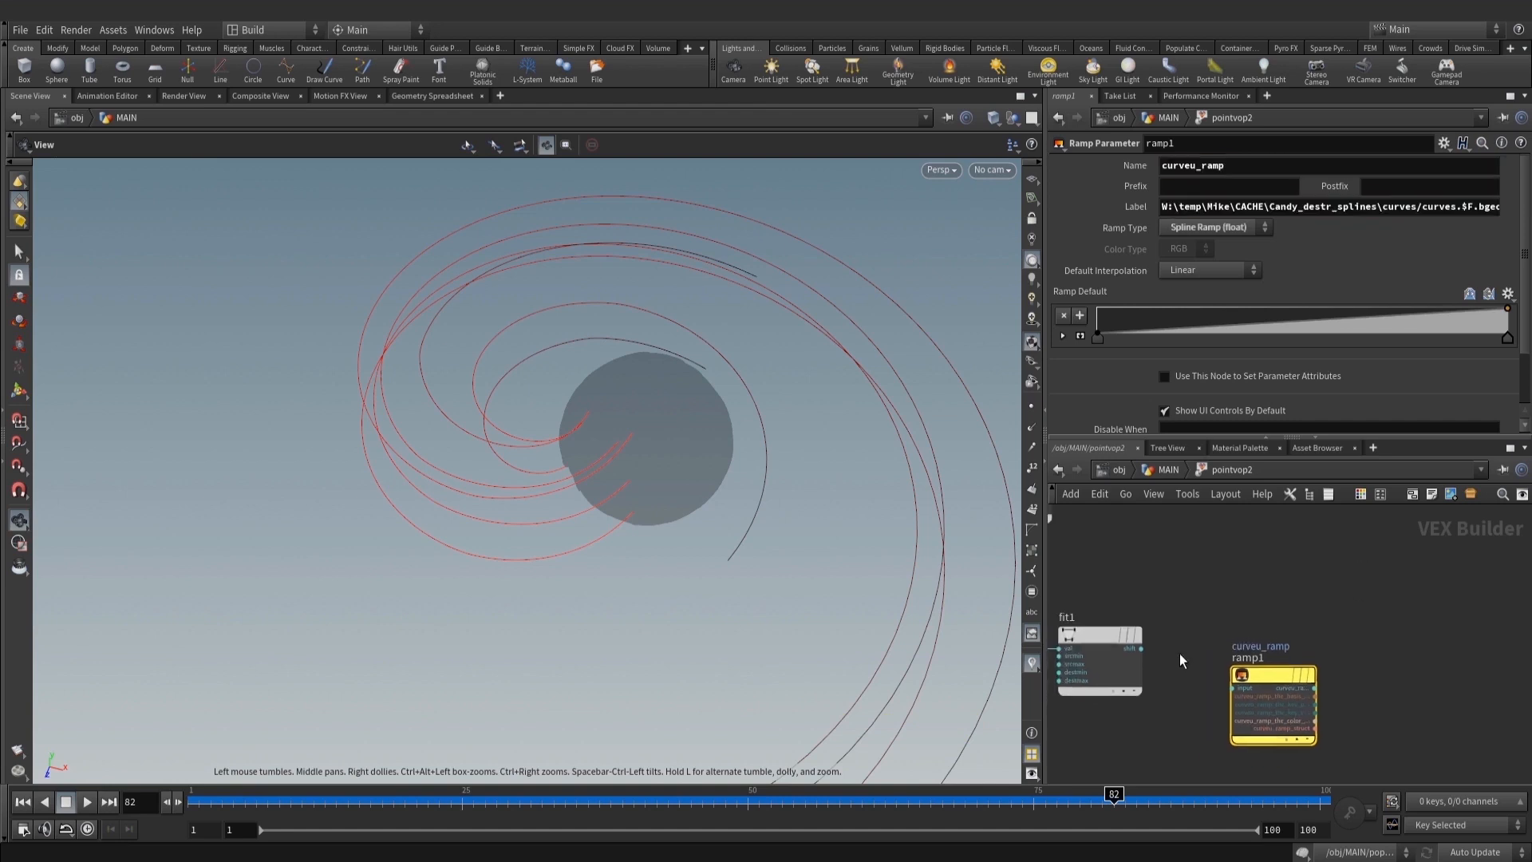
{"action": "left_click_drag", "start_coordinate": [1141, 648], "coordinate": [1300, 636]}
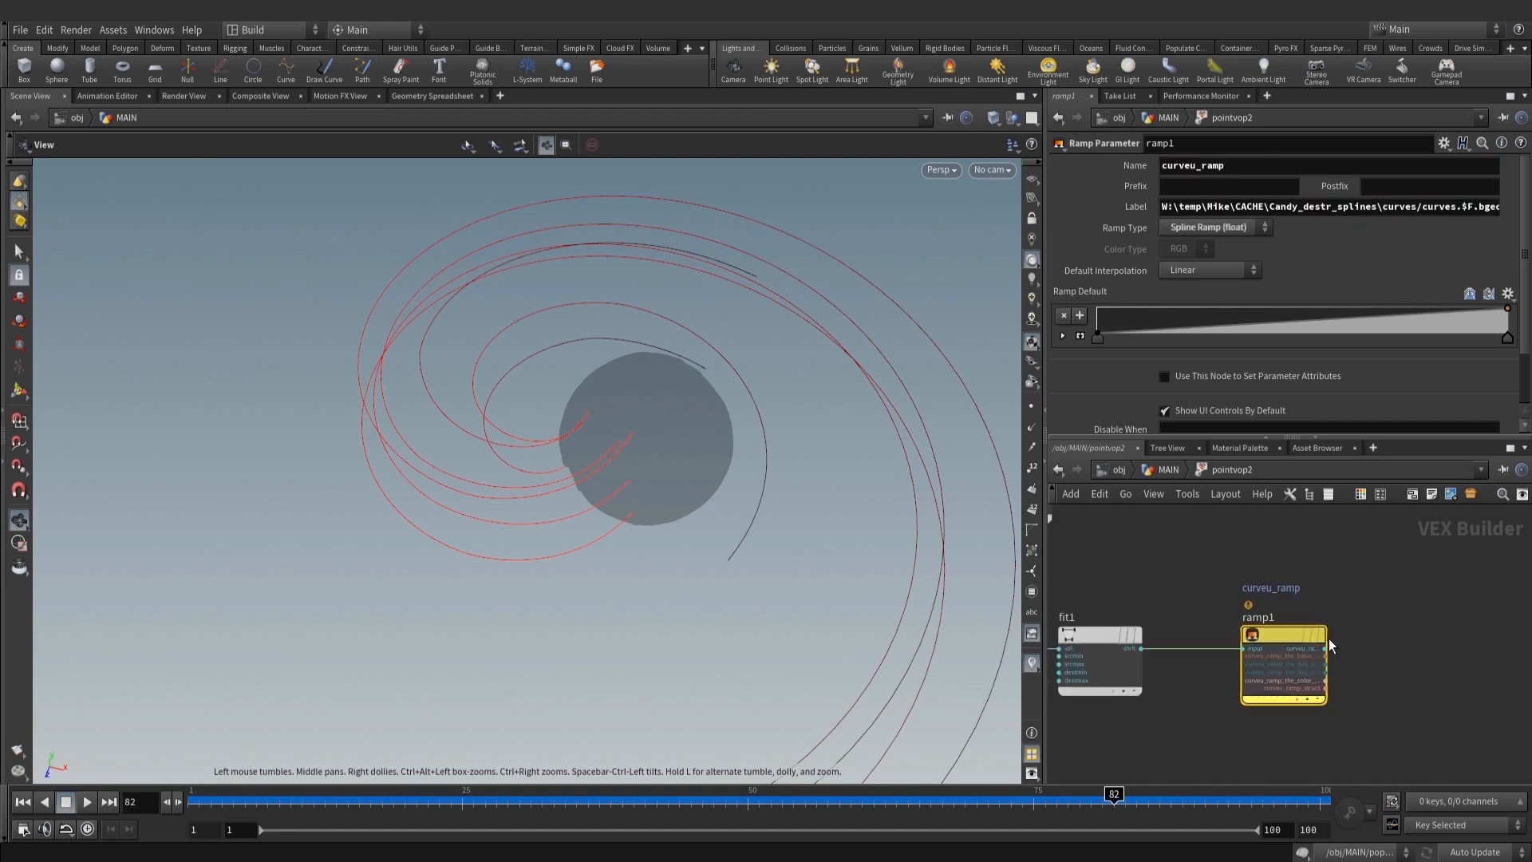
{"action": "left_click", "coordinate": [1325, 648]}
{"action": "middle_click_drag", "start_coordinate": [1368, 608], "coordinate": [1315, 730]}
{"action": "key", "text": "Escape"}
{"action": "middle_click_drag", "start_coordinate": [1340, 671], "coordinate": [1420, 651]}
{"action": "scroll", "coordinate": [1357, 654], "scroll_direction": "down", "scroll_amount": 3}
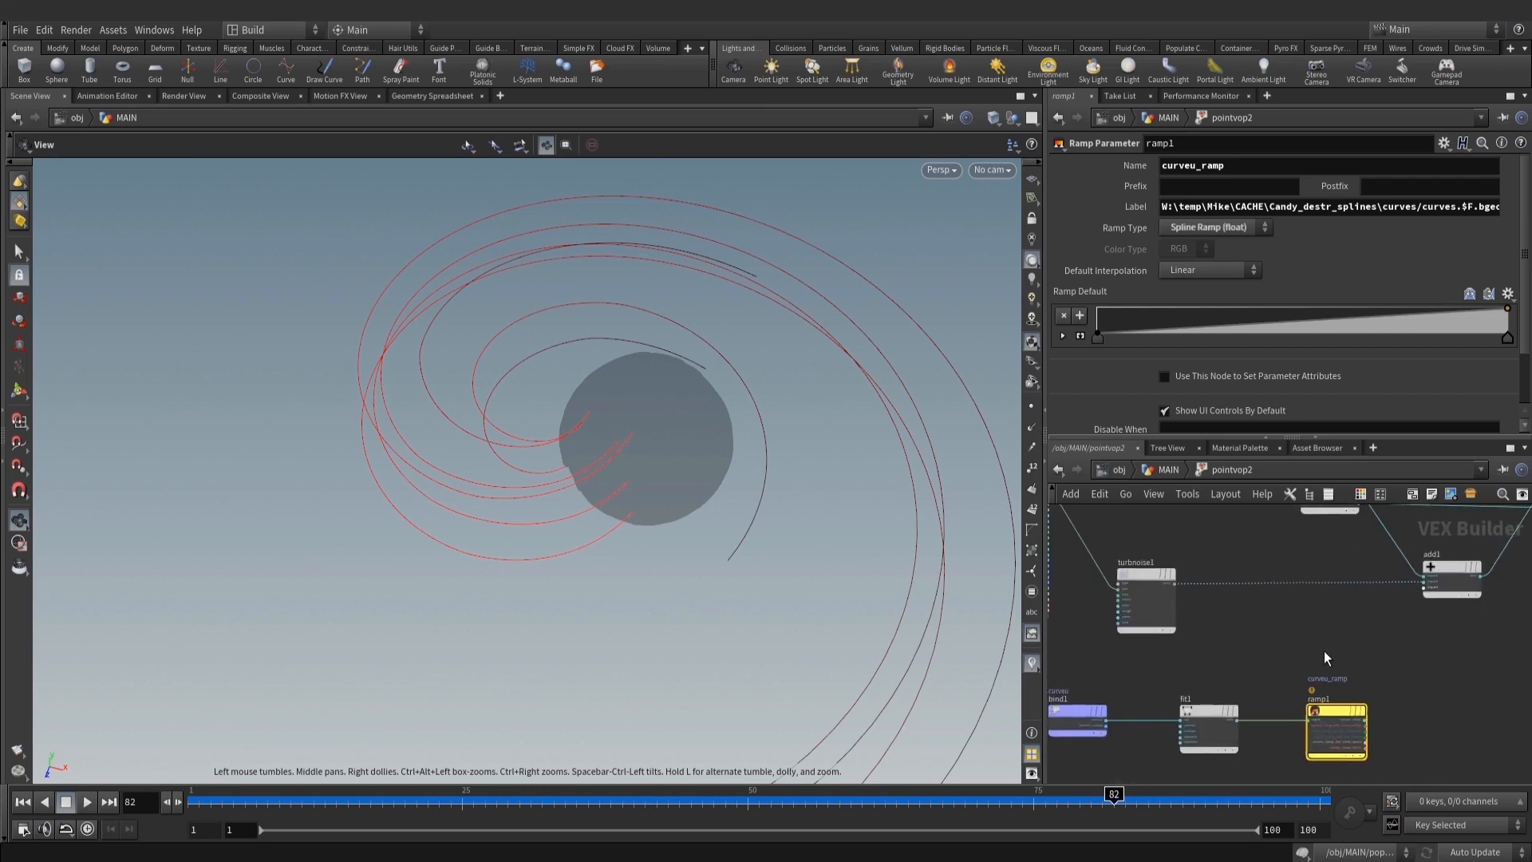
Insert a Multiply node on the wire between turbnoise1 and add1
{"action": "key", "text": "Tab"}
{"action": "type", "text": "mul"}
{"action": "left_click", "coordinate": [1294, 146]}
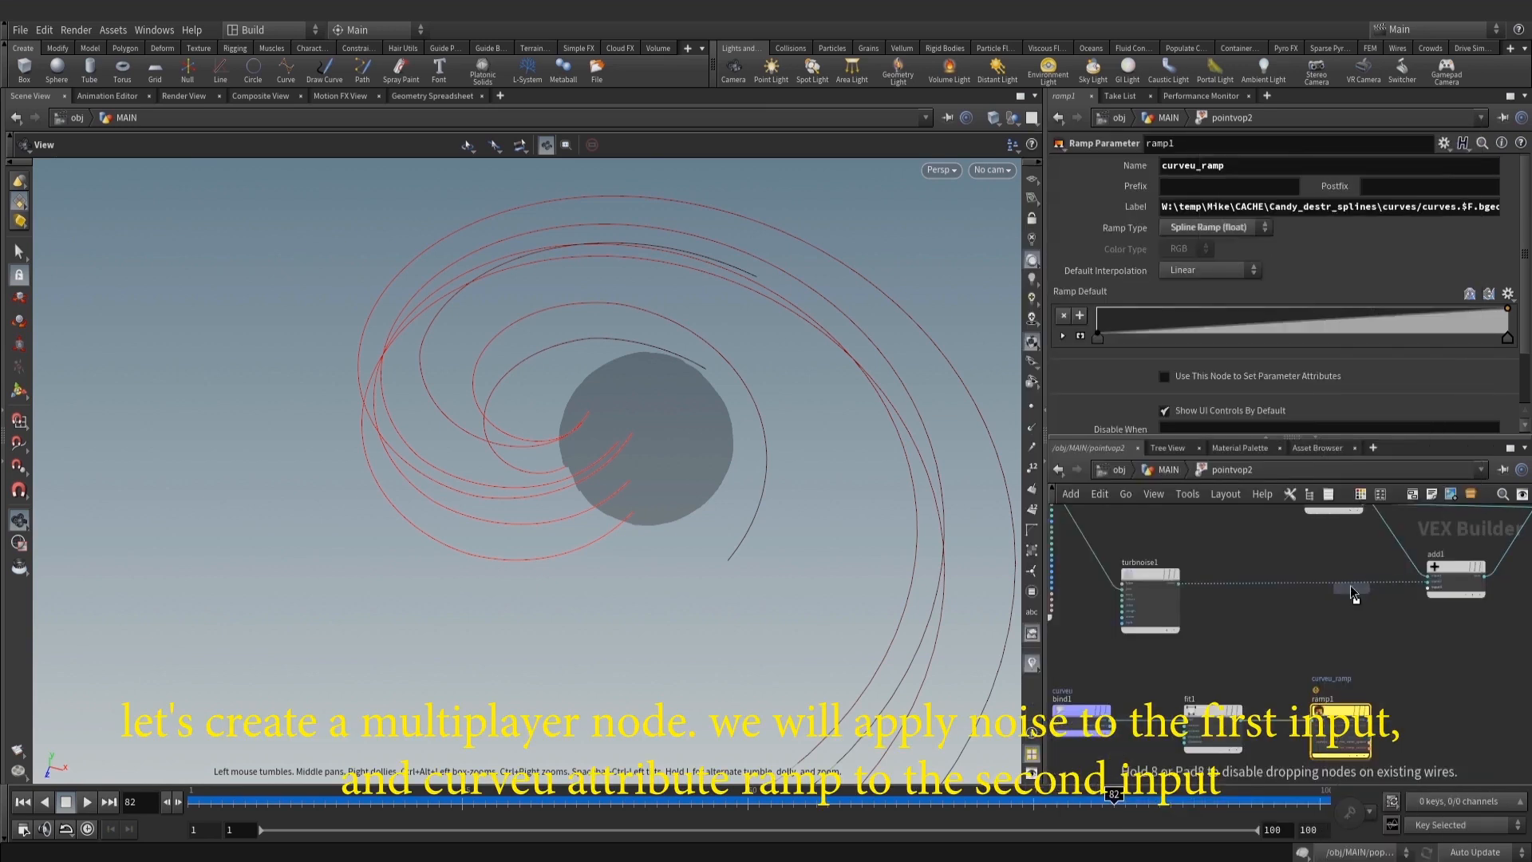
{"action": "left_click", "coordinate": [1337, 587]}
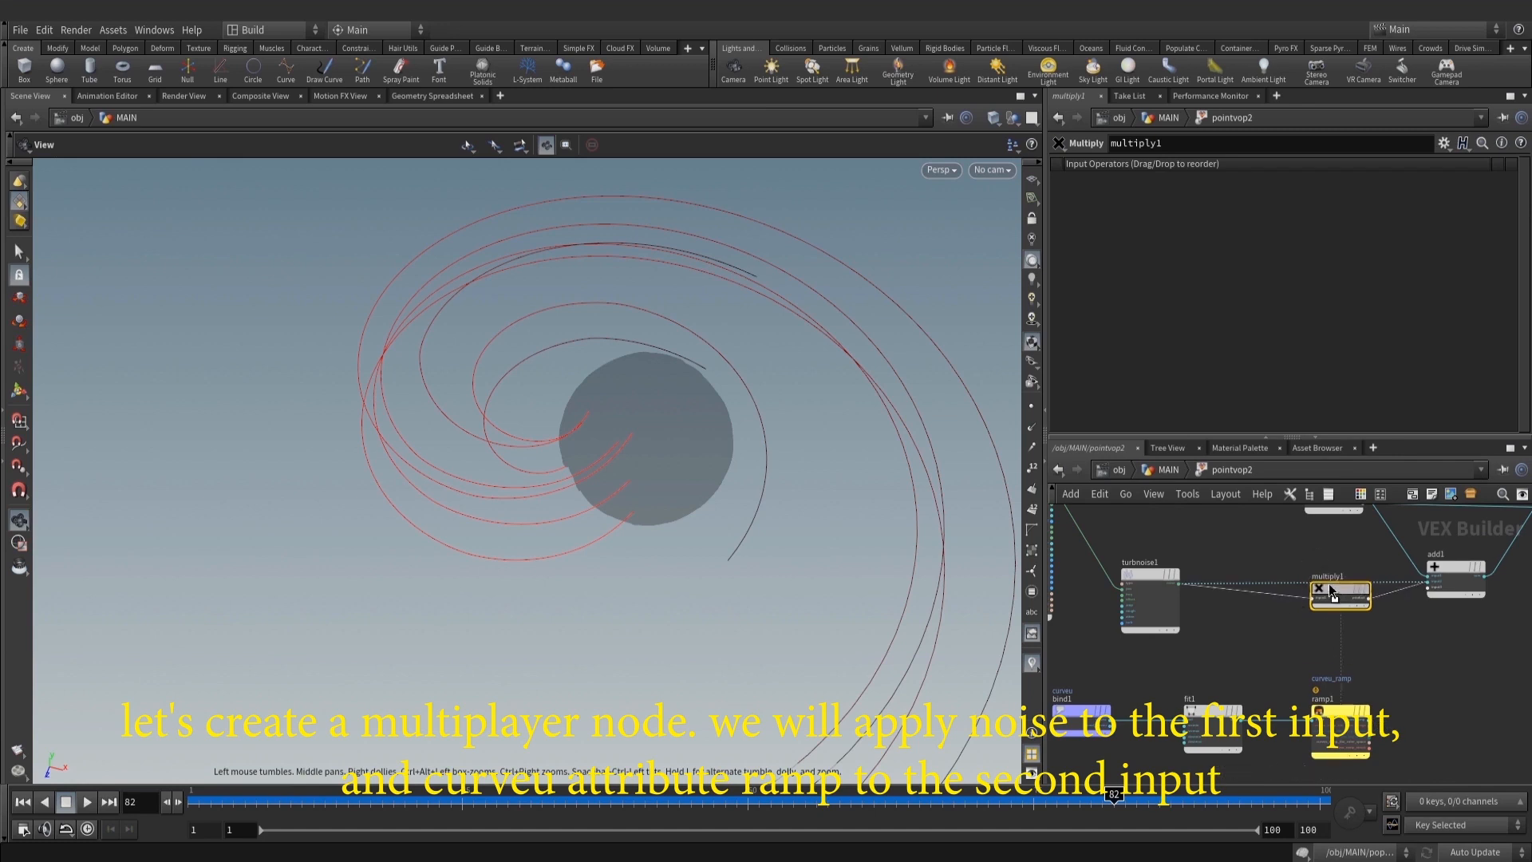
{"action": "left_click_drag", "start_coordinate": [1329, 583], "coordinate": [1326, 583]}
Wire the curveu_ramp output into the second input of multiply1
{"action": "middle_click_drag", "start_coordinate": [1337, 708], "coordinate": [1383, 683]}
{"action": "scroll", "coordinate": [1383, 683], "scroll_direction": "down", "scroll_amount": 1}
{"action": "left_click_drag", "start_coordinate": [1506, 772], "coordinate": [1173, 698]}
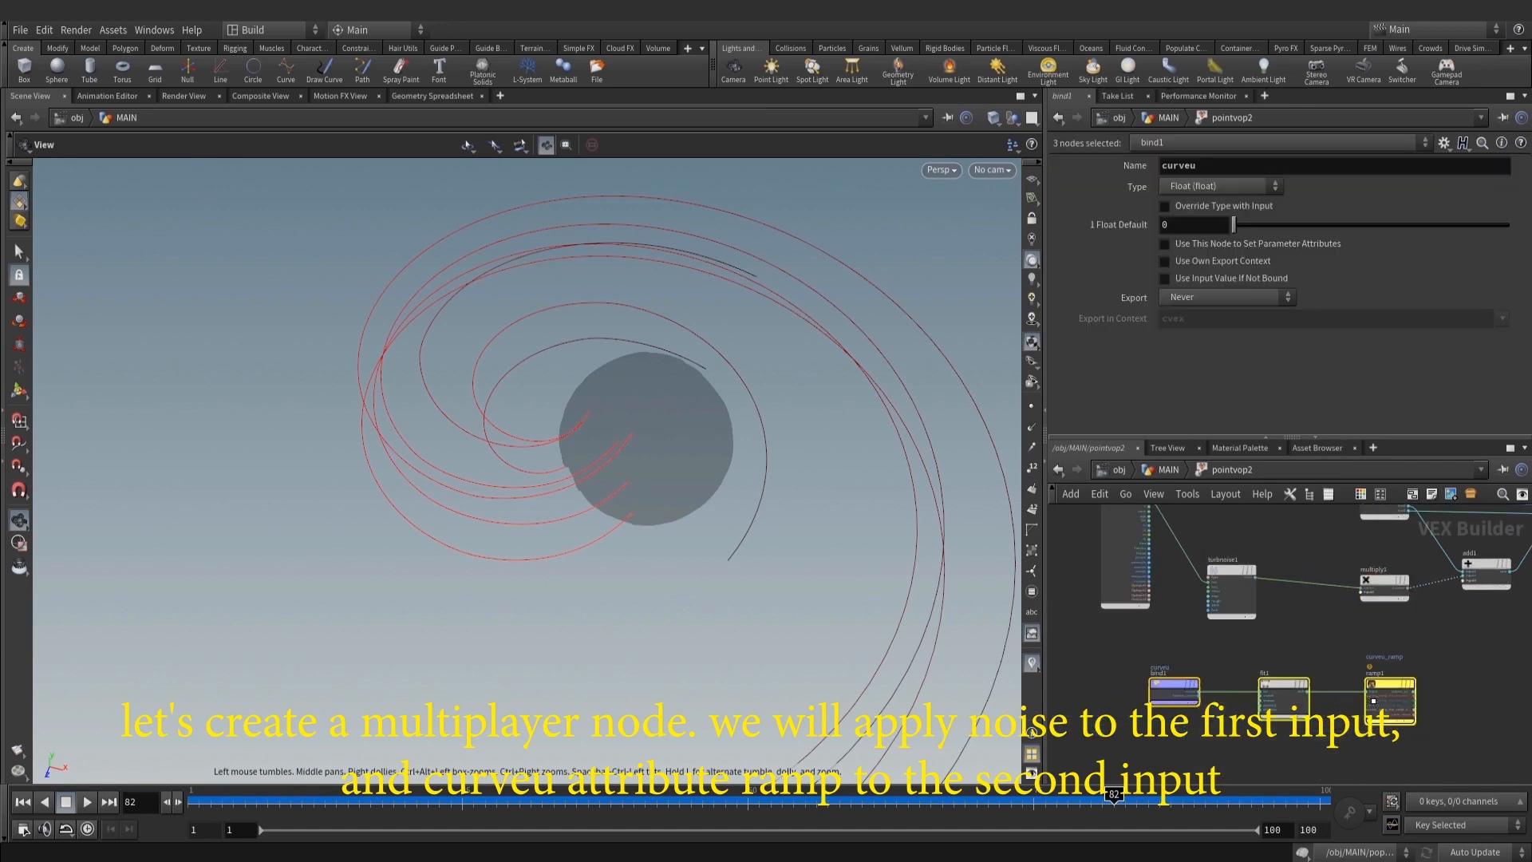
{"action": "scroll", "coordinate": [1373, 701], "scroll_direction": "up", "scroll_amount": 6}
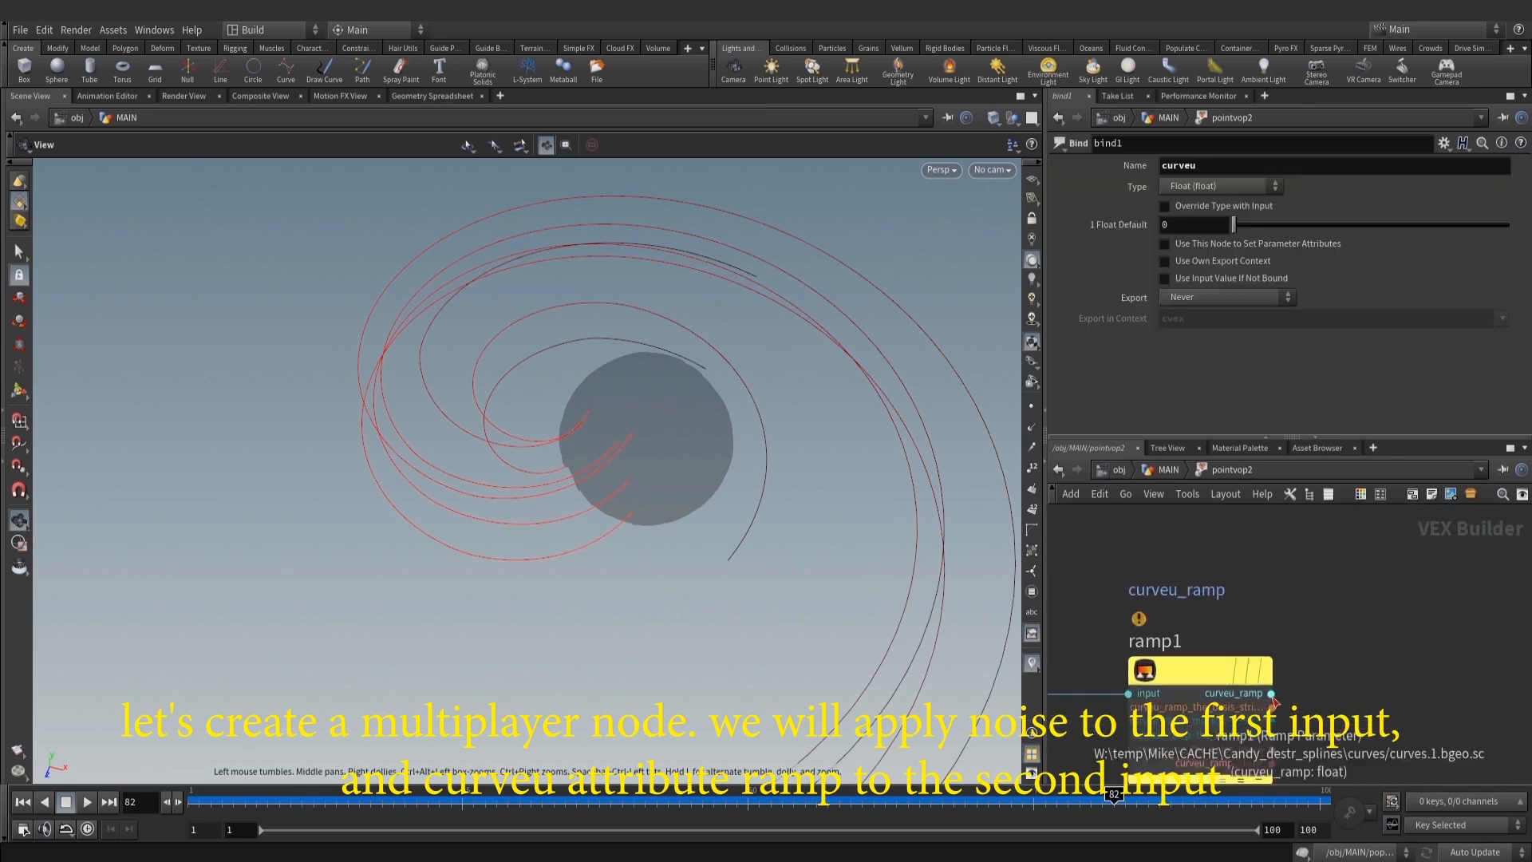
{"action": "left_click", "coordinate": [1274, 702]}
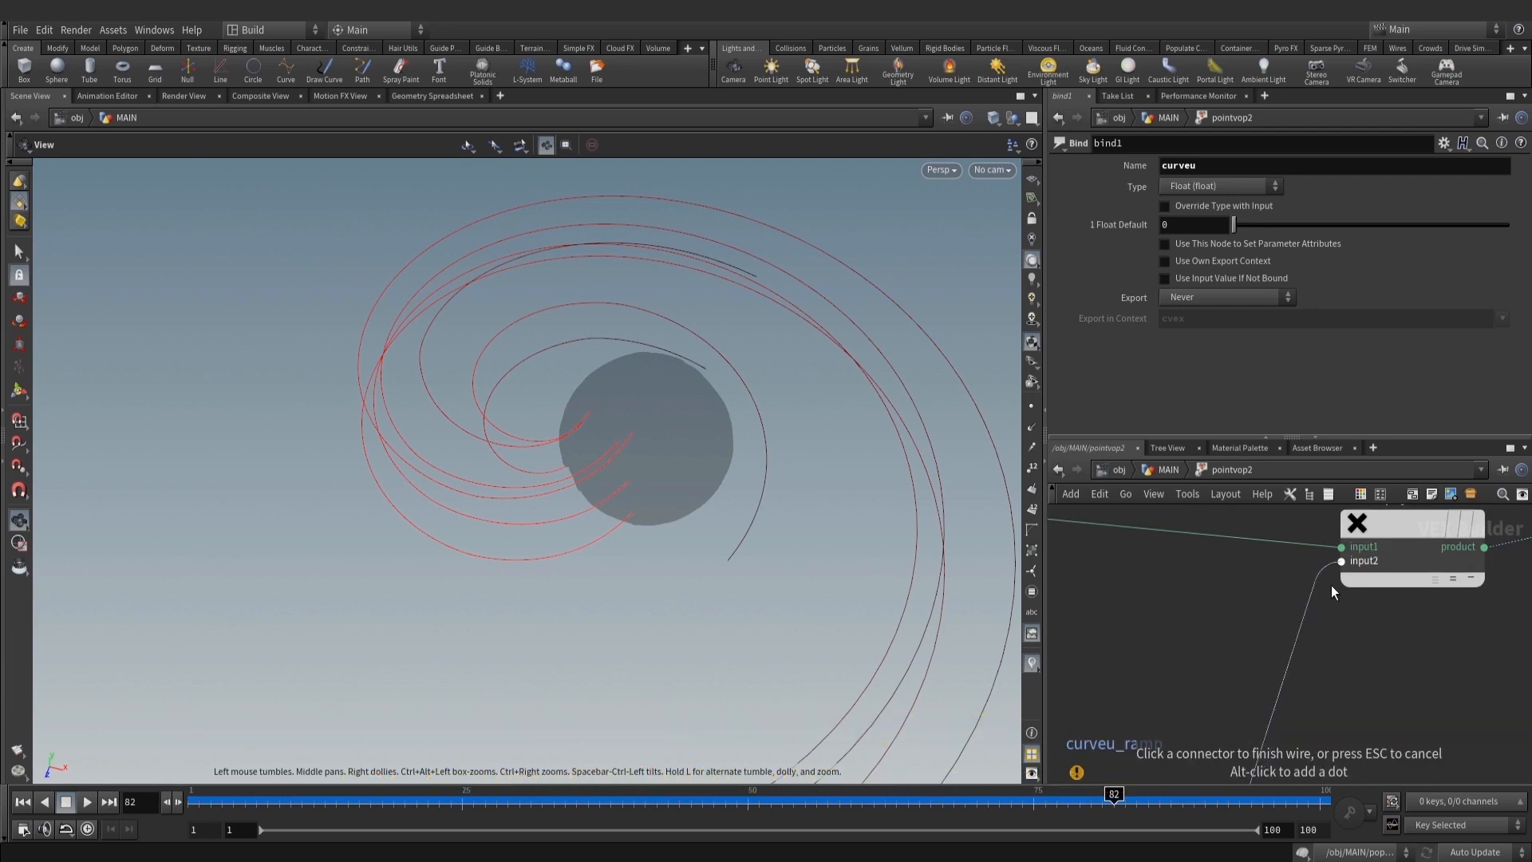
Wire the curveu_ramp output also into the Cd input of geometryvopoutput1
{"action": "scroll", "coordinate": [1331, 586], "scroll_direction": "down", "scroll_amount": 4}
{"action": "middle_click_drag", "start_coordinate": [1500, 630], "coordinate": [1157, 725]}
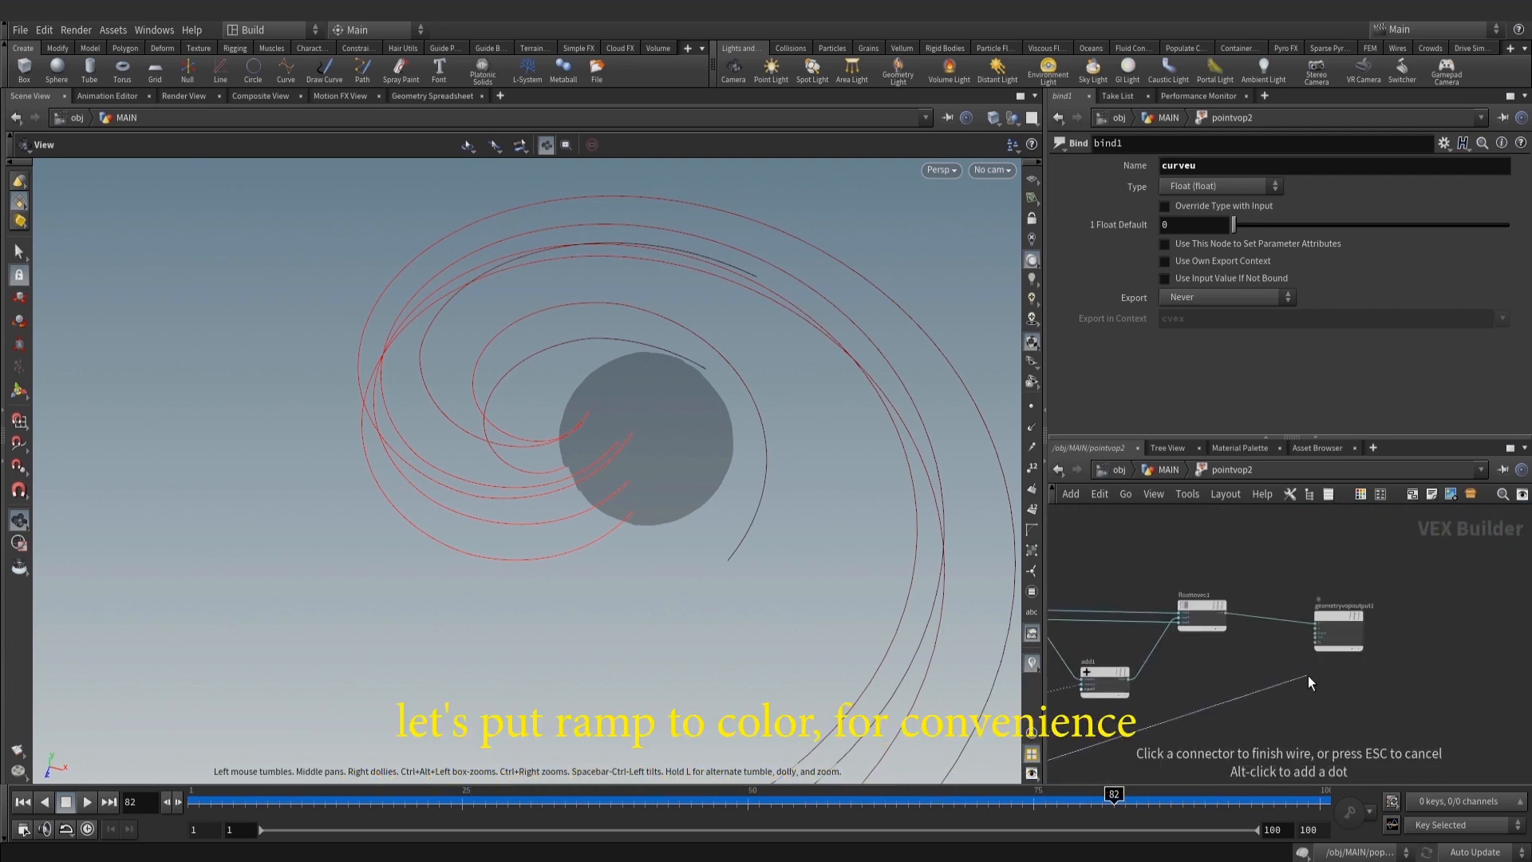
{"action": "scroll", "coordinate": [1316, 645], "scroll_direction": "up", "scroll_amount": 4}
{"action": "left_click", "coordinate": [1313, 619]}
{"action": "right_click_drag", "start_coordinate": [760, 464], "coordinate": [750, 452]}
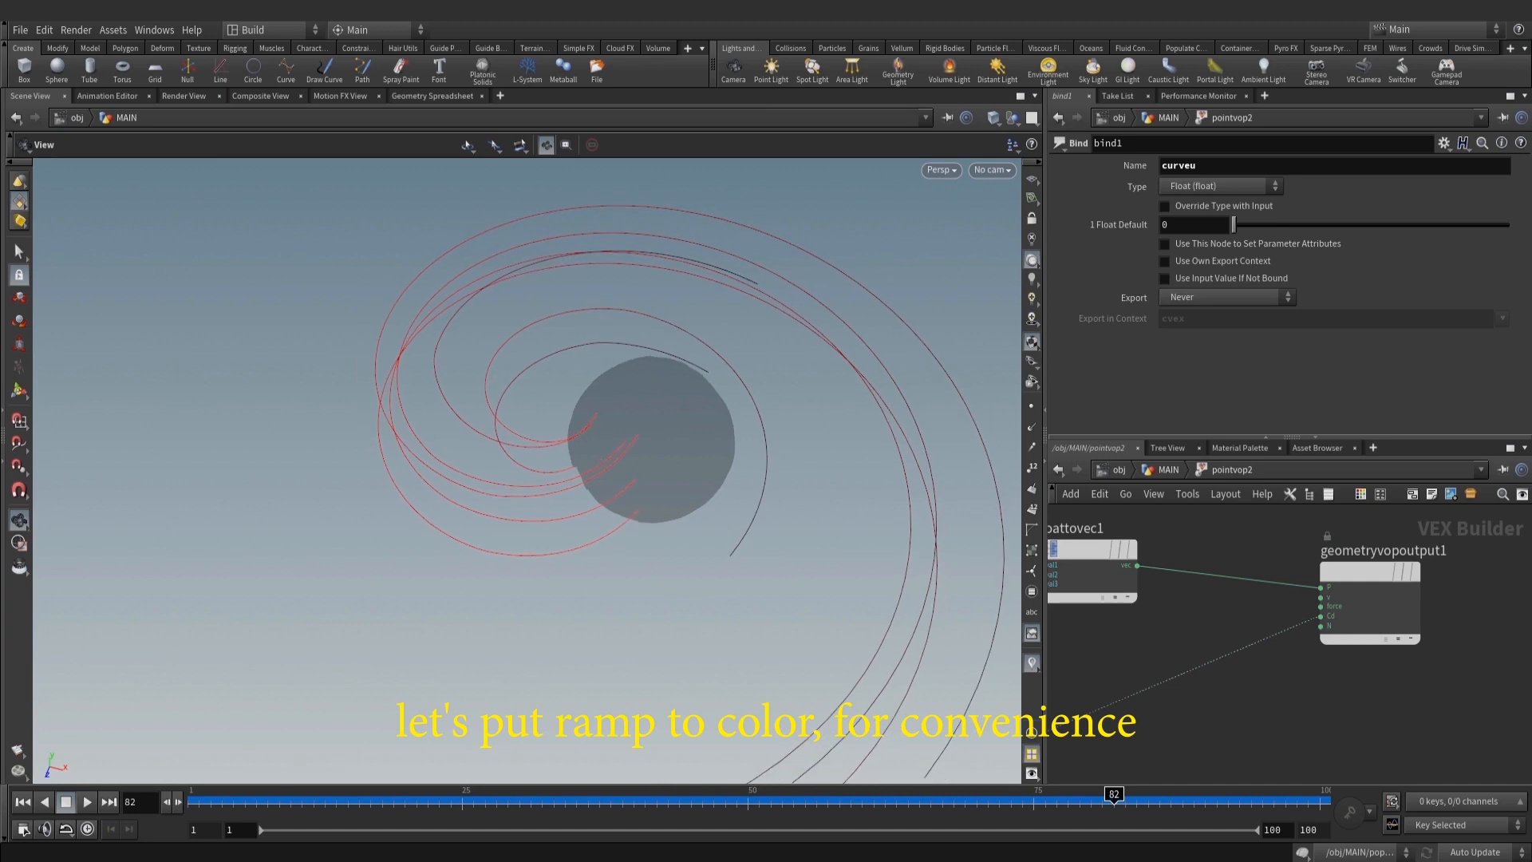
Return to the MAIN network, display the node below foreach_end1 and examine the ramp-masked noise on the curves
{"action": "left_click", "coordinate": [1148, 470]}
{"action": "left_click_drag", "start_coordinate": [826, 428], "coordinate": [786, 327]}
{"action": "scroll", "coordinate": [1360, 345], "scroll_direction": "down", "scroll_amount": 1}
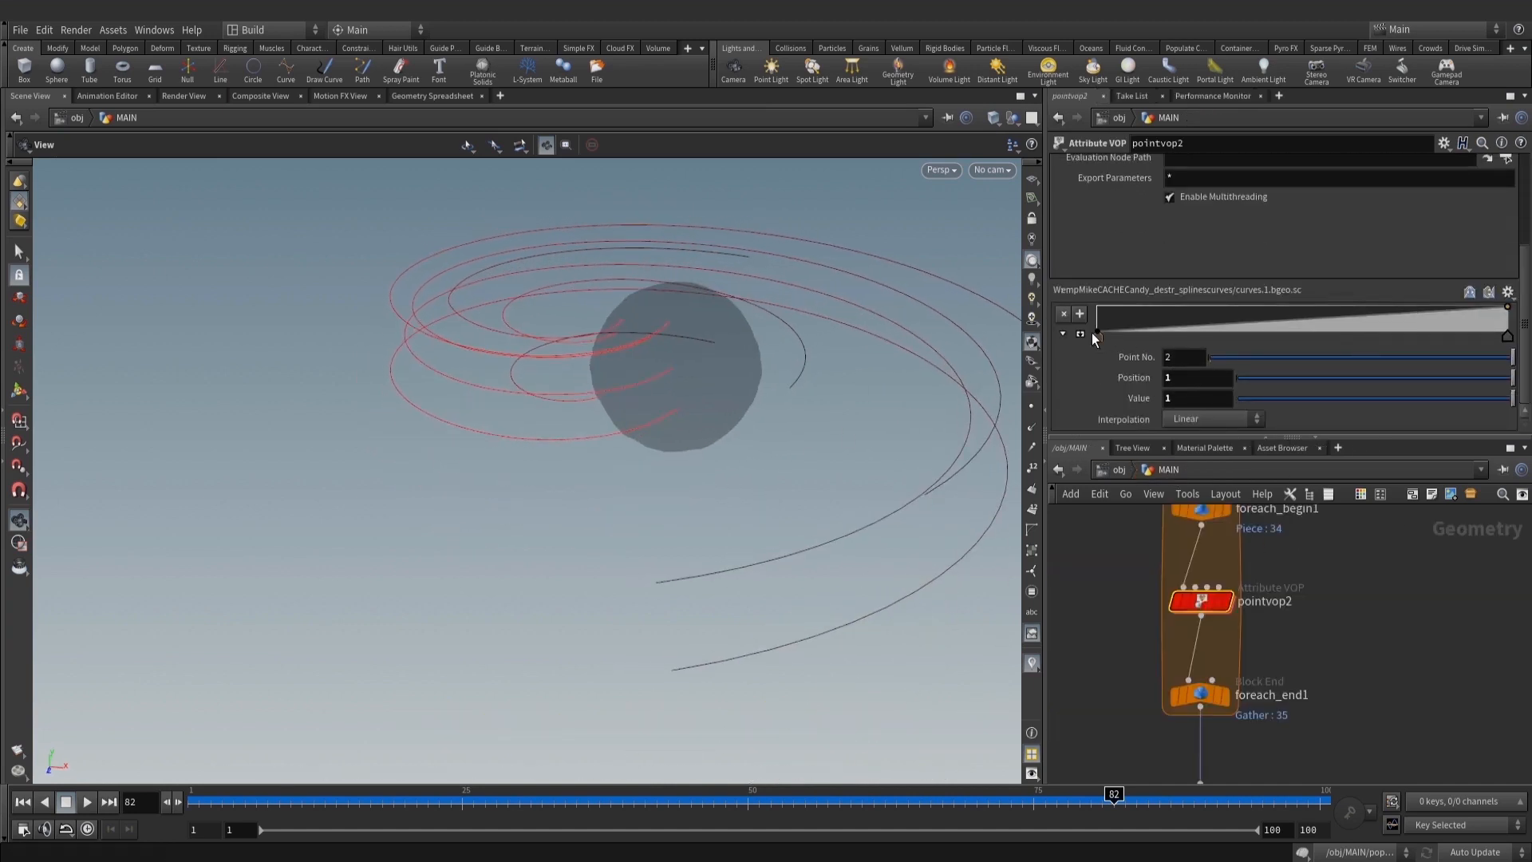
{"action": "middle_click_drag", "start_coordinate": [1255, 769], "coordinate": [1306, 698]}
{"action": "scroll", "coordinate": [1306, 697], "scroll_direction": "down", "scroll_amount": 1}
{"action": "left_click", "coordinate": [1259, 716]}
{"action": "mouse_move", "coordinate": [622, 410]}
{"action": "left_mouse_down"}
{"action": "mouse_move", "coordinate": [582, 308]}
{"action": "mouse_move", "coordinate": [589, 389]}
{"action": "mouse_move", "coordinate": [650, 417]}
{"action": "left_mouse_up"}
{"action": "right_click_drag", "start_coordinate": [638, 479], "coordinate": [735, 473]}
{"action": "left_click_drag", "start_coordinate": [735, 473], "coordinate": [700, 466]}
{"action": "middle_click_drag", "start_coordinate": [1381, 629], "coordinate": [1401, 697]}
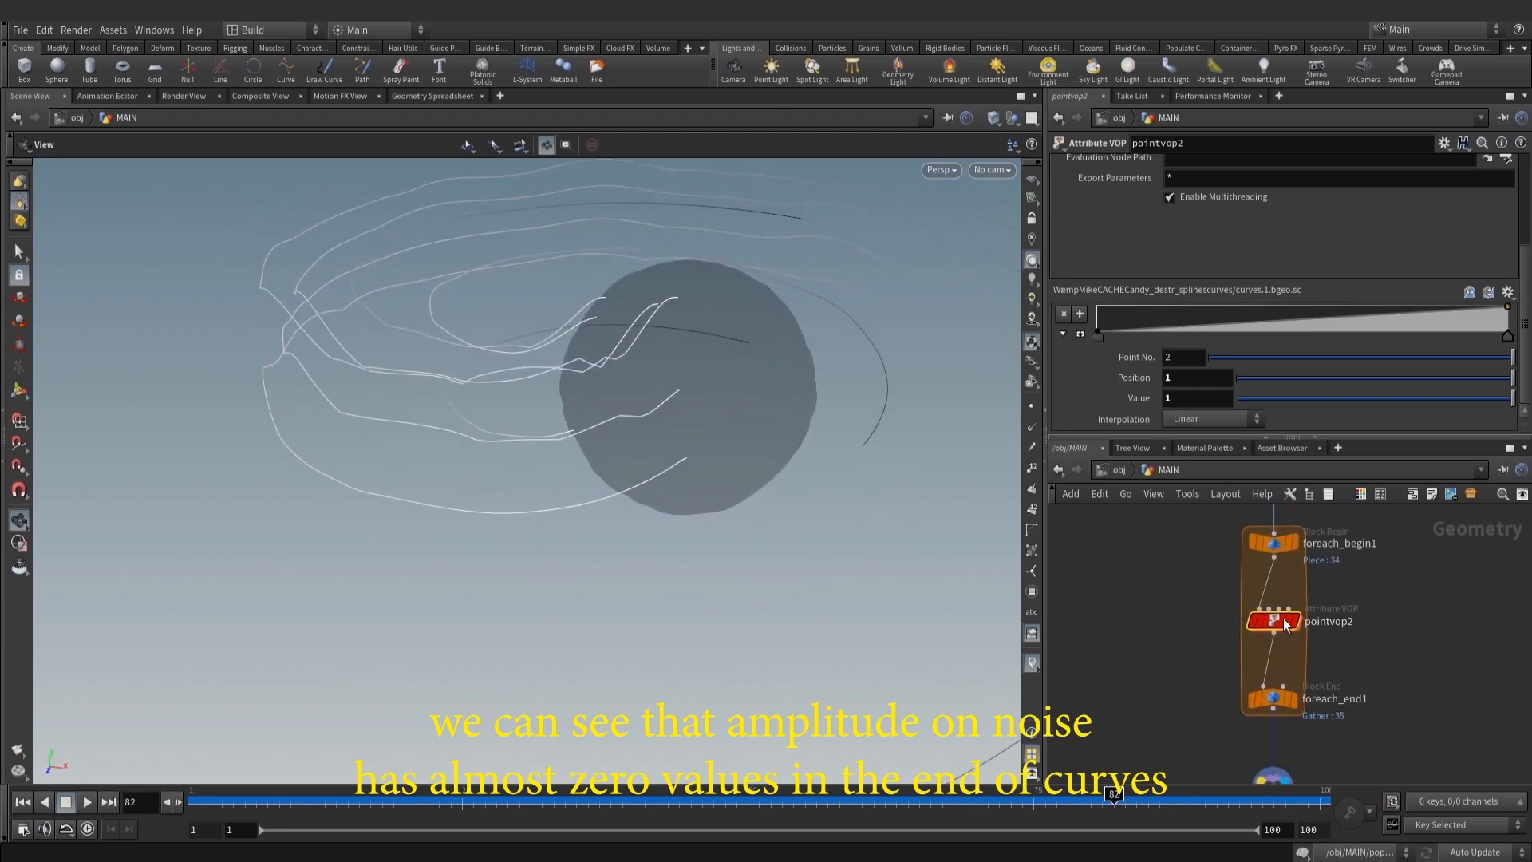
Create input parameters for all of turbnoise1's settings in pointvop2, and return to the MAIN network
{"action": "double_click", "coordinate": [1285, 624]}
{"action": "left_click", "coordinate": [1297, 570]}
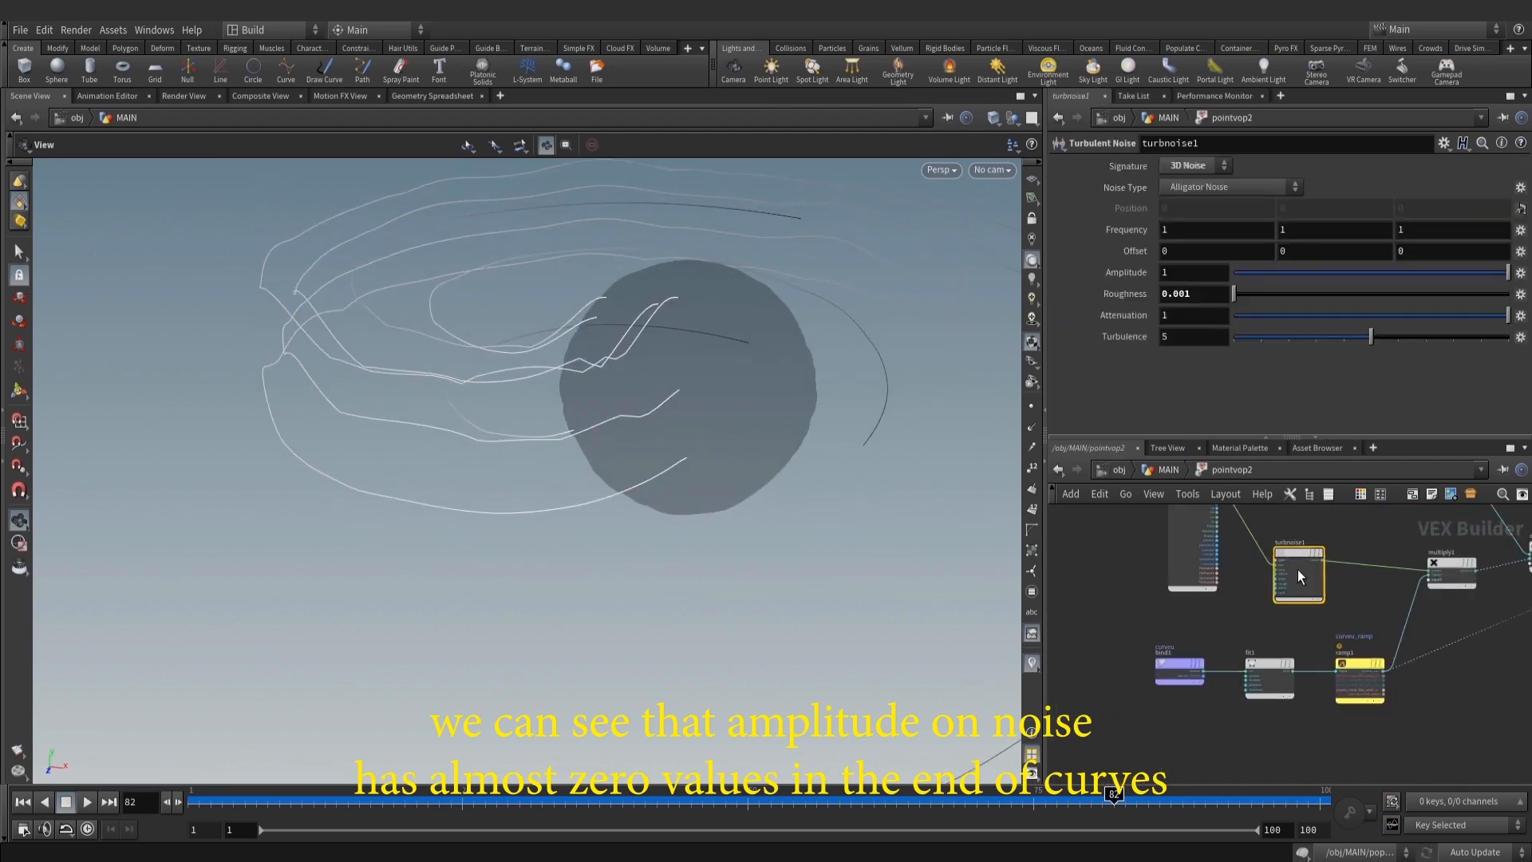
{"action": "right_click", "coordinate": [1297, 570]}
{"action": "mouse_move", "coordinate": [1356, 656]}
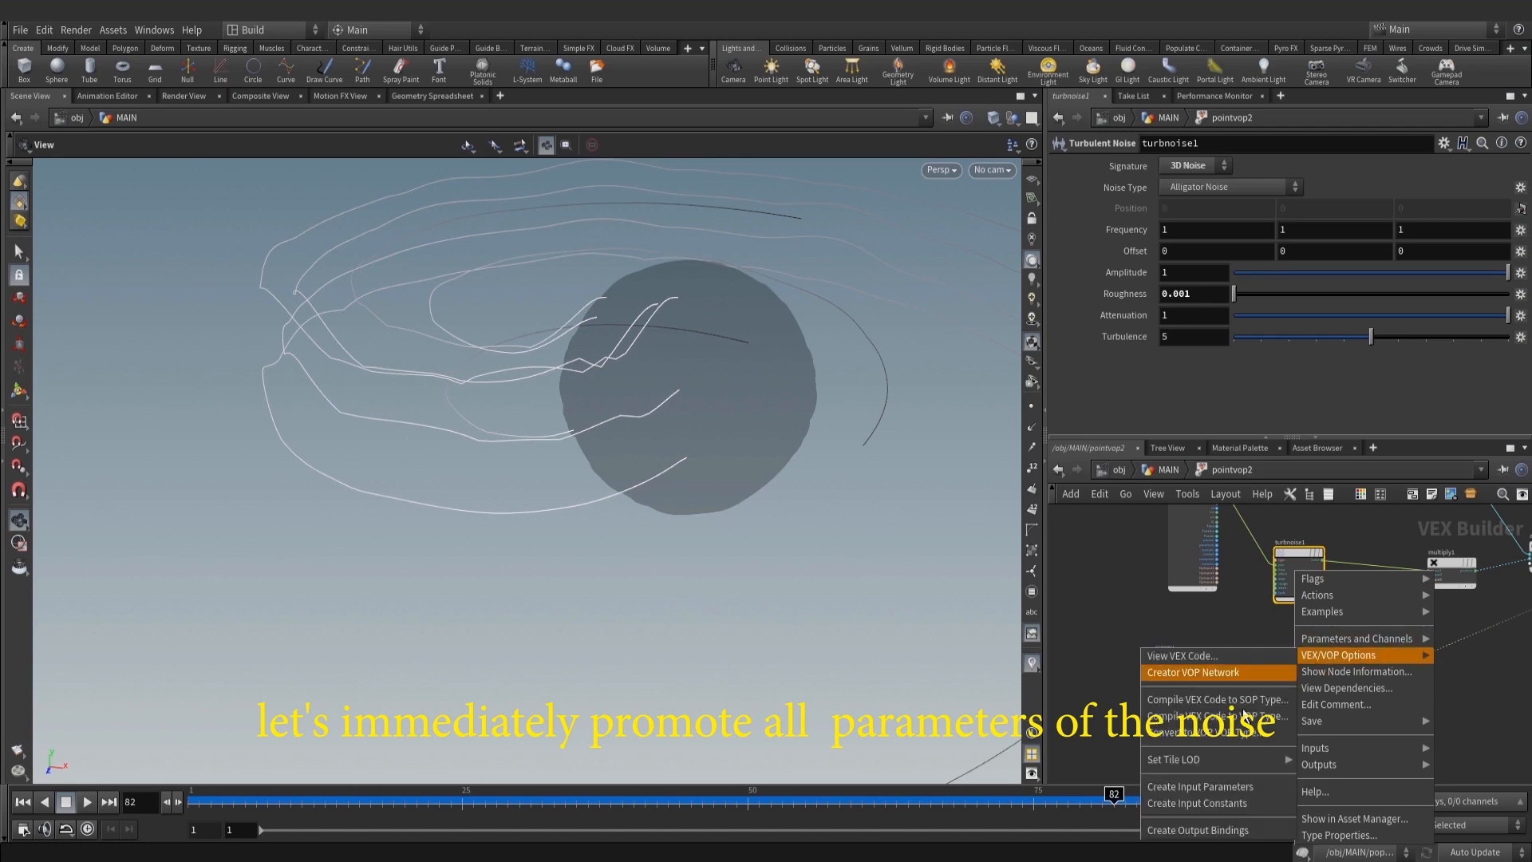
{"action": "left_click", "coordinate": [1221, 786]}
{"action": "left_click", "coordinate": [1164, 470]}
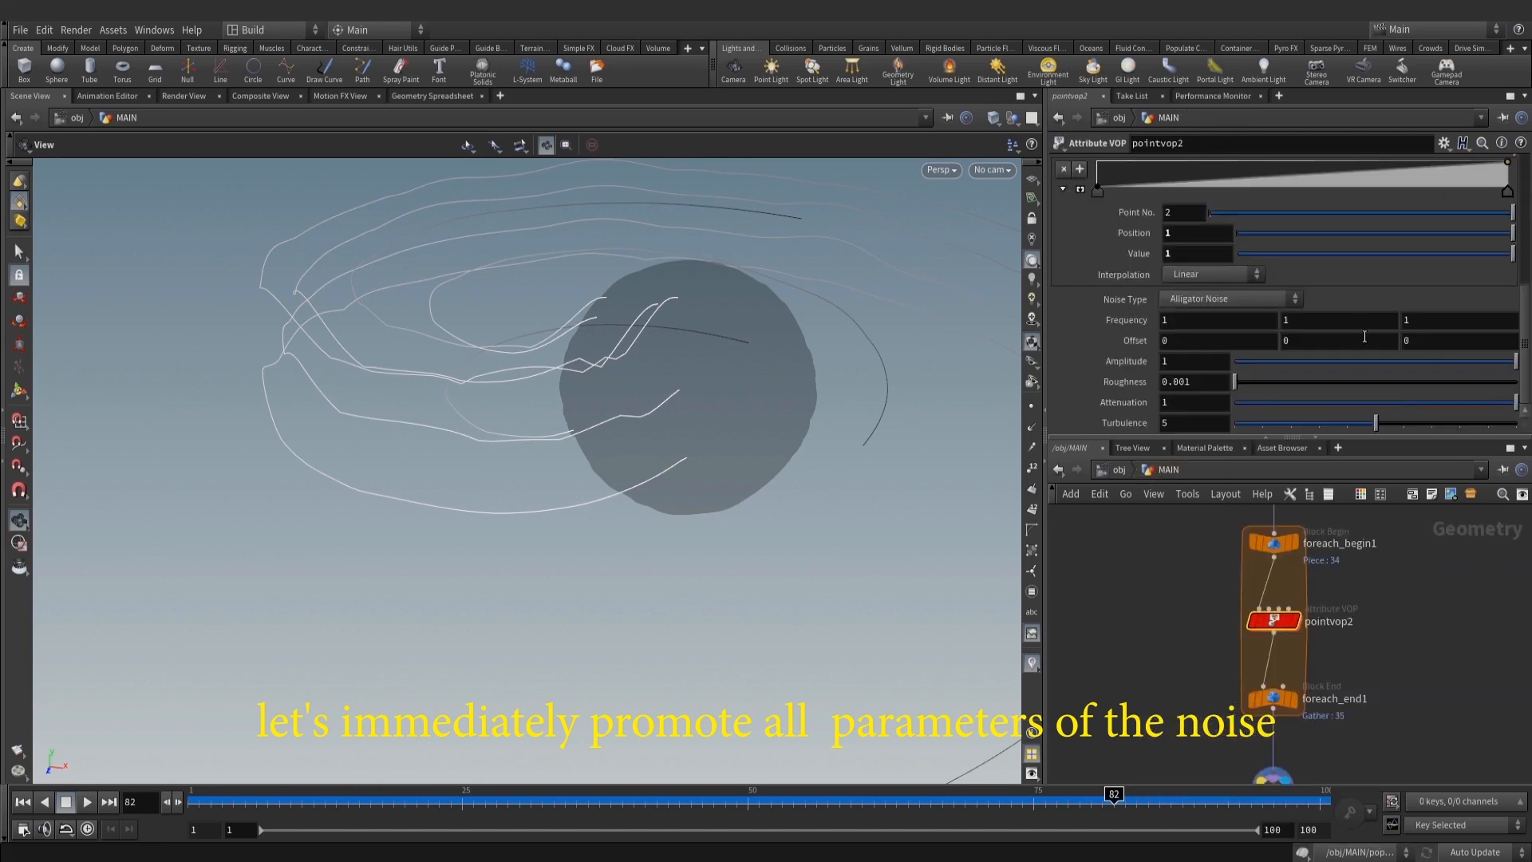
Review pointvop2's promoted parameters and check the ramp and Noise Type definitions in its parameter interface editor
{"action": "scroll", "coordinate": [1376, 302], "scroll_direction": "up", "scroll_amount": 3}
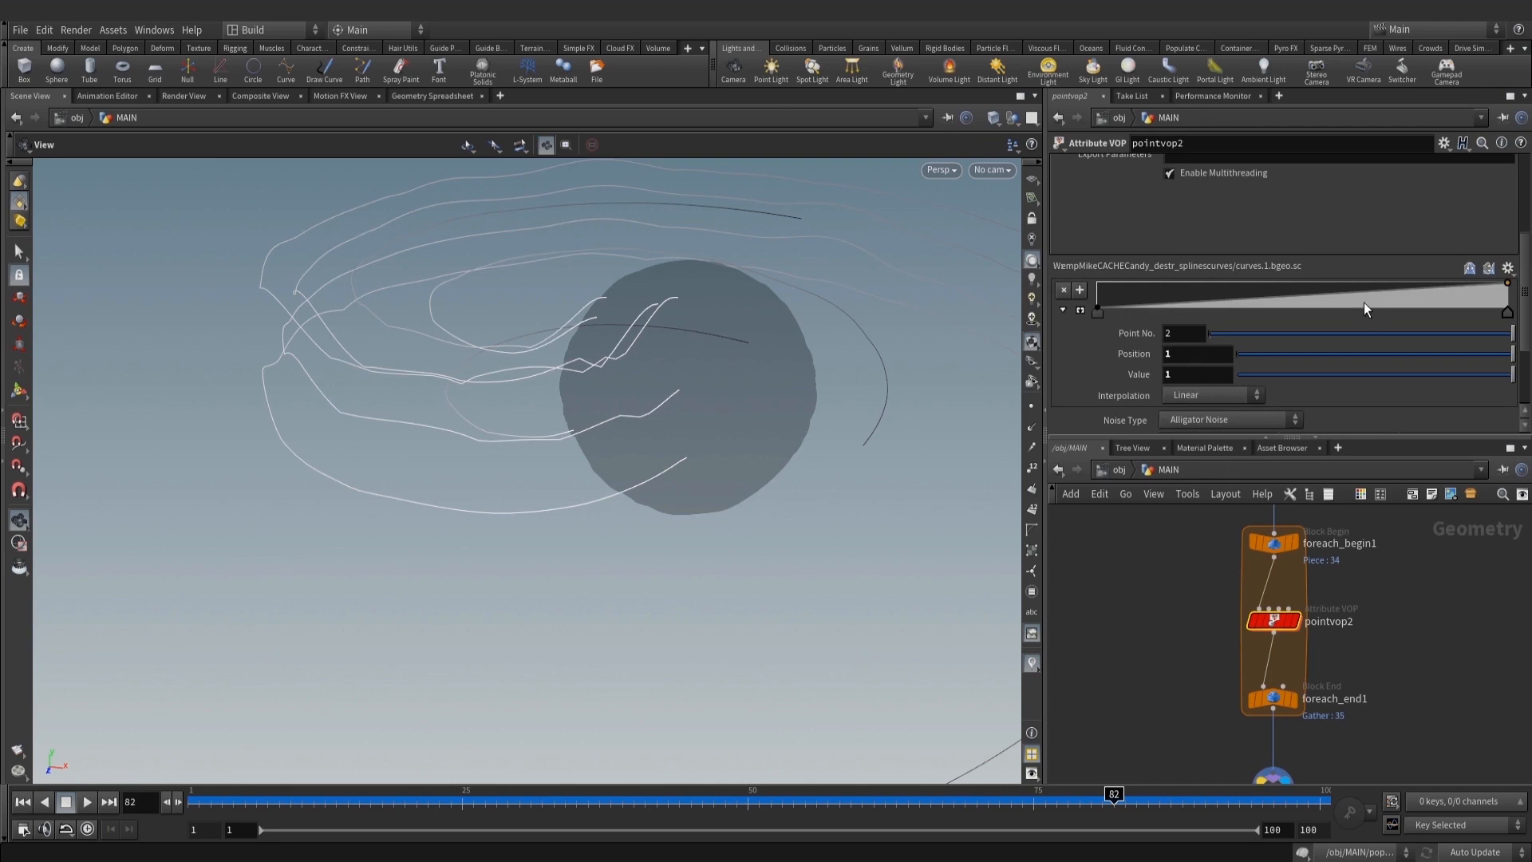
{"action": "scroll", "coordinate": [1366, 302], "scroll_direction": "down", "scroll_amount": 3}
{"action": "scroll", "coordinate": [1366, 301], "scroll_direction": "up", "scroll_amount": 3}
{"action": "left_click", "coordinate": [1445, 143]}
{"action": "left_click", "coordinate": [1395, 173]}
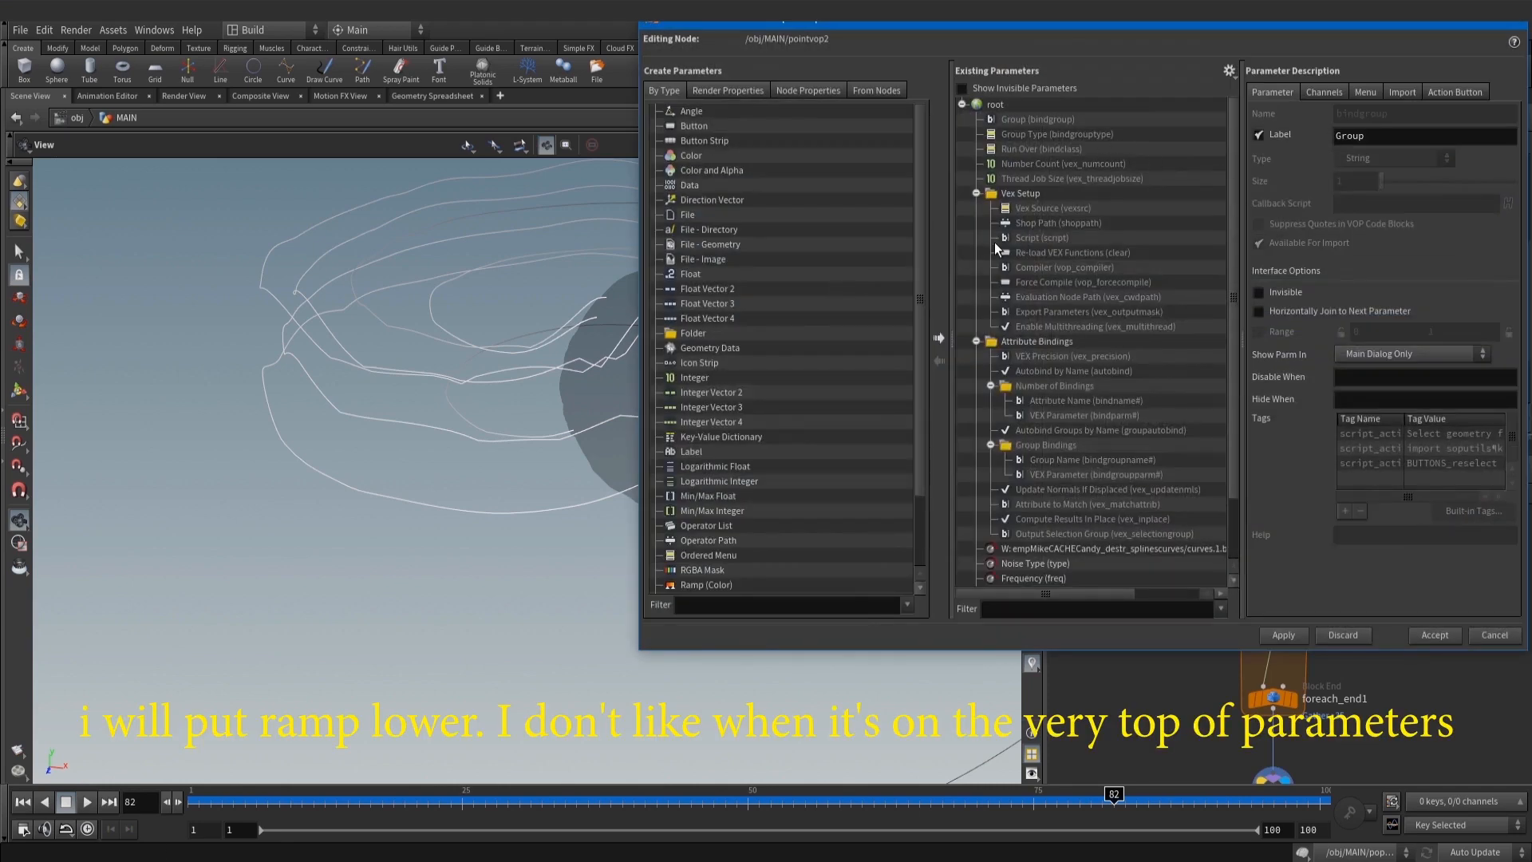
{"action": "left_click", "coordinate": [976, 193]}
{"action": "left_click", "coordinate": [976, 207]}
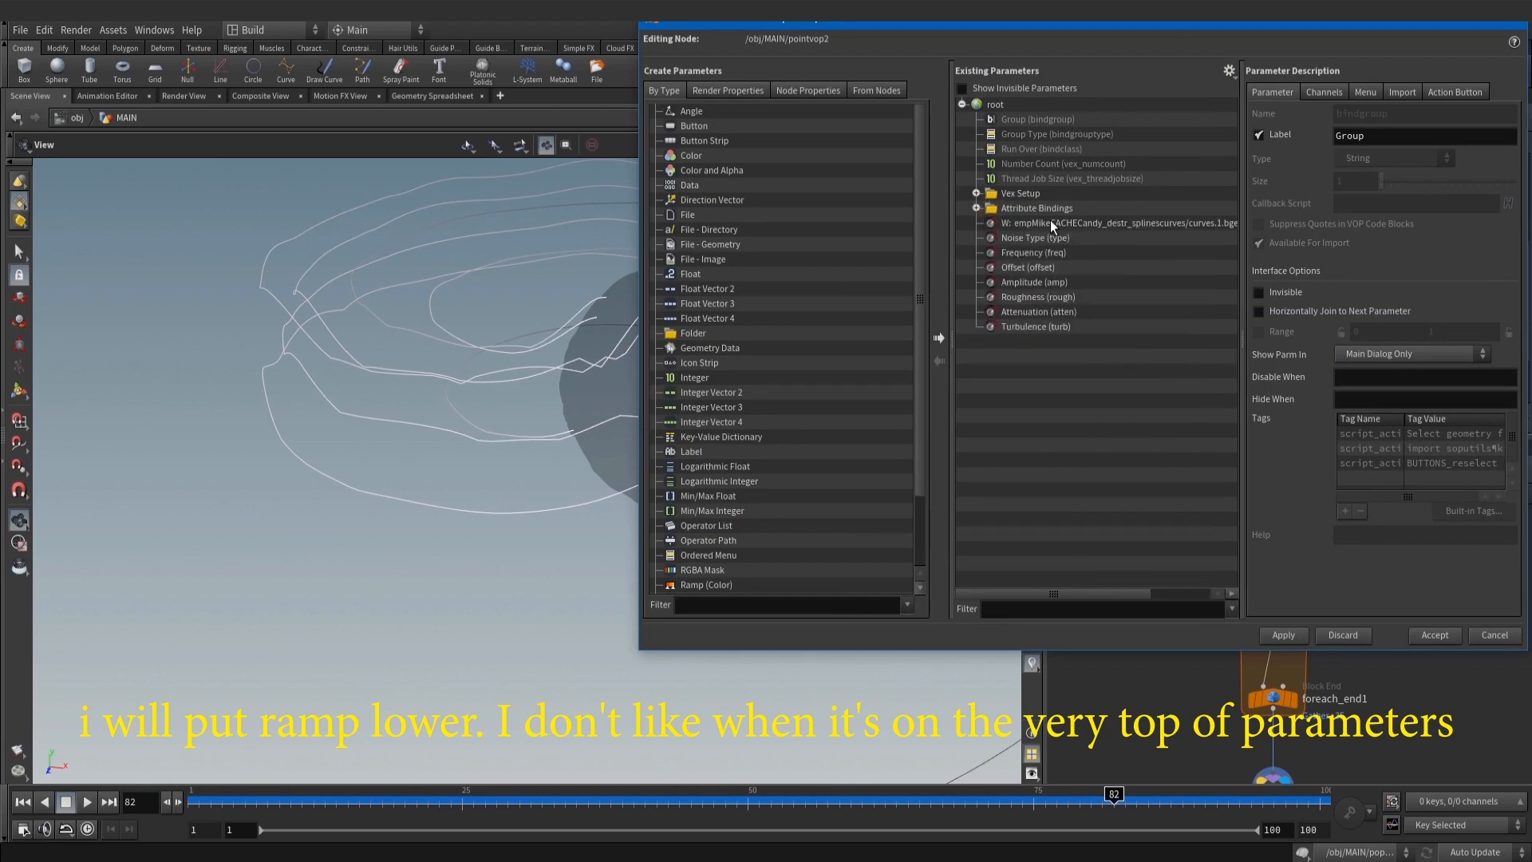
{"action": "left_click_drag", "start_coordinate": [1184, 21], "coordinate": [873, 120]}
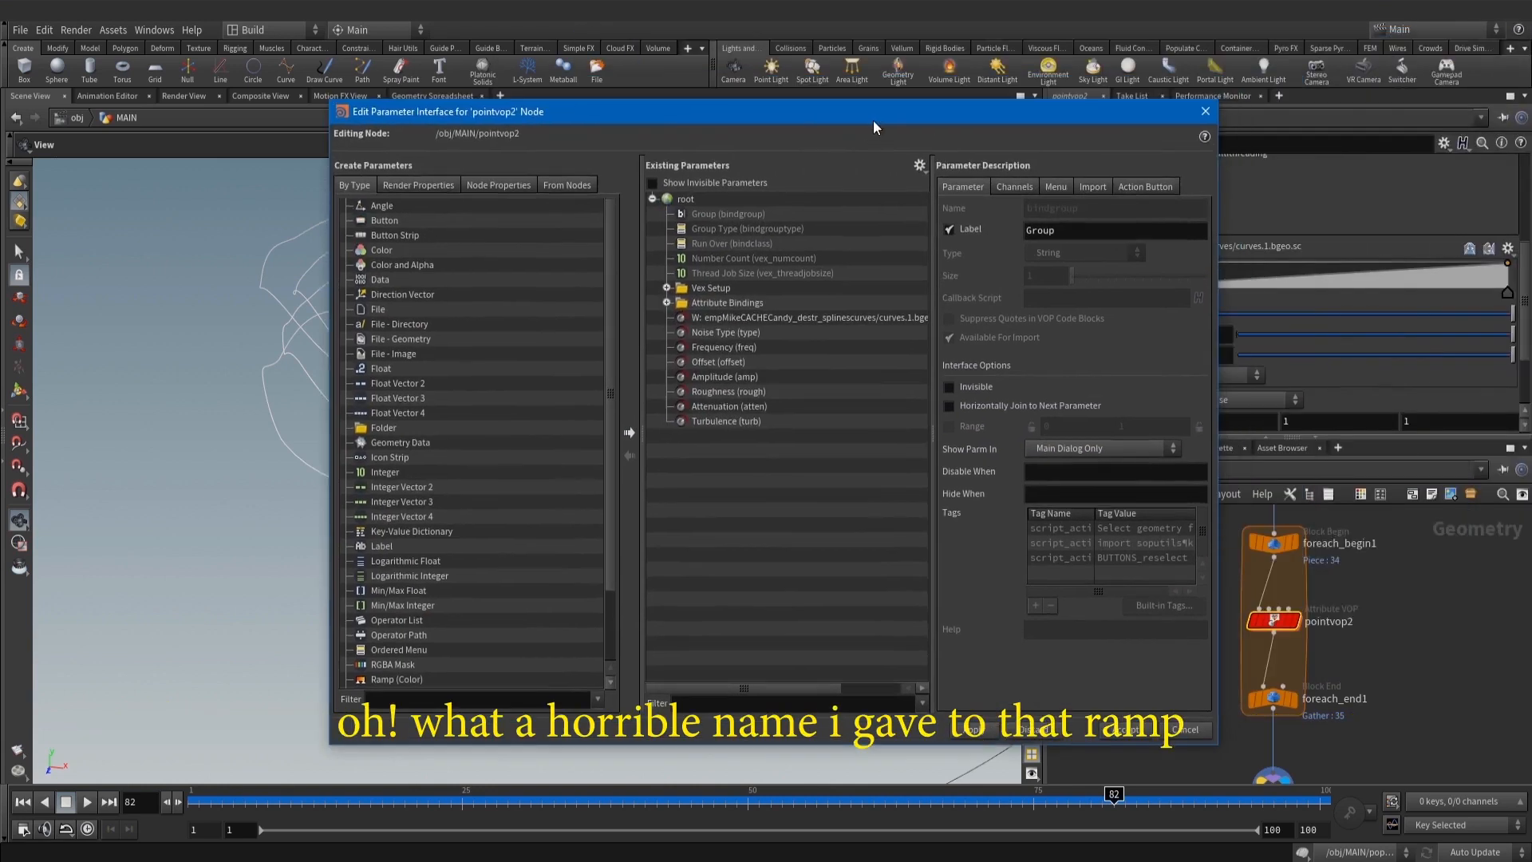
{"action": "left_click", "coordinate": [758, 316]}
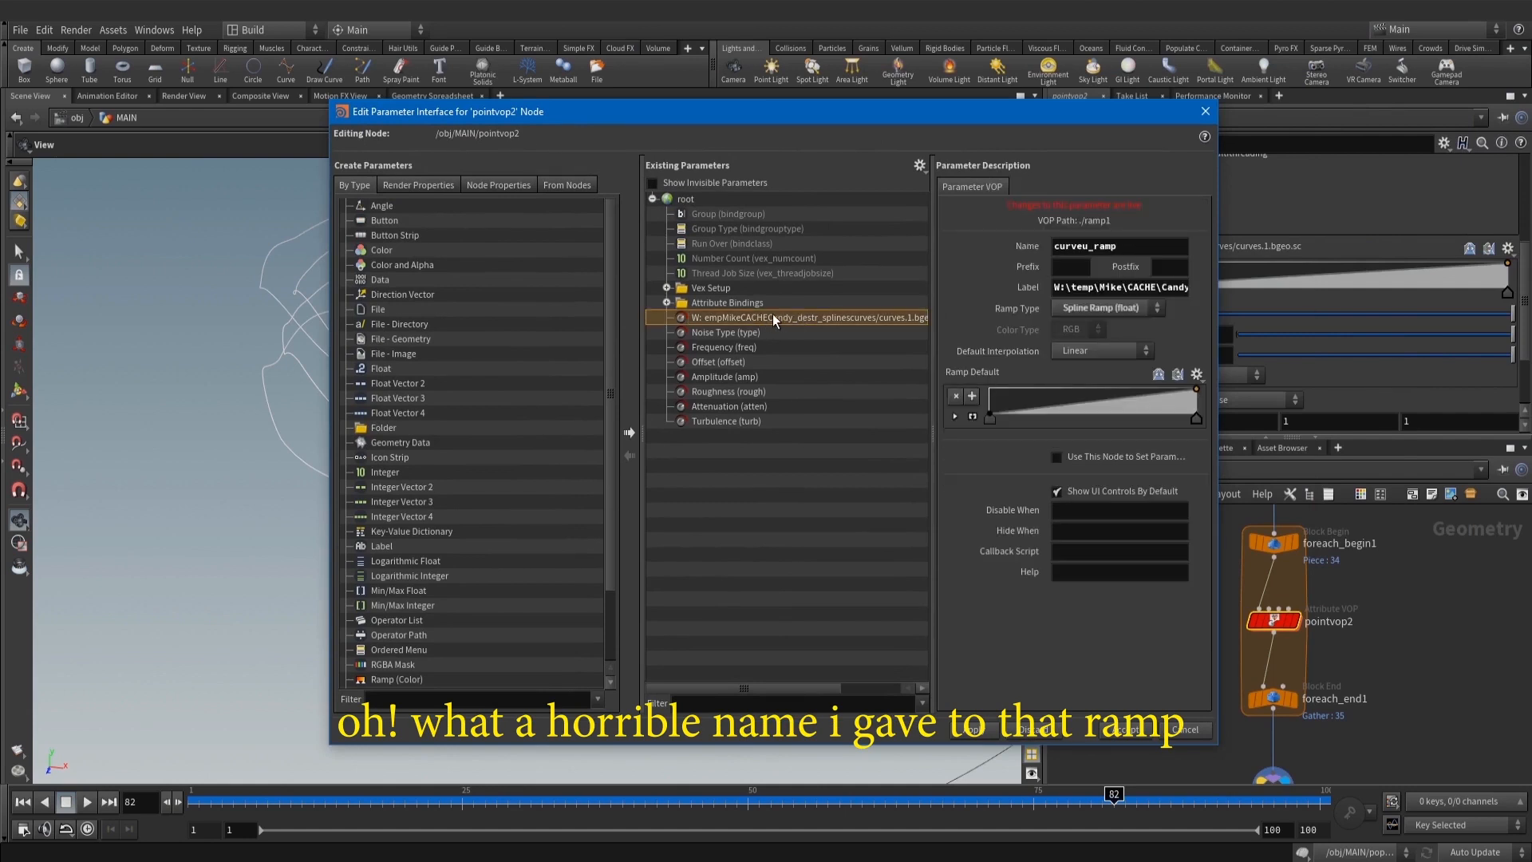
{"action": "left_click", "coordinate": [732, 332]}
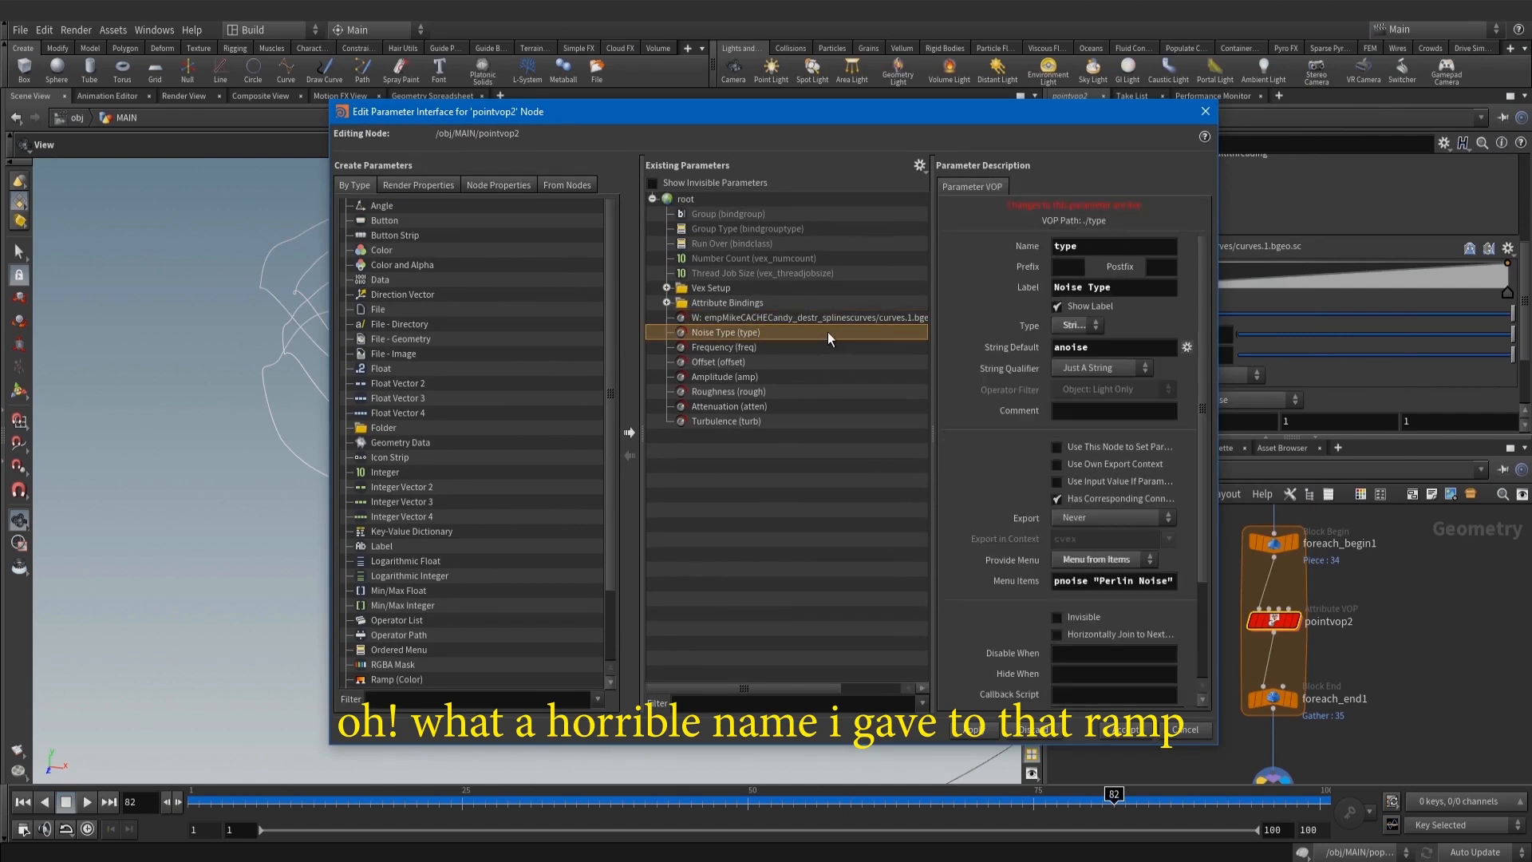
{"action": "left_click", "coordinate": [1205, 111]}
Inside pointvop2, replace the ramp1 parameter's pasted file-path label with curveu_ramp and return to the MAIN network
{"action": "scroll", "coordinate": [1354, 280], "scroll_direction": "up", "scroll_amount": 1}
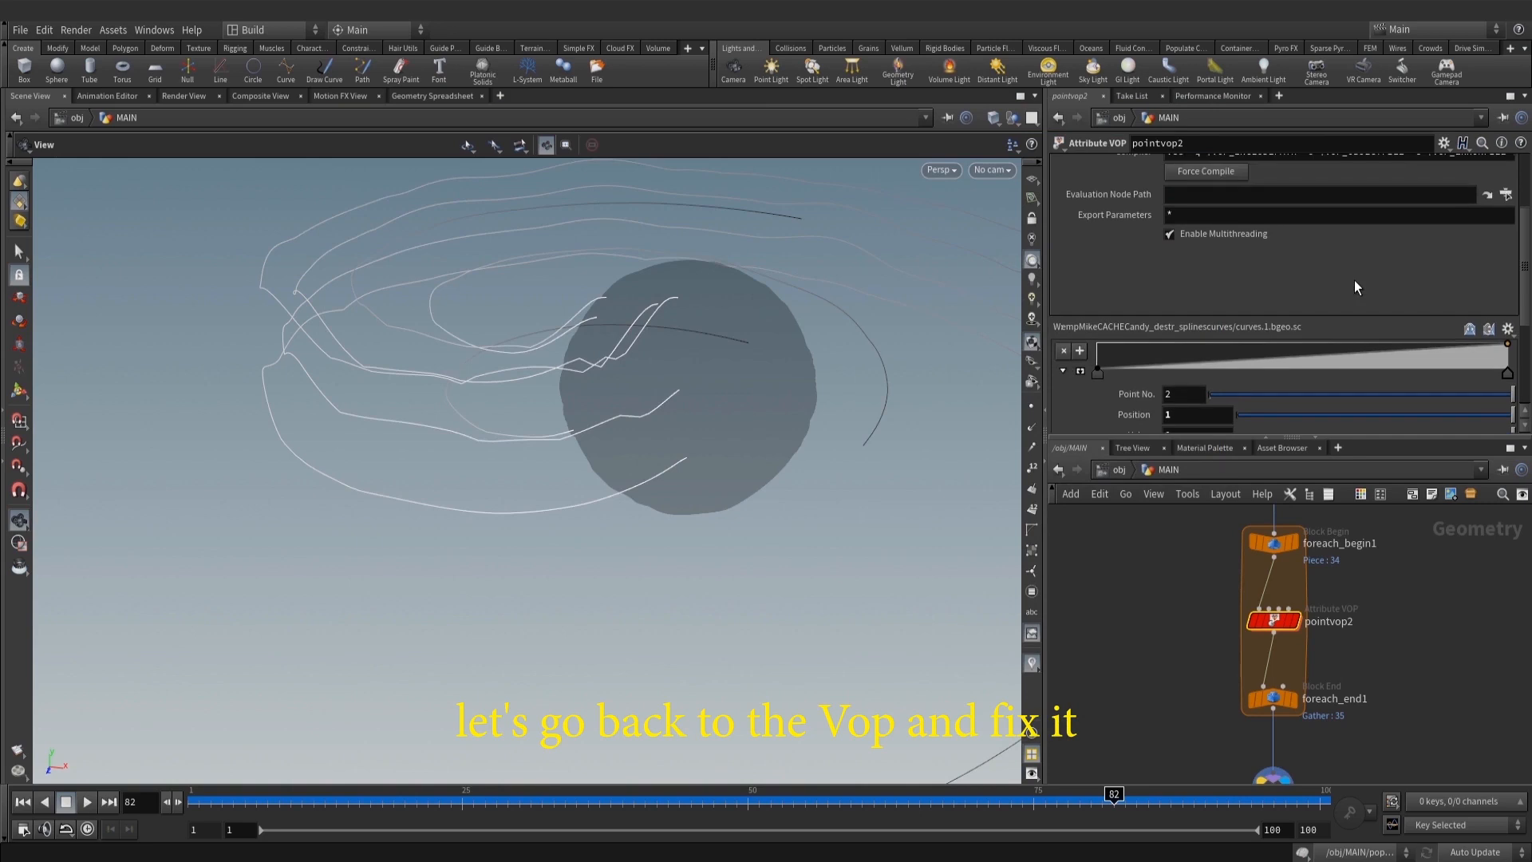
{"action": "double_click", "coordinate": [1288, 654]}
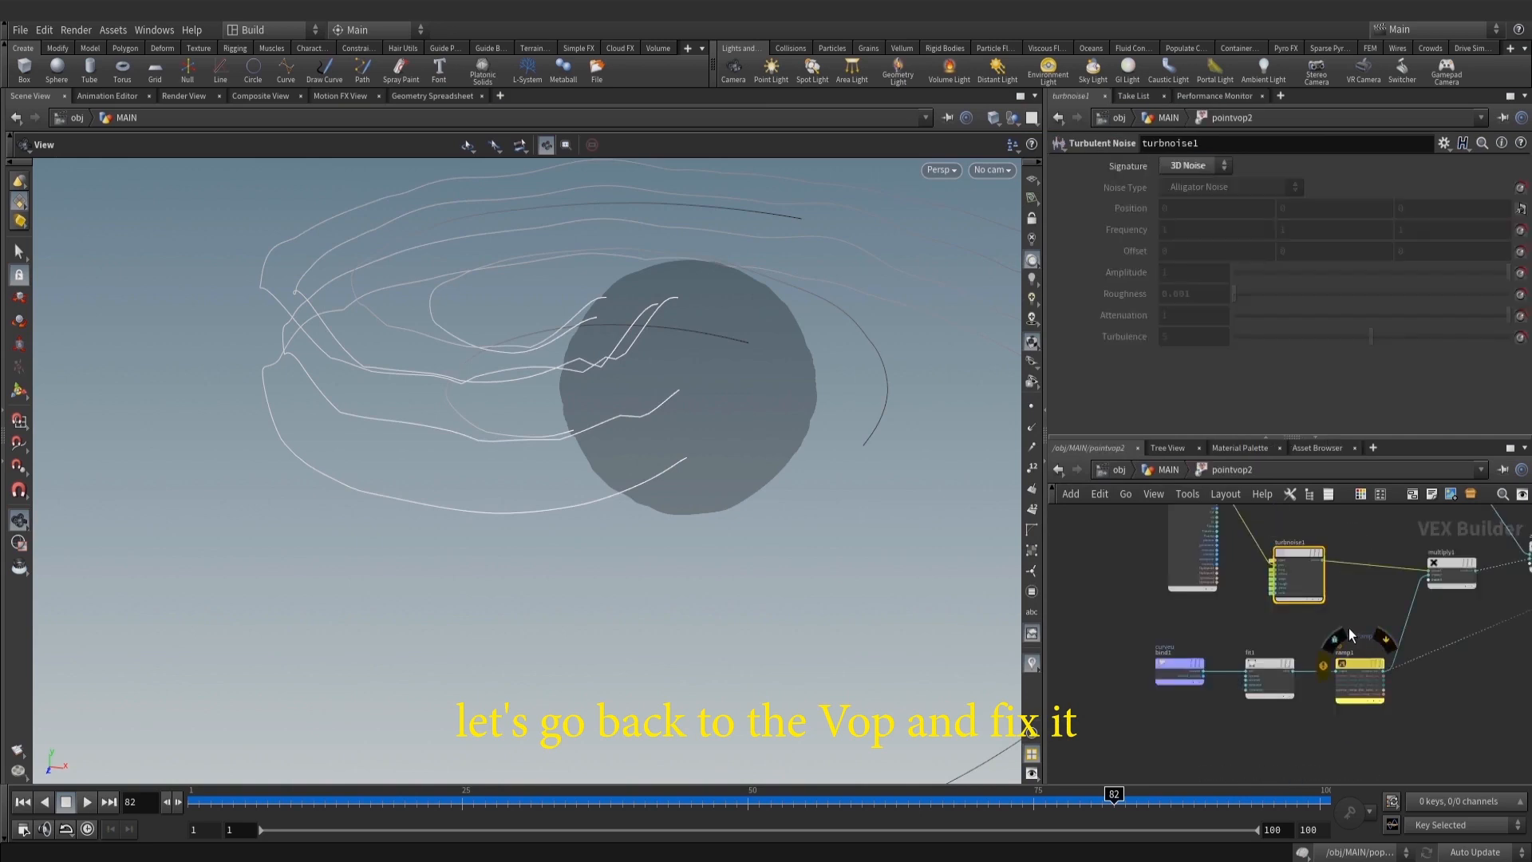
{"action": "middle_click_drag", "start_coordinate": [1371, 619], "coordinate": [1333, 657]}
{"action": "left_click", "coordinate": [1320, 710]}
{"action": "left_click_drag", "start_coordinate": [1227, 166], "coordinate": [1114, 179]}
{"action": "triple_click", "coordinate": [1209, 206]}
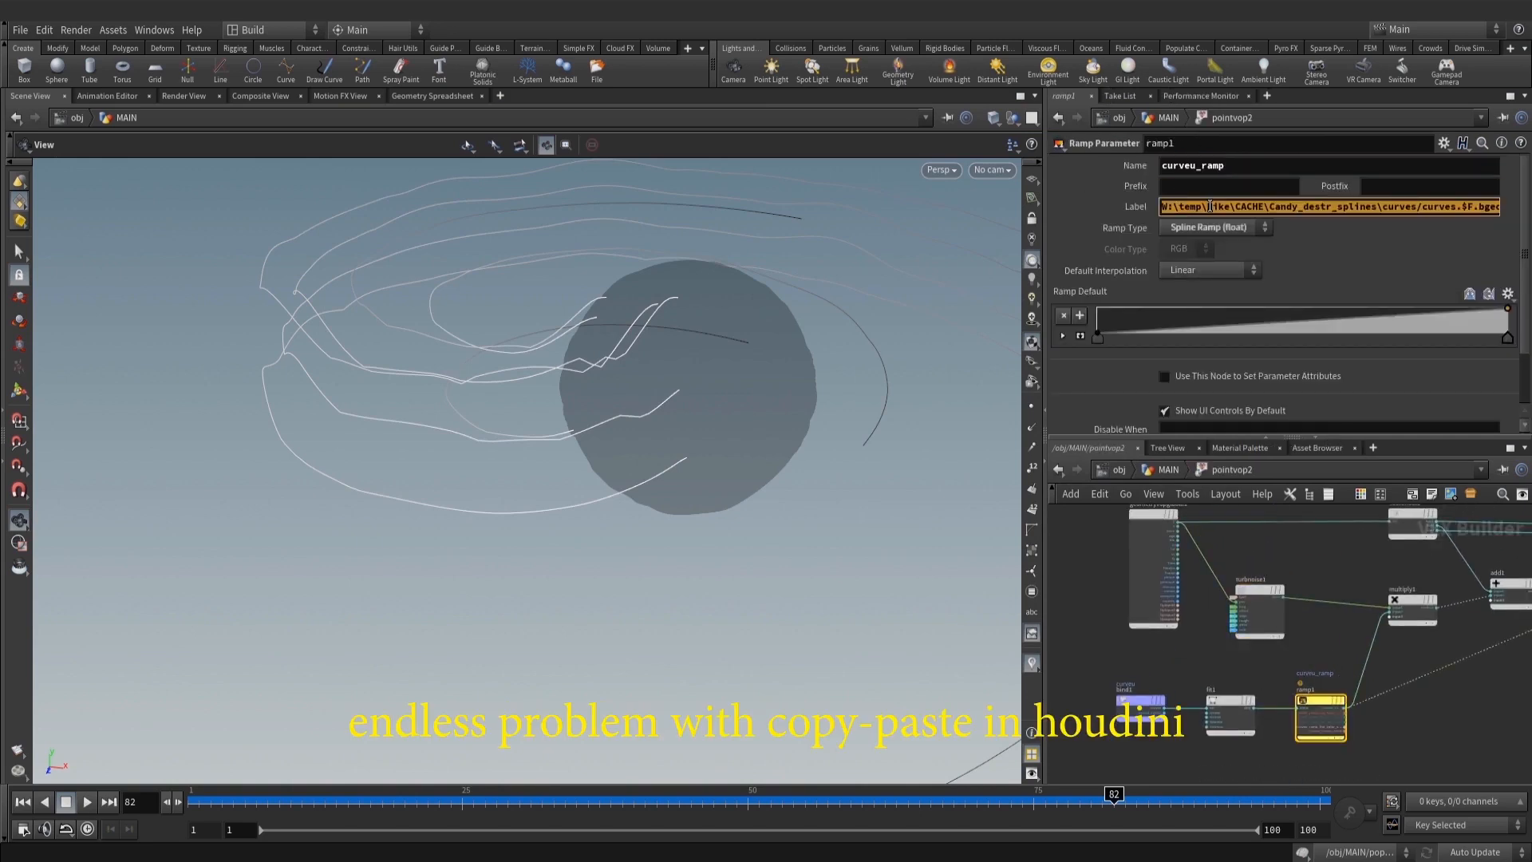
{"action": "left_click", "coordinate": [1186, 471]}
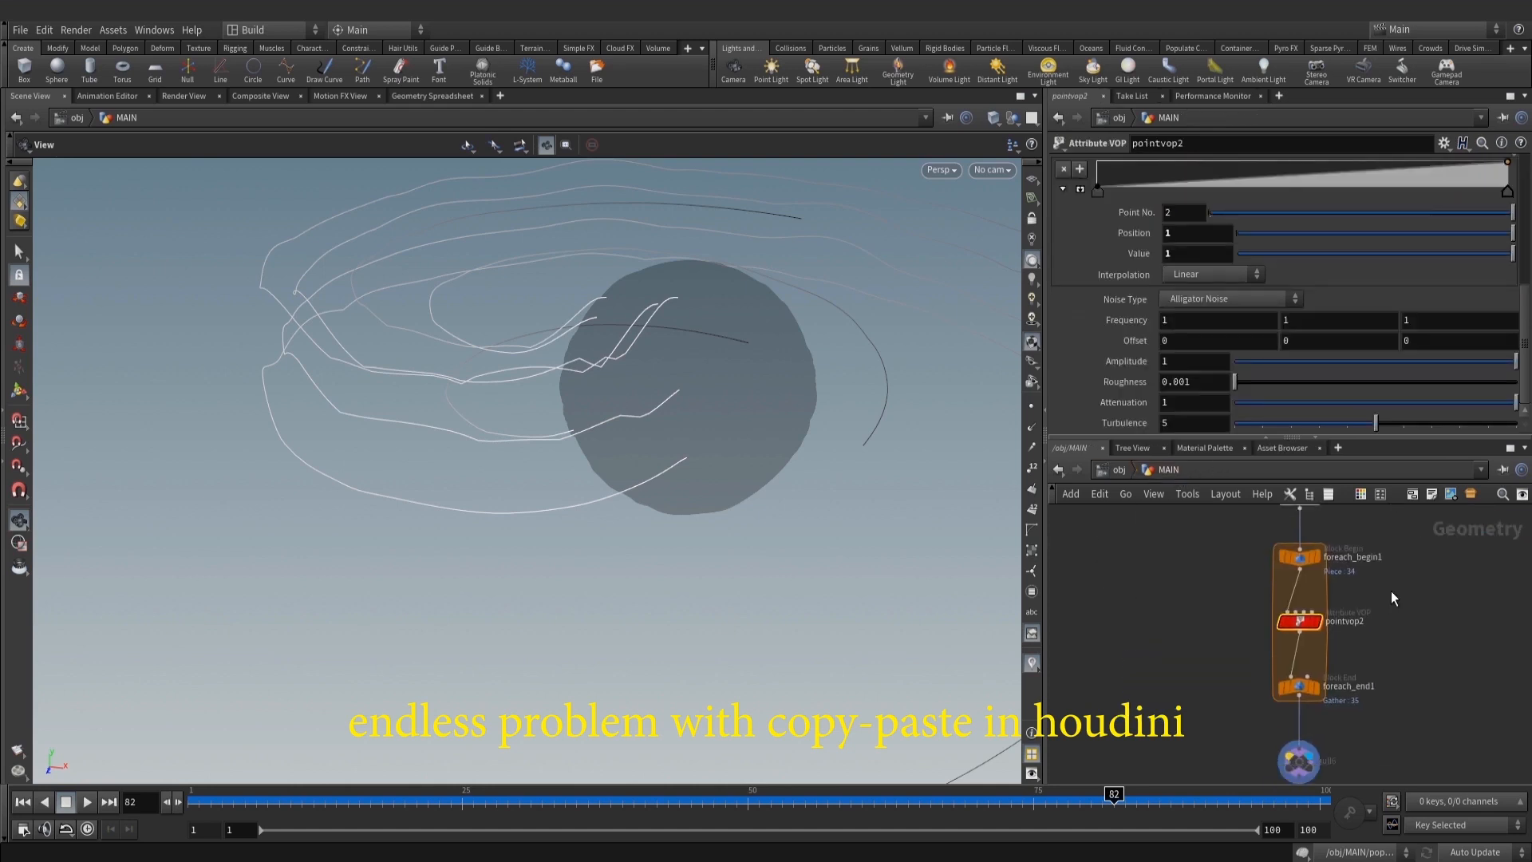
In pointvop2's parameter interface, move curveu_ramp below the Turbulence parameter and accept the change
{"action": "left_click", "coordinate": [1443, 144]}
{"action": "left_click", "coordinate": [1437, 162]}
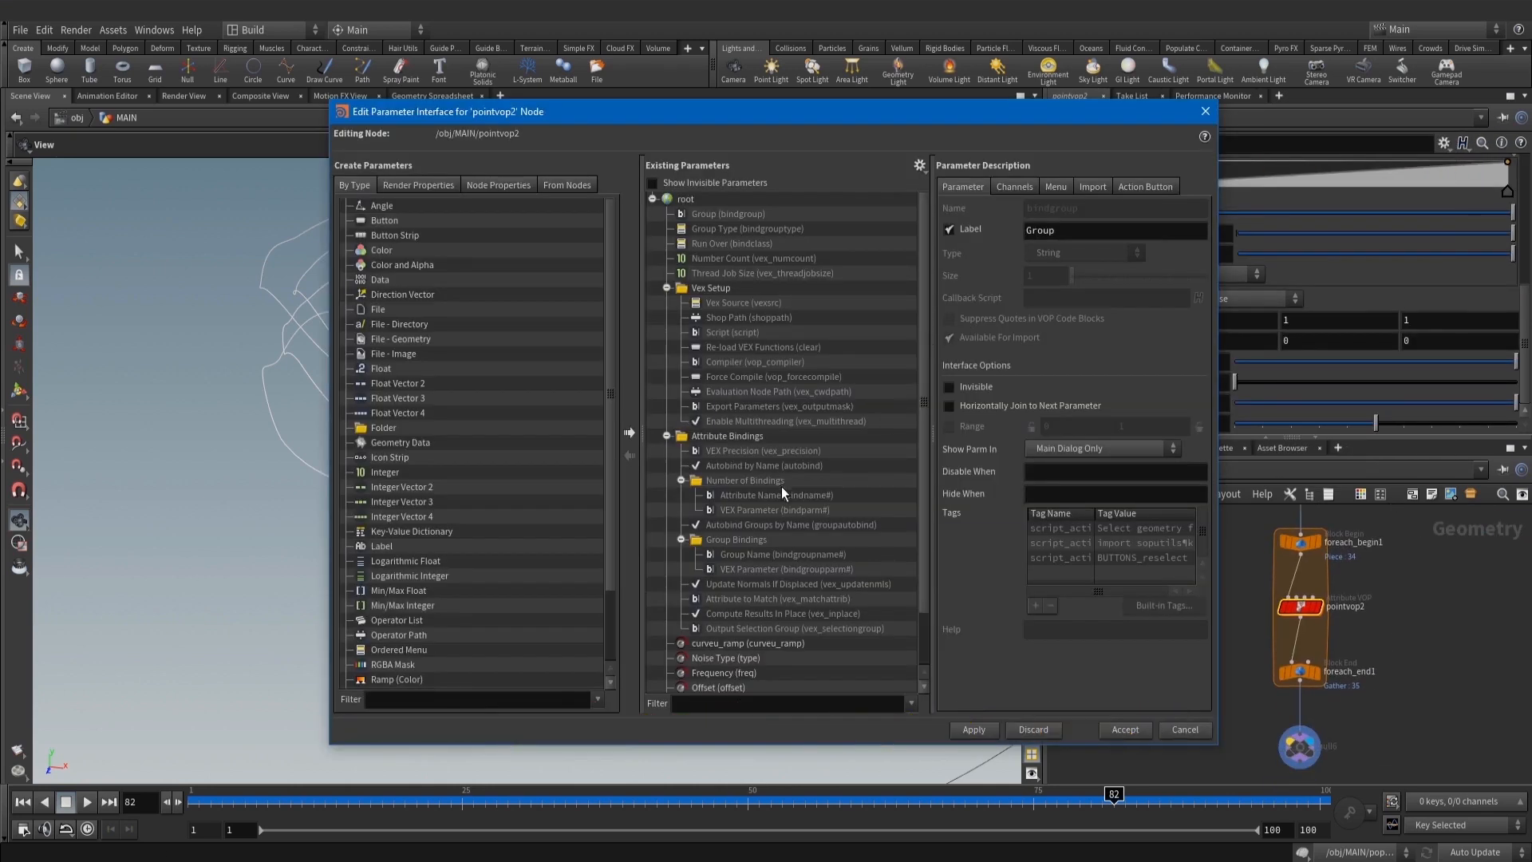
{"action": "scroll", "coordinate": [758, 630], "scroll_direction": "down", "scroll_amount": 2}
{"action": "left_click_drag", "start_coordinate": [747, 582], "coordinate": [742, 687]}
{"action": "left_click", "coordinate": [974, 730]}
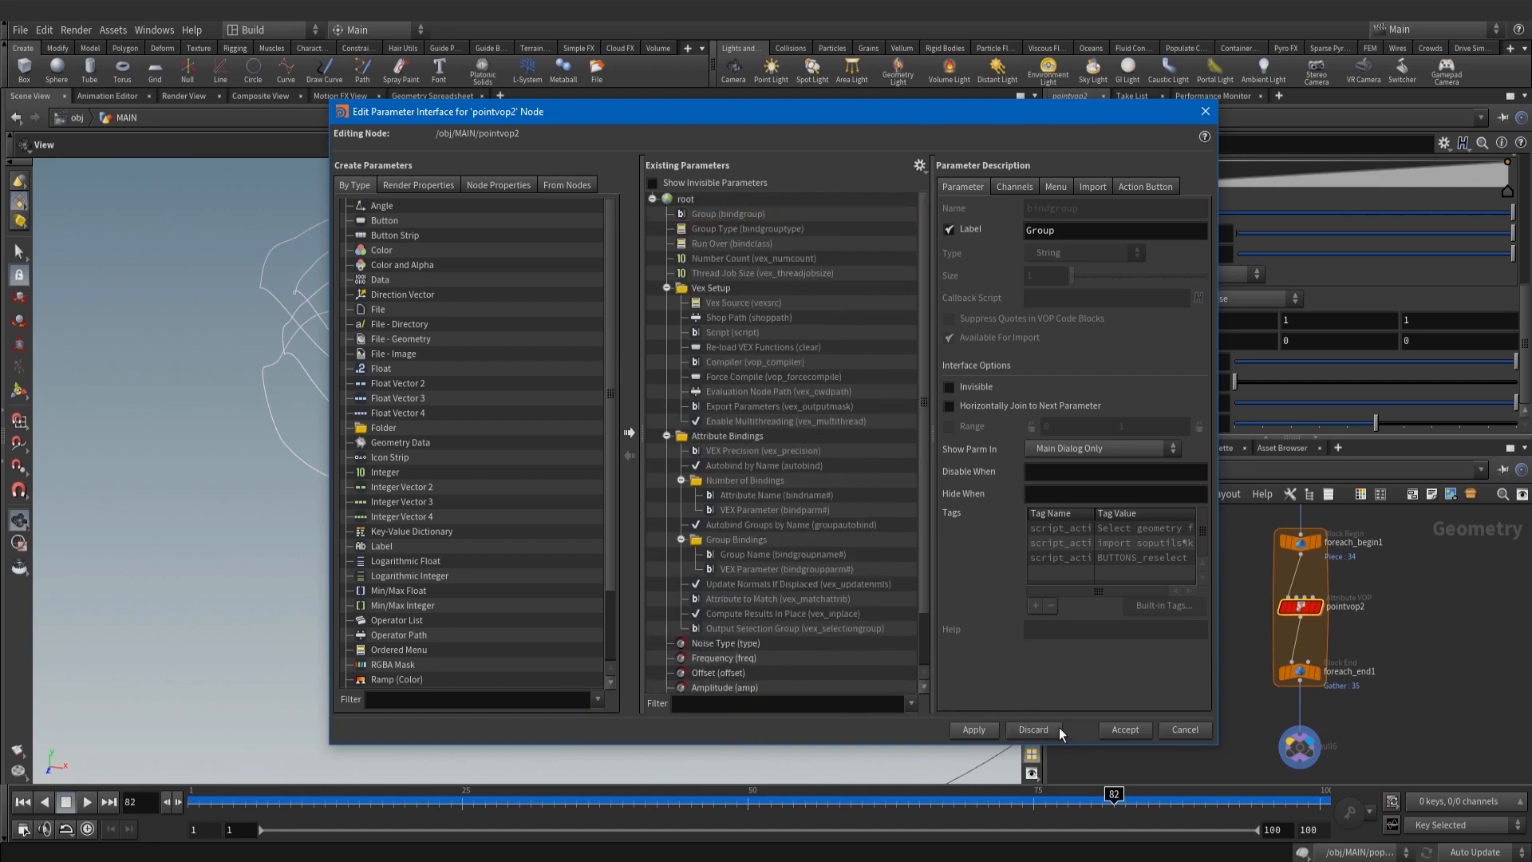
{"action": "key", "text": "Return"}
{"action": "scroll", "coordinate": [1331, 333], "scroll_direction": "down", "scroll_amount": 3}
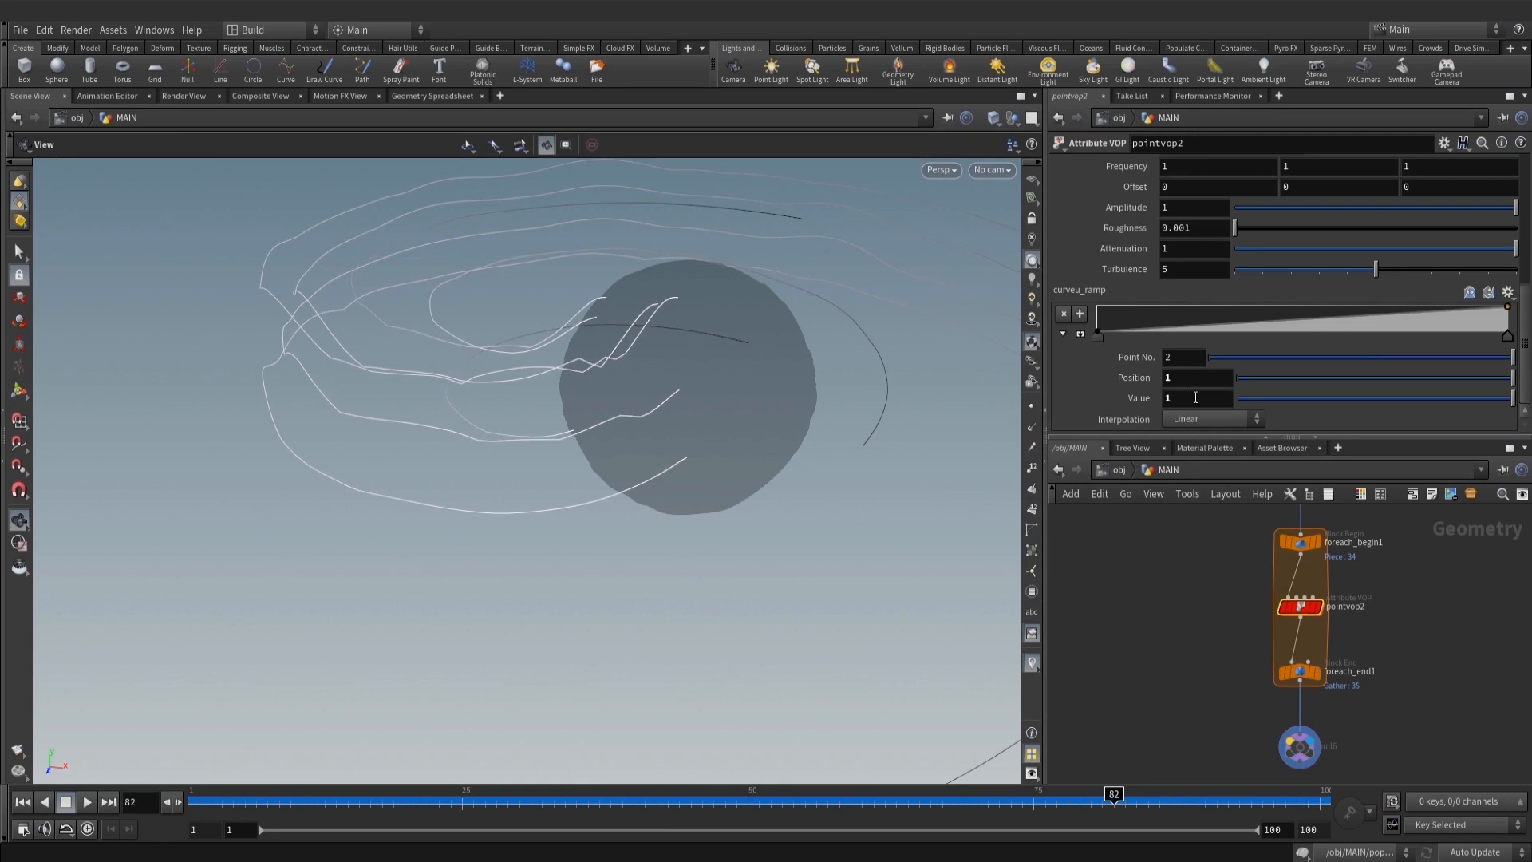
Set both end points of curveu_ramp to B-Spline interpolation, enlarge the ramp graph and select its first point
{"action": "left_click", "coordinate": [1099, 335]}
{"action": "left_click", "coordinate": [1211, 419]}
{"action": "left_click", "coordinate": [1208, 480]}
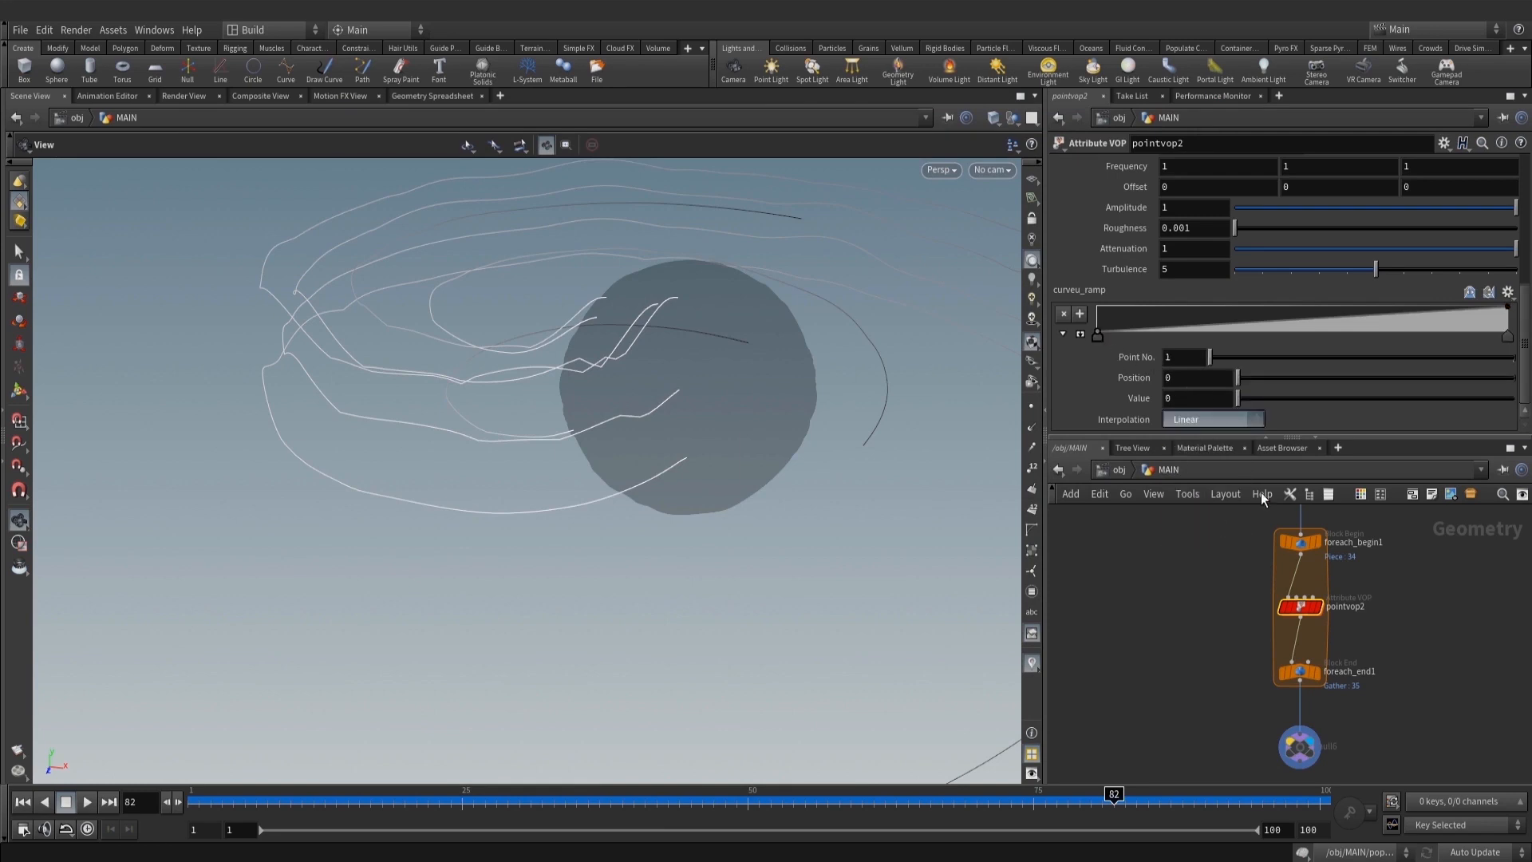
{"action": "left_click", "coordinate": [1506, 336]}
{"action": "left_click", "coordinate": [1211, 418]}
{"action": "left_click", "coordinate": [1205, 507]}
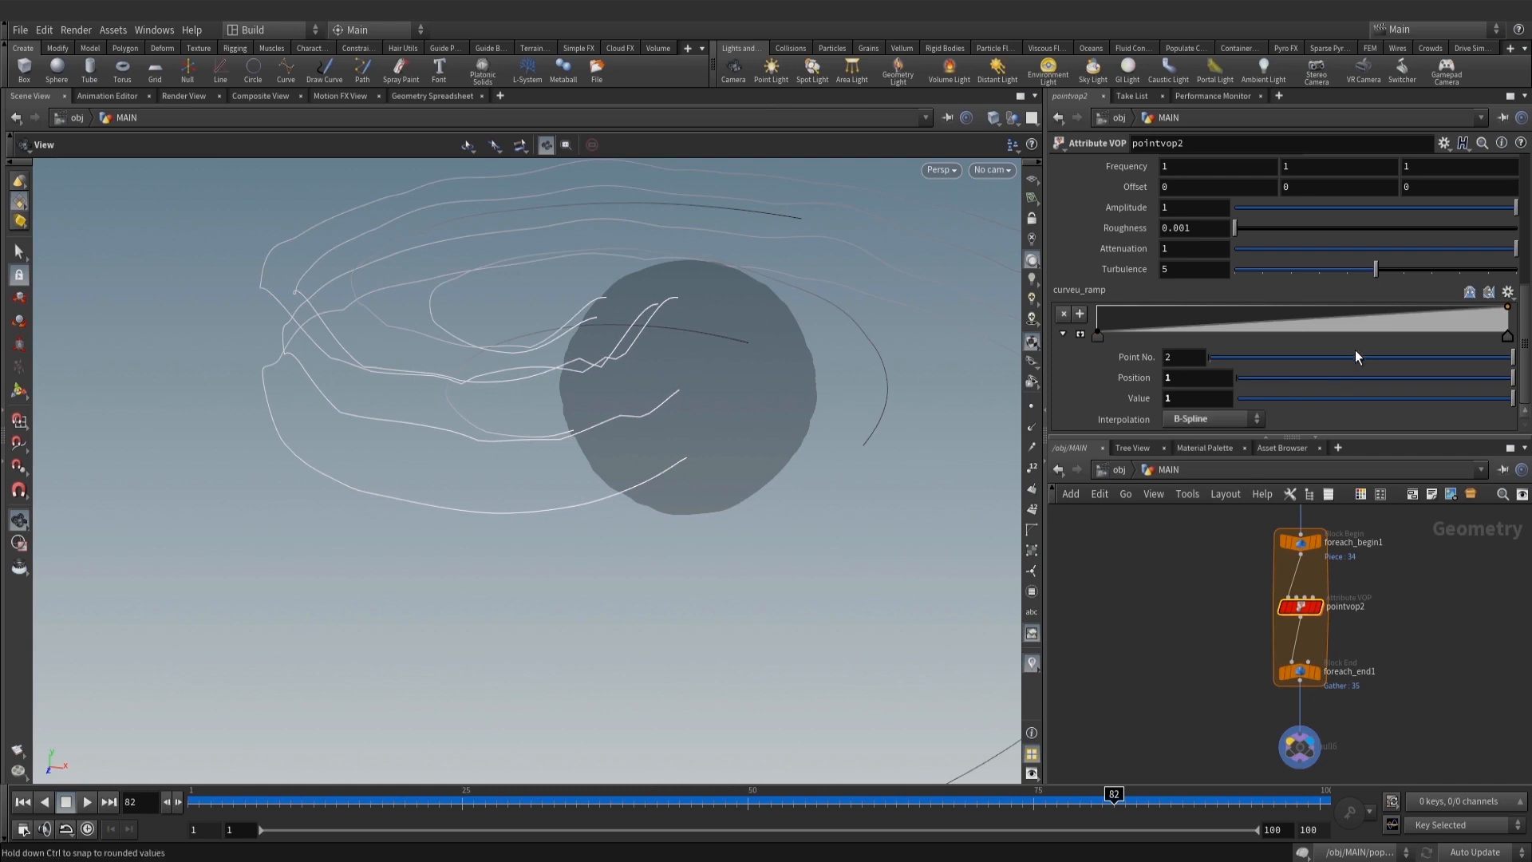
{"action": "left_click", "coordinate": [1080, 334]}
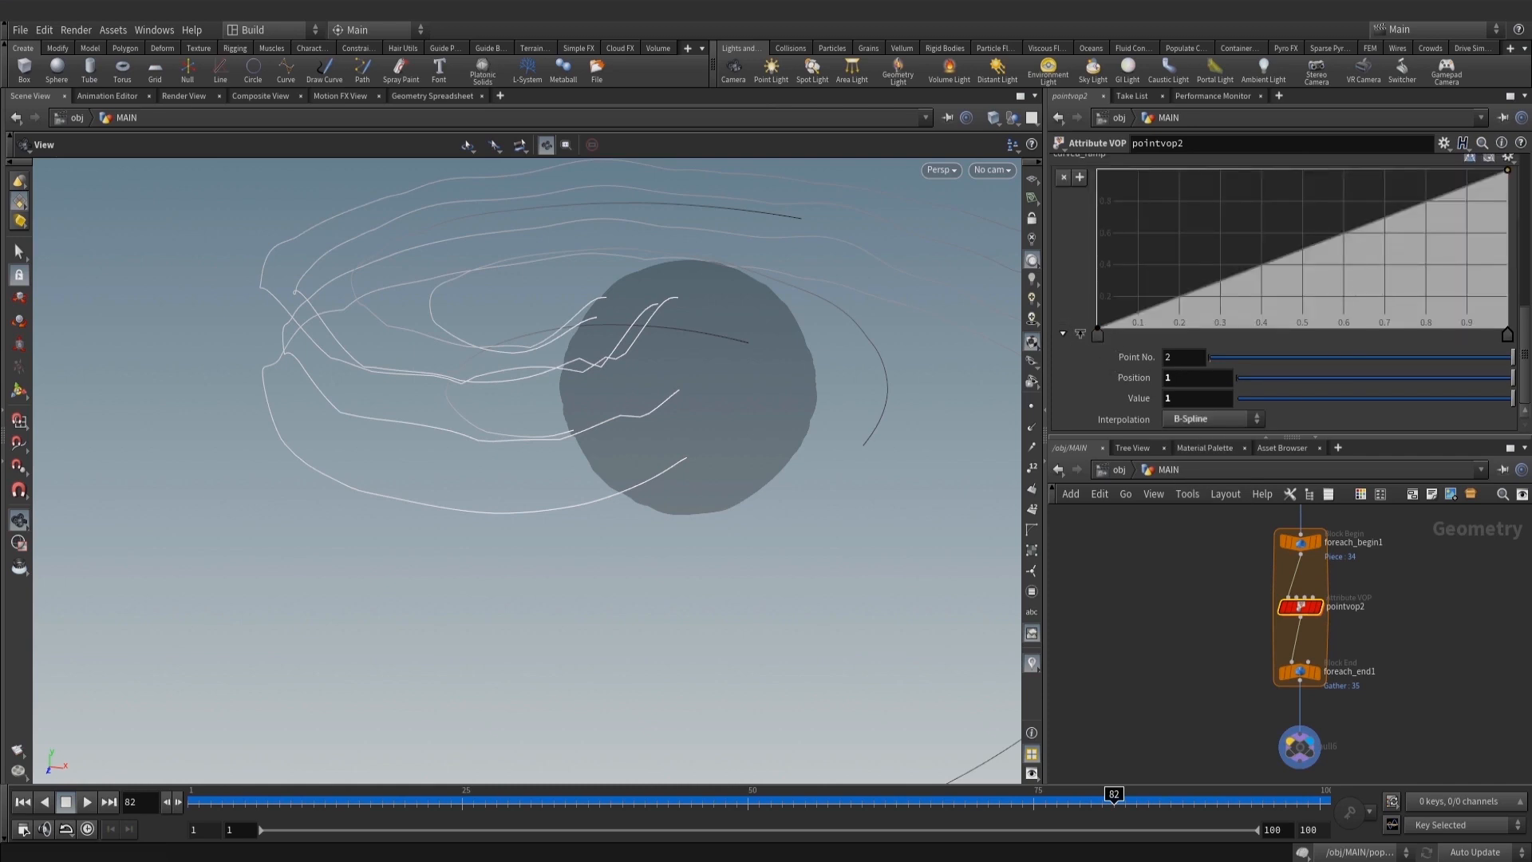
{"action": "left_click", "coordinate": [1098, 336]}
{"action": "left_click", "coordinate": [1197, 397]}
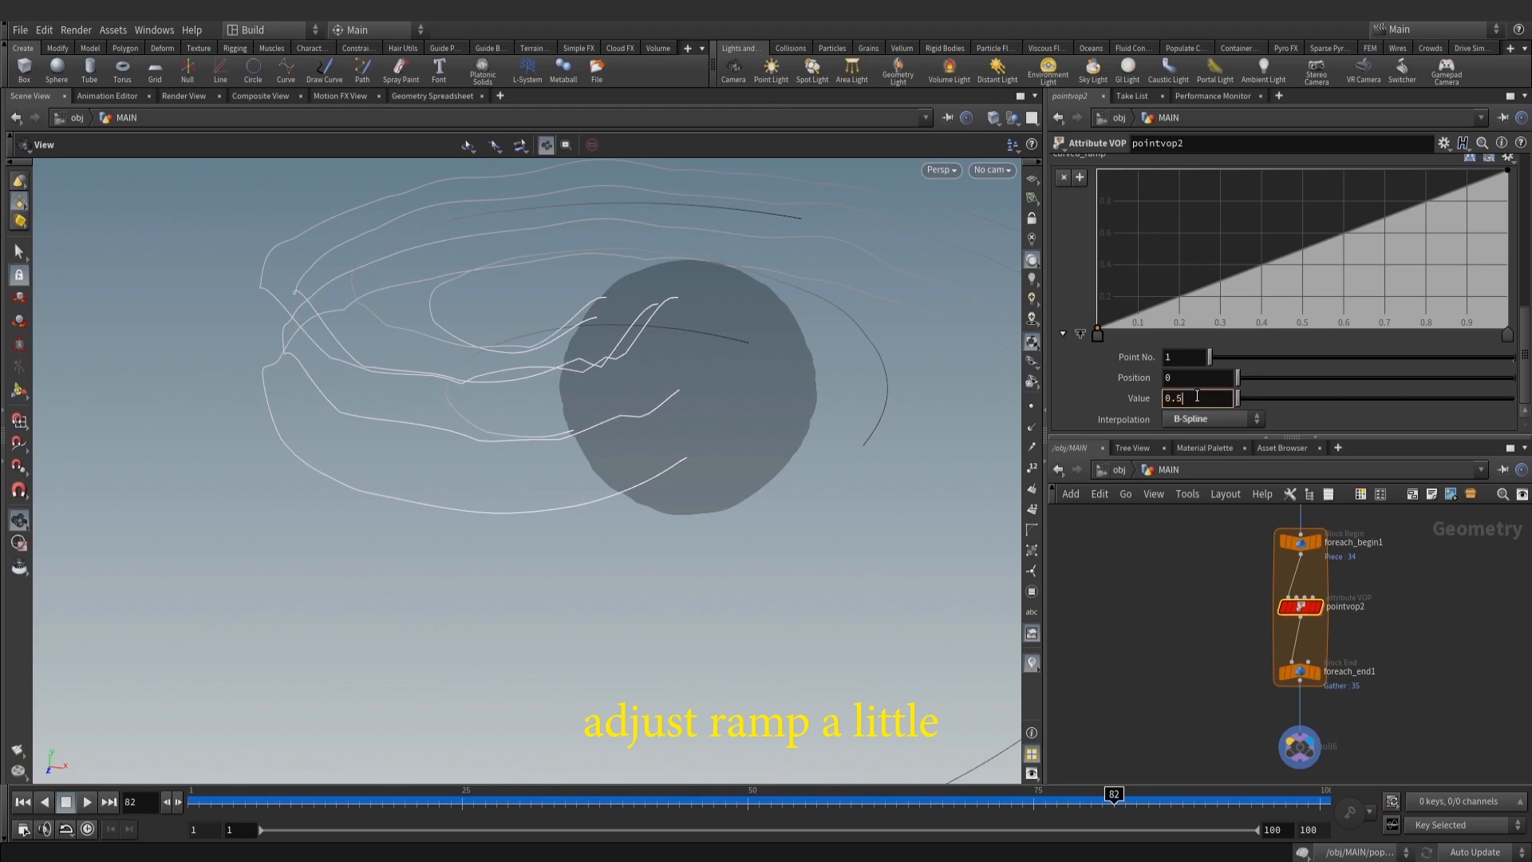
{"action": "key", "text": "Return"}
{"action": "key", "text": "ctrl+z"}
Set curveu_ramp's first point to position 0.5 and add a point at about position 0.81 with value 0.08
{"action": "left_click", "coordinate": [1194, 379]}
{"action": "type", "text": "0."}
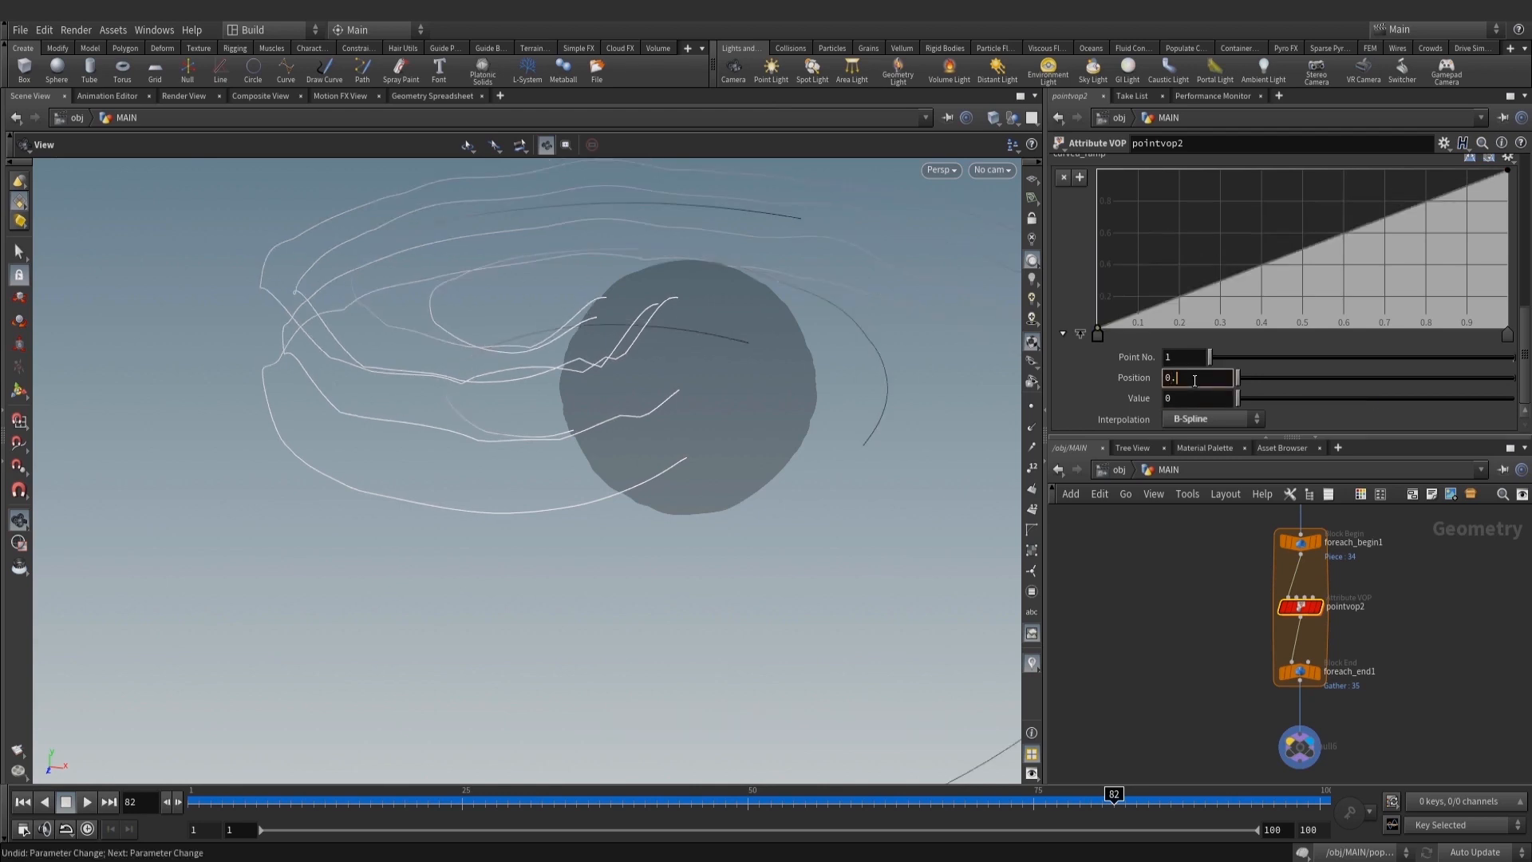
{"action": "type", "text": "5"}
{"action": "key", "text": "Return"}
{"action": "mouse_move", "coordinate": [1416, 307]}
{"action": "left_mouse_down"}
{"action": "mouse_move", "coordinate": [1426, 337]}
{"action": "mouse_move", "coordinate": [1429, 315]}
{"action": "left_mouse_up"}
{"action": "left_click_drag", "start_coordinate": [766, 314], "coordinate": [718, 431]}
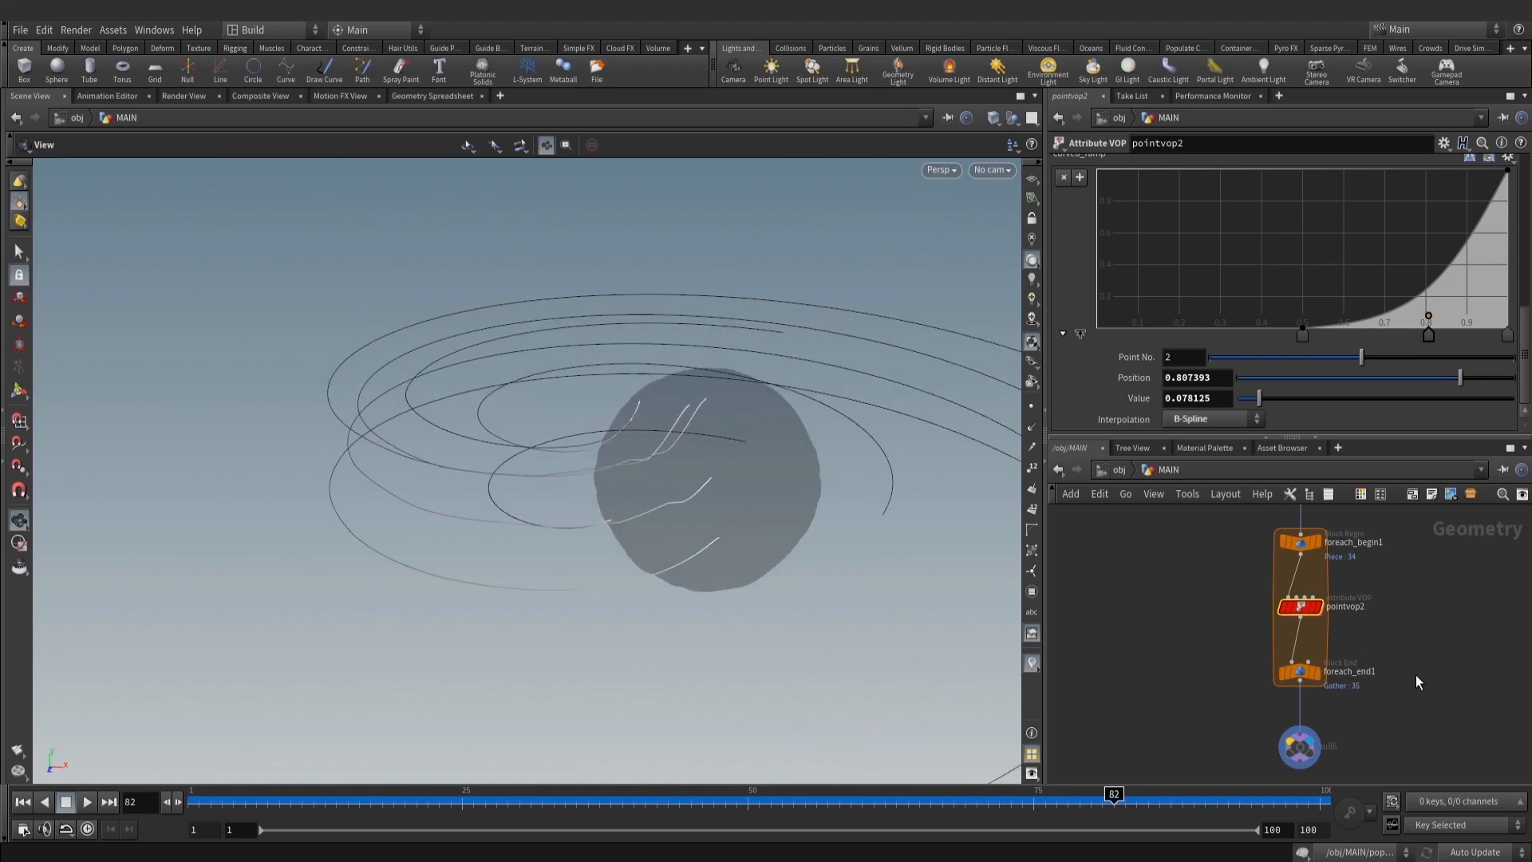
Collapse the curveu_ramp graph and set pointvop2's noise Amplitude to 2
{"action": "scroll", "coordinate": [1447, 371], "scroll_direction": "up", "scroll_amount": 3}
{"action": "scroll", "coordinate": [1073, 348], "scroll_direction": "down", "scroll_amount": 3}
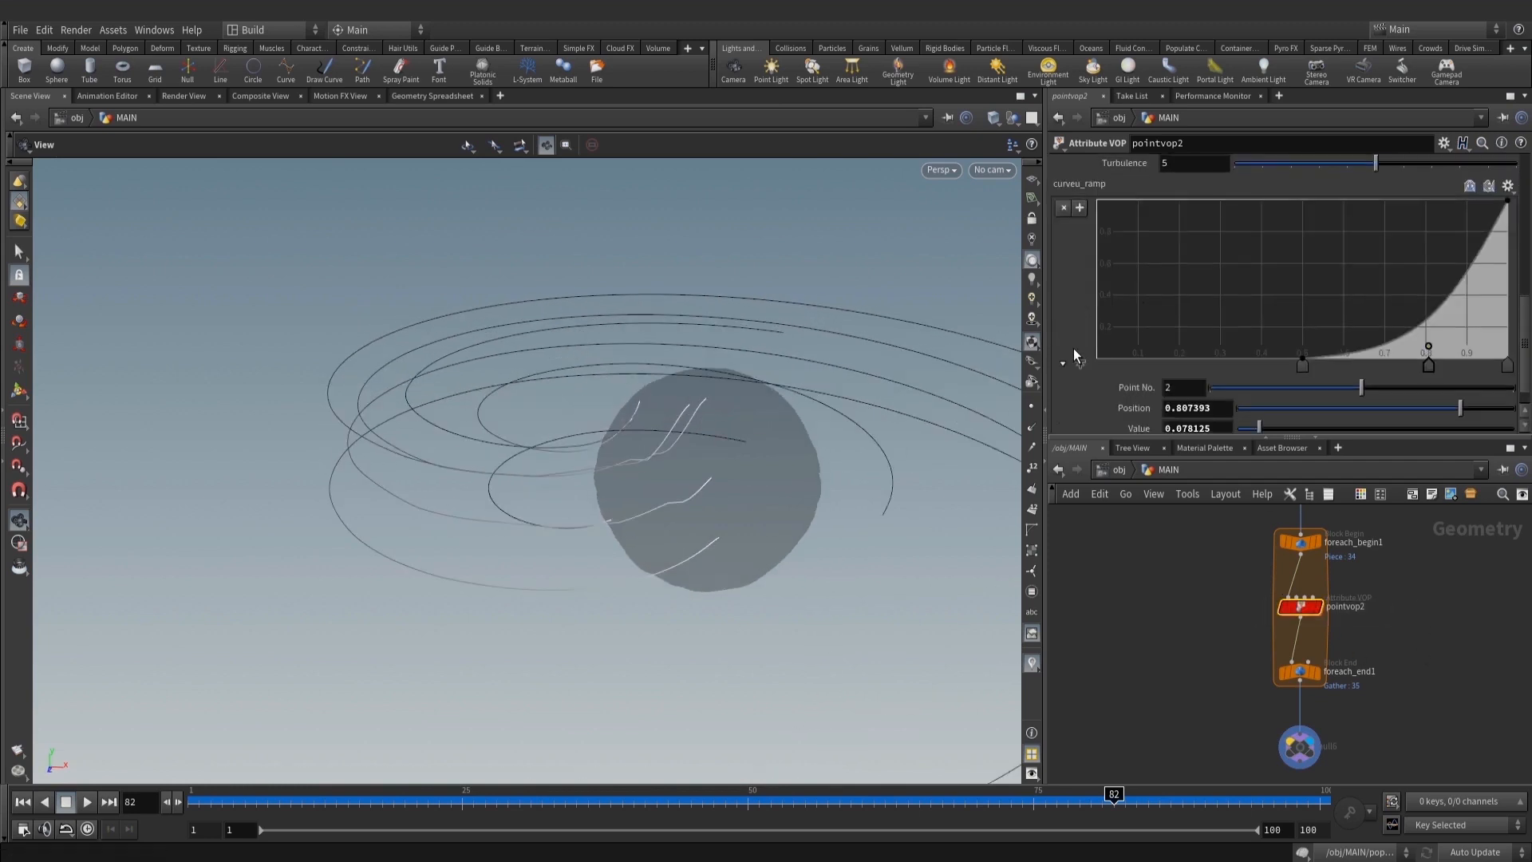
{"action": "scroll", "coordinate": [1081, 340], "scroll_direction": "up", "scroll_amount": 5}
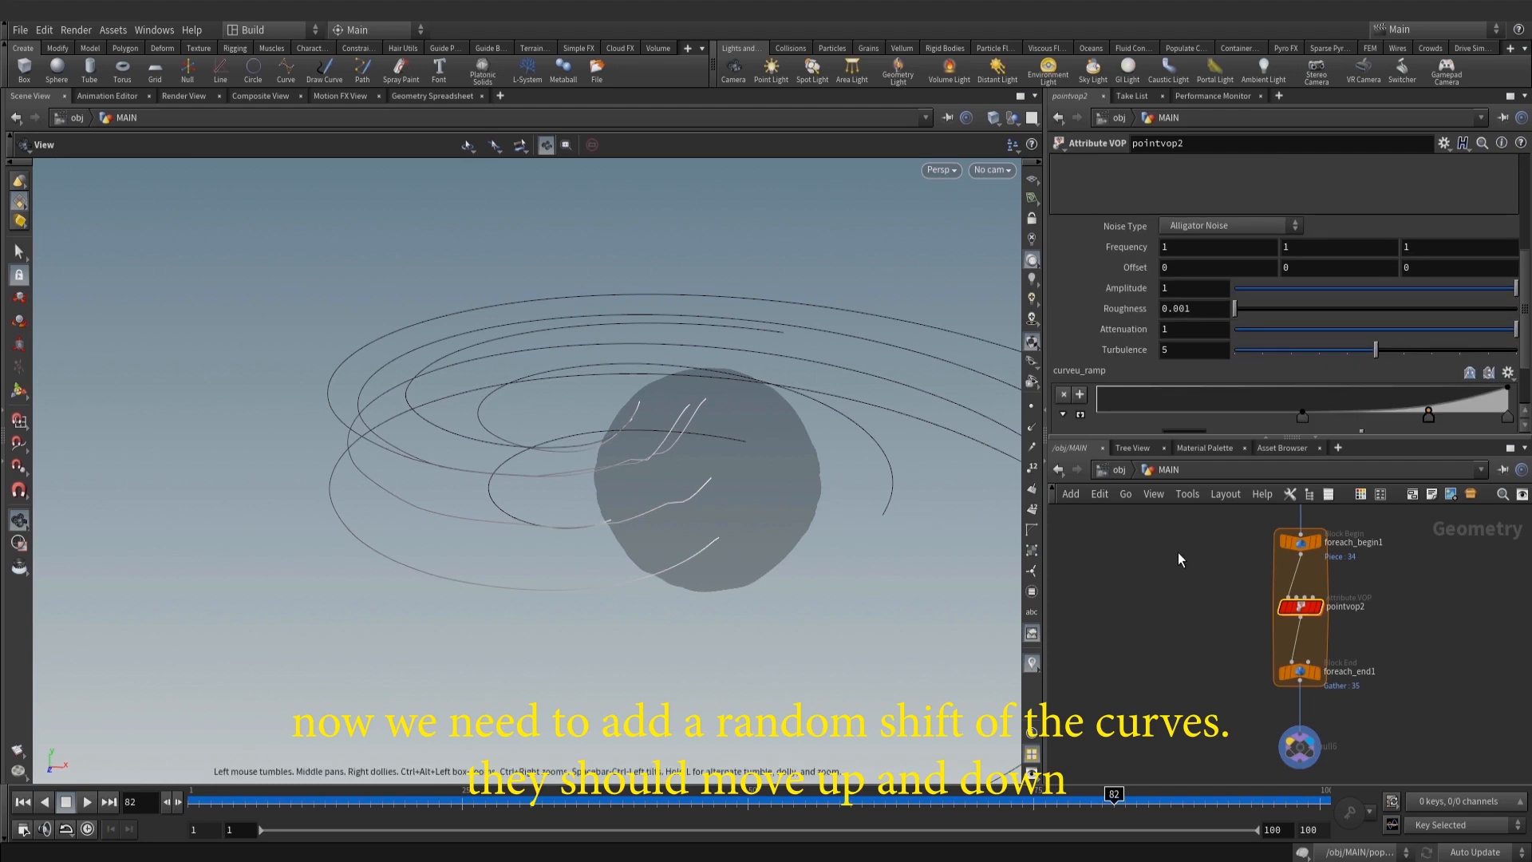
{"action": "left_click_drag", "start_coordinate": [606, 511], "coordinate": [794, 448]}
{"action": "scroll", "coordinate": [1293, 686], "scroll_direction": "down", "scroll_amount": 2}
{"action": "middle_click_drag", "start_coordinate": [1440, 651], "coordinate": [1308, 606]}
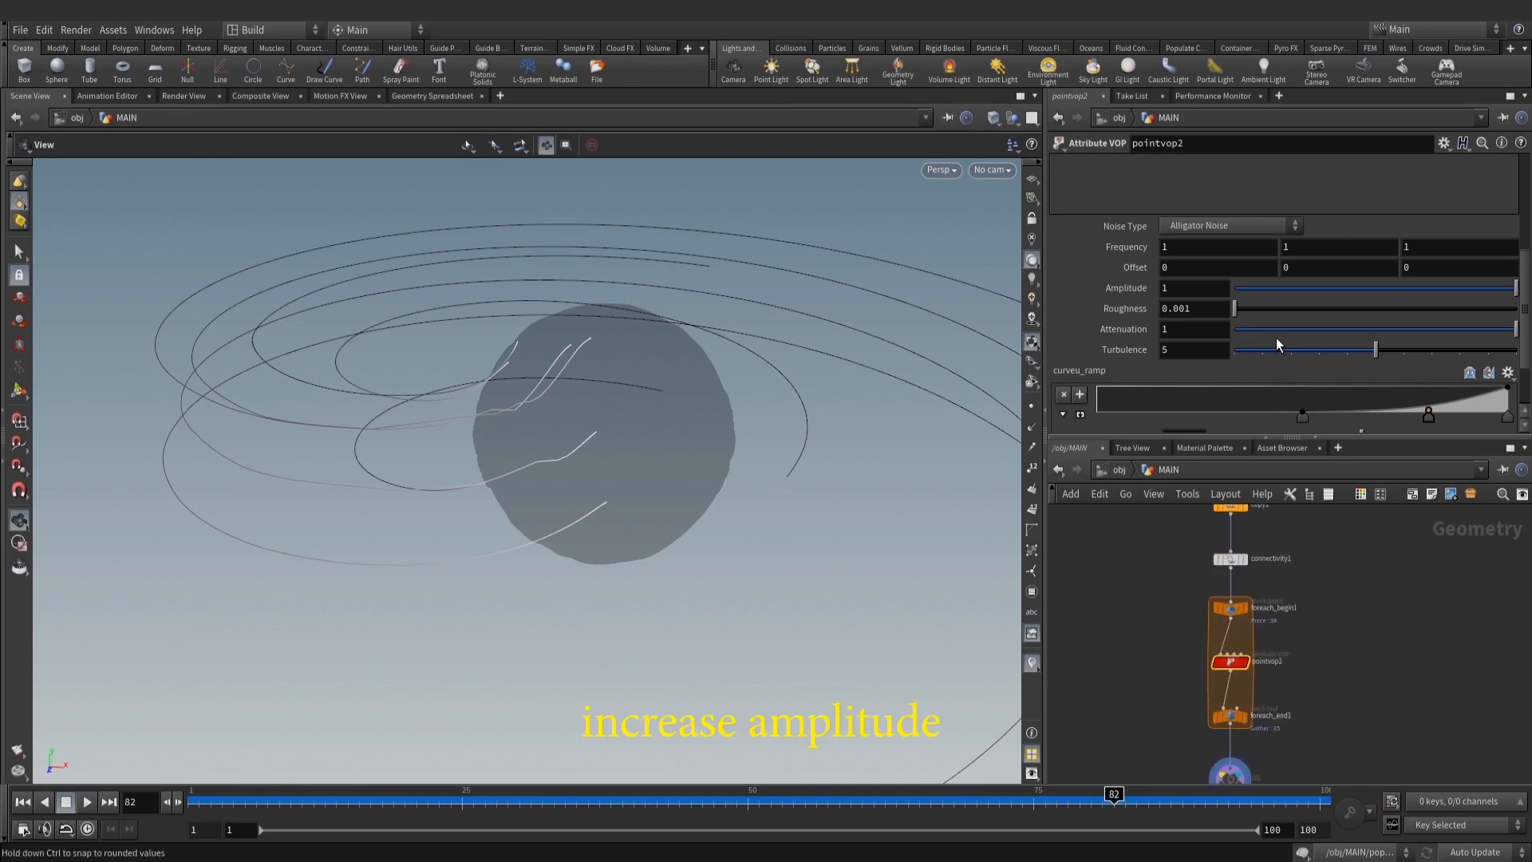
{"action": "double_click", "coordinate": [1190, 287]}
{"action": "type", "text": "2"}
{"action": "key", "text": "Return"}
{"action": "left_click_drag", "start_coordinate": [487, 363], "coordinate": [551, 424]}
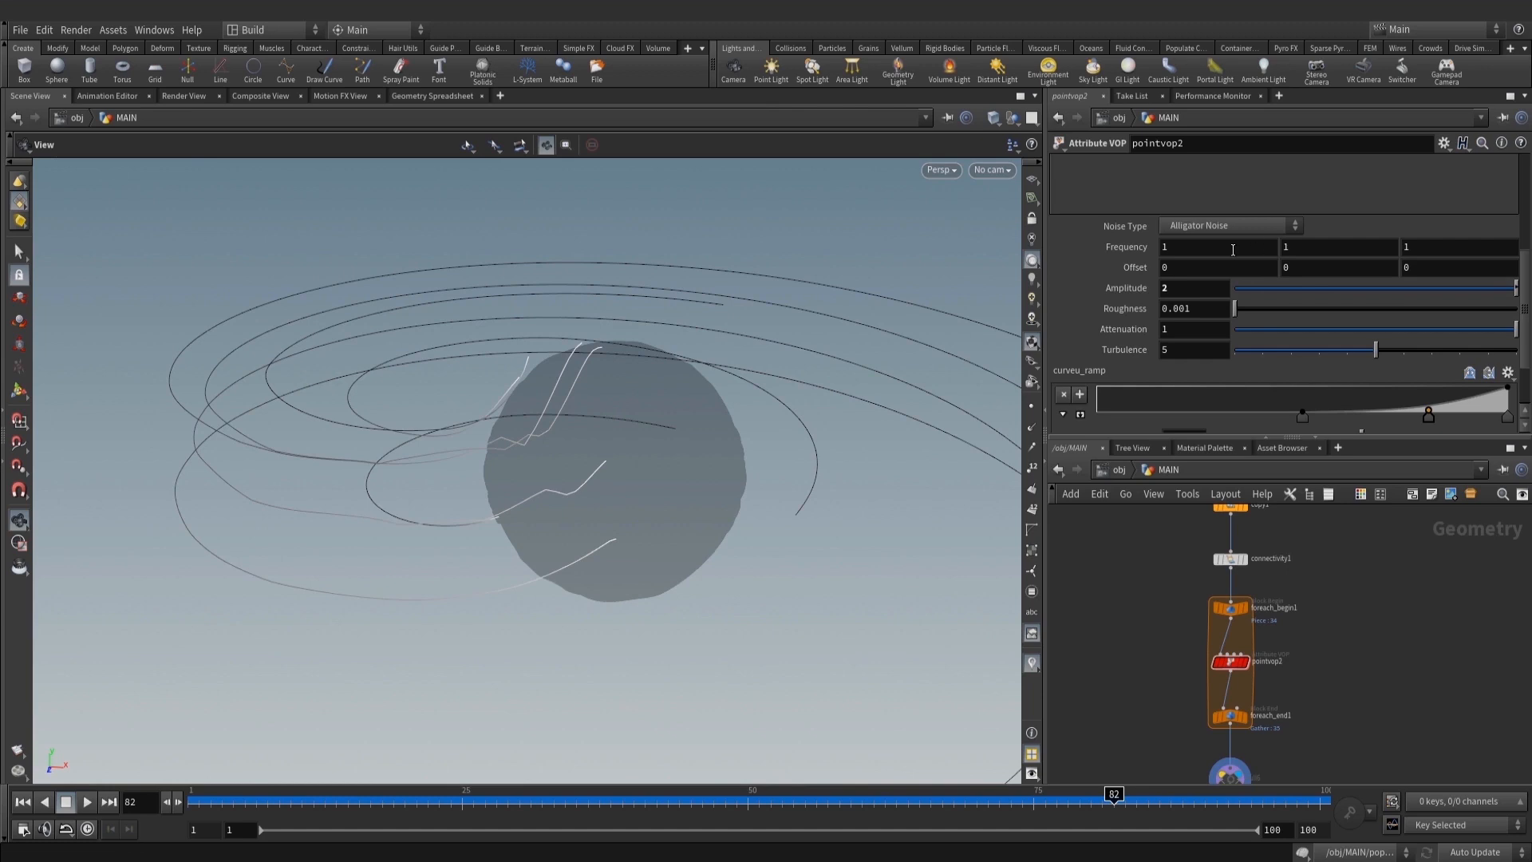
Set the noise Frequency of pointvop2 to 0 on X, 0.25 on Y and 0 on Z
{"action": "left_click_drag", "start_coordinate": [1197, 250], "coordinate": [1125, 254]}
{"action": "type", "text": "0"}
{"action": "key", "text": "Tab"}
{"action": "key", "text": "Tab"}
{"action": "type", "text": "0"}
{"action": "key", "text": "Return"}
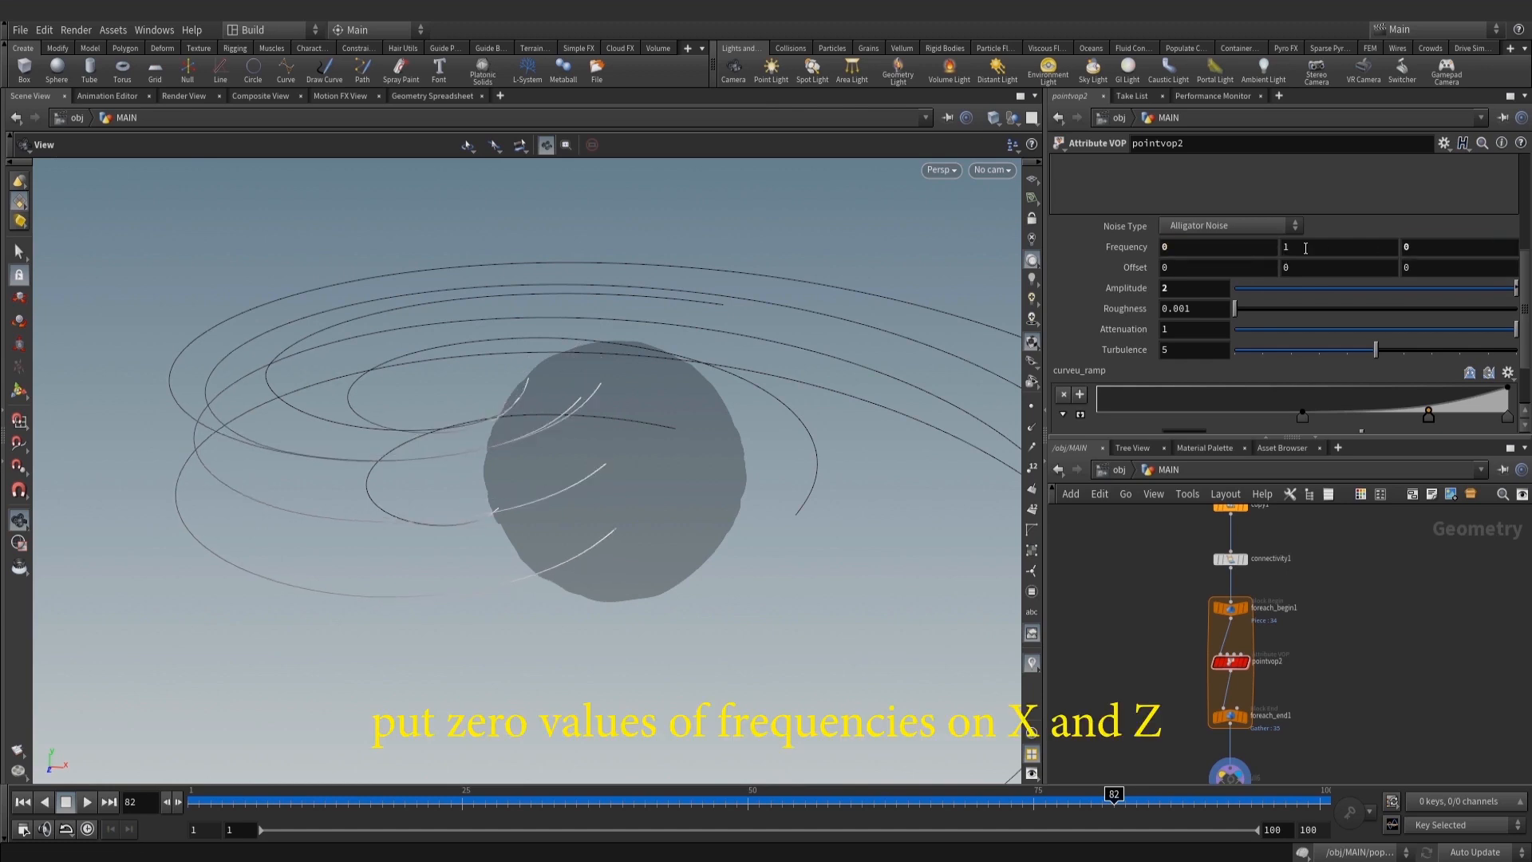
{"action": "key", "text": "Return"}
{"action": "left_click_drag", "start_coordinate": [800, 263], "coordinate": [488, 423]}
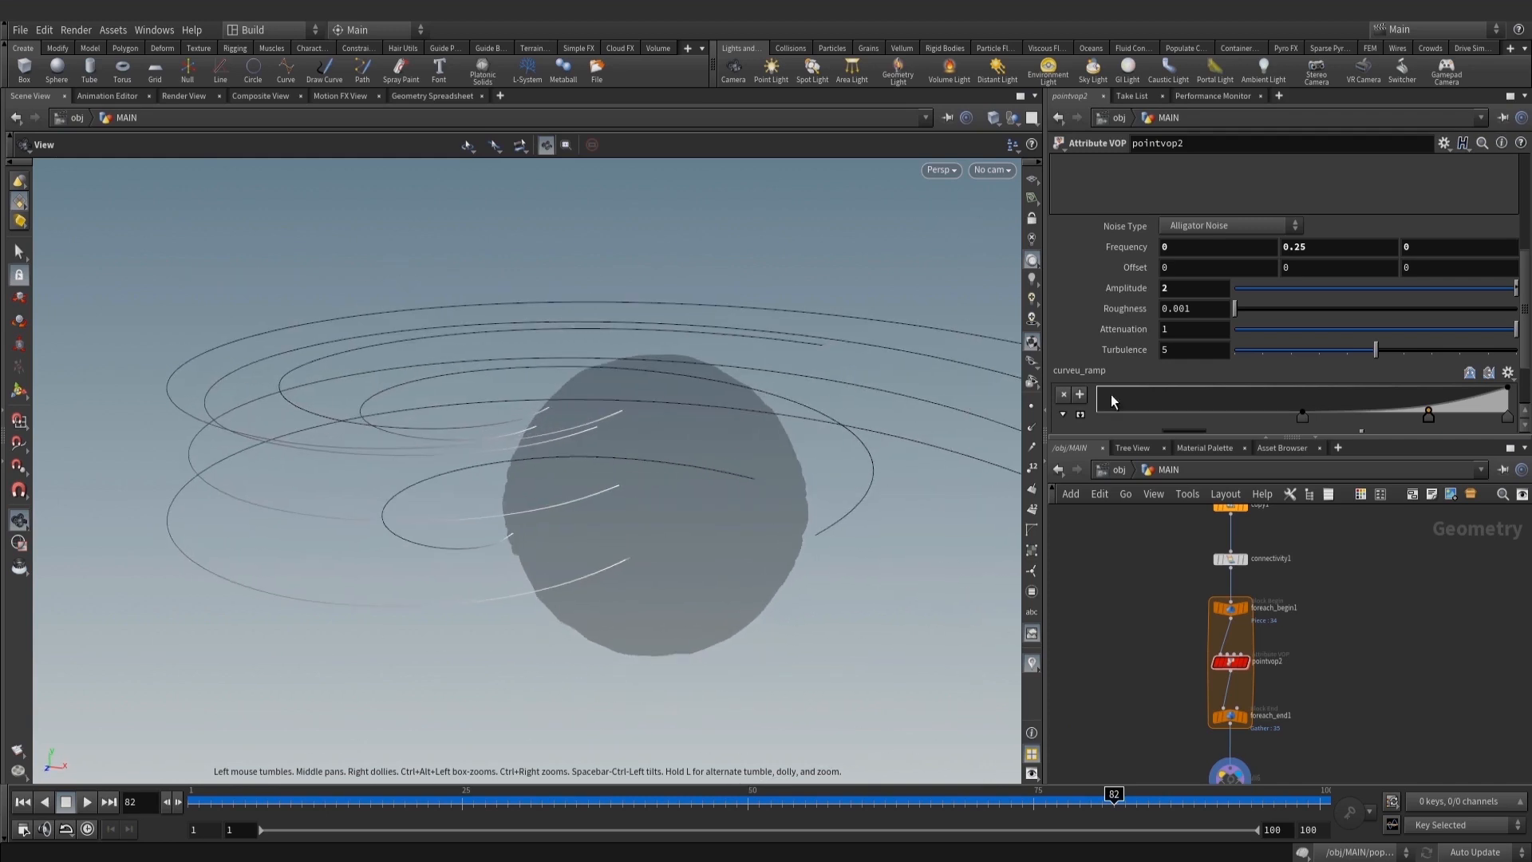
Set the X offset of the pointvop2 noise to 0.6
{"action": "left_click", "coordinate": [1230, 270]}
{"action": "type", "text": ".6"}
{"action": "key", "text": "Return"}
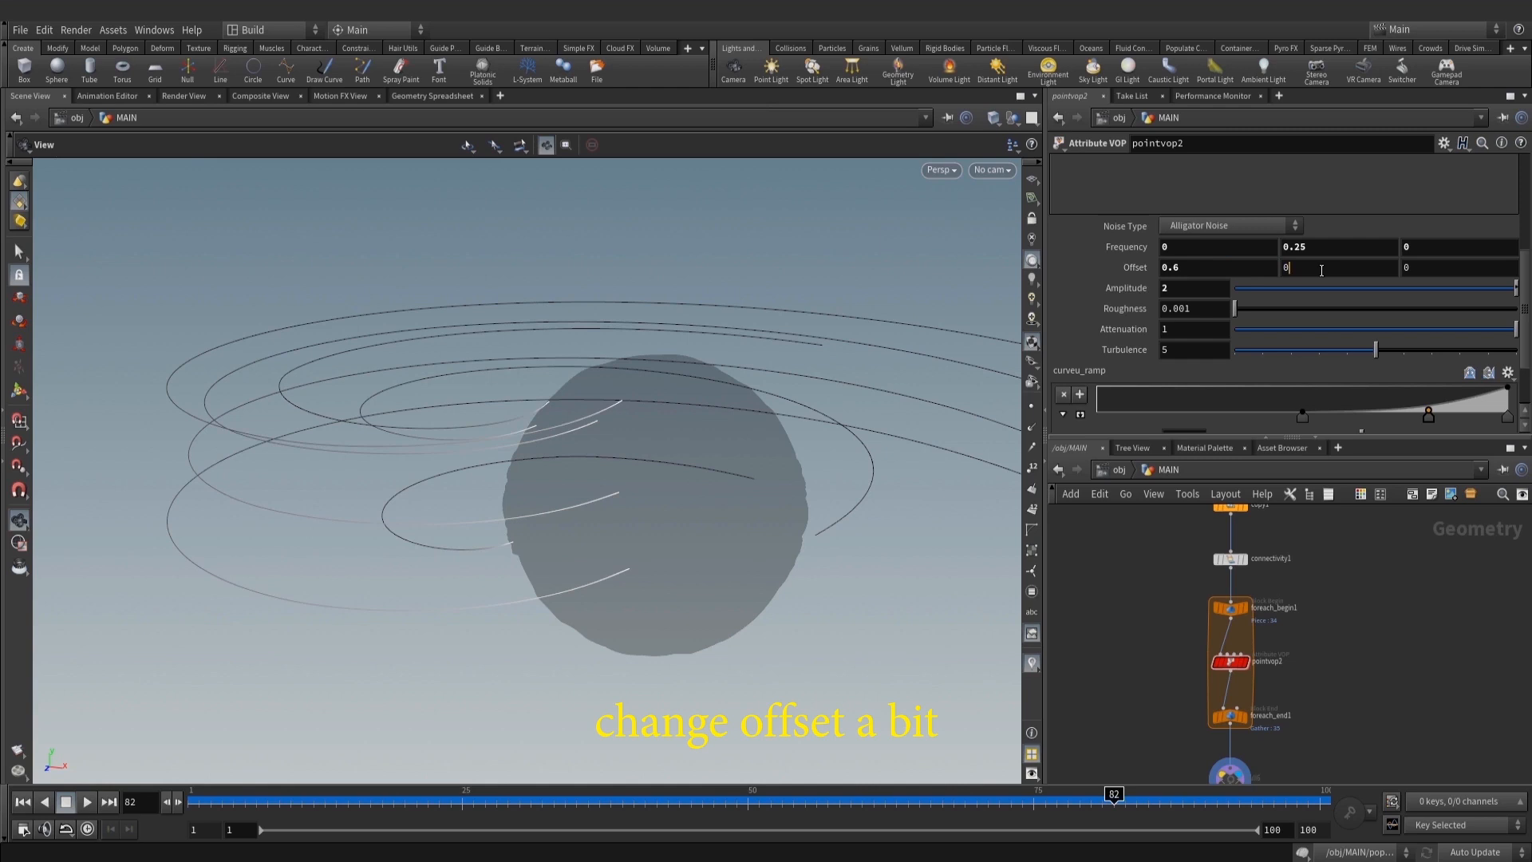
Create a meta import node from the foreach_begin1 loop block and rename it xxx
{"action": "middle_click_drag", "start_coordinate": [1298, 649], "coordinate": [1281, 621]}
{"action": "scroll", "coordinate": [1291, 657], "scroll_direction": "up", "scroll_amount": 1}
{"action": "left_click_drag", "start_coordinate": [1298, 664], "coordinate": [1159, 716]}
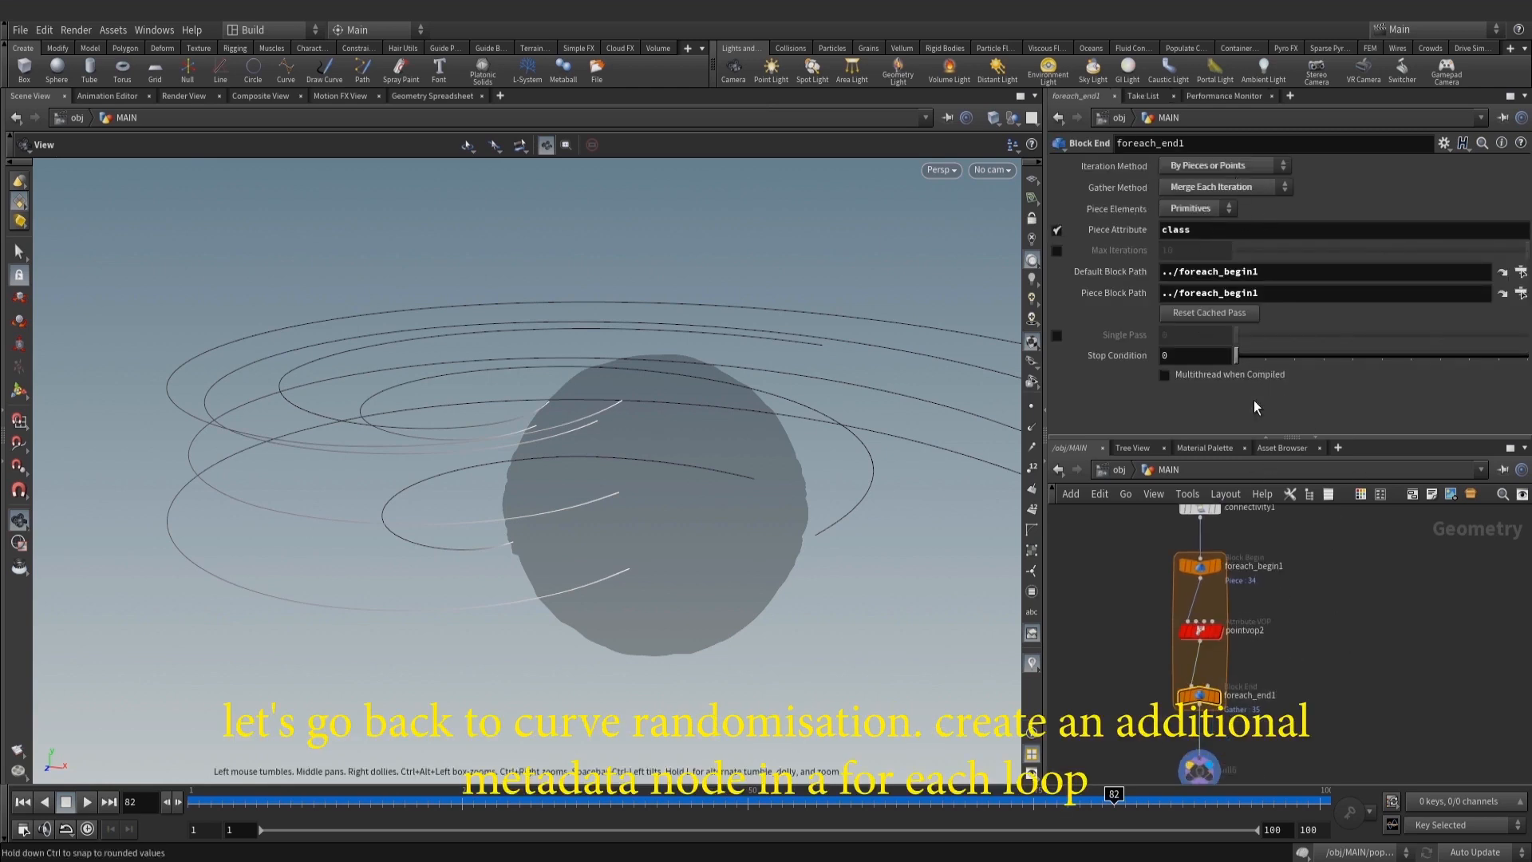
{"action": "left_click", "coordinate": [1199, 567]}
{"action": "left_click", "coordinate": [1221, 229]}
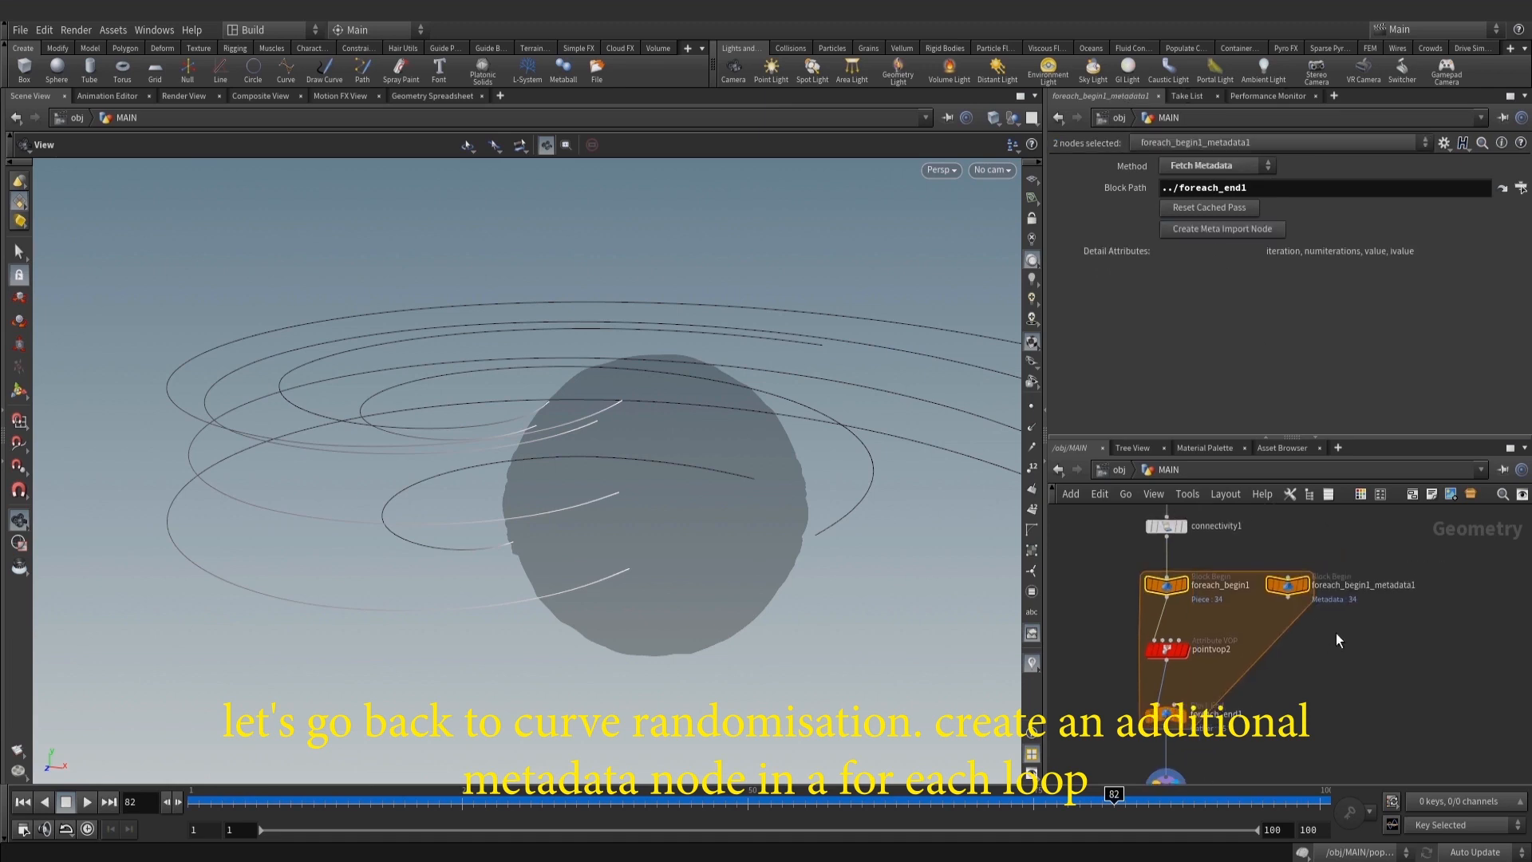
{"action": "double_click", "coordinate": [1386, 583]}
{"action": "type", "text": "xxx"}
{"action": "key", "text": "Return"}
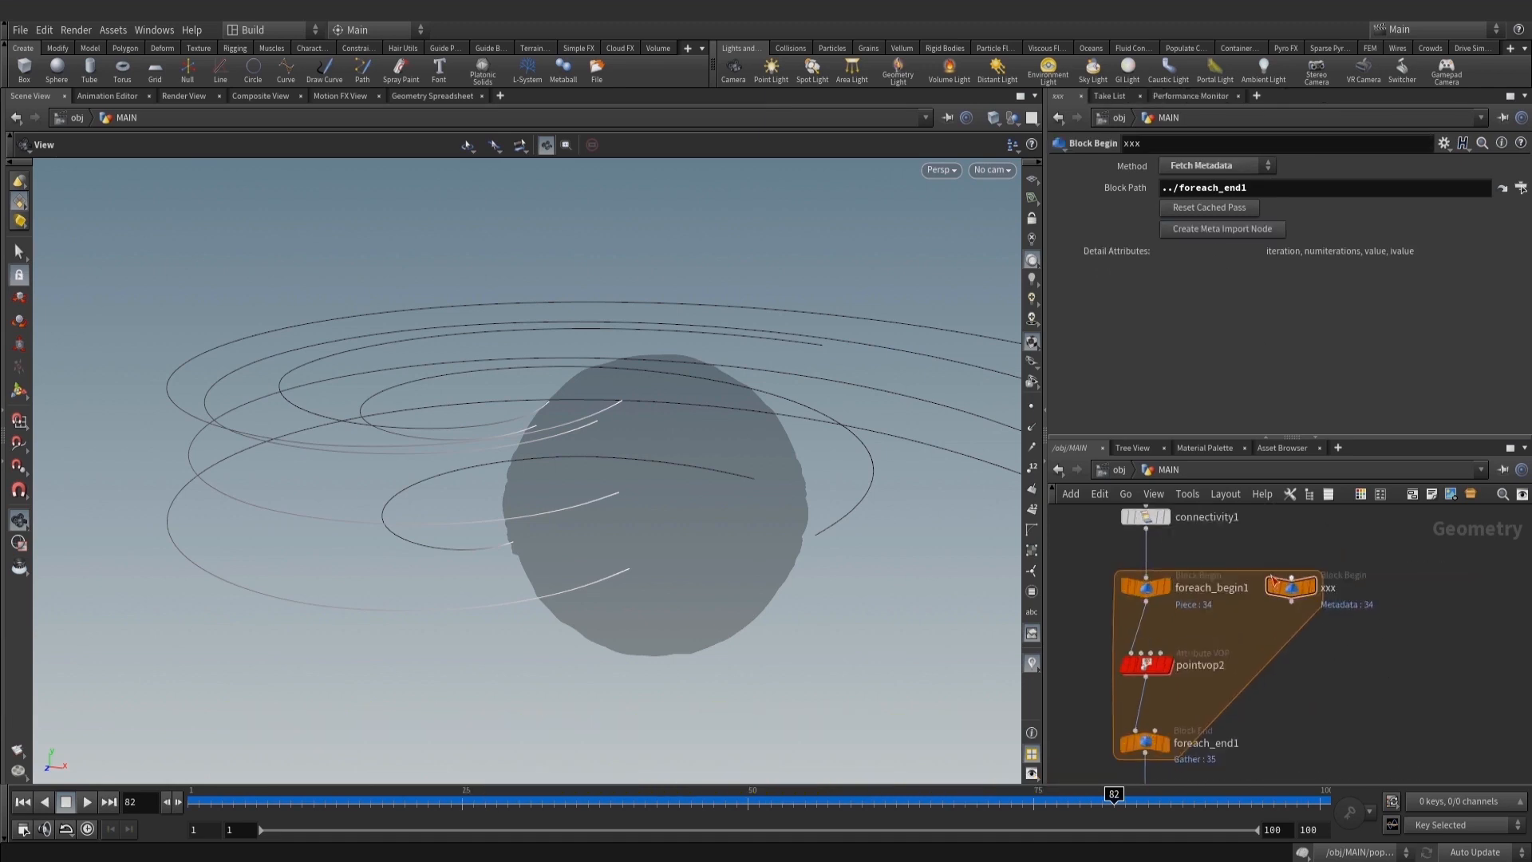
Examine the detail attributes of the xxx metadata node in the geometry spreadsheet, then return to the 3D scene
{"action": "scroll", "coordinate": [1348, 607], "scroll_direction": "up", "scroll_amount": 3}
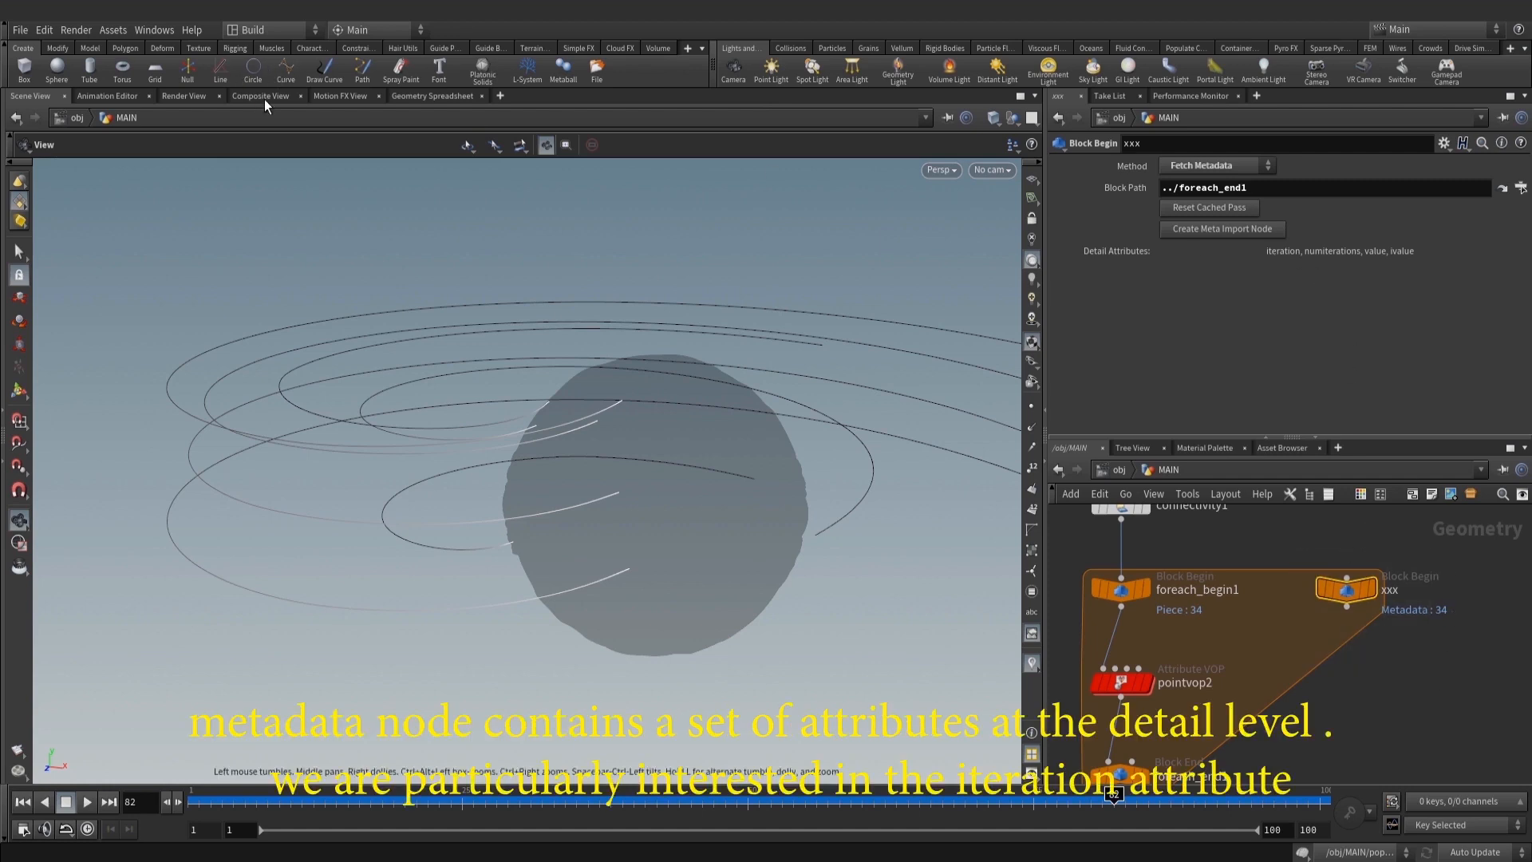
{"action": "left_click", "coordinate": [426, 95]}
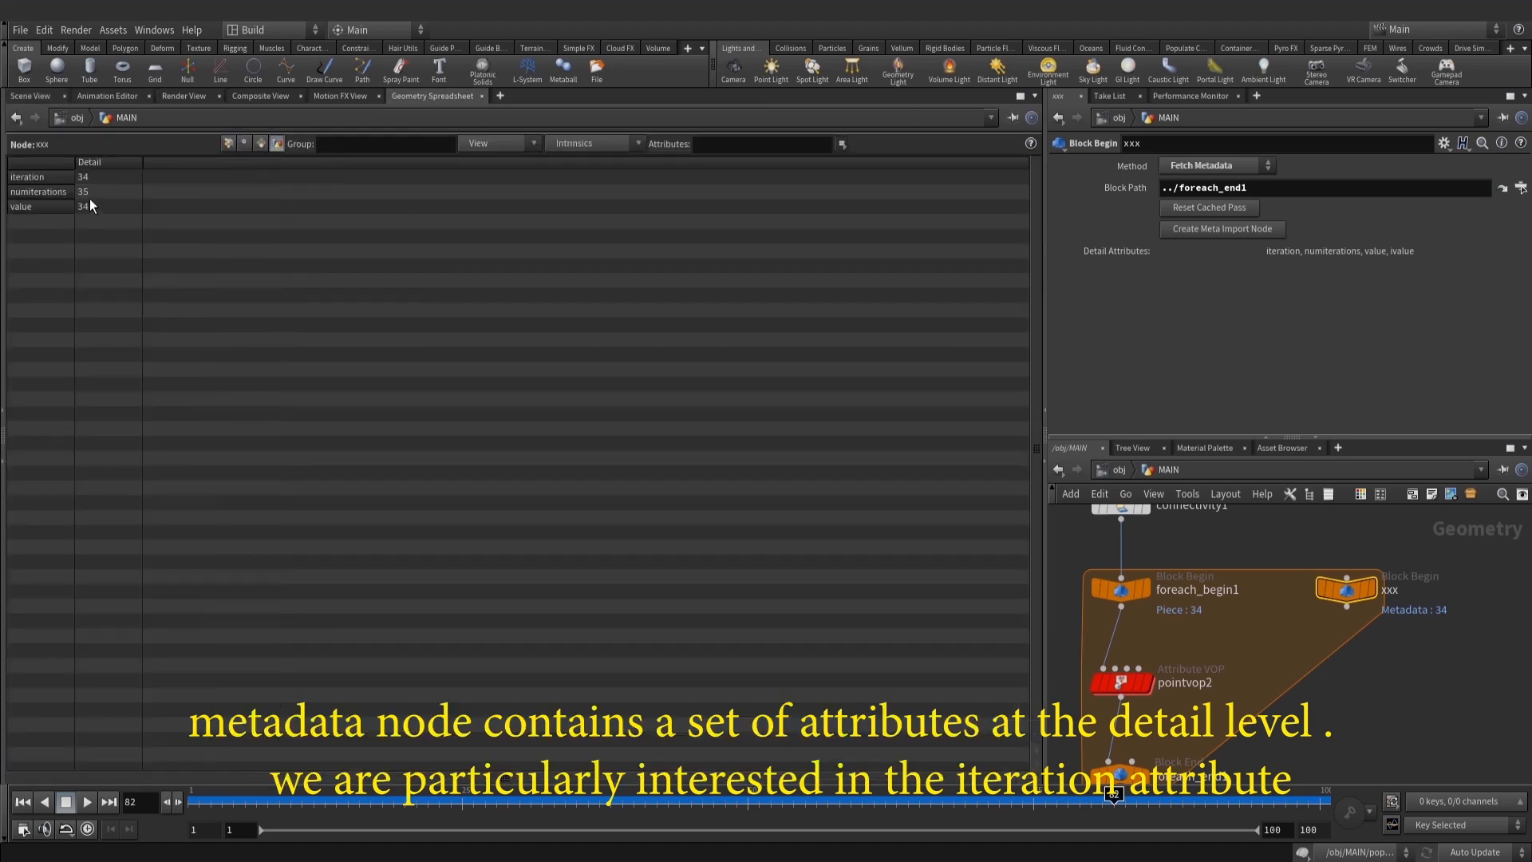
{"action": "middle_click_drag", "start_coordinate": [1185, 554], "coordinate": [1185, 599]}
{"action": "middle_click", "coordinate": [1131, 552]}
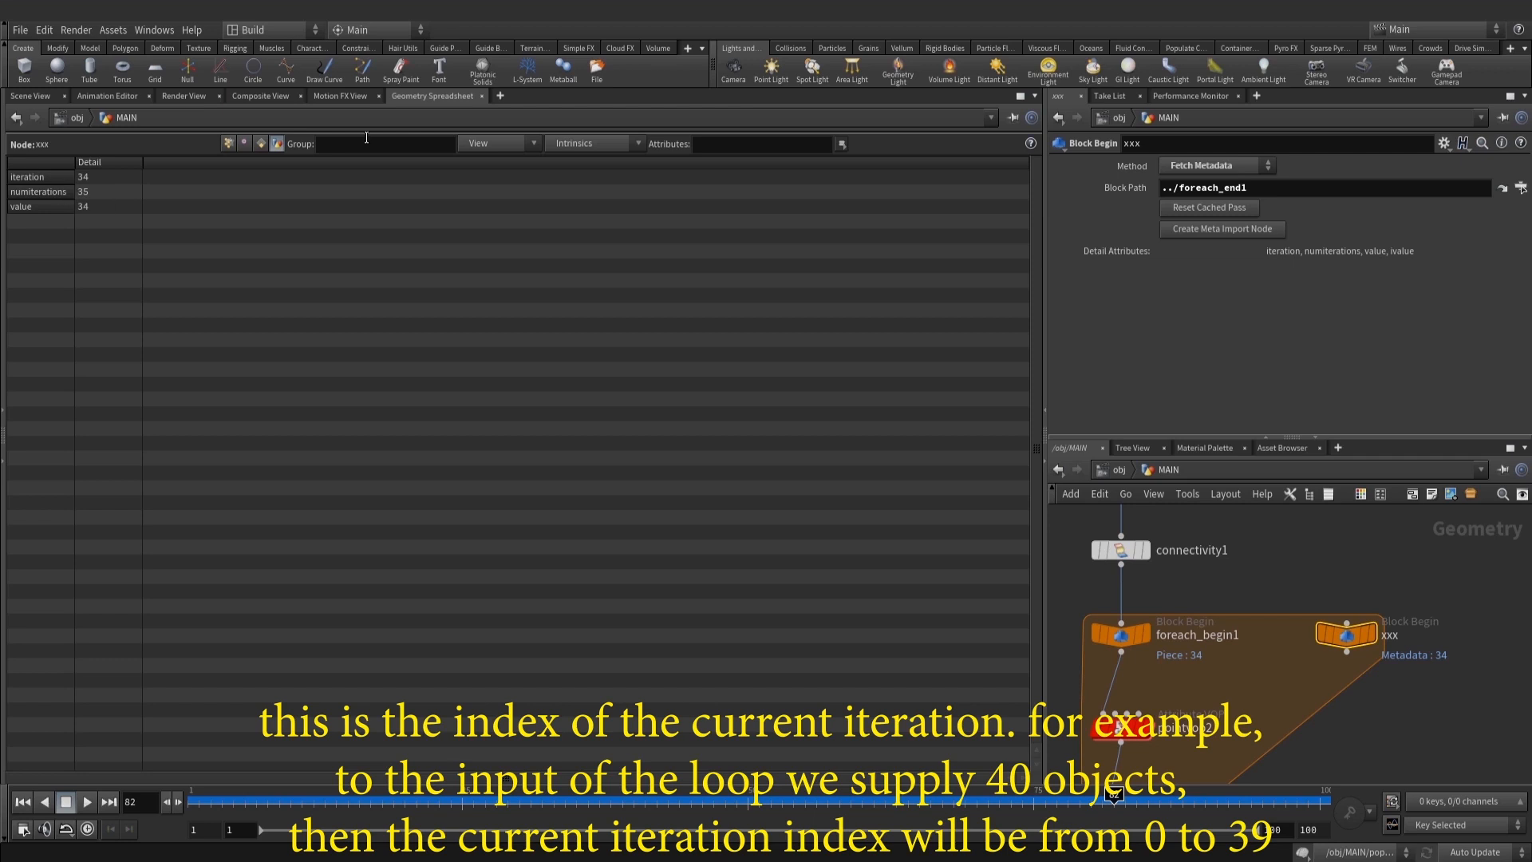
{"action": "left_click", "coordinate": [222, 144]}
{"action": "left_click", "coordinate": [29, 97]}
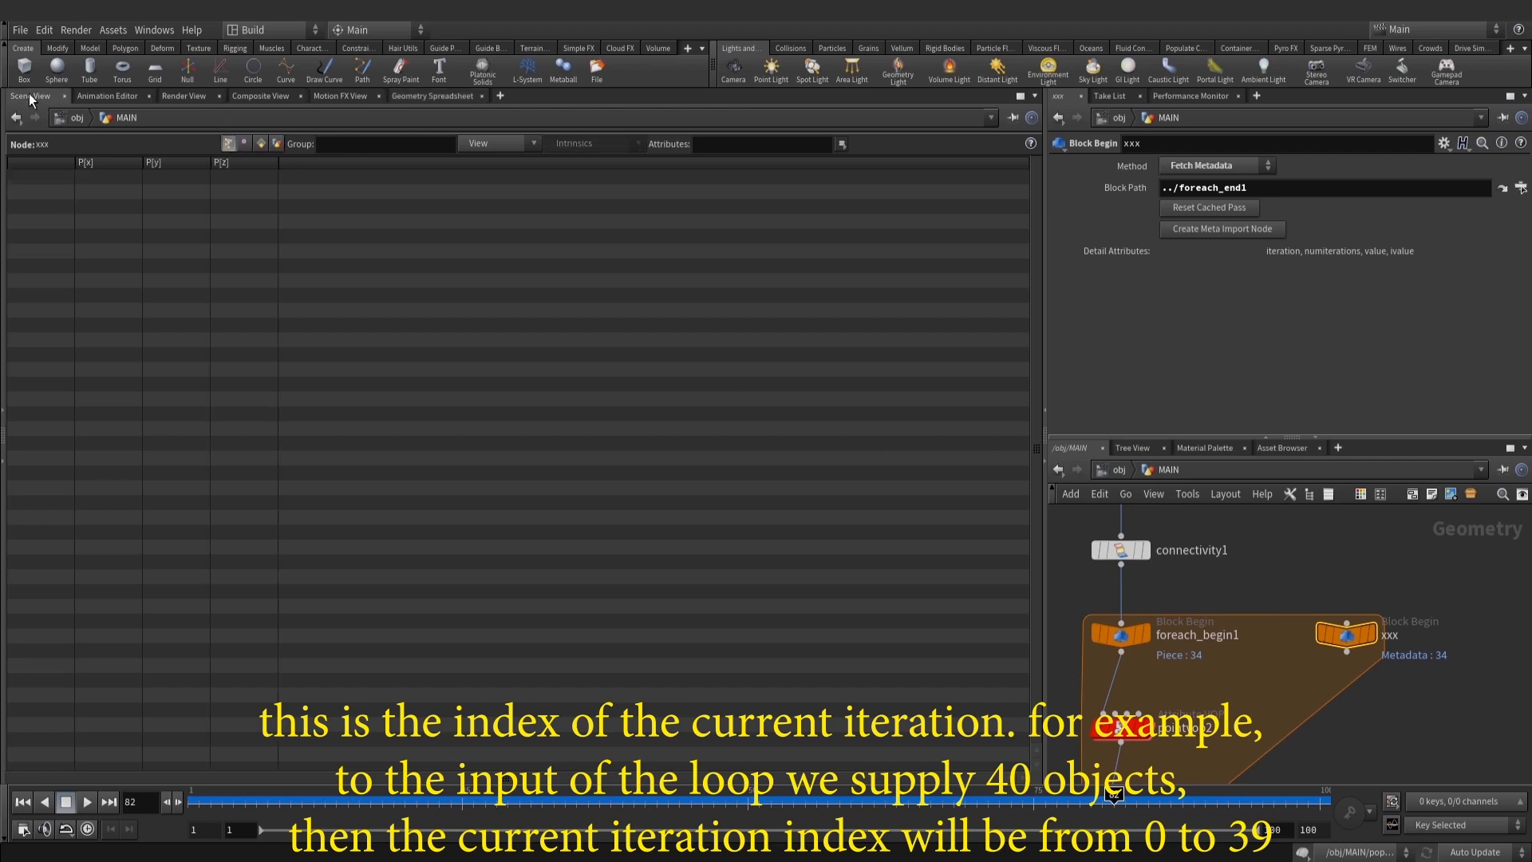
Enter the expression detail('../xxx/','itration',0) for the Y offset of the pointvop2 noise
{"action": "middle_click_drag", "start_coordinate": [1395, 722], "coordinate": [1395, 696]}
{"action": "scroll", "coordinate": [1394, 696], "scroll_direction": "down", "scroll_amount": 1}
{"action": "middle_click_drag", "start_coordinate": [1266, 758], "coordinate": [1315, 651]}
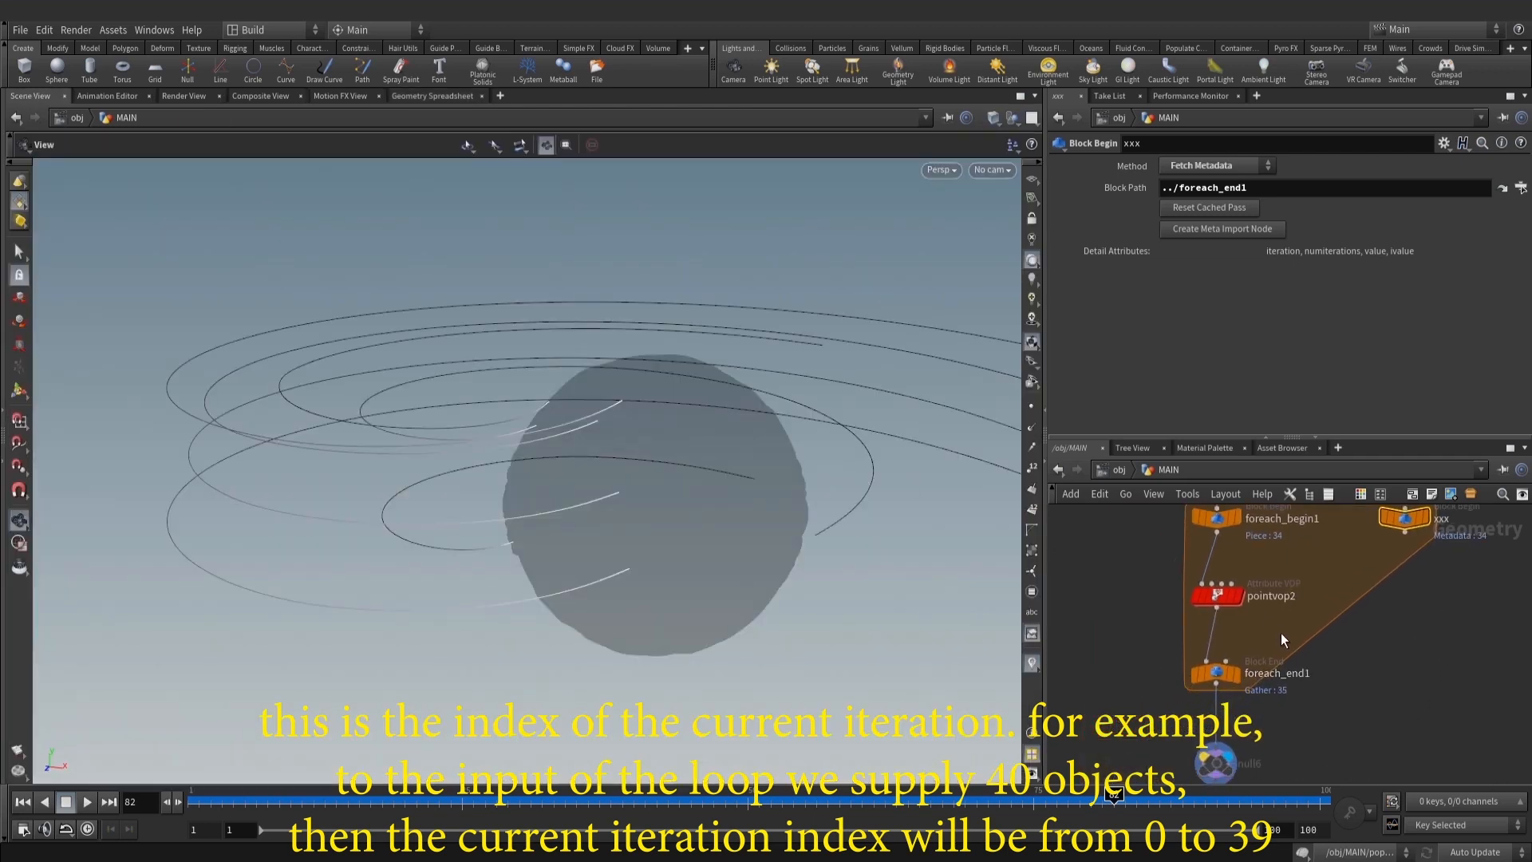
{"action": "left_click", "coordinate": [1217, 597]}
{"action": "left_click", "coordinate": [1219, 267]}
{"action": "type", "text": "det"}
{"action": "key", "text": "Down"}
{"action": "key", "text": "Return"}
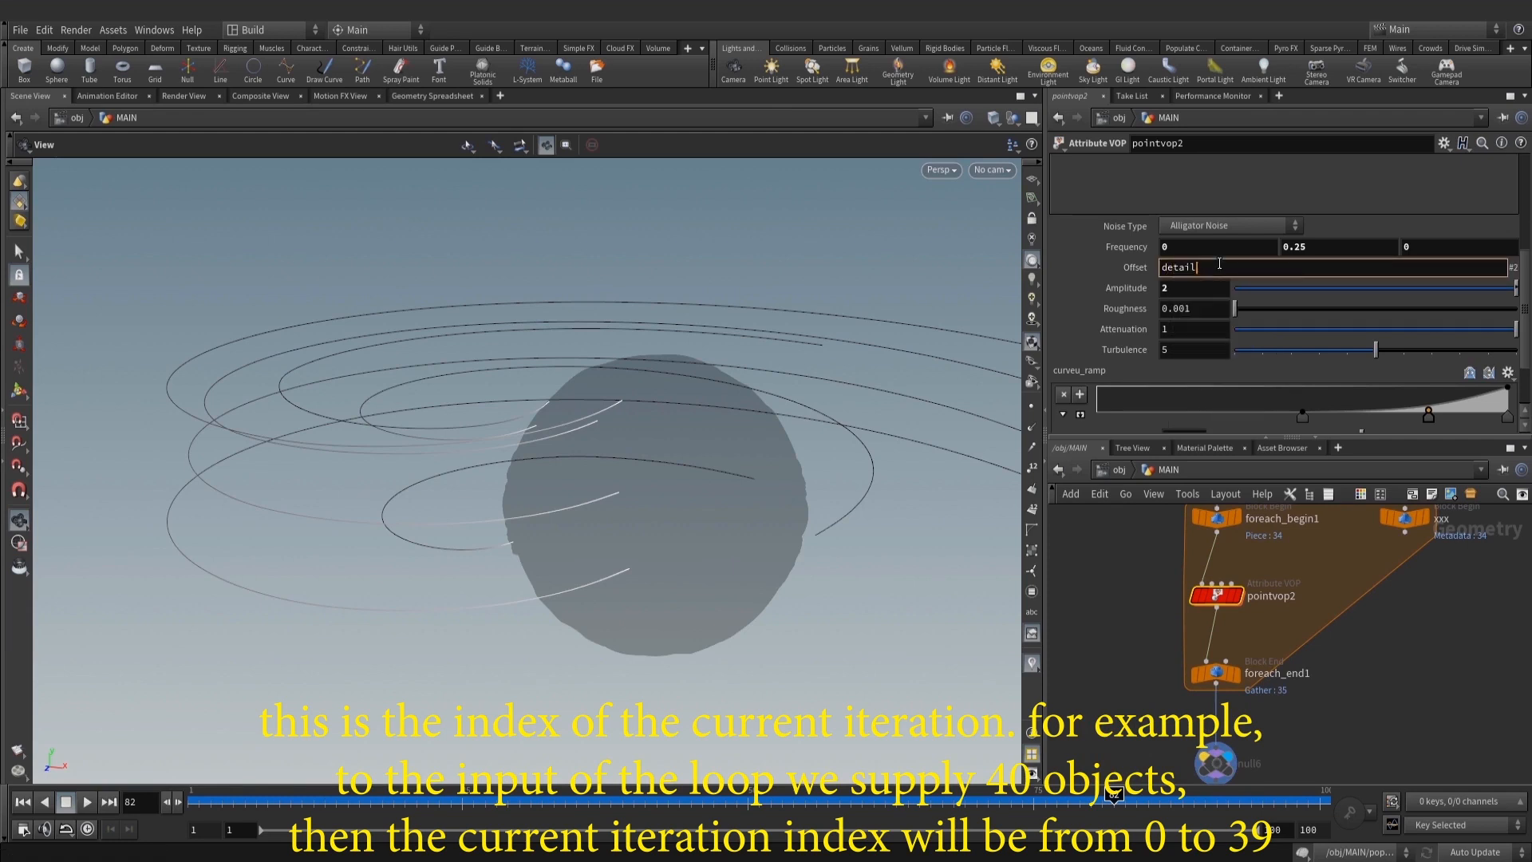
{"action": "type", "text": "''"}
{"action": "key", "text": "Left"}
{"action": "type", "text": "../xxx/'"}
{"action": "type", "text": ",''"}
{"action": "key", "text": "Left"}
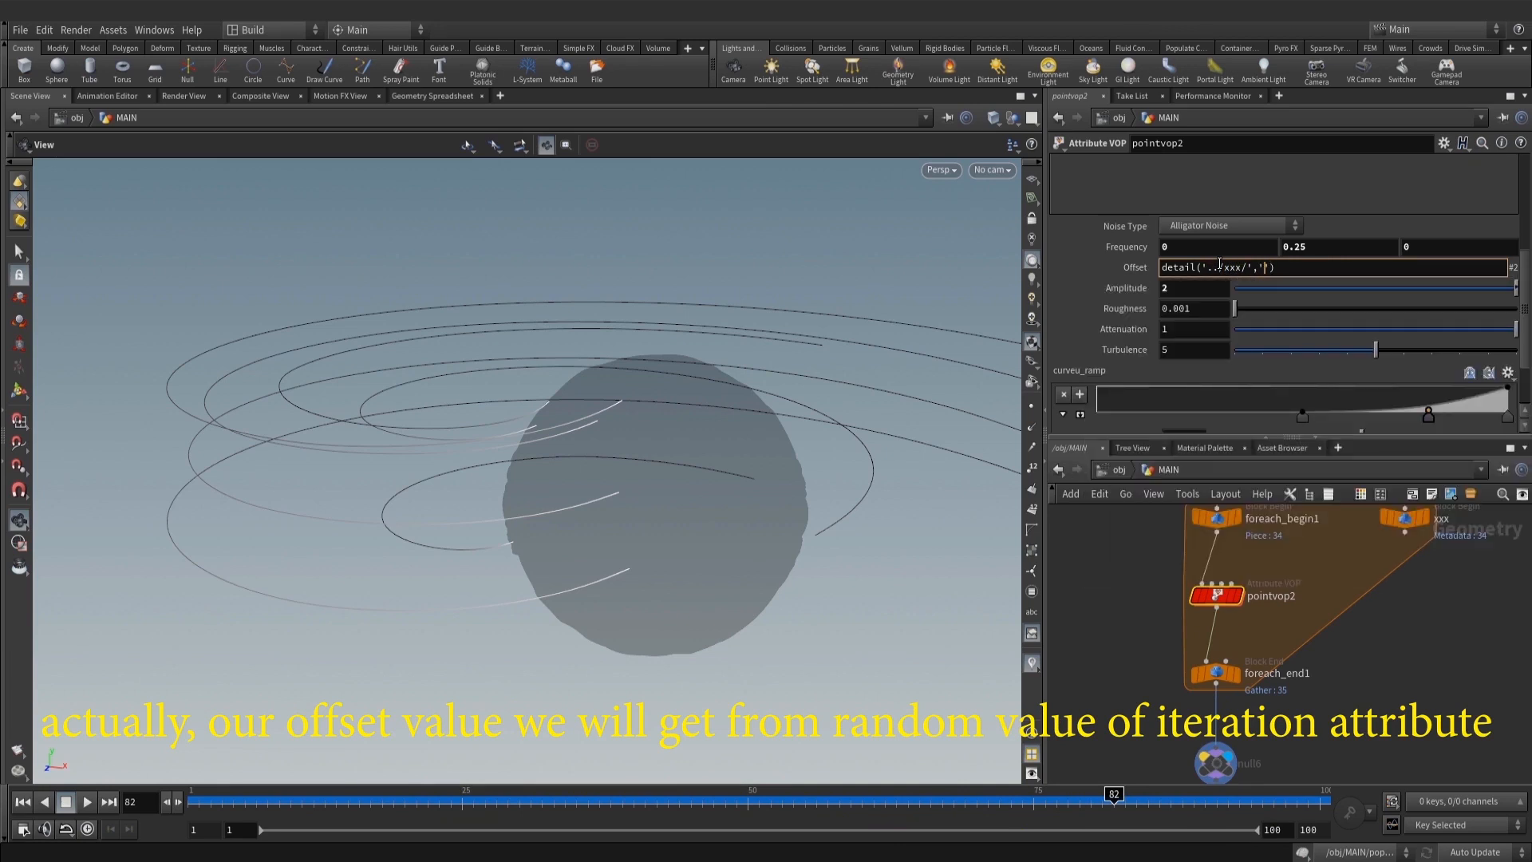
{"action": "type", "text": "itration"}
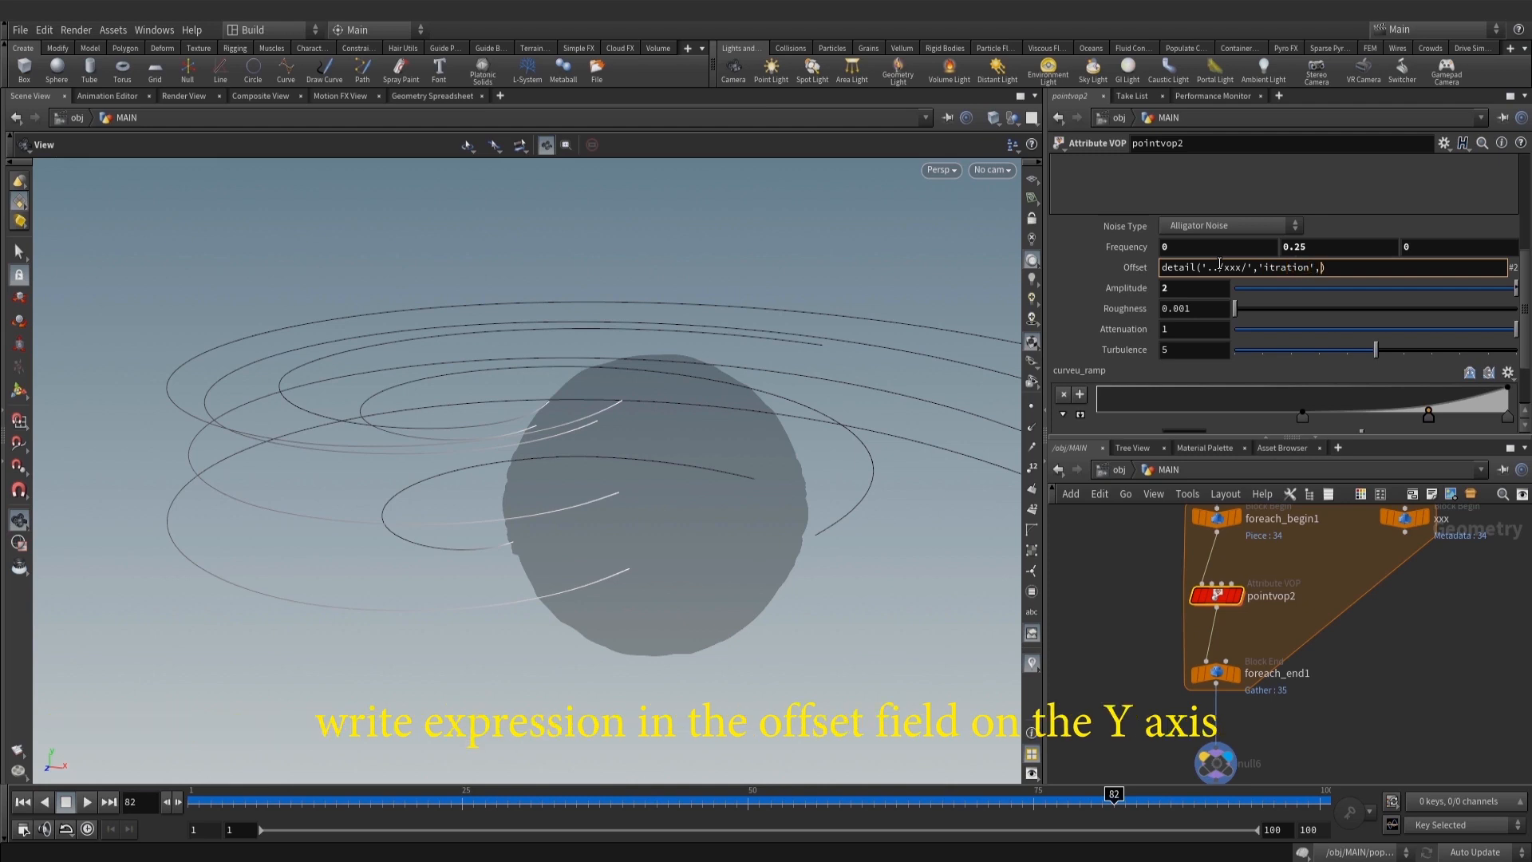
{"action": "key", "text": "Return"}
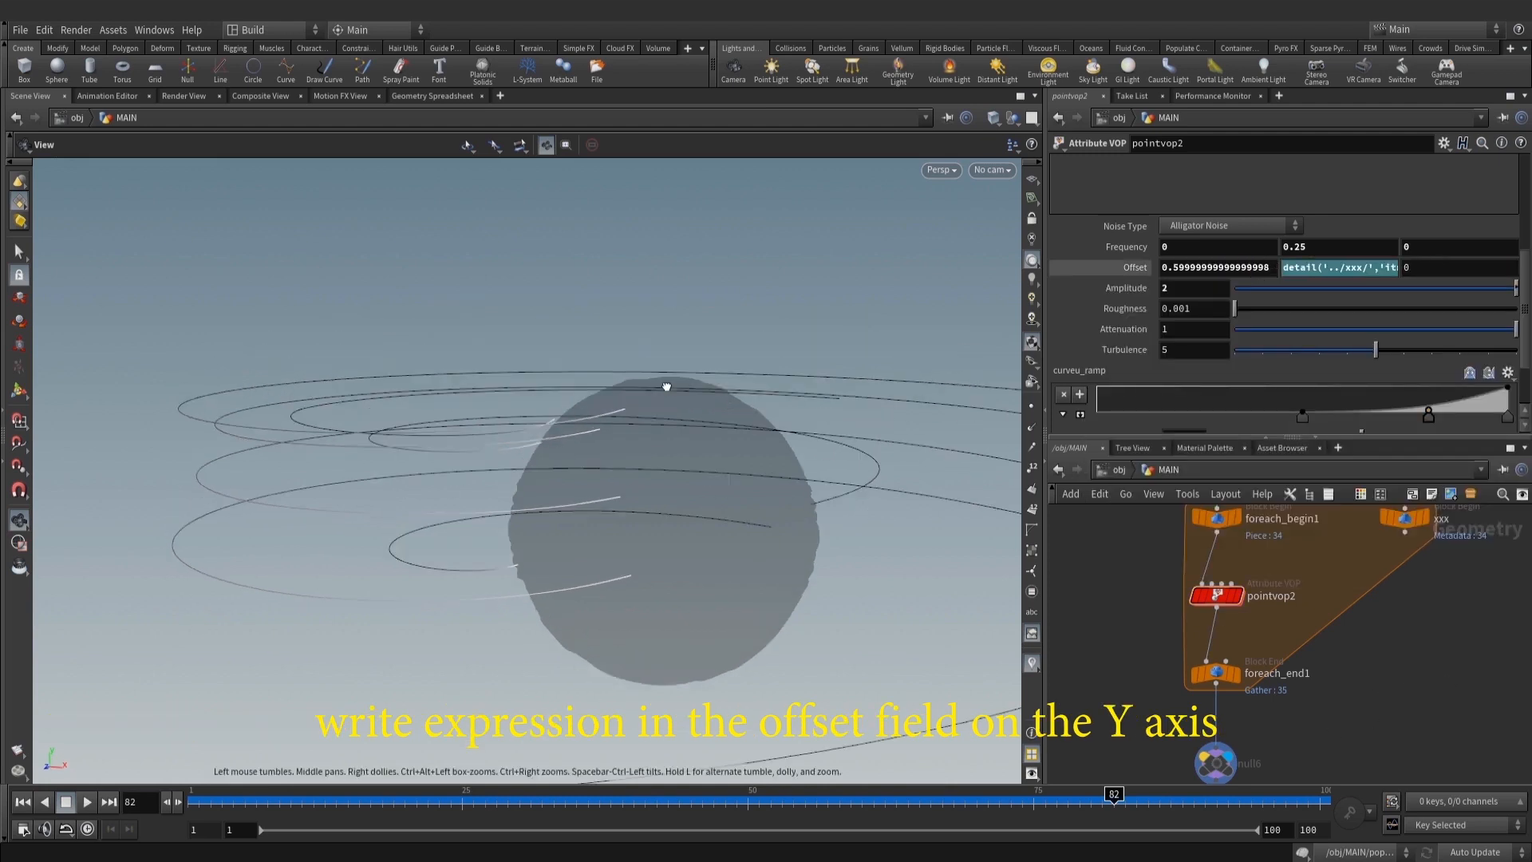
Wrap the Y offset expression of the pointvop2 noise in a rand() function
{"action": "left_click", "coordinate": [1133, 268]}
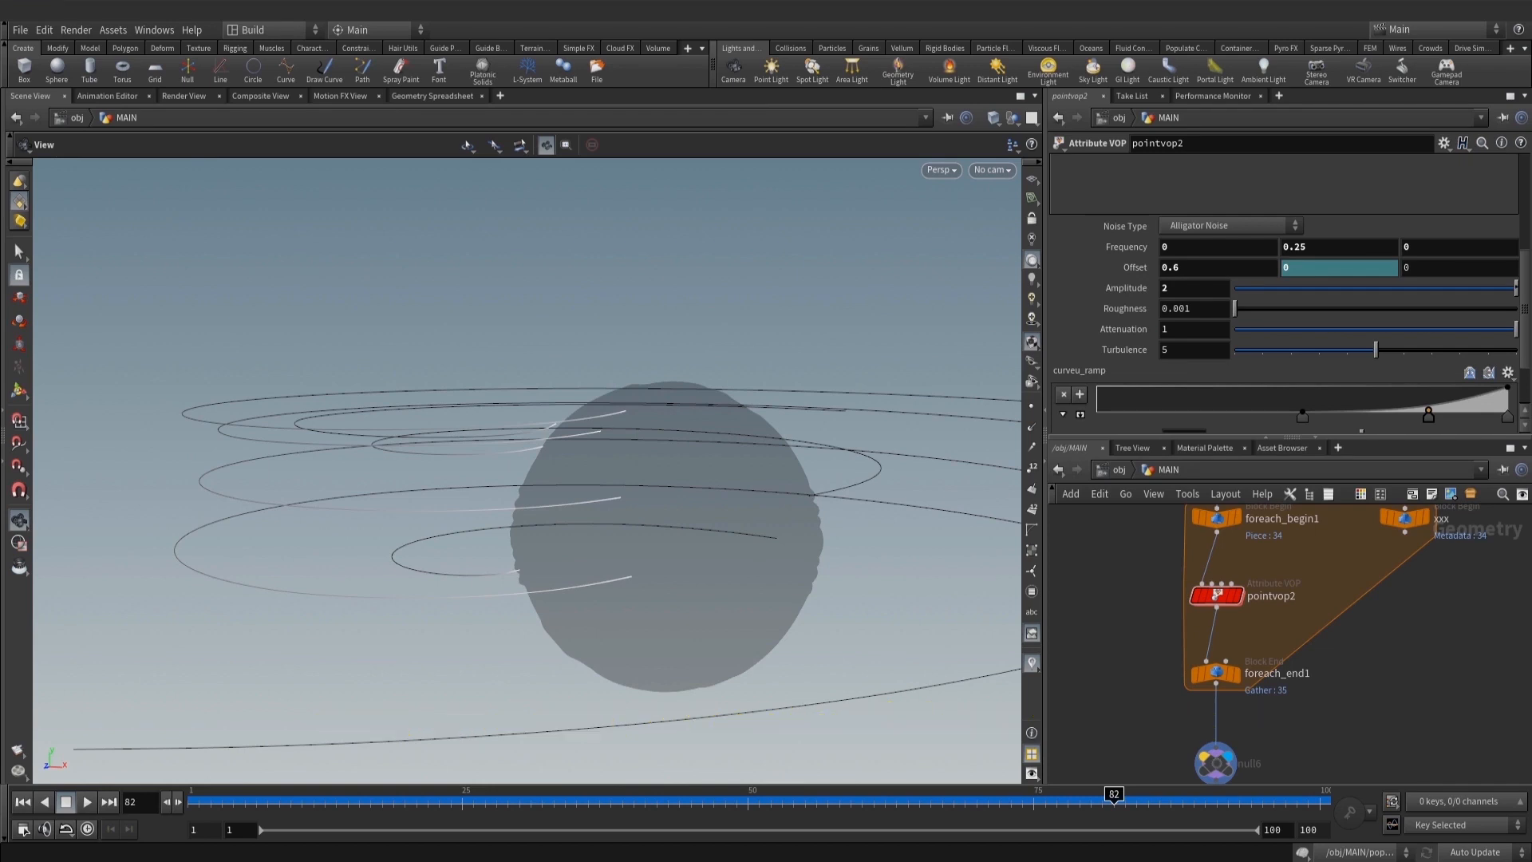
{"action": "left_click", "coordinate": [1354, 266]}
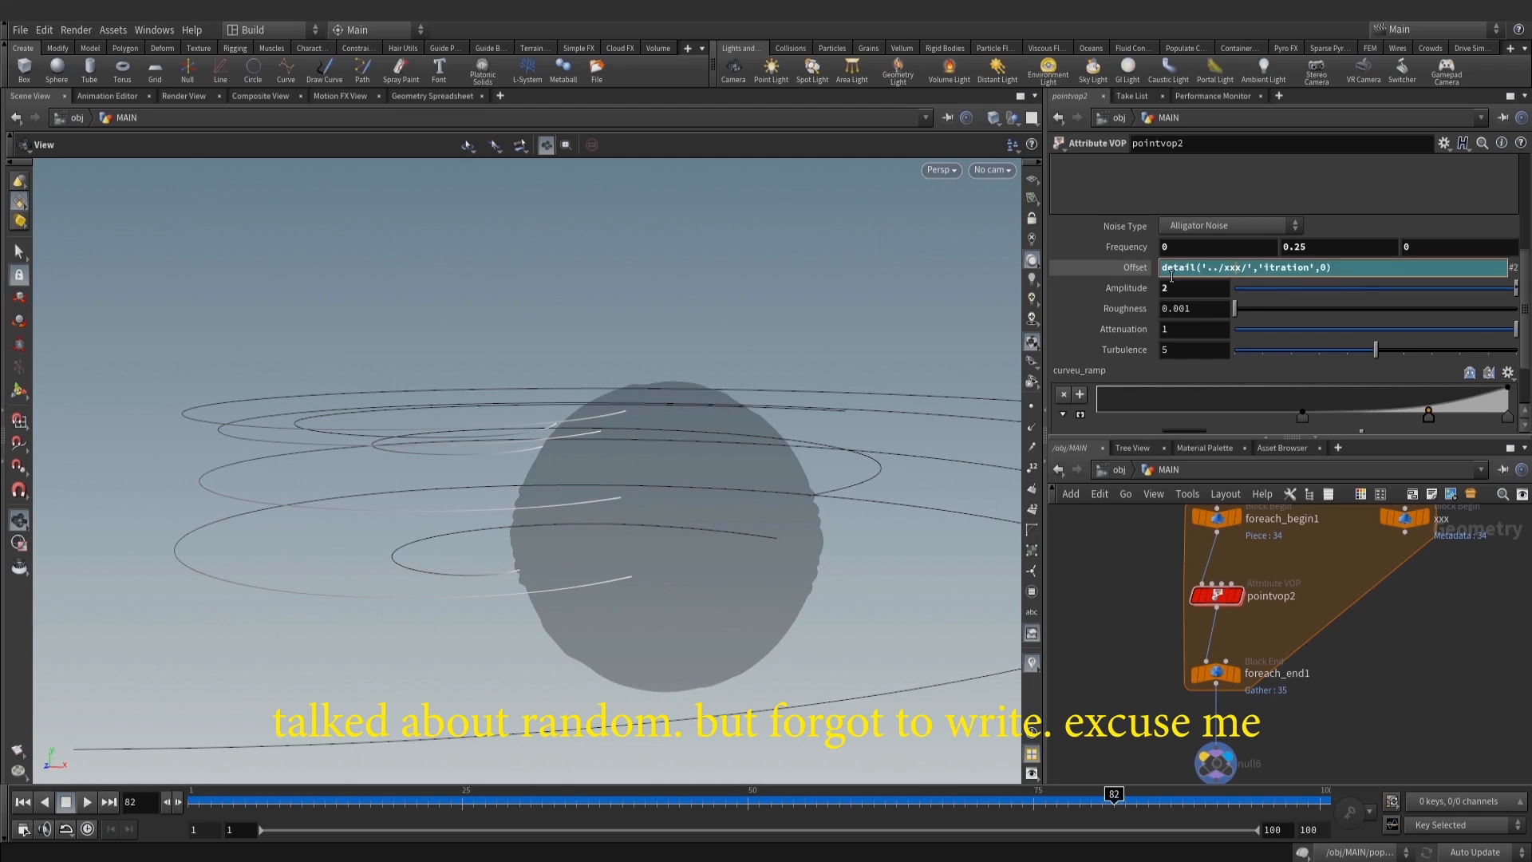
{"action": "type", "text": "rand("}
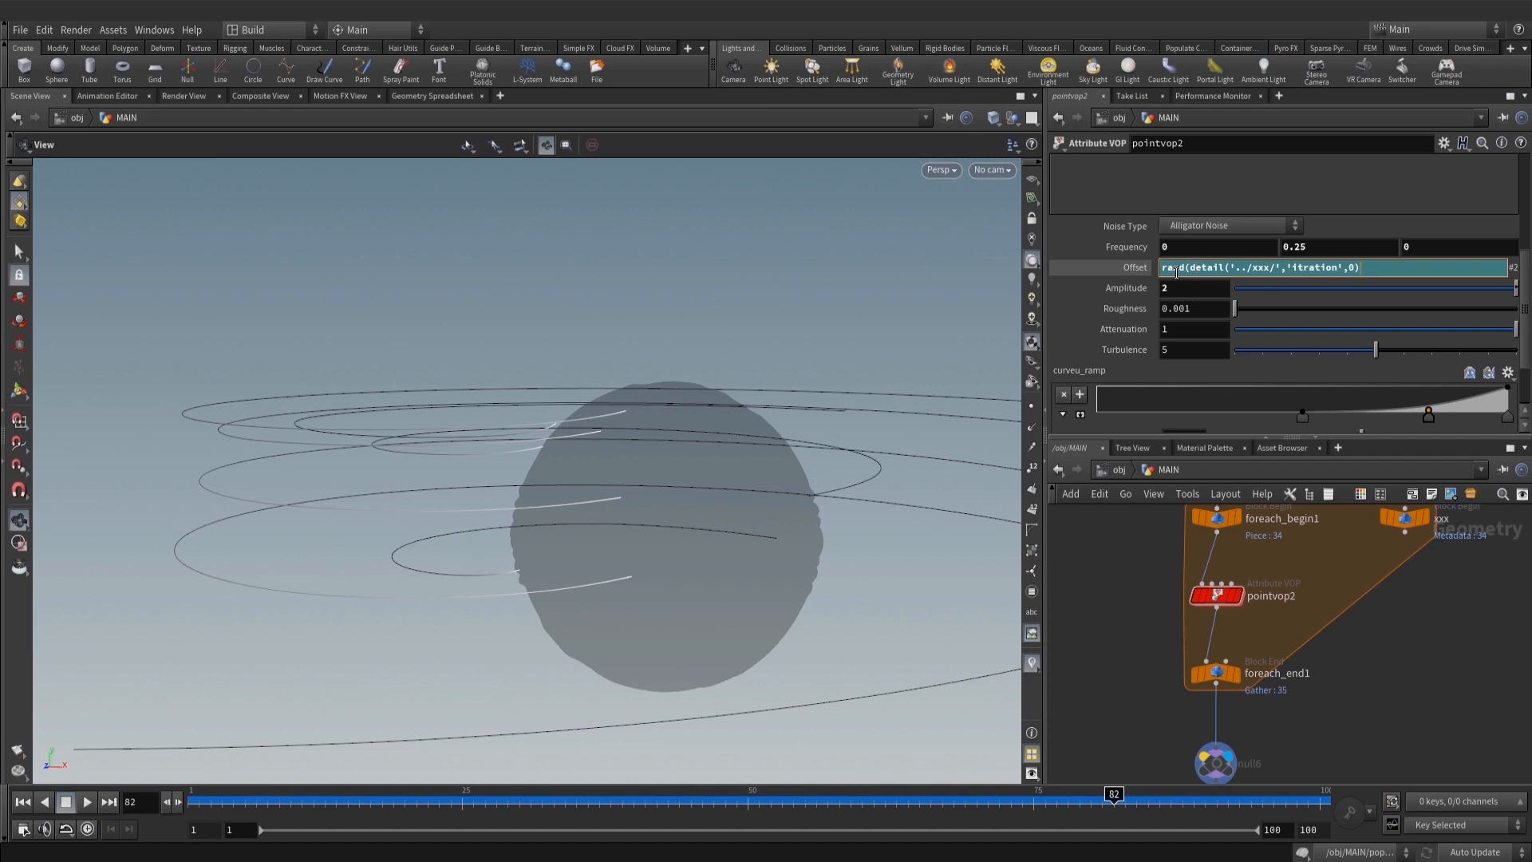
{"action": "key", "text": "Return"}
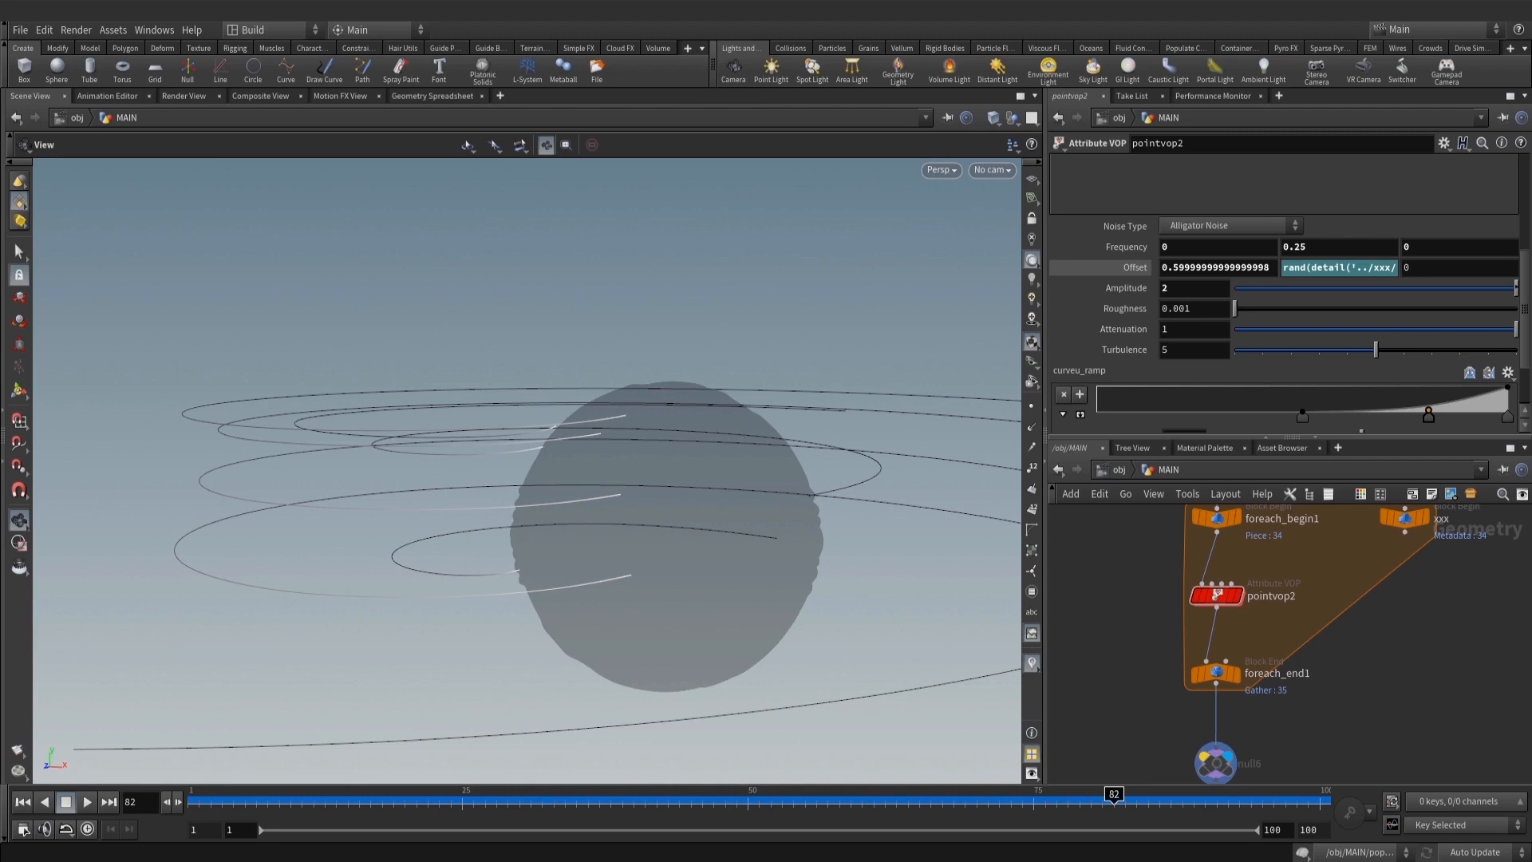
Correct the misspelled attribute name in the Y offset expression to 'iteration'
{"action": "left_click", "coordinate": [1338, 273]}
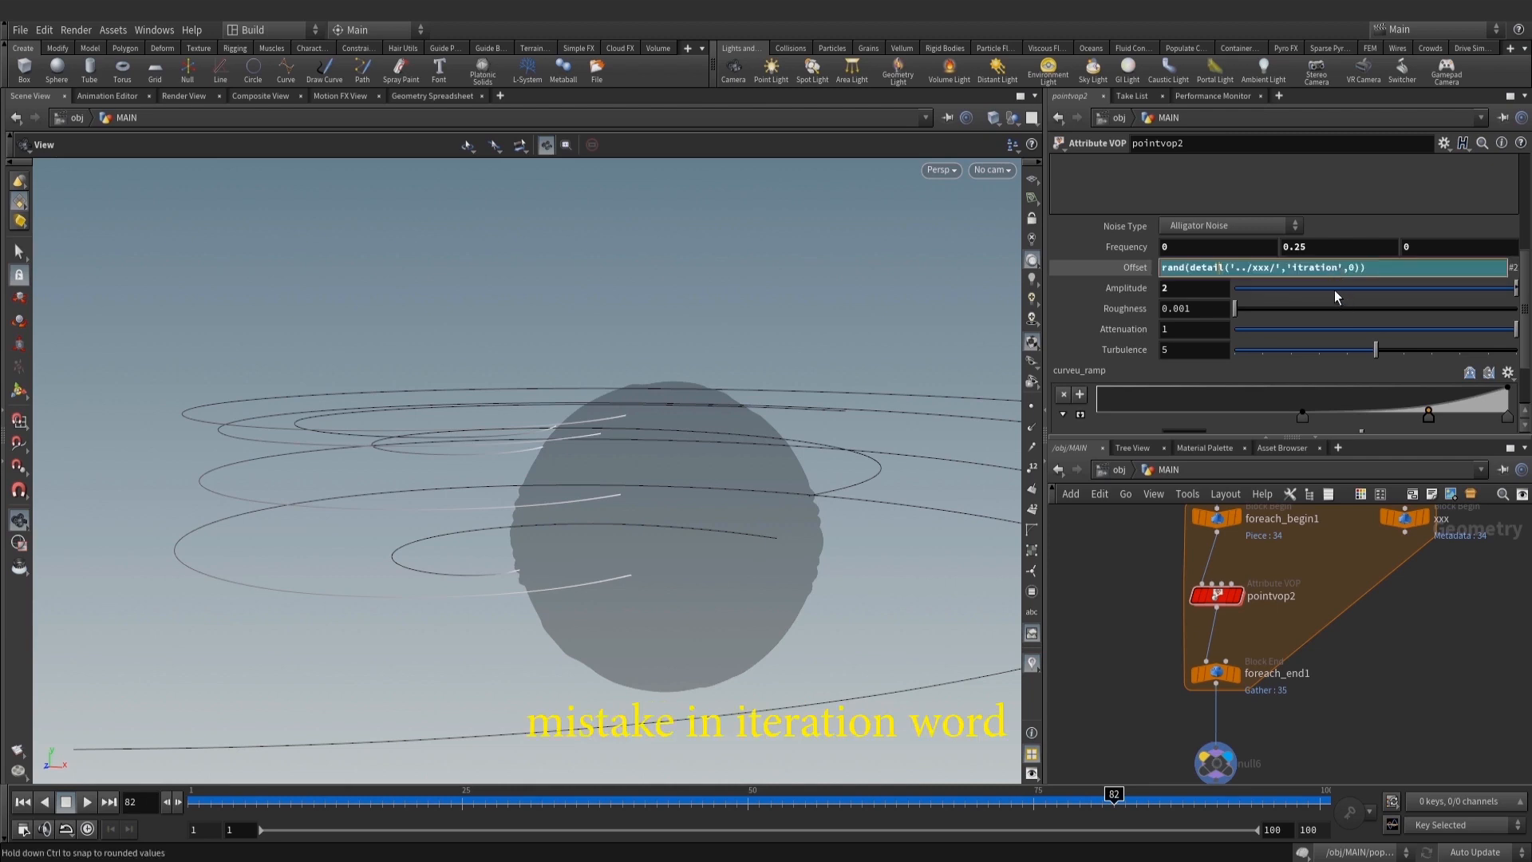
{"action": "type", "text": "e"}
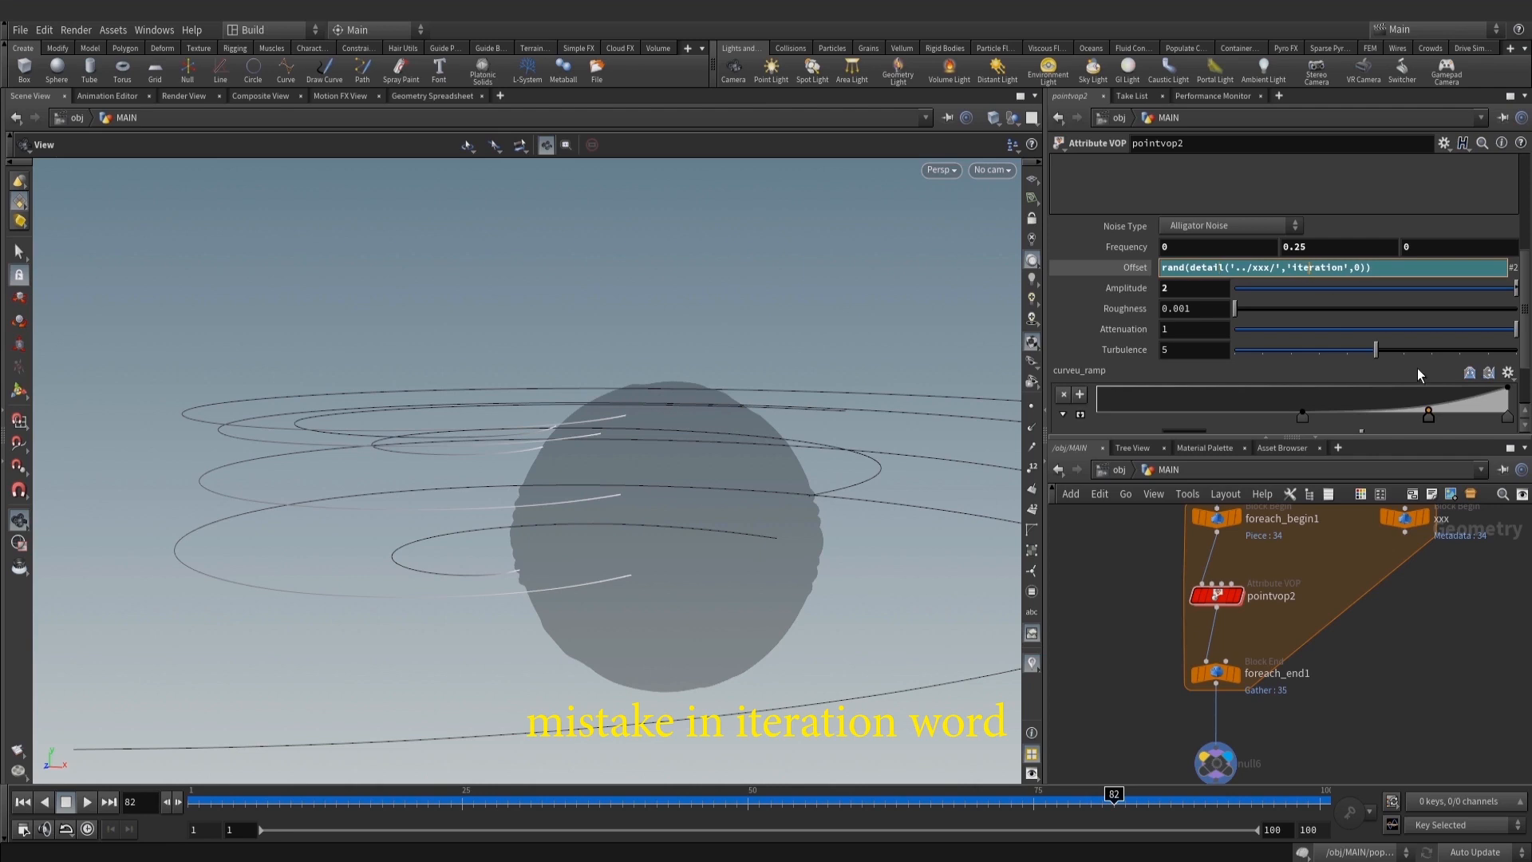
{"action": "key", "text": "Return"}
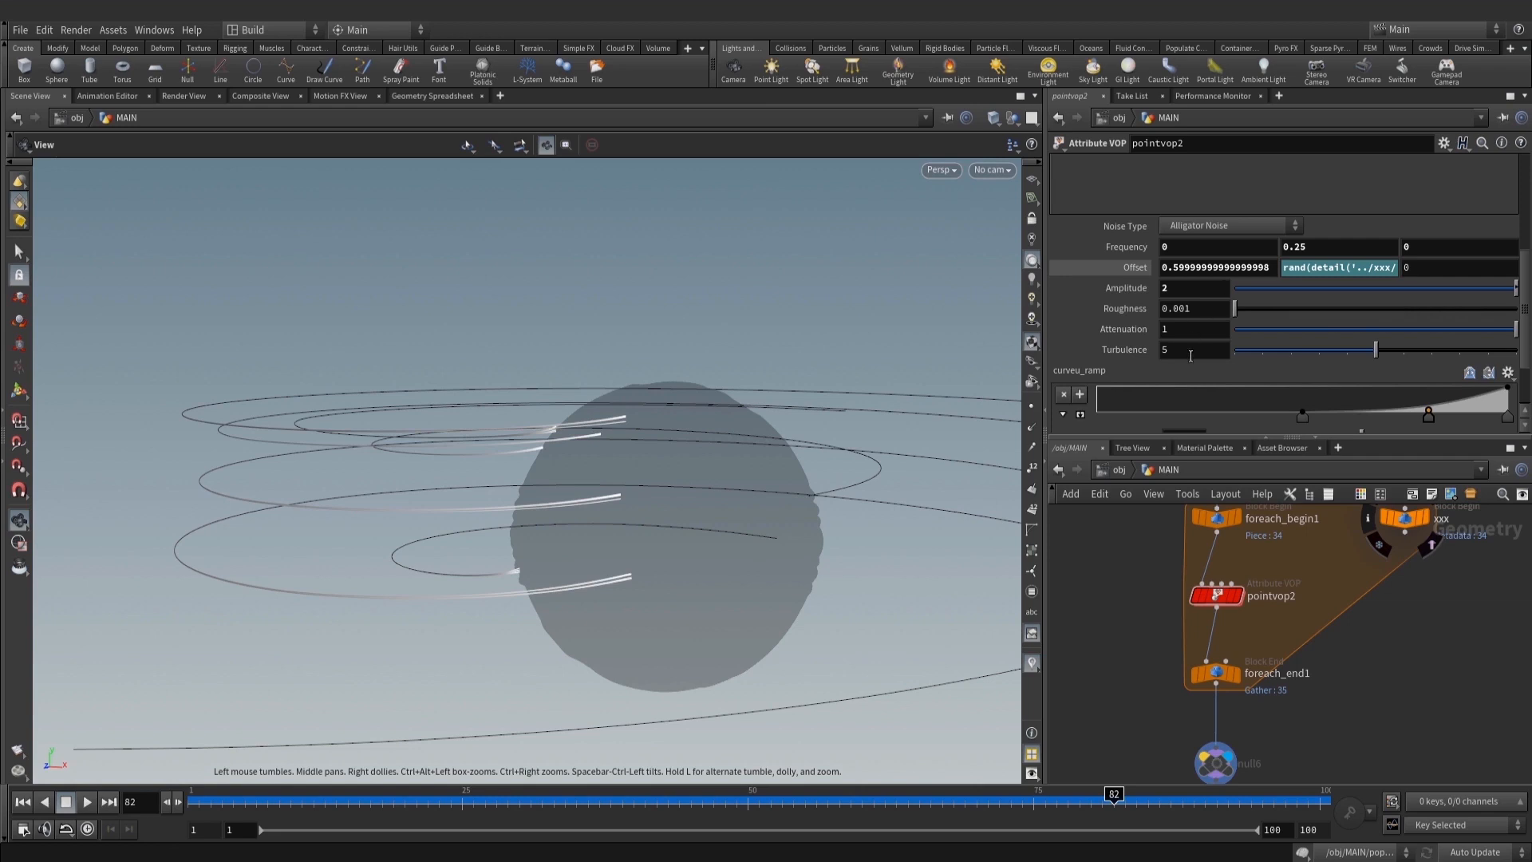
Set the noise turbulence to 1 and change the noise type to Original Perlin Noise
{"action": "mouse_move", "coordinate": [1276, 356]}
{"action": "left_mouse_down"}
{"action": "mouse_move", "coordinate": [1234, 356]}
{"action": "mouse_move", "coordinate": [1252, 361]}
{"action": "left_mouse_up"}
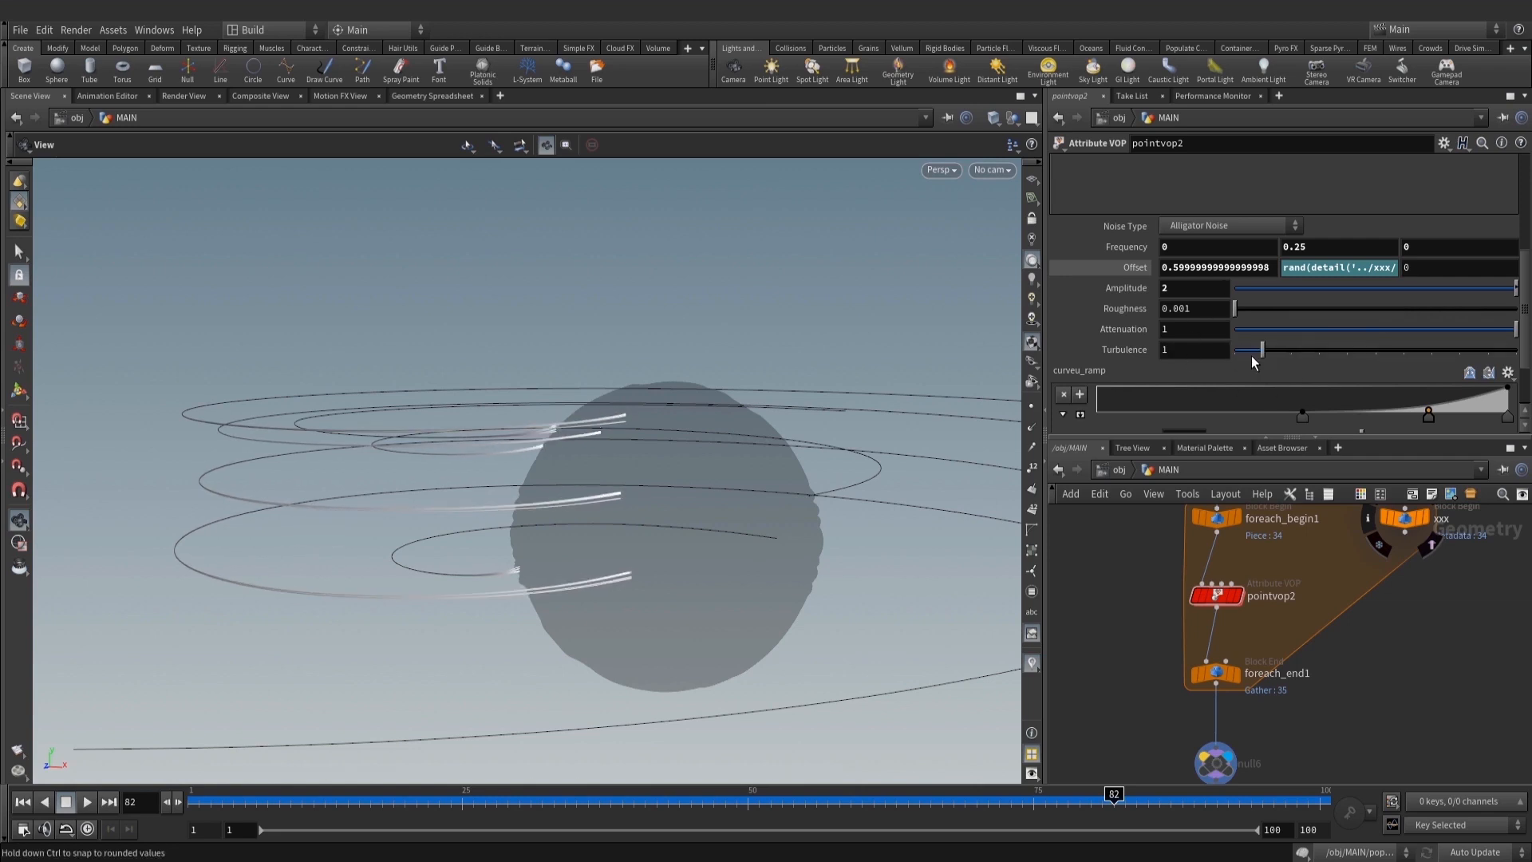
{"action": "left_click", "coordinate": [1262, 231]}
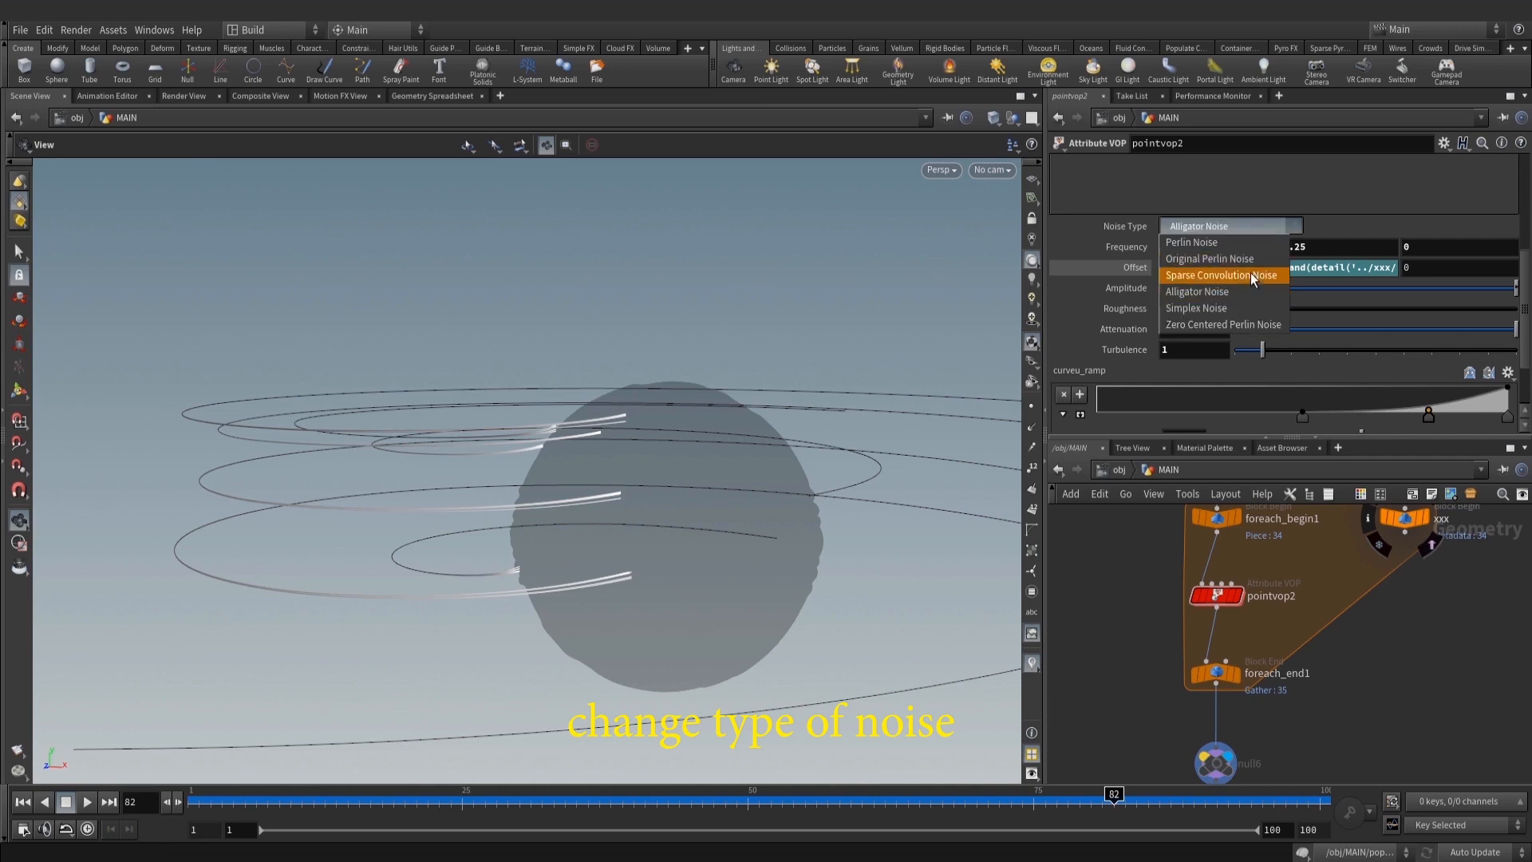
{"action": "left_click", "coordinate": [1251, 260]}
{"action": "left_click_drag", "start_coordinate": [787, 438], "coordinate": [910, 529]}
{"action": "scroll", "coordinate": [1378, 647], "scroll_direction": "down", "scroll_amount": 1}
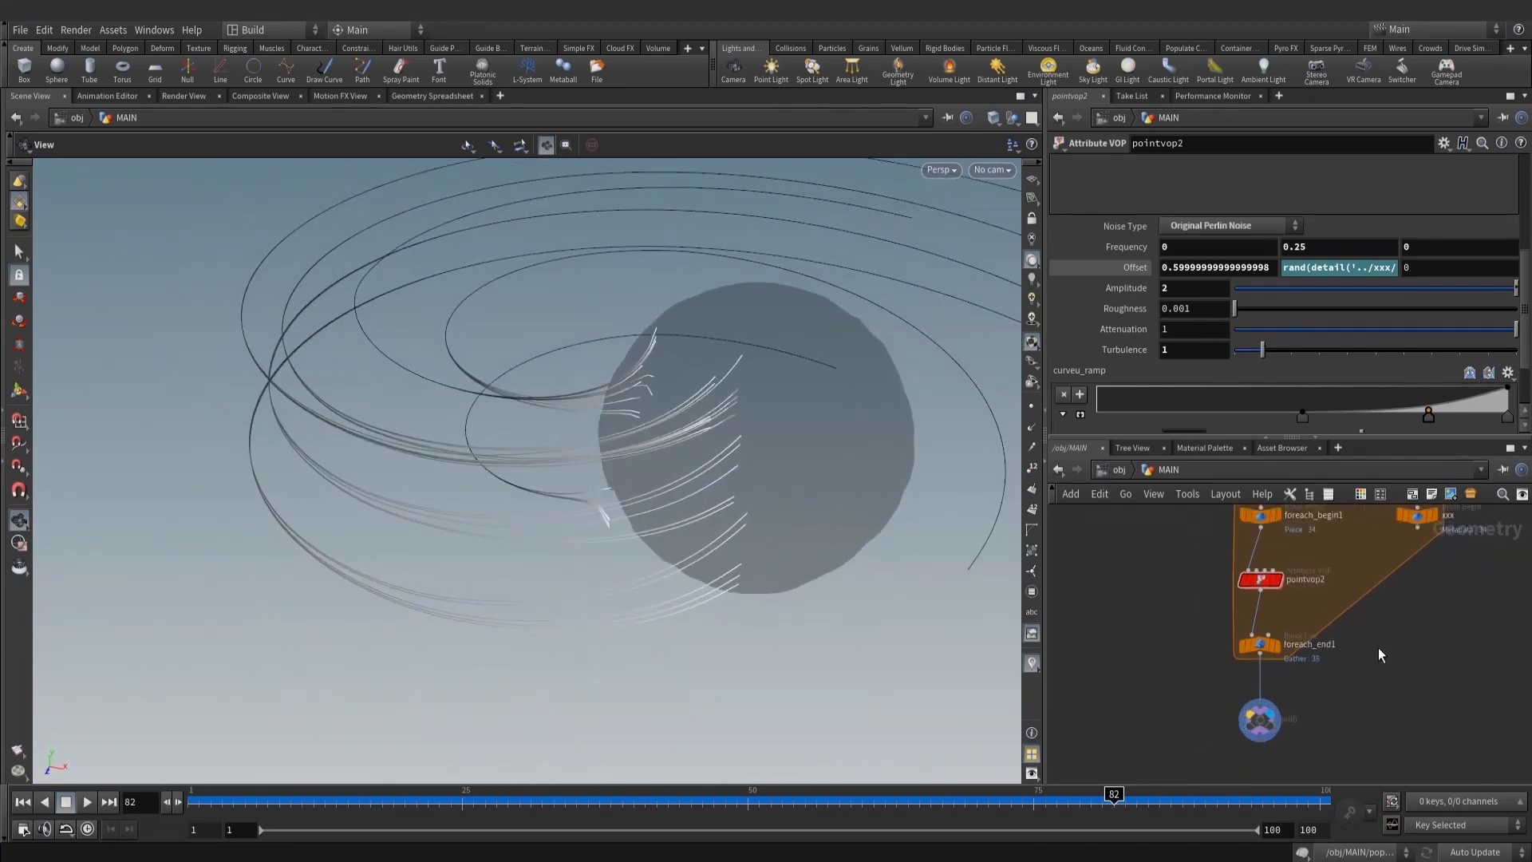
Save the scene file amber_spikes_v002.hip
{"action": "scroll", "coordinate": [1378, 648], "scroll_direction": "down", "scroll_amount": 2}
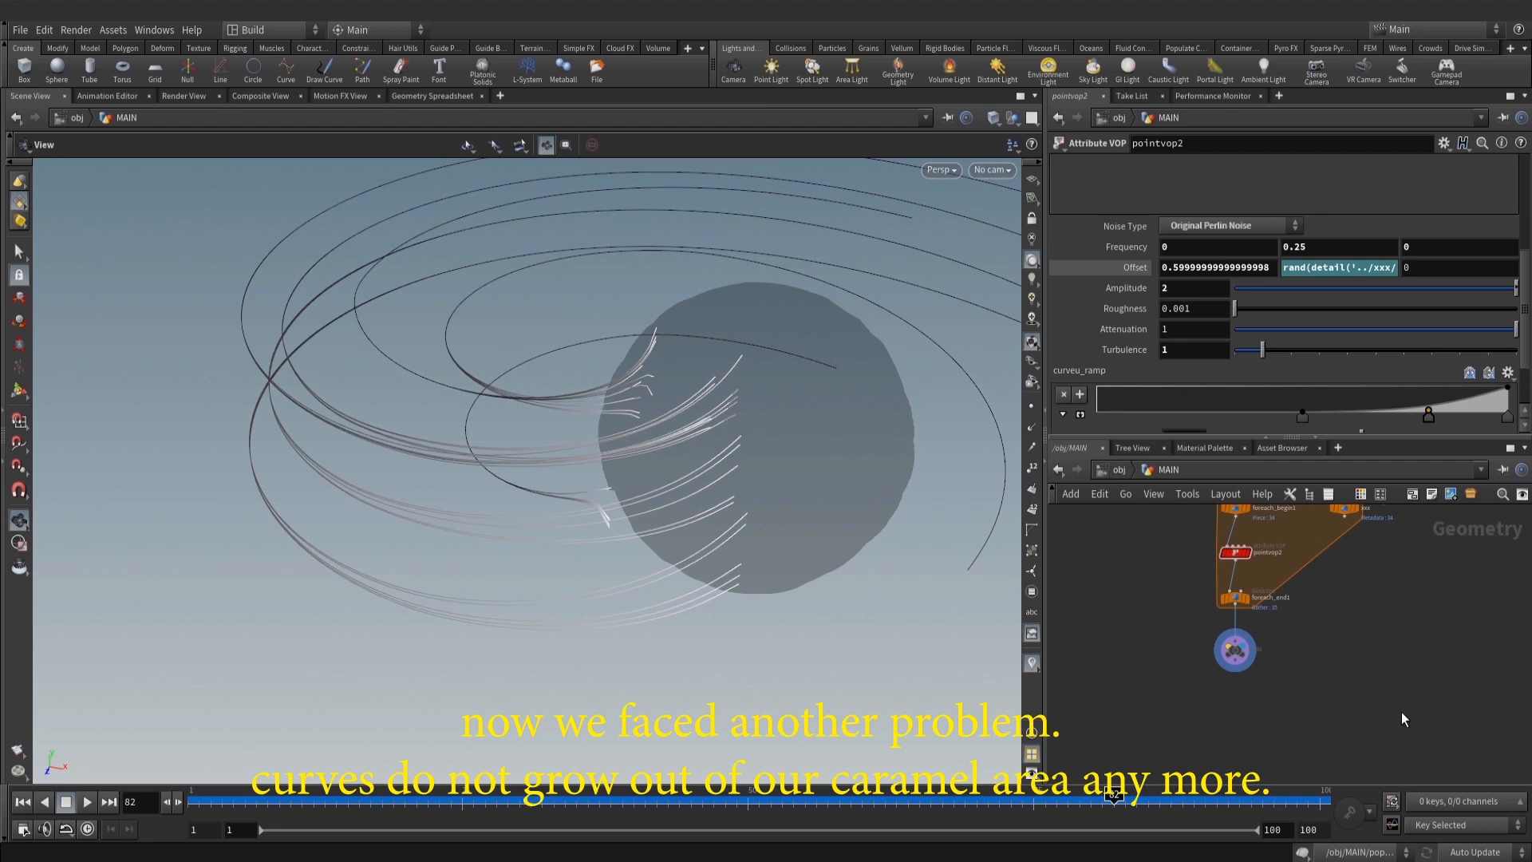
{"action": "scroll", "coordinate": [1276, 675], "scroll_direction": "up", "scroll_amount": 2}
{"action": "scroll", "coordinate": [1351, 625], "scroll_direction": "up", "scroll_amount": 2}
{"action": "mouse_move", "coordinate": [1277, 648]}
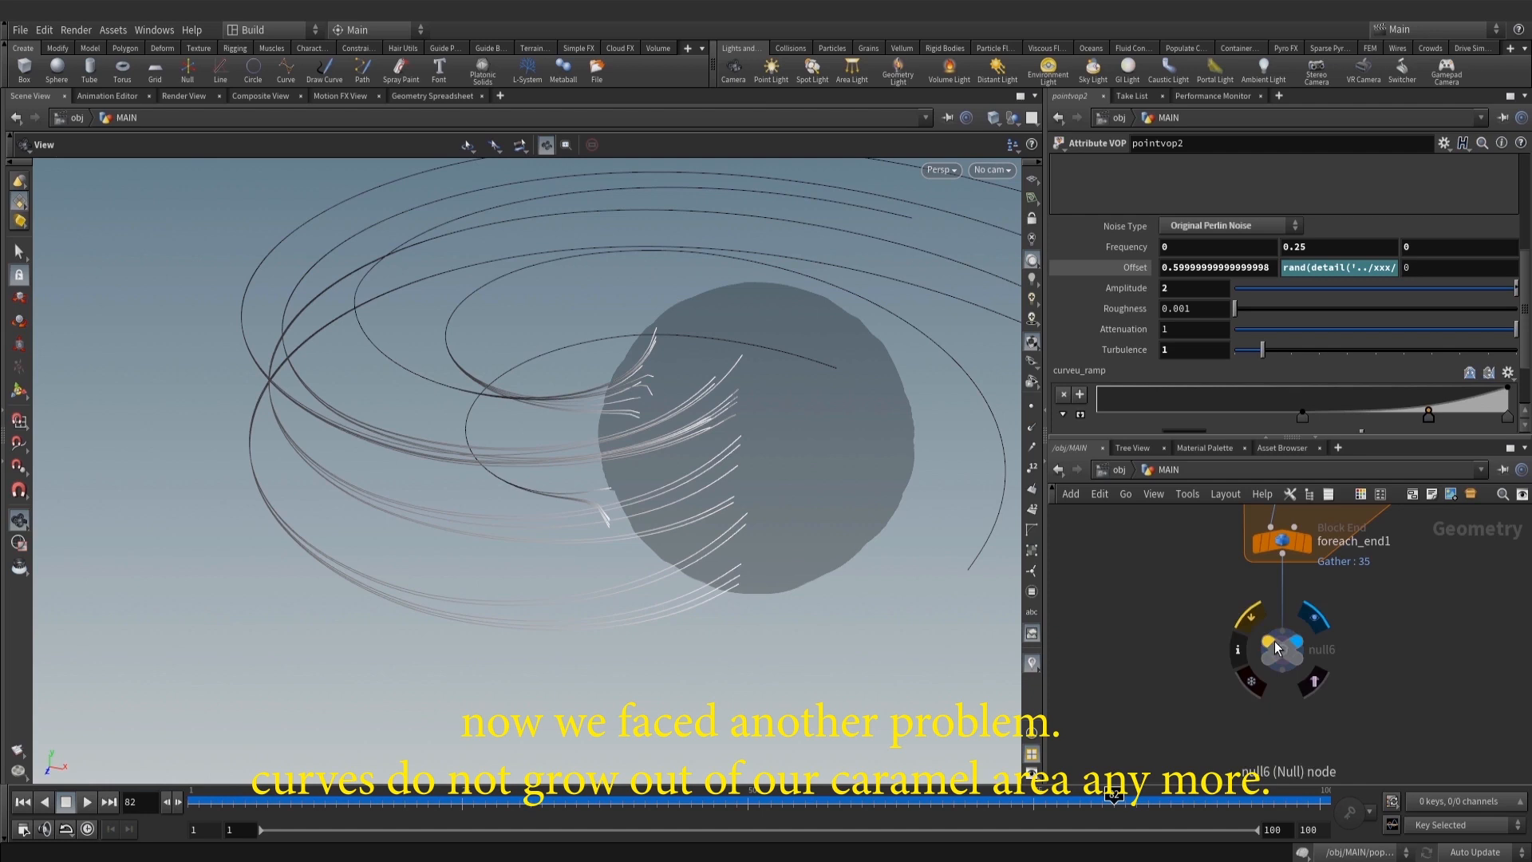
{"action": "middle_click", "coordinate": [1282, 541]}
{"action": "scroll", "coordinate": [1379, 645], "scroll_direction": "down", "scroll_amount": 1}
{"action": "middle_click_drag", "start_coordinate": [1380, 645], "coordinate": [1334, 659]}
{"action": "key", "text": "ctrl+s"}
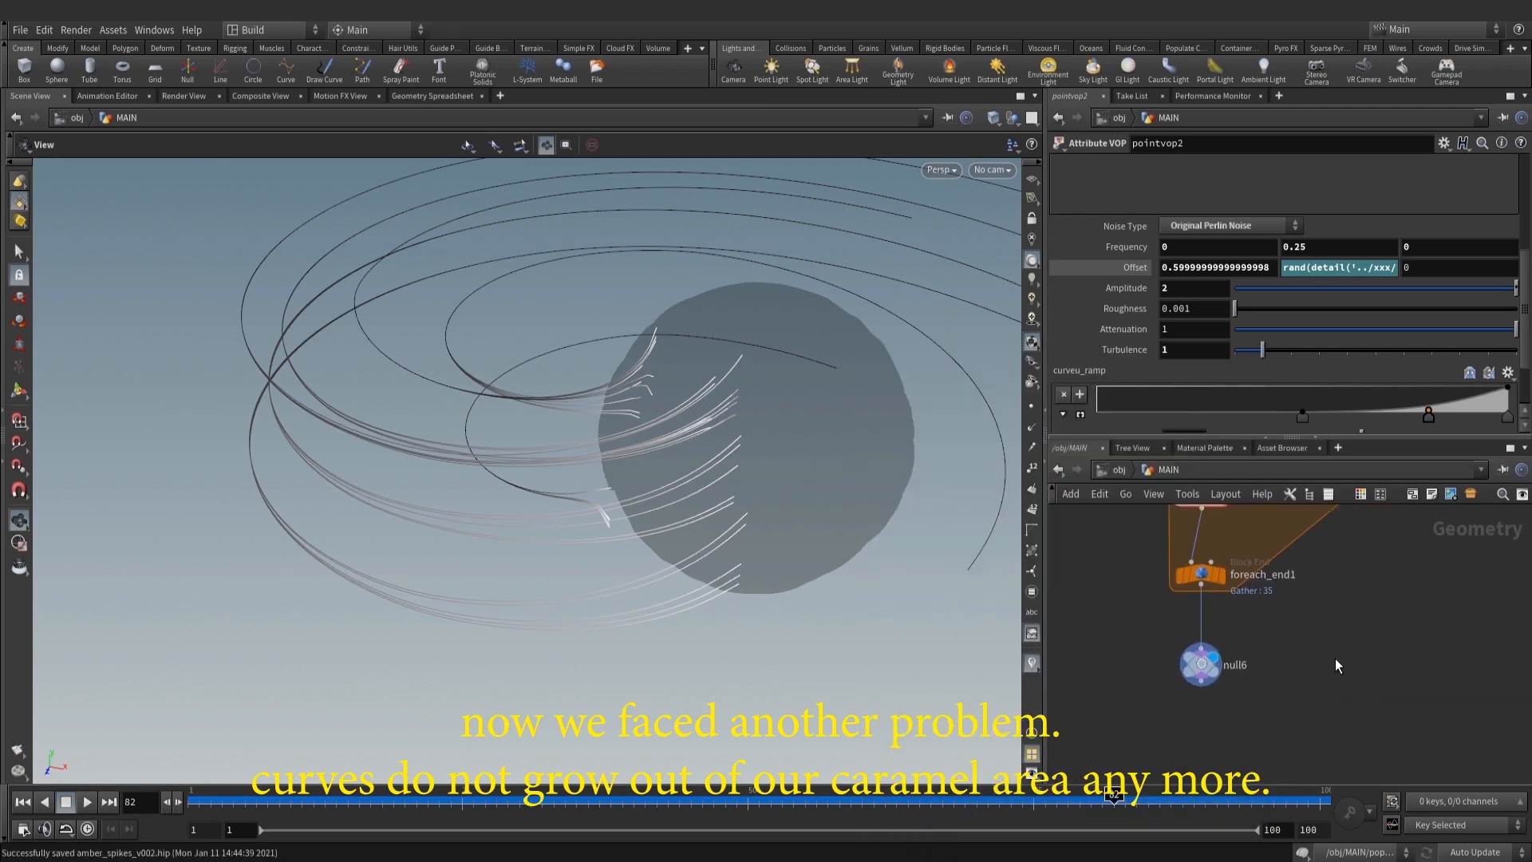
Add an Object Merge node beside the null6 node below the for-each loop
{"action": "left_click_drag", "start_coordinate": [615, 438], "coordinate": [614, 375]}
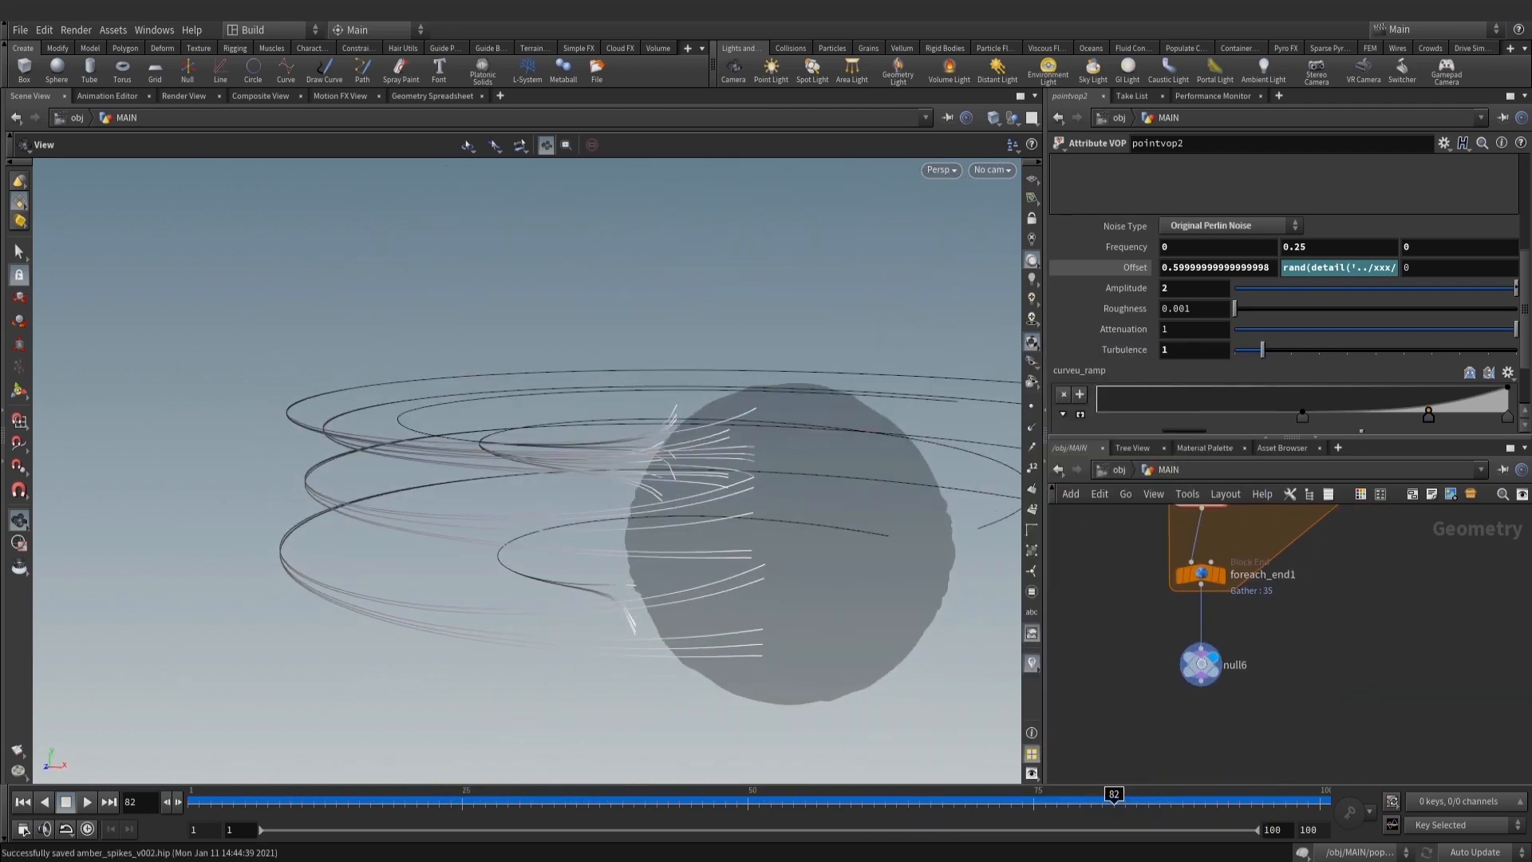
{"action": "middle_click_drag", "start_coordinate": [1283, 703], "coordinate": [1313, 651]}
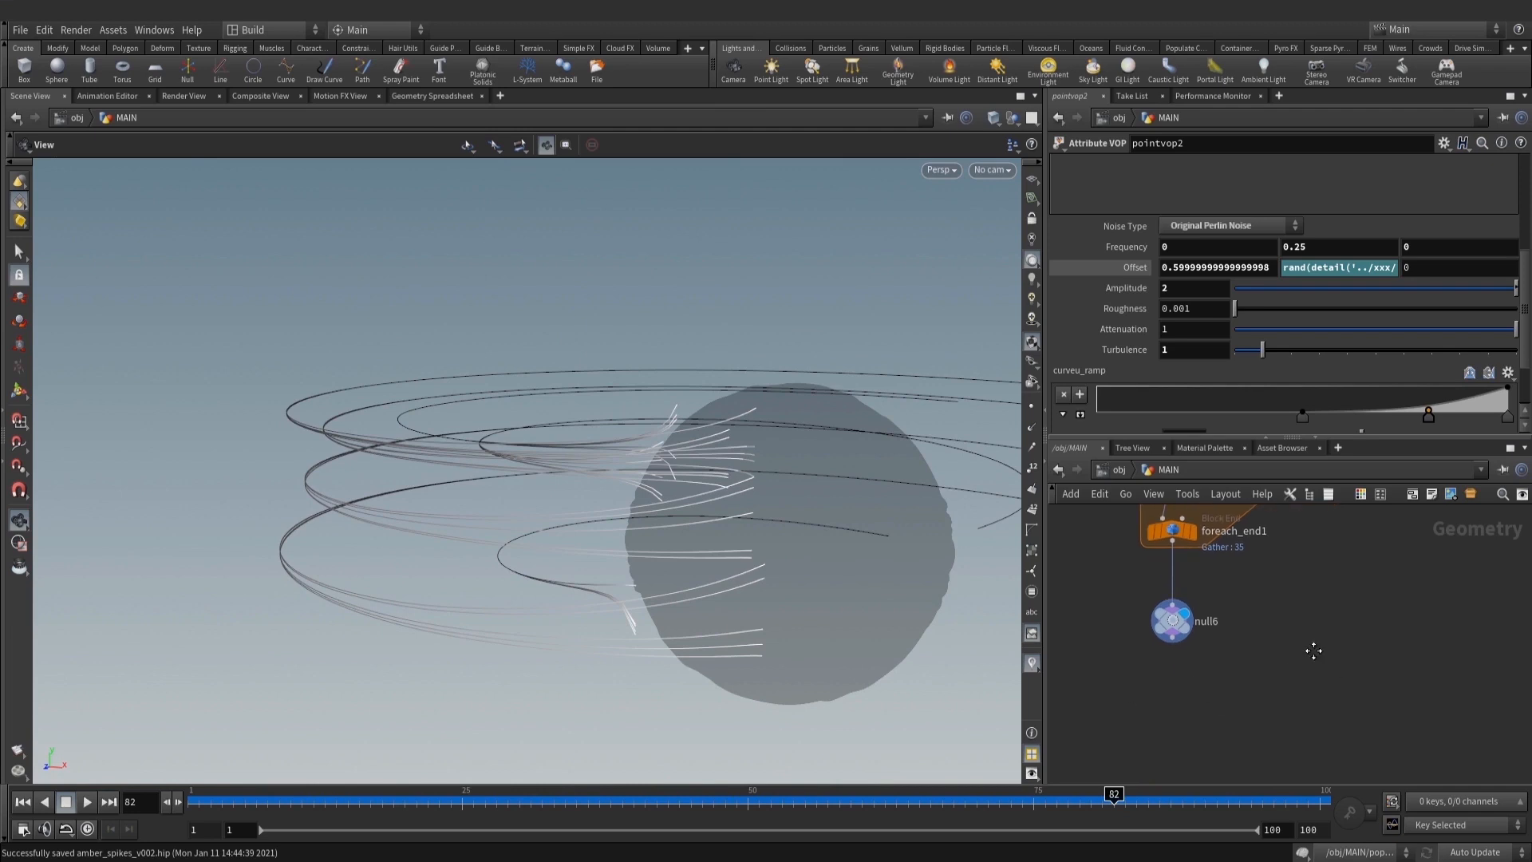
{"action": "scroll", "coordinate": [1268, 667], "scroll_direction": "down", "scroll_amount": 3}
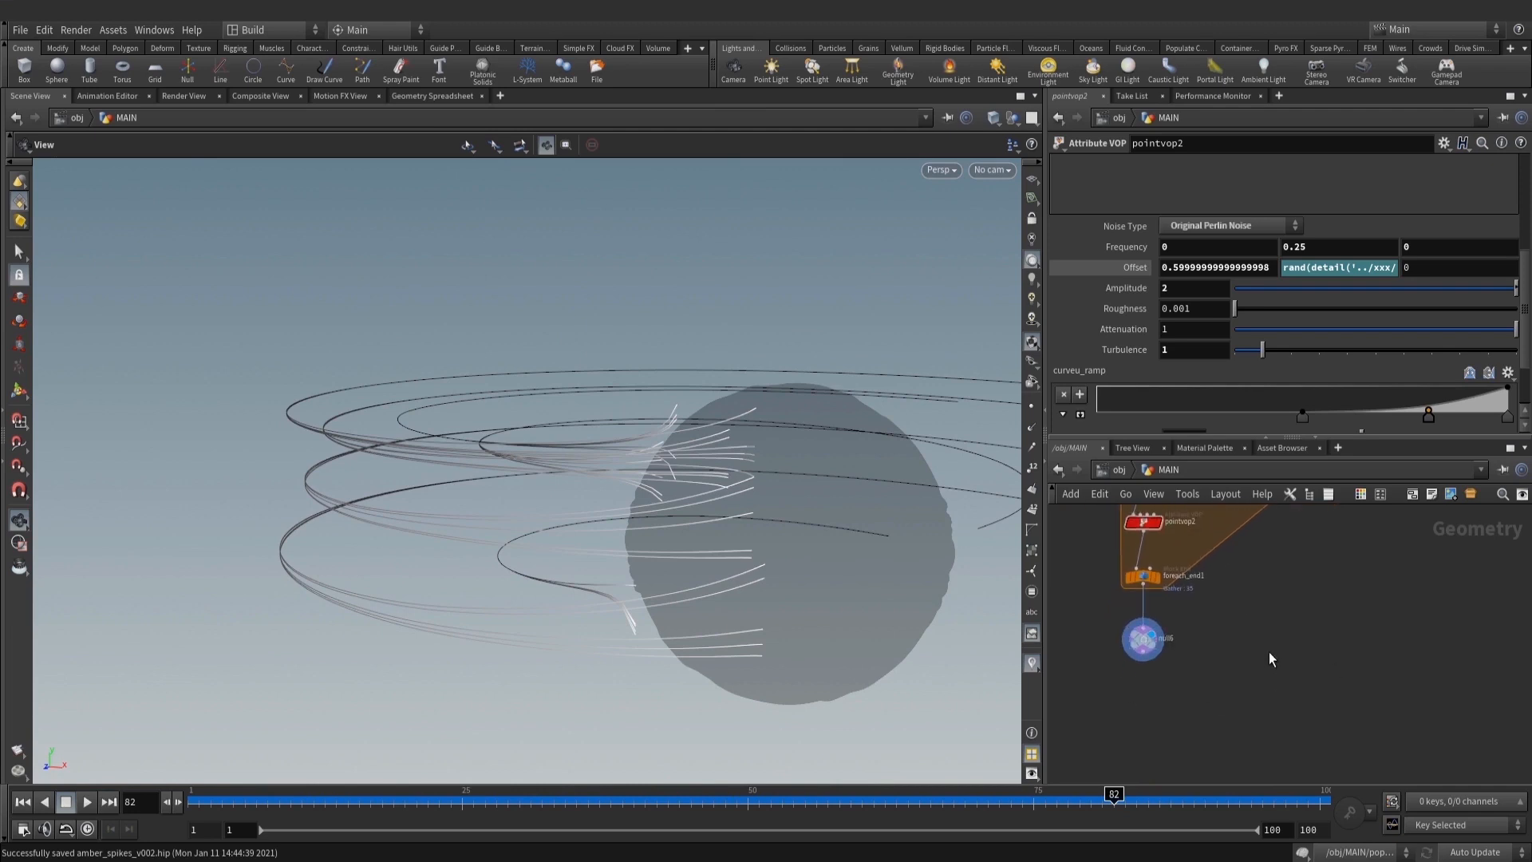
{"action": "scroll", "coordinate": [1277, 656], "scroll_direction": "down", "scroll_amount": 3}
{"action": "key", "text": "Tab"}
{"action": "type", "text": "obj"}
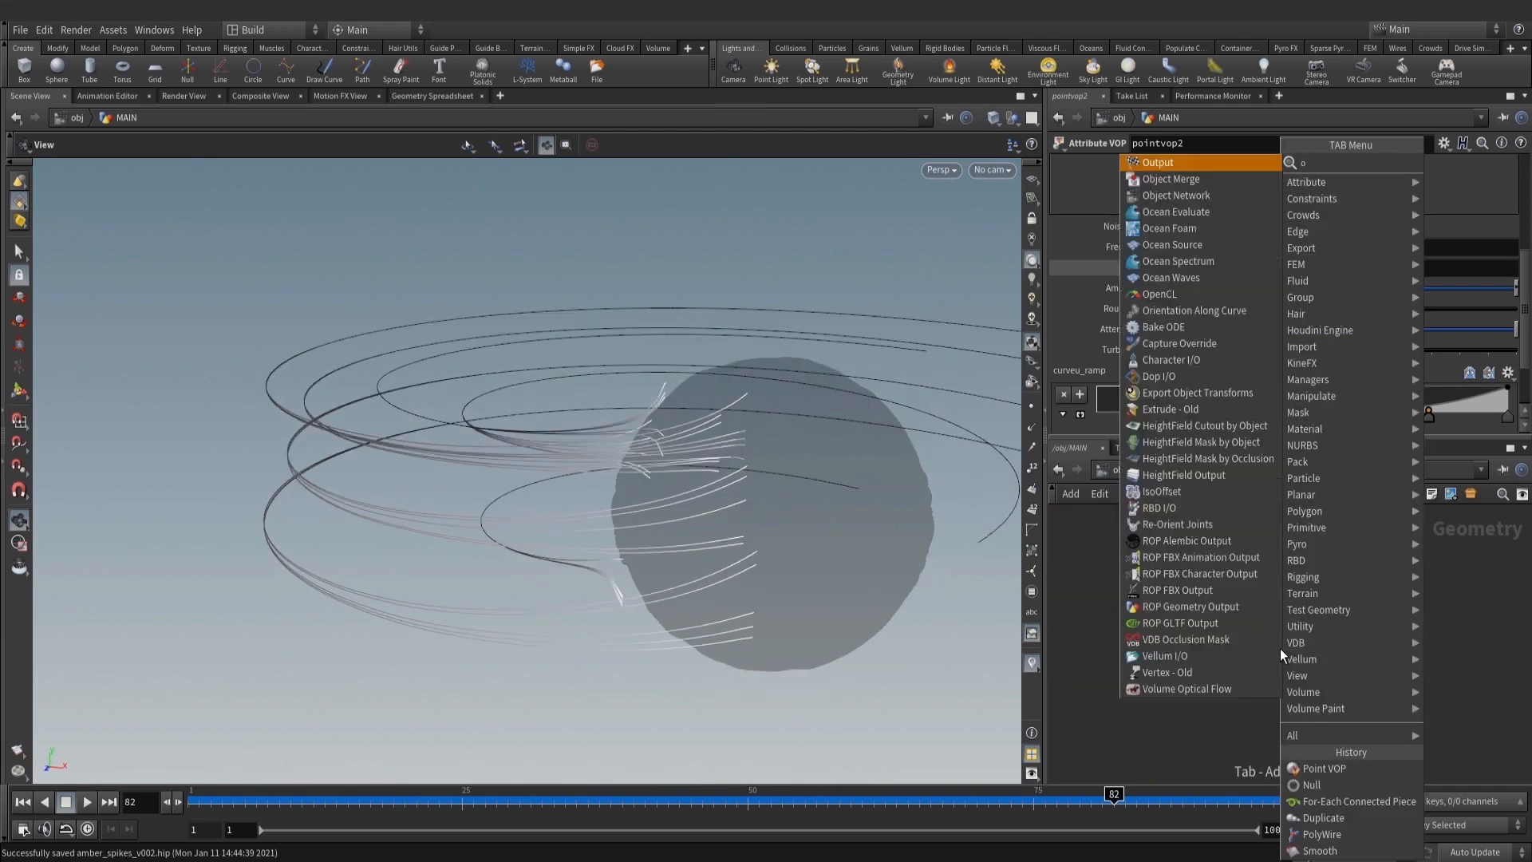
{"action": "key", "text": "Return"}
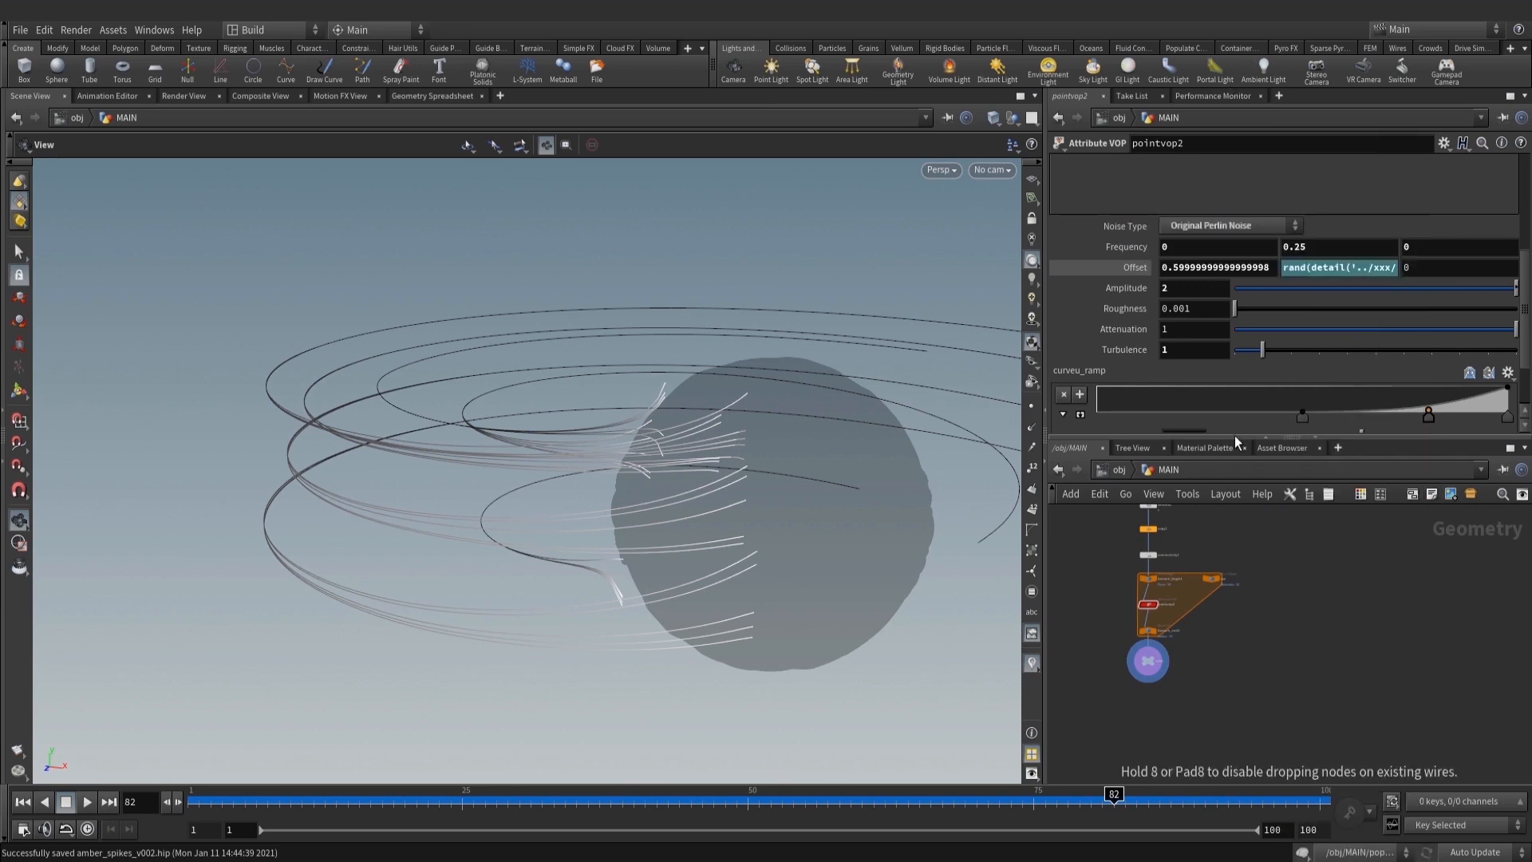
{"action": "left_click", "coordinate": [1241, 663]}
Set the Transform Object of the new Object Merge node to ../amber_mask
{"action": "scroll", "coordinate": [1277, 658], "scroll_direction": "down", "scroll_amount": 4}
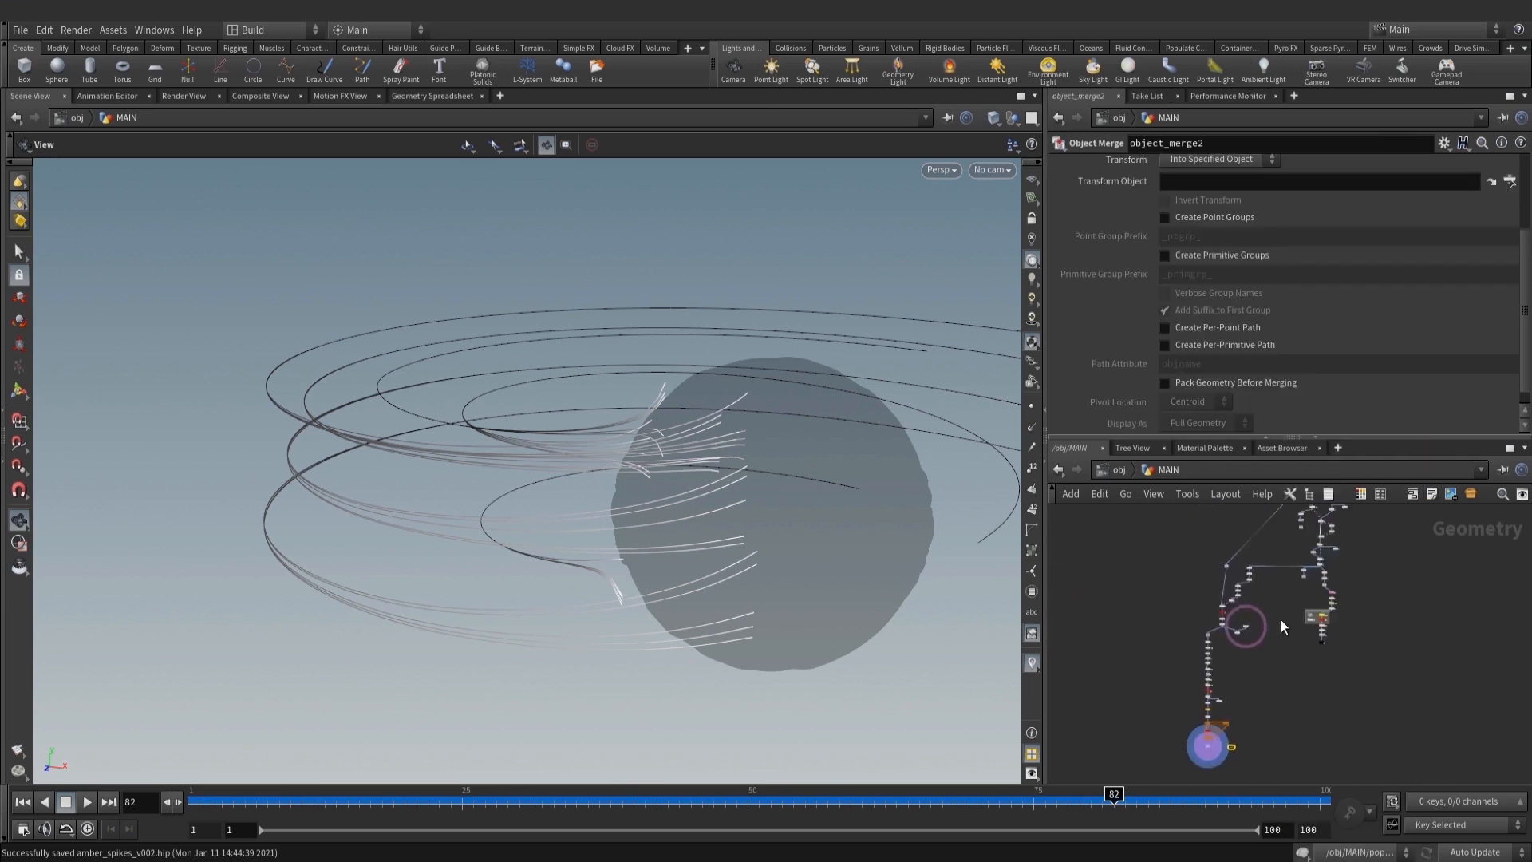
{"action": "scroll", "coordinate": [1314, 607], "scroll_direction": "up", "scroll_amount": 4}
{"action": "scroll", "coordinate": [1290, 609], "scroll_direction": "down", "scroll_amount": 2}
{"action": "middle_click_drag", "start_coordinate": [1250, 641], "coordinate": [1343, 599]}
{"action": "middle_click_drag", "start_coordinate": [1345, 526], "coordinate": [1205, 707]}
{"action": "middle_click_drag", "start_coordinate": [1221, 575], "coordinate": [1232, 653]}
{"action": "scroll", "coordinate": [1232, 652], "scroll_direction": "up", "scroll_amount": 3}
{"action": "left_click_drag", "start_coordinate": [1165, 521], "coordinate": [1183, 184]}
Turn on the display flag of object_merge2 to show its output in the viewport
{"action": "scroll", "coordinate": [1309, 631], "scroll_direction": "down", "scroll_amount": 3}
{"action": "middle_click_drag", "start_coordinate": [1306, 656], "coordinate": [1337, 595]}
{"action": "scroll", "coordinate": [1335, 594], "scroll_direction": "up", "scroll_amount": 2}
{"action": "middle_click_drag", "start_coordinate": [1328, 723], "coordinate": [1320, 624]}
{"action": "scroll", "coordinate": [1293, 686], "scroll_direction": "up", "scroll_amount": 2}
{"action": "key", "text": "Tab"}
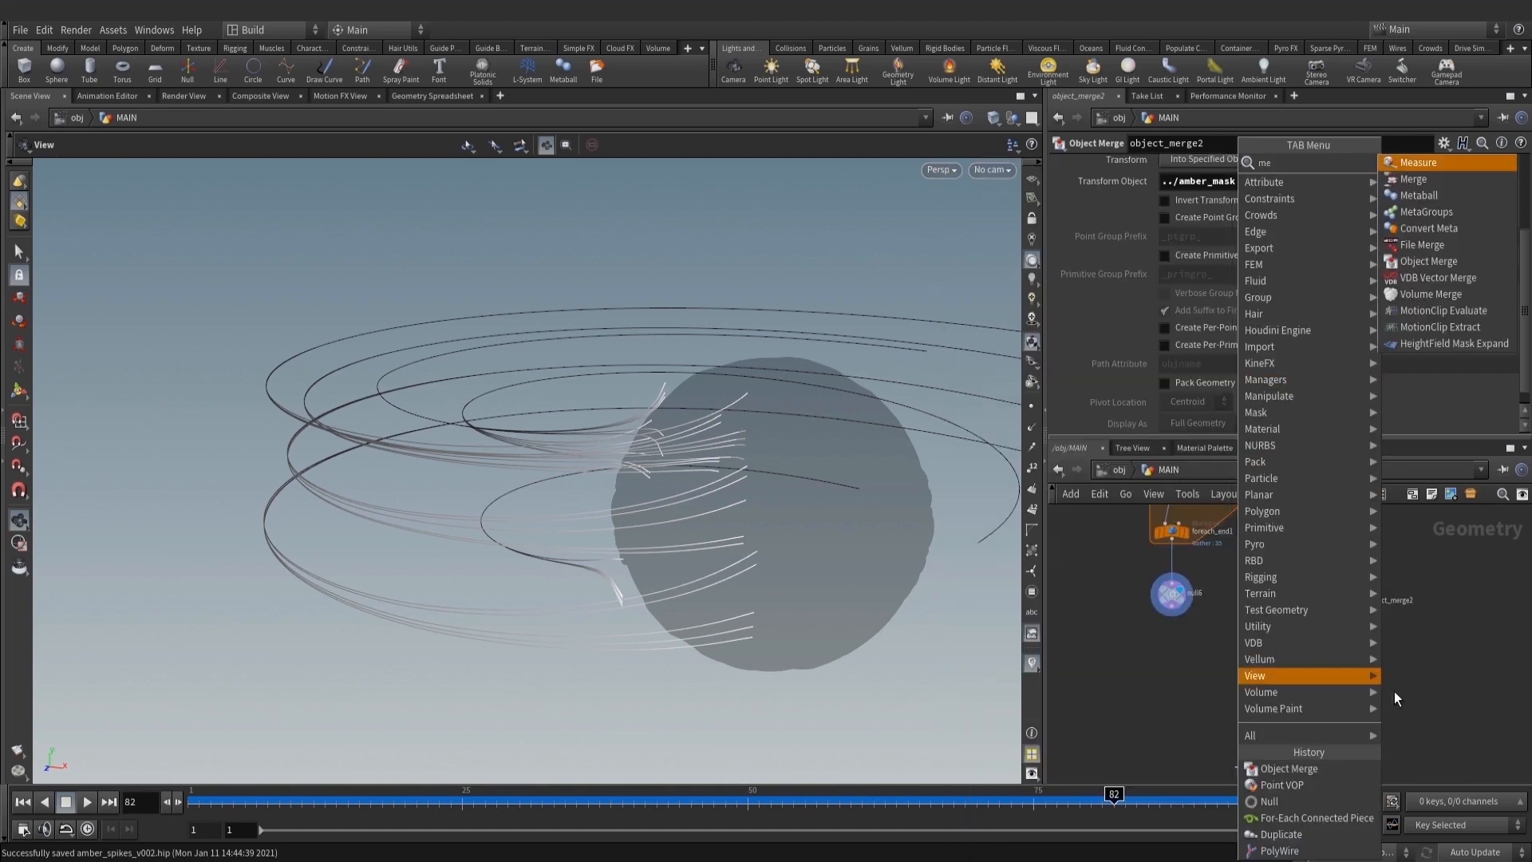
{"action": "key", "text": "Escape"}
{"action": "scroll", "coordinate": [1406, 626], "scroll_direction": "up", "scroll_amount": 2}
{"action": "left_click_drag", "start_coordinate": [1323, 590], "coordinate": [1344, 574]}
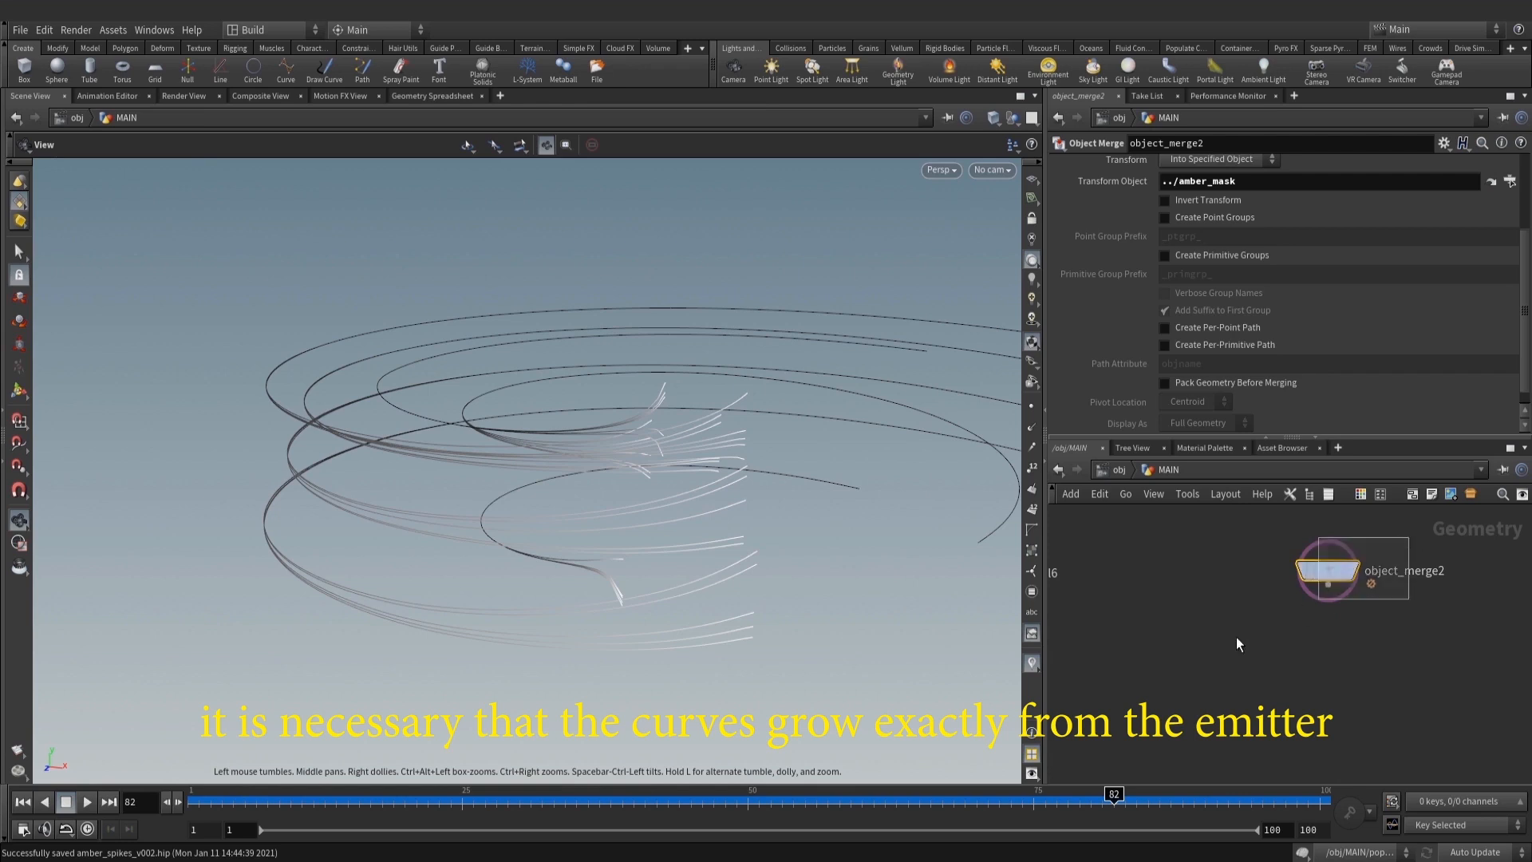
{"action": "left_click", "coordinate": [1350, 570]}
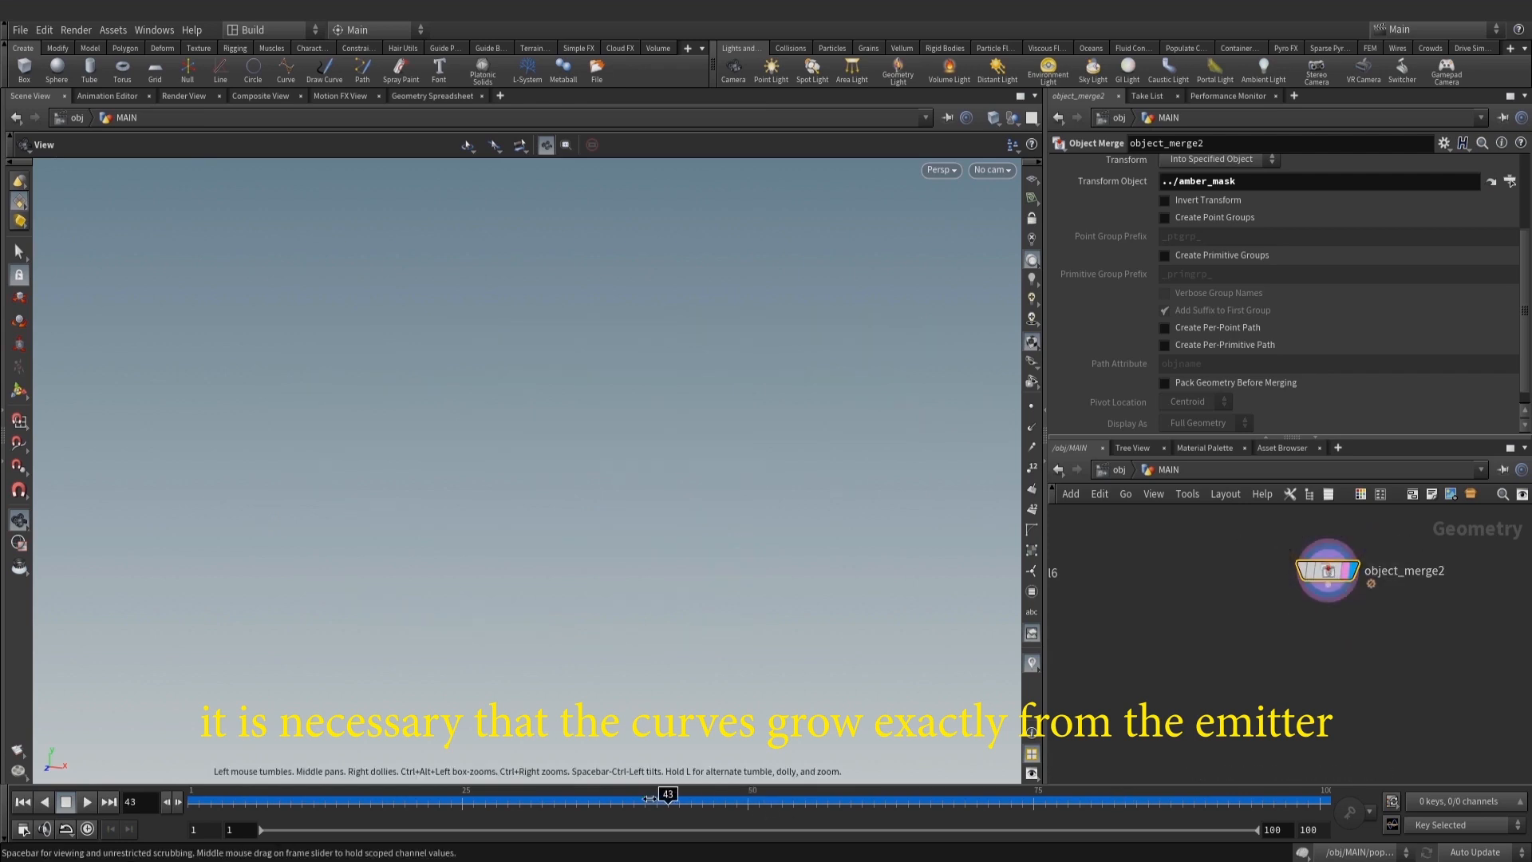
Move the ../amber_mask path of object_merge2 from Transform Object to Object 1 and frame the imported outline in the viewport
{"action": "key", "text": "w"}
{"action": "key", "text": "w"}
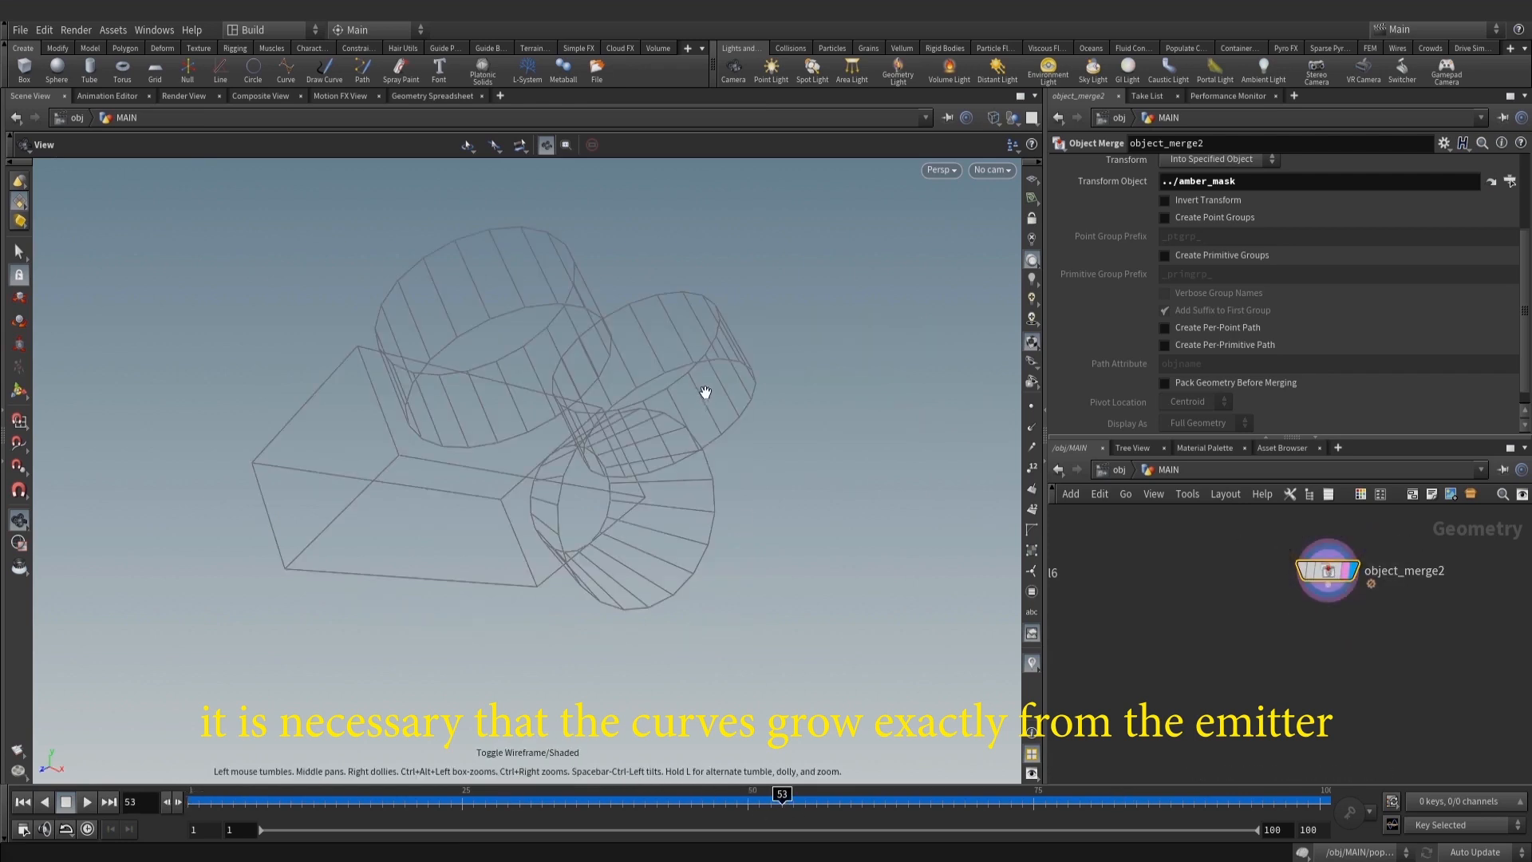
{"action": "key", "text": "g"}
{"action": "scroll", "coordinate": [1388, 306], "scroll_direction": "up", "scroll_amount": 2}
{"action": "scroll", "coordinate": [1388, 306], "scroll_direction": "up", "scroll_amount": 1}
{"action": "middle_click", "coordinate": [1269, 311], "text": "ctrl"}
{"action": "key", "text": "ctrl+z"}
{"action": "triple_click", "coordinate": [1272, 310]}
{"action": "key", "text": "ctrl+x"}
{"action": "left_click", "coordinate": [1261, 209]}
{"action": "key", "text": "ctrl+v"}
{"action": "key", "text": "g"}
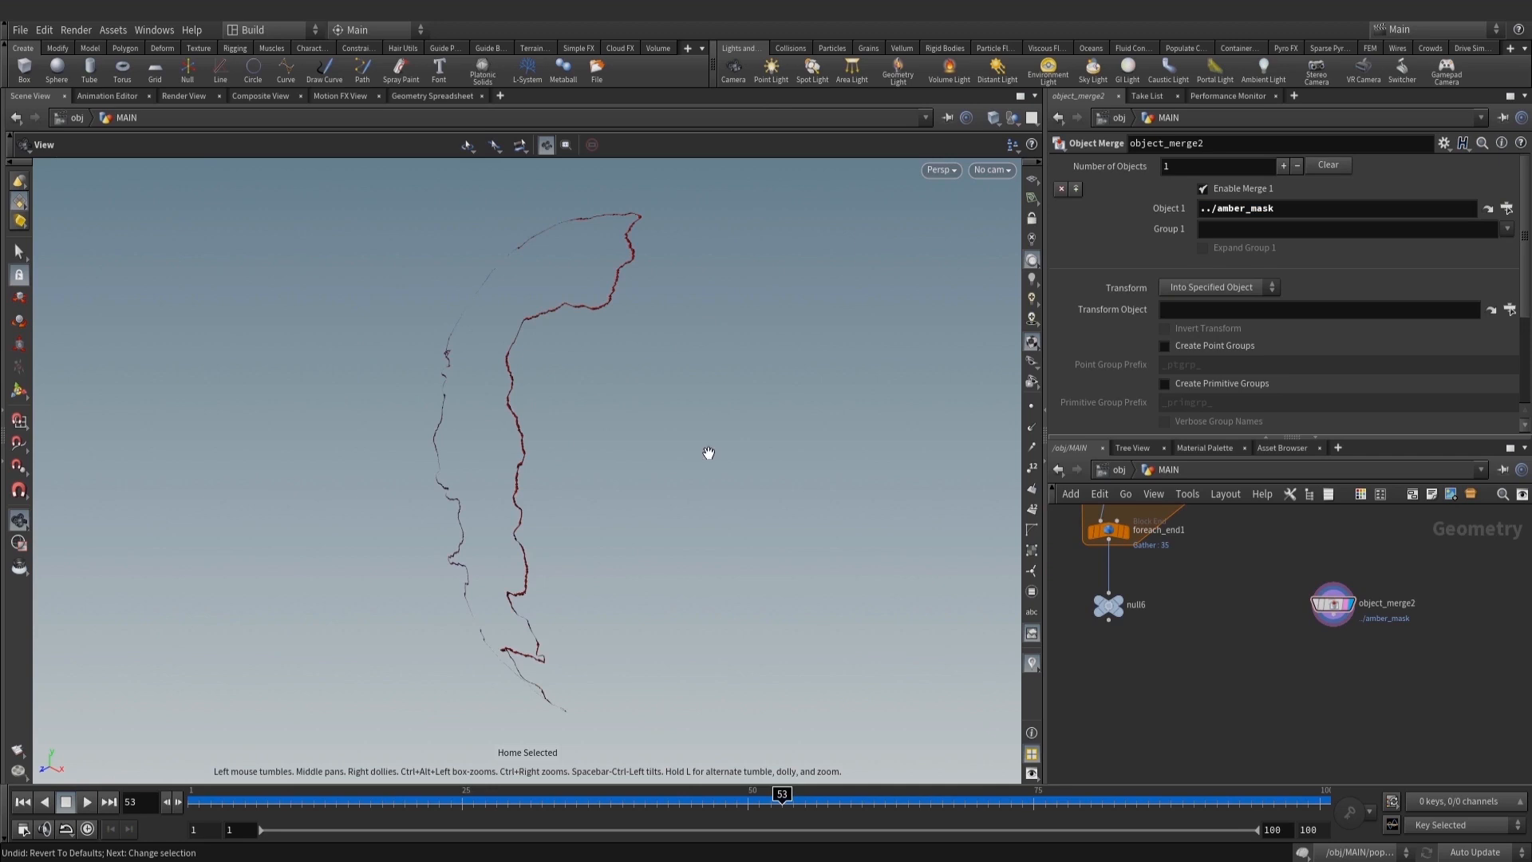
{"action": "left_click_drag", "start_coordinate": [597, 403], "coordinate": [659, 414]}
{"action": "key", "text": "w"}
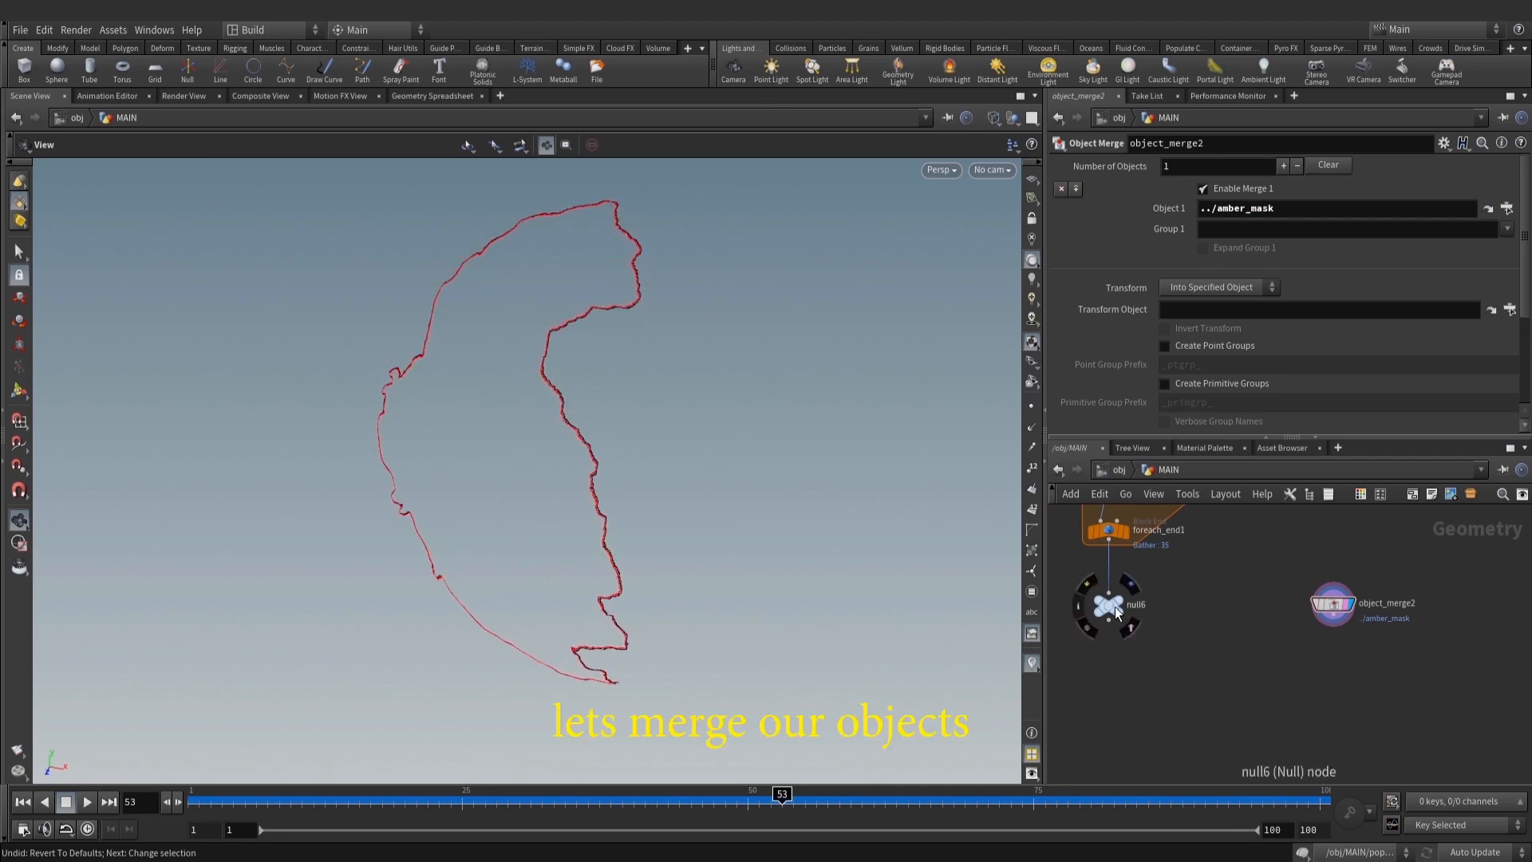
Display the null6 curves together with the amber mask outline and examine where they meet
{"action": "left_click", "coordinate": [1131, 584]}
{"action": "left_click", "coordinate": [1109, 605]}
{"action": "scroll", "coordinate": [352, 453], "scroll_direction": "down", "scroll_amount": 3}
{"action": "left_click_drag", "start_coordinate": [352, 454], "coordinate": [609, 249]}
{"action": "mouse_move", "coordinate": [677, 558]}
{"action": "left_mouse_down"}
{"action": "mouse_move", "coordinate": [629, 465]}
{"action": "mouse_move", "coordinate": [585, 461]}
{"action": "mouse_move", "coordinate": [668, 536]}
{"action": "left_mouse_up"}
{"action": "middle_click_drag", "start_coordinate": [1207, 718], "coordinate": [1228, 695]}
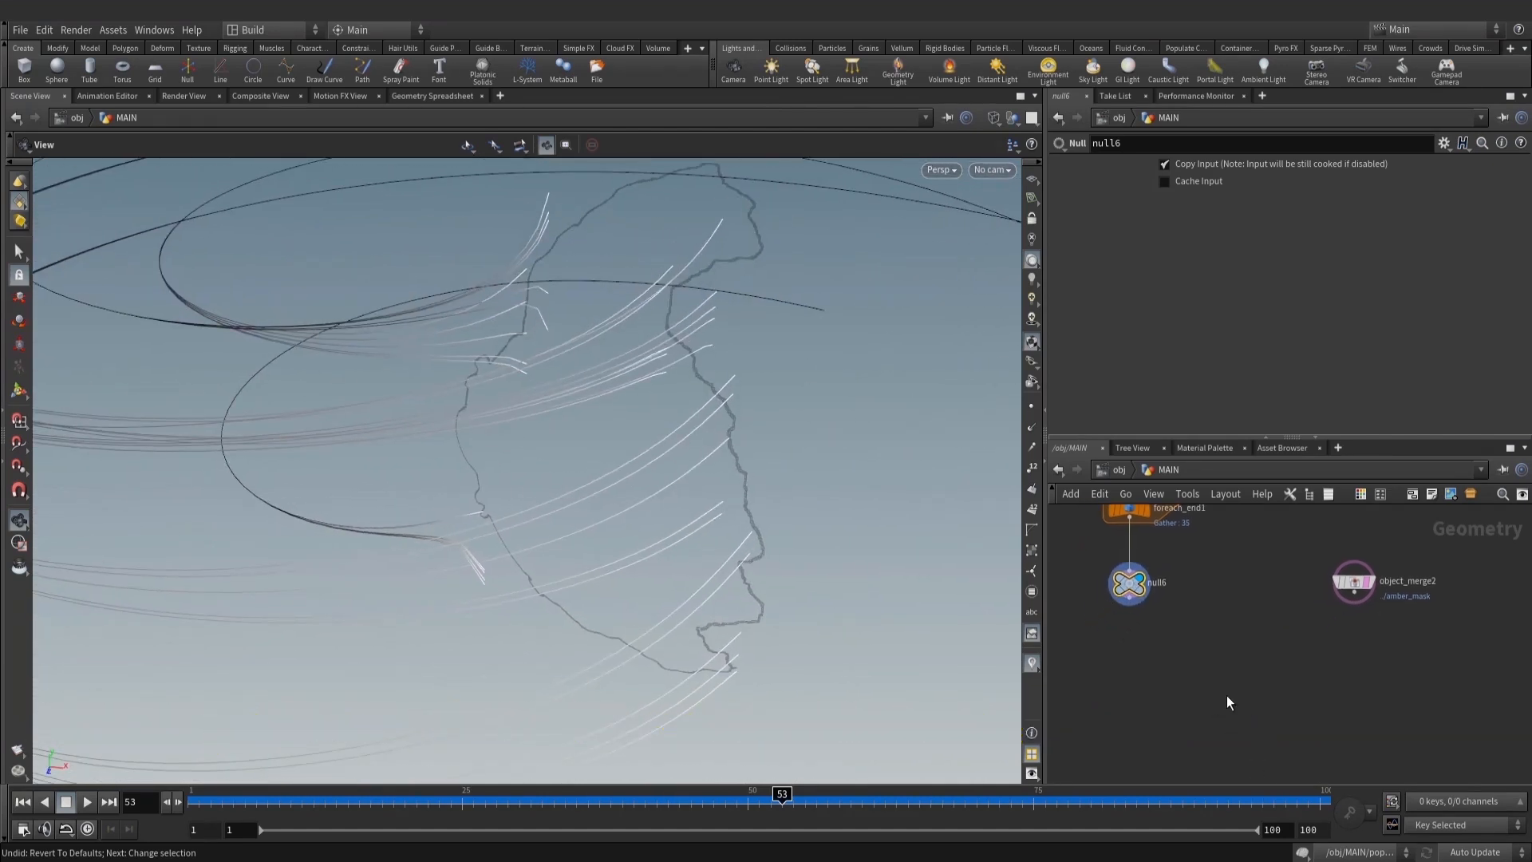
Add an Attribute Delete node below object_merge2 and have it remove the point attribute Cd
{"action": "key", "text": "Tab"}
{"action": "type", "text": "atd"}
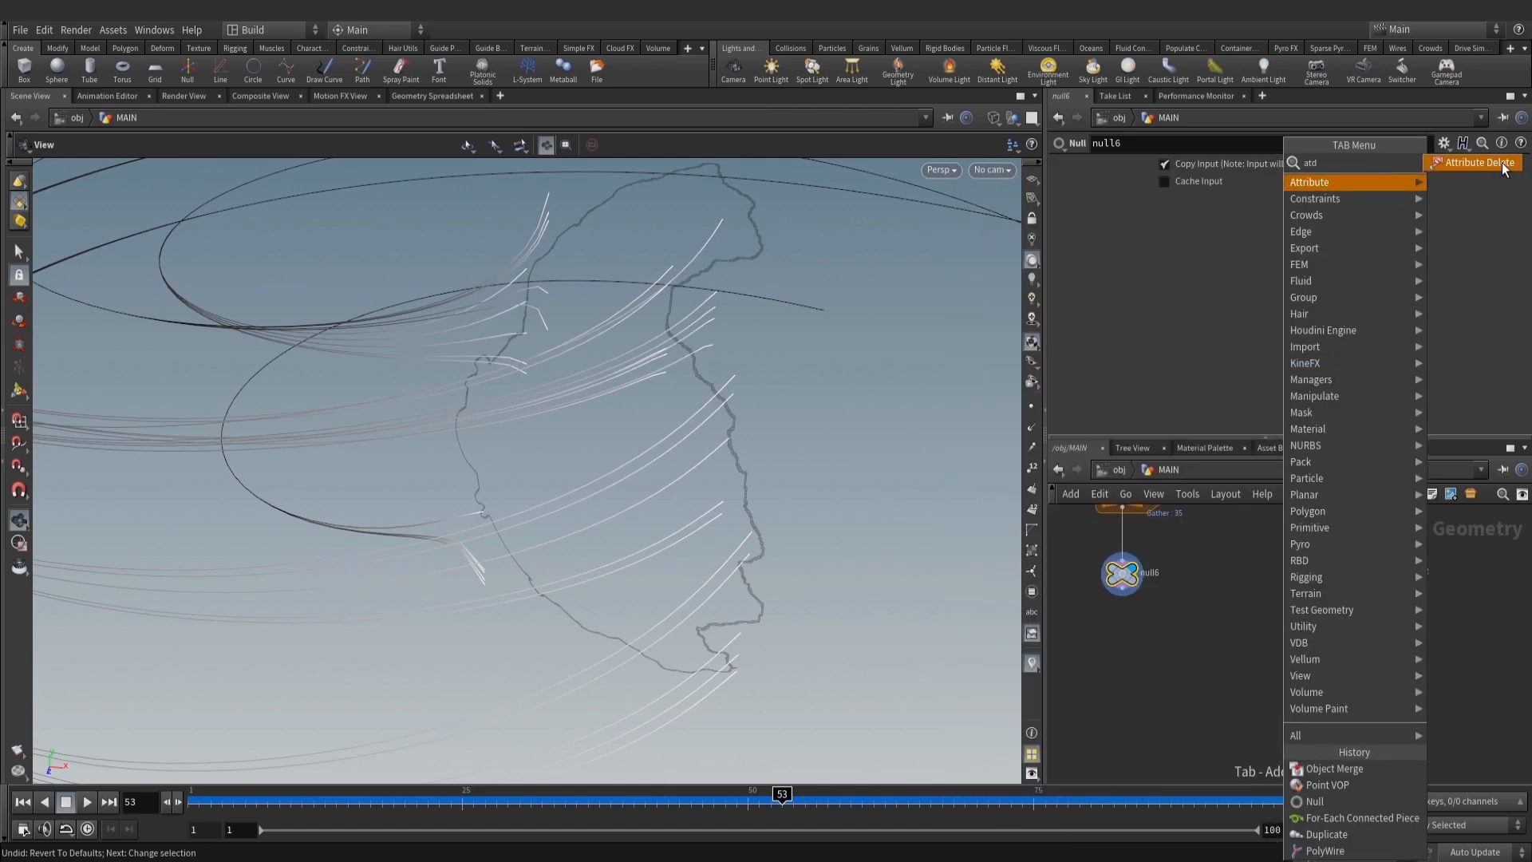
{"action": "left_click", "coordinate": [1504, 163]}
{"action": "left_click", "coordinate": [1272, 634]}
{"action": "left_click", "coordinate": [1233, 201]}
{"action": "type", "text": "Cd"}
{"action": "key", "text": "Return"}
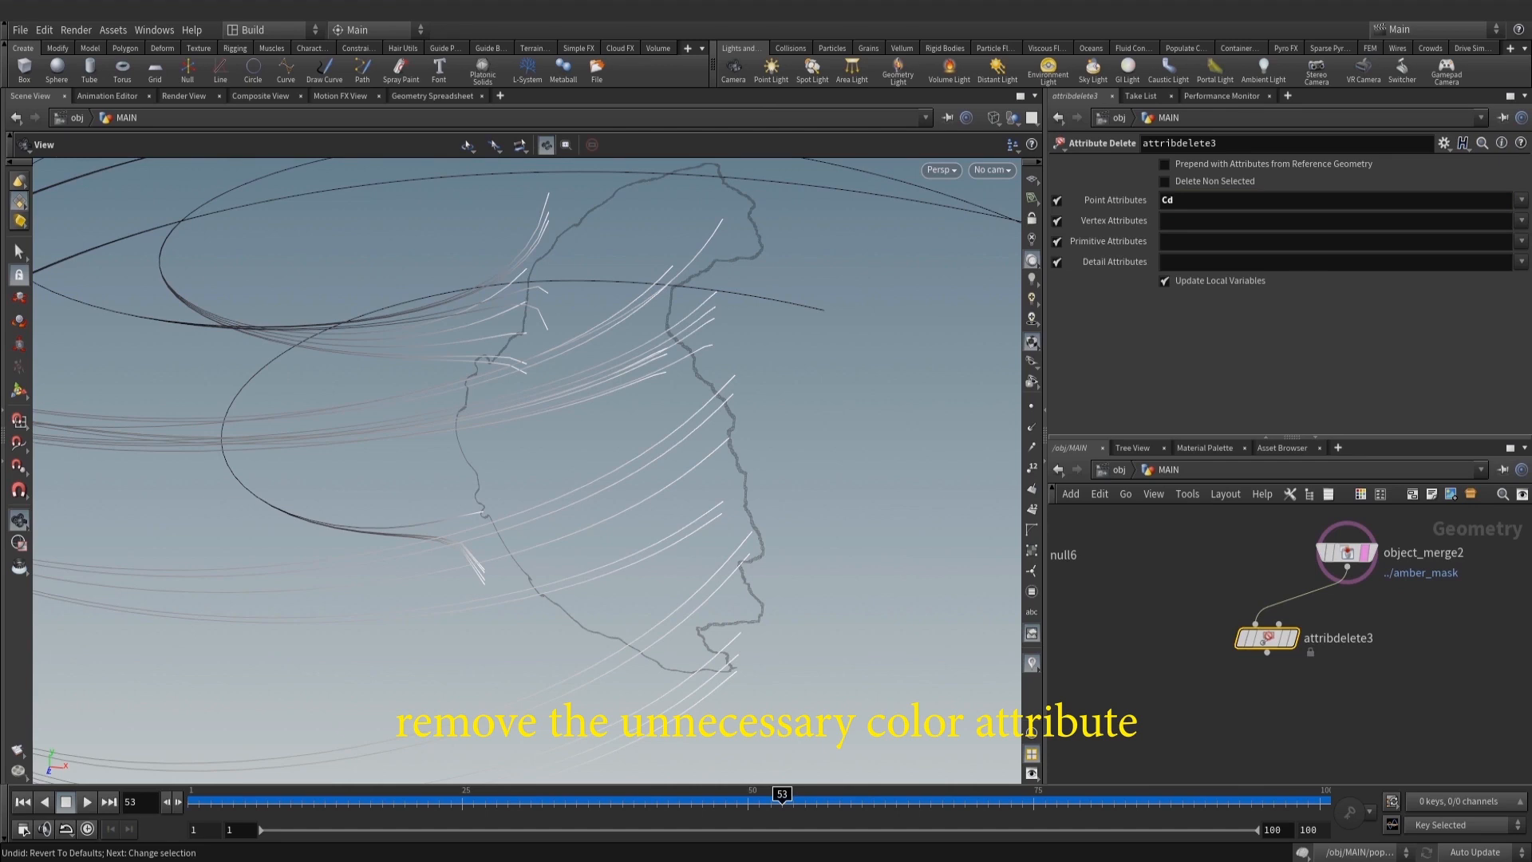
Add a Ray node fed by null6 and attribdelete3 in its second input, and display its result
{"action": "key", "text": "Tab"}
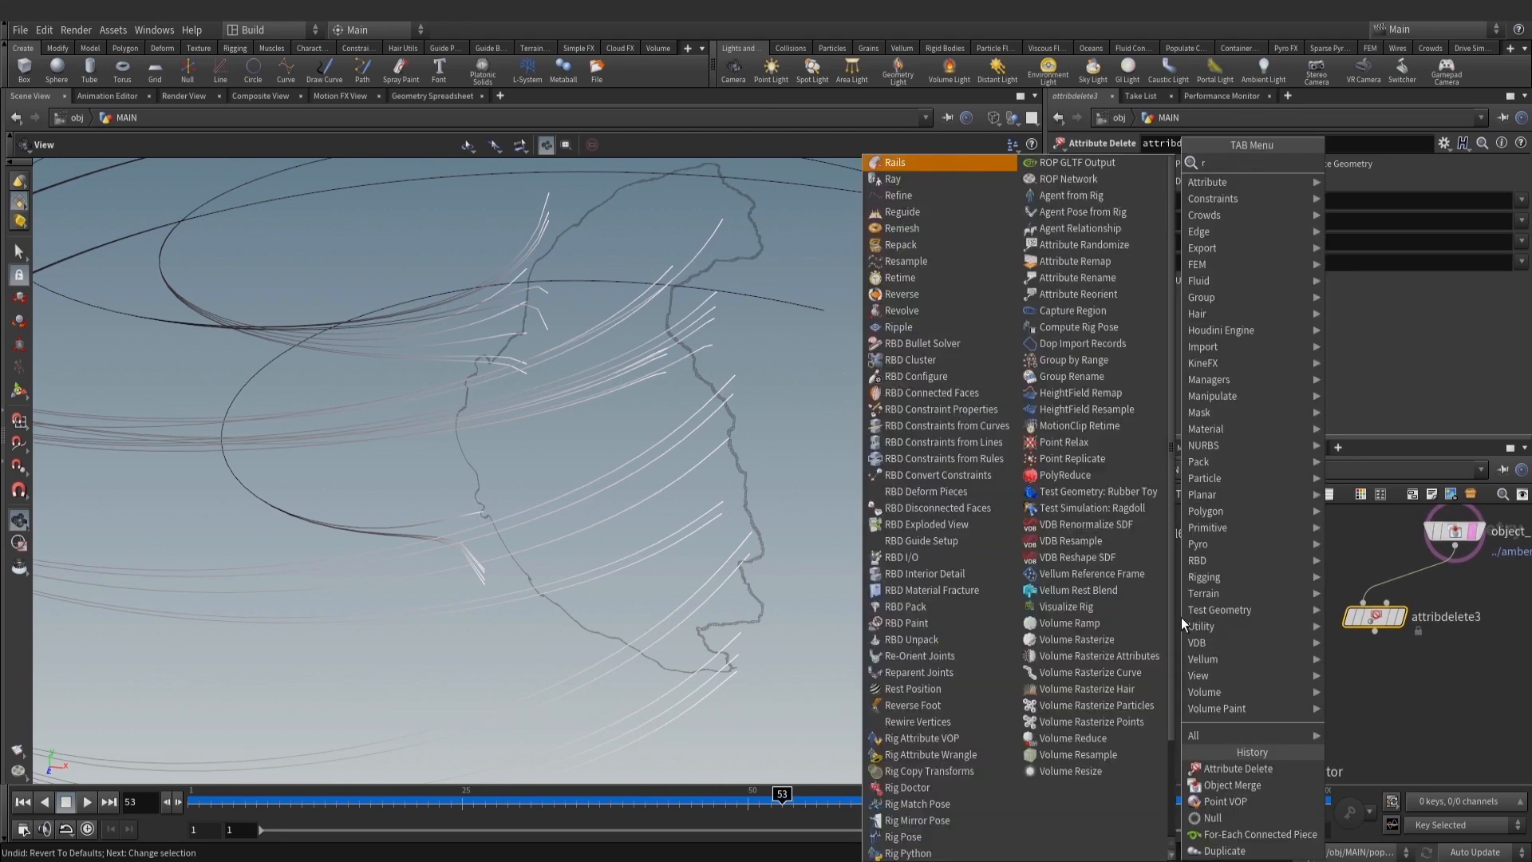
{"action": "type", "text": "ray"}
{"action": "left_click", "coordinate": [1343, 164]}
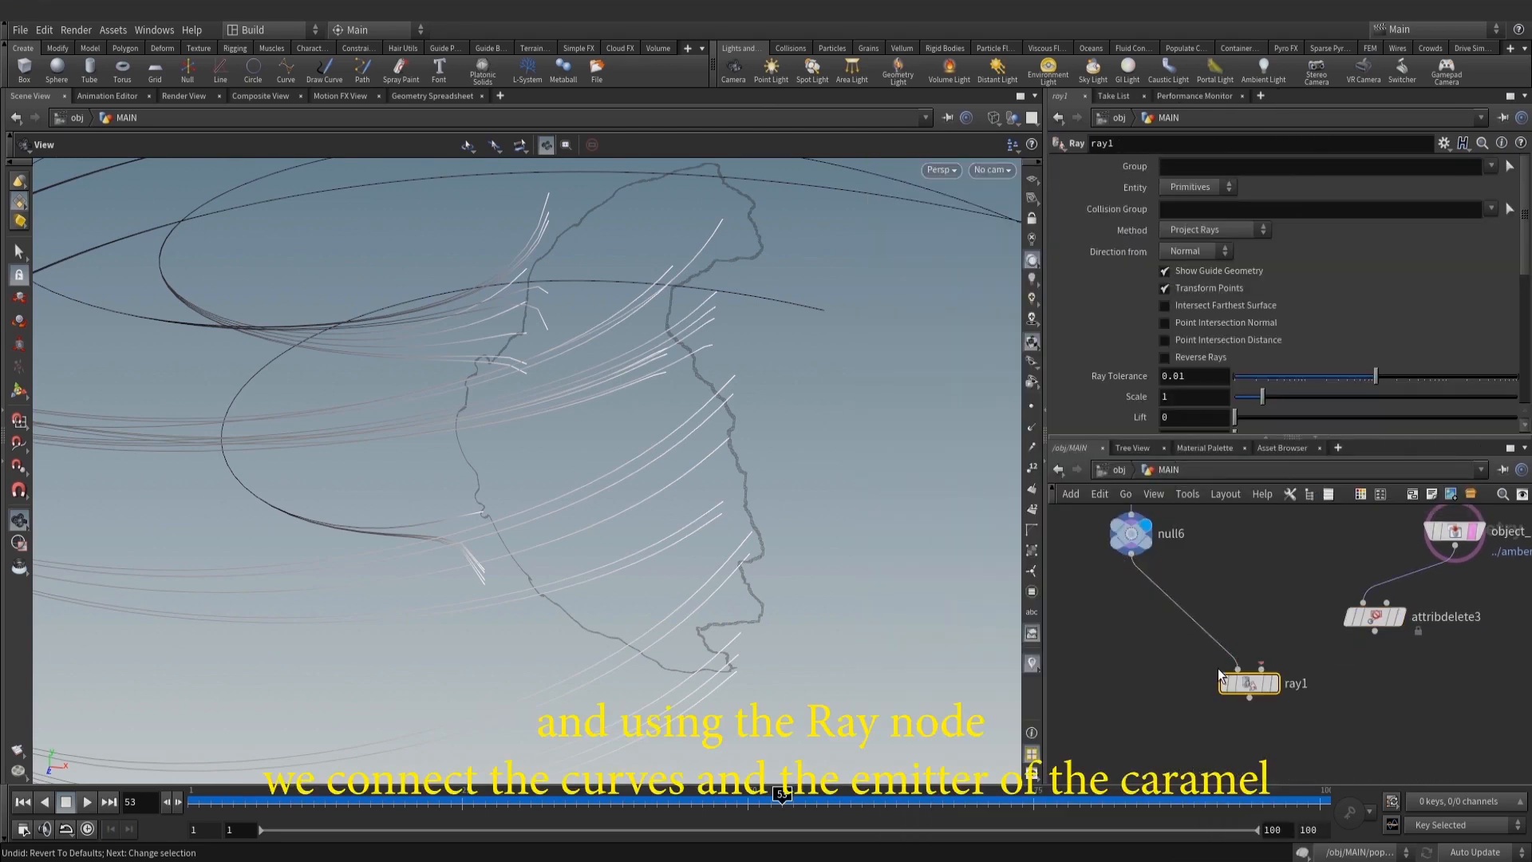
{"action": "left_click", "coordinate": [1268, 685]}
{"action": "left_click", "coordinate": [1275, 683]}
{"action": "left_click_drag", "start_coordinate": [633, 520], "coordinate": [830, 447]}
Set the Ray node's Method to Minimum Distance and enable Max Distance with a value of 0.135
{"action": "left_click", "coordinate": [1214, 230]}
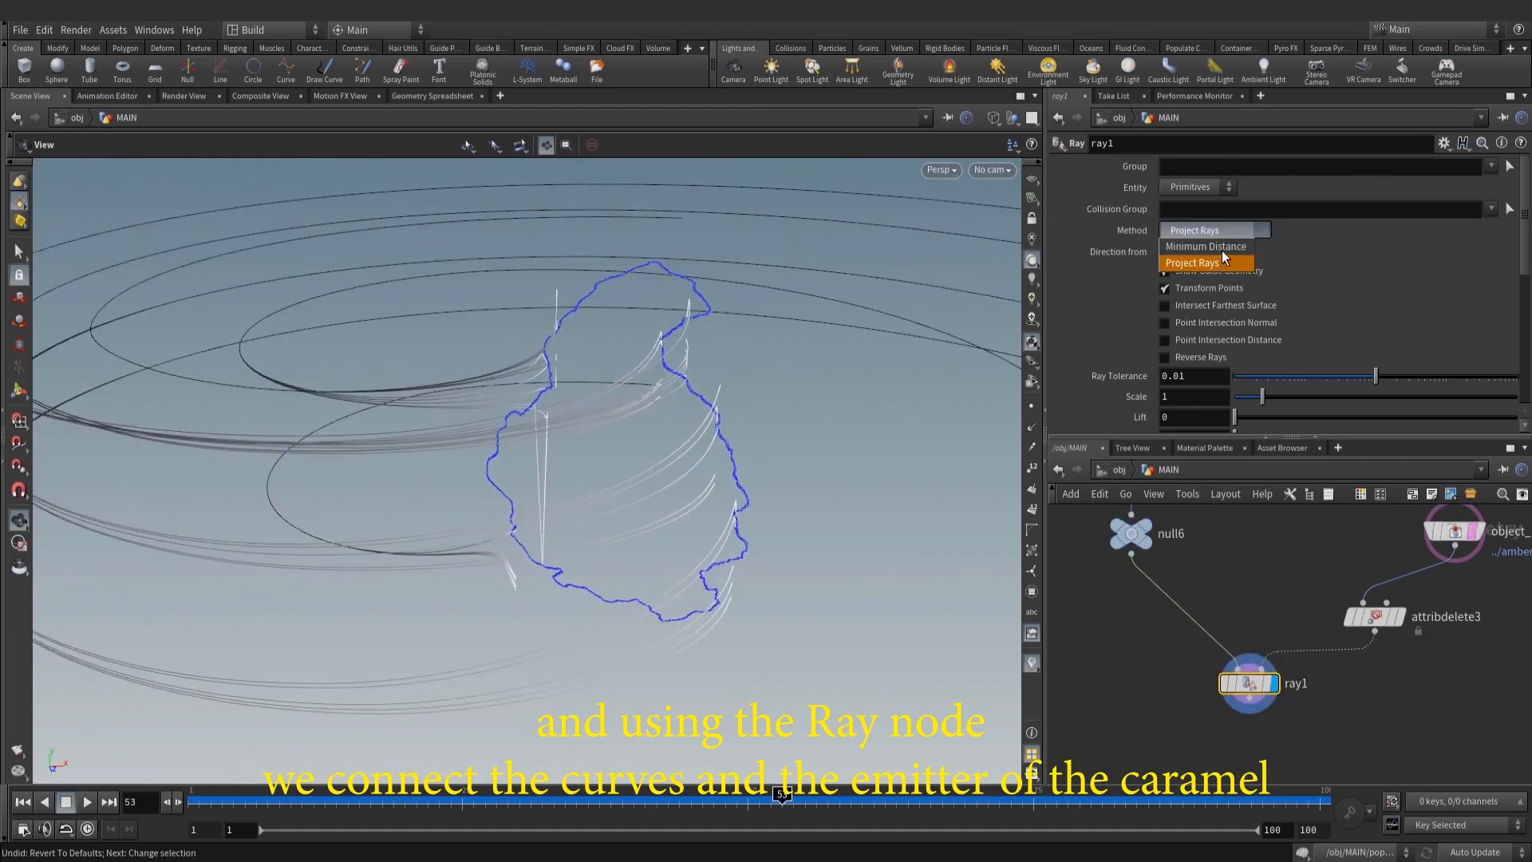
{"action": "left_click", "coordinate": [1222, 250]}
{"action": "scroll", "coordinate": [1232, 365], "scroll_direction": "down", "scroll_amount": 3}
{"action": "scroll", "coordinate": [1232, 291], "scroll_direction": "down", "scroll_amount": 3}
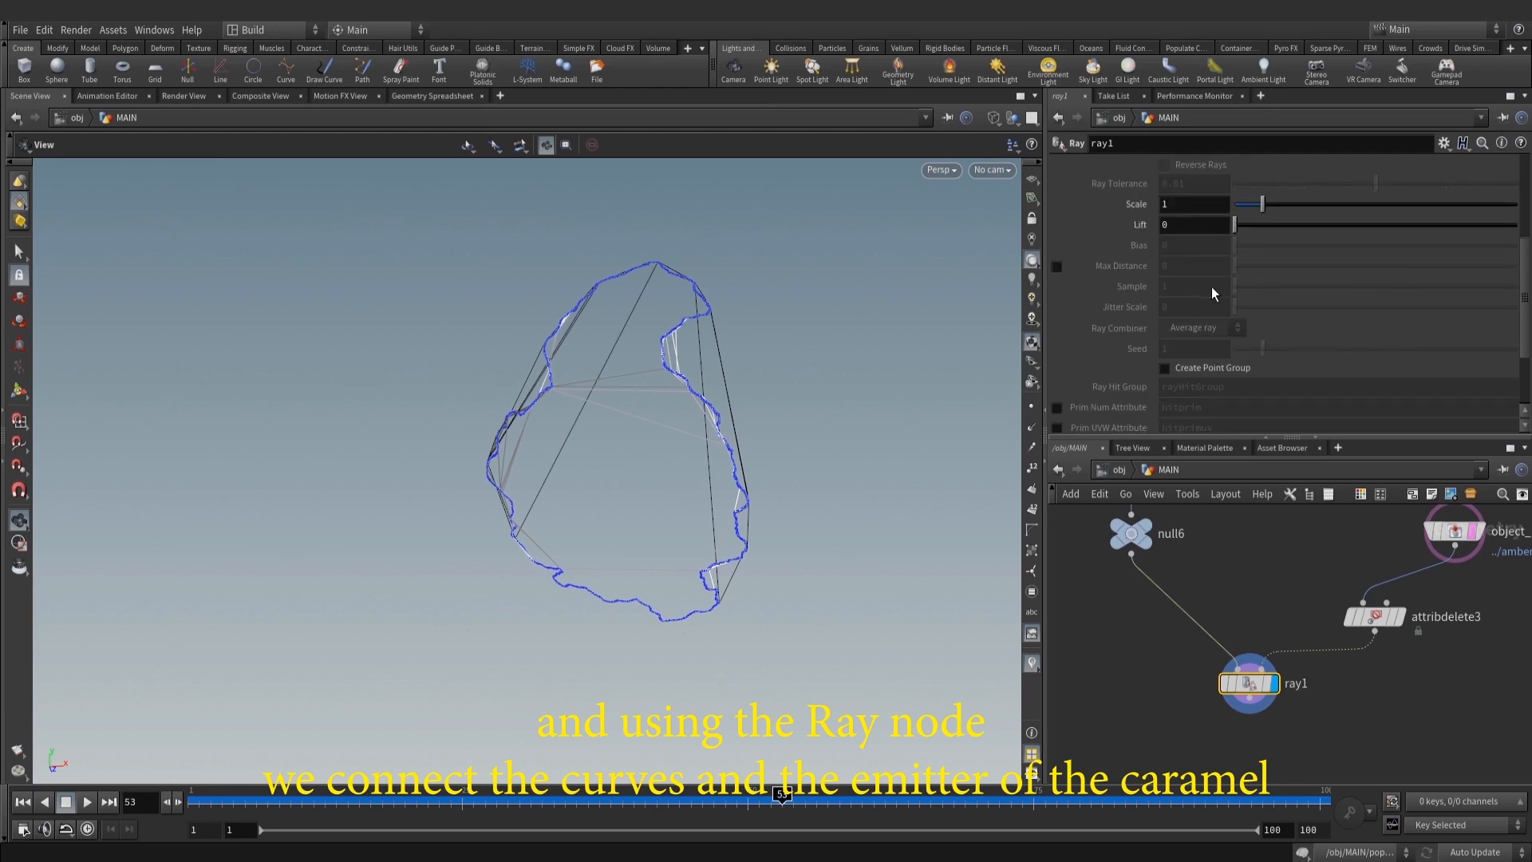
{"action": "left_click", "coordinate": [1057, 267]}
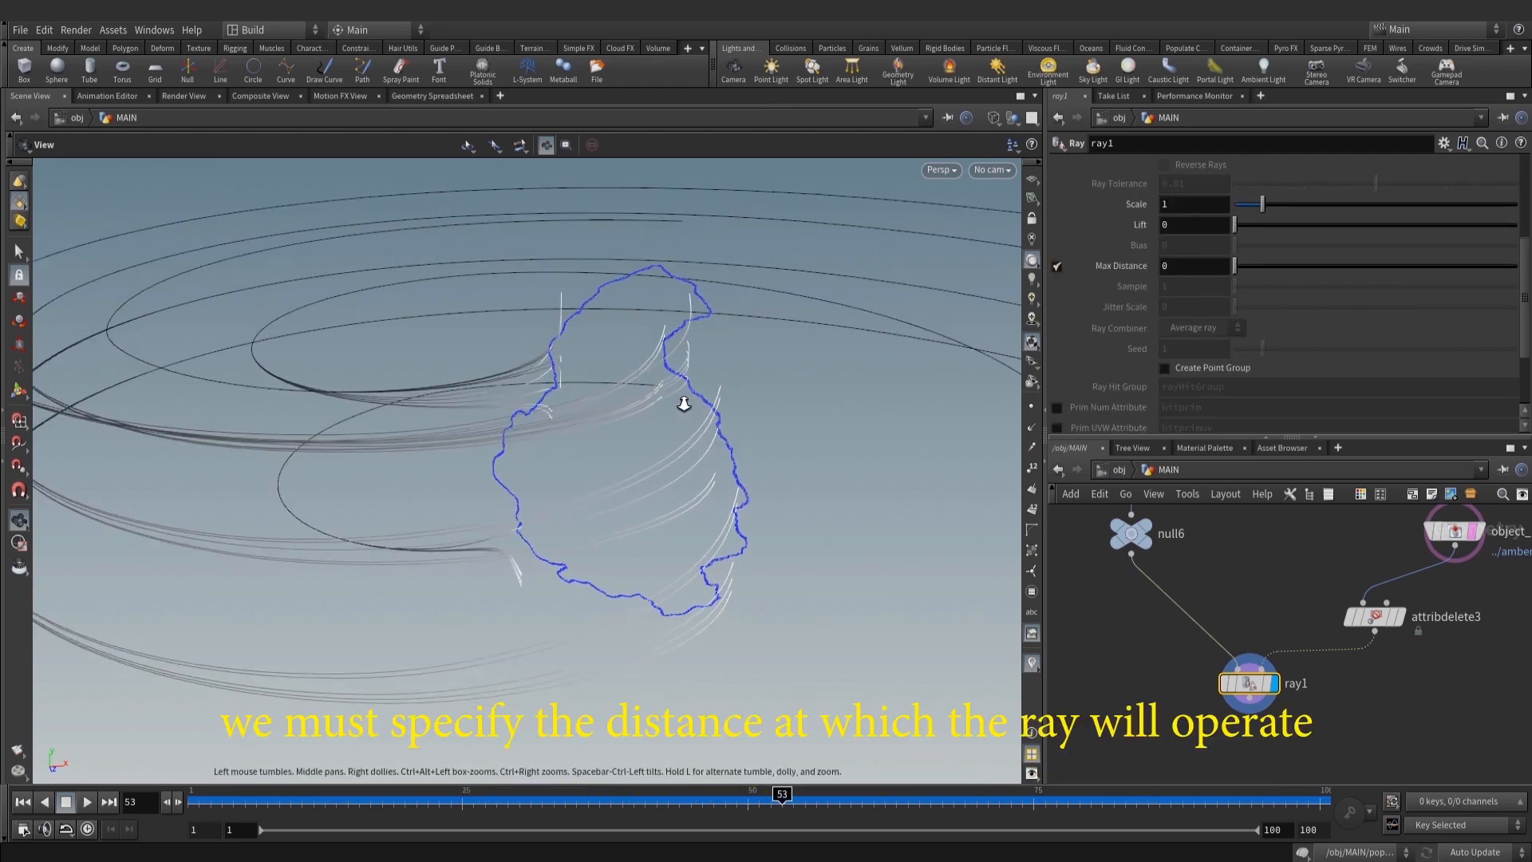
{"action": "middle_click_drag", "start_coordinate": [1198, 268], "coordinate": [1237, 327]}
{"action": "middle_click_drag", "start_coordinate": [1193, 330], "coordinate": [1241, 330]}
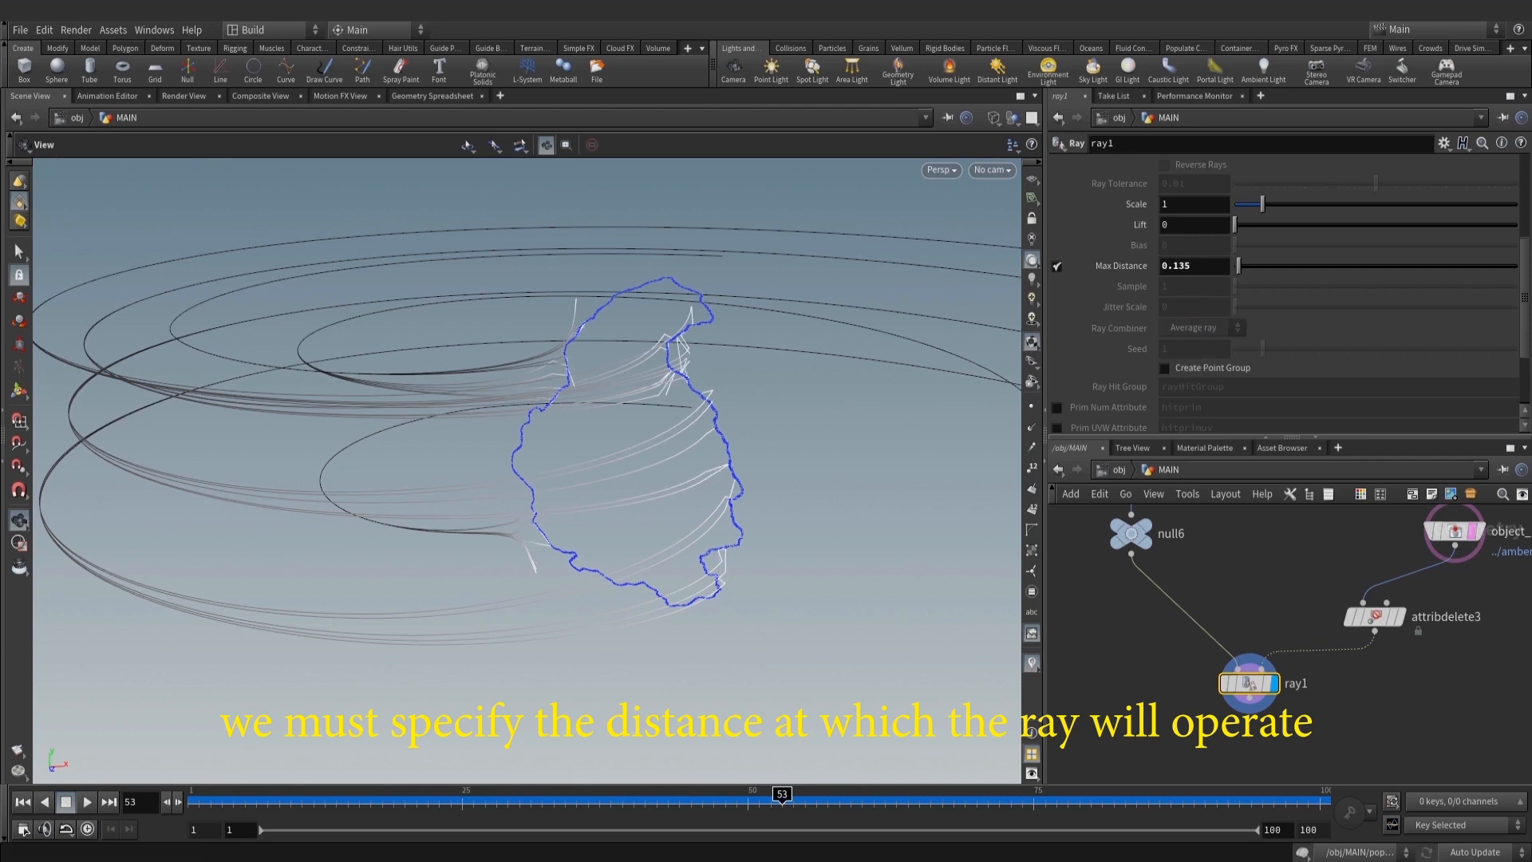
{"action": "left_click_drag", "start_coordinate": [733, 359], "coordinate": [865, 534]}
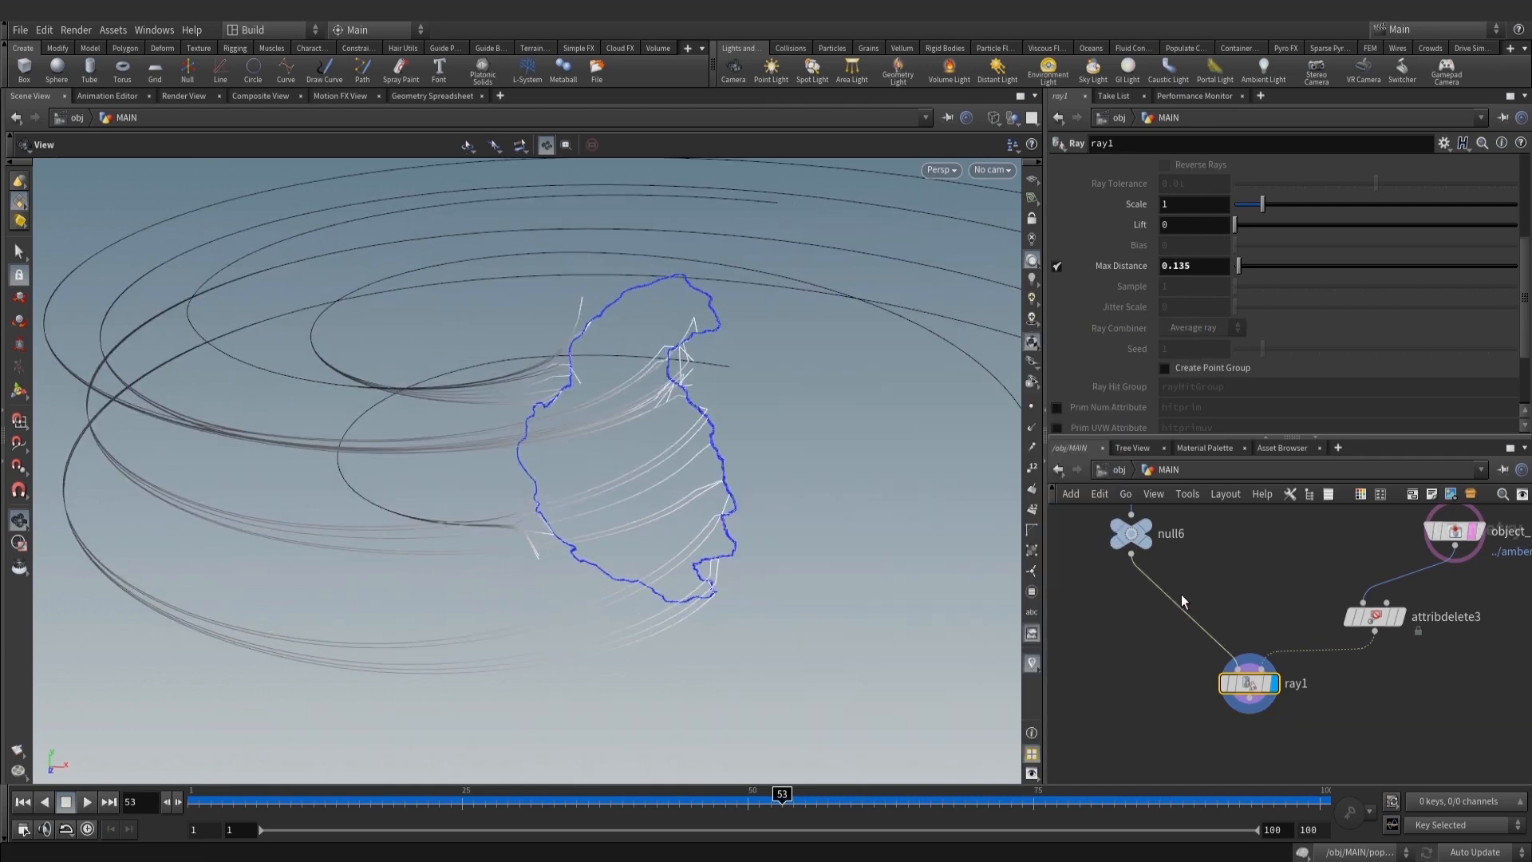
{"action": "left_click_drag", "start_coordinate": [1146, 537], "coordinate": [1142, 541]}
{"action": "middle_click", "coordinate": [1142, 541]}
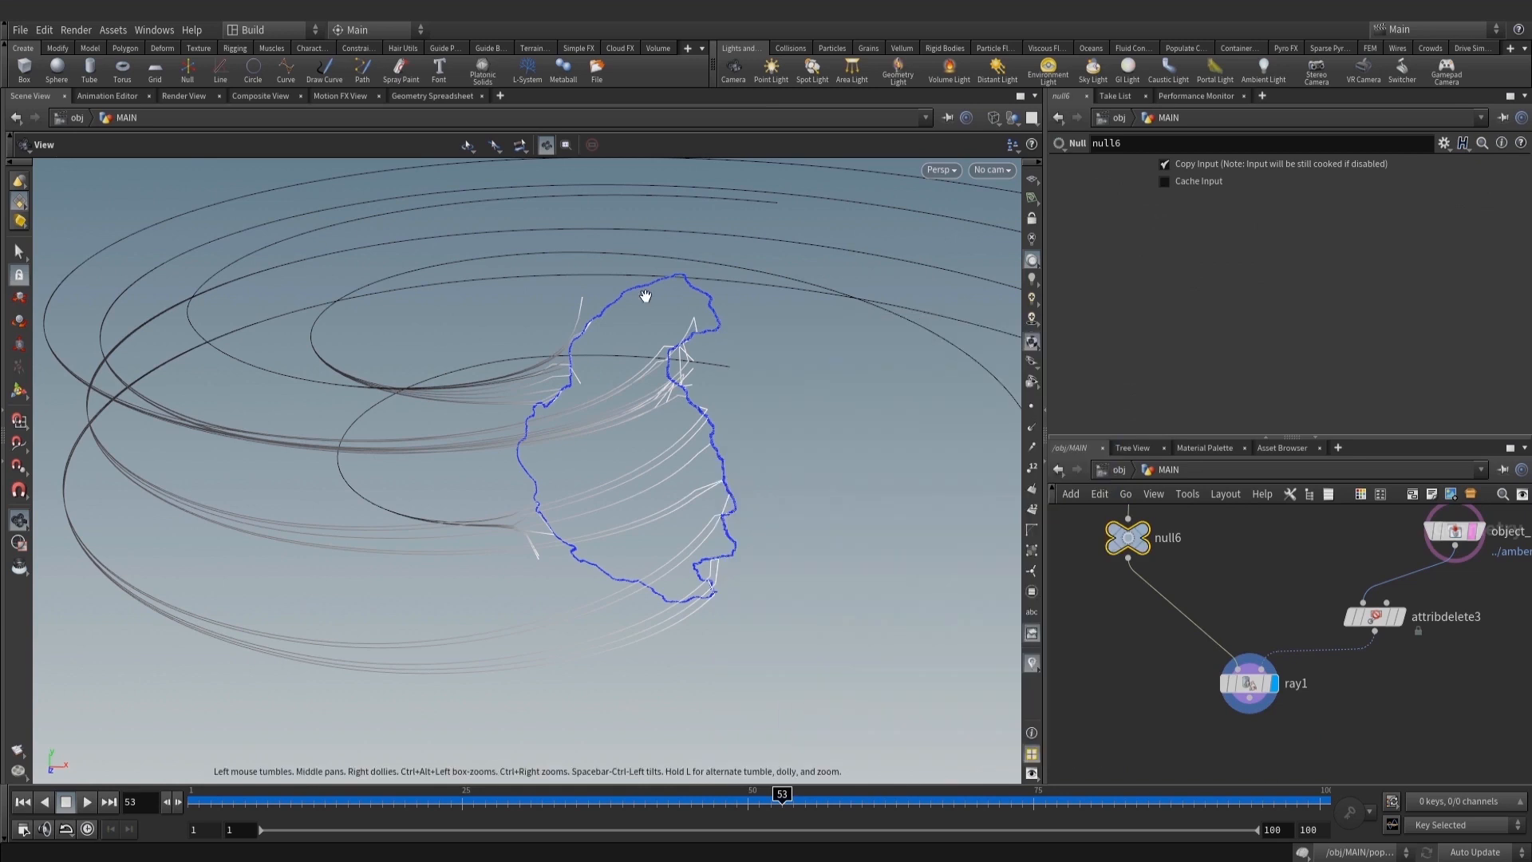
{"action": "left_click", "coordinate": [432, 95]}
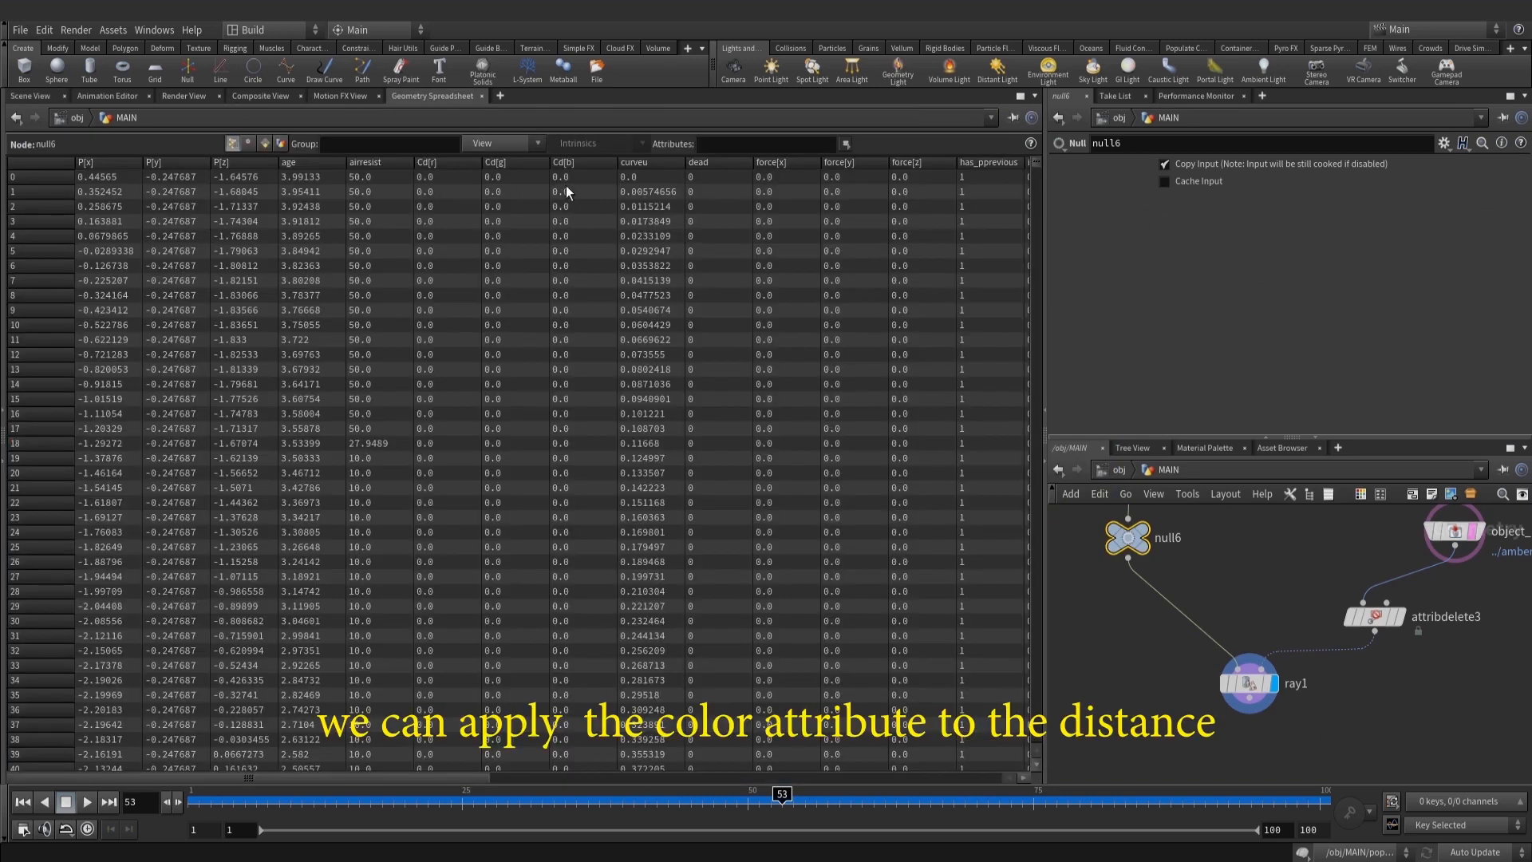
{"action": "left_click", "coordinate": [30, 96]}
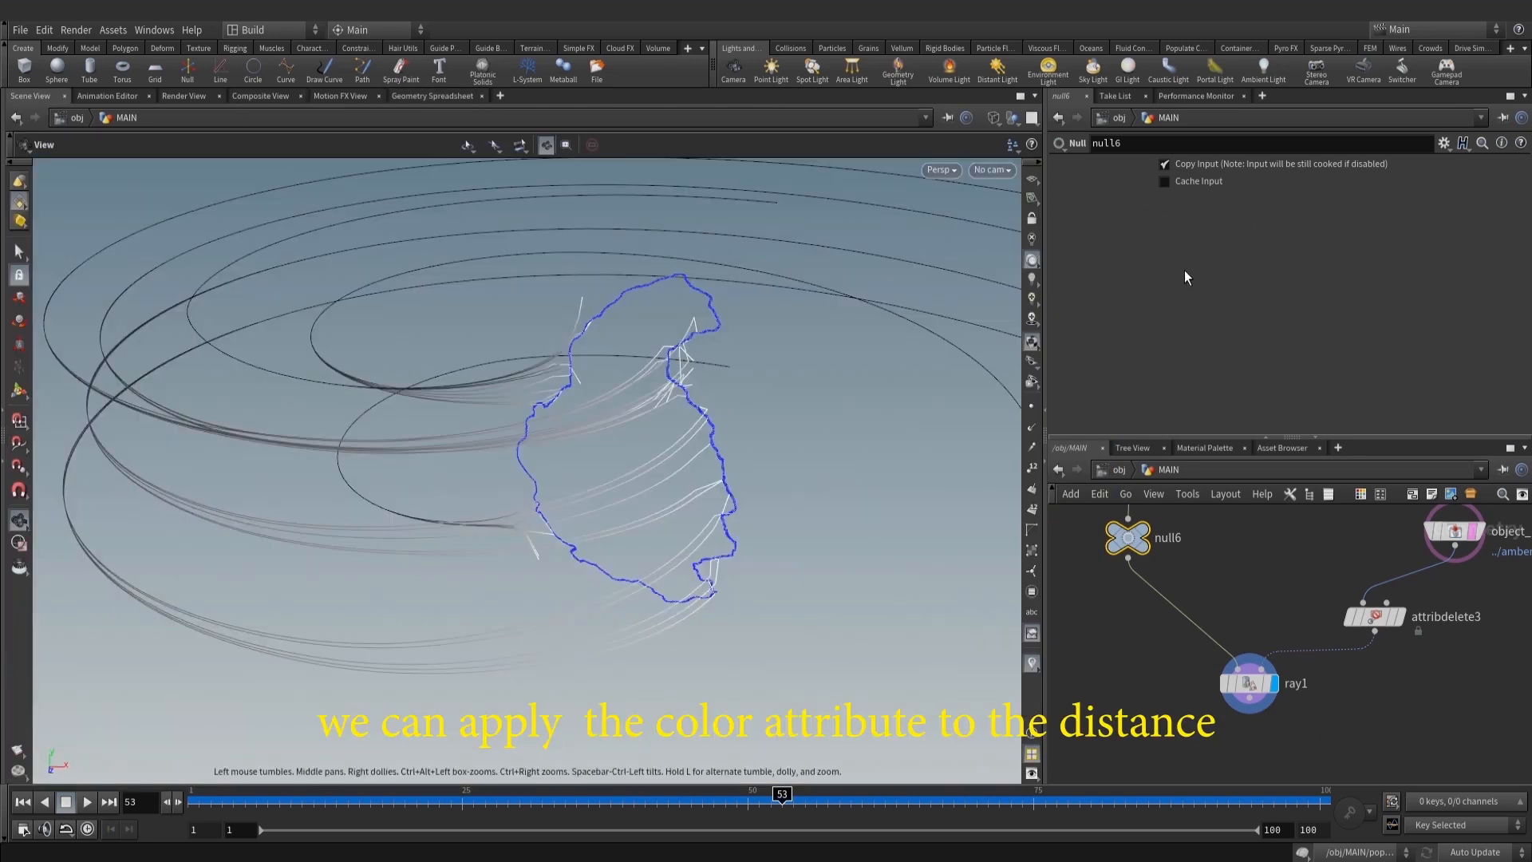
{"action": "left_click", "coordinate": [1249, 683]}
{"action": "left_click_drag", "start_coordinate": [1120, 247], "coordinate": [1095, 246]}
{"action": "type", "text": "@Cd"}
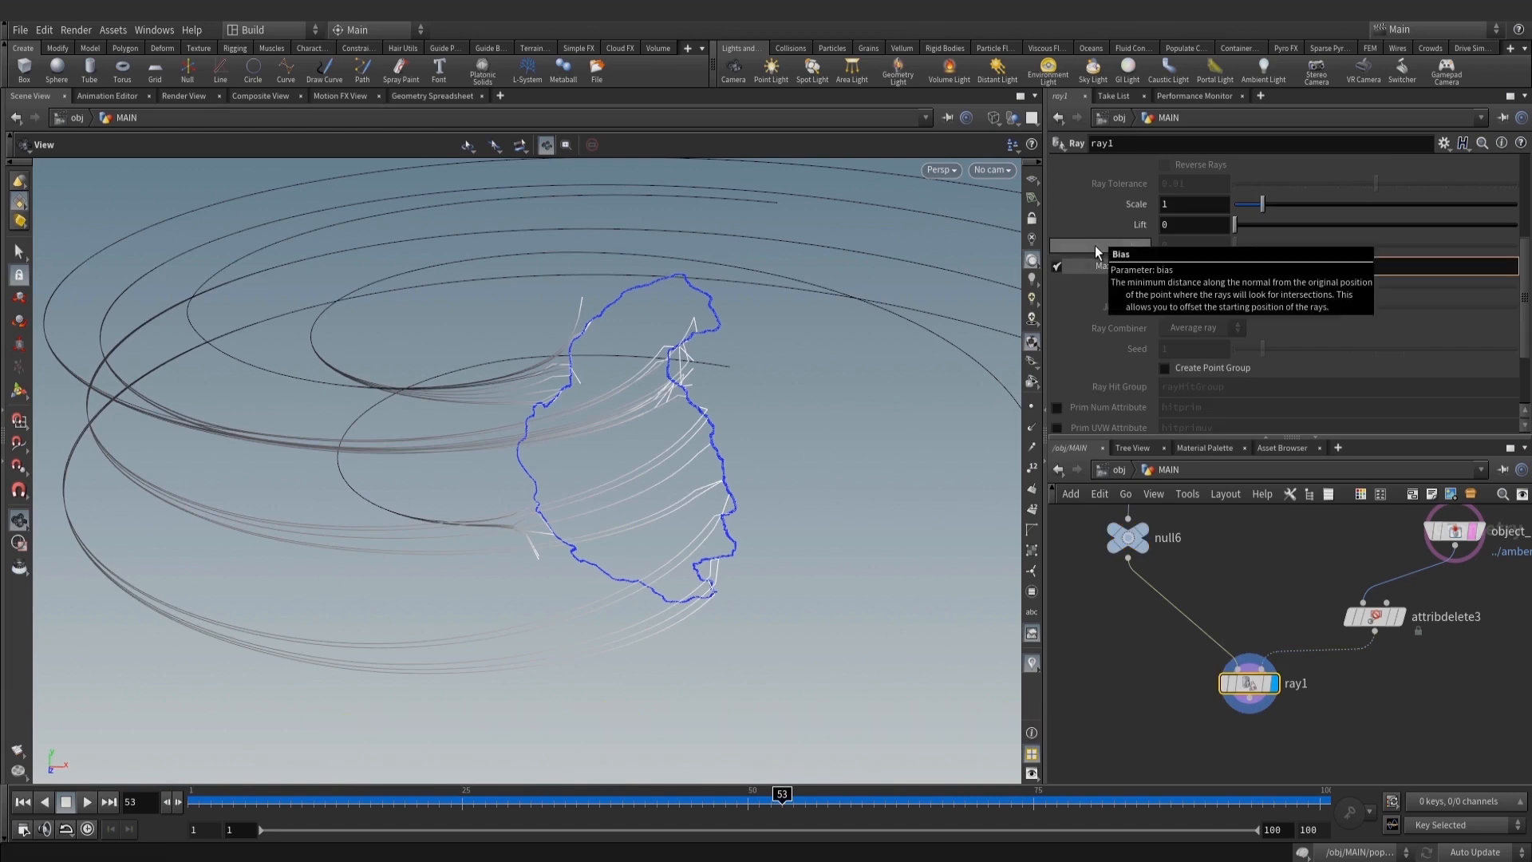
{"action": "type", "text": "r./2"}
{"action": "key", "text": "Return"}
{"action": "left_click_drag", "start_coordinate": [738, 386], "coordinate": [634, 375]}
{"action": "left_click", "coordinate": [1197, 268]}
{"action": "key", "text": "Return"}
{"action": "left_click_drag", "start_coordinate": [563, 417], "coordinate": [706, 471]}
Add a Smooth node below ray1 and display the smoothed curves
{"action": "middle_click_drag", "start_coordinate": [1346, 694], "coordinate": [1339, 634]}
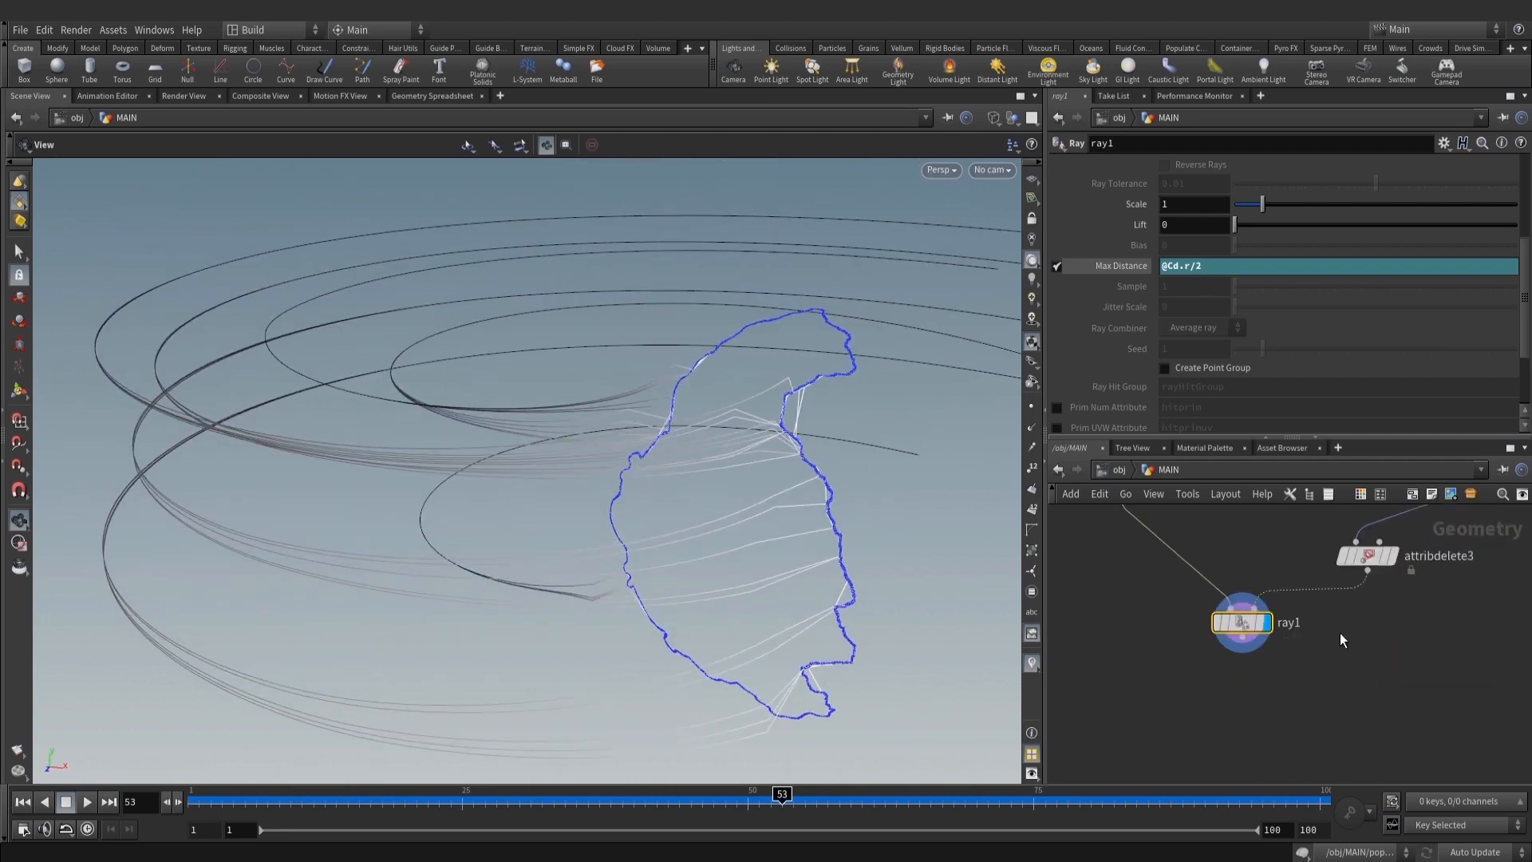
{"action": "key", "text": "Tab"}
{"action": "type", "text": "smoo"}
{"action": "left_click", "coordinate": [1328, 160]}
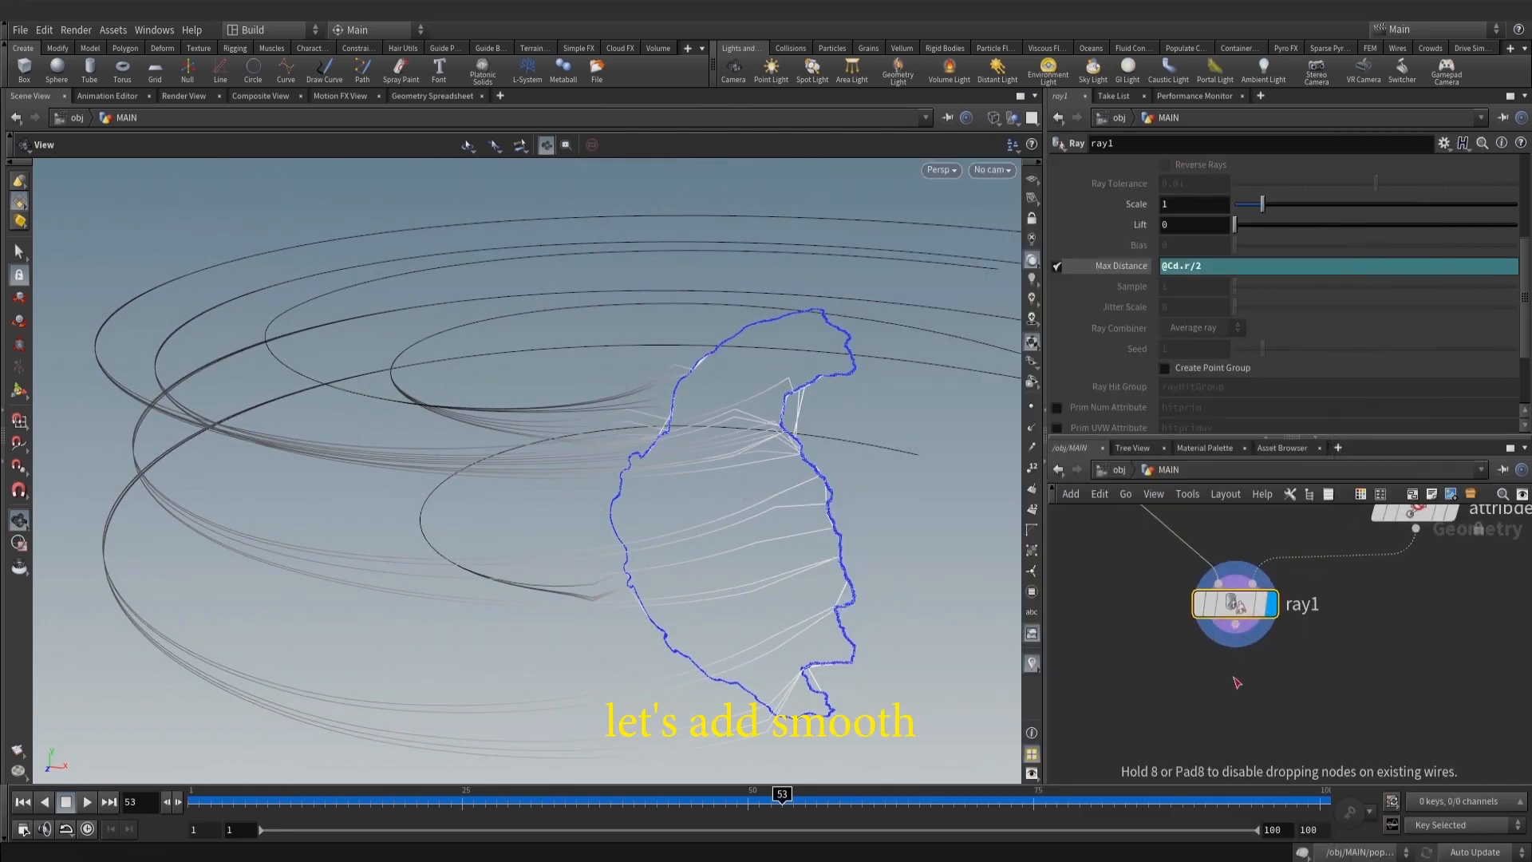
{"action": "left_click", "coordinate": [1256, 716]}
{"action": "scroll", "coordinate": [1241, 710], "scroll_direction": "up", "scroll_amount": 2}
{"action": "mouse_move", "coordinate": [782, 477]}
{"action": "left_mouse_down"}
{"action": "mouse_move", "coordinate": [752, 438]}
{"action": "mouse_move", "coordinate": [778, 463]}
{"action": "left_mouse_up"}
{"action": "middle_click_drag", "start_coordinate": [1150, 477], "coordinate": [1189, 652]}
{"action": "left_click_drag", "start_coordinate": [811, 434], "coordinate": [875, 470]}
{"action": "middle_click_drag", "start_coordinate": [1333, 743], "coordinate": [1294, 595]}
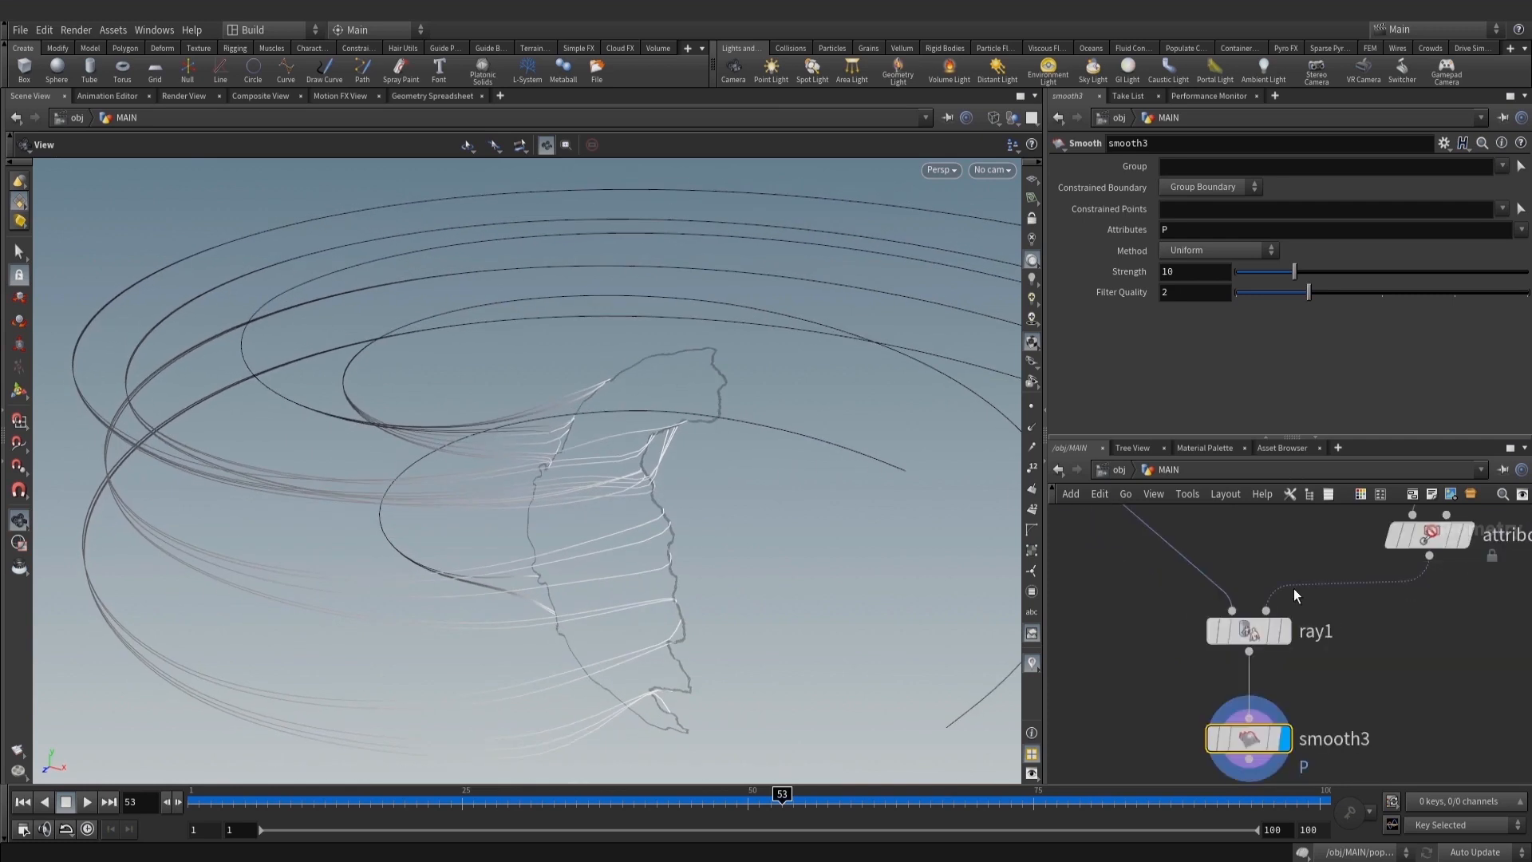
Display the null6 curves to compare them with the smoothed result
{"action": "middle_click_drag", "start_coordinate": [1306, 652], "coordinate": [1372, 764]}
{"action": "middle_click_drag", "start_coordinate": [1251, 612], "coordinate": [1253, 547]}
{"action": "left_click", "coordinate": [1356, 685]}
{"action": "middle_click_drag", "start_coordinate": [1331, 620], "coordinate": [1393, 740]}
{"action": "left_click", "coordinate": [1213, 582]}
{"action": "scroll", "coordinate": [1221, 586], "scroll_direction": "down", "scroll_amount": 1}
{"action": "middle_click_drag", "start_coordinate": [1256, 519], "coordinate": [1264, 658]}
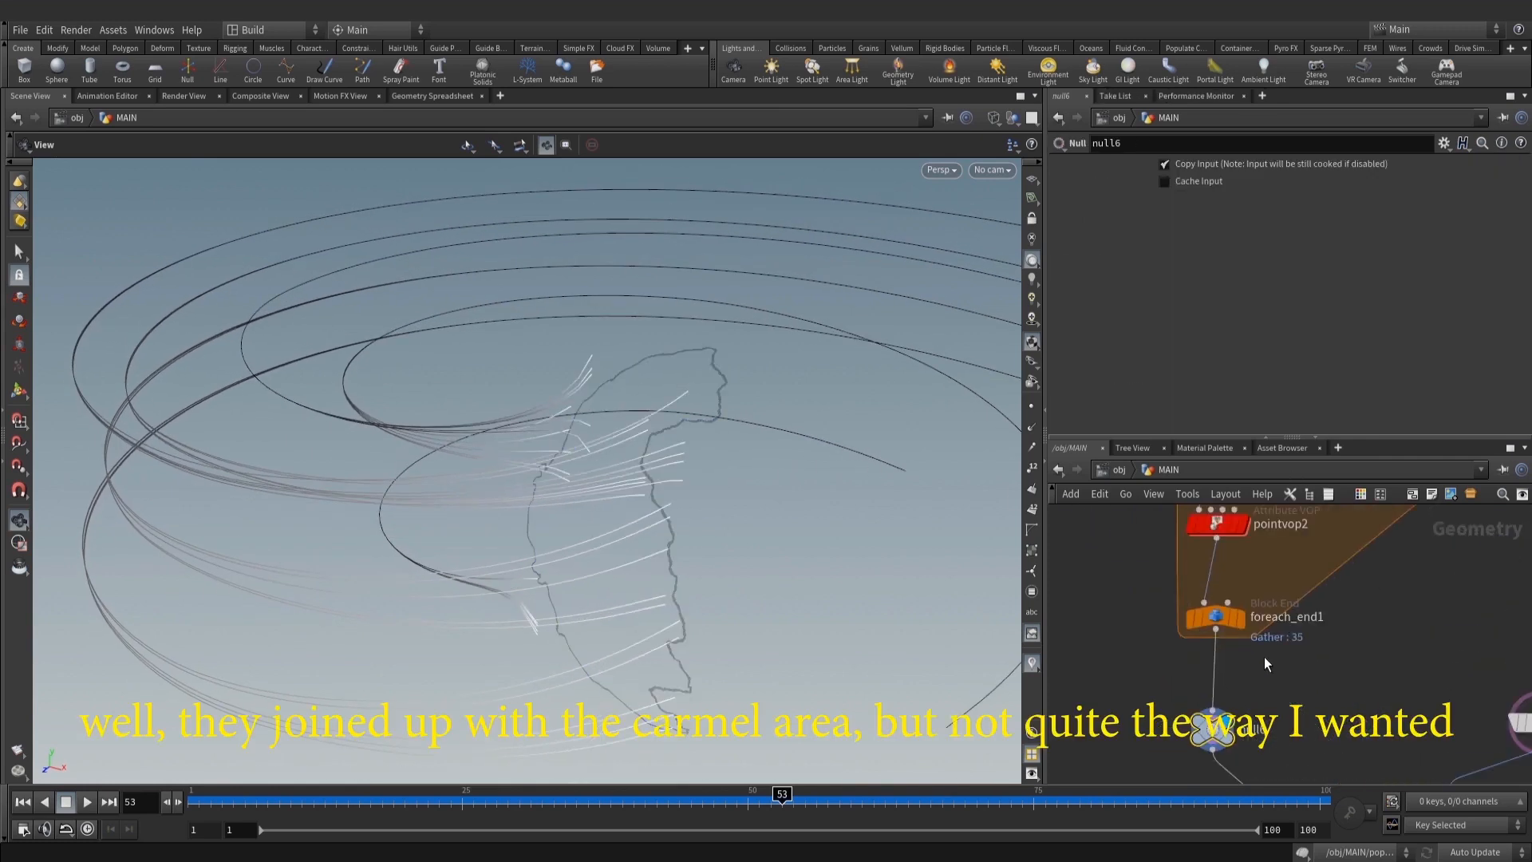
Review the noise network inside pointvop2 and its noise and curveu_ramp settings at the geometry level
{"action": "middle_click_drag", "start_coordinate": [1241, 576], "coordinate": [1238, 612]}
{"action": "double_click", "coordinate": [1215, 563]}
{"action": "middle_click_drag", "start_coordinate": [1481, 620], "coordinate": [1344, 627]}
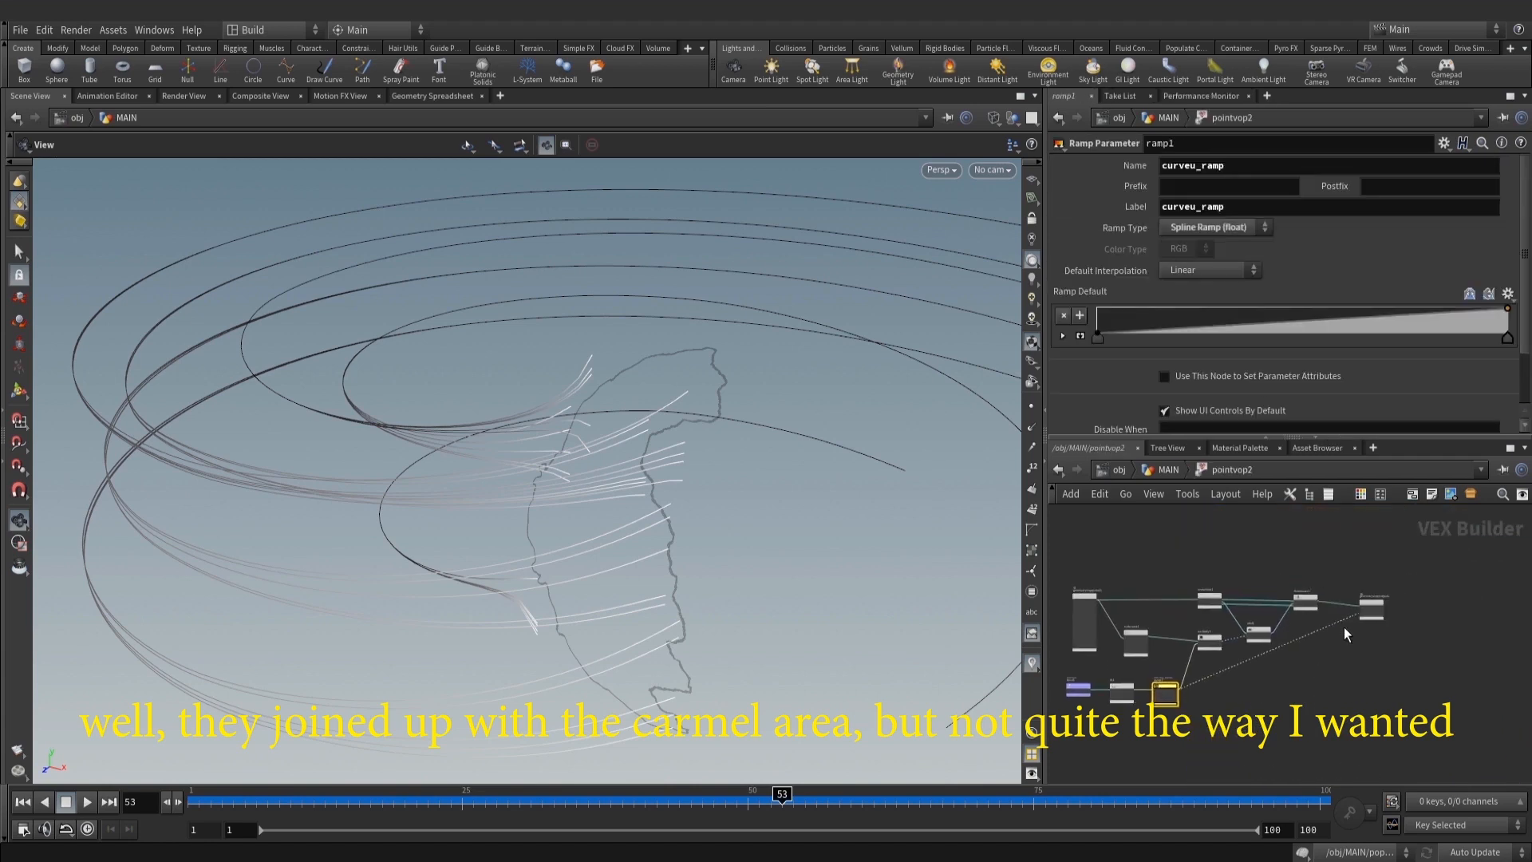
{"action": "scroll", "coordinate": [1344, 627], "scroll_direction": "up", "scroll_amount": 3}
{"action": "left_click_drag", "start_coordinate": [1402, 603], "coordinate": [1387, 722]}
{"action": "middle_click_drag", "start_coordinate": [1286, 685], "coordinate": [1289, 557]}
{"action": "scroll", "coordinate": [1291, 556], "scroll_direction": "up", "scroll_amount": 3}
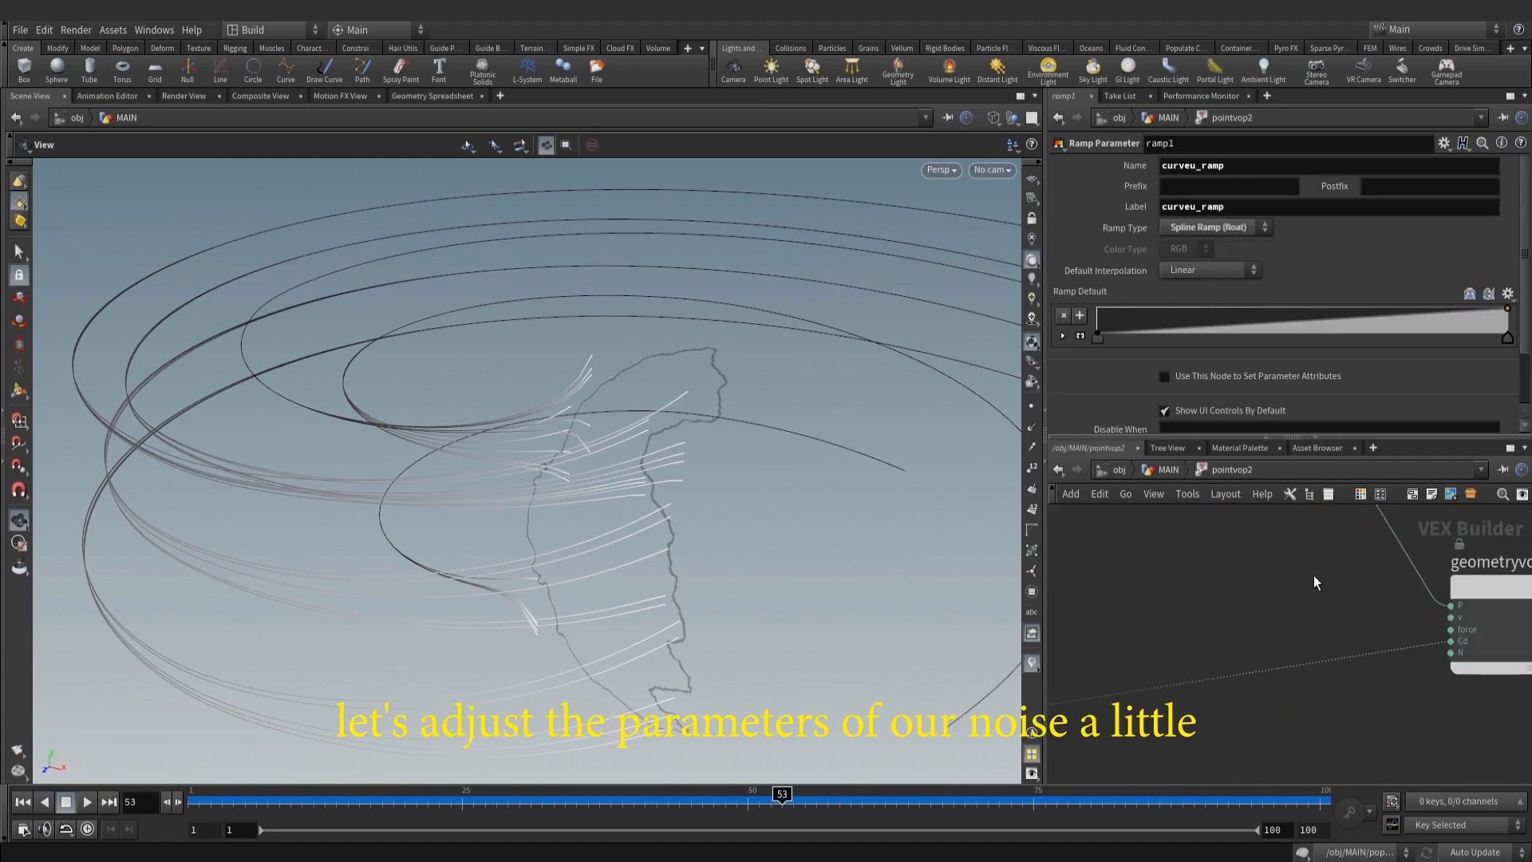
{"action": "left_click", "coordinate": [1167, 470]}
{"action": "scroll", "coordinate": [1357, 359], "scroll_direction": "down", "scroll_amount": 2}
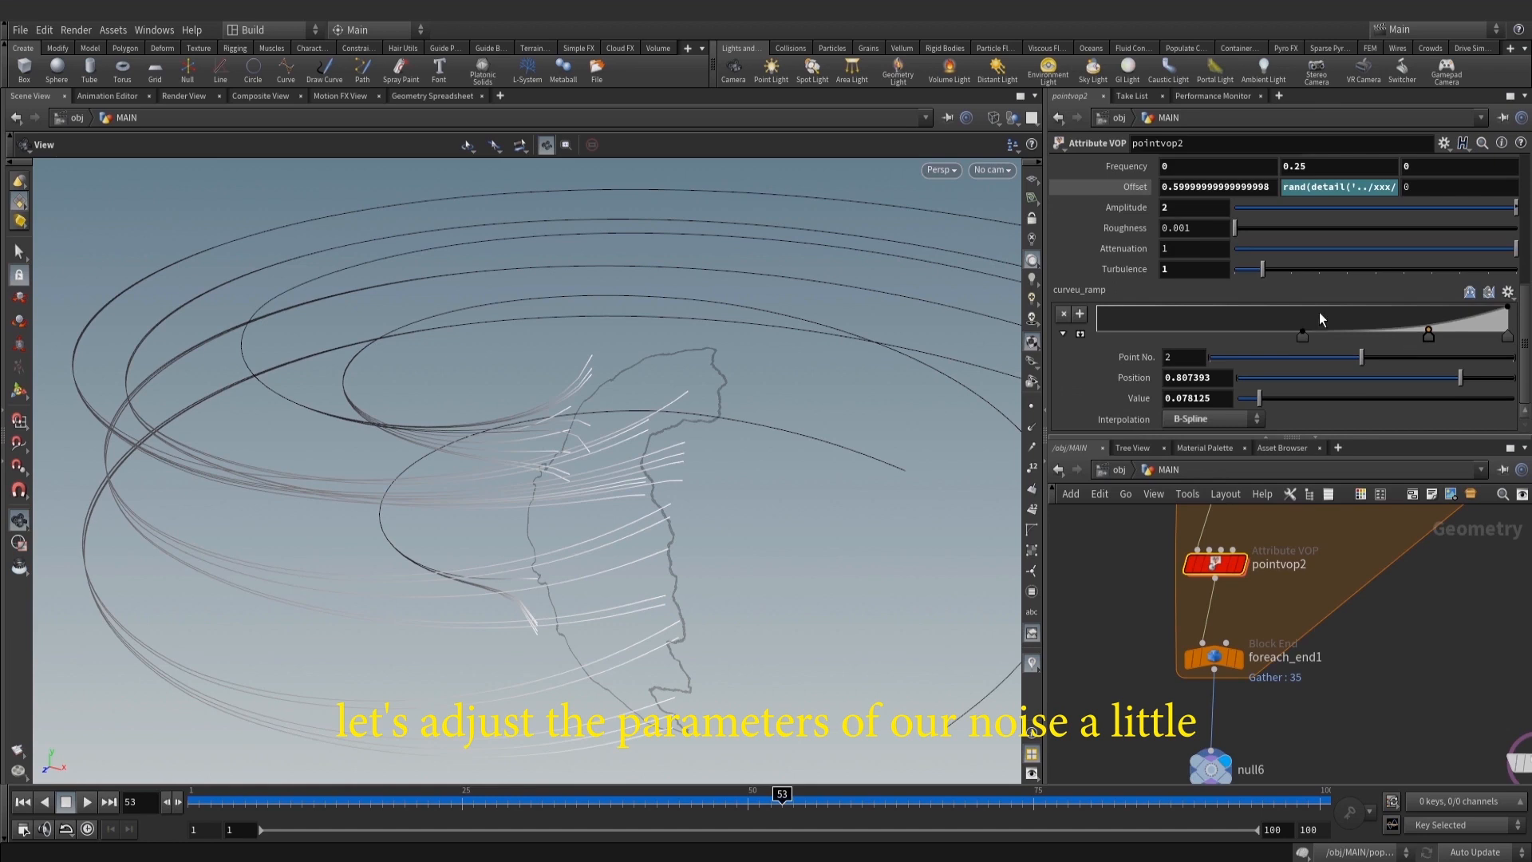
{"action": "scroll", "coordinate": [1249, 635], "scroll_direction": "down", "scroll_amount": 1}
Display ray1 and replace its Max Distance expression with an adjusted constant value
{"action": "middle_click_drag", "start_coordinate": [1333, 720], "coordinate": [1174, 581]}
{"action": "left_click", "coordinate": [1207, 659]}
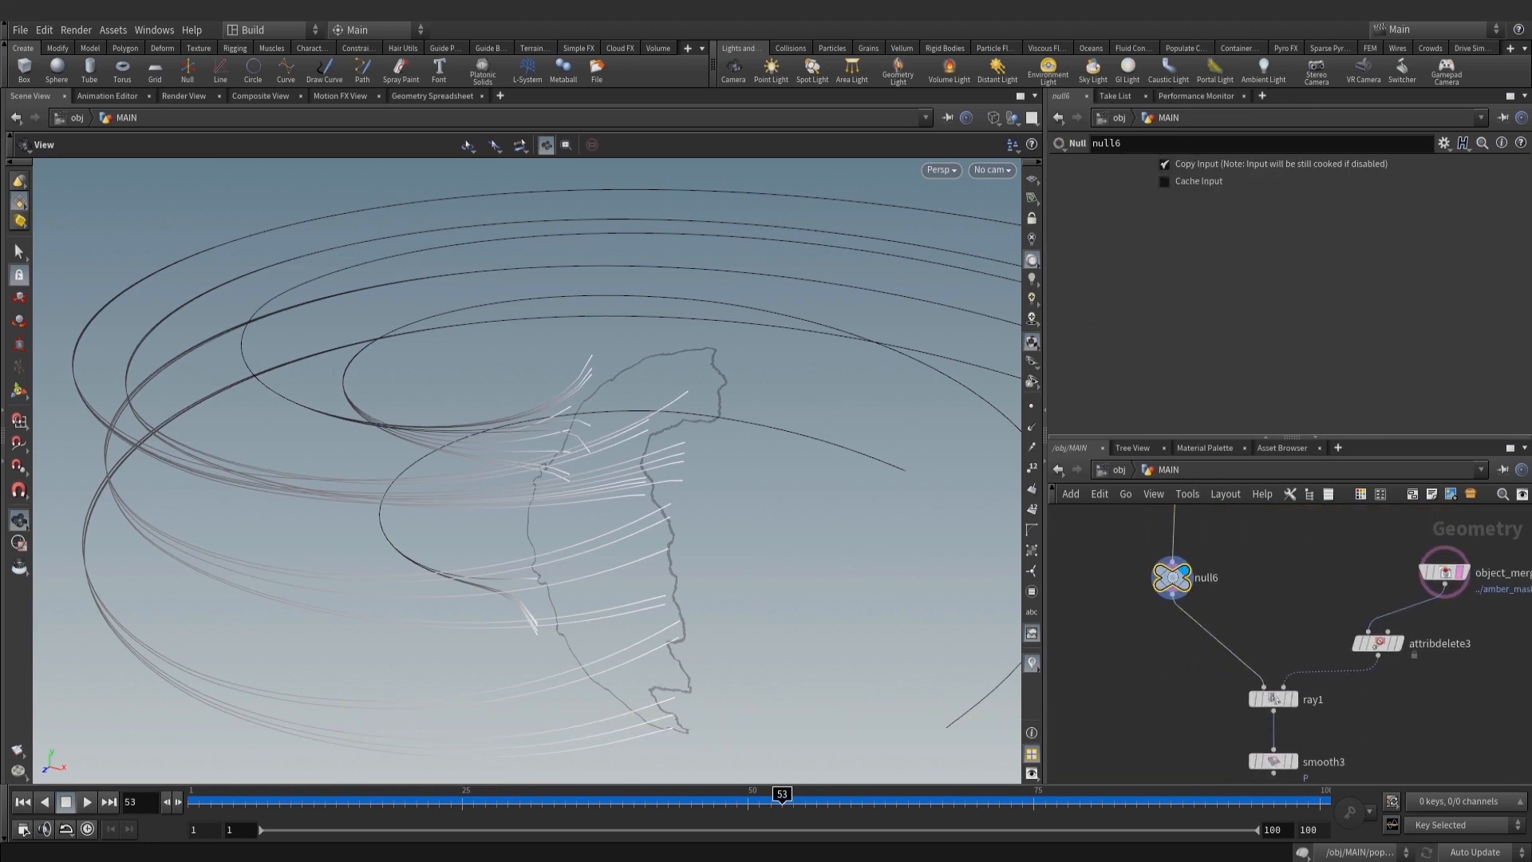
{"action": "left_click_drag", "start_coordinate": [749, 482], "coordinate": [731, 472]}
{"action": "scroll", "coordinate": [731, 471], "scroll_direction": "down", "scroll_amount": 2}
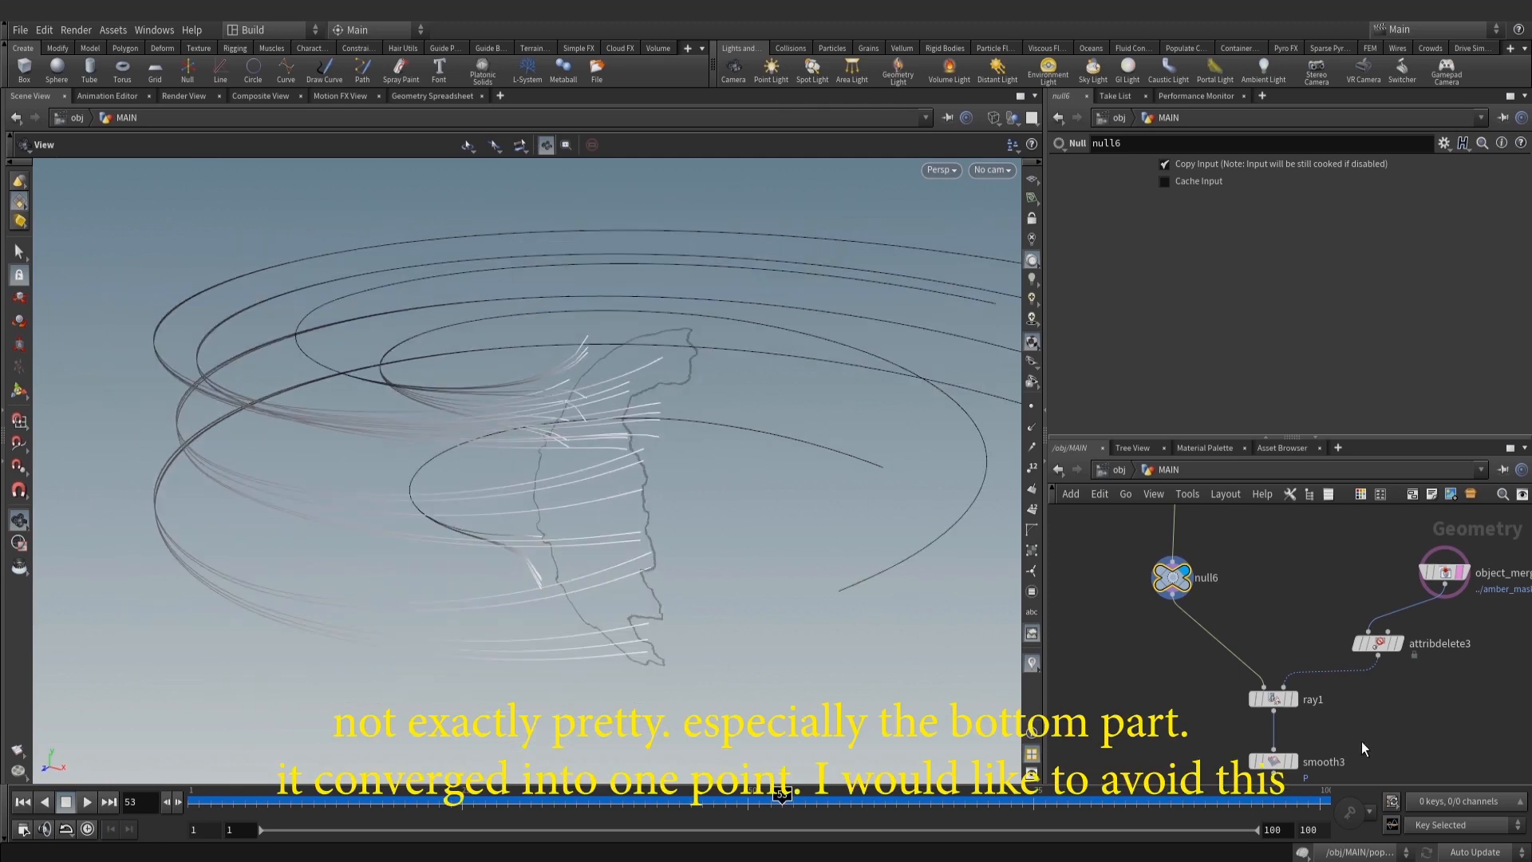
{"action": "left_click", "coordinate": [1291, 695]}
{"action": "left_click", "coordinate": [1274, 698]}
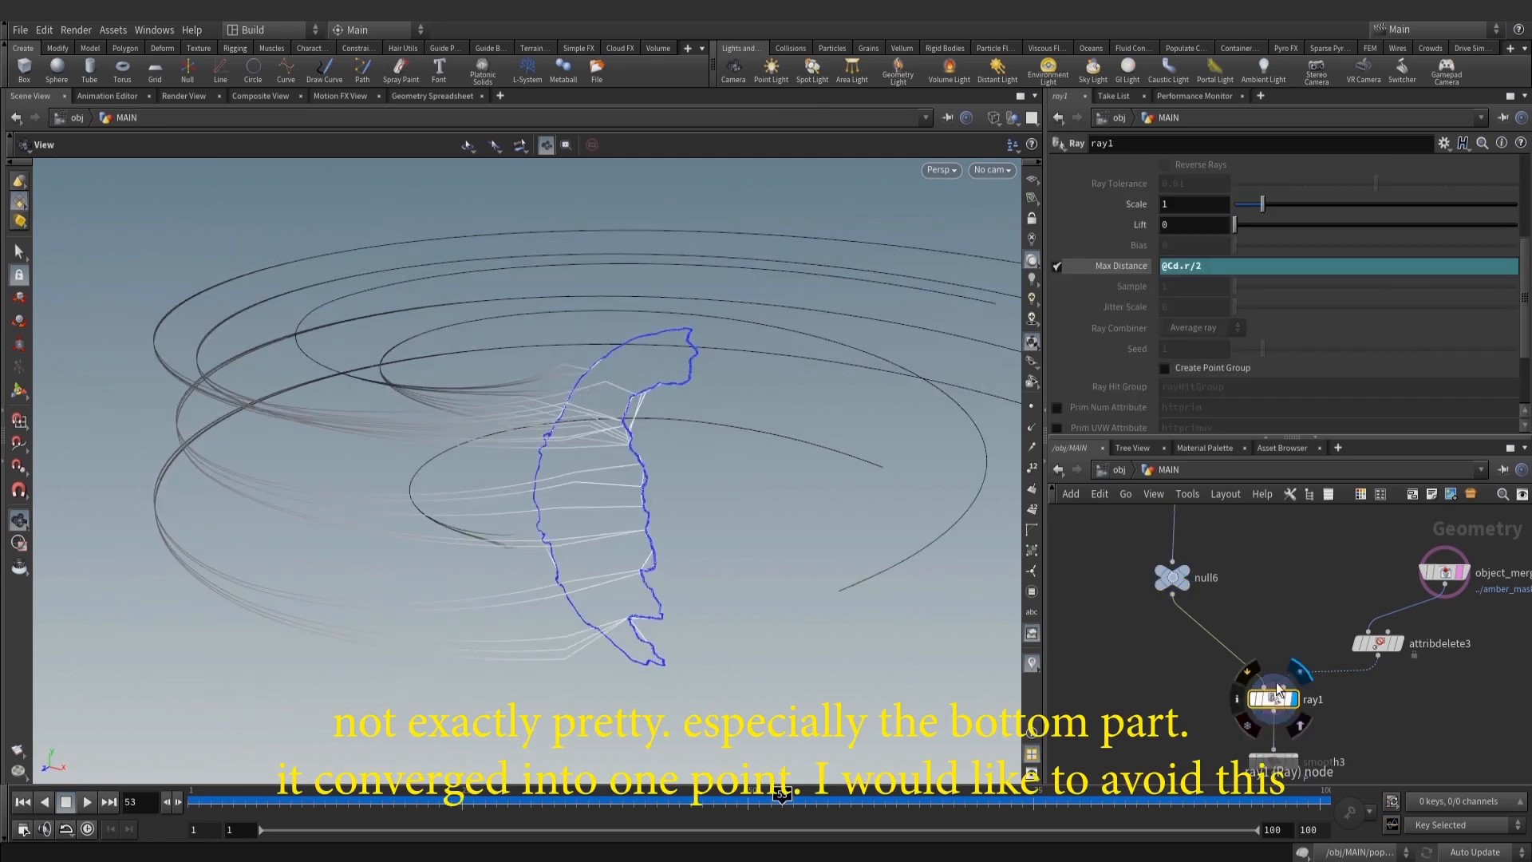
{"action": "left_click", "coordinate": [1216, 265], "text": "ctrl+shift"}
{"action": "middle_click_drag", "start_coordinate": [1208, 264], "coordinate": [1266, 327]}
Display the smooth3 output and check how the curves join the emitter outline
{"action": "middle_click_drag", "start_coordinate": [1301, 764], "coordinate": [1286, 729]}
{"action": "left_click", "coordinate": [1278, 728]}
{"action": "left_click", "coordinate": [1260, 727]}
{"action": "left_click_drag", "start_coordinate": [600, 478], "coordinate": [817, 471]}
{"action": "scroll", "coordinate": [1396, 611], "scroll_direction": "down", "scroll_amount": 5}
Display attribcreate2 with point numbers and examine the scattered start points on the mask outline
{"action": "middle_click_drag", "start_coordinate": [1370, 533], "coordinate": [1334, 682]}
{"action": "middle_click_drag", "start_coordinate": [1410, 604], "coordinate": [1396, 705]}
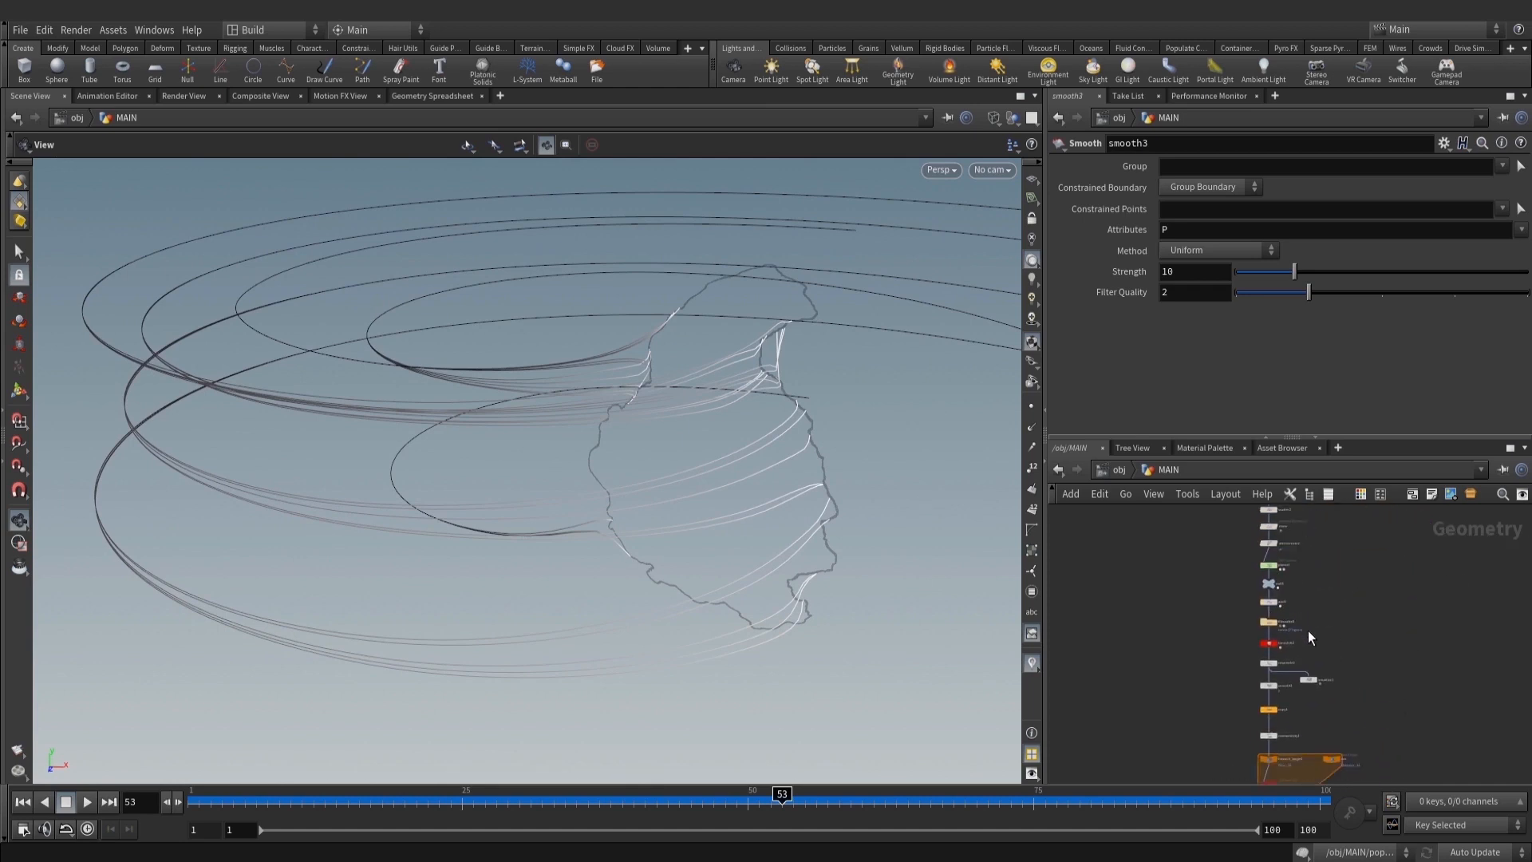
{"action": "scroll", "coordinate": [1308, 634], "scroll_direction": "up", "scroll_amount": 4}
{"action": "middle_click_drag", "start_coordinate": [1326, 619], "coordinate": [1348, 605]}
{"action": "middle_click_drag", "start_coordinate": [1310, 542], "coordinate": [1343, 720]}
{"action": "middle_click_drag", "start_coordinate": [1340, 615], "coordinate": [1340, 659]}
{"action": "scroll", "coordinate": [1320, 646], "scroll_direction": "up", "scroll_amount": 1}
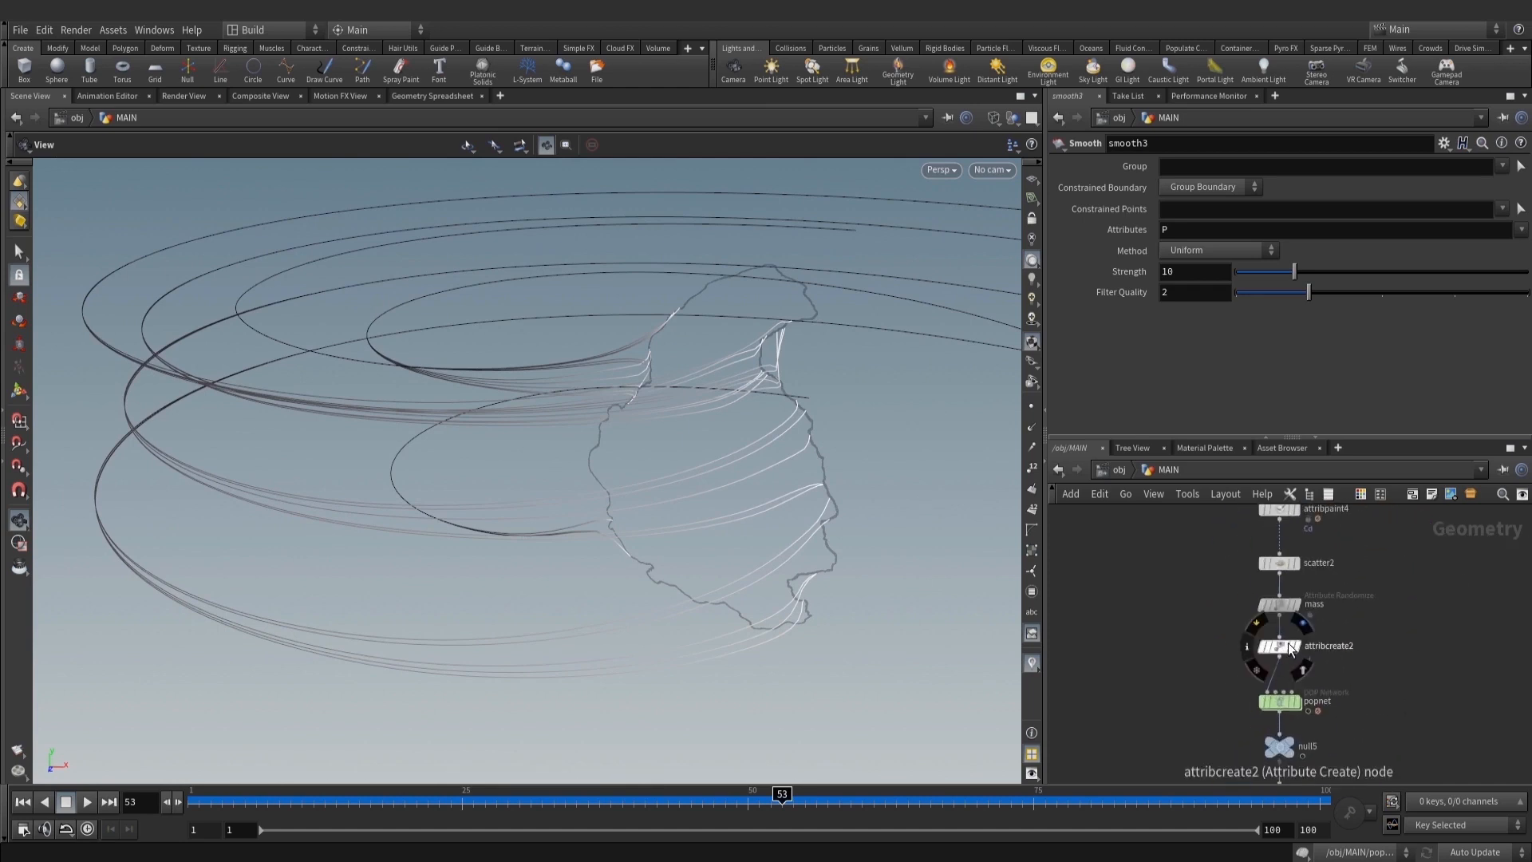
{"action": "left_click", "coordinate": [1288, 643]}
{"action": "left_click", "coordinate": [1277, 646]}
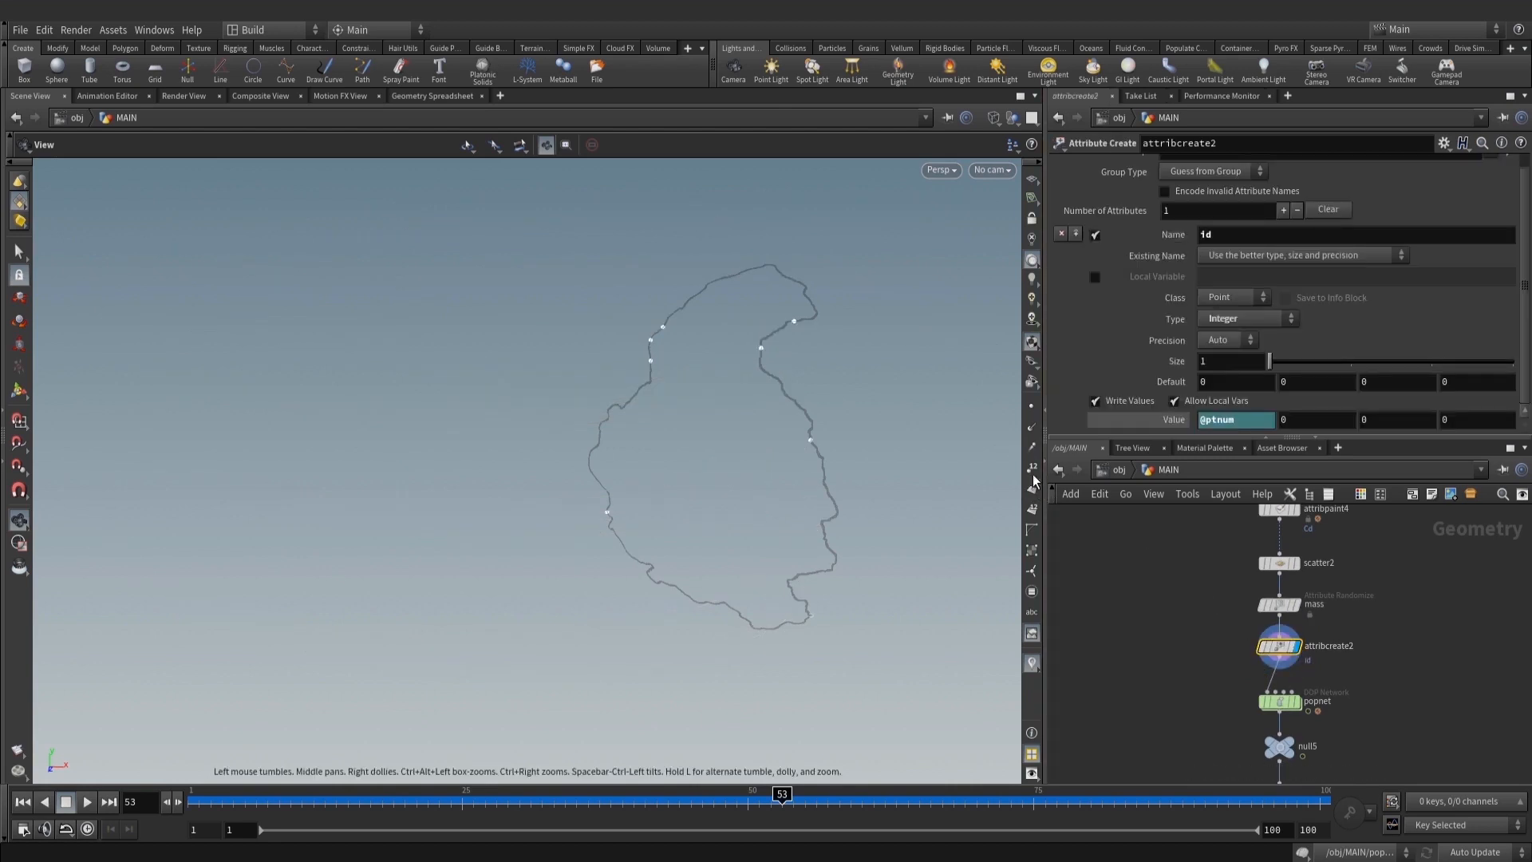
{"action": "scroll", "coordinate": [869, 395], "scroll_direction": "up", "scroll_amount": 3}
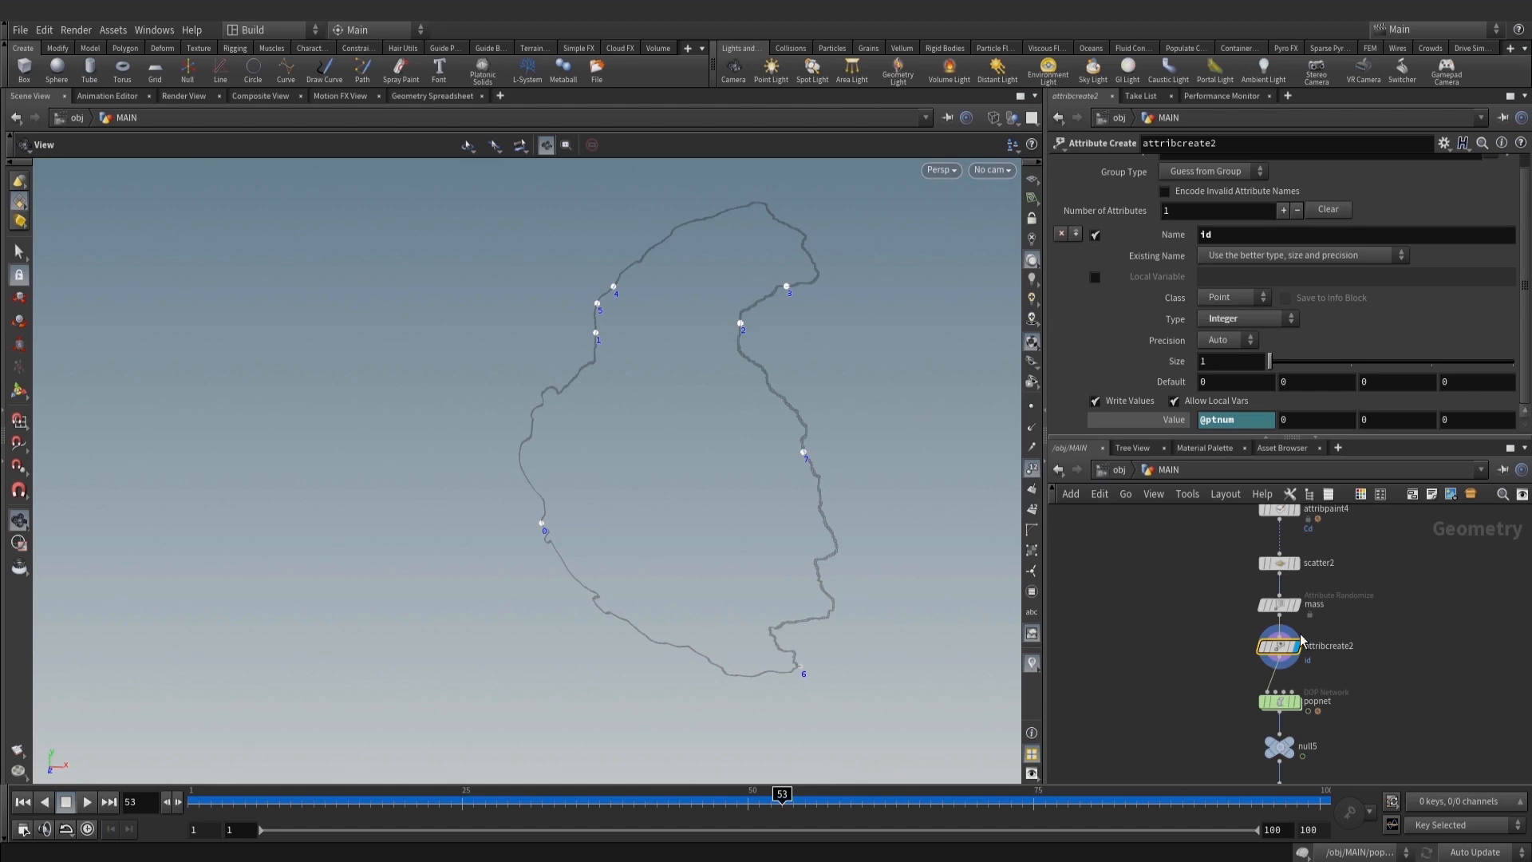
Return the display to smooth3 and hide the point numbers
{"action": "scroll", "coordinate": [1292, 558], "scroll_direction": "down", "scroll_amount": 3}
{"action": "middle_click_drag", "start_coordinate": [1381, 750], "coordinate": [1354, 612]}
{"action": "scroll", "coordinate": [1331, 655], "scroll_direction": "up", "scroll_amount": 4}
{"action": "left_click", "coordinate": [1297, 677]}
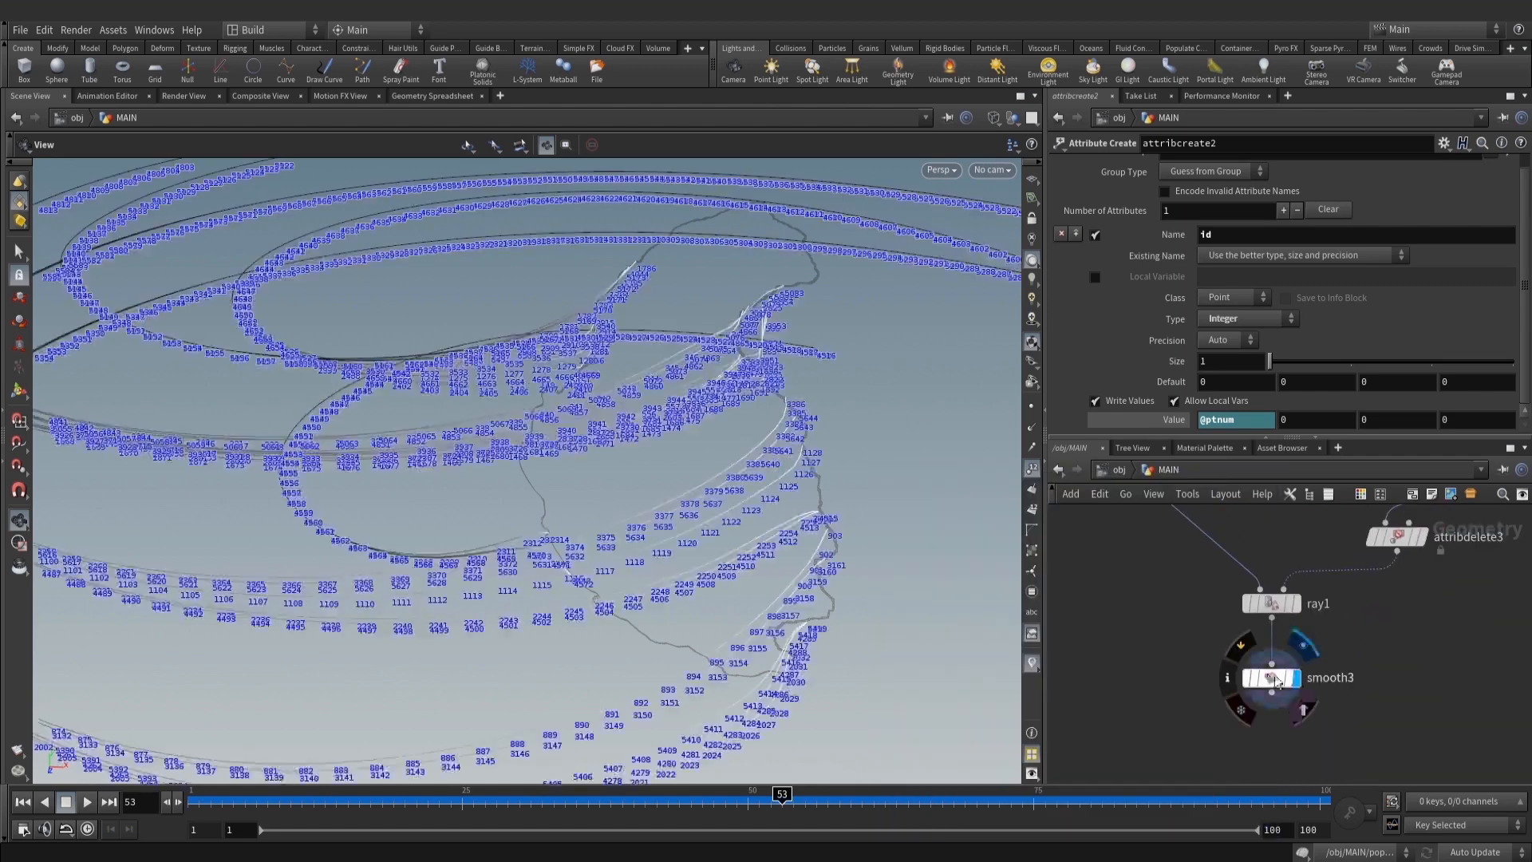
{"action": "left_click", "coordinate": [1273, 678]}
{"action": "left_click", "coordinate": [1031, 469]}
{"action": "left_click_drag", "start_coordinate": [678, 369], "coordinate": [789, 454]}
Set the second Frequency component of the pointvop2 noise to -0.25
{"action": "scroll", "coordinate": [1276, 542], "scroll_direction": "down", "scroll_amount": 3}
{"action": "middle_click_drag", "start_coordinate": [1276, 526], "coordinate": [1282, 683]}
{"action": "middle_click_drag", "start_coordinate": [1232, 557], "coordinate": [1252, 633]}
{"action": "left_click", "coordinate": [1252, 631]}
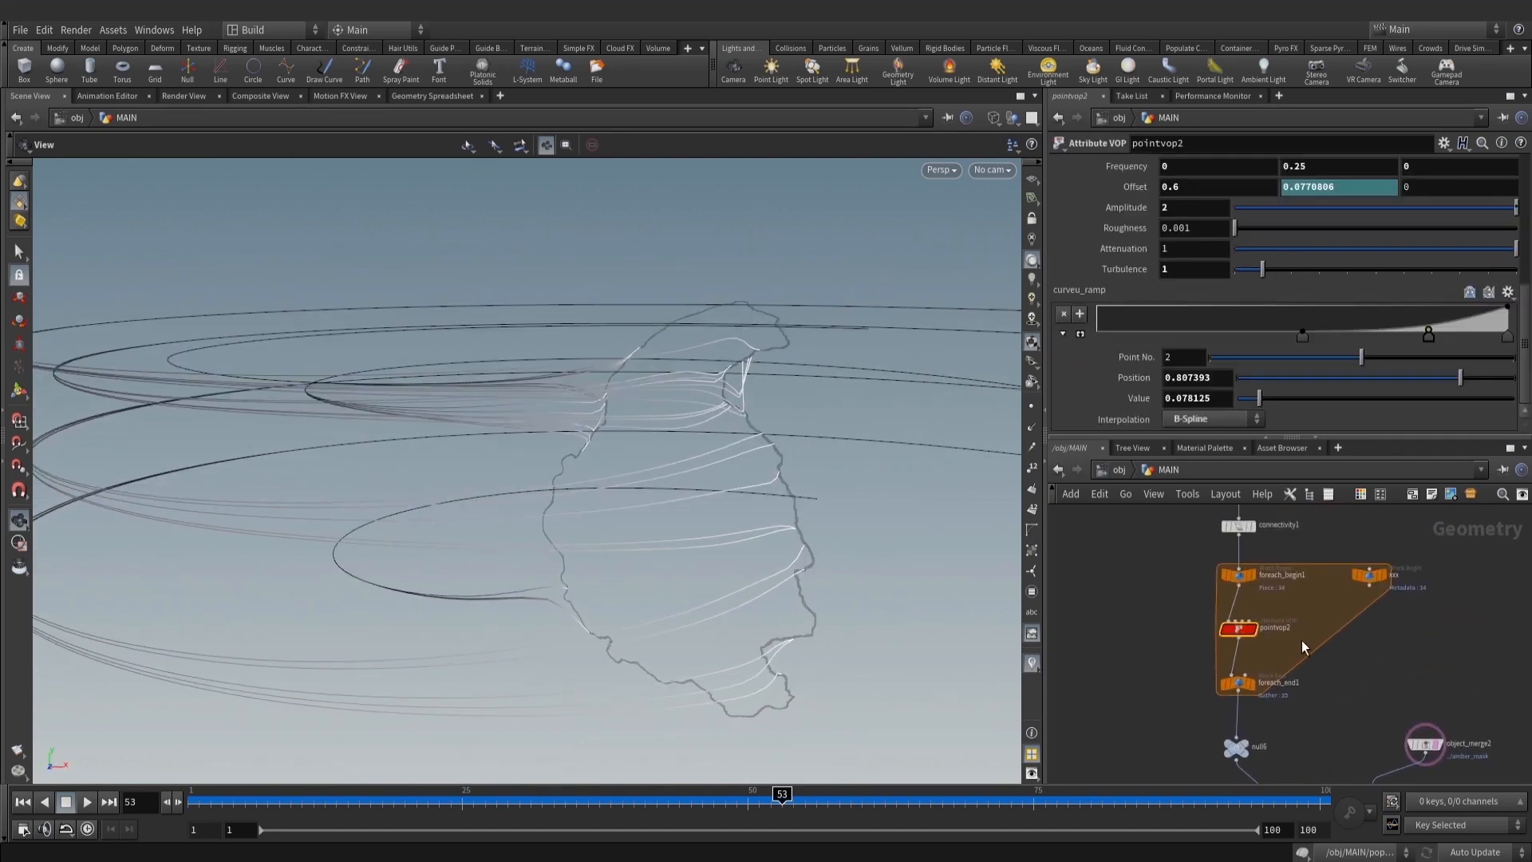
{"action": "type", "text": "-"}
{"action": "key", "text": "Return"}
{"action": "left_click_drag", "start_coordinate": [814, 428], "coordinate": [728, 473]}
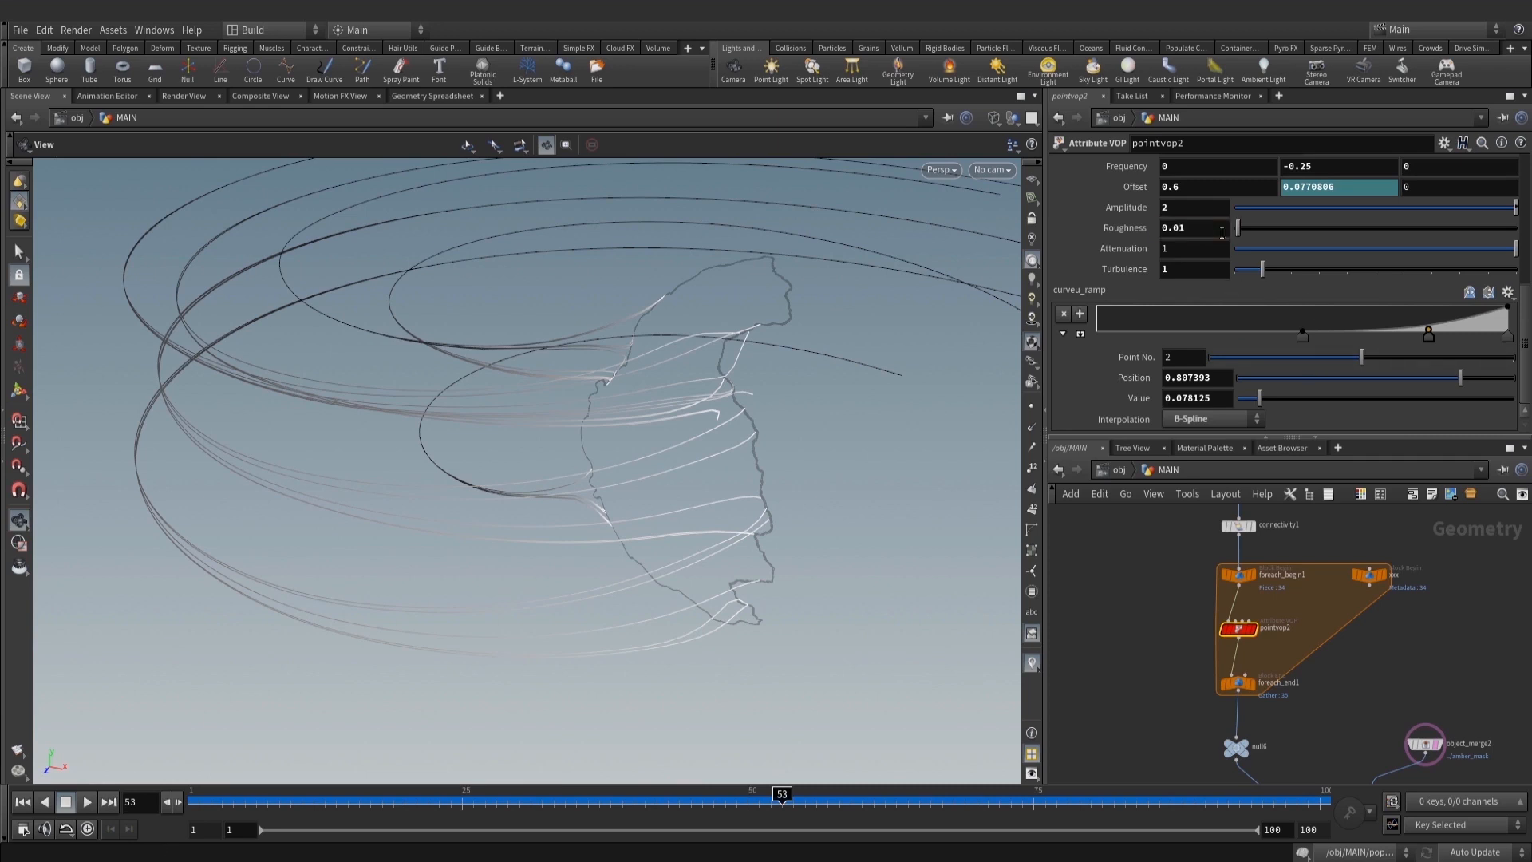
Expand pointvop2's curveu ramp and move its point 2 to position 0.863813
{"action": "key", "text": "ctrl+z"}
{"action": "left_click", "coordinate": [1081, 334]}
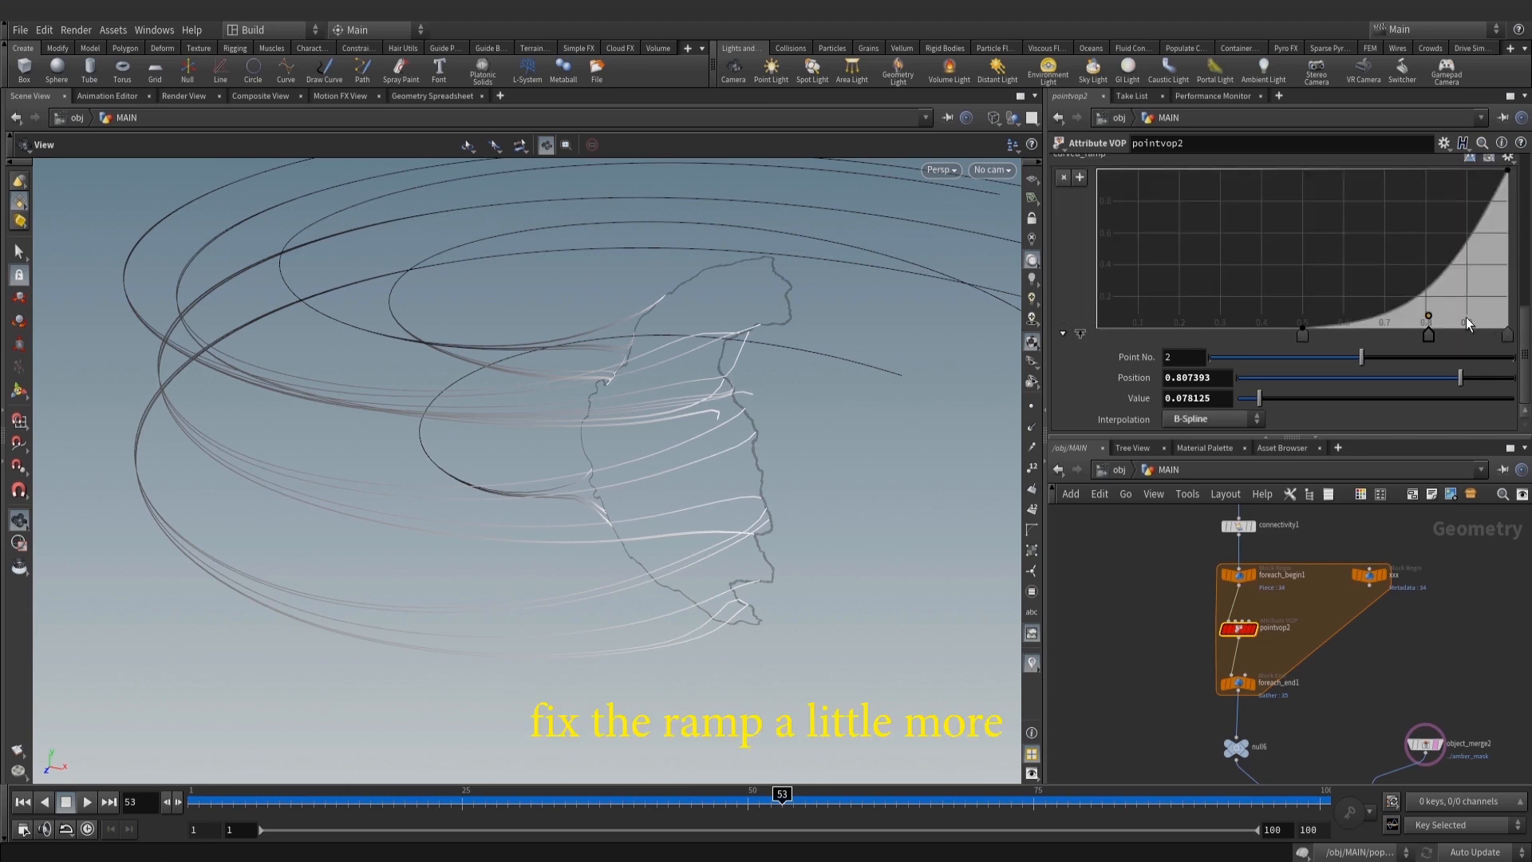
{"action": "mouse_move", "coordinate": [1427, 334]}
{"action": "left_mouse_down"}
{"action": "mouse_move", "coordinate": [1491, 334]}
{"action": "mouse_move", "coordinate": [1453, 339]}
{"action": "left_mouse_up"}
{"action": "mouse_move", "coordinate": [654, 403]}
{"action": "left_mouse_down"}
{"action": "mouse_move", "coordinate": [588, 315]}
{"action": "mouse_move", "coordinate": [686, 359]}
{"action": "left_mouse_up"}
{"action": "middle_click_drag", "start_coordinate": [1373, 714], "coordinate": [1331, 625]}
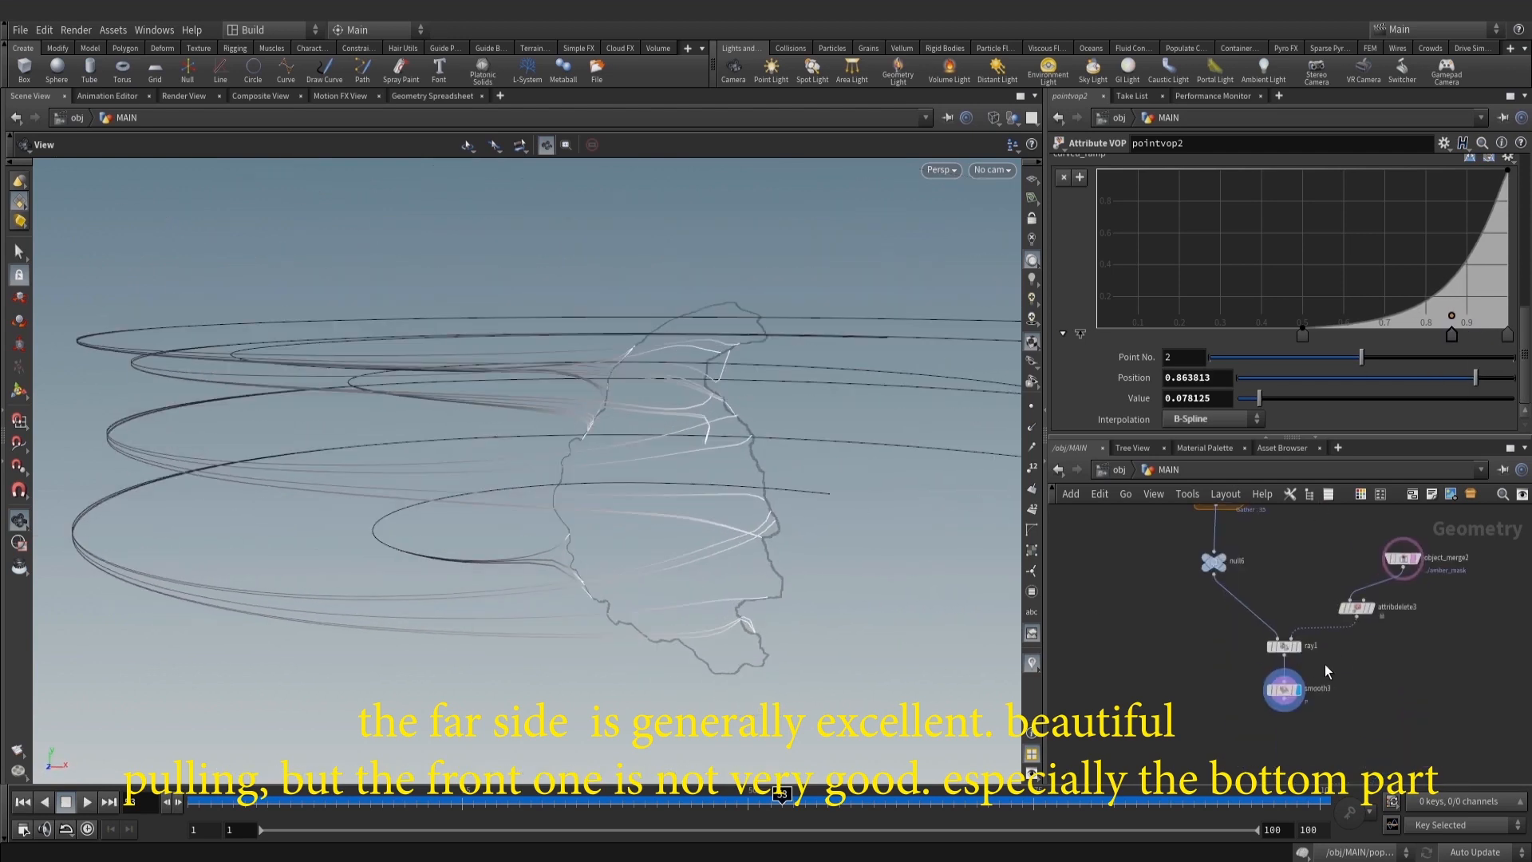
{"action": "left_click", "coordinate": [1283, 645]}
{"action": "left_click", "coordinate": [1205, 269]}
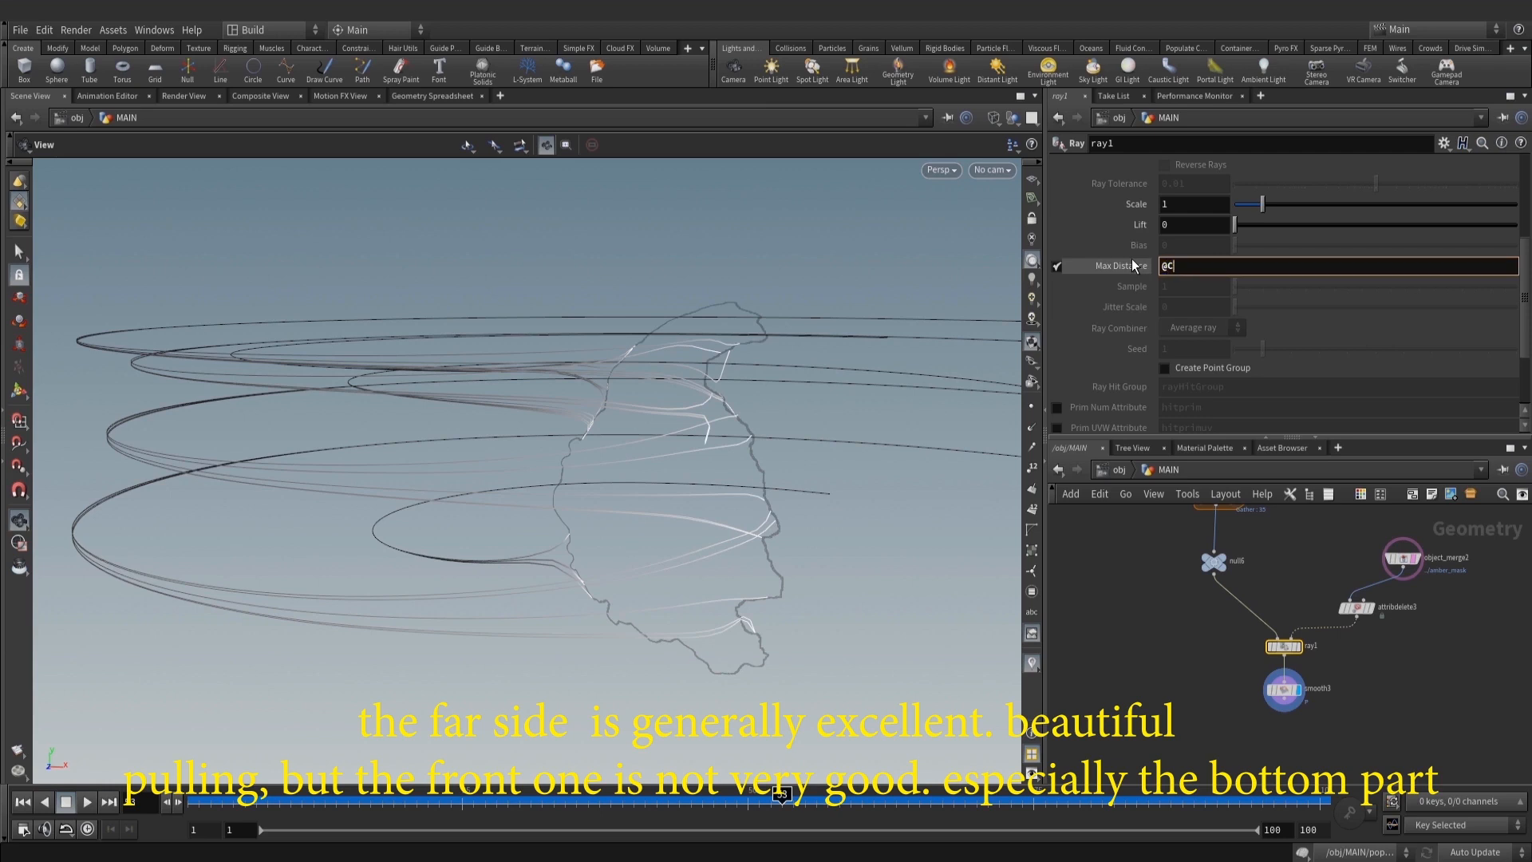
{"action": "type", "text": "@Cd.r/2"}
{"action": "key", "text": "Return"}
{"action": "left_click_drag", "start_coordinate": [564, 383], "coordinate": [722, 446]}
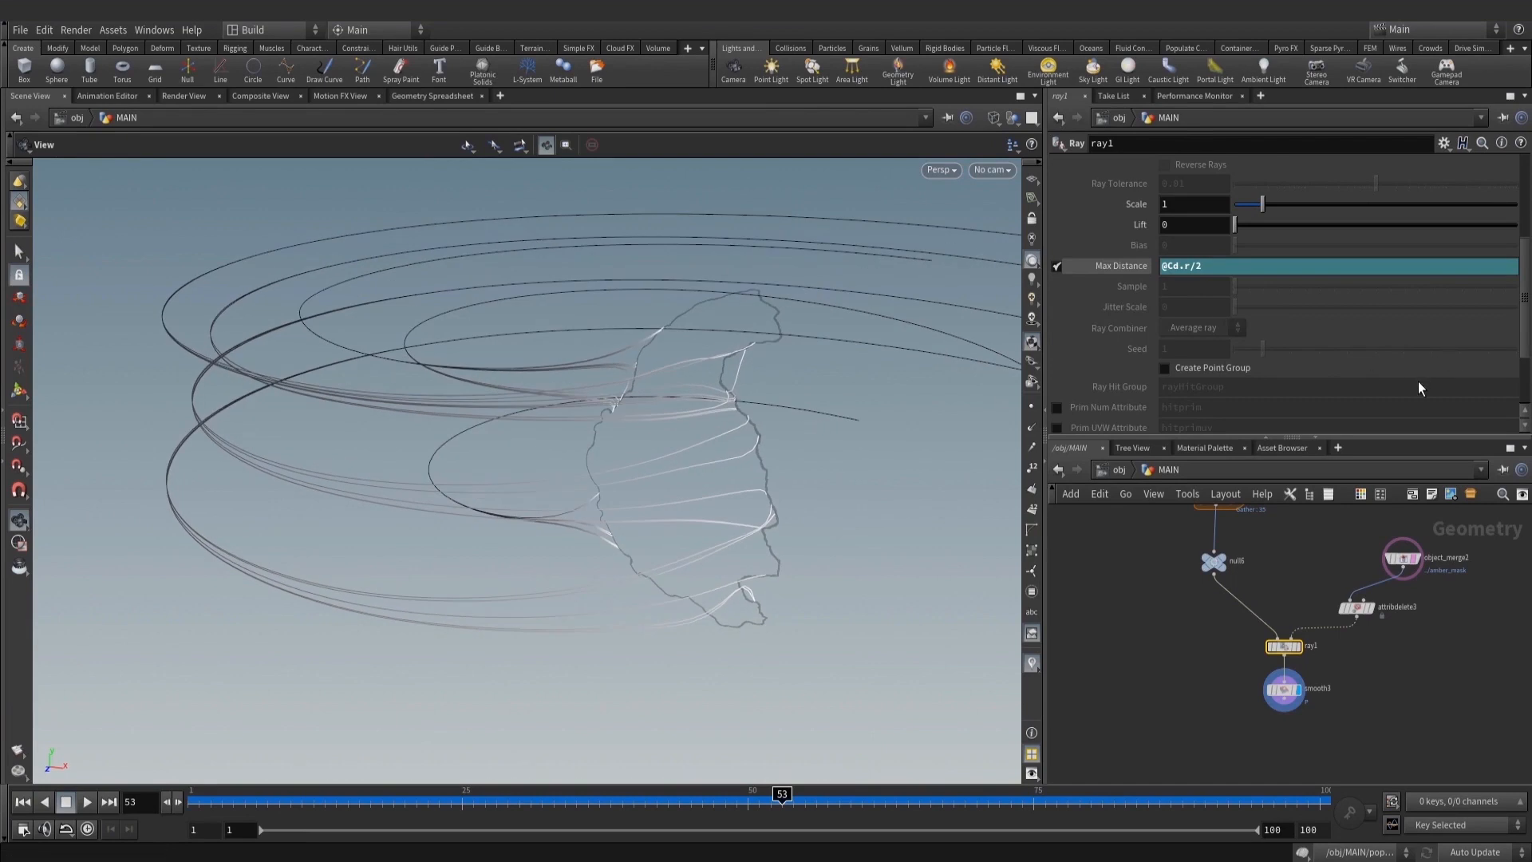
Examine ray1's parameters and how the curves meet the emitter outline from several angles
{"action": "scroll", "coordinate": [1417, 381], "scroll_direction": "up", "scroll_amount": 3}
{"action": "left_click_drag", "start_coordinate": [798, 375], "coordinate": [585, 407]}
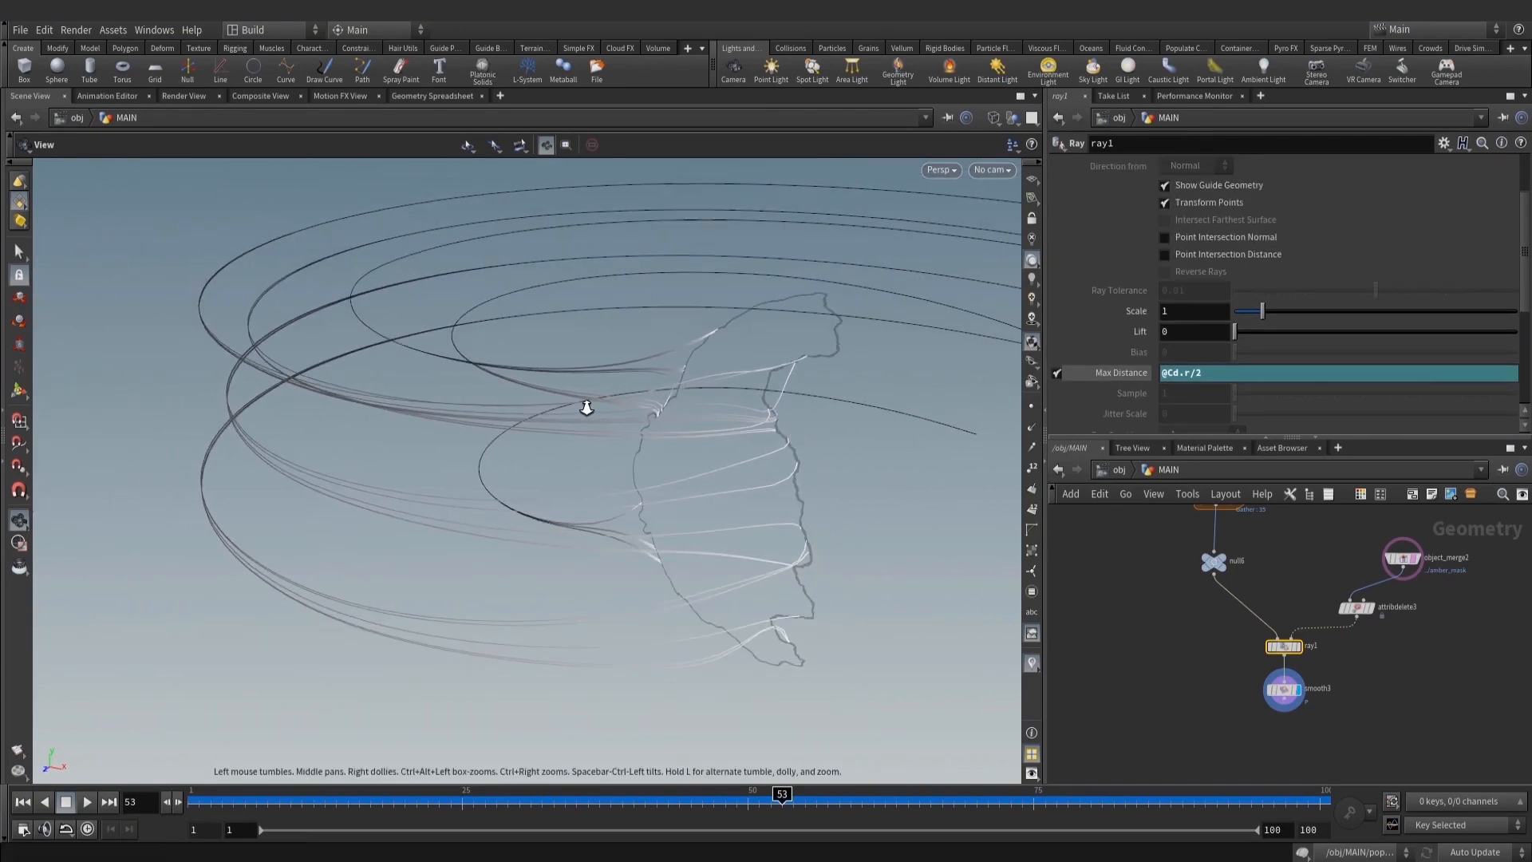
{"action": "middle_click_drag", "start_coordinate": [1373, 665], "coordinate": [1345, 673]}
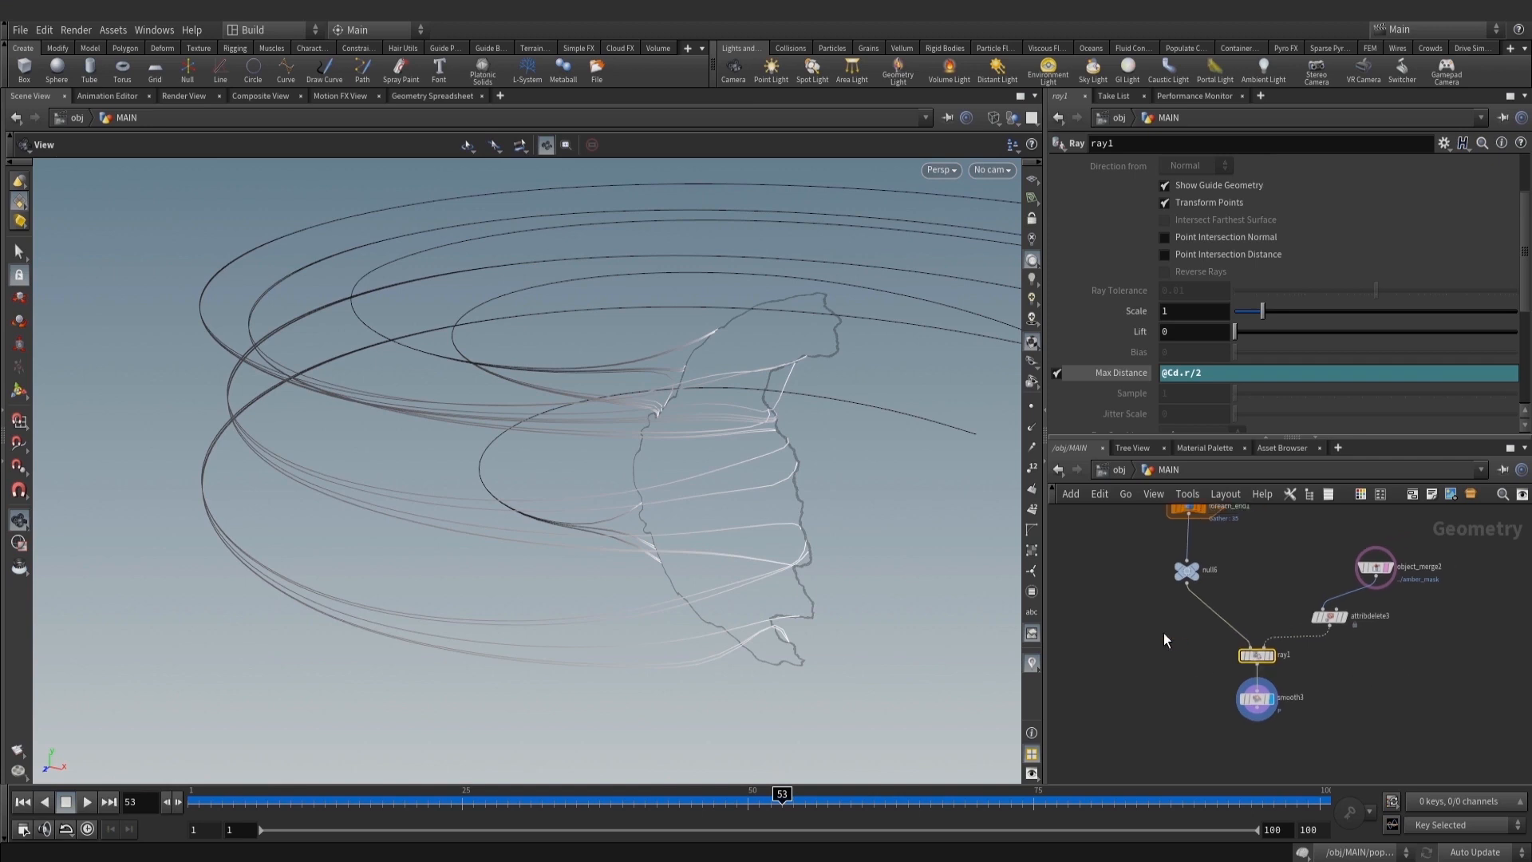
{"action": "scroll", "coordinate": [1322, 388], "scroll_direction": "up", "scroll_amount": 3}
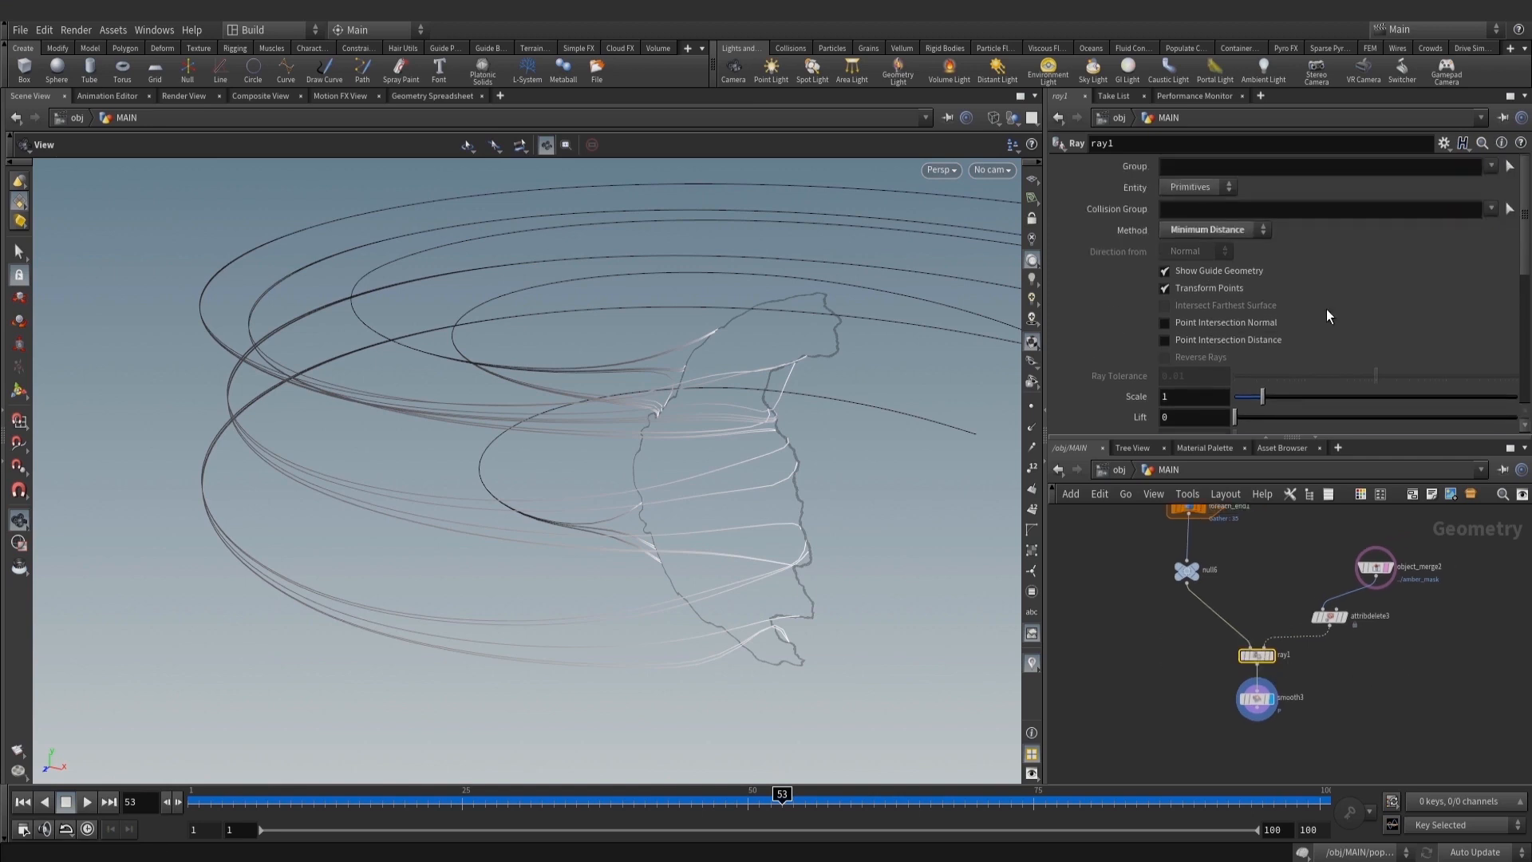
{"action": "scroll", "coordinate": [1327, 316], "scroll_direction": "down", "scroll_amount": 5}
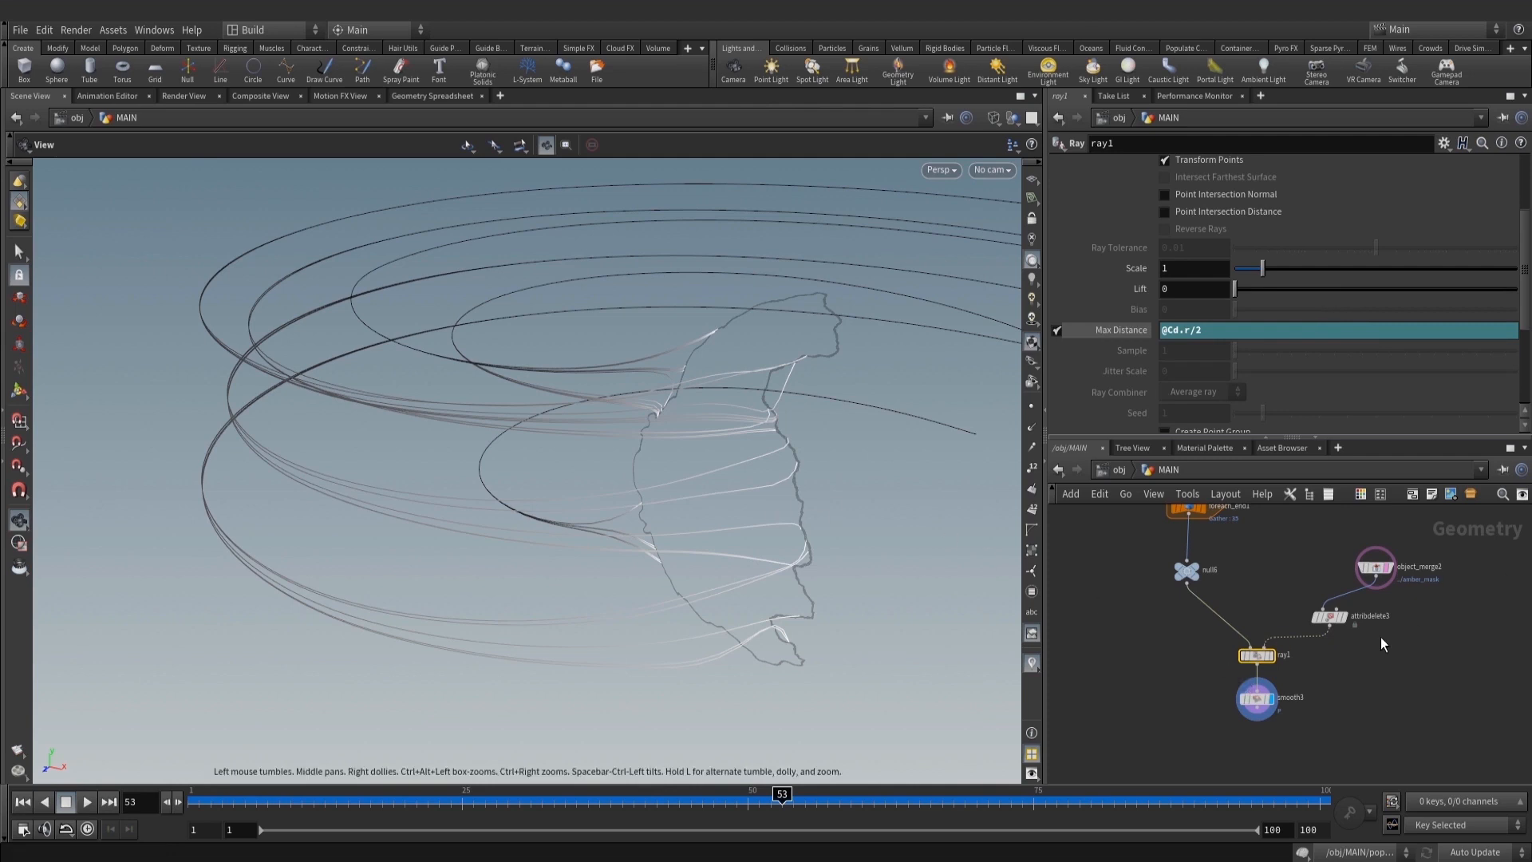
{"action": "middle_click_drag", "start_coordinate": [1381, 637], "coordinate": [1348, 664]}
{"action": "scroll", "coordinate": [1310, 655], "scroll_direction": "up", "scroll_amount": 3}
{"action": "left_click_drag", "start_coordinate": [1296, 645], "coordinate": [1302, 638]}
{"action": "middle_click_drag", "start_coordinate": [1203, 720], "coordinate": [1309, 609]}
{"action": "left_click_drag", "start_coordinate": [666, 483], "coordinate": [766, 479]}
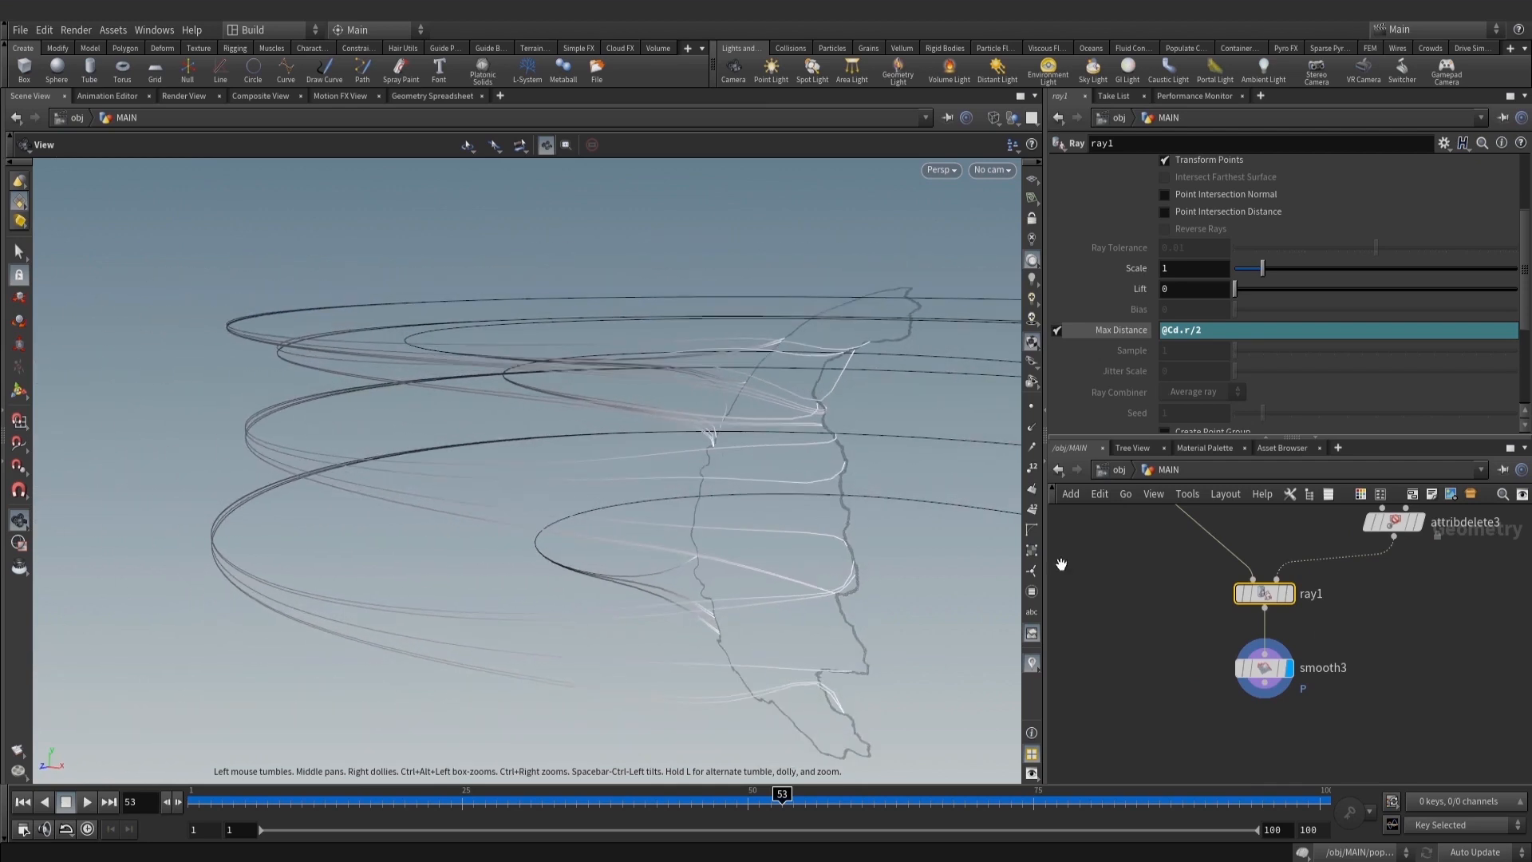
{"action": "key", "text": "BackSpace"}
{"action": "type", "text": "3"}
{"action": "key", "text": "Return"}
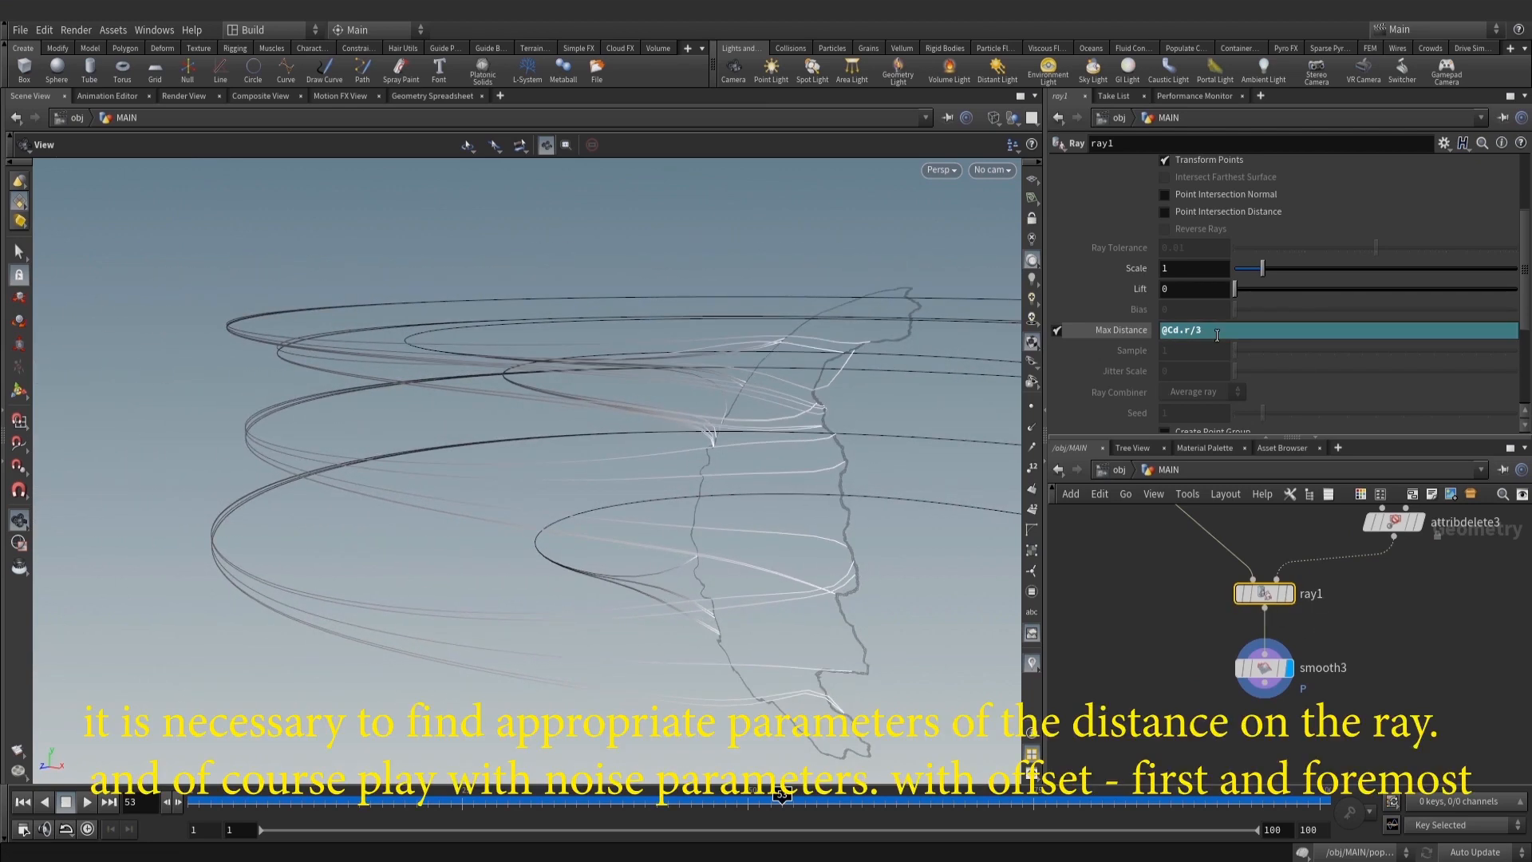
{"action": "left_click_drag", "start_coordinate": [786, 393], "coordinate": [879, 437]}
{"action": "key", "text": "ctrl+z"}
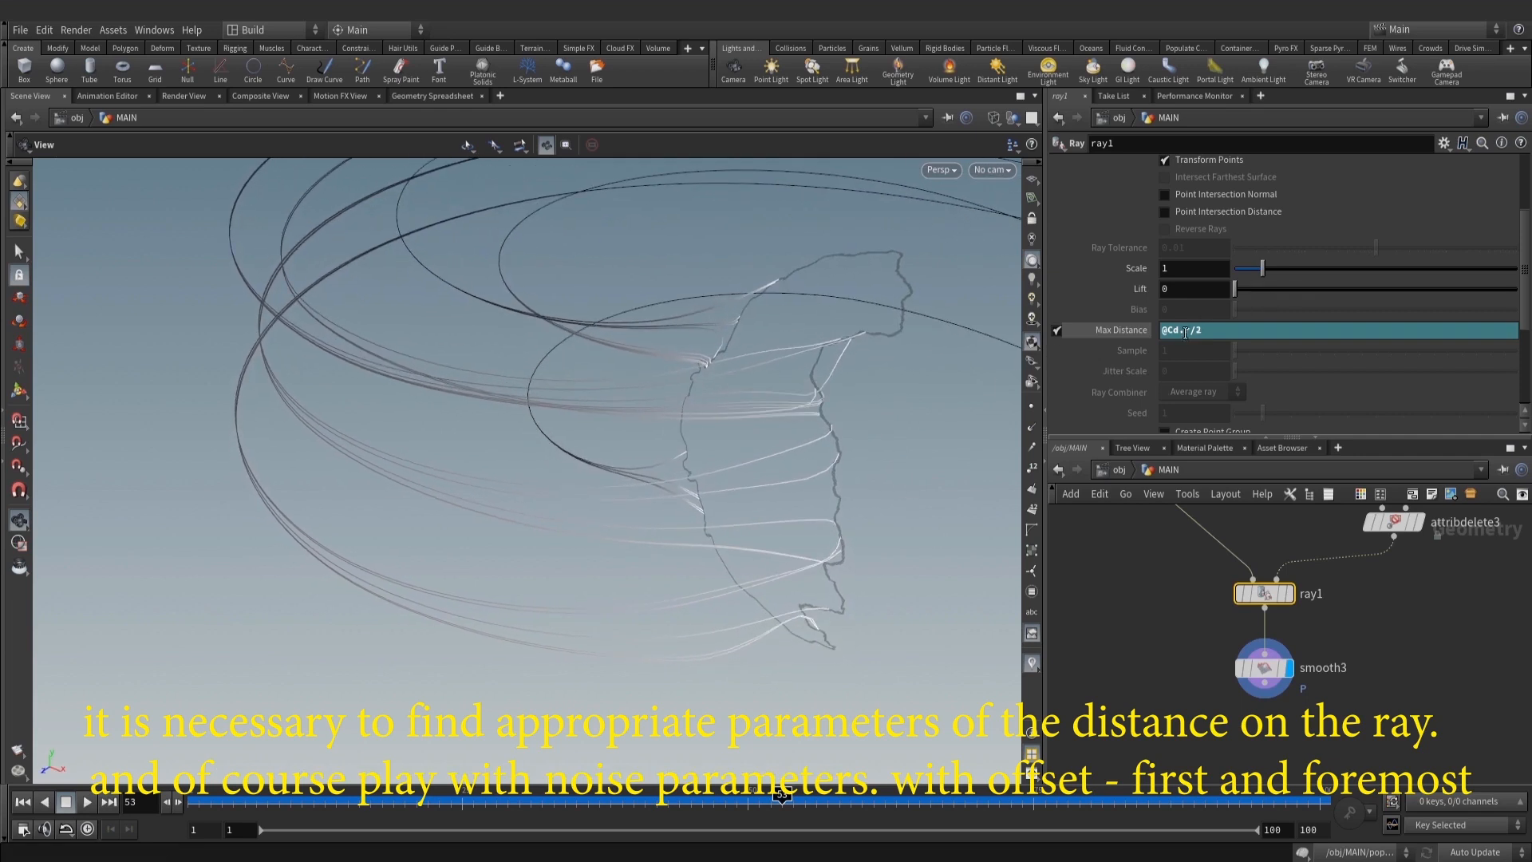
{"action": "left_click_drag", "start_coordinate": [677, 387], "coordinate": [930, 346]}
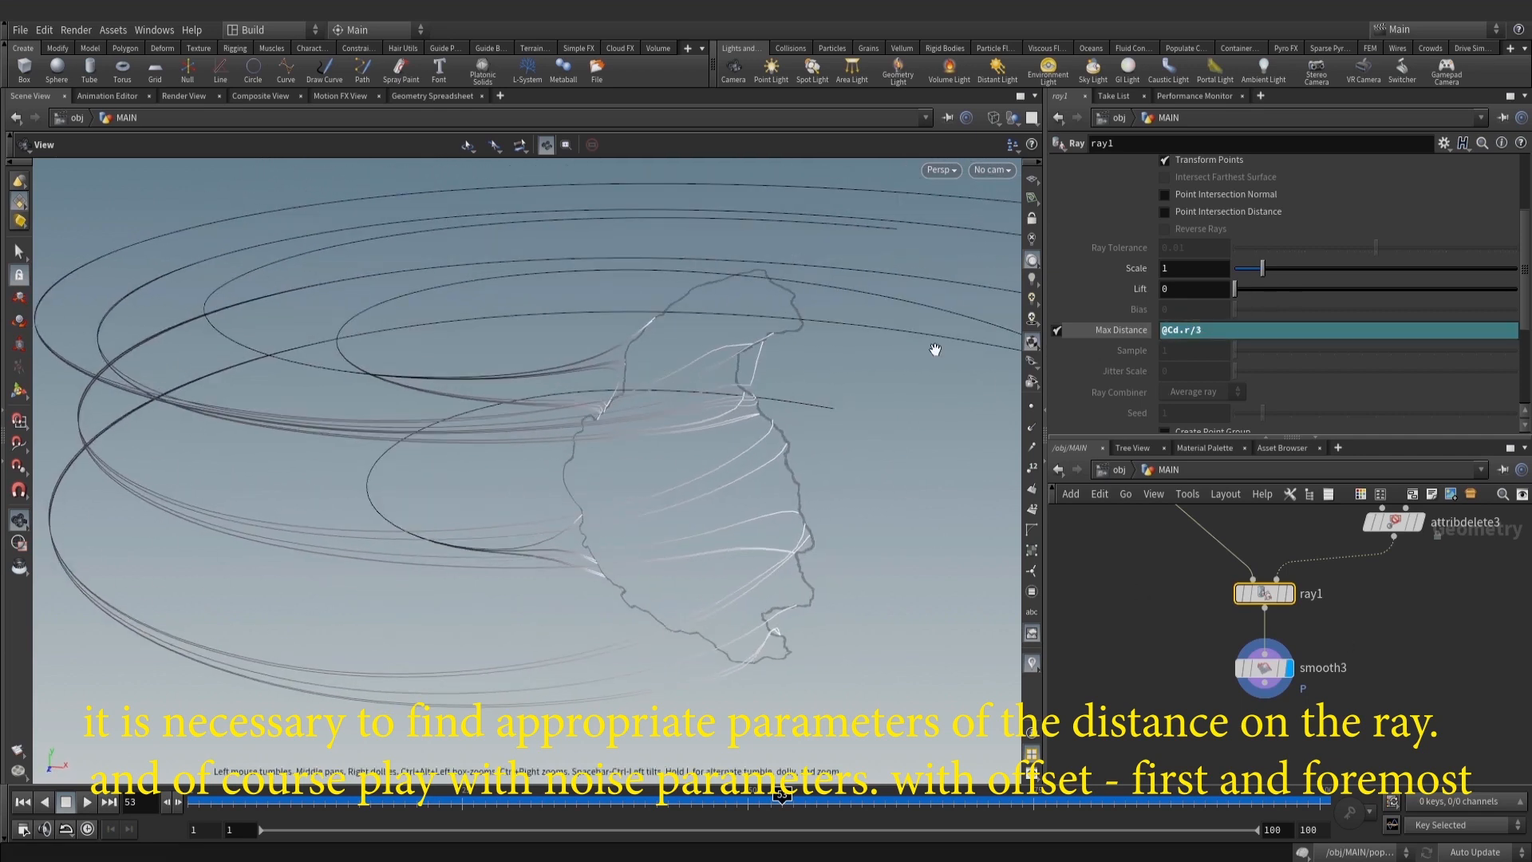
{"action": "left_click_drag", "start_coordinate": [636, 478], "coordinate": [797, 479]}
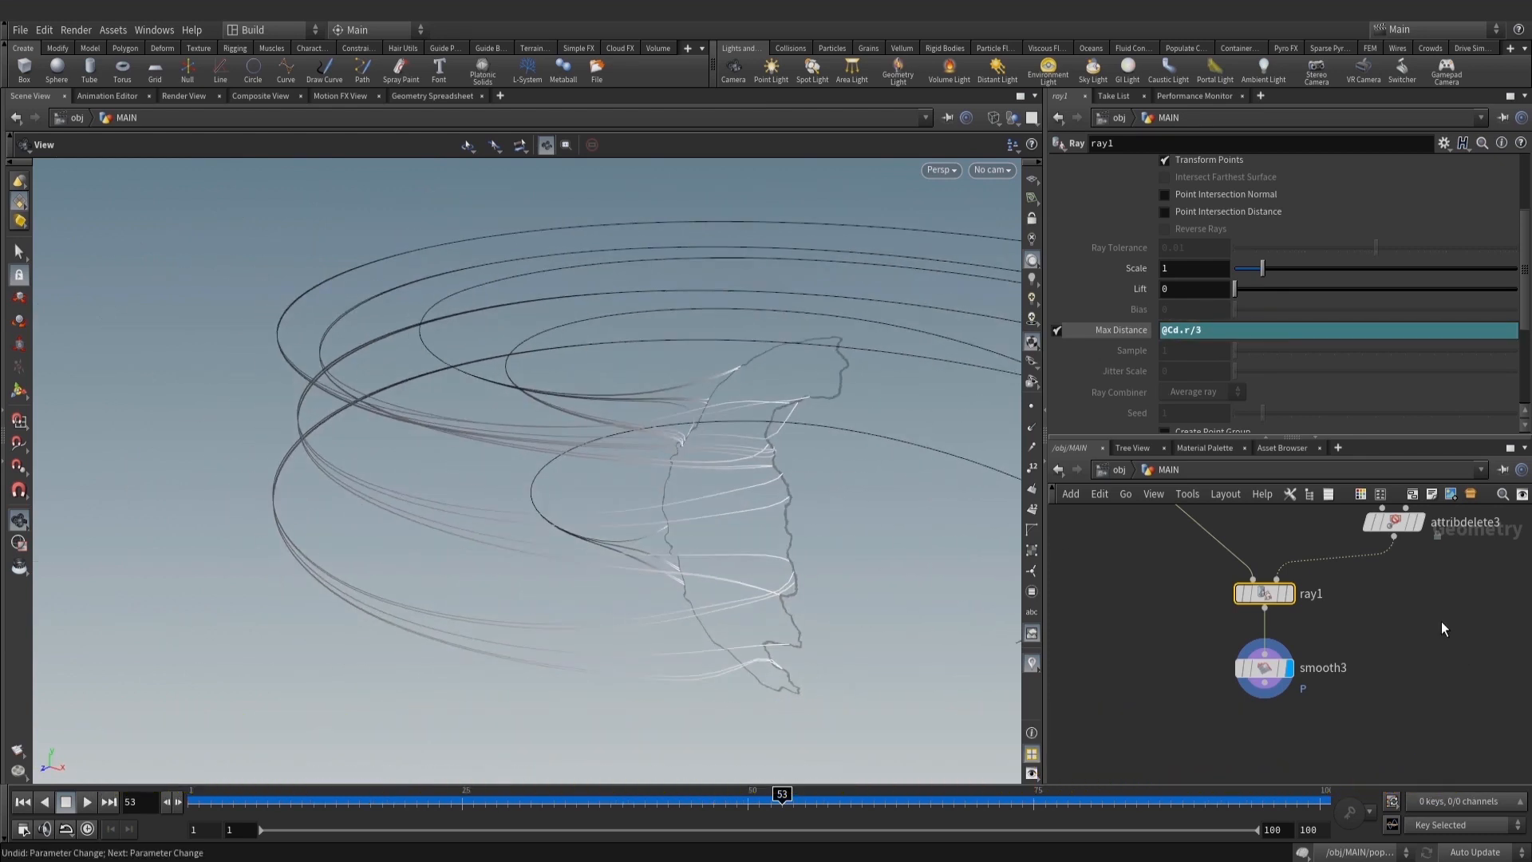
Shift point 2 of pointvop2's curveu ramp closer to the ramp's end for a sharper falloff, checking the curves
{"action": "scroll", "coordinate": [1209, 588], "scroll_direction": "up", "scroll_amount": 5}
{"action": "left_click", "coordinate": [1155, 553]}
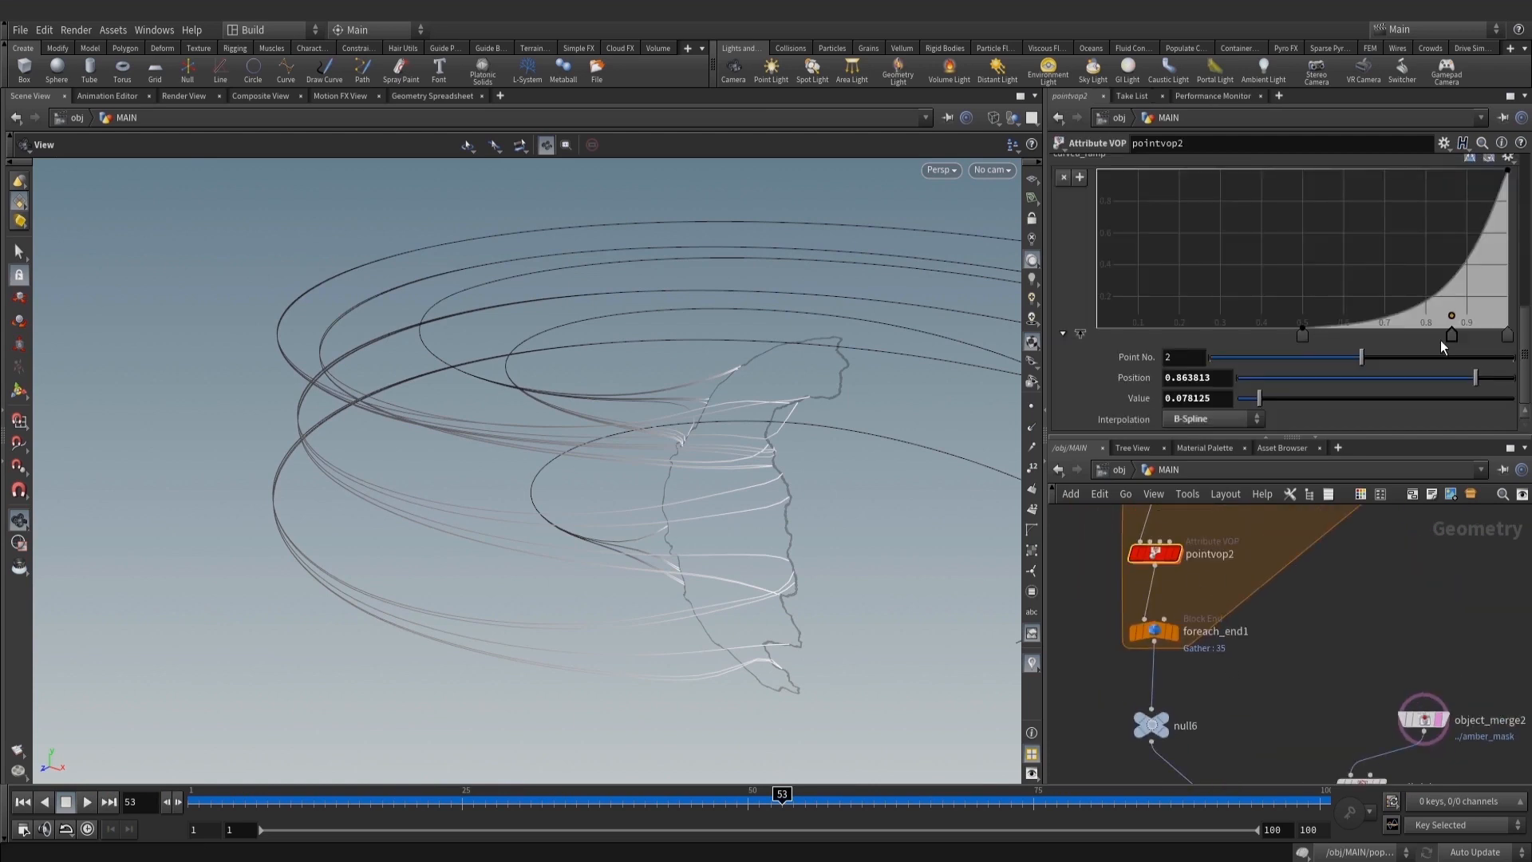
{"action": "mouse_move", "coordinate": [1453, 319]}
{"action": "left_mouse_down"}
{"action": "mouse_move", "coordinate": [1425, 337]}
{"action": "mouse_move", "coordinate": [1476, 340]}
{"action": "left_mouse_up"}
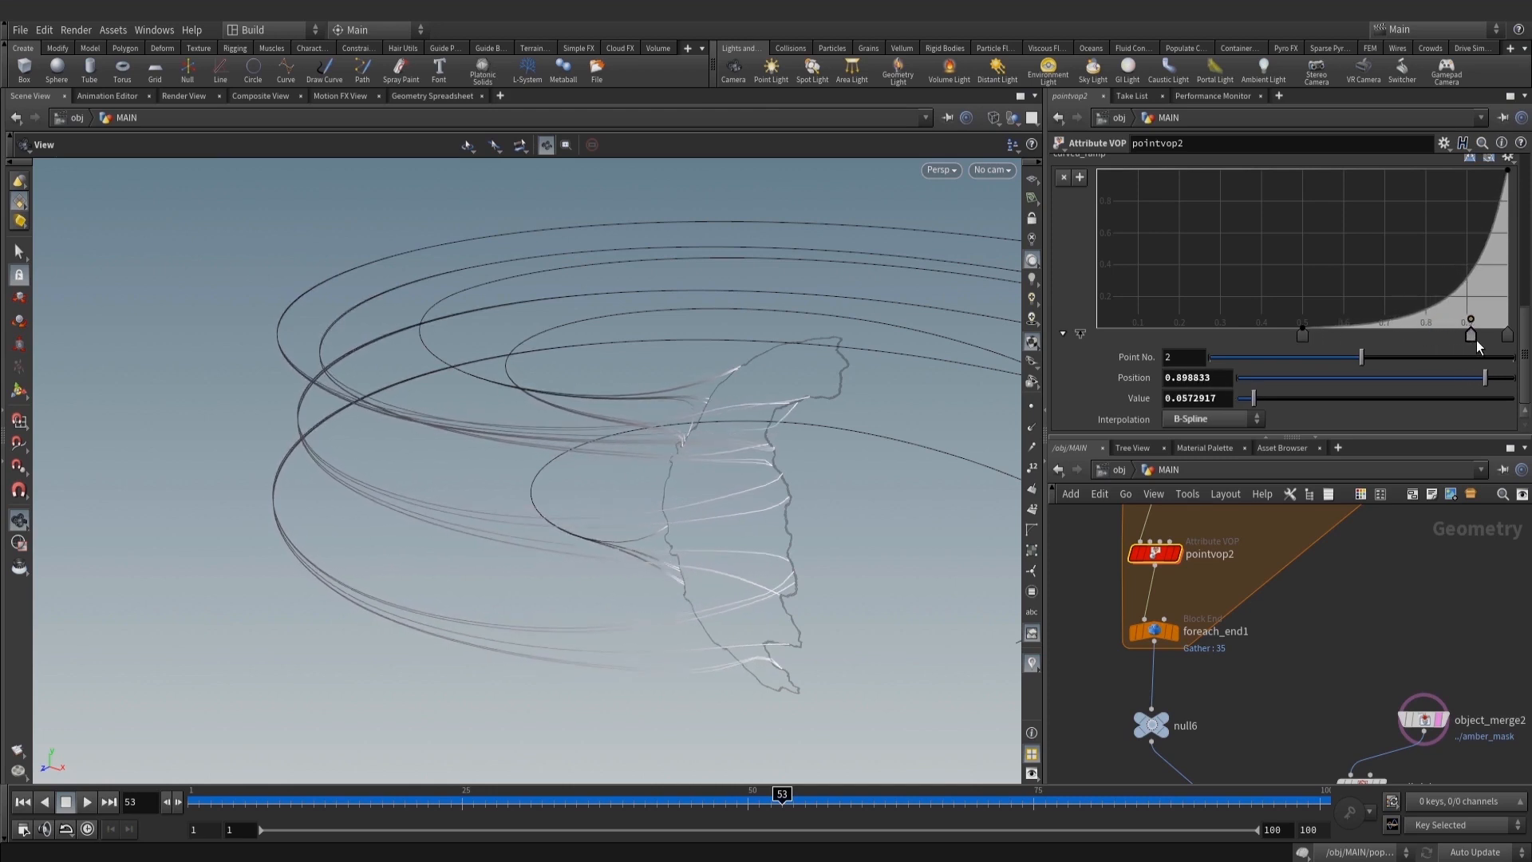
{"action": "left_click_drag", "start_coordinate": [670, 348], "coordinate": [725, 308]}
{"action": "key", "text": "ctrl+z"}
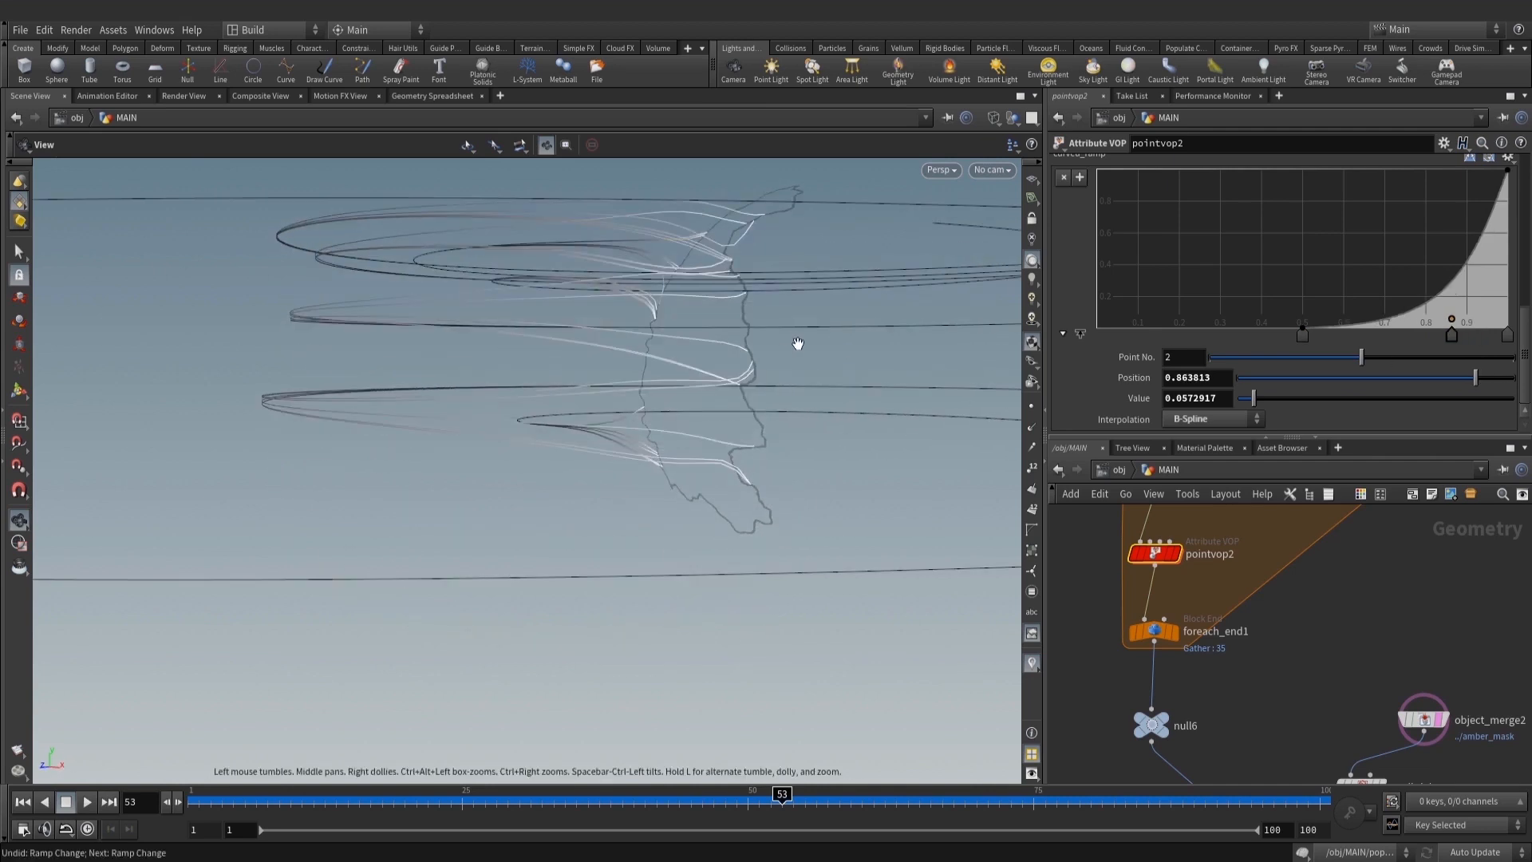
{"action": "mouse_move", "coordinate": [1452, 336]}
{"action": "left_mouse_down"}
{"action": "mouse_move", "coordinate": [1435, 338]}
{"action": "mouse_move", "coordinate": [1489, 344]}
{"action": "left_mouse_up"}
{"action": "left_click_drag", "start_coordinate": [838, 346], "coordinate": [749, 313]}
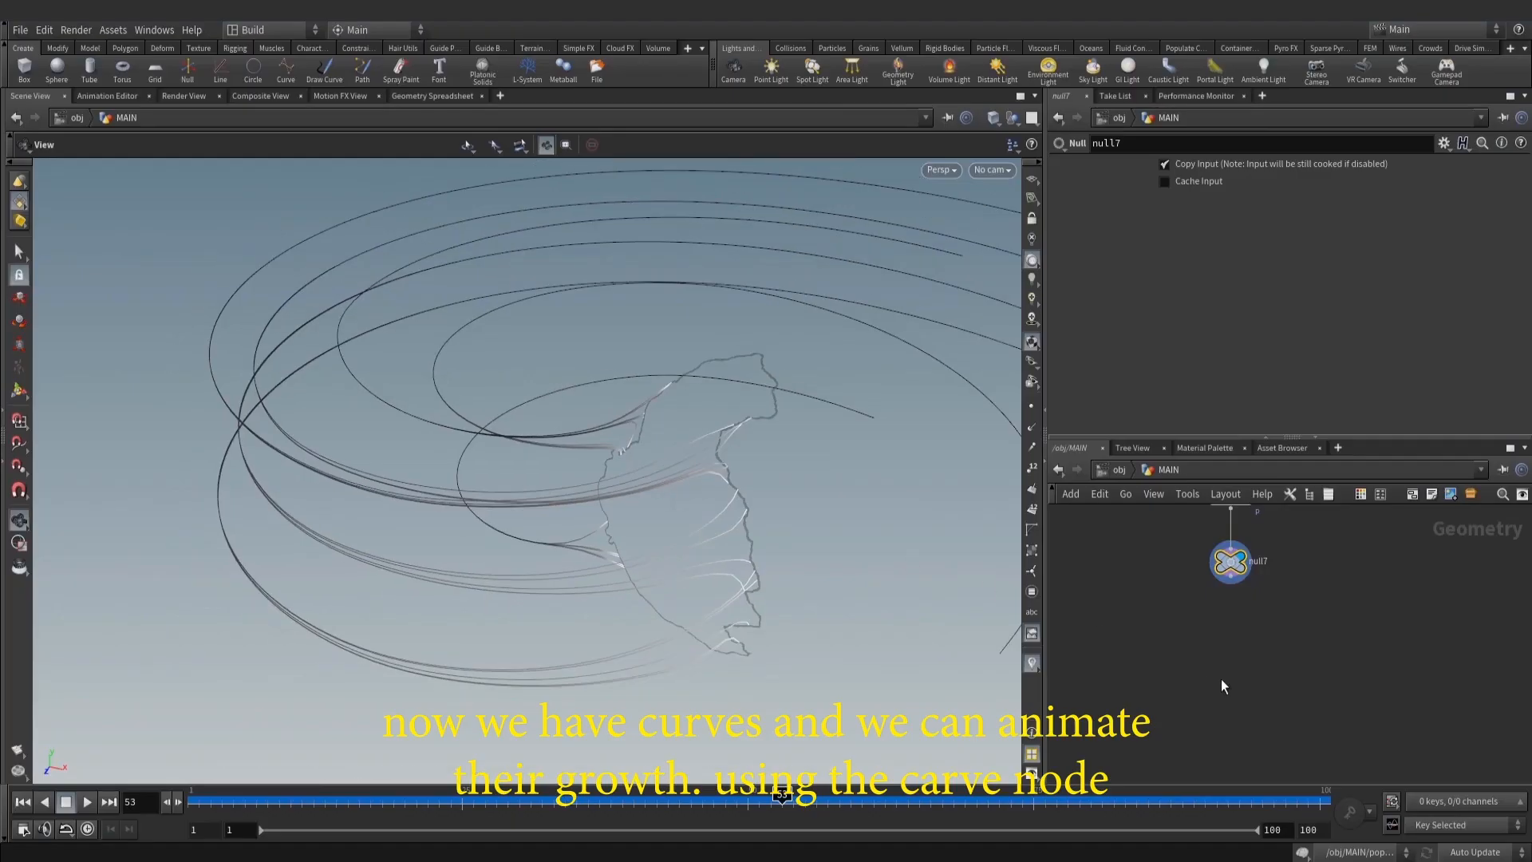
{"action": "key", "text": "Tab"}
{"action": "type", "text": "polyw"}
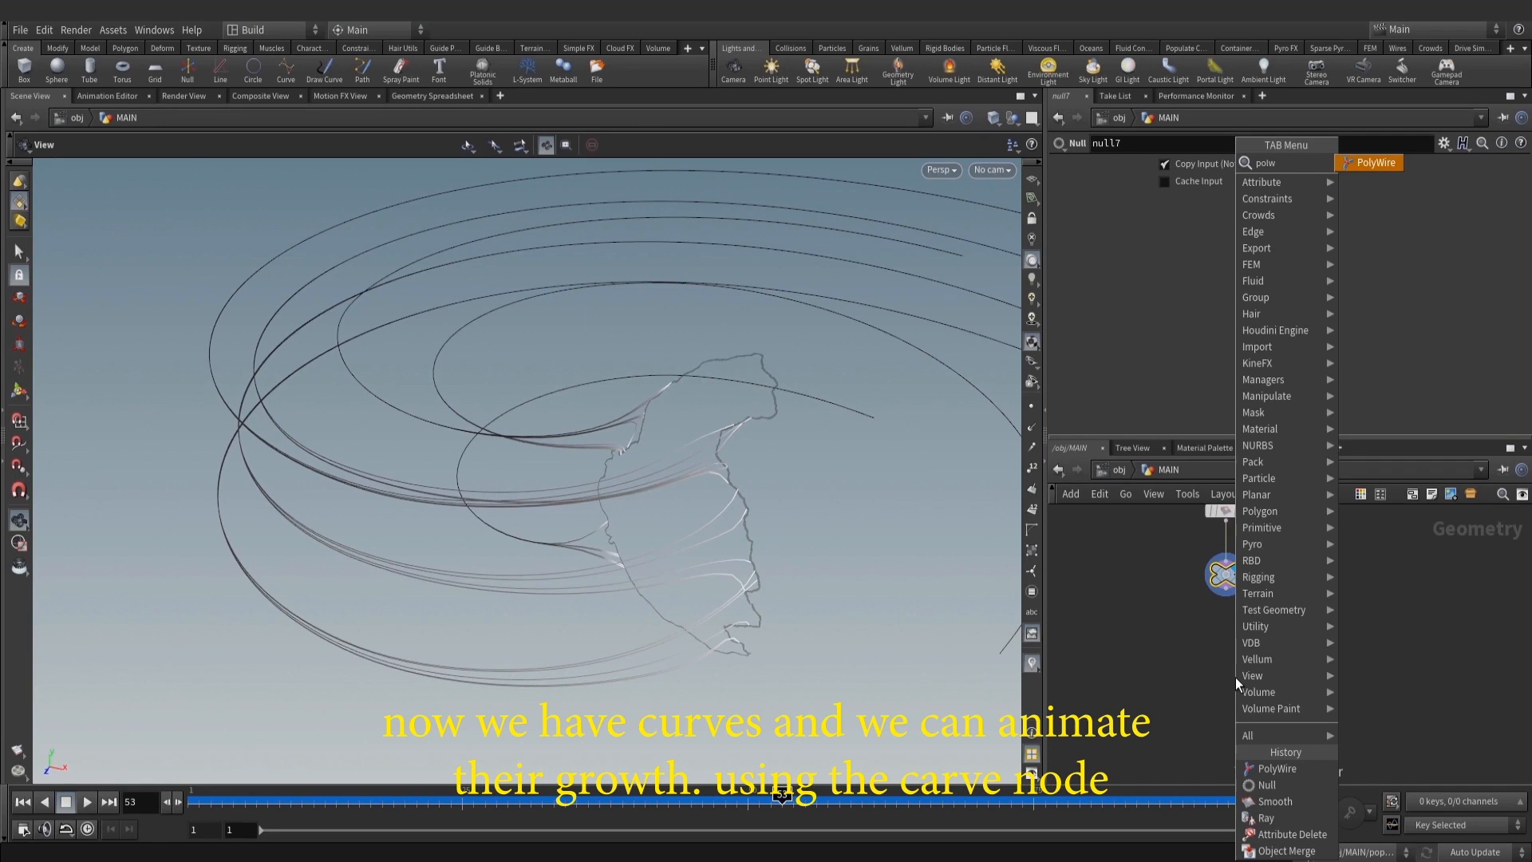
{"action": "key", "text": "Escape"}
{"action": "scroll", "coordinate": [1391, 634], "scroll_direction": "down", "scroll_amount": 1}
{"action": "middle_click_drag", "start_coordinate": [1392, 633], "coordinate": [1367, 666]}
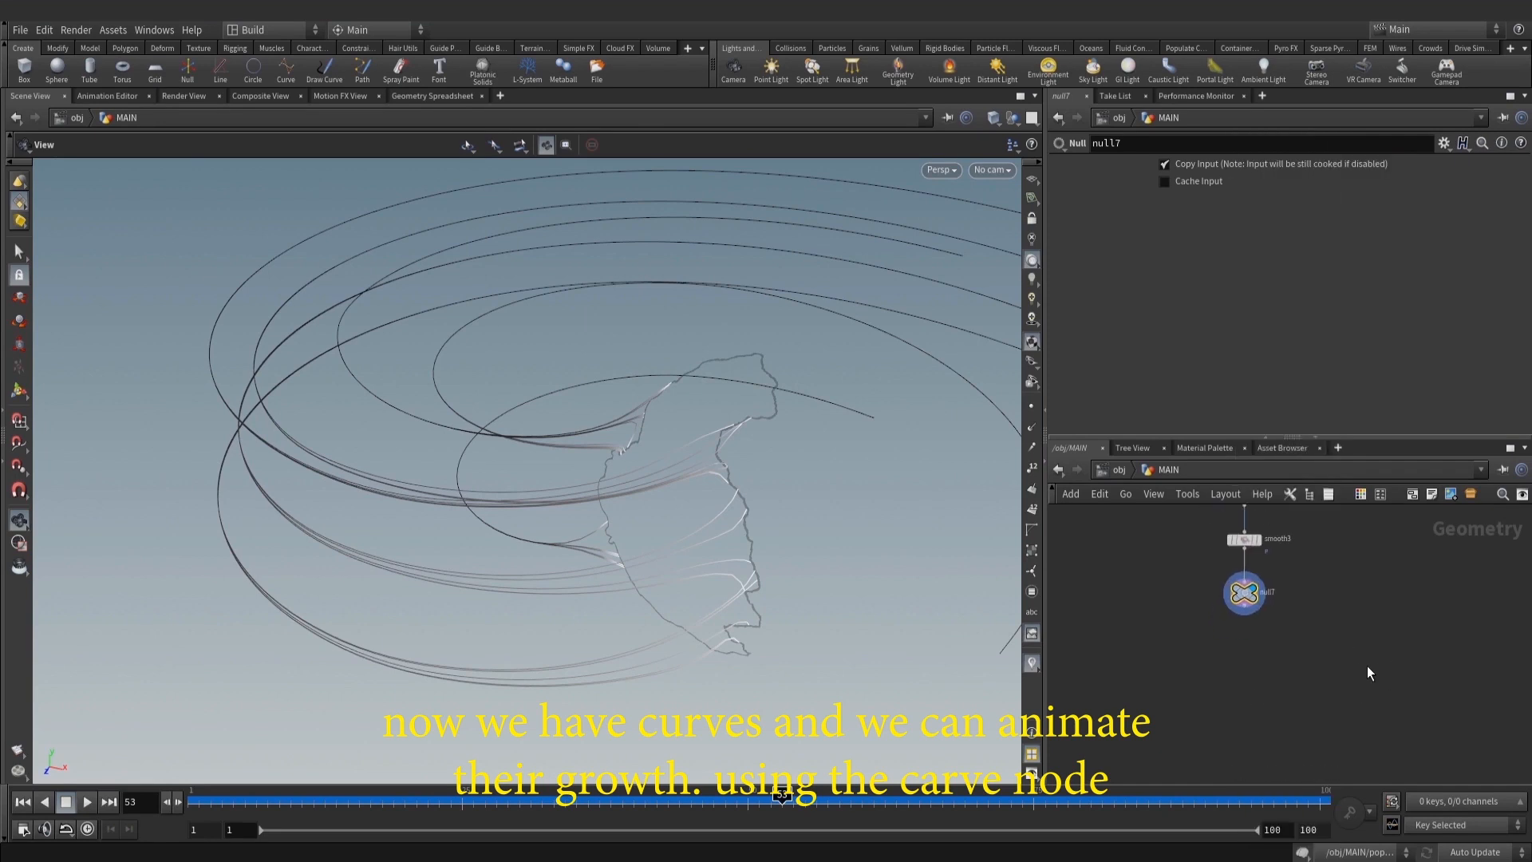
Add a Carve node below null7 in the network
{"action": "middle_click_drag", "start_coordinate": [663, 387], "coordinate": [482, 445]}
{"action": "scroll", "coordinate": [482, 445], "scroll_direction": "down", "scroll_amount": 2}
{"action": "left_click_drag", "start_coordinate": [481, 446], "coordinate": [545, 471]}
{"action": "scroll", "coordinate": [1295, 646], "scroll_direction": "down", "scroll_amount": 1}
{"action": "middle_click_drag", "start_coordinate": [1349, 611], "coordinate": [1352, 650]}
{"action": "key", "text": "Tab"}
{"action": "type", "text": "carv"}
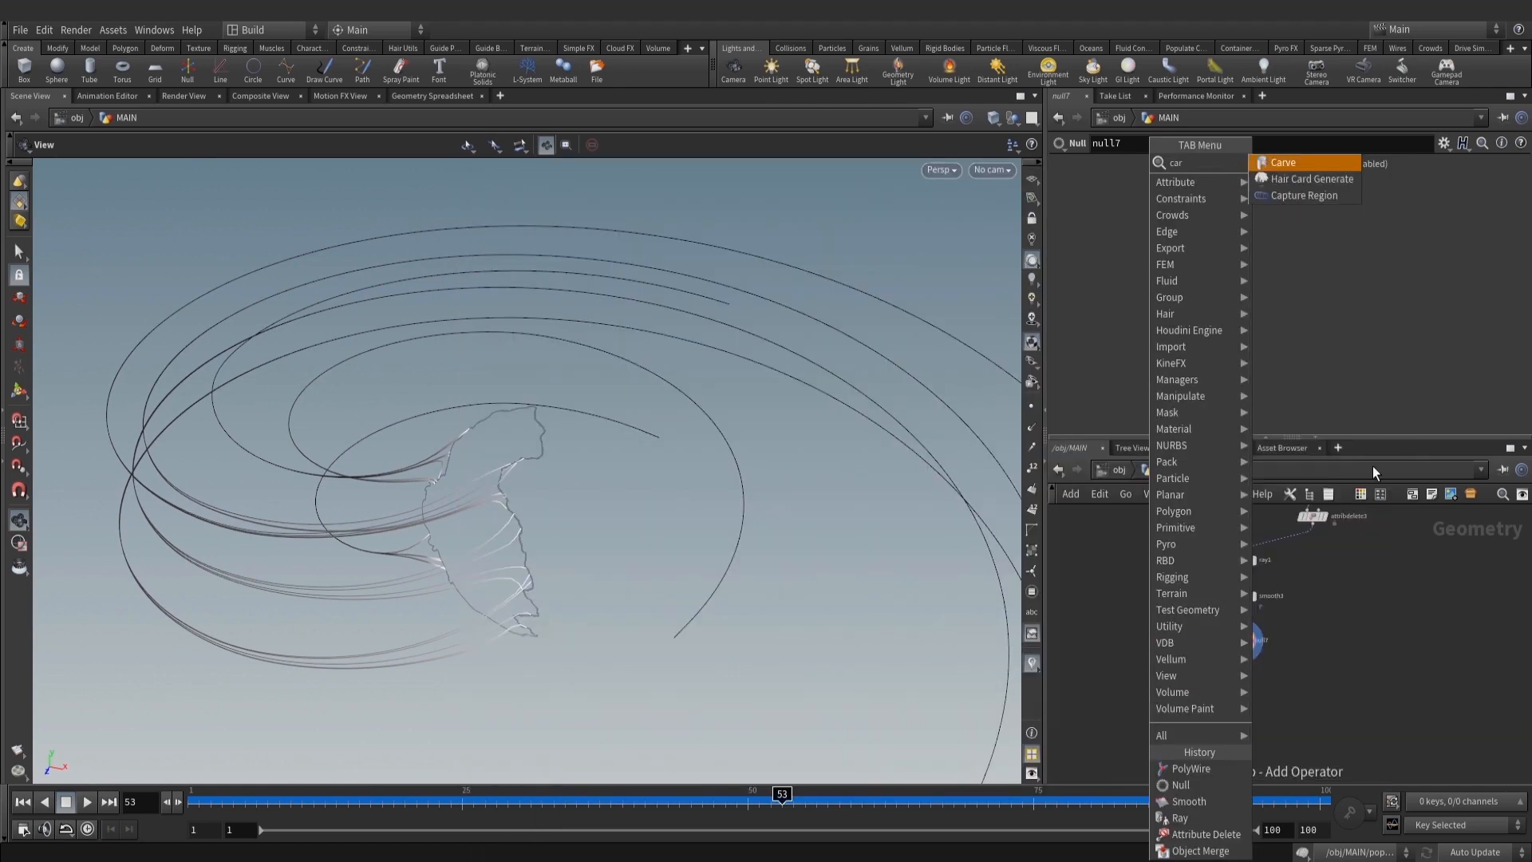
{"action": "left_click", "coordinate": [1282, 162]}
{"action": "left_click", "coordinate": [1189, 642]}
Color the carve1 node green, connect it to null7 and display its output
{"action": "key", "text": "c"}
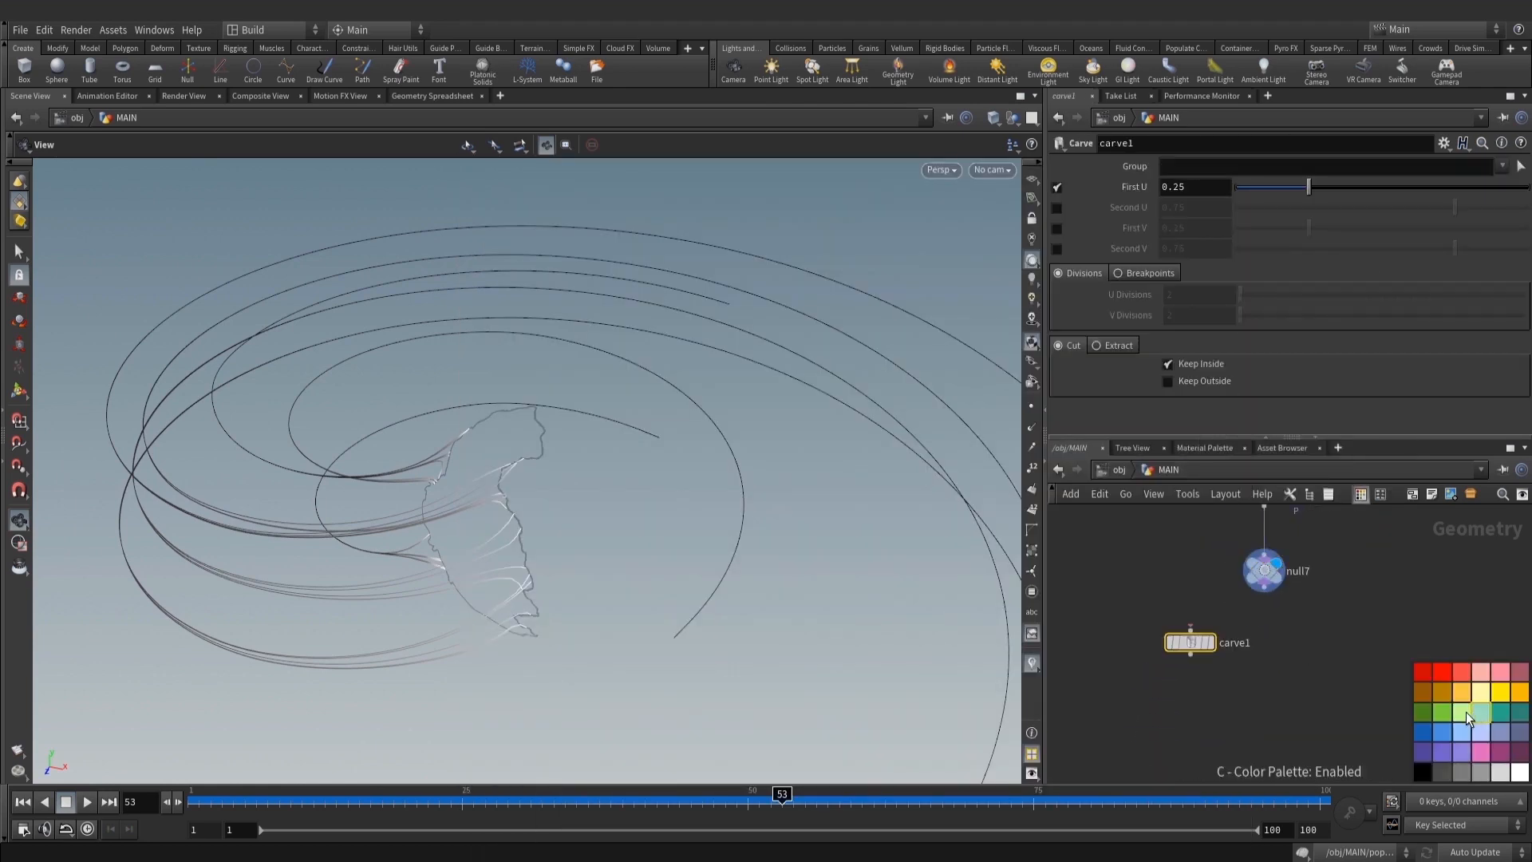
{"action": "key", "text": "c"}
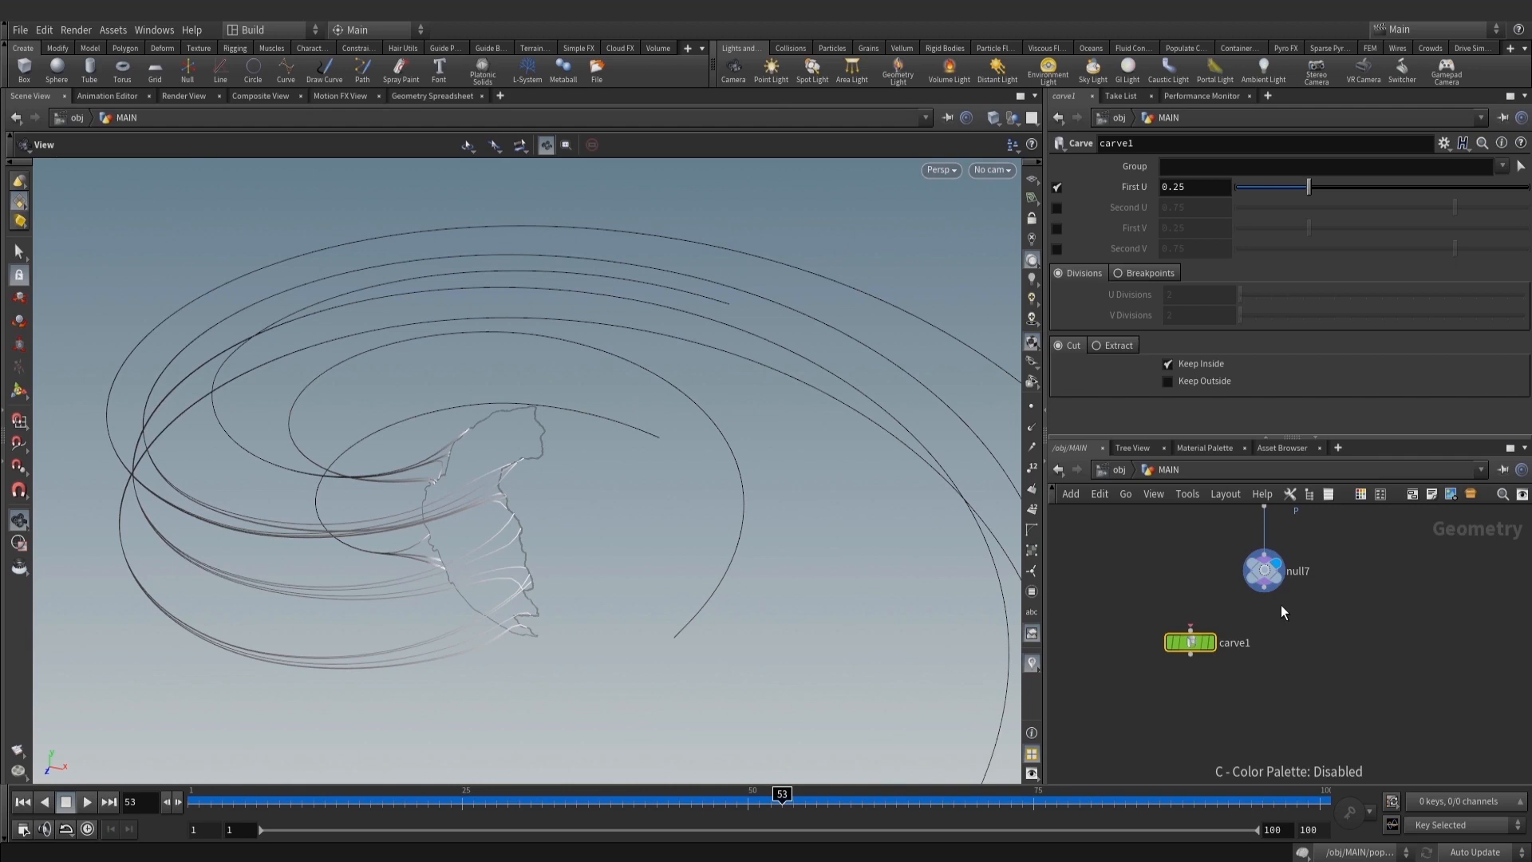
{"action": "key", "text": "c"}
{"action": "key", "text": "c"}
{"action": "scroll", "coordinate": [1269, 595], "scroll_direction": "up", "scroll_amount": 2}
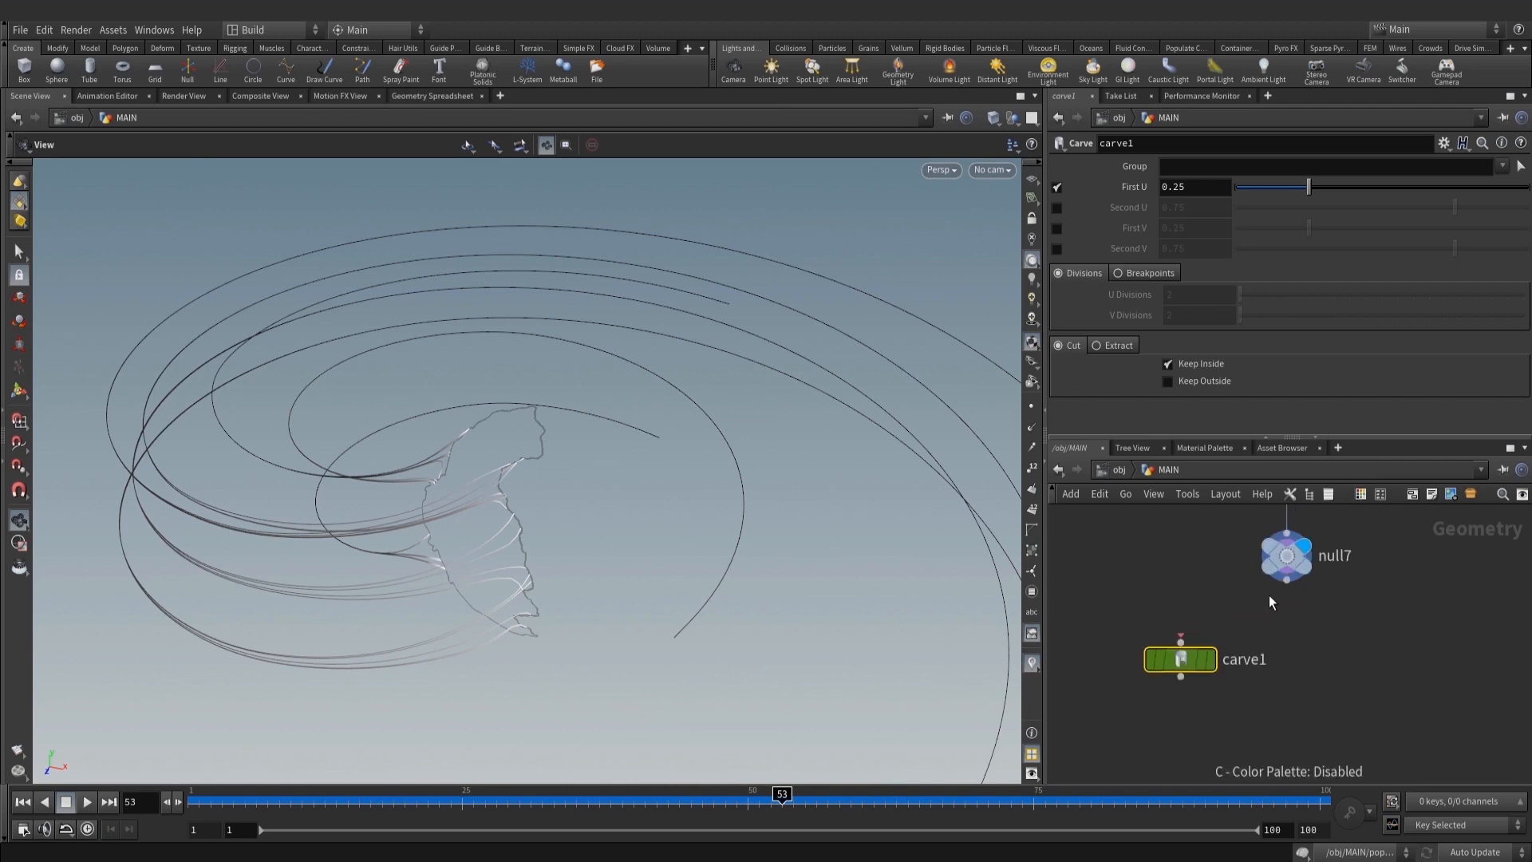
{"action": "left_click", "coordinate": [1206, 661]}
{"action": "left_click_drag", "start_coordinate": [1203, 662], "coordinate": [1176, 657]}
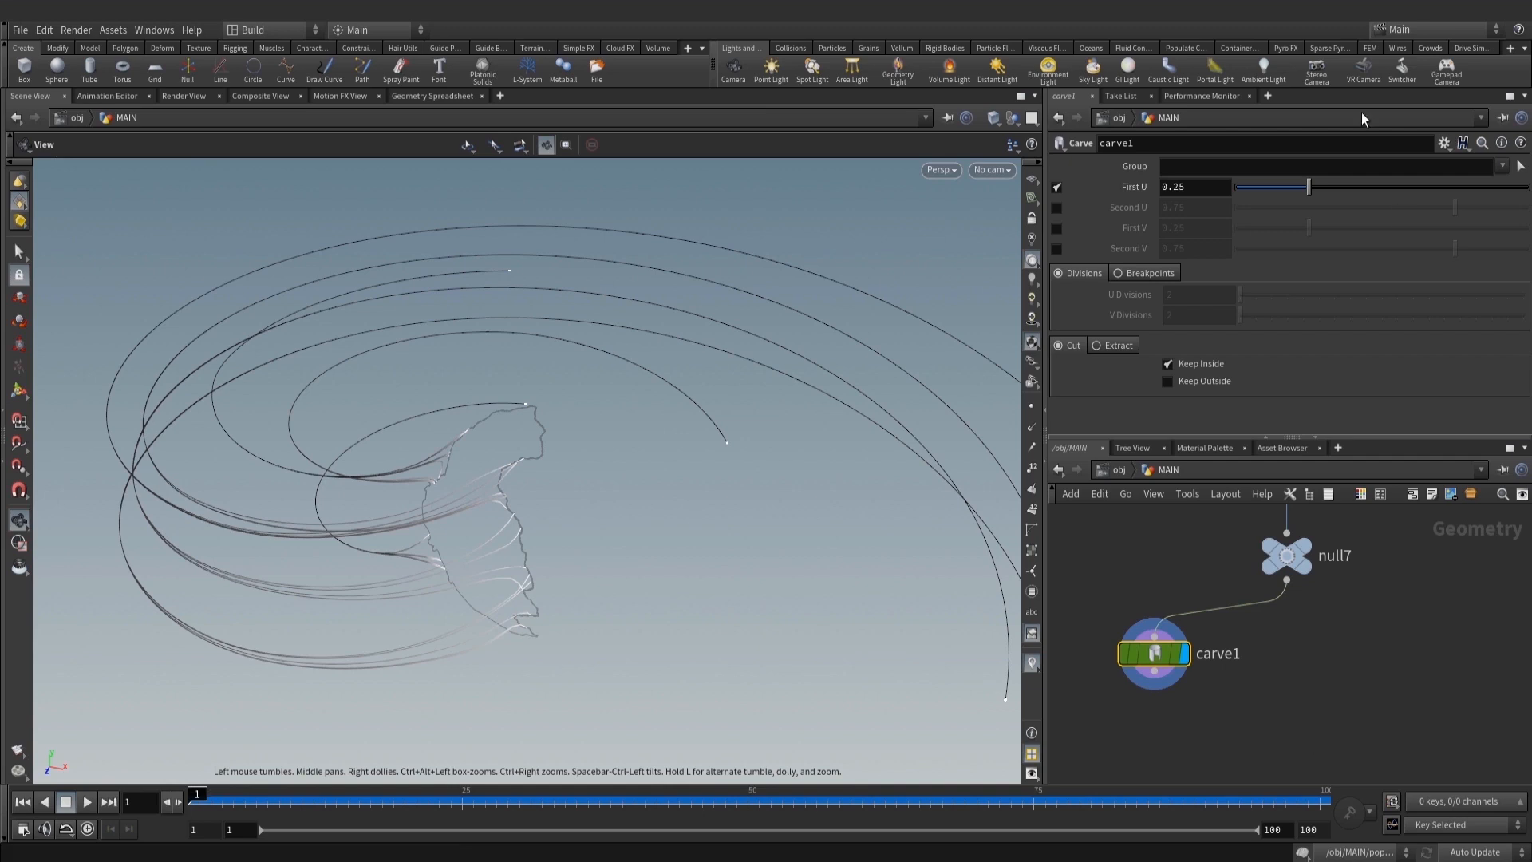
Keyframe carve1's First U at 1 on frame 1 and at 0 on frame 100
{"action": "left_click_drag", "start_coordinate": [1275, 197], "coordinate": [1526, 186]}
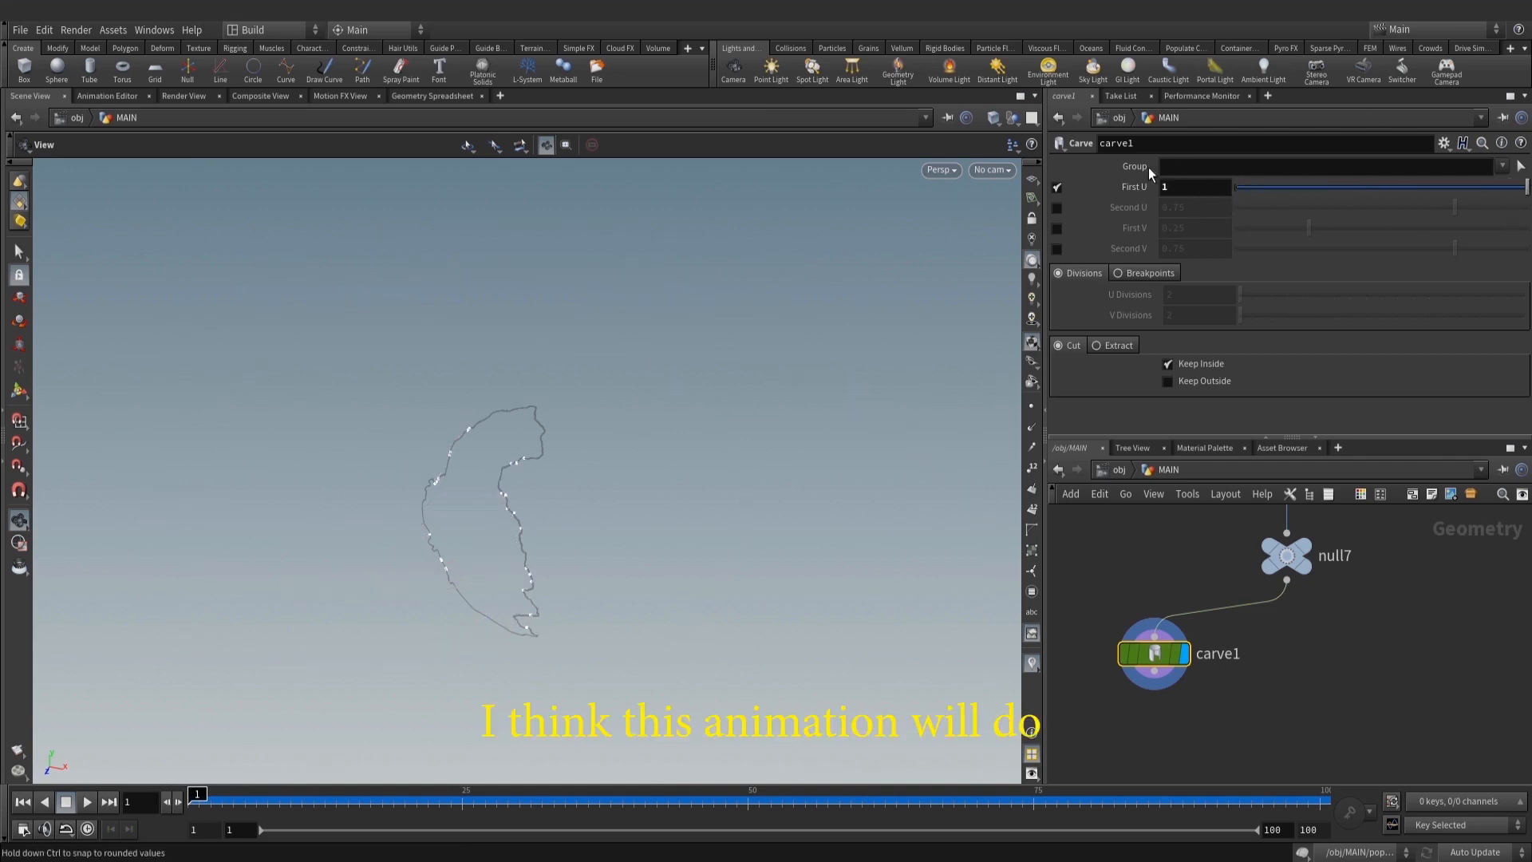
{"action": "left_click", "coordinate": [1142, 188], "text": "alt"}
{"action": "left_click_drag", "start_coordinate": [1303, 805], "coordinate": [1320, 804]}
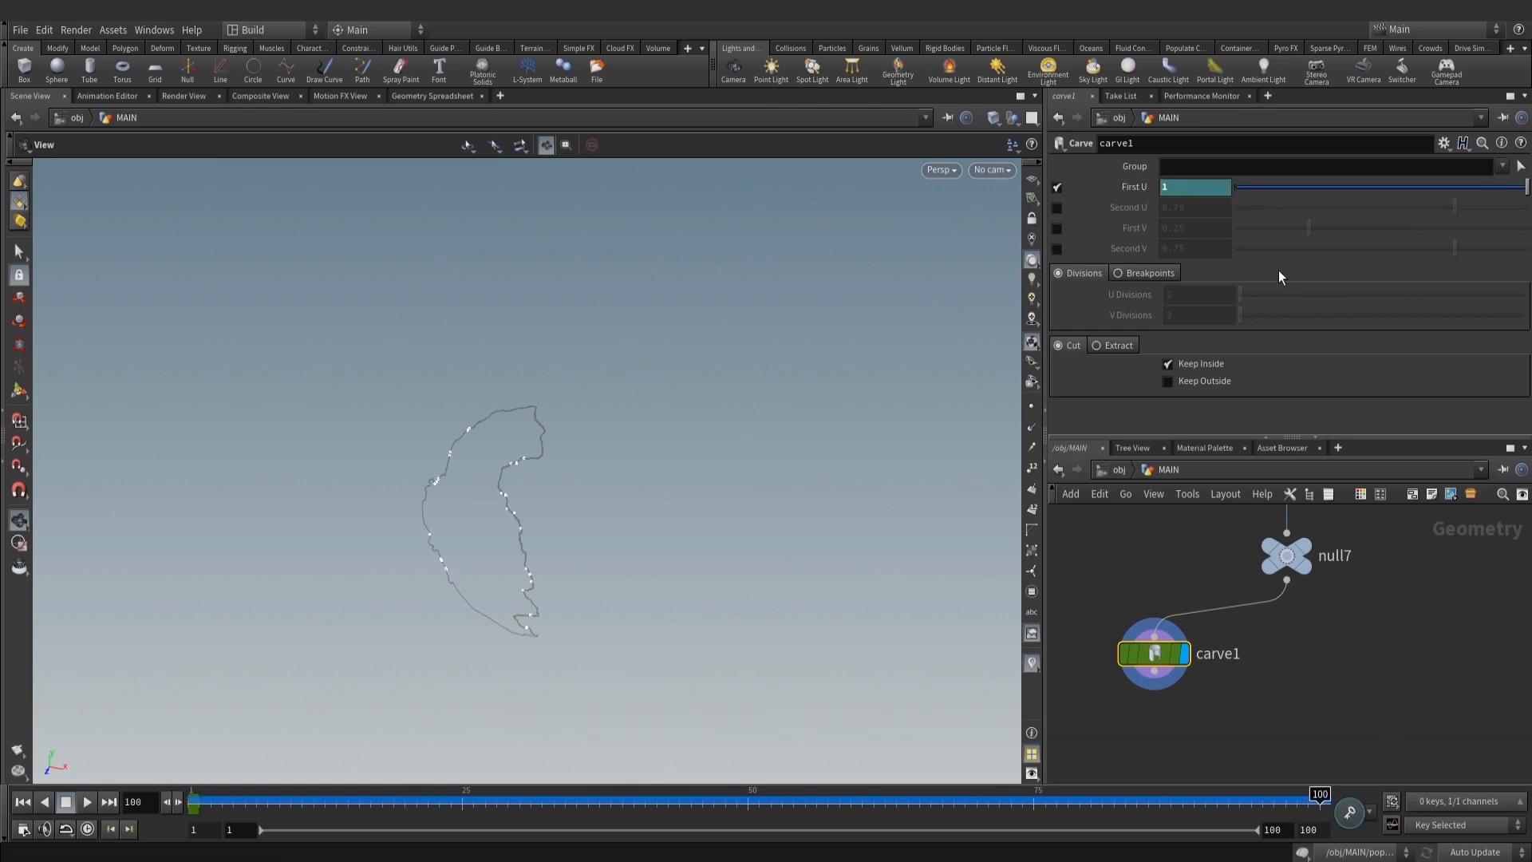
{"action": "left_click_drag", "start_coordinate": [1328, 188], "coordinate": [1112, 181]}
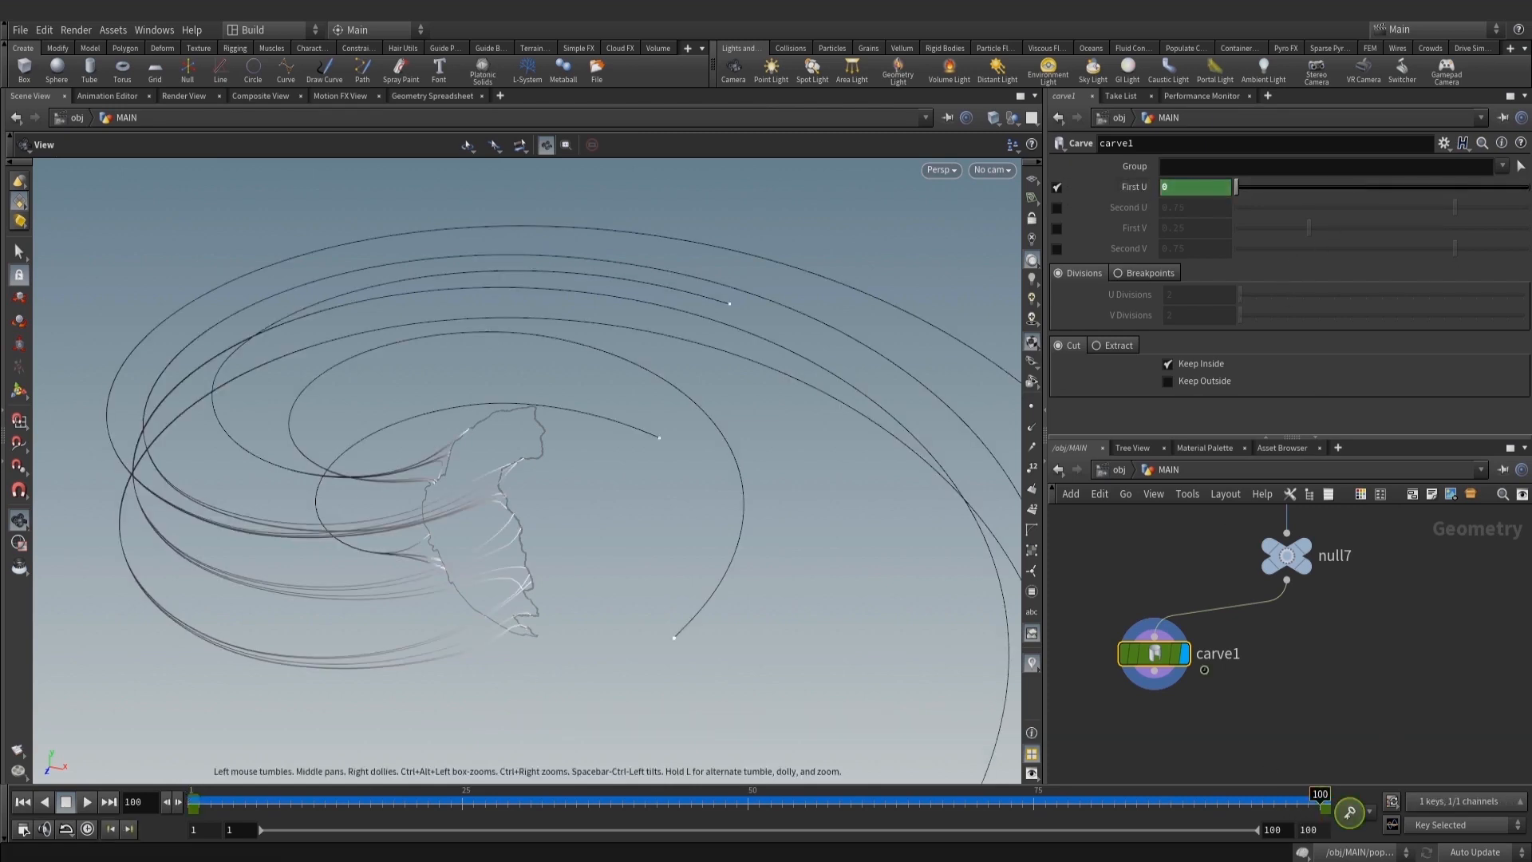
Return to frame 1 and move the first First U keyframe to frame 5
{"action": "mouse_move", "coordinate": [205, 812]}
{"action": "left_mouse_down"}
{"action": "mouse_move", "coordinate": [1037, 852]}
{"action": "mouse_move", "coordinate": [185, 842]}
{"action": "mouse_move", "coordinate": [287, 801]}
{"action": "mouse_move", "coordinate": [204, 801]}
{"action": "left_mouse_up"}
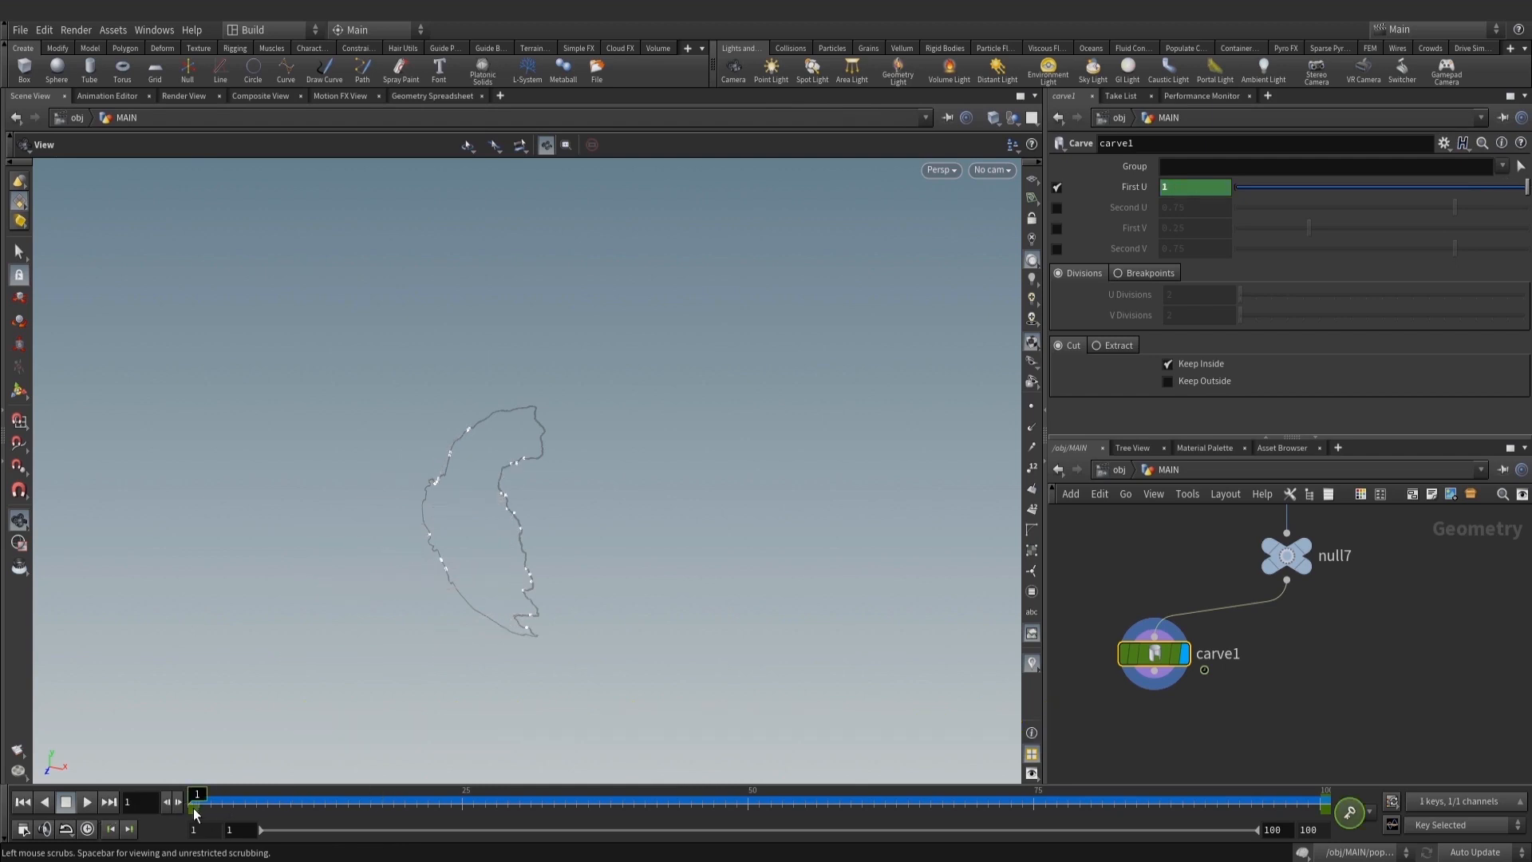
{"action": "left_click", "coordinate": [197, 806]}
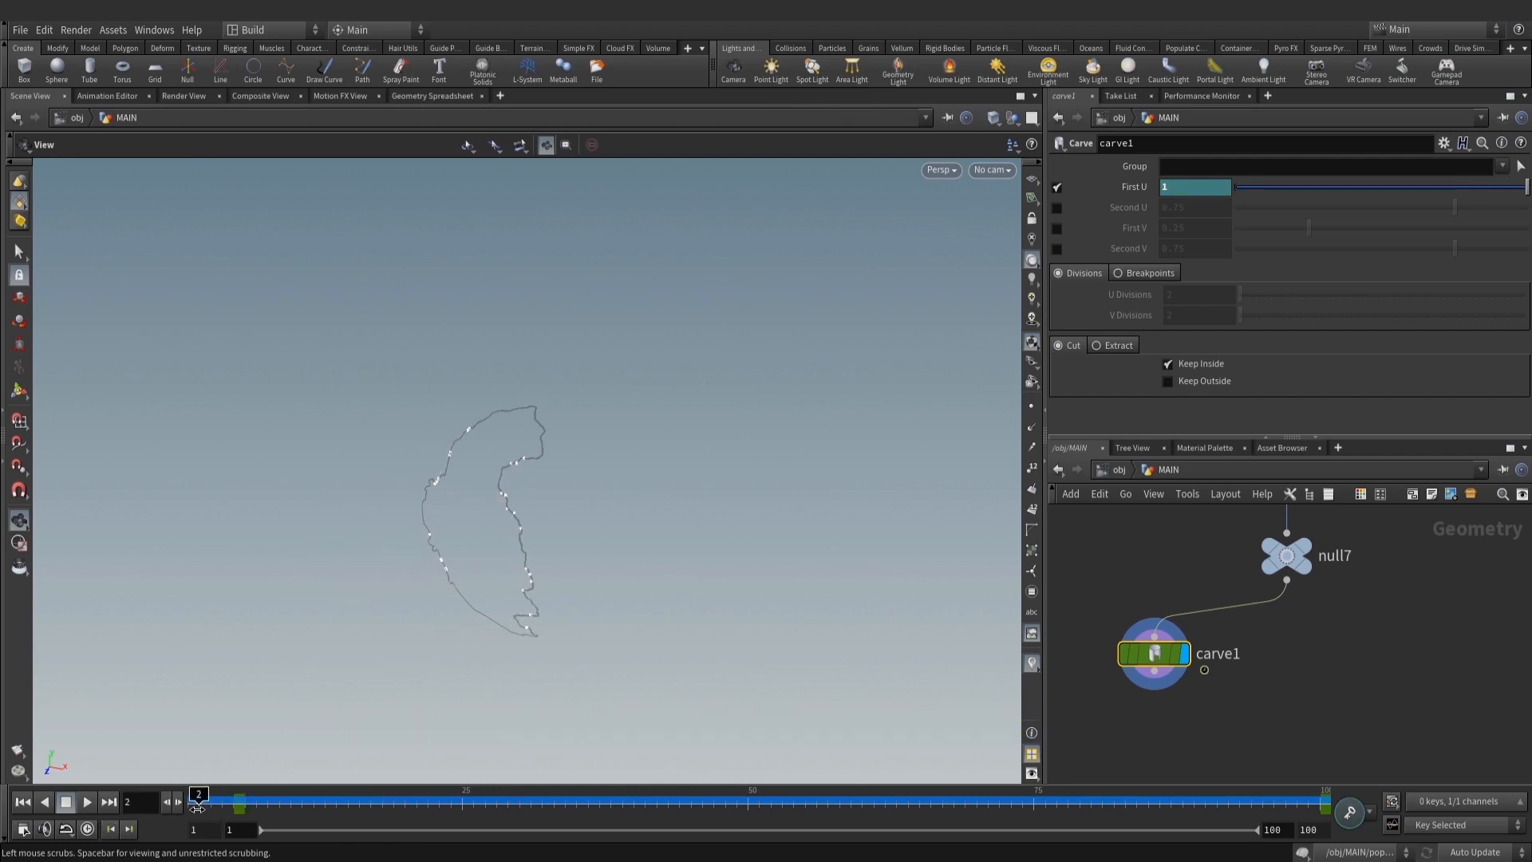
{"action": "left_click_drag", "start_coordinate": [257, 810], "coordinate": [191, 806]}
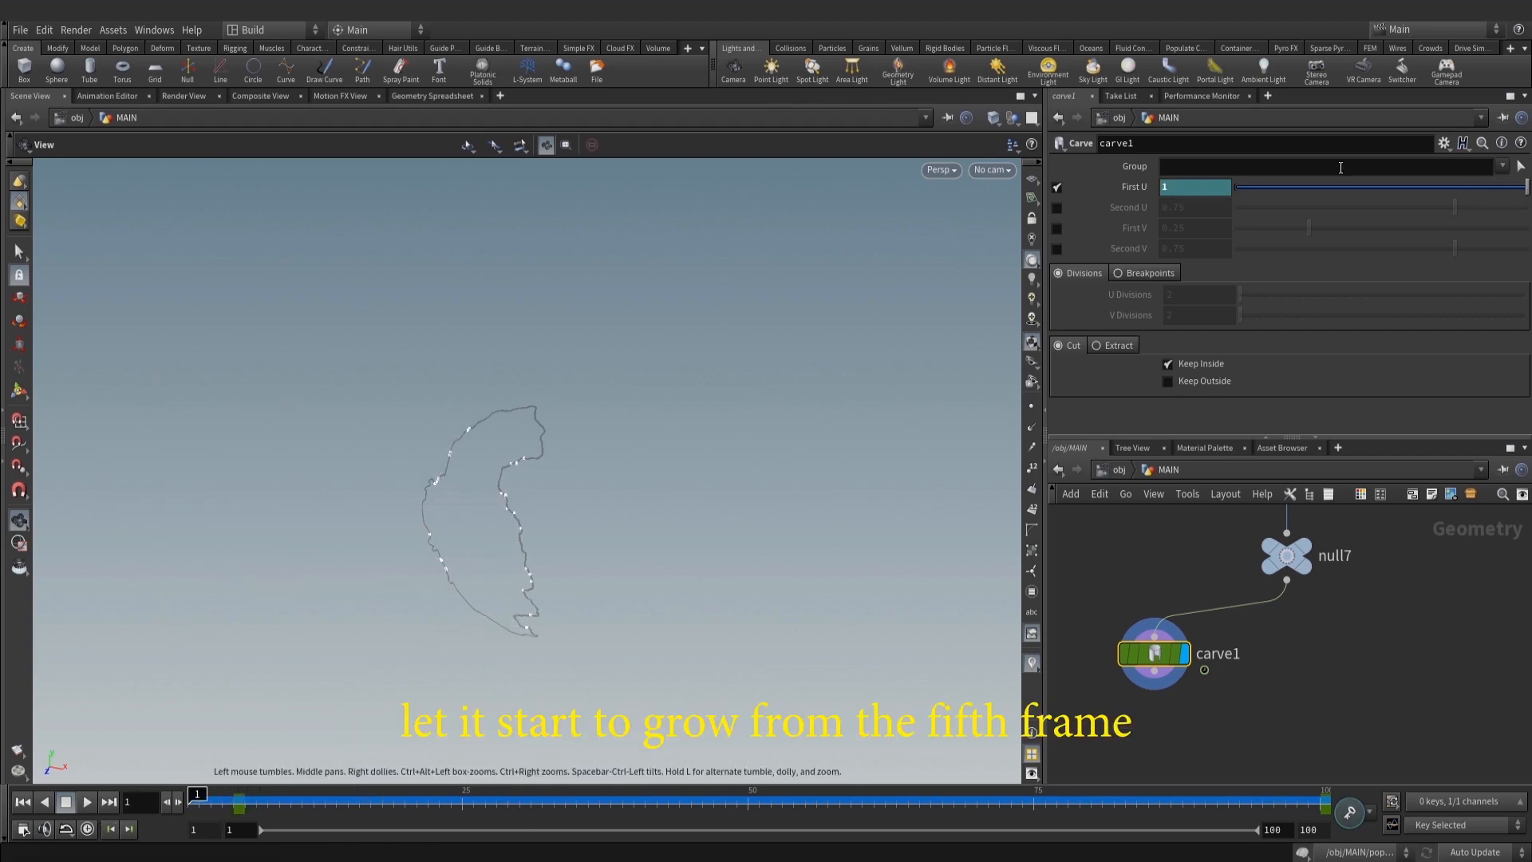
Reshape the First U animation curve in the channel editor to fall steeply at the start, and close the editor
{"action": "left_click", "coordinate": [1134, 188], "text": "shift"}
{"action": "left_click_drag", "start_coordinate": [901, 177], "coordinate": [878, 331]}
{"action": "left_click", "coordinate": [1389, 50]}
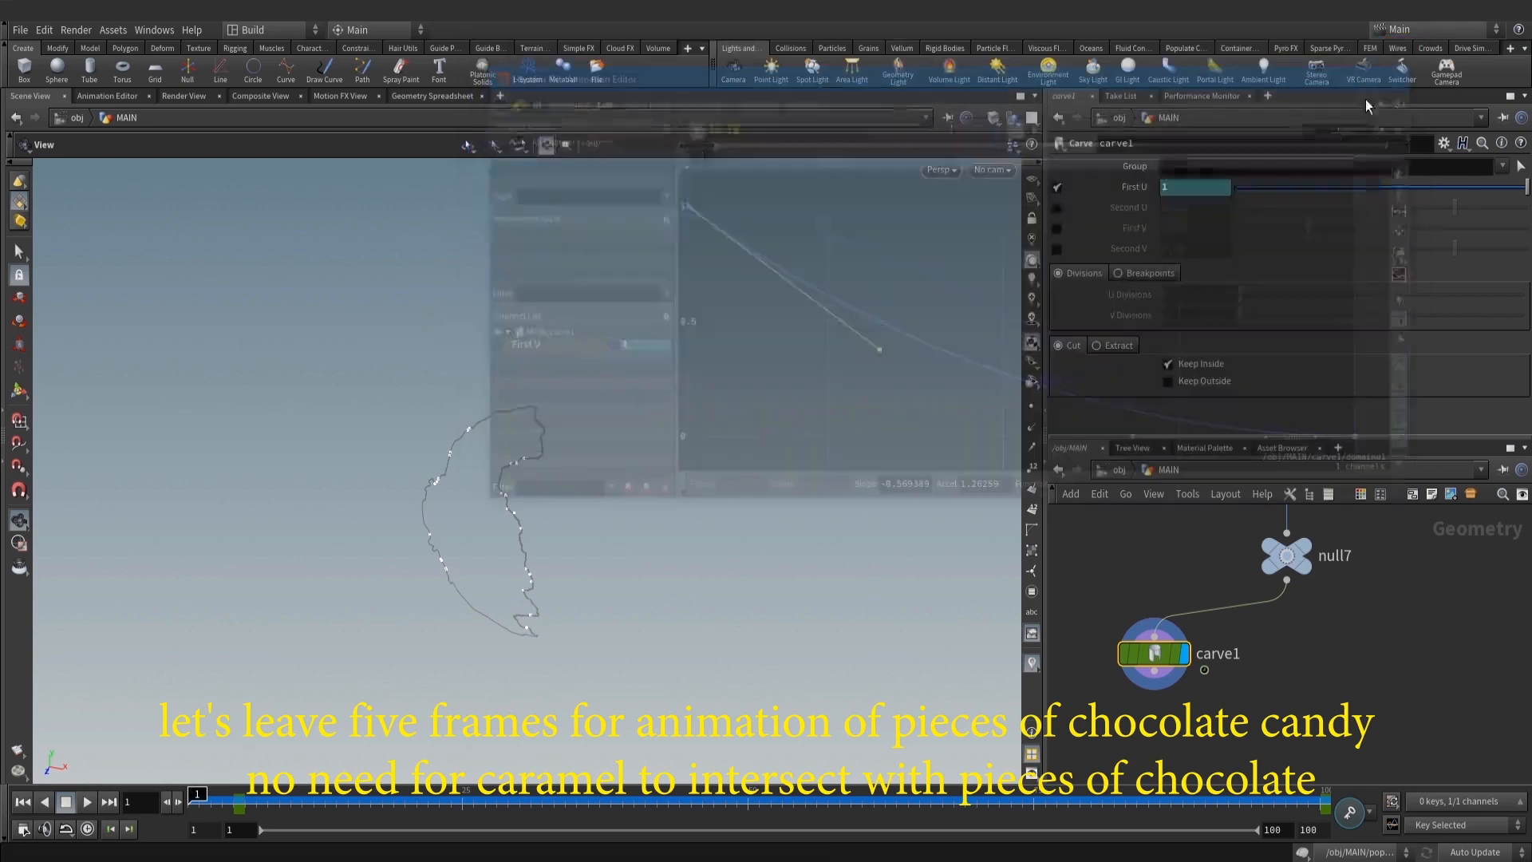
Play the curve growth, turn on real-time playback and replay it from the first frame
{"action": "left_click", "coordinate": [84, 802]}
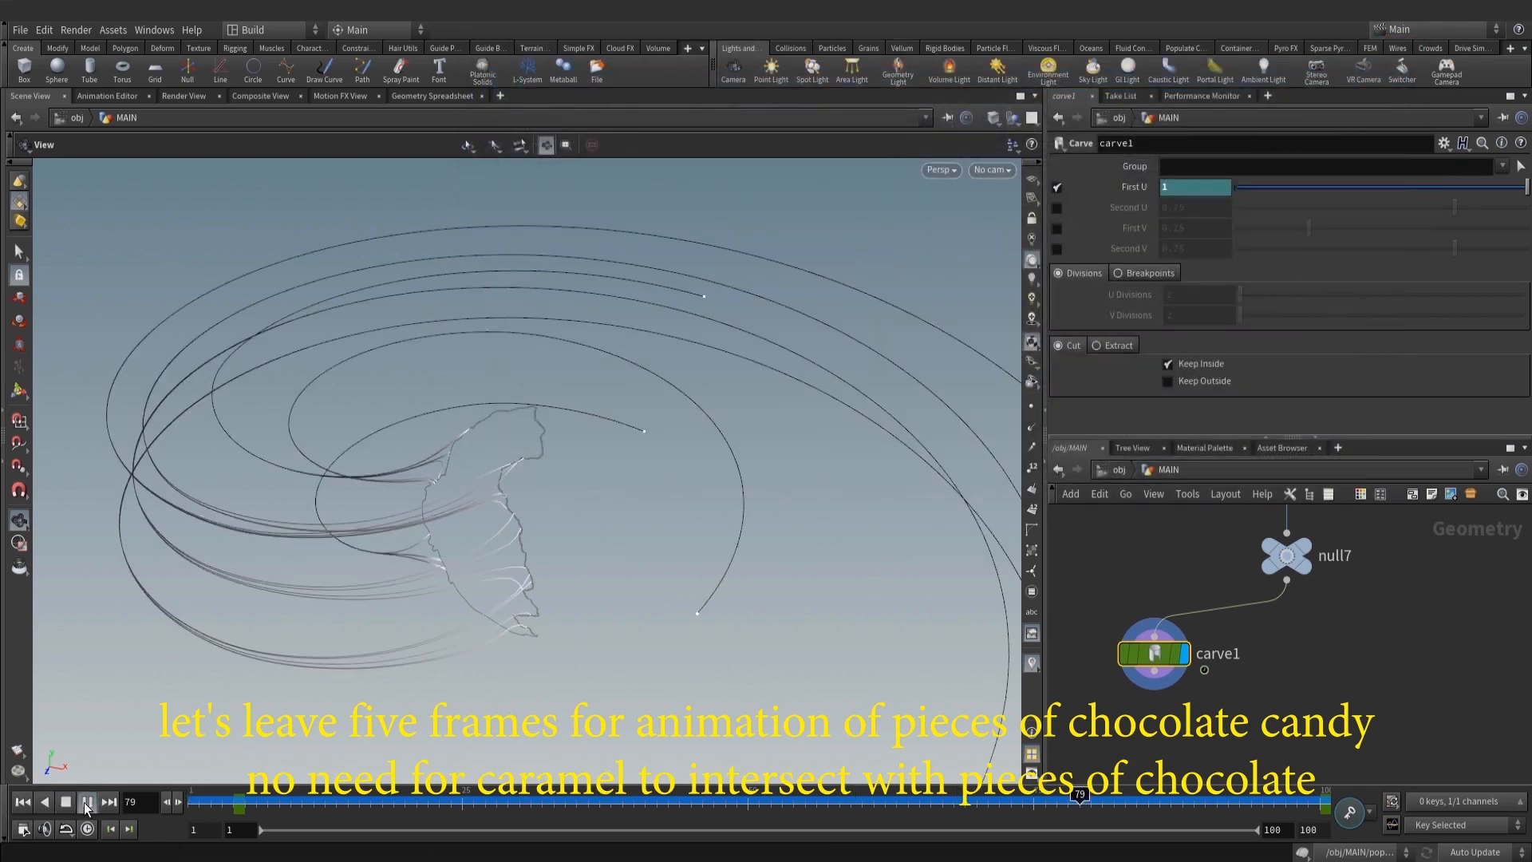
{"action": "right_click_drag", "start_coordinate": [745, 419], "coordinate": [622, 418]}
{"action": "left_click", "coordinate": [87, 802]}
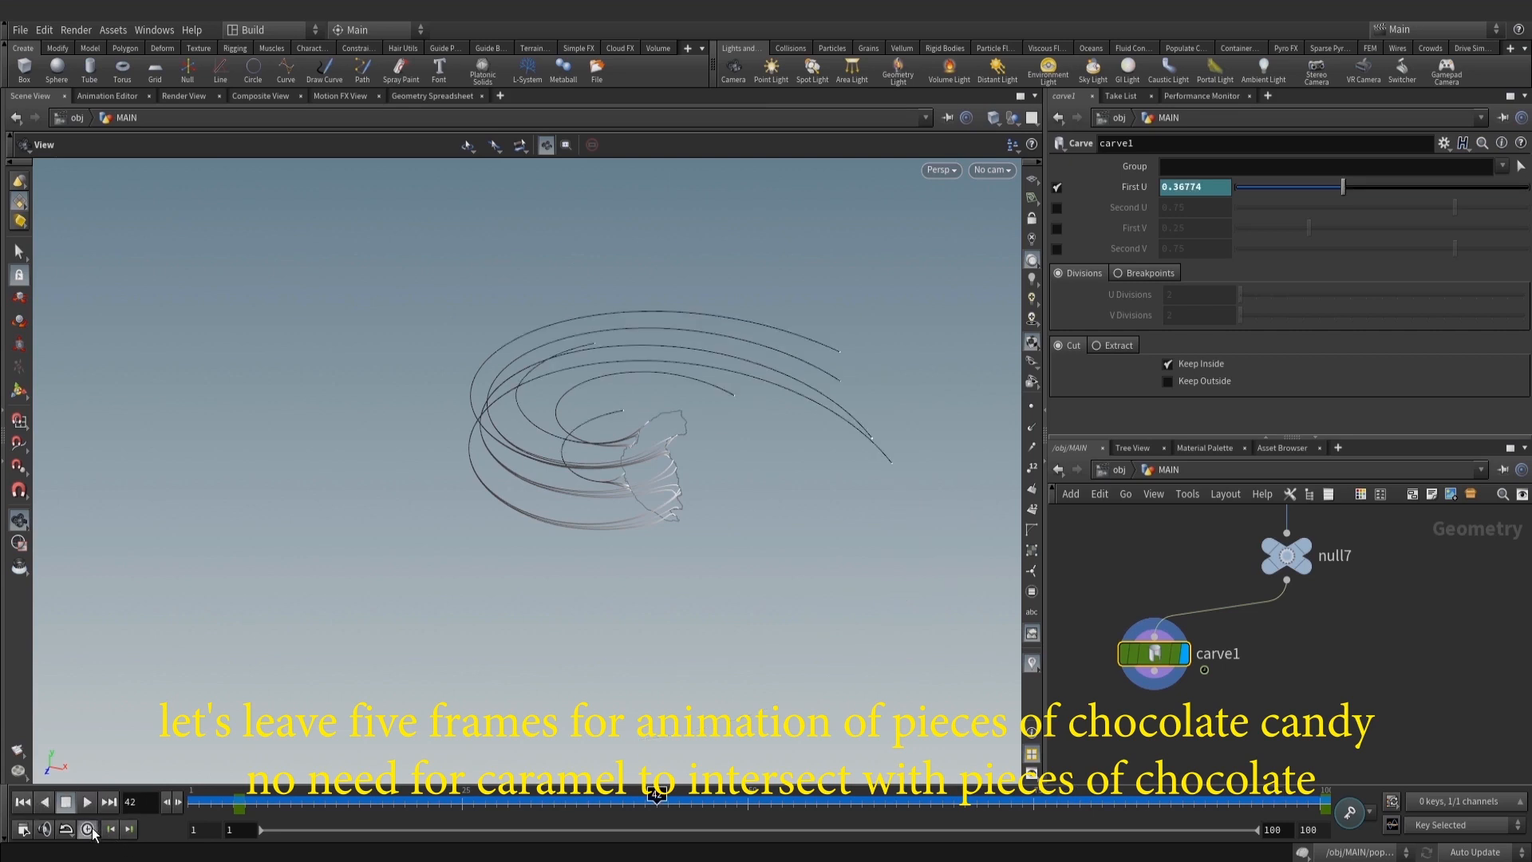
{"action": "left_click", "coordinate": [24, 802]}
{"action": "left_click", "coordinate": [85, 803]}
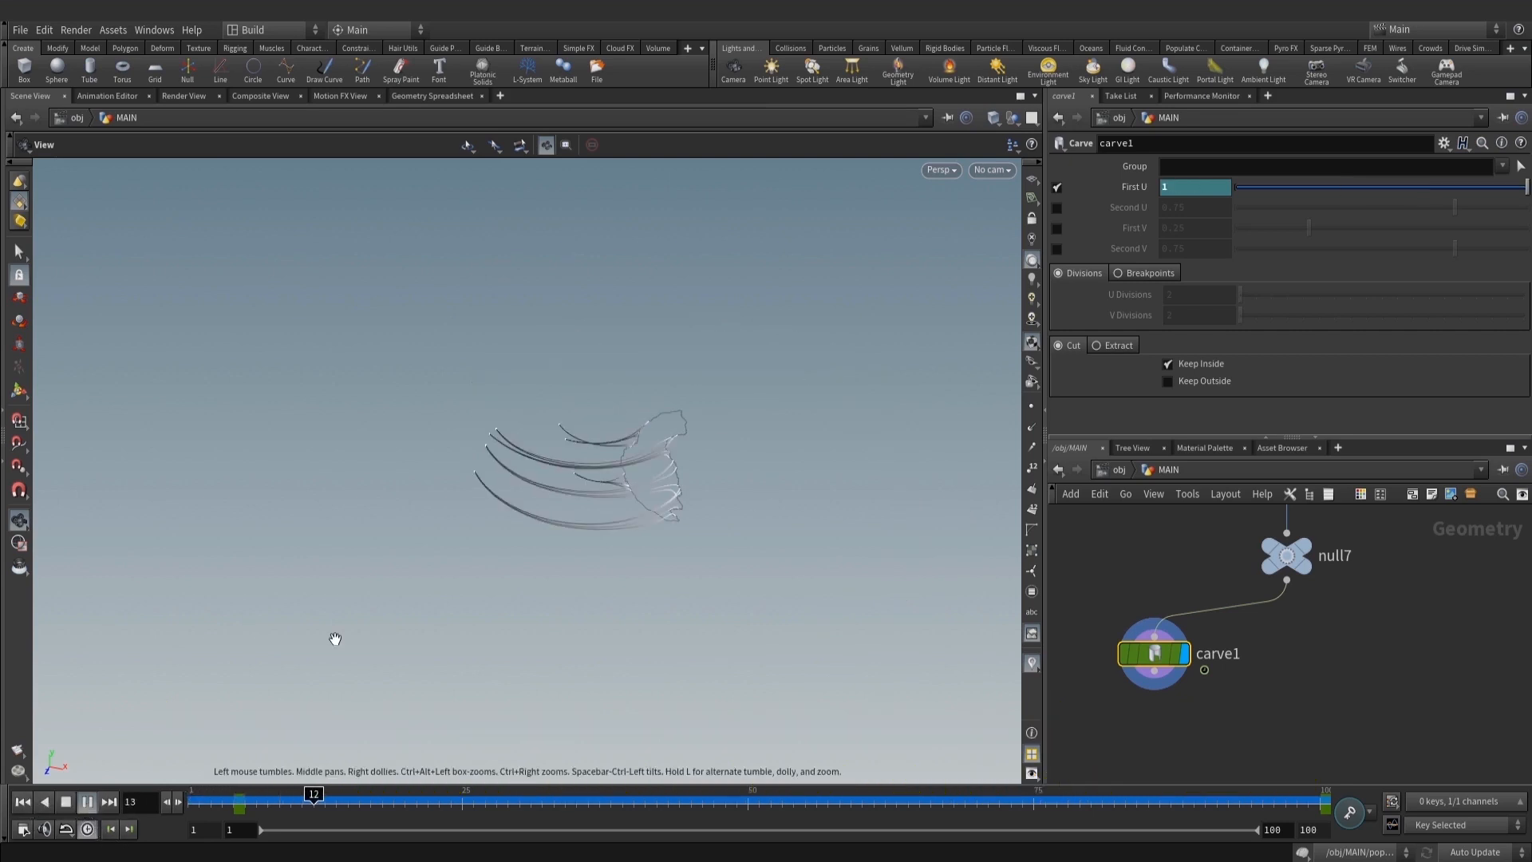
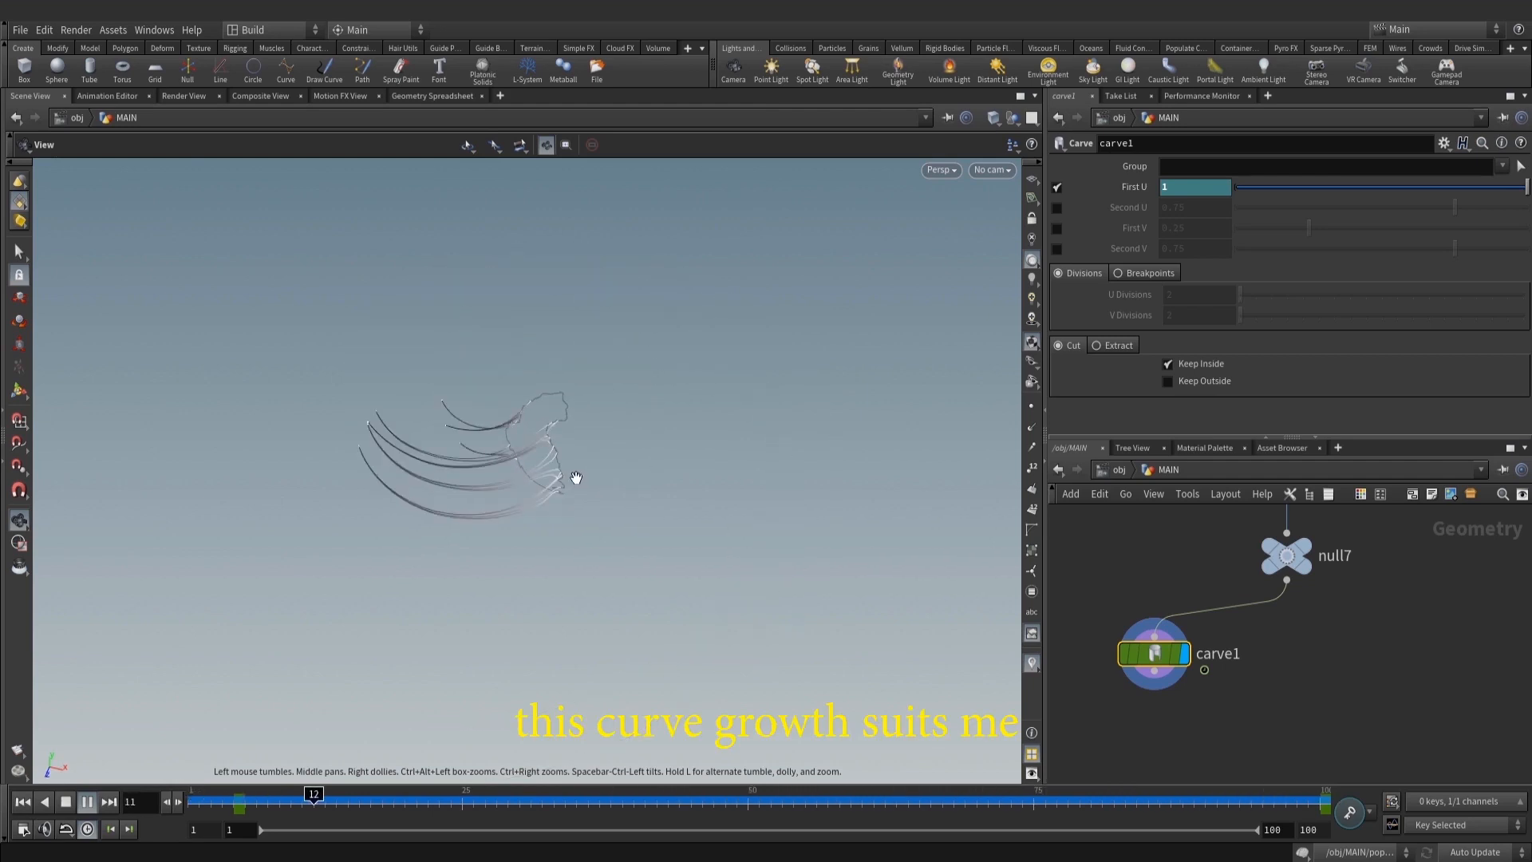
Keyframe pointvop2's noise Amplitude at 2 on frame 5 and at 0 on frame 1
{"action": "key", "text": "ctrl+Up"}
{"action": "scroll", "coordinate": [1157, 740], "scroll_direction": "down", "scroll_amount": 3}
{"action": "scroll", "coordinate": [1325, 626], "scroll_direction": "down", "scroll_amount": 4}
{"action": "middle_click_drag", "start_coordinate": [1334, 621], "coordinate": [1340, 762]}
{"action": "left_click_drag", "start_coordinate": [1185, 600], "coordinate": [1186, 600]}
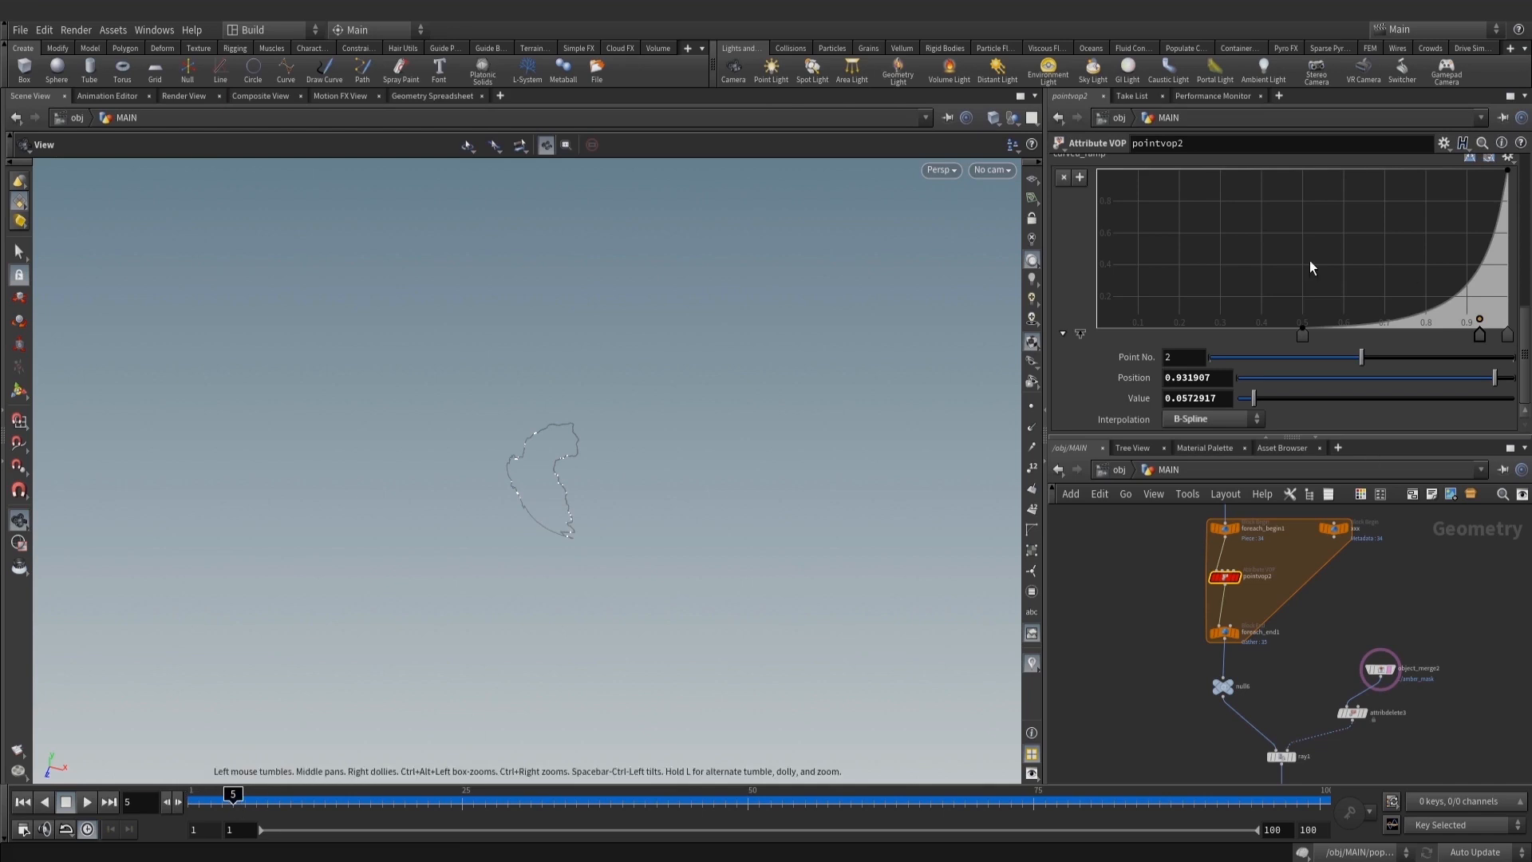
{"action": "scroll", "coordinate": [1269, 341], "scroll_direction": "up", "scroll_amount": 5}
{"action": "left_click", "coordinate": [1125, 239], "text": "alt"}
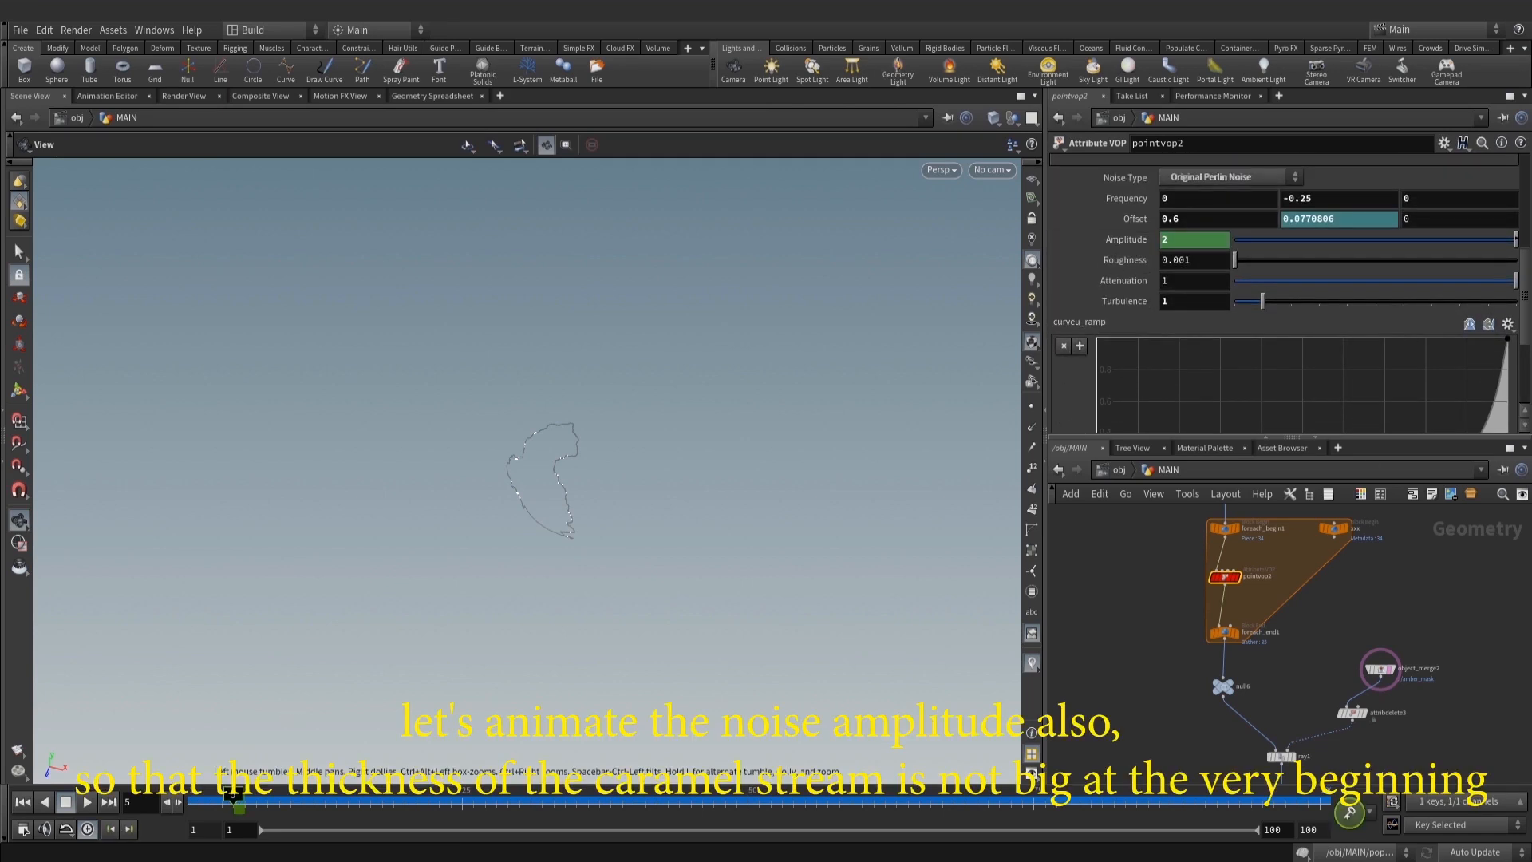
{"action": "left_click", "coordinate": [191, 802]}
{"action": "key", "text": "Return"}
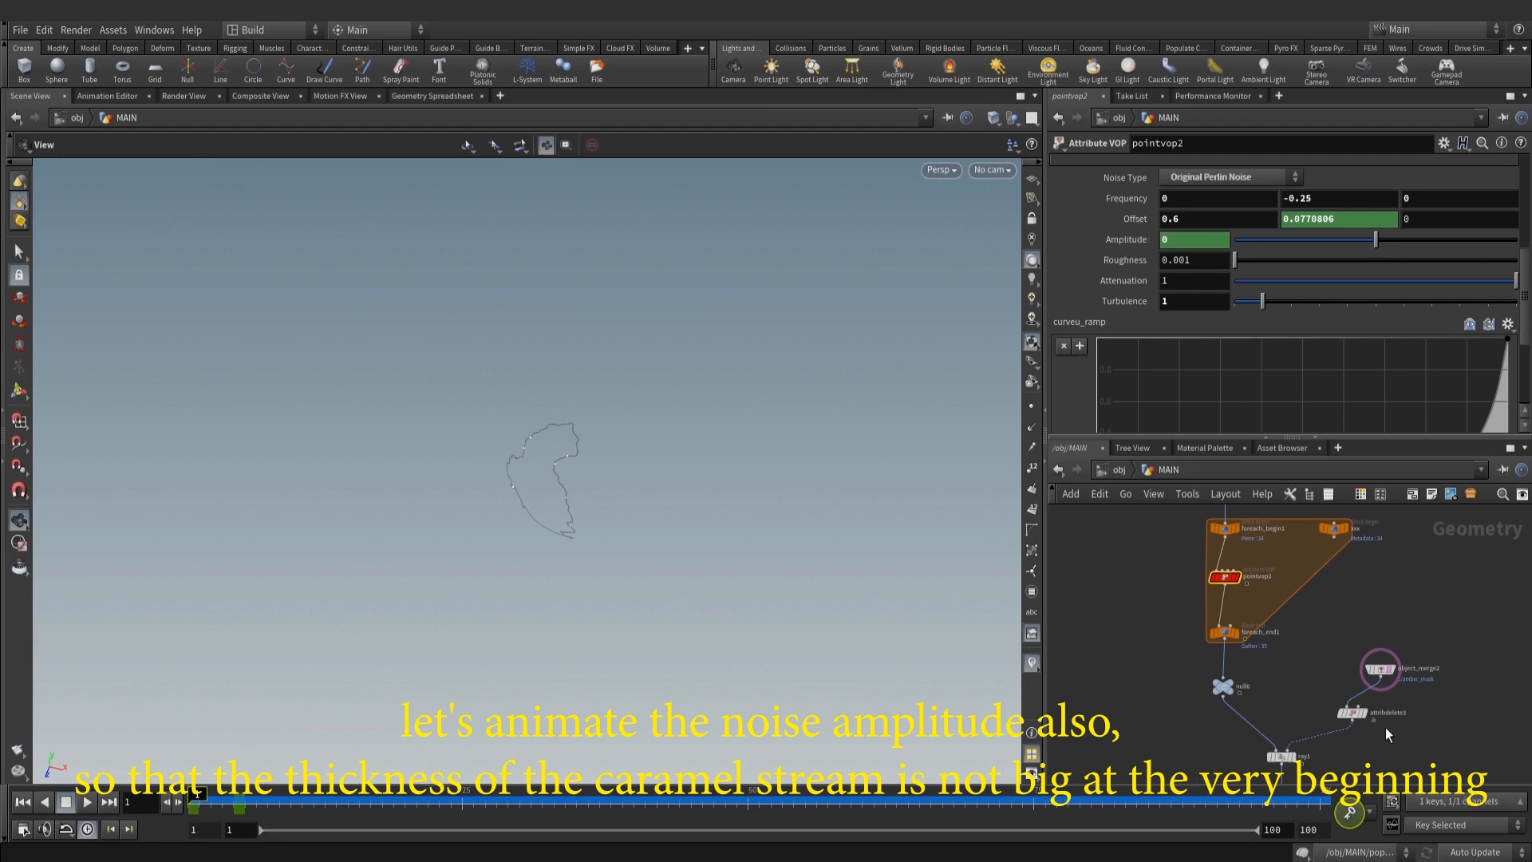
Reshape the Amplitude animation curve in the channel editor by pulling the end keyframe's handle down for a steeper rise
{"action": "middle_click_drag", "start_coordinate": [1385, 726], "coordinate": [1342, 556]}
{"action": "left_click", "coordinate": [1163, 237], "text": "shift"}
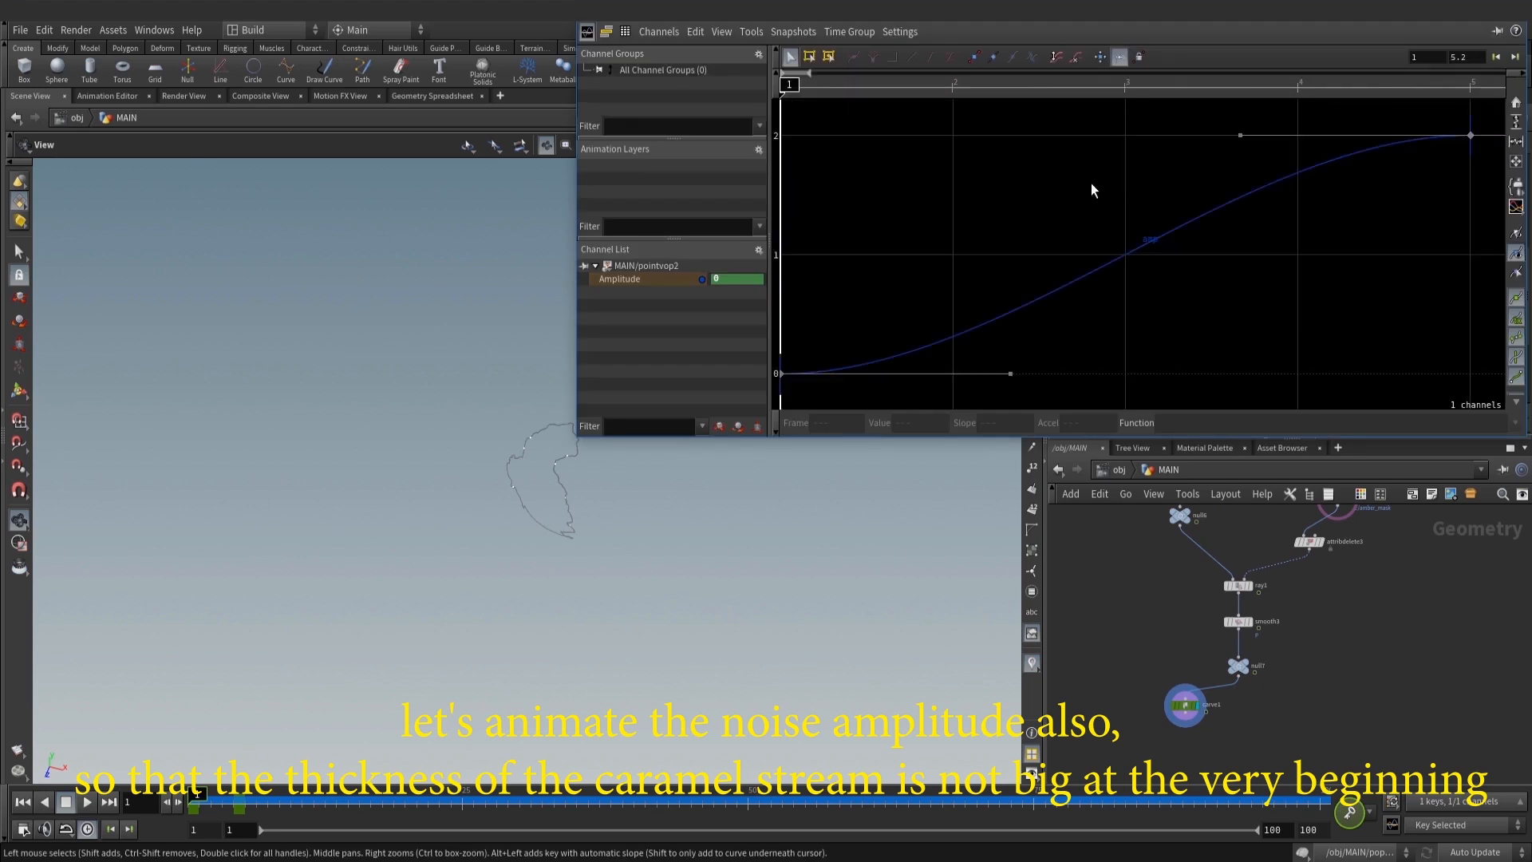
{"action": "left_click_drag", "start_coordinate": [1240, 137], "coordinate": [1269, 236]}
Play the curve growth, return to frame 1 and save the scene
{"action": "middle_click_drag", "start_coordinate": [1363, 657], "coordinate": [1378, 548]}
{"action": "left_click", "coordinate": [88, 802]}
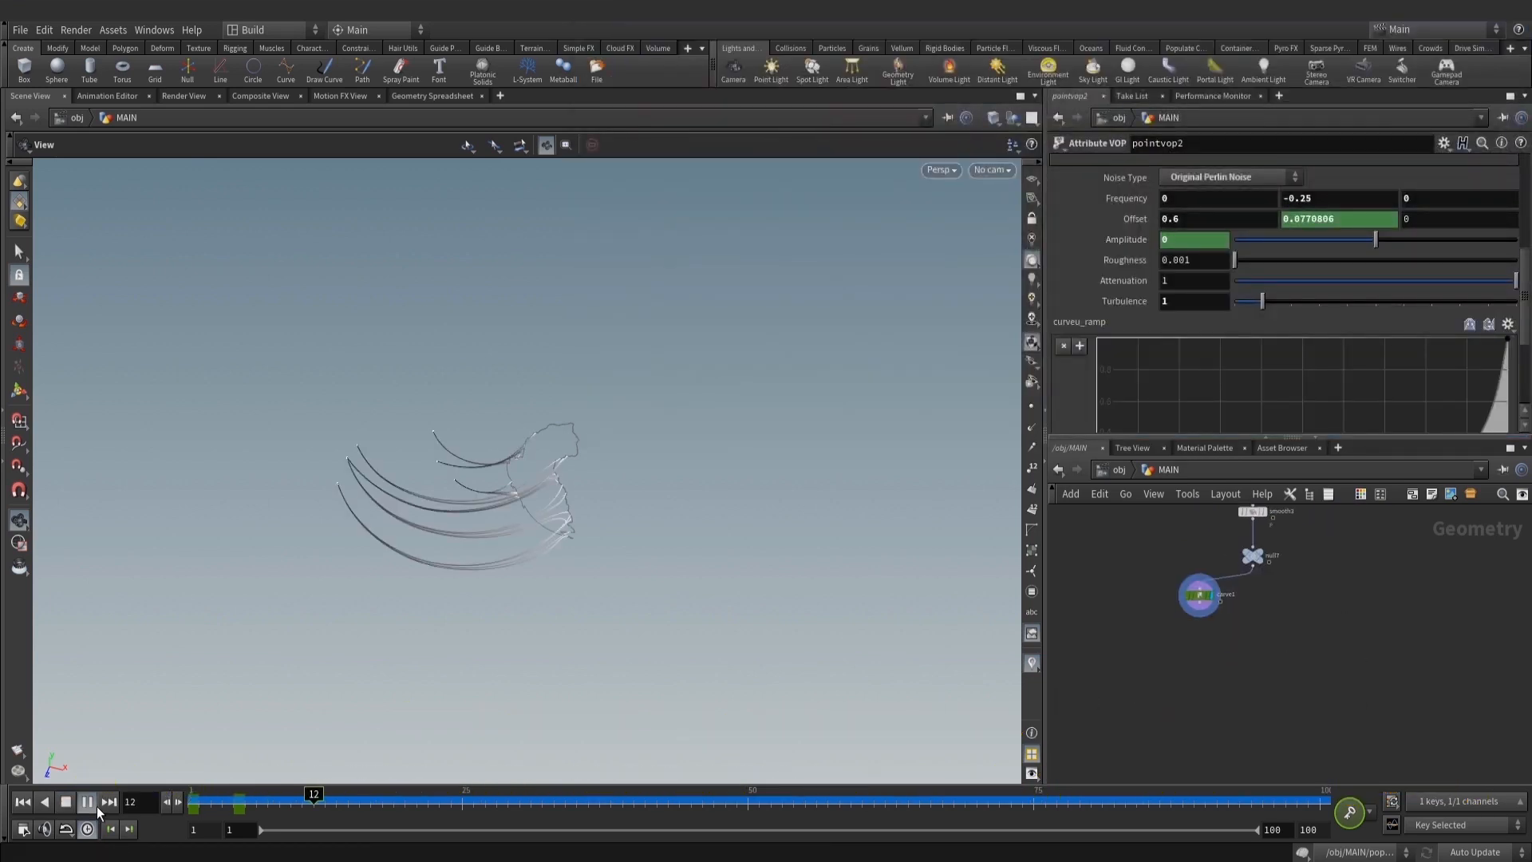
{"action": "left_click_drag", "start_coordinate": [220, 801], "coordinate": [190, 801]}
{"action": "scroll", "coordinate": [1227, 597], "scroll_direction": "up", "scroll_amount": 2}
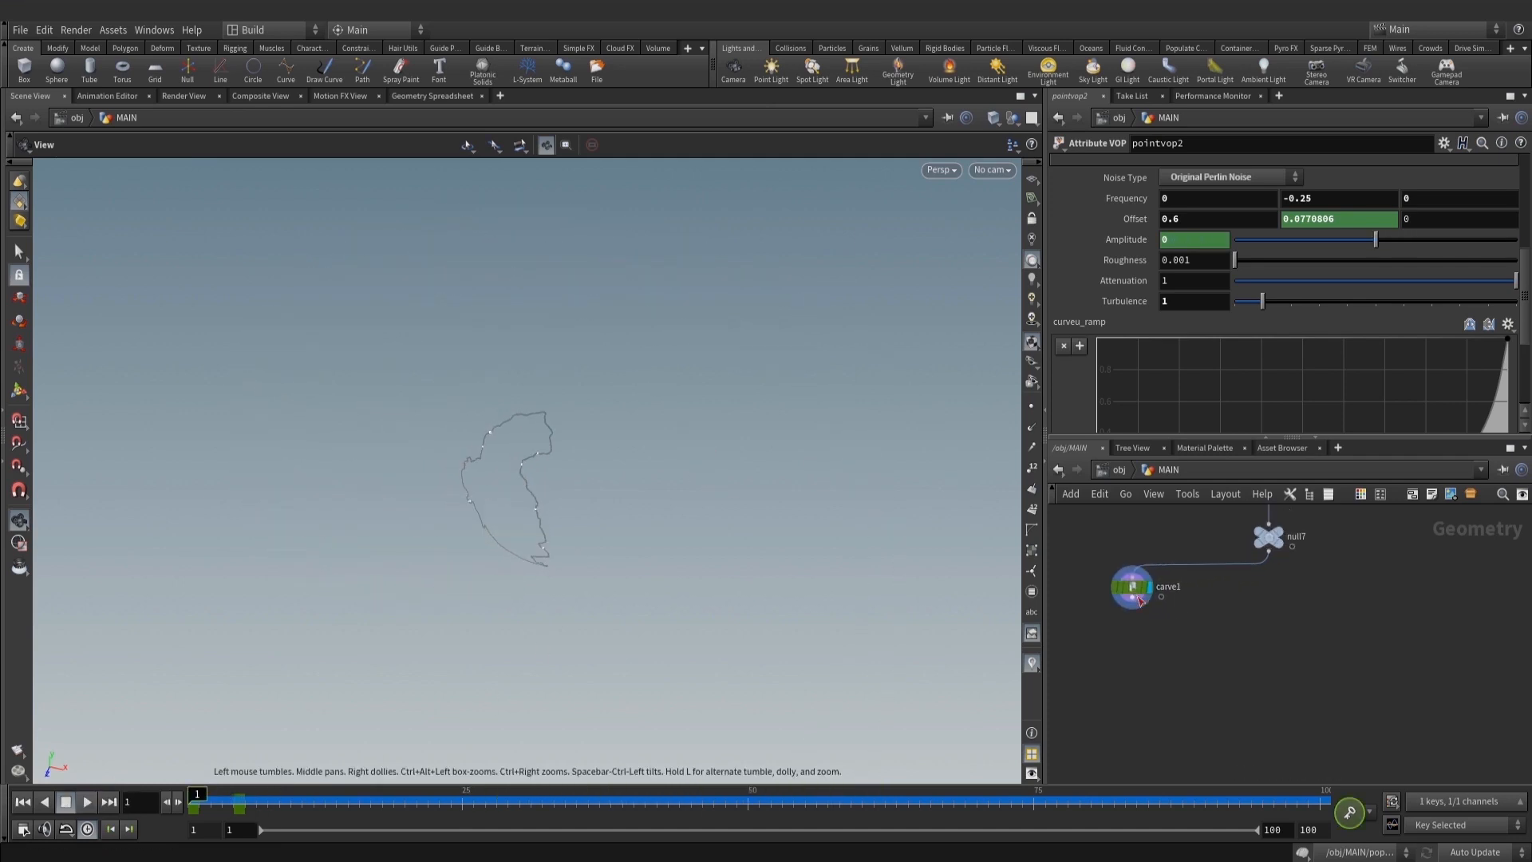
{"action": "key", "text": "ctrl+s"}
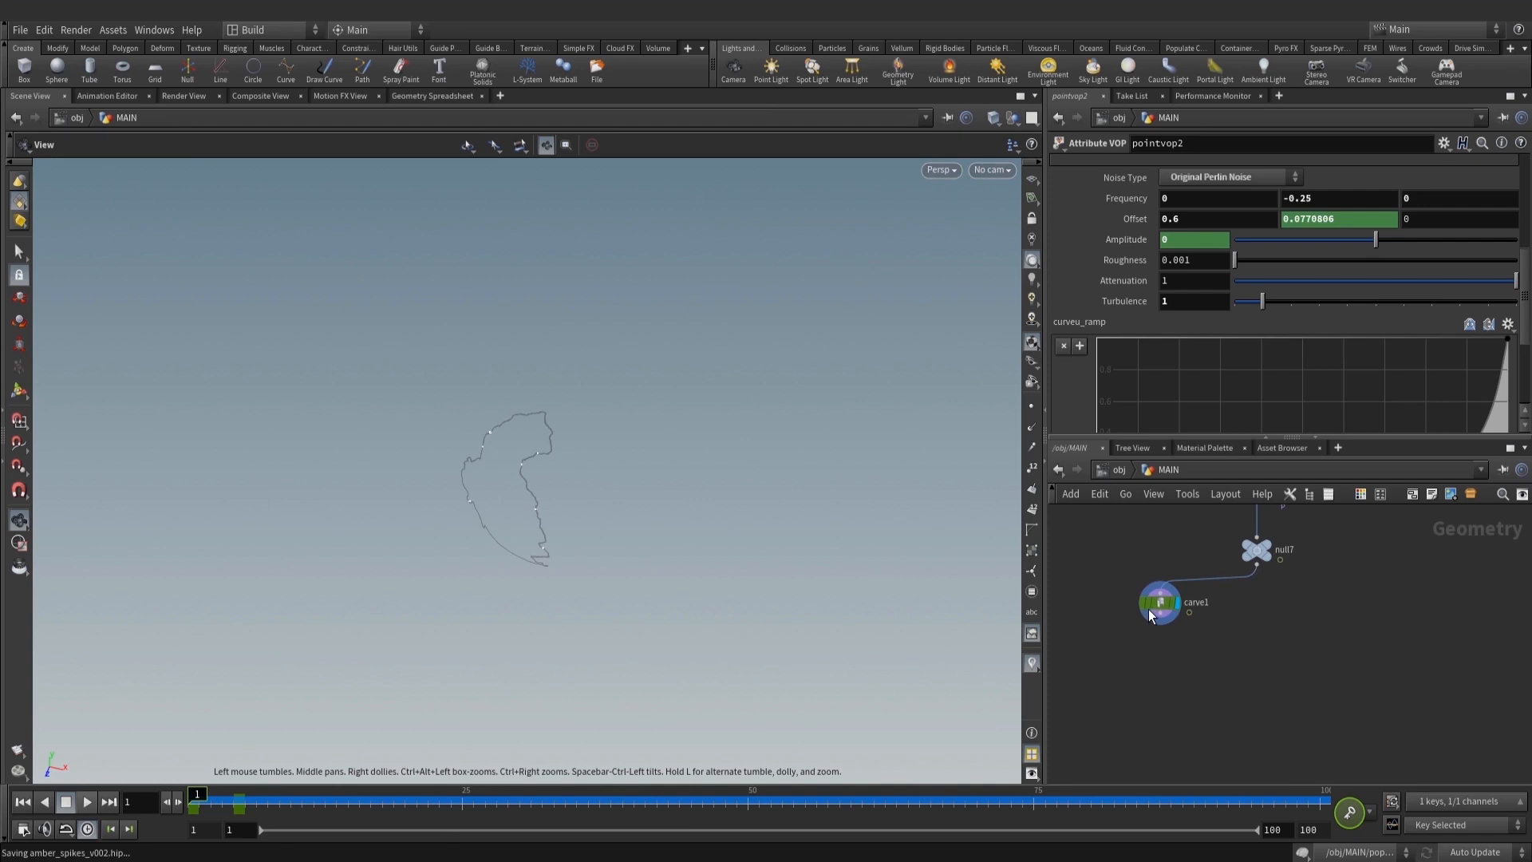
Create a reference copy of carve1, set it to Extract 3D Isoparametric Curve(s) and scrub to frame 41
{"action": "mouse_move", "coordinate": [1161, 605]}
{"action": "left_mouse_down"}
{"action": "mouse_move", "coordinate": [1216, 615]}
{"action": "mouse_move", "coordinate": [1110, 613]}
{"action": "mouse_move", "coordinate": [1151, 607]}
{"action": "left_mouse_up"}
{"action": "right_click", "coordinate": [1151, 606]}
{"action": "mouse_move", "coordinate": [1252, 627]}
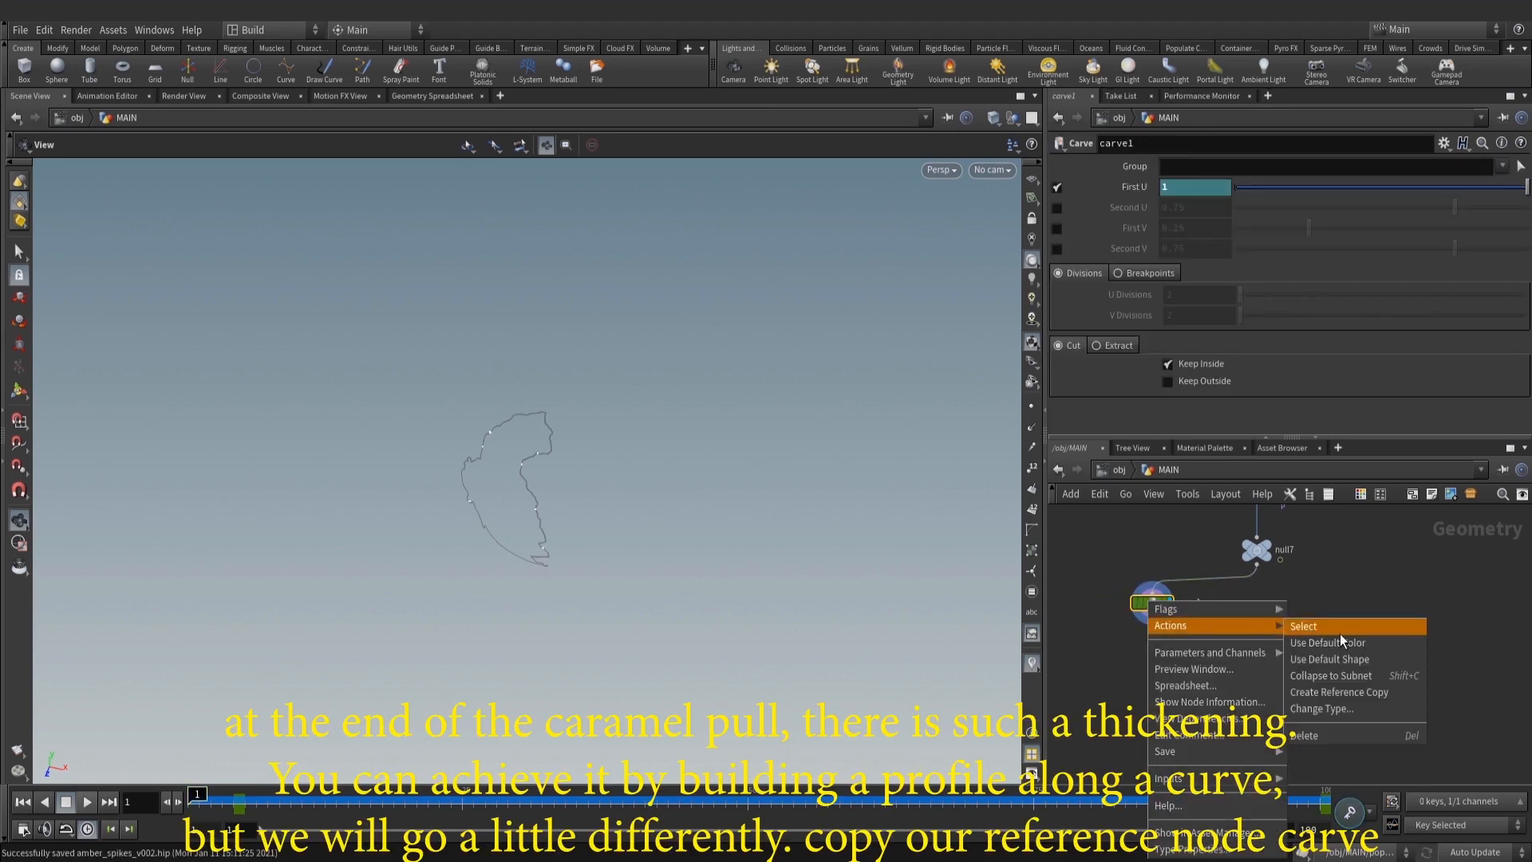
{"action": "left_click", "coordinate": [1357, 689]}
{"action": "left_click_drag", "start_coordinate": [1245, 638], "coordinate": [1309, 613]}
{"action": "left_click", "coordinate": [1137, 345]}
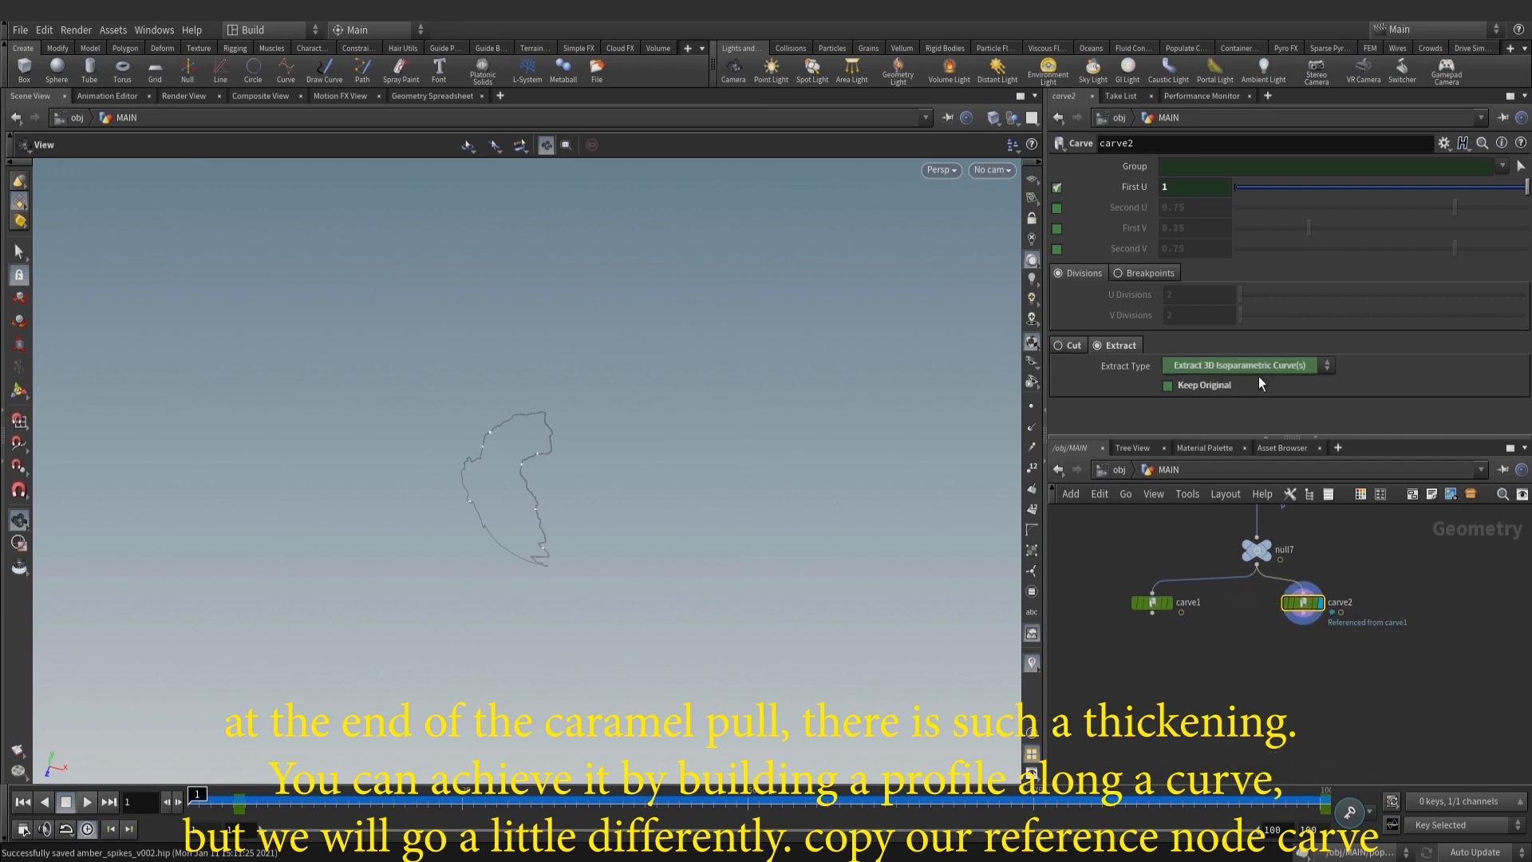
{"action": "left_click", "coordinate": [1213, 365]}
{"action": "left_click", "coordinate": [1189, 390]}
{"action": "left_click", "coordinate": [1194, 385]}
{"action": "left_click", "coordinate": [1218, 391]}
{"action": "left_click_drag", "start_coordinate": [691, 802], "coordinate": [726, 802]}
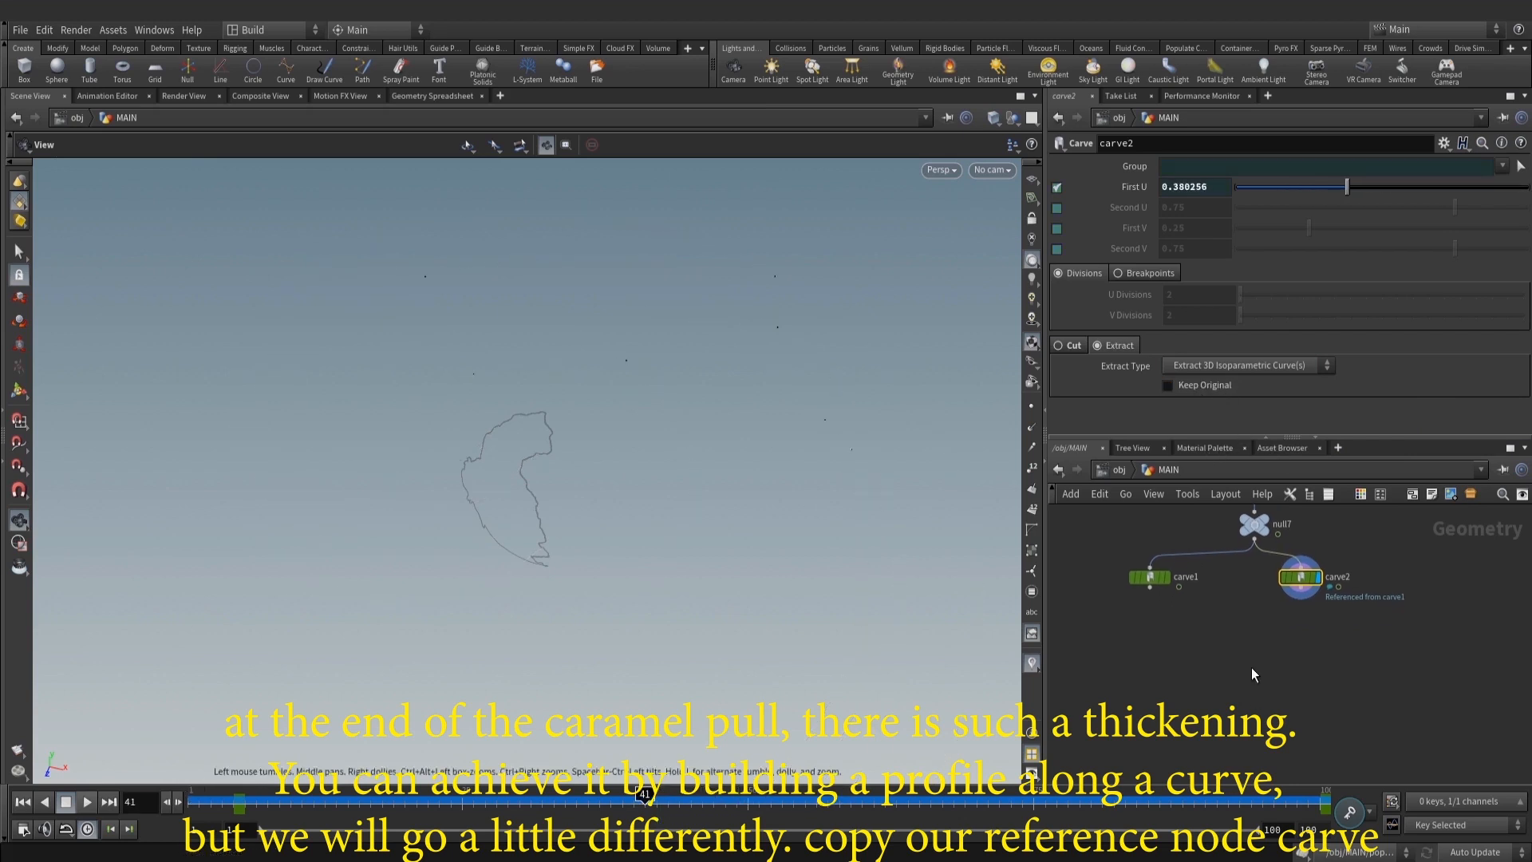
Merge carve1 and carve2 with a Merge node and display the result
{"action": "key", "text": "Tab"}
{"action": "type", "text": "mer"}
{"action": "key", "text": "Return"}
{"action": "left_click", "coordinate": [1237, 657]}
{"action": "left_click_drag", "start_coordinate": [1357, 550], "coordinate": [1220, 671]}
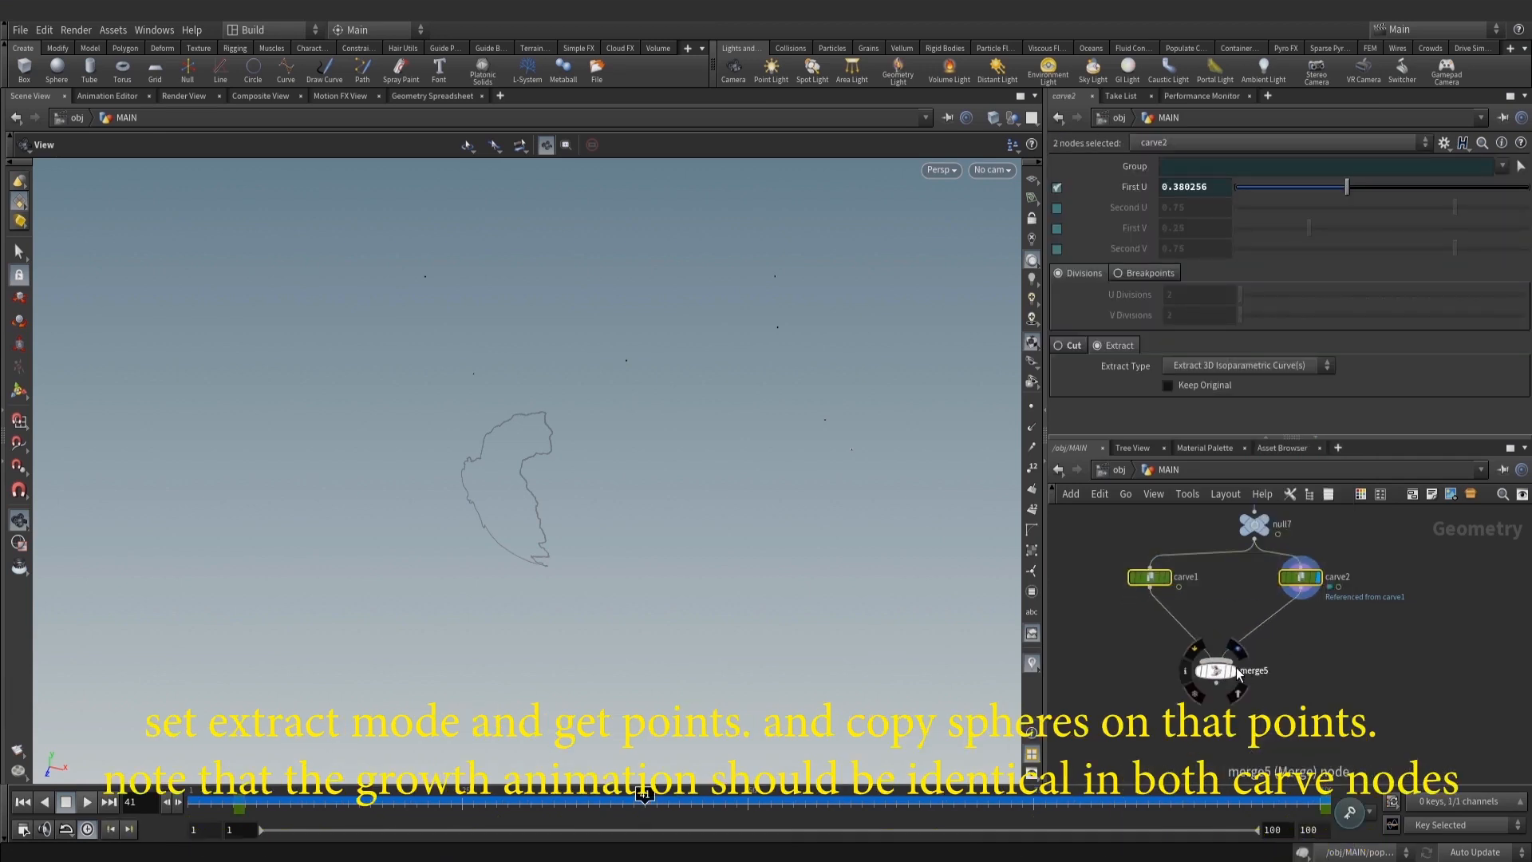
{"action": "left_click", "coordinate": [1234, 667]}
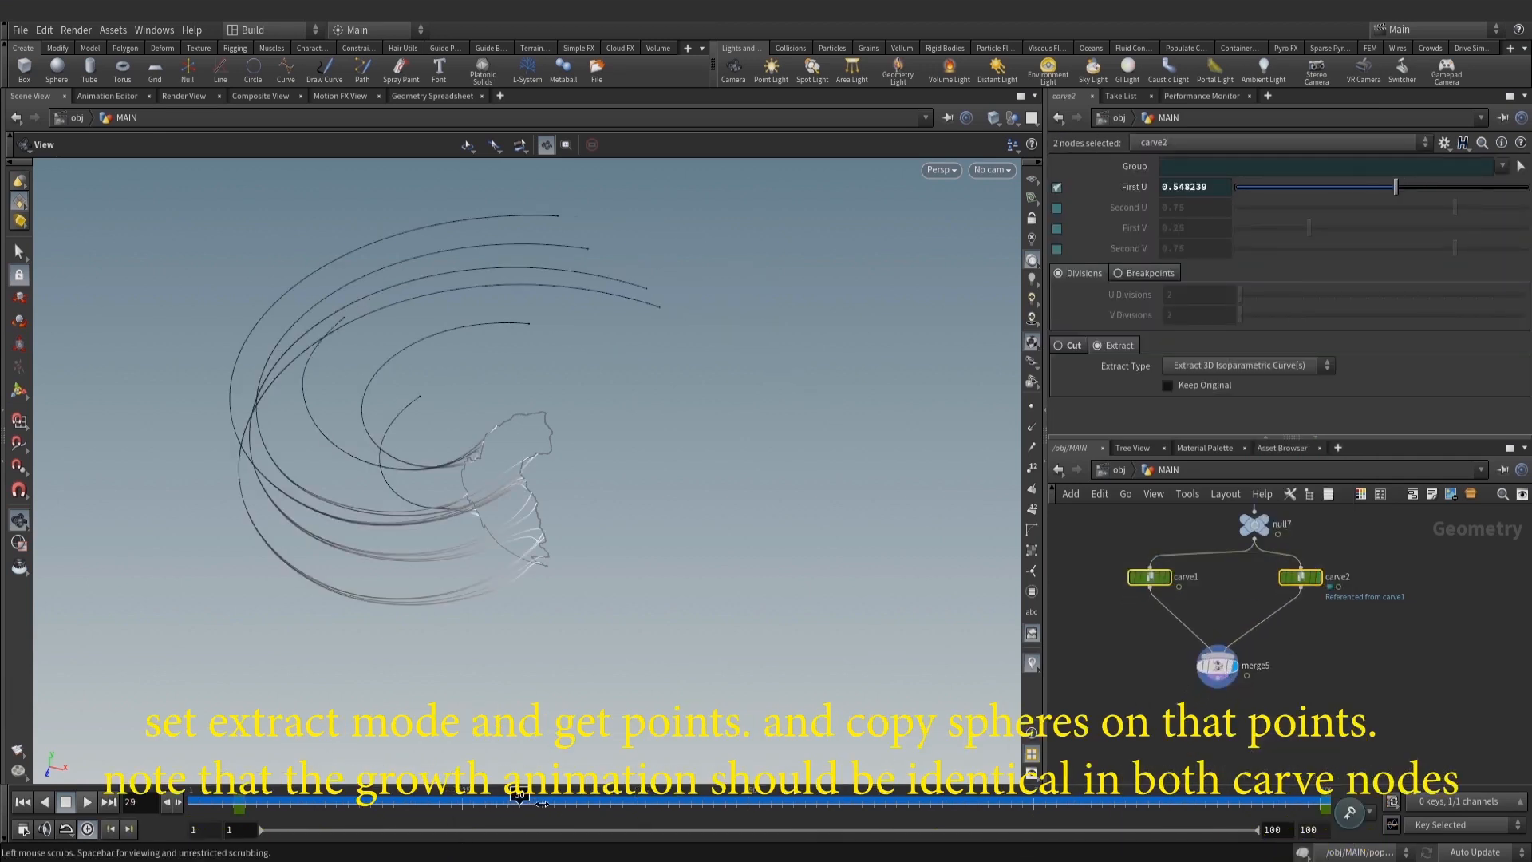
Insert a Group node between carve2 and merge5
{"action": "middle_click_drag", "start_coordinate": [1328, 657], "coordinate": [1316, 672]}
{"action": "key", "text": "Tab"}
{"action": "type", "text": "gr"}
{"action": "left_click", "coordinate": [1233, 181]}
{"action": "scroll", "coordinate": [1251, 636], "scroll_direction": "up", "scroll_amount": 2}
{"action": "left_click", "coordinate": [1269, 625]}
{"action": "left_click_drag", "start_coordinate": [1269, 625], "coordinate": [1307, 641]}
Name the new group points_sphere_grp and set its base group to *
{"action": "double_click", "coordinate": [1172, 167]}
{"action": "type", "text": "point"}
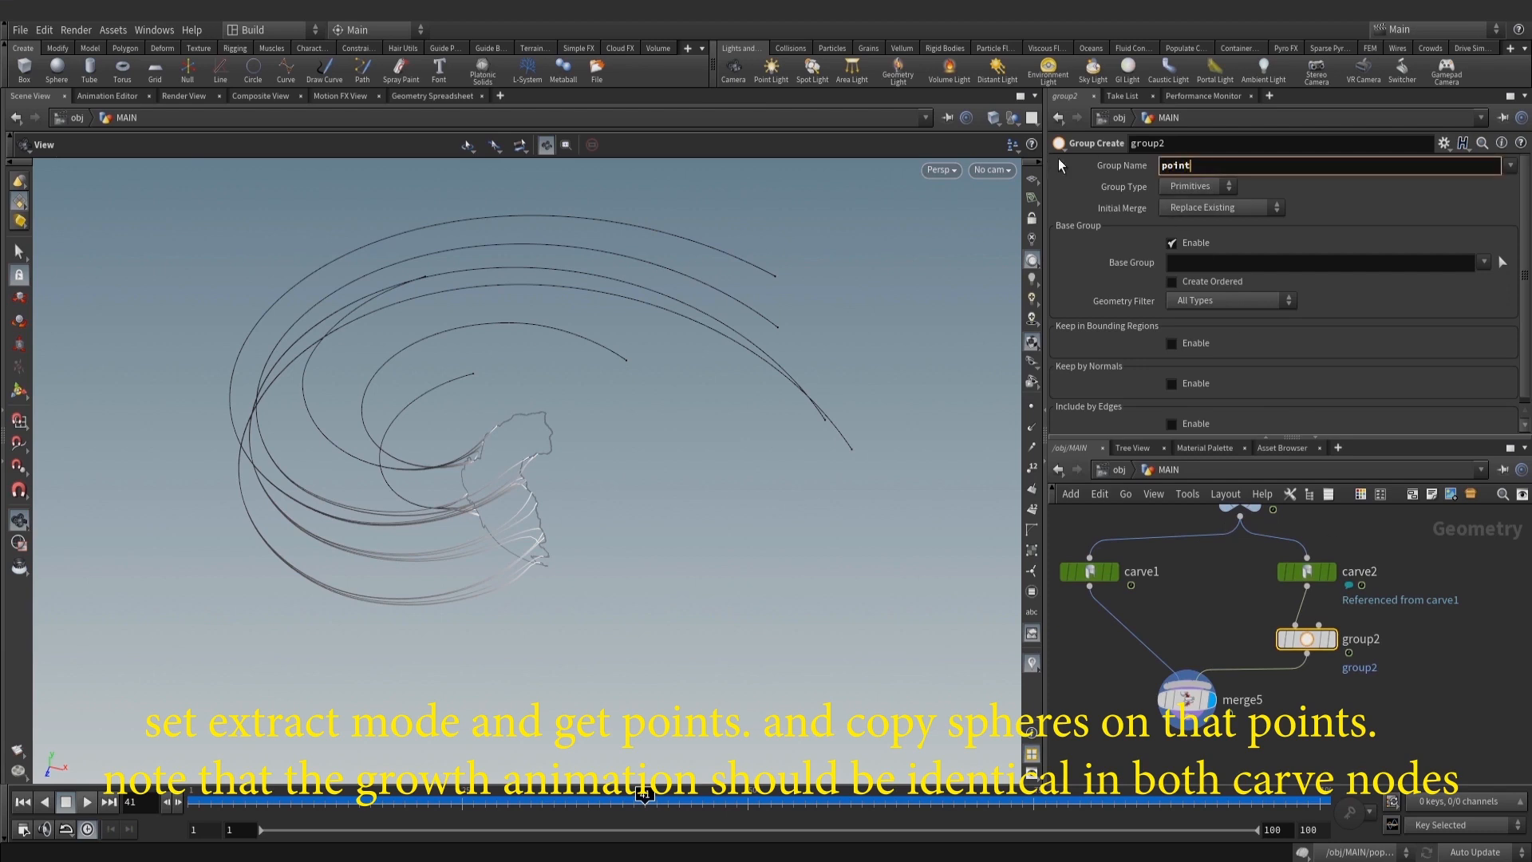
{"action": "type", "text": "s_sphere_grp"}
{"action": "key", "text": "Return"}
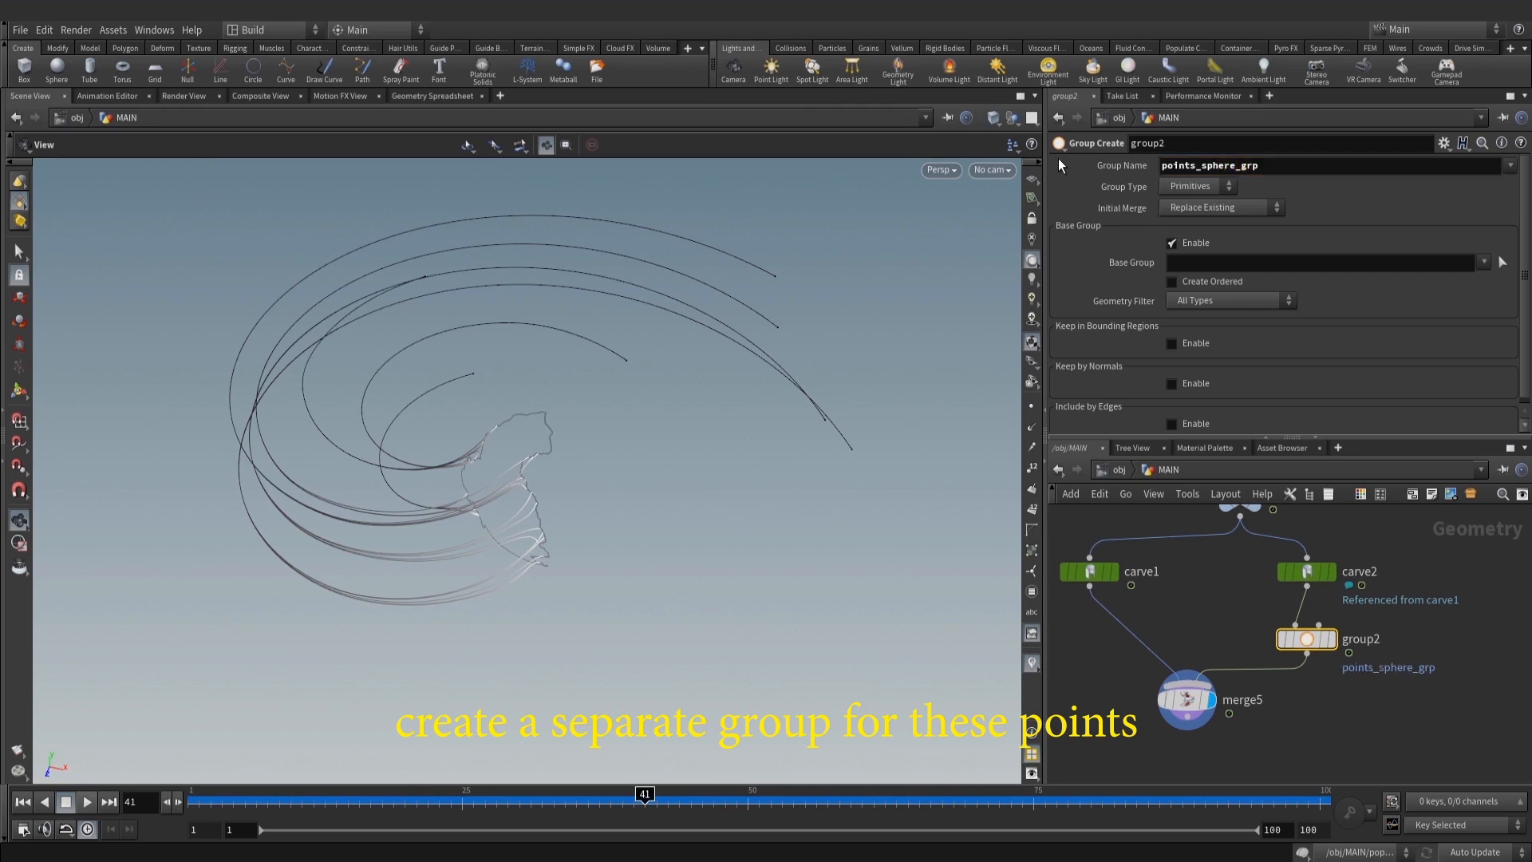
{"action": "left_click", "coordinate": [1213, 263]}
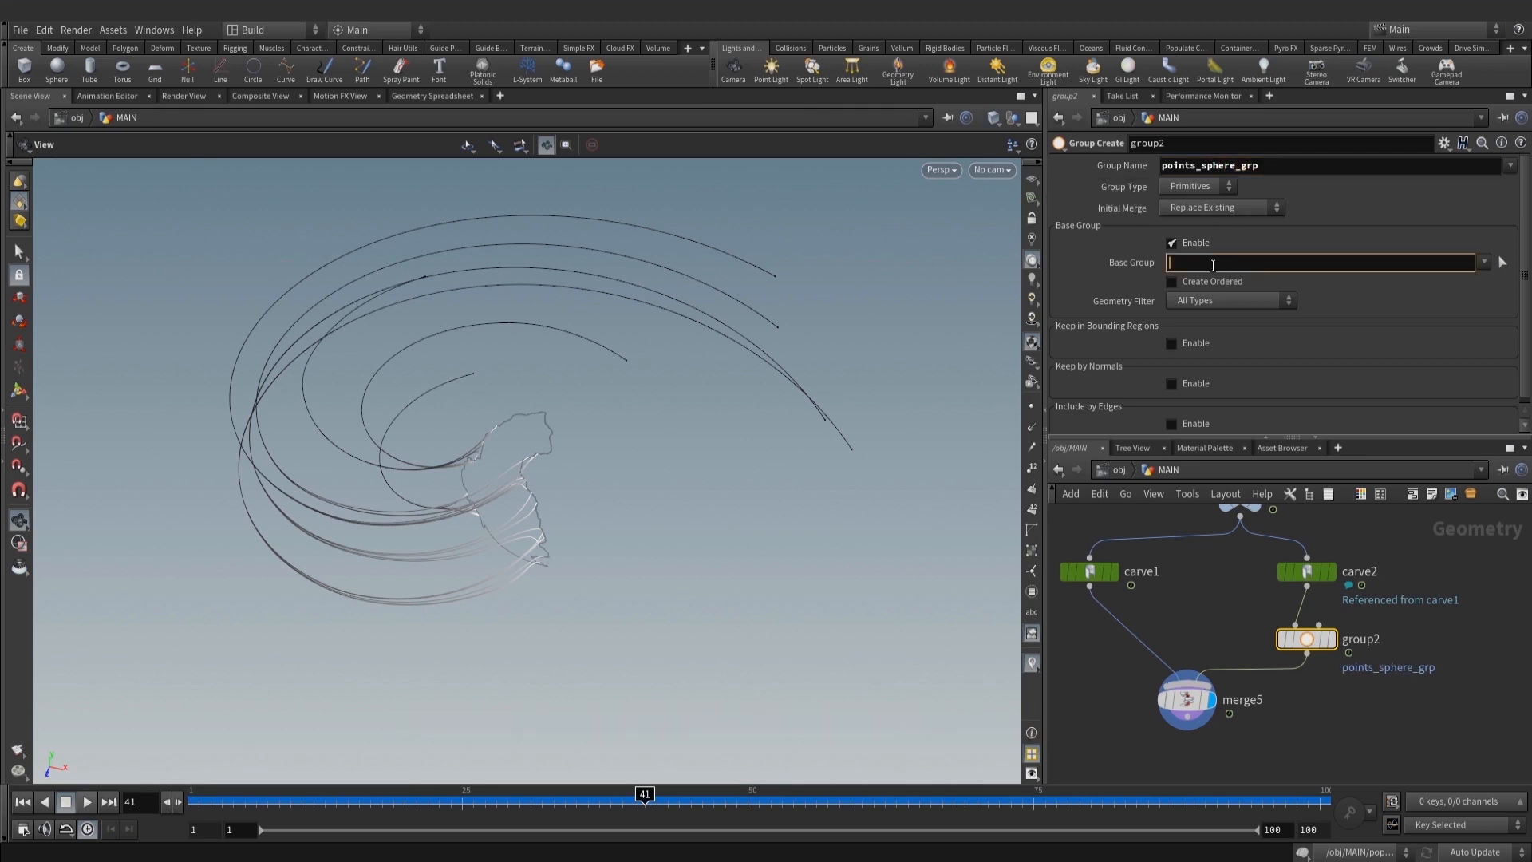
{"action": "type", "text": "*"}
{"action": "key", "text": "Return"}
{"action": "middle_click_drag", "start_coordinate": [1216, 733], "coordinate": [1237, 636]}
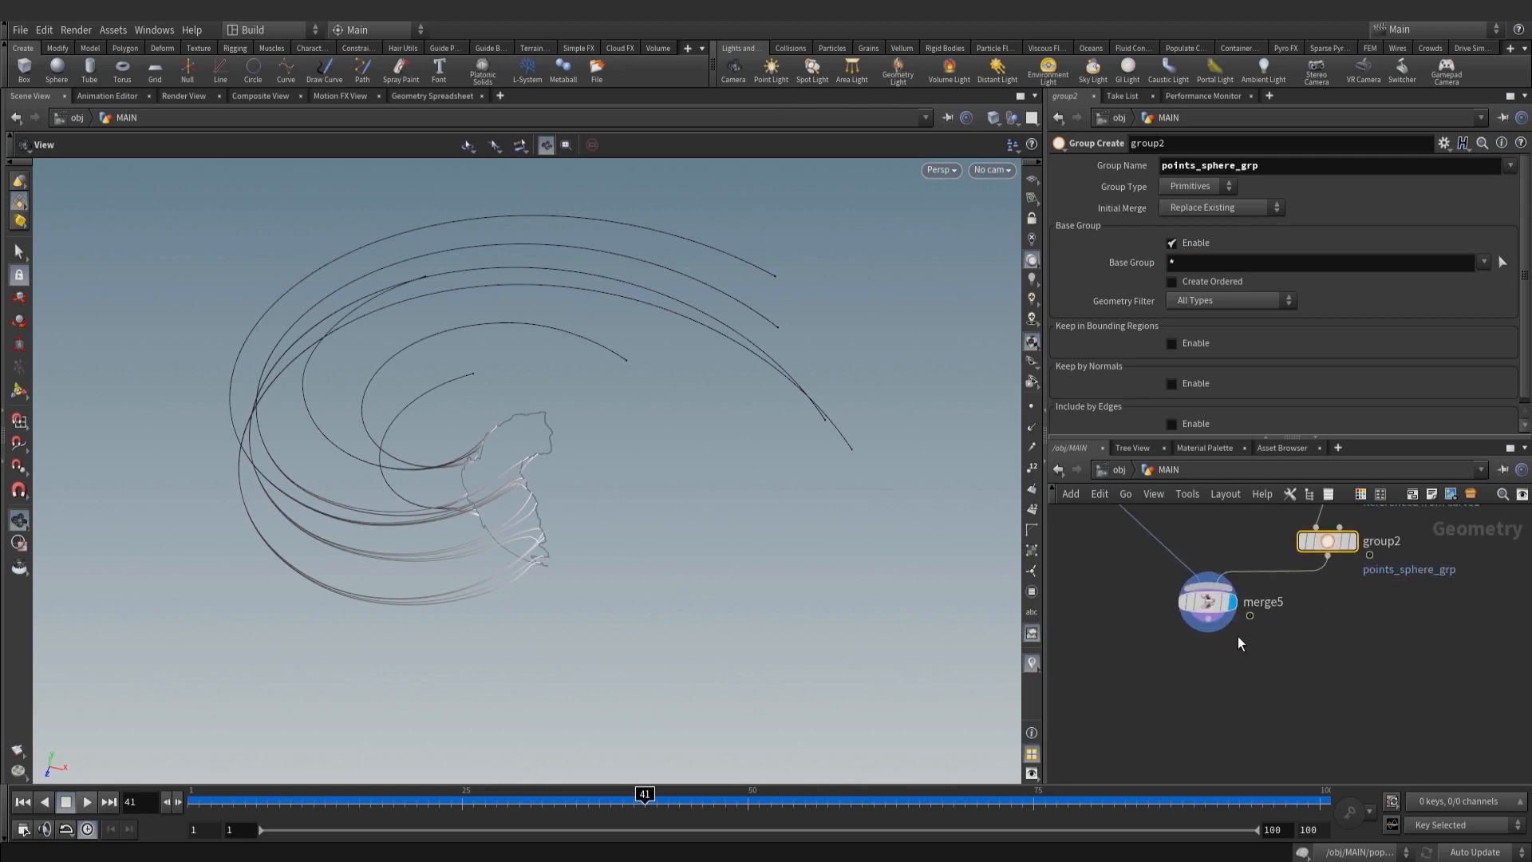
{"action": "scroll", "coordinate": [1369, 634], "scroll_direction": "down", "scroll_amount": 2}
{"action": "mouse_move", "coordinate": [1348, 641]}
{"action": "middle_mouse_down"}
{"action": "mouse_move", "coordinate": [1395, 660]}
{"action": "mouse_move", "coordinate": [1356, 657]}
{"action": "middle_mouse_up"}
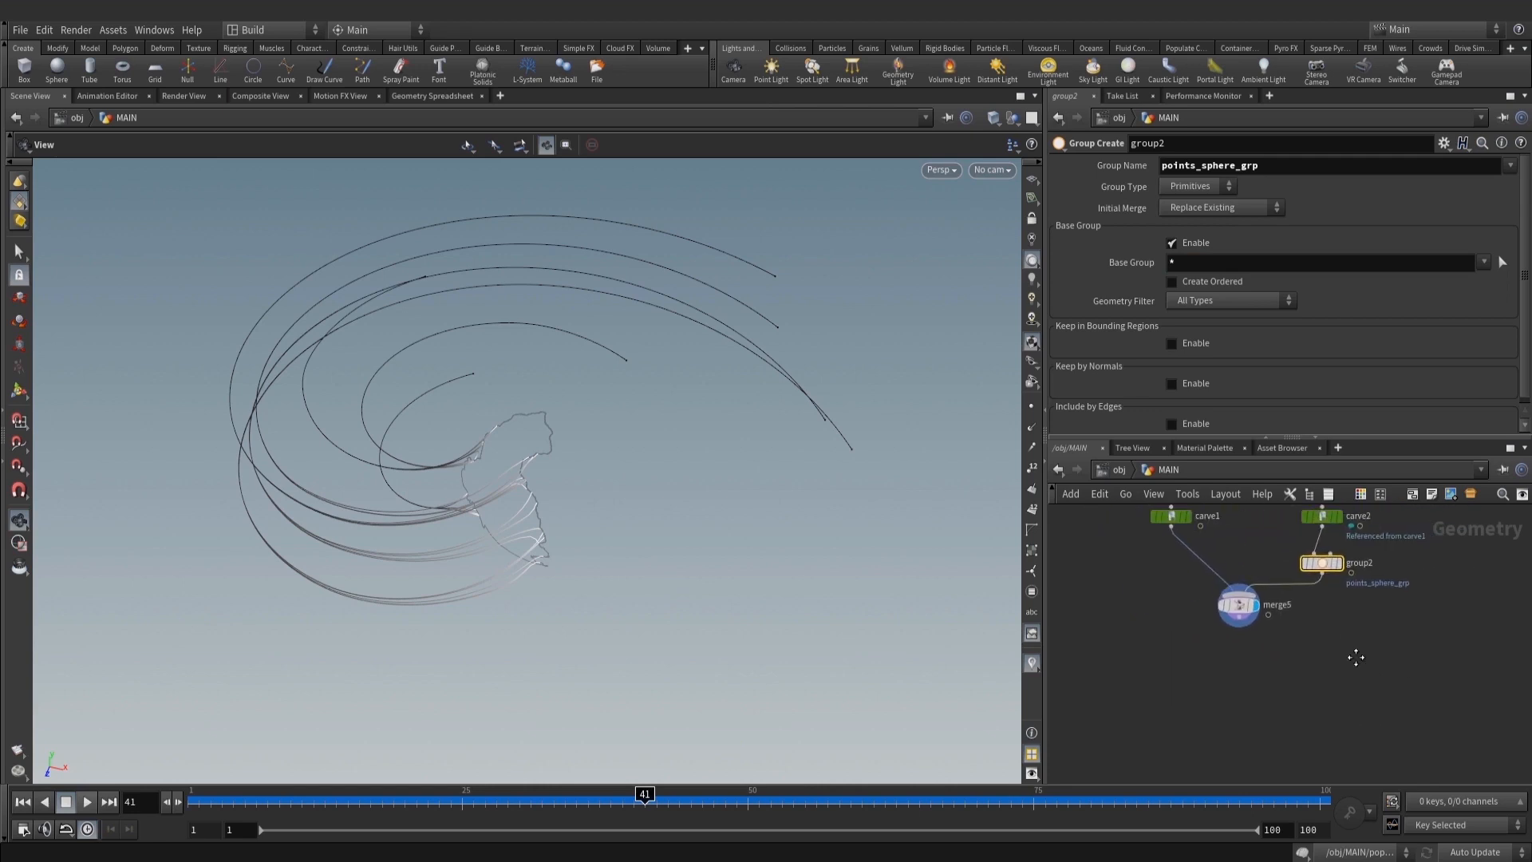
Play merge5's curve growth from the start, scrub to frame 100 and save the scene
{"action": "left_click", "coordinate": [1233, 604]}
{"action": "mouse_move", "coordinate": [192, 796]}
{"action": "left_mouse_down"}
{"action": "mouse_move", "coordinate": [718, 793]}
{"action": "mouse_move", "coordinate": [146, 786]}
{"action": "left_mouse_up"}
{"action": "left_click", "coordinate": [85, 802]}
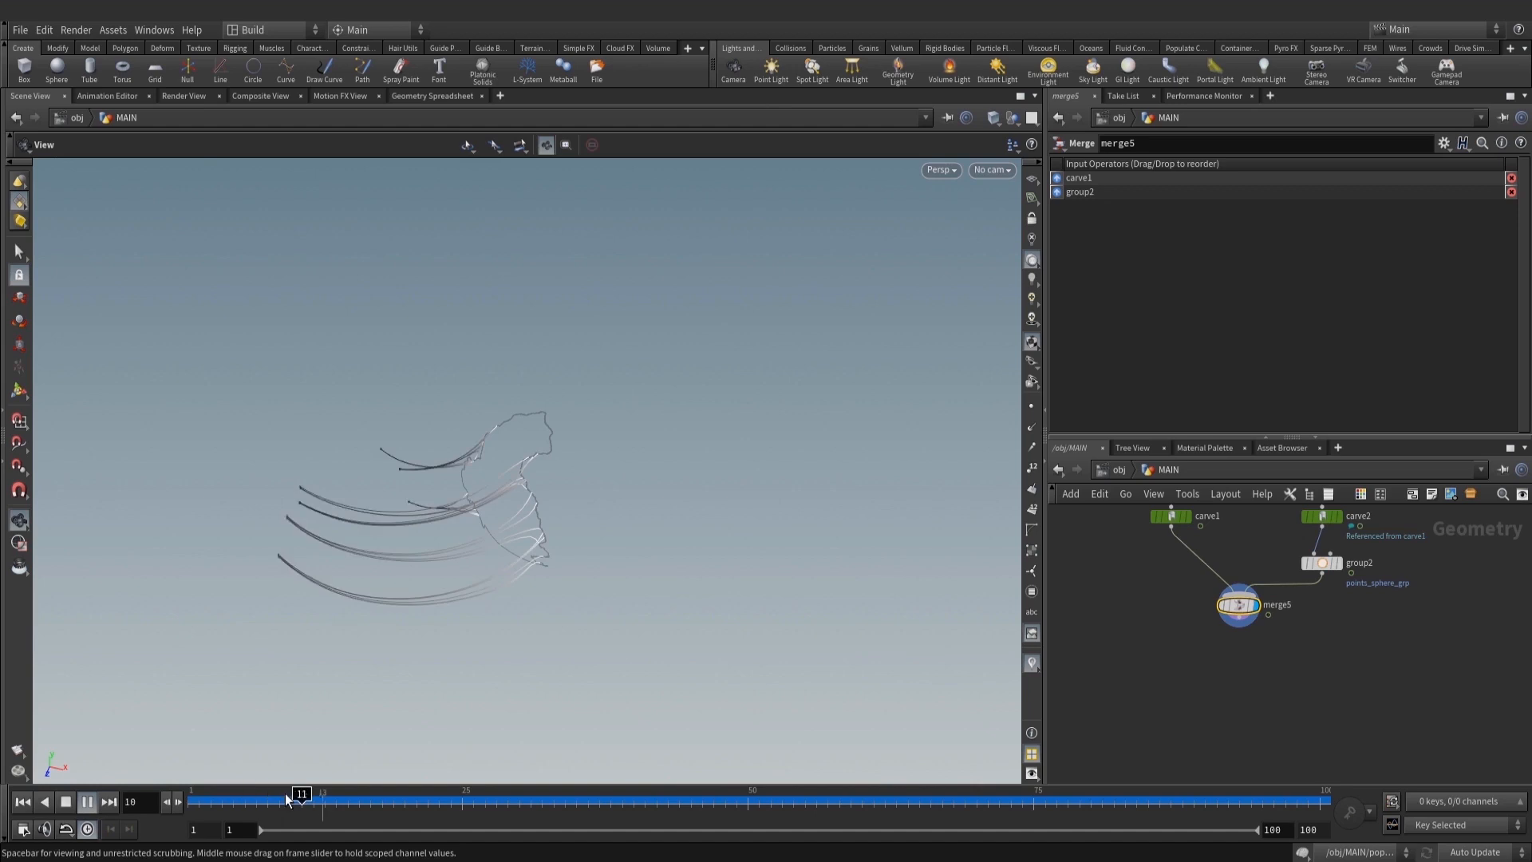
{"action": "key", "text": "ctrl+Up"}
{"action": "left_click_drag", "start_coordinate": [877, 797], "coordinate": [1325, 794]}
{"action": "middle_click_drag", "start_coordinate": [1286, 674], "coordinate": [1314, 634]}
{"action": "key", "text": "ctrl+s"}
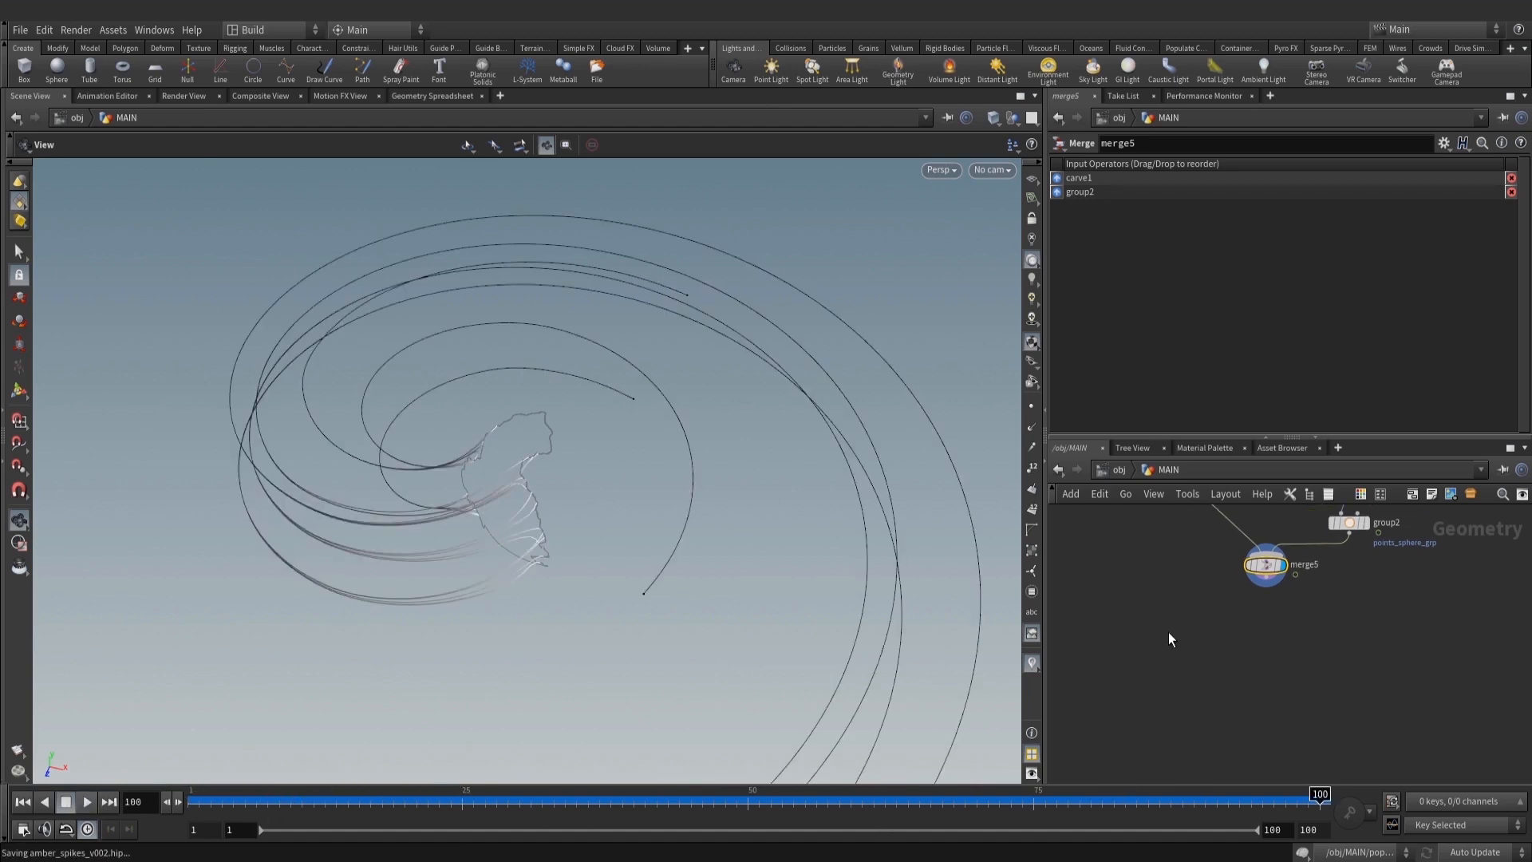
Build tube geometry on merge5's curves with a PolyWire node set to 8 divisions
{"action": "key", "text": "Tab"}
{"action": "type", "text": "p"}
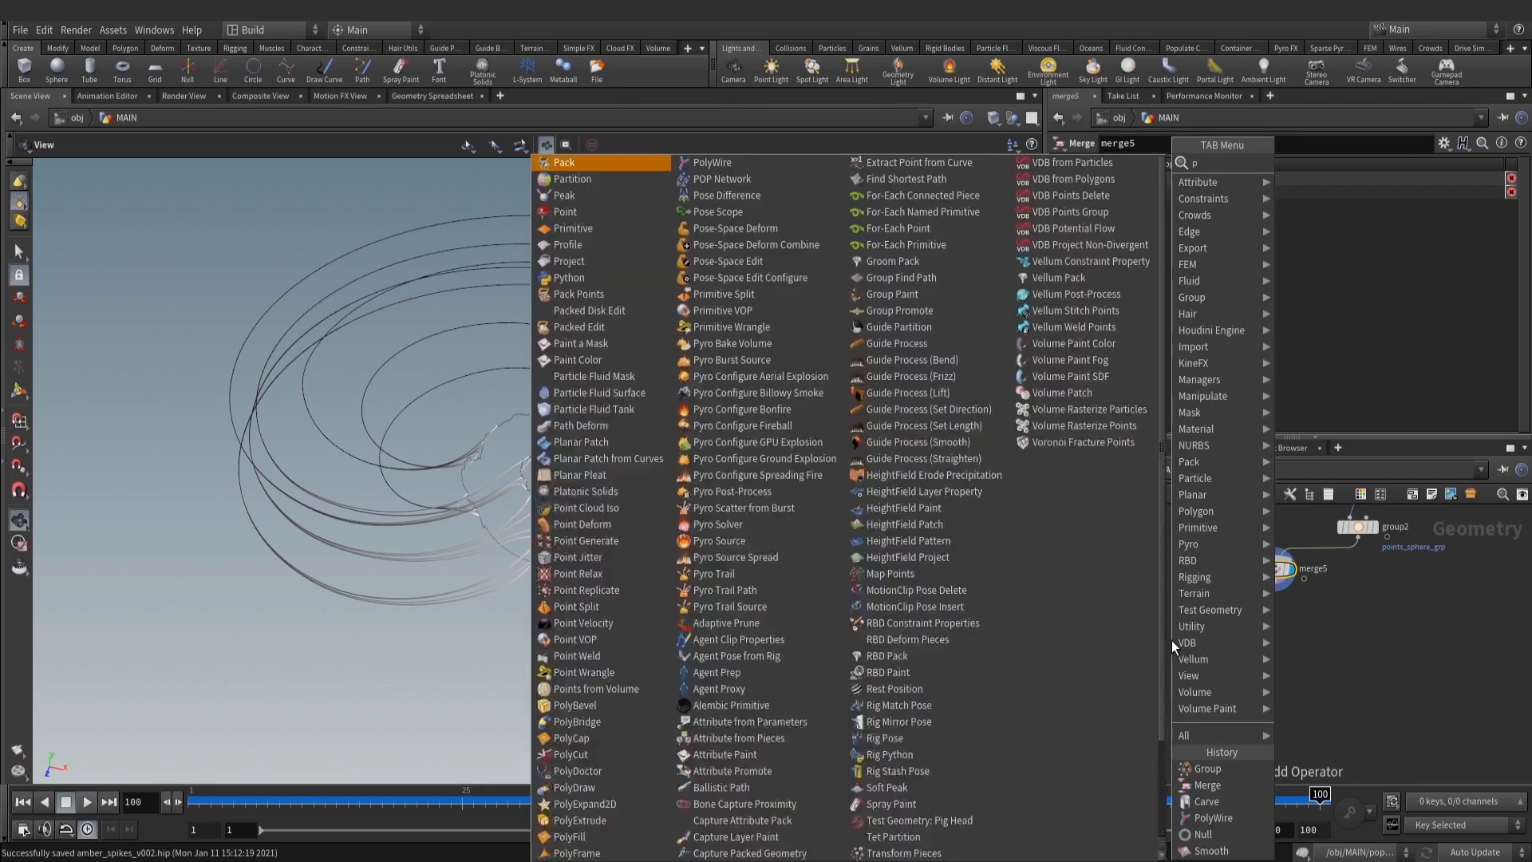
{"action": "type", "text": "olw"}
{"action": "left_click", "coordinate": [1302, 162]}
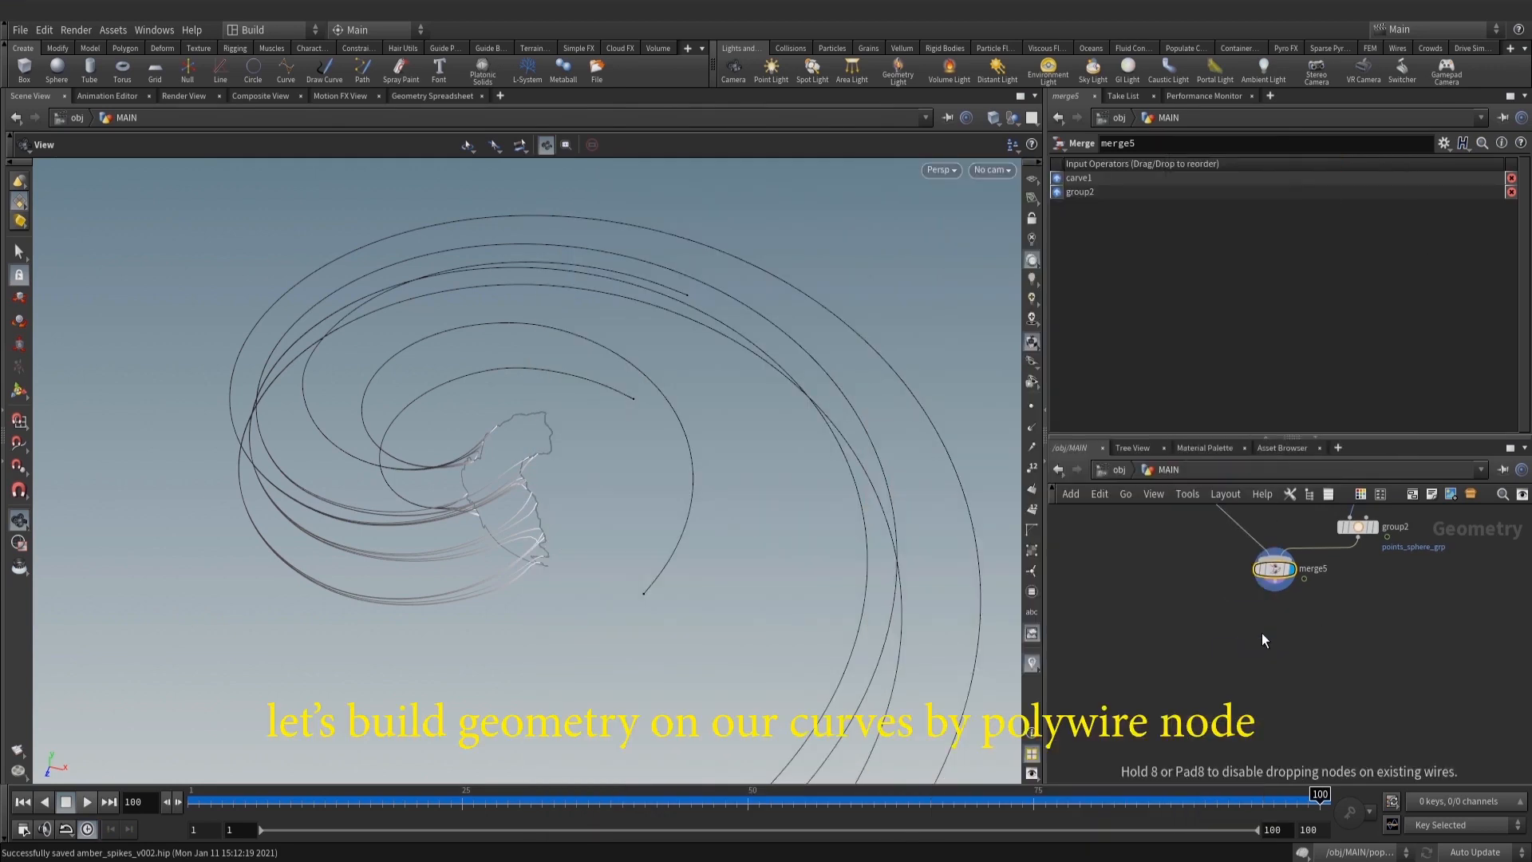
{"action": "left_click", "coordinate": [1262, 657]}
{"action": "scroll", "coordinate": [1264, 614], "scroll_direction": "up", "scroll_amount": 2}
{"action": "left_click_drag", "start_coordinate": [1279, 566], "coordinate": [1261, 666]}
{"action": "left_click", "coordinate": [1287, 680]}
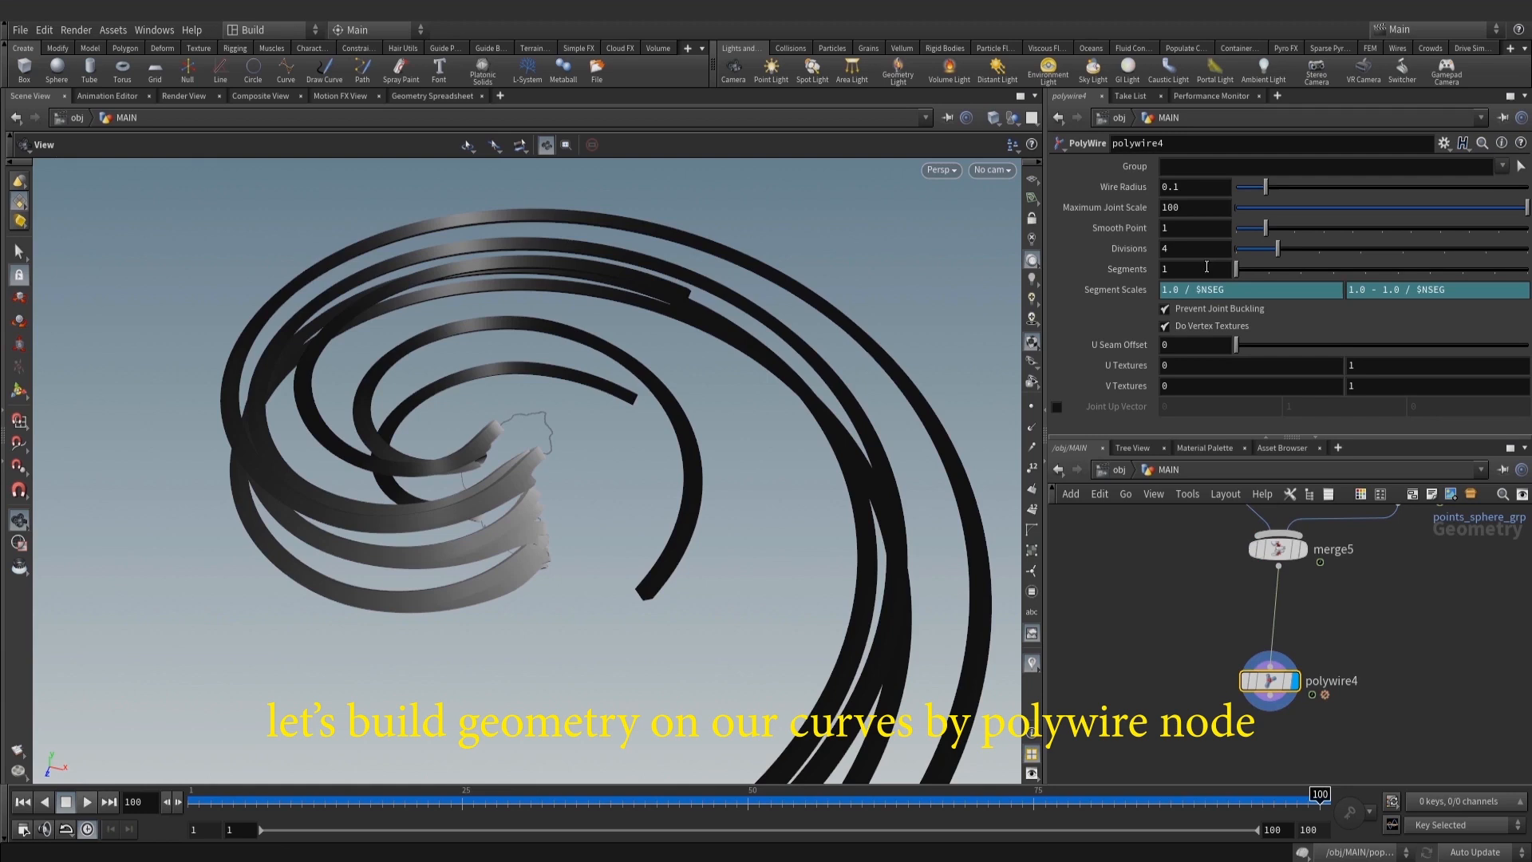
{"action": "key", "text": "Return"}
{"action": "left_click_drag", "start_coordinate": [675, 525], "coordinate": [694, 478]}
Switch to Pdplayer, examine how the caramel streams' profile changes along their length in the candy reference, and minimize the player
{"action": "left_click", "coordinate": [299, 856]}
{"action": "left_click_drag", "start_coordinate": [785, 514], "coordinate": [975, 315]}
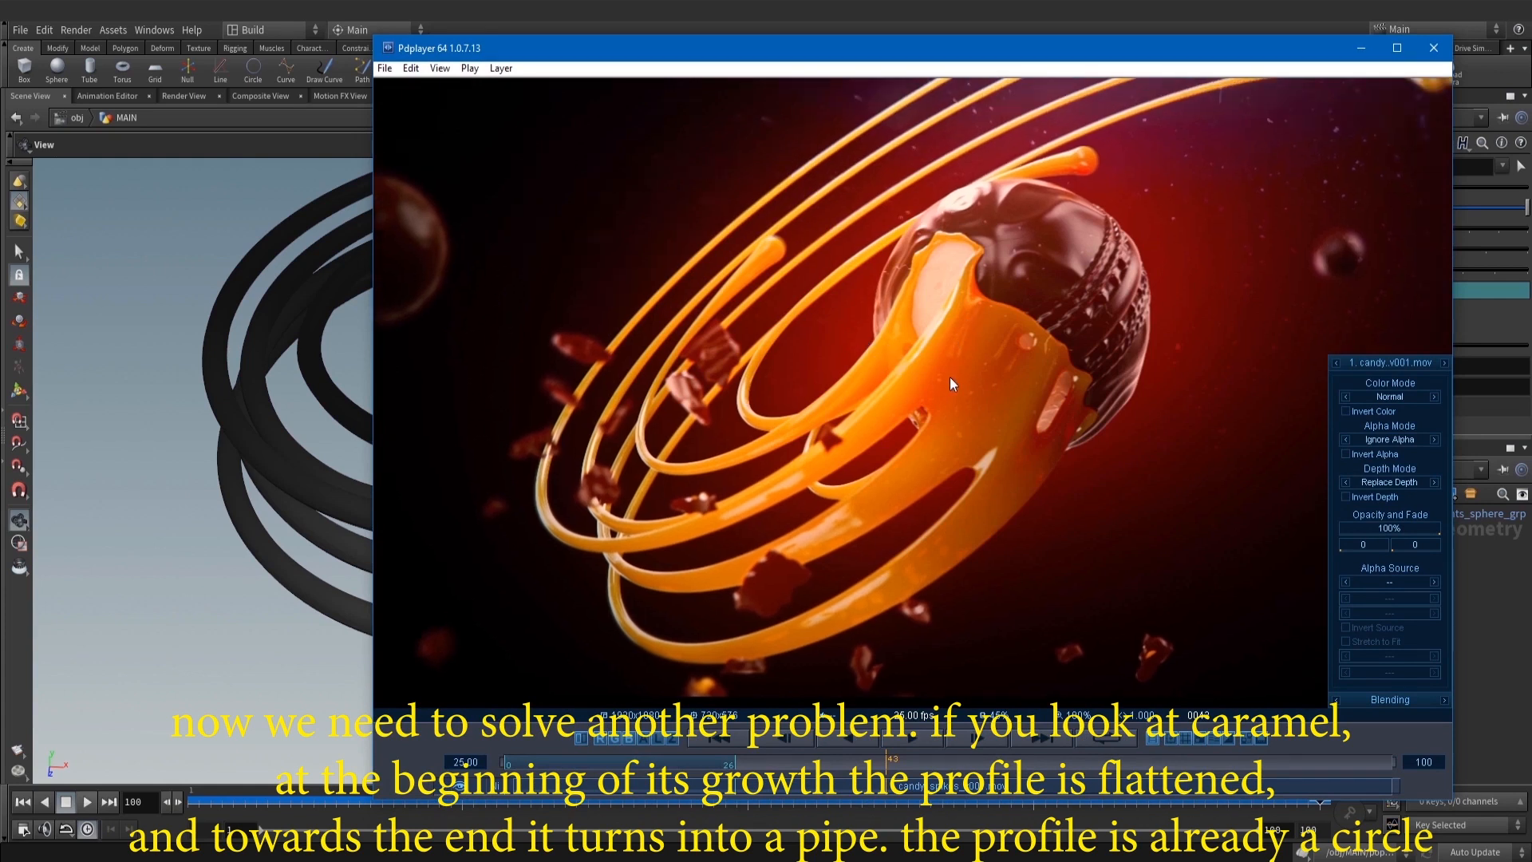
{"action": "left_click_drag", "start_coordinate": [875, 385], "coordinate": [1000, 356]}
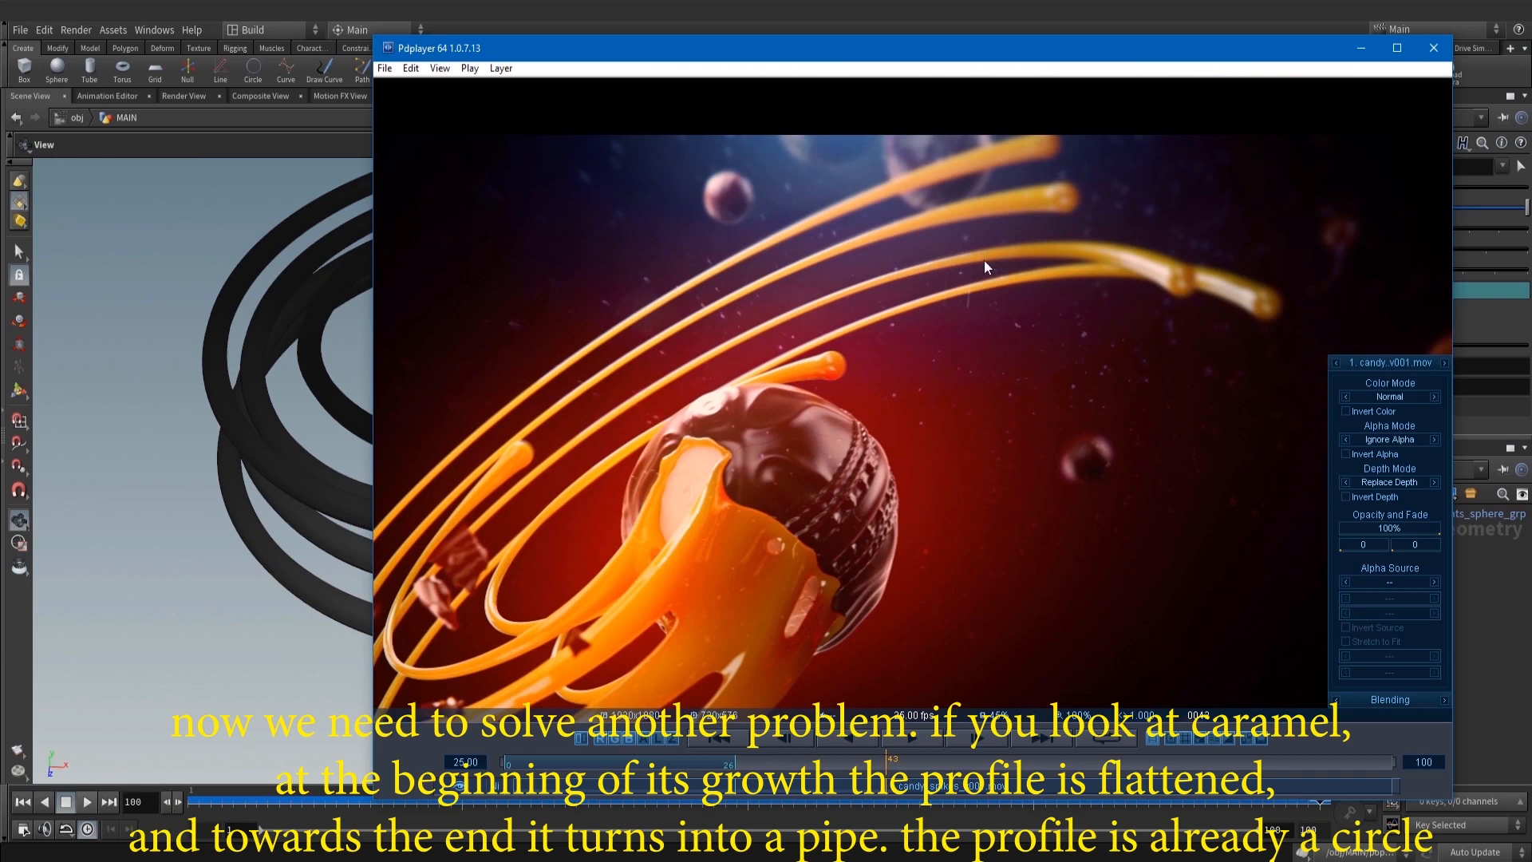
{"action": "left_click", "coordinate": [1366, 48]}
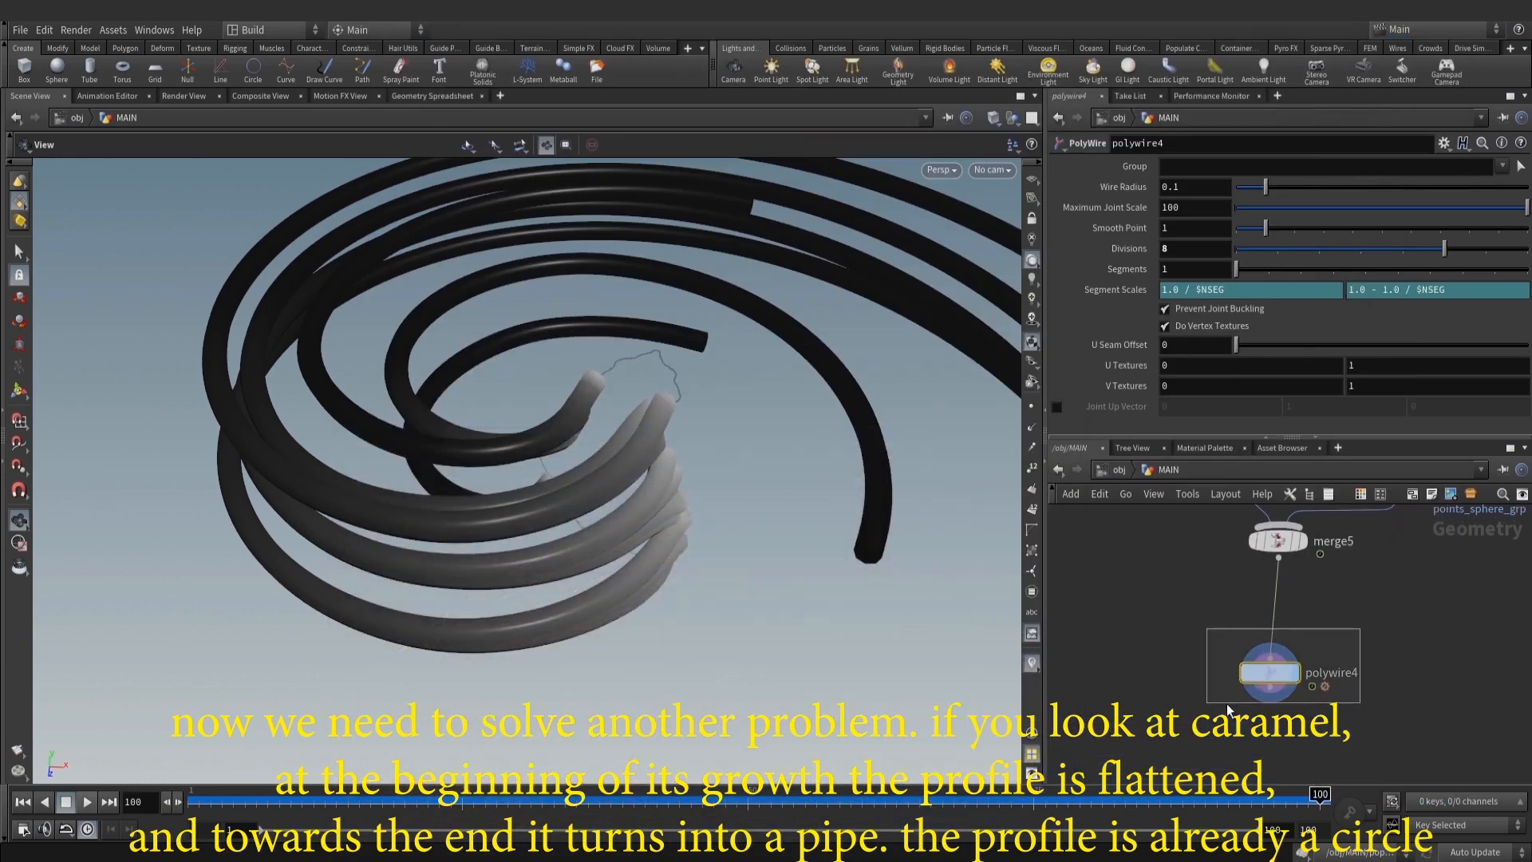
Delete the polywire4 node and place a Sweep node in the network
{"action": "key", "text": "Delete"}
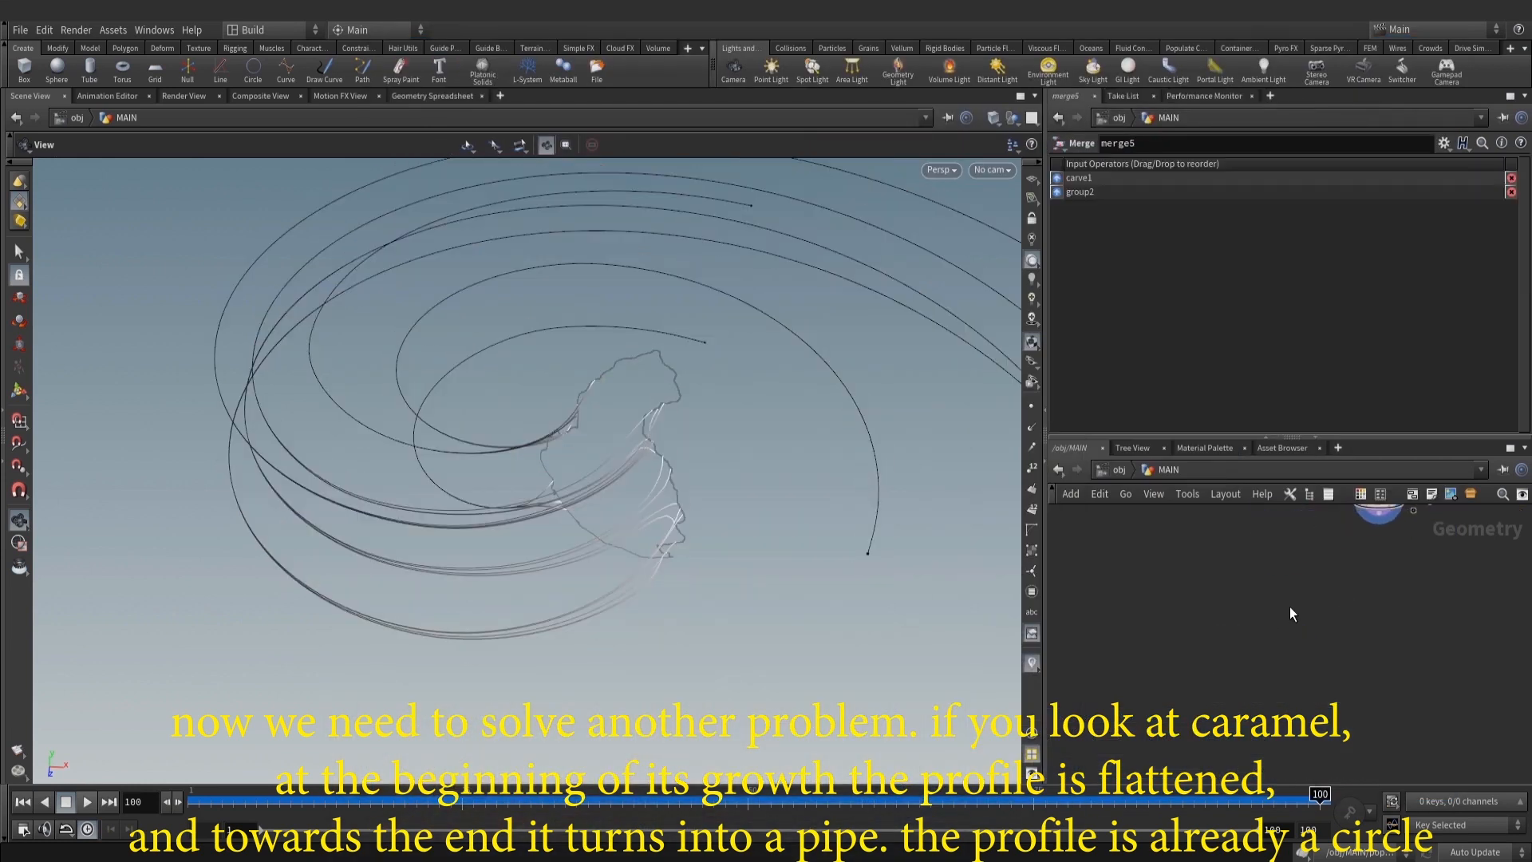
{"action": "key", "text": "Tab"}
{"action": "type", "text": "swee"}
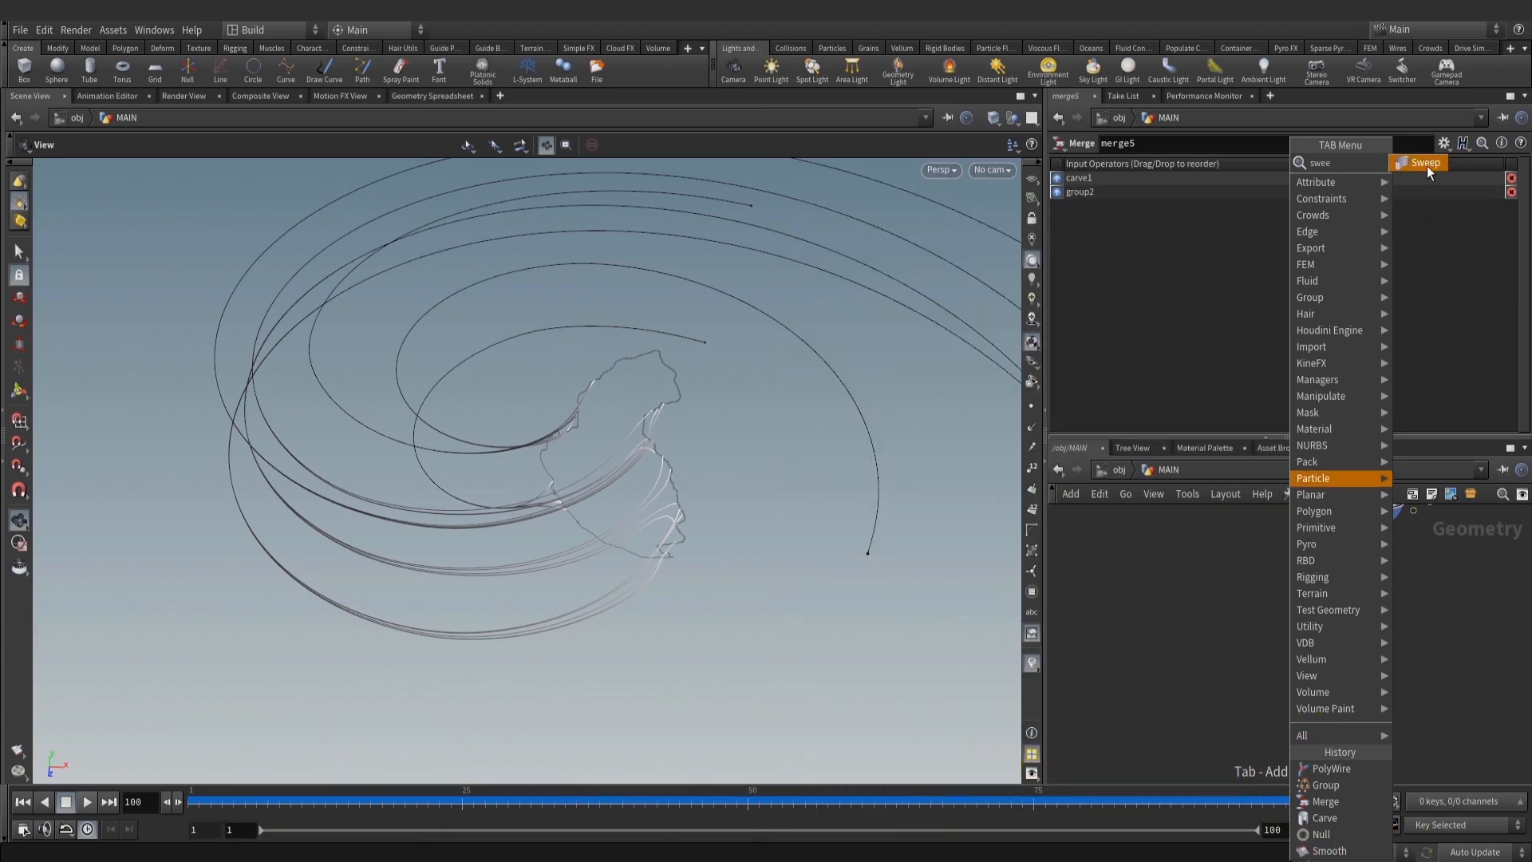
{"action": "left_click", "coordinate": [1426, 166]}
{"action": "left_click", "coordinate": [1205, 702]}
Add a Circle node above sweep2 and set its primitive type to Polygon
{"action": "key", "text": "Tab"}
{"action": "type", "text": "cir"}
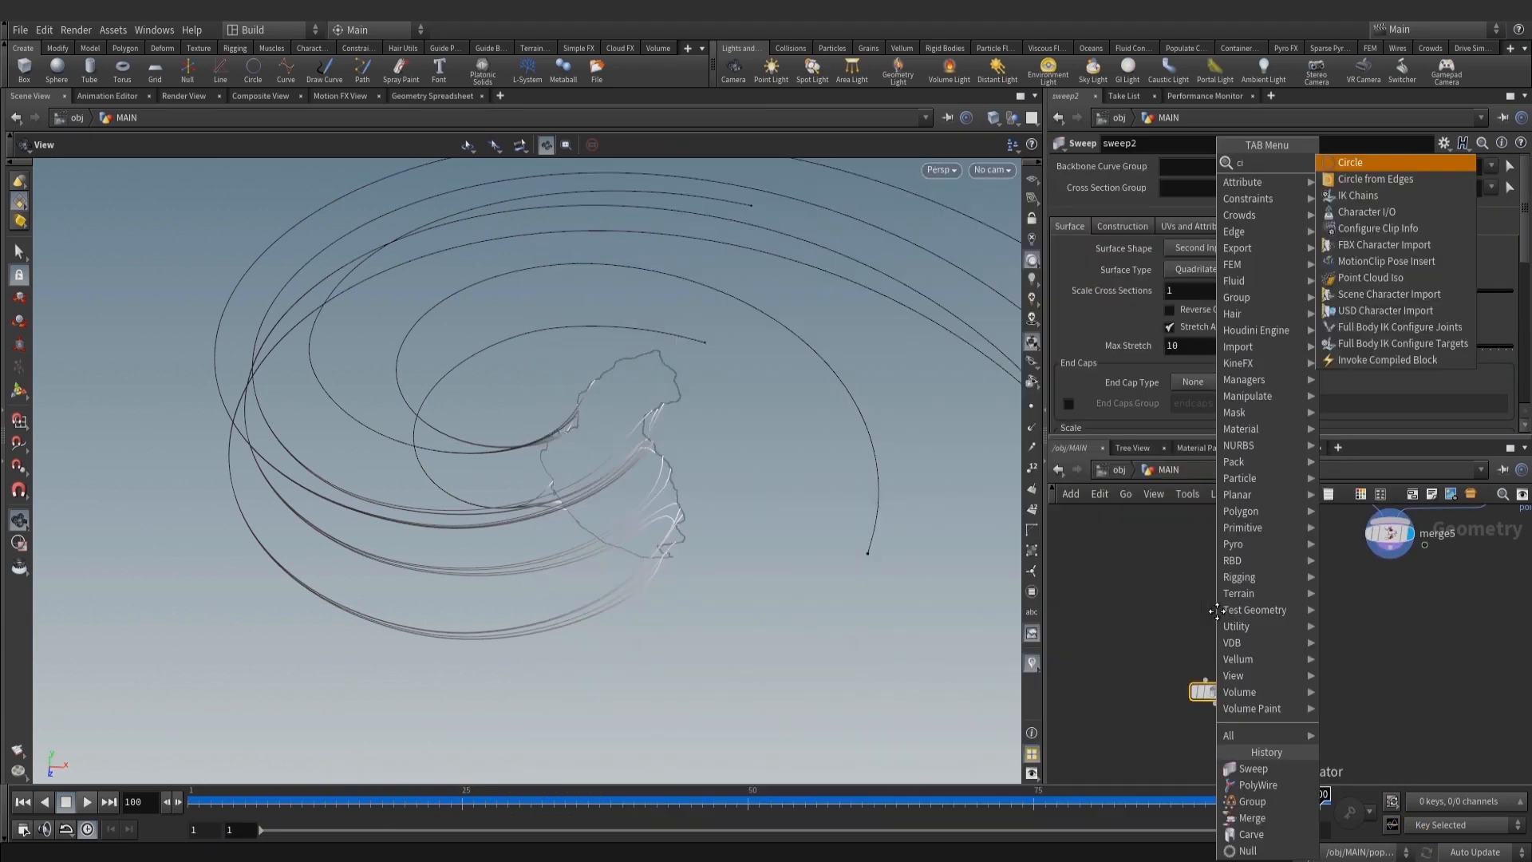
{"action": "left_click", "coordinate": [1360, 166]}
{"action": "left_click", "coordinate": [1207, 581]}
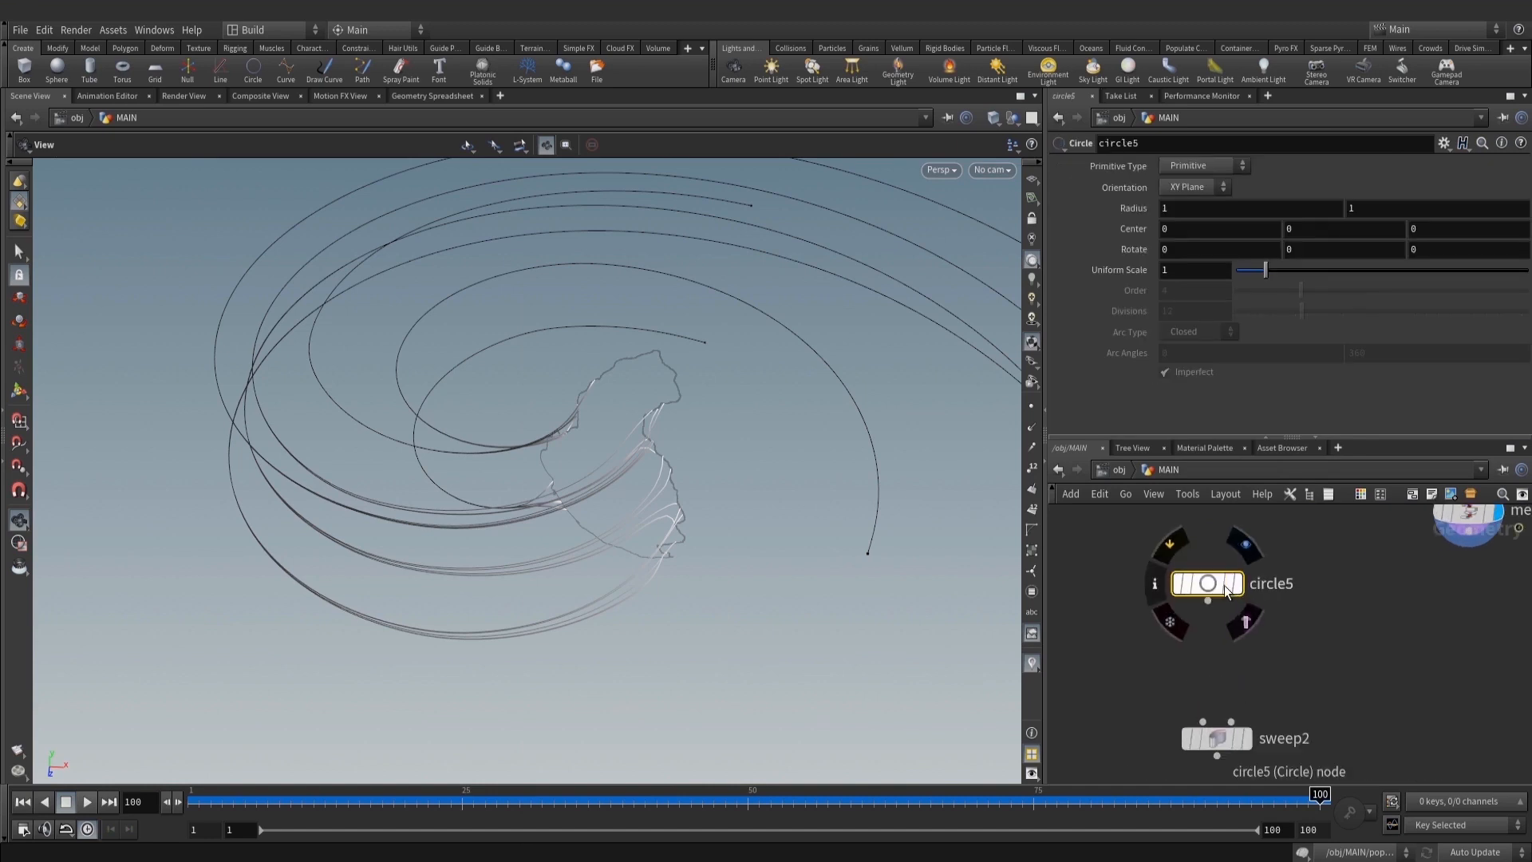
{"action": "left_click", "coordinate": [1223, 170]}
{"action": "left_click", "coordinate": [1183, 199]}
Connect merge5 to sweep2's first input and arrange the circle and sweep nodes below it
{"action": "mouse_move", "coordinate": [1311, 709]}
{"action": "middle_mouse_down"}
{"action": "mouse_move", "coordinate": [1305, 659]}
{"action": "mouse_move", "coordinate": [1287, 713]}
{"action": "middle_mouse_up"}
{"action": "left_click", "coordinate": [1381, 581]}
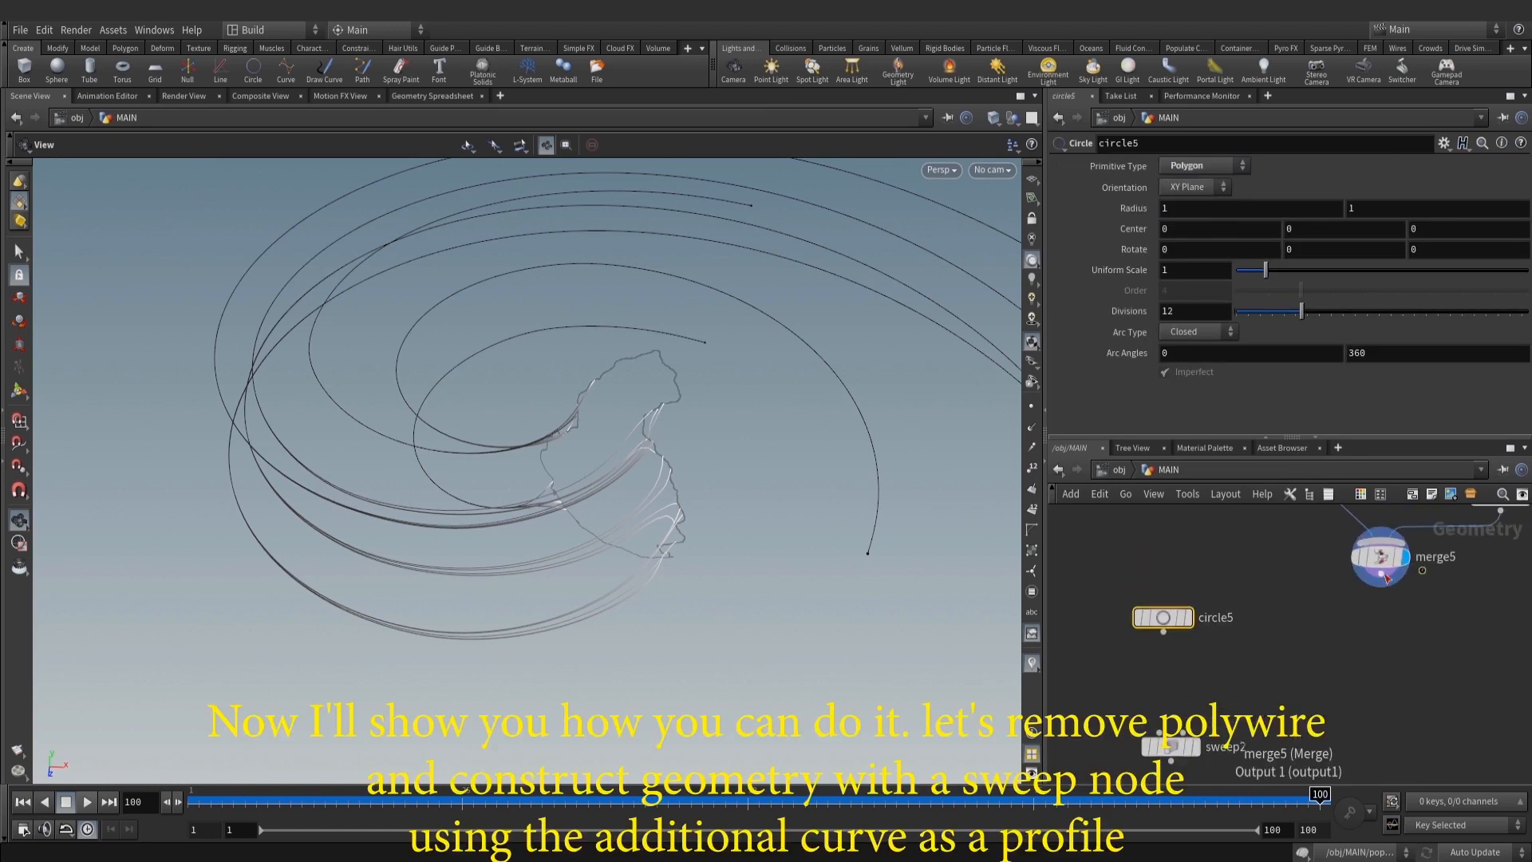
{"action": "middle_click_drag", "start_coordinate": [1331, 636], "coordinate": [1348, 620]}
{"action": "left_click", "coordinate": [1176, 714]}
{"action": "left_click_drag", "start_coordinate": [1193, 600], "coordinate": [1200, 580]}
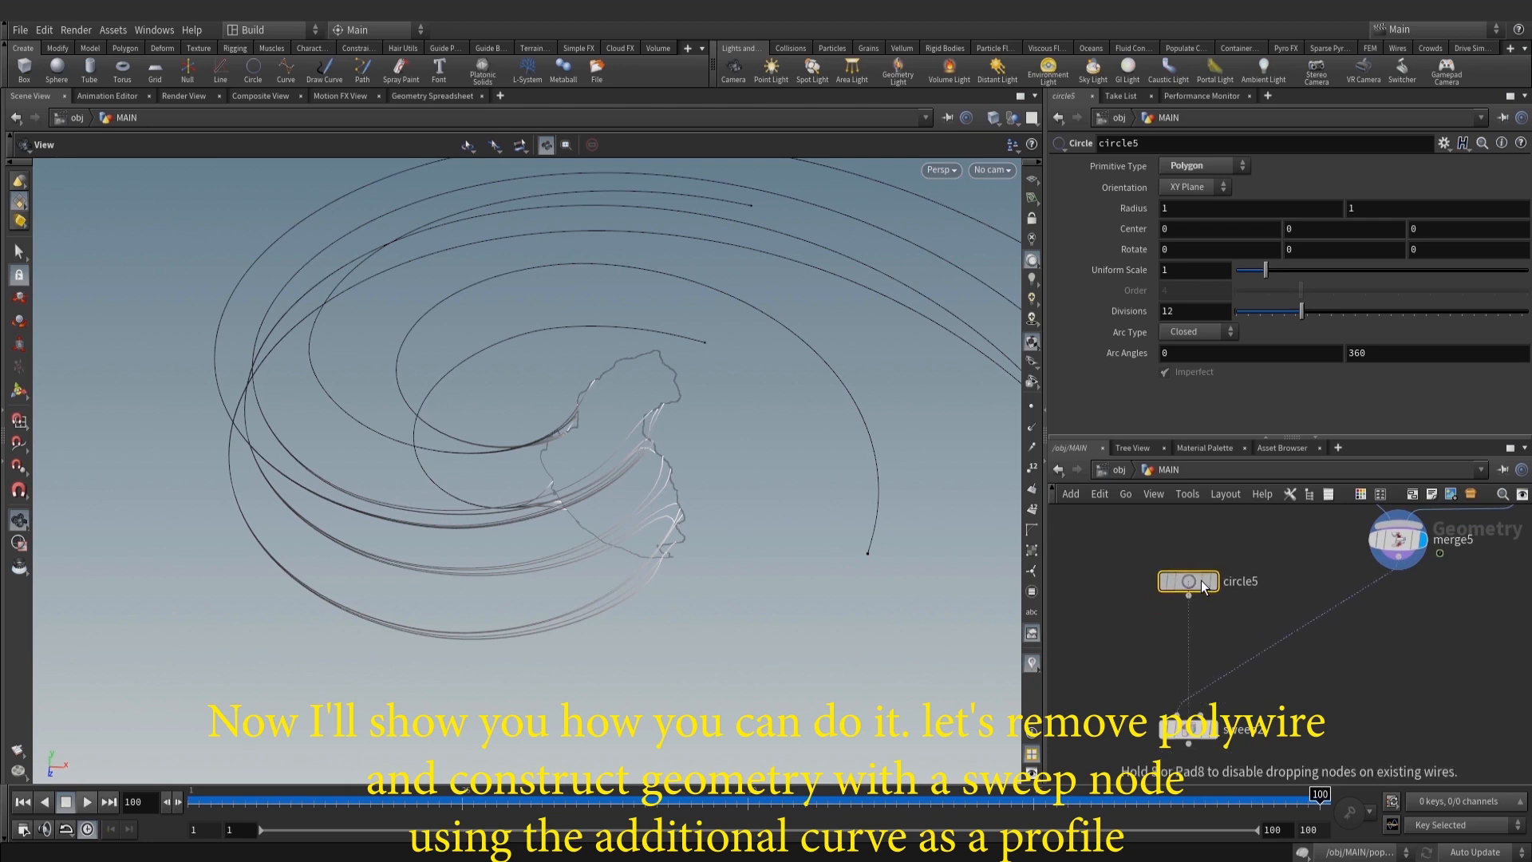
{"action": "middle_click_drag", "start_coordinate": [1268, 695], "coordinate": [1279, 674]}
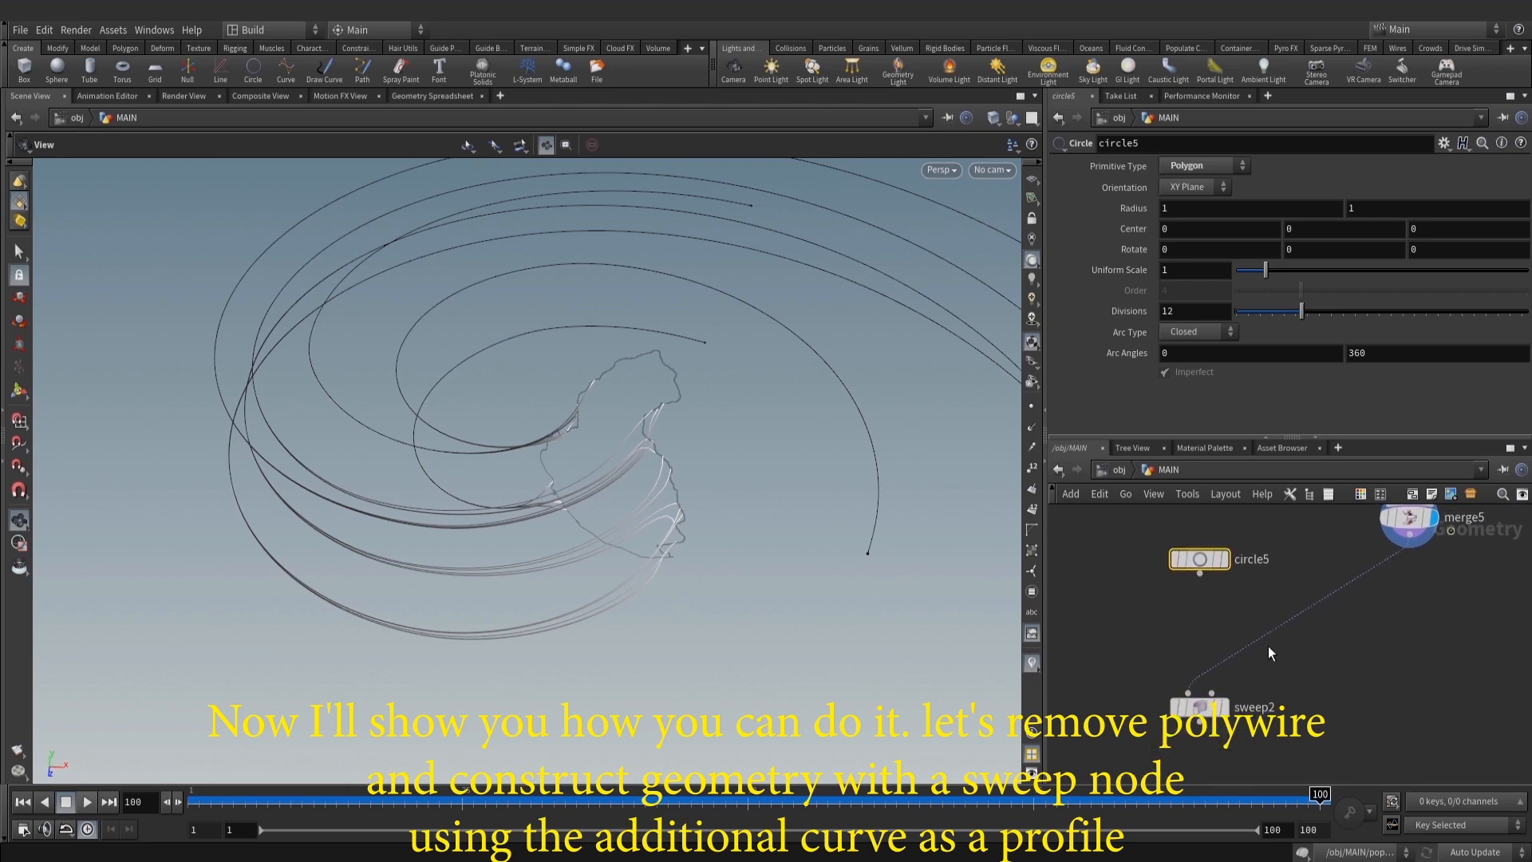
{"action": "left_click_drag", "start_coordinate": [1189, 709], "coordinate": [1374, 687]}
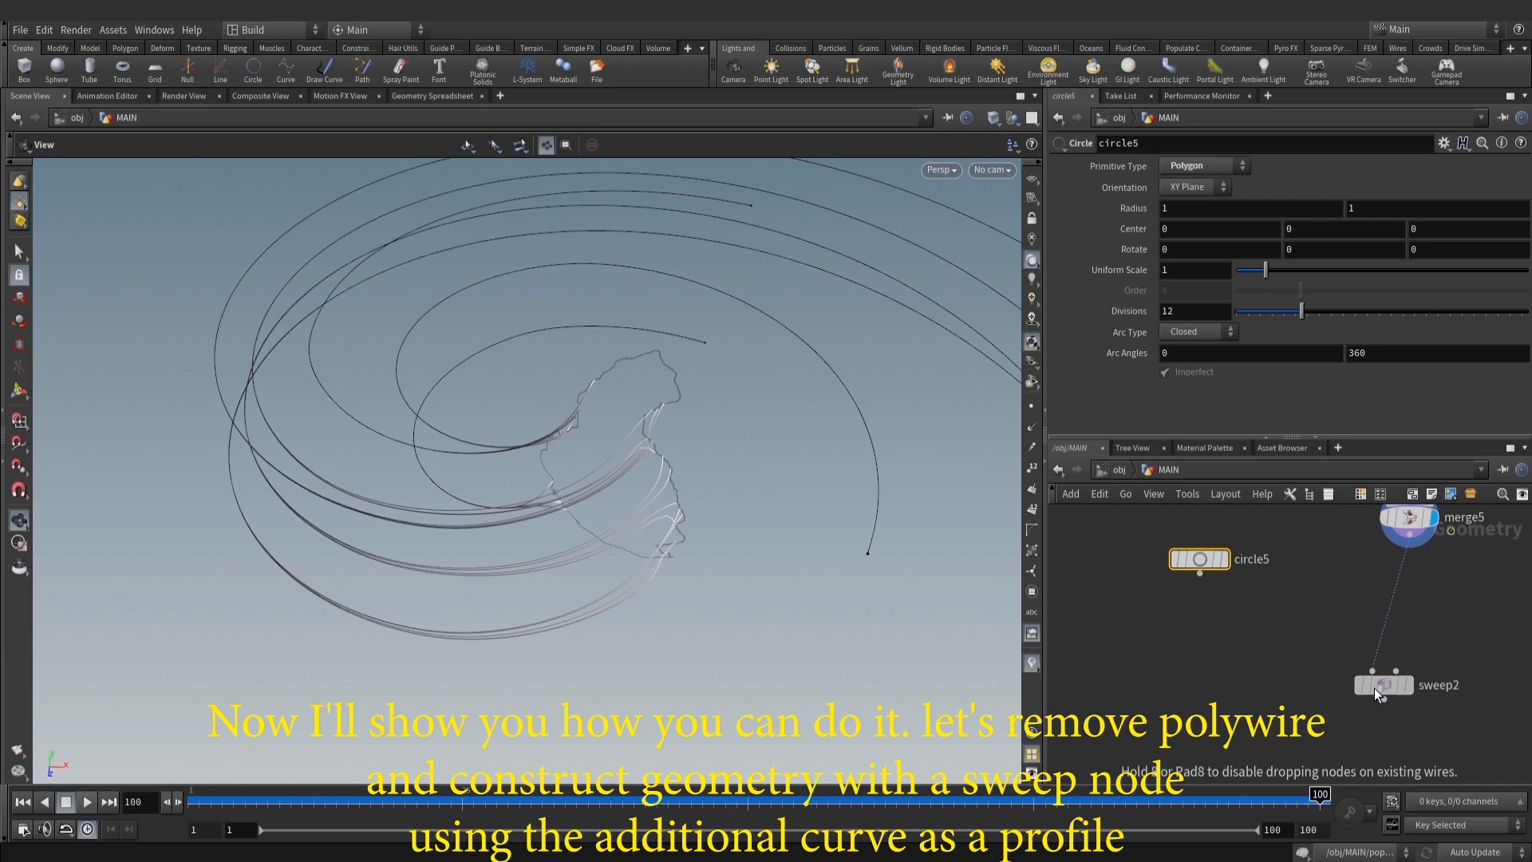
Connect circle5 to sweep2's second input as the cross section and display the sweep
{"action": "left_click", "coordinate": [1198, 576]}
{"action": "left_click", "coordinate": [1357, 678]}
{"action": "middle_click_drag", "start_coordinate": [1381, 683], "coordinate": [1372, 663]}
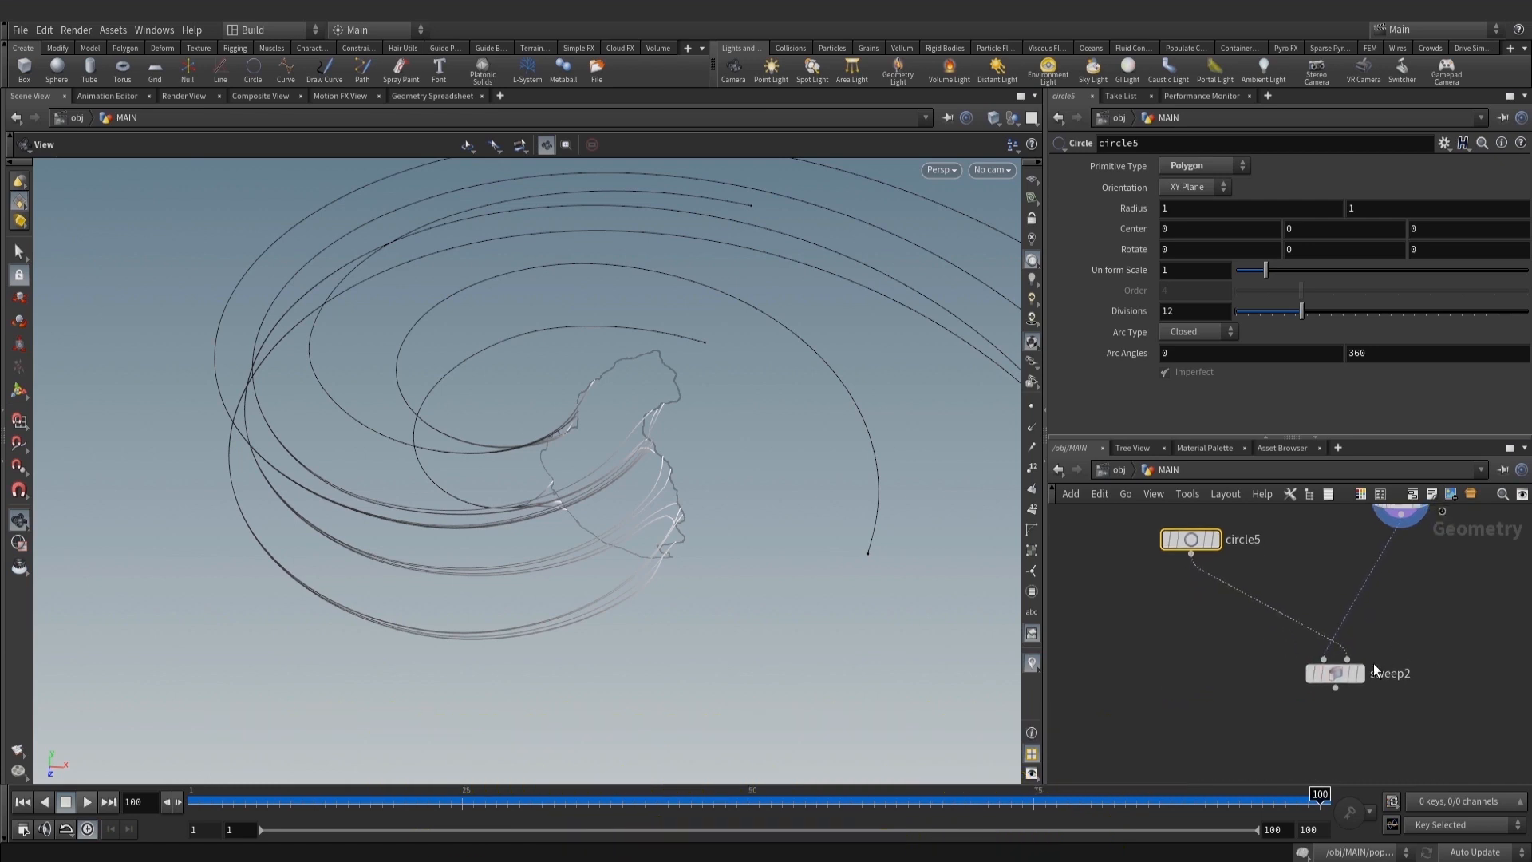
{"action": "left_click", "coordinate": [1358, 673]}
{"action": "left_click_drag", "start_coordinate": [1337, 677], "coordinate": [1335, 655]}
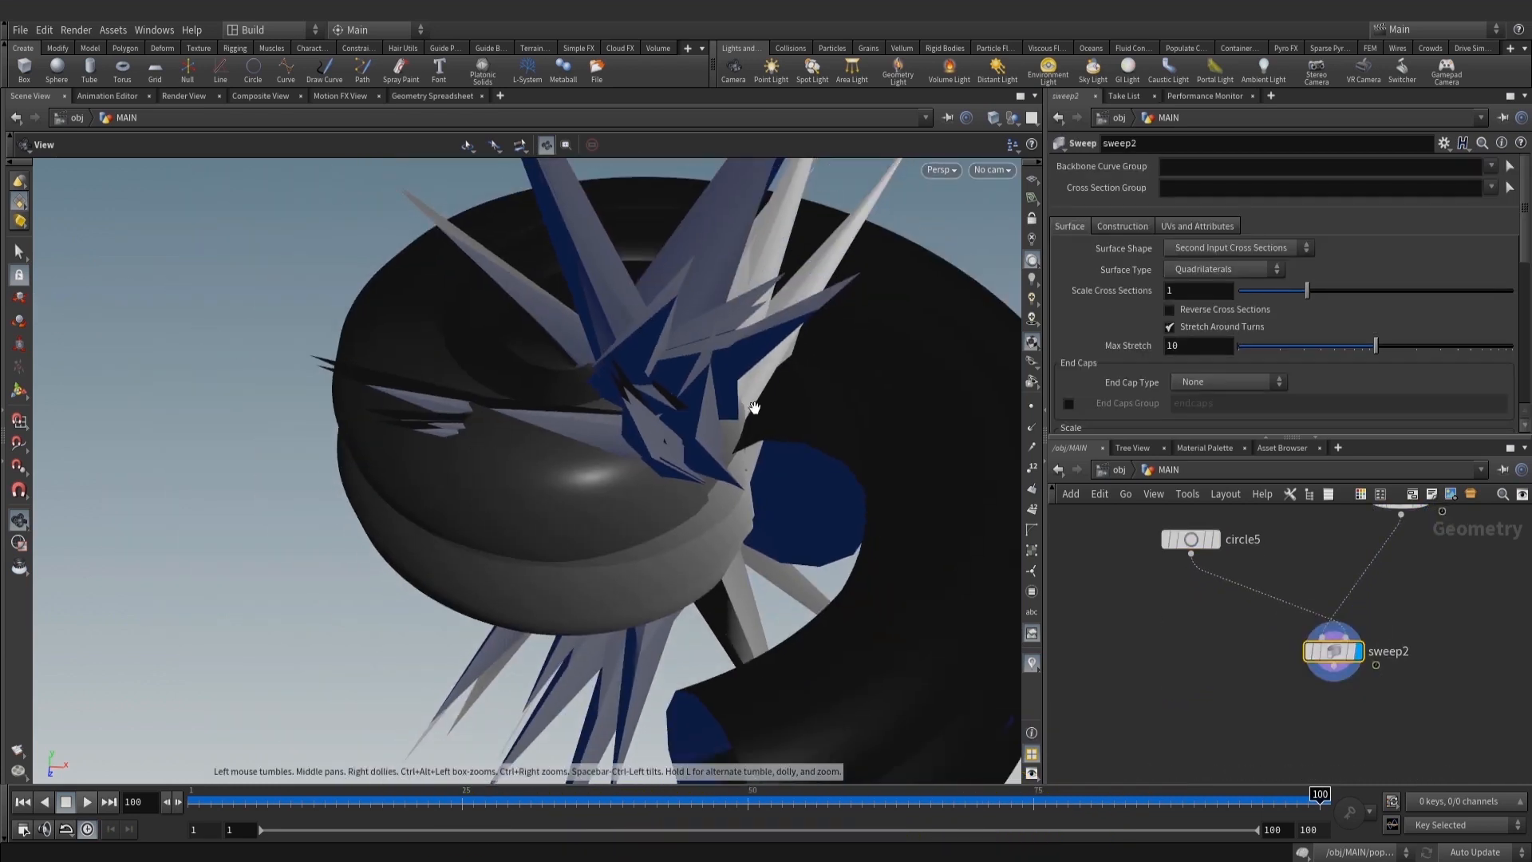
Reposition sweep2 in the network and set its Scale Cross Sections to 0.1
{"action": "middle_click_drag", "start_coordinate": [1428, 672], "coordinate": [1334, 689]}
{"action": "left_click_drag", "start_coordinate": [1263, 674], "coordinate": [1246, 668]}
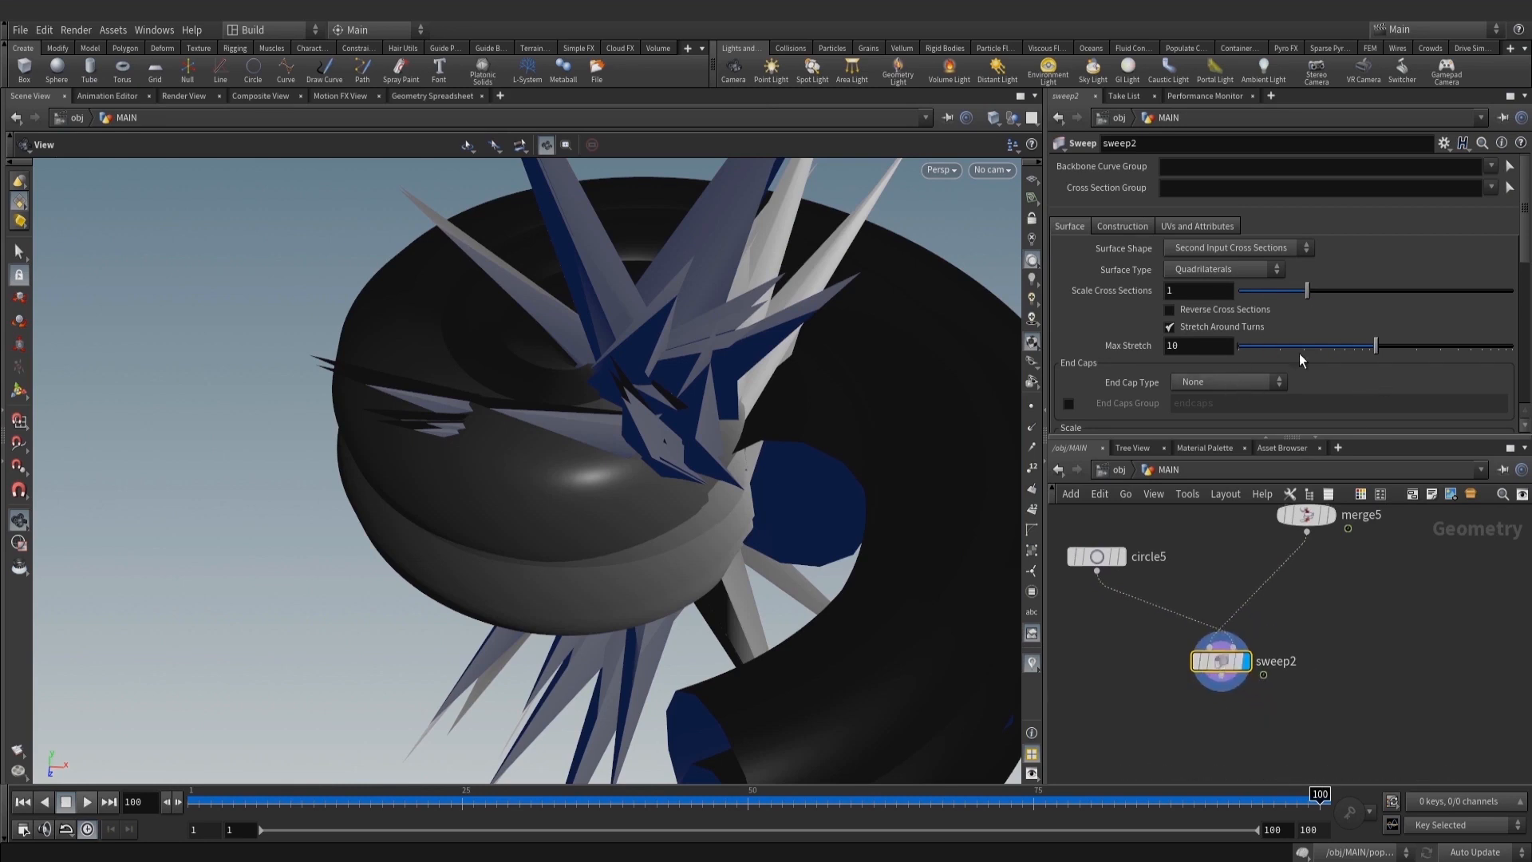
{"action": "left_click_drag", "start_coordinate": [1301, 294], "coordinate": [1258, 303]}
{"action": "left_click", "coordinate": [1208, 292]}
{"action": "key", "text": "BackSpace"}
{"action": "key", "text": "BackSpace"}
{"action": "type", "text": "1"}
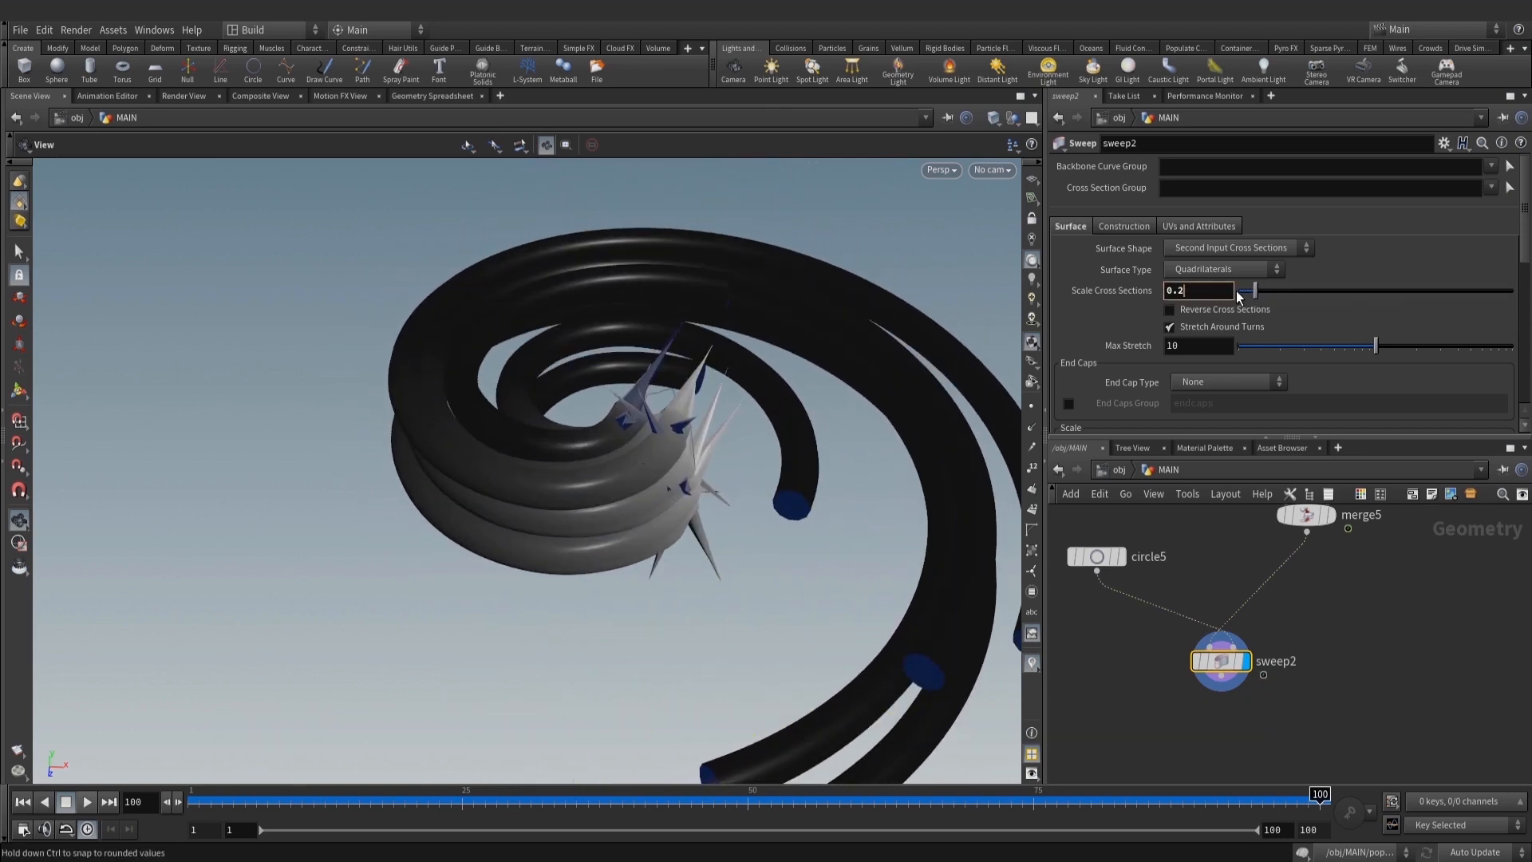
{"action": "key", "text": "Return"}
{"action": "right_click_drag", "start_coordinate": [758, 476], "coordinate": [1018, 614]}
{"action": "right_click_drag", "start_coordinate": [633, 396], "coordinate": [766, 471]}
Turn off Stretch Around Turns on sweep2 and close its ends with the Single Polygon end cap type
{"action": "left_click", "coordinate": [1214, 329]}
{"action": "mouse_move", "coordinate": [752, 407]}
{"action": "left_mouse_down"}
{"action": "mouse_move", "coordinate": [766, 356]}
{"action": "mouse_move", "coordinate": [718, 342]}
{"action": "mouse_move", "coordinate": [735, 403]}
{"action": "left_mouse_up"}
{"action": "right_click_drag", "start_coordinate": [735, 403], "coordinate": [728, 394]}
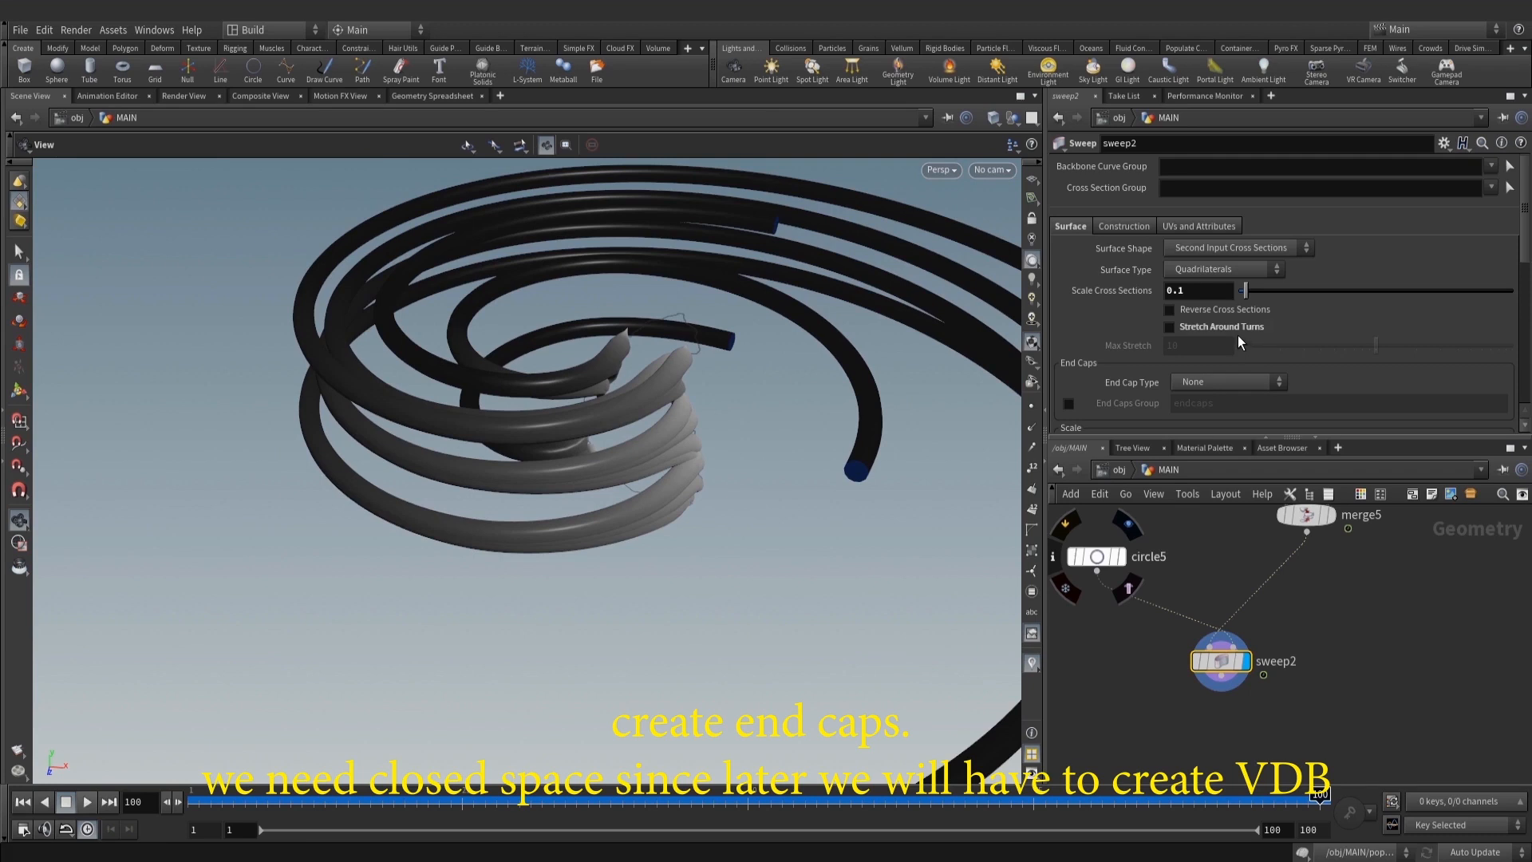
{"action": "left_click", "coordinate": [1227, 381]}
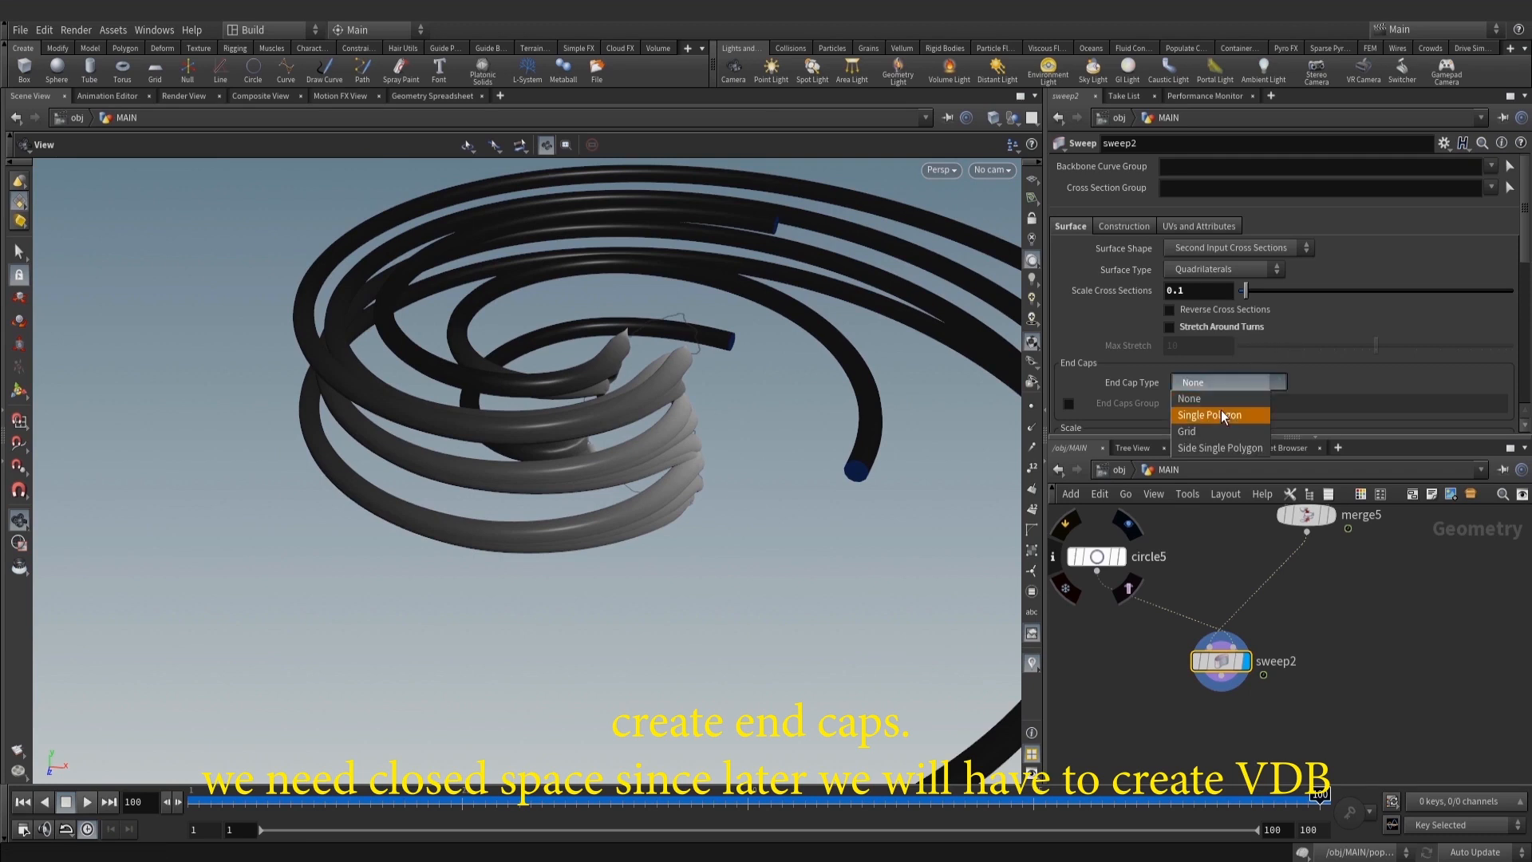
{"action": "left_click", "coordinate": [1222, 415]}
{"action": "left_click_drag", "start_coordinate": [770, 420], "coordinate": [831, 410]}
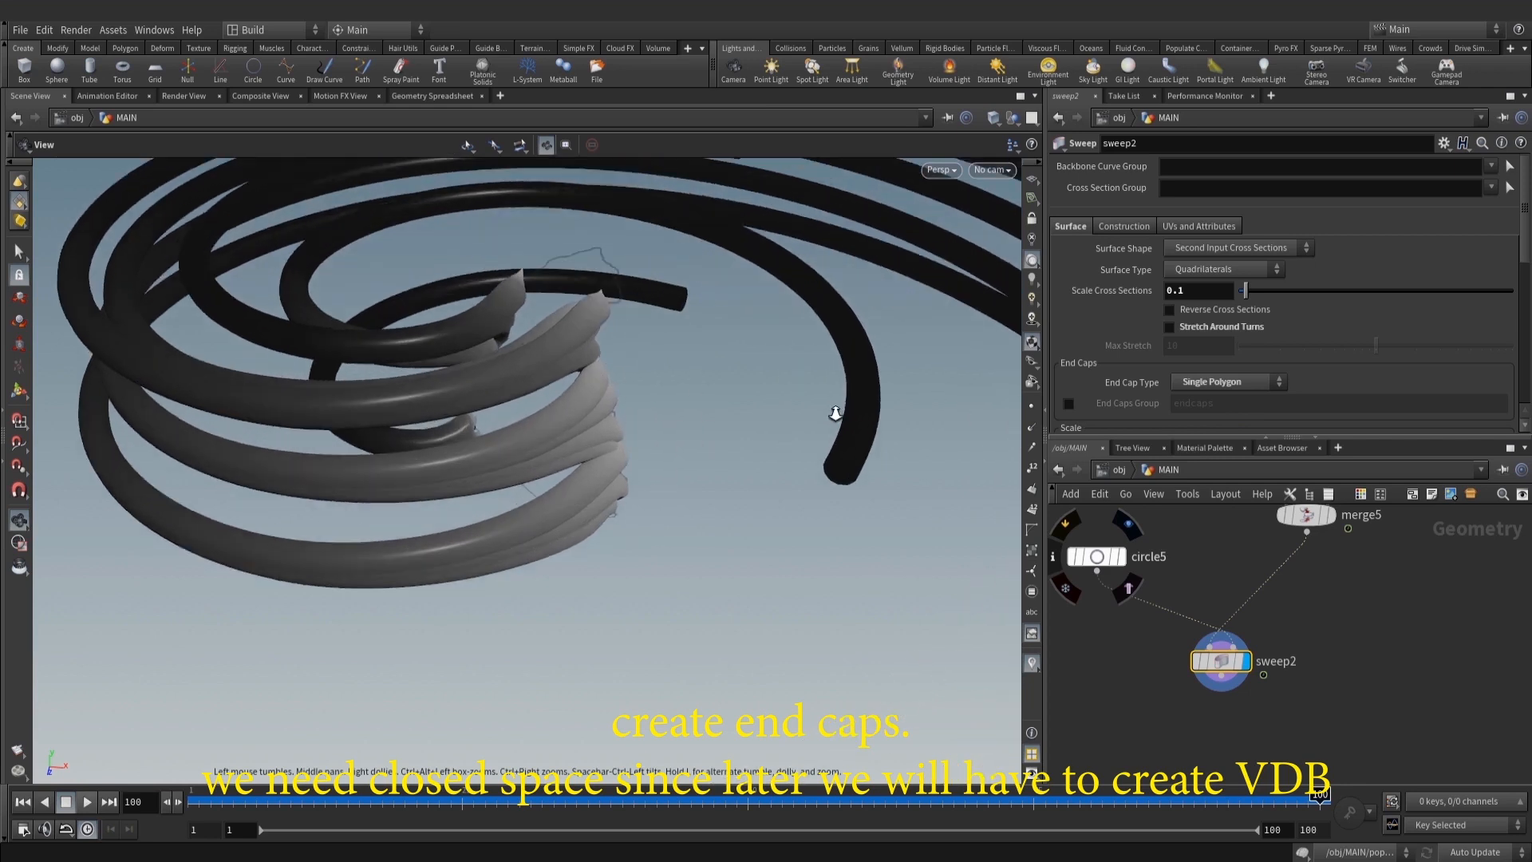
{"action": "key", "text": "w"}
{"action": "key", "text": "w"}
{"action": "scroll", "coordinate": [1414, 345], "scroll_direction": "down", "scroll_amount": 3}
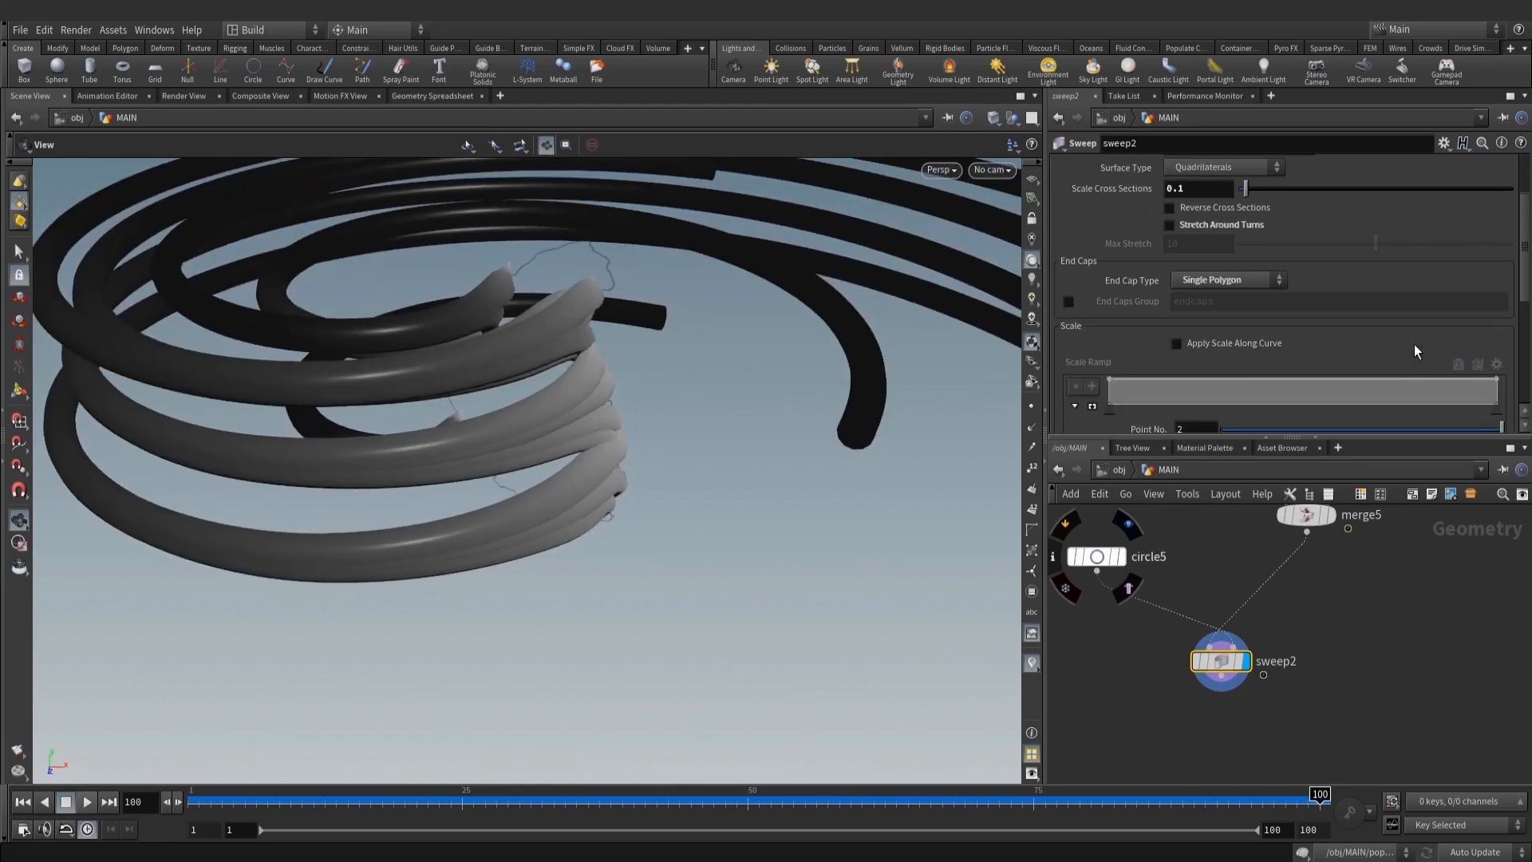
Enable Apply Scale Along Curve on sweep2 and turn off Apply Roll or Twist
{"action": "scroll", "coordinate": [1410, 343], "scroll_direction": "down", "scroll_amount": 2}
{"action": "left_click", "coordinate": [1248, 285]}
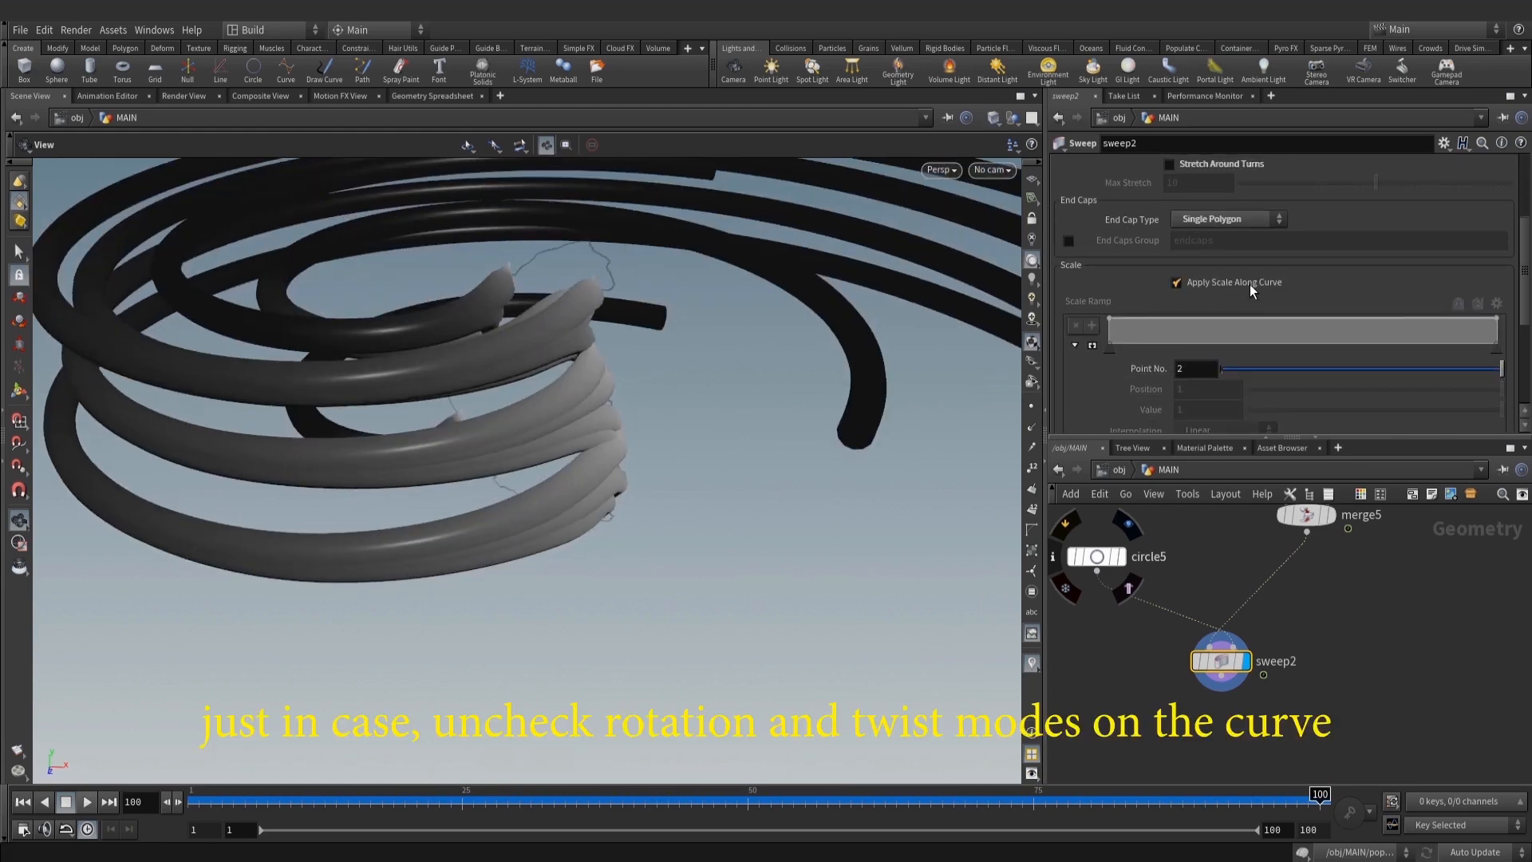
{"action": "scroll", "coordinate": [1205, 319], "scroll_direction": "down", "scroll_amount": 1}
{"action": "scroll", "coordinate": [1168, 340], "scroll_direction": "down", "scroll_amount": 2}
{"action": "left_click_drag", "start_coordinate": [614, 391], "coordinate": [651, 363]}
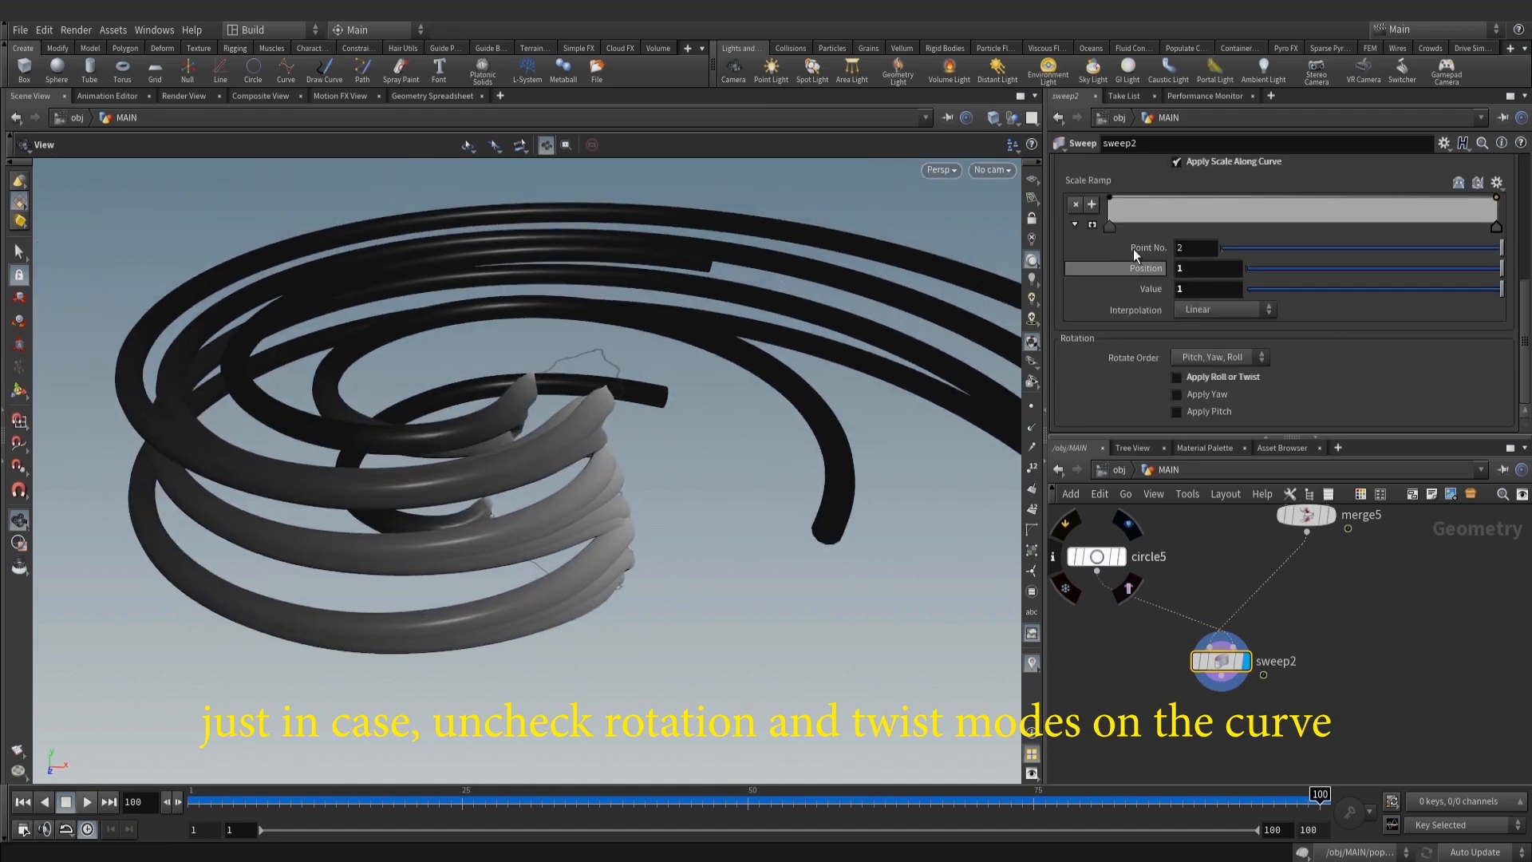
Set the interpolation of both end points of sweep2's Scale Ramp to B-Spline
{"action": "left_click", "coordinate": [1110, 226]}
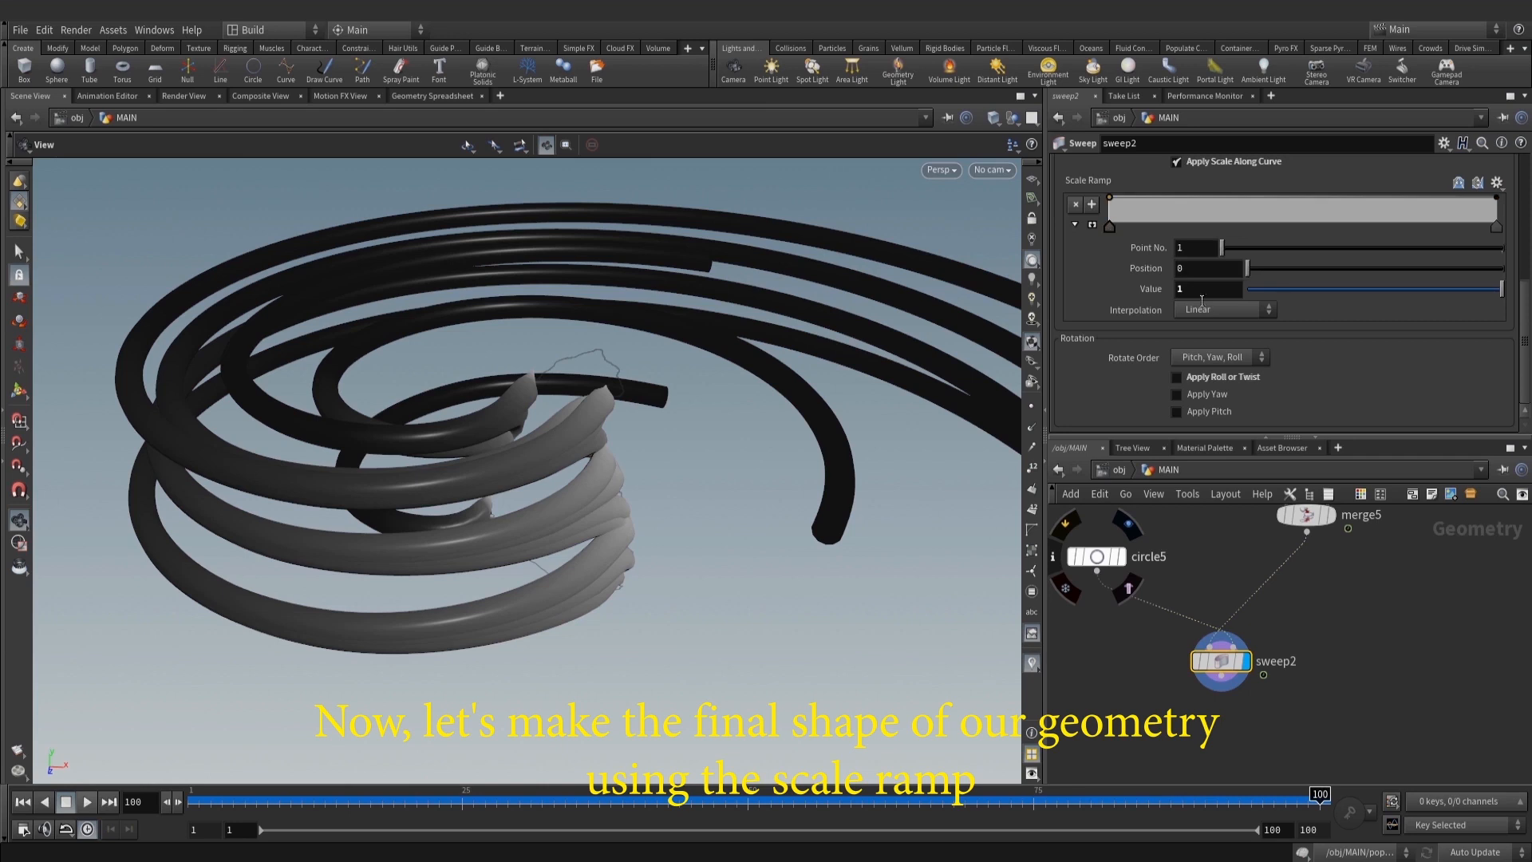
{"action": "left_click", "coordinate": [1207, 313]}
{"action": "left_click", "coordinate": [1198, 408]}
{"action": "left_click", "coordinate": [1497, 226]}
{"action": "left_click", "coordinate": [1217, 410]}
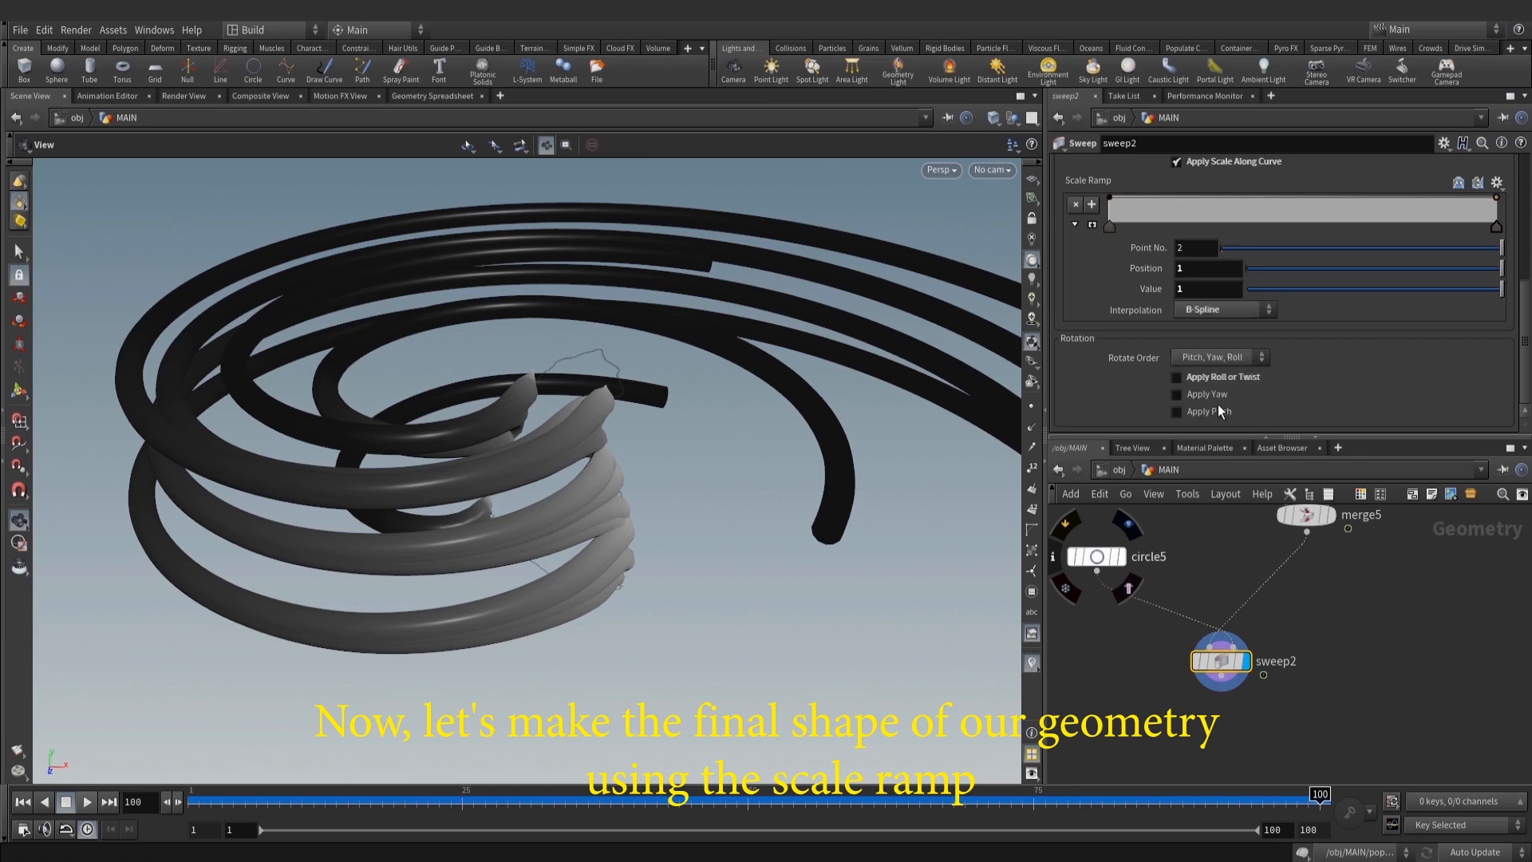
Enlarge the Scale Ramp and add two low points near its start, at positions about 0.1 and 0.22, the second with value about 0.21
{"action": "left_click_drag", "start_coordinate": [1156, 206], "coordinate": [1161, 222]}
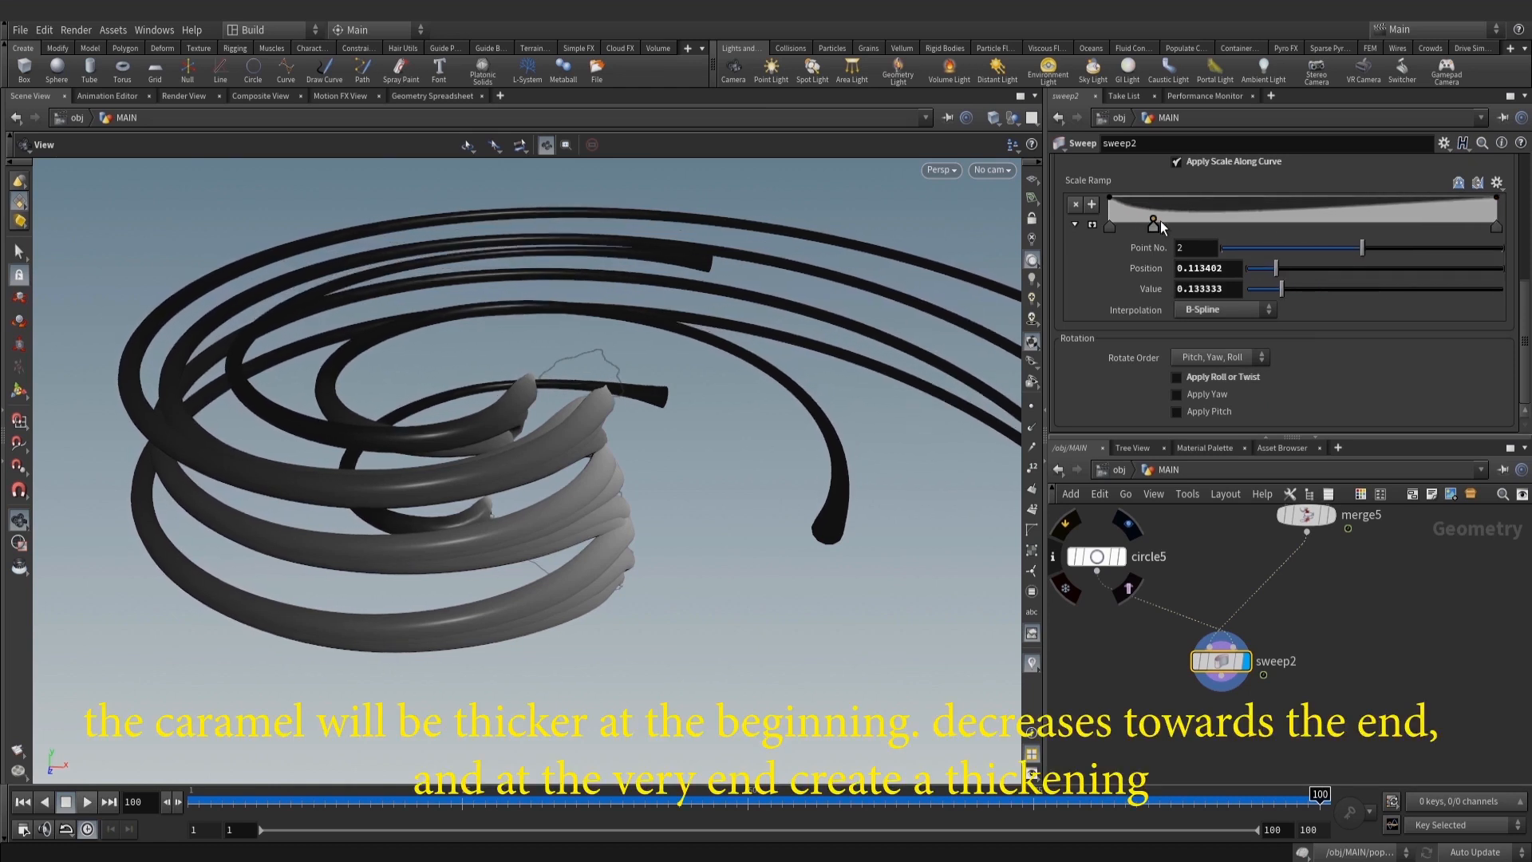
{"action": "left_click", "coordinate": [1193, 220]}
{"action": "left_click", "coordinate": [1092, 224]}
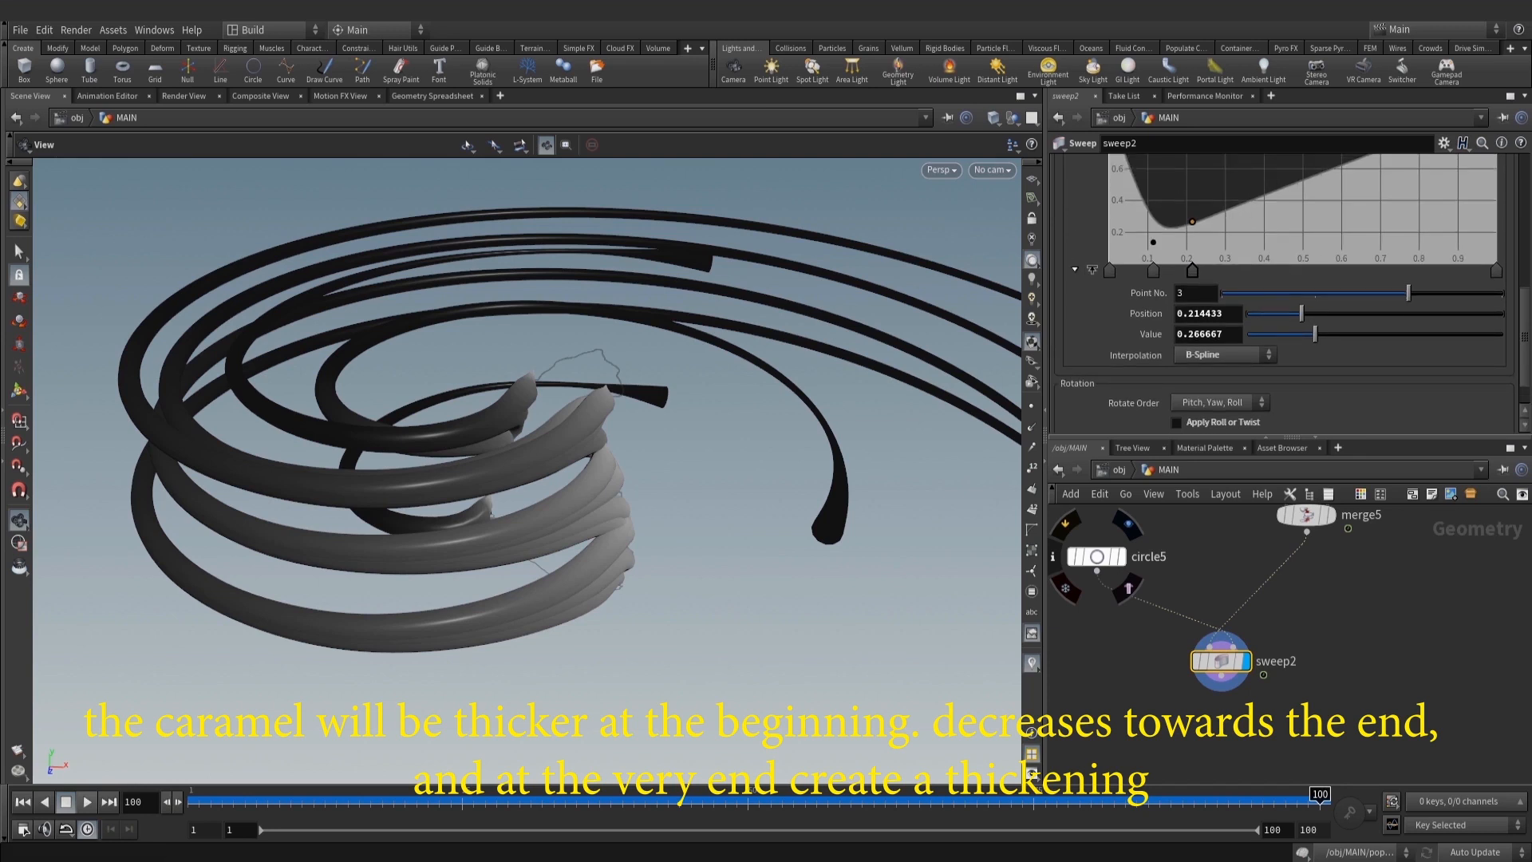
{"action": "left_click_drag", "start_coordinate": [1151, 241], "coordinate": [1194, 230]}
{"action": "scroll", "coordinate": [1412, 253], "scroll_direction": "up", "scroll_amount": 2}
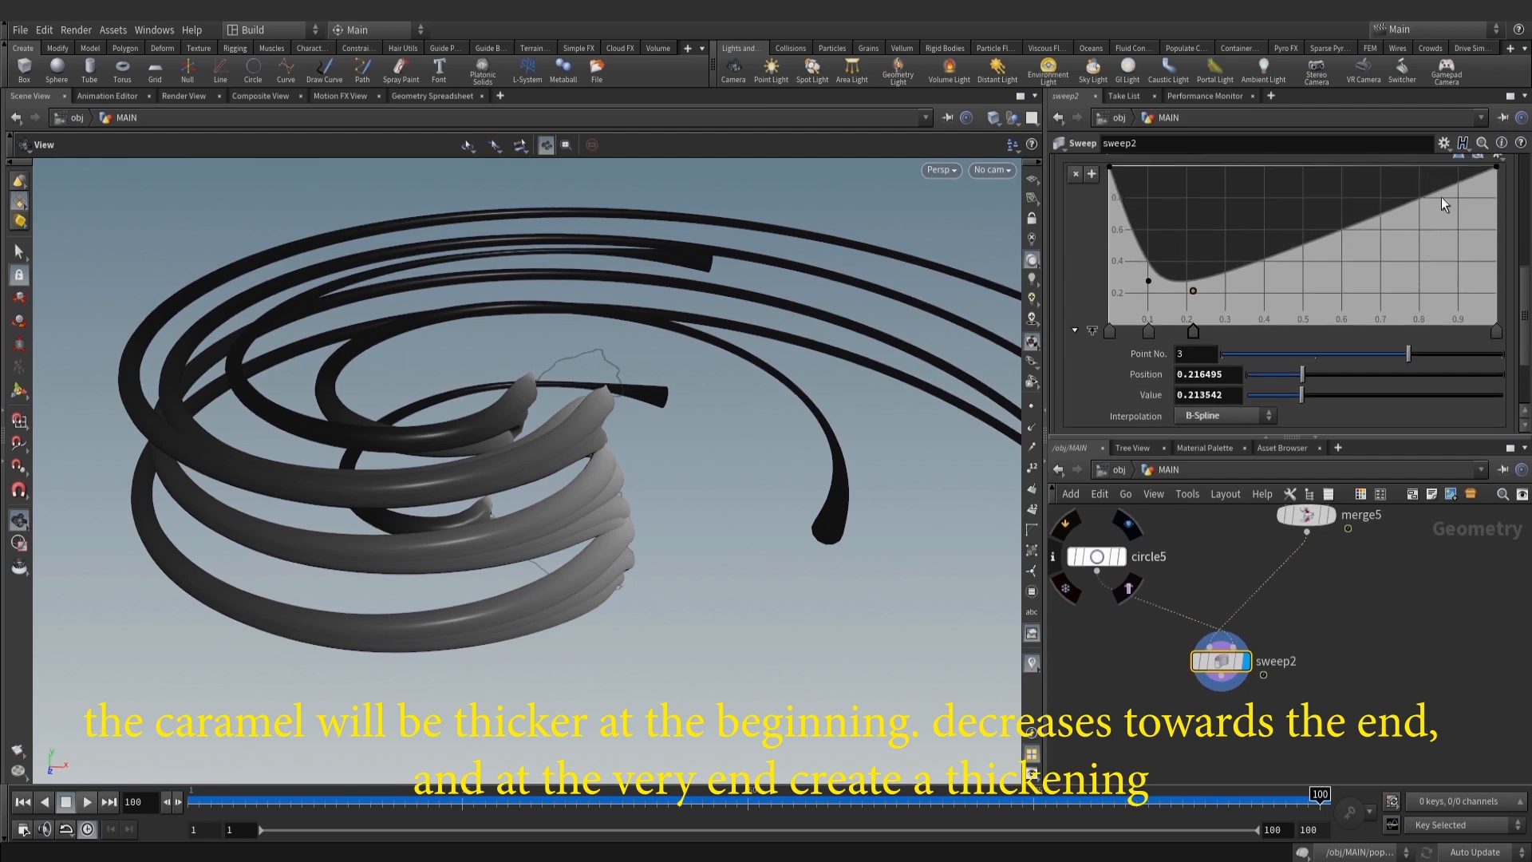
Reshape the Scale Ramp with an end value of about 0.59, a new point at about 0.60 valued 0.35, and the third point at about 0.29
{"action": "left_click_drag", "start_coordinate": [1496, 169], "coordinate": [1523, 234]}
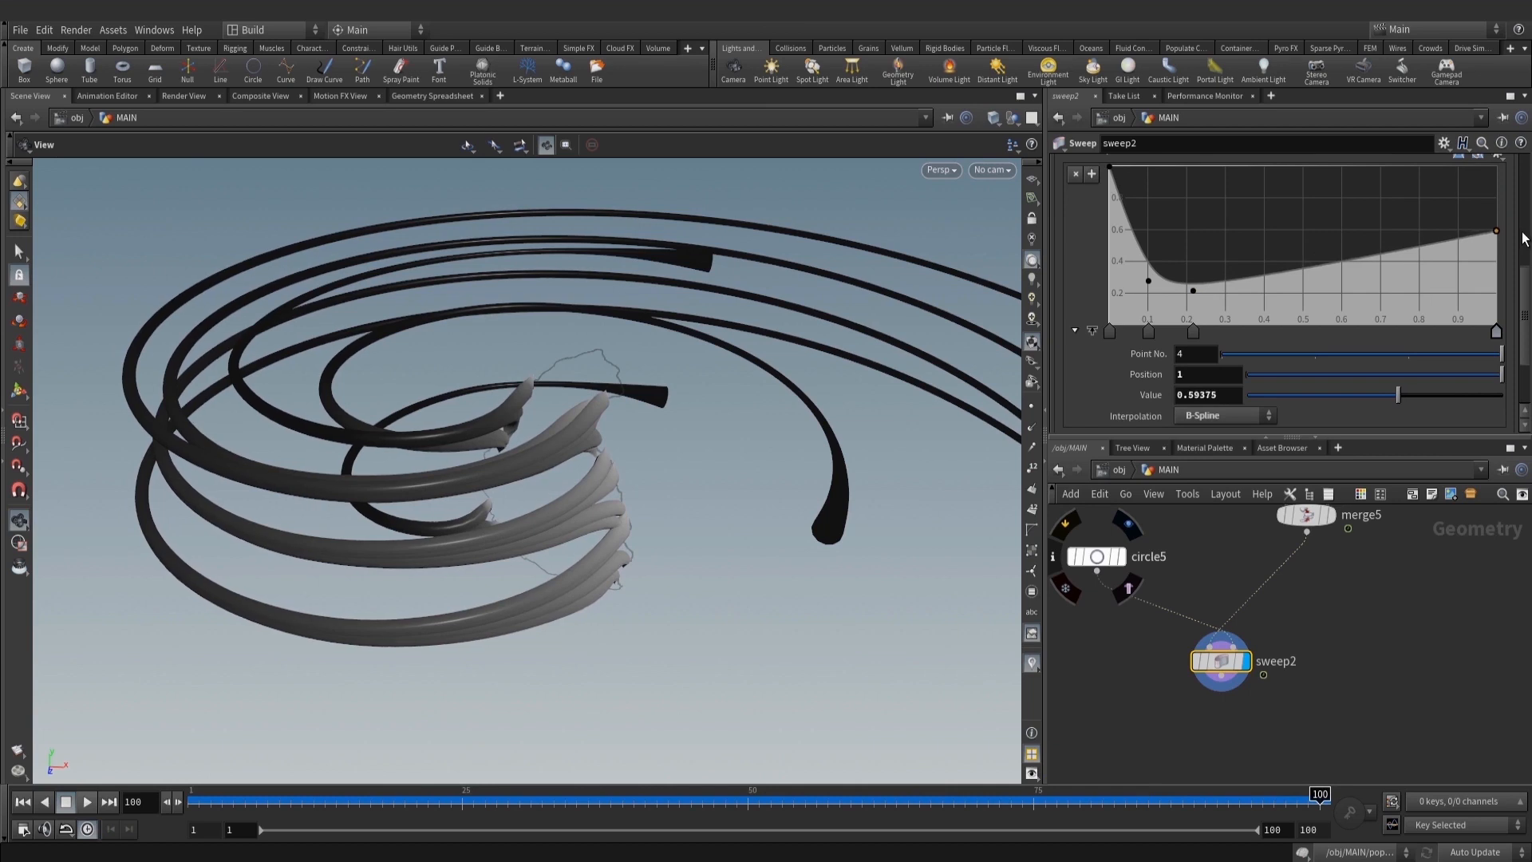
{"action": "left_click_drag", "start_coordinate": [1340, 262], "coordinate": [1343, 271]}
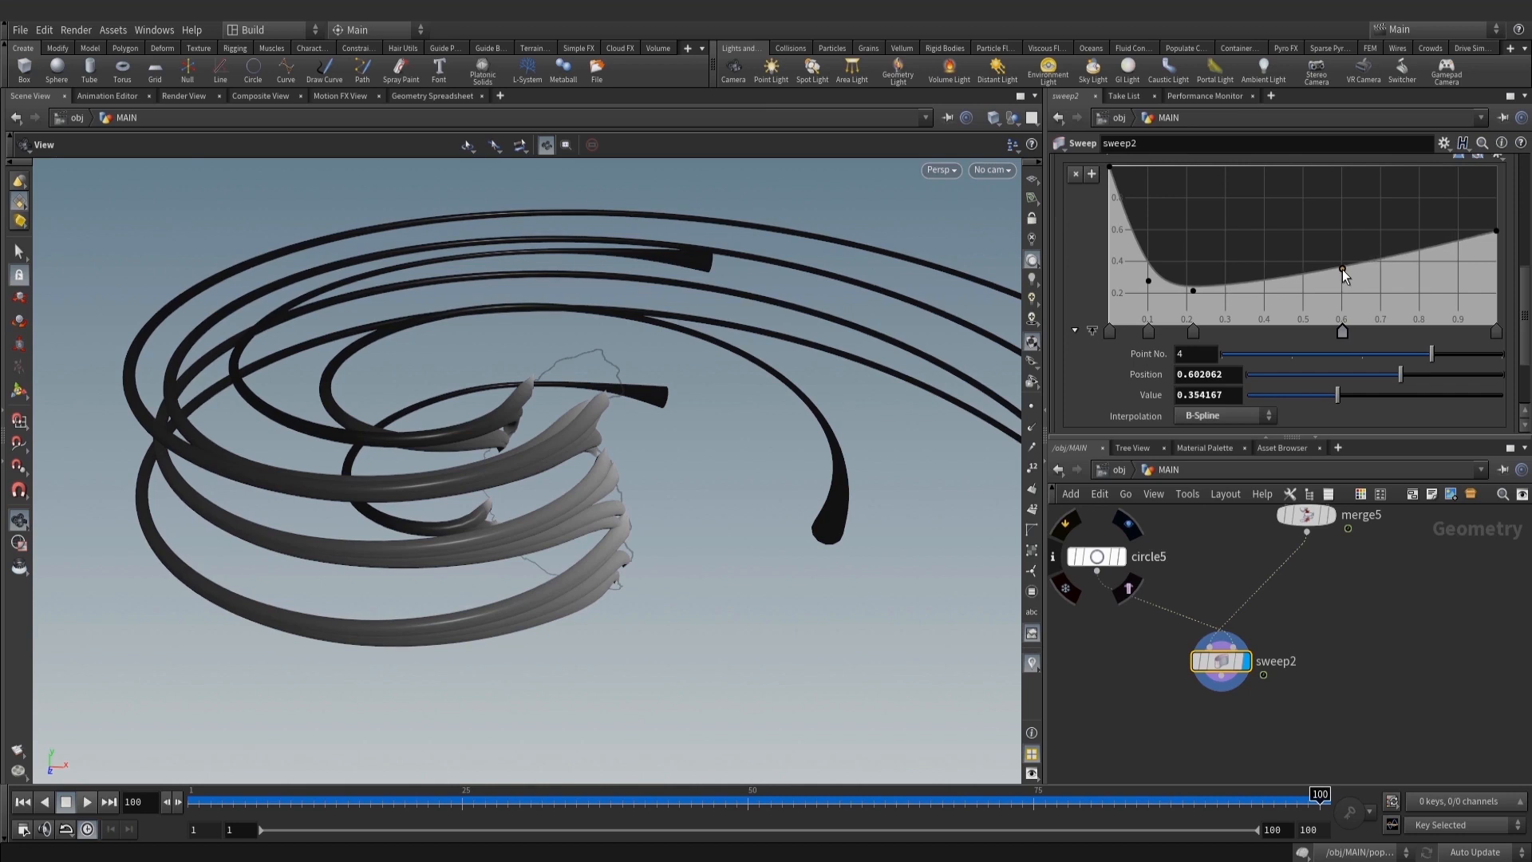
{"action": "left_click_drag", "start_coordinate": [1194, 335], "coordinate": [1221, 338]}
{"action": "scroll", "coordinate": [719, 445], "scroll_direction": "down", "scroll_amount": 3}
{"action": "left_click_drag", "start_coordinate": [718, 444], "coordinate": [810, 443]}
{"action": "scroll", "coordinate": [923, 537], "scroll_direction": "up", "scroll_amount": 3}
Create a reference copy of sweep2 and place it beside the original, below circle5
{"action": "middle_click_drag", "start_coordinate": [1321, 637], "coordinate": [1339, 611]}
{"action": "left_click_drag", "start_coordinate": [1237, 640], "coordinate": [1192, 641]}
{"action": "scroll", "coordinate": [1337, 588], "scroll_direction": "down", "scroll_amount": 2}
{"action": "middle_click_drag", "start_coordinate": [1337, 587], "coordinate": [1442, 565]}
{"action": "left_click_drag", "start_coordinate": [1353, 636], "coordinate": [1389, 638]}
{"action": "left_click_drag", "start_coordinate": [1297, 561], "coordinate": [1307, 547]}
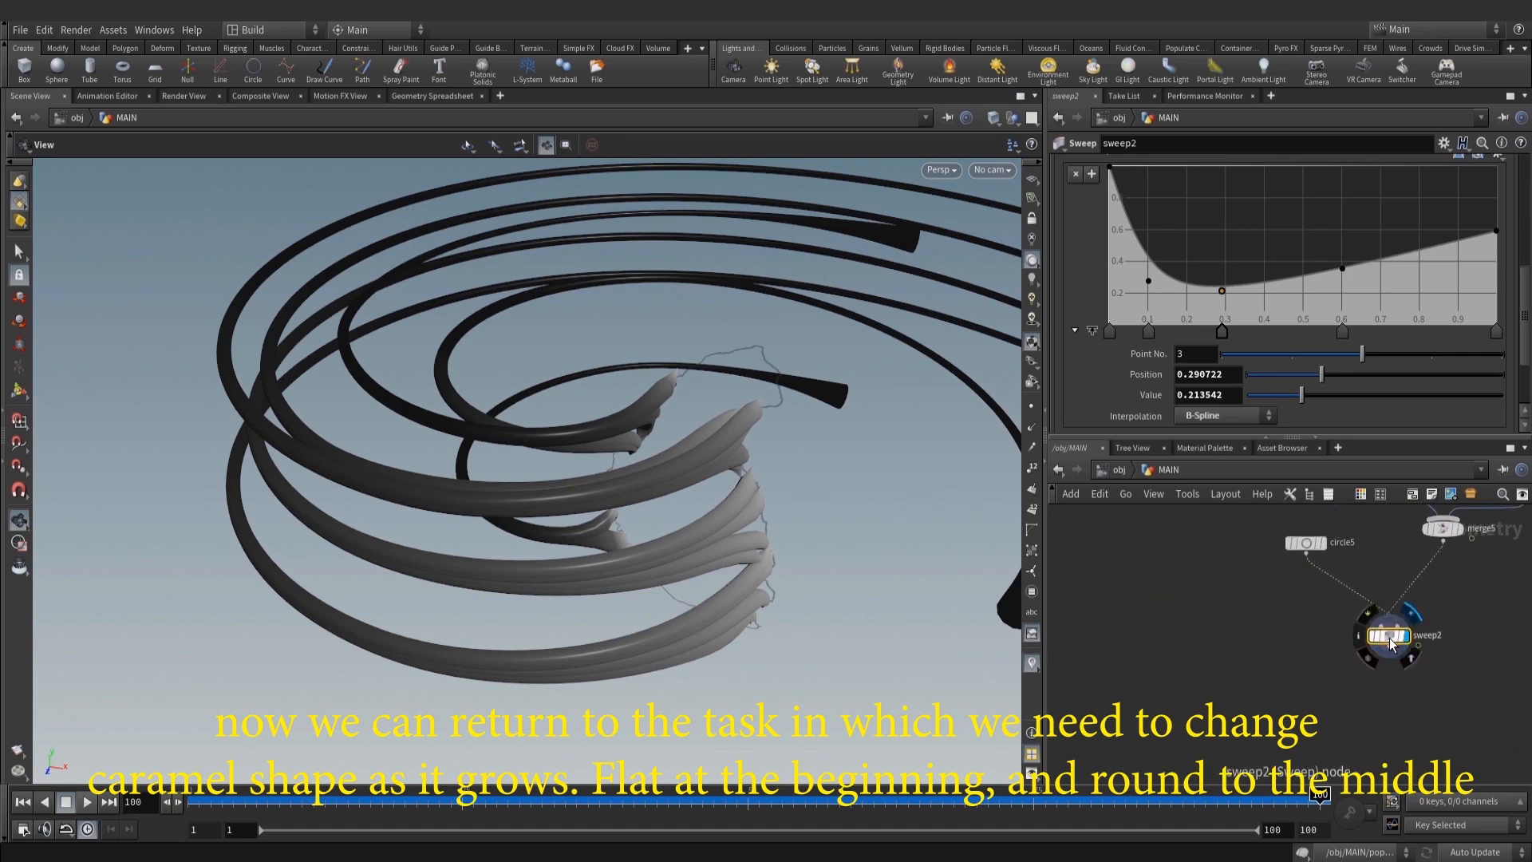
{"action": "right_click", "coordinate": [1411, 631]}
{"action": "mouse_move", "coordinate": [1429, 627]}
{"action": "left_click", "coordinate": [1322, 695]}
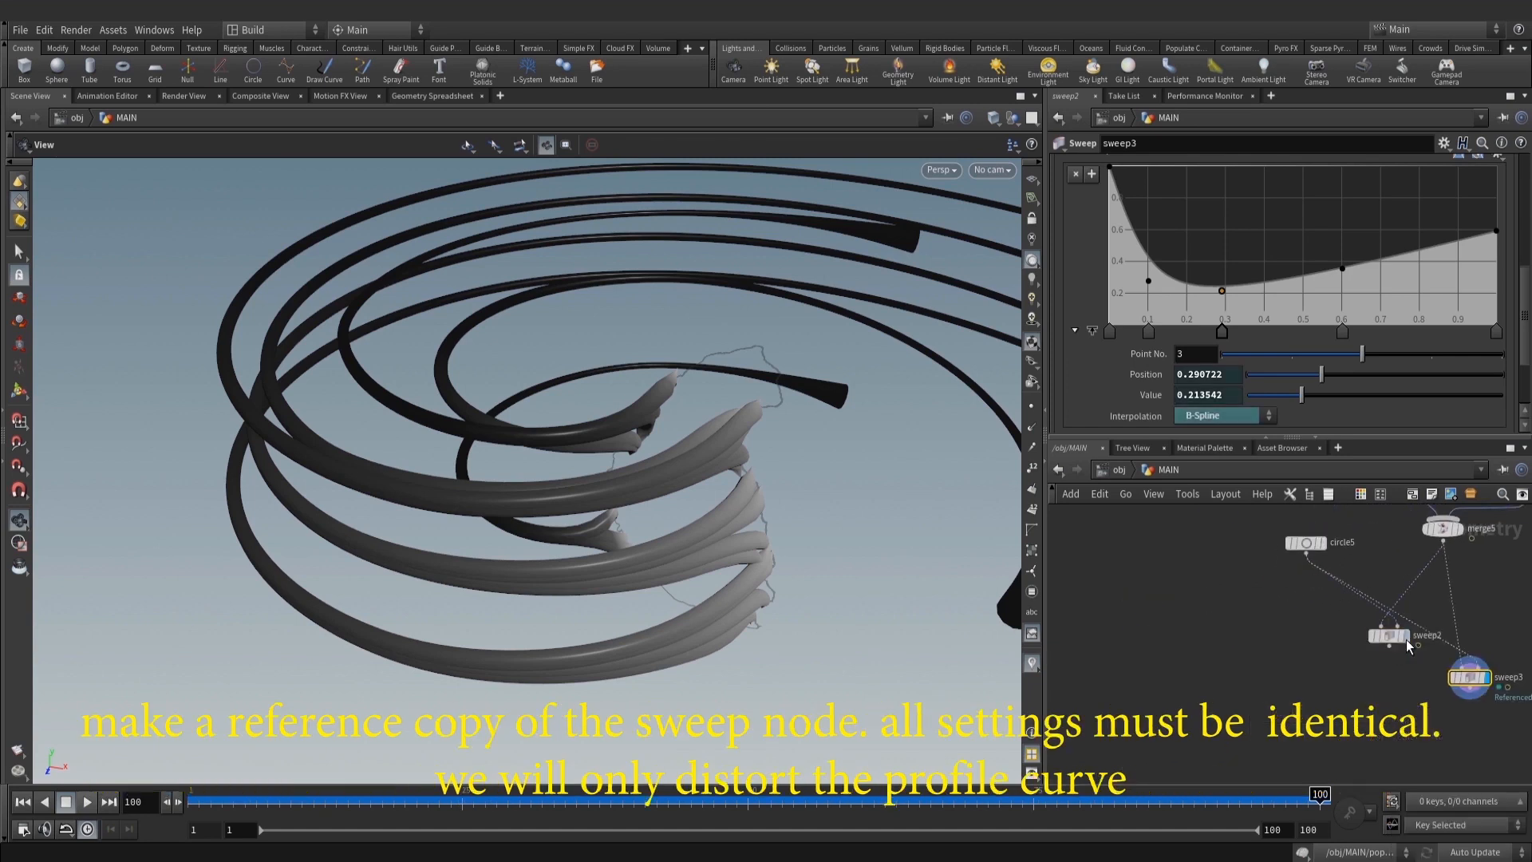
{"action": "left_click_drag", "start_coordinate": [1464, 680], "coordinate": [1201, 648]}
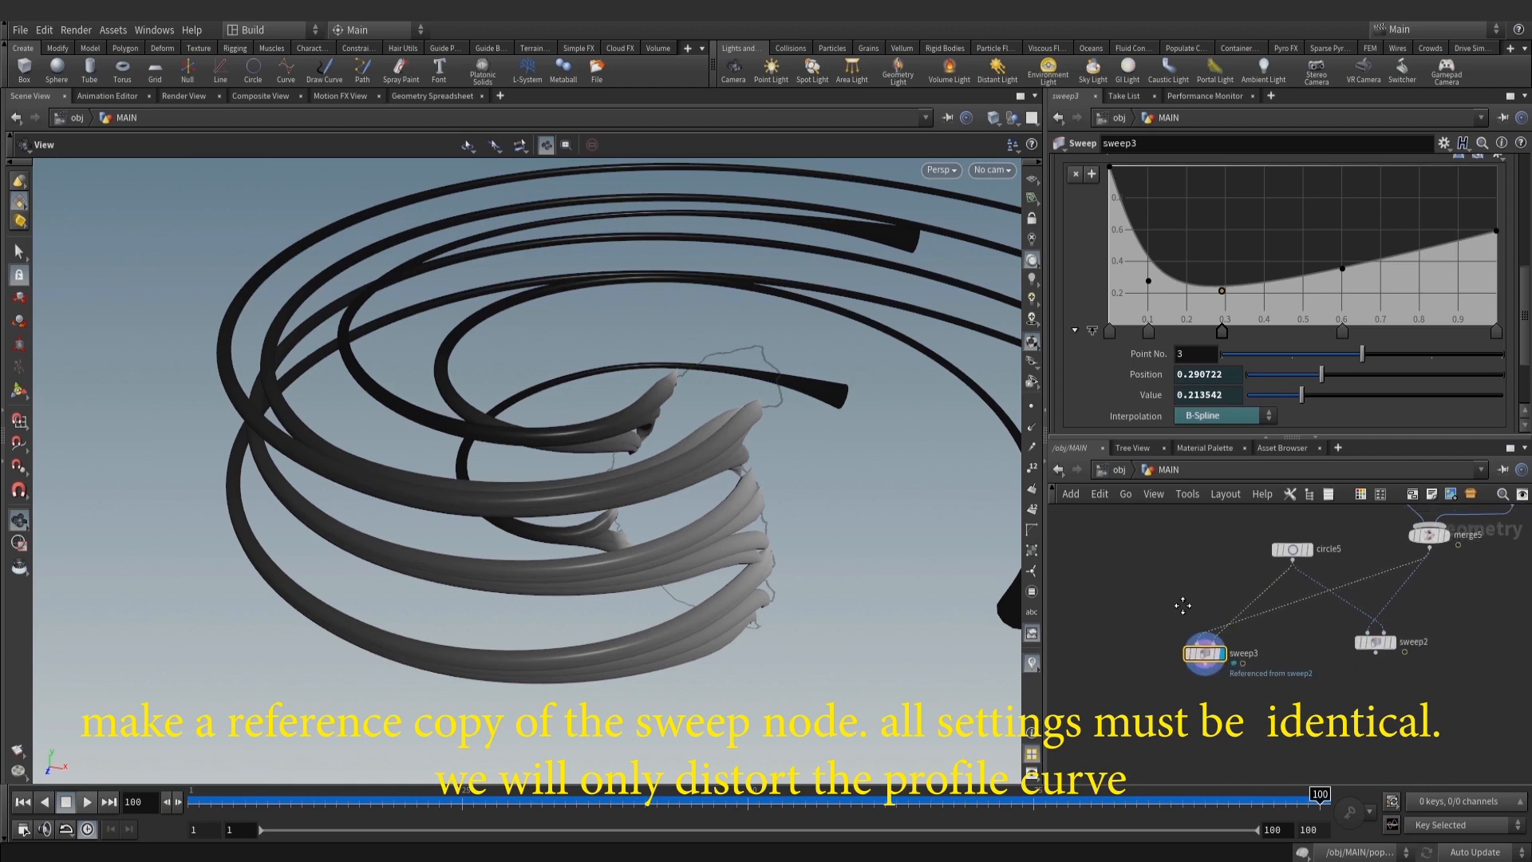
Insert a Transform node between circle5 and sweep3 and set its X scale to 0.25 to flatten the profile
{"action": "key", "text": "Tab"}
{"action": "left_click", "coordinate": [1342, 190]}
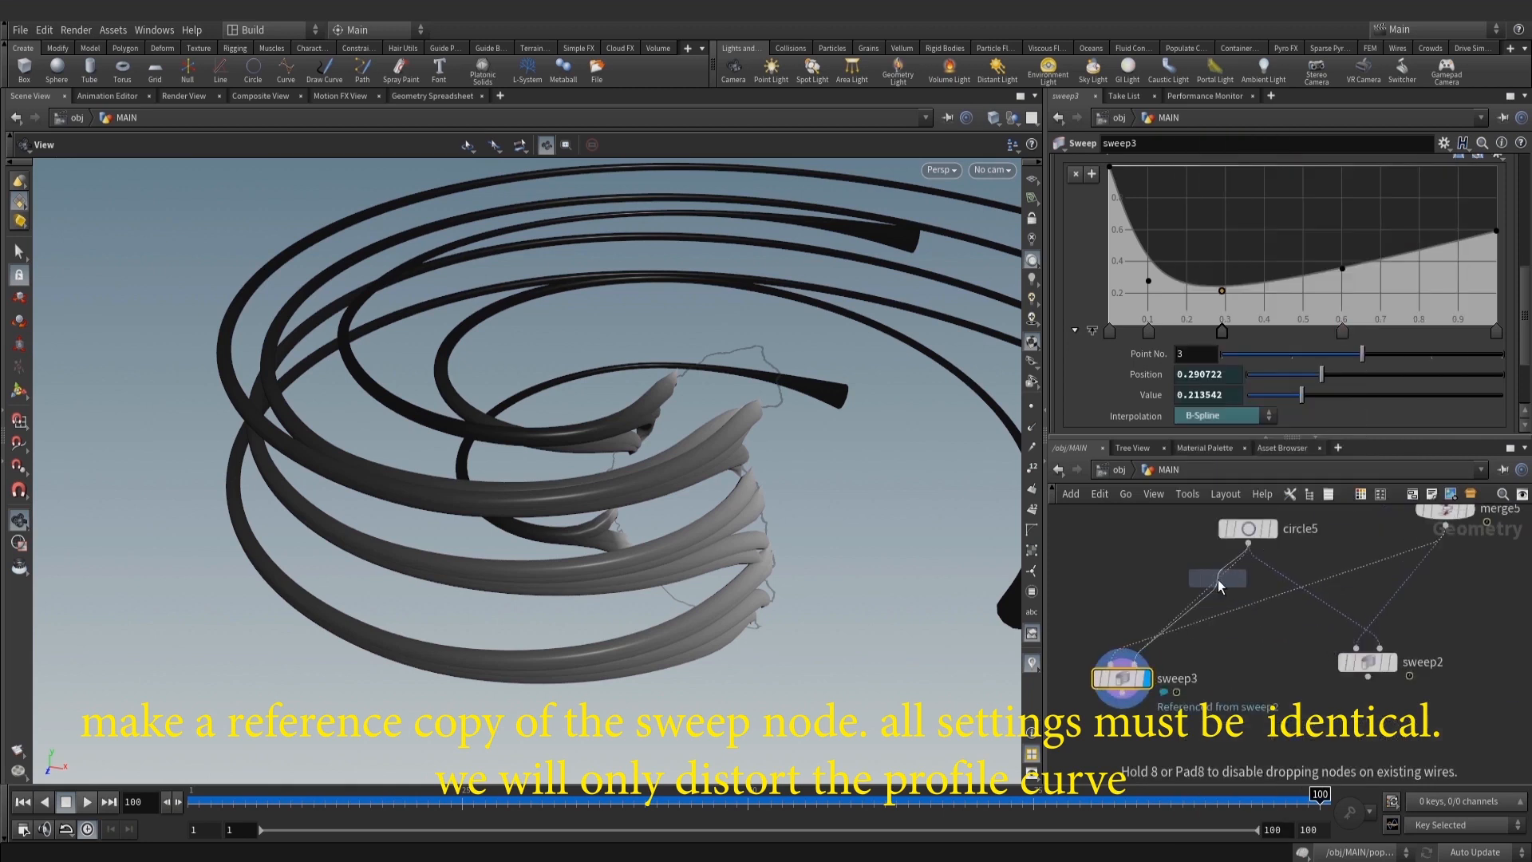
{"action": "left_click", "coordinate": [1218, 579]}
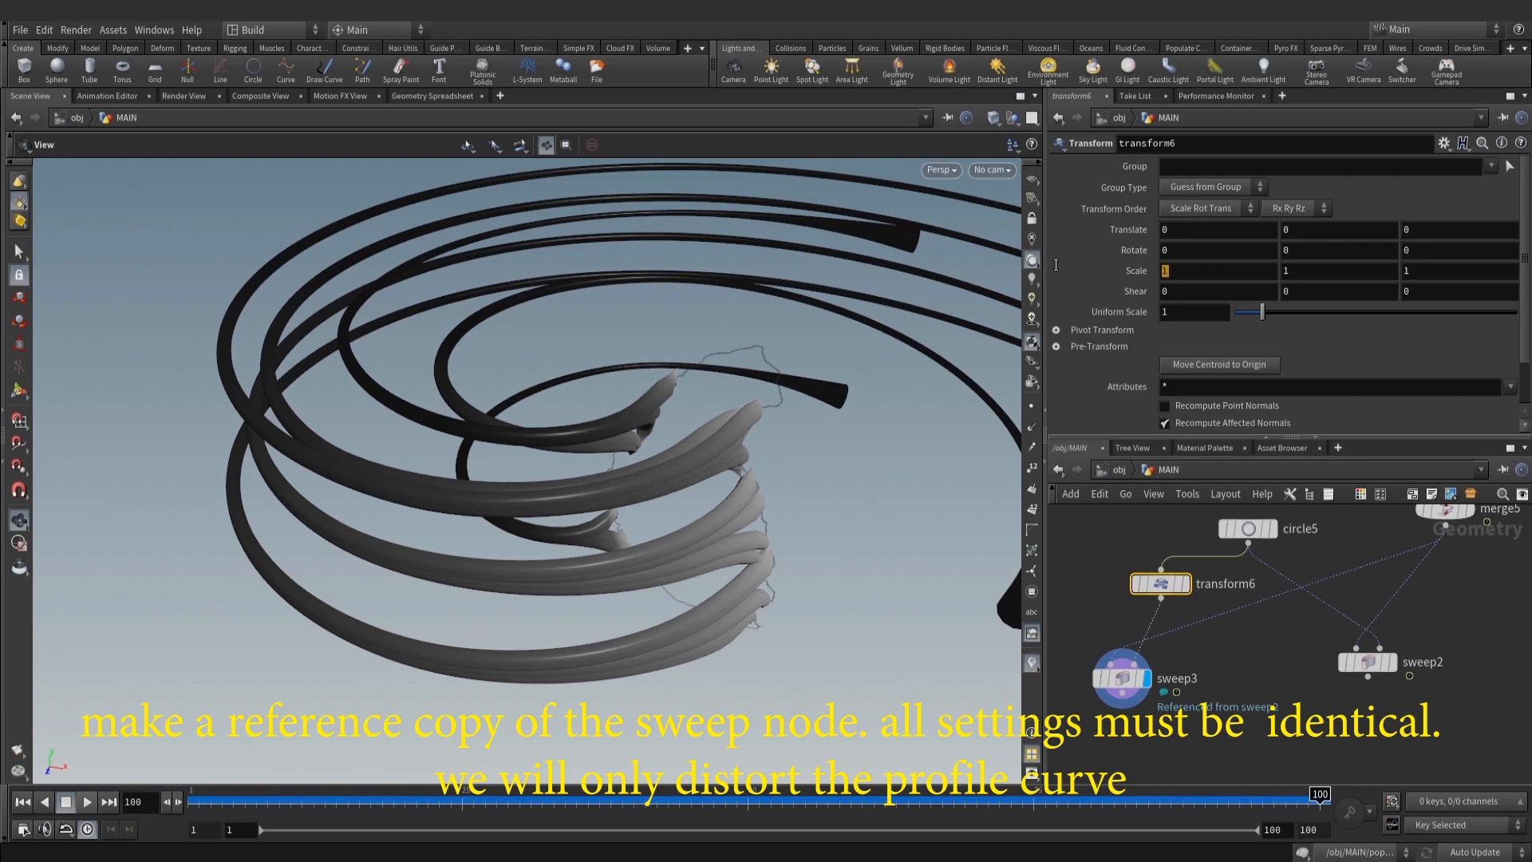
{"action": "type", "text": "0.25"}
{"action": "key", "text": "Return"}
{"action": "left_click_drag", "start_coordinate": [731, 434], "coordinate": [841, 420]}
Tidy the layout of the transform and sweep nodes and save the scene
{"action": "middle_click_drag", "start_coordinate": [1236, 657], "coordinate": [1286, 691]}
{"action": "left_click_drag", "start_coordinate": [1211, 624], "coordinate": [1179, 625]}
{"action": "middle_click_drag", "start_coordinate": [1310, 664], "coordinate": [1284, 629]}
{"action": "left_click_drag", "start_coordinate": [1407, 666], "coordinate": [1407, 682]}
{"action": "middle_click_drag", "start_coordinate": [1360, 696], "coordinate": [1355, 653]}
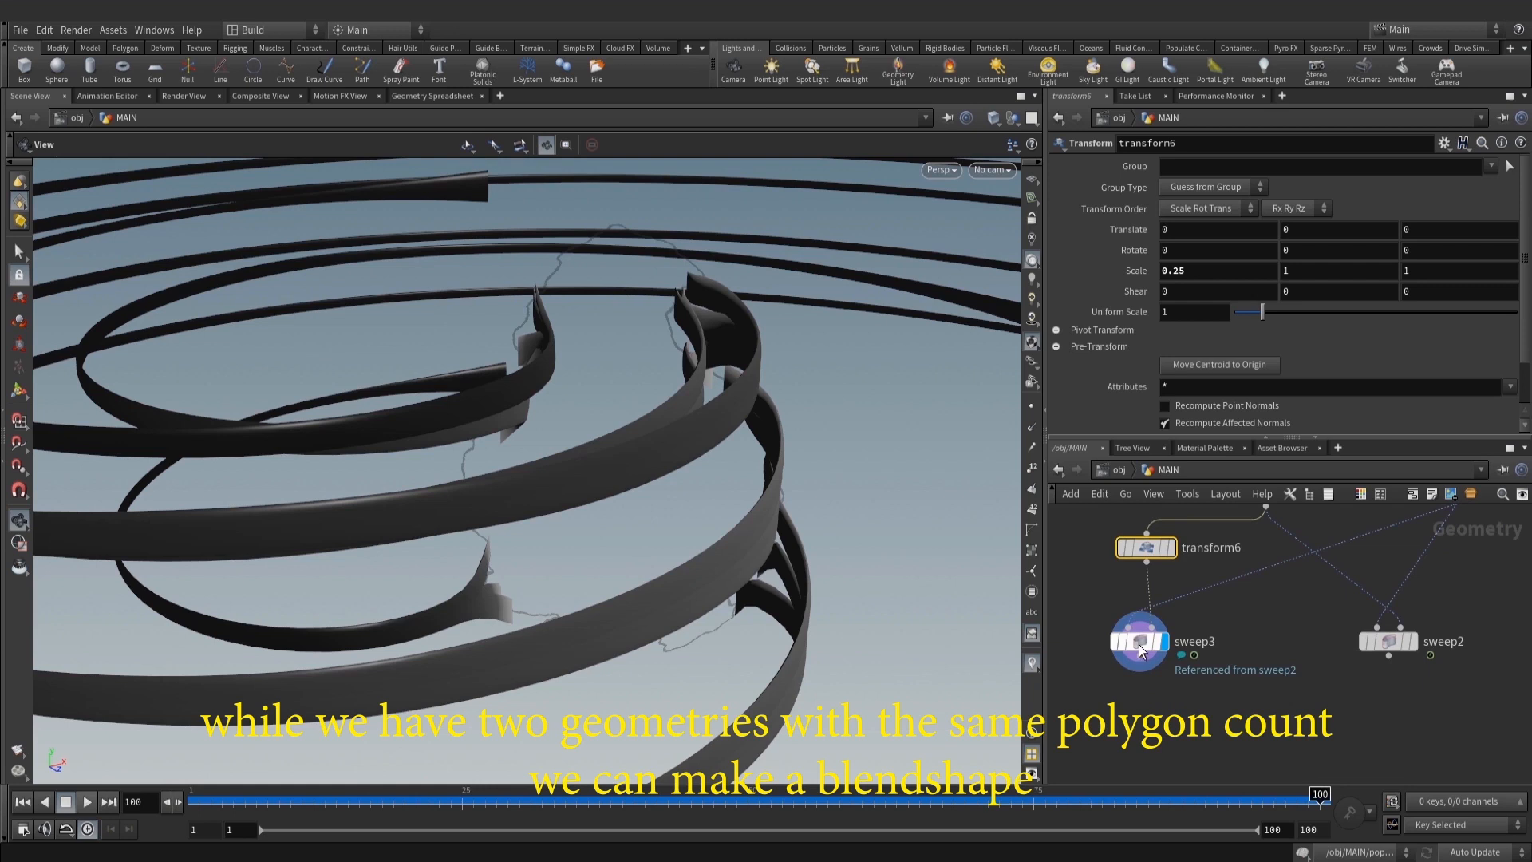
{"action": "scroll", "coordinate": [1197, 655], "scroll_direction": "down", "scroll_amount": 2}
{"action": "key", "text": "ctrl+s"}
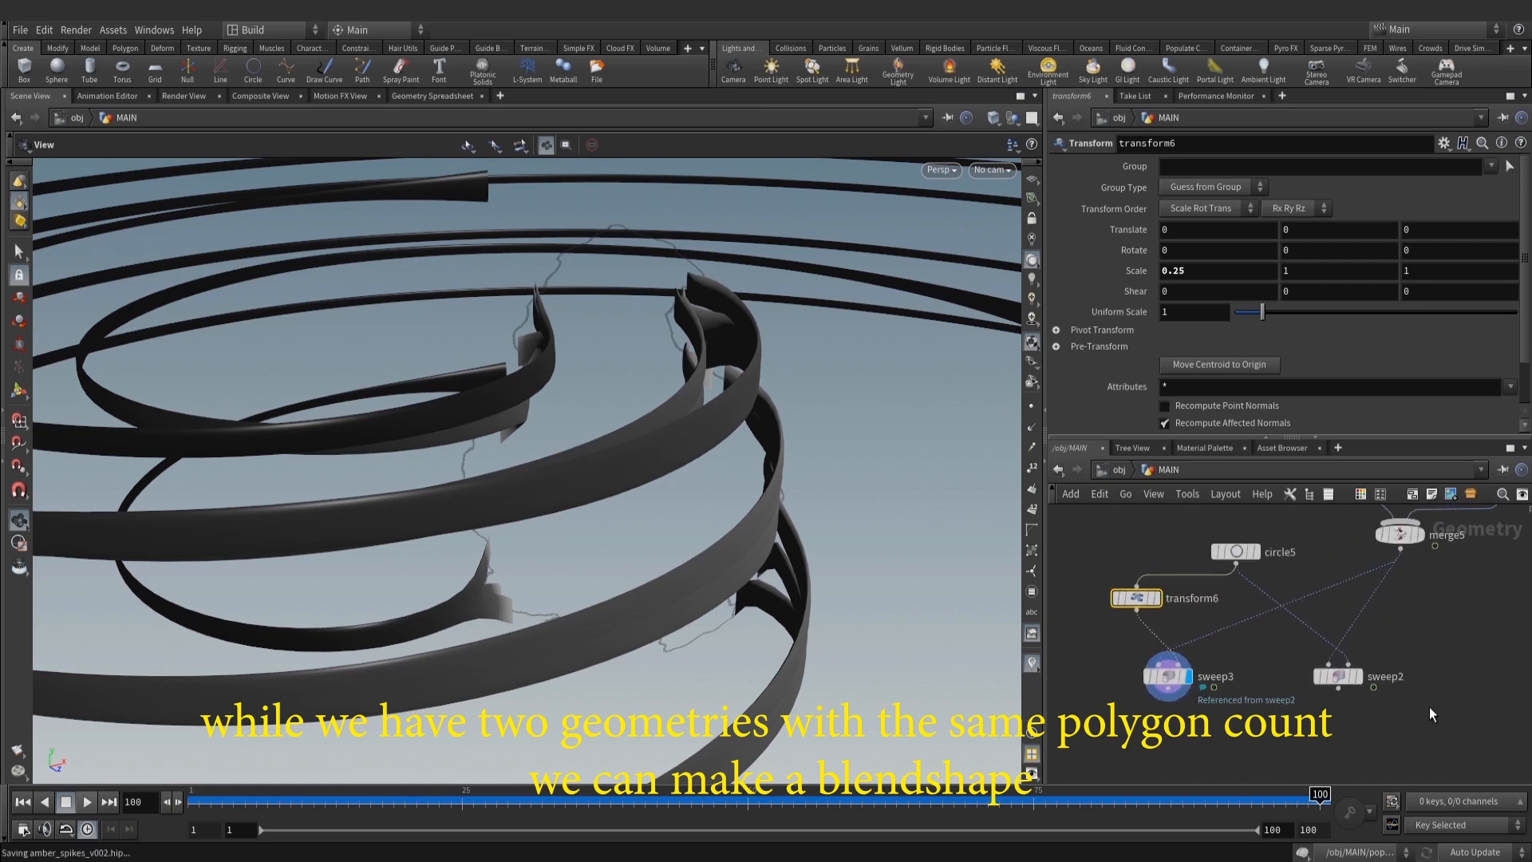
Add a Point VOP node below the two sweep nodes
{"action": "left_click_drag", "start_coordinate": [825, 471], "coordinate": [681, 448]}
{"action": "middle_click_drag", "start_coordinate": [1292, 745], "coordinate": [1291, 673]}
{"action": "key", "text": "Tab"}
{"action": "type", "text": "vopp"}
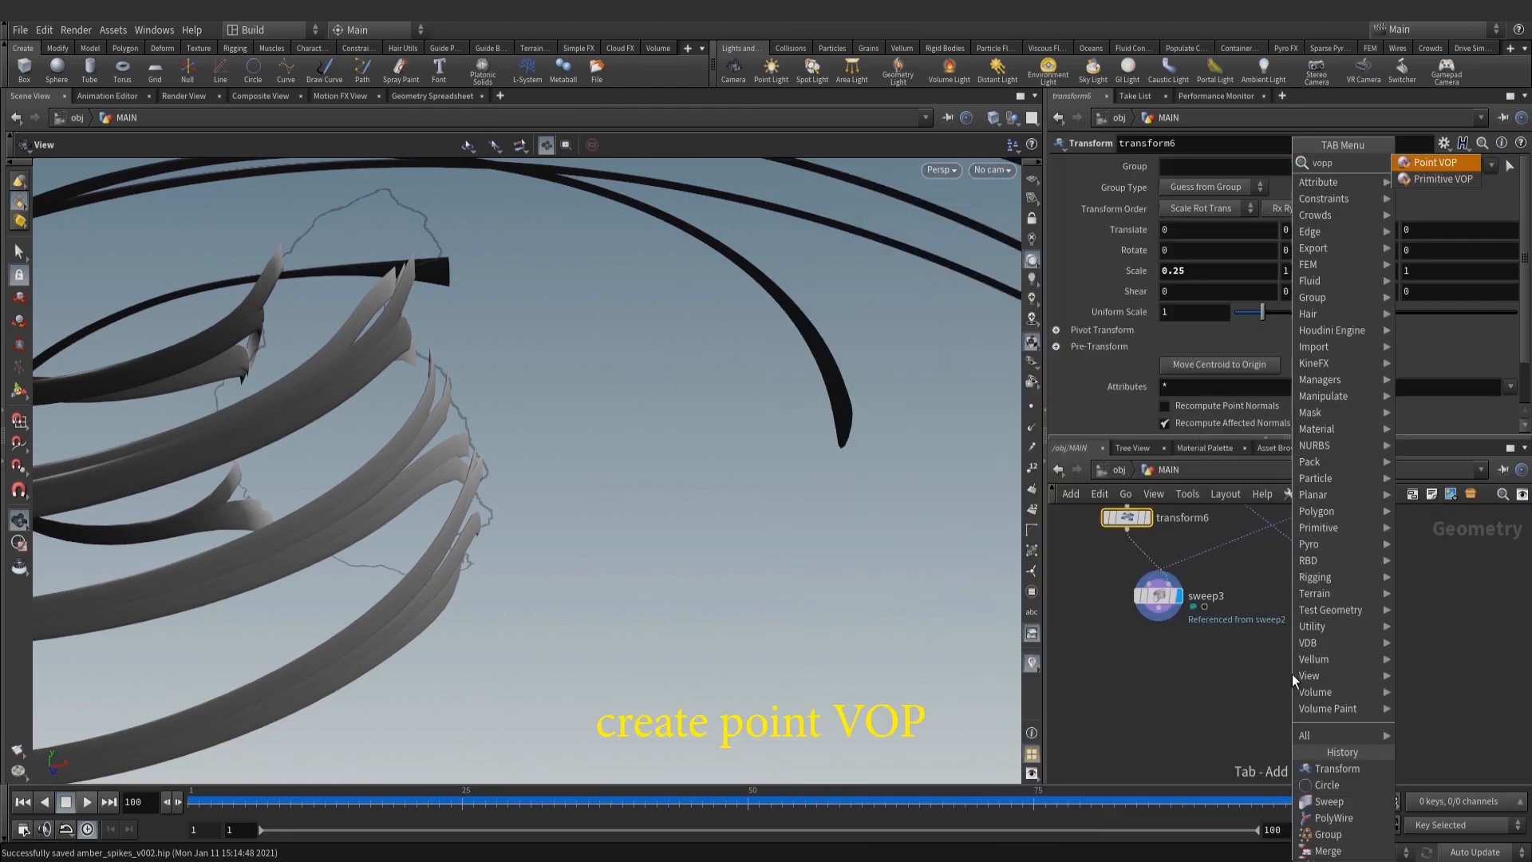
{"action": "left_click", "coordinate": [1446, 164]}
{"action": "left_click", "coordinate": [1245, 698]}
{"action": "left_click_drag", "start_coordinate": [781, 459], "coordinate": [659, 411]}
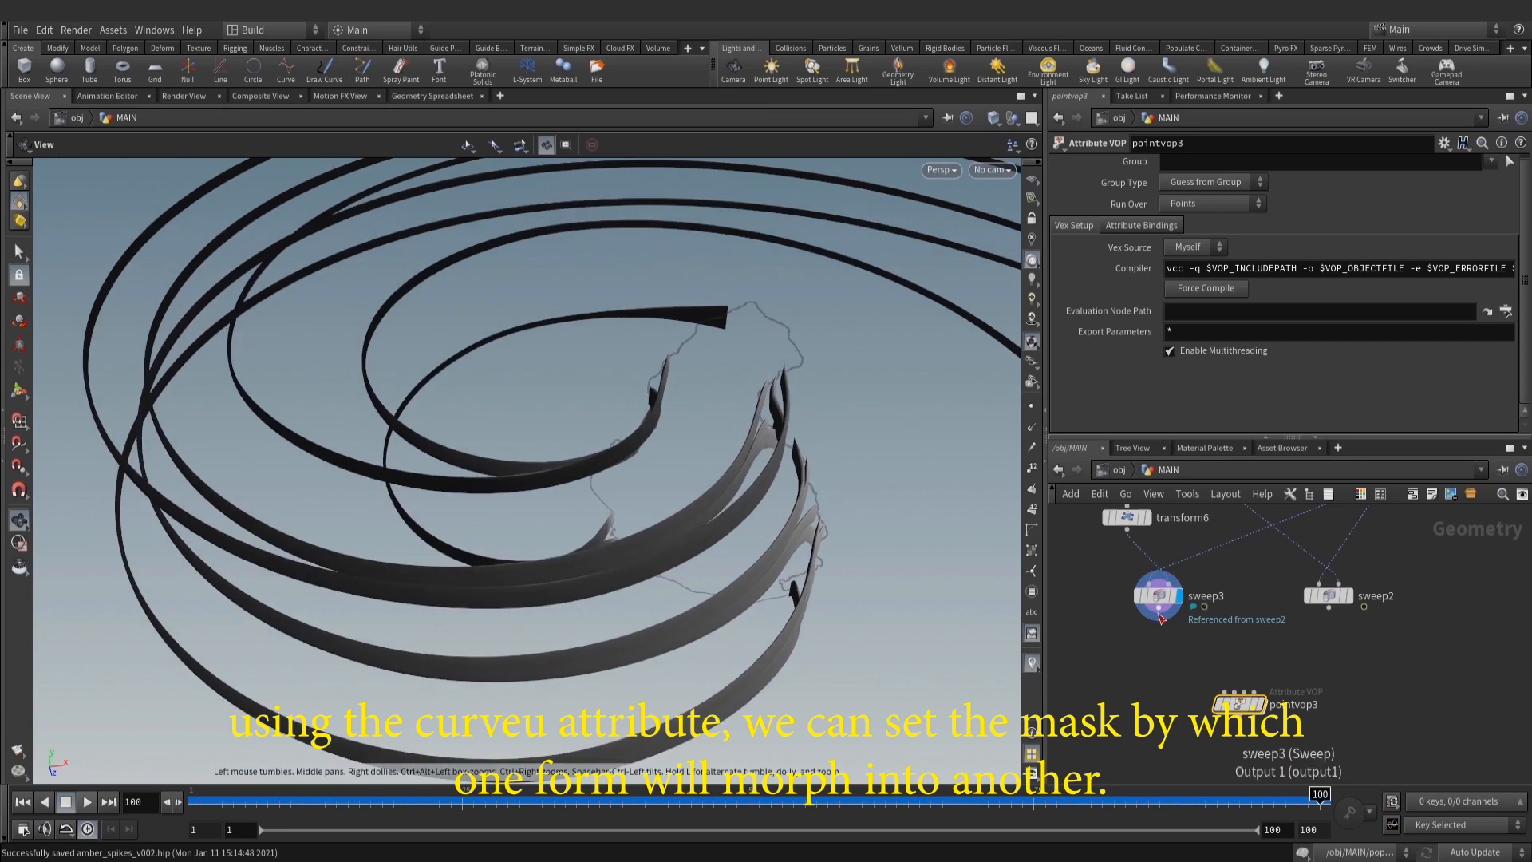
Connect sweep3 to pointvop3's first input and sweep2 to its second input, and open the VOP network
{"action": "left_click_drag", "start_coordinate": [1157, 609], "coordinate": [1223, 692]}
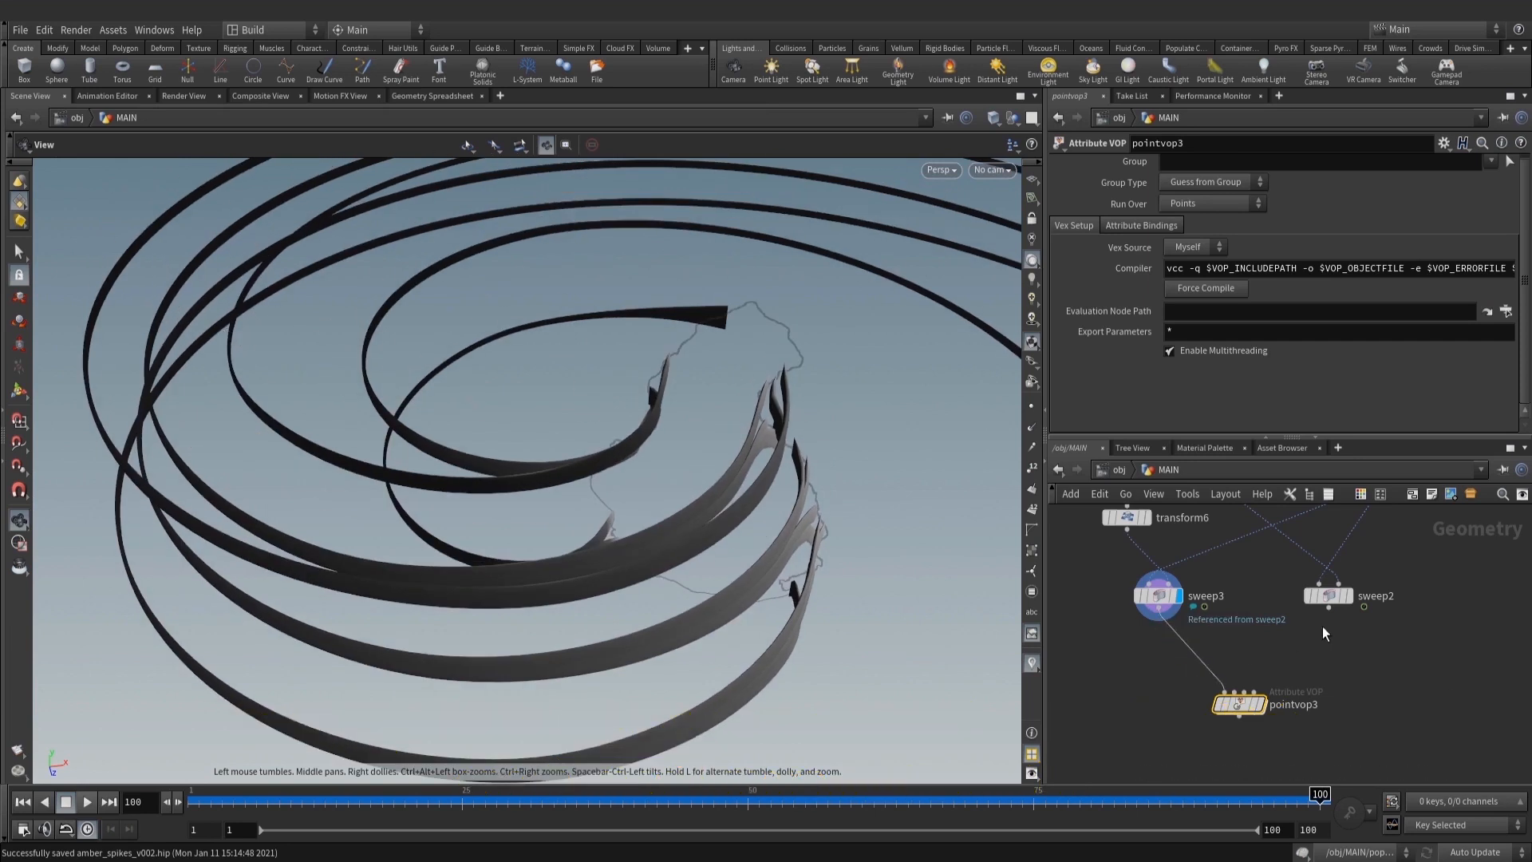
{"action": "left_click_drag", "start_coordinate": [1328, 609], "coordinate": [1247, 688]}
{"action": "left_click", "coordinate": [1259, 703]}
{"action": "middle_click_drag", "start_coordinate": [1318, 688], "coordinate": [1299, 631]}
{"action": "double_click", "coordinate": [1224, 630]}
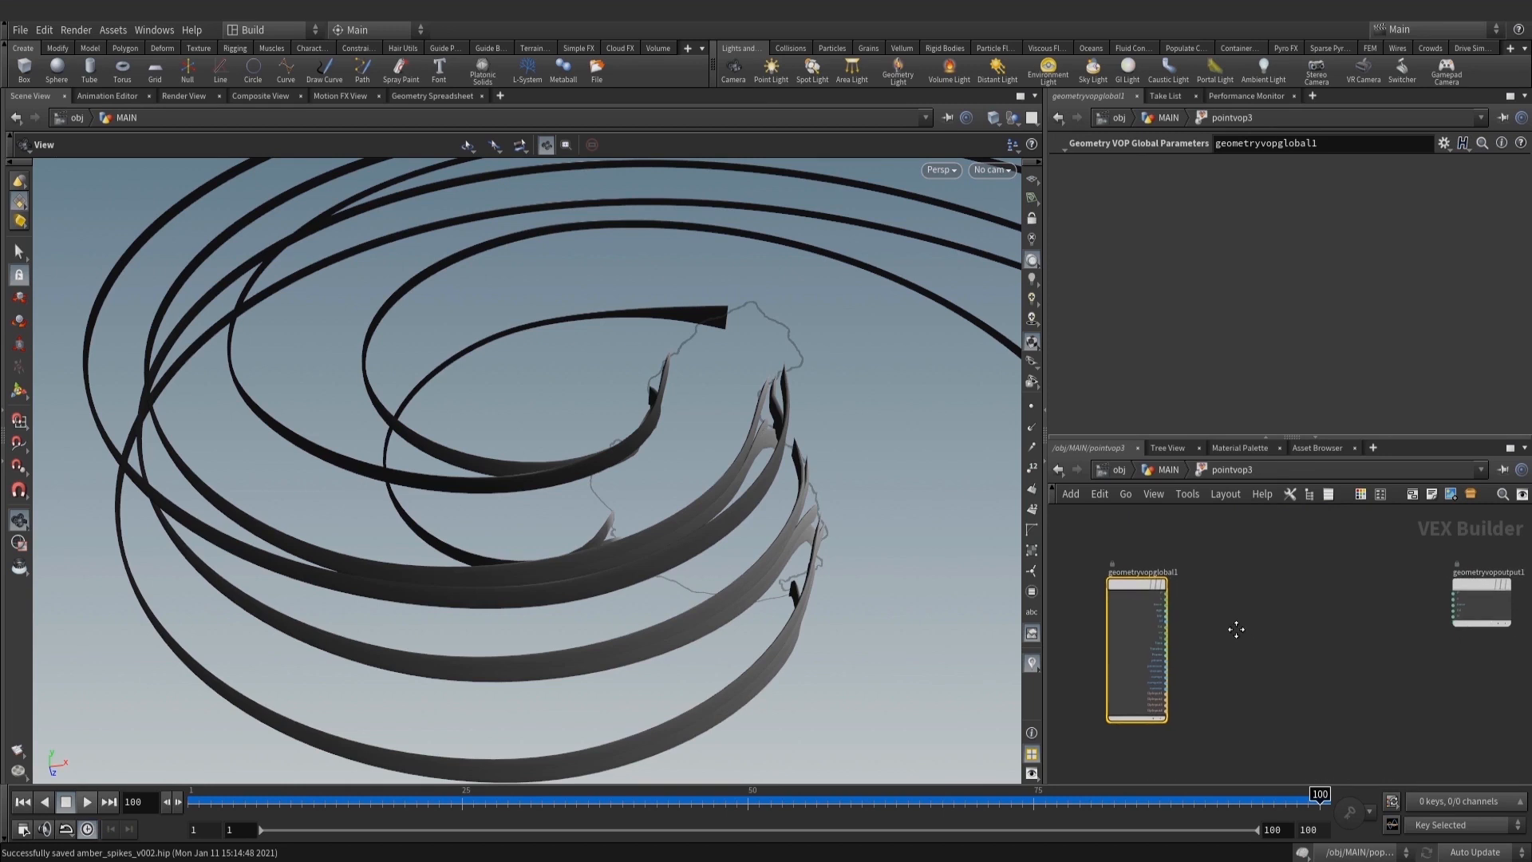
{"action": "key", "text": "Tab"}
{"action": "type", "text": "imp"}
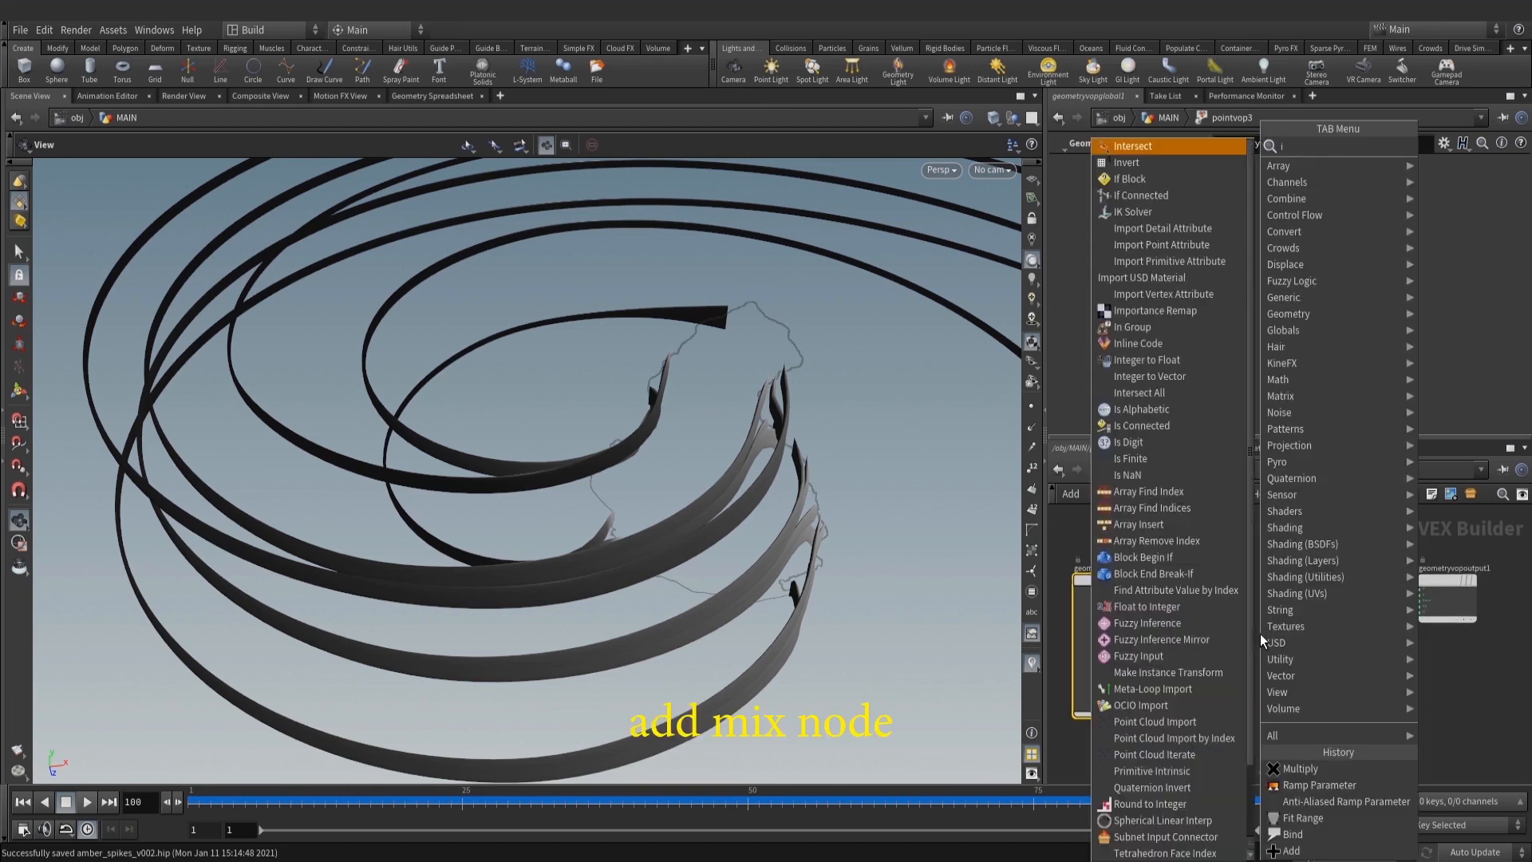
{"action": "key", "text": "Escape"}
Add a Mix node with the global P as its first input and connect its blend output to P on geometryvopoutput1
{"action": "key", "text": "Tab"}
{"action": "type", "text": "mix"}
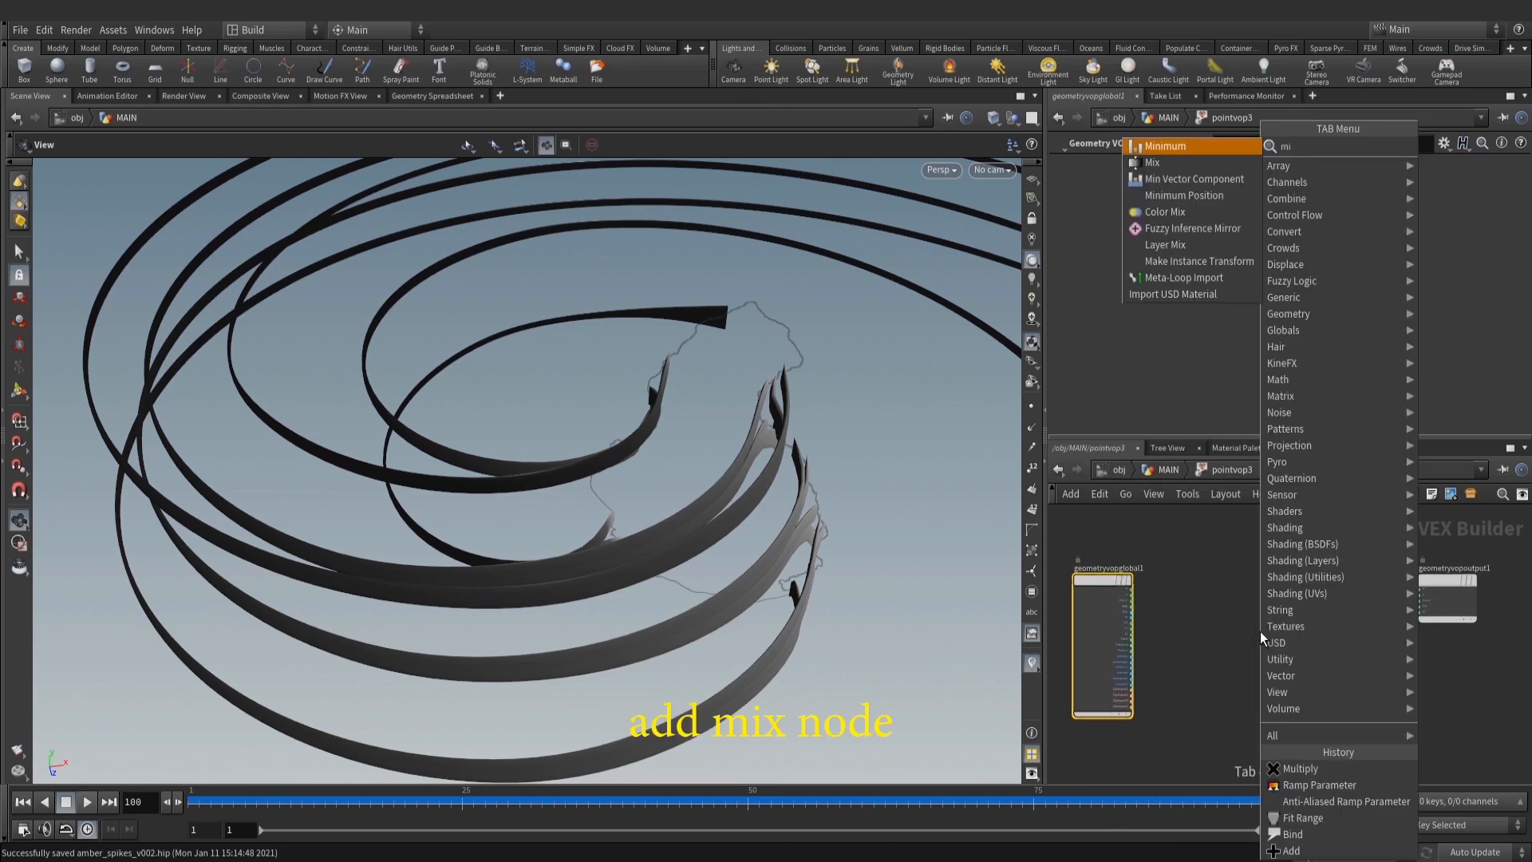
{"action": "left_click", "coordinate": [1444, 150]}
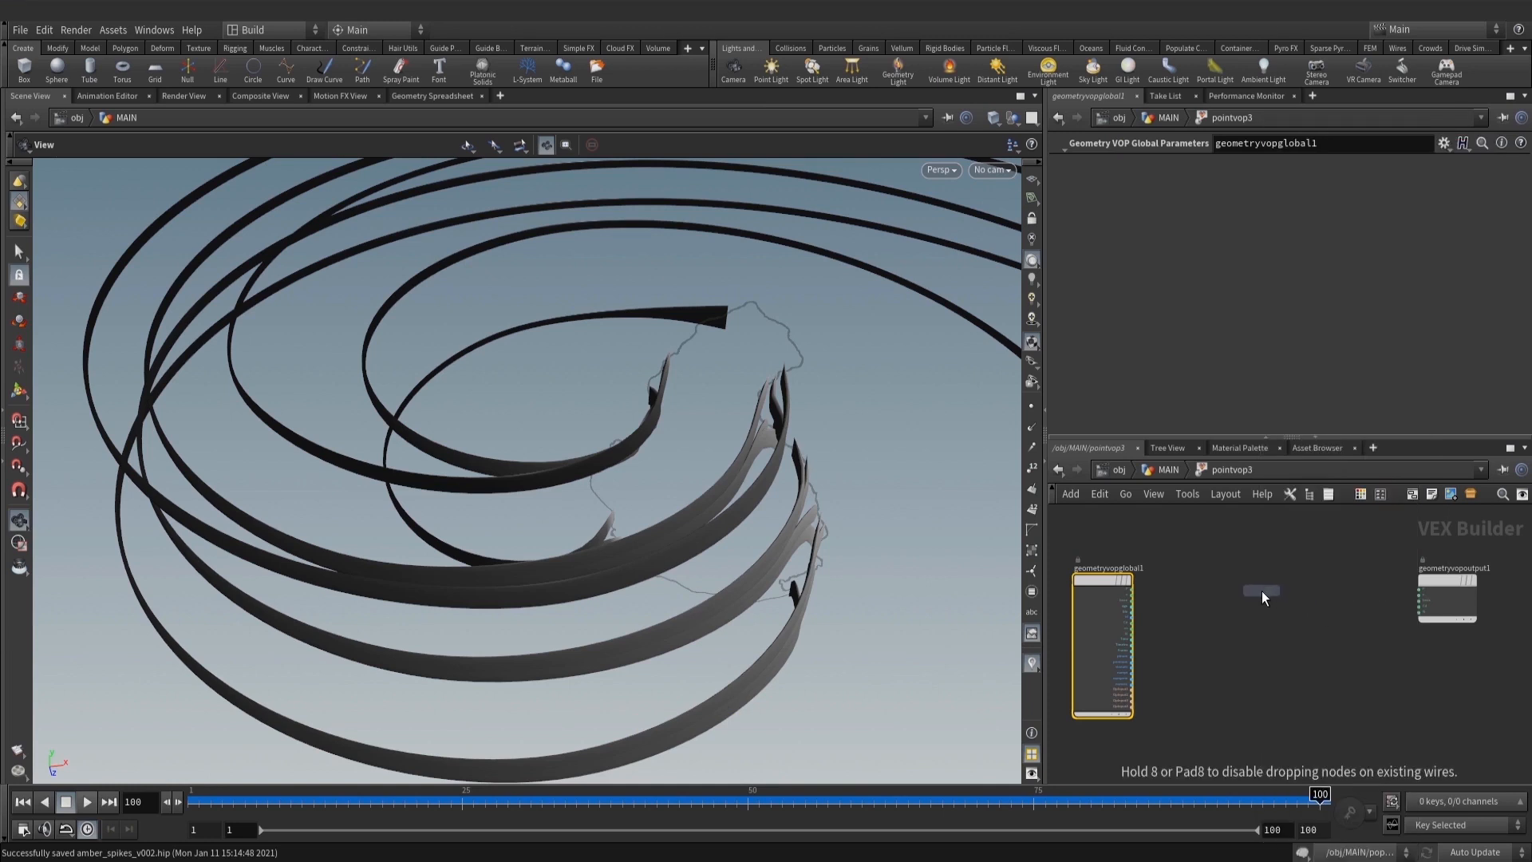
{"action": "left_click", "coordinate": [1262, 591]}
{"action": "scroll", "coordinate": [1262, 591], "scroll_direction": "up", "scroll_amount": 2}
{"action": "middle_click_drag", "start_coordinate": [1448, 605], "coordinate": [1209, 640]}
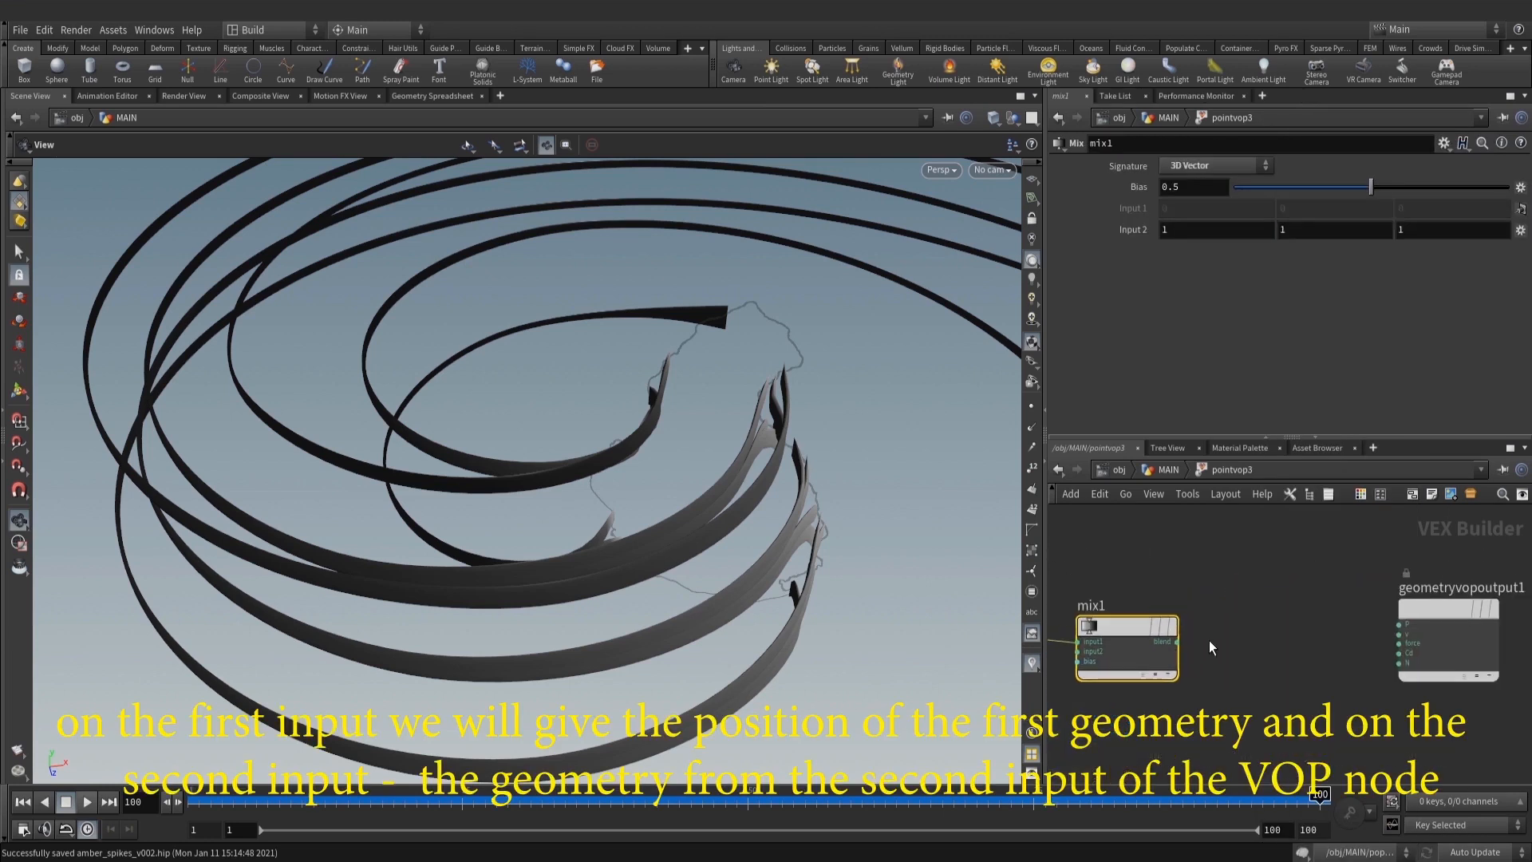
{"action": "left_click_drag", "start_coordinate": [1177, 641], "coordinate": [1399, 624]}
{"action": "middle_click_drag", "start_coordinate": [1233, 716], "coordinate": [1449, 627]}
{"action": "scroll", "coordinate": [1449, 628], "scroll_direction": "down", "scroll_amount": 1}
{"action": "middle_click_drag", "start_coordinate": [1358, 619], "coordinate": [1389, 638]}
{"action": "left_click_drag", "start_coordinate": [1167, 626], "coordinate": [1100, 616]}
{"action": "key", "text": "Tab"}
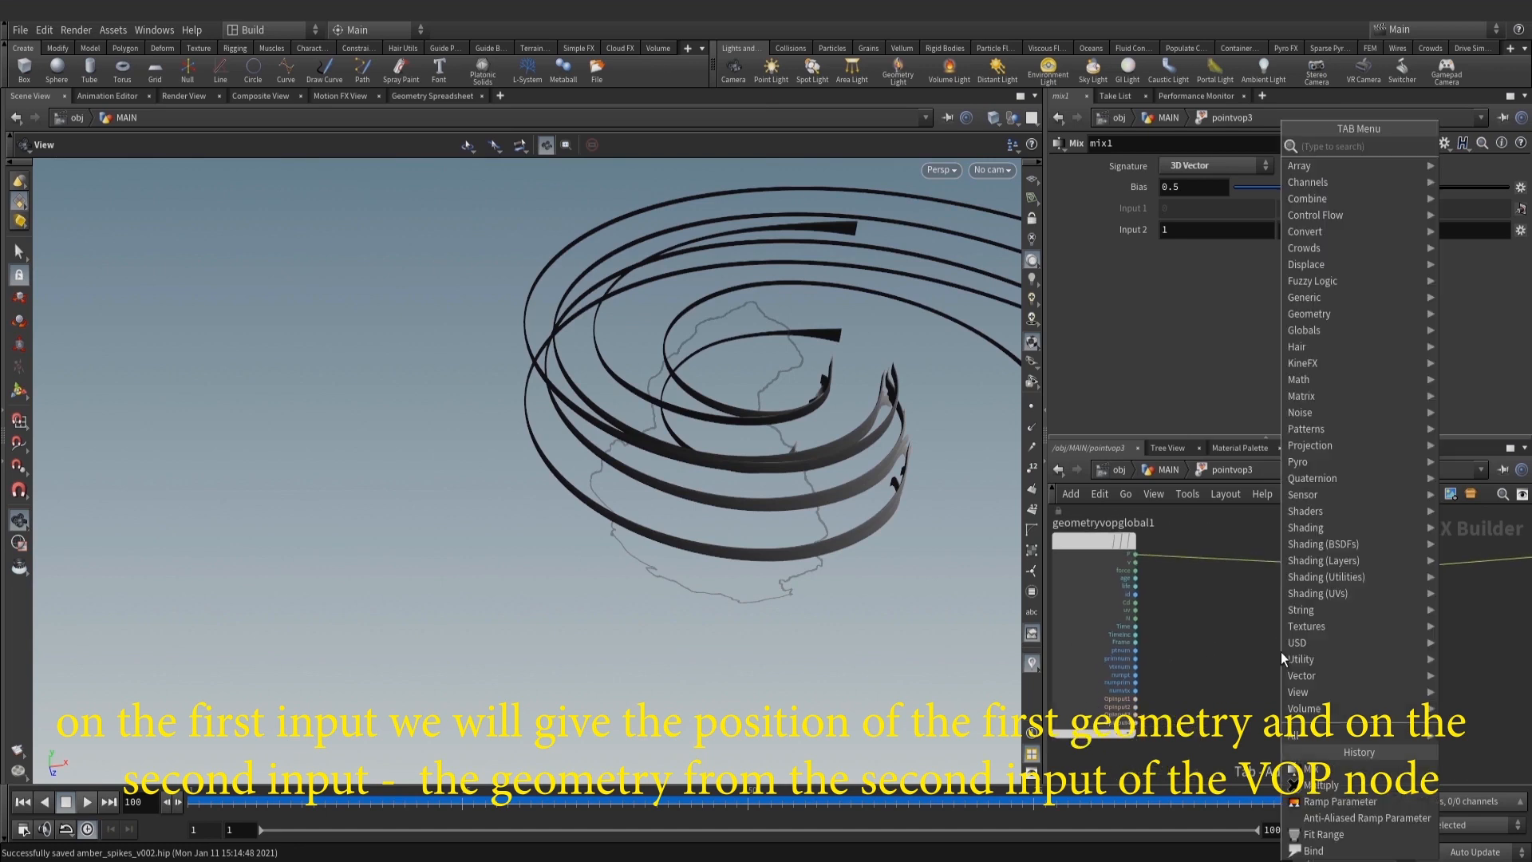
{"action": "type", "text": "impp"}
{"action": "key", "text": "Escape"}
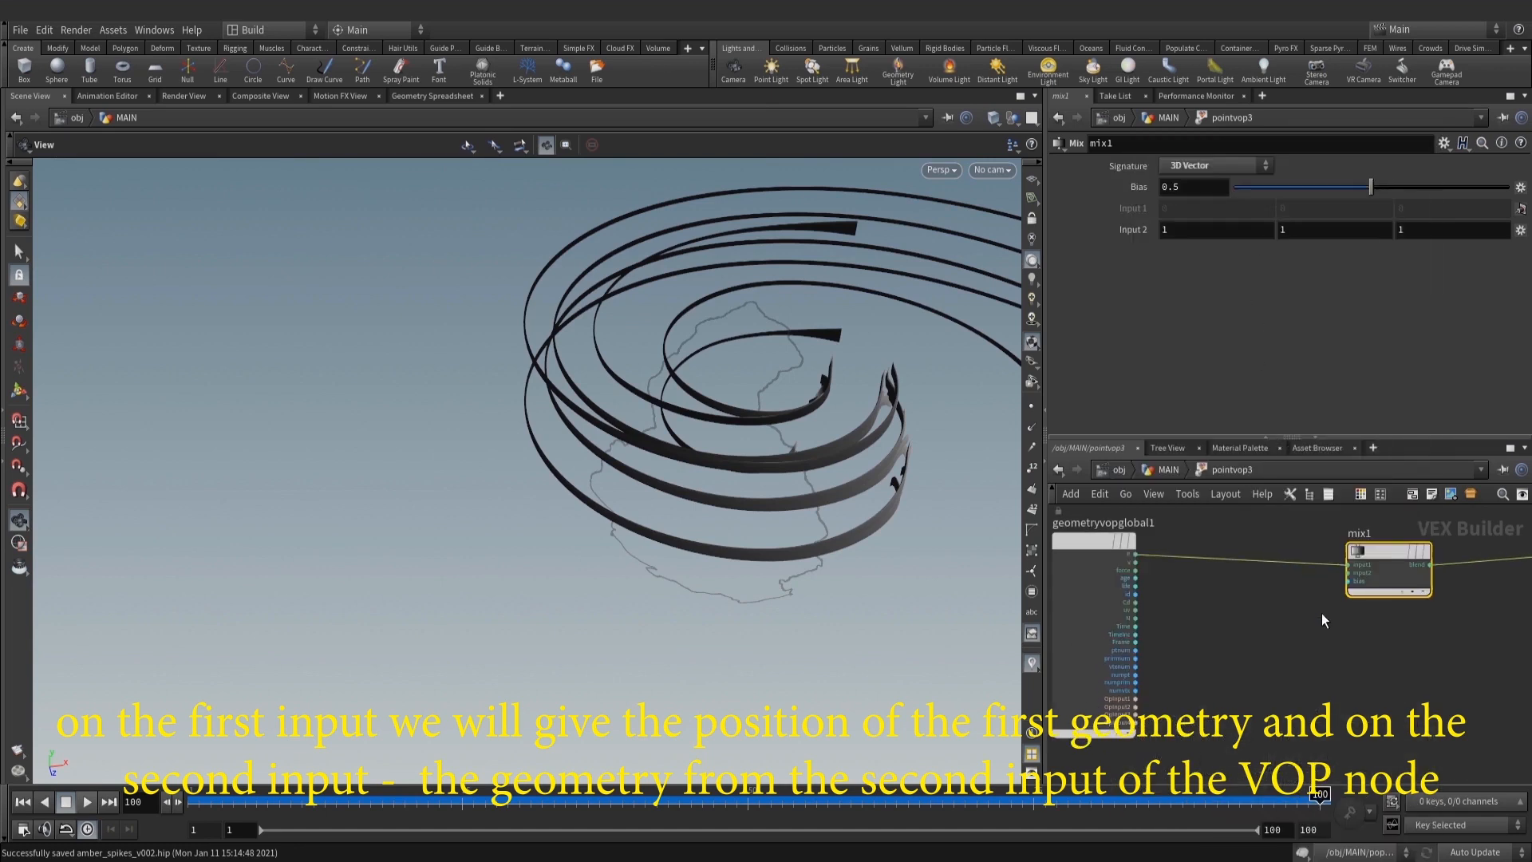
Add an Import Point Attribute node beside the OpInput outputs of the global parameters node
{"action": "key", "text": "Tab"}
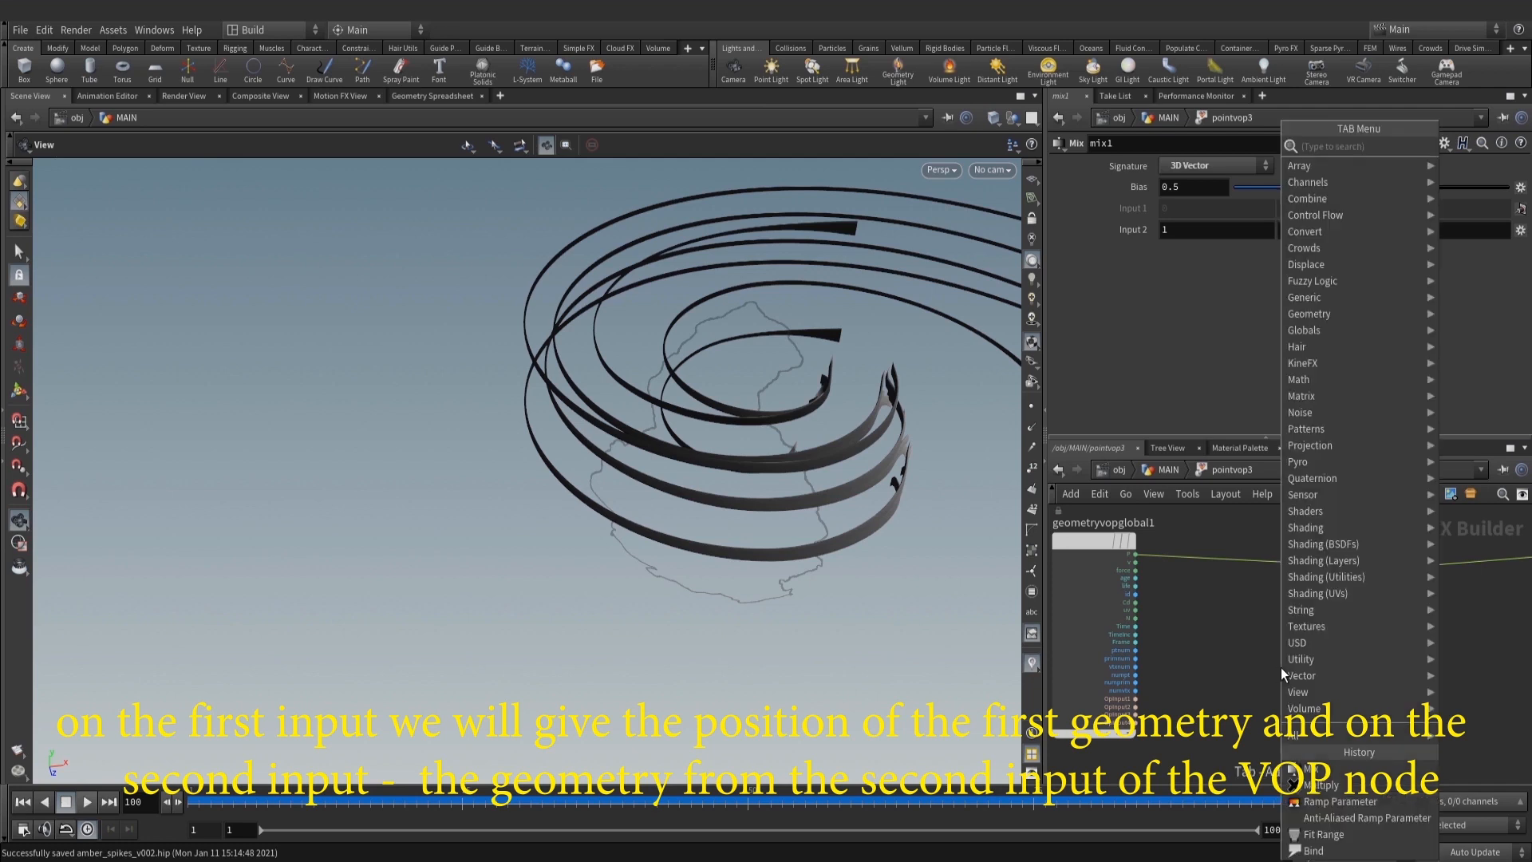
{"action": "type", "text": "impp"}
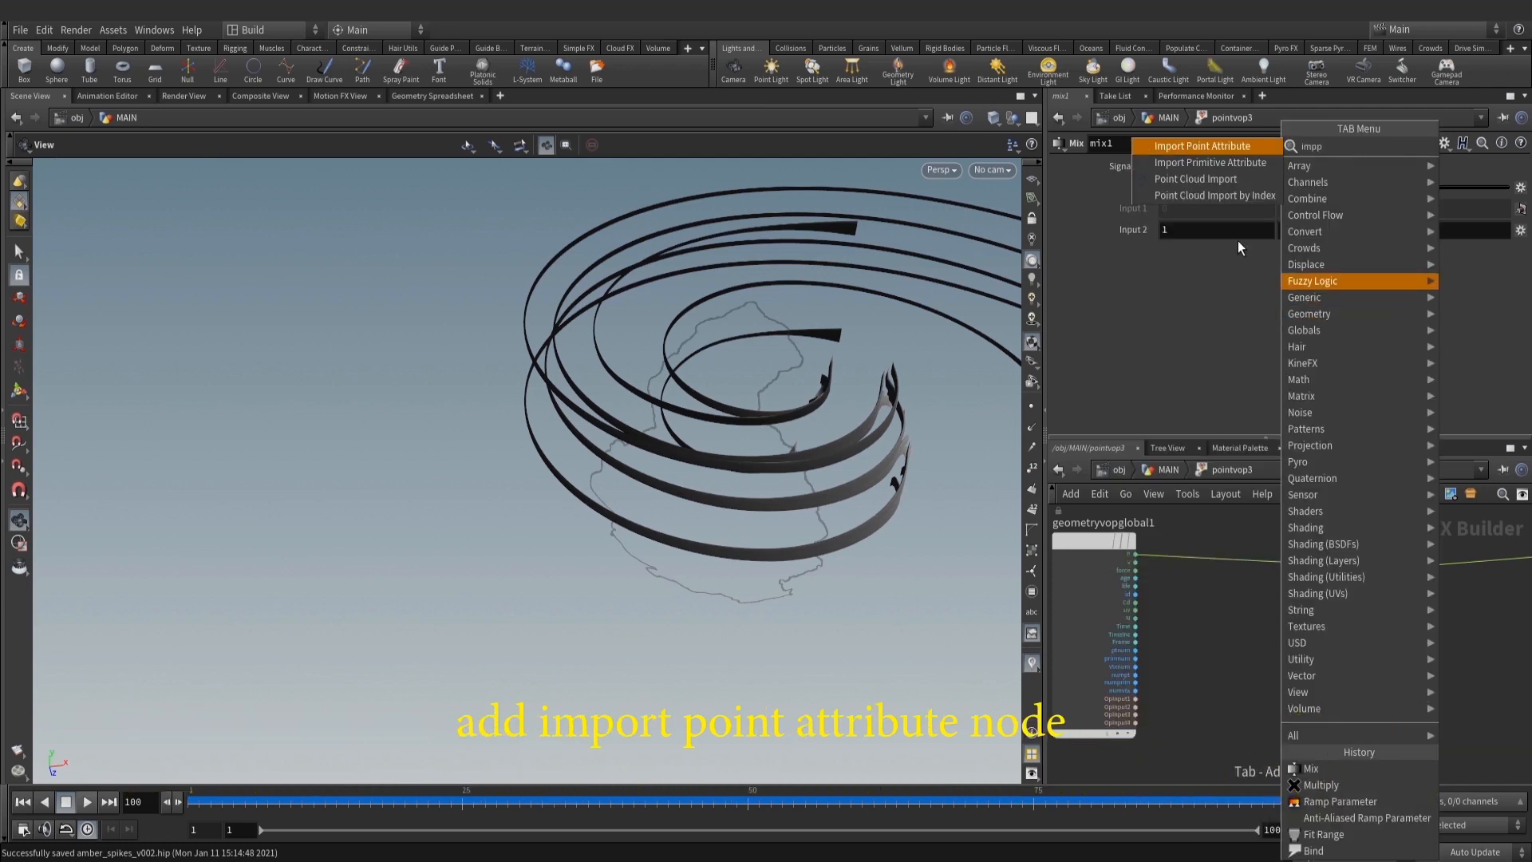
{"action": "left_click", "coordinate": [1248, 148]}
{"action": "left_click", "coordinate": [1227, 697]}
{"action": "scroll", "coordinate": [1143, 745], "scroll_direction": "up", "scroll_amount": 3}
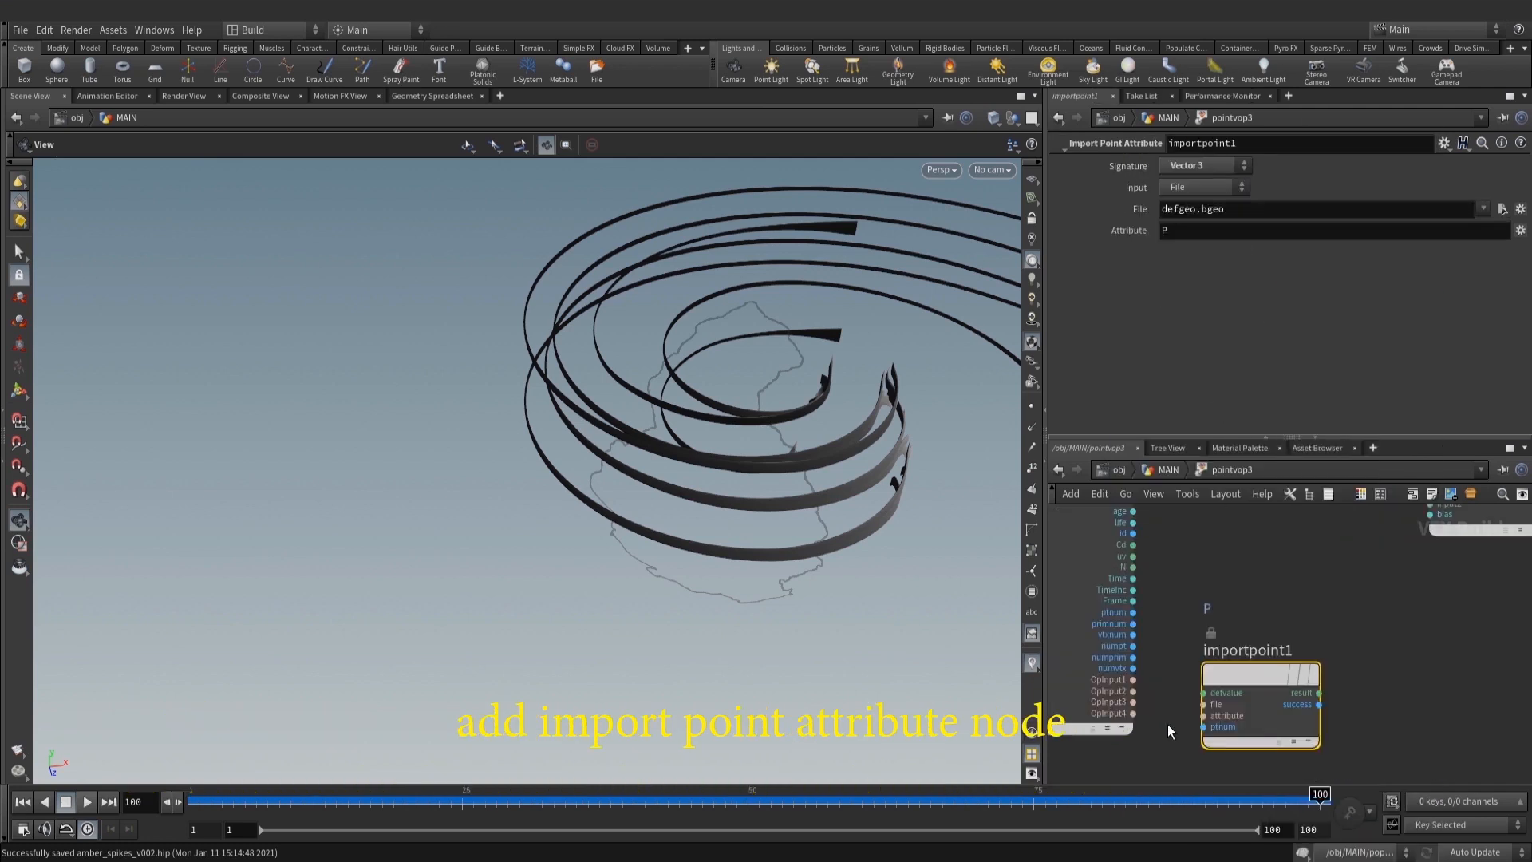
Wire OpInput2 through importpoint1's file input into mix1's second input, and raise the mix bias to 1
{"action": "left_click_drag", "start_coordinate": [1133, 691], "coordinate": [1203, 704]}
{"action": "left_click", "coordinate": [1321, 694]}
{"action": "middle_click_drag", "start_coordinate": [1366, 666], "coordinate": [1189, 749]}
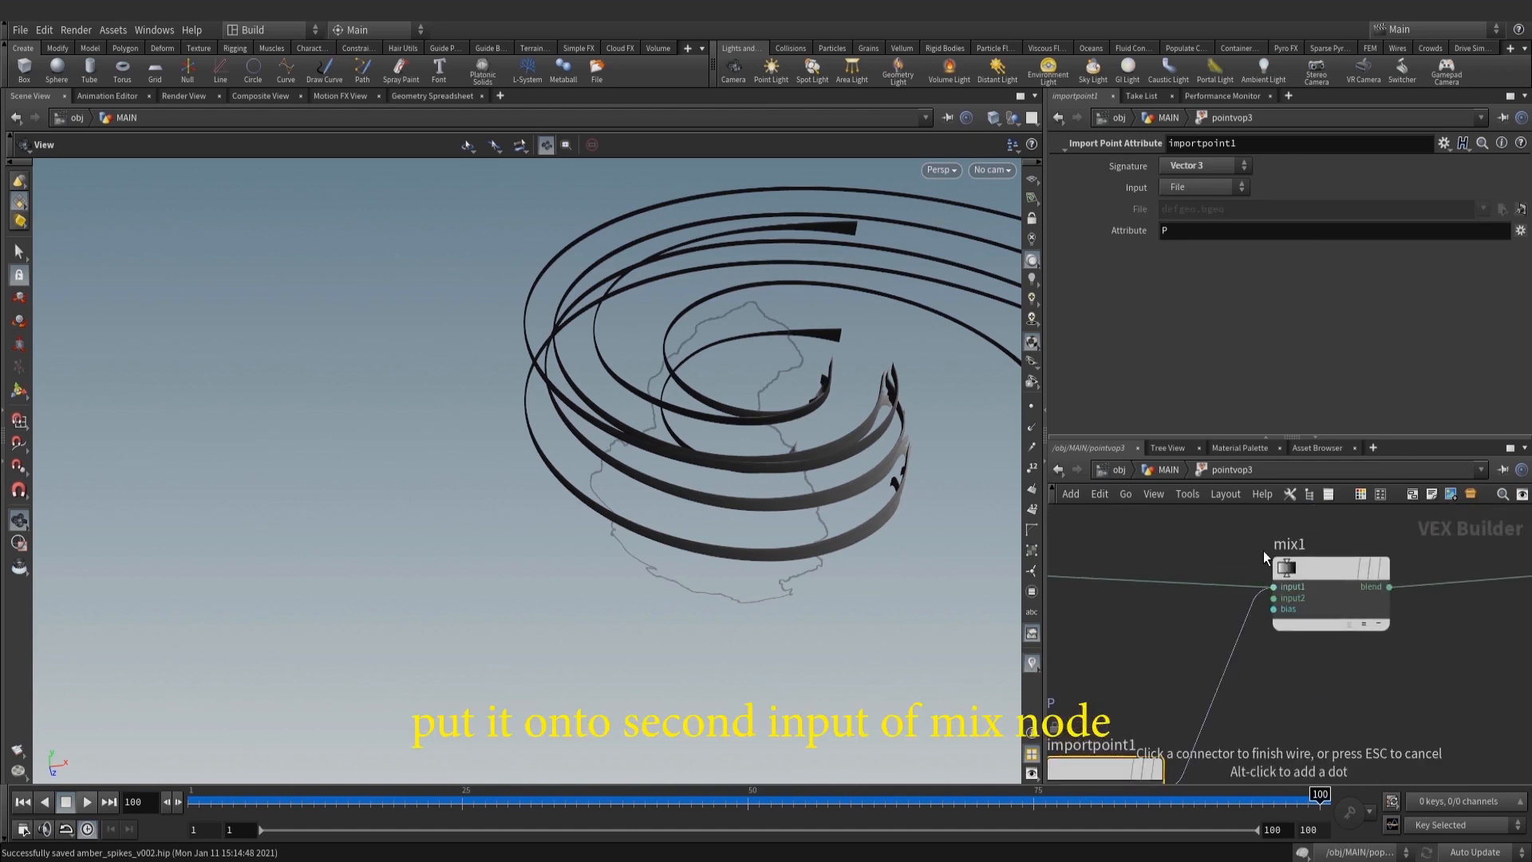
{"action": "left_click", "coordinate": [1267, 600]}
{"action": "left_click", "coordinate": [1319, 589]}
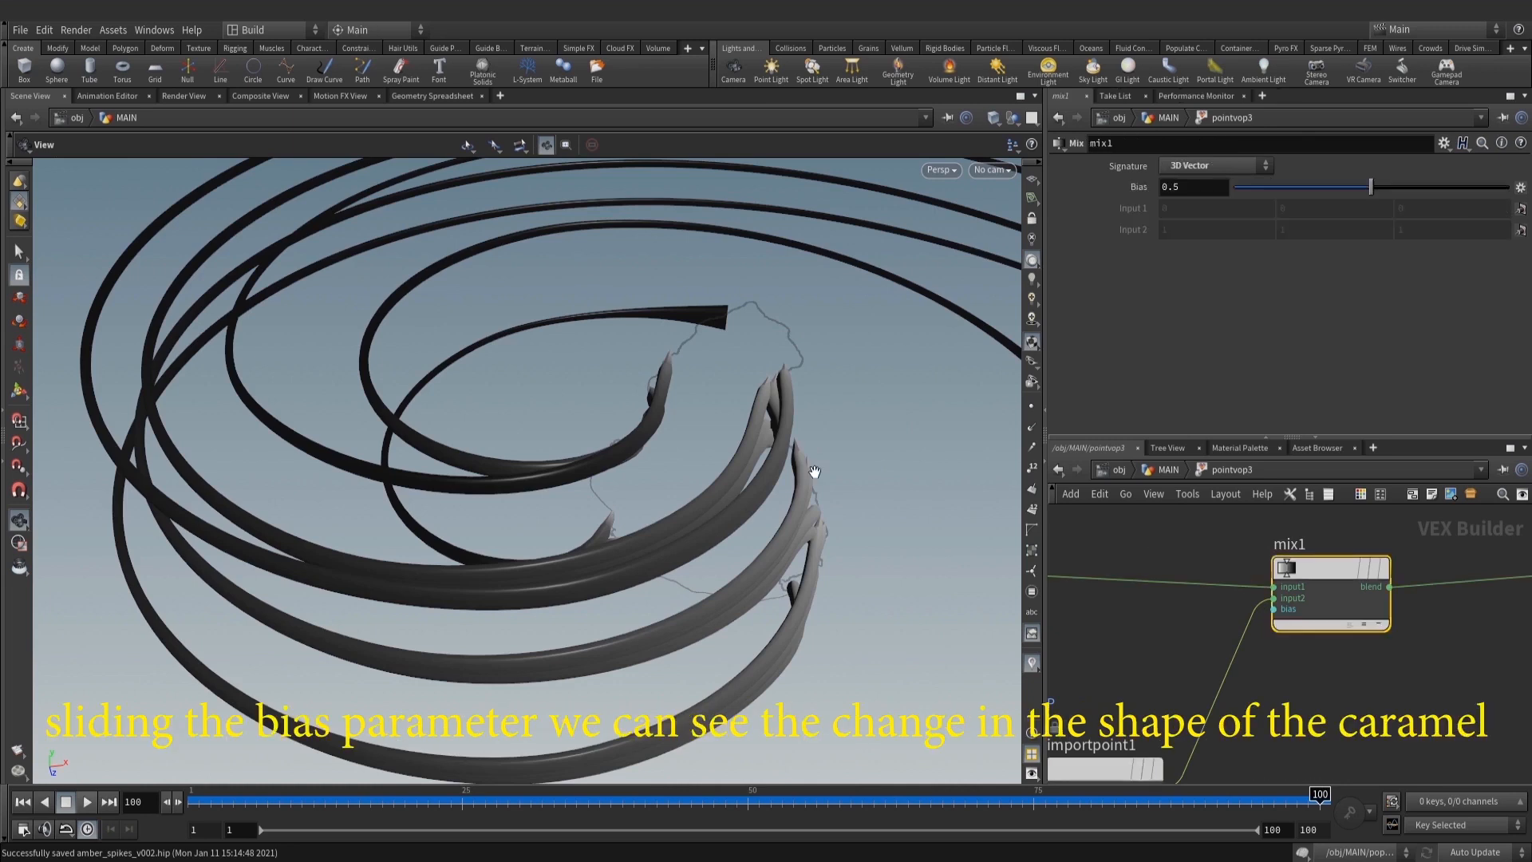
{"action": "left_click_drag", "start_coordinate": [1294, 190], "coordinate": [1512, 209]}
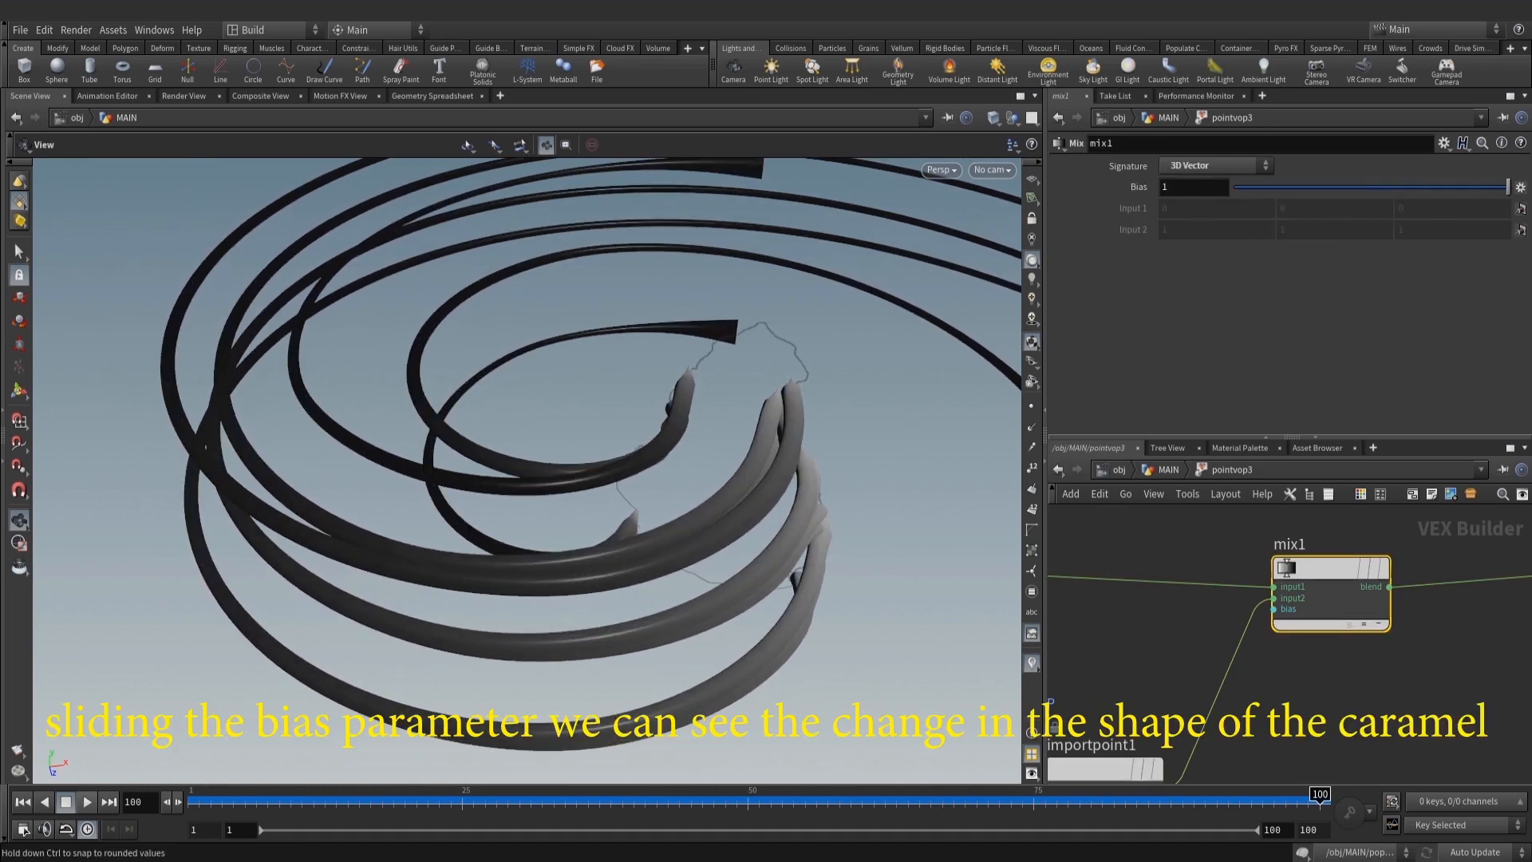
Add a Bind node below importpoint1 and set its attribute name to curveu
{"action": "scroll", "coordinate": [1436, 647], "scroll_direction": "down", "scroll_amount": 4}
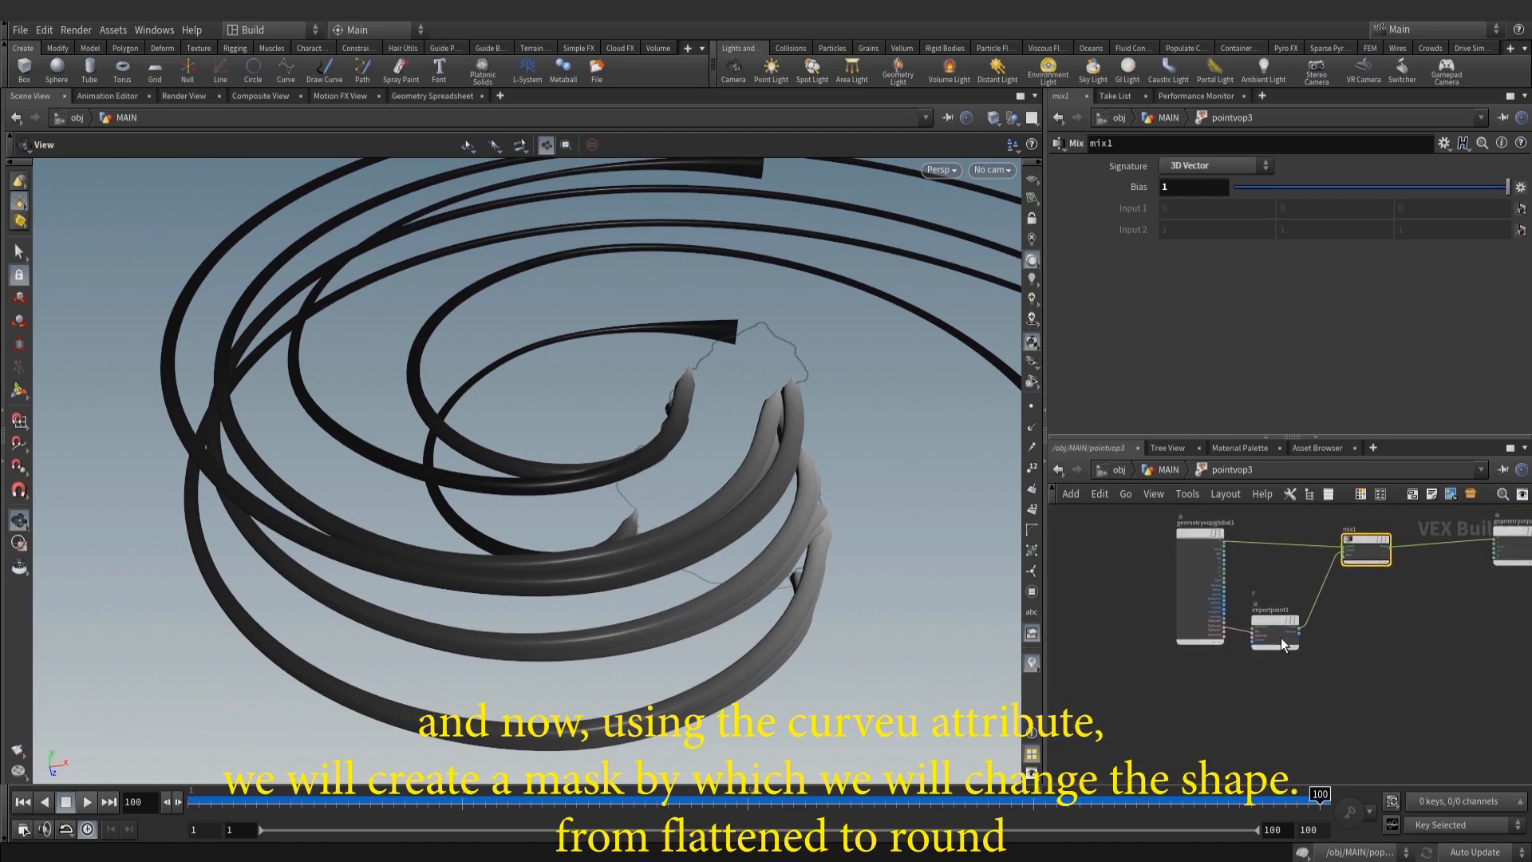
{"action": "key", "text": "Tab"}
{"action": "type", "text": "bin"}
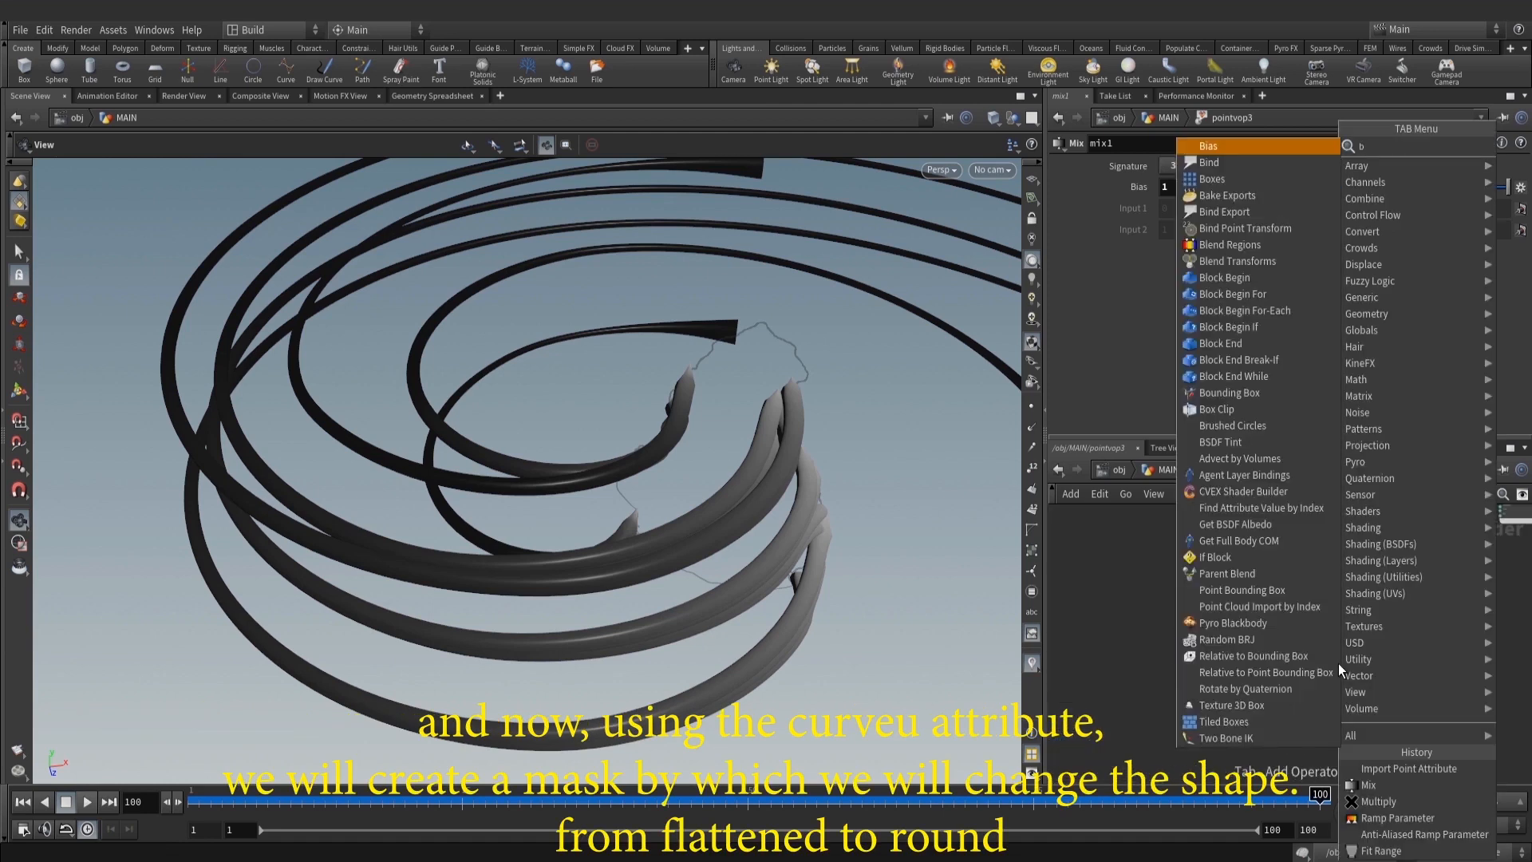
{"action": "left_click", "coordinate": [1259, 146]}
{"action": "left_click", "coordinate": [1256, 670]}
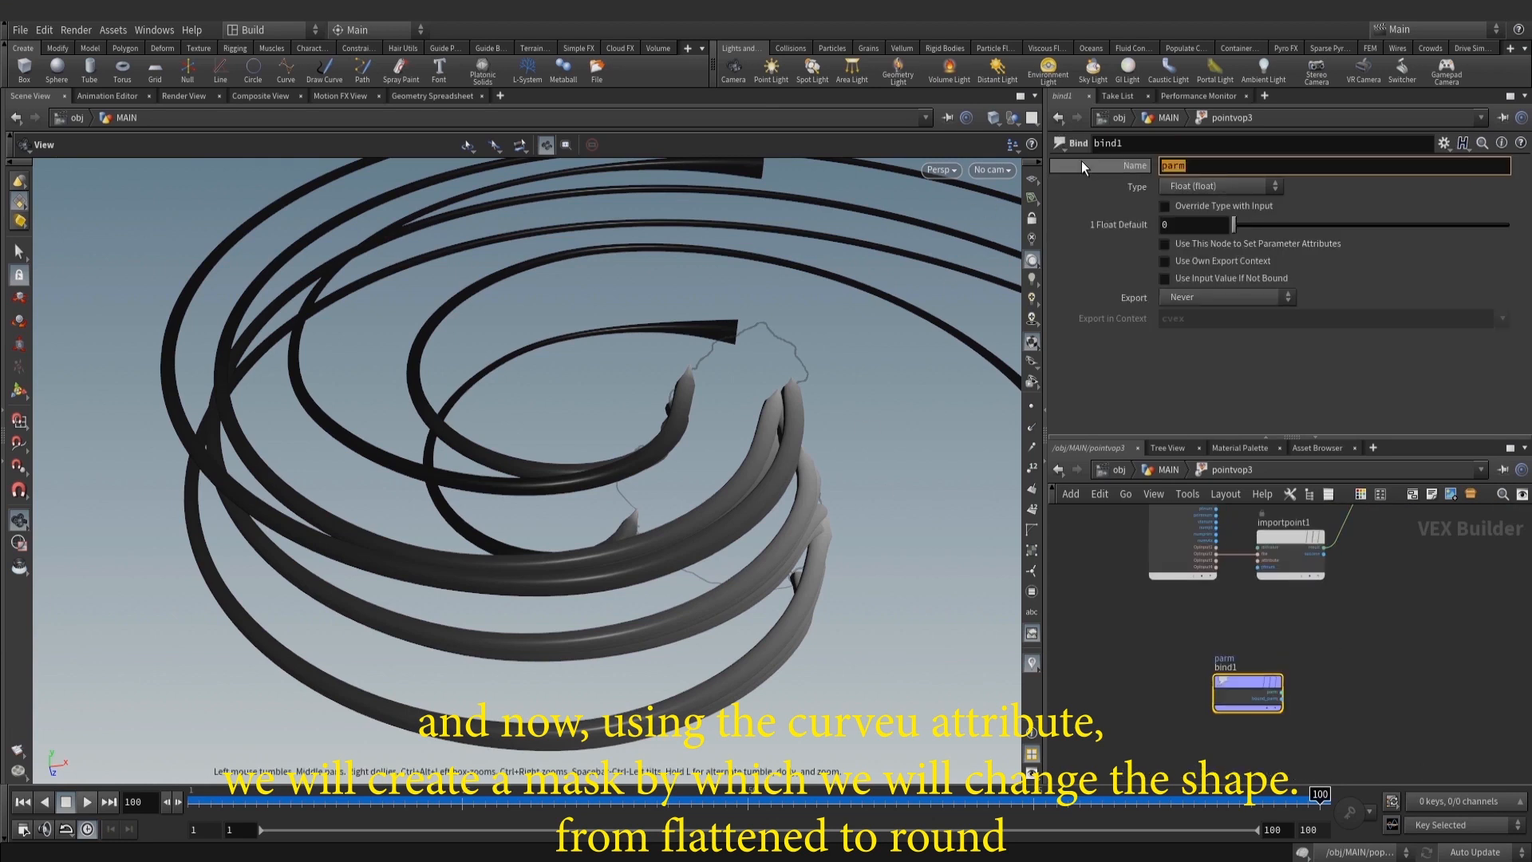
{"action": "mouse_move", "coordinate": [1082, 164]}
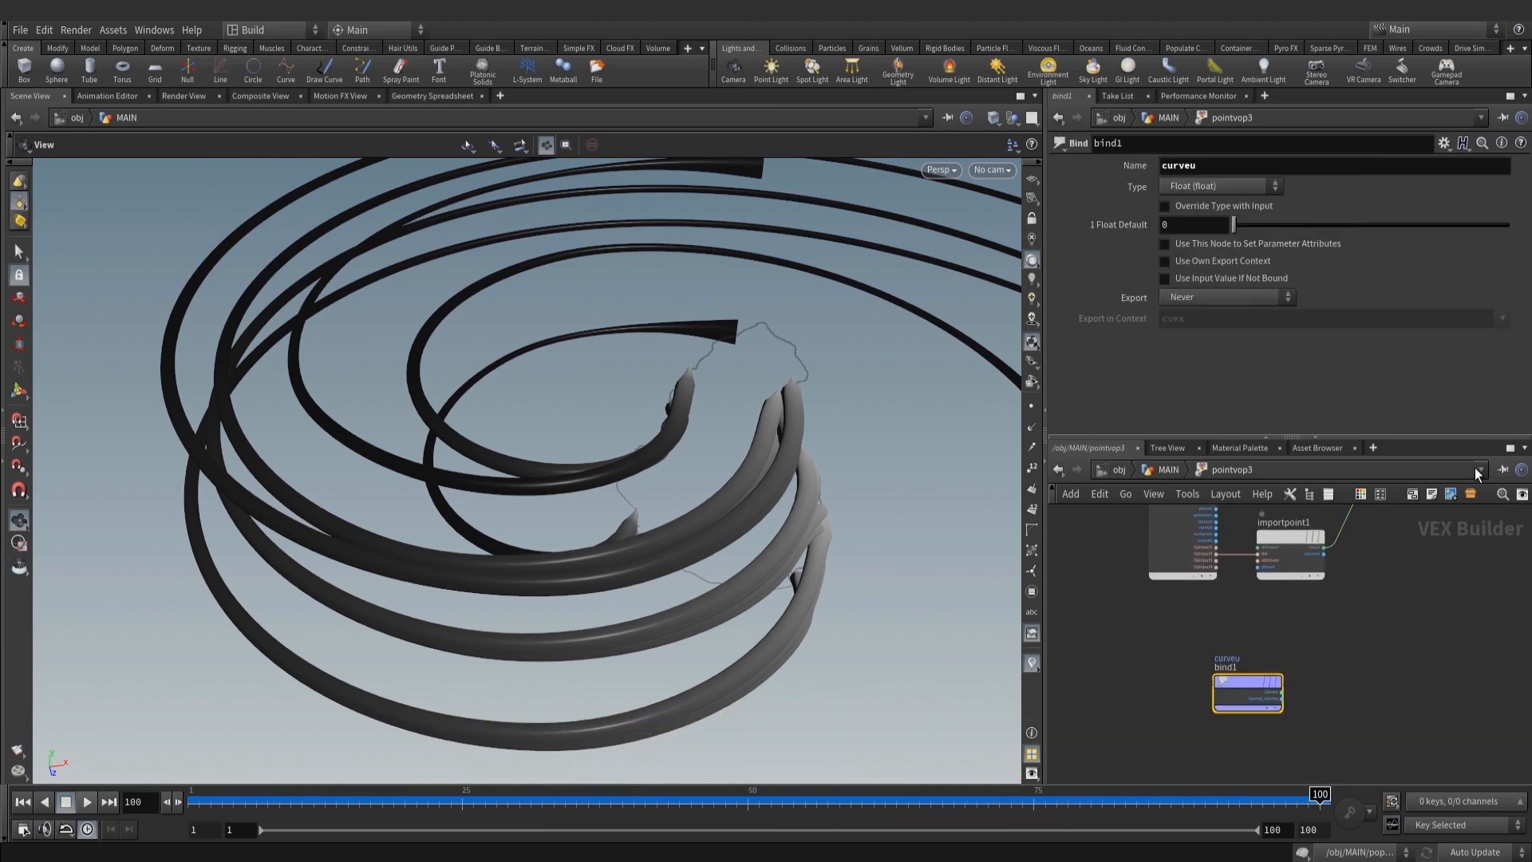
Add a Fit Range node and connect the curveu output of bind1 to its val input
{"action": "middle_click_drag", "start_coordinate": [1401, 685], "coordinate": [1280, 624]}
{"action": "key", "text": "Tab"}
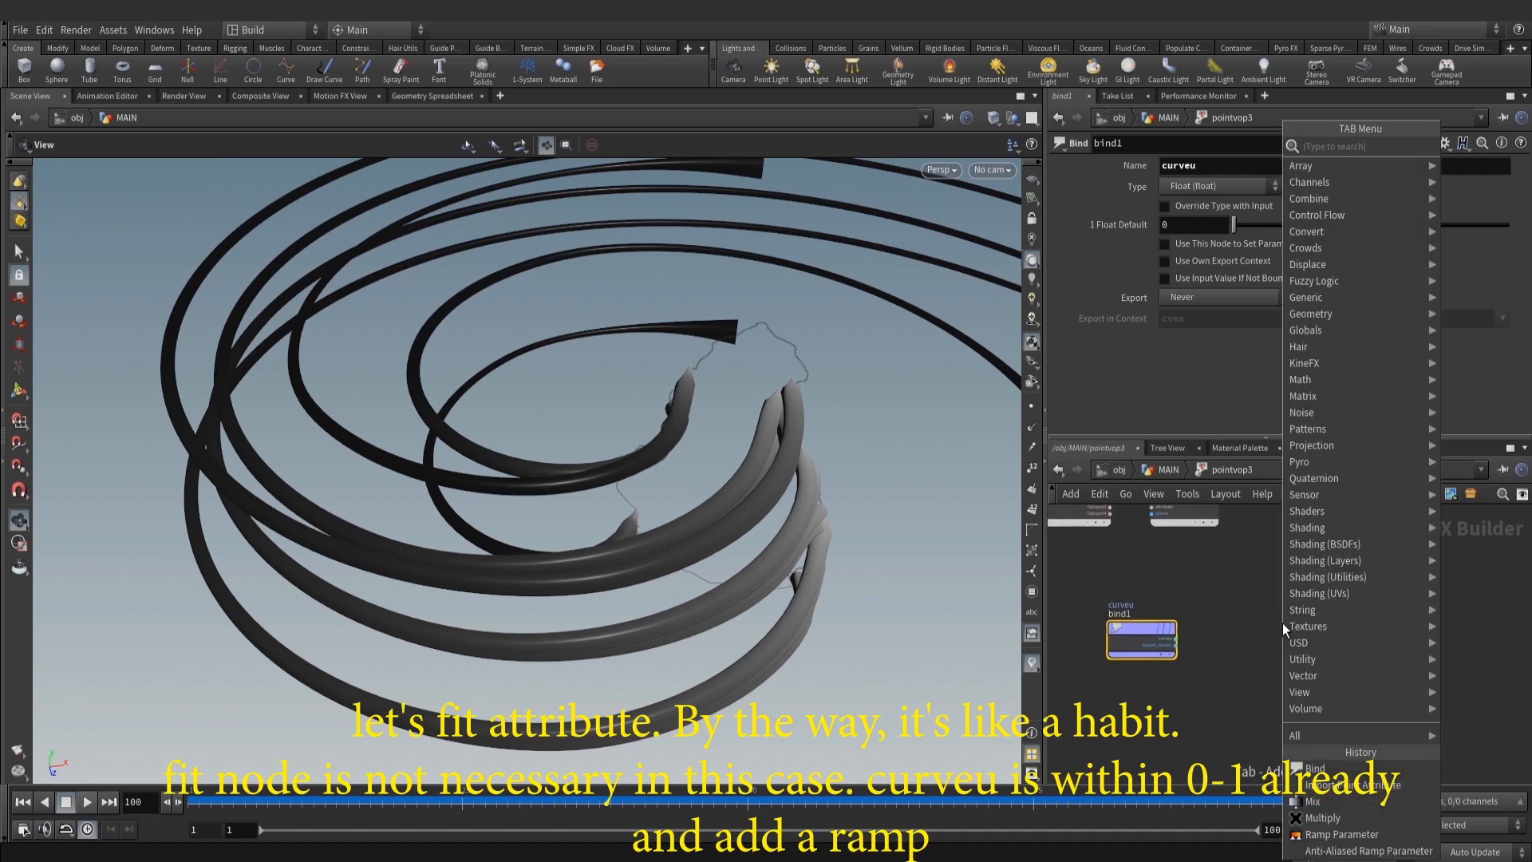
{"action": "type", "text": "fit"}
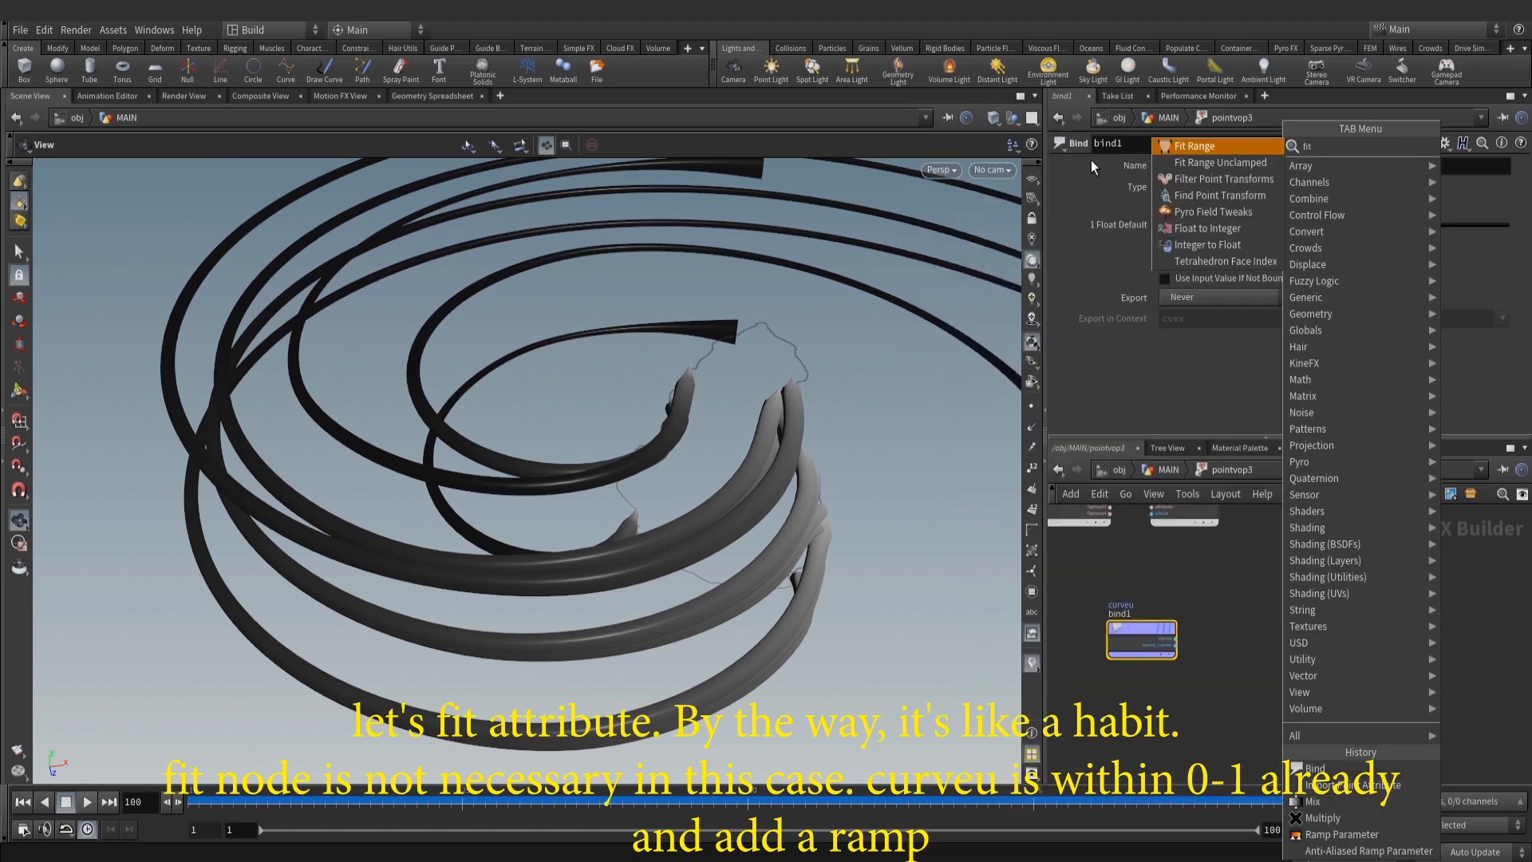
{"action": "left_click", "coordinate": [1224, 146]}
{"action": "left_click", "coordinate": [1287, 627]}
{"action": "left_click_drag", "start_coordinate": [1157, 643], "coordinate": [1284, 632]}
Add a Ramp Parameter node after the Fit Range node
{"action": "middle_click_drag", "start_coordinate": [1427, 615], "coordinate": [1311, 632]}
{"action": "key", "text": "Tab"}
{"action": "type", "text": "ramp"}
{"action": "left_click", "coordinate": [1215, 180]}
{"action": "left_click", "coordinate": [1342, 680]}
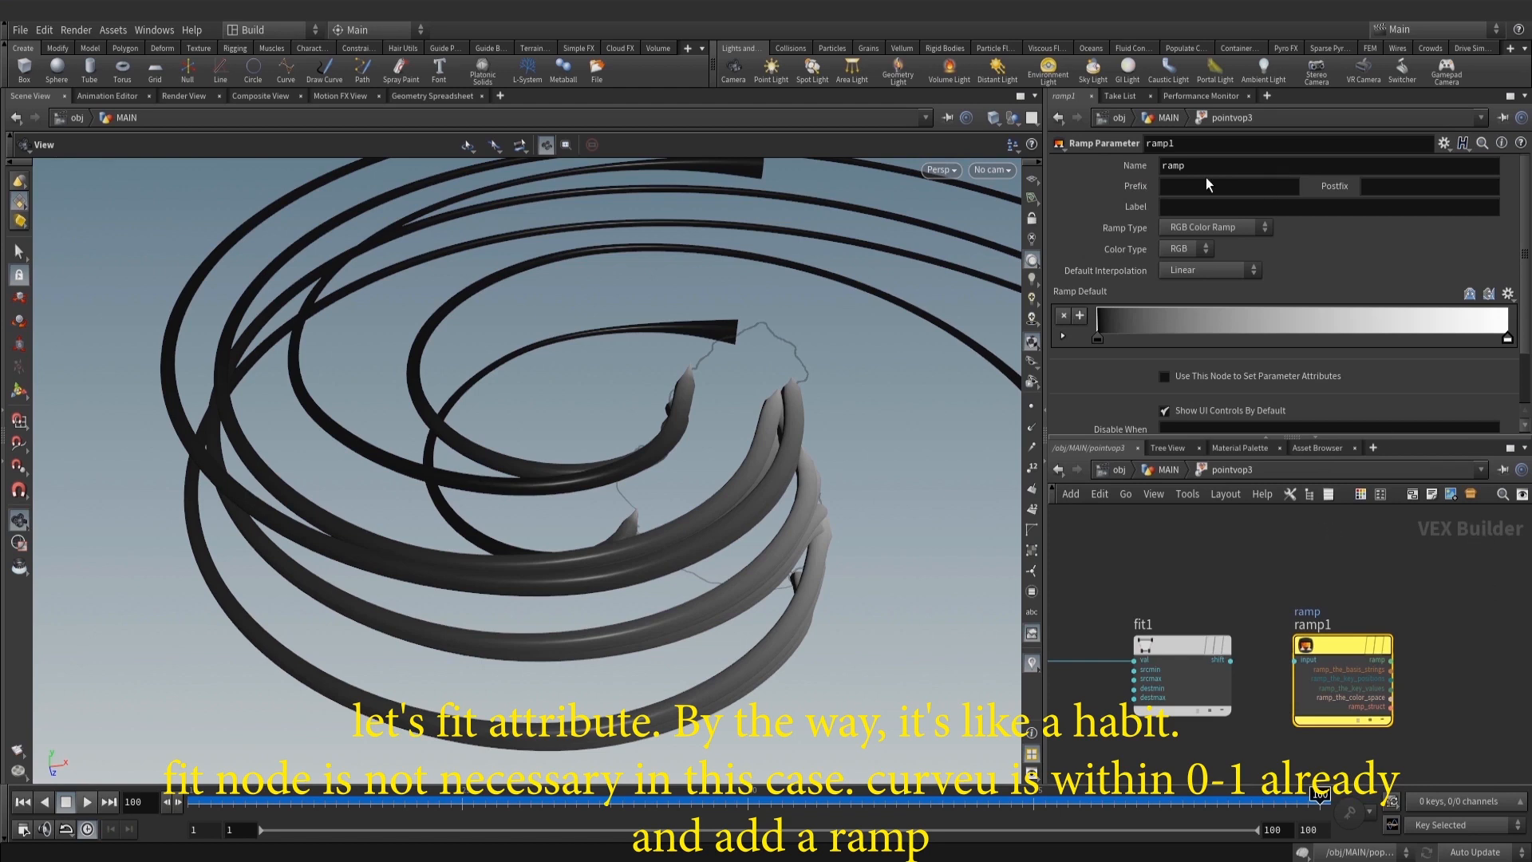
Name and label the ramp parameter mix_spline and change its ramp type to Spline Ramp (float)
{"action": "double_click", "coordinate": [1265, 167]}
{"action": "type", "text": "mix"}
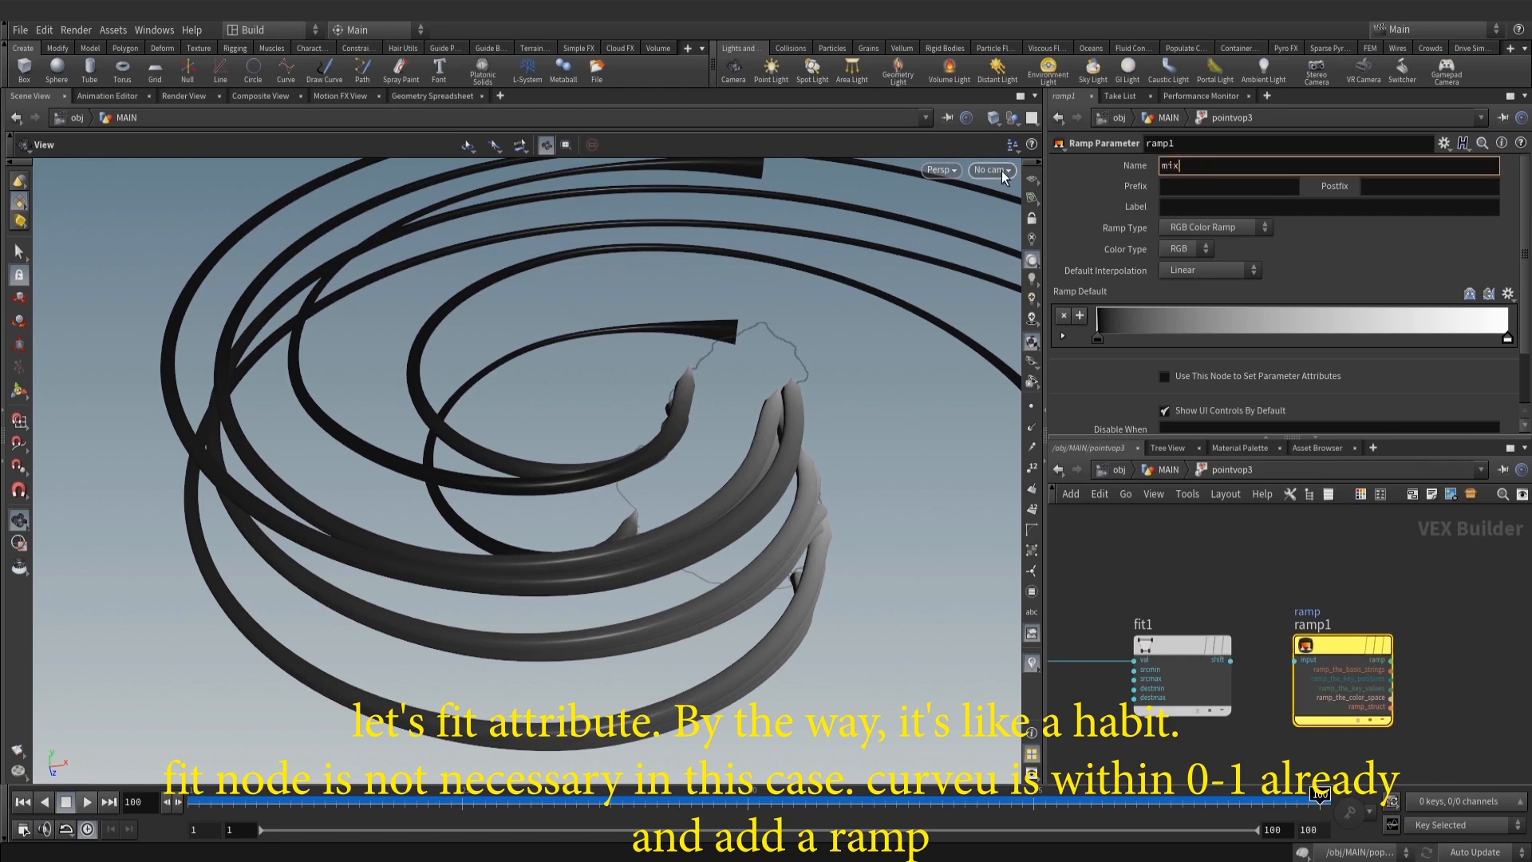
{"action": "type", "text": "_spline"}
{"action": "key", "text": "Return"}
{"action": "double_click", "coordinate": [1272, 171]}
{"action": "key", "text": "ctrl+c"}
{"action": "left_click", "coordinate": [1249, 202]}
{"action": "key", "text": "ctrl+v"}
{"action": "left_click", "coordinate": [1233, 229]}
{"action": "left_click", "coordinate": [1242, 252]}
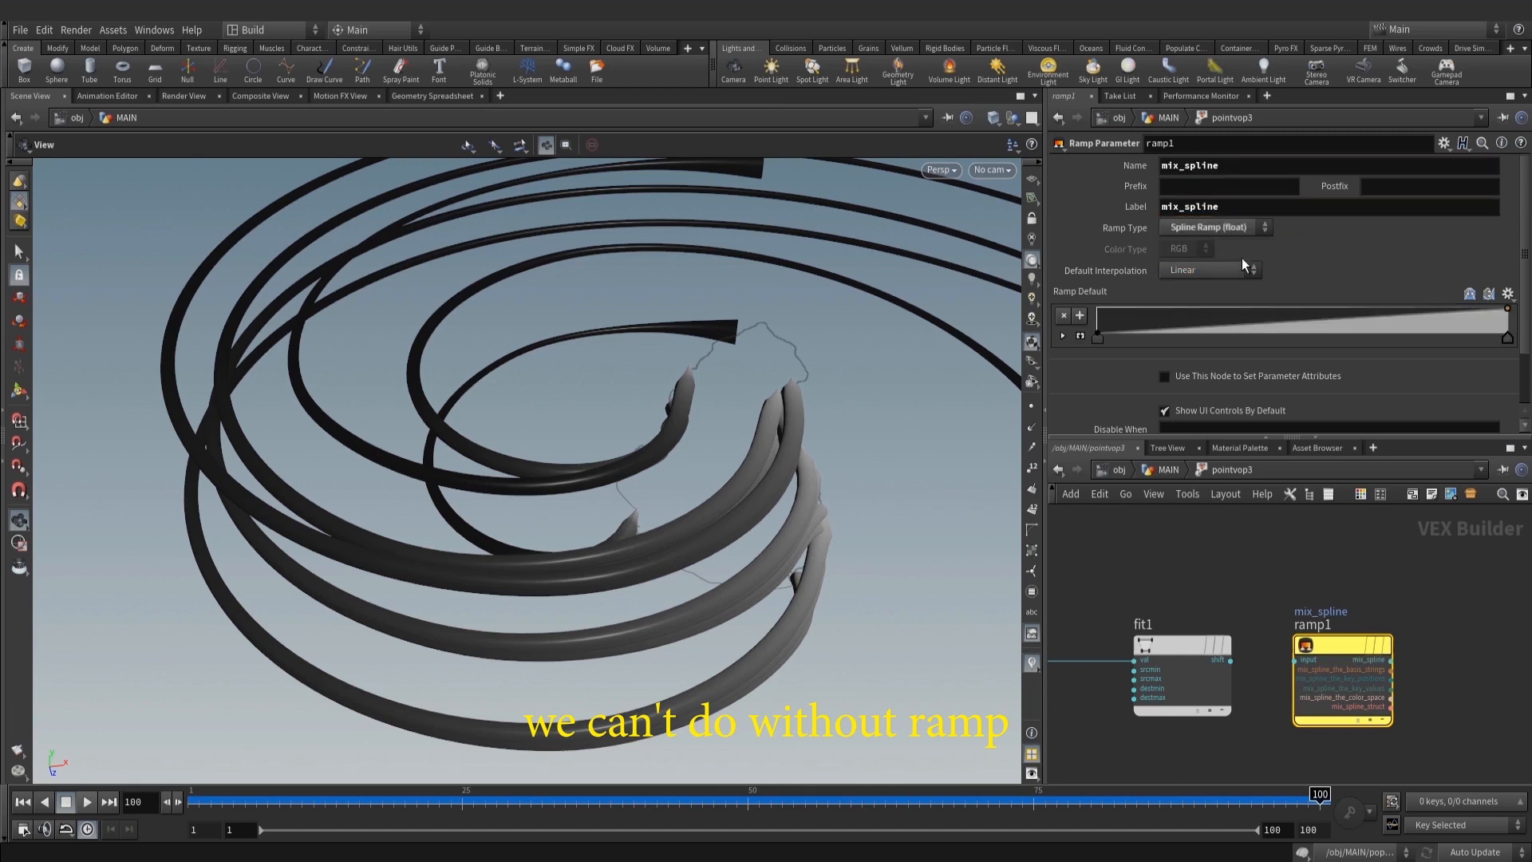
Connect fit1 to the ramp's input and the ramp's mix_spline output to the bias of mix1
{"action": "left_click", "coordinate": [1390, 660]}
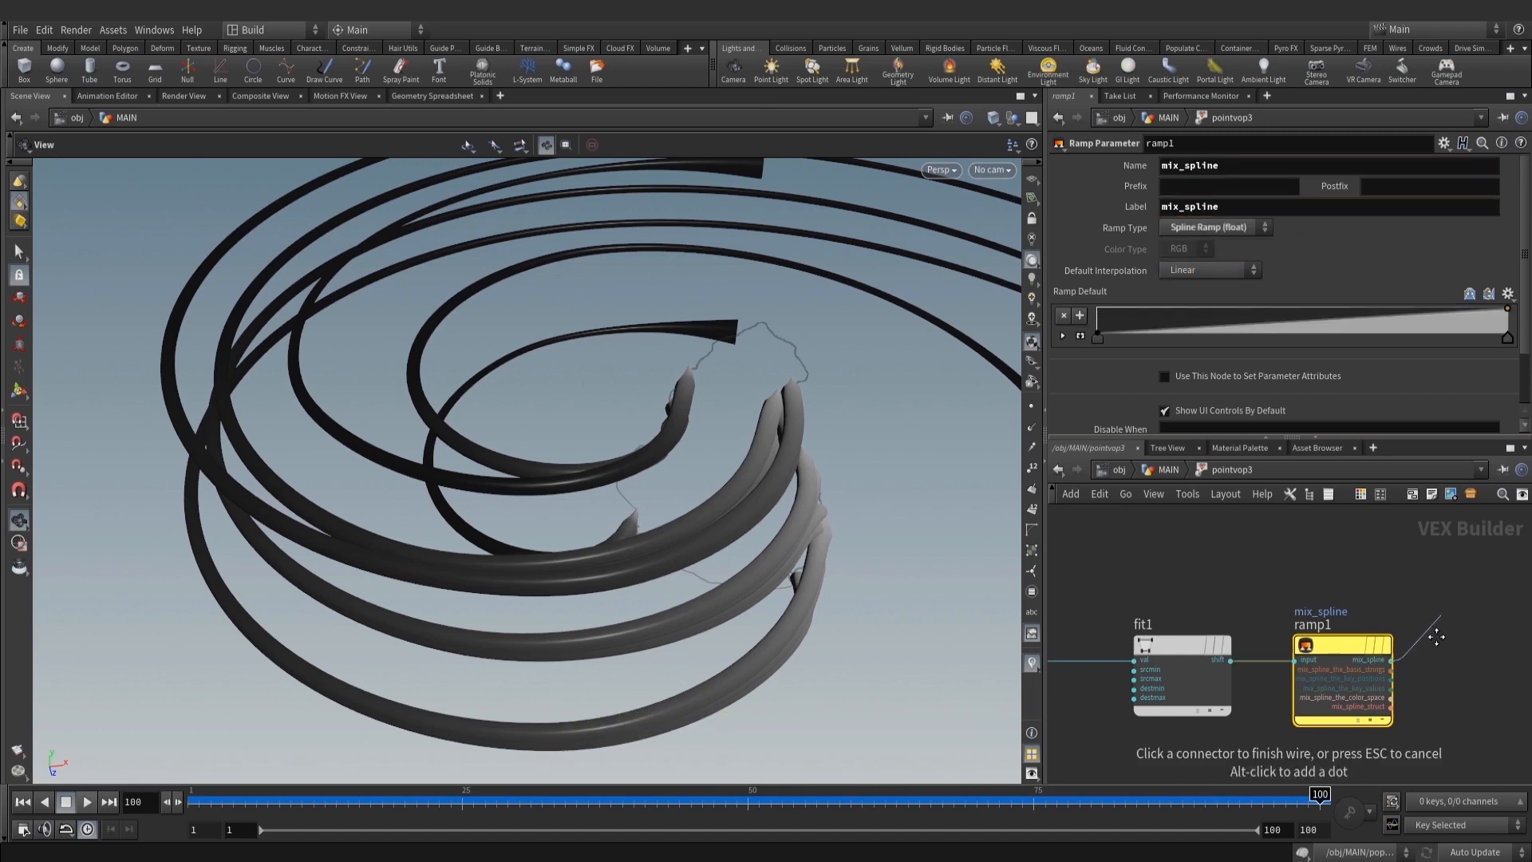
{"action": "scroll", "coordinate": [1288, 634], "scroll_direction": "down", "scroll_amount": 3}
{"action": "left_click", "coordinate": [1251, 577]}
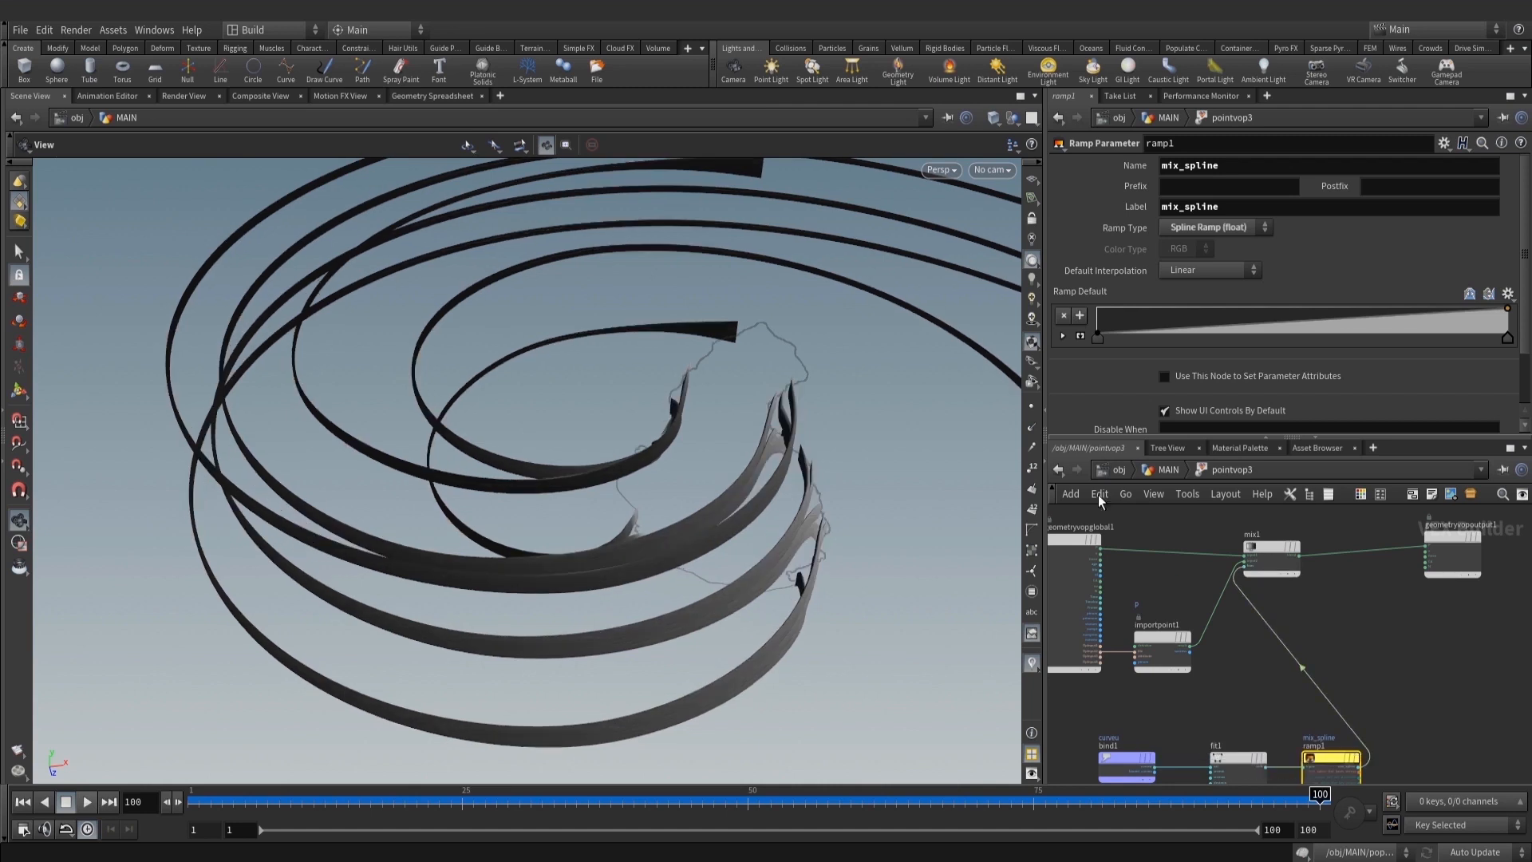
Return to the MAIN network and shape pointvop3's mix_spline ramp with point 1 at position 0.45 and value 1, falling to zero at the end
{"action": "left_click", "coordinate": [1164, 470]}
{"action": "scroll", "coordinate": [1408, 342], "scroll_direction": "down", "scroll_amount": 2}
{"action": "left_click_drag", "start_coordinate": [1095, 330], "coordinate": [1304, 352]}
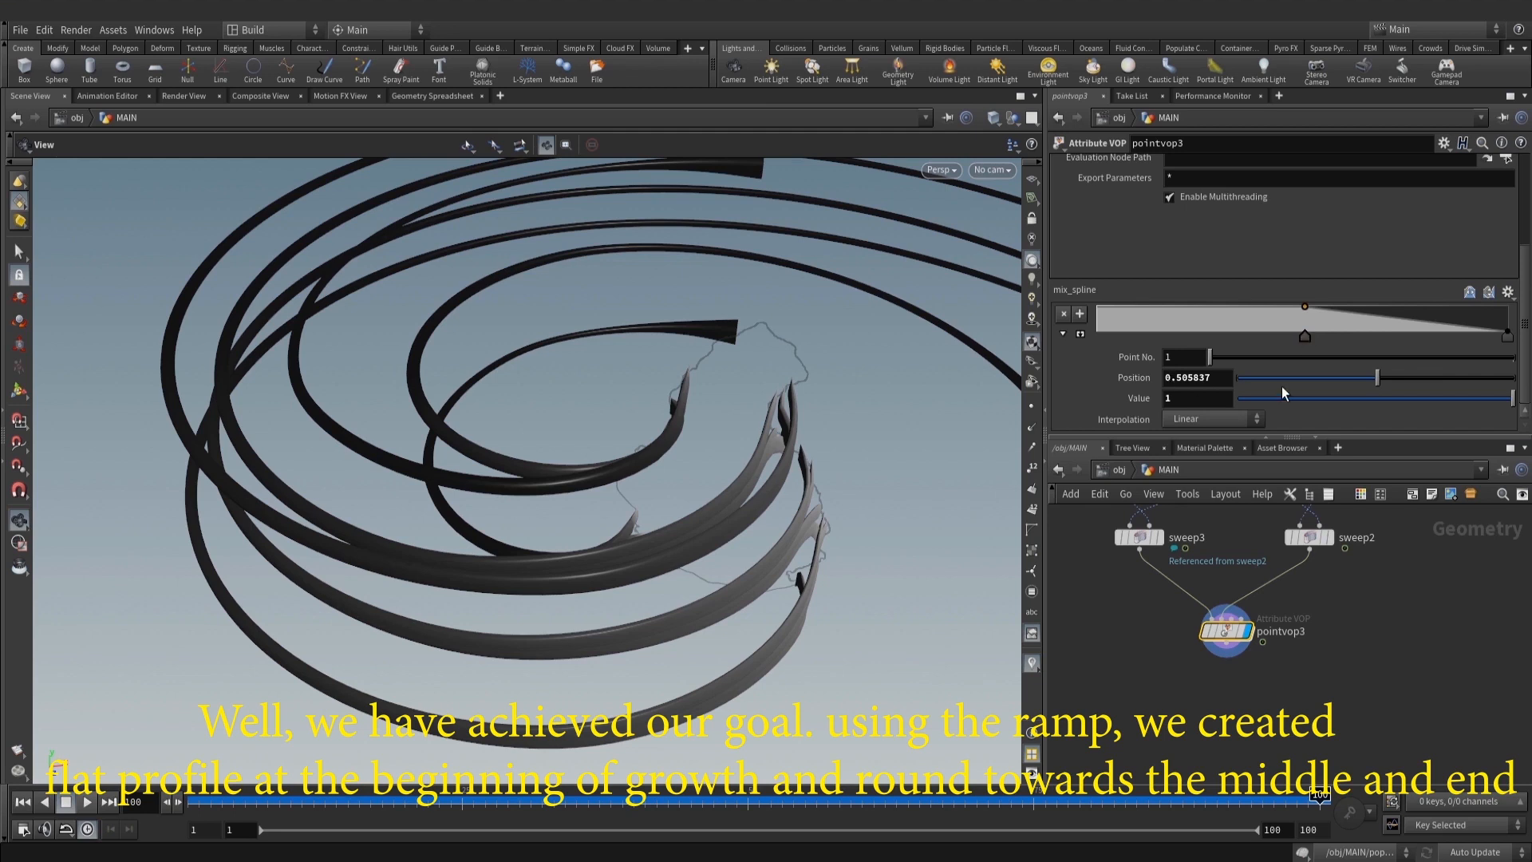
{"action": "type", "text": "45"}
{"action": "key", "text": "Return"}
Inspect the flat-to-round transition along the spikes and save the scene
{"action": "left_click_drag", "start_coordinate": [718, 632], "coordinate": [650, 431]}
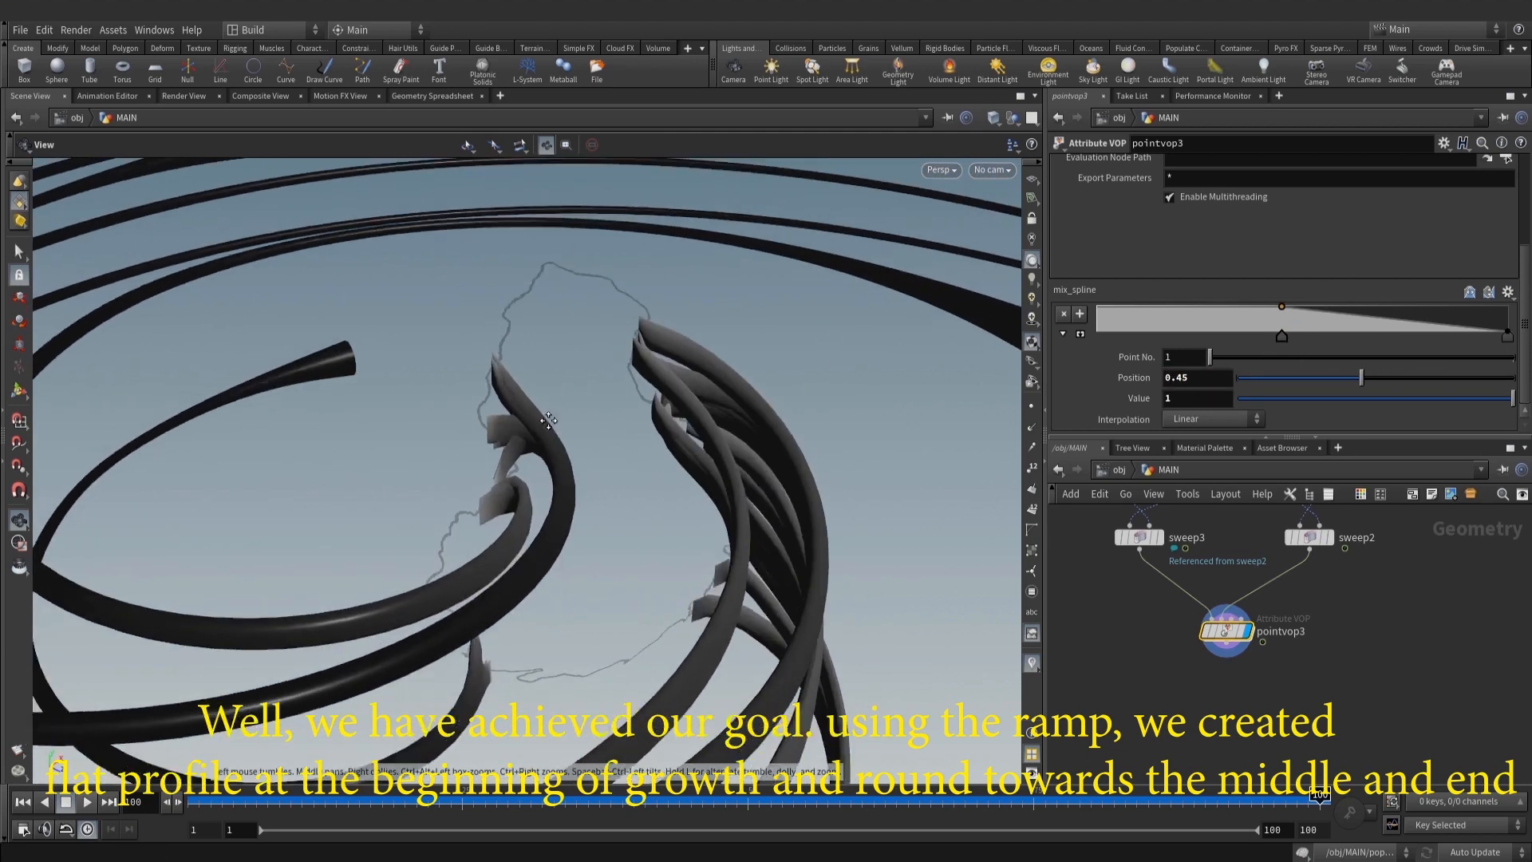
{"action": "right_click_drag", "start_coordinate": [649, 431], "coordinate": [673, 404]}
{"action": "left_click_drag", "start_coordinate": [673, 403], "coordinate": [681, 455]}
{"action": "middle_click_drag", "start_coordinate": [680, 455], "coordinate": [646, 579]}
{"action": "left_click_drag", "start_coordinate": [646, 580], "coordinate": [824, 359]}
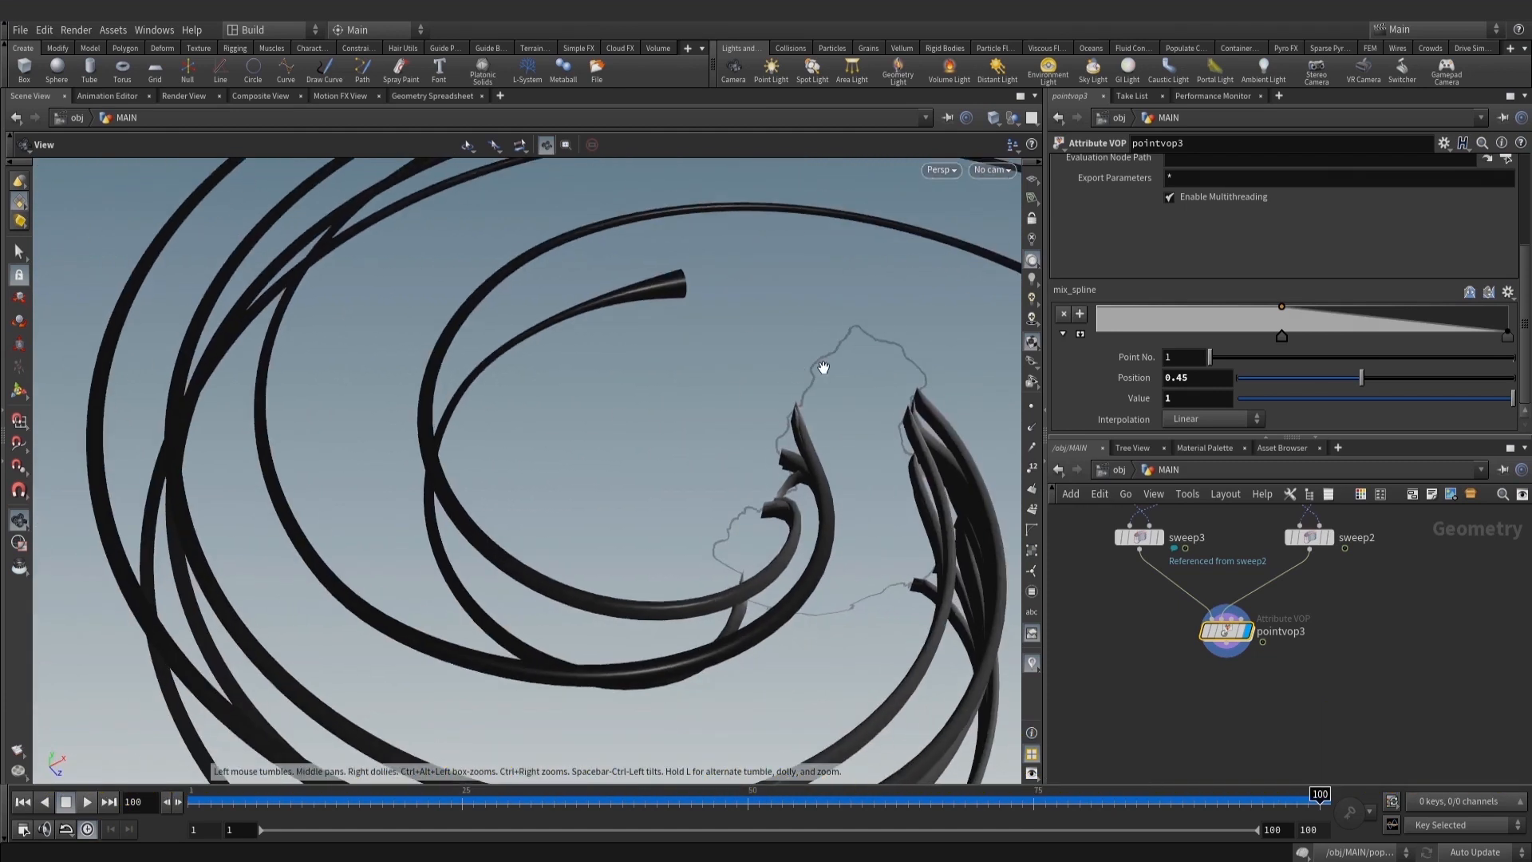
{"action": "left_click_drag", "start_coordinate": [526, 447], "coordinate": [686, 478]}
{"action": "scroll", "coordinate": [1371, 653], "scroll_direction": "down", "scroll_amount": 3}
{"action": "middle_click_drag", "start_coordinate": [1371, 647], "coordinate": [1320, 655]}
{"action": "key", "text": "ctrl+s"}
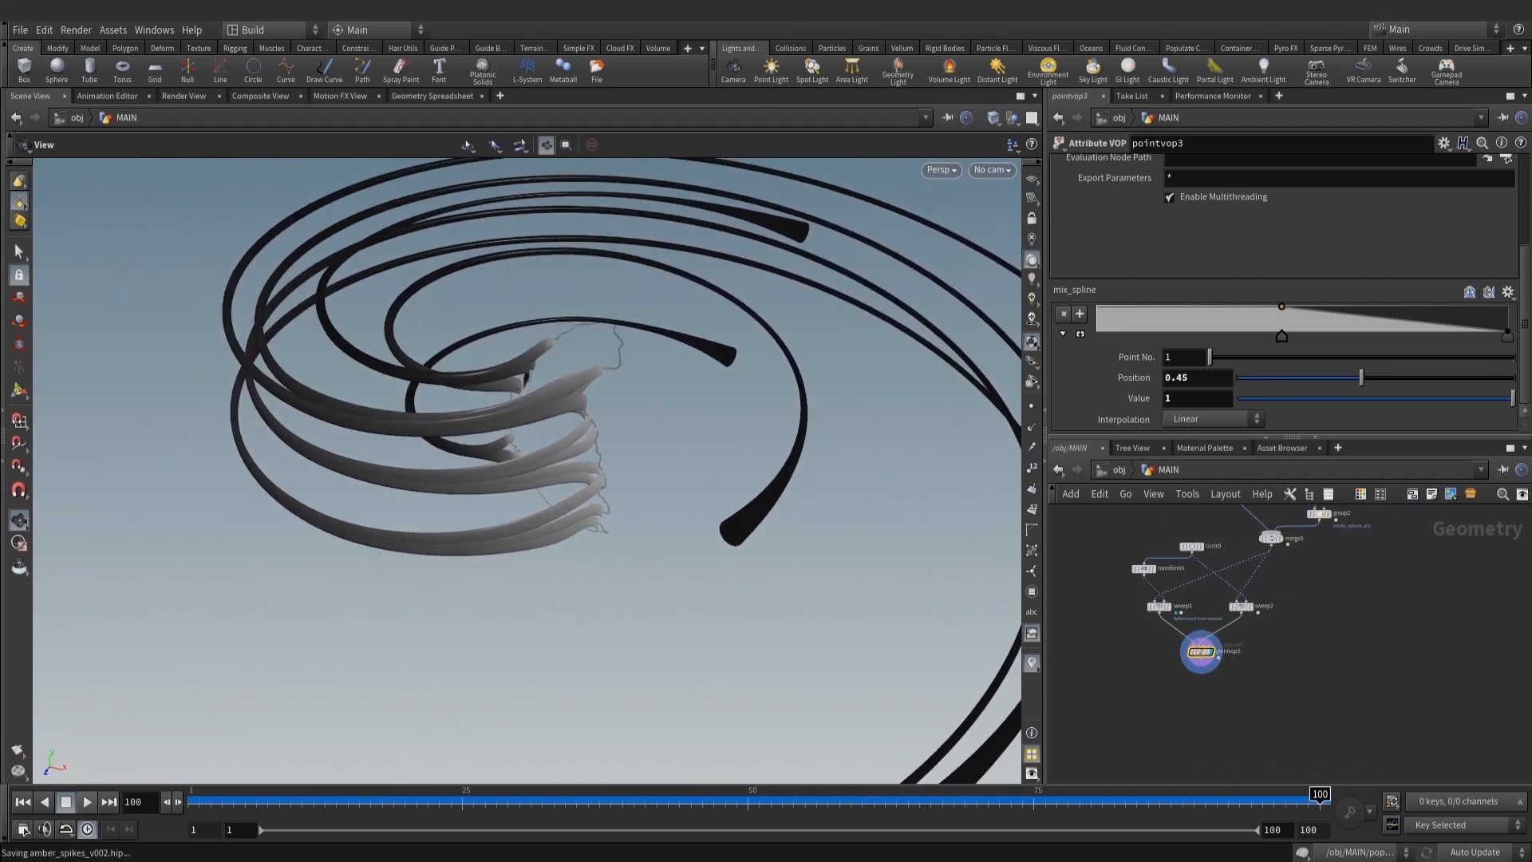
Add a Smooth node below pointvop3, connect and display it, and set its strength to 25
{"action": "scroll", "coordinate": [1266, 746], "scroll_direction": "up", "scroll_amount": 3}
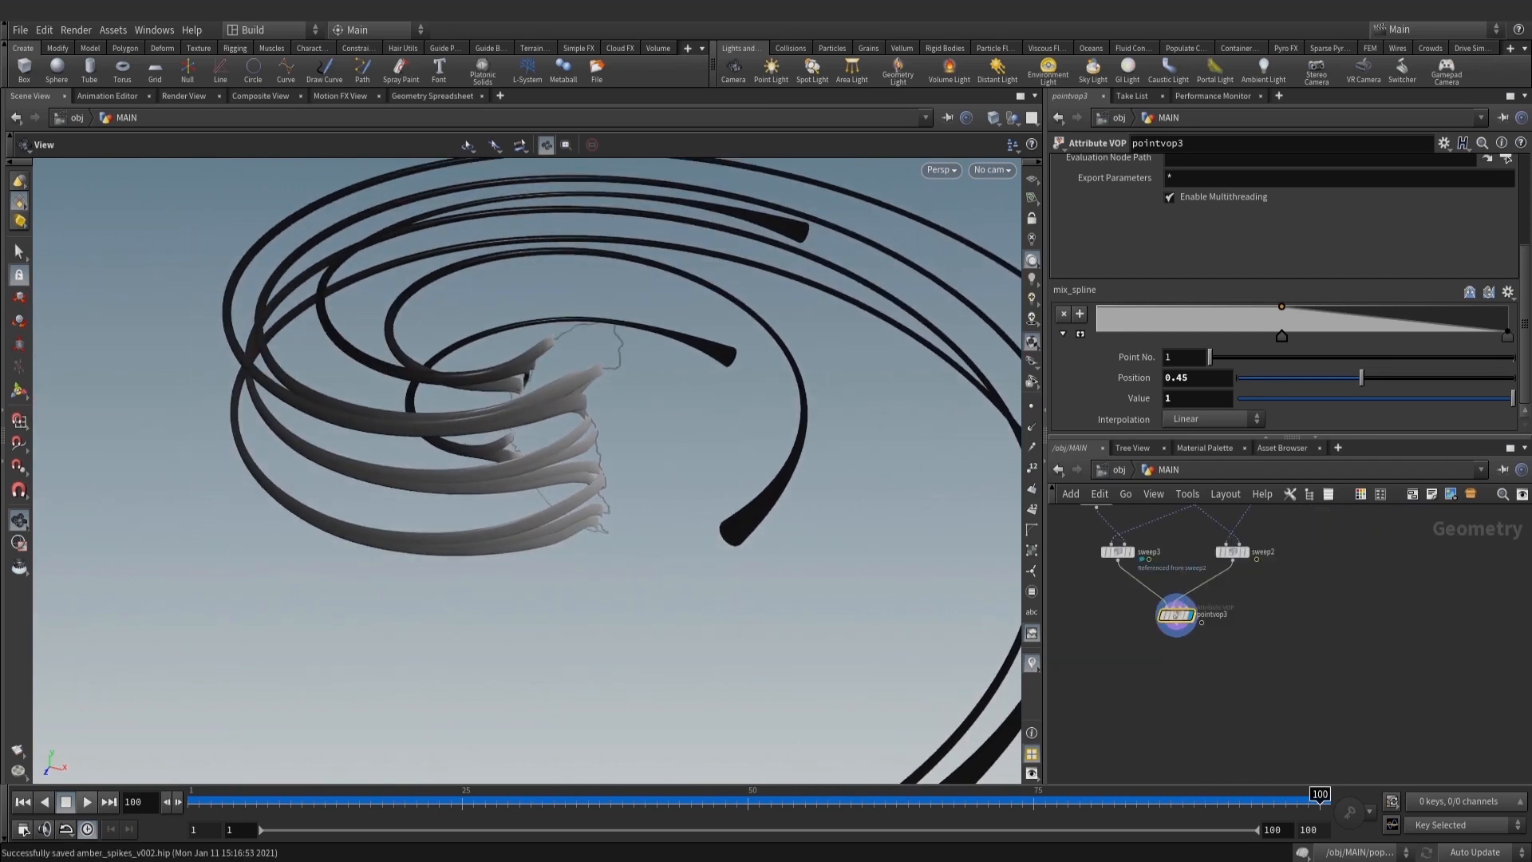
{"action": "middle_click_drag", "start_coordinate": [1184, 636], "coordinate": [1201, 622]}
{"action": "key", "text": "Tab"}
{"action": "type", "text": "smo"}
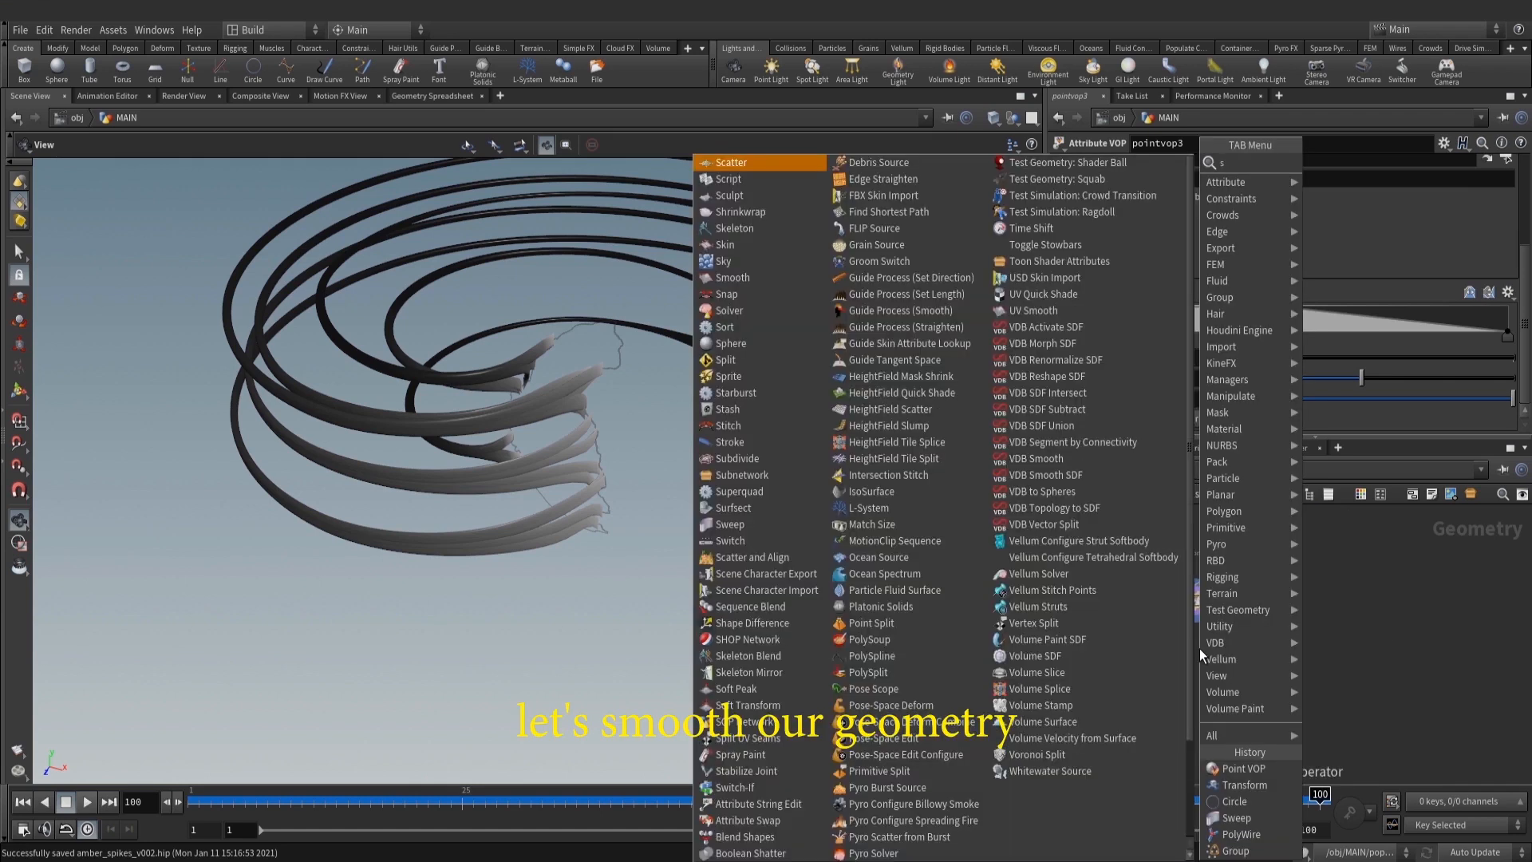
{"action": "left_click", "coordinate": [1349, 180]}
{"action": "left_click", "coordinate": [1171, 666]}
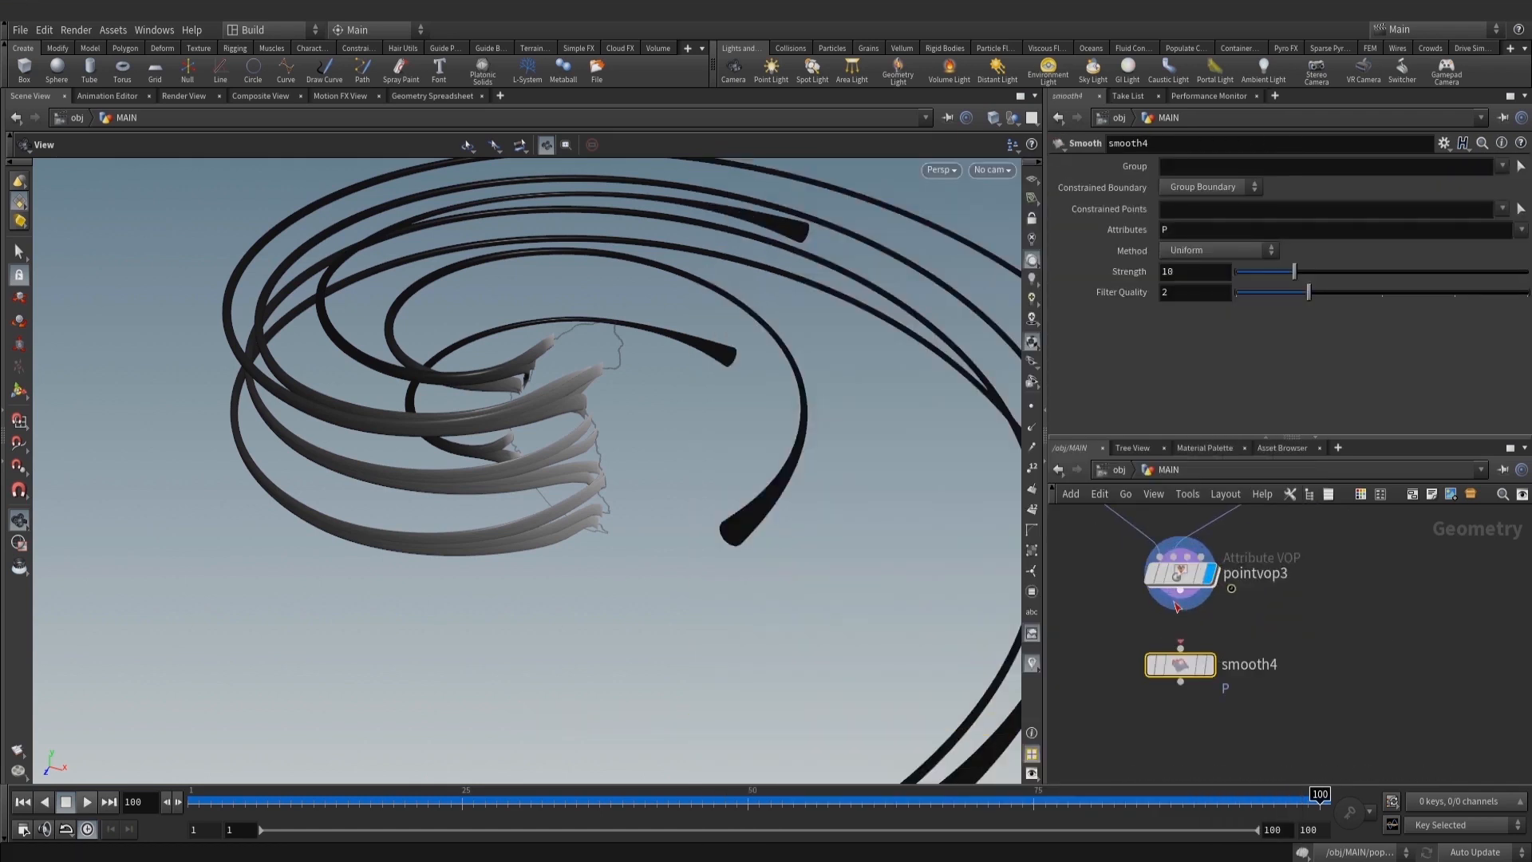
{"action": "left_click", "coordinate": [1210, 666]}
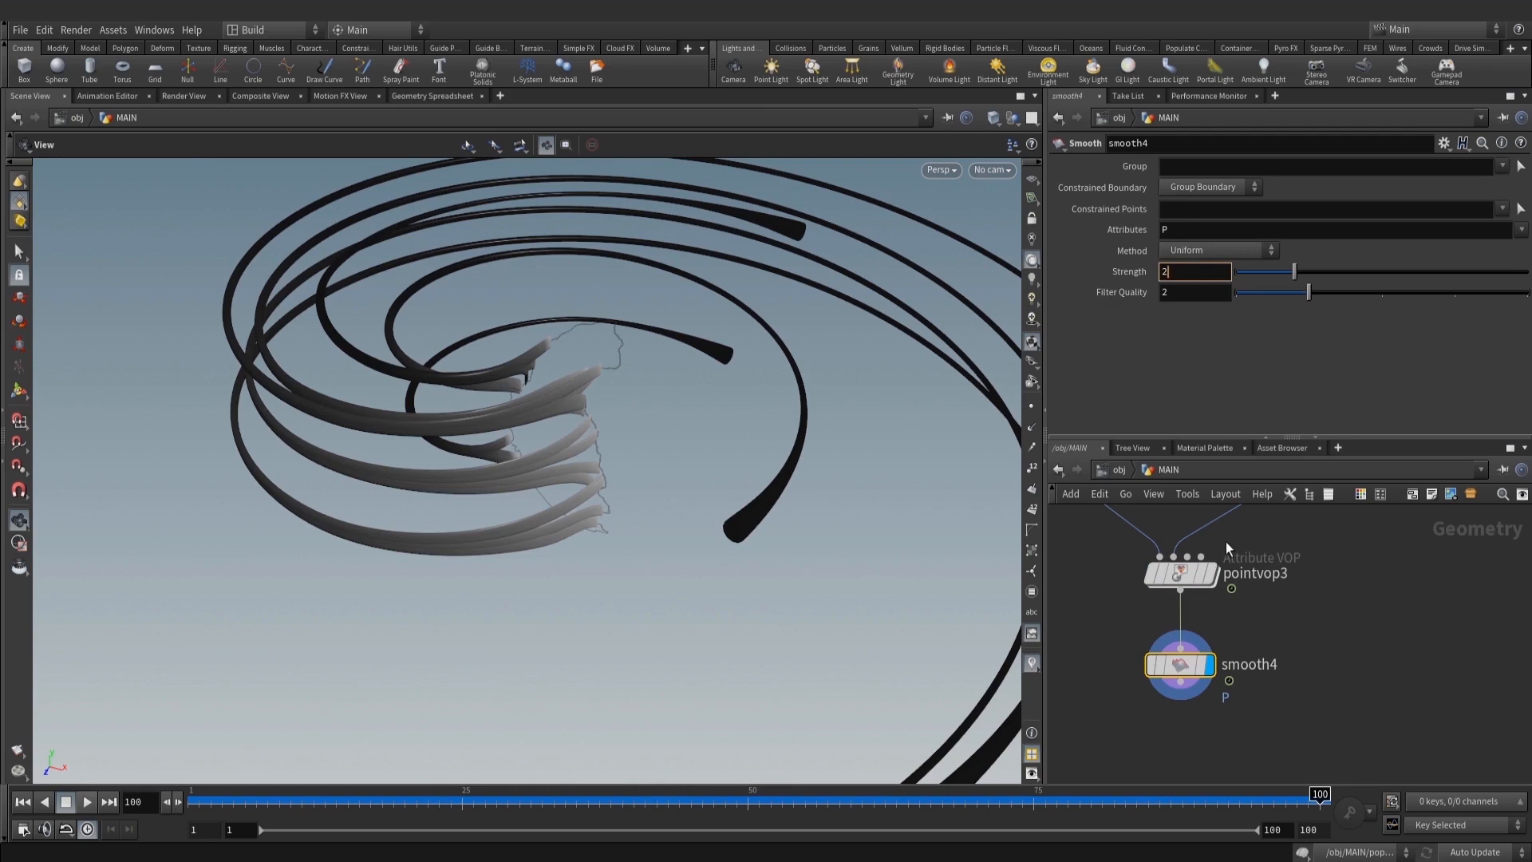
Add a Copy to Points node beside the sweep and smooth chain
{"action": "scroll", "coordinate": [1277, 609], "scroll_direction": "down", "scroll_amount": 5}
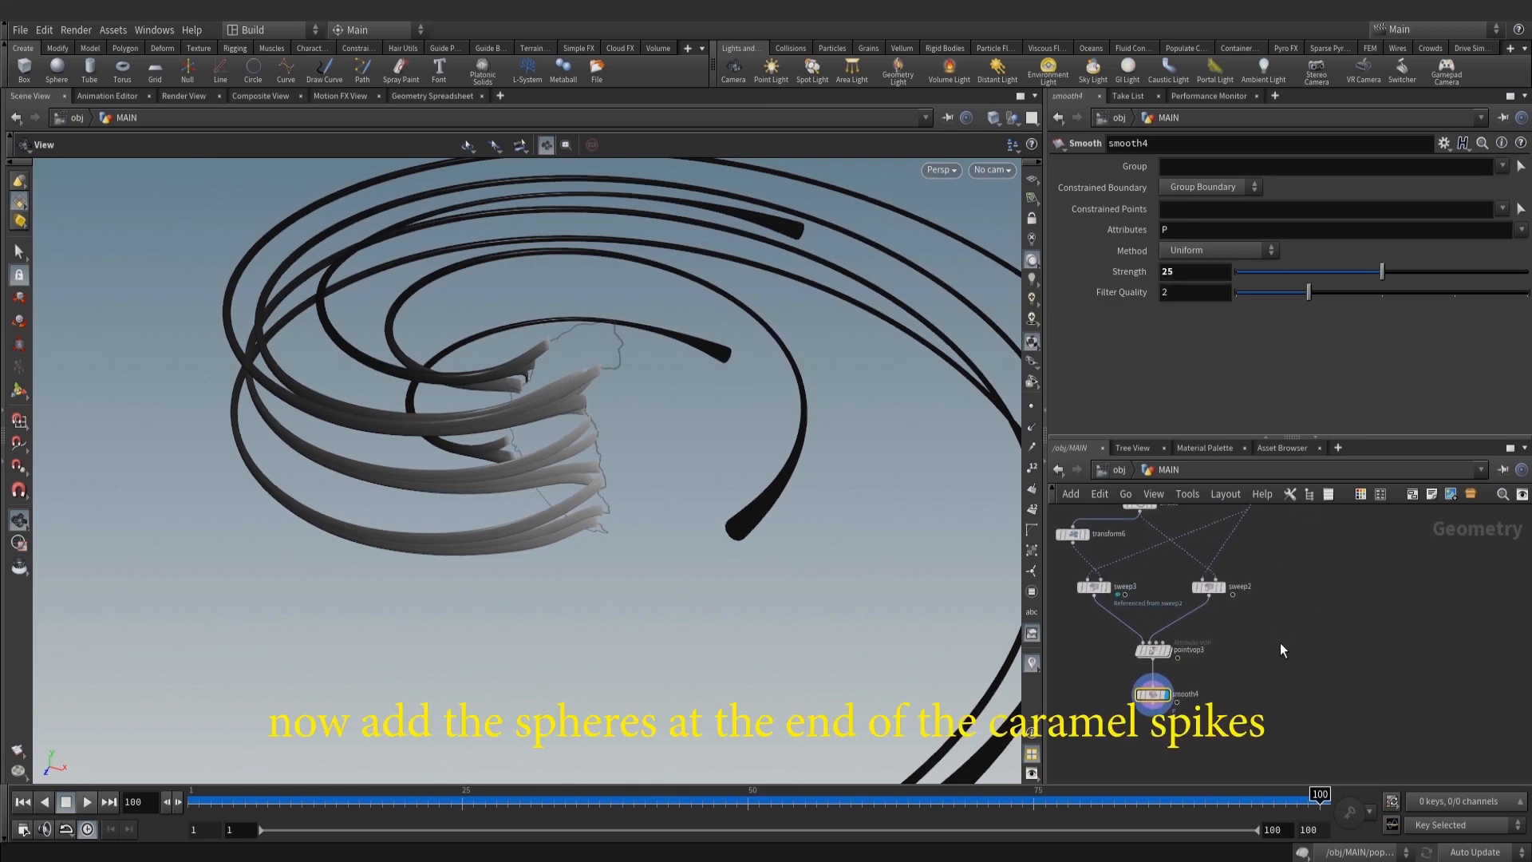
{"action": "key", "text": "Tab"}
{"action": "type", "text": "copyt"}
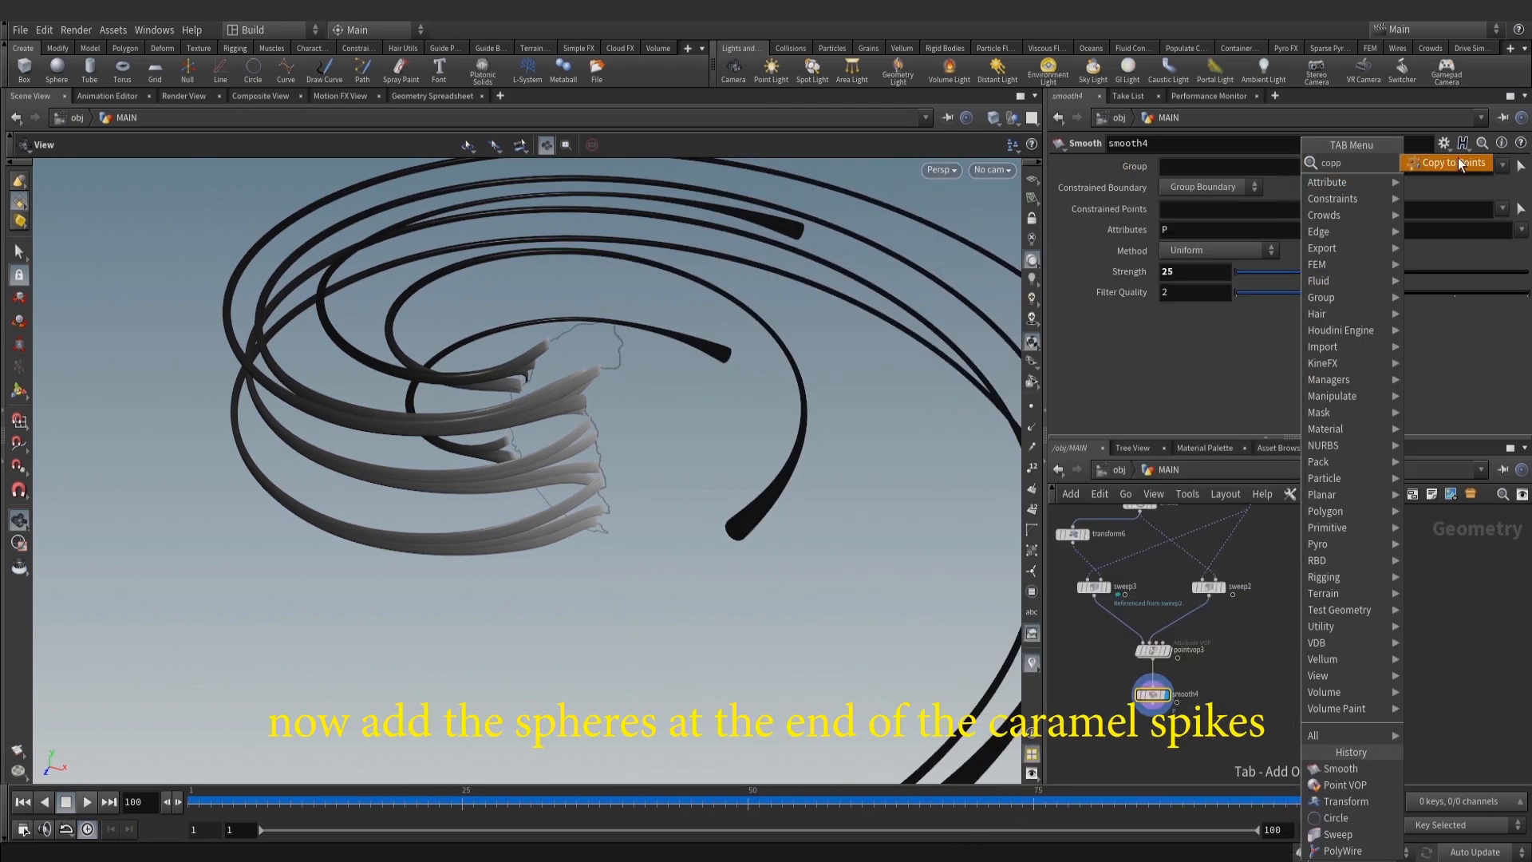
{"action": "left_click", "coordinate": [1457, 159]}
{"action": "middle_click_drag", "start_coordinate": [1326, 627], "coordinate": [1310, 721]}
{"action": "left_click", "coordinate": [1313, 718]}
Connect the output of group2 to the second input of copytopoints1
{"action": "scroll", "coordinate": [1304, 627], "scroll_direction": "up", "scroll_amount": 3}
{"action": "middle_click_drag", "start_coordinate": [1300, 550], "coordinate": [1280, 598]}
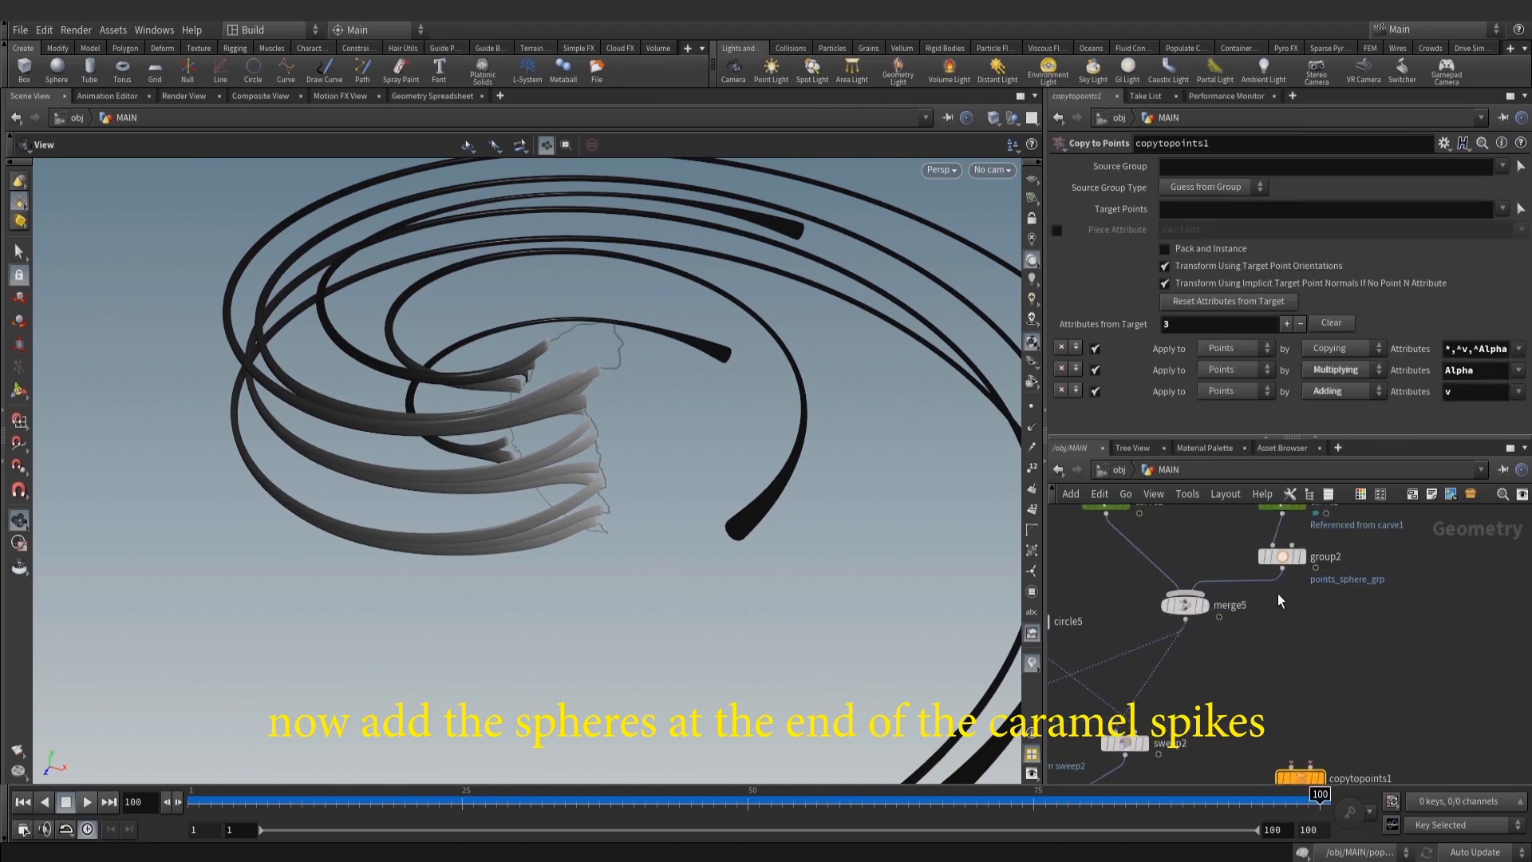
{"action": "left_click", "coordinate": [1280, 570]}
{"action": "middle_click_drag", "start_coordinate": [1329, 702], "coordinate": [1328, 619]}
{"action": "left_click", "coordinate": [1310, 682]}
Feed a new Sphere node into the first input of copytopoints1 and display copytopoints1
{"action": "middle_click_drag", "start_coordinate": [1220, 652], "coordinate": [1237, 634]}
{"action": "key", "text": "Tab"}
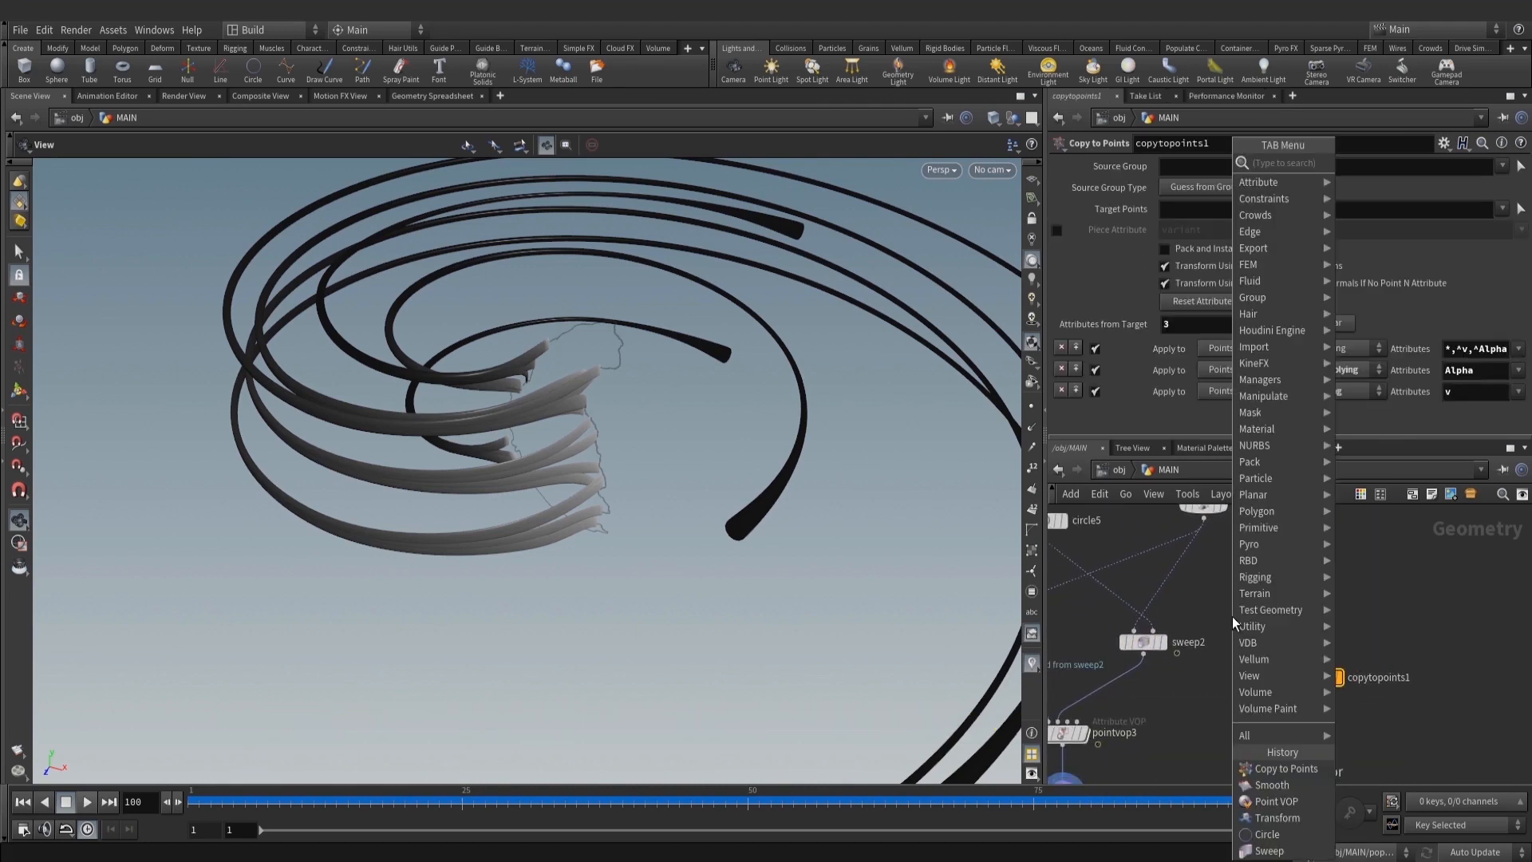
{"action": "type", "text": "sph"}
{"action": "left_click", "coordinate": [1405, 163]}
{"action": "left_click", "coordinate": [1252, 632]}
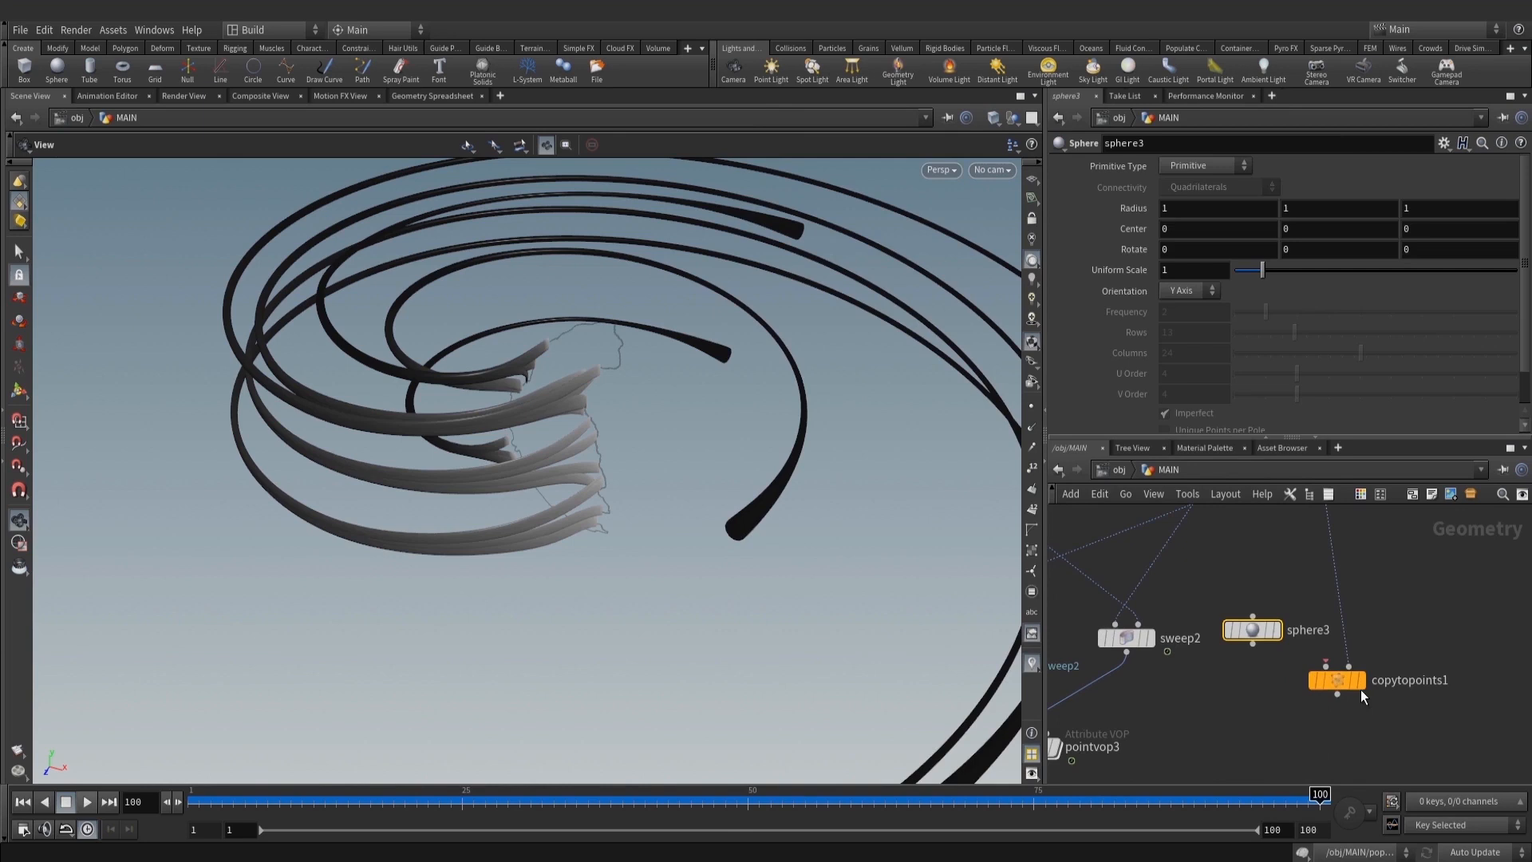
{"action": "left_click_drag", "start_coordinate": [1256, 636], "coordinate": [1272, 682]}
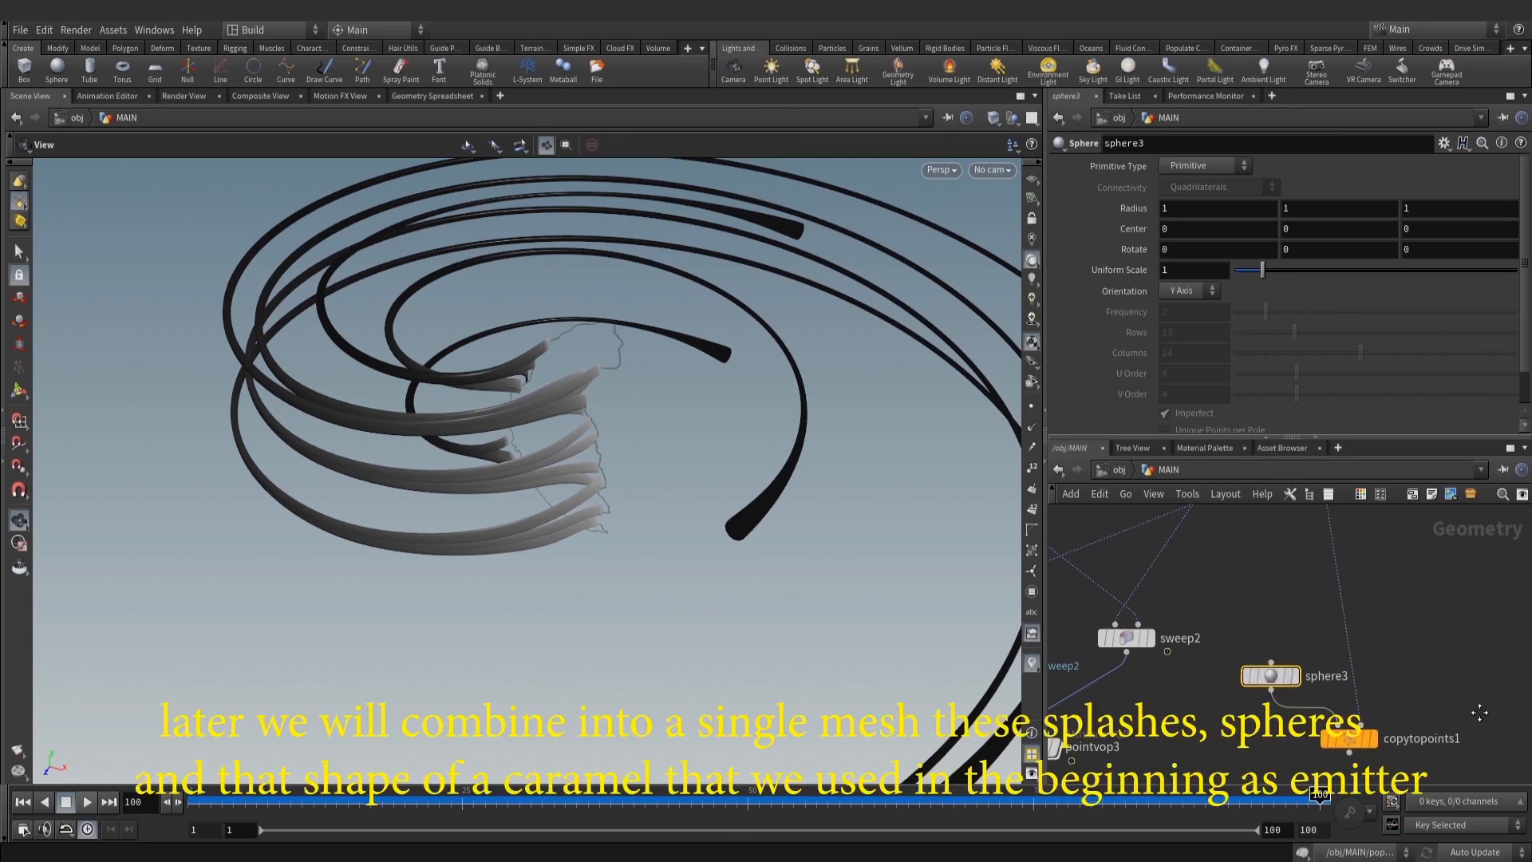
{"action": "middle_click_drag", "start_coordinate": [1476, 711], "coordinate": [1458, 625]}
{"action": "left_click", "coordinate": [1354, 653]}
{"action": "left_click", "coordinate": [1331, 653]}
Set sphere3 to the Polygon primitive type with frequency 5 and uniform scale 0.1
{"action": "left_click", "coordinate": [1272, 592]}
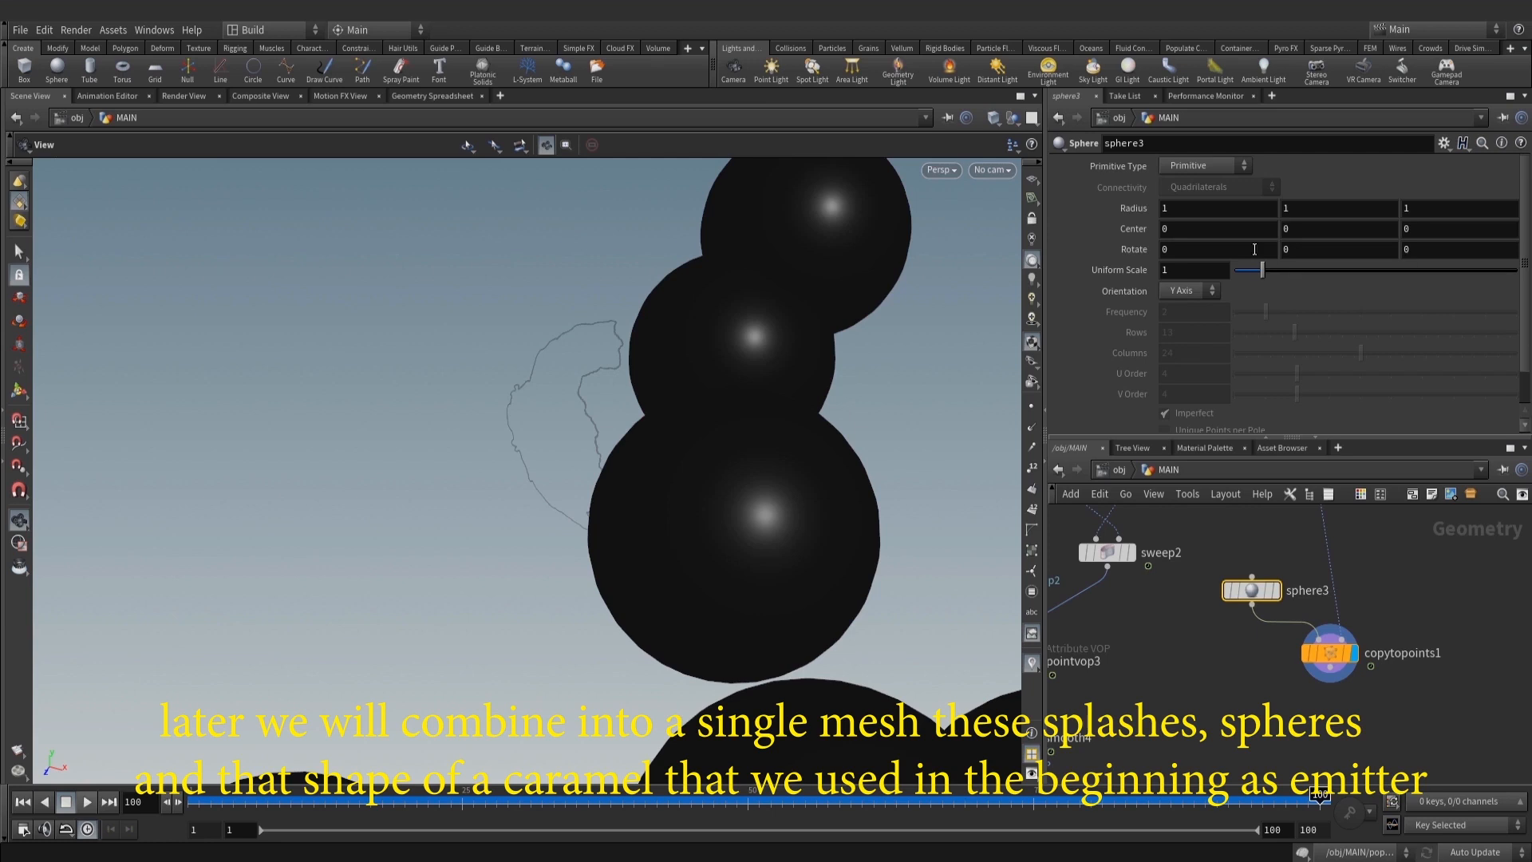
{"action": "left_click", "coordinate": [1202, 167]}
{"action": "left_click", "coordinate": [1188, 193]}
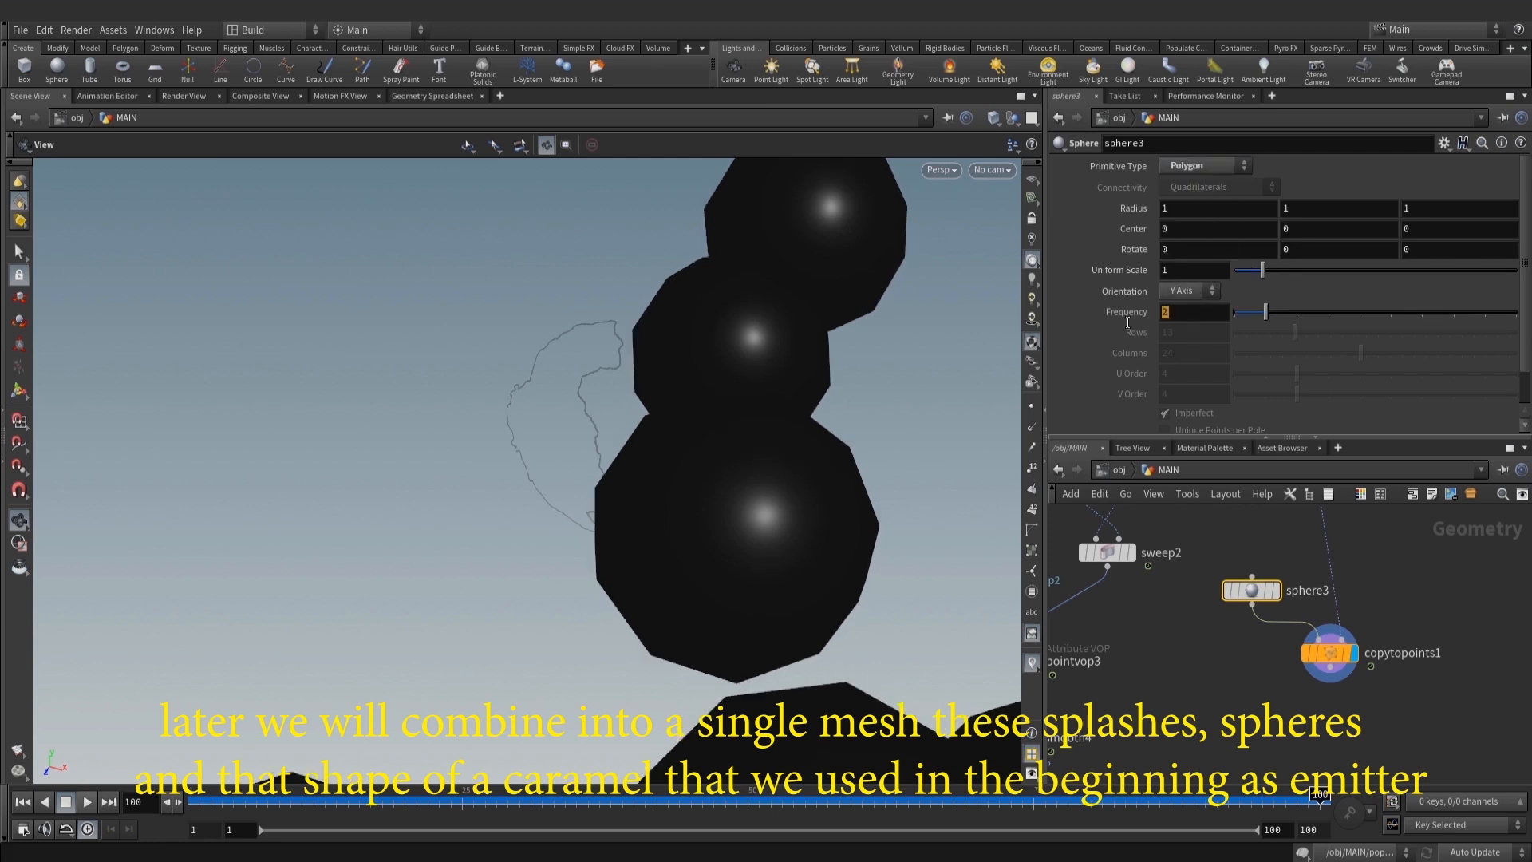
{"action": "type", "text": "5"}
{"action": "key", "text": "Return"}
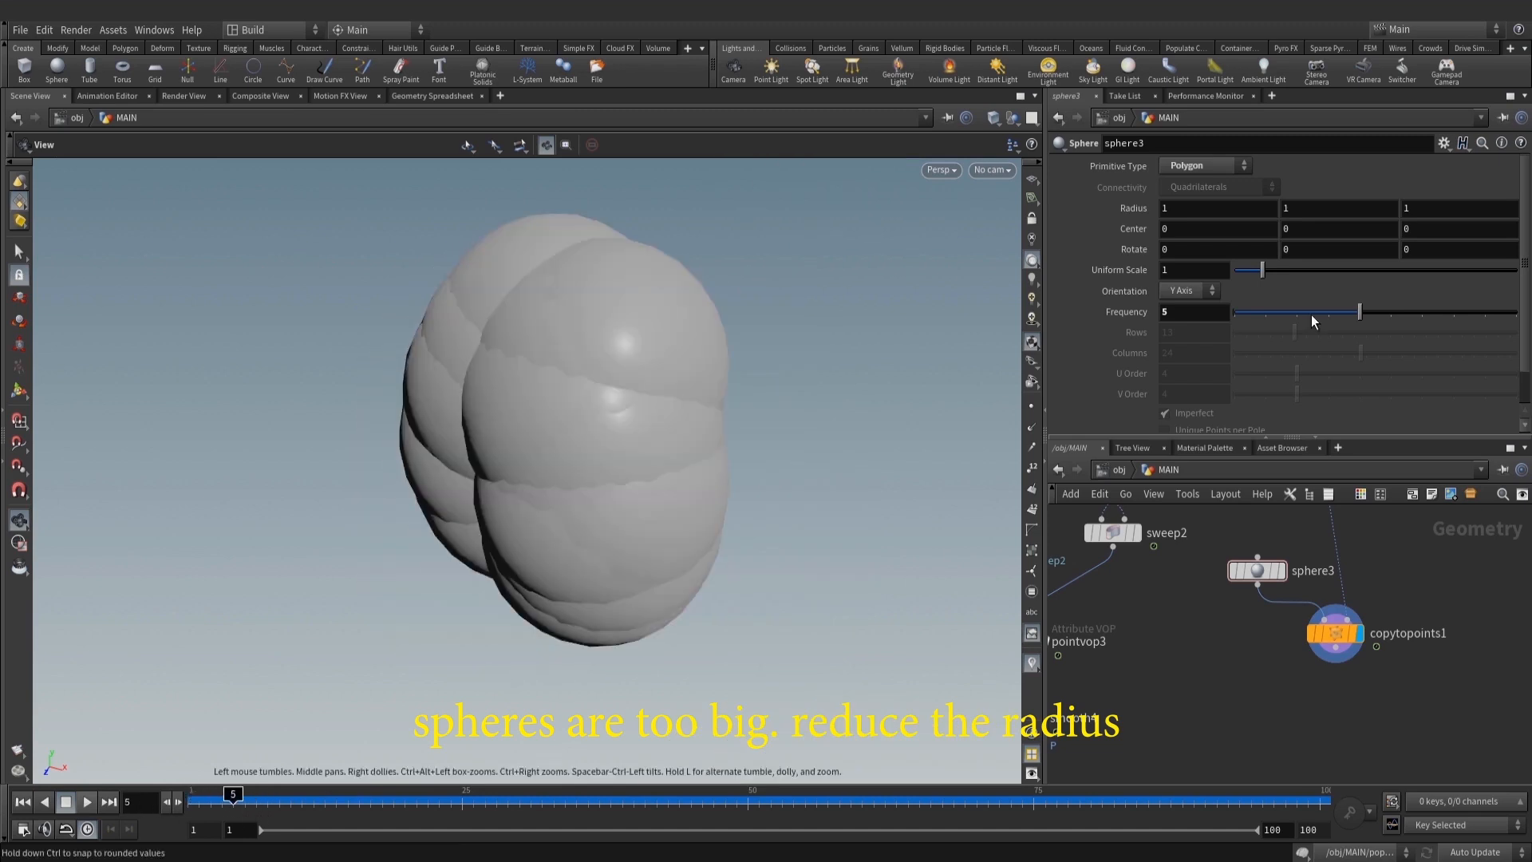
{"action": "type", "text": "0.1"}
{"action": "key", "text": "Return"}
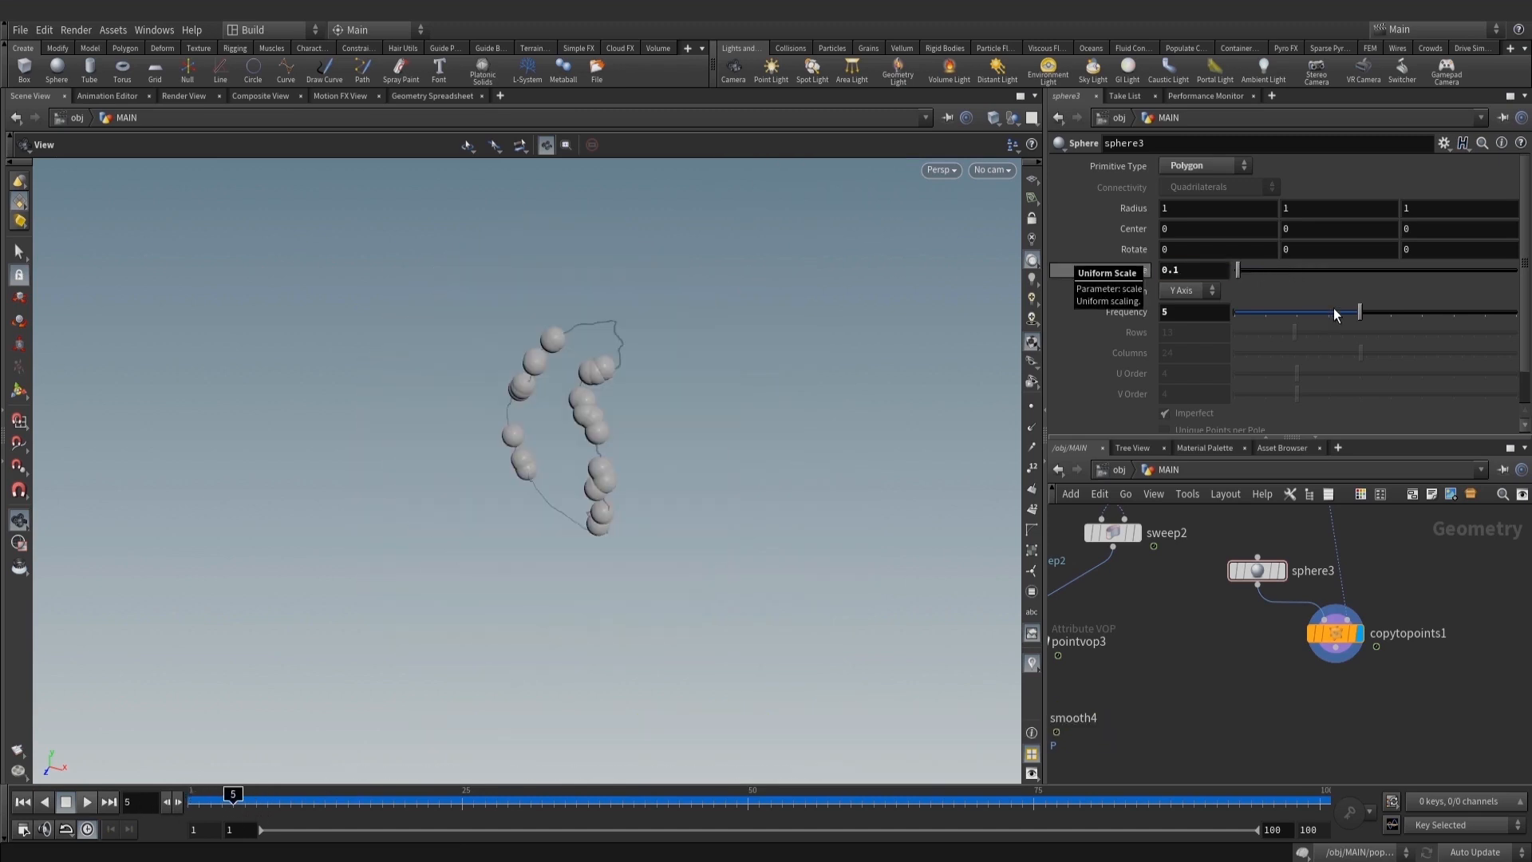
Keyframe sphere3's uniform scale at 0.1 on frame 5 and at 0 on frame 1
{"action": "middle_click_drag", "start_coordinate": [1456, 585], "coordinate": [1421, 771]}
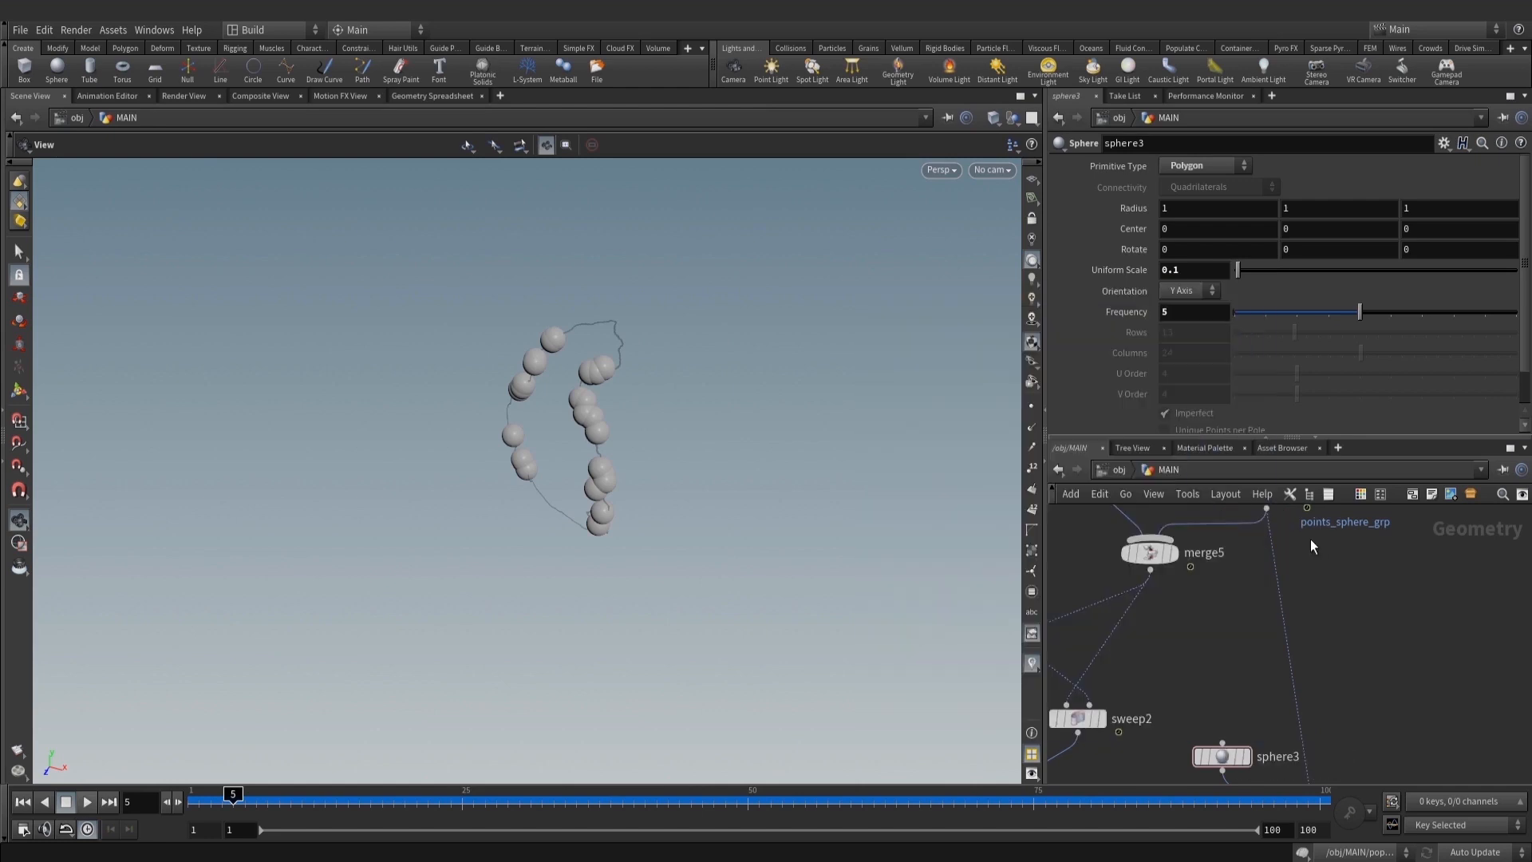
{"action": "left_click", "coordinate": [1127, 271], "text": "alt"}
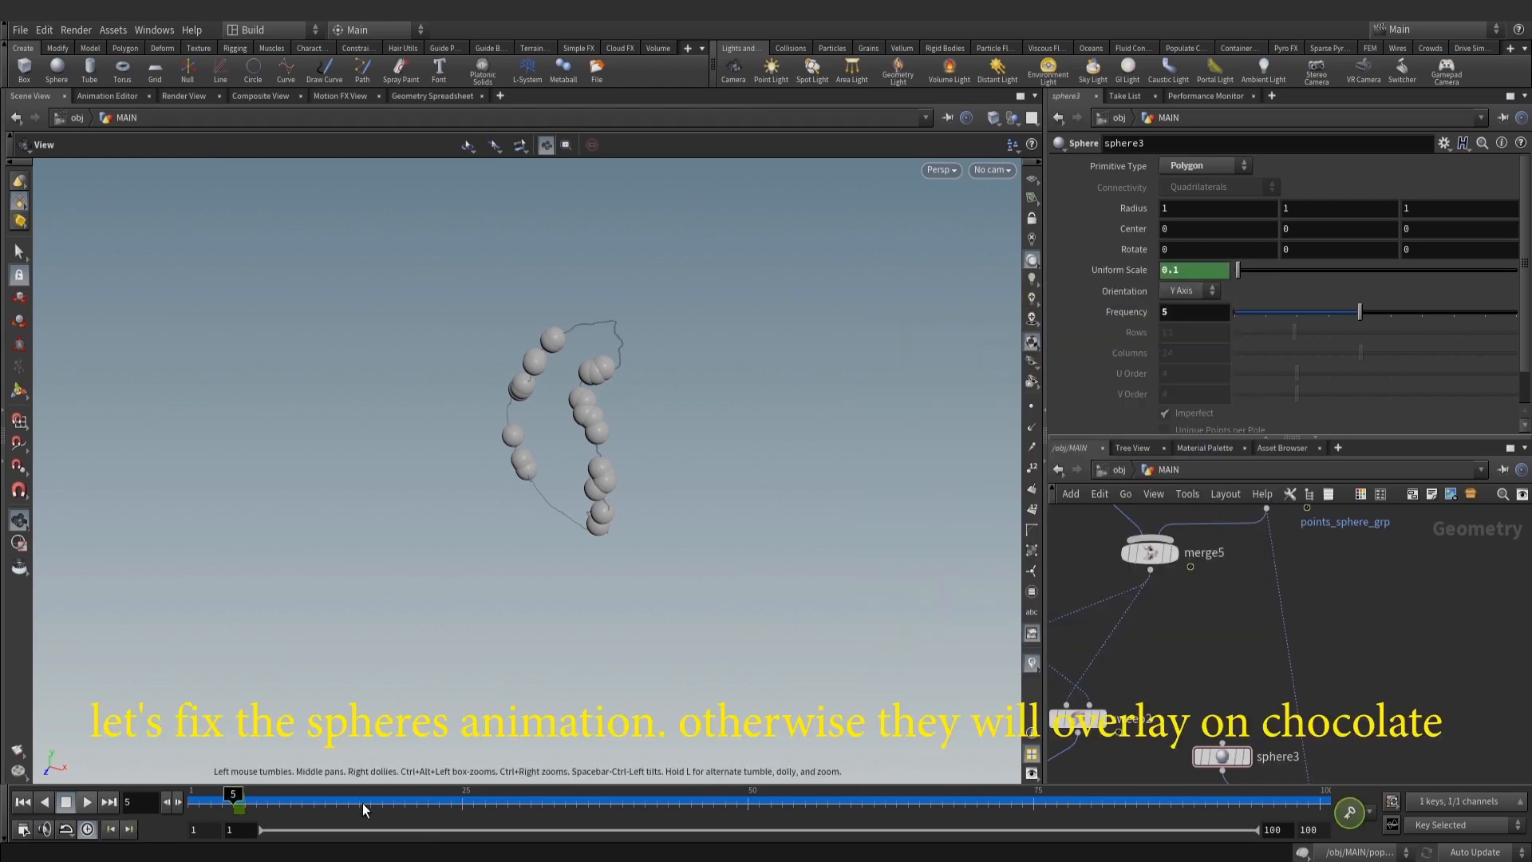
{"action": "left_click", "coordinate": [197, 798]}
{"action": "type", "text": "0"}
{"action": "key", "text": "Return"}
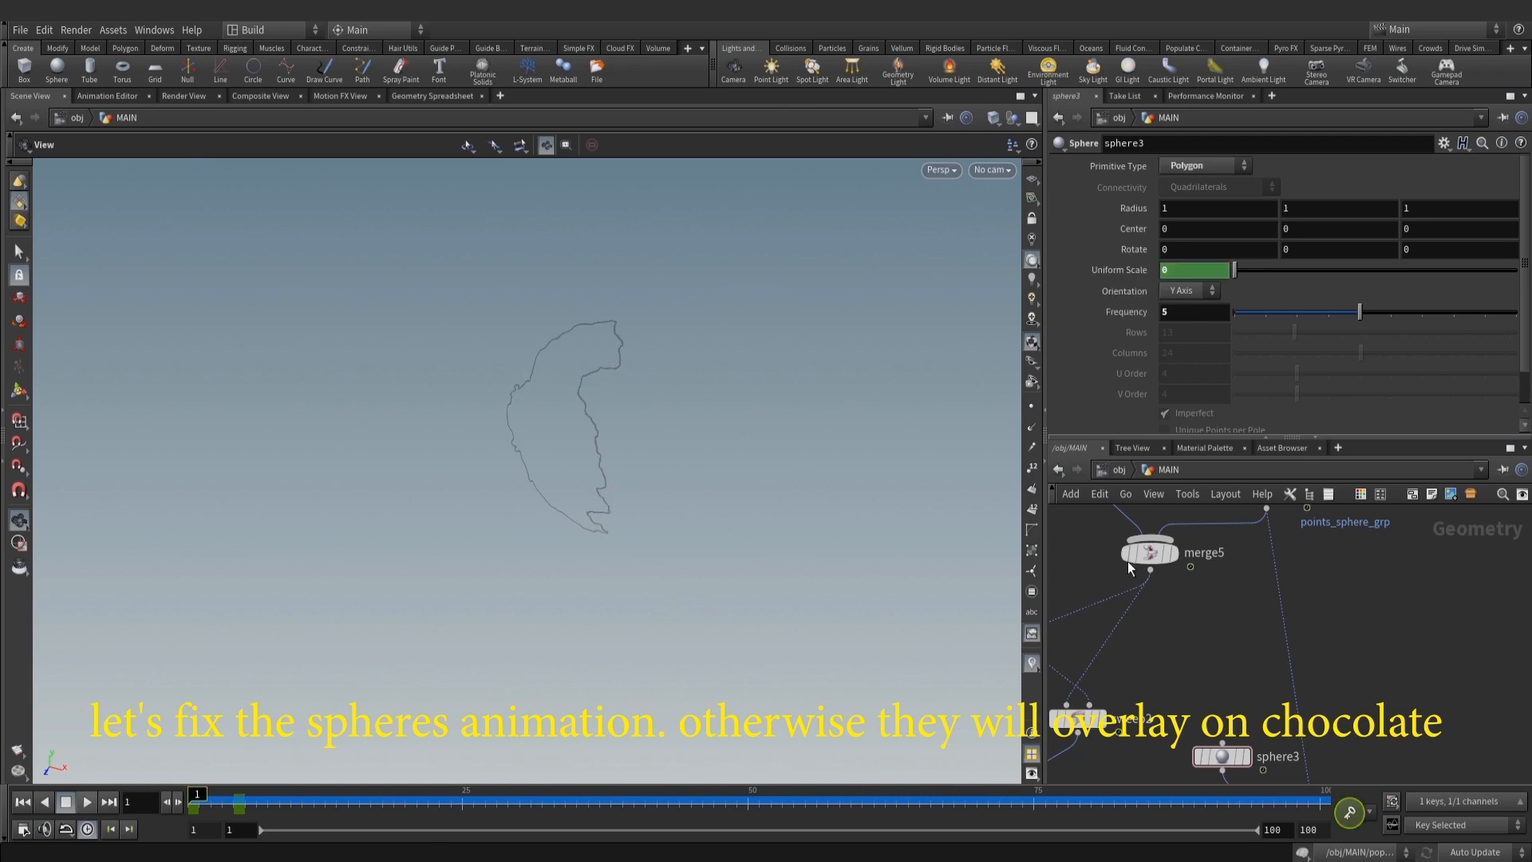
Check the animation curve of sphere3's uniform scale in the channel editor
{"action": "left_click", "coordinate": [1134, 271], "text": "shift"}
{"action": "left_click_drag", "start_coordinate": [1255, 178], "coordinate": [1266, 261]}
{"action": "left_click", "coordinate": [1508, 47]}
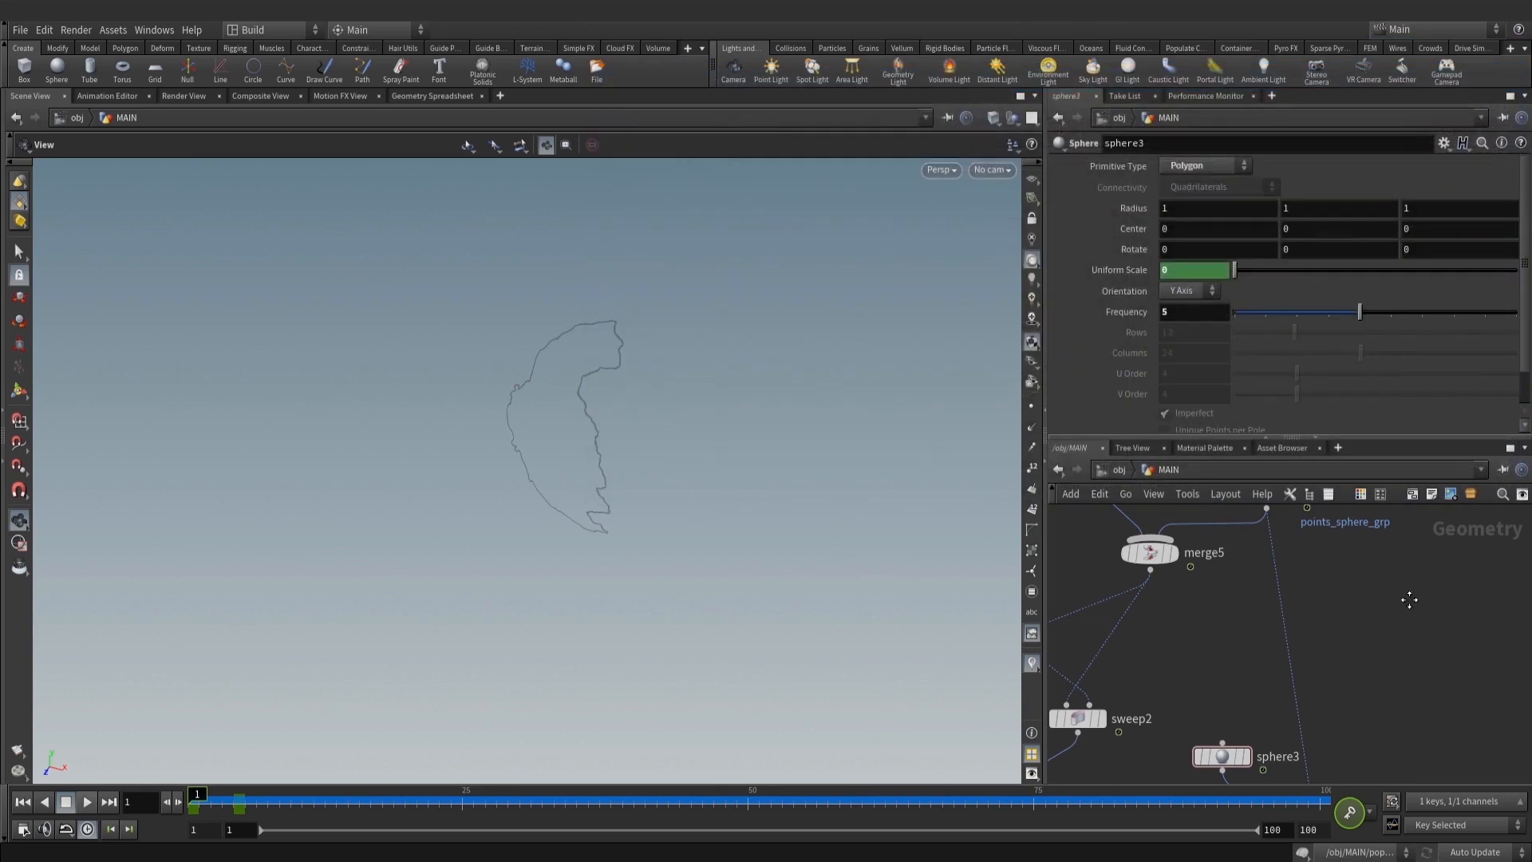
Select copytopoints1, preview its sphere animation at frame 51 and save the scene
{"action": "middle_click_drag", "start_coordinate": [1409, 600], "coordinate": [1347, 446]}
{"action": "scroll", "coordinate": [1233, 671], "scroll_direction": "up", "scroll_amount": 1}
{"action": "left_click", "coordinate": [1222, 666]}
{"action": "left_click_drag", "start_coordinate": [425, 802], "coordinate": [758, 800]}
{"action": "scroll", "coordinate": [1222, 731], "scroll_direction": "down", "scroll_amount": 3}
{"action": "key", "text": "ctrl+s"}
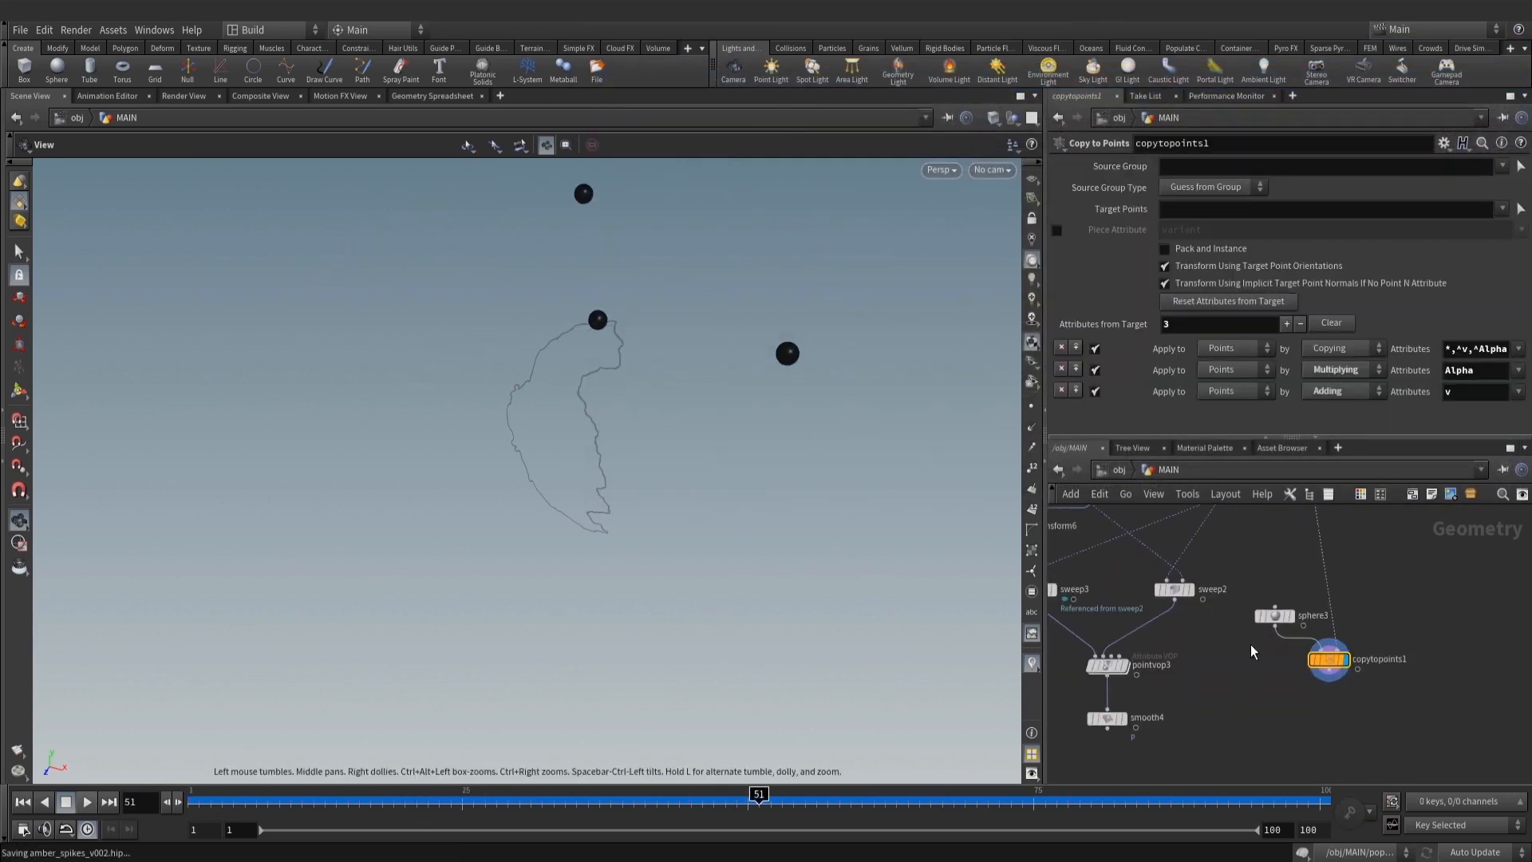
Merge smooth4 and copytopoints1 with a new Merge node and display that node
{"action": "middle_click_drag", "start_coordinate": [1276, 652], "coordinate": [1315, 575]}
{"action": "key", "text": "Tab"}
{"action": "type", "text": "merg"}
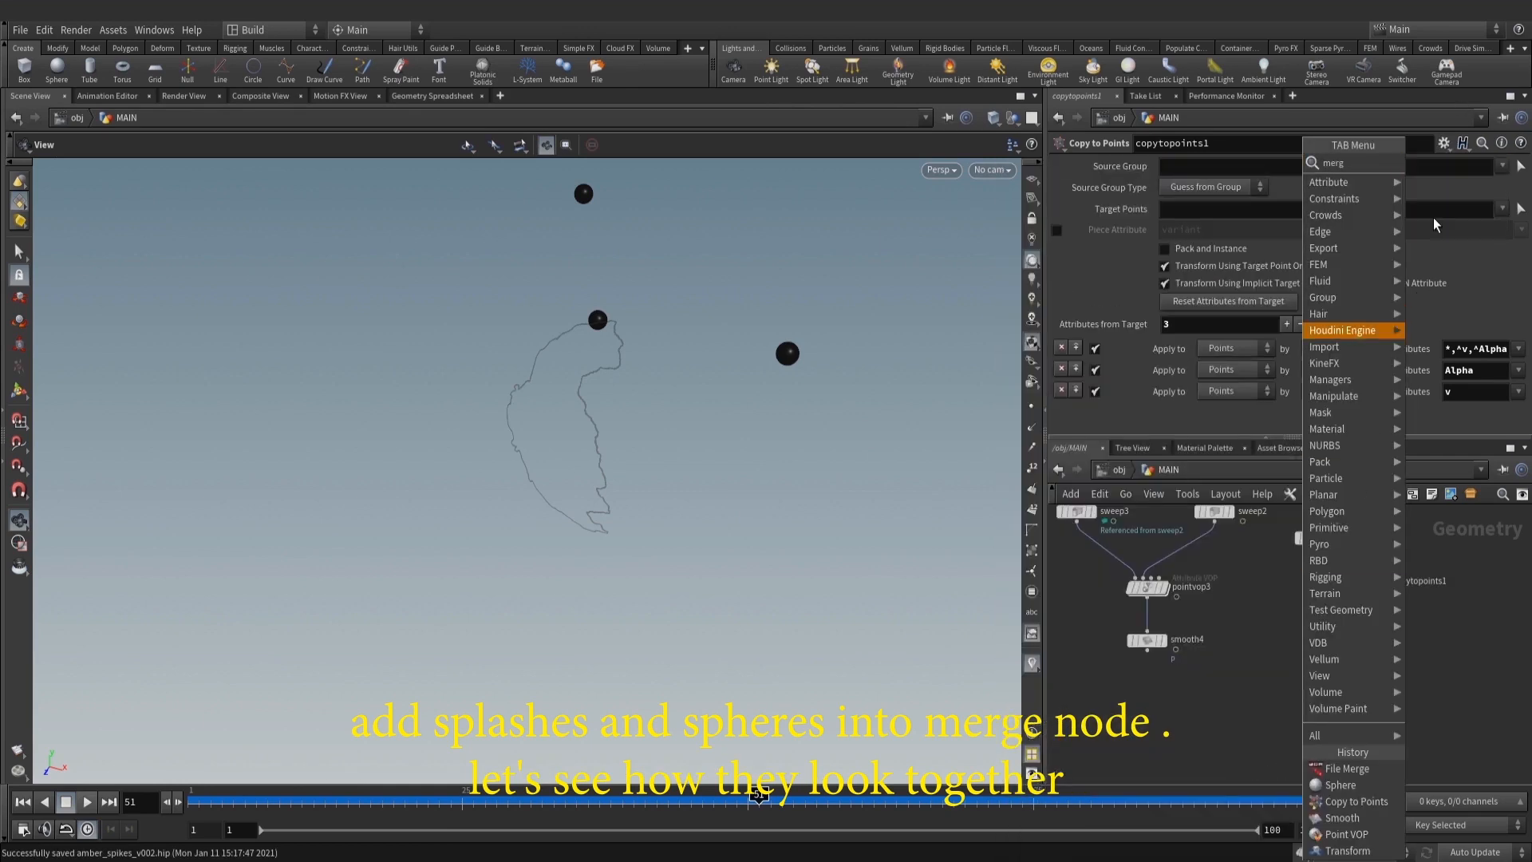
{"action": "key", "text": "Return"}
{"action": "left_click", "coordinate": [1285, 696]}
{"action": "left_click", "coordinate": [1175, 649]}
{"action": "left_click", "coordinate": [1283, 684]}
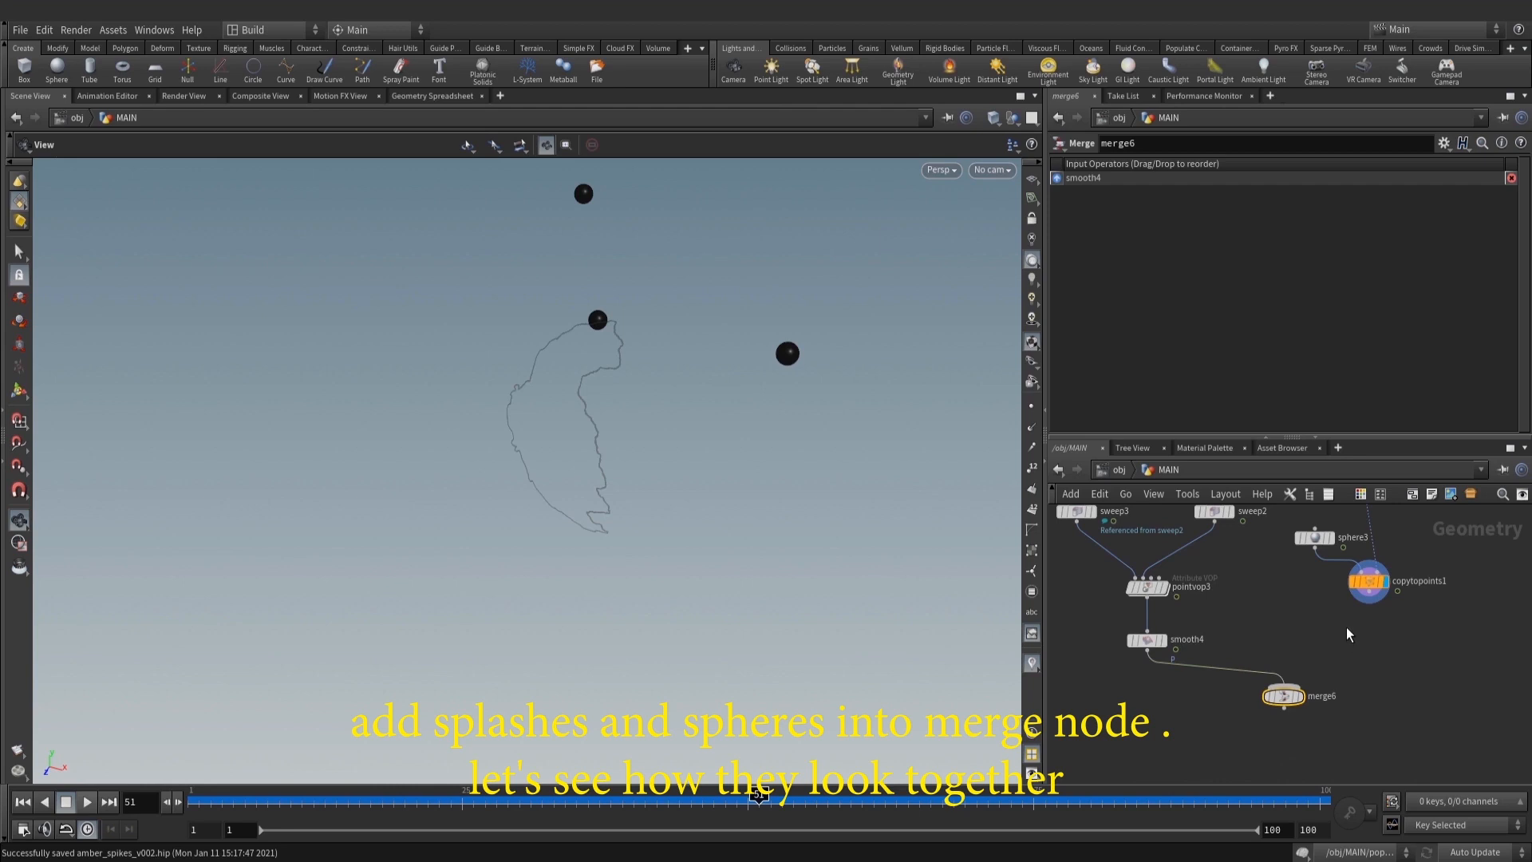
{"action": "left_click", "coordinate": [1368, 591]}
{"action": "left_click", "coordinate": [1290, 685]}
{"action": "left_click", "coordinate": [1291, 696]}
{"action": "left_click", "coordinate": [1291, 696]}
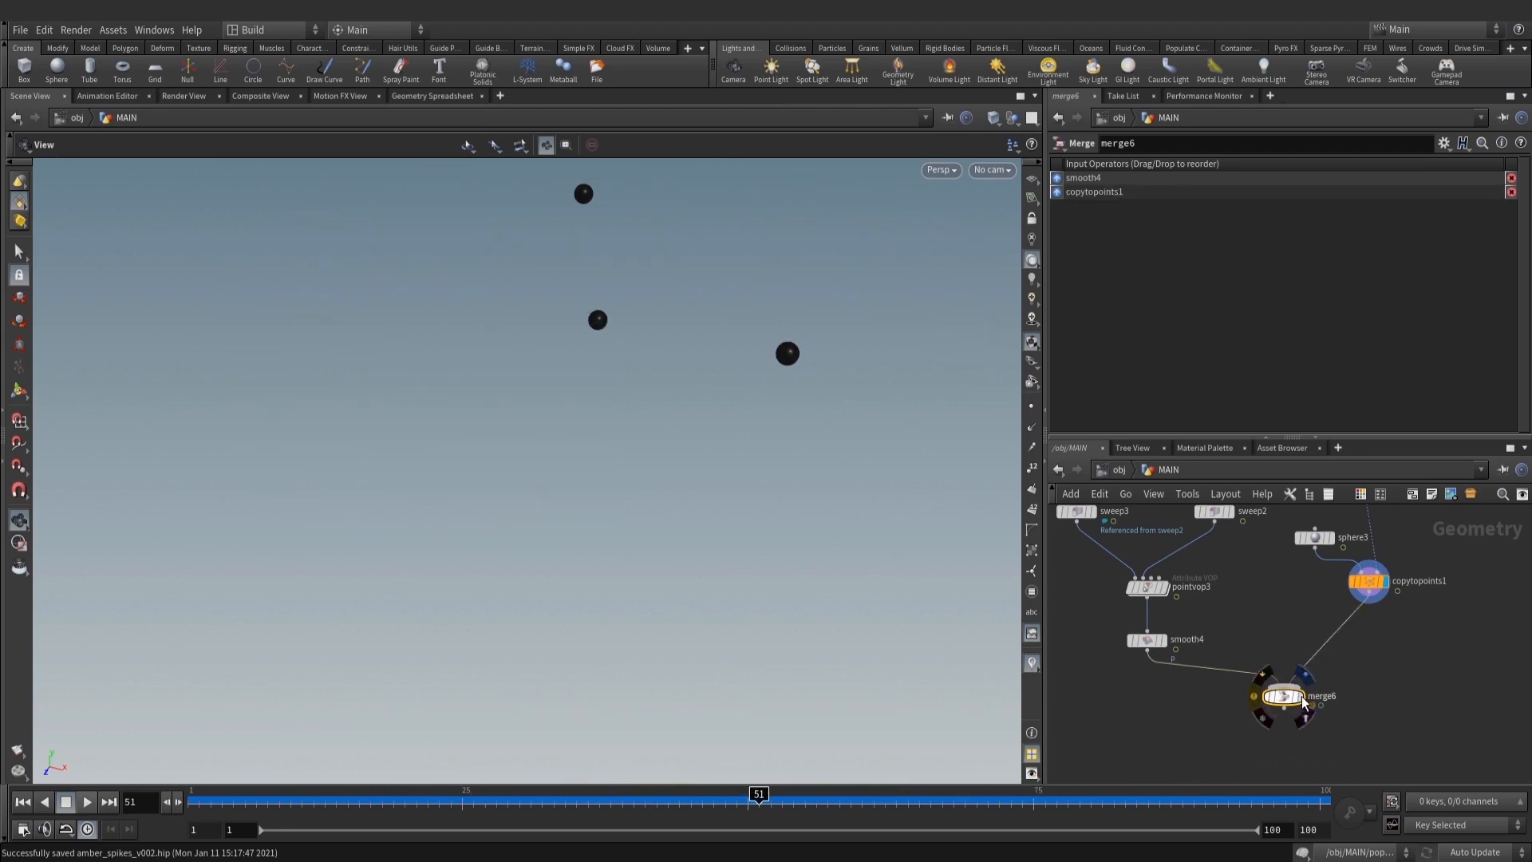
{"action": "left_click", "coordinate": [1301, 696]}
Scrub the merged spikes and spheres to frame 28 and save the scene
{"action": "left_click_drag", "start_coordinate": [833, 558], "coordinate": [645, 511]}
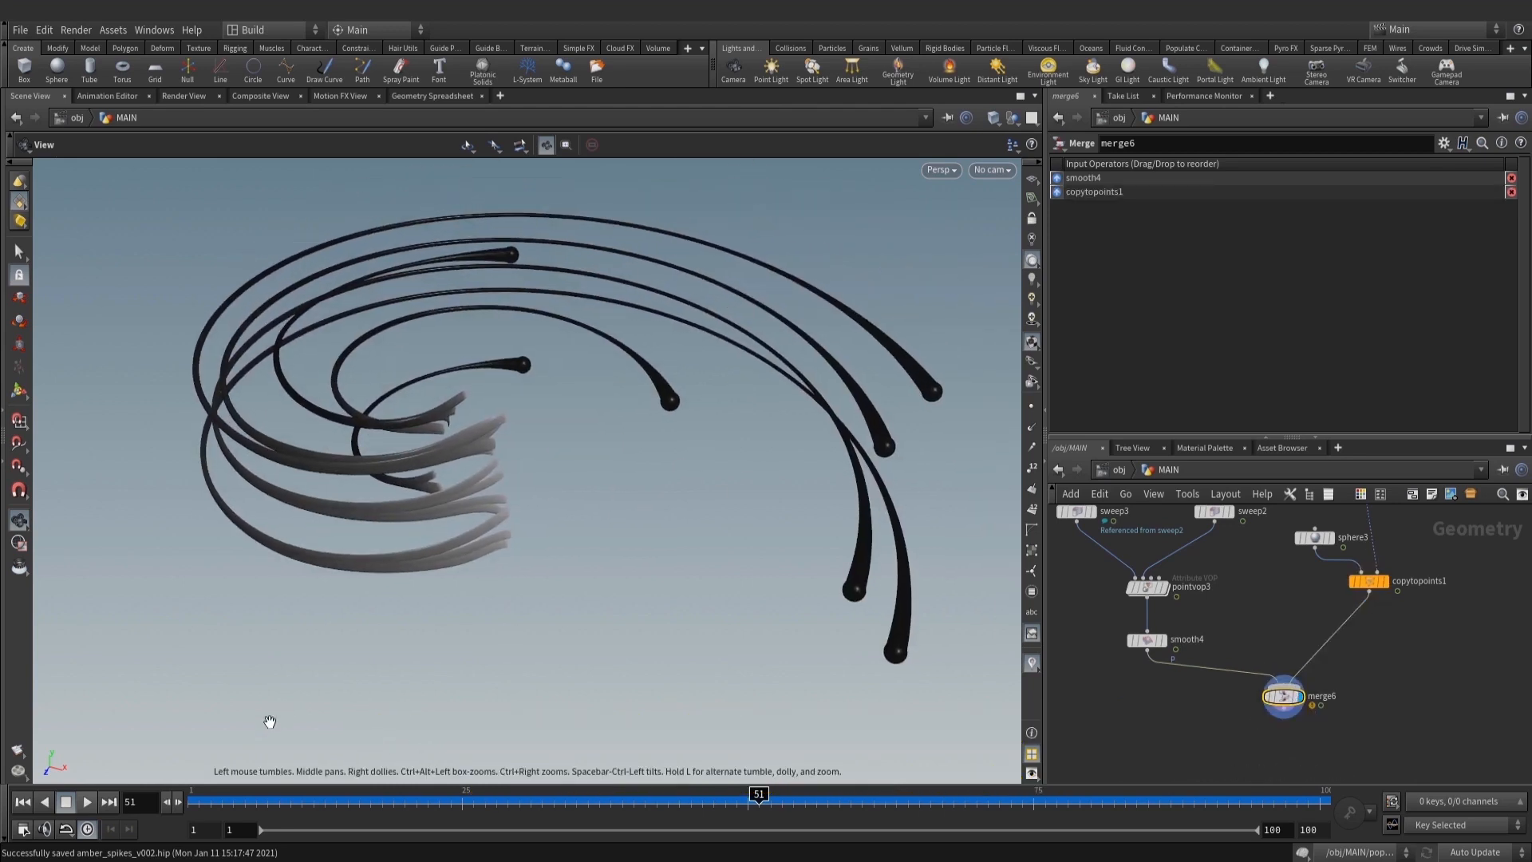
{"action": "left_click_drag", "start_coordinate": [217, 802], "coordinate": [633, 801]}
{"action": "left_click_drag", "start_coordinate": [724, 789], "coordinate": [496, 800]}
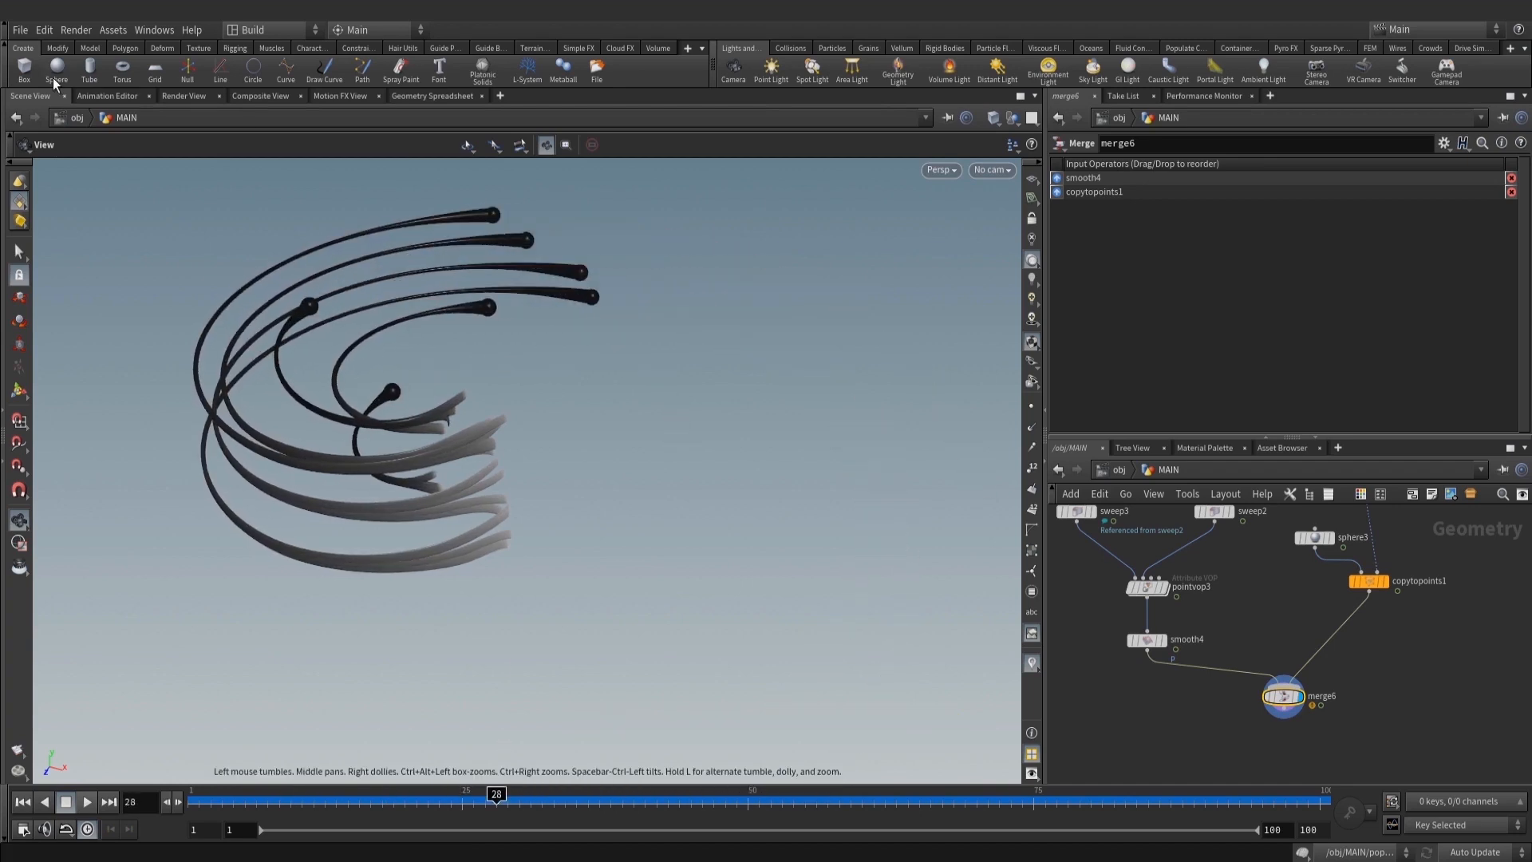
{"action": "left_click", "coordinate": [20, 29]}
{"action": "left_click", "coordinate": [48, 107]}
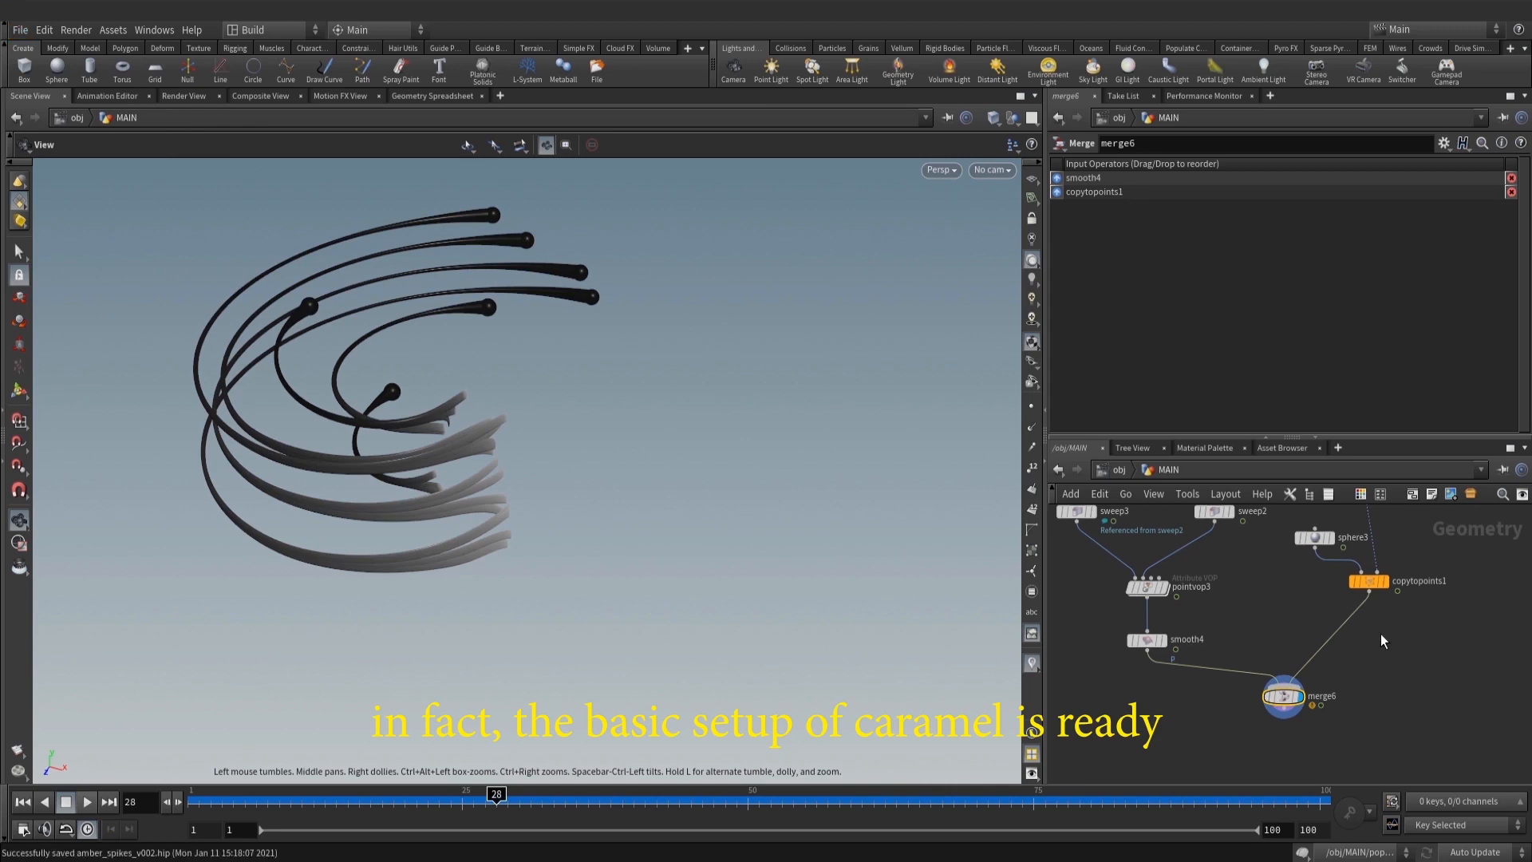
Tidy the nodes above the network's carve branch and connect the output of attribdelete3 to merge6
{"action": "scroll", "coordinate": [1383, 641], "scroll_direction": "down", "scroll_amount": 5}
{"action": "right_click_drag", "start_coordinate": [599, 463], "coordinate": [619, 561]}
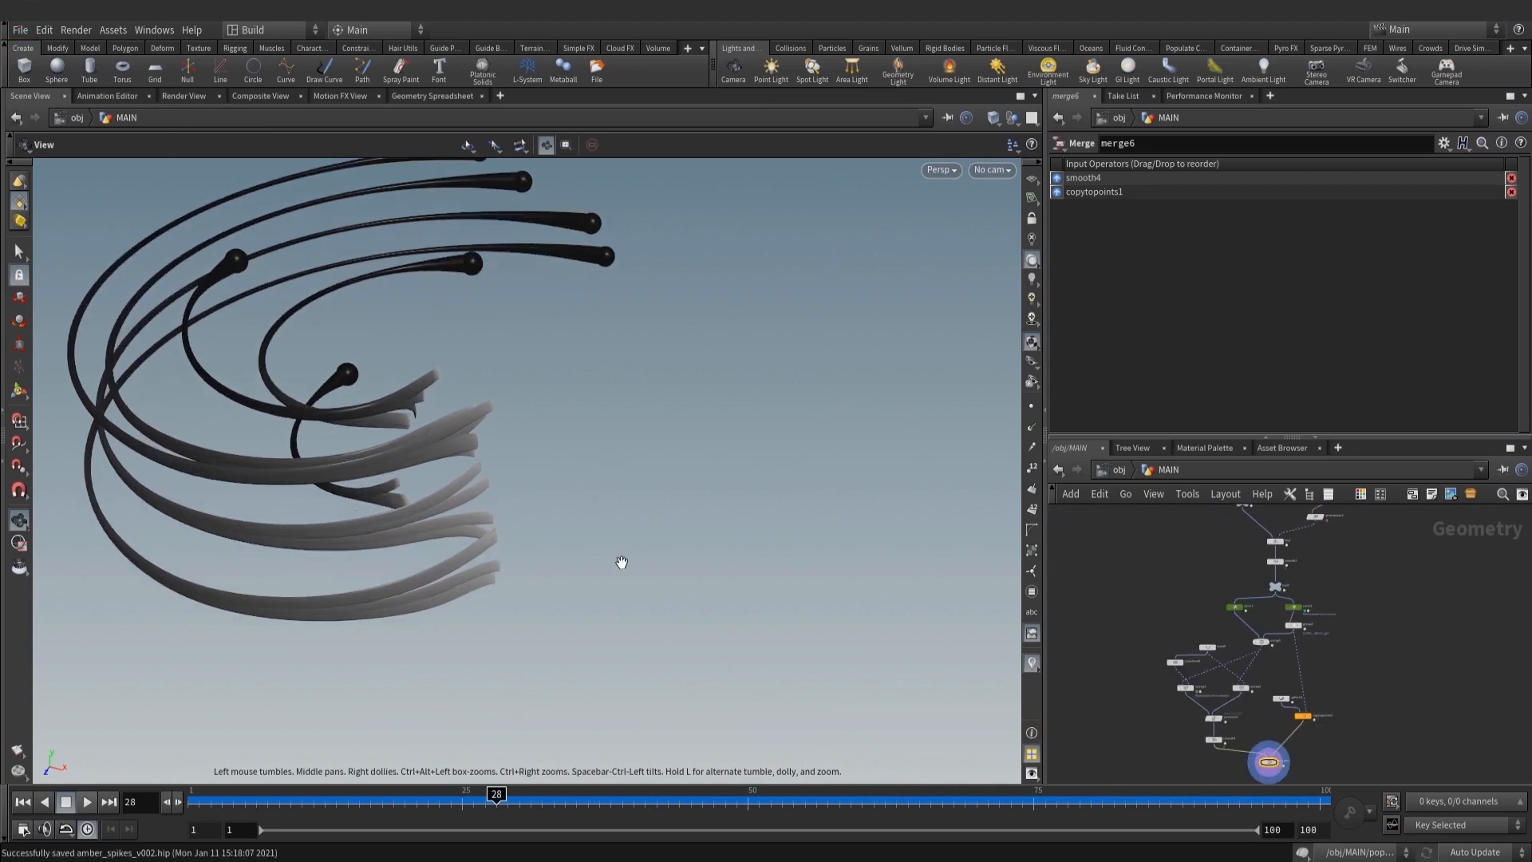
{"action": "middle_click_drag", "start_coordinate": [1387, 573], "coordinate": [1340, 654]}
{"action": "scroll", "coordinate": [1288, 576], "scroll_direction": "up", "scroll_amount": 5}
{"action": "left_click_drag", "start_coordinate": [1310, 643], "coordinate": [1275, 613]}
{"action": "key", "text": "l"}
{"action": "scroll", "coordinate": [1275, 598], "scroll_direction": "up", "scroll_amount": 1}
{"action": "left_click", "coordinate": [1313, 616]}
{"action": "left_click", "coordinate": [1269, 561], "text": "shift"}
{"action": "left_click", "coordinate": [1306, 674]}
{"action": "scroll", "coordinate": [1305, 674], "scroll_direction": "up", "scroll_amount": 1}
{"action": "left_click", "coordinate": [1262, 617]}
{"action": "scroll", "coordinate": [1285, 638], "scroll_direction": "down", "scroll_amount": 2}
{"action": "middle_click_drag", "start_coordinate": [1298, 725], "coordinate": [1304, 595]}
{"action": "scroll", "coordinate": [1357, 639], "scroll_direction": "down", "scroll_amount": 3}
{"action": "middle_click_drag", "start_coordinate": [1340, 758], "coordinate": [1205, 808]}
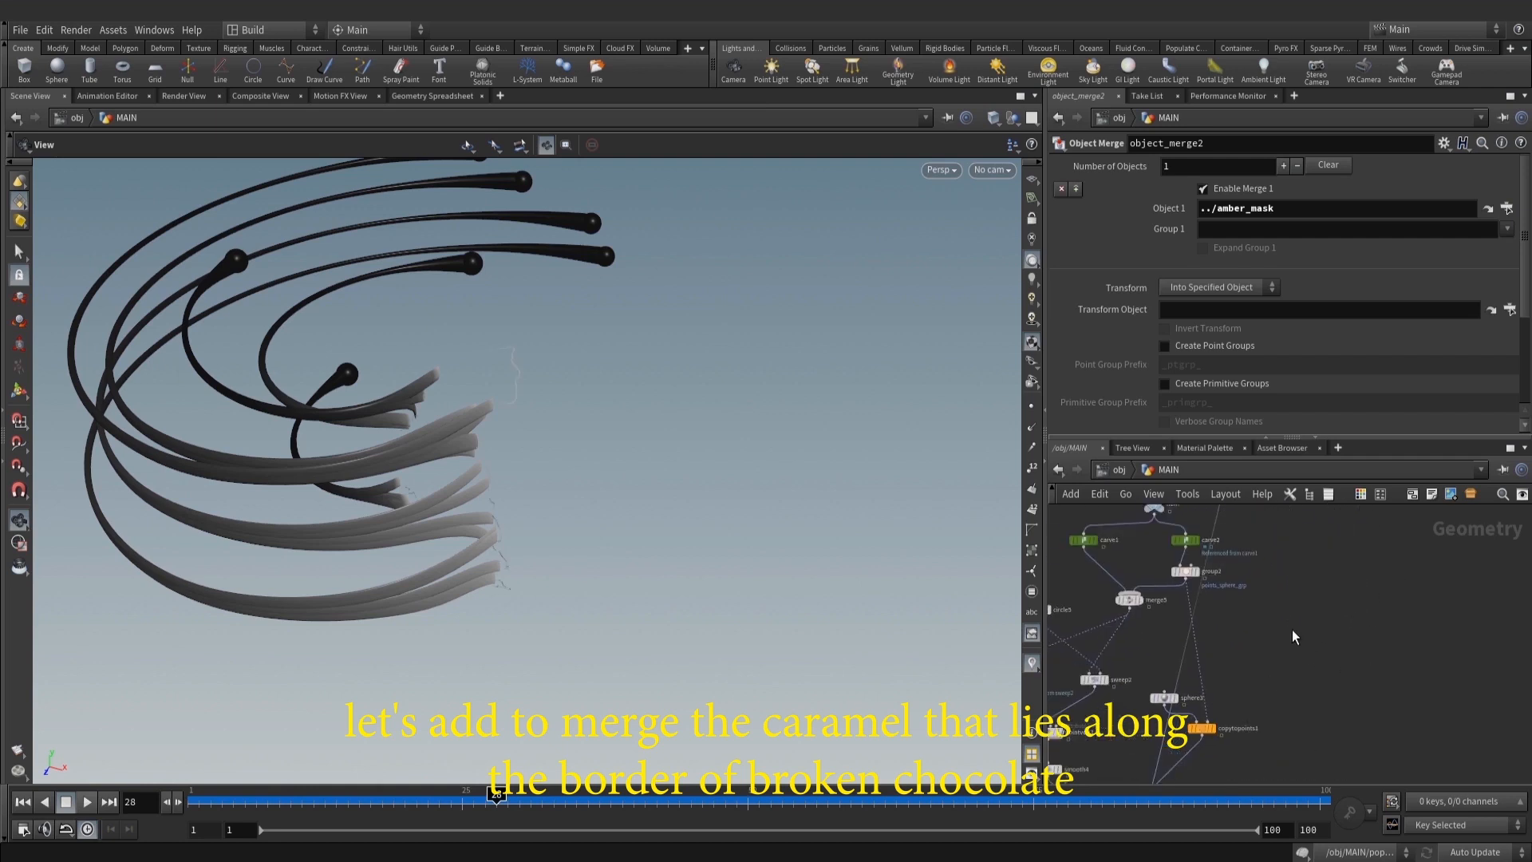
Add a network dot to the wire between attribdelete3 and merge6 so that it runs clear of the other nodes
{"action": "scroll", "coordinate": [1291, 629], "scroll_direction": "down", "scroll_amount": 1}
{"action": "middle_click_drag", "start_coordinate": [1235, 636], "coordinate": [1238, 596]}
{"action": "left_click", "coordinate": [1174, 720]}
{"action": "left_click_drag", "start_coordinate": [1186, 678], "coordinate": [1321, 714], "text": "alt"}
{"action": "middle_click_drag", "start_coordinate": [1349, 567], "coordinate": [1321, 734]}
{"action": "left_click_drag", "start_coordinate": [1235, 550], "coordinate": [1286, 573]}
Inspect the border mesh of attribdelete3 on its own, return the display to merge6 and save the scene
{"action": "scroll", "coordinate": [1286, 608], "scroll_direction": "up", "scroll_amount": 3}
{"action": "left_click", "coordinate": [1284, 614]}
{"action": "key", "text": "w"}
{"action": "scroll", "coordinate": [1331, 700], "scroll_direction": "down", "scroll_amount": 5}
{"action": "middle_click_drag", "start_coordinate": [1331, 701], "coordinate": [1328, 547]}
{"action": "left_click", "coordinate": [1155, 633]}
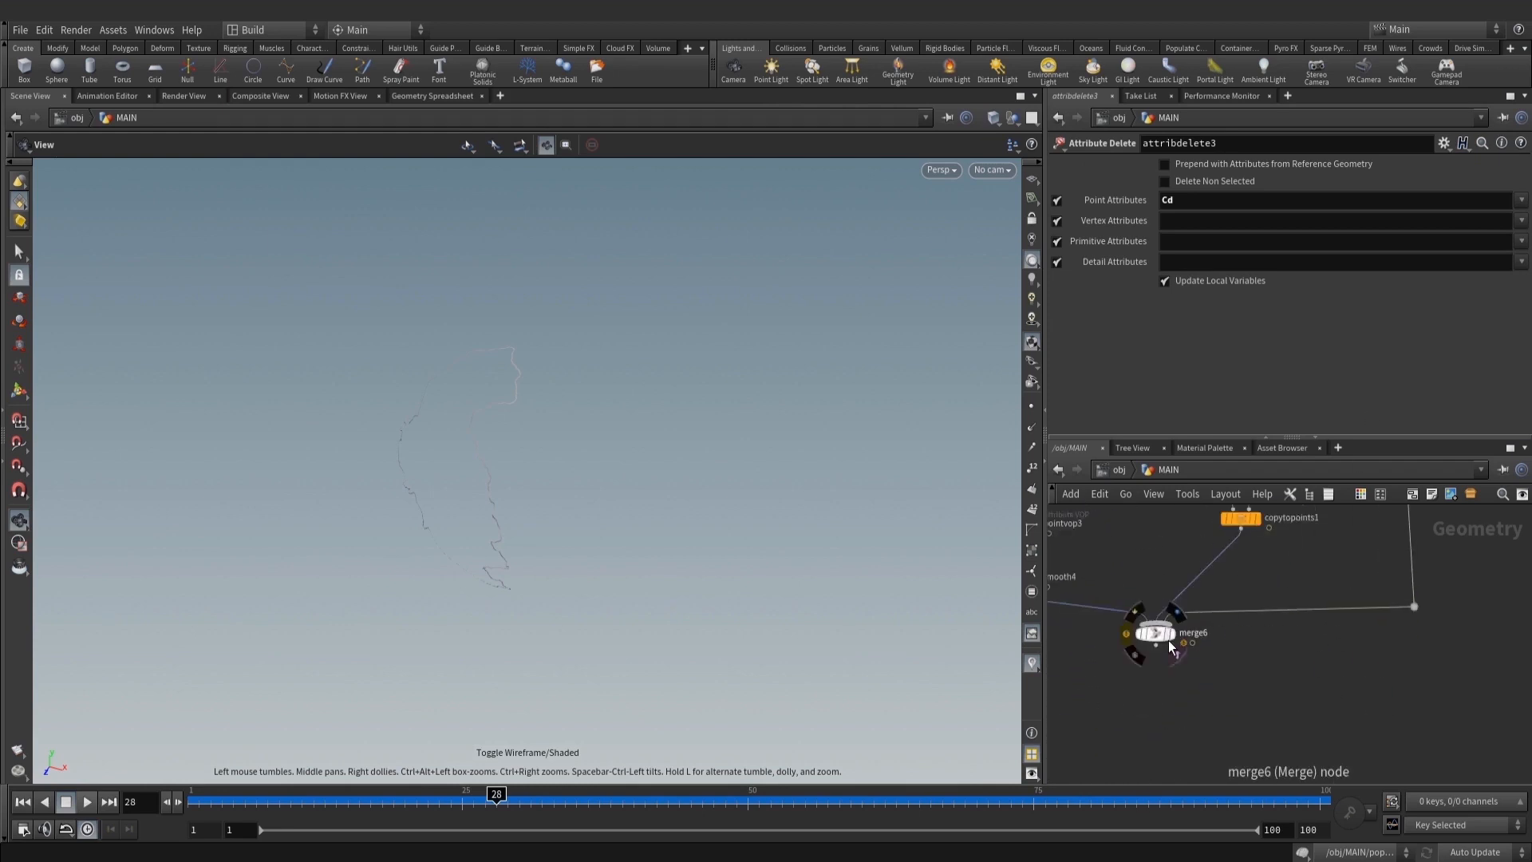
{"action": "left_click", "coordinate": [1175, 633]}
{"action": "left_click_drag", "start_coordinate": [572, 463], "coordinate": [575, 511]}
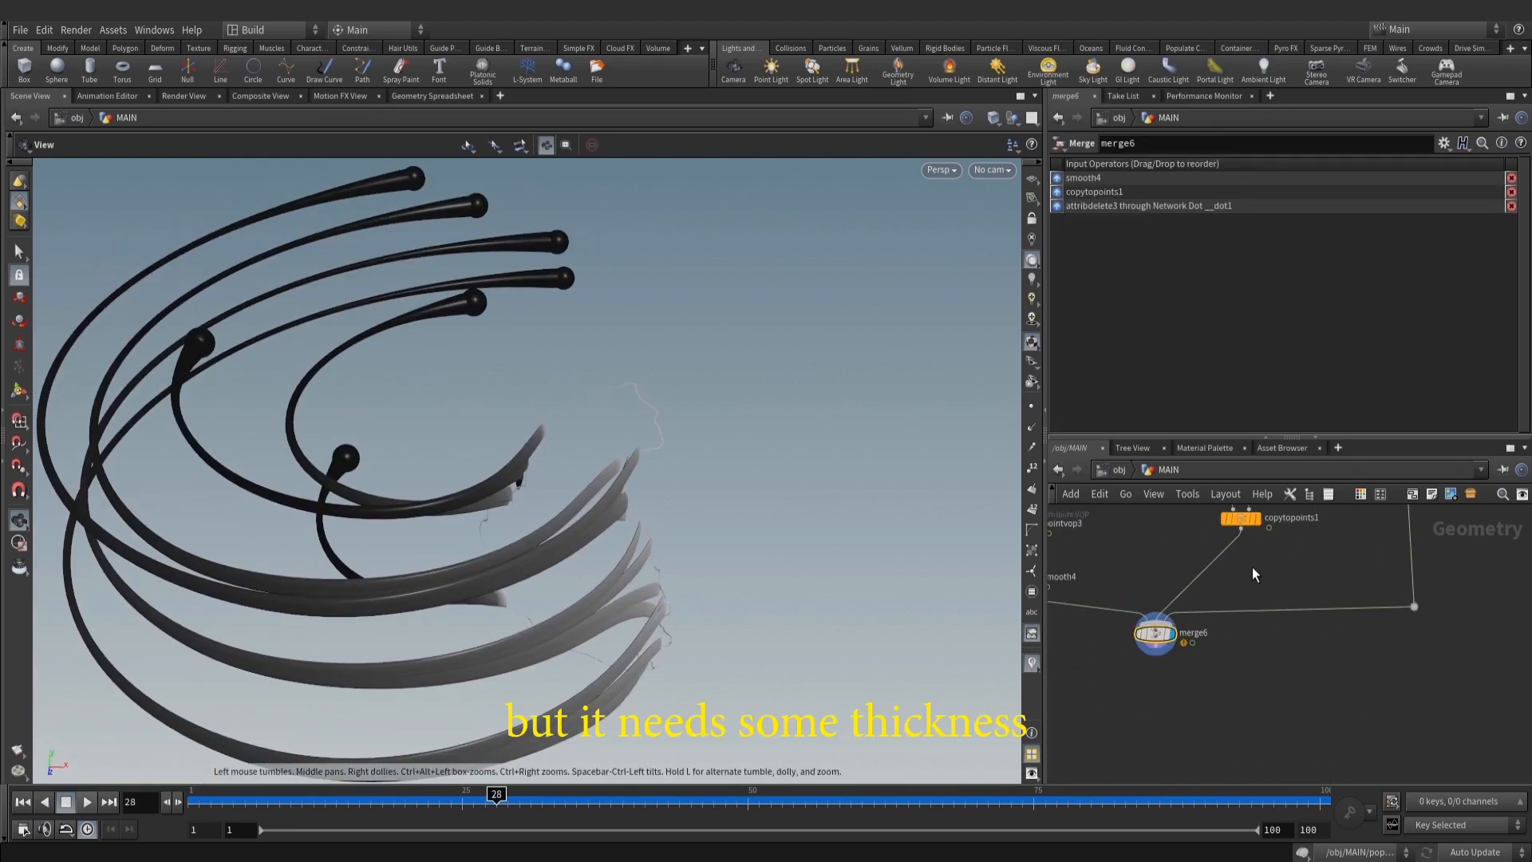
{"action": "scroll", "coordinate": [1349, 585], "scroll_direction": "down", "scroll_amount": 3}
{"action": "key", "text": "ctrl+s"}
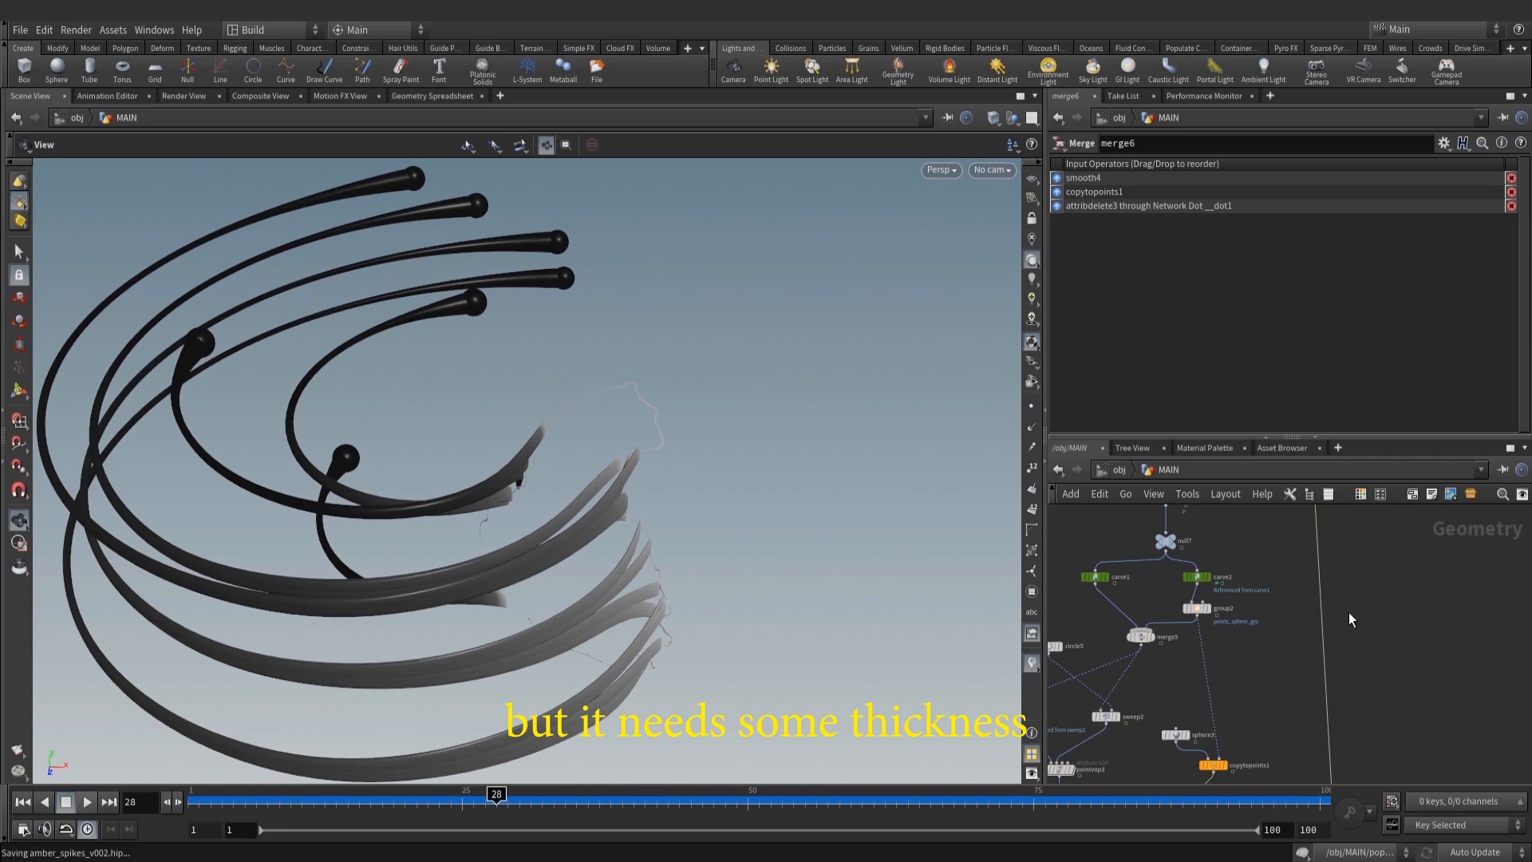
Insert a PolyExtrude node on the wire below attribdelete3 and display it
{"action": "middle_click_drag", "start_coordinate": [1356, 534], "coordinate": [1332, 758]}
{"action": "key", "text": "Tab"}
{"action": "type", "text": "polye"}
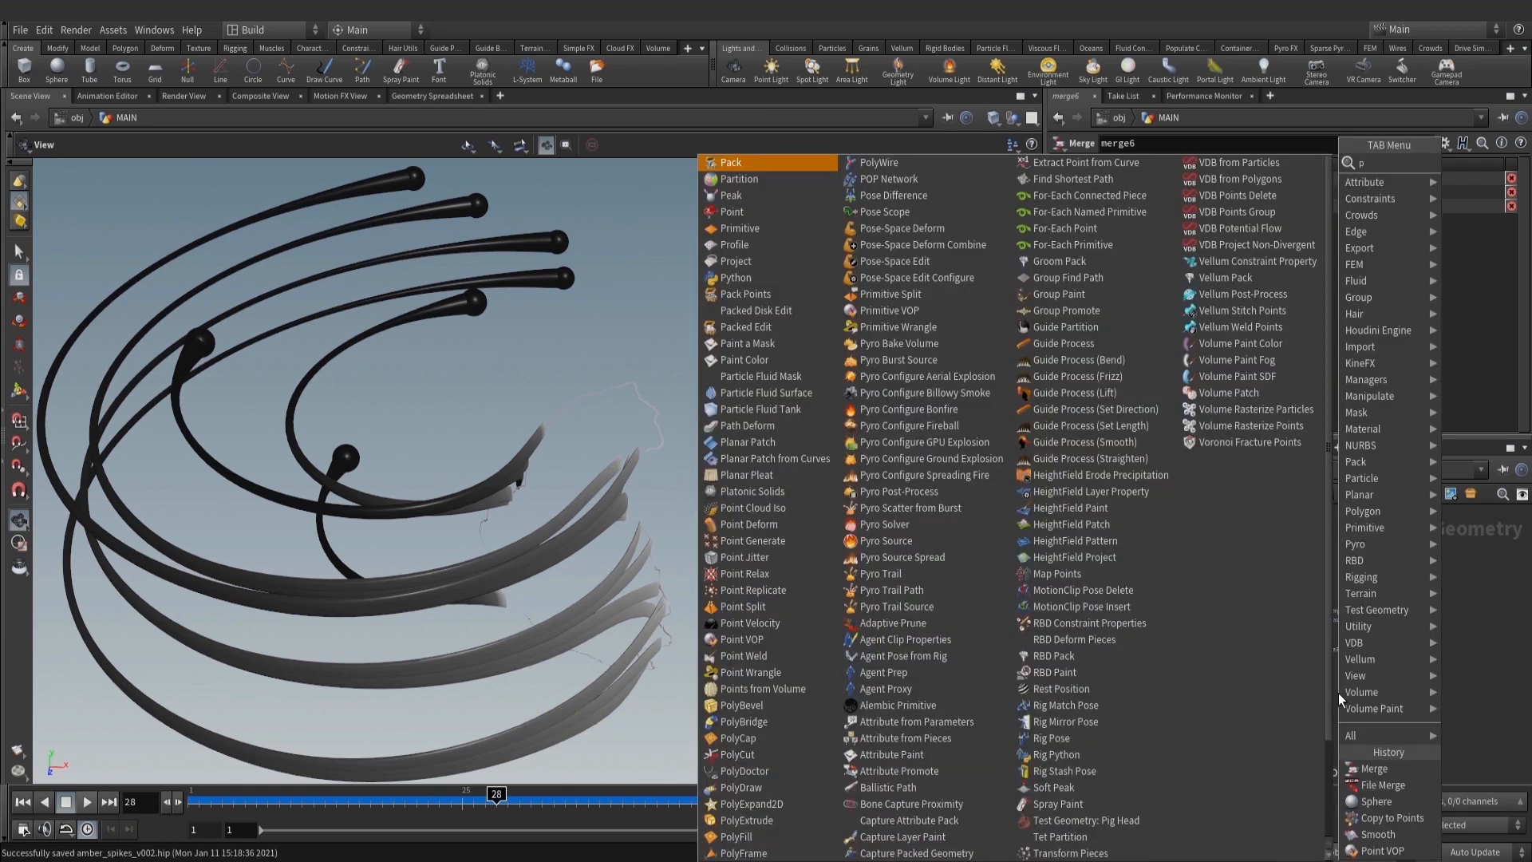
{"action": "left_click", "coordinate": [1482, 163]}
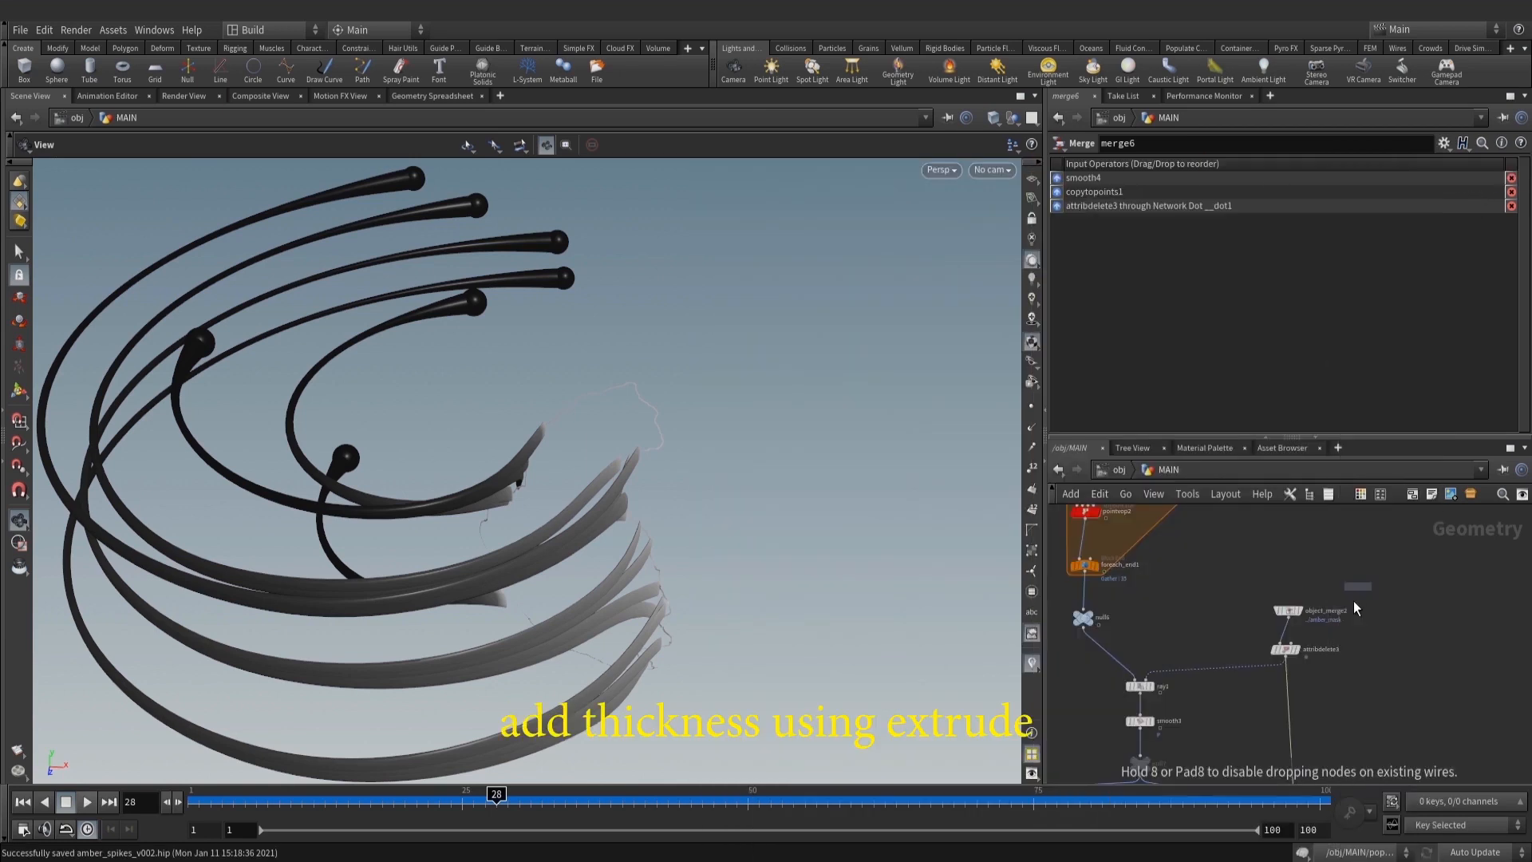
{"action": "scroll", "coordinate": [1350, 608], "scroll_direction": "up", "scroll_amount": 2}
{"action": "left_click", "coordinate": [1281, 726]}
{"action": "scroll", "coordinate": [1311, 651], "scroll_direction": "up", "scroll_amount": 2}
{"action": "middle_click_drag", "start_coordinate": [1276, 763], "coordinate": [1322, 672]}
{"action": "left_click_drag", "start_coordinate": [1321, 672], "coordinate": [1292, 685]}
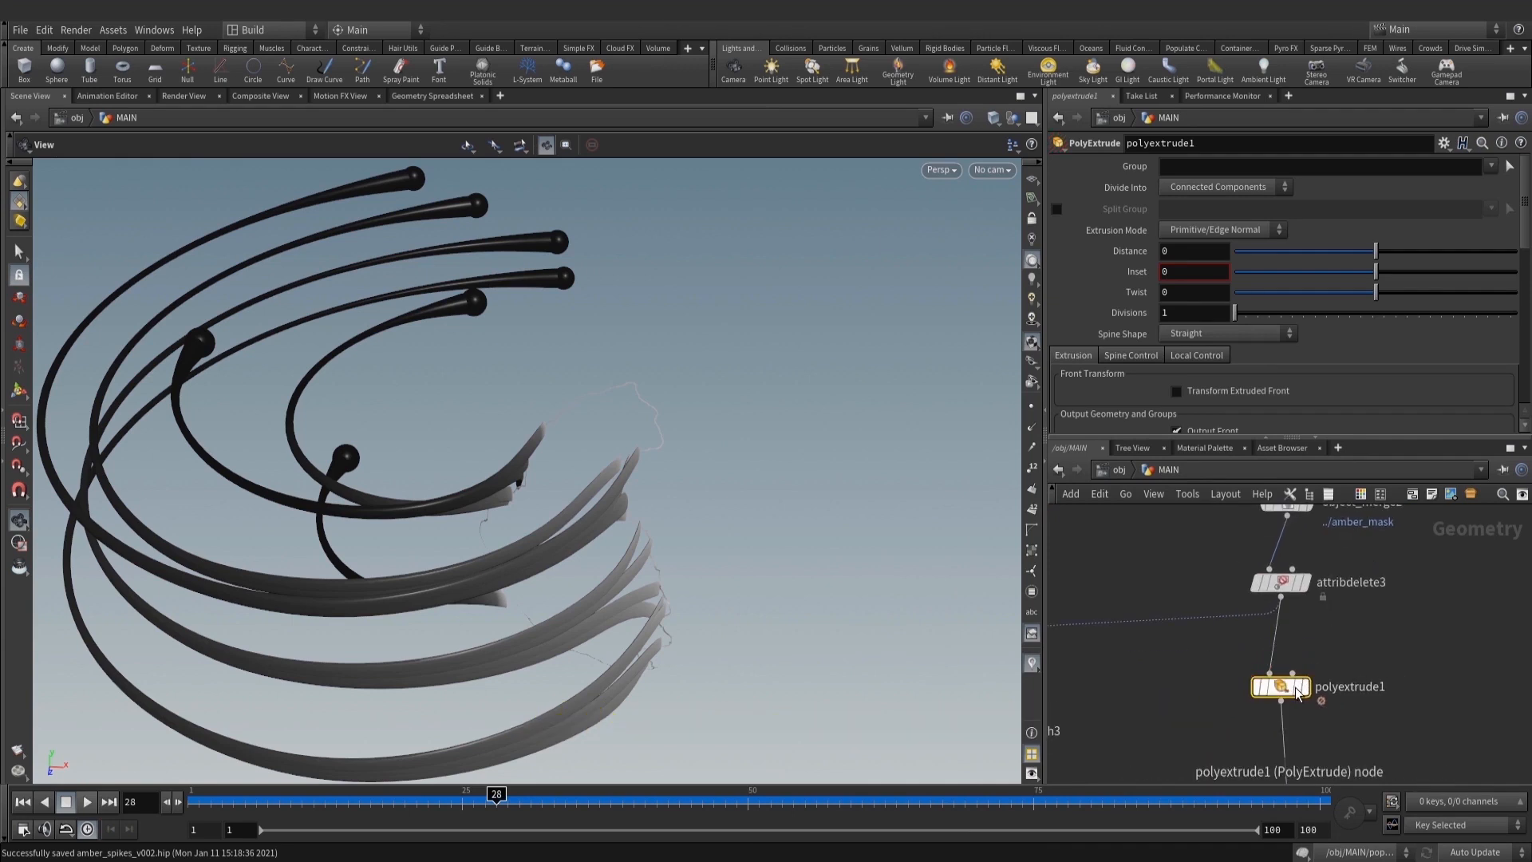
{"action": "left_click", "coordinate": [1303, 689]}
Set polyextrude1's distance to -0.05 and enable Output Back
{"action": "left_click_drag", "start_coordinate": [1181, 251], "coordinate": [1047, 239]}
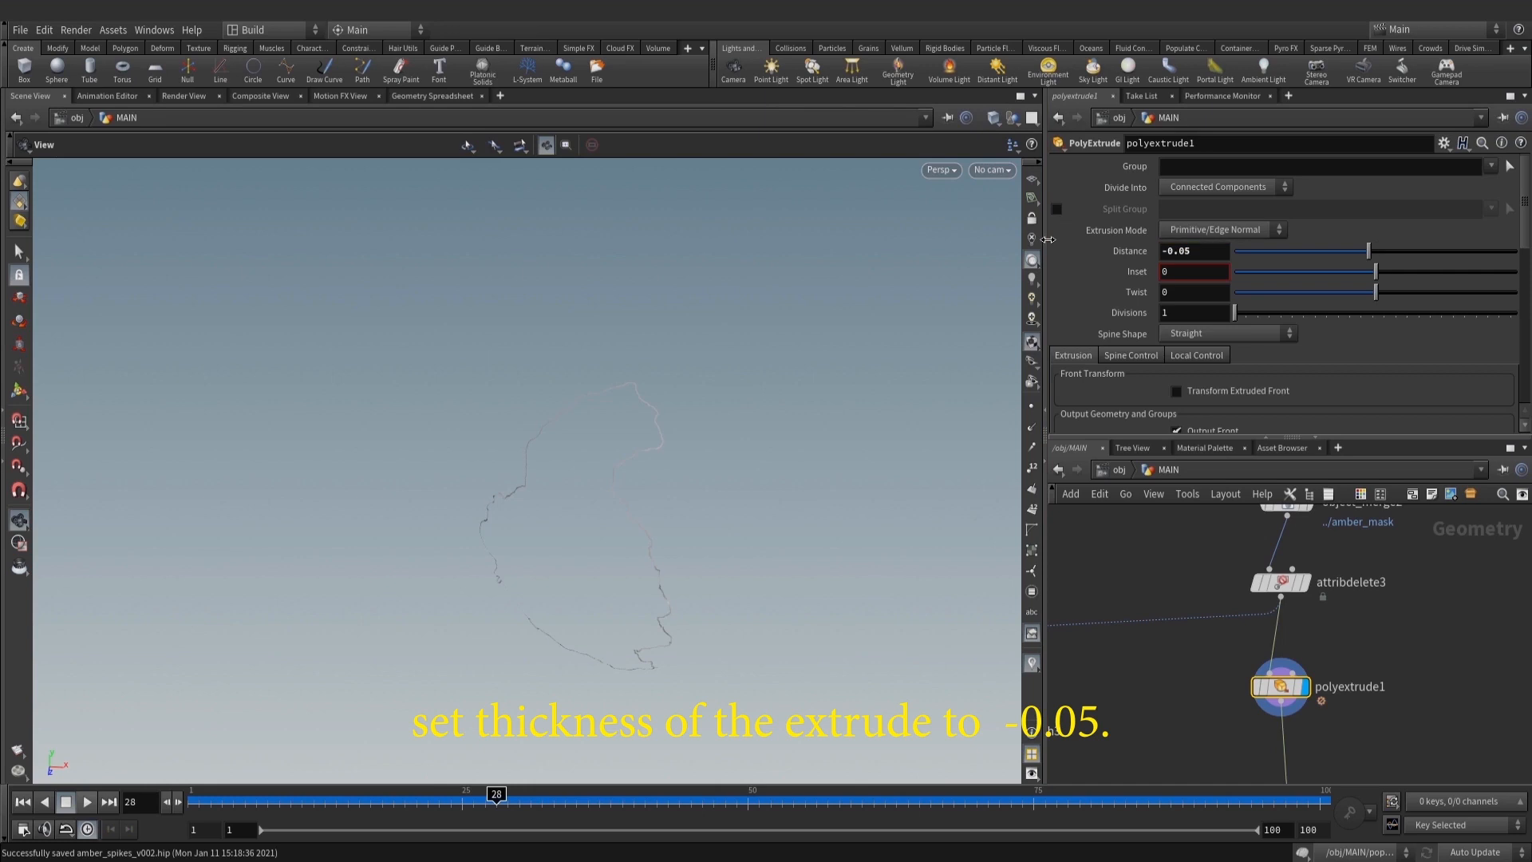
{"action": "scroll", "coordinate": [583, 489], "scroll_direction": "up", "scroll_amount": 8}
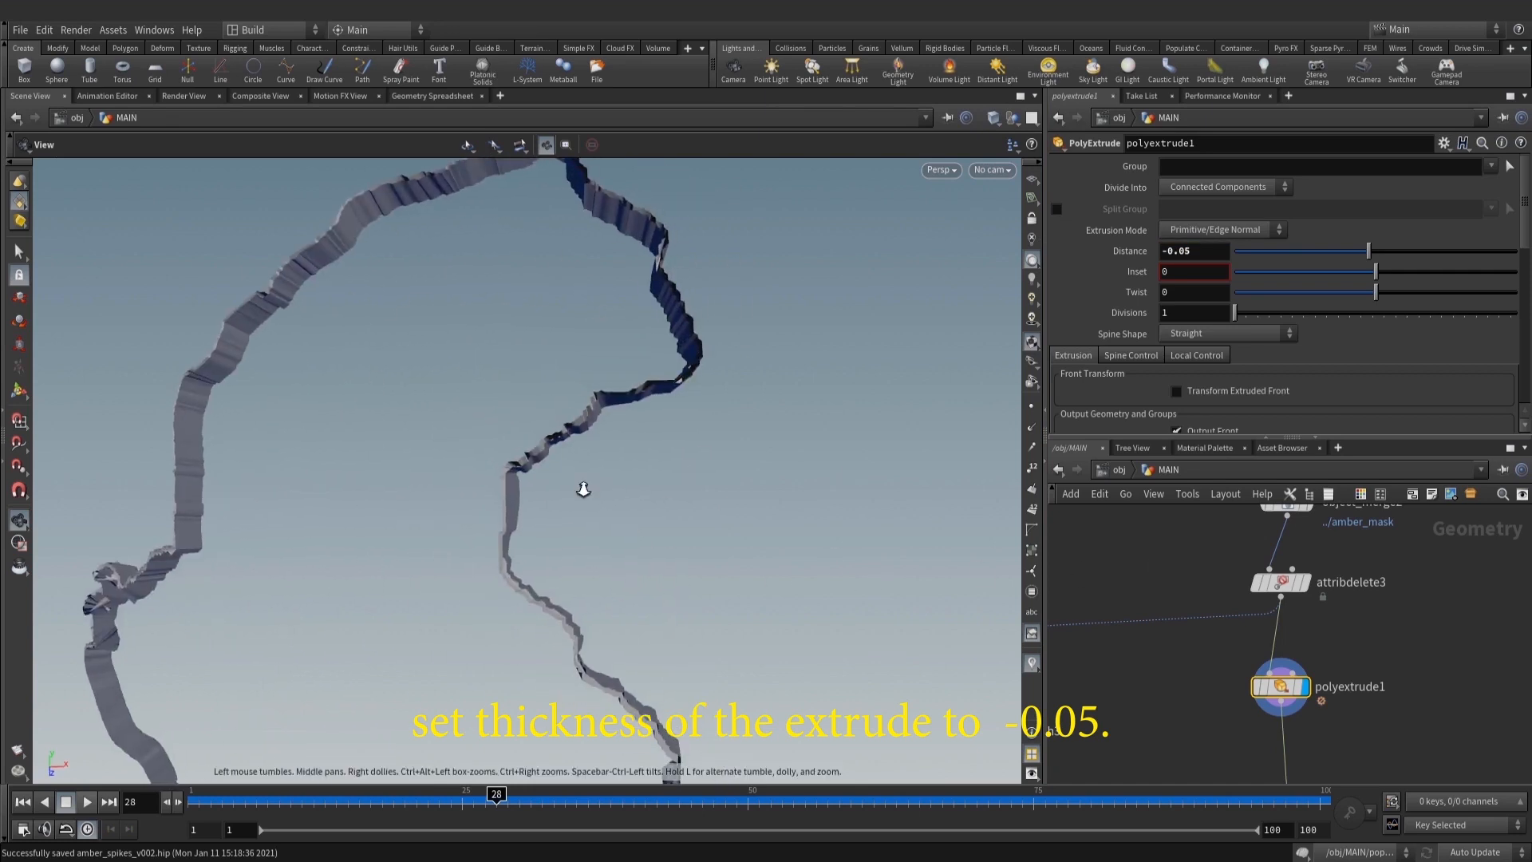
{"action": "scroll", "coordinate": [583, 489], "scroll_direction": "down", "scroll_amount": 3}
{"action": "scroll", "coordinate": [1399, 407], "scroll_direction": "down", "scroll_amount": 3}
{"action": "left_click", "coordinate": [1178, 350]}
{"action": "scroll", "coordinate": [814, 411], "scroll_direction": "up", "scroll_amount": 6}
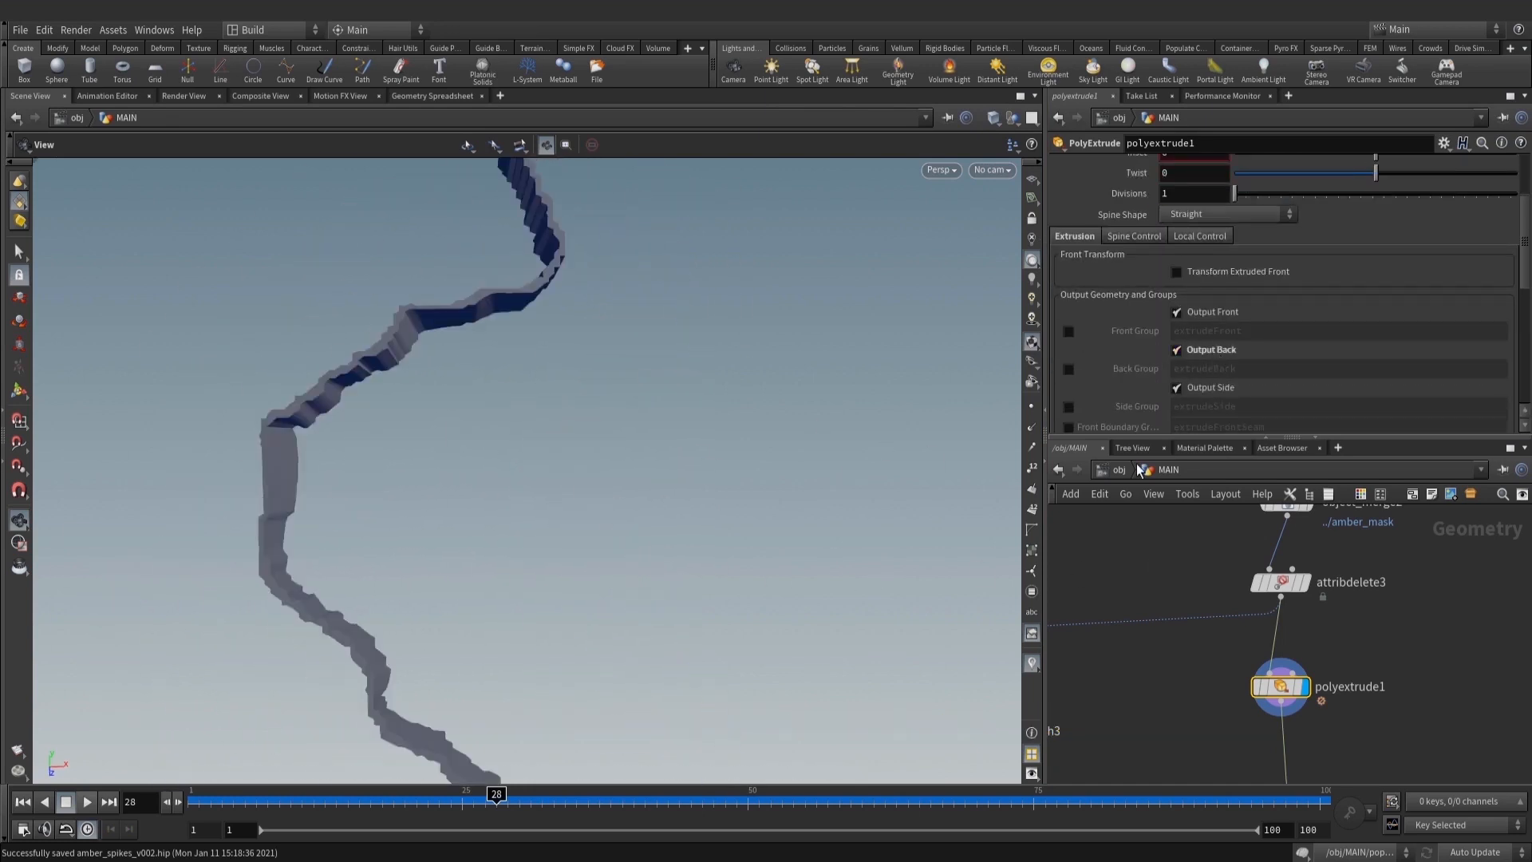
{"action": "middle_click_drag", "start_coordinate": [612, 401], "coordinate": [657, 413]}
{"action": "right_click_drag", "start_coordinate": [655, 439], "coordinate": [572, 452]}
{"action": "left_click_drag", "start_coordinate": [571, 452], "coordinate": [487, 423]}
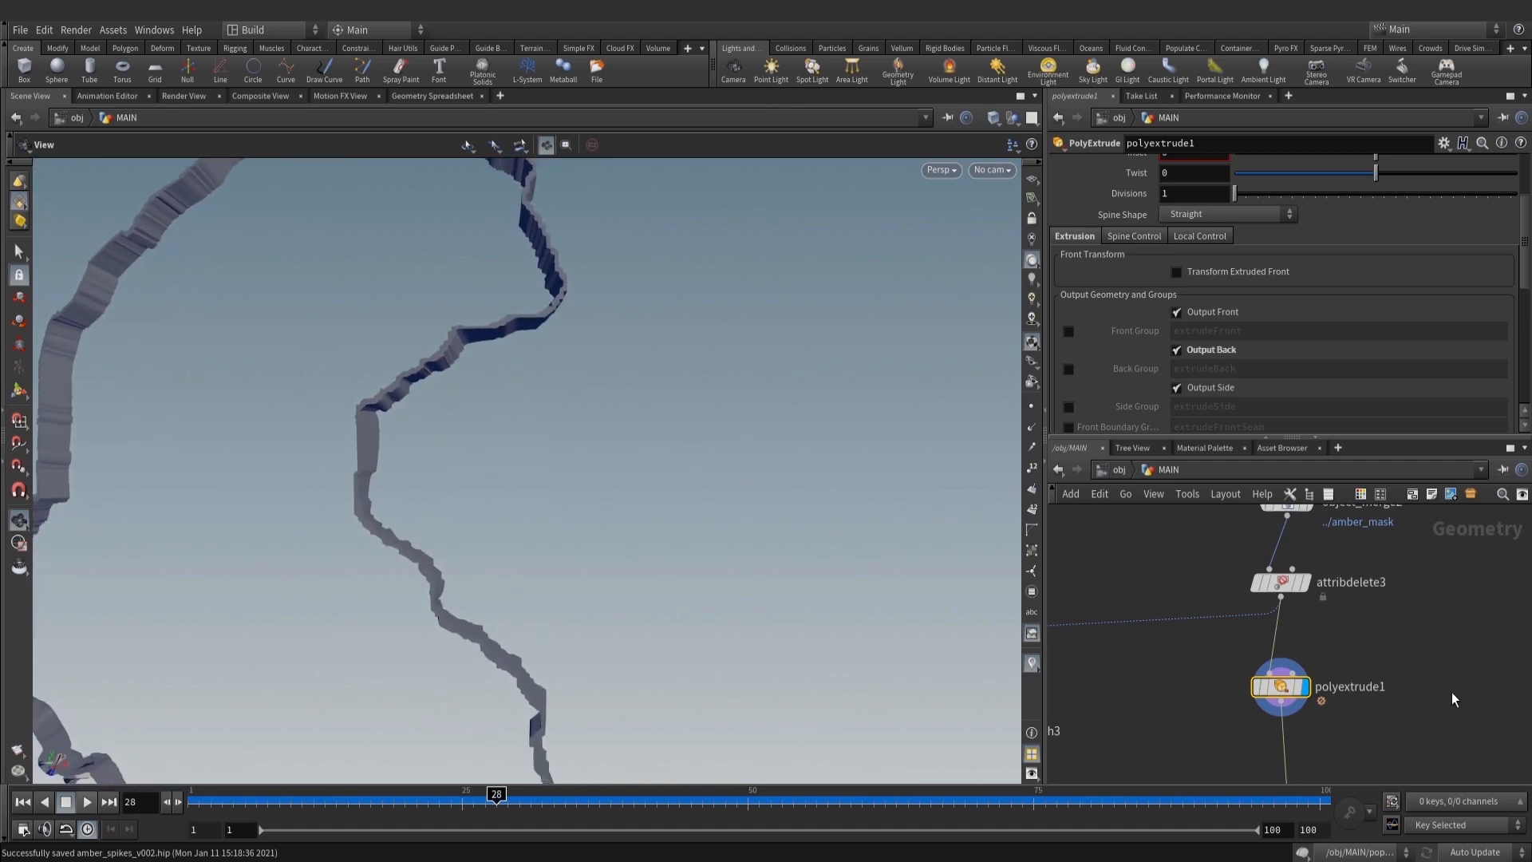
Insert a Reverse node on the wire below polyextrude1 and display it to flip the border mesh's normals
{"action": "scroll", "coordinate": [1381, 702], "scroll_direction": "down", "scroll_amount": 3}
{"action": "middle_click_drag", "start_coordinate": [1382, 746], "coordinate": [1361, 664]}
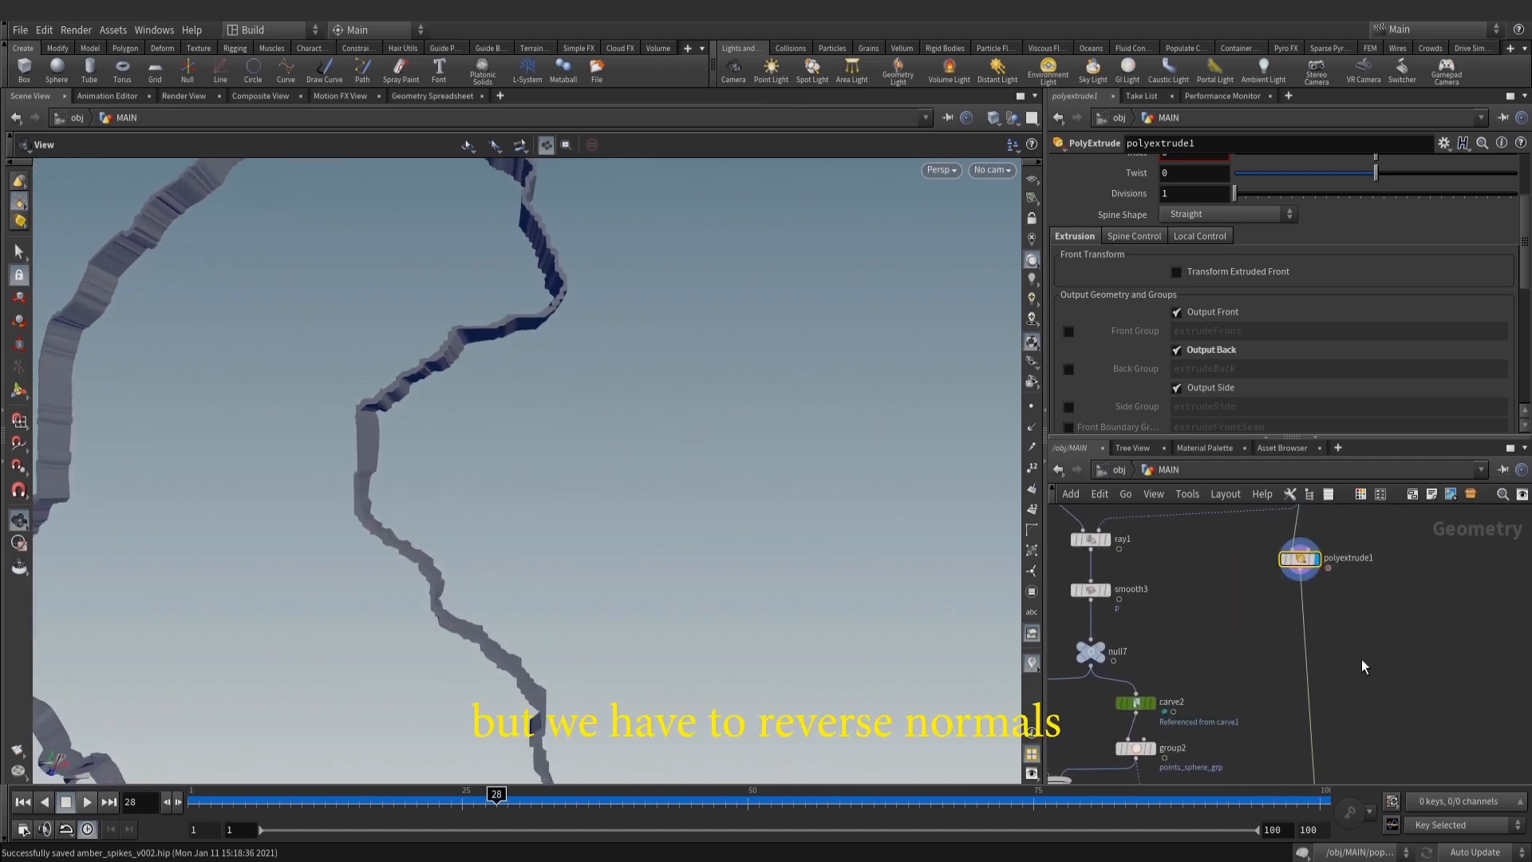
{"action": "key", "text": "Tab"}
{"action": "type", "text": "rev"}
{"action": "left_click", "coordinate": [1290, 167]}
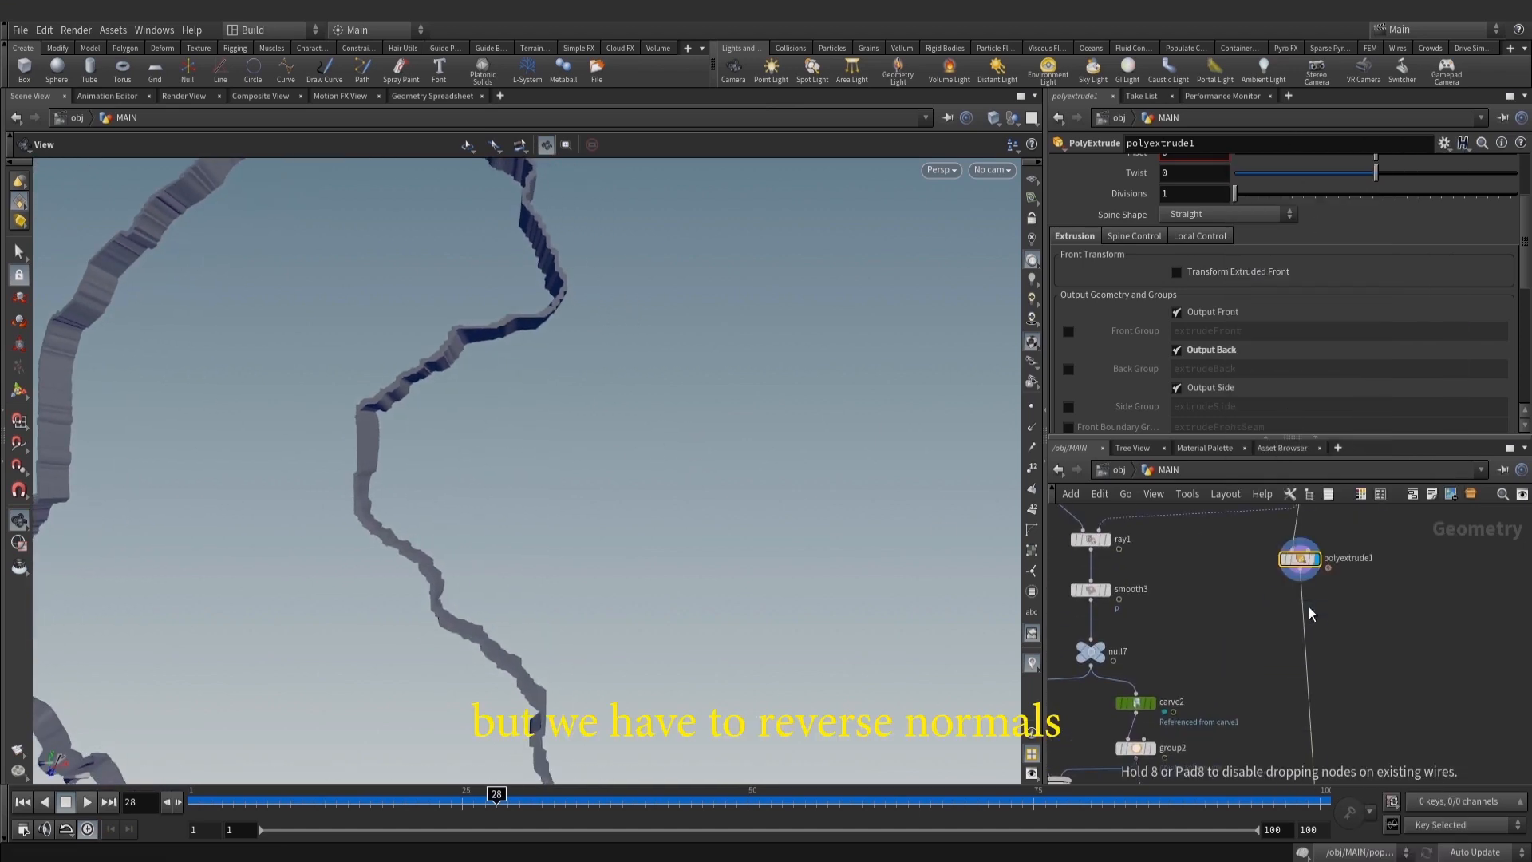
{"action": "left_click", "coordinate": [1309, 612]}
{"action": "scroll", "coordinate": [1301, 622], "scroll_direction": "up", "scroll_amount": 2}
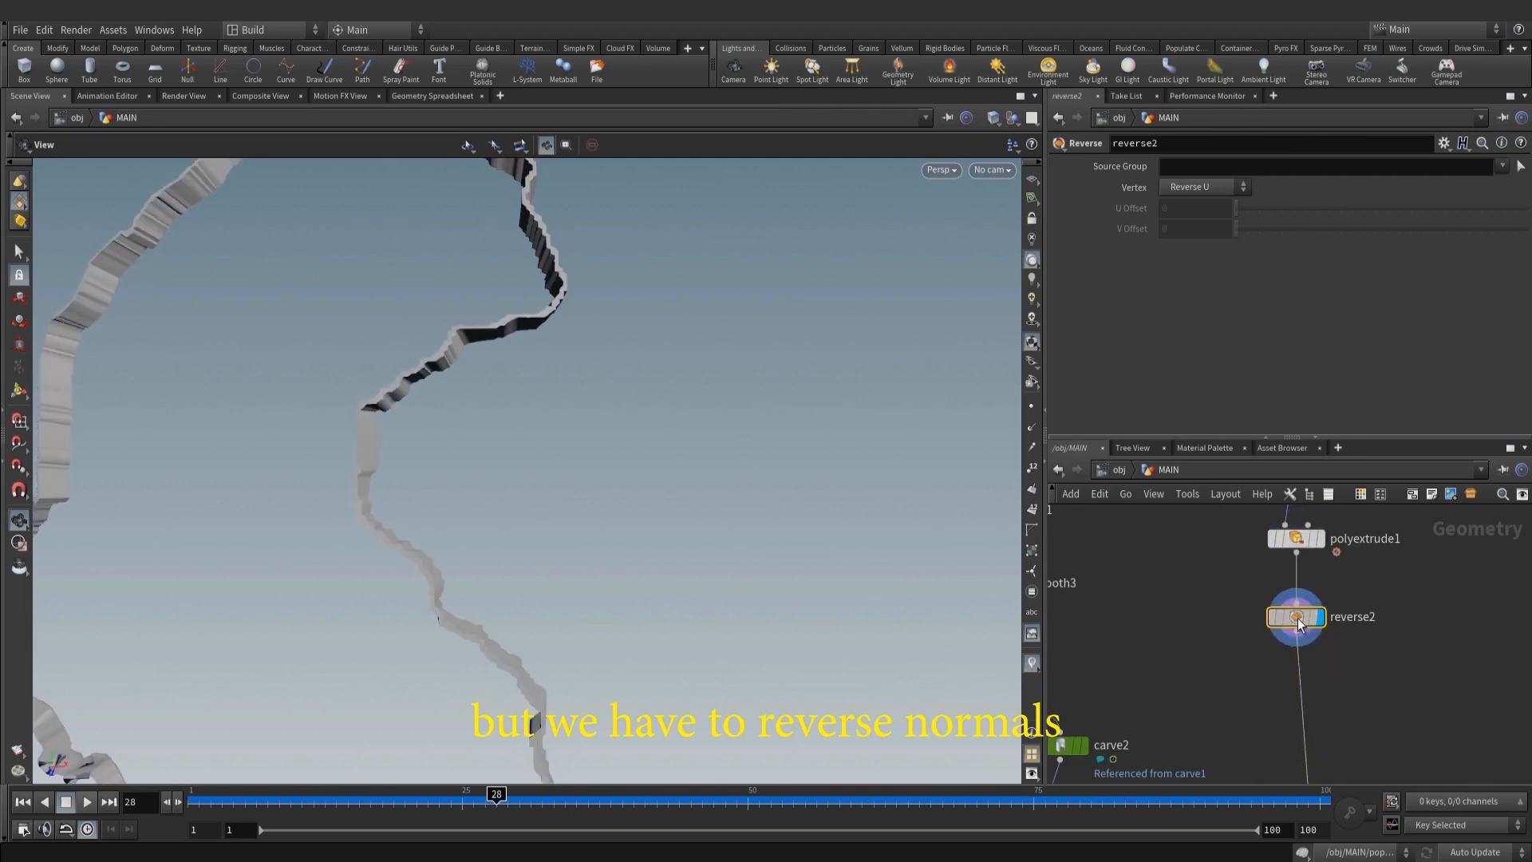
{"action": "middle_click_drag", "start_coordinate": [1406, 707], "coordinate": [1413, 652]}
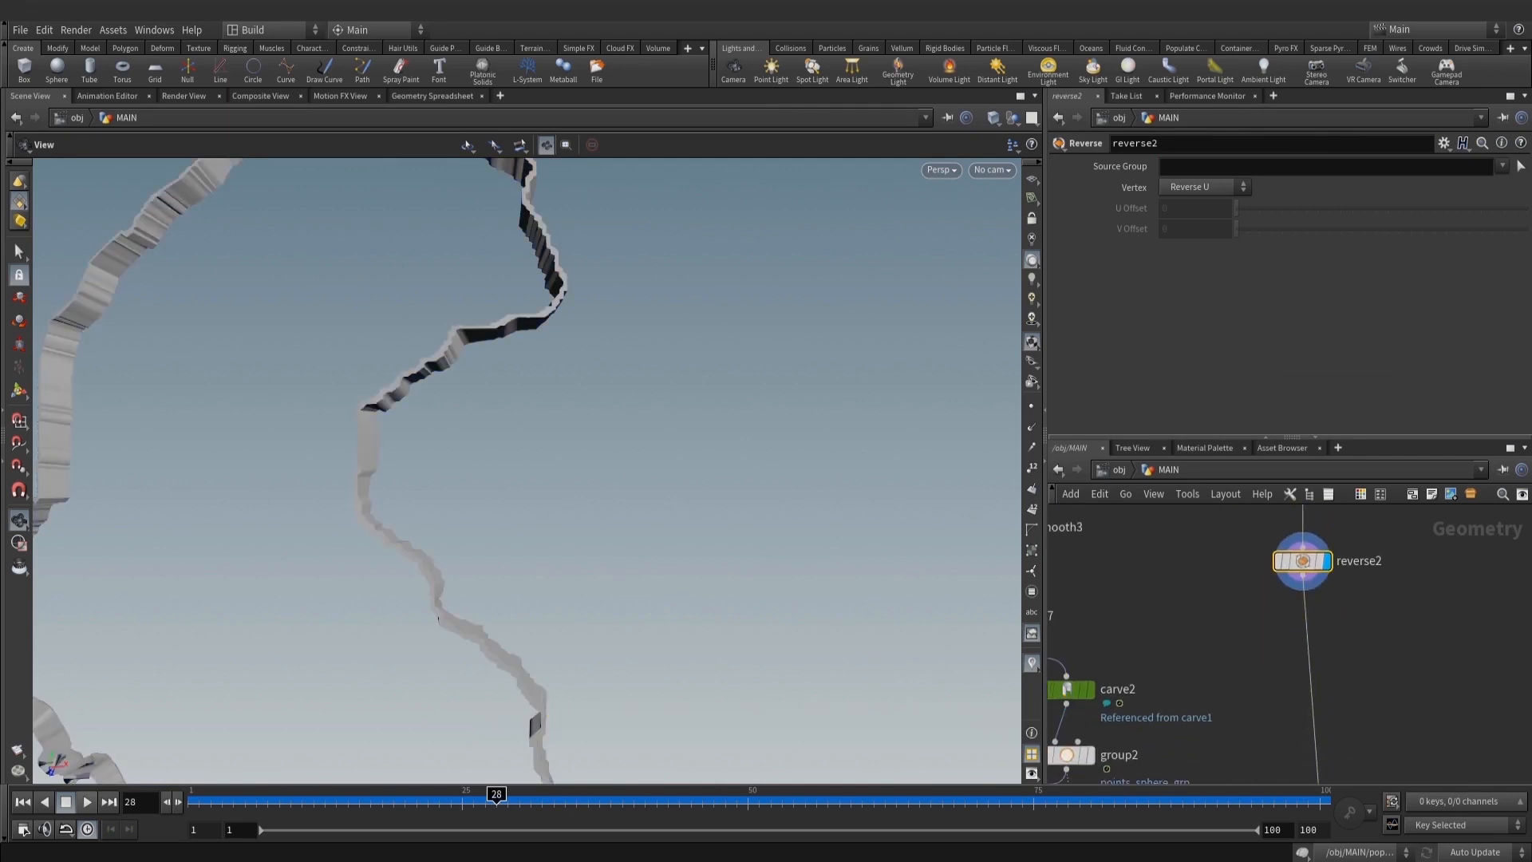
Insert a Peak node on the wire below reverse2 and display it
{"action": "middle_click_drag", "start_coordinate": [1402, 649], "coordinate": [1393, 633]}
{"action": "key", "text": "Tab"}
{"action": "type", "text": "pea"}
{"action": "left_click", "coordinate": [1309, 164]}
{"action": "left_click", "coordinate": [1299, 624]}
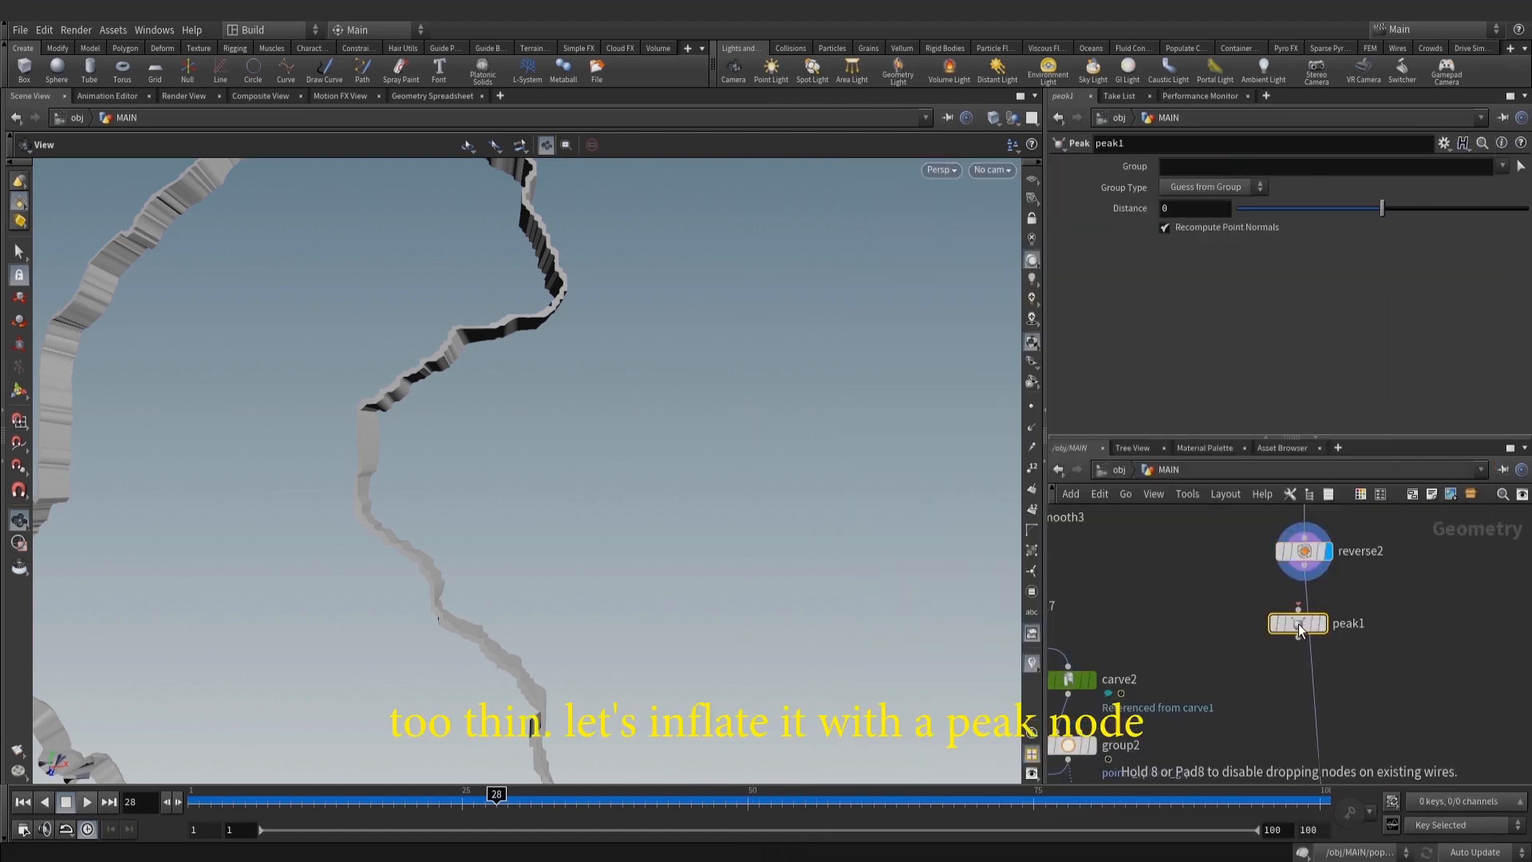
{"action": "scroll", "coordinate": [1301, 626], "scroll_direction": "up", "scroll_amount": 1}
{"action": "left_click", "coordinate": [1333, 643]}
{"action": "left_click_drag", "start_coordinate": [1309, 641], "coordinate": [1309, 626]}
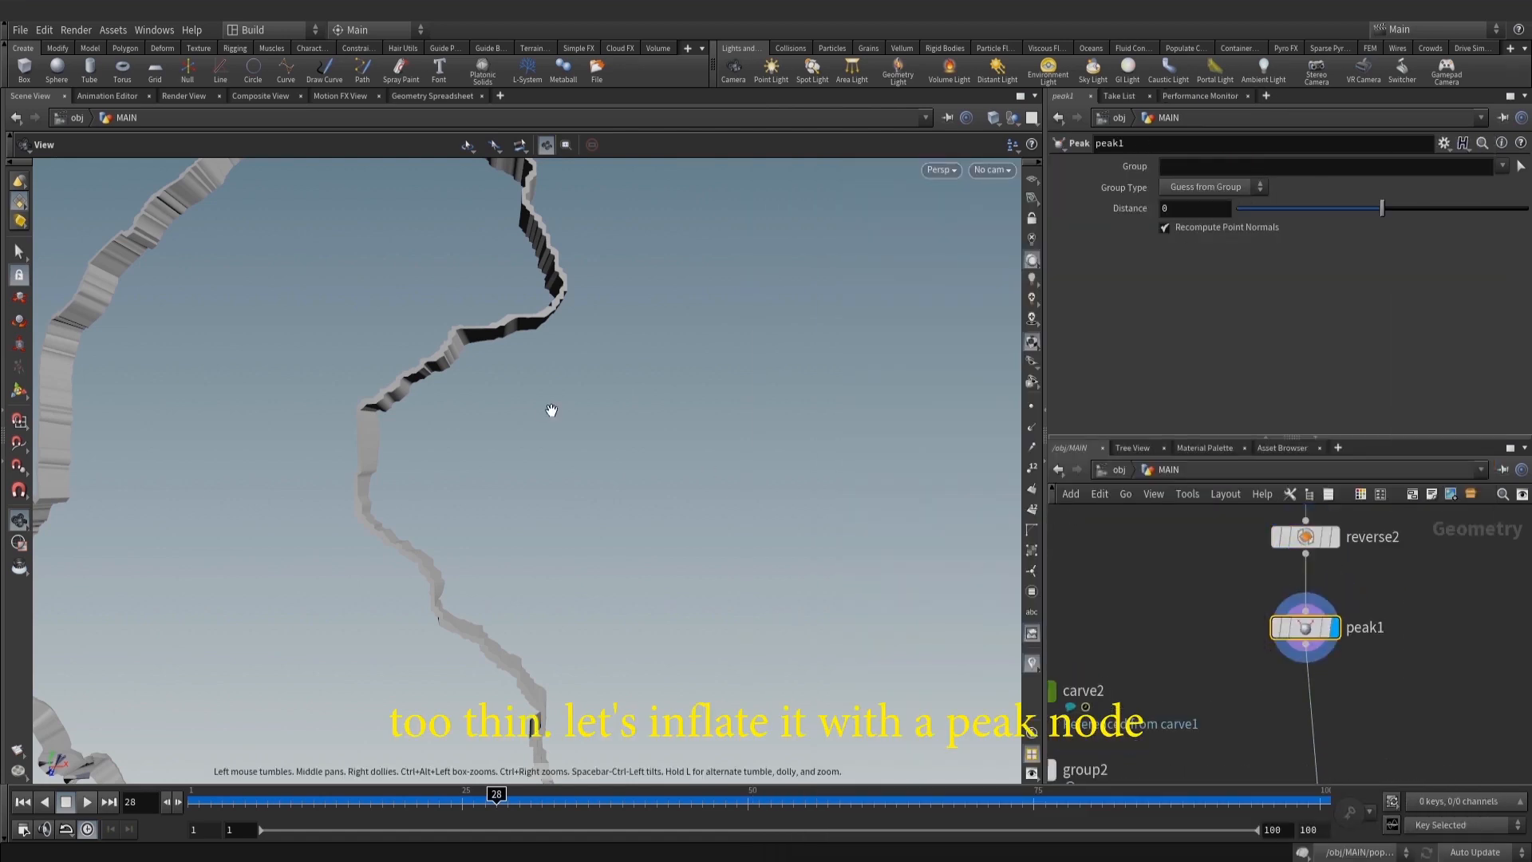
Inflate the border mesh by setting peak1's distance to 0.1
{"action": "scroll", "coordinate": [549, 407], "scroll_direction": "down", "scroll_amount": 3}
{"action": "type", "text": "0.1"}
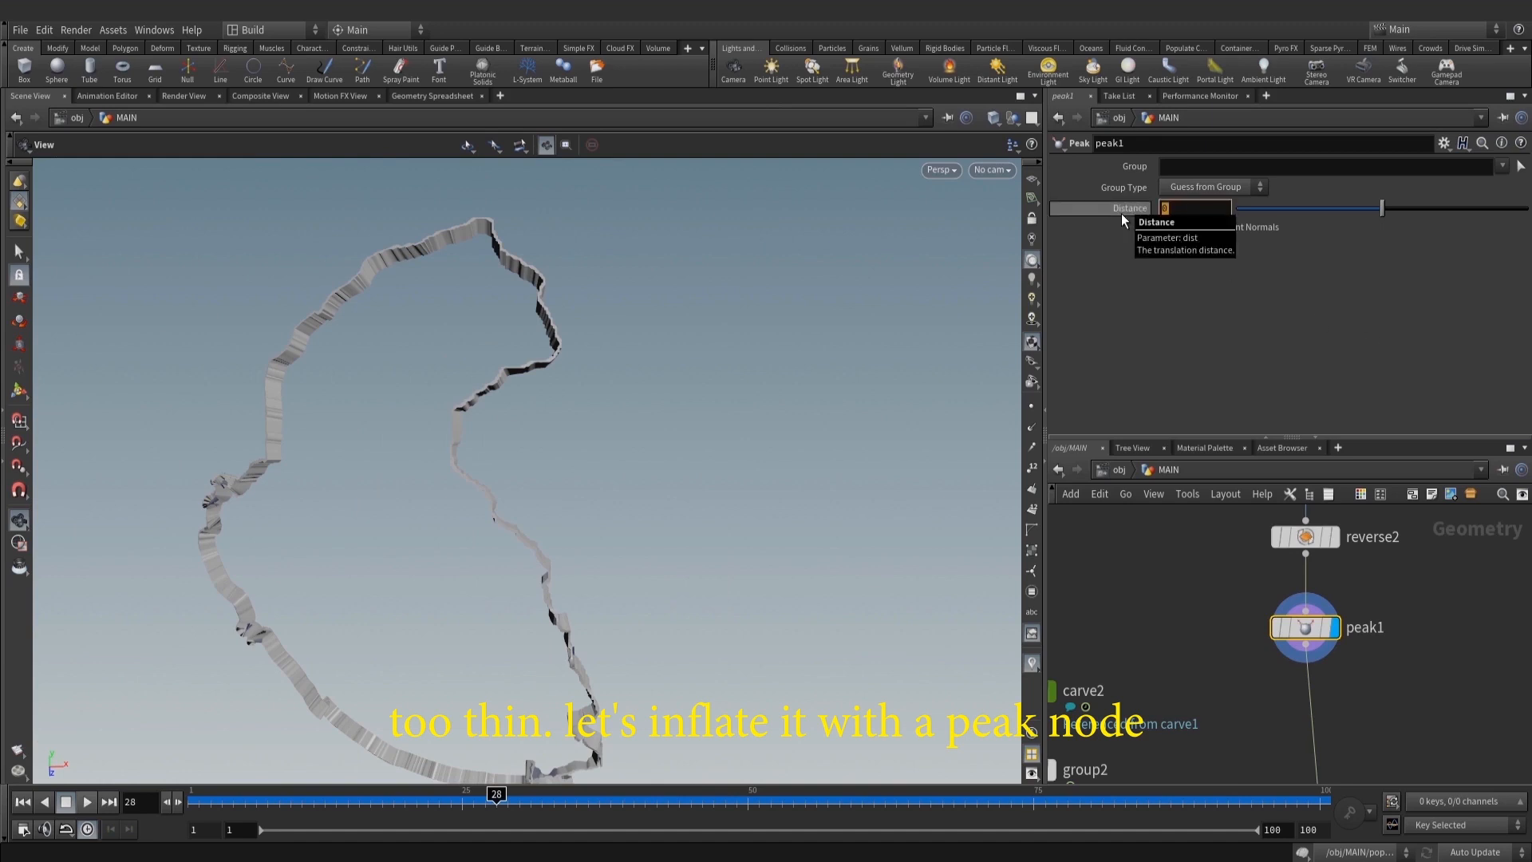
{"action": "key", "text": "Return"}
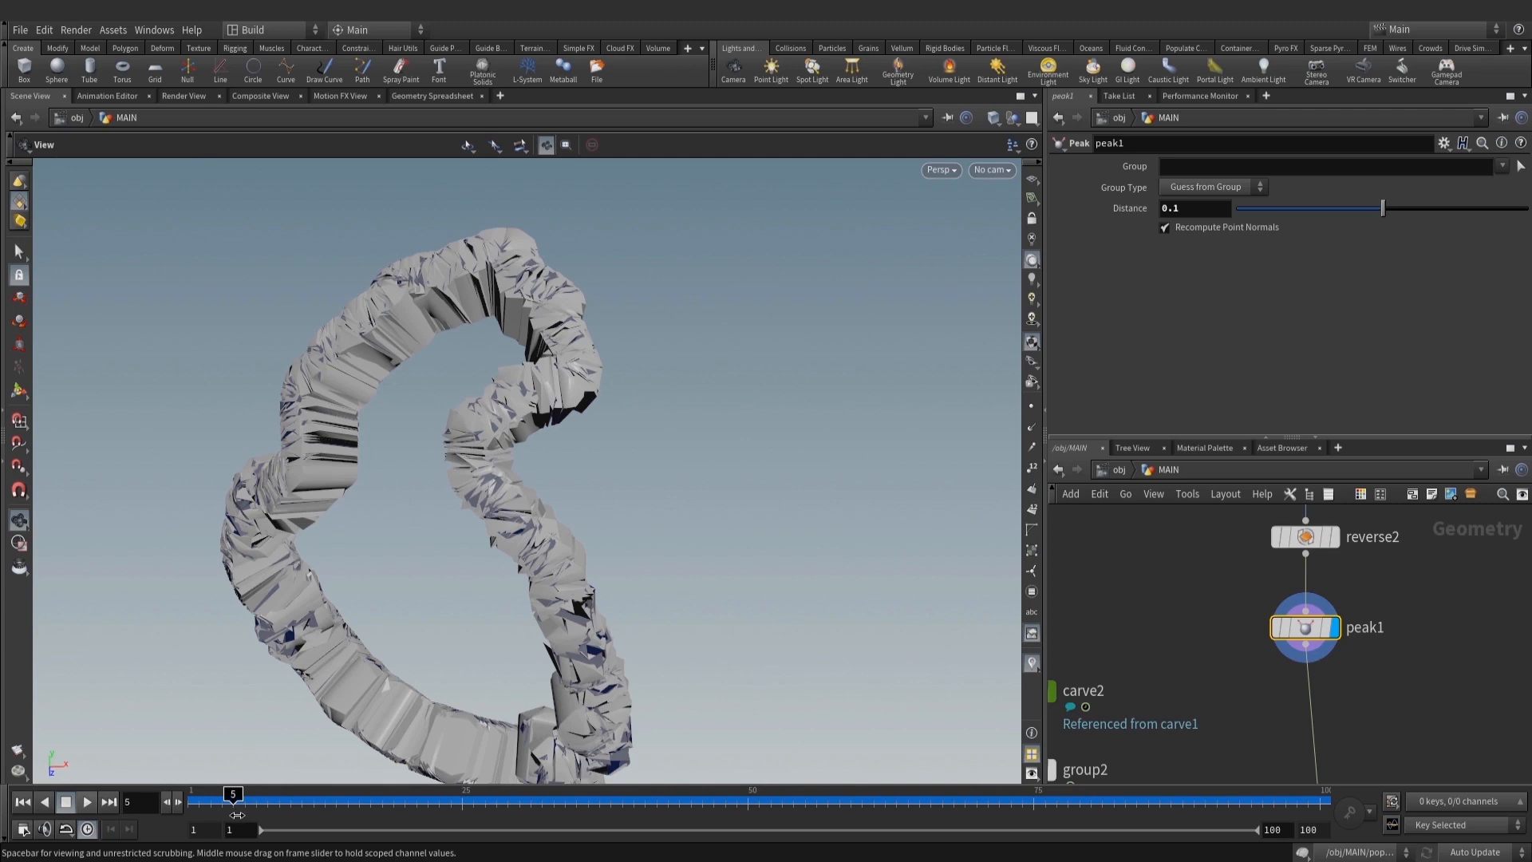
Keyframe peak1's distance at 0.1 on frame 5 and at 0 on frame 1, and check its animation curve
{"action": "left_click", "coordinate": [1194, 209], "text": "alt"}
{"action": "left_click", "coordinate": [191, 800]}
{"action": "key", "text": "BackSpace"}
{"action": "key", "text": "BackSpace"}
{"action": "key", "text": "Return"}
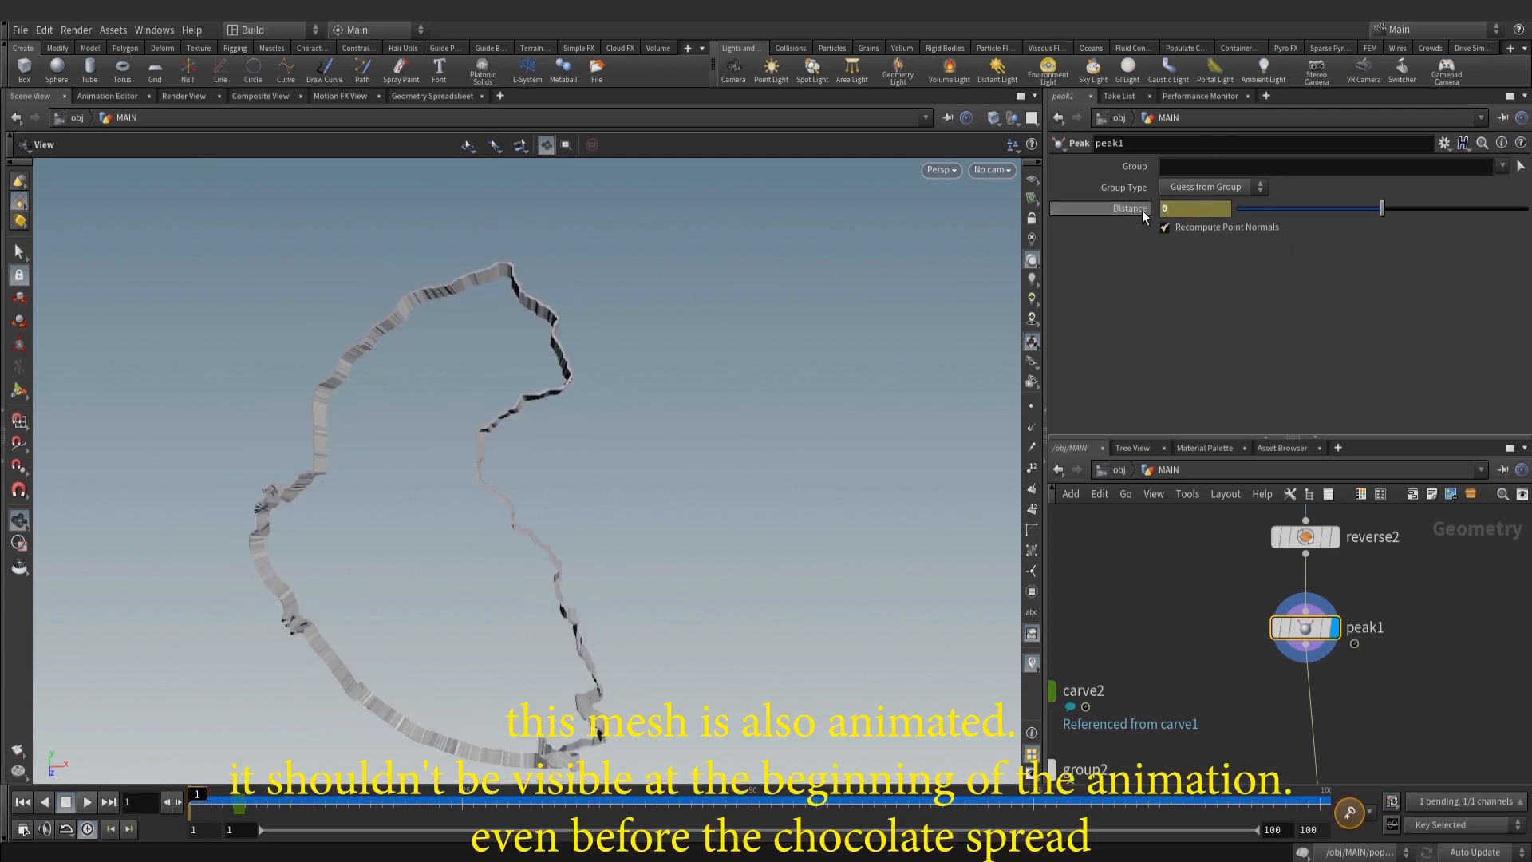
{"action": "left_click", "coordinate": [1130, 209], "text": "shift"}
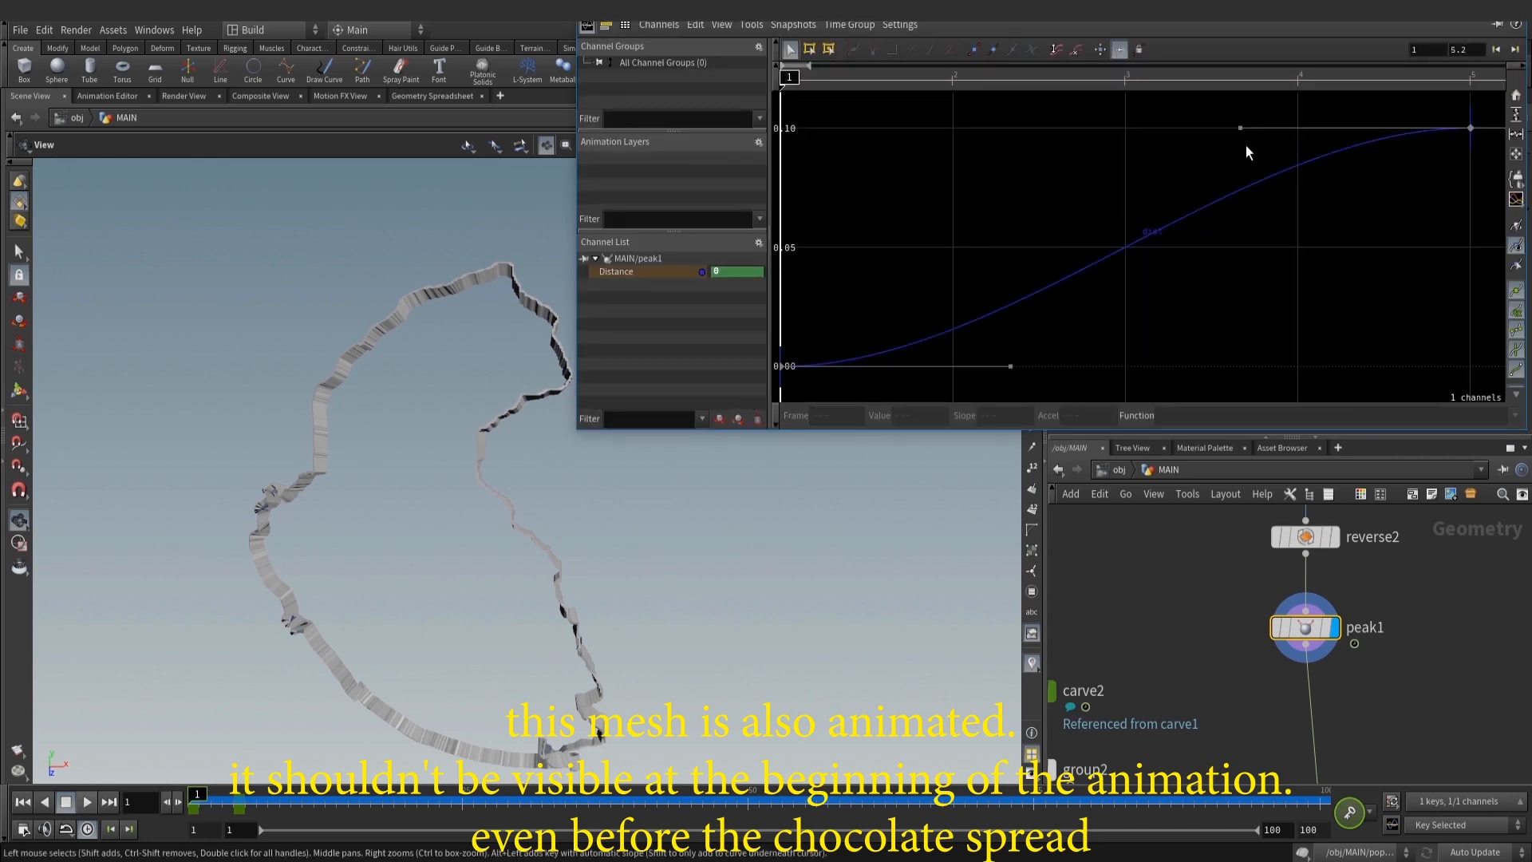
{"action": "left_click", "coordinate": [1511, 21]}
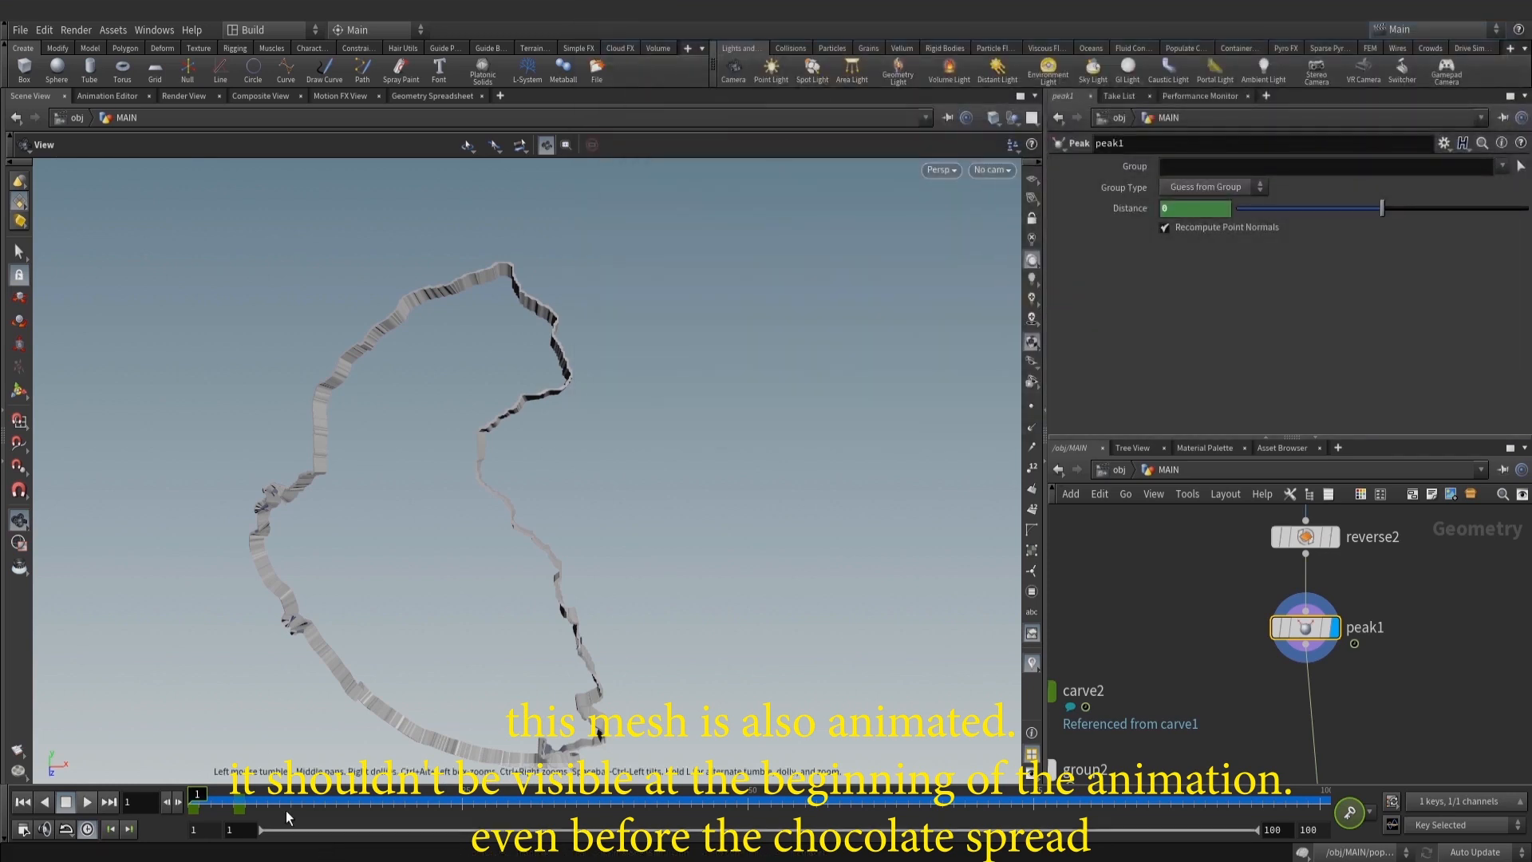
{"action": "mouse_move", "coordinate": [198, 794]}
{"action": "left_mouse_down"}
{"action": "mouse_move", "coordinate": [235, 794]}
{"action": "mouse_move", "coordinate": [198, 794]}
{"action": "left_mouse_up"}
Insert a Smooth node on the wire below peak1 and display it at frame 6
{"action": "key", "text": "Tab"}
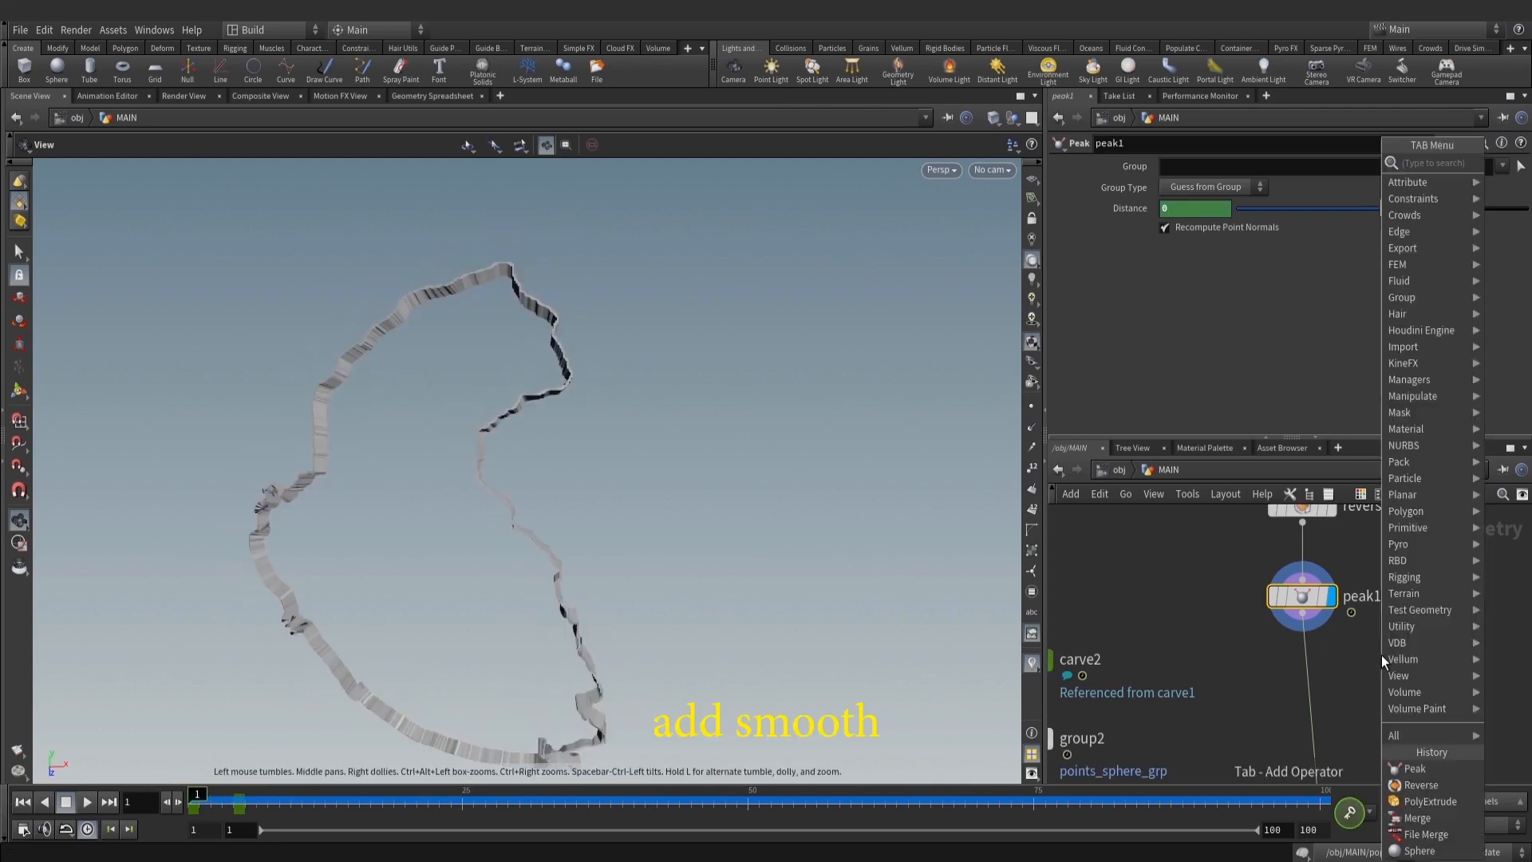
{"action": "type", "text": "smoo"}
{"action": "left_click", "coordinate": [1300, 161]}
{"action": "left_click", "coordinate": [1352, 660]}
{"action": "left_click_drag", "start_coordinate": [1260, 562], "coordinate": [1357, 624]}
{"action": "left_click", "coordinate": [247, 804]}
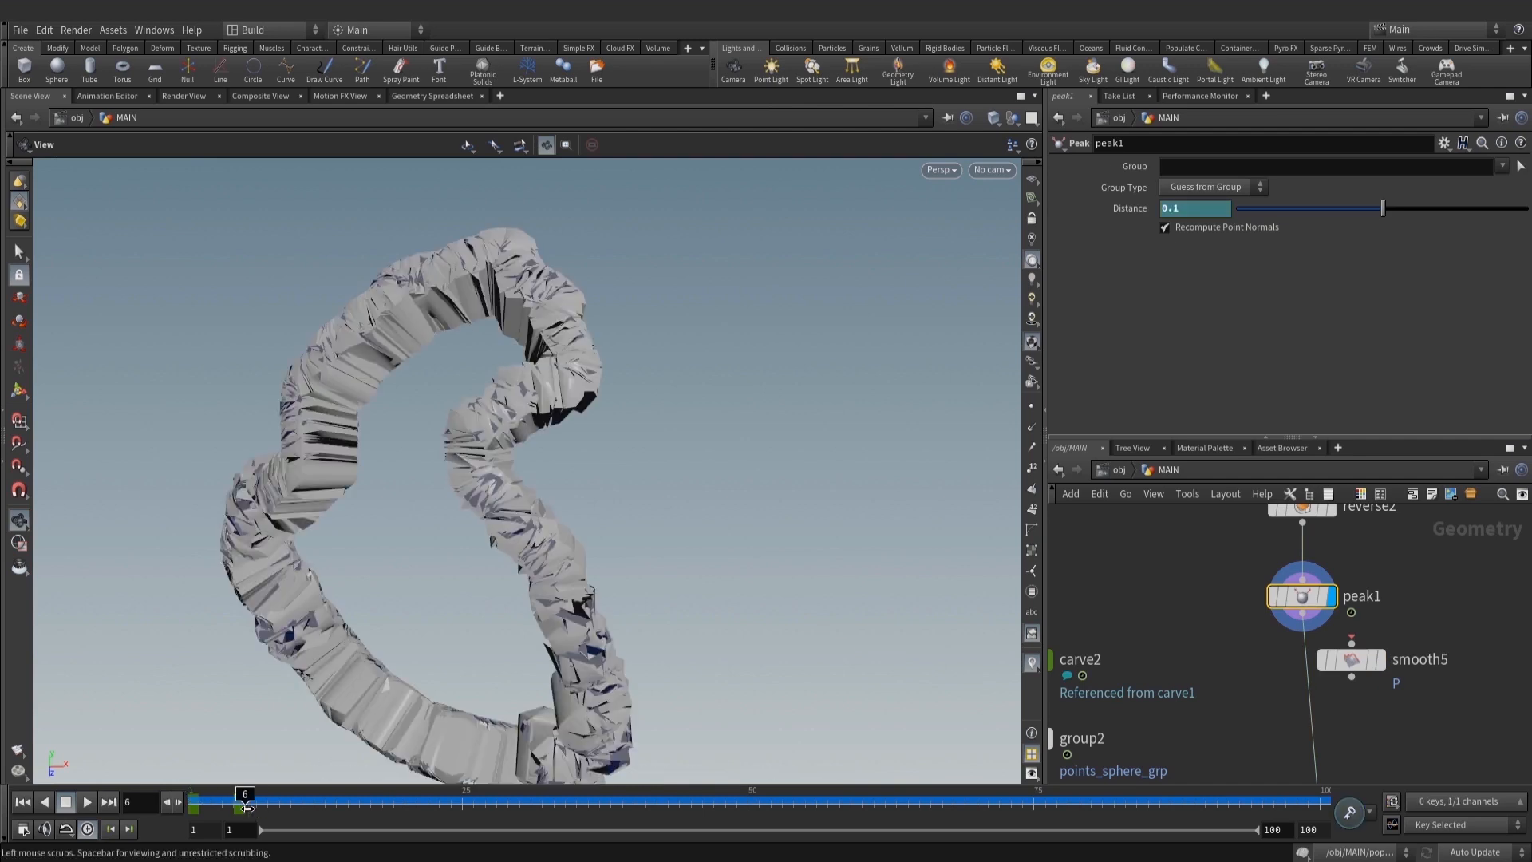
{"action": "scroll", "coordinate": [1381, 656], "scroll_direction": "up", "scroll_amount": 2}
{"action": "left_click", "coordinate": [1379, 661]}
{"action": "left_click_drag", "start_coordinate": [1352, 667], "coordinate": [1281, 675]}
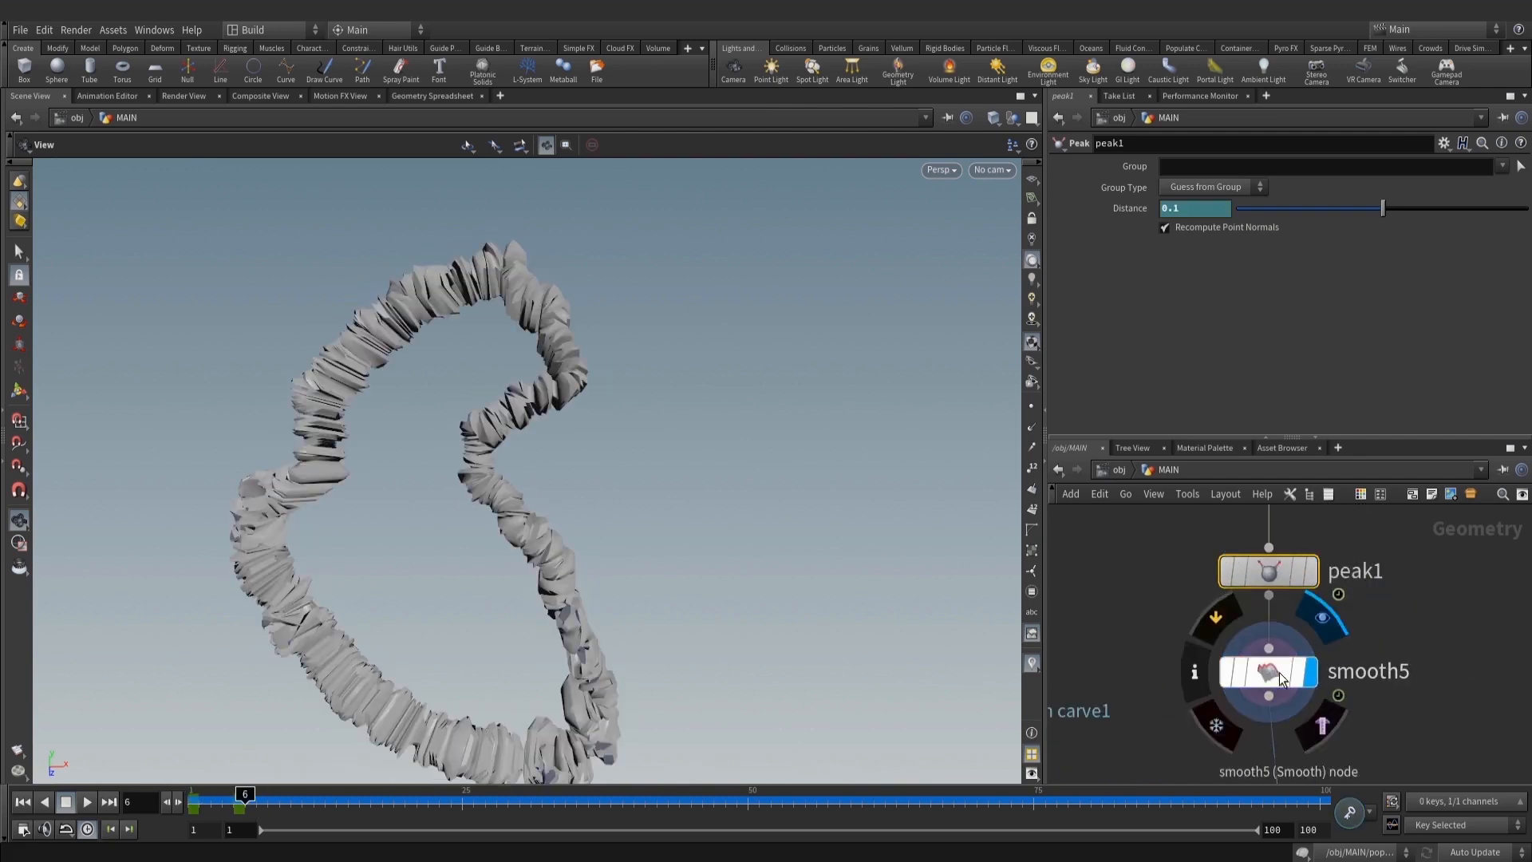
Set smooth5's strength to 50
{"action": "left_click", "coordinate": [1229, 674]}
{"action": "type", "text": "50"}
{"action": "key", "text": "Return"}
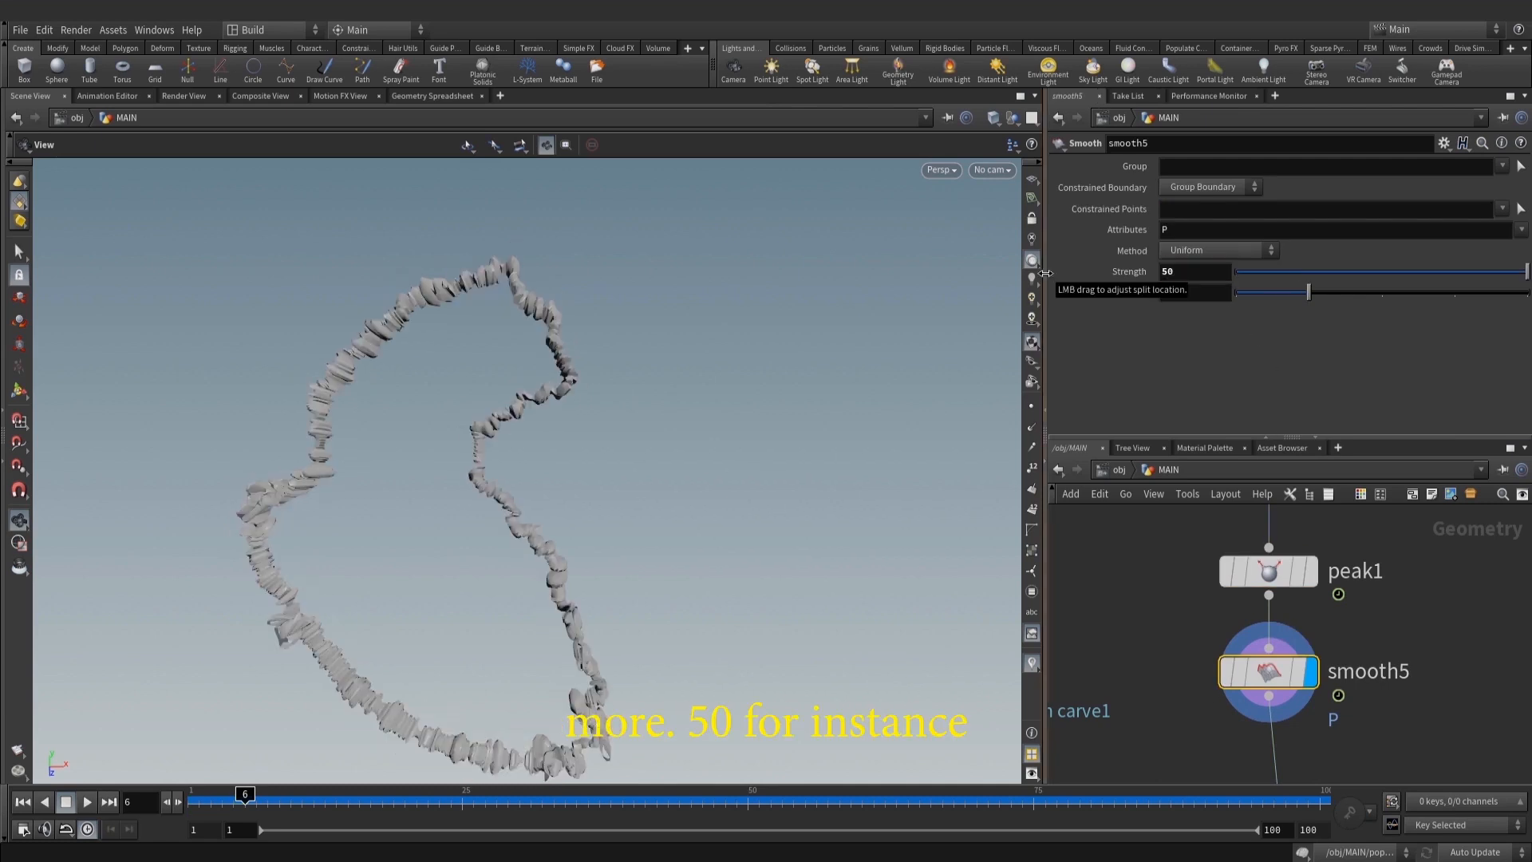
Save the scene and display the merged caramel geometry at merge6
{"action": "scroll", "coordinate": [1396, 611], "scroll_direction": "down", "scroll_amount": 3}
{"action": "key", "text": "ctrl+s"}
{"action": "middle_click_drag", "start_coordinate": [1391, 758], "coordinate": [1361, 667]}
{"action": "scroll", "coordinate": [1361, 667], "scroll_direction": "down", "scroll_amount": 2}
{"action": "middle_click_drag", "start_coordinate": [1270, 770], "coordinate": [1243, 621]}
{"action": "scroll", "coordinate": [1149, 606], "scroll_direction": "up", "scroll_amount": 3}
{"action": "left_click", "coordinate": [1186, 552]}
{"action": "left_click", "coordinate": [1165, 552]}
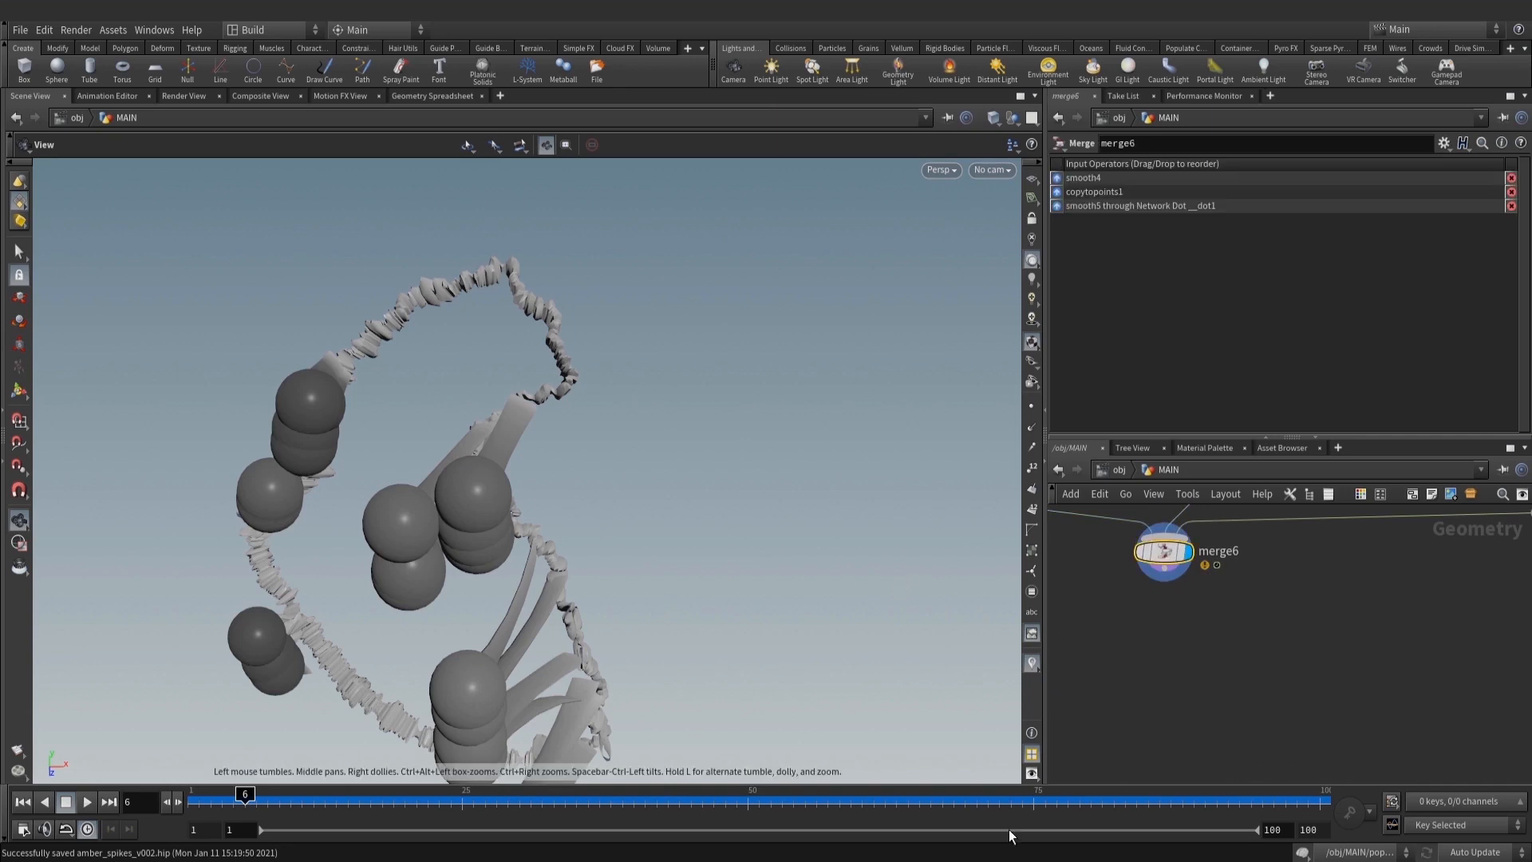
Delay the growth of the end spheres by moving sphere3's second Uniform Scale key to frame 10
{"action": "scroll", "coordinate": [1356, 638], "scroll_direction": "down", "scroll_amount": 4}
{"action": "scroll", "coordinate": [1165, 754], "scroll_direction": "down", "scroll_amount": 2}
{"action": "middle_click_drag", "start_coordinate": [1173, 605], "coordinate": [1212, 631]}
{"action": "scroll", "coordinate": [1285, 642], "scroll_direction": "up", "scroll_amount": 3}
{"action": "left_click", "coordinate": [1226, 662]}
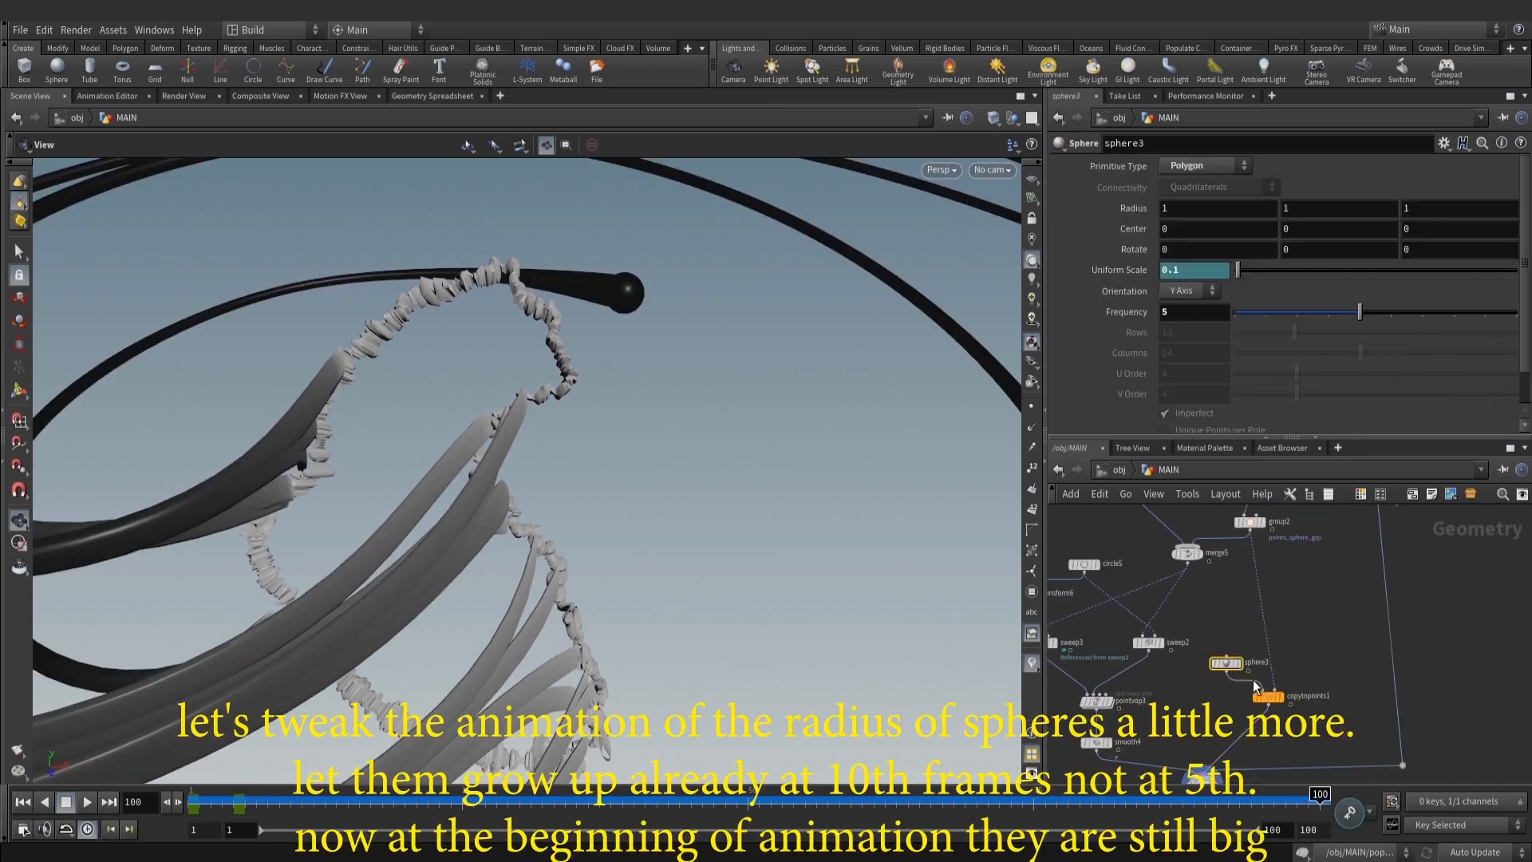
{"action": "left_click_drag", "start_coordinate": [193, 796], "coordinate": [247, 798]}
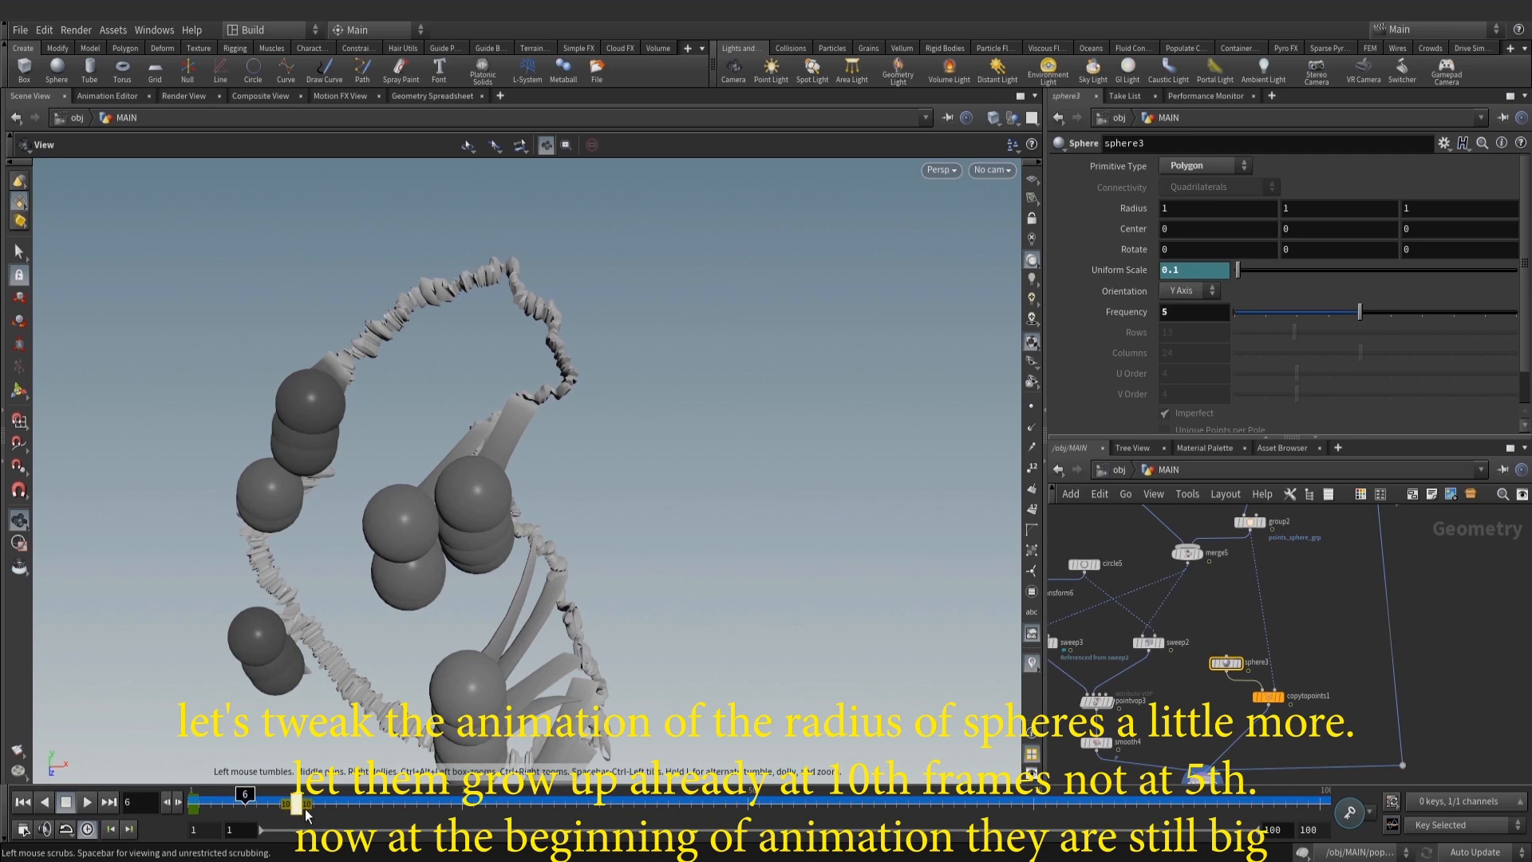
{"action": "left_click_drag", "start_coordinate": [226, 804], "coordinate": [307, 804]}
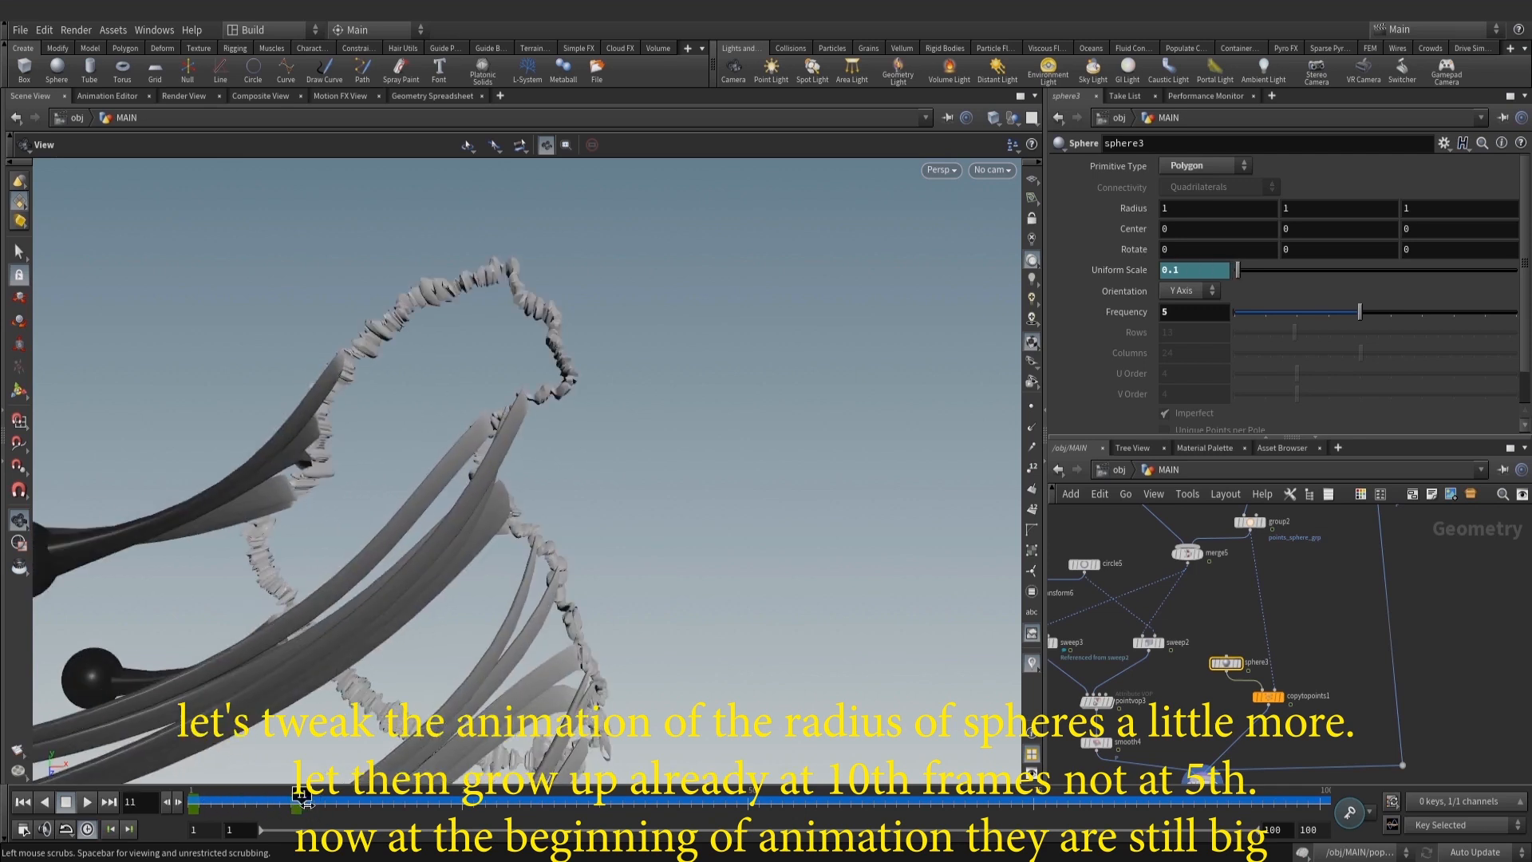
Check the sphere growth by scrubbing the timeline to frame 55, and save the scene
{"action": "scroll", "coordinate": [510, 527], "scroll_direction": "down", "scroll_amount": 4}
{"action": "left_click_drag", "start_coordinate": [478, 479], "coordinate": [510, 415]}
{"action": "scroll", "coordinate": [559, 431], "scroll_direction": "down", "scroll_amount": 2}
{"action": "left_click_drag", "start_coordinate": [314, 795], "coordinate": [805, 798]}
{"action": "left_click_drag", "start_coordinate": [745, 468], "coordinate": [696, 462]}
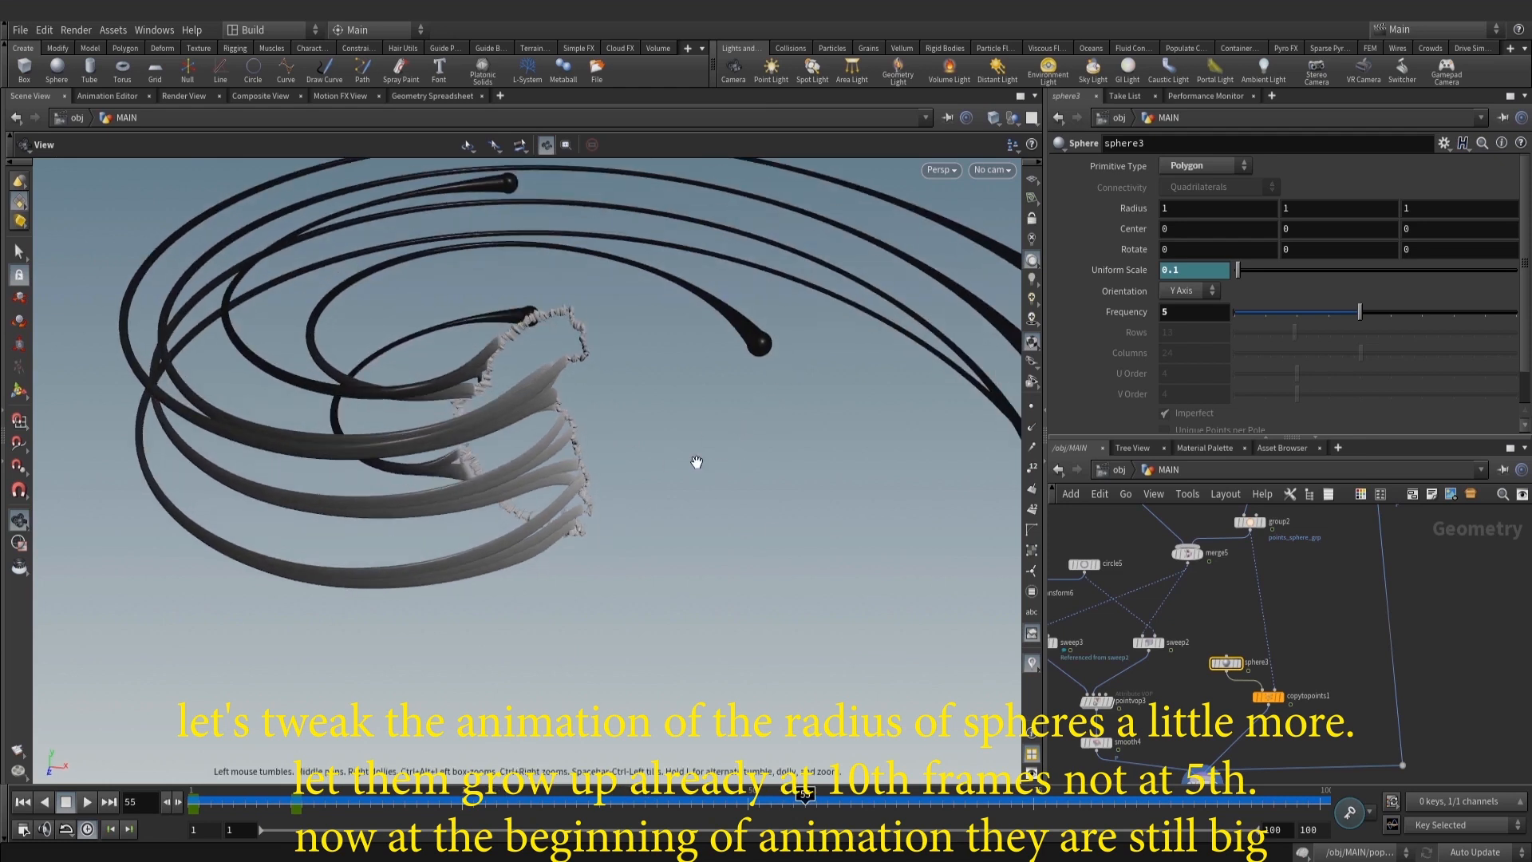
{"action": "scroll", "coordinate": [1347, 572], "scroll_direction": "down", "scroll_amount": 3}
{"action": "key", "text": "ctrl+s"}
Copy object_merge1 and its connected merge node and paste them beside merge6
{"action": "middle_click_drag", "start_coordinate": [1317, 676], "coordinate": [1281, 766]}
{"action": "scroll", "coordinate": [1285, 762], "scroll_direction": "down", "scroll_amount": 3}
{"action": "scroll", "coordinate": [1331, 587], "scroll_direction": "up", "scroll_amount": 4}
{"action": "middle_click_drag", "start_coordinate": [1328, 579], "coordinate": [1321, 694]}
{"action": "scroll", "coordinate": [1321, 694], "scroll_direction": "down", "scroll_amount": 2}
{"action": "middle_click_drag", "start_coordinate": [1310, 639], "coordinate": [1306, 778]}
{"action": "scroll", "coordinate": [1320, 677], "scroll_direction": "up", "scroll_amount": 3}
{"action": "left_click", "coordinate": [1237, 695]}
{"action": "scroll", "coordinate": [1347, 637], "scroll_direction": "down", "scroll_amount": 4}
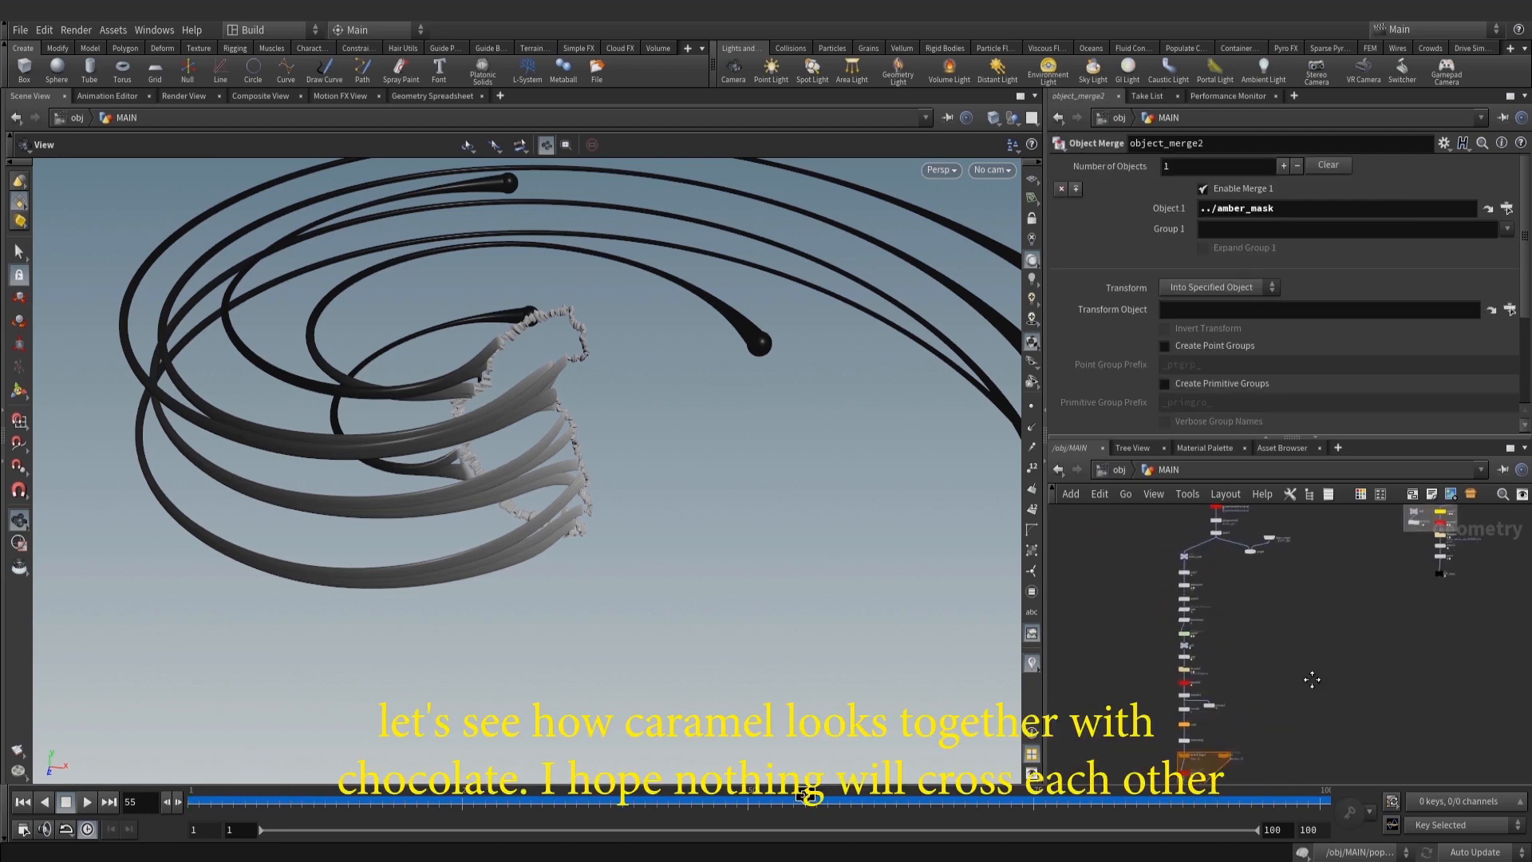
{"action": "scroll", "coordinate": [1312, 679], "scroll_direction": "up", "scroll_amount": 3}
{"action": "left_click_drag", "start_coordinate": [1347, 643], "coordinate": [1241, 556]}
{"action": "key", "text": "ctrl+c"}
{"action": "middle_click_drag", "start_coordinate": [1277, 610], "coordinate": [1309, 586]}
{"action": "scroll", "coordinate": [1279, 563], "scroll_direction": "down", "scroll_amount": 3}
{"action": "scroll", "coordinate": [1276, 657], "scroll_direction": "up", "scroll_amount": 3}
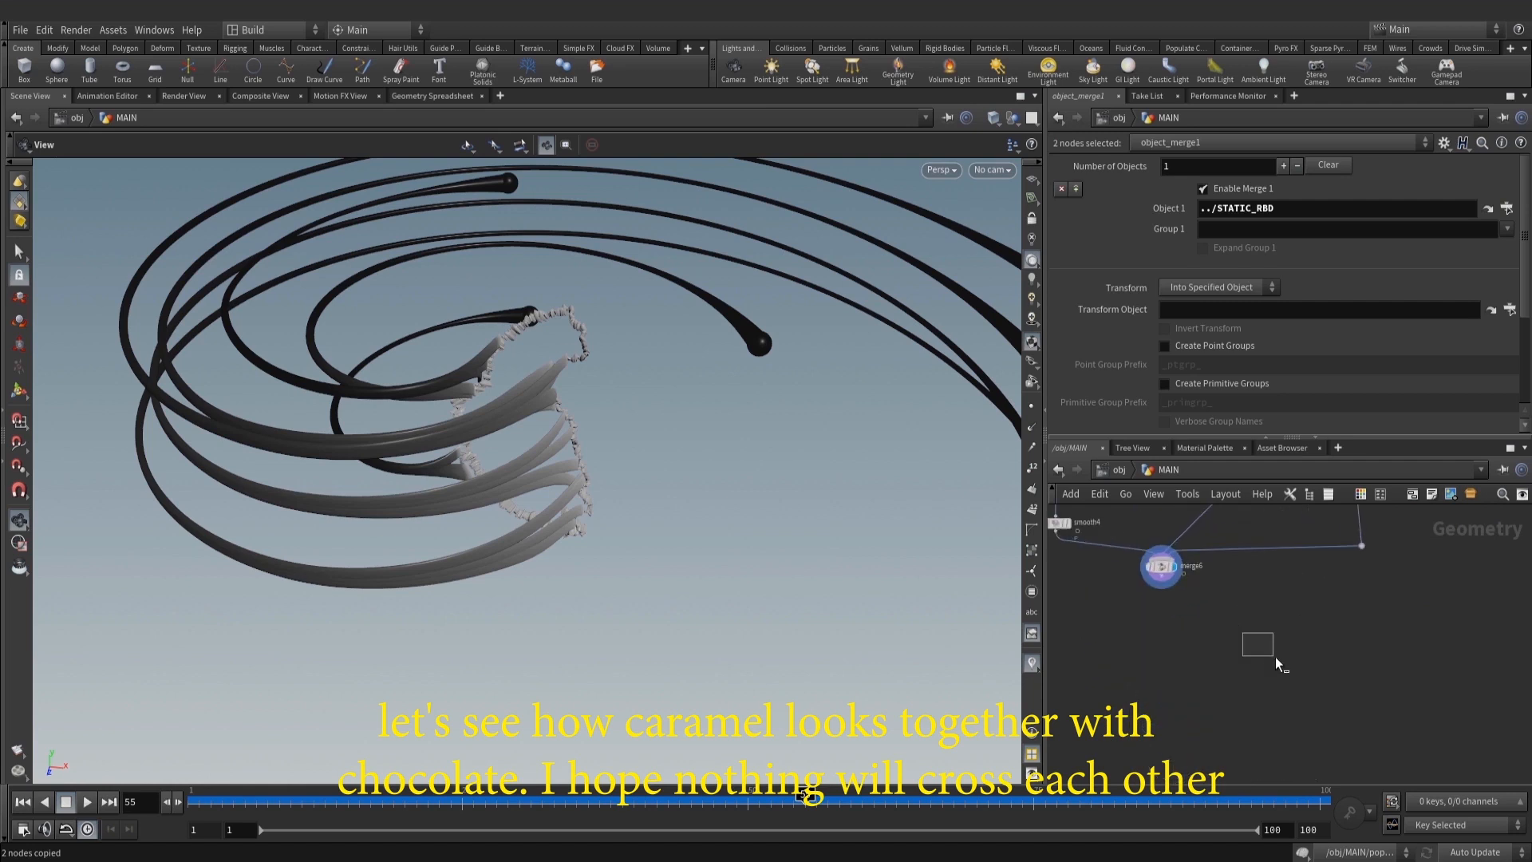
{"action": "key", "text": "ctrl+v"}
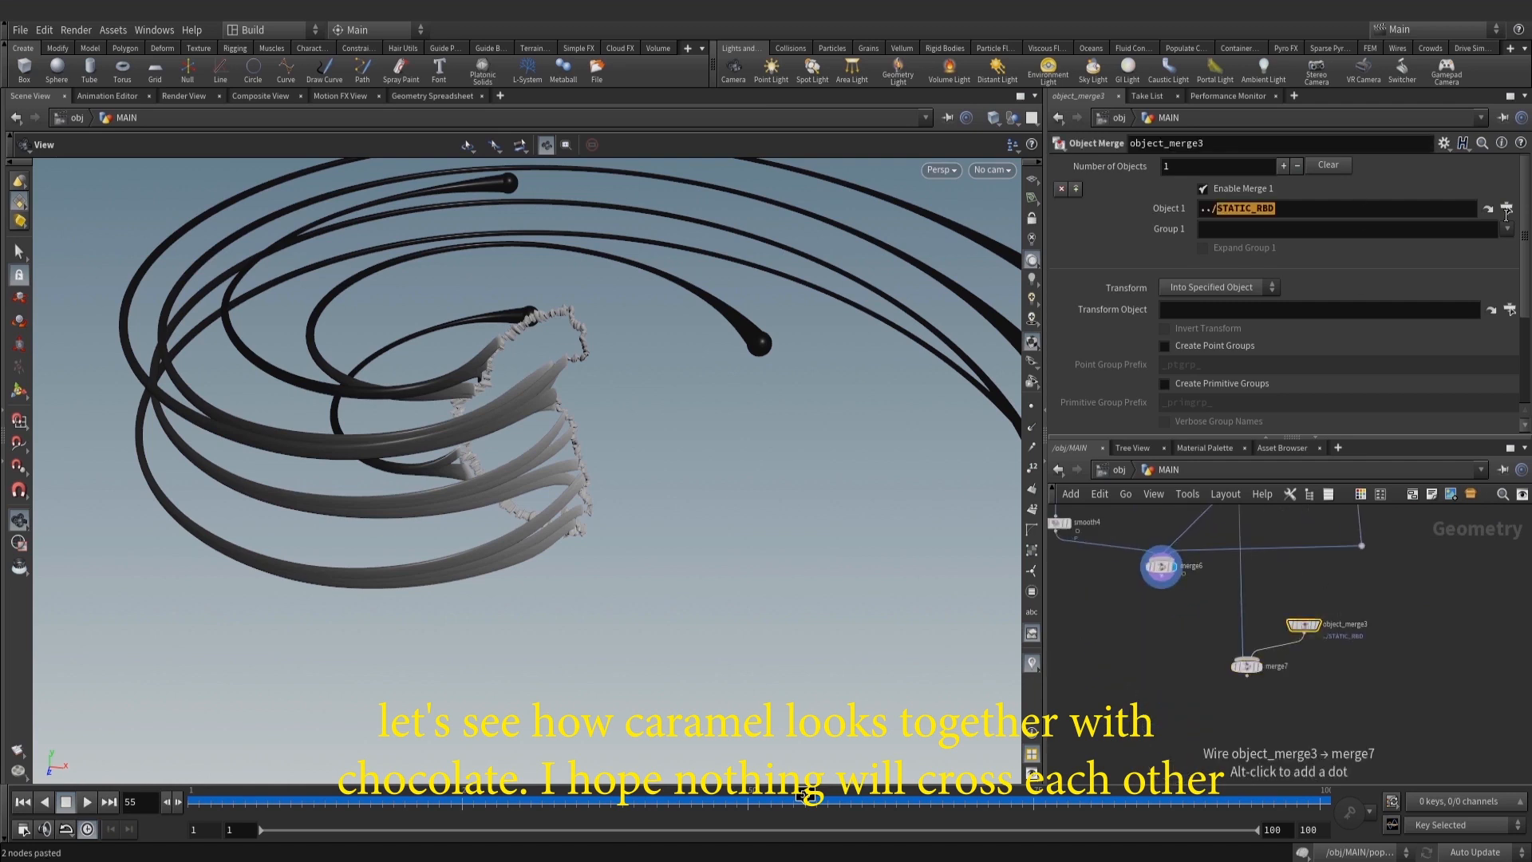
Set object_merge3's Object 1 path to ../OUT_choko/ and connect merge6 to merge7
{"action": "type", "text": "OUT"}
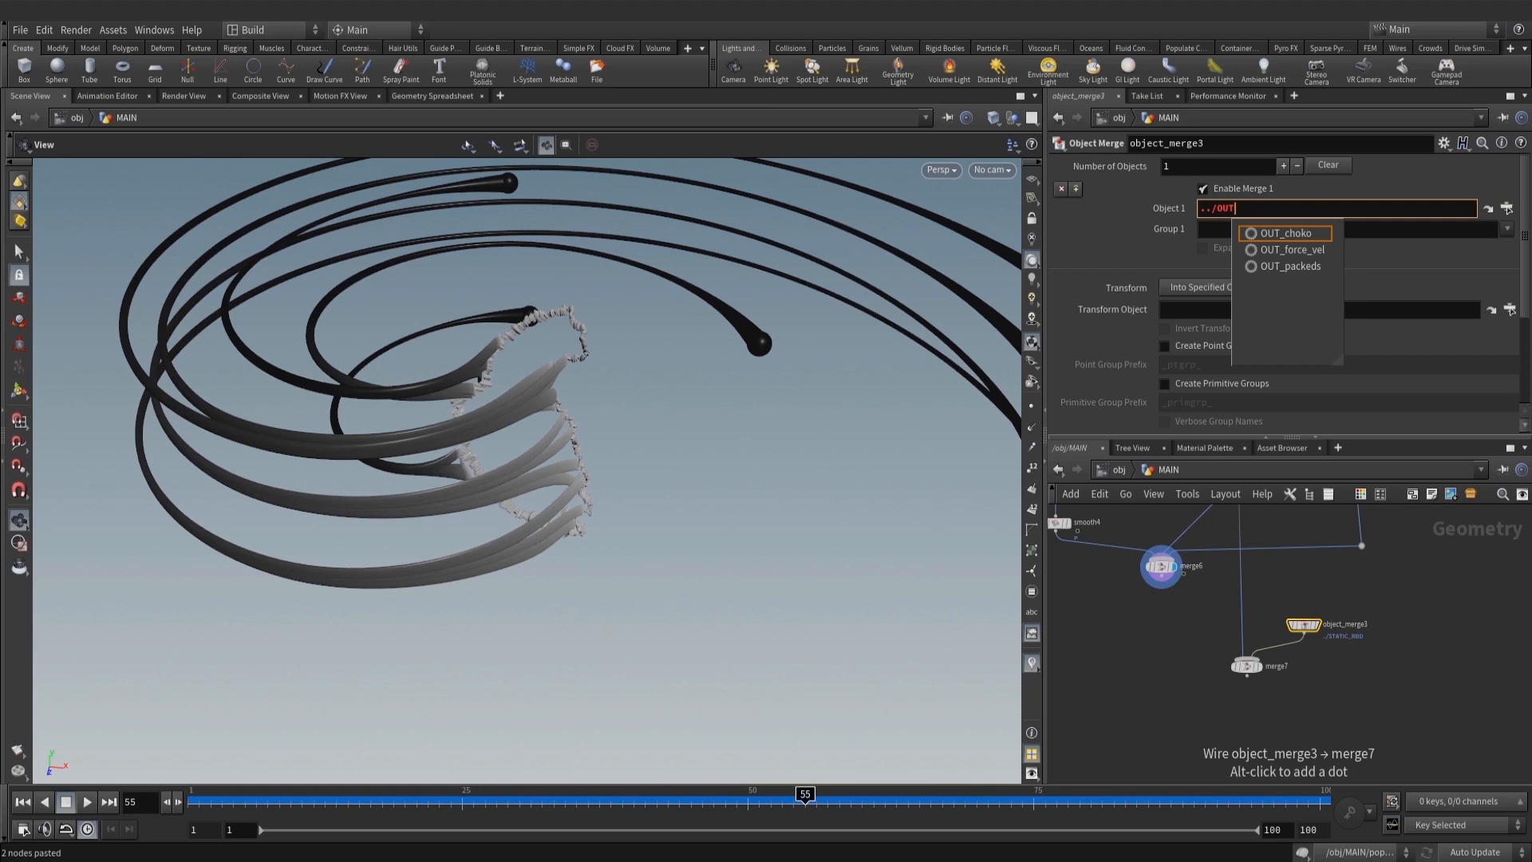
{"action": "type", "text": "_"}
{"action": "key", "text": "Tab"}
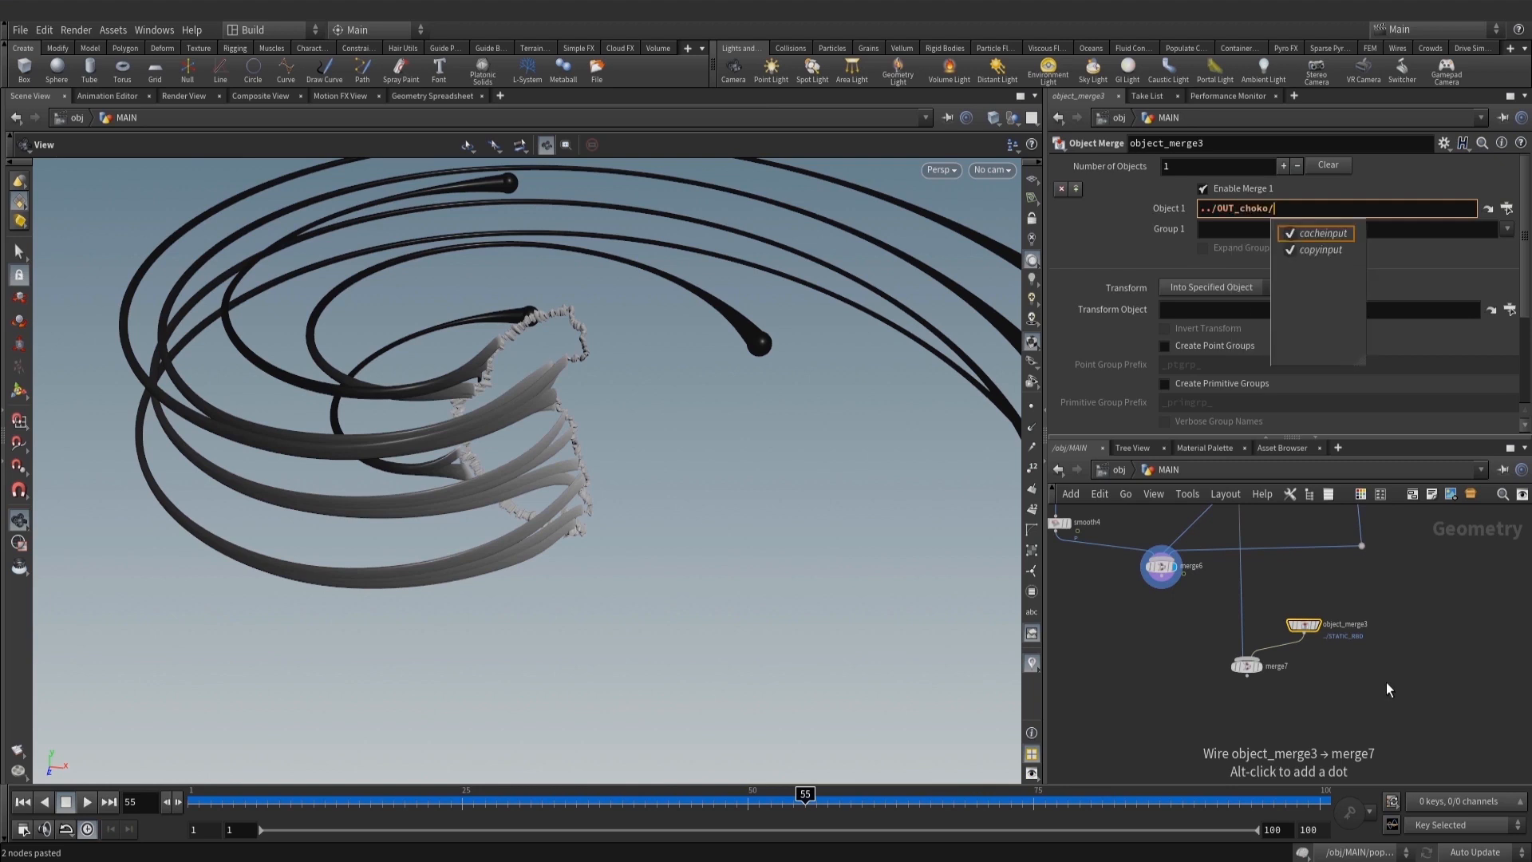
{"action": "key", "text": "Return"}
{"action": "scroll", "coordinate": [1221, 591], "scroll_direction": "up", "scroll_amount": 3}
Display merge7 and examine from several angles whether the caramel intersects the chocolate
{"action": "mouse_move", "coordinate": [1275, 707]}
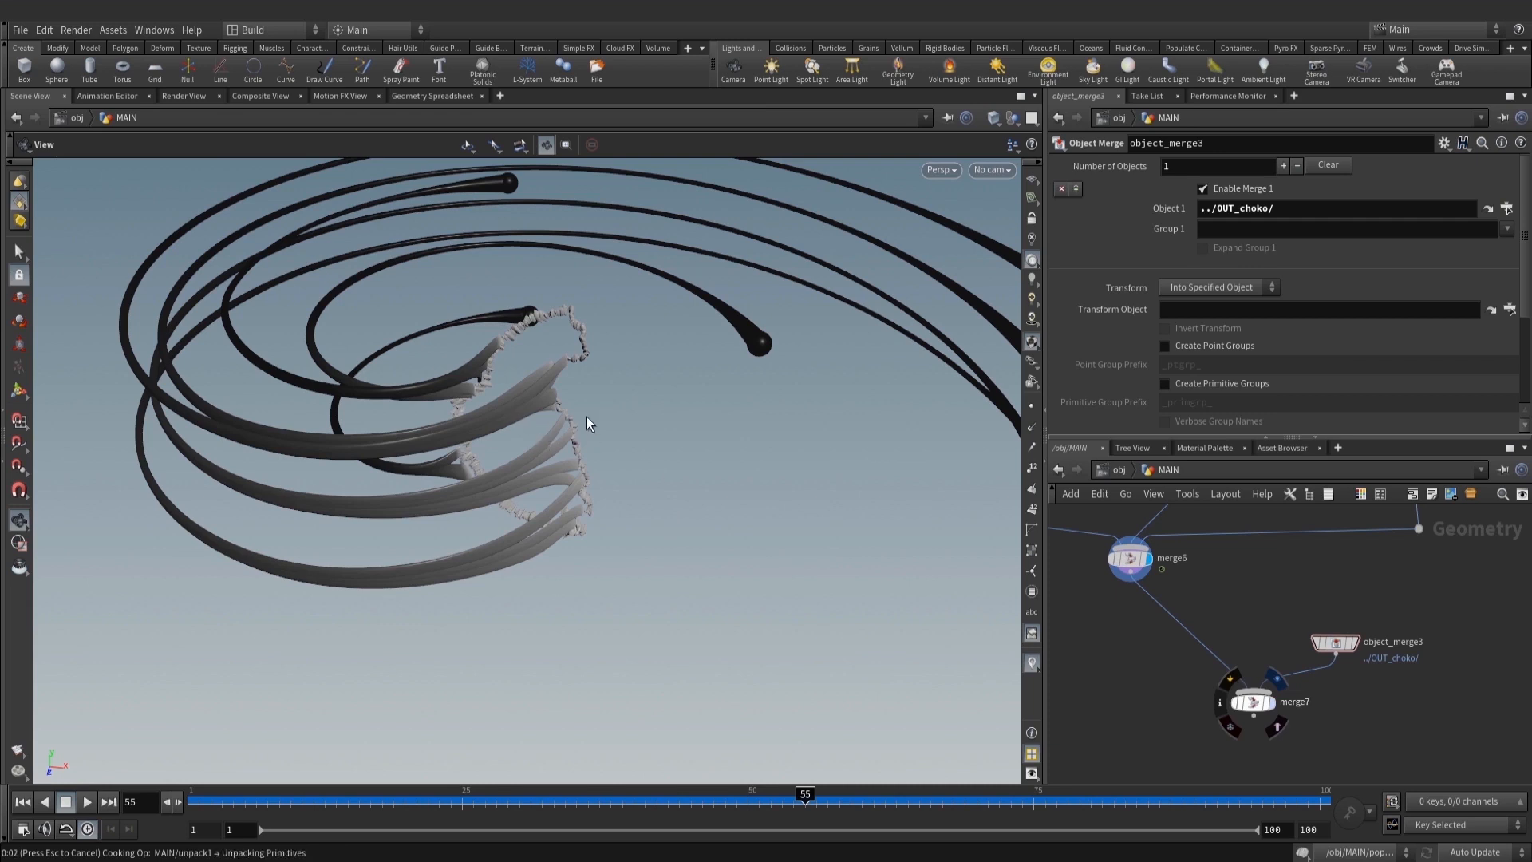
{"action": "scroll", "coordinate": [613, 414], "scroll_direction": "up", "scroll_amount": 2}
{"action": "left_click_drag", "start_coordinate": [612, 414], "coordinate": [592, 320]}
{"action": "scroll", "coordinate": [539, 391], "scroll_direction": "up", "scroll_amount": 2}
{"action": "right_click_drag", "start_coordinate": [591, 321], "coordinate": [520, 400]}
{"action": "mouse_move", "coordinate": [519, 400]}
{"action": "left_mouse_down"}
{"action": "mouse_move", "coordinate": [537, 349]}
{"action": "mouse_move", "coordinate": [523, 349]}
{"action": "mouse_move", "coordinate": [546, 407]}
{"action": "left_mouse_up"}
{"action": "right_click_drag", "start_coordinate": [547, 407], "coordinate": [616, 556]}
{"action": "left_click_drag", "start_coordinate": [616, 556], "coordinate": [729, 537]}
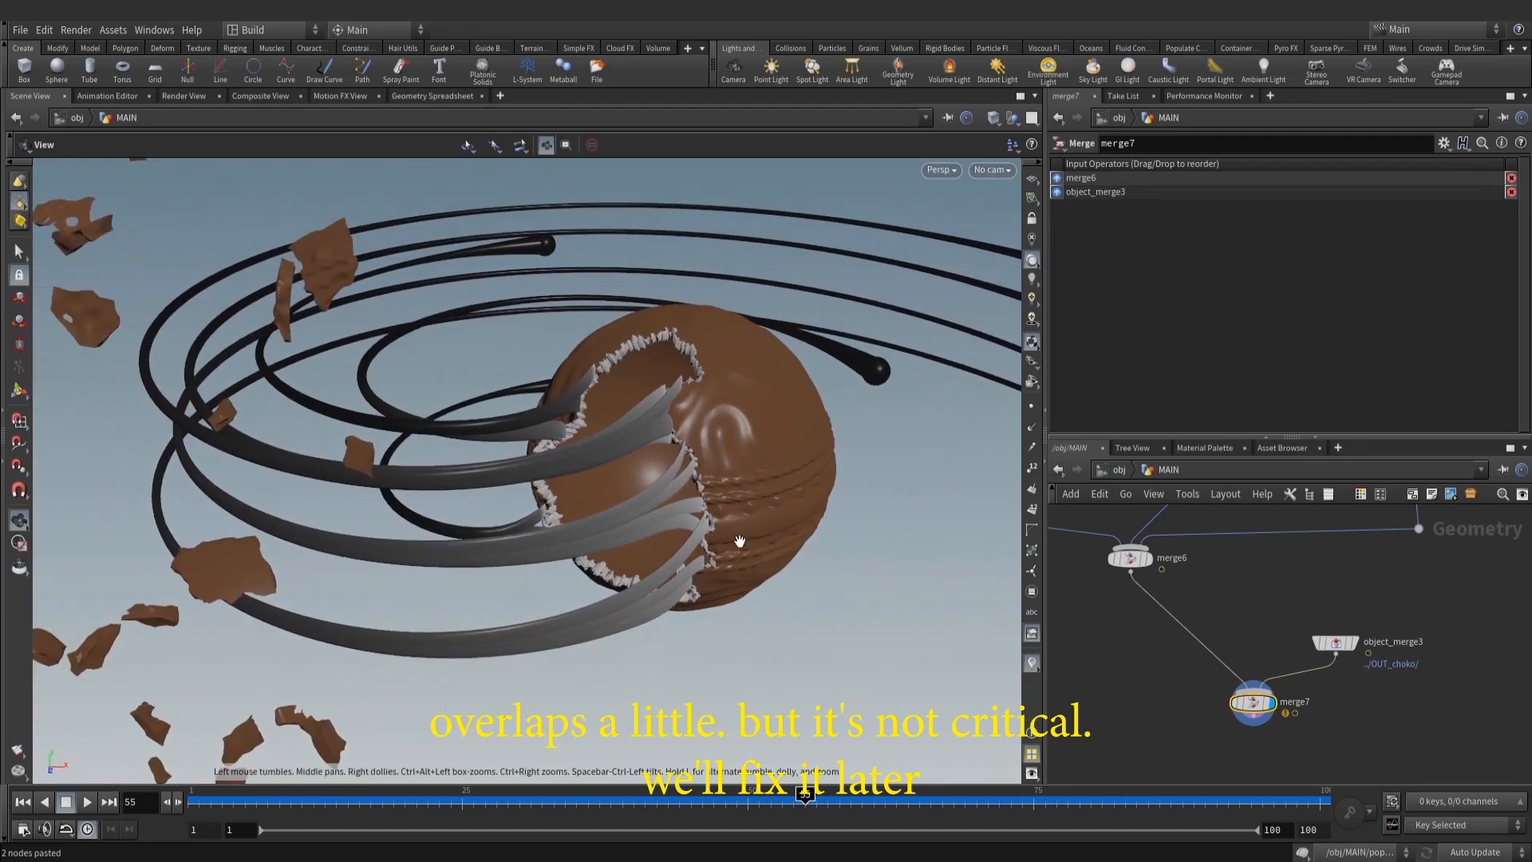
Move object_merge3 and merge7 slightly higher in the network and save the scene
{"action": "left_click_drag", "start_coordinate": [1395, 747], "coordinate": [1236, 624]}
{"action": "left_click_drag", "start_coordinate": [1263, 704], "coordinate": [1270, 667]}
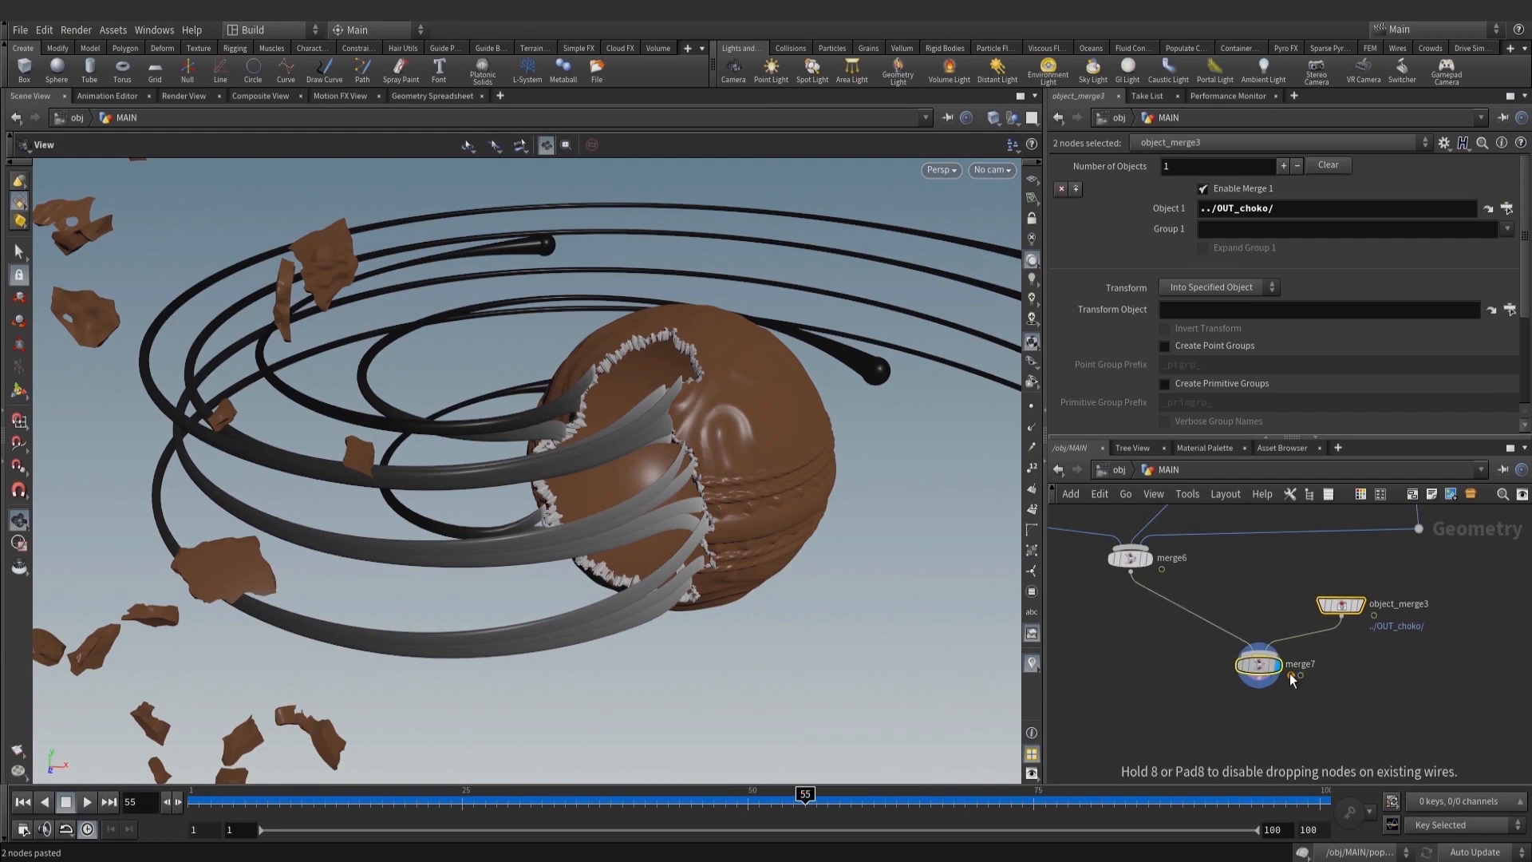
{"action": "left_click", "coordinate": [1360, 699]}
{"action": "scroll", "coordinate": [1363, 699], "scroll_direction": "down", "scroll_amount": 3}
{"action": "scroll", "coordinate": [577, 465], "scroll_direction": "up", "scroll_amount": 1}
{"action": "mouse_move", "coordinate": [1339, 705]}
{"action": "middle_mouse_down"}
{"action": "mouse_move", "coordinate": [1350, 674]}
{"action": "mouse_move", "coordinate": [1257, 694]}
{"action": "mouse_move", "coordinate": [1327, 697]}
{"action": "middle_mouse_up"}
{"action": "key", "text": "ctrl+s"}
Add a VDB from Polygons node, connect merge6 to it and display its result
{"action": "key", "text": "Tab"}
{"action": "type", "text": "vdbpo"}
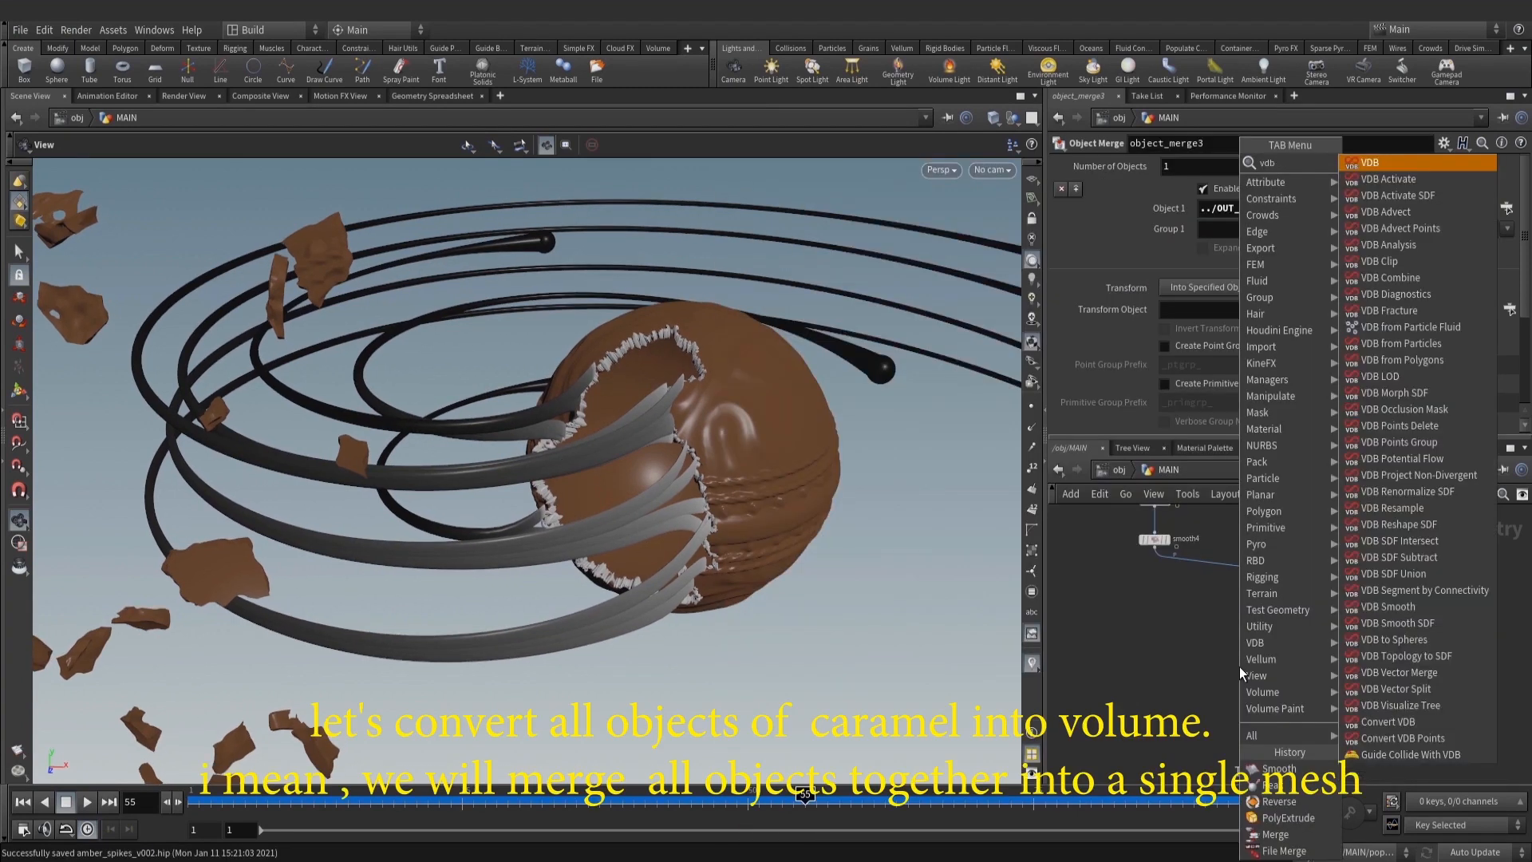
{"action": "left_click", "coordinate": [1409, 177]}
{"action": "left_click", "coordinate": [1160, 681]}
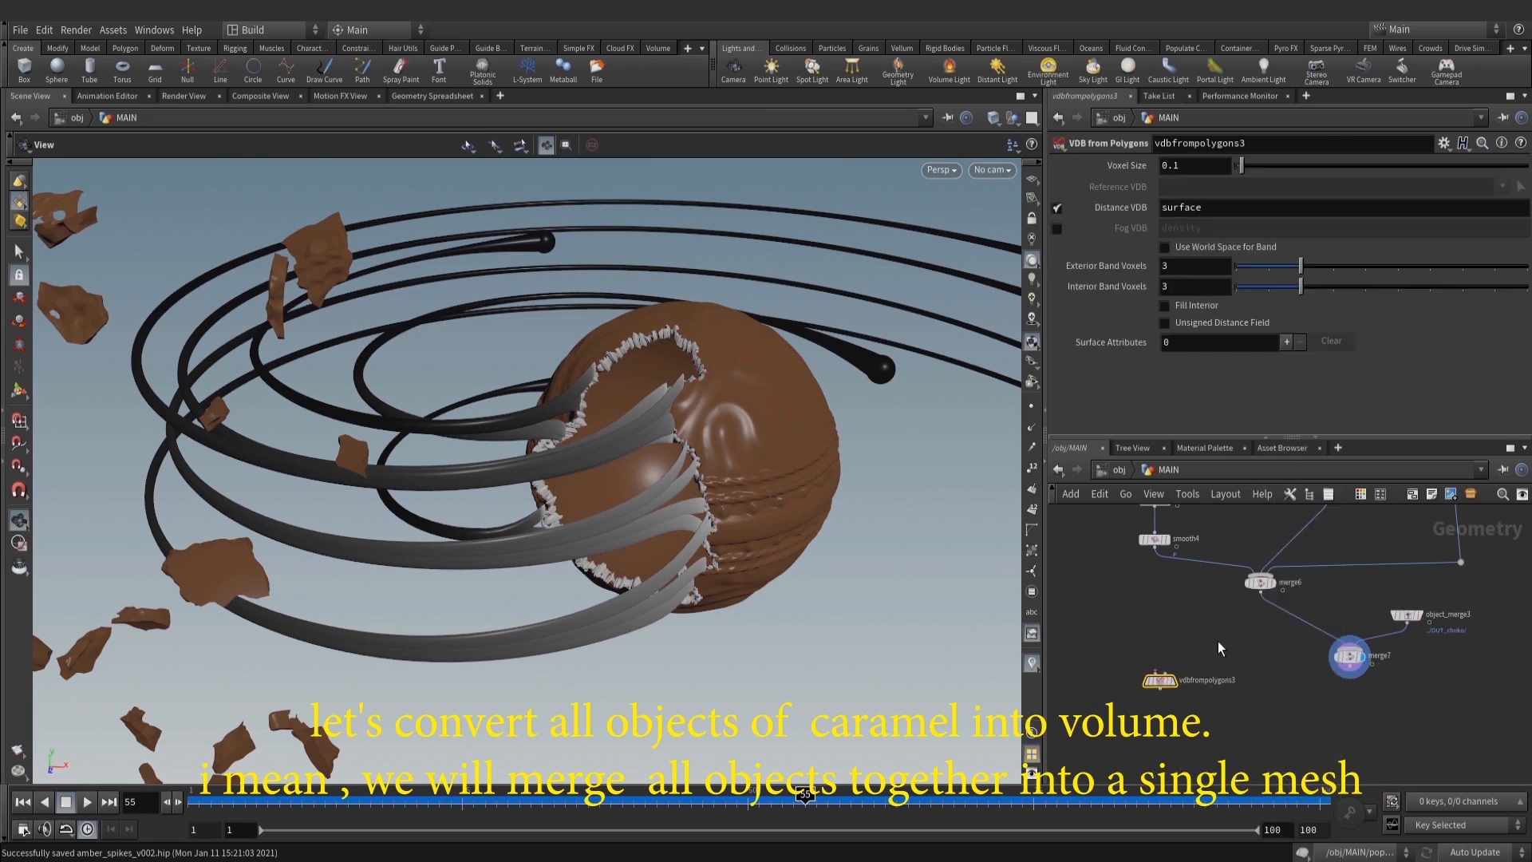
{"action": "left_click_drag", "start_coordinate": [1260, 593], "coordinate": [1165, 644]}
{"action": "scroll", "coordinate": [1166, 683], "scroll_direction": "up", "scroll_amount": 3}
{"action": "left_click", "coordinate": [1177, 678]}
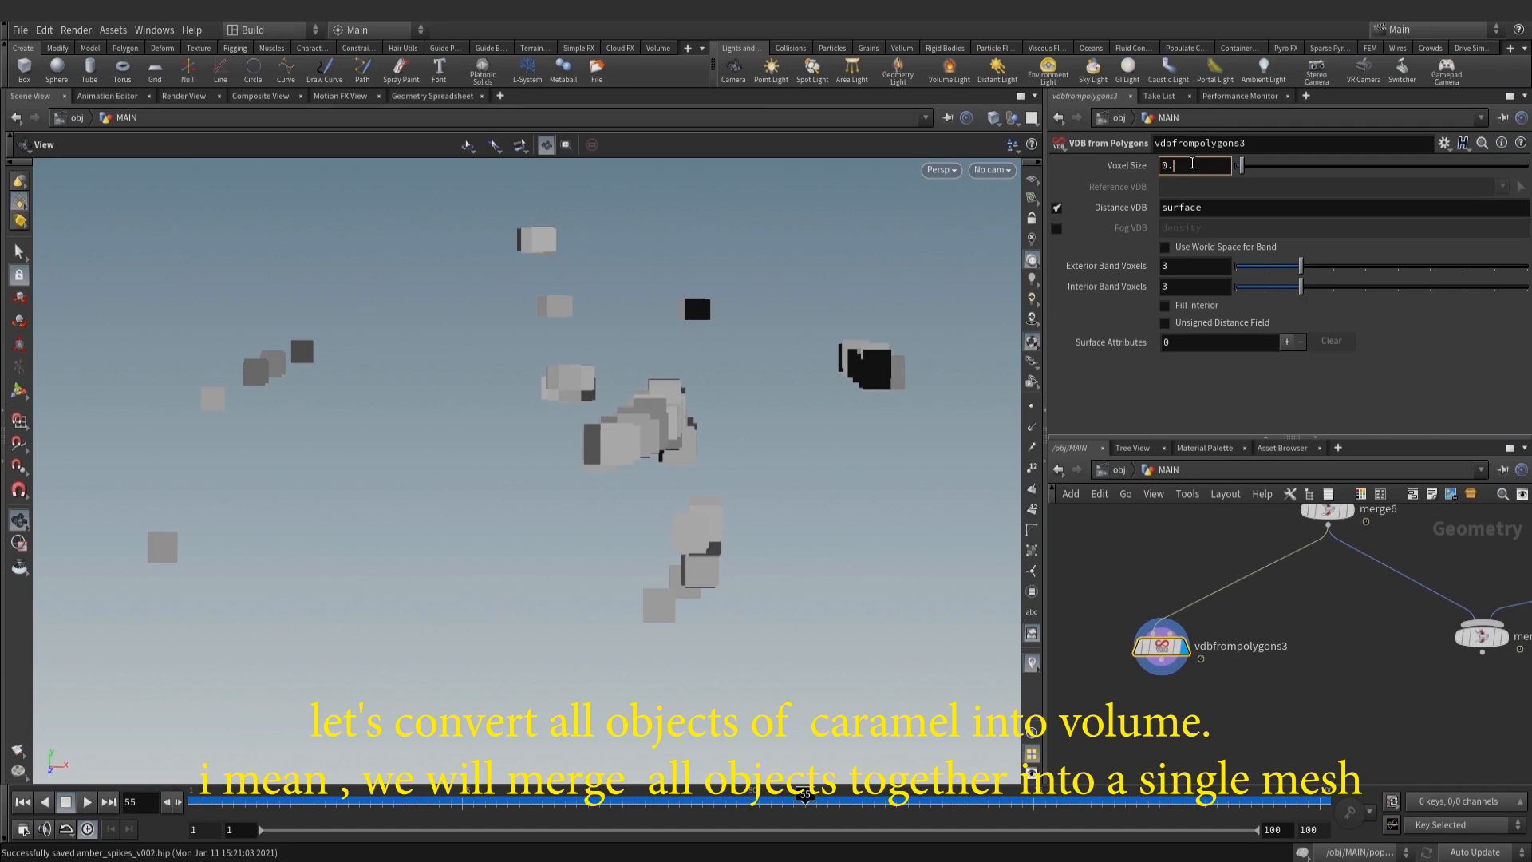
Refine the caramel volume by setting vdbfrompolygons3's voxel size to 0.0125
{"action": "left_click", "coordinate": [1192, 163]}
{"action": "type", "text": "0.0125"}
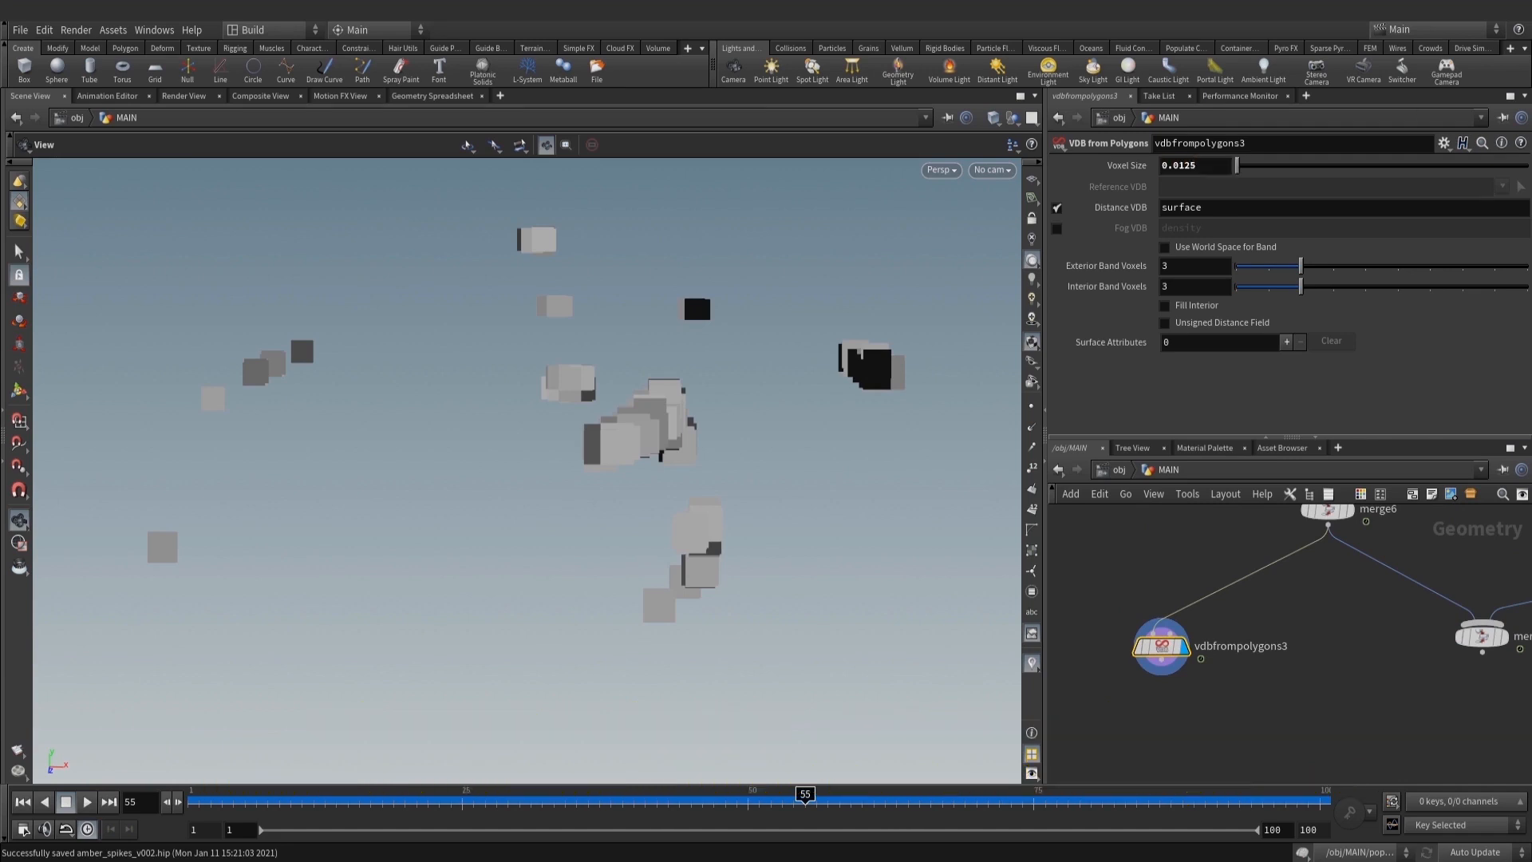
{"action": "key", "text": "Return"}
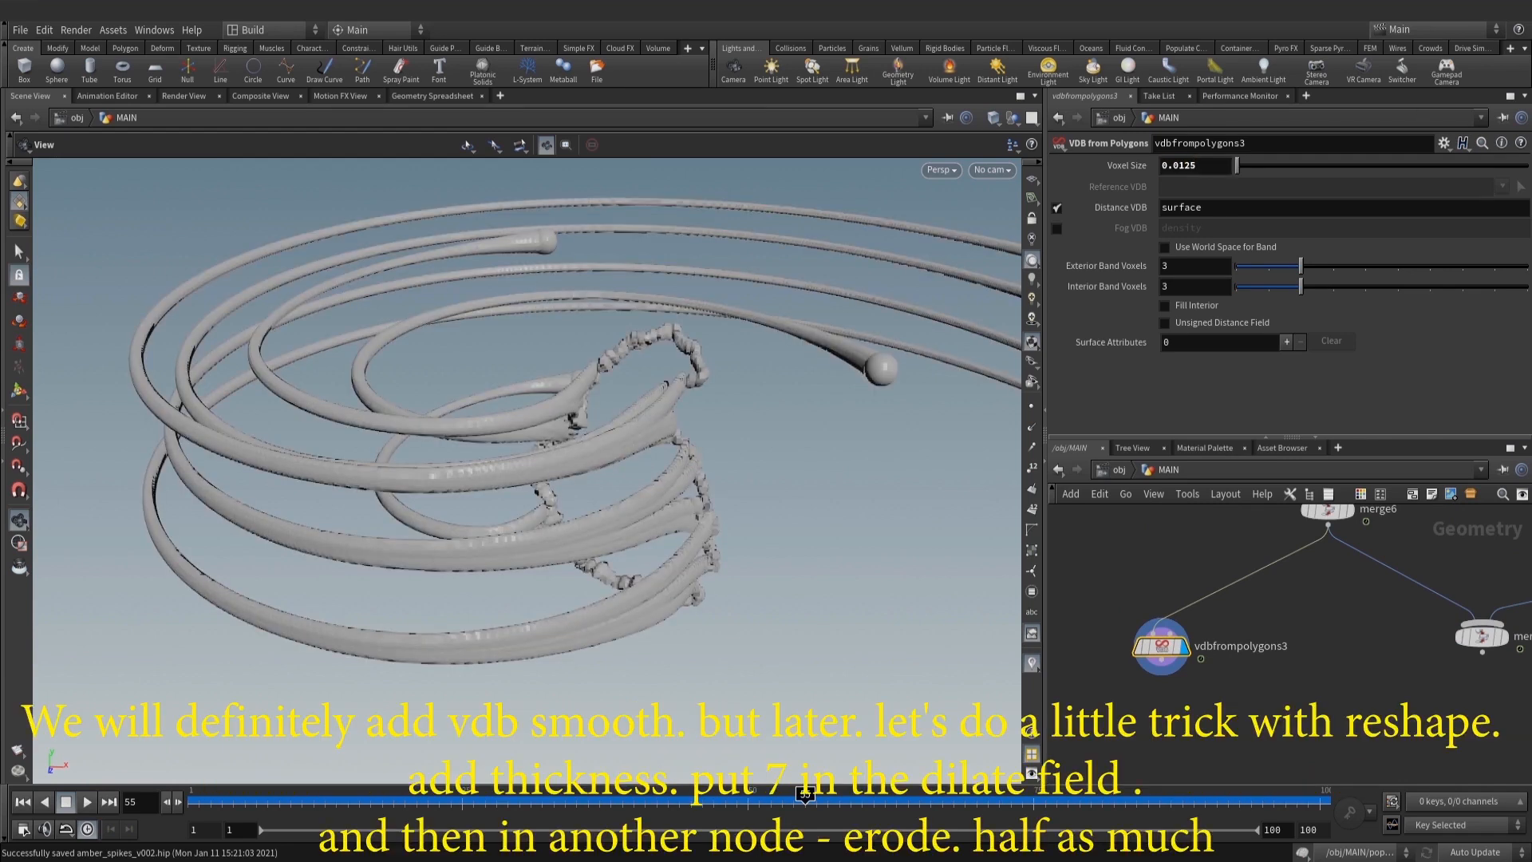
{"action": "left_click_drag", "start_coordinate": [804, 352], "coordinate": [738, 366]}
Add a VDB Reshape SDF node below vdbfrompolygons3 and display it
{"action": "middle_click_drag", "start_coordinate": [1203, 683], "coordinate": [1213, 656]}
{"action": "key", "text": "Tab"}
{"action": "mouse_move", "coordinate": [1229, 642]}
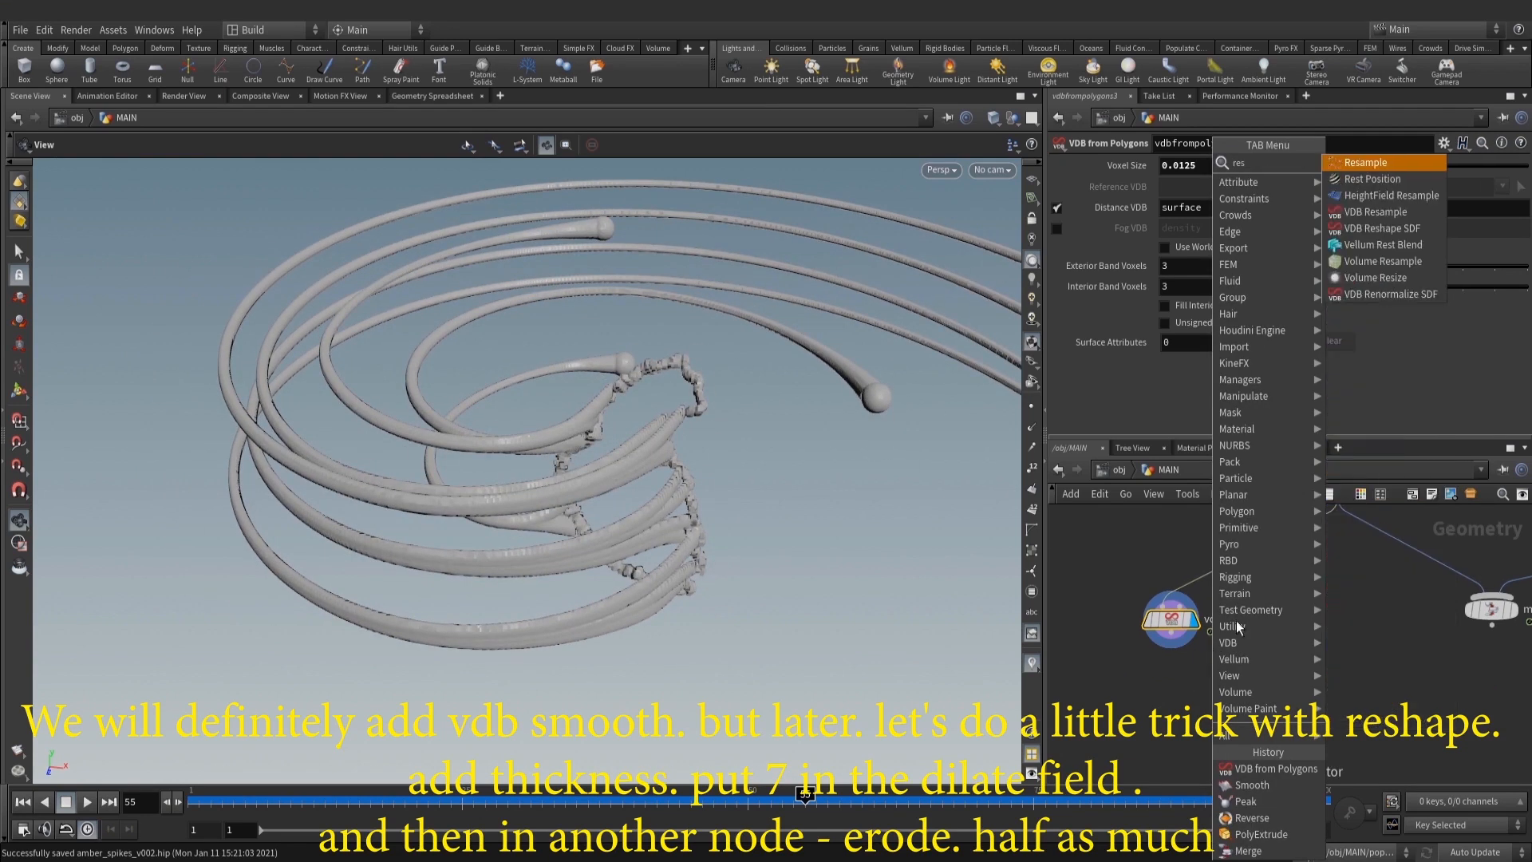
{"action": "left_click", "coordinate": [1400, 195]}
{"action": "left_click", "coordinate": [1125, 727]}
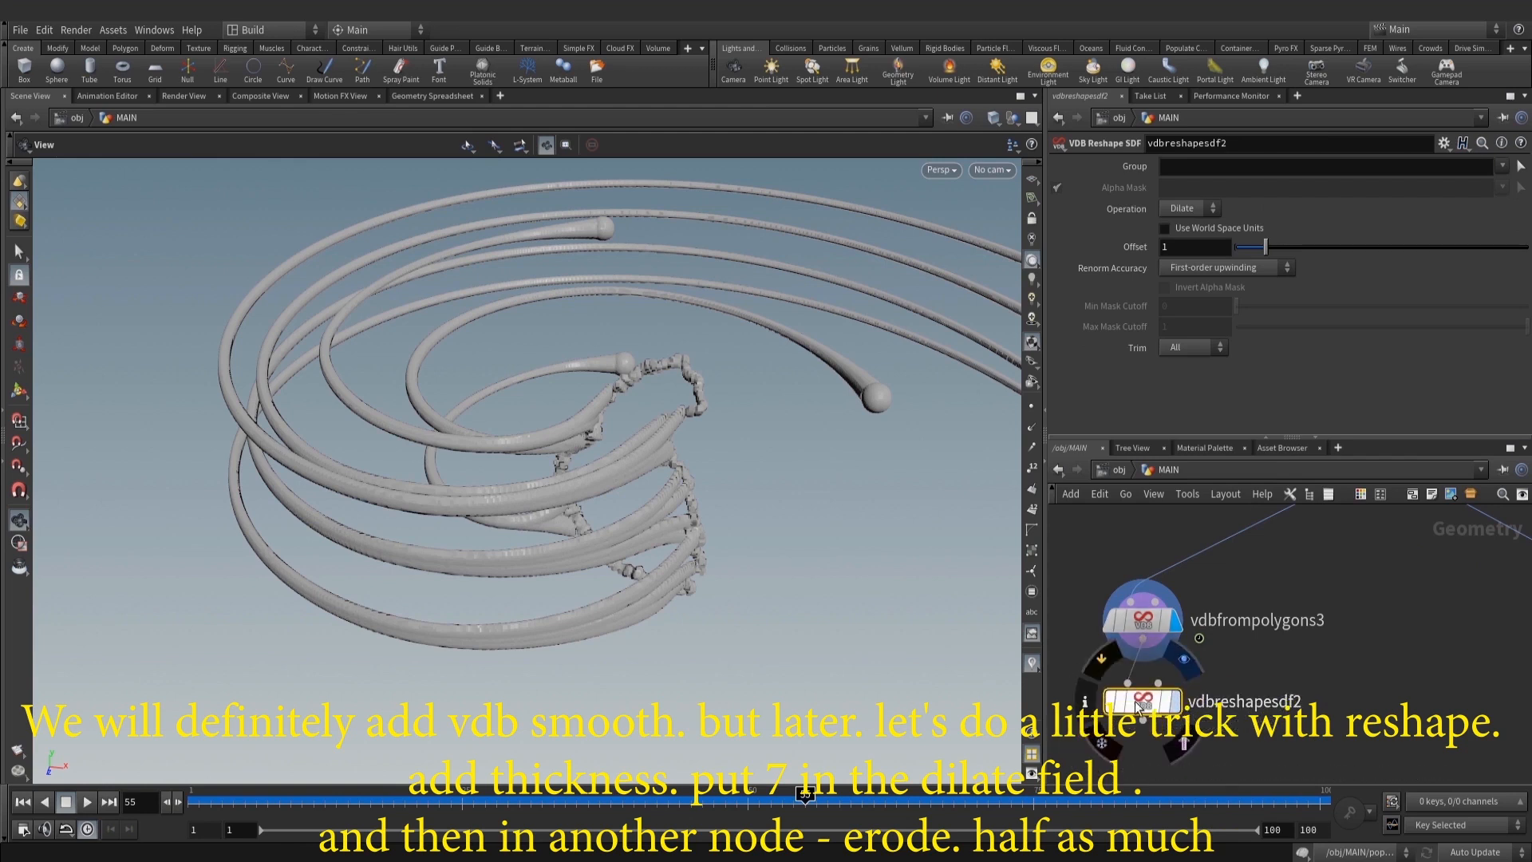
{"action": "left_click", "coordinate": [1173, 702]}
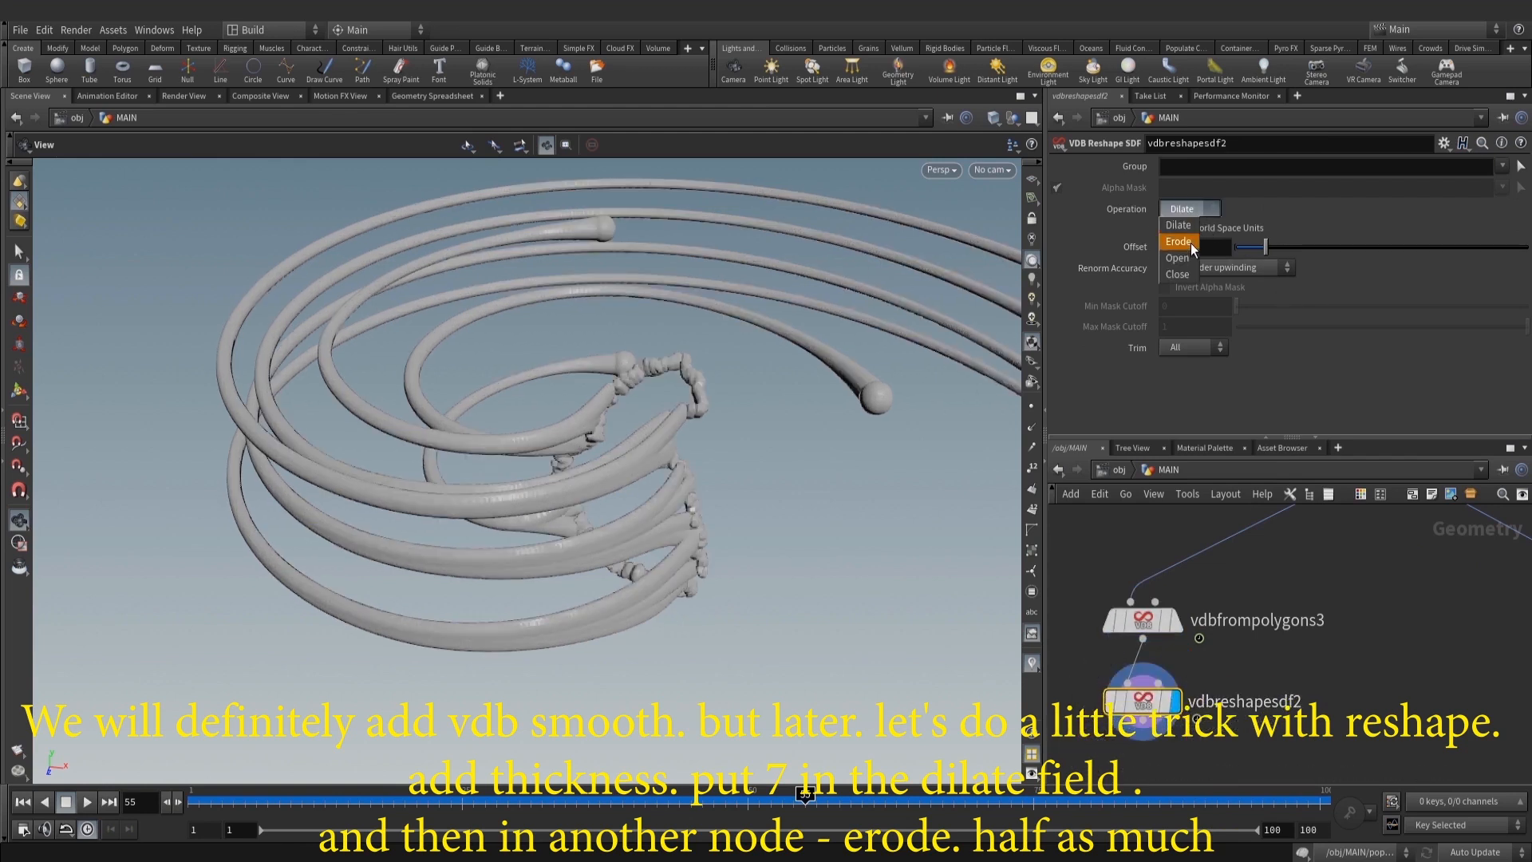
Set vdbreshapesdf2 to Dilate with an offset of 7 and Second-order upwinding accuracy
{"action": "left_click", "coordinate": [1178, 226]}
{"action": "left_click", "coordinate": [1195, 246]}
{"action": "type", "text": "7"}
{"action": "key", "text": "Return"}
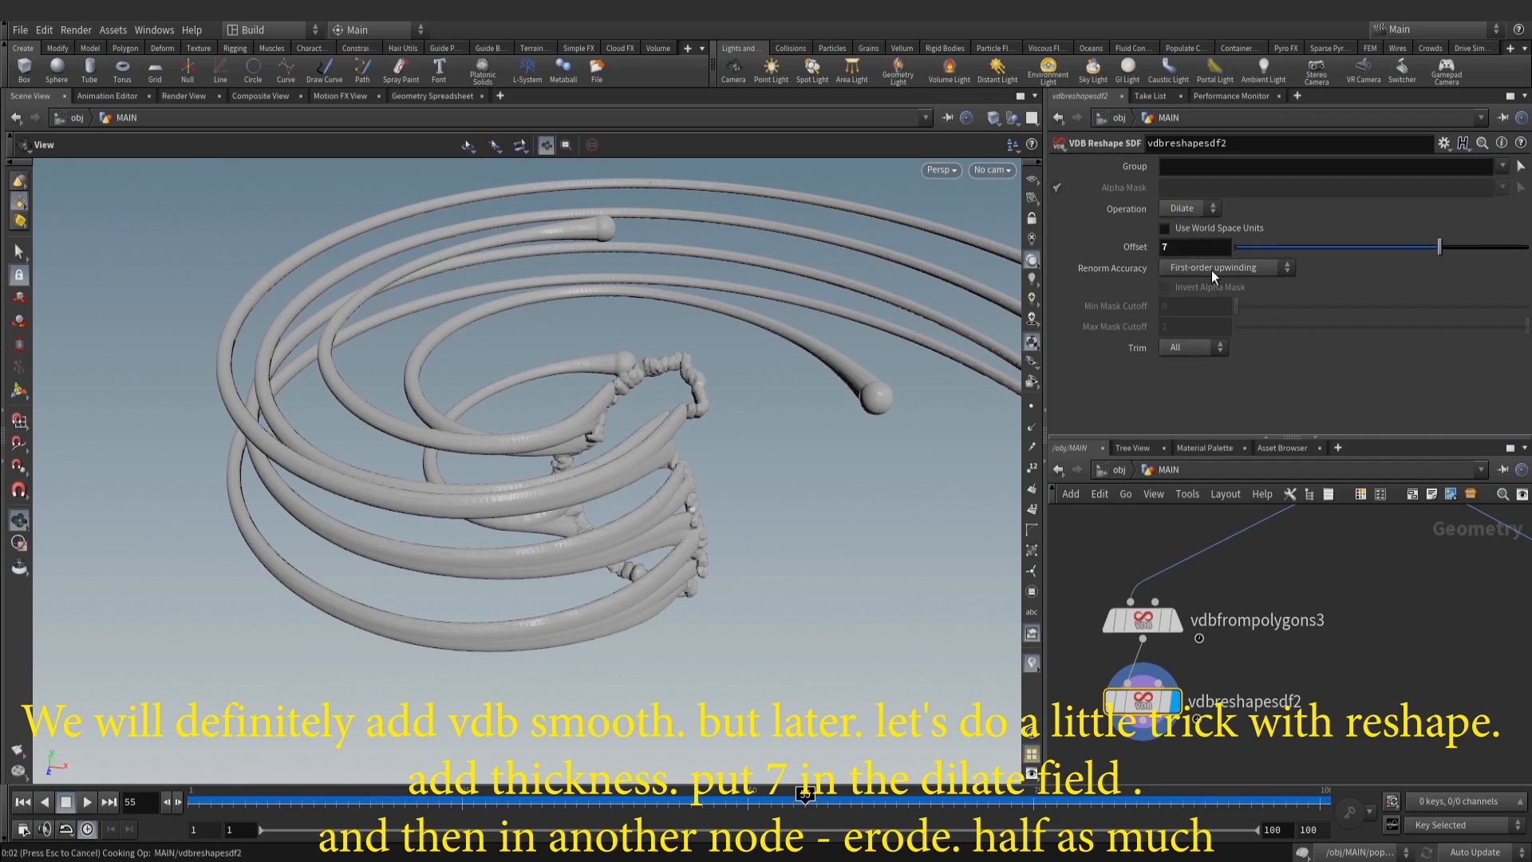
{"action": "left_click", "coordinate": [1212, 270]}
{"action": "left_click", "coordinate": [1212, 287]}
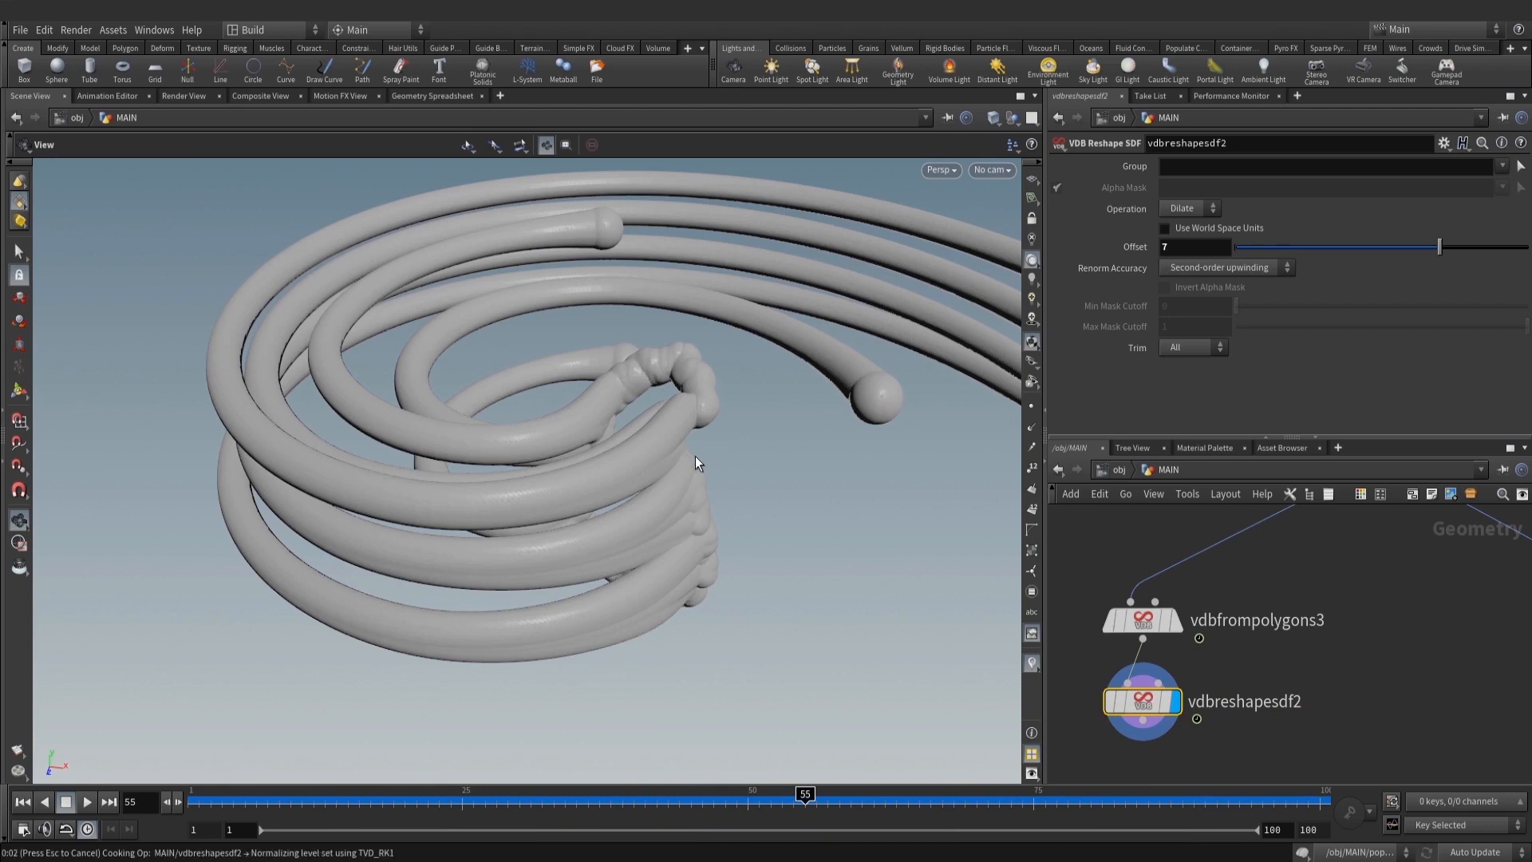
Duplicate vdbreshapesdf2 directly below it and set the copy to Erode with an offset of 3
{"action": "key", "text": "Tab"}
{"action": "key", "text": "Escape"}
{"action": "left_click_drag", "start_coordinate": [1147, 628], "coordinate": [1147, 740], "text": "alt"}
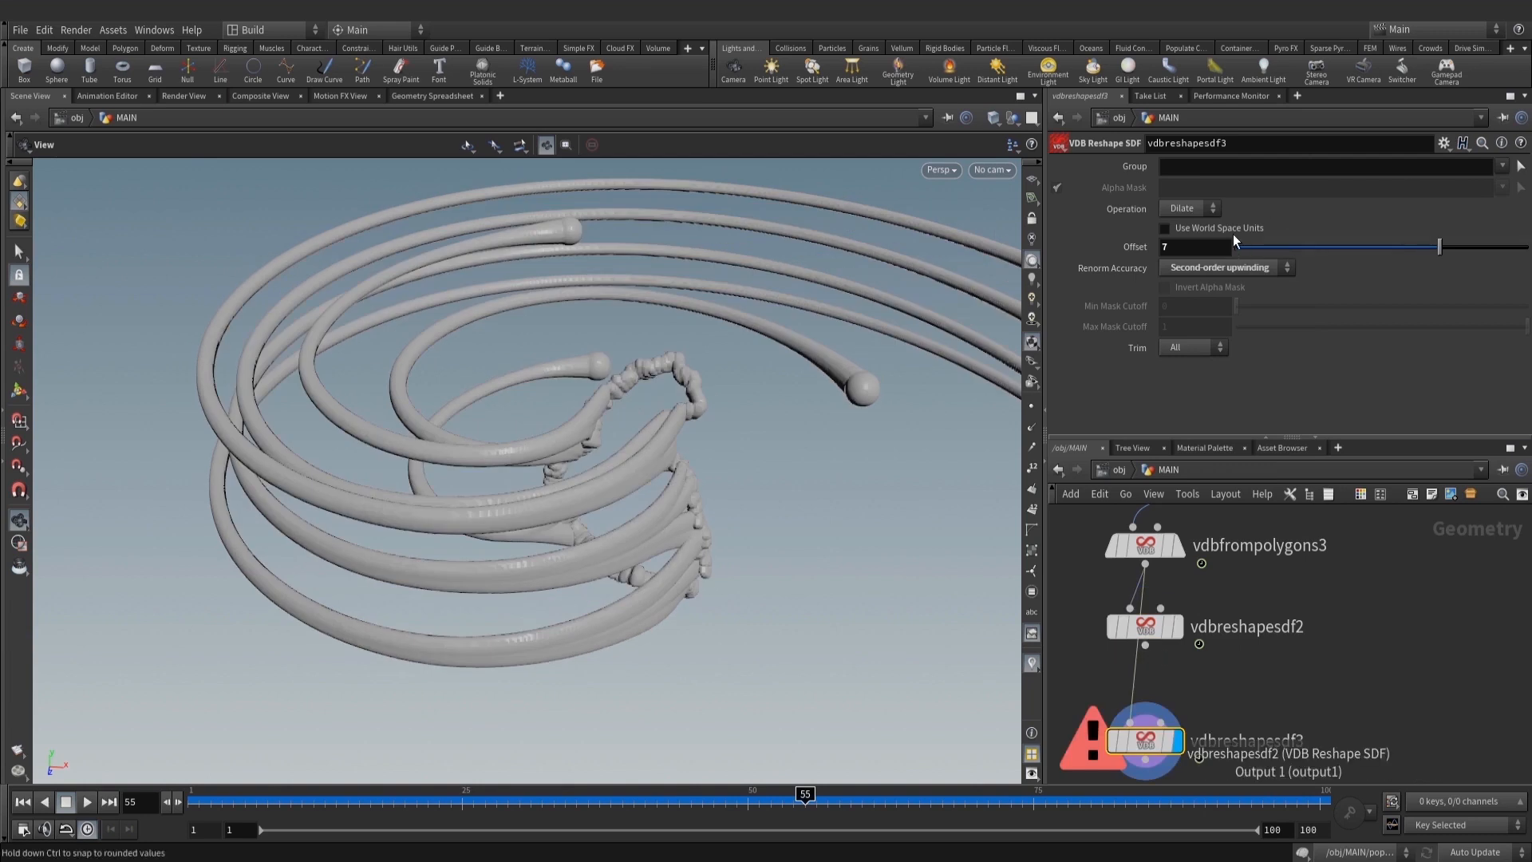
{"action": "left_click_drag", "start_coordinate": [1199, 243], "coordinate": [1055, 247]}
{"action": "type", "text": "3"}
{"action": "left_click", "coordinate": [1182, 208]}
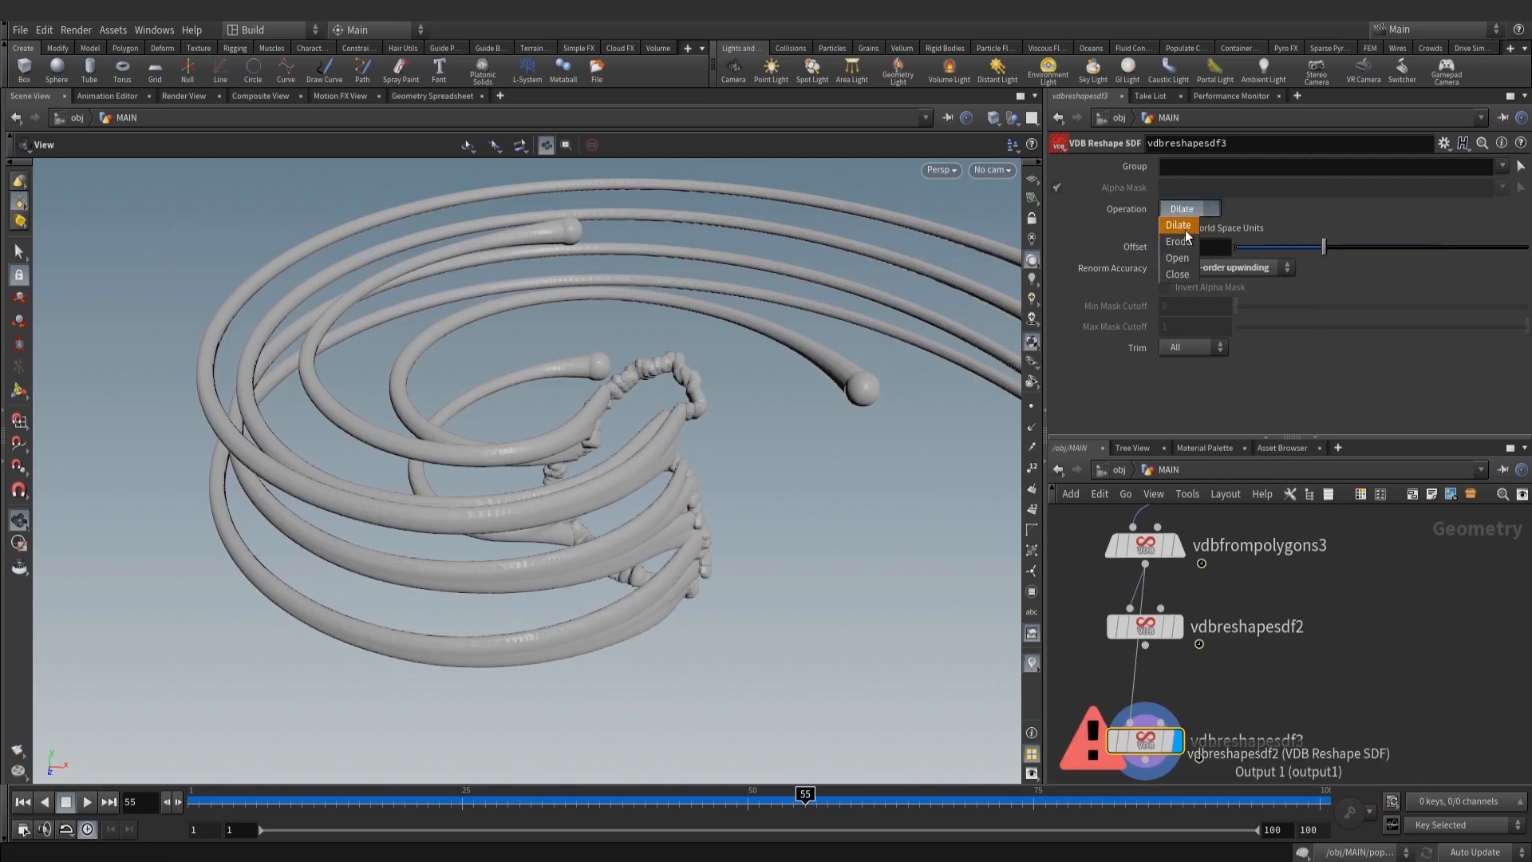
{"action": "left_click", "coordinate": [1179, 238]}
{"action": "middle_click_drag", "start_coordinate": [1215, 651], "coordinate": [1223, 614]}
{"action": "left_click_drag", "start_coordinate": [1154, 608], "coordinate": [1138, 684]}
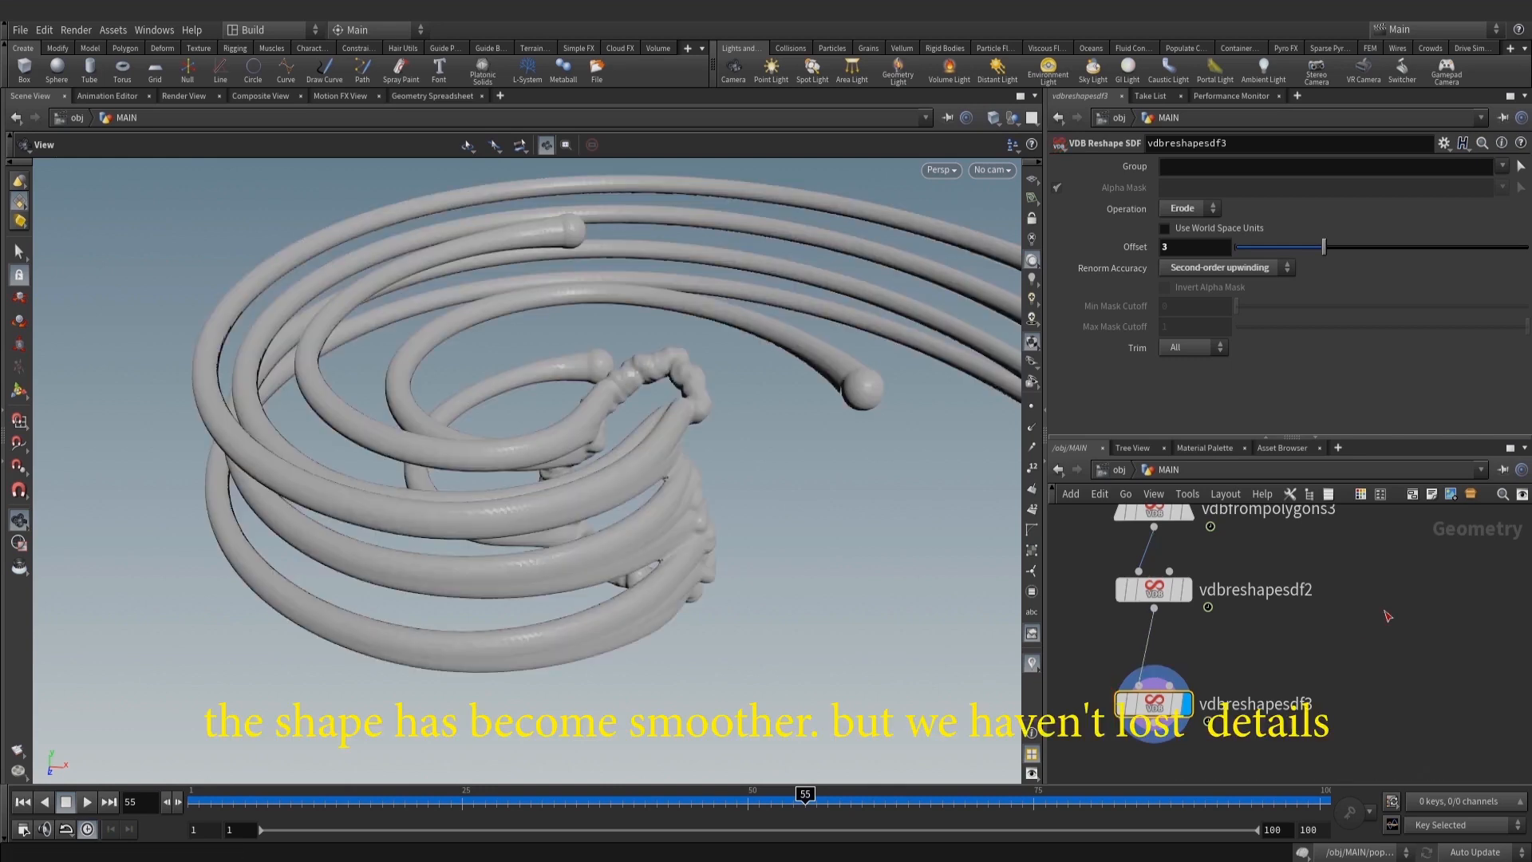
Align the two VDB Reshape SDF nodes and compare the caramel shape with their bypass on and off
{"action": "left_click_drag", "start_coordinate": [708, 499], "coordinate": [806, 527]}
{"action": "left_click", "coordinate": [1144, 592], "text": "shift"}
{"action": "key", "text": "l"}
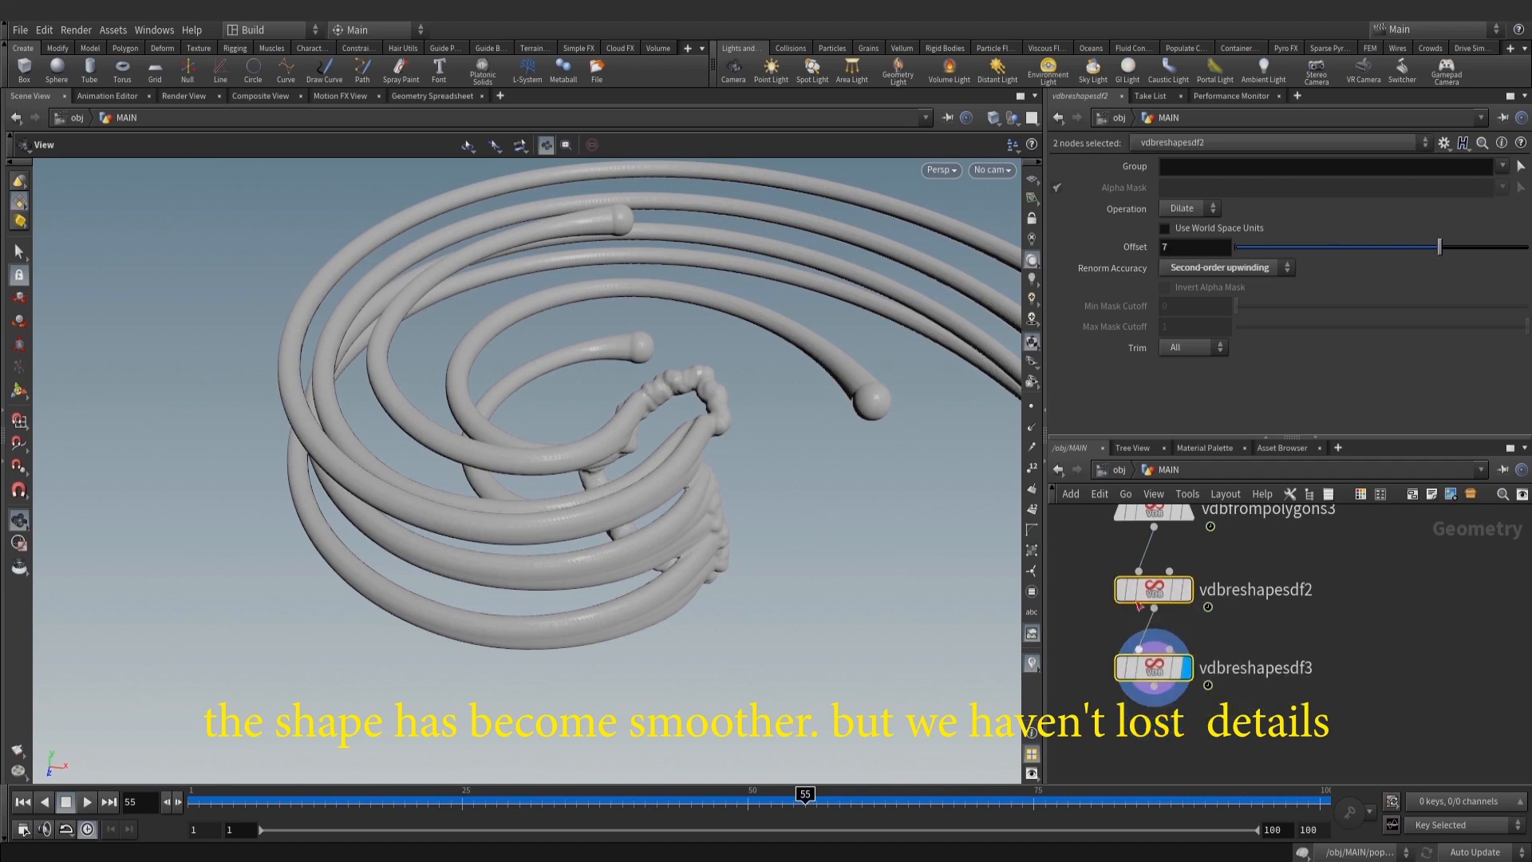
{"action": "left_click", "coordinate": [1119, 589]}
{"action": "left_click", "coordinate": [1119, 593]}
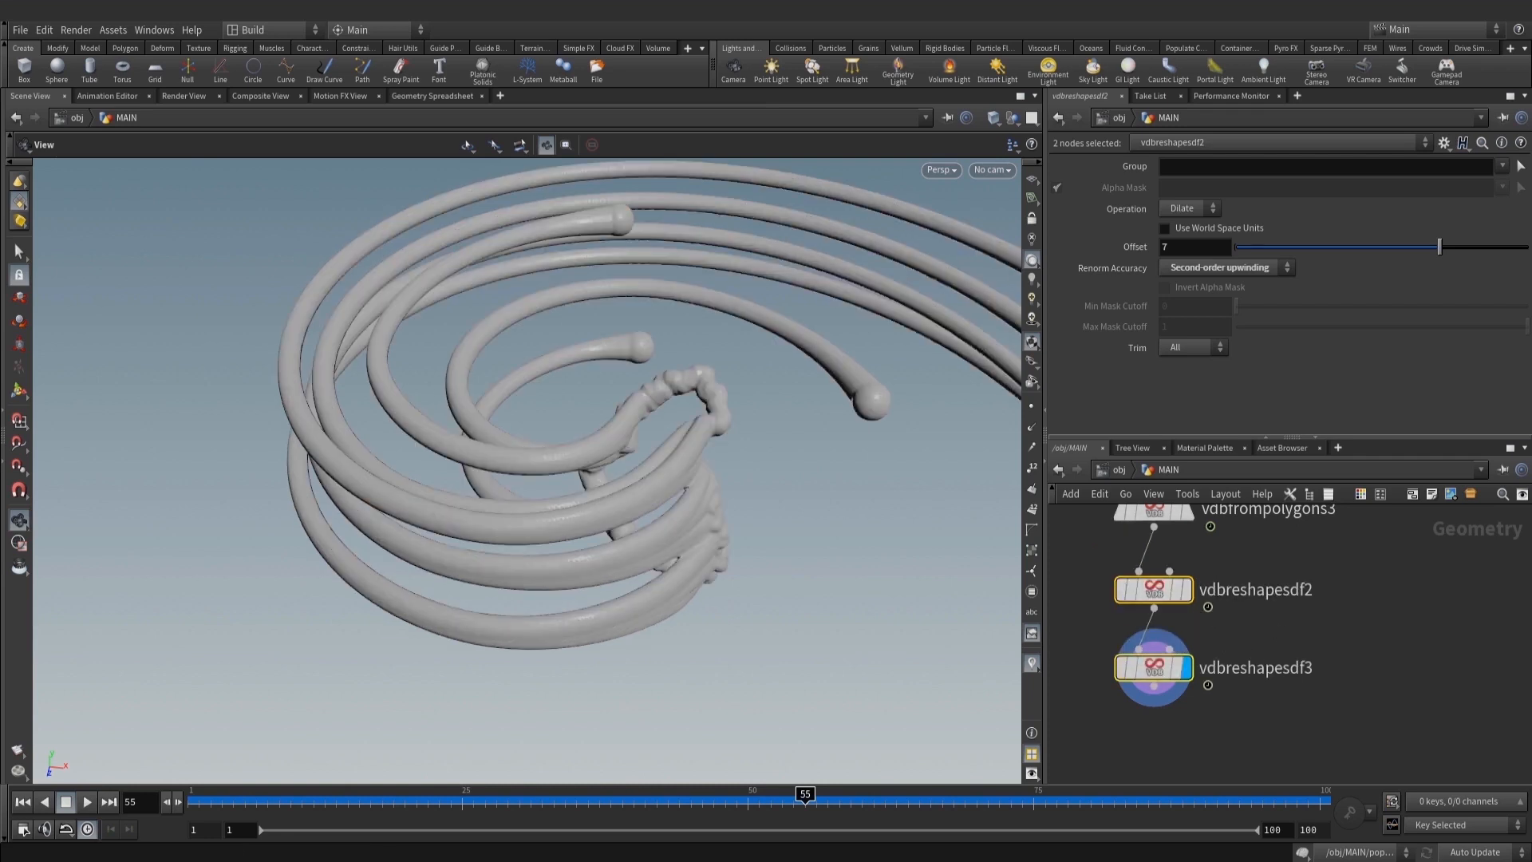
{"action": "left_click", "coordinate": [1327, 751]}
{"action": "left_click_drag", "start_coordinate": [771, 503], "coordinate": [691, 512]}
Duplicate object_merge3 below merge7 and display the copy
{"action": "scroll", "coordinate": [1366, 652], "scroll_direction": "down", "scroll_amount": 3}
{"action": "middle_click_drag", "start_coordinate": [1508, 608], "coordinate": [1379, 631]}
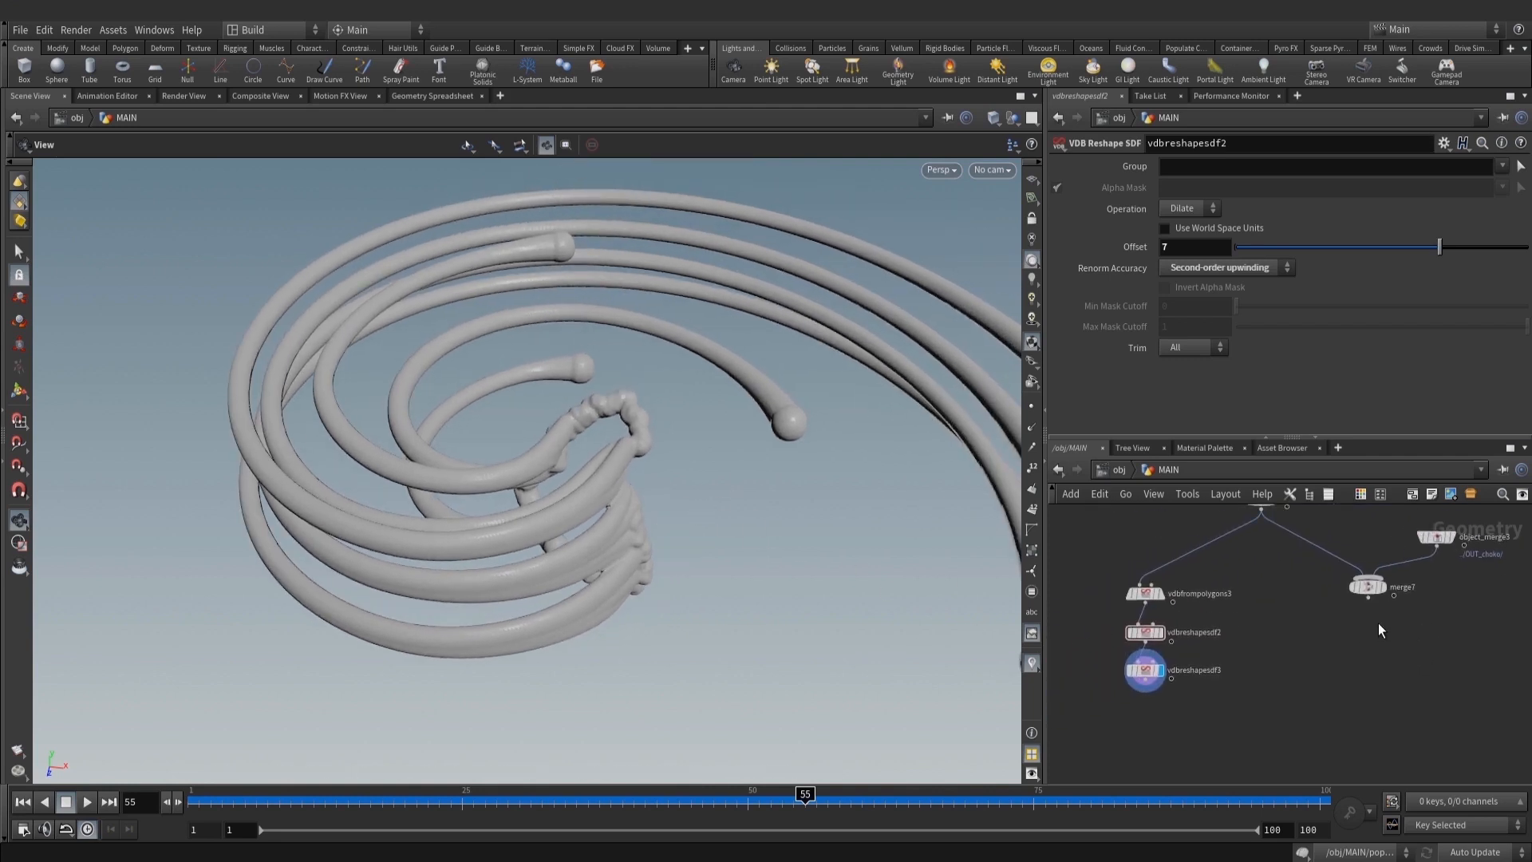
{"action": "middle_click_drag", "start_coordinate": [1239, 703], "coordinate": [1243, 691]}
{"action": "middle_click_drag", "start_coordinate": [1505, 557], "coordinate": [1391, 602]}
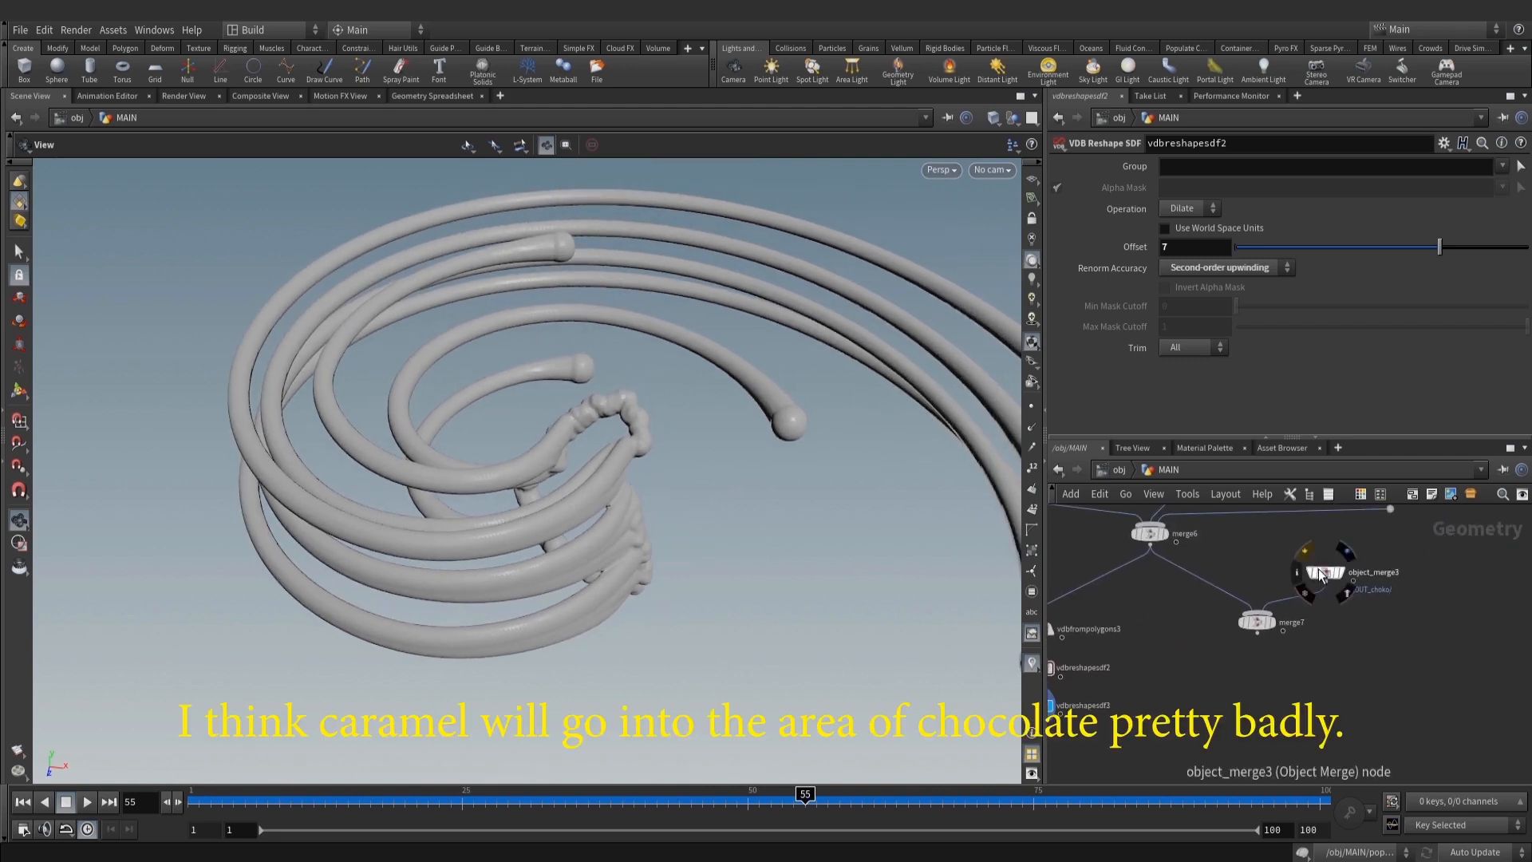
{"action": "left_click_drag", "start_coordinate": [1326, 572], "coordinate": [1256, 705], "text": "alt"}
{"action": "middle_click_drag", "start_coordinate": [1288, 704], "coordinate": [1348, 619]}
{"action": "scroll", "coordinate": [1348, 619], "scroll_direction": "up", "scroll_amount": 2}
{"action": "left_click", "coordinate": [1326, 621]}
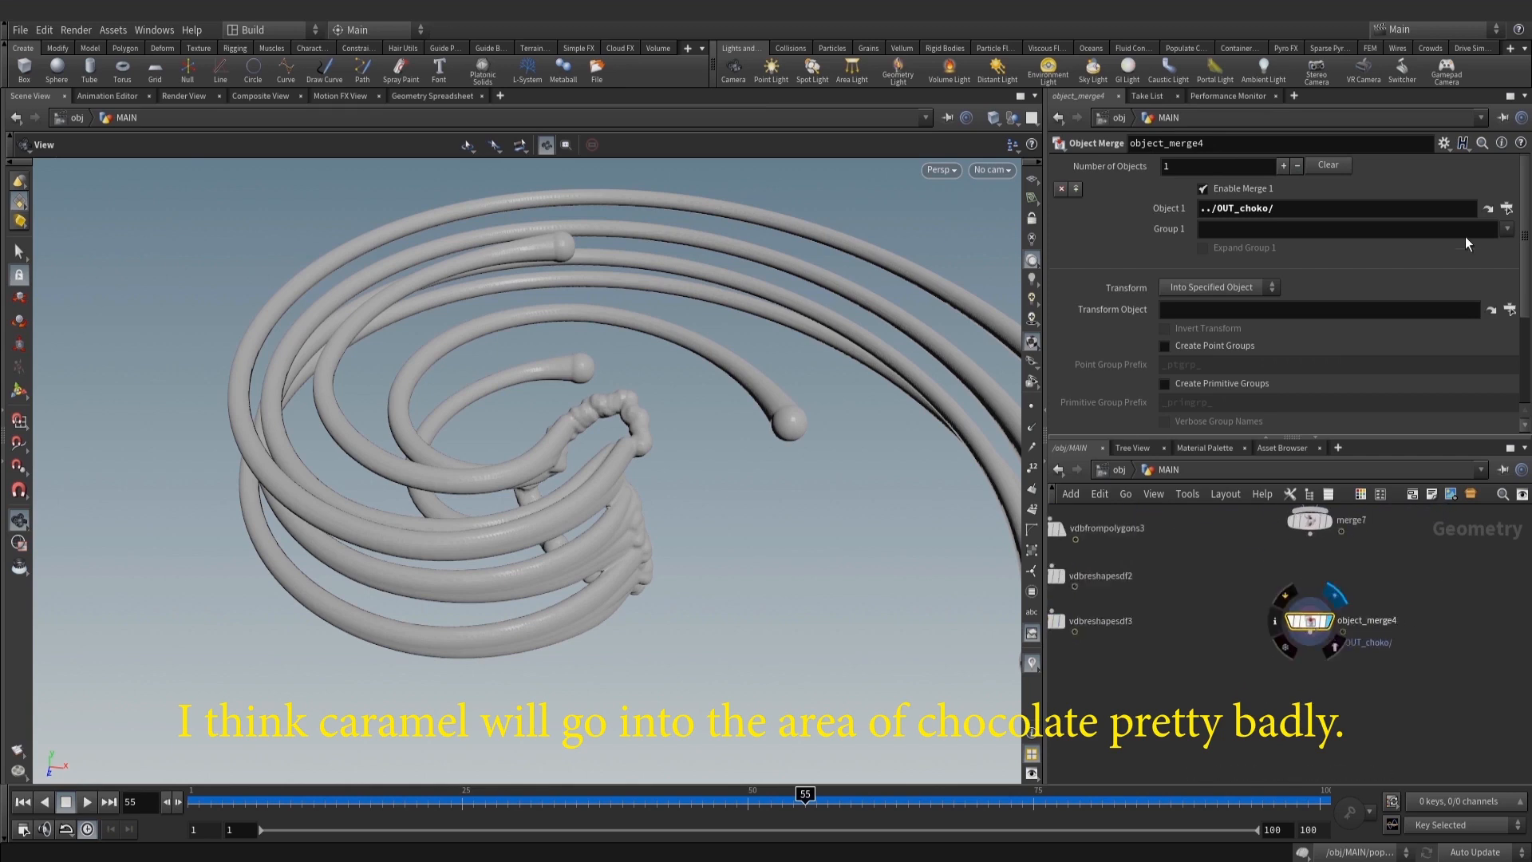
Set object_merge4's Object 1 to the STATIC_RBD node
{"action": "left_click", "coordinate": [1506, 208]}
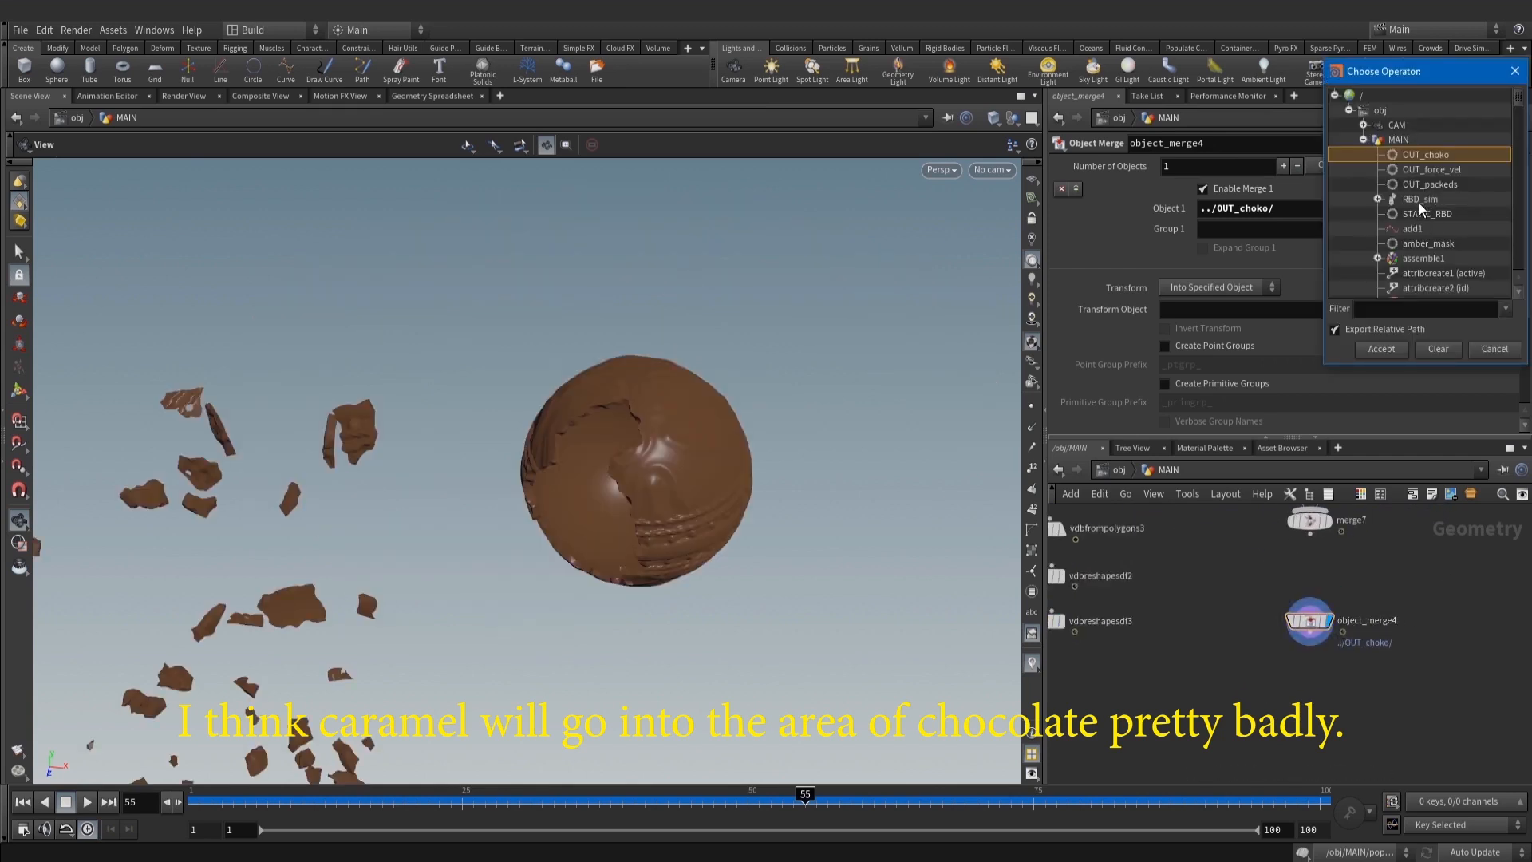
{"action": "double_click", "coordinate": [1423, 214]}
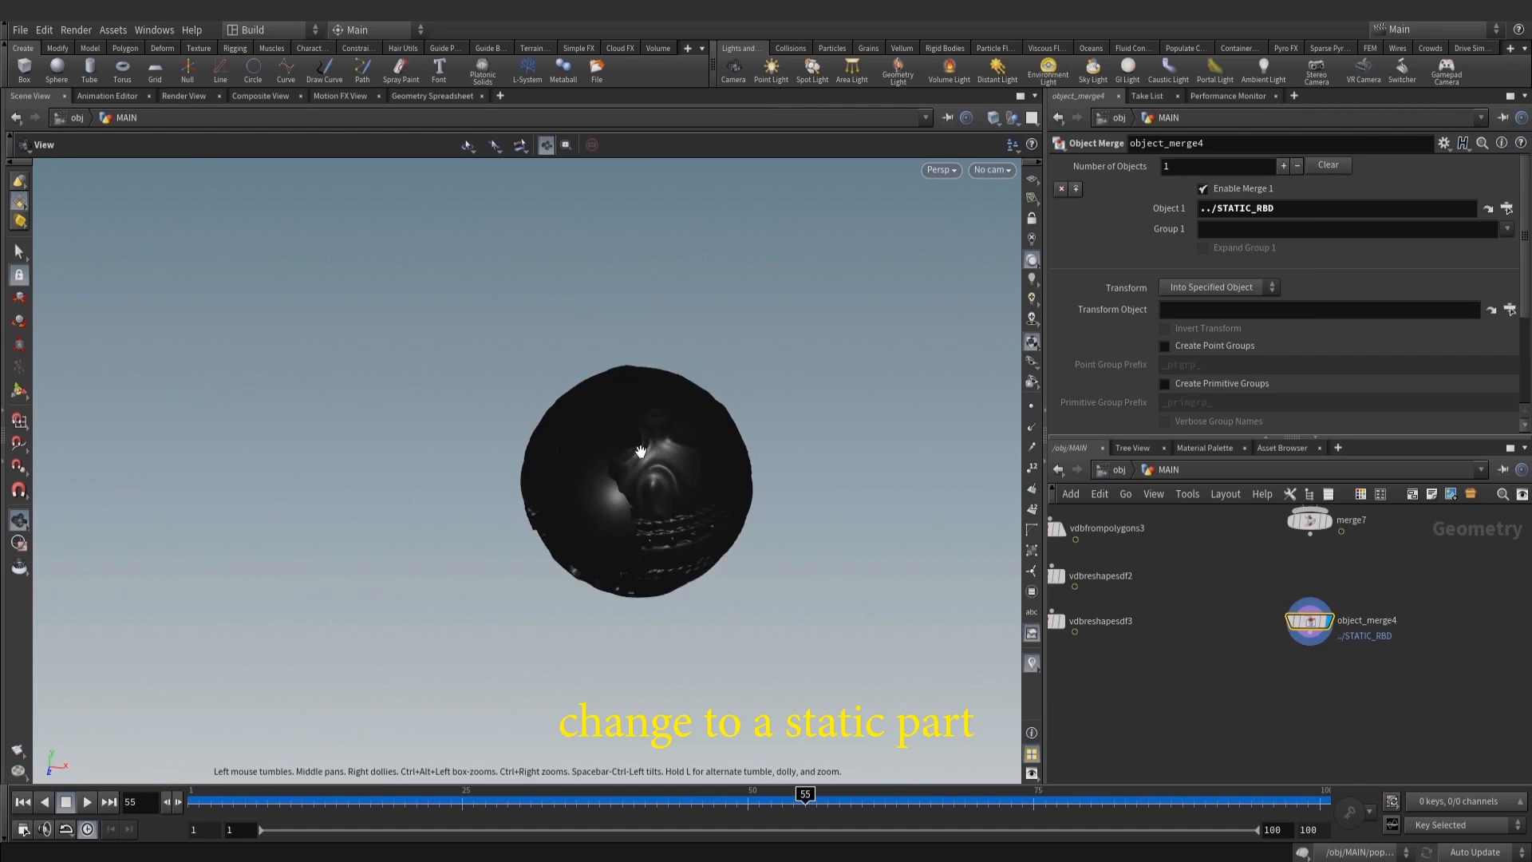
{"action": "scroll", "coordinate": [1107, 652], "scroll_direction": "down", "scroll_amount": 3}
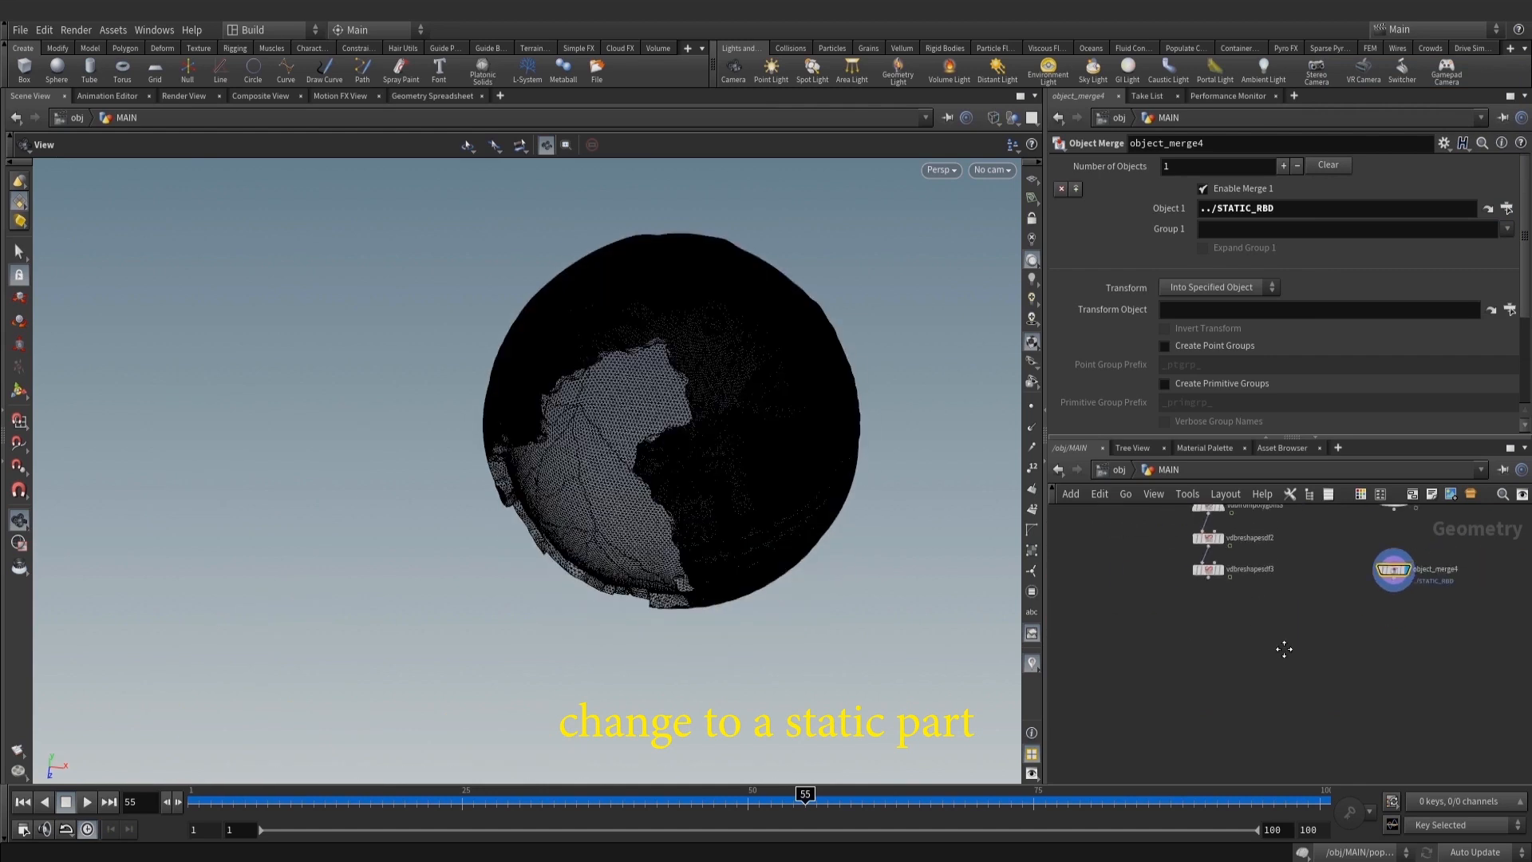
{"action": "key", "text": "Tab"}
{"action": "type", "text": "mer"}
{"action": "left_click", "coordinate": [1411, 179]}
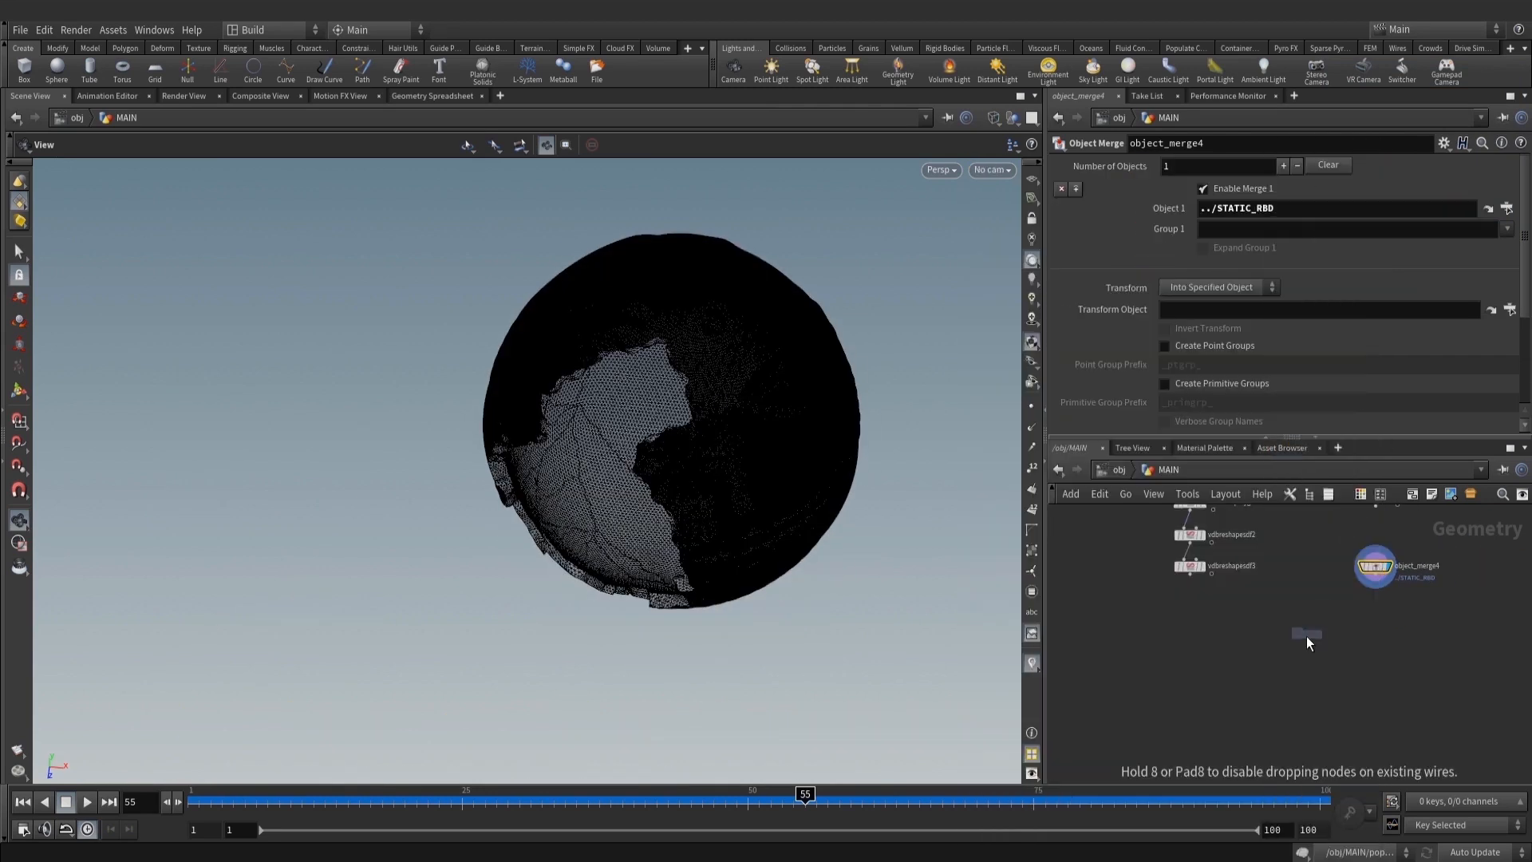
{"action": "key", "text": "Tab"}
{"action": "type", "text": "m"}
{"action": "left_click", "coordinate": [1400, 124]}
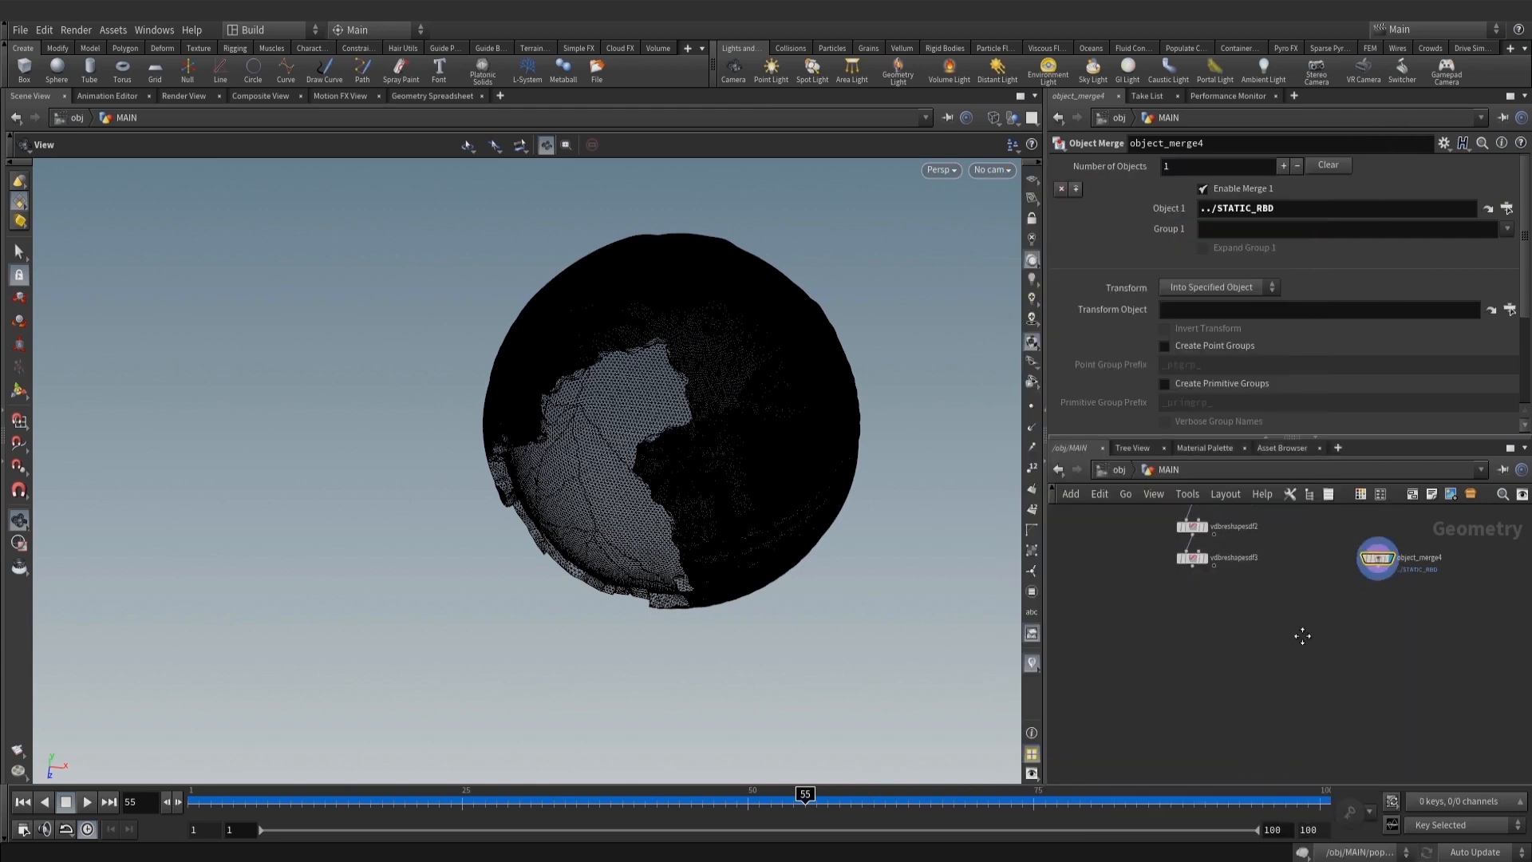
Add a Merge node fed by vdbreshapesdf3 and object_merge4, and display it
{"action": "key", "text": "Tab"}
{"action": "type", "text": "mer"}
{"action": "left_click", "coordinate": [1436, 162]}
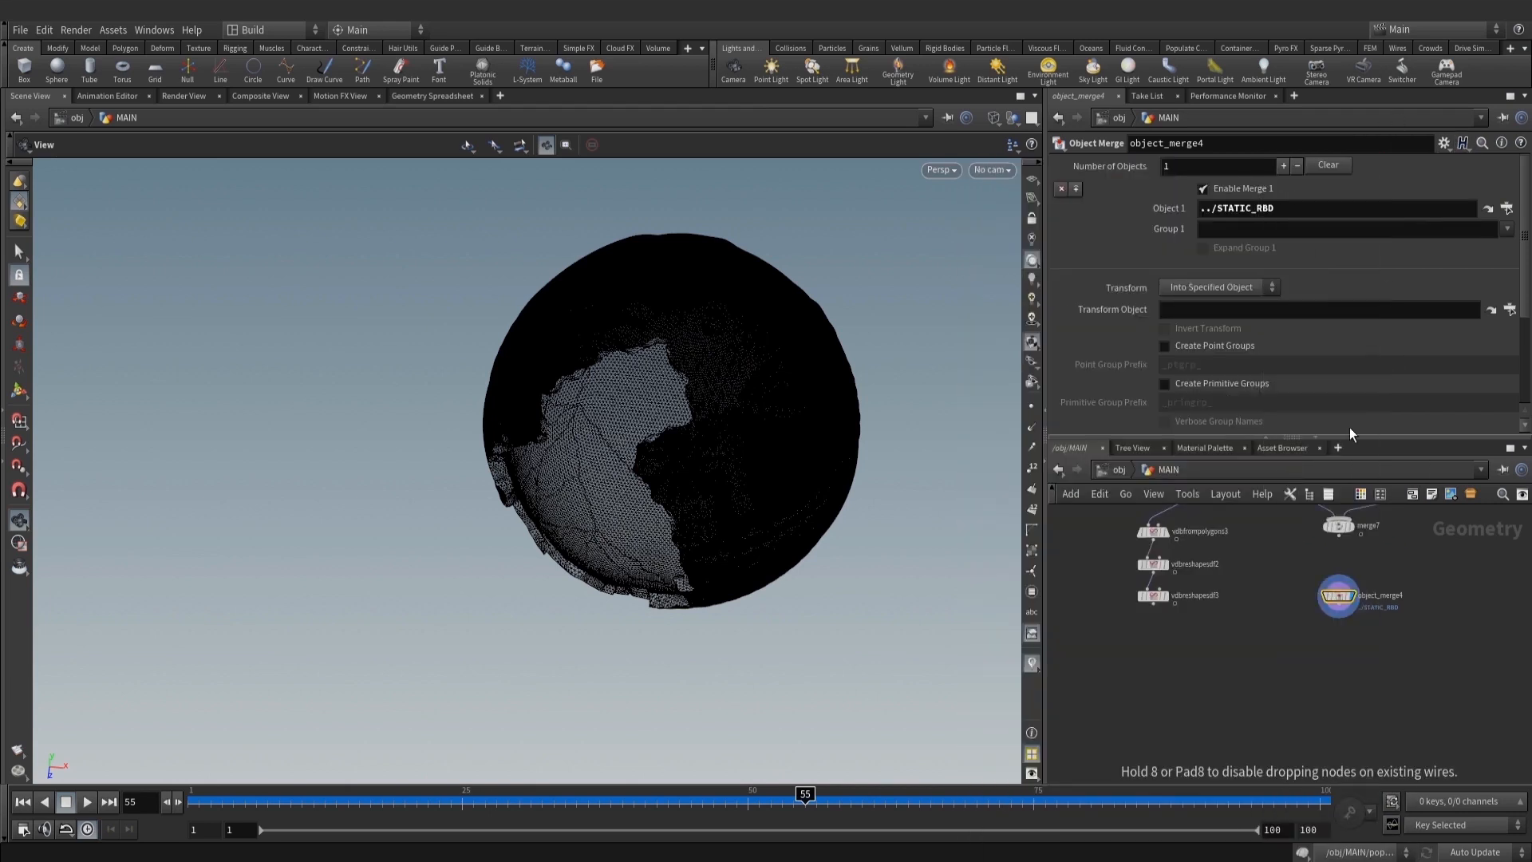
{"action": "scroll", "coordinate": [1271, 621], "scroll_direction": "up", "scroll_amount": 2}
{"action": "left_click", "coordinate": [1236, 684]}
{"action": "left_click_drag", "start_coordinate": [1102, 595], "coordinate": [1236, 672]}
{"action": "left_click_drag", "start_coordinate": [1311, 642], "coordinate": [1240, 684]}
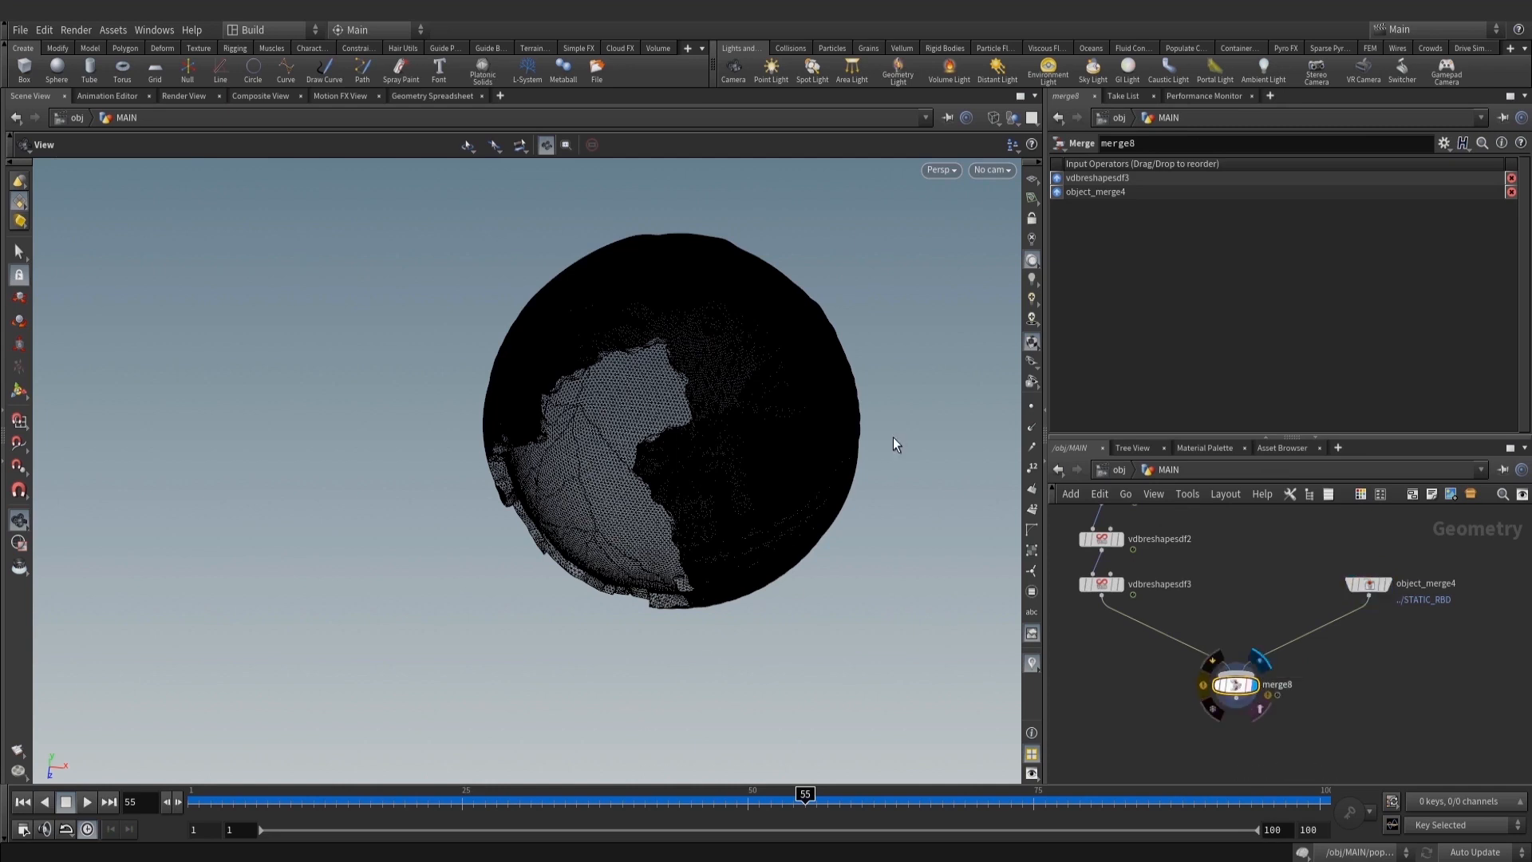
Check in shaded view how the caramel overlaps the static chocolate, and delete the new merge node
{"action": "scroll", "coordinate": [770, 438], "scroll_direction": "up", "scroll_amount": 6}
{"action": "key", "text": "w"}
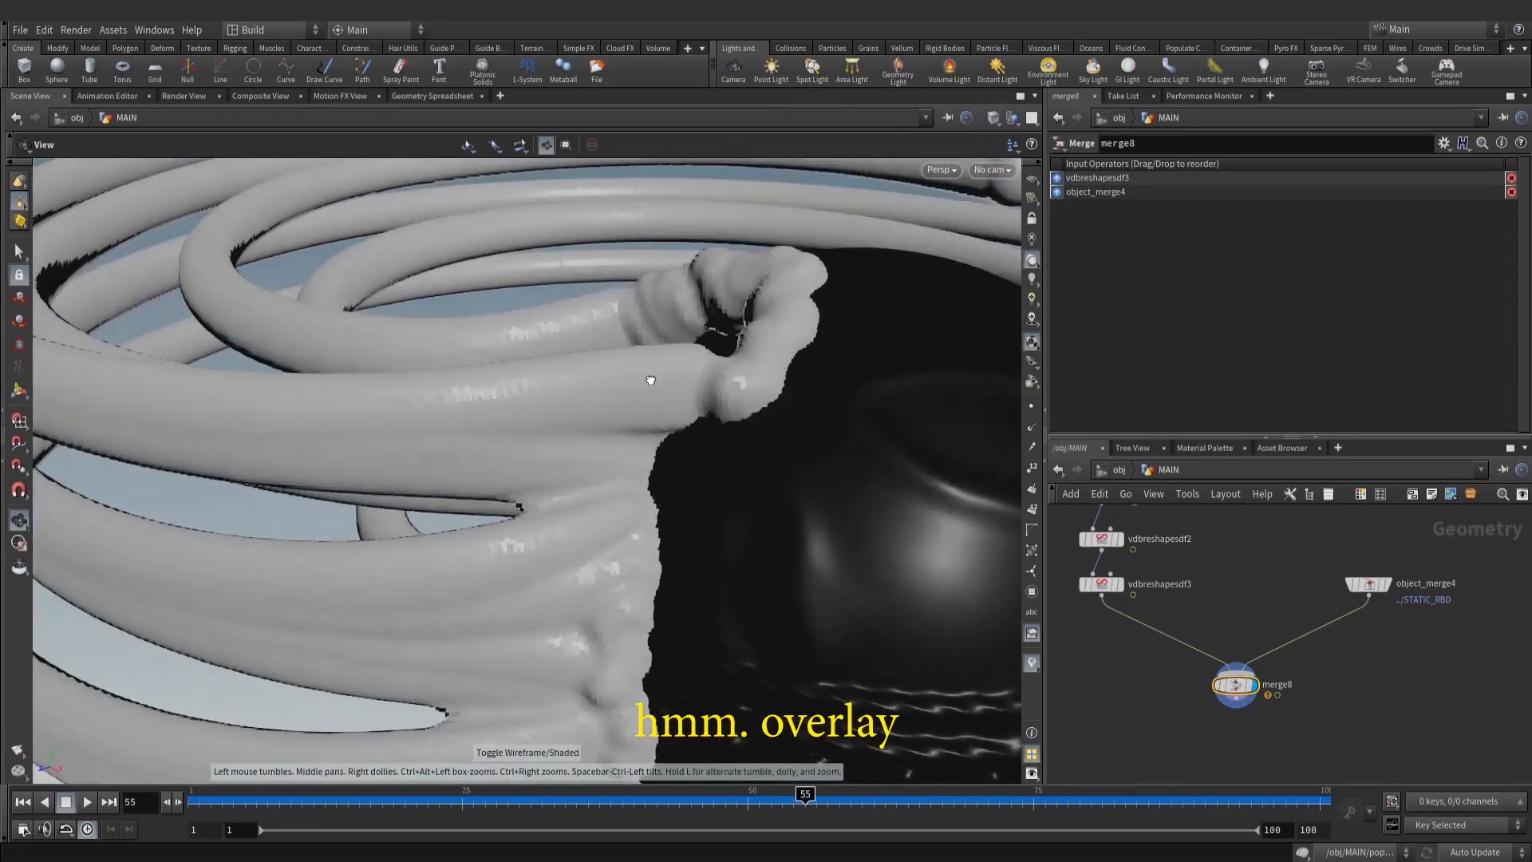
{"action": "left_click_drag", "start_coordinate": [651, 380], "coordinate": [702, 447]}
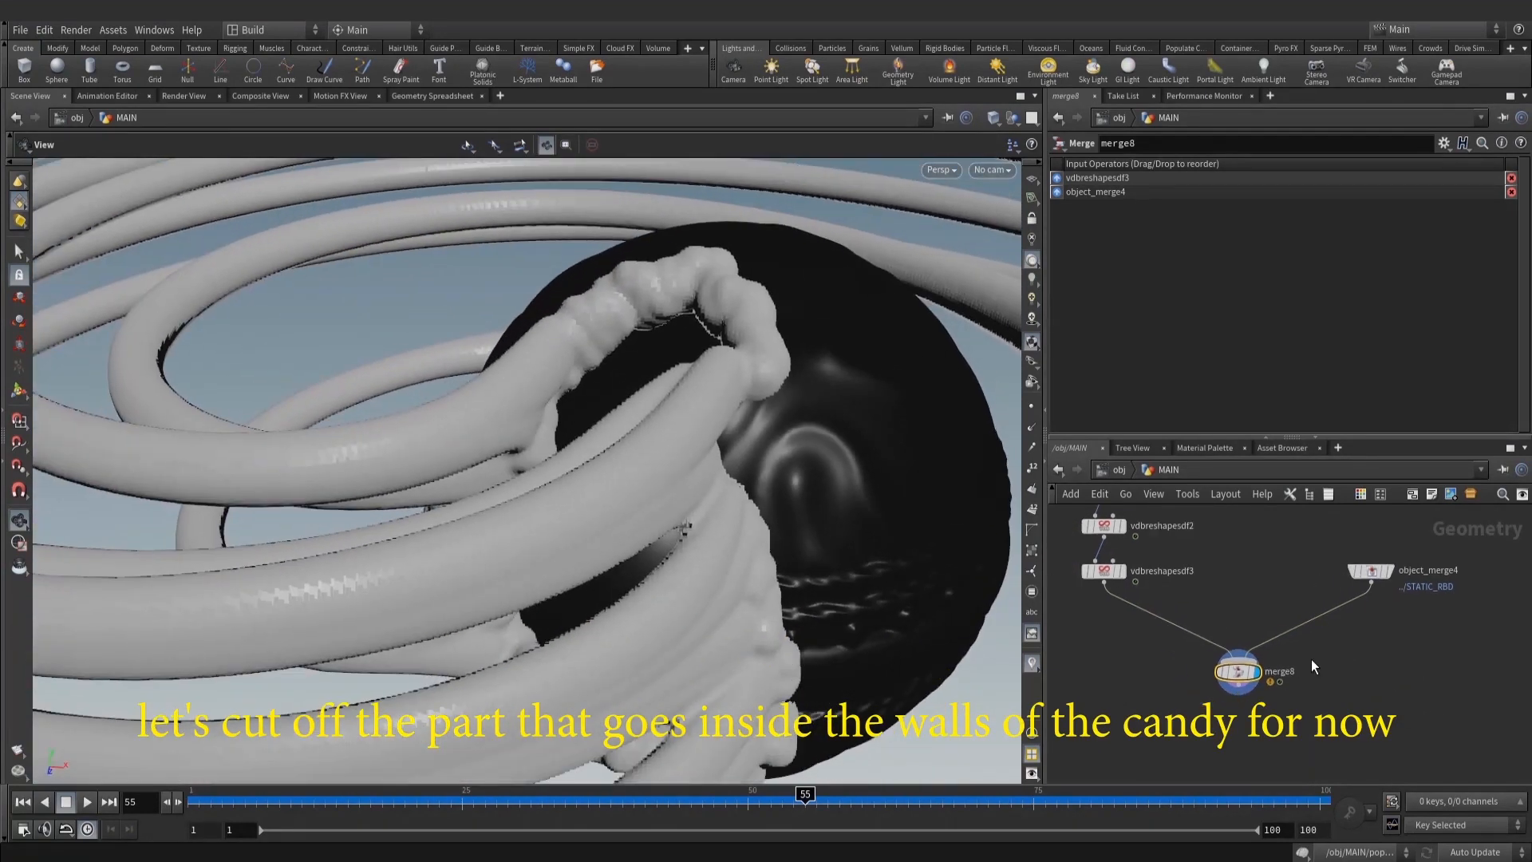
{"action": "key", "text": "Delete"}
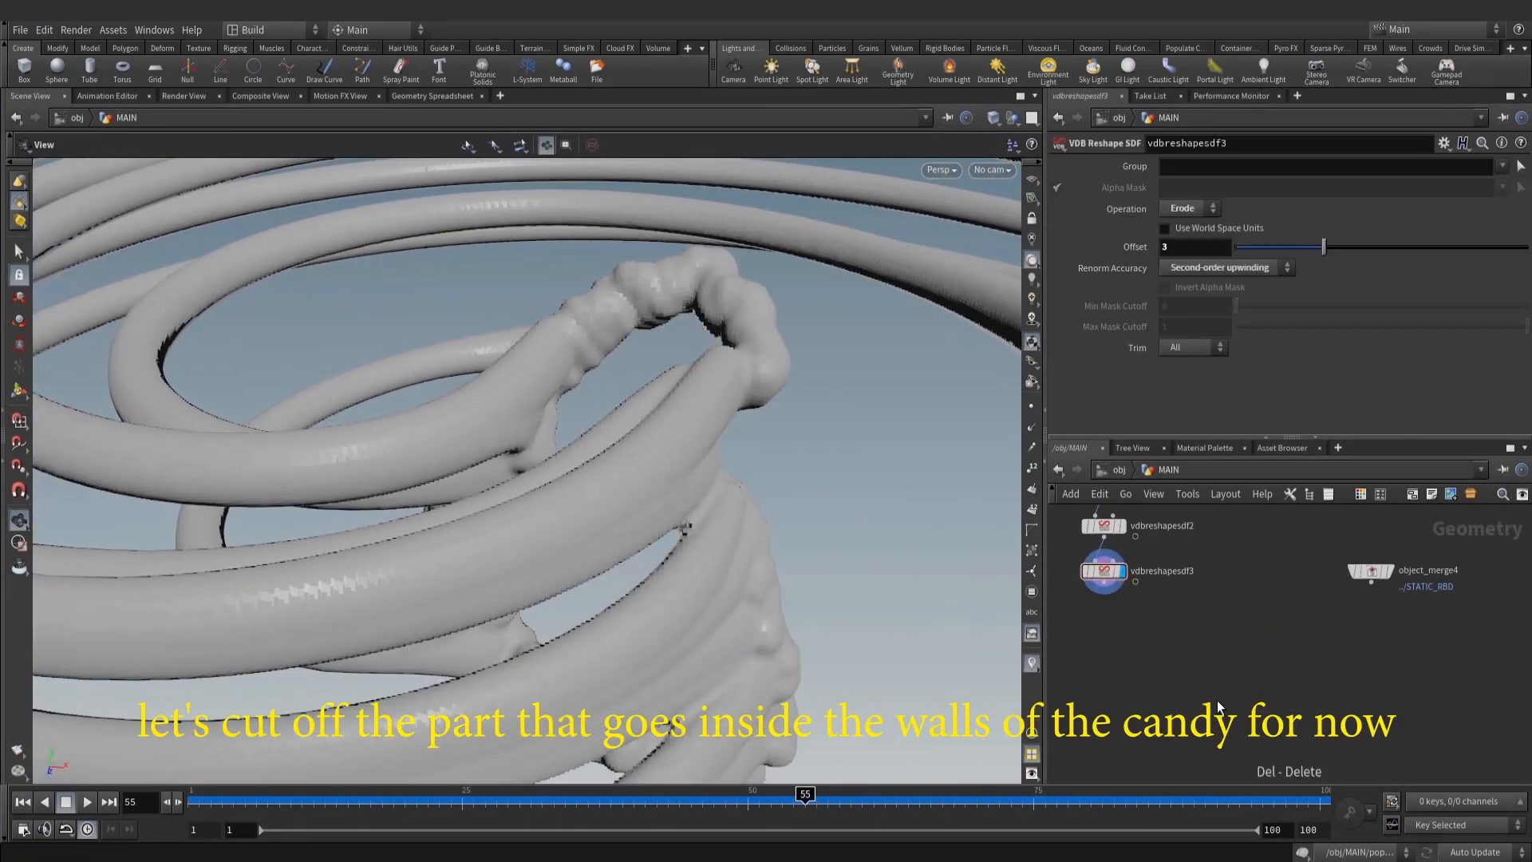
Place a VDB Combine node below vdbreshapesdf3 with vdbreshapesdf3 as its first input
{"action": "key", "text": "Tab"}
{"action": "type", "text": "comb"}
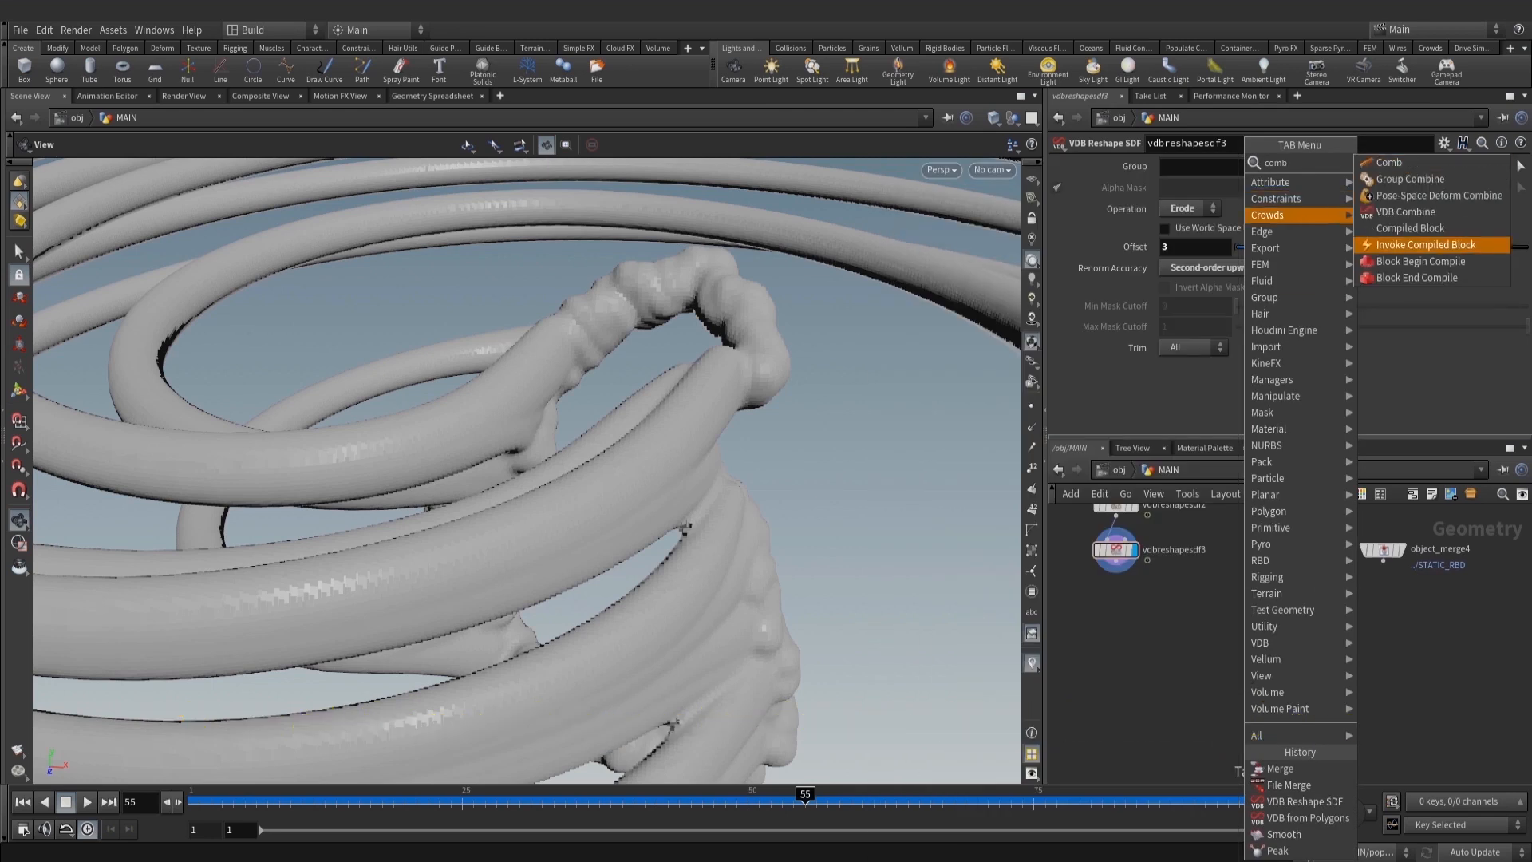
{"action": "left_click", "coordinate": [1406, 211]}
{"action": "left_click", "coordinate": [1256, 624]}
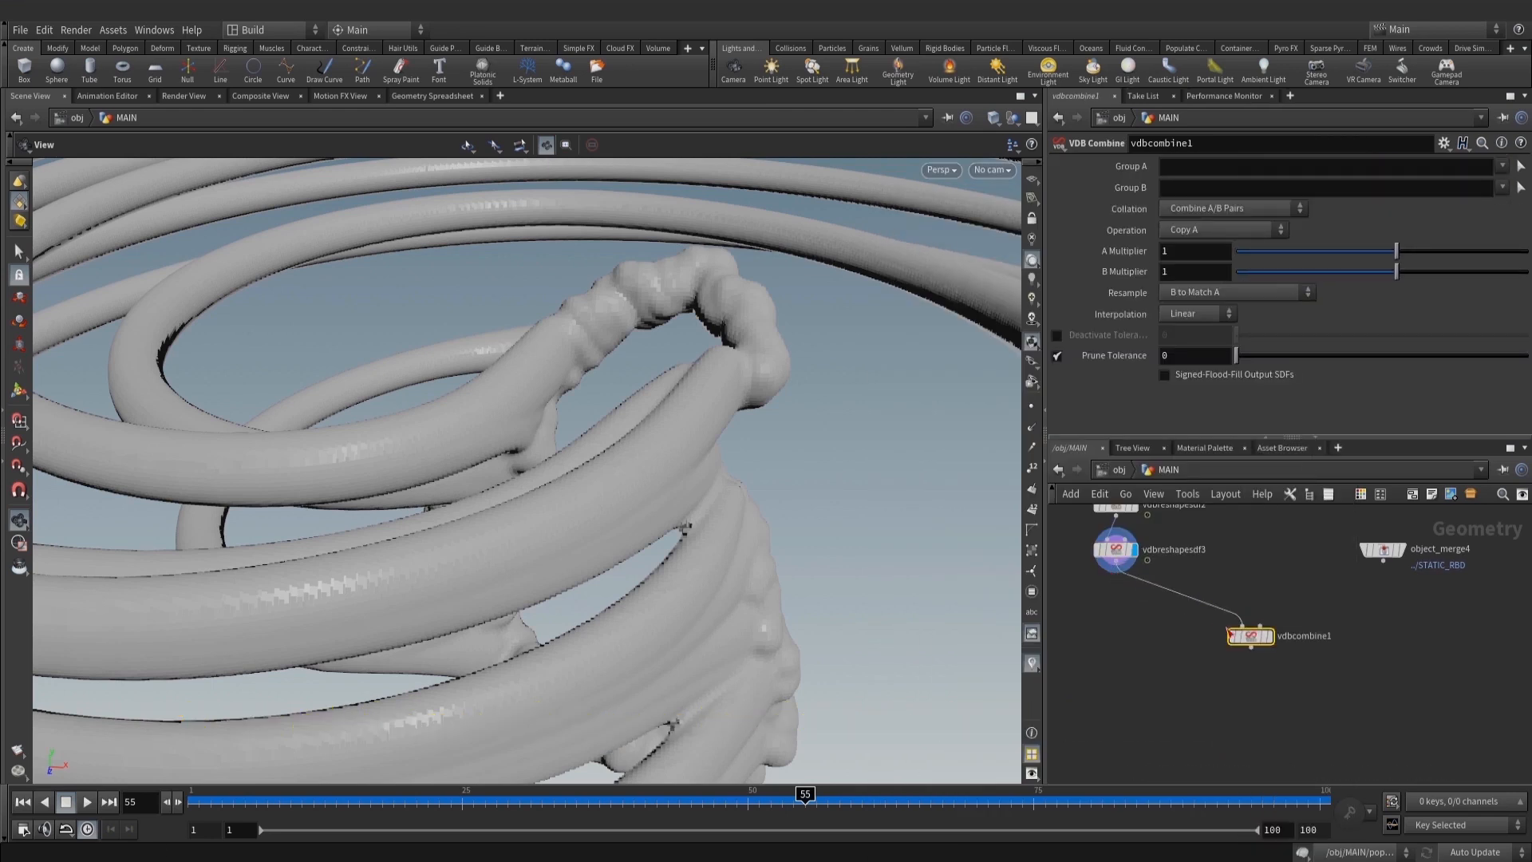
Make a reference copy of vdbfrompolygons3, connect it below object_merge4 and display the resulting chocolate VDB
{"action": "middle_click_drag", "start_coordinate": [1254, 580], "coordinate": [1264, 663]}
{"action": "left_click", "coordinate": [1141, 568]}
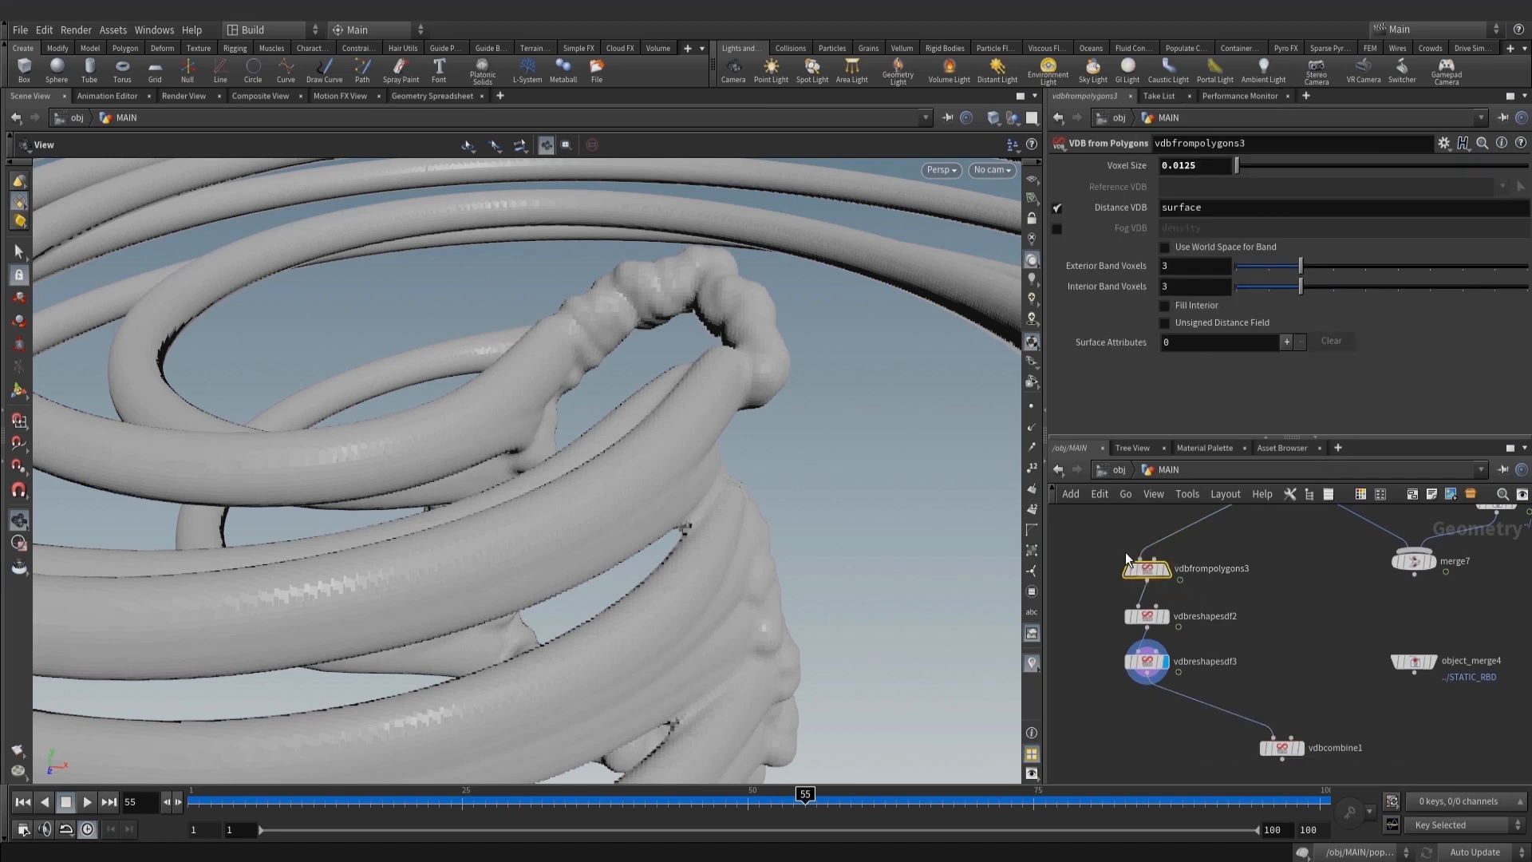
{"action": "right_click", "coordinate": [1155, 563]}
{"action": "mouse_move", "coordinate": [1306, 600]}
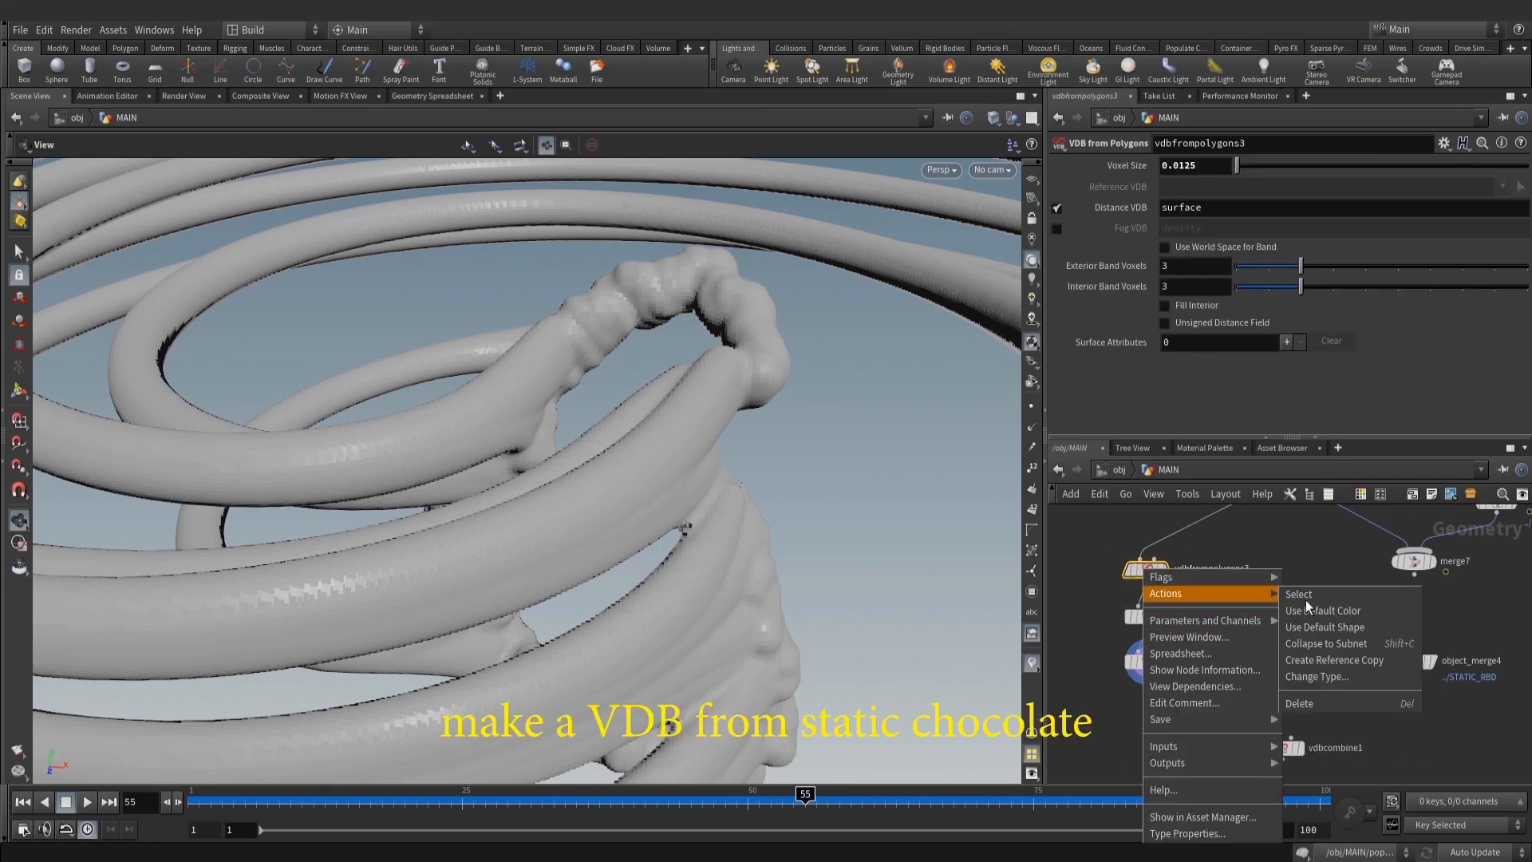
{"action": "left_click", "coordinate": [1362, 702]}
{"action": "middle_click_drag", "start_coordinate": [1363, 704], "coordinate": [1346, 639]}
{"action": "left_click_drag", "start_coordinate": [1219, 555], "coordinate": [1379, 675]}
{"action": "left_click_drag", "start_coordinate": [1397, 607], "coordinate": [1370, 661]}
{"action": "left_click_drag", "start_coordinate": [1378, 671], "coordinate": [1369, 646]}
{"action": "left_click_drag", "start_coordinate": [1265, 682], "coordinate": [1254, 694]}
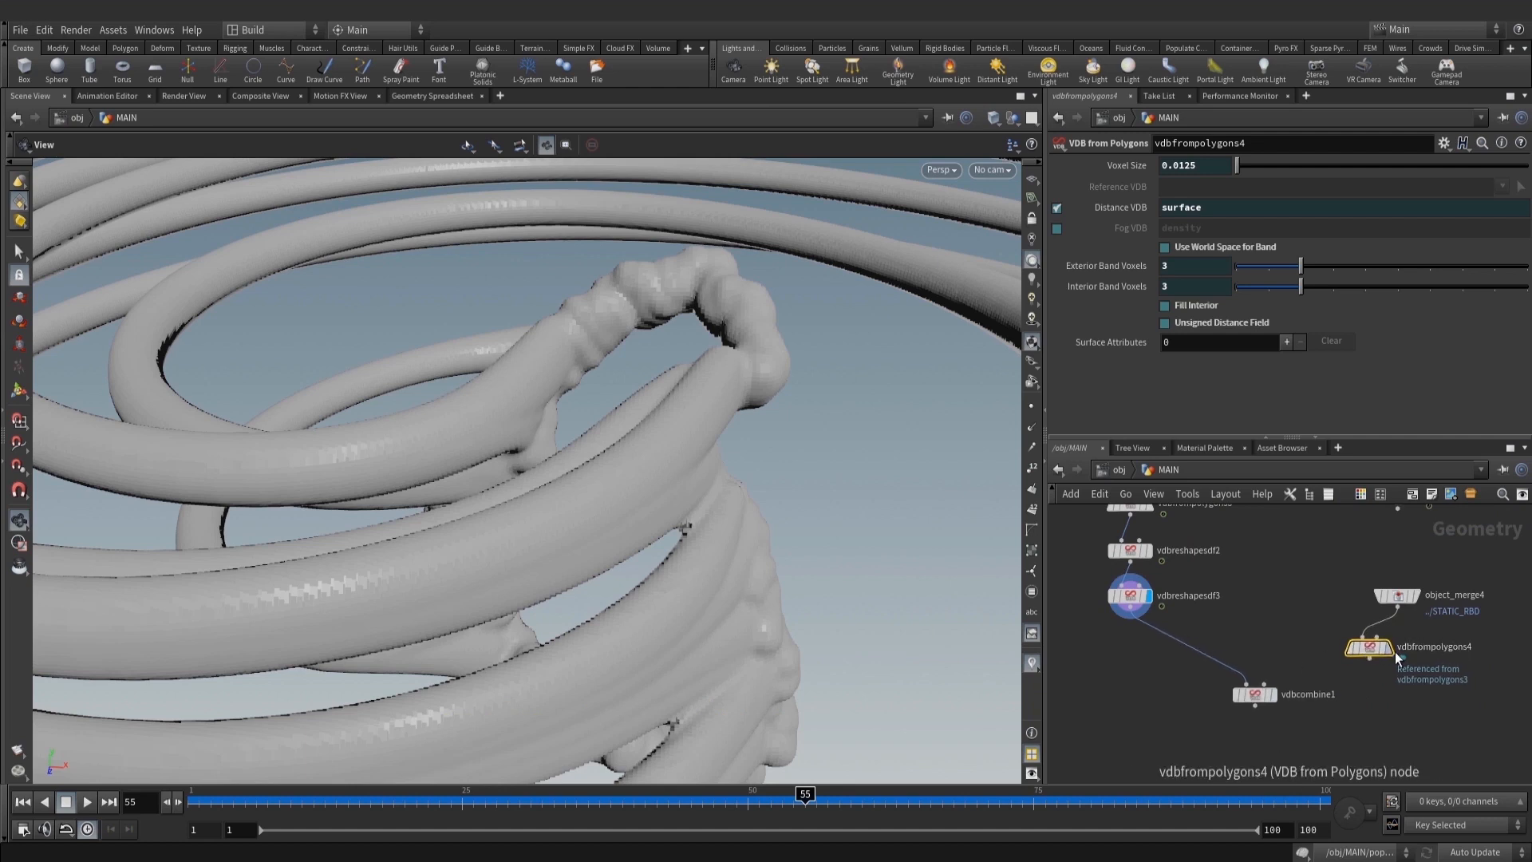
{"action": "left_click", "coordinate": [1392, 647]}
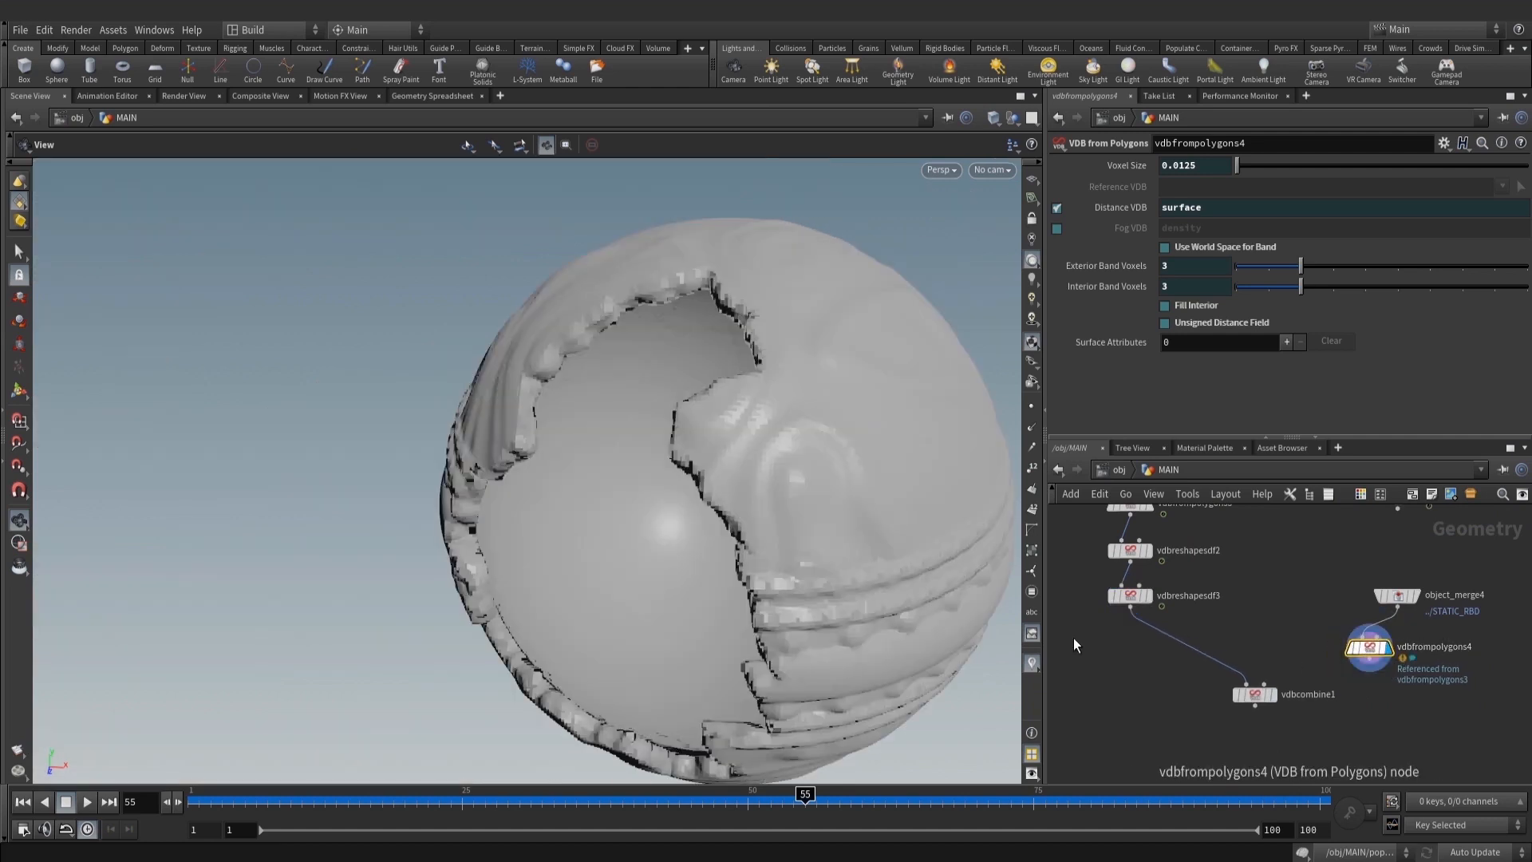
Connect vdbfrompolygons4 to vdbcombine1's second input, set the operation to SDF Difference and inspect the displayed cut
{"action": "scroll", "coordinate": [1268, 664], "scroll_direction": "up", "scroll_amount": 1}
{"action": "left_click_drag", "start_coordinate": [1369, 672], "coordinate": [1273, 699]}
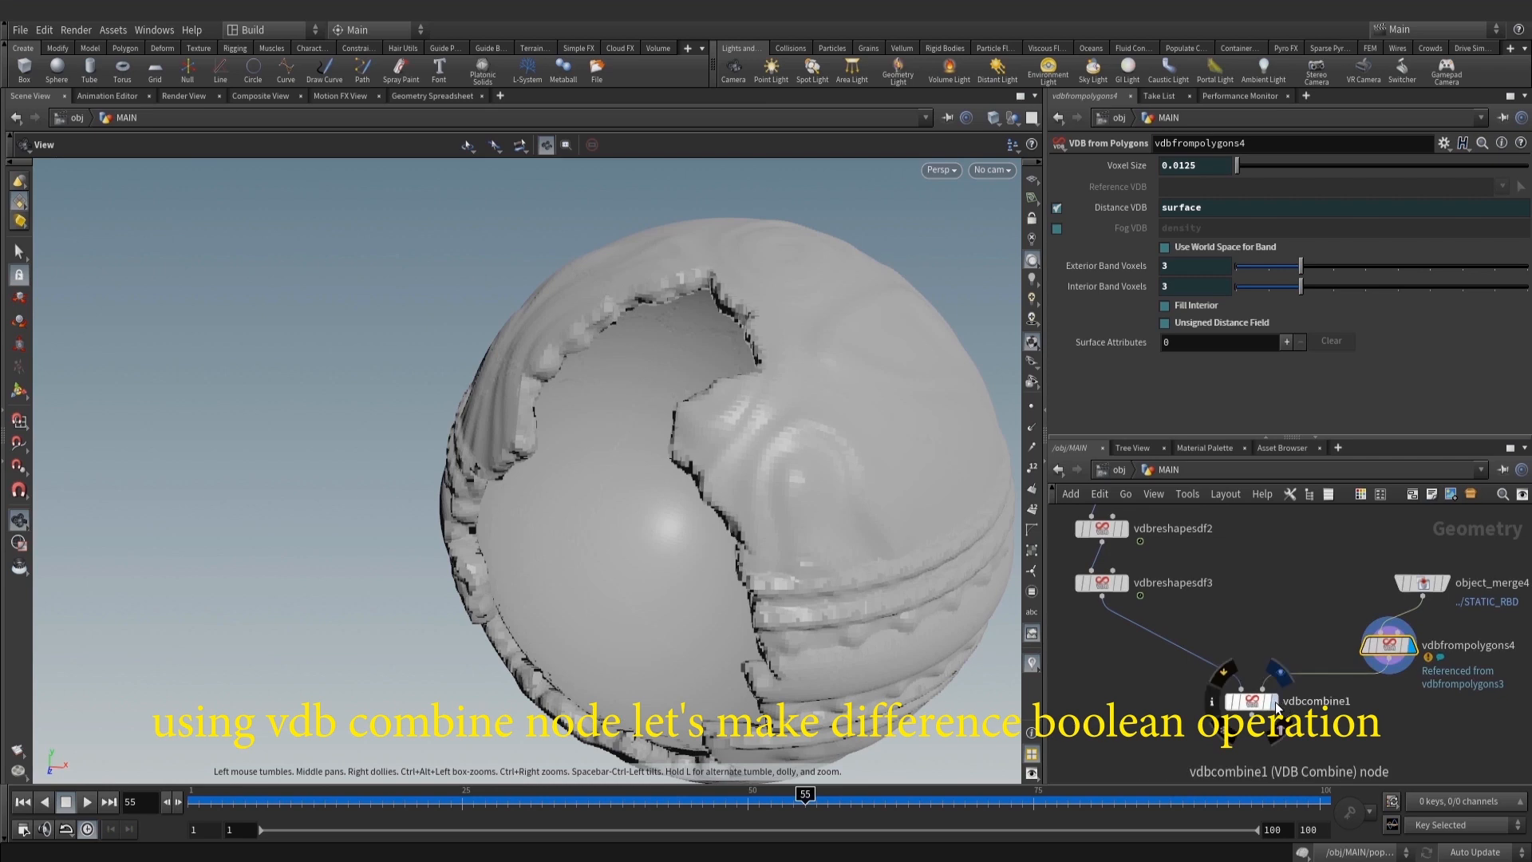
{"action": "left_click", "coordinate": [1275, 700]}
{"action": "left_click", "coordinate": [1228, 209]}
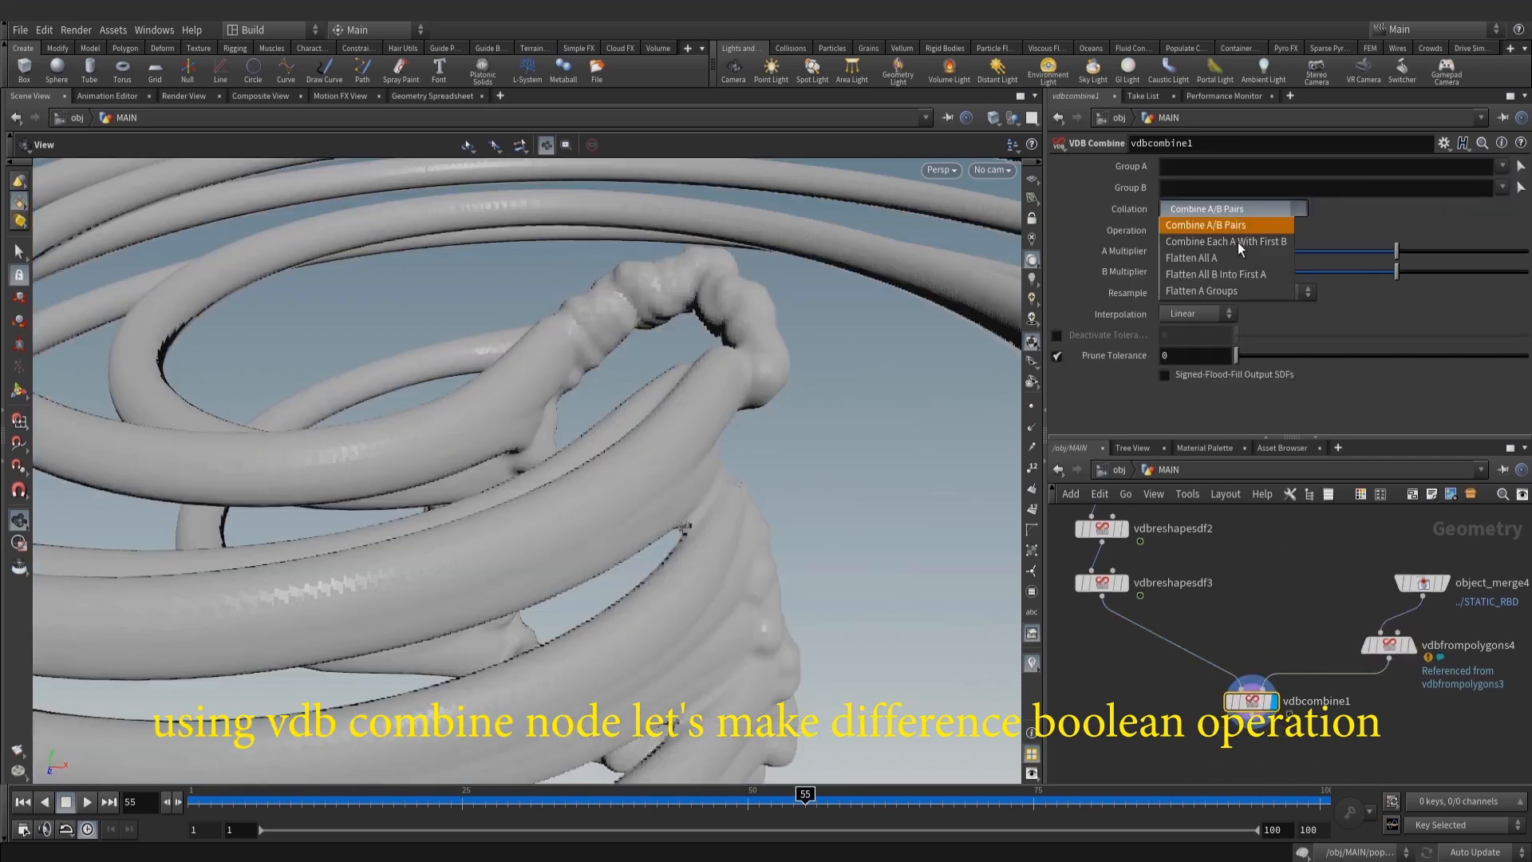
{"action": "left_click", "coordinate": [1205, 232]}
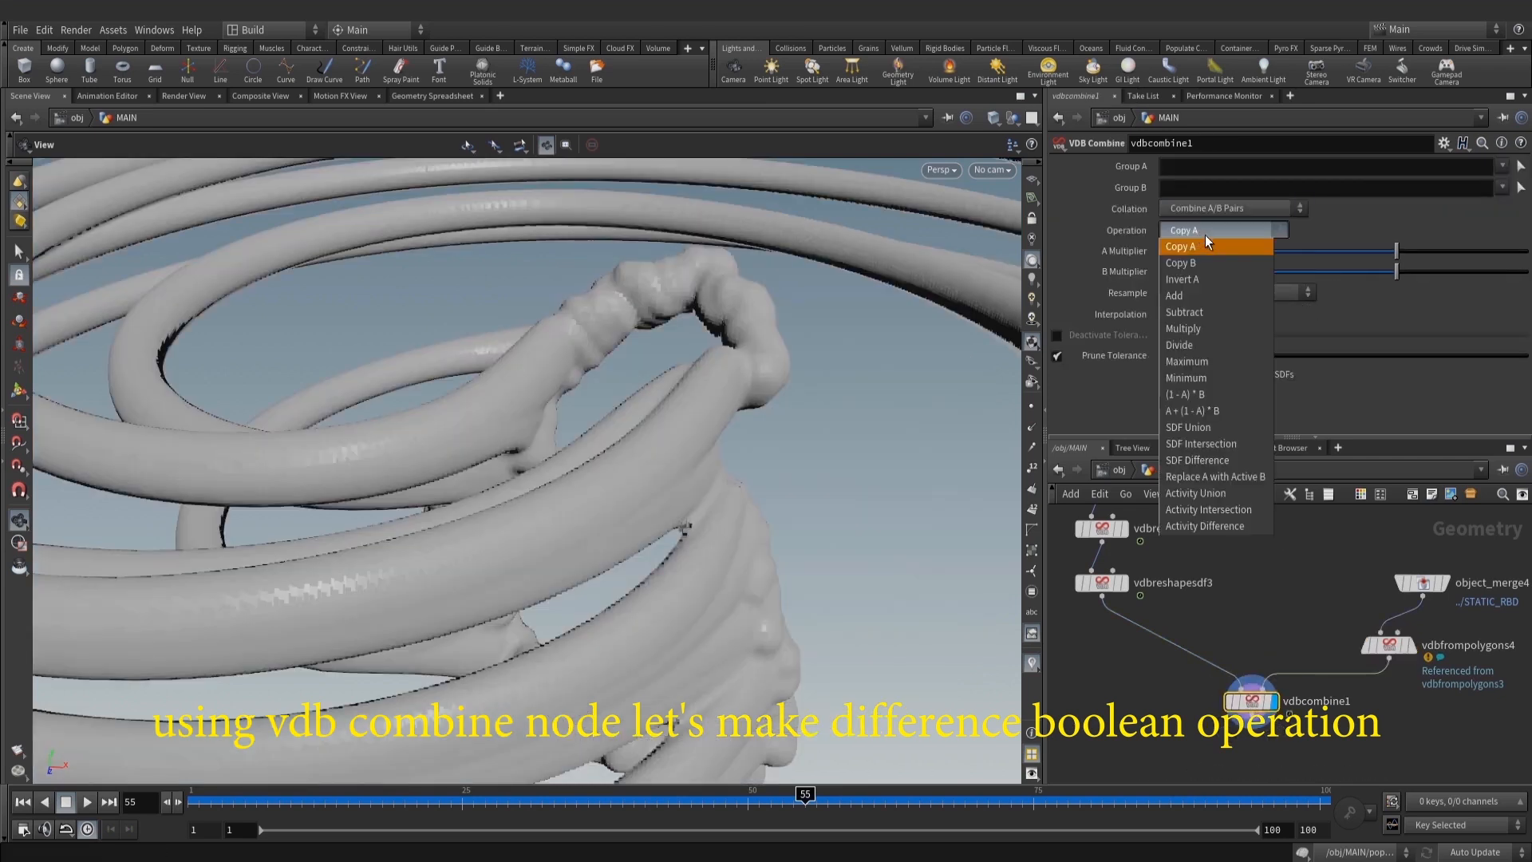
{"action": "left_click", "coordinate": [1221, 461]}
{"action": "mouse_move", "coordinate": [699, 454]}
{"action": "left_mouse_down"}
{"action": "mouse_move", "coordinate": [588, 444]}
{"action": "mouse_move", "coordinate": [674, 472]}
{"action": "mouse_move", "coordinate": [705, 434]}
{"action": "mouse_move", "coordinate": [699, 456]}
{"action": "mouse_move", "coordinate": [677, 414]}
{"action": "mouse_move", "coordinate": [698, 454]}
{"action": "left_mouse_up"}
{"action": "right_click_drag", "start_coordinate": [697, 455], "coordinate": [734, 434]}
{"action": "left_click_drag", "start_coordinate": [735, 434], "coordinate": [737, 440]}
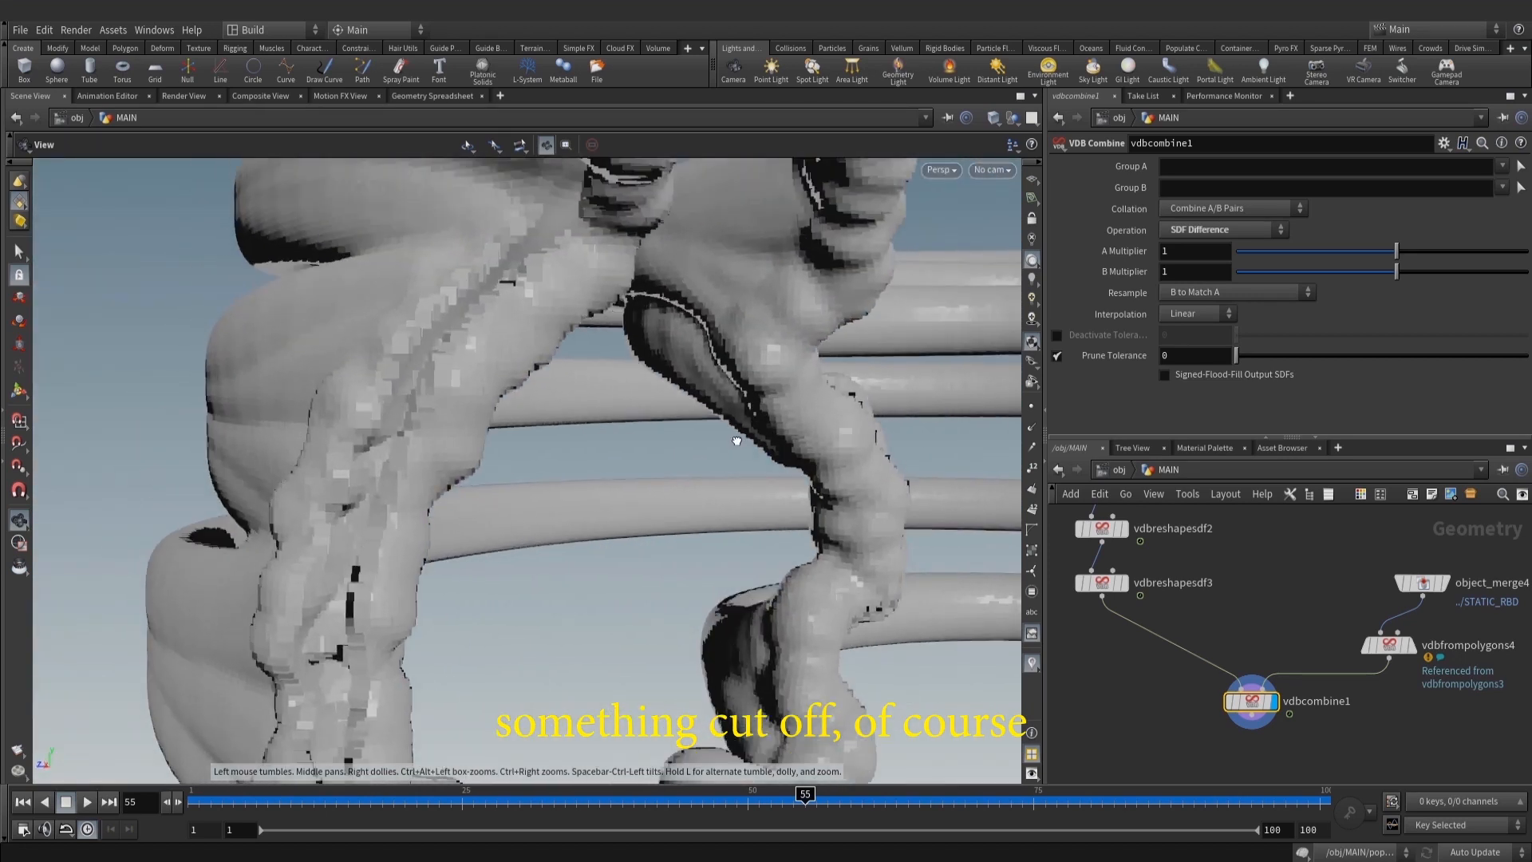
{"action": "right_click_drag", "start_coordinate": [737, 440], "coordinate": [657, 458]}
{"action": "left_click_drag", "start_coordinate": [657, 458], "coordinate": [702, 470]}
{"action": "scroll", "coordinate": [1432, 690], "scroll_direction": "down", "scroll_amount": 1}
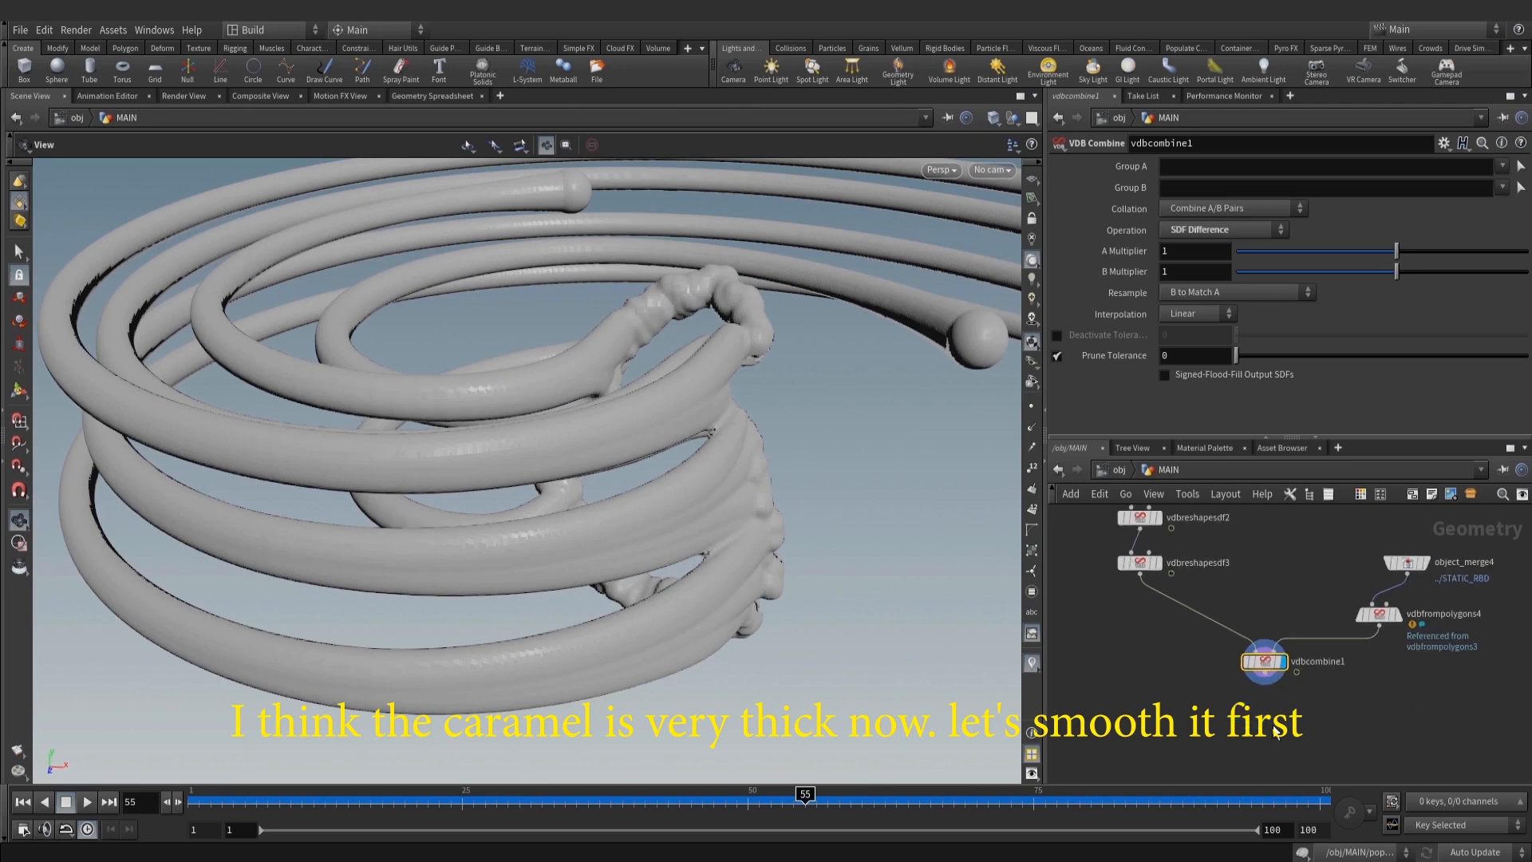
Add and display a VDB Smooth SDF node after vdbcombine1, with its operation set to Gaussian
{"action": "key", "text": "Tab"}
{"action": "type", "text": "smoo"}
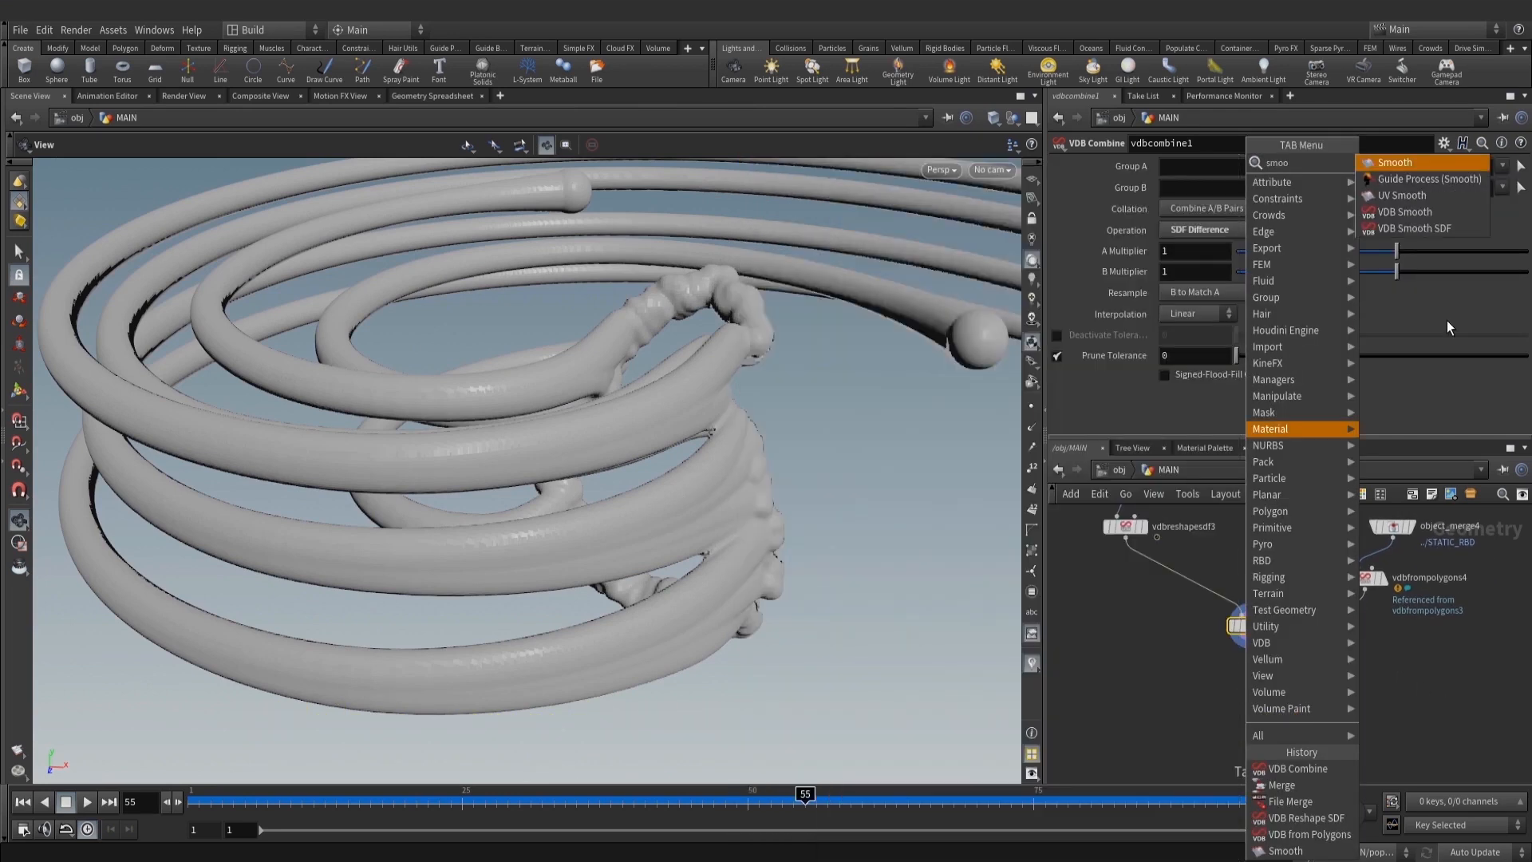
{"action": "left_click", "coordinate": [1425, 229]}
{"action": "left_click", "coordinate": [1237, 694]}
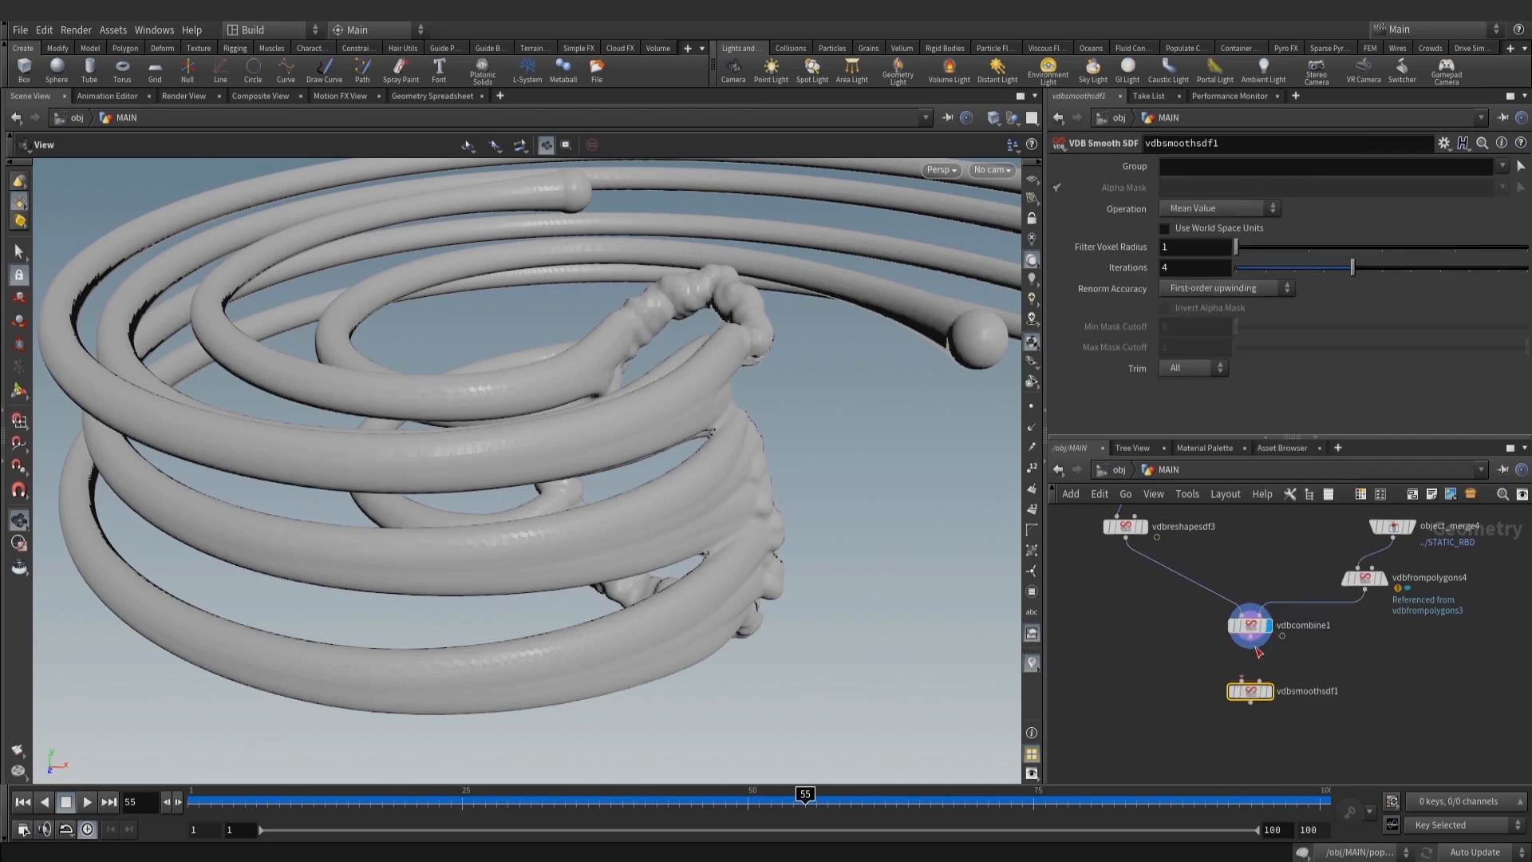
{"action": "scroll", "coordinate": [1255, 646], "scroll_direction": "up", "scroll_amount": 3}
{"action": "left_click_drag", "start_coordinate": [1247, 630], "coordinate": [1232, 706]}
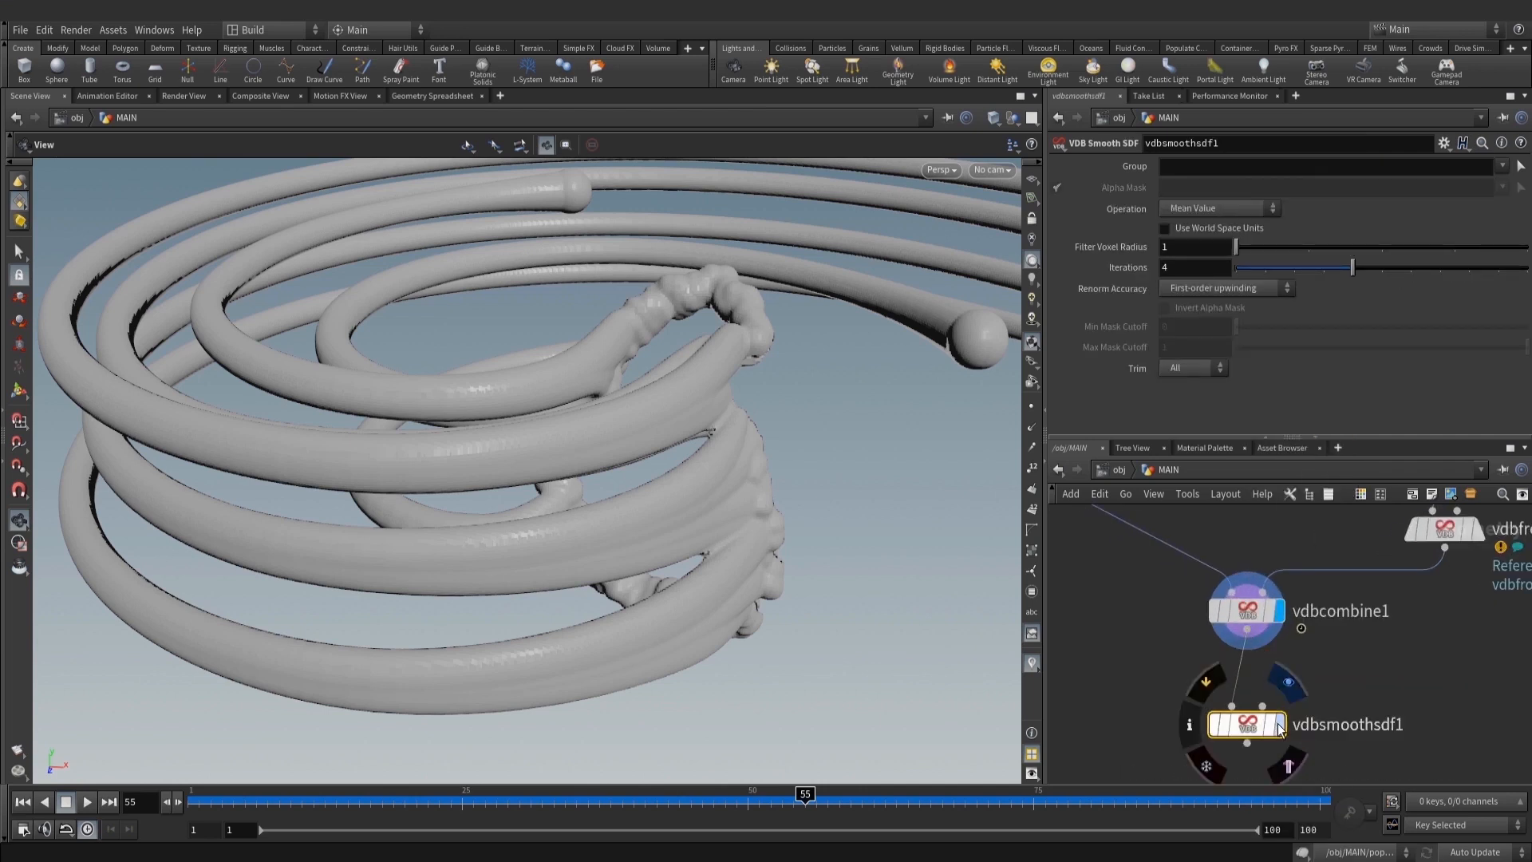
{"action": "left_click", "coordinate": [1288, 681]}
{"action": "left_click", "coordinate": [1208, 208]}
{"action": "left_click", "coordinate": [1200, 247]}
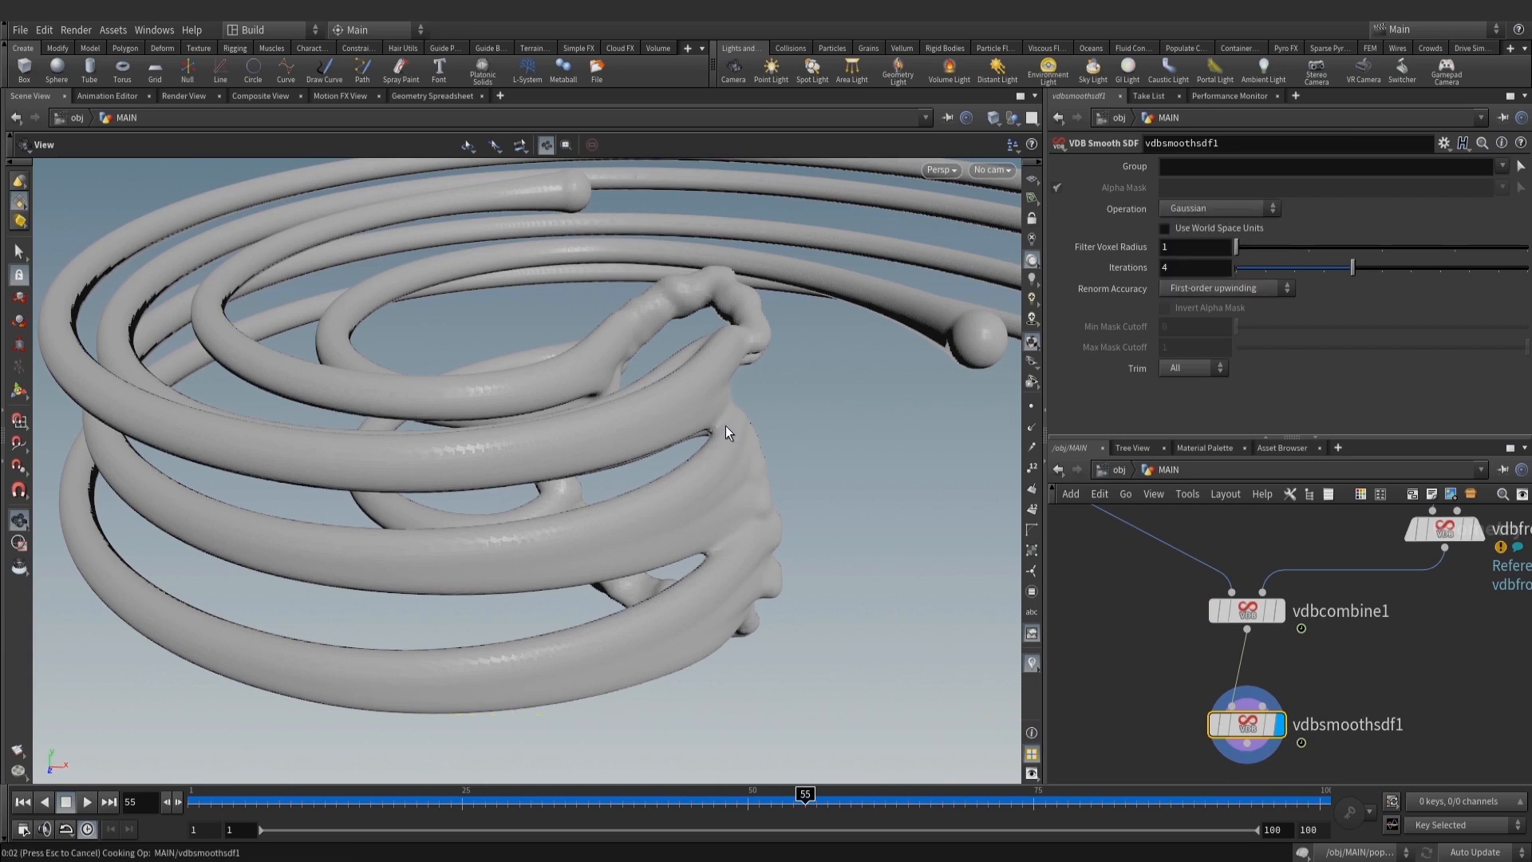
{"action": "right_click_drag", "start_coordinate": [739, 417], "coordinate": [574, 424]}
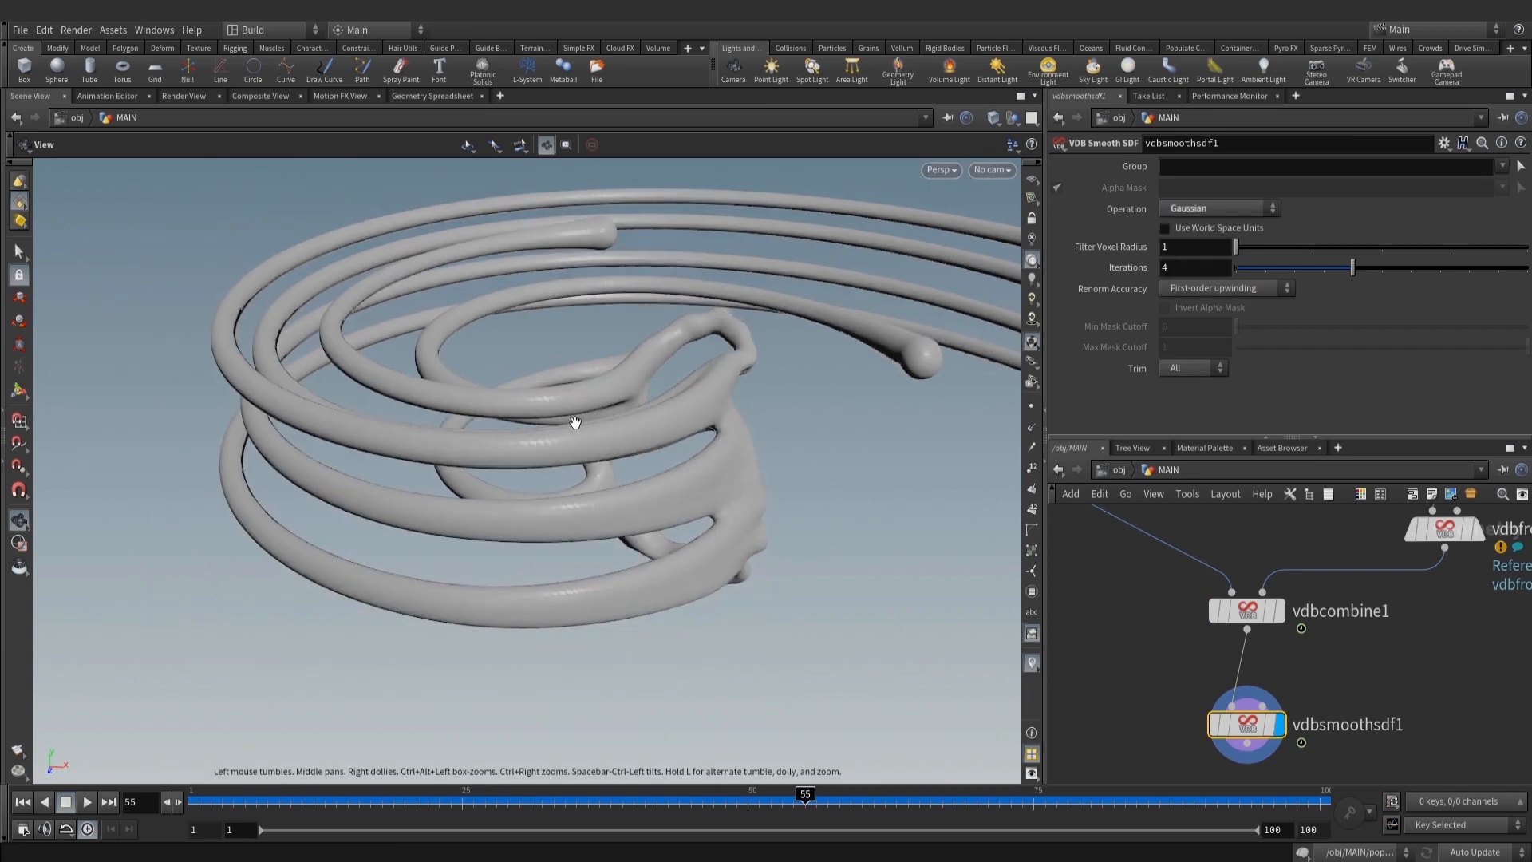
{"action": "left_click_drag", "start_coordinate": [575, 423], "coordinate": [732, 448]}
{"action": "right_click_drag", "start_coordinate": [732, 447], "coordinate": [517, 491]}
Add and display a Convert VDB node after vdbsmoothsdf1, converting to Polygons
{"action": "middle_click_drag", "start_coordinate": [1397, 666], "coordinate": [1389, 607]}
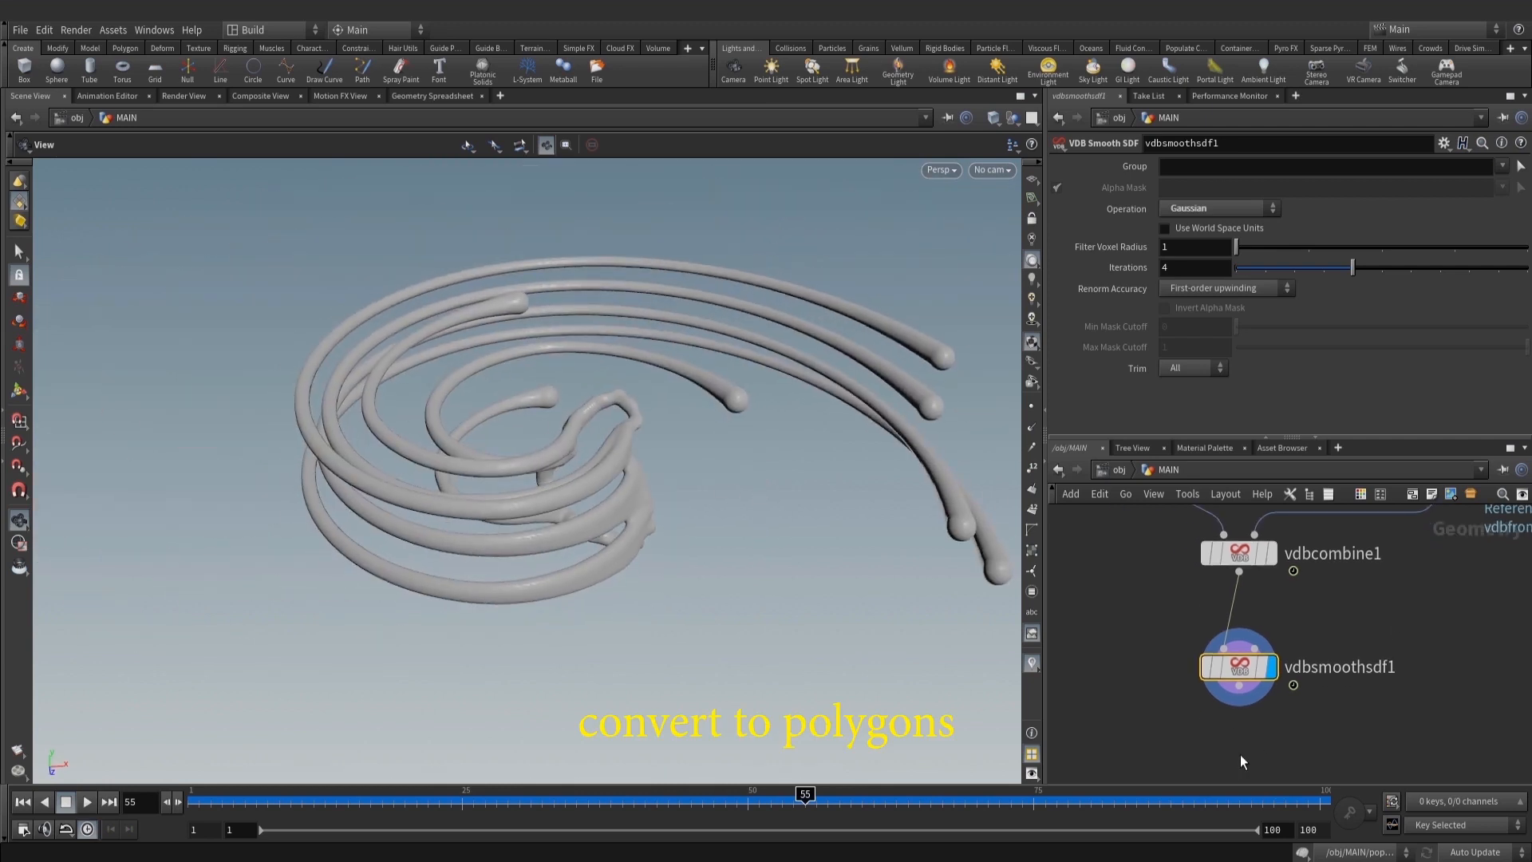
{"action": "middle_click_drag", "start_coordinate": [1240, 754], "coordinate": [1249, 707]}
{"action": "left_click_drag", "start_coordinate": [1257, 616], "coordinate": [1265, 601]}
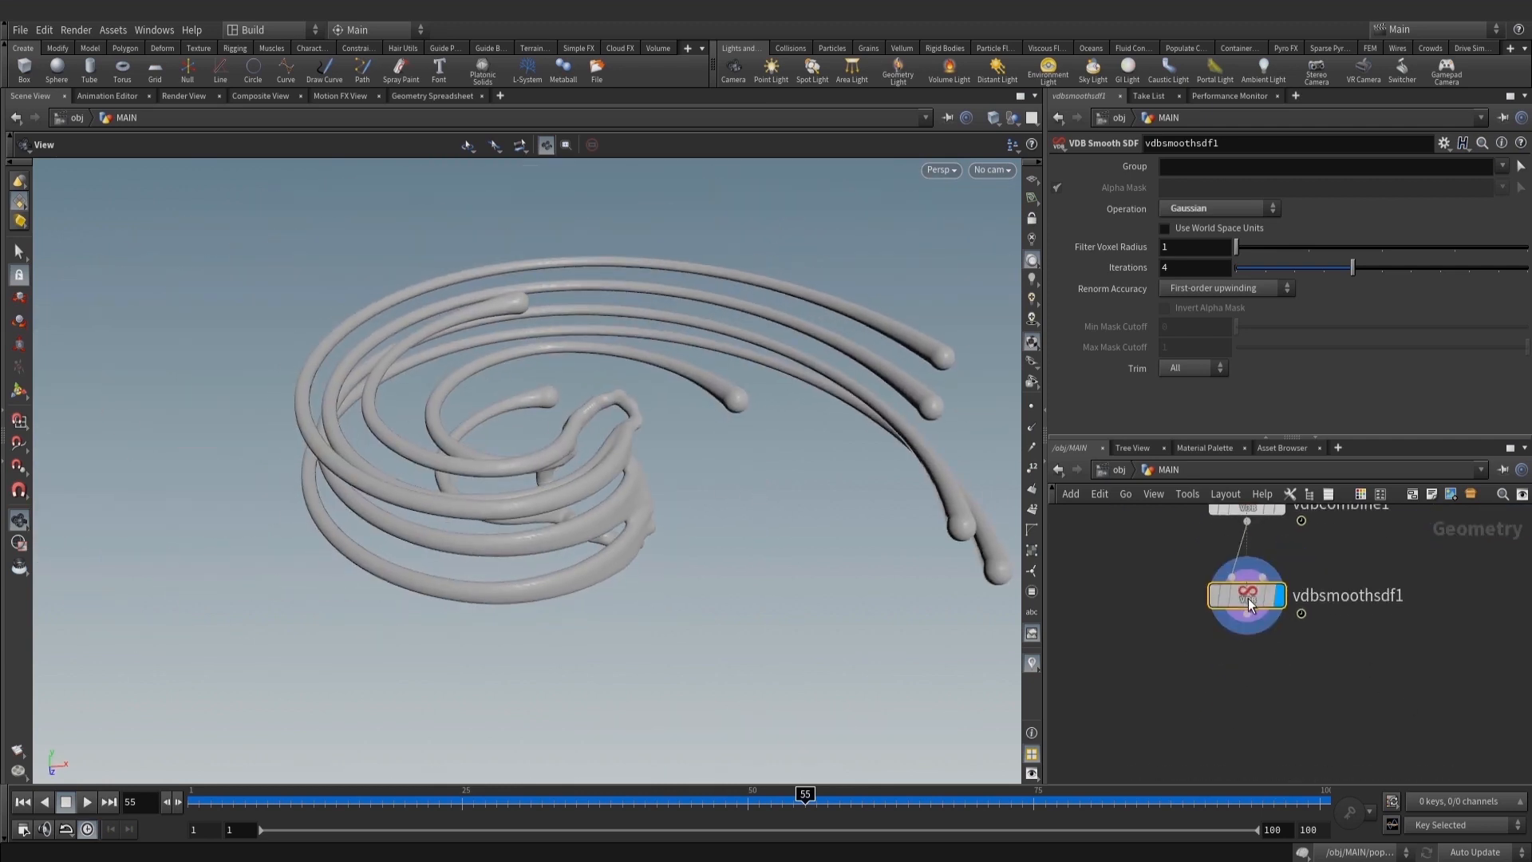
{"action": "key", "text": "Tab"}
{"action": "type", "text": "conv"}
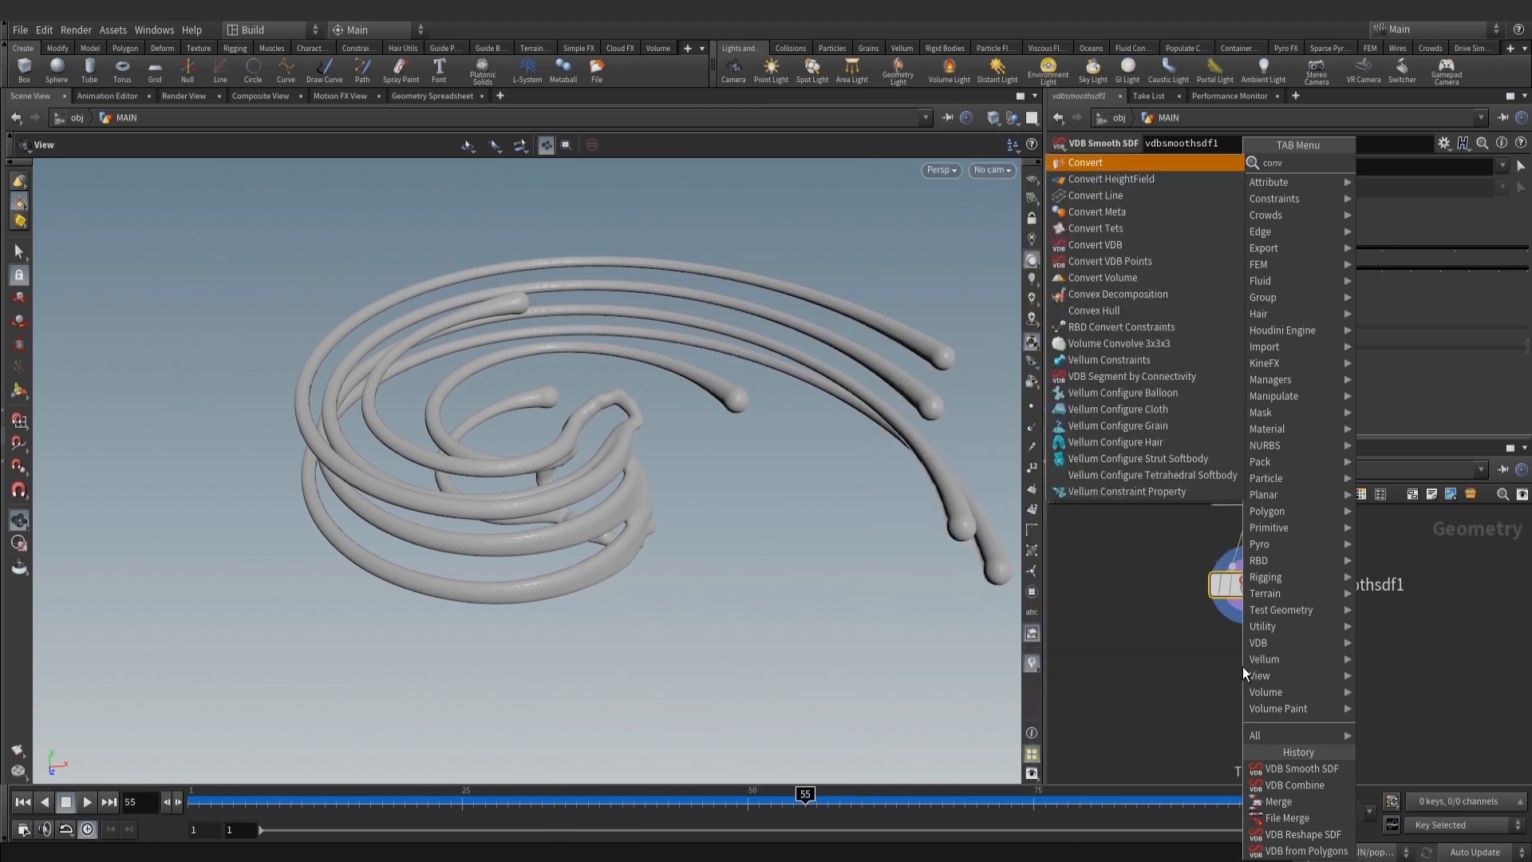
{"action": "left_click", "coordinate": [1132, 217]}
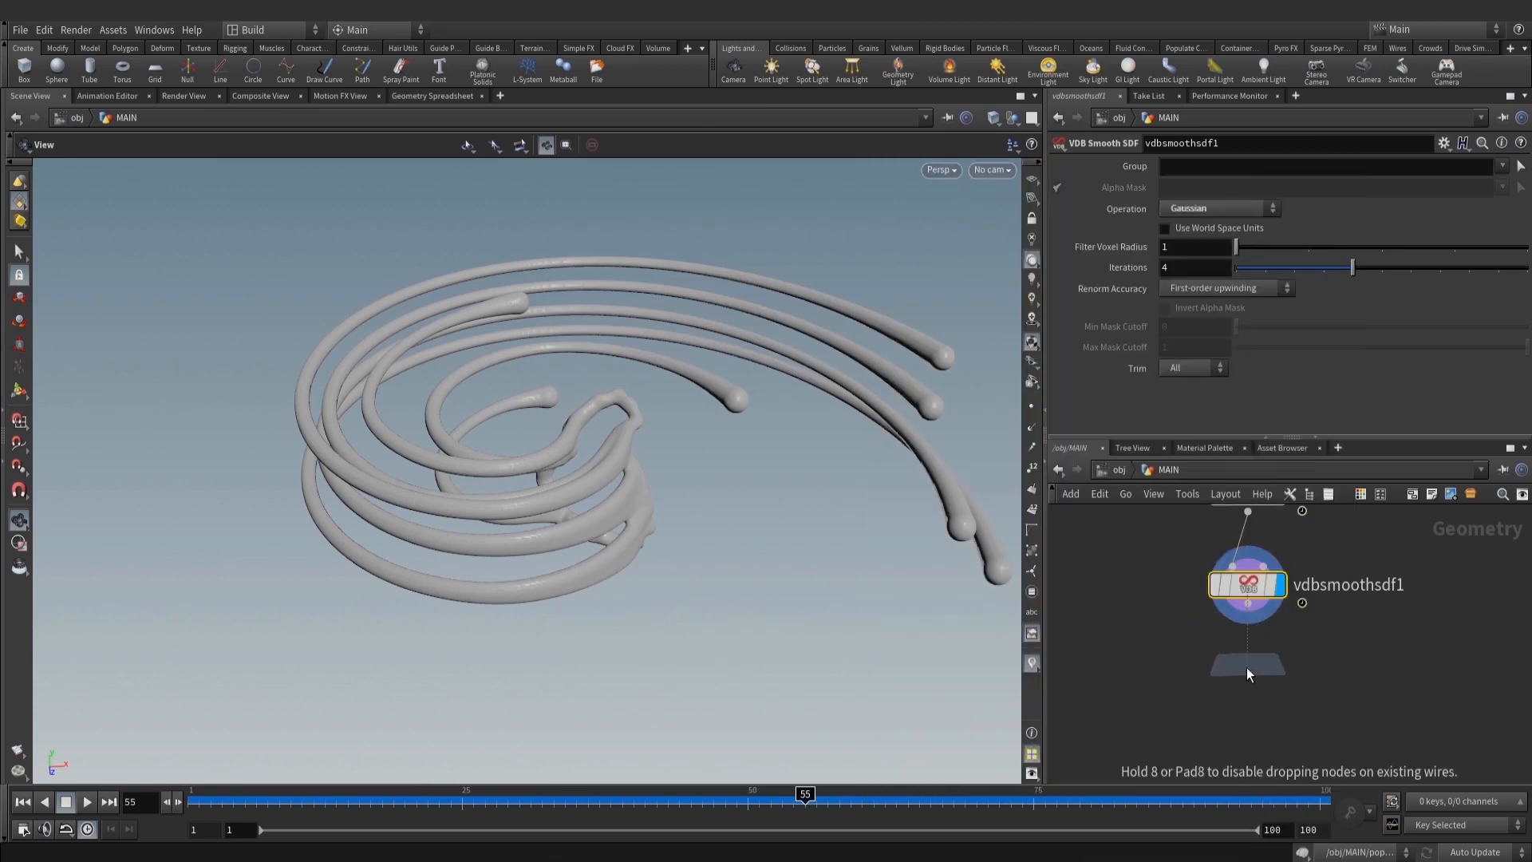
{"action": "left_click", "coordinate": [1247, 667]}
{"action": "left_click", "coordinate": [1279, 672]}
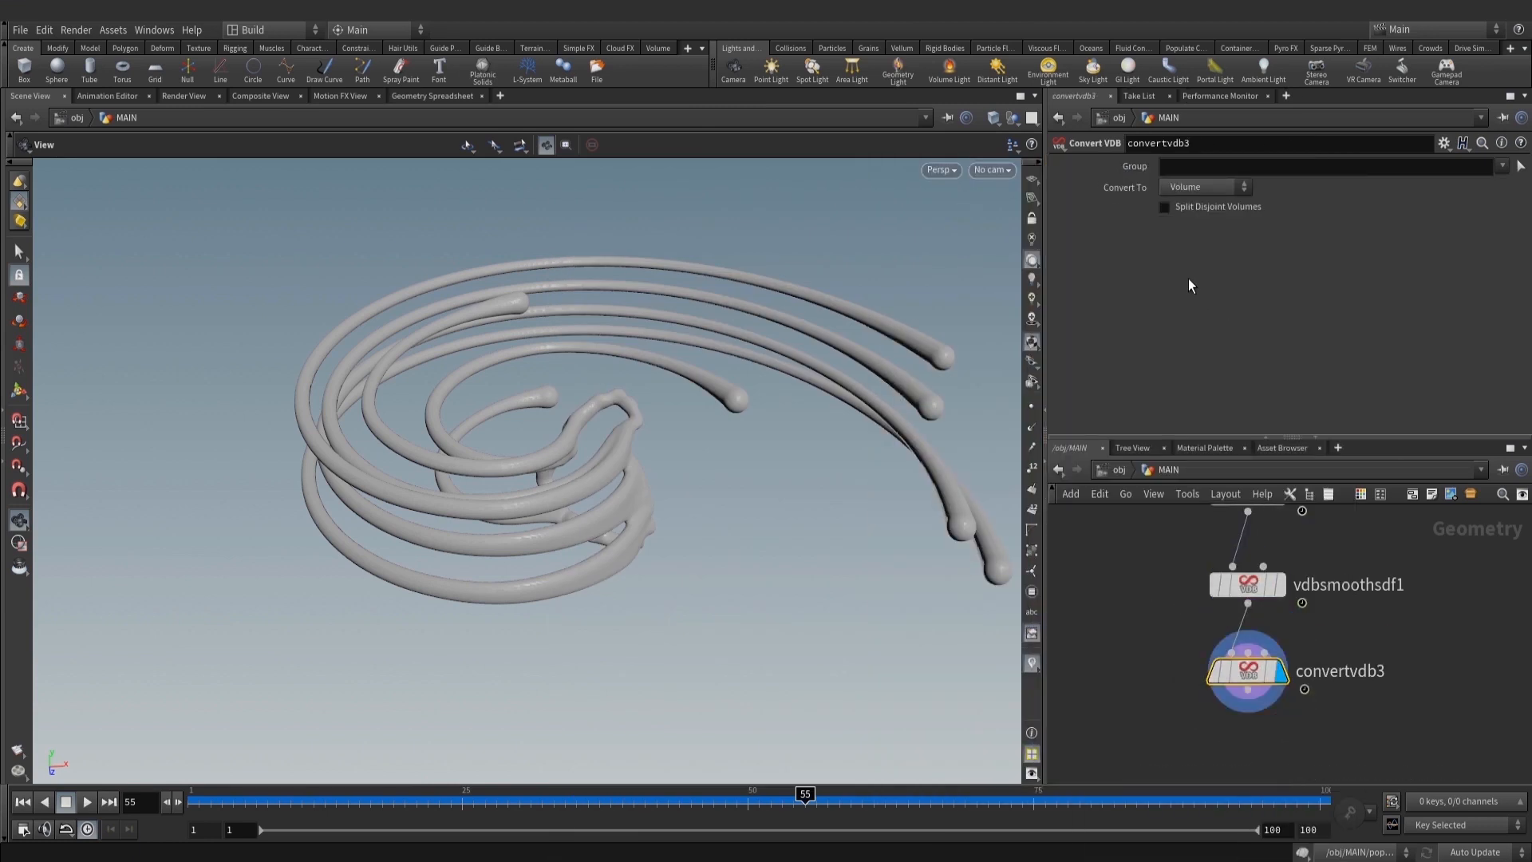
{"action": "left_click", "coordinate": [1206, 235]}
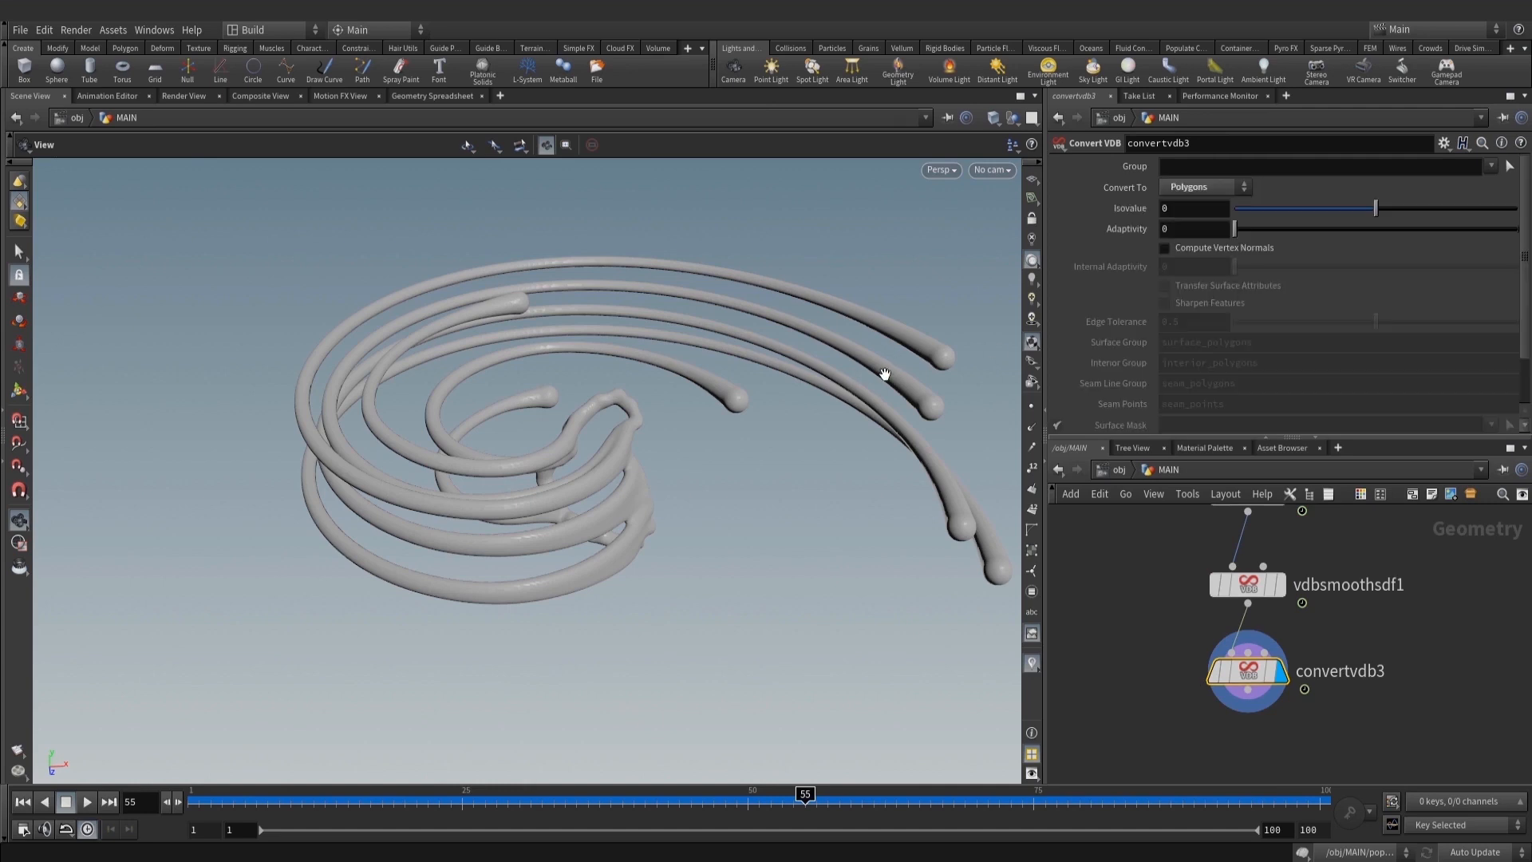
{"action": "scroll", "coordinate": [714, 447], "scroll_direction": "up", "scroll_amount": 4}
{"action": "scroll", "coordinate": [1390, 630], "scroll_direction": "down", "scroll_amount": 3}
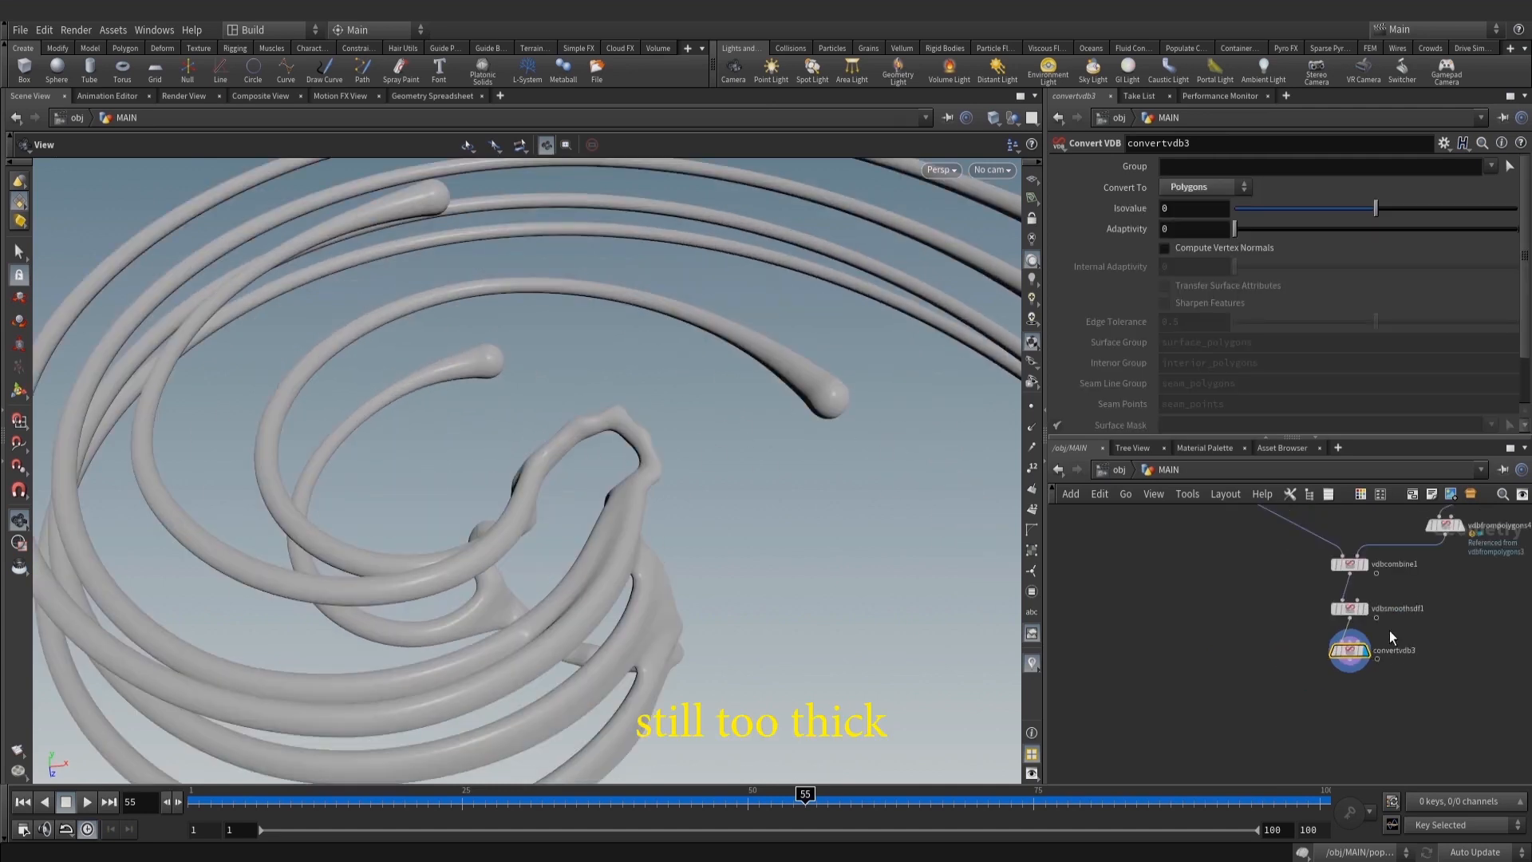
Add a File Cache node after convertvdb3 and cache frames 1 to 100 as vdb_splines_s.$F.bgeo.sc
{"action": "left_click", "coordinate": [1349, 564]}
{"action": "key", "text": "Tab"}
{"action": "type", "text": "fil"}
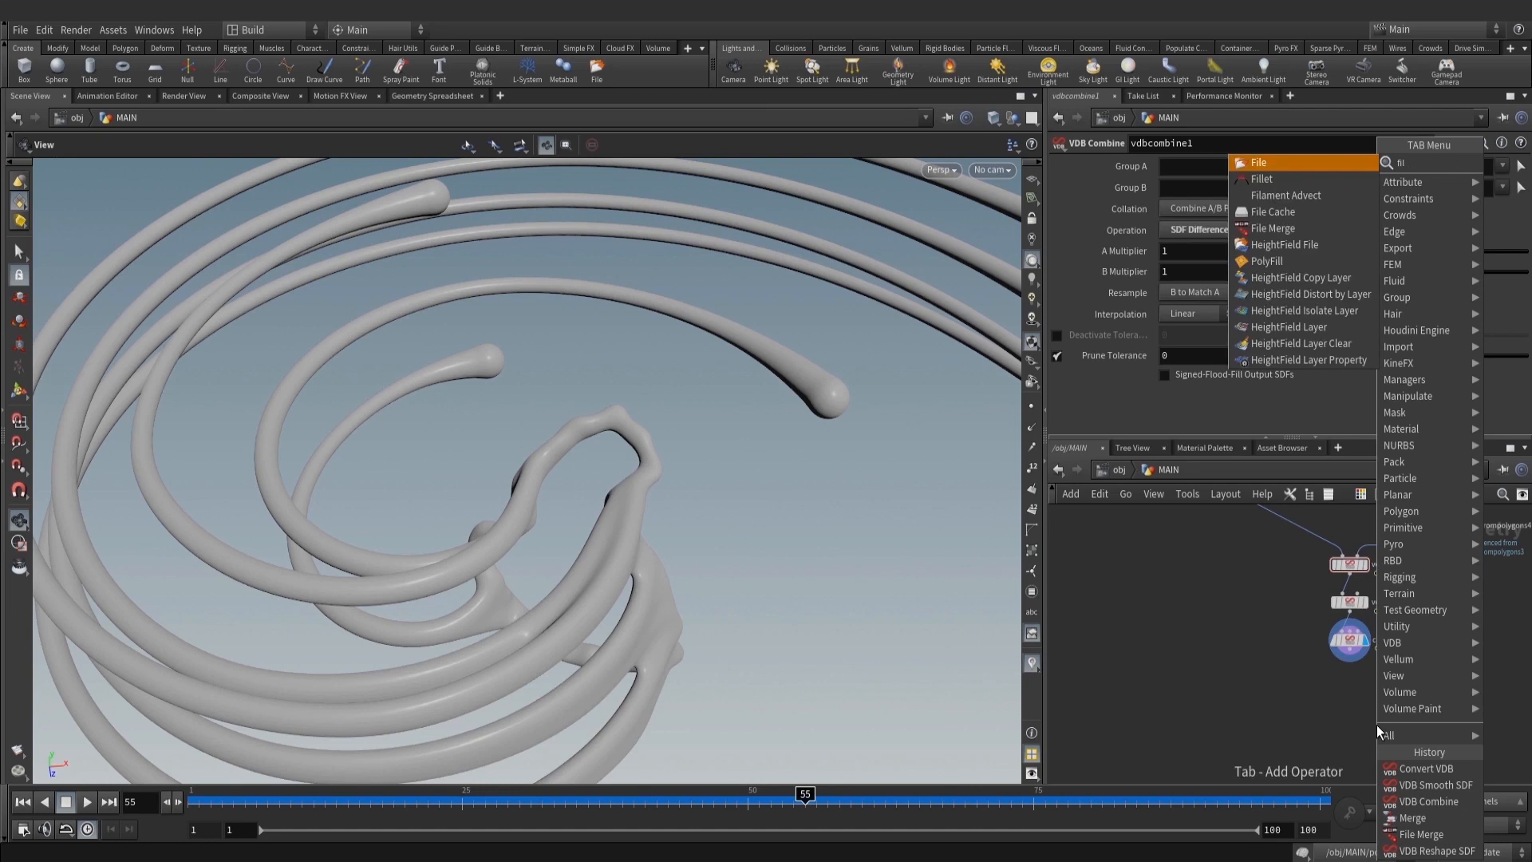
{"action": "left_click", "coordinate": [1276, 213]}
{"action": "scroll", "coordinate": [1391, 715], "scroll_direction": "up", "scroll_amount": 1}
{"action": "left_click", "coordinate": [1334, 677]}
{"action": "left_click_drag", "start_coordinate": [1334, 633], "coordinate": [1333, 658]}
{"action": "scroll", "coordinate": [1333, 672], "scroll_direction": "up", "scroll_amount": 1}
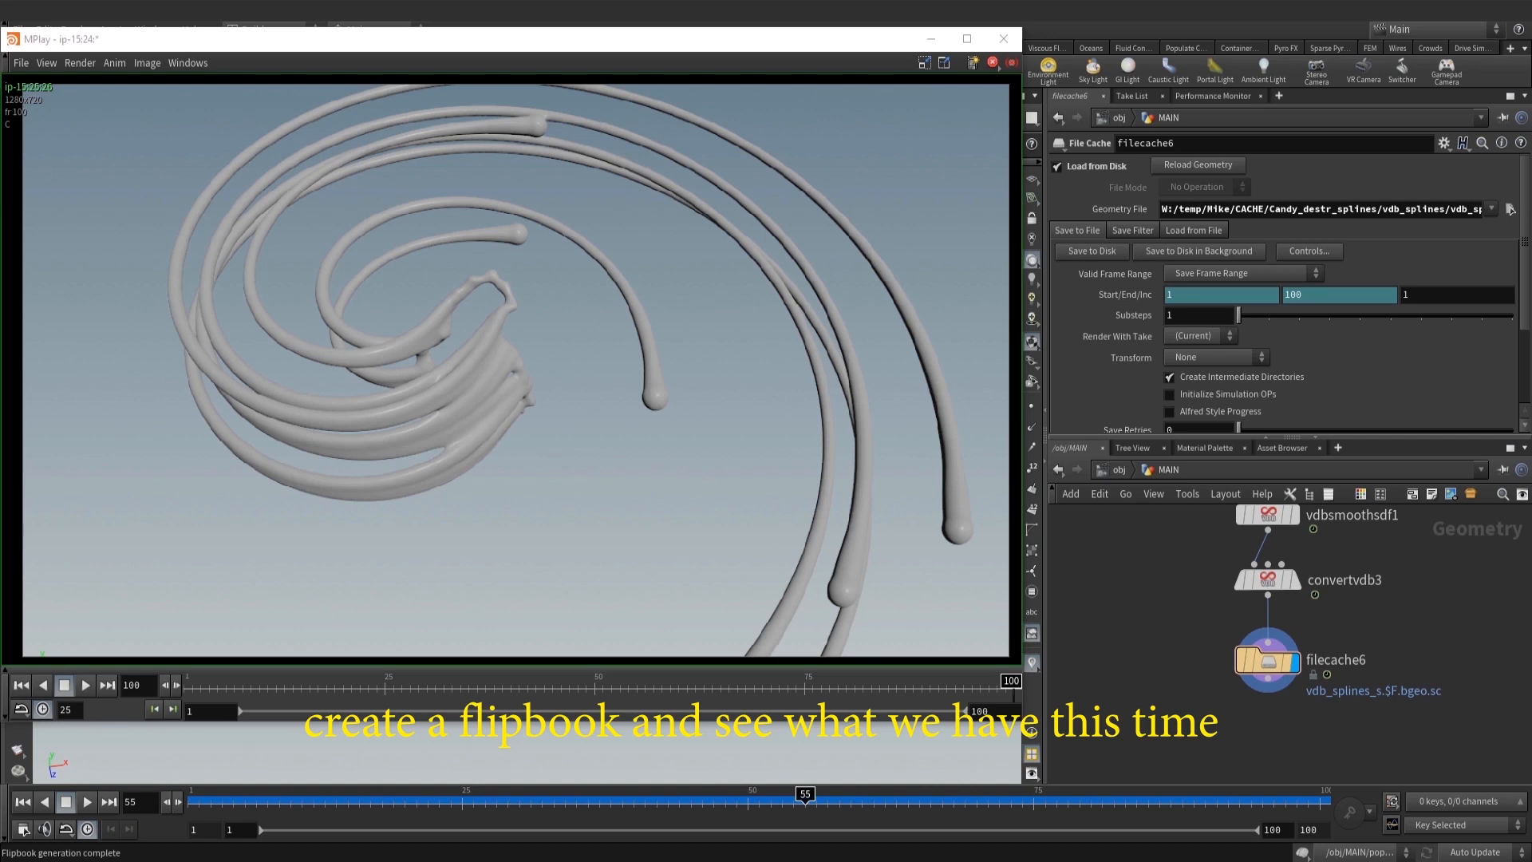
Play the flipbook of the cached caramel in MPlay to check its shape, and return to the node network
{"action": "right_click_drag", "start_coordinate": [756, 547], "coordinate": [741, 531]}
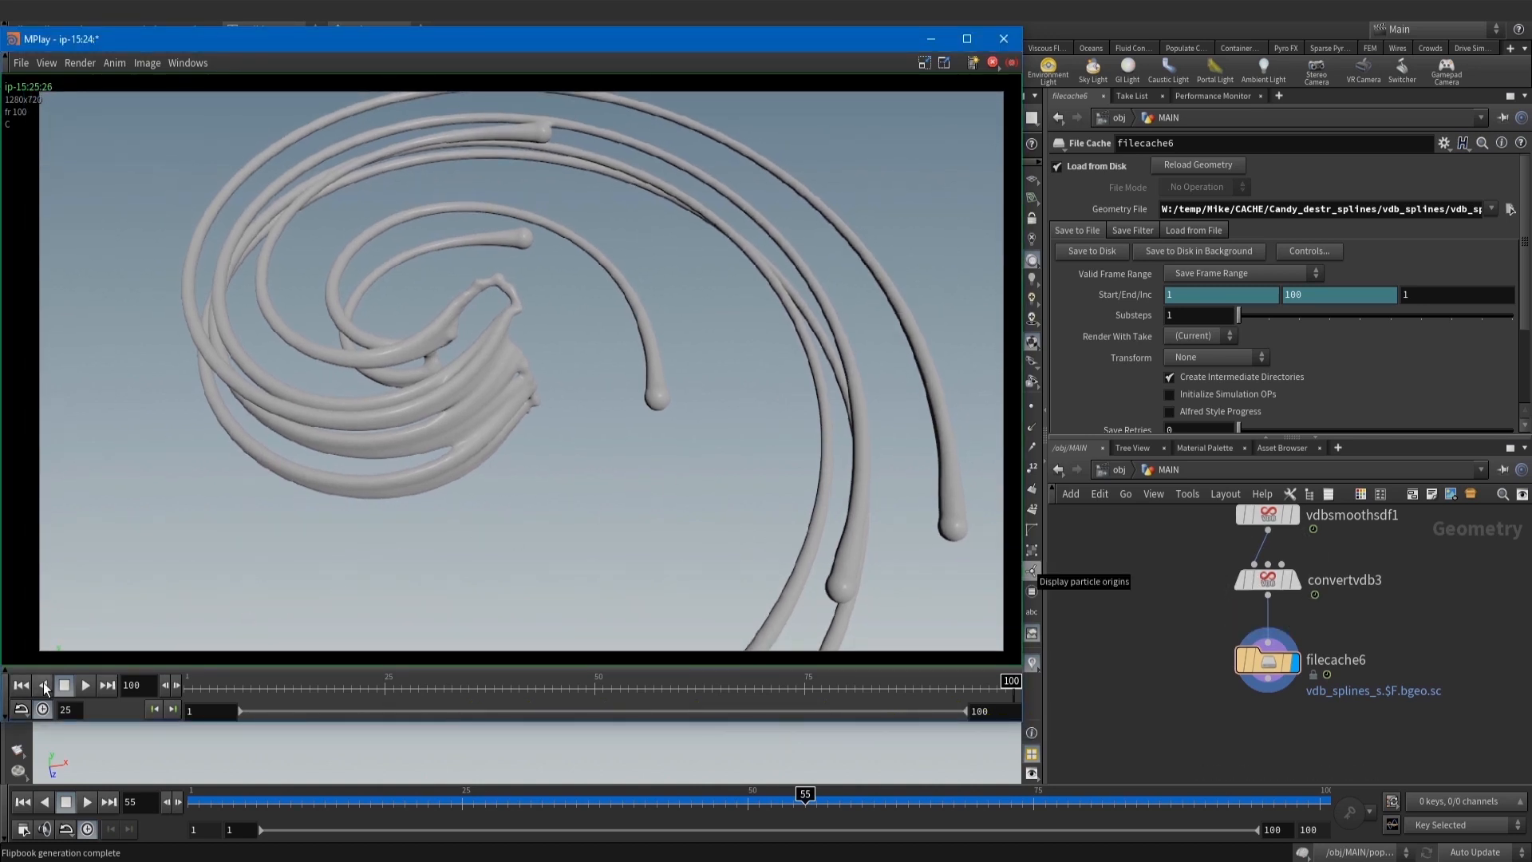
{"action": "left_click", "coordinate": [85, 685]}
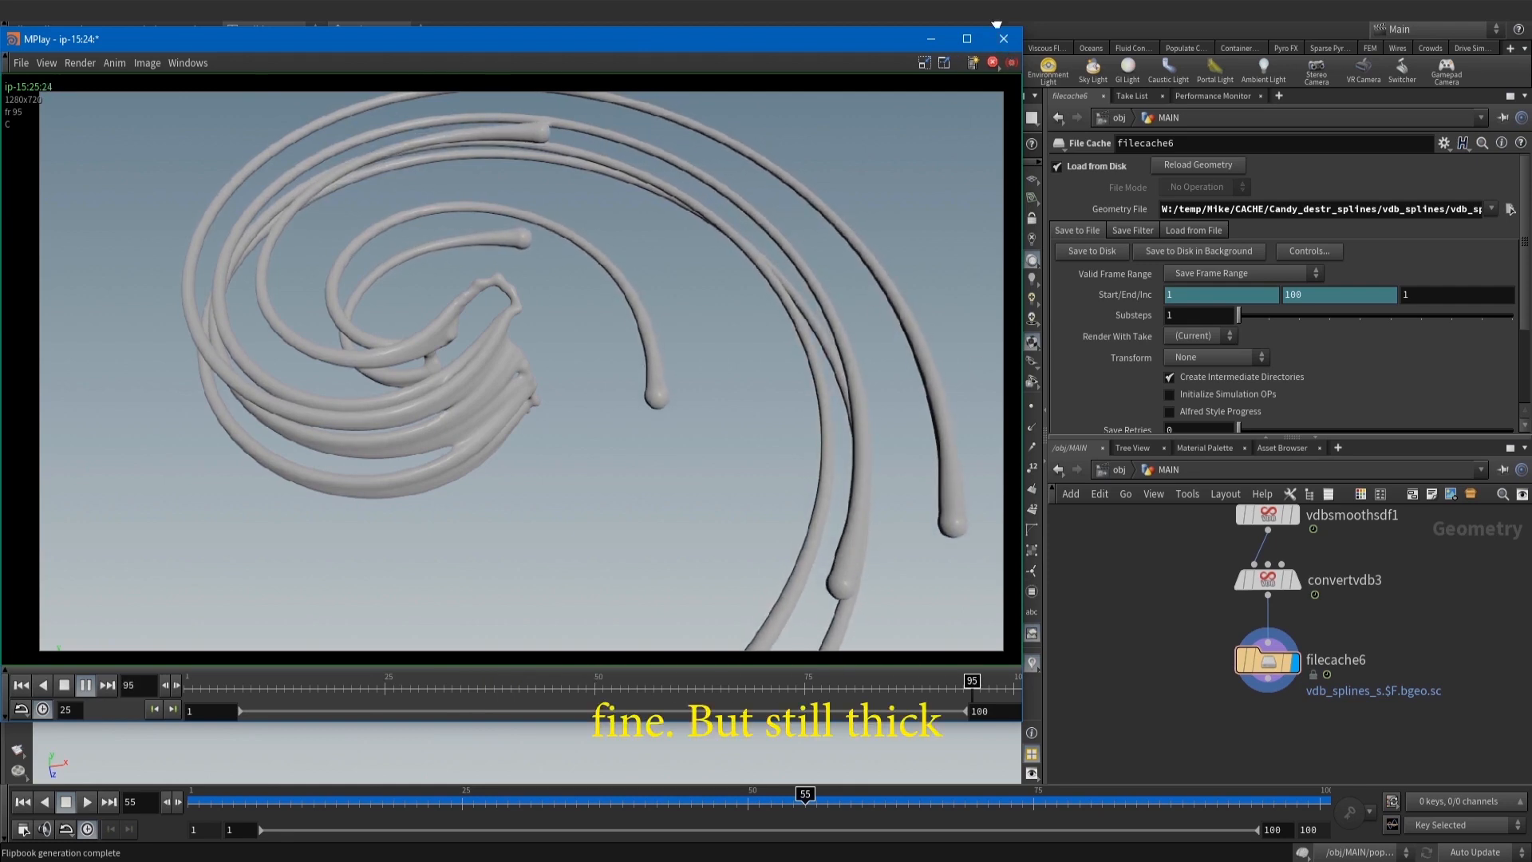
{"action": "left_click", "coordinate": [1213, 616]}
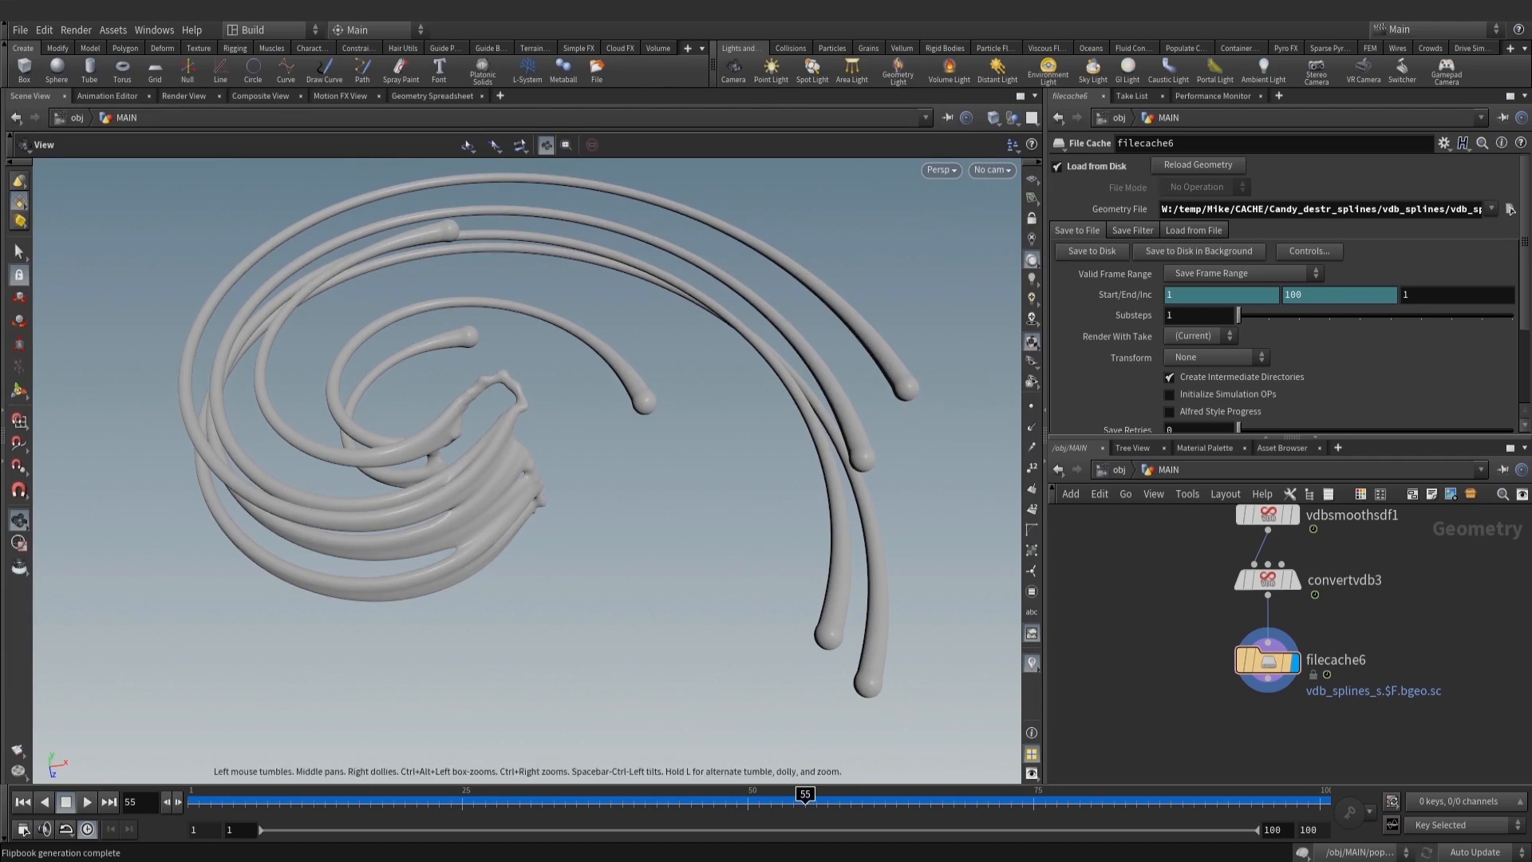
Add and display a Peak node after filecache6, with its distance set to -0.025
{"action": "scroll", "coordinate": [1267, 660], "scroll_direction": "down", "scroll_amount": 1}
{"action": "middle_click_drag", "start_coordinate": [1267, 661], "coordinate": [1306, 524]}
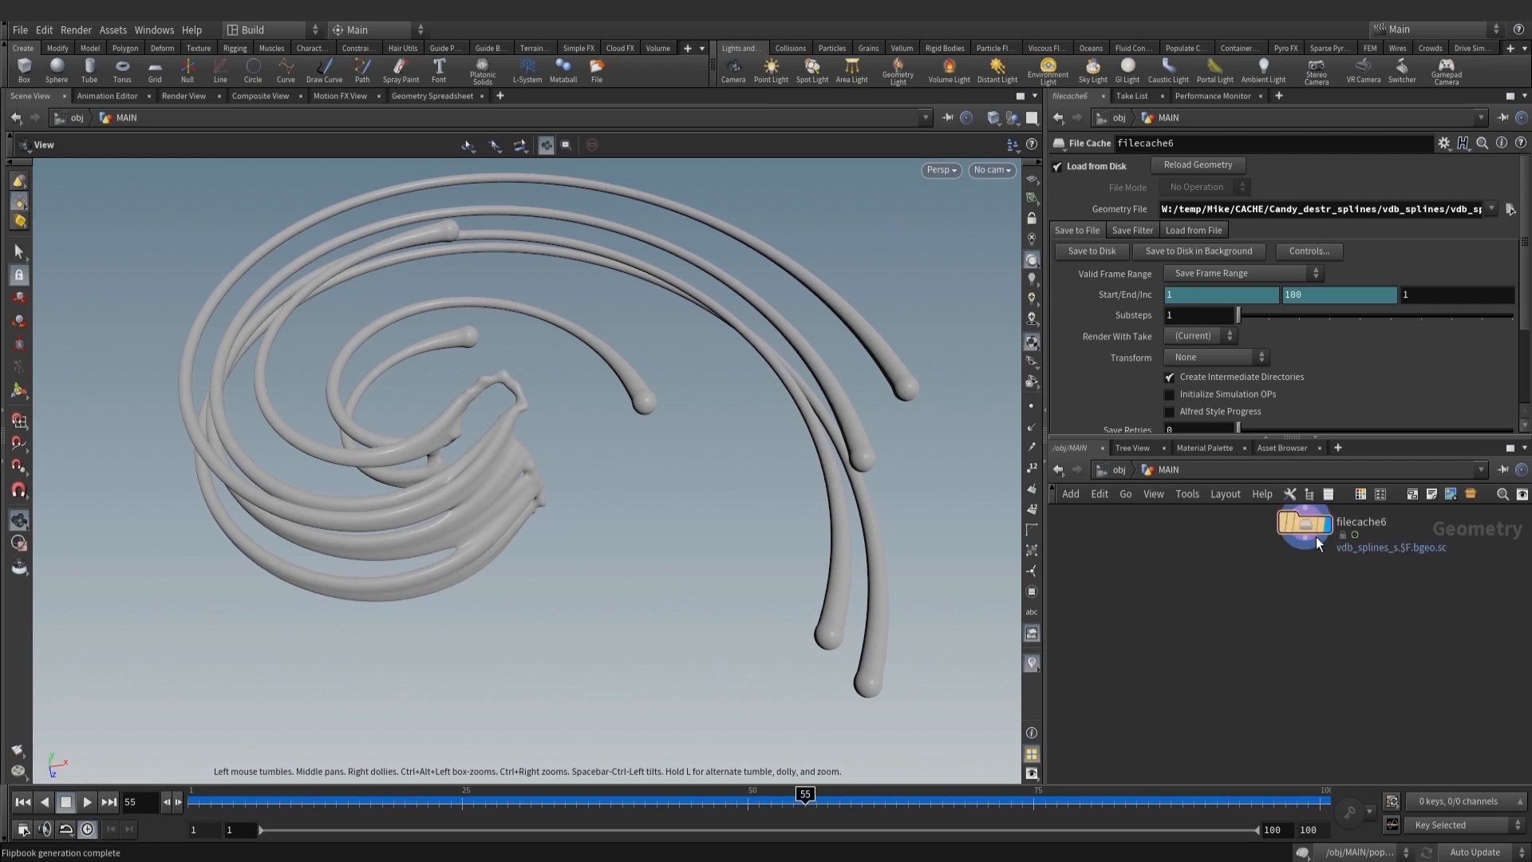
{"action": "middle_click_drag", "start_coordinate": [1311, 632], "coordinate": [1315, 657]}
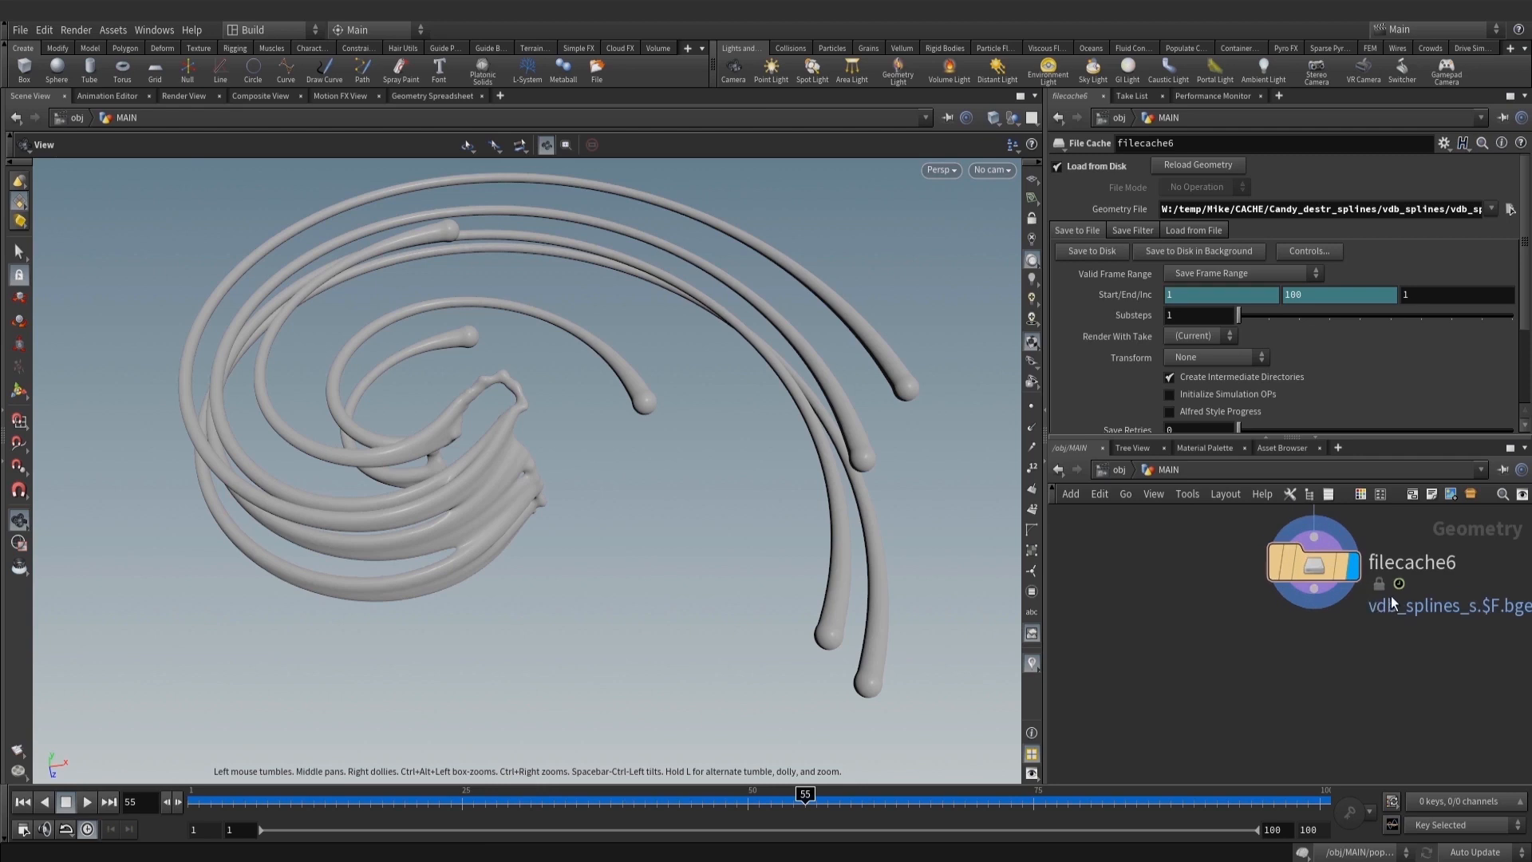
{"action": "scroll", "coordinate": [1293, 568], "scroll_direction": "up", "scroll_amount": 3}
{"action": "mouse_move", "coordinate": [1307, 562]}
{"action": "scroll", "coordinate": [1315, 564], "scroll_direction": "down", "scroll_amount": 1}
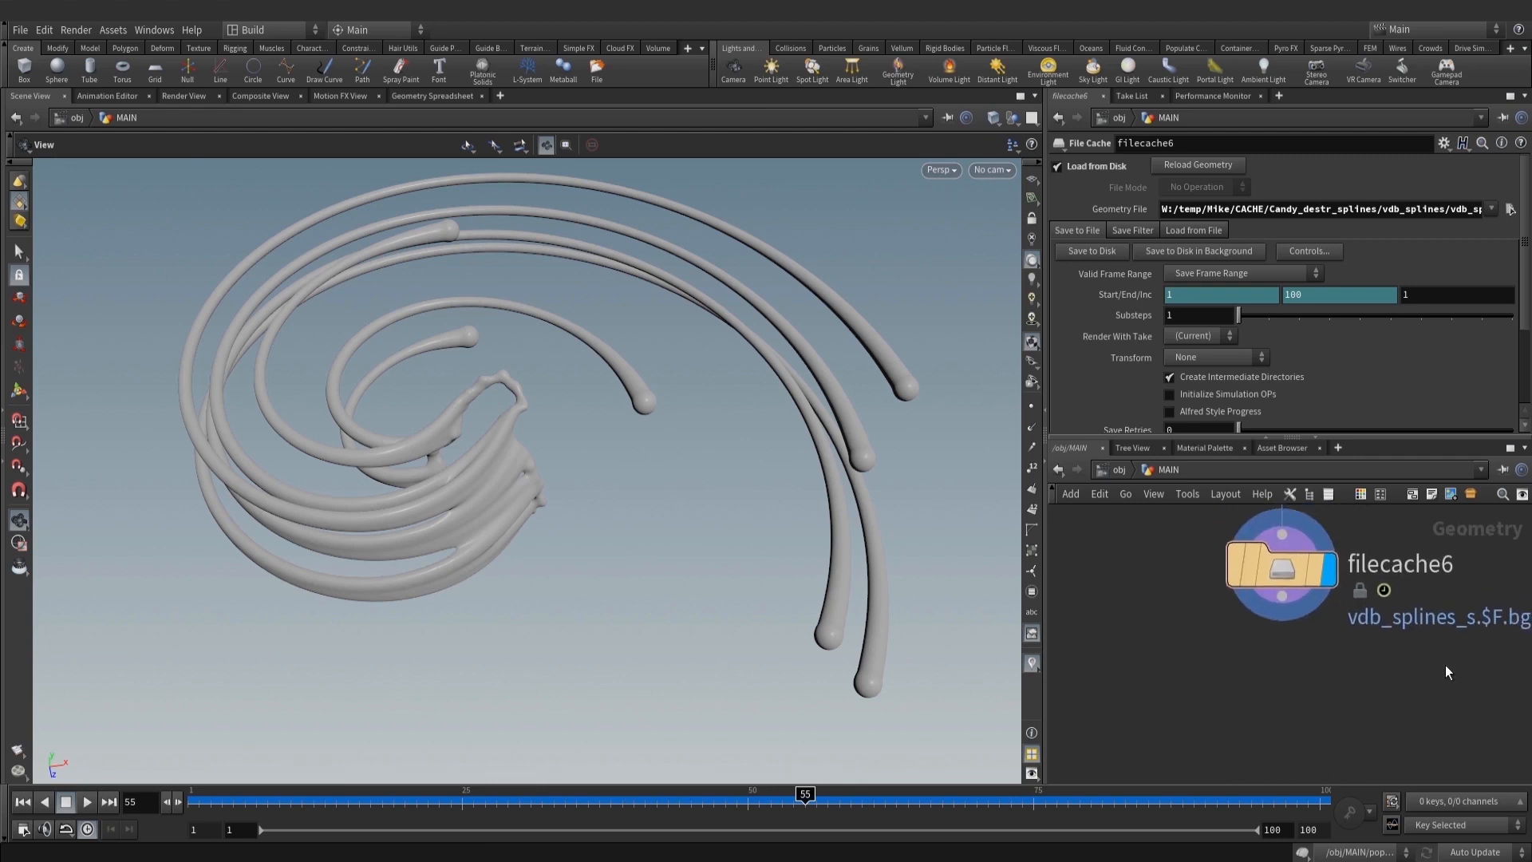
{"action": "key", "text": "Tab"}
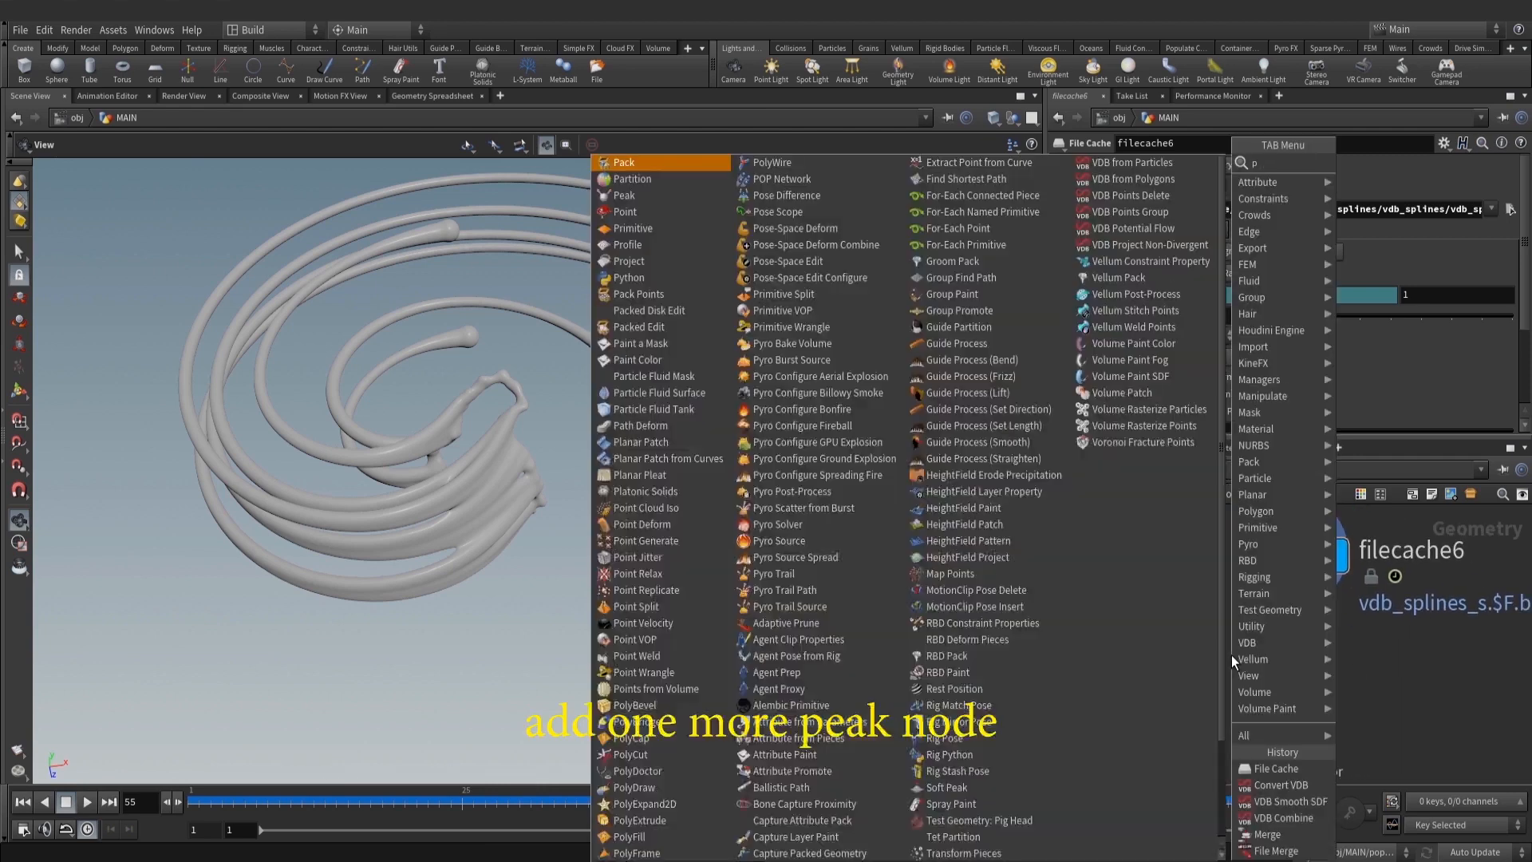
{"action": "type", "text": "peak"}
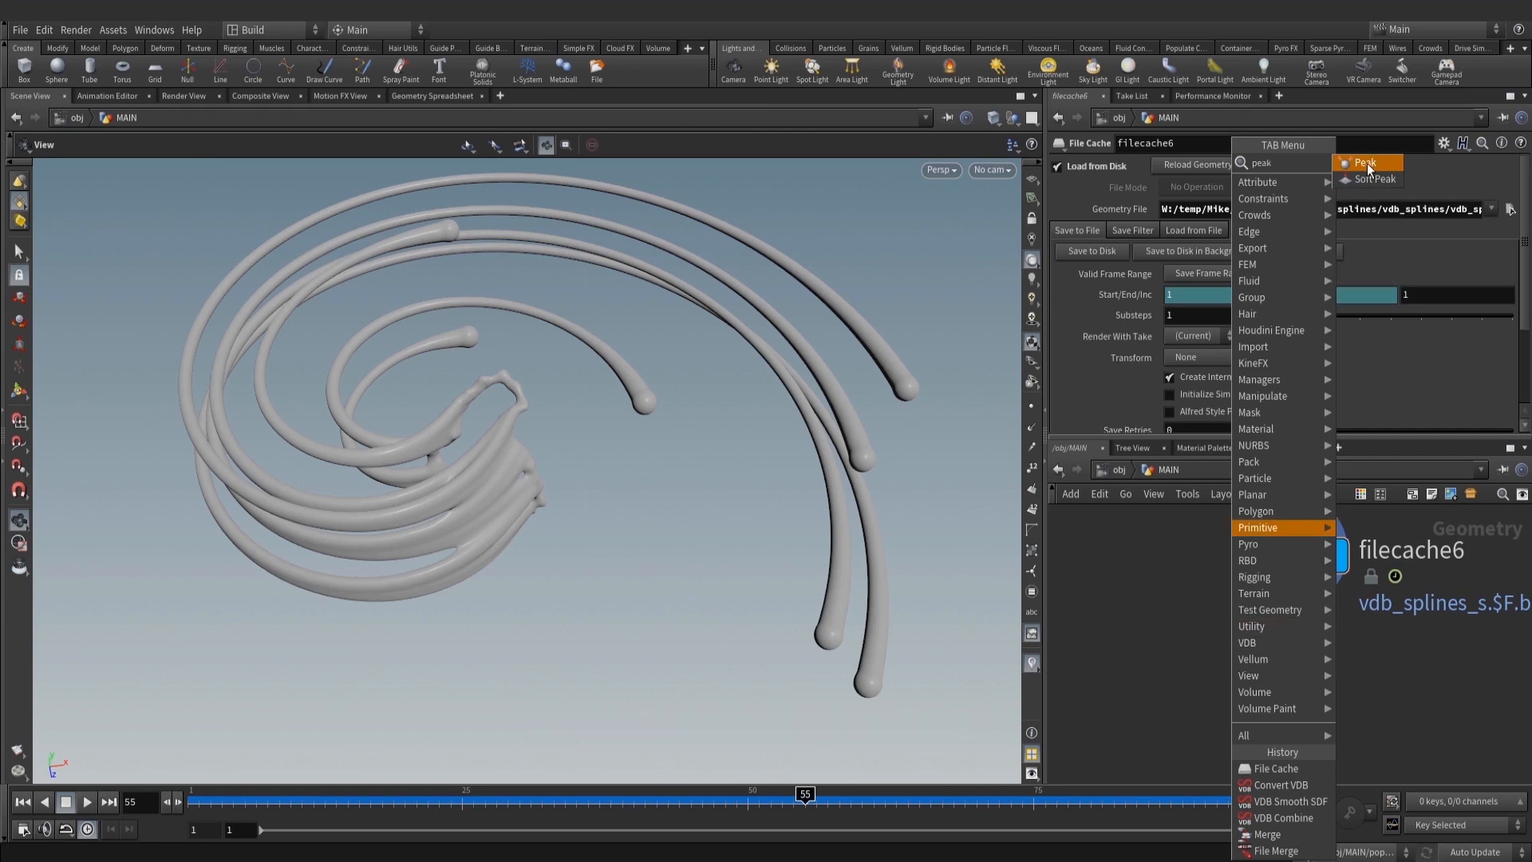
{"action": "left_click", "coordinate": [1365, 162]}
{"action": "left_click", "coordinate": [1195, 658]}
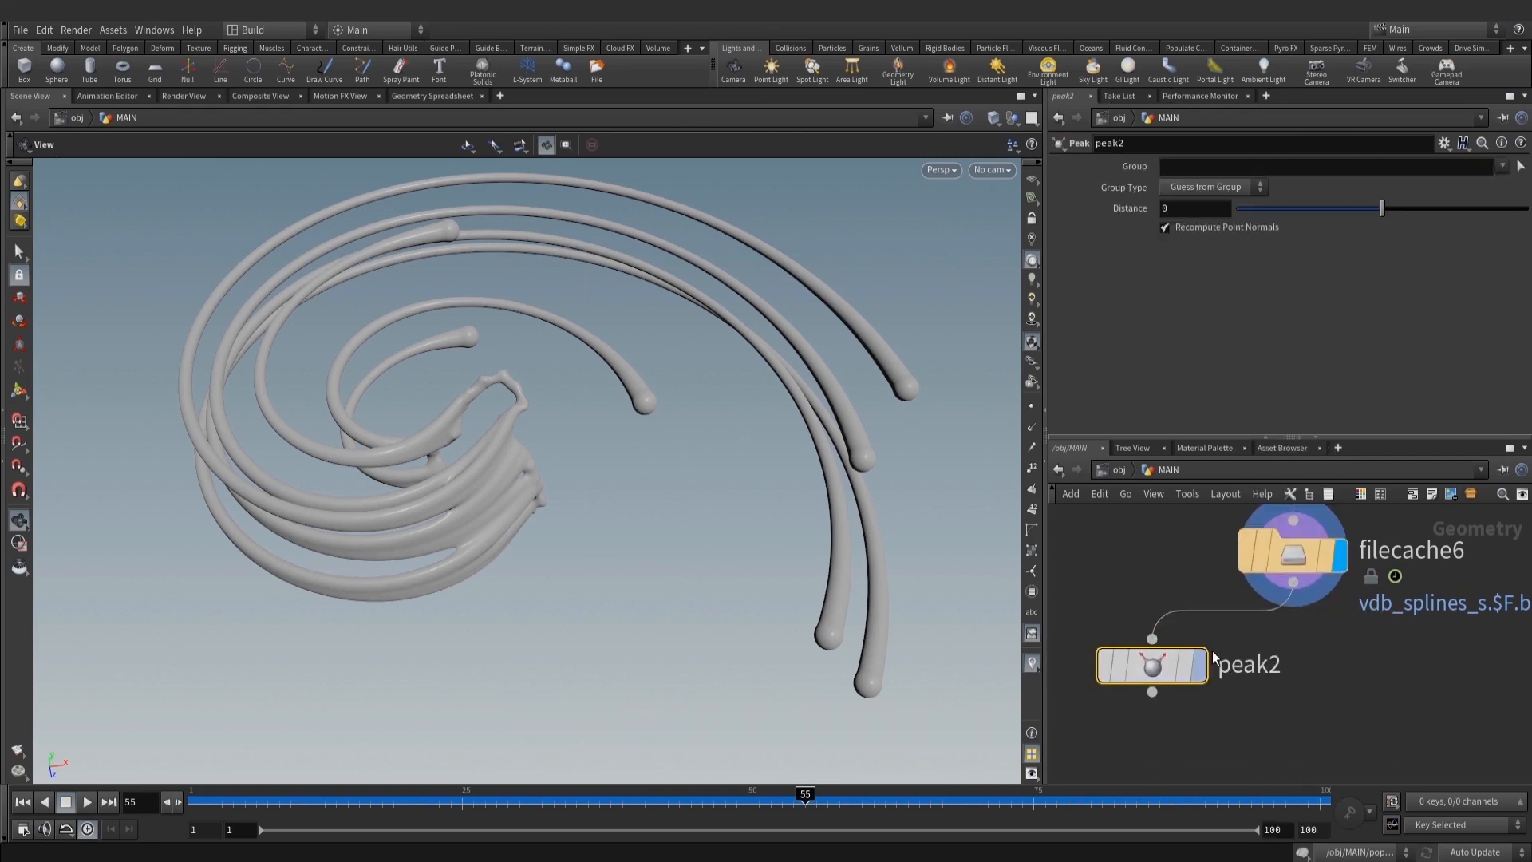
{"action": "mouse_move", "coordinate": [1184, 674]}
{"action": "left_click_drag", "start_coordinate": [1183, 675], "coordinate": [1156, 633]}
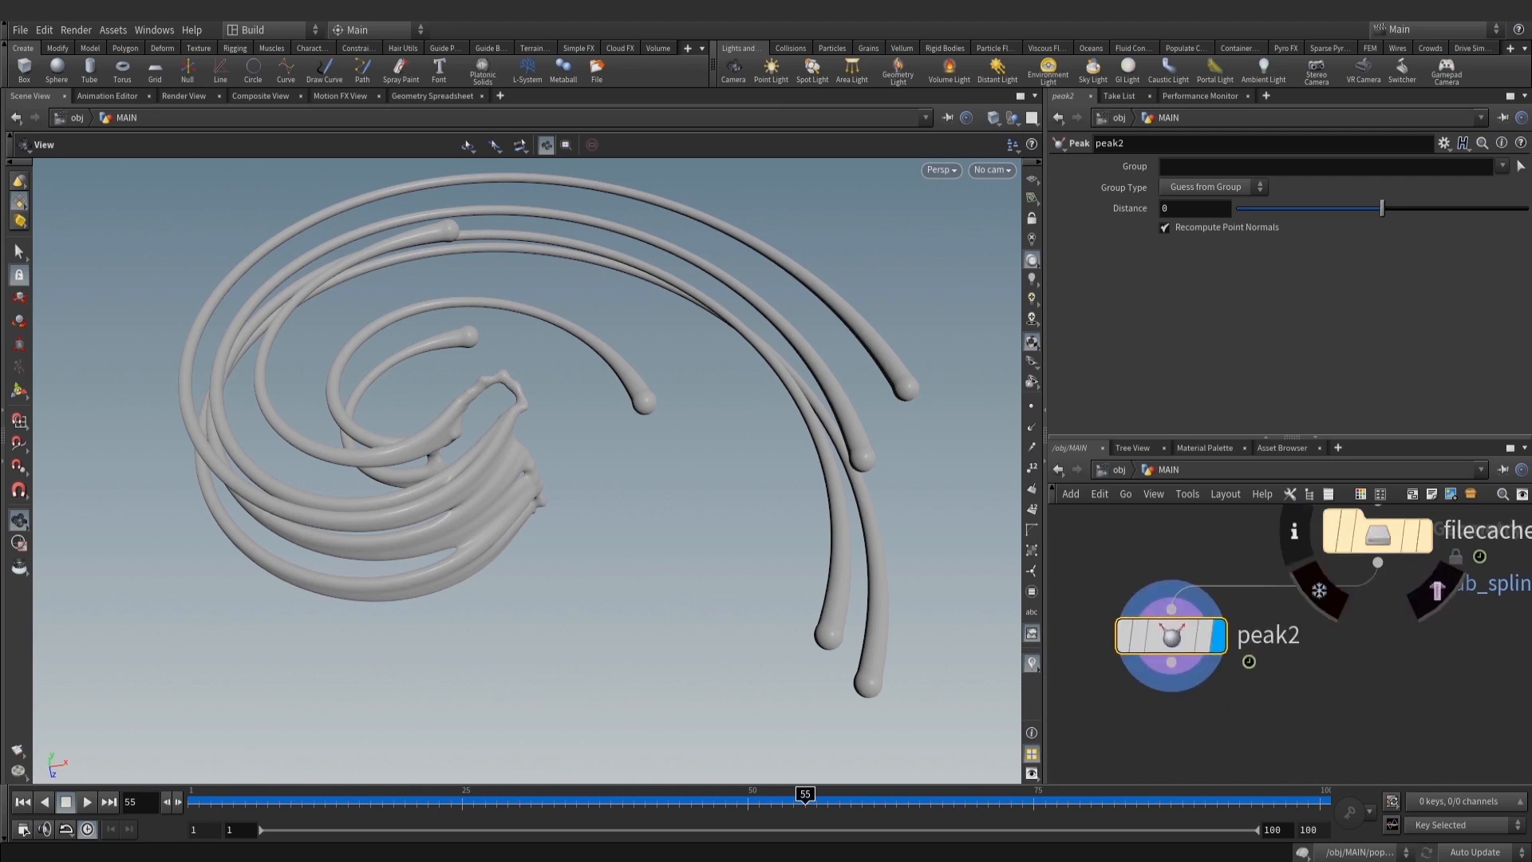
{"action": "type", "text": "-0.025"}
{"action": "key", "text": "Return"}
Add and display a Smooth node after peak2
{"action": "key", "text": "Tab"}
{"action": "type", "text": "smoo"}
{"action": "left_click", "coordinate": [1210, 162]}
{"action": "scroll", "coordinate": [1184, 643], "scroll_direction": "up", "scroll_amount": 2}
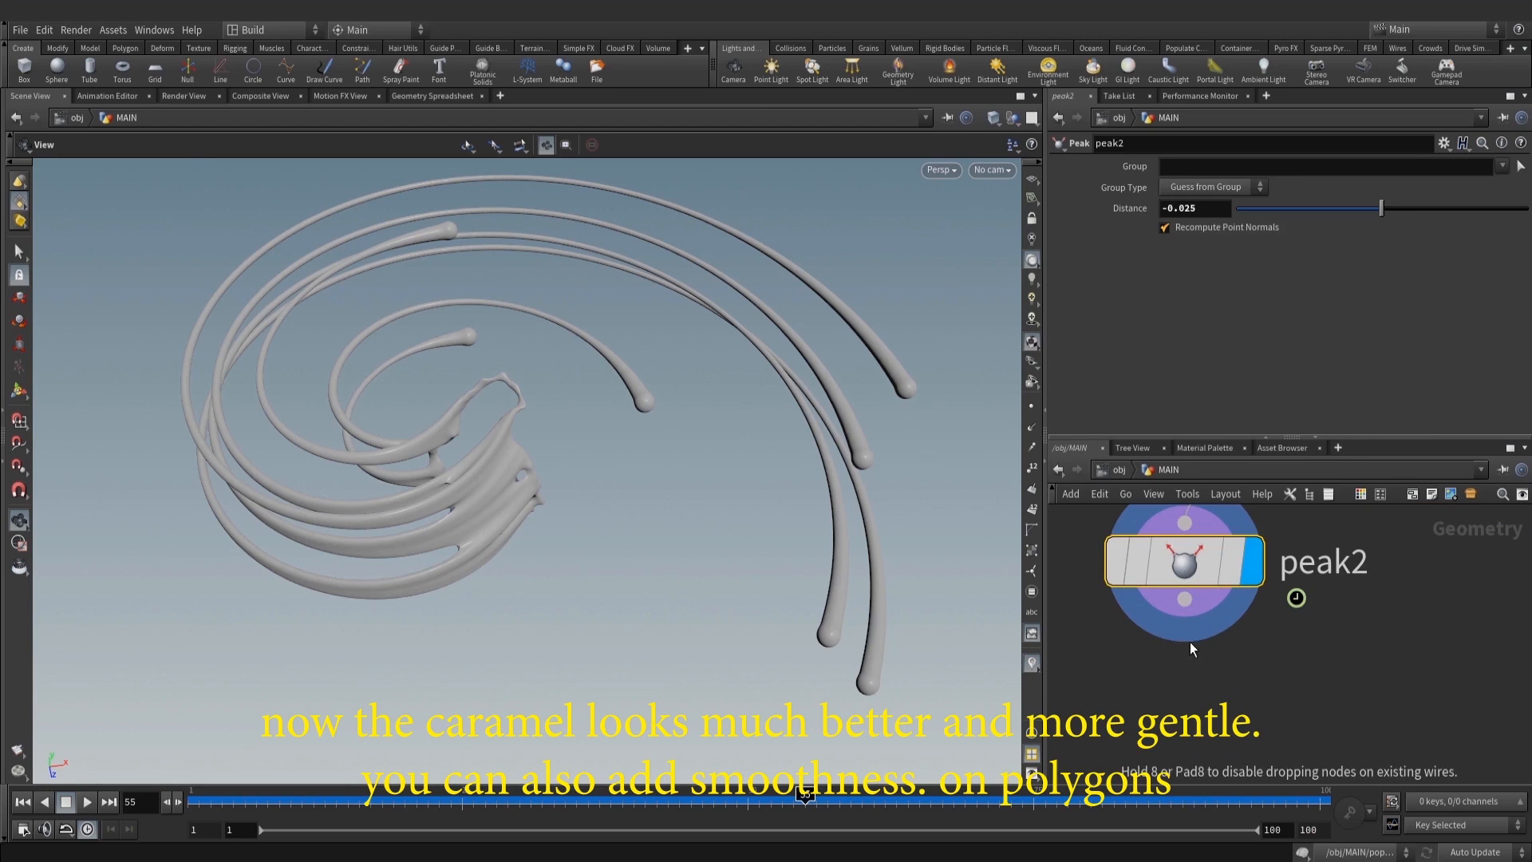
{"action": "left_click", "coordinate": [1185, 718]}
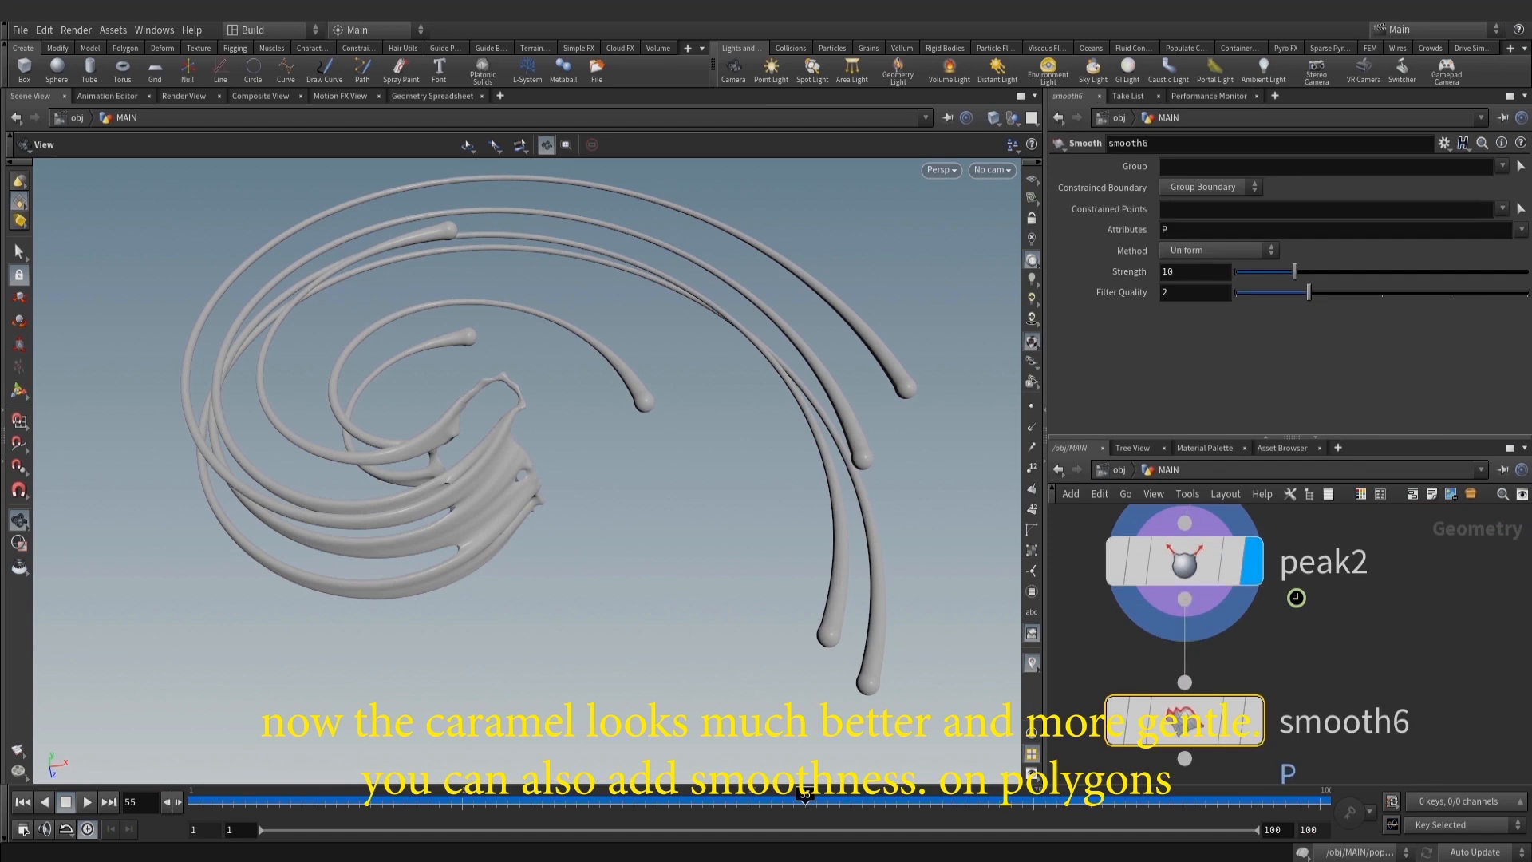
{"action": "left_click", "coordinate": [1240, 714]}
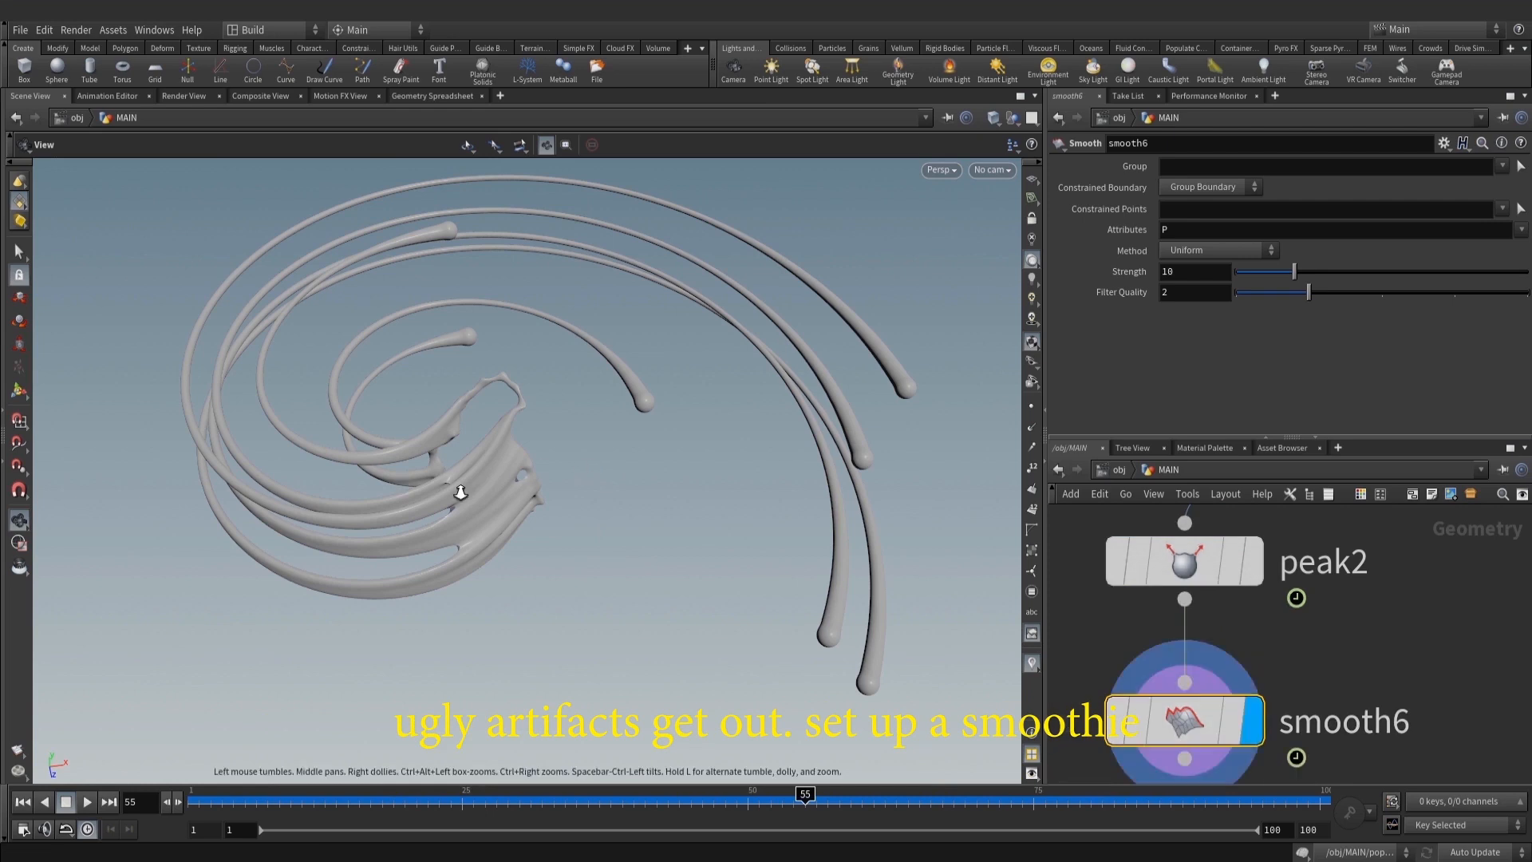
Set the Smooth node's strength to 25 and its filter quality to 1
{"action": "scroll", "coordinate": [511, 446], "scroll_direction": "up", "scroll_amount": 8}
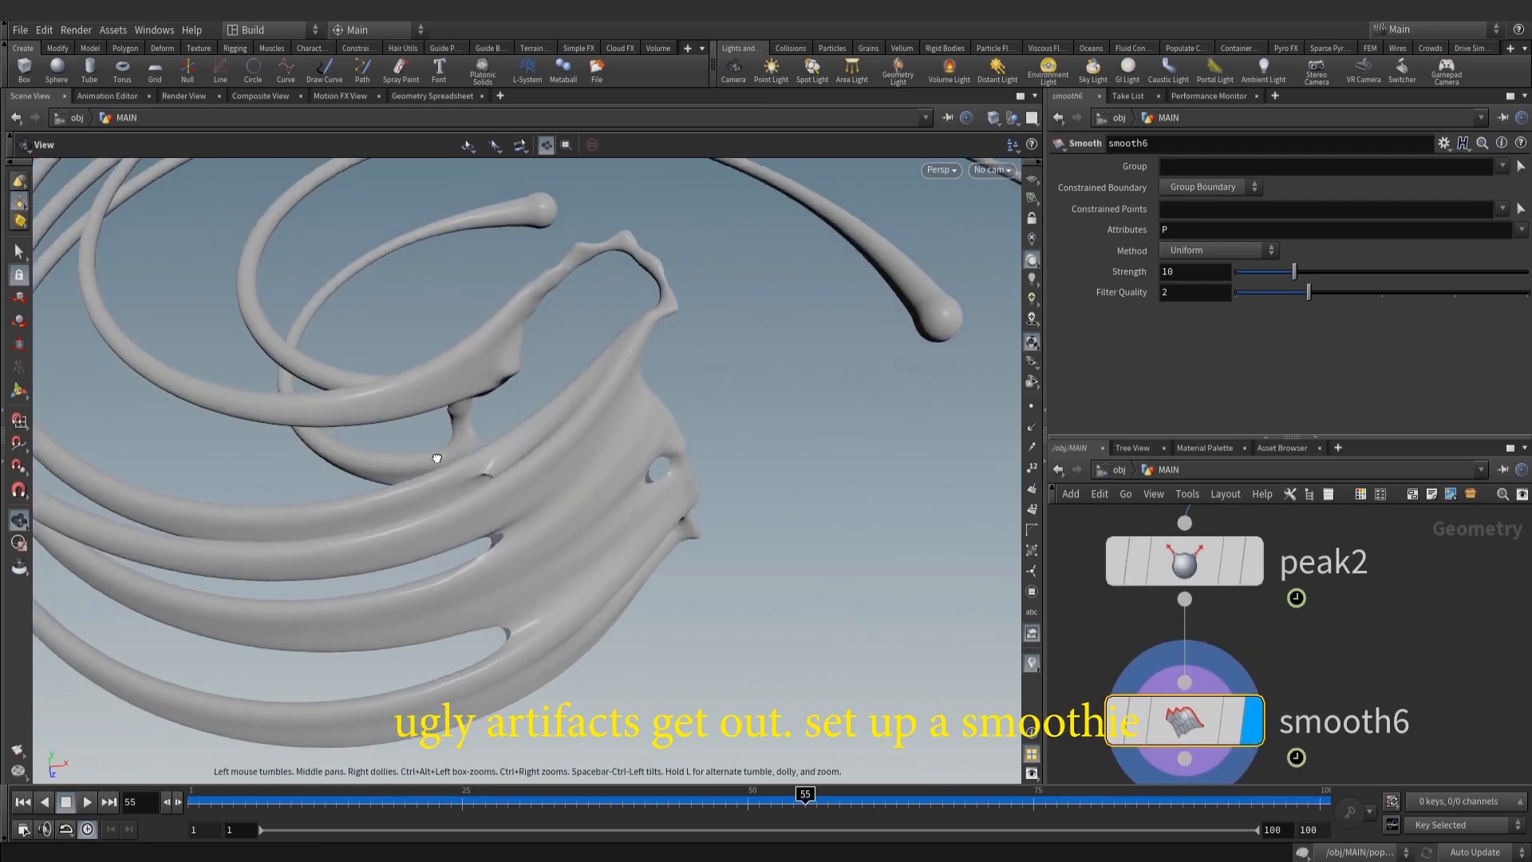
{"action": "left_click_drag", "start_coordinate": [1083, 271], "coordinate": [1079, 271]}
{"action": "type", "text": "25"}
{"action": "key", "text": "Return"}
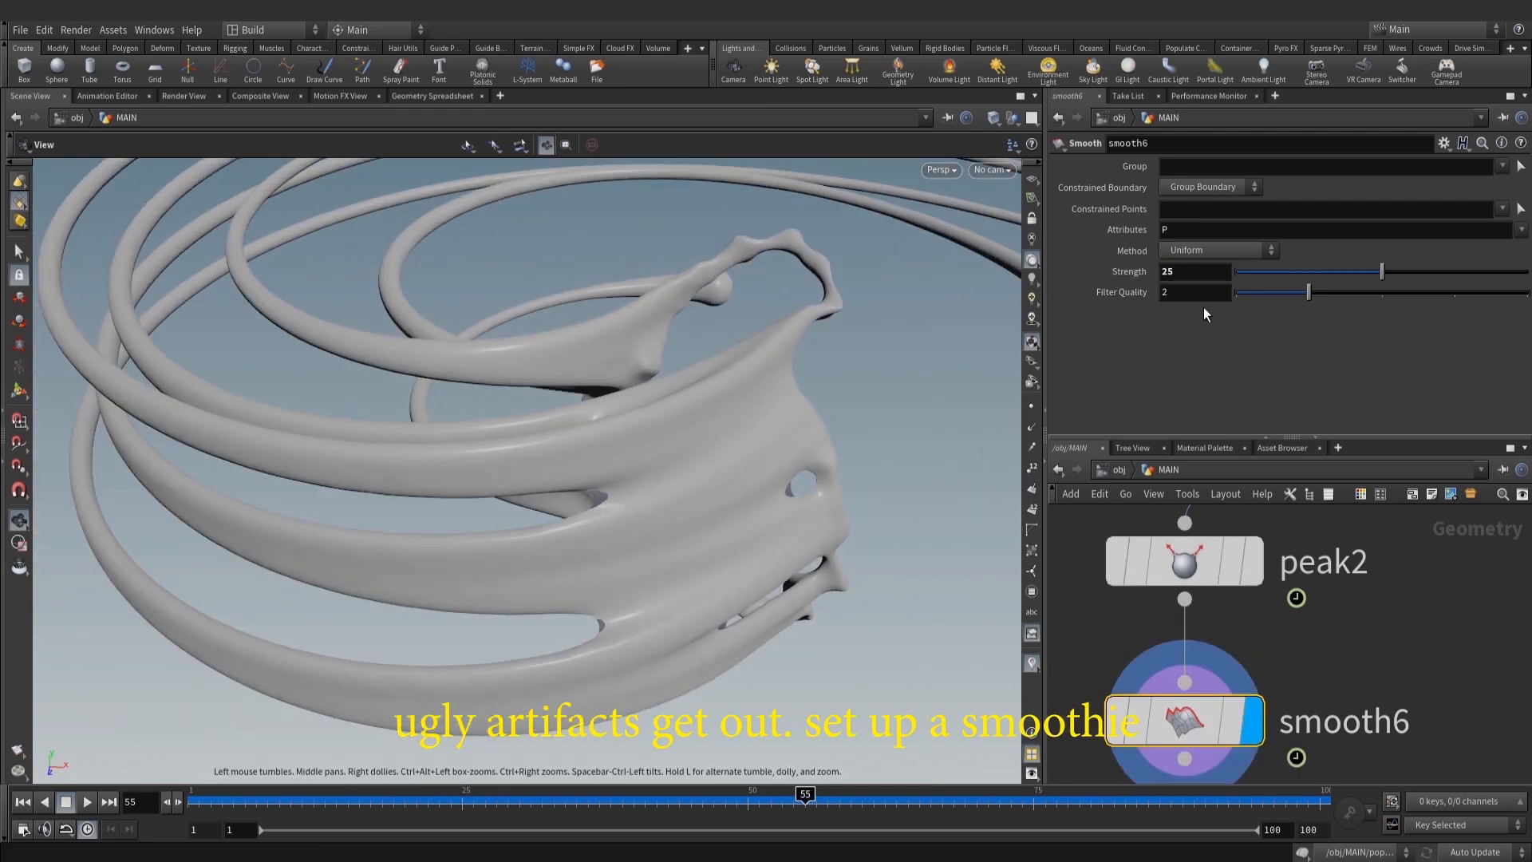
{"action": "left_click_drag", "start_coordinate": [1172, 292], "coordinate": [1111, 292]}
{"action": "type", "text": "1"}
{"action": "key", "text": "Return"}
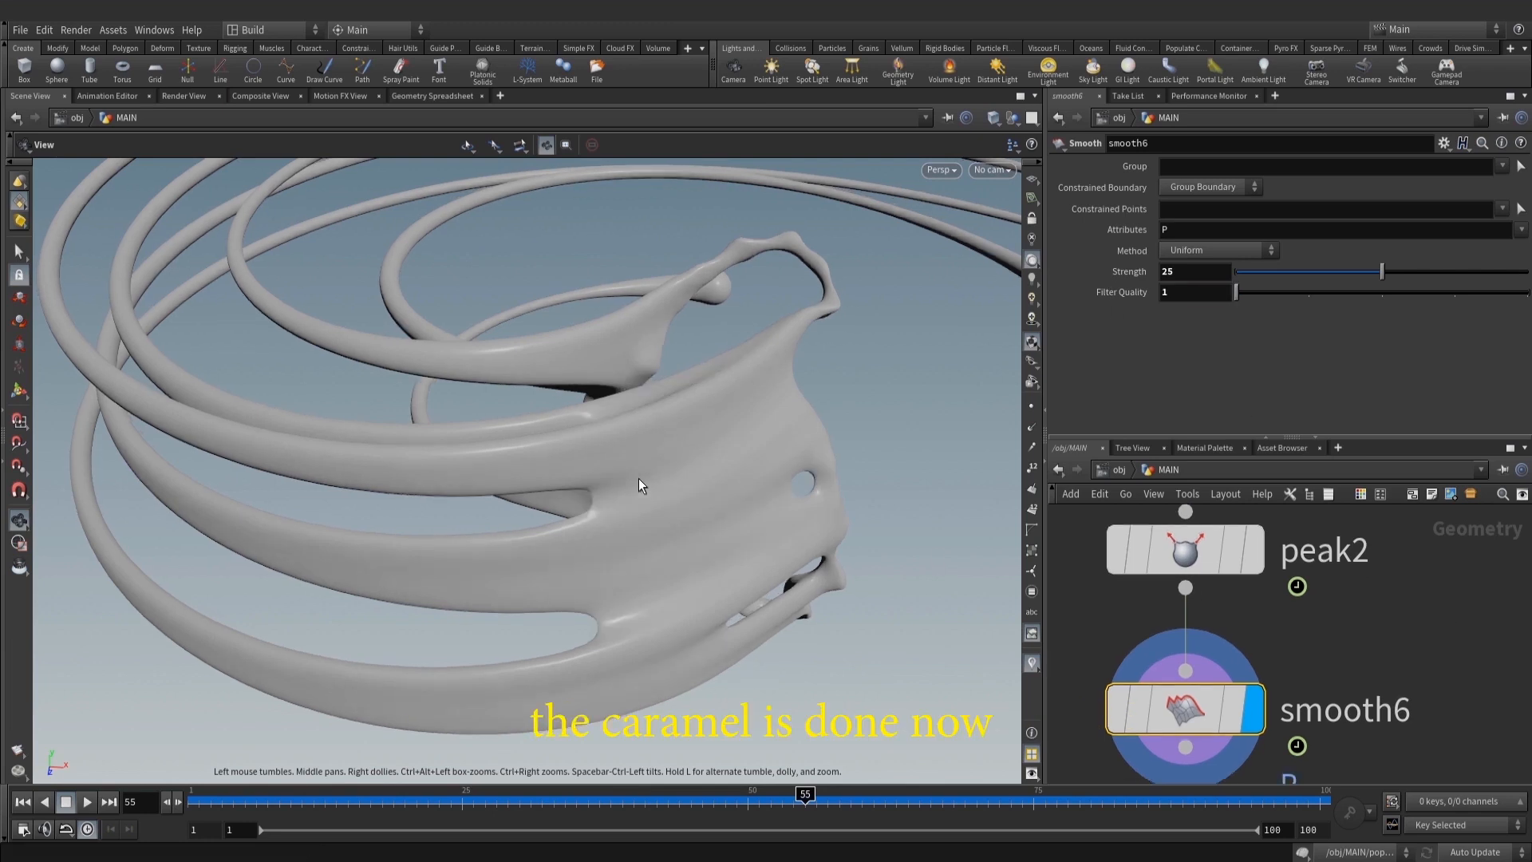
Add and display a Color node after smooth6
{"action": "right_click_drag", "start_coordinate": [690, 470], "coordinate": [615, 506]}
{"action": "middle_click_drag", "start_coordinate": [615, 506], "coordinate": [669, 470]}
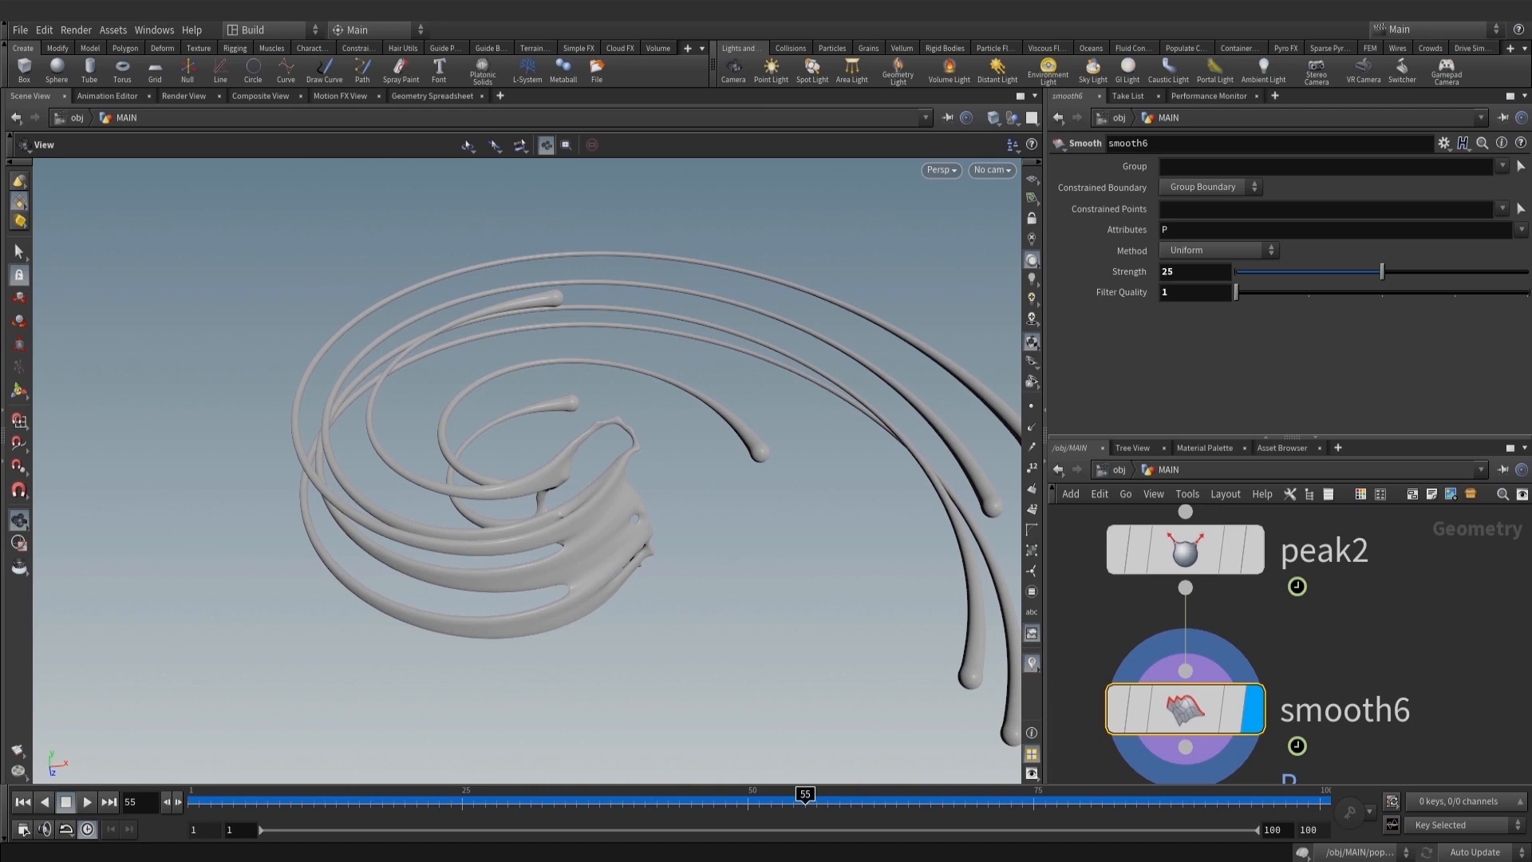
{"action": "scroll", "coordinate": [1283, 704], "scroll_direction": "down", "scroll_amount": 2}
{"action": "key", "text": "Tab"}
{"action": "type", "text": "colo"}
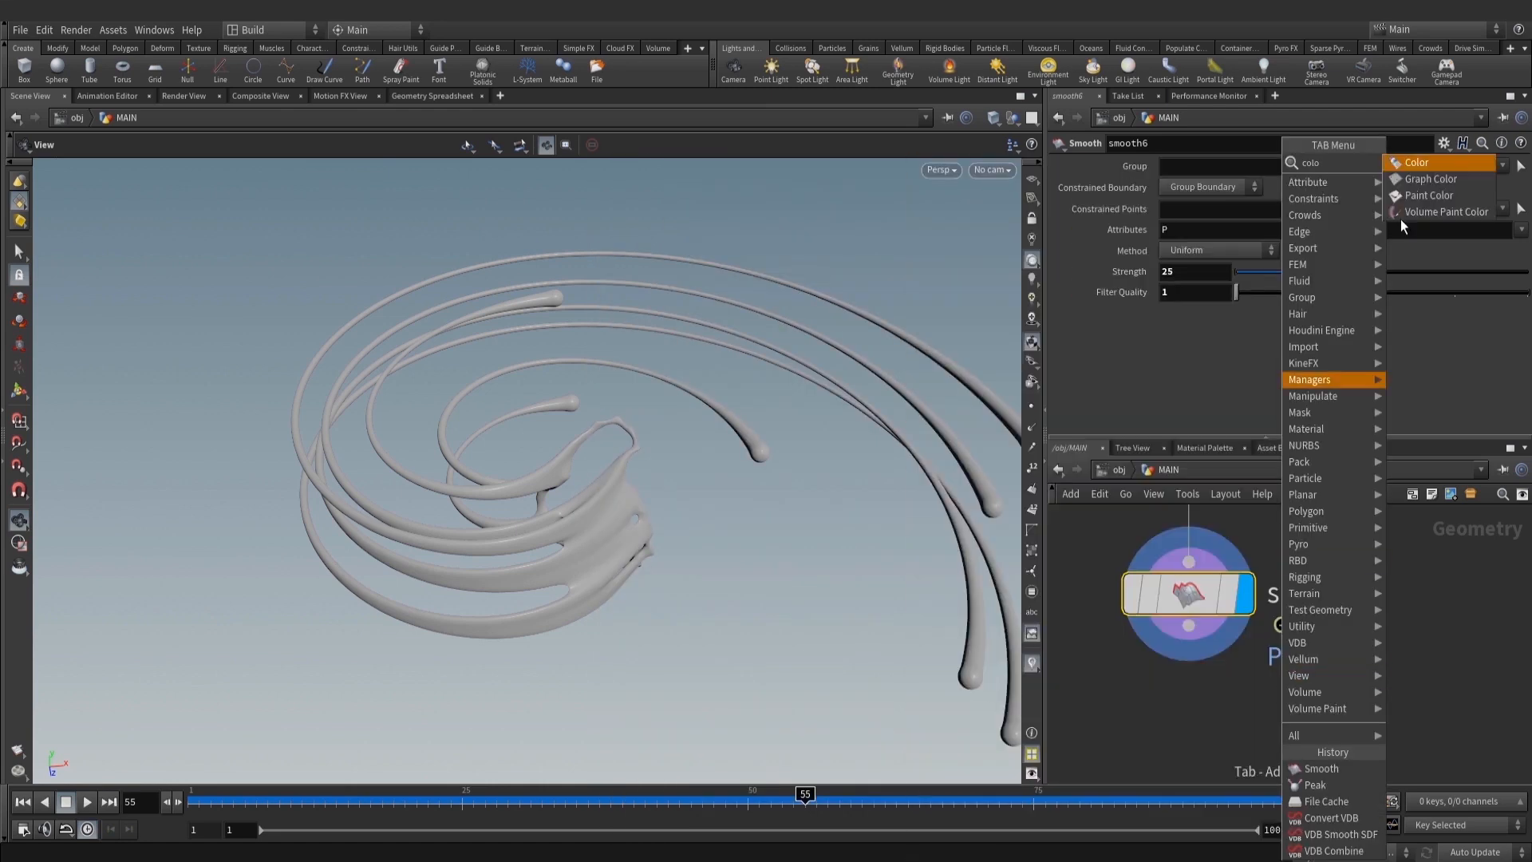
{"action": "left_click", "coordinate": [1400, 165]}
{"action": "left_click", "coordinate": [1204, 702]}
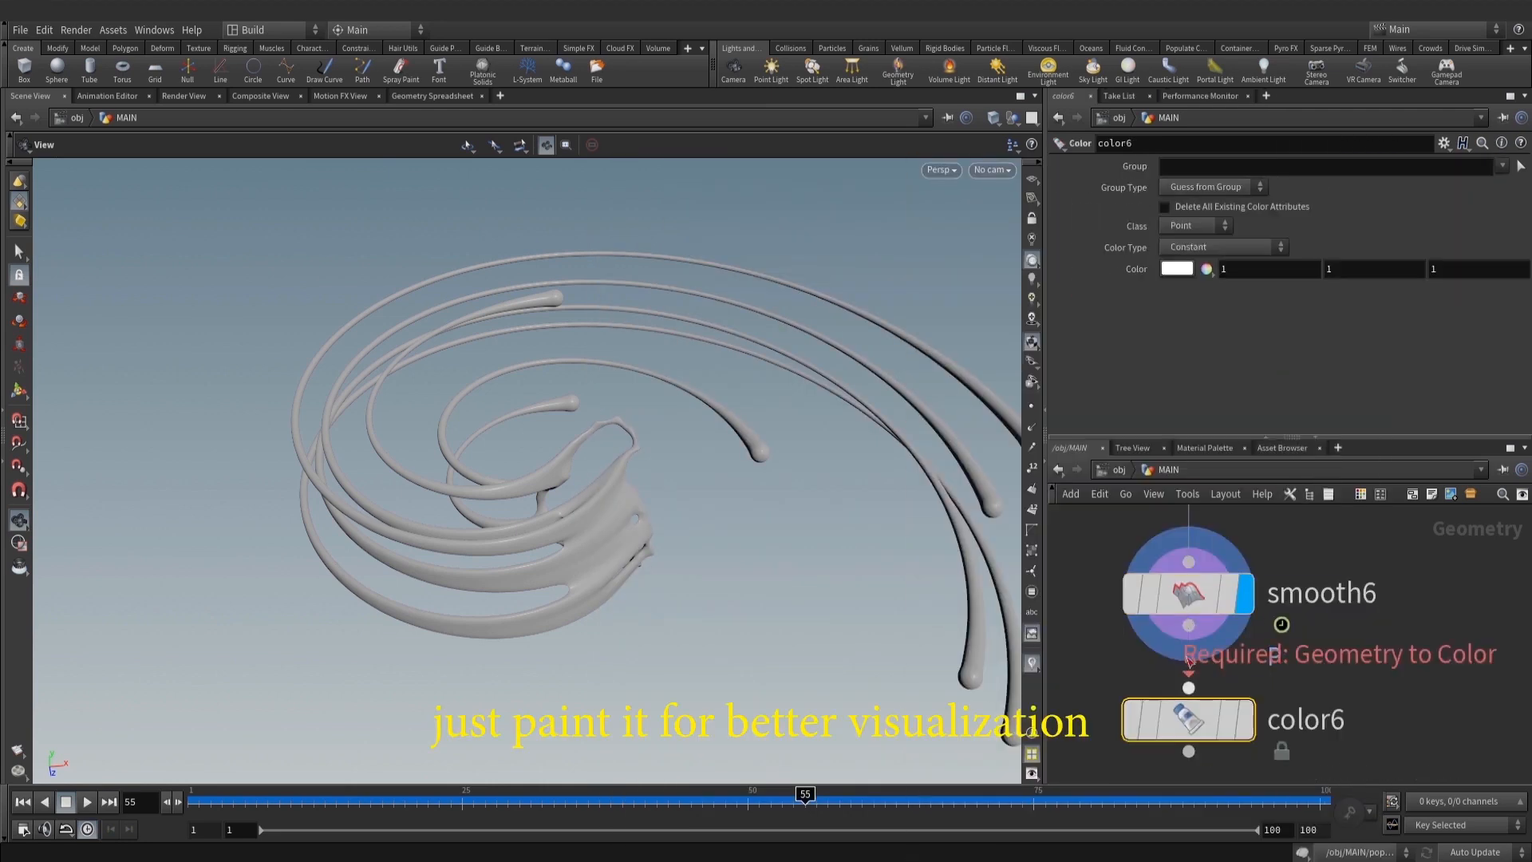
{"action": "left_click", "coordinate": [1239, 714]}
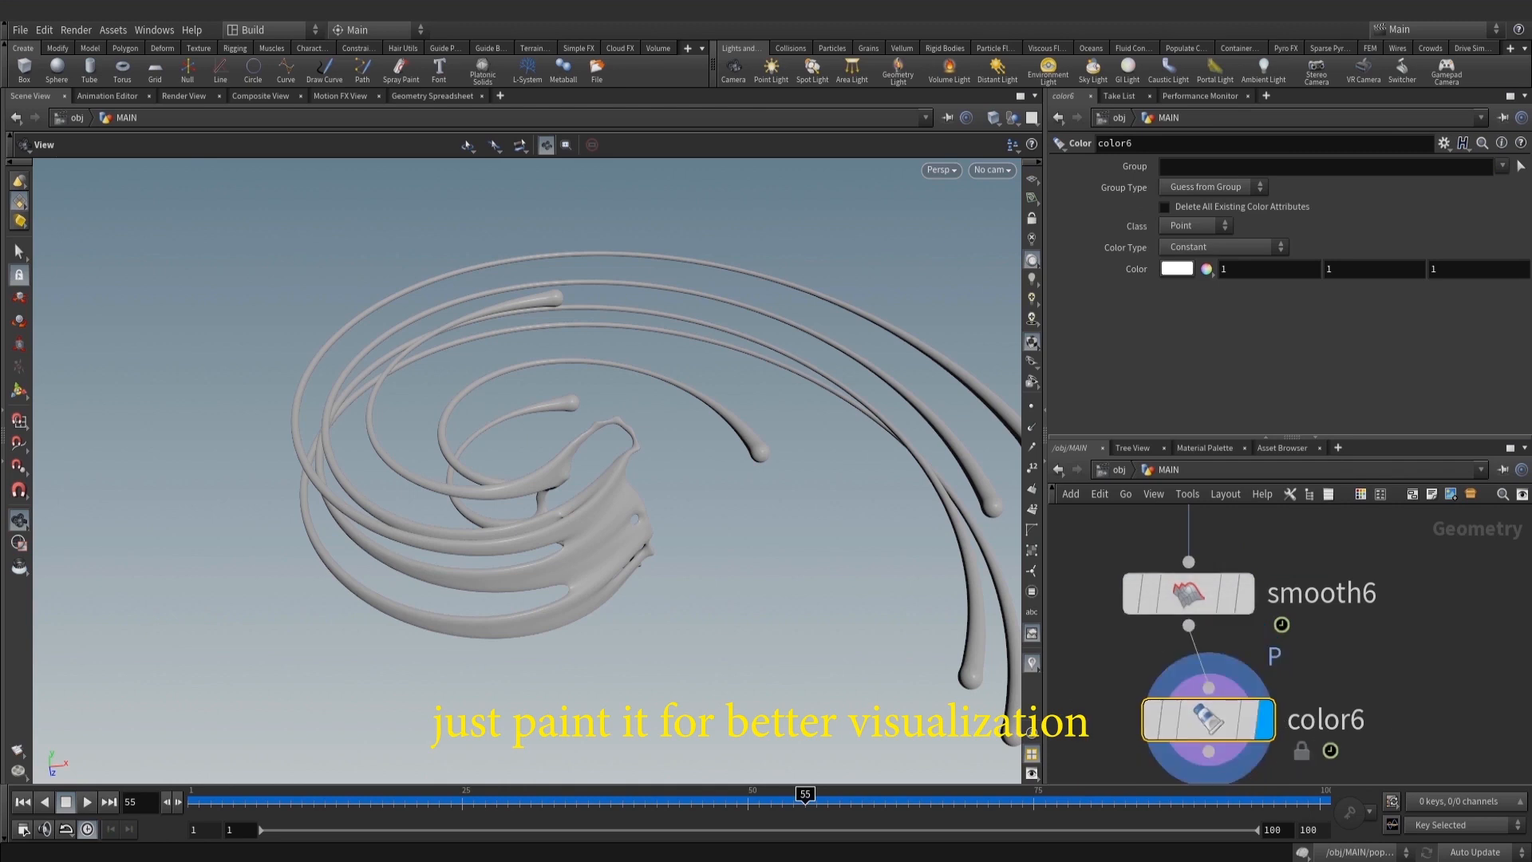
Set the Color node's constant color to 0.9, 0.5, 0.1 for a caramel tone
{"action": "left_click_drag", "start_coordinate": [1230, 269], "coordinate": [1138, 271]}
{"action": "type", "text": "0.9"}
{"action": "key", "text": "Return"}
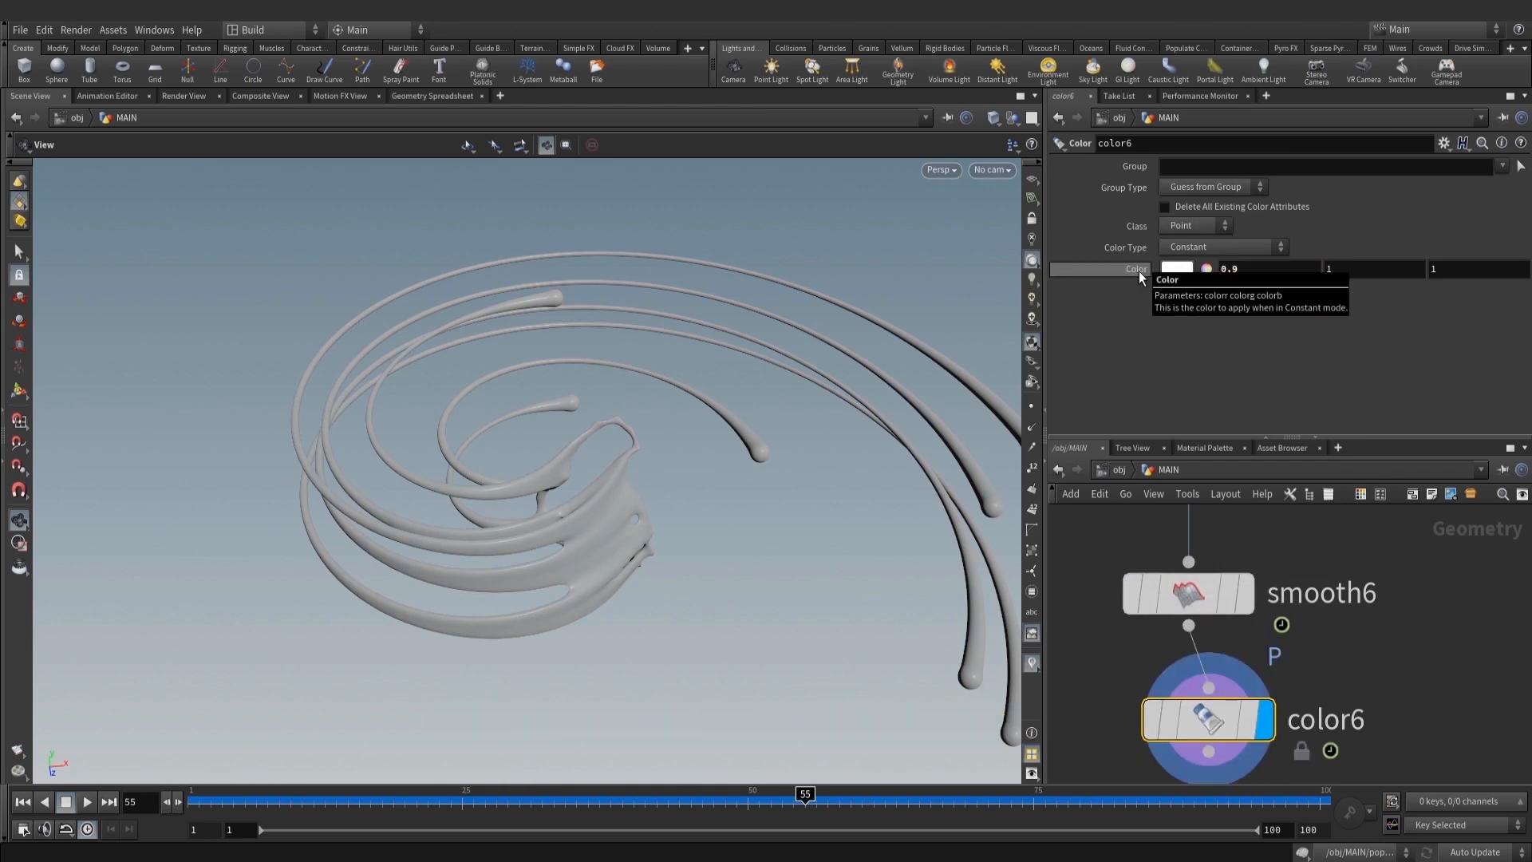
{"action": "type", "text": "0.5"}
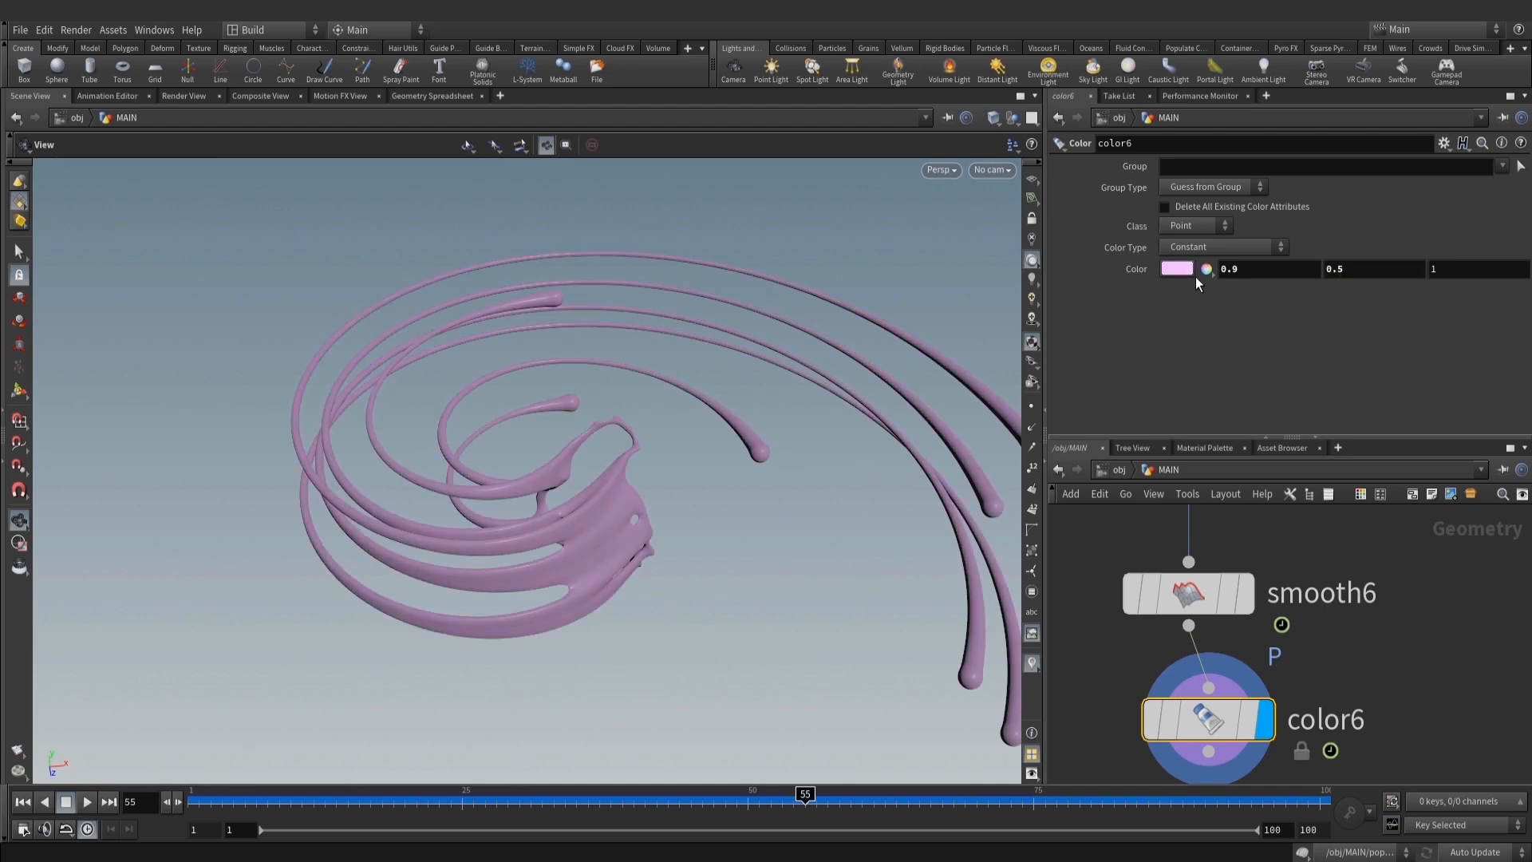
{"action": "key", "text": "Return"}
{"action": "type", "text": "0.1"}
{"action": "key", "text": "Return"}
Add and display a Null node named OUT_vdb_splines after color6
{"action": "scroll", "coordinate": [1268, 633], "scroll_direction": "down", "scroll_amount": 3}
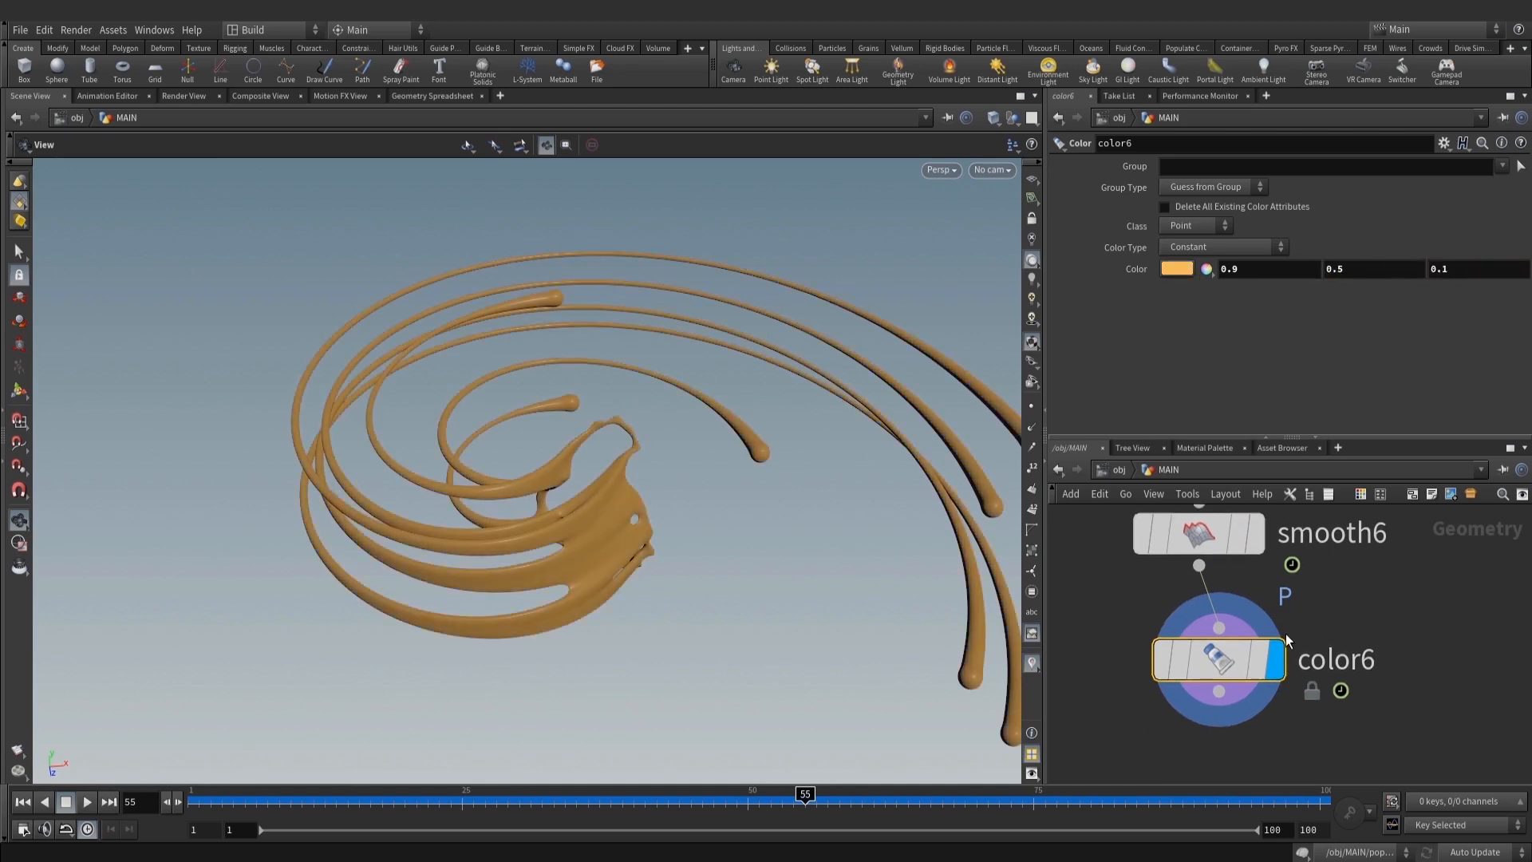
{"action": "key", "text": "Tab"}
{"action": "type", "text": "nu"}
{"action": "left_click", "coordinate": [1330, 167]}
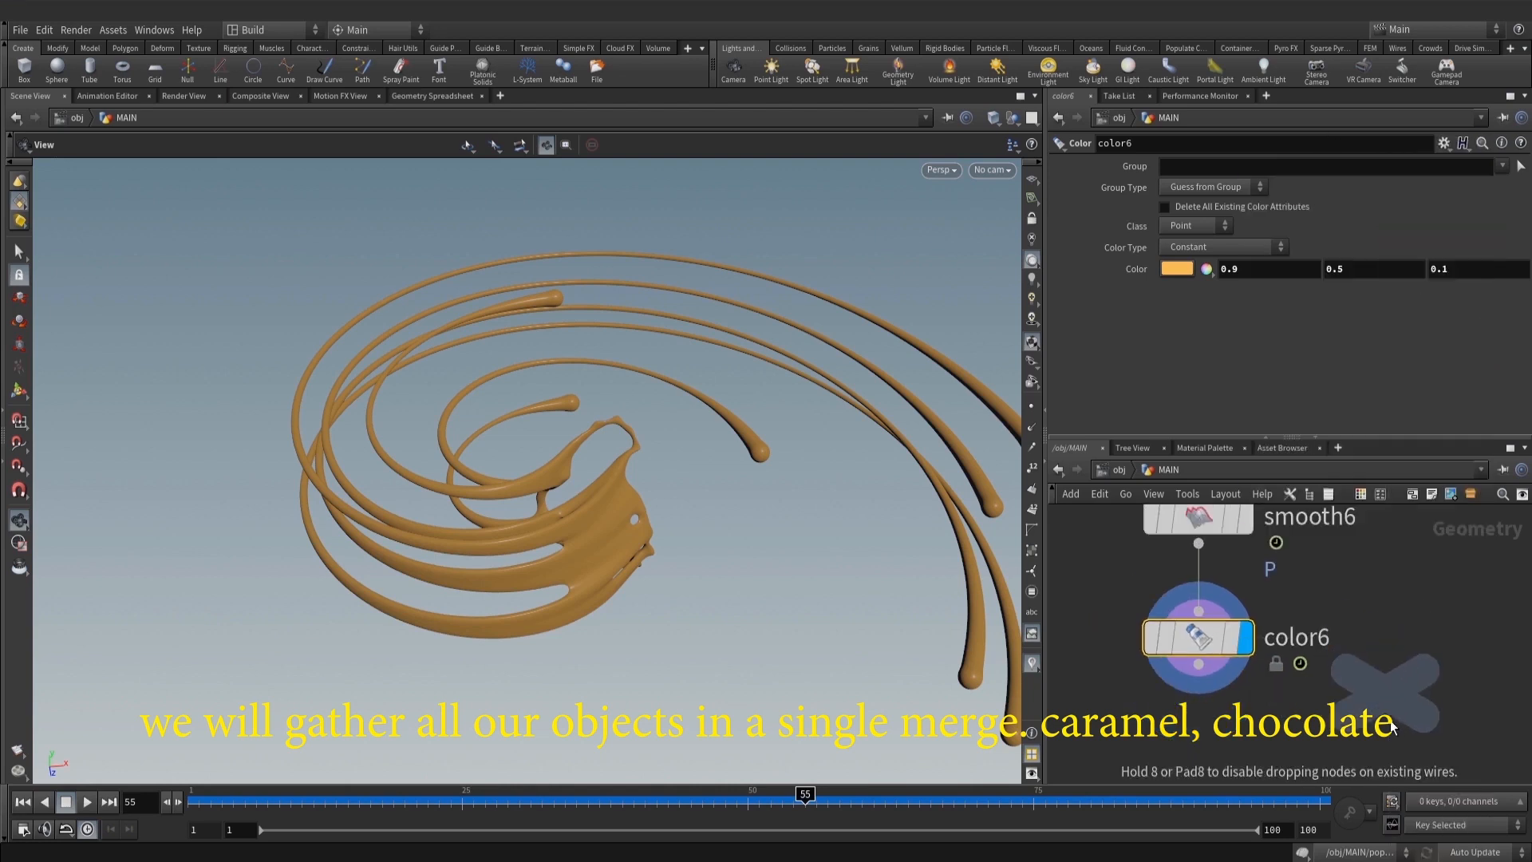
{"action": "left_click", "coordinate": [1389, 730]}
{"action": "middle_click_drag", "start_coordinate": [1422, 668], "coordinate": [1363, 604]}
{"action": "left_click", "coordinate": [1416, 671]}
{"action": "double_click", "coordinate": [1417, 671]}
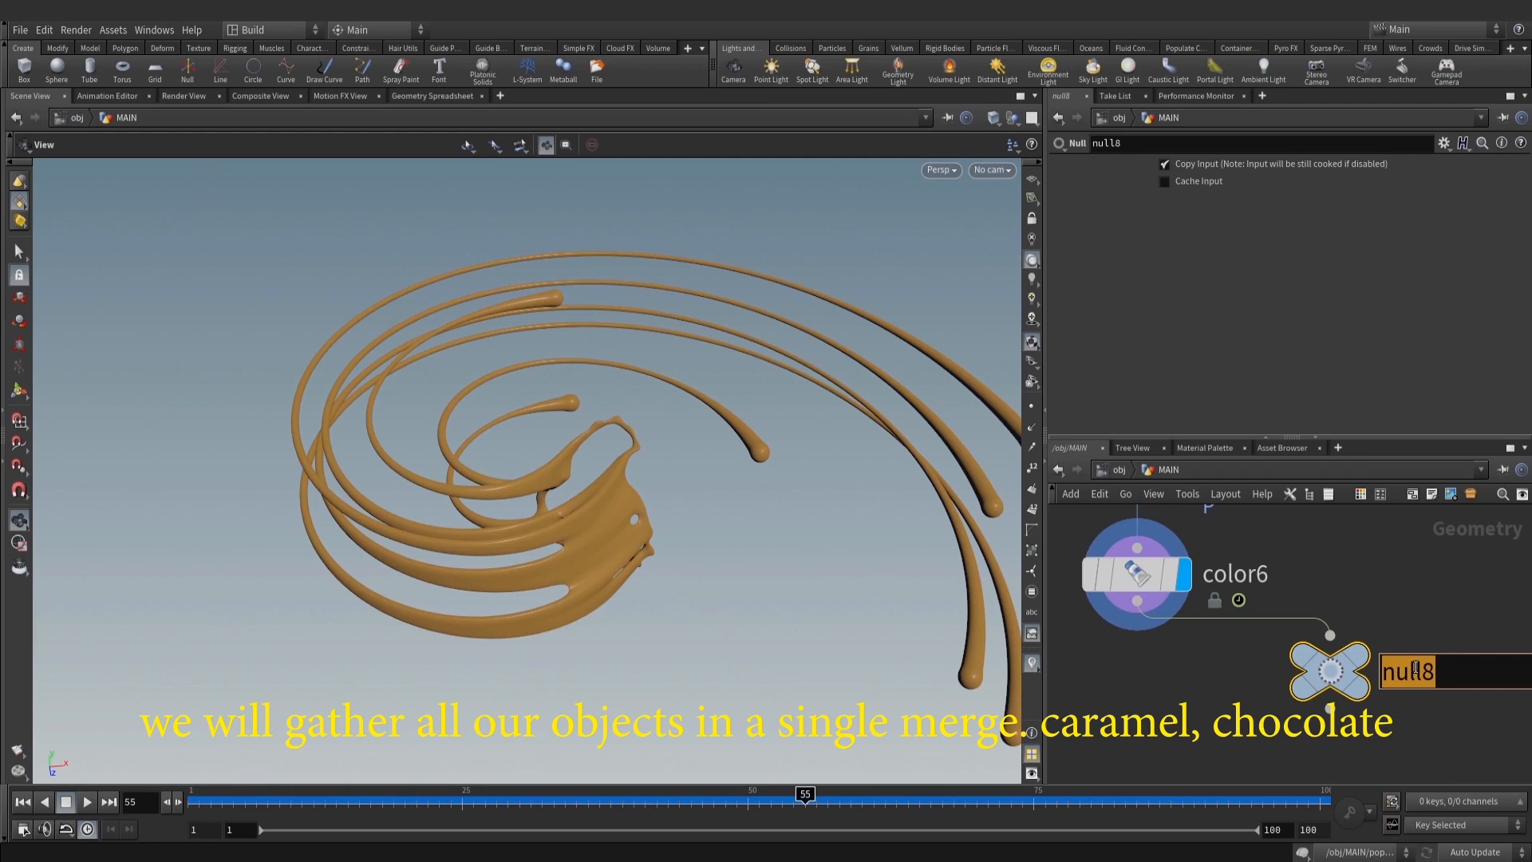
{"action": "type", "text": "OUT_vdb_spli"}
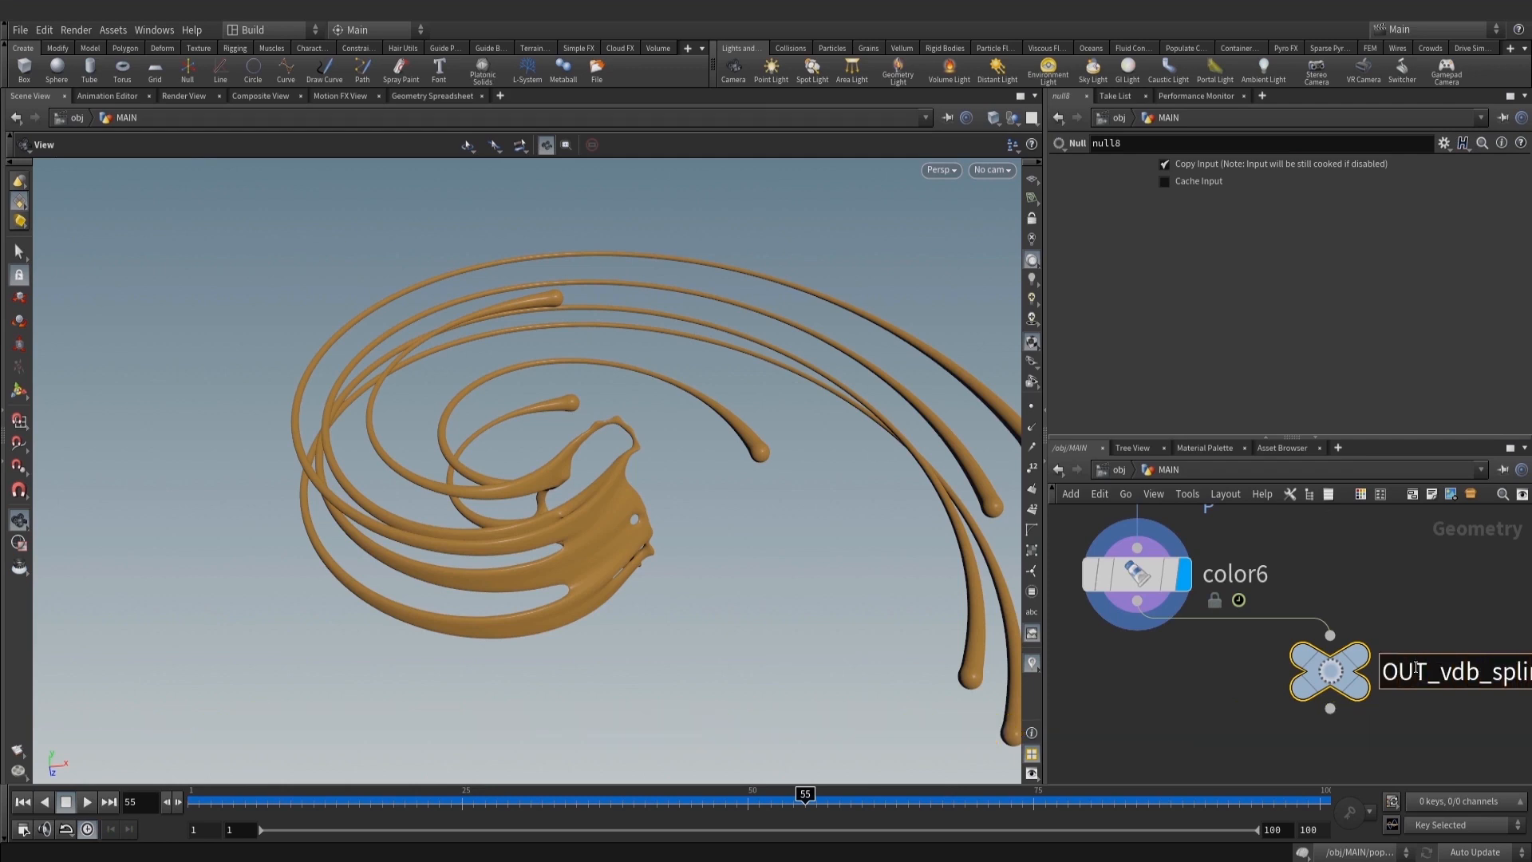
{"action": "key", "text": "Return"}
{"action": "left_click", "coordinate": [1358, 658]}
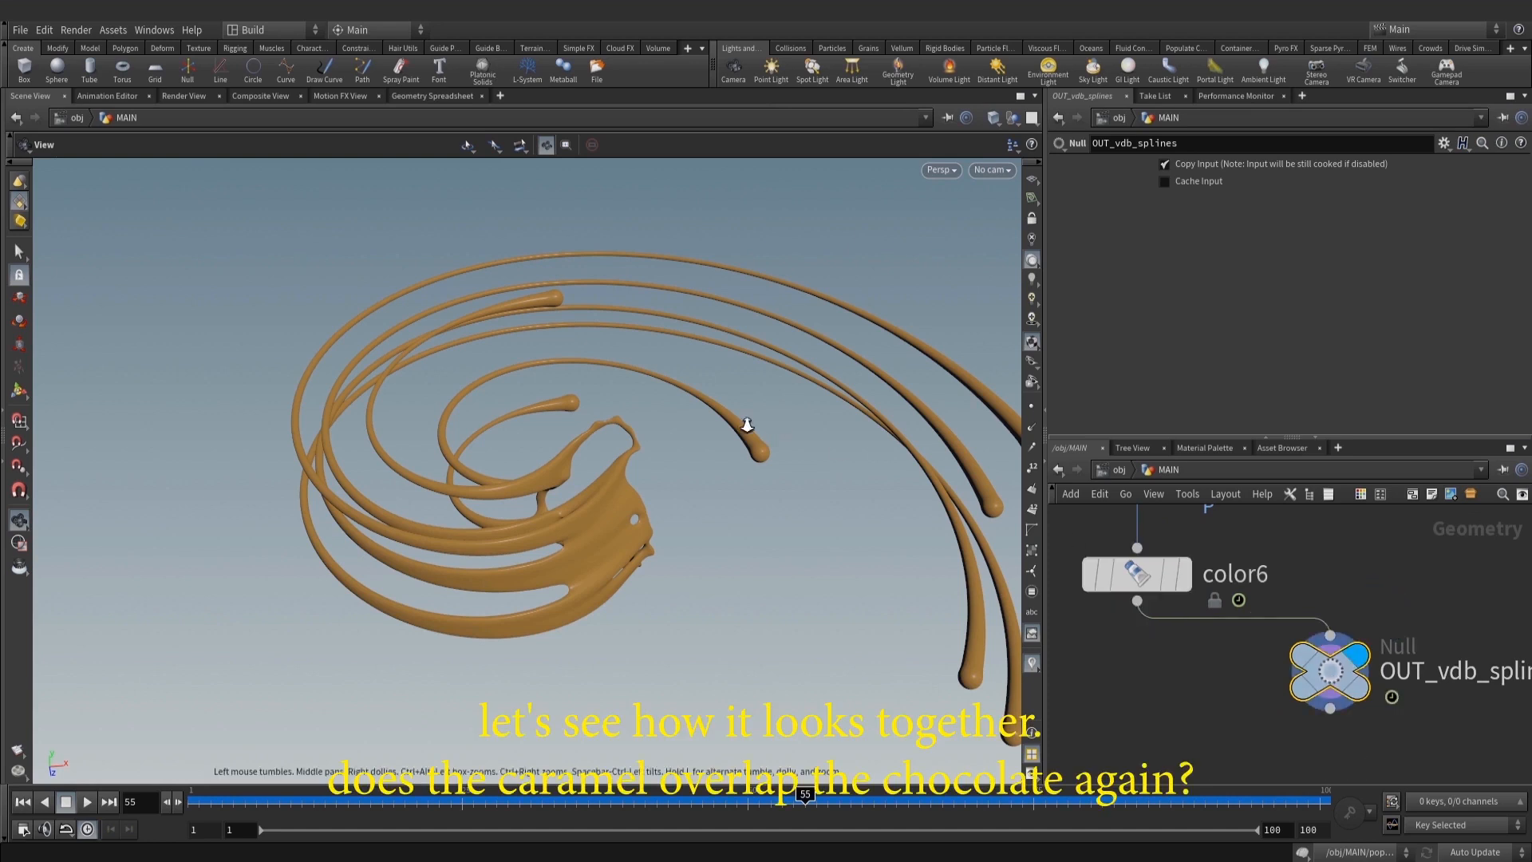
Add a Merge node below OUT_vdb_splines and connect OUT_vdb_splines to its input
{"action": "scroll", "coordinate": [747, 425], "scroll_direction": "down", "scroll_amount": 3}
{"action": "scroll", "coordinate": [1473, 631], "scroll_direction": "down", "scroll_amount": 5}
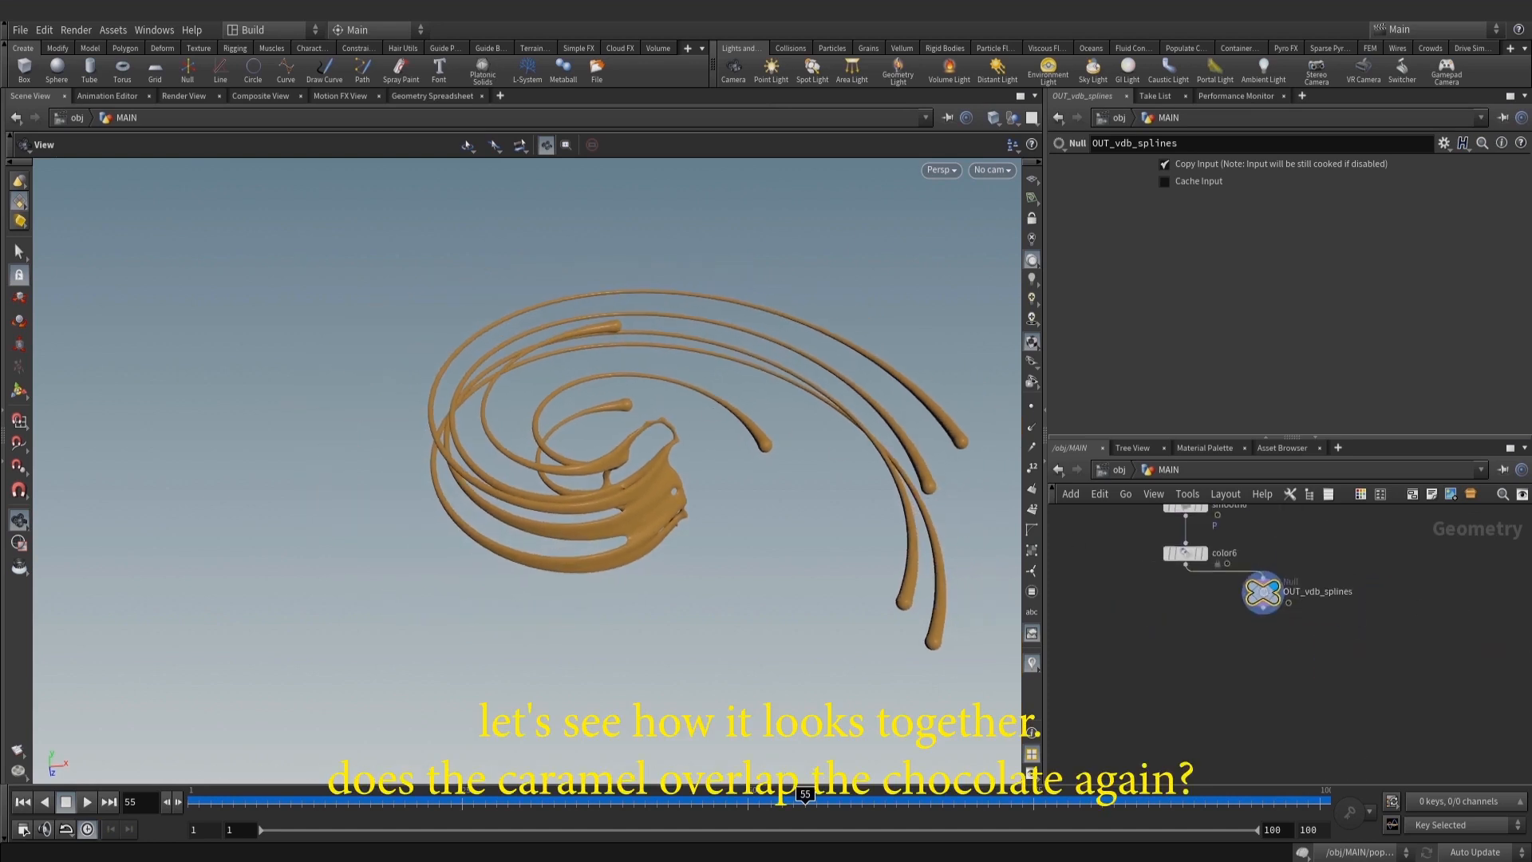
{"action": "key", "text": "Tab"}
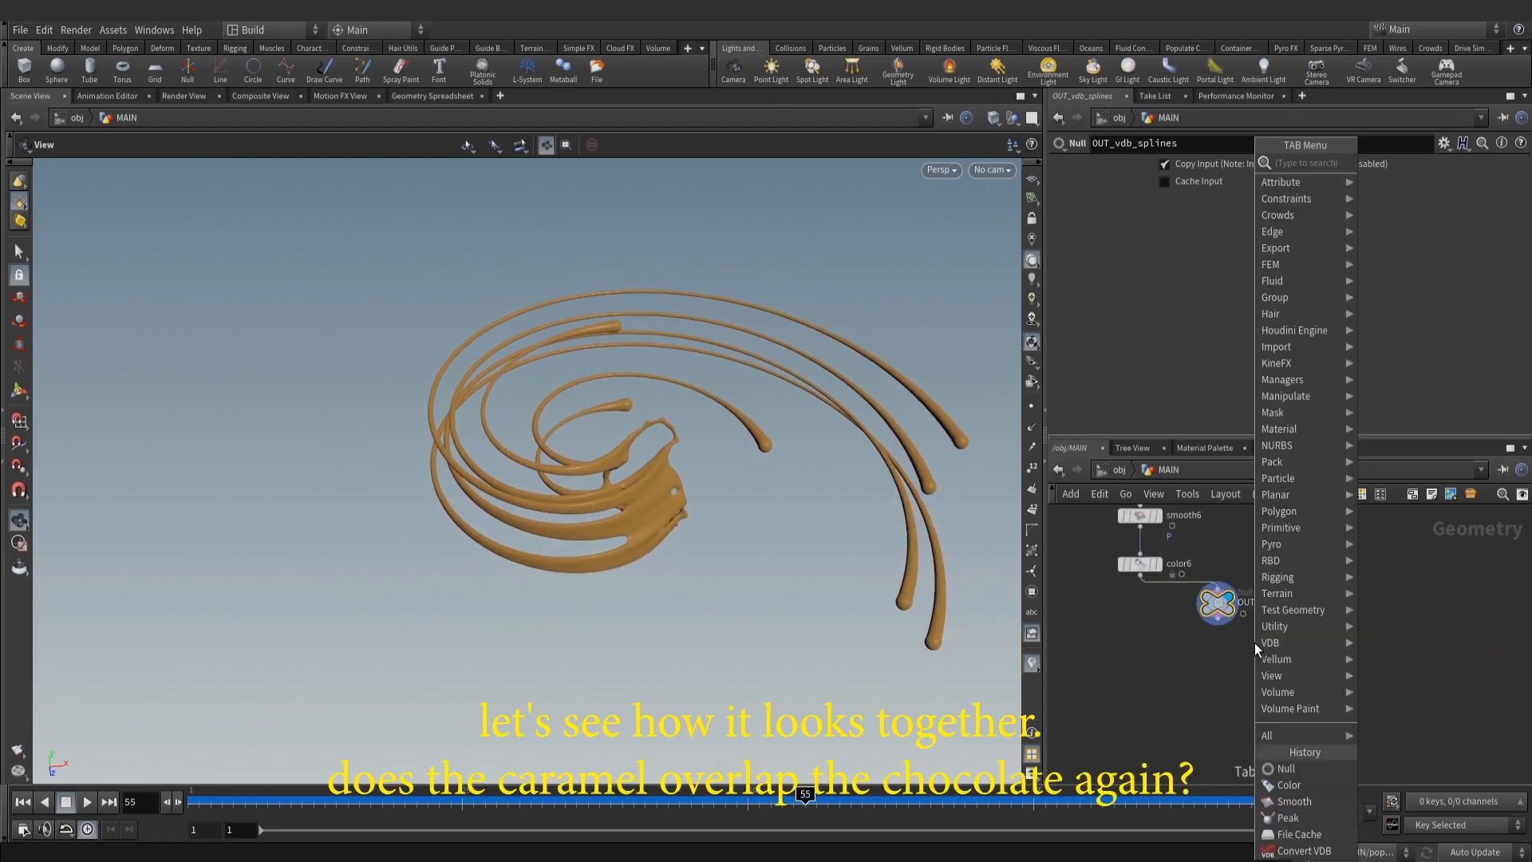
{"action": "type", "text": "mer"}
{"action": "left_click", "coordinate": [1378, 164]}
{"action": "left_click", "coordinate": [1329, 684]}
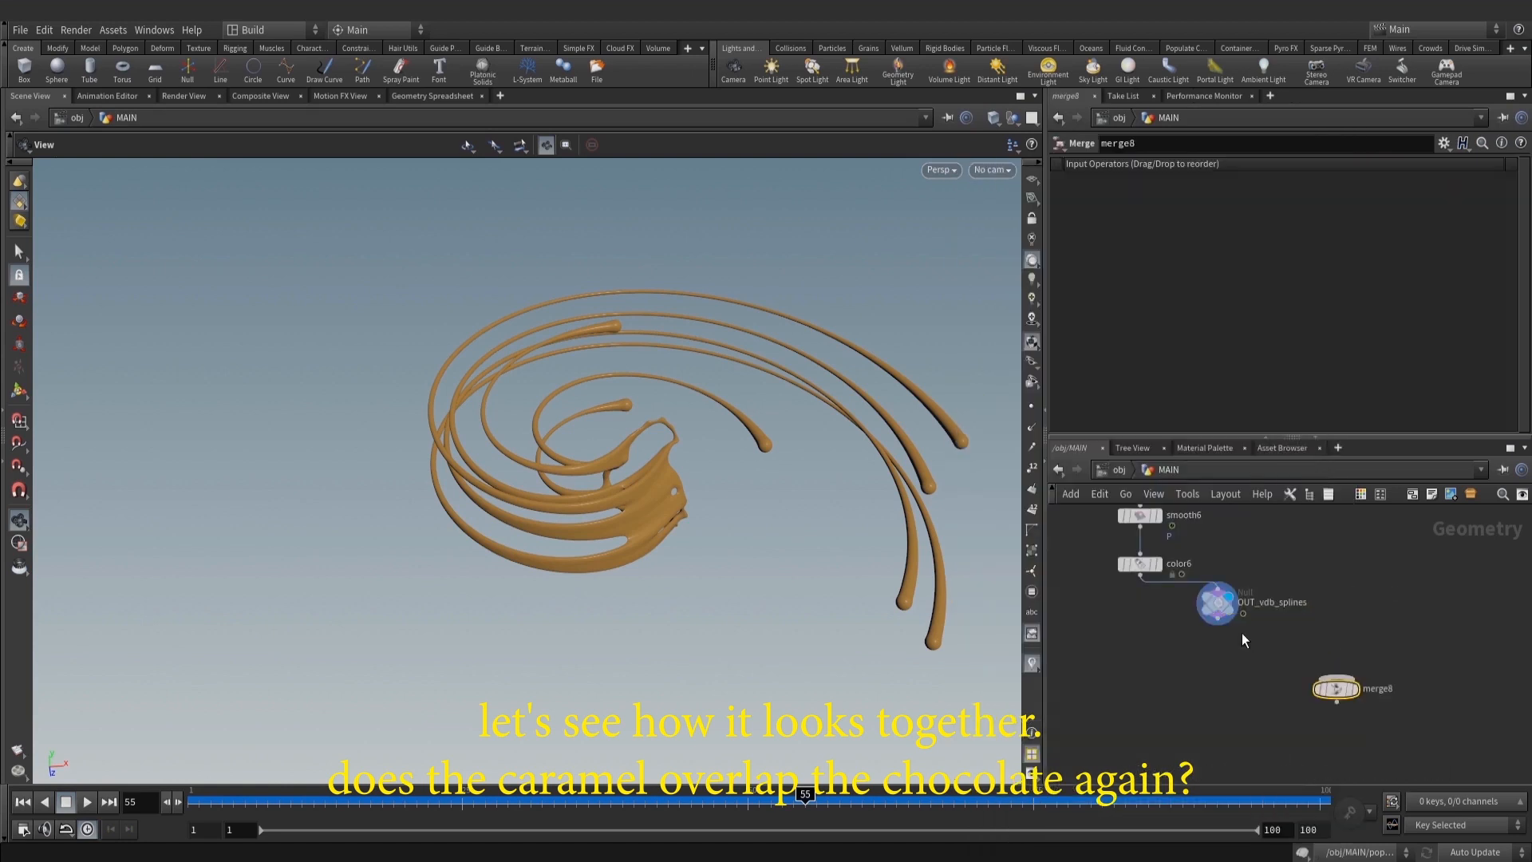
{"action": "middle_click_drag", "start_coordinate": [1253, 666], "coordinate": [1190, 645]}
{"action": "left_click", "coordinate": [1293, 663]}
{"action": "middle_click_drag", "start_coordinate": [1221, 711], "coordinate": [1205, 662]}
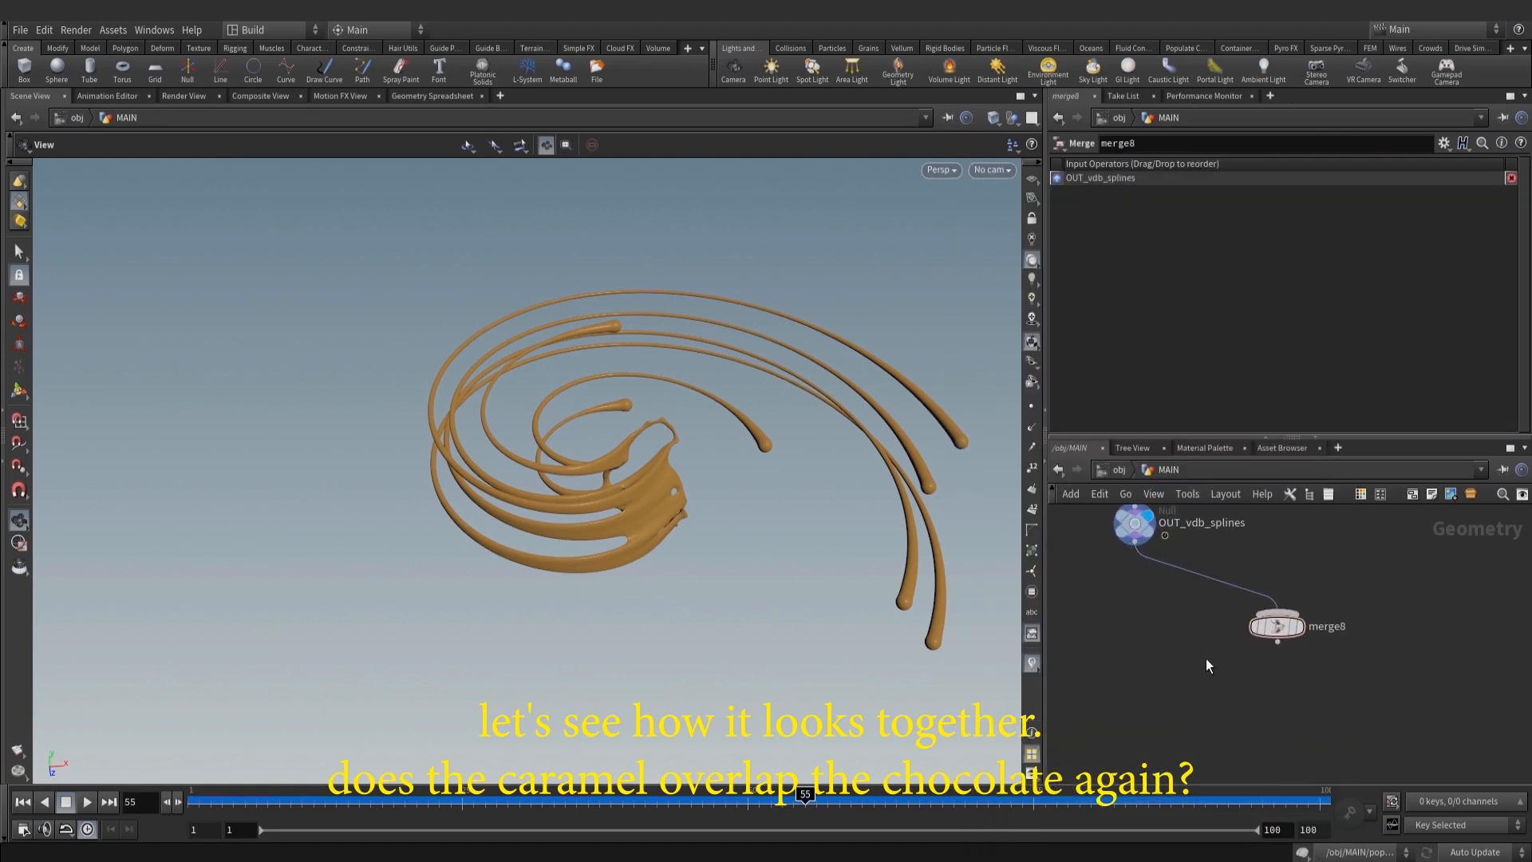
Add a Null node named cheker, connect it after merge8, and save the scene
{"action": "key", "text": "Tab"}
{"action": "type", "text": "nu"}
{"action": "left_click", "coordinate": [1357, 163]}
{"action": "left_click", "coordinate": [1262, 728]}
{"action": "key", "text": "ctrl+s"}
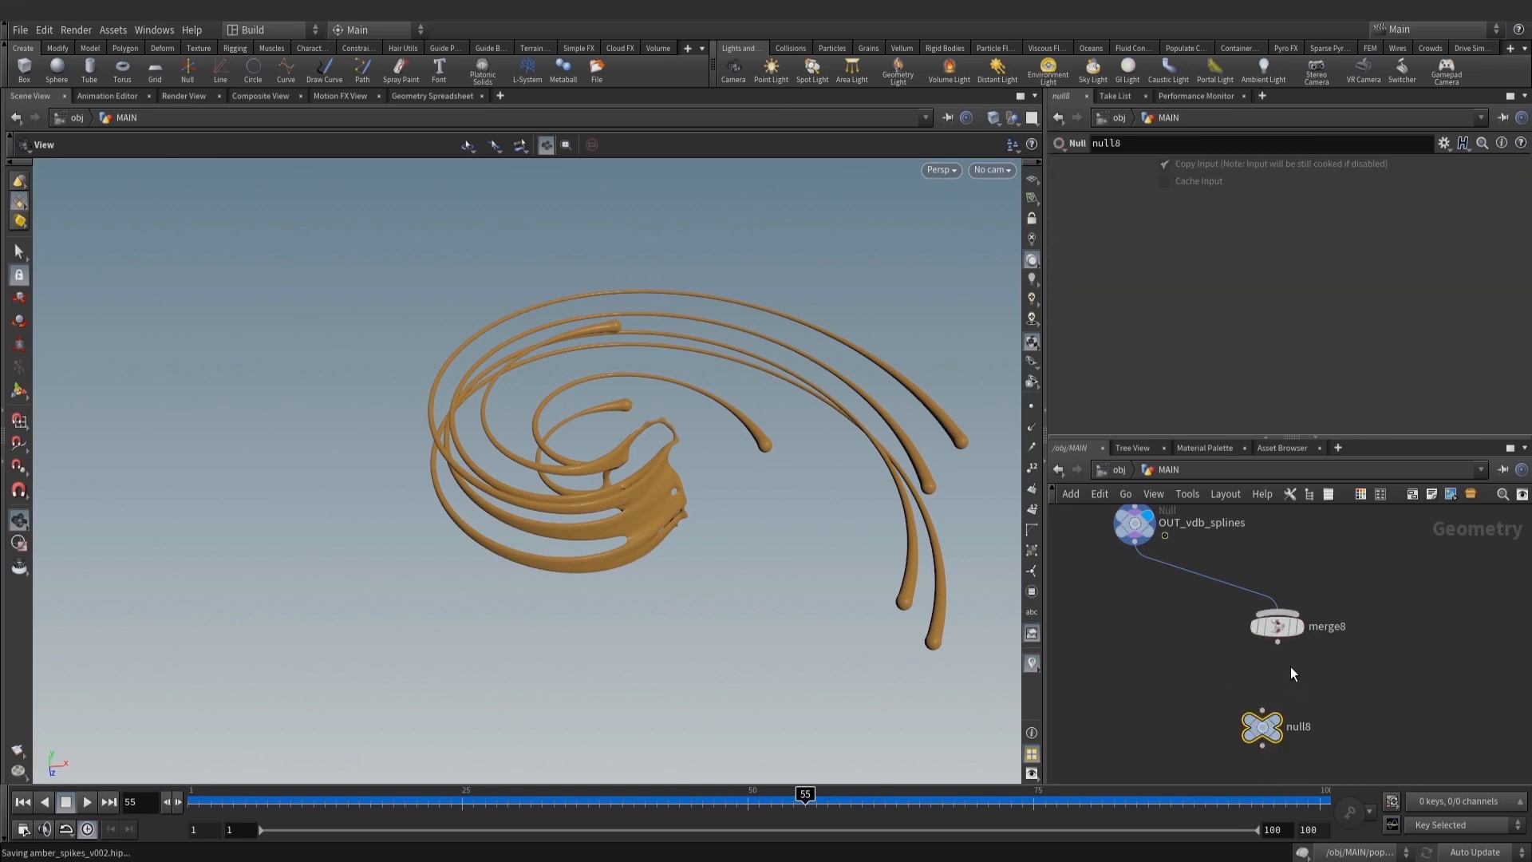
{"action": "left_click_drag", "start_coordinate": [1276, 650], "coordinate": [1291, 742]}
{"action": "left_click", "coordinate": [1319, 728]}
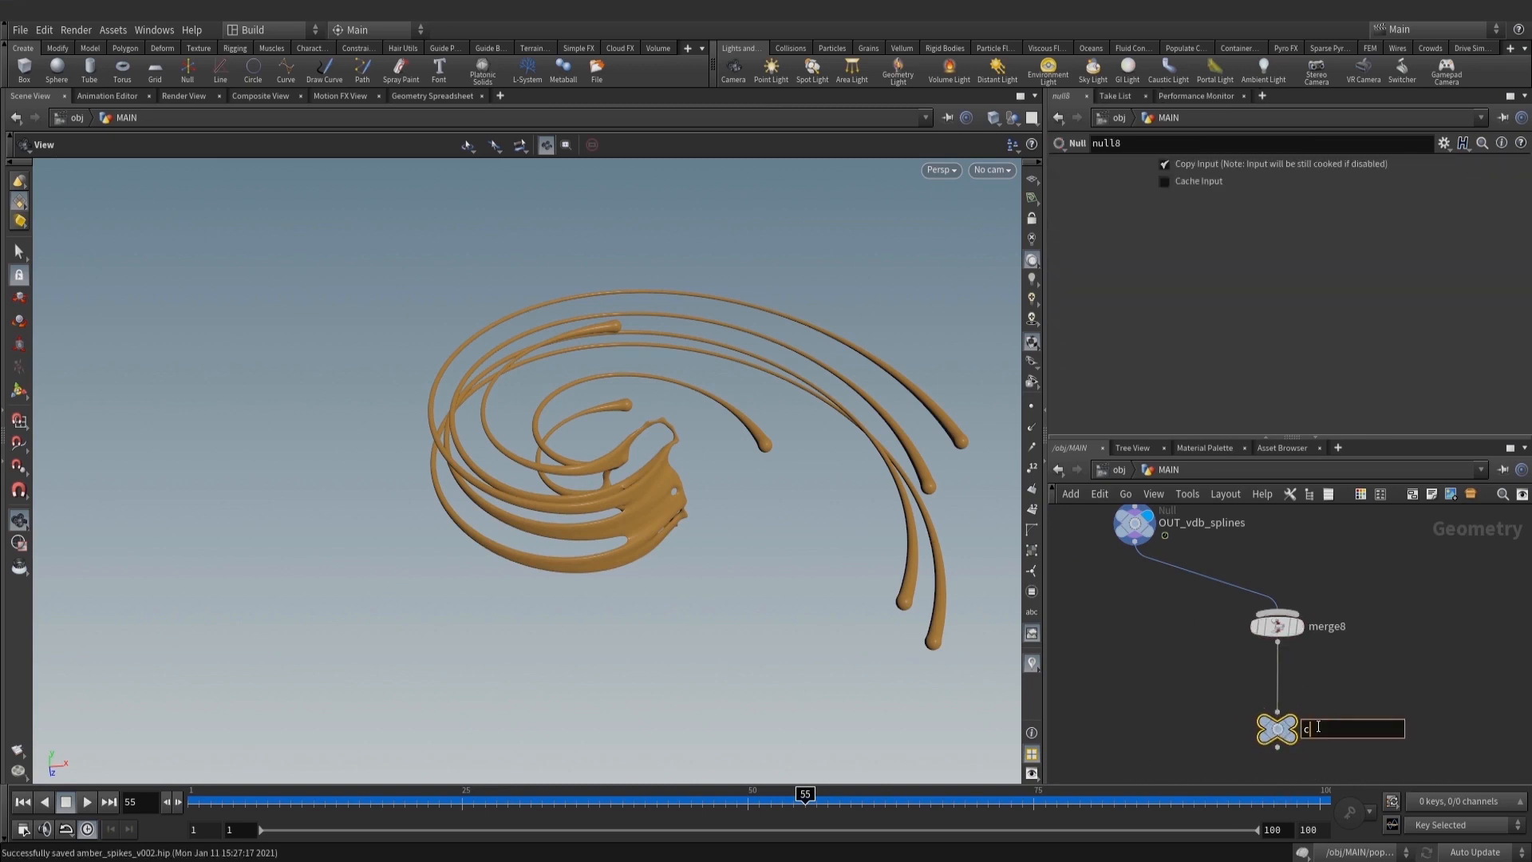
{"action": "key", "text": "Return"}
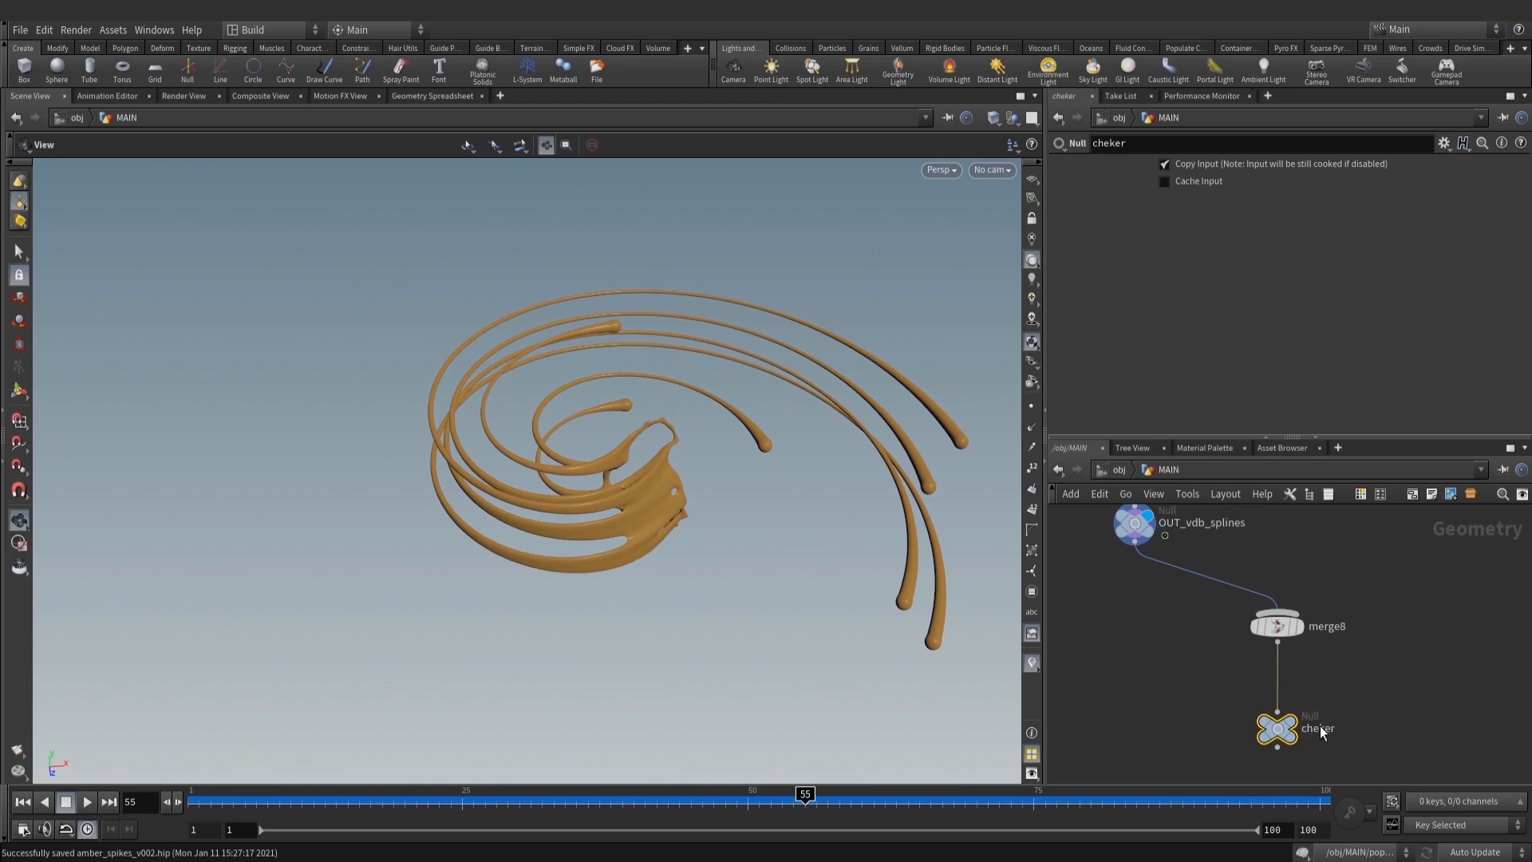
Color the cheker node orange in the network and display it
{"action": "key", "text": "c"}
{"action": "left_click", "coordinate": [1519, 692]}
{"action": "scroll", "coordinate": [1313, 732], "scroll_direction": "down", "scroll_amount": 2}
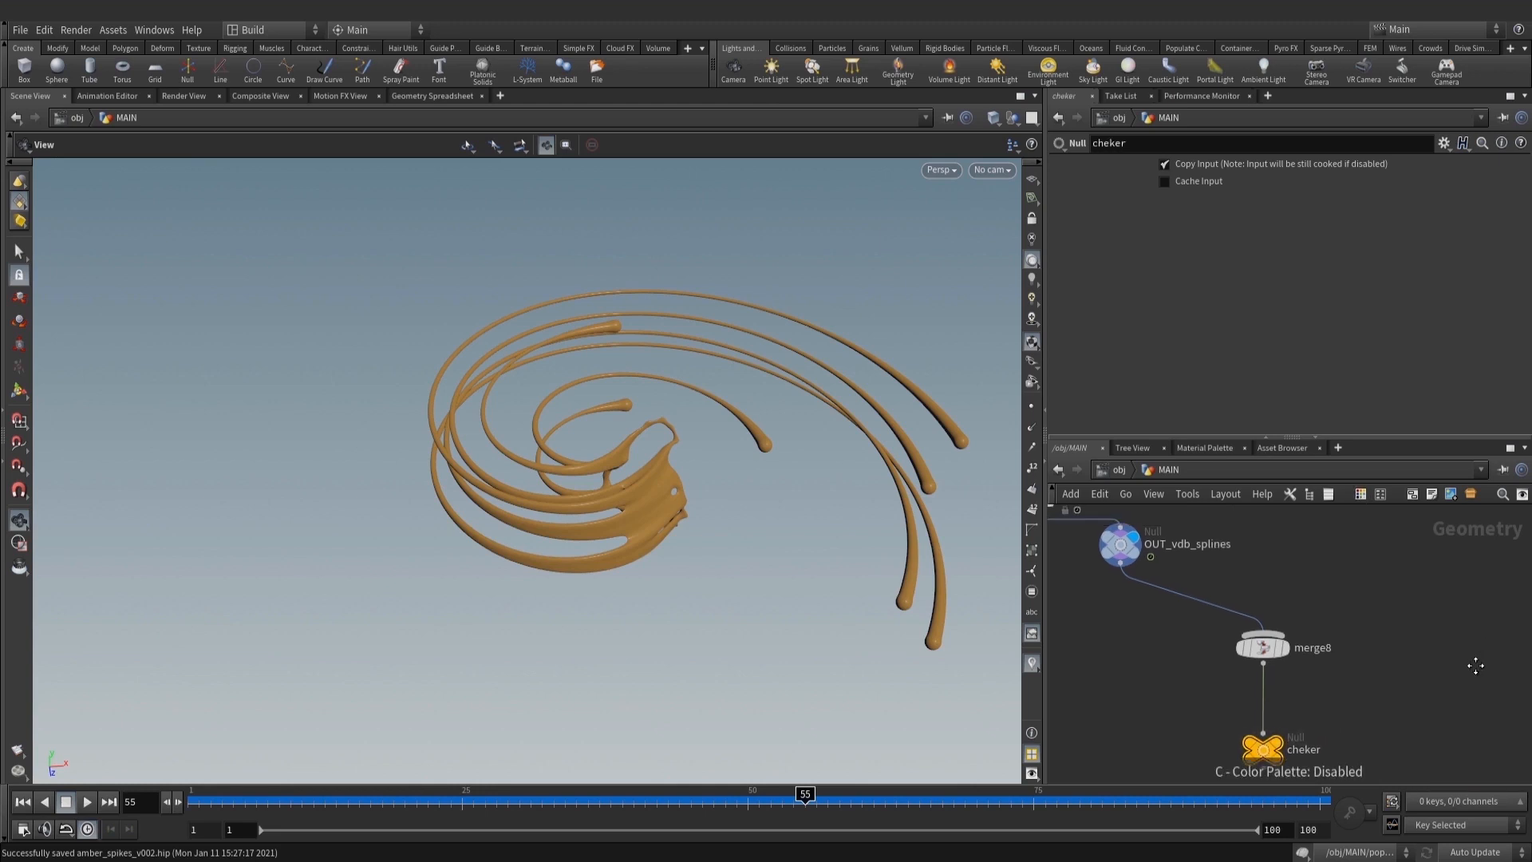
{"action": "scroll", "coordinate": [1311, 724], "scroll_direction": "up", "scroll_amount": 2}
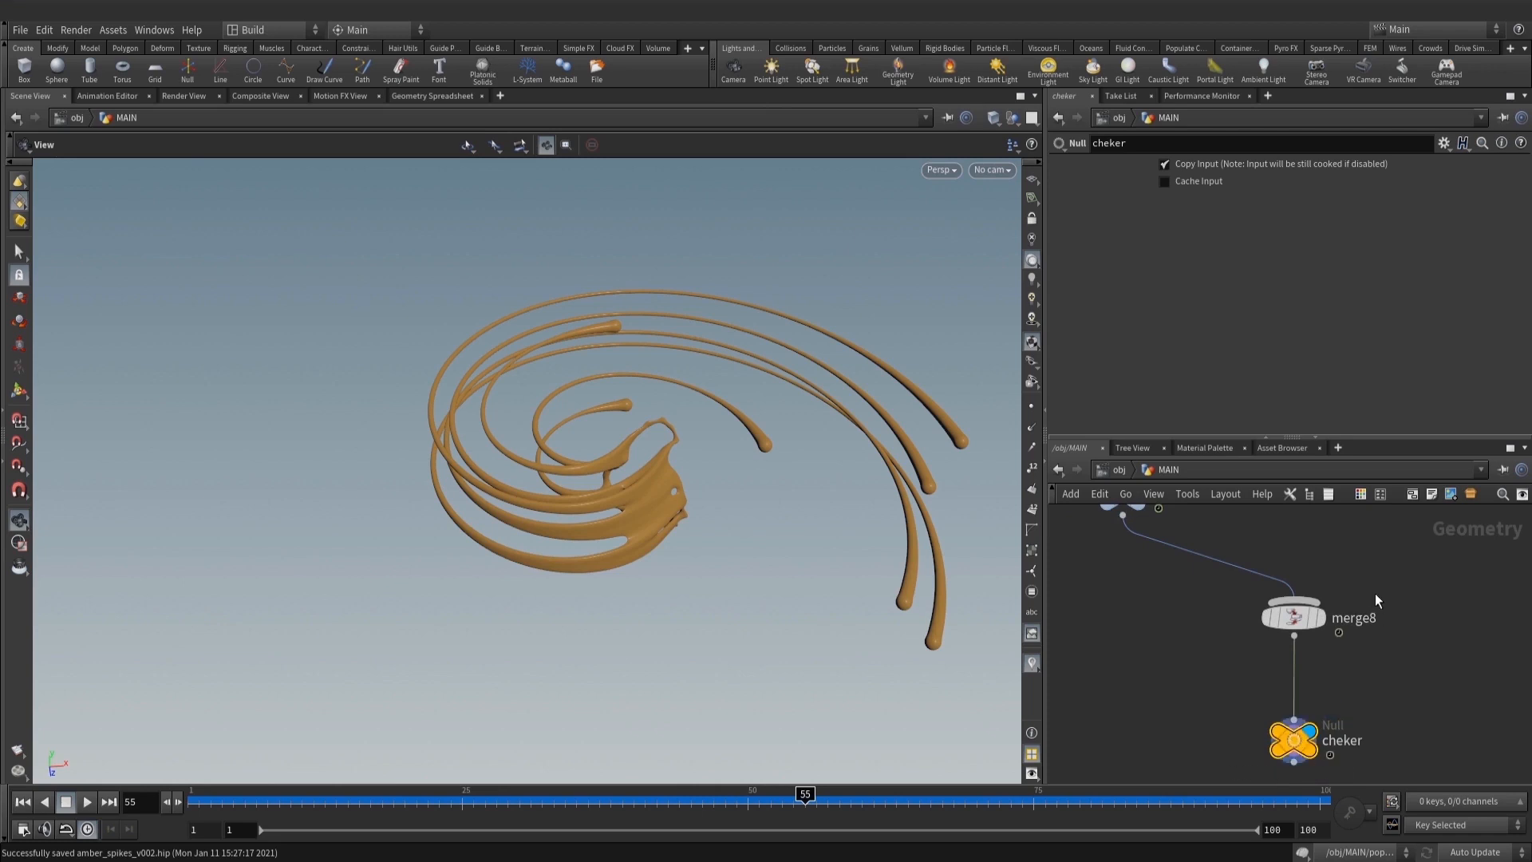
Duplicate the Object Merge node that references ../OUT_choko/ beside the upper part of the caramel network
{"action": "scroll", "coordinate": [1375, 592], "scroll_direction": "down", "scroll_amount": 3}
{"action": "middle_click_drag", "start_coordinate": [1376, 592], "coordinate": [1358, 699]}
{"action": "middle_click_drag", "start_coordinate": [1330, 606], "coordinate": [1299, 649]}
{"action": "scroll", "coordinate": [1293, 731], "scroll_direction": "down", "scroll_amount": 3}
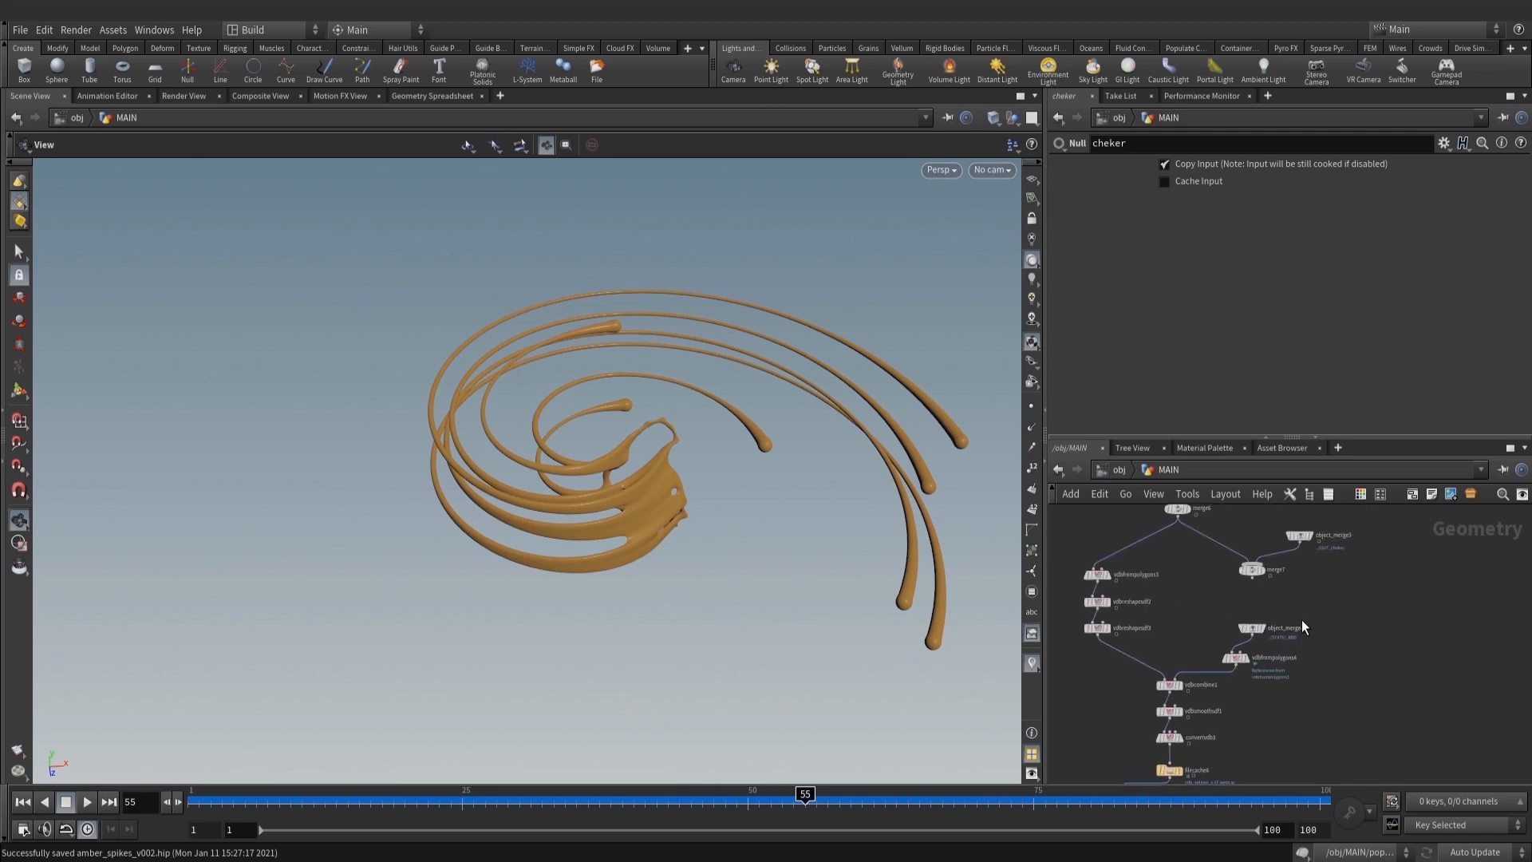
{"action": "scroll", "coordinate": [1301, 619], "scroll_direction": "up", "scroll_amount": 3}
{"action": "left_click", "coordinate": [1221, 634]}
{"action": "left_click_drag", "start_coordinate": [1224, 631], "coordinate": [1212, 633]}
{"action": "scroll", "coordinate": [1308, 574], "scroll_direction": "down", "scroll_amount": 3}
{"action": "middle_click_drag", "start_coordinate": [1361, 543], "coordinate": [1288, 683]}
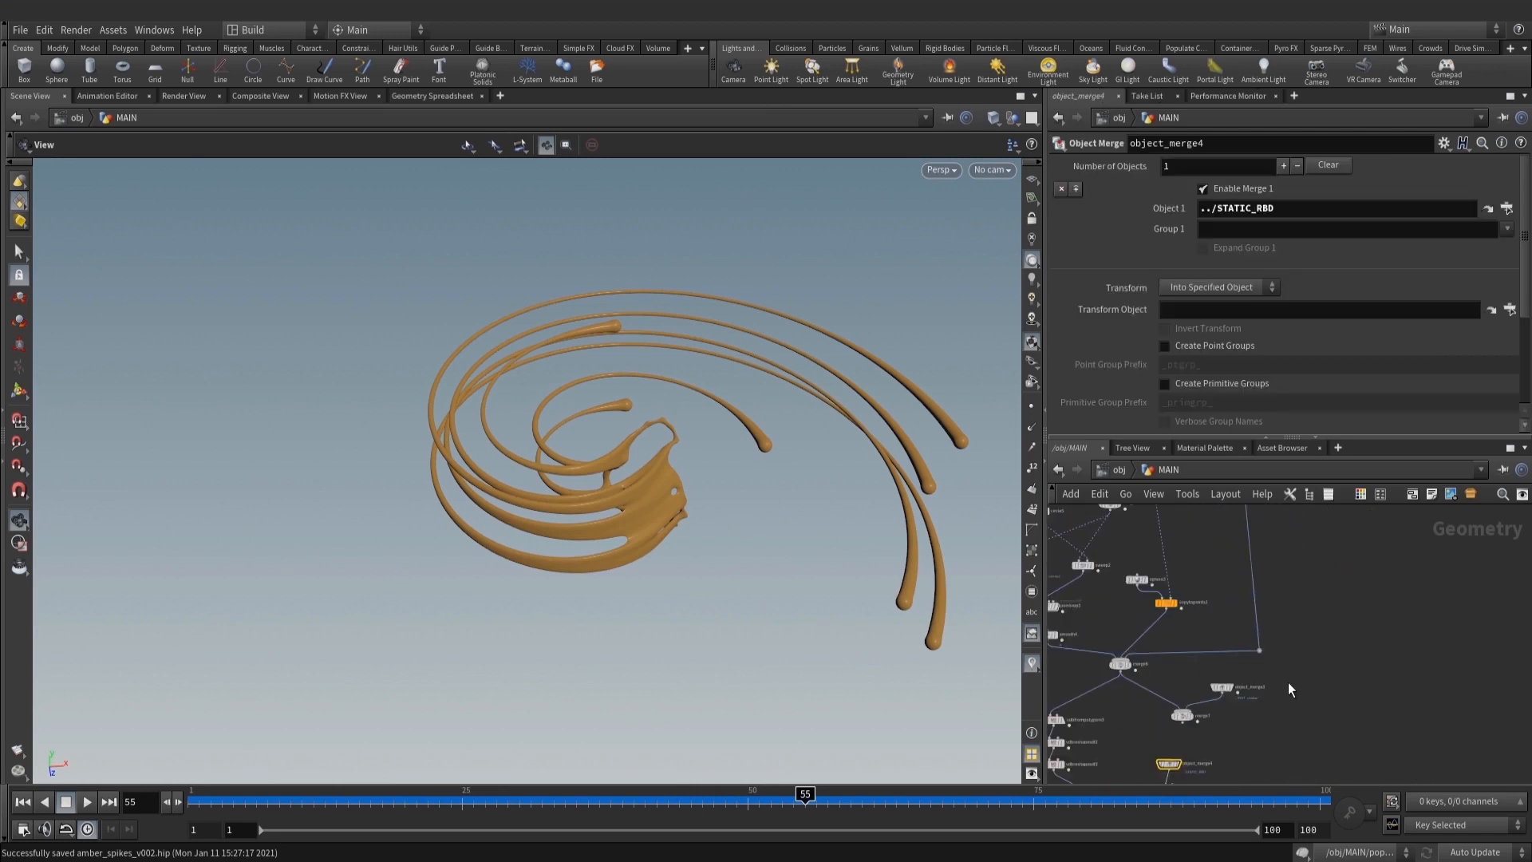
{"action": "left_click_drag", "start_coordinate": [1218, 695], "coordinate": [1211, 698]}
{"action": "middle_click_drag", "start_coordinate": [1257, 667], "coordinate": [1271, 607]}
{"action": "scroll", "coordinate": [1275, 566], "scroll_direction": "down", "scroll_amount": 2}
{"action": "left_click_drag", "start_coordinate": [1248, 603], "coordinate": [1248, 751], "text": "alt"}
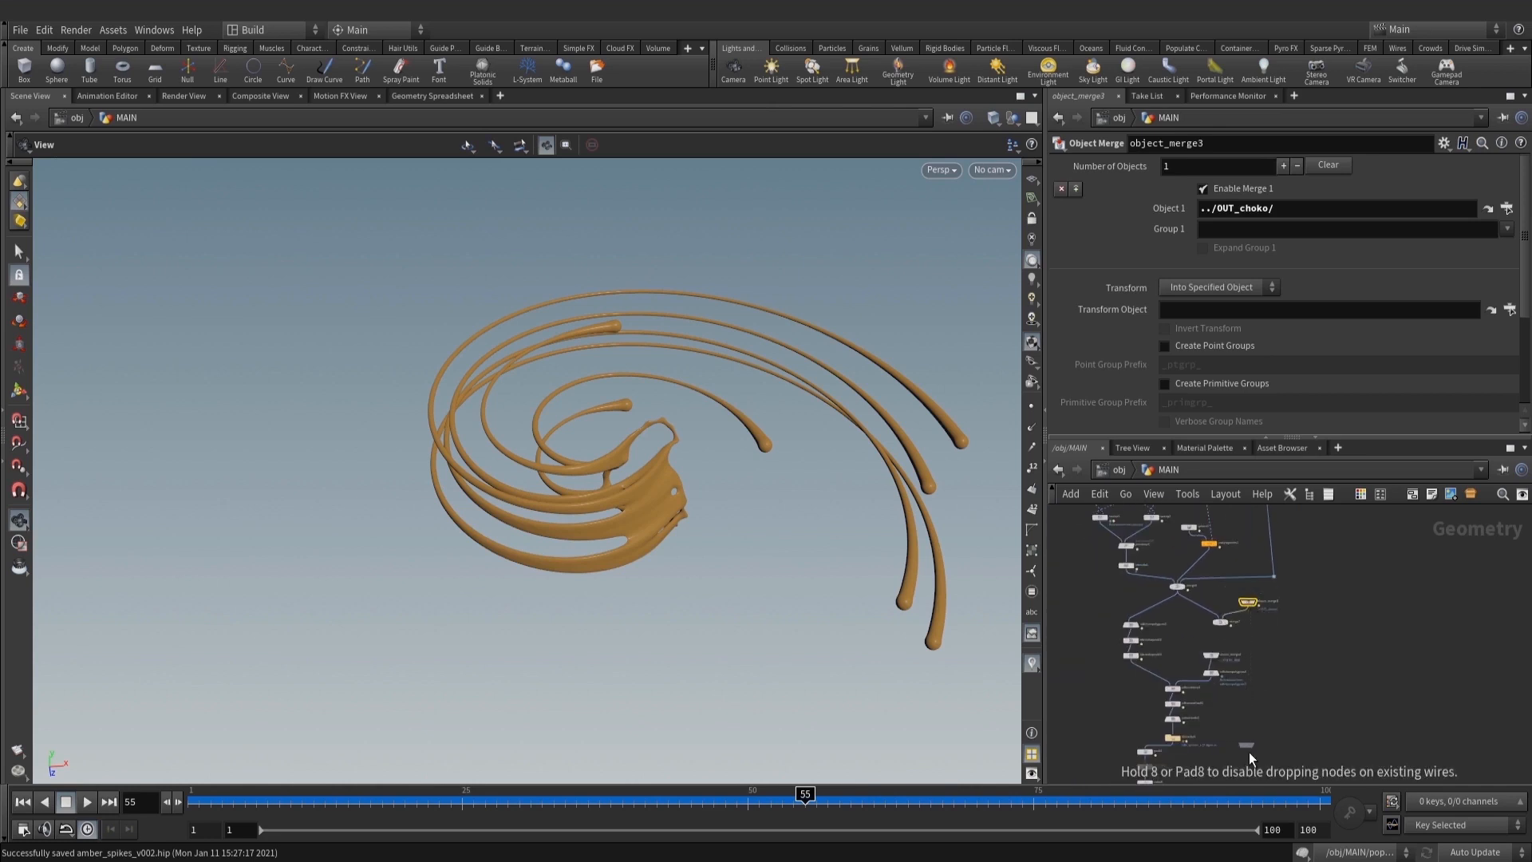
Place the copied OUT_choko Object Merge above merge8 and connect it as a second input alongside OUT_vdb_splines
{"action": "middle_click_drag", "start_coordinate": [1292, 746], "coordinate": [1299, 611]}
{"action": "left_click_drag", "start_coordinate": [1257, 612], "coordinate": [1191, 700]}
{"action": "scroll", "coordinate": [1243, 668], "scroll_direction": "up", "scroll_amount": 3}
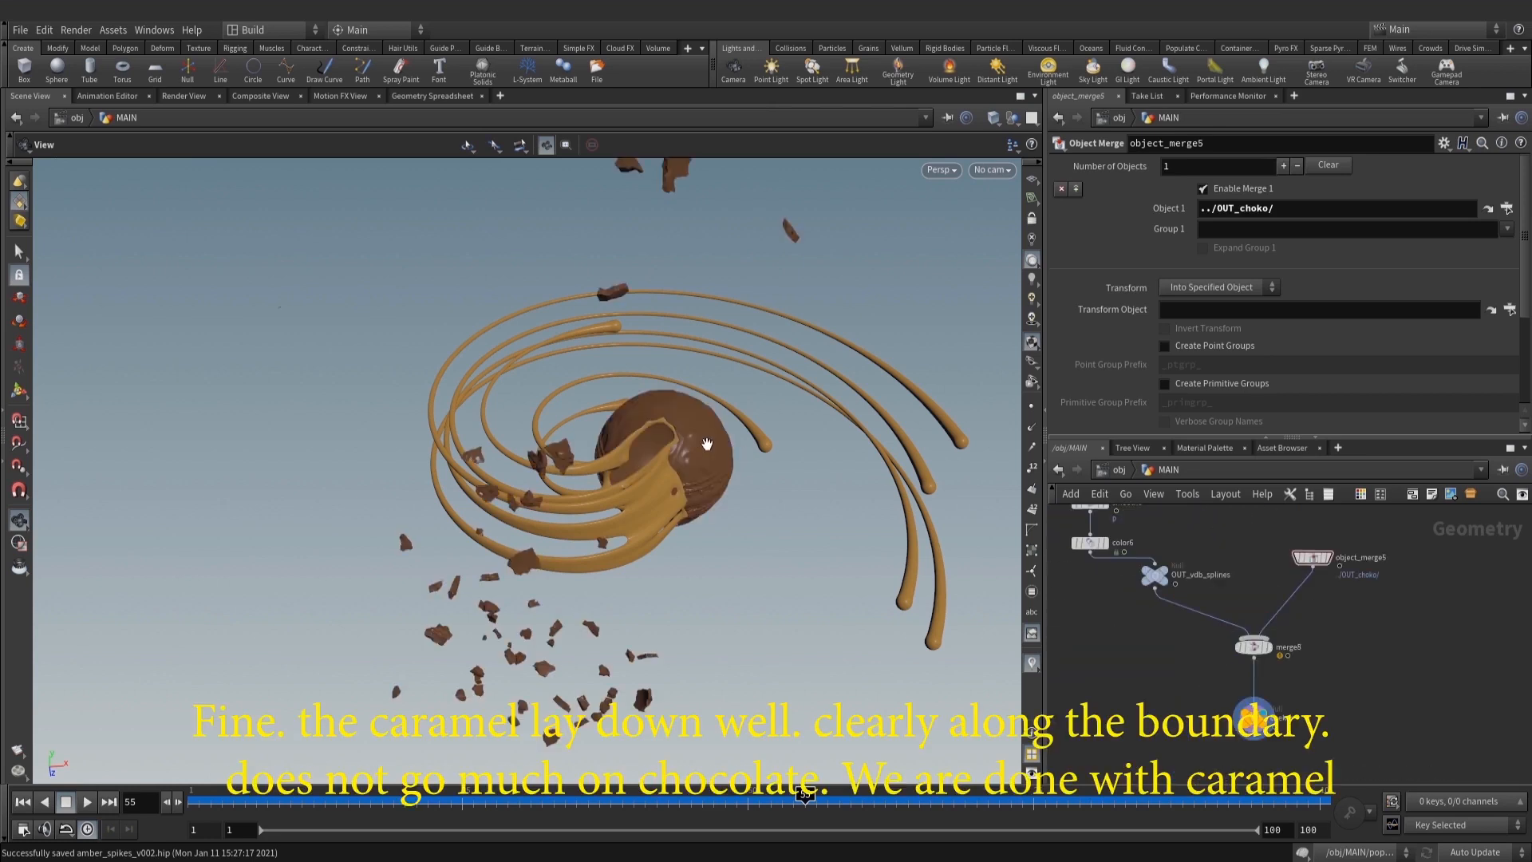
Examine from several angles how the caramel lies along the chocolate ball's broken edge, and save the scene
{"action": "mouse_move", "coordinate": [704, 444]}
{"action": "left_mouse_down"}
{"action": "mouse_move", "coordinate": [711, 460]}
{"action": "mouse_move", "coordinate": [732, 446]}
{"action": "left_mouse_up"}
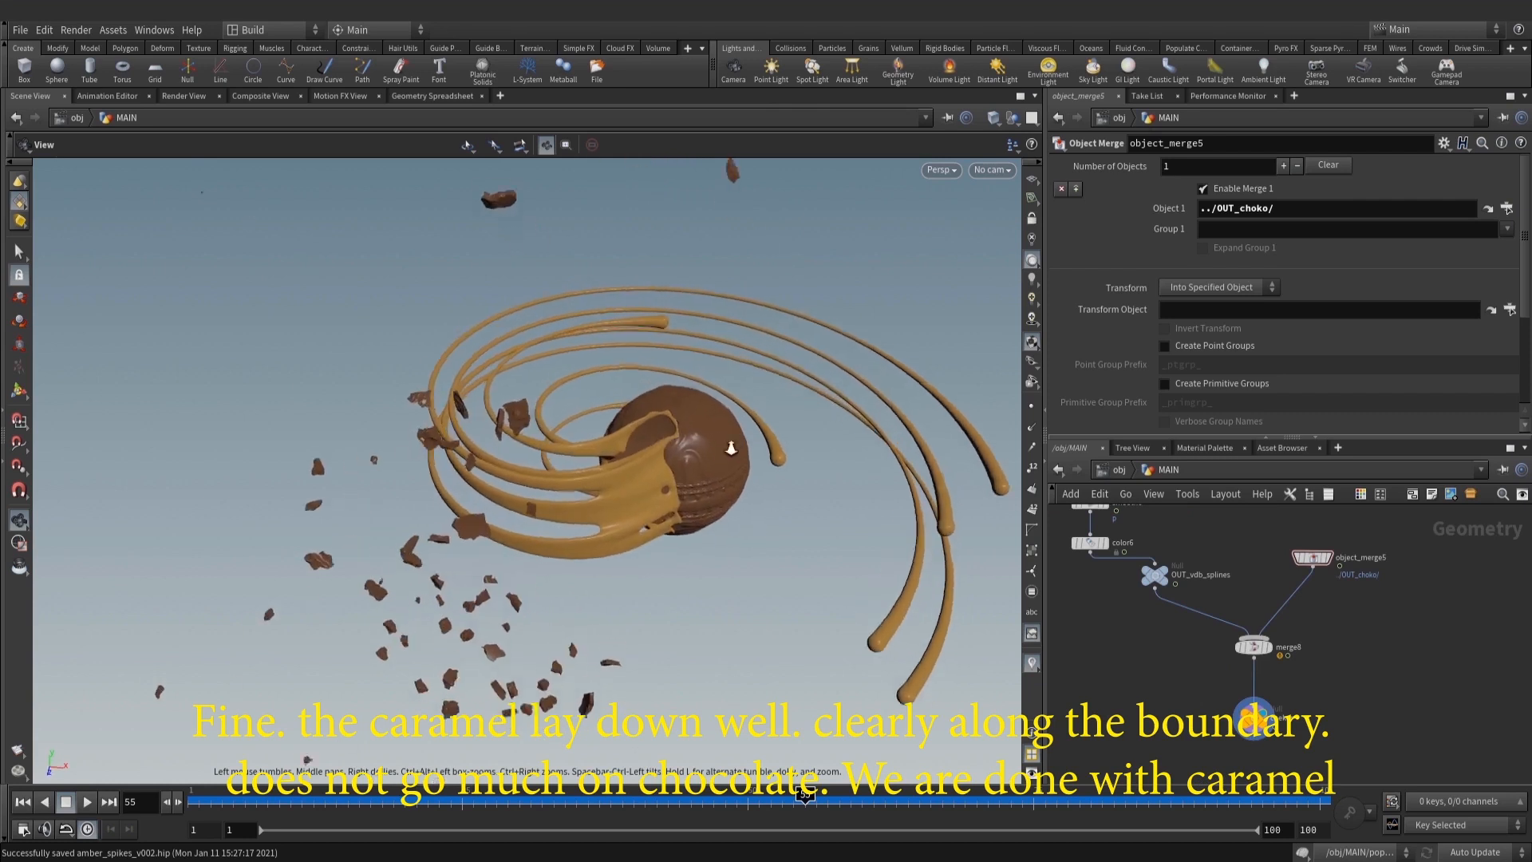
{"action": "right_click_drag", "start_coordinate": [731, 446], "coordinate": [964, 487]}
{"action": "left_click_drag", "start_coordinate": [964, 486], "coordinate": [792, 435]}
{"action": "right_click_drag", "start_coordinate": [735, 469], "coordinate": [444, 469]}
{"action": "middle_click_drag", "start_coordinate": [691, 454], "coordinate": [756, 448]}
{"action": "middle_click_drag", "start_coordinate": [1351, 684], "coordinate": [1261, 730]}
{"action": "key", "text": "ctrl+s"}
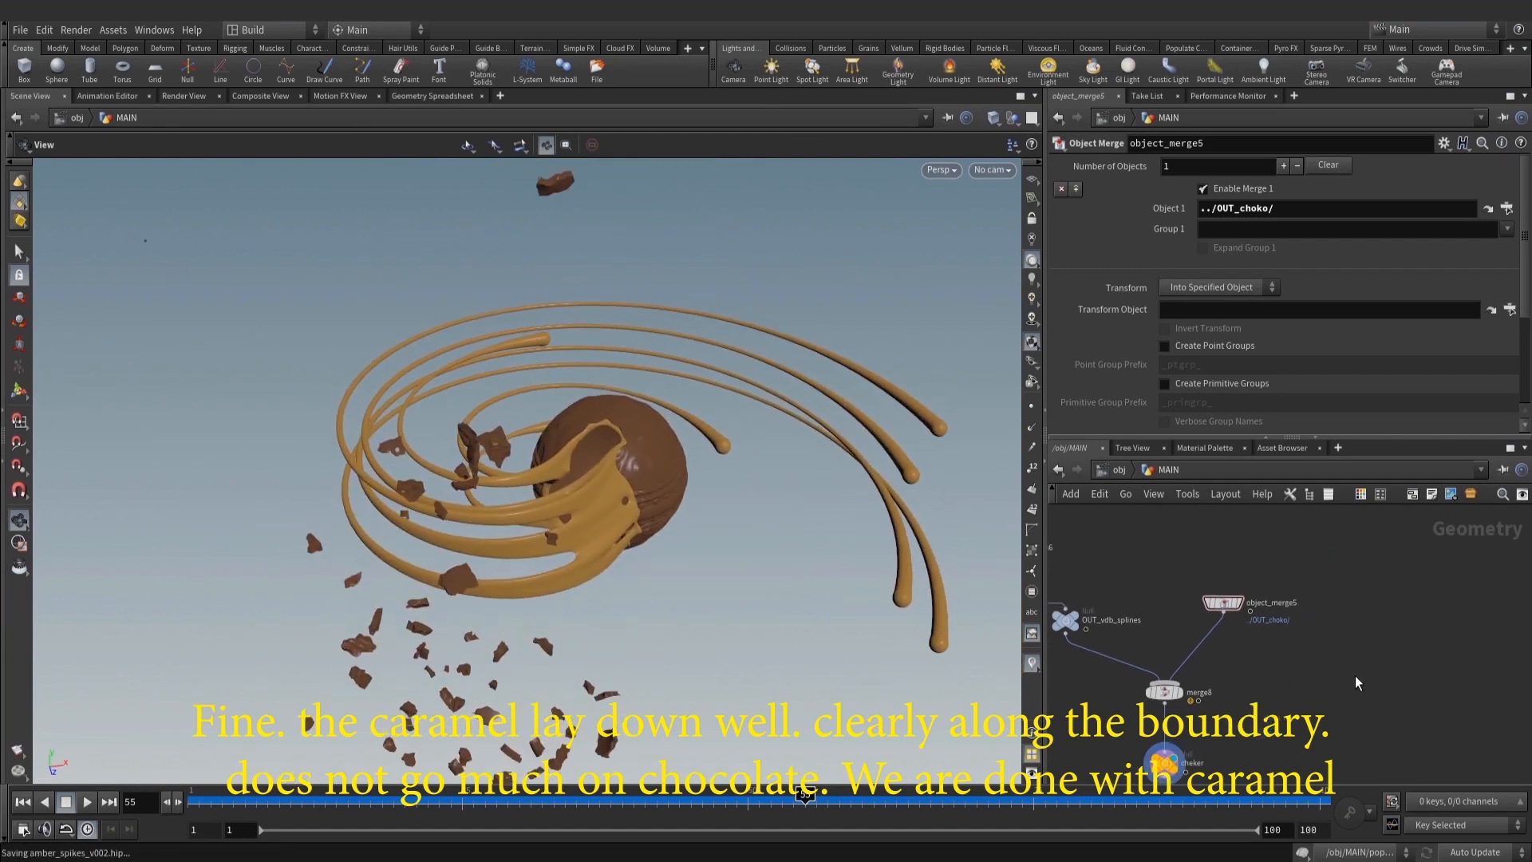
{"action": "scroll", "coordinate": [1312, 663], "scroll_direction": "down", "scroll_amount": 2}
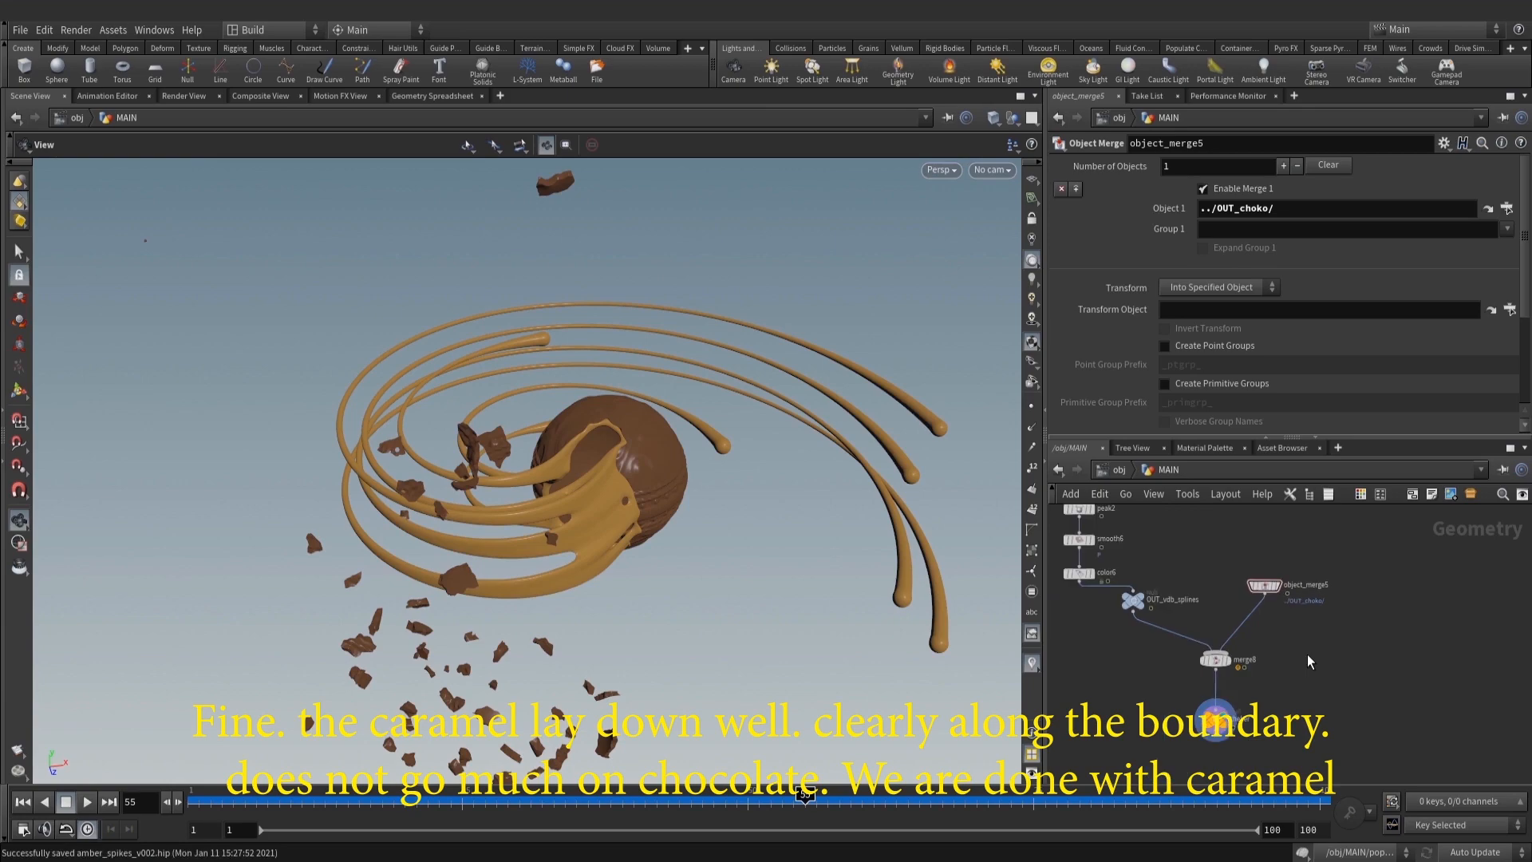
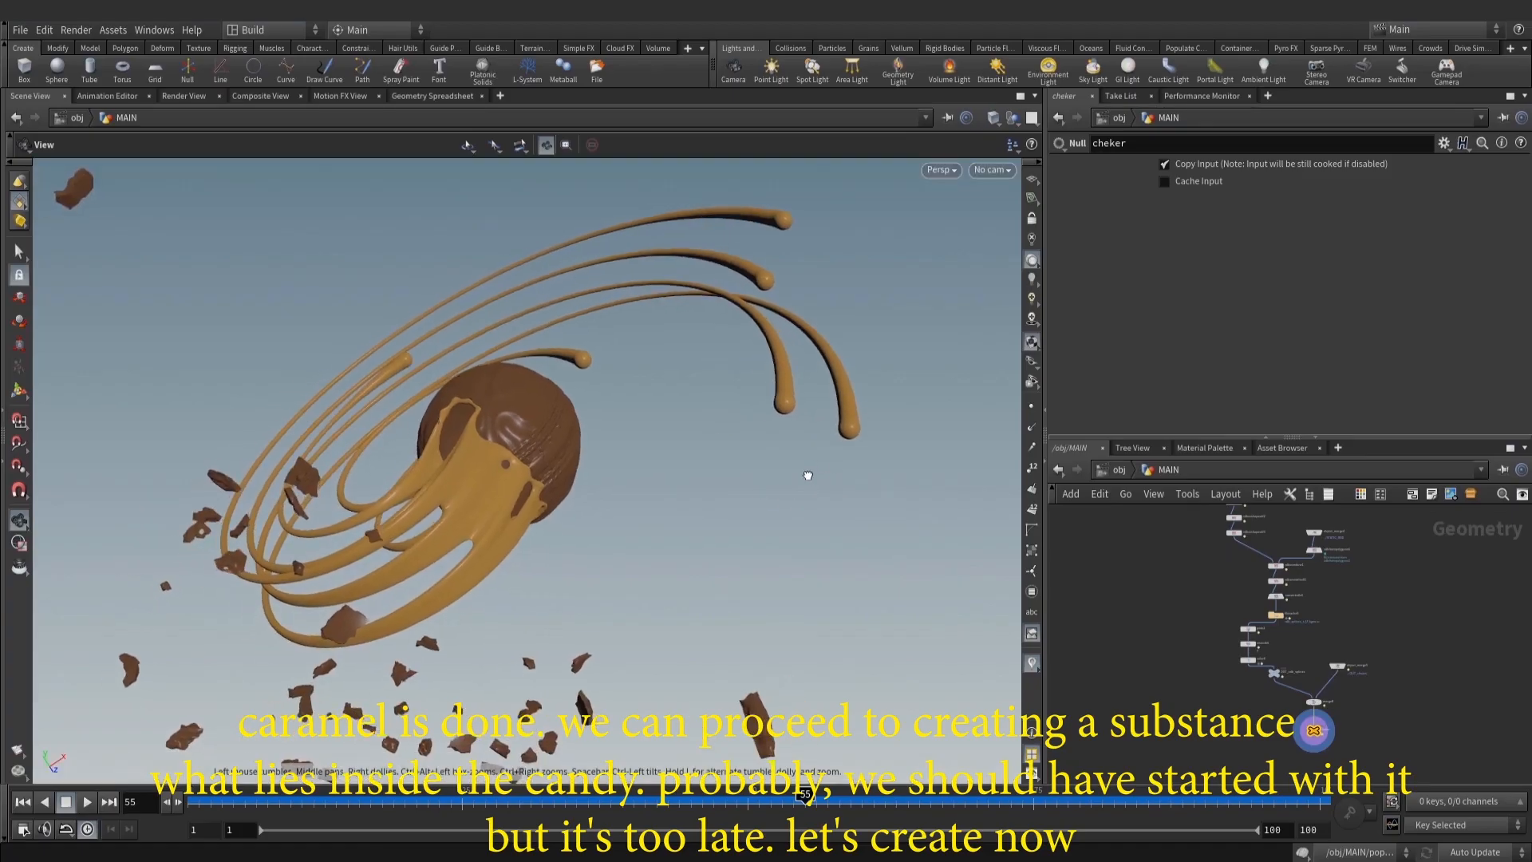
Switch to Pdplayer, examine the candy's inner filling up close in the reference movie, and return to Houdini
{"action": "key", "text": "alt+Tab"}
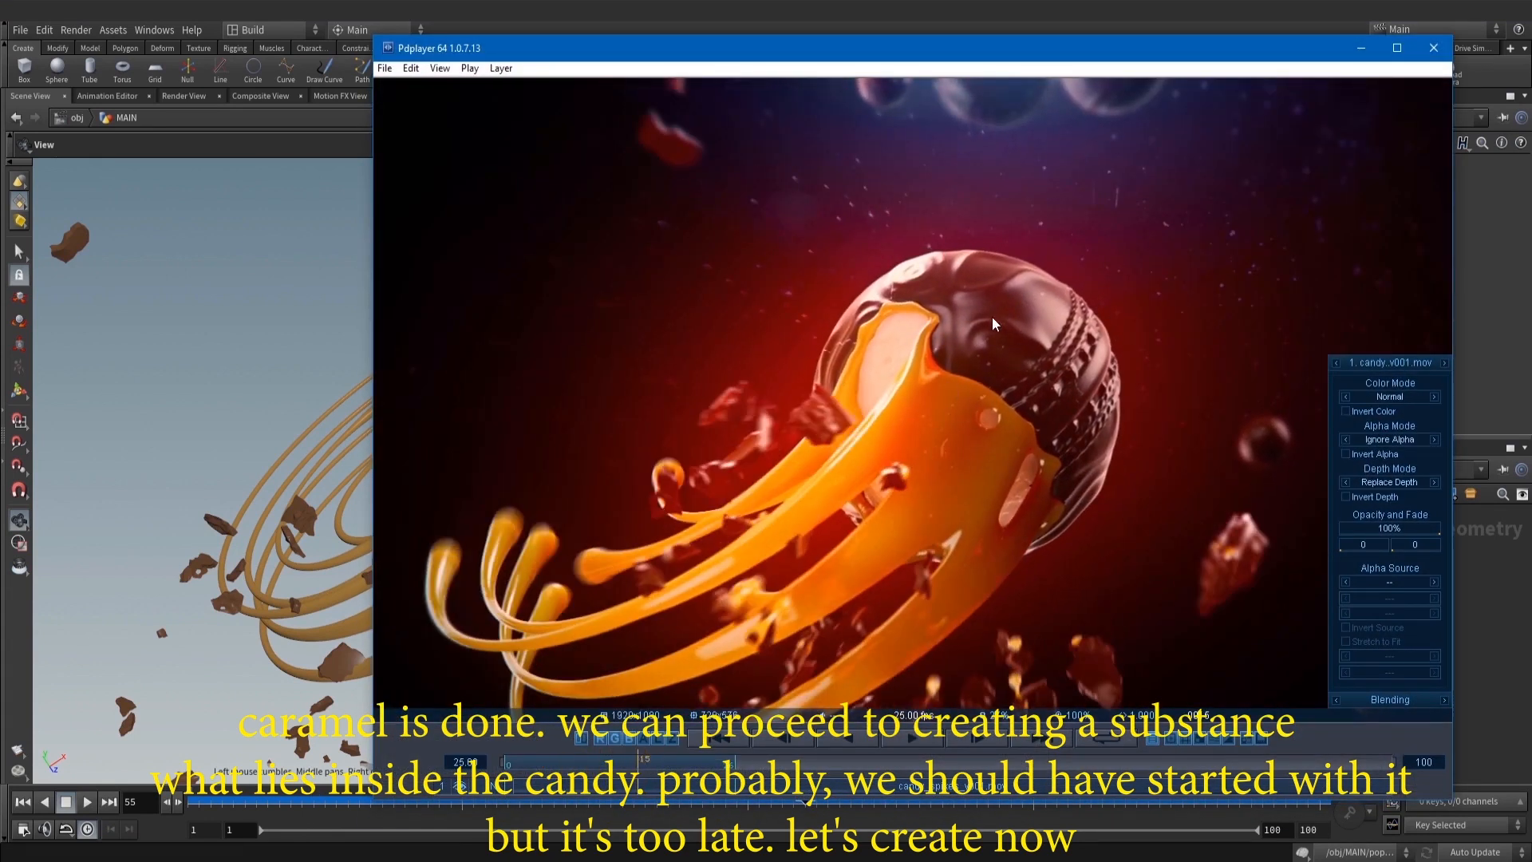
{"action": "scroll", "coordinate": [993, 316], "scroll_direction": "up", "scroll_amount": 1}
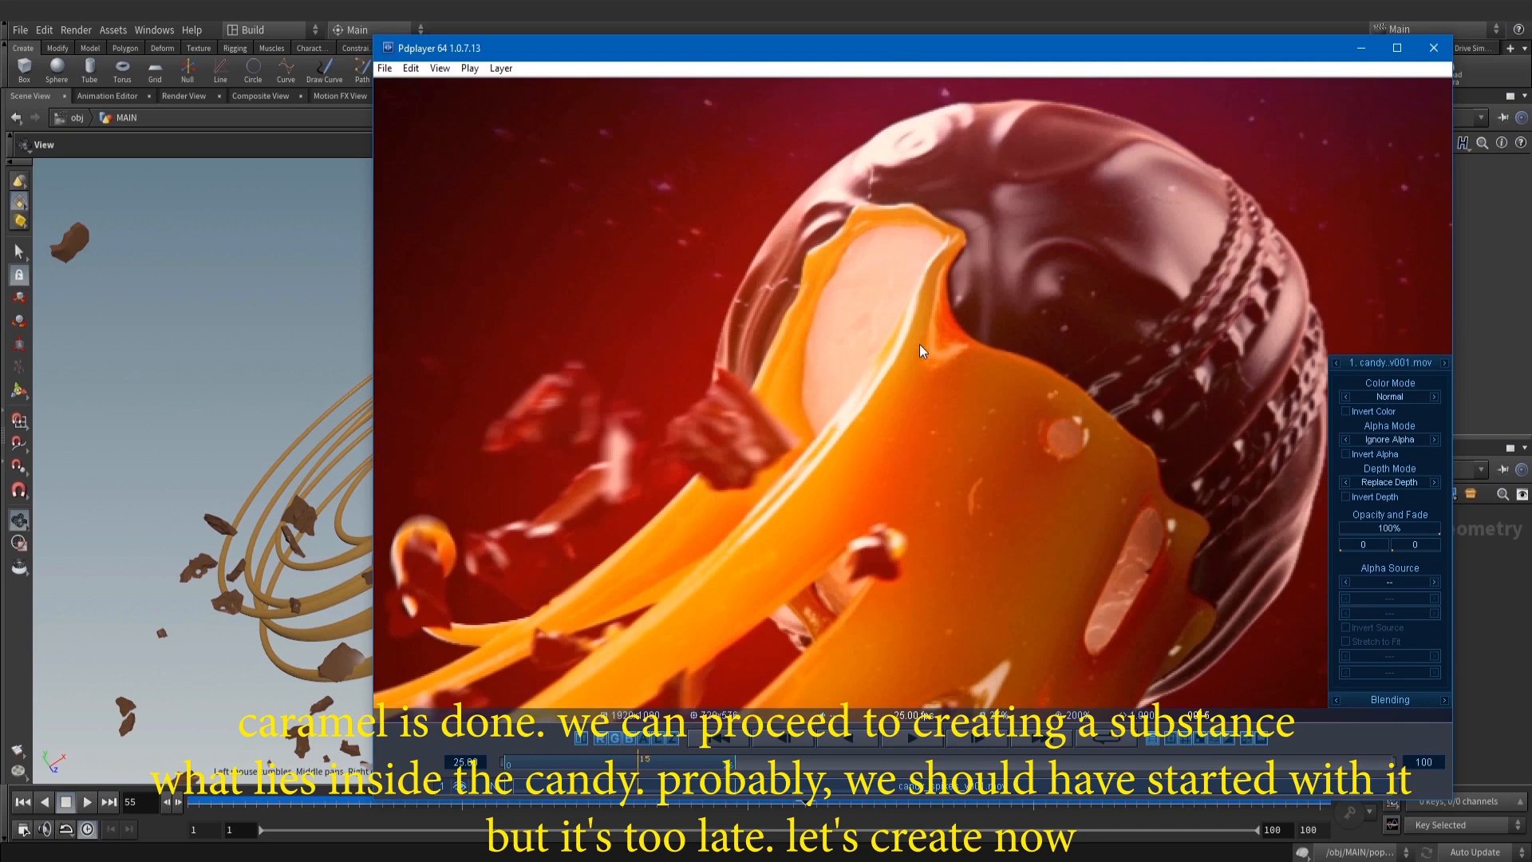
{"action": "left_click", "coordinate": [1360, 48]}
Display the basic_sphere Null near the start of the network and copy the node
{"action": "middle_click_drag", "start_coordinate": [1331, 726], "coordinate": [1372, 778]}
{"action": "middle_click_drag", "start_coordinate": [1357, 638], "coordinate": [1285, 758]}
{"action": "scroll", "coordinate": [1297, 702], "scroll_direction": "up", "scroll_amount": 4}
{"action": "scroll", "coordinate": [1292, 614], "scroll_direction": "up", "scroll_amount": 2}
{"action": "left_click", "coordinate": [1311, 553]}
{"action": "left_click_drag", "start_coordinate": [1194, 561], "coordinate": [1373, 605]}
{"action": "key", "text": "ctrl+c"}
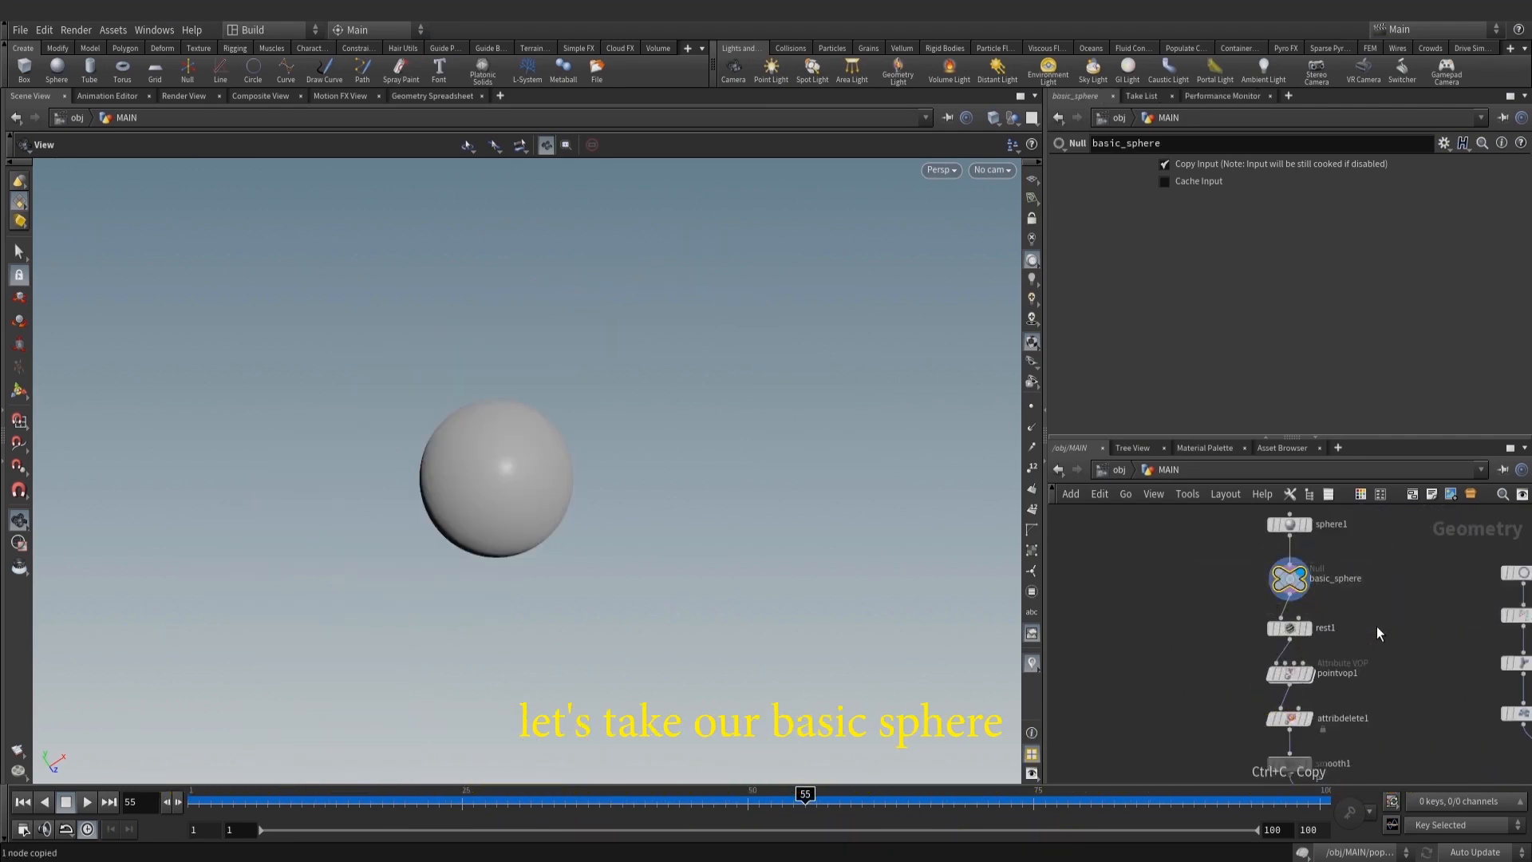
Add and display an Object Merge node in an empty network area, with Object 1 set to /obj/MAIN/basic_sphere
{"action": "scroll", "coordinate": [1297, 615], "scroll_direction": "down", "scroll_amount": 6}
{"action": "key", "text": "Tab"}
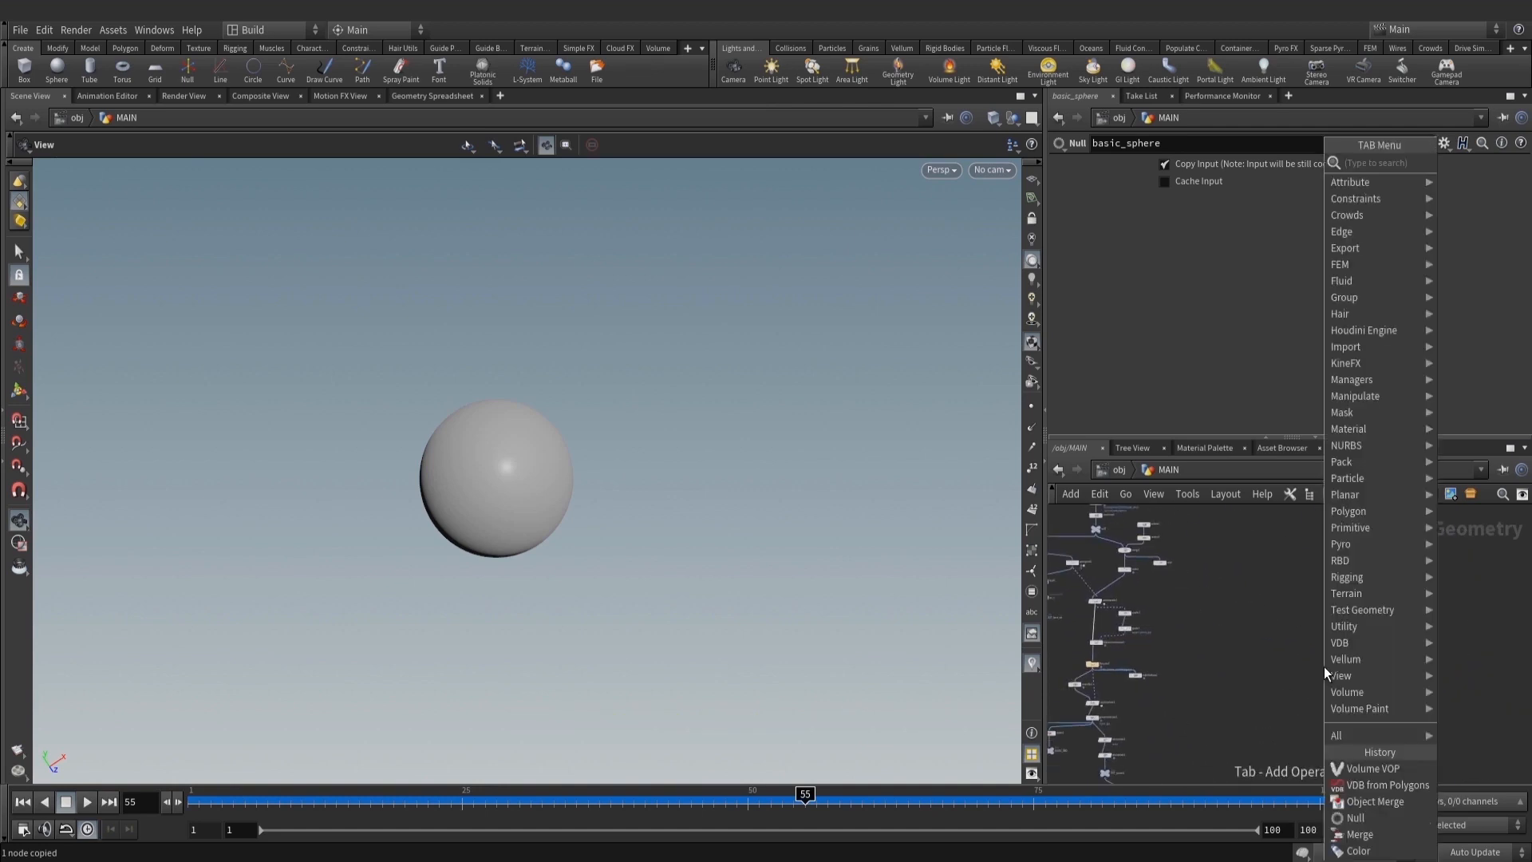
{"action": "type", "text": "objm"}
{"action": "left_click", "coordinate": [1233, 162]}
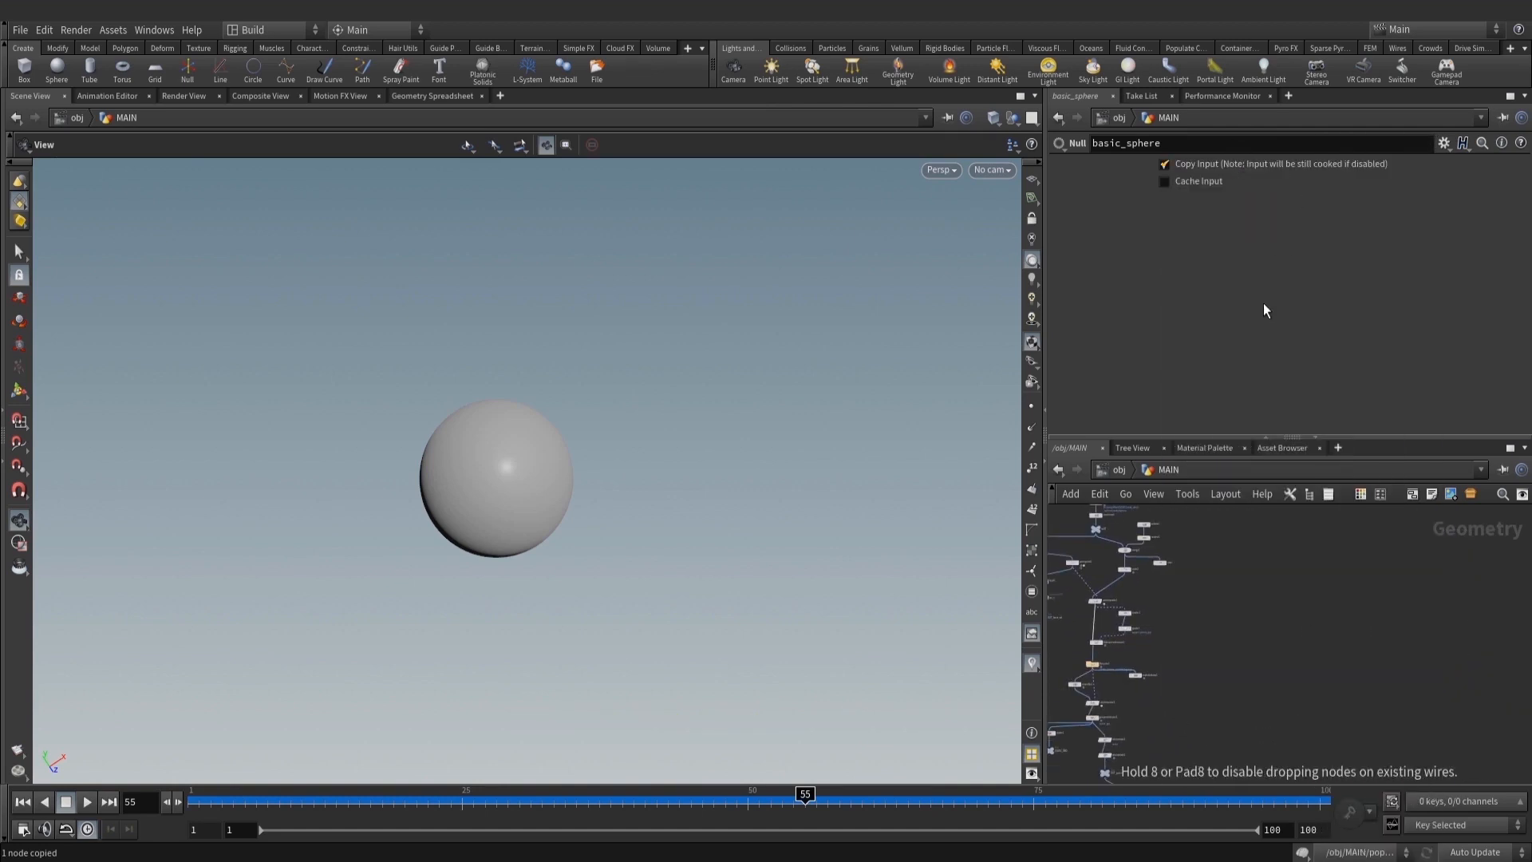
{"action": "left_click", "coordinate": [1348, 689]}
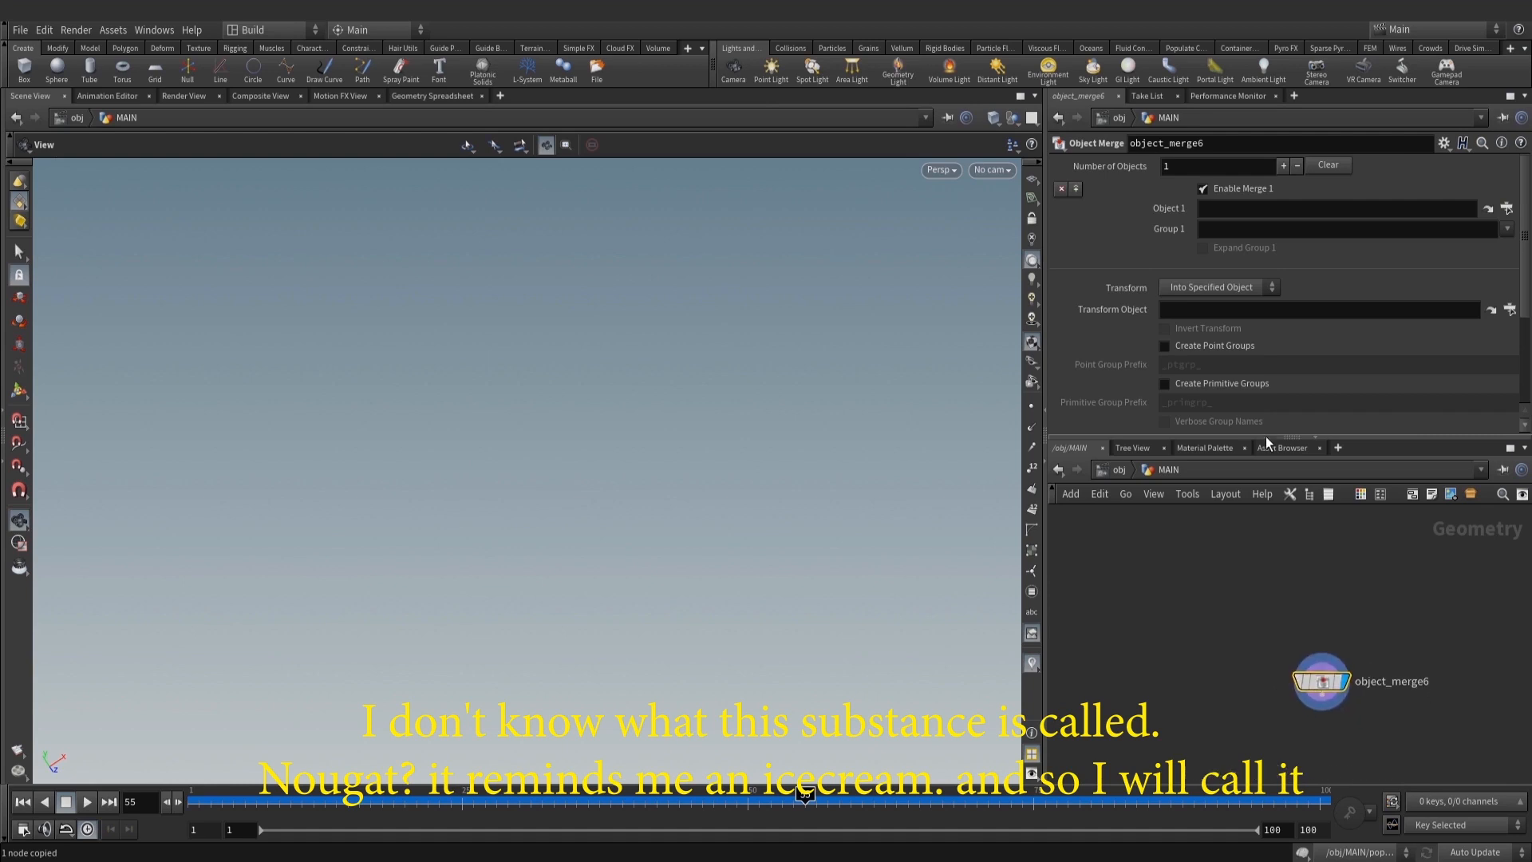
{"action": "left_click", "coordinate": [1227, 208]}
{"action": "key", "text": "ctrl+v"}
{"action": "key", "text": "Return"}
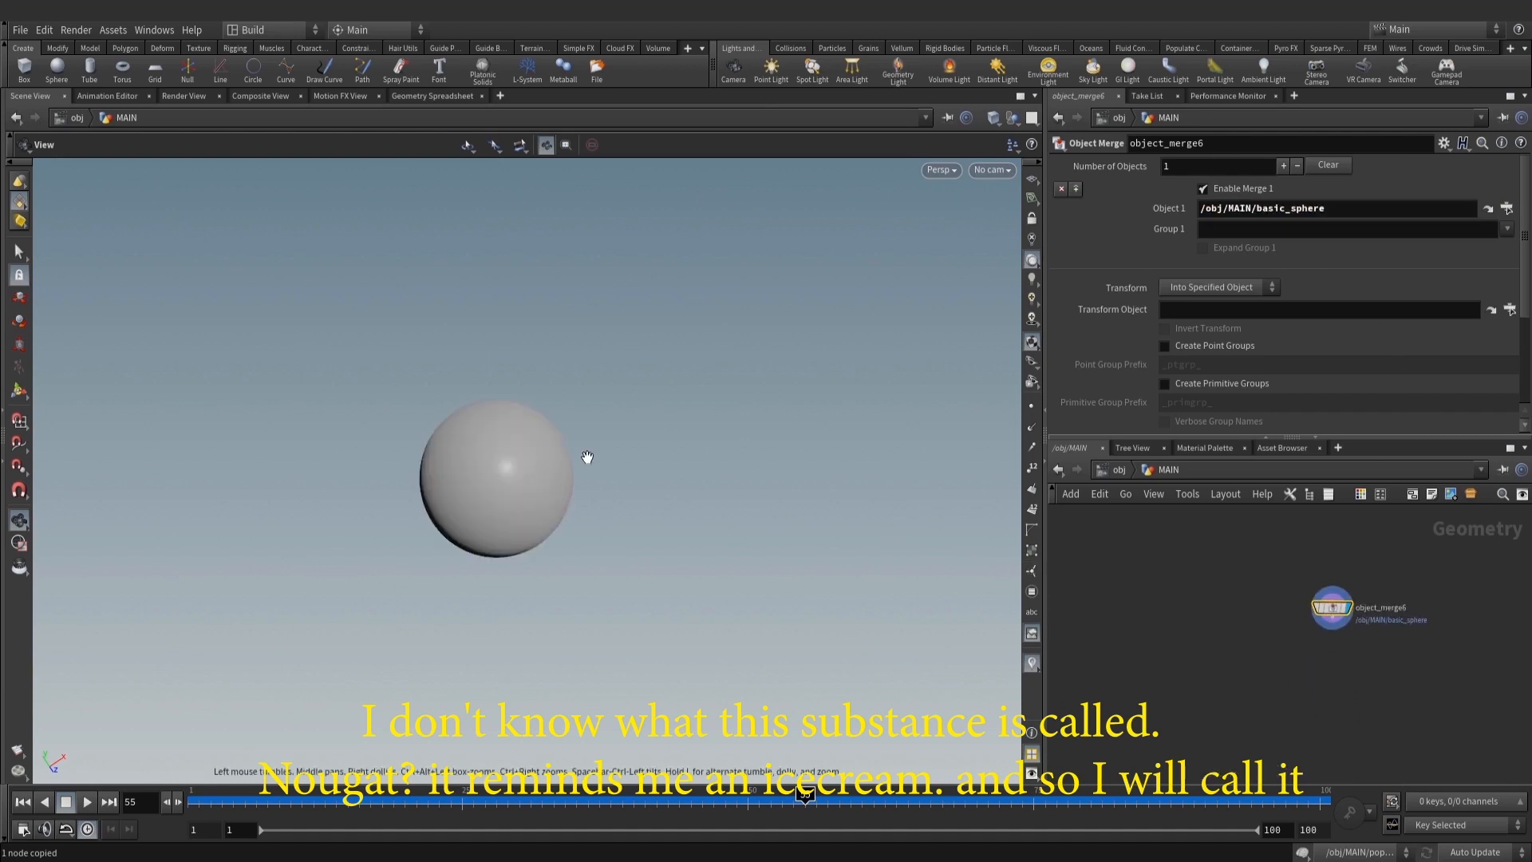
Place an Attribute Noise node below the Object Merge that references basic_sphere
{"action": "scroll", "coordinate": [1324, 654], "scroll_direction": "up", "scroll_amount": 1}
{"action": "middle_click_drag", "start_coordinate": [1333, 654], "coordinate": [1310, 674]}
{"action": "key", "text": "Tab"}
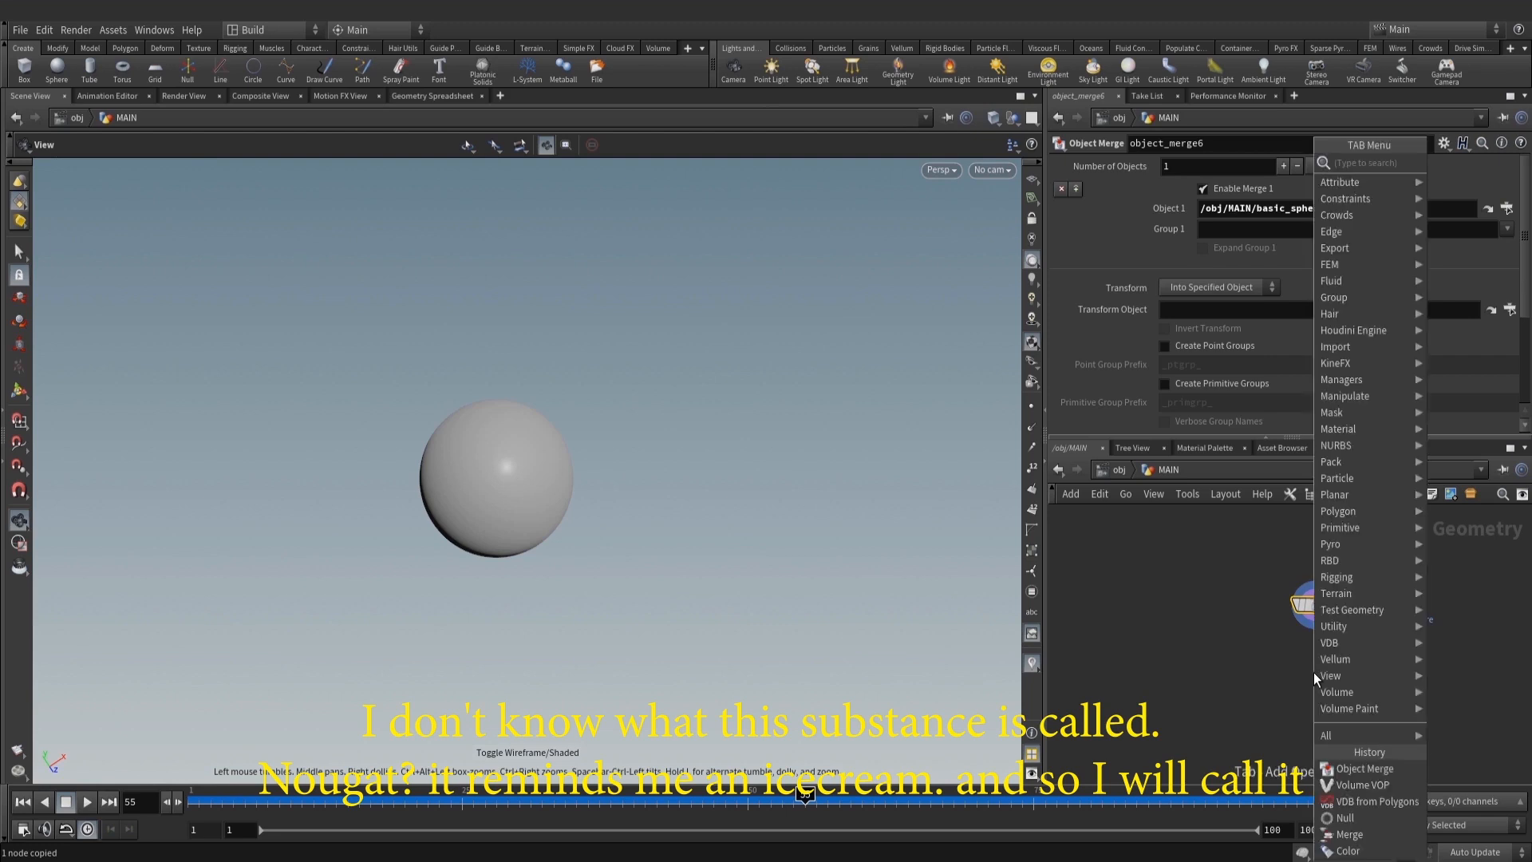
{"action": "type", "text": "atn"}
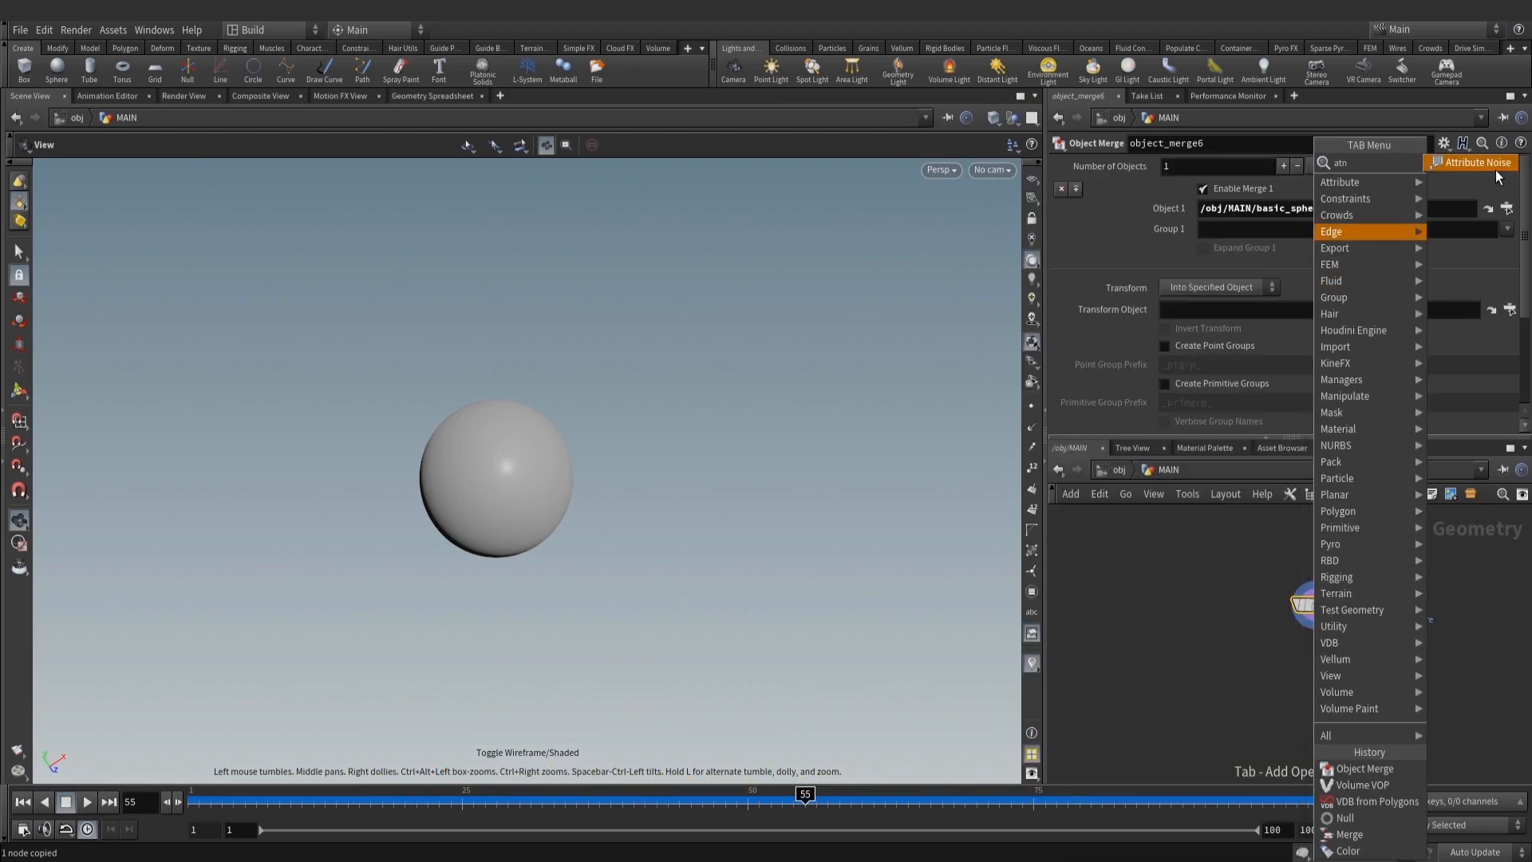
{"action": "left_click", "coordinate": [1496, 170]}
{"action": "left_click", "coordinate": [1318, 677]}
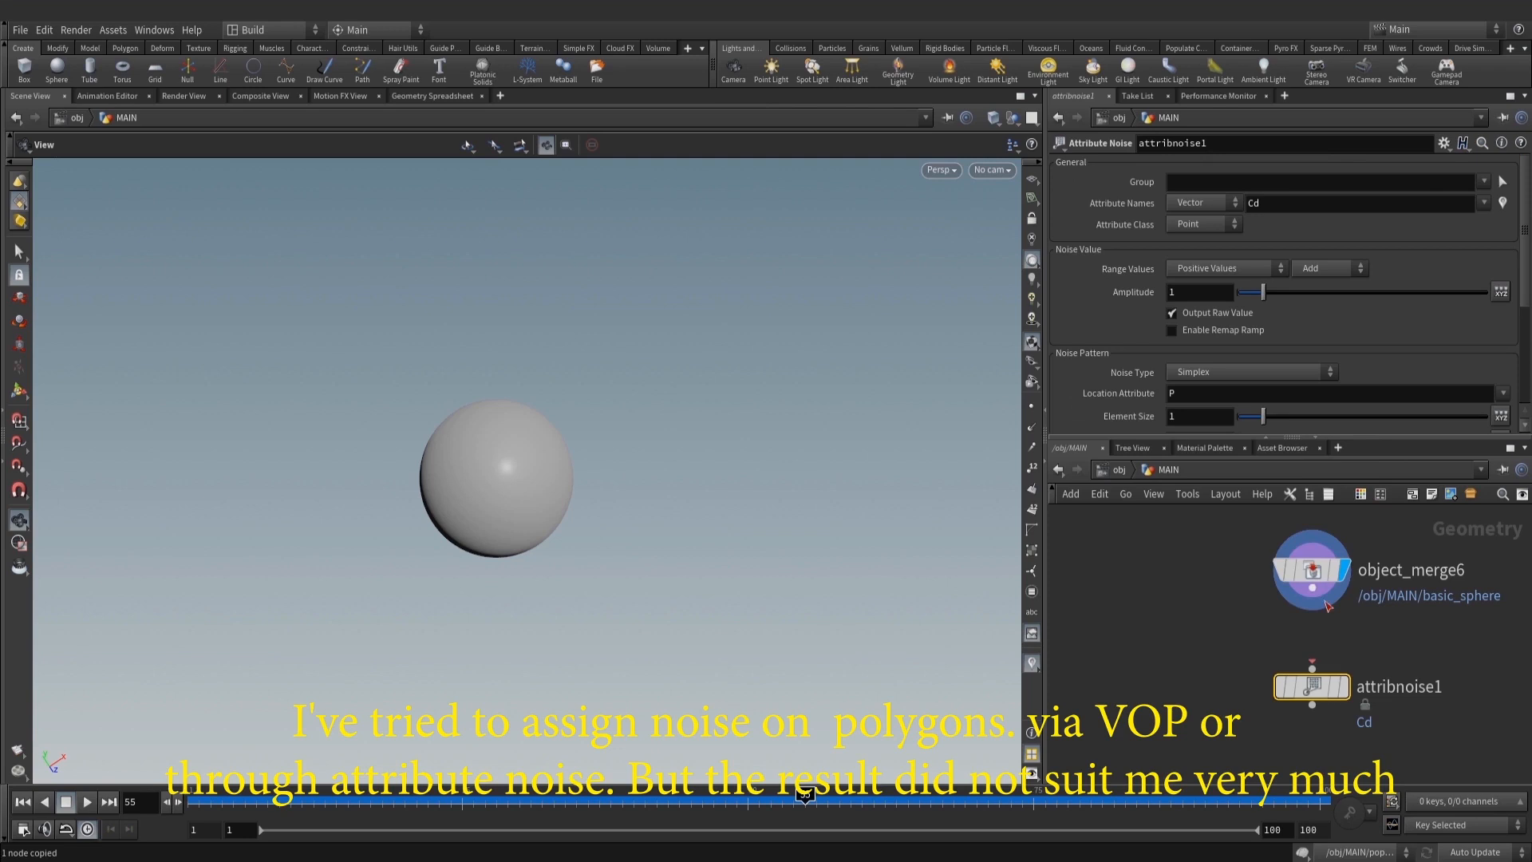
Connect object_merge6 to attribnoise1, display the noise node and set its attribute name to P
{"action": "left_click_drag", "start_coordinate": [1313, 588], "coordinate": [1311, 669]}
{"action": "left_click", "coordinate": [1343, 684]}
{"action": "right_click_drag", "start_coordinate": [383, 511], "coordinate": [635, 517]}
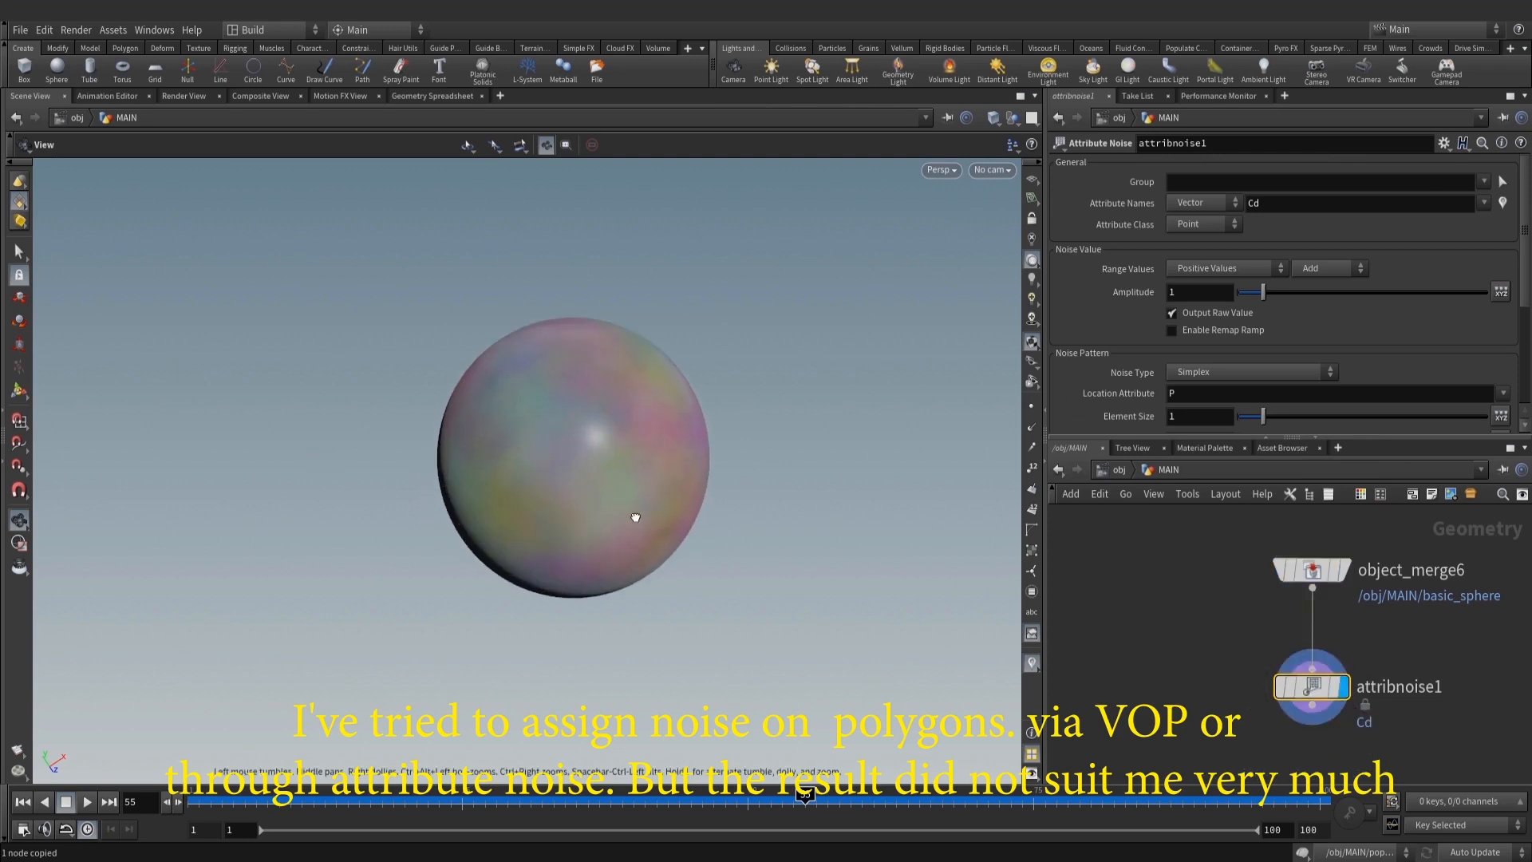
{"action": "double_click", "coordinate": [1276, 202]}
{"action": "type", "text": "P"}
{"action": "key", "text": "Return"}
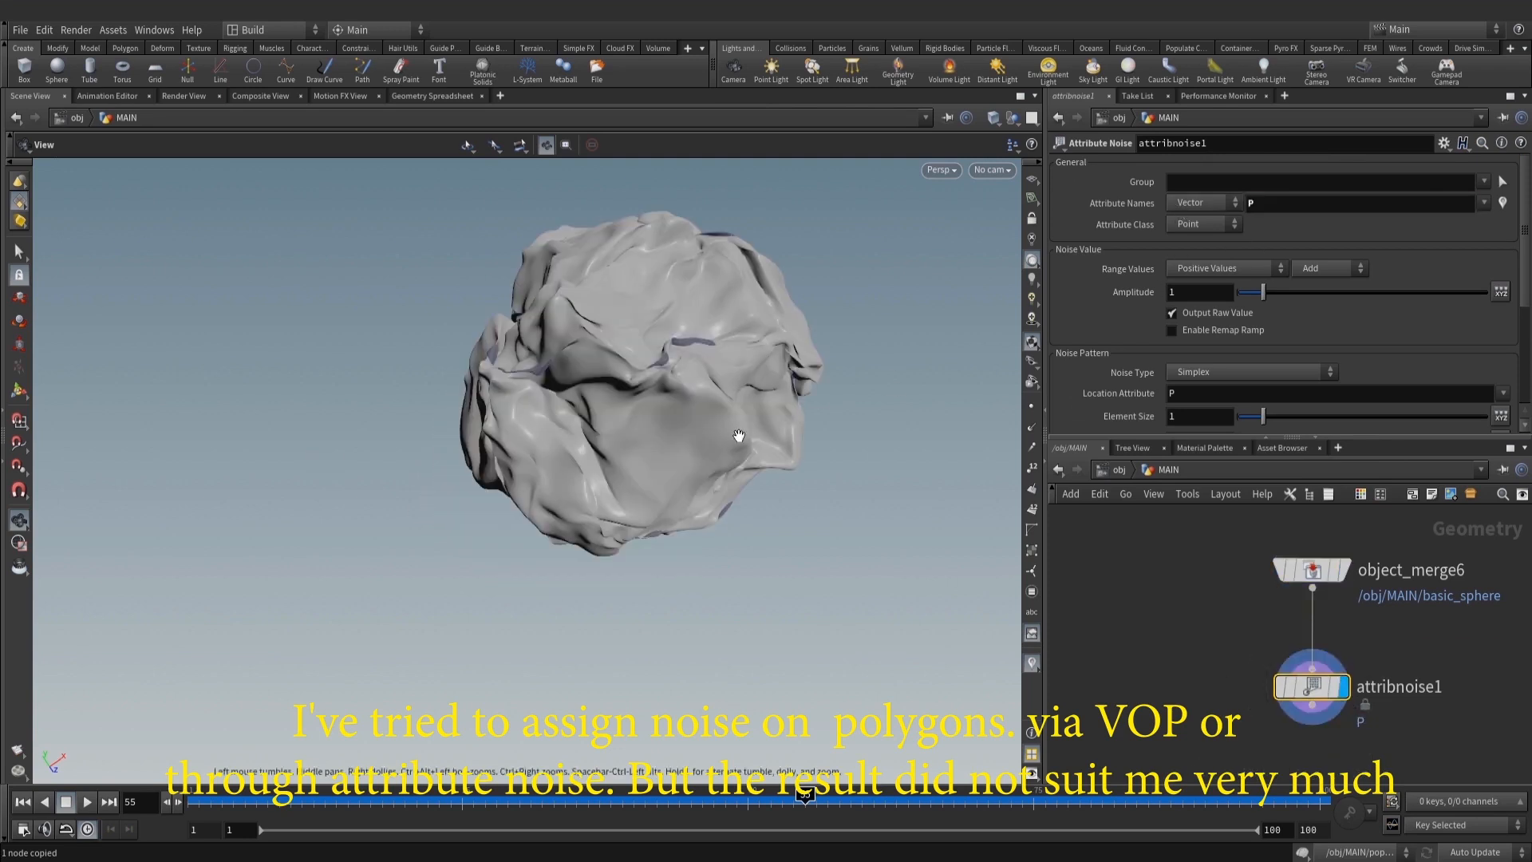
Set the attribute noise's element size to 0.35 and its amplitude to about 0.26
{"action": "scroll", "coordinate": [773, 482], "scroll_direction": "up", "scroll_amount": 2}
{"action": "scroll", "coordinate": [1358, 314], "scroll_direction": "down", "scroll_amount": 3}
{"action": "left_click_drag", "start_coordinate": [758, 415], "coordinate": [806, 407]}
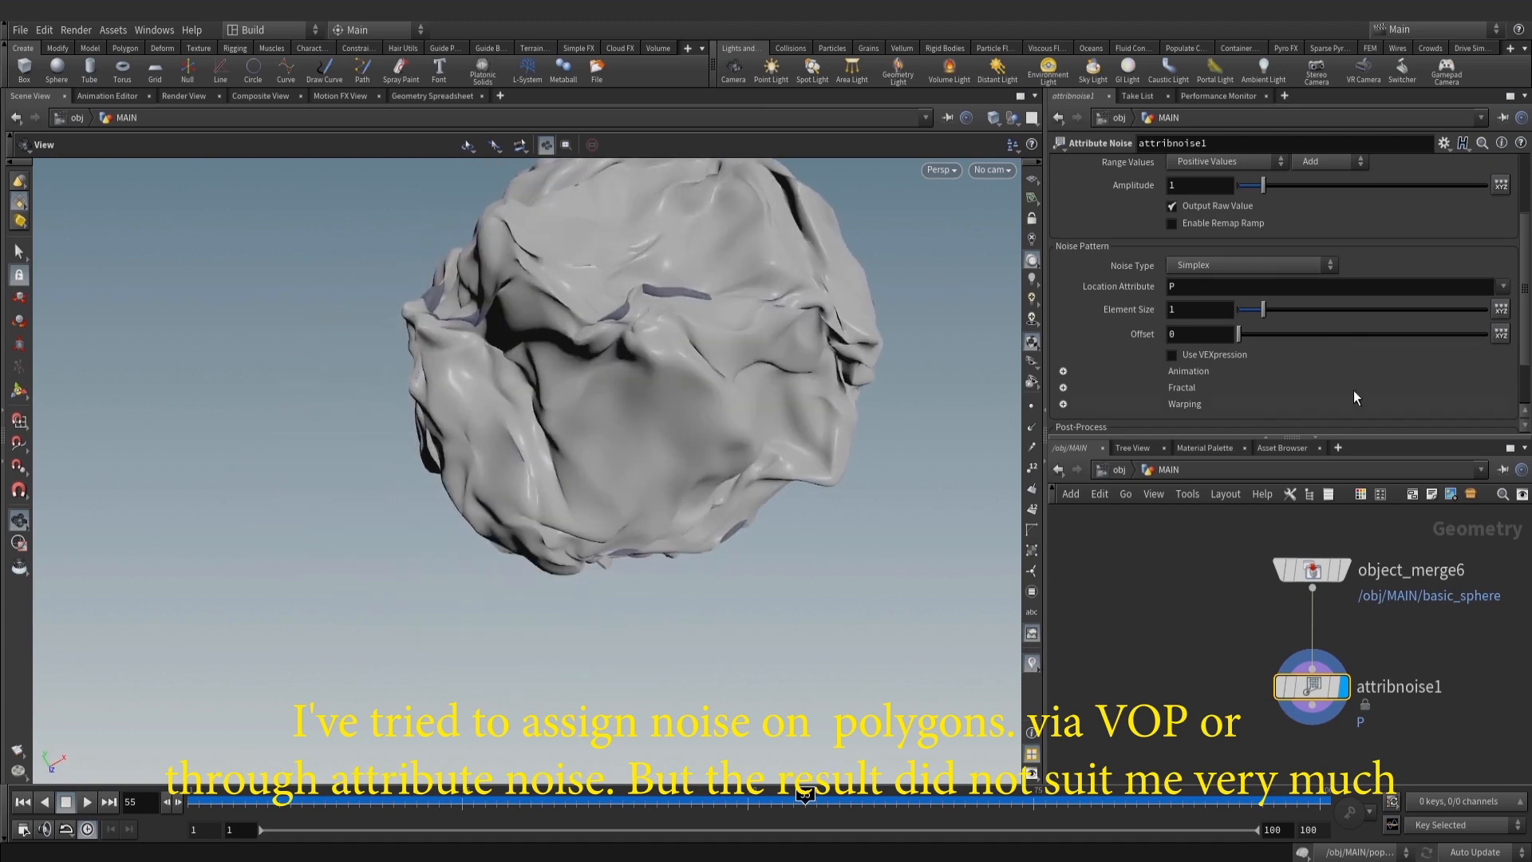
{"action": "left_click_drag", "start_coordinate": [1249, 308], "coordinate": [1244, 294]}
{"action": "scroll", "coordinate": [1348, 294], "scroll_direction": "up", "scroll_amount": 3}
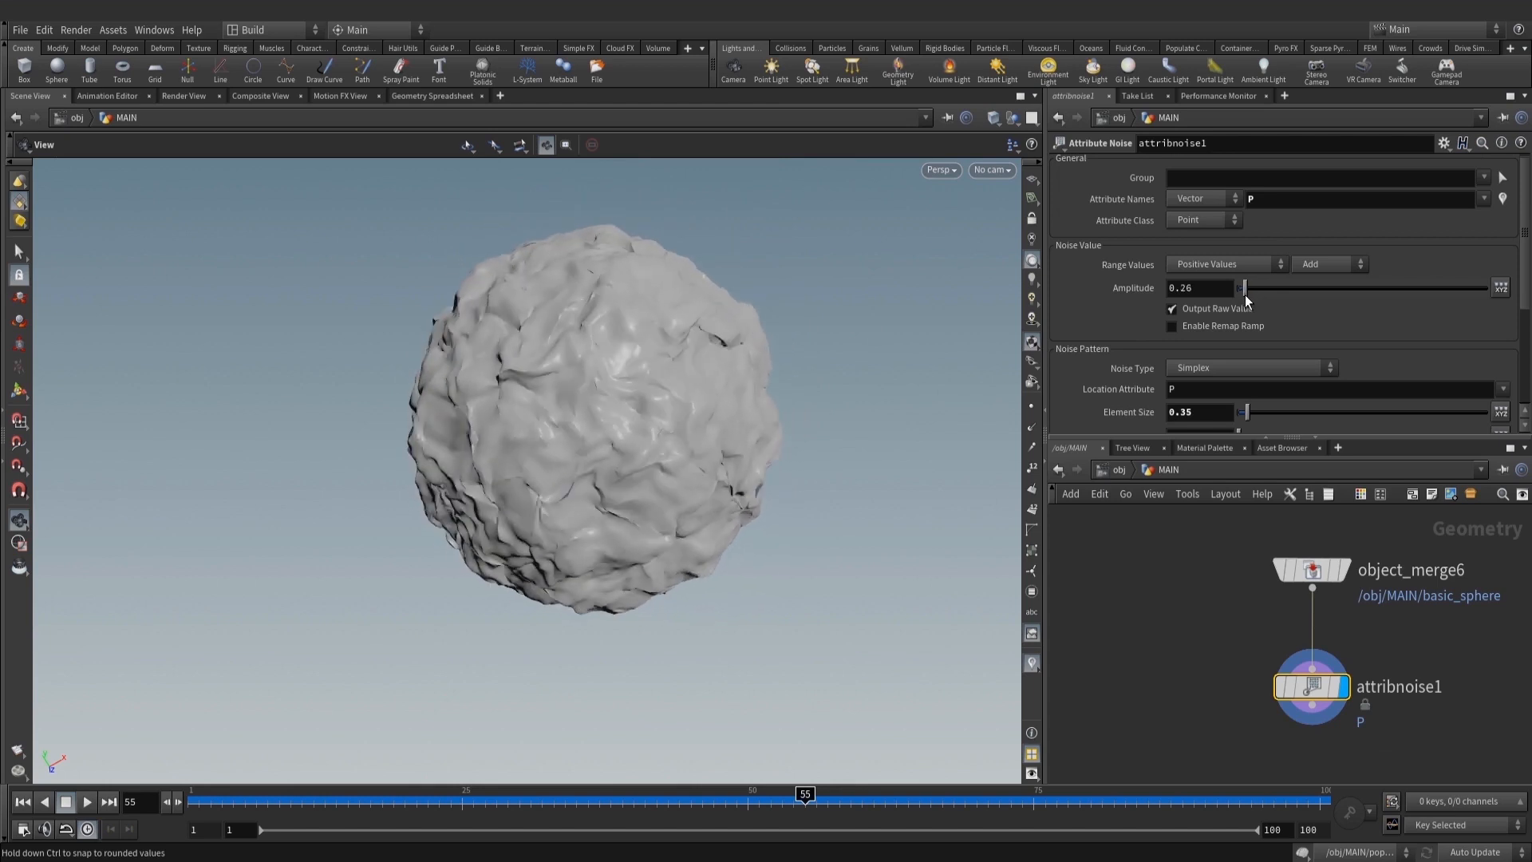
Replace the attribute noise node with a VDB from Polygons node fed by object_merge6 and display it
{"action": "left_click_drag", "start_coordinate": [804, 370], "coordinate": [758, 450]}
{"action": "key", "text": "Delete"}
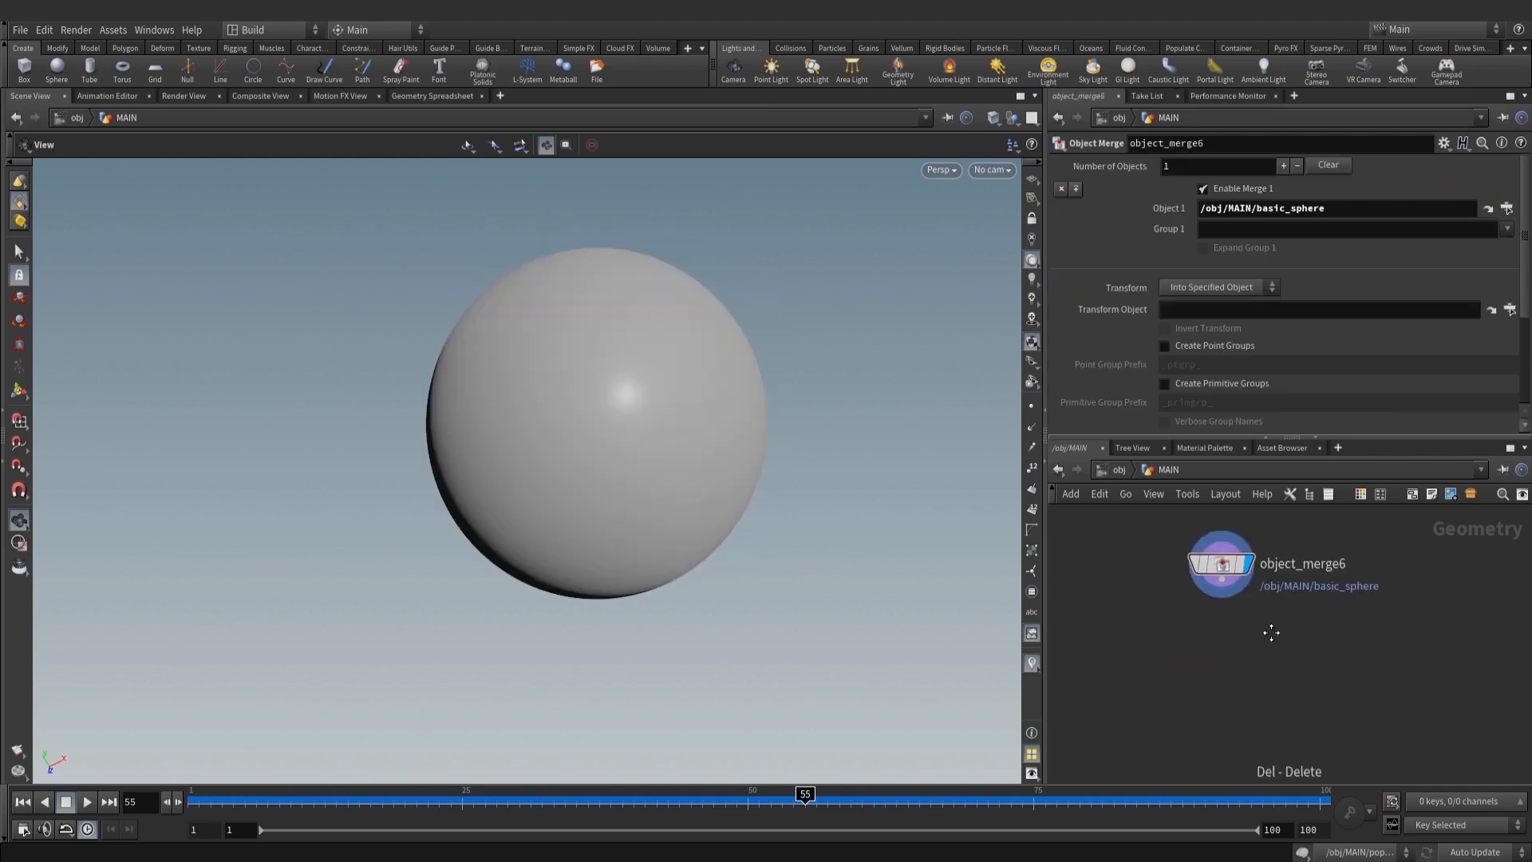
{"action": "key", "text": "Tab"}
{"action": "type", "text": "vdbpo"}
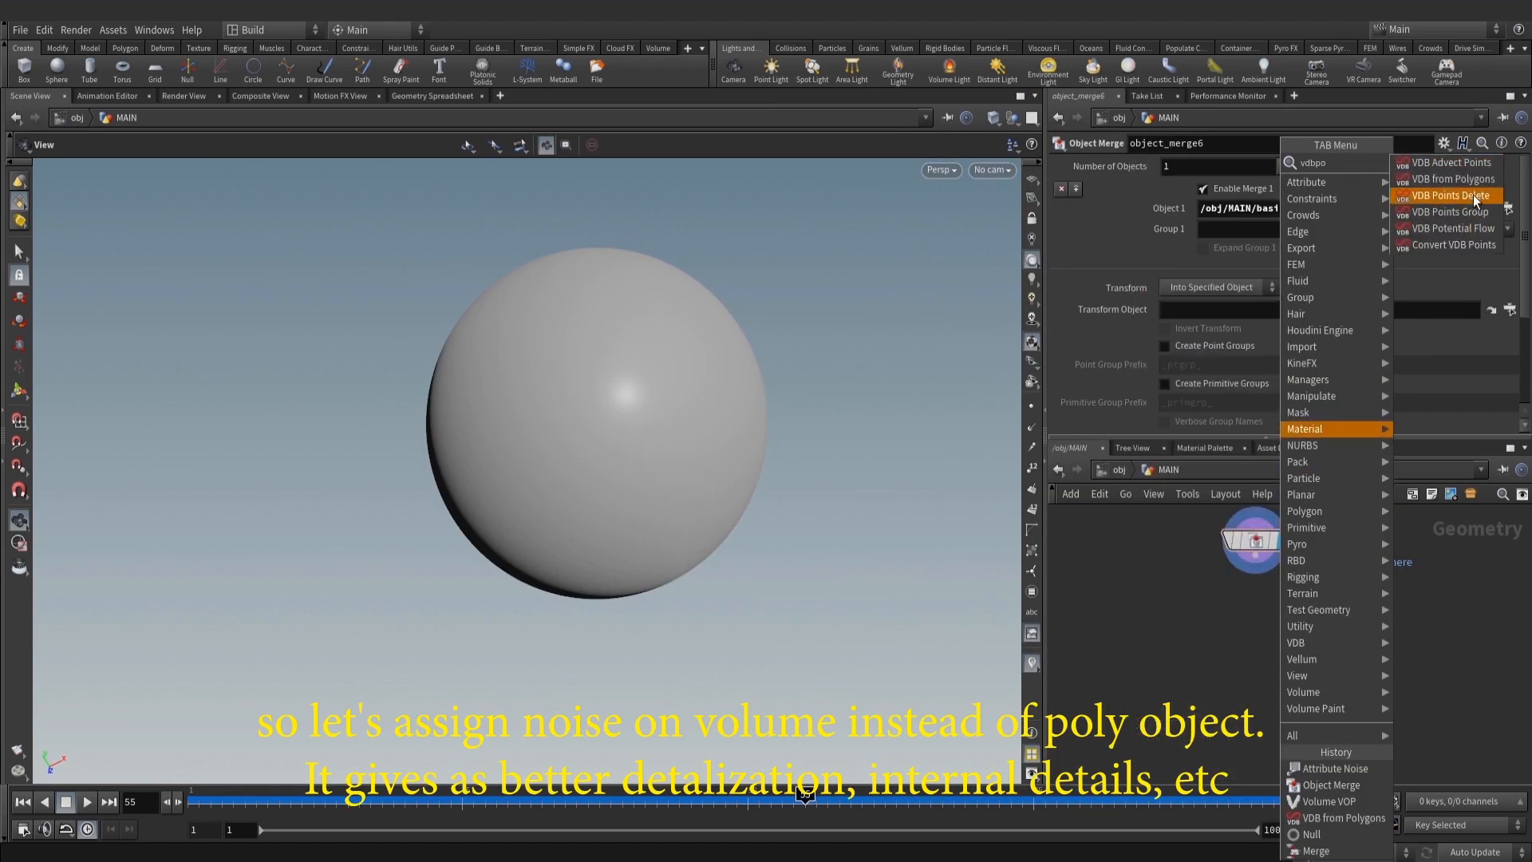
{"action": "left_click", "coordinate": [1477, 179]}
{"action": "left_click", "coordinate": [1269, 634]}
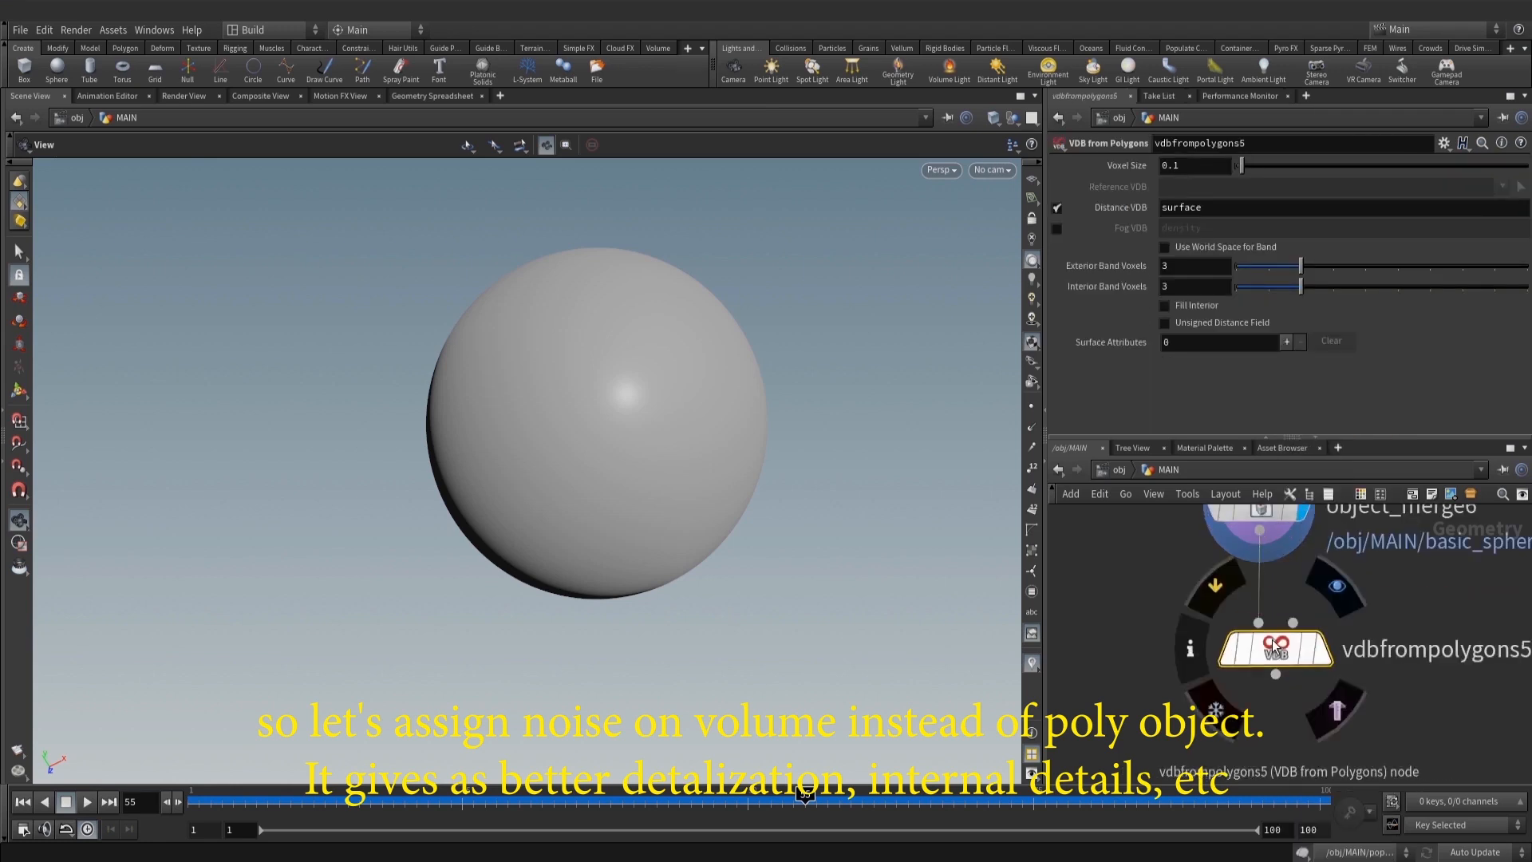
{"action": "left_click_drag", "start_coordinate": [1273, 643], "coordinate": [1257, 660]}
{"action": "key", "text": "r"}
{"action": "left_click_drag", "start_coordinate": [735, 438], "coordinate": [832, 405]}
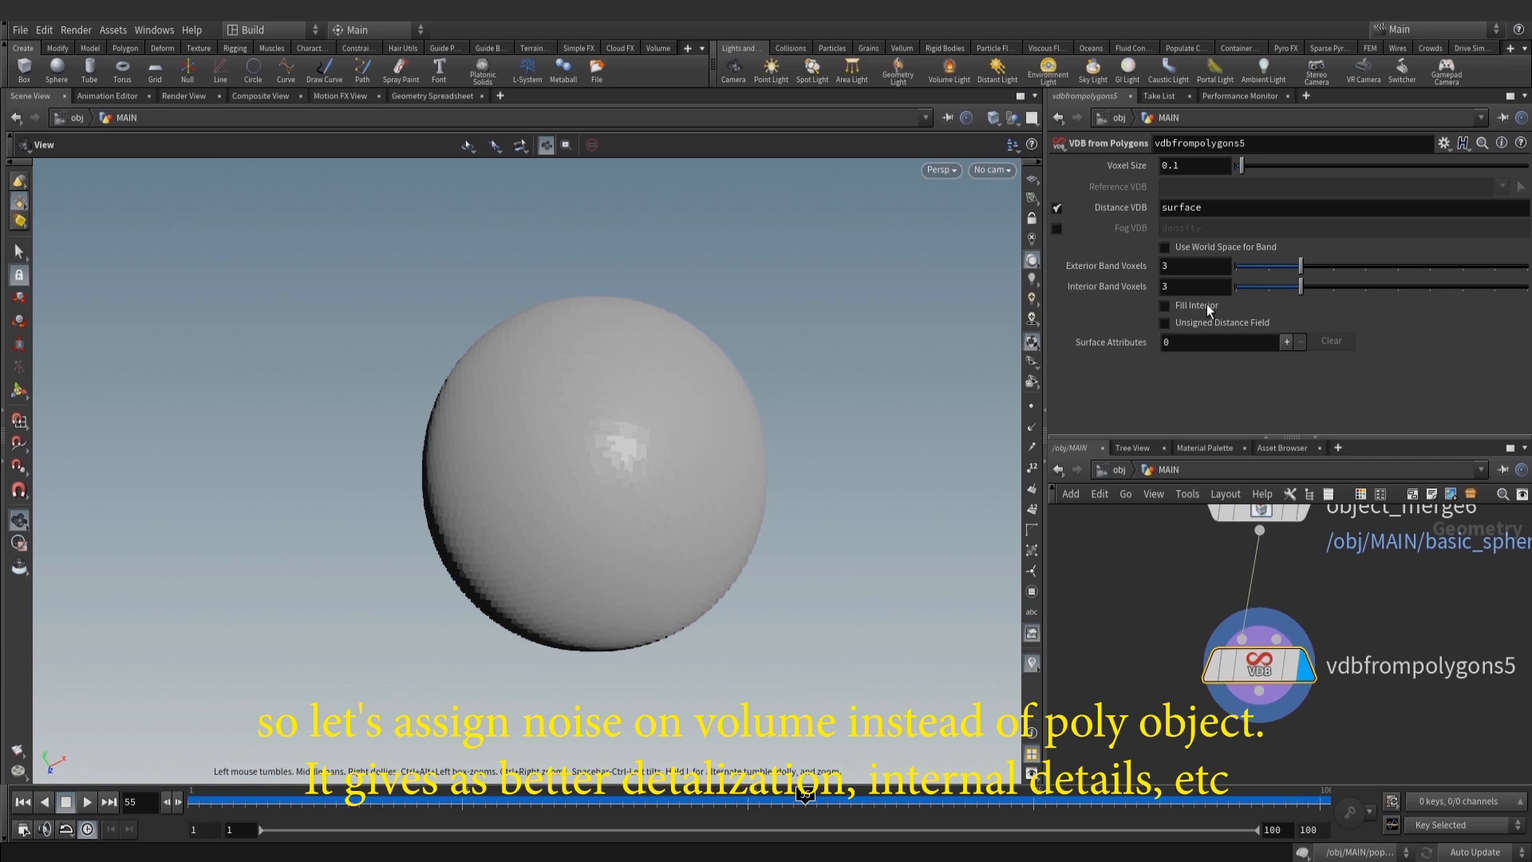
Set the VDB's voxel size to 0.01 and enable Fill Interior
{"action": "key", "text": "BackSpace"}
{"action": "type", "text": "01"}
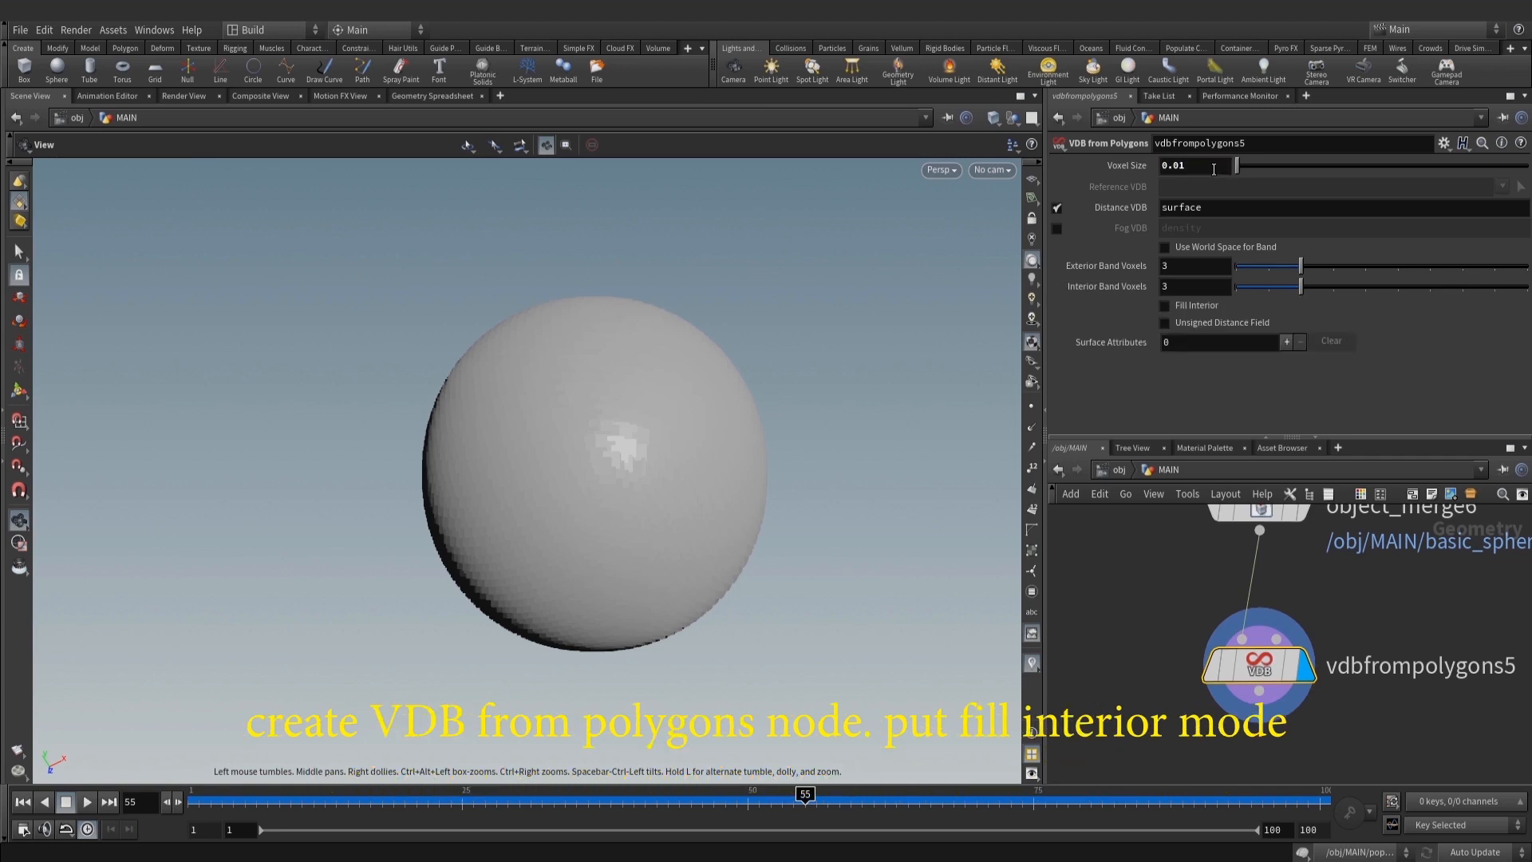
{"action": "key", "text": "Return"}
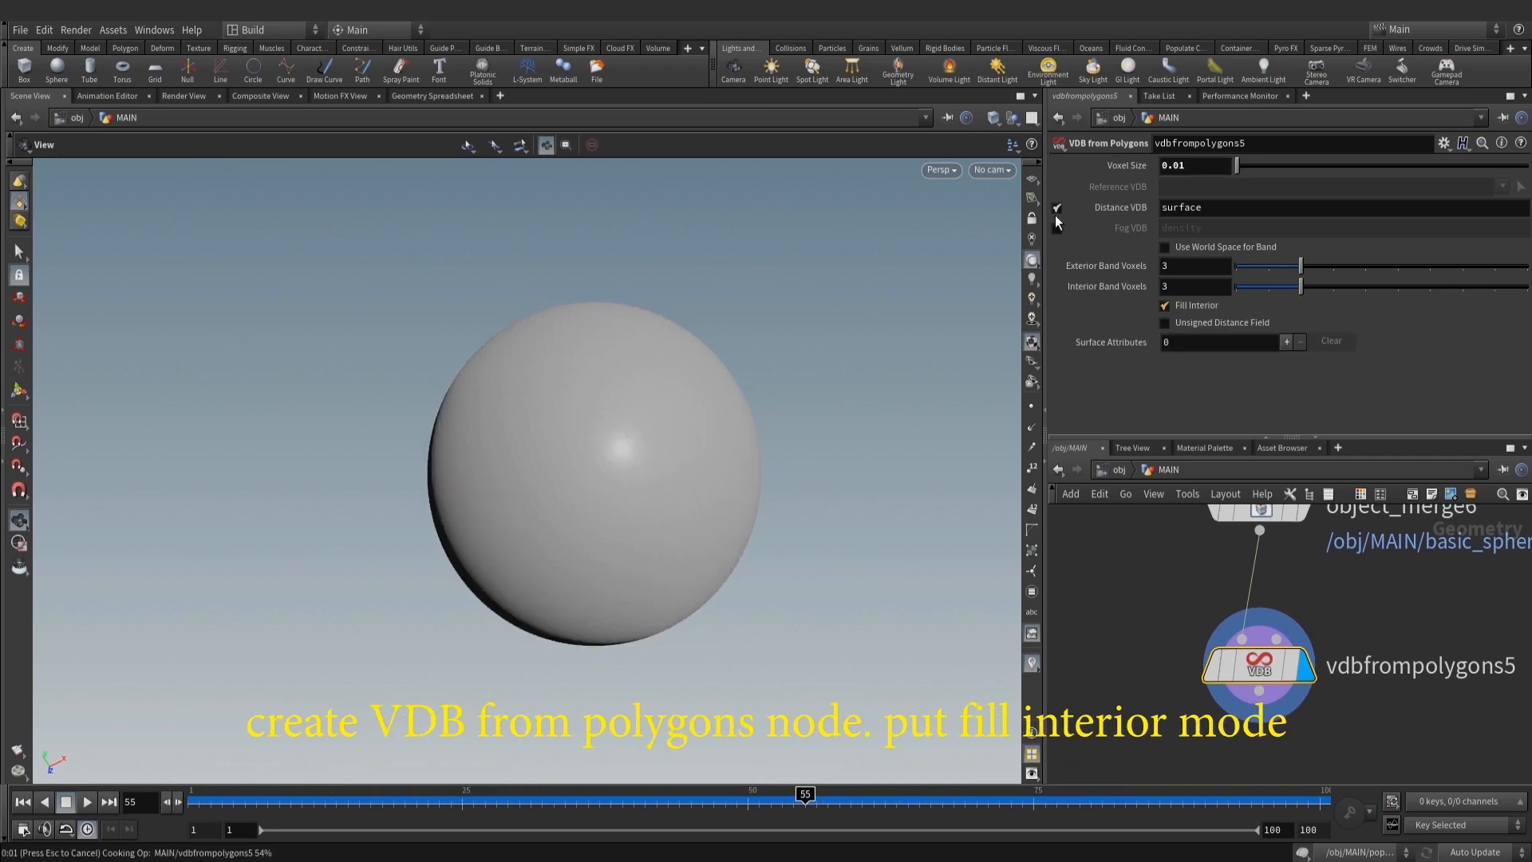
Output only the distance VDB, with the fog VDB disabled, and name its field density
{"action": "left_click", "coordinate": [1058, 208]}
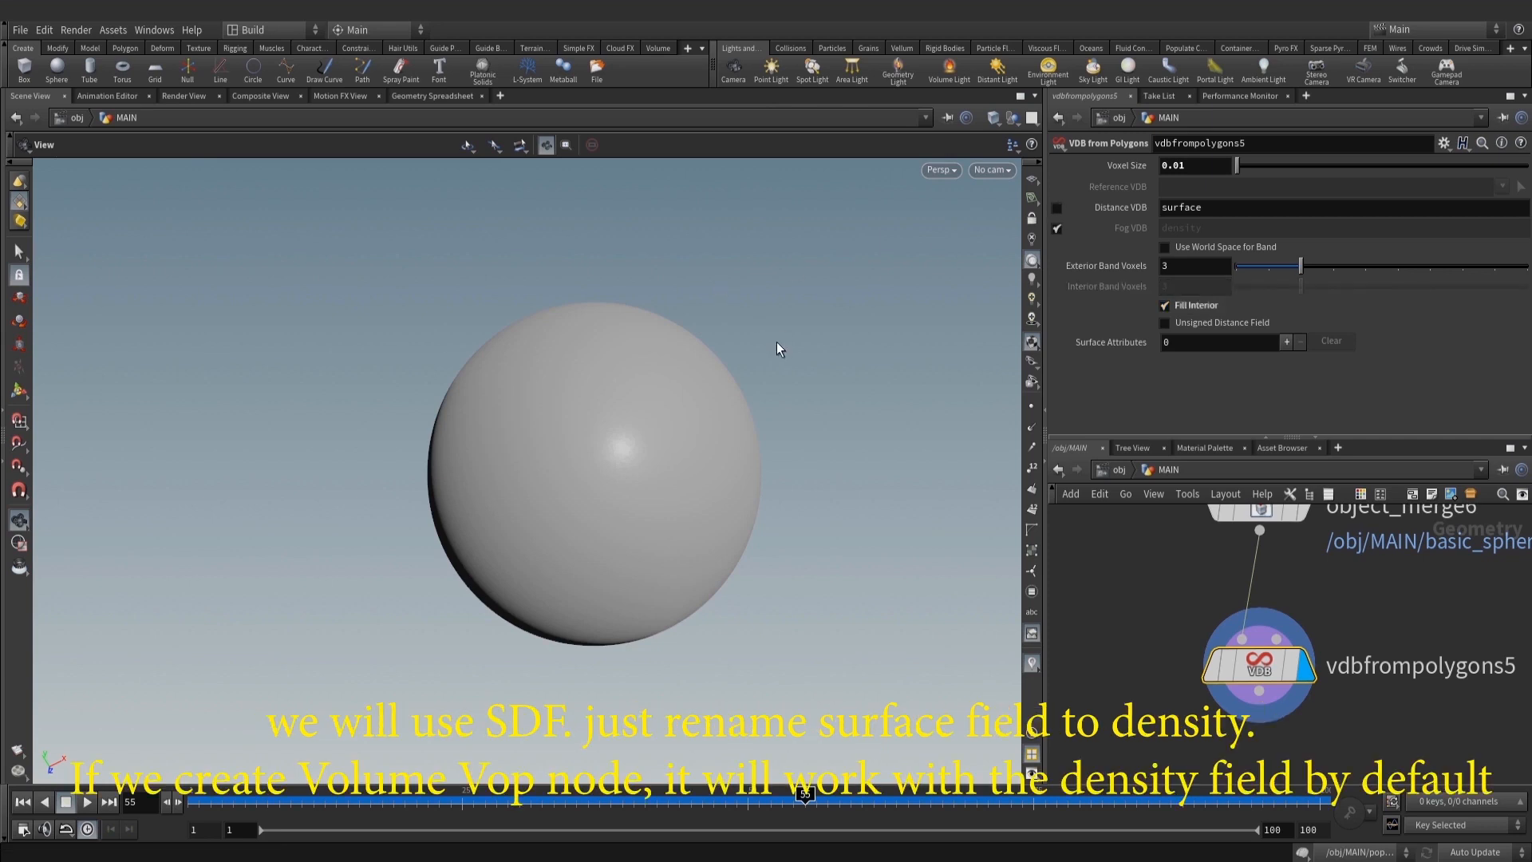
{"action": "left_click", "coordinate": [1057, 229]}
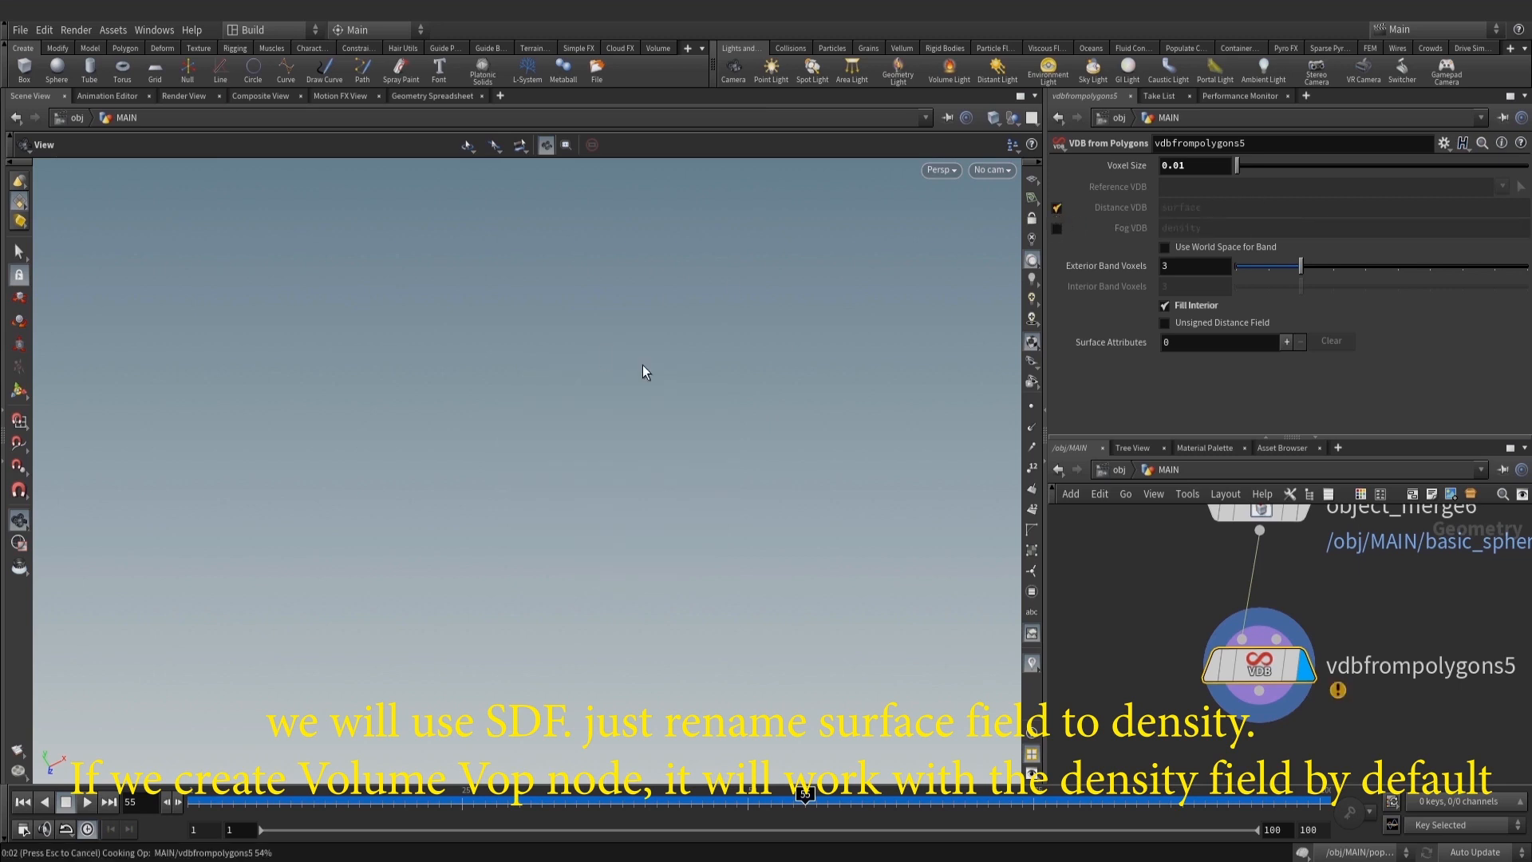
{"action": "double_click", "coordinate": [1201, 206]}
{"action": "type", "text": "density"}
{"action": "key", "text": "Return"}
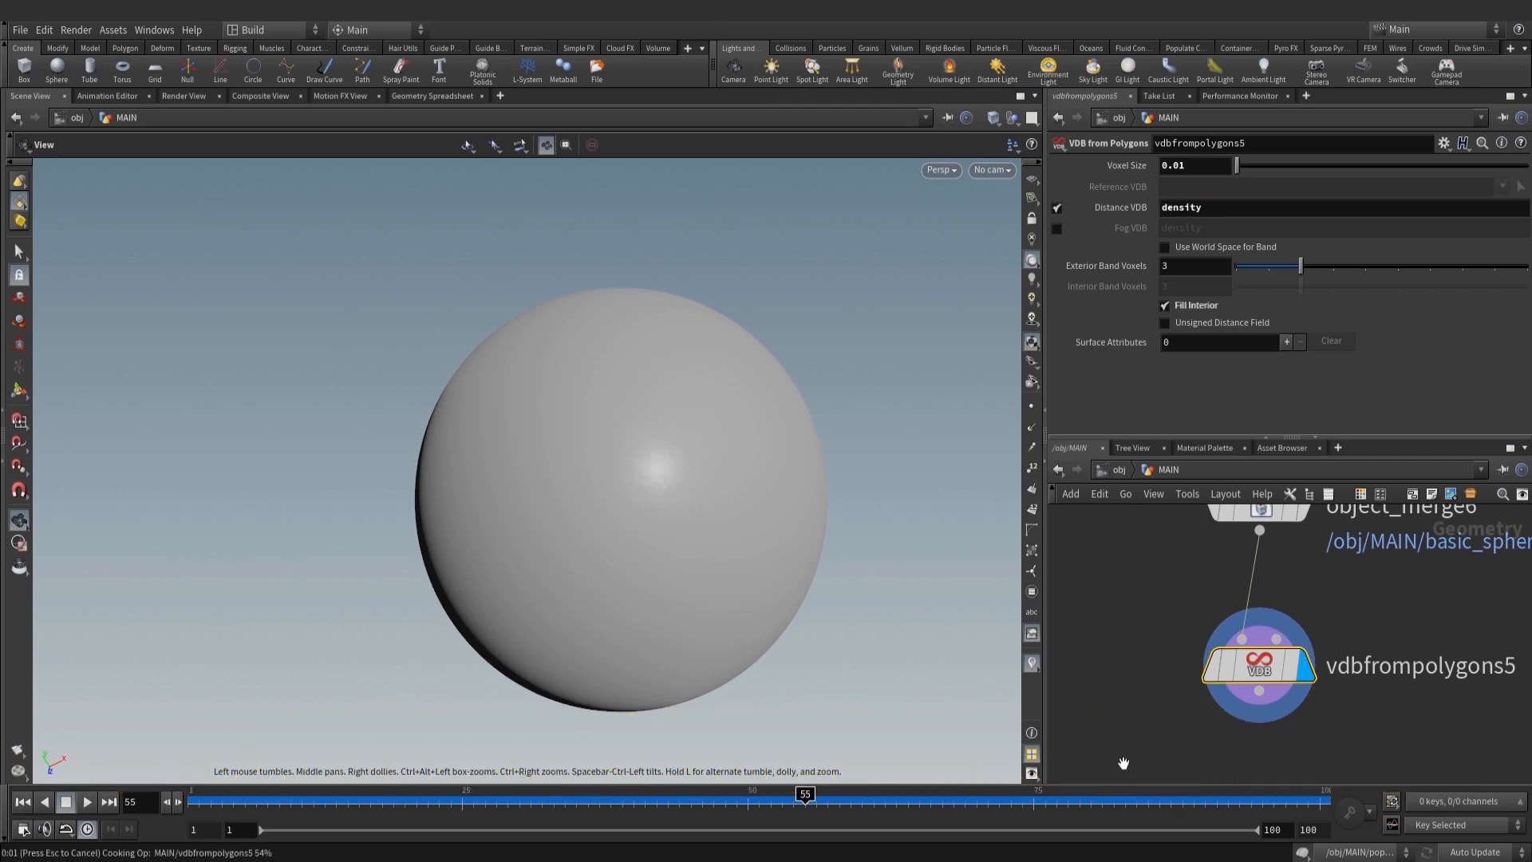
Add a Volume VOP node fed by vdbfrompolygons5 and go inside its network
{"action": "scroll", "coordinate": [1257, 662], "scroll_direction": "down", "scroll_amount": 3}
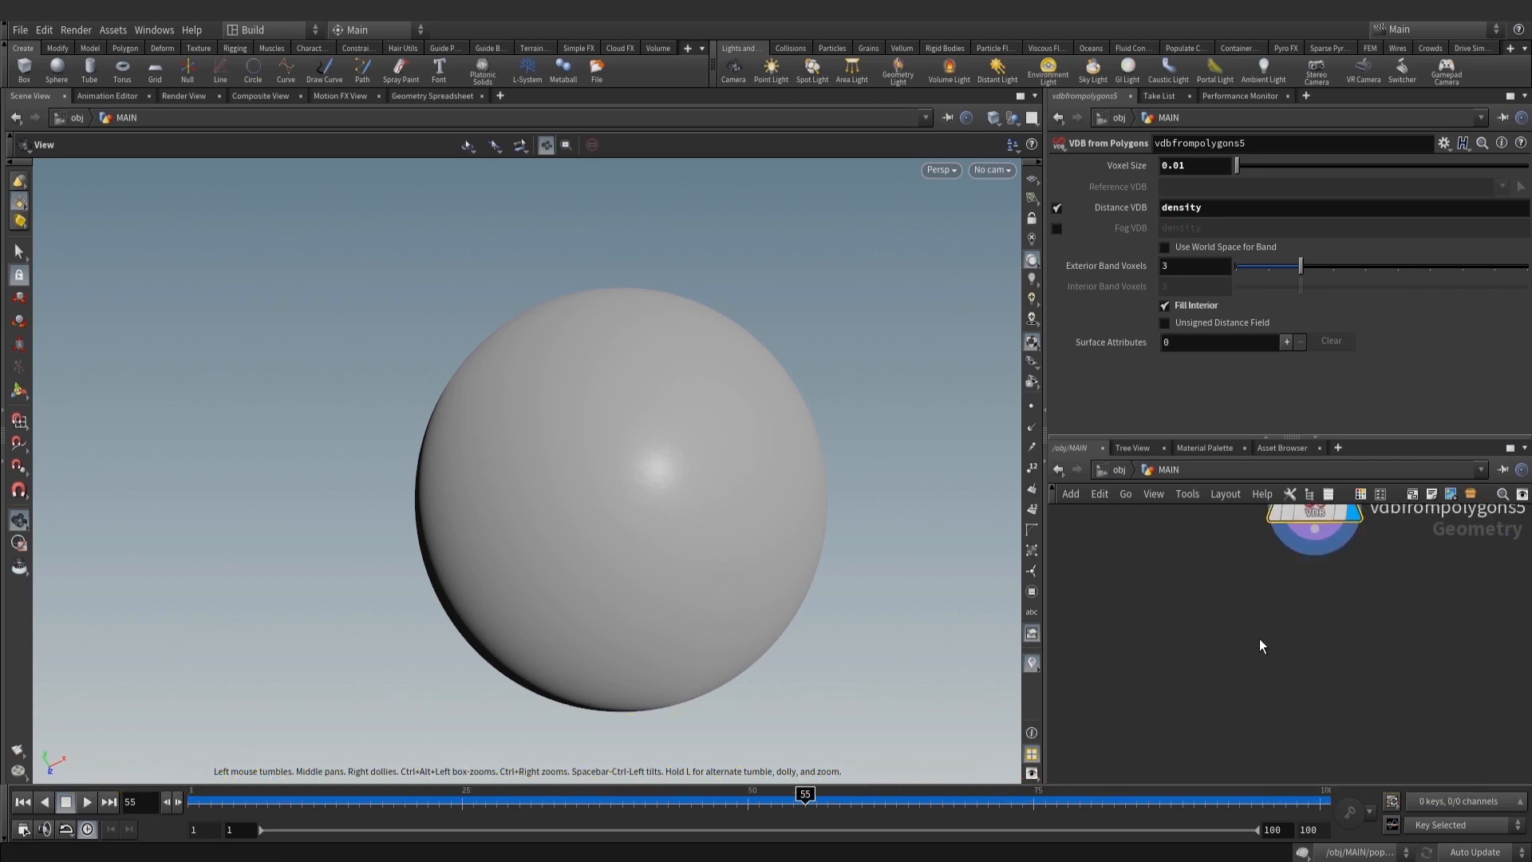
{"action": "key", "text": "Tab"}
{"action": "type", "text": "vopv"}
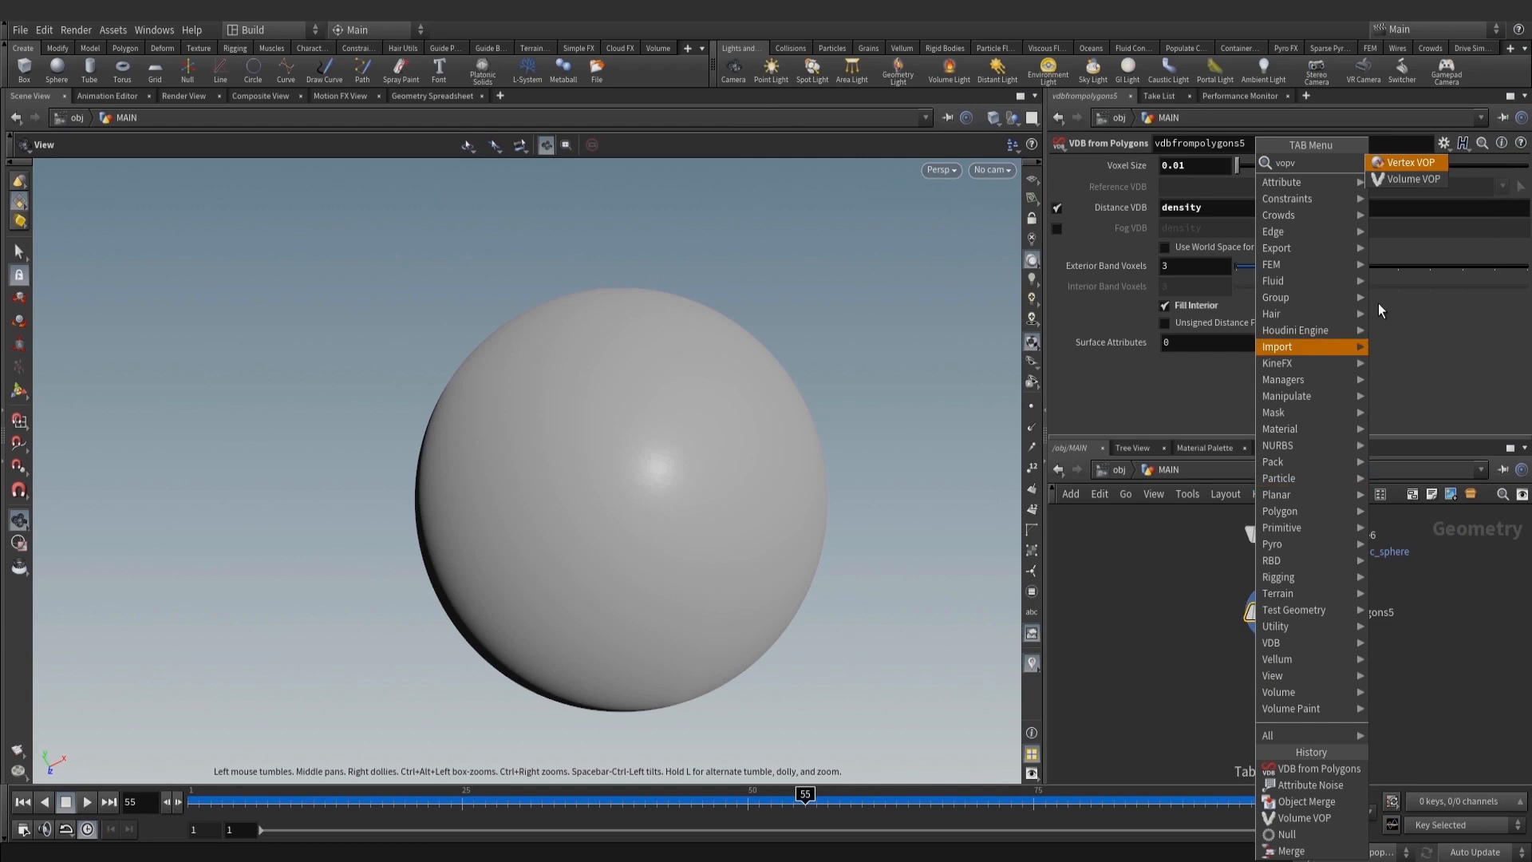
{"action": "left_click", "coordinate": [1414, 179]}
{"action": "left_click", "coordinate": [1277, 701]}
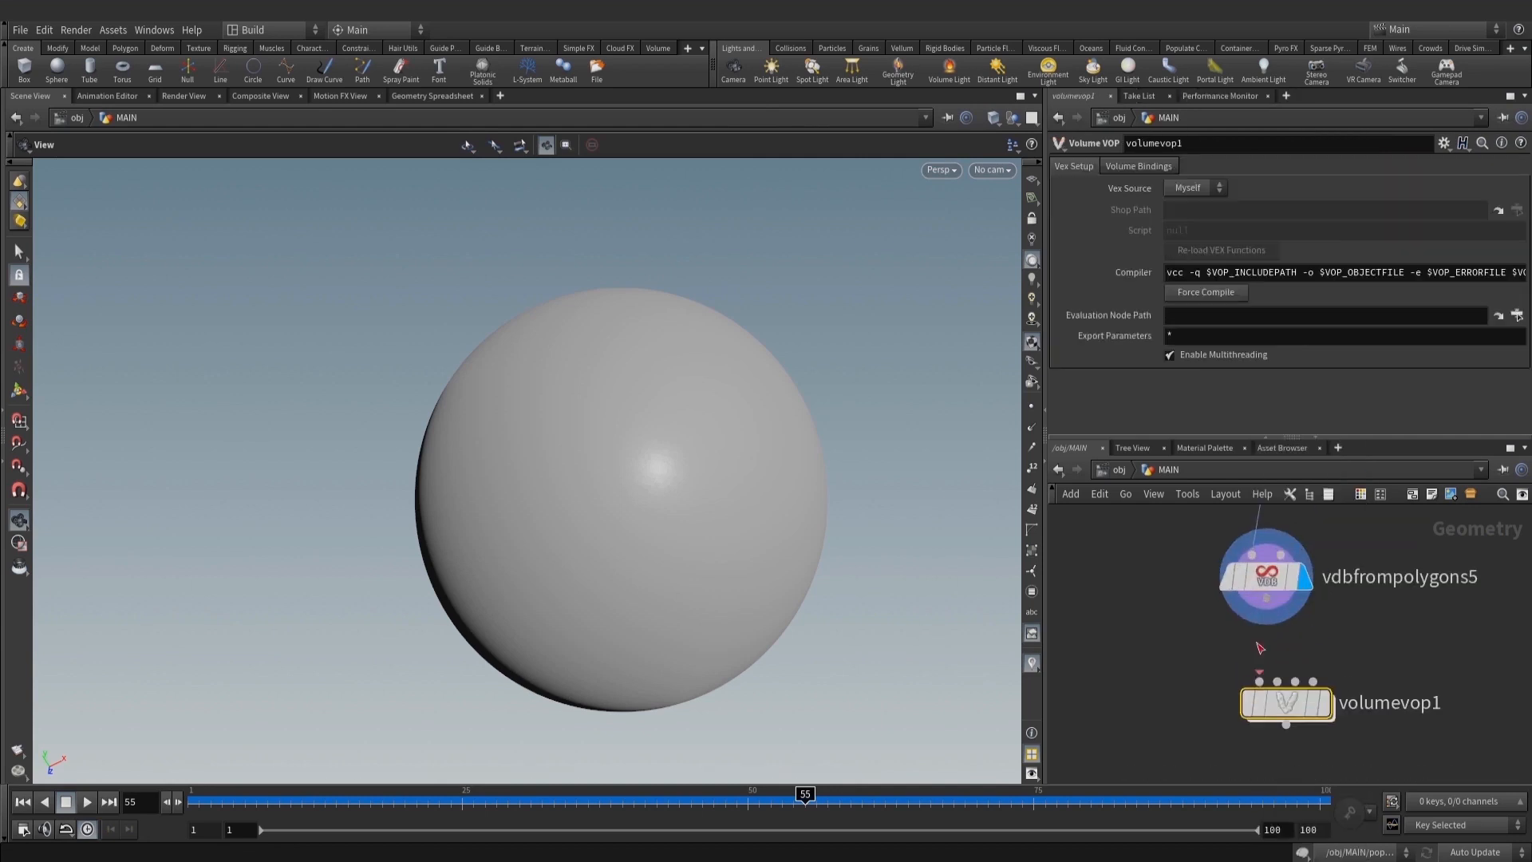
{"action": "double_click", "coordinate": [1284, 703]}
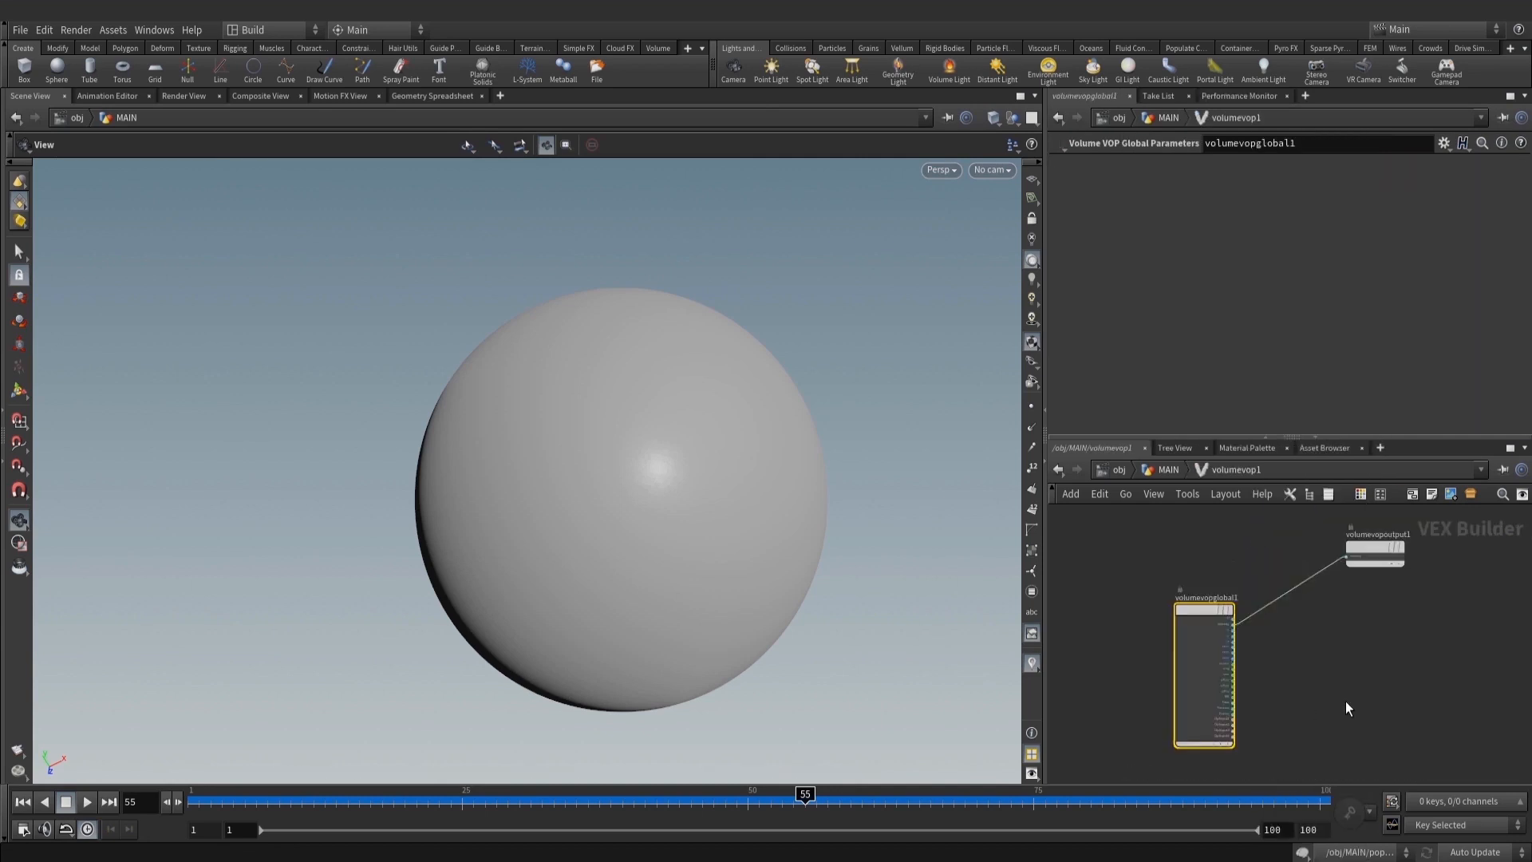
Insert an Add node into the density wire between the volume VOP's global parameters and its output
{"action": "left_click_drag", "start_coordinate": [1252, 549], "coordinate": [1367, 609]}
{"action": "key", "text": "Tab"}
{"action": "type", "text": "add"}
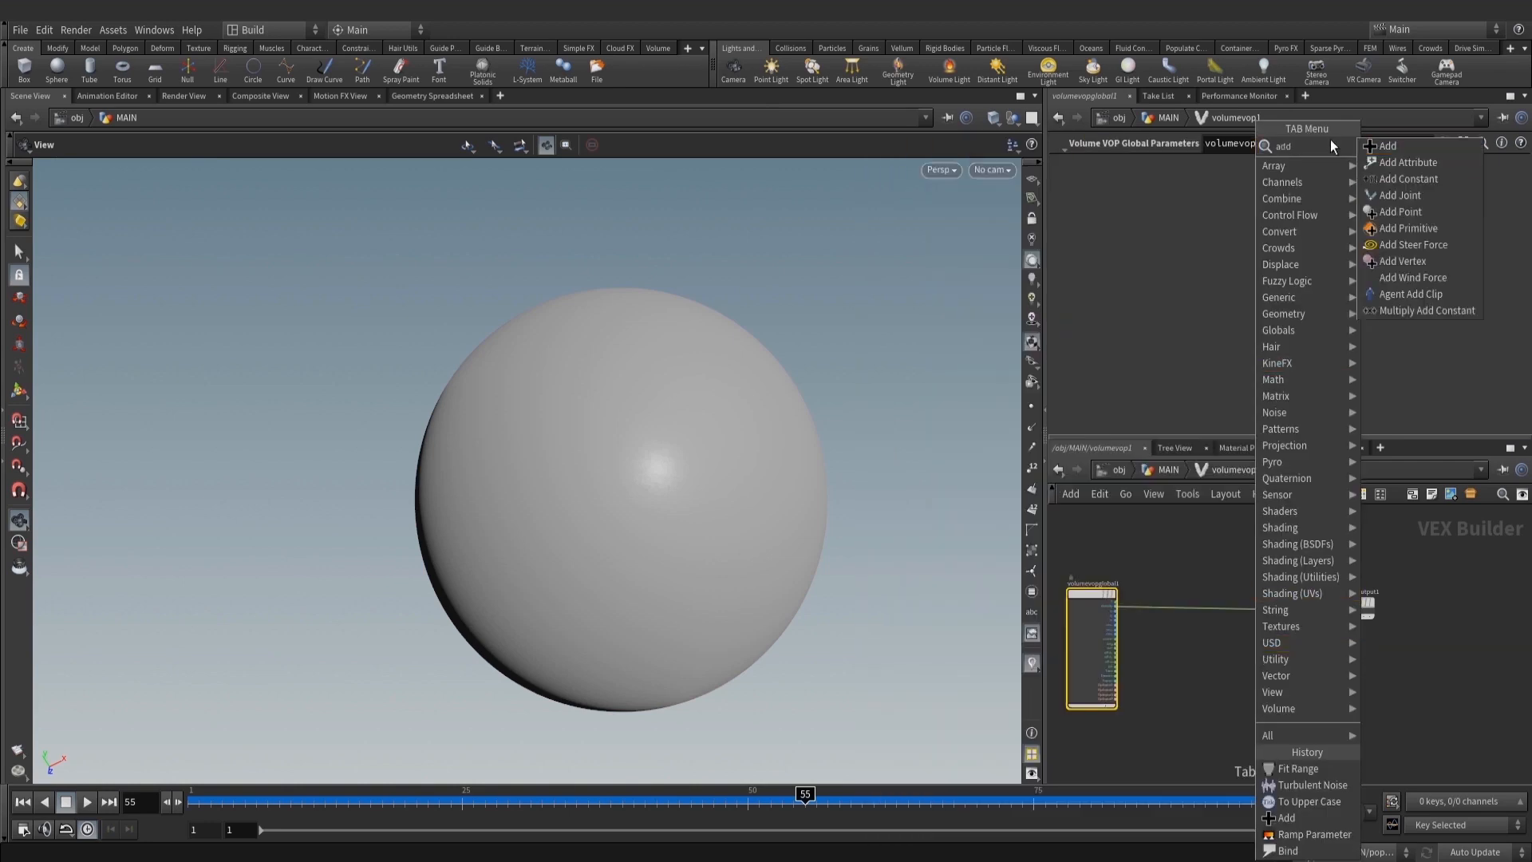
{"action": "left_click", "coordinate": [1375, 147]}
{"action": "scroll", "coordinate": [1302, 624], "scroll_direction": "up", "scroll_amount": 3}
{"action": "left_click", "coordinate": [1259, 616]}
{"action": "middle_click_drag", "start_coordinate": [1141, 682], "coordinate": [1273, 645]}
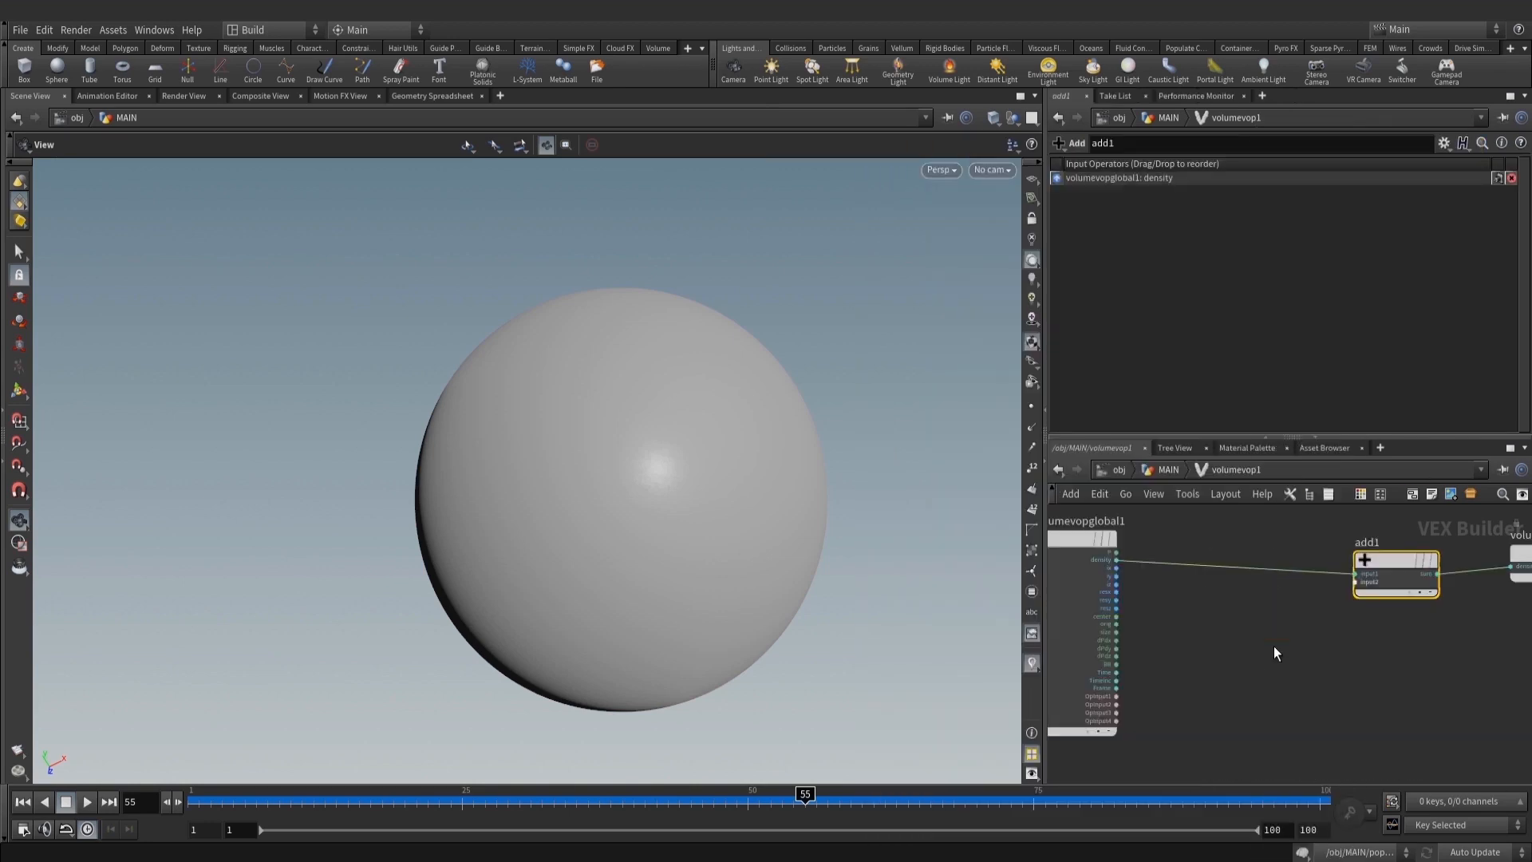
{"action": "key", "text": "Tab"}
{"action": "type", "text": "tu"}
{"action": "left_click", "coordinate": [1435, 161]}
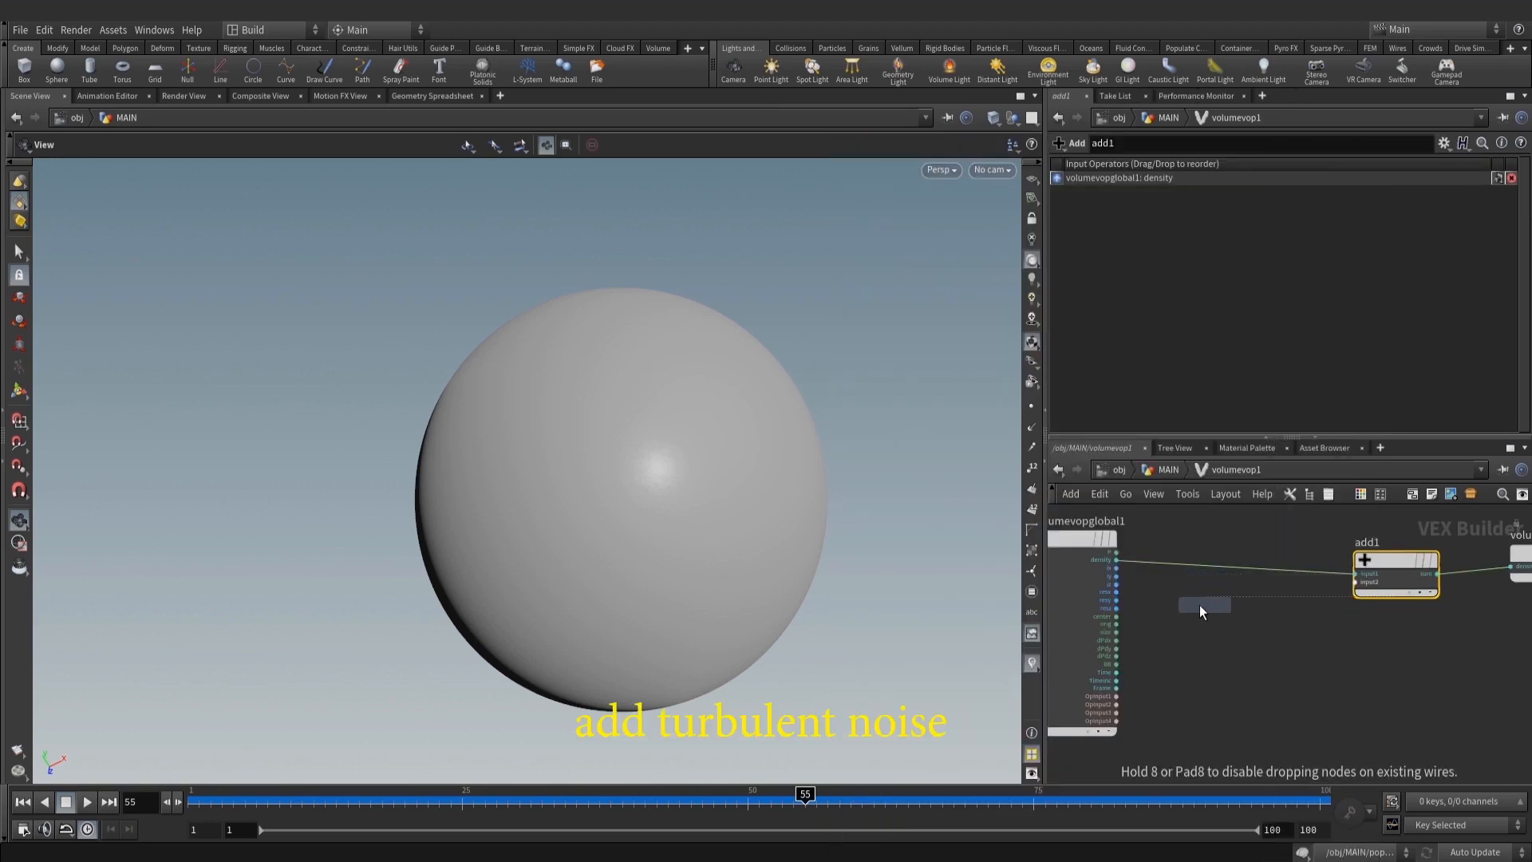
{"action": "left_click", "coordinate": [1199, 607]}
{"action": "scroll", "coordinate": [1191, 606], "scroll_direction": "up", "scroll_amount": 2}
{"action": "left_click_drag", "start_coordinate": [1189, 613], "coordinate": [1192, 646]}
{"action": "key", "text": "Delete"}
Add a Turbulent Noise node, wire the global P into its pos input and set its signature to 3D Noise
{"action": "middle_click_drag", "start_coordinate": [1202, 696], "coordinate": [1231, 673]}
{"action": "key", "text": "Tab"}
{"action": "type", "text": "turb"}
{"action": "left_click", "coordinate": [1402, 150]}
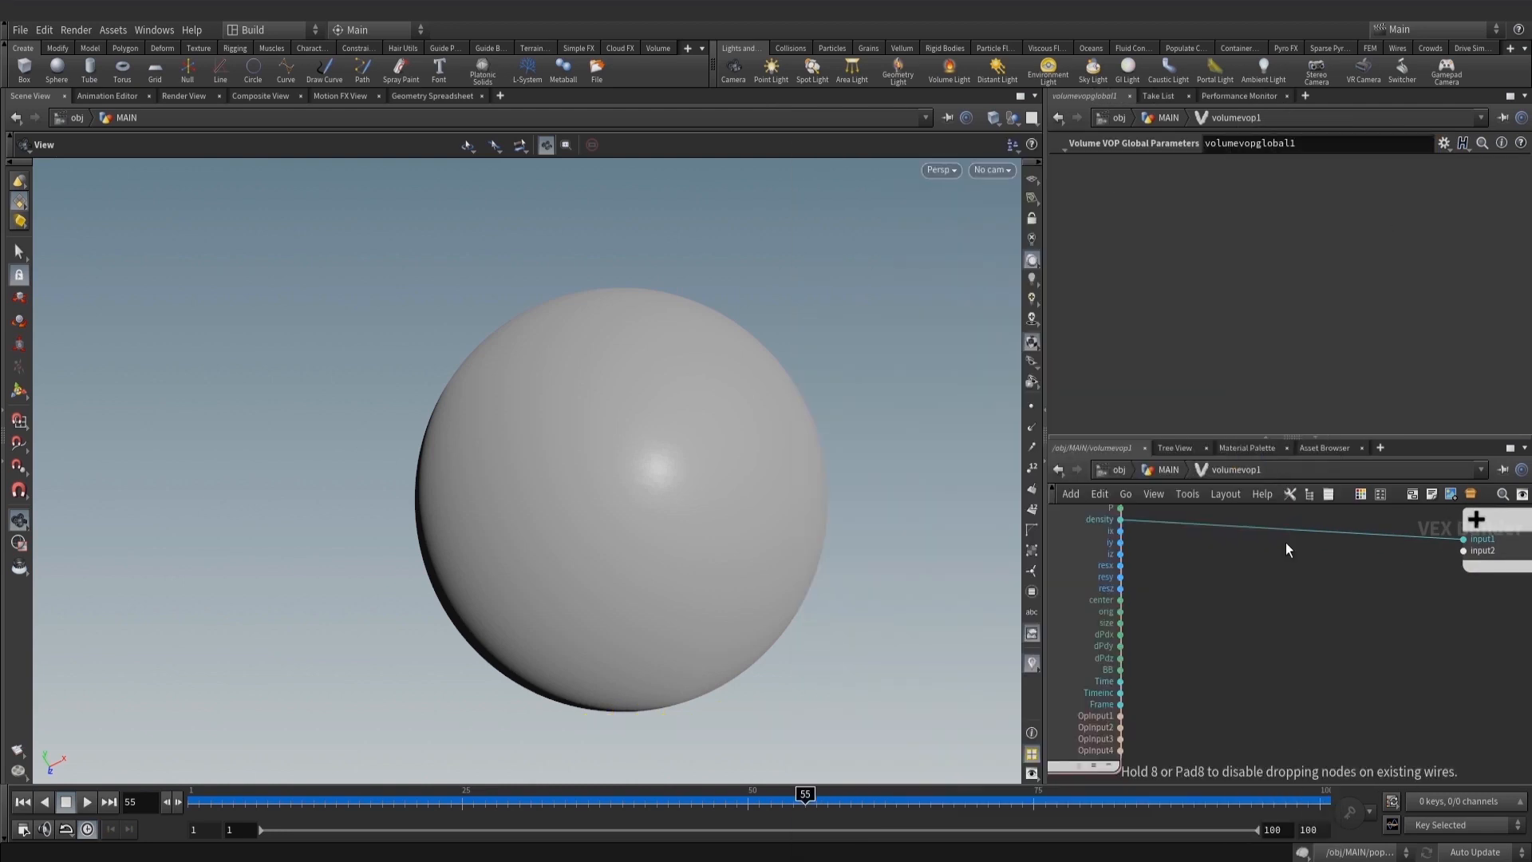
{"action": "left_click", "coordinate": [1263, 643]}
{"action": "middle_click_drag", "start_coordinate": [1181, 540], "coordinate": [1198, 609]}
{"action": "left_click", "coordinate": [1138, 576]}
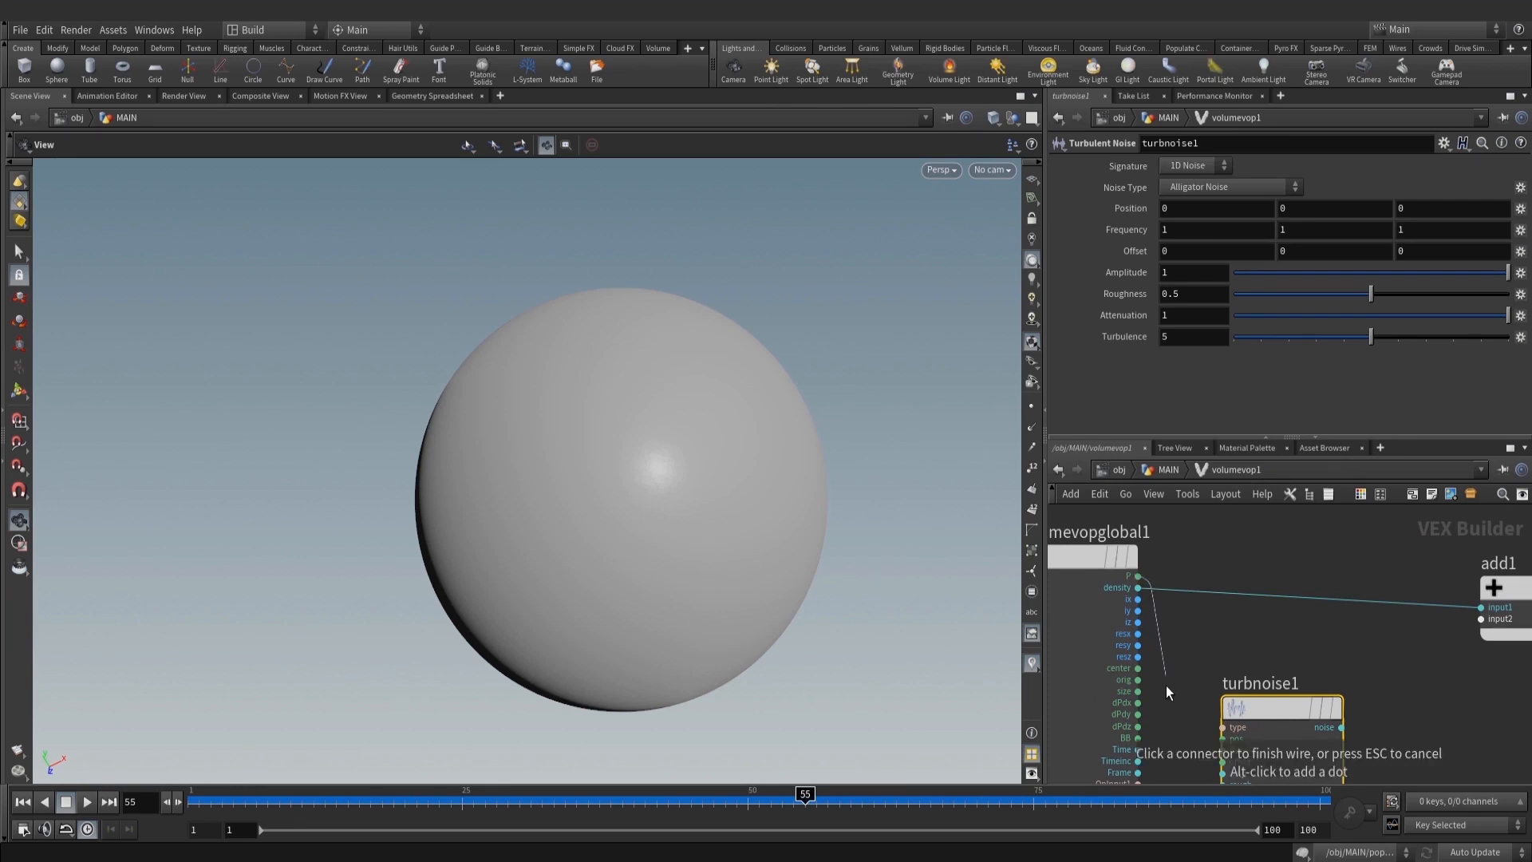
{"action": "left_click", "coordinate": [1223, 738]}
{"action": "left_click", "coordinate": [1186, 199]}
Connect the turbulent noise output to the second input of add1 and save the scene
{"action": "middle_click_drag", "start_coordinate": [1350, 715], "coordinate": [1115, 682]}
{"action": "left_click", "coordinate": [1111, 693]}
{"action": "left_click", "coordinate": [1251, 585]}
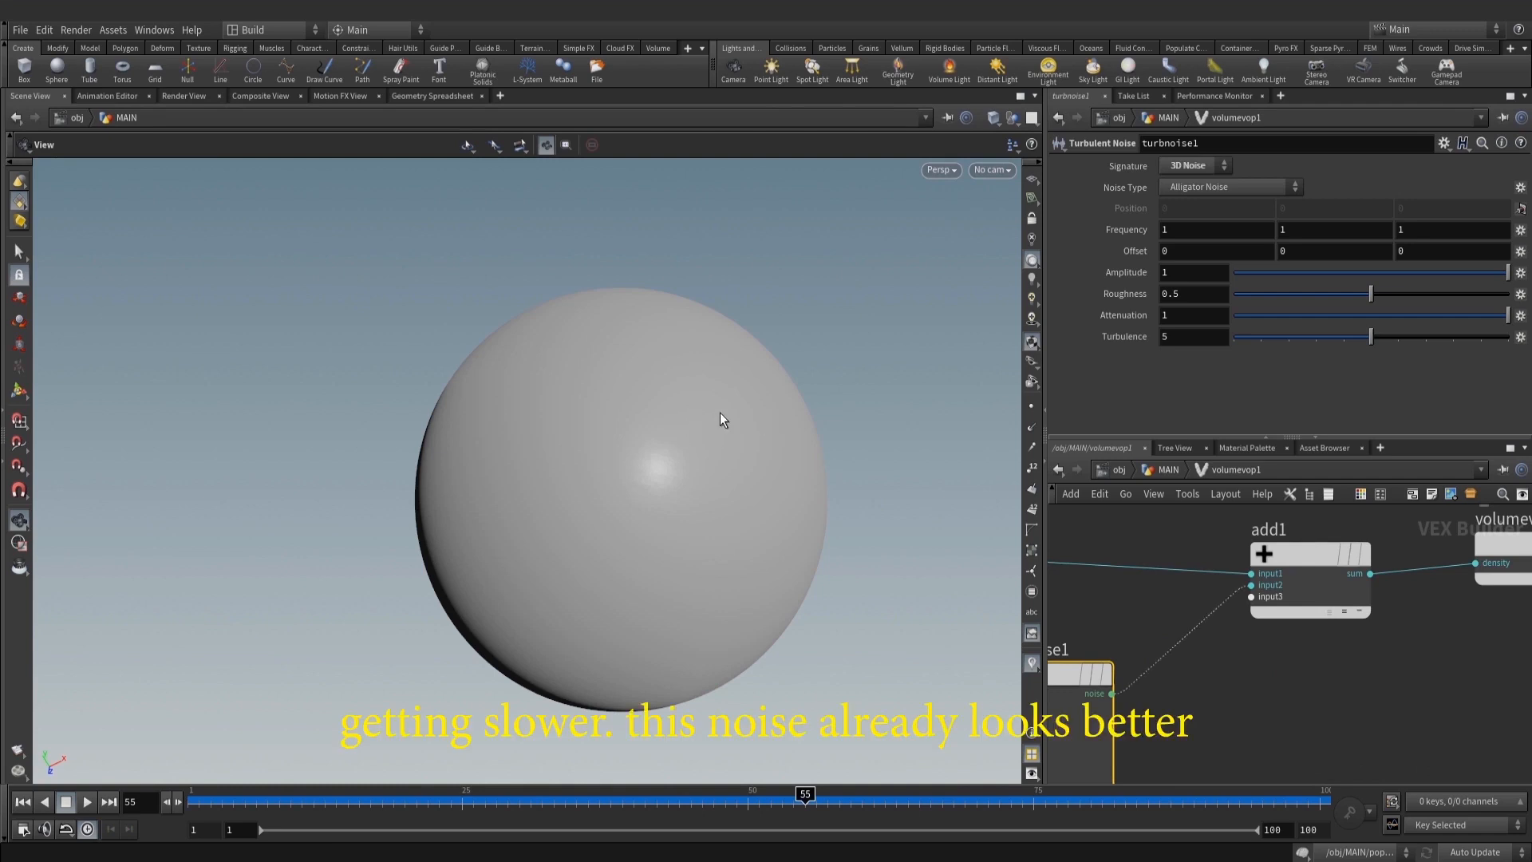
{"action": "scroll", "coordinate": [1205, 620], "scroll_direction": "down", "scroll_amount": 3}
{"action": "left_click_drag", "start_coordinate": [1364, 634], "coordinate": [1342, 564]}
{"action": "scroll", "coordinate": [696, 508], "scroll_direction": "down", "scroll_amount": 1}
{"action": "middle_click_drag", "start_coordinate": [1295, 691], "coordinate": [1338, 670]}
{"action": "key", "text": "ctrl+s"}
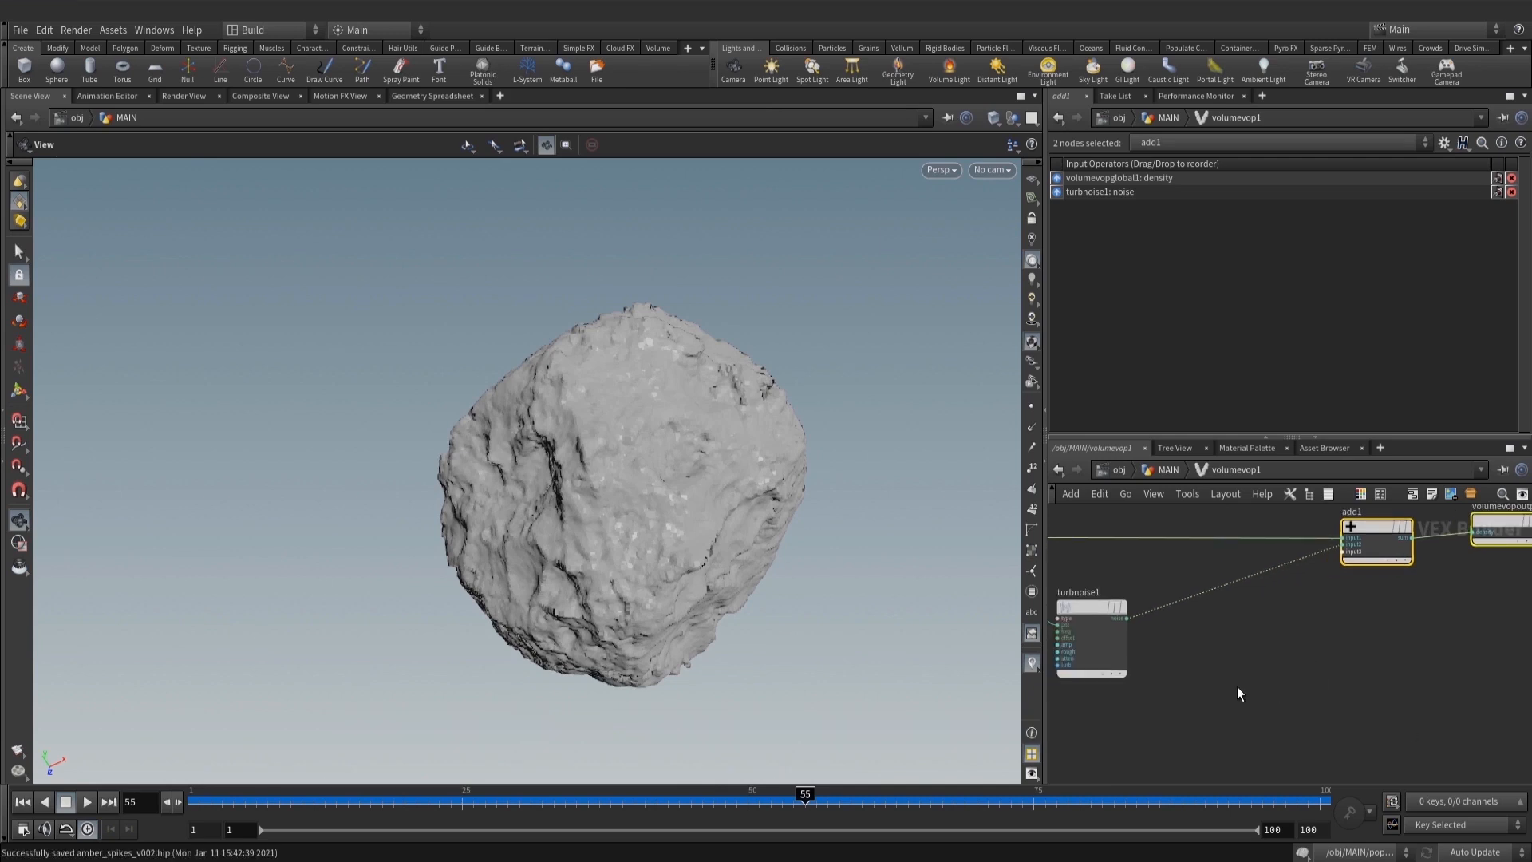
Add a second Turbulent Noise node to the volume VOP network
{"action": "middle_click_drag", "start_coordinate": [1293, 637], "coordinate": [1328, 648]}
{"action": "key", "text": "Tab"}
{"action": "type", "text": "fi"}
{"action": "key", "text": "BackSpace"}
{"action": "key", "text": "BackSpace"}
{"action": "key", "text": "Escape"}
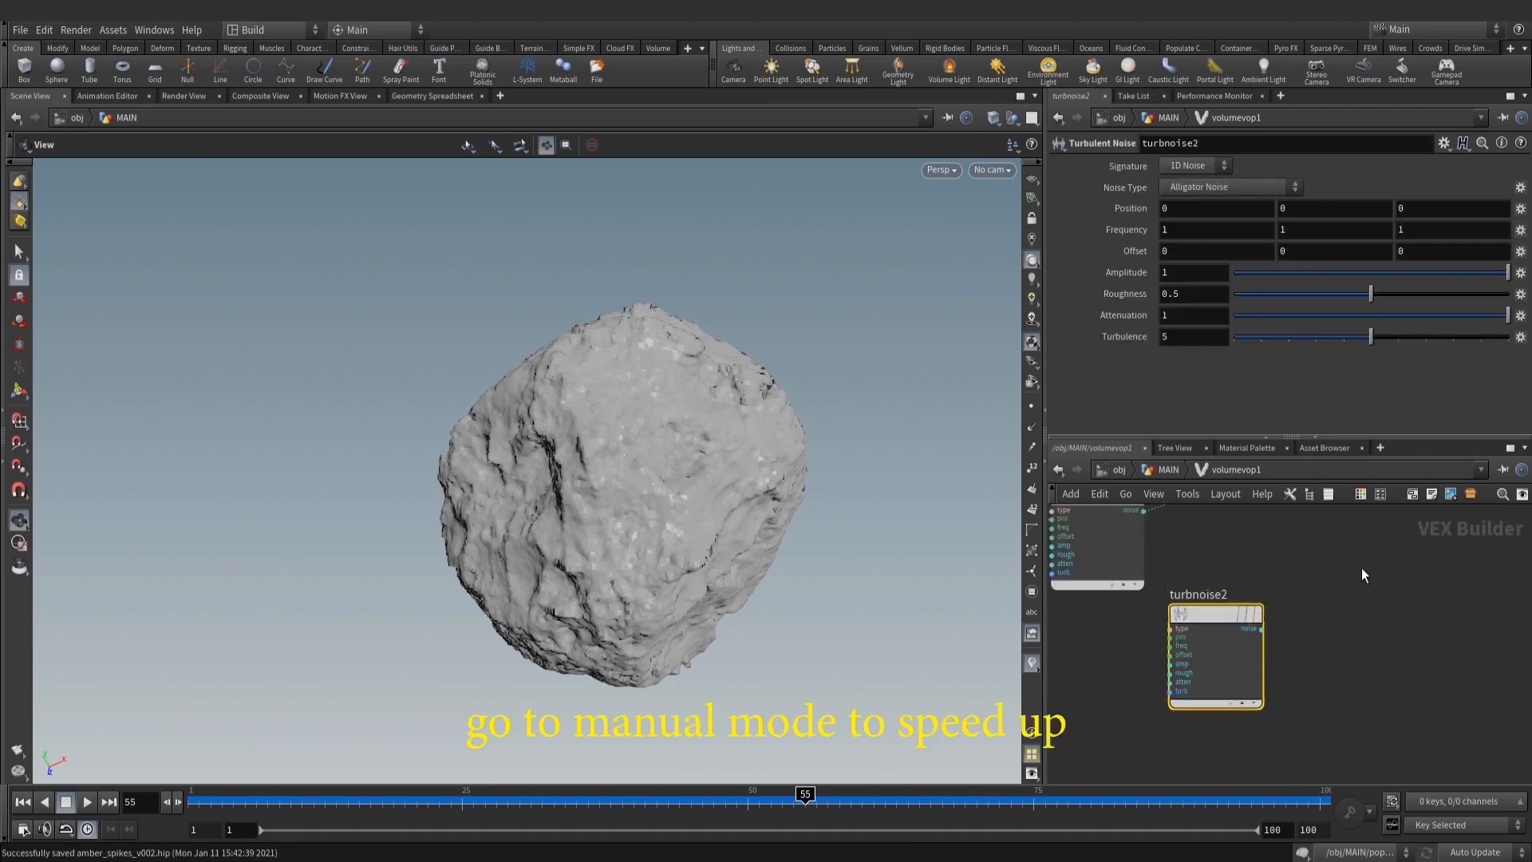
Switch the update mode to Manual and insert turbnoise2 between turbnoise1 and add1
{"action": "middle_click_drag", "start_coordinate": [1361, 567], "coordinate": [1338, 703]}
{"action": "left_click", "coordinate": [1474, 851]}
{"action": "left_click", "coordinate": [1467, 836]}
{"action": "left_click_drag", "start_coordinate": [1192, 754], "coordinate": [1237, 595]}
{"action": "scroll", "coordinate": [1162, 611], "scroll_direction": "up", "scroll_amount": 3}
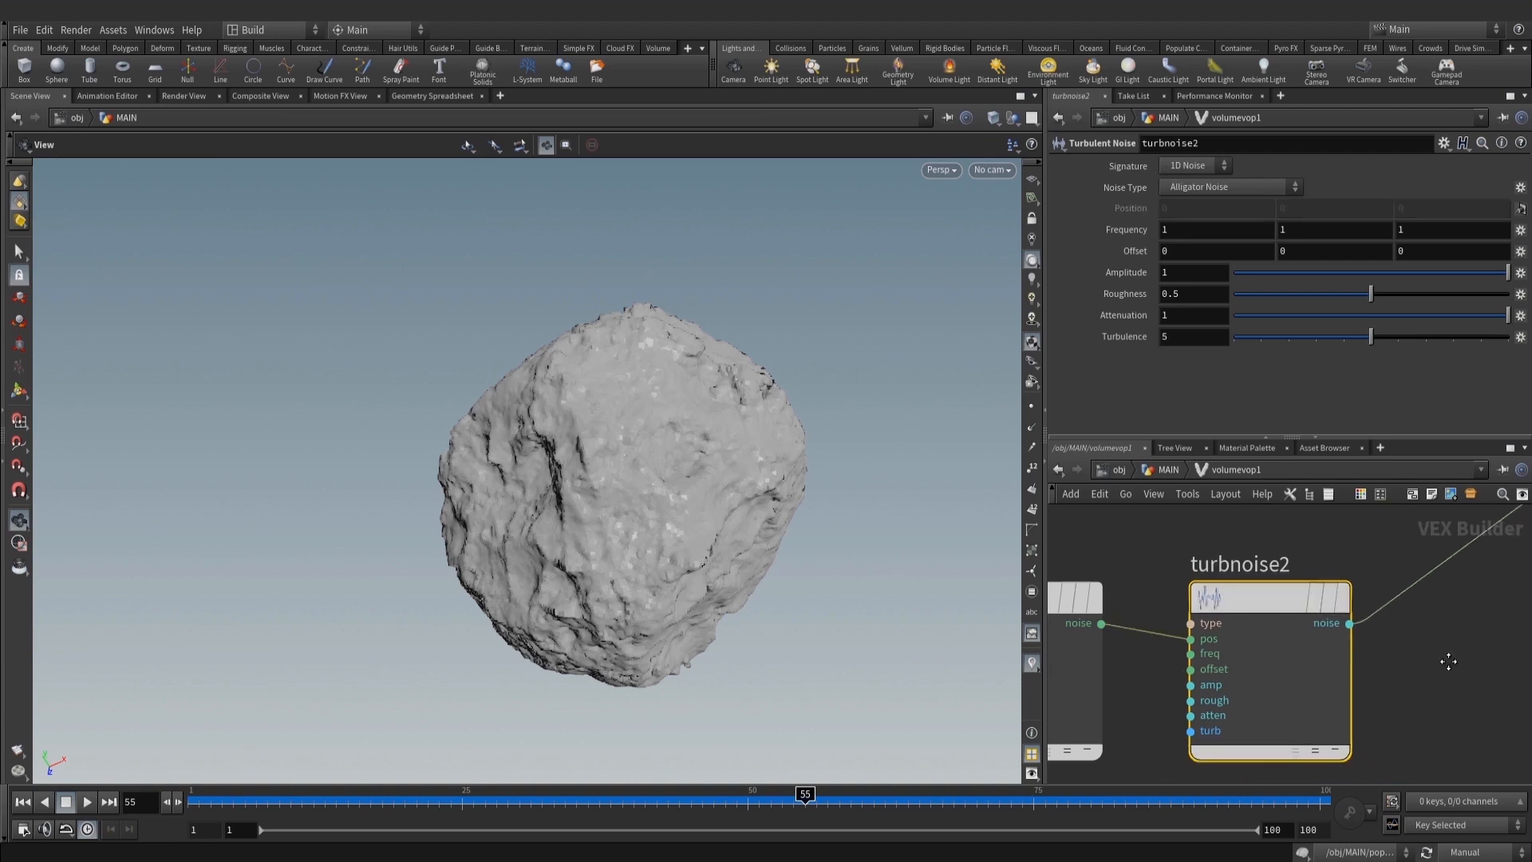
Insert a Fit Range node between turbnoise2 and add1
{"action": "middle_click_drag", "start_coordinate": [1448, 662], "coordinate": [1218, 703]}
{"action": "scroll", "coordinate": [1218, 704], "scroll_direction": "down", "scroll_amount": 3}
{"action": "key", "text": "Tab"}
{"action": "type", "text": "fit"}
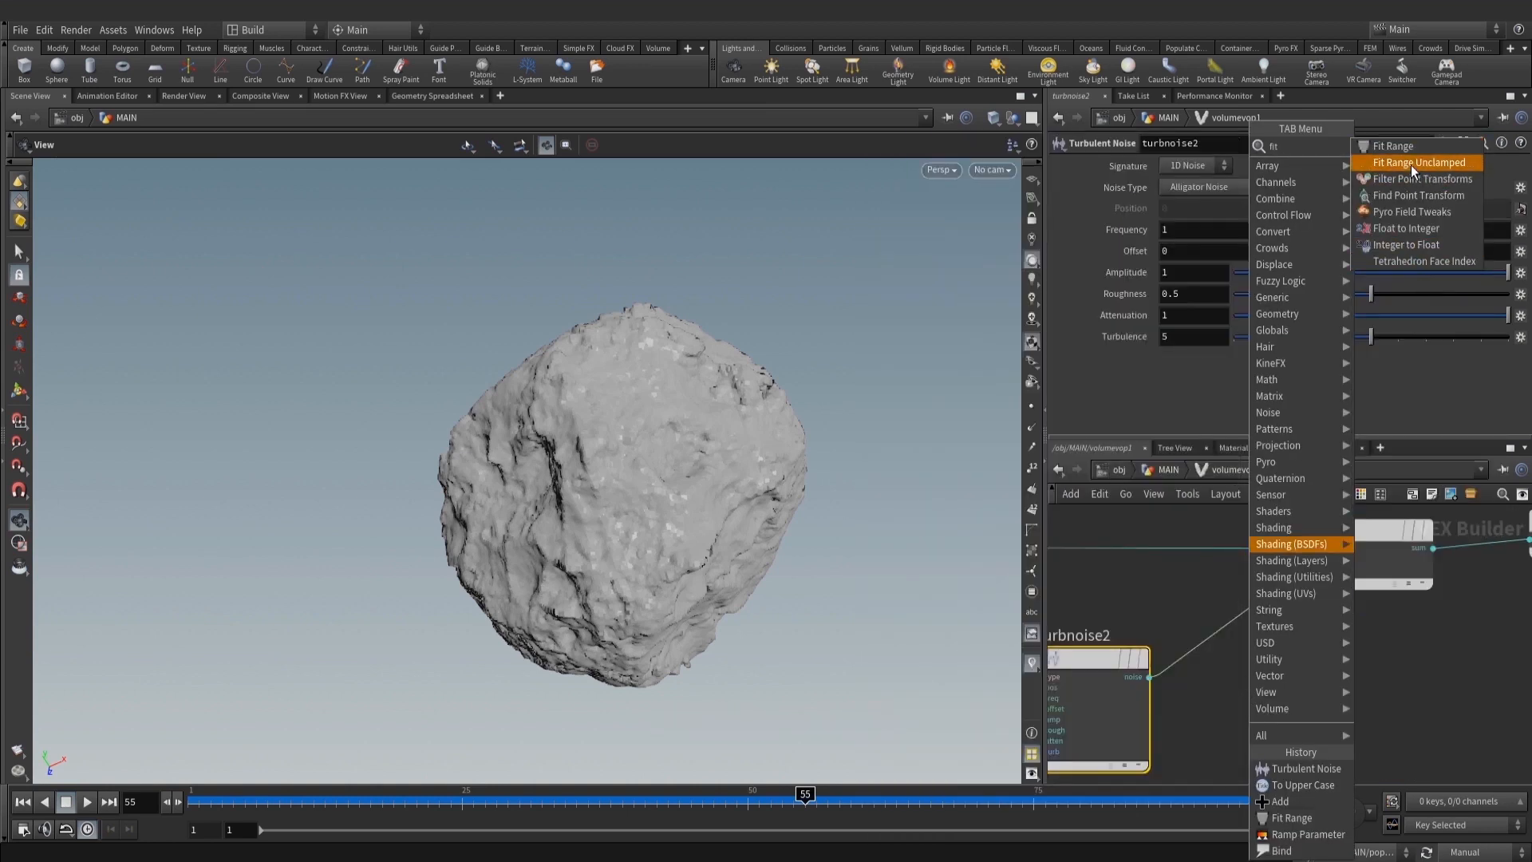
{"action": "left_click", "coordinate": [1393, 146]}
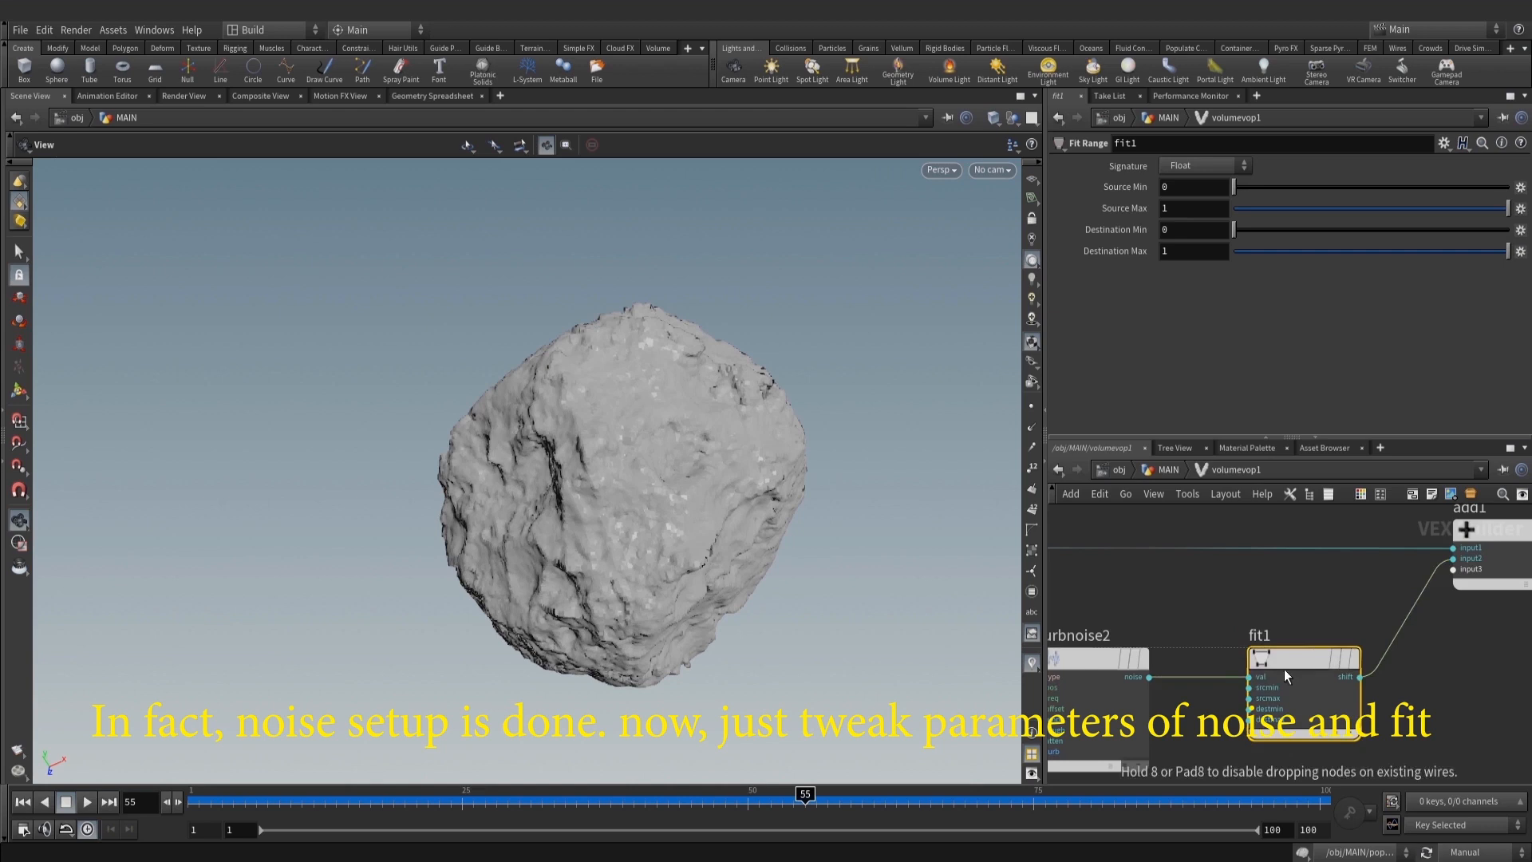
{"action": "left_click", "coordinate": [1284, 669]}
{"action": "scroll", "coordinate": [1285, 668], "scroll_direction": "down", "scroll_amount": 3}
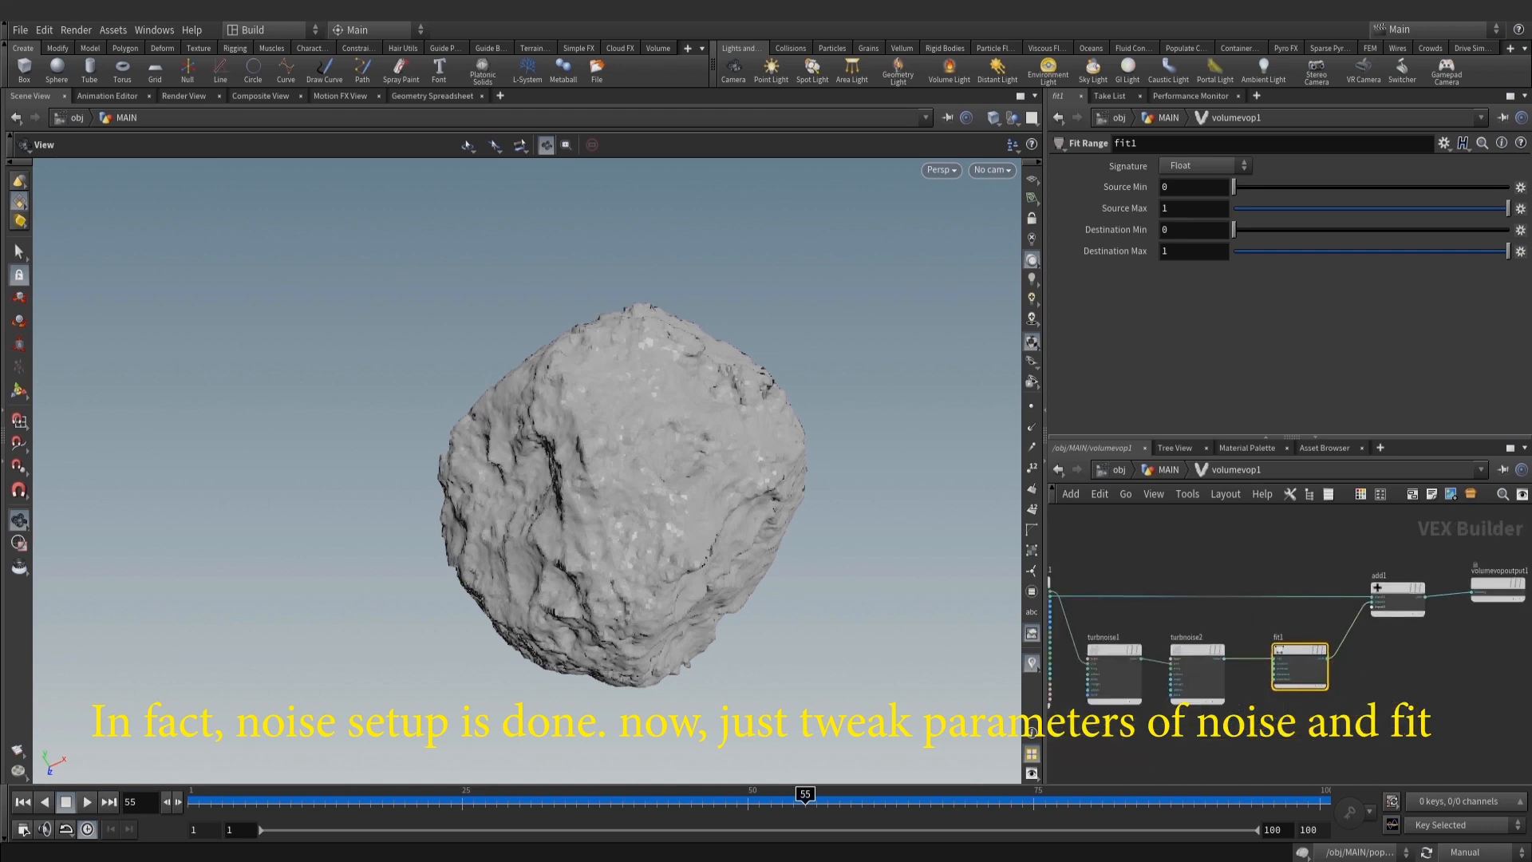
Switch the update mode to Auto Update and view the recalculated noise on the sphere
{"action": "left_click", "coordinate": [1454, 852]}
{"action": "left_click", "coordinate": [1460, 797]}
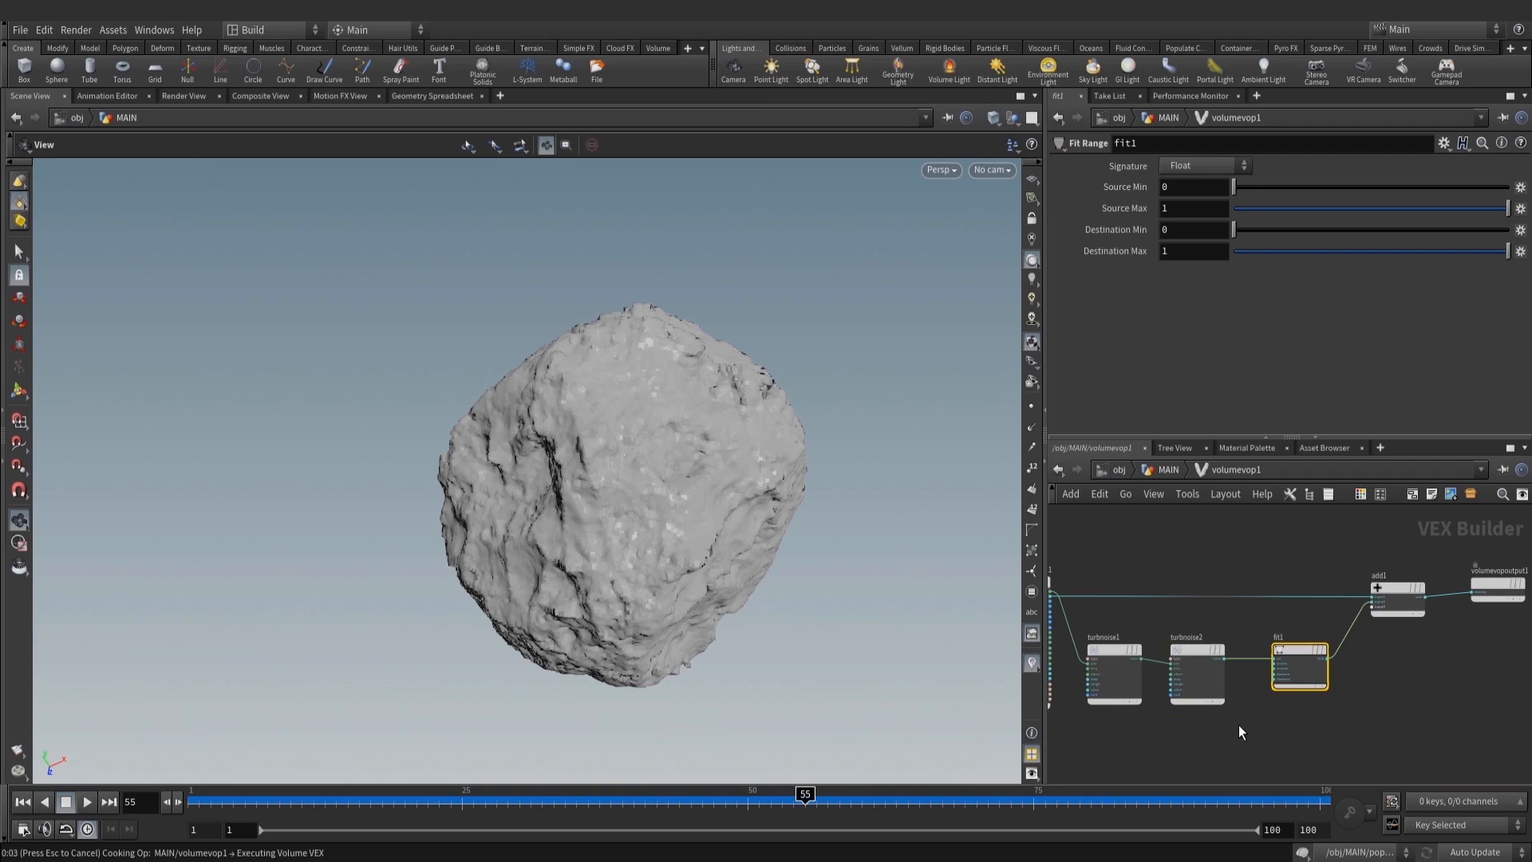
{"action": "middle_click_drag", "start_coordinate": [1171, 735], "coordinate": [1232, 713]}
{"action": "left_click_drag", "start_coordinate": [886, 603], "coordinate": [802, 550]}
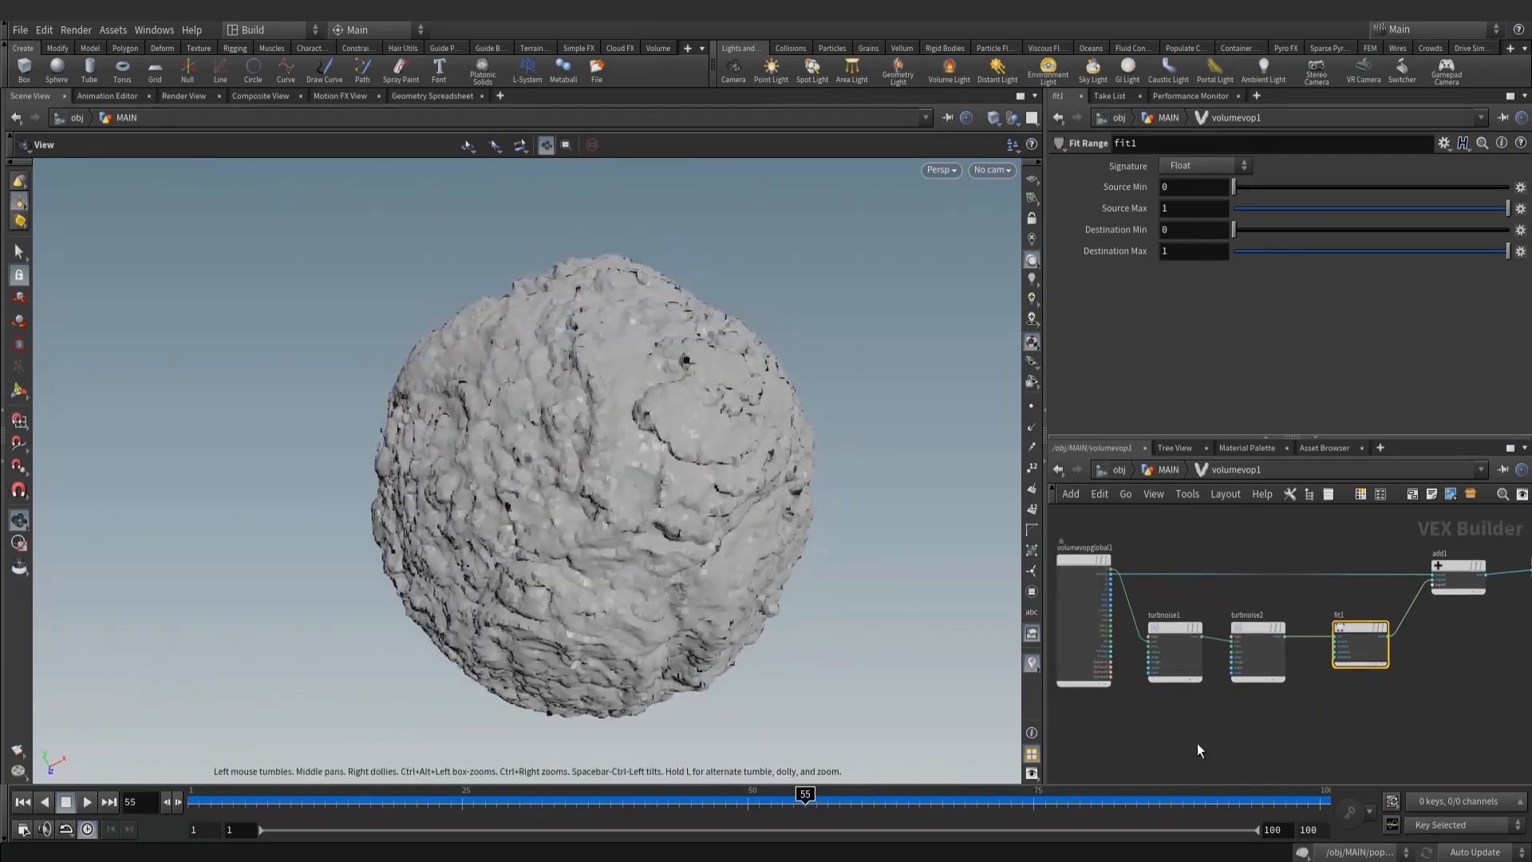
Set turbnoise1's roughness to 0.55 and switch the update mode to Manual
{"action": "left_click", "coordinate": [1180, 650]}
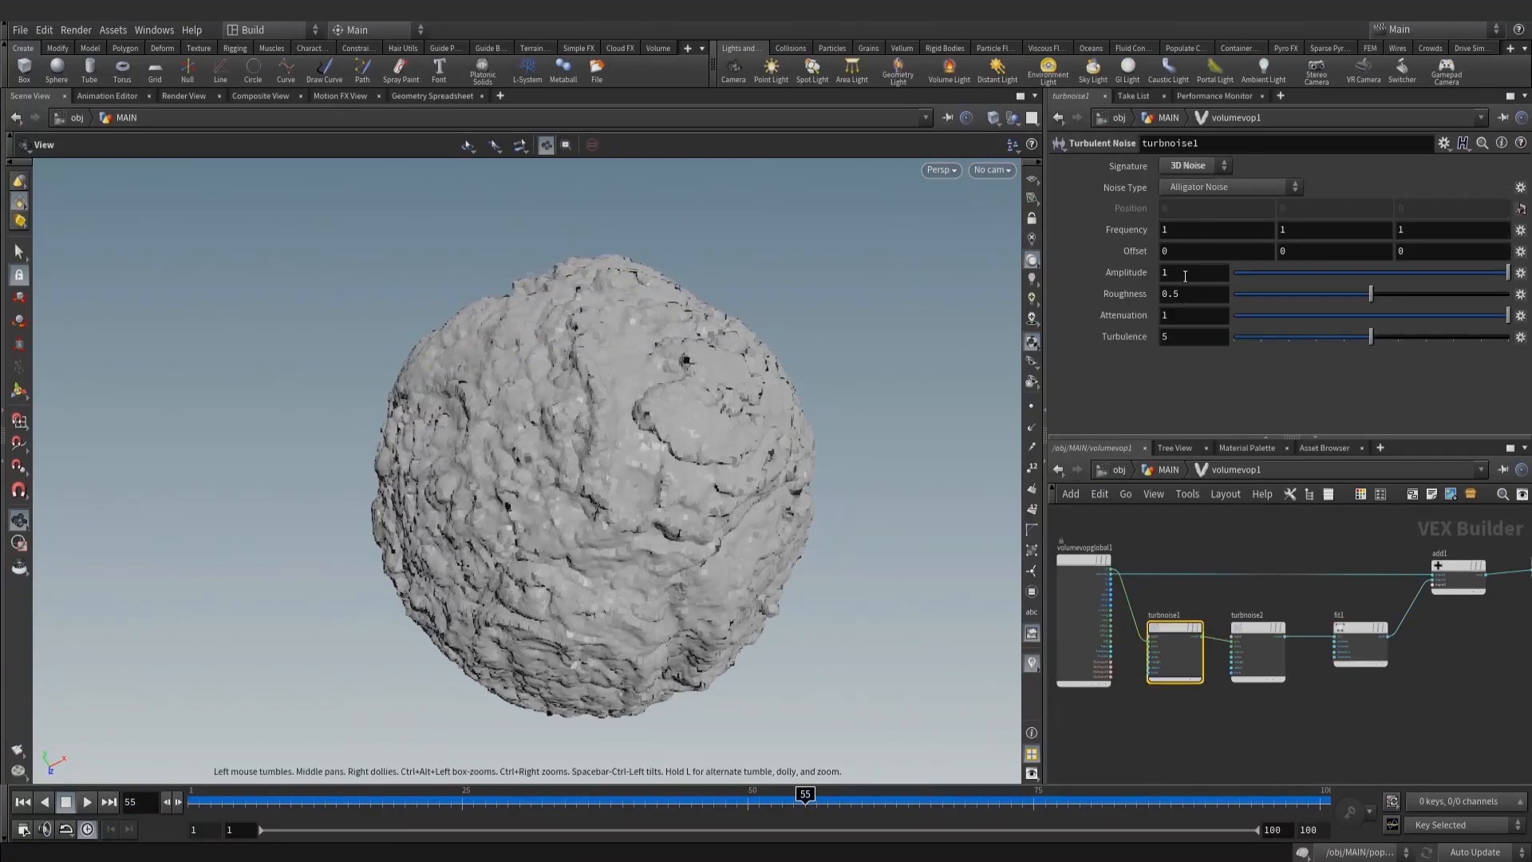
{"action": "left_click", "coordinate": [1199, 297]}
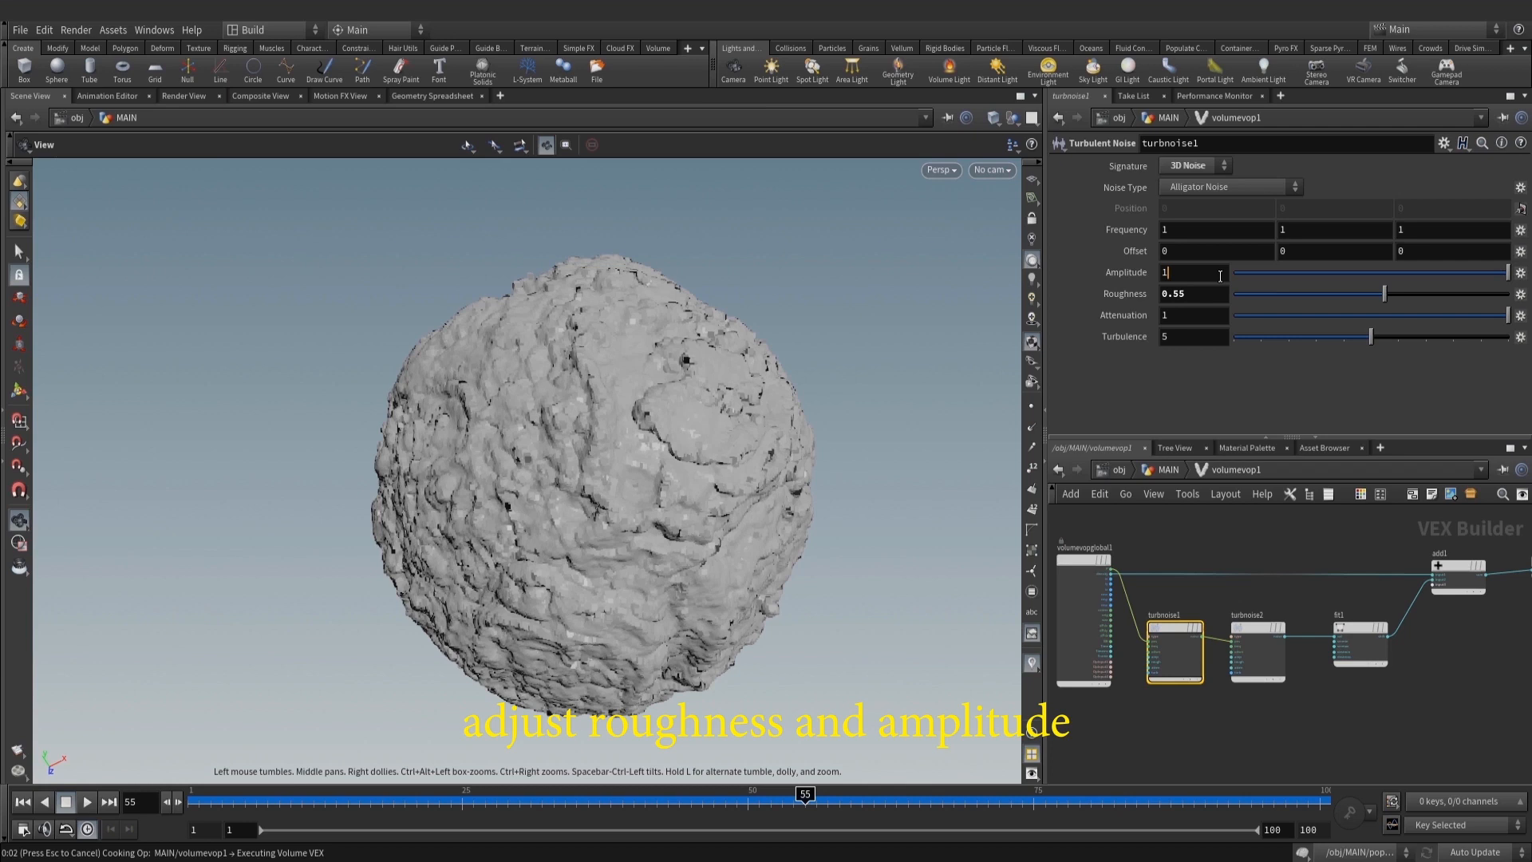
{"action": "left_click", "coordinate": [1468, 853]}
{"action": "left_click", "coordinate": [1461, 834]}
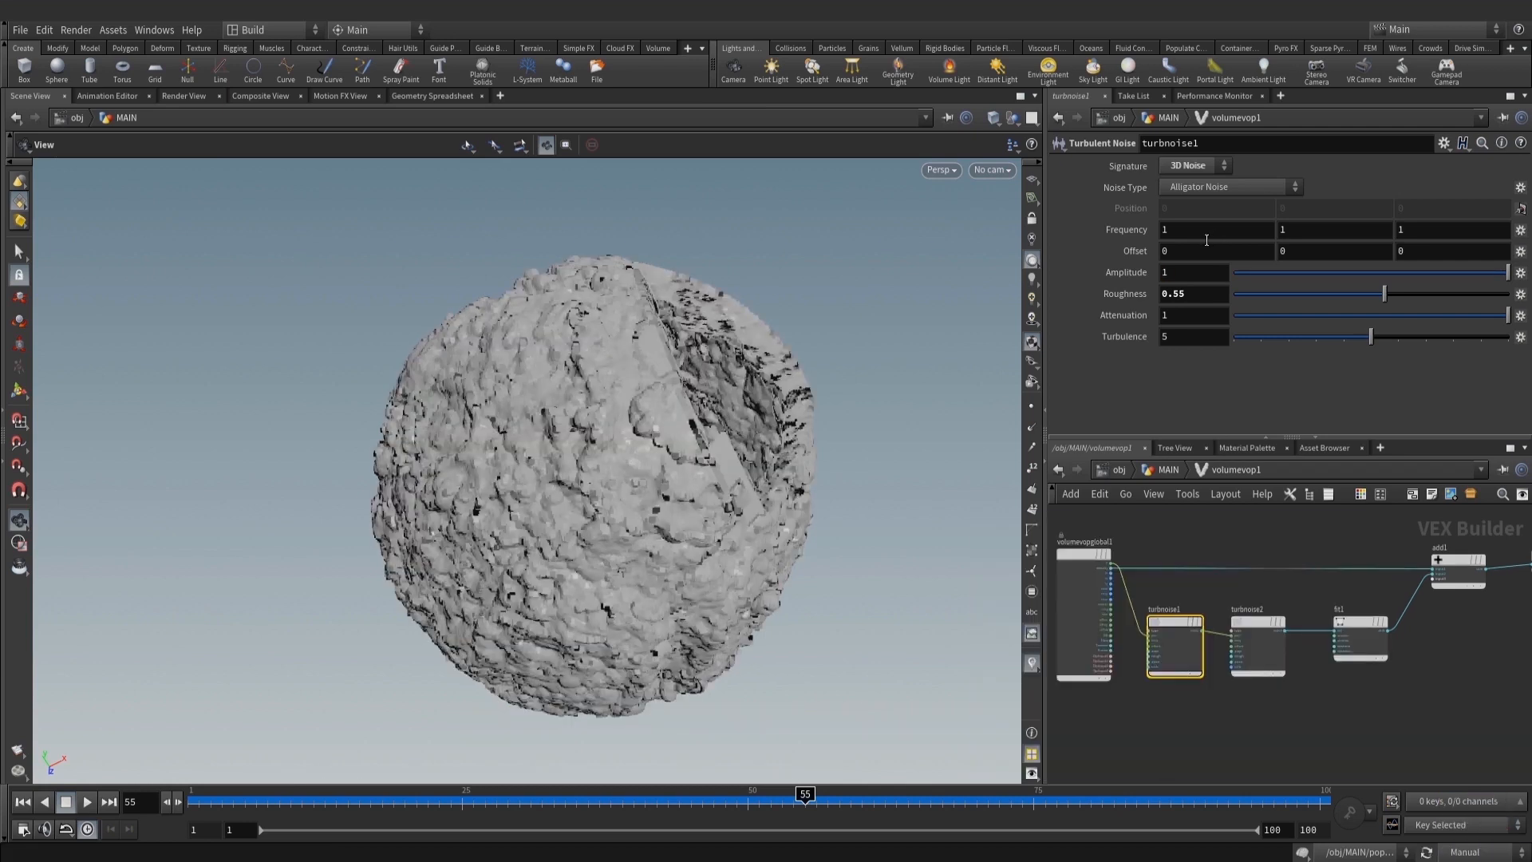
Set turbnoise1's amplitude to 0.3 and look at the sphere's surface
{"action": "left_click", "coordinate": [1124, 275]}
{"action": "type", "text": "0.3"}
{"action": "key", "text": "Return"}
{"action": "mouse_move", "coordinate": [720, 450]}
{"action": "left_mouse_down"}
{"action": "mouse_move", "coordinate": [699, 436]}
{"action": "mouse_move", "coordinate": [852, 400]}
{"action": "mouse_move", "coordinate": [646, 411]}
{"action": "mouse_move", "coordinate": [672, 415]}
{"action": "left_mouse_up"}
{"action": "scroll", "coordinate": [1299, 683], "scroll_direction": "up", "scroll_amount": 1}
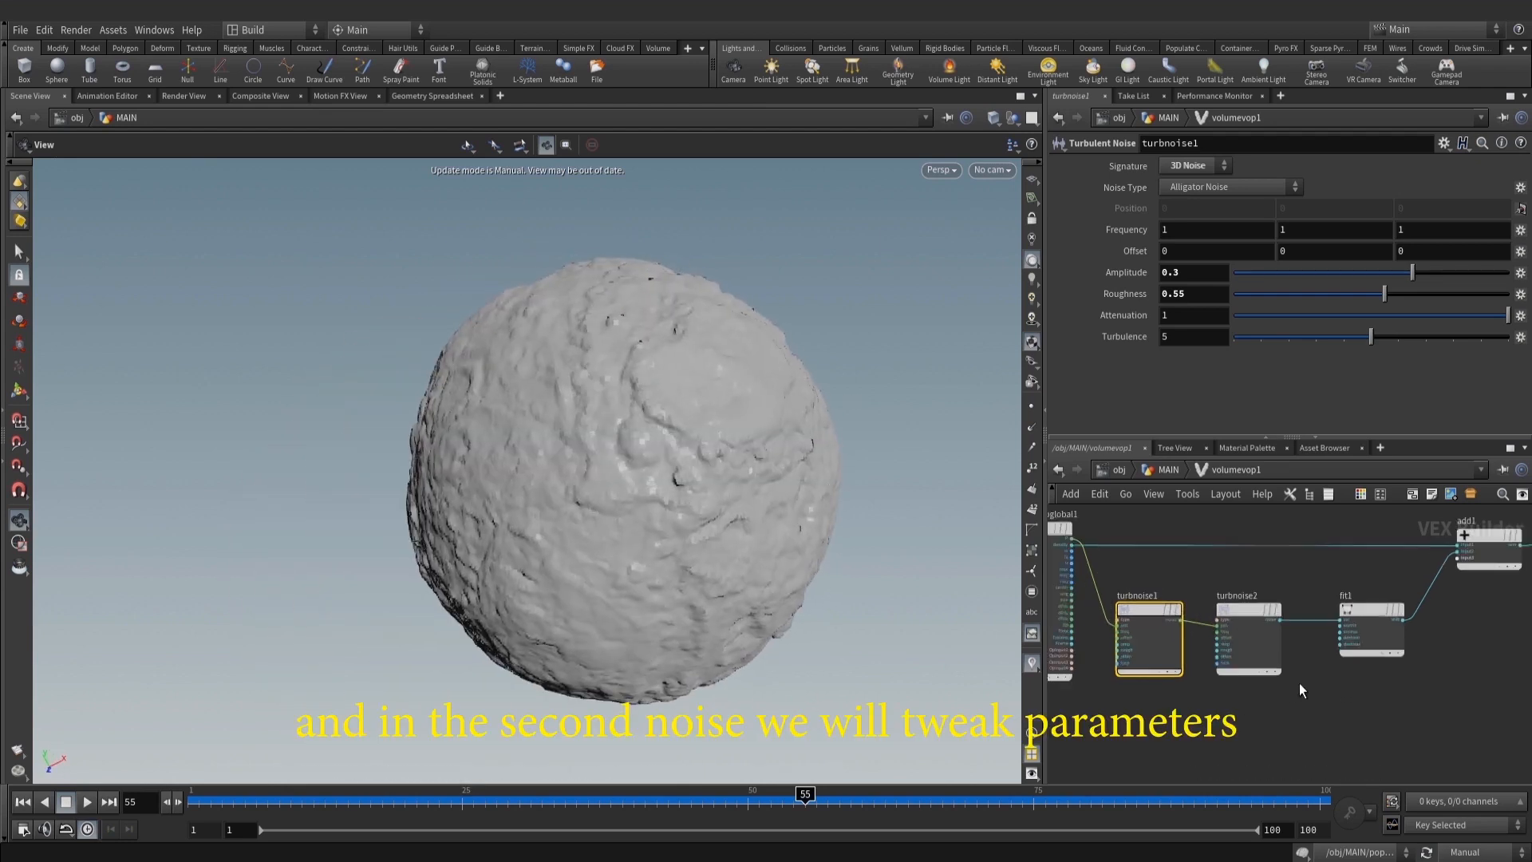
Set turbnoise1's noise type to Sparse Convolution Noise and force a recalculation of the sphere
{"action": "scroll", "coordinate": [1299, 683], "scroll_direction": "up", "scroll_amount": 1}
{"action": "left_click", "coordinate": [1253, 630]}
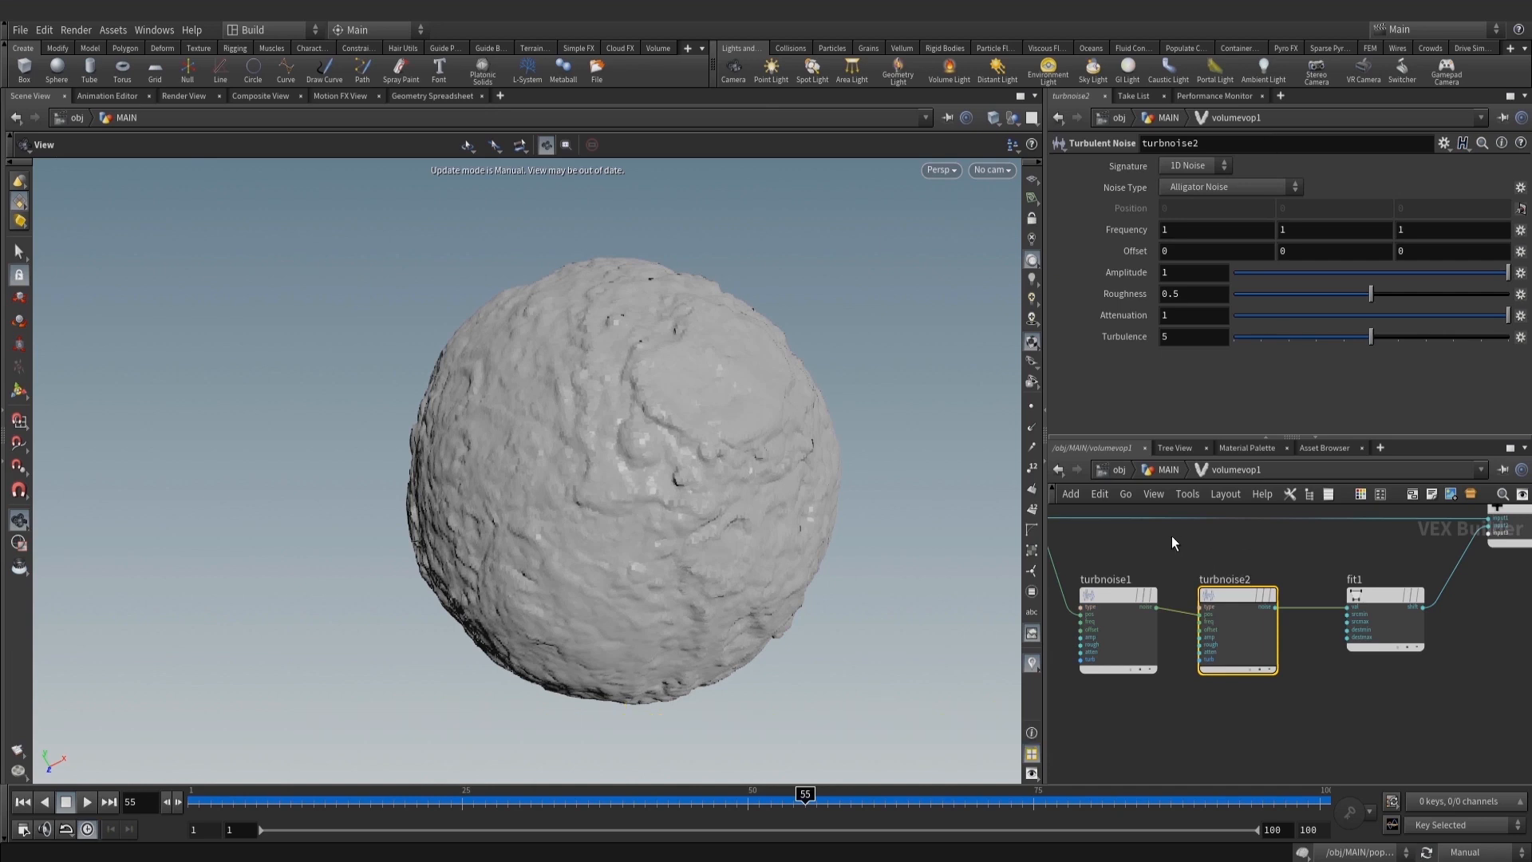
{"action": "middle_click_drag", "start_coordinate": [1172, 542], "coordinate": [1305, 561]}
{"action": "left_click", "coordinate": [1250, 646]}
{"action": "left_click", "coordinate": [1203, 193]}
{"action": "left_click", "coordinate": [1222, 238]}
{"action": "left_click", "coordinate": [1427, 852]}
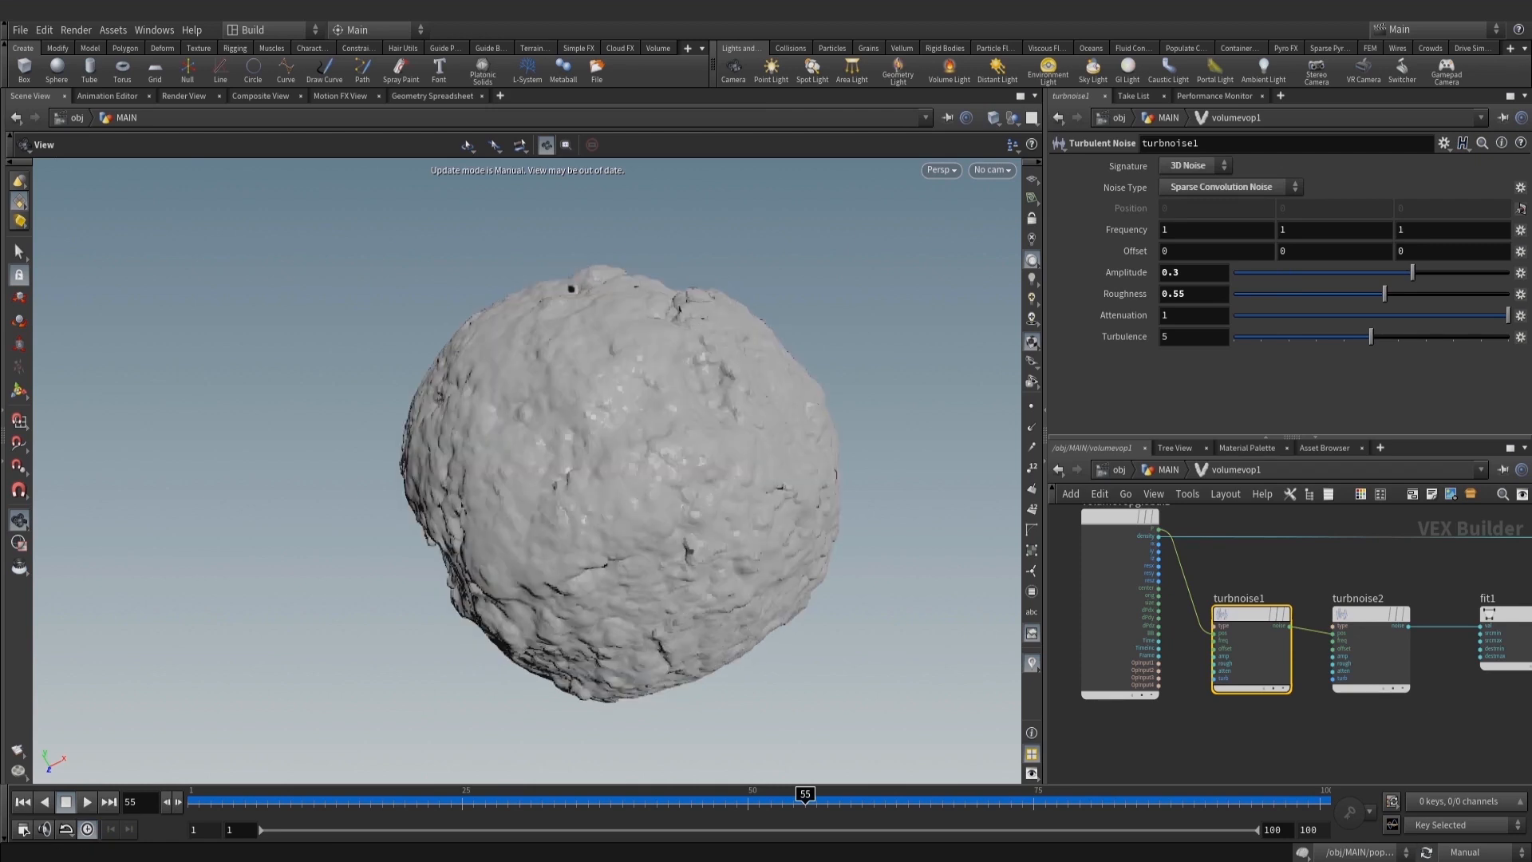
Set turbnoise2's frequency to 12, 2, 2
{"action": "left_click_drag", "start_coordinate": [1340, 569], "coordinate": [1381, 648]}
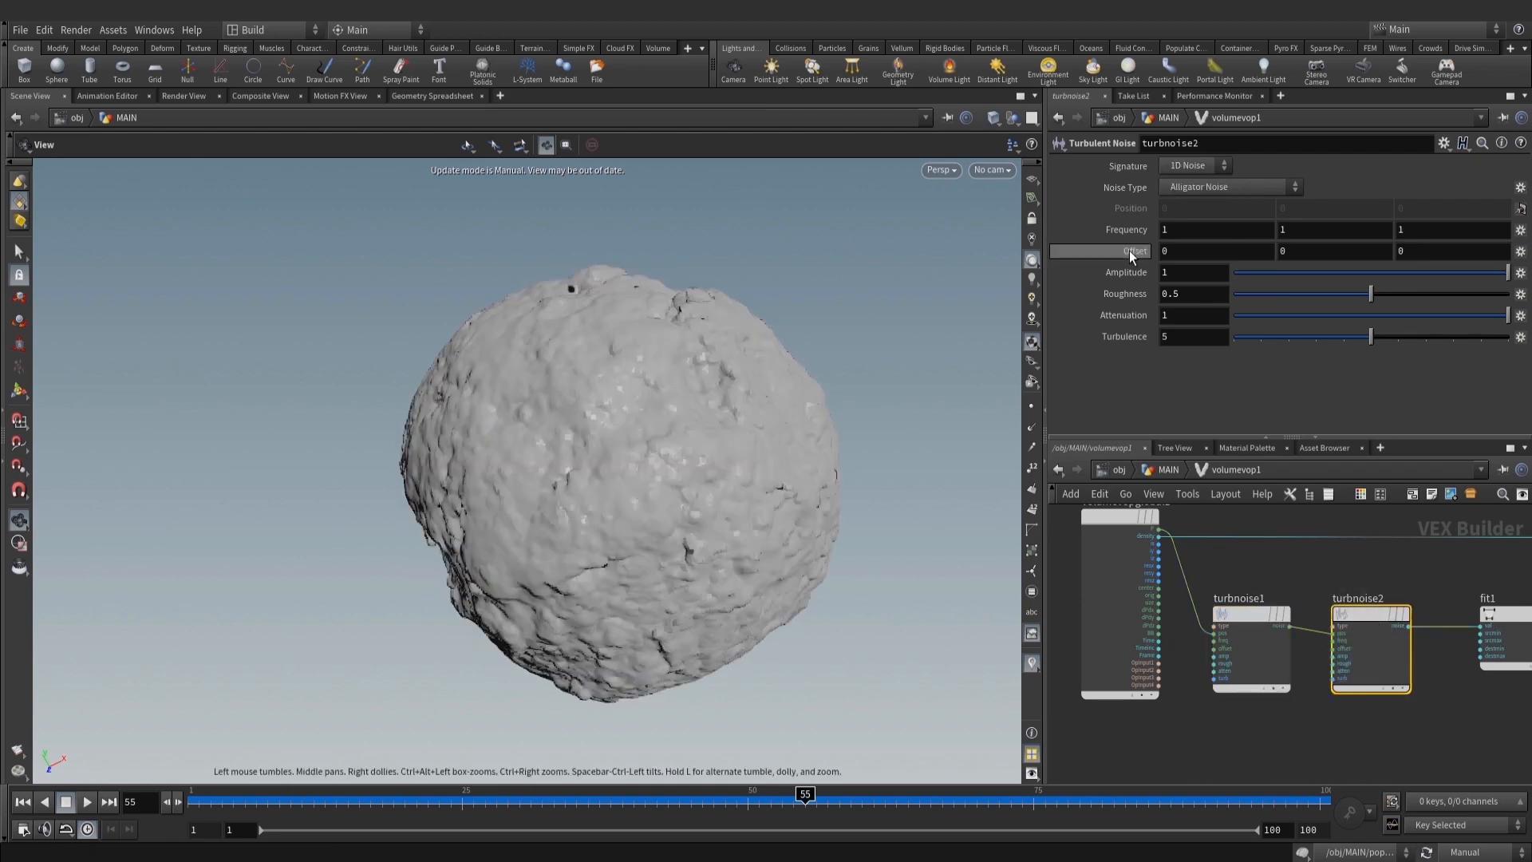
{"action": "left_click", "coordinate": [1173, 234]}
{"action": "type", "text": "2"}
{"action": "key", "text": "Tab"}
{"action": "type", "text": "2"}
{"action": "key", "text": "Tab"}
{"action": "type", "text": "2"}
{"action": "key", "text": "Return"}
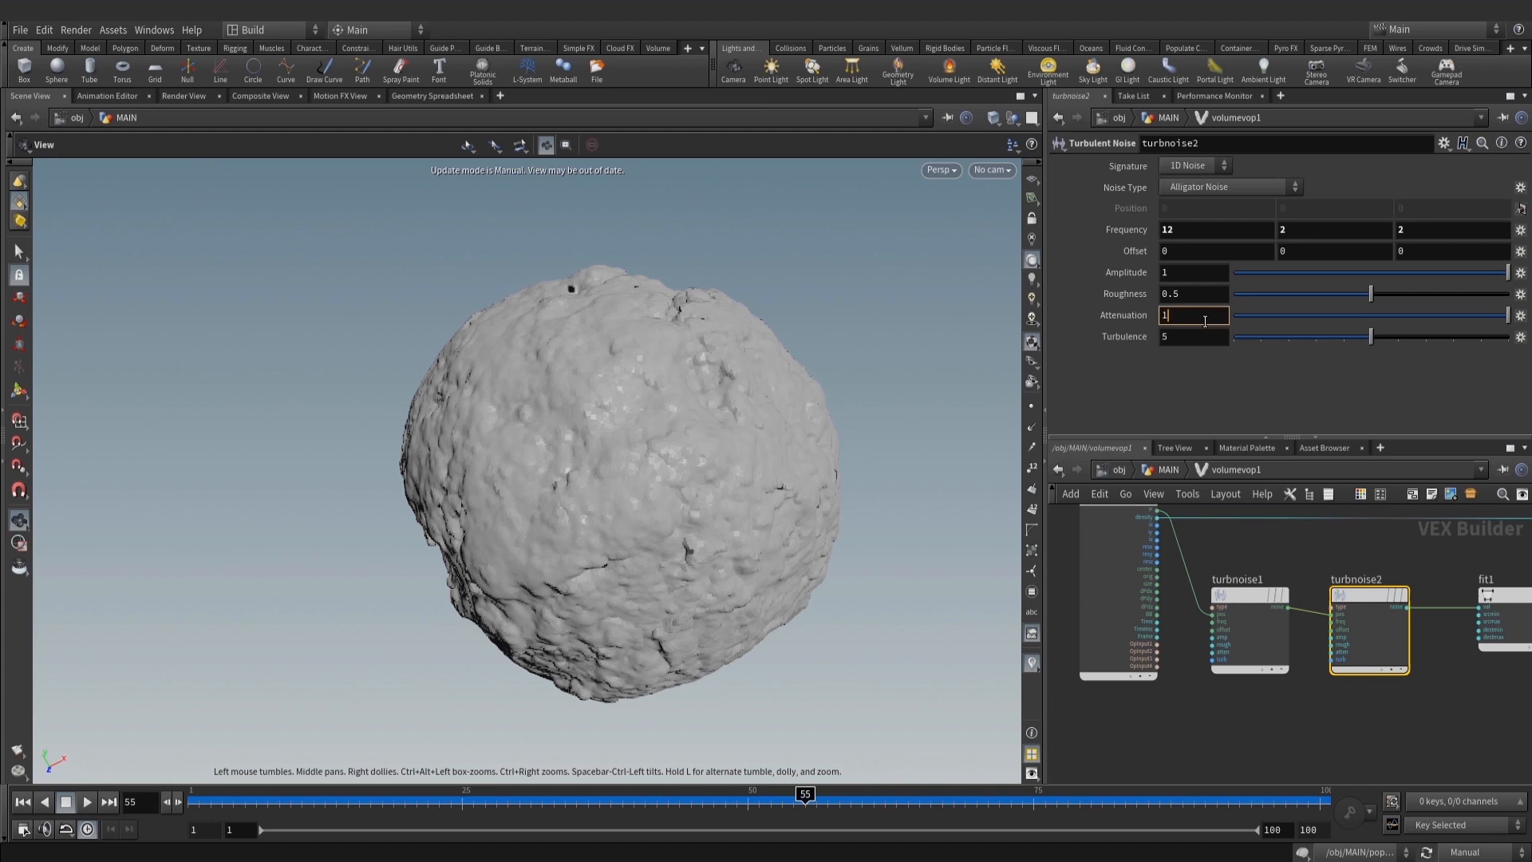
Set turbnoise2's roughness to 0.6 and attenuation to 1.5, and check the recalculated surface
{"action": "left_click", "coordinate": [1225, 295]}
{"action": "type", "text": "6"}
{"action": "key", "text": "Return"}
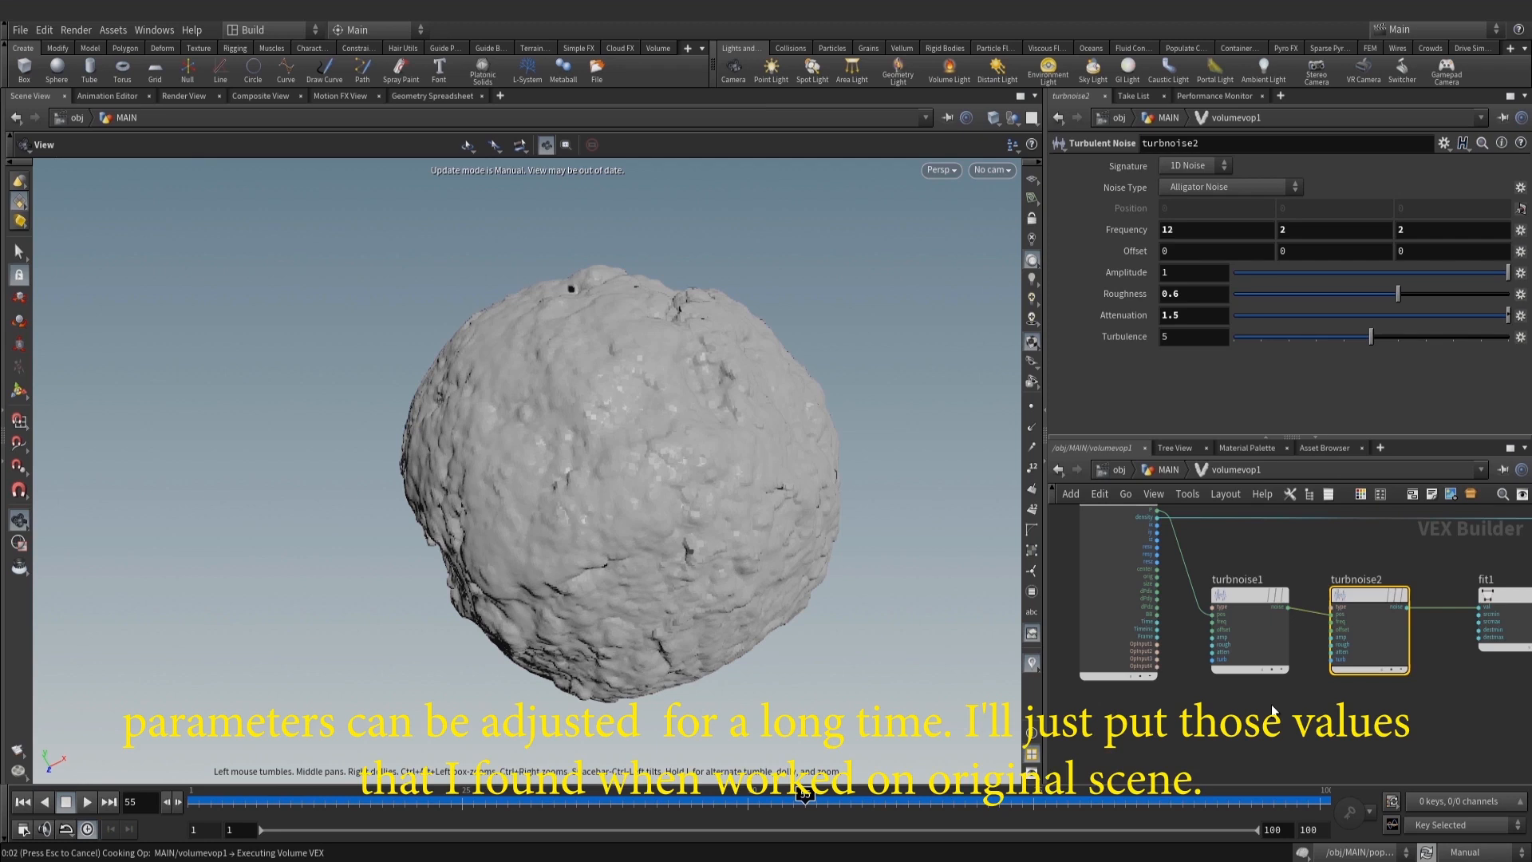
{"action": "scroll", "coordinate": [654, 455], "scroll_direction": "up", "scroll_amount": 1}
{"action": "mouse_move", "coordinate": [706, 488]}
{"action": "left_mouse_down"}
{"action": "mouse_move", "coordinate": [794, 450]}
{"action": "mouse_move", "coordinate": [720, 487]}
{"action": "left_mouse_up"}
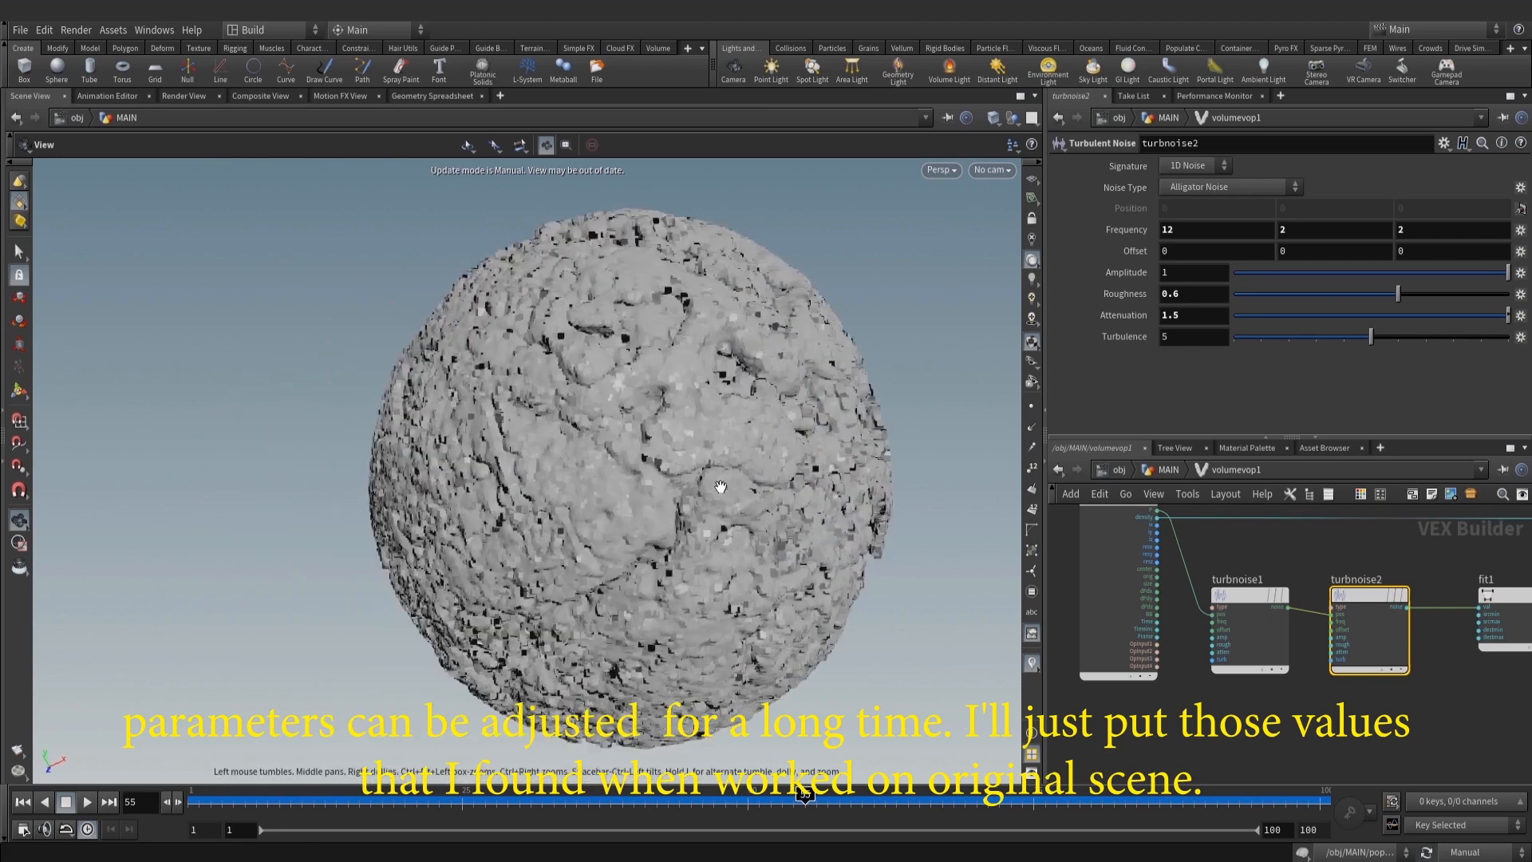
{"action": "scroll", "coordinate": [720, 487], "scroll_direction": "down", "scroll_amount": 1}
Set fit1's source minimum to -0.1 and source maximum to 2, and switch the update mode to Auto Update
{"action": "middle_click_drag", "start_coordinate": [1468, 674], "coordinate": [1339, 693]}
{"action": "left_click", "coordinate": [1277, 639]}
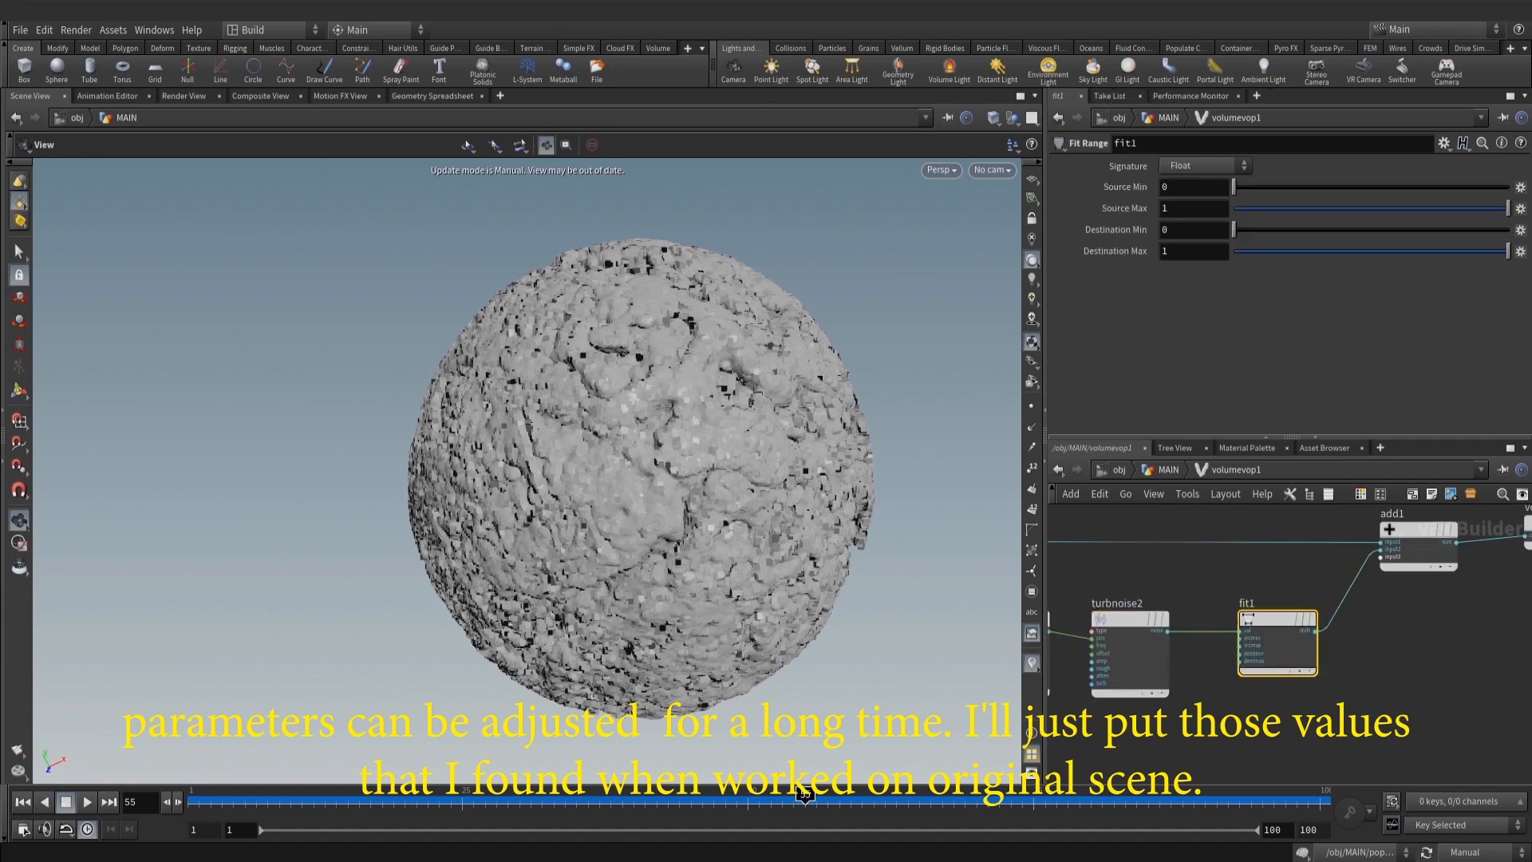
{"action": "double_click", "coordinate": [1193, 188]}
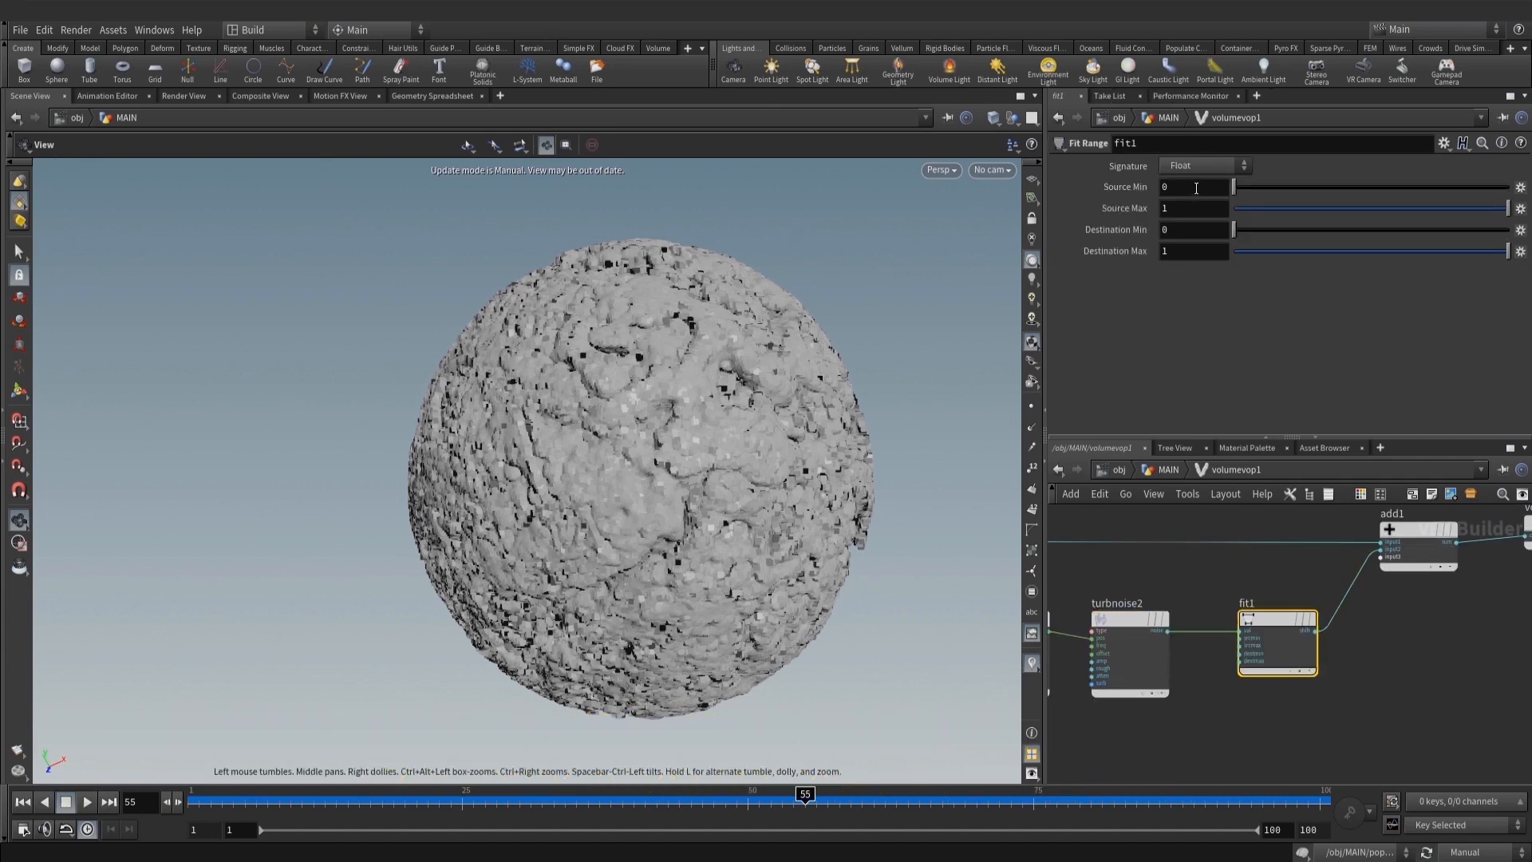
{"action": "type", "text": "-0.1"}
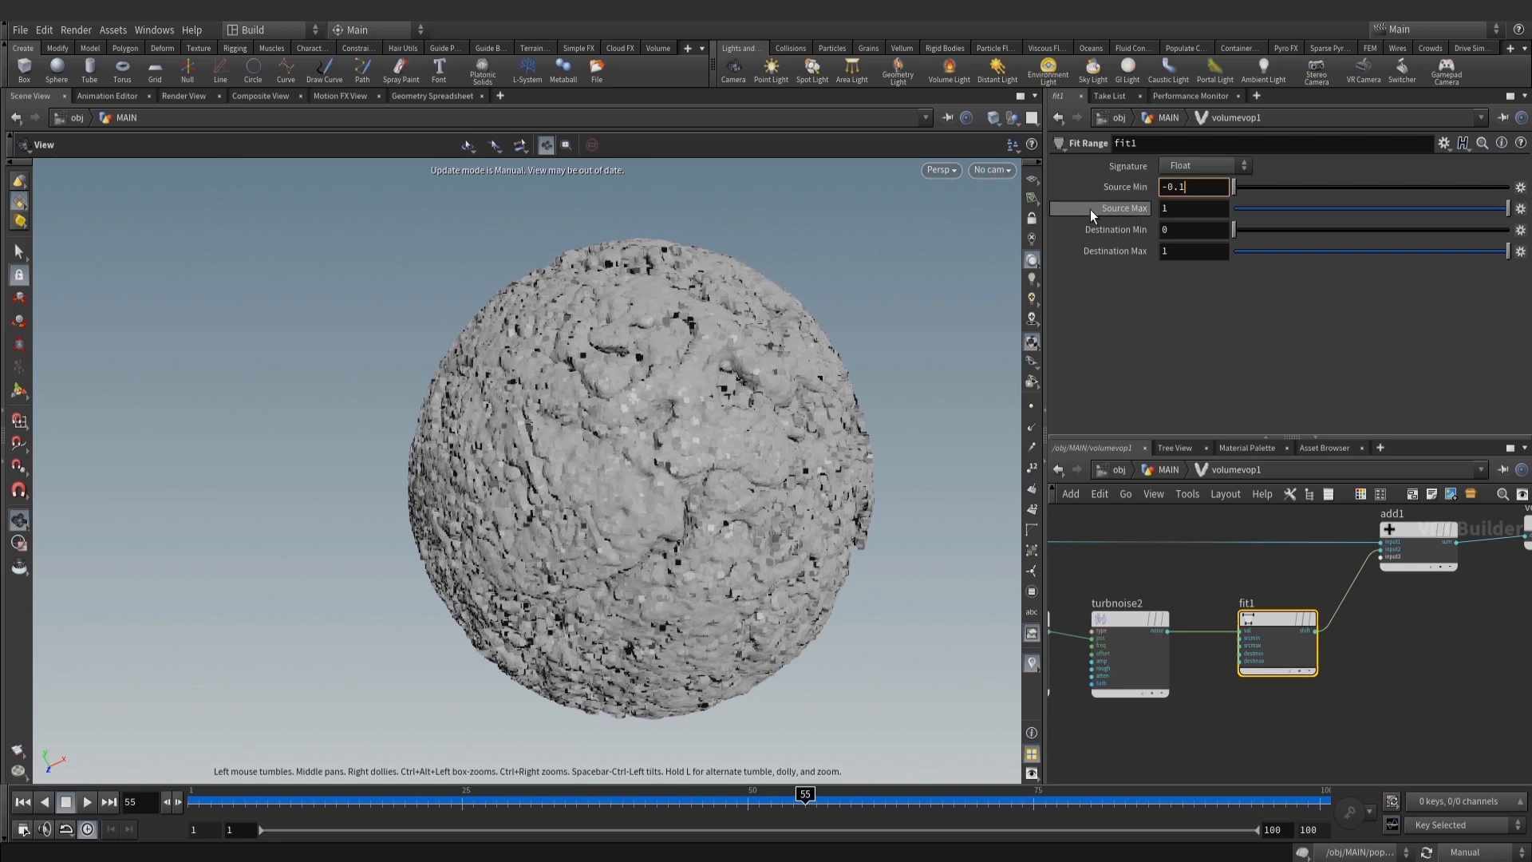
{"action": "double_click", "coordinate": [1189, 207]}
{"action": "type", "text": "2"}
{"action": "middle_click_drag", "start_coordinate": [1447, 744], "coordinate": [1445, 708]}
{"action": "left_click", "coordinate": [1465, 852]}
{"action": "left_click", "coordinate": [1472, 802]}
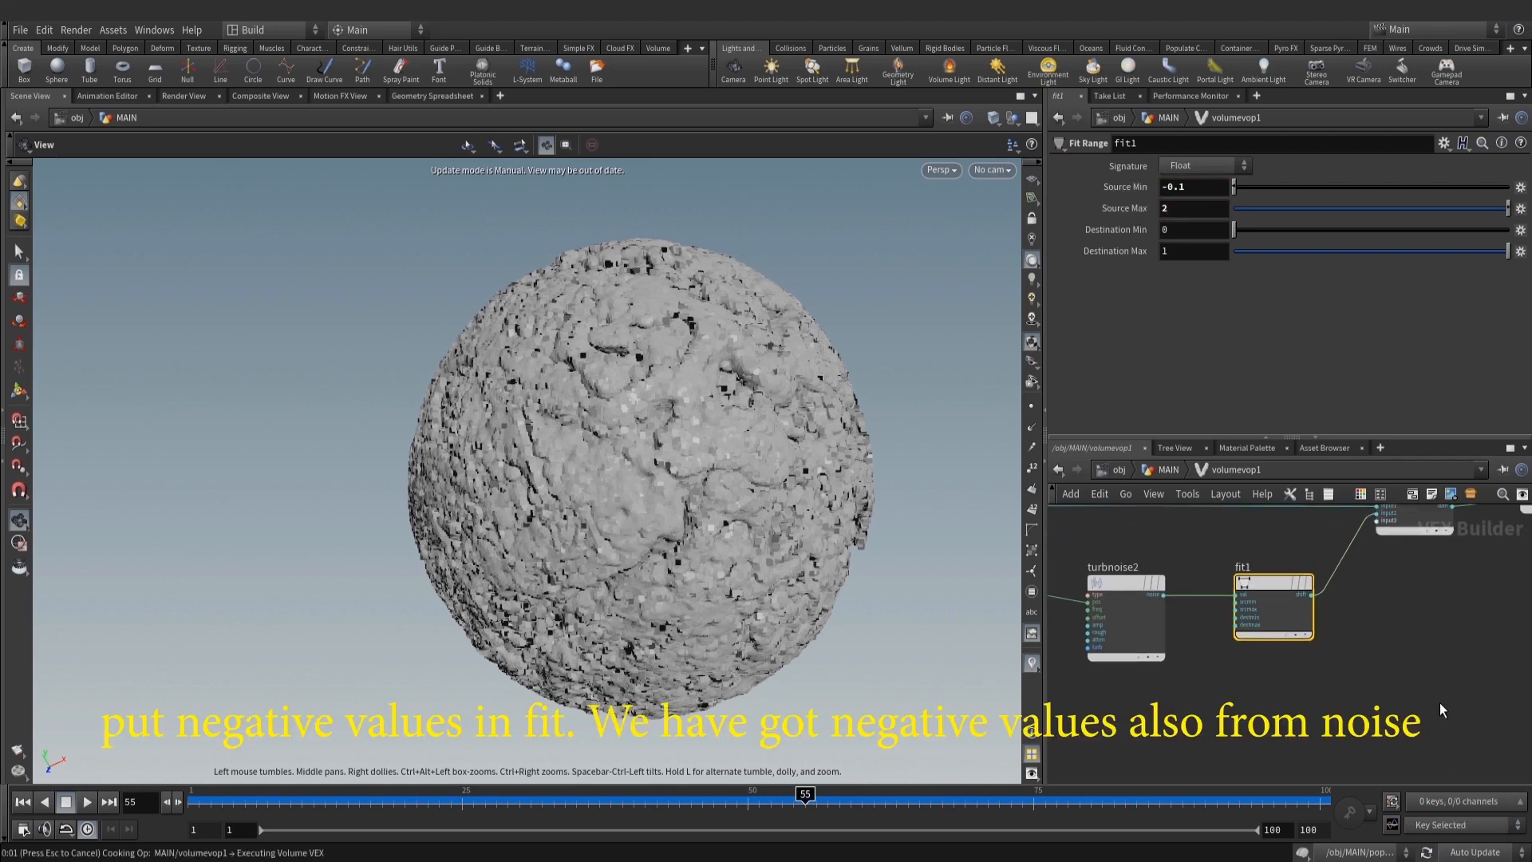
{"action": "middle_click_drag", "start_coordinate": [1440, 709], "coordinate": [1432, 738]}
{"action": "left_click_drag", "start_coordinate": [680, 369], "coordinate": [648, 351]}
Return to the MAIN network and add a Convert VDB node after volumevop1, converting to Polygons
{"action": "left_click", "coordinate": [1170, 470]}
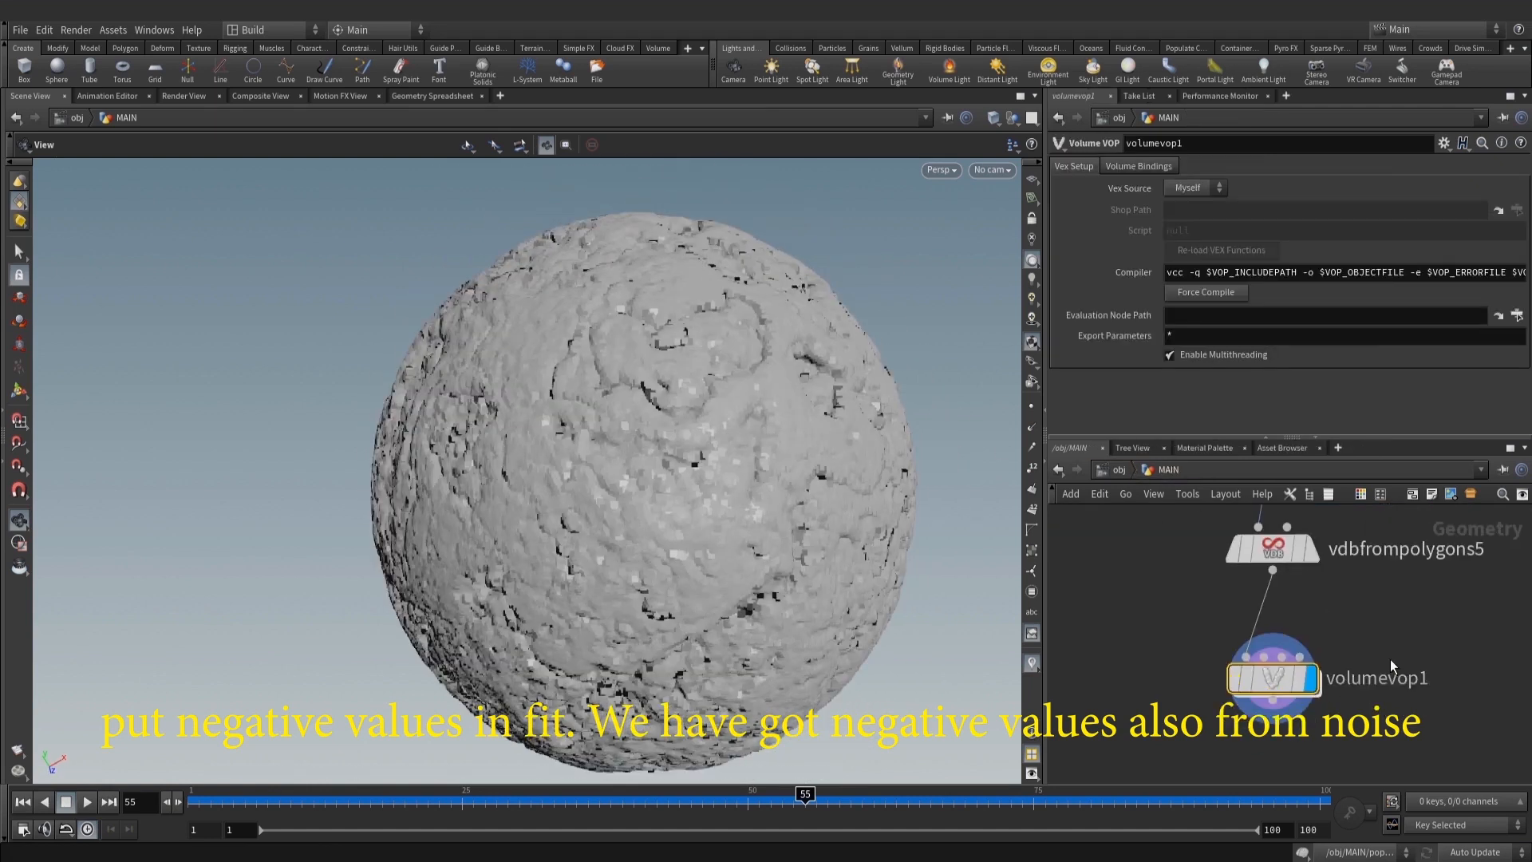
{"action": "key", "text": "Tab"}
{"action": "type", "text": "conv"}
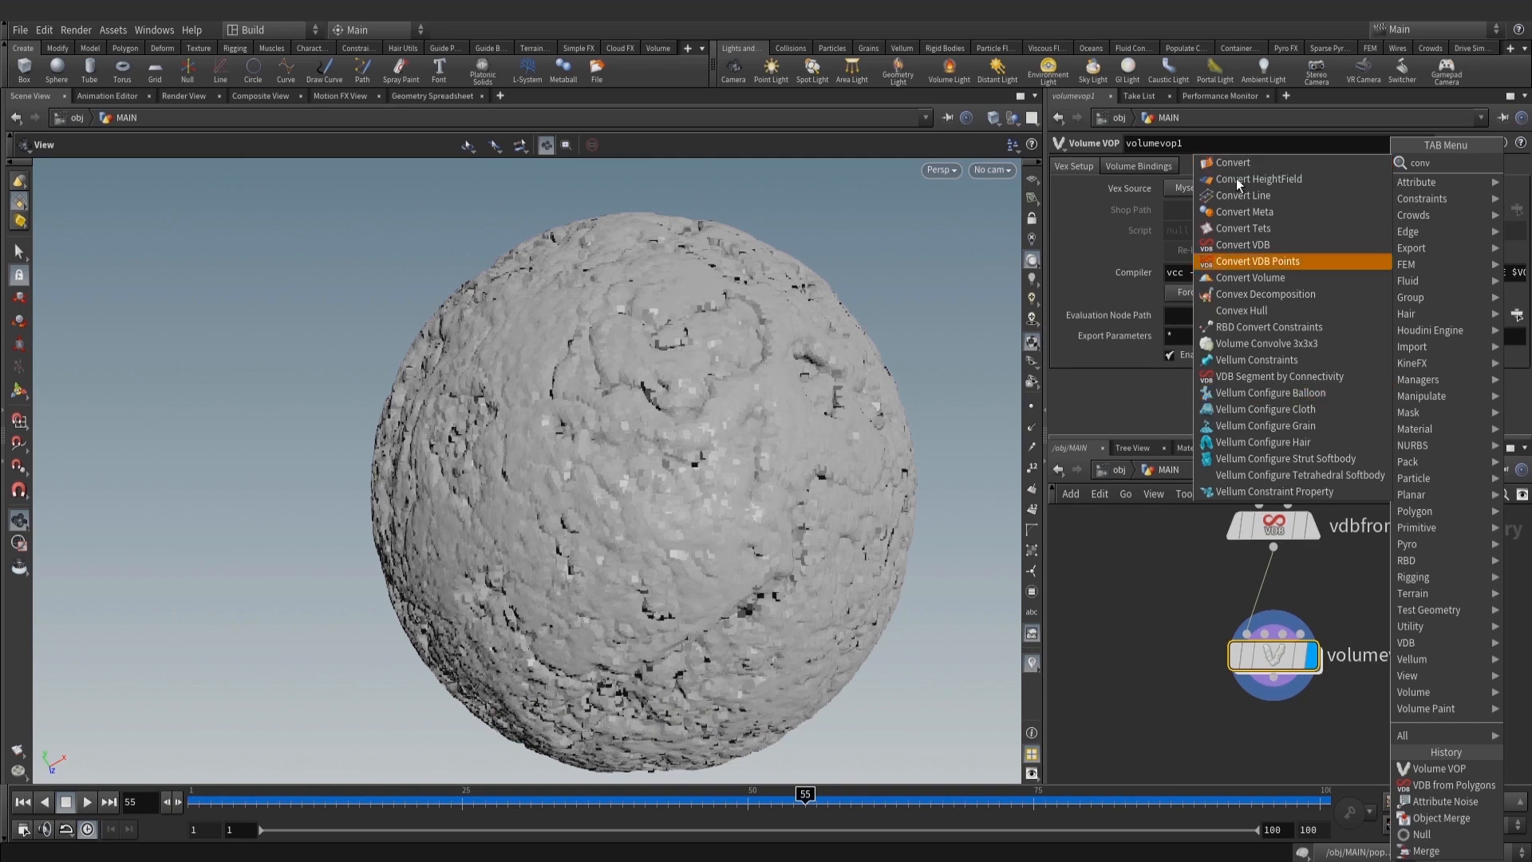
{"action": "left_click", "coordinate": [1332, 244]}
{"action": "left_click", "coordinate": [1287, 672]}
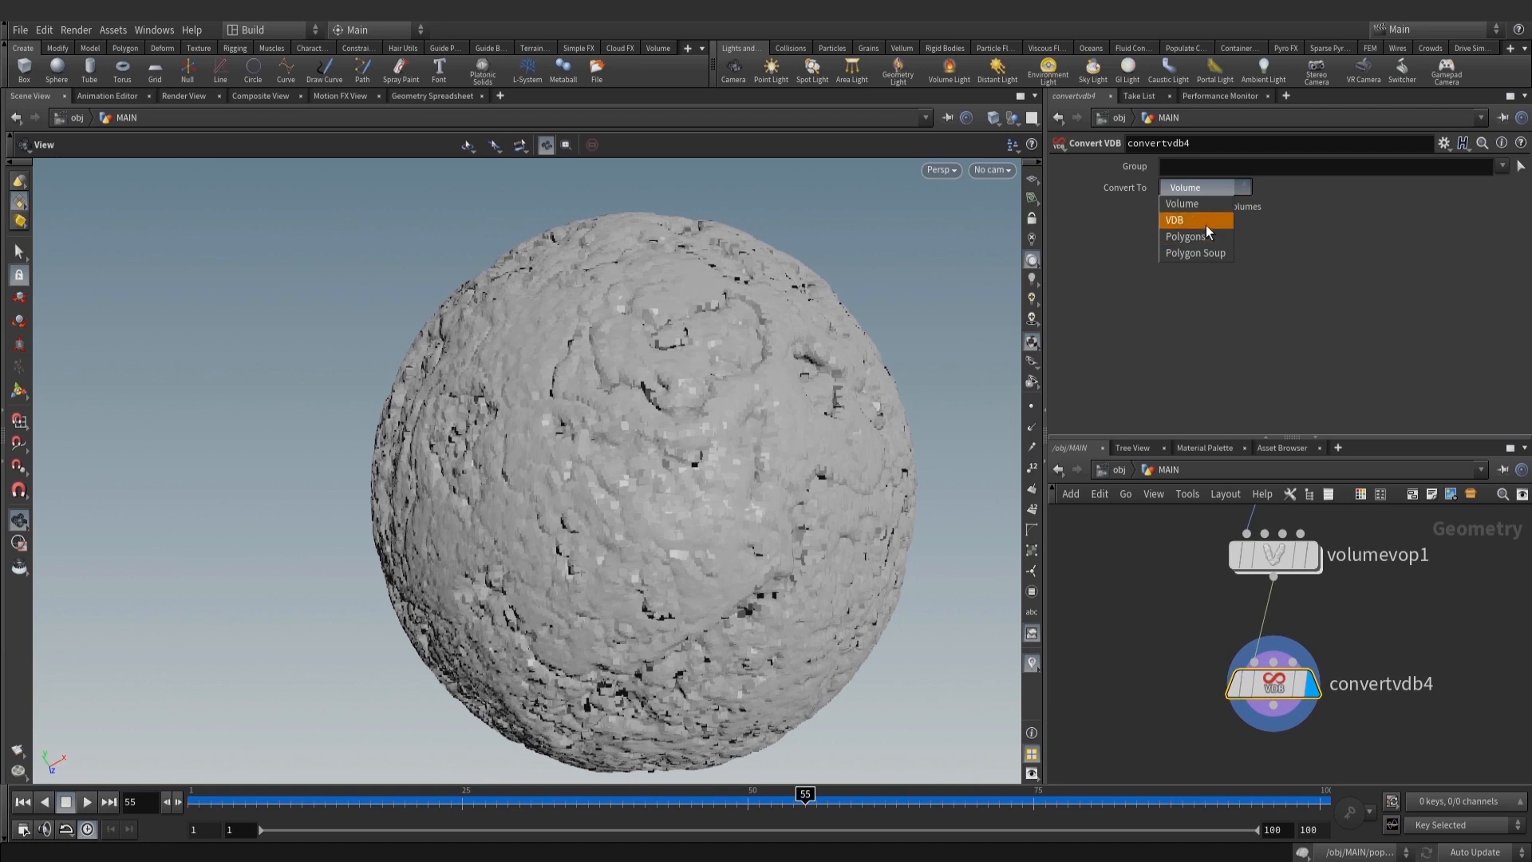
{"action": "left_click", "coordinate": [1197, 236]}
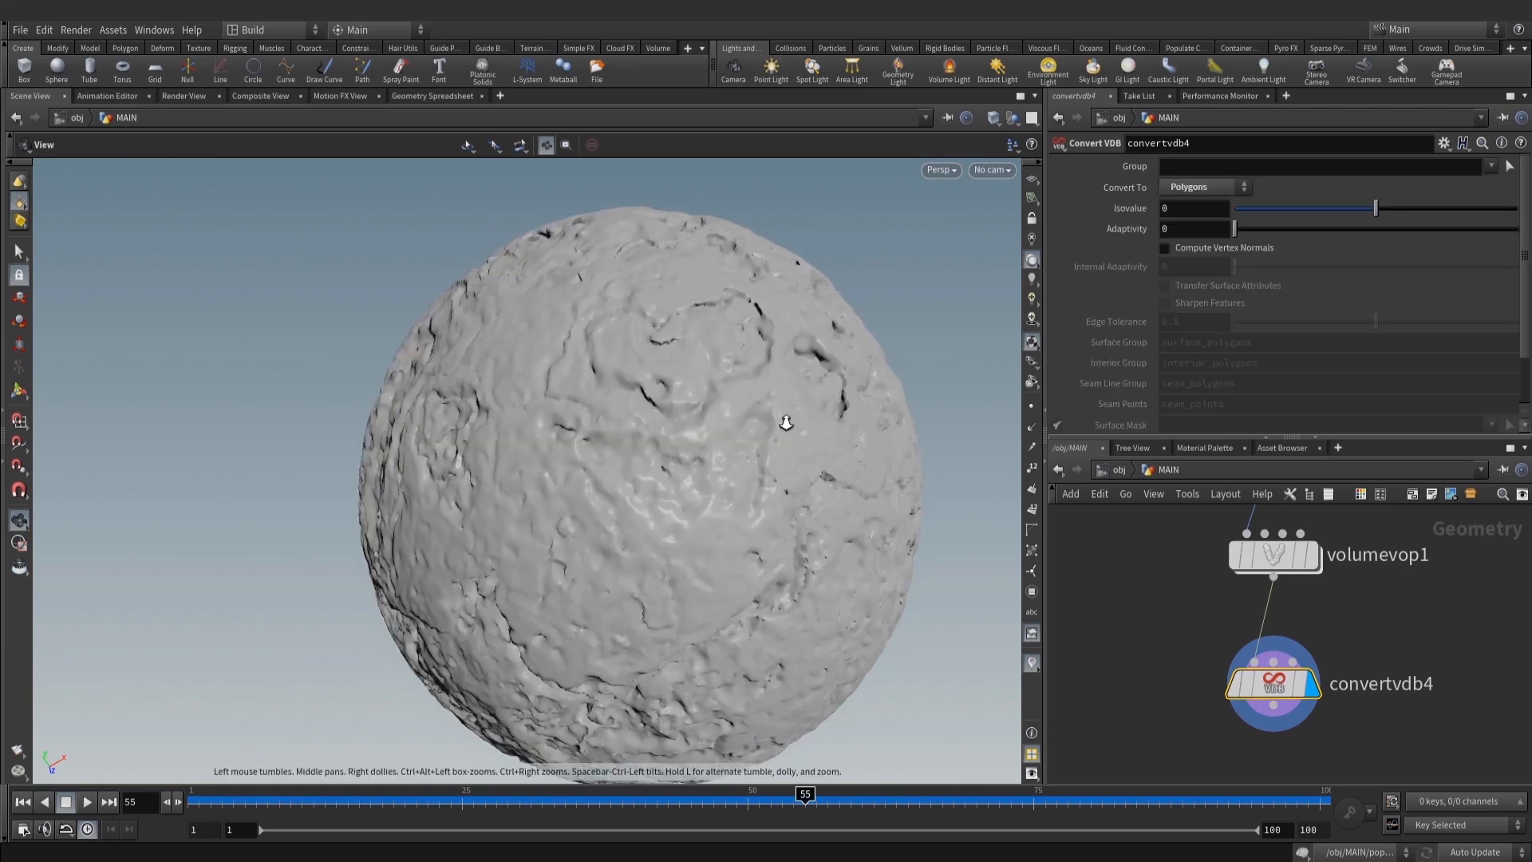
Examine the polygon sphere's surface detail from several angles and distances
{"action": "left_click_drag", "start_coordinate": [786, 422], "coordinate": [715, 458]}
{"action": "right_click_drag", "start_coordinate": [715, 458], "coordinate": [759, 386]}
{"action": "left_click_drag", "start_coordinate": [759, 386], "coordinate": [766, 326]}
{"action": "right_click_drag", "start_coordinate": [766, 326], "coordinate": [632, 349]}
{"action": "left_click_drag", "start_coordinate": [632, 350], "coordinate": [701, 414]}
{"action": "middle_click_drag", "start_coordinate": [701, 414], "coordinate": [687, 468]}
{"action": "scroll", "coordinate": [1482, 683], "scroll_direction": "down", "scroll_amount": 3}
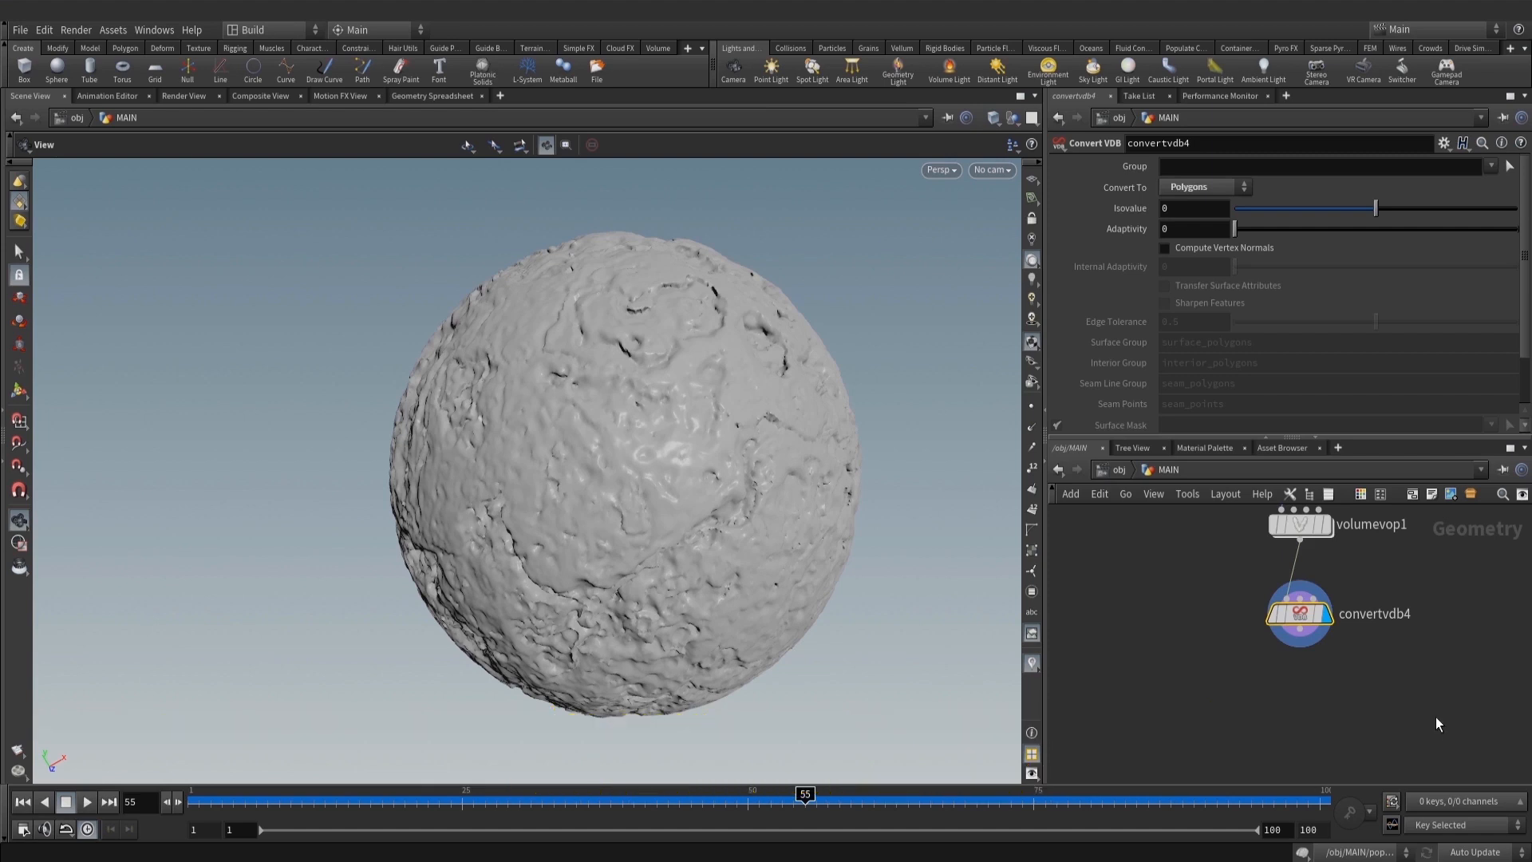
Add a Null node after convertvdb4 and name it OUT_icecream_nuga
{"action": "key", "text": "Tab"}
{"action": "type", "text": "nu"}
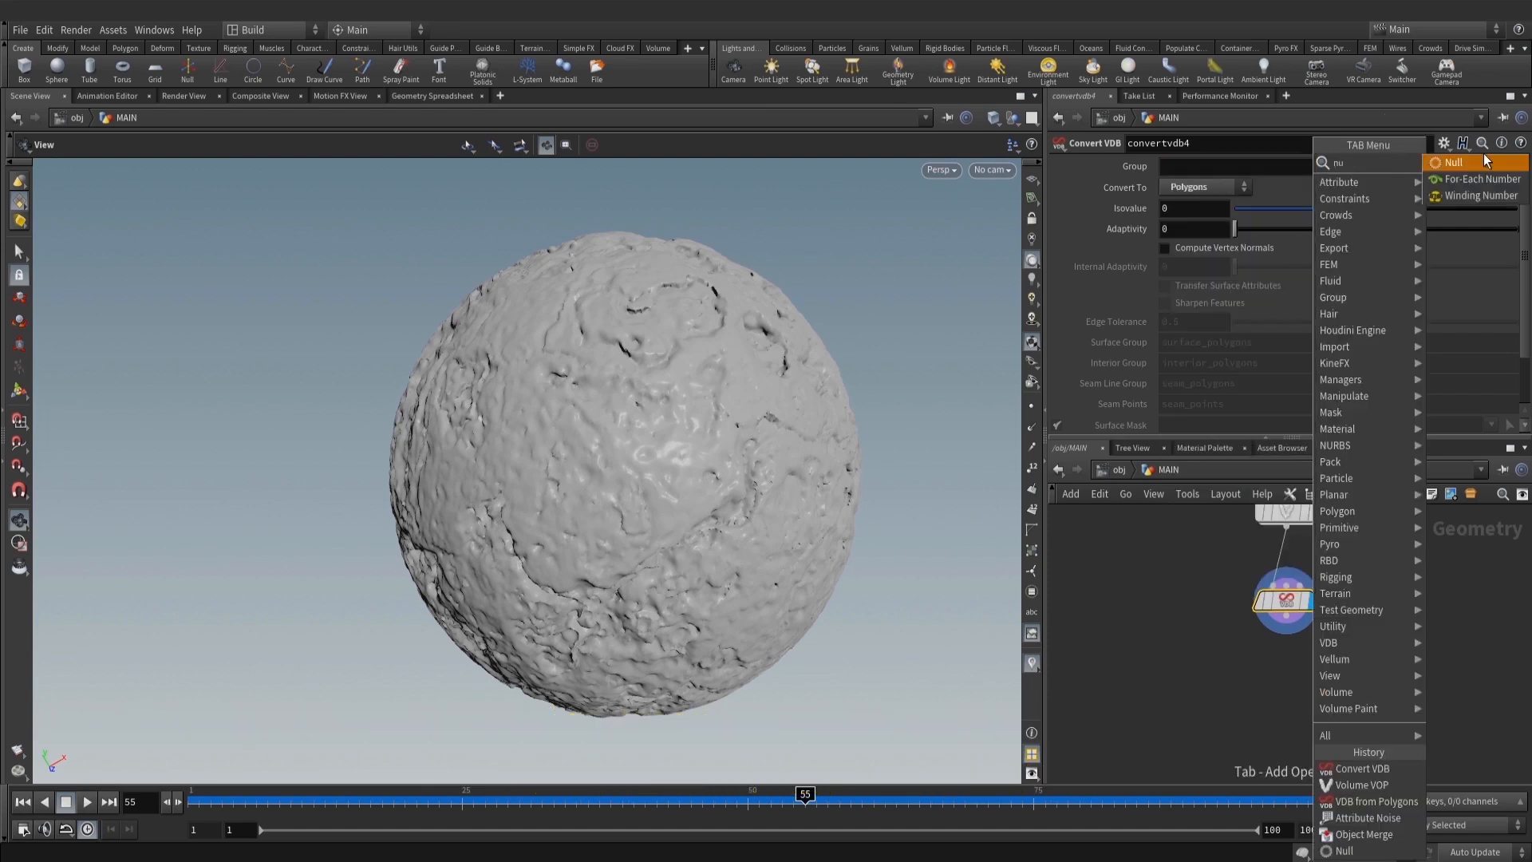
{"action": "left_click", "coordinate": [1483, 160]}
{"action": "left_click", "coordinate": [1286, 695]}
{"action": "double_click", "coordinate": [1332, 699]}
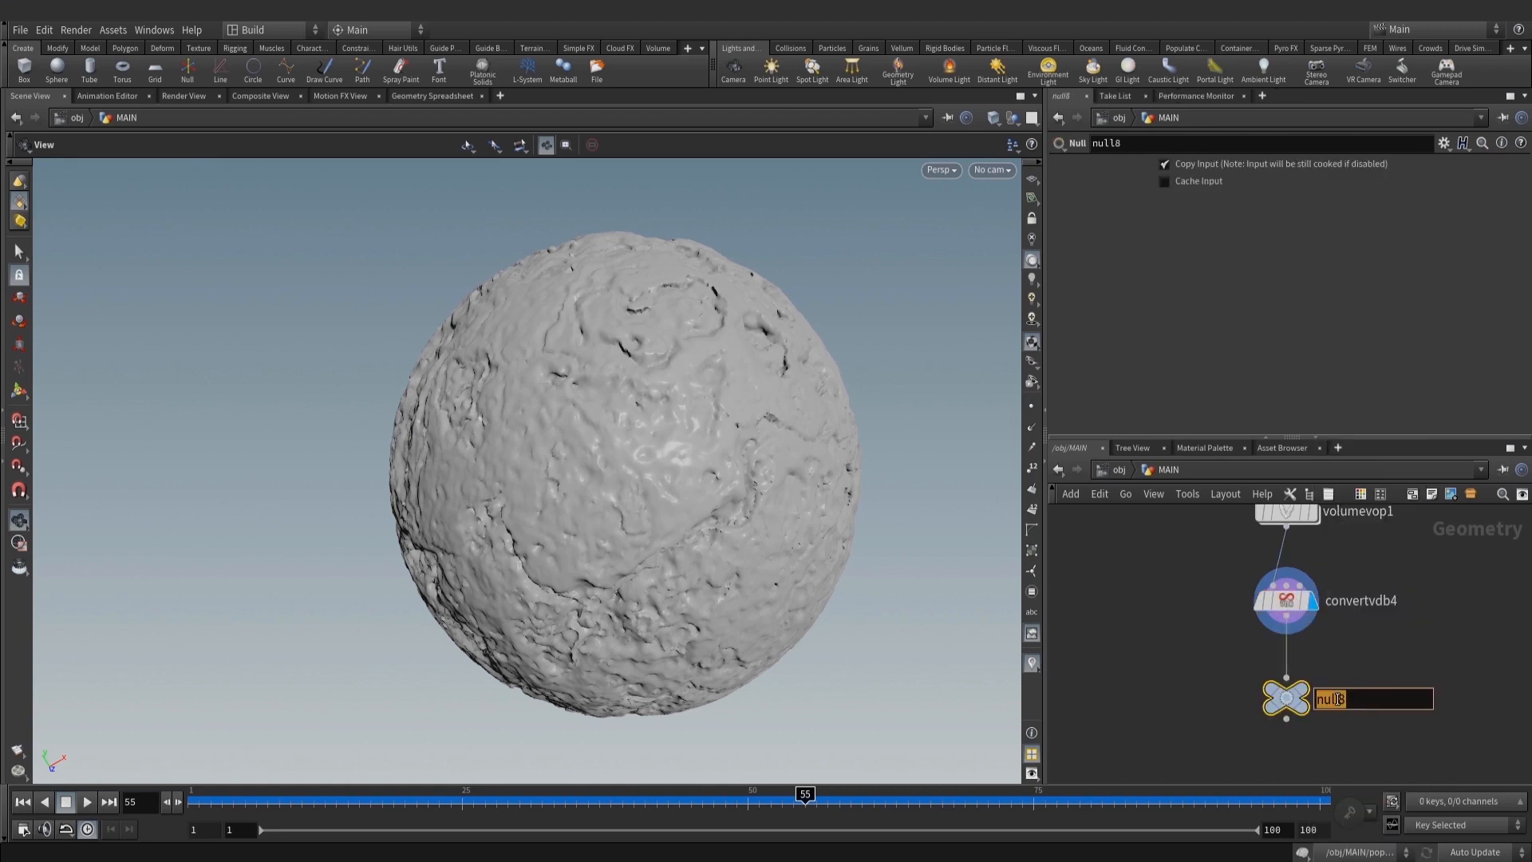
{"action": "type", "text": "OUT_icecream"}
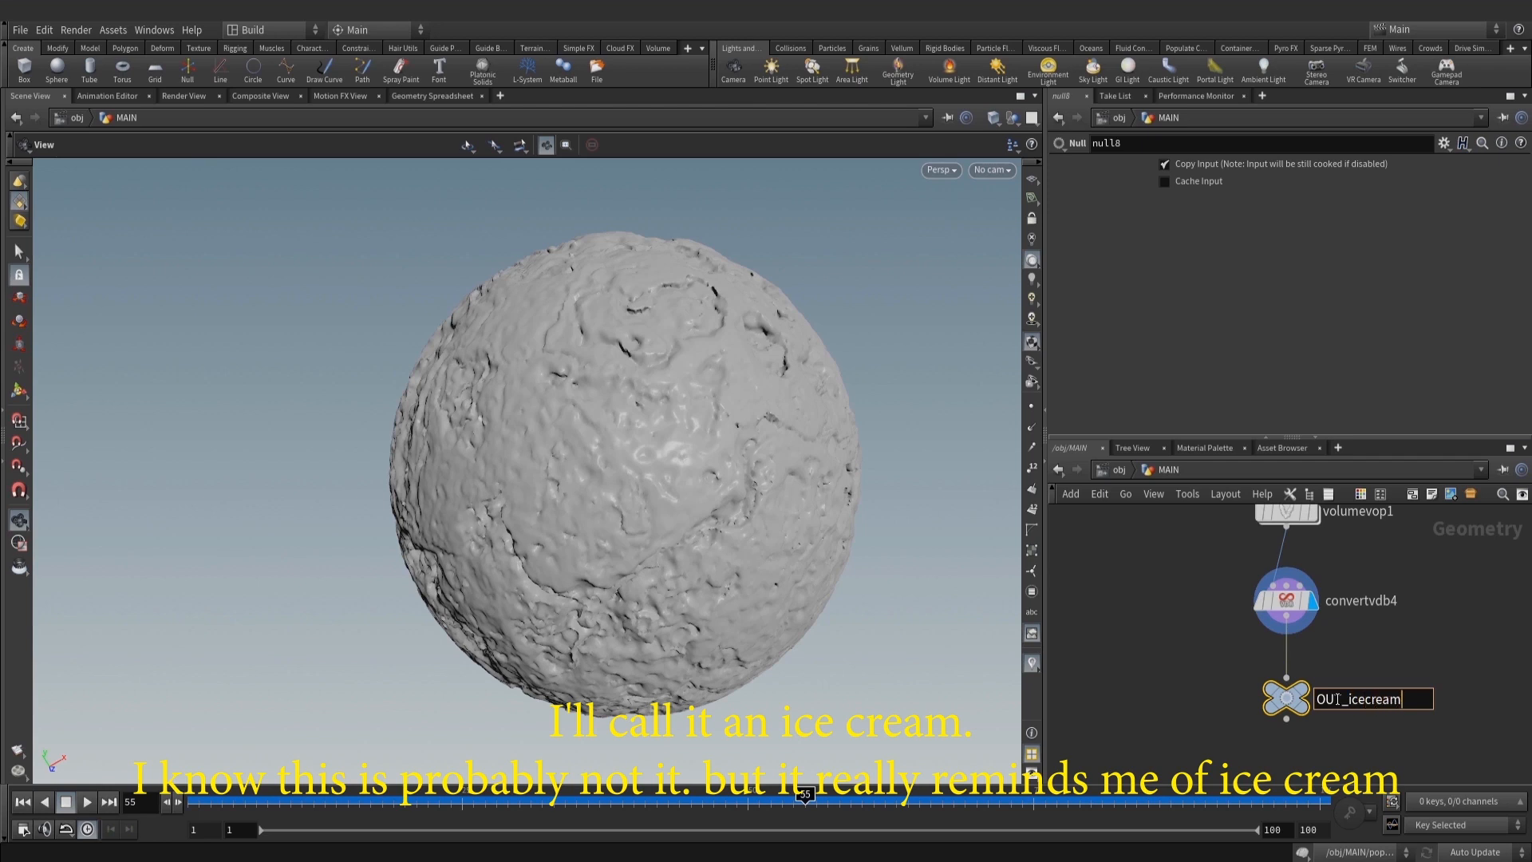
{"action": "type", "text": "_nuga"}
{"action": "key", "text": "Return"}
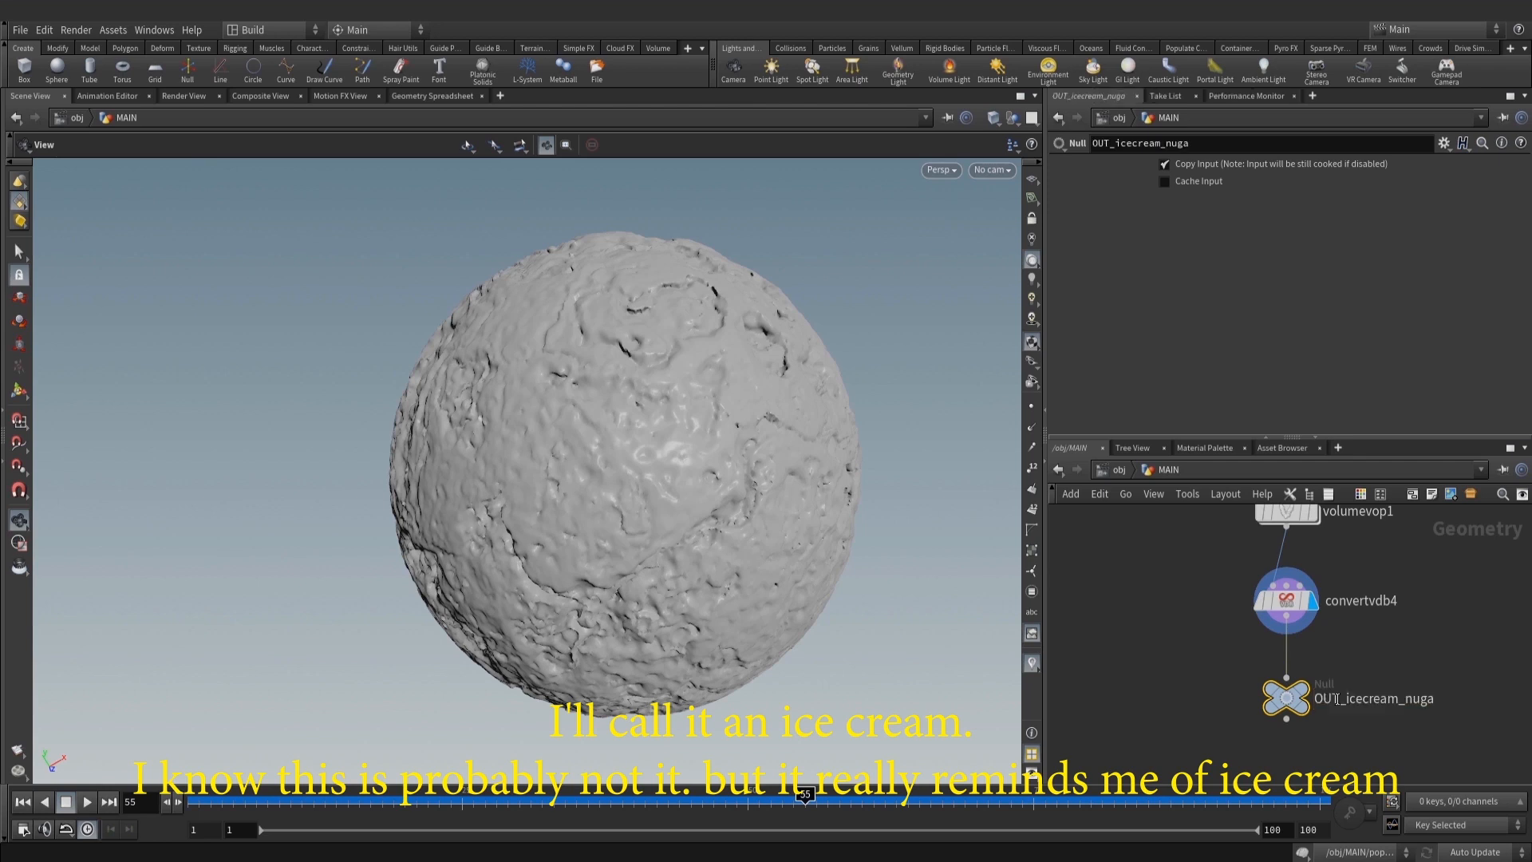
Shorten the Null node's name to OUT_icecream and set it as the displayed node
{"action": "double_click", "coordinate": [1413, 699]}
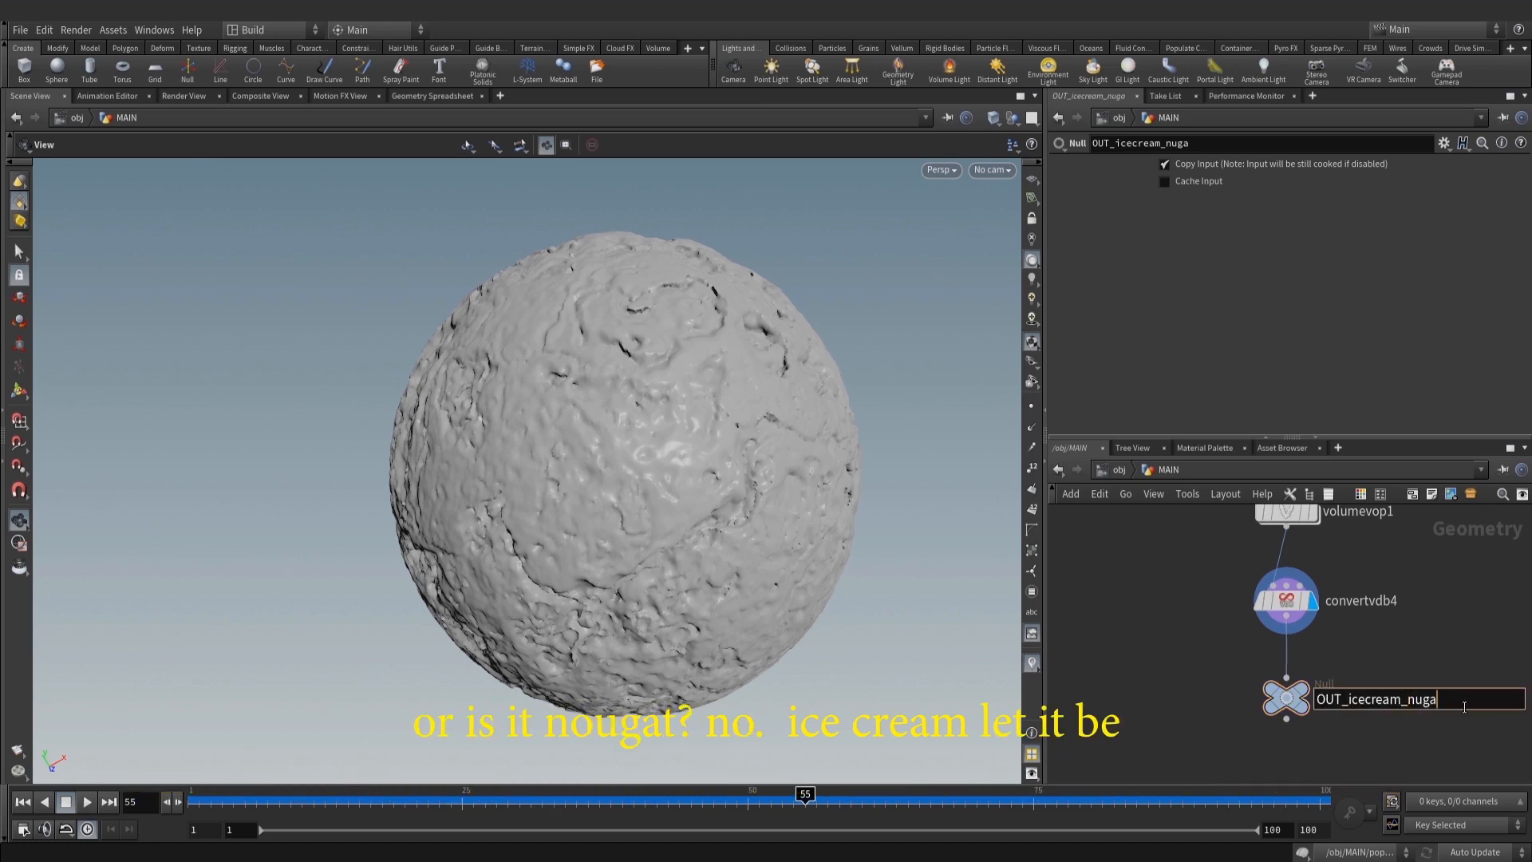
{"action": "left_click_drag", "start_coordinate": [1442, 701], "coordinate": [1400, 705]}
{"action": "key", "text": "BackSpace"}
{"action": "key", "text": "Return"}
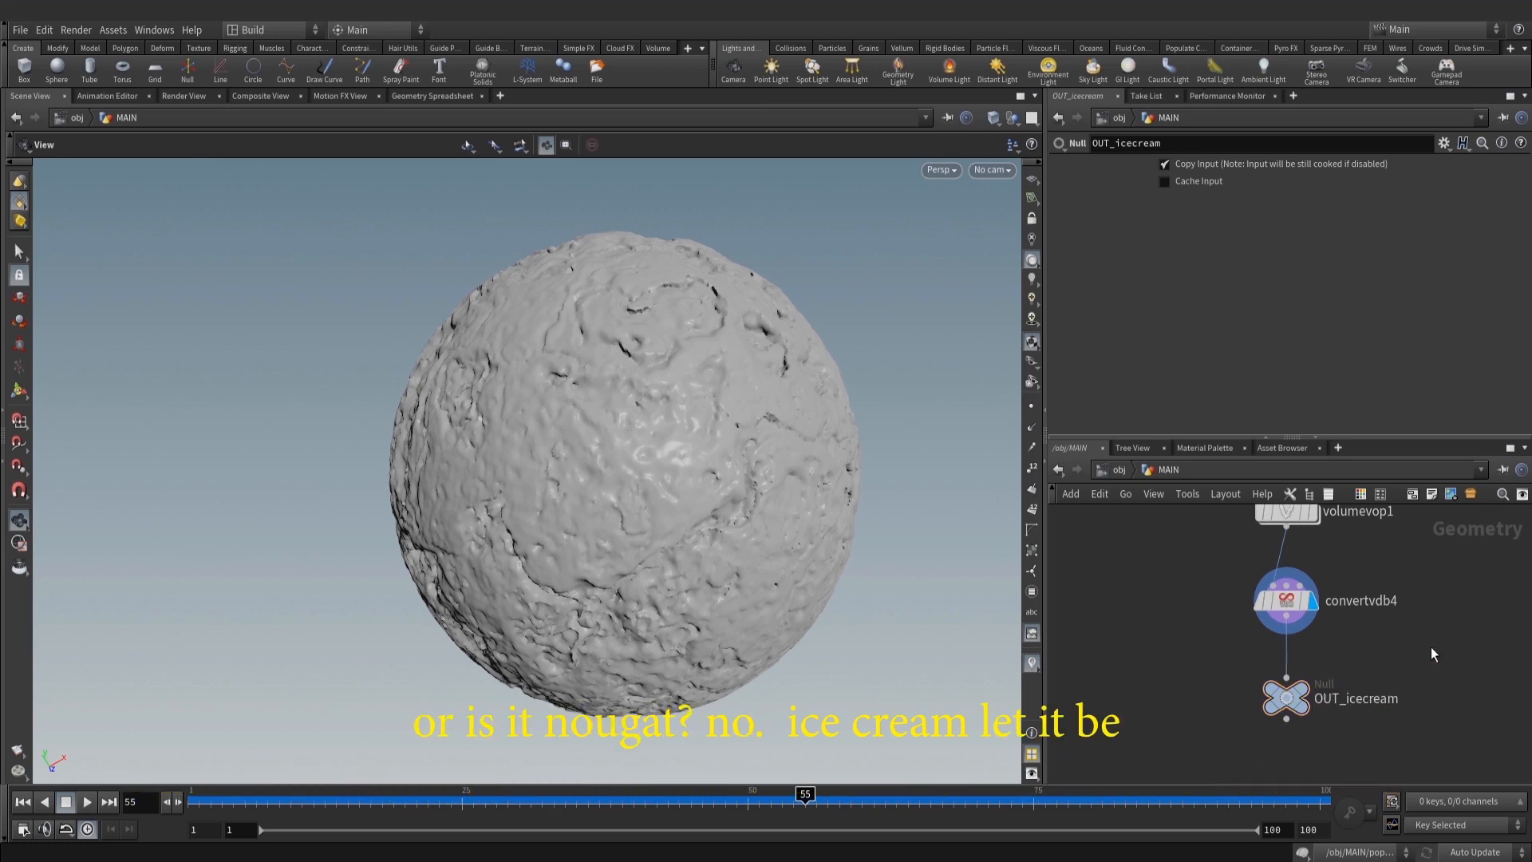
{"action": "mouse_move", "coordinate": [1302, 693]}
{"action": "left_click", "coordinate": [1318, 663]}
{"action": "left_click_drag", "start_coordinate": [1294, 701], "coordinate": [1293, 694]}
{"action": "right_click_drag", "start_coordinate": [778, 496], "coordinate": [590, 511]}
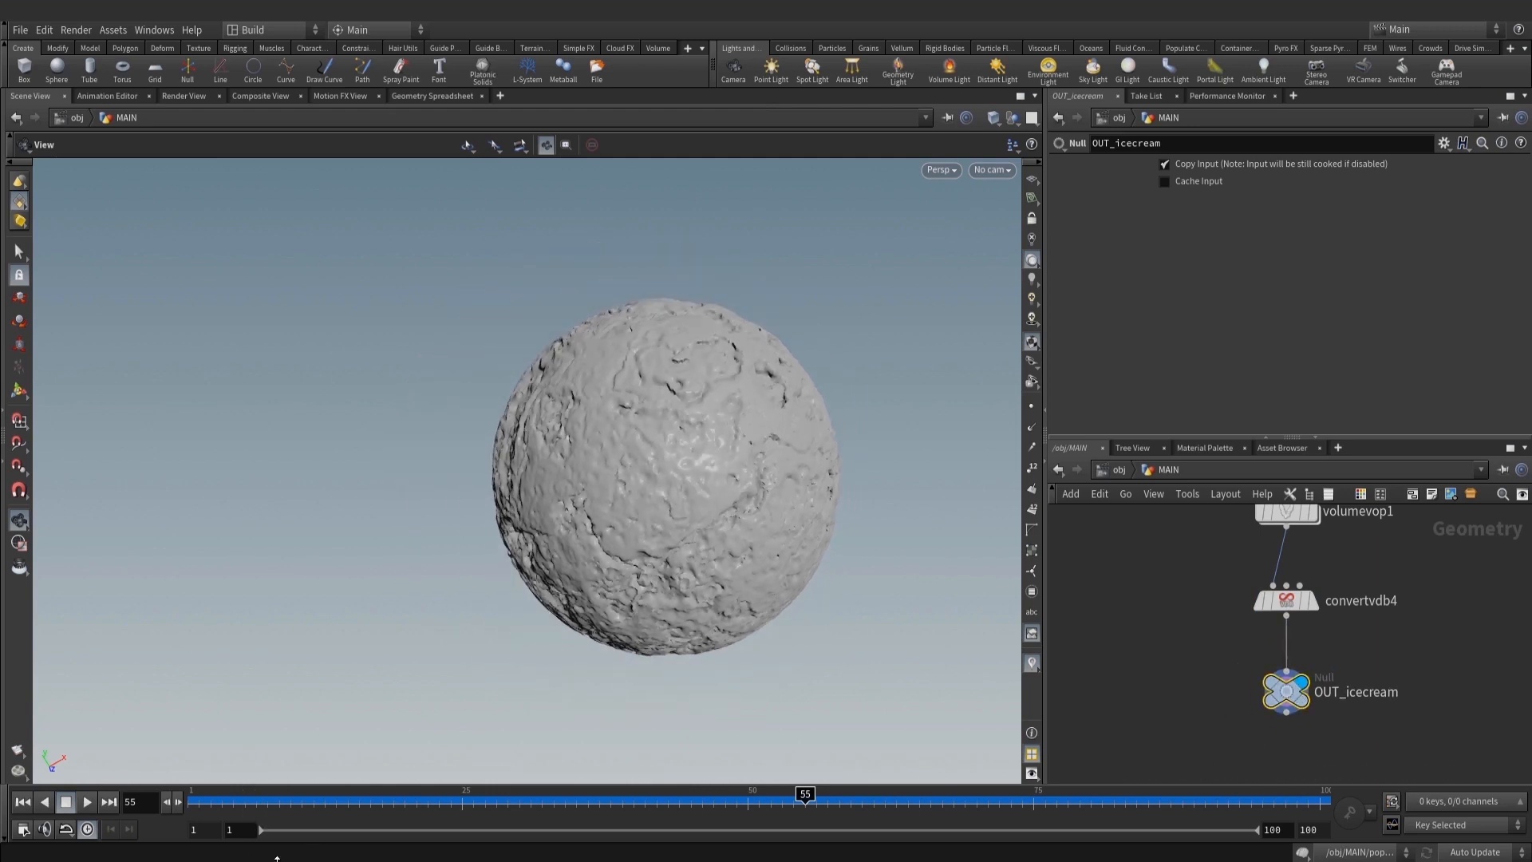
Switch to Pdplayer to view the candy reference render, and return to Houdini
{"action": "key", "text": "alt+Tab"}
{"action": "scroll", "coordinate": [910, 335], "scroll_direction": "down", "scroll_amount": 1}
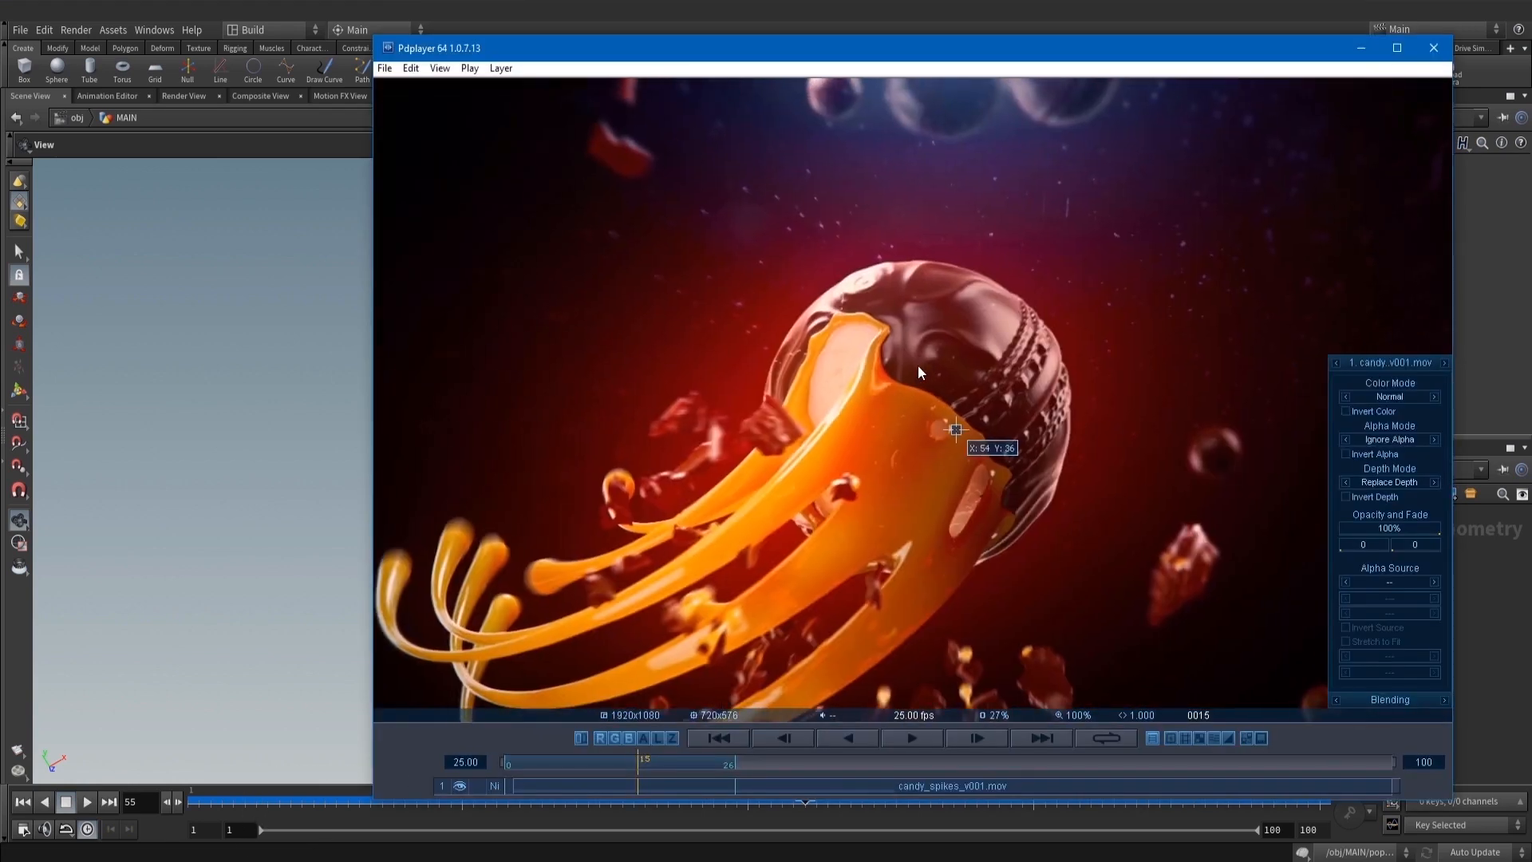
{"action": "left_click", "coordinate": [1360, 48]}
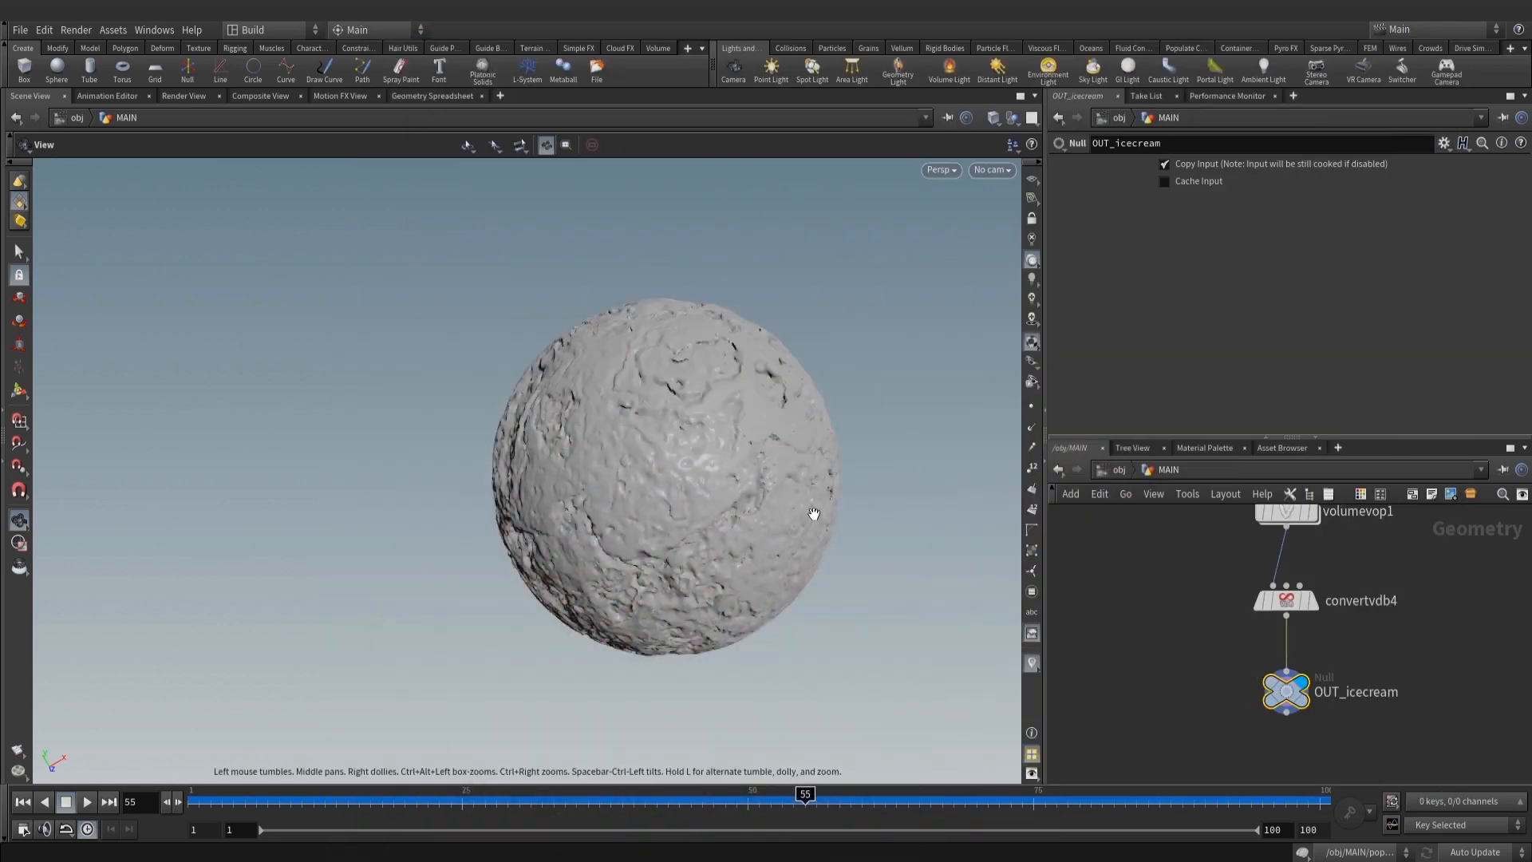
Add an Object Merge node beside OUT_icecream and reference OUT_icecream as its Object 1
{"action": "right_click_drag", "start_coordinate": [758, 494], "coordinate": [663, 483]}
{"action": "middle_click_drag", "start_coordinate": [1204, 677], "coordinate": [1294, 640]}
{"action": "scroll", "coordinate": [1294, 639], "scroll_direction": "down", "scroll_amount": 1}
{"action": "middle_click_drag", "start_coordinate": [1415, 711], "coordinate": [1366, 714]}
{"action": "key", "text": "c"}
{"action": "left_click", "coordinate": [1422, 760]}
{"action": "key", "text": "c"}
{"action": "key", "text": "Tab"}
{"action": "type", "text": "objm"}
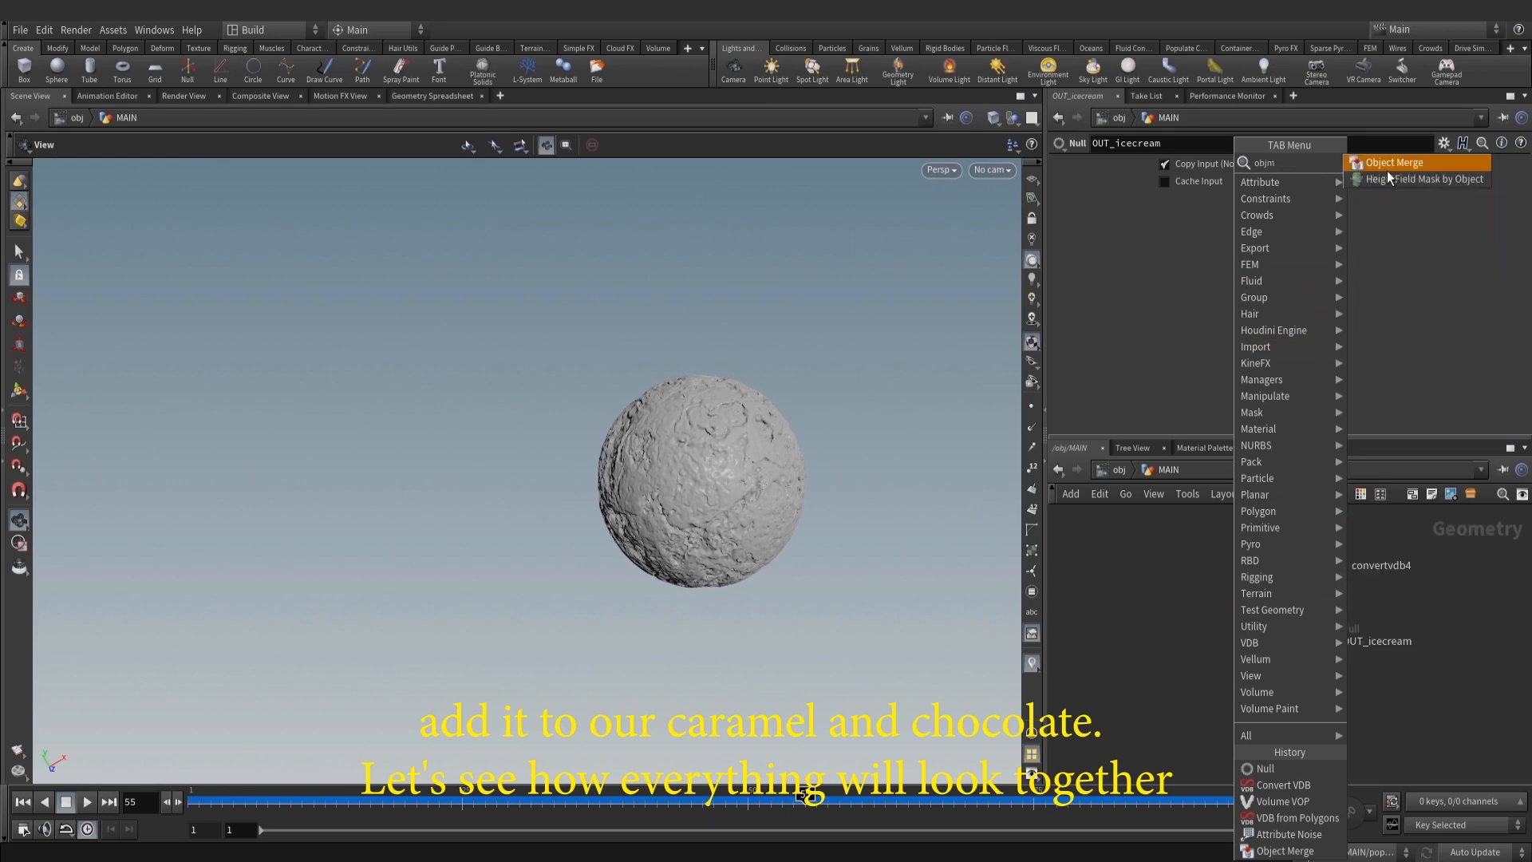
{"action": "key", "text": "Return"}
{"action": "left_click", "coordinate": [1184, 659]}
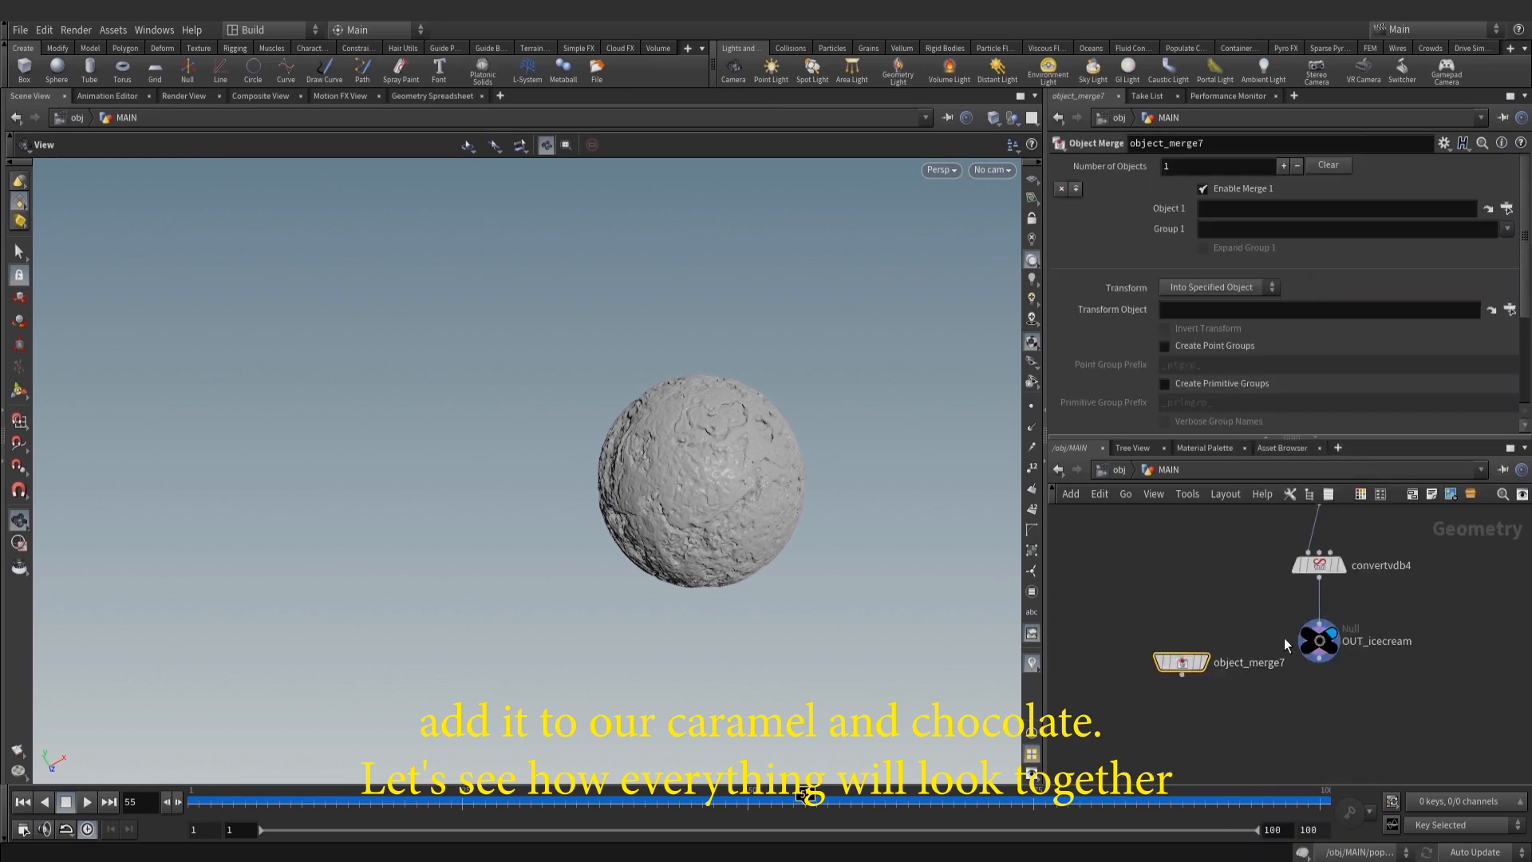
{"action": "left_click_drag", "start_coordinate": [1322, 663], "coordinate": [1245, 209]}
Group the five ice cream nodes in a network box, enlarge the box and open its title for editing
{"action": "scroll", "coordinate": [1229, 702], "scroll_direction": "down", "scroll_amount": 4}
{"action": "scroll", "coordinate": [1223, 711], "scroll_direction": "down", "scroll_amount": 2}
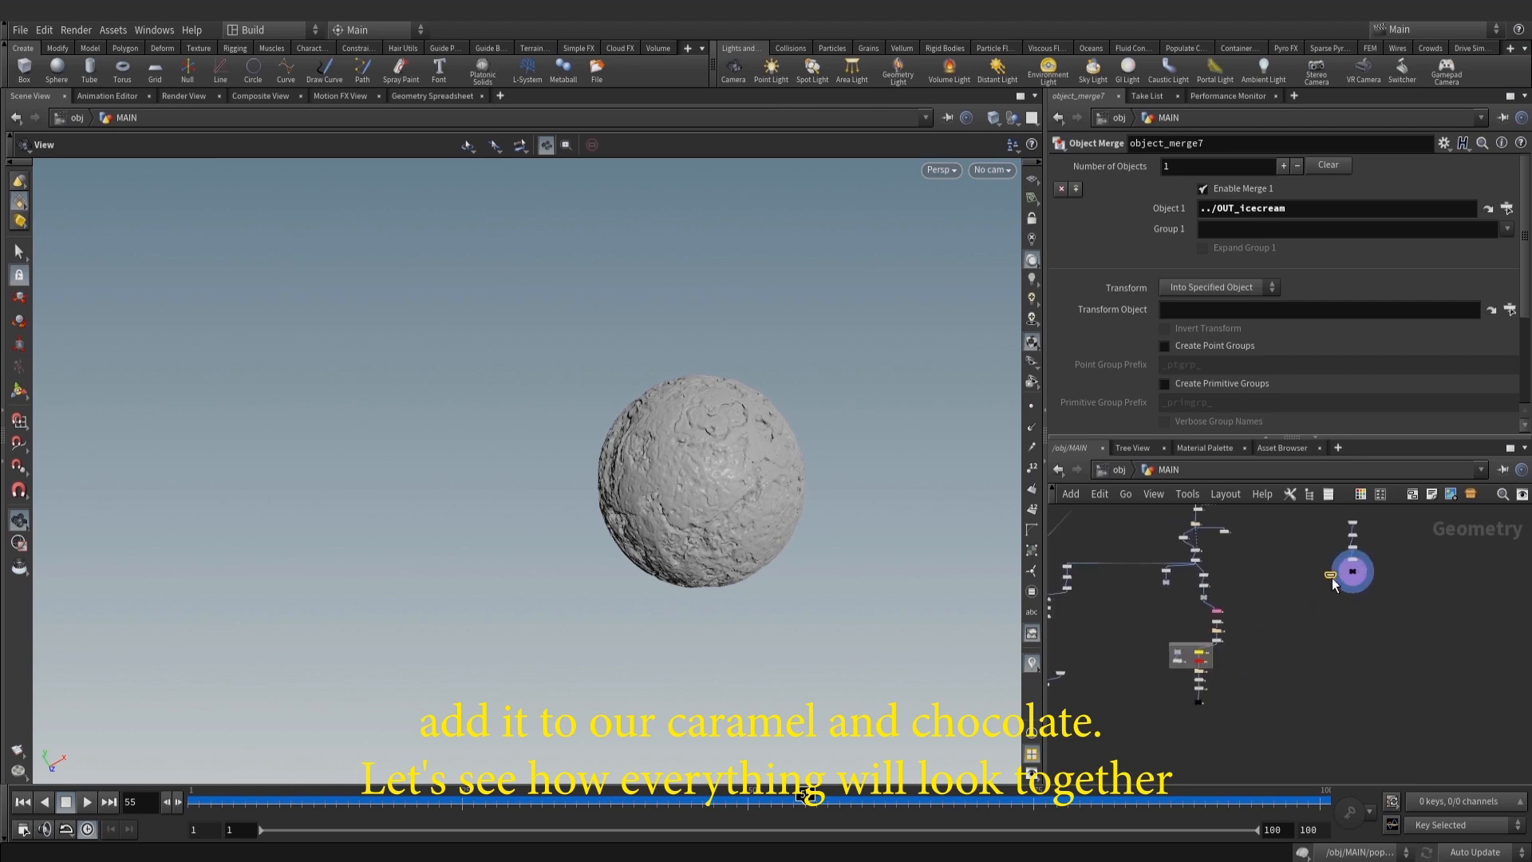
{"action": "left_click_drag", "start_coordinate": [1383, 718], "coordinate": [1280, 618]}
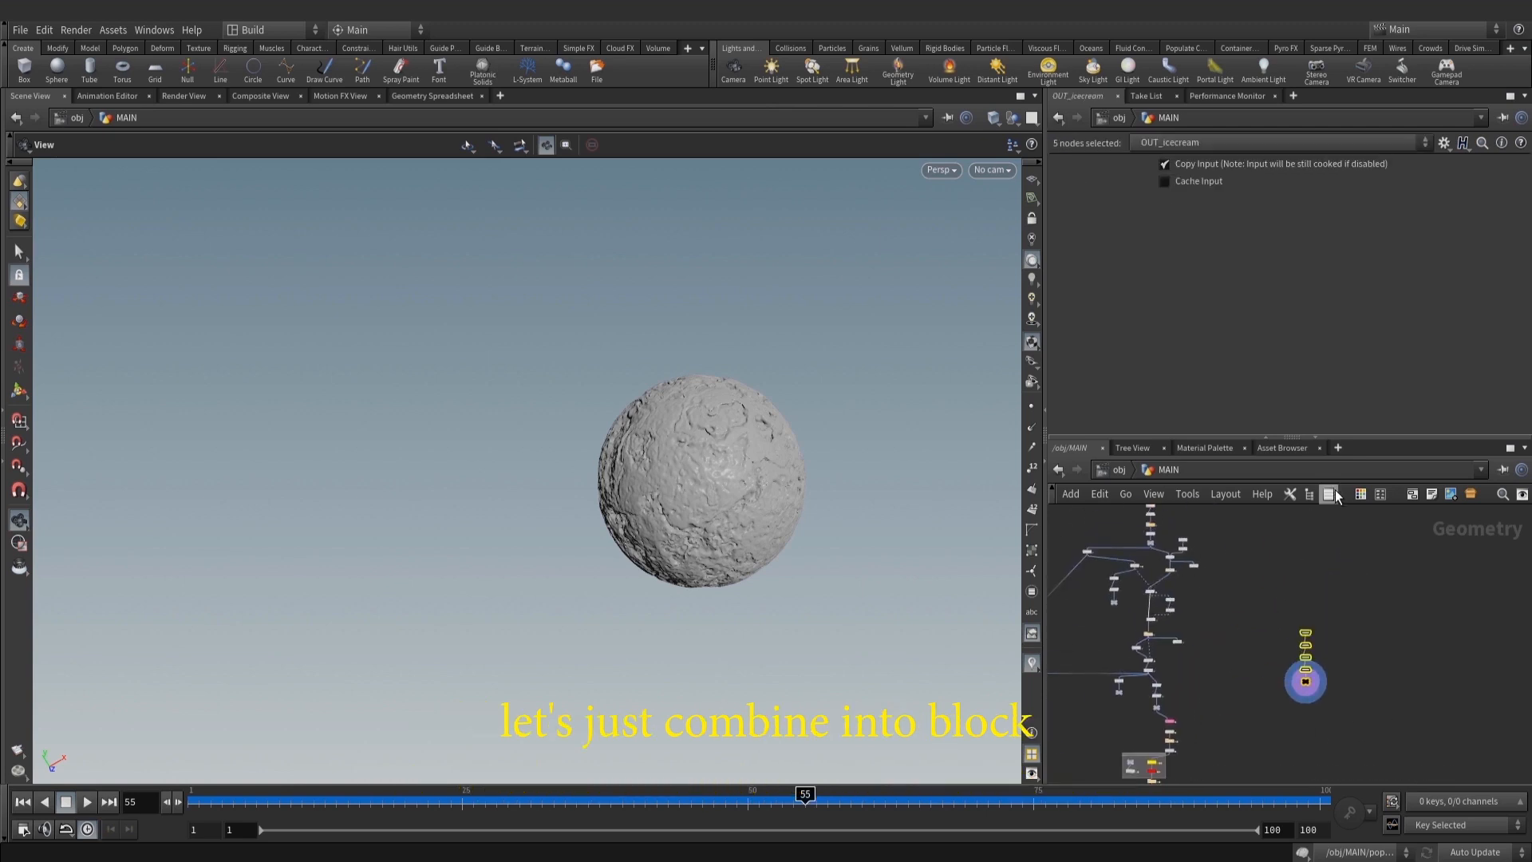
{"action": "left_click", "coordinate": [1411, 495]}
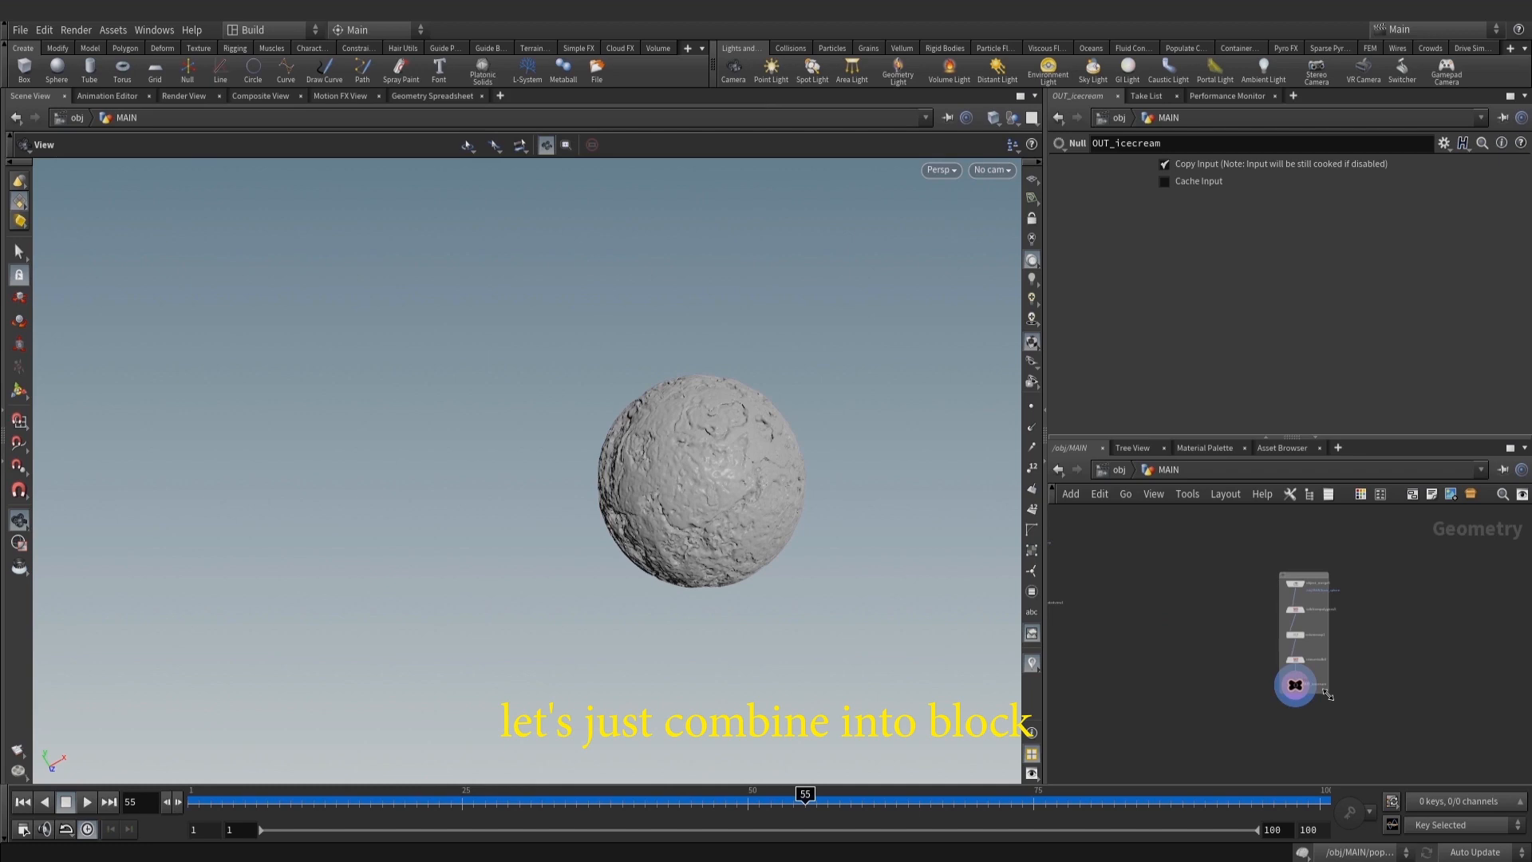
{"action": "left_click_drag", "start_coordinate": [1328, 696], "coordinate": [1351, 760]}
{"action": "left_click_drag", "start_coordinate": [1290, 585], "coordinate": [1302, 593]}
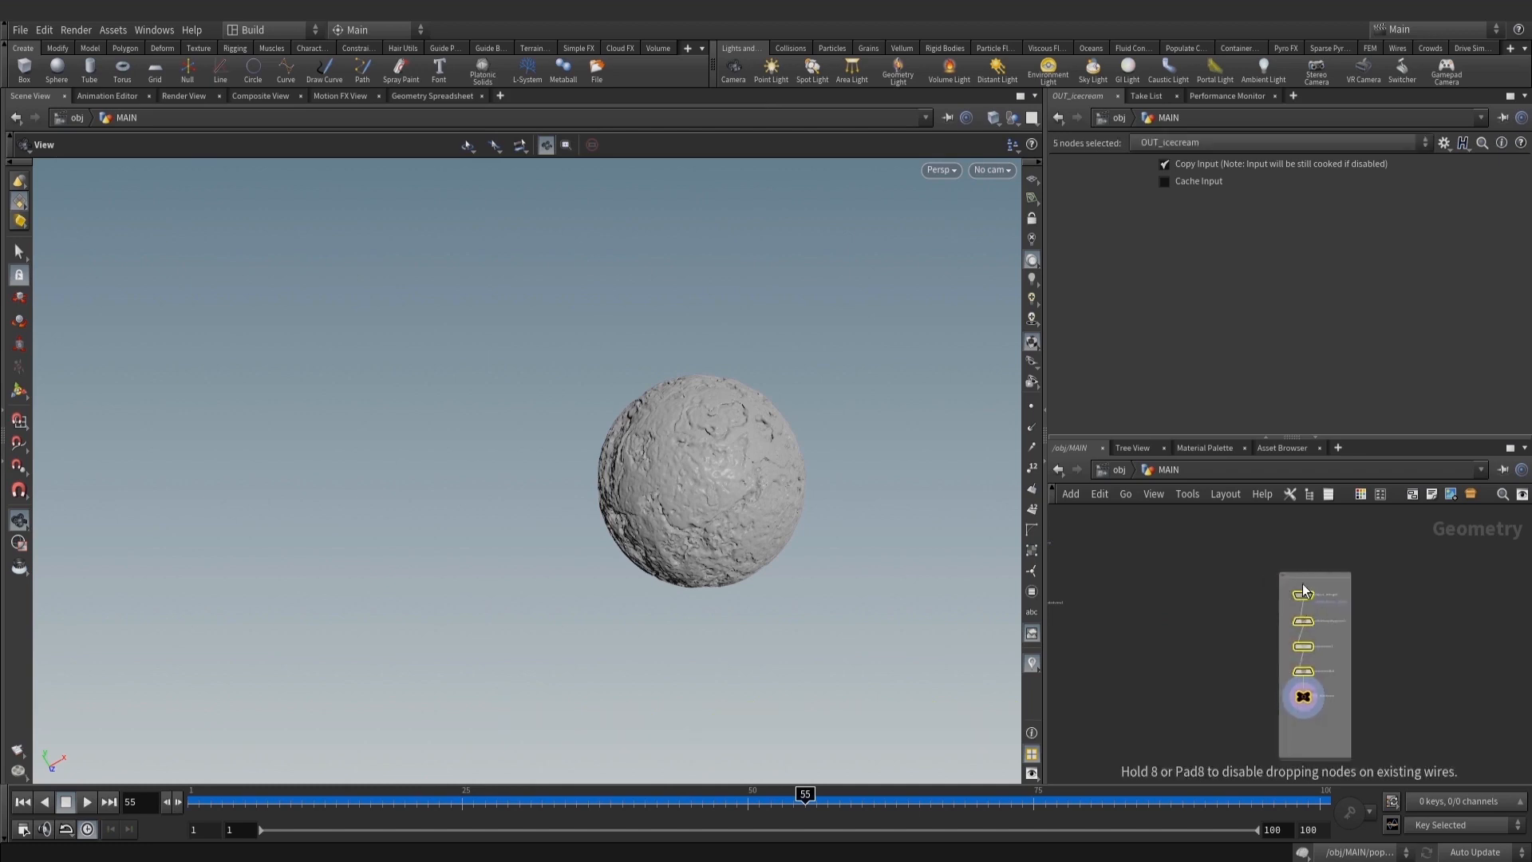
{"action": "left_click", "coordinate": [1303, 576]}
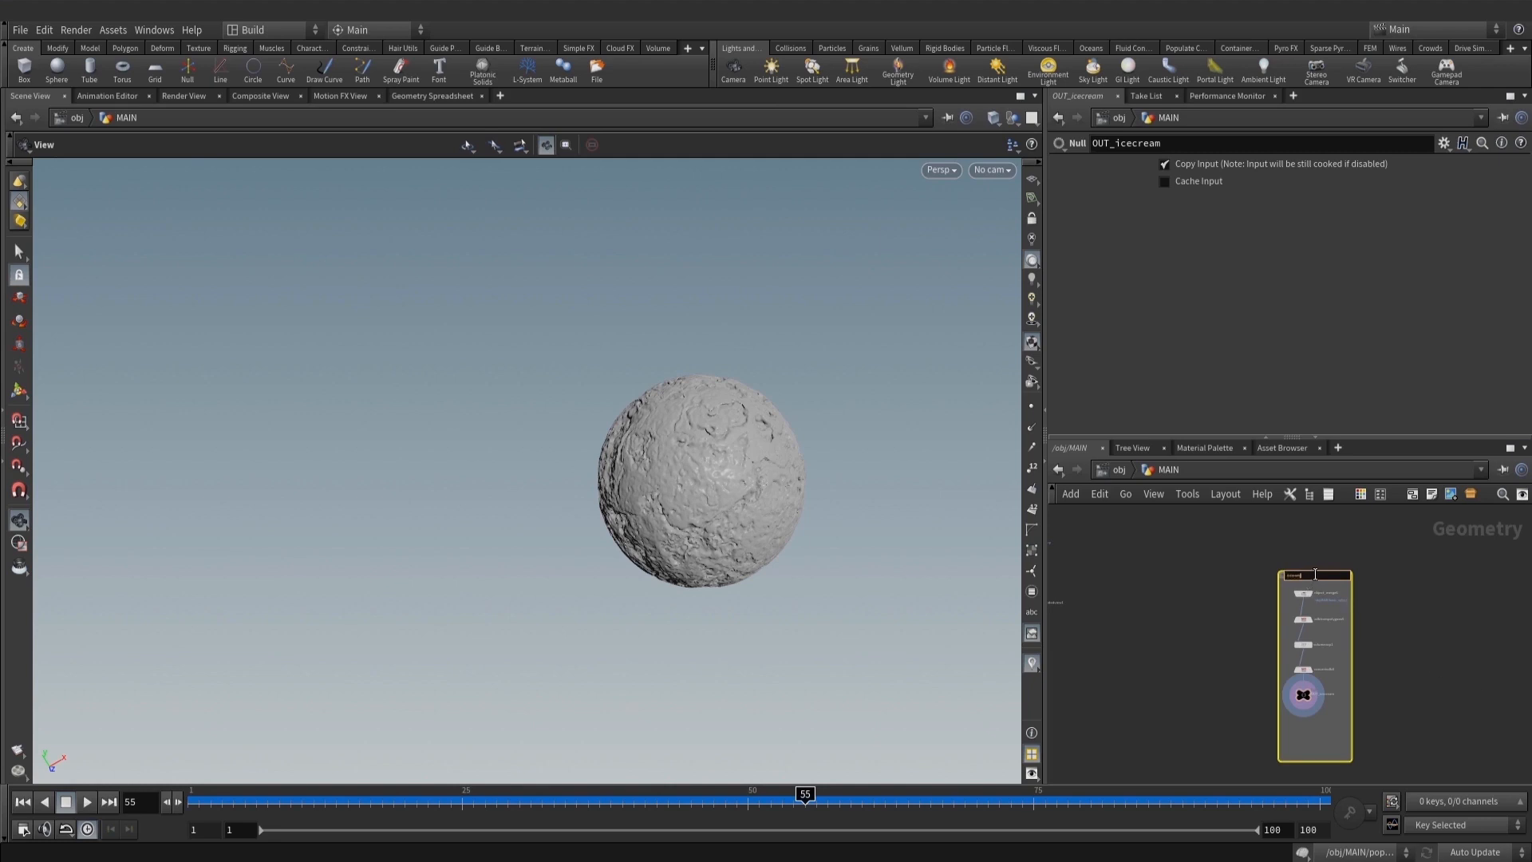
{"action": "left_click", "coordinate": [1206, 638]}
Move object_merge7 down to the end of the network, beside object_merge5 above merge8
{"action": "scroll", "coordinate": [1207, 639], "scroll_direction": "up", "scroll_amount": 1}
{"action": "middle_click_drag", "start_coordinate": [1190, 727], "coordinate": [1348, 542]}
{"action": "scroll", "coordinate": [1309, 592], "scroll_direction": "down", "scroll_amount": 5}
{"action": "scroll", "coordinate": [1309, 592], "scroll_direction": "down", "scroll_amount": 3}
{"action": "middle_click_drag", "start_coordinate": [1307, 642], "coordinate": [1347, 588]}
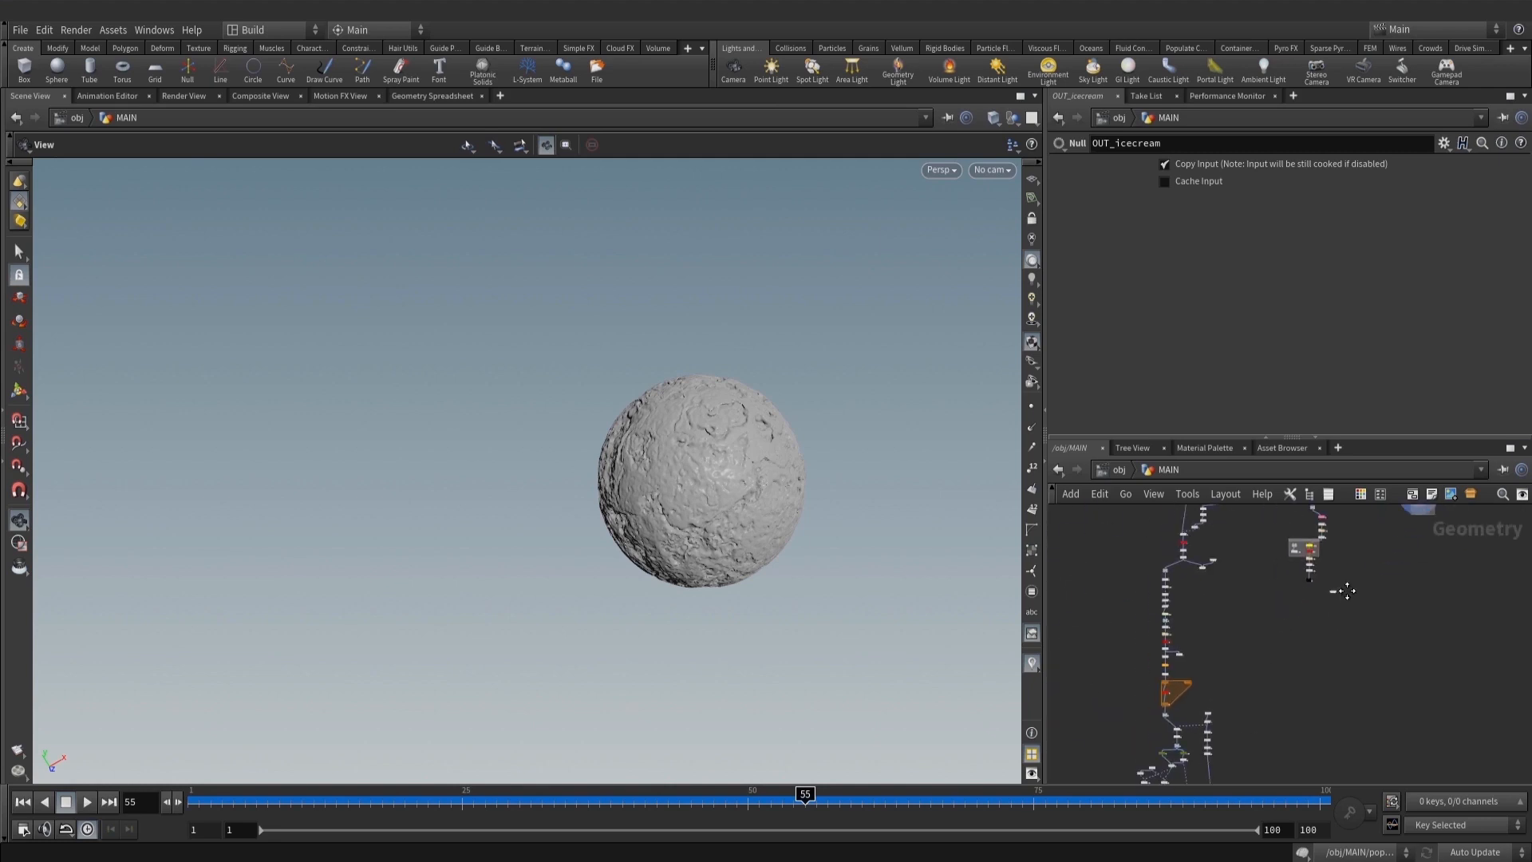
{"action": "middle_click_drag", "start_coordinate": [1313, 706], "coordinate": [1322, 683]}
{"action": "scroll", "coordinate": [1322, 677], "scroll_direction": "down", "scroll_amount": 4}
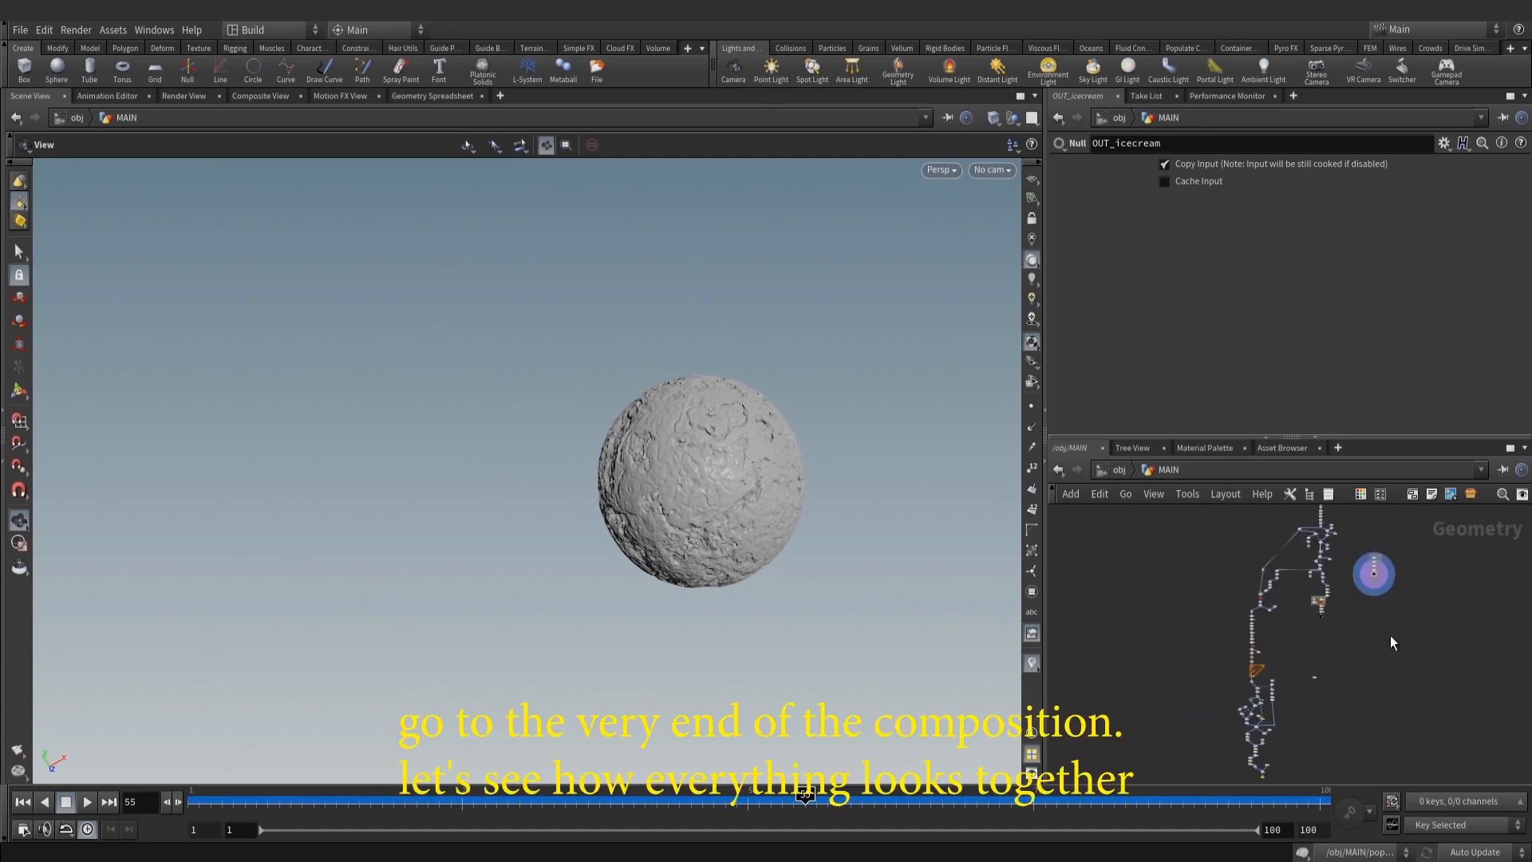
{"action": "scroll", "coordinate": [1324, 696], "scroll_direction": "up", "scroll_amount": 4}
{"action": "middle_click_drag", "start_coordinate": [1297, 703], "coordinate": [1333, 554]}
{"action": "scroll", "coordinate": [1337, 539], "scroll_direction": "down", "scroll_amount": 1}
{"action": "left_click_drag", "start_coordinate": [1342, 516], "coordinate": [1275, 662]}
Connect object_merge7 to merge8 and display the cheker null with the combined caramel, chocolate and ice cream
{"action": "scroll", "coordinate": [1269, 676], "scroll_direction": "up", "scroll_amount": 5}
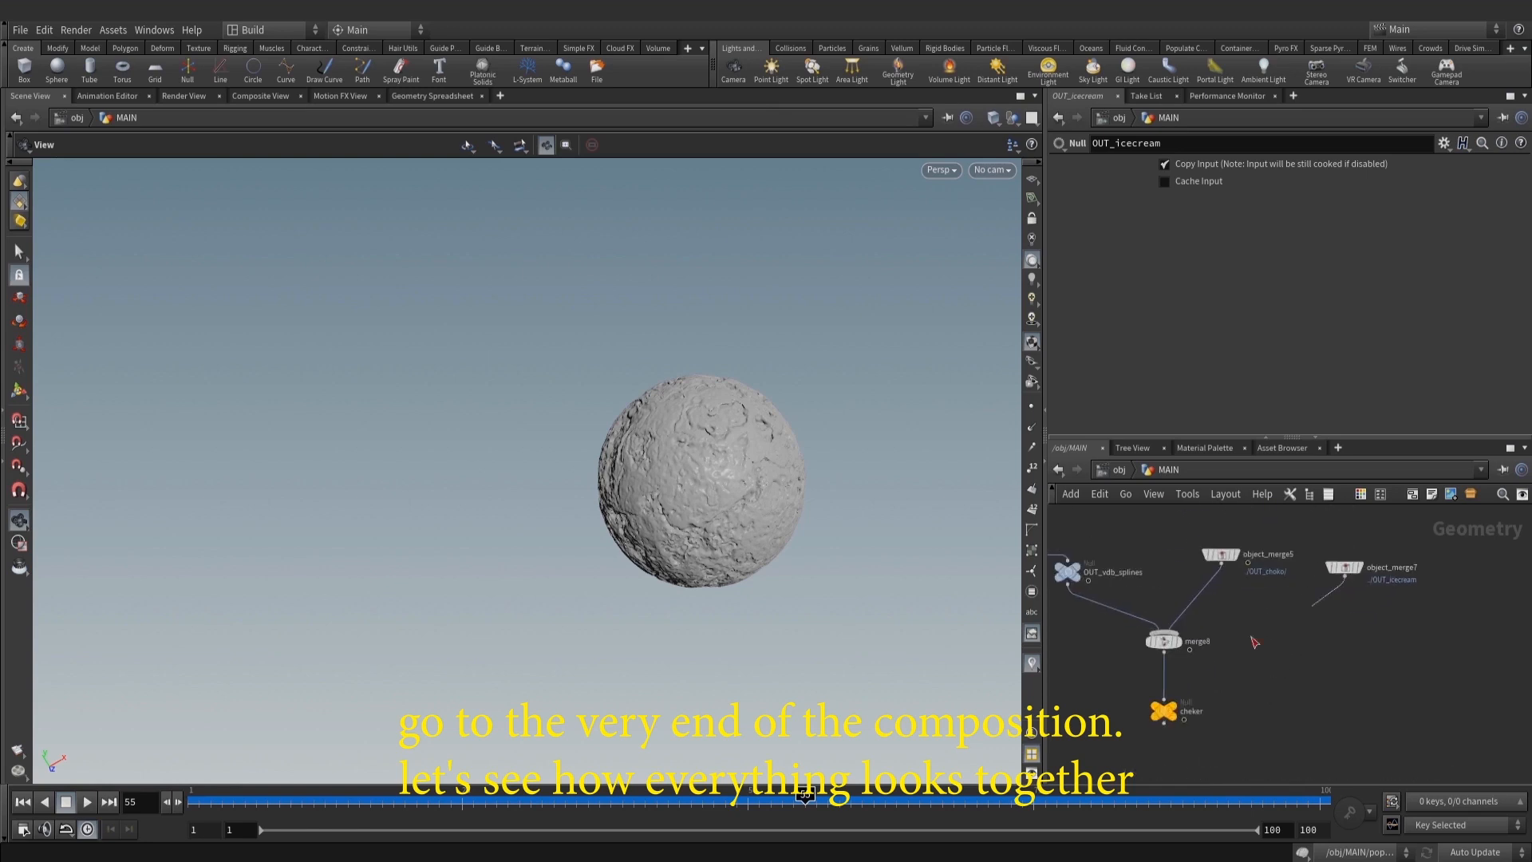
{"action": "left_click", "coordinate": [1163, 630]}
{"action": "scroll", "coordinate": [1171, 714], "scroll_direction": "up", "scroll_amount": 3}
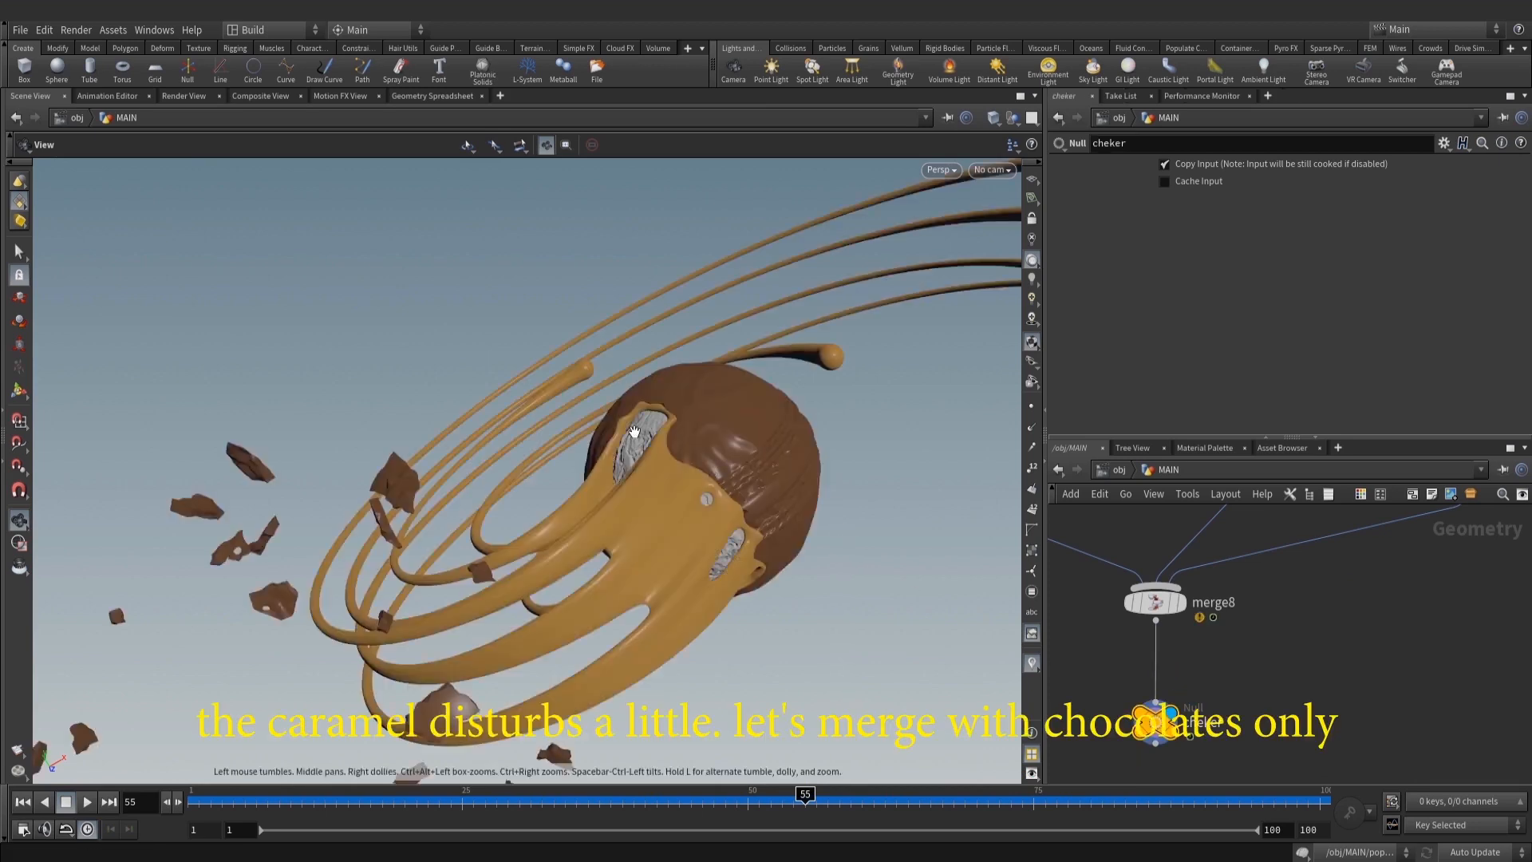
Move object_merge7 farther away from merge8 to make room between it and object_merge5
{"action": "scroll", "coordinate": [633, 431], "scroll_direction": "up", "scroll_amount": 10}
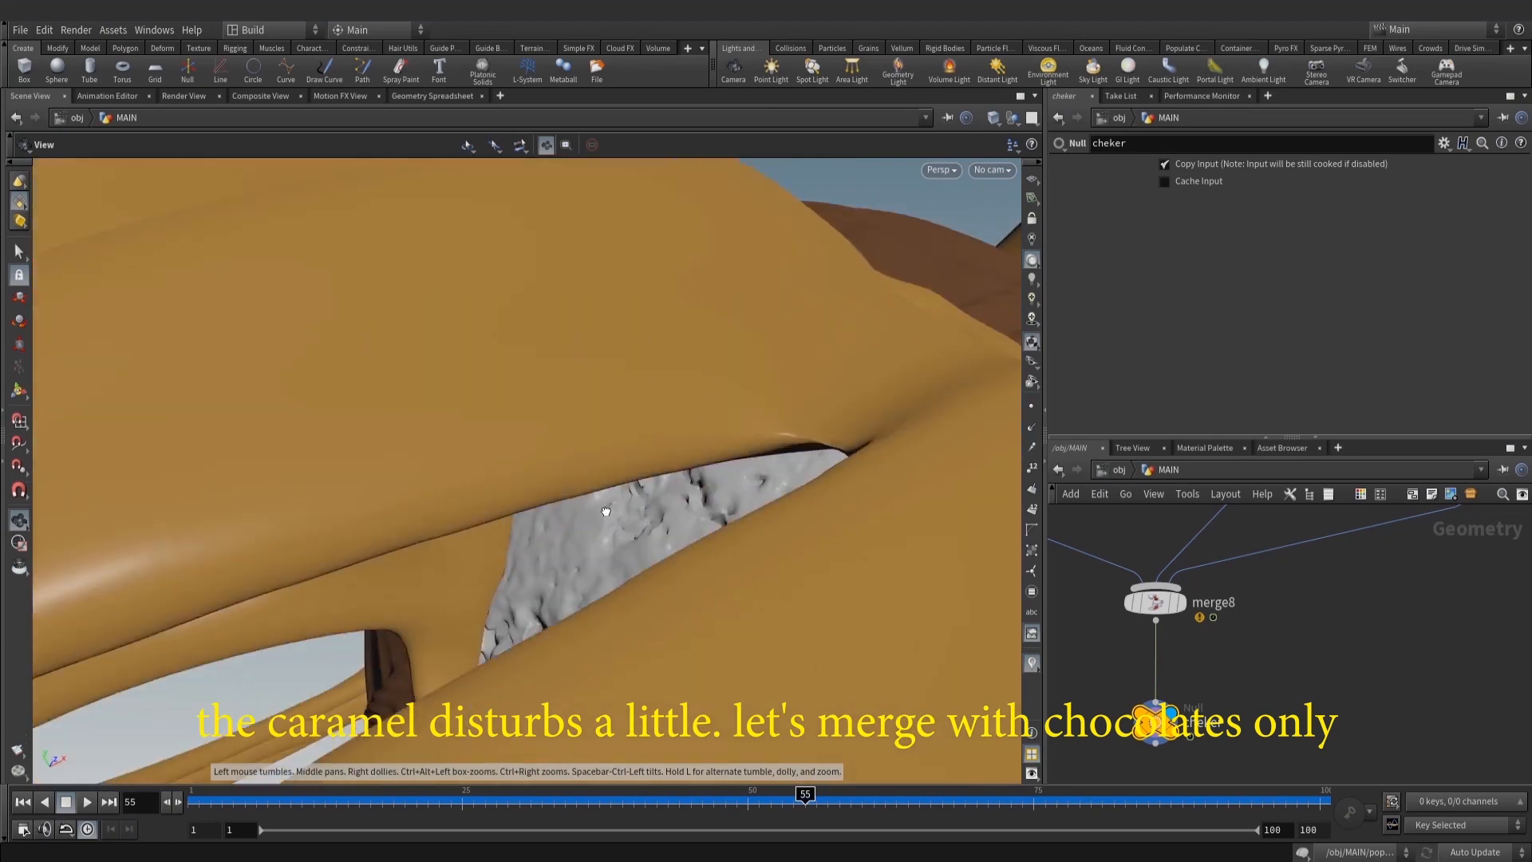
{"action": "left_click_drag", "start_coordinate": [606, 510], "coordinate": [718, 558]}
{"action": "scroll", "coordinate": [1416, 667], "scroll_direction": "down", "scroll_amount": 2}
{"action": "middle_click_drag", "start_coordinate": [1436, 579], "coordinate": [1320, 667]}
{"action": "left_click_drag", "start_coordinate": [1159, 615], "coordinate": [1118, 539]}
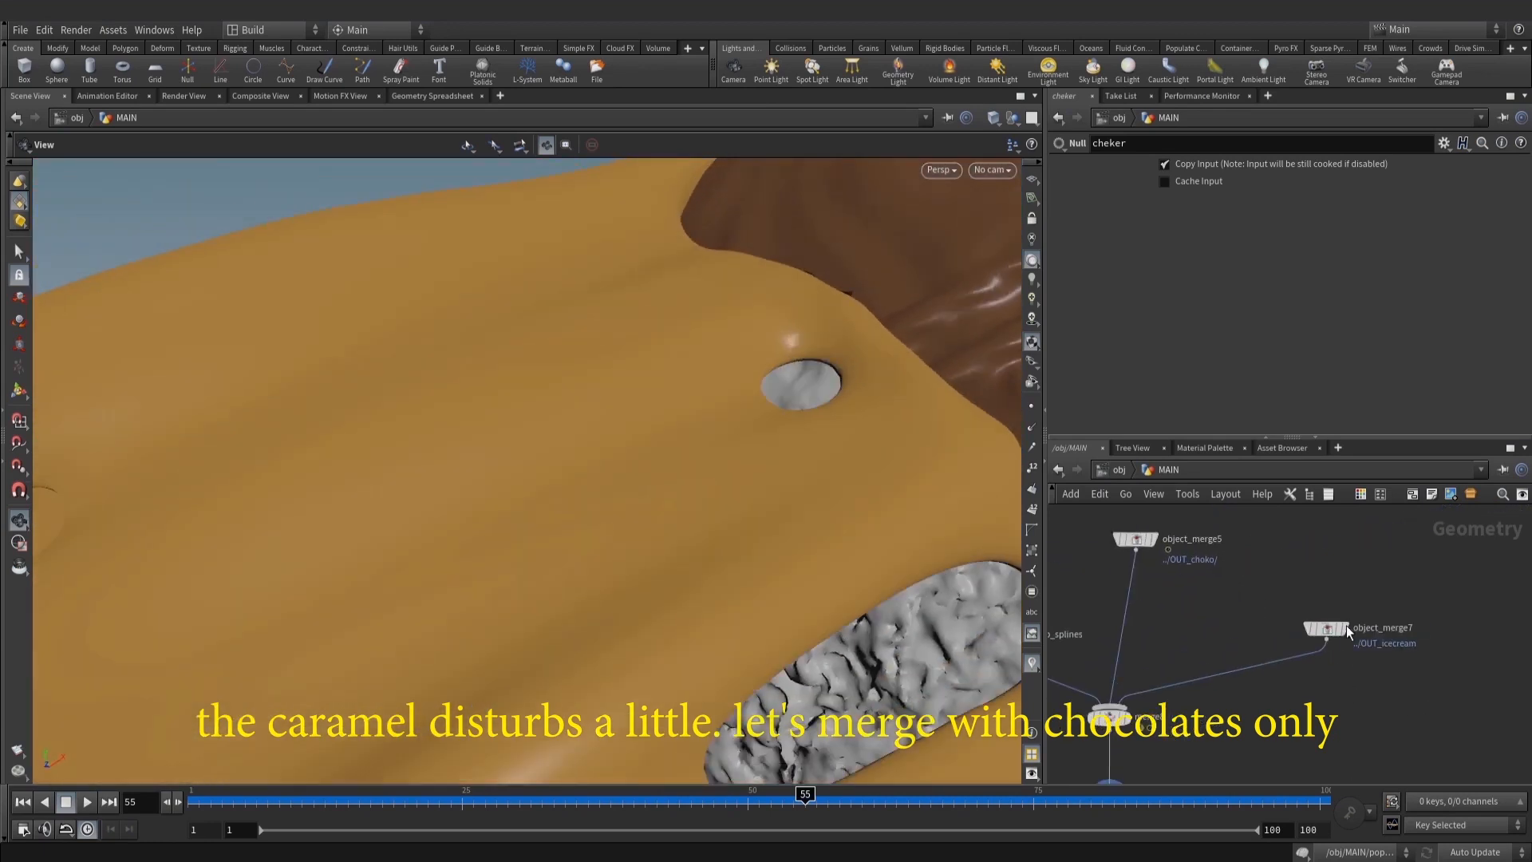
{"action": "left_click_drag", "start_coordinate": [1347, 632], "coordinate": [1382, 615]}
{"action": "key", "text": "Tab"}
{"action": "type", "text": "mer"}
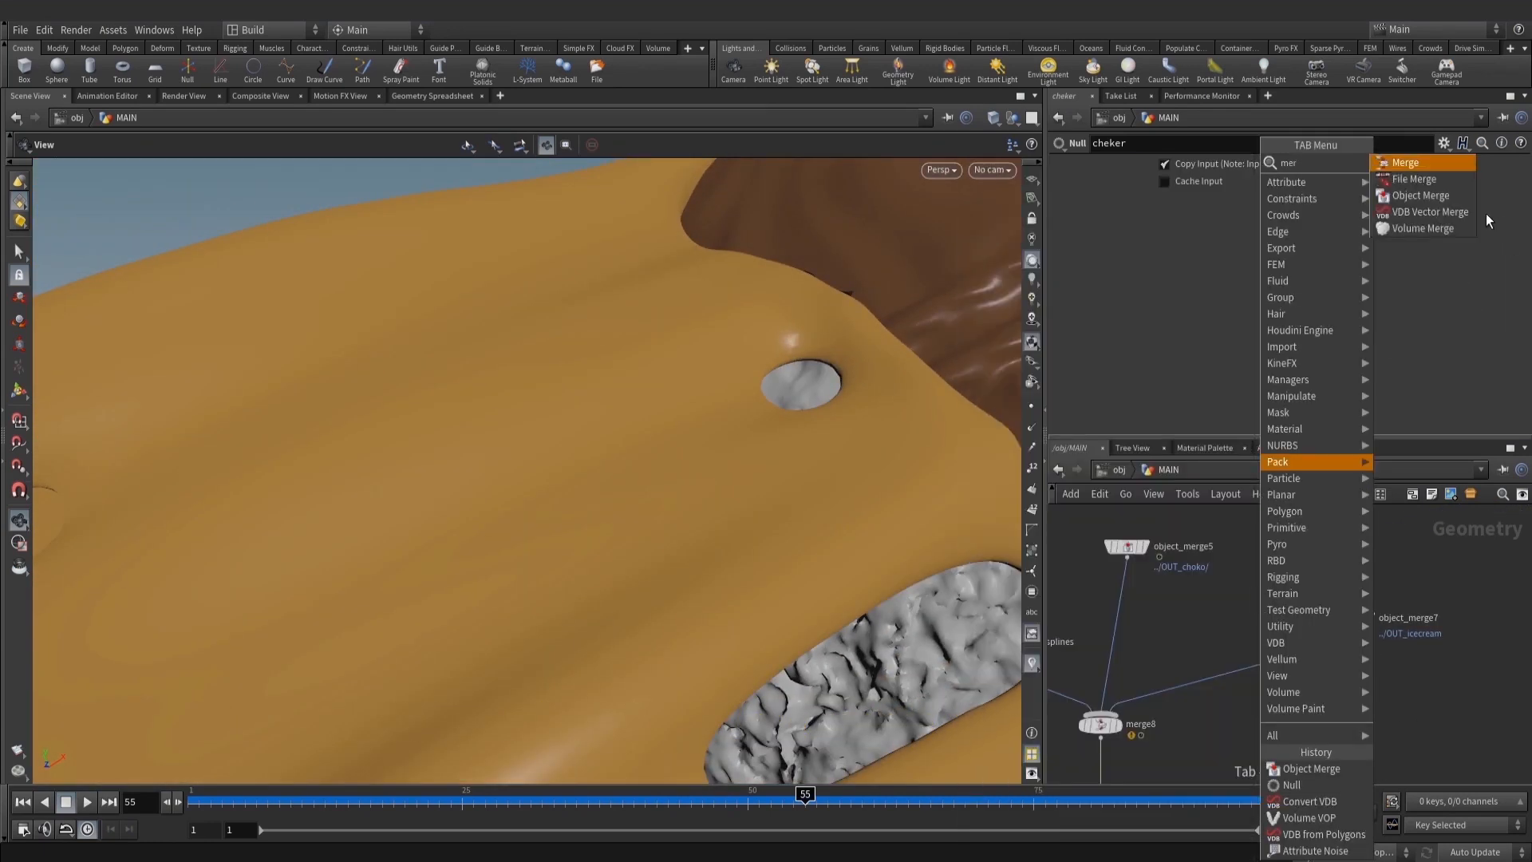
{"action": "left_click", "coordinate": [1443, 164]}
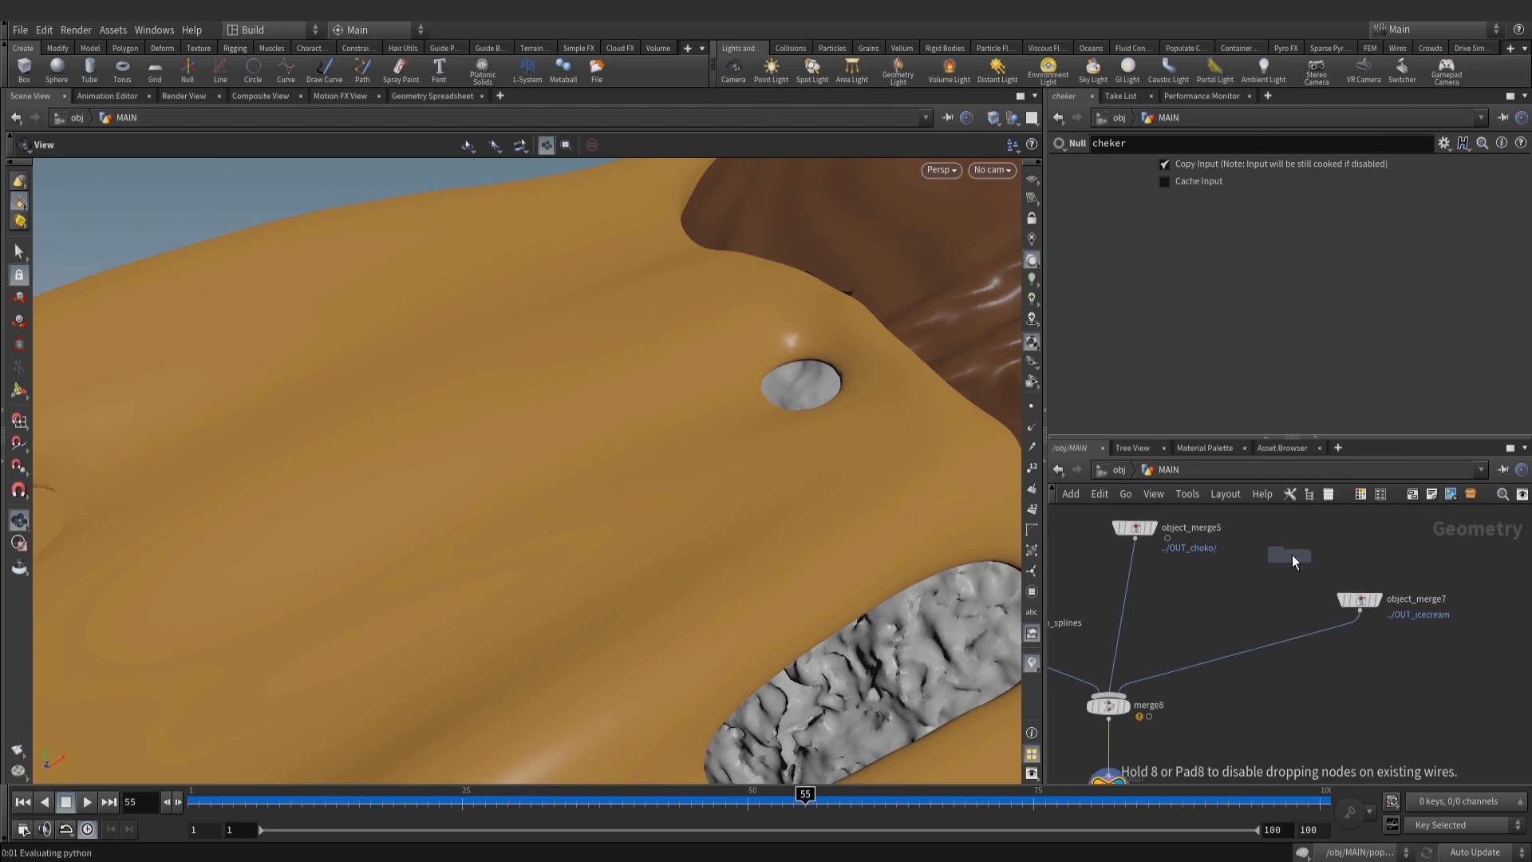
Add a Merge node between object_merge5 and object_merge7
{"action": "key", "text": "Tab"}
{"action": "type", "text": "mer"}
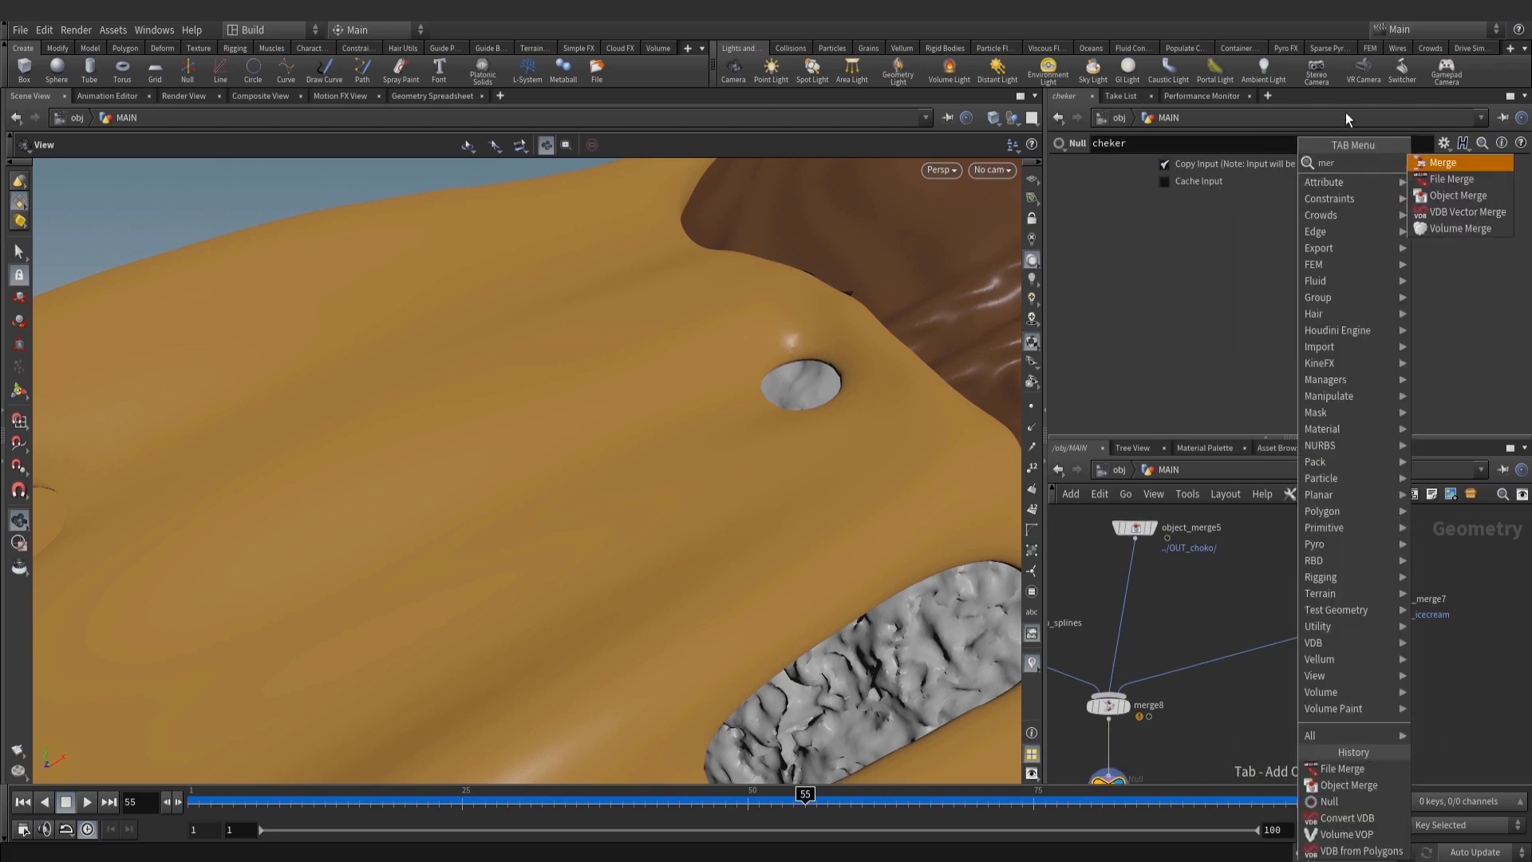
{"action": "left_click", "coordinate": [1443, 162]}
{"action": "left_click", "coordinate": [1214, 616]}
Connect object_merge5 and object_merge7 to the new Merge node and display the chocolate with only the ice cream
{"action": "left_click_drag", "start_coordinate": [1135, 538], "coordinate": [1211, 606]}
{"action": "left_click_drag", "start_coordinate": [1359, 610], "coordinate": [1237, 612]}
{"action": "left_click", "coordinate": [1236, 611]}
{"action": "mouse_move", "coordinate": [883, 540]}
{"action": "left_mouse_down"}
{"action": "mouse_move", "coordinate": [680, 485]}
{"action": "mouse_move", "coordinate": [636, 514]}
{"action": "mouse_move", "coordinate": [664, 530]}
{"action": "mouse_move", "coordinate": [615, 547]}
{"action": "mouse_move", "coordinate": [655, 519]}
{"action": "left_mouse_up"}
{"action": "key", "text": "w"}
{"action": "key", "text": "w"}
Move OUT_icecream farther down in the ice cream network box to leave space below convertvdb4
{"action": "scroll", "coordinate": [1435, 672], "scroll_direction": "down", "scroll_amount": 3}
{"action": "middle_click_drag", "start_coordinate": [1433, 669], "coordinate": [1348, 750]}
{"action": "scroll", "coordinate": [1361, 645], "scroll_direction": "down", "scroll_amount": 2}
{"action": "middle_click_drag", "start_coordinate": [1361, 645], "coordinate": [1270, 823]}
{"action": "middle_click_drag", "start_coordinate": [1221, 526], "coordinate": [1280, 638]}
{"action": "scroll", "coordinate": [1322, 617], "scroll_direction": "up", "scroll_amount": 7}
{"action": "middle_click_drag", "start_coordinate": [1357, 592], "coordinate": [1292, 649]}
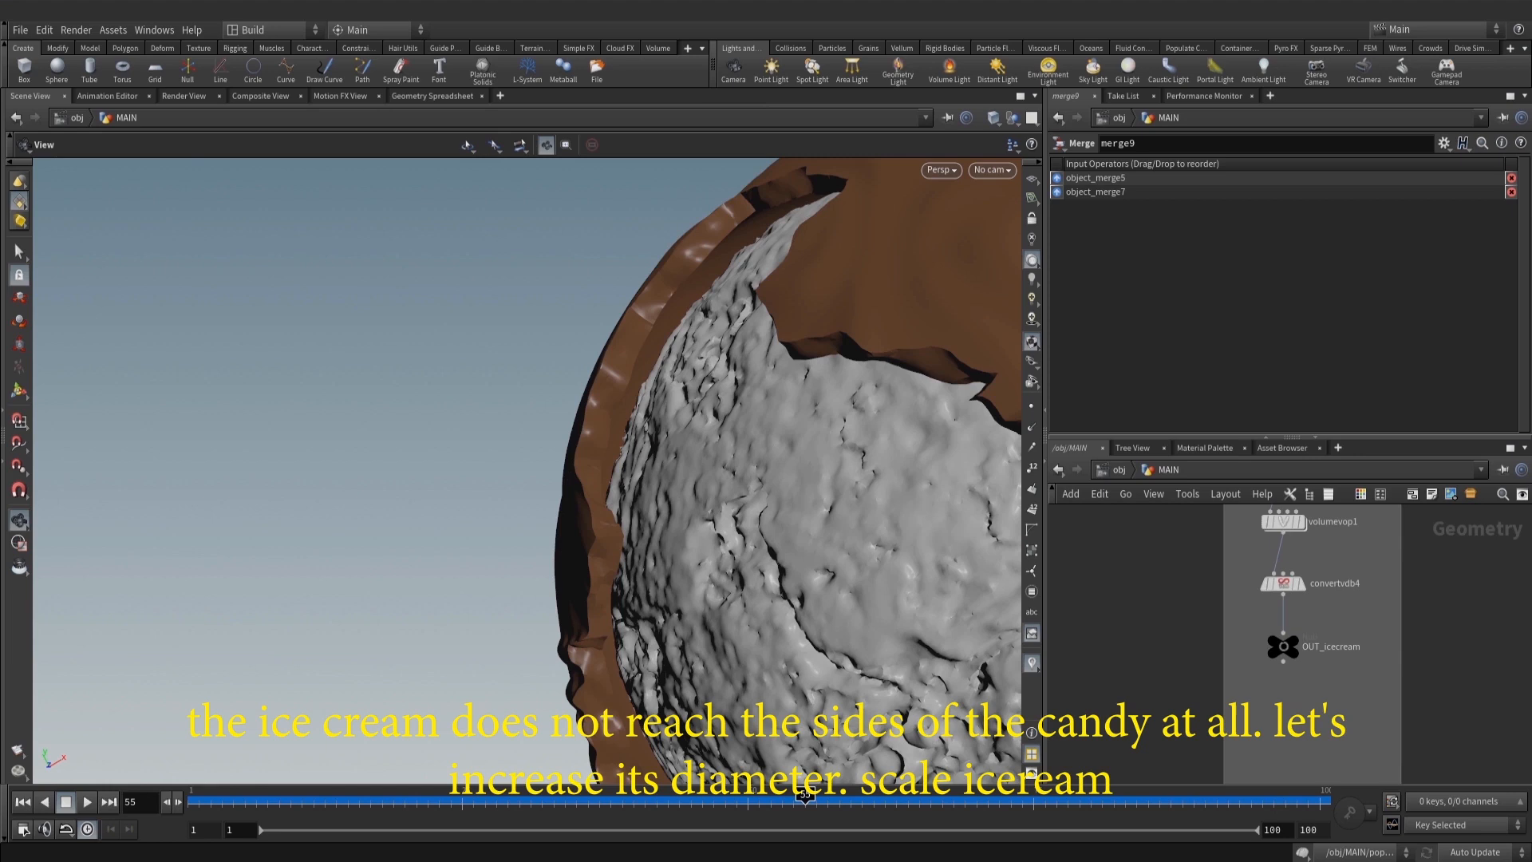
{"action": "left_click_drag", "start_coordinate": [1286, 644], "coordinate": [1287, 719]}
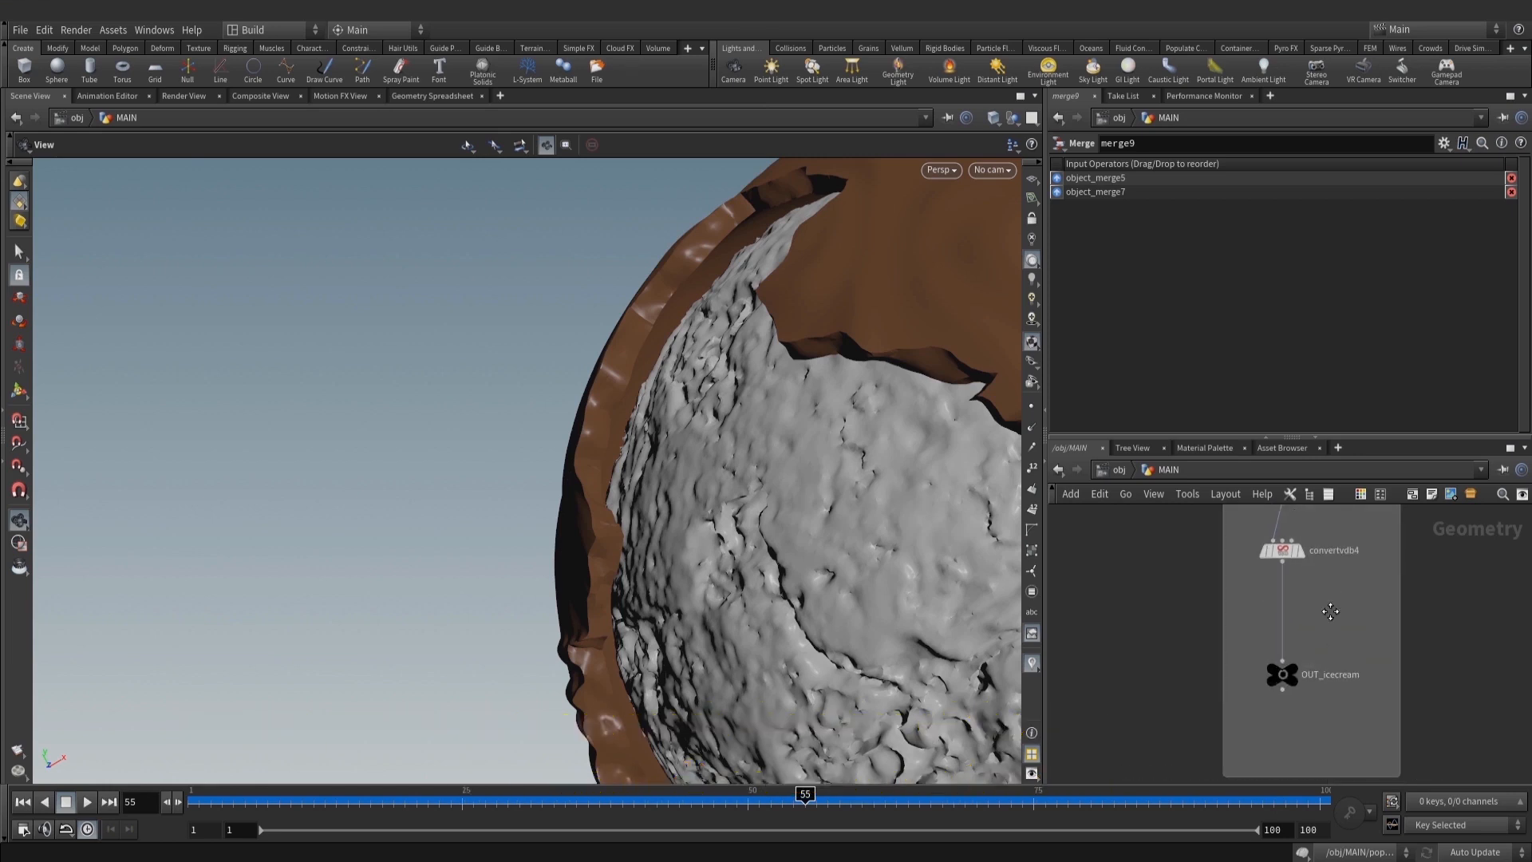
Insert a Transform node between convertvdb4 and OUT_icecream and set its Uniform Scale to 1.05
{"action": "key", "text": "Tab"}
{"action": "type", "text": "tr"}
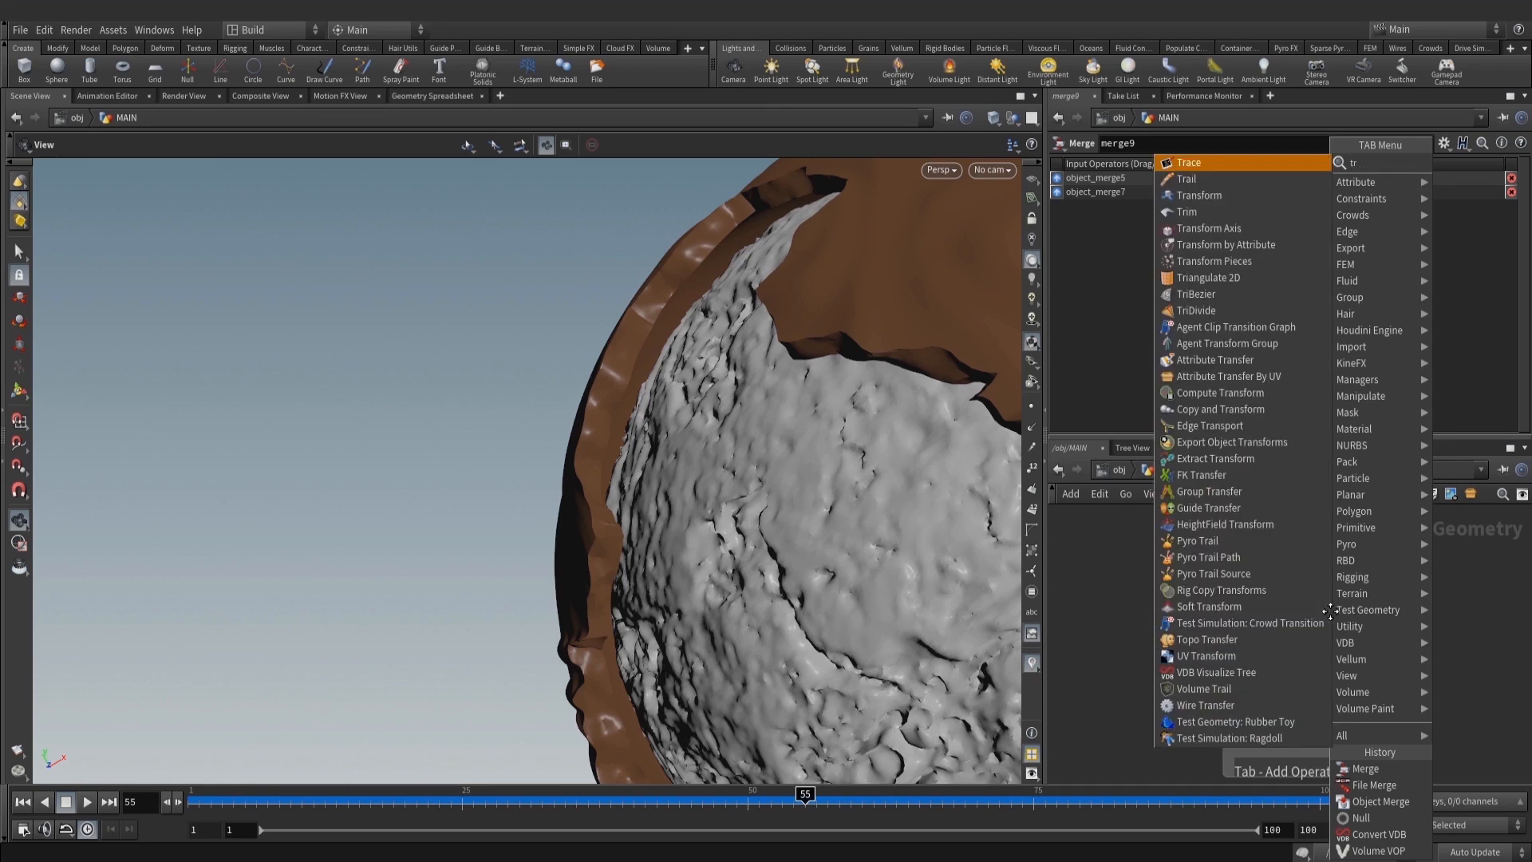
{"action": "left_click", "coordinate": [1249, 196]}
{"action": "left_click", "coordinate": [1284, 603]}
{"action": "scroll", "coordinate": [1284, 603], "scroll_direction": "up", "scroll_amount": 2}
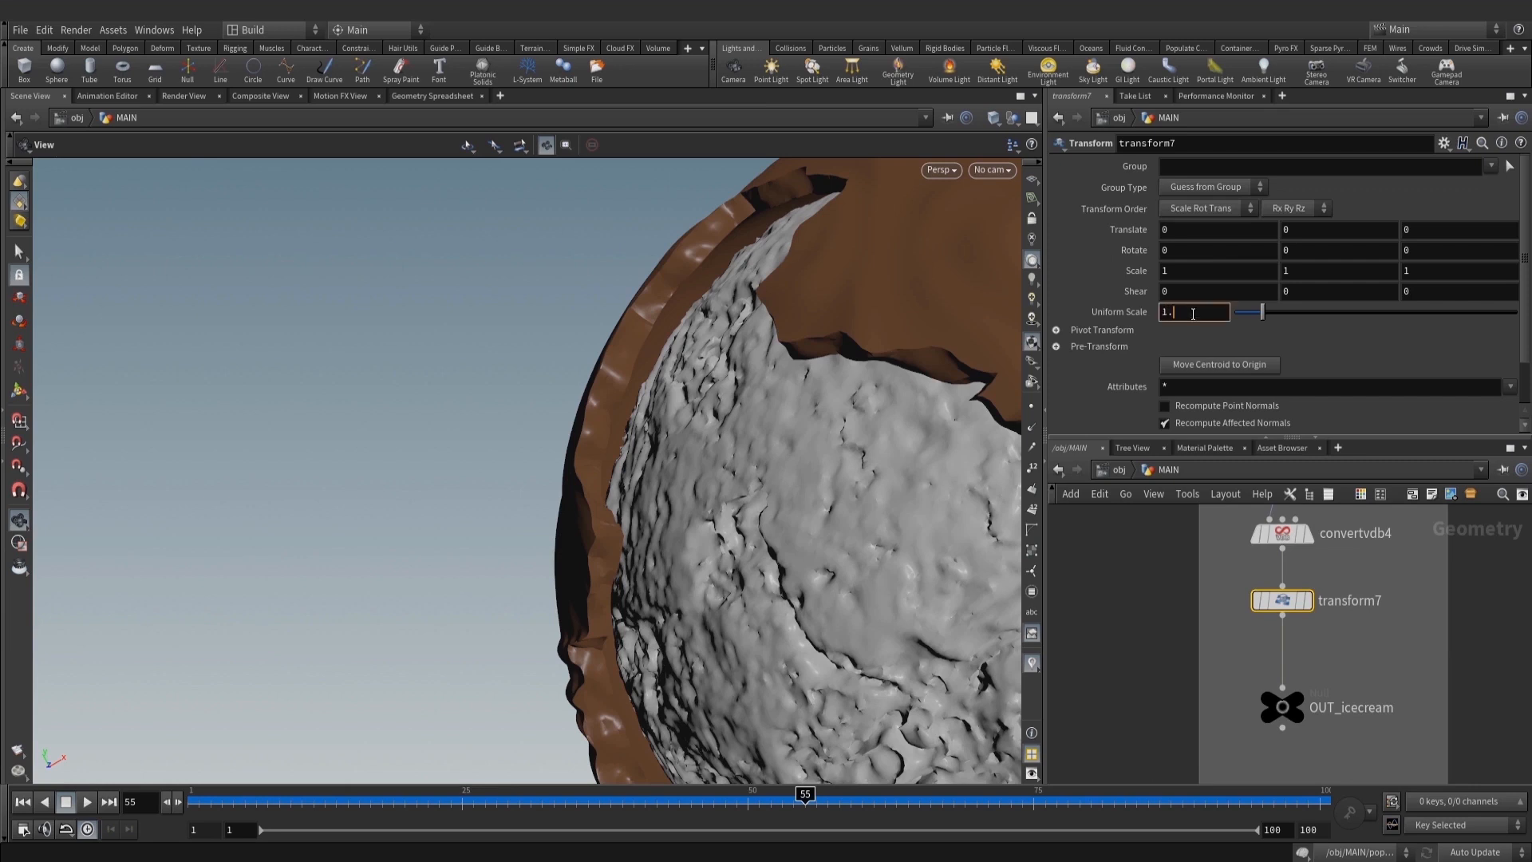
{"action": "left_click_drag", "start_coordinate": [942, 595], "coordinate": [926, 584]}
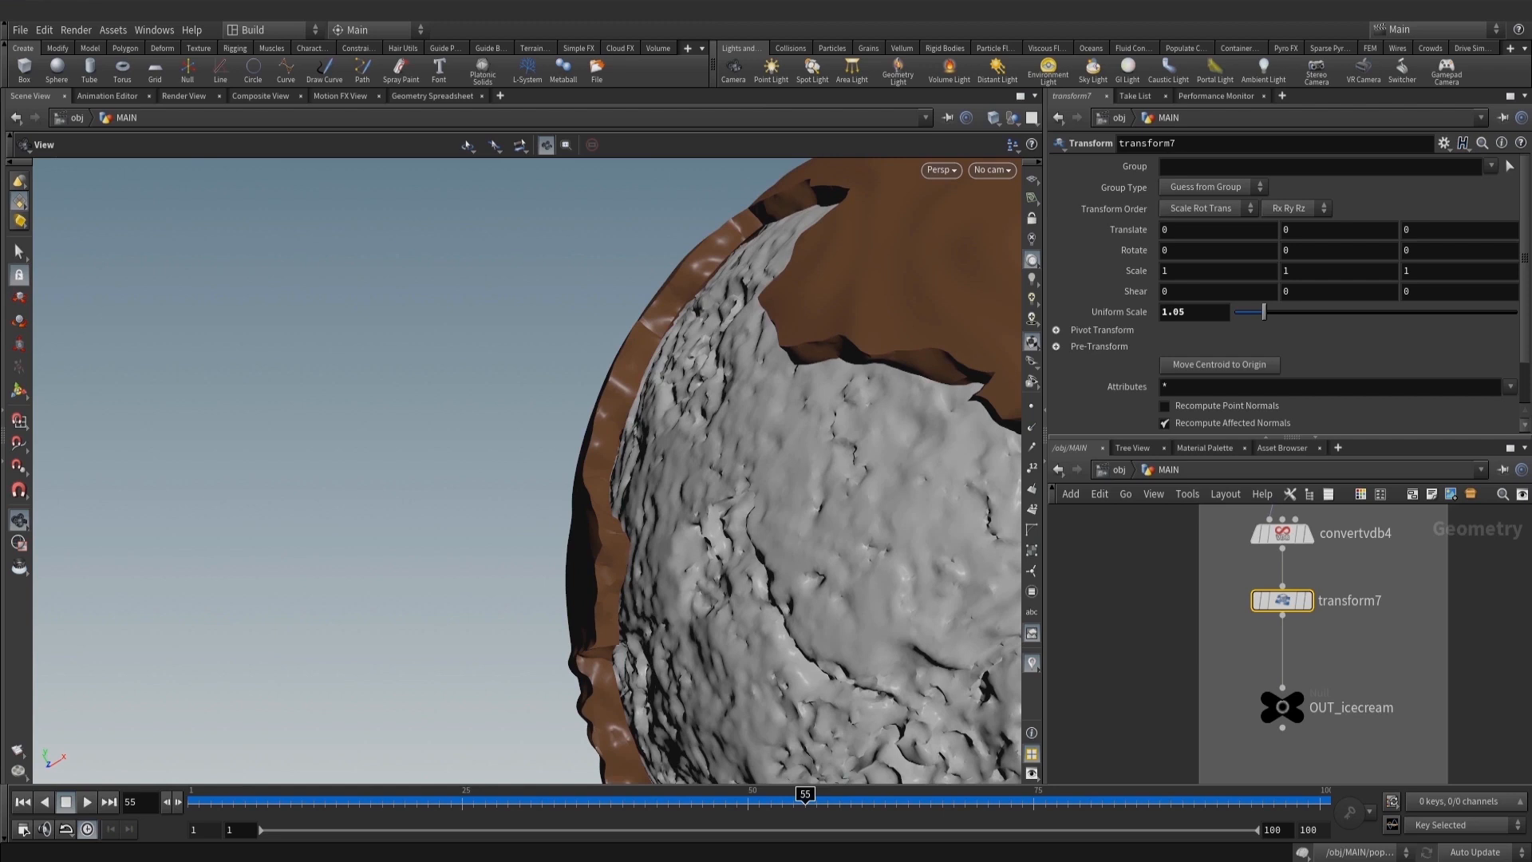
Insert a white Color node between transform7 and OUT_icecream
{"action": "key", "text": "Tab"}
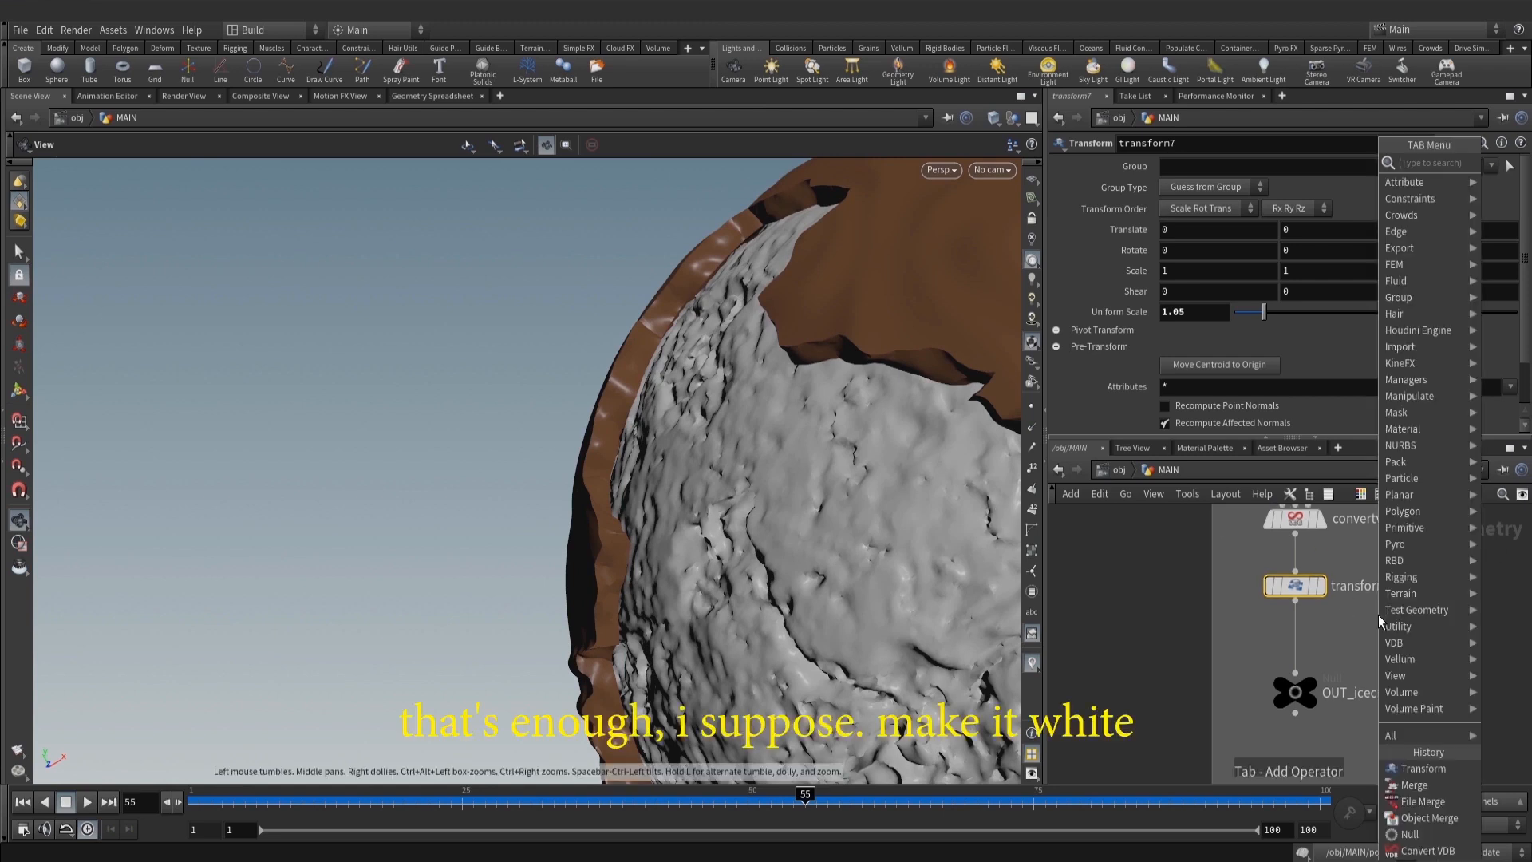
{"action": "type", "text": "colo"}
{"action": "left_click", "coordinate": [1334, 163]}
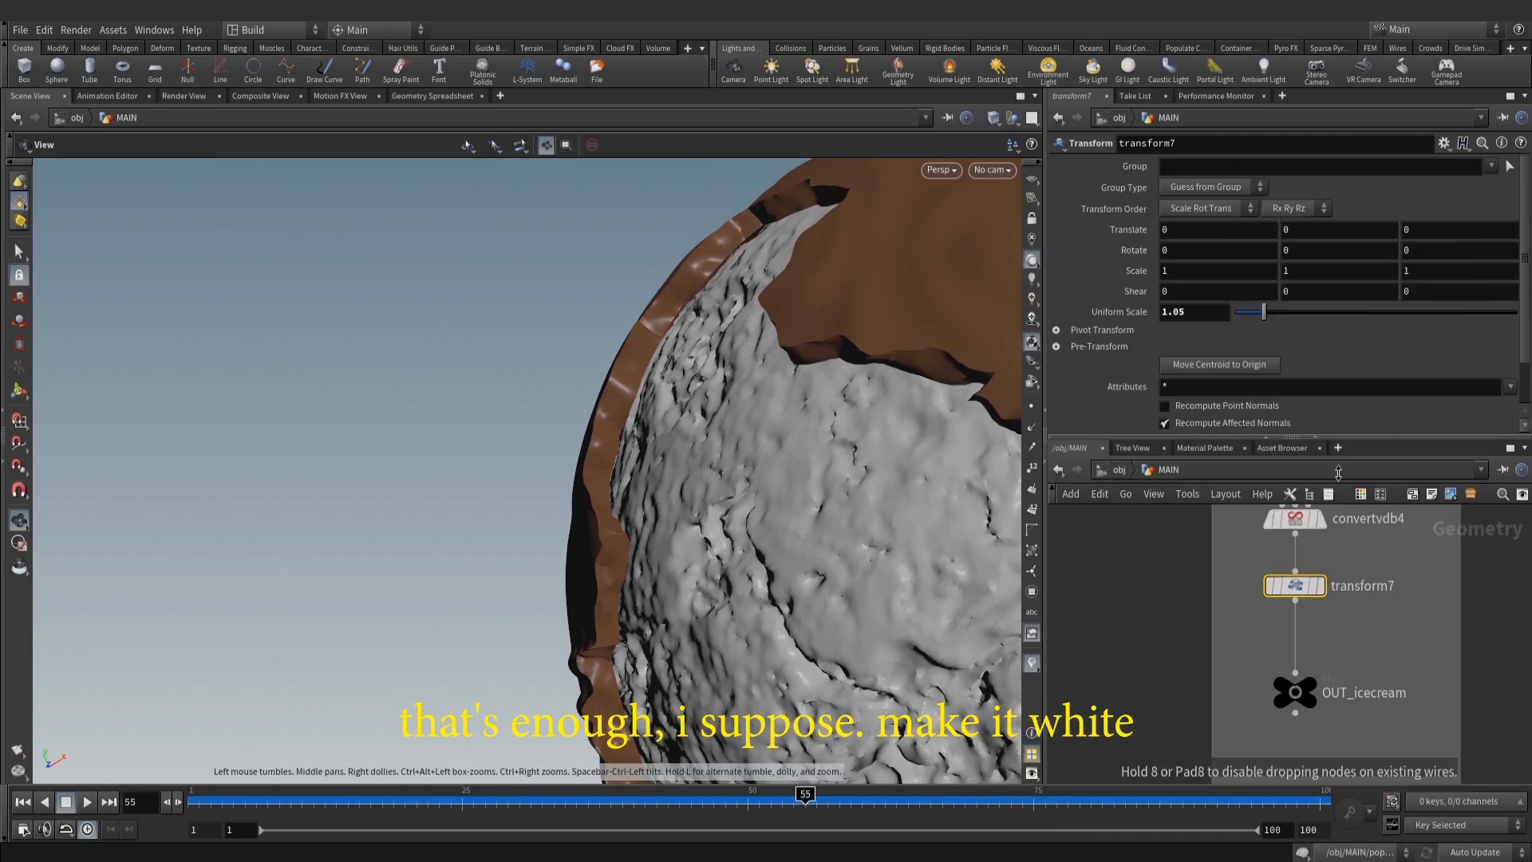
{"action": "left_click", "coordinate": [1324, 644]}
{"action": "scroll", "coordinate": [1321, 660], "scroll_direction": "down", "scroll_amount": 3}
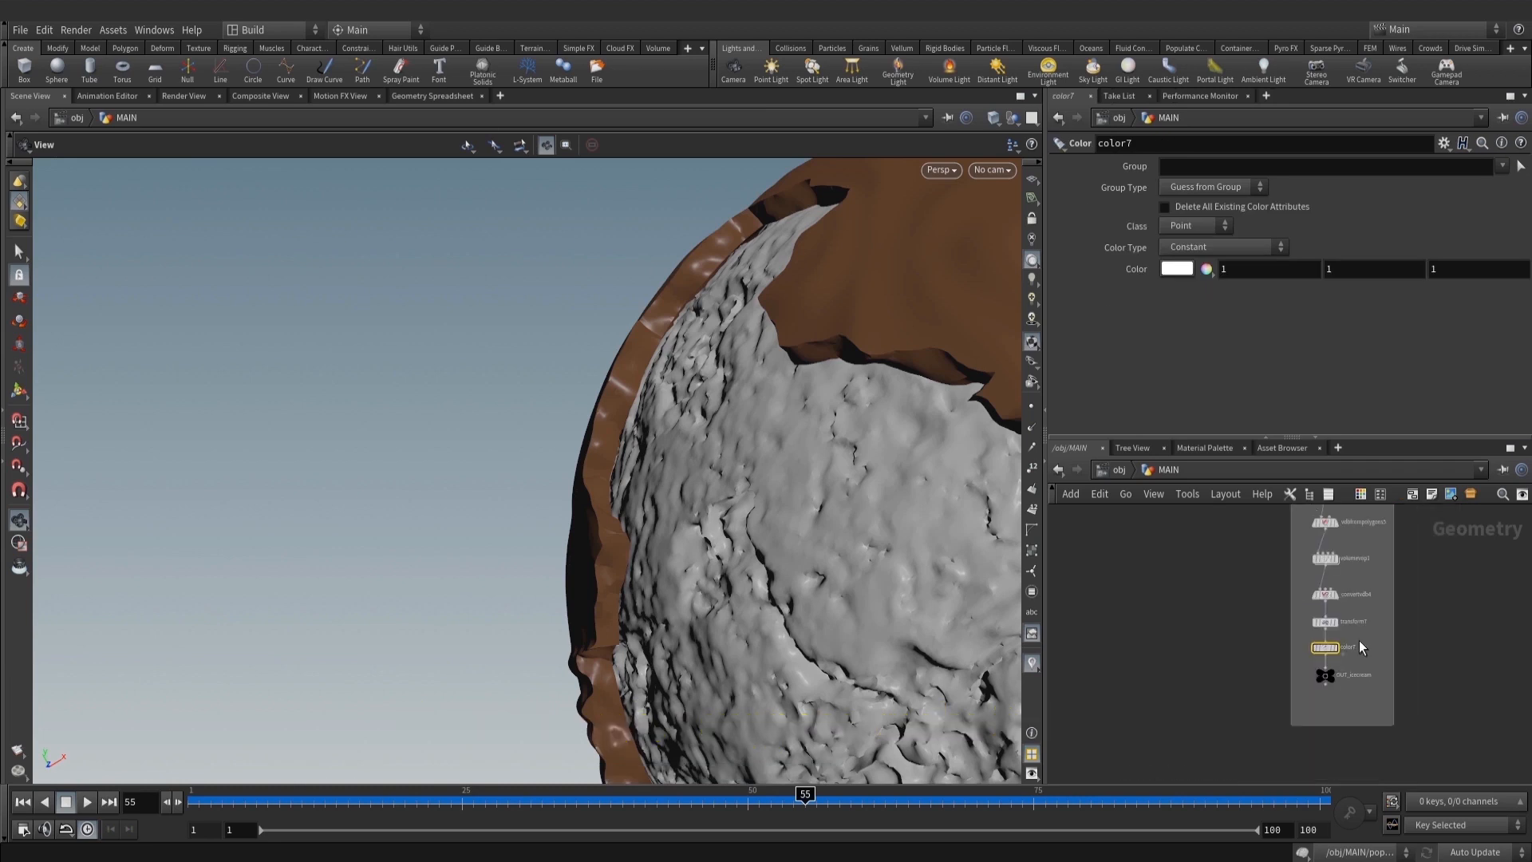
{"action": "scroll", "coordinate": [1329, 644], "scroll_direction": "up", "scroll_amount": 3}
Display the cheker null and look at the complete candy through the CAM camera
{"action": "scroll", "coordinate": [1346, 667], "scroll_direction": "down", "scroll_amount": 8}
{"action": "middle_click_drag", "start_coordinate": [1229, 526], "coordinate": [1188, 539]}
{"action": "middle_click_drag", "start_coordinate": [1181, 742], "coordinate": [1250, 638]}
{"action": "scroll", "coordinate": [1245, 659], "scroll_direction": "up", "scroll_amount": 6}
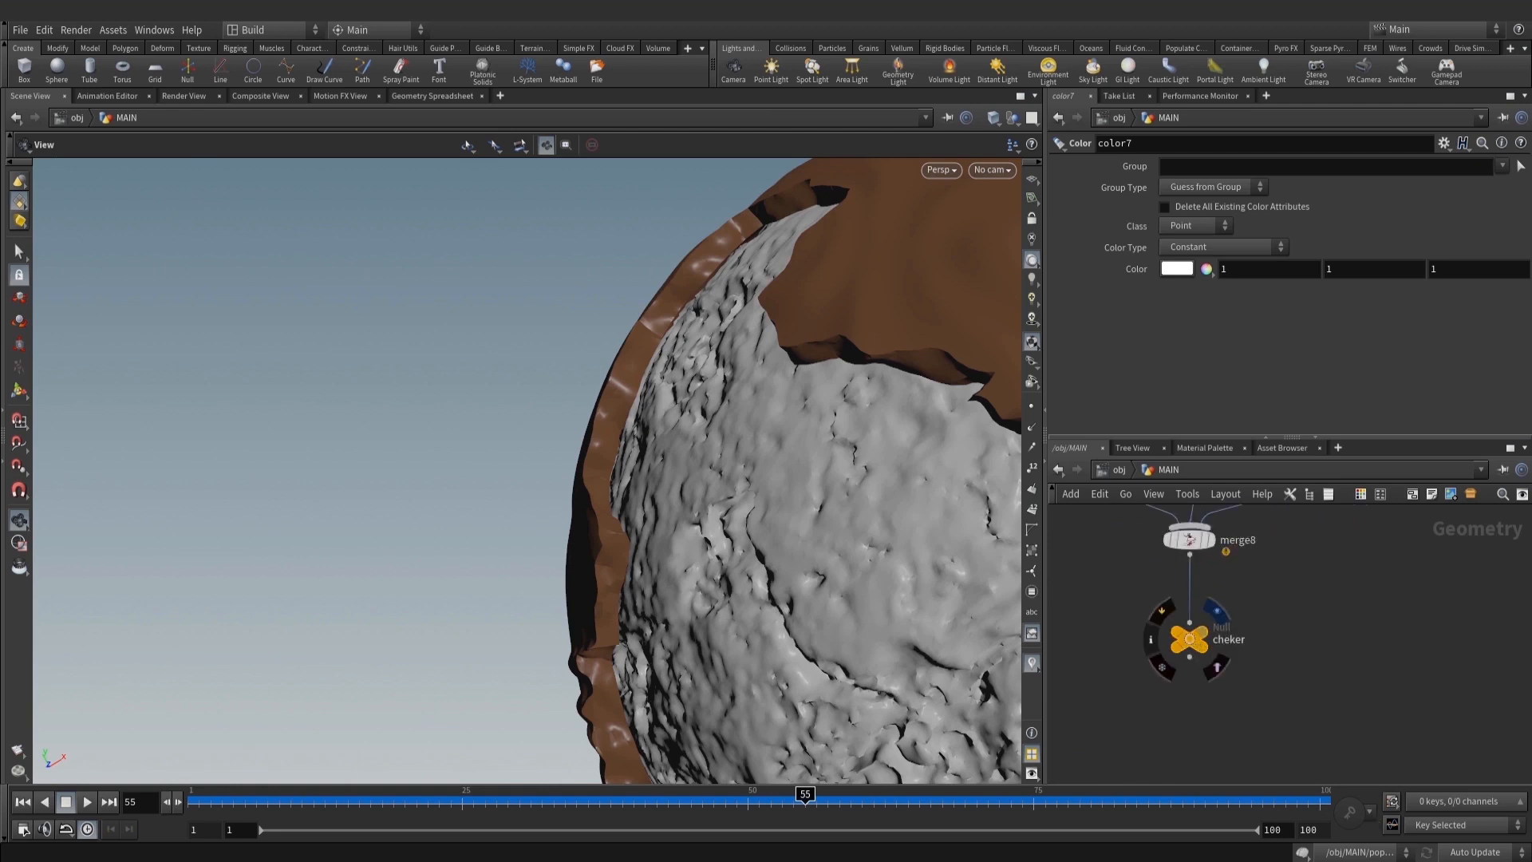
{"action": "left_click", "coordinate": [1216, 611]}
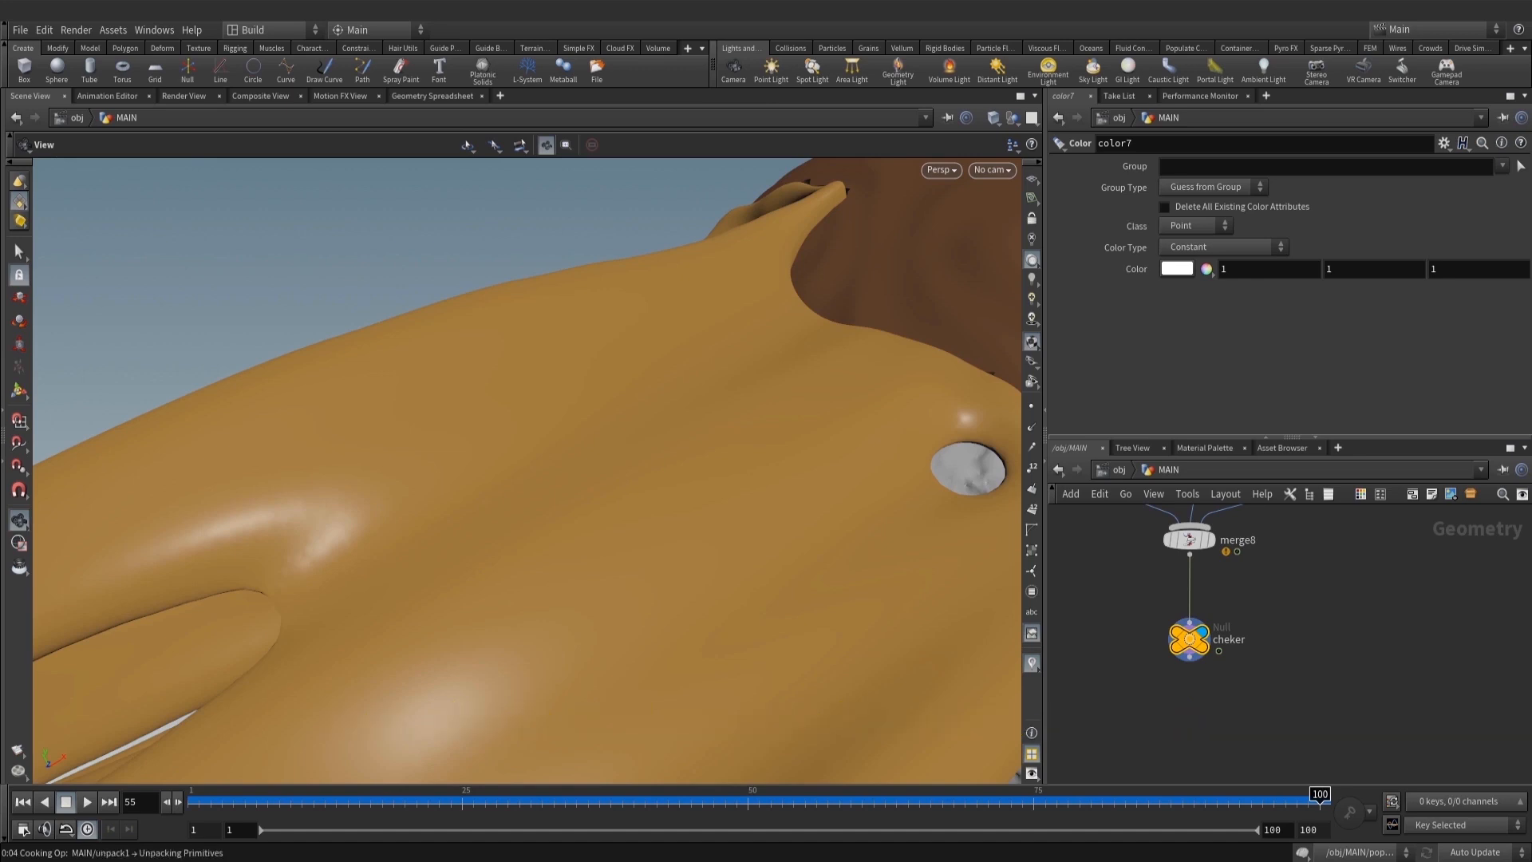
{"action": "key", "text": "g"}
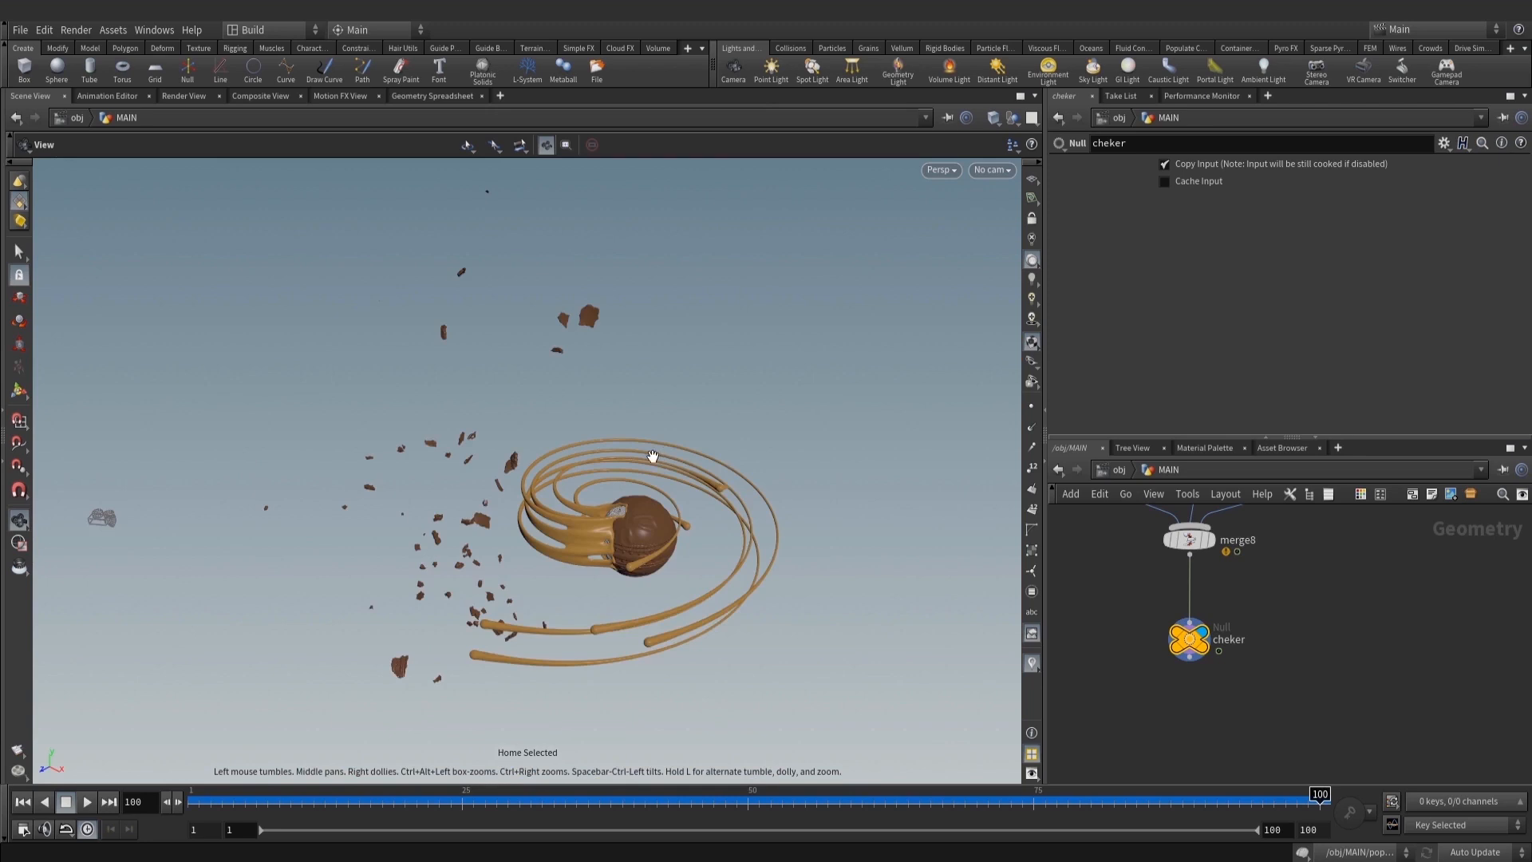
{"action": "right_click_drag", "start_coordinate": [830, 393], "coordinate": [670, 430]}
{"action": "left_click_drag", "start_coordinate": [670, 431], "coordinate": [822, 343]}
{"action": "left_click", "coordinate": [997, 169]}
{"action": "left_click", "coordinate": [1003, 248]}
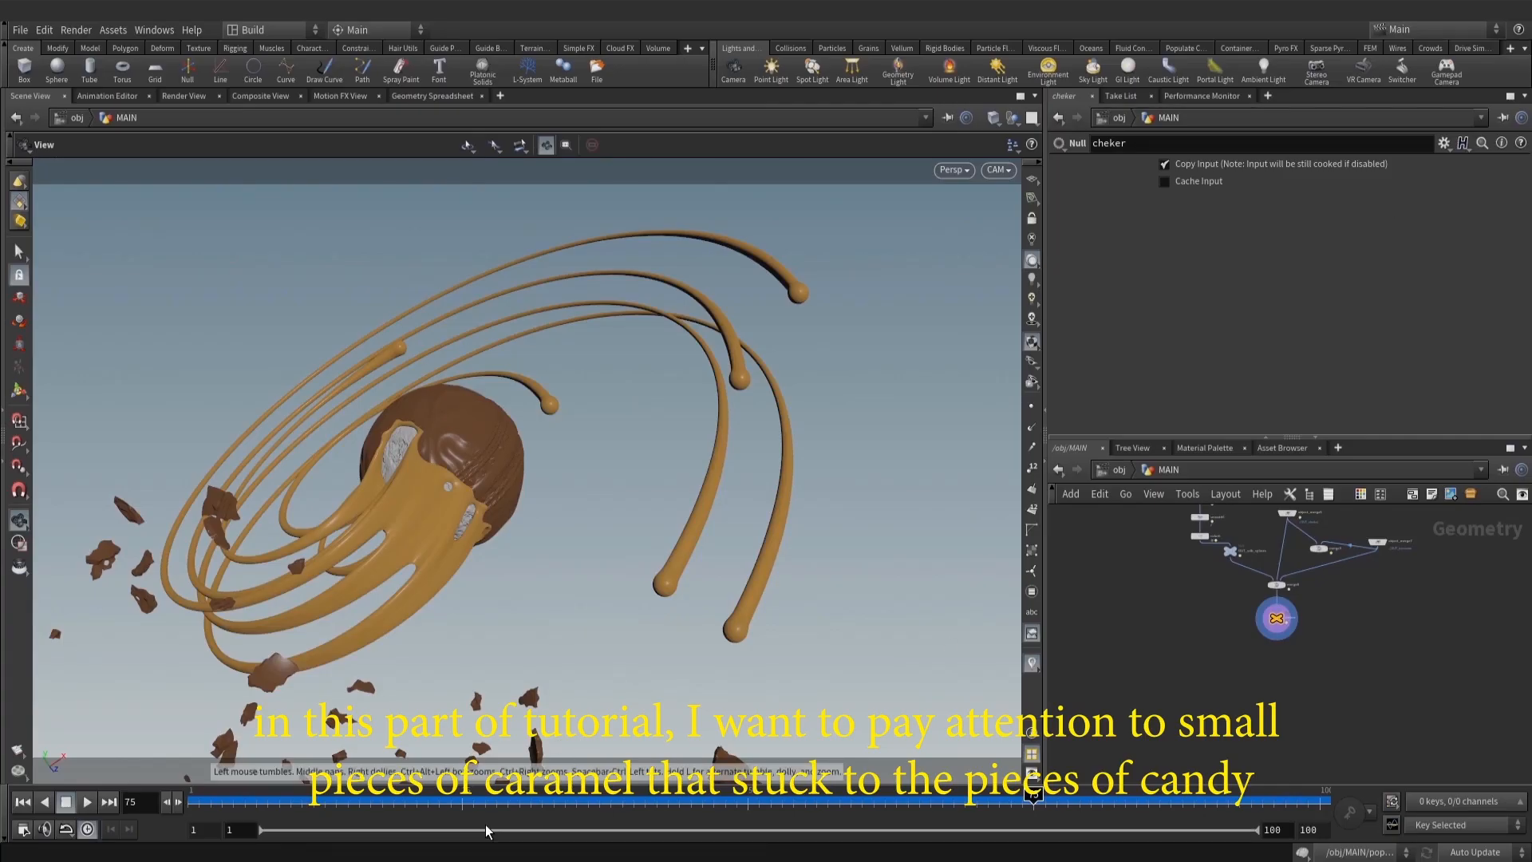
Switch to Pdplayer and examine the small caramel pieces stuck to the candy fragments in the reference video
{"action": "key", "text": "alt+Tab"}
{"action": "left_click_drag", "start_coordinate": [635, 768], "coordinate": [593, 766]}
{"action": "middle_click_drag", "start_coordinate": [892, 694], "coordinate": [947, 270]}
{"action": "scroll", "coordinate": [901, 571], "scroll_direction": "up", "scroll_amount": 1}
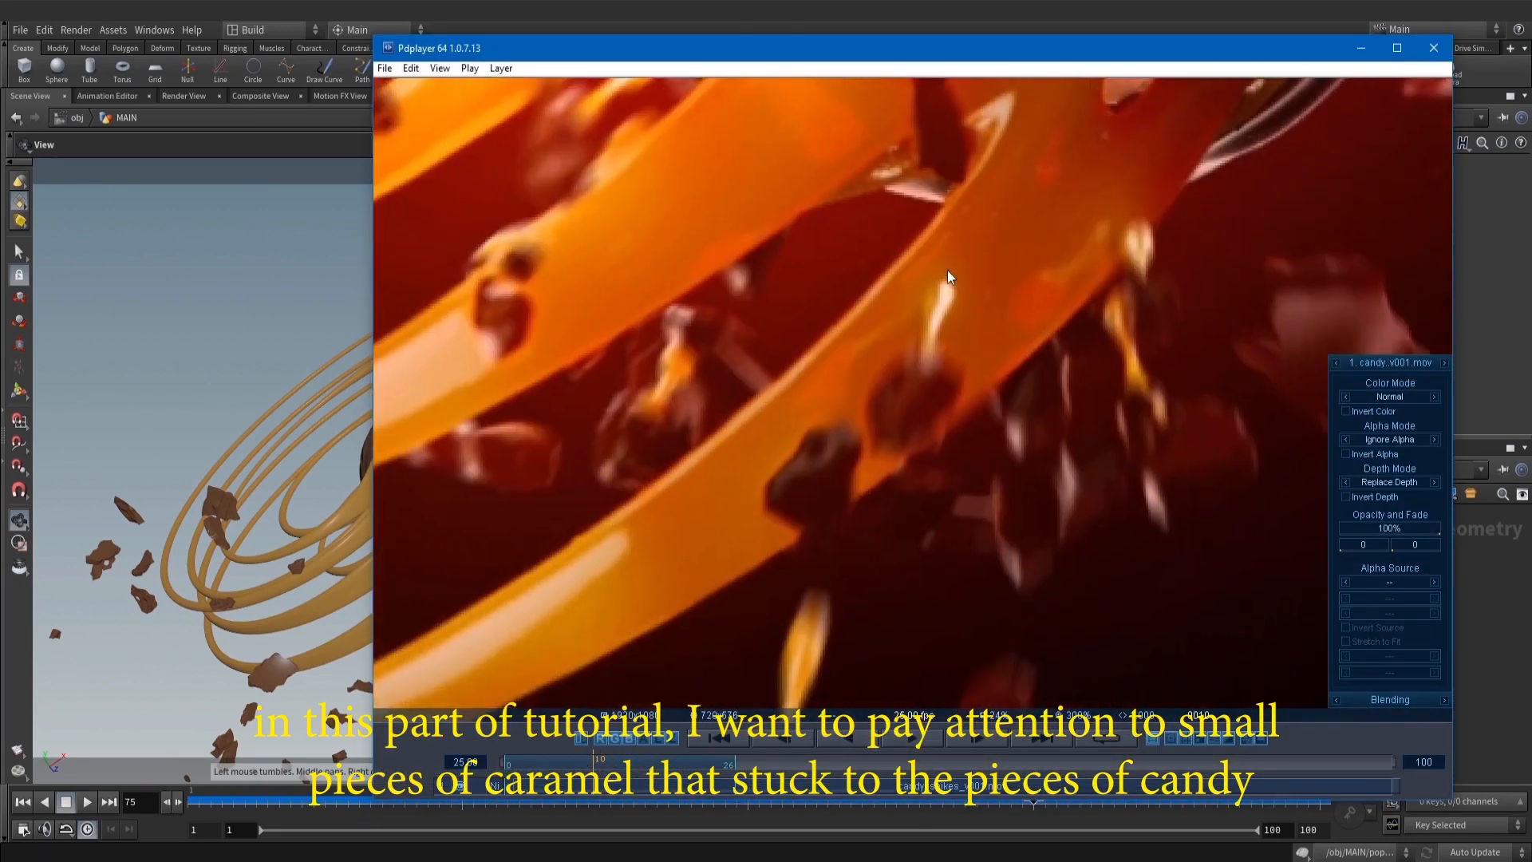
{"action": "middle_click_drag", "start_coordinate": [893, 501], "coordinate": [886, 329]}
{"action": "scroll", "coordinate": [886, 329], "scroll_direction": "down", "scroll_amount": 1}
{"action": "middle_click_drag", "start_coordinate": [867, 401], "coordinate": [859, 445]}
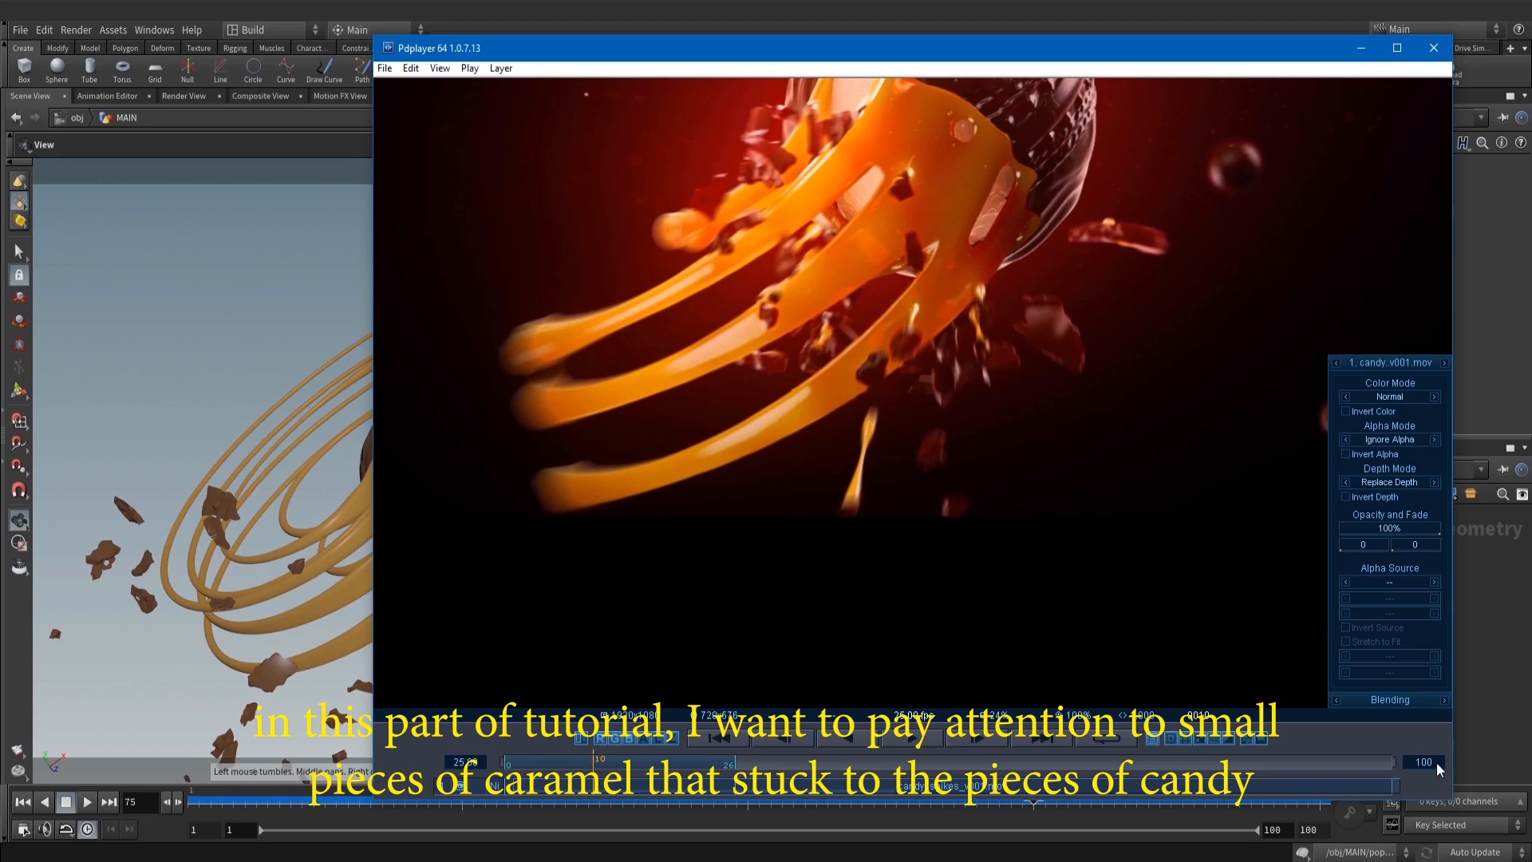
Return to Houdini, display the chocolate output and move unpack1, color3 and its output null to one side below filecache4
{"action": "left_click", "coordinate": [1513, 658]}
{"action": "scroll", "coordinate": [1378, 624], "scroll_direction": "down", "scroll_amount": 5}
{"action": "middle_click_drag", "start_coordinate": [1392, 608], "coordinate": [1337, 699]}
{"action": "middle_click_drag", "start_coordinate": [1337, 536], "coordinate": [1261, 700]}
{"action": "scroll", "coordinate": [1306, 583], "scroll_direction": "up", "scroll_amount": 10}
{"action": "left_click", "coordinate": [1247, 680]}
{"action": "middle_click_drag", "start_coordinate": [1244, 668], "coordinate": [1300, 554]}
{"action": "left_click_drag", "start_coordinate": [1291, 602], "coordinate": [1173, 750]}
{"action": "left_click_drag", "start_coordinate": [1201, 613], "coordinate": [1094, 643]}
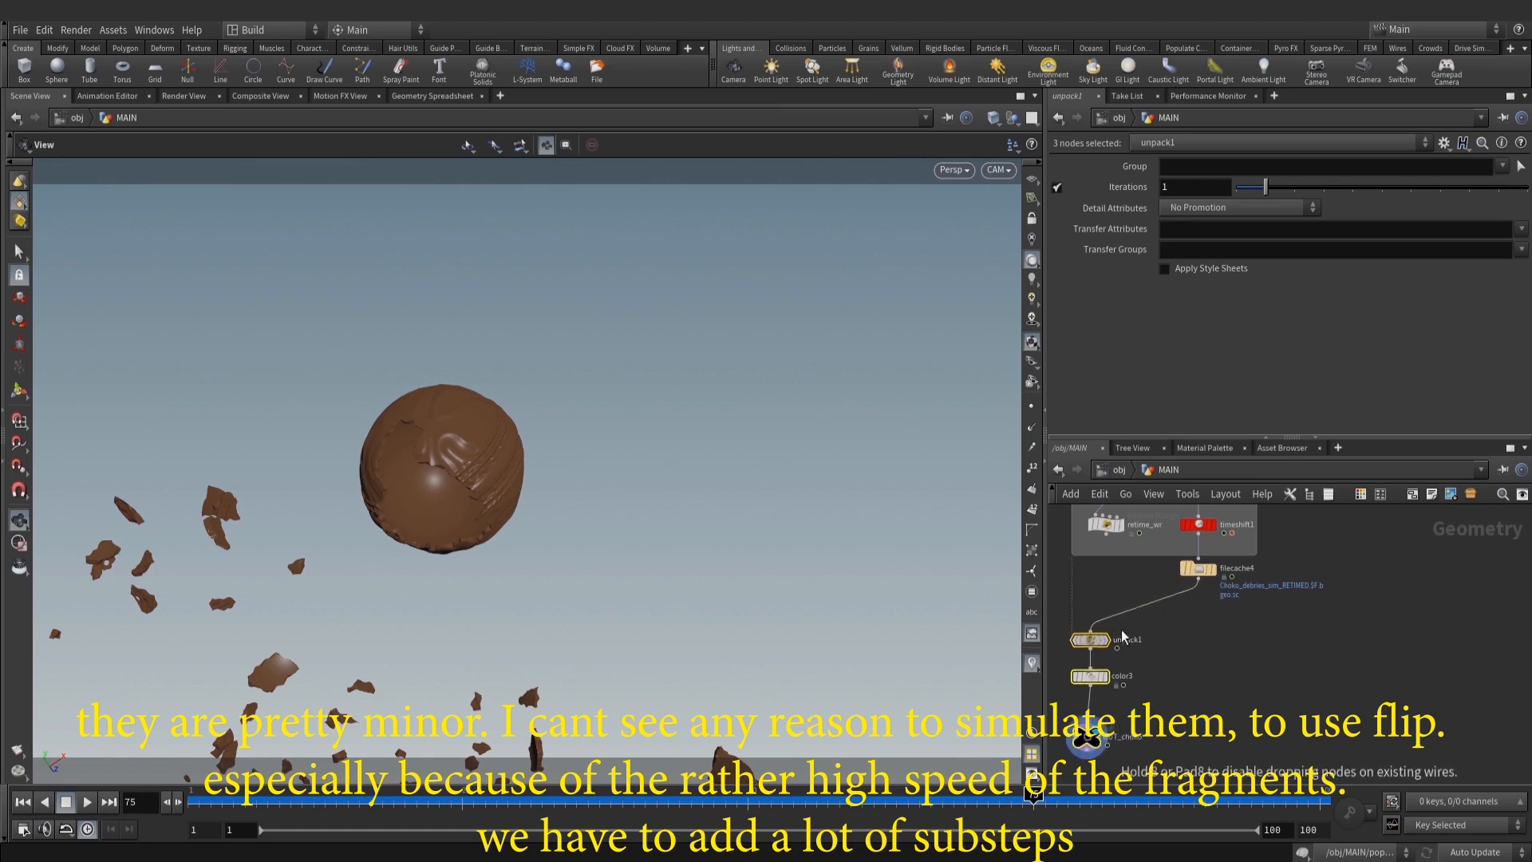
Display filecache4 and check its node information for the fragments' attributes and groups
{"action": "left_click", "coordinate": [1090, 636]}
{"action": "left_click", "coordinate": [1213, 570]}
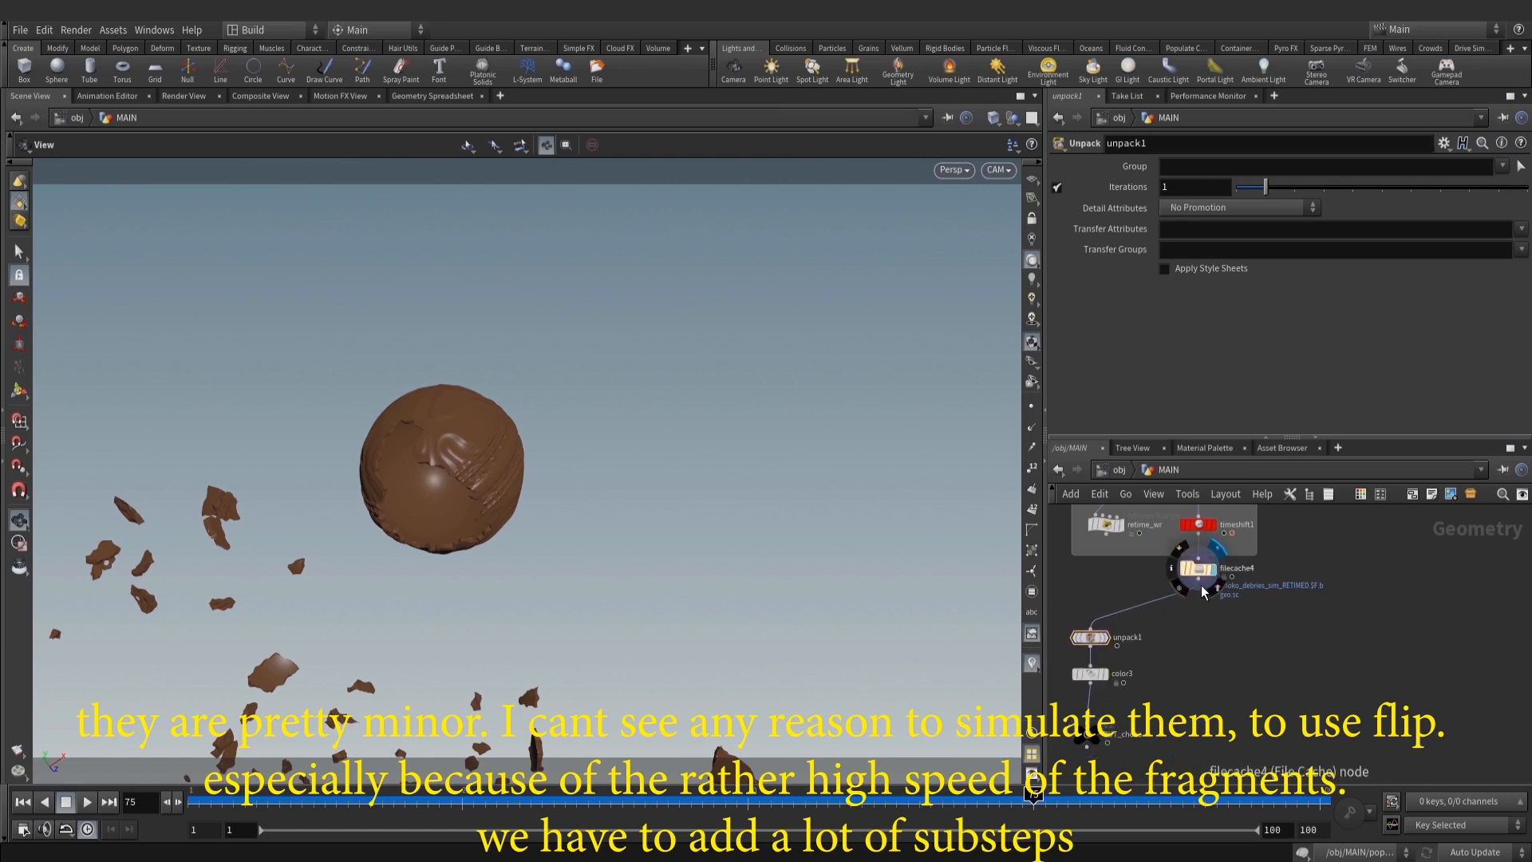
{"action": "left_click_drag", "start_coordinate": [1200, 576], "coordinate": [1200, 590]}
{"action": "left_click", "coordinate": [1198, 584]}
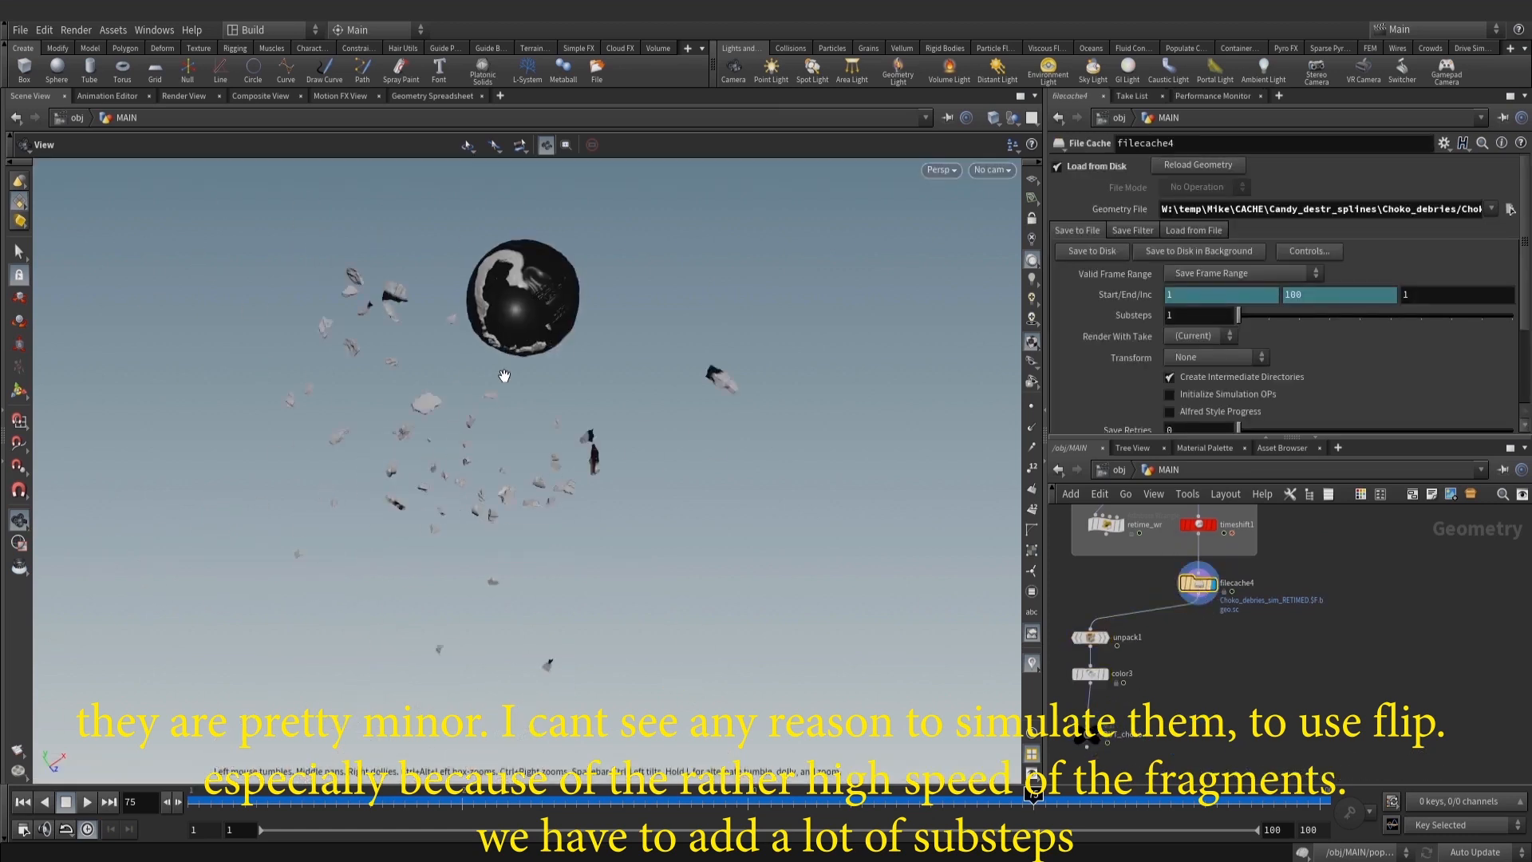
{"action": "middle_click", "coordinate": [1212, 597]}
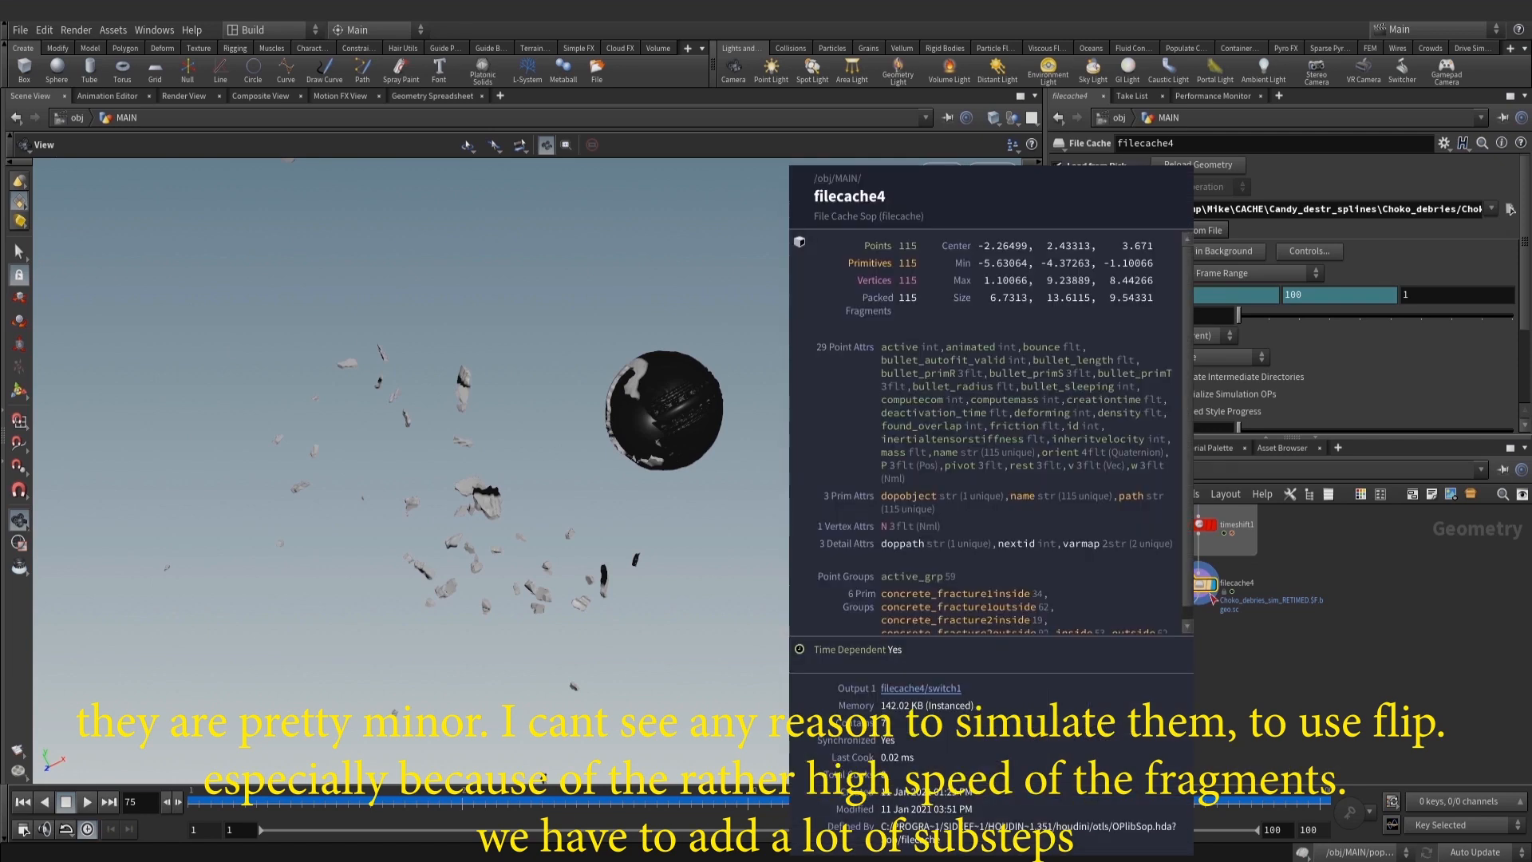
{"action": "key", "text": "Tab"}
{"action": "type", "text": "del"}
{"action": "key", "text": "Escape"}
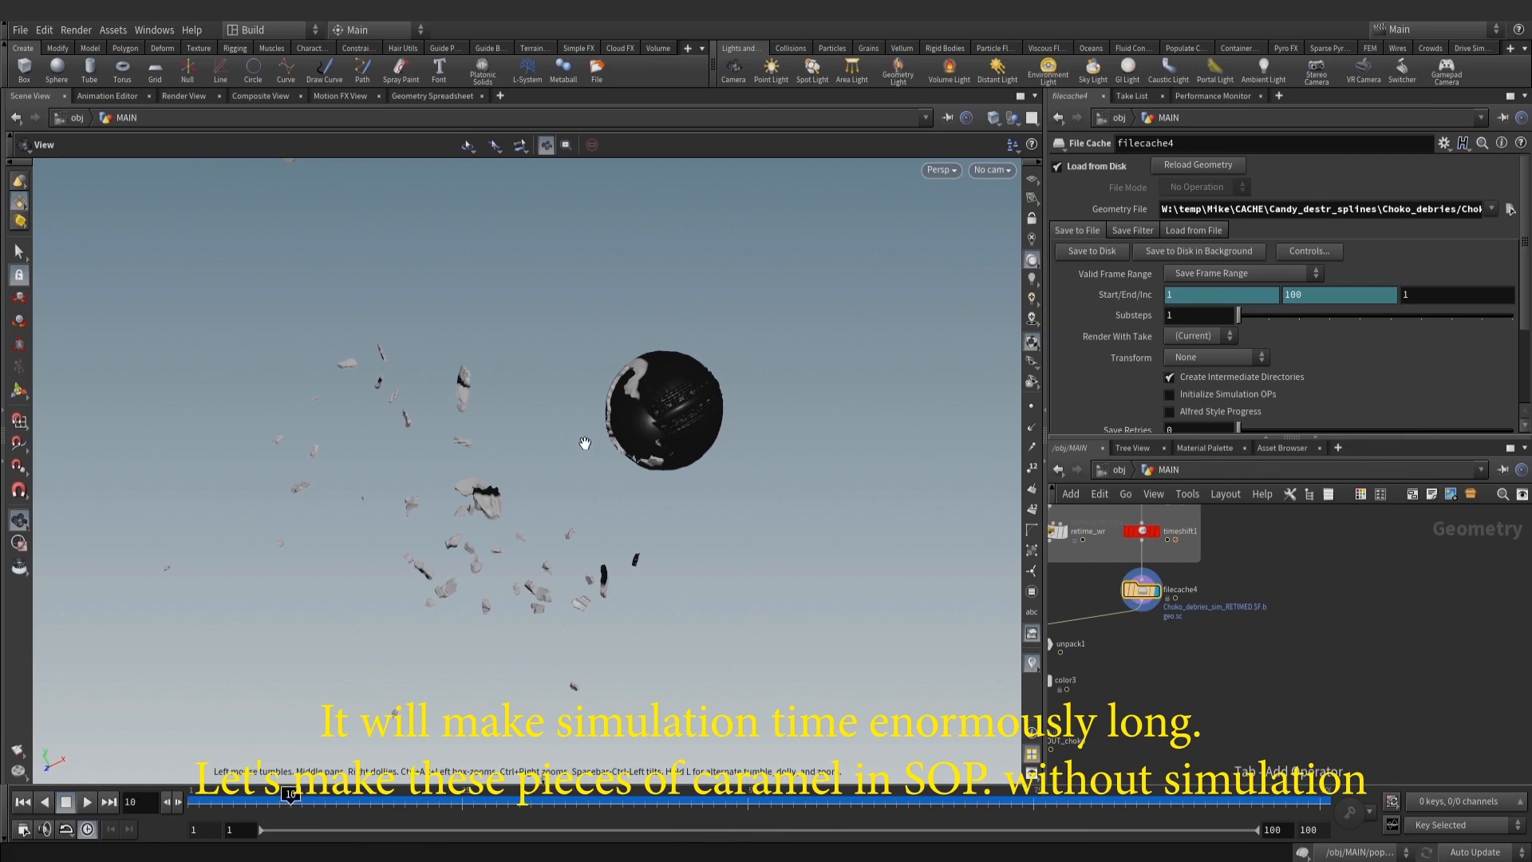
Add a Delete node beside filecache4, connect filecache4 to it and display it
{"action": "middle_click_drag", "start_coordinate": [1264, 604], "coordinate": [1235, 660]}
{"action": "key", "text": "Tab"}
{"action": "type", "text": "del"}
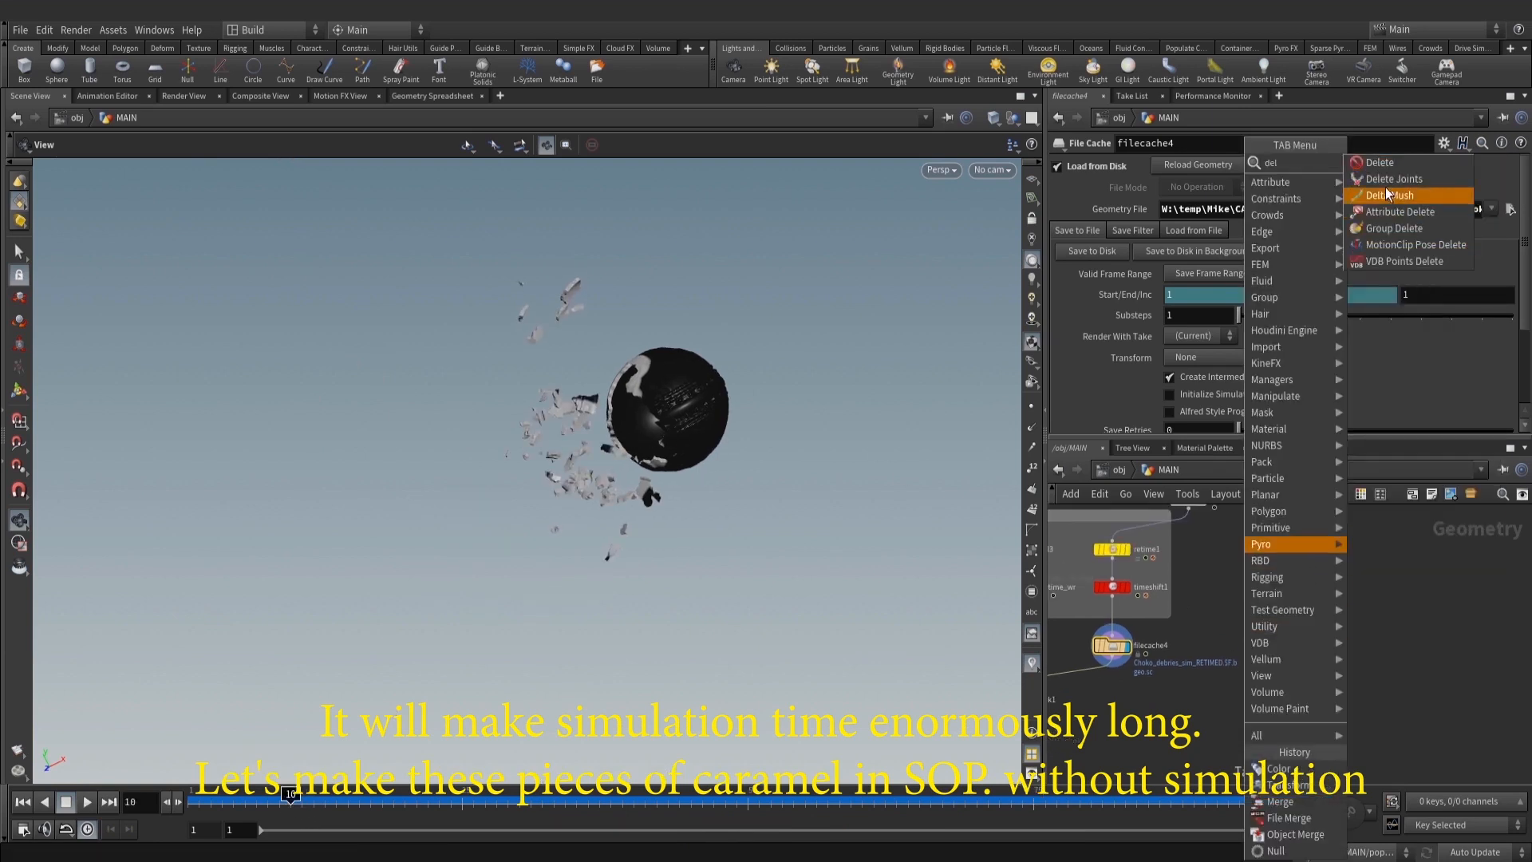
{"action": "left_click", "coordinate": [1379, 162]}
{"action": "left_click", "coordinate": [1296, 702]}
{"action": "scroll", "coordinate": [1177, 718], "scroll_direction": "up", "scroll_amount": 1}
{"action": "middle_click_drag", "start_coordinate": [1107, 694], "coordinate": [1128, 632]}
{"action": "left_click_drag", "start_coordinate": [1197, 595], "coordinate": [1311, 644]}
{"action": "left_click", "coordinate": [1363, 633]}
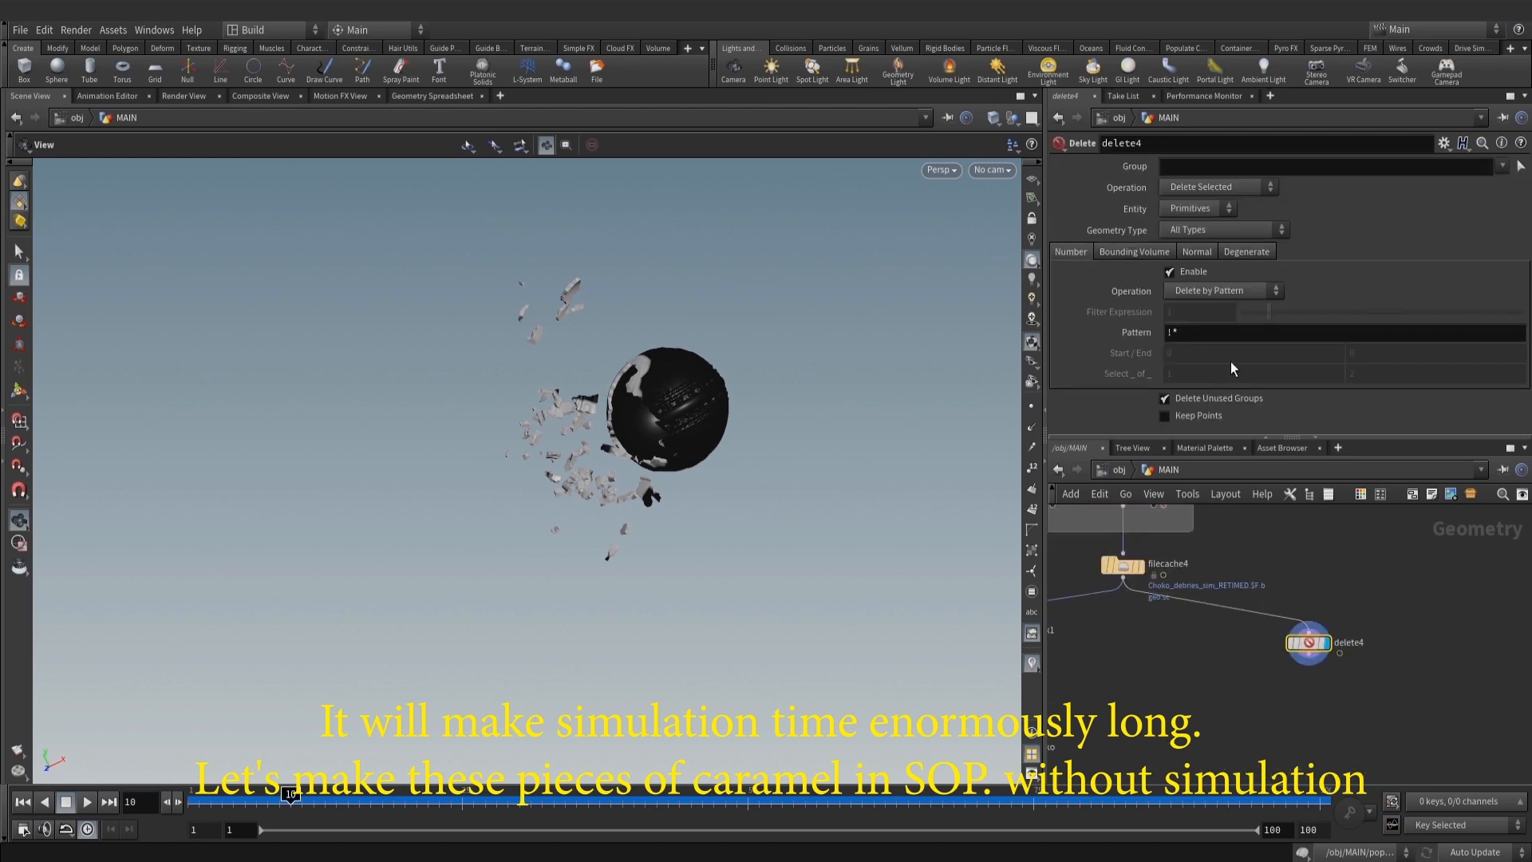
Set delete4's Entity to Points and its Group to active_grp
{"action": "left_click", "coordinate": [1200, 209]}
{"action": "left_click", "coordinate": [1197, 227]}
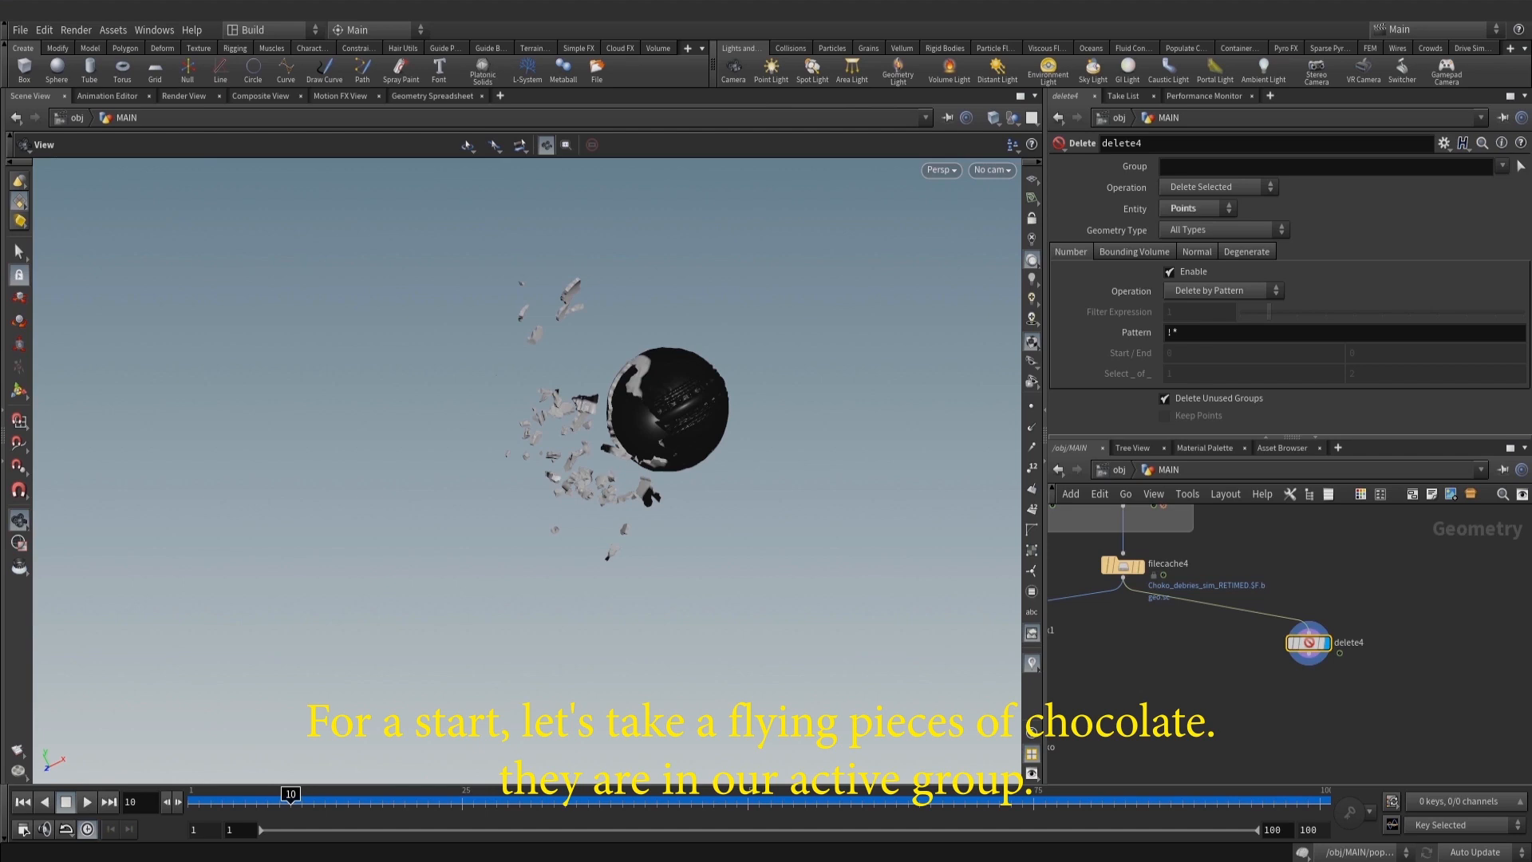
{"action": "left_click", "coordinate": [1501, 166]}
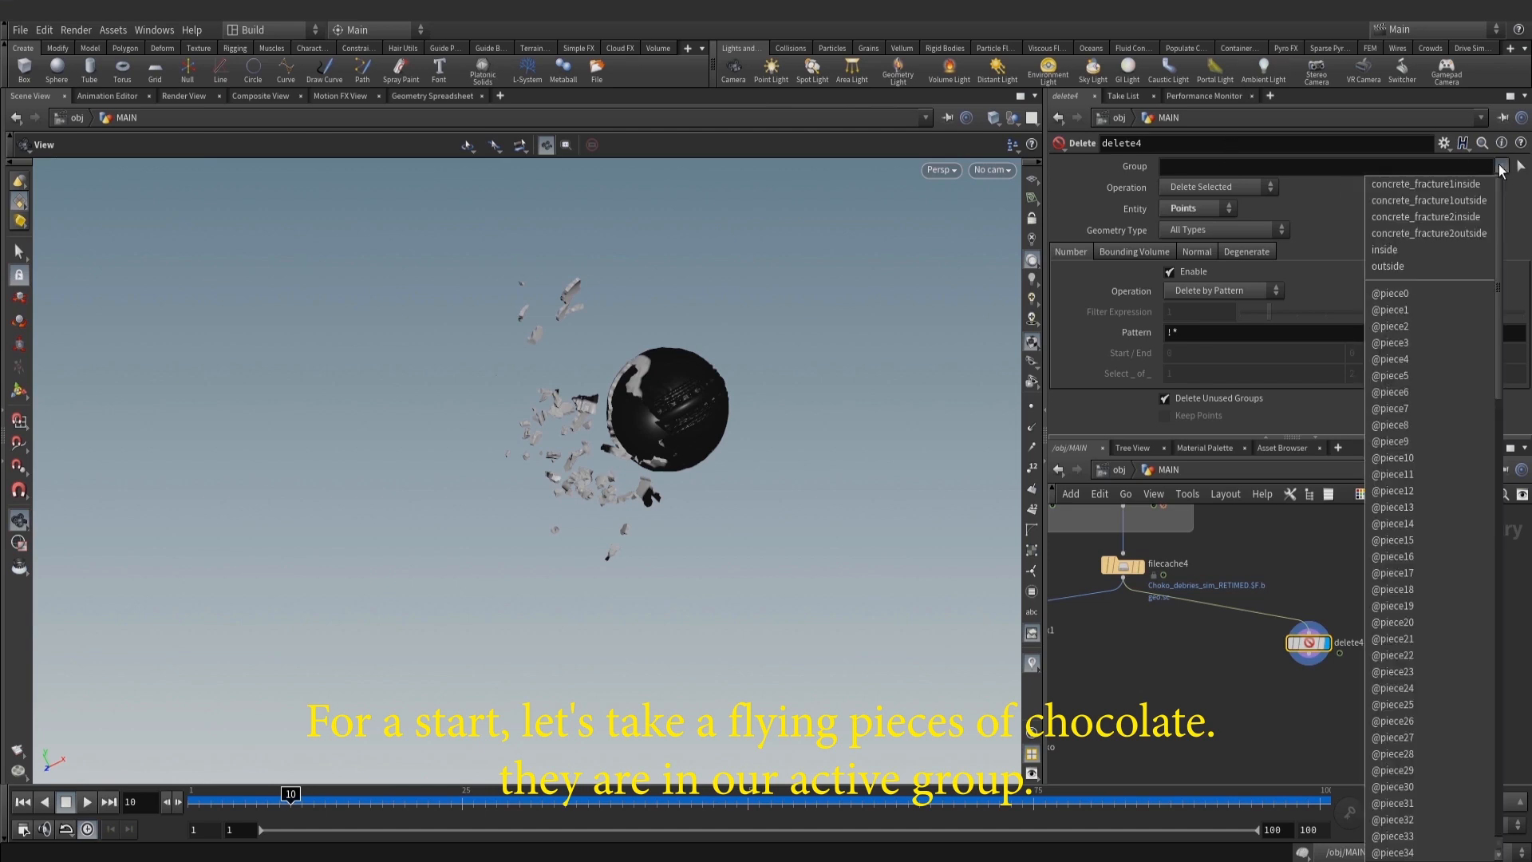
{"action": "scroll", "coordinate": [1500, 733], "scroll_direction": "down", "scroll_amount": 10}
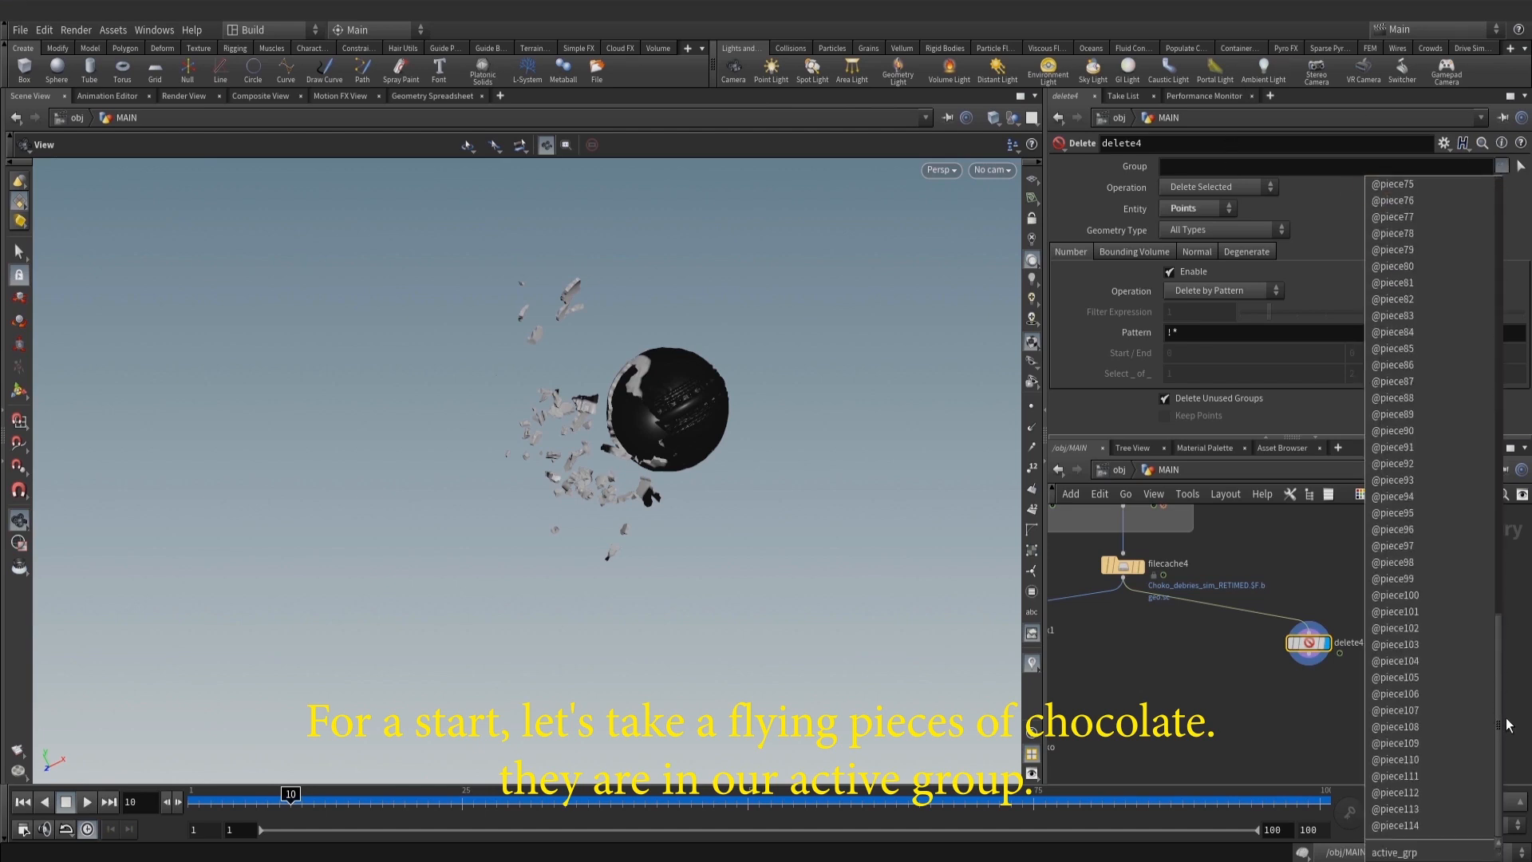
{"action": "left_click", "coordinate": [1506, 728]}
{"action": "left_click", "coordinate": [1501, 167]}
{"action": "left_click_drag", "start_coordinate": [1497, 298], "coordinate": [1497, 742]}
{"action": "left_click", "coordinate": [1425, 847]}
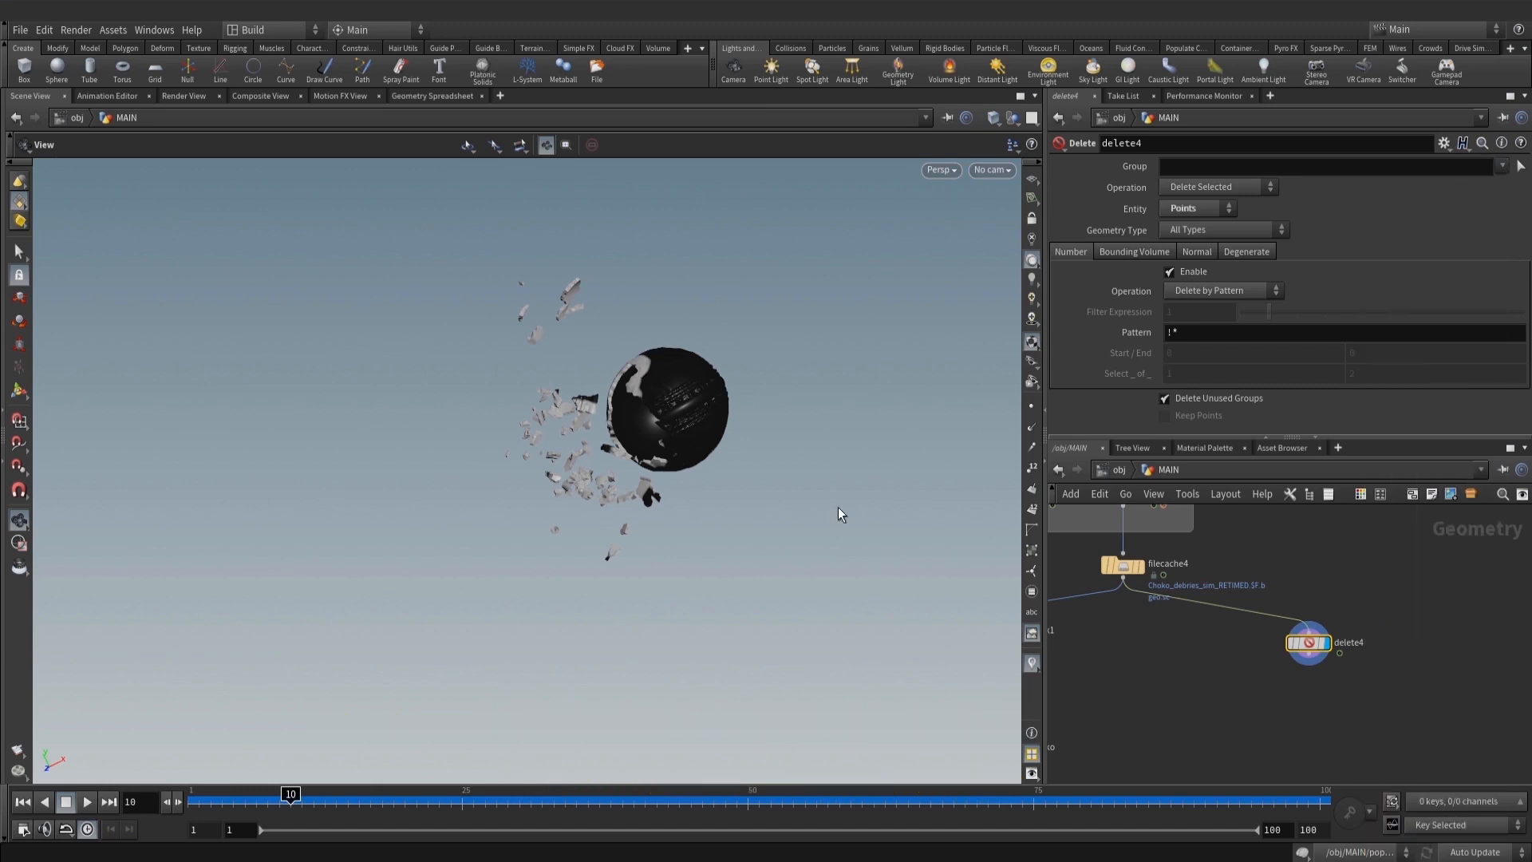
Set delete4's operation to Delete Non-Selected so only the flying chocolate pieces are kept
{"action": "left_click", "coordinate": [1217, 187]}
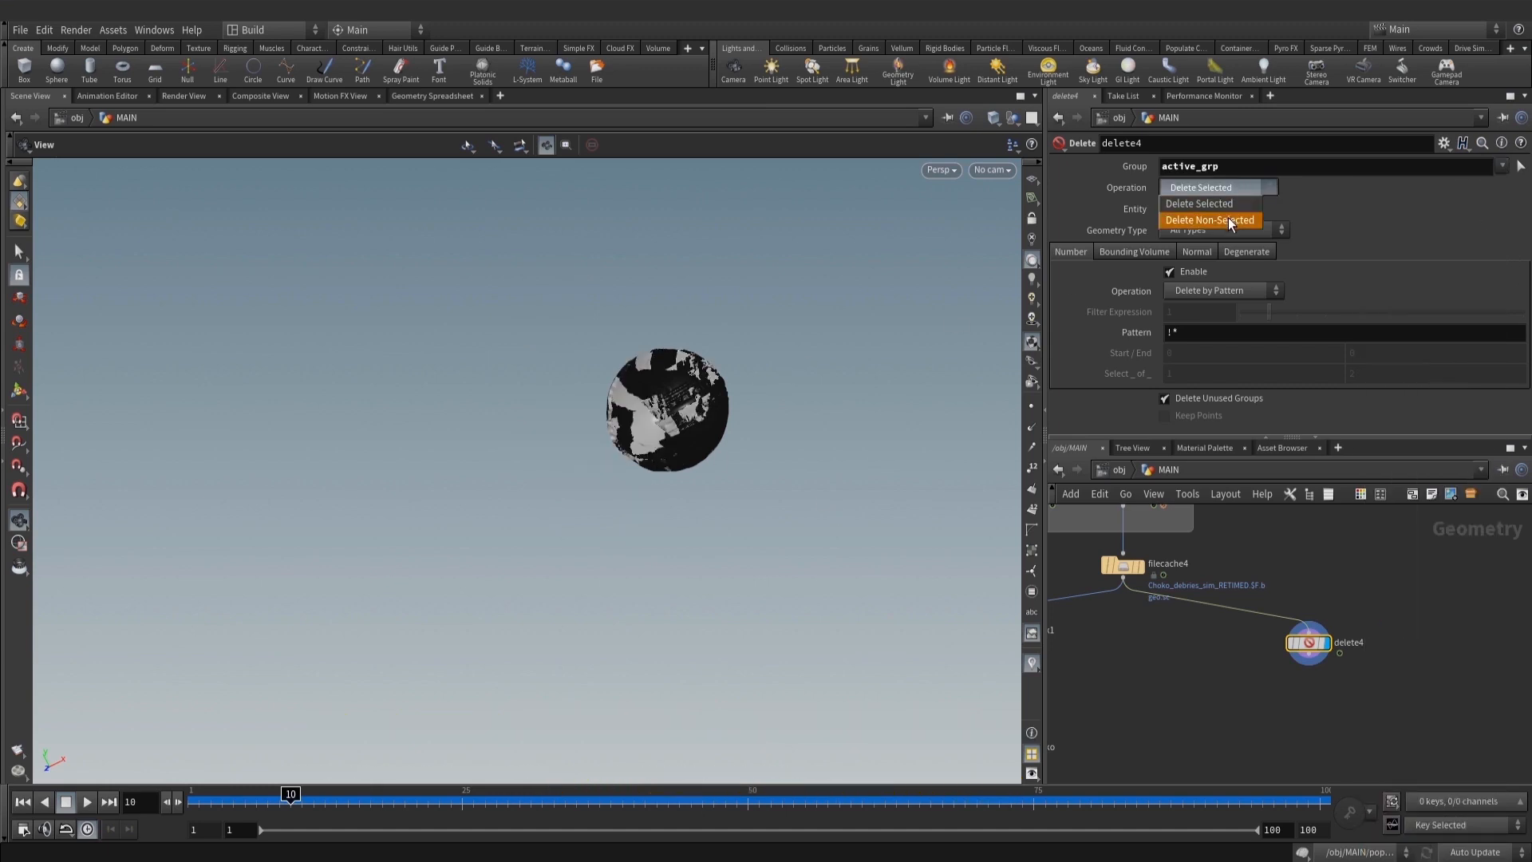
{"action": "left_click", "coordinate": [1213, 204]}
{"action": "left_click_drag", "start_coordinate": [571, 374], "coordinate": [446, 601]}
{"action": "mouse_move", "coordinate": [800, 457]}
{"action": "left_mouse_down"}
{"action": "mouse_move", "coordinate": [760, 455]}
{"action": "mouse_move", "coordinate": [787, 479]}
{"action": "left_mouse_up"}
Add an Attribute Wrangle node below delete4, connect delete4 to it and display it
{"action": "middle_click_drag", "start_coordinate": [1379, 677], "coordinate": [1370, 636]}
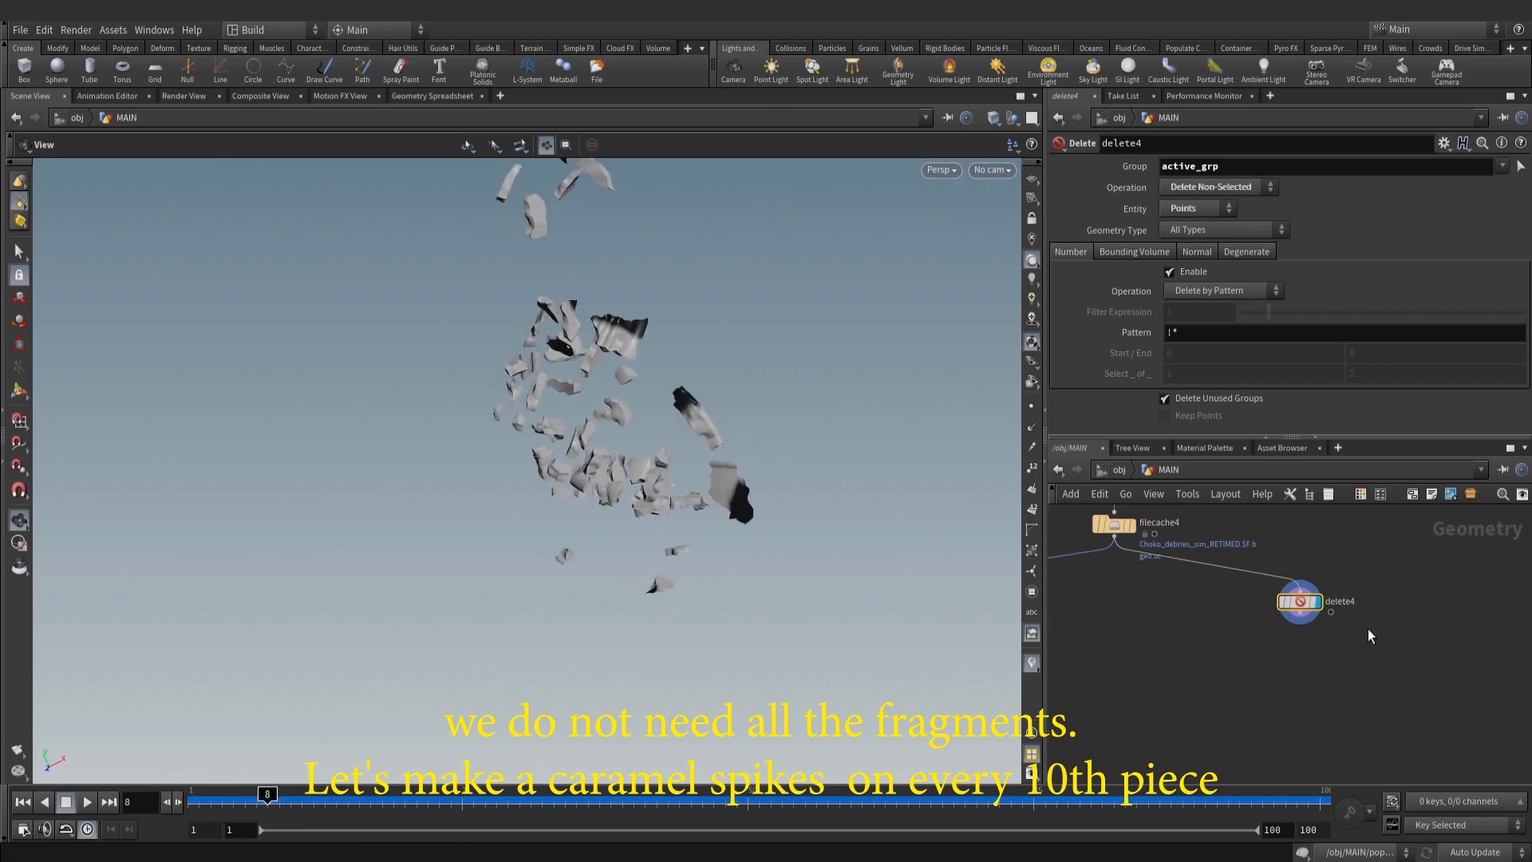
{"action": "key", "text": "Tab"}
{"action": "type", "text": "wrangle"}
{"action": "key", "text": "Return"}
{"action": "left_click", "coordinate": [1283, 649]}
{"action": "scroll", "coordinate": [1286, 614], "scroll_direction": "up", "scroll_amount": 2}
{"action": "left_click_drag", "start_coordinate": [1282, 585], "coordinate": [1291, 636]}
{"action": "left_click", "coordinate": [1308, 670]}
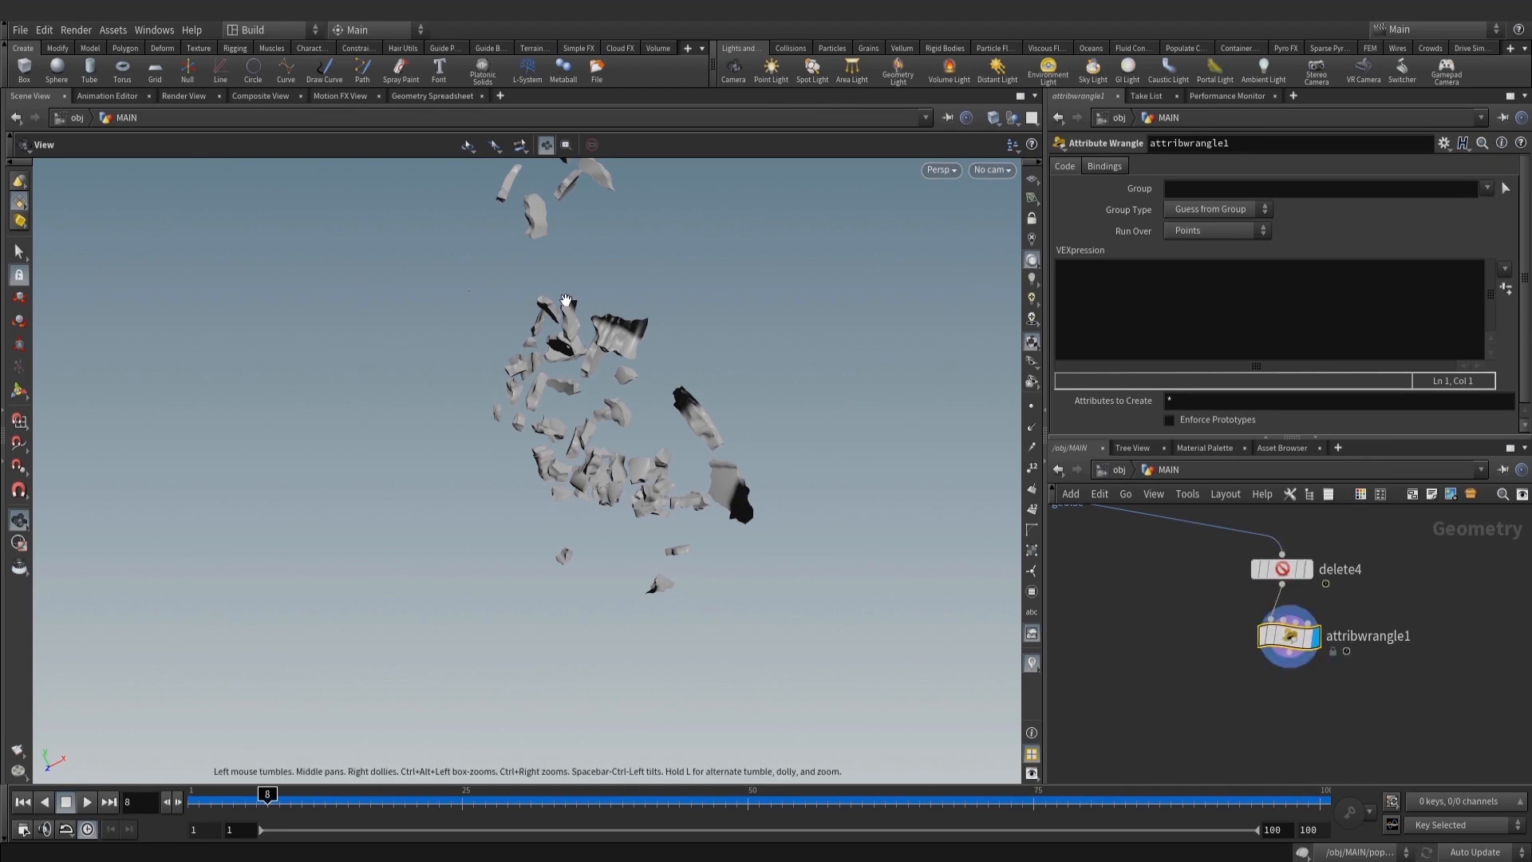
{"action": "left_click", "coordinate": [1149, 295]}
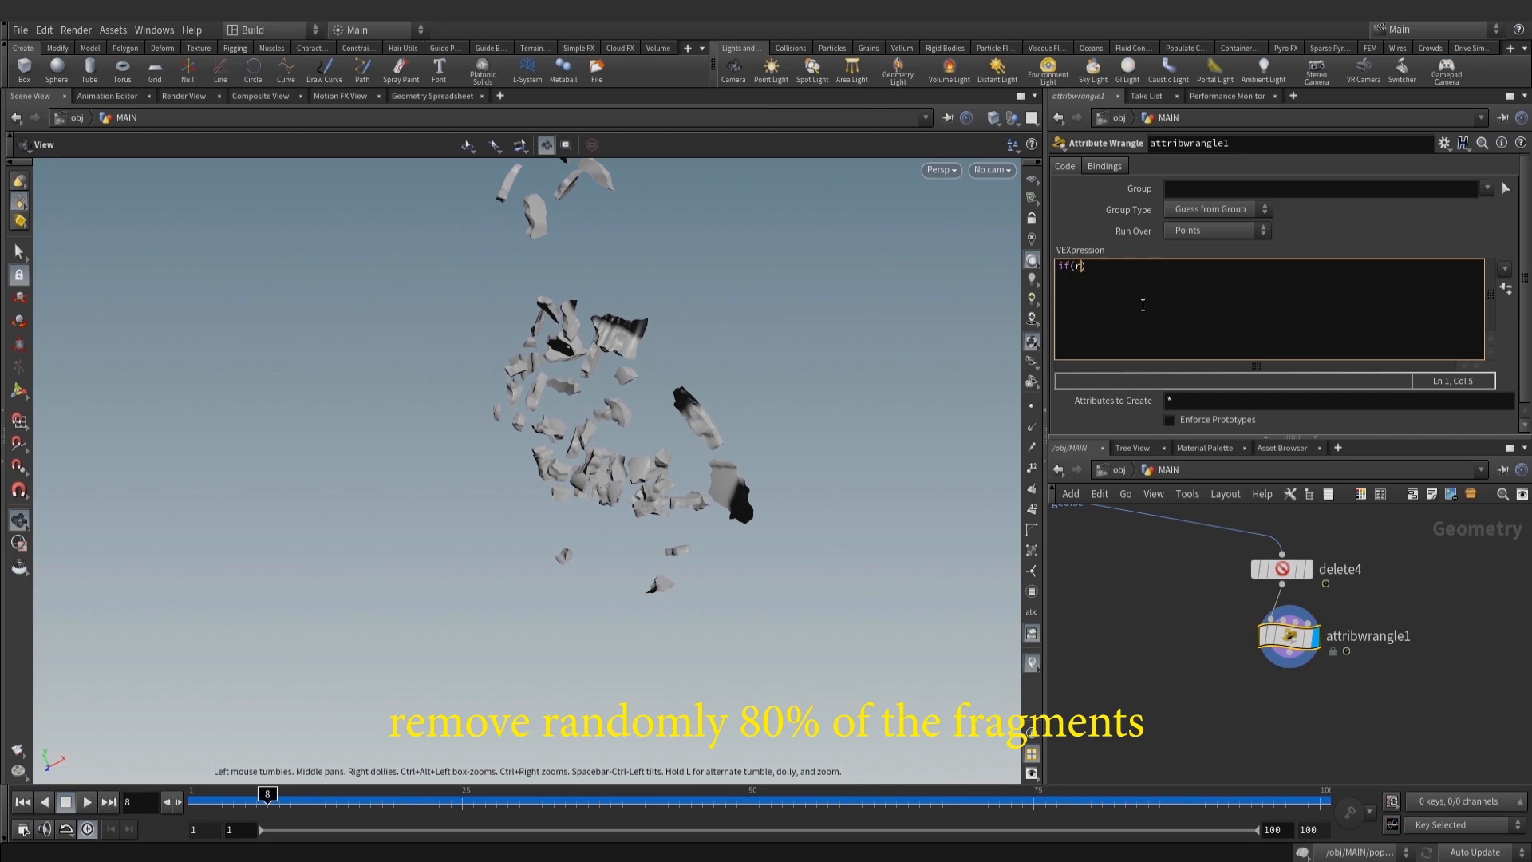
{"action": "type", "text": "if(rand()"}
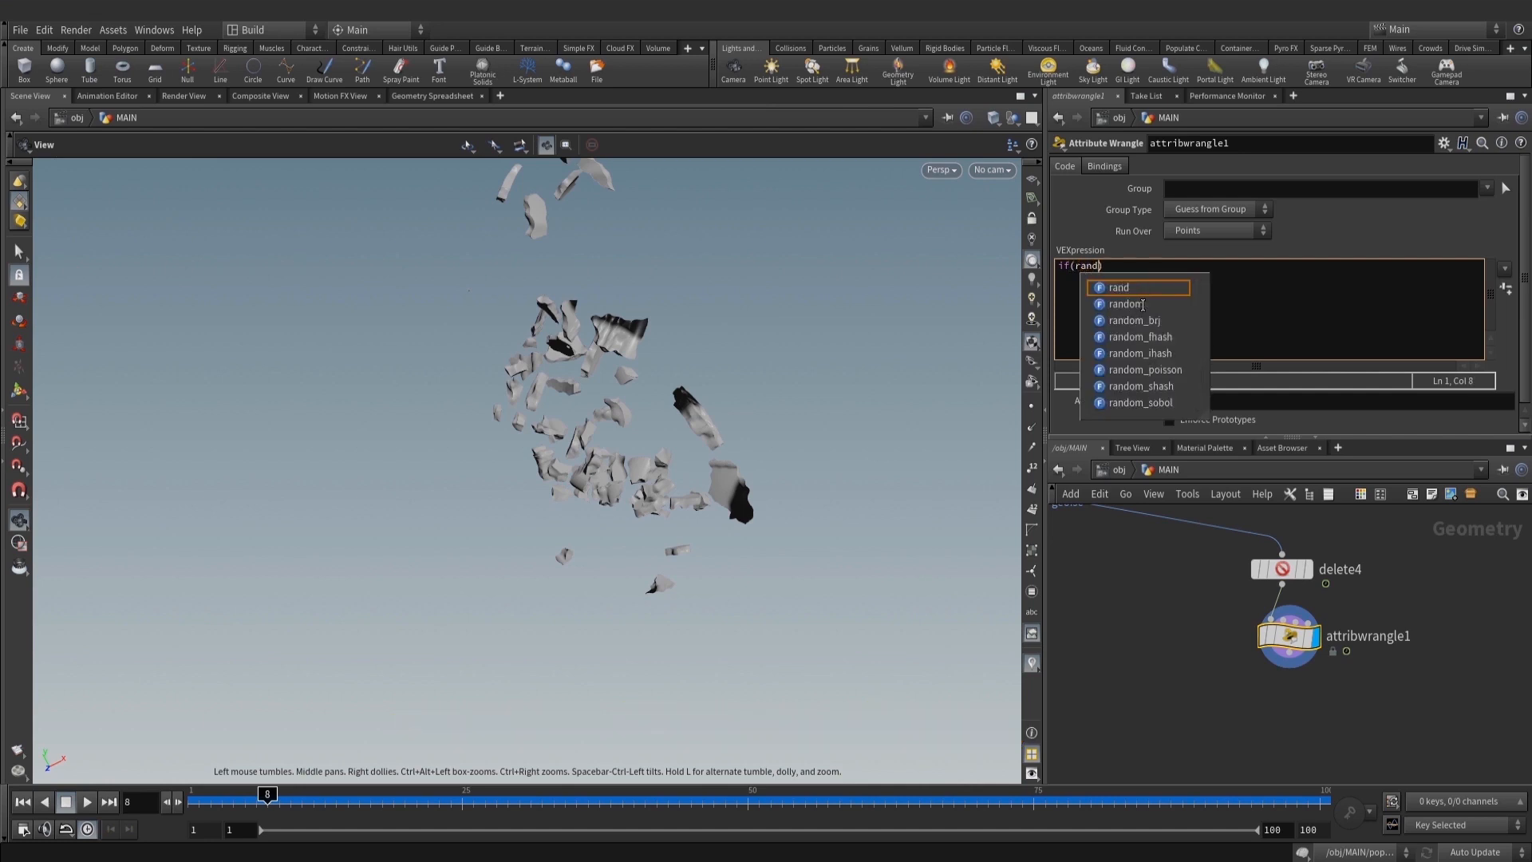
{"action": "type", "text": "@id"}
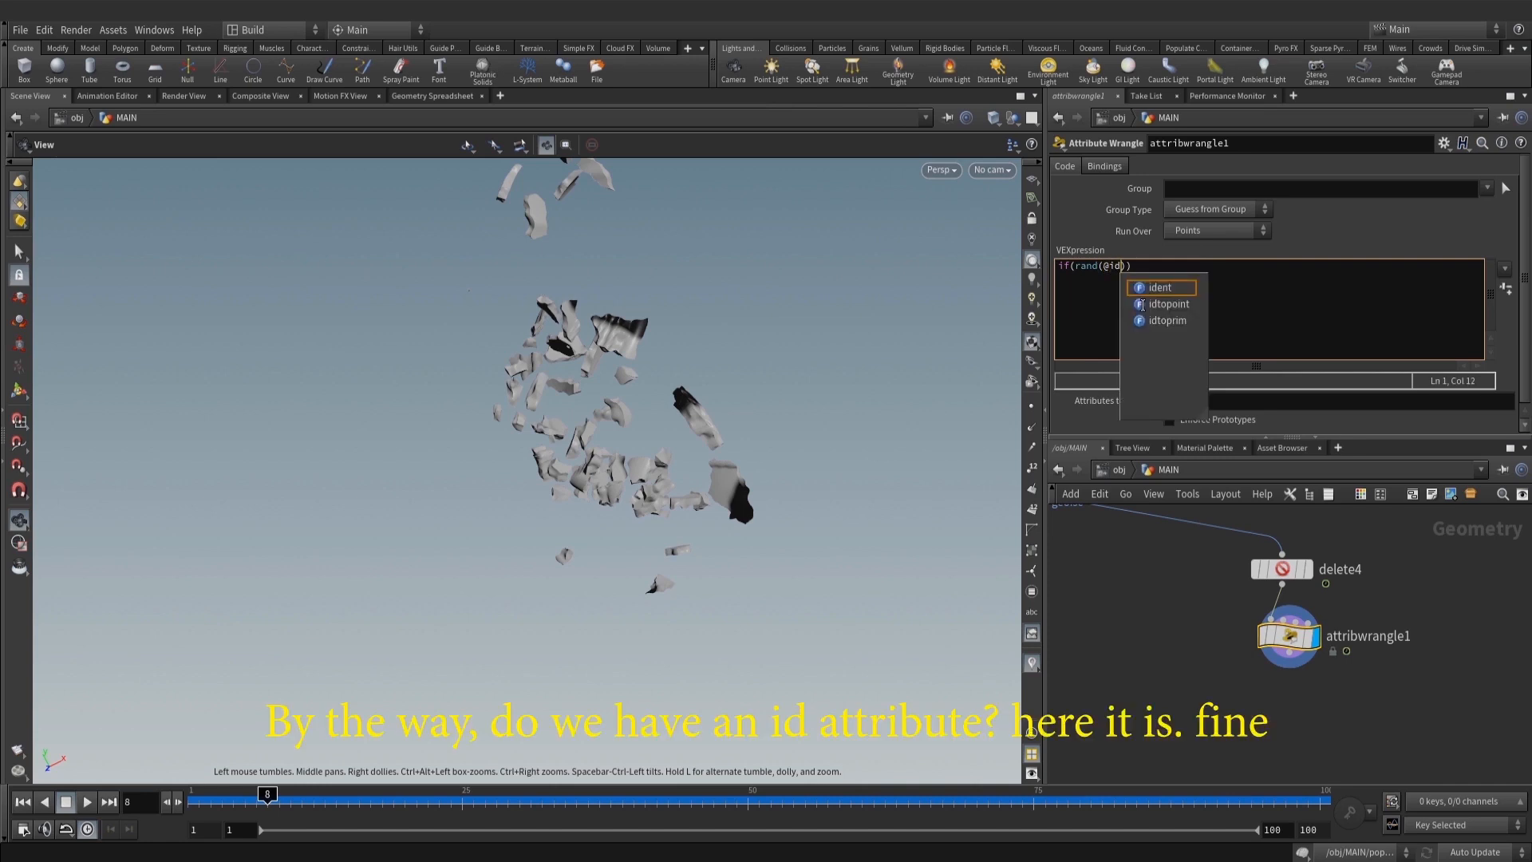
Check in the Geometry Spreadsheet whether delete4's points carry an id attribute
{"action": "left_click", "coordinate": [1281, 569]}
{"action": "middle_click", "coordinate": [1282, 573]}
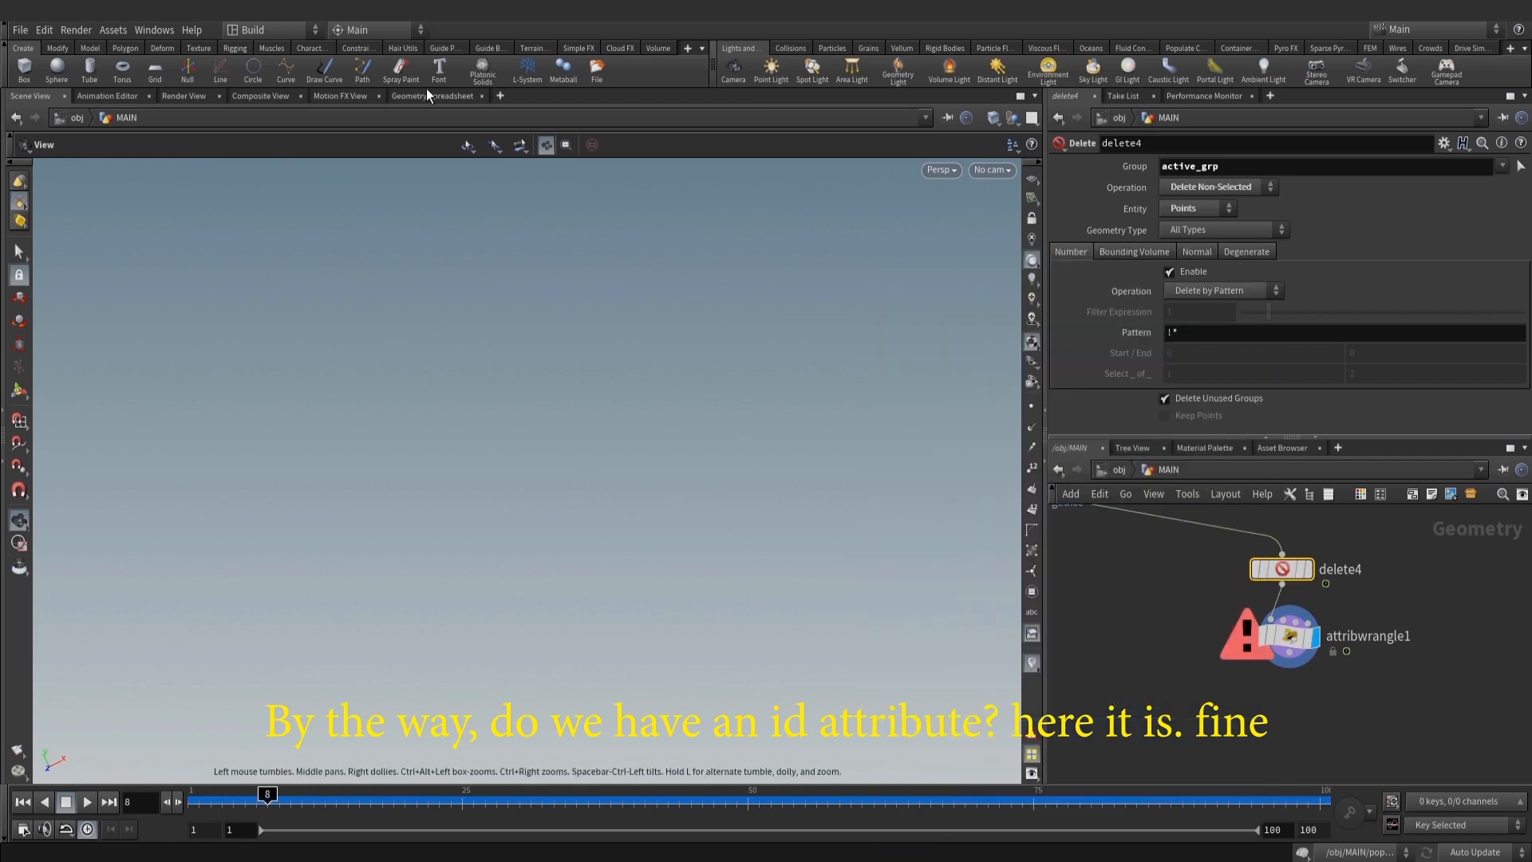
{"action": "left_click", "coordinate": [427, 95]}
{"action": "left_click", "coordinate": [509, 144]}
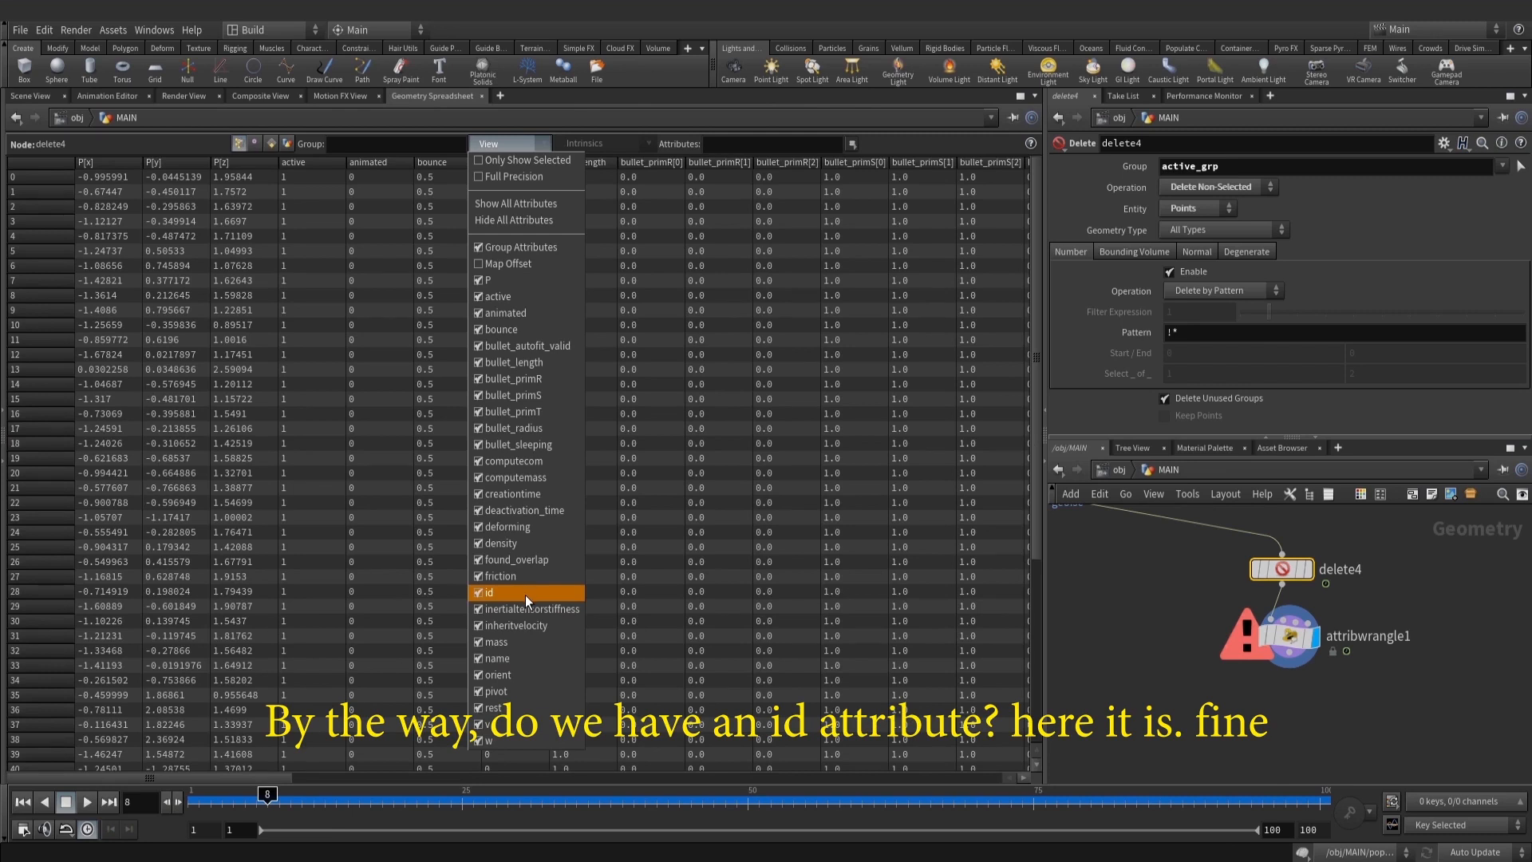
{"action": "left_click", "coordinate": [22, 104]}
{"action": "left_click", "coordinate": [35, 95]}
{"action": "left_click", "coordinate": [1288, 636]}
{"action": "left_click", "coordinate": [1130, 268]}
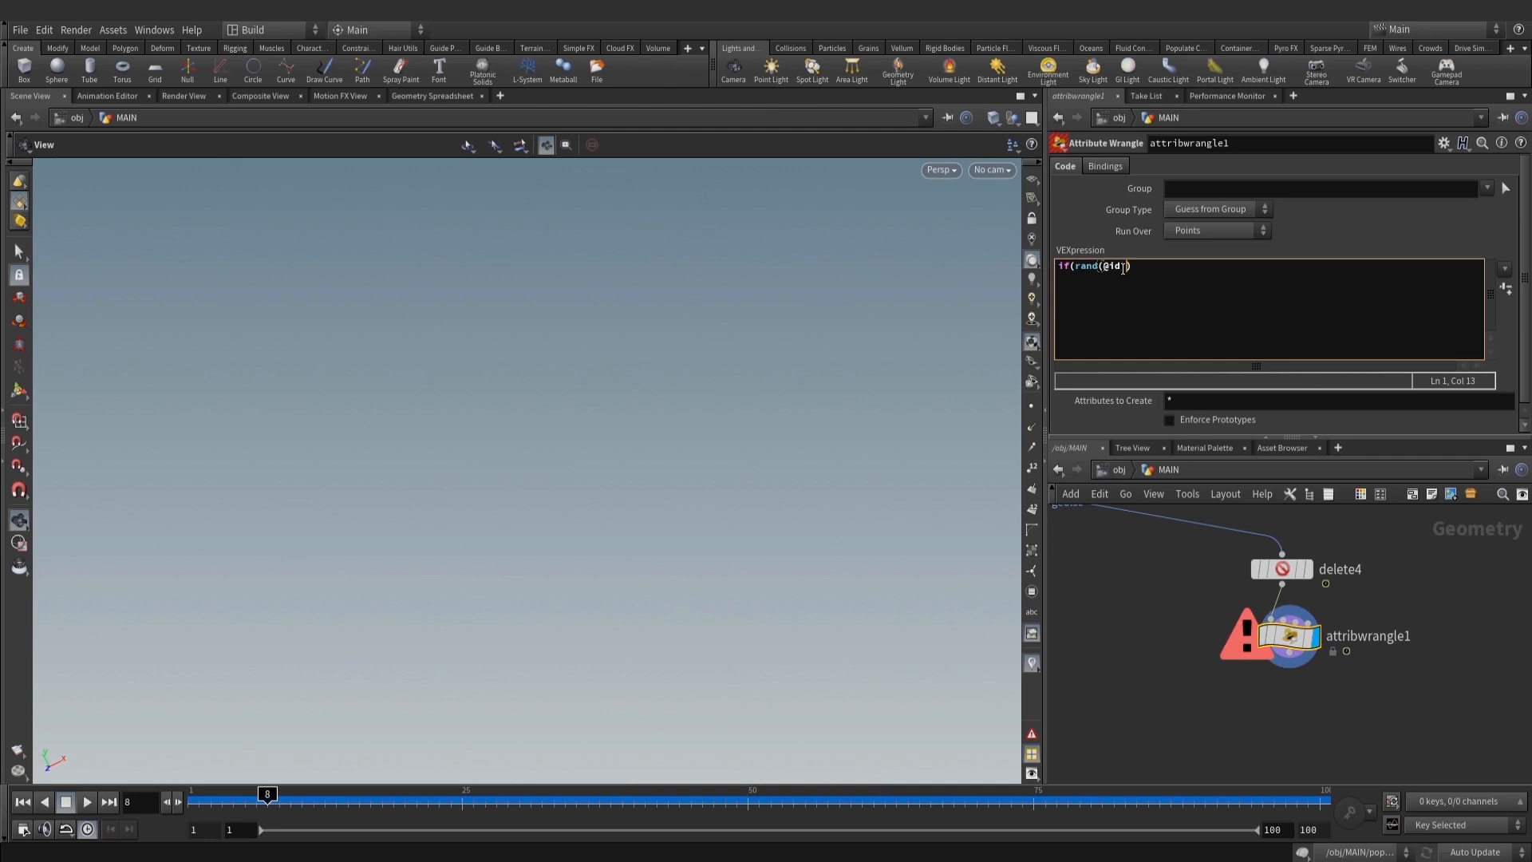
{"action": "type", "text": "<ch('"}
{"action": "key", "text": "Left"}
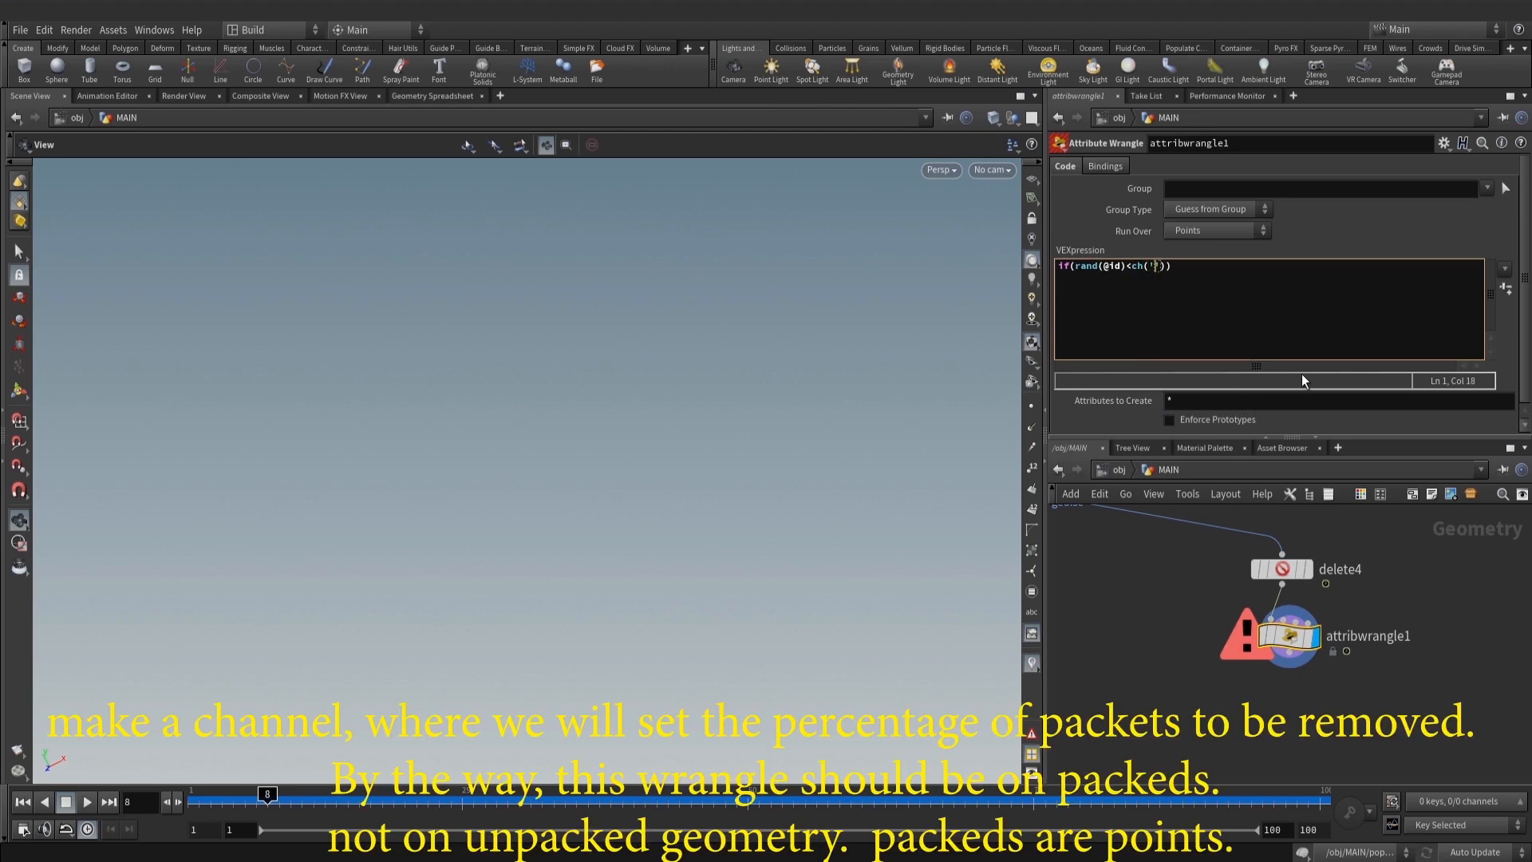
{"action": "type", "text": "thresh"}
{"action": "key", "text": "Right"}
{"action": "key", "text": "End"}
{"action": "key", "text": "Return"}
{"action": "type", "text": "{}removepoint)"}
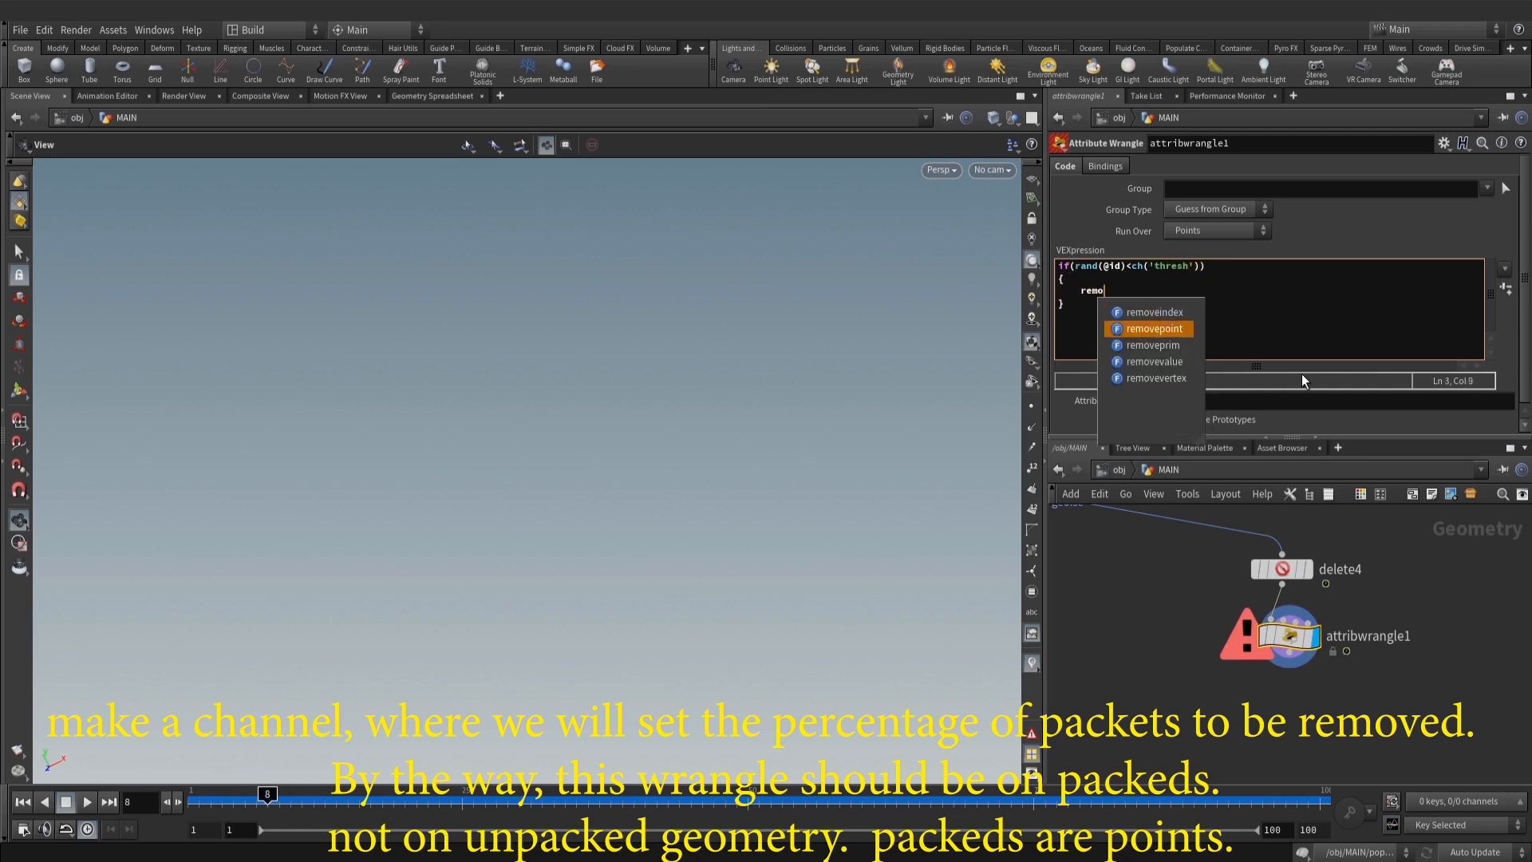
{"action": "key", "text": "BackSpace"}
{"action": "type", "text": "(0,@)"}
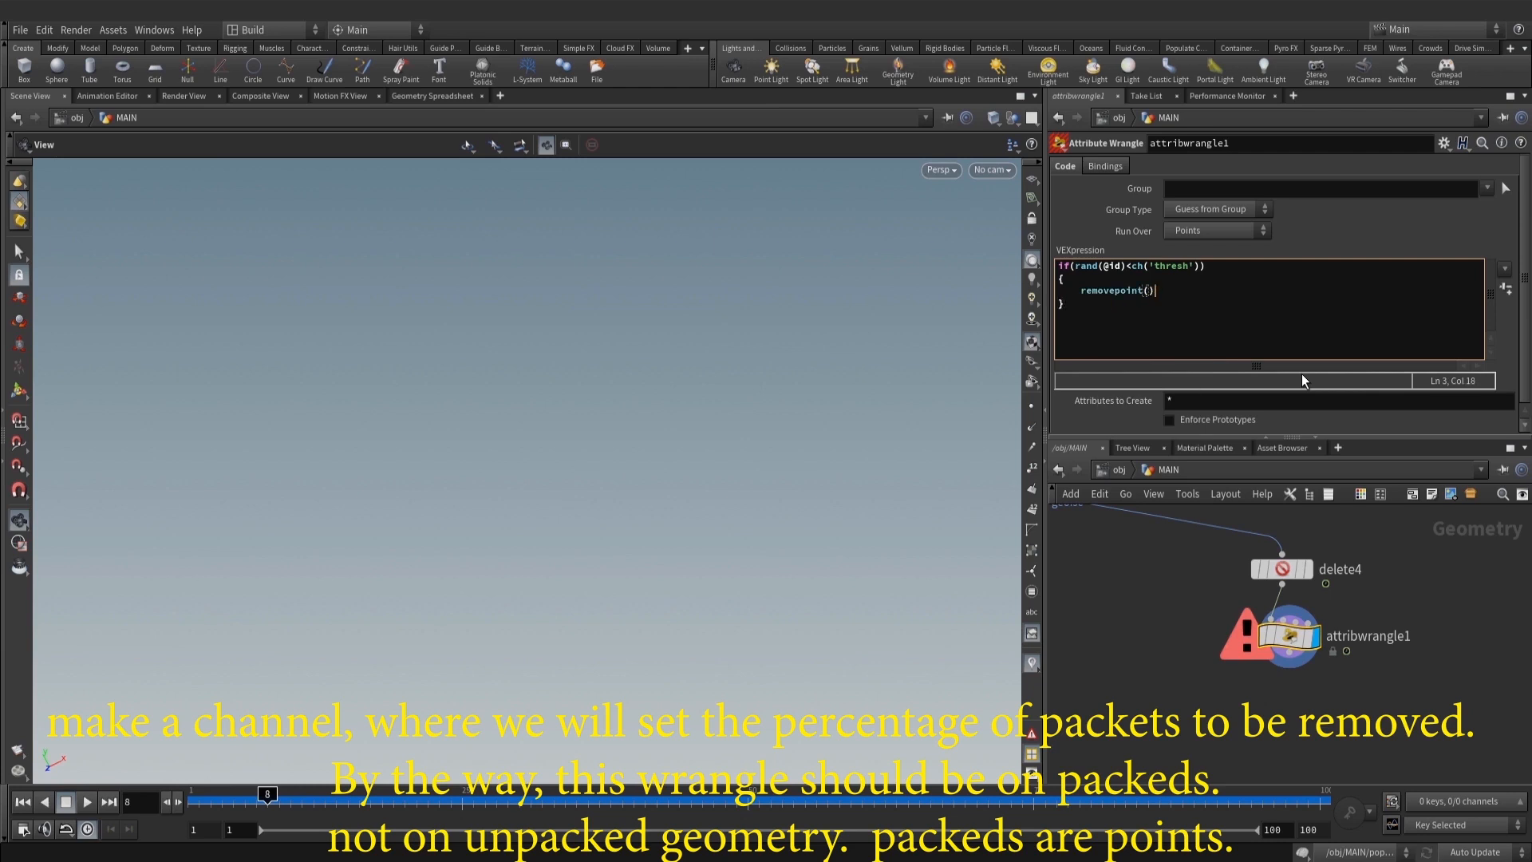
{"action": "type", "text": ";"}
{"action": "key", "text": "Left"}
{"action": "key", "text": "Left"}
{"action": "type", "text": "0,@ptnum"}
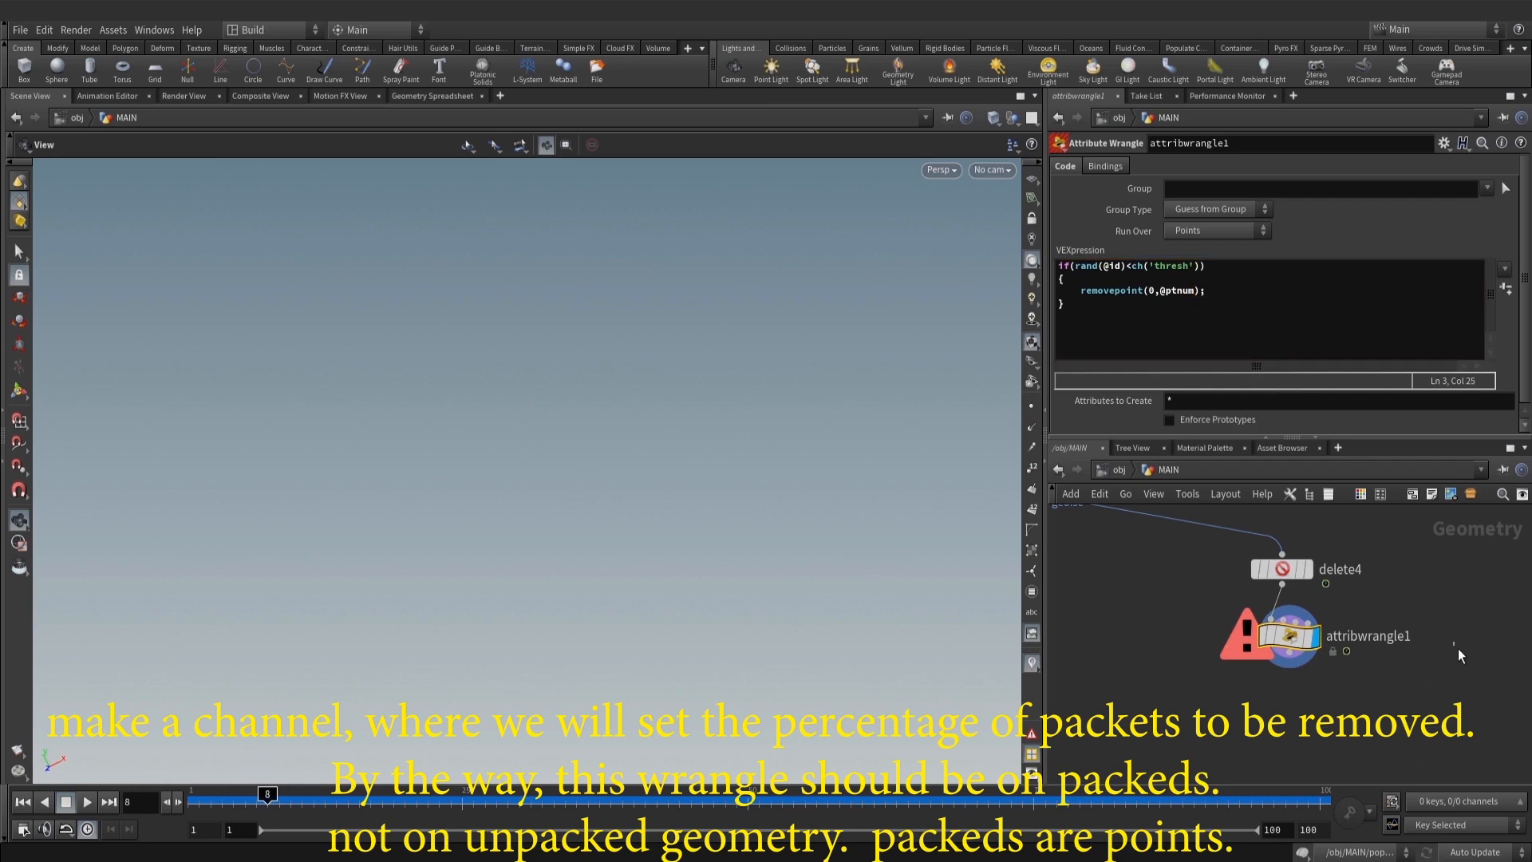
Create the Thresh parameter from the wrangle code and set it to 0.75
{"action": "left_click", "coordinate": [1500, 293]}
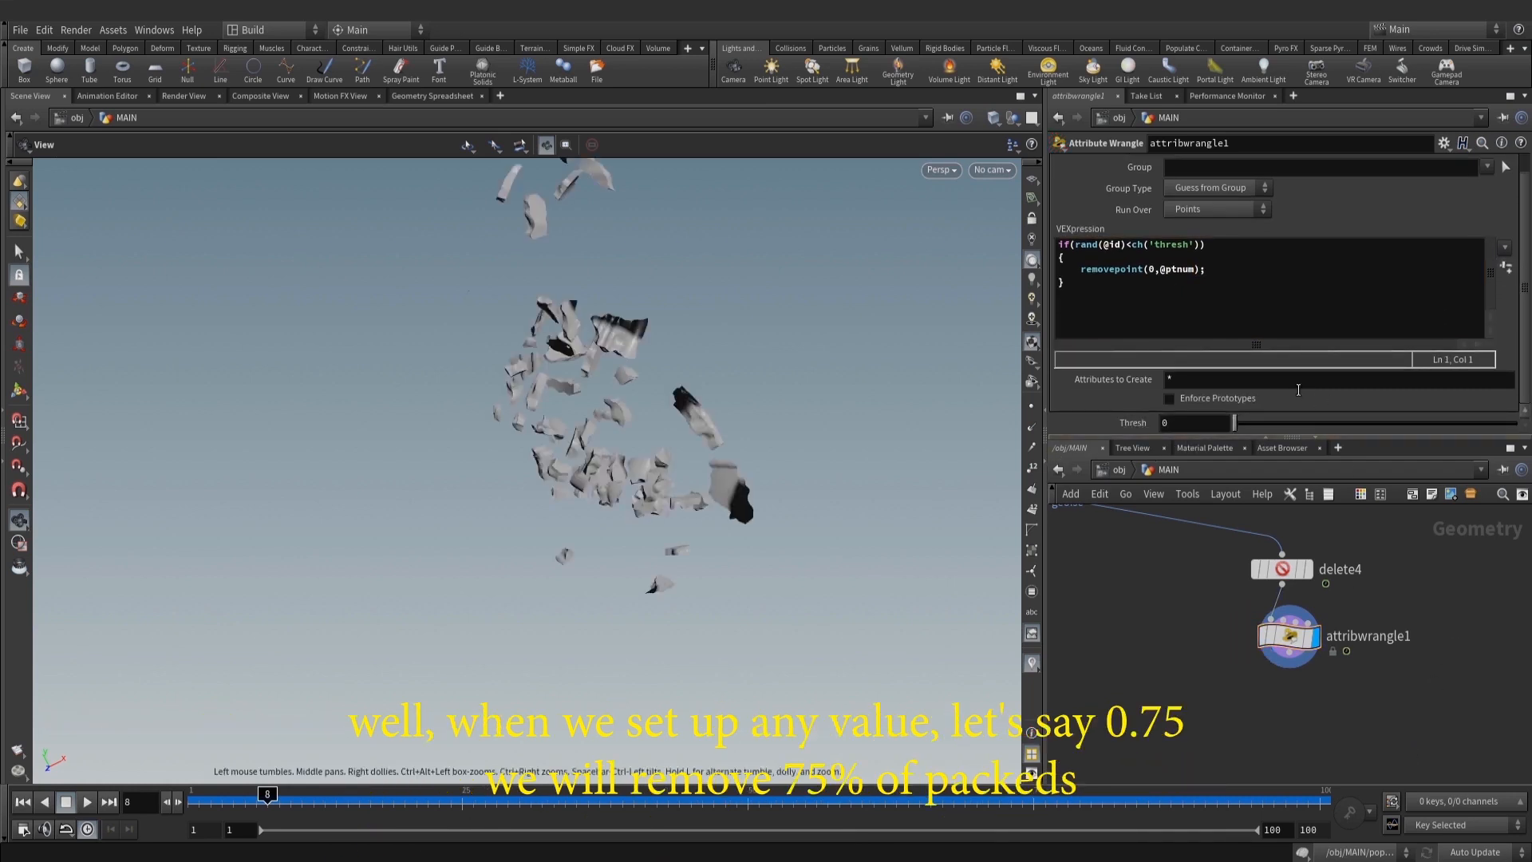
{"action": "left_click_drag", "start_coordinate": [1229, 422], "coordinate": [1342, 429]}
{"action": "left_click", "coordinate": [1191, 423]}
{"action": "type", "text": "0.75"}
{"action": "key", "text": "Return"}
{"action": "middle_click_drag", "start_coordinate": [1384, 666], "coordinate": [1392, 660]}
{"action": "left_click_drag", "start_coordinate": [479, 335], "coordinate": [881, 415]}
{"action": "left_click", "coordinate": [1123, 245]}
{"action": "type", "text": "+22"}
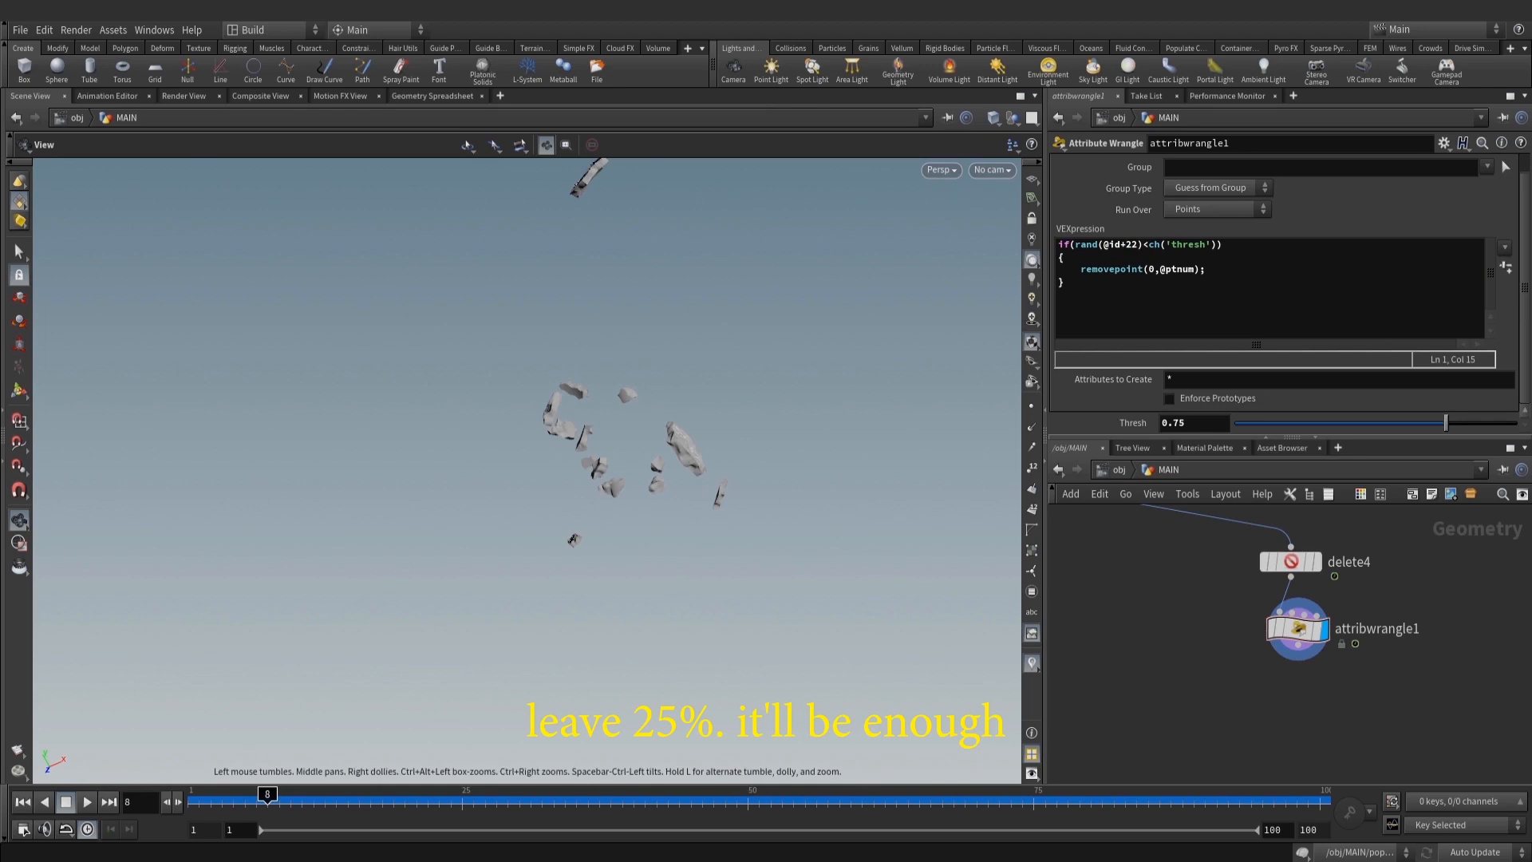
Render a short flipbook of the remaining fragments, play it back and close the preview
{"action": "left_click_drag", "start_coordinate": [654, 439], "coordinate": [607, 455]}
{"action": "scroll", "coordinate": [544, 486], "scroll_direction": "down", "scroll_amount": 3}
{"action": "middle_click_drag", "start_coordinate": [544, 486], "coordinate": [452, 486]}
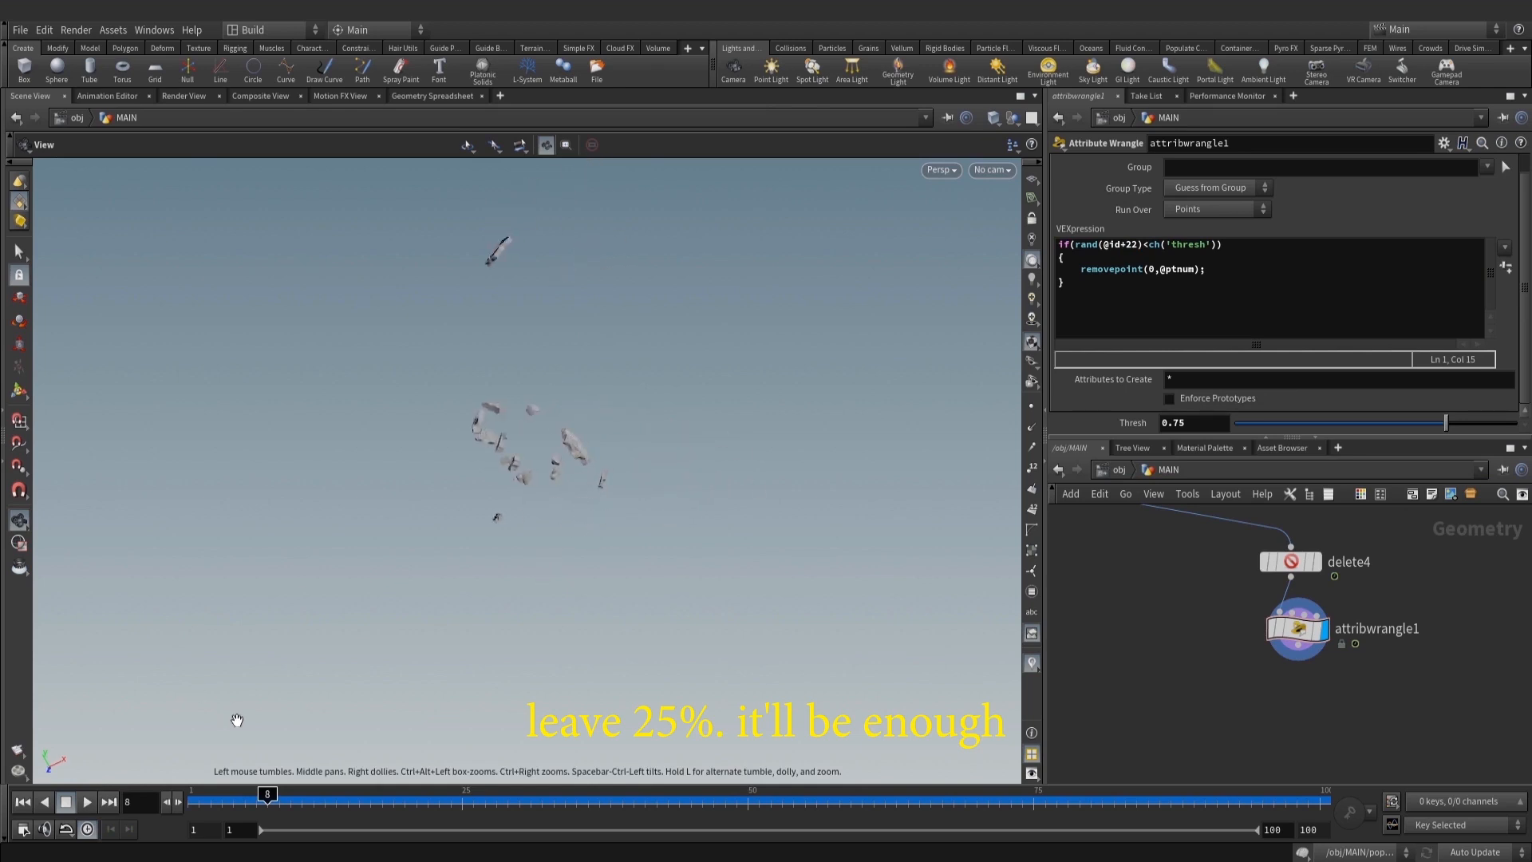
{"action": "left_click", "coordinate": [23, 830]}
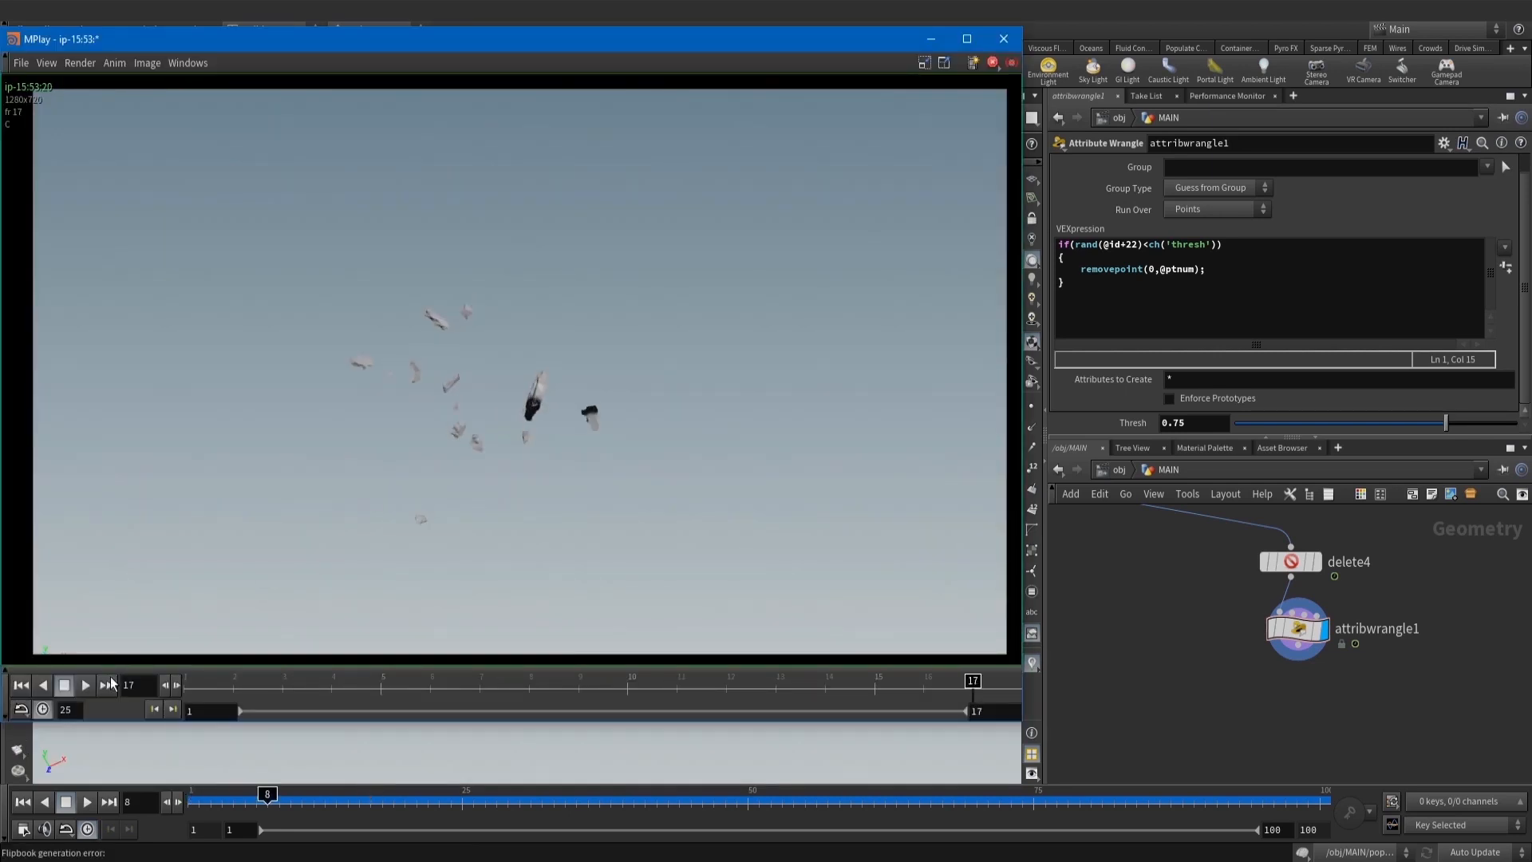
{"action": "left_click", "coordinate": [86, 687]}
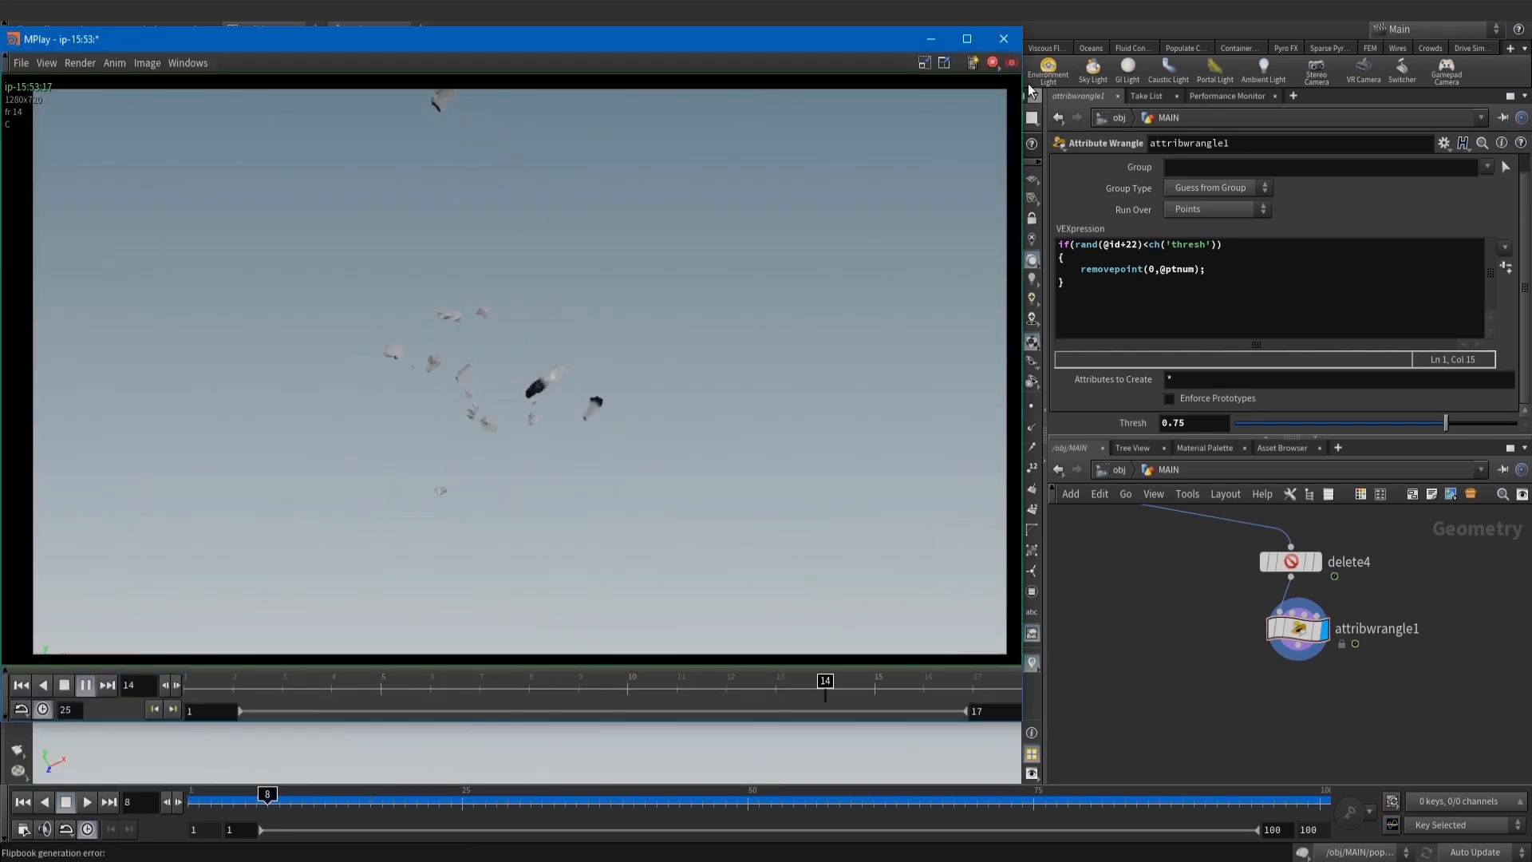
{"action": "left_click", "coordinate": [1003, 39]}
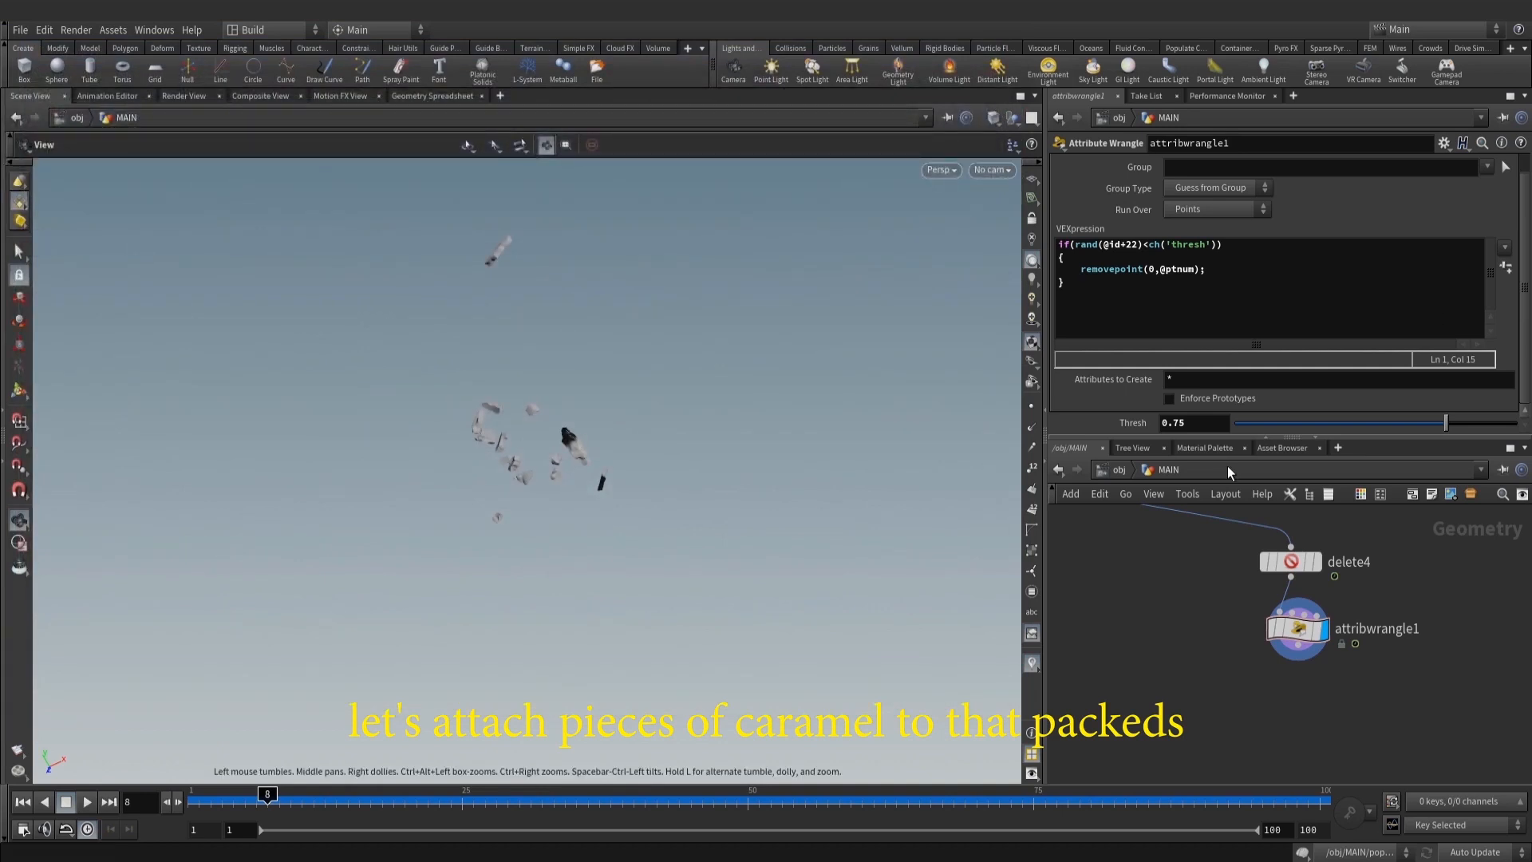
Add an Attribute Delete node below attribwrangle1, connect attribwrangle1 to it and display it
{"action": "middle_click_drag", "start_coordinate": [1362, 705], "coordinate": [1307, 693]}
{"action": "scroll", "coordinate": [1307, 692], "scroll_direction": "down", "scroll_amount": 1}
{"action": "scroll", "coordinate": [622, 529], "scroll_direction": "up", "scroll_amount": 2}
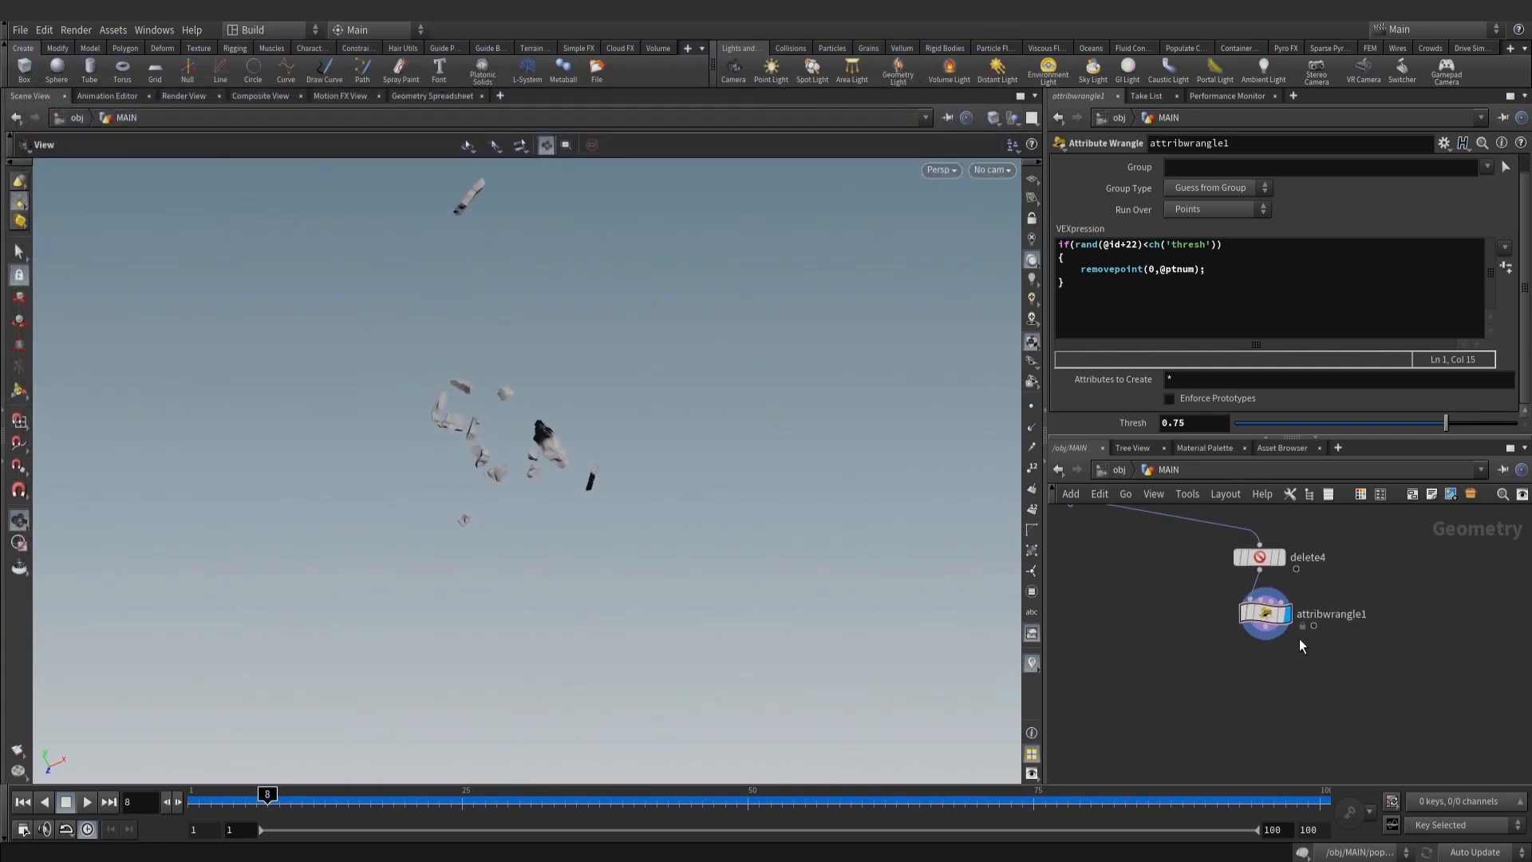
{"action": "key", "text": "Tab"}
{"action": "type", "text": "attribd"}
{"action": "left_click", "coordinate": [1463, 162]}
{"action": "scroll", "coordinate": [1299, 638], "scroll_direction": "up", "scroll_amount": 1}
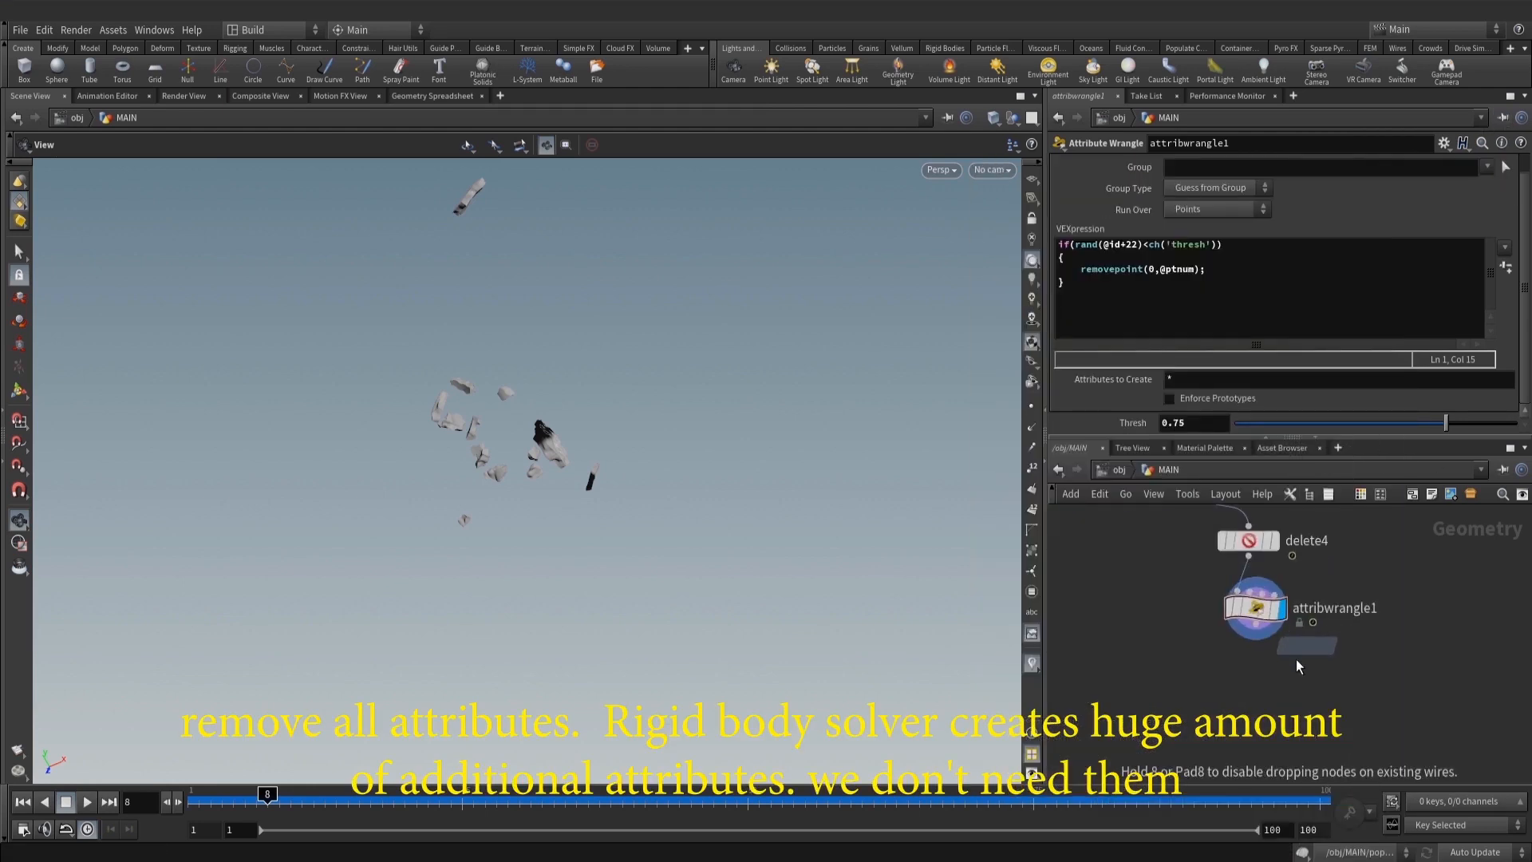
{"action": "left_click", "coordinate": [1270, 699]}
{"action": "scroll", "coordinate": [1254, 634], "scroll_direction": "up", "scroll_amount": 1}
{"action": "left_click_drag", "start_coordinate": [1256, 624], "coordinate": [1256, 710]}
{"action": "left_click", "coordinate": [1298, 712]}
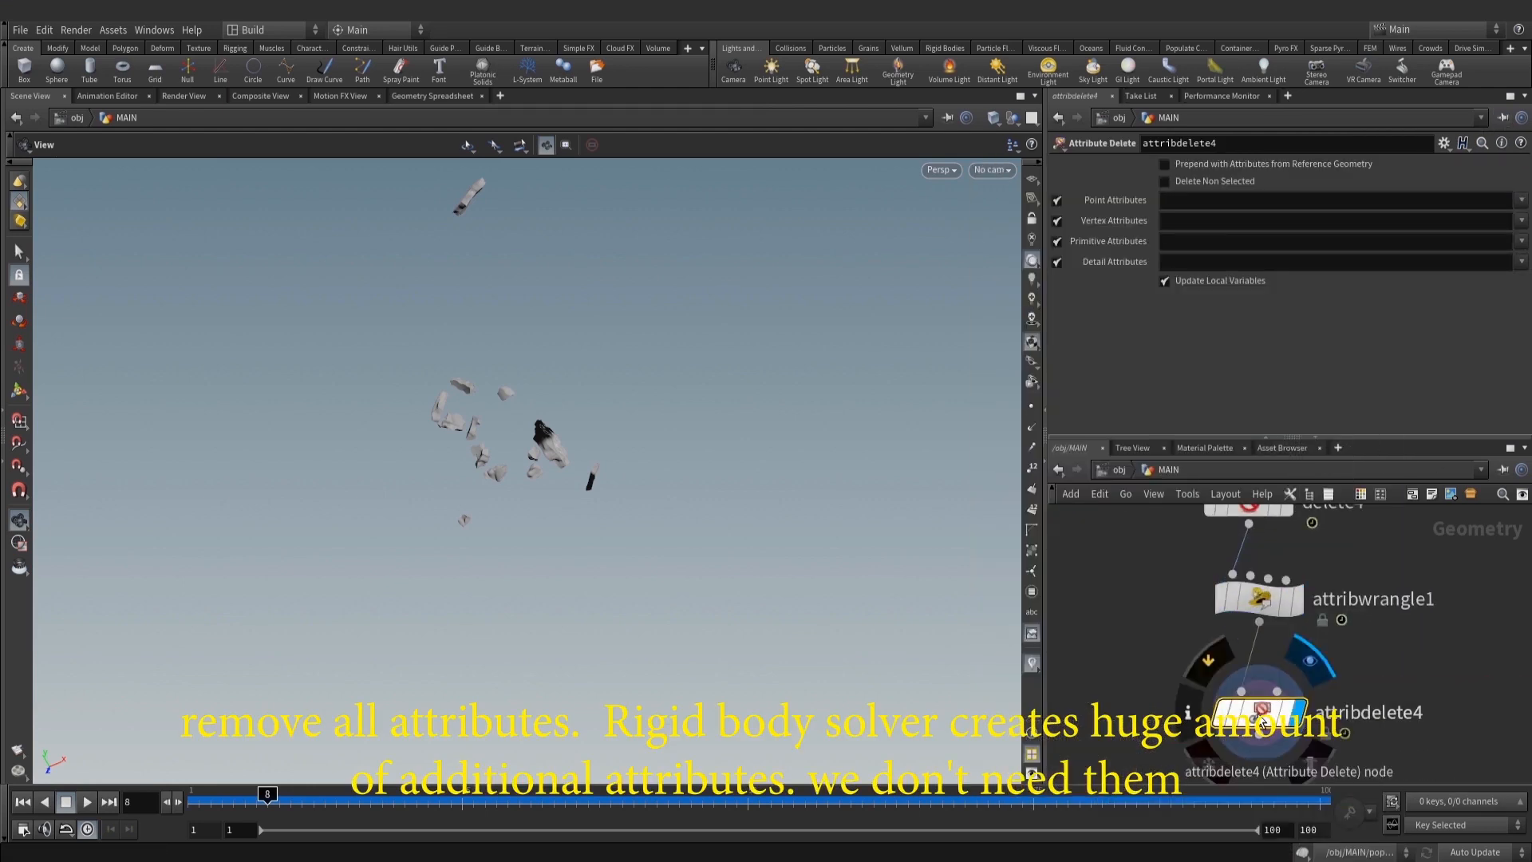
Set attribdelete4's Point, Vertex, Primitive and Detail Attributes to * so all attributes are removed
{"action": "left_click", "coordinate": [1235, 201]}
{"action": "type", "text": "*"}
{"action": "left_click", "coordinate": [1231, 218]}
{"action": "type", "text": "*"}
{"action": "left_click", "coordinate": [1181, 260]}
{"action": "type", "text": "*"}
{"action": "left_click", "coordinate": [1200, 241]}
{"action": "type", "text": "*"}
Add a displayed Group Delete node after attribdelete4 and set its Group Names to *
{"action": "left_click_drag", "start_coordinate": [1392, 599], "coordinate": [1407, 600]}
{"action": "middle_click_drag", "start_coordinate": [1338, 778], "coordinate": [1320, 719]}
{"action": "key", "text": "Tab"}
{"action": "type", "text": "groupd"}
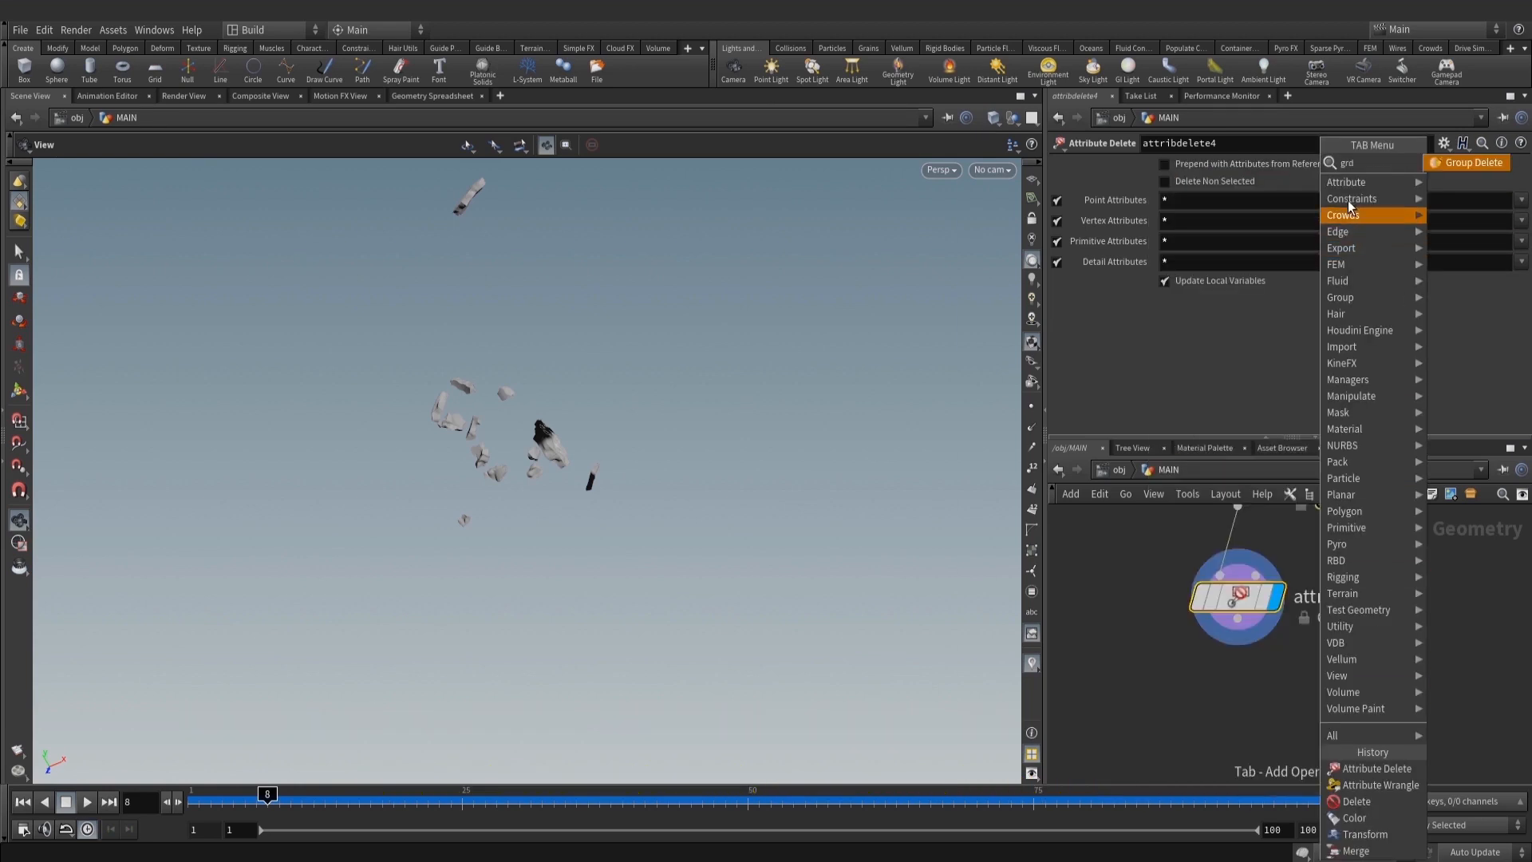
{"action": "left_click", "coordinate": [1473, 163]}
{"action": "left_click", "coordinate": [1257, 716]}
{"action": "left_click_drag", "start_coordinate": [1232, 630], "coordinate": [1248, 687]}
{"action": "left_click", "coordinate": [1304, 755]}
{"action": "type", "text": "*"}
{"action": "scroll", "coordinate": [1296, 606], "scroll_direction": "down", "scroll_amount": 3}
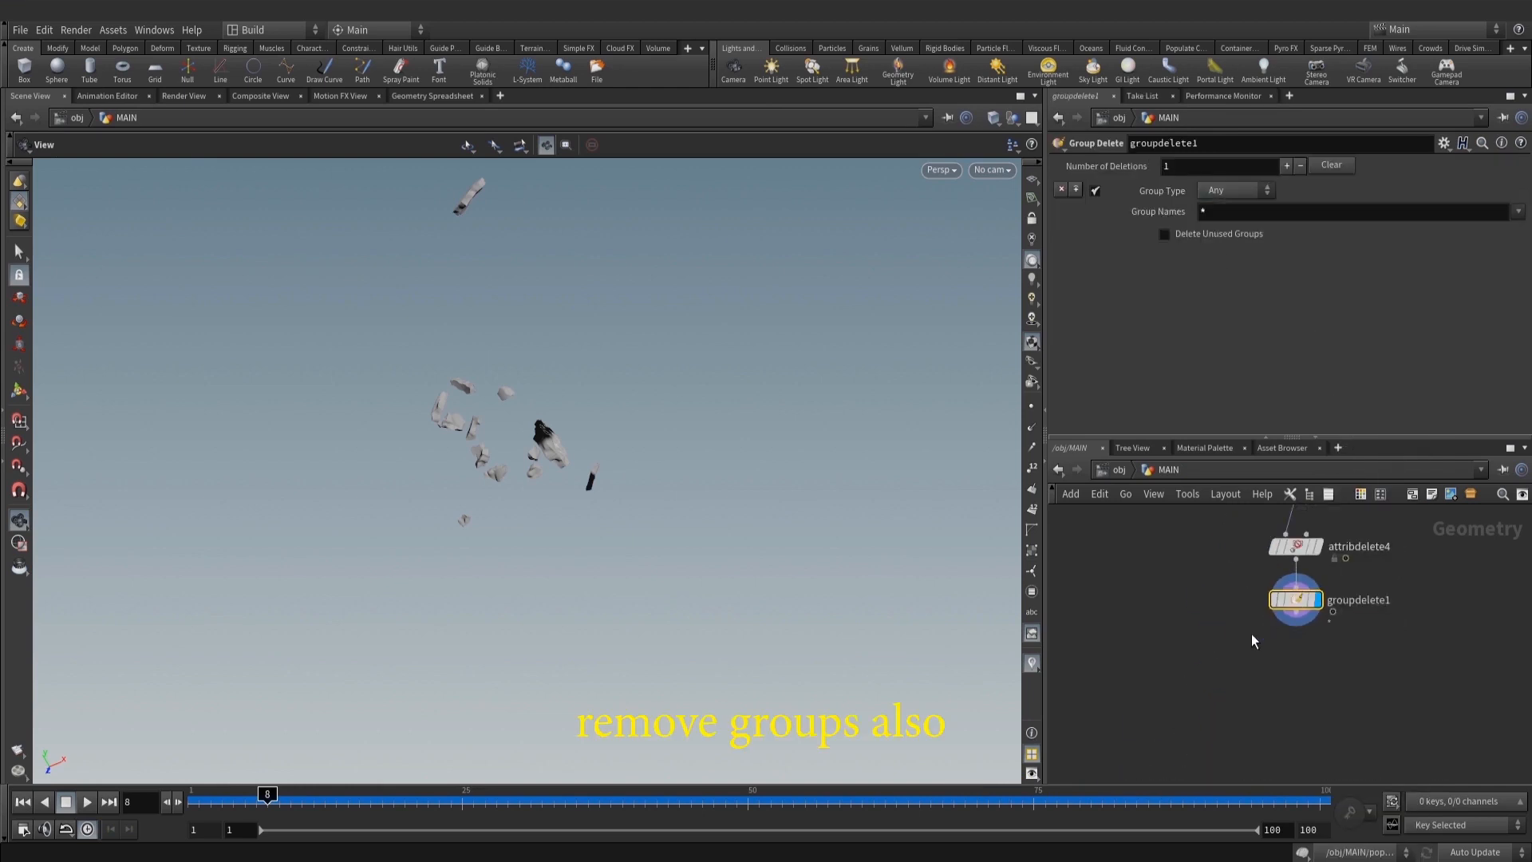
{"action": "middle_click", "coordinate": [1294, 613]}
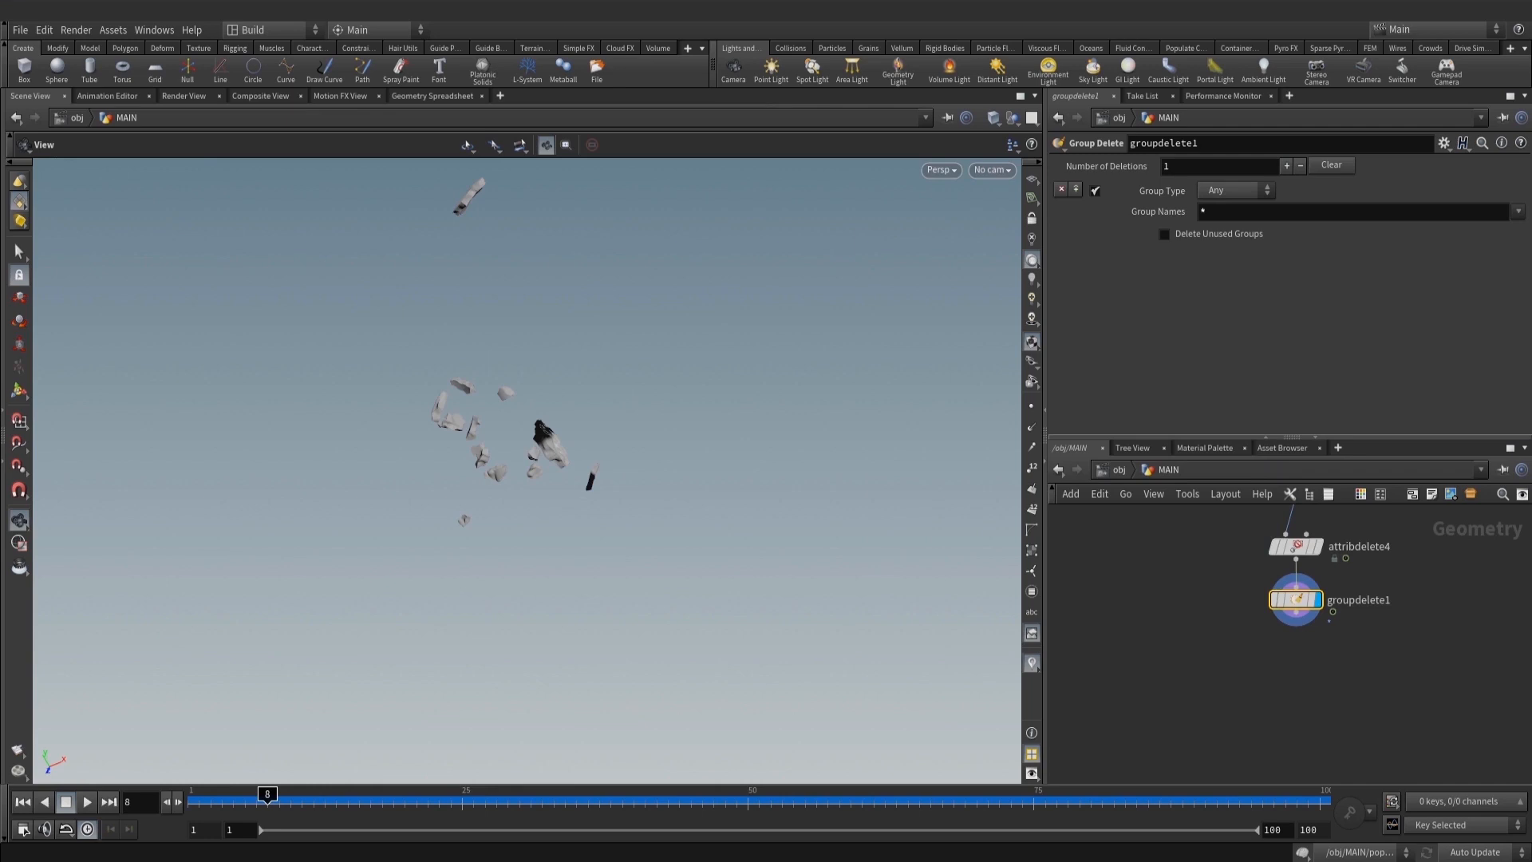
Add a Null node after groupdelete1 and rename it t_debries
{"action": "middle_click_drag", "start_coordinate": [1364, 712], "coordinate": [1330, 722]}
{"action": "key", "text": "Tab"}
{"action": "type", "text": "nu"}
{"action": "left_click", "coordinate": [1272, 165]}
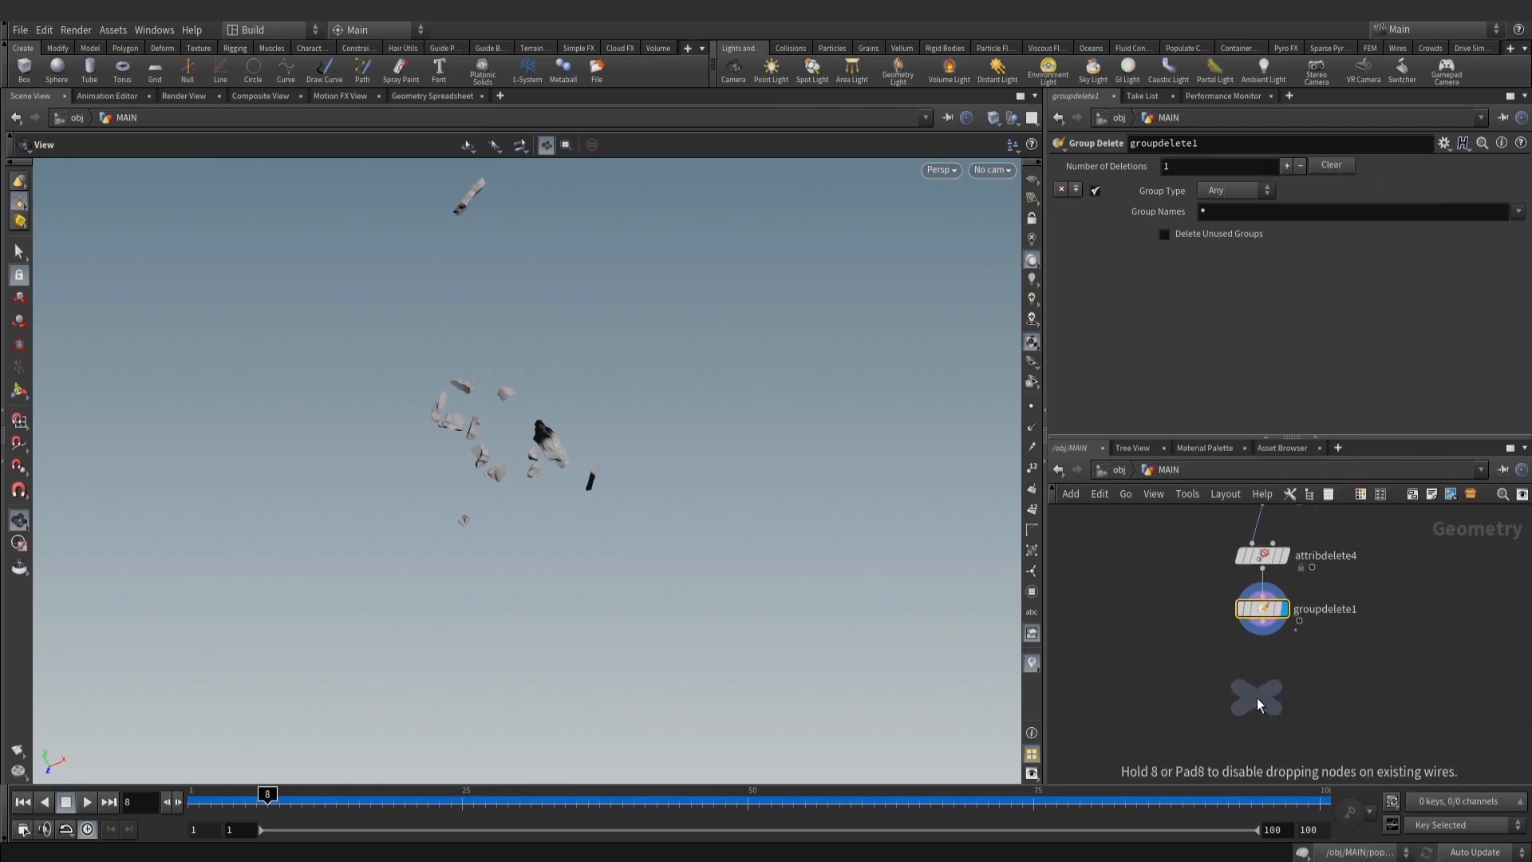
{"action": "left_click", "coordinate": [1258, 704]}
{"action": "scroll", "coordinate": [1263, 698], "scroll_direction": "up", "scroll_amount": 2}
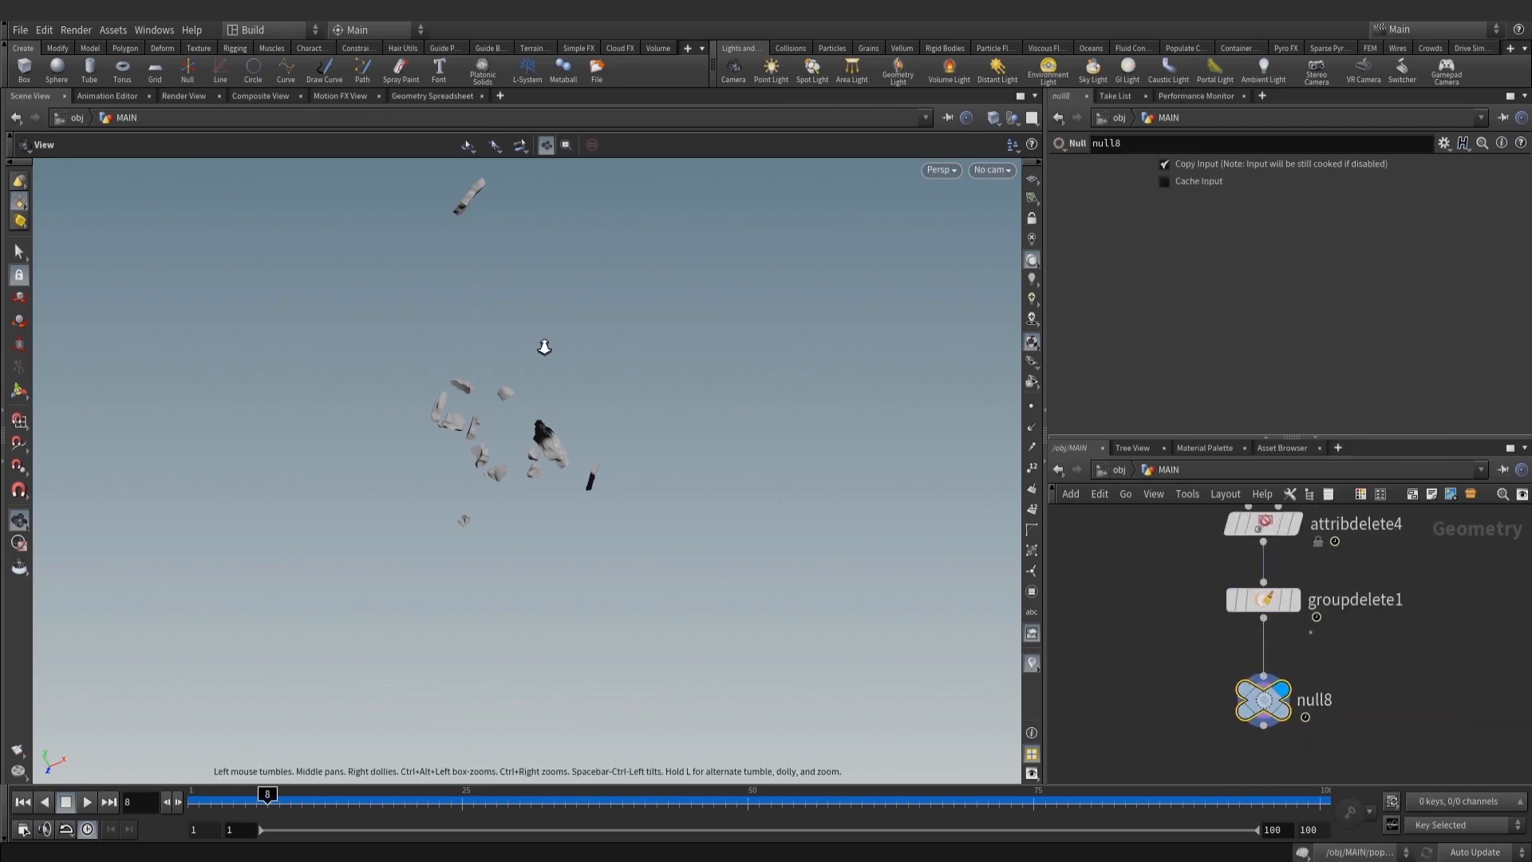
{"action": "double_click", "coordinate": [1327, 699]}
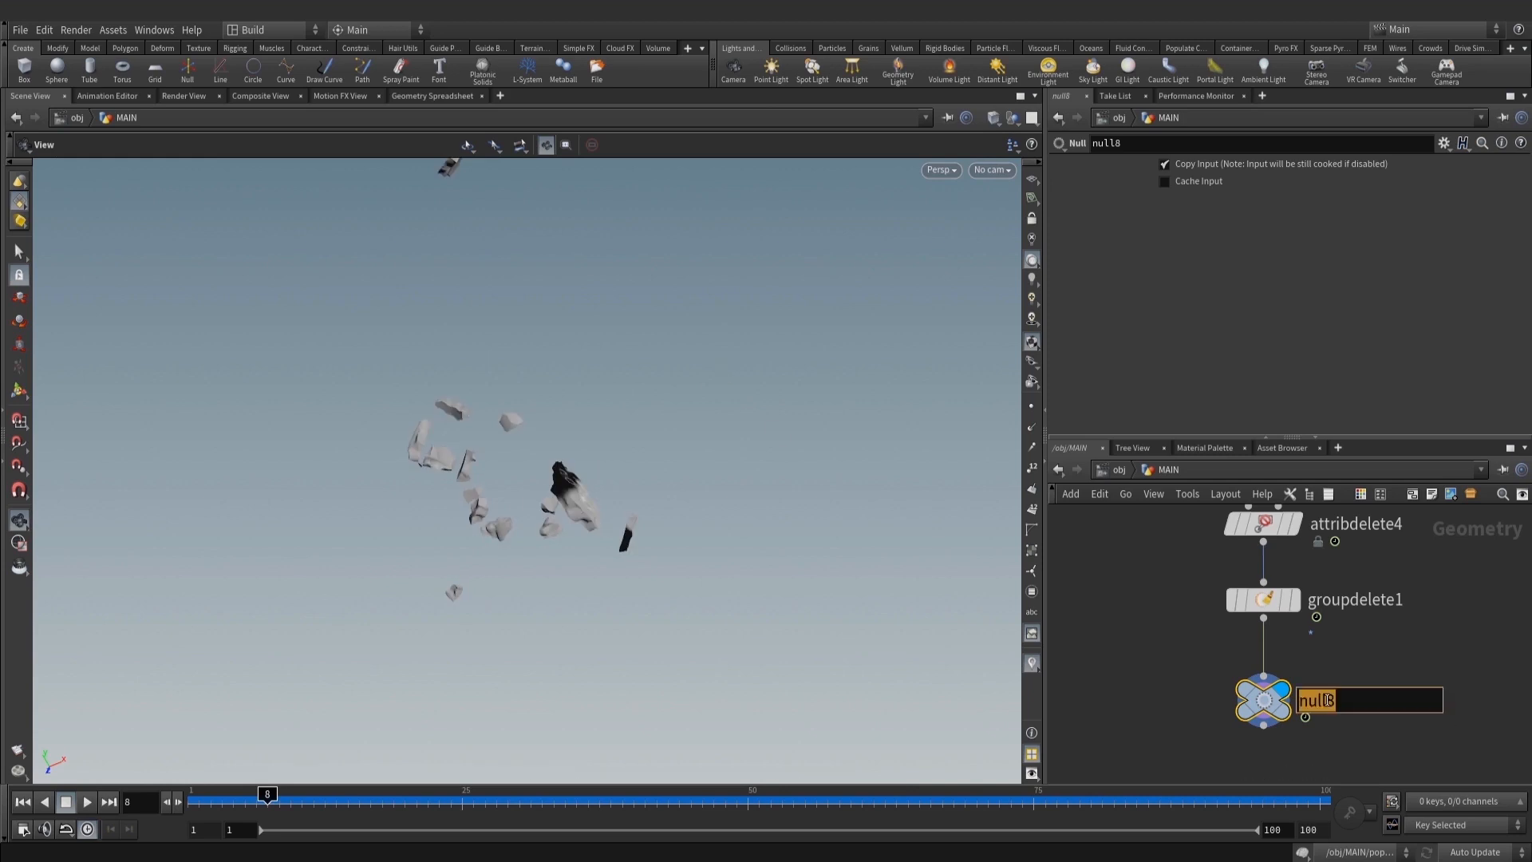
{"action": "type", "text": "t_debries"}
{"action": "key", "text": "Return"}
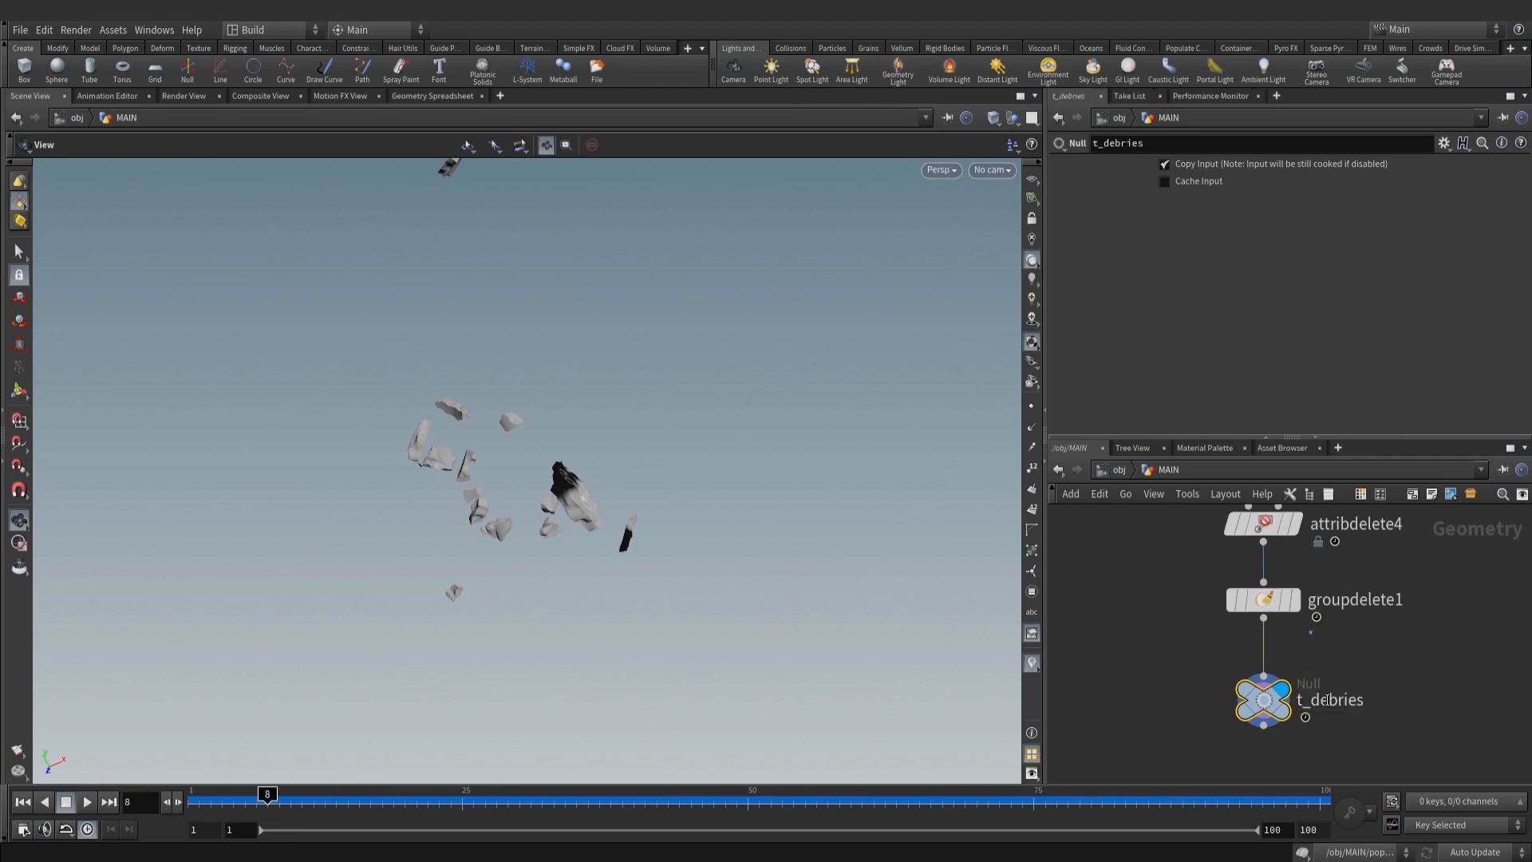
Add an Attribute Create node below t_debries, connected to it and displayed
{"action": "scroll", "coordinate": [1401, 701], "scroll_direction": "down", "scroll_amount": 2}
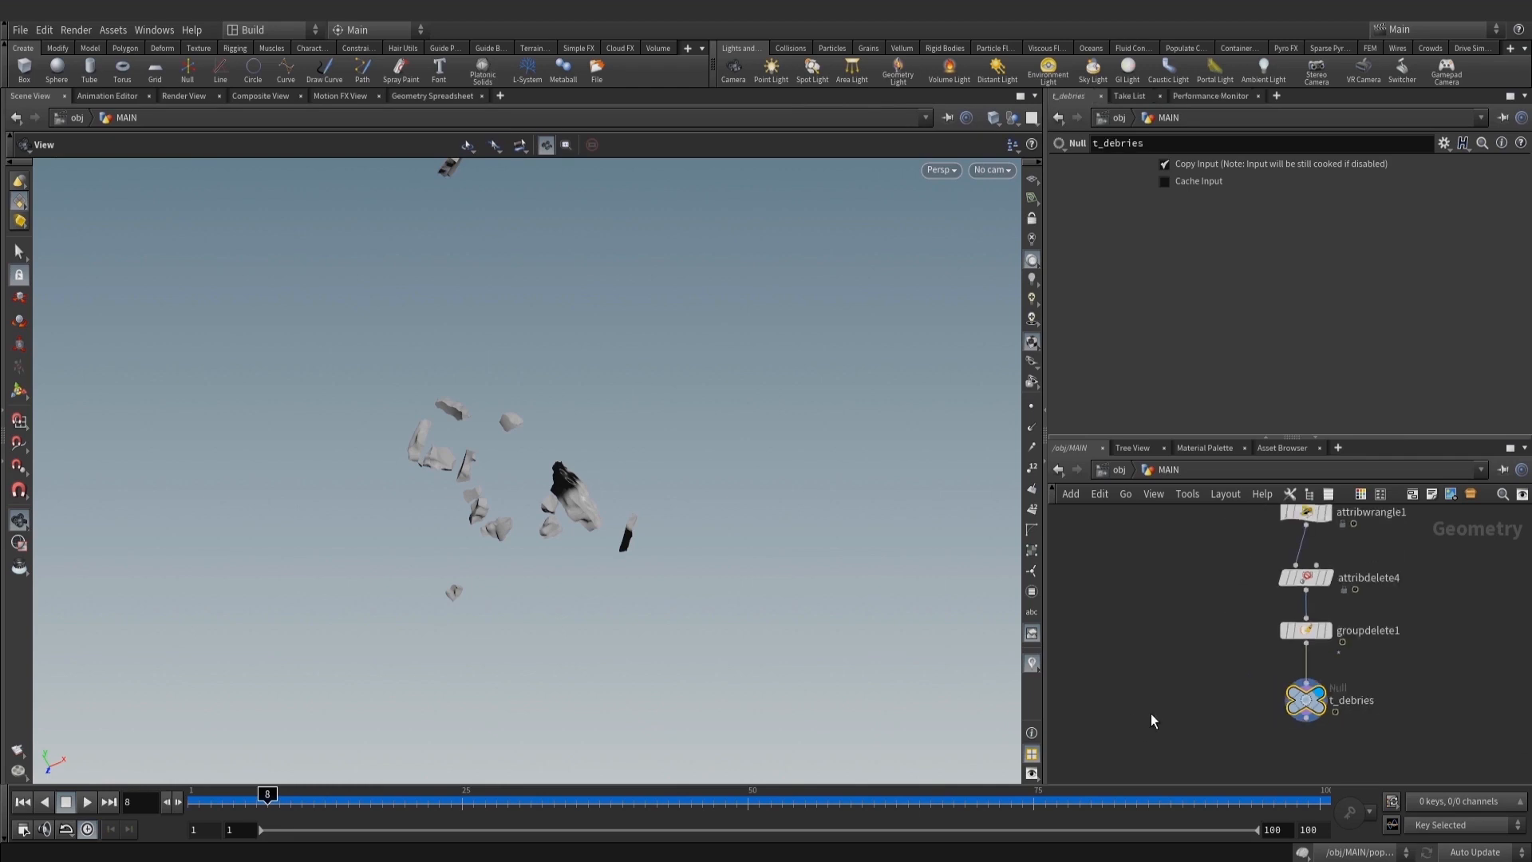
{"action": "scroll", "coordinate": [1325, 640], "scroll_direction": "down", "scroll_amount": 2}
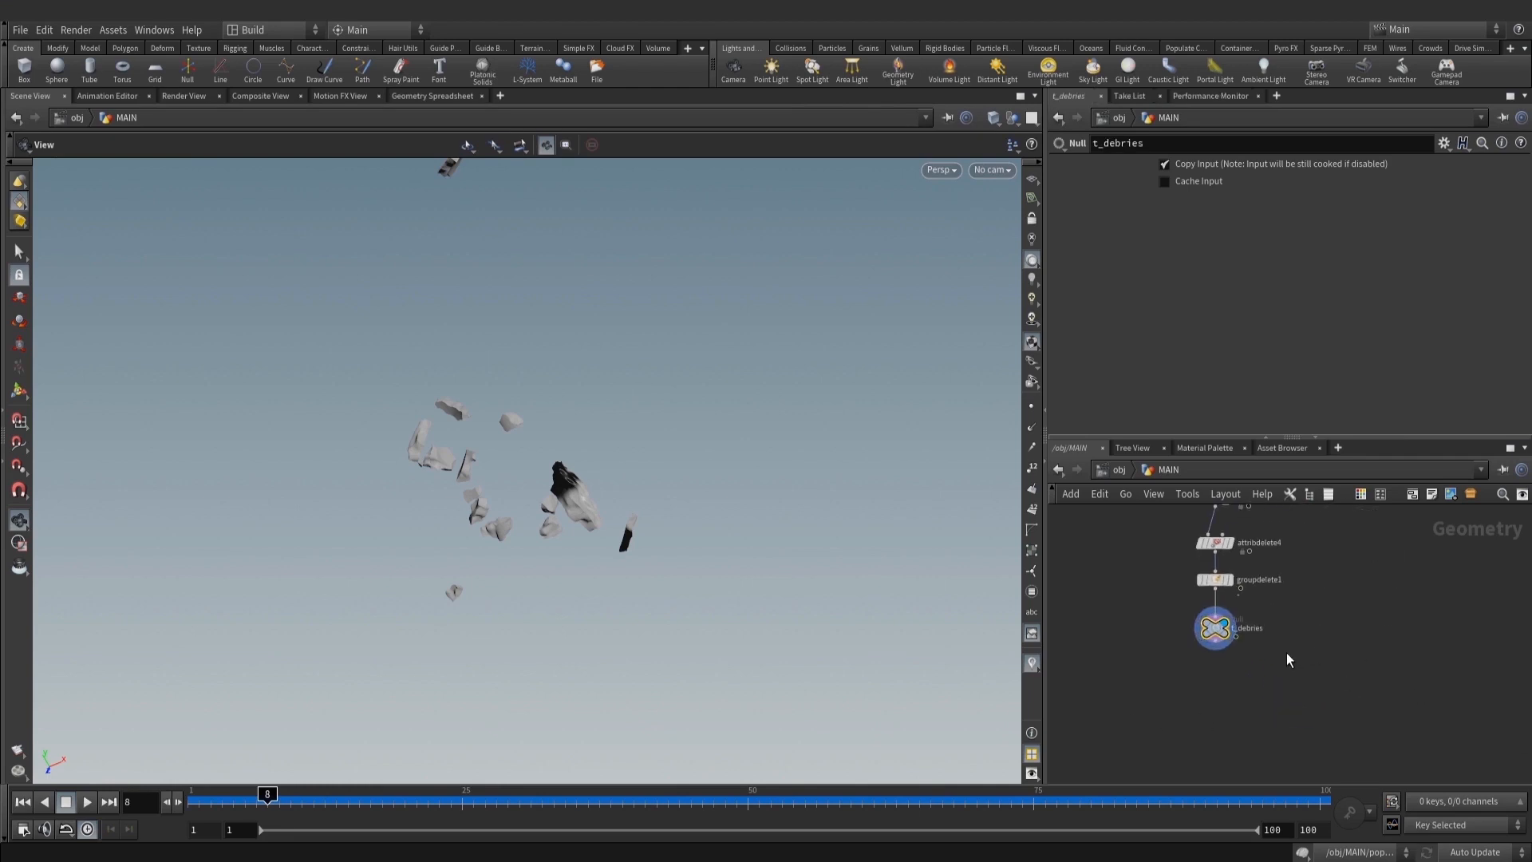
{"action": "scroll", "coordinate": [710, 490], "scroll_direction": "up", "scroll_amount": 3}
{"action": "key", "text": "w"}
{"action": "key", "text": "w"}
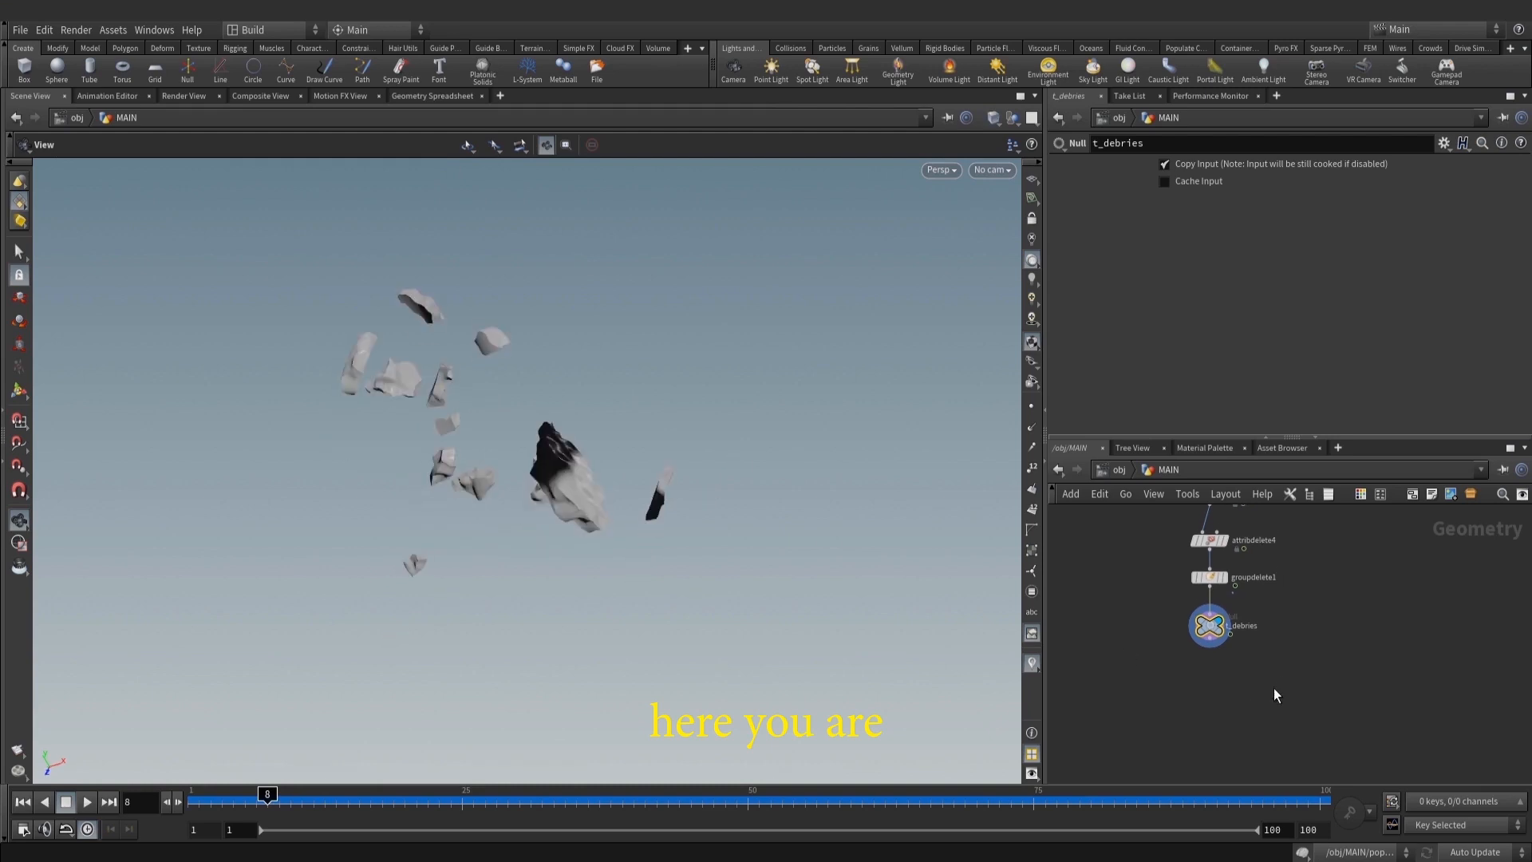
{"action": "key", "text": "Tab"}
{"action": "type", "text": "crea"}
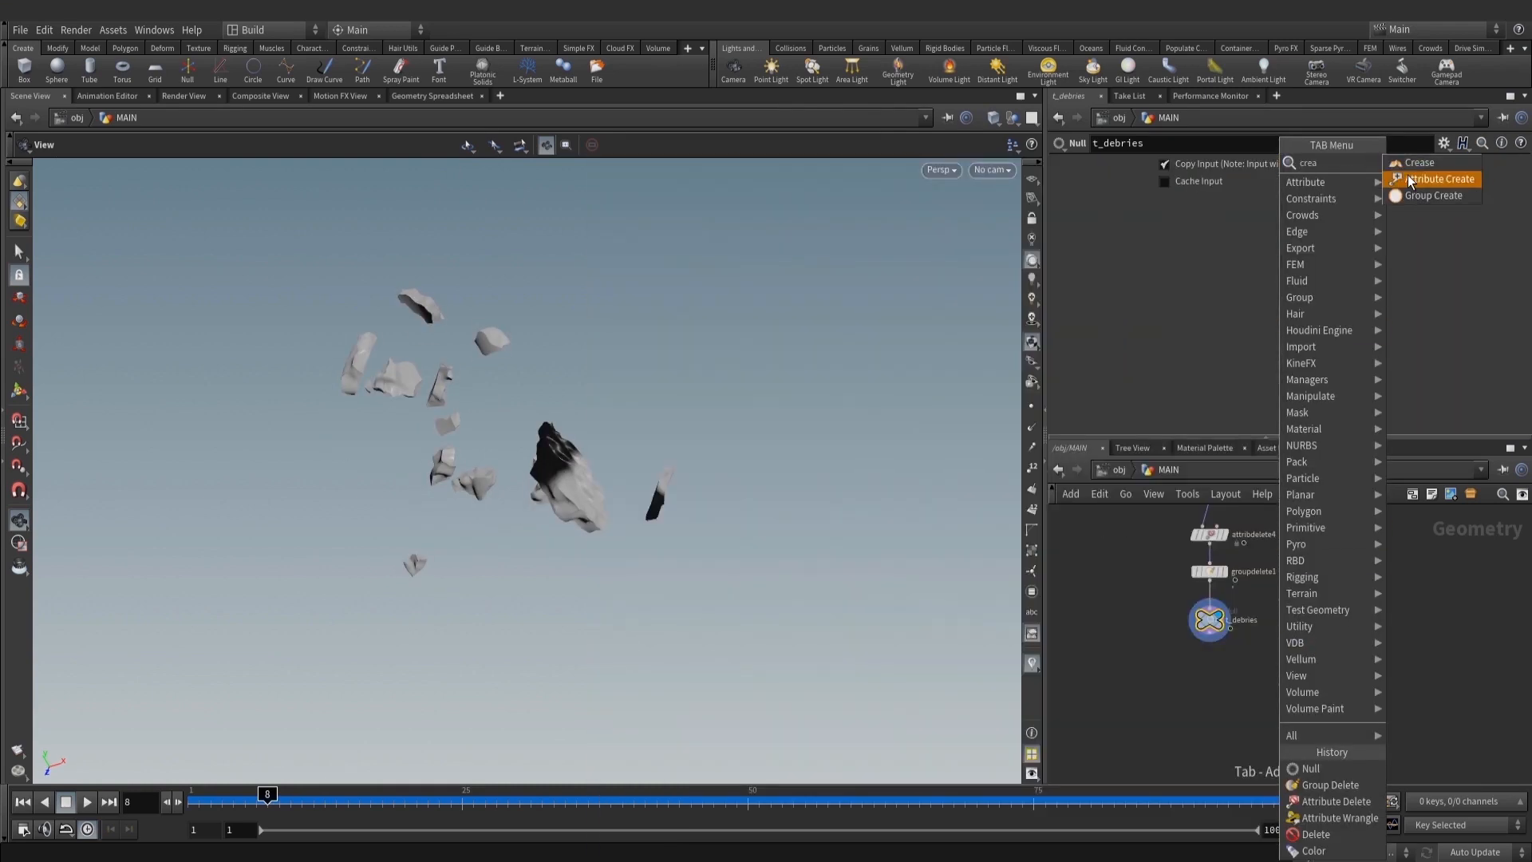
{"action": "left_click", "coordinate": [1409, 179]}
{"action": "left_click", "coordinate": [1211, 671]}
{"action": "scroll", "coordinate": [1215, 664], "scroll_direction": "up", "scroll_amount": 3}
{"action": "left_click", "coordinate": [1238, 693]}
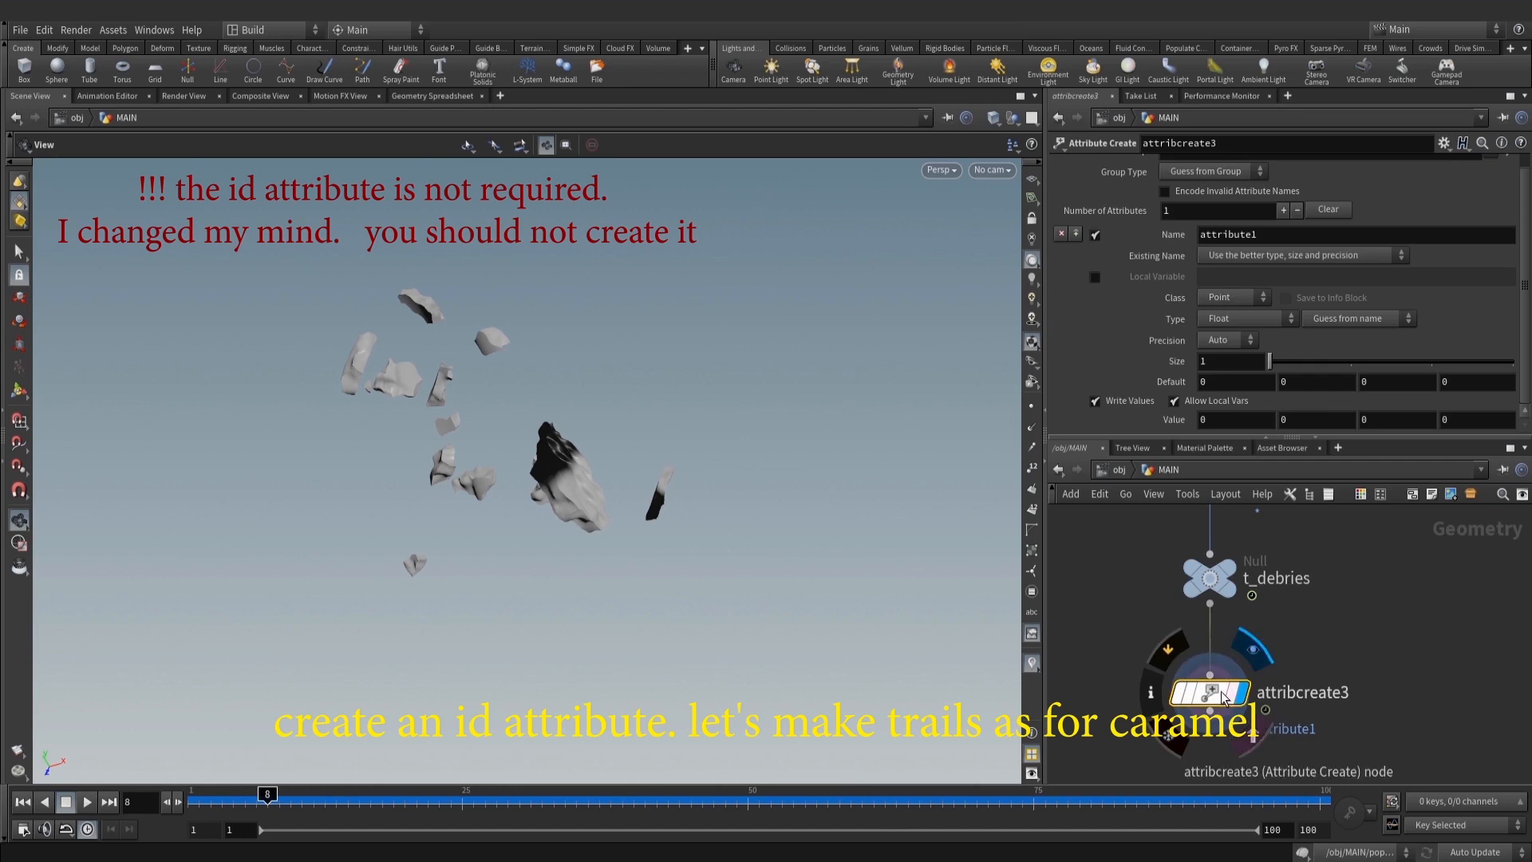
Set attribcreate3's attribute Name to id and its Type to Integer
{"action": "middle_click", "coordinate": [1211, 694]}
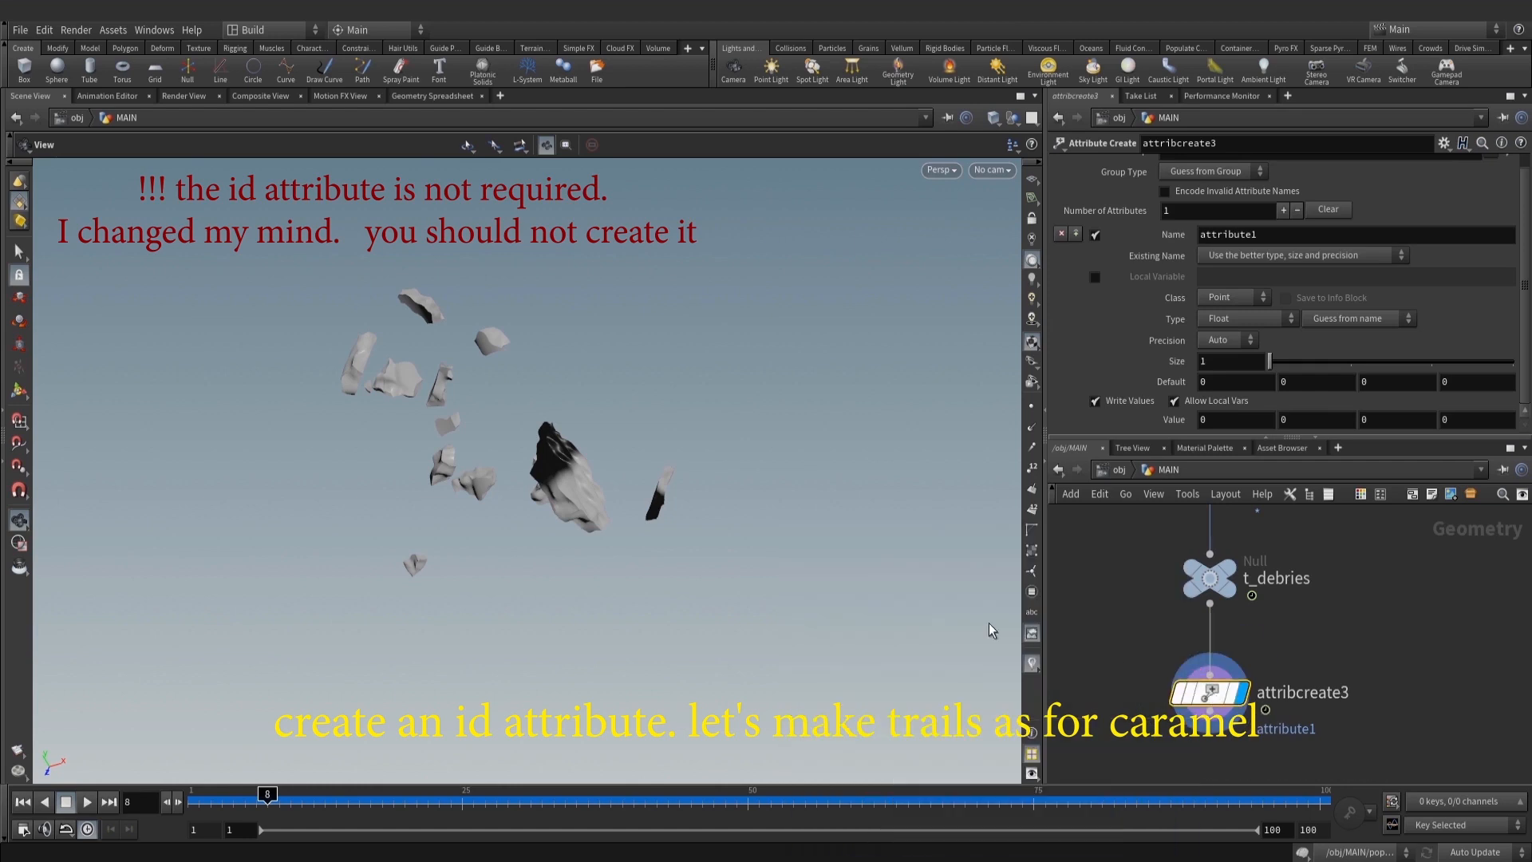
{"action": "scroll", "coordinate": [525, 406], "scroll_direction": "down", "scroll_amount": 2}
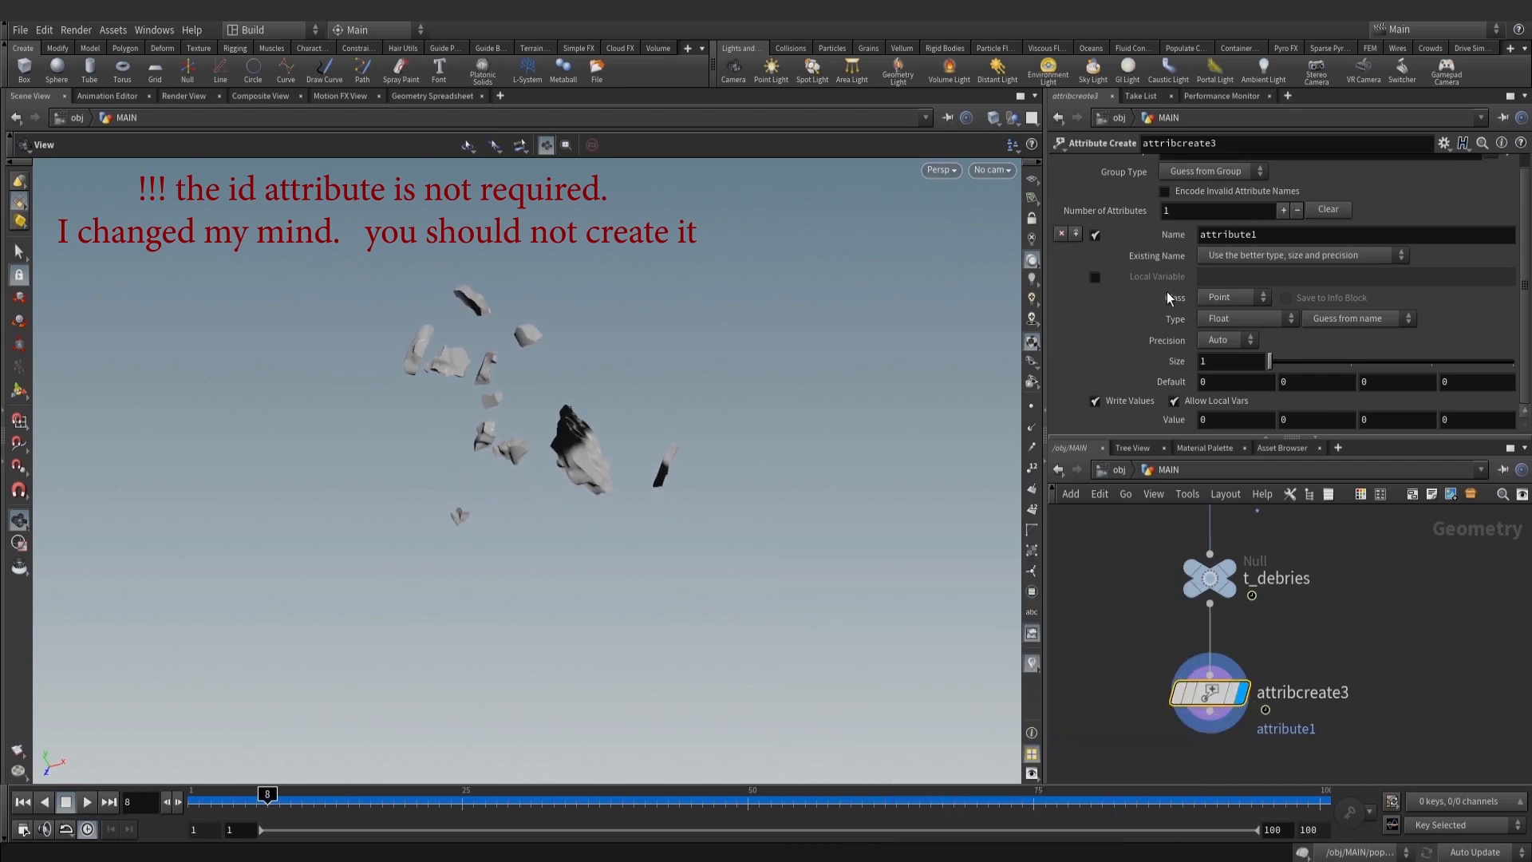
{"action": "double_click", "coordinate": [1233, 234]}
{"action": "type", "text": "id"}
{"action": "key", "text": "Return"}
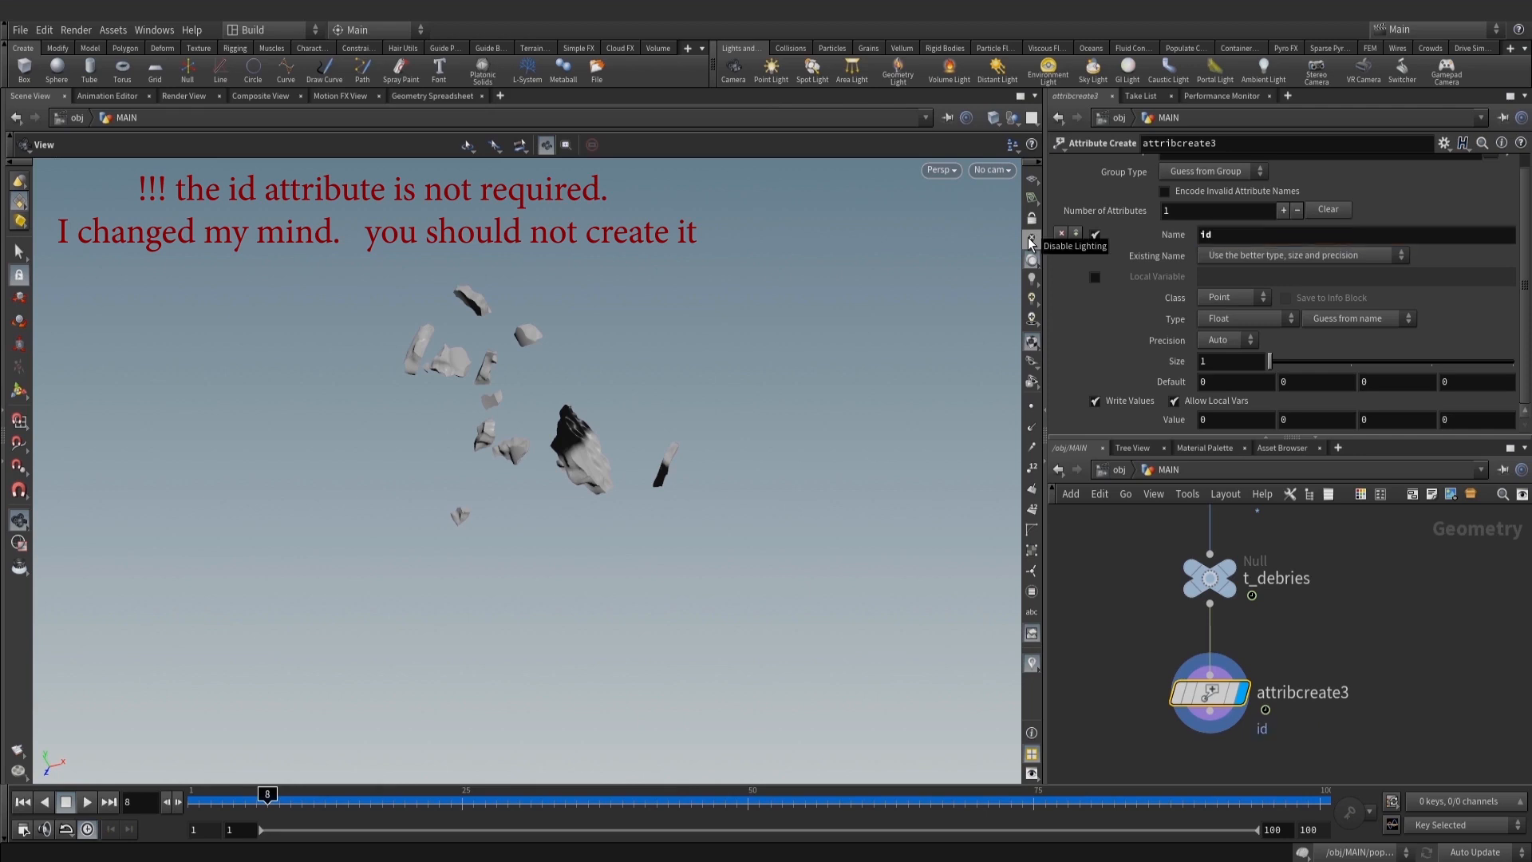
{"action": "left_click", "coordinate": [1228, 324]}
{"action": "left_click", "coordinate": [1232, 338]}
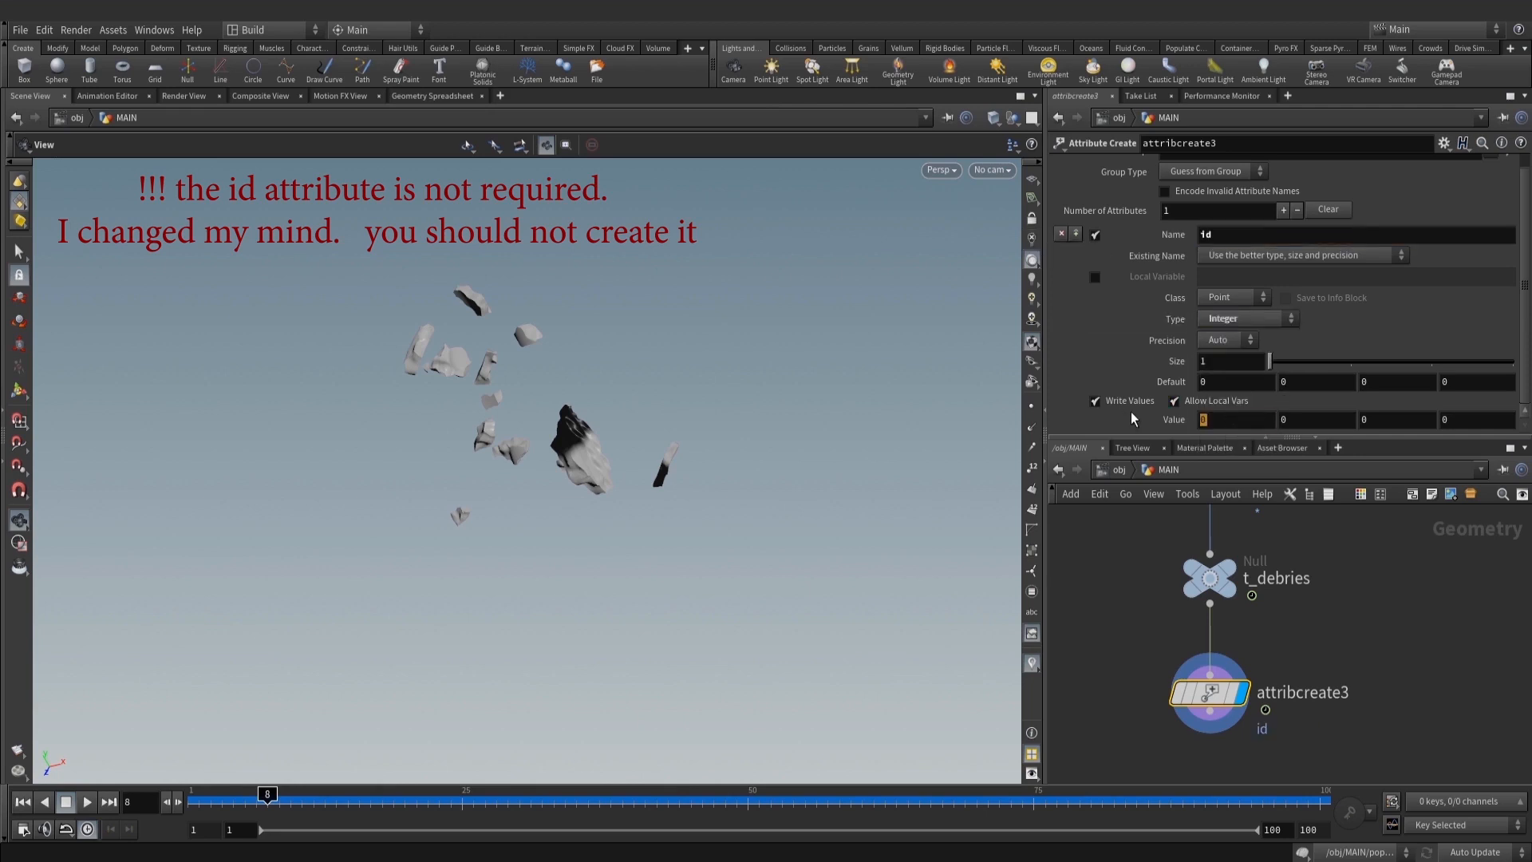
{"action": "type", "text": "@ptnum"}
{"action": "key", "text": "Return"}
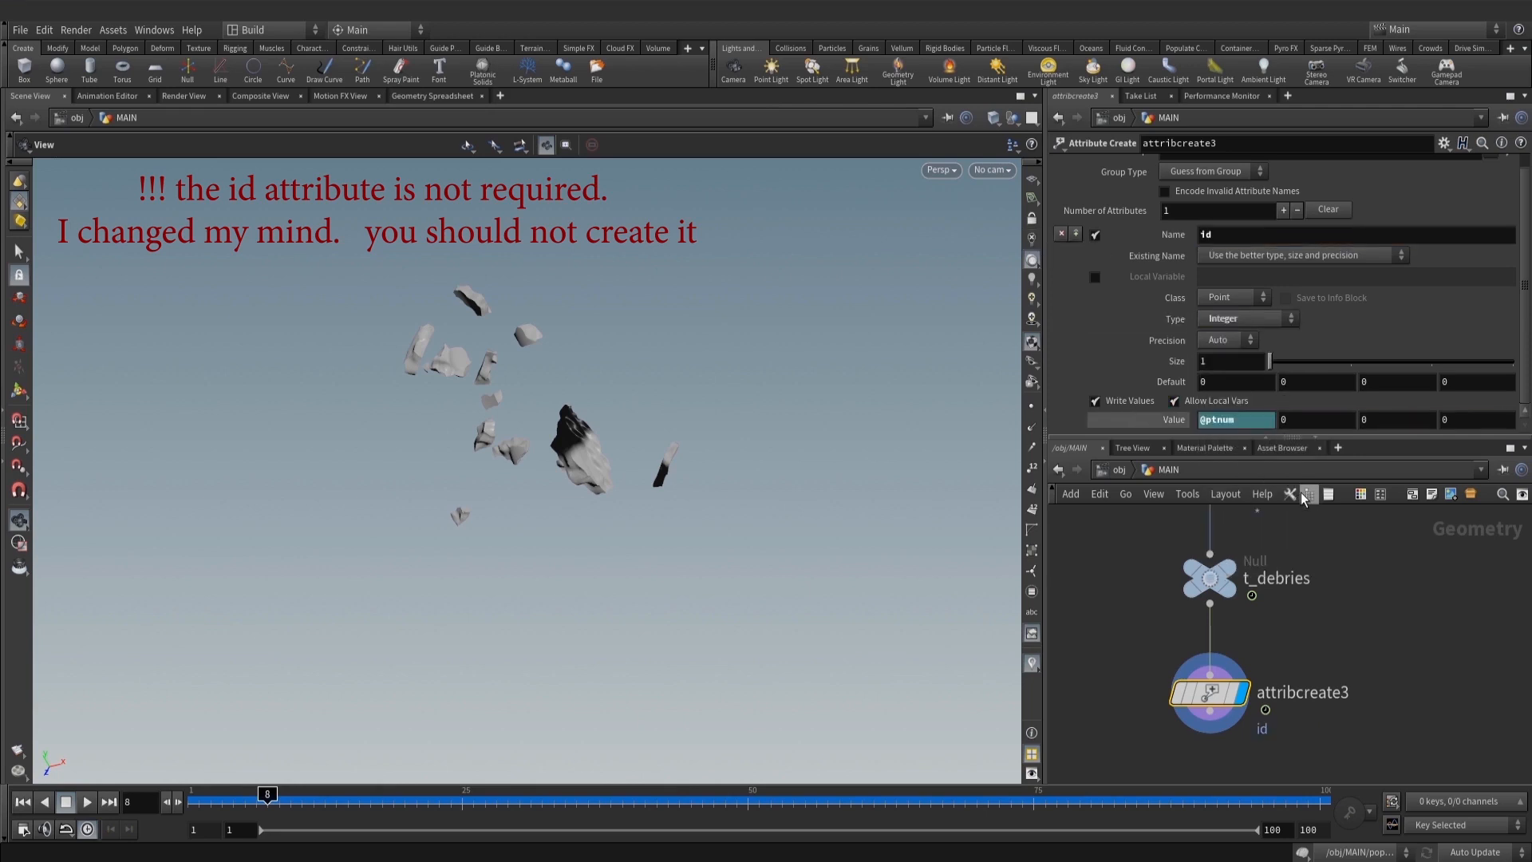
{"action": "middle_click", "coordinate": [1202, 692]}
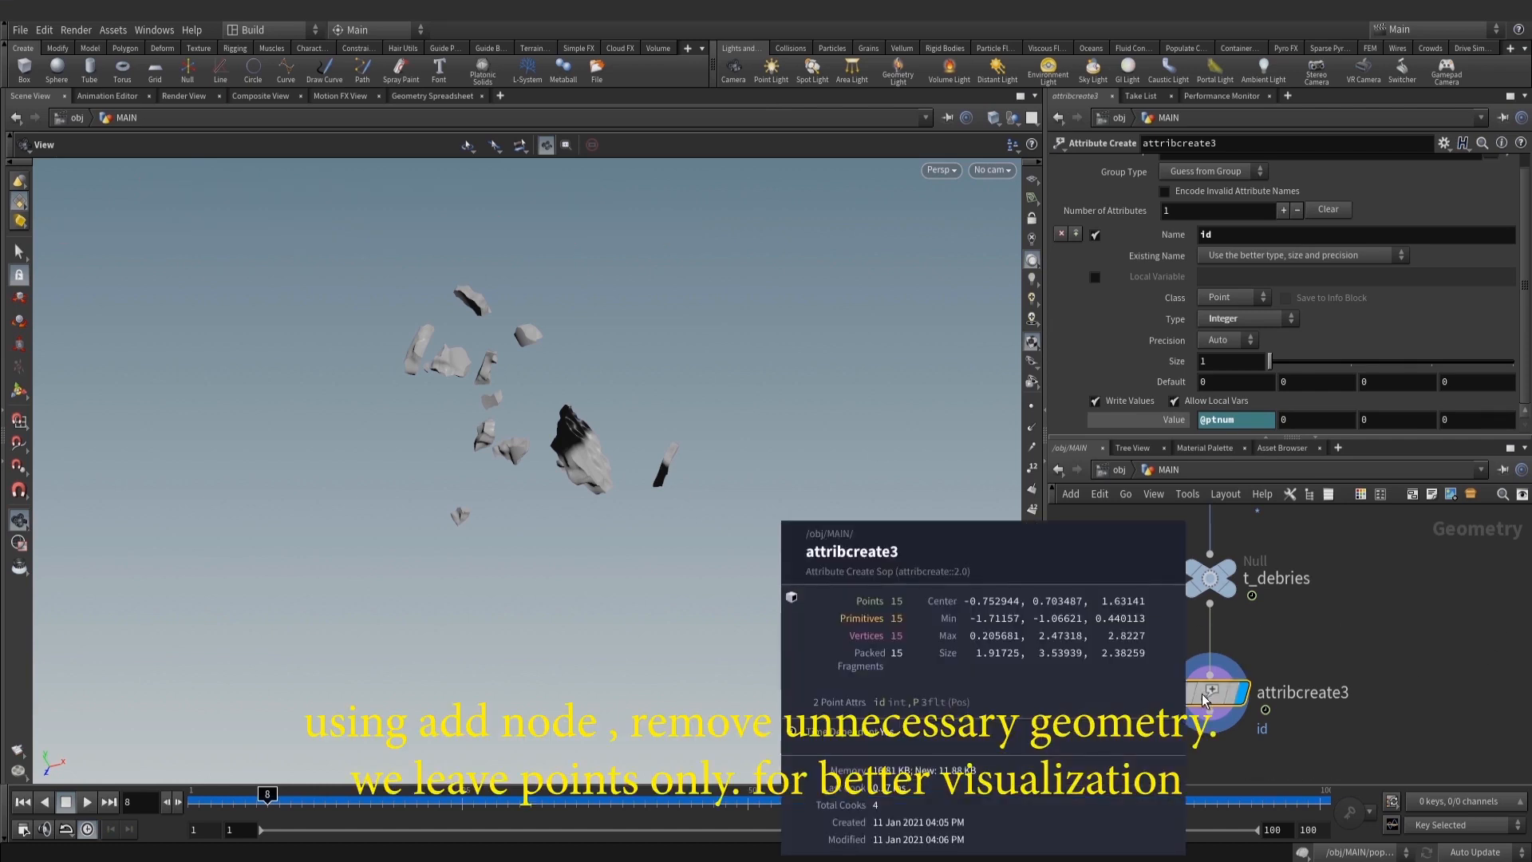
Add a displayed Add node below attribcreate3 and make it delete the geometry but keep the points
{"action": "middle_click_drag", "start_coordinate": [1449, 693], "coordinate": [1407, 624]}
{"action": "key", "text": "Tab"}
{"action": "type", "text": "add"}
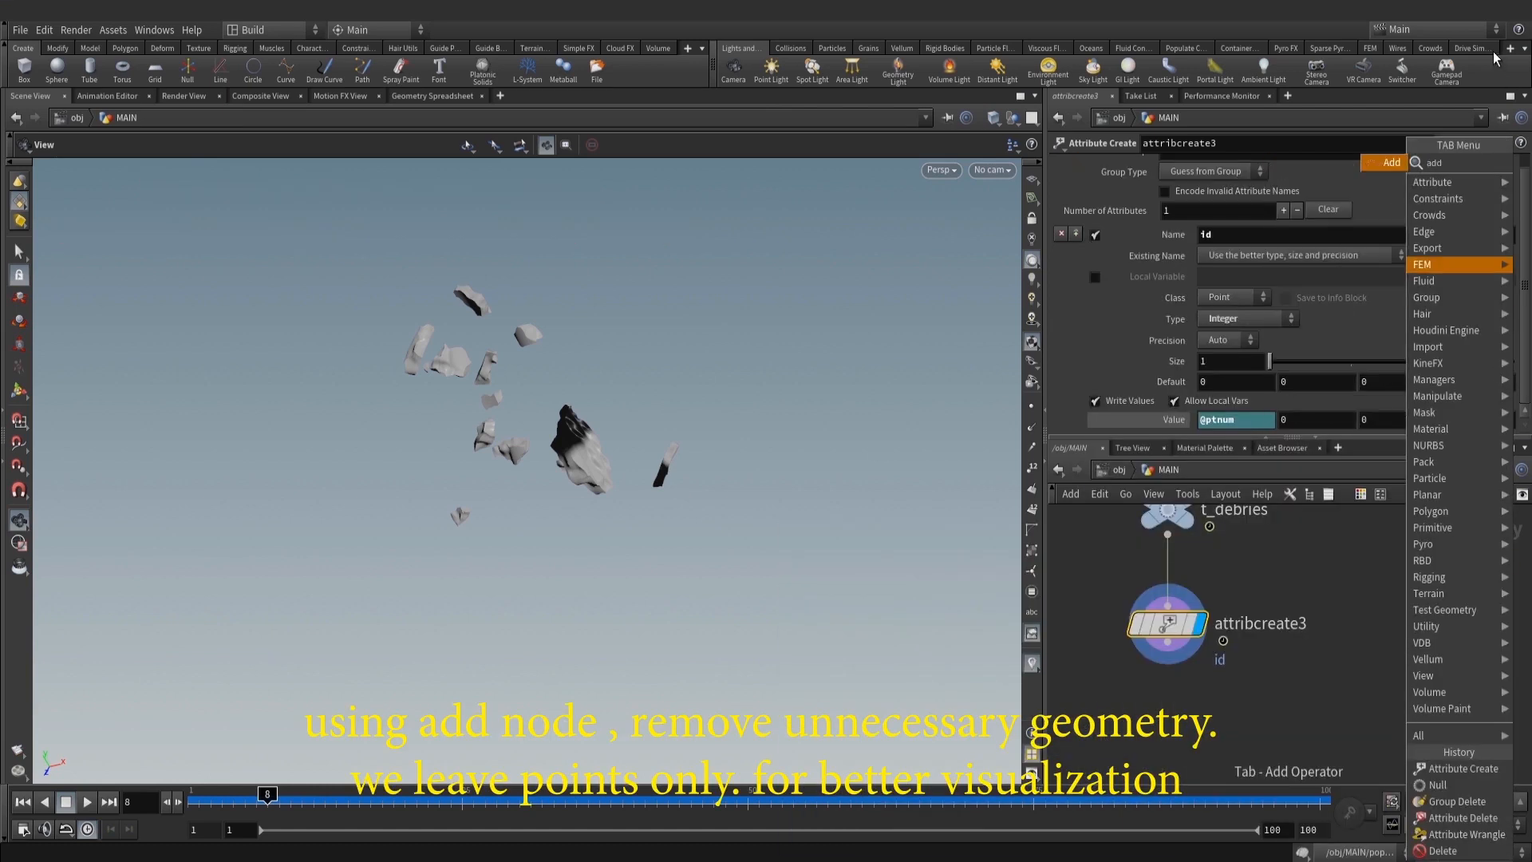
{"action": "left_click", "coordinate": [1388, 164]}
{"action": "left_click", "coordinate": [1165, 722]}
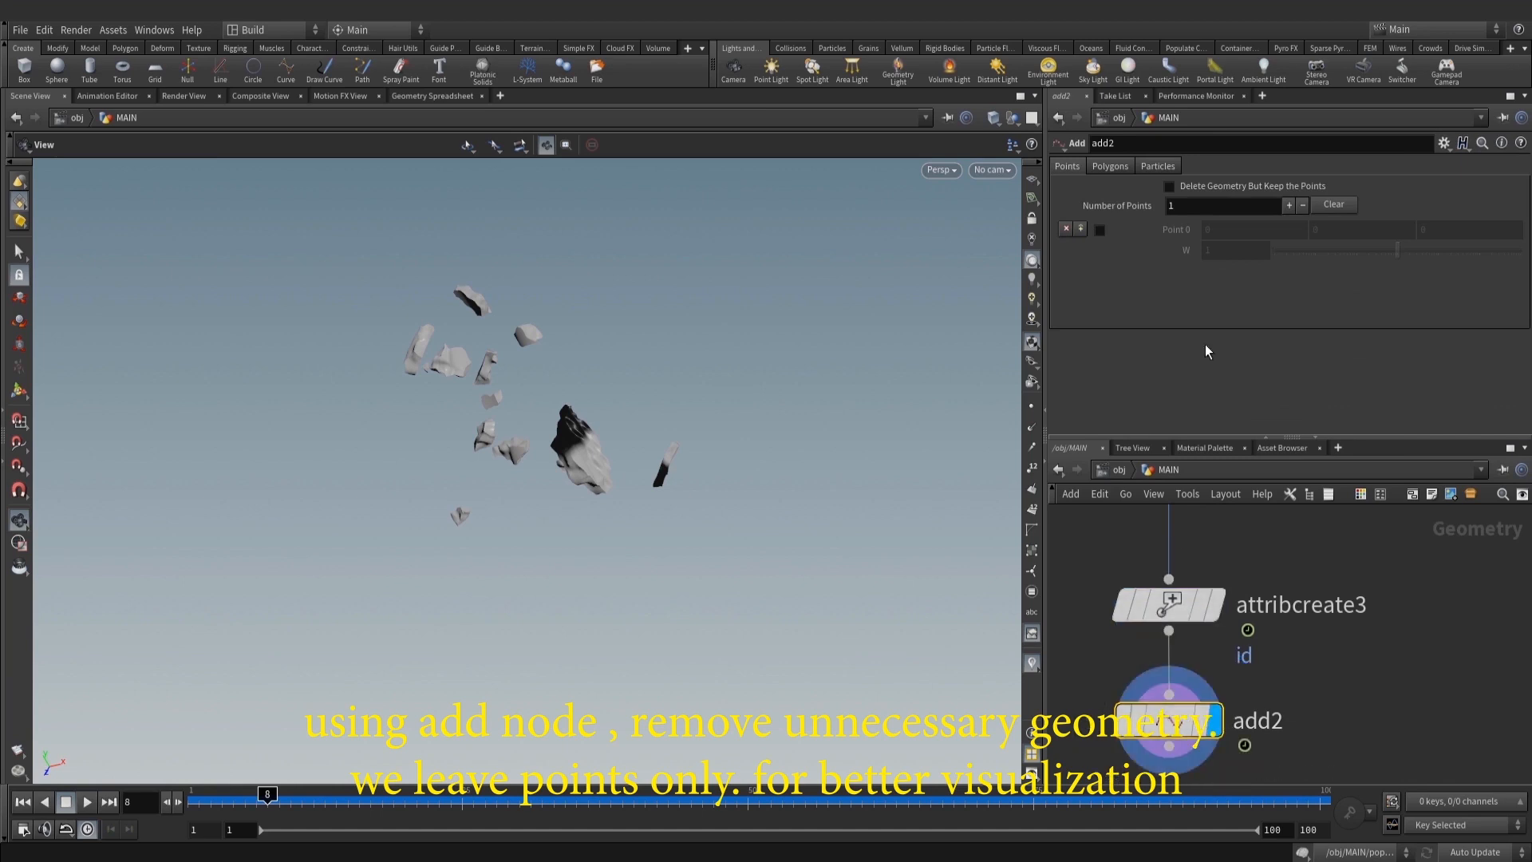
{"action": "left_click", "coordinate": [1190, 188]}
{"action": "scroll", "coordinate": [1356, 642], "scroll_direction": "down", "scroll_amount": 2}
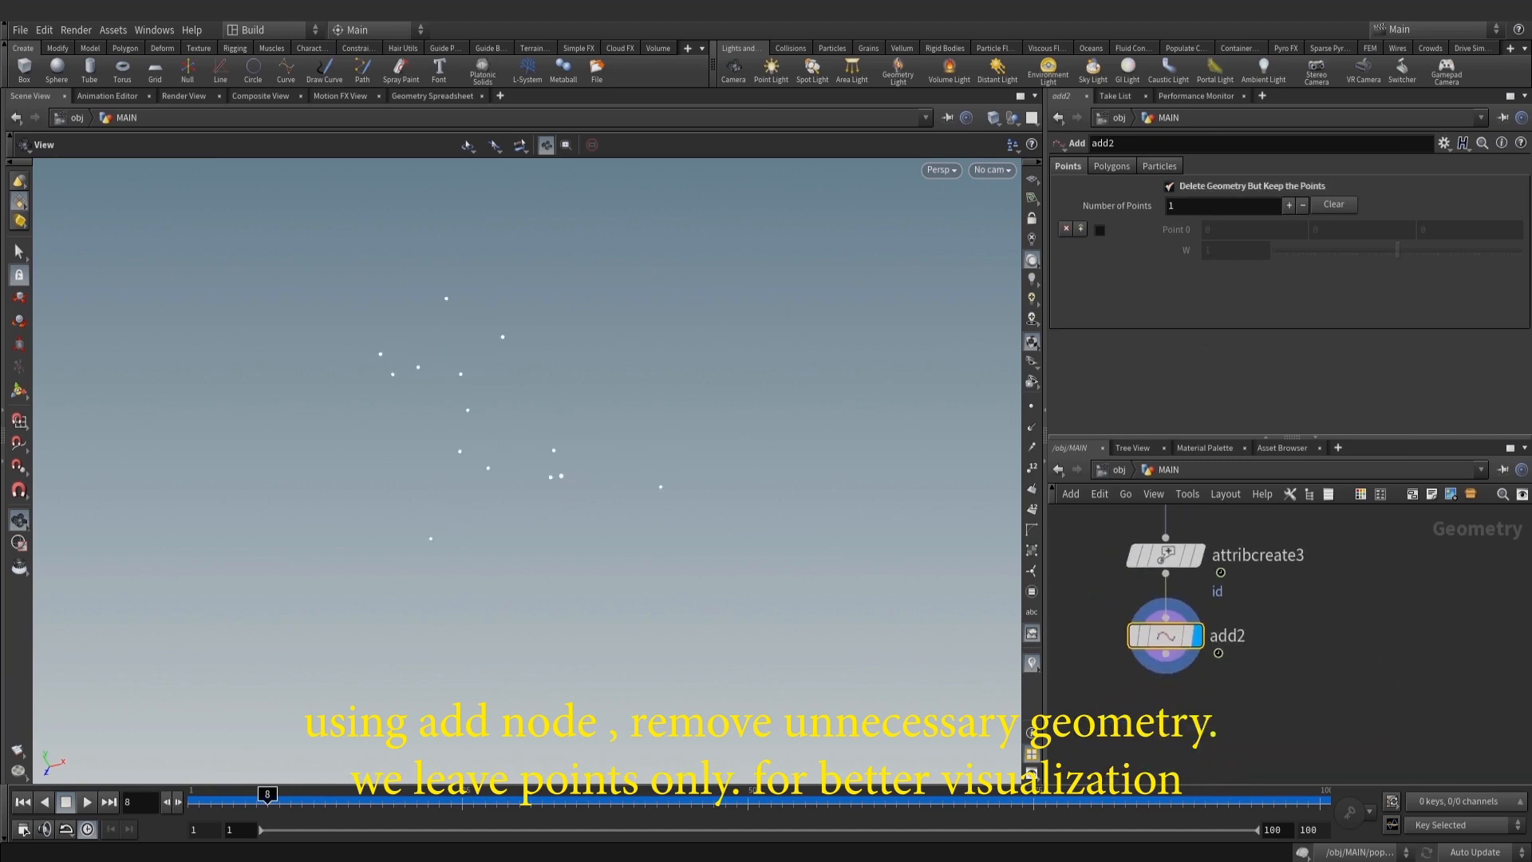
Add a Null node beside add2 and connect add2's output to it
{"action": "key", "text": "Tab"}
{"action": "type", "text": "null"}
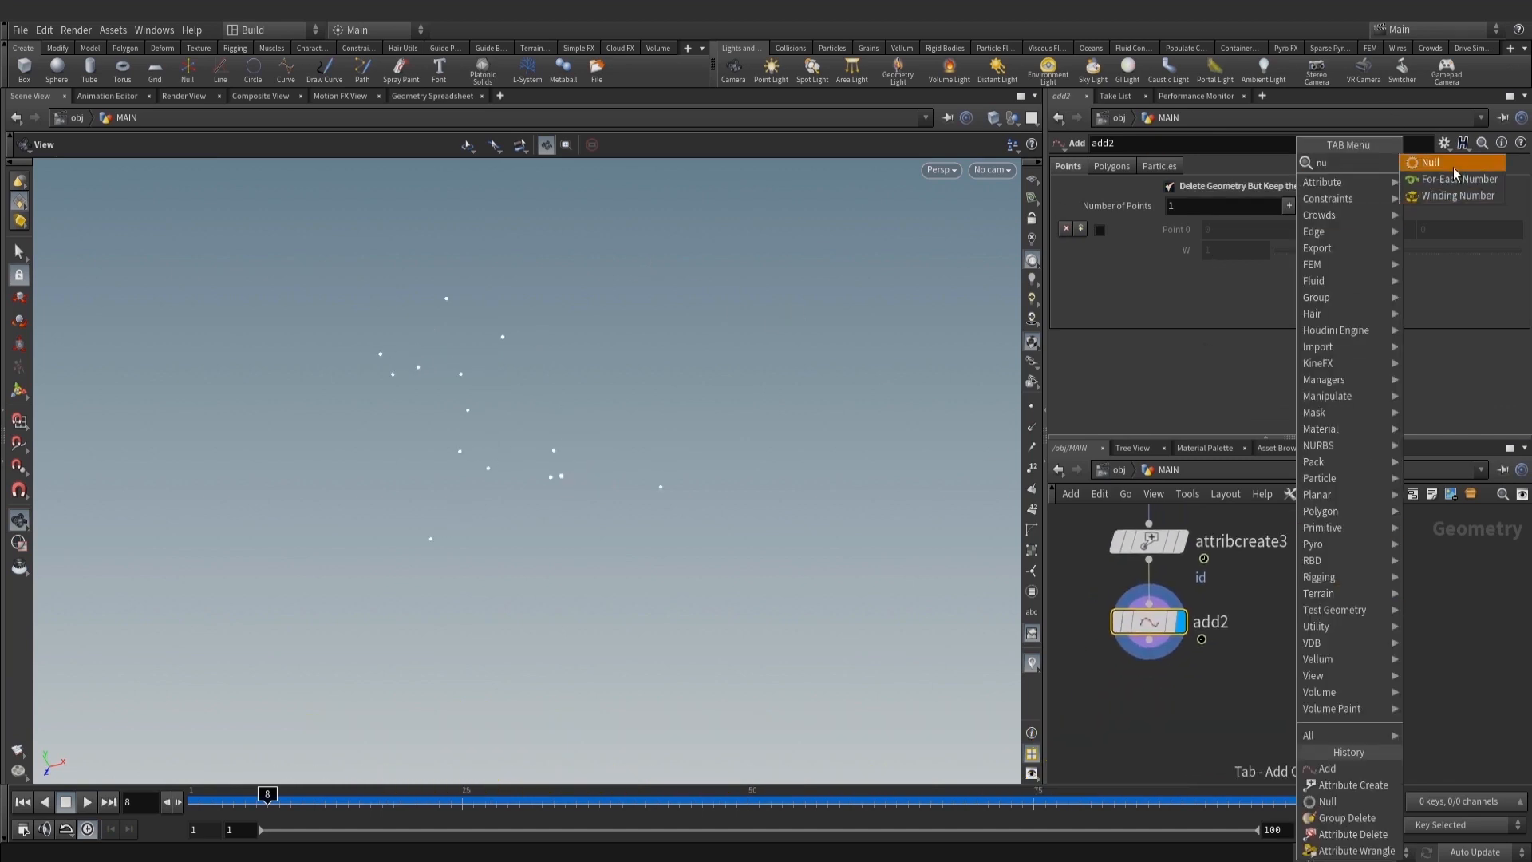
{"action": "left_click", "coordinate": [1453, 167]}
{"action": "left_click", "coordinate": [1282, 703]}
{"action": "left_click_drag", "start_coordinate": [1149, 639], "coordinate": [1315, 698]}
{"action": "middle_click_drag", "start_coordinate": [1374, 778], "coordinate": [1274, 639]}
Add a displayed File Cache node below null8 that loads small_spikes_POP.$F.bgeo.sc from disk
{"action": "key", "text": "Tab"}
{"action": "type", "text": "filec"}
{"action": "left_click", "coordinate": [1424, 163]}
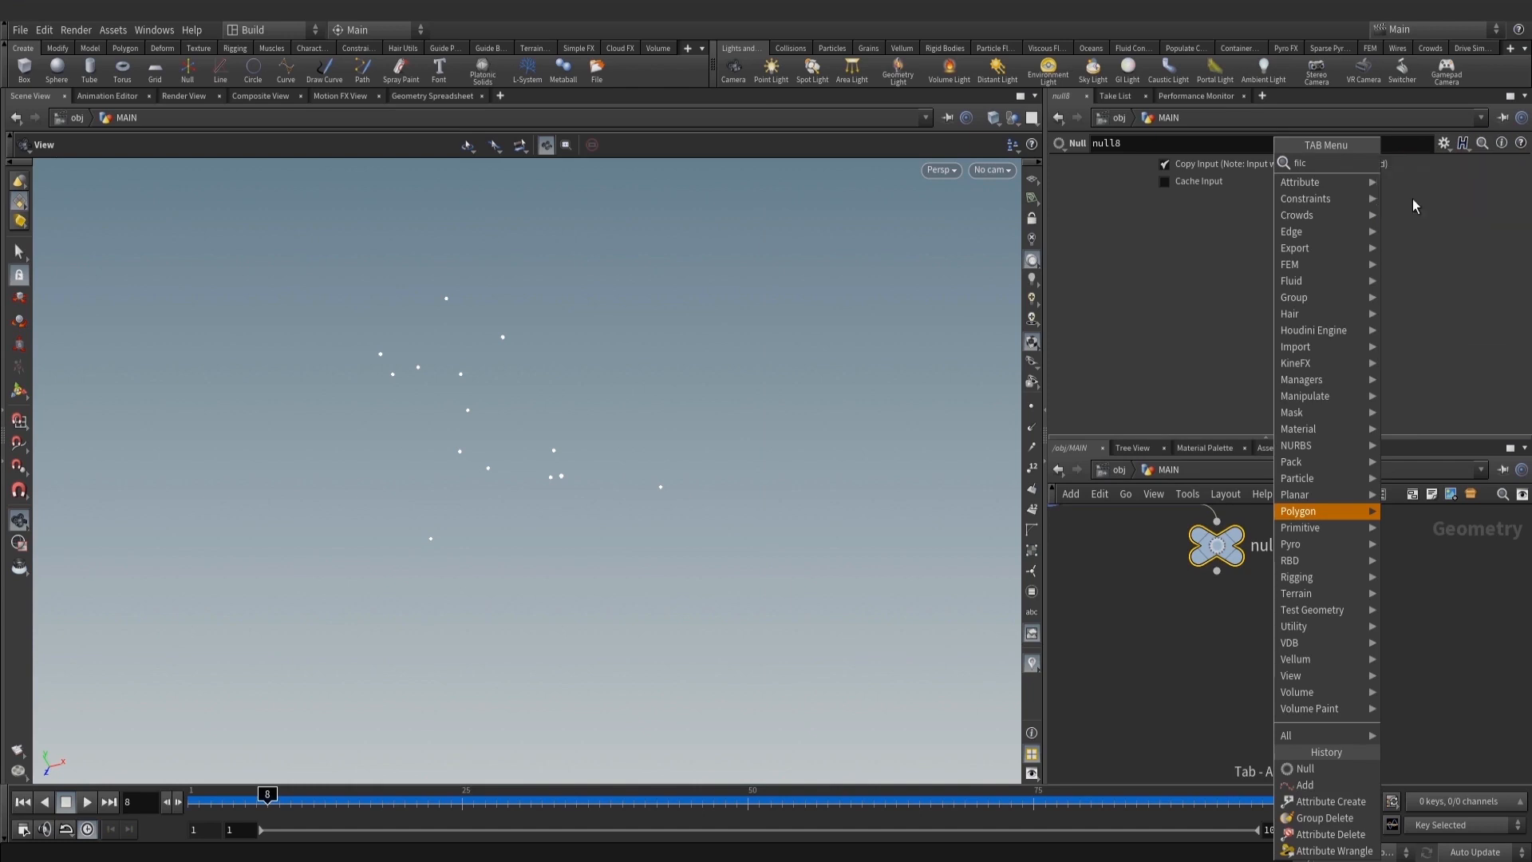
{"action": "left_click", "coordinate": [1216, 642]}
{"action": "scroll", "coordinate": [1220, 624], "scroll_direction": "up", "scroll_amount": 1}
{"action": "left_click_drag", "start_coordinate": [1216, 565], "coordinate": [1224, 664]}
{"action": "left_click", "coordinate": [1225, 668]}
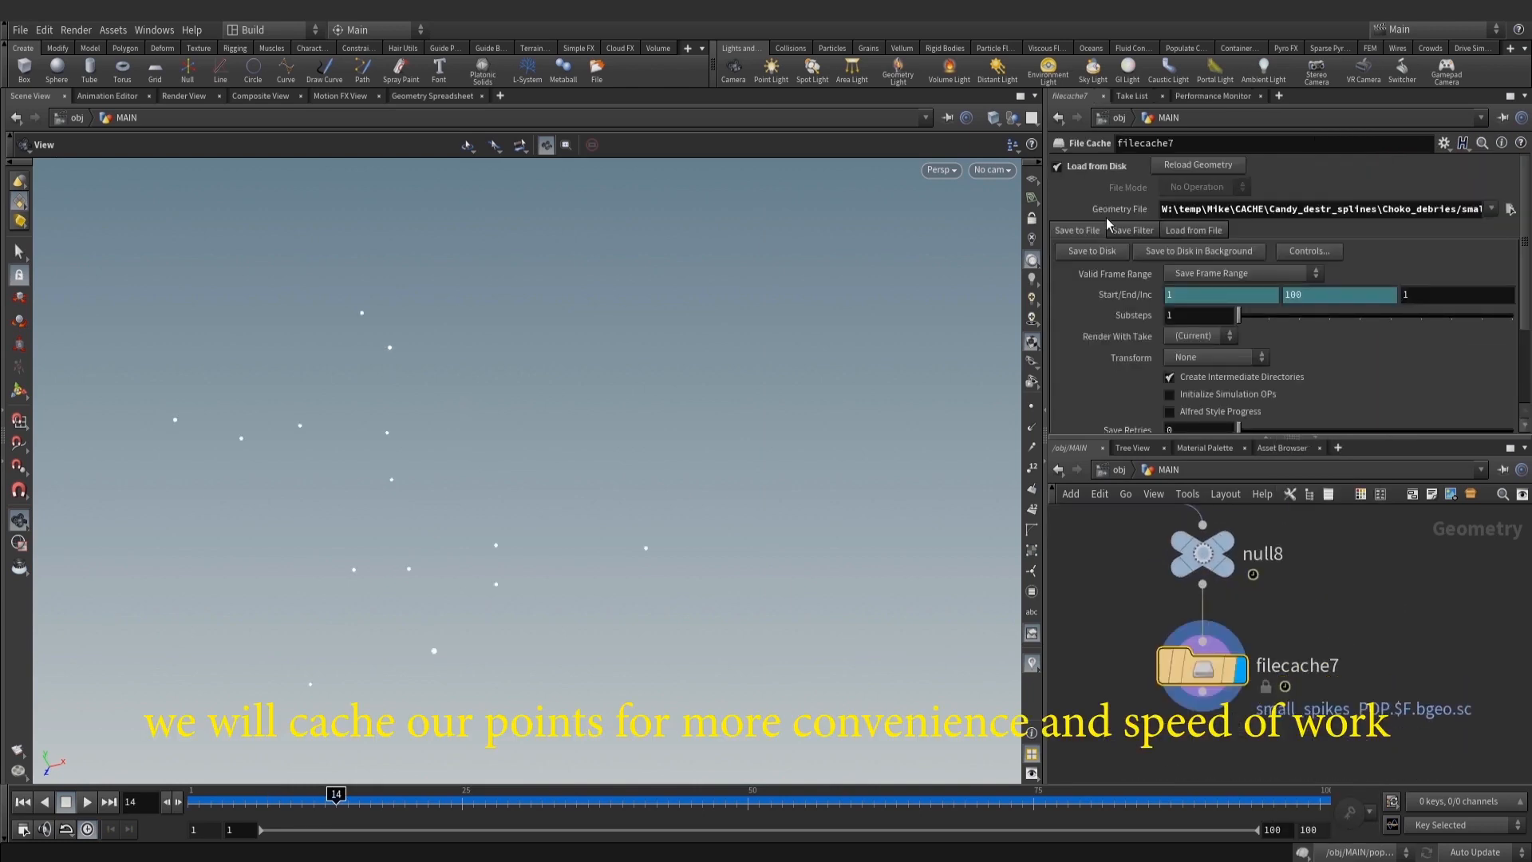
Scrub the timeline to frame 18 to review the motion of the cached points
{"action": "left_click_drag", "start_coordinate": [1093, 533], "coordinate": [1233, 623]}
{"action": "left_click_drag", "start_coordinate": [222, 800], "coordinate": [382, 806]}
{"action": "scroll", "coordinate": [1318, 511], "scroll_direction": "down", "scroll_amount": 4}
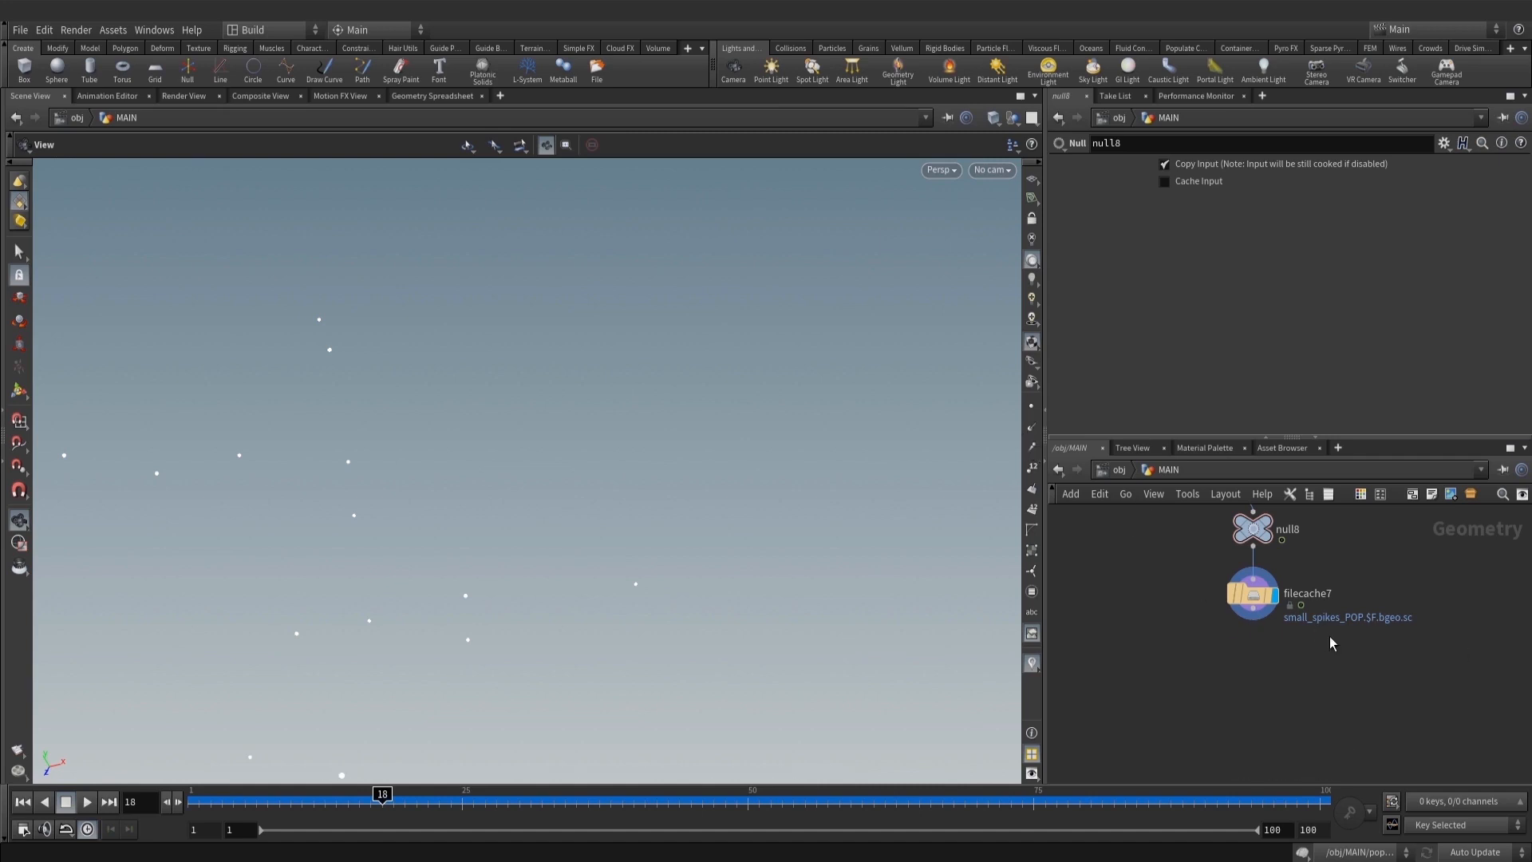
Add a displayed Trail node below filecache7 and set its Result Type to Compute Velocity
{"action": "scroll", "coordinate": [1347, 682], "scroll_direction": "up", "scroll_amount": 2}
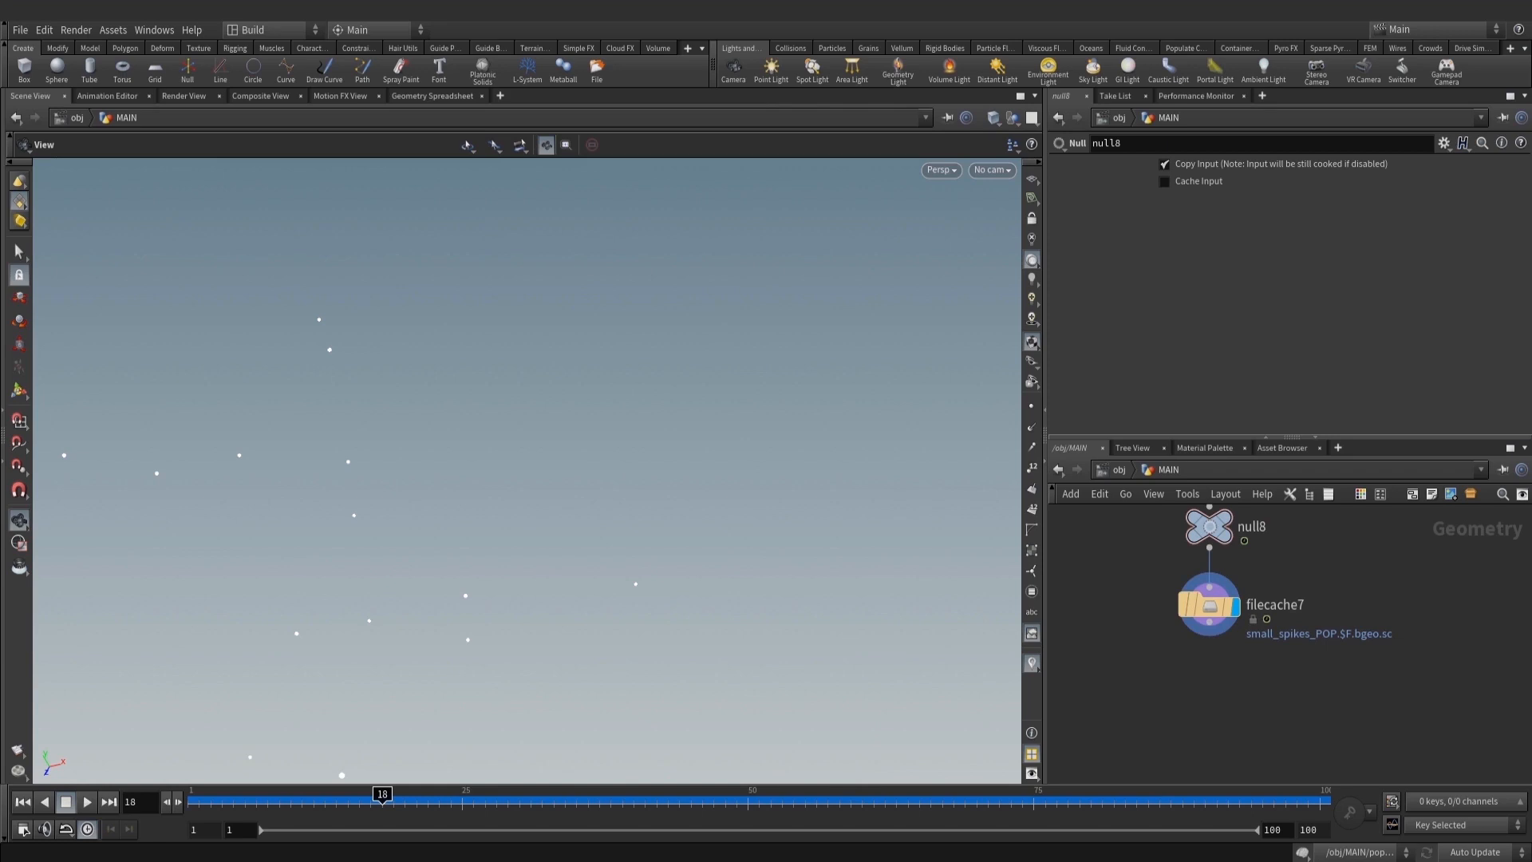
{"action": "key", "text": "Tab"}
{"action": "type", "text": "tr"}
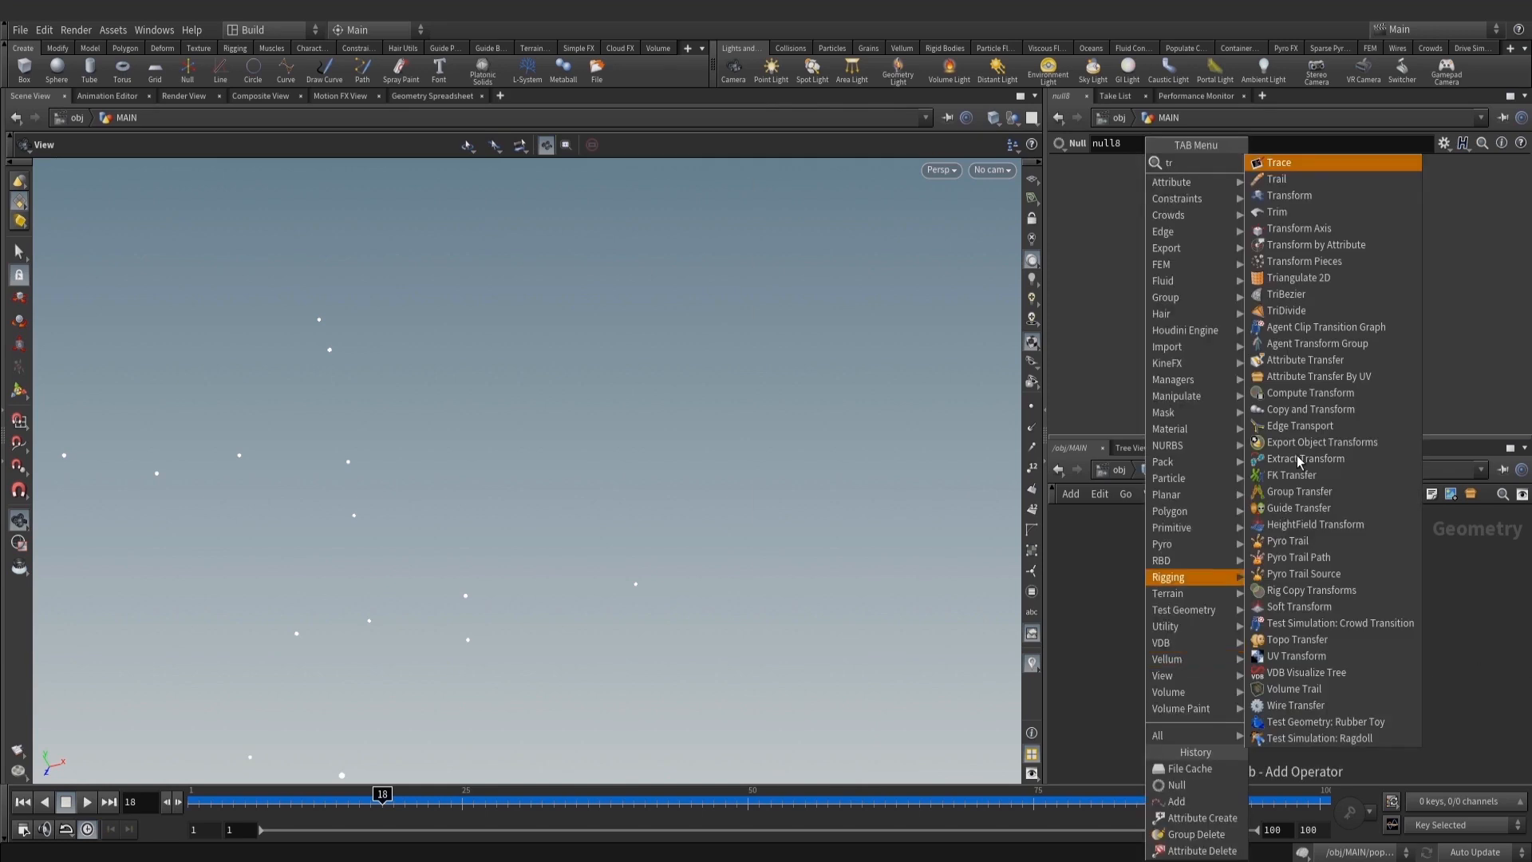
{"action": "left_click", "coordinate": [1288, 183]}
{"action": "scroll", "coordinate": [1227, 667], "scroll_direction": "up", "scroll_amount": 2}
{"action": "left_click", "coordinate": [1214, 708]}
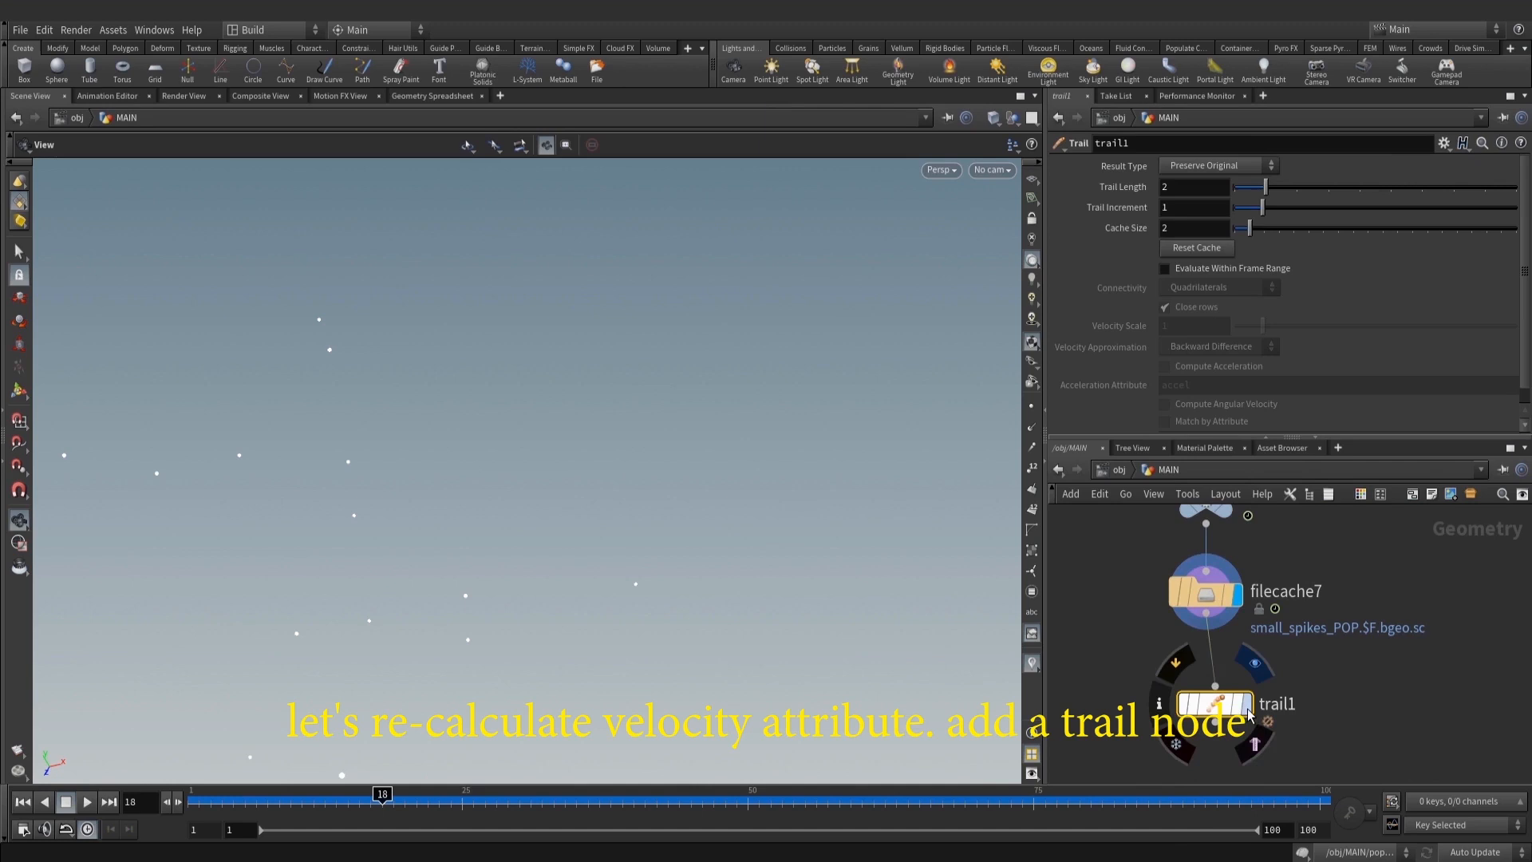
{"action": "left_click", "coordinate": [1237, 672]}
{"action": "left_click", "coordinate": [1204, 167]}
{"action": "left_click", "coordinate": [1204, 231]}
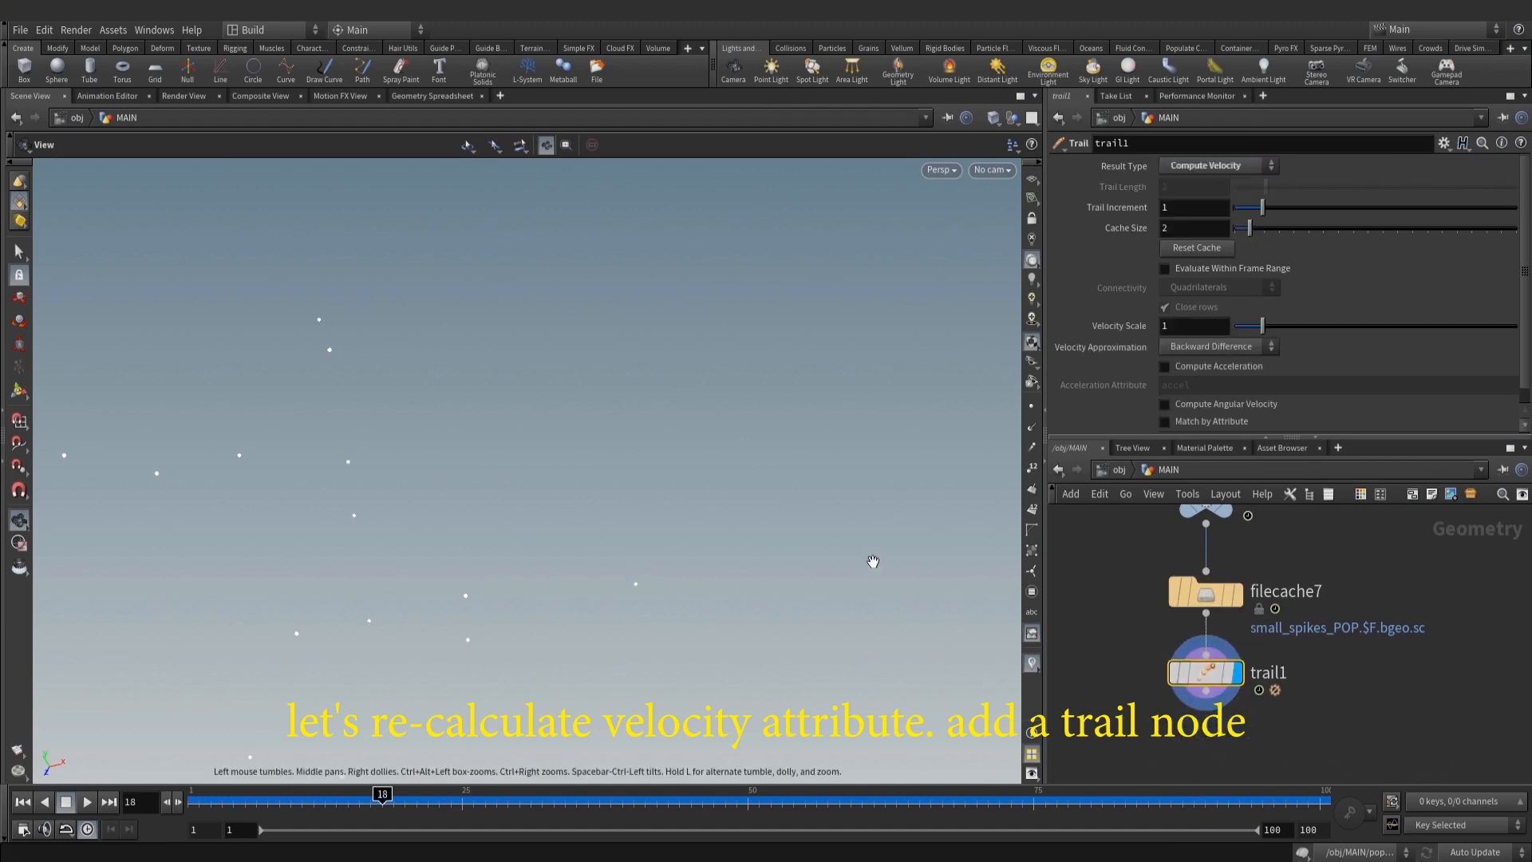
Go to frame 1 and move trail1 further below filecache7 to make room between them
{"action": "left_click", "coordinate": [195, 799]}
{"action": "left_click_drag", "start_coordinate": [1209, 672], "coordinate": [1208, 740]}
{"action": "scroll", "coordinate": [1338, 625], "scroll_direction": "down", "scroll_amount": 2}
{"action": "middle_click_drag", "start_coordinate": [1339, 626], "coordinate": [1312, 638]}
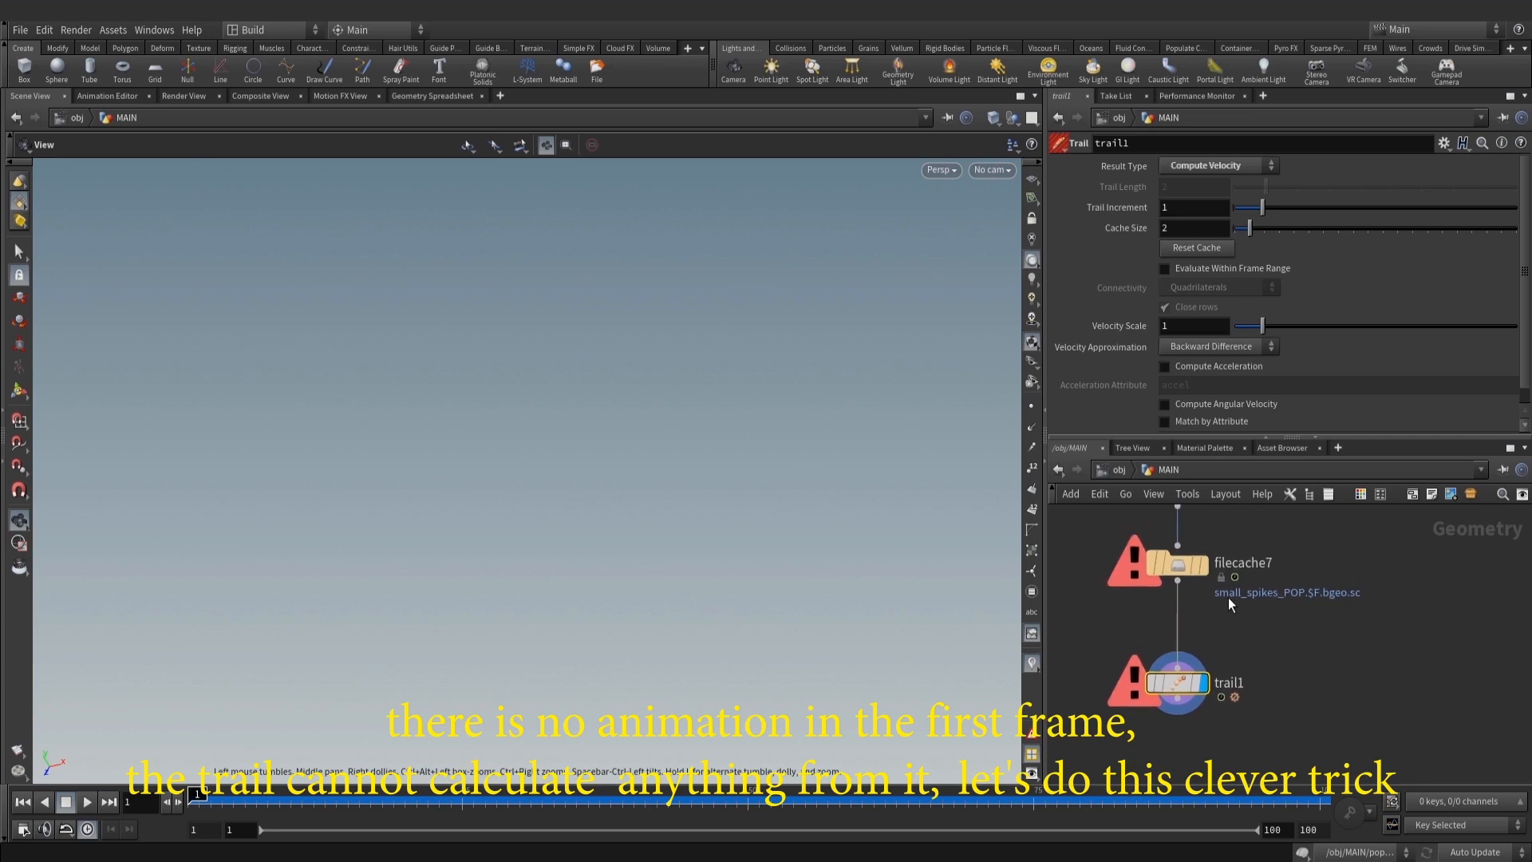
{"action": "middle_click_drag", "start_coordinate": [1229, 604], "coordinate": [1214, 622]}
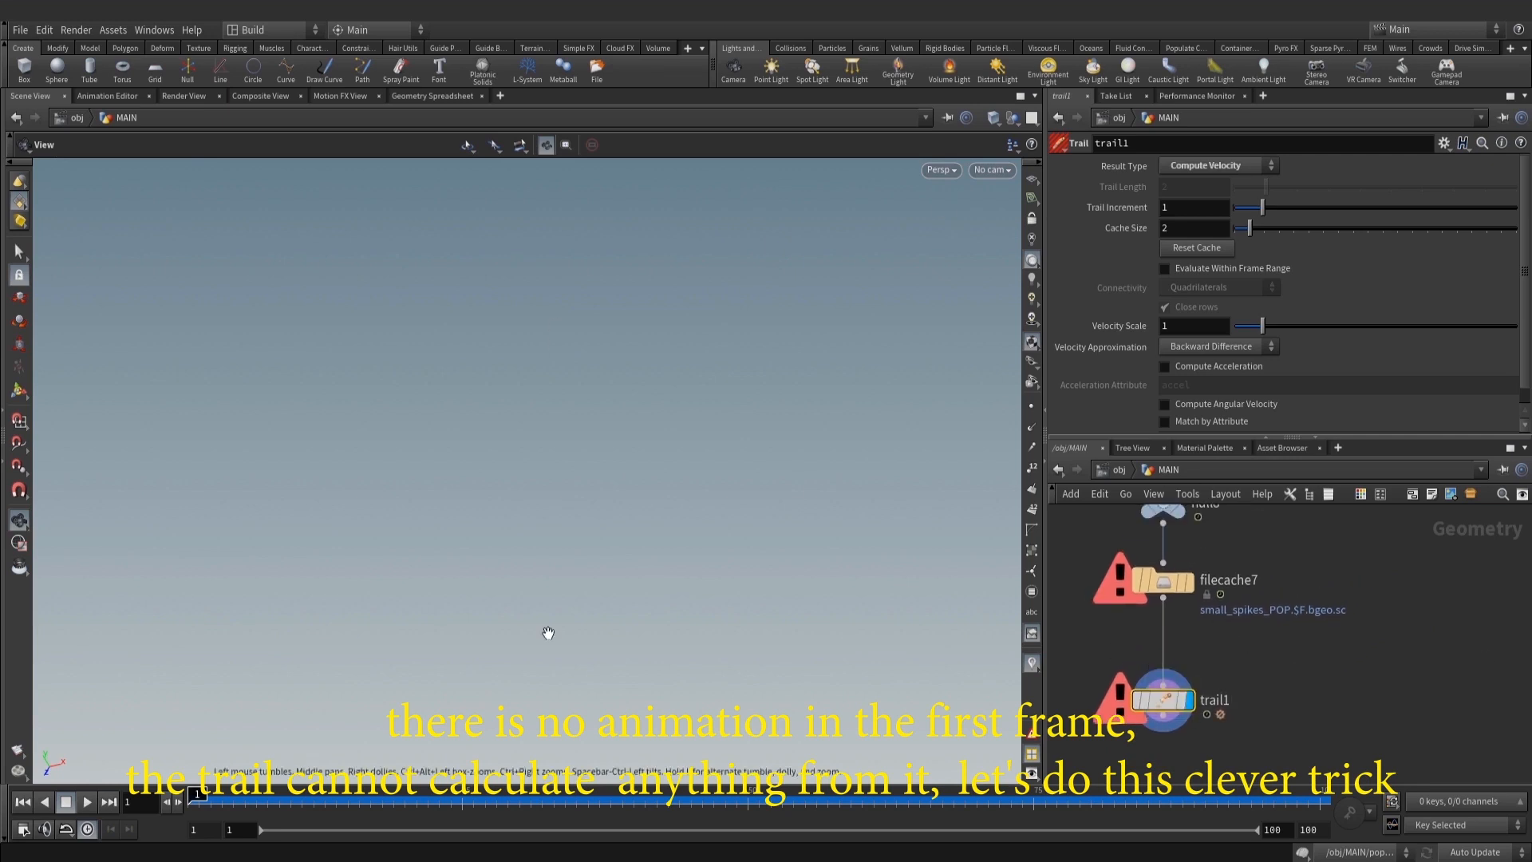
Add a Time Shift node fed by filecache7 and delete its Frame expression so it holds frame 1
{"action": "middle_click_drag", "start_coordinate": [1261, 688], "coordinate": [1268, 676]}
{"action": "key", "text": "Tab"}
{"action": "type", "text": "t"}
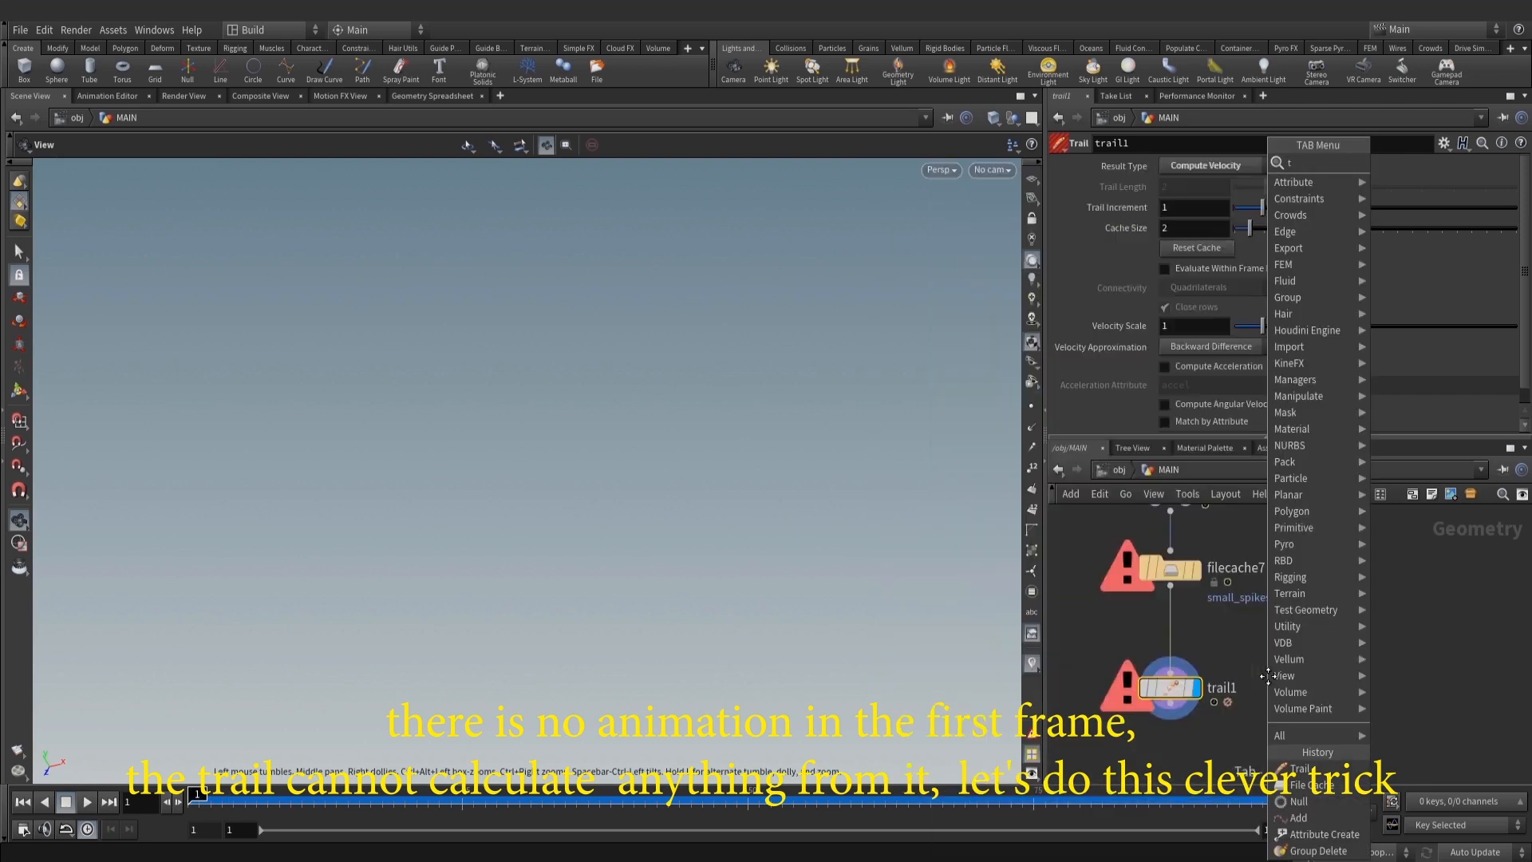
{"action": "type", "text": "ims"}
{"action": "left_click", "coordinate": [1406, 165]}
{"action": "left_click", "coordinate": [1306, 660]}
{"action": "left_click_drag", "start_coordinate": [1169, 585], "coordinate": [1324, 620]}
{"action": "left_click", "coordinate": [1220, 188], "text": "ctrl+shift"}
{"action": "middle_click_drag", "start_coordinate": [1212, 692], "coordinate": [1221, 649]}
Insert a Switch node between filecache7 and trail1, with timeshift3 connected as its second input
{"action": "left_click_drag", "start_coordinate": [1183, 645], "coordinate": [1189, 753]}
{"action": "middle_click_drag", "start_coordinate": [1299, 660], "coordinate": [1296, 627]}
{"action": "key", "text": "Tab"}
{"action": "type", "text": "sw"}
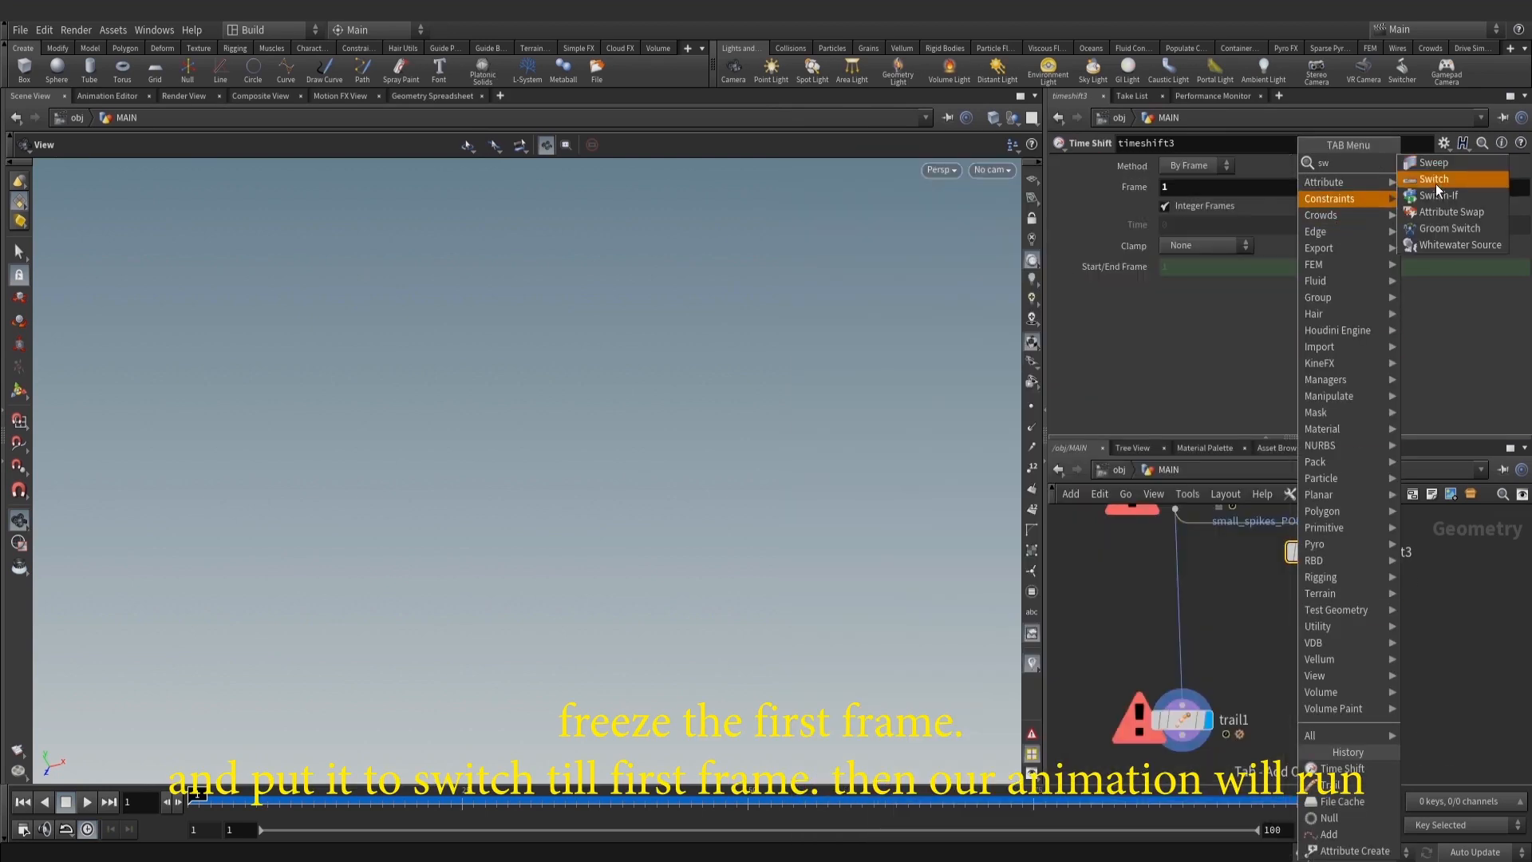
{"action": "left_click", "coordinate": [1438, 179]}
{"action": "scroll", "coordinate": [1231, 659], "scroll_direction": "up", "scroll_amount": 2}
{"action": "mouse_move", "coordinate": [1173, 647]}
{"action": "left_mouse_down"}
{"action": "mouse_move", "coordinate": [1161, 624]}
{"action": "mouse_move", "coordinate": [1173, 625]}
{"action": "left_mouse_up"}
{"action": "left_click", "coordinate": [1162, 598]}
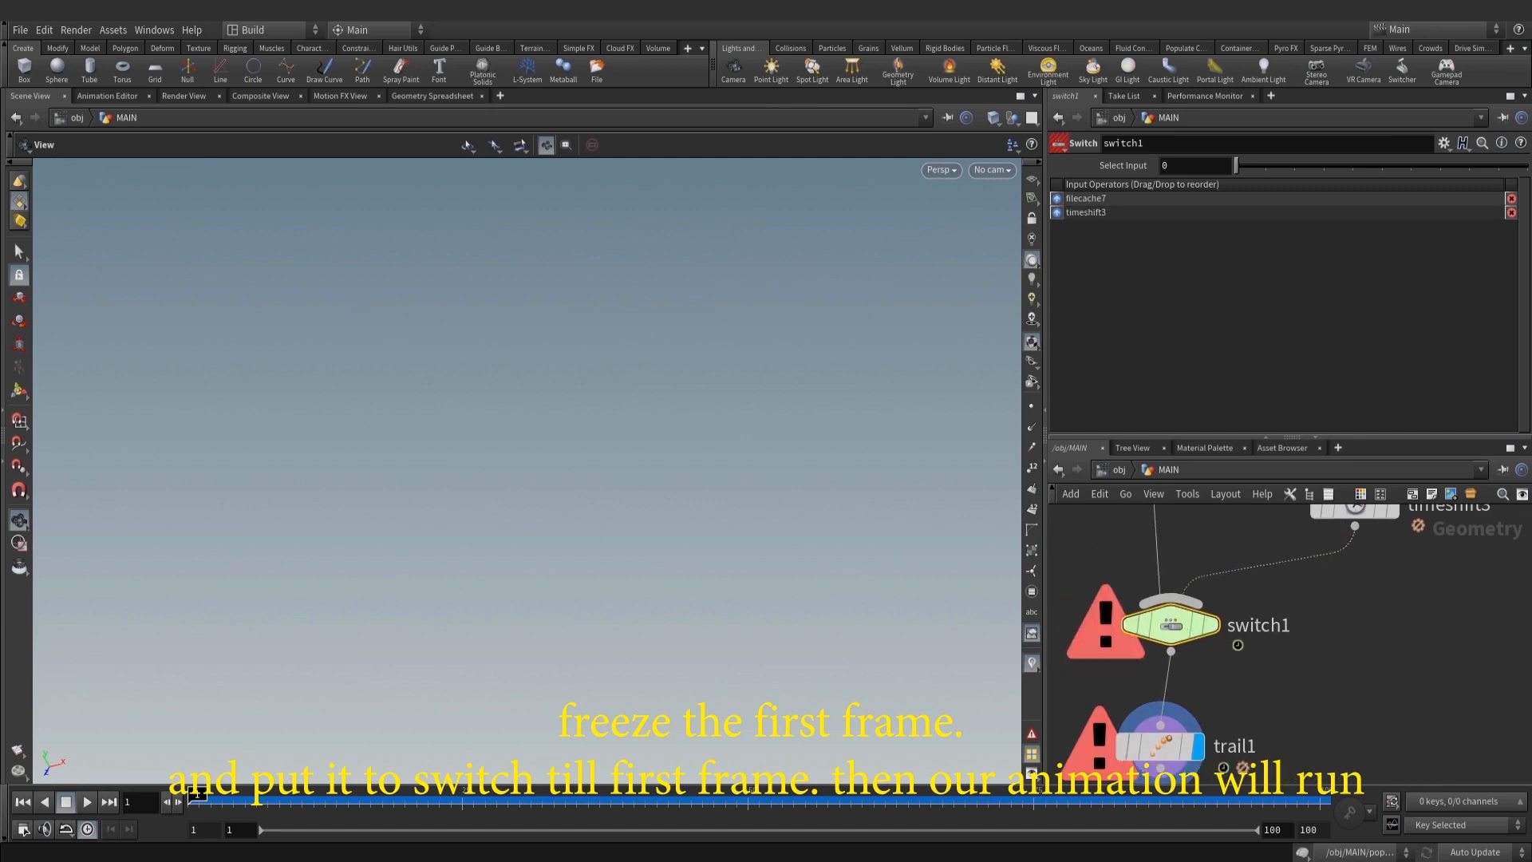
Display switch1 and set its Select Input to the expression $FF<1
{"action": "left_click", "coordinate": [1210, 625]}
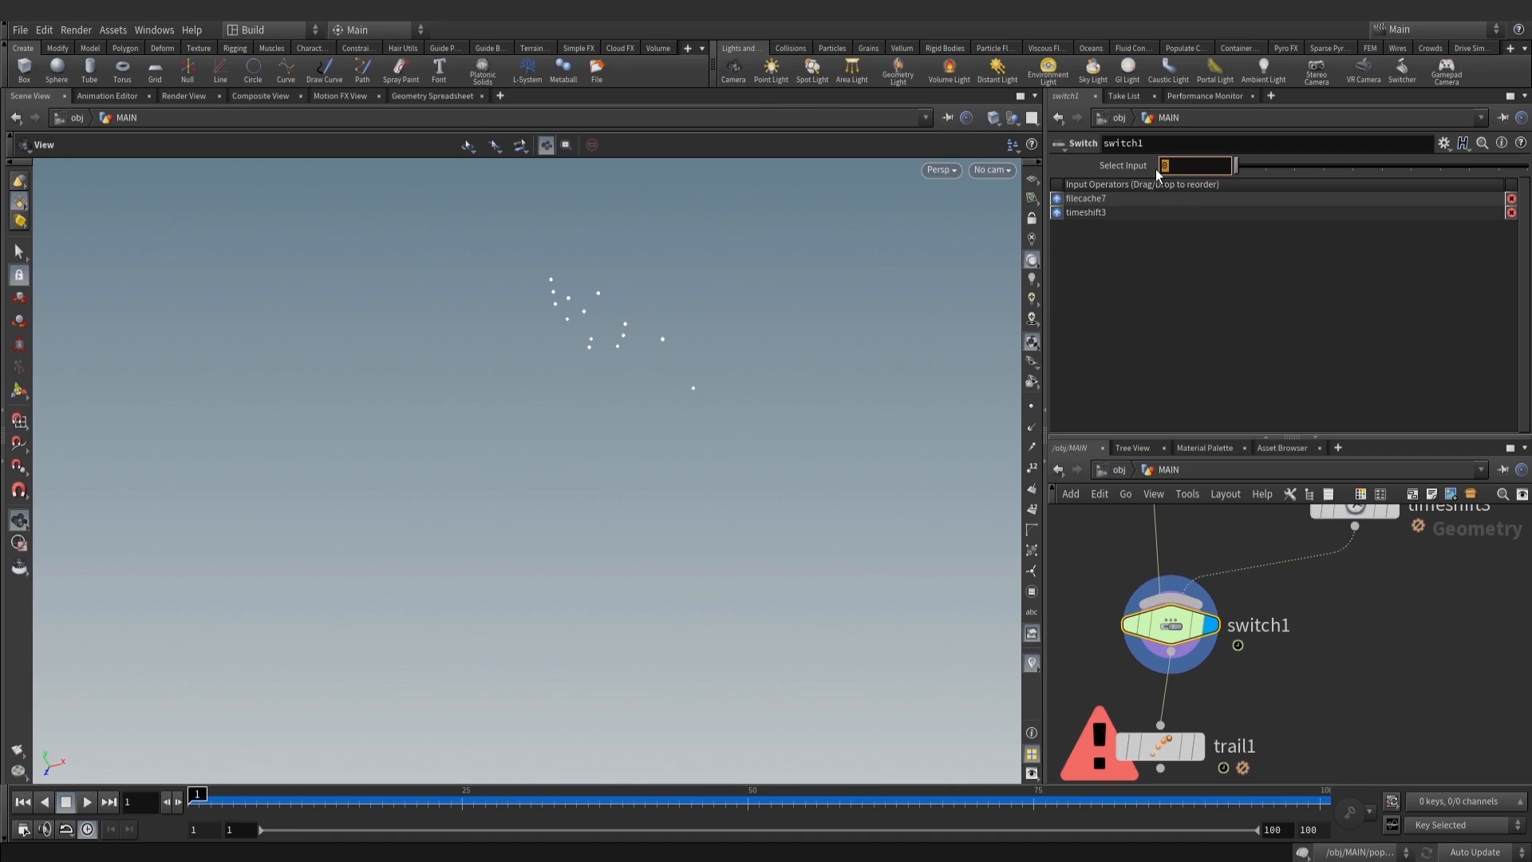
{"action": "type", "text": "$FF"}
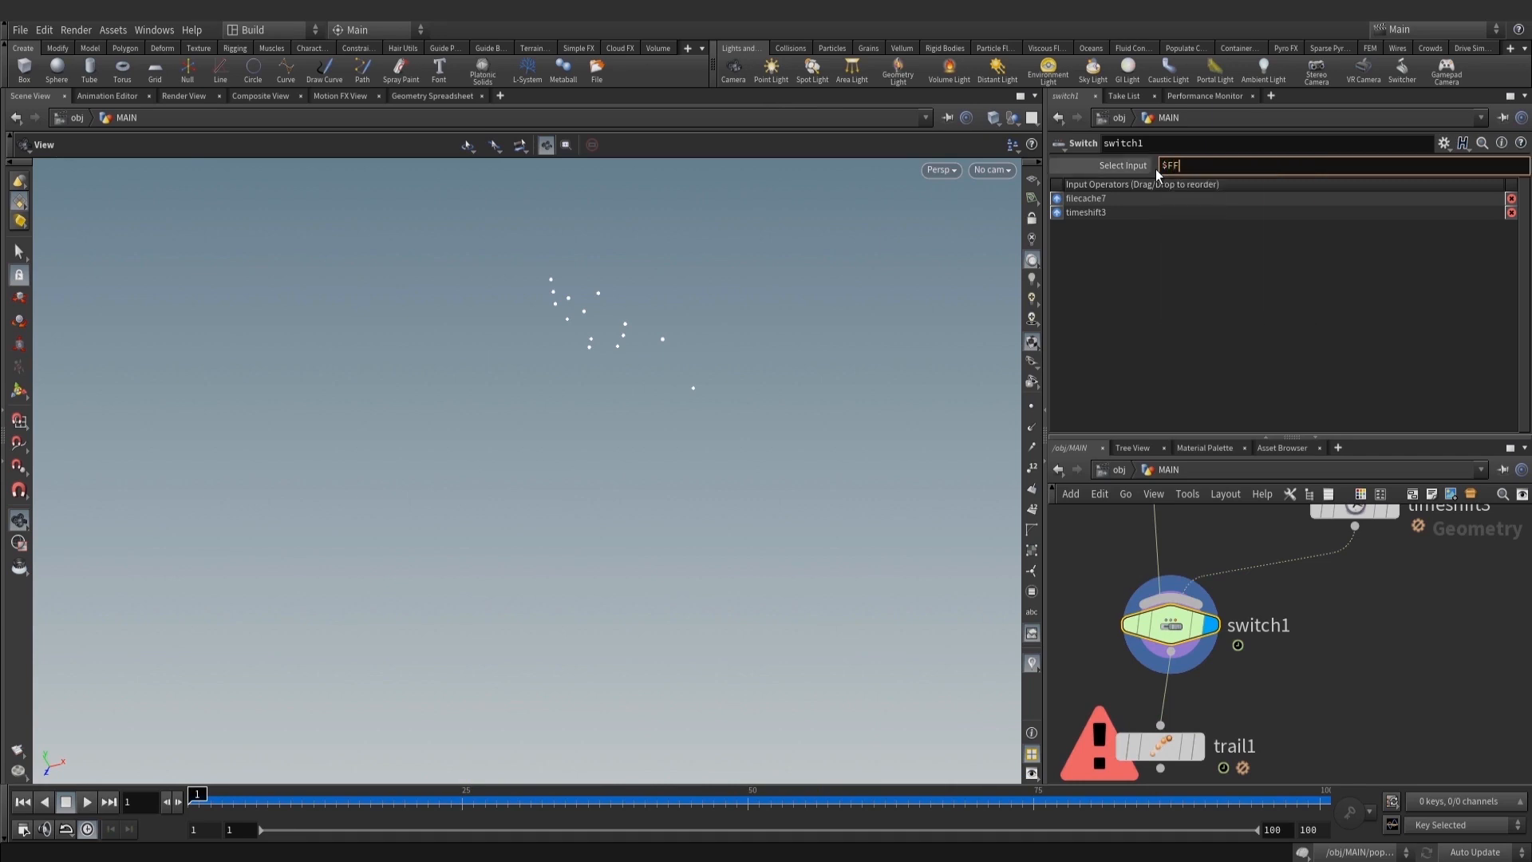
{"action": "type", "text": "<1"}
{"action": "key", "text": "Return"}
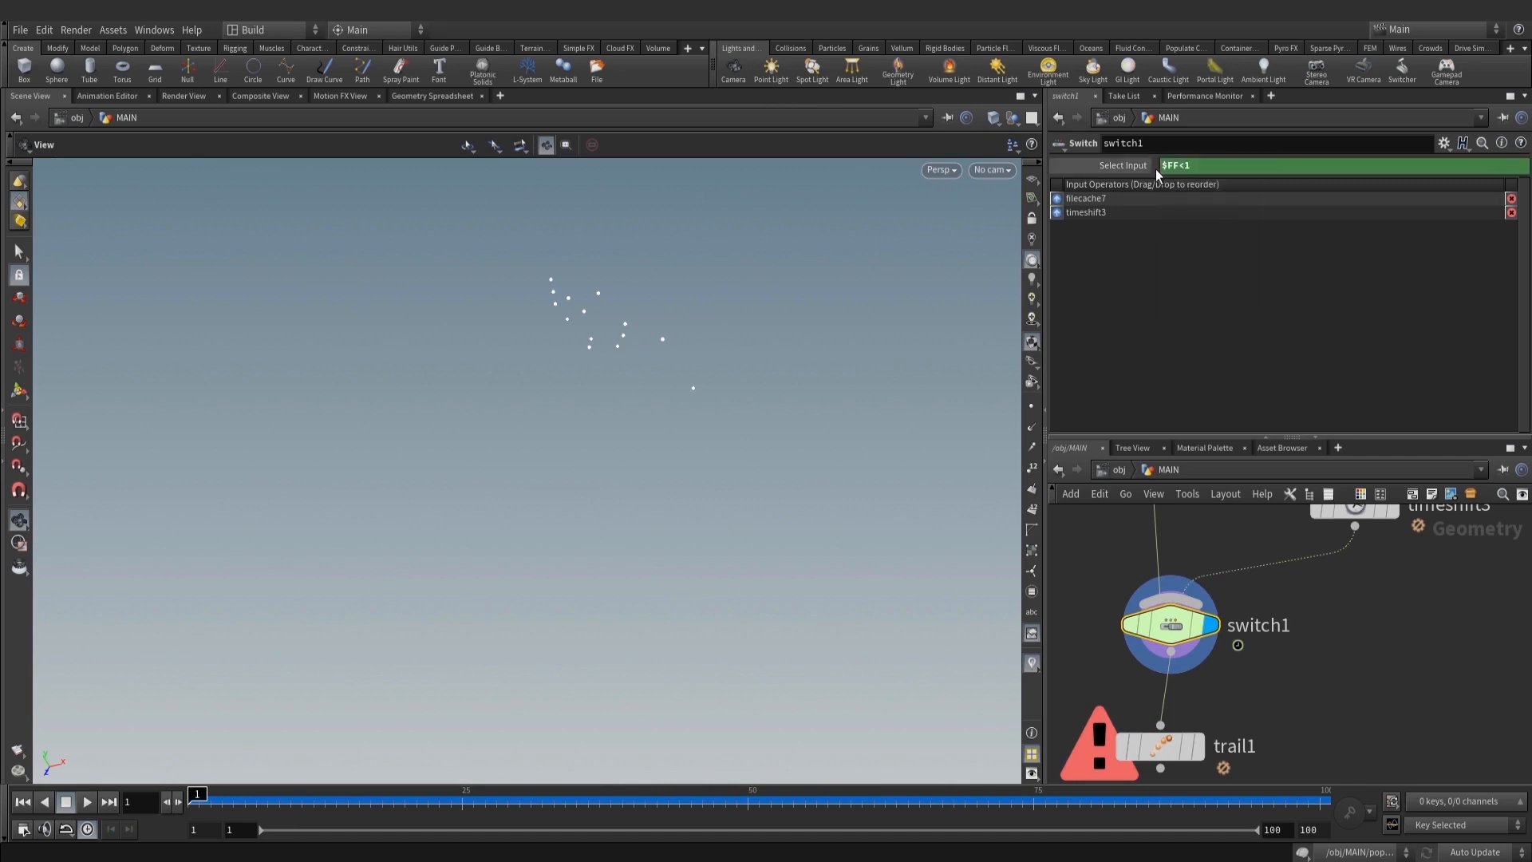
Display trail1 and align it directly below switch1
{"action": "middle_click_drag", "start_coordinate": [1248, 648], "coordinate": [1273, 553]}
{"action": "left_click", "coordinate": [1224, 648]}
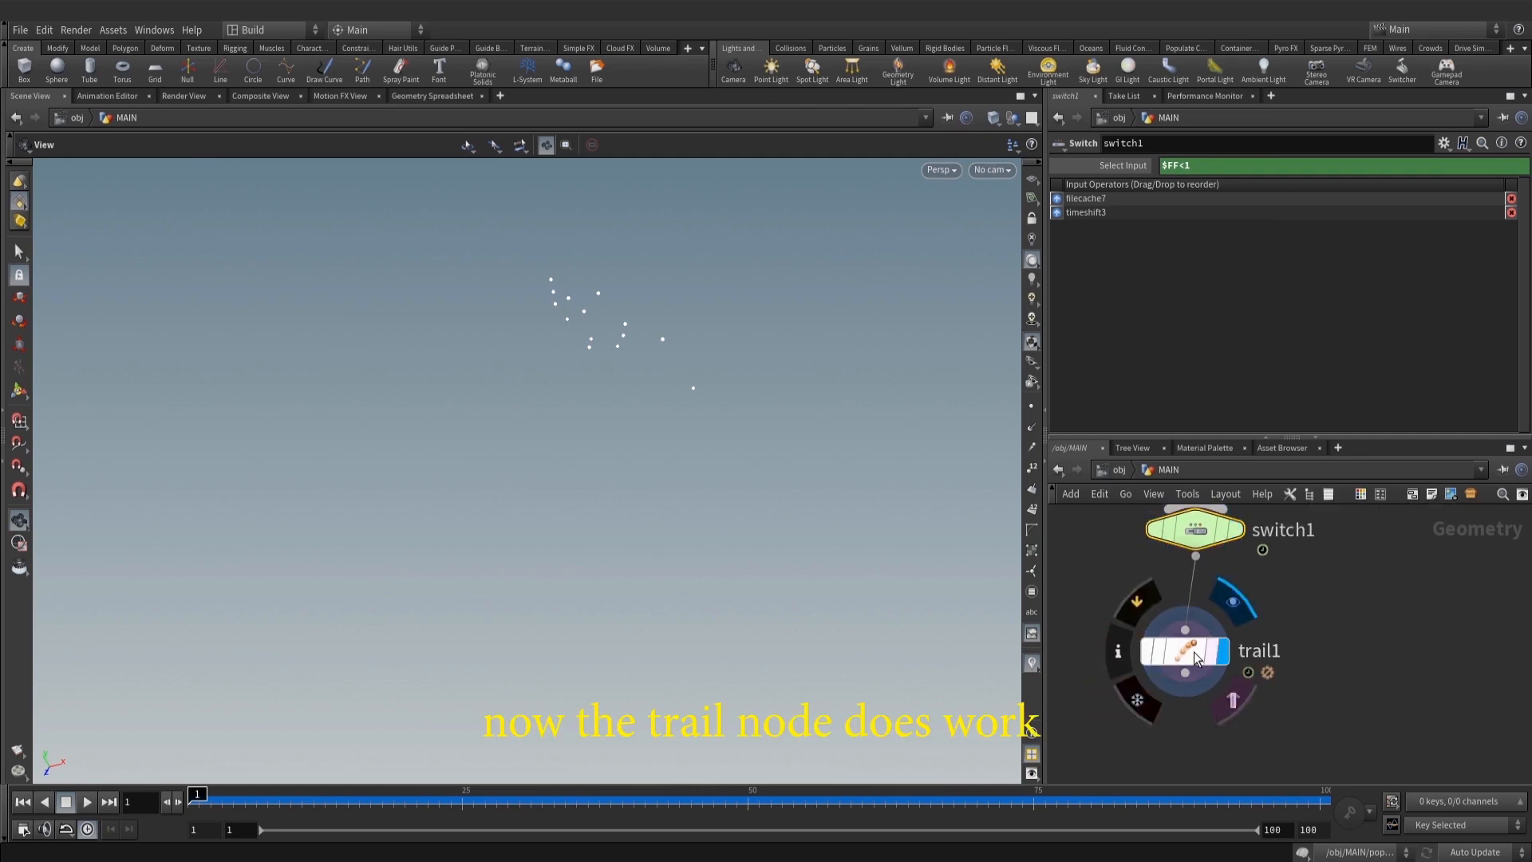
{"action": "left_click_drag", "start_coordinate": [1194, 651], "coordinate": [1204, 642]}
{"action": "left_click", "coordinate": [1204, 642]}
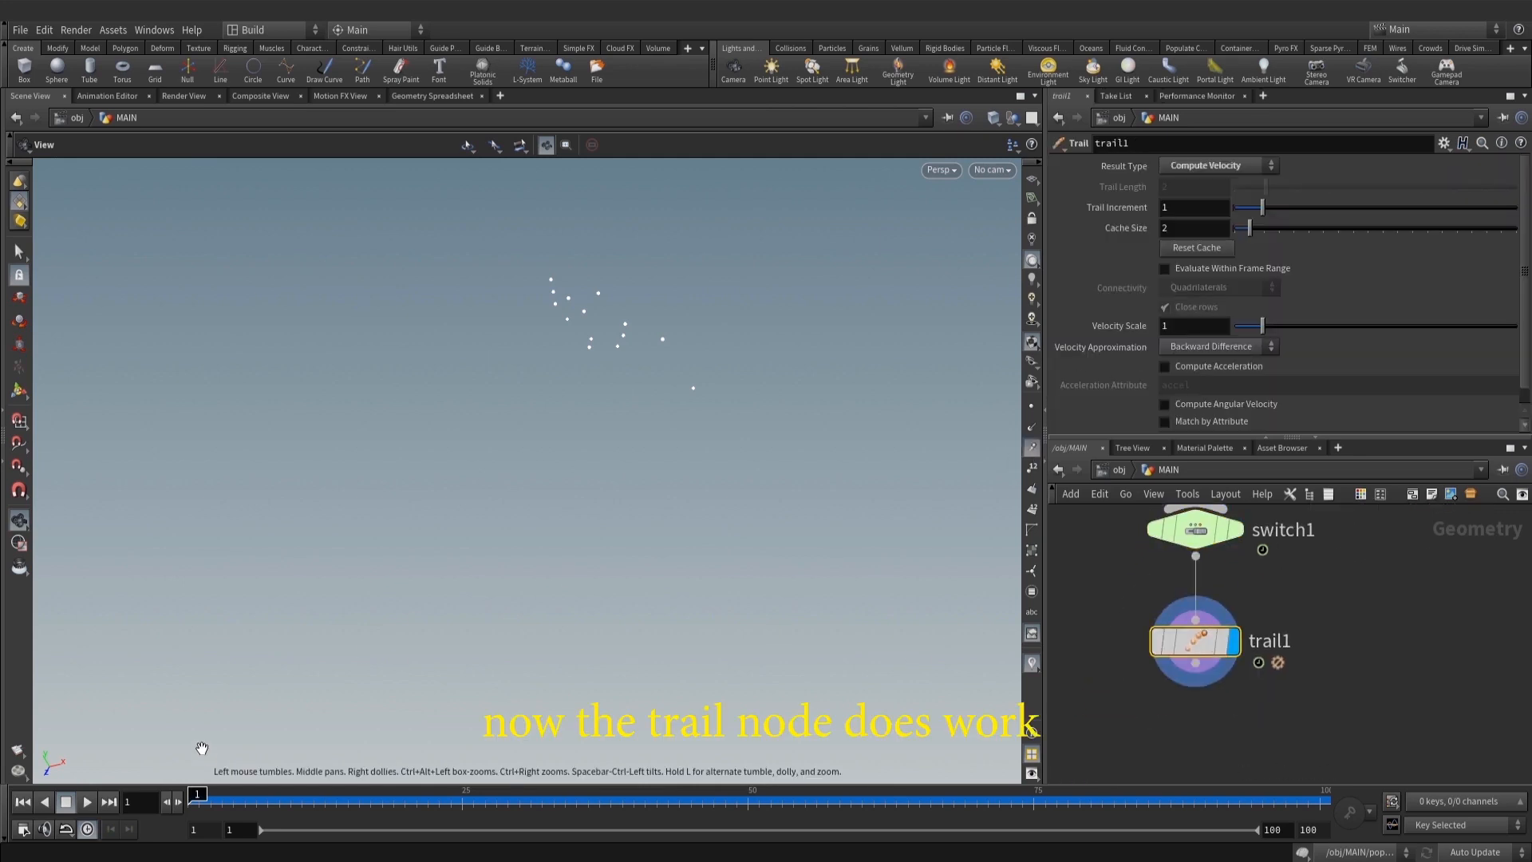
Examine the points' velocity trails at frame 12 and save the scene
{"action": "key", "text": "Up"}
{"action": "left_click_drag", "start_coordinate": [465, 502], "coordinate": [529, 498]}
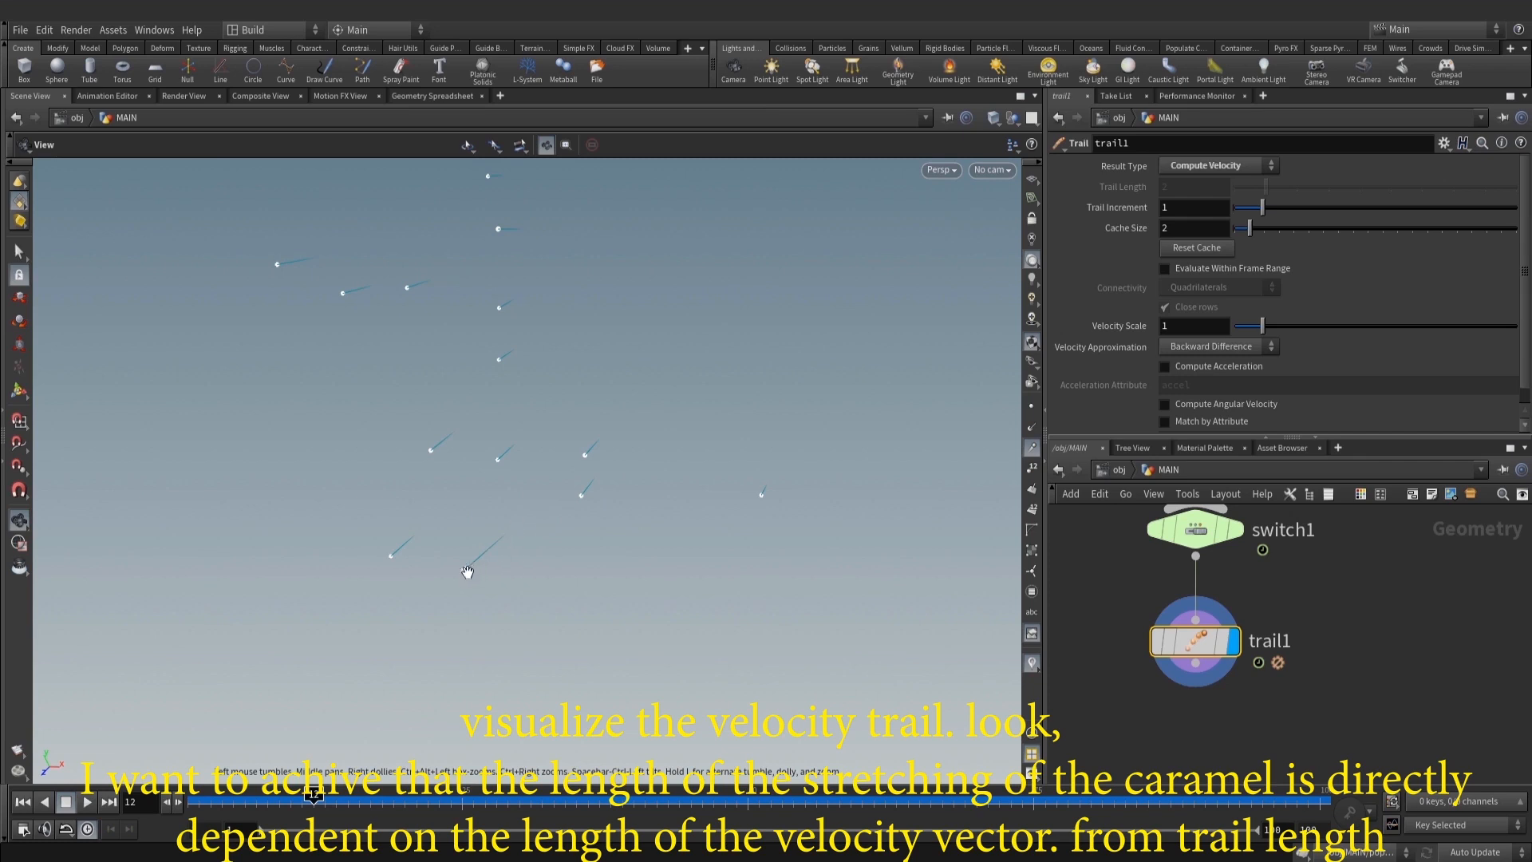
{"action": "scroll", "coordinate": [1348, 593], "scroll_direction": "down", "scroll_amount": 1}
{"action": "middle_click_drag", "start_coordinate": [1350, 595], "coordinate": [1333, 580]}
{"action": "key", "text": "ctrl+s"}
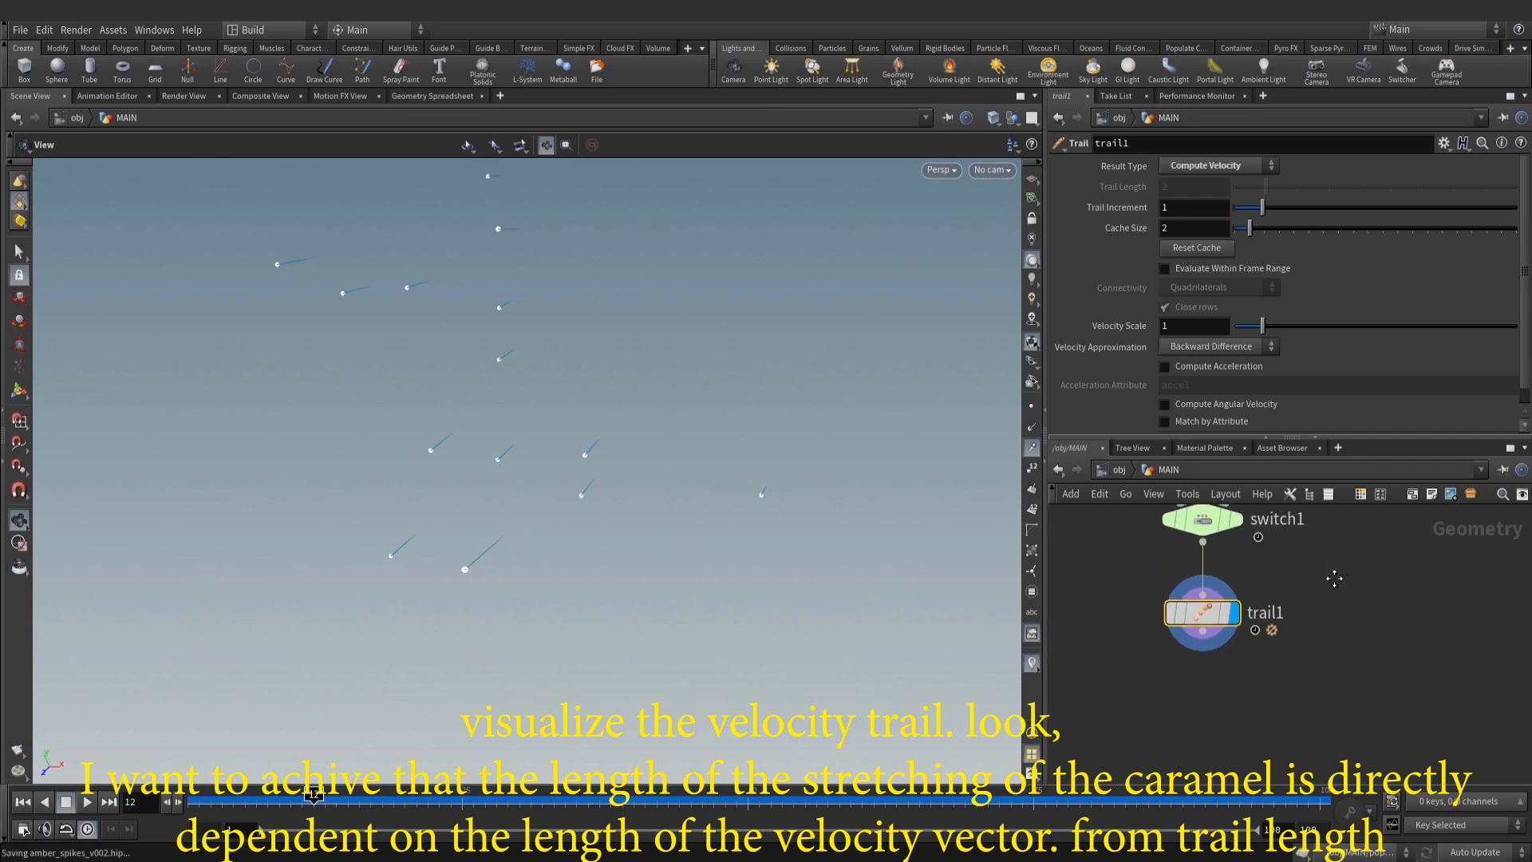
Add a Copy Stamp node below trail1, connected to it, and open its stamping settings
{"action": "middle_click_drag", "start_coordinate": [1336, 675], "coordinate": [1302, 651]}
{"action": "key", "text": "Tab"}
{"action": "type", "text": "cops"}
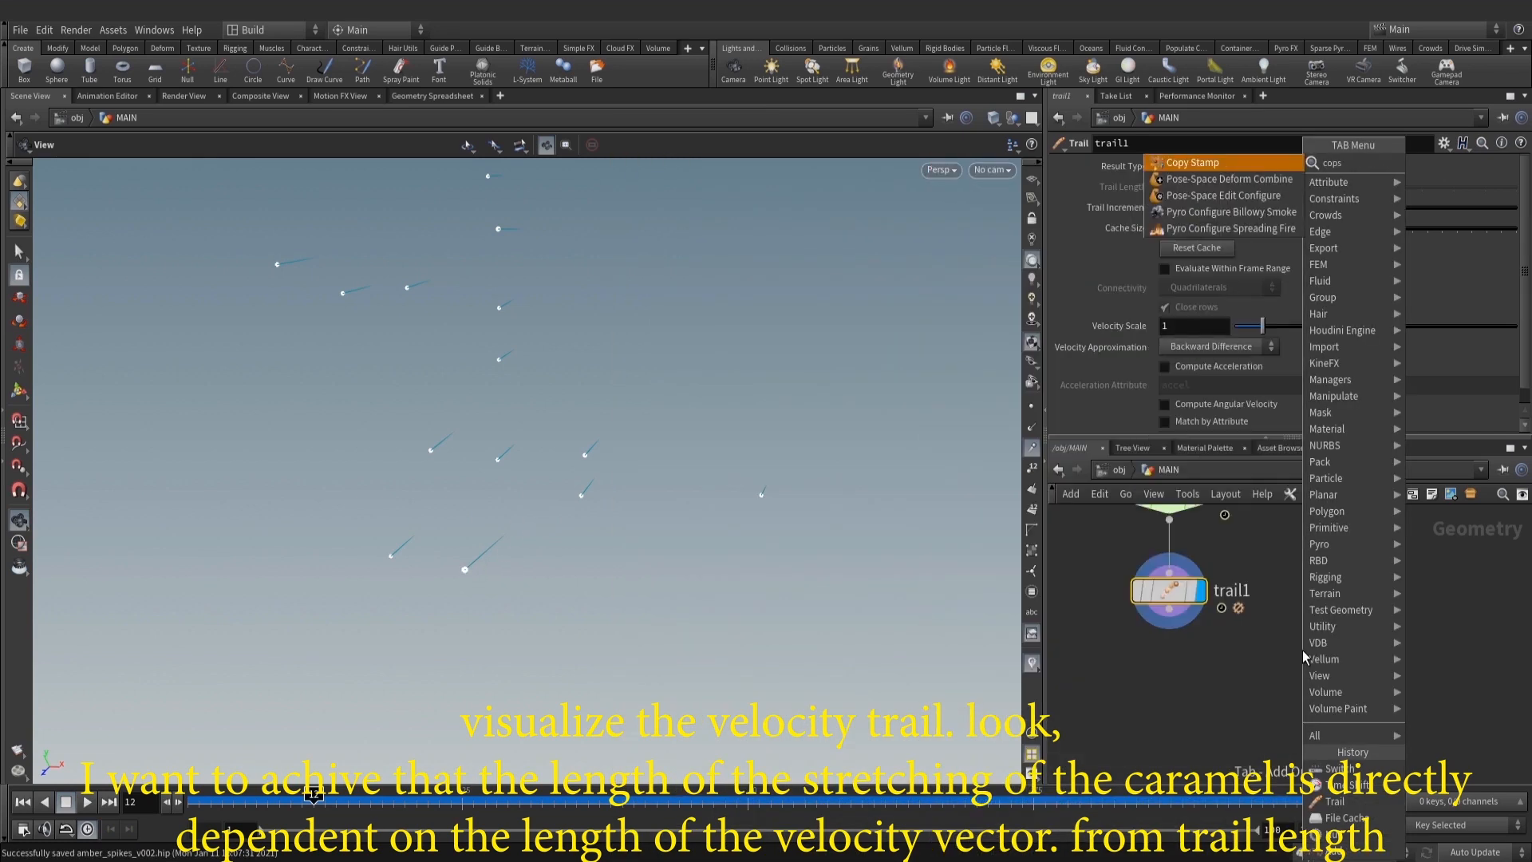
{"action": "left_click", "coordinate": [1253, 170]}
{"action": "left_click", "coordinate": [1287, 702]}
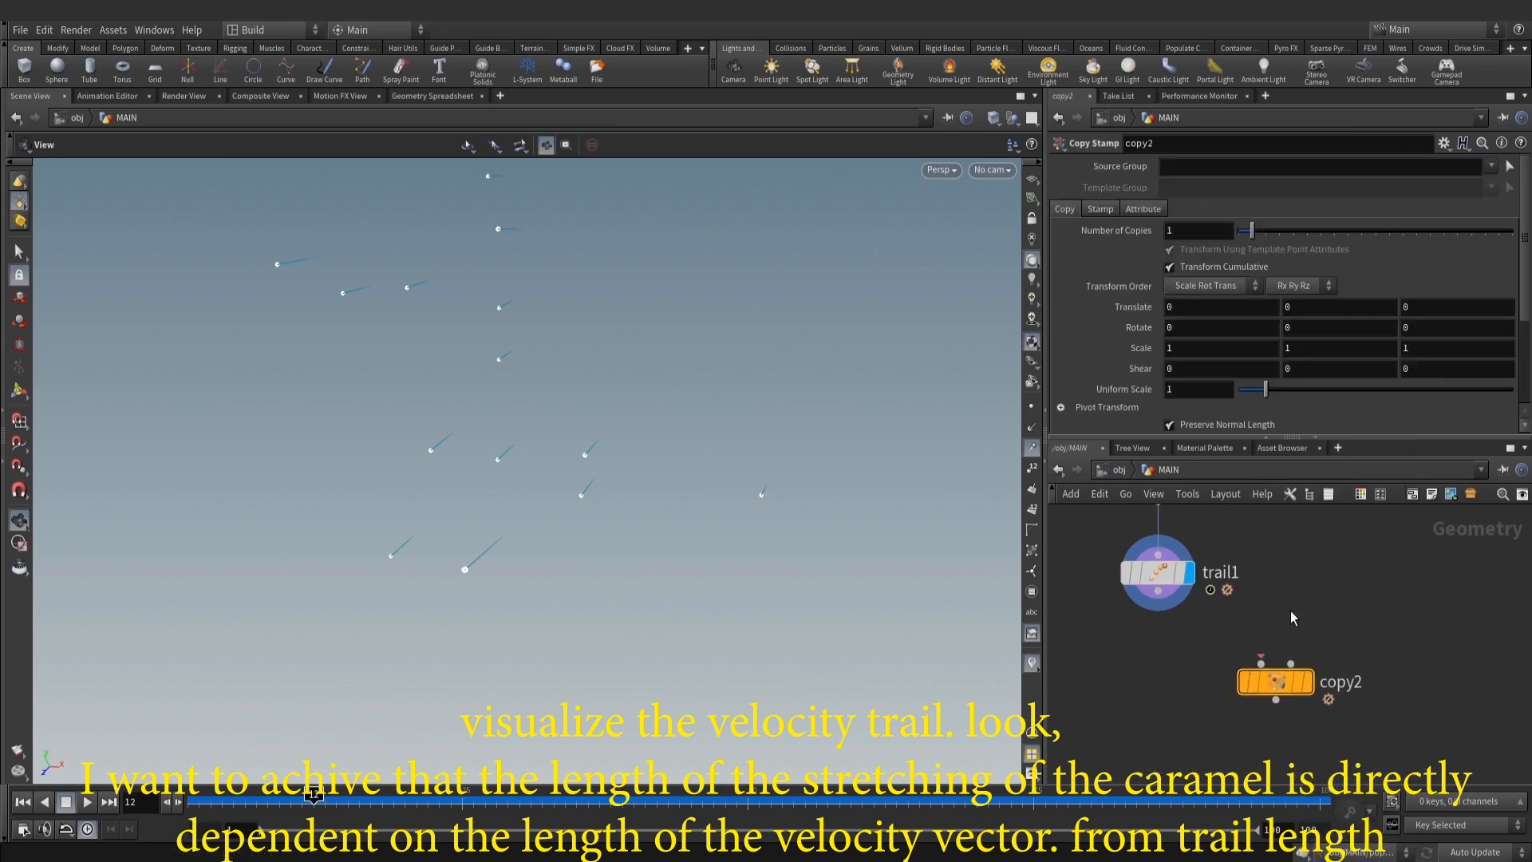
{"action": "middle_click_drag", "start_coordinate": [1338, 670], "coordinate": [1291, 697]}
{"action": "left_click", "coordinate": [1100, 208]}
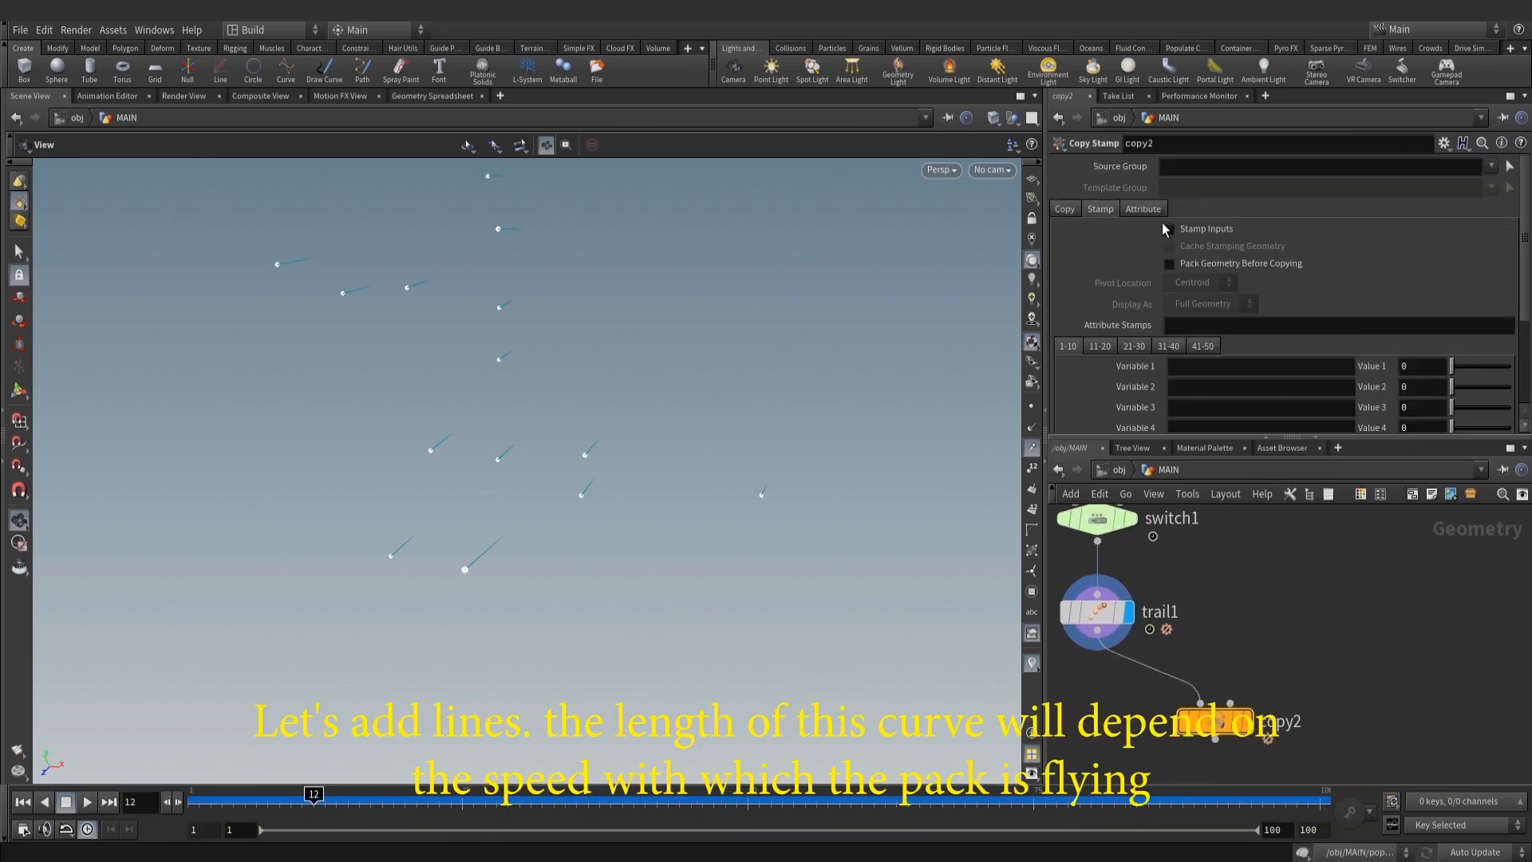
Add a Line node, connect it to copy2's second input, and display copy2
{"action": "key", "text": "Tab"}
{"action": "type", "text": "lin"}
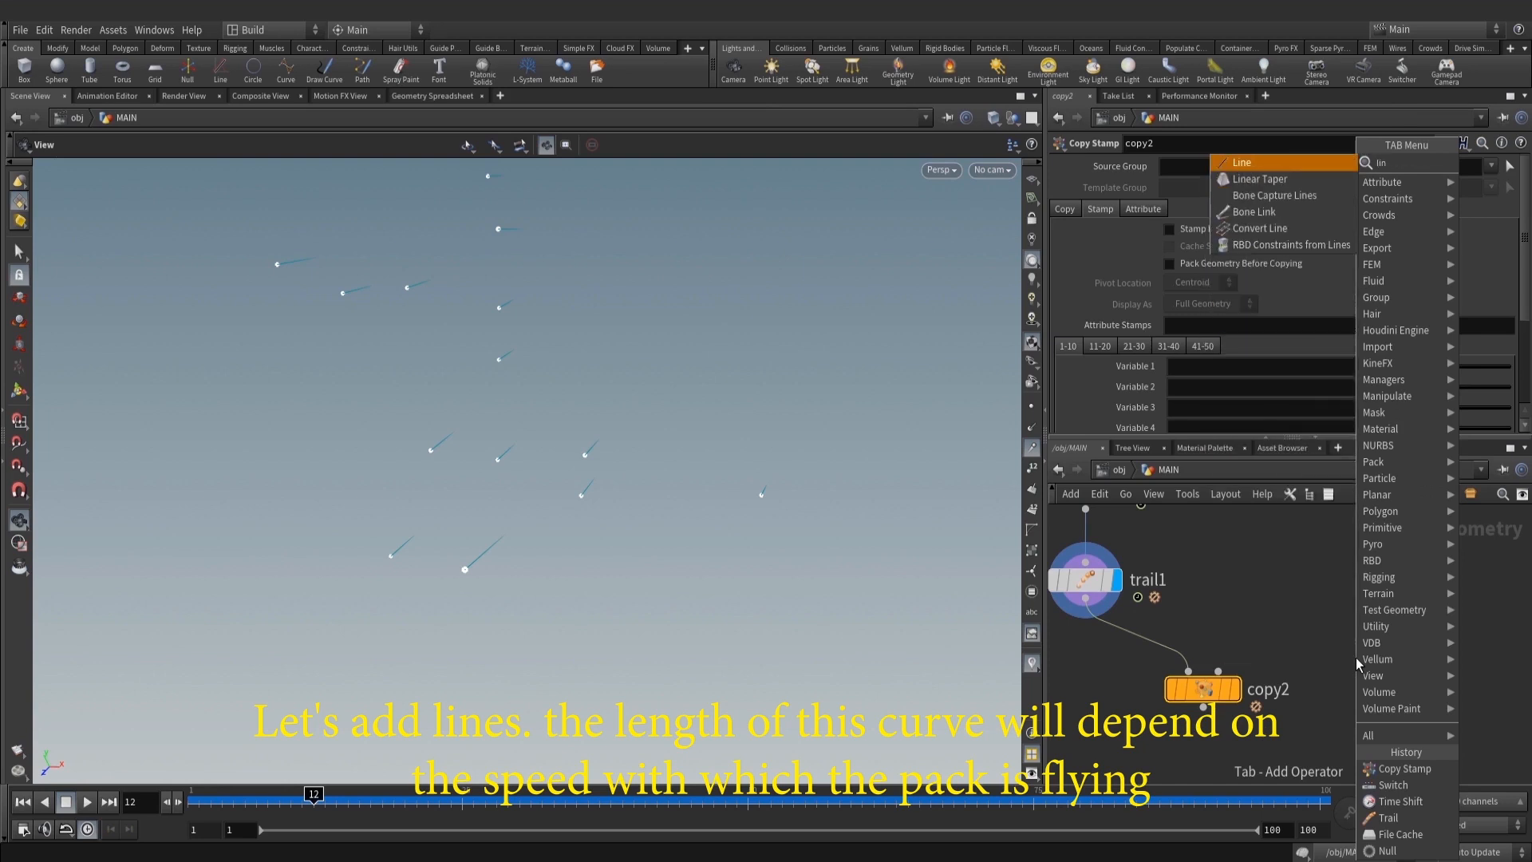
{"action": "left_click", "coordinate": [1277, 164]}
{"action": "left_click", "coordinate": [1376, 564]}
{"action": "left_click", "coordinate": [1375, 580]}
{"action": "left_click", "coordinate": [1218, 670]}
{"action": "left_click", "coordinate": [1236, 689]}
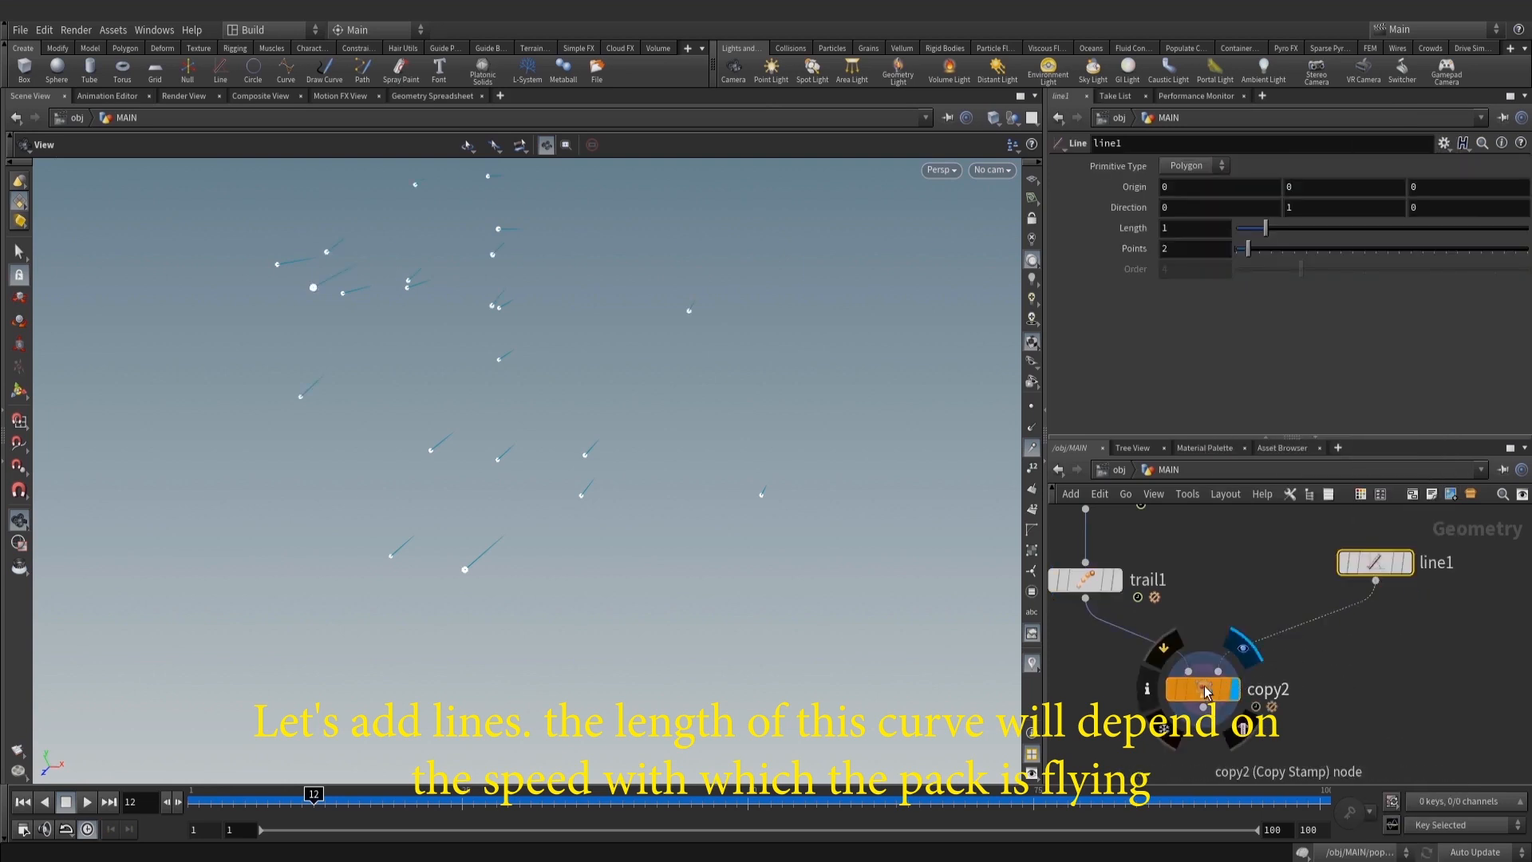
Swap copy2's inputs so line1 feeds the first input and trail1 feeds the second
{"action": "left_click_drag", "start_coordinate": [1209, 691], "coordinate": [1220, 700]}
{"action": "left_click", "coordinate": [1085, 598]}
{"action": "left_click", "coordinate": [1230, 680]}
{"action": "left_click", "coordinate": [1375, 580]}
{"action": "left_click", "coordinate": [1201, 678]}
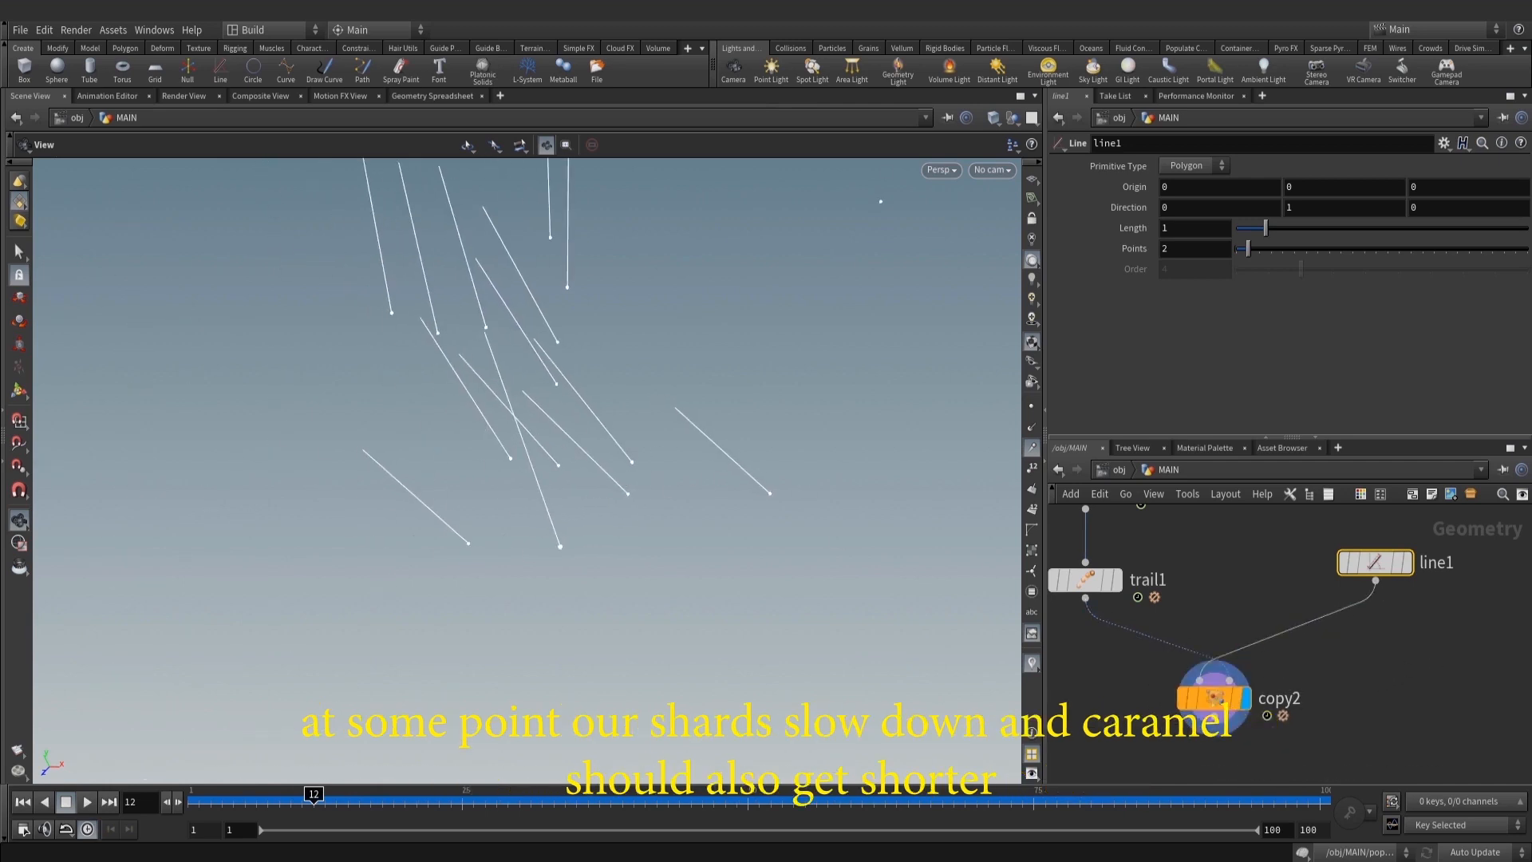
Set line1's Direction to 0, 0, 1 and inspect the copied lines from another angle
{"action": "left_click_drag", "start_coordinate": [1449, 207], "coordinate": [1404, 207]}
{"action": "type", "text": "1"}
{"action": "left_click_drag", "start_coordinate": [1308, 207], "coordinate": [1167, 207]}
{"action": "key", "text": "Return"}
{"action": "right_click_drag", "start_coordinate": [725, 414], "coordinate": [664, 418]}
{"action": "middle_click_drag", "start_coordinate": [664, 418], "coordinate": [568, 449]}
{"action": "left_click_drag", "start_coordinate": [567, 449], "coordinate": [551, 478]}
Select copy2 together with line1 and show the static-geometry null as a template for comparing the line directions
{"action": "scroll", "coordinate": [1237, 649], "scroll_direction": "down", "scroll_amount": 1}
{"action": "middle_click_drag", "start_coordinate": [1237, 650], "coordinate": [1270, 620]}
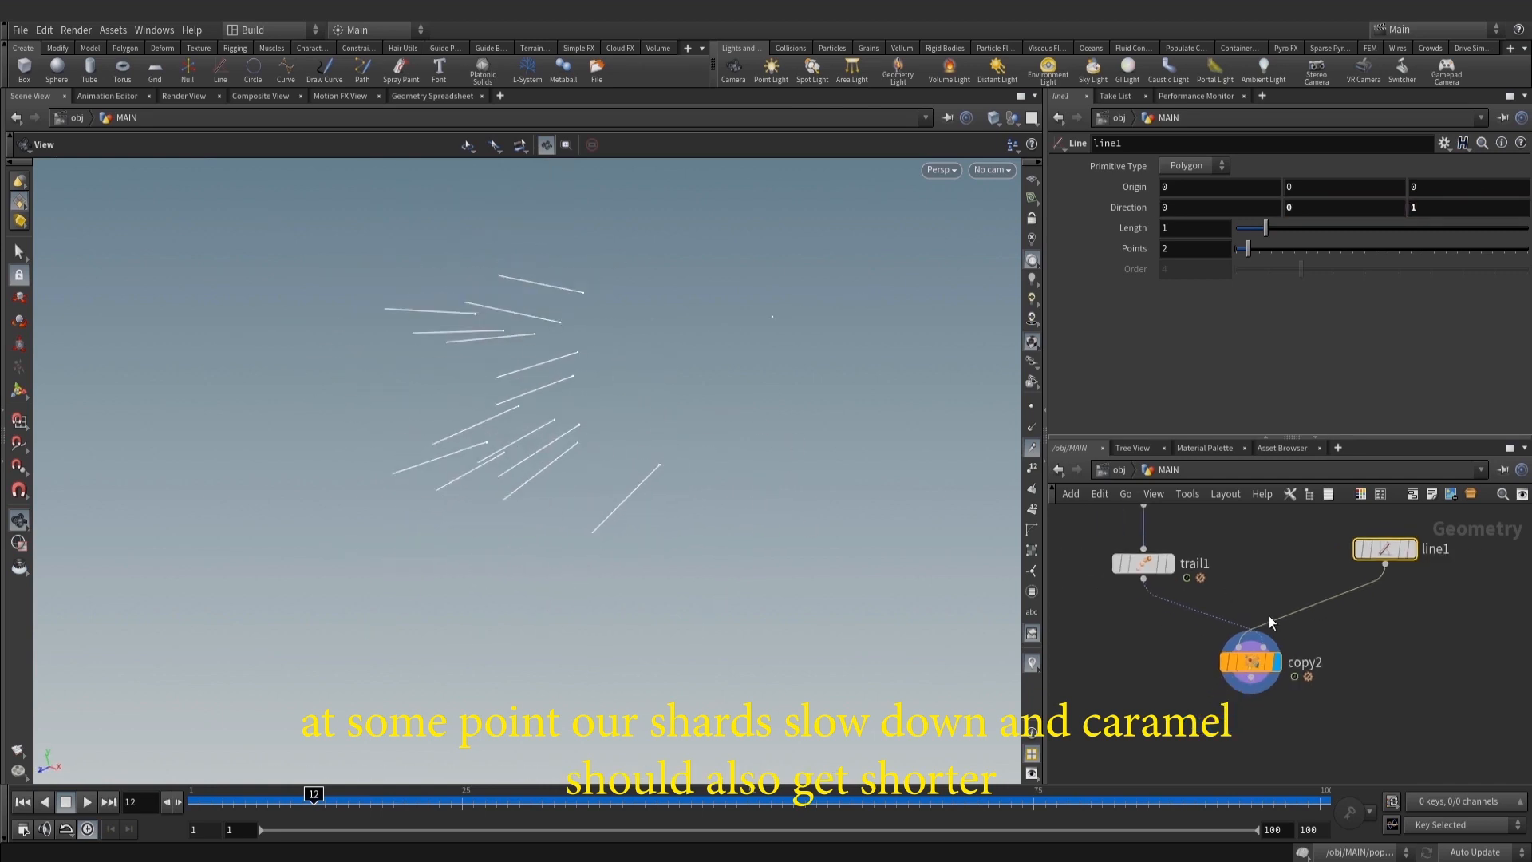
{"action": "left_click", "coordinate": [1251, 662], "text": "shift"}
{"action": "scroll", "coordinate": [1212, 646], "scroll_direction": "down", "scroll_amount": 6}
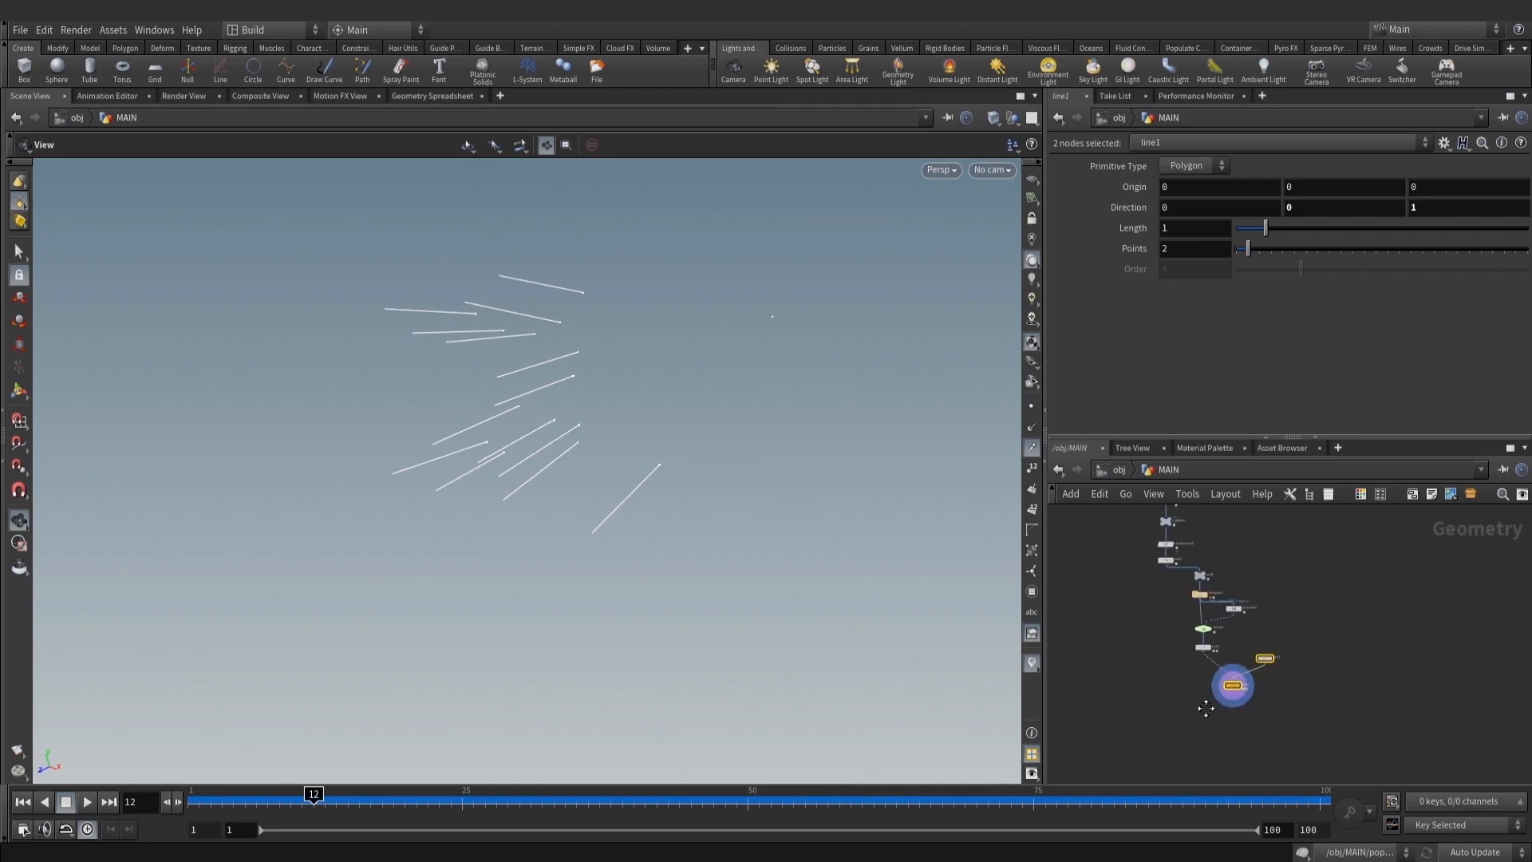
{"action": "scroll", "coordinate": [1256, 635], "scroll_direction": "up", "scroll_amount": 6}
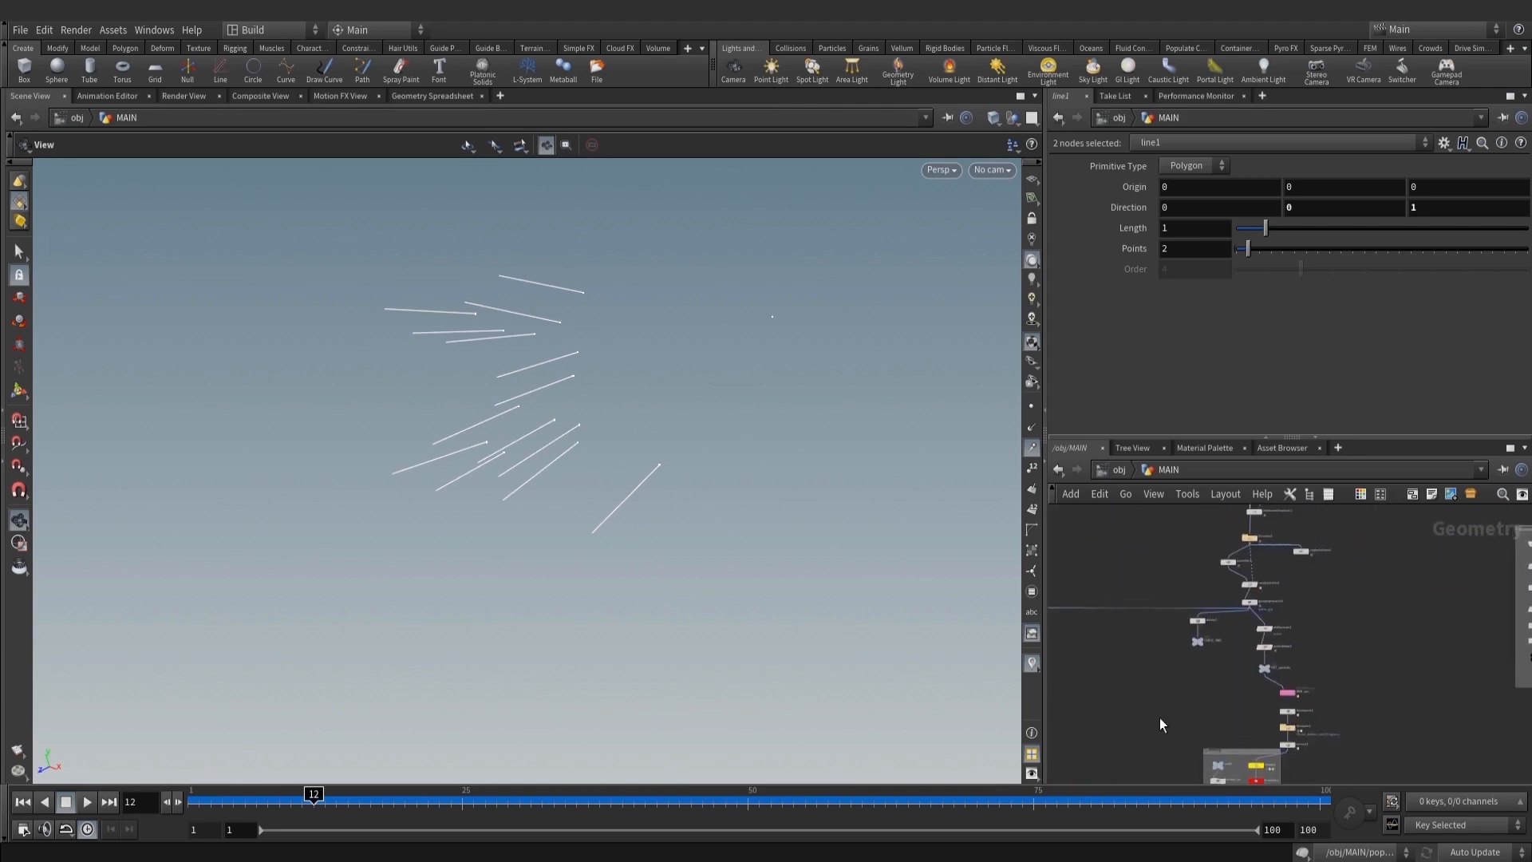
{"action": "left_click", "coordinate": [1199, 655]}
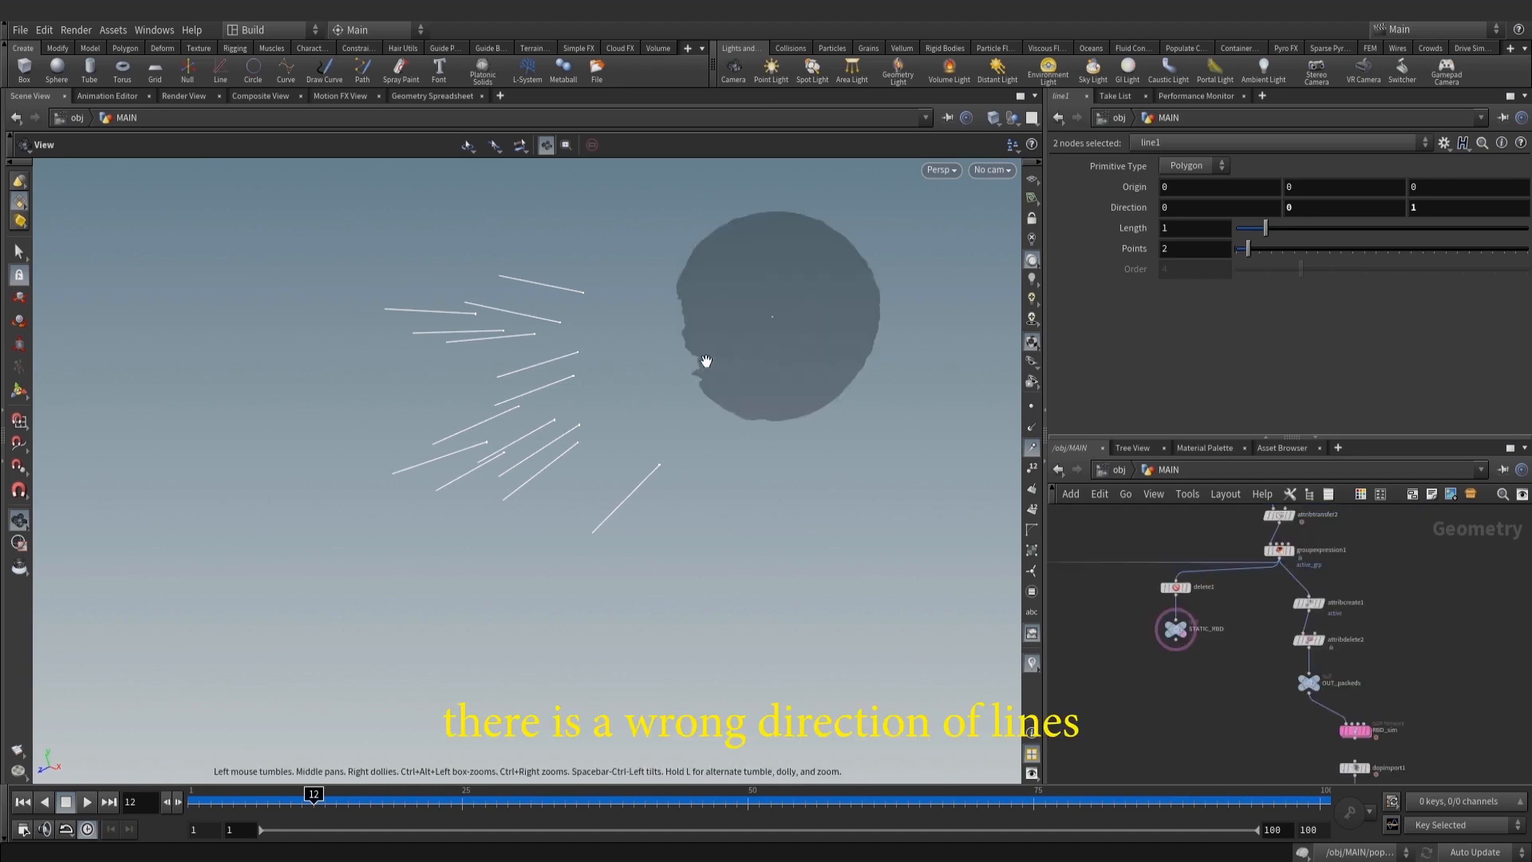
Compare the copied lines' direction with the sphere and locate the trail1 node feeding copy2 in the network
{"action": "mouse_move", "coordinate": [704, 362]}
{"action": "left_mouse_down"}
{"action": "mouse_move", "coordinate": [633, 370]}
{"action": "mouse_move", "coordinate": [701, 349]}
{"action": "mouse_move", "coordinate": [711, 371]}
{"action": "left_mouse_up"}
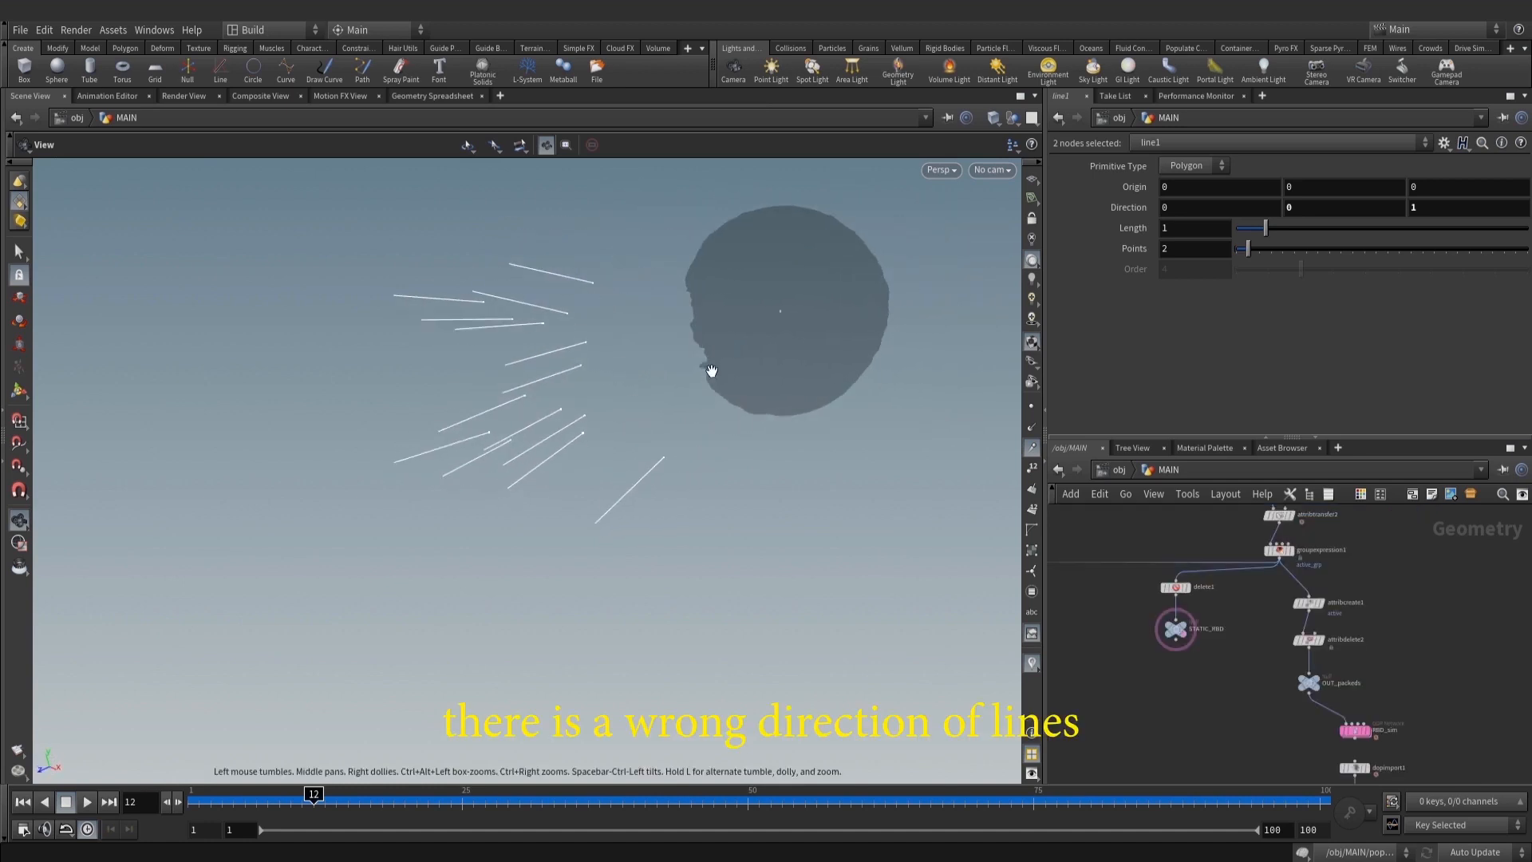
{"action": "scroll", "coordinate": [712, 371], "scroll_direction": "up", "scroll_amount": 1}
{"action": "middle_click_drag", "start_coordinate": [1380, 726], "coordinate": [1268, 598]}
{"action": "middle_click_drag", "start_coordinate": [1375, 778], "coordinate": [1342, 630]}
{"action": "middle_click_drag", "start_coordinate": [1366, 718], "coordinate": [1418, 576]}
{"action": "scroll", "coordinate": [1418, 576], "scroll_direction": "up", "scroll_amount": 2}
{"action": "middle_click_drag", "start_coordinate": [1425, 725], "coordinate": [1390, 524]}
{"action": "scroll", "coordinate": [1429, 660], "scroll_direction": "up", "scroll_amount": 2}
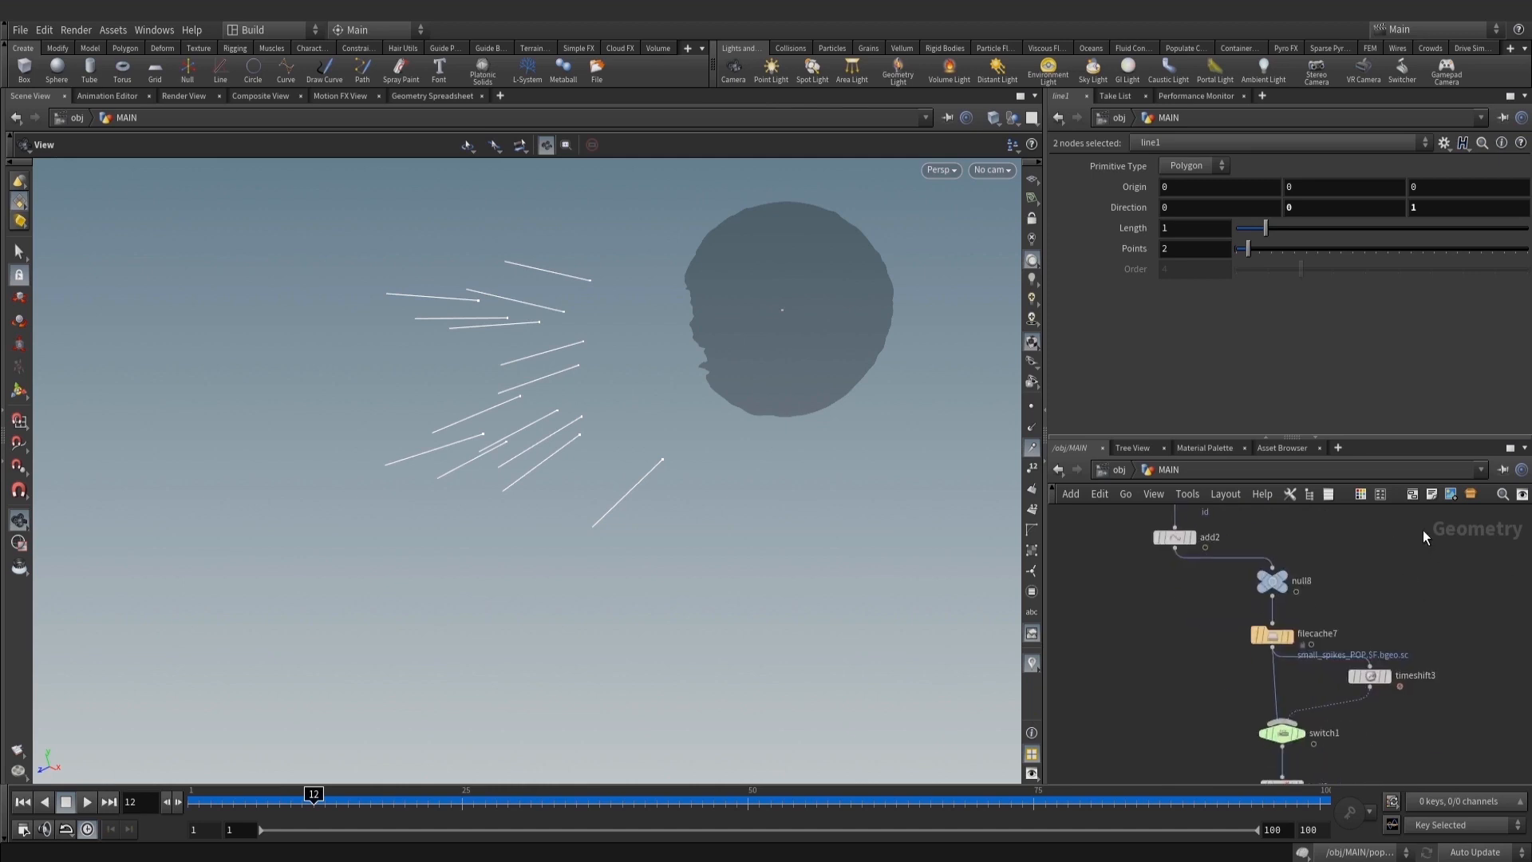
{"action": "scroll", "coordinate": [1423, 530], "scroll_direction": "down", "scroll_amount": 2}
{"action": "middle_click_drag", "start_coordinate": [1426, 643], "coordinate": [1401, 573]}
{"action": "middle_click_drag", "start_coordinate": [1363, 729], "coordinate": [1337, 615]}
{"action": "scroll", "coordinate": [1338, 615], "scroll_direction": "up", "scroll_amount": 3}
{"action": "middle_click_drag", "start_coordinate": [1338, 547], "coordinate": [1366, 711]}
{"action": "left_click", "coordinate": [1343, 637]}
{"action": "middle_click_drag", "start_coordinate": [1224, 679], "coordinate": [1214, 653]}
{"action": "key", "text": "Tab"}
{"action": "type", "text": "wr"}
{"action": "left_click", "coordinate": [1357, 170]}
{"action": "left_click", "coordinate": [1270, 649]}
{"action": "left_click_drag", "start_coordinate": [1276, 656], "coordinate": [1239, 662]}
{"action": "left_click", "coordinate": [1214, 264]}
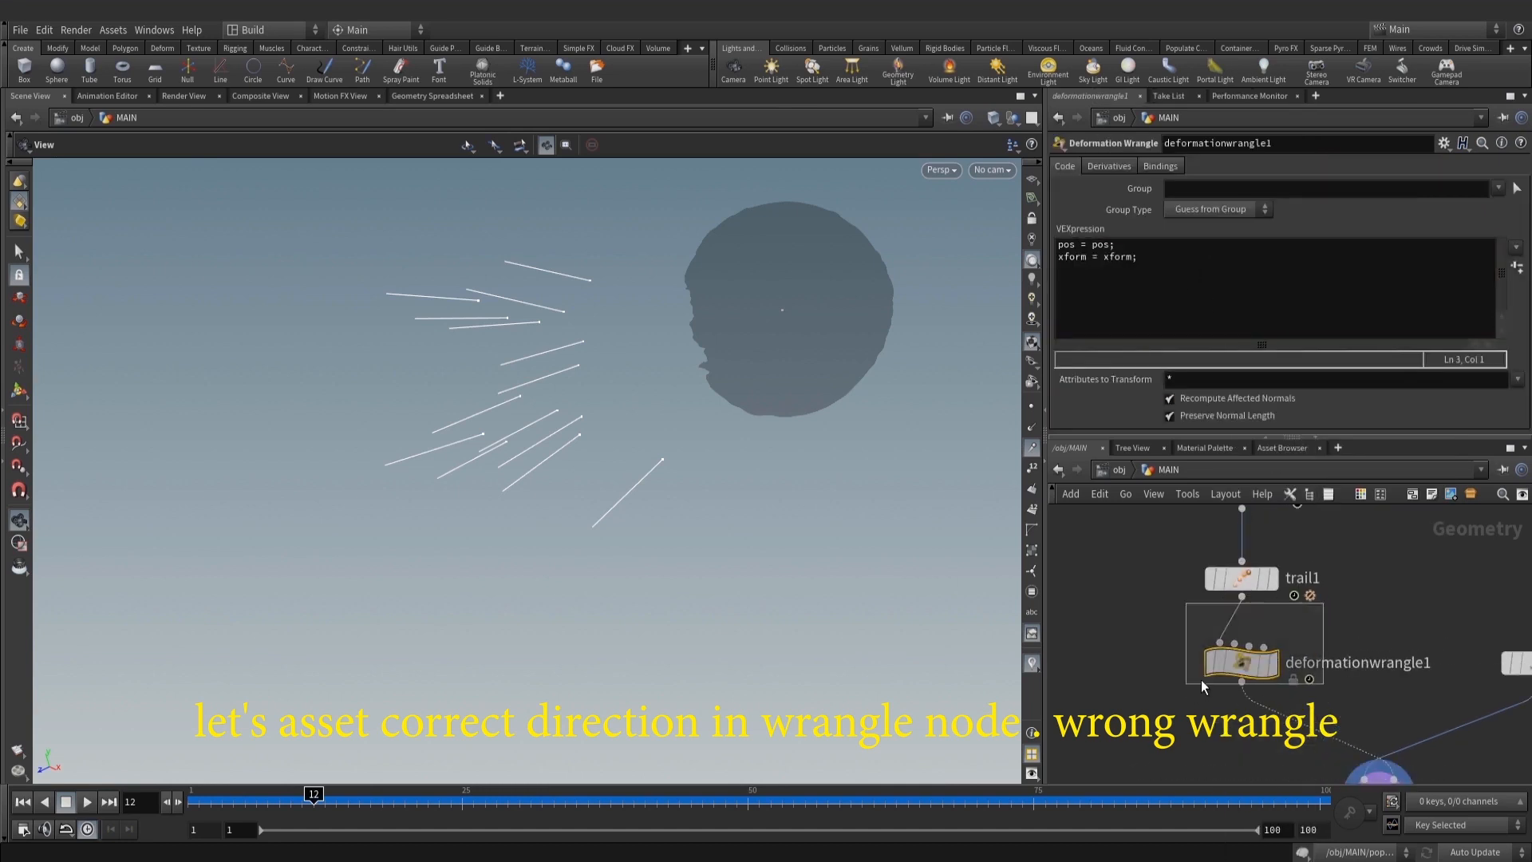
{"action": "key", "text": "Delete"}
Insert an Attribute Wrangle between trail1 and copy2 with the VEXpression @N = -@P;
{"action": "key", "text": "Tab"}
{"action": "type", "text": "wr"}
{"action": "left_click", "coordinate": [1381, 165]}
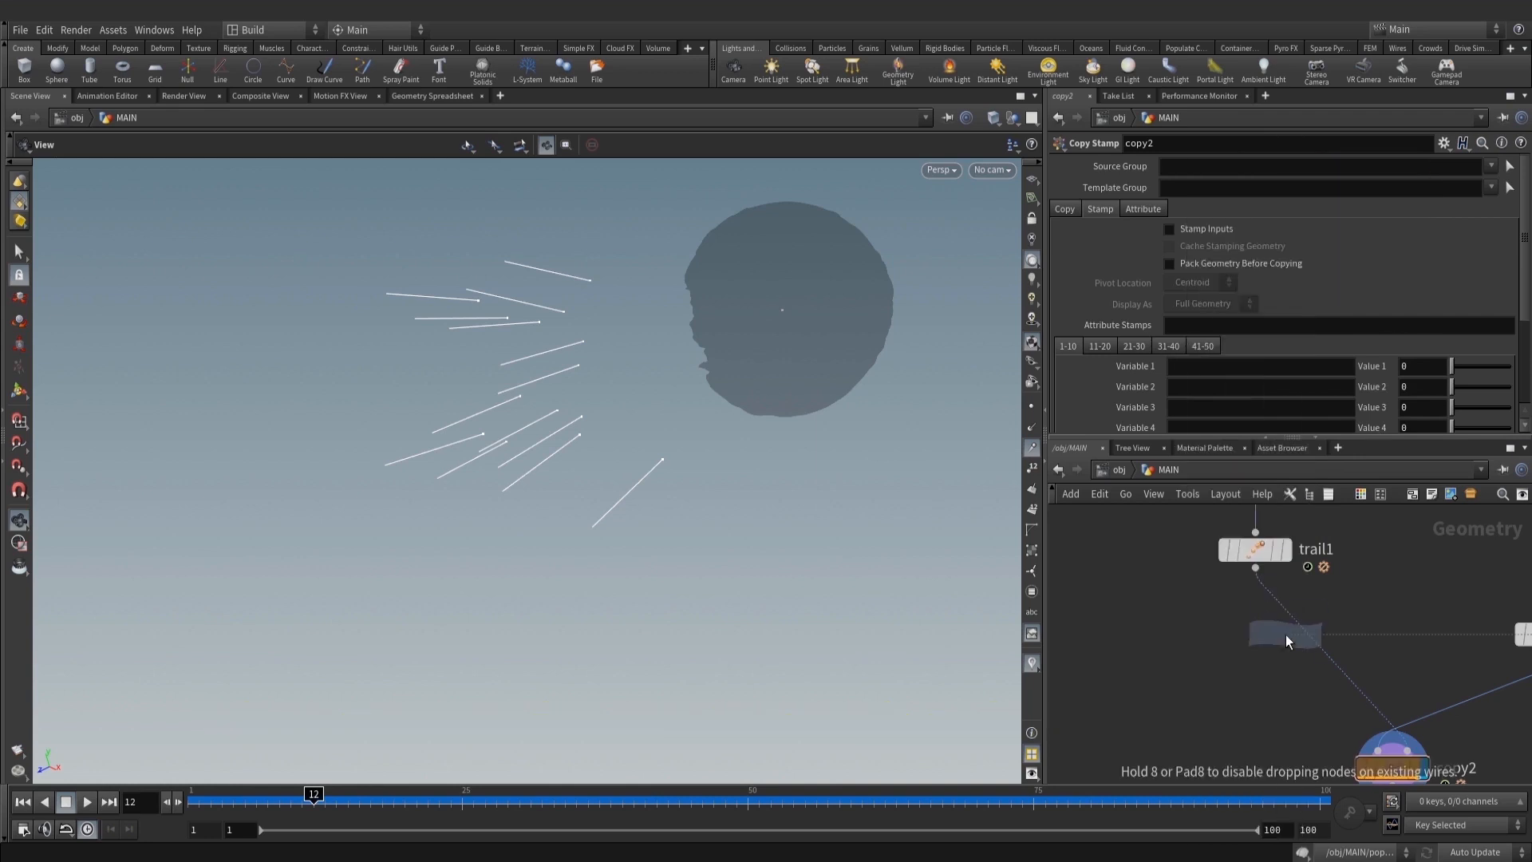
{"action": "left_click", "coordinate": [1289, 638]}
{"action": "left_click_drag", "start_coordinate": [1304, 629], "coordinate": [1234, 631]}
{"action": "left_click", "coordinate": [1150, 287]}
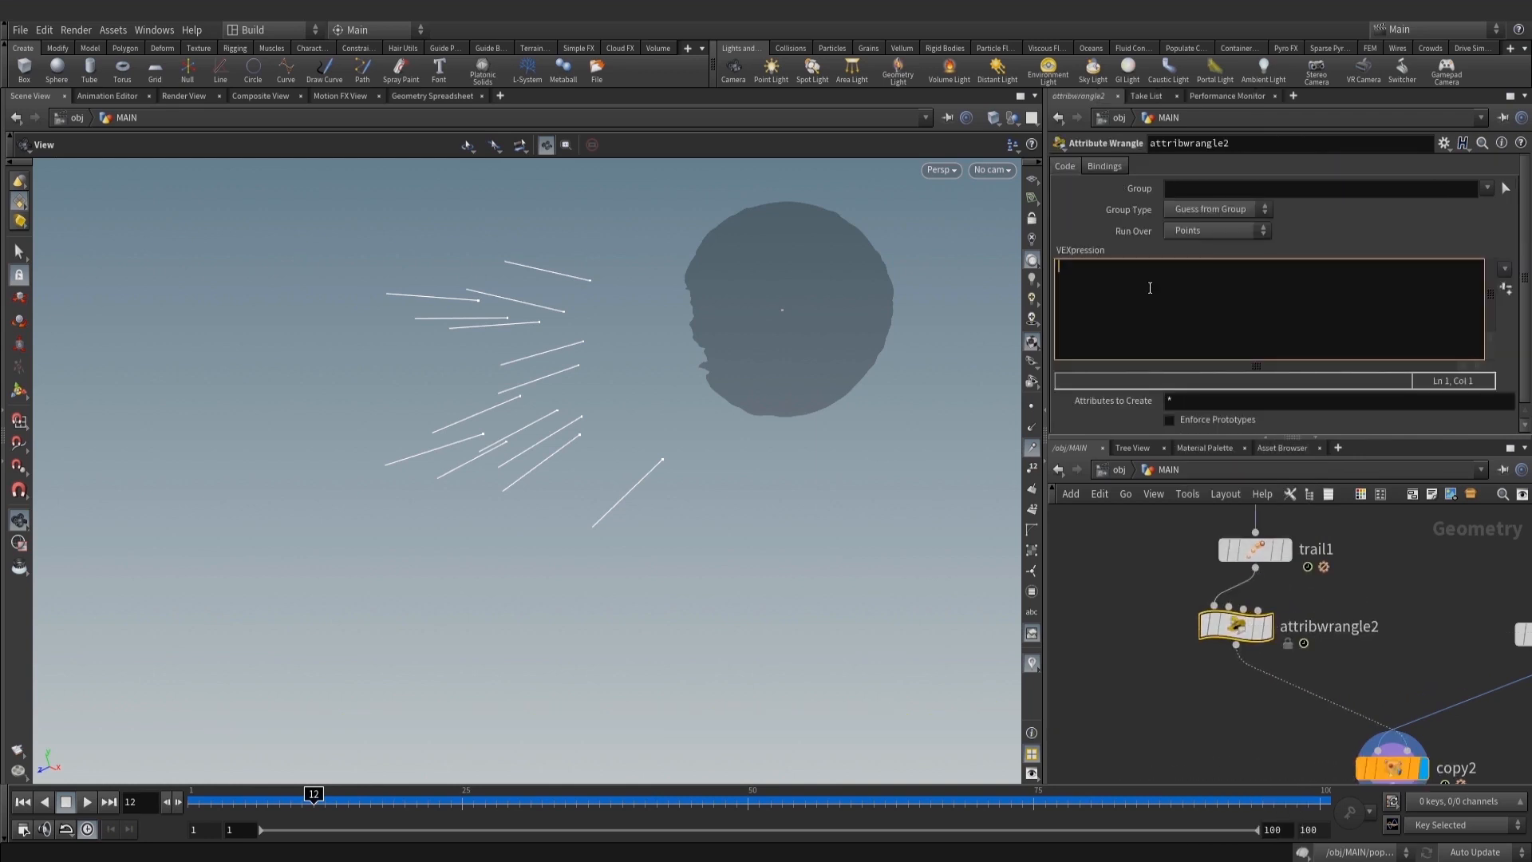
{"action": "type", "text": "@N = @P;"}
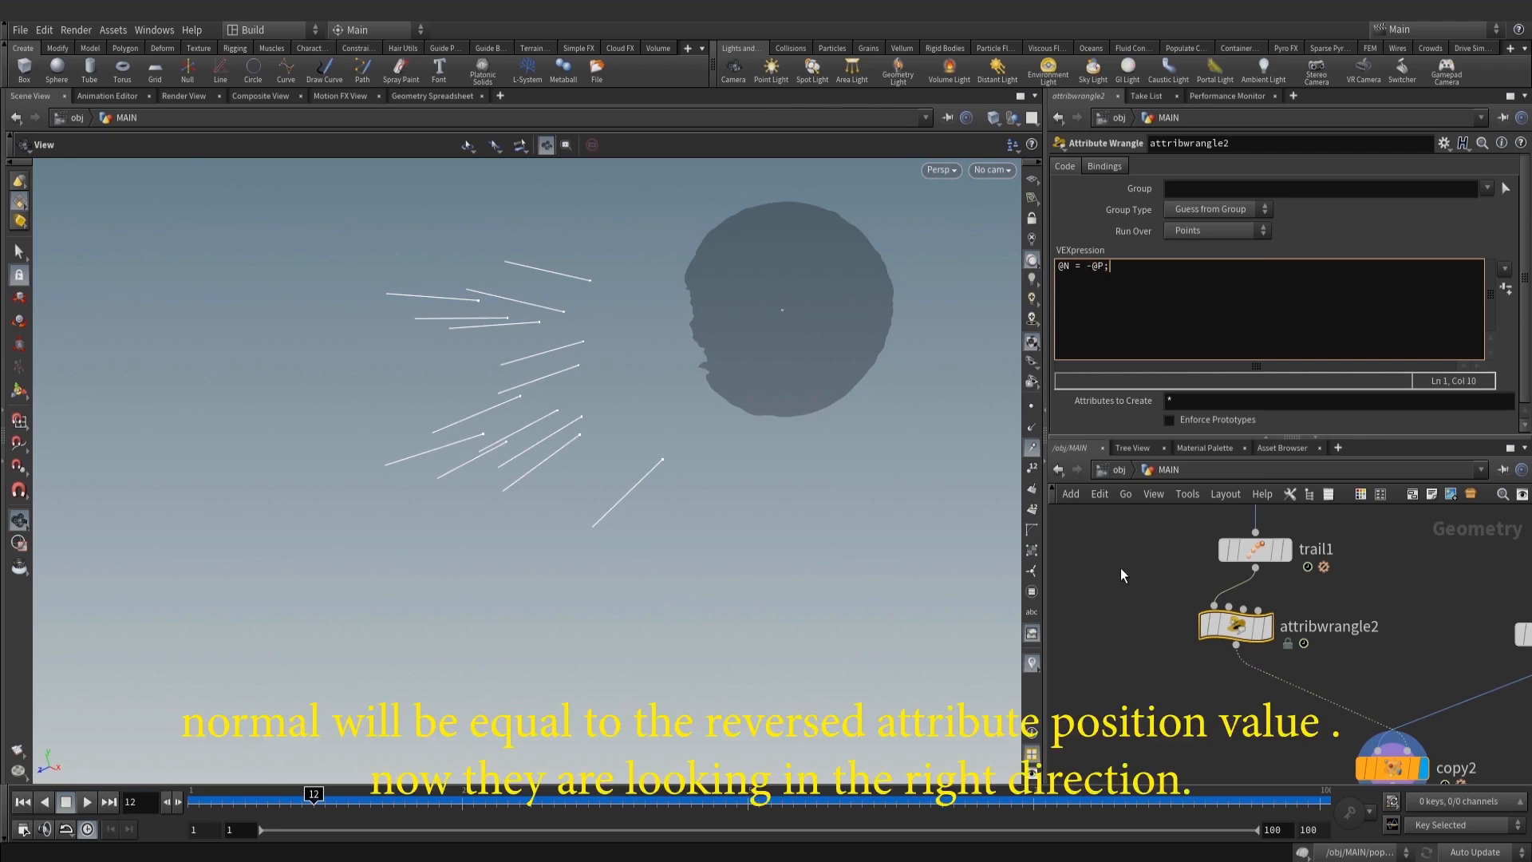
{"action": "left_click", "coordinate": [1123, 601]}
Inspect the reoriented lines, then display attribwrangle2 with its point normals shown
{"action": "left_click_drag", "start_coordinate": [745, 366], "coordinate": [784, 424]}
{"action": "right_click_drag", "start_coordinate": [786, 428], "coordinate": [1101, 450]}
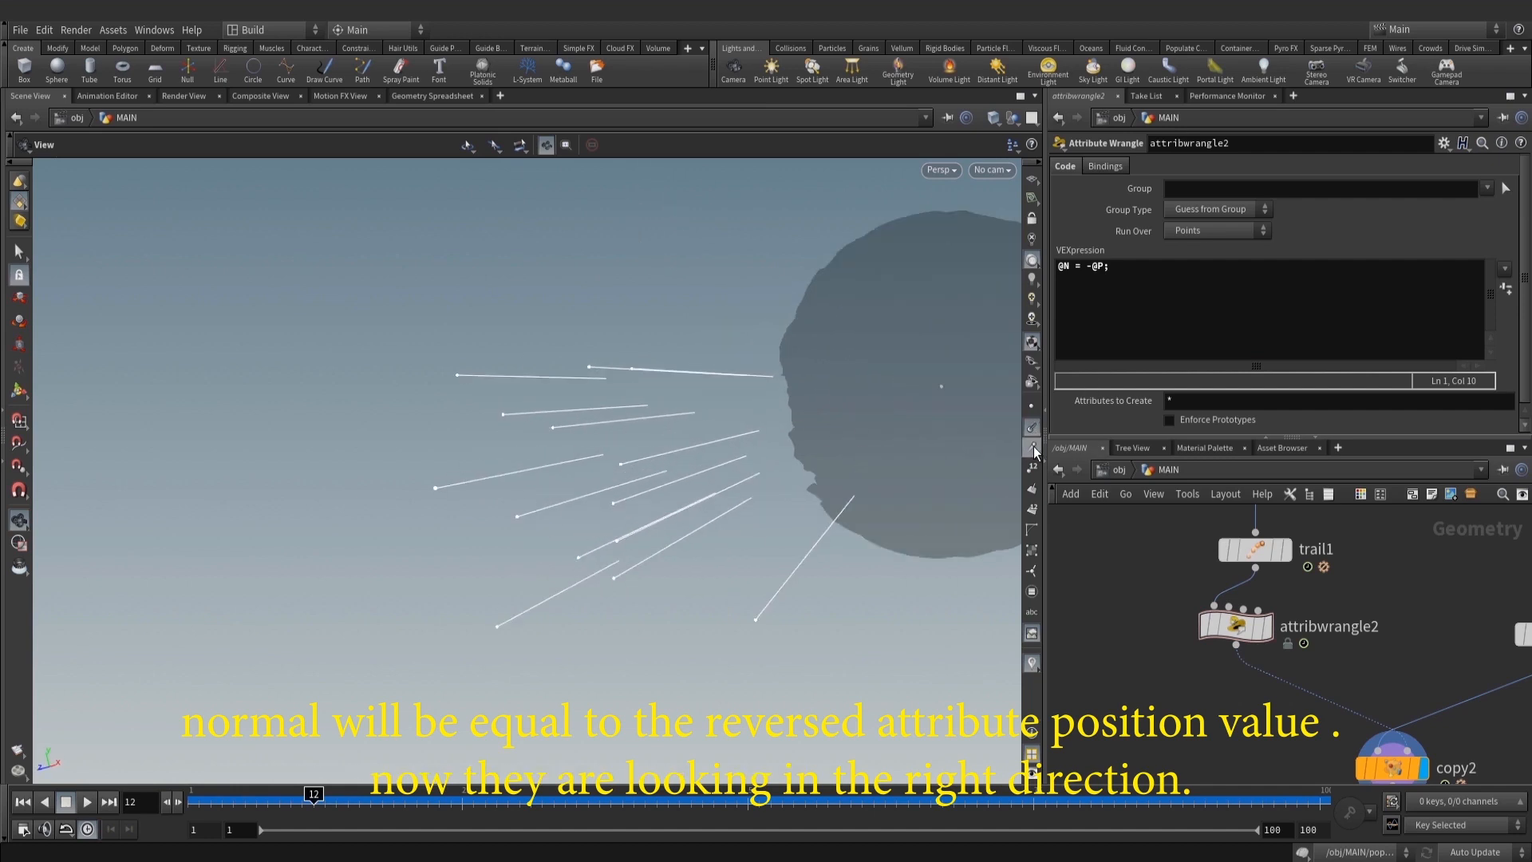
{"action": "left_click", "coordinate": [1266, 626]}
{"action": "left_click_drag", "start_coordinate": [1241, 627], "coordinate": [1261, 635]}
{"action": "mouse_move", "coordinate": [828, 538]}
{"action": "left_mouse_down"}
{"action": "mouse_move", "coordinate": [856, 563]}
{"action": "mouse_move", "coordinate": [826, 536]}
{"action": "left_mouse_up"}
{"action": "left_click", "coordinate": [1091, 264]}
{"action": "left_click", "coordinate": [1163, 636]}
{"action": "key", "text": "ctrl+z"}
Check the point normals against the sphere, then display copy2 again and select it
{"action": "left_click_drag", "start_coordinate": [660, 486], "coordinate": [777, 500]}
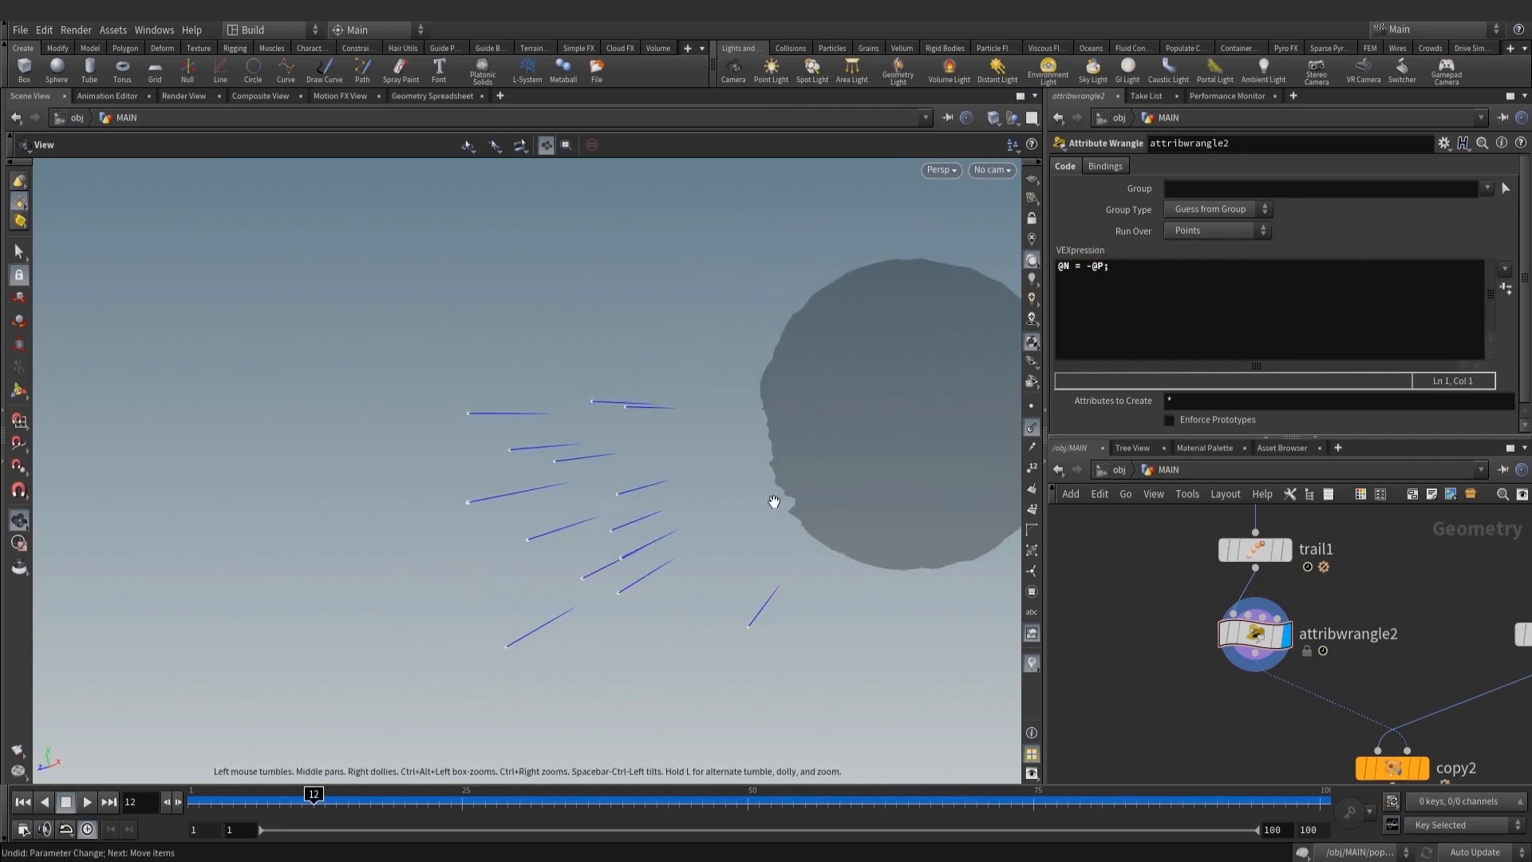
{"action": "scroll", "coordinate": [778, 499], "scroll_direction": "down", "scroll_amount": 2}
{"action": "middle_click_drag", "start_coordinate": [846, 504], "coordinate": [729, 468]}
{"action": "middle_click_drag", "start_coordinate": [1426, 686], "coordinate": [1252, 555]}
{"action": "left_click", "coordinate": [1248, 636]}
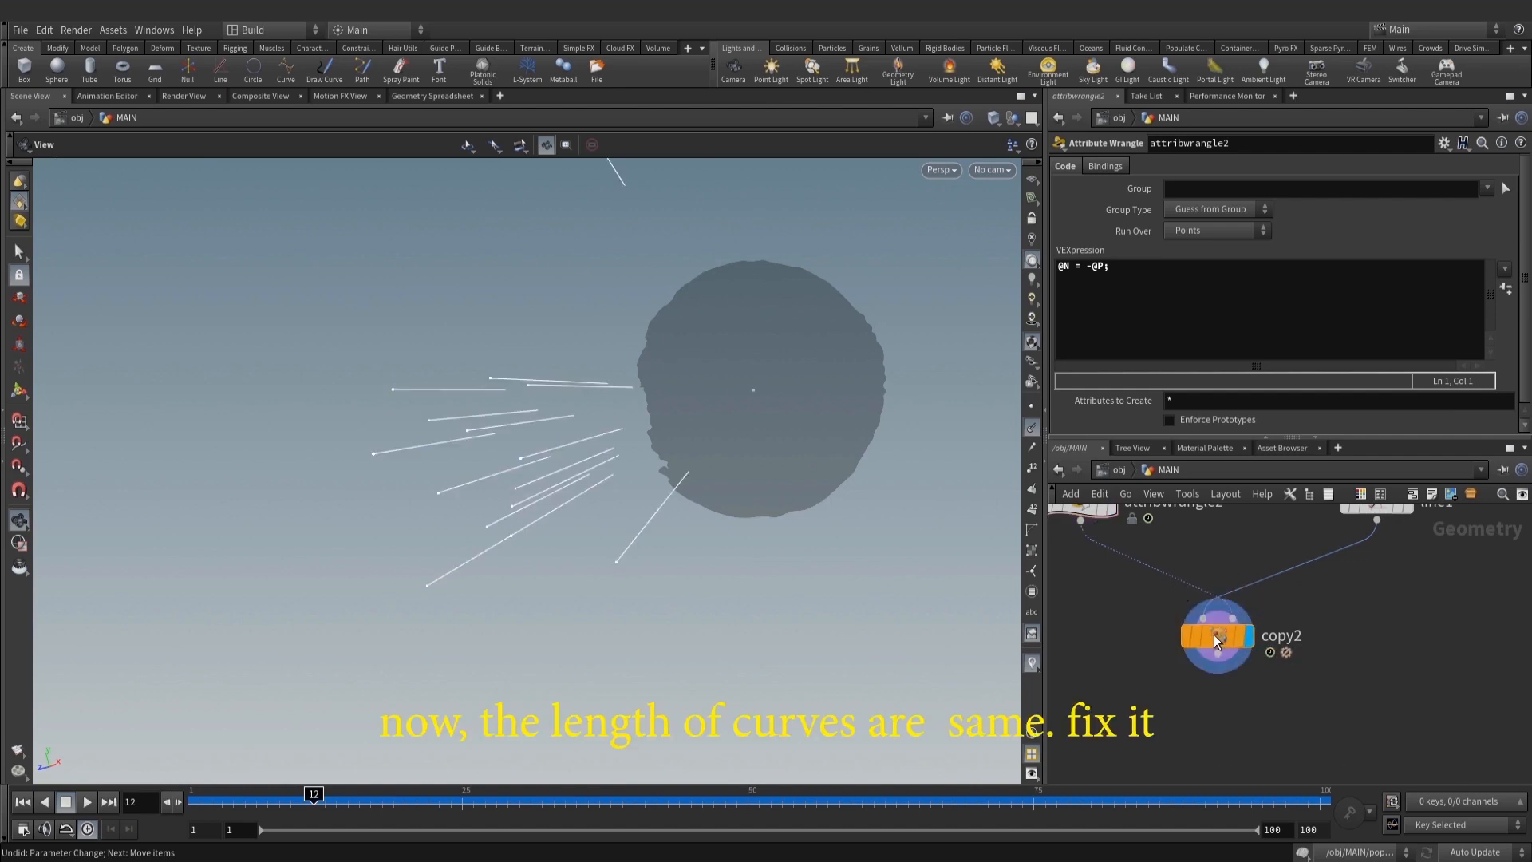
{"action": "left_click", "coordinate": [1214, 634]}
Scrub the timeline to frame 40 and back to frame 13, examining the copied lines' lengths from several angles
{"action": "scroll", "coordinate": [699, 493], "scroll_direction": "down", "scroll_amount": 1}
{"action": "left_click_drag", "start_coordinate": [786, 538], "coordinate": [759, 496]}
{"action": "scroll", "coordinate": [758, 495], "scroll_direction": "down", "scroll_amount": 2}
{"action": "mouse_move", "coordinate": [644, 802]}
{"action": "left_mouse_down"}
{"action": "mouse_move", "coordinate": [749, 814]}
{"action": "mouse_move", "coordinate": [301, 802]}
{"action": "mouse_move", "coordinate": [633, 802]}
{"action": "left_mouse_up"}
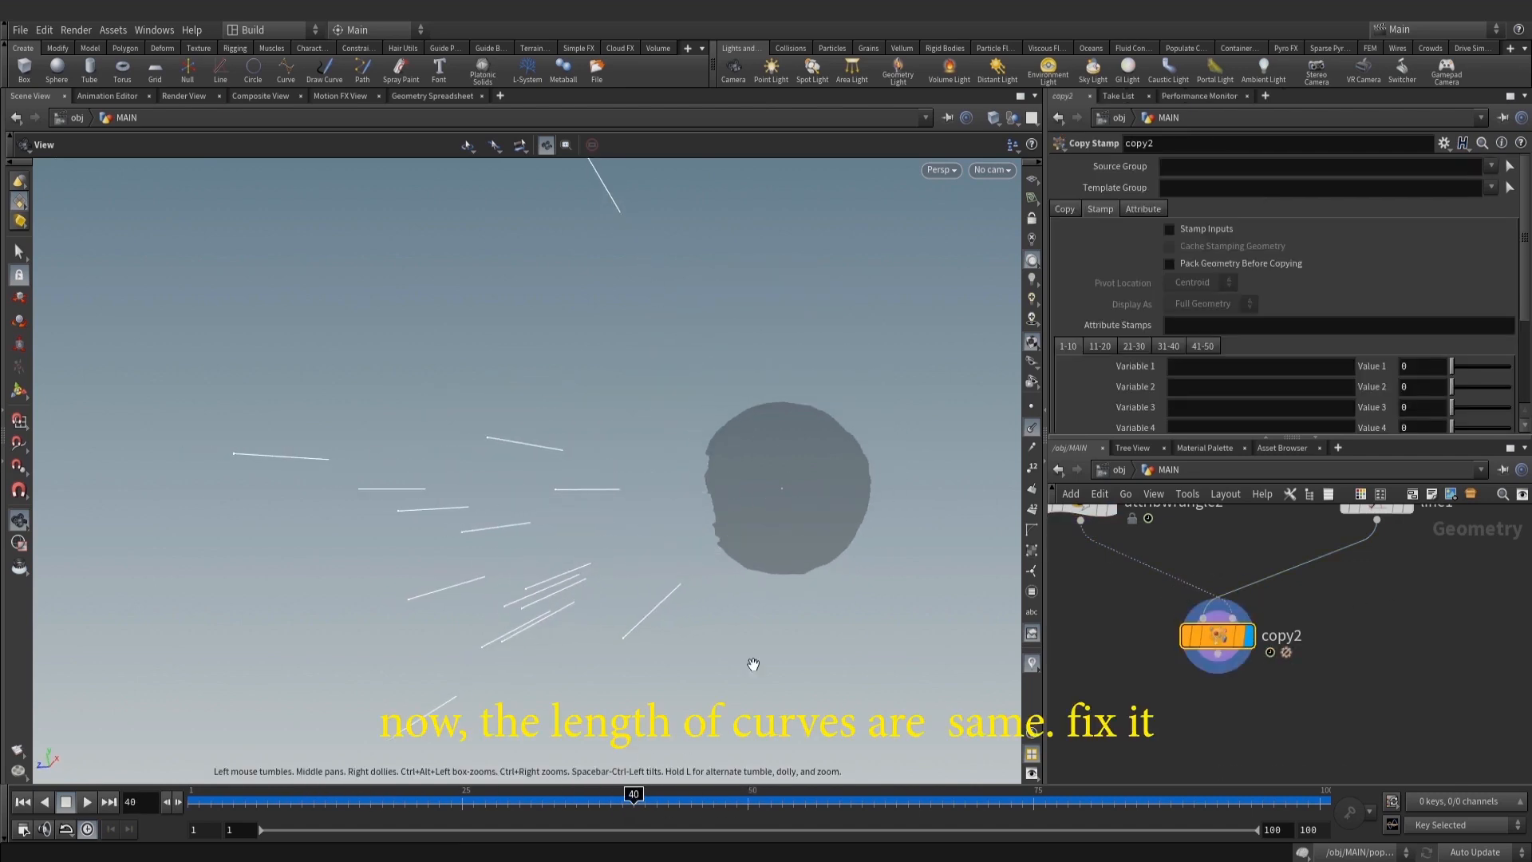
{"action": "left_click_drag", "start_coordinate": [750, 663], "coordinate": [776, 540]}
{"action": "scroll", "coordinate": [776, 540], "scroll_direction": "up", "scroll_amount": 2}
{"action": "middle_click_drag", "start_coordinate": [776, 541], "coordinate": [821, 541]}
{"action": "left_click_drag", "start_coordinate": [392, 810], "coordinate": [325, 805]}
{"action": "right_click_drag", "start_coordinate": [693, 540], "coordinate": [873, 508]}
{"action": "middle_click_drag", "start_coordinate": [872, 507], "coordinate": [820, 555]}
{"action": "middle_click_drag", "start_coordinate": [1403, 656], "coordinate": [1396, 701]}
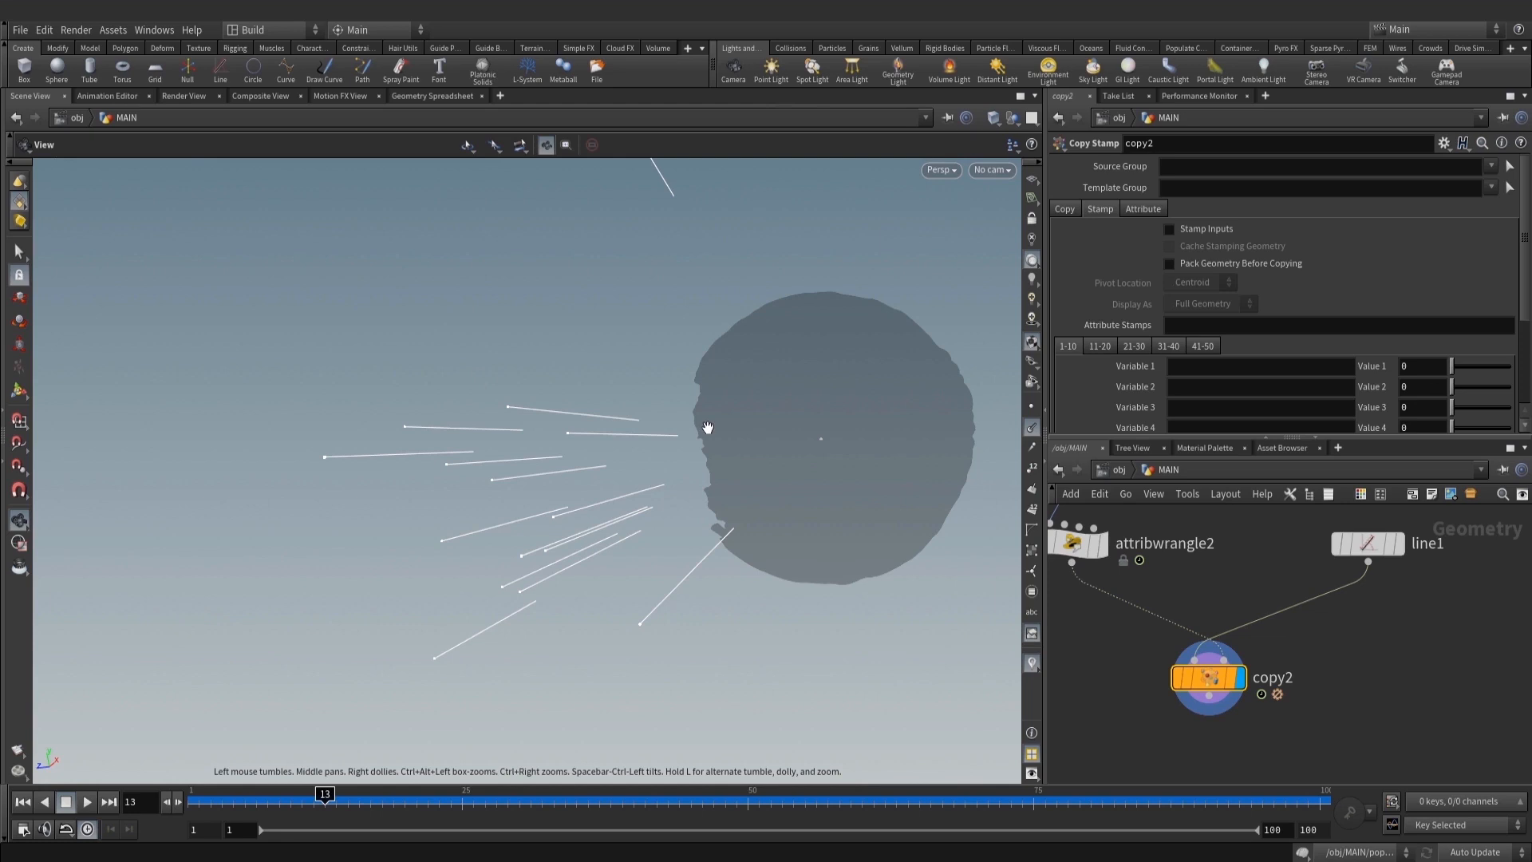
{"action": "middle_click_drag", "start_coordinate": [1379, 670], "coordinate": [1395, 620]}
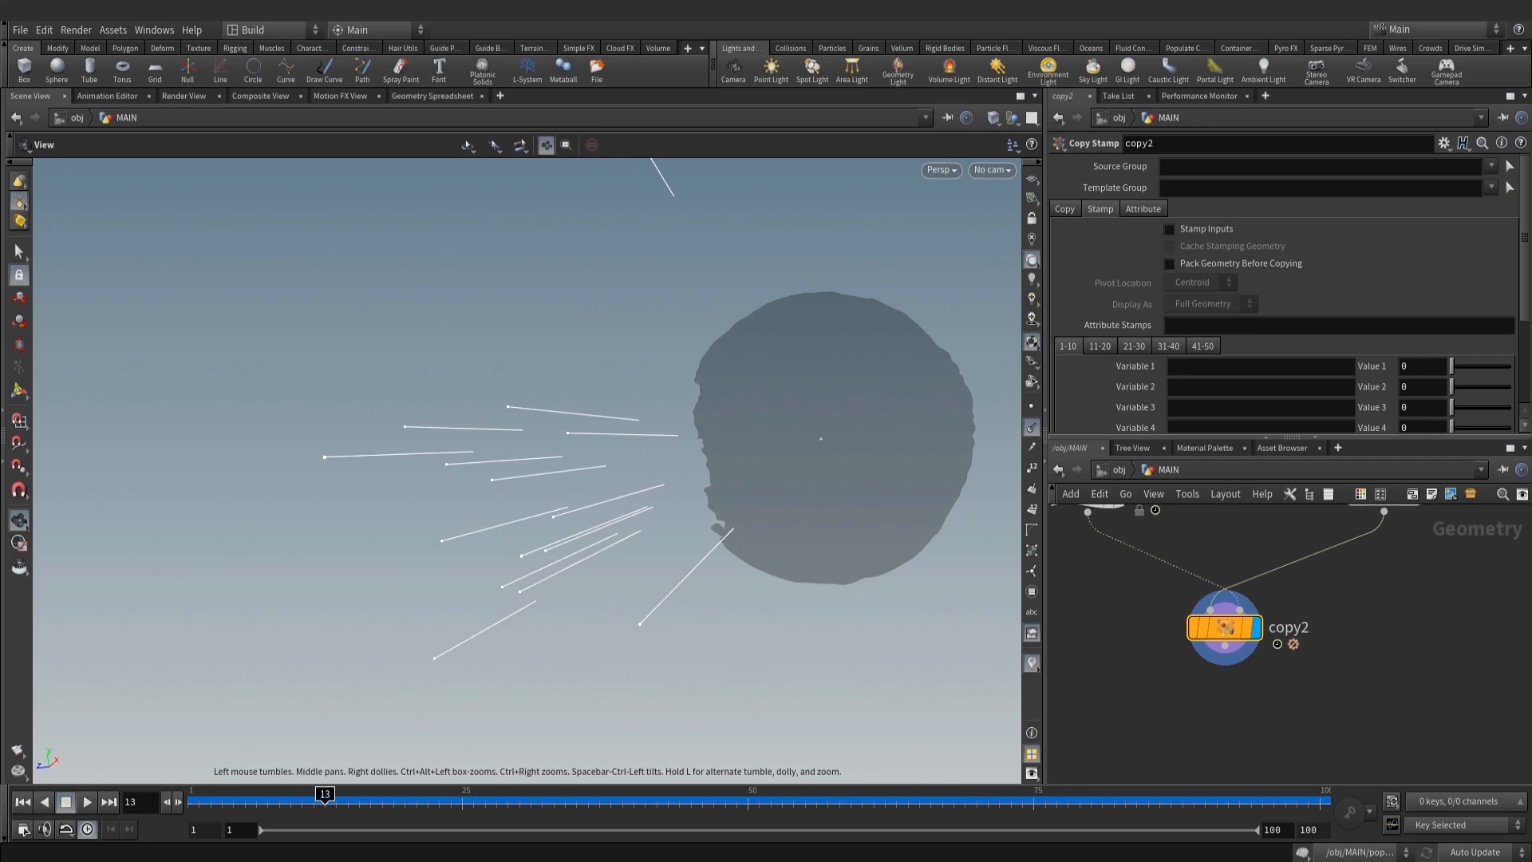
{"action": "left_click", "coordinate": [1209, 232]}
{"action": "left_click", "coordinate": [1239, 365]}
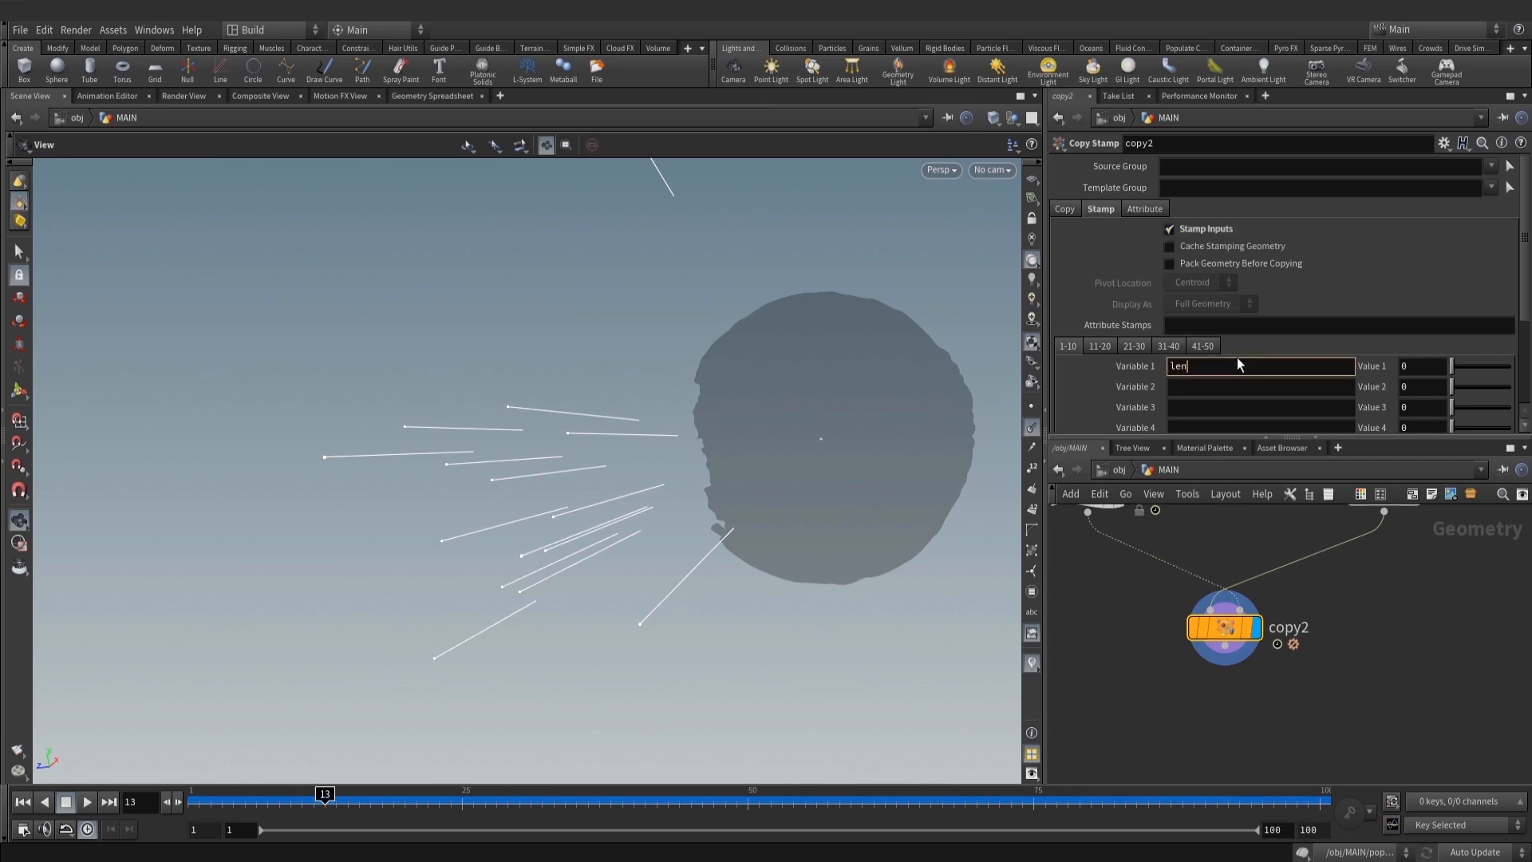
{"action": "key", "text": "Tab"}
{"action": "type", "text": "ram"}
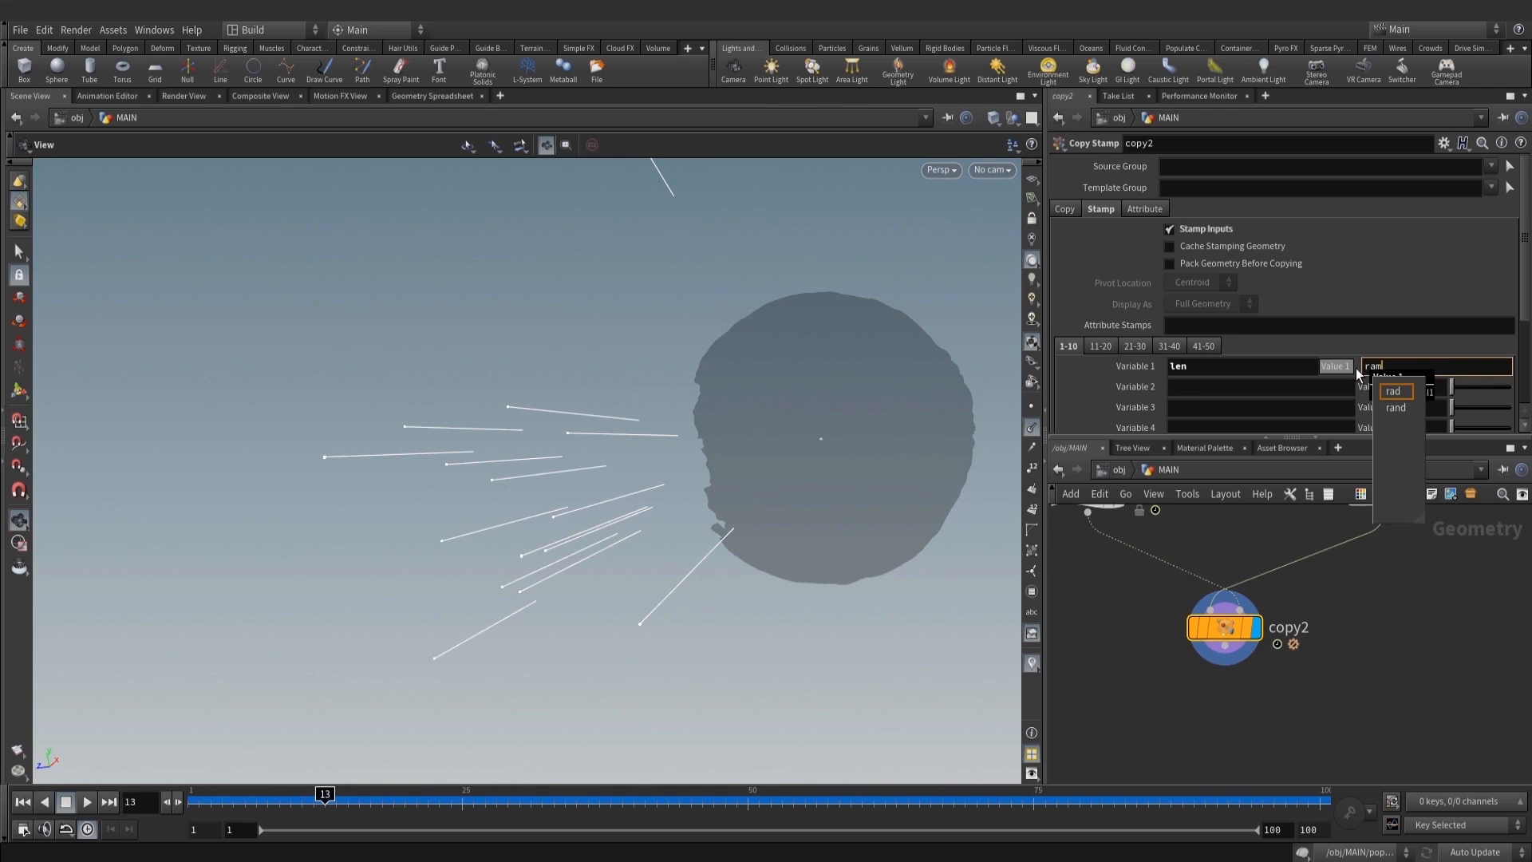
{"action": "key", "text": "BackSpace"}
{"action": "type", "text": "rand()"}
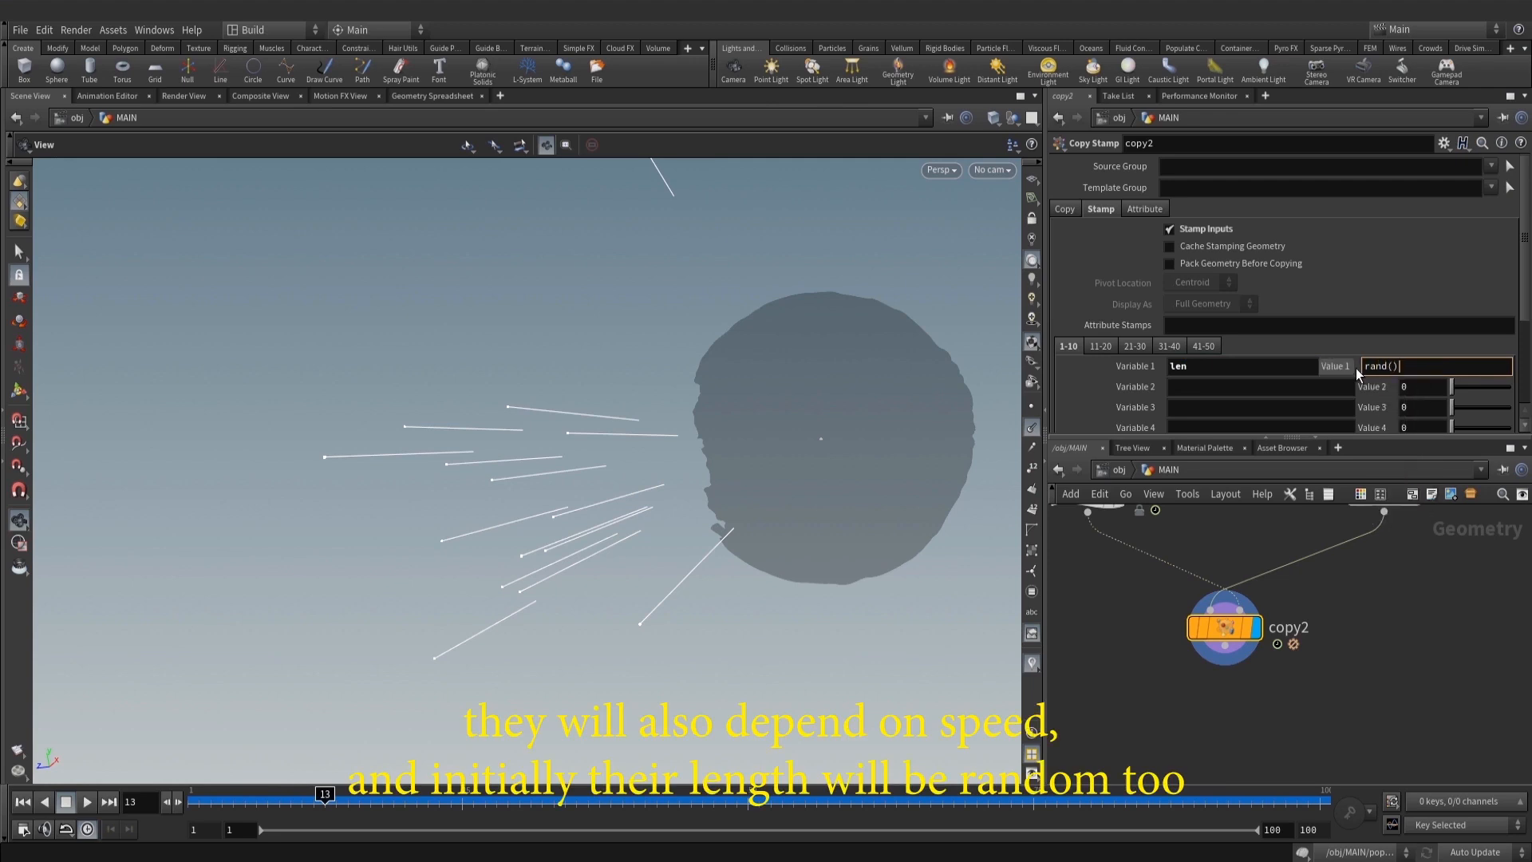
{"action": "type", "text": "@ptnu"}
{"action": "type", "text": "m"}
{"action": "key", "text": "Return"}
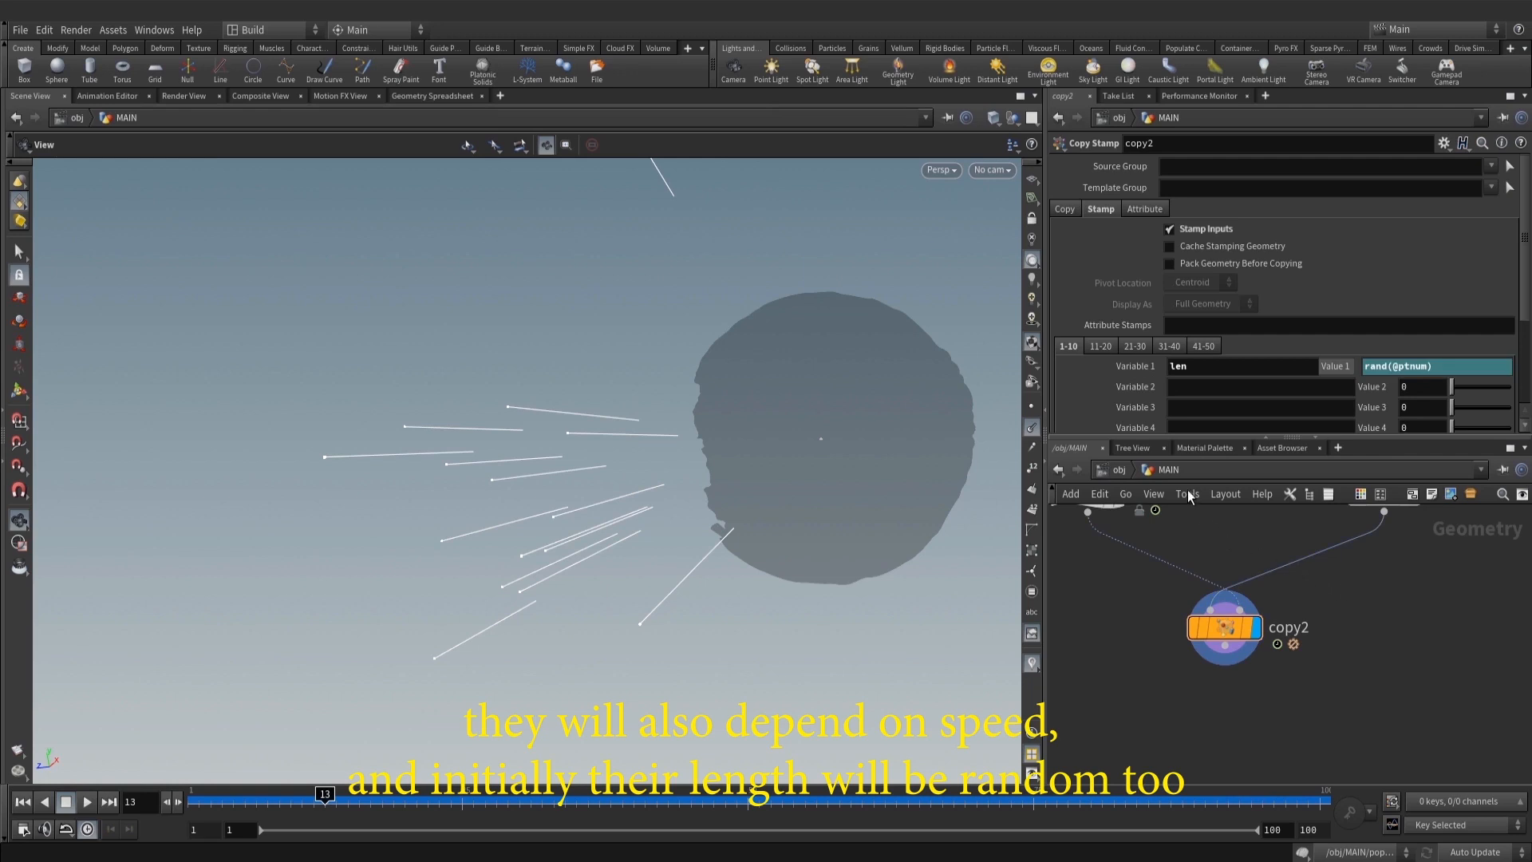
{"action": "left_click", "coordinate": [1362, 369]}
{"action": "type", "text": "fit"}
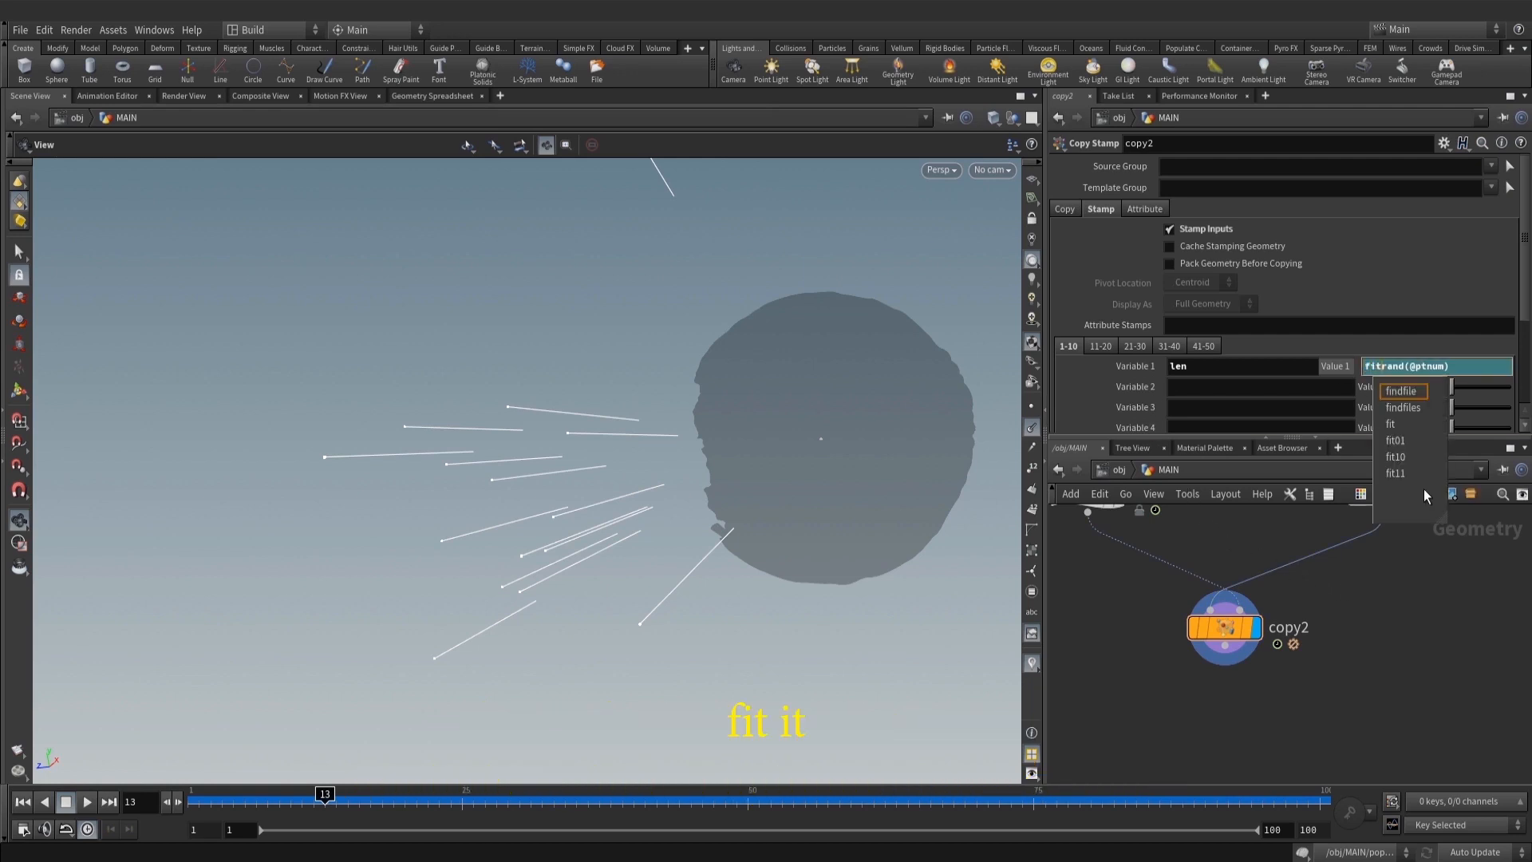
{"action": "type", "text": "01("}
{"action": "key", "text": "End"}
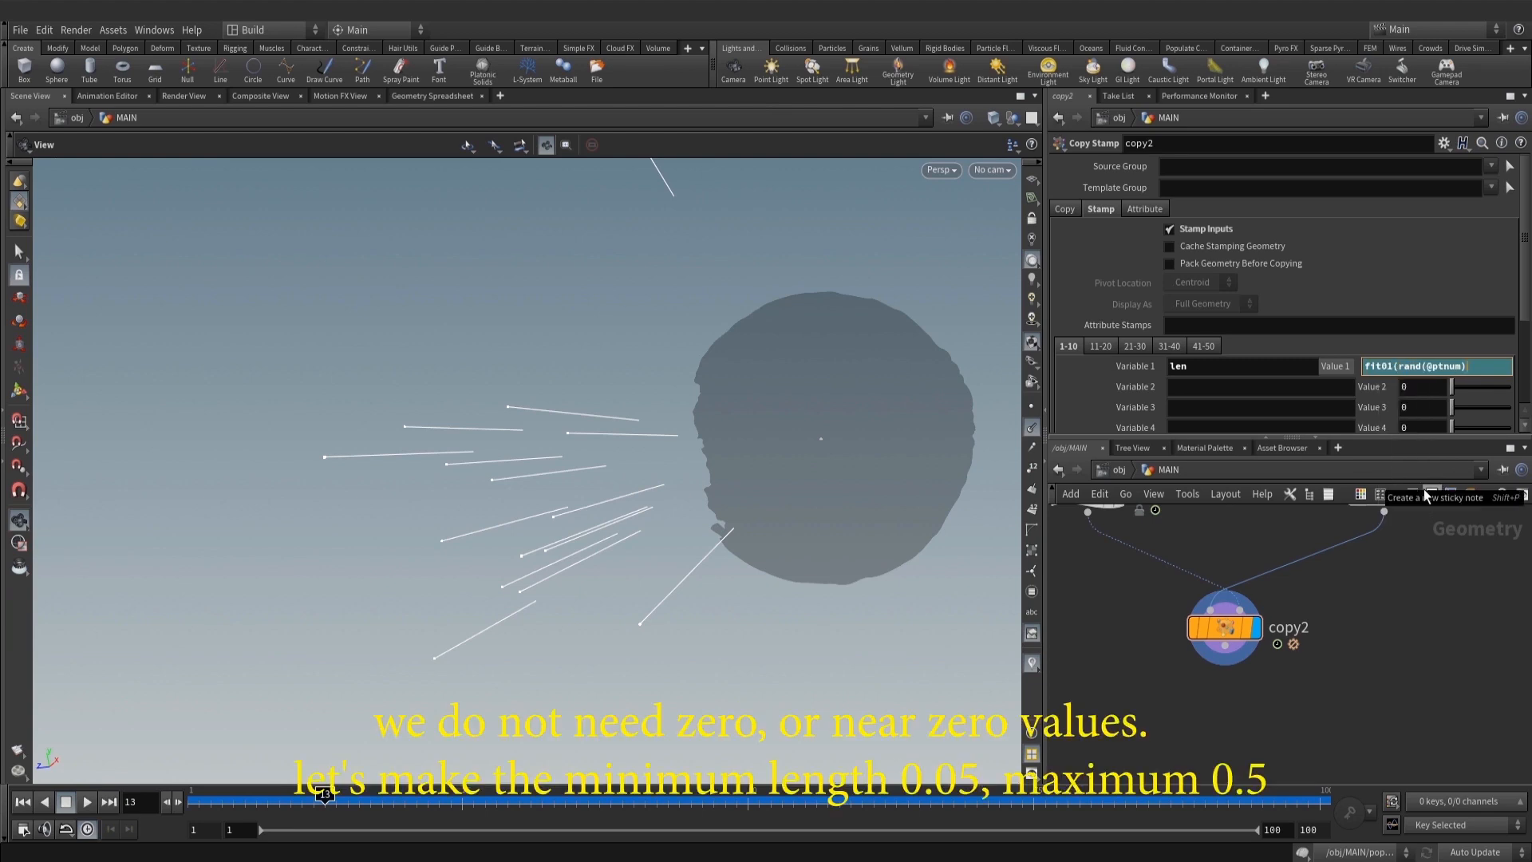
{"action": "type", "text": ",0.0"}
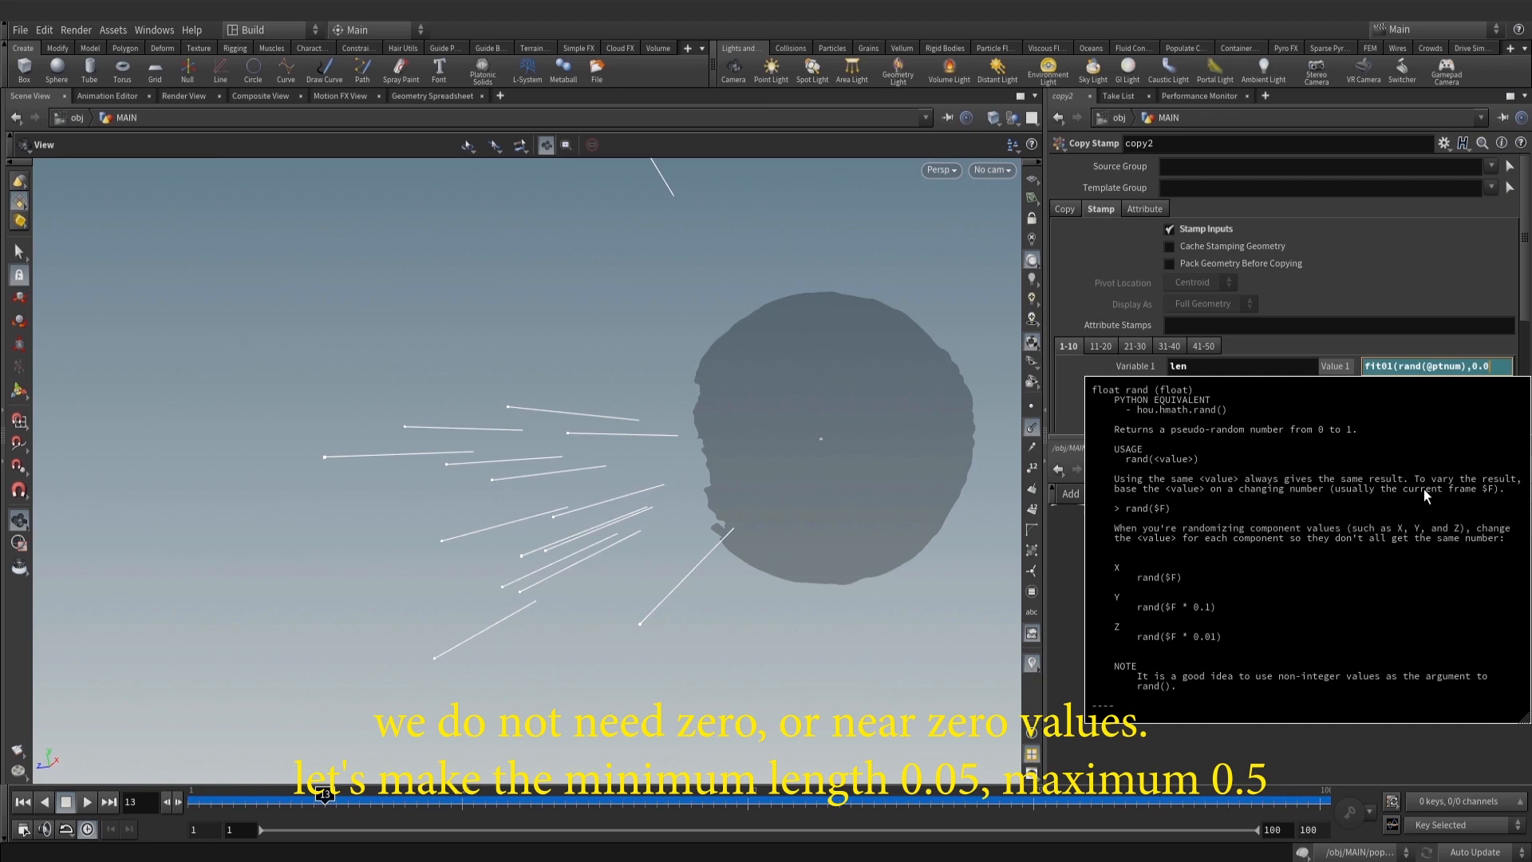
{"action": "type", "text": "5"}
{"action": "type", "text": ","}
{"action": "type", "text": "0.4"}
{"action": "type", "text": ")"}
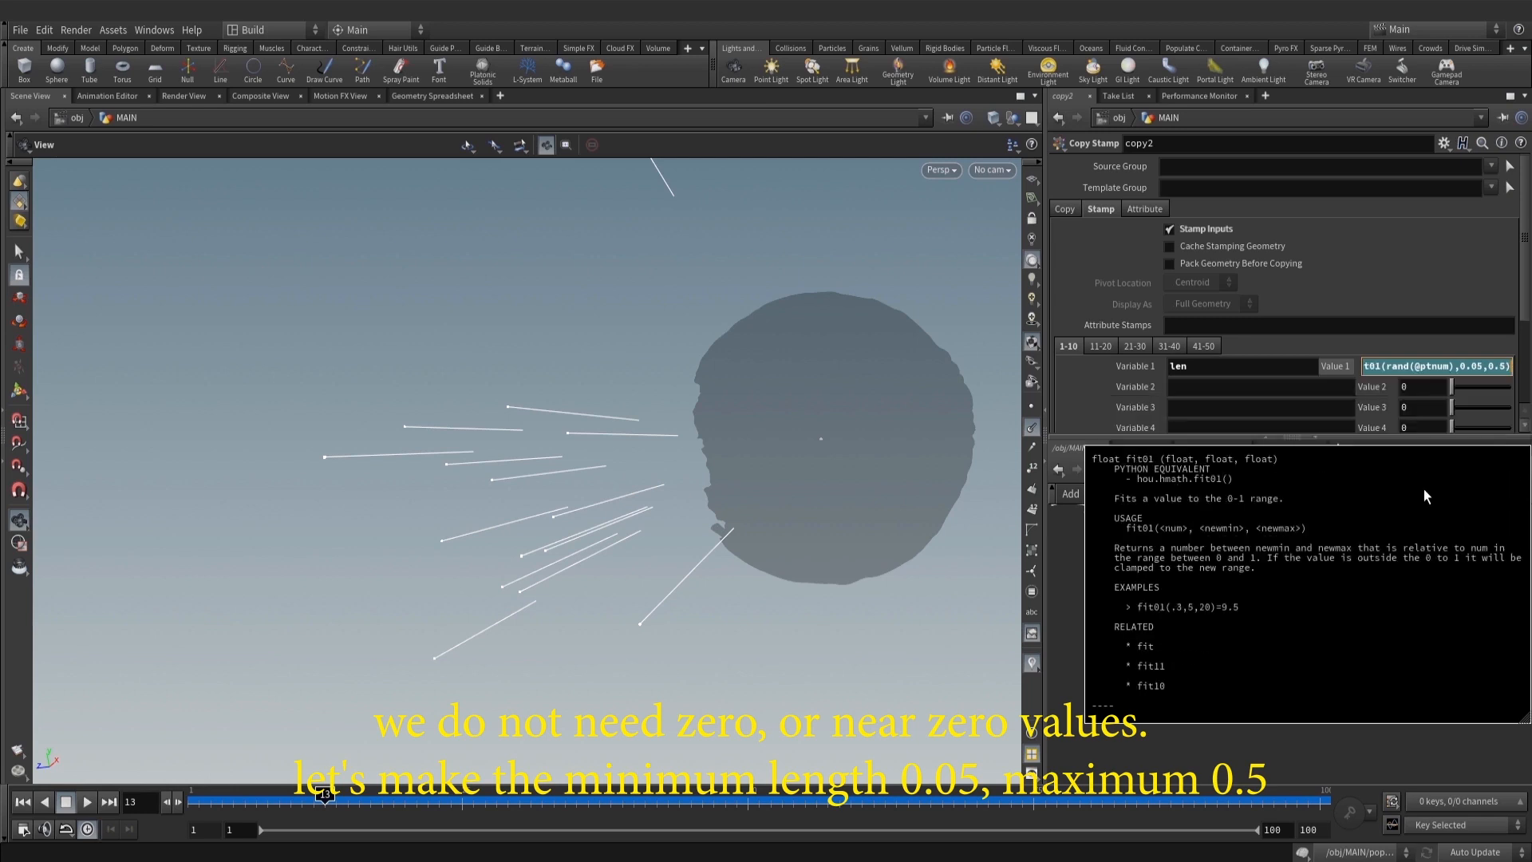
{"action": "key", "text": "Return"}
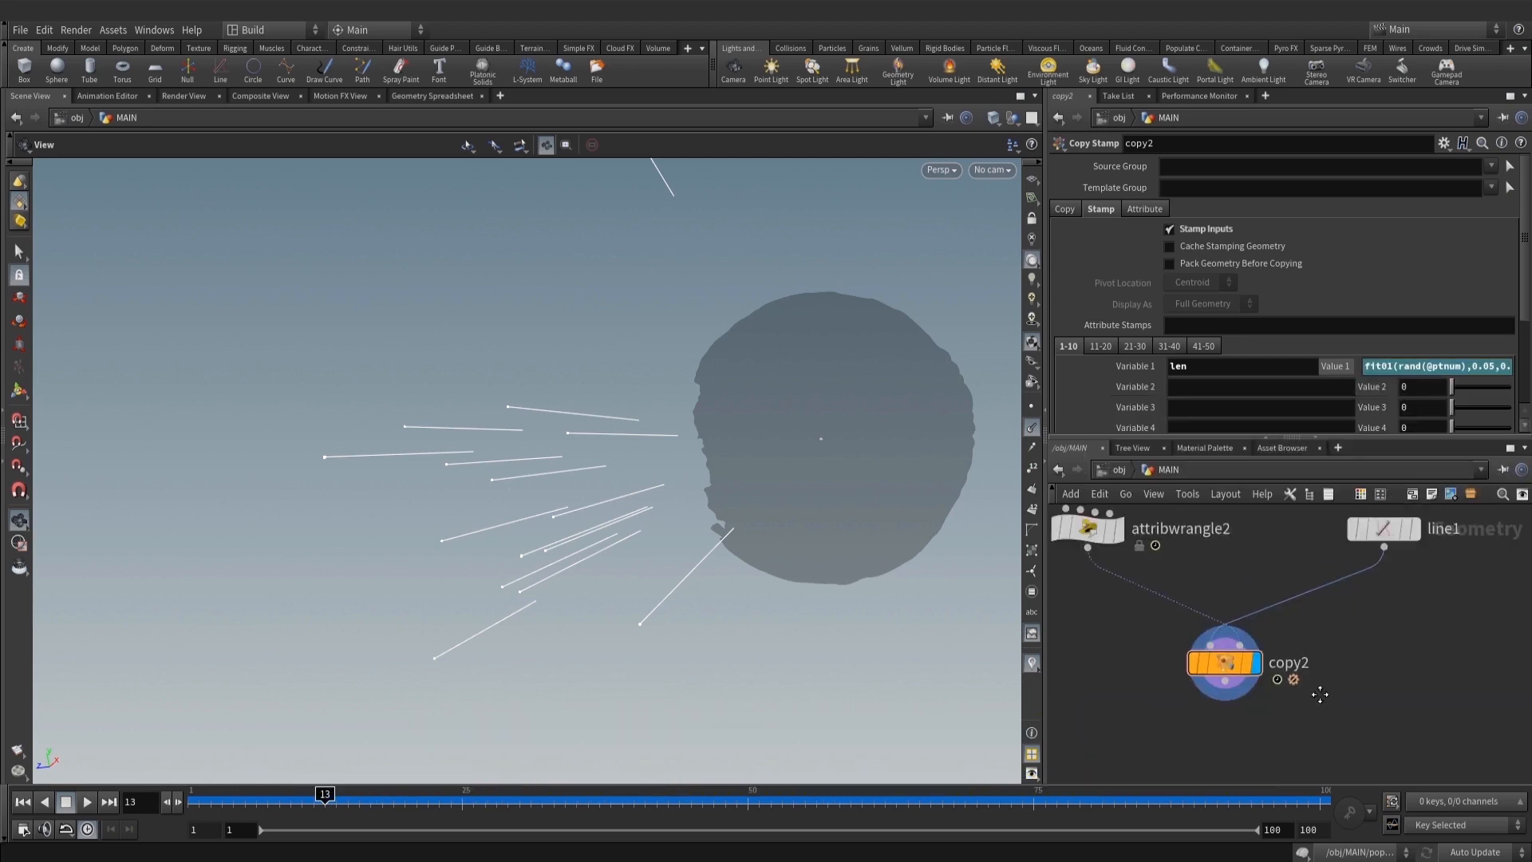
Set line1's Length to the expression stamp('../copy2/','len',0)
{"action": "scroll", "coordinate": [1326, 691], "scroll_direction": "down", "scroll_amount": 3}
{"action": "left_click", "coordinate": [1350, 600]}
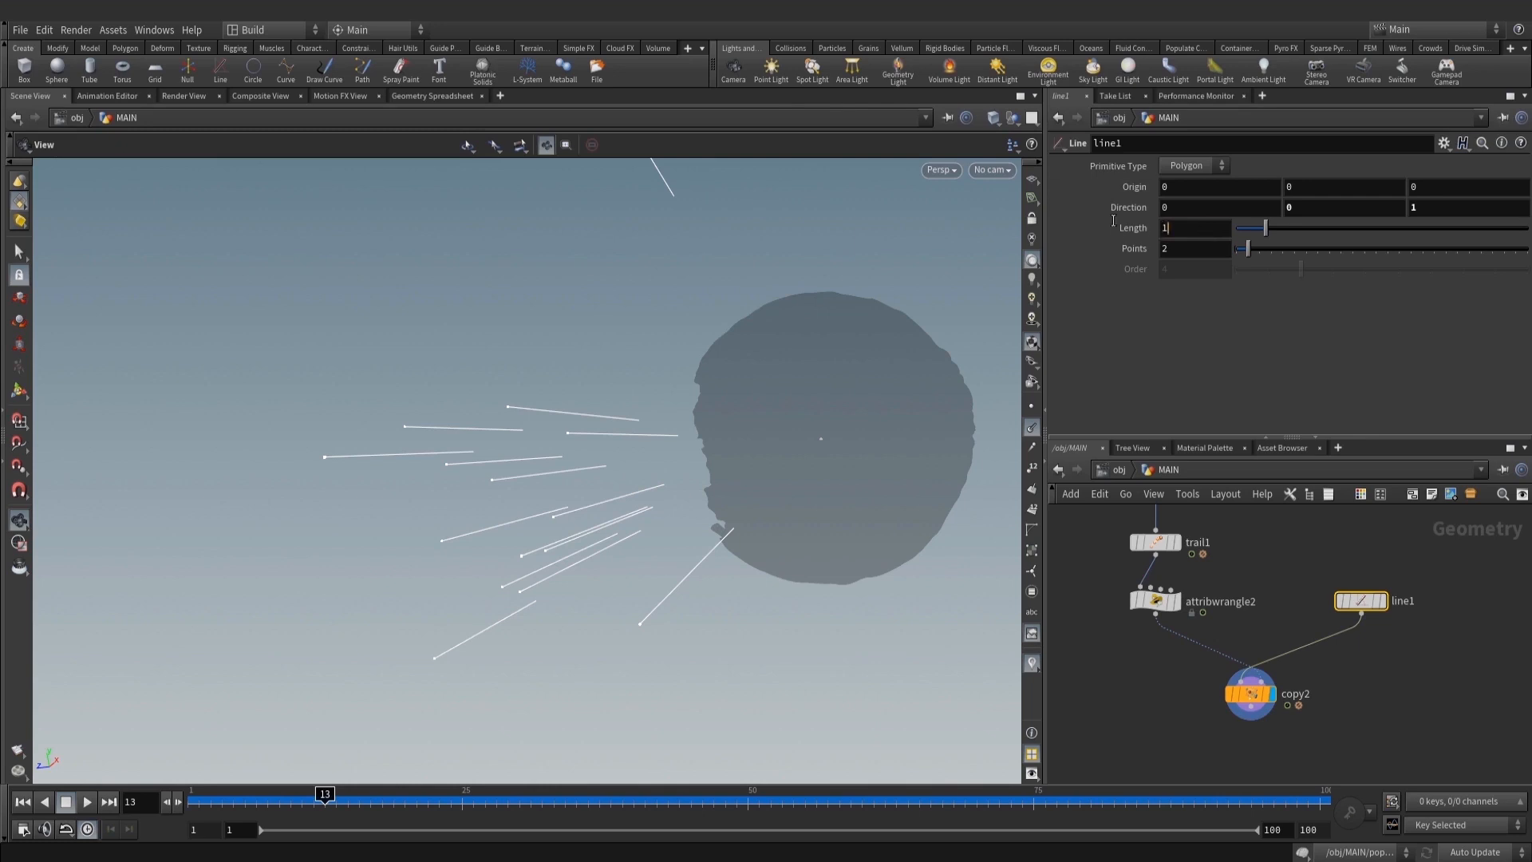
{"action": "left_click", "coordinate": [1113, 220]}
{"action": "type", "text": "stamp("}
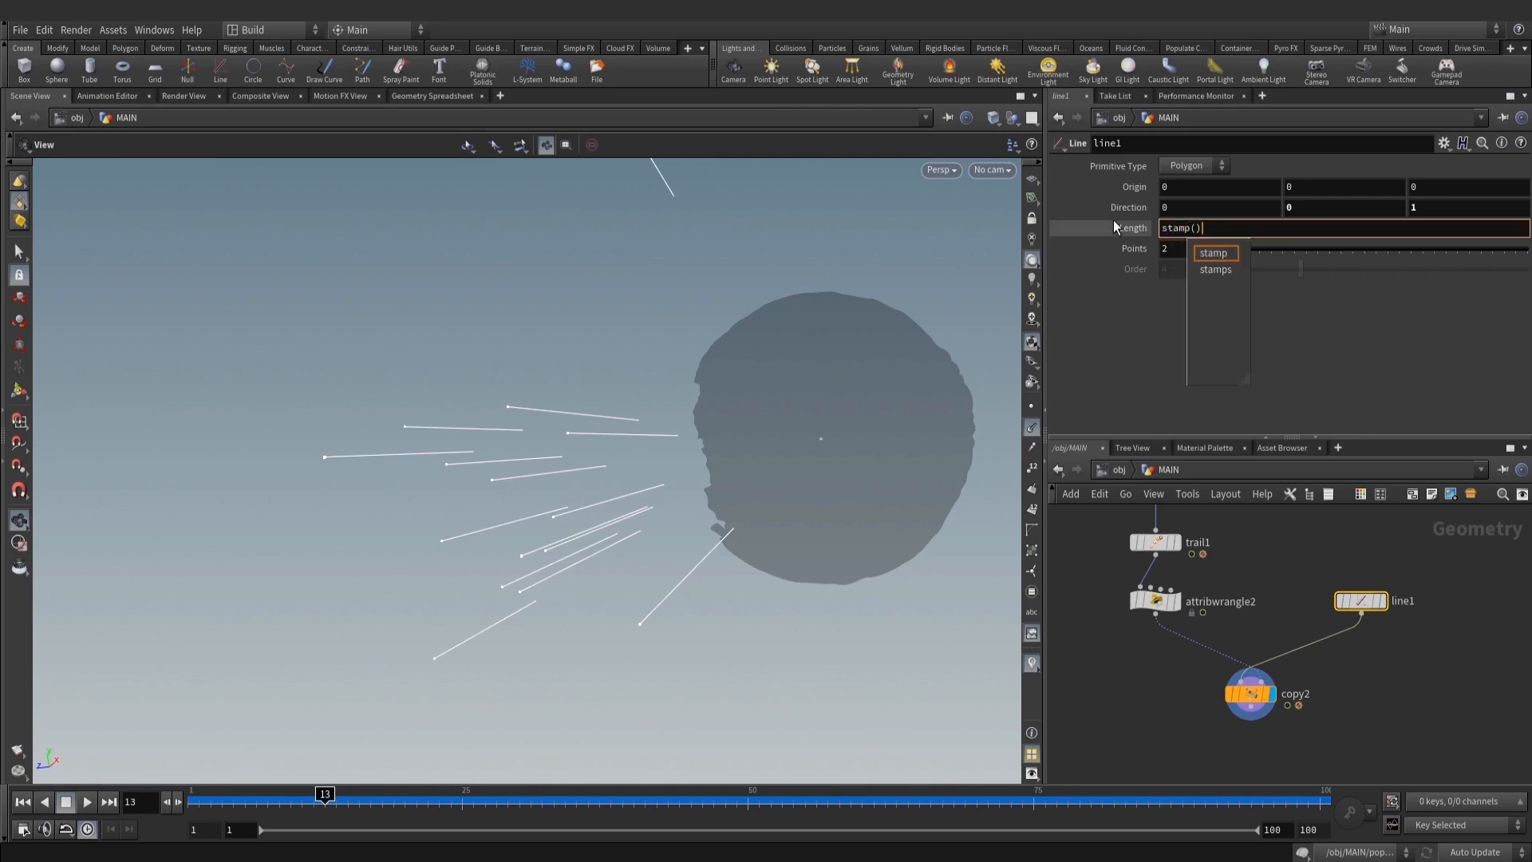
{"action": "key", "text": "Return"}
{"action": "key", "text": "Left"}
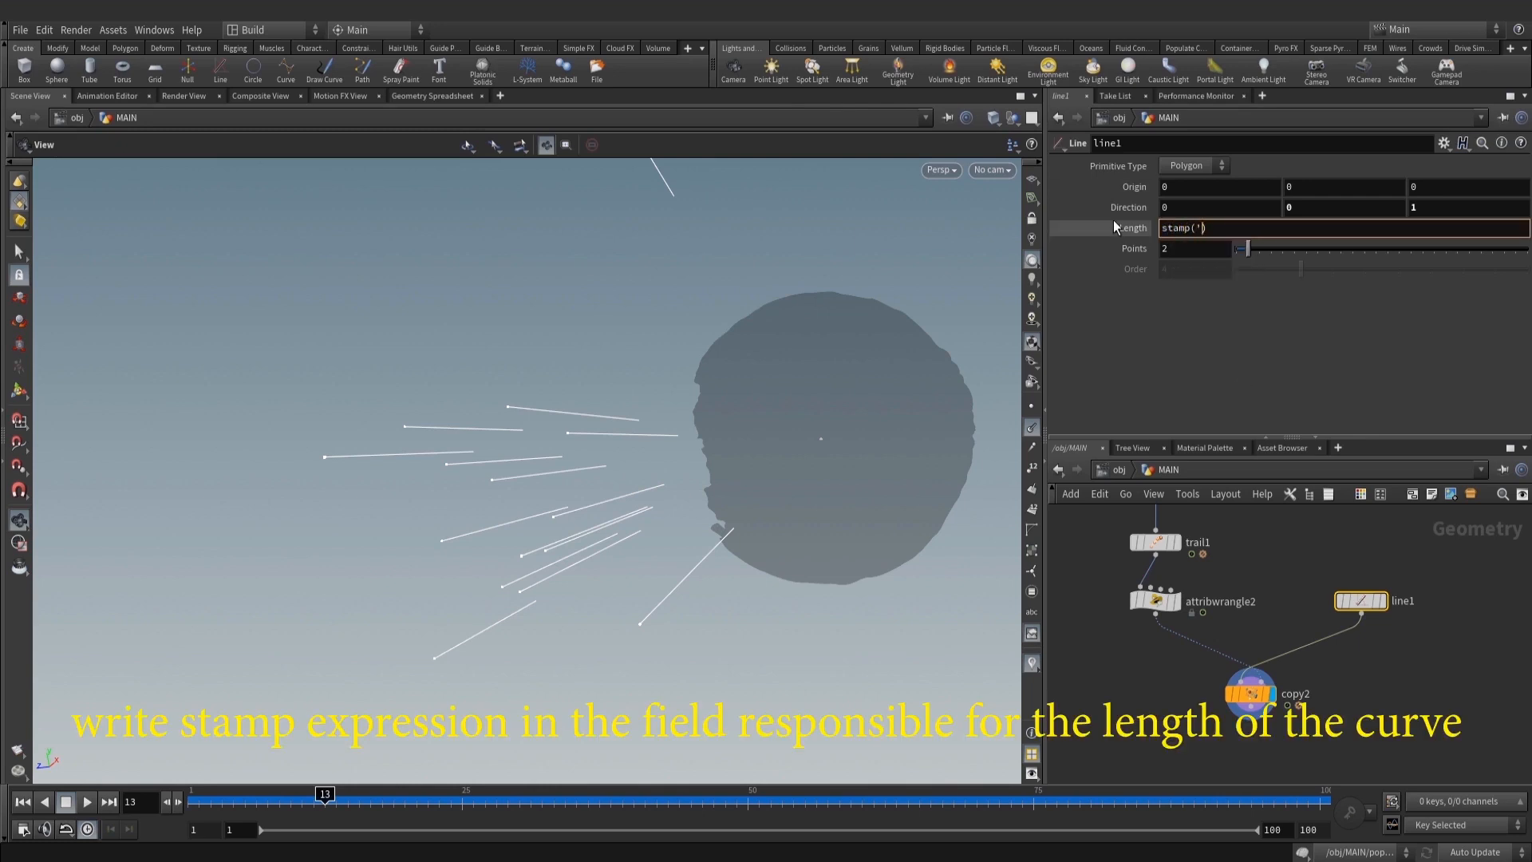
{"action": "type", "text": "'../"}
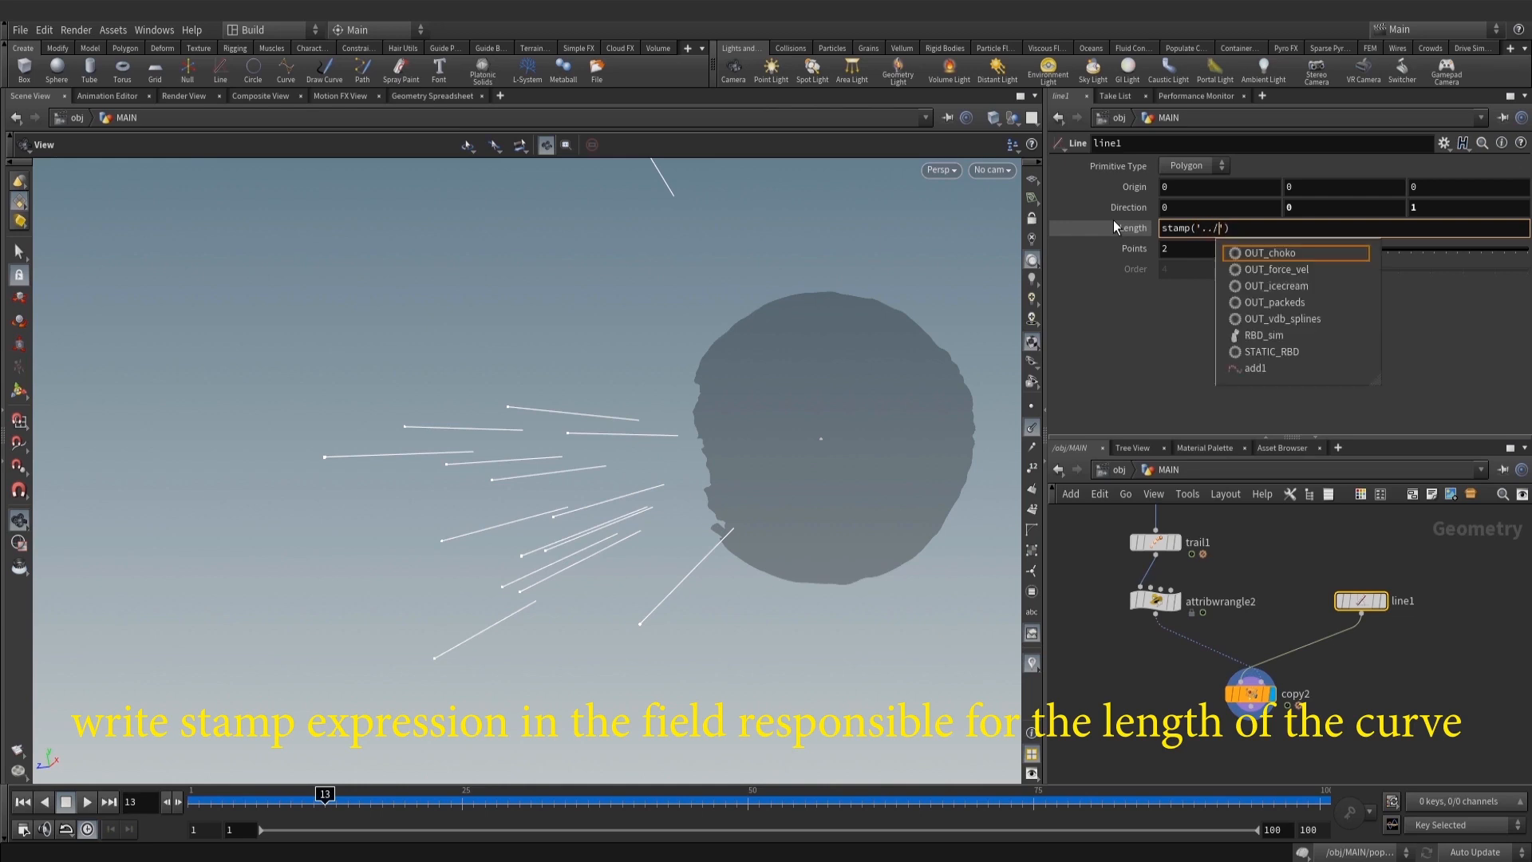
{"action": "type", "text": "copy2/"}
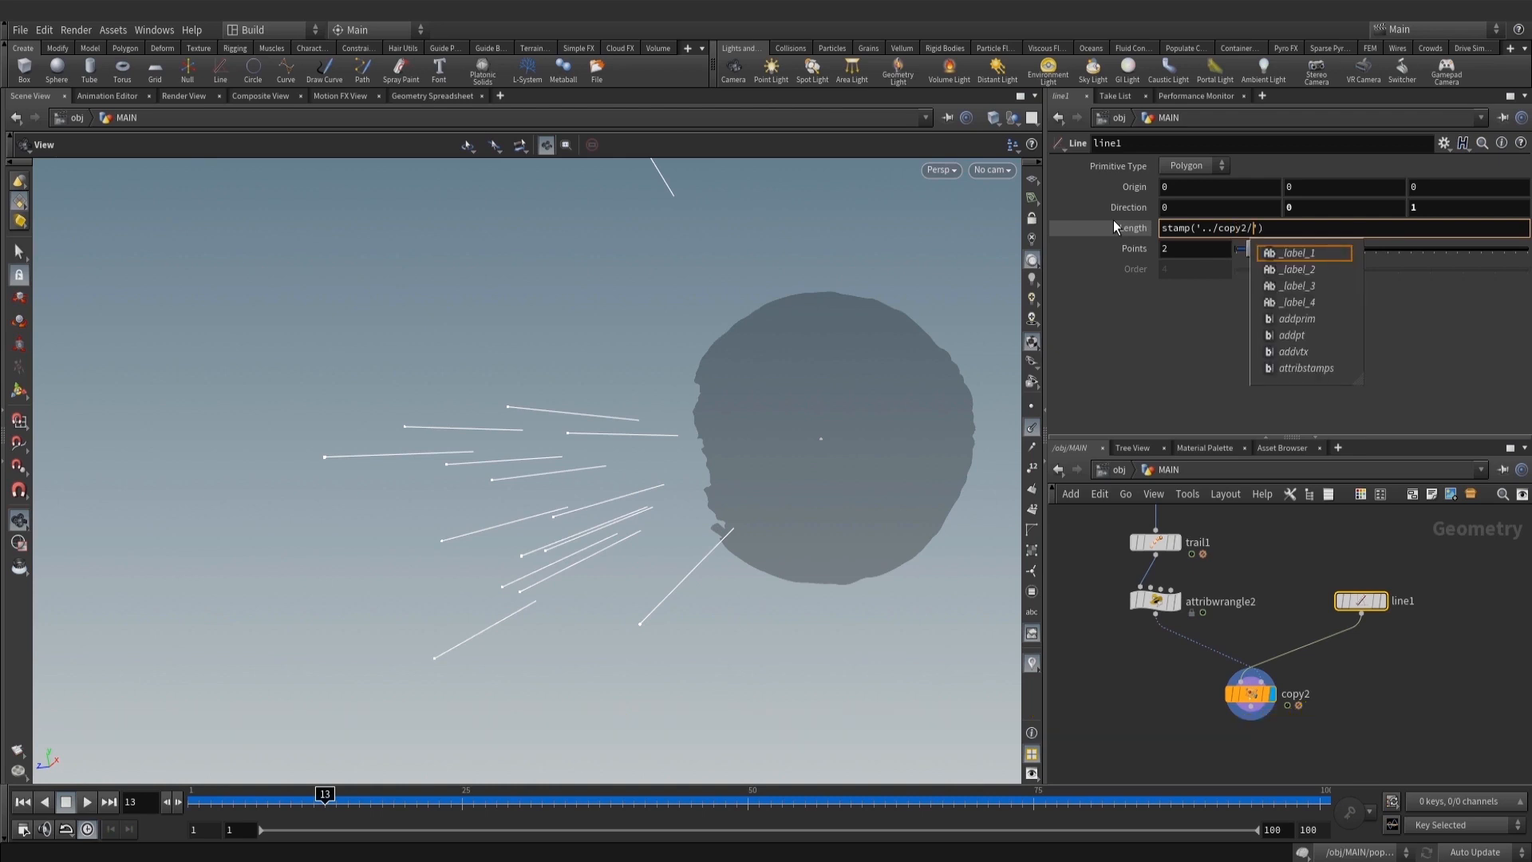
{"action": "type", "text": "',"}
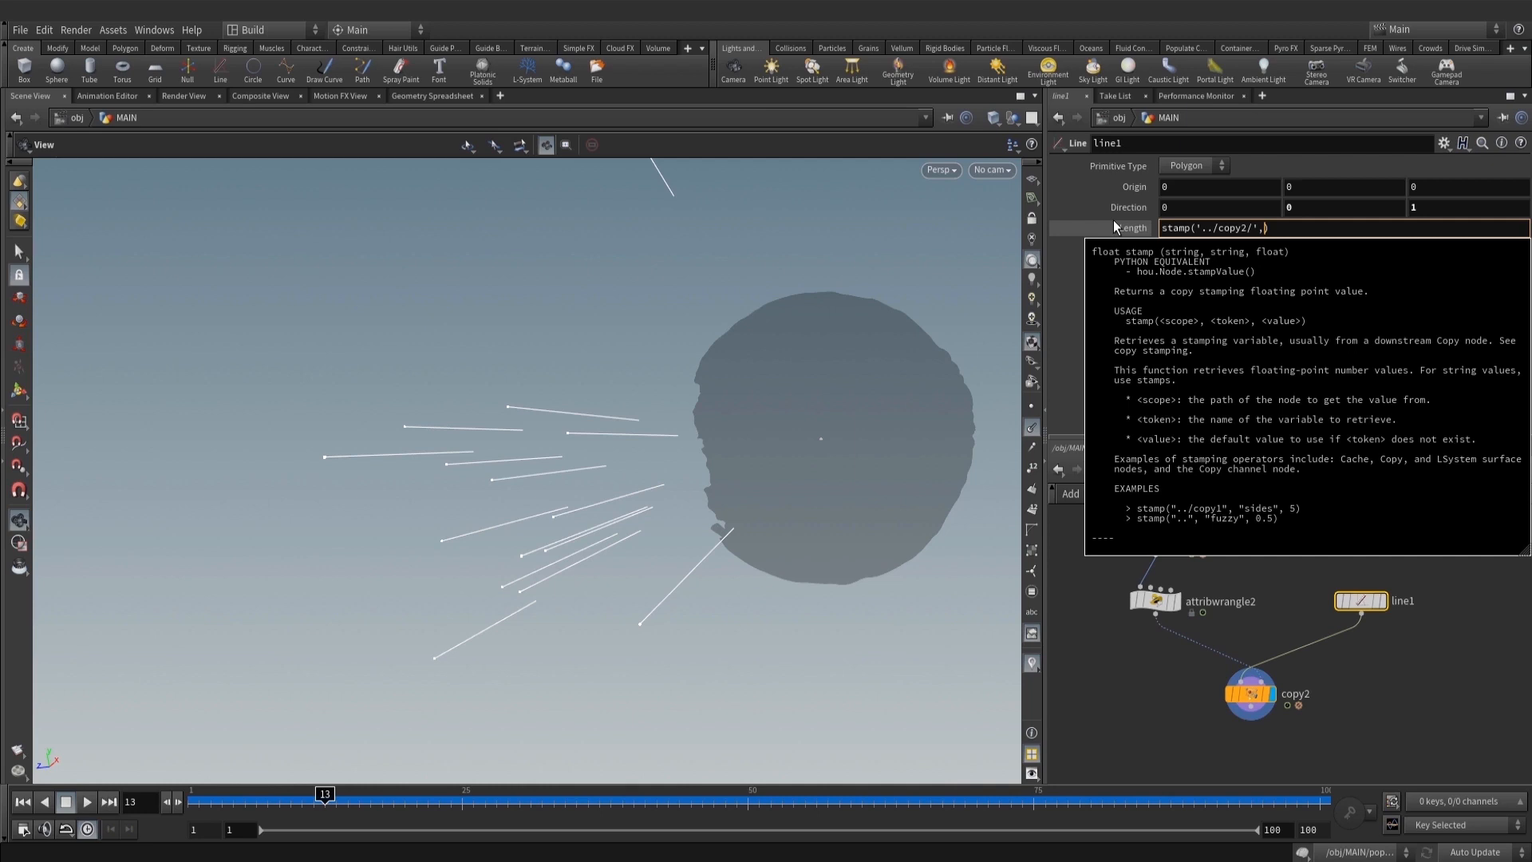
{"action": "type", "text": "'len"}
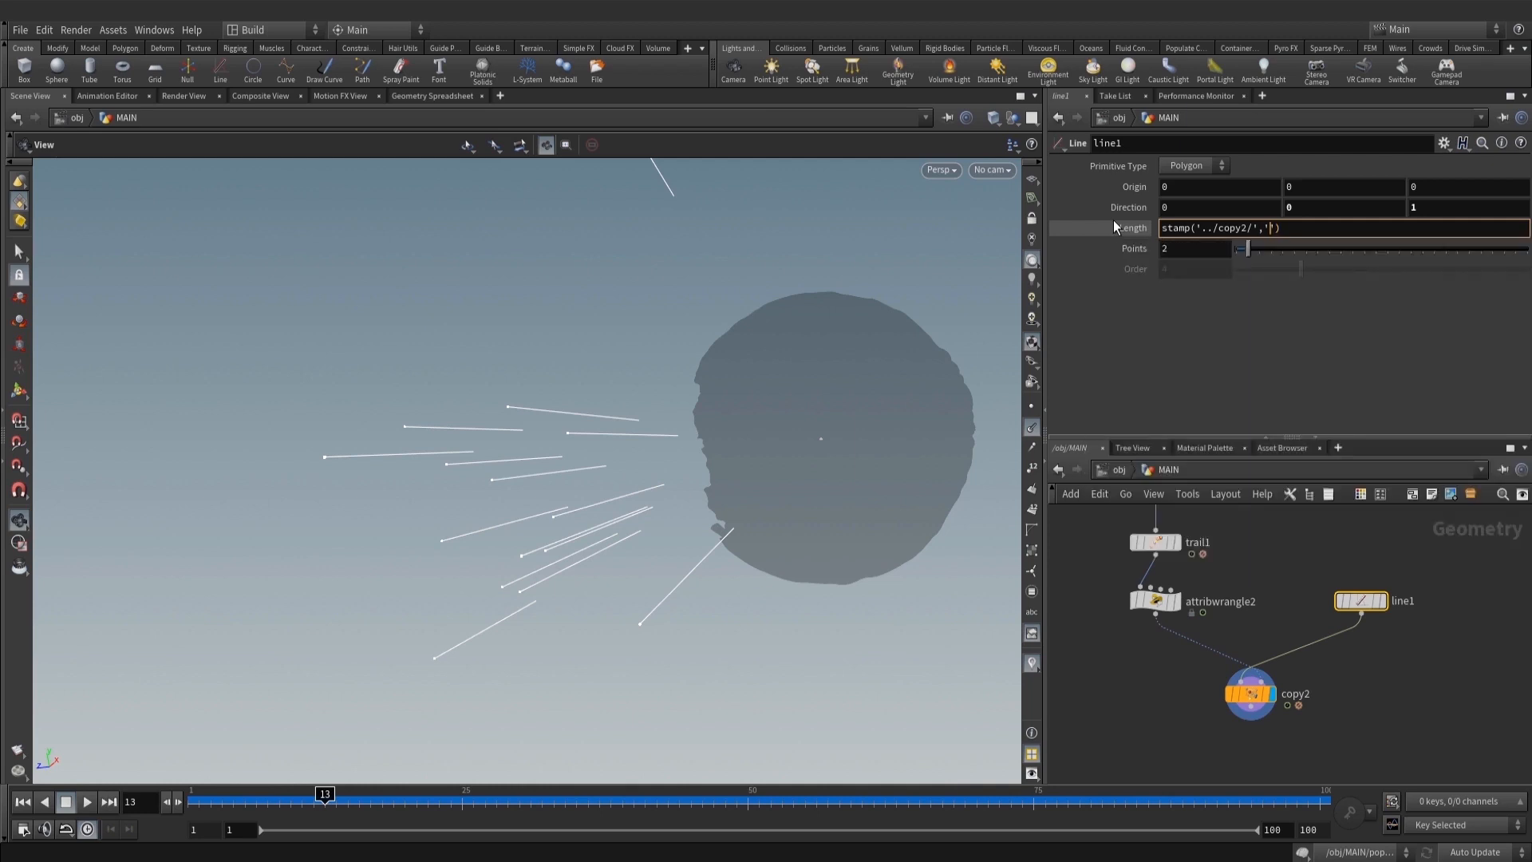
{"action": "type", "text": "',0"}
{"action": "left_click", "coordinate": [1398, 664]}
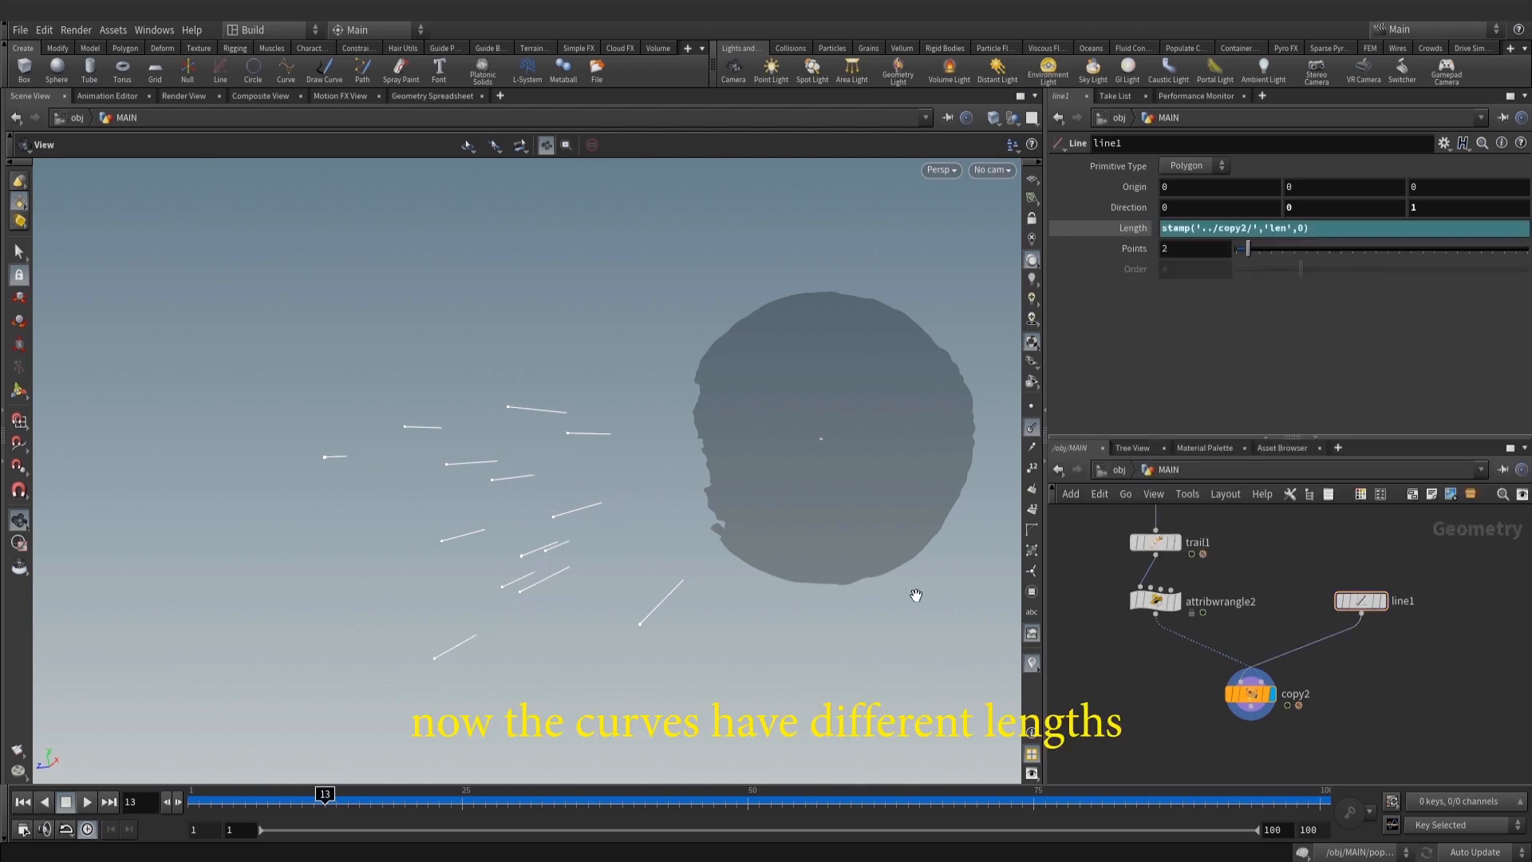
Save the scene and scrub the early frames to check the line lengths, stopping at frame 10
{"action": "scroll", "coordinate": [687, 495], "scroll_direction": "down", "scroll_amount": 1}
{"action": "left_click_drag", "start_coordinate": [687, 495], "coordinate": [691, 455]}
{"action": "scroll", "coordinate": [1357, 681], "scroll_direction": "down", "scroll_amount": 1}
{"action": "key", "text": "ctrl+s"}
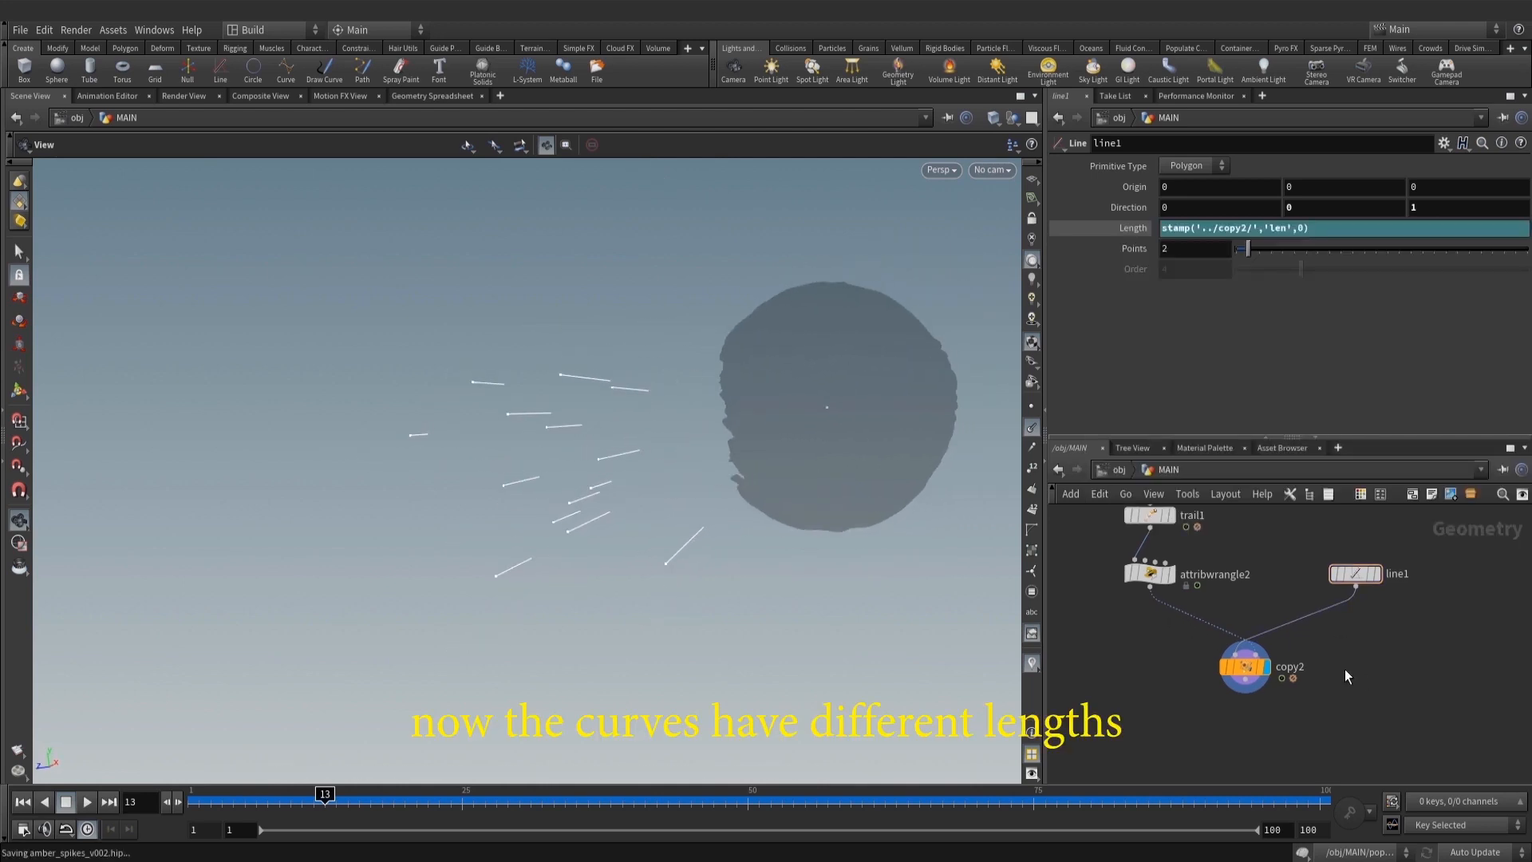
{"action": "left_click", "coordinate": [223, 794]}
{"action": "left_click_drag", "start_coordinate": [222, 794], "coordinate": [361, 794]}
{"action": "left_click", "coordinate": [291, 801]}
Display and select attribwrangle2 and examine its points' velocity vectors in place of the normals
{"action": "middle_click_drag", "start_coordinate": [1115, 613], "coordinate": [1134, 671]}
{"action": "left_click", "coordinate": [1188, 632]}
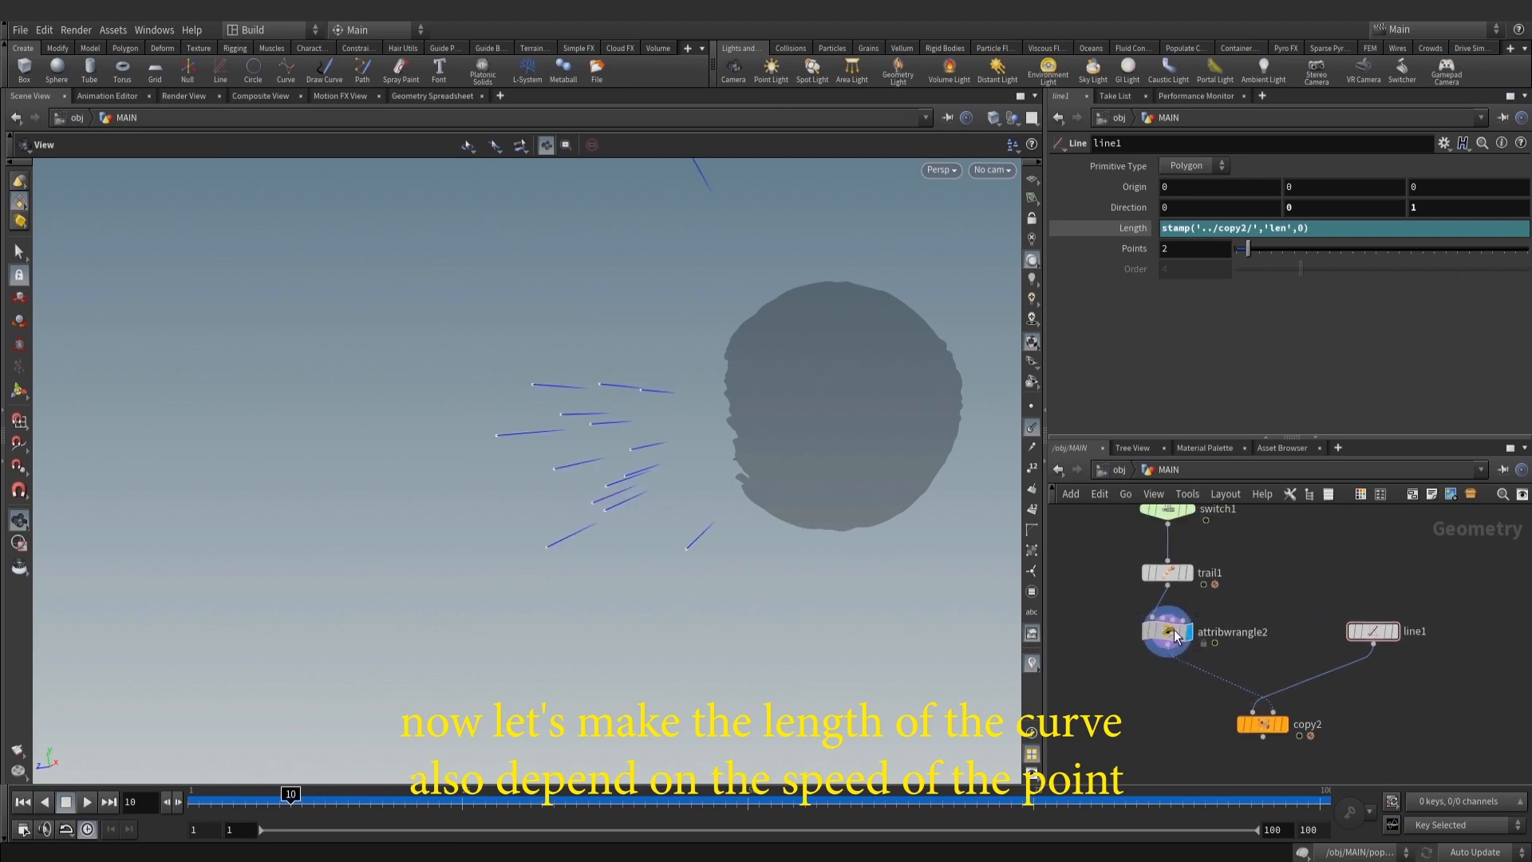
{"action": "left_click", "coordinate": [1174, 636]}
{"action": "left_click_drag", "start_coordinate": [620, 467], "coordinate": [667, 462]}
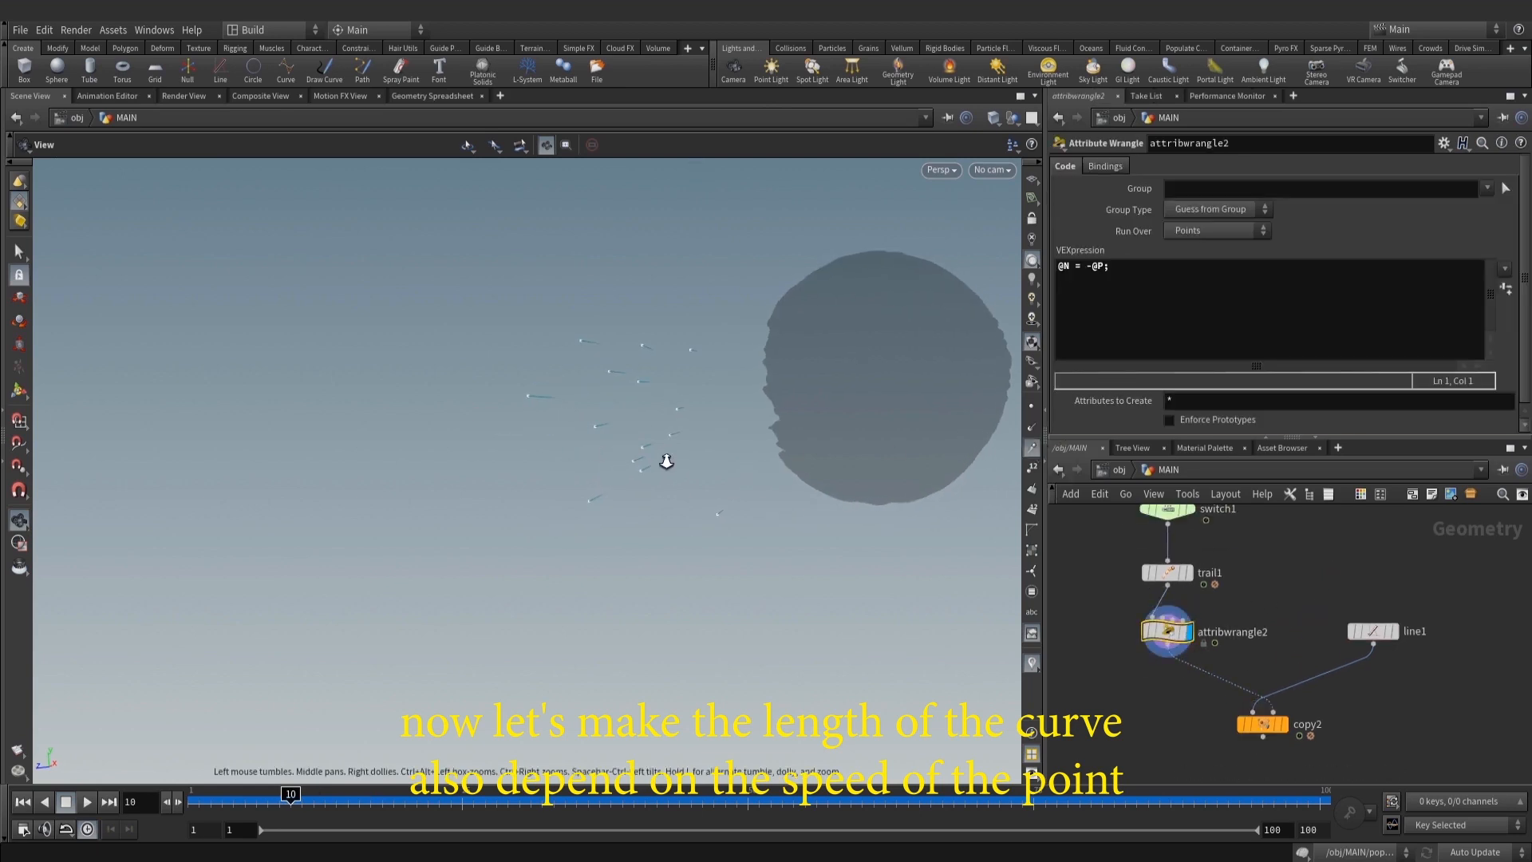
Add another Attribute Wrangle, connect it to attribwrangle2's output, and display it
{"action": "middle_click_drag", "start_coordinate": [1113, 653], "coordinate": [1193, 602]}
{"action": "key", "text": "Tab"}
{"action": "type", "text": "wr"}
{"action": "left_click", "coordinate": [1327, 162]}
{"action": "left_click", "coordinate": [1137, 627]}
{"action": "scroll", "coordinate": [1138, 619], "scroll_direction": "up", "scroll_amount": 1}
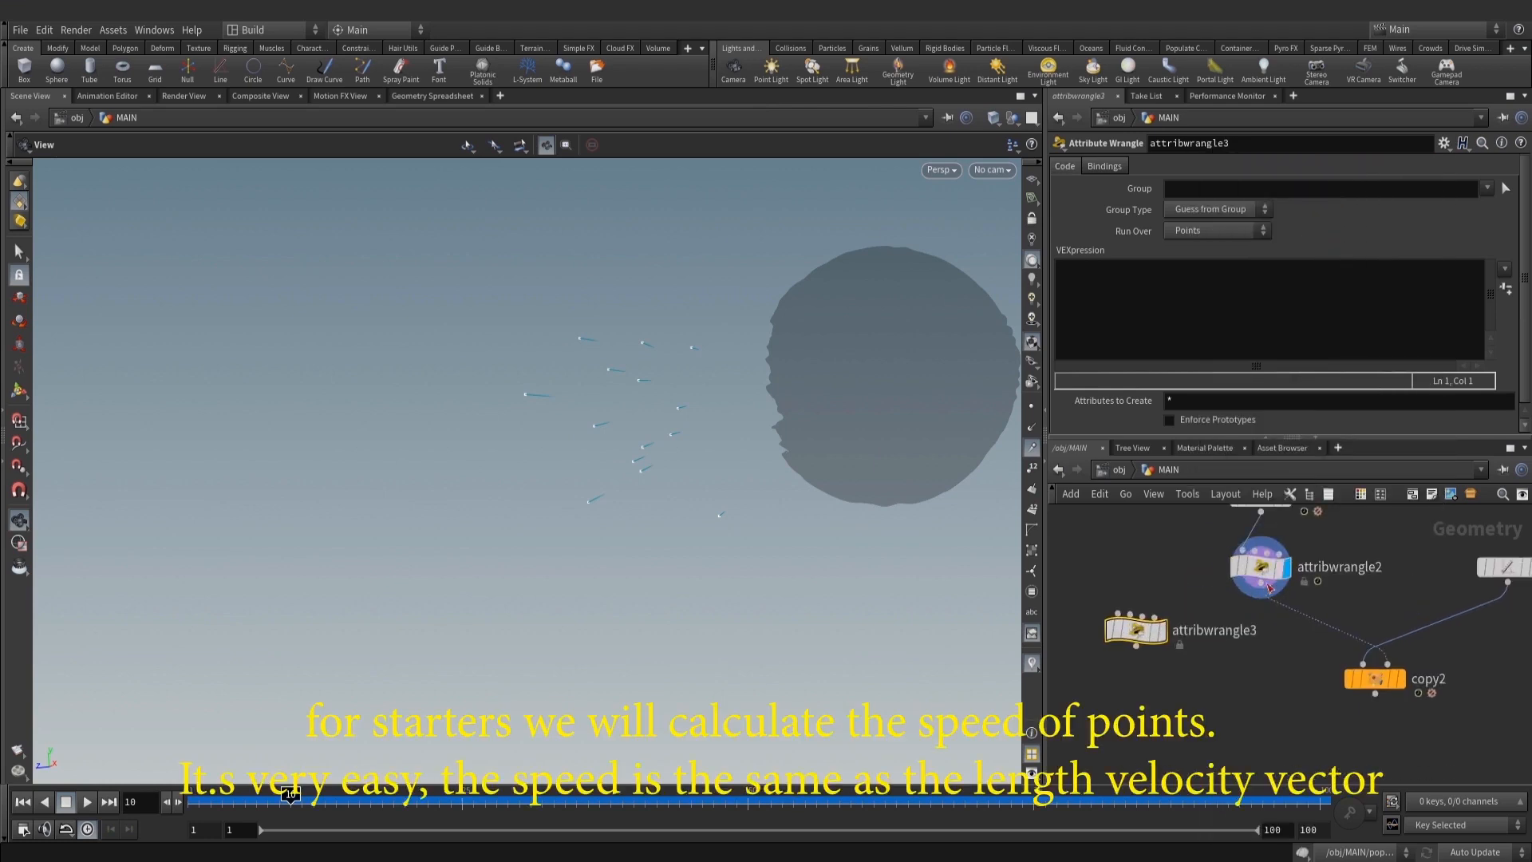
{"action": "left_click", "coordinate": [1161, 632]}
Write the expression f@speed = length(@v); in attribwrangle3 to store each point's speed
{"action": "left_click", "coordinate": [1195, 280]}
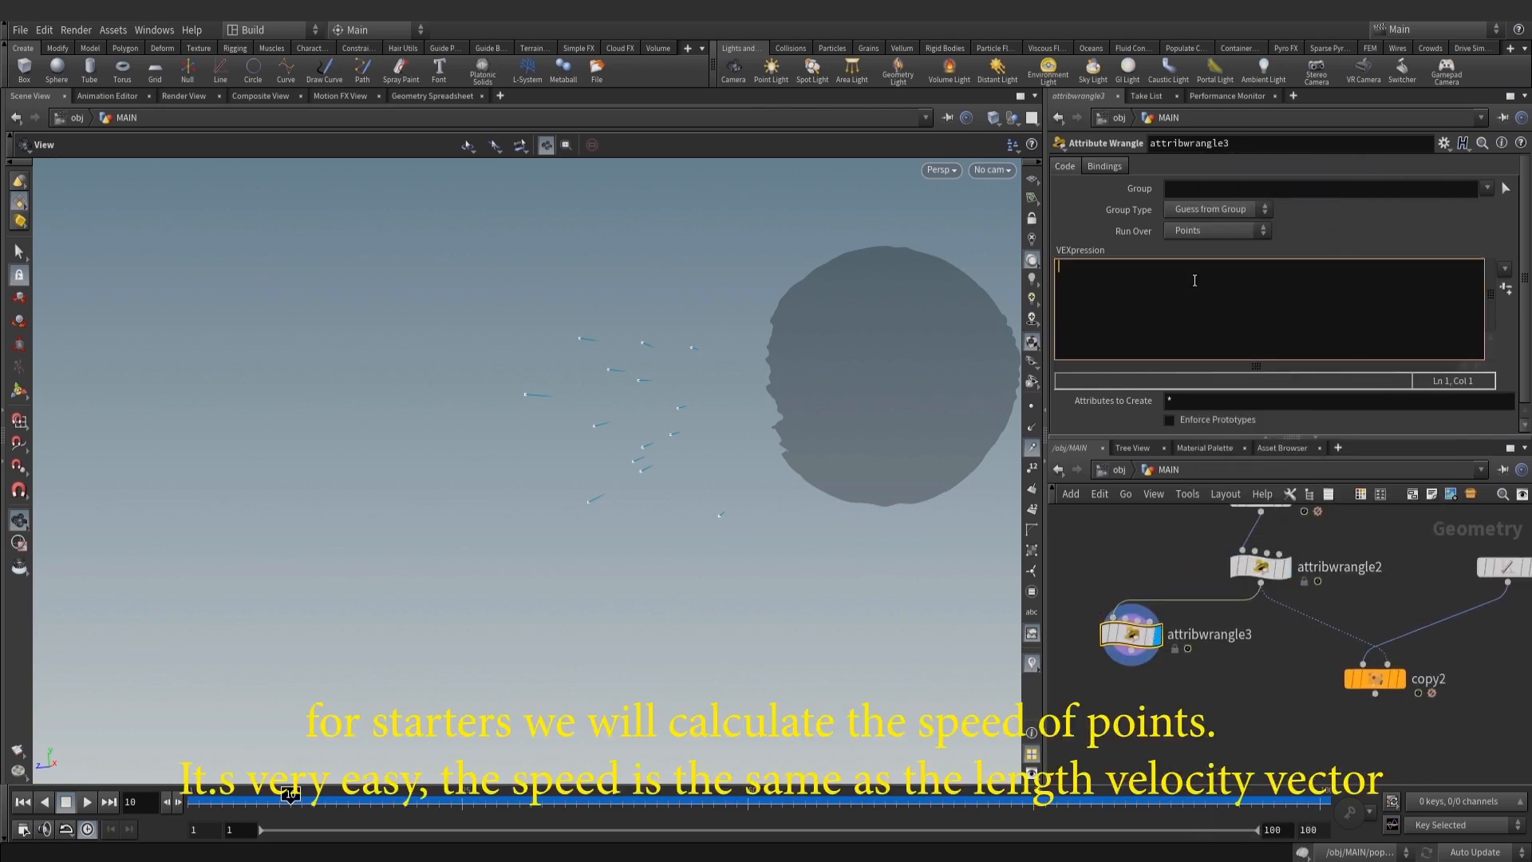
{"action": "type", "text": "f@spe"}
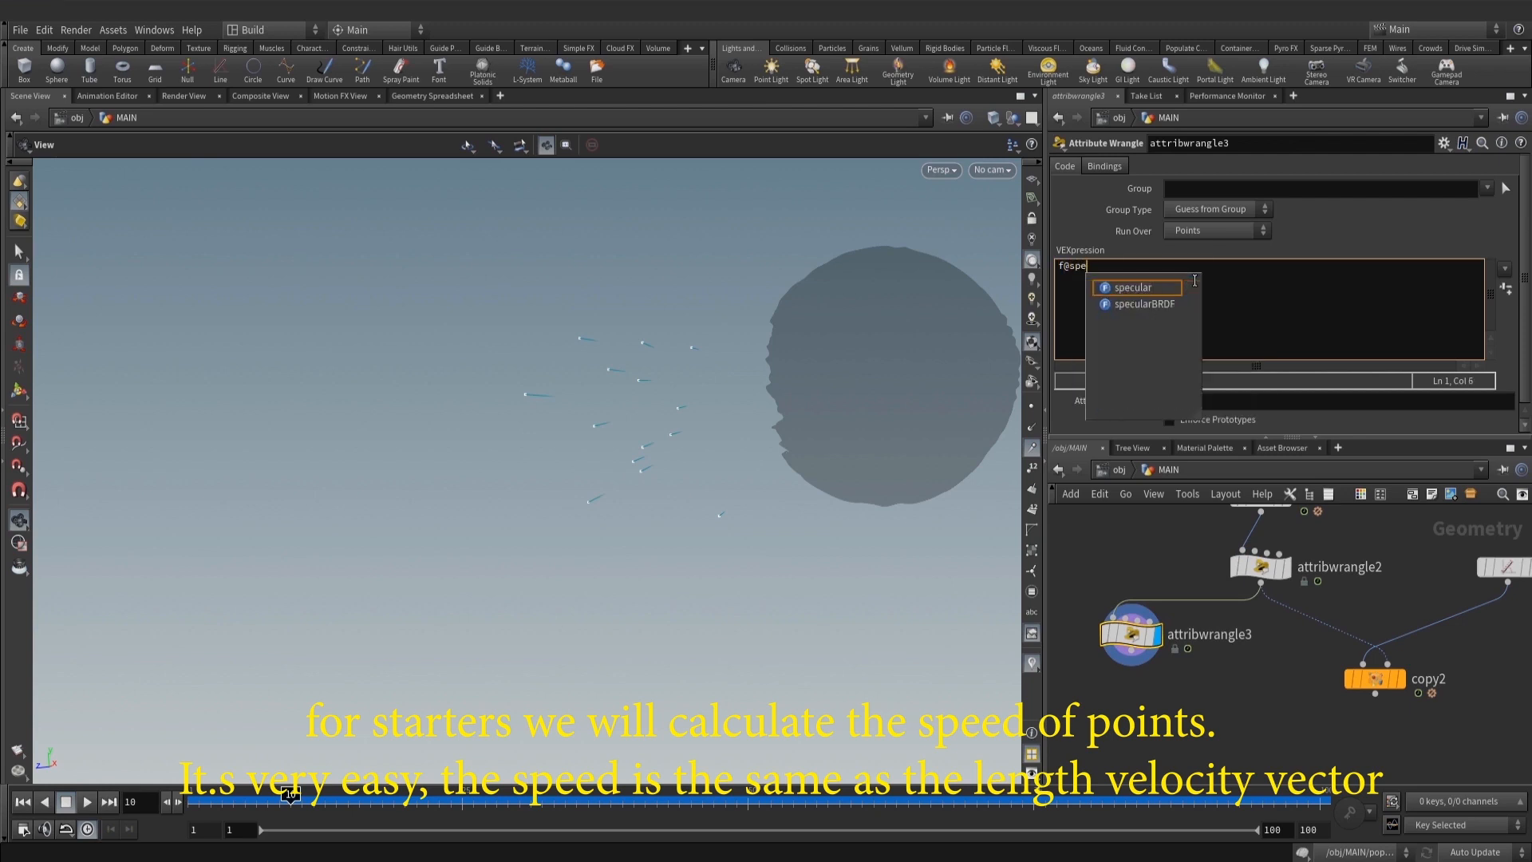
{"action": "type", "text": "ed = le"}
{"action": "key", "text": "Down"}
{"action": "key", "text": "Down"}
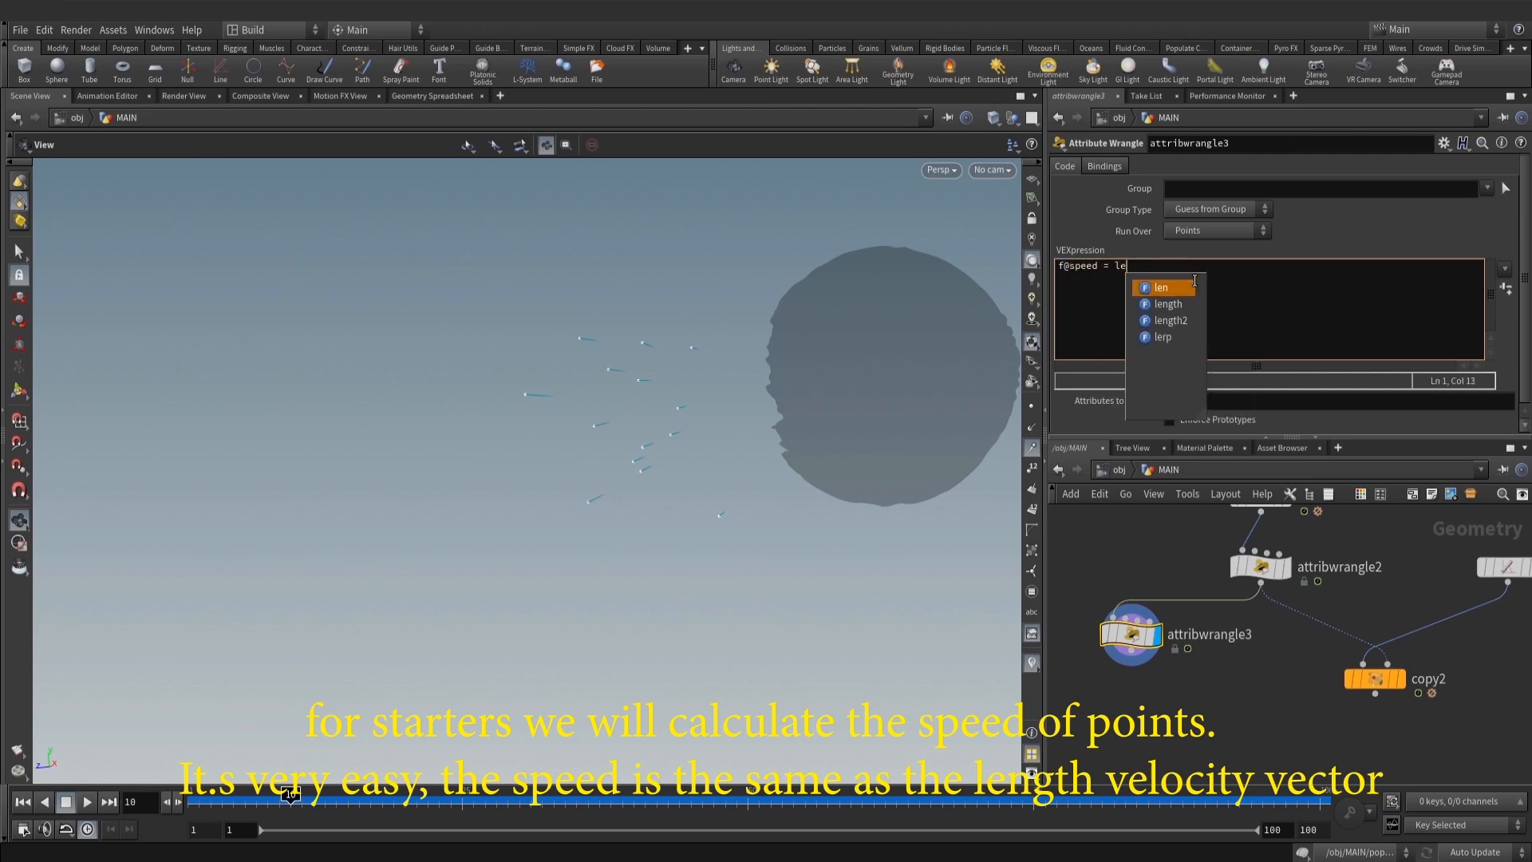
{"action": "key", "text": "Return"}
{"action": "type", "text": "()"}
{"action": "type", "text": "@v"}
{"action": "left_click", "coordinate": [1133, 570]}
{"action": "middle_click_drag", "start_coordinate": [1133, 569], "coordinate": [1193, 549]}
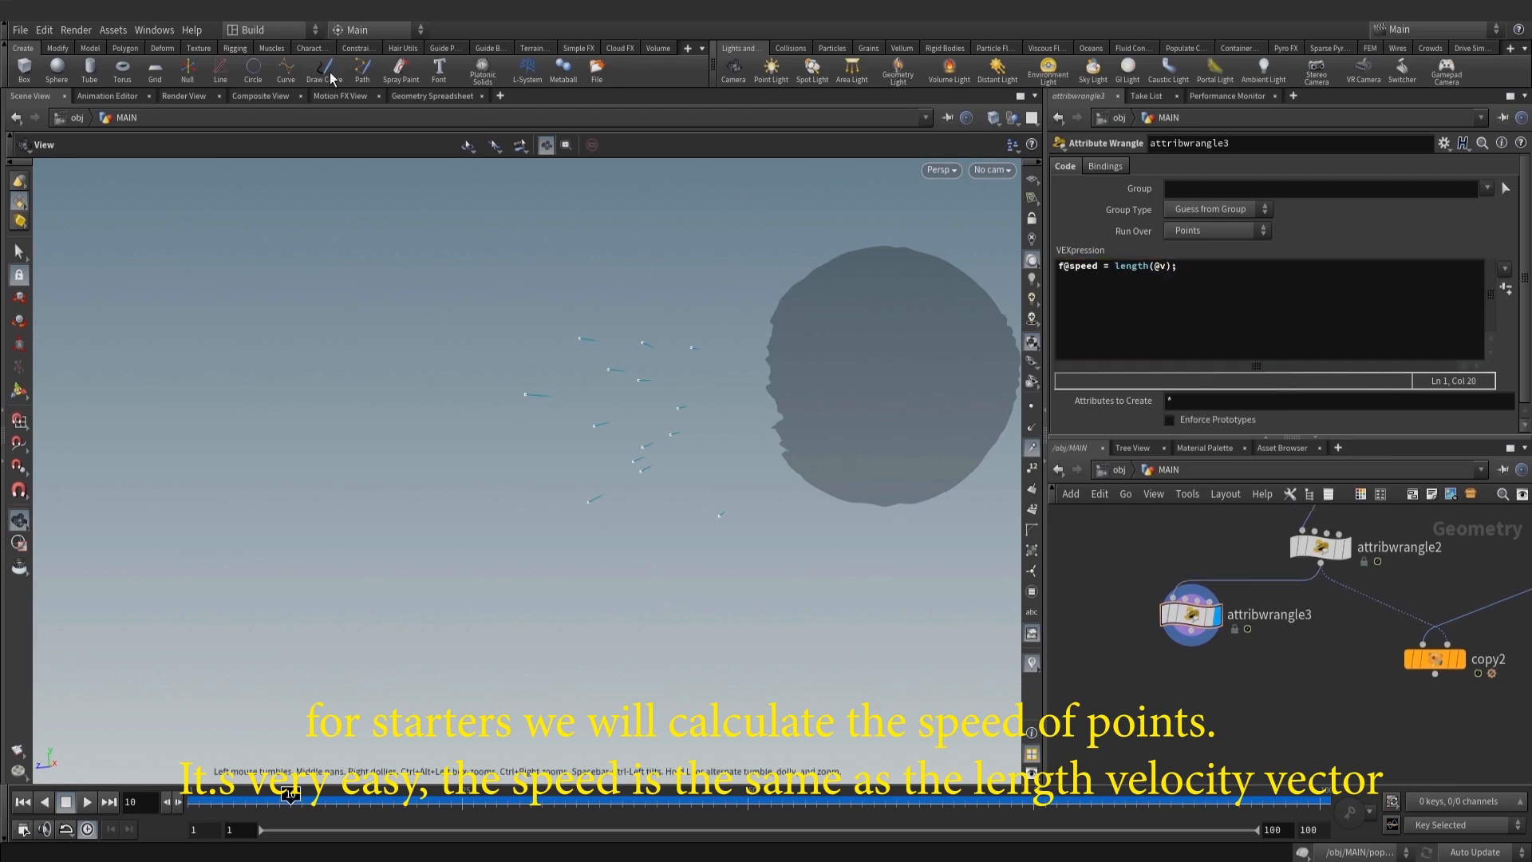
Isolate the speed attribute in the geometry spreadsheet, sort by it, and examine its range at frames 10 and 11
{"action": "left_click", "coordinate": [421, 99]}
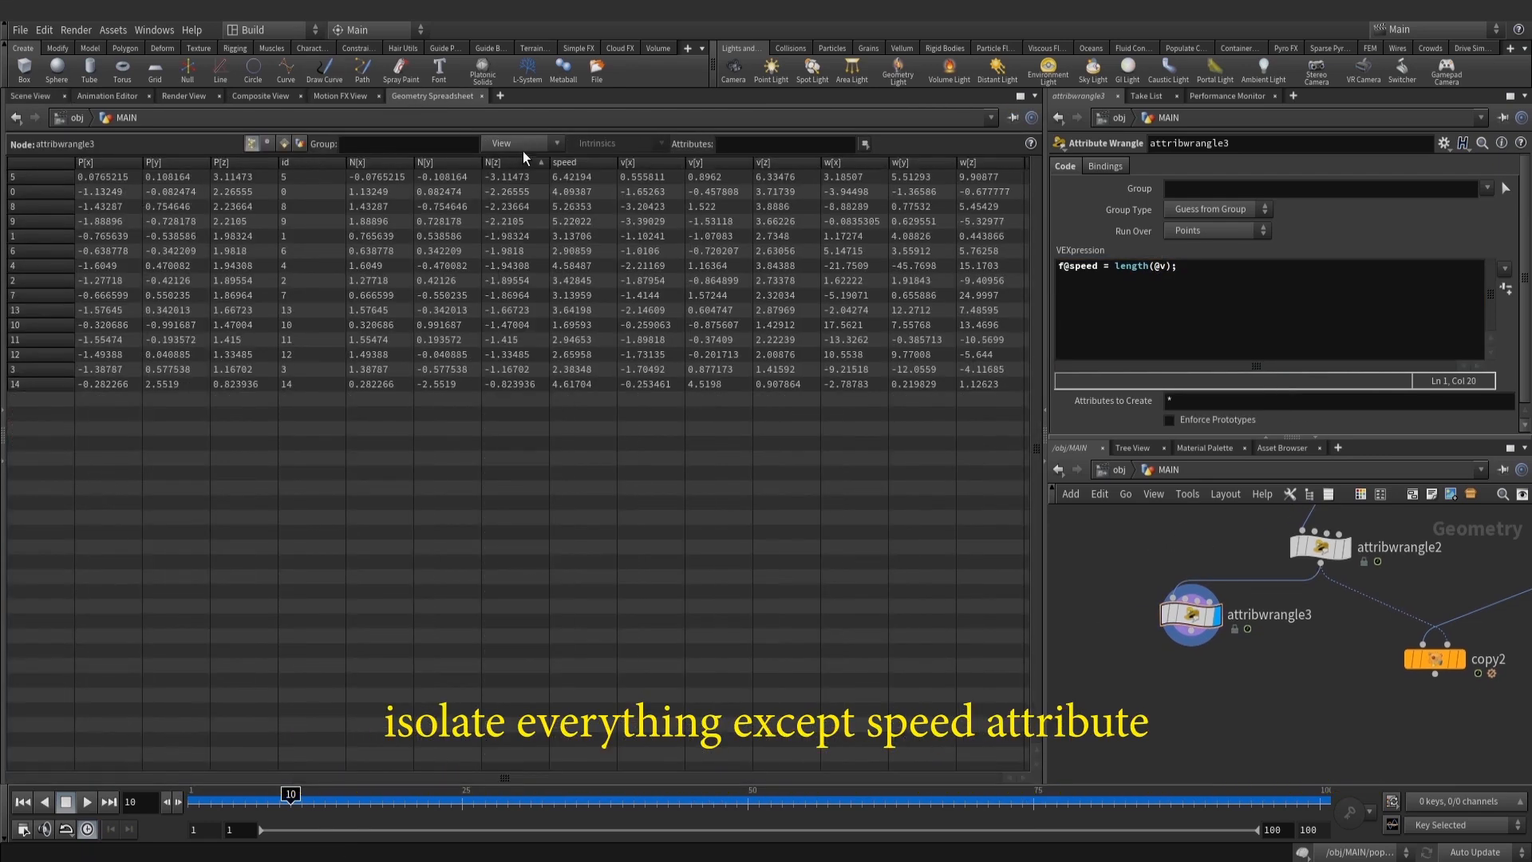
{"action": "left_click", "coordinate": [521, 147]}
{"action": "left_click", "coordinate": [526, 220]}
{"action": "left_click", "coordinate": [510, 147]}
{"action": "left_click", "coordinate": [510, 328]}
{"action": "left_click", "coordinate": [84, 161]}
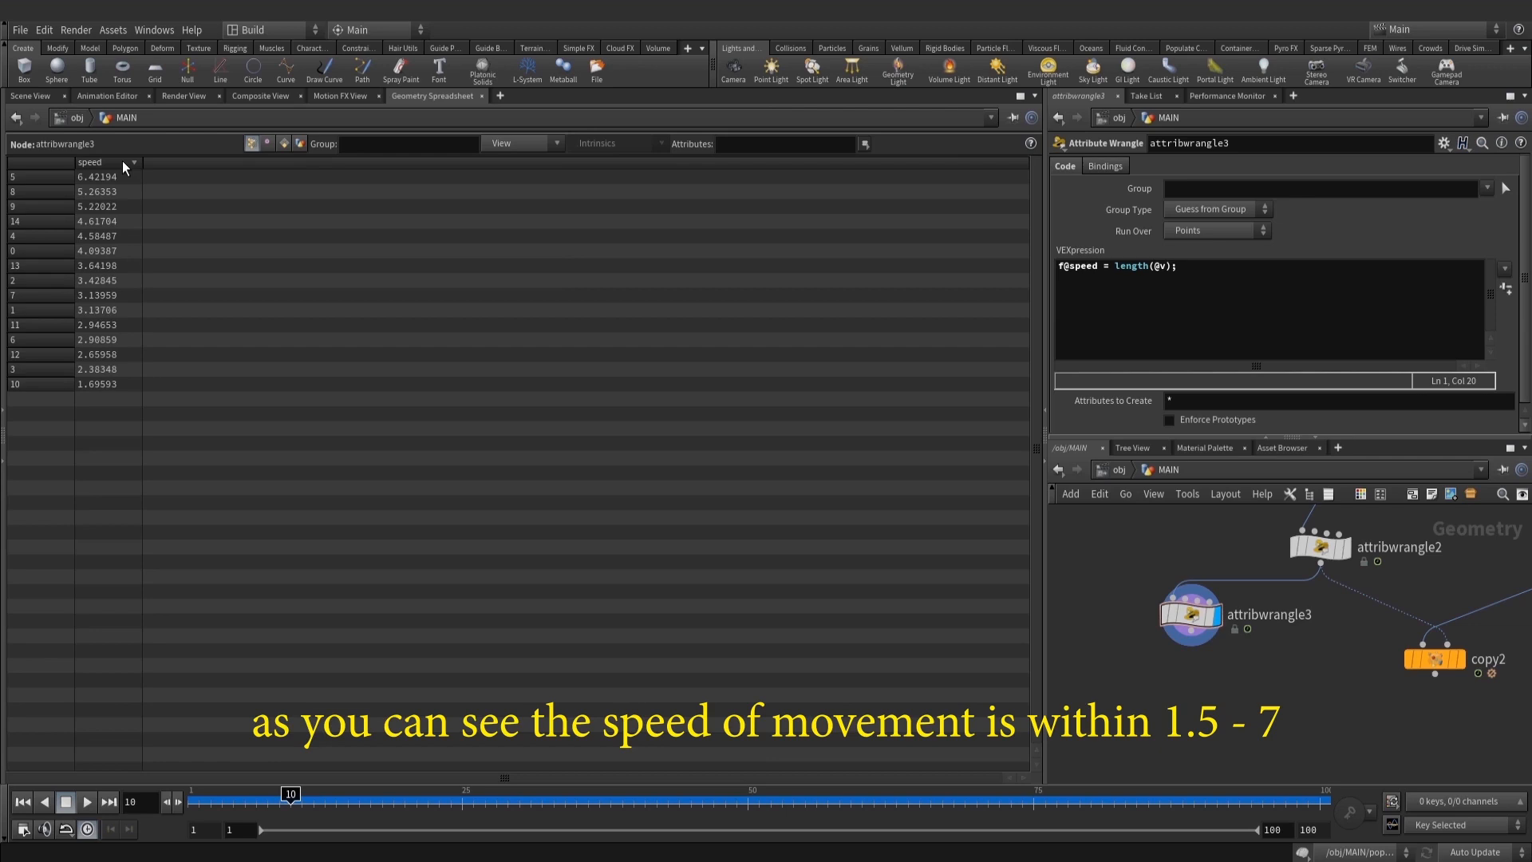
{"action": "mouse_move", "coordinate": [289, 798]}
{"action": "left_mouse_down"}
{"action": "mouse_move", "coordinate": [256, 797]}
{"action": "mouse_move", "coordinate": [302, 797]}
{"action": "left_mouse_up"}
{"action": "left_click", "coordinate": [28, 96]}
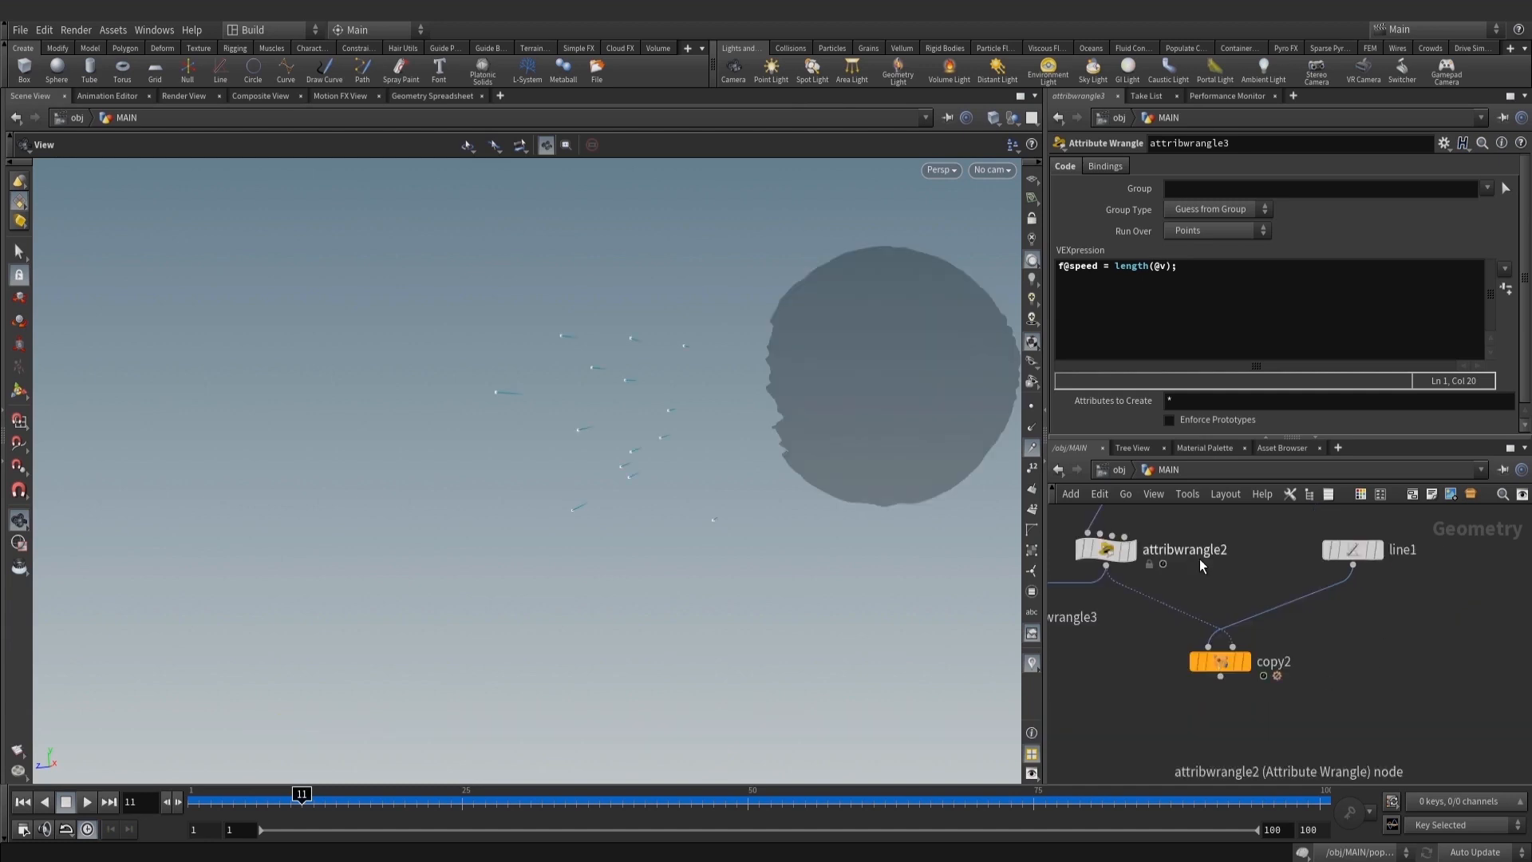
Display attribwrangle2 and add the line f@speed = length(@v); below its normal expression
{"action": "middle_click_drag", "start_coordinate": [1123, 561], "coordinate": [1200, 602]}
{"action": "left_click", "coordinate": [1203, 597]}
{"action": "left_click", "coordinate": [1186, 596]}
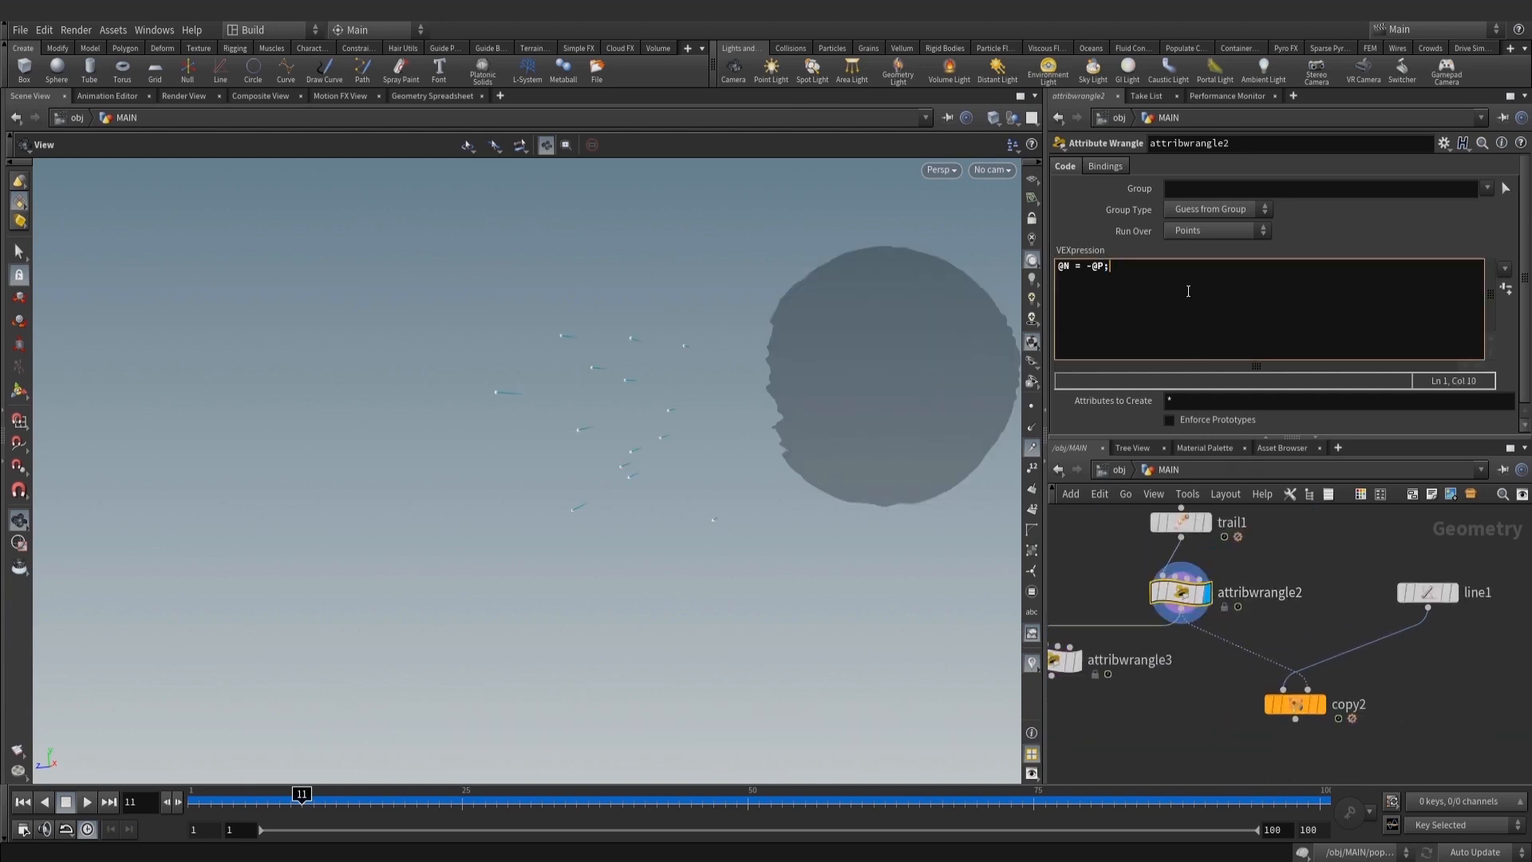
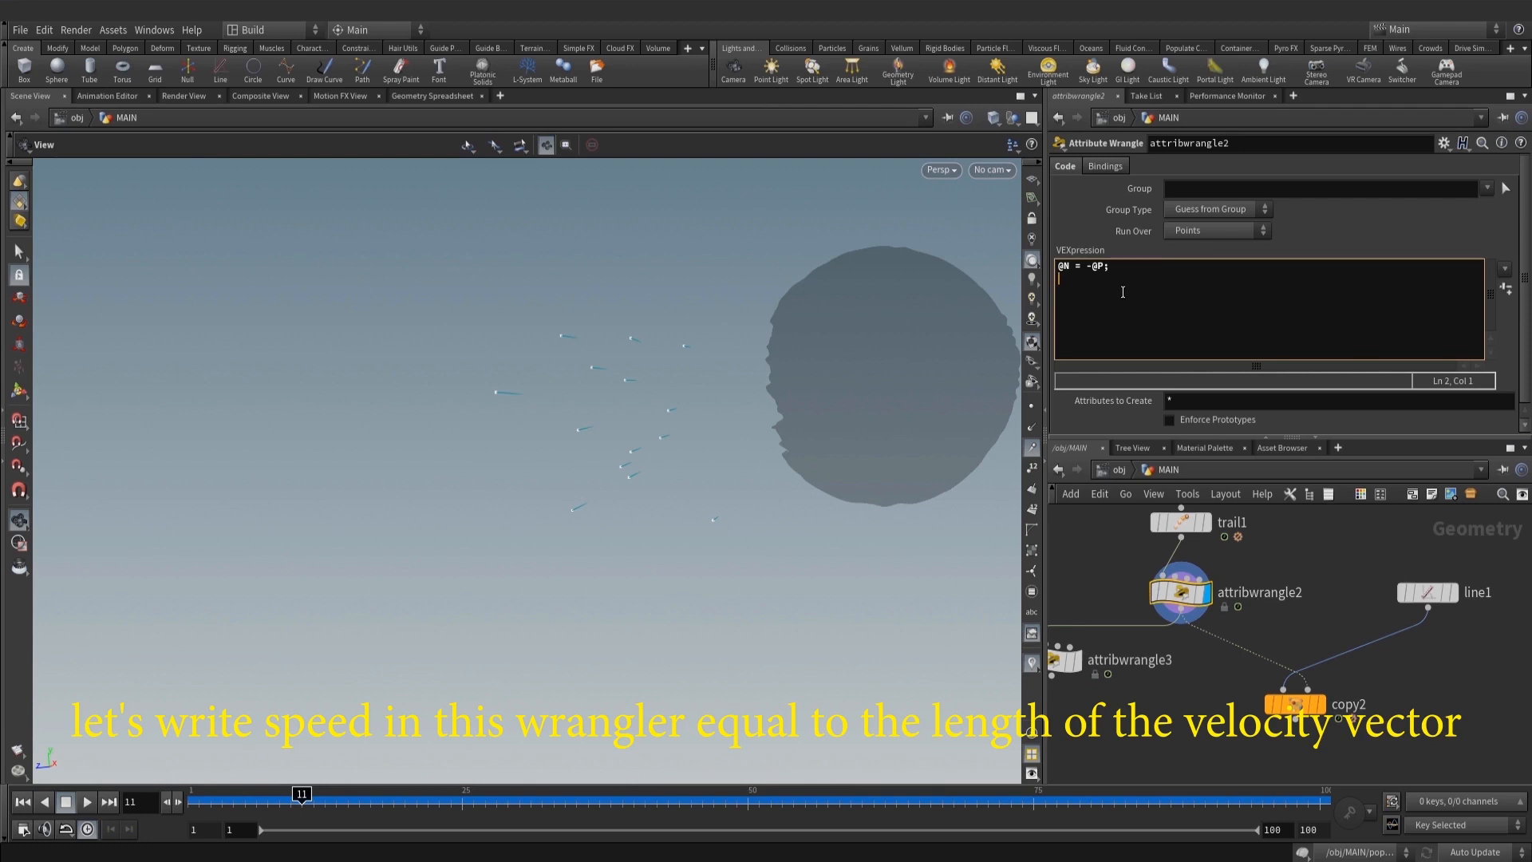
{"action": "type", "text": "peed = len"}
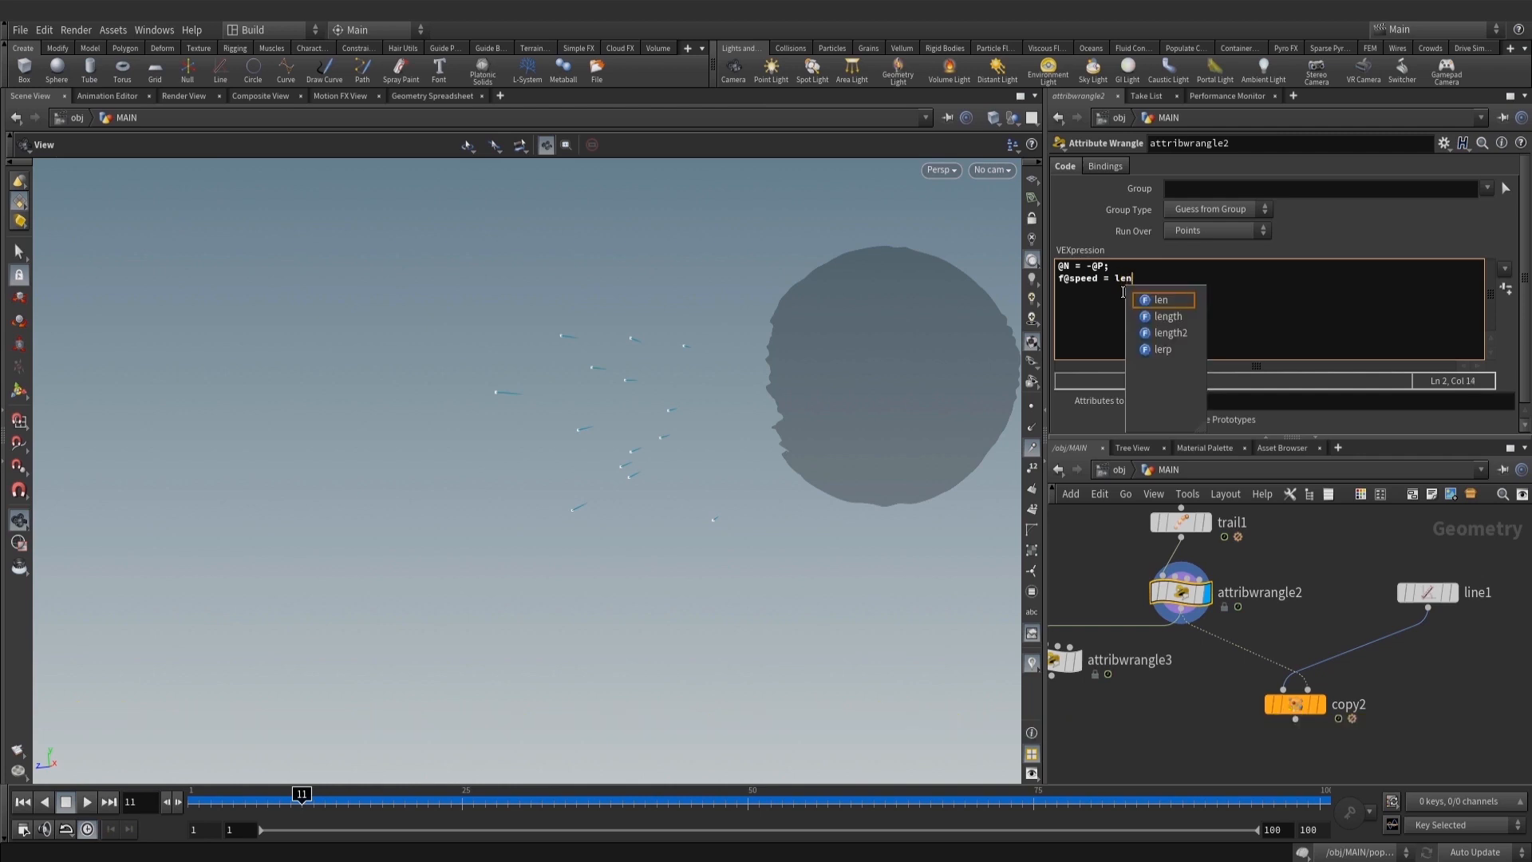
{"action": "key", "text": "Down"}
{"action": "key", "text": "Return"}
{"action": "type", "text": "(@v);"}
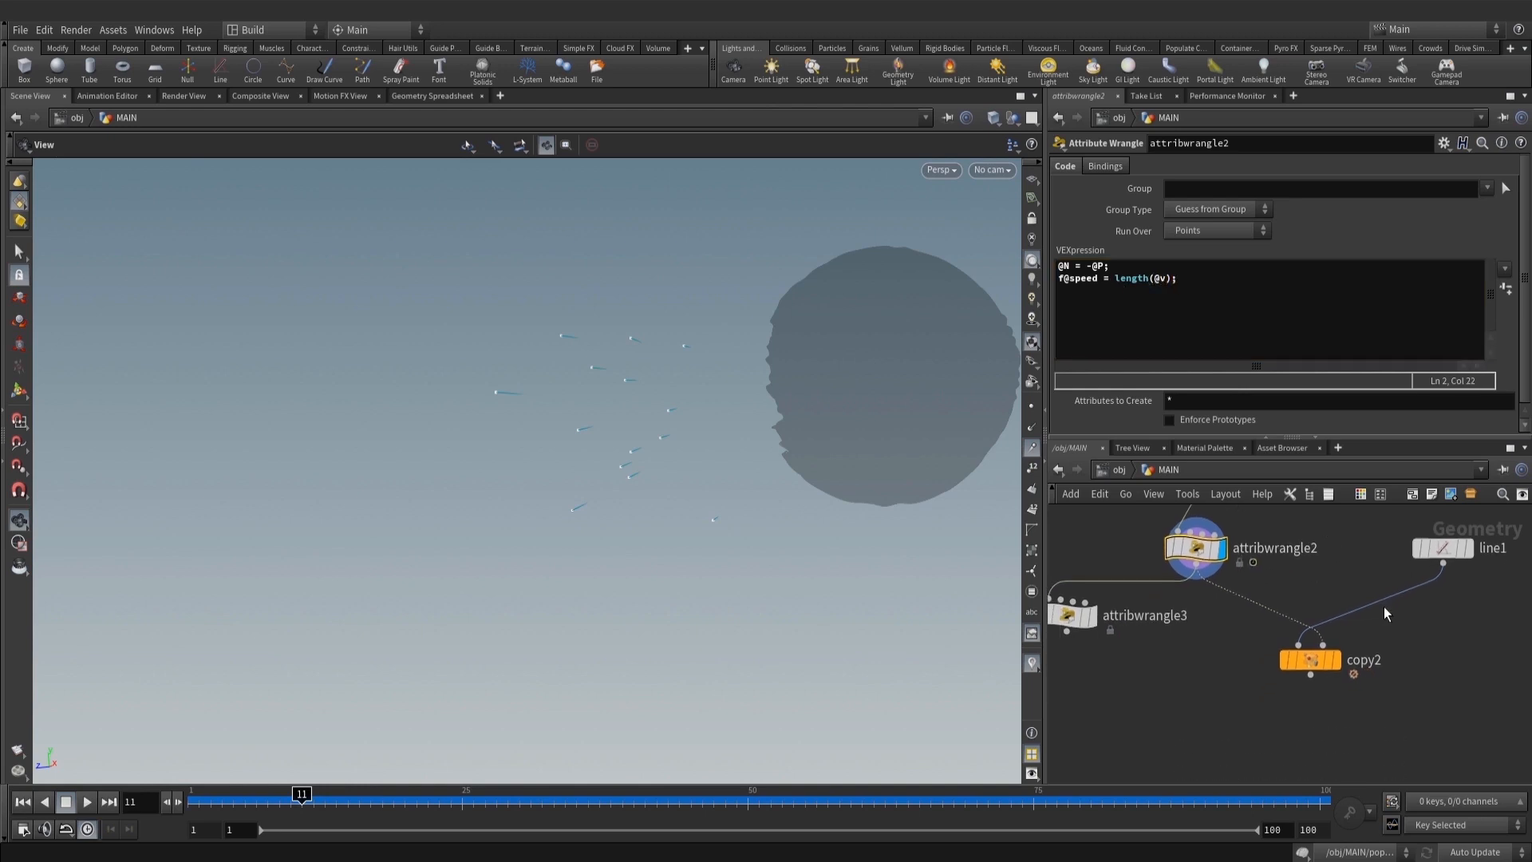
Display copy2 and check the stamped Length expression on line1
{"action": "left_click", "coordinate": [1318, 661]}
{"action": "middle_click_drag", "start_coordinate": [1164, 673], "coordinate": [1234, 670]}
{"action": "left_click_drag", "start_coordinate": [1175, 698], "coordinate": [1052, 613]}
{"action": "middle_click_drag", "start_coordinate": [1521, 659], "coordinate": [1471, 673]}
{"action": "left_click_drag", "start_coordinate": [1485, 667], "coordinate": [1394, 566]}
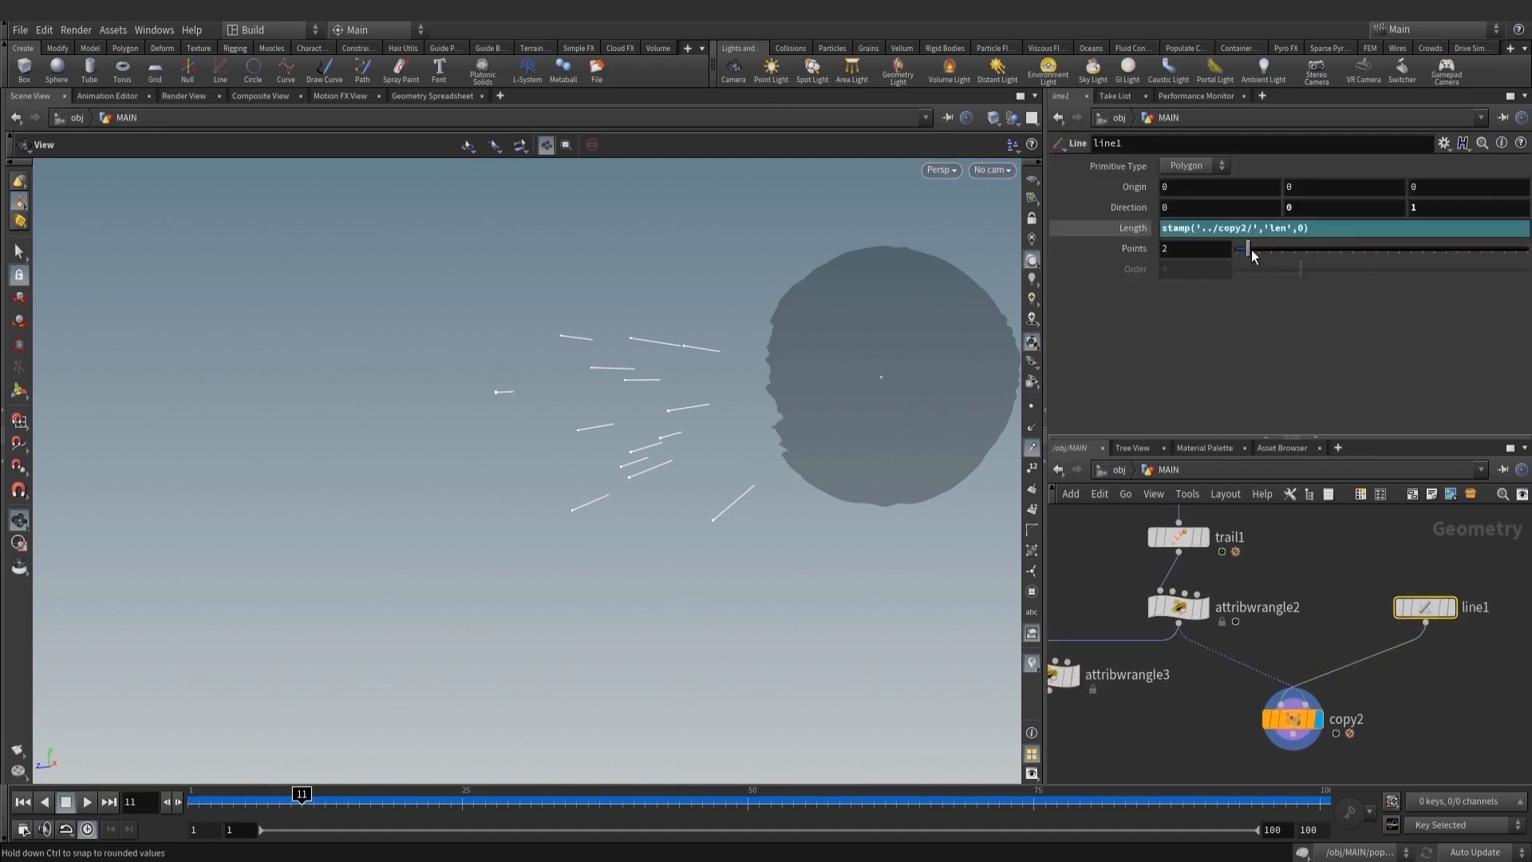
Multiply the len stamp expression on copy2 by f@speed
{"action": "left_click", "coordinate": [1290, 720]}
{"action": "left_click", "coordinate": [1504, 365]}
{"action": "left_click_drag", "start_coordinate": [1456, 369], "coordinate": [1513, 369]}
{"action": "left_click", "coordinate": [1508, 368]}
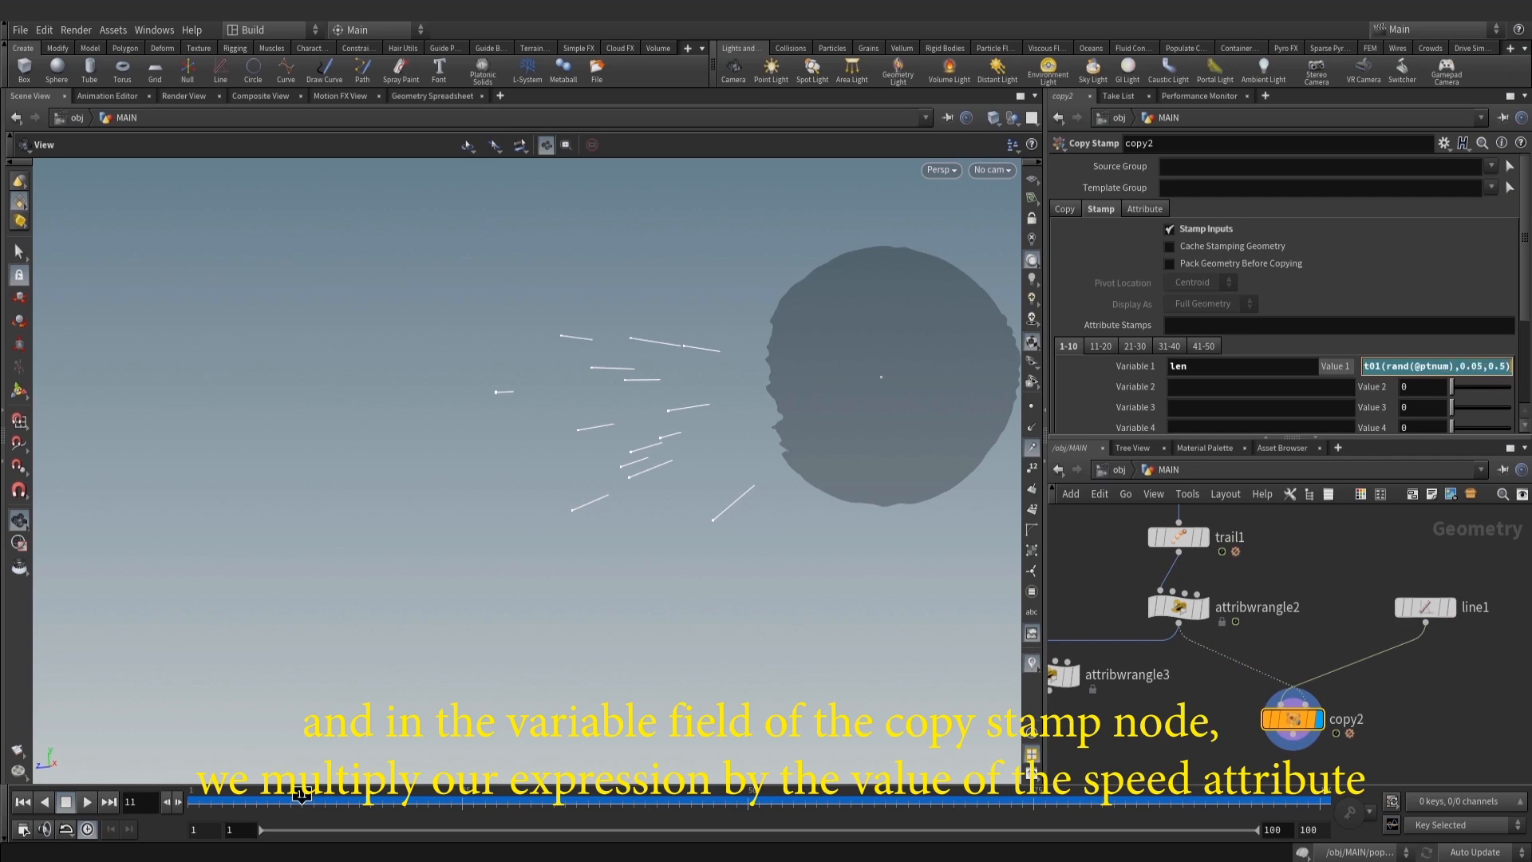
{"action": "type", "text": "*@"}
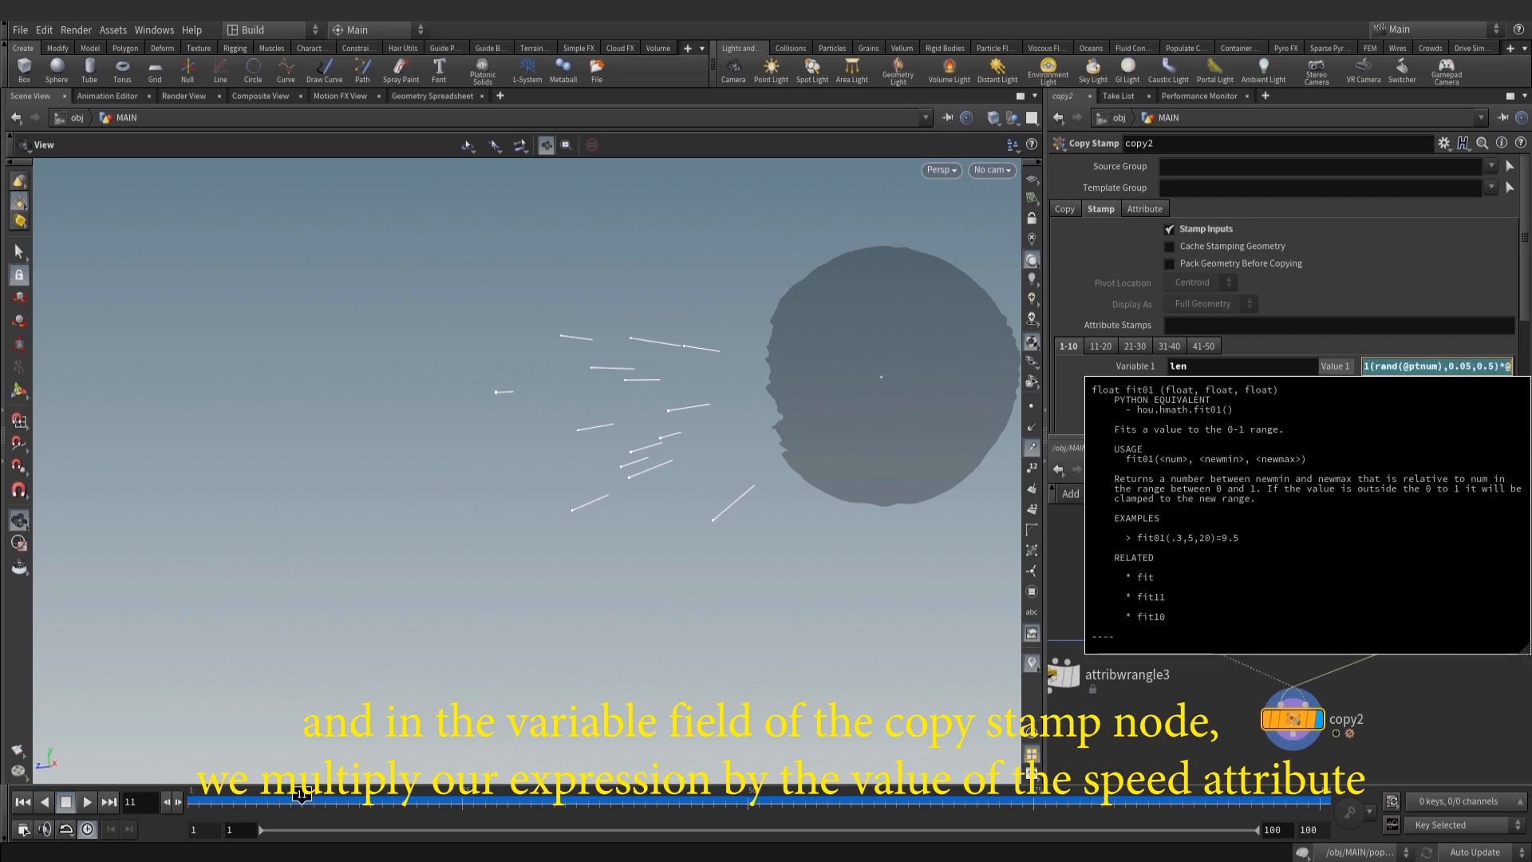
{"action": "key", "text": "Left"}
{"action": "type", "text": "f"}
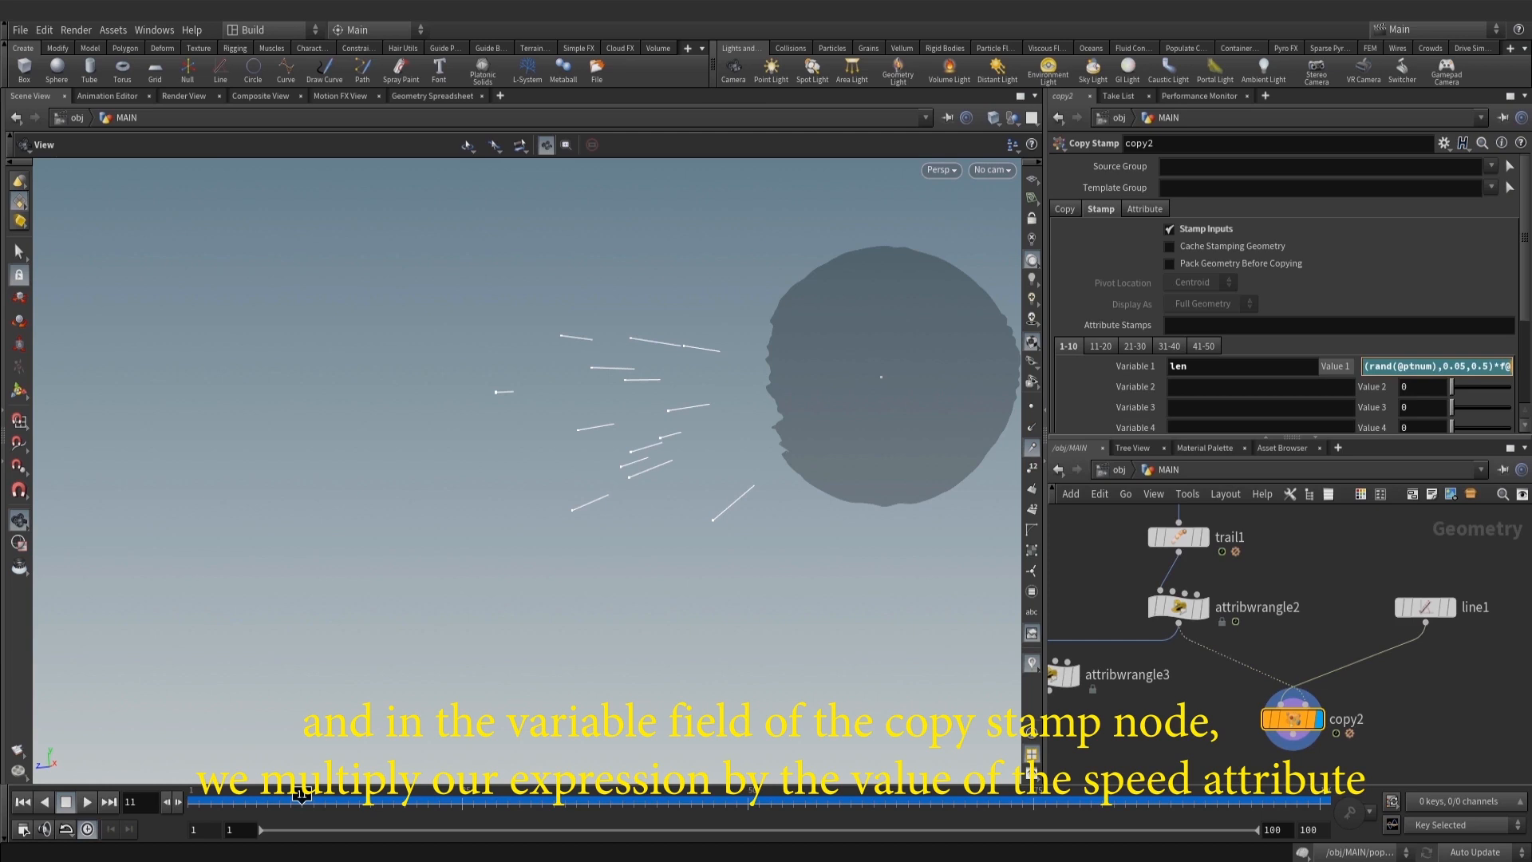
{"action": "key", "text": "Right"}
{"action": "type", "text": "speed"}
{"action": "key", "text": "Return"}
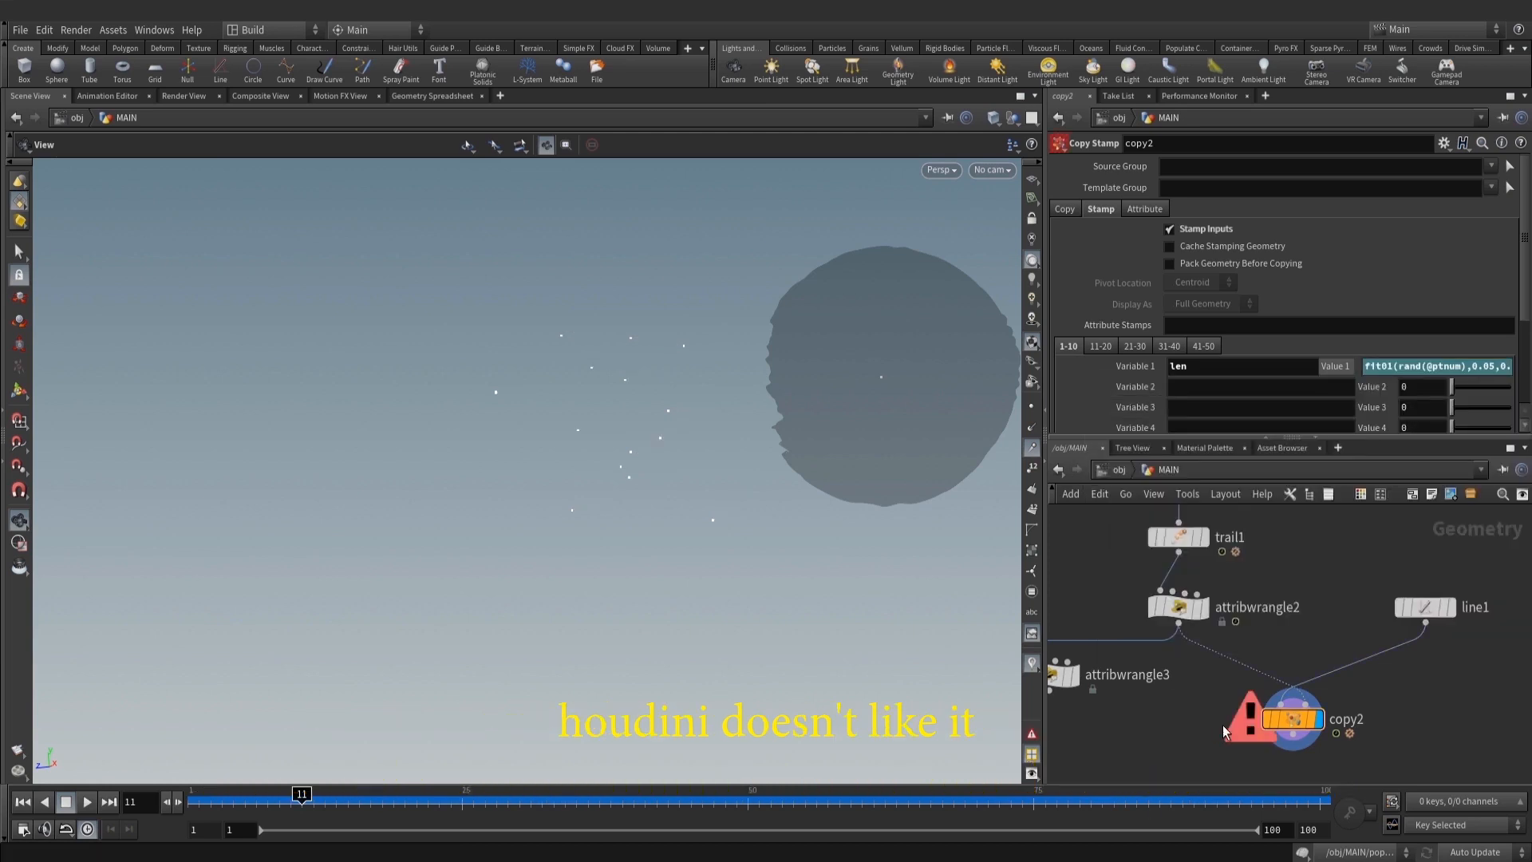
Review copy2's len expression and enable Use Template Point Attributes on the node
{"action": "left_click_drag", "start_coordinate": [1476, 366], "coordinate": [1514, 366]}
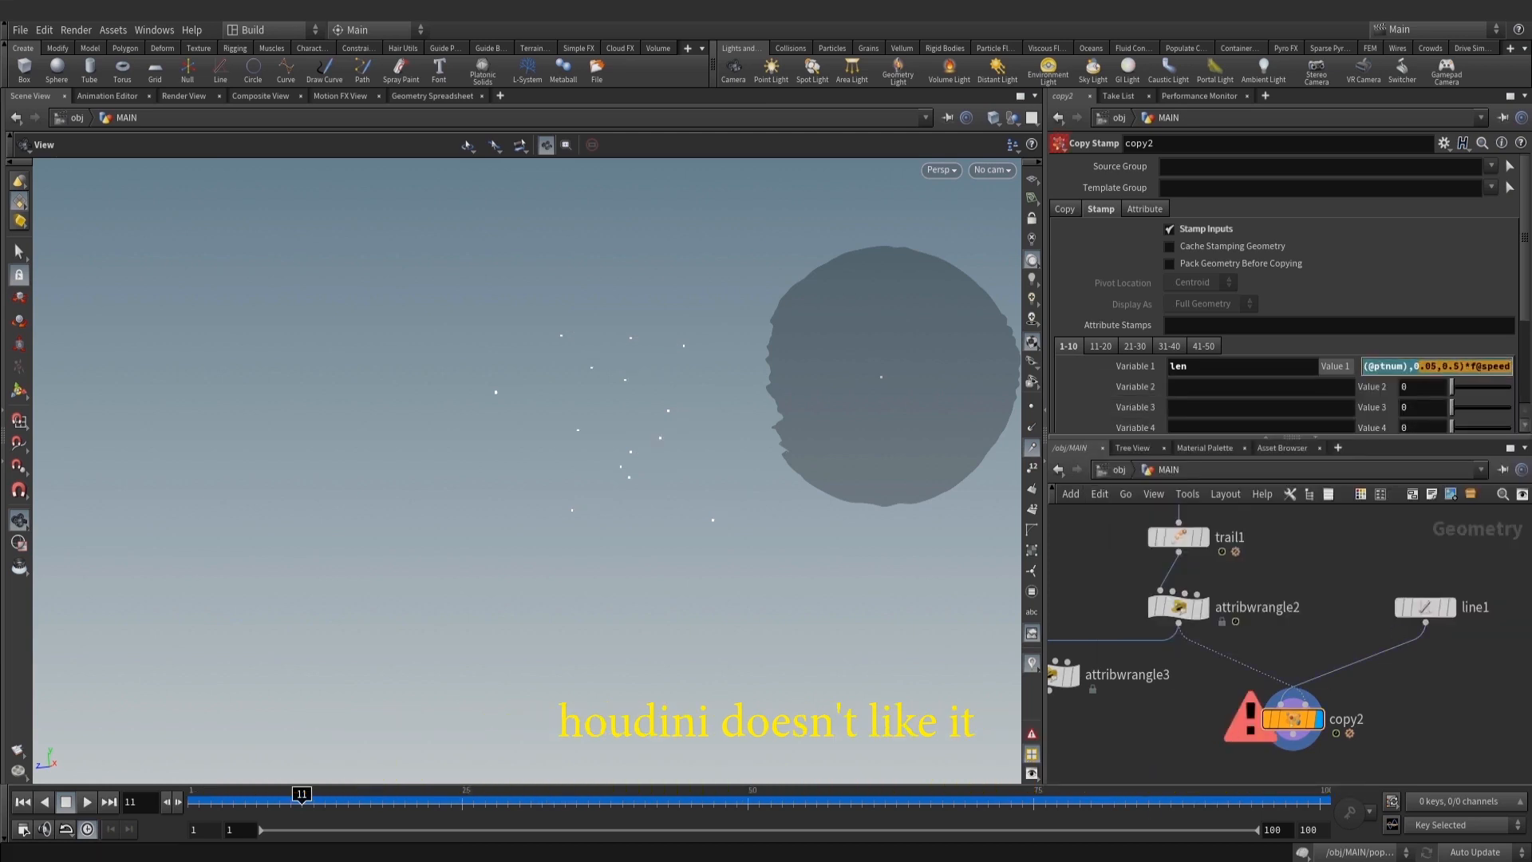
{"action": "left_click", "coordinate": [1146, 208]}
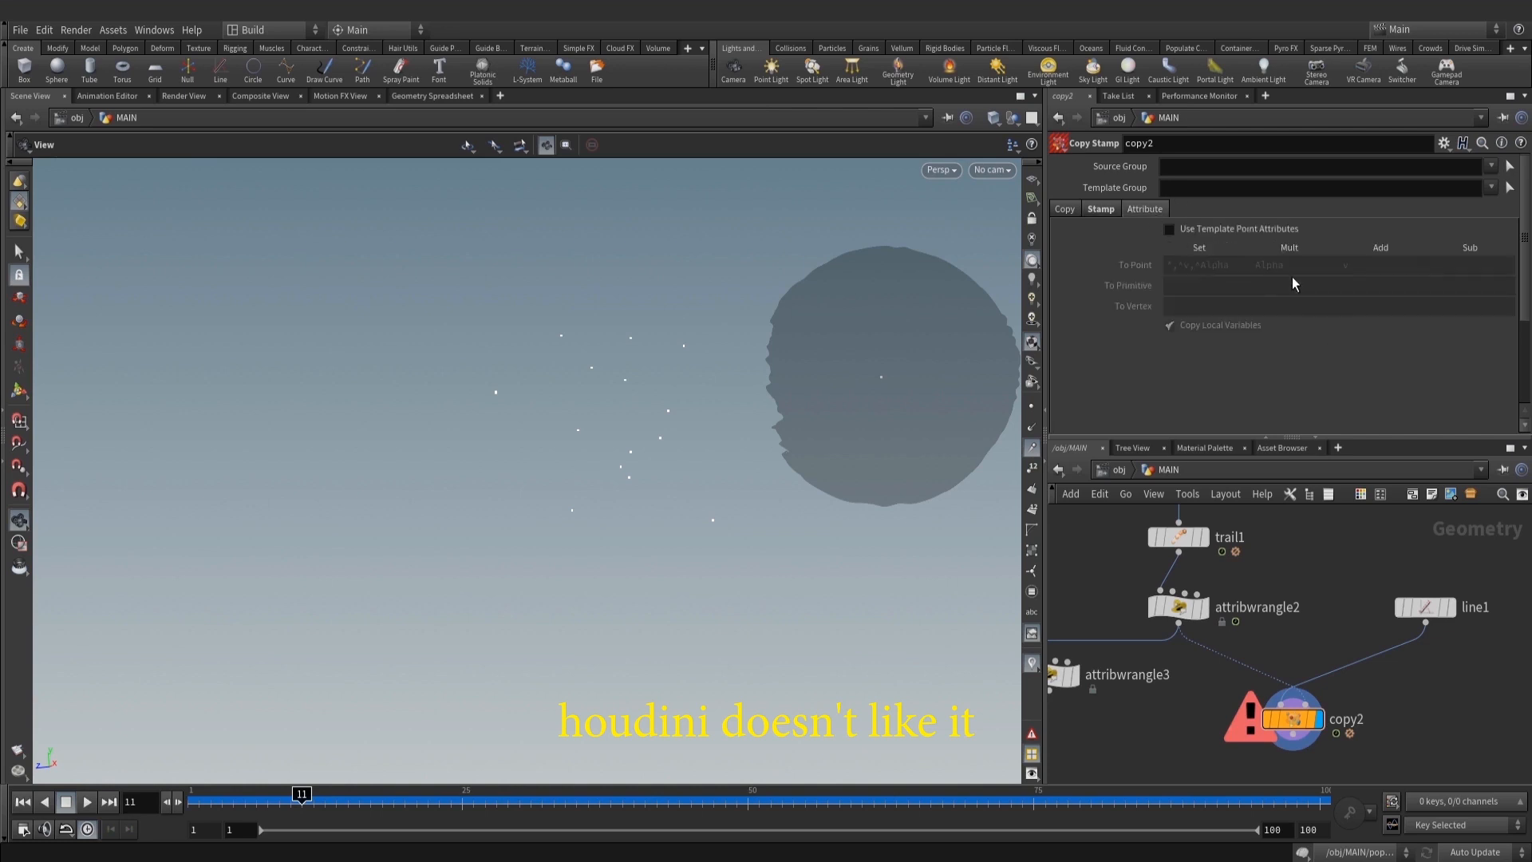
{"action": "left_click", "coordinate": [1237, 227]}
Check attribwrangle2's display, redisplay copy2, and read copy2's node information for its error
{"action": "middle_click_drag", "start_coordinate": [1391, 619], "coordinate": [1386, 579]}
{"action": "left_click_drag", "start_coordinate": [1353, 640], "coordinate": [1257, 695]}
{"action": "middle_click_drag", "start_coordinate": [1247, 583], "coordinate": [1241, 613]}
{"action": "left_click", "coordinate": [1197, 609]}
{"action": "left_click", "coordinate": [1172, 601]}
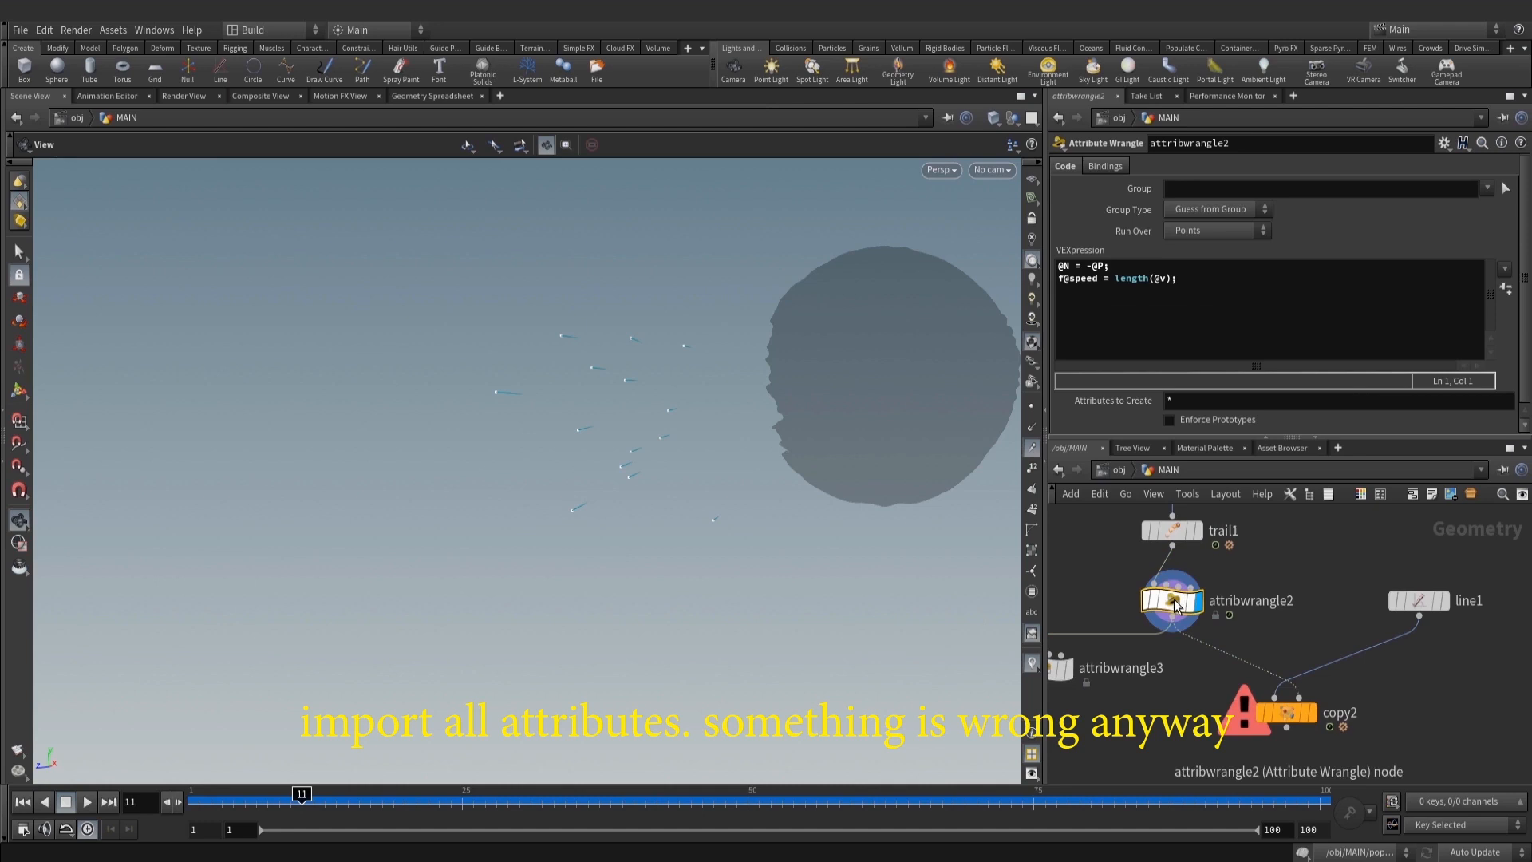
{"action": "middle_click_drag", "start_coordinate": [1285, 572], "coordinate": [1279, 550]}
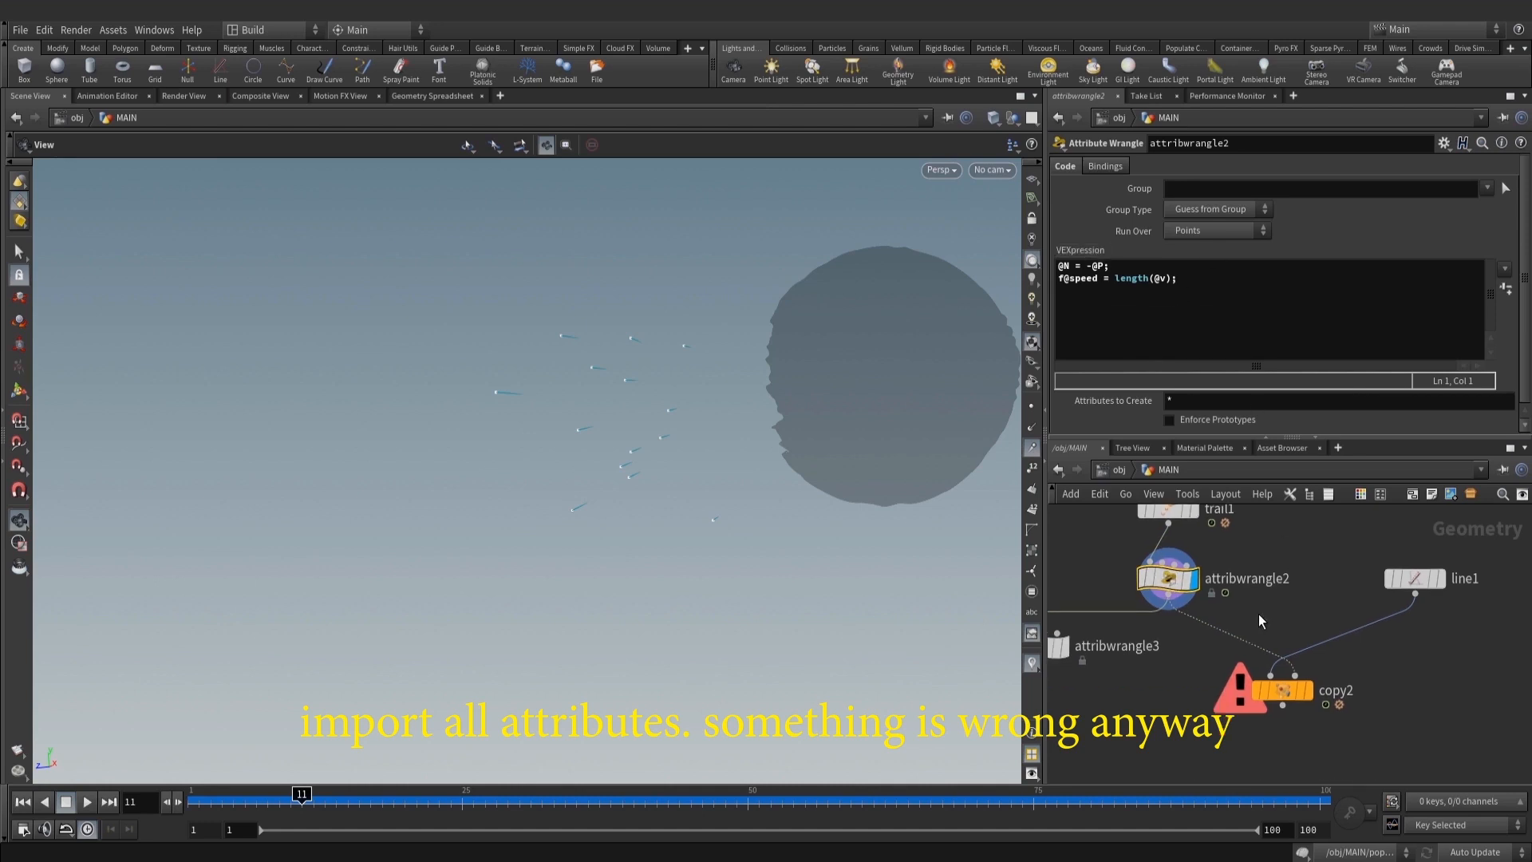
{"action": "middle_click", "coordinate": [1179, 588]}
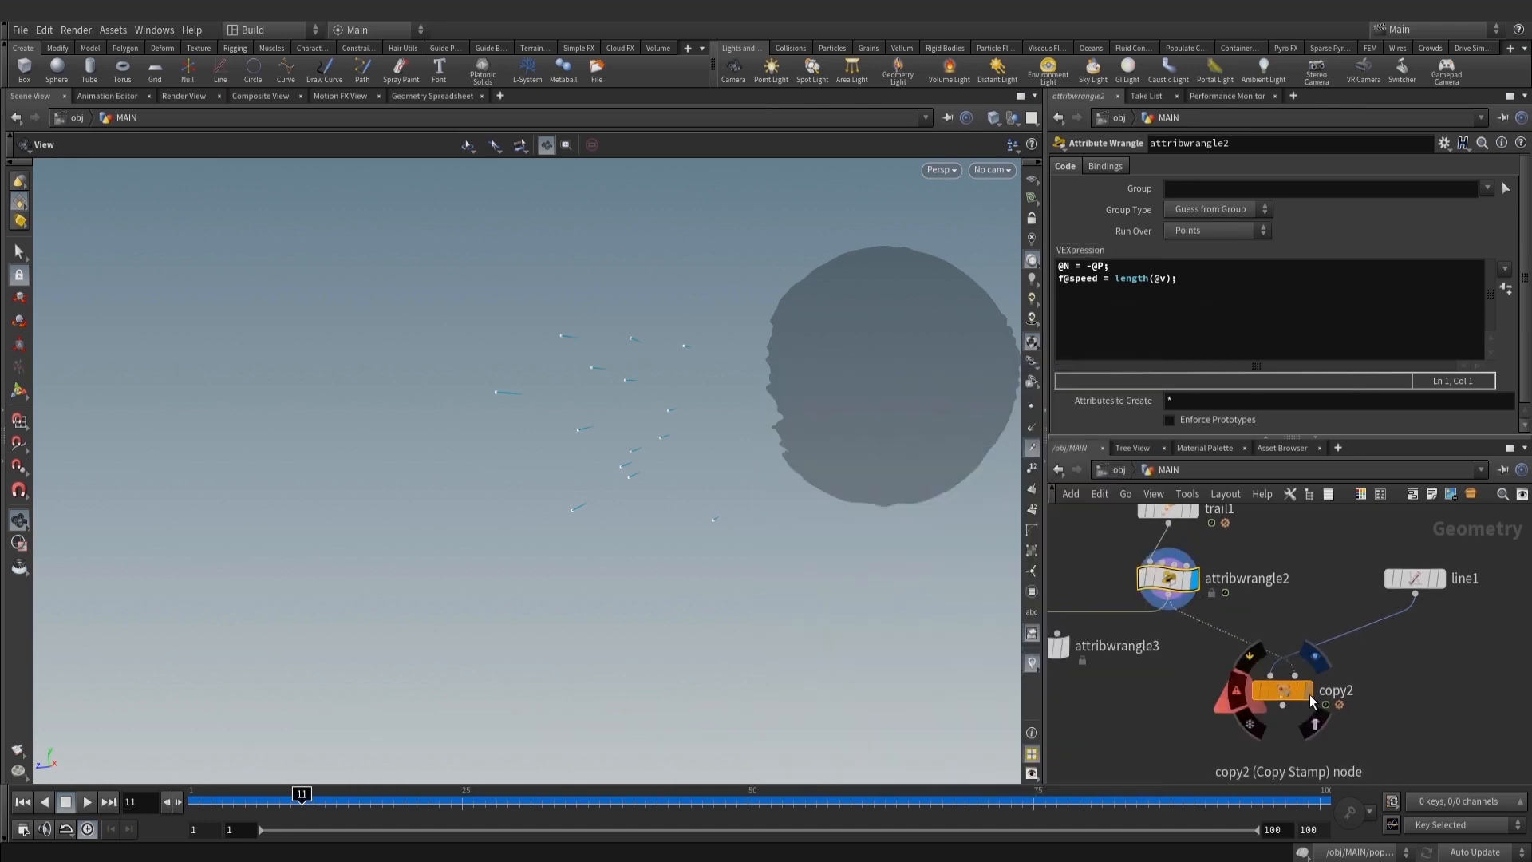
{"action": "left_click", "coordinate": [1283, 691]}
{"action": "middle_click", "coordinate": [1285, 693]}
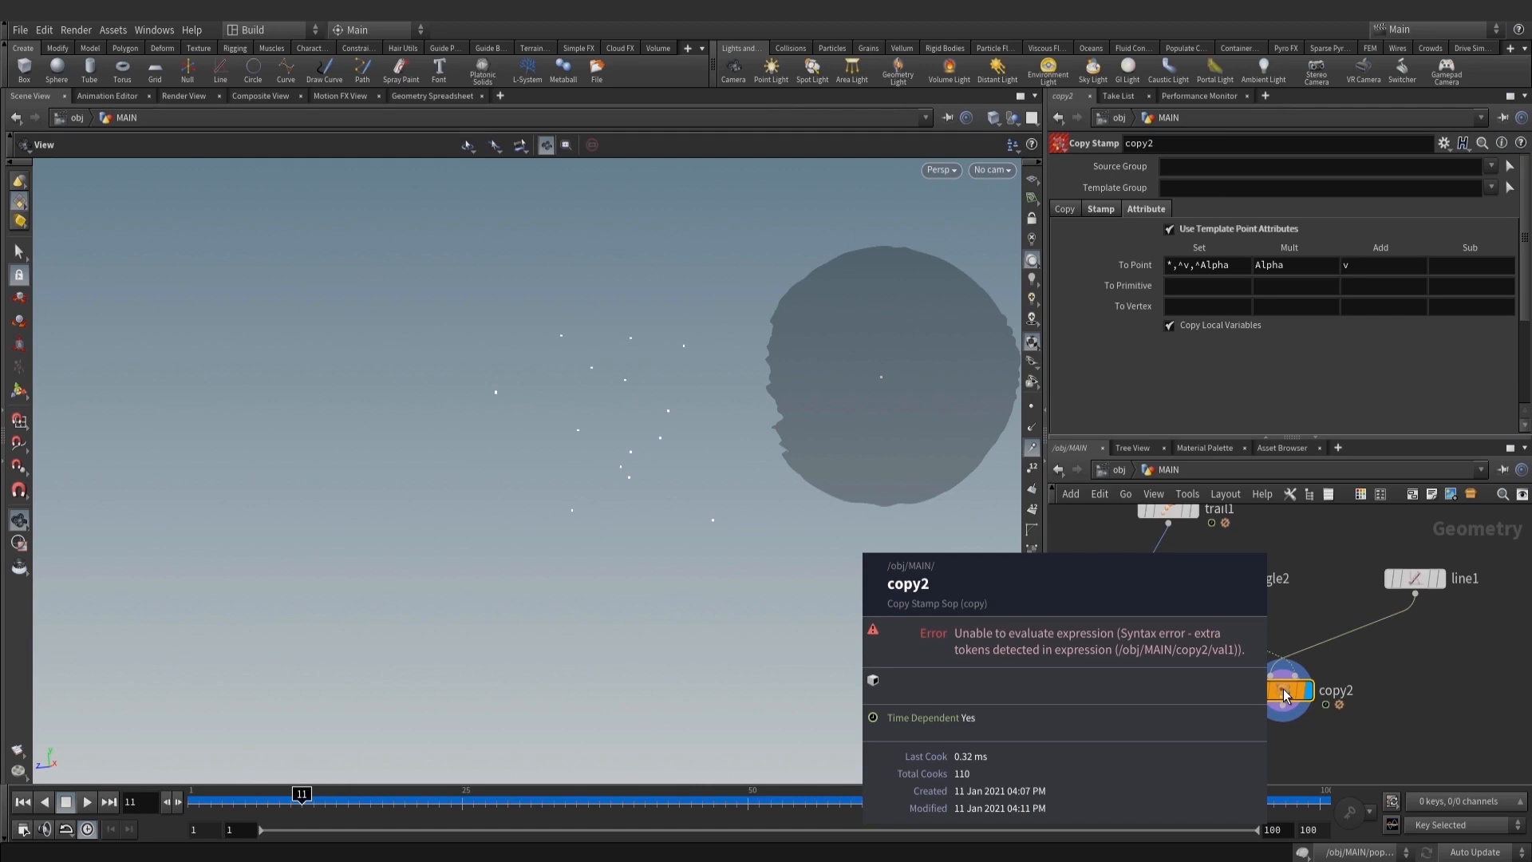
{"action": "left_click", "coordinate": [1105, 210]}
{"action": "left_click", "coordinate": [1475, 369]}
{"action": "key", "text": "BackSpace"}
{"action": "left_click", "coordinate": [1412, 683]}
{"action": "left_click_drag", "start_coordinate": [803, 390], "coordinate": [791, 407]}
{"action": "left_click", "coordinate": [1481, 370]}
{"action": "key", "text": "Right"}
{"action": "key", "text": "Right"}
{"action": "key", "text": "Right"}
{"action": "key", "text": "Right"}
{"action": "key", "text": "Right"}
{"action": "key", "text": "Right"}
{"action": "key", "text": "Right"}
{"action": "key", "text": "Right"}
{"action": "key", "text": "Right"}
{"action": "key", "text": "Right"}
{"action": "key", "text": "Right"}
{"action": "key", "text": "Right"}
{"action": "key", "text": "Right"}
{"action": "key", "text": "Right"}
{"action": "key", "text": "Right"}
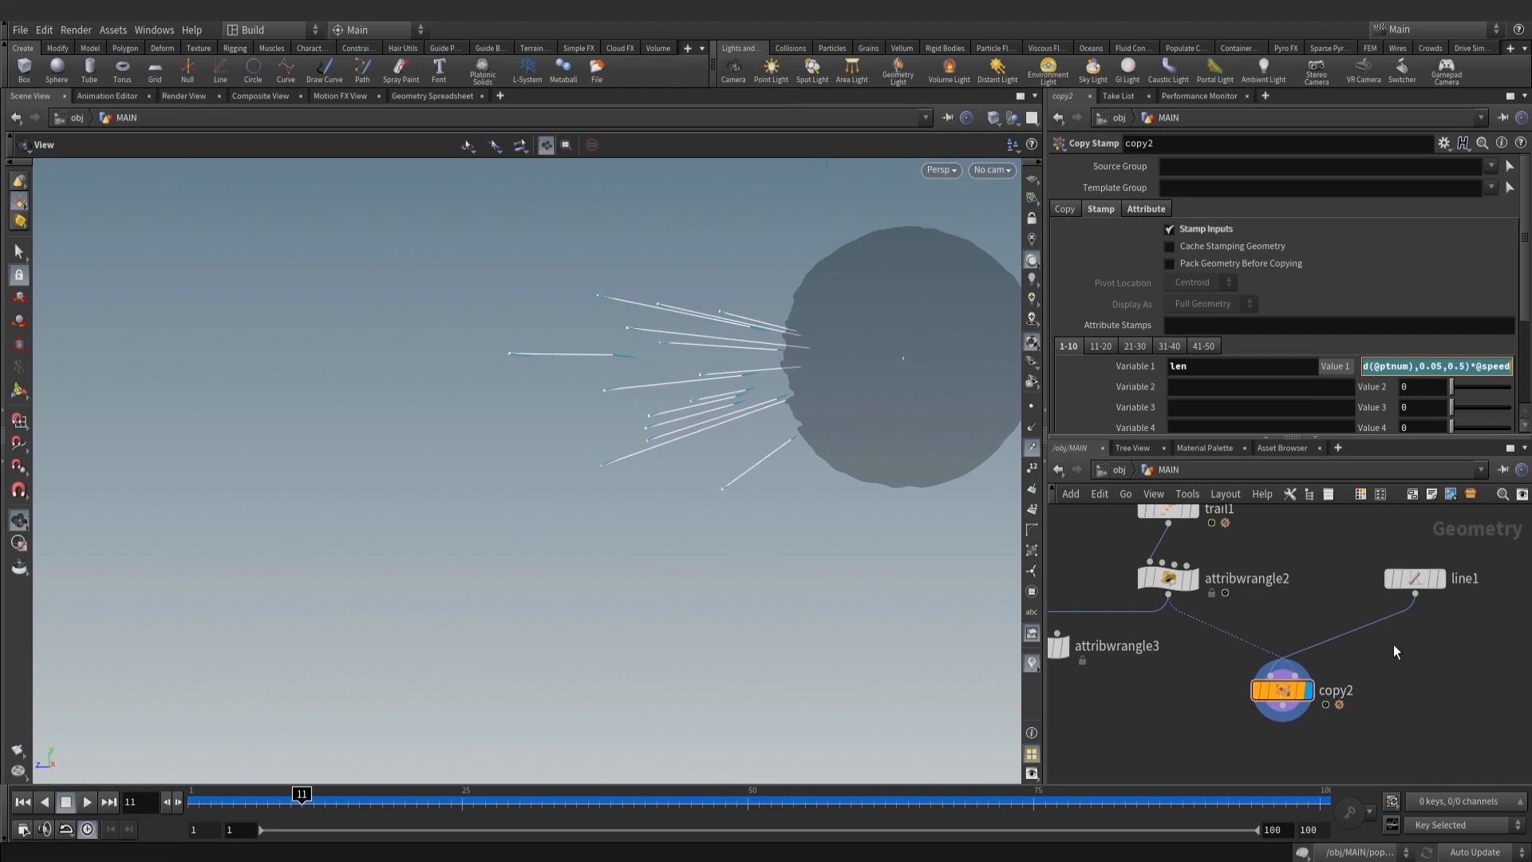
In attribwrangle2, wrap length(@v) in a fit function with an input range of 1 to 7
{"action": "middle_click_drag", "start_coordinate": [1255, 629], "coordinate": [1271, 639]}
{"action": "left_click", "coordinate": [1173, 588]}
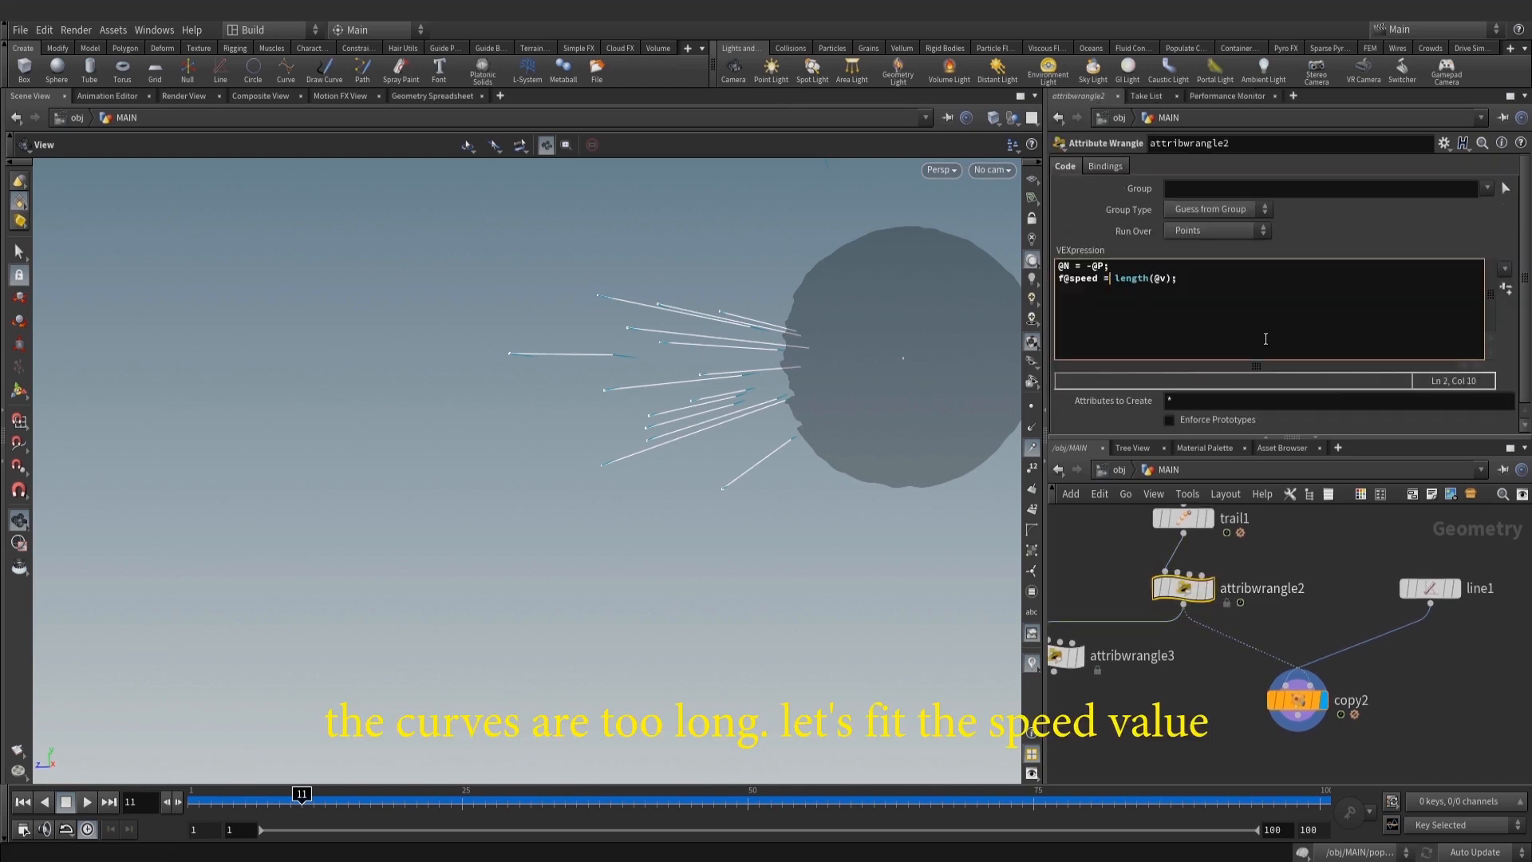
{"action": "type", "text": "fit"}
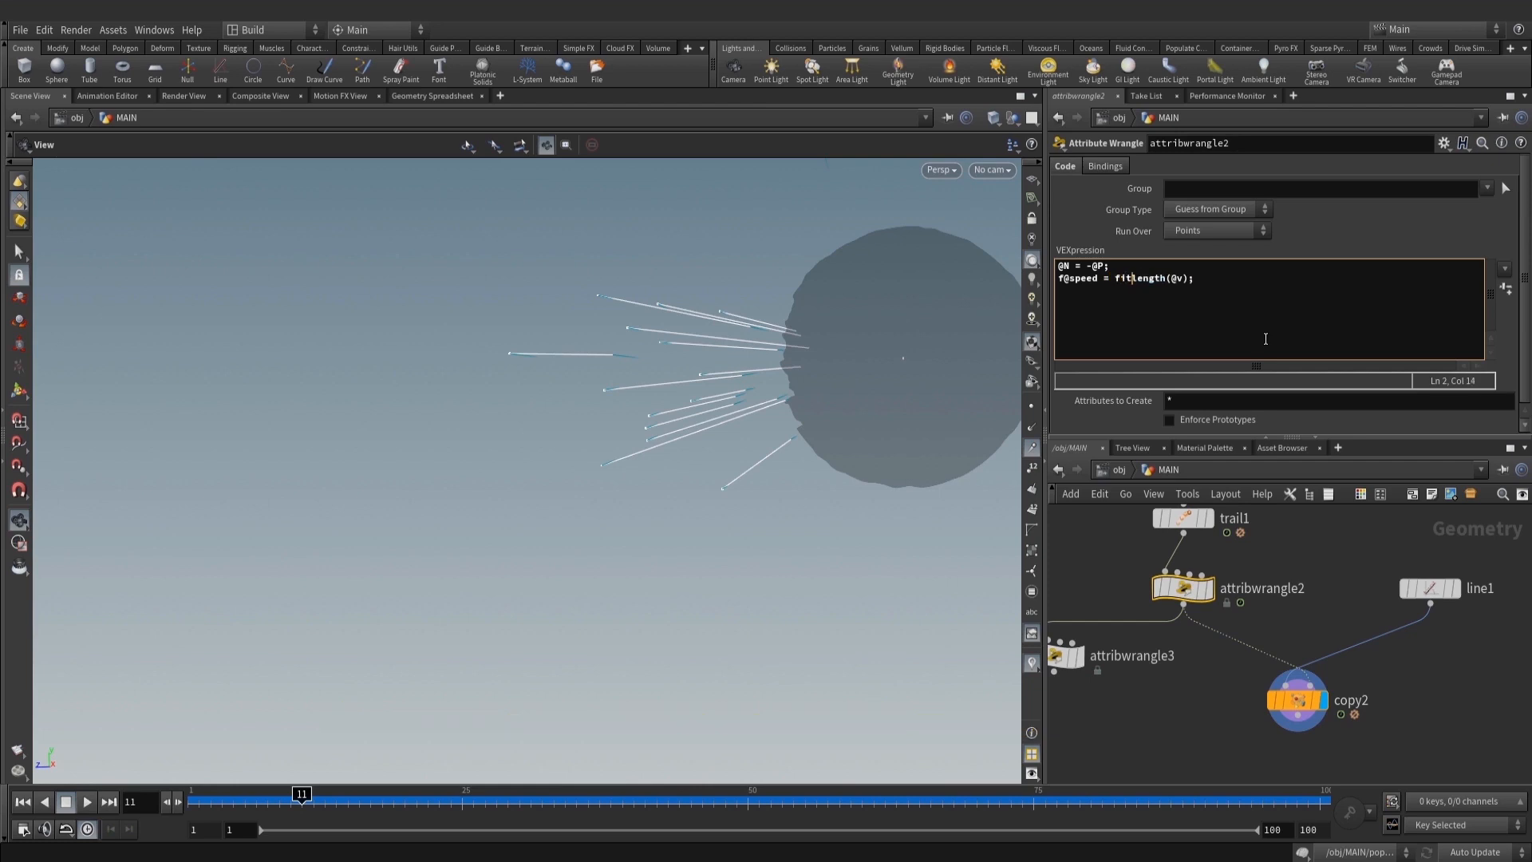
{"action": "type", "text": "("}
{"action": "key", "text": "Right"}
{"action": "type", "text": ","}
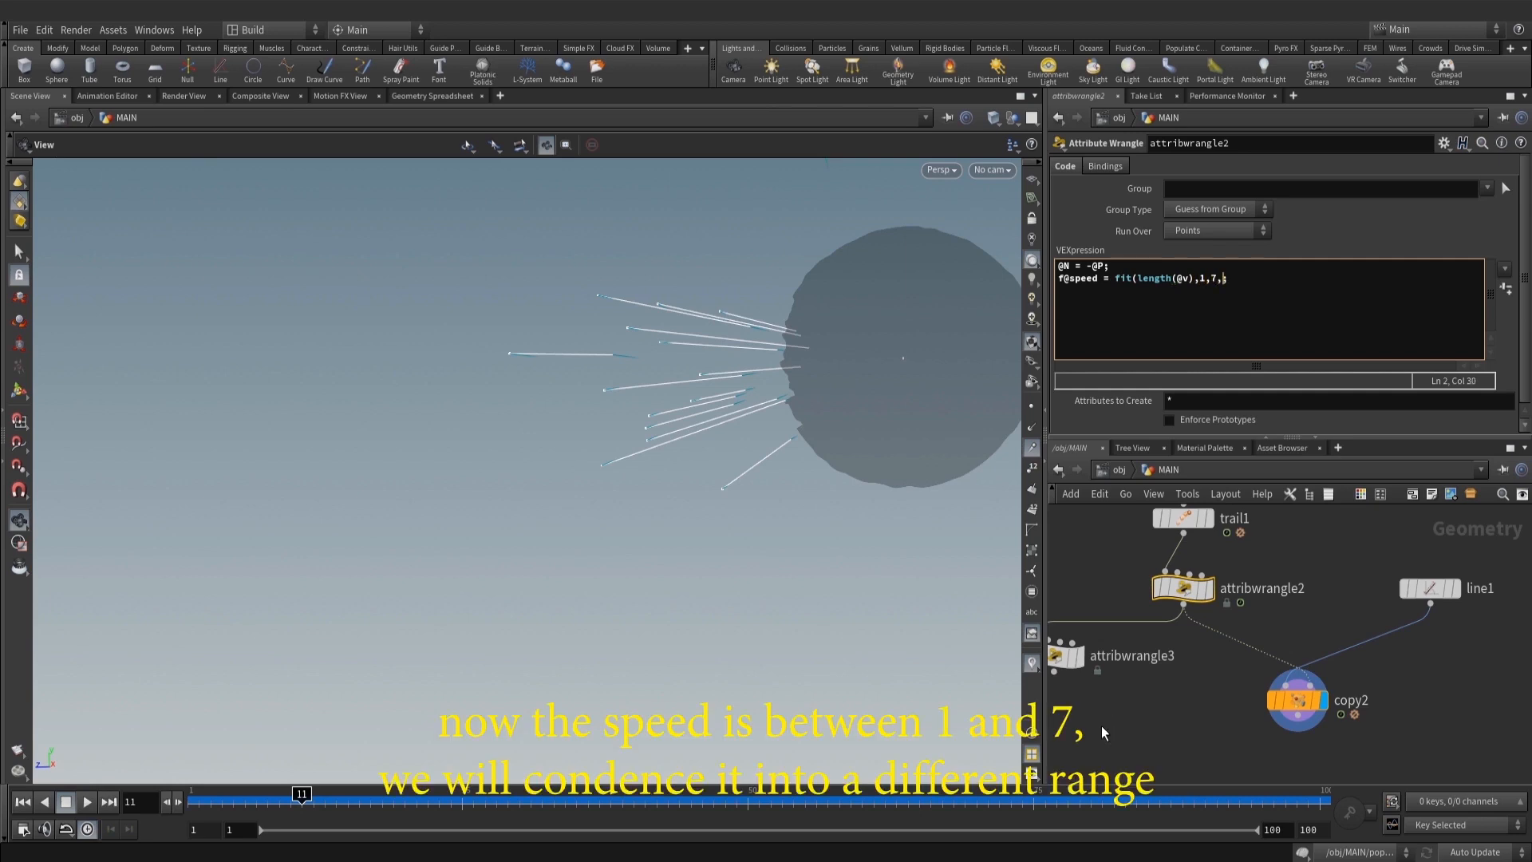
Connect attribwrangle3 to trail1's output, display it, and check its speed values in the geometry spreadsheet
{"action": "middle_click_drag", "start_coordinate": [1103, 732], "coordinate": [1265, 727]}
{"action": "left_click_drag", "start_coordinate": [1343, 527], "coordinate": [1191, 660]}
{"action": "left_click", "coordinate": [1241, 678]}
{"action": "left_click", "coordinate": [455, 96]}
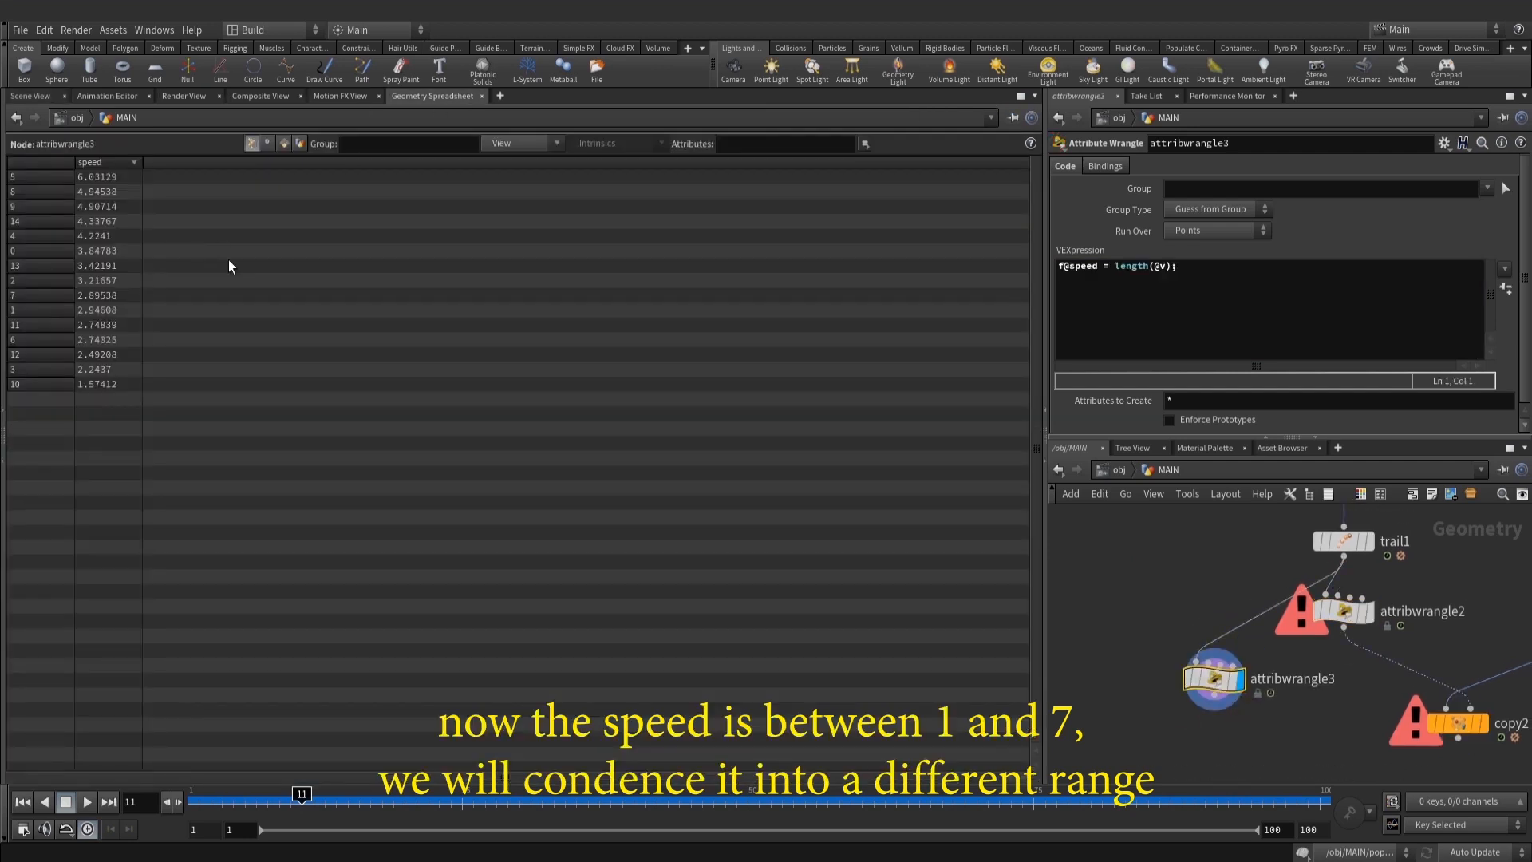
{"action": "left_click", "coordinate": [22, 95]}
Display copy2, complete attribwrangle2's fit function with ch('min_speed') and ch('max_speed'), and generate the two parameters
{"action": "left_click", "coordinate": [1369, 610]}
{"action": "middle_click_drag", "start_coordinate": [1436, 595], "coordinate": [1343, 599]}
{"action": "left_click", "coordinate": [1389, 724]}
{"action": "left_click", "coordinate": [1251, 616]}
{"action": "left_click", "coordinate": [1221, 277]}
{"action": "type", "text": ",1,7,"}
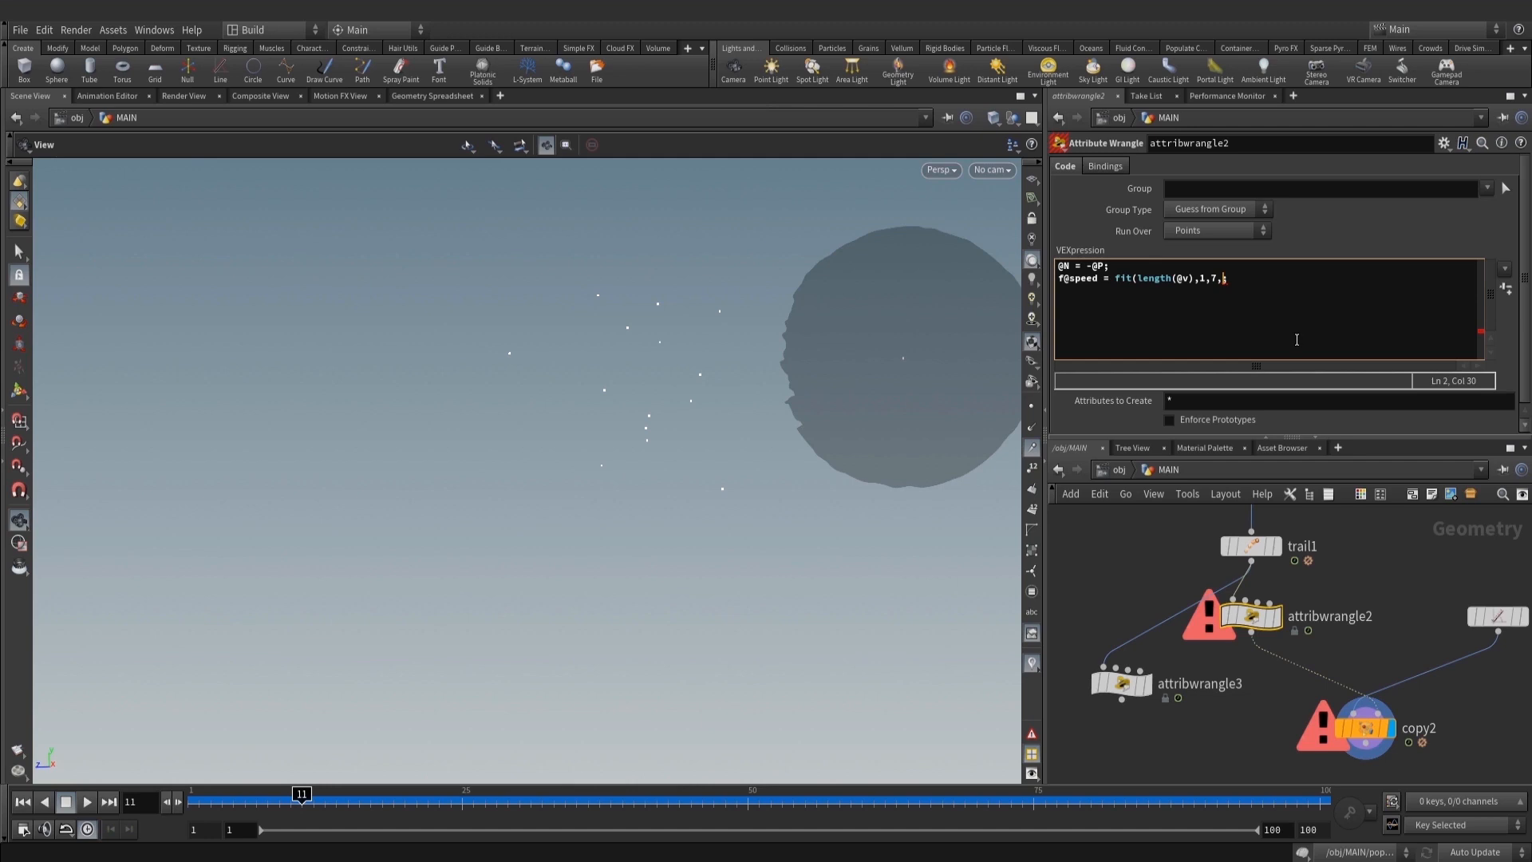
{"action": "type", "text": "ch()"}
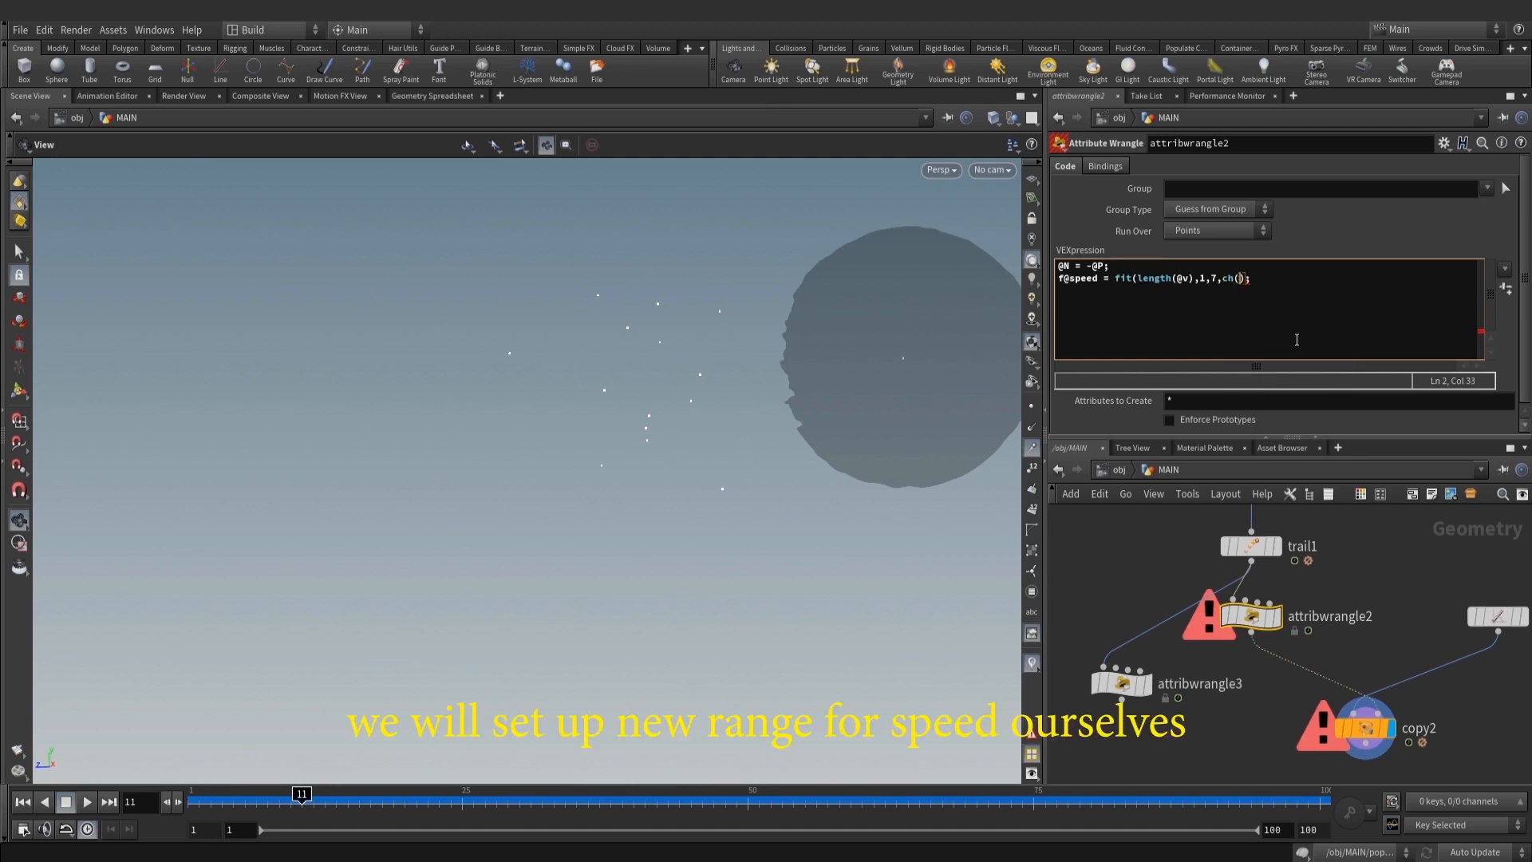
{"action": "type", "text": "min_speed"}
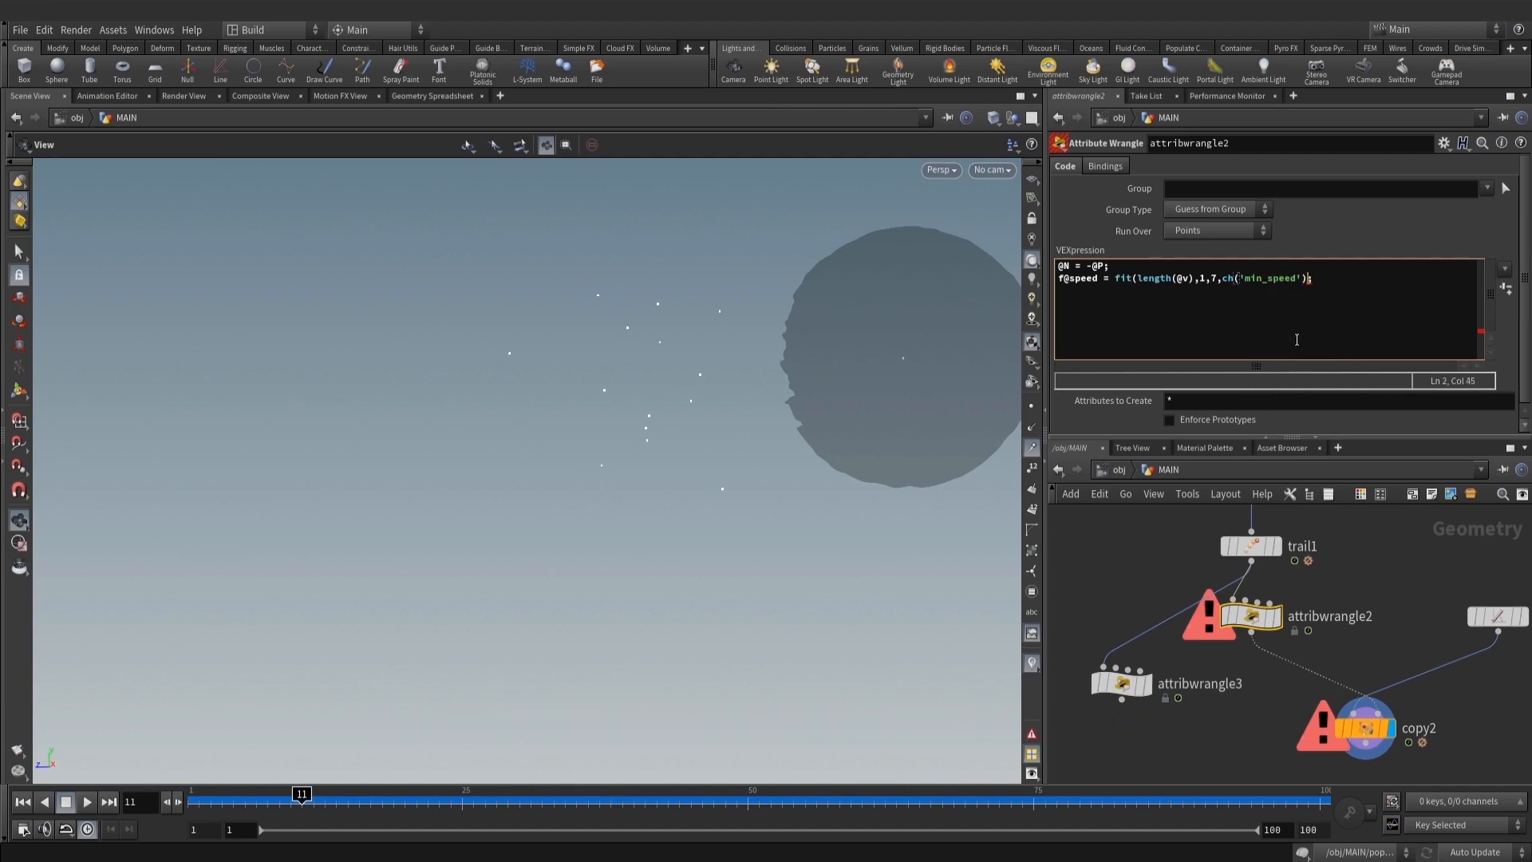
{"action": "type", "text": "('max_speed')"}
{"action": "left_click", "coordinate": [1506, 289]}
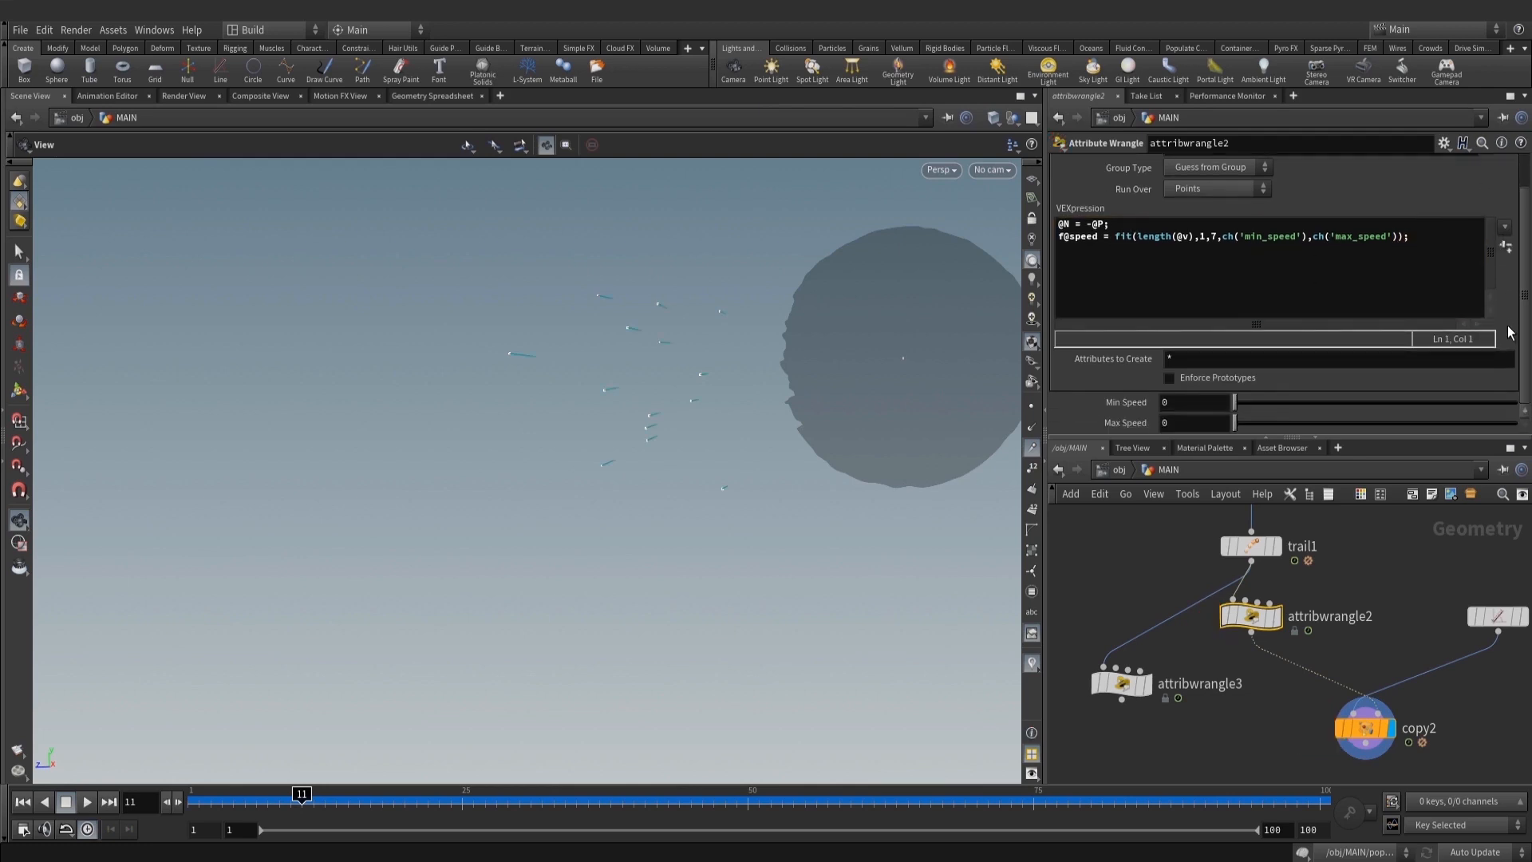
Set attribwrangle2's Min Speed to 0.2 and Max Speed to 2
{"action": "double_click", "coordinate": [1196, 403]}
{"action": "type", "text": "0.2"}
{"action": "key", "text": "Return"}
{"action": "double_click", "coordinate": [1196, 423]}
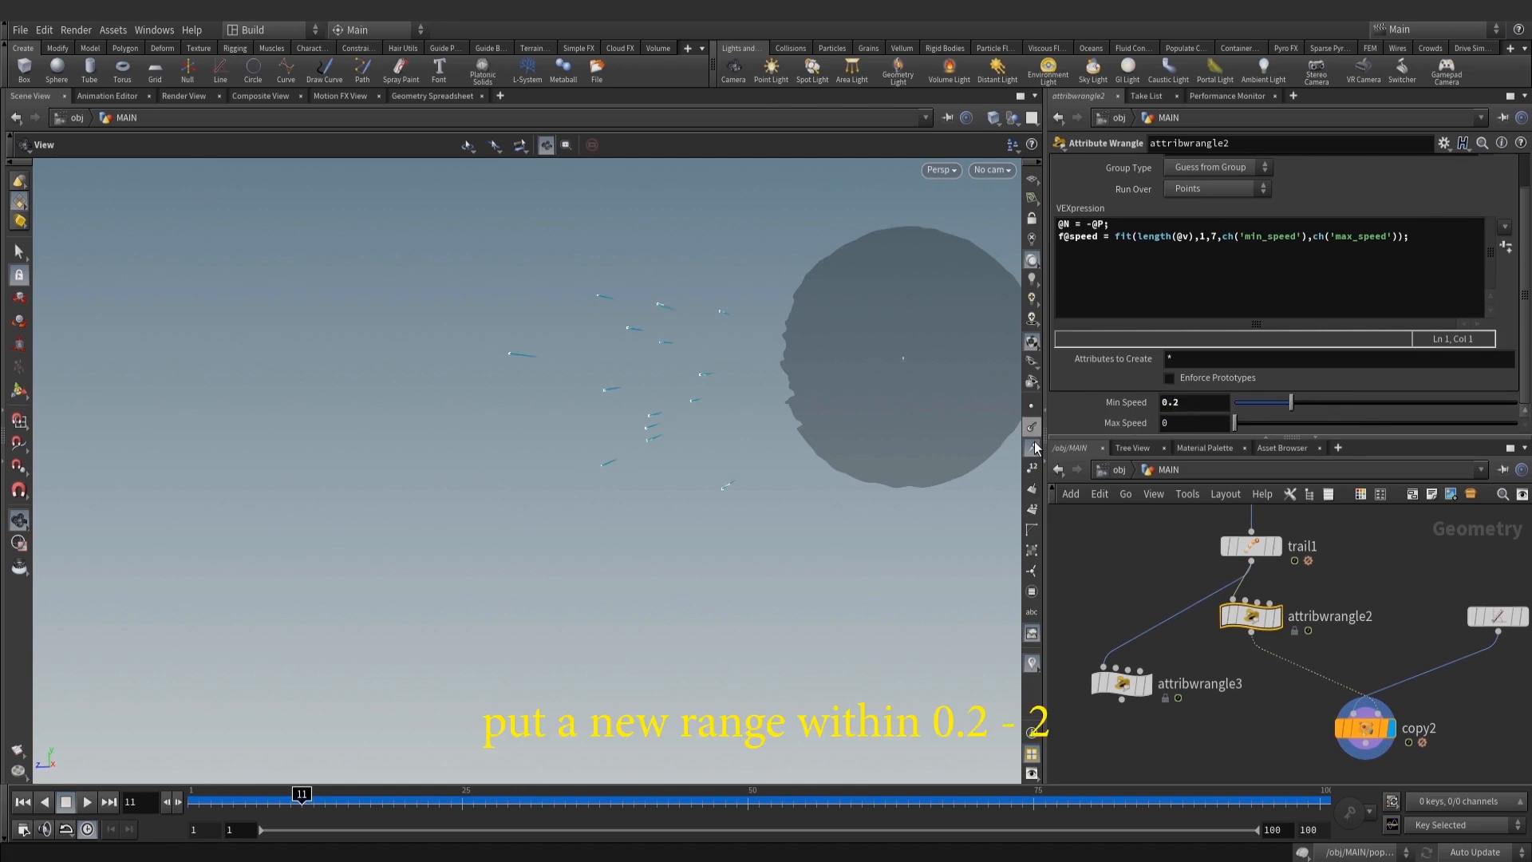
{"action": "type", "text": "2"}
{"action": "left_click", "coordinate": [1129, 571]}
Scrub the timeline from the early frames to frame 78 to examine how the line lengths change
{"action": "mouse_move", "coordinate": [584, 474]}
{"action": "left_mouse_down"}
{"action": "mouse_move", "coordinate": [681, 502]}
{"action": "mouse_move", "coordinate": [634, 508]}
{"action": "left_mouse_up"}
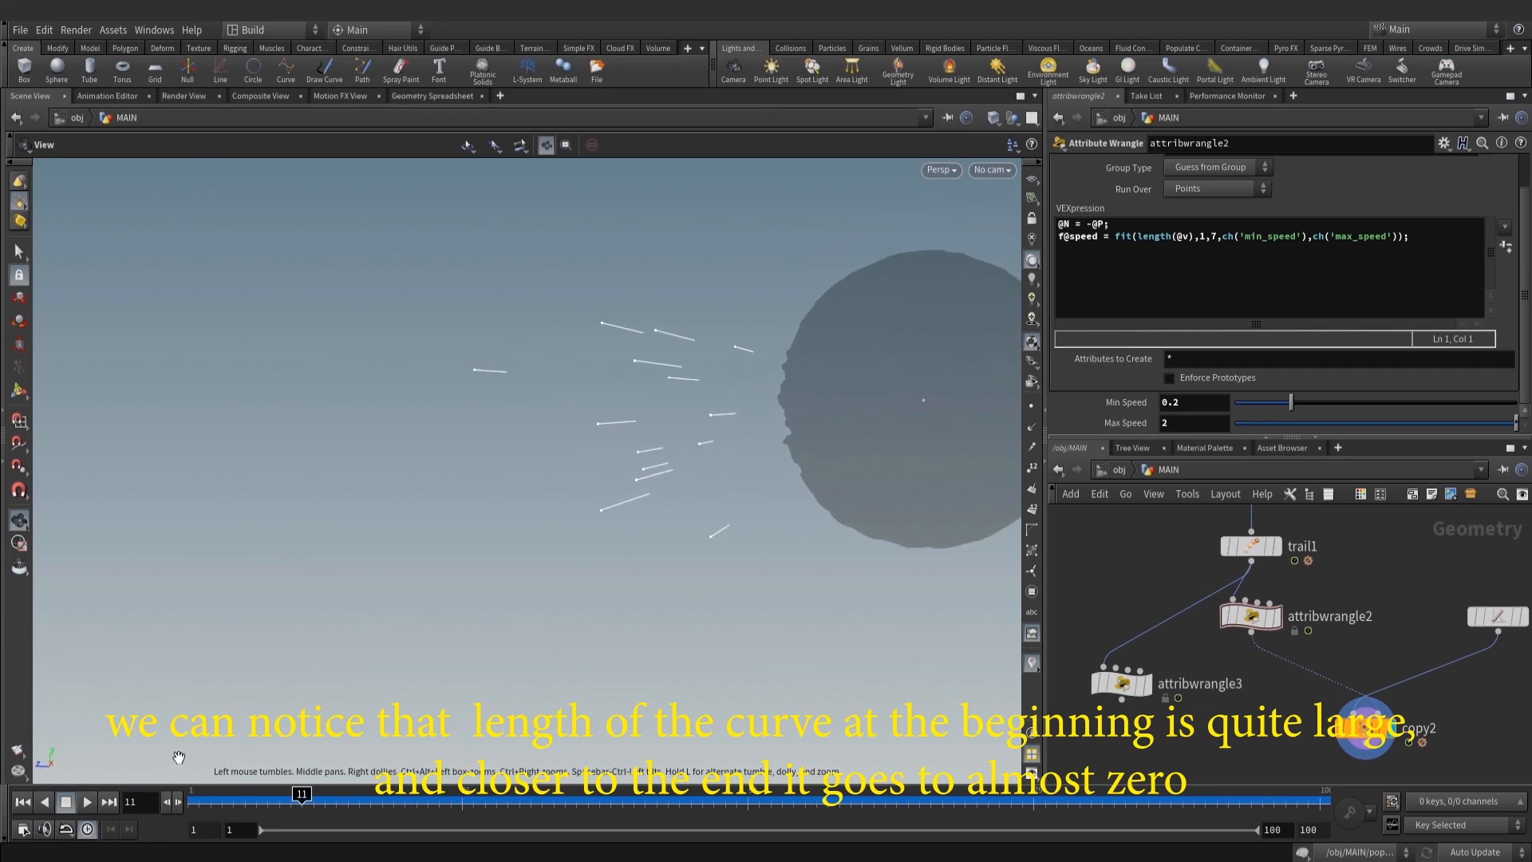
{"action": "left_click_drag", "start_coordinate": [209, 797], "coordinate": [1067, 798]}
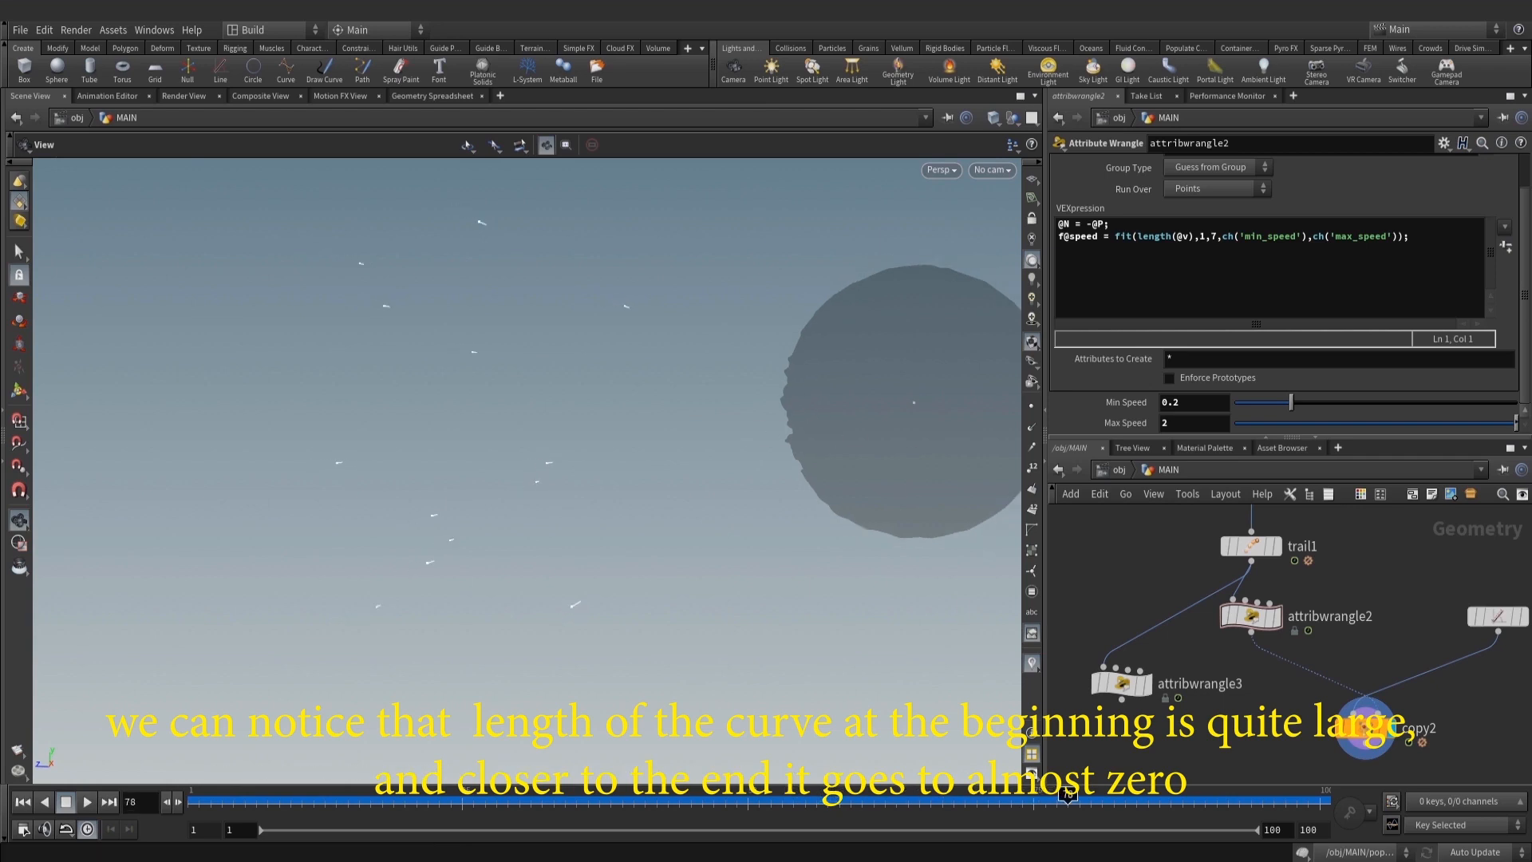
{"action": "right_click_drag", "start_coordinate": [831, 413], "coordinate": [626, 365]}
Render a flipbook through the CAM camera and play it back to check the changing line lengths
{"action": "left_click", "coordinate": [991, 170]}
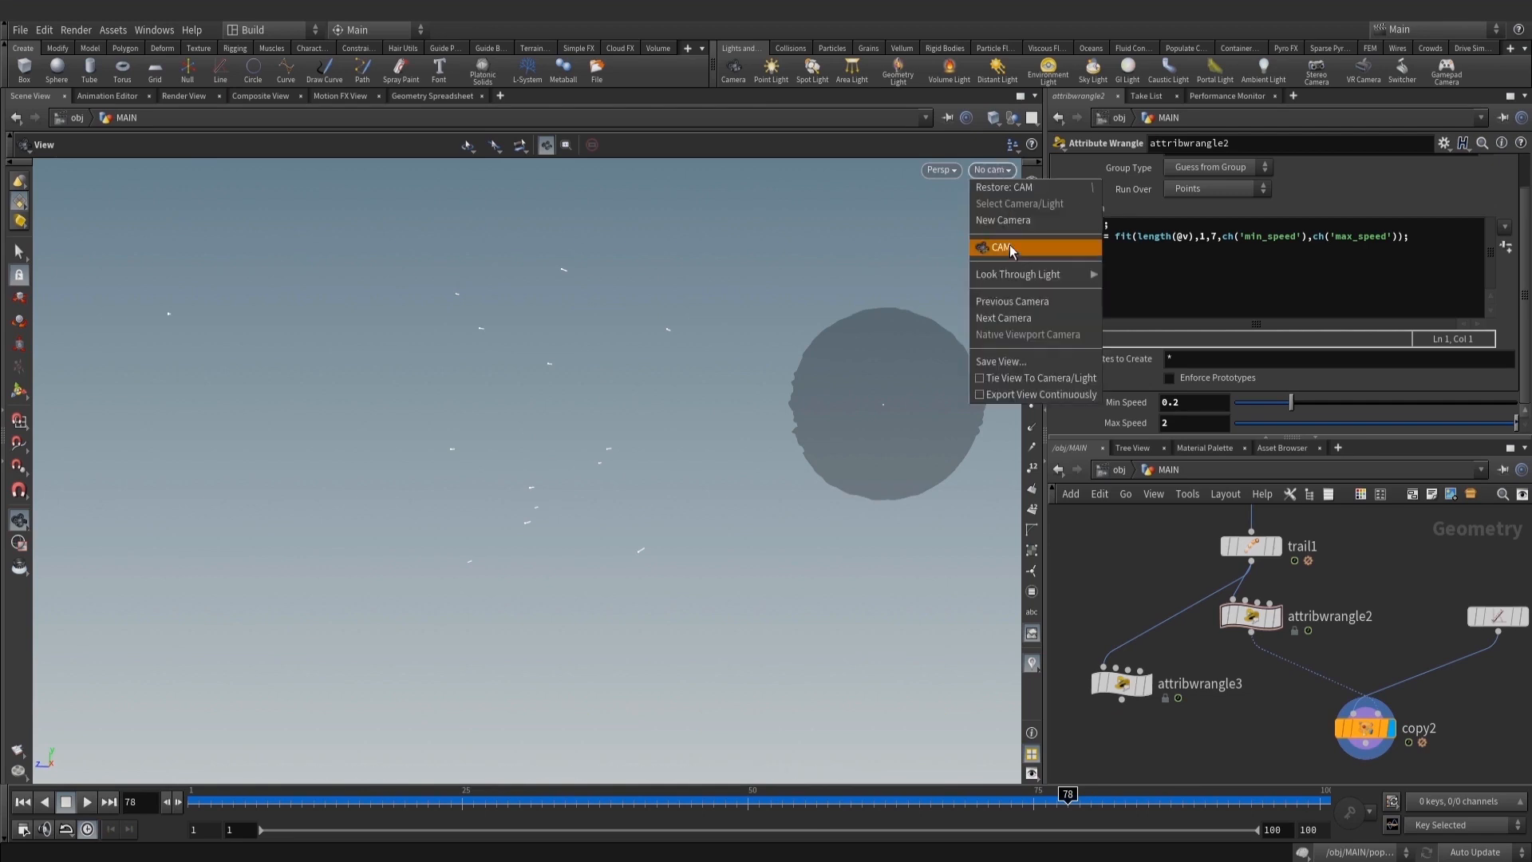
{"action": "left_click", "coordinate": [1013, 249]}
{"action": "left_click", "coordinate": [17, 750]}
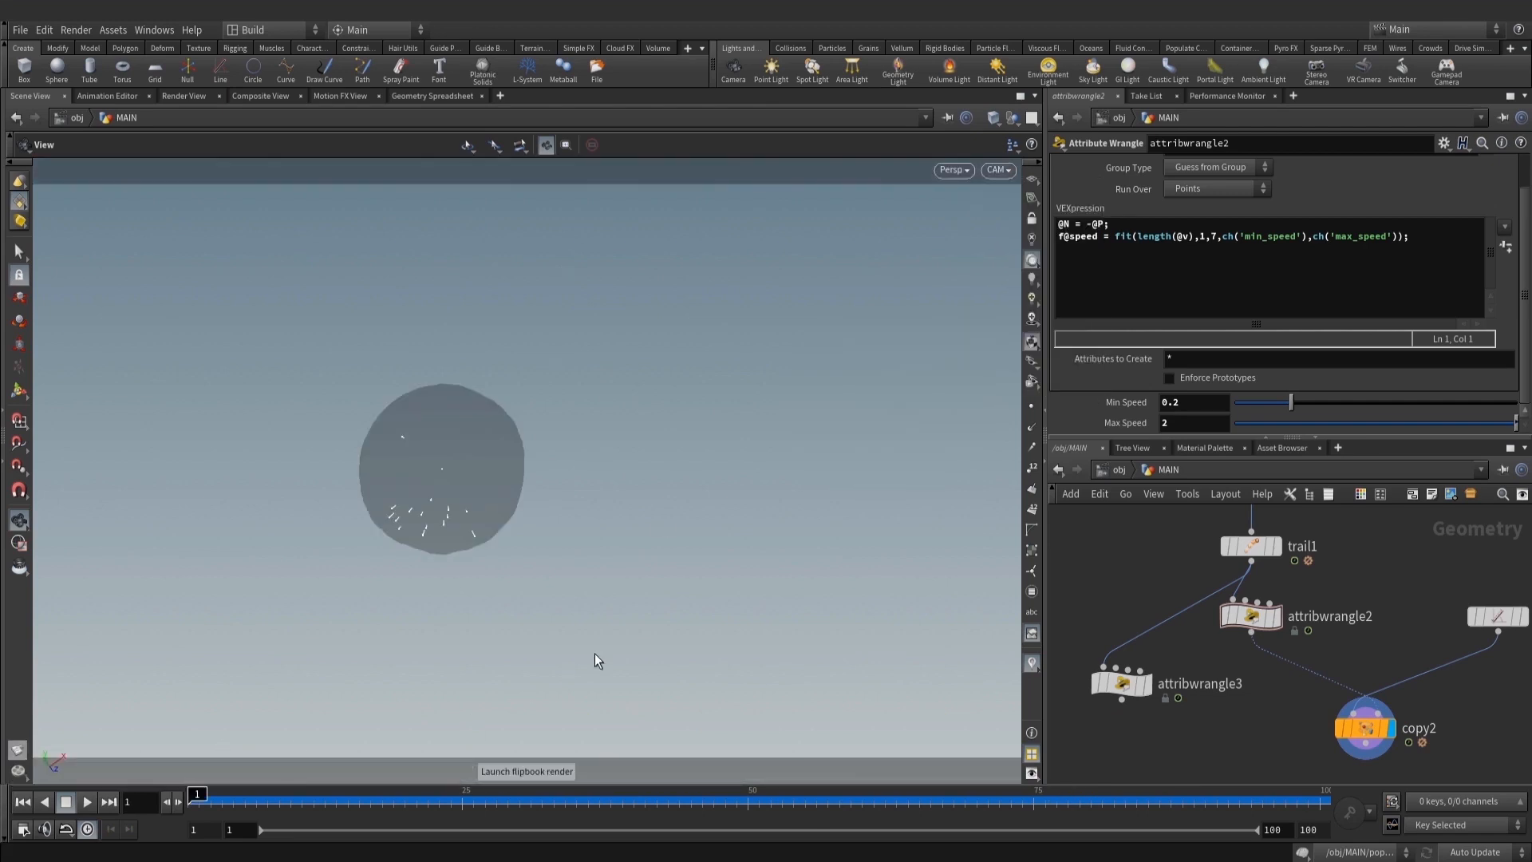
{"action": "left_click", "coordinate": [86, 685]}
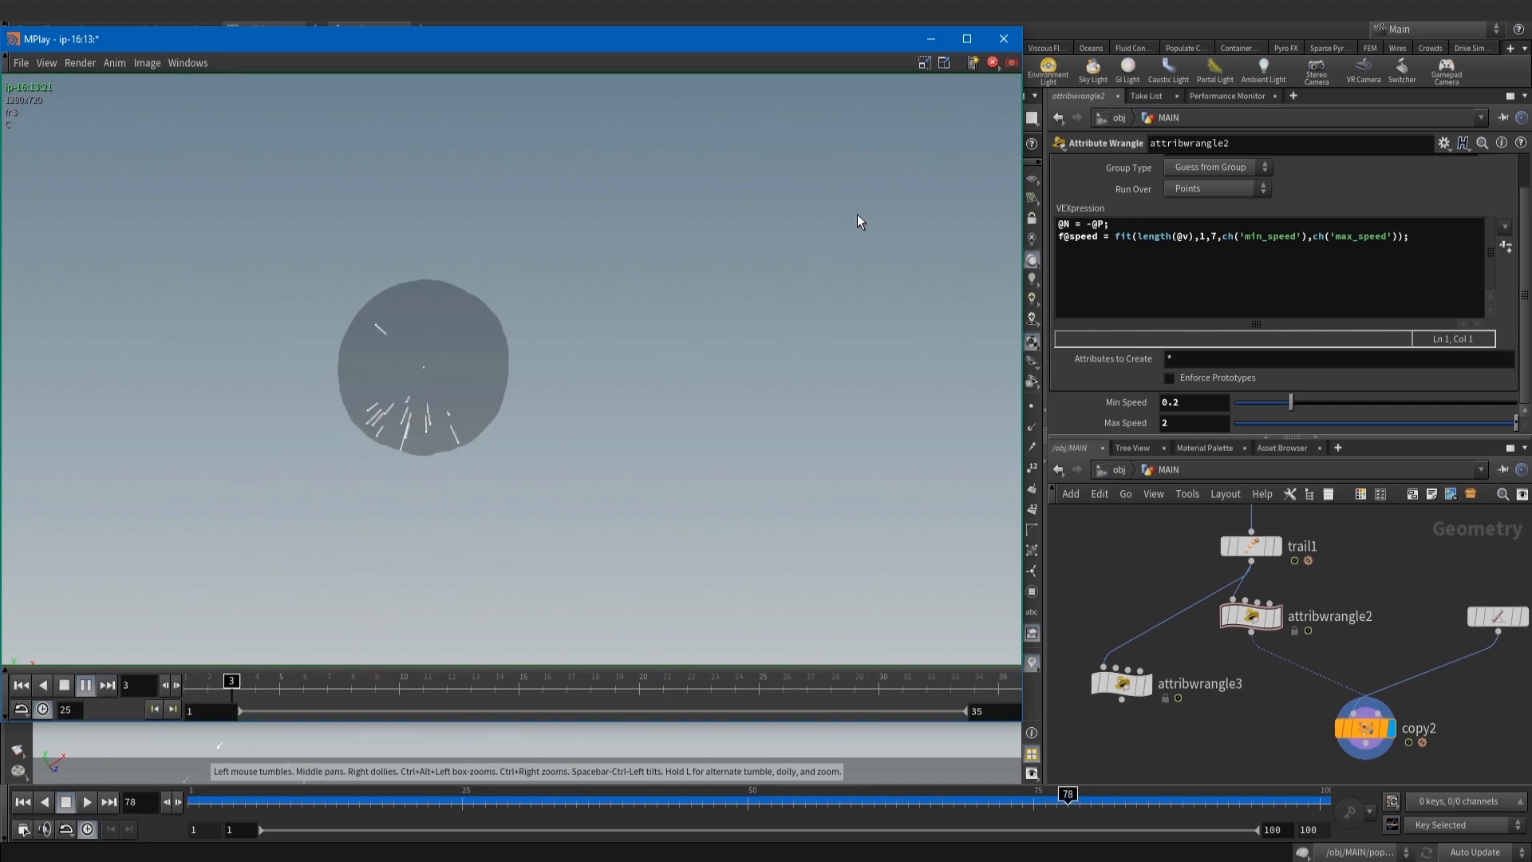
{"action": "left_click", "coordinate": [1008, 43]}
Add a Null node below copy2, connect it to copy2's output and display it
{"action": "scroll", "coordinate": [1238, 623], "scroll_direction": "down", "scroll_amount": 3}
{"action": "scroll", "coordinate": [1363, 715], "scroll_direction": "up", "scroll_amount": 3}
{"action": "middle_click_drag", "start_coordinate": [1339, 706], "coordinate": [1352, 660]}
{"action": "key", "text": "Tab"}
{"action": "type", "text": "nu"}
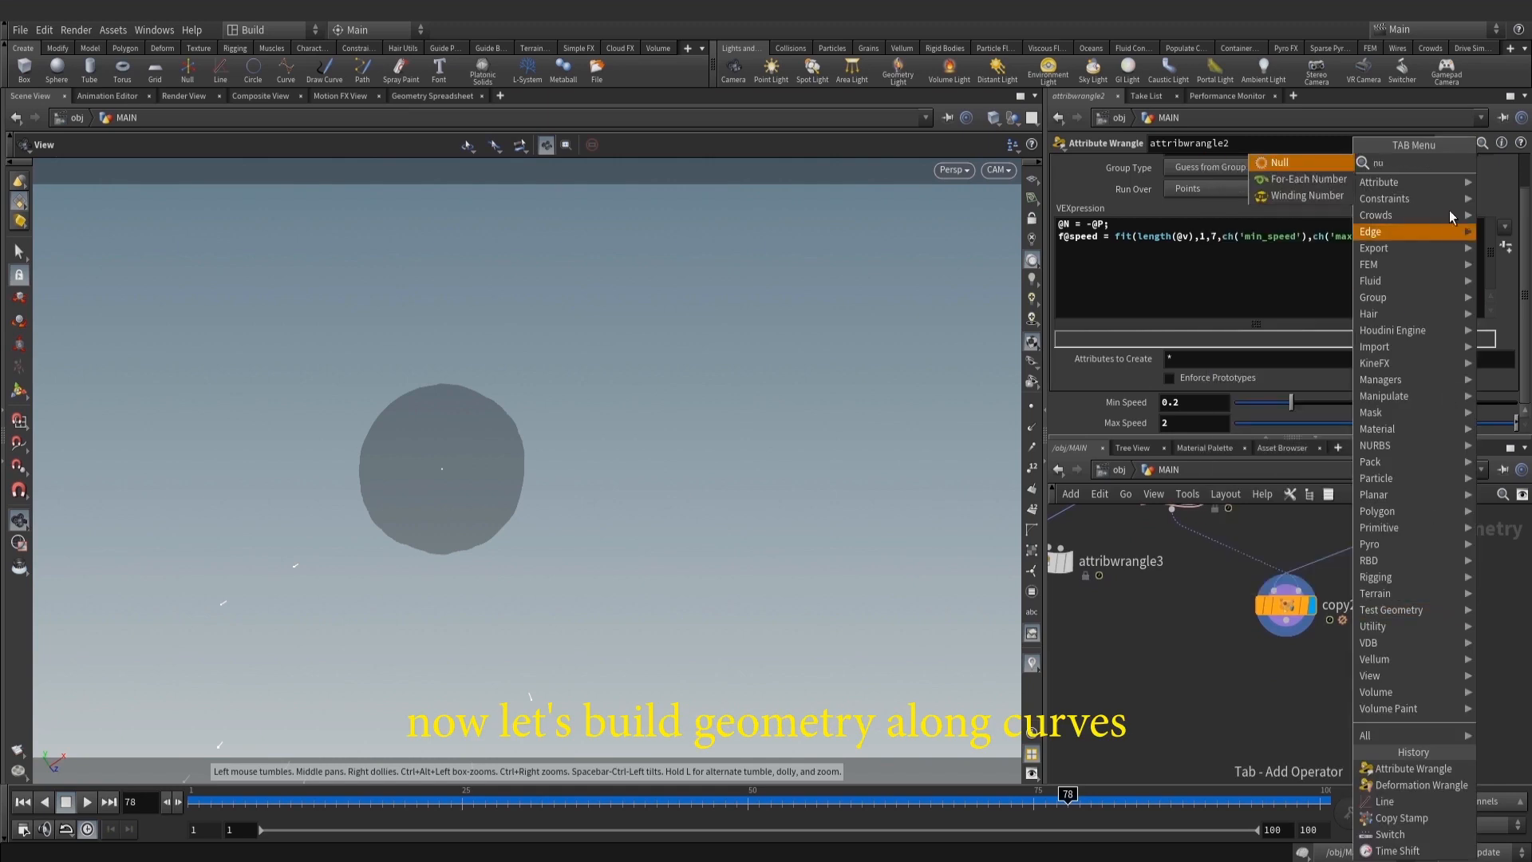
{"action": "left_click", "coordinate": [1344, 163]}
{"action": "scroll", "coordinate": [1253, 696], "scroll_direction": "up", "scroll_amount": 2}
{"action": "left_click", "coordinate": [1282, 691]}
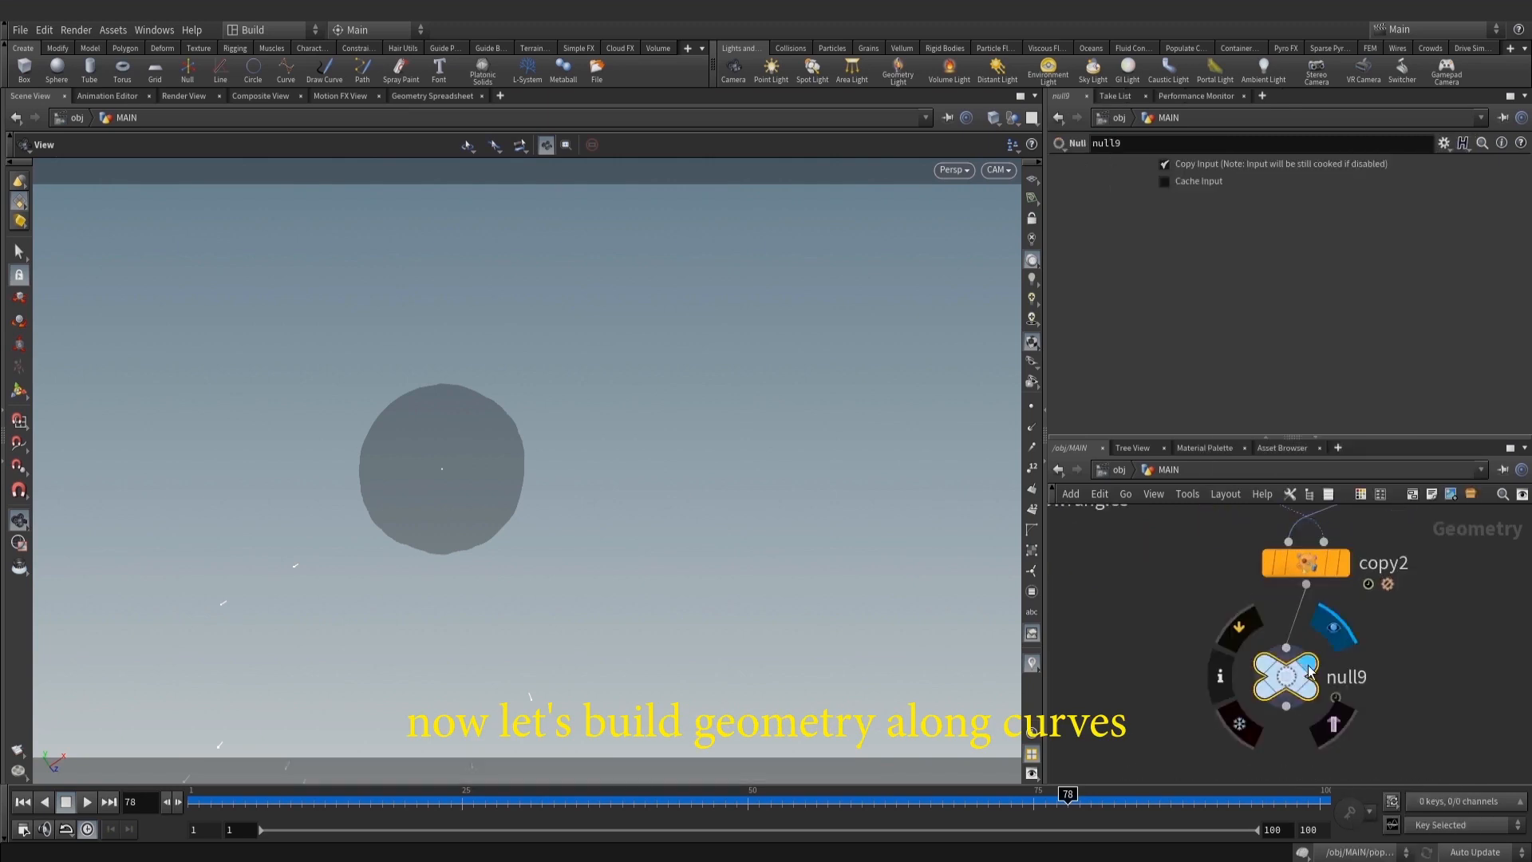
{"action": "scroll", "coordinate": [1296, 705], "scroll_direction": "down", "scroll_amount": 2}
{"action": "key", "text": "Tab"}
Go to frame 13 and turn on point display for the copied lines
{"action": "left_click", "coordinate": [325, 804]}
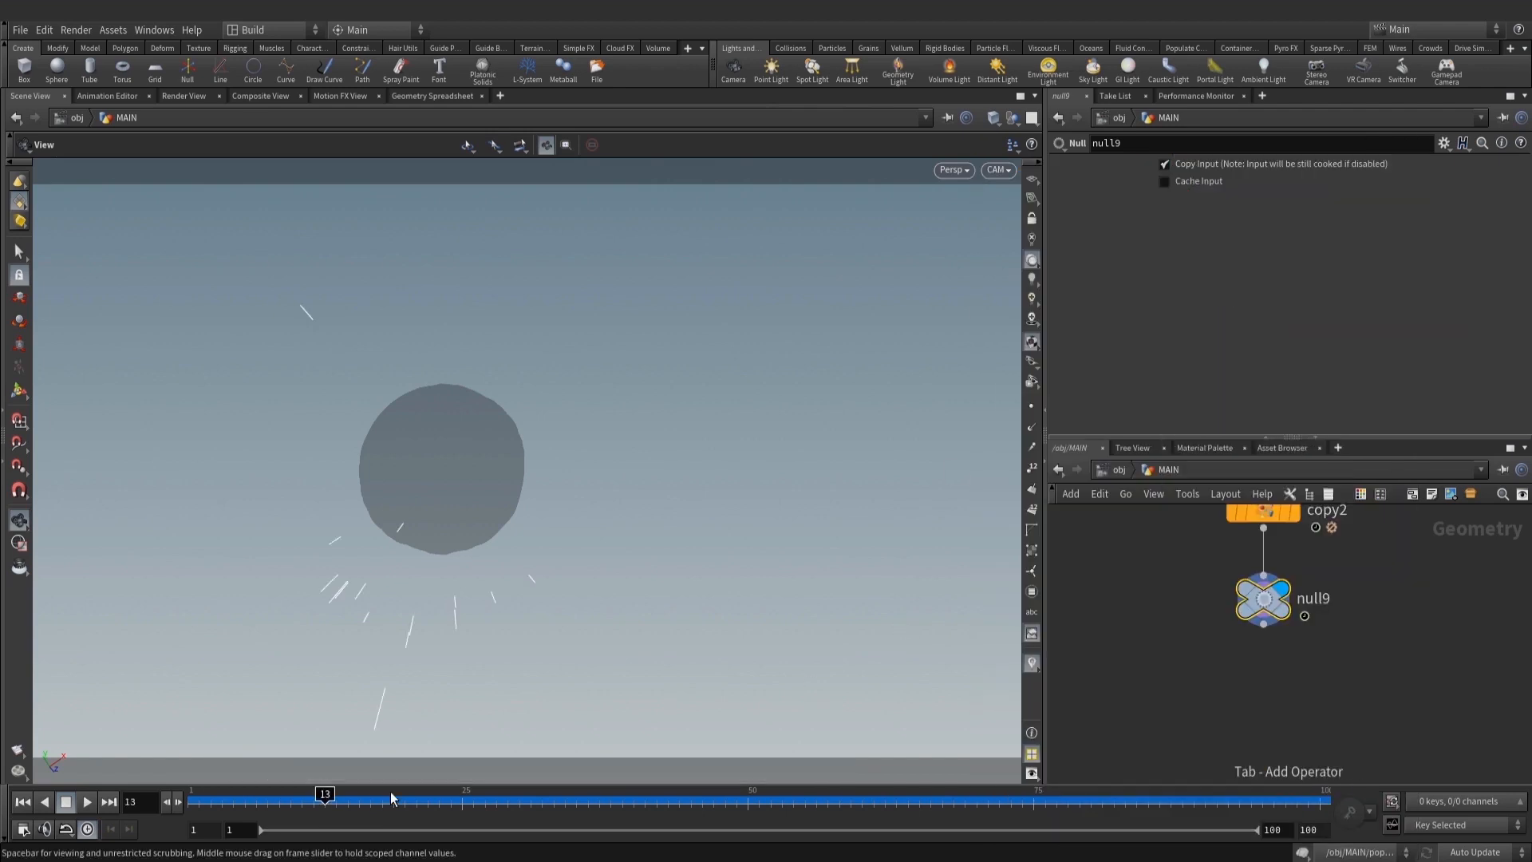
{"action": "left_click", "coordinate": [1031, 406]}
{"action": "mouse_move", "coordinate": [630, 535]}
{"action": "middle_mouse_down"}
{"action": "mouse_move", "coordinate": [691, 476]}
{"action": "mouse_move", "coordinate": [663, 458]}
{"action": "middle_mouse_up"}
{"action": "mouse_move", "coordinate": [663, 458]}
{"action": "left_mouse_down"}
{"action": "mouse_move", "coordinate": [817, 455]}
{"action": "mouse_move", "coordinate": [846, 511]}
{"action": "left_mouse_up"}
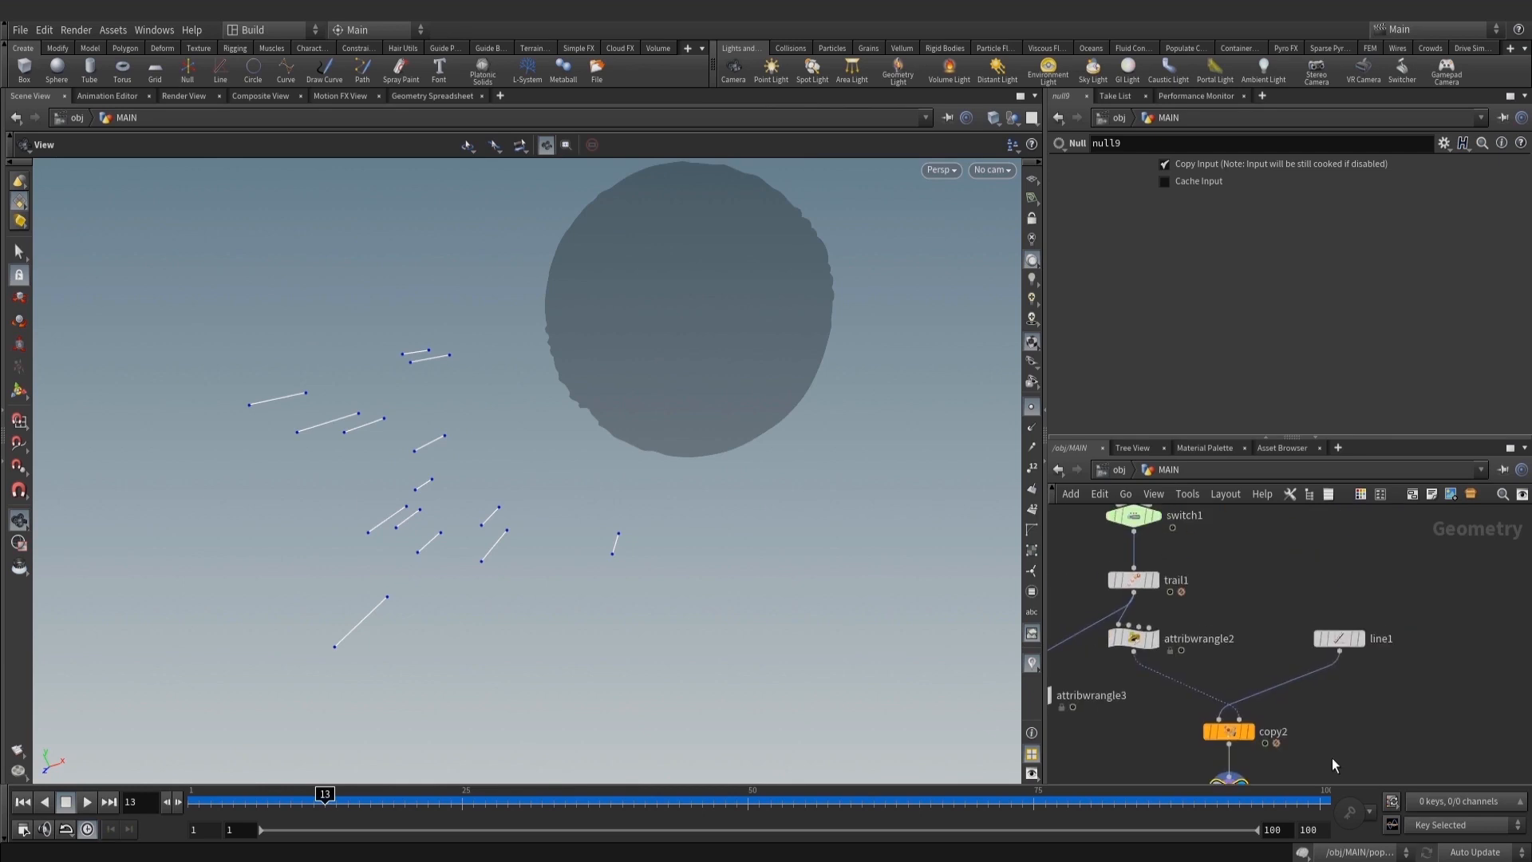
Set line1's number of points to 20
{"action": "left_click_drag", "start_coordinate": [1385, 782], "coordinate": [1193, 584]}
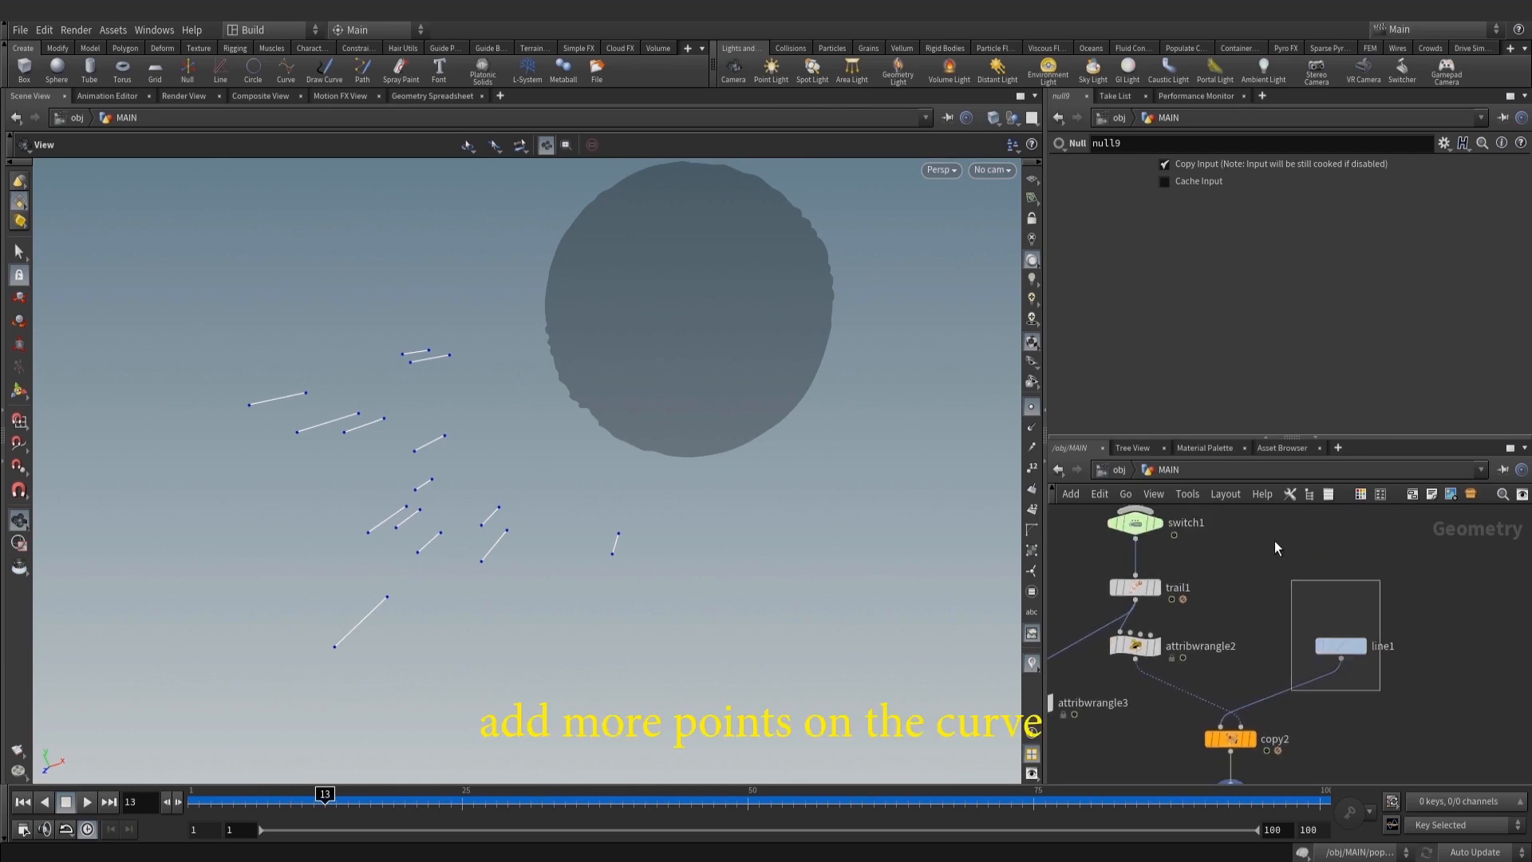
{"action": "left_click", "coordinate": [1180, 255]}
{"action": "type", "text": "0"}
{"action": "key", "text": "Return"}
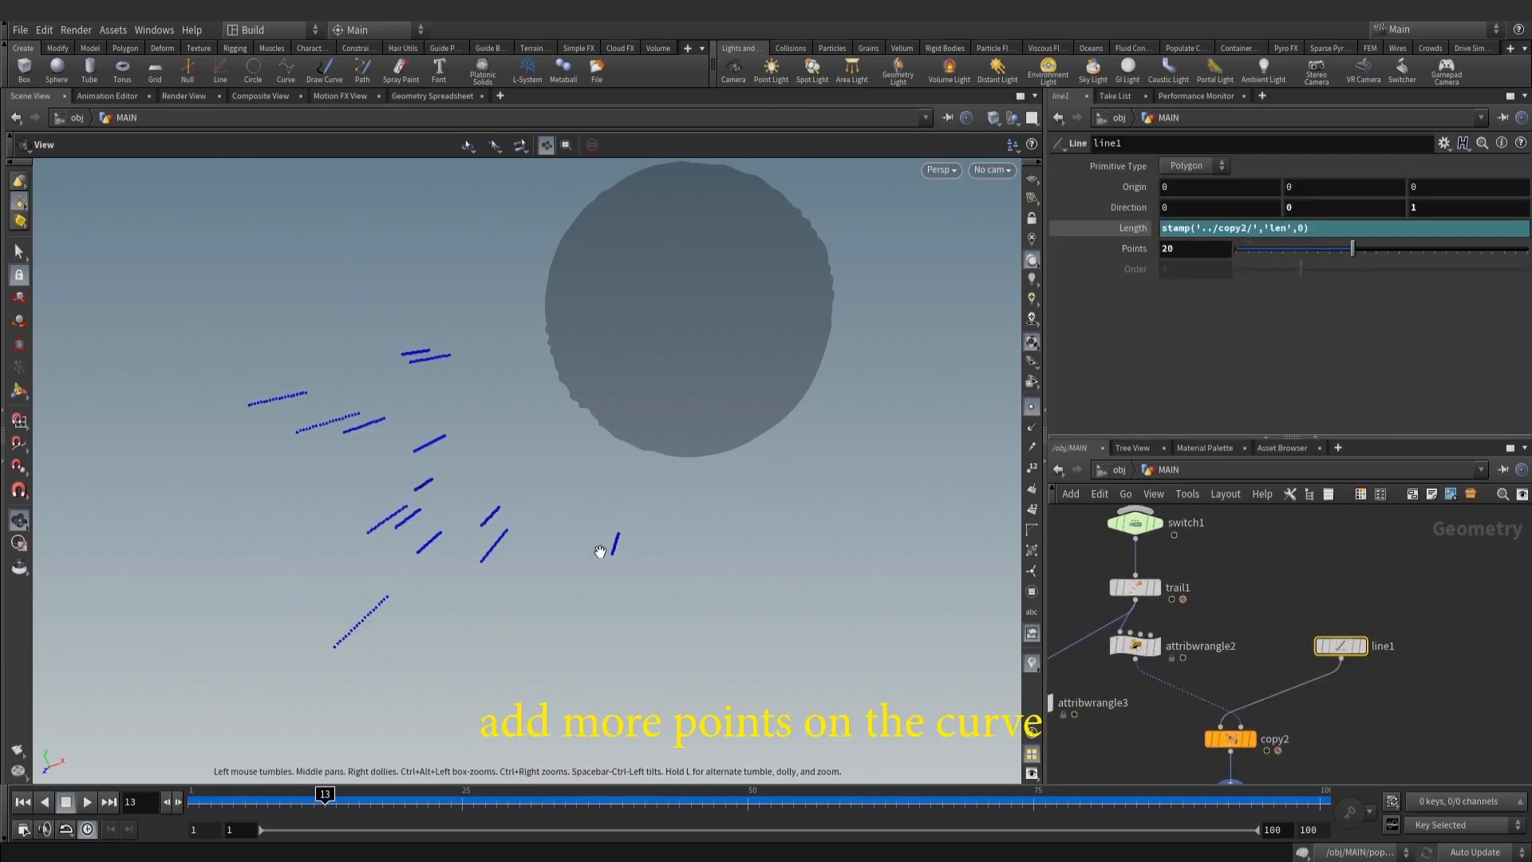
{"action": "middle_click_drag", "start_coordinate": [1310, 706], "coordinate": [1357, 540]}
{"action": "key", "text": "ctrl+z"}
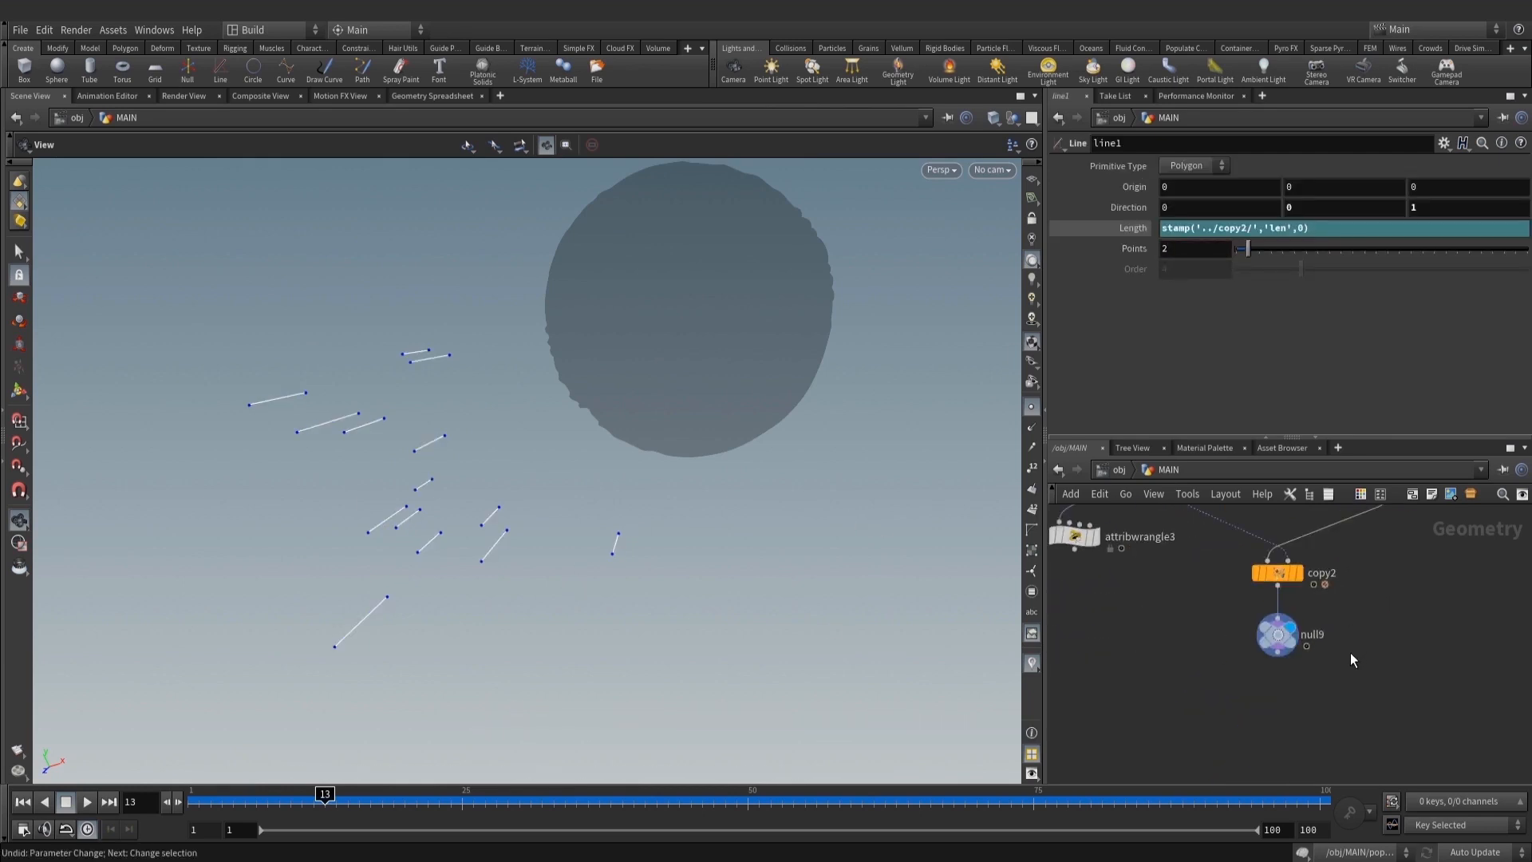
{"action": "left_click", "coordinate": [1194, 251]}
{"action": "type", "text": "0"}
{"action": "key", "text": "Return"}
Add a Resample node below null9, connect it to null9's output and display it
{"action": "key", "text": "Tab"}
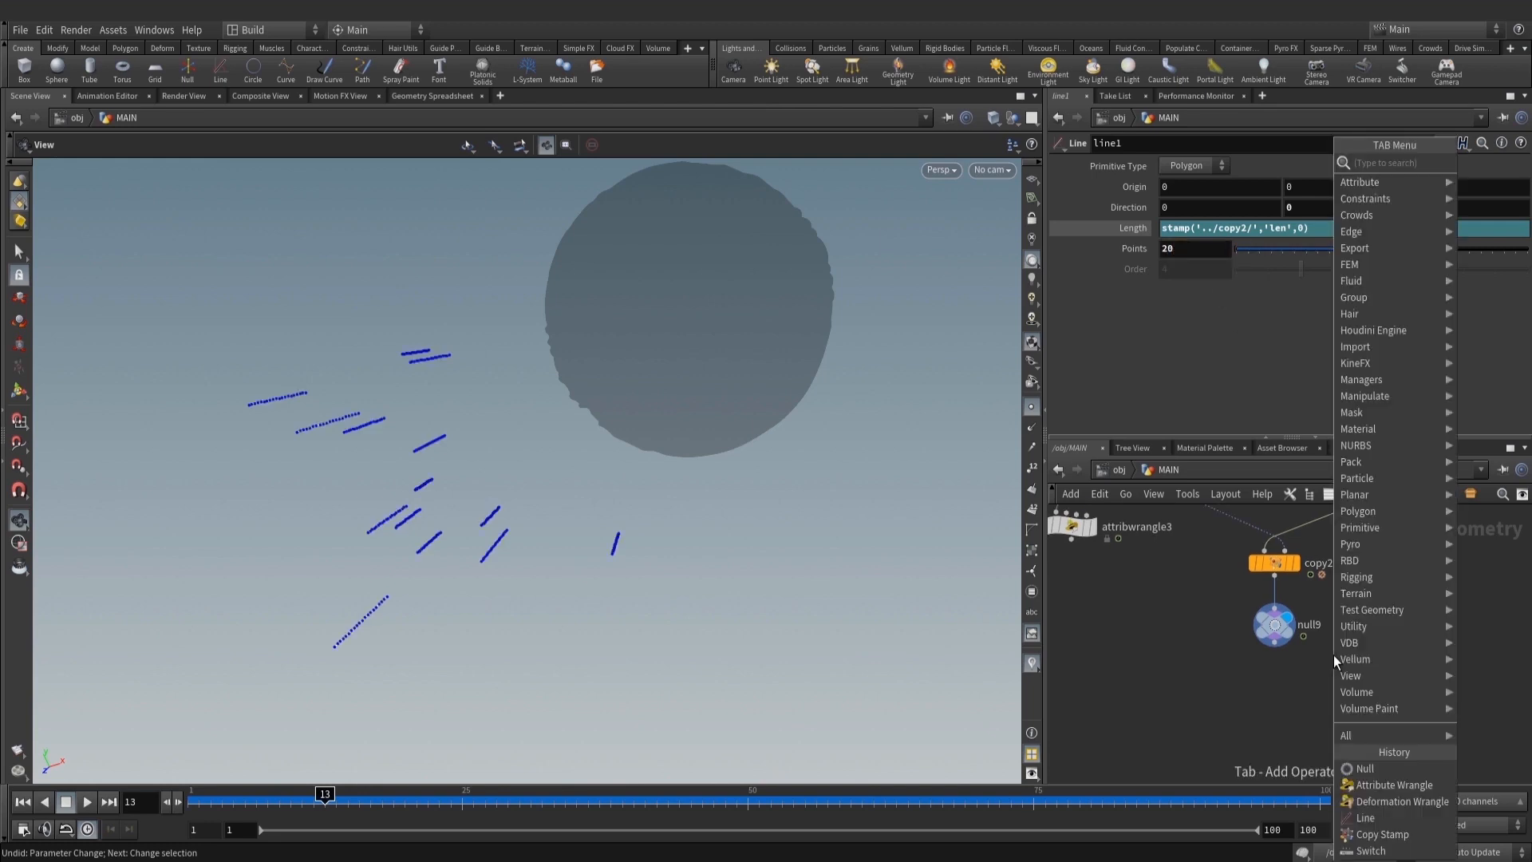
{"action": "type", "text": "res"}
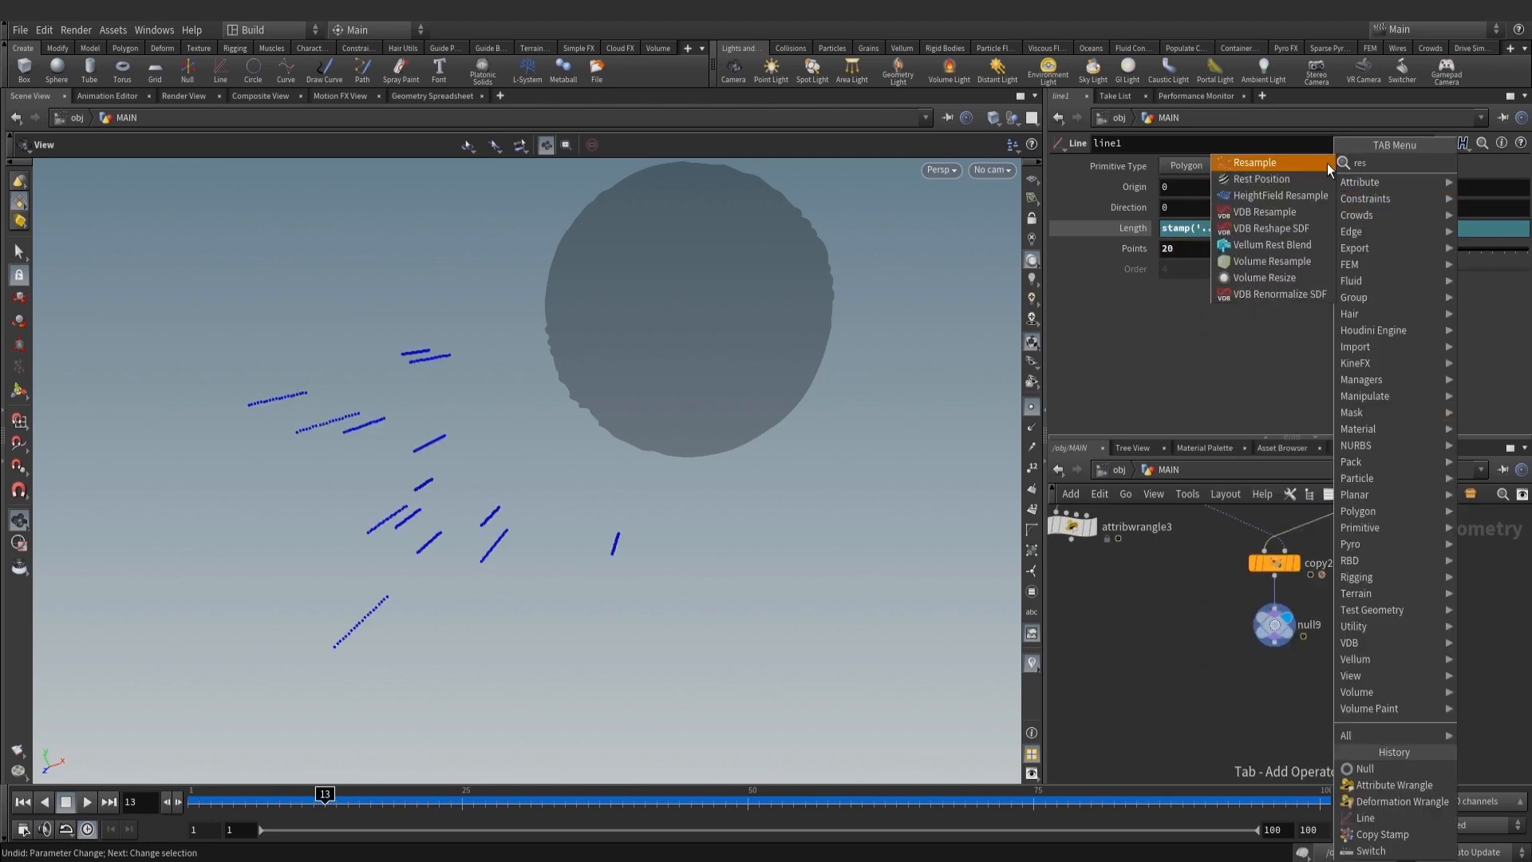
{"action": "left_click", "coordinate": [1267, 165]}
{"action": "left_click", "coordinate": [1267, 706]}
{"action": "left_click_drag", "start_coordinate": [1265, 652], "coordinate": [1276, 727]}
{"action": "left_click", "coordinate": [1297, 709]}
{"action": "scroll", "coordinate": [1245, 241], "scroll_direction": "up", "scroll_amount": 3}
Turn off resample3's Maximum Segment Length and enable Maximum Segments with 10 segments per curve
{"action": "left_click", "coordinate": [1219, 282]}
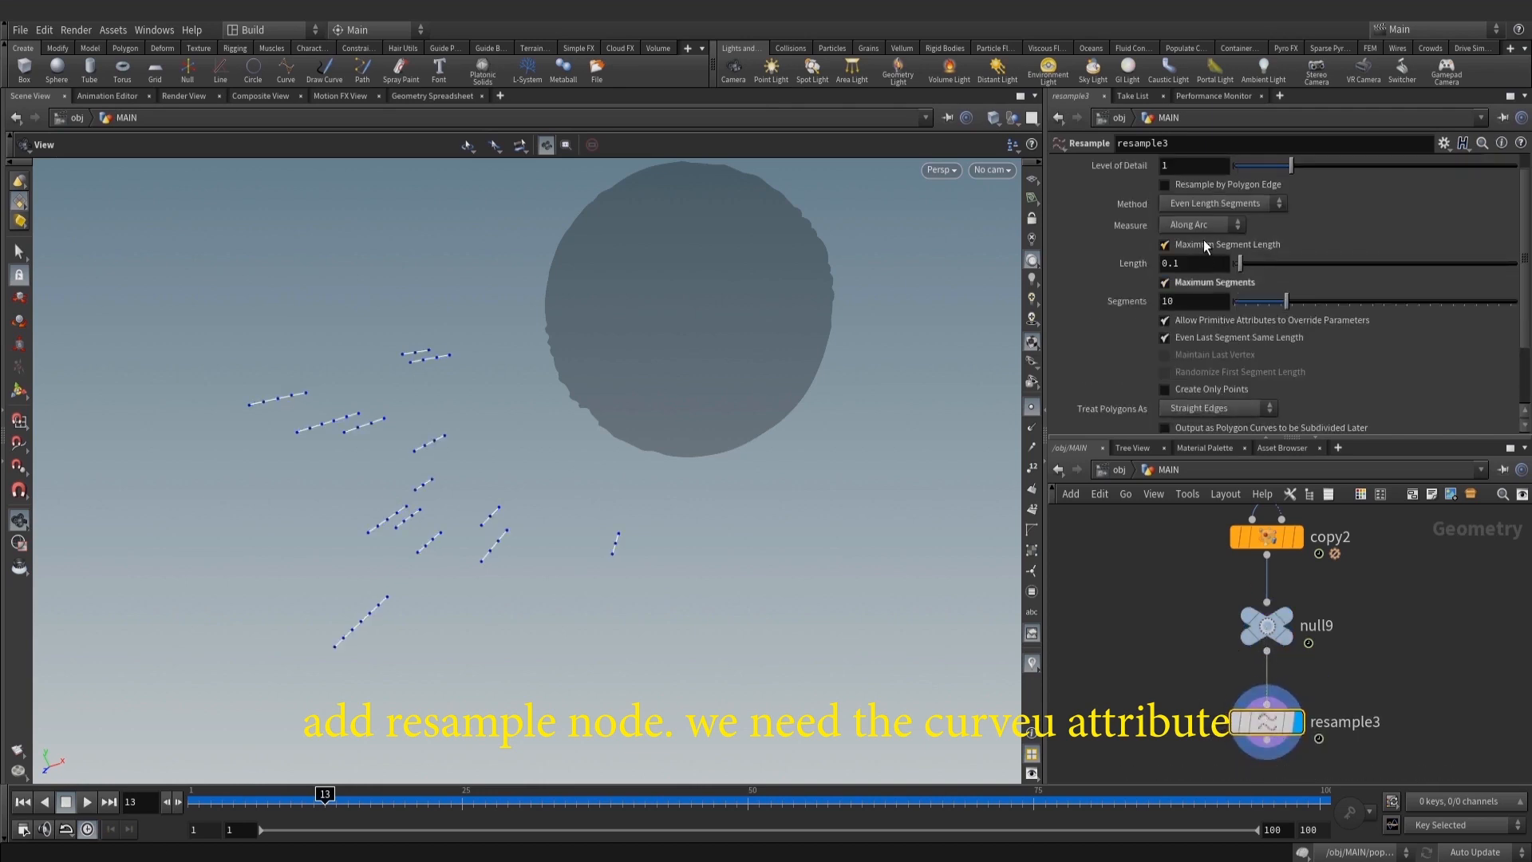
{"action": "left_click", "coordinate": [1203, 241]}
{"action": "scroll", "coordinate": [638, 440], "scroll_direction": "up", "scroll_amount": 2}
{"action": "left_click_drag", "start_coordinate": [638, 440], "coordinate": [662, 419]}
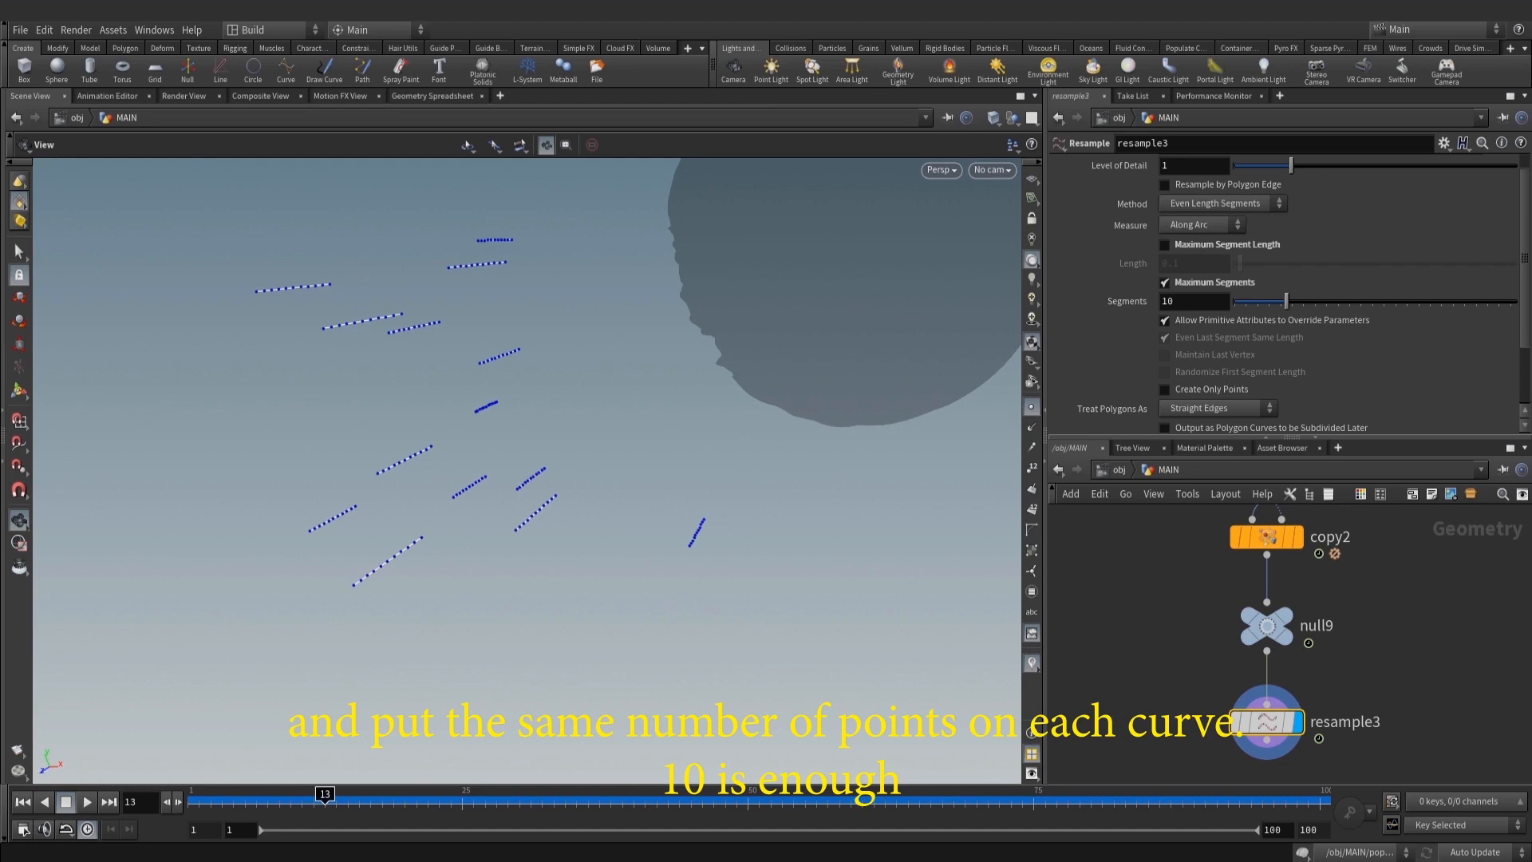
Enable resample3's Curve U Attribute output, named curveu
{"action": "middle_click_drag", "start_coordinate": [1422, 648], "coordinate": [1405, 585]}
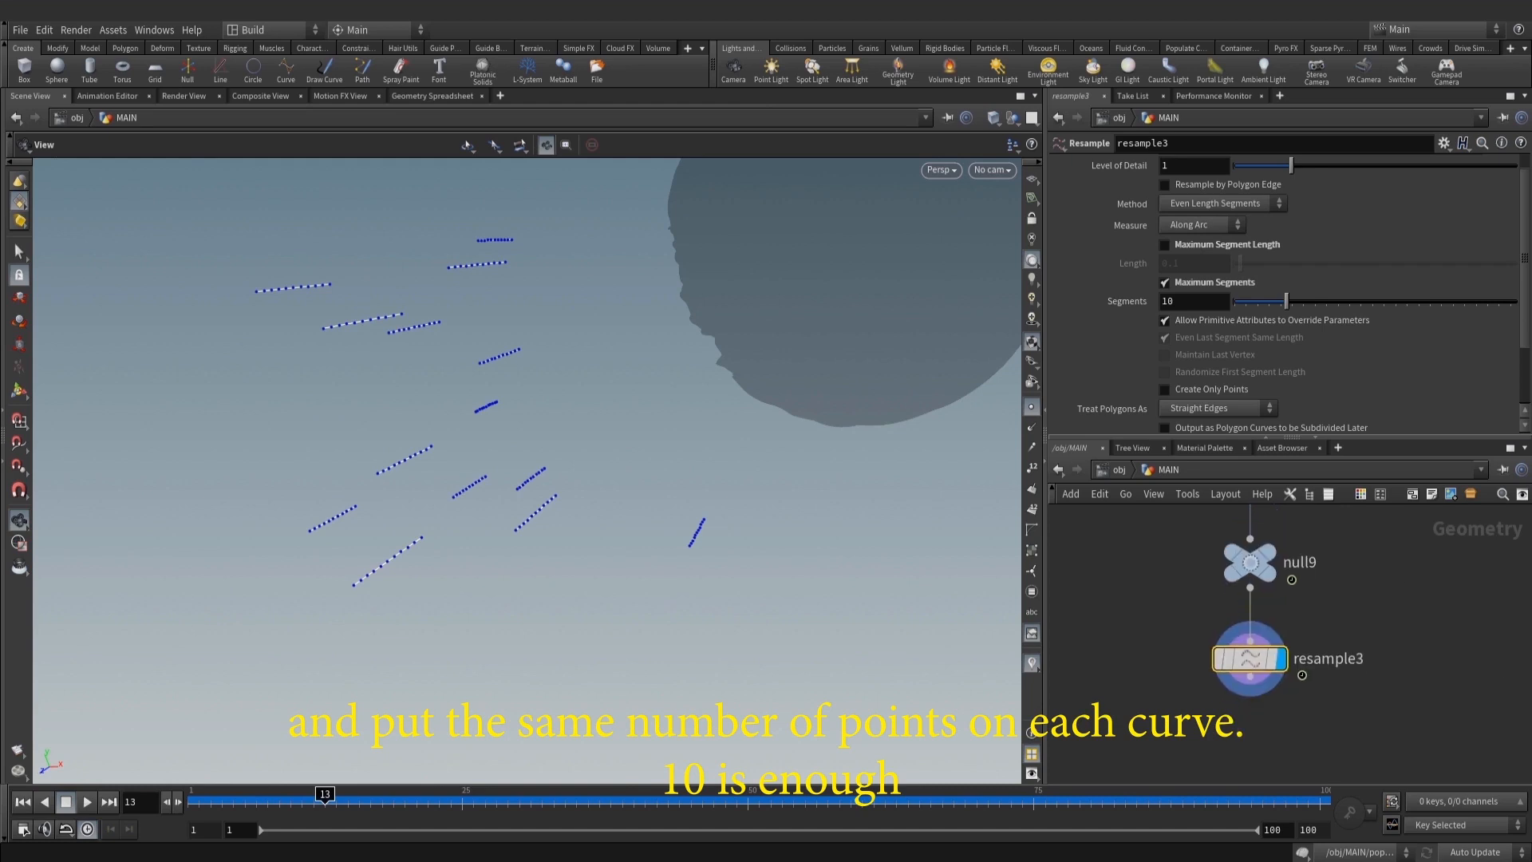
{"action": "scroll", "coordinate": [1207, 382], "scroll_direction": "down", "scroll_amount": 2}
{"action": "left_click", "coordinate": [1056, 402]}
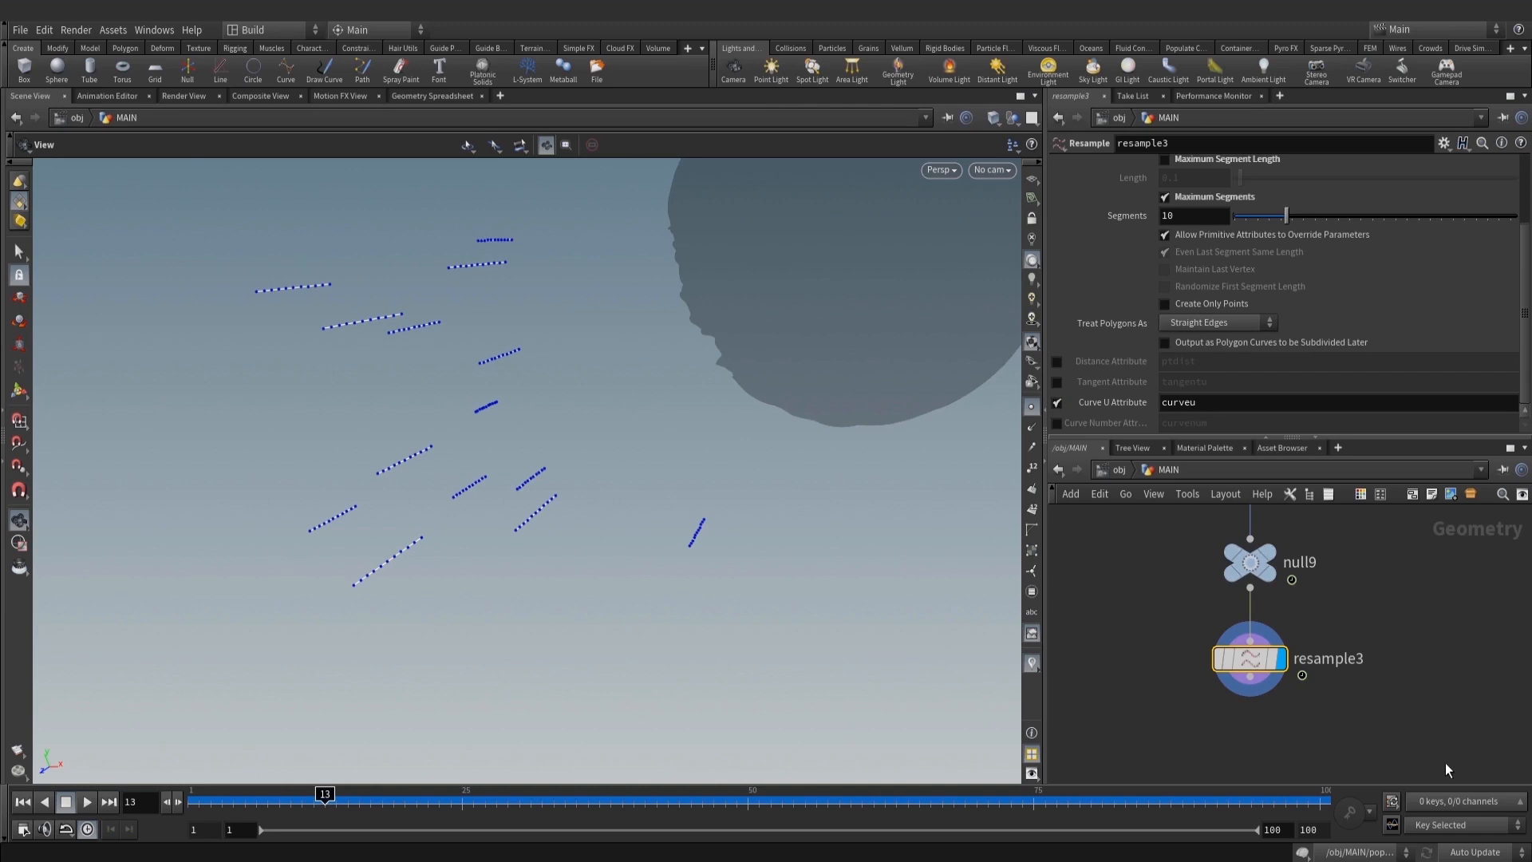
{"action": "middle_click_drag", "start_coordinate": [1444, 763], "coordinate": [1447, 710]}
{"action": "middle_click_drag", "start_coordinate": [1283, 664], "coordinate": [1279, 649]}
{"action": "key", "text": "Tab"}
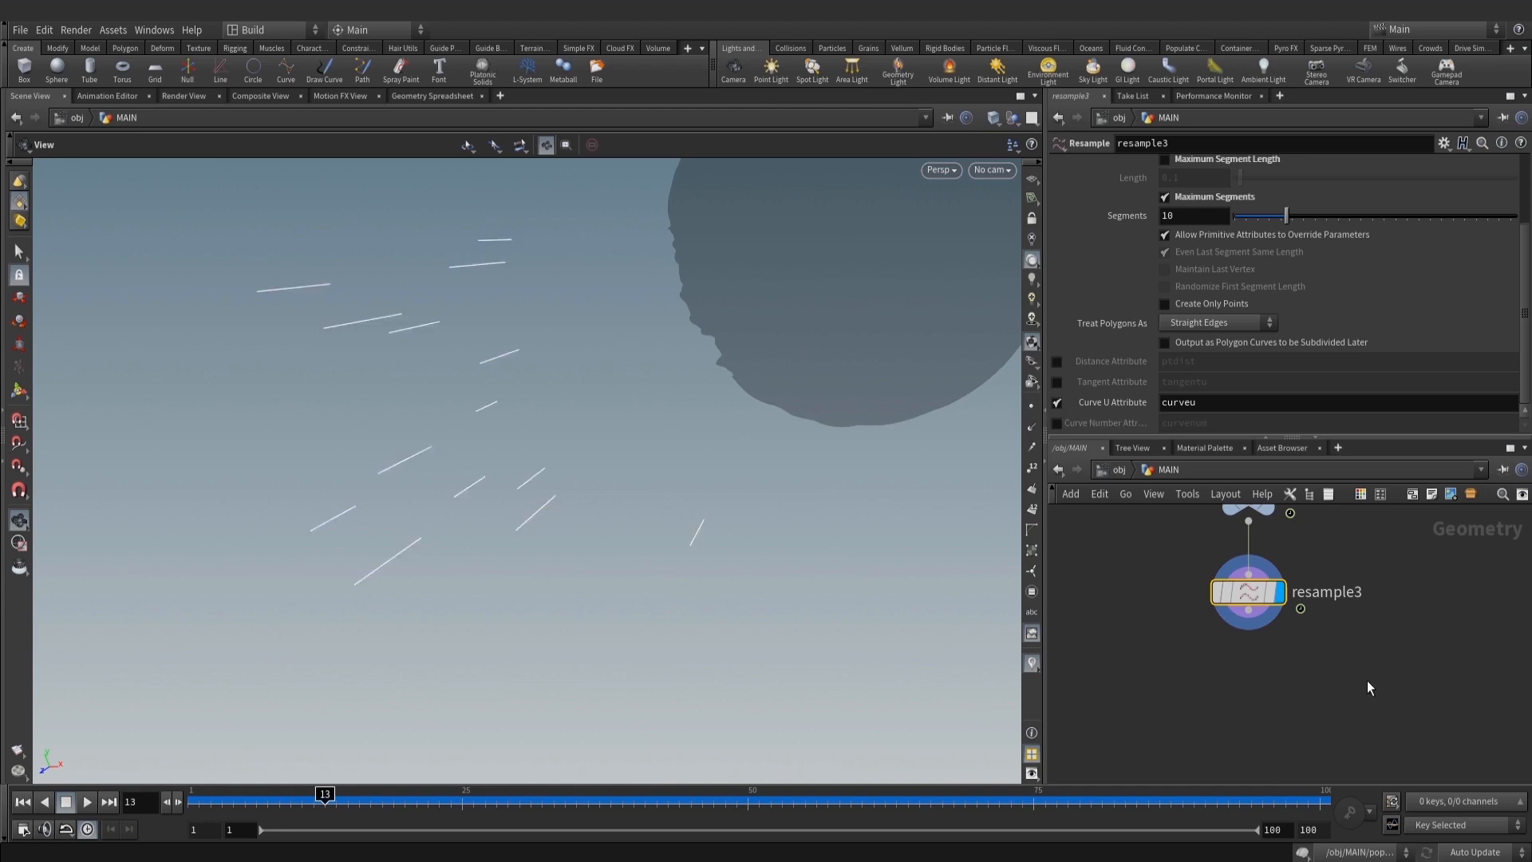
{"action": "middle_click_drag", "start_coordinate": [1295, 691], "coordinate": [1252, 706]}
{"action": "key", "text": "Tab"}
{"action": "type", "text": "vopp"}
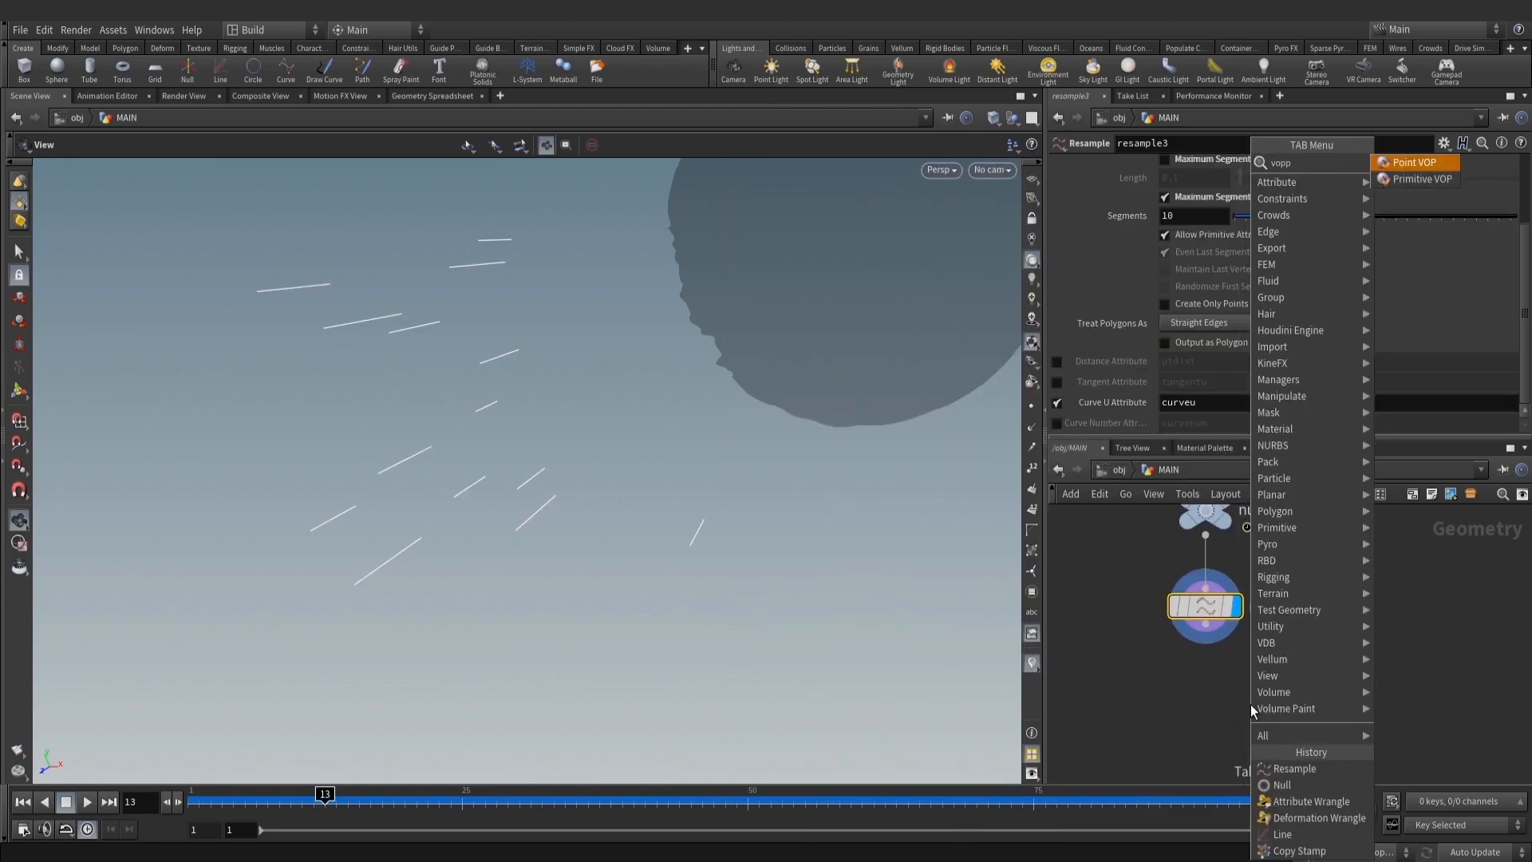
{"action": "key", "text": "BackSpace"}
{"action": "key", "text": "BackSpace"}
{"action": "key", "text": "BackSpace"}
{"action": "key", "text": "BackSpace"}
Add a PolyWire node fed by resample3, display it and inspect the tubes in wireframe
{"action": "type", "text": "polw"}
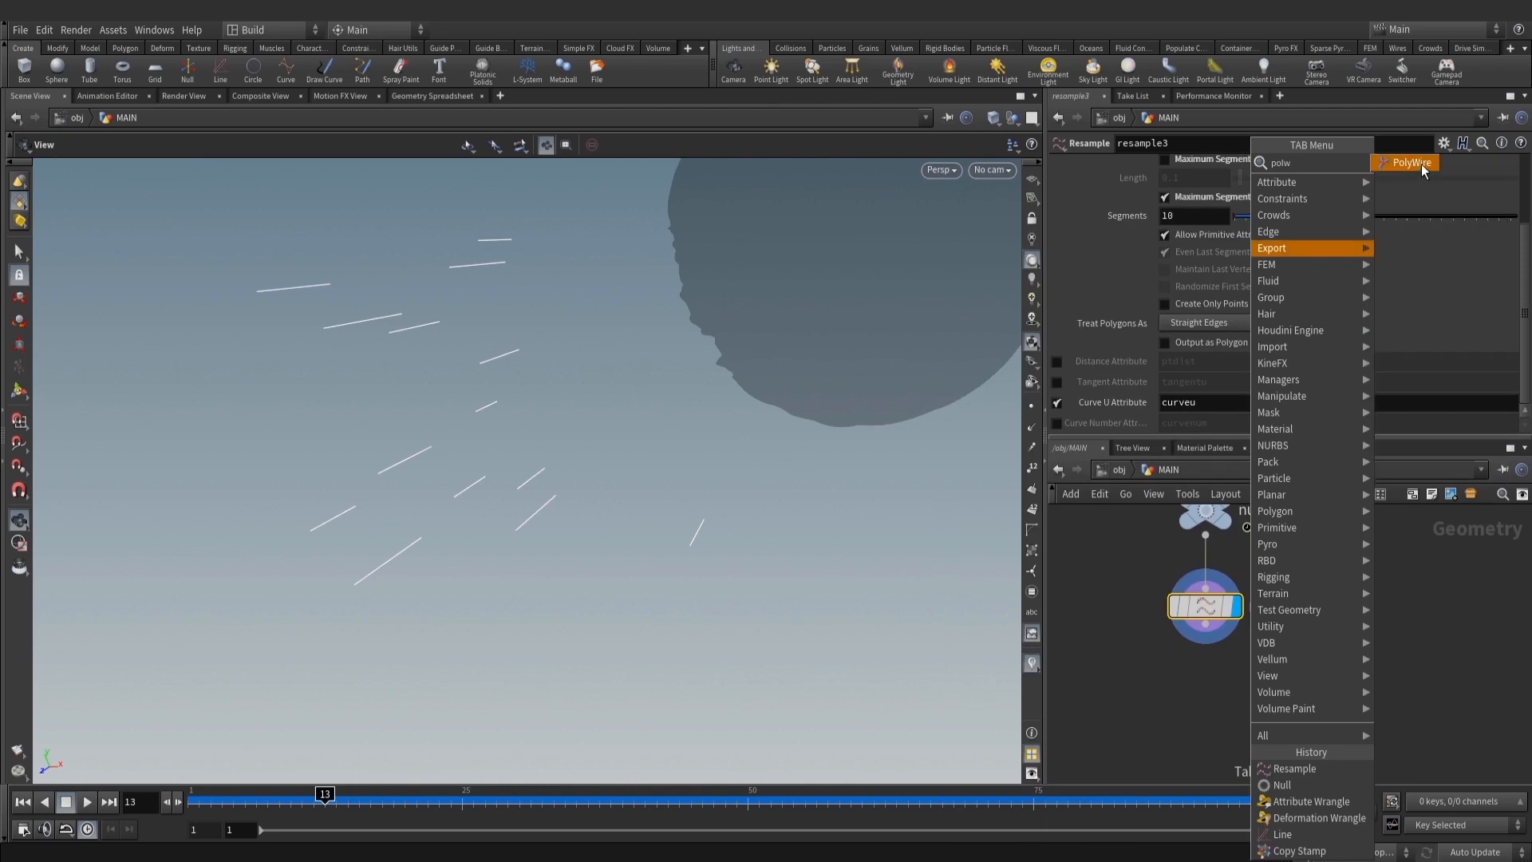
{"action": "left_click", "coordinate": [1420, 165]}
{"action": "left_click", "coordinate": [1213, 725]}
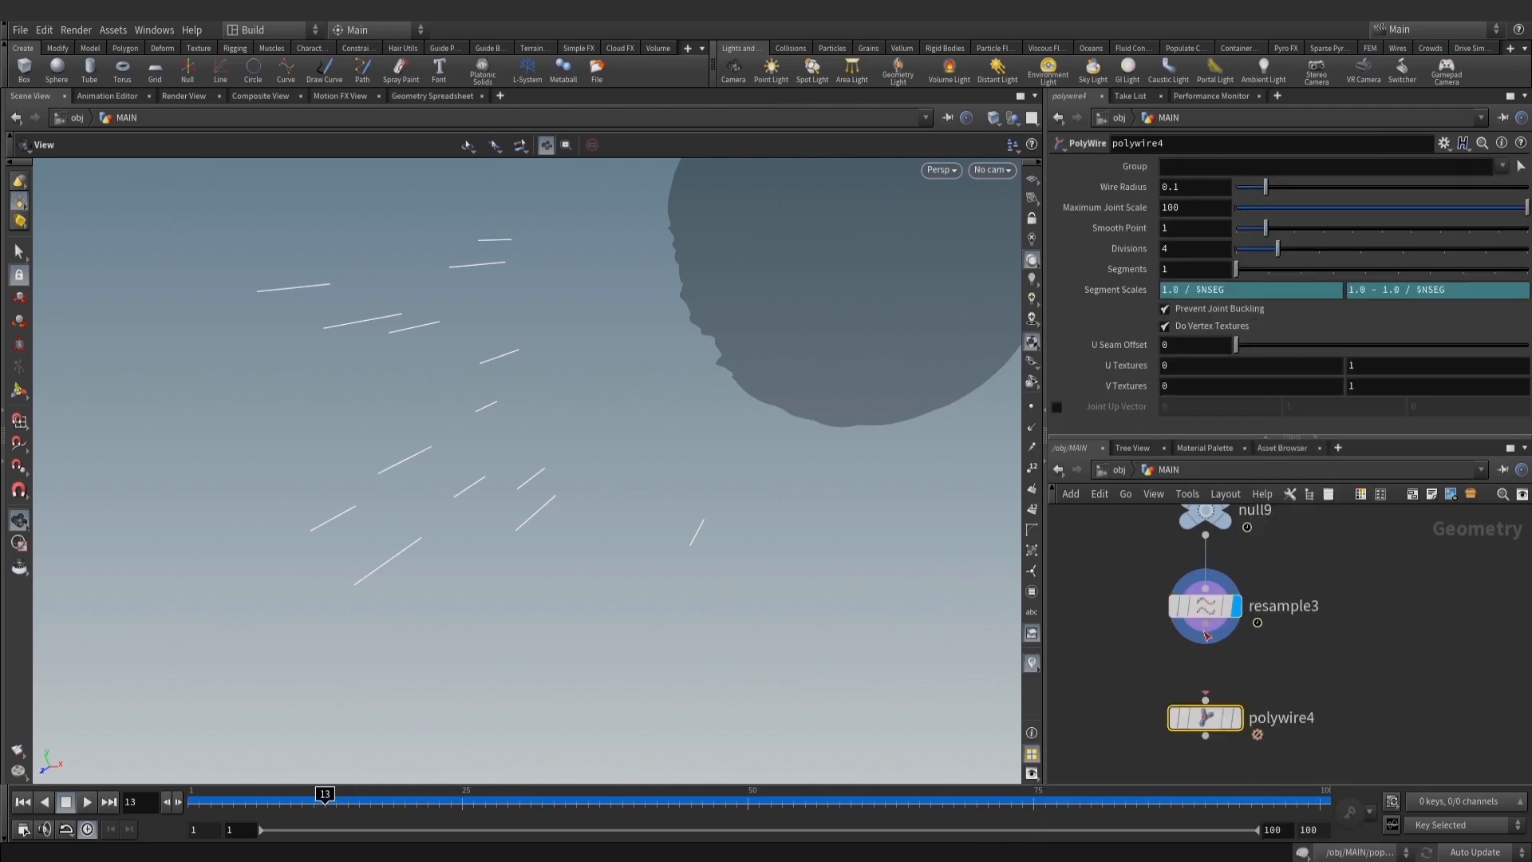
{"action": "key", "text": "w"}
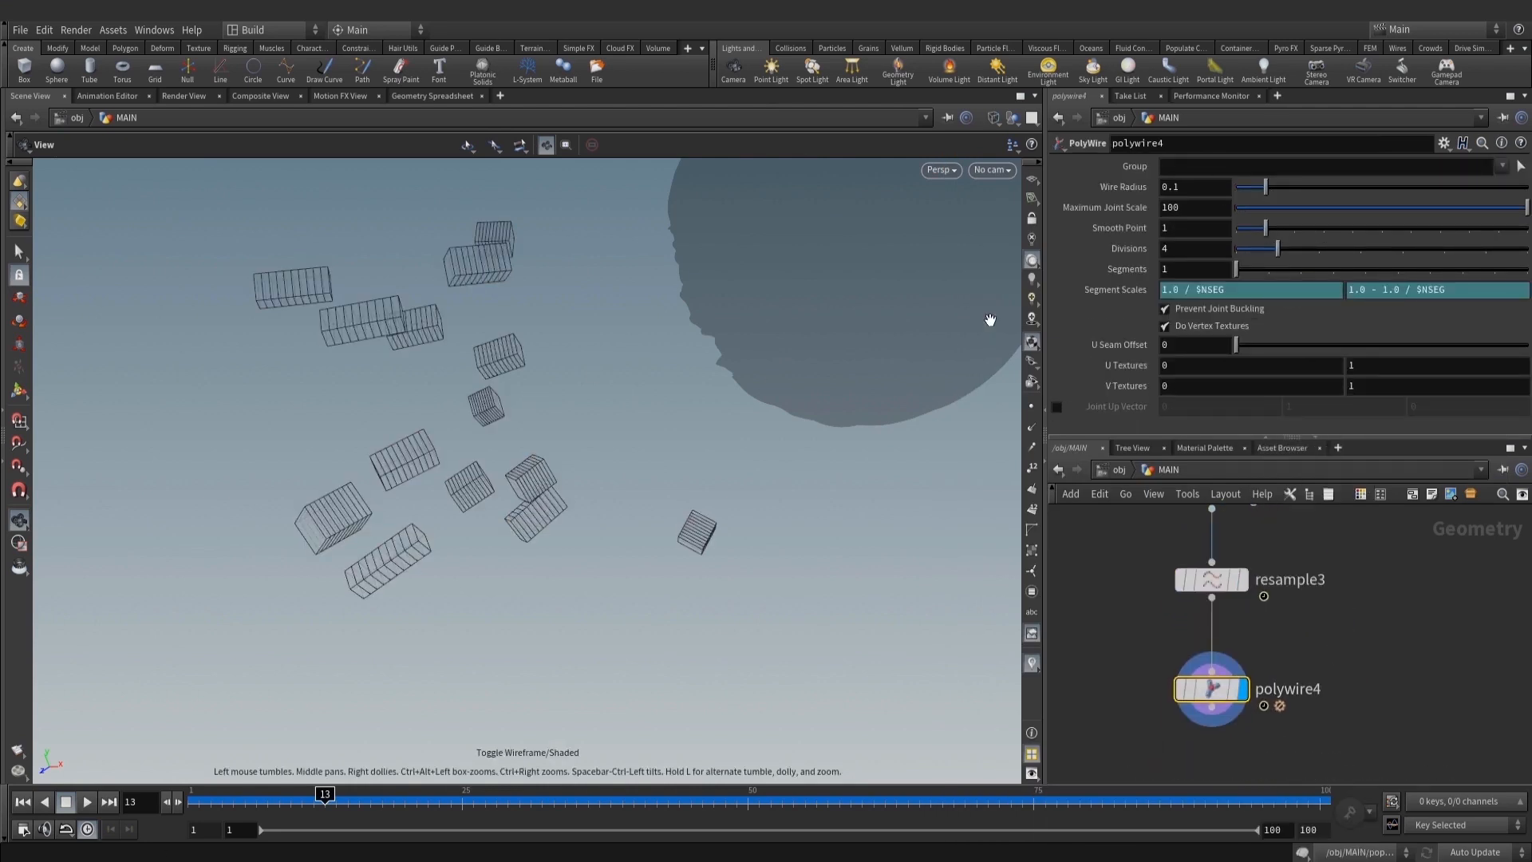
{"action": "key", "text": "w"}
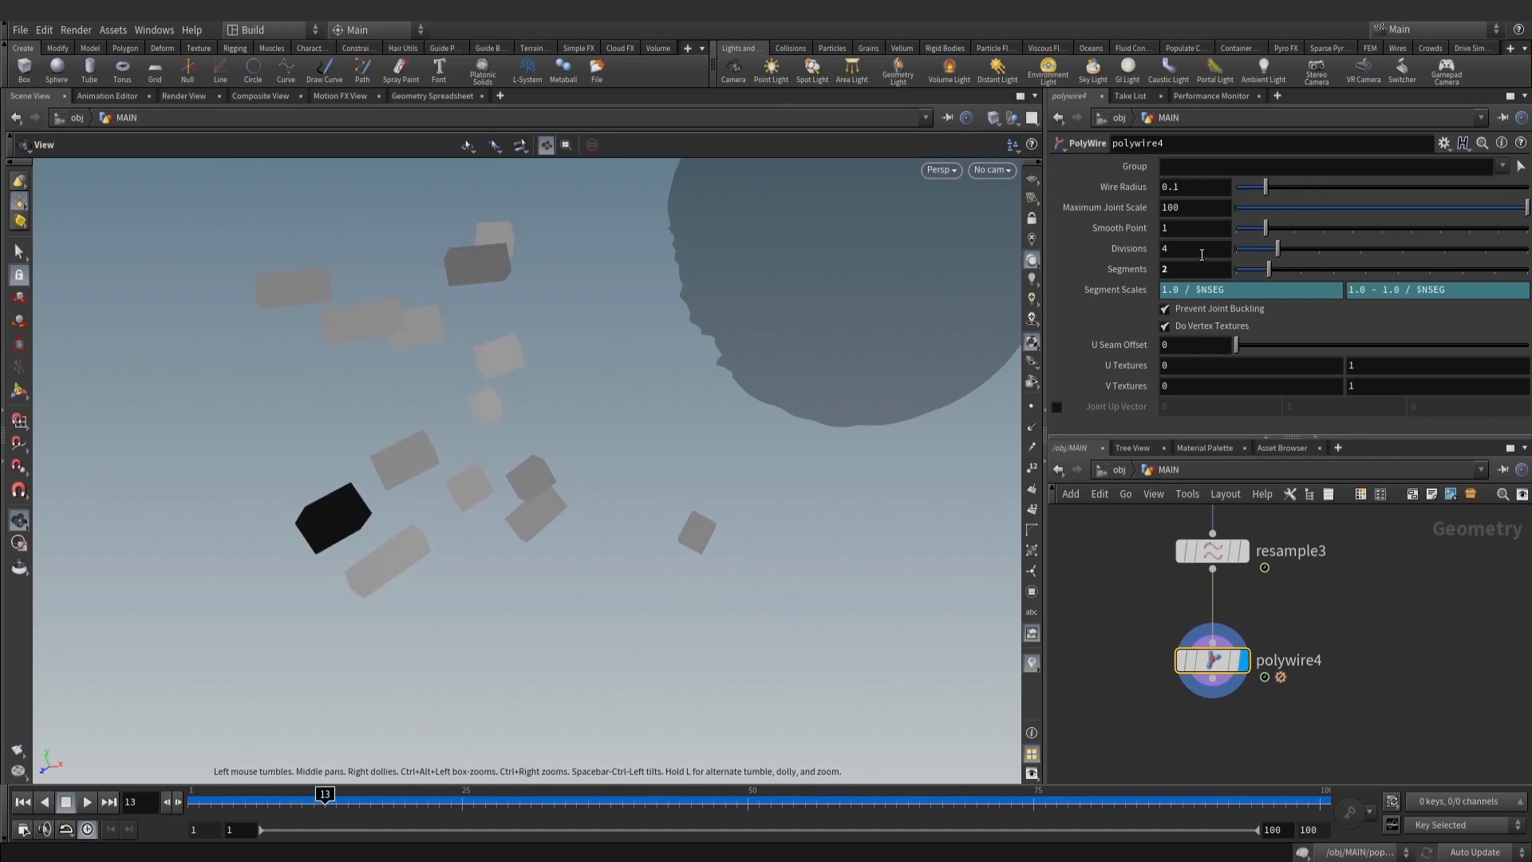
Set polywire4's Segments to 2, Divisions to 32 and Wire Radius to 0.025
{"action": "left_click_drag", "start_coordinate": [1200, 254], "coordinate": [1157, 307]}
{"action": "type", "text": "32"}
{"action": "key", "text": "Return"}
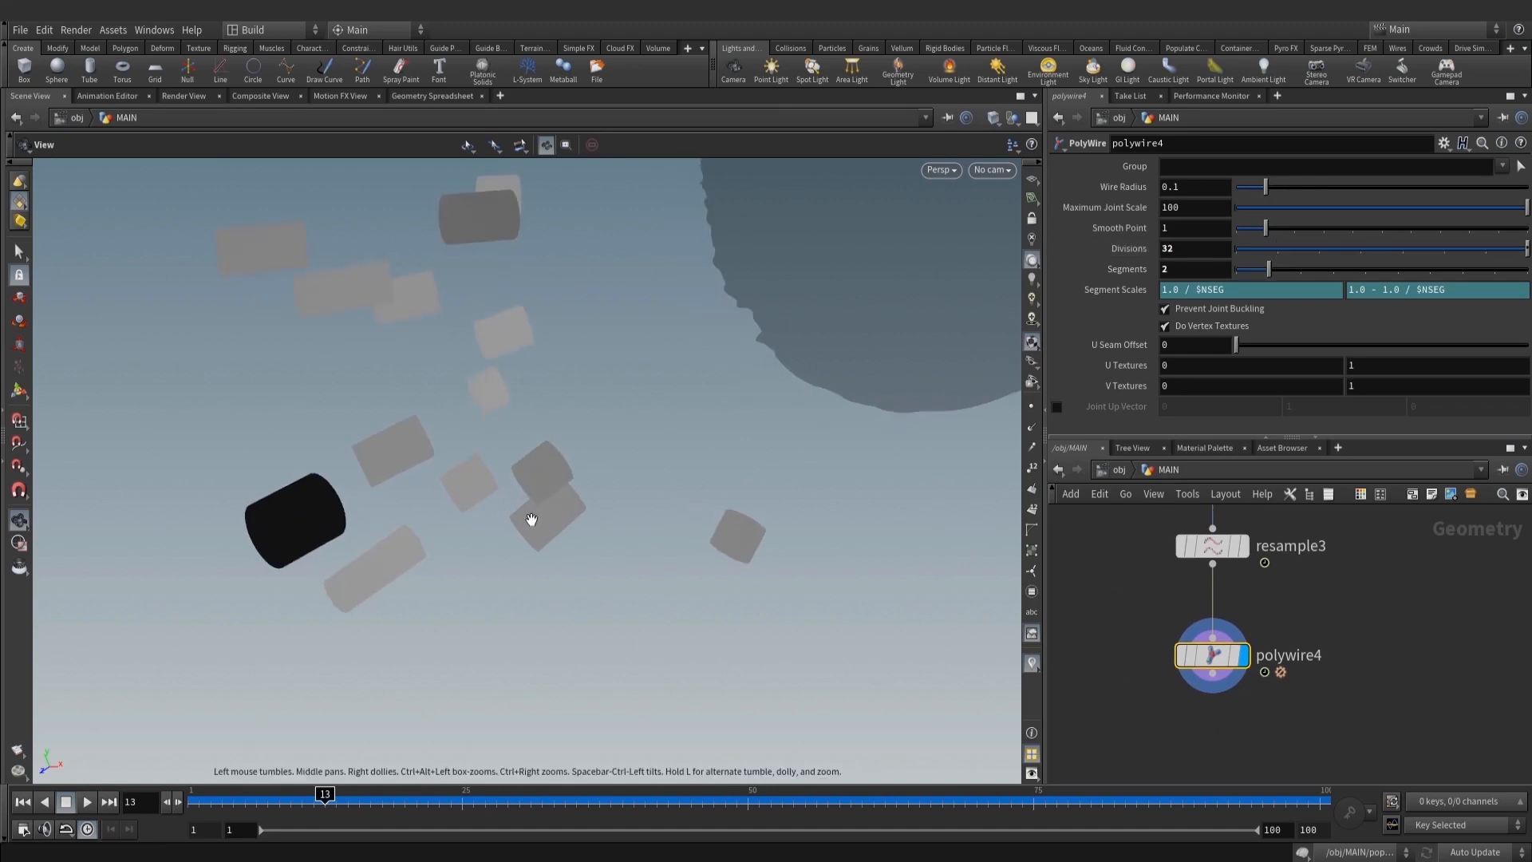
{"action": "key", "text": "w"}
{"action": "key", "text": "w"}
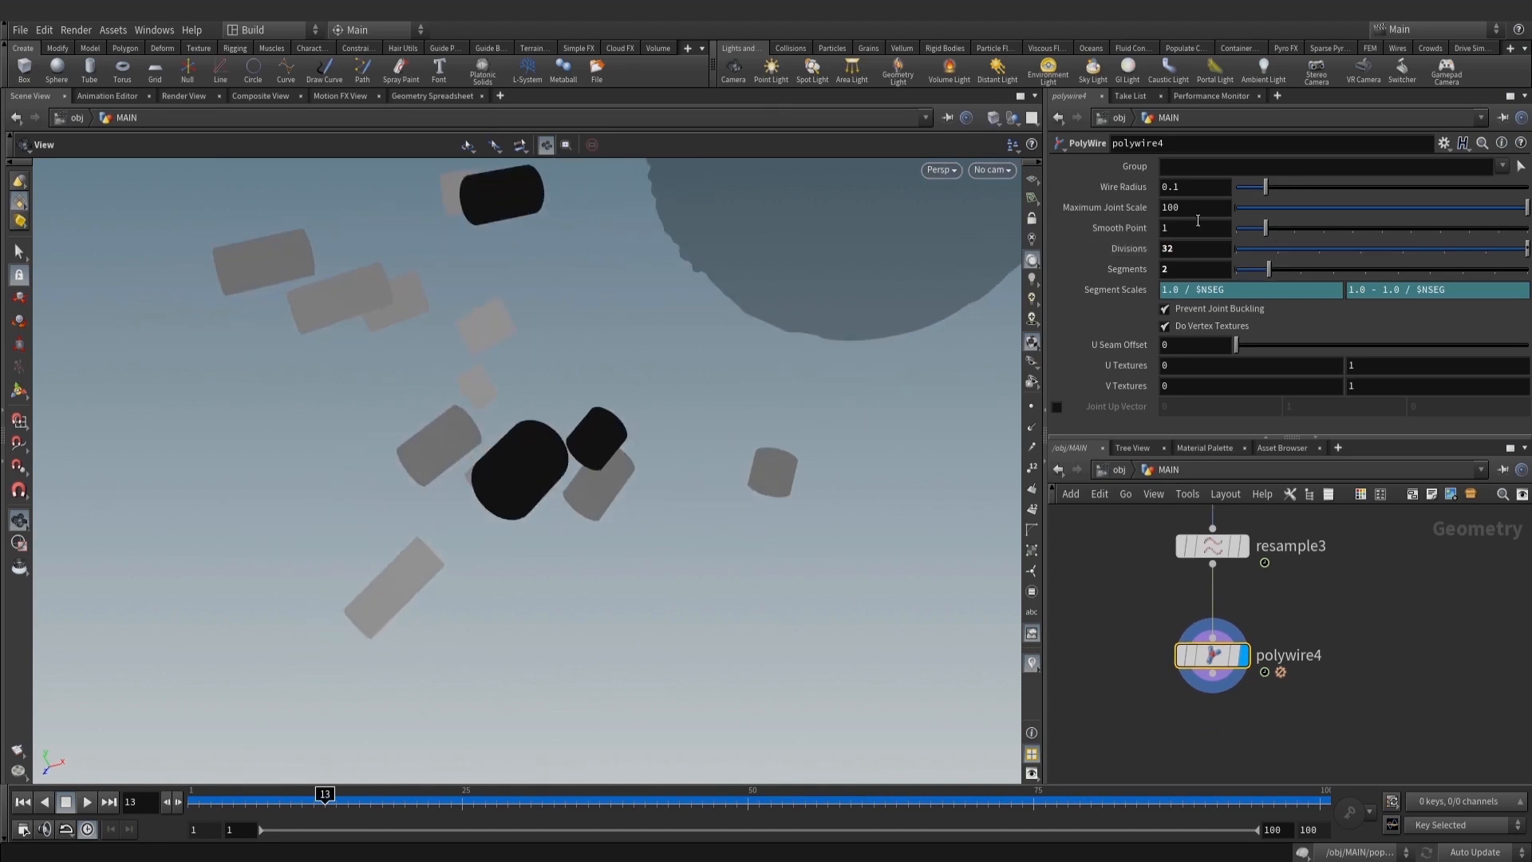
{"action": "left_click", "coordinate": [1202, 187]}
{"action": "type", "text": "5"}
{"action": "key", "text": "Return"}
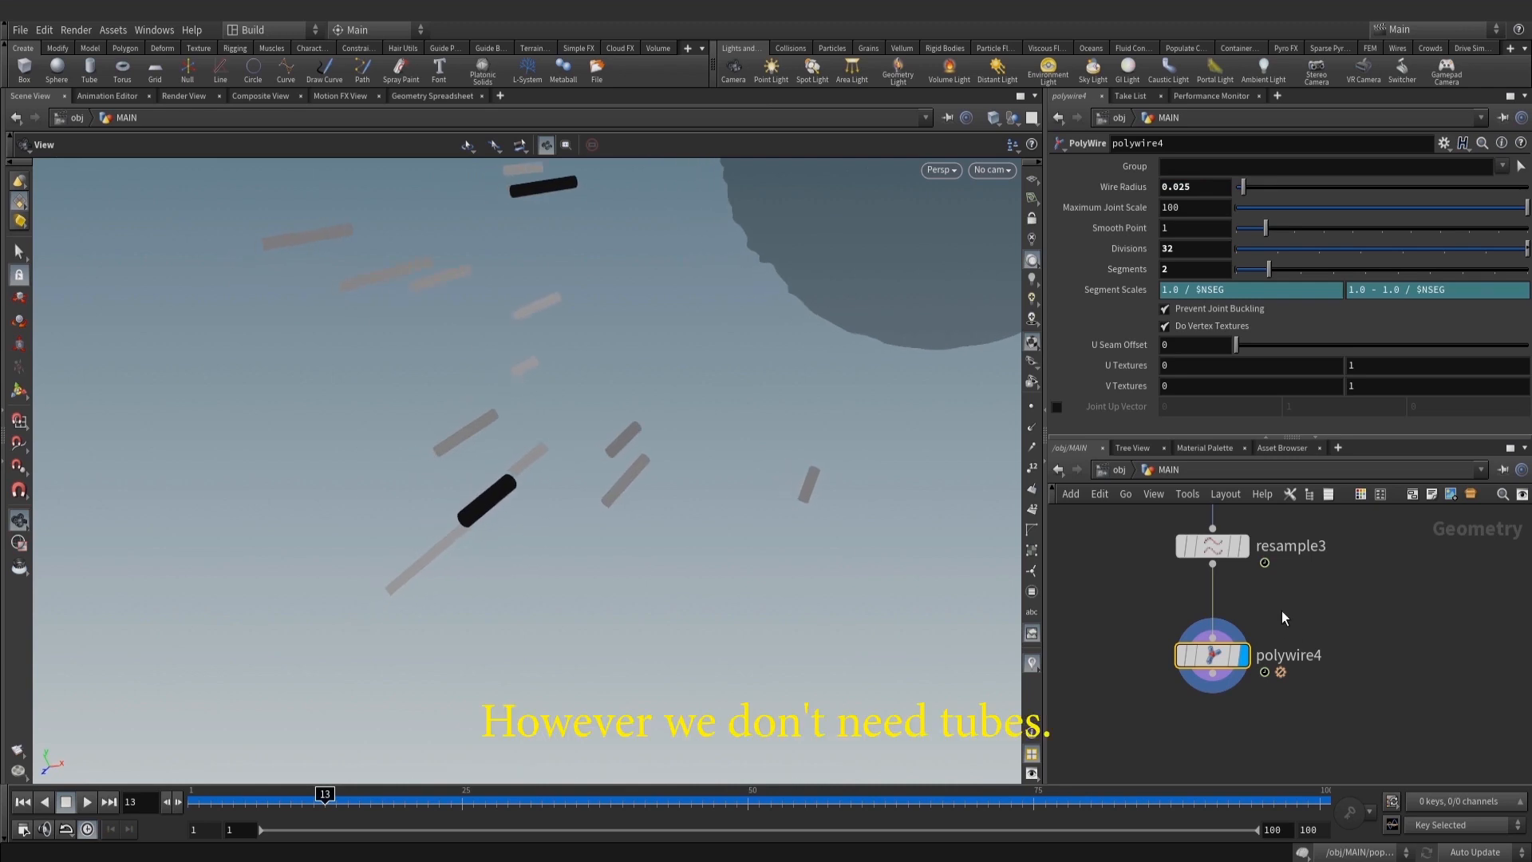
{"action": "left_click_drag", "start_coordinate": [1229, 674], "coordinate": [1216, 727]}
{"action": "middle_click_drag", "start_coordinate": [1244, 705], "coordinate": [1264, 656]}
{"action": "left_click_drag", "start_coordinate": [1215, 688], "coordinate": [1229, 683]}
{"action": "left_click_drag", "start_coordinate": [1197, 187], "coordinate": [1094, 183]}
{"action": "type", "text": "0"}
{"action": "type", "text": "rve"}
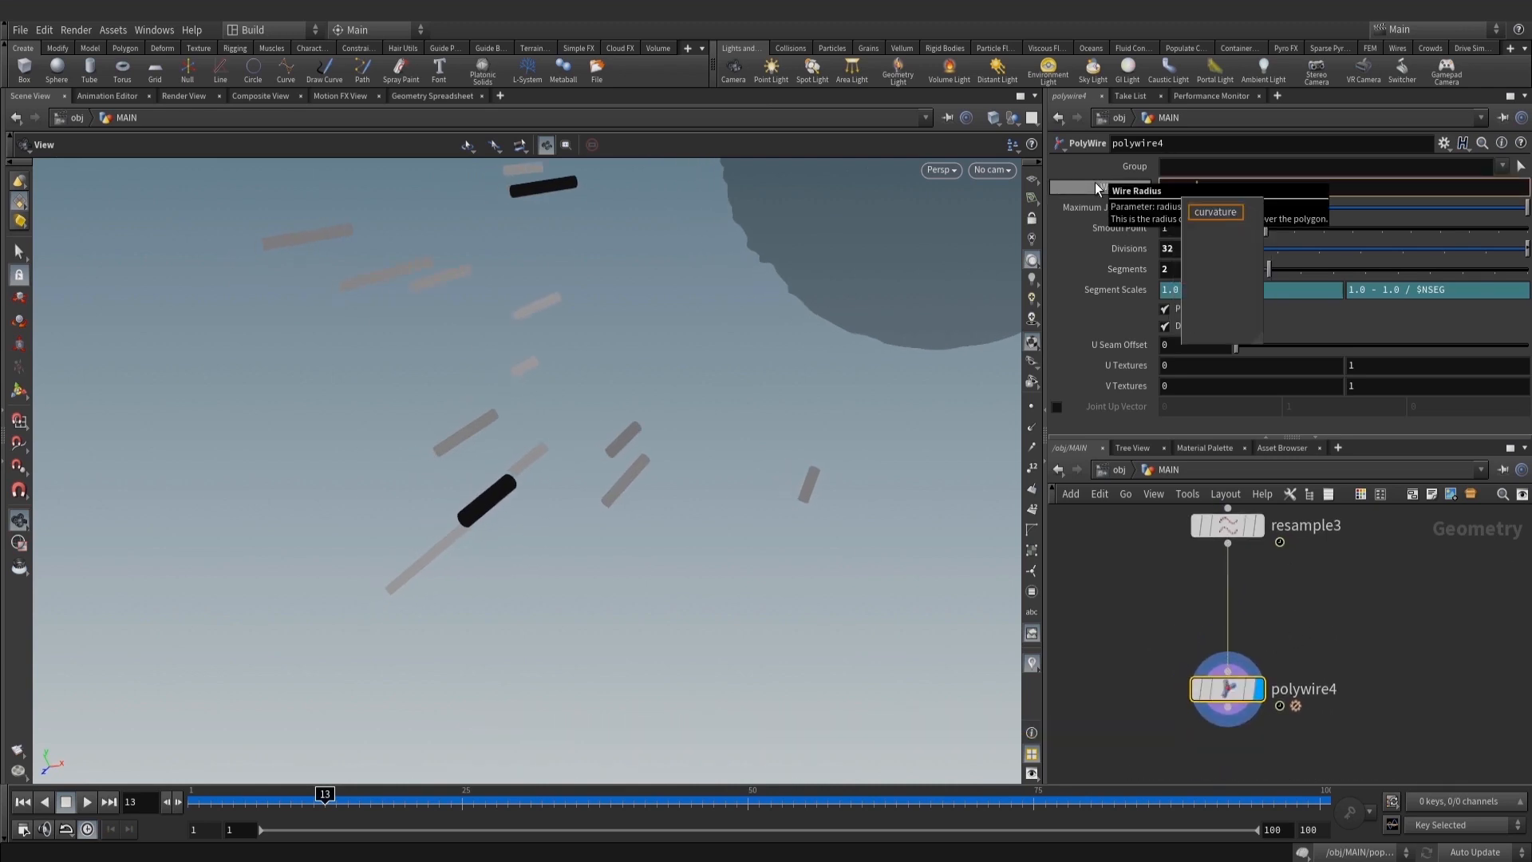
{"action": "type", "text": "u"}
{"action": "key", "text": "Return"}
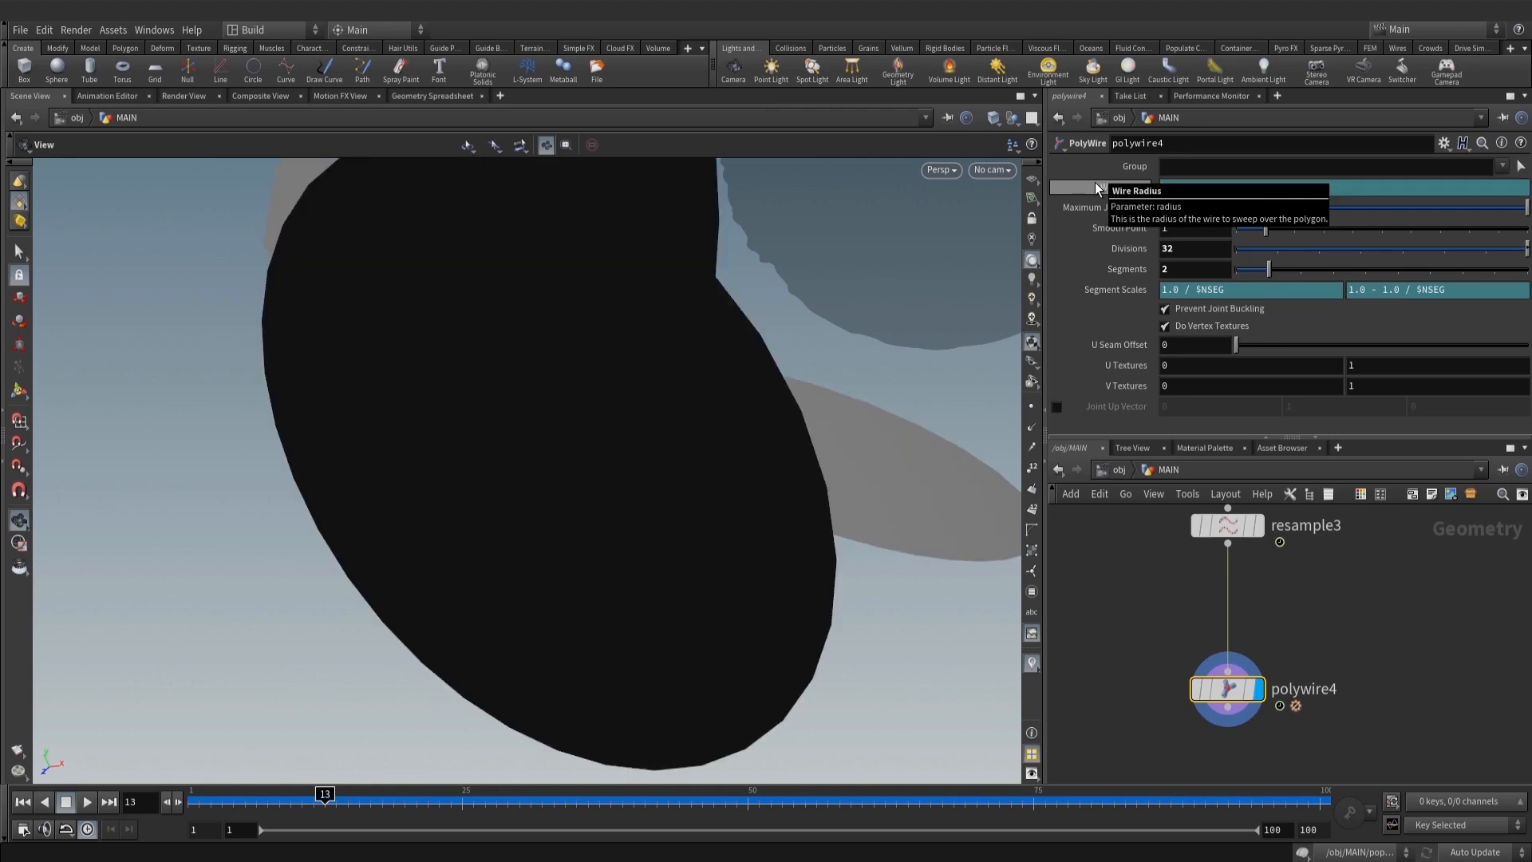
{"action": "left_click", "coordinate": [1215, 183]}
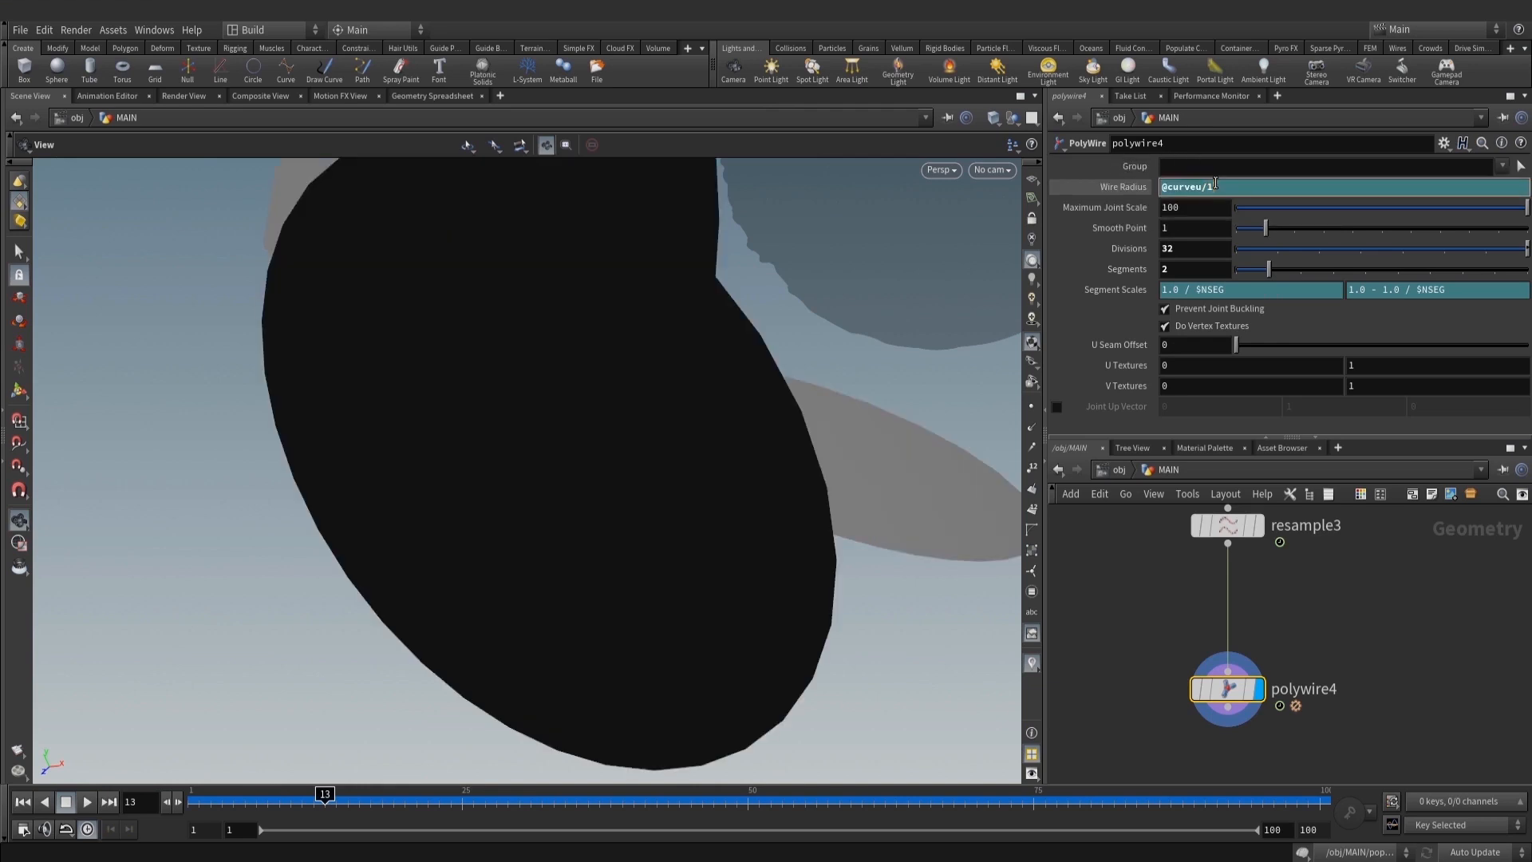
{"action": "key", "text": "Return"}
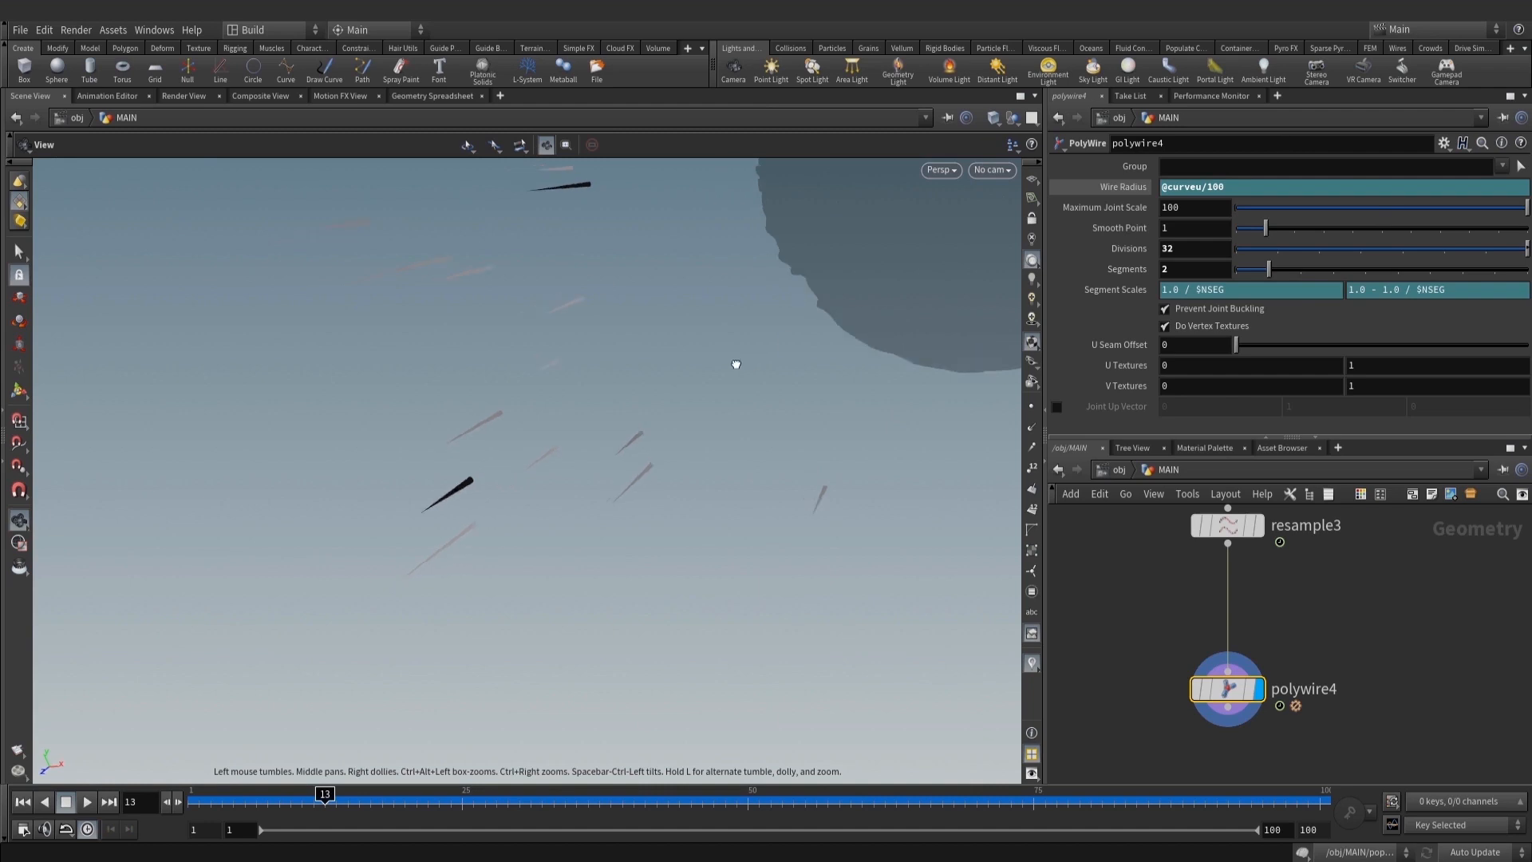
Insert a Point VOP node between resample3 and polywire4
{"action": "key", "text": "Tab"}
{"action": "type", "text": "vopp"}
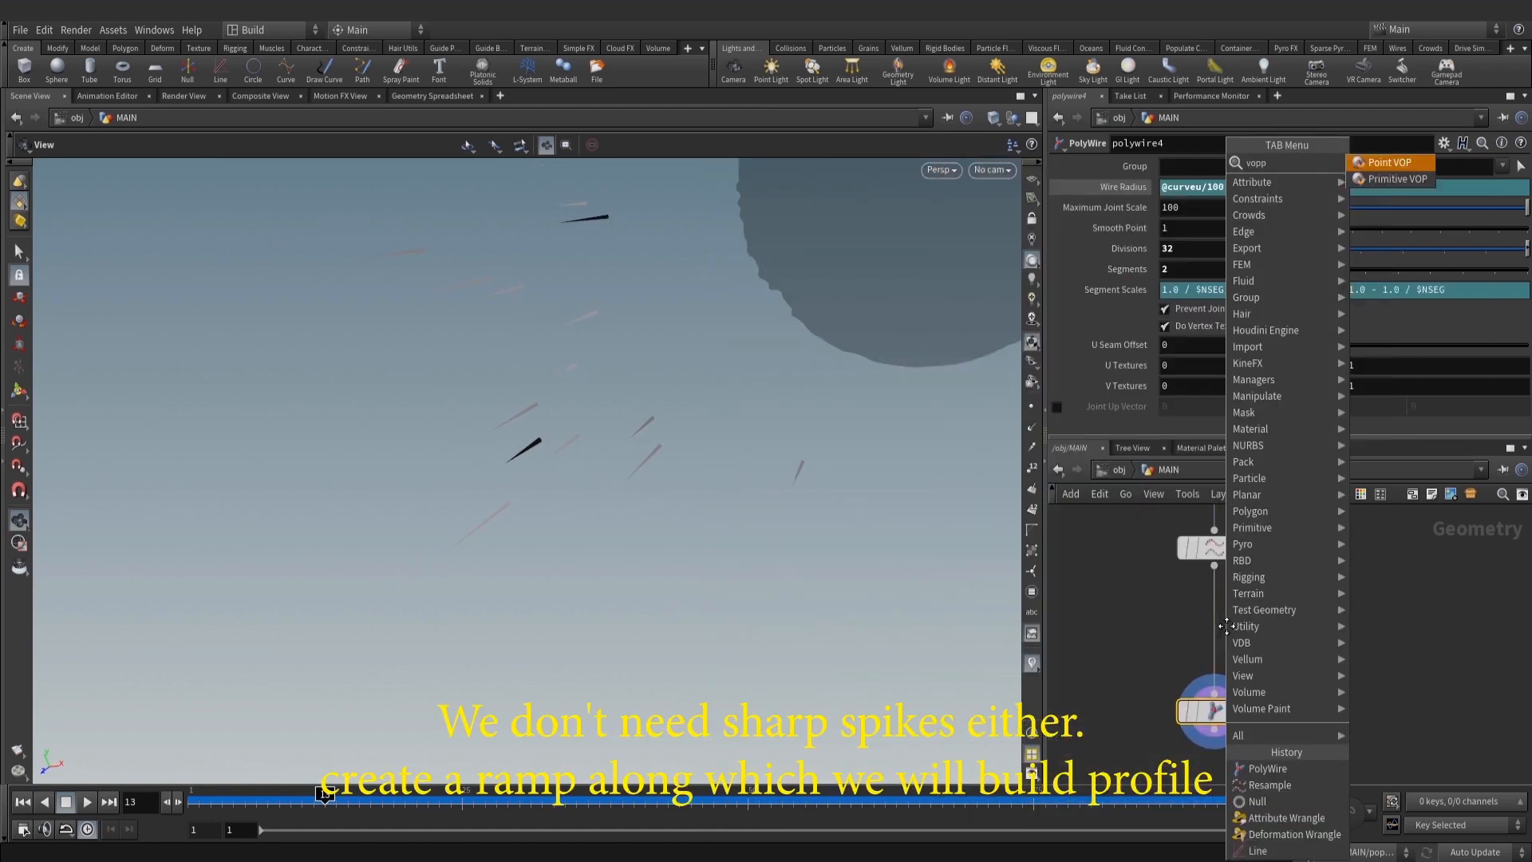
{"action": "left_click", "coordinate": [1418, 164]}
{"action": "left_click", "coordinate": [1214, 631]}
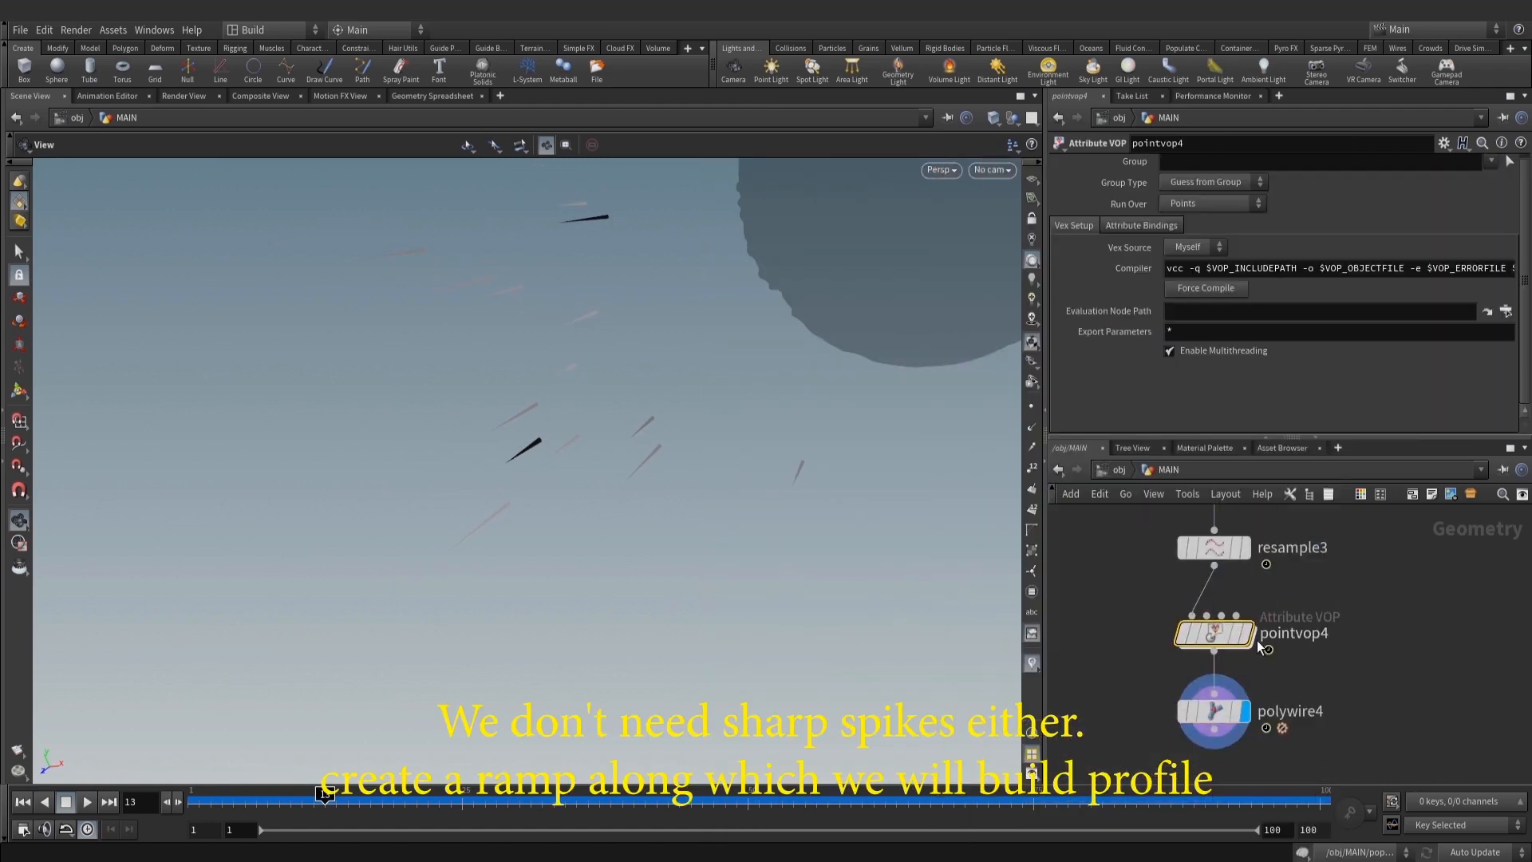
Inside pointvop4, add a bind node and set its name to curveu
{"action": "double_click", "coordinate": [1219, 635]}
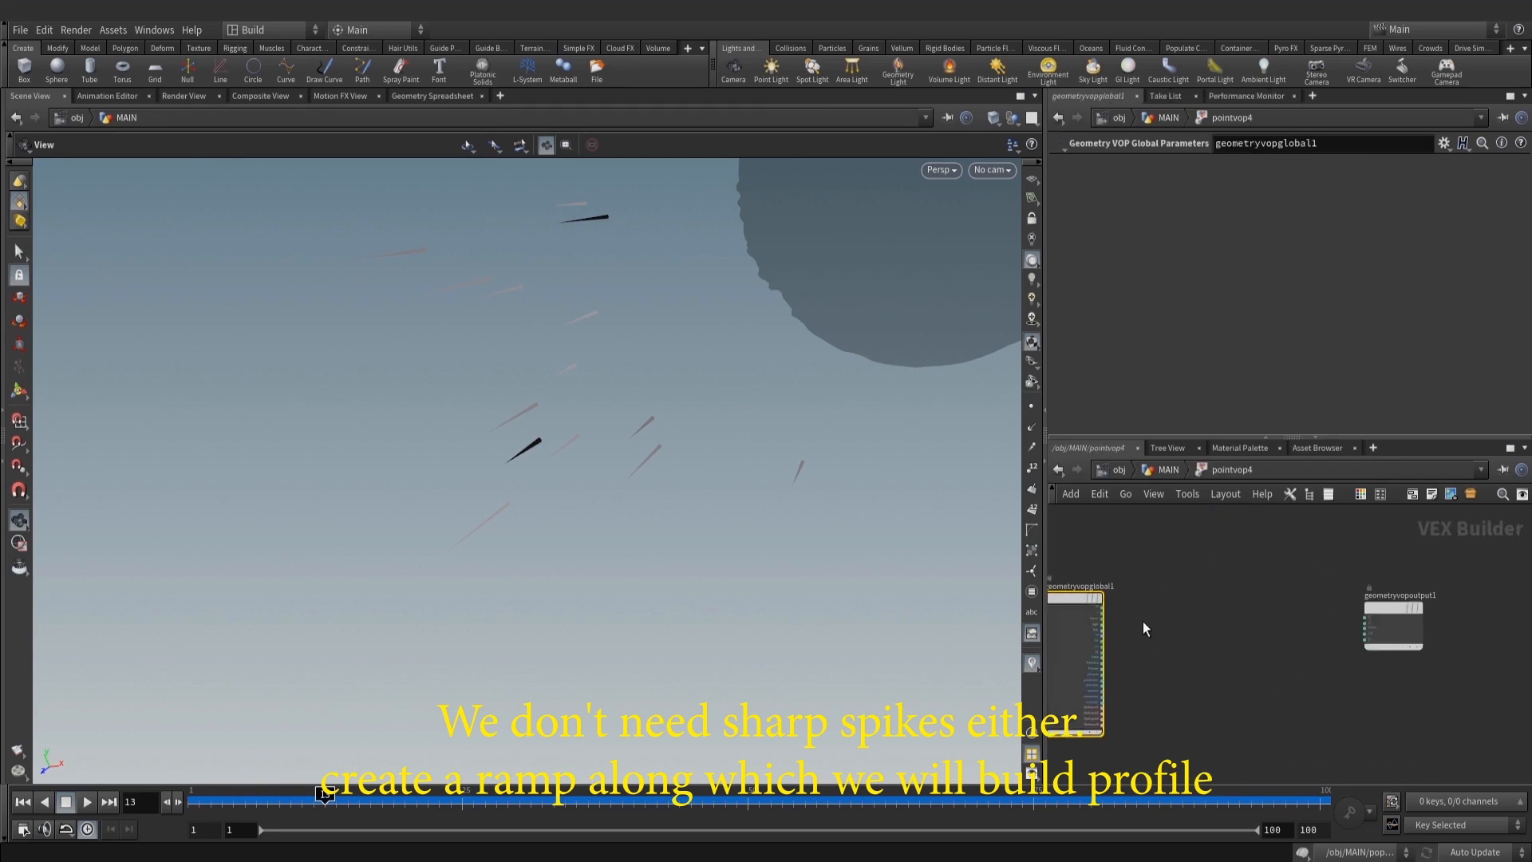
{"action": "middle_click_drag", "start_coordinate": [1143, 620], "coordinate": [1202, 592]}
{"action": "key", "text": "Tab"}
{"action": "type", "text": "bind"}
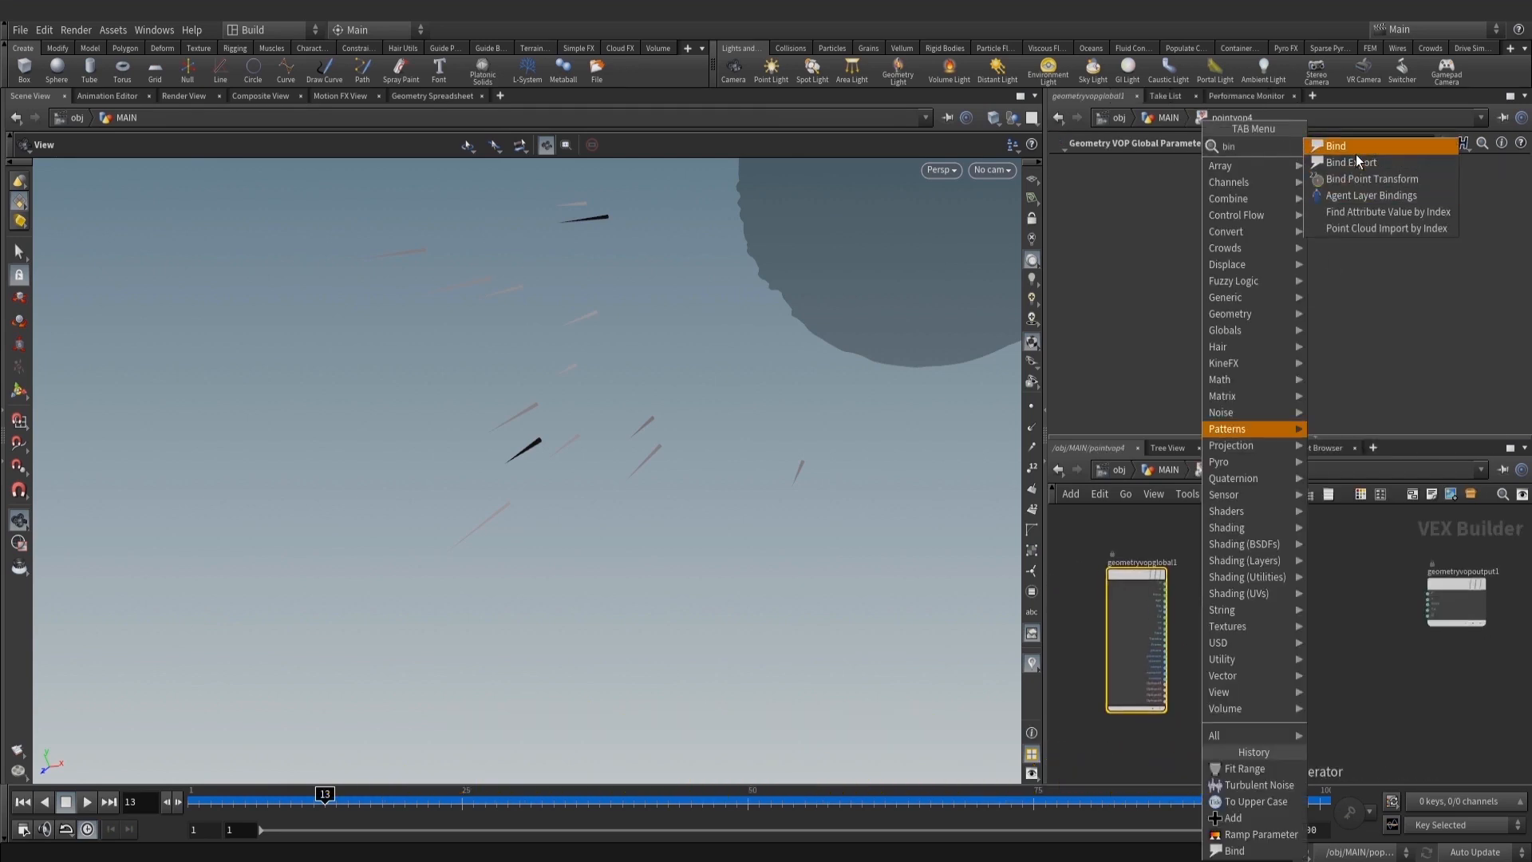
{"action": "left_click", "coordinate": [1355, 150]}
{"action": "left_click", "coordinate": [1265, 627]}
{"action": "left_click_drag", "start_coordinate": [1266, 627], "coordinate": [1233, 639]}
{"action": "double_click", "coordinate": [1173, 166]}
{"action": "type", "text": "curveu"}
{"action": "key", "text": "Return"}
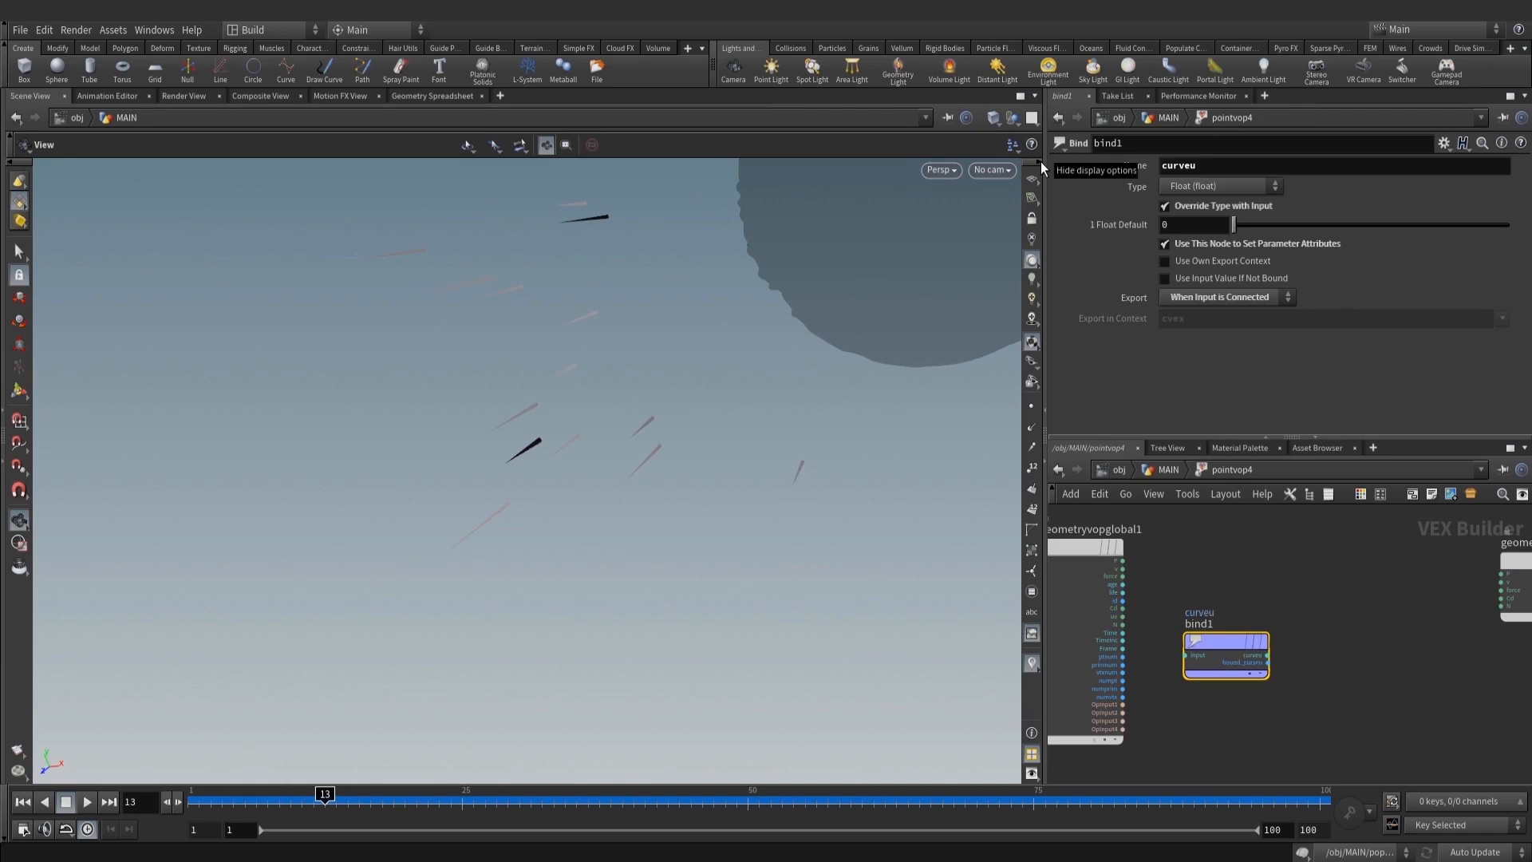
Add a Fit Range node and feed the bind node's curveu output into it
{"action": "mouse_move", "coordinate": [1301, 686]}
{"action": "middle_mouse_down"}
{"action": "mouse_move", "coordinate": [1266, 693]}
{"action": "mouse_move", "coordinate": [1298, 676]}
{"action": "middle_mouse_up"}
{"action": "scroll", "coordinate": [1277, 685], "scroll_direction": "down", "scroll_amount": 3}
{"action": "key", "text": "Tab"}
{"action": "type", "text": "fi"}
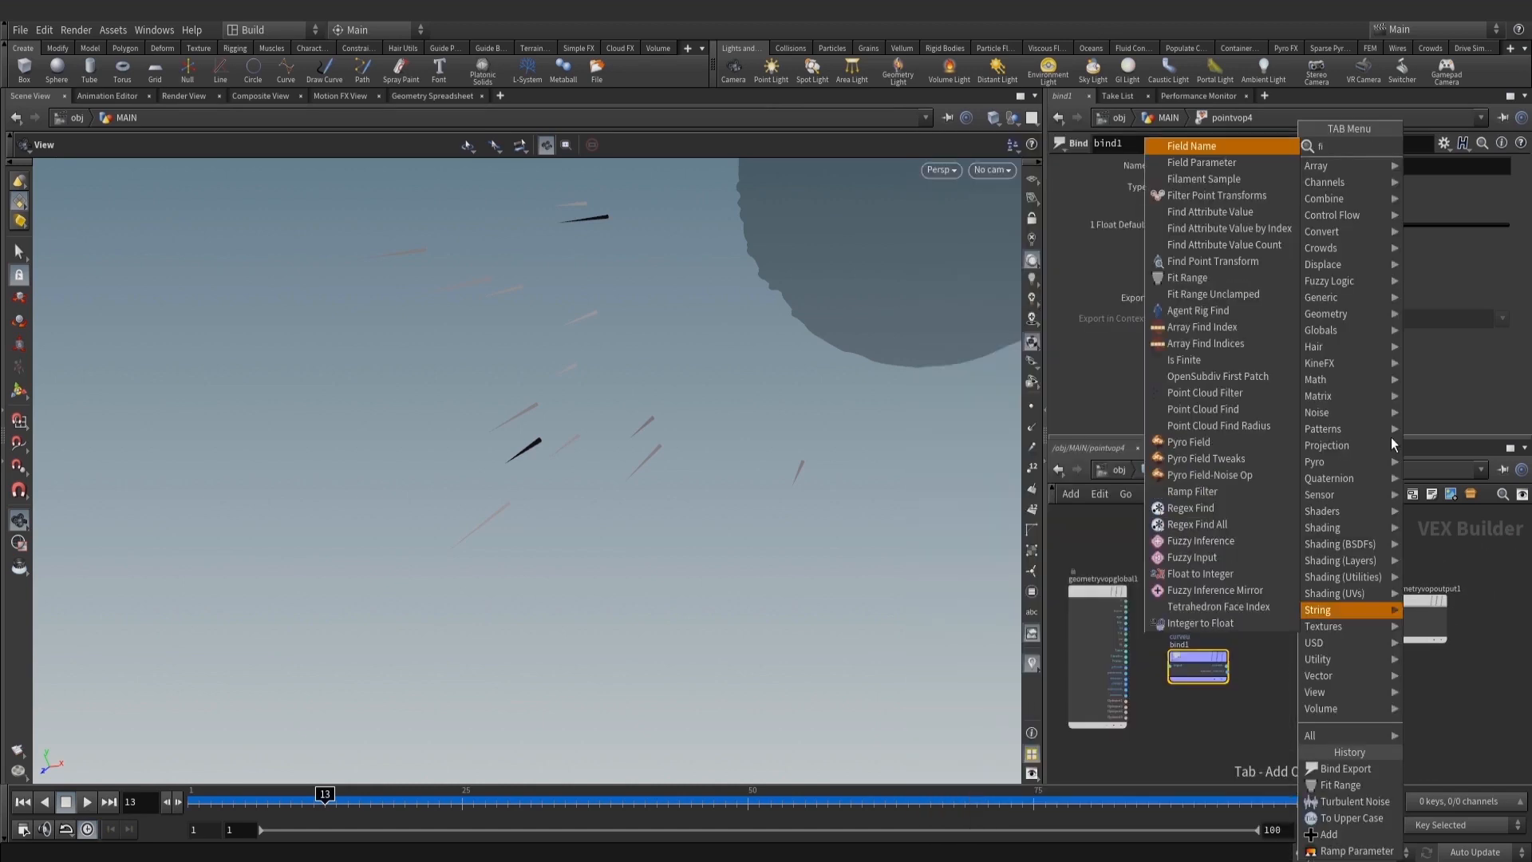
{"action": "type", "text": "t"}
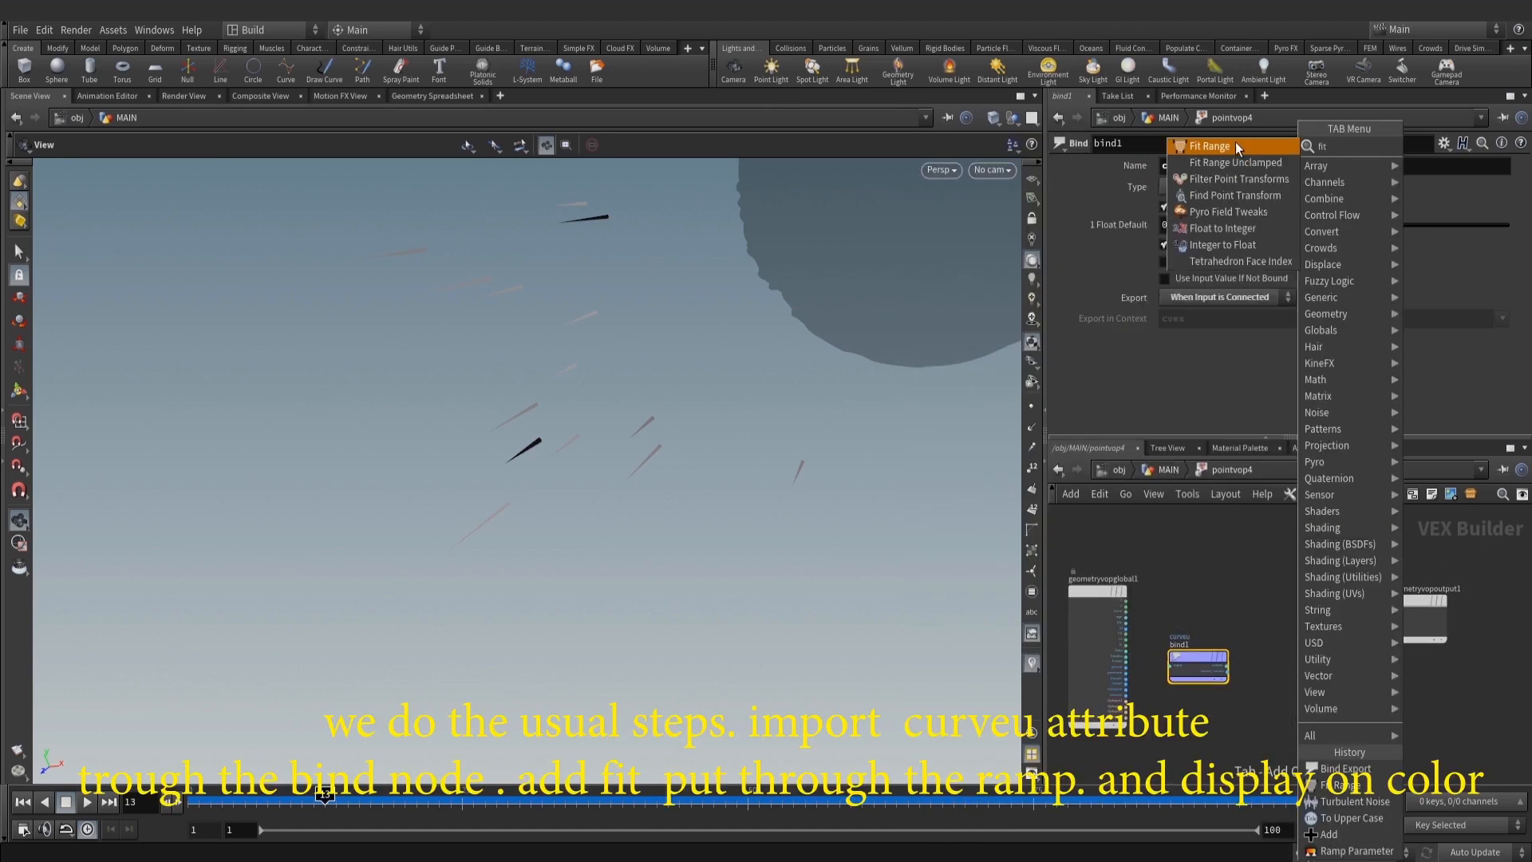
{"action": "left_click", "coordinate": [1229, 147]}
{"action": "left_click", "coordinate": [1324, 680]}
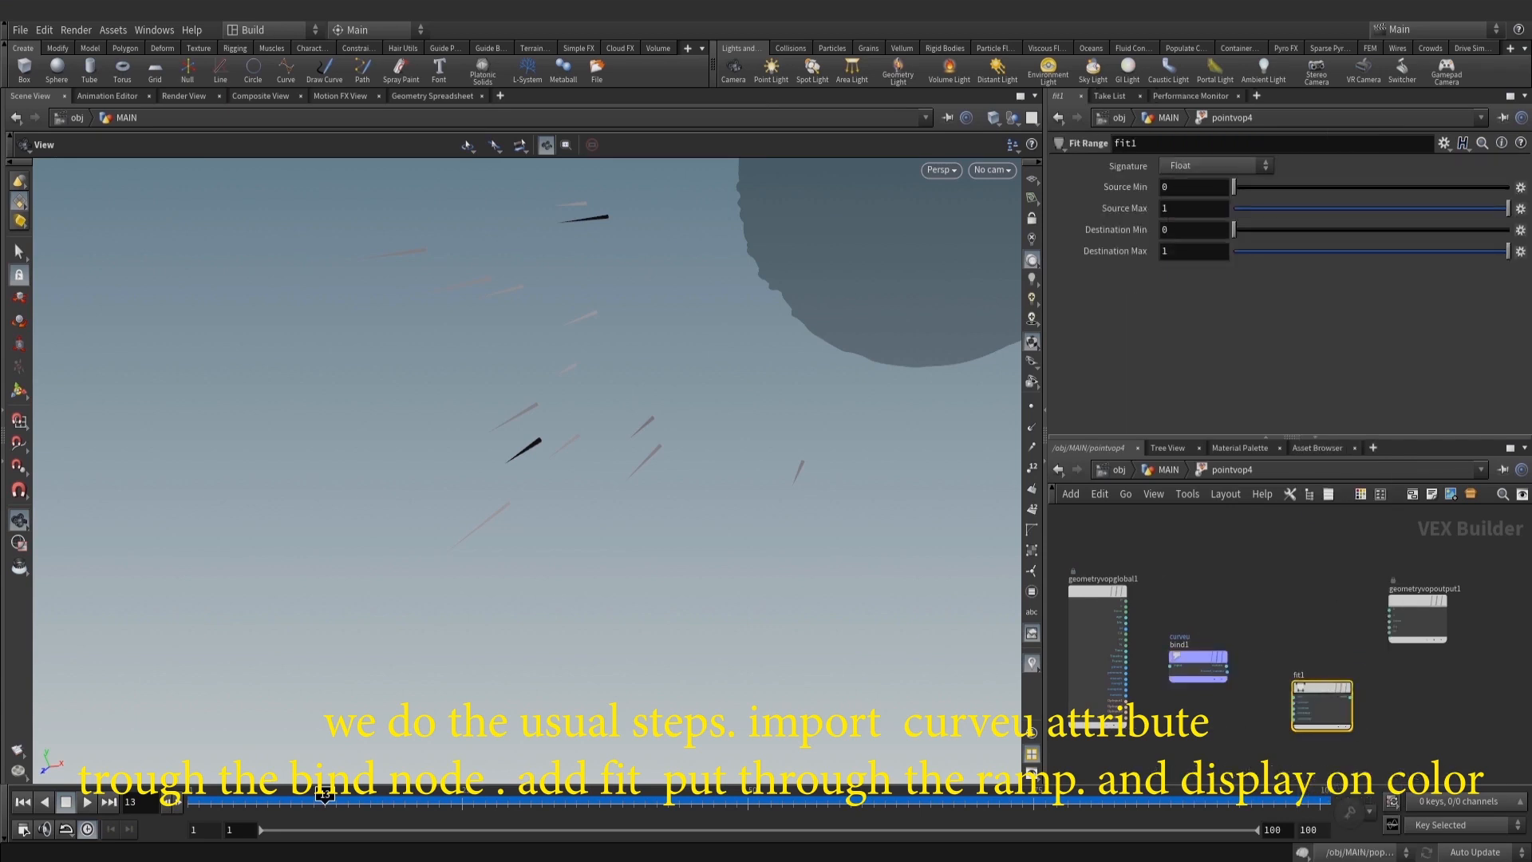
{"action": "scroll", "coordinate": [1228, 666], "scroll_direction": "up", "scroll_amount": 3}
{"action": "left_click_drag", "start_coordinate": [1205, 661], "coordinate": [1320, 715]}
Add a Ramp Parameter node, set its type to Spline Ramp (float), and connect the Fit Range output to its input
{"action": "middle_click_drag", "start_coordinate": [1431, 638], "coordinate": [1373, 623]}
{"action": "scroll", "coordinate": [1476, 654], "scroll_direction": "down", "scroll_amount": 2}
{"action": "middle_click_drag", "start_coordinate": [1477, 653], "coordinate": [1222, 638]}
{"action": "left_click_drag", "start_coordinate": [1234, 587], "coordinate": [1451, 604]}
{"action": "middle_click_drag", "start_coordinate": [1291, 683], "coordinate": [1260, 668]}
{"action": "key", "text": "Tab"}
{"action": "type", "text": "ramp"}
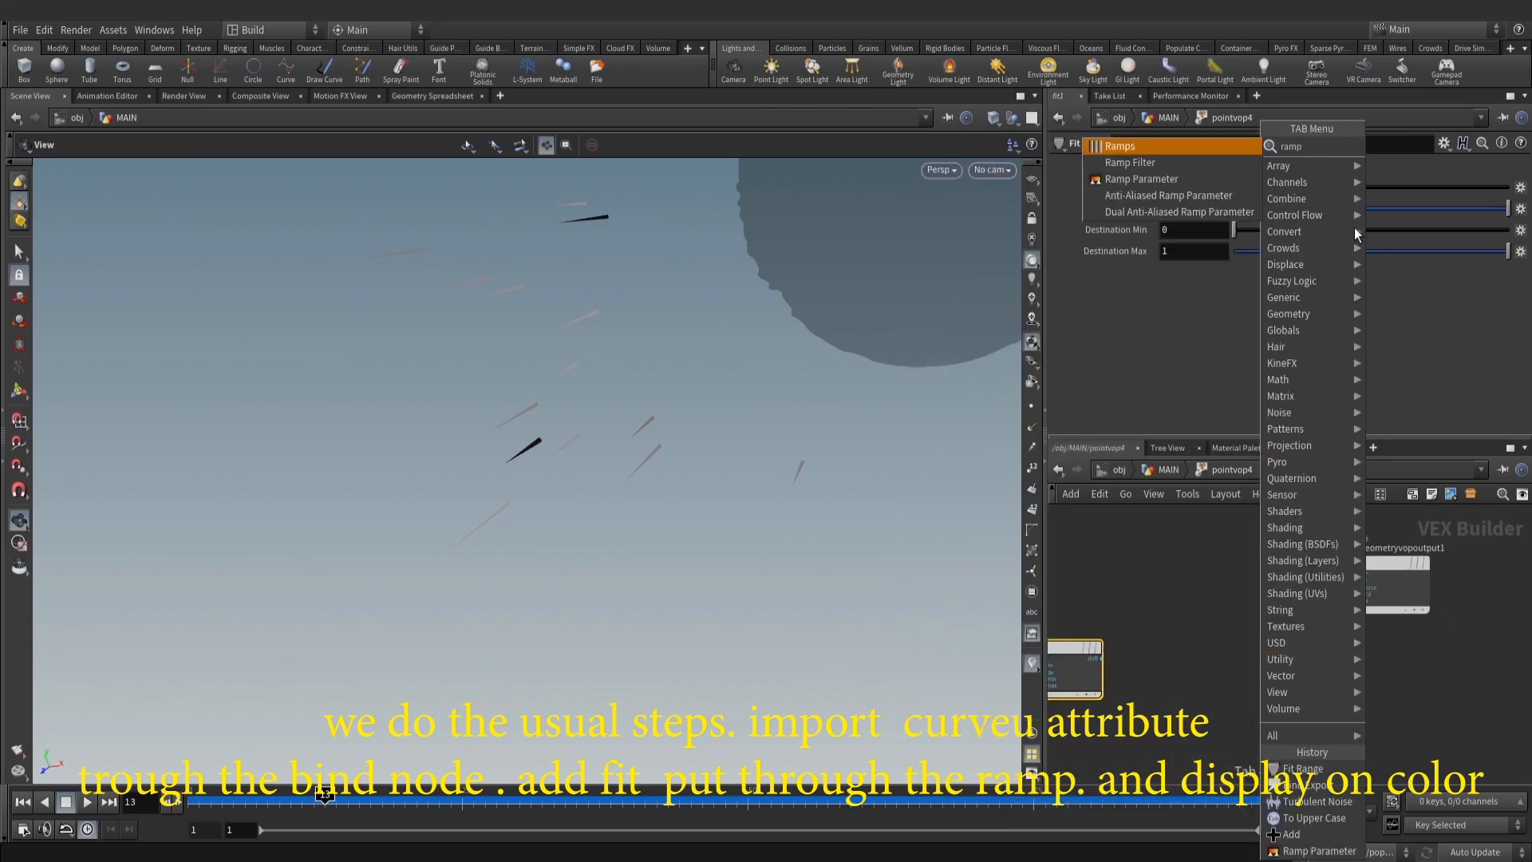
{"action": "left_click", "coordinate": [1157, 163]}
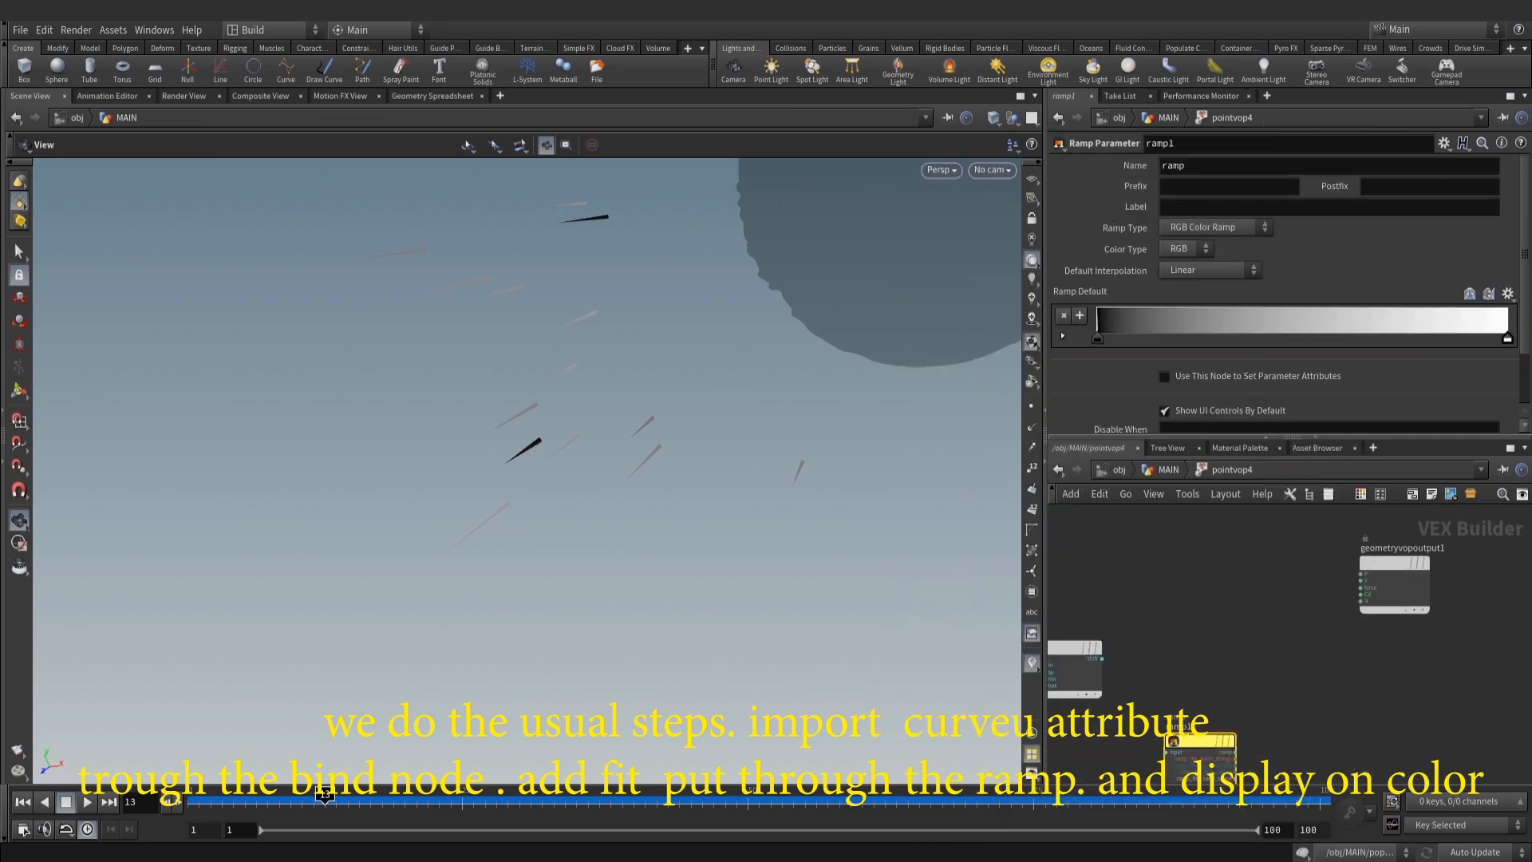
{"action": "scroll", "coordinate": [1104, 701], "scroll_direction": "up", "scroll_amount": 2}
{"action": "middle_click_drag", "start_coordinate": [1103, 701], "coordinate": [1112, 627]}
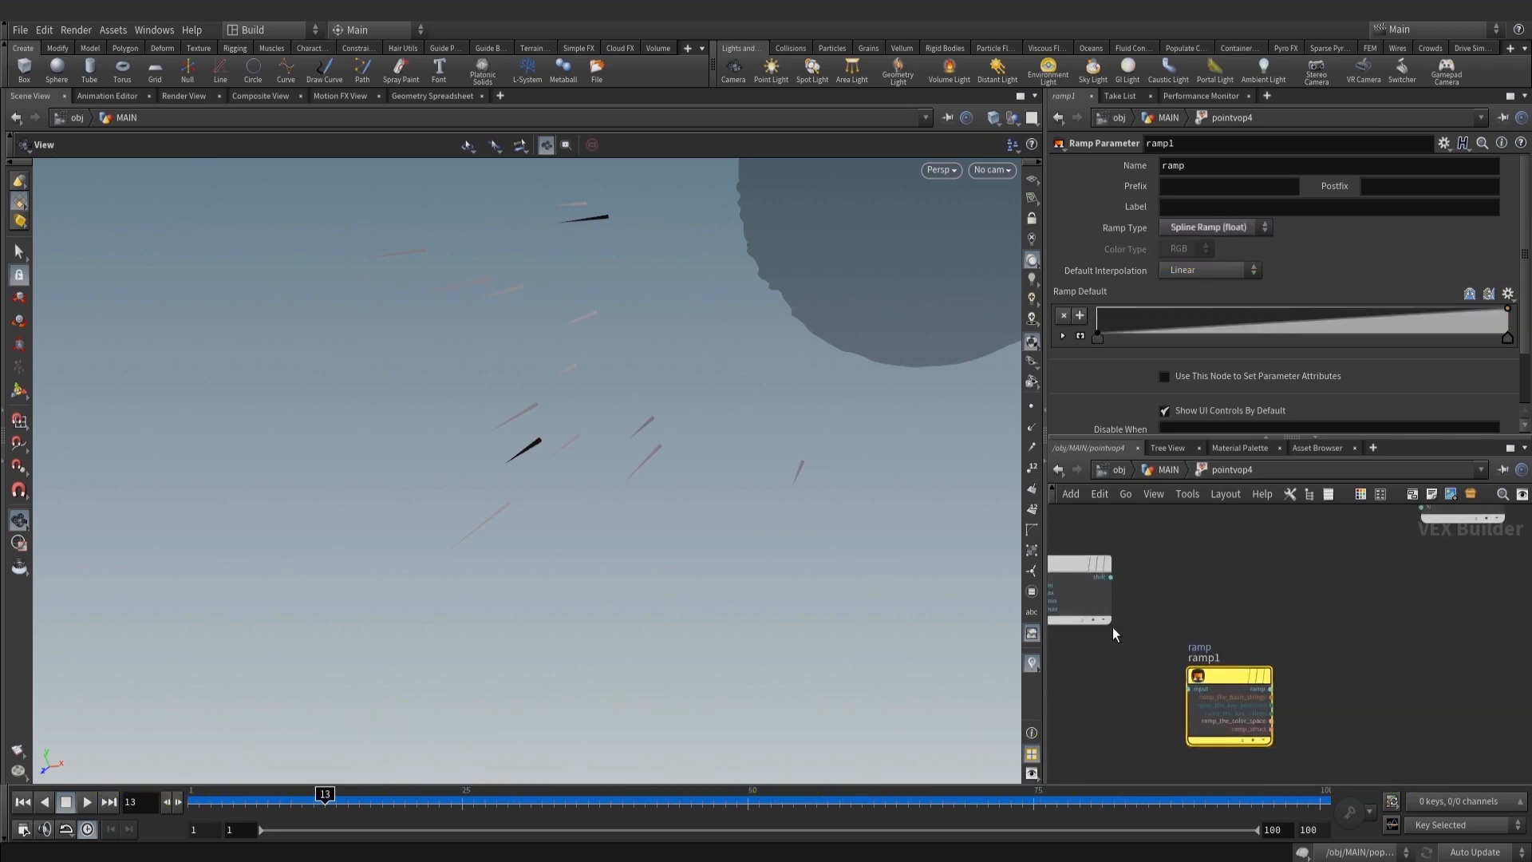
{"action": "left_click_drag", "start_coordinate": [1160, 642], "coordinate": [1213, 606]}
{"action": "middle_click_drag", "start_coordinate": [1391, 640], "coordinate": [1280, 675]}
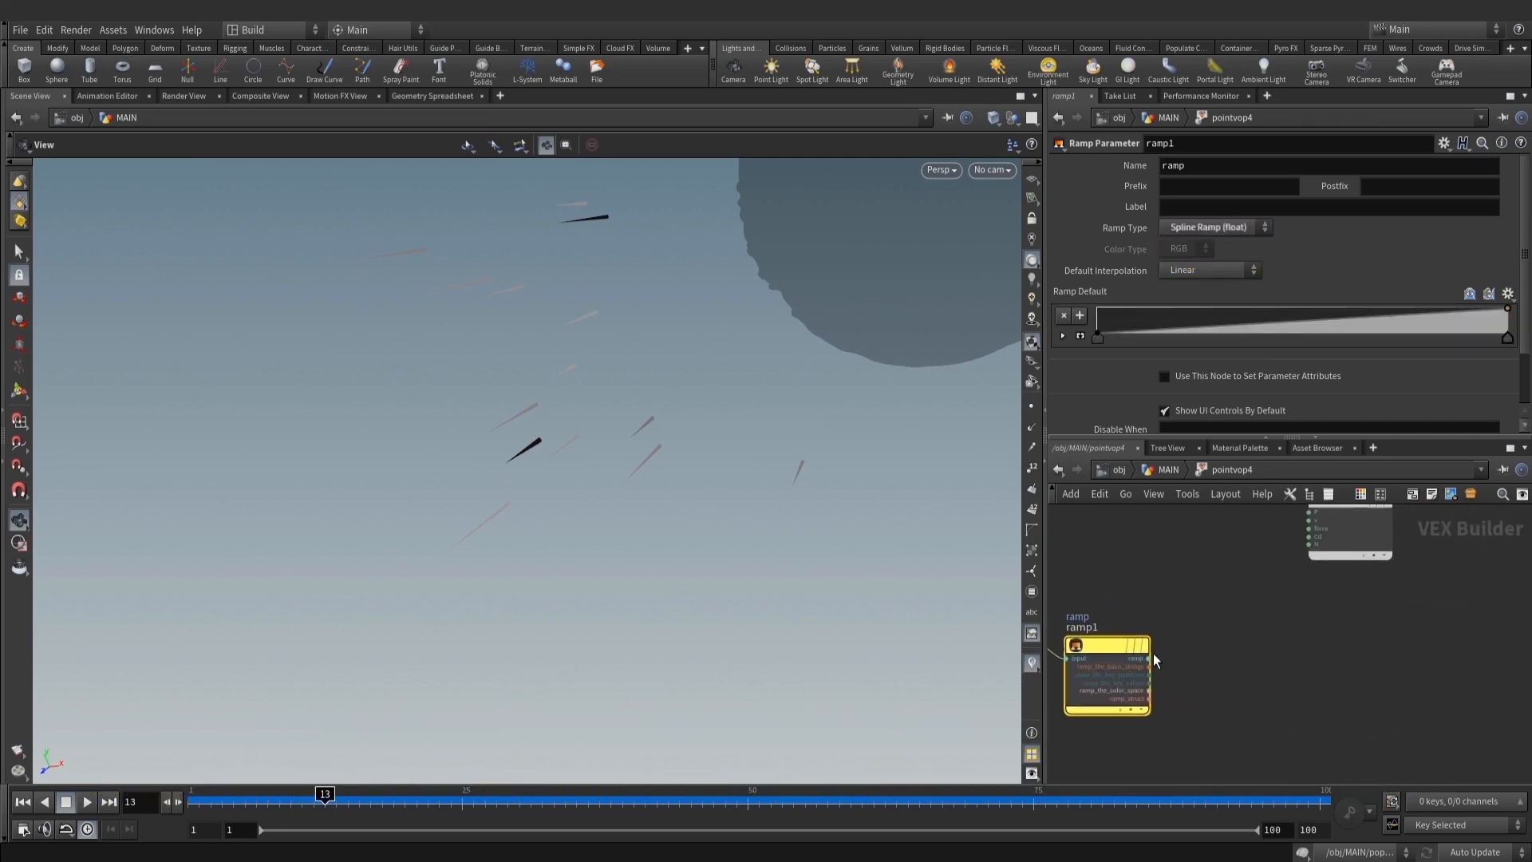
Connect the ramp output to Cd on the geometry output node and return to the MAIN network
{"action": "scroll", "coordinate": [1150, 664], "scroll_direction": "up", "scroll_amount": 1}
{"action": "left_click_drag", "start_coordinate": [1302, 566], "coordinate": [1329, 523]}
{"action": "middle_click_drag", "start_coordinate": [1240, 630], "coordinate": [1260, 681]}
{"action": "left_click_drag", "start_coordinate": [1161, 711], "coordinate": [1361, 565]}
{"action": "left_click", "coordinate": [1175, 469]}
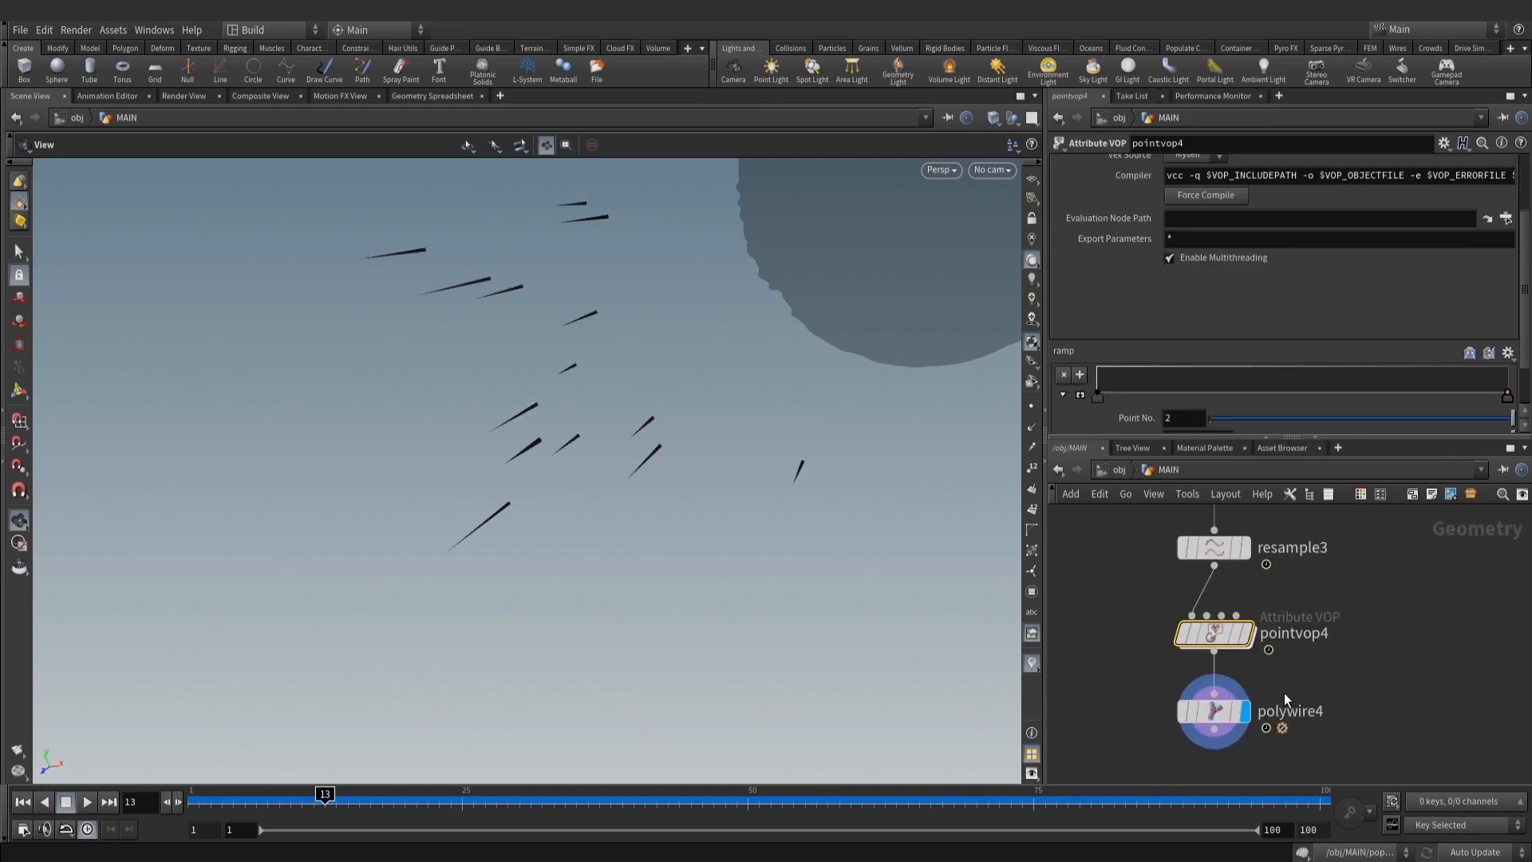
Display pointvop4, set both ramp end points to B-Spline interpolation, and raise the first point's value to about 0.63
{"action": "left_click", "coordinate": [1248, 635]}
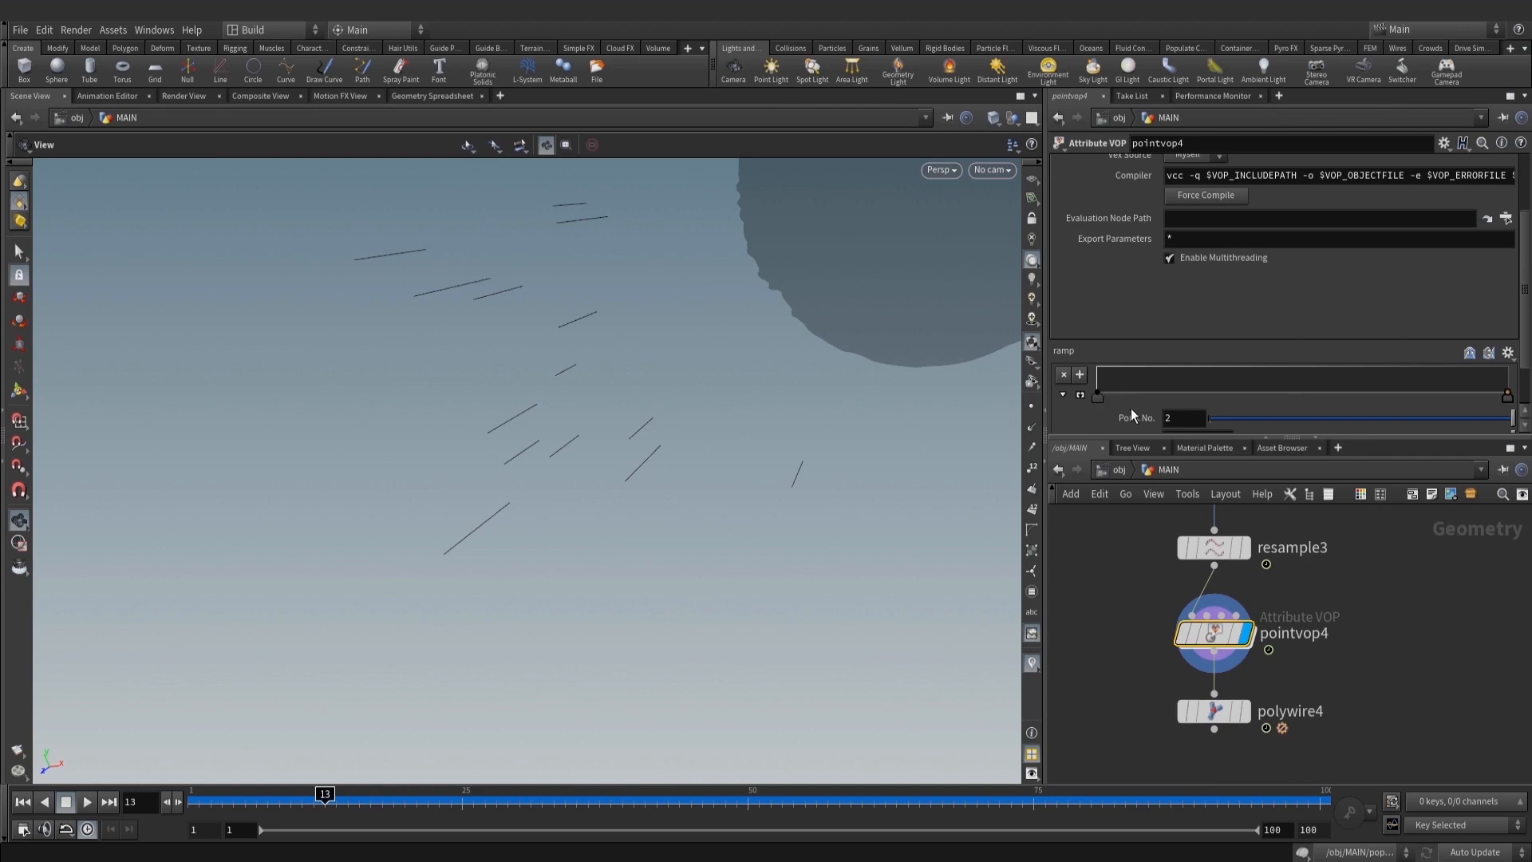
{"action": "scroll", "coordinate": [1132, 409], "scroll_direction": "down", "scroll_amount": 2}
{"action": "left_click", "coordinate": [1097, 334]}
{"action": "left_click", "coordinate": [1182, 420]}
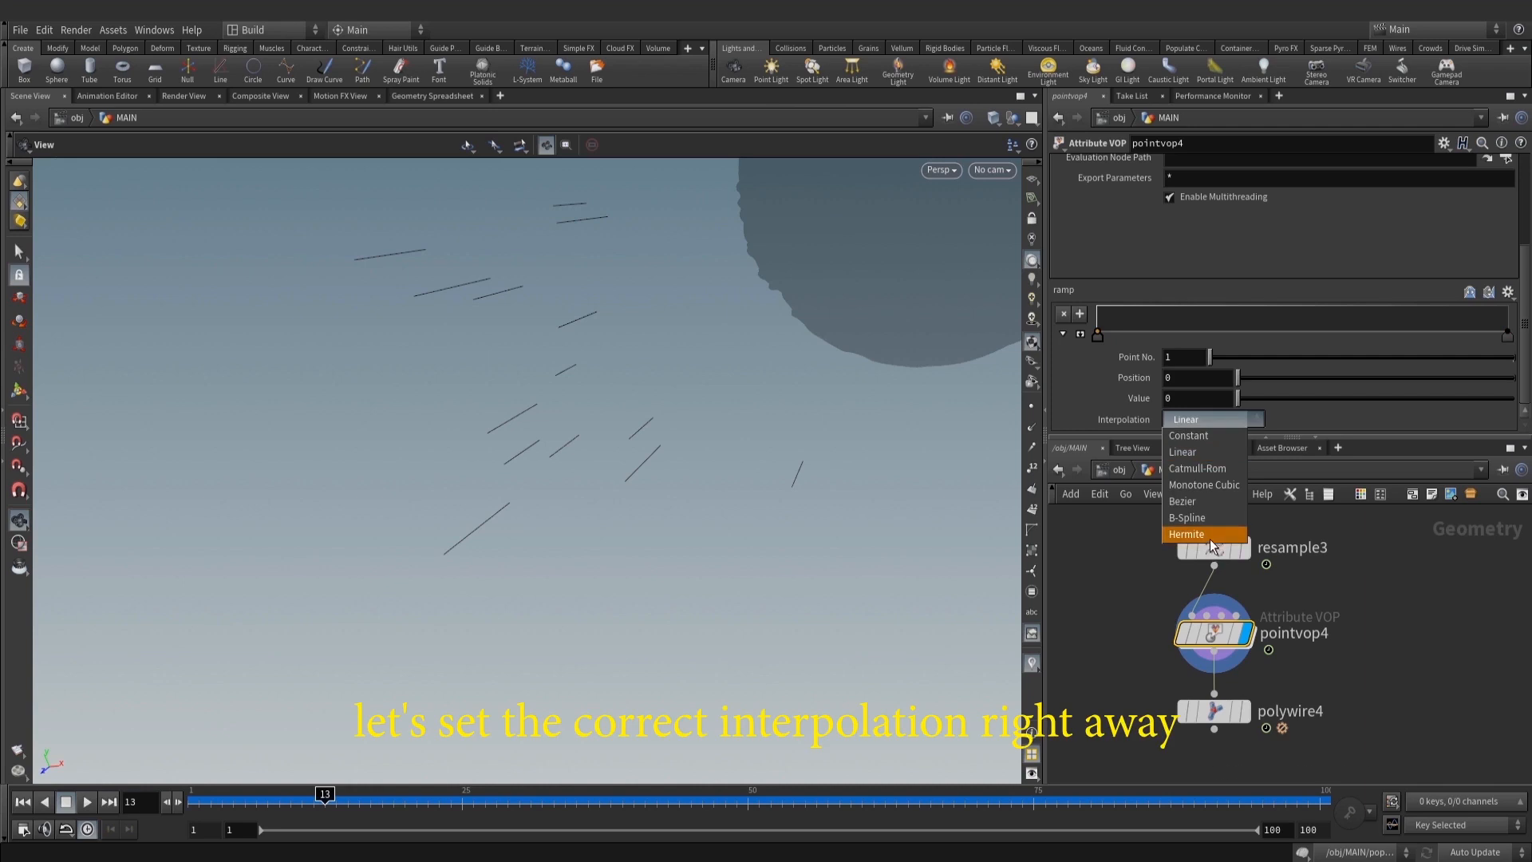
{"action": "left_click", "coordinate": [1208, 515]}
{"action": "left_click", "coordinate": [1507, 335]}
{"action": "left_click", "coordinate": [1203, 419]}
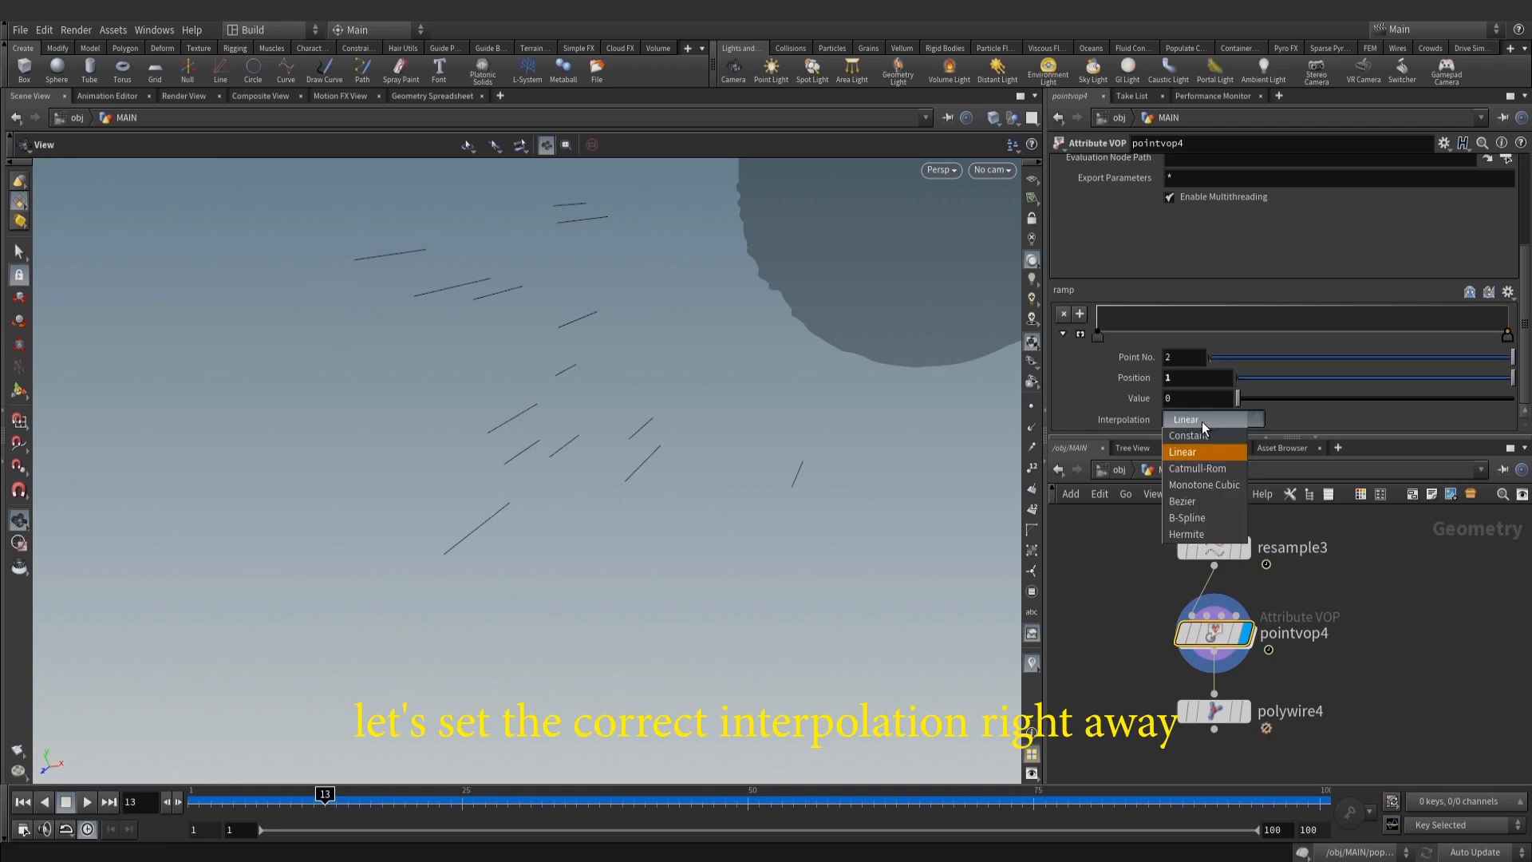
{"action": "left_click", "coordinate": [1206, 510]}
{"action": "left_click_drag", "start_coordinate": [1096, 328], "coordinate": [1094, 314]}
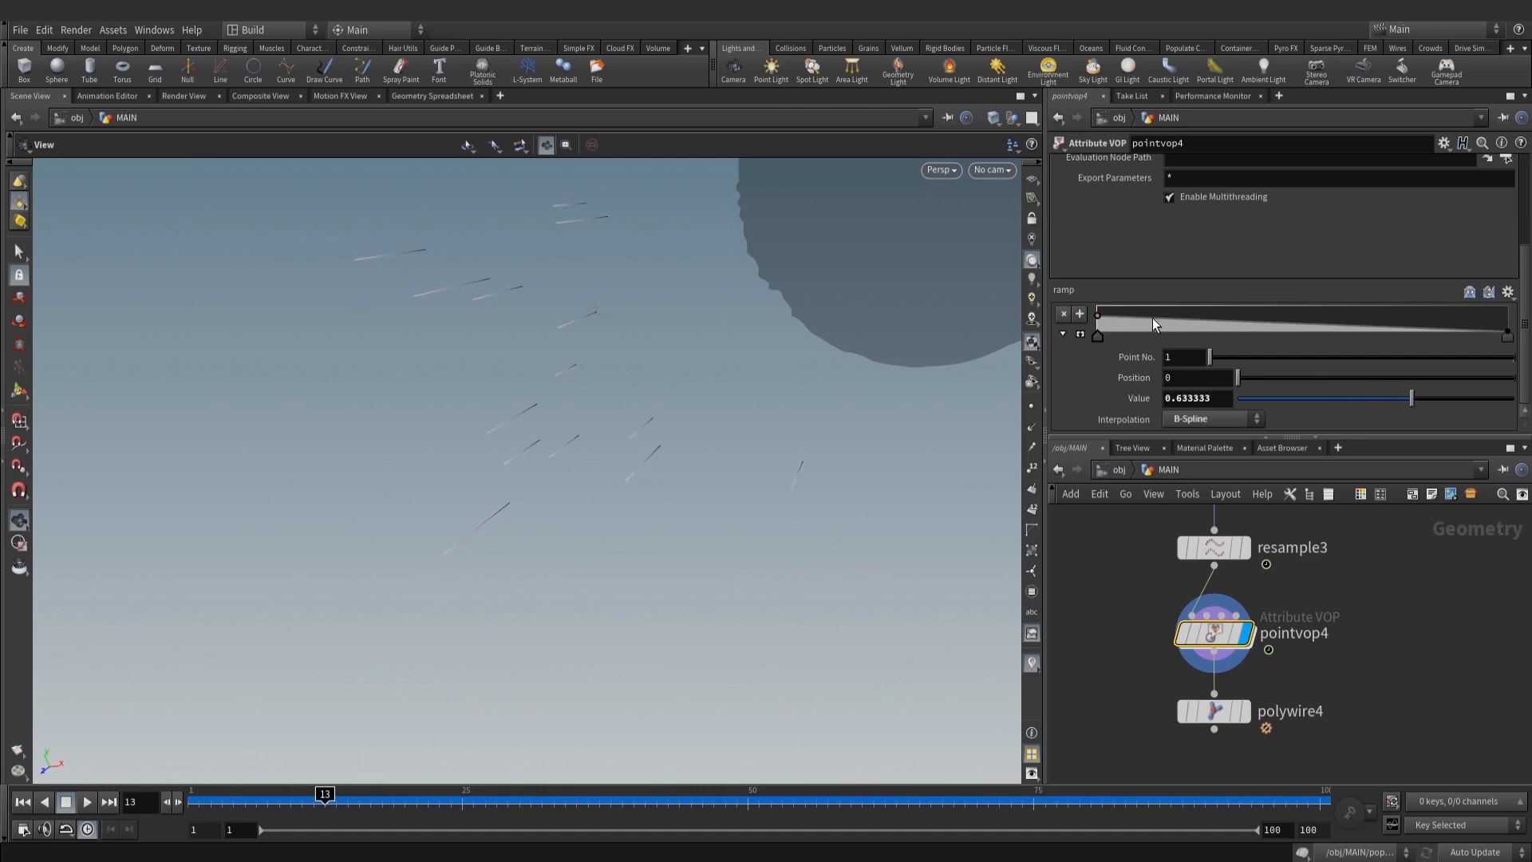
{"action": "middle_click_drag", "start_coordinate": [1255, 694], "coordinate": [1266, 624]}
{"action": "left_click", "coordinate": [1241, 648]}
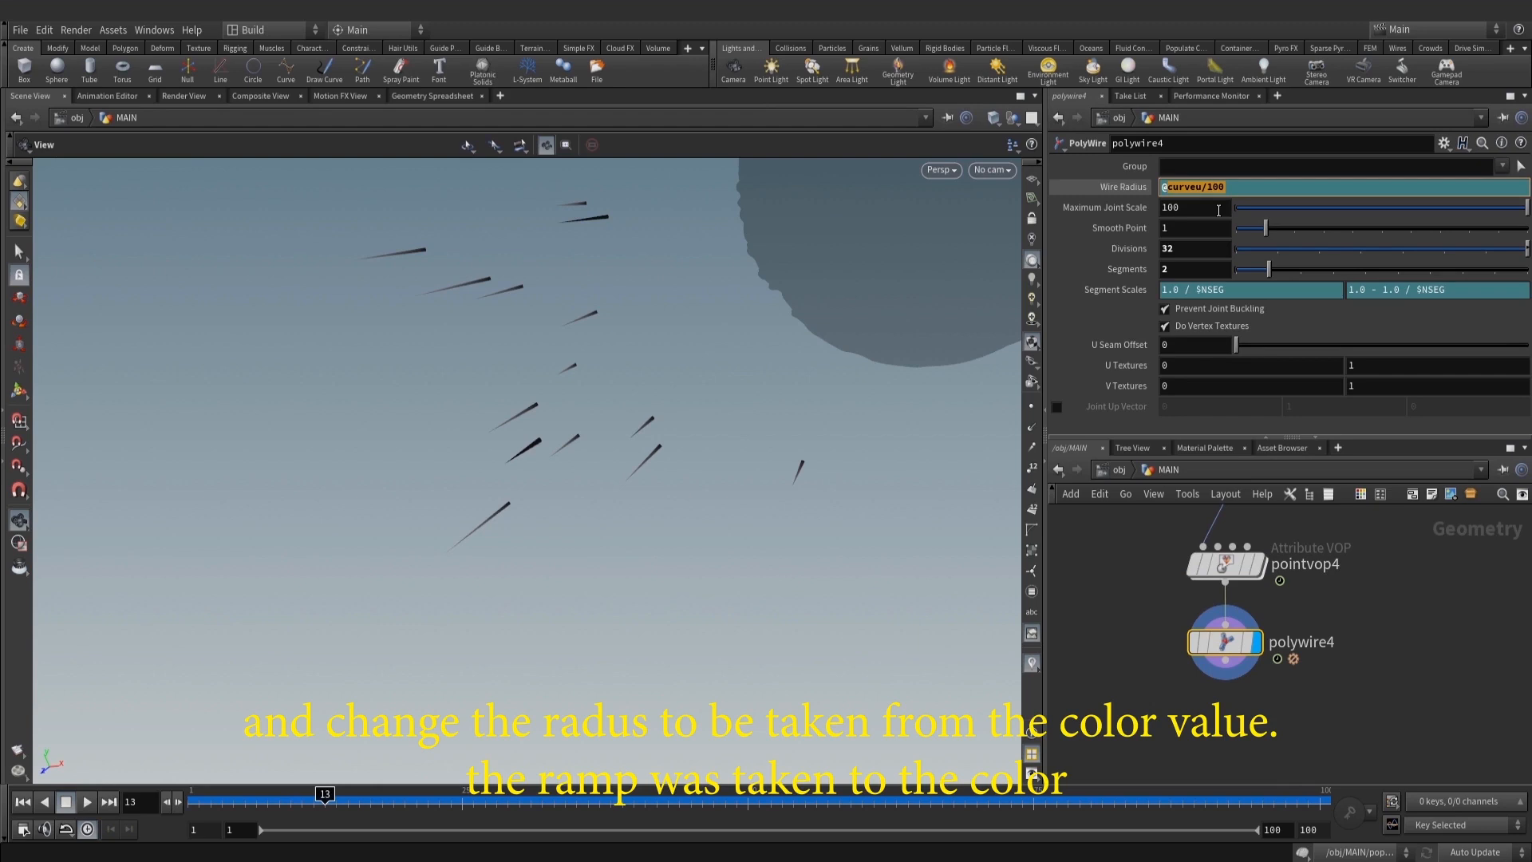
{"action": "type", "text": "@Cd.r"}
{"action": "key", "text": "Return"}
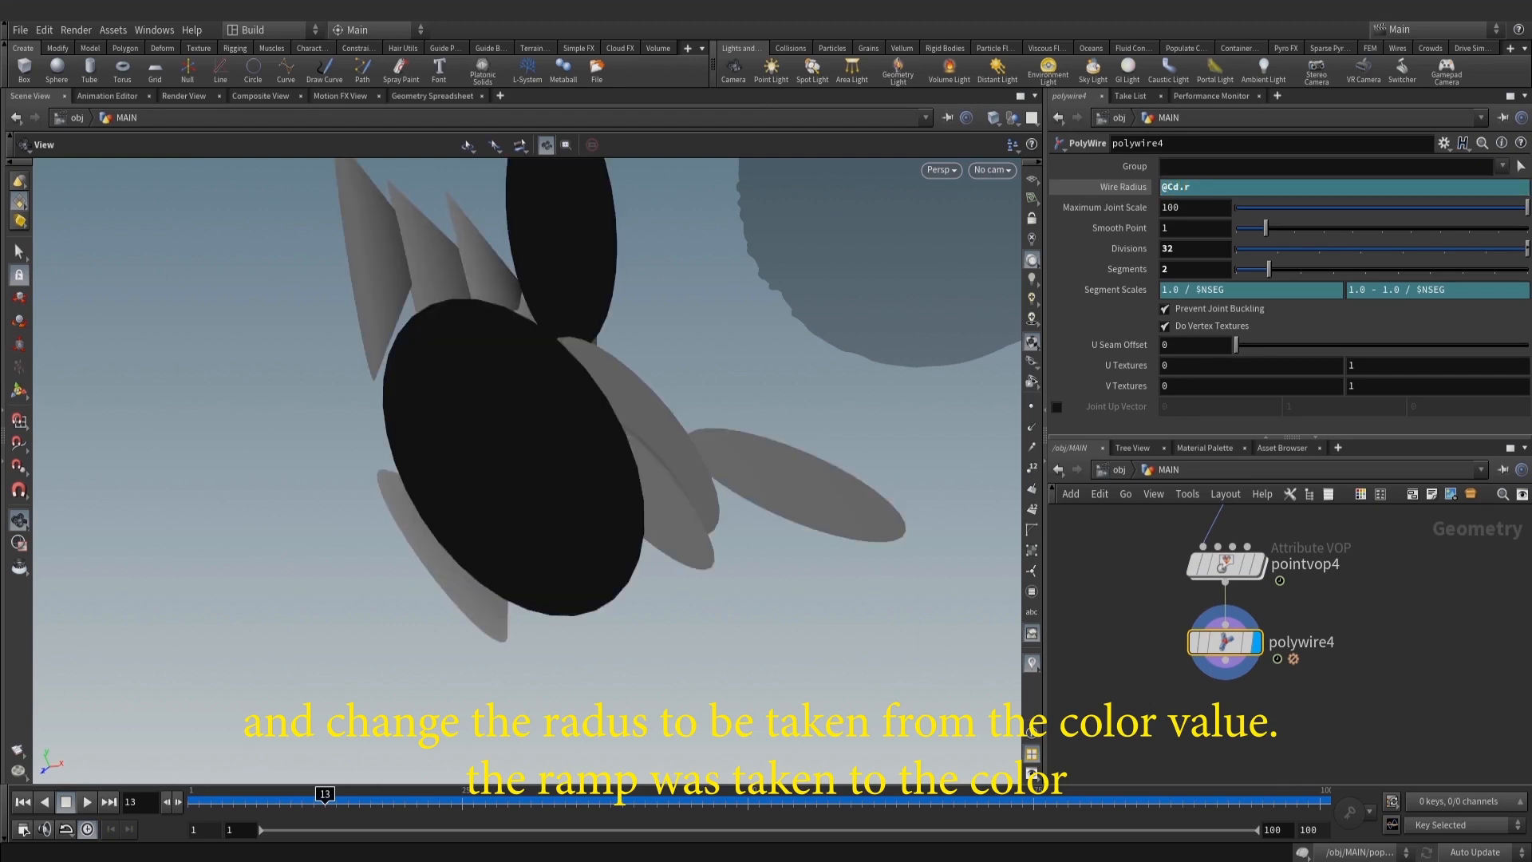
{"action": "left_click", "coordinate": [1232, 187]}
{"action": "type", "text": "/"}
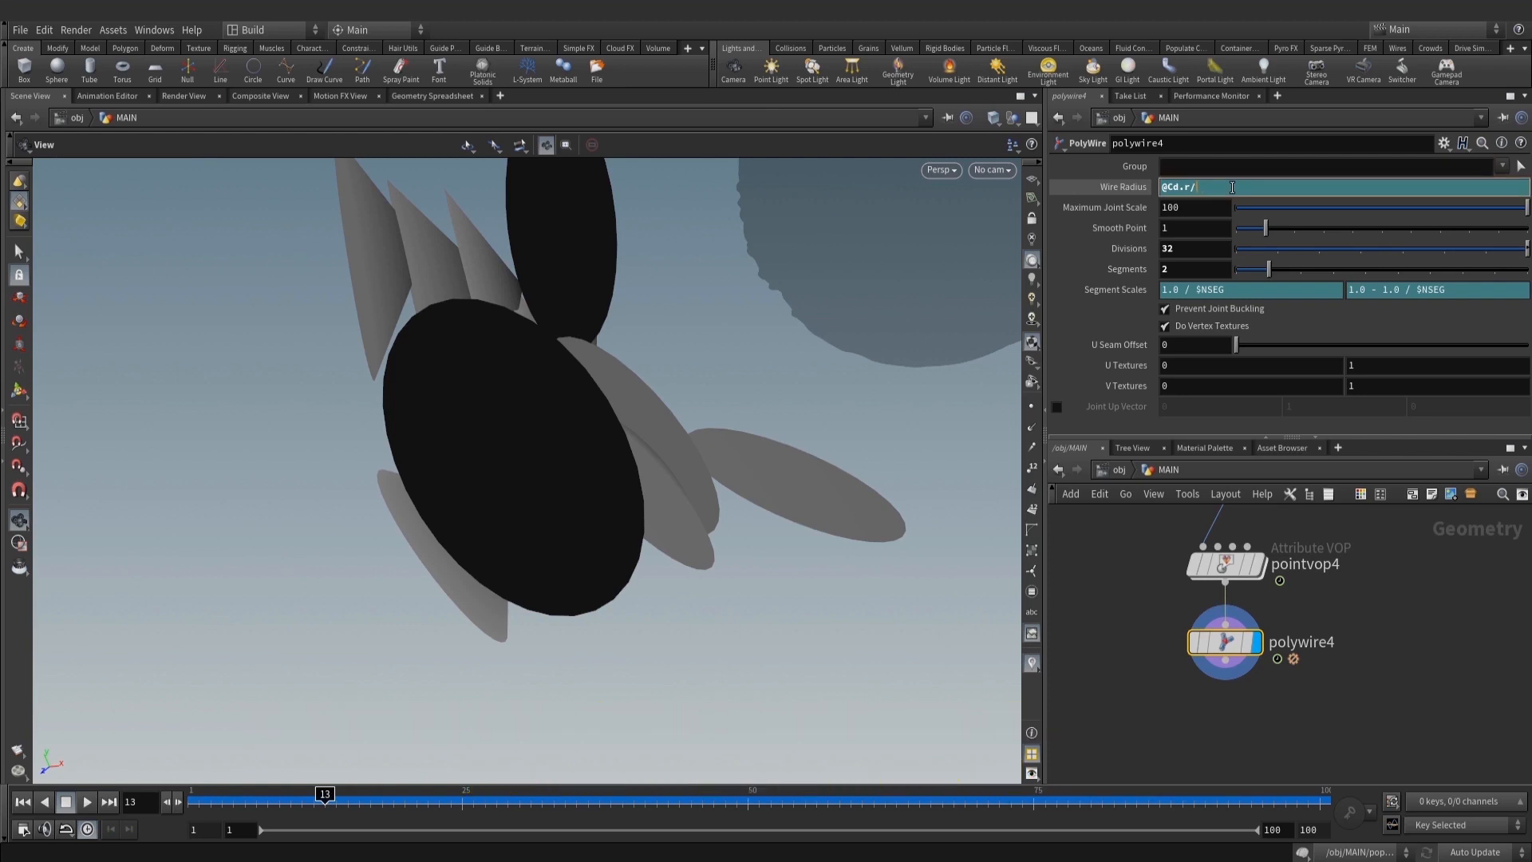
{"action": "type", "text": "10"}
{"action": "key", "text": "Return"}
Add three points to pointvop4's ramp to thin the middle and bulge the far end, with point 2 at position 0.138, value 0.233
{"action": "middle_click_drag", "start_coordinate": [1326, 590], "coordinate": [1327, 630]}
{"action": "left_click", "coordinate": [1227, 604]}
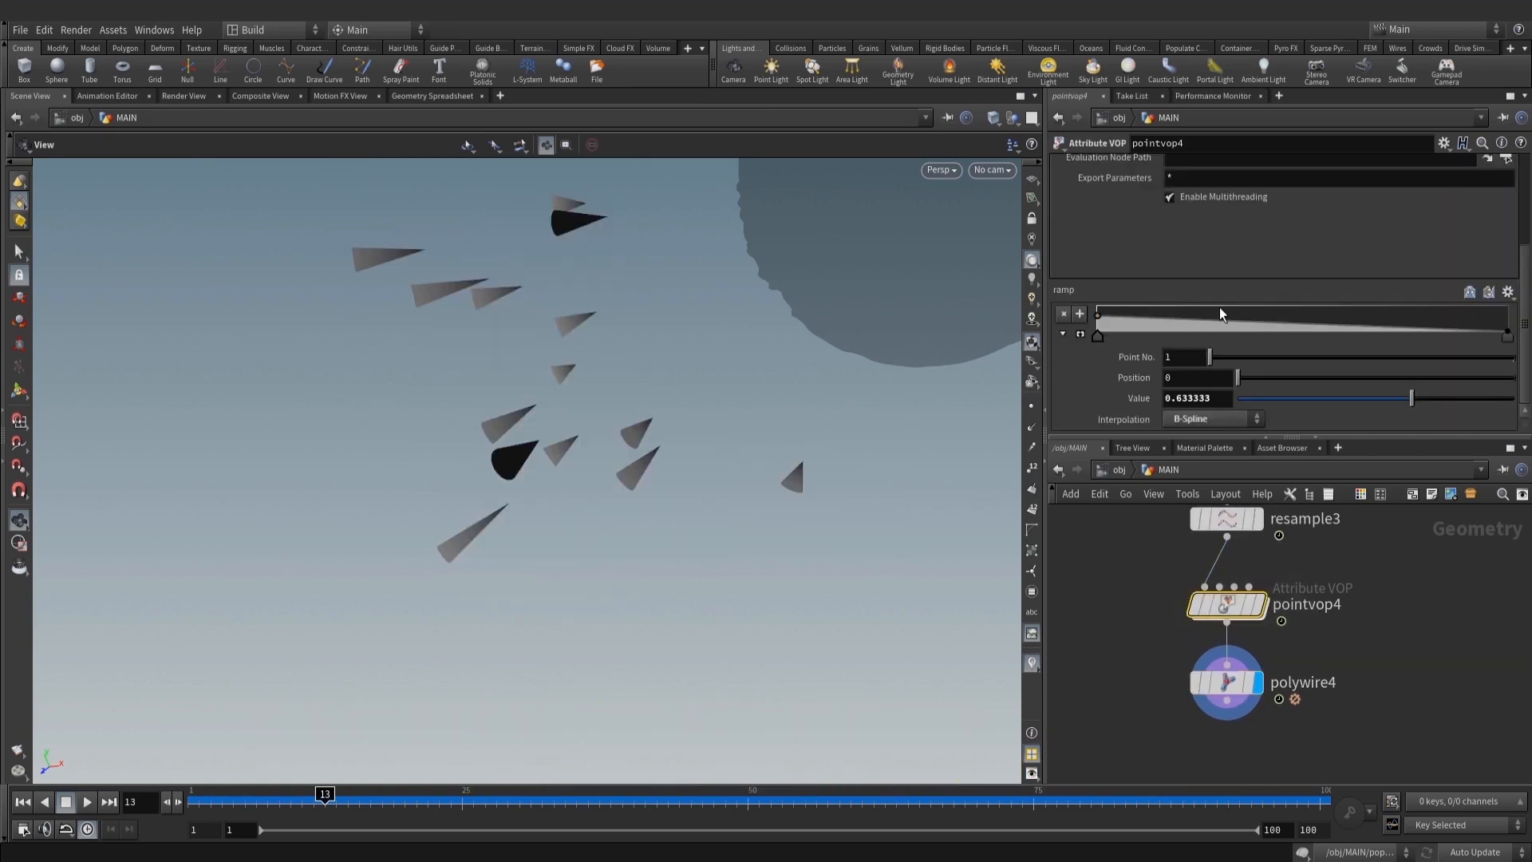
{"action": "left_click", "coordinate": [1467, 315]}
{"action": "left_click_drag", "start_coordinate": [1394, 314], "coordinate": [1362, 329]}
{"action": "left_click_drag", "start_coordinate": [1192, 323], "coordinate": [1154, 327]}
{"action": "left_click_drag", "start_coordinate": [687, 366], "coordinate": [637, 383]}
Add a Smooth node after polywire4 with Strength 25, display it, and save the scene
{"action": "middle_click_drag", "start_coordinate": [1357, 691], "coordinate": [1376, 631]}
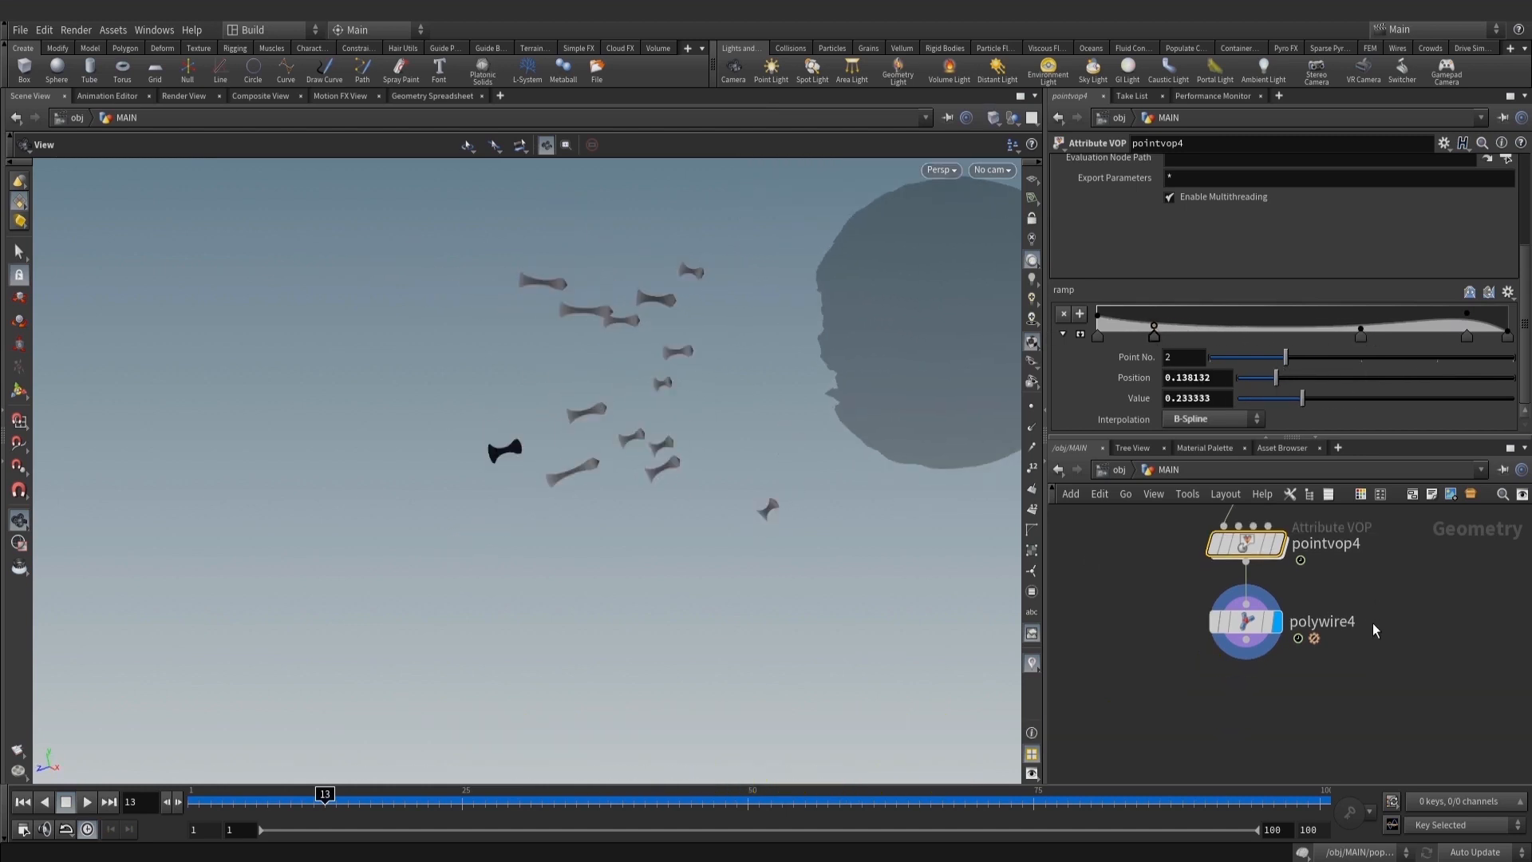
{"action": "middle_click_drag", "start_coordinate": [1305, 667], "coordinate": [1272, 673]}
{"action": "key", "text": "Tab"}
{"action": "type", "text": "smoo"}
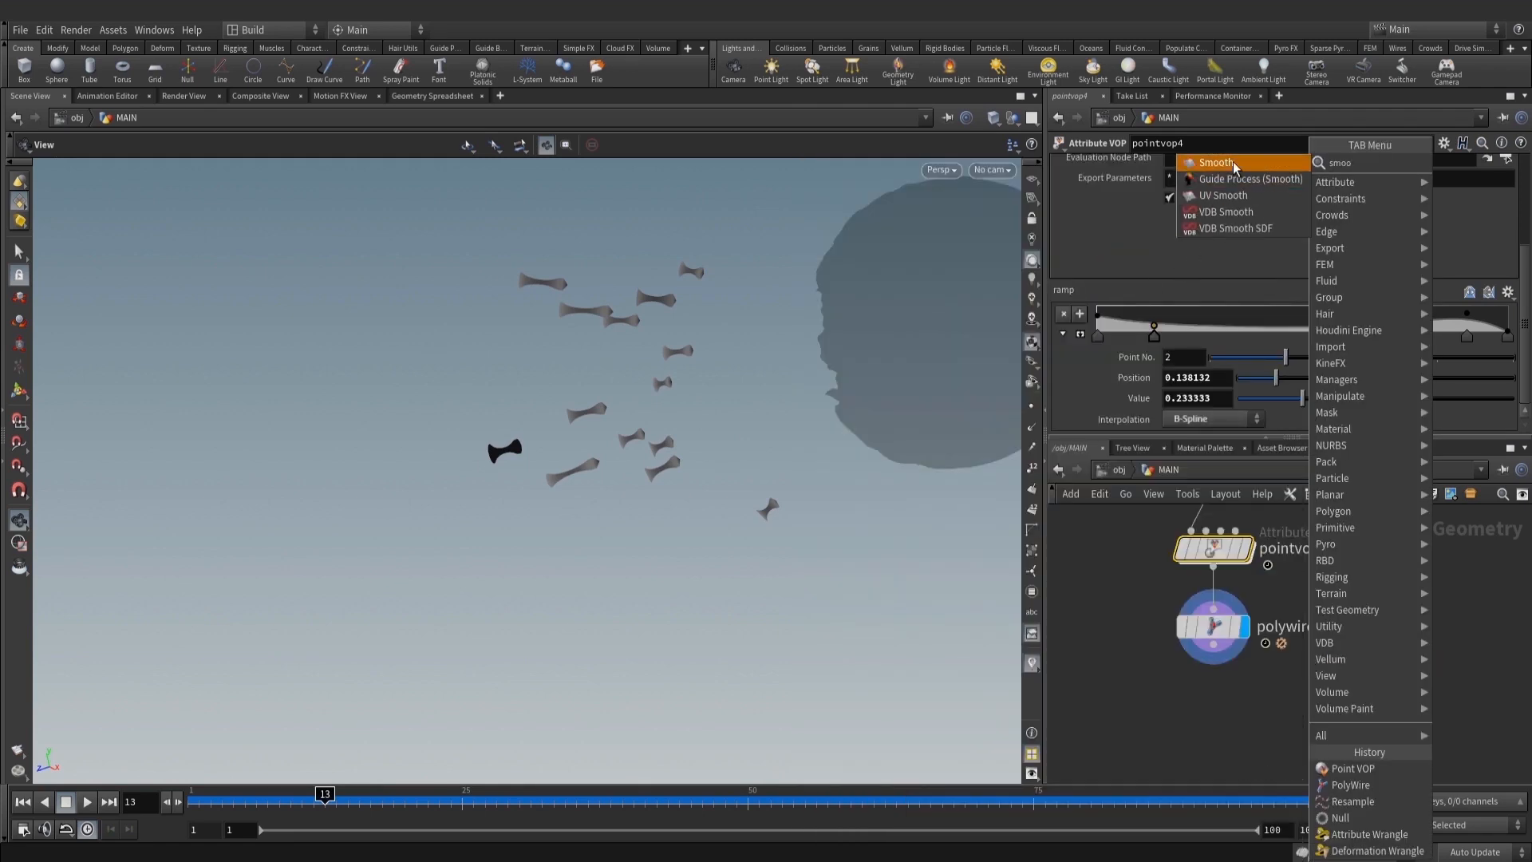
{"action": "left_click", "coordinate": [1232, 162]}
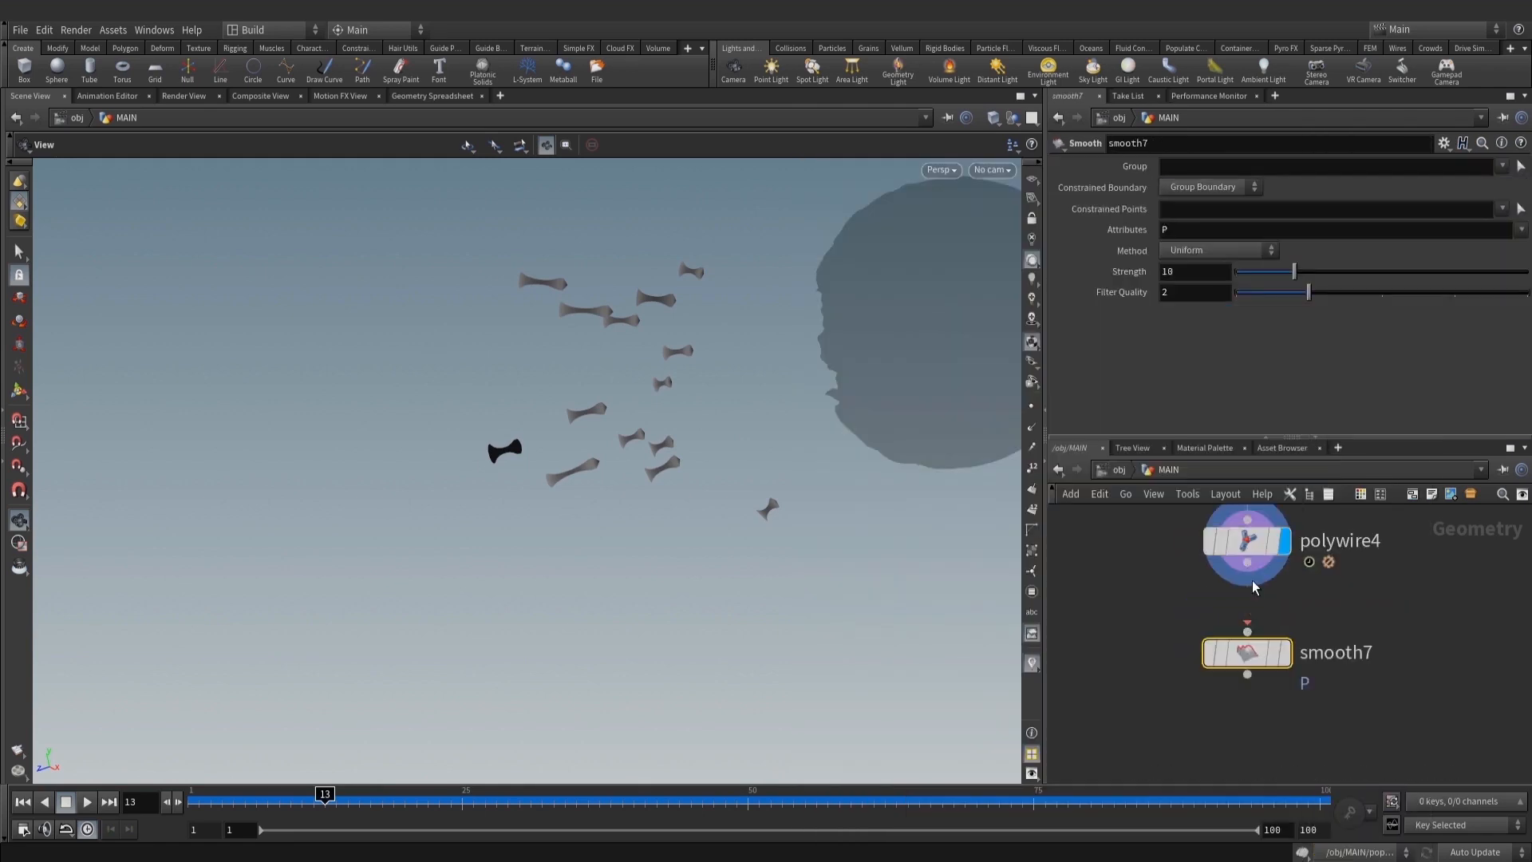
{"action": "left_click", "coordinate": [1285, 653]}
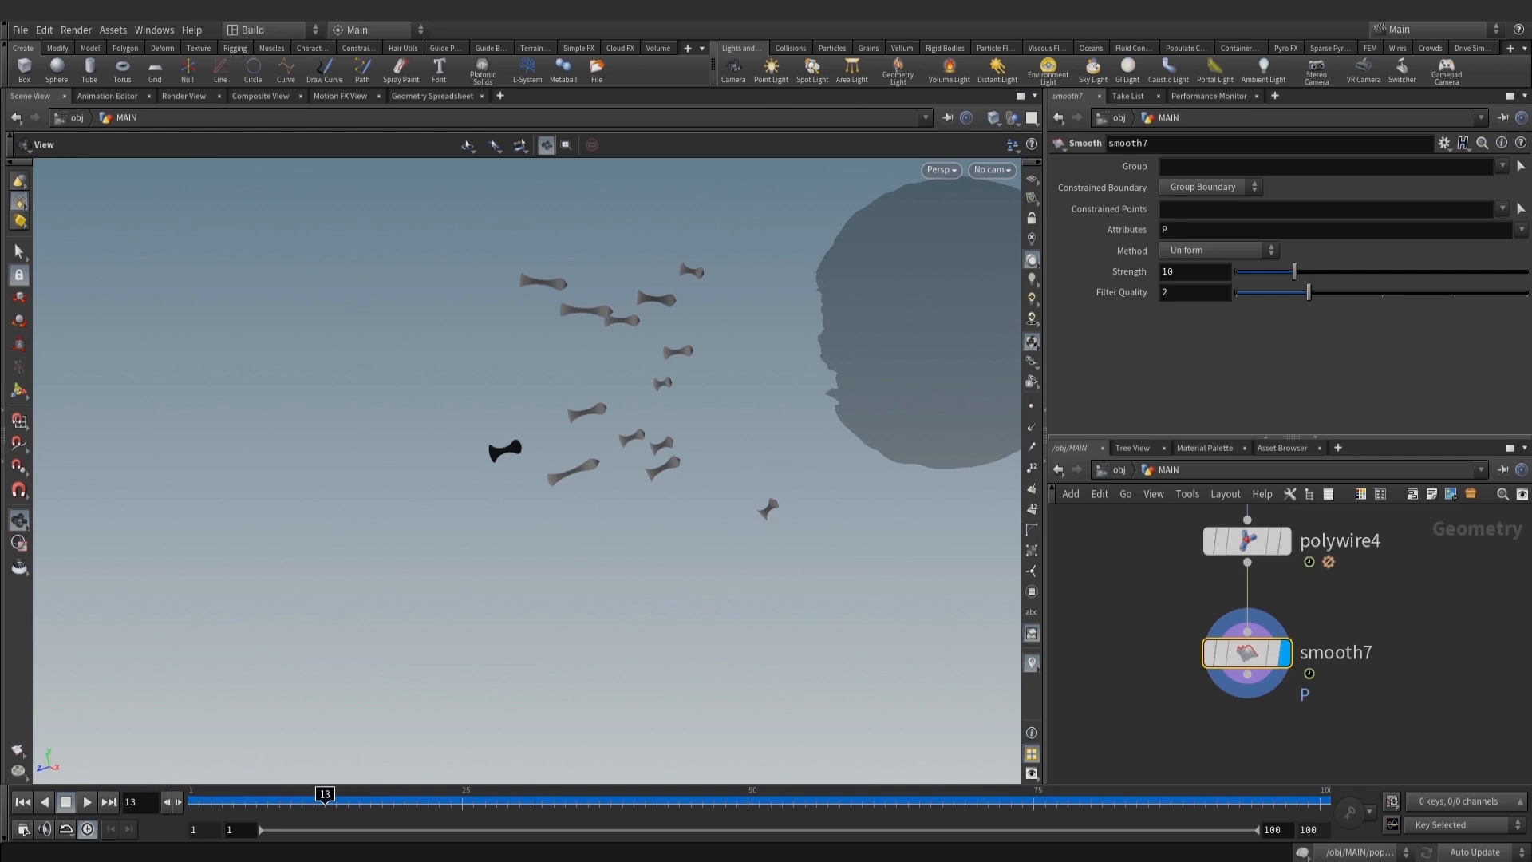
{"action": "type", "text": "25"}
{"action": "middle_click_drag", "start_coordinate": [1378, 700], "coordinate": [1372, 646]}
{"action": "key", "text": "ctrl+s"}
Place a Merge node below smooth7
{"action": "right_click_drag", "start_coordinate": [1291, 706], "coordinate": [1243, 664]}
{"action": "middle_click_drag", "start_coordinate": [1108, 675], "coordinate": [1152, 642]}
{"action": "key", "text": "Tab"}
{"action": "type", "text": "m"}
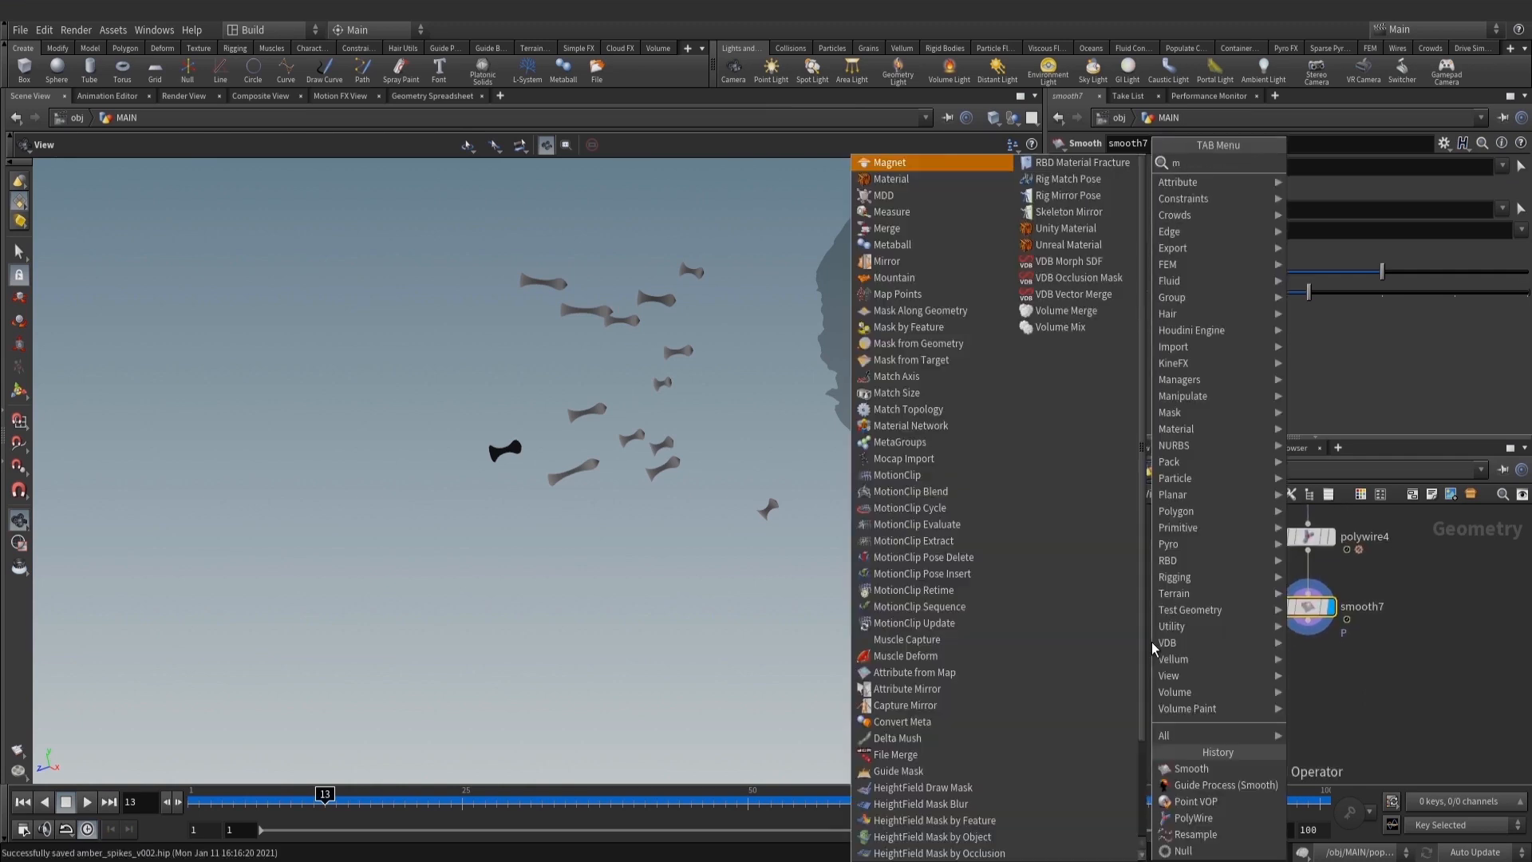
{"action": "type", "text": "erge"}
{"action": "key", "text": "Return"}
{"action": "left_click", "coordinate": [1243, 693]}
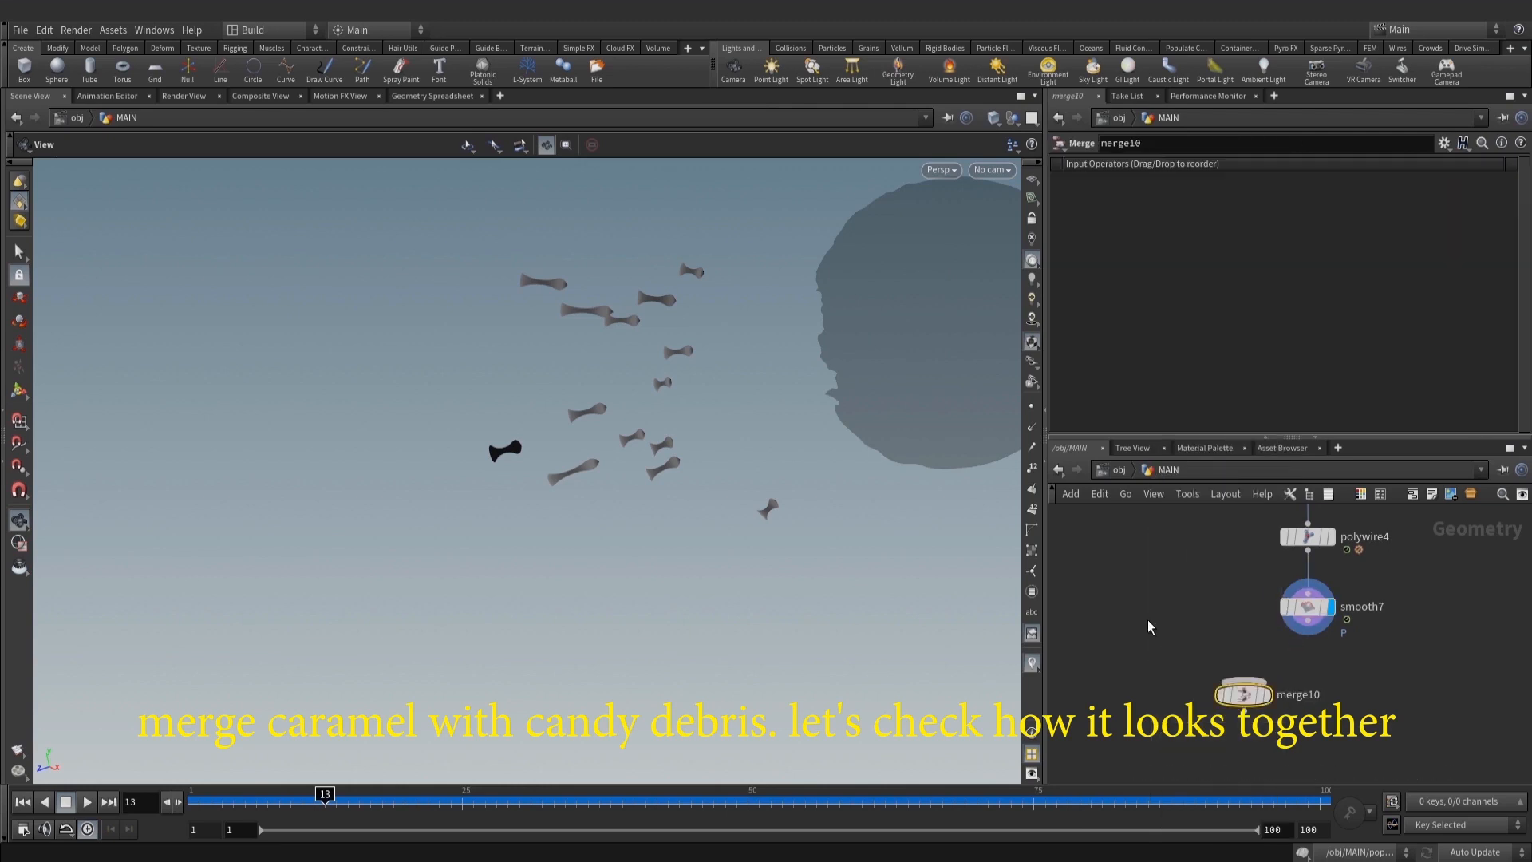
Add an Object Merge node and set its Object 1 to the t_debries null
{"action": "key", "text": "Tab"}
{"action": "type", "text": "objm"}
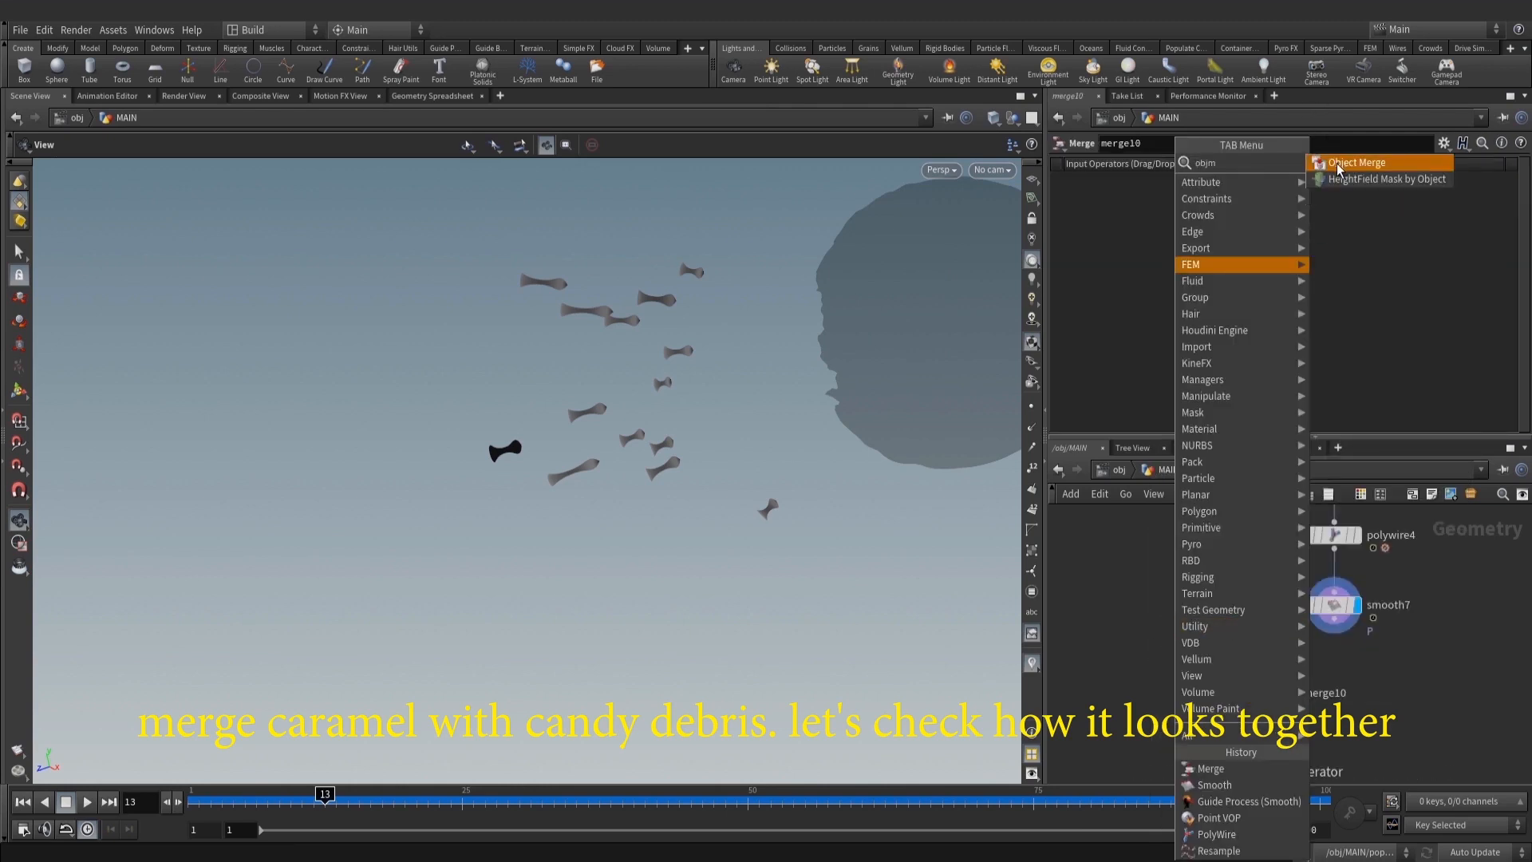
{"action": "left_click", "coordinate": [1336, 166]}
{"action": "left_click", "coordinate": [1157, 646]}
{"action": "scroll", "coordinate": [1243, 583], "scroll_direction": "down", "scroll_amount": 2}
{"action": "middle_click_drag", "start_coordinate": [1243, 562], "coordinate": [1214, 762]}
{"action": "scroll", "coordinate": [1214, 762], "scroll_direction": "down", "scroll_amount": 2}
{"action": "middle_click_drag", "start_coordinate": [1211, 671], "coordinate": [1210, 777]}
{"action": "scroll", "coordinate": [1233, 525], "scroll_direction": "up", "scroll_amount": 2}
{"action": "middle_click_drag", "start_coordinate": [1234, 525], "coordinate": [1309, 678]}
{"action": "middle_click_drag", "start_coordinate": [1264, 602], "coordinate": [1270, 681]}
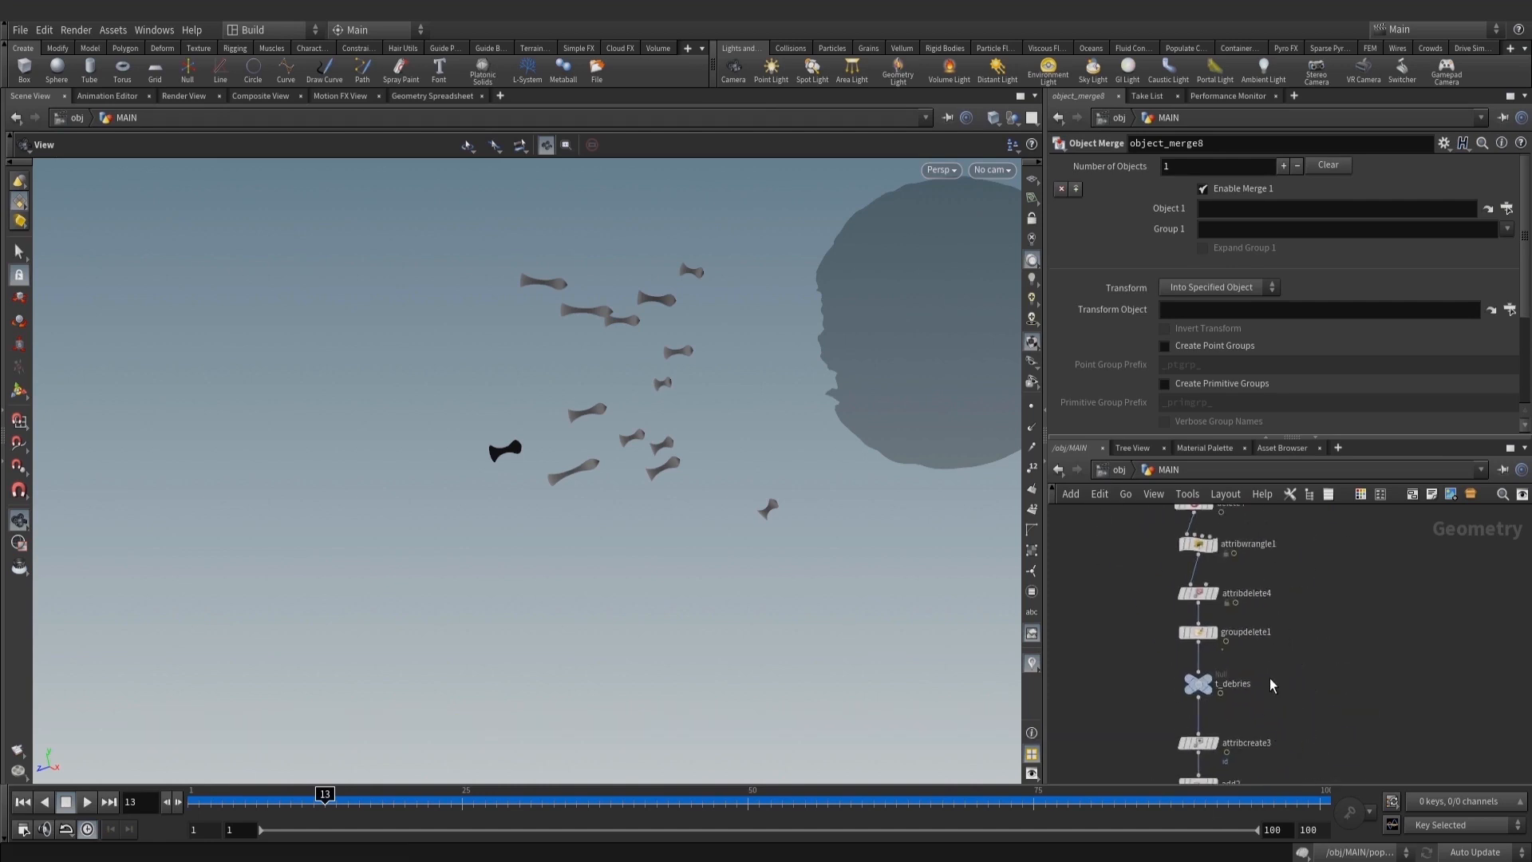
{"action": "scroll", "coordinate": [1216, 687], "scroll_direction": "up", "scroll_amount": 2}
{"action": "left_click_drag", "start_coordinate": [1190, 681], "coordinate": [1258, 208]}
Wire object_merge8 and smooth7 into merge10 and display the caramel together with the debris
{"action": "scroll", "coordinate": [1341, 559], "scroll_direction": "down", "scroll_amount": 3}
{"action": "middle_click_drag", "start_coordinate": [1358, 734], "coordinate": [1417, 470]}
{"action": "middle_click_drag", "start_coordinate": [1294, 759], "coordinate": [1270, 579]}
{"action": "scroll", "coordinate": [1288, 618], "scroll_direction": "up", "scroll_amount": 2}
{"action": "left_click_drag", "start_coordinate": [1255, 598], "coordinate": [1342, 613]}
{"action": "left_click_drag", "start_coordinate": [1400, 564], "coordinate": [1341, 651]}
{"action": "left_click", "coordinate": [1361, 648]}
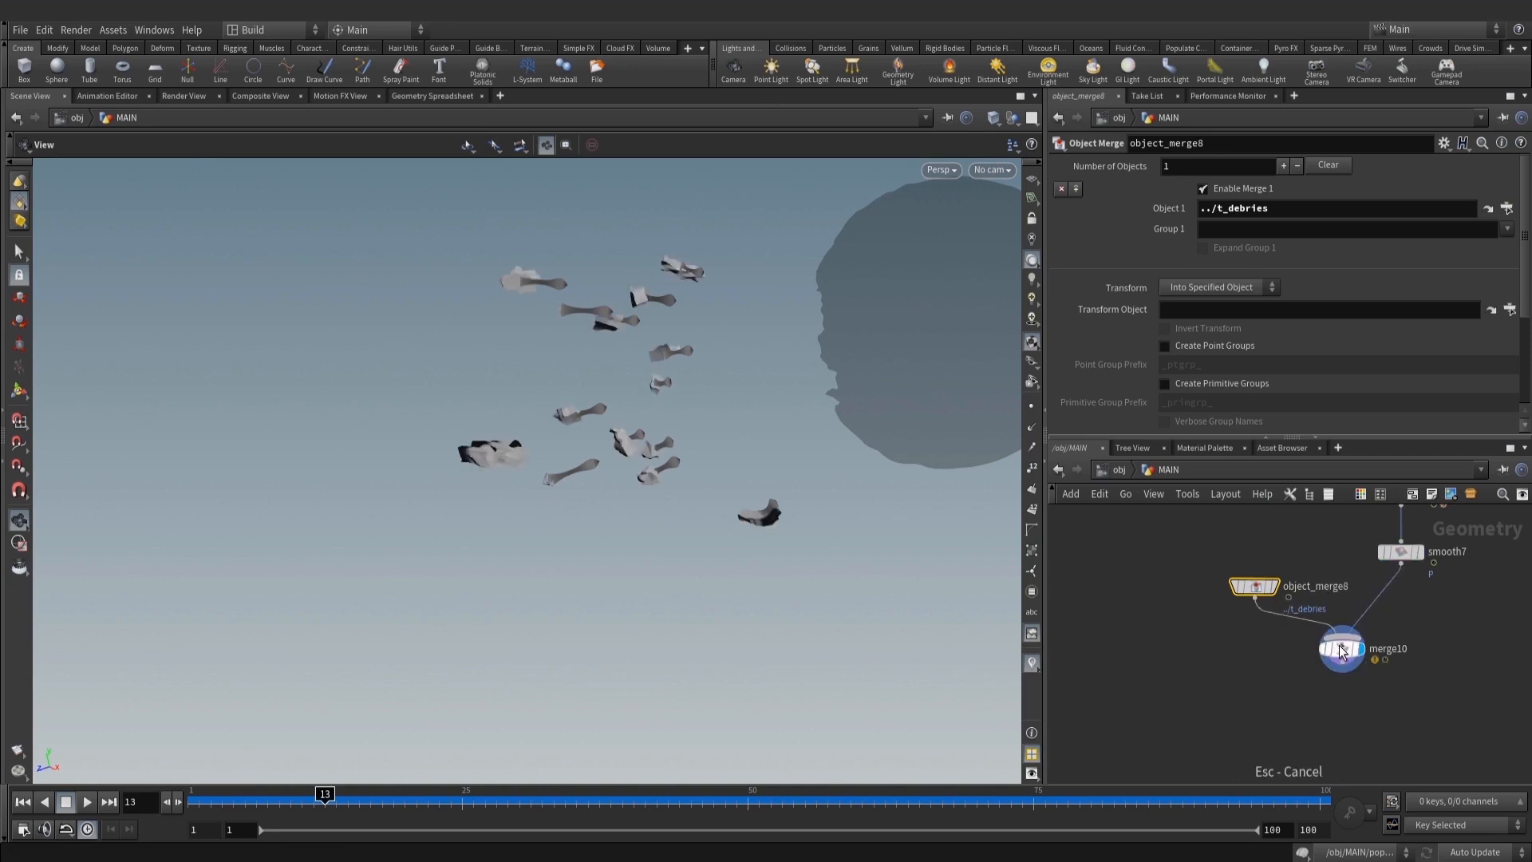
{"action": "left_click", "coordinate": [1342, 649]}
{"action": "left_click_drag", "start_coordinate": [914, 565], "coordinate": [897, 559]}
Add a Null node fed by smooth7 and rename it OUT_small_debries
{"action": "key", "text": "Tab"}
{"action": "type", "text": "nu"}
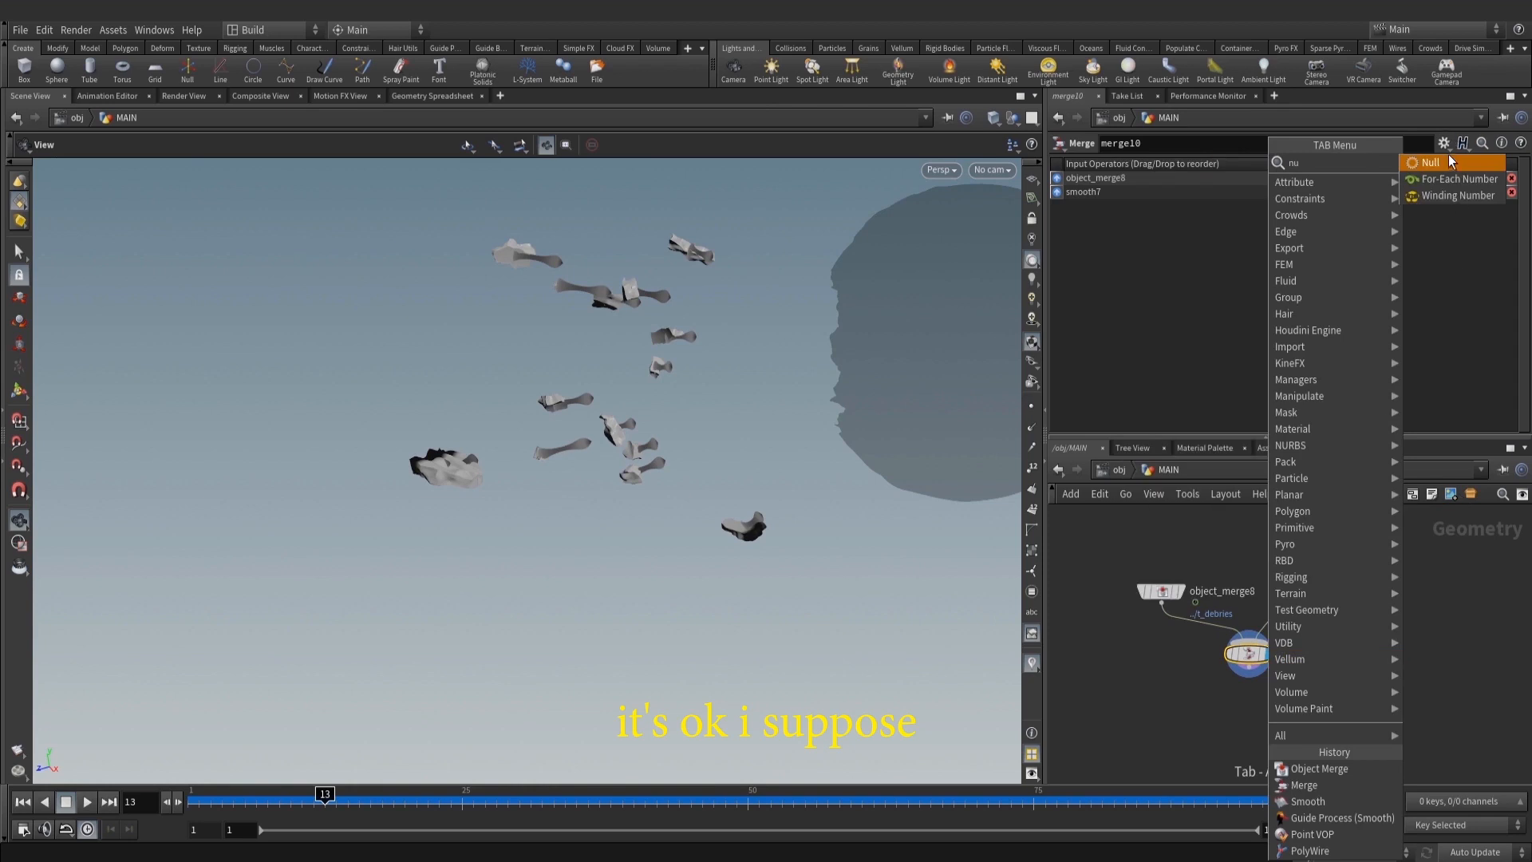
{"action": "left_click", "coordinate": [1448, 157]}
{"action": "left_click", "coordinate": [1378, 749]}
{"action": "left_click_drag", "start_coordinate": [1307, 568], "coordinate": [1381, 684]}
{"action": "double_click", "coordinate": [1414, 677]}
{"action": "type", "text": "OUT_small_debries"}
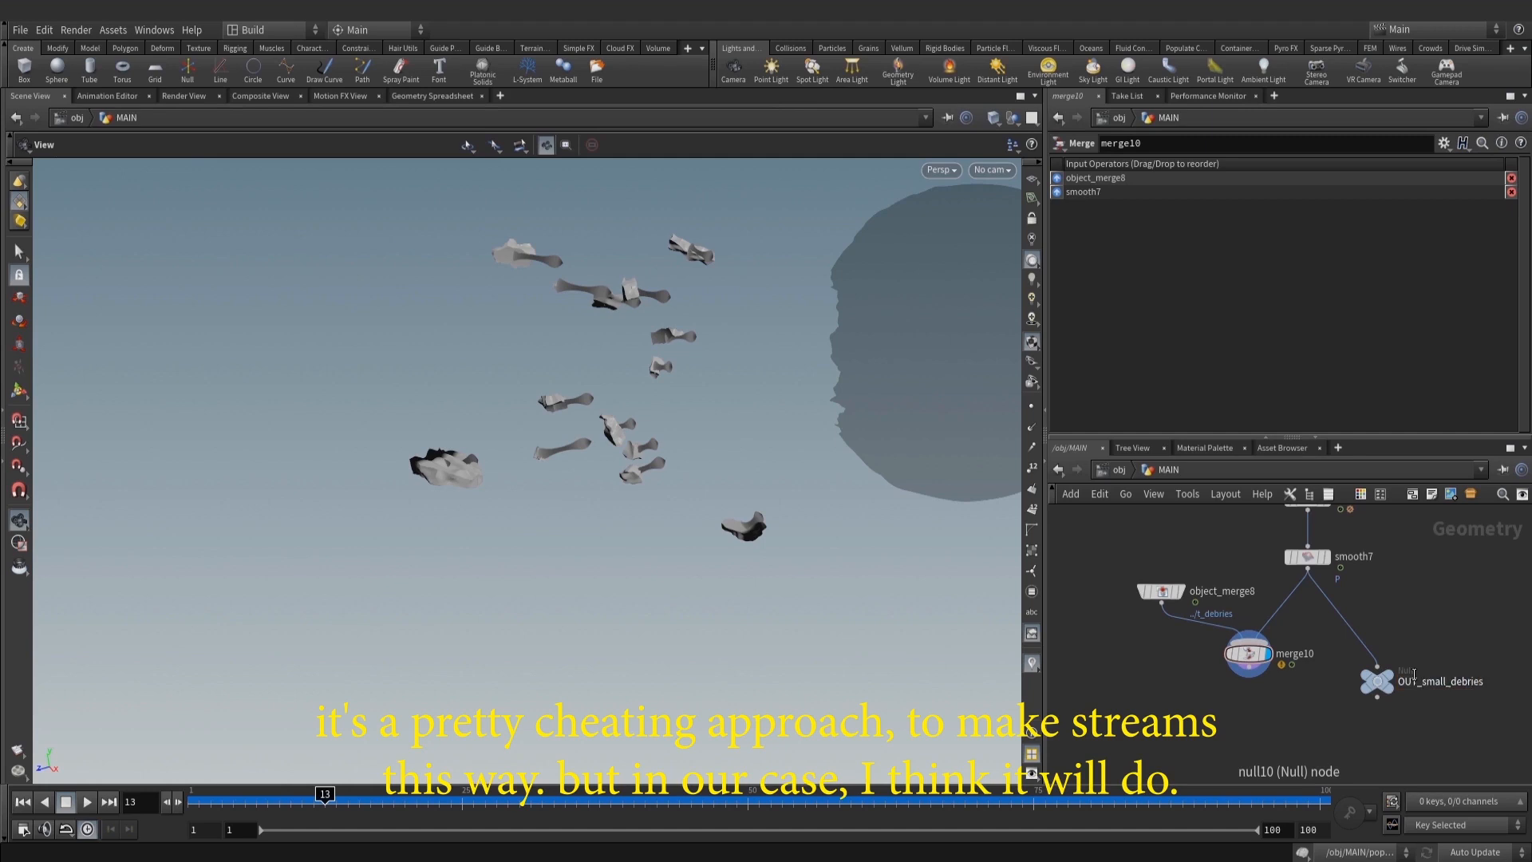
Color the OUT_small_debries node black, display it, and copy it
{"action": "left_click_drag", "start_coordinate": [1327, 738], "coordinate": [1325, 739]}
{"action": "key", "text": "c"}
{"action": "left_click", "coordinate": [1477, 768]}
{"action": "key", "text": "c"}
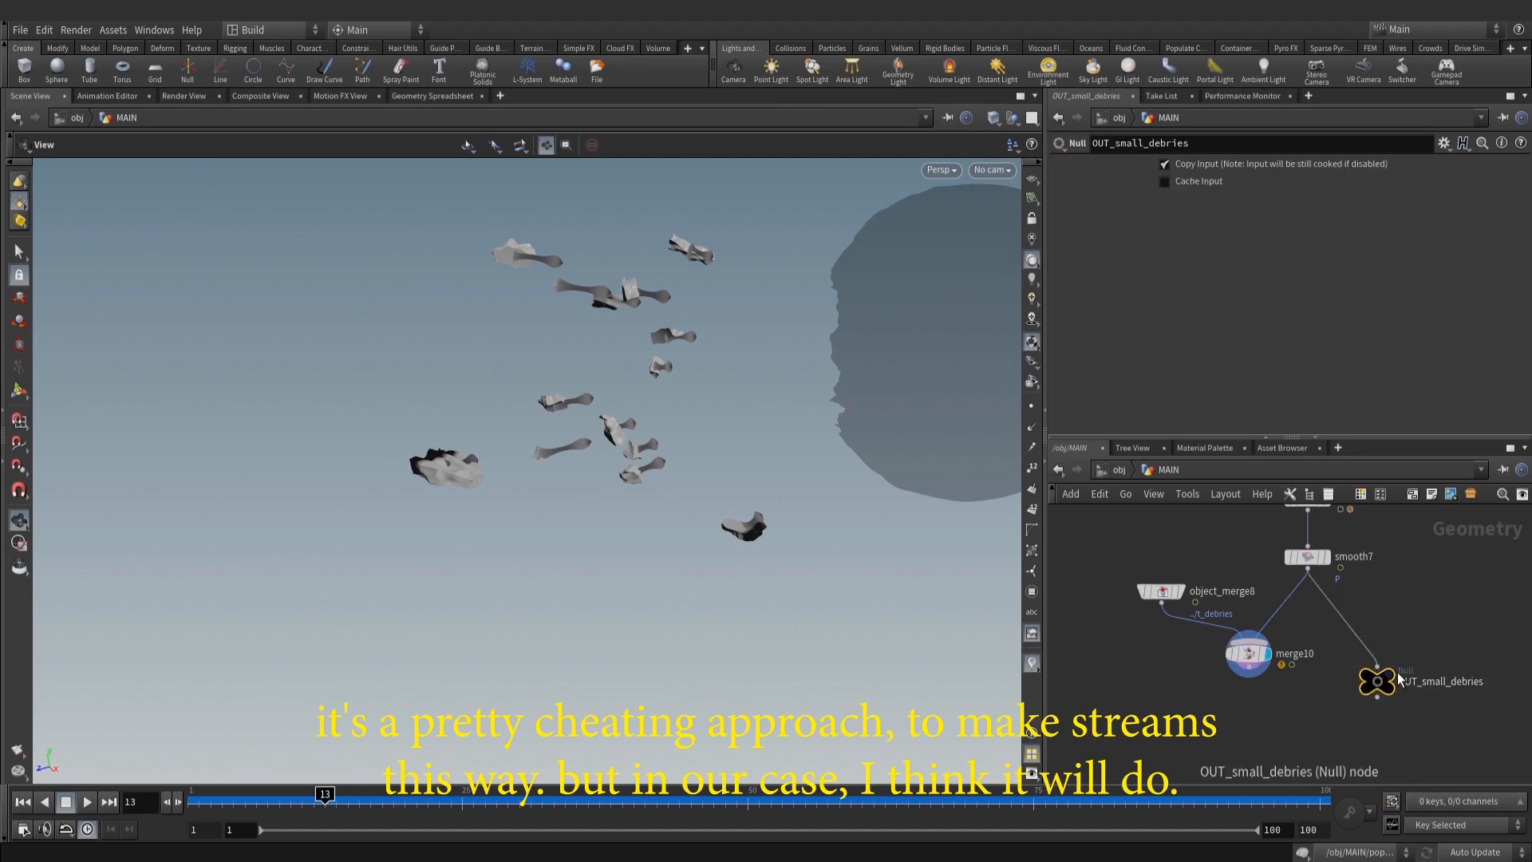
{"action": "left_click", "coordinate": [1388, 675]}
{"action": "key", "text": "ctrl+c"}
{"action": "key", "text": "Tab"}
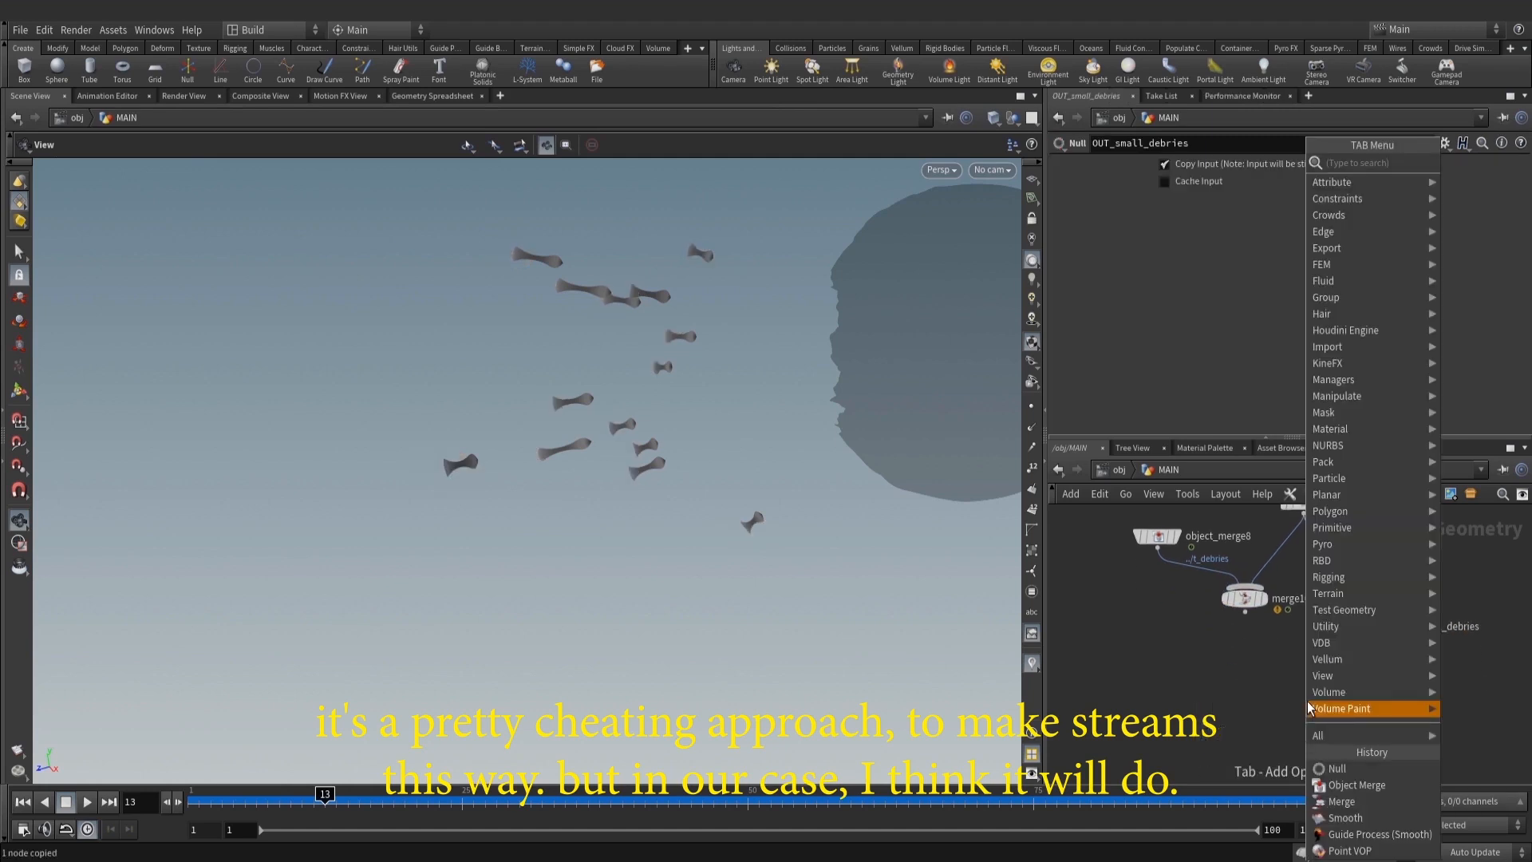
{"action": "type", "text": "objm"}
{"action": "left_click", "coordinate": [1250, 179]}
{"action": "left_click", "coordinate": [1303, 651]}
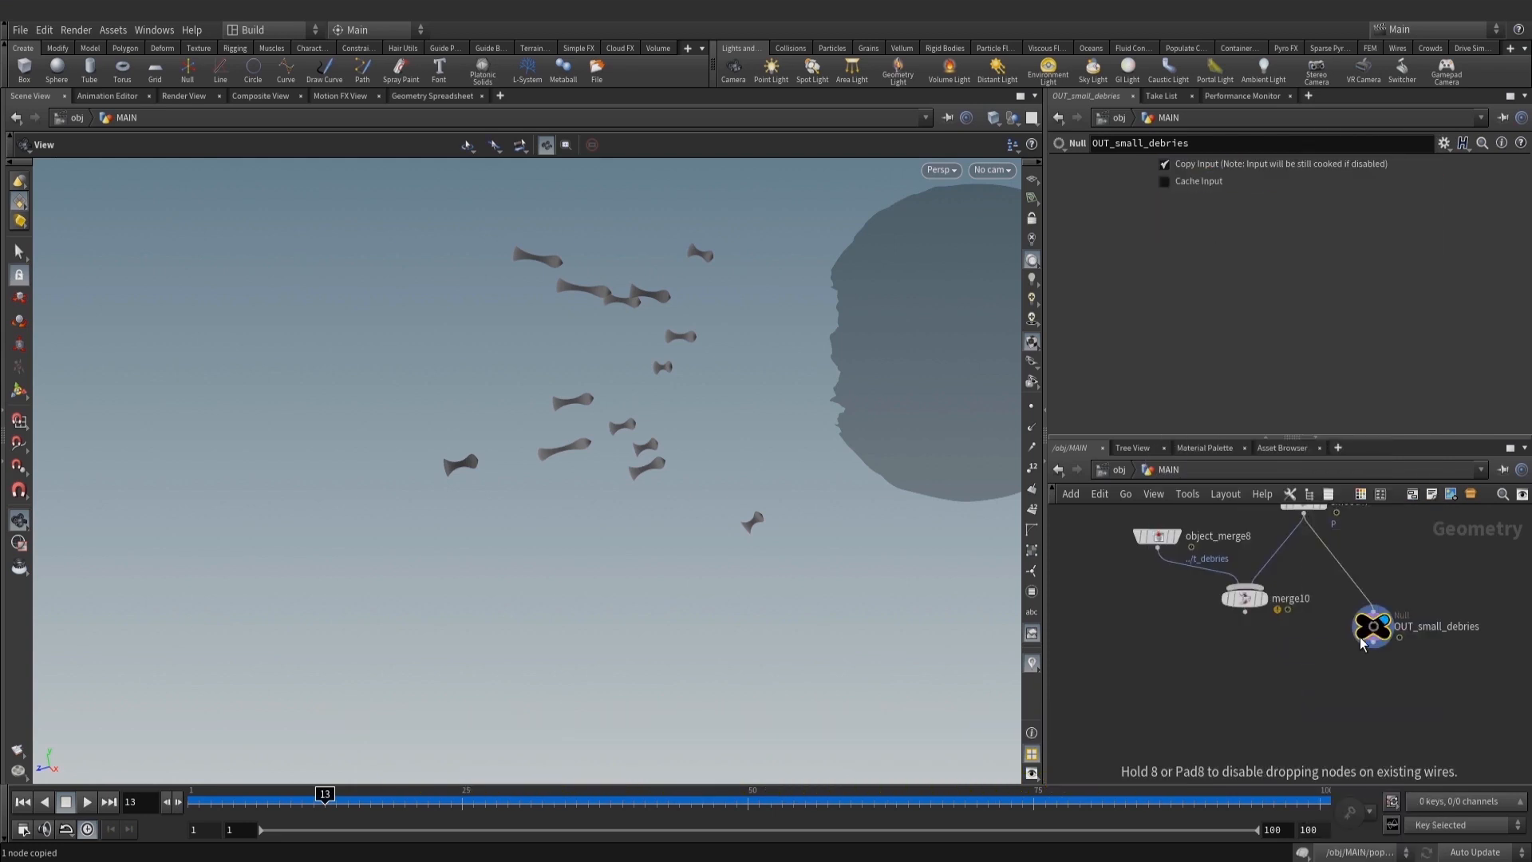
{"action": "left_click_drag", "start_coordinate": [1302, 648], "coordinate": [1306, 701]}
{"action": "key", "text": "Delete"}
Add an Object Merge node below merge10 and set its Object 1 to OUT_small_debries
{"action": "key", "text": "Tab"}
{"action": "type", "text": "objm"}
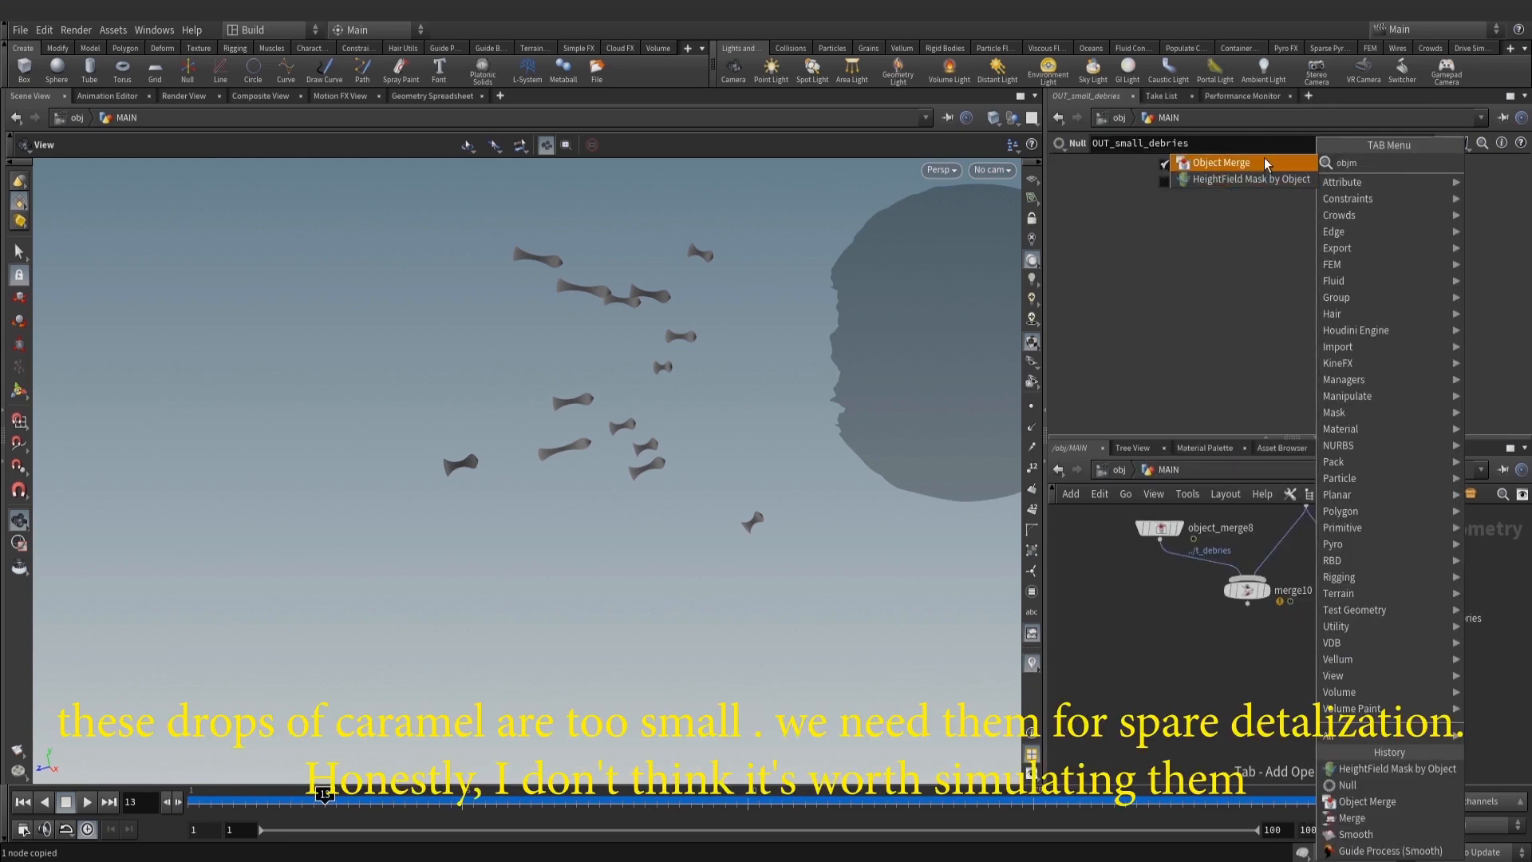
{"action": "left_click", "coordinate": [1225, 162]}
{"action": "left_click", "coordinate": [1267, 644]}
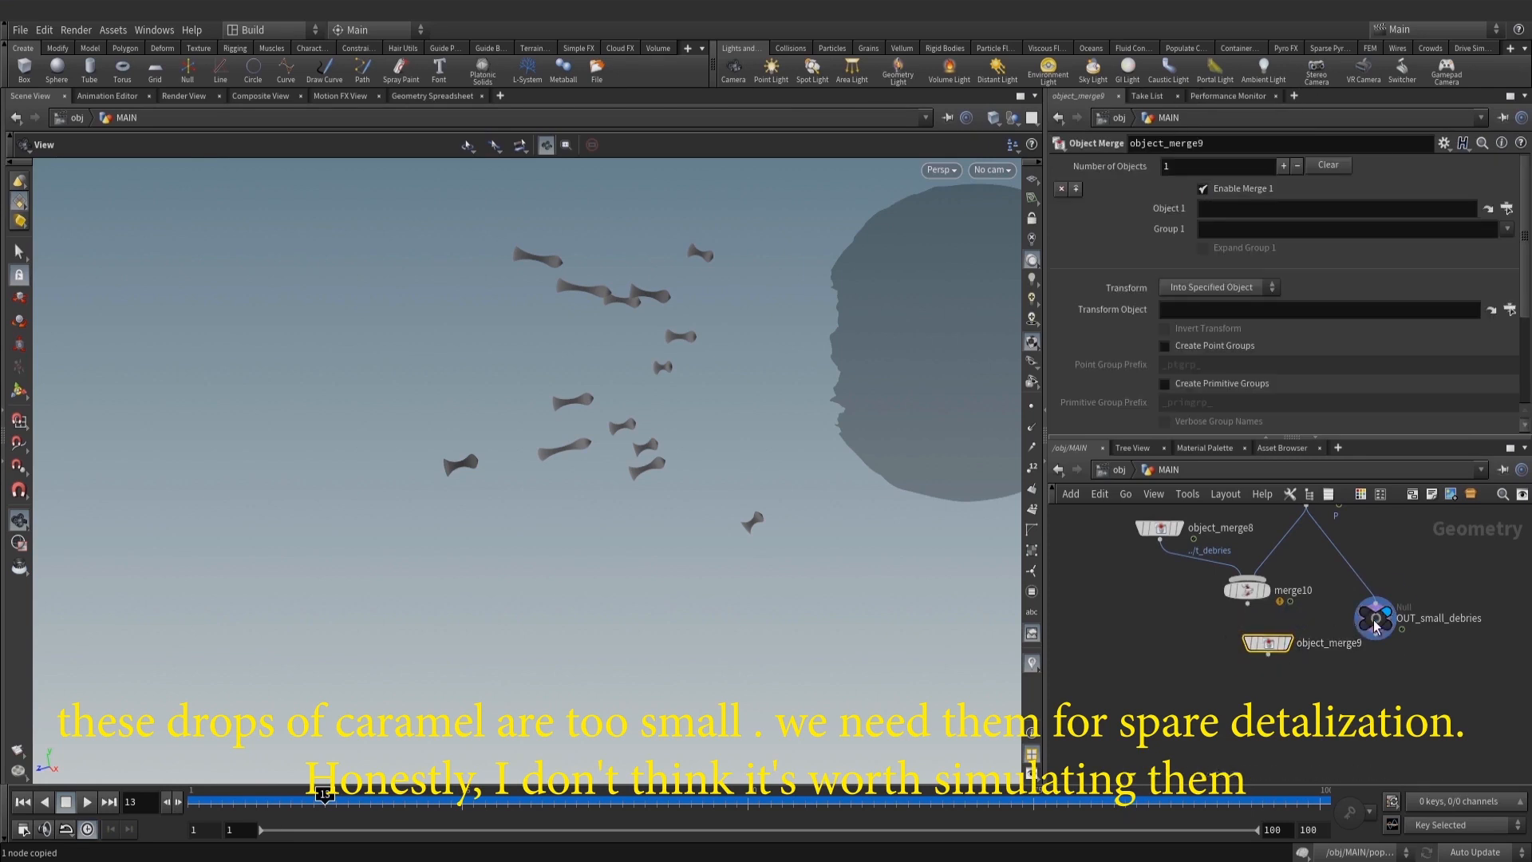
{"action": "left_click_drag", "start_coordinate": [1324, 242], "coordinate": [1317, 209]}
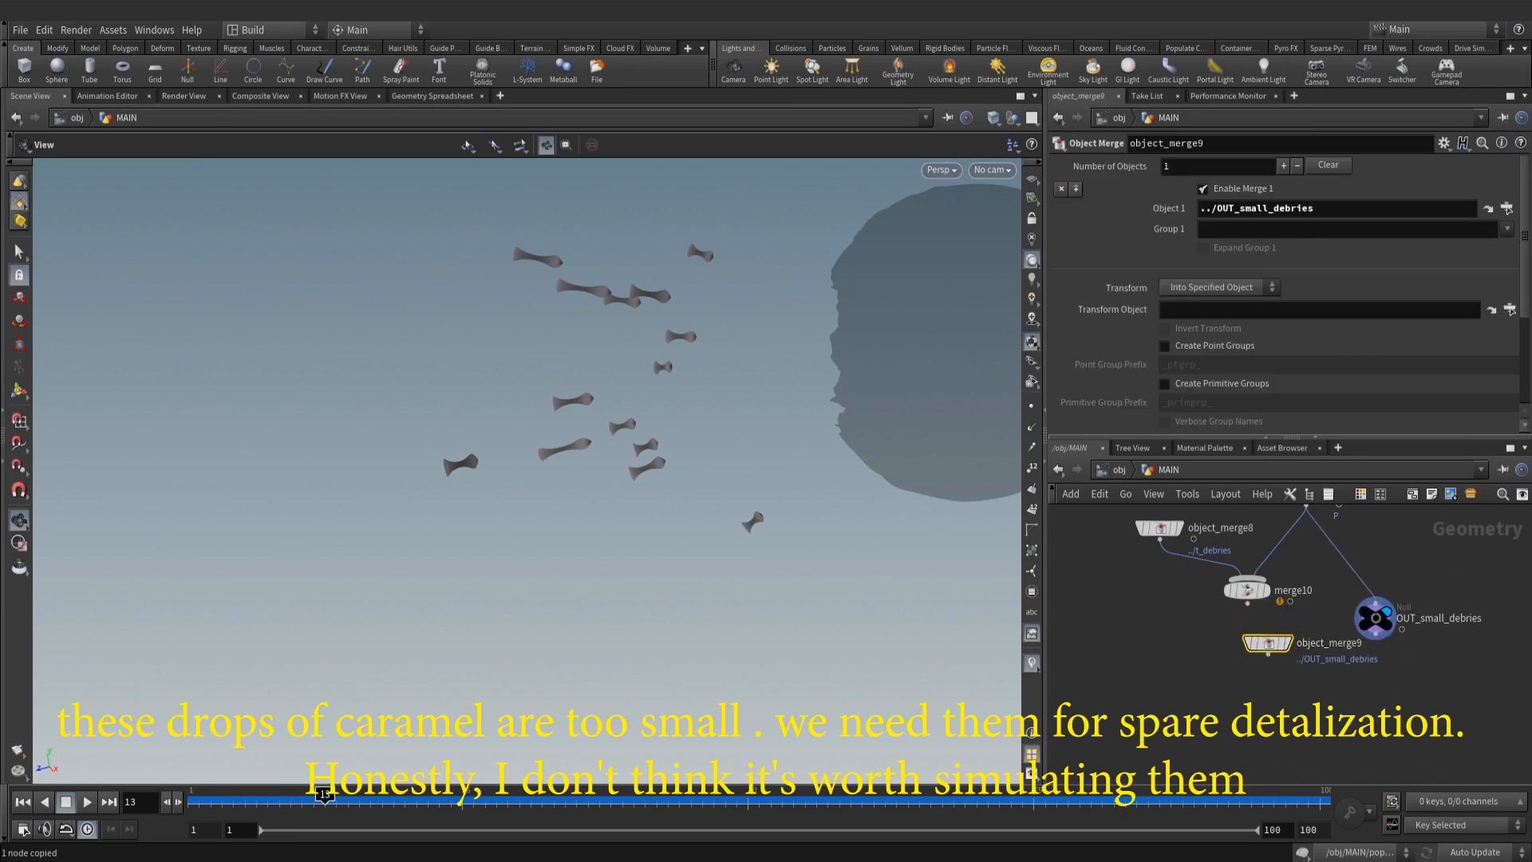
Insert a File Cache node between smooth7 and OUT_small_debries
{"action": "middle_click_drag", "start_coordinate": [1515, 694], "coordinate": [1490, 766]}
{"action": "key", "text": "Tab"}
{"action": "type", "text": "filec"}
{"action": "left_click", "coordinate": [1429, 163]}
{"action": "left_click", "coordinate": [1314, 636]}
{"action": "left_click_drag", "start_coordinate": [1313, 636], "coordinate": [1347, 639]}
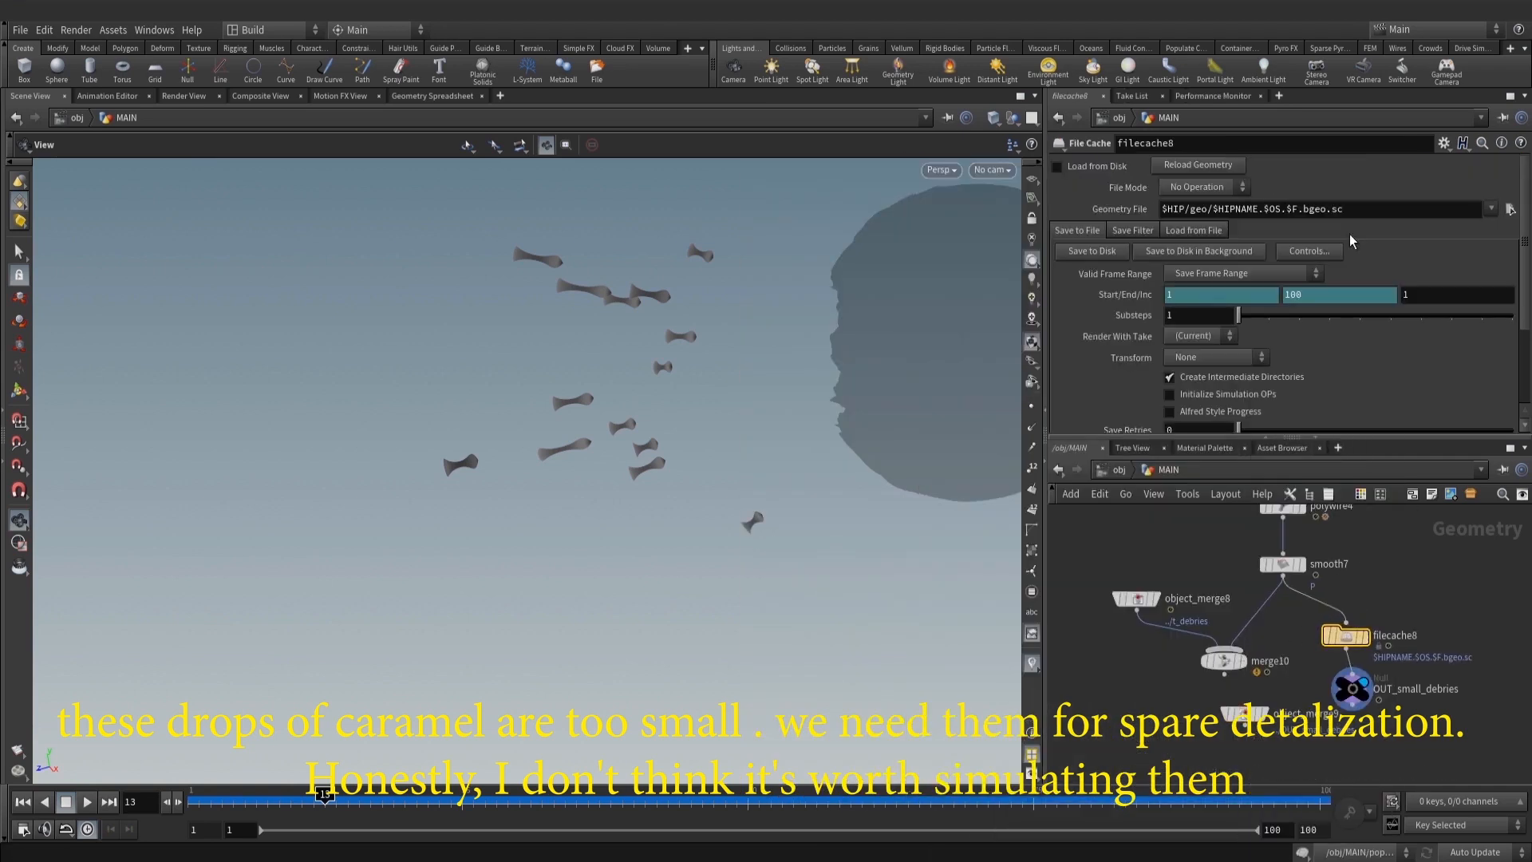
Point filecache8's geometry file to small_spikes_mesh.$F.bgeo.sc in the Choko_debries cache folder, enable Load from Disk and display the node
{"action": "triple_click", "coordinate": [1173, 212]}
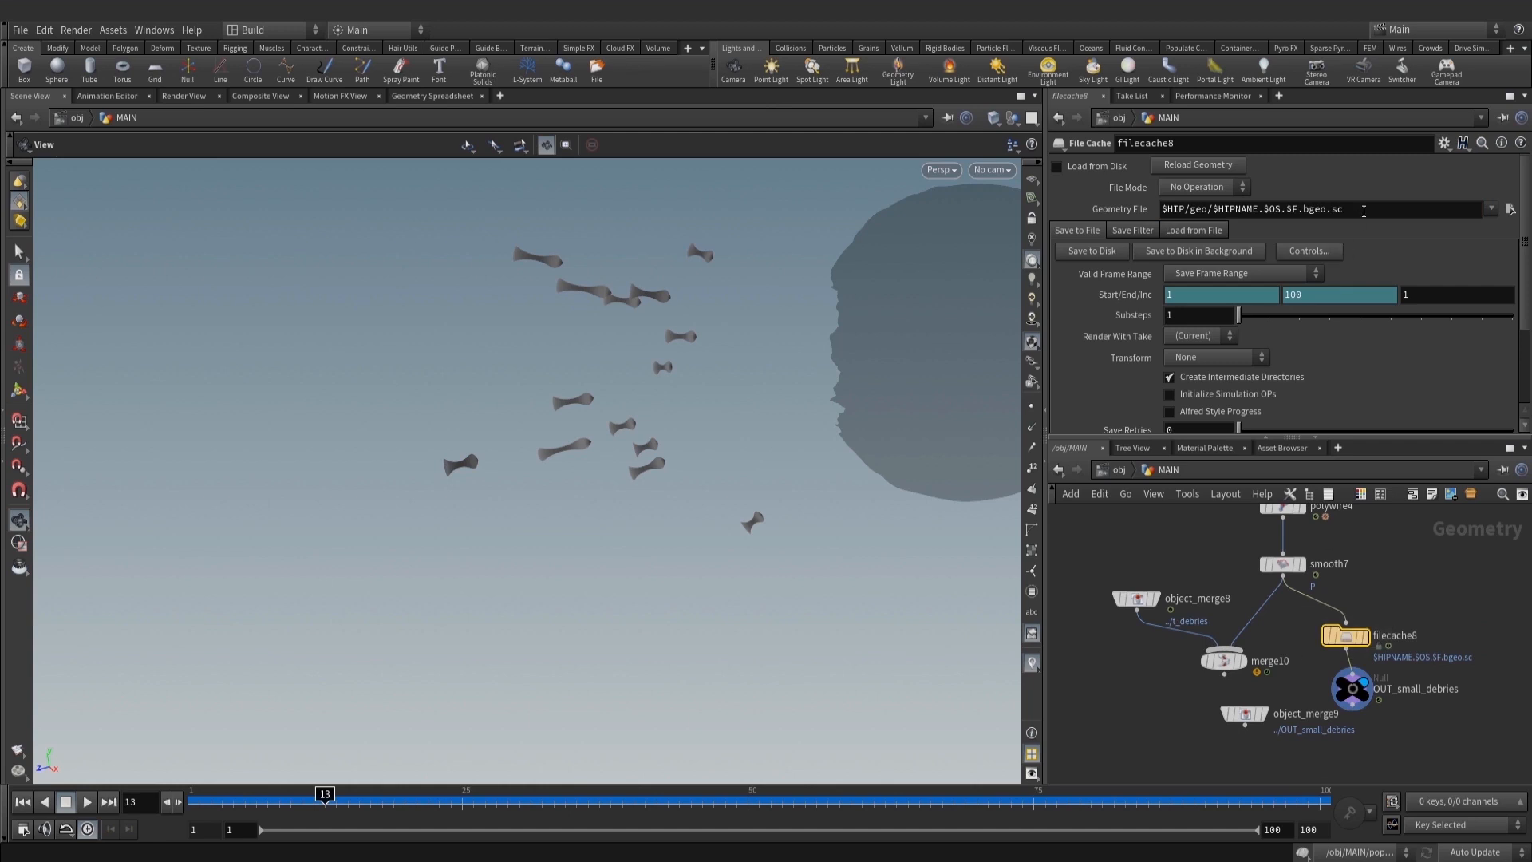
{"action": "key", "text": "ctrl+v"}
{"action": "left_click", "coordinate": [1072, 165]}
{"action": "middle_click_drag", "start_coordinate": [1397, 627], "coordinate": [1399, 585]}
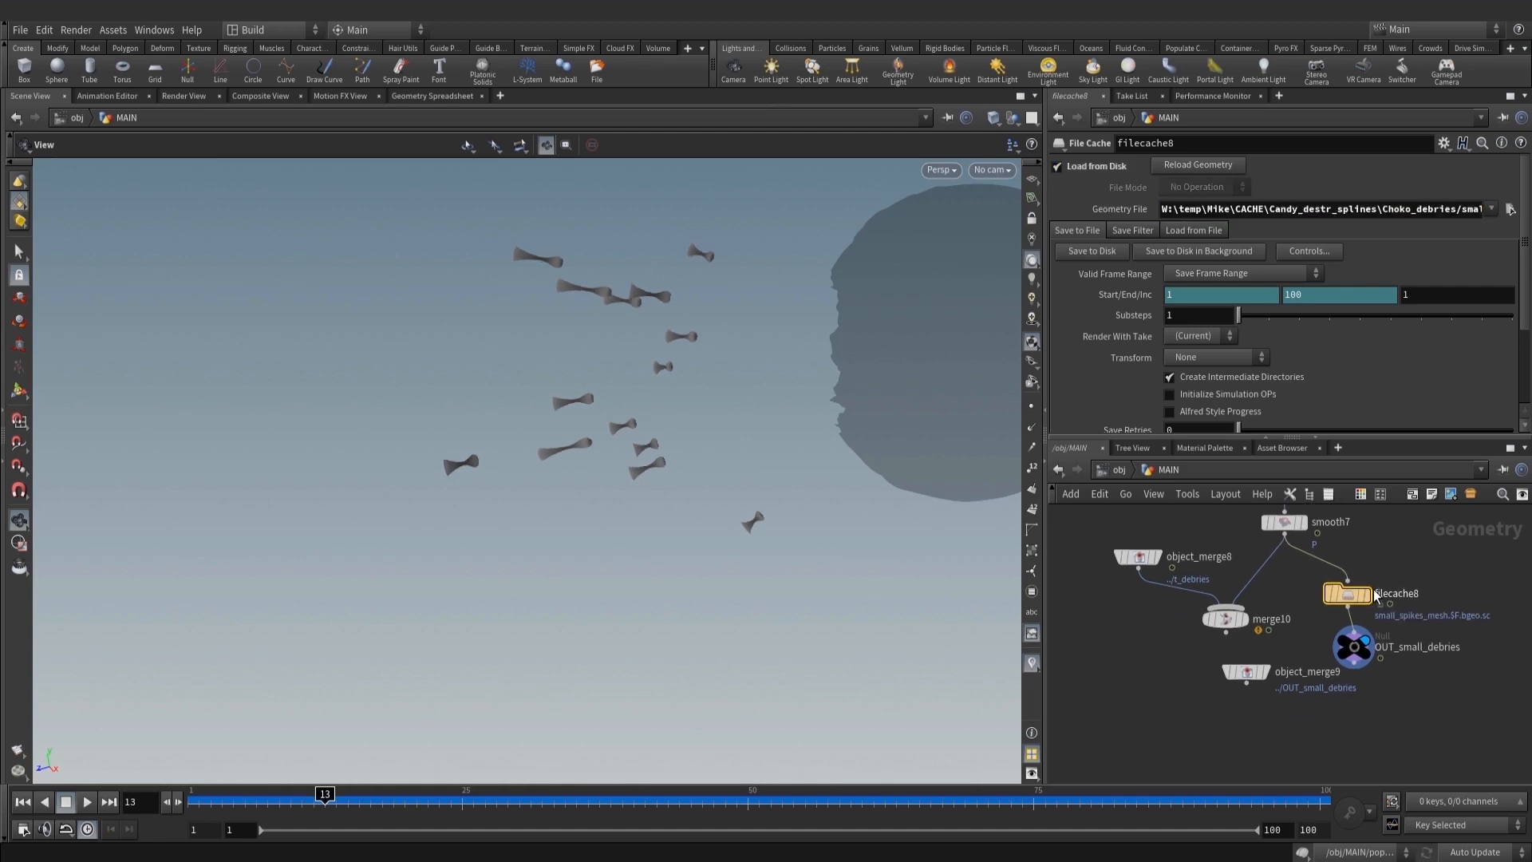
{"action": "left_click", "coordinate": [1367, 596]}
{"action": "left_click_drag", "start_coordinate": [1346, 593], "coordinate": [1361, 592]}
{"action": "middle_click_drag", "start_coordinate": [1451, 684], "coordinate": [1436, 618]}
{"action": "scroll", "coordinate": [1437, 619], "scroll_direction": "down", "scroll_amount": 1}
Move object_merge9 across the network next to merge8, connect it to merge8 and display the cheker null
{"action": "left_click_drag", "start_coordinate": [1355, 590], "coordinate": [1250, 649]}
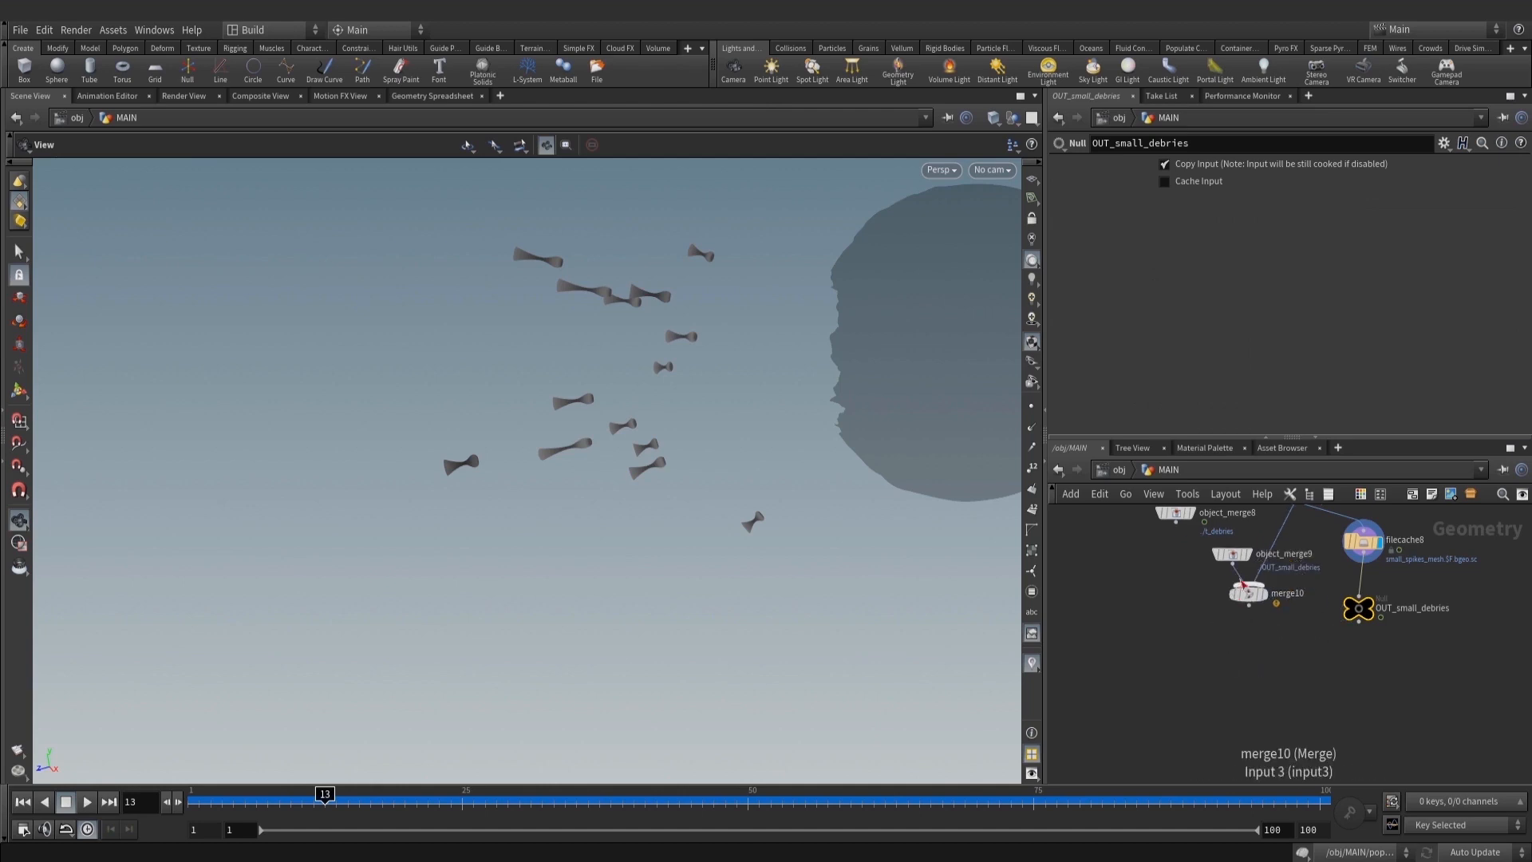
{"action": "key", "text": "ctrl+z"}
{"action": "left_click", "coordinate": [1243, 643]}
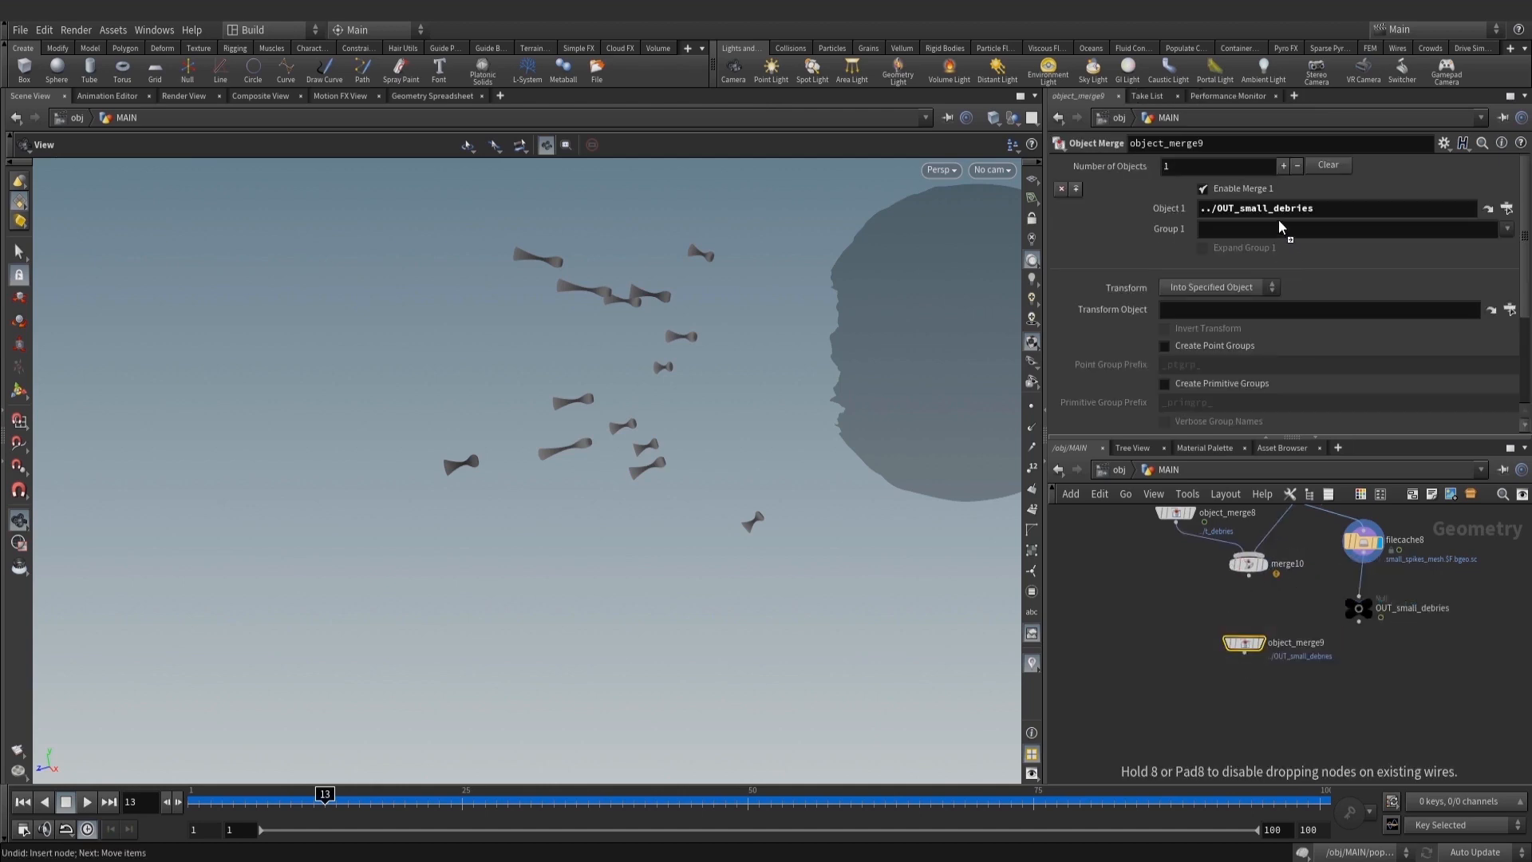
{"action": "scroll", "coordinate": [1333, 630], "scroll_direction": "down", "scroll_amount": 3}
{"action": "scroll", "coordinate": [1321, 643], "scroll_direction": "down", "scroll_amount": 4}
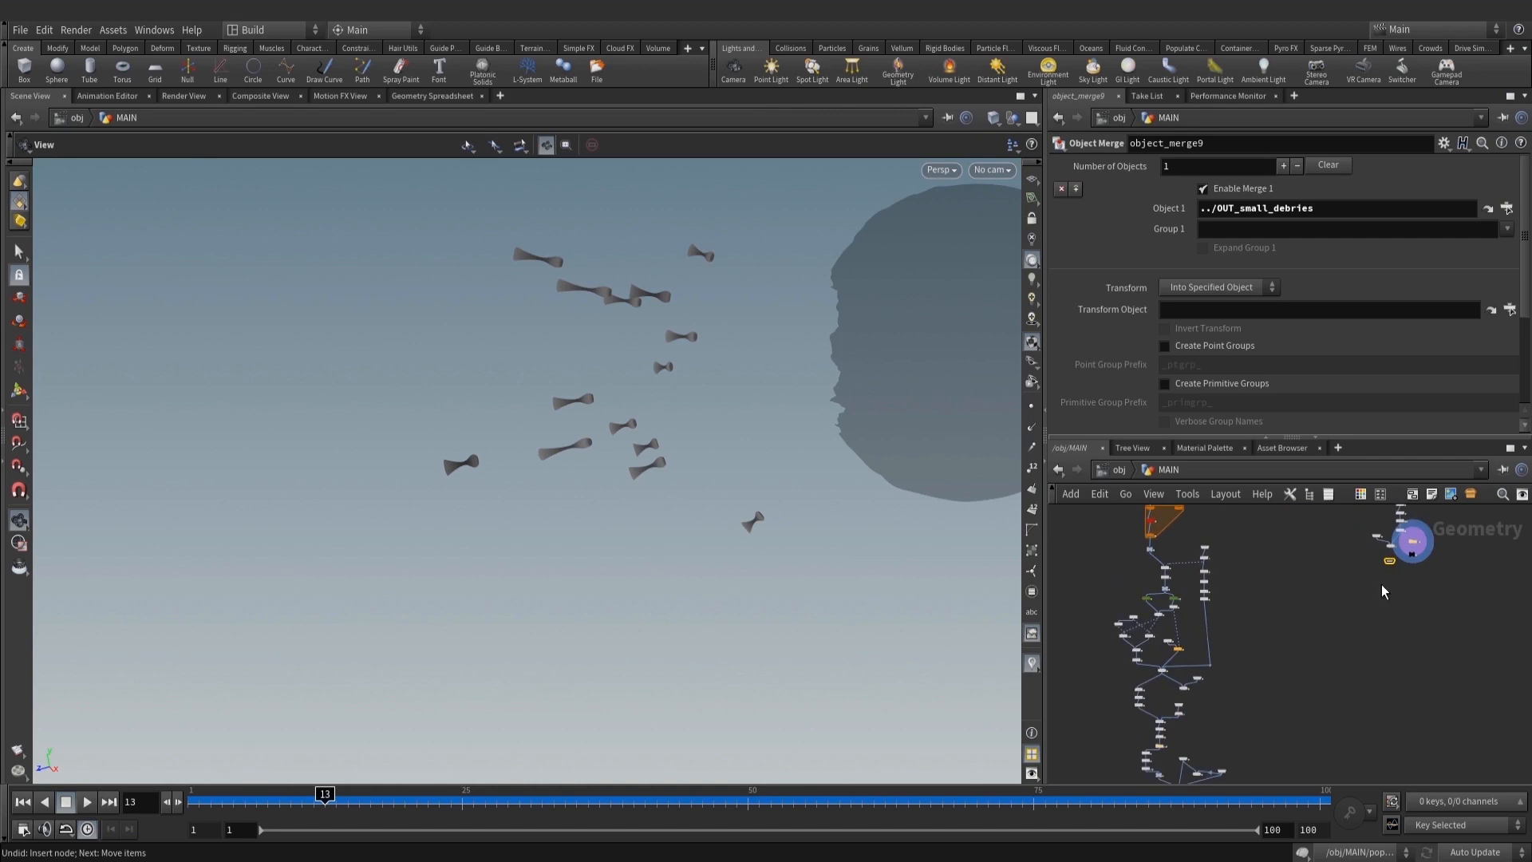
{"action": "scroll", "coordinate": [1230, 688], "scroll_direction": "up", "scroll_amount": 7}
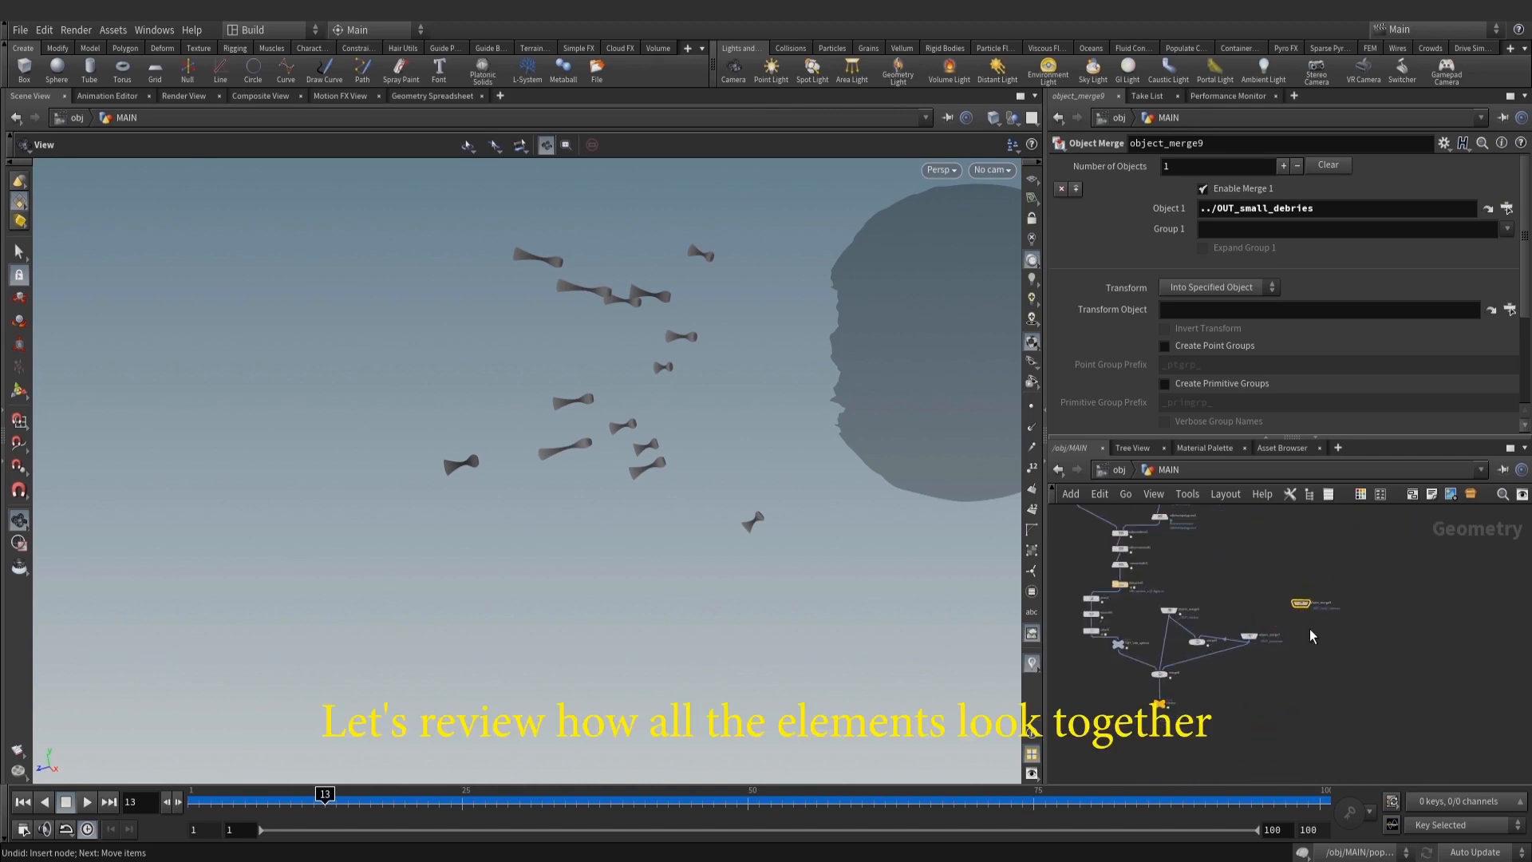
{"action": "scroll", "coordinate": [1250, 669], "scroll_direction": "up", "scroll_amount": 3}
{"action": "left_click_drag", "start_coordinate": [1267, 672], "coordinate": [1093, 664]}
{"action": "middle_click_drag", "start_coordinate": [1143, 718], "coordinate": [1198, 661]}
{"action": "scroll", "coordinate": [1137, 684], "scroll_direction": "up", "scroll_amount": 3}
Copy the caramel Color node color6 and insert the copy between object_merge9 and merge8
{"action": "left_click", "coordinate": [1153, 664]}
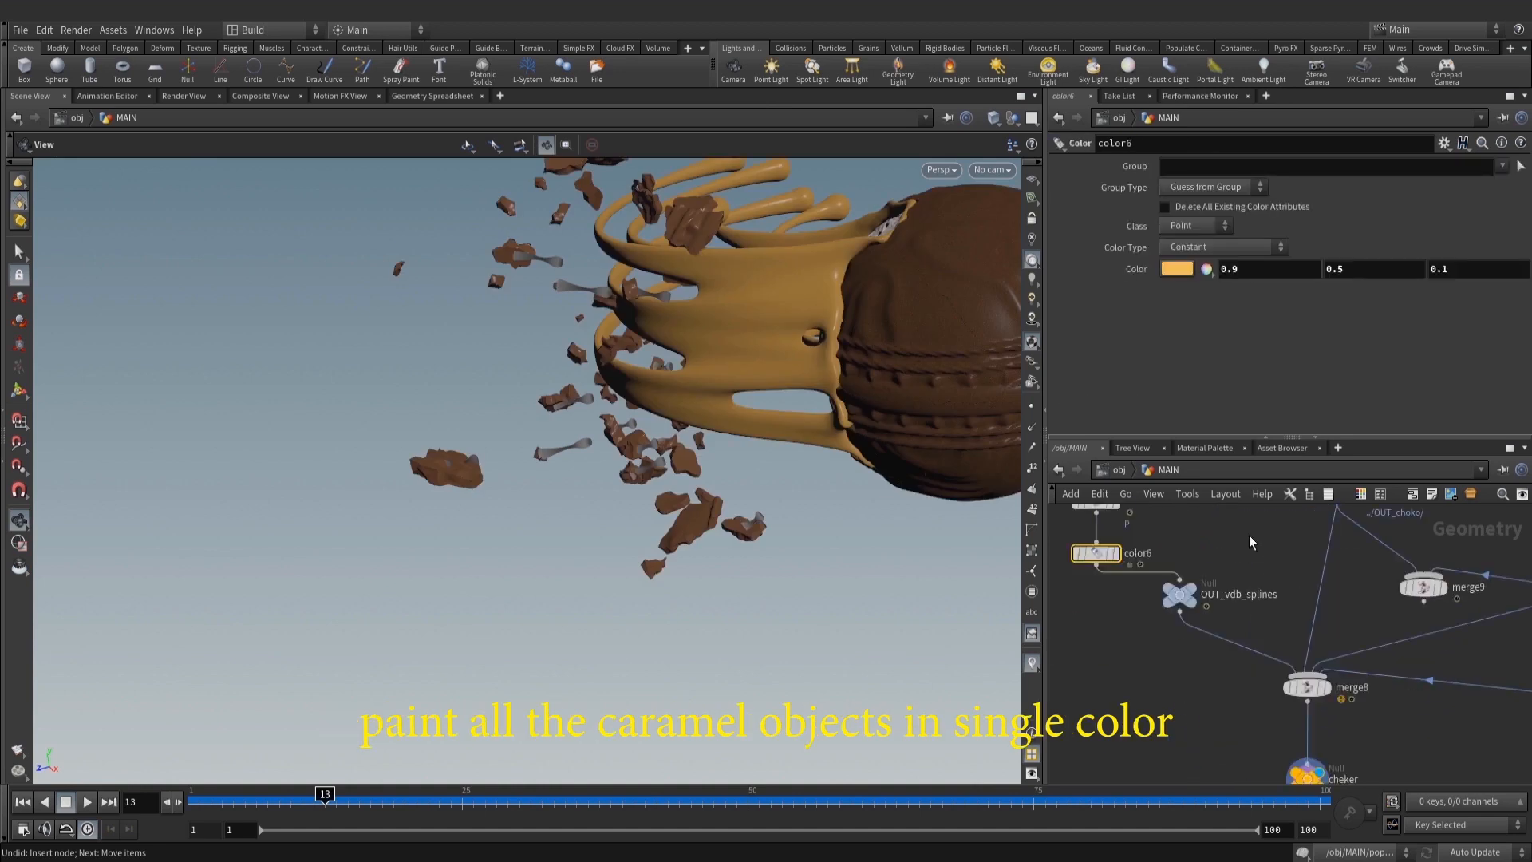
{"action": "scroll", "coordinate": [1248, 542], "scroll_direction": "down", "scroll_amount": 2}
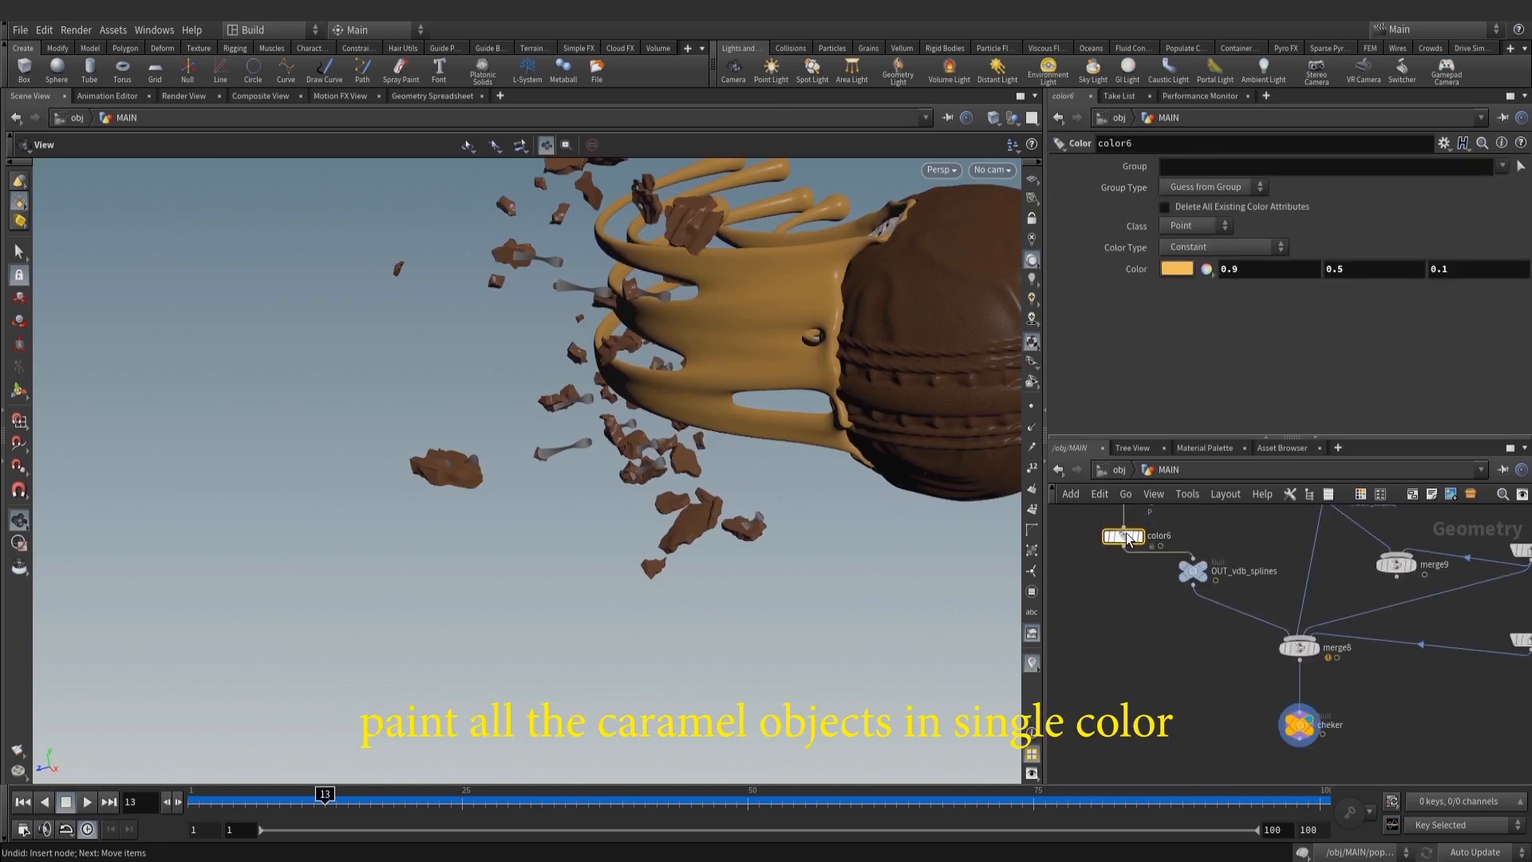
{"action": "key", "text": "ctrl+c"}
{"action": "middle_click_drag", "start_coordinate": [1432, 708], "coordinate": [1306, 689]}
{"action": "key", "text": "ctrl+v"}
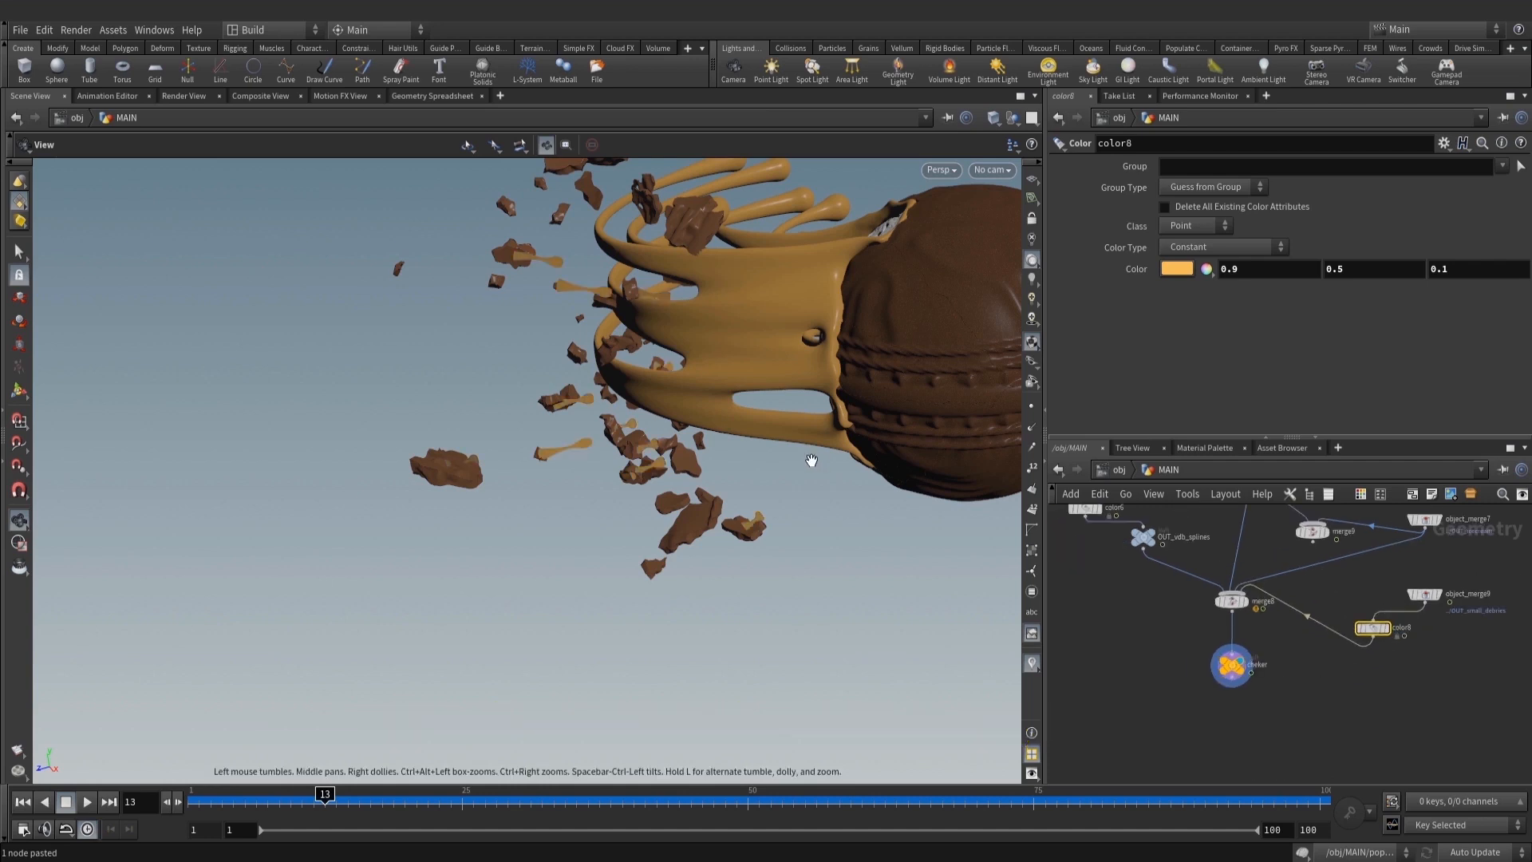
Look through the scene camera, render a flipbook of the combined elements and play it in MPlay
{"action": "right_click_drag", "start_coordinate": [719, 415], "coordinate": [604, 394]}
{"action": "left_click_drag", "start_coordinate": [604, 394], "coordinate": [623, 486]}
{"action": "scroll", "coordinate": [1273, 703], "scroll_direction": "up", "scroll_amount": 2}
{"action": "left_click_drag", "start_coordinate": [1226, 660], "coordinate": [1226, 686]}
{"action": "left_click_drag", "start_coordinate": [1225, 584], "coordinate": [1214, 702]}
{"action": "left_click", "coordinate": [1225, 696]}
{"action": "key", "text": "Escape"}
{"action": "left_click", "coordinate": [992, 174]}
{"action": "left_click", "coordinate": [1002, 247]}
{"action": "middle_click_drag", "start_coordinate": [1348, 667], "coordinate": [1352, 634]}
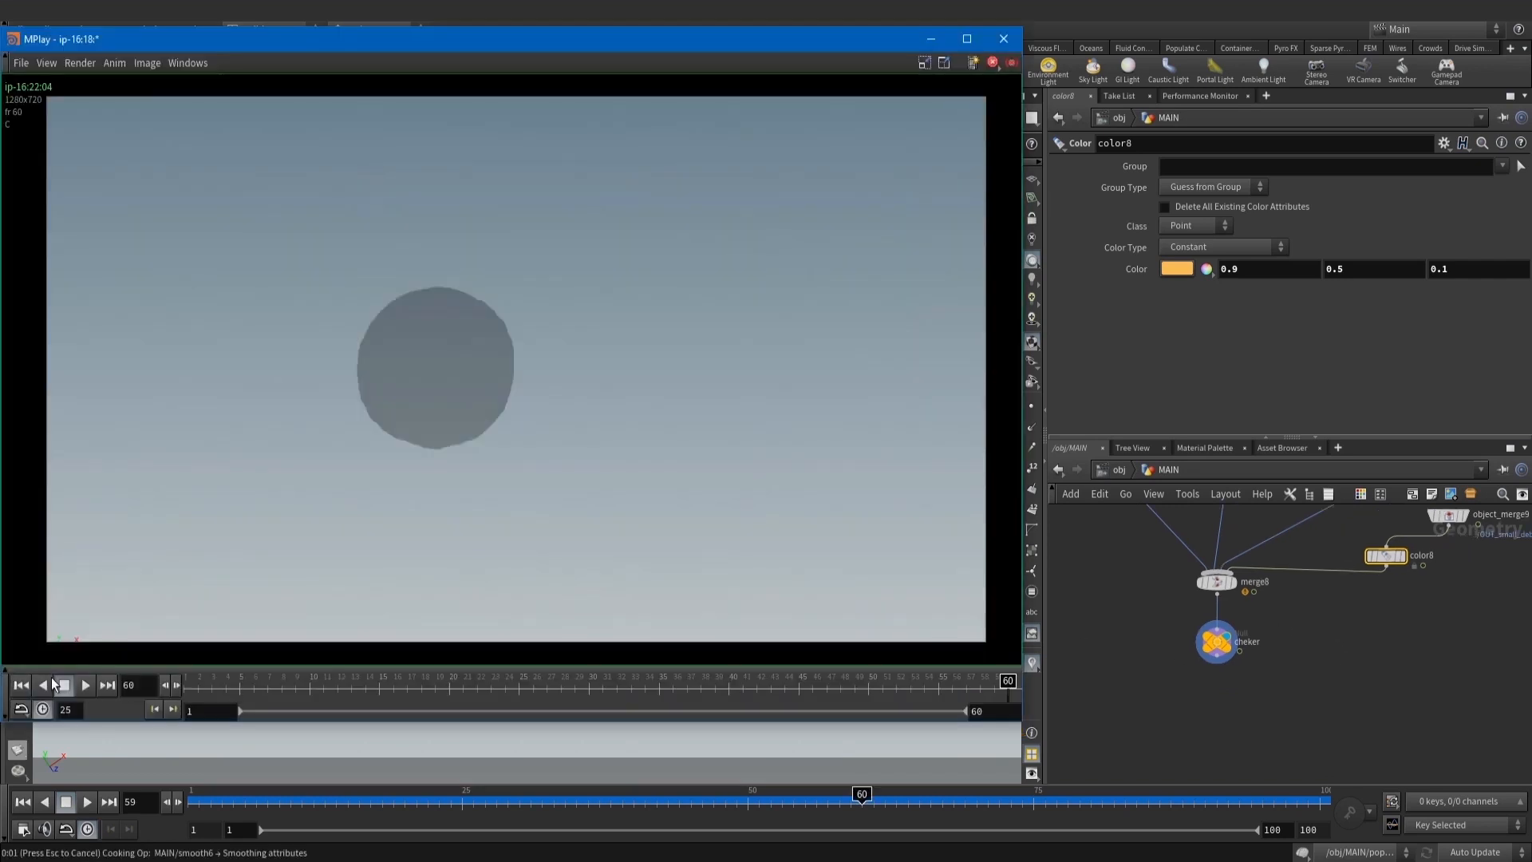
{"action": "left_click", "coordinate": [87, 685]}
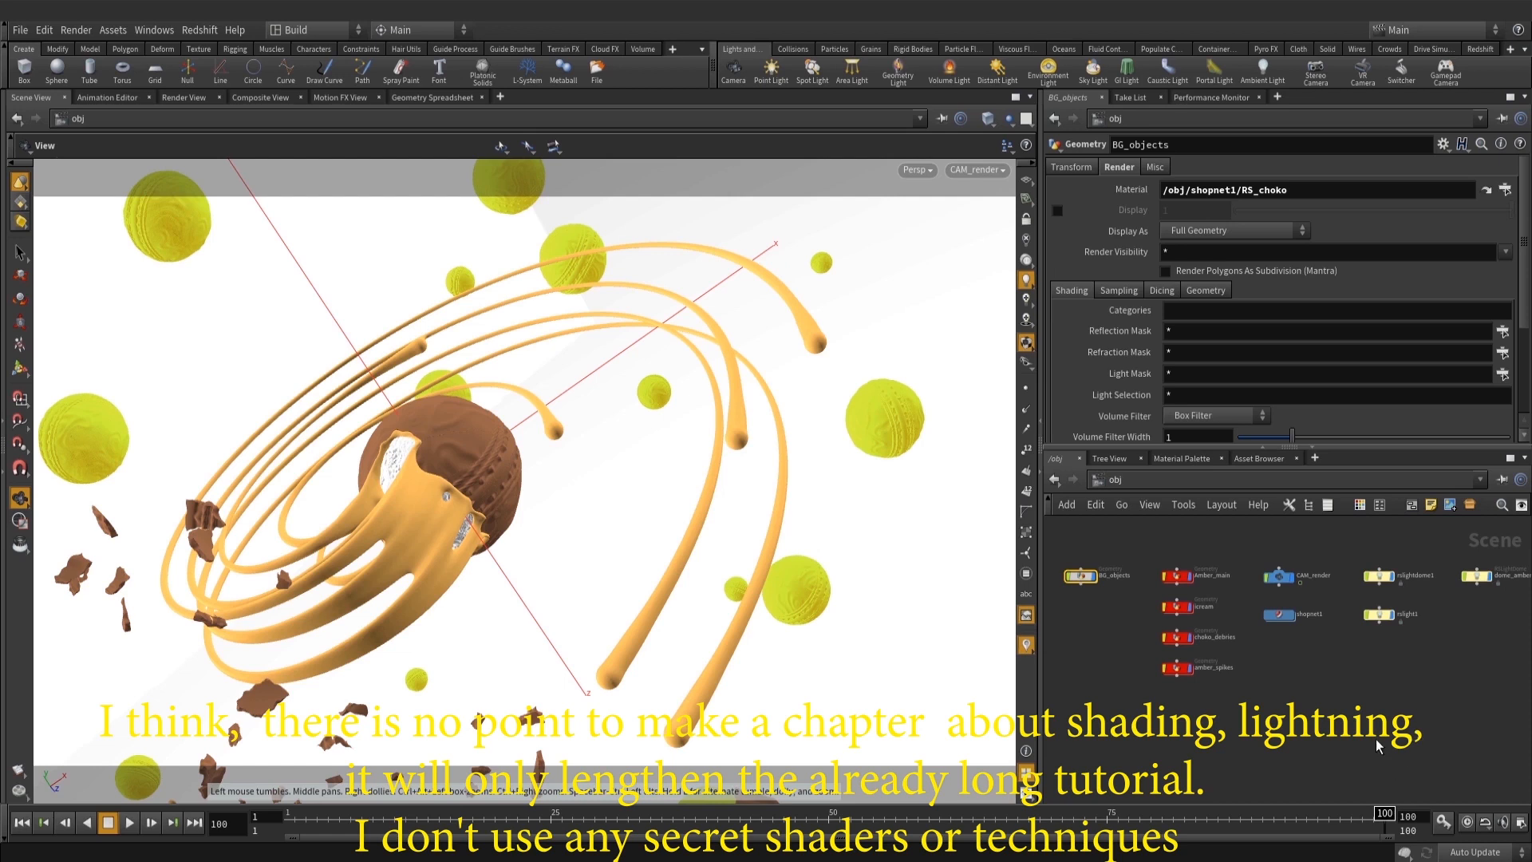
In the render scene, hide BG_objects, amber_spikes, Amber_main, icream and choko_debries to identify each element
{"action": "scroll", "coordinate": [1093, 606], "scroll_direction": "up", "scroll_amount": 3}
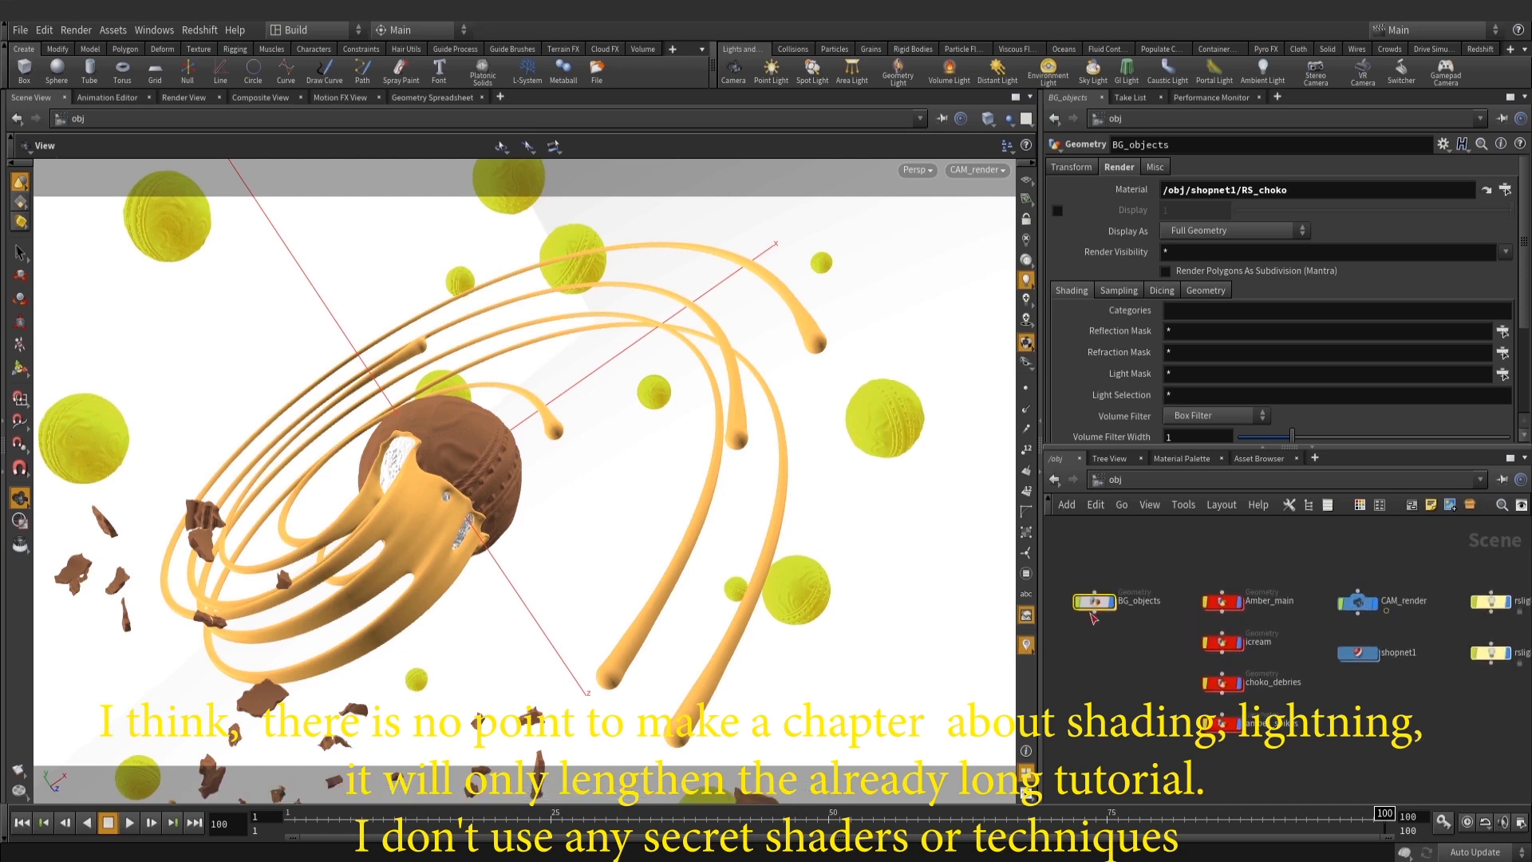
{"action": "left_click", "coordinate": [1110, 602]}
{"action": "middle_click_drag", "start_coordinate": [1178, 568], "coordinate": [1171, 540]}
{"action": "left_click", "coordinate": [1216, 694]}
{"action": "scroll", "coordinate": [1235, 720], "scroll_direction": "down", "scroll_amount": 2}
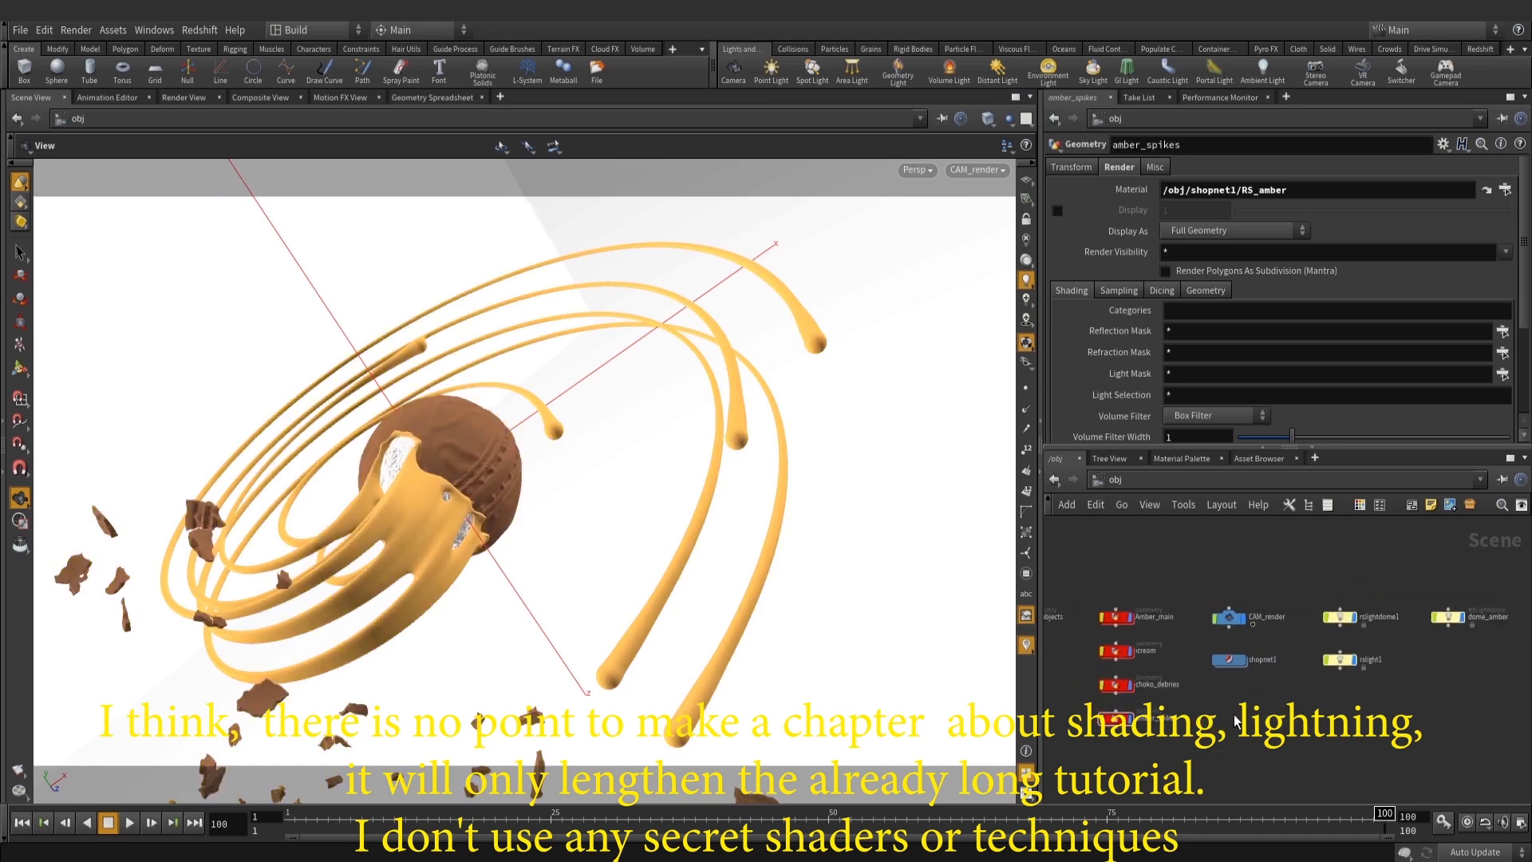
{"action": "left_click_drag", "start_coordinate": [1146, 754], "coordinate": [1099, 572]}
{"action": "left_click", "coordinate": [1117, 617]}
{"action": "left_click", "coordinate": [1129, 617]}
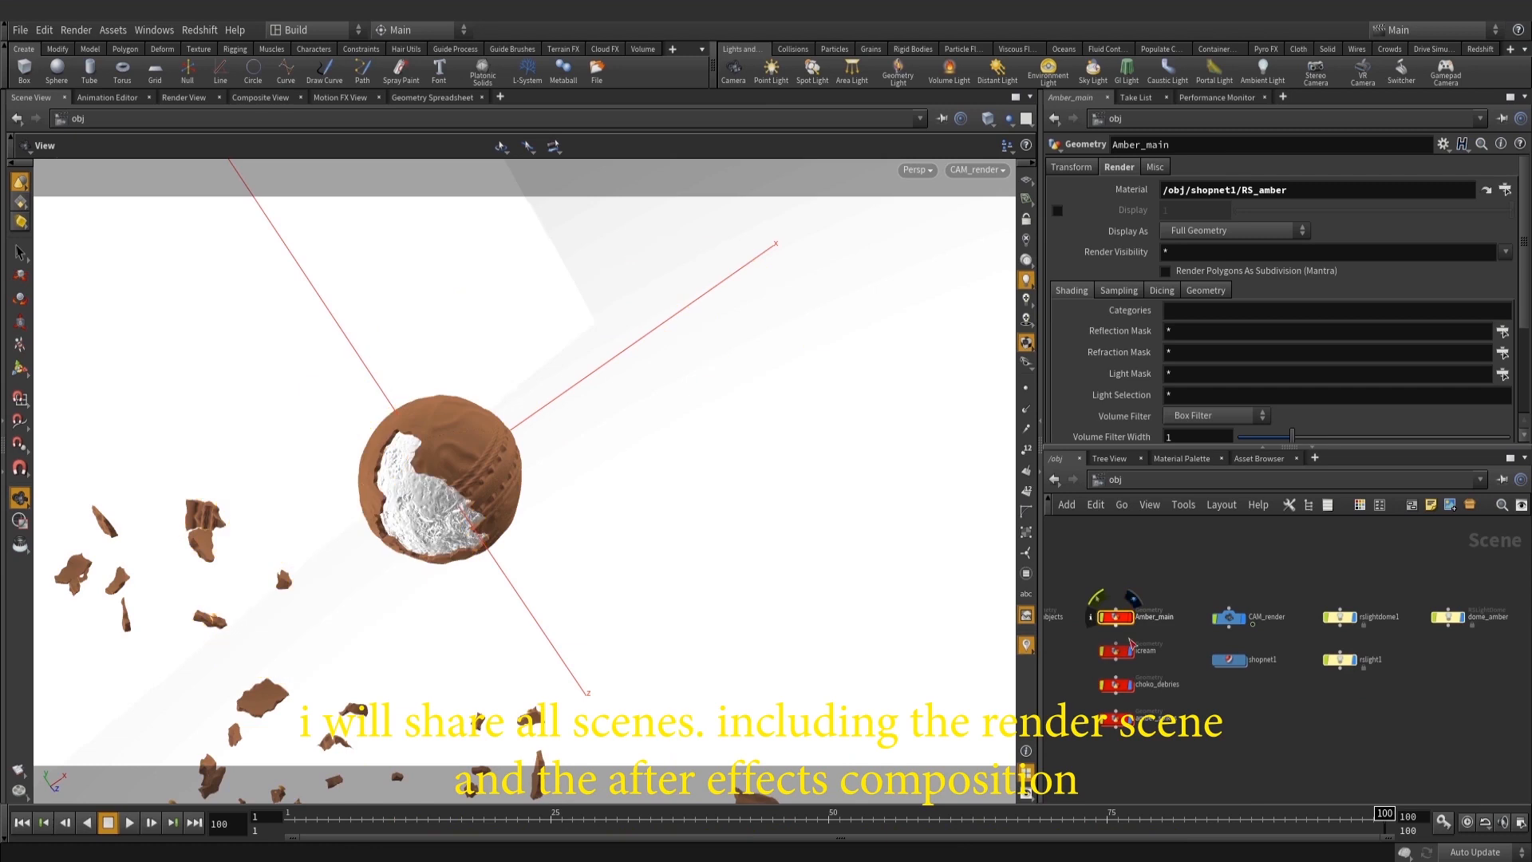
{"action": "left_click", "coordinate": [1129, 650]}
{"action": "left_click", "coordinate": [1129, 684]}
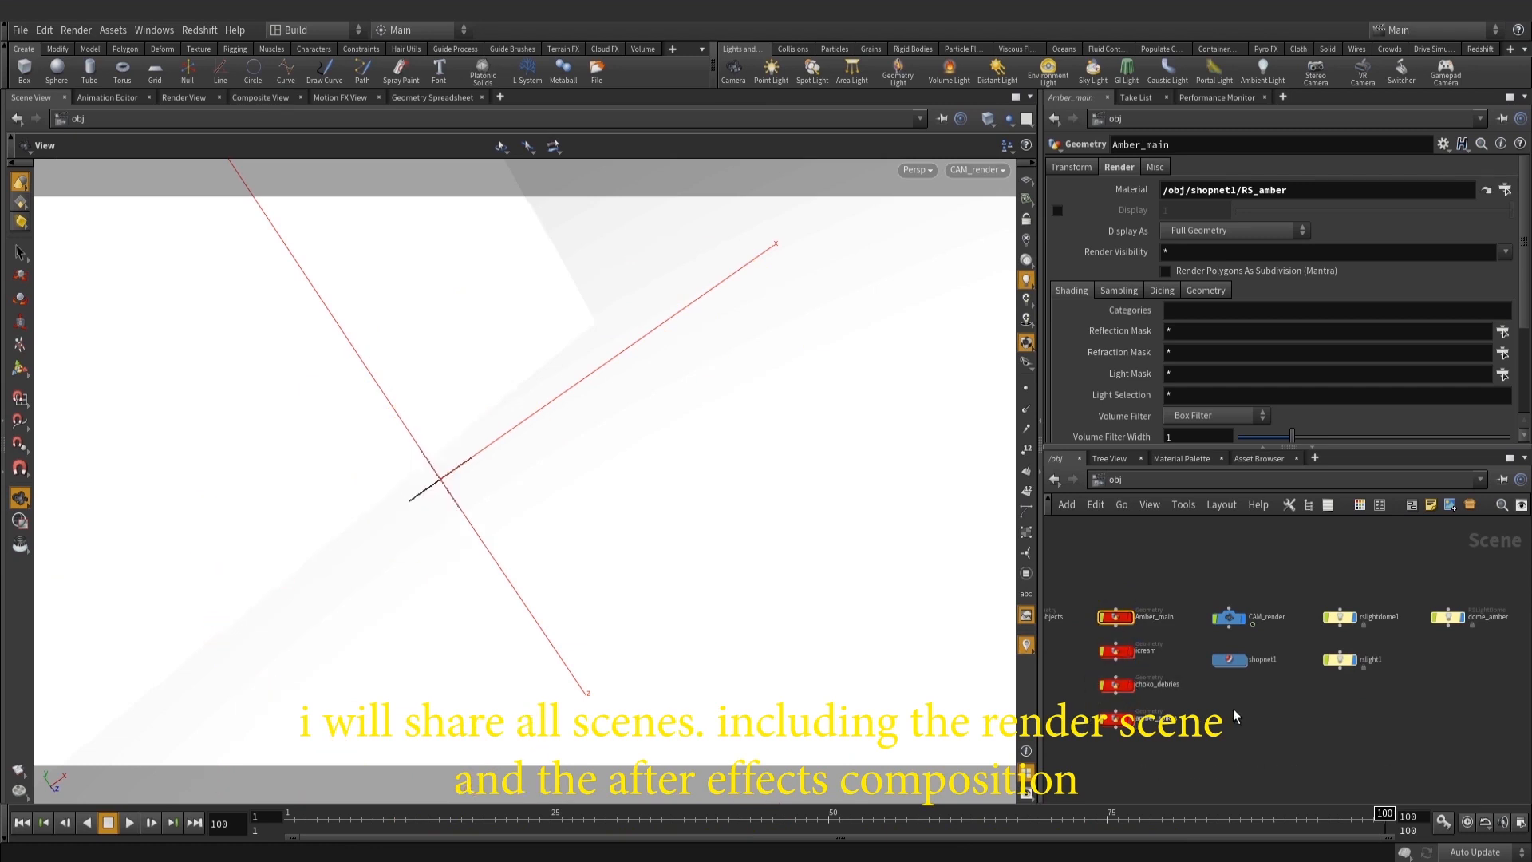
Turn the display of Amber_main, icream and the other hidden scene objects back on
{"action": "scroll", "coordinate": [1235, 716], "scroll_direction": "up", "scroll_amount": 3}
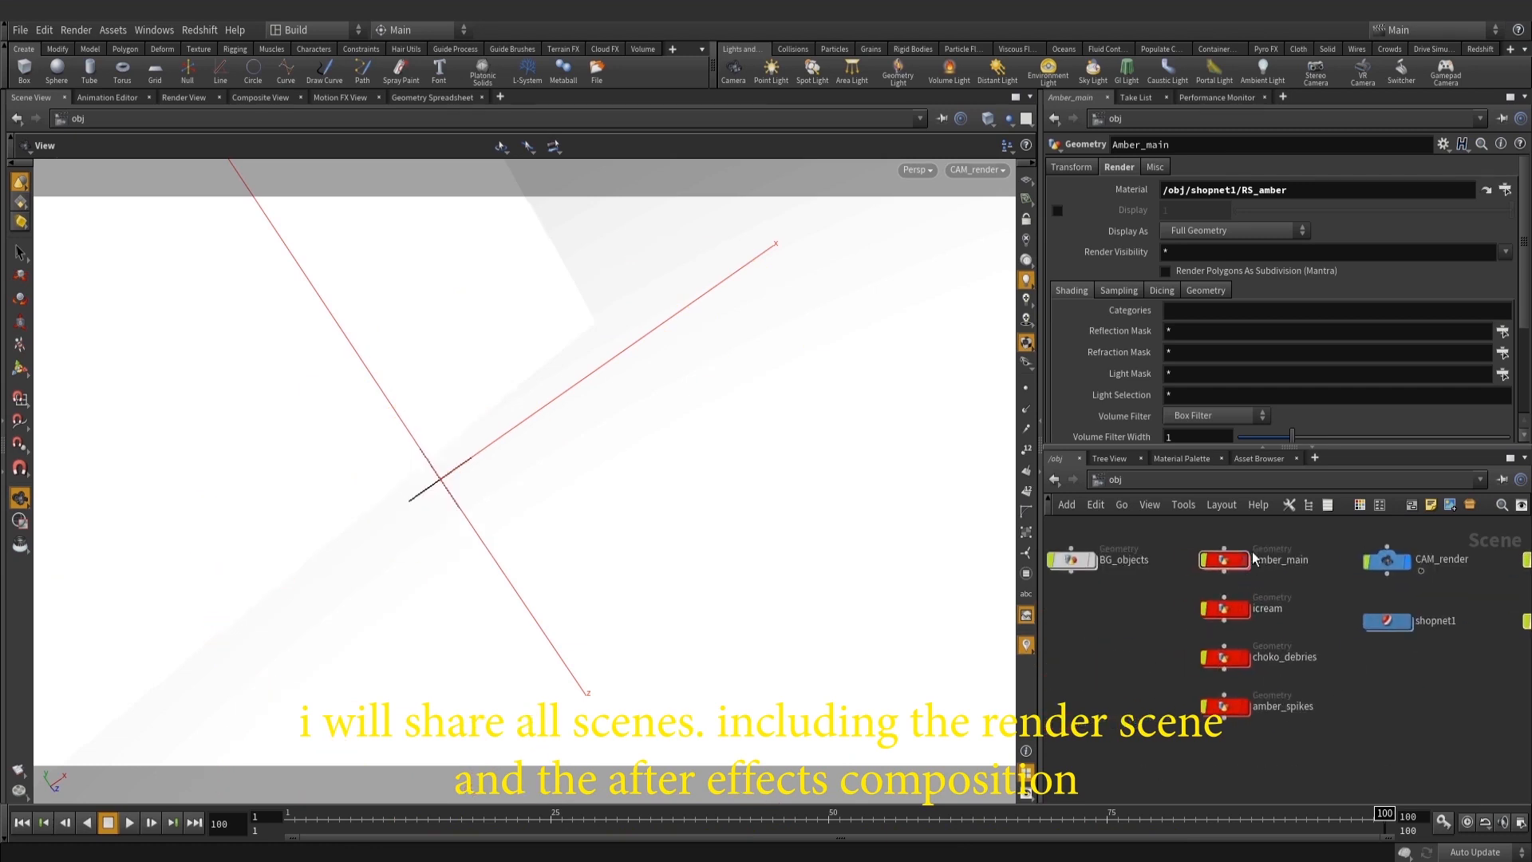
{"action": "left_click", "coordinate": [1245, 561]}
{"action": "key", "text": "w"}
{"action": "key", "text": "w"}
{"action": "left_click", "coordinate": [1243, 608]}
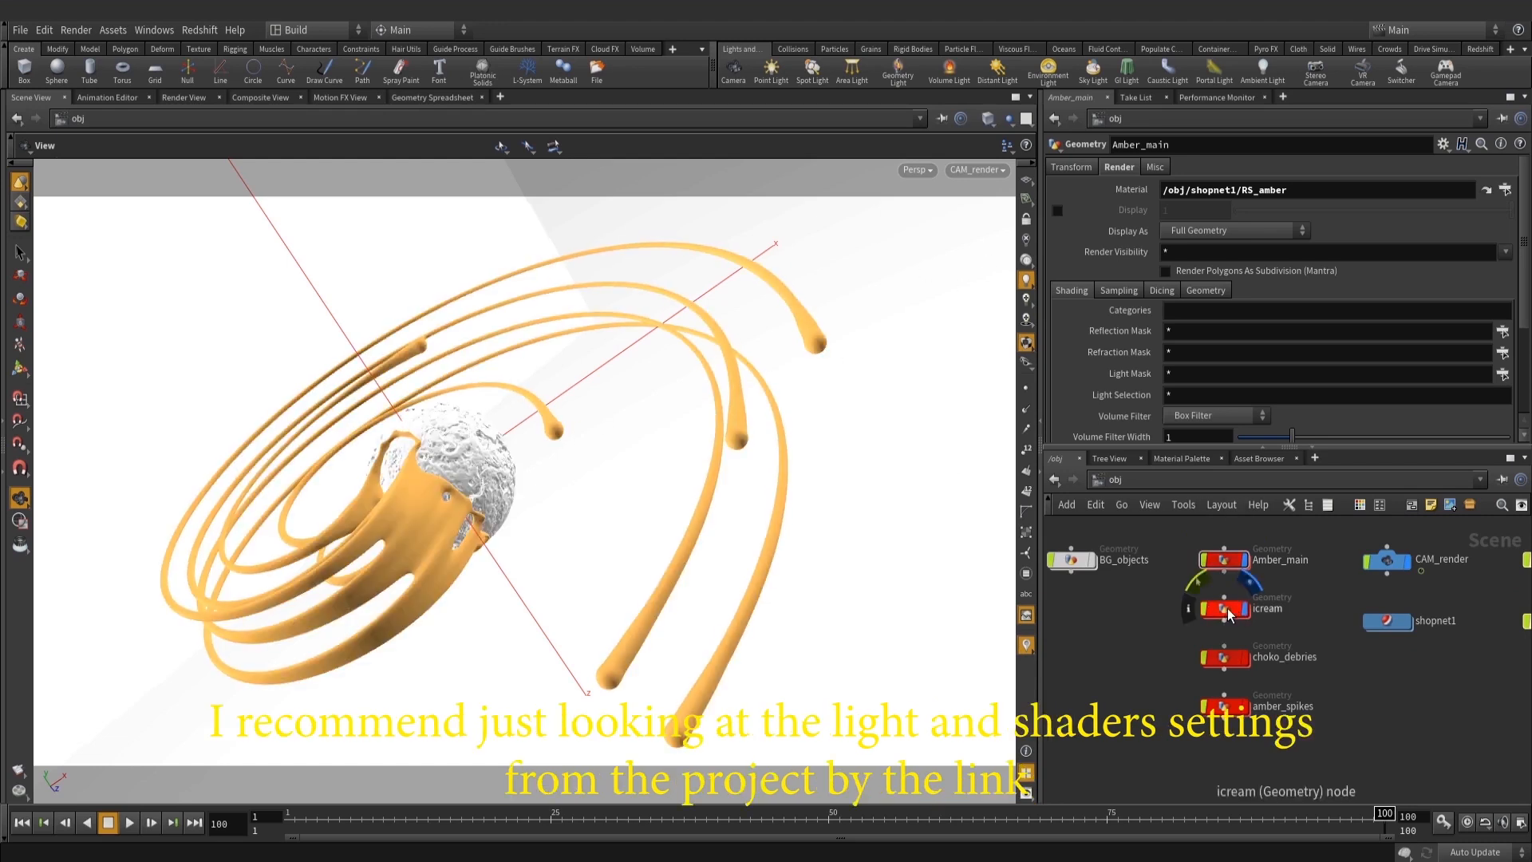
{"action": "middle_click_drag", "start_coordinate": [1346, 688], "coordinate": [1432, 790]}
{"action": "left_click_drag", "start_coordinate": [1203, 721], "coordinate": [1121, 618]}
Switch the viewport to default headlight lighting and go inside the BG_objects network
{"action": "left_click", "coordinate": [1028, 261]}
{"action": "middle_click_drag", "start_coordinate": [1189, 549], "coordinate": [1187, 530]}
{"action": "mouse_move", "coordinate": [1157, 648]}
{"action": "key", "text": "i"}
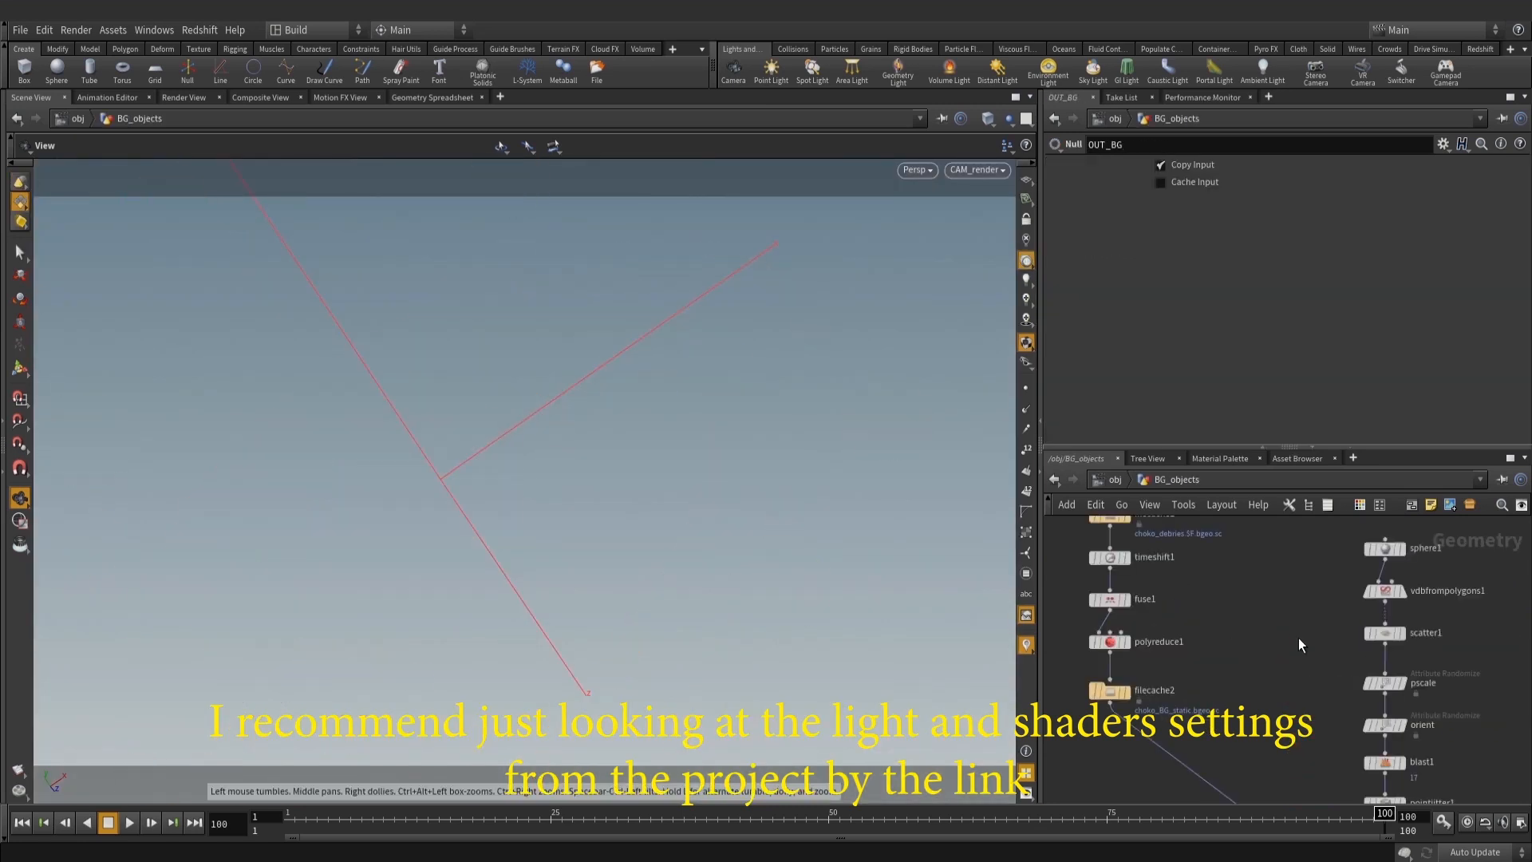
{"action": "middle_click_drag", "start_coordinate": [1220, 621], "coordinate": [1249, 756]}
{"action": "scroll", "coordinate": [1162, 639], "scroll_direction": "up", "scroll_amount": 3}
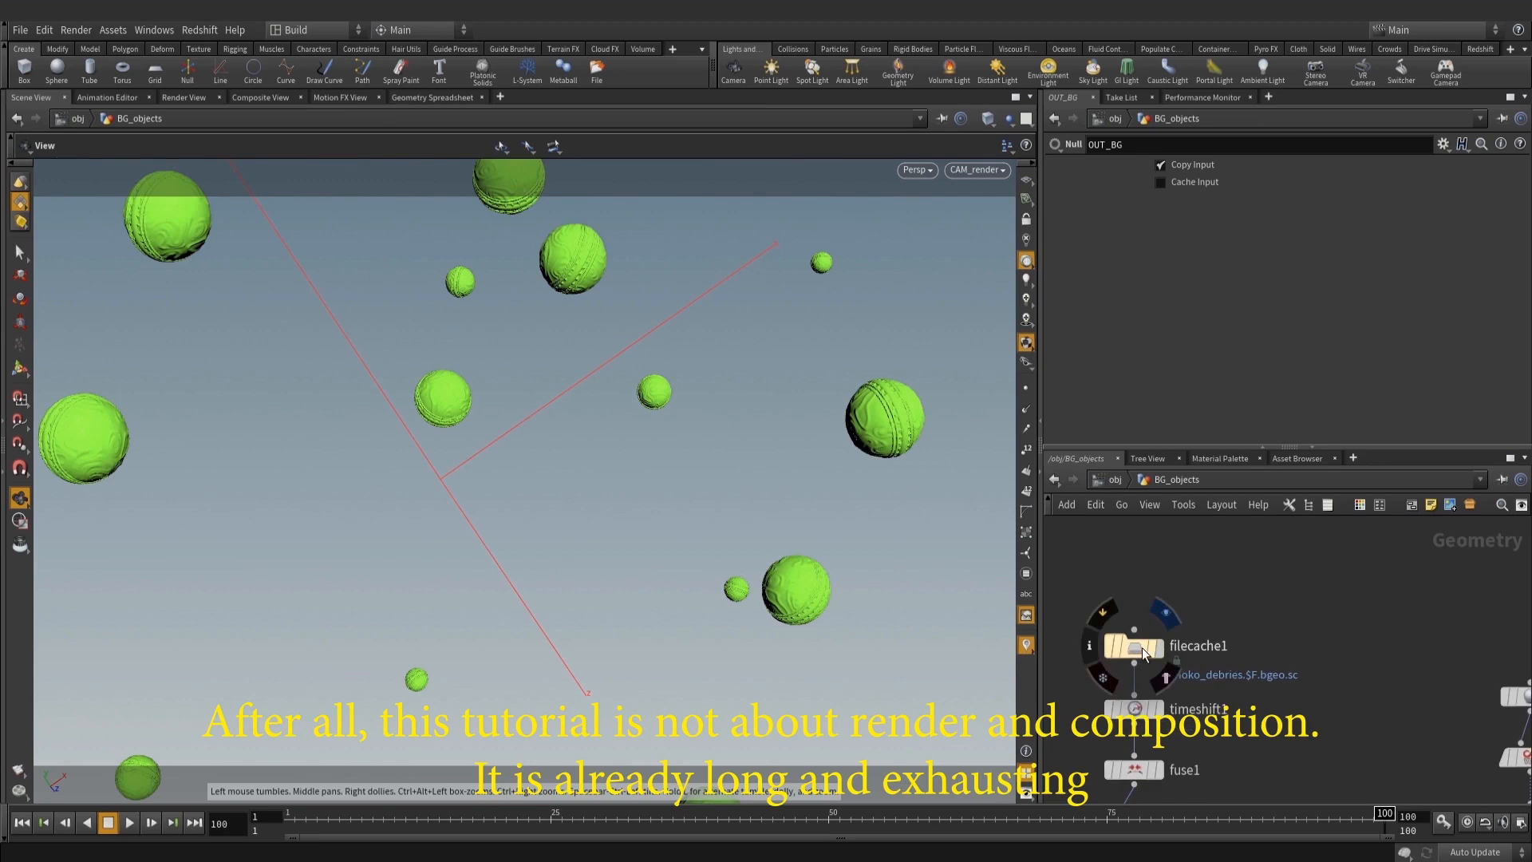
Display filecache1 and timeshift1 in turn to compare the cached chocolate debris with the time-shifted candy
{"action": "left_click", "coordinate": [1157, 647]}
{"action": "scroll", "coordinate": [543, 493], "scroll_direction": "down", "scroll_amount": 4}
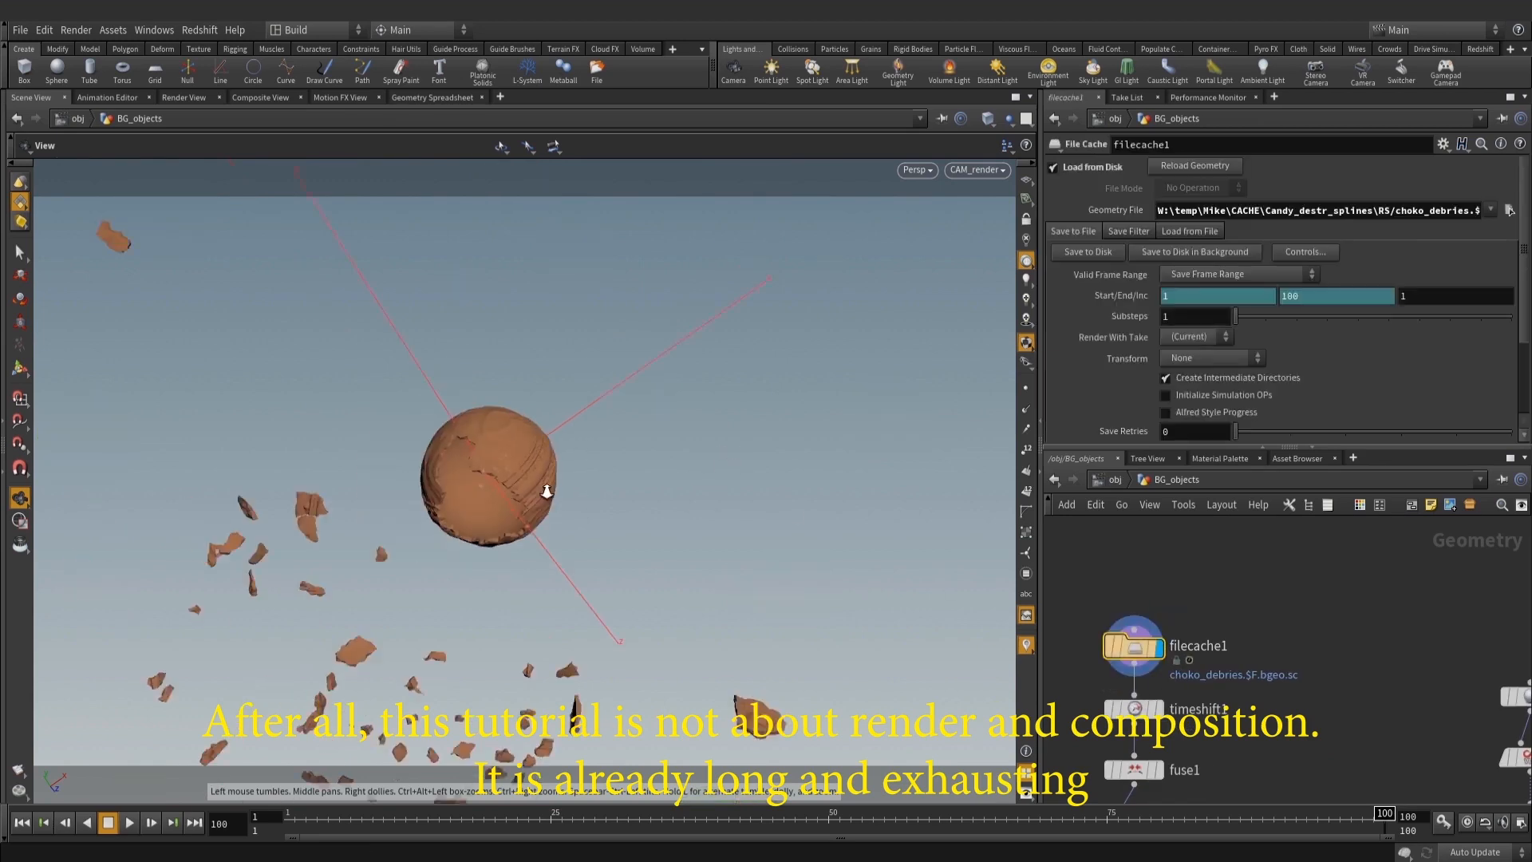
{"action": "middle_click_drag", "start_coordinate": [536, 498], "coordinate": [649, 391]}
{"action": "key", "text": "w"}
{"action": "mouse_move", "coordinate": [691, 398]}
{"action": "left_mouse_down"}
{"action": "mouse_move", "coordinate": [582, 398]}
{"action": "mouse_move", "coordinate": [595, 417]}
{"action": "left_mouse_up"}
{"action": "key", "text": "w"}
{"action": "middle_click_drag", "start_coordinate": [1235, 670], "coordinate": [1280, 566]}
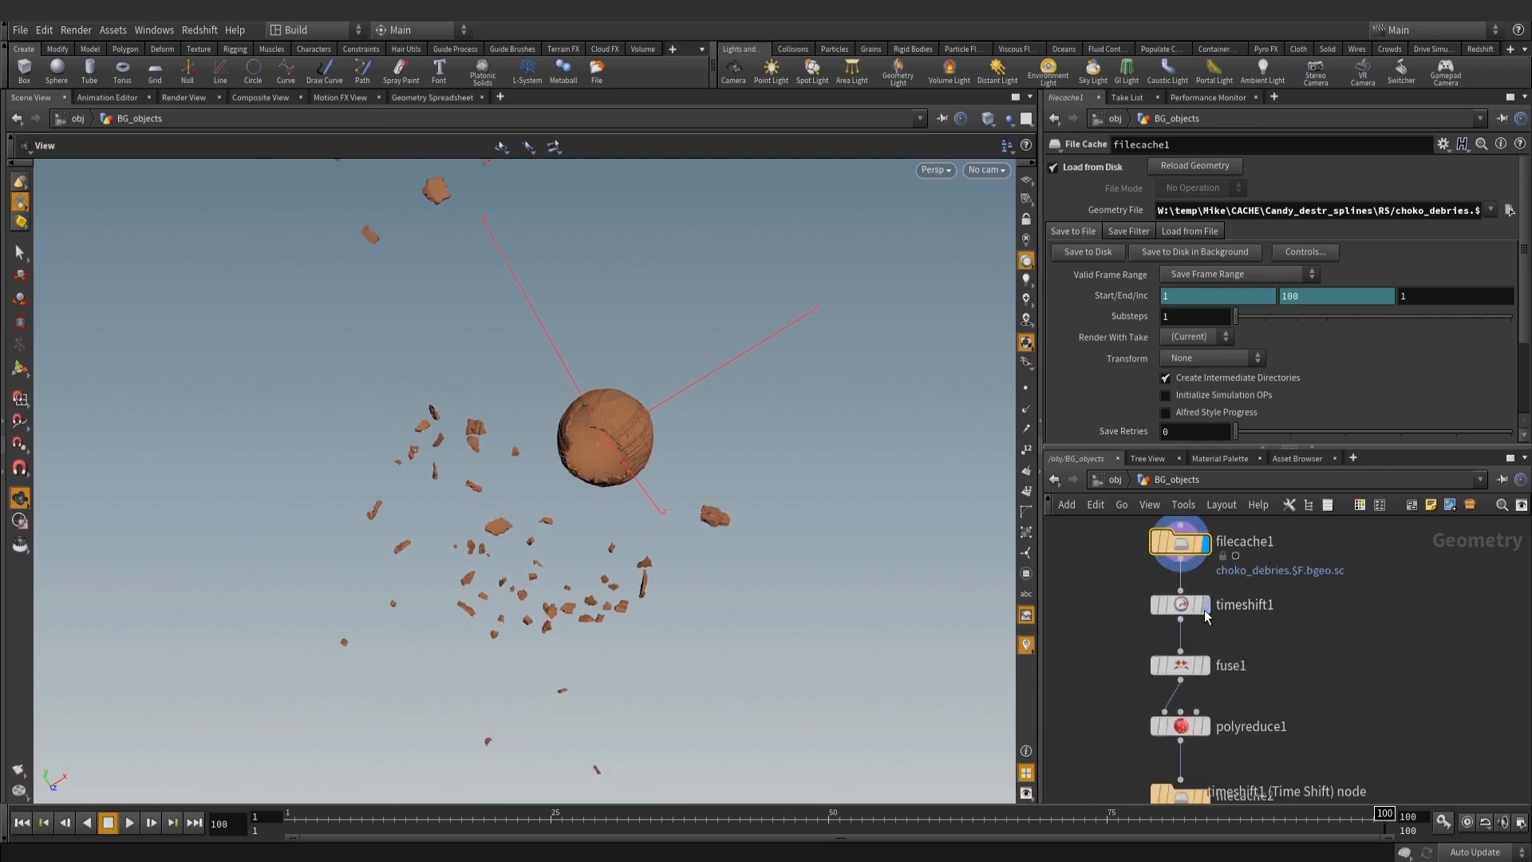
{"action": "left_click", "coordinate": [1186, 613]}
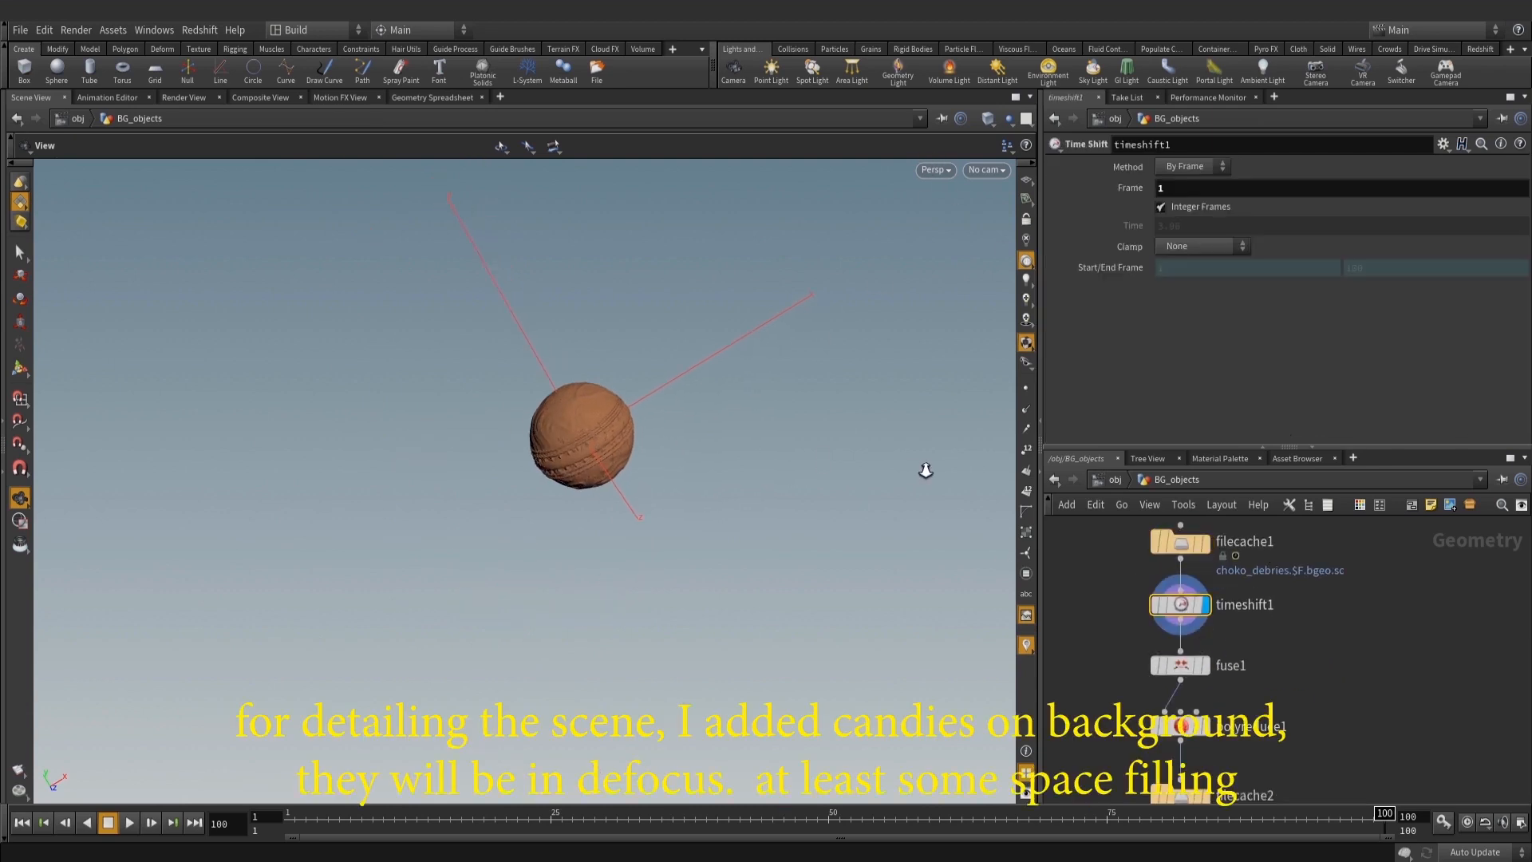
{"action": "middle_click_drag", "start_coordinate": [1223, 710], "coordinate": [1218, 595]}
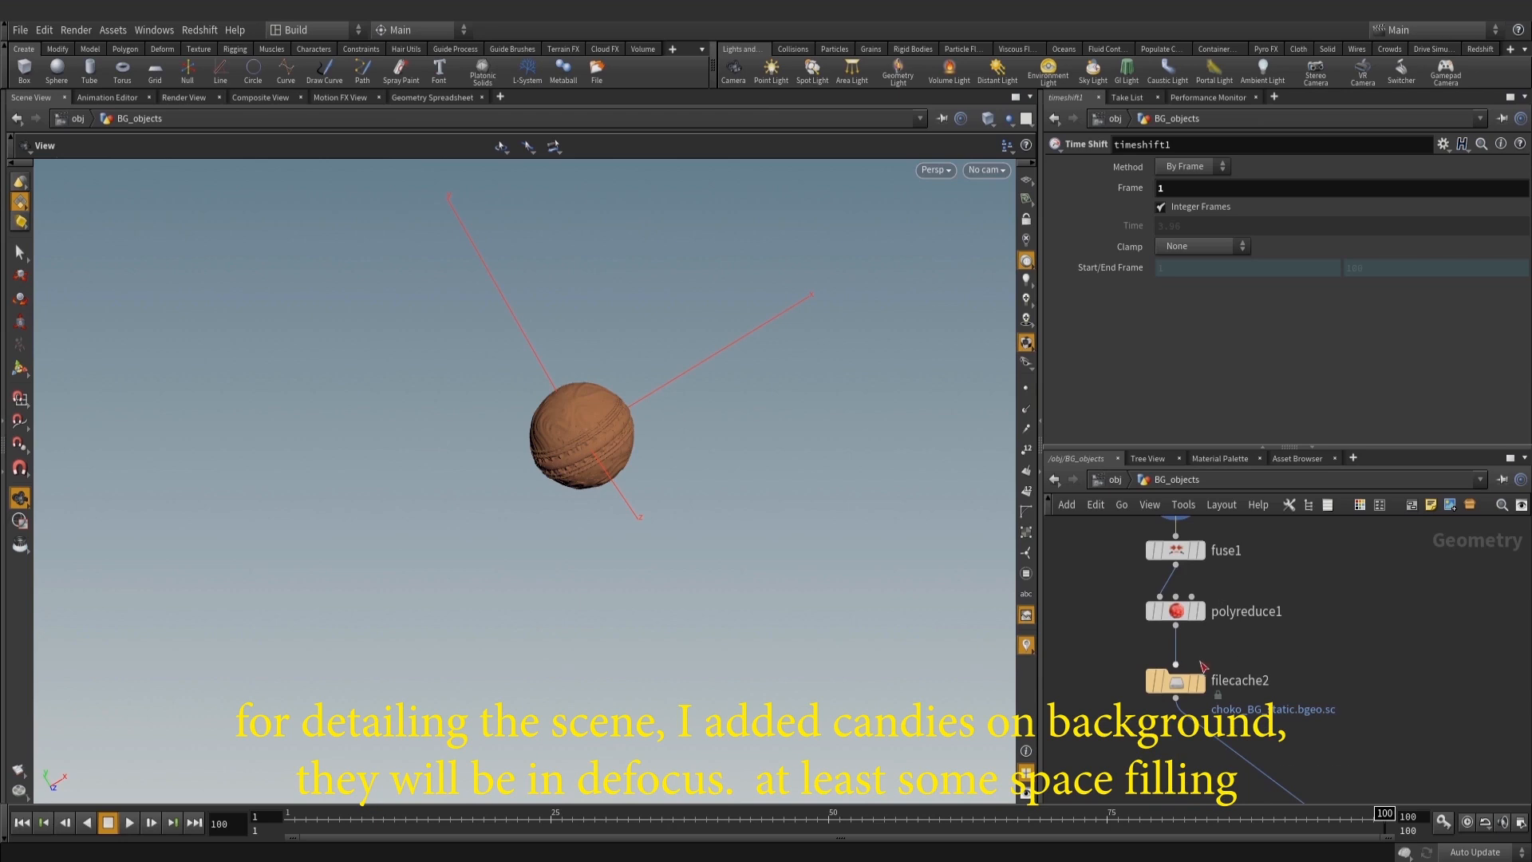
Display filecache2 and examine the polygon-reduced static candy mesh in wireframe and shaded view
{"action": "left_click", "coordinate": [1199, 682]}
{"action": "right_click_drag", "start_coordinate": [636, 439], "coordinate": [830, 445]}
{"action": "key", "text": "w"}
{"action": "mouse_move", "coordinate": [376, 414]}
{"action": "right_mouse_down"}
{"action": "mouse_move", "coordinate": [750, 433]}
{"action": "mouse_move", "coordinate": [478, 422]}
{"action": "right_mouse_up"}
{"action": "key", "text": "w"}
{"action": "left_click_drag", "start_coordinate": [479, 422], "coordinate": [574, 383]}
{"action": "mouse_move", "coordinate": [1384, 675]}
{"action": "middle_mouse_down"}
{"action": "mouse_move", "coordinate": [1326, 639]}
{"action": "mouse_move", "coordinate": [1204, 719]}
{"action": "middle_mouse_up"}
{"action": "scroll", "coordinate": [1292, 630], "scroll_direction": "down", "scroll_amount": 3}
{"action": "scroll", "coordinate": [1366, 661], "scroll_direction": "up", "scroll_amount": 3}
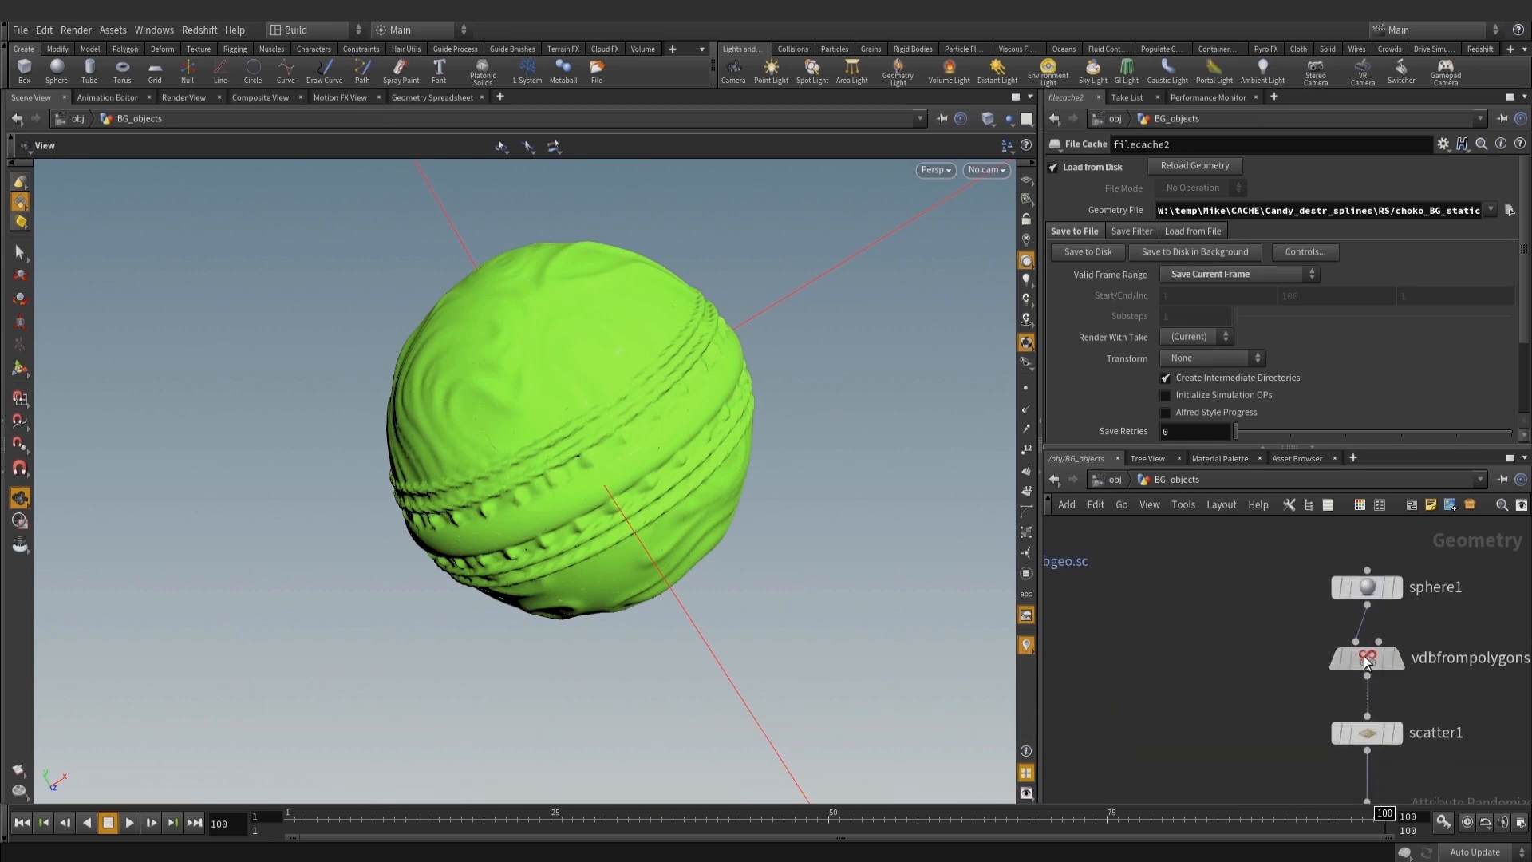
Display vdbfrompolygons1, frame its fog volume, and view the points scattered in it by scatter1
{"action": "left_click", "coordinate": [1366, 660]}
{"action": "left_click", "coordinate": [1397, 658]}
{"action": "key", "text": "g"}
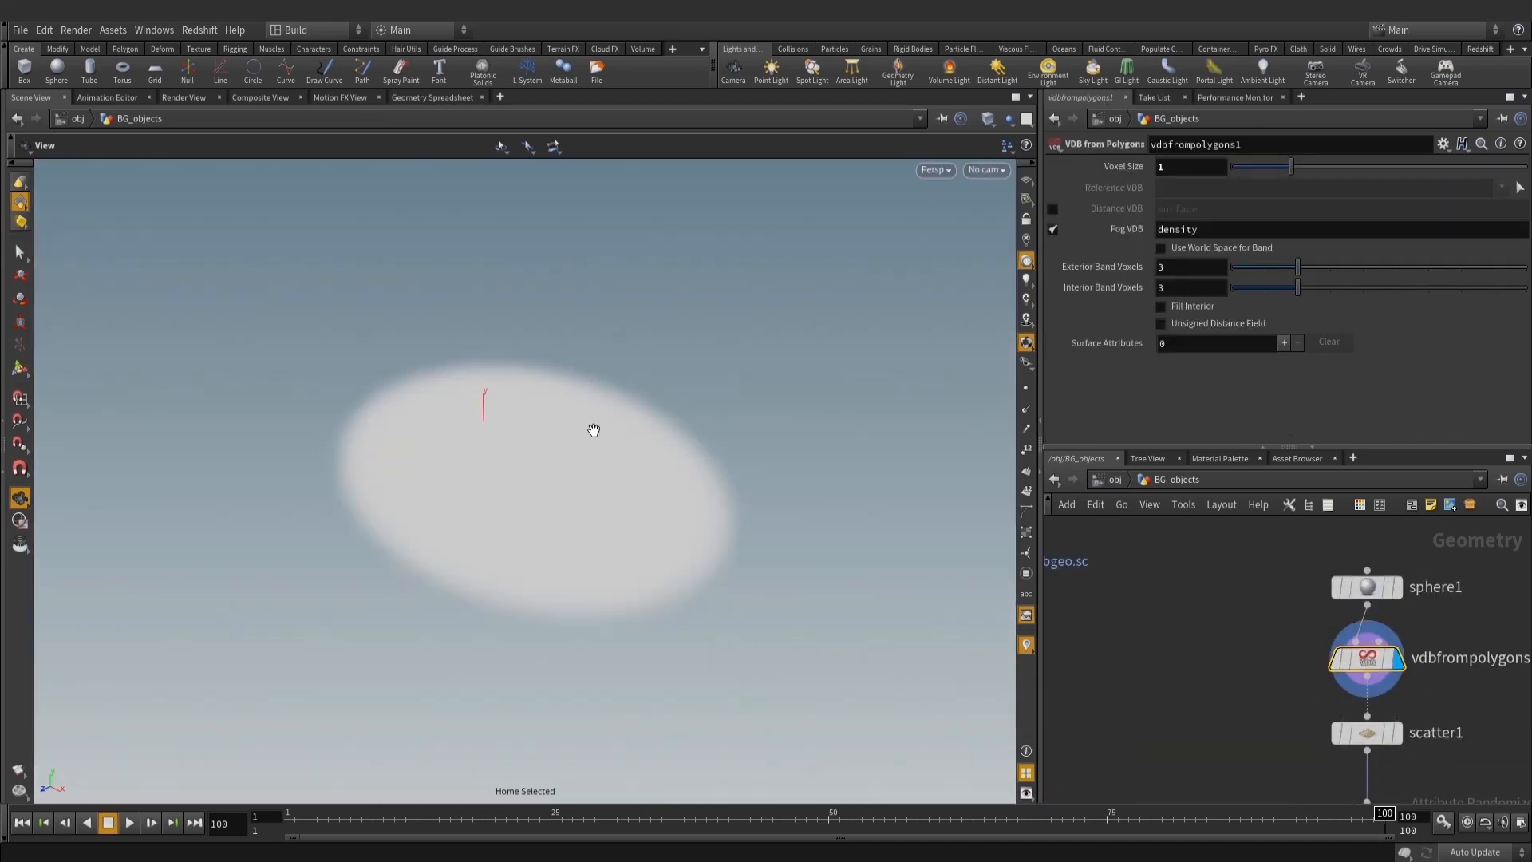
{"action": "middle_click_drag", "start_coordinate": [1398, 762], "coordinate": [1380, 615]}
{"action": "left_click", "coordinate": [1381, 592]}
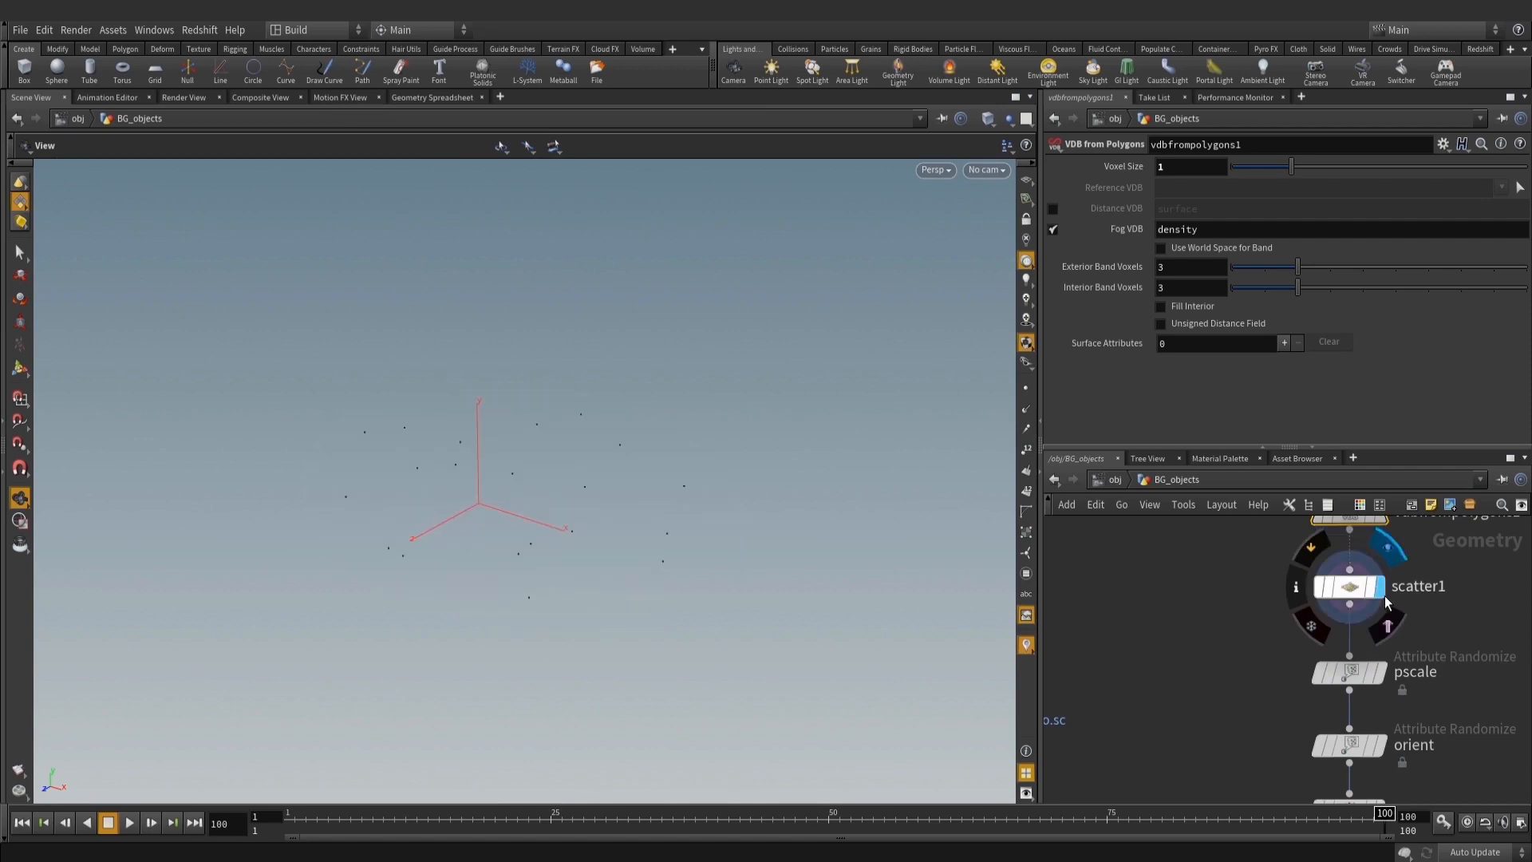
Display pointjitter1 and scrub the timeline to frame 95 to check how the background points drift
{"action": "middle_click_drag", "start_coordinate": [1401, 677], "coordinate": [1409, 593]}
{"action": "scroll", "coordinate": [1409, 593], "scroll_direction": "down", "scroll_amount": 2}
{"action": "middle_click_drag", "start_coordinate": [1402, 755], "coordinate": [1402, 693]}
{"action": "left_click", "coordinate": [1397, 700]}
{"action": "left_click", "coordinate": [319, 816]}
{"action": "left_click_drag", "start_coordinate": [332, 817], "coordinate": [1329, 817]}
{"action": "middle_click_drag", "start_coordinate": [1230, 704], "coordinate": [1256, 617]}
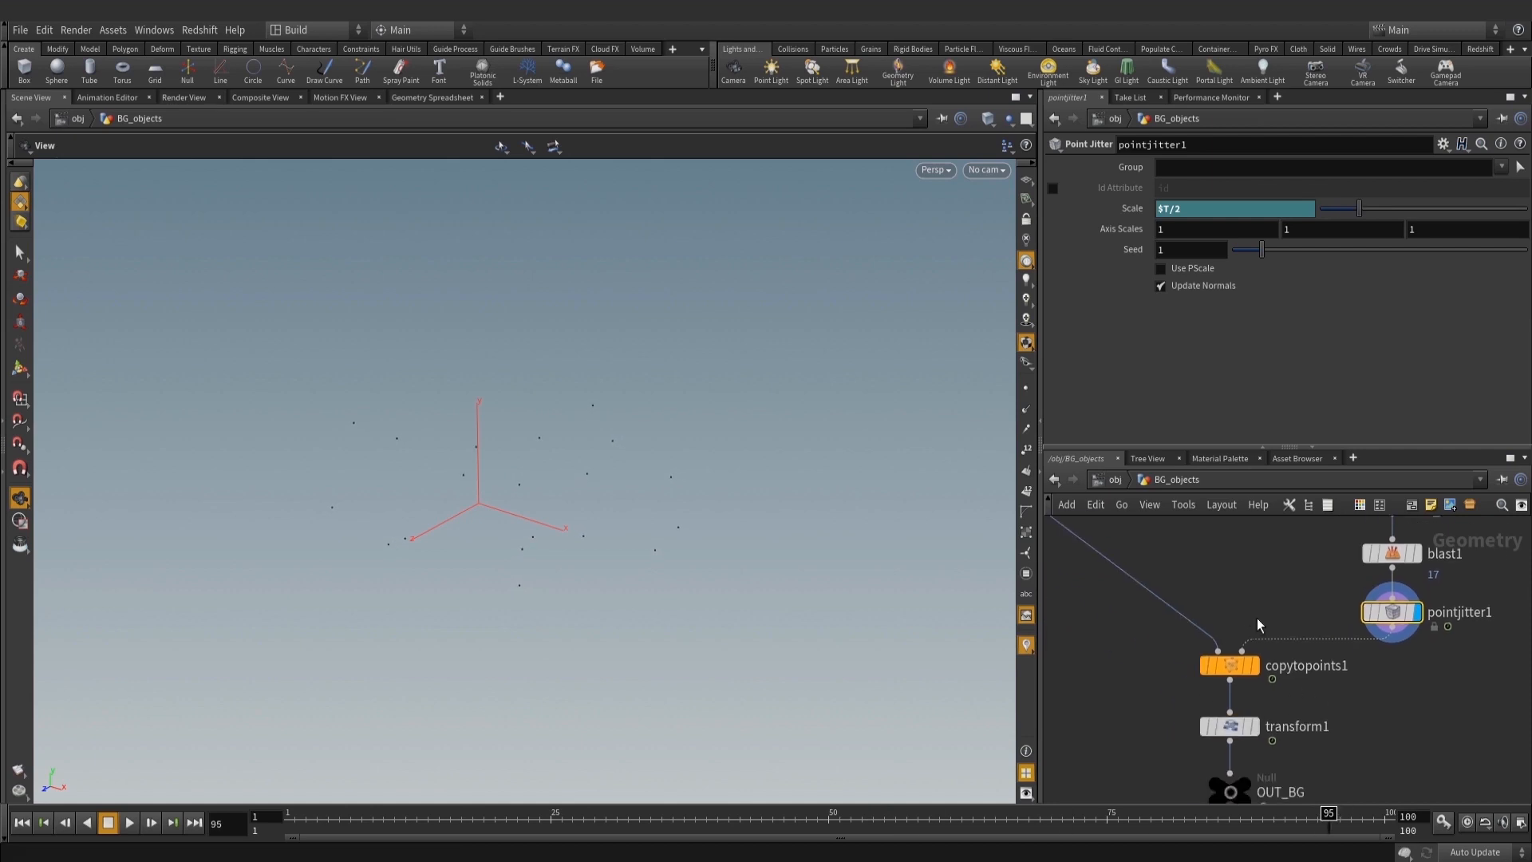
Display copytopoints1 and view the copied background candies through CAM_render
{"action": "left_click", "coordinate": [1240, 671]}
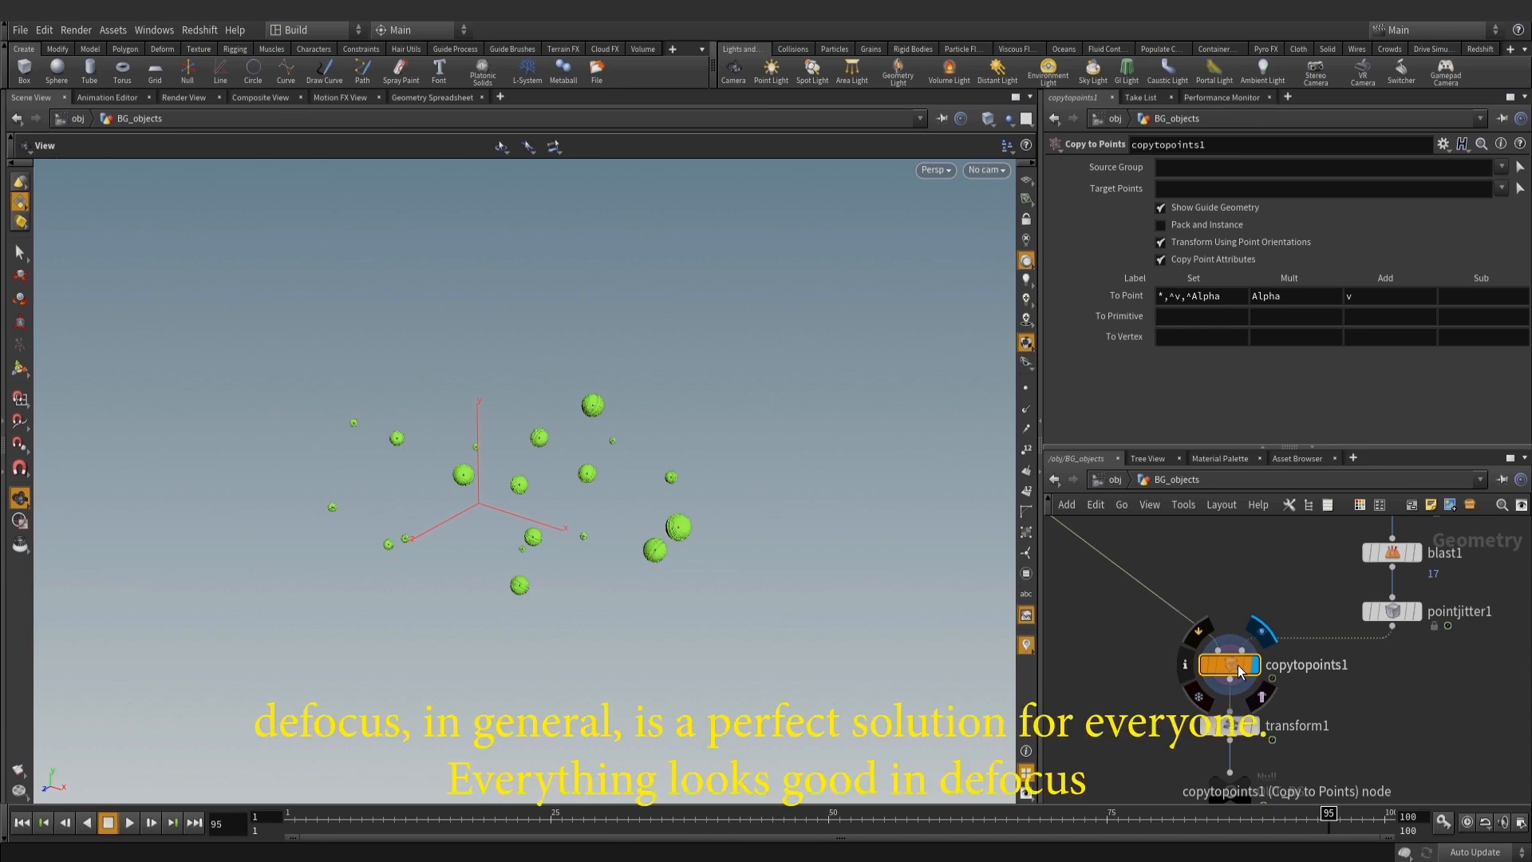
{"action": "middle_click_drag", "start_coordinate": [1240, 670], "coordinate": [1247, 630]}
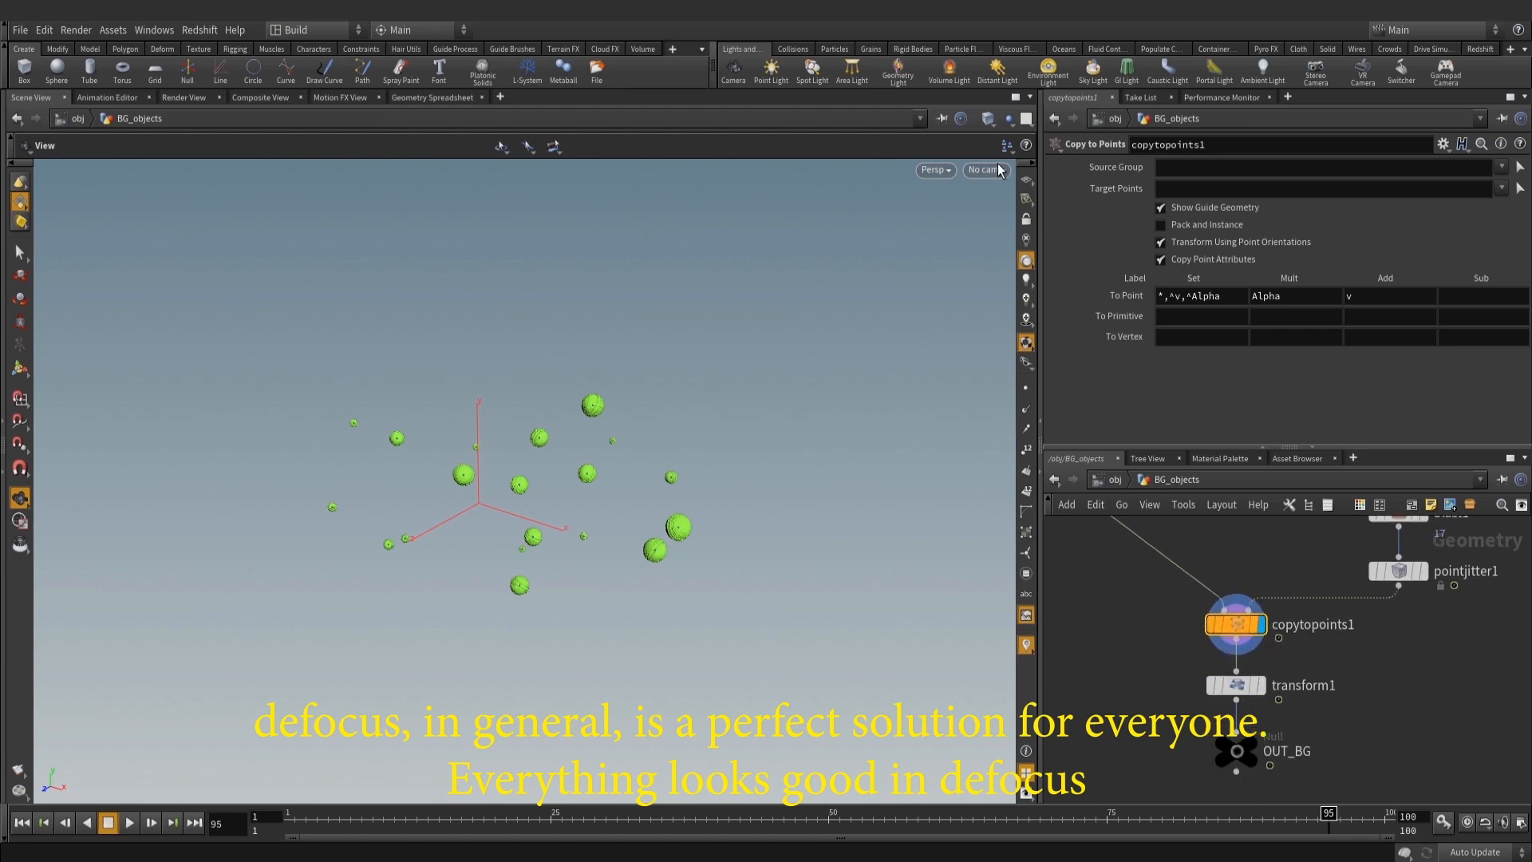
{"action": "left_click", "coordinate": [987, 170]}
{"action": "left_click", "coordinate": [1014, 248]}
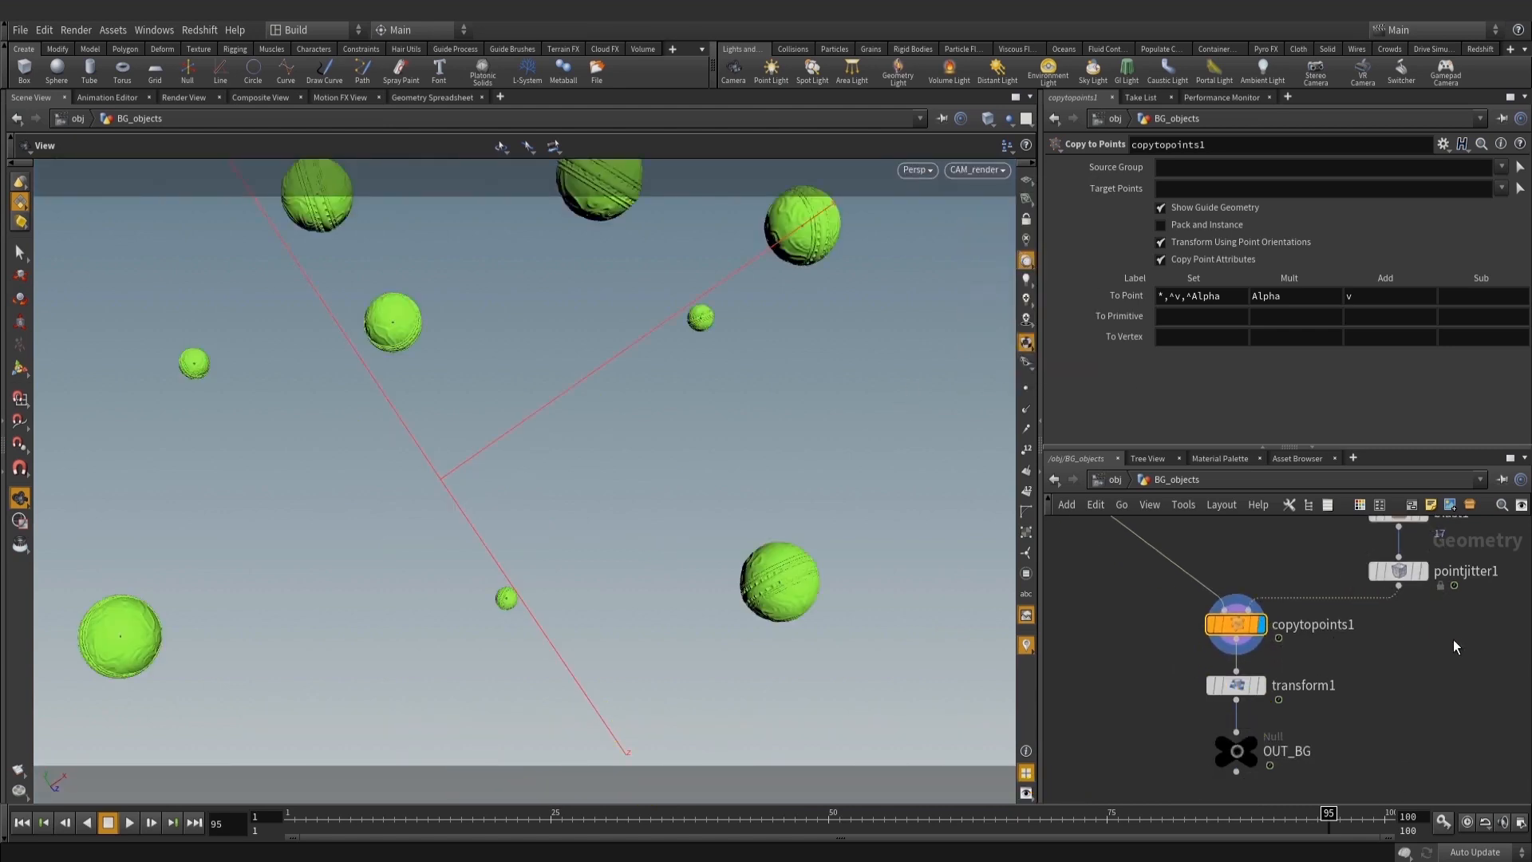
{"action": "middle_click_drag", "start_coordinate": [1453, 640], "coordinate": [1457, 610]}
Set the display back to OUT_BG and return to the object level with all scene elements visible
{"action": "left_click", "coordinate": [1250, 715]}
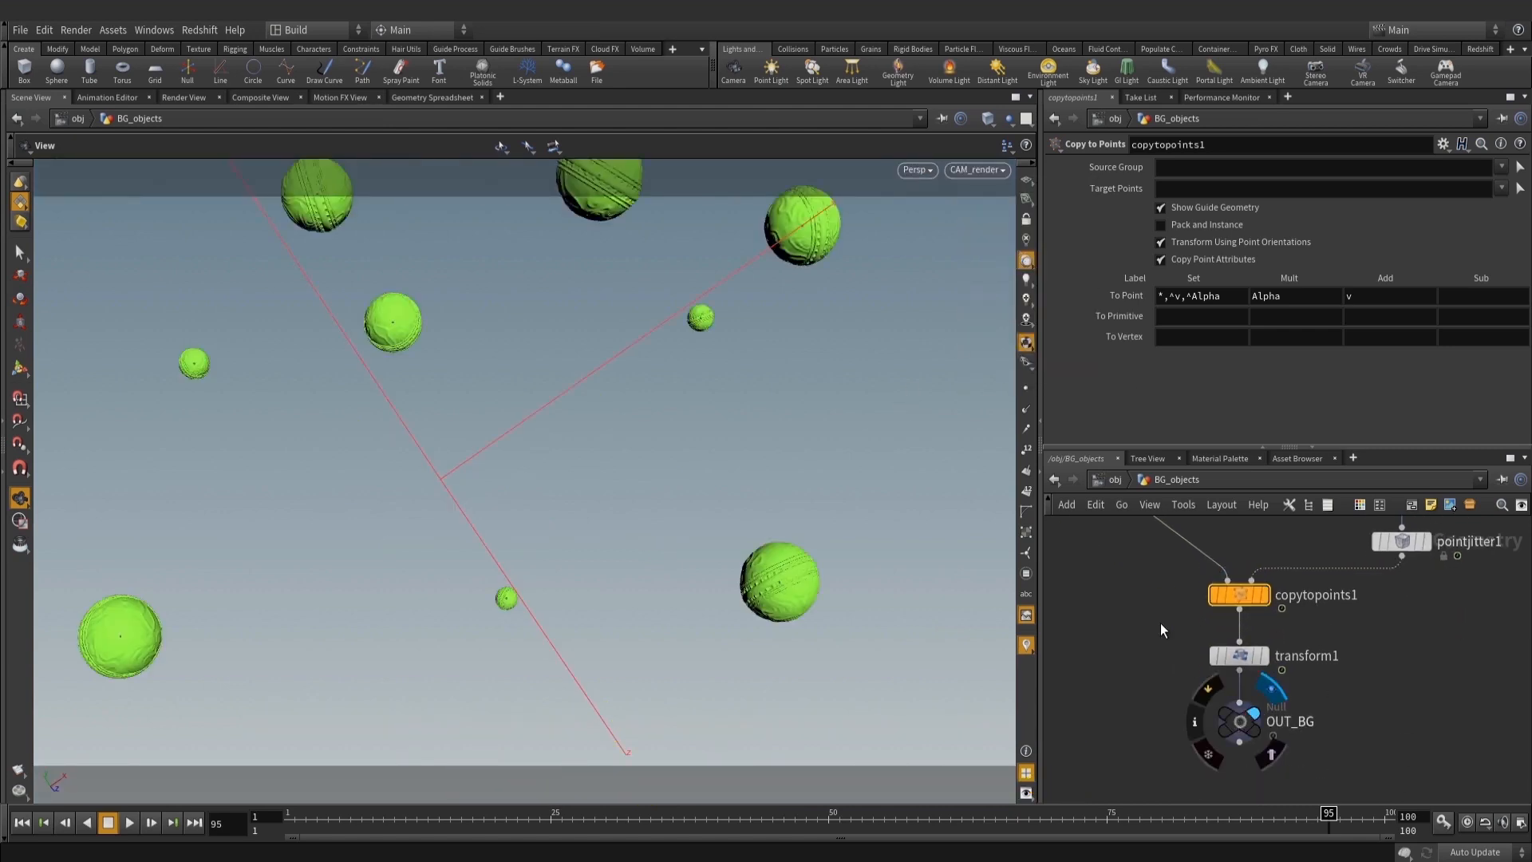
{"action": "left_click", "coordinate": [1240, 655]}
{"action": "middle_click_drag", "start_coordinate": [1374, 683], "coordinate": [1385, 663]}
{"action": "left_click", "coordinate": [1113, 712]}
{"action": "left_click", "coordinate": [1109, 479]}
{"action": "left_click", "coordinate": [1154, 643]}
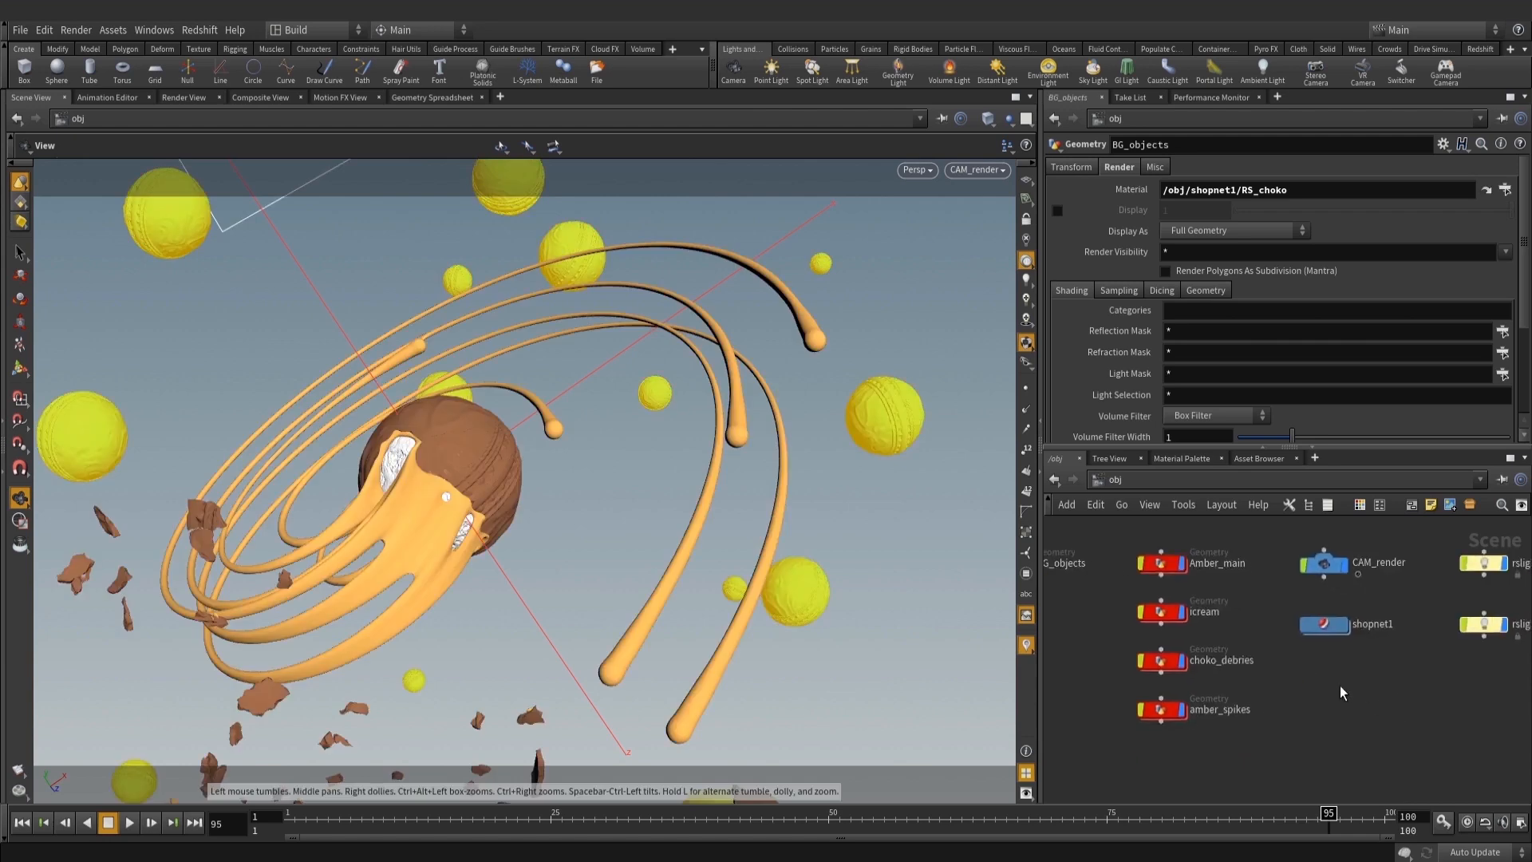
Go inside shopnet1 and check the RS_amber material among the Redshift shader networks
{"action": "double_click", "coordinate": [1321, 627]}
{"action": "left_click", "coordinate": [1229, 653]}
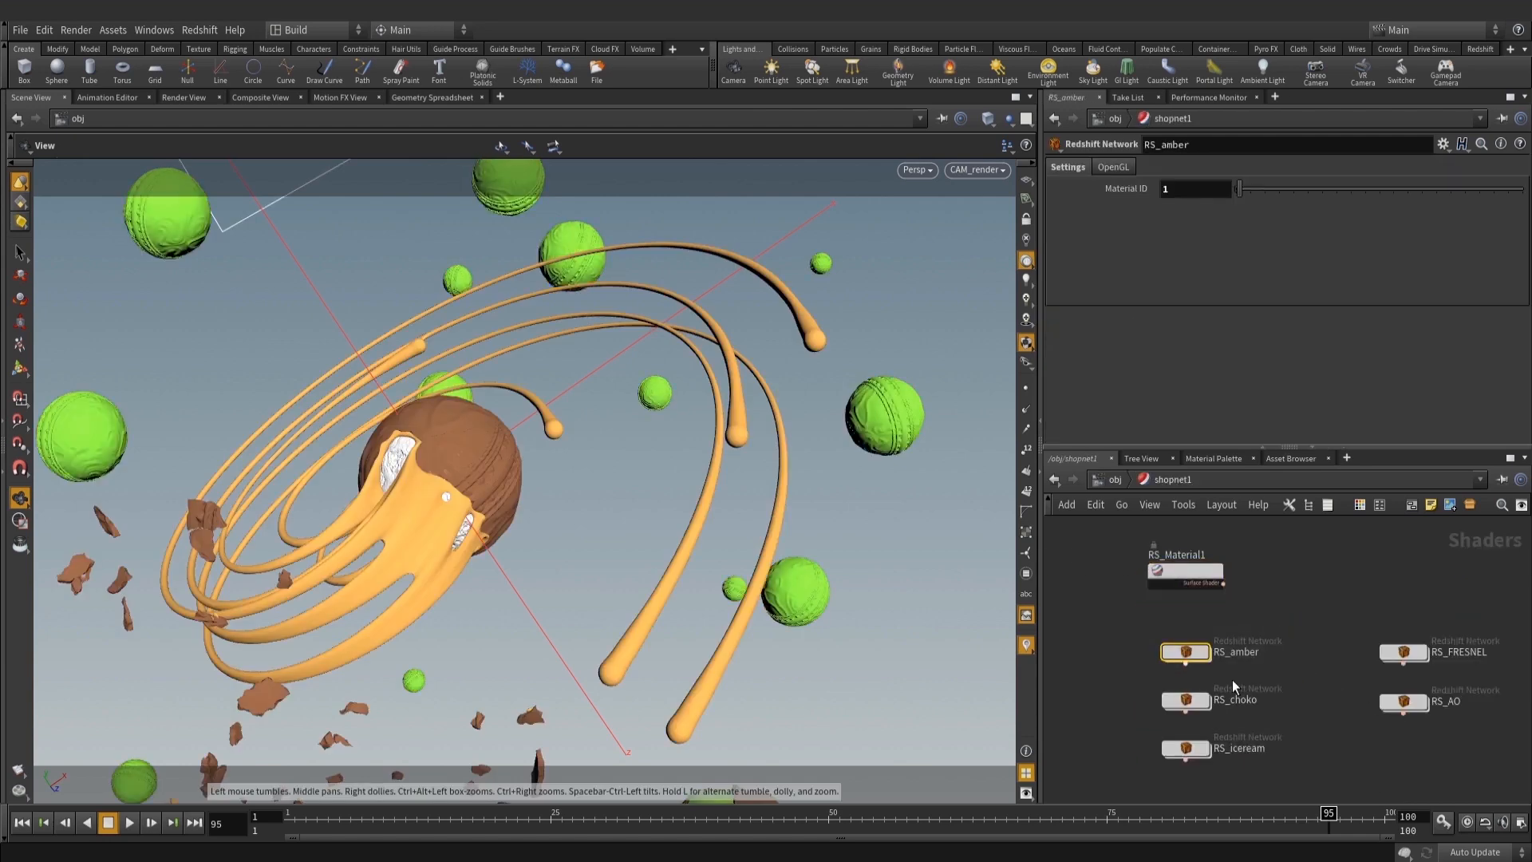
{"action": "key", "text": "u"}
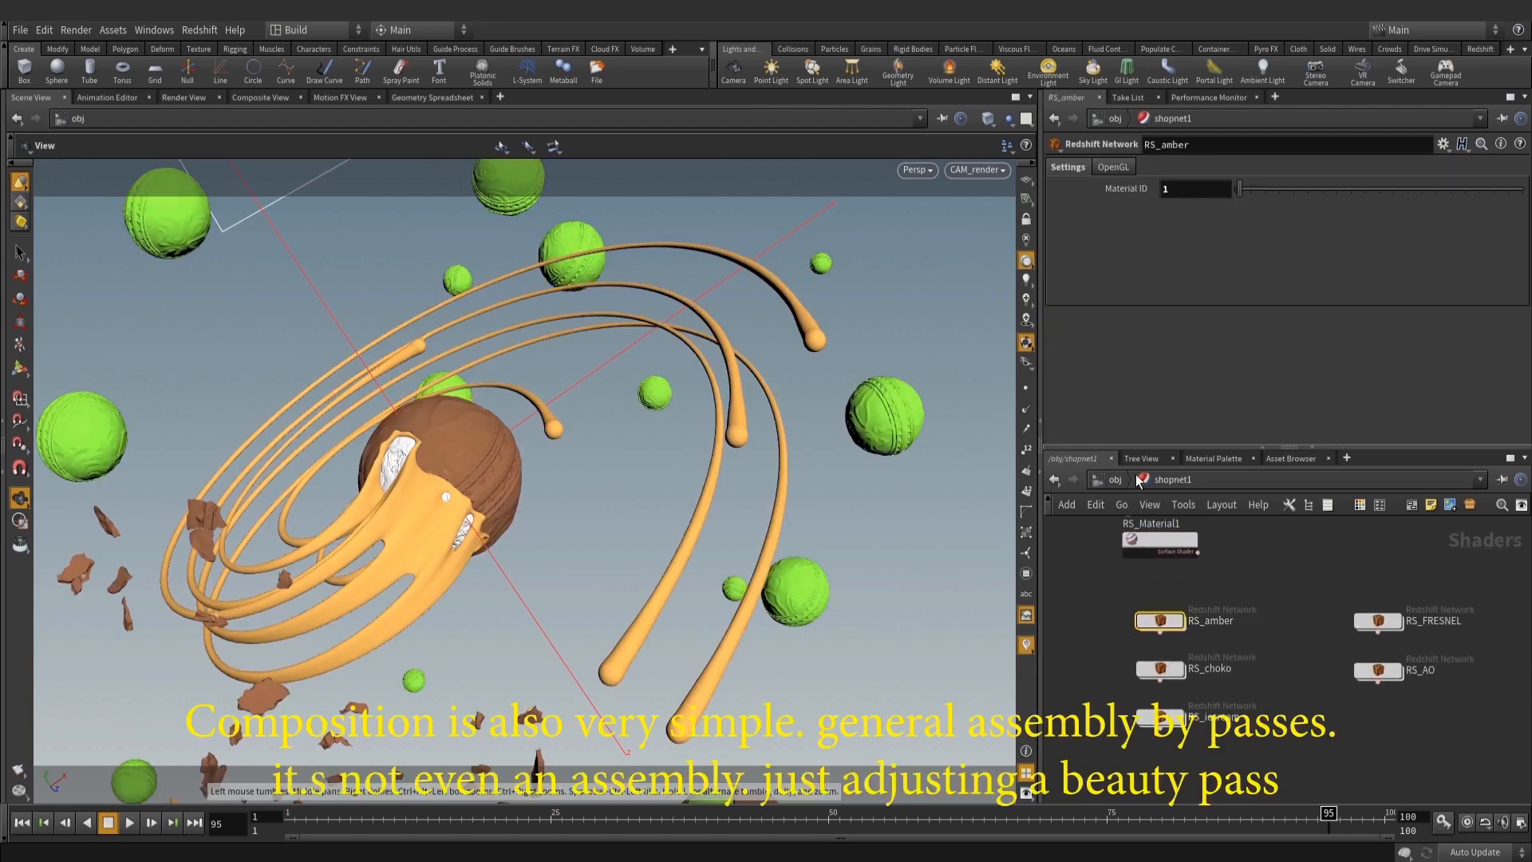
{"action": "left_click", "coordinate": [1342, 734]}
{"action": "middle_click_drag", "start_coordinate": [1344, 737], "coordinate": [1361, 713]}
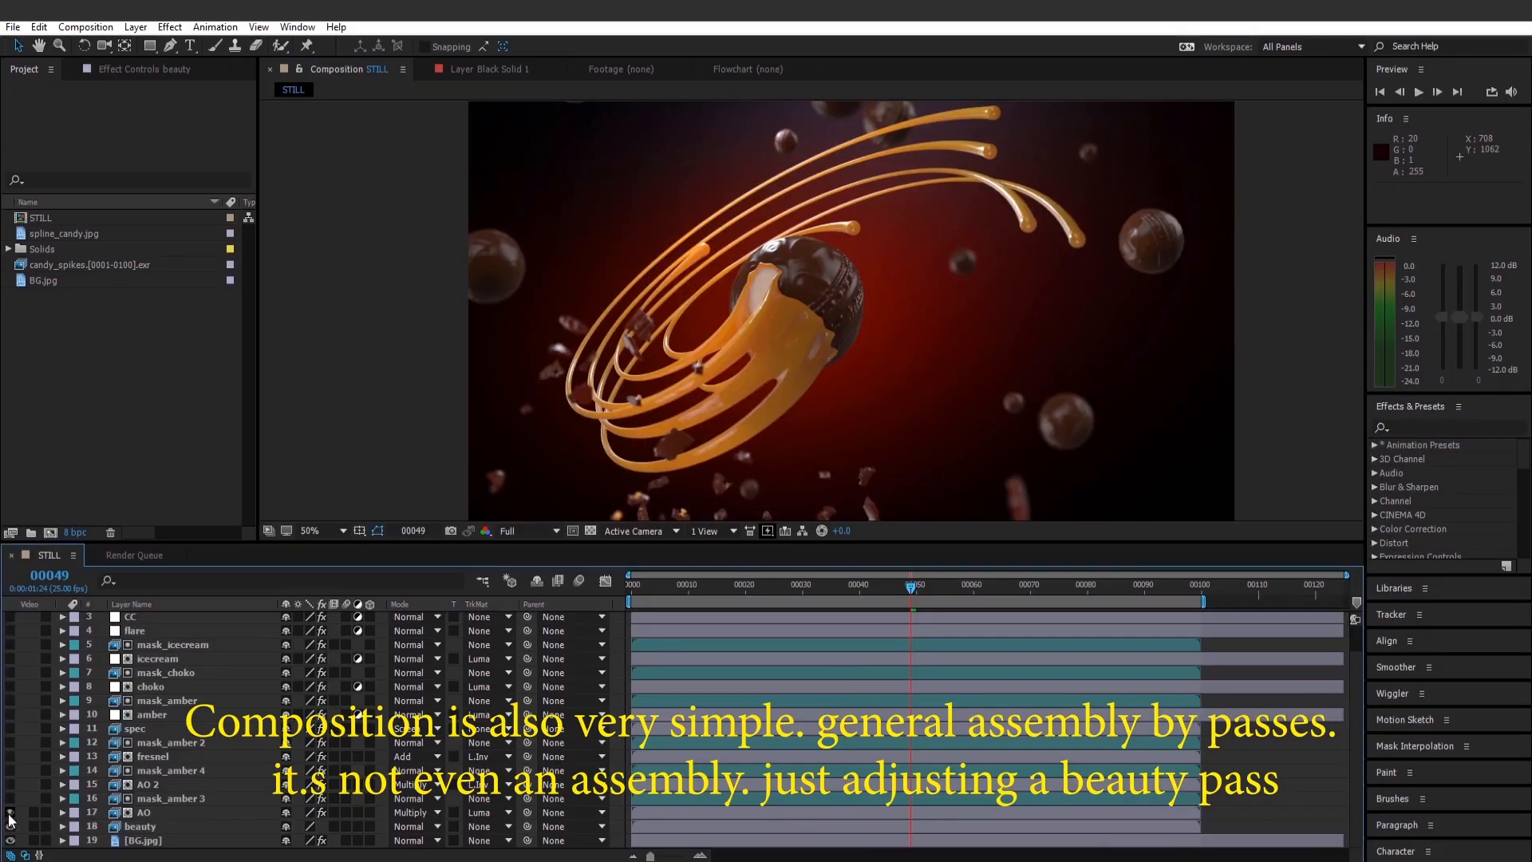
In After Effects' STILL composition, check the AO layer in isolation, turn on AO 2 and check it soloed as well
{"action": "left_click", "coordinate": [34, 812]}
{"action": "left_click", "coordinate": [34, 812]}
{"action": "left_click", "coordinate": [170, 796]}
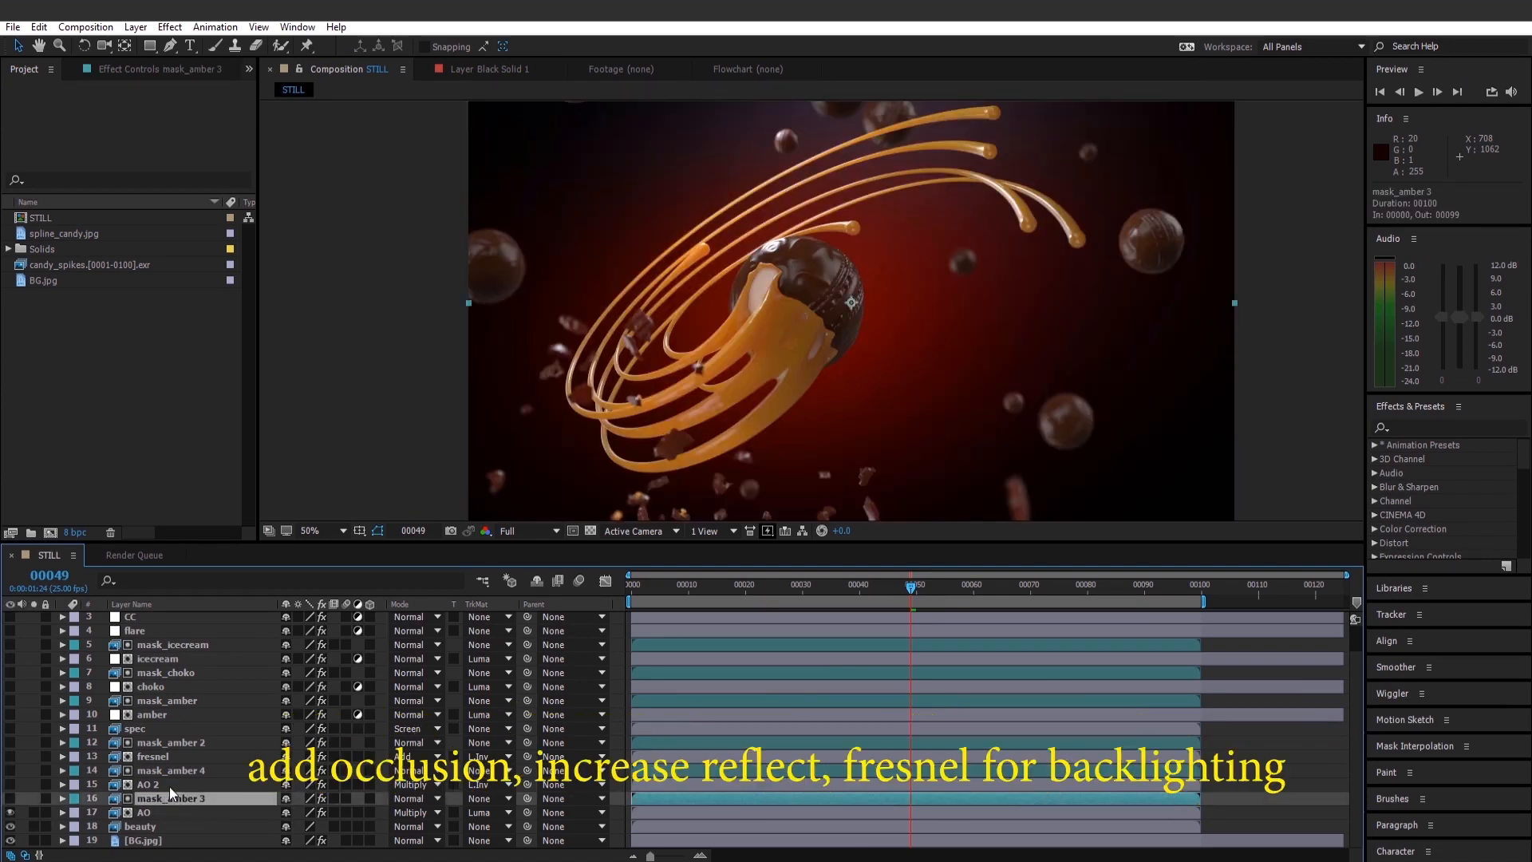
{"action": "left_click", "coordinate": [148, 784]}
{"action": "left_click", "coordinate": [10, 785]}
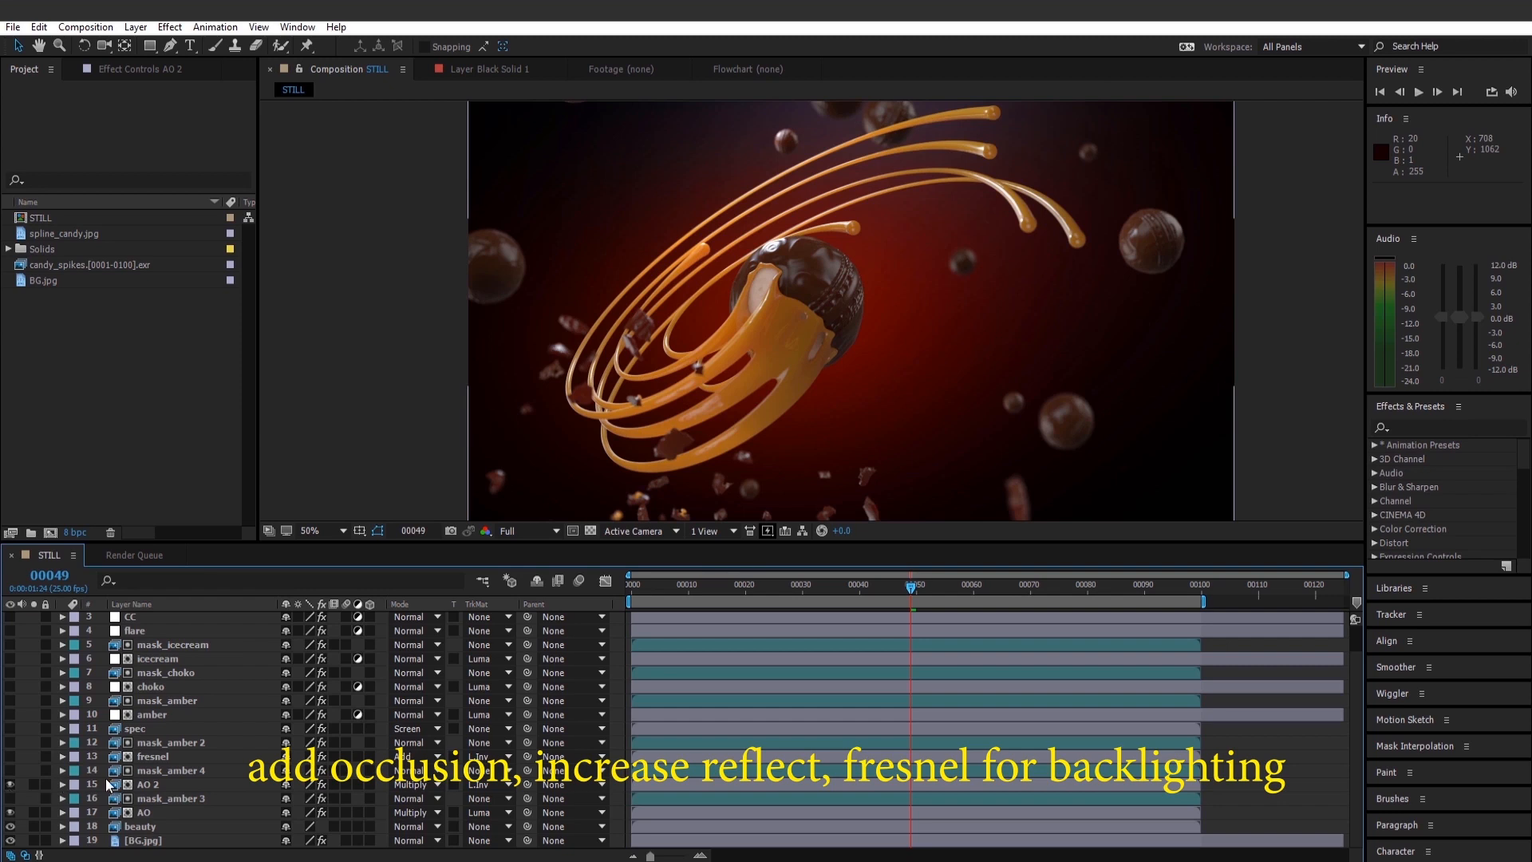
{"action": "left_click", "coordinate": [33, 785]}
{"action": "left_click", "coordinate": [33, 785]}
Turn on the fresnel layer and briefly solo it to inspect the backlighting pass
{"action": "left_click", "coordinate": [161, 760]}
{"action": "left_click", "coordinate": [10, 756]}
{"action": "left_click", "coordinate": [33, 758]}
{"action": "left_click", "coordinate": [34, 756]}
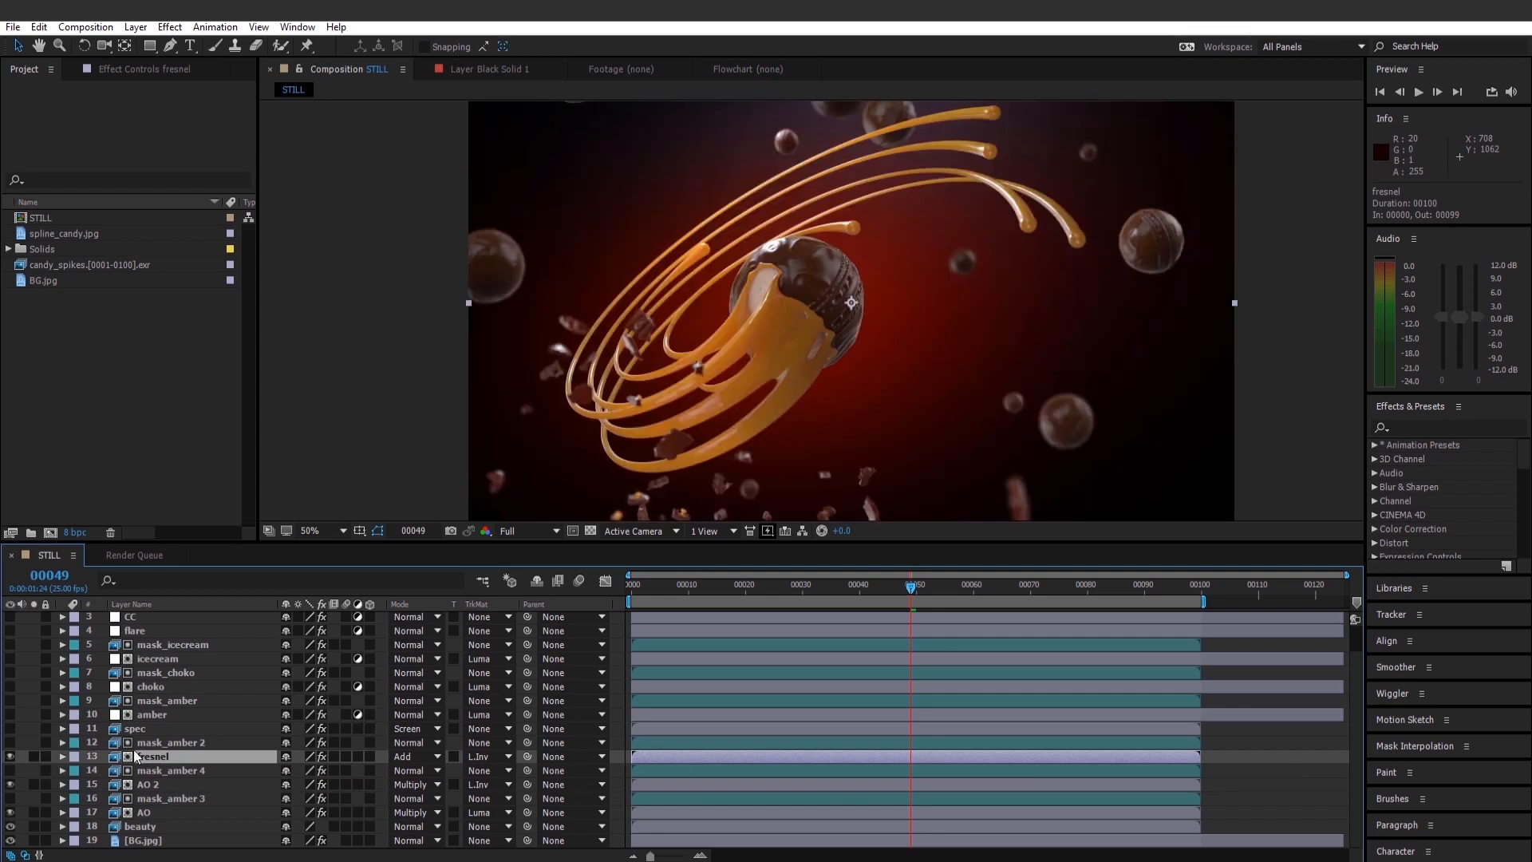
Make the spec layer visible and view the reflection pass alone before restoring the full composite
{"action": "left_click", "coordinate": [146, 729]}
{"action": "left_click", "coordinate": [11, 728]}
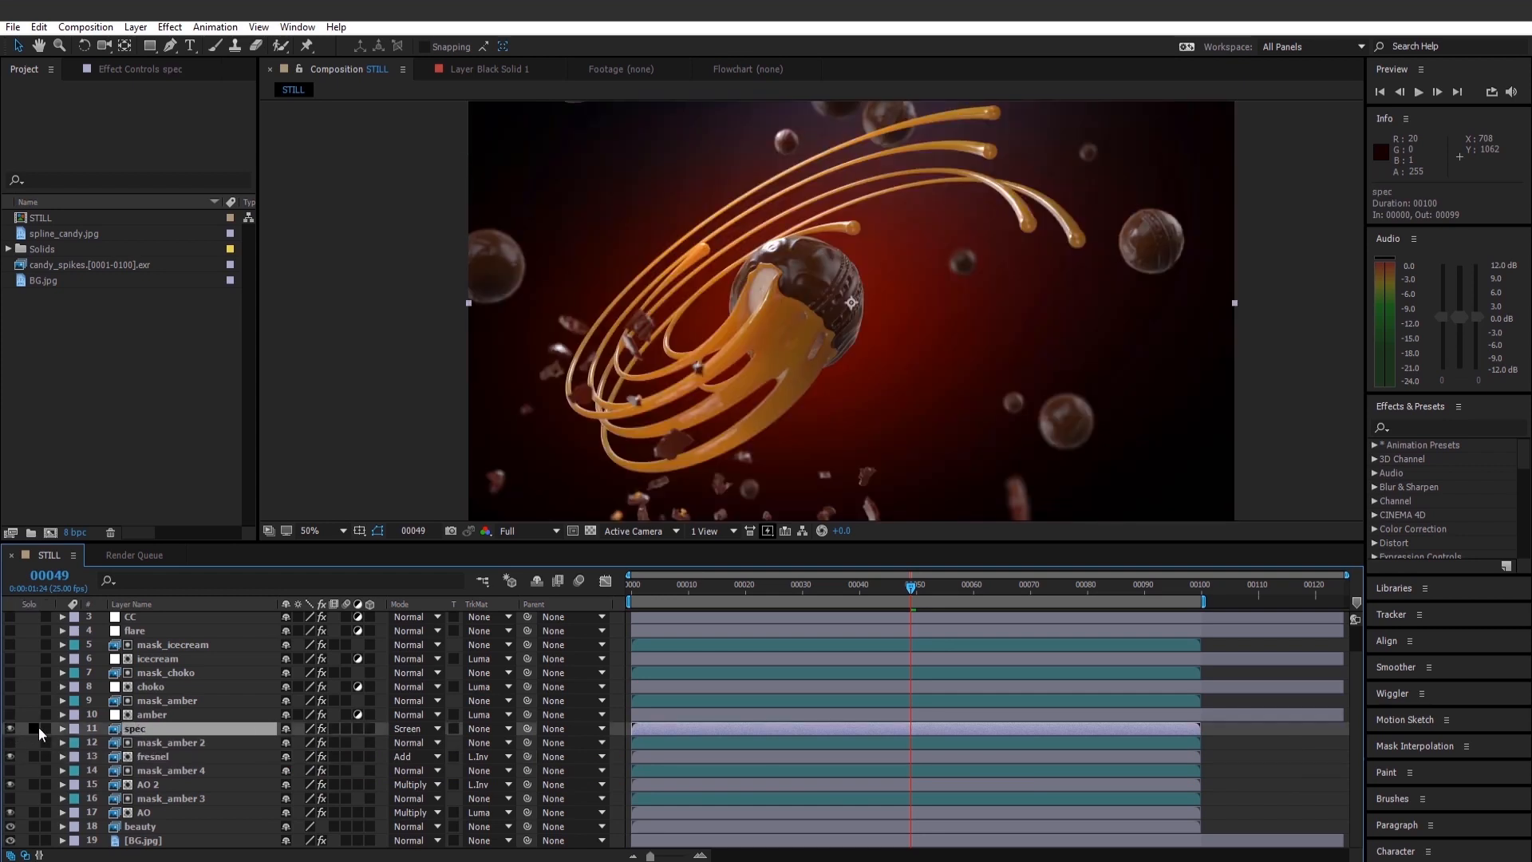
{"action": "left_click", "coordinate": [33, 728]}
{"action": "left_click", "coordinate": [33, 729]}
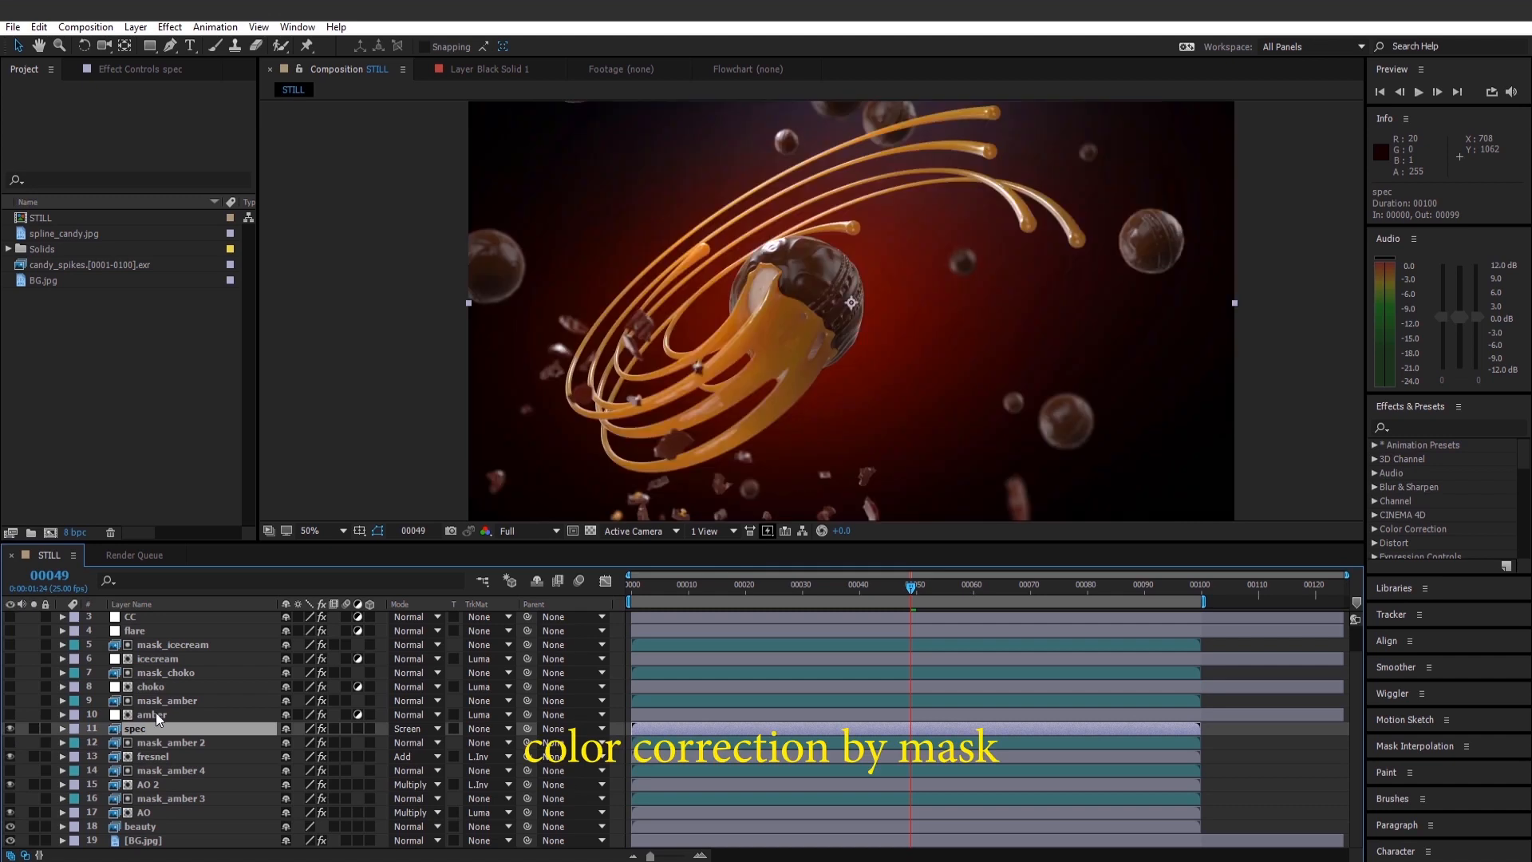
Enable the masked color correction layers amber, choko and icecream
{"action": "left_click", "coordinate": [152, 714]}
{"action": "left_click", "coordinate": [10, 714]}
{"action": "left_click", "coordinate": [152, 687]}
{"action": "left_click", "coordinate": [10, 686]}
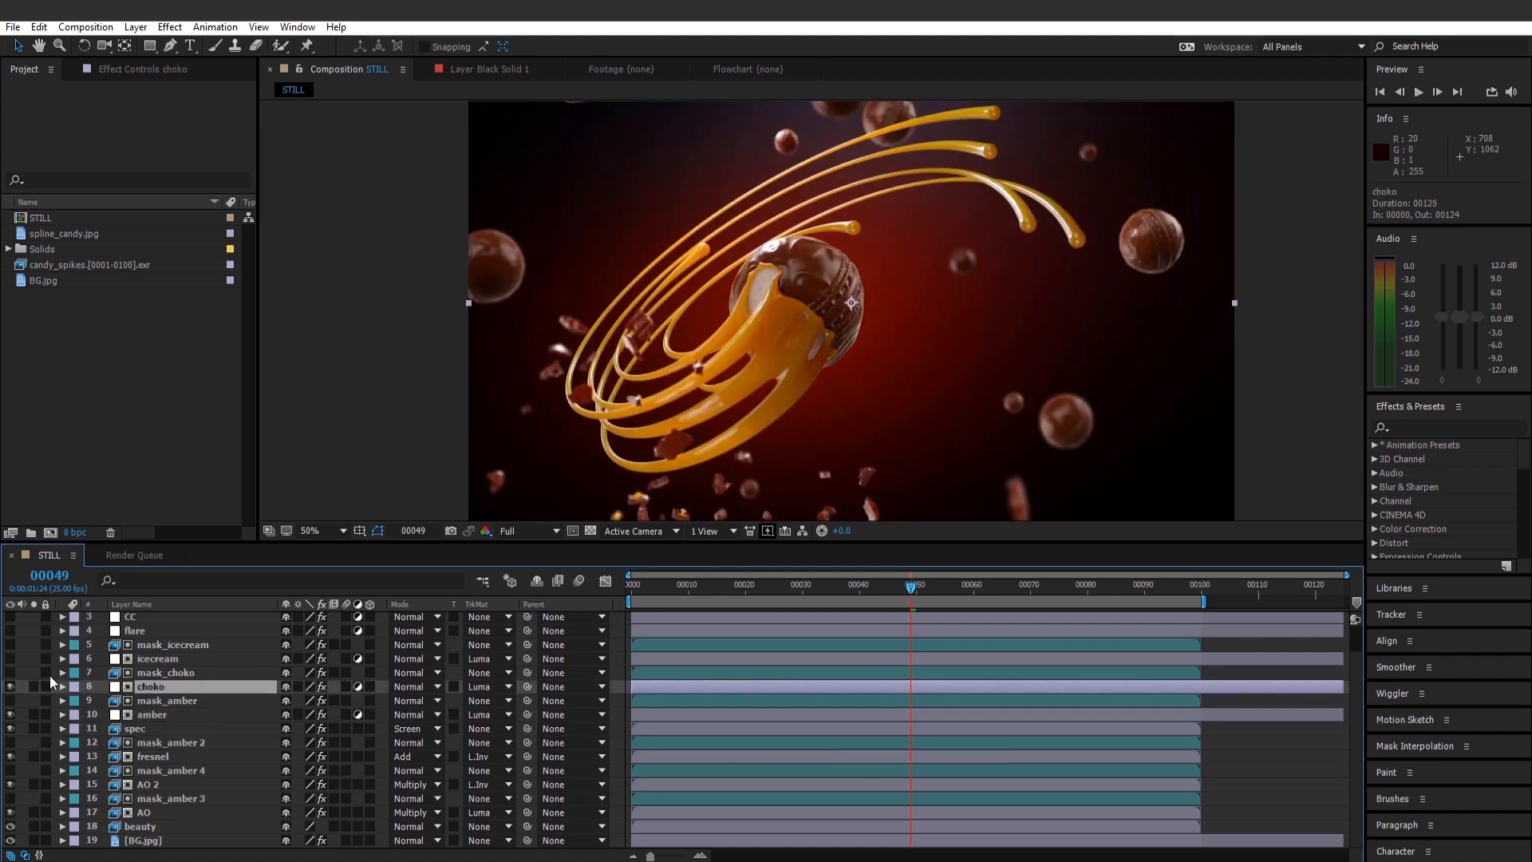
{"action": "left_click", "coordinate": [10, 658]}
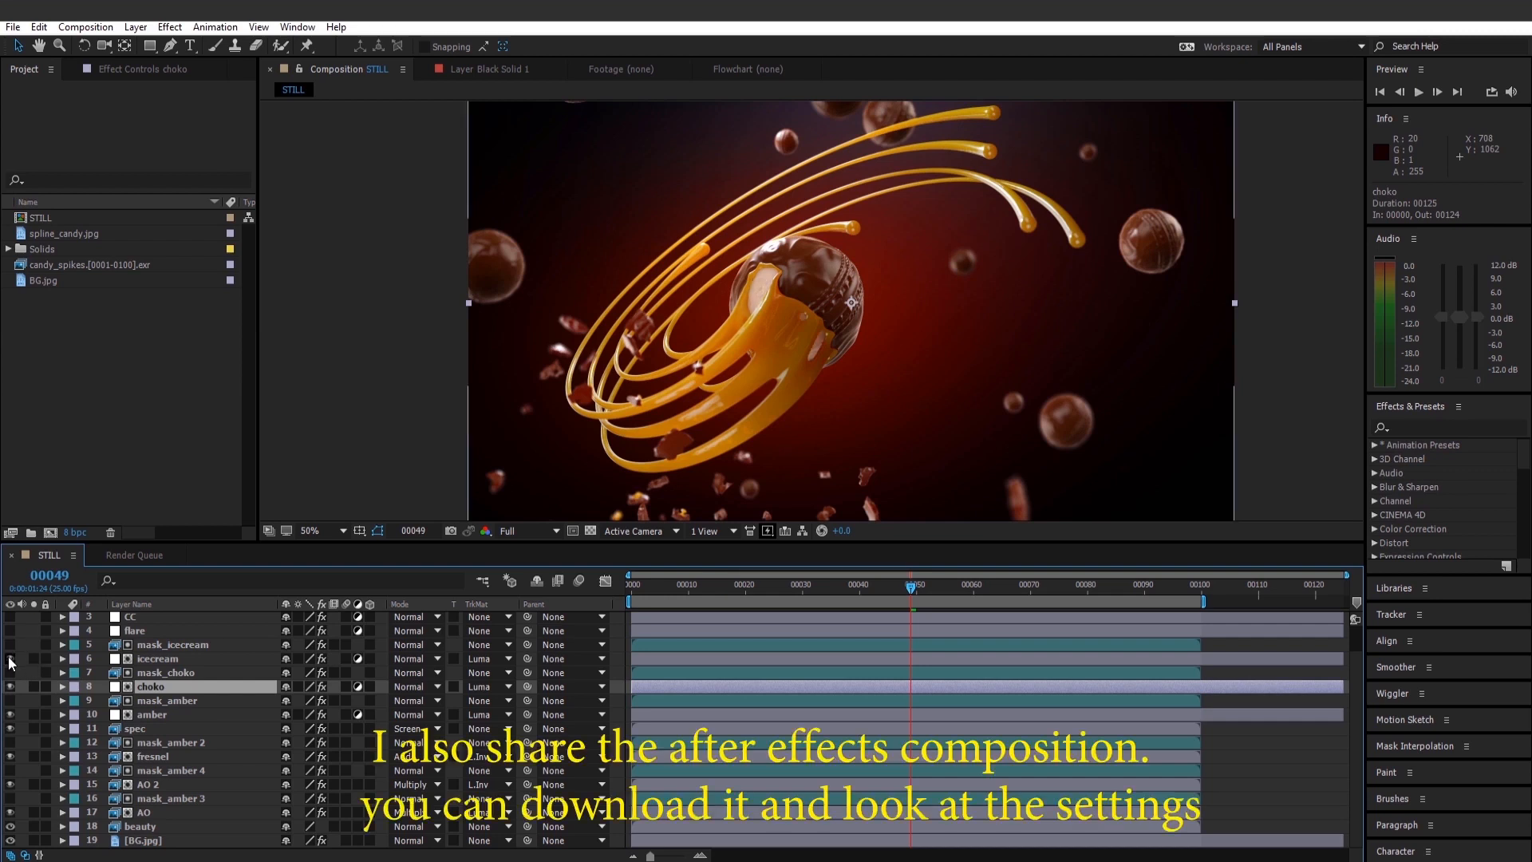
Turn on the flare, RSMB and CC adjustment layers above the masked corrections
{"action": "left_click", "coordinate": [162, 631]}
{"action": "scroll", "coordinate": [160, 691], "scroll_direction": "up", "scroll_amount": 2}
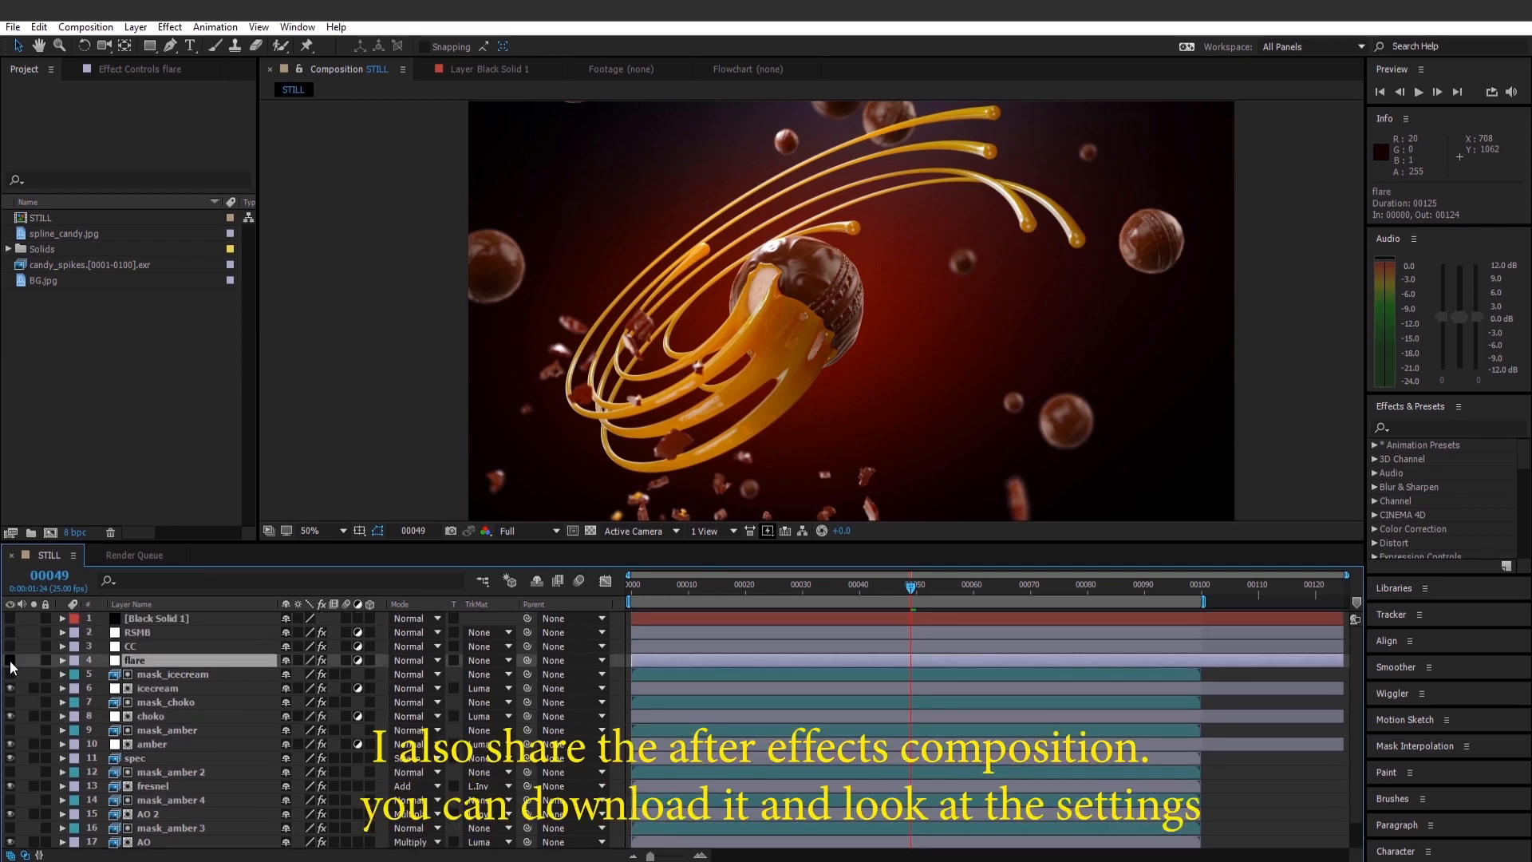
{"action": "left_click", "coordinate": [10, 662]}
{"action": "left_click", "coordinate": [161, 647]}
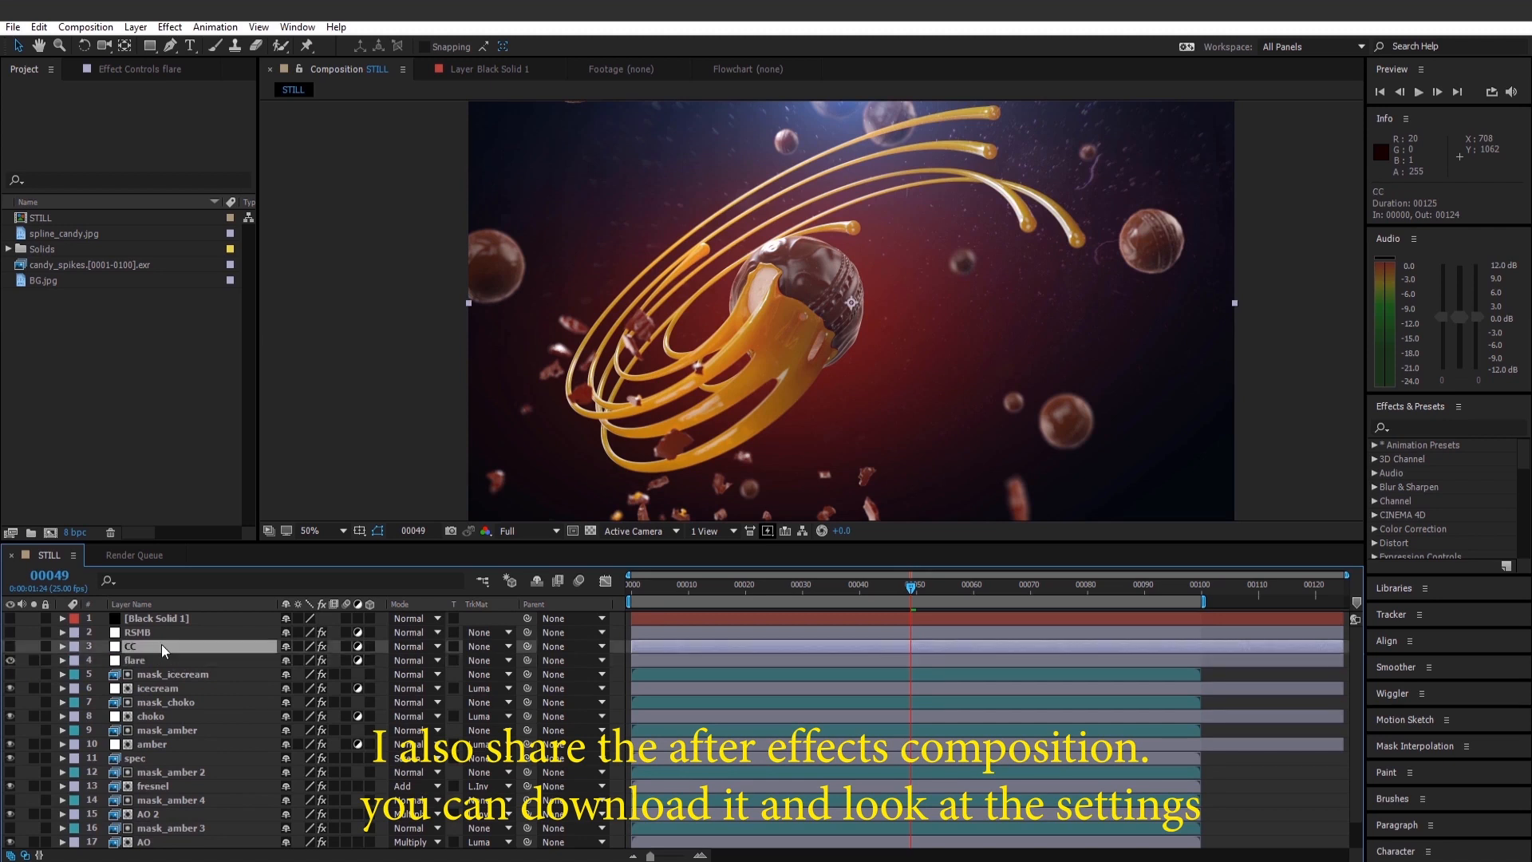
{"action": "left_click_drag", "start_coordinate": [10, 632], "coordinate": [10, 646]}
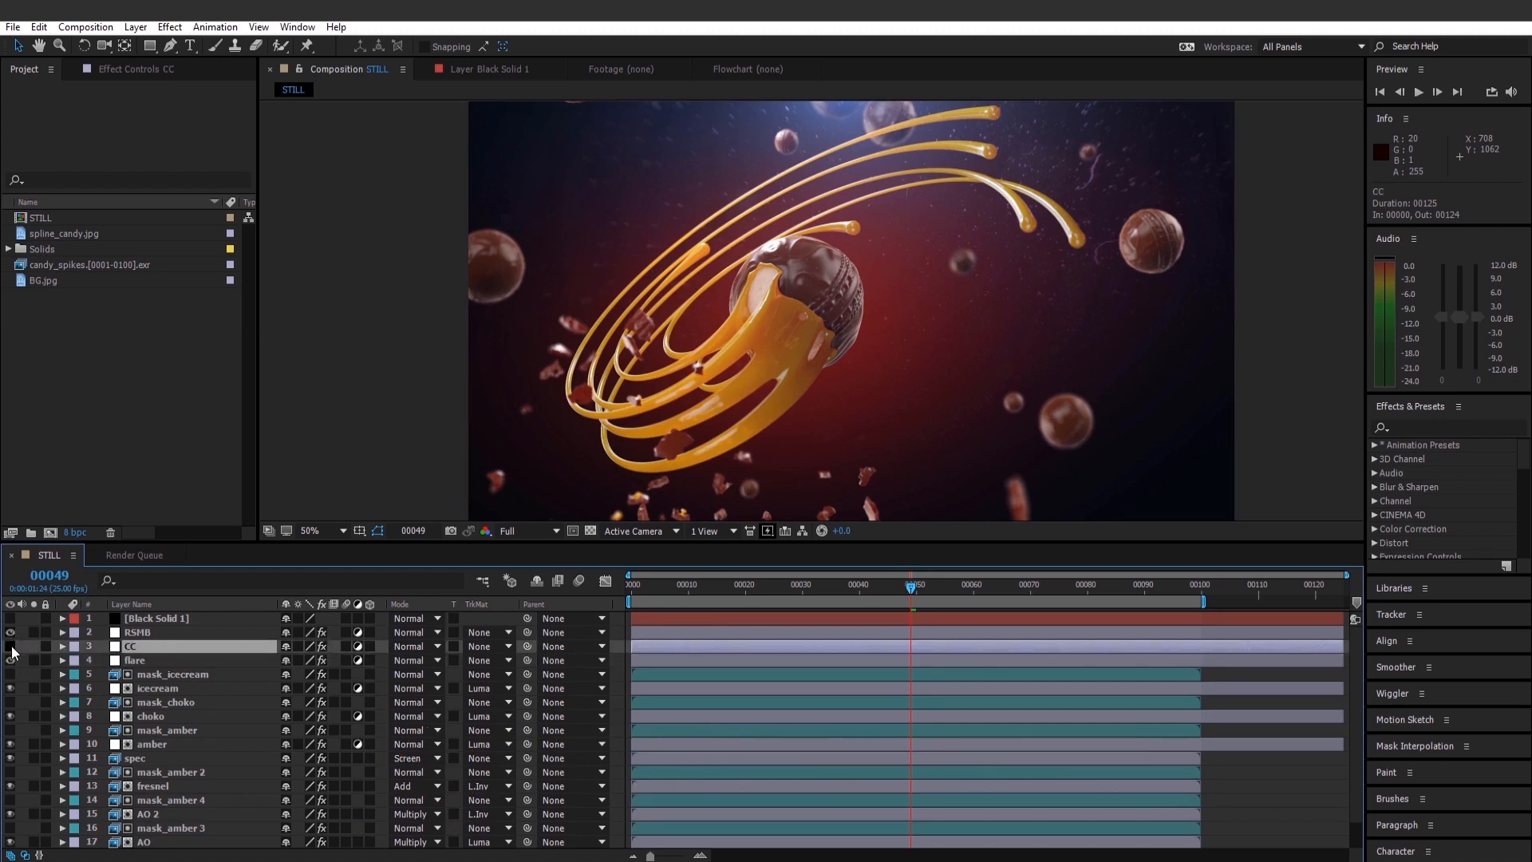
Open the CC layer's Magic Bullet Looks setup and compare the image with and without each of the three Diffusion tools
{"action": "left_click", "coordinate": [158, 71]}
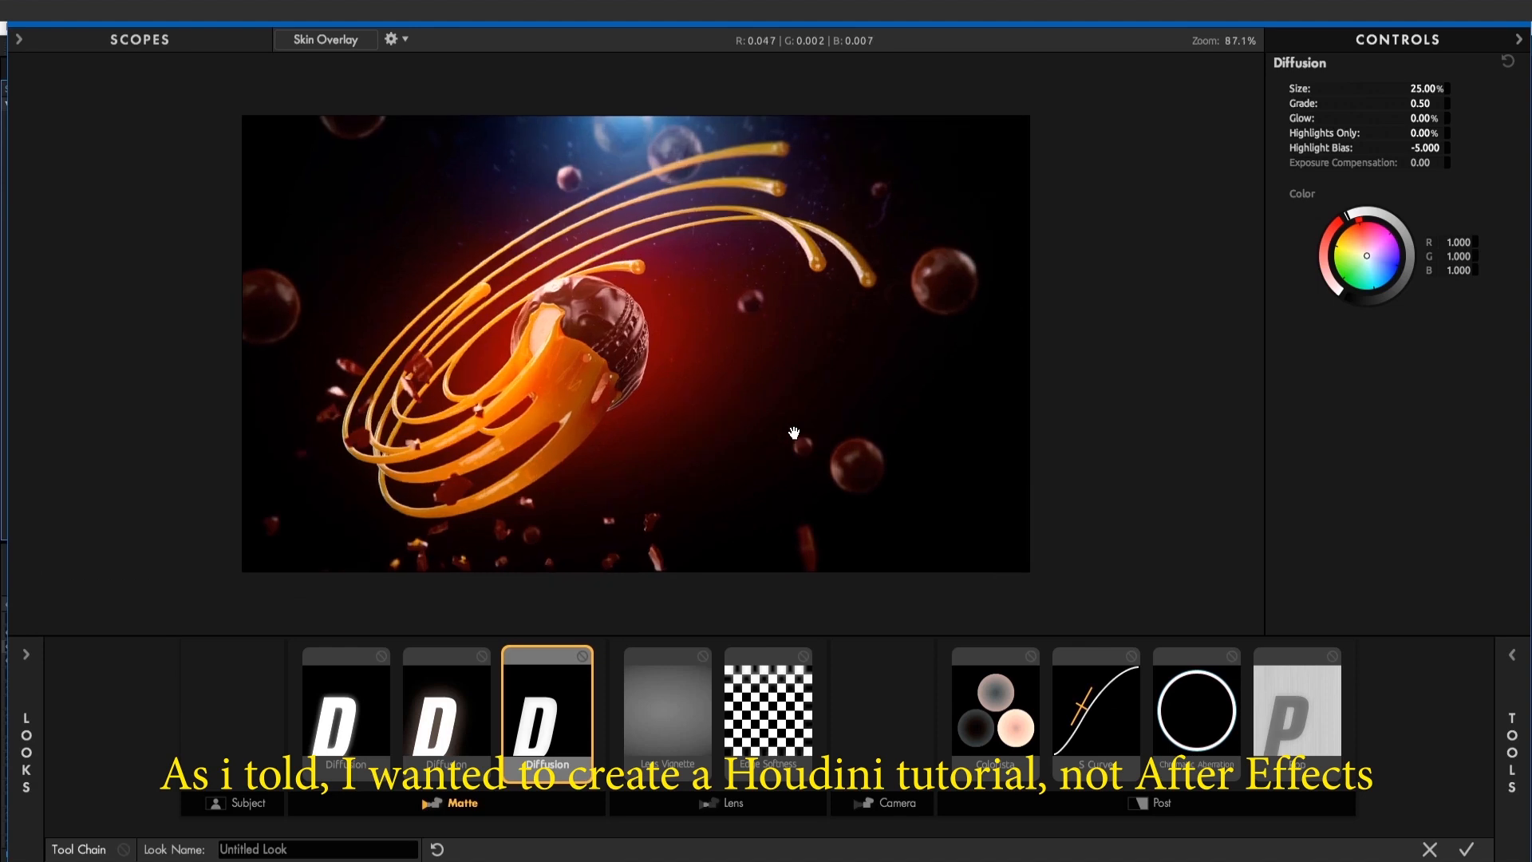
{"action": "scroll", "coordinate": [791, 407], "scroll_direction": "up", "scroll_amount": 1}
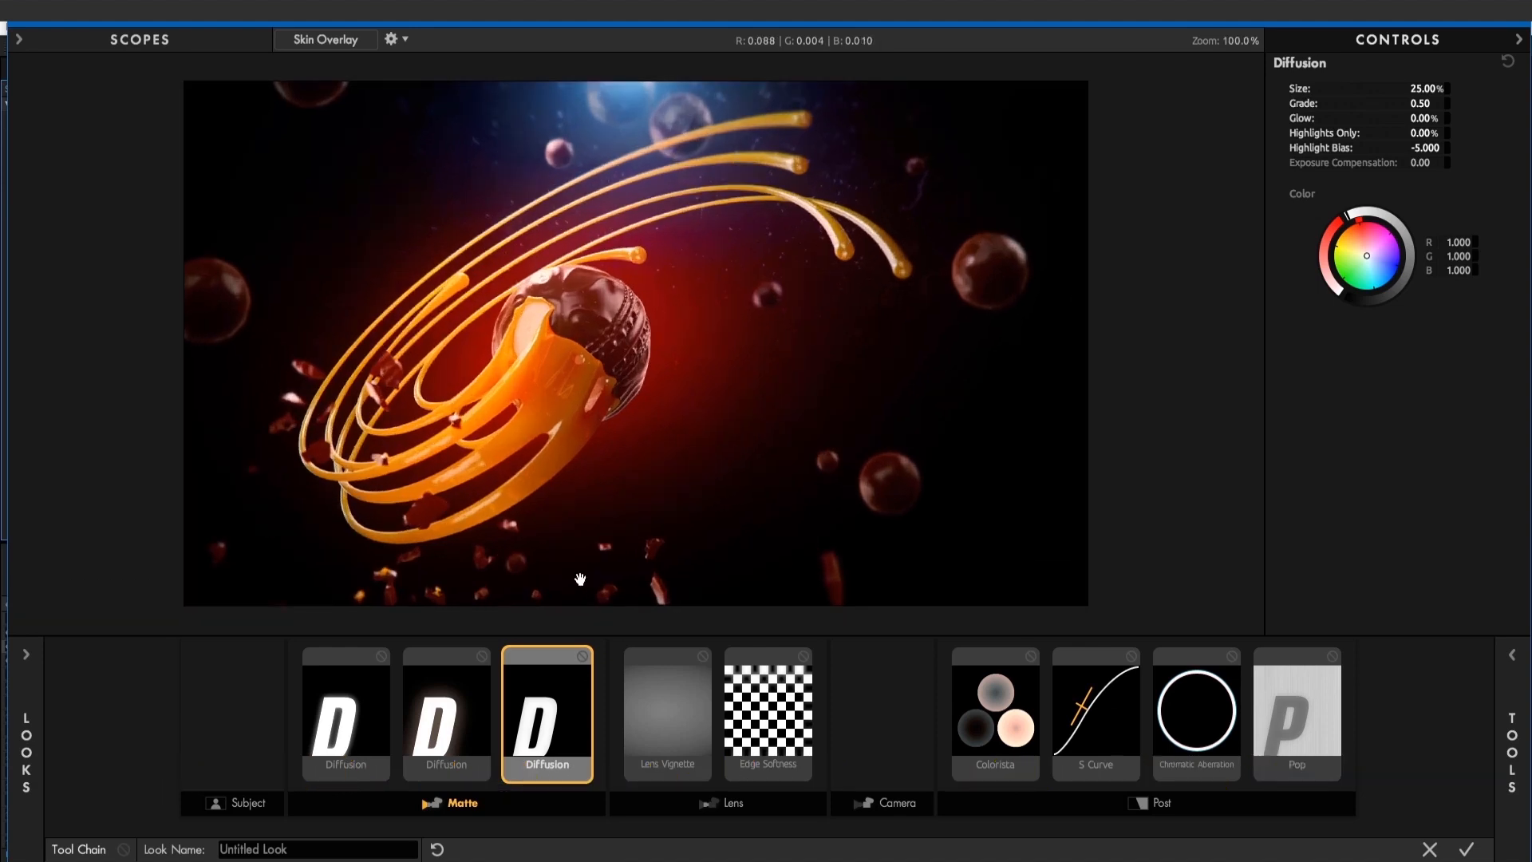
{"action": "left_click", "coordinate": [356, 742]}
{"action": "left_click", "coordinate": [384, 657]}
{"action": "left_click", "coordinate": [384, 657]}
{"action": "left_click", "coordinate": [482, 656]}
{"action": "left_click", "coordinate": [482, 656]}
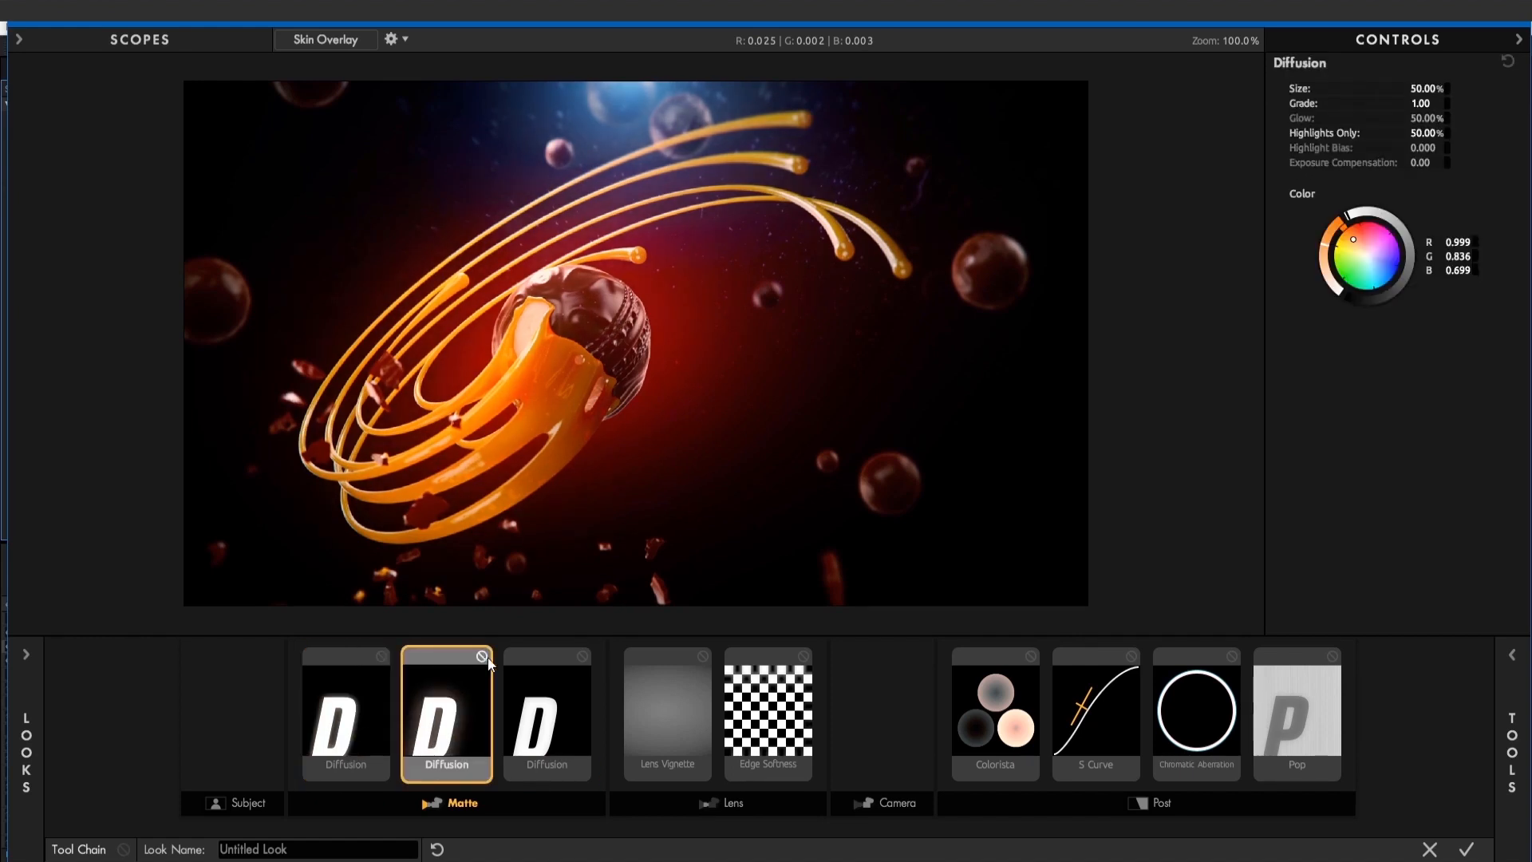
{"action": "left_click", "coordinate": [582, 657]}
{"action": "left_click", "coordinate": [583, 656]}
Compare the look with the Lens Vignette and Edge Softness tools switched off and on
{"action": "left_click", "coordinate": [699, 670]}
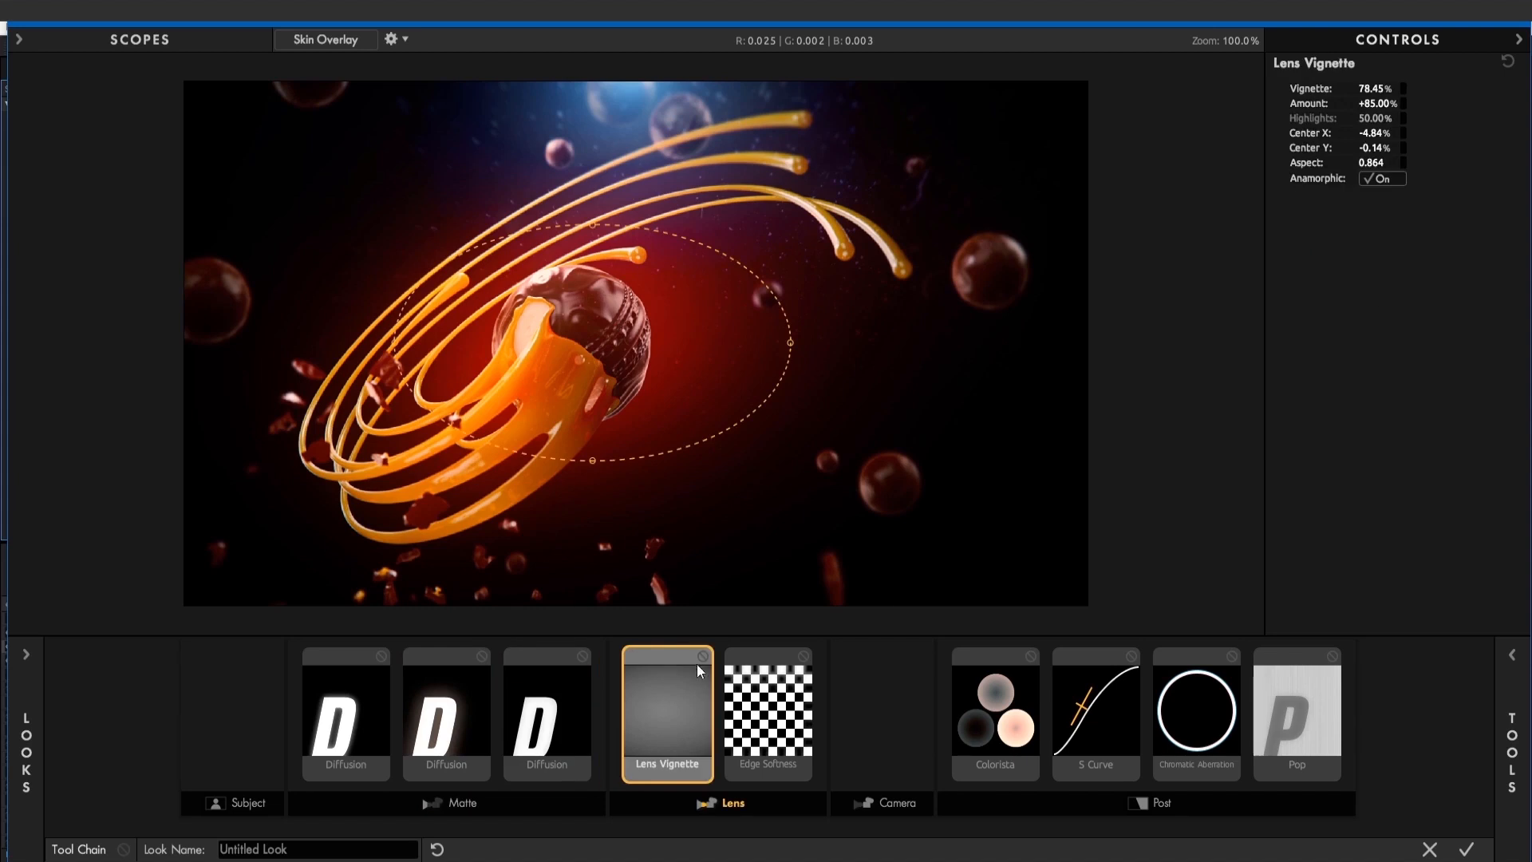
{"action": "left_click", "coordinate": [702, 656]}
{"action": "left_click", "coordinate": [702, 656]}
{"action": "left_click", "coordinate": [794, 674]}
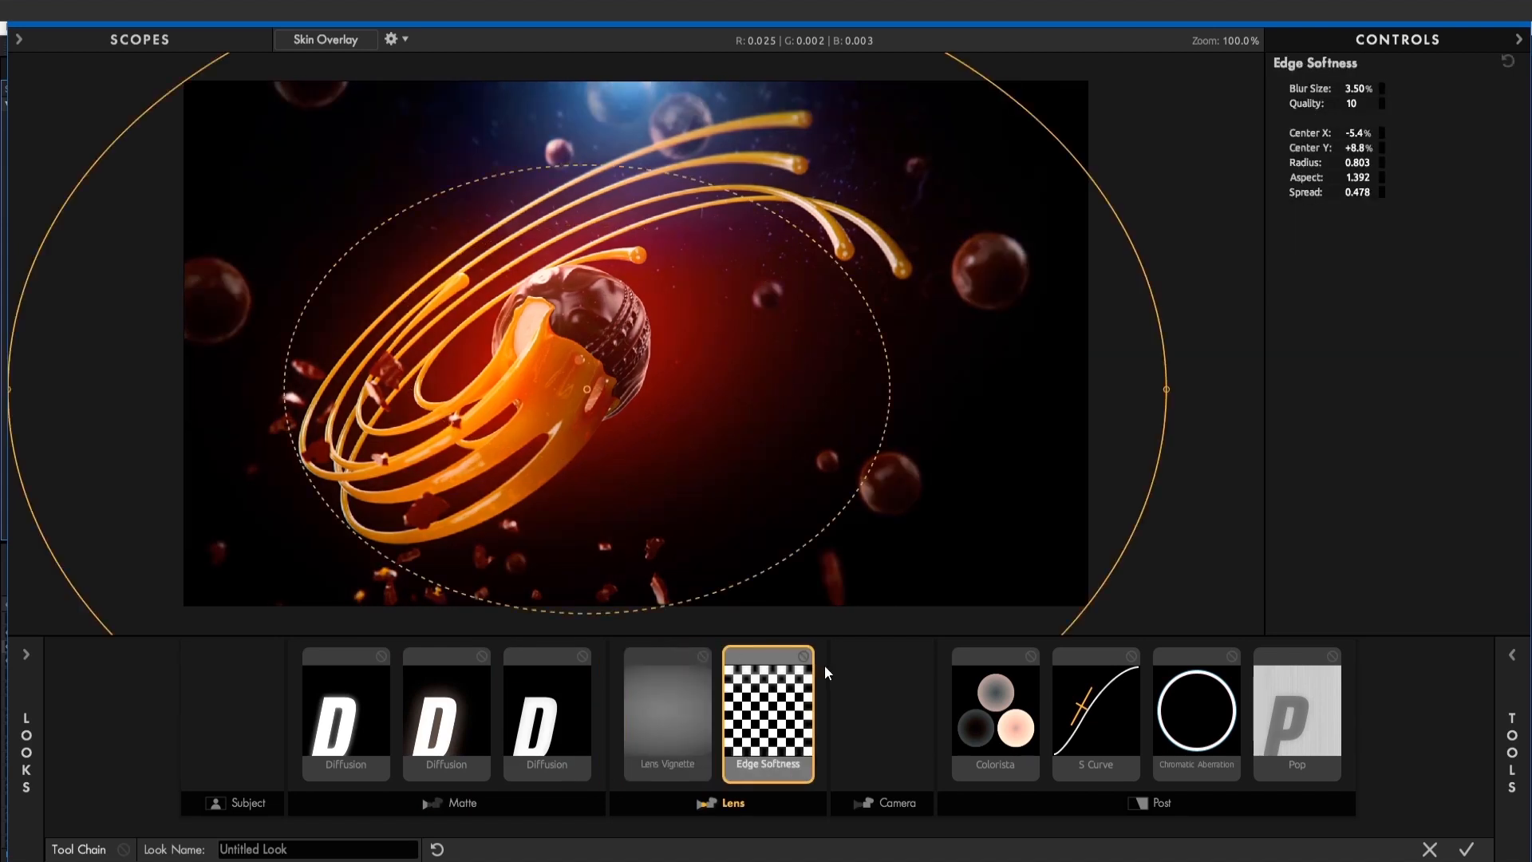
{"action": "left_click", "coordinate": [801, 656]}
{"action": "left_click", "coordinate": [801, 656]}
{"action": "left_click", "coordinate": [801, 656]}
{"action": "left_click", "coordinate": [801, 655]}
Check what the Colorista and S Curve tools contribute by switching each off and back on
{"action": "left_click", "coordinate": [977, 676]}
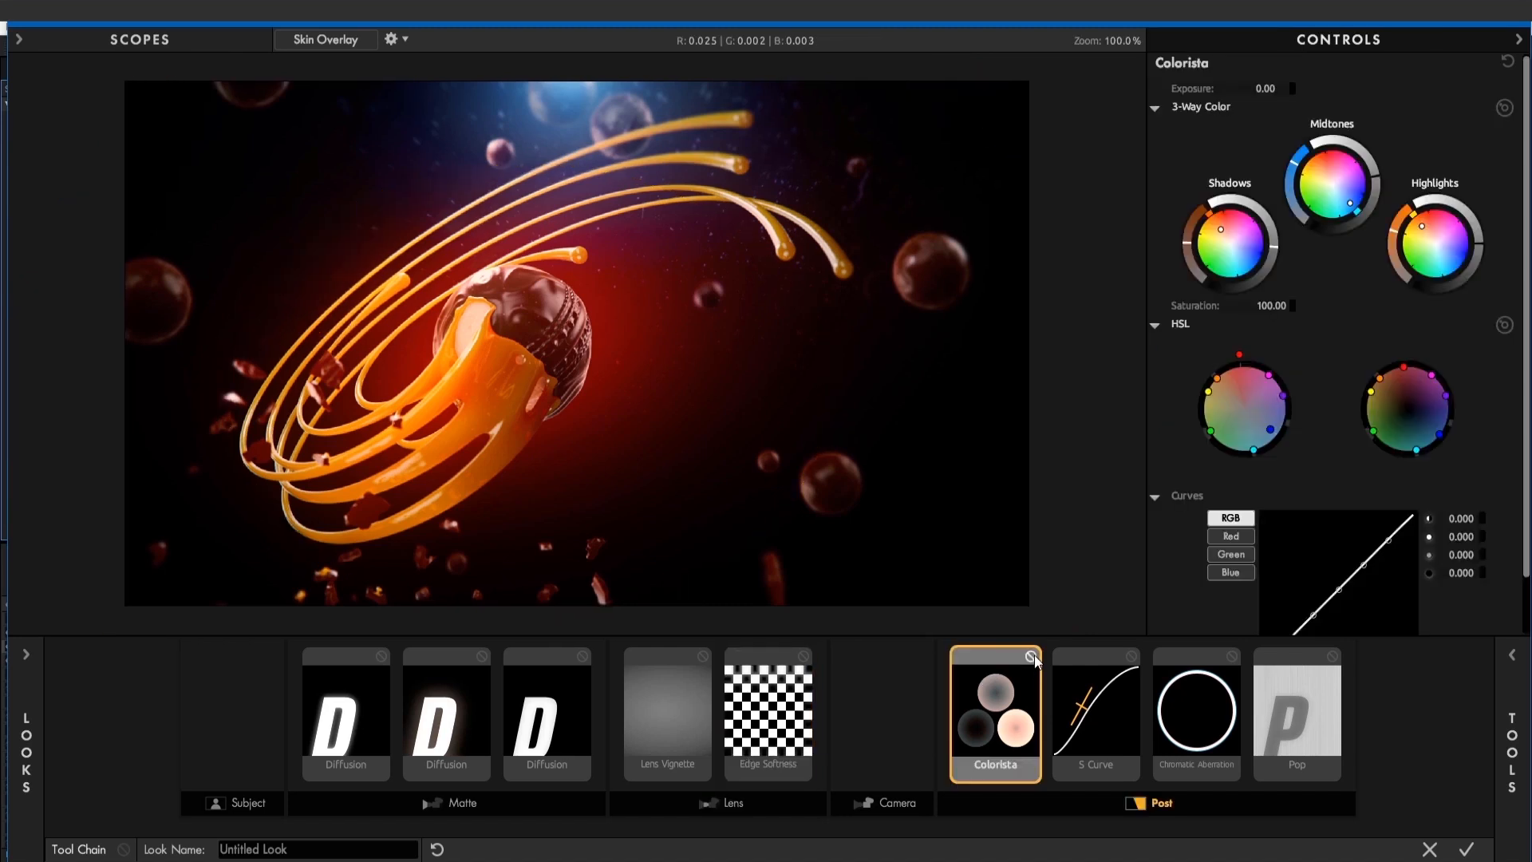
{"action": "left_click", "coordinate": [1031, 656]}
{"action": "left_click", "coordinate": [1031, 656]}
{"action": "left_click", "coordinate": [1158, 699]}
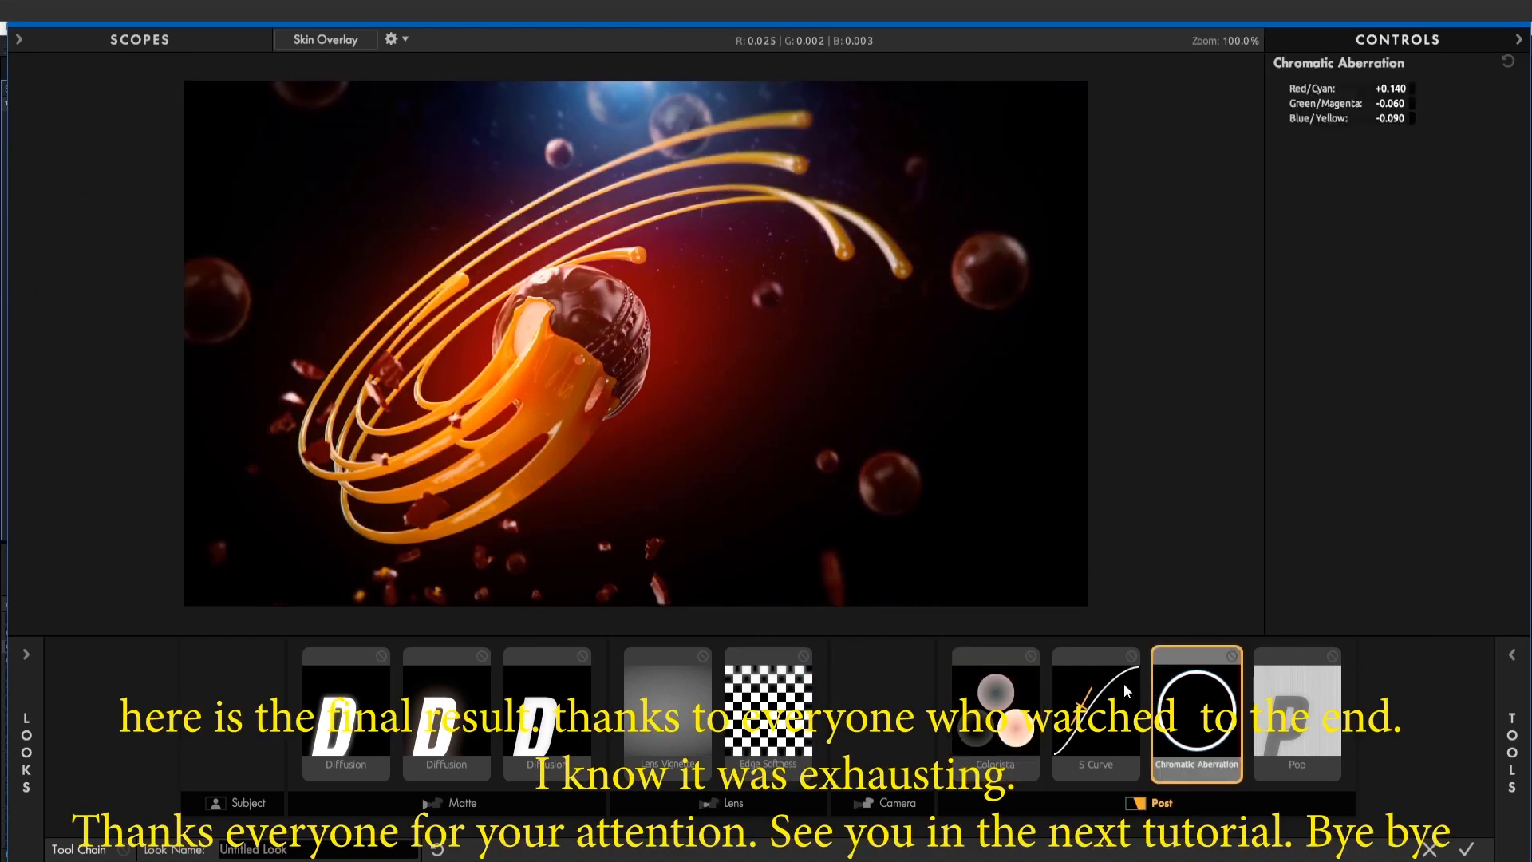
{"action": "left_click", "coordinate": [1125, 689]}
{"action": "left_click", "coordinate": [1131, 656]}
{"action": "left_click", "coordinate": [1131, 656]}
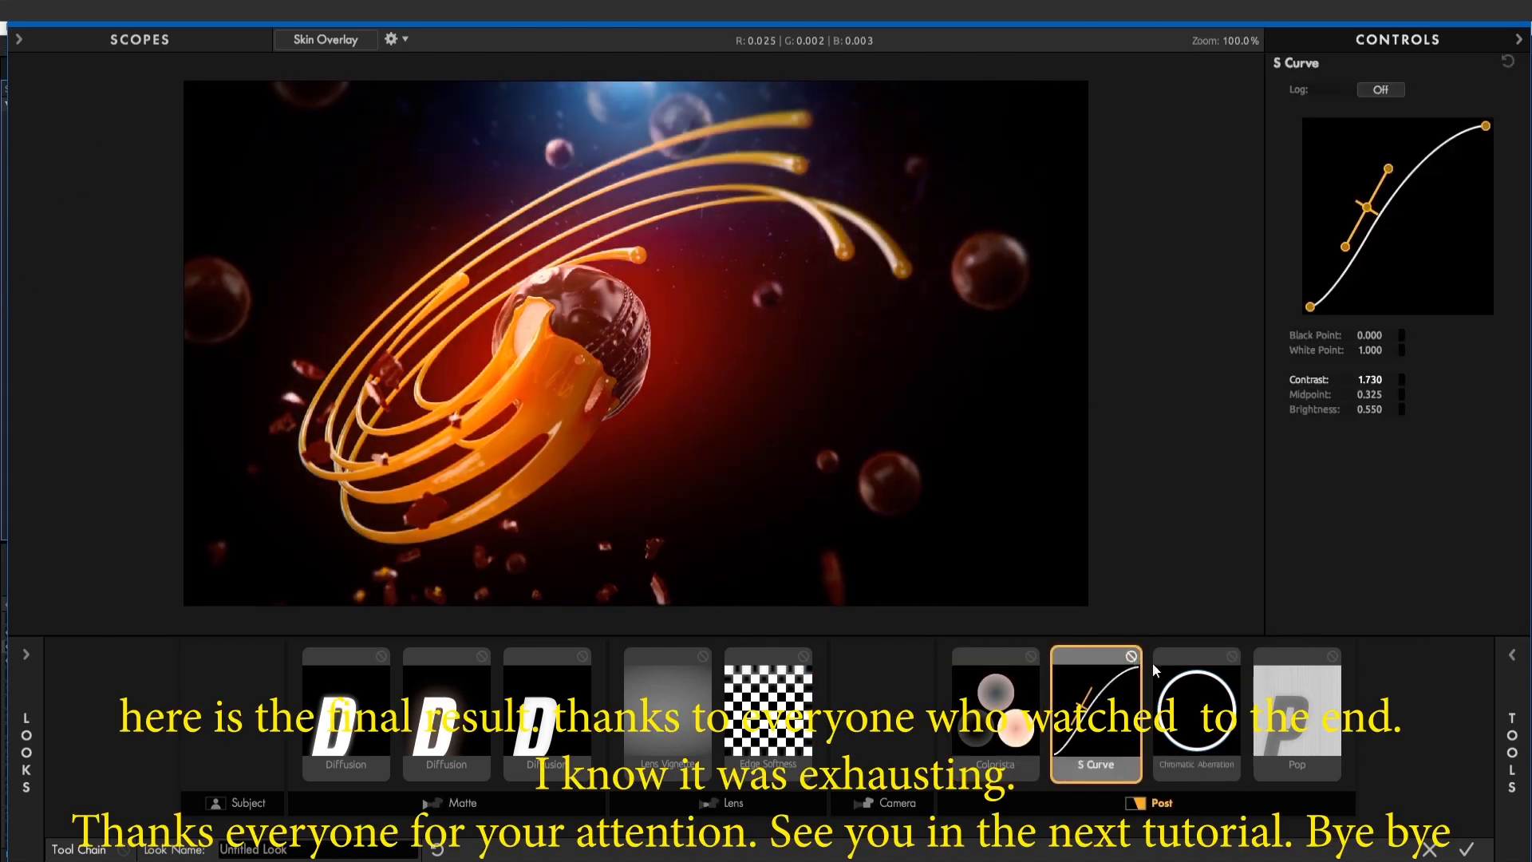
Compare the image with and without Chromatic Aberration and Pop, and close the look editor without applying changes
{"action": "left_click", "coordinate": [1203, 702]}
{"action": "left_click", "coordinate": [1233, 656]}
{"action": "left_click", "coordinate": [1232, 656]}
{"action": "left_click", "coordinate": [1233, 656]}
{"action": "left_click", "coordinate": [1233, 656]}
{"action": "left_click", "coordinate": [1312, 661]}
{"action": "left_click", "coordinate": [1331, 656]}
{"action": "left_click", "coordinate": [1330, 657]}
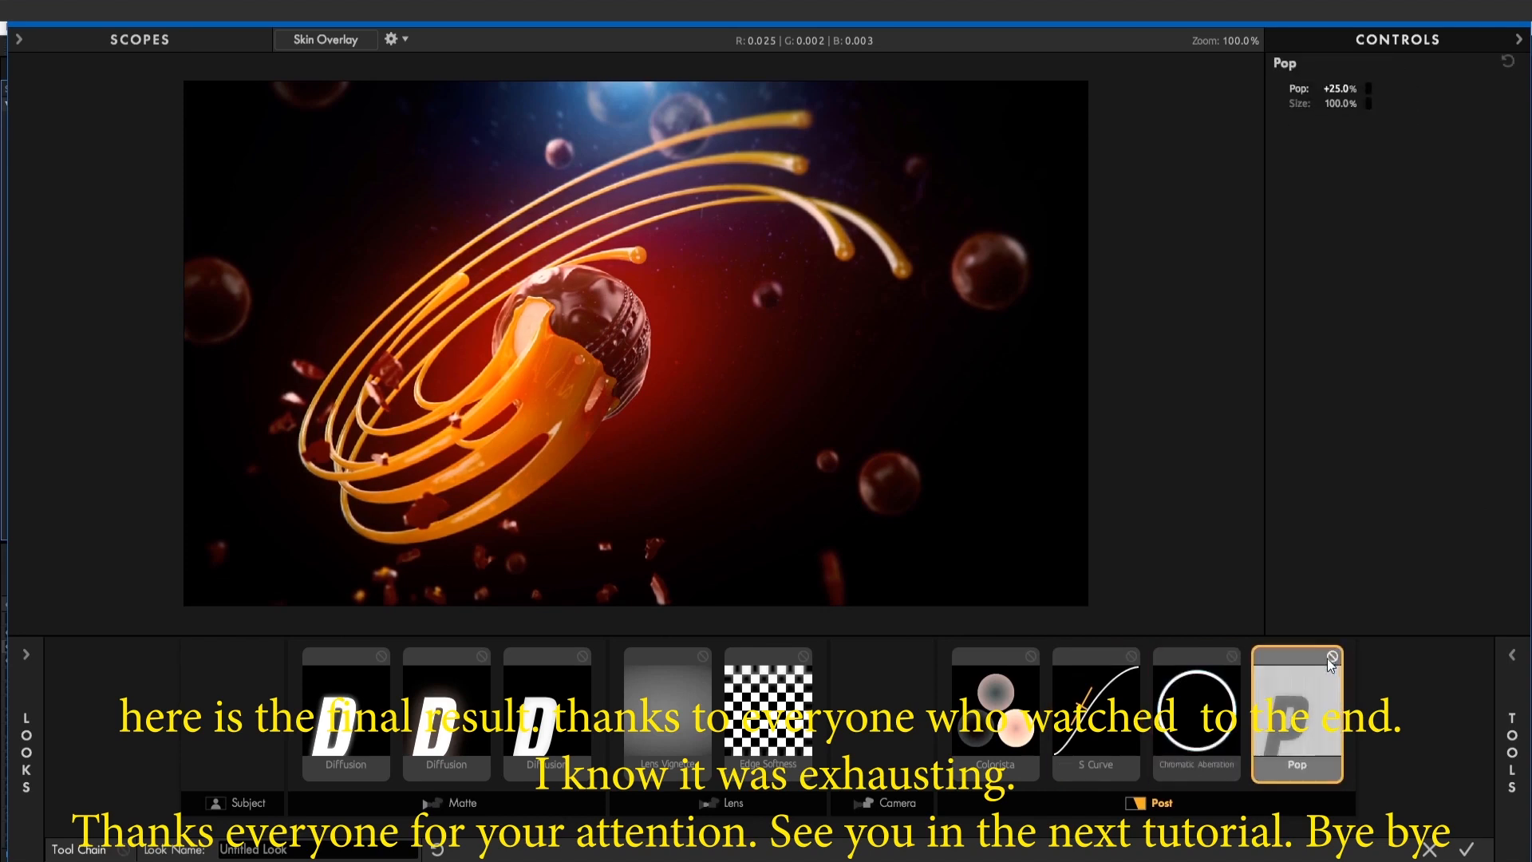
{"action": "left_click", "coordinate": [1430, 850]}
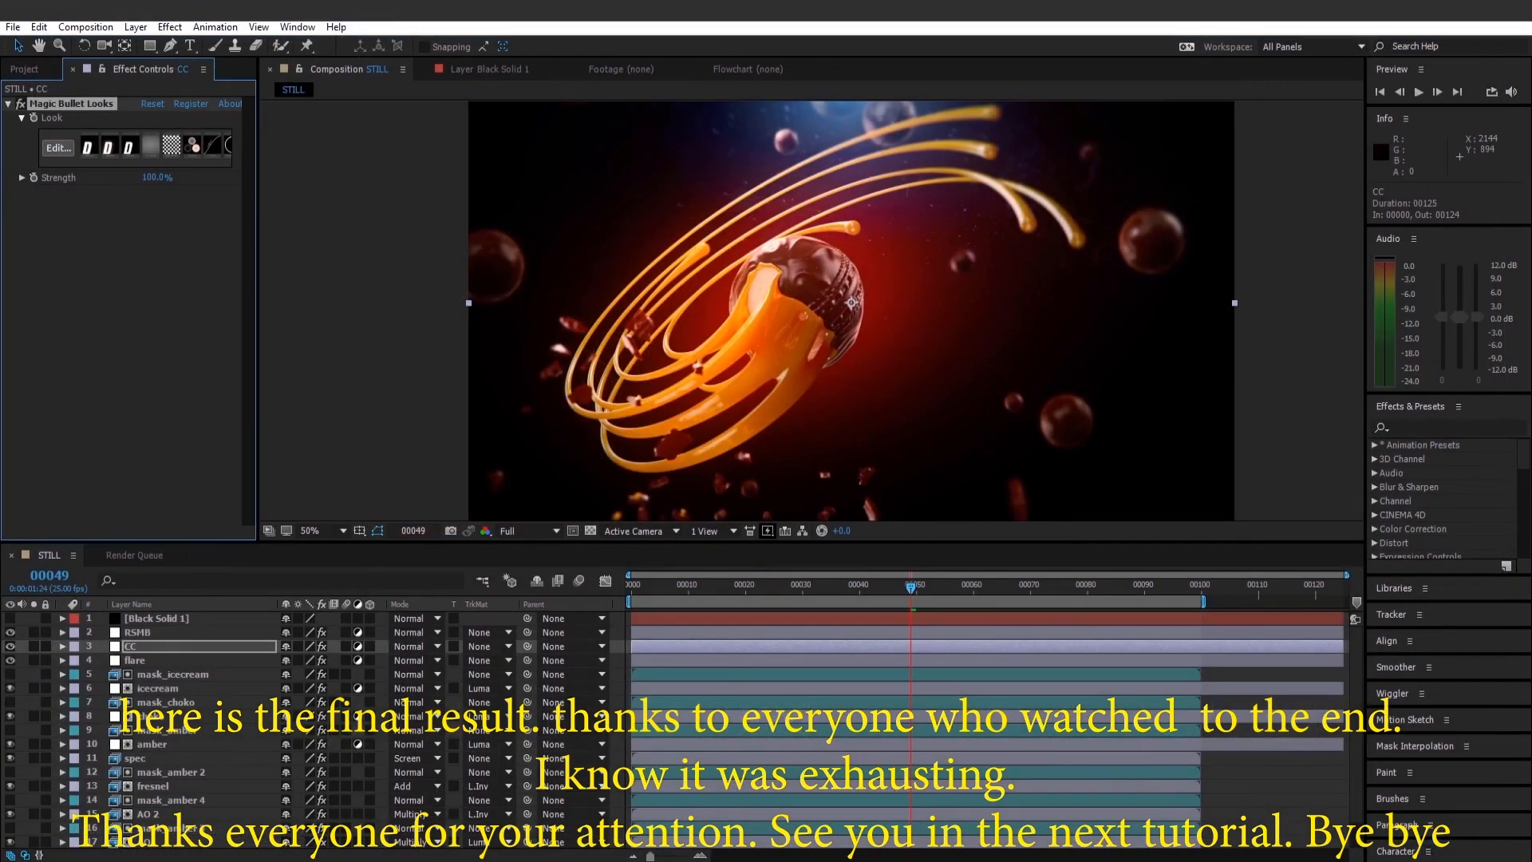